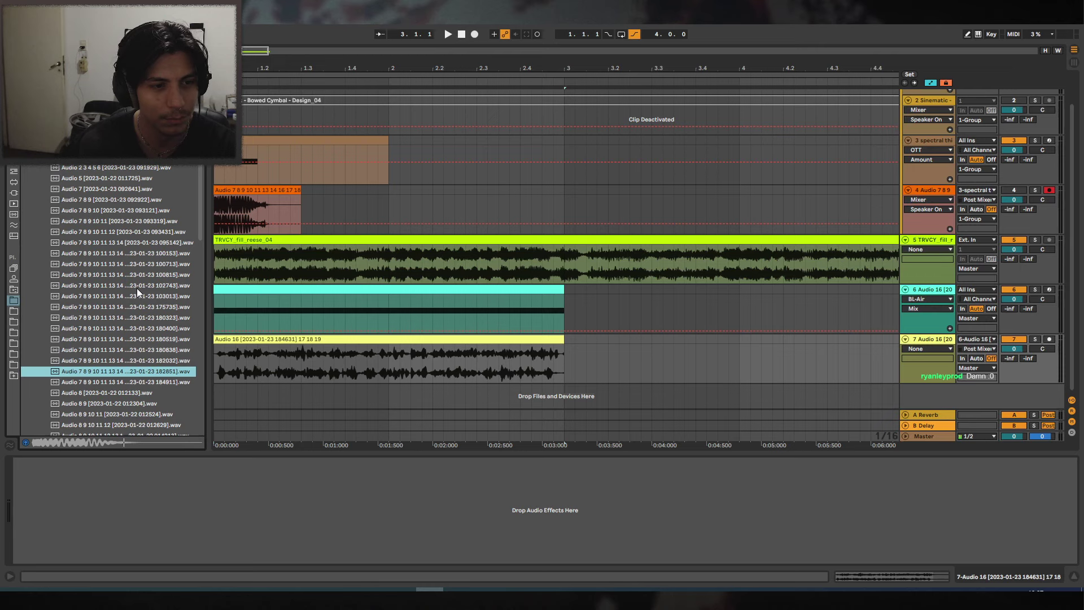
Audition the recorded Audio 7 8 9 and Audio 8 9 samples near the end of the recordings folder.
scroll(129, 351, "down", 3)
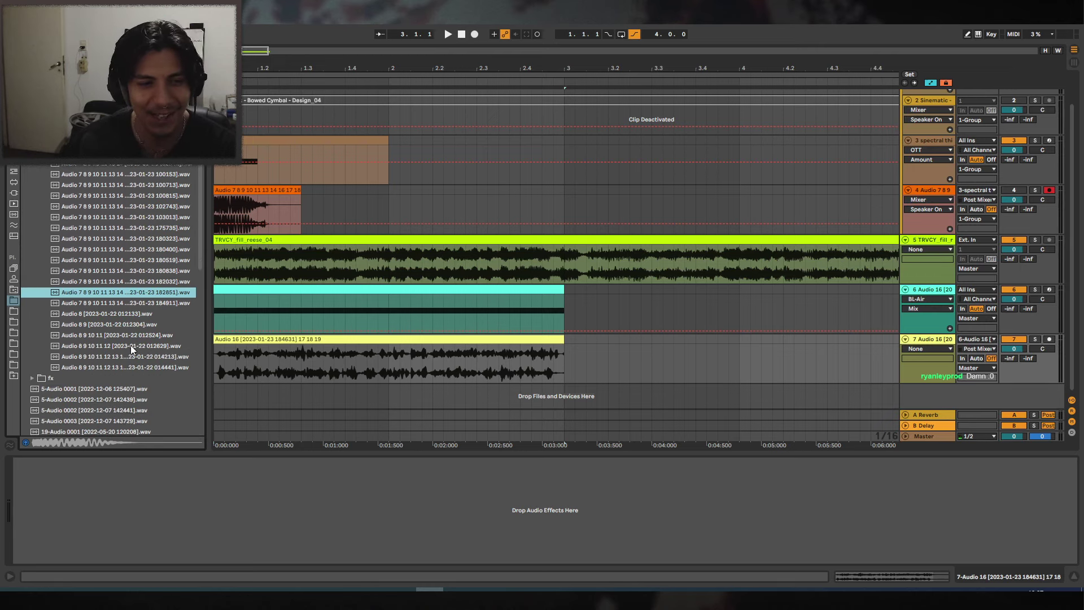
left_click(138, 305)
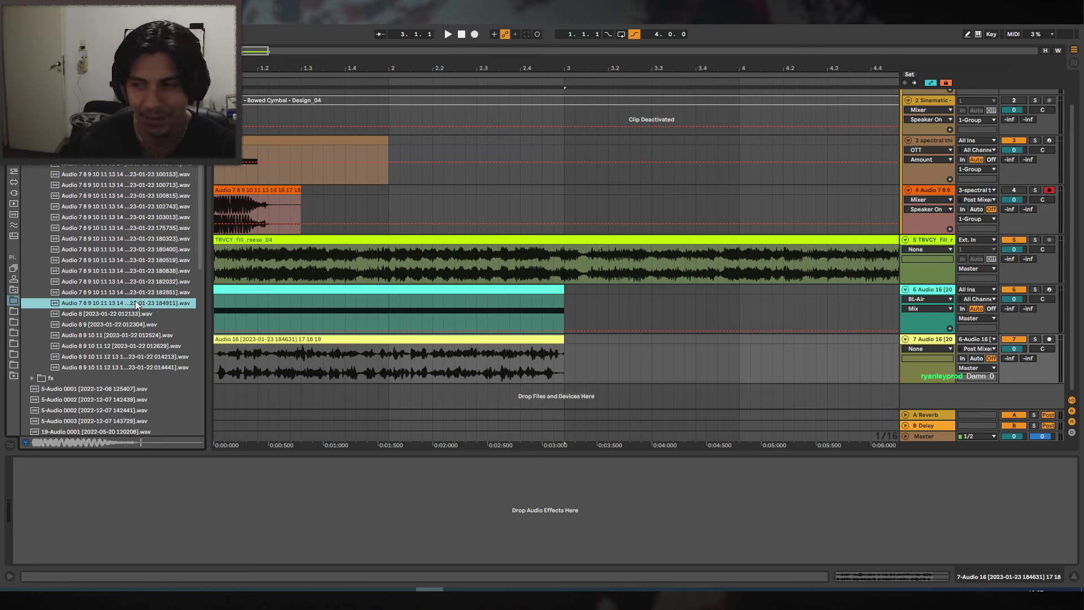
key("Down")
key("Down")
key("Down")
key("Down")
key("Down")
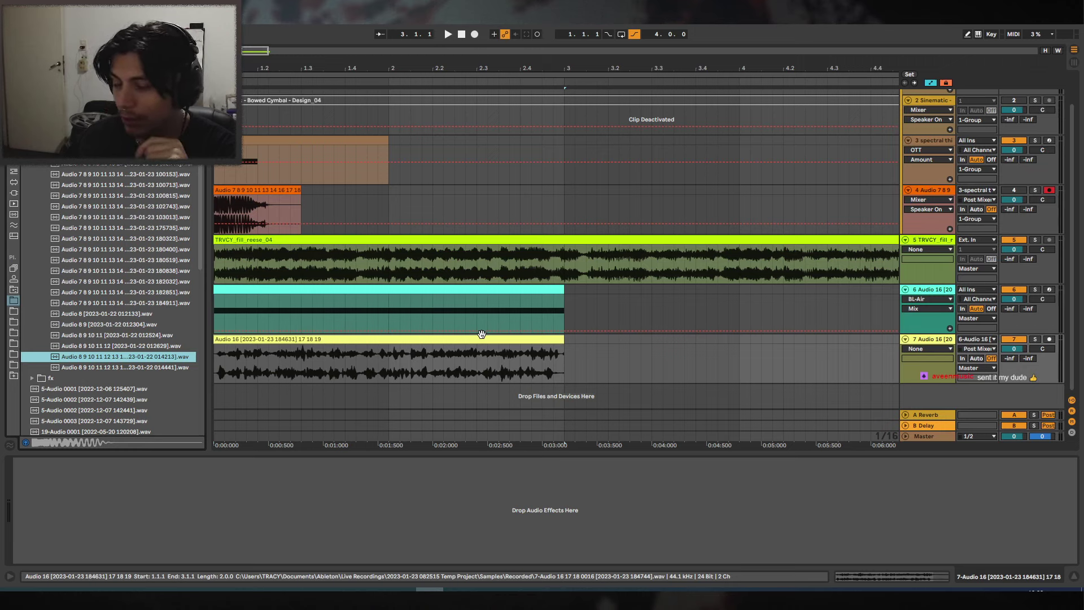
Narrow the browser and fold the group track, the TRVCY fill reese track and the first Audio 16 track.
left_click_drag(209, 293, 172, 292)
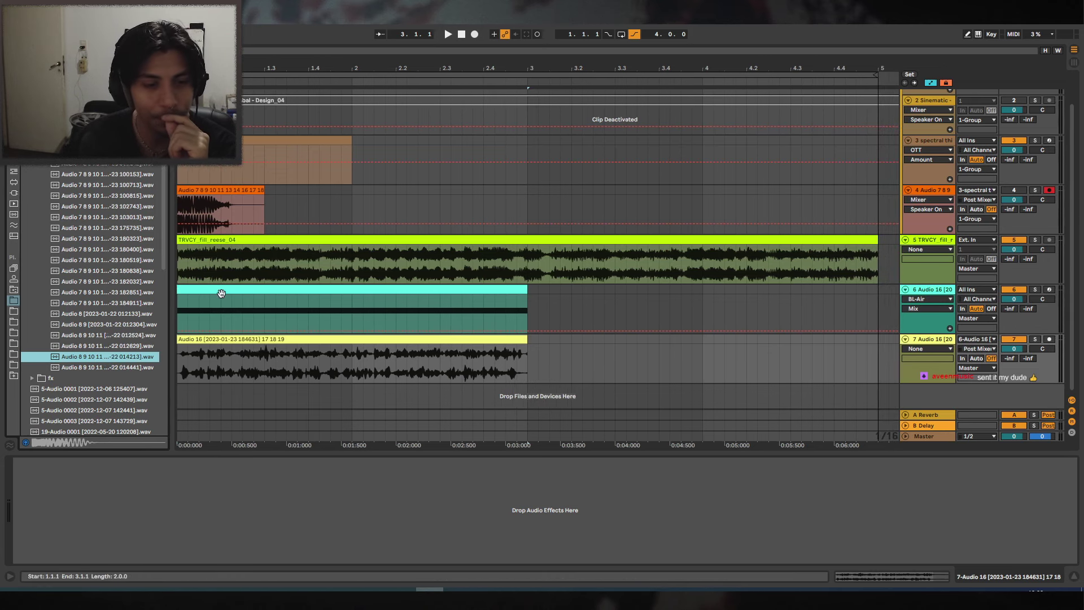
left_click(943, 289)
left_click(936, 246)
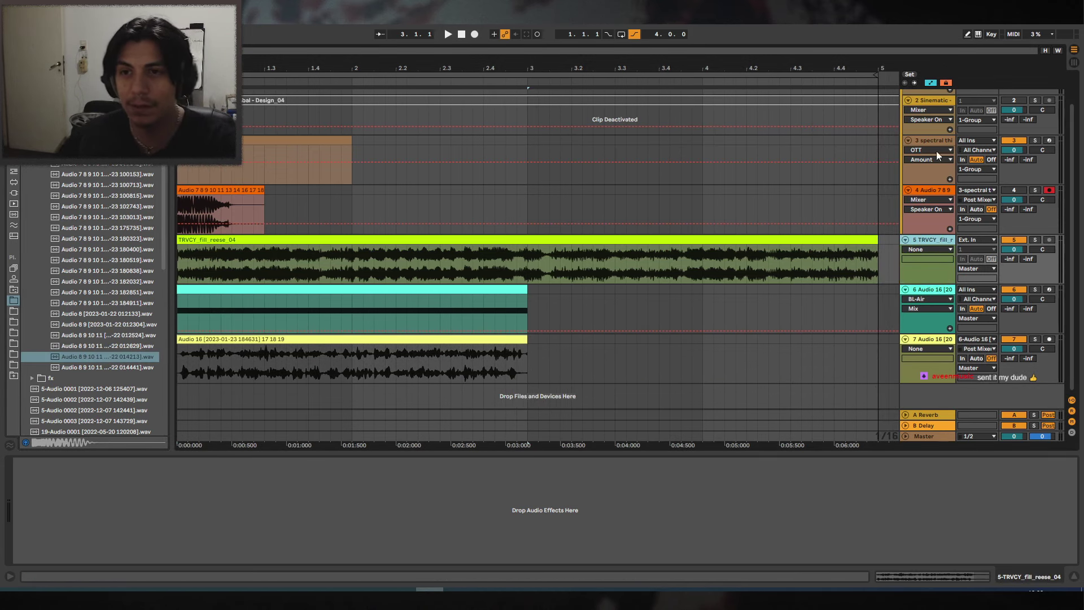
scroll(935, 151, "up", 1)
left_click(906, 96)
left_click(905, 105)
left_click(906, 115)
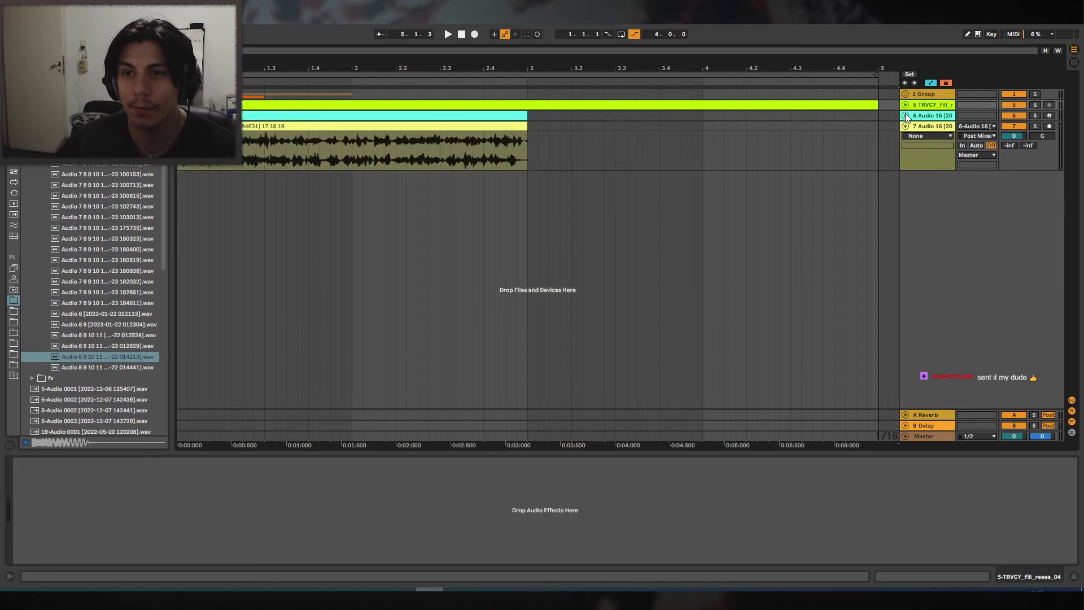
Insert a new empty audio track below the last Audio 16 track.
left_click(931, 158)
right_click(942, 197)
left_click(933, 158)
key("ctrl+t")
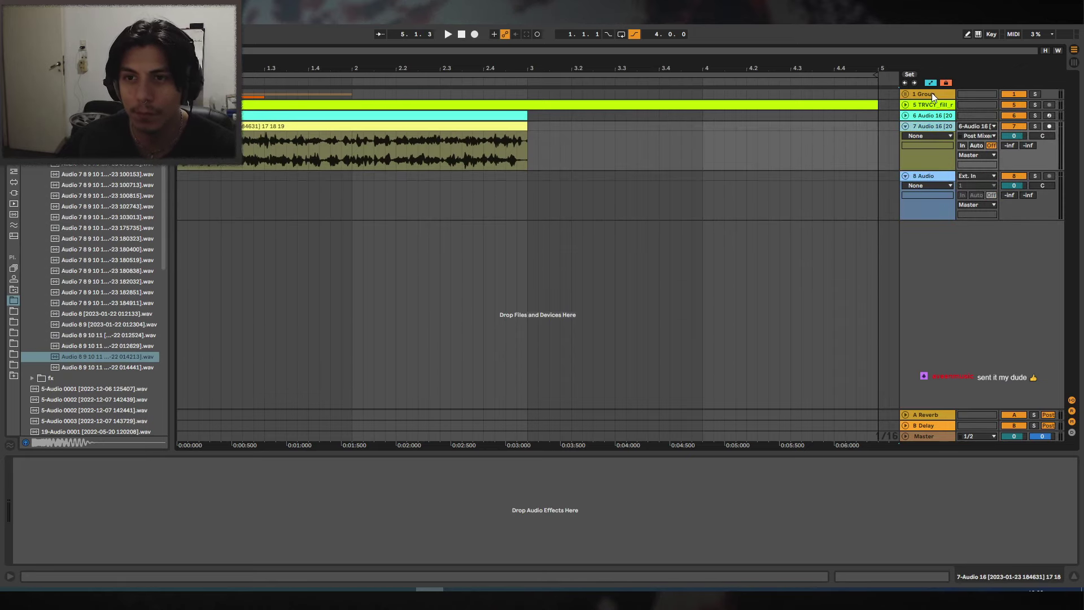
Group all the existing tracks above the new audio track and fold the group.
left_click(931, 94, "shift")
key("ctrl+g")
left_click(904, 94)
left_click(914, 139)
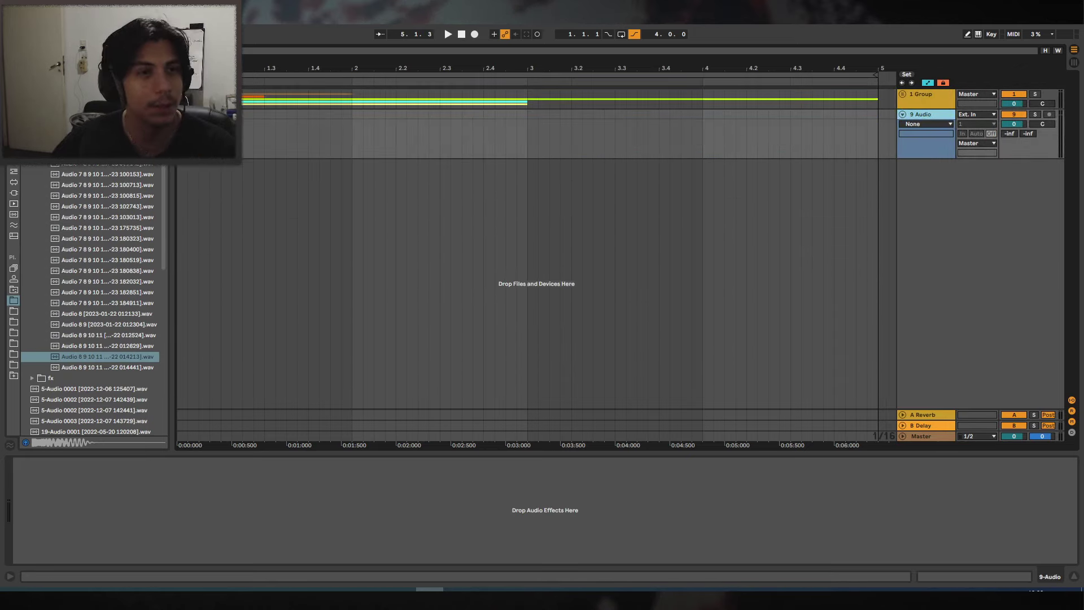
Load the BL-Air VST plug-in onto the empty audio track and move its window aside.
left_click(13, 192)
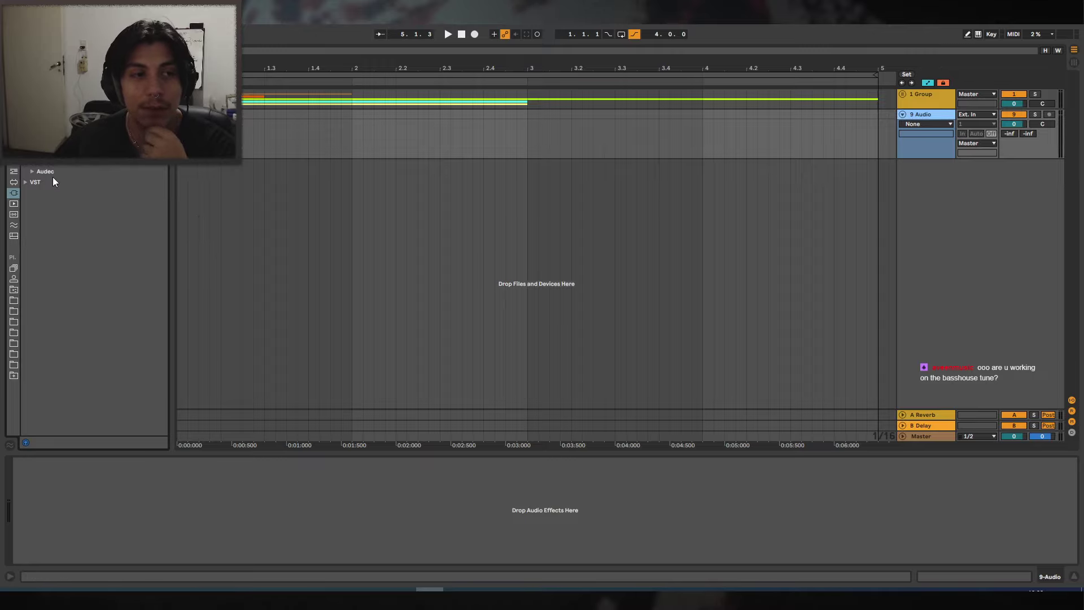
left_click(25, 182)
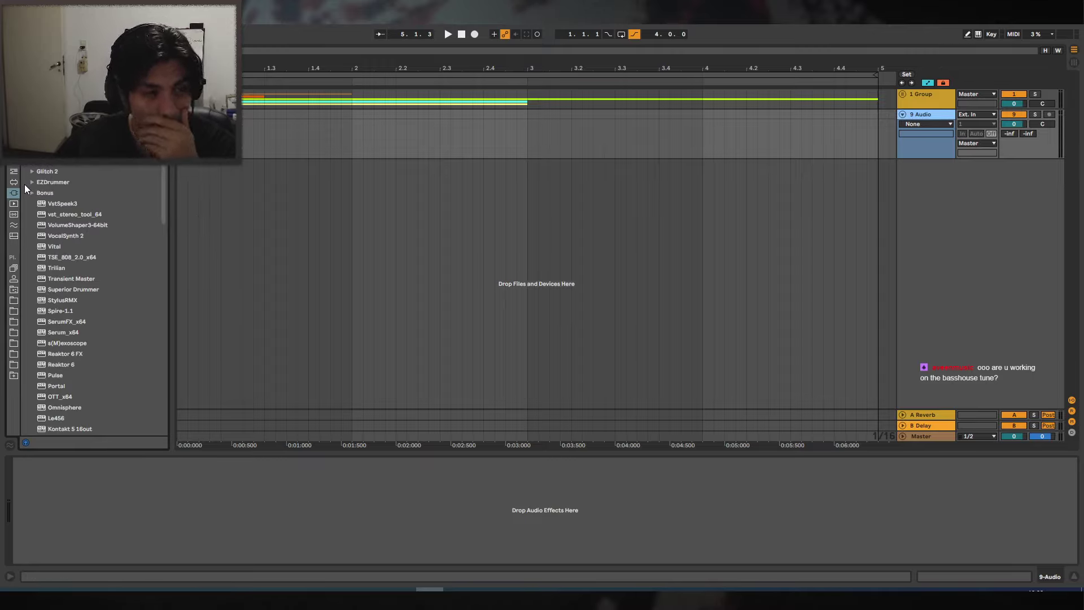
scroll(90, 213, "down", 15)
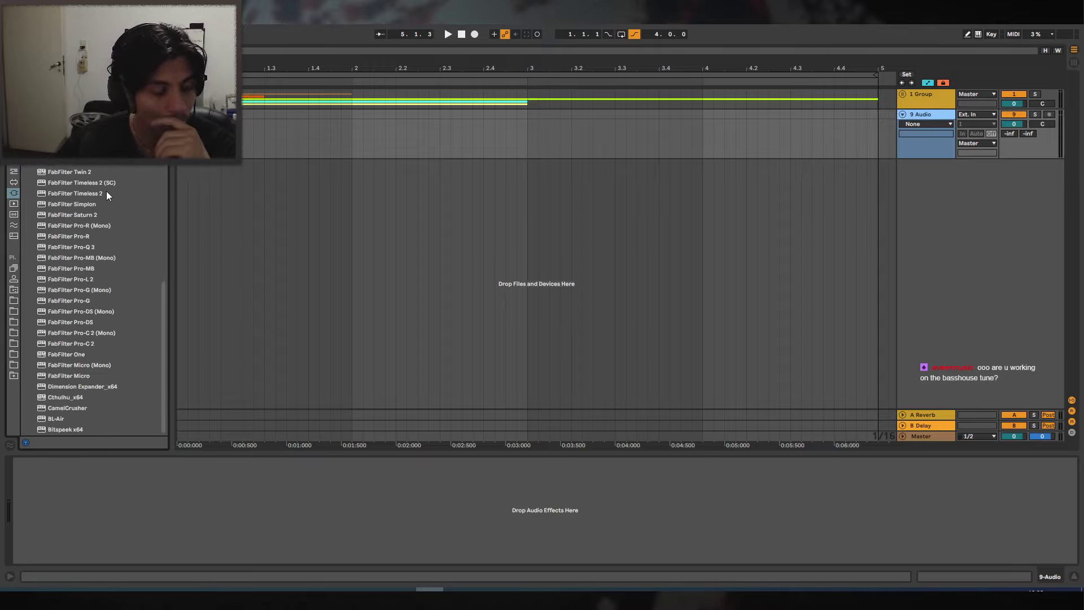
left_click_drag(55, 418, 930, 114)
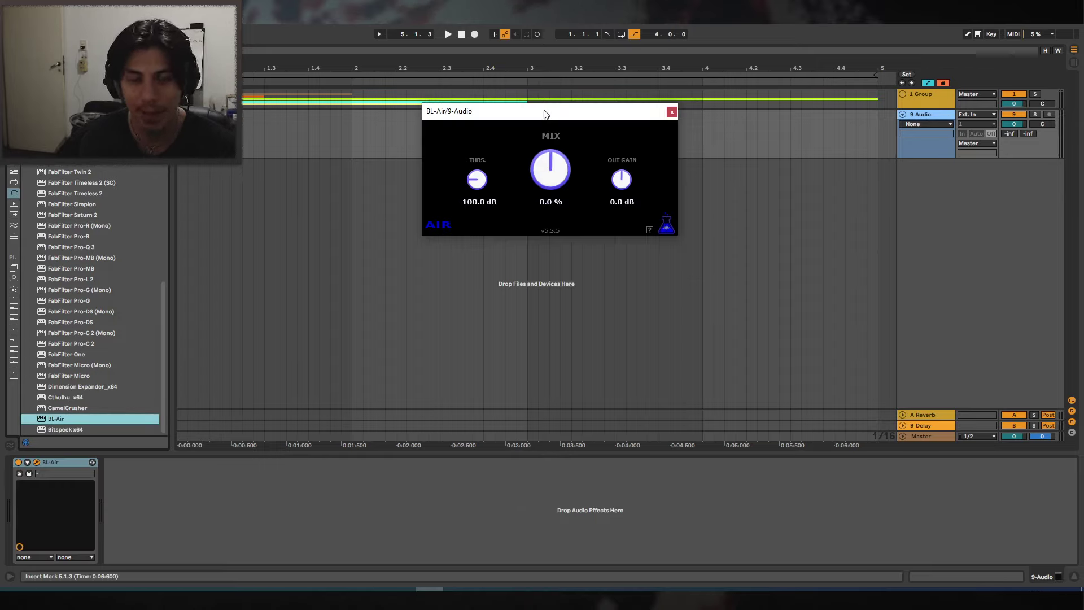
left_click_drag(545, 113, 599, 127)
Try BL-Air's Mix at -100%, deactivate the group track, and reset Mix to 0%.
left_click(67, 73)
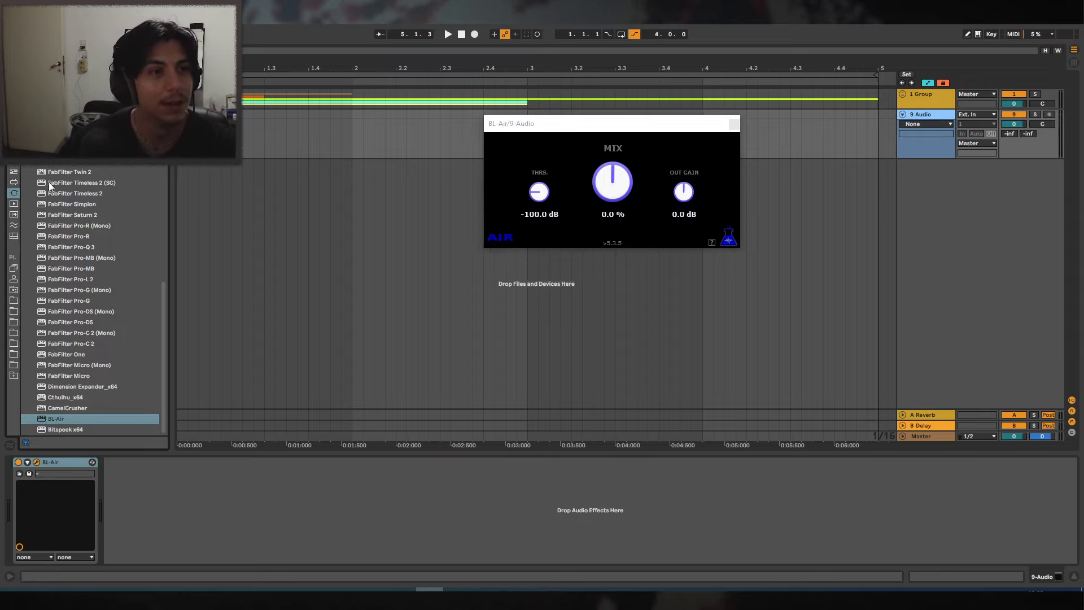
left_click(15, 167)
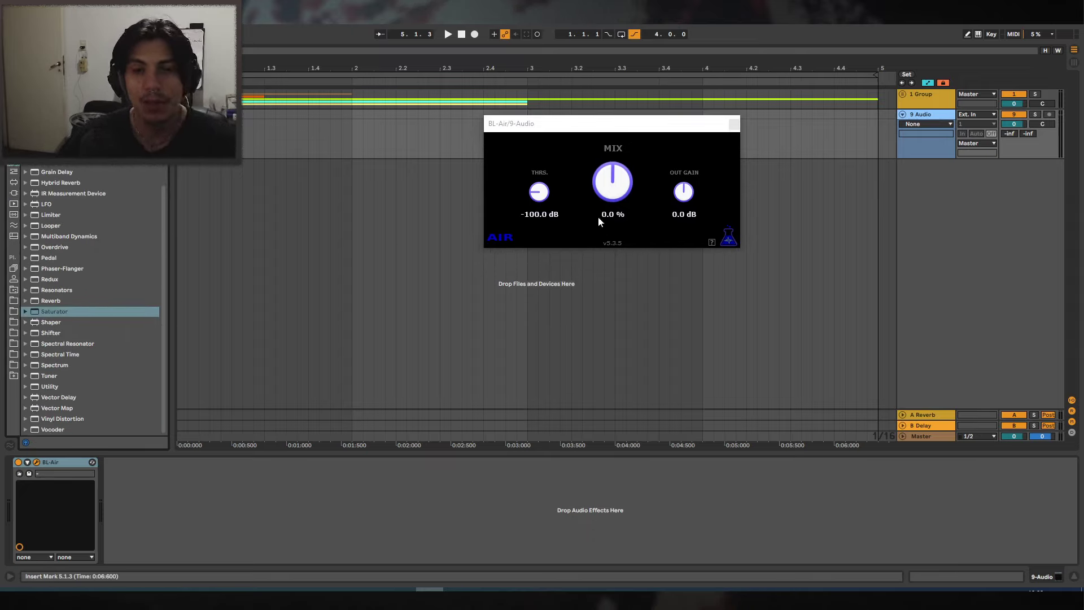
left_click_drag(598, 221, 643, 130)
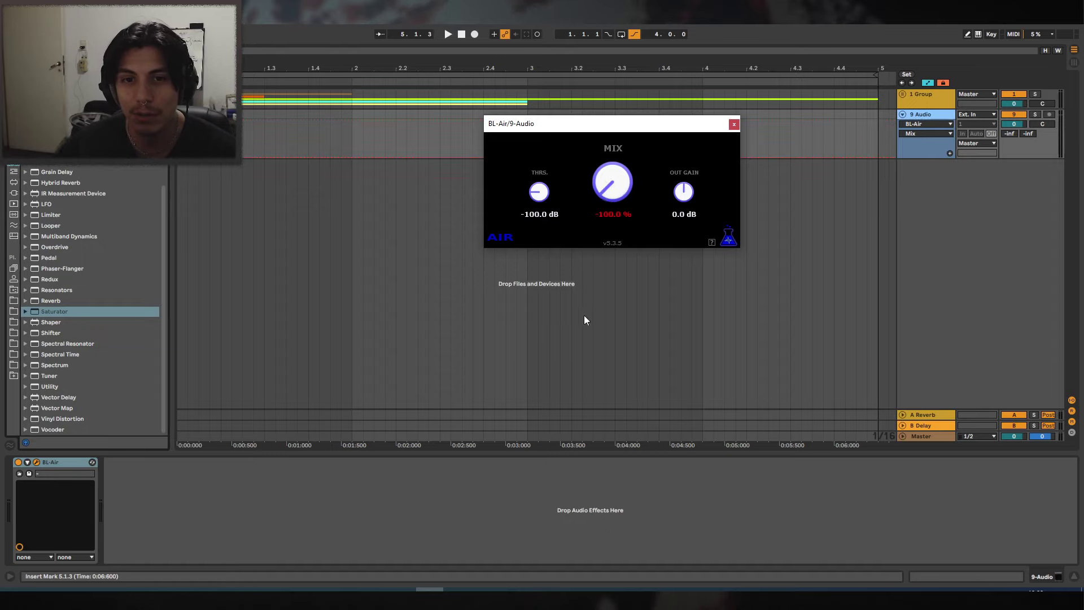
left_click(1014, 95)
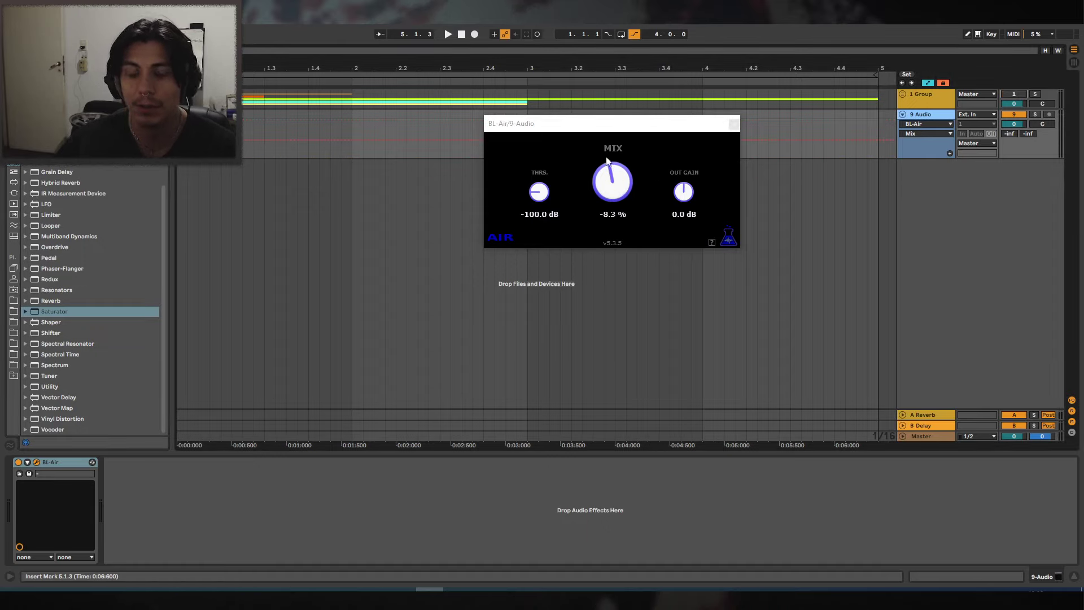
double_click(612, 182)
Audition samples in the textures folder and place TRVCY_texture_11.wav at the start of the BL-Air track.
left_click(14, 86)
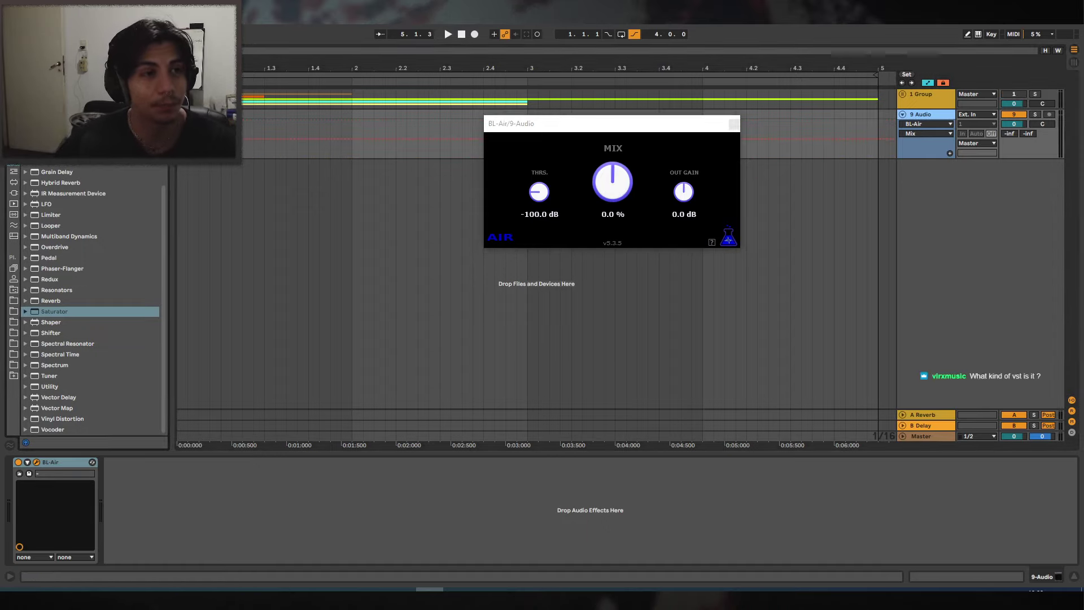
scroll(126, 232, "down", 1)
scroll(126, 231, "up", 1)
left_click(33, 150)
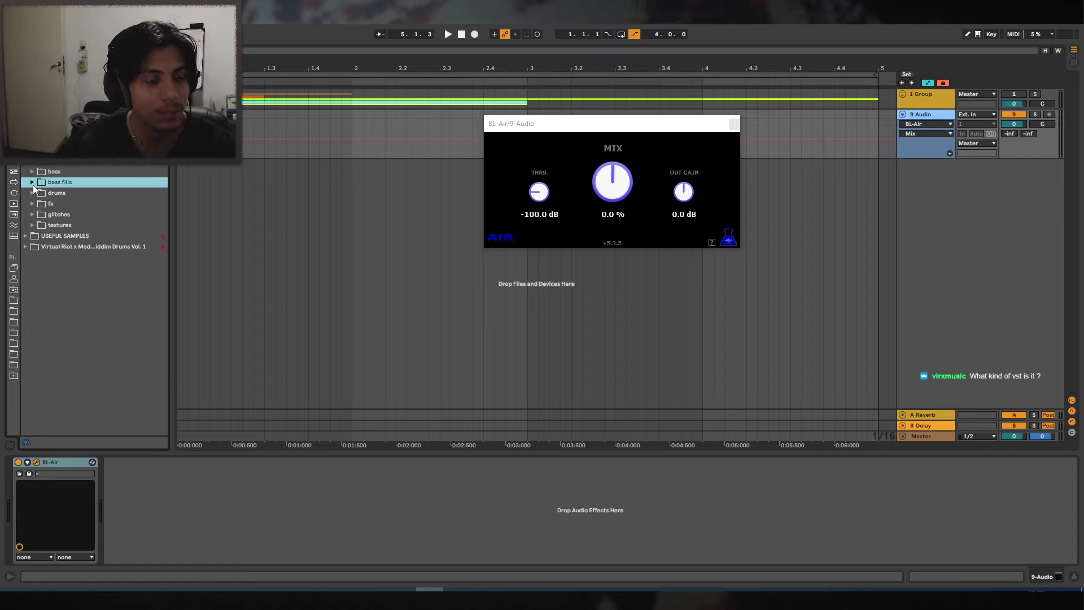
left_click(32, 225)
left_click(75, 257)
left_click(106, 320)
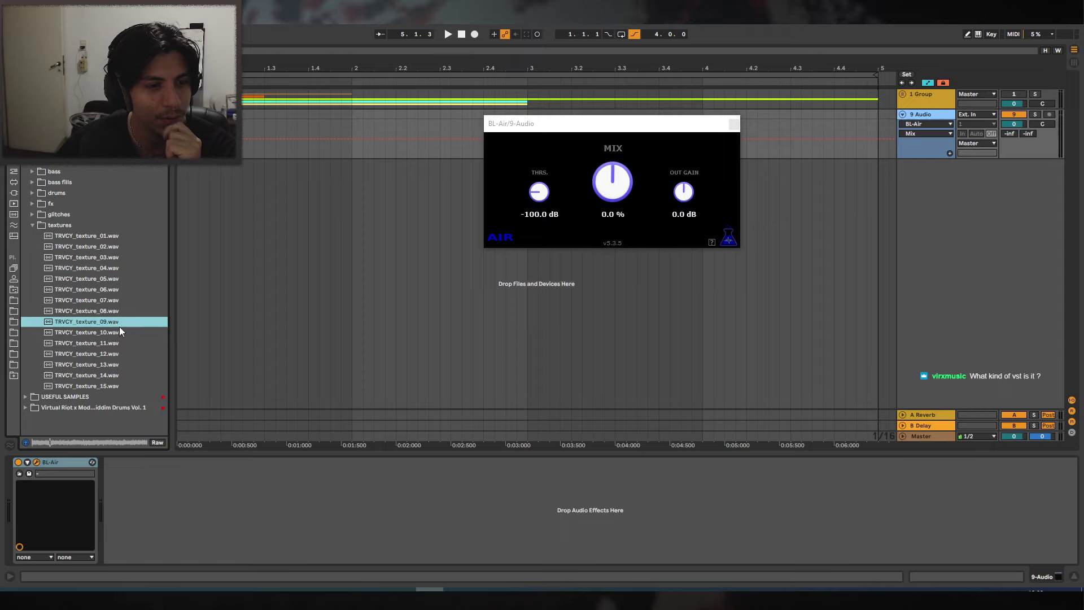
left_click(110, 340)
left_click(106, 332)
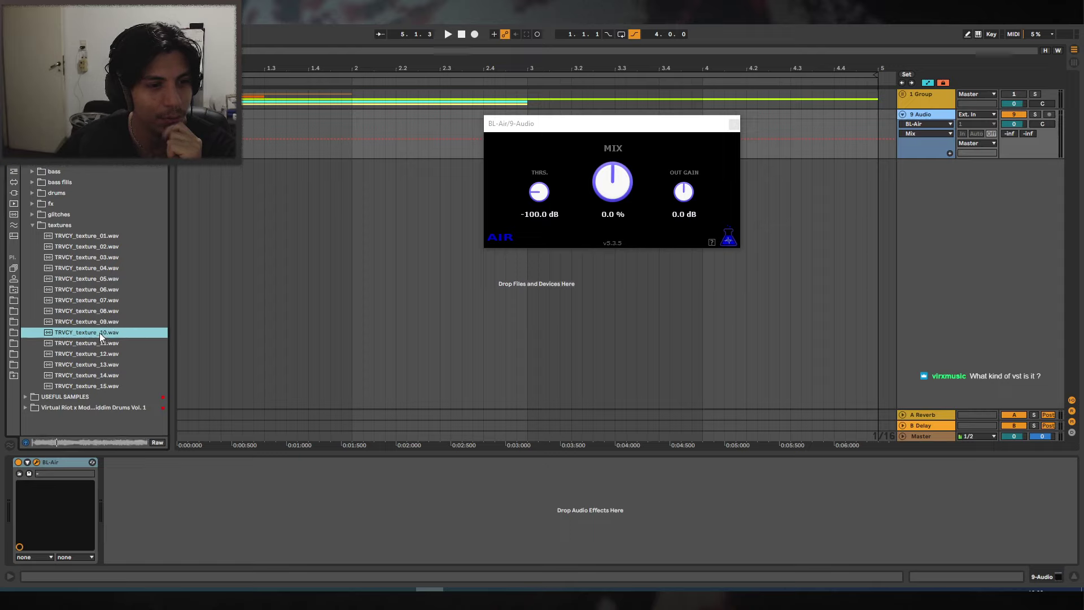
left_click(103, 342)
left_click_drag(100, 345, 186, 135)
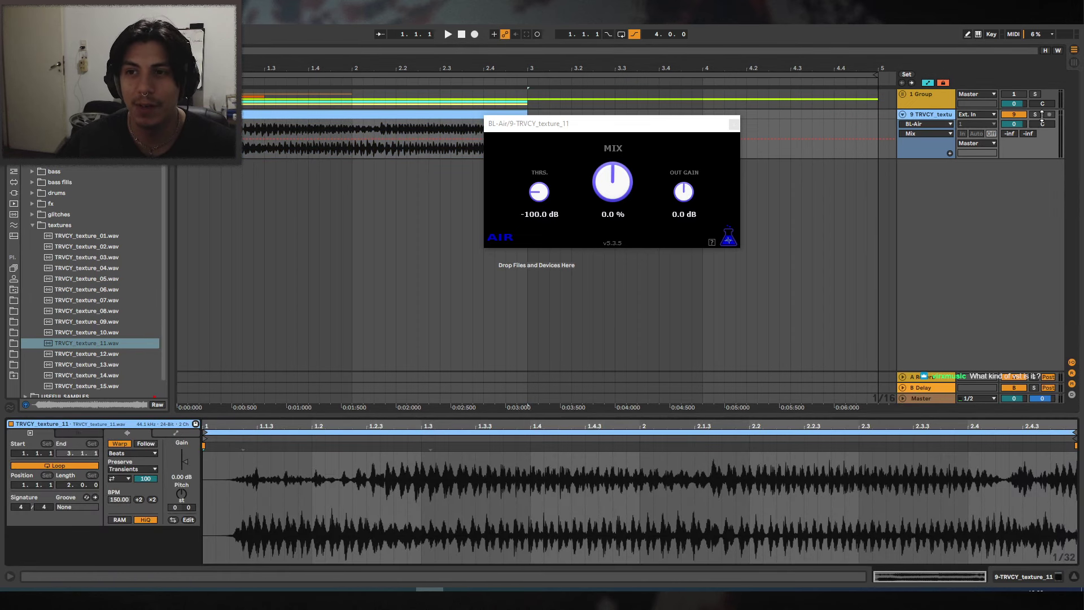
Solo and play the texture track while setting BL-Air's Mix to -100% and its threshold to -86.7 dB.
key("space")
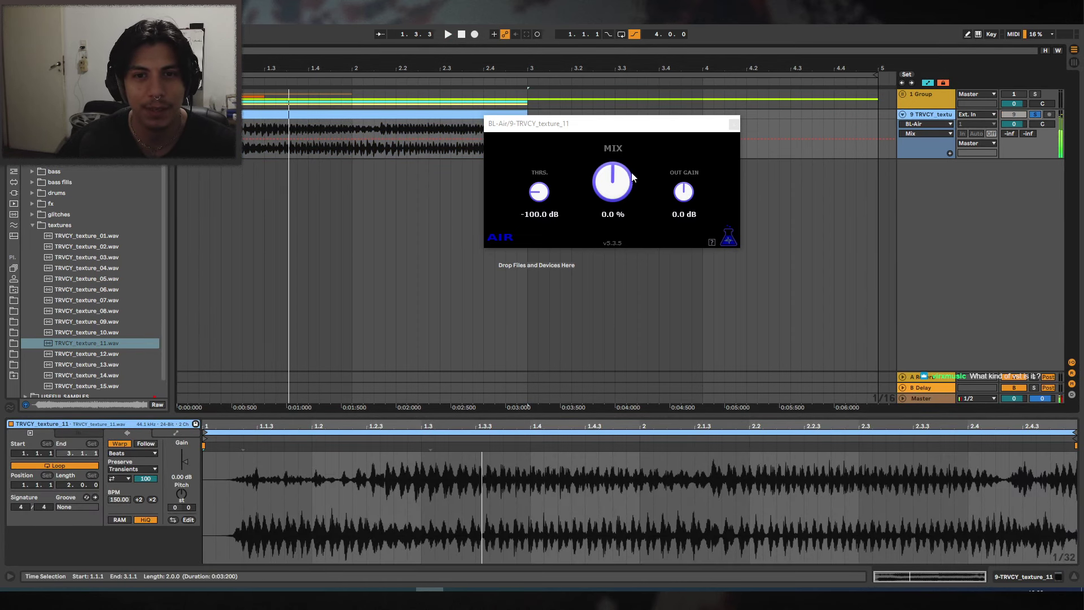
left_click_drag(612, 181, 610, 312)
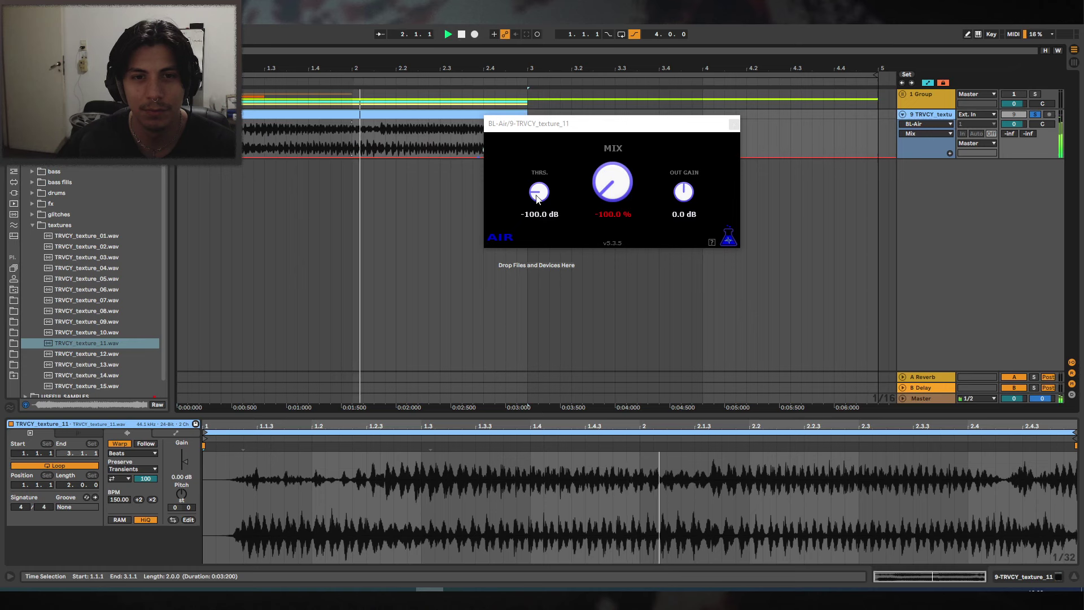
mouse_move(539, 193)
left_mouse_down()
mouse_move(537, 184)
mouse_move(535, 206)
mouse_move(525, 183)
left_mouse_up()
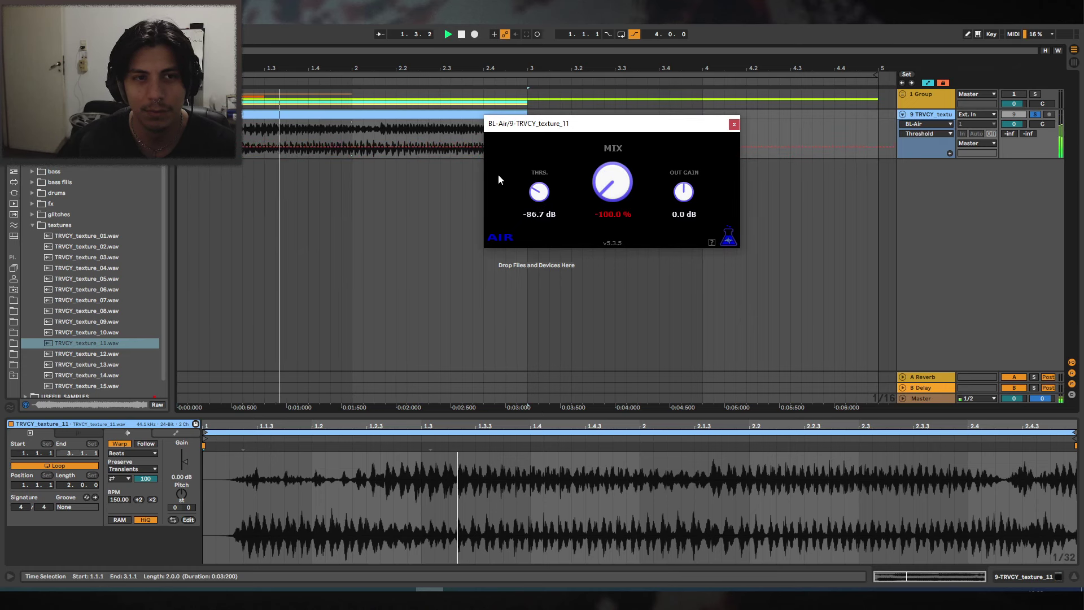
Raise the texture clip's gain to 5.56 dB, set BL-Air's Mix to 100% and play it back.
left_click(395, 114)
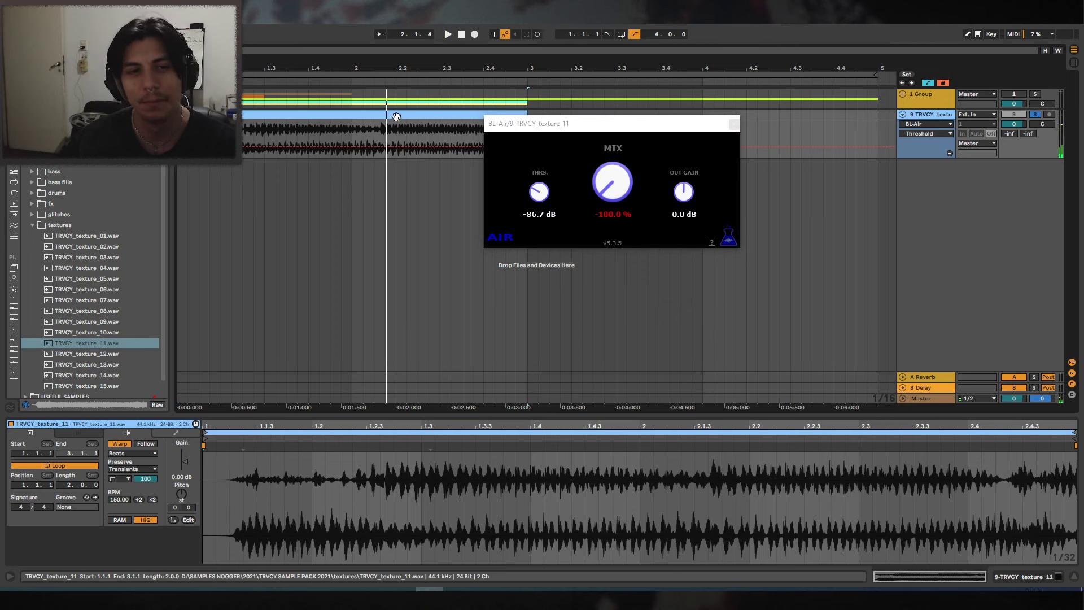
mouse_move(187, 476)
left_mouse_down()
mouse_move(188, 446)
mouse_move(188, 460)
left_mouse_up()
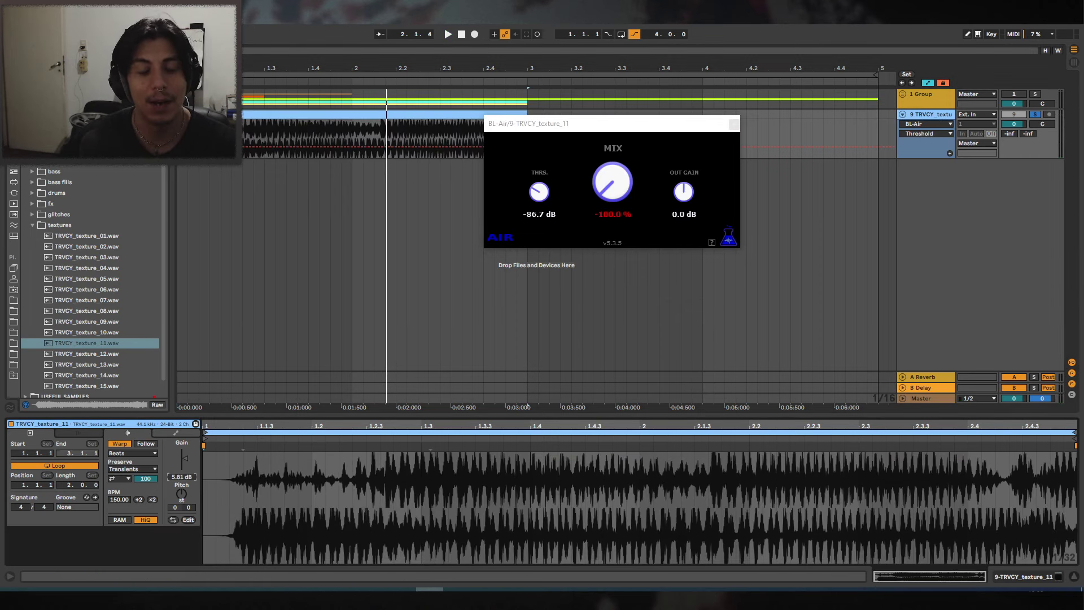
left_click_drag(625, 187, 628, 141)
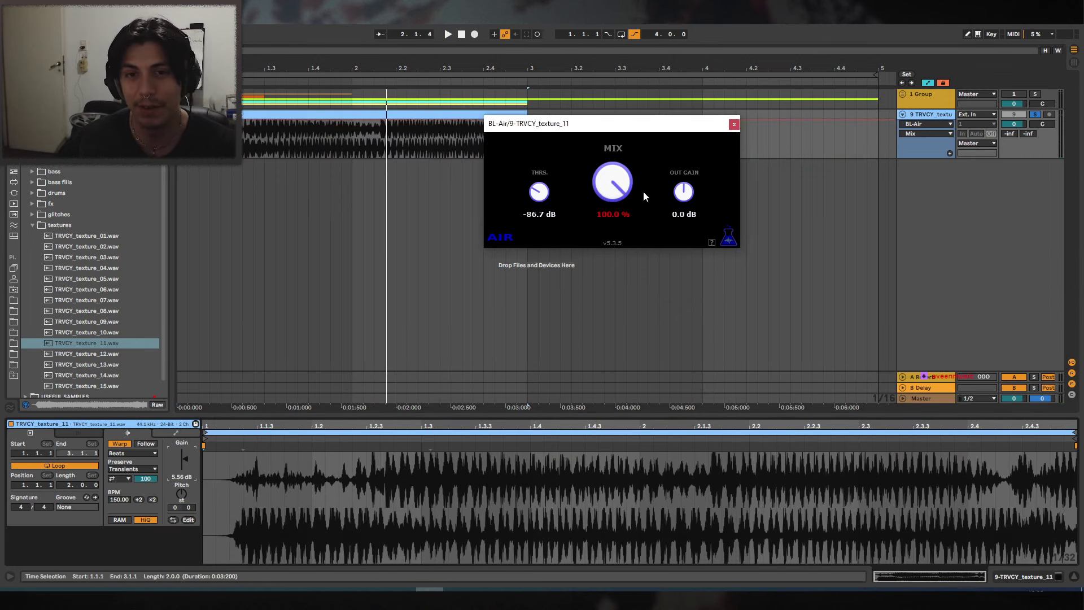
key("space")
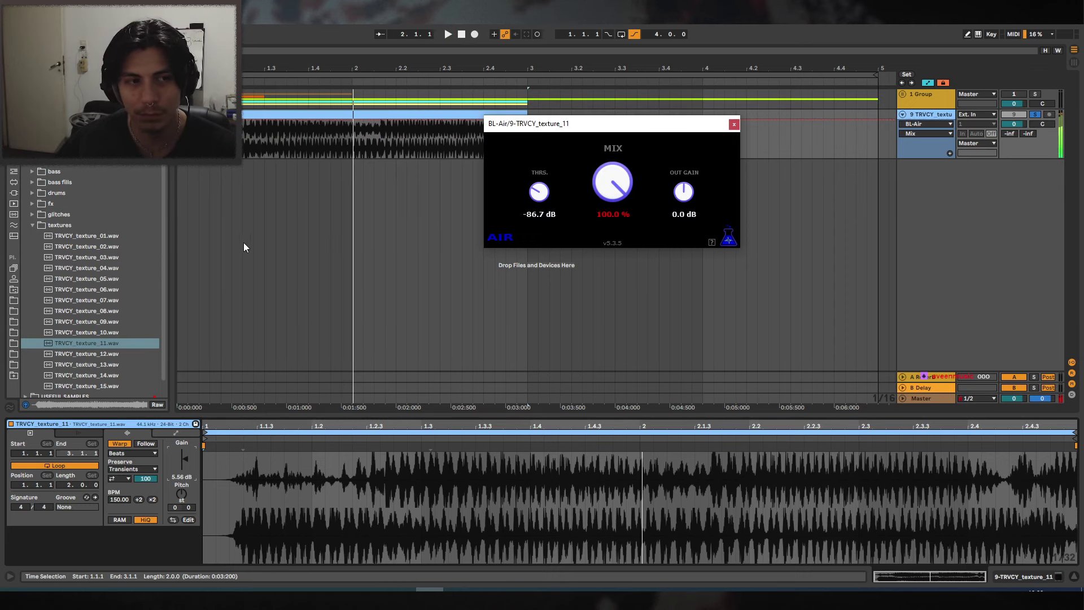
Browse the 2bars folder of bass loops and replace the texture clip with TRVCY_150_2bars_6.wav at the track's start.
left_click(32, 225)
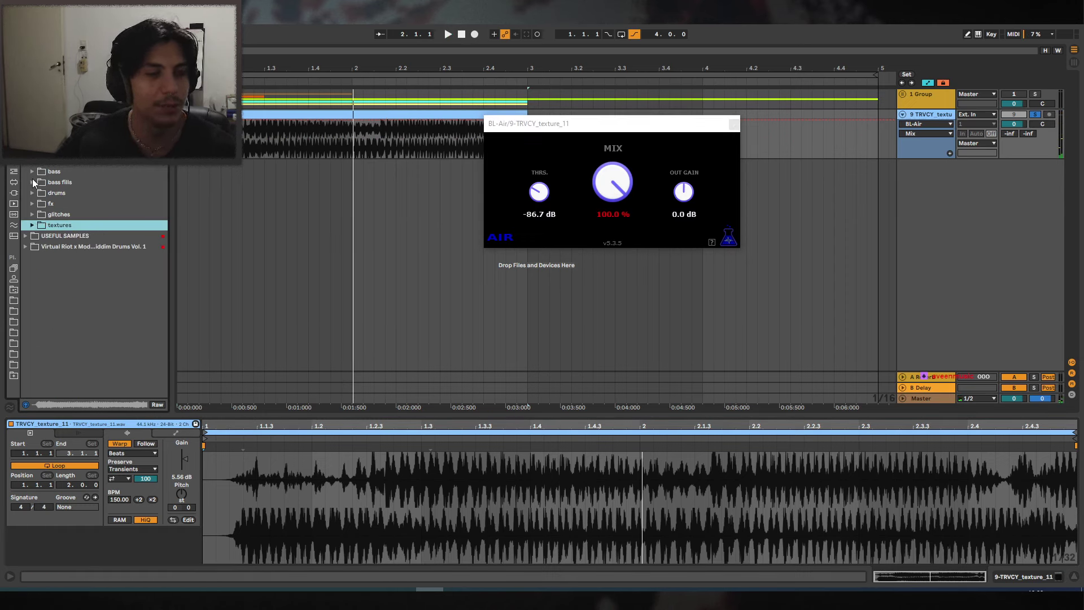
left_click(33, 182)
left_click(32, 183)
left_click(34, 173)
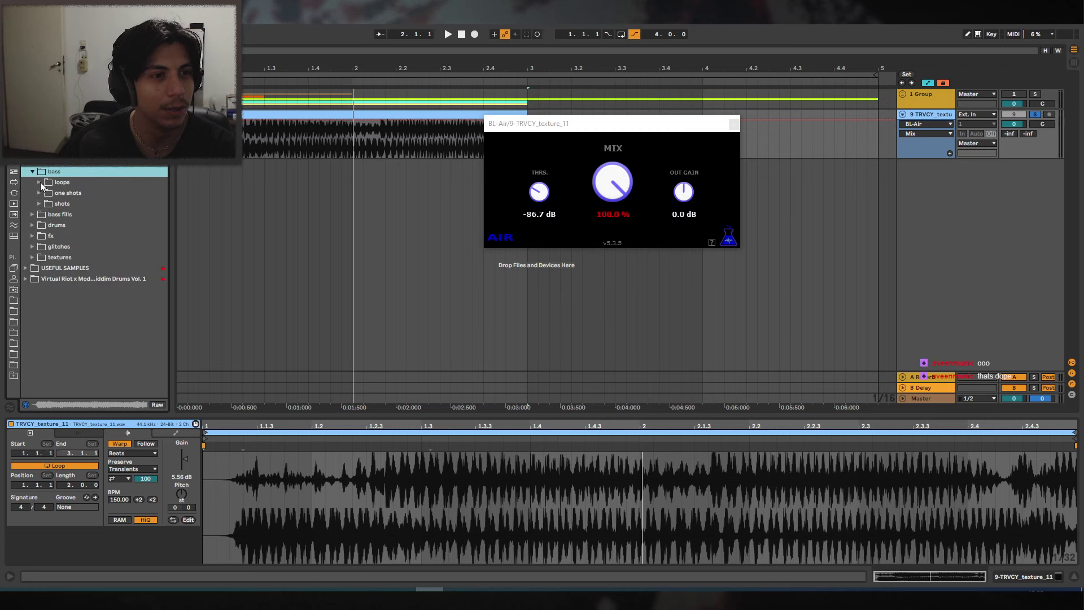
left_click(40, 183)
left_click(91, 218)
left_click(79, 203)
left_click(81, 225)
left_click(90, 267)
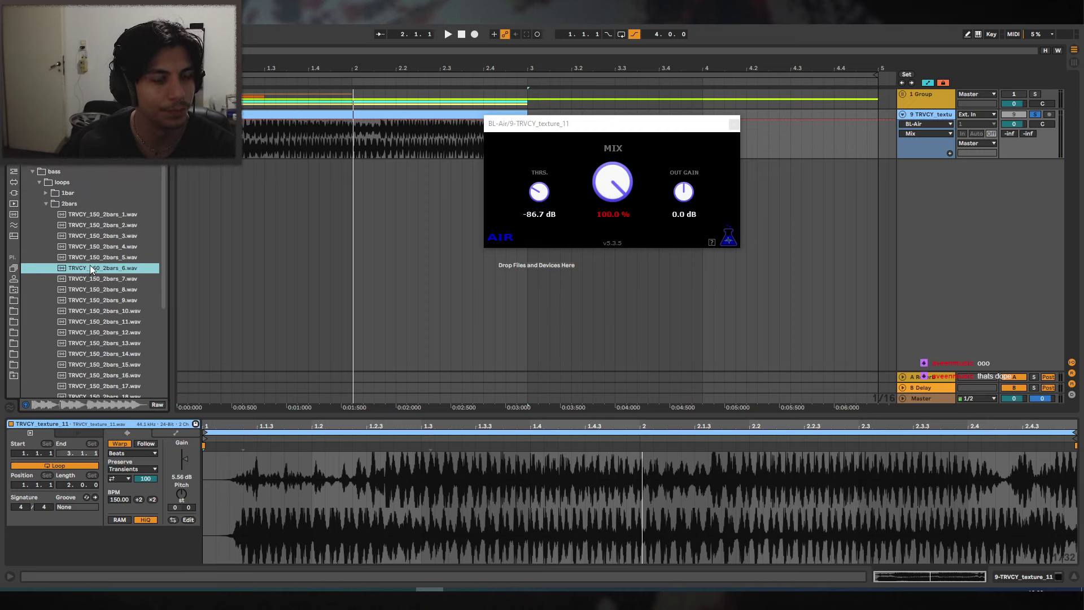
left_click_drag(109, 268, 178, 137)
Play the bass loop with BL-Air's Mix at -100% and threshold at -93.3 dB, moving the plug-in window off the clip.
key("space")
left_click_drag(633, 202, 588, 236)
mouse_move(607, 201)
left_mouse_down()
mouse_move(611, 182)
mouse_move(599, 209)
left_mouse_up()
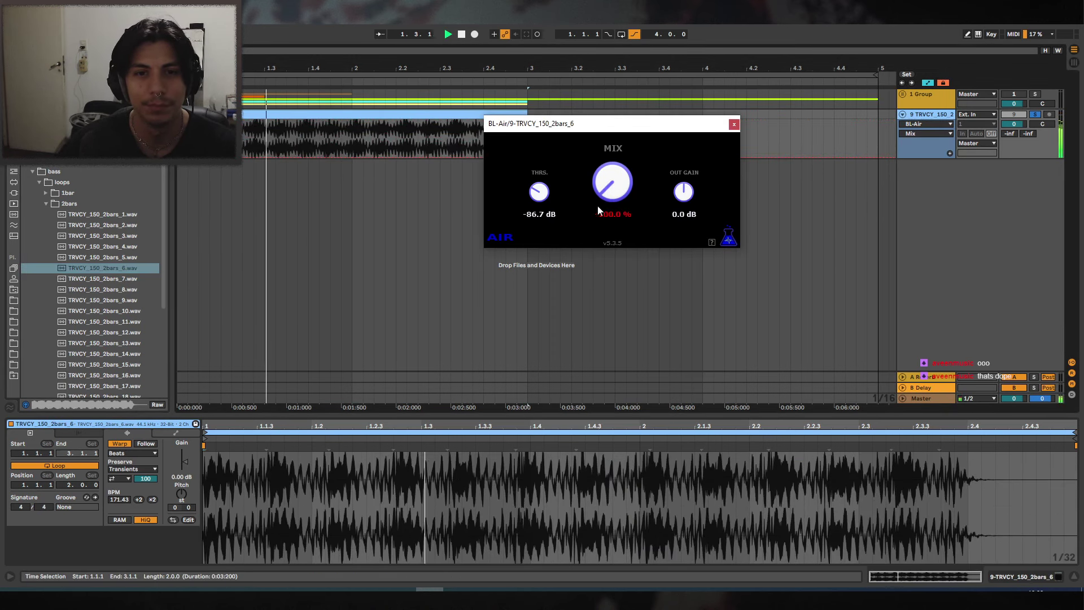
mouse_move(539, 194)
left_mouse_down()
mouse_move(541, 178)
mouse_move(535, 237)
mouse_move(534, 199)
left_mouse_up()
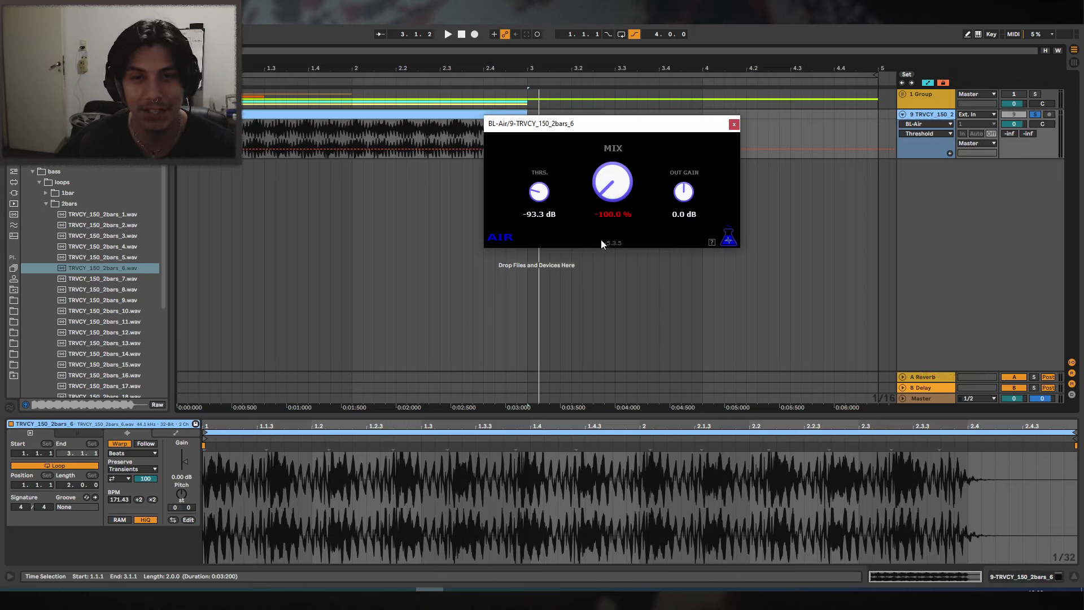
left_click_drag(551, 123, 543, 152)
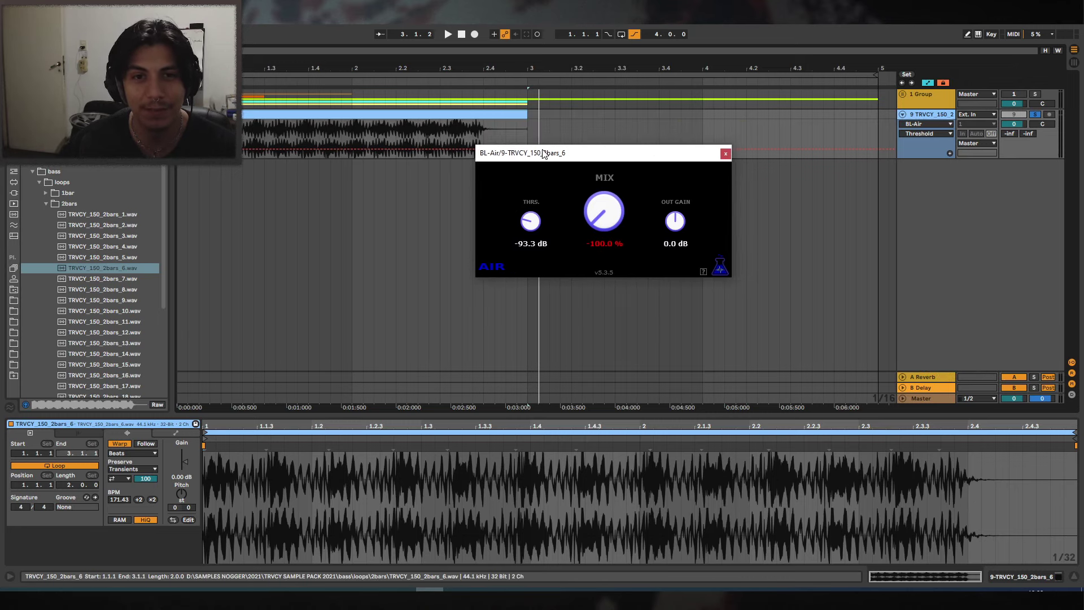
key("space")
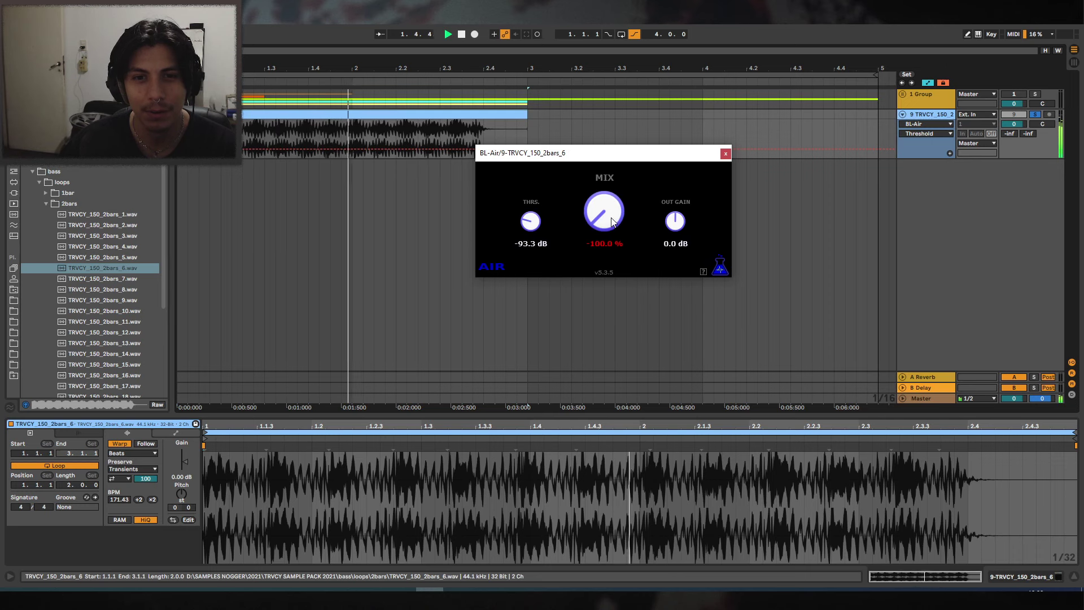
Set BL-Air's Mix to -92.4%, stop playback and delete the bass loop clip from the track.
left_click_drag(614, 222, 603, 210)
left_click(410, 133)
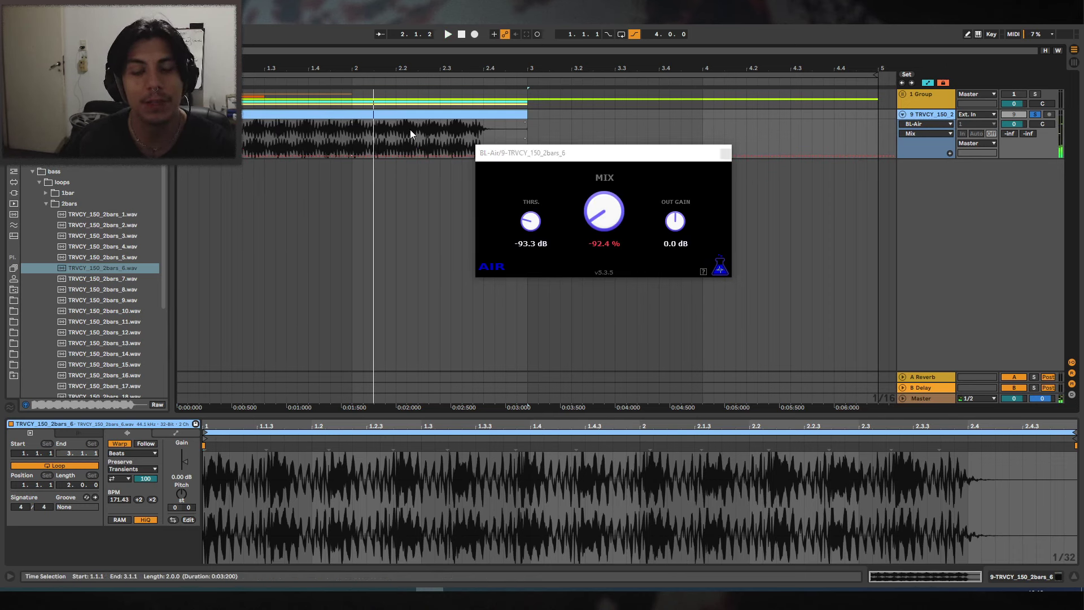
left_click(374, 109)
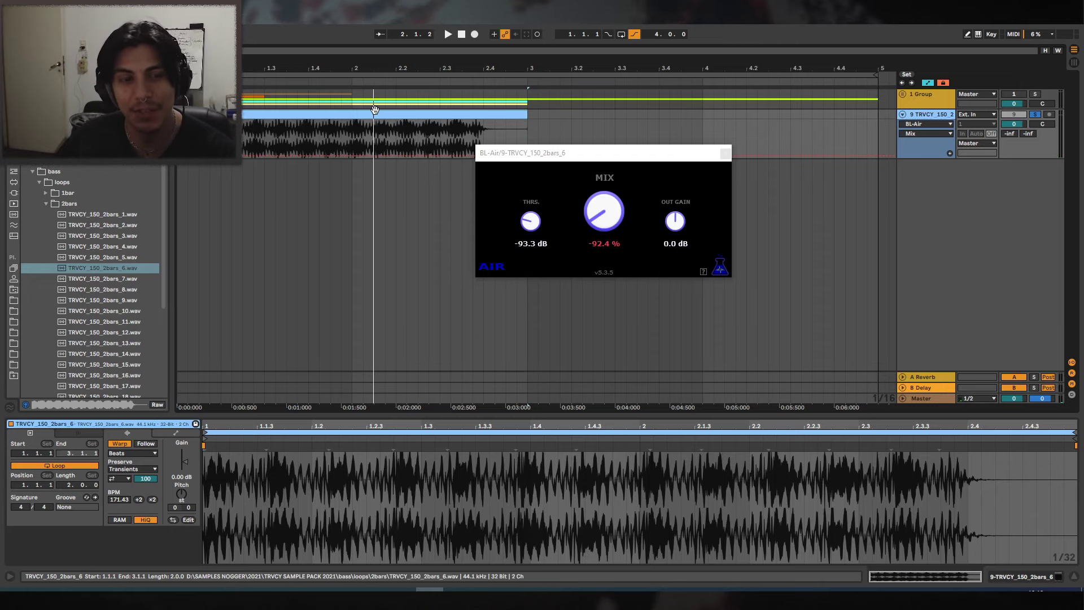
key("Delete")
Audition reese samples in the bass fills folder and place TRVCY_fill_reese_02.wav at the start of the BL-Air track.
left_click(47, 204)
left_click(39, 182)
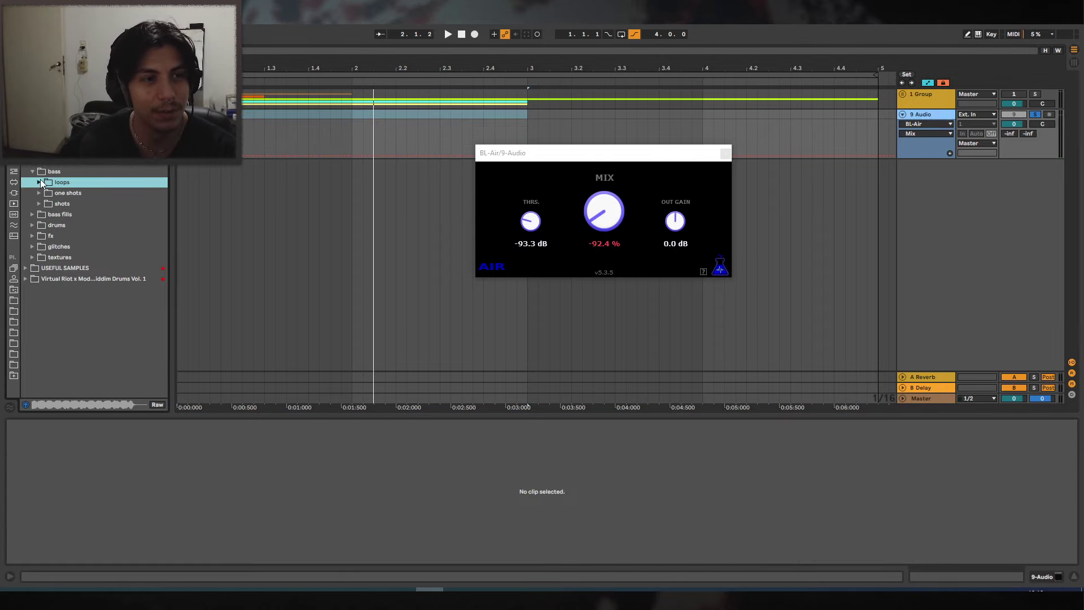
left_click(32, 214)
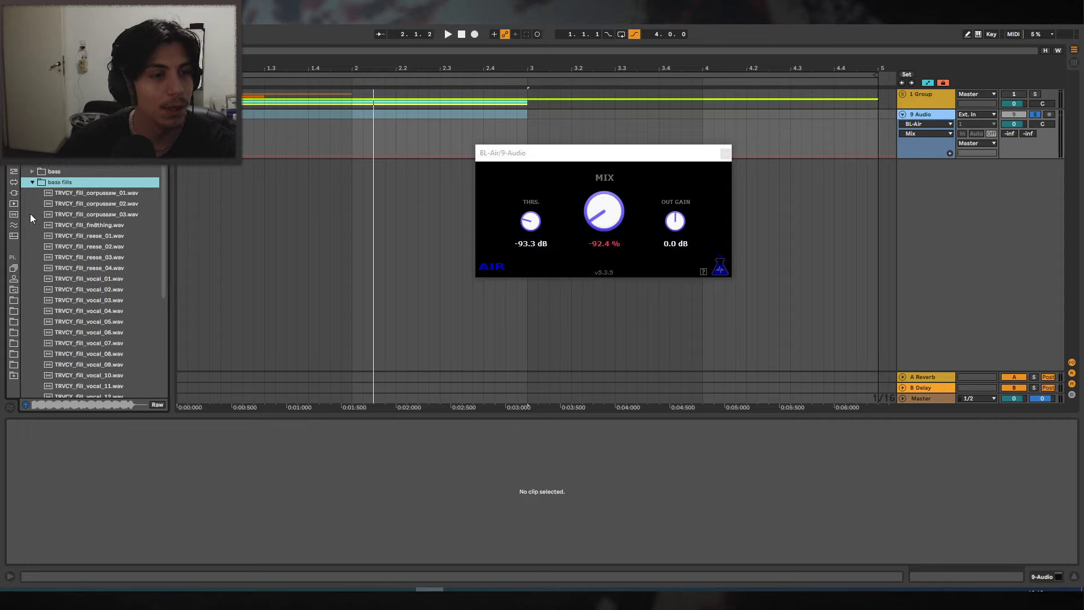
scroll(97, 265, "down", 3)
left_click(112, 176)
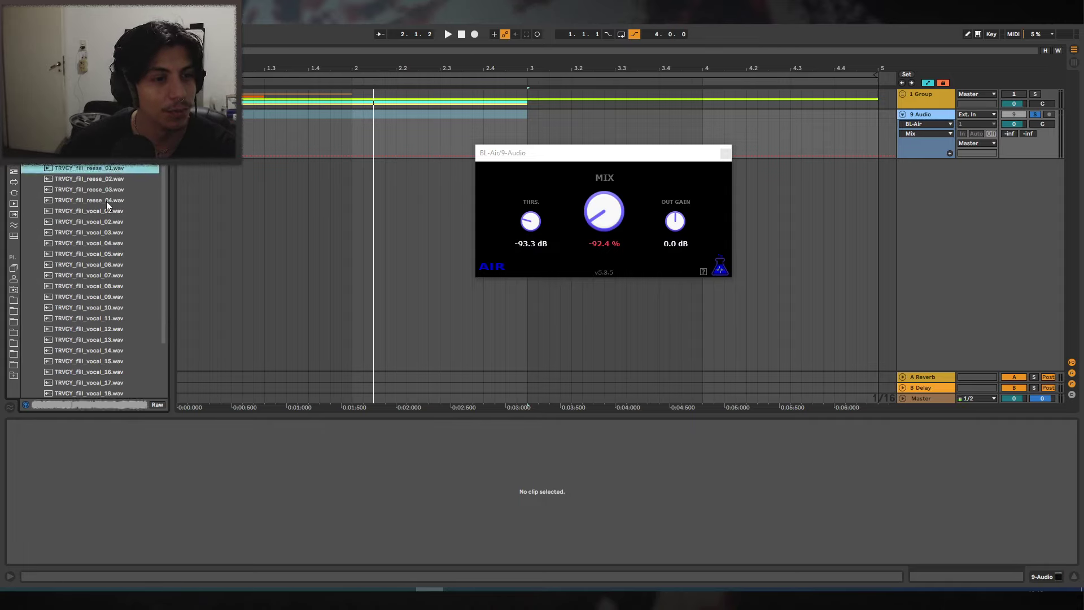
left_click(106, 178)
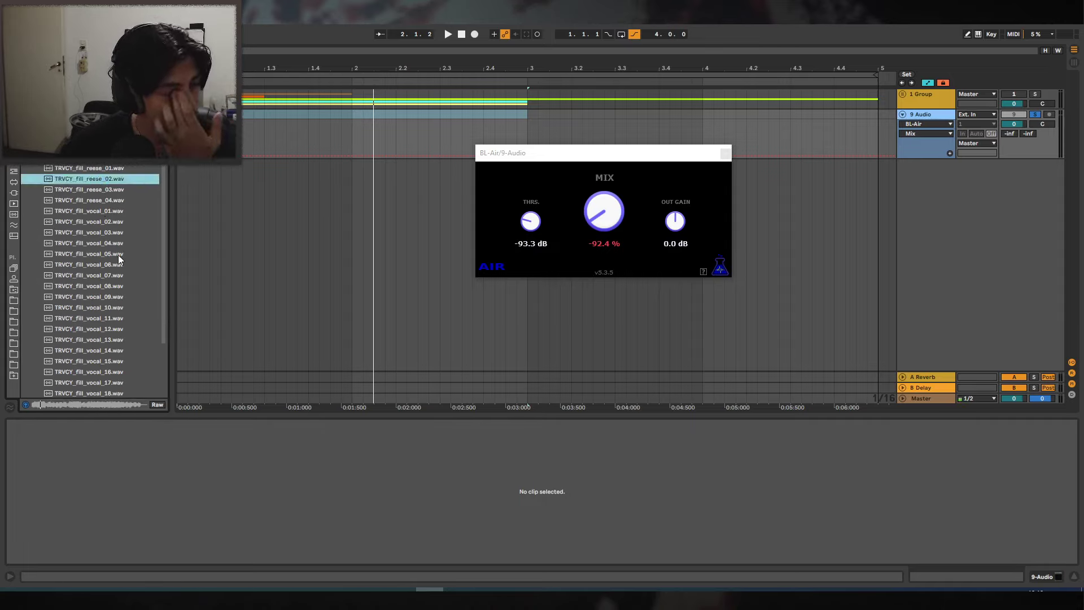
left_click_drag(89, 178, 179, 134)
Play the reese fill, turn off its warping, and set BL-Air's Mix to -100% and threshold to -92.5 dB.
left_click_drag(319, 67, 318, 42)
key("space")
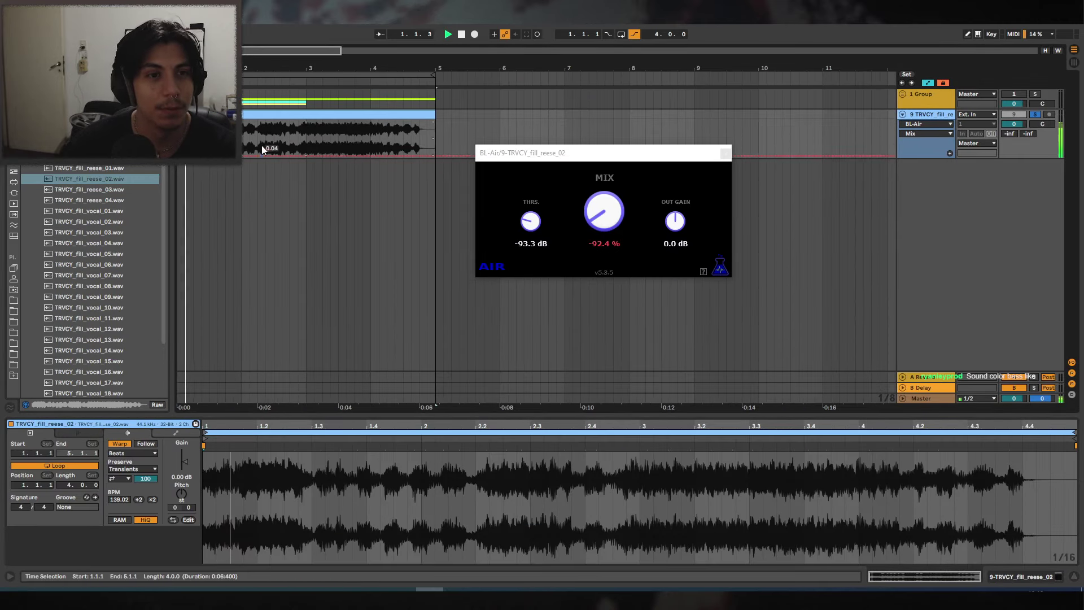
left_click(120, 444)
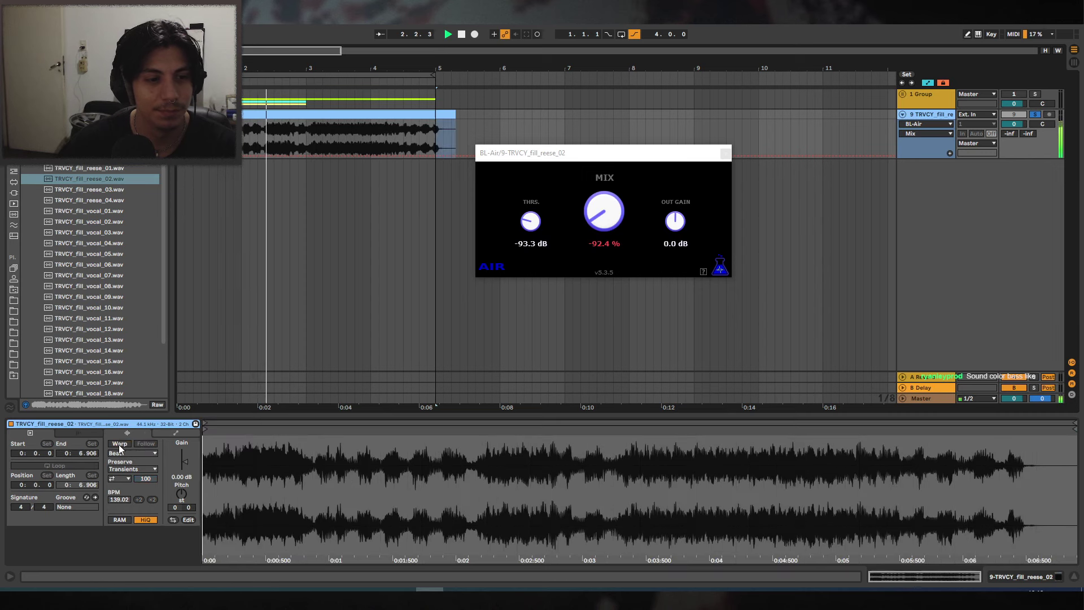
left_click_drag(594, 221, 604, 177)
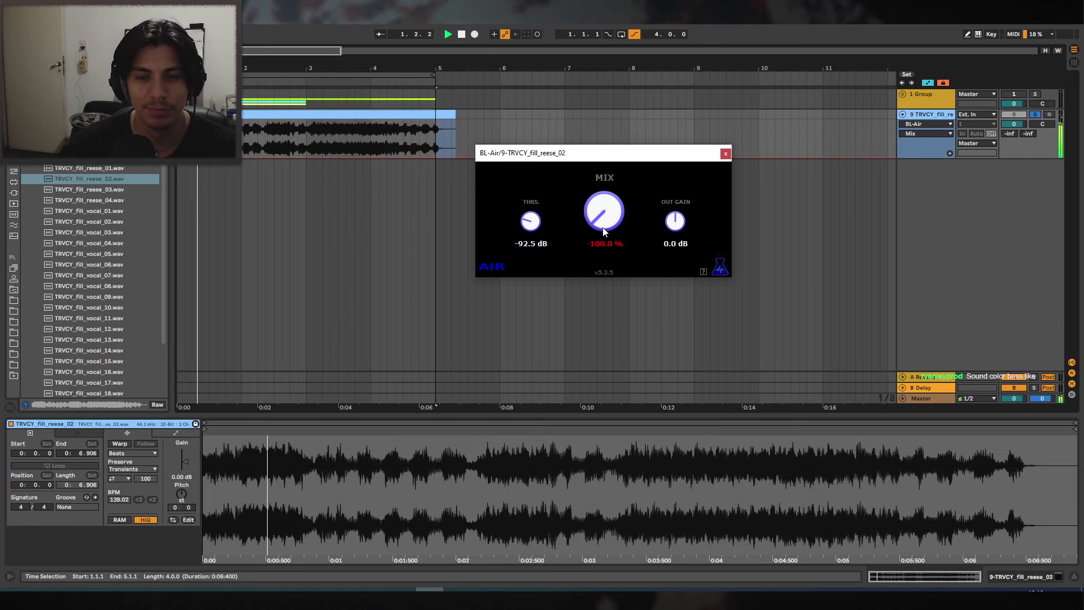
Play the reese fill again with BL-Air's Mix at 100% and the threshold lowered to -116.7 dB.
left_click_drag(672, 69, 673, 64)
key("space")
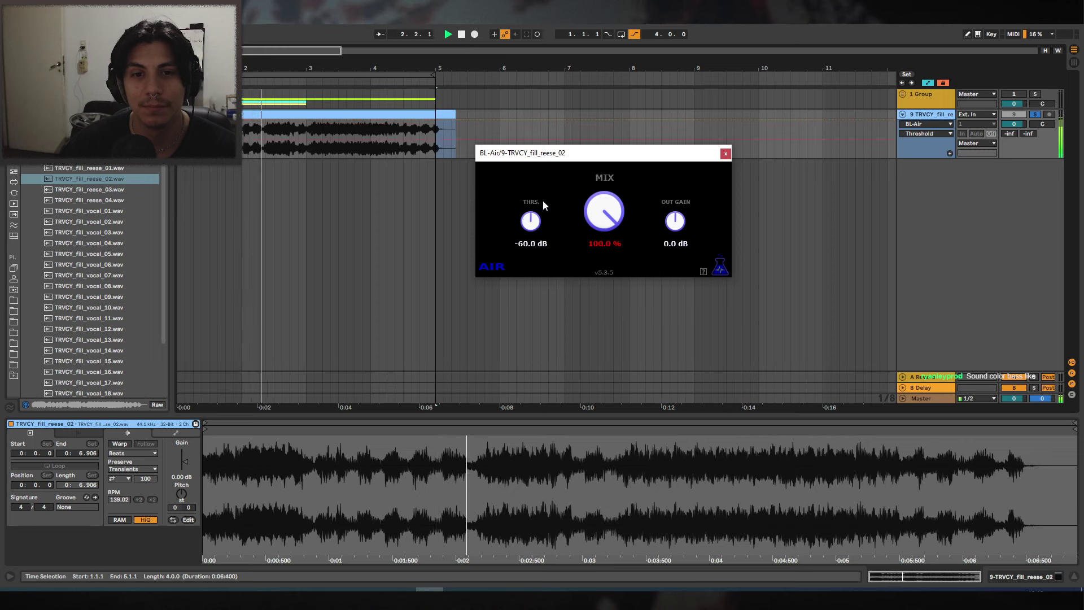
left_click_drag(535, 228, 521, 256)
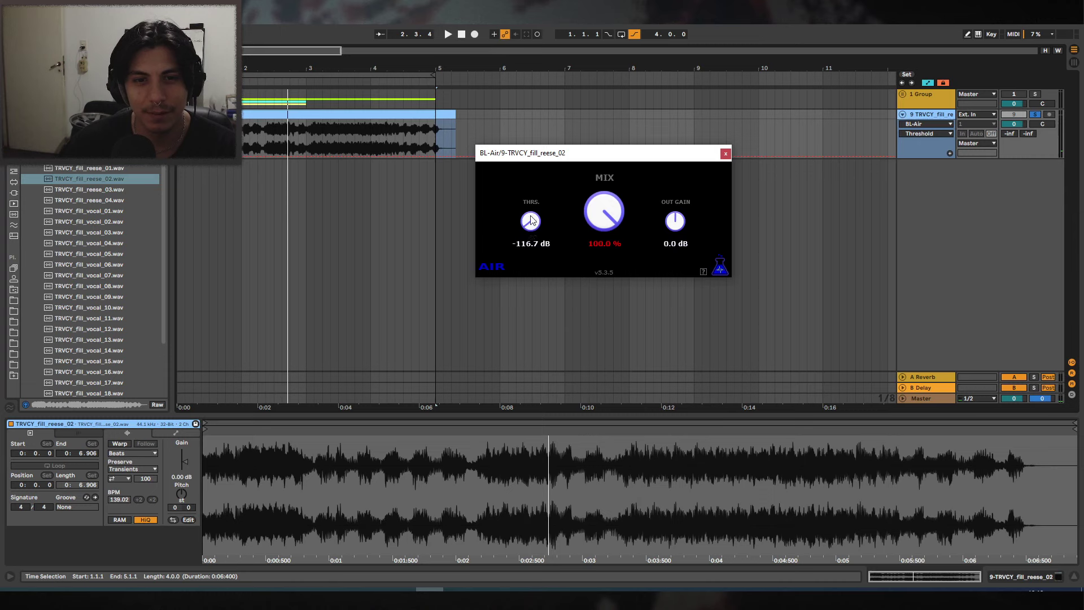
Replay the fill with BL-Air's Mix at -100% and threshold at -74.2 dB, and move the plug-in window clear of the clip.
left_click_drag(530, 217, 532, 210)
left_click_drag(606, 211, 636, 243)
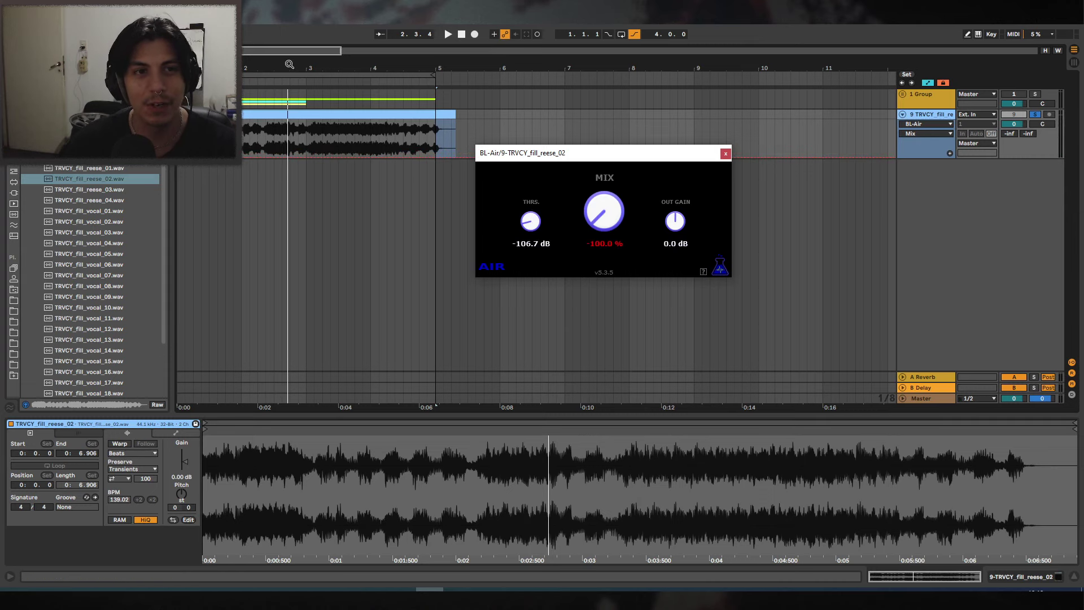
left_click_drag(289, 64, 438, 129)
key("space")
left_click_drag(529, 225, 523, 239)
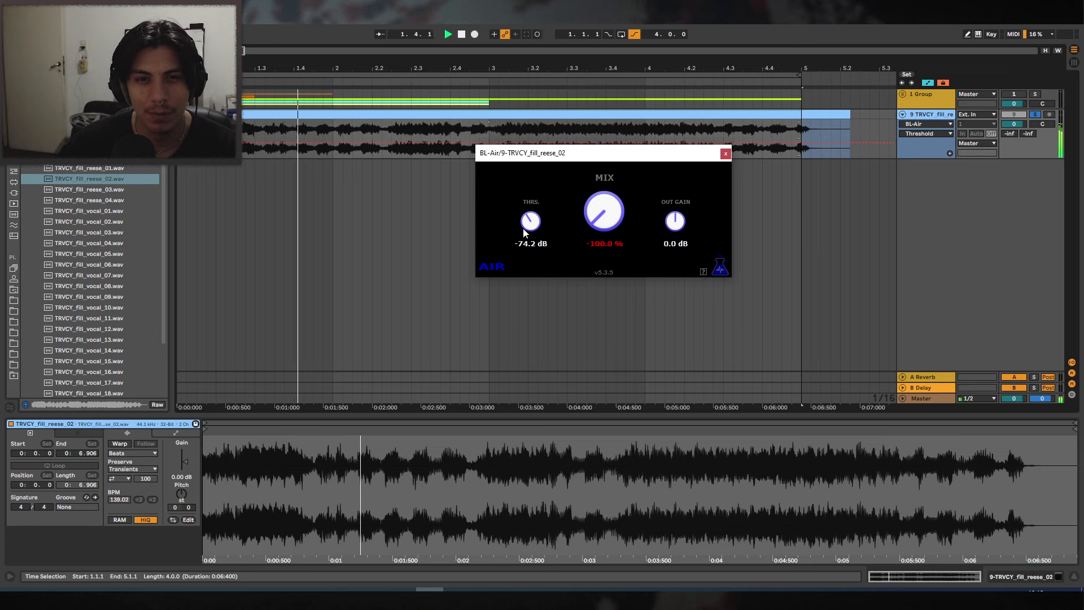
left_click(647, 117)
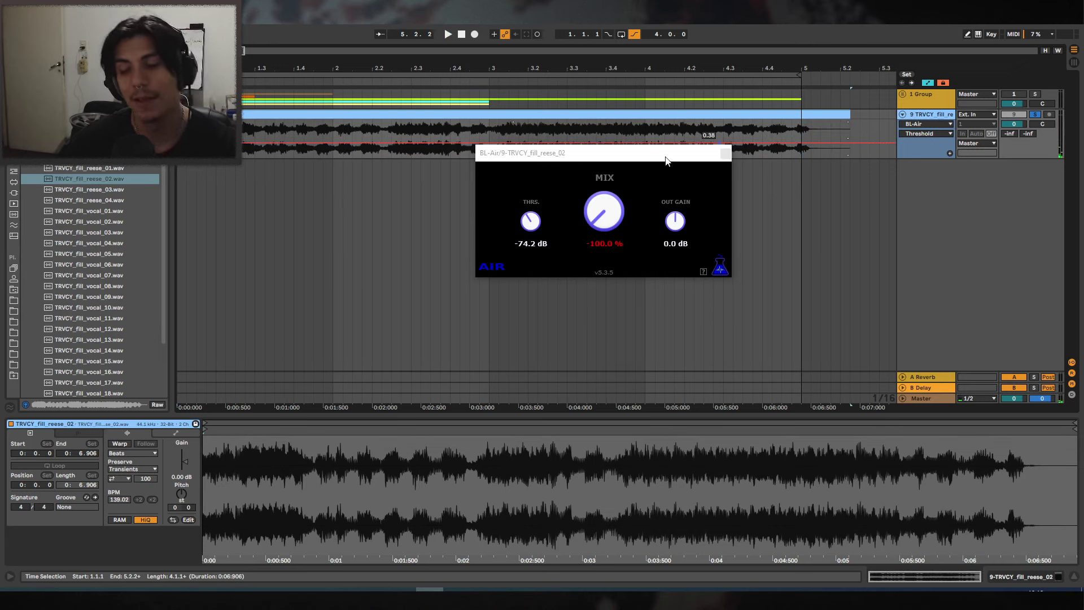
left_click_drag(718, 157, 740, 200)
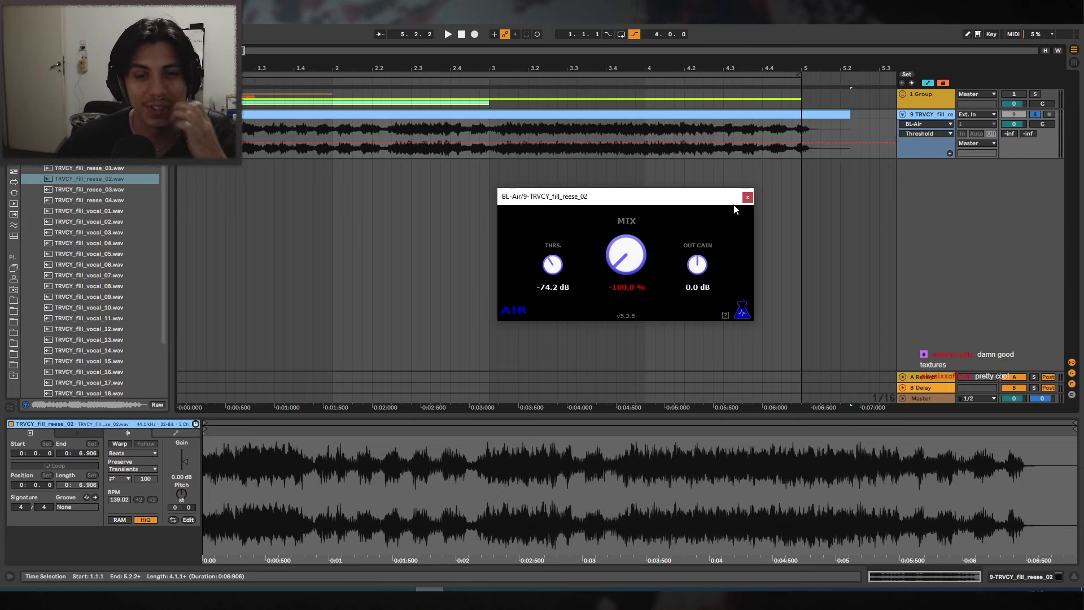
Insert a new audio track, set its input to the reese fill track and arm it for recording.
right_click(936, 110)
left_click(987, 199)
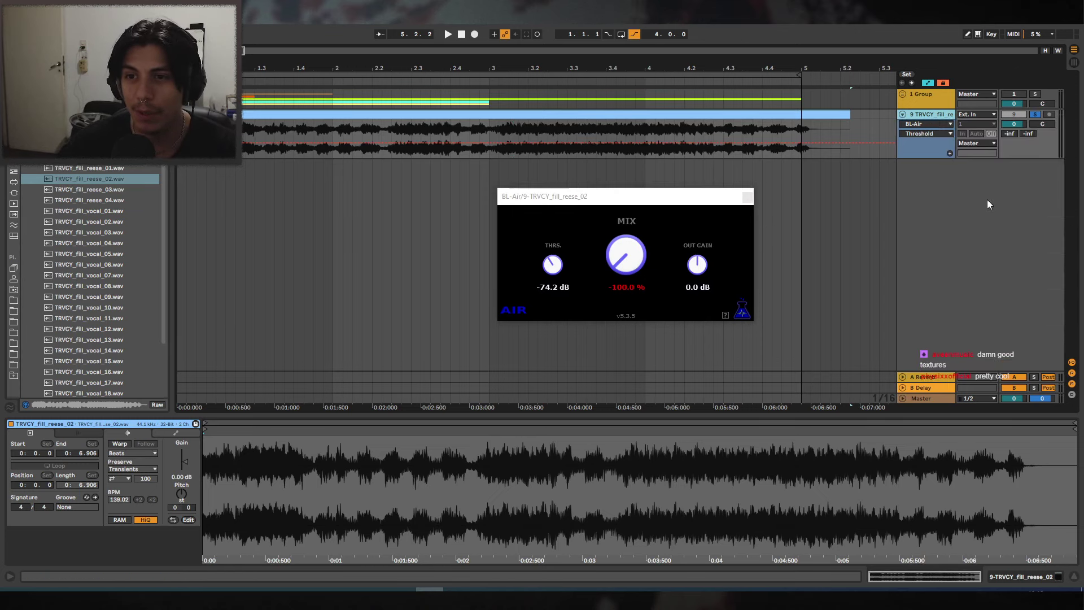
left_click(984, 164)
left_click(880, 268)
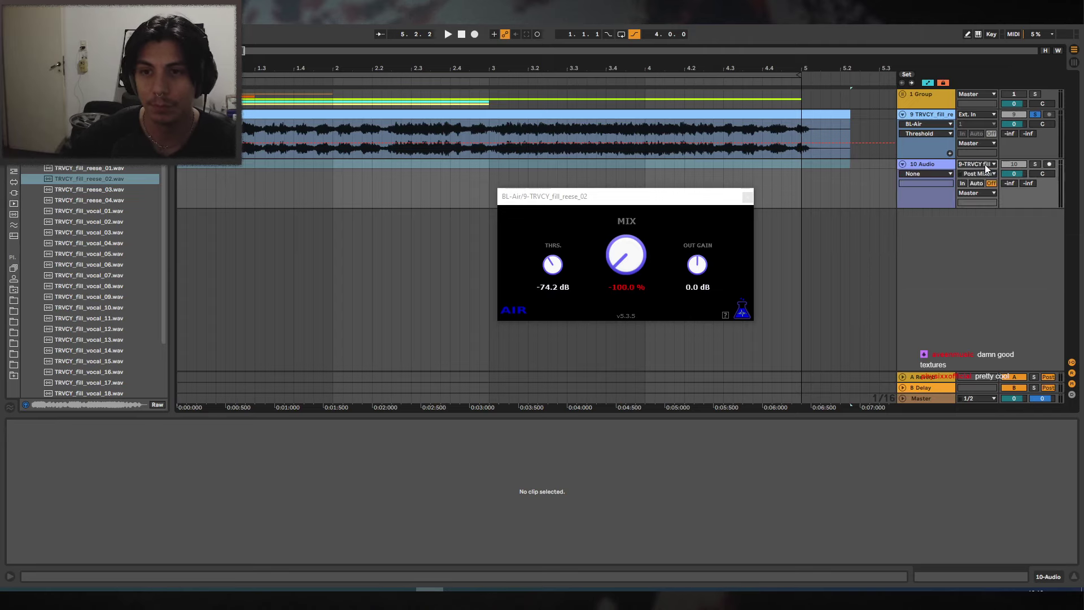
left_click(1048, 164)
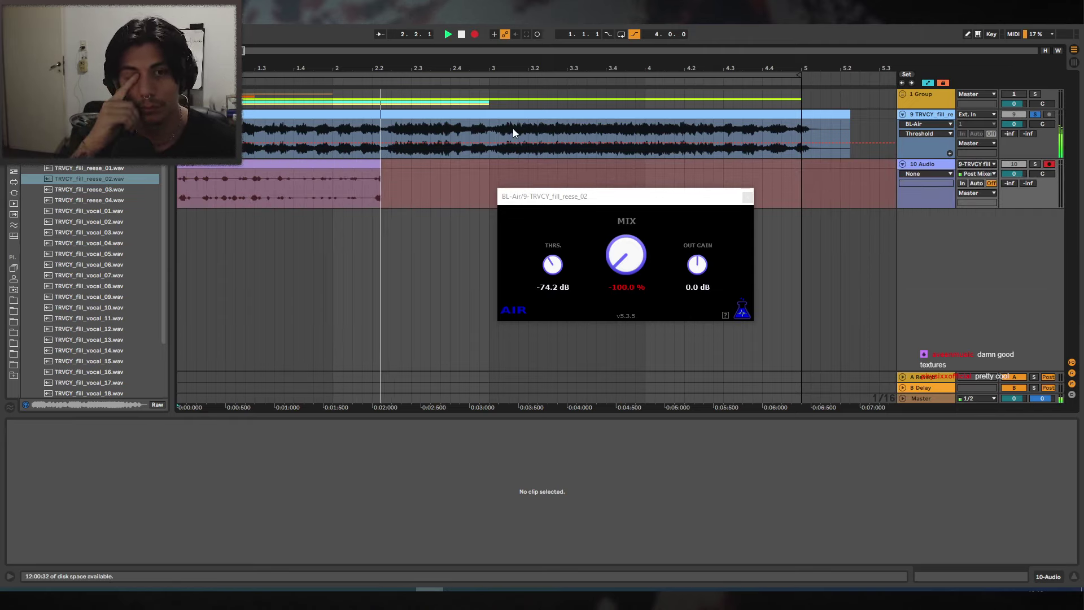
Record the processed fill while lowering BL-Air's threshold to -90.0 dB, stop at bar 5 and select the recorded clip.
left_click_drag(552, 264, 556, 279)
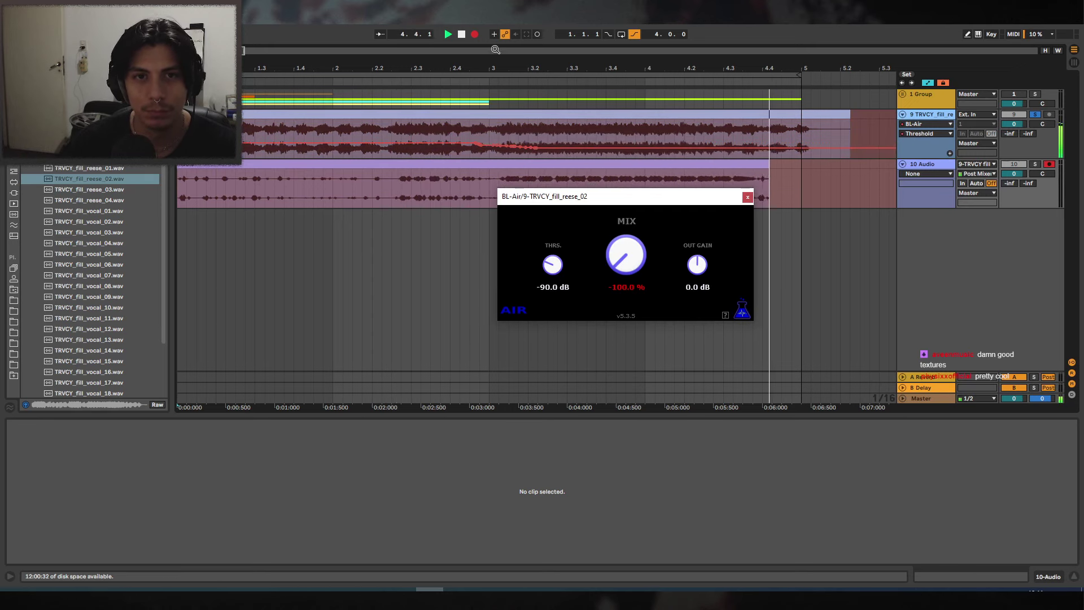
key("space")
left_click(552, 170)
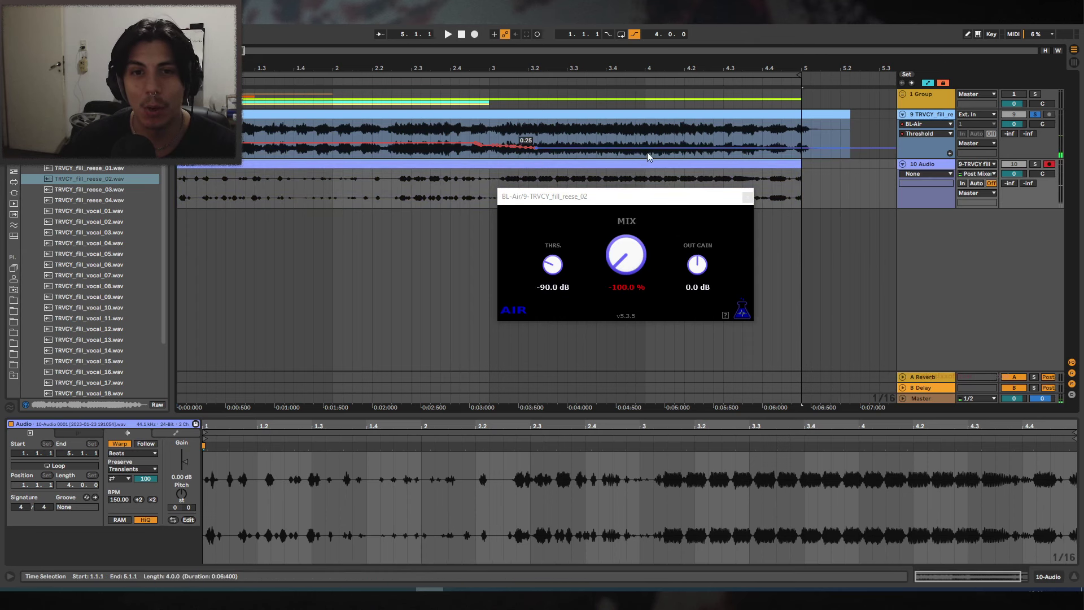
Raise the recorded clip's gain to 9.81 dB, play it soloed and close the BL-Air window.
left_click_drag(180, 477, 180, 451)
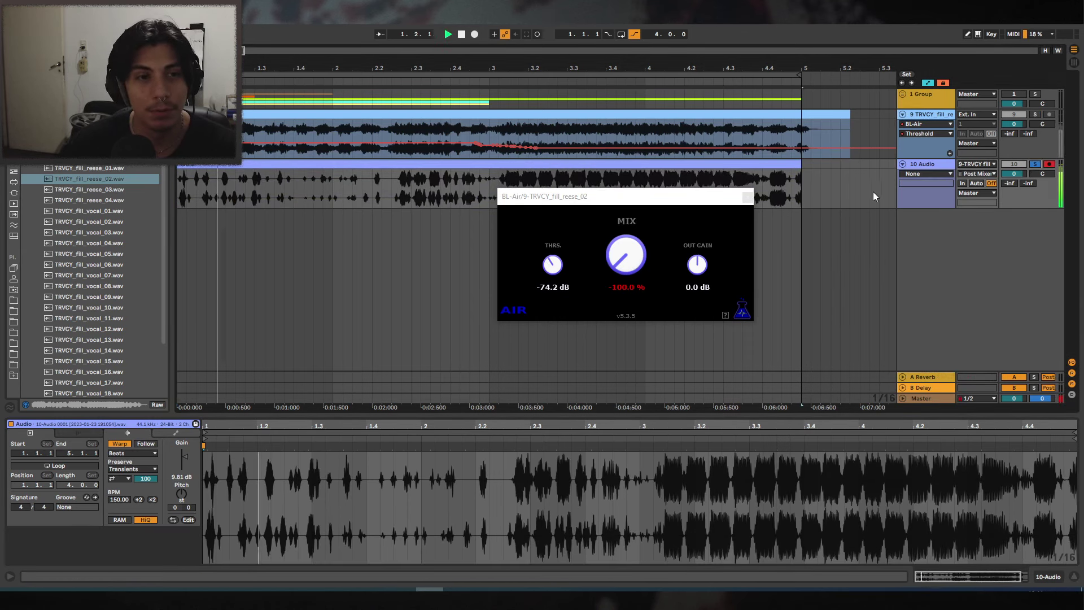
key("space")
left_click(747, 196)
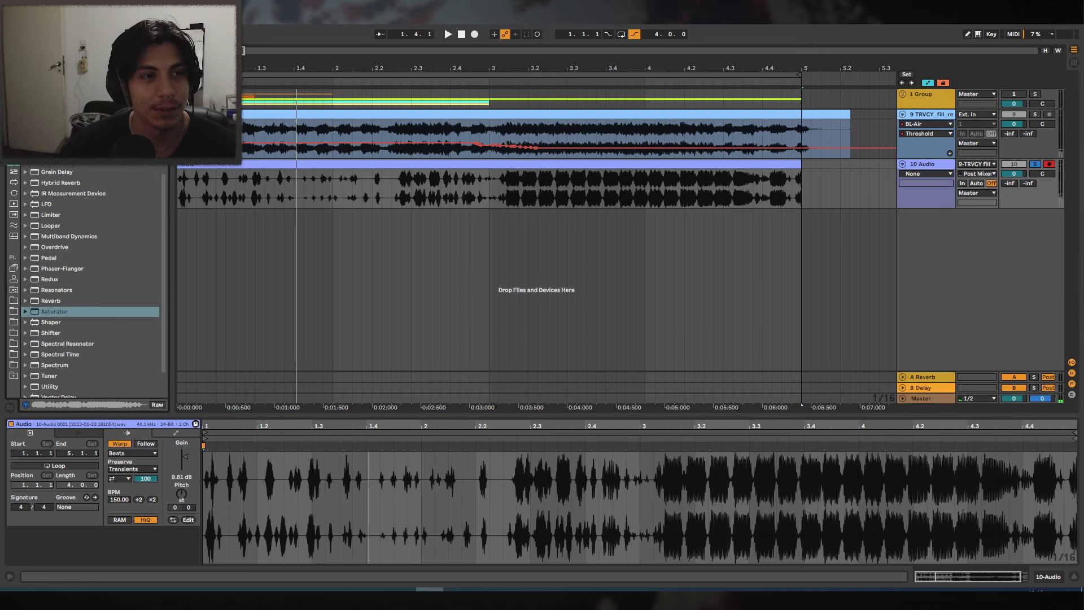
Add Multiband Dynamics with its default OTT settings to the recorded track, duplicate the device and play the result.
scroll(82, 296, "down", 3)
double_click(75, 201)
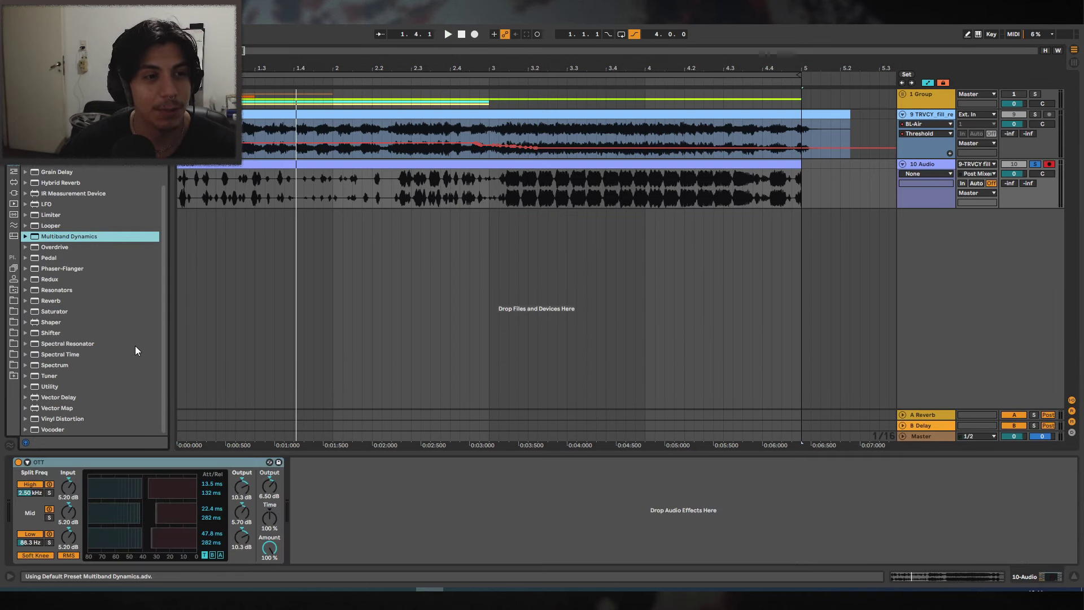
left_click(124, 463)
key("ctrl+d")
key("space")
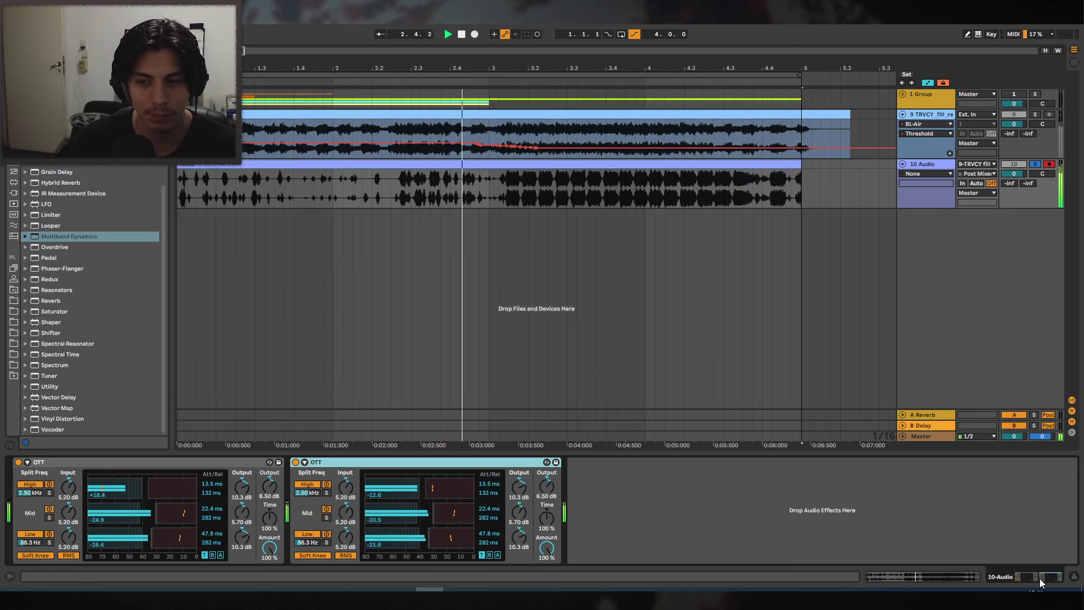
key("space")
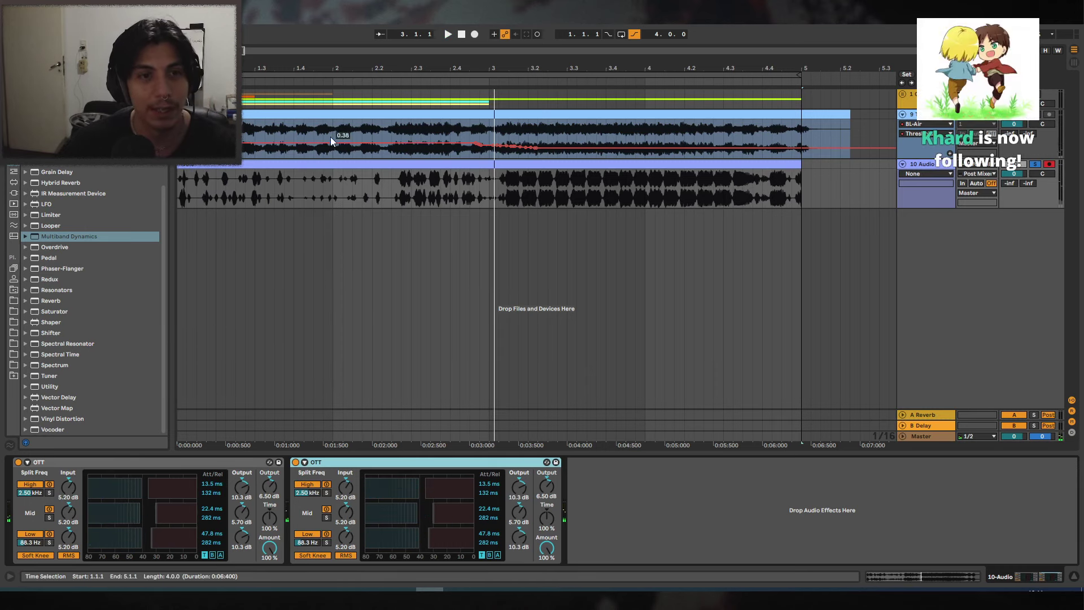
Insert the Multiband Dynamics preset Reduce Ambience.adv at the start of the chain, followed by two OTT devices.
scroll(63, 231, "up", 1)
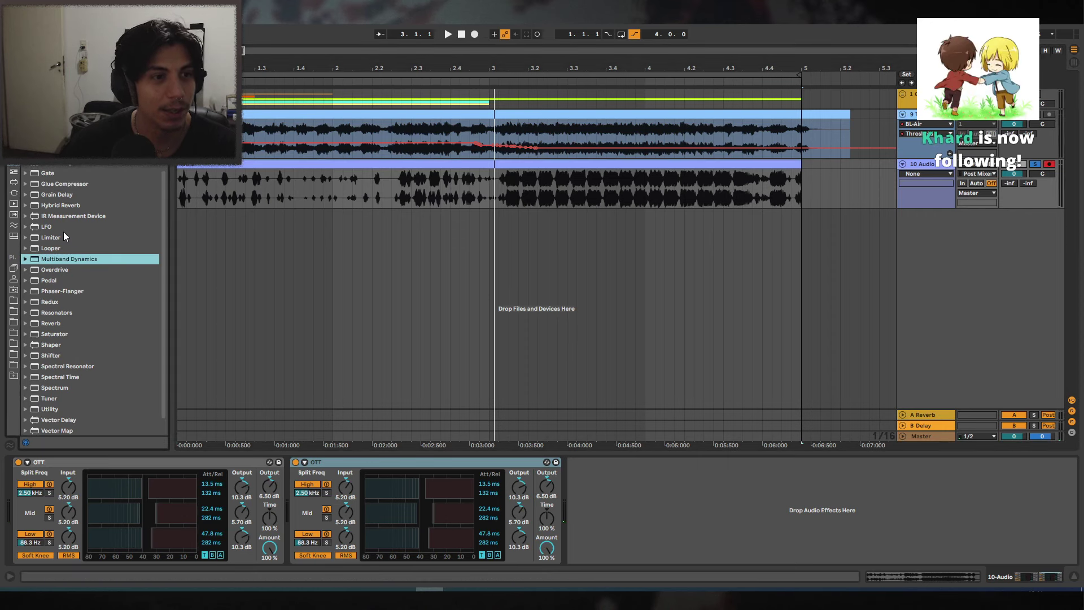
left_click(27, 259)
left_click_drag(79, 344, 18, 477)
left_click(515, 469)
key("ctrl+d")
Adjust the Reduce Ambience device's band thresholds while playing the recorded track.
key("space")
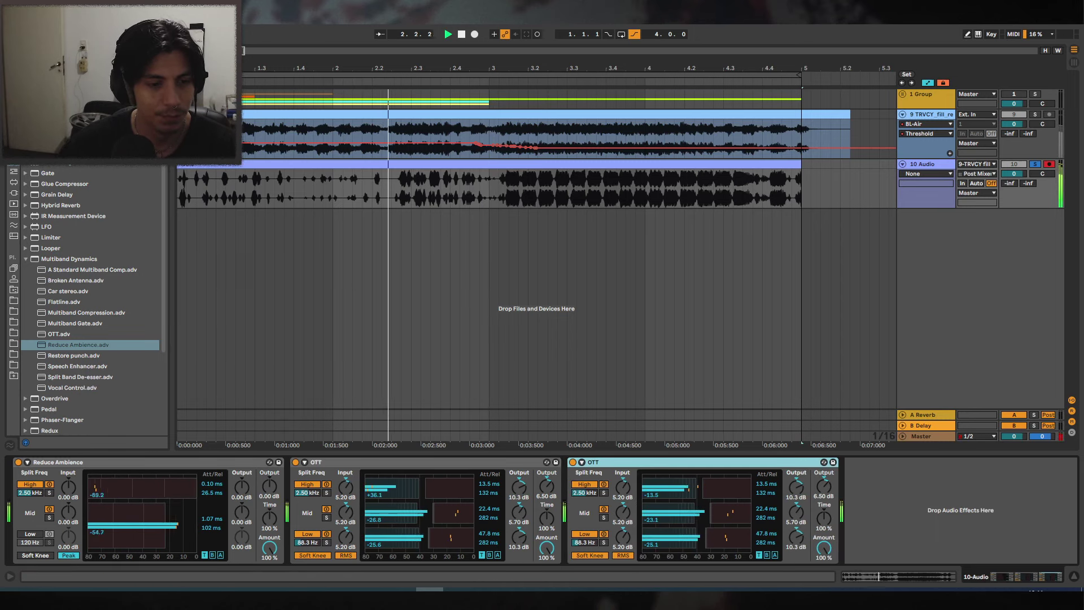
left_click_drag(165, 517, 186, 518)
key("space")
key("space")
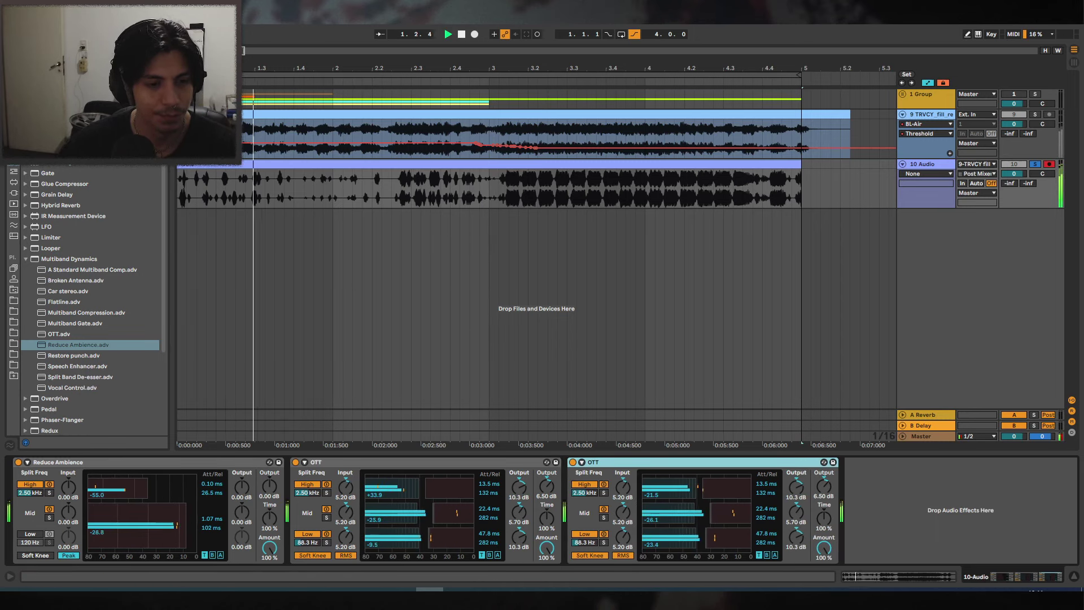
Turn off the recorded clip's warping, transpose it to -14 semitones, play it and return to the track's devices.
double_click(411, 186)
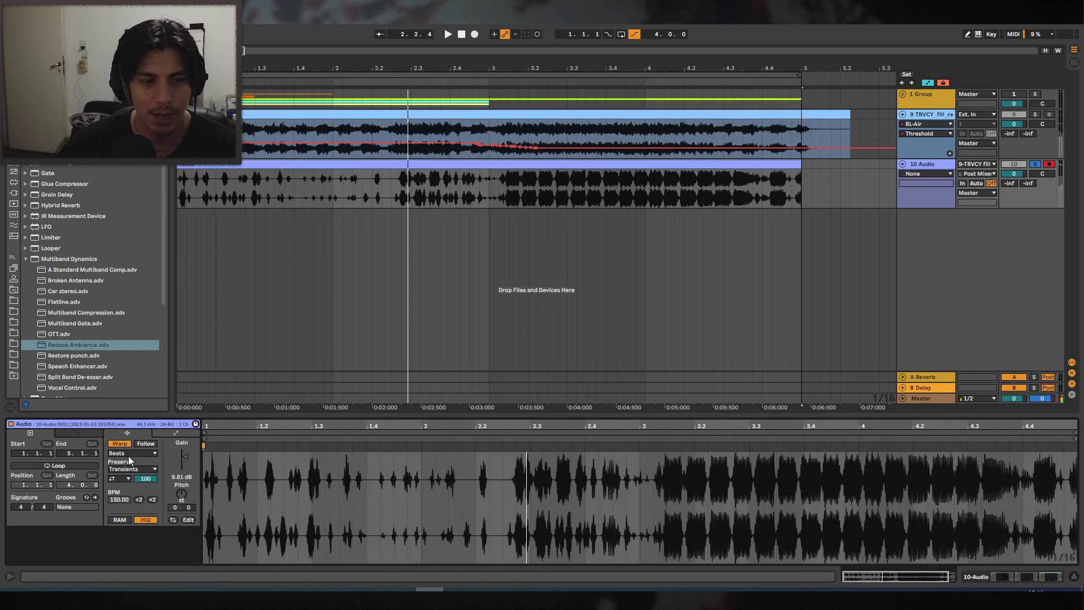
left_click_drag(182, 496, 181, 475)
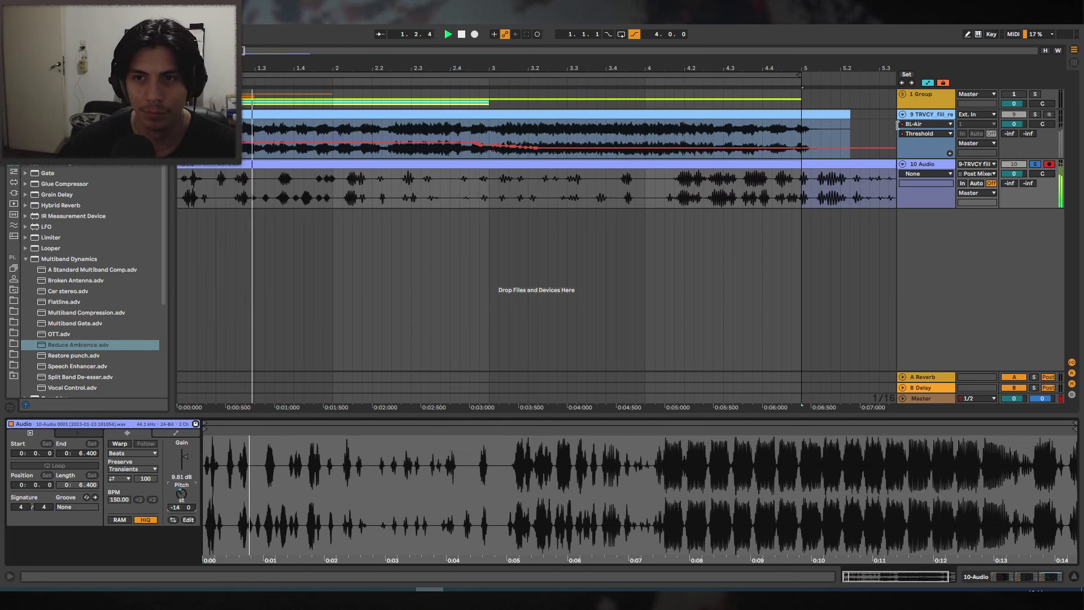
key("shift+Tab")
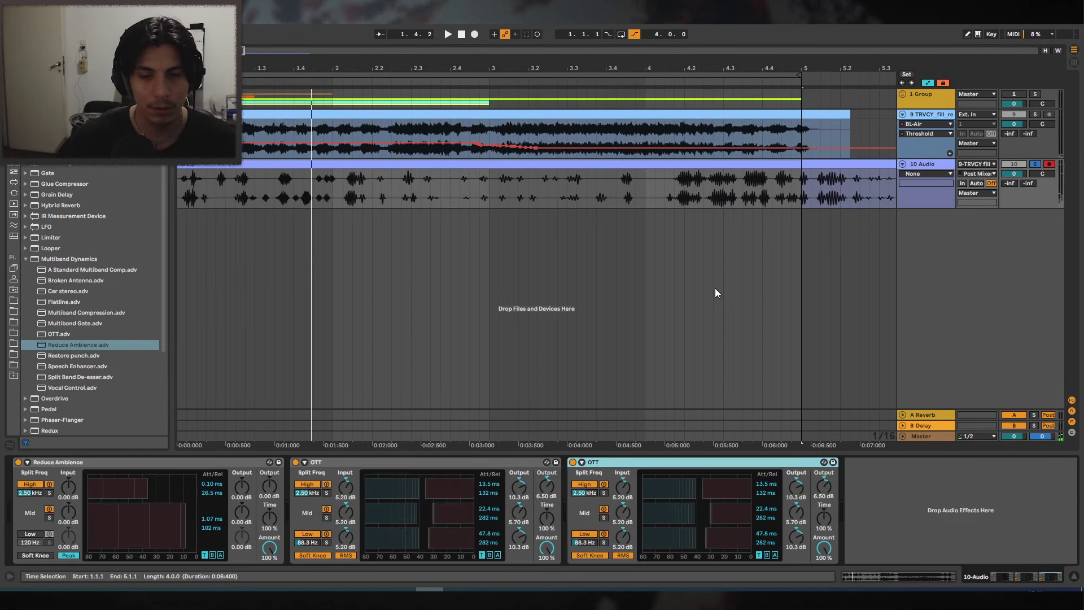
Move BL-Air from the reese fill track to the front of the recorded track's device chain.
left_click(912, 114)
left_click(51, 473)
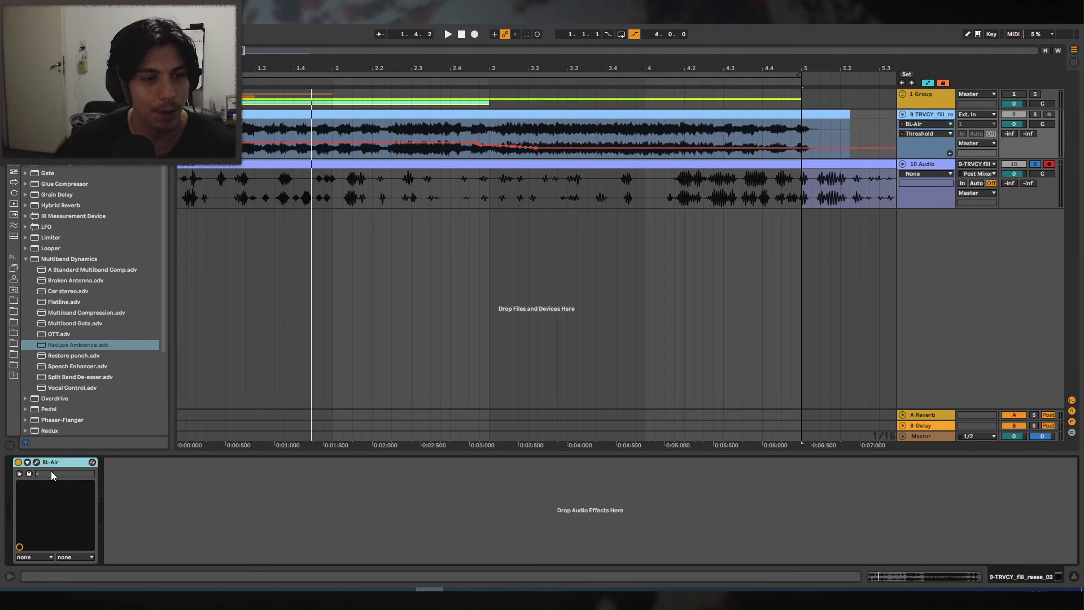
key("Delete")
left_click(925, 168)
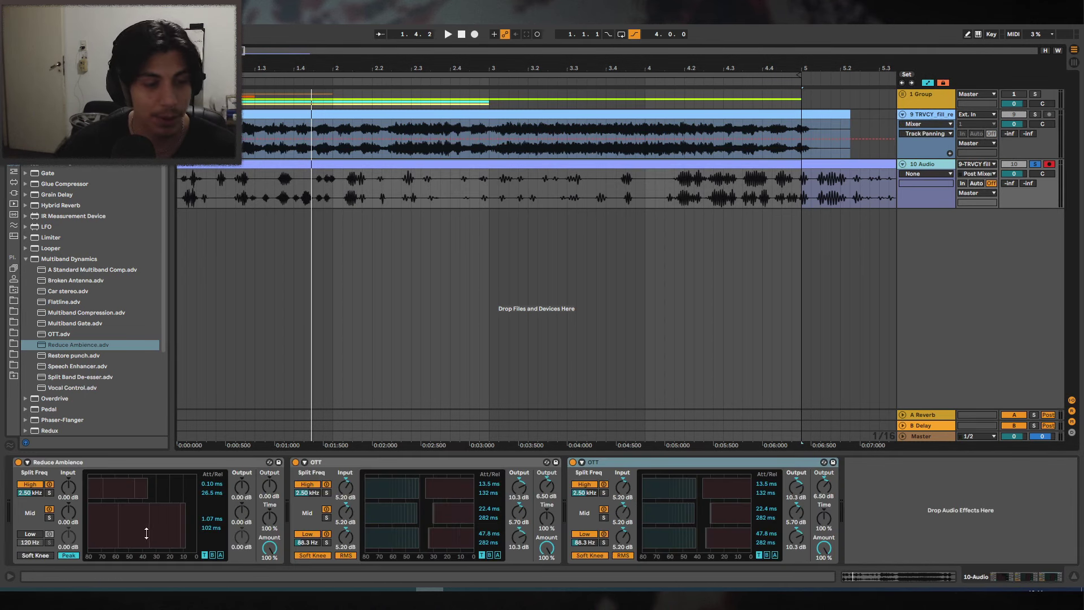
key("ctrl+v")
Play the recorded track while lowering BL-Air's threshold to -96.7 dB, and stop playback.
key("space")
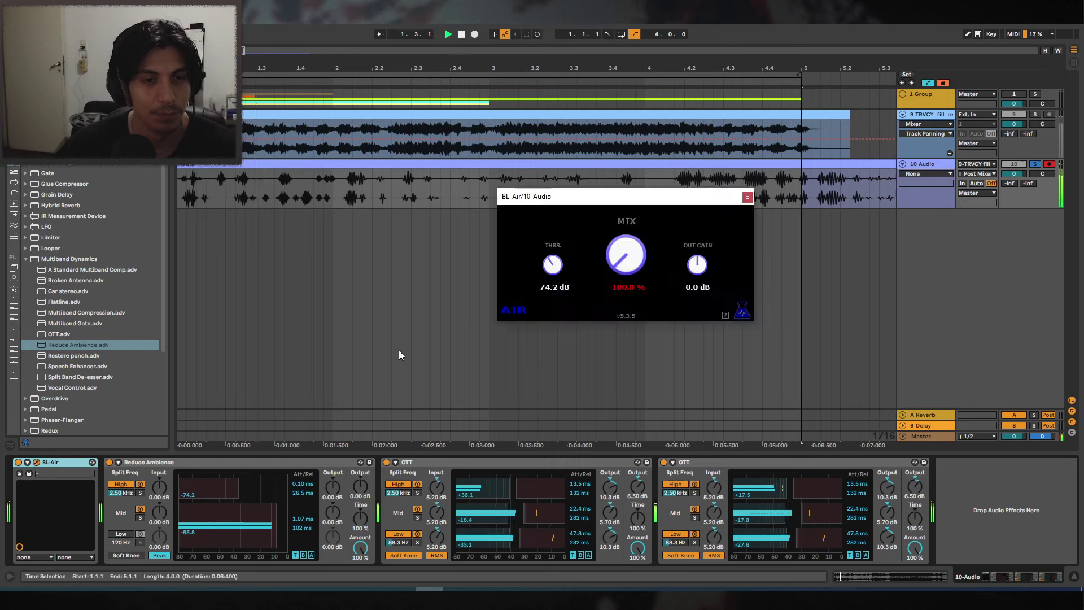
left_click_drag(555, 273, 559, 271)
key("space")
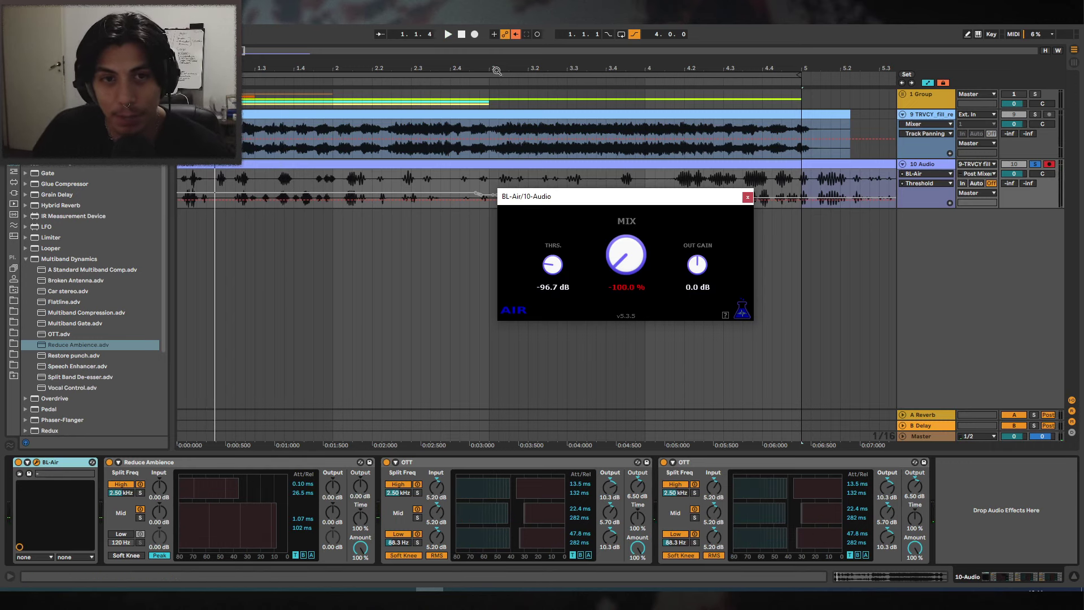
Insert Corpus between Reduce Ambience and the first OTT, and play the recorded track through it.
left_click(387, 229)
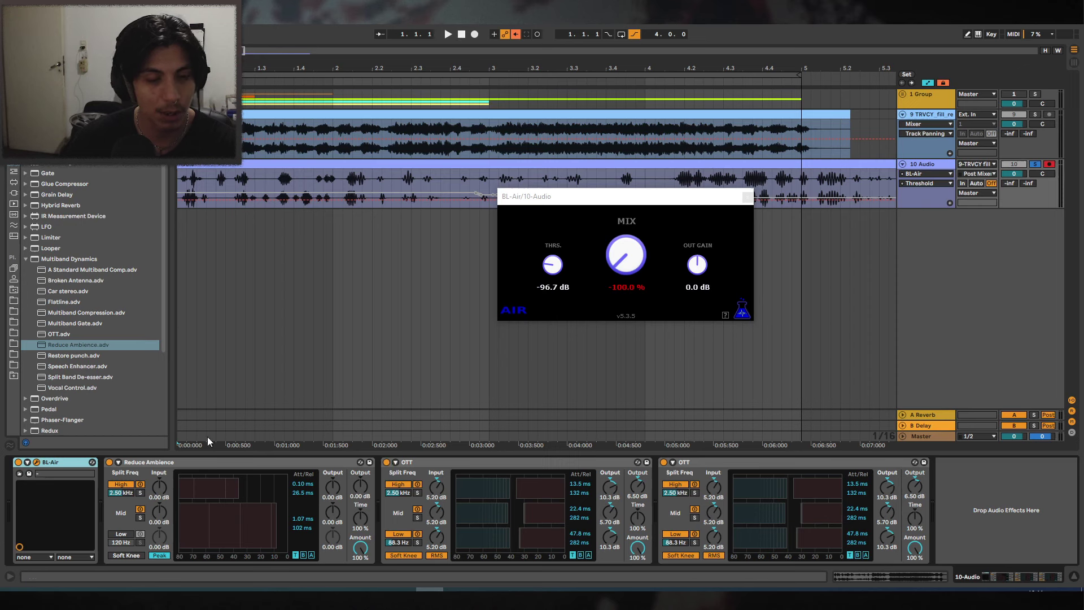
left_click(41, 258)
left_click(25, 258)
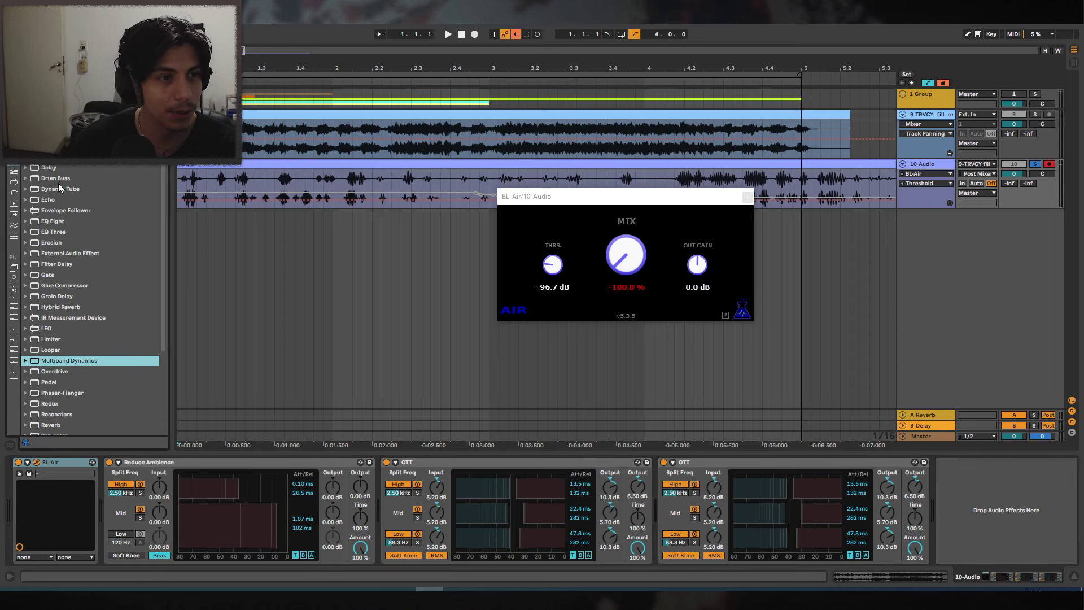
left_click_drag(96, 196, 401, 484)
left_click(438, 473)
left_click(426, 506)
key("space")
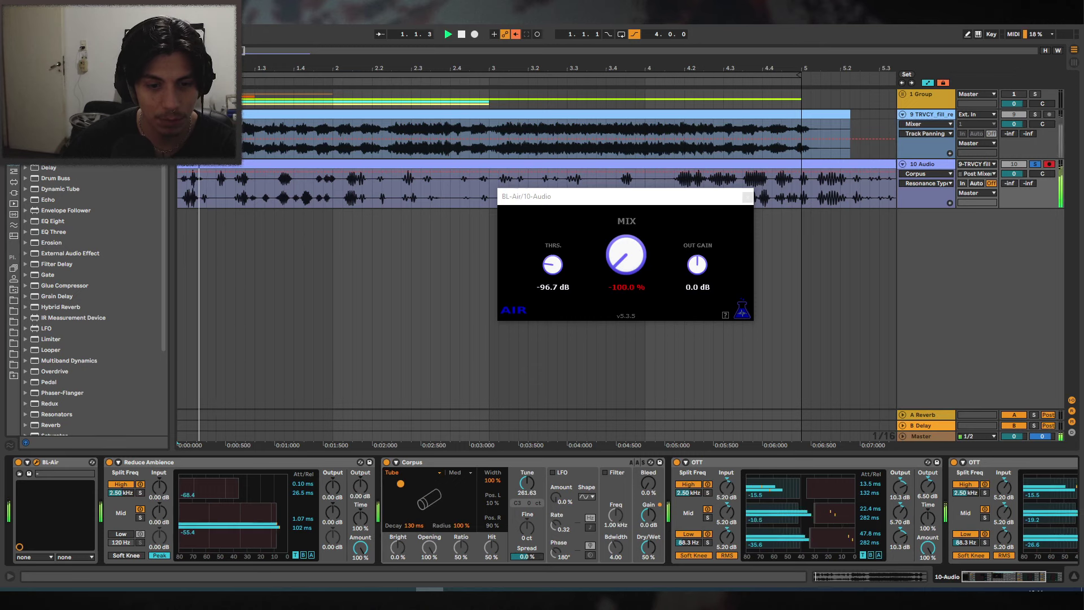
Replay the track while changing Corpus's tune to 41.20 and its decay to 130 ms.
key("space")
key("space")
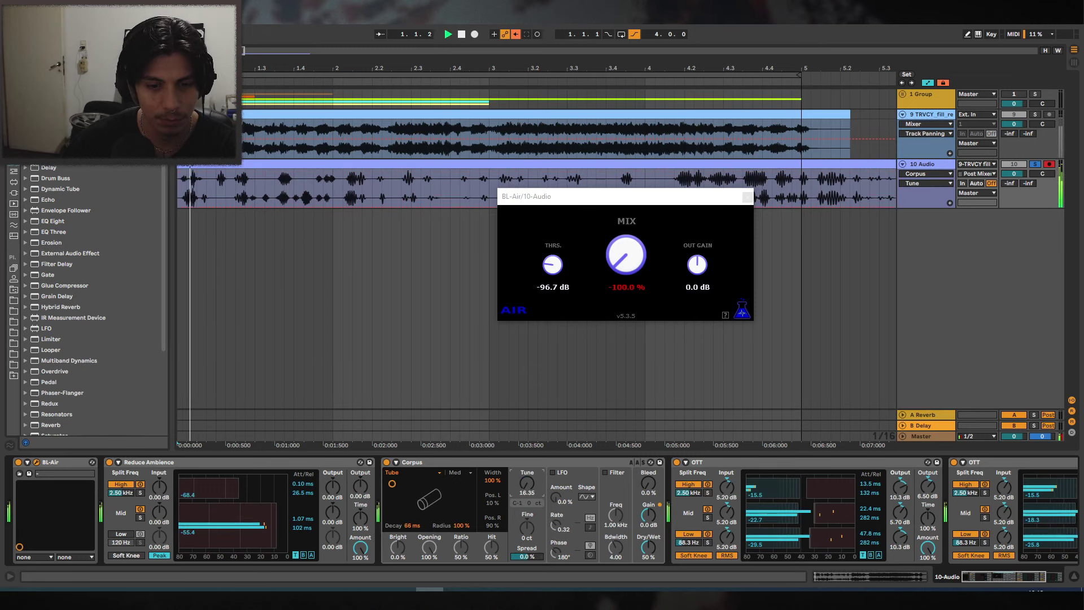
key("space")
mouse_move(526, 483)
left_mouse_down()
mouse_move(527, 473)
mouse_move(524, 490)
left_mouse_up()
key("space")
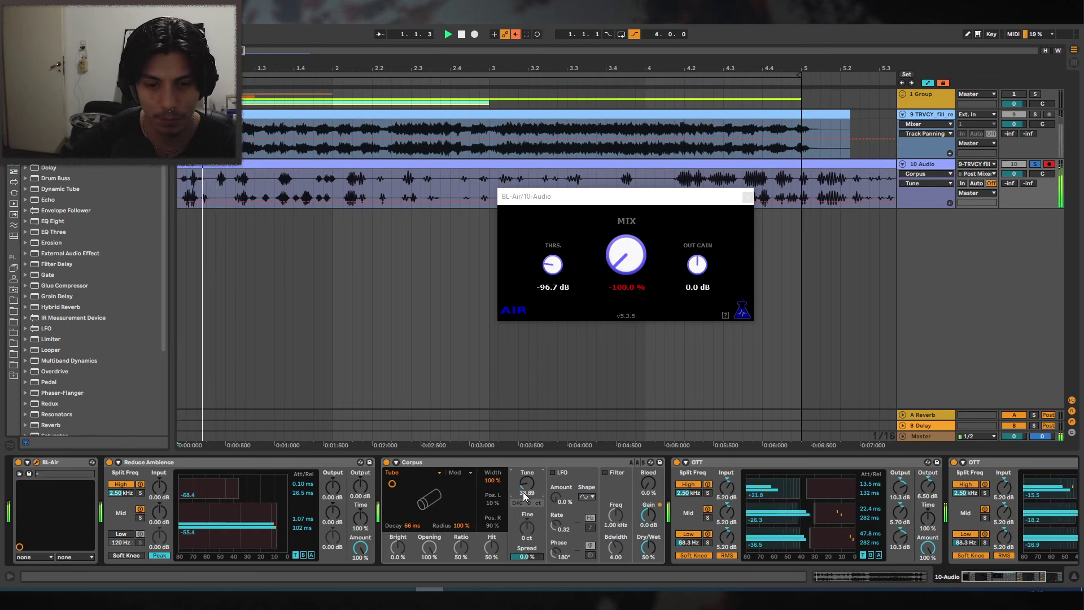
left_click_drag(392, 483, 400, 483)
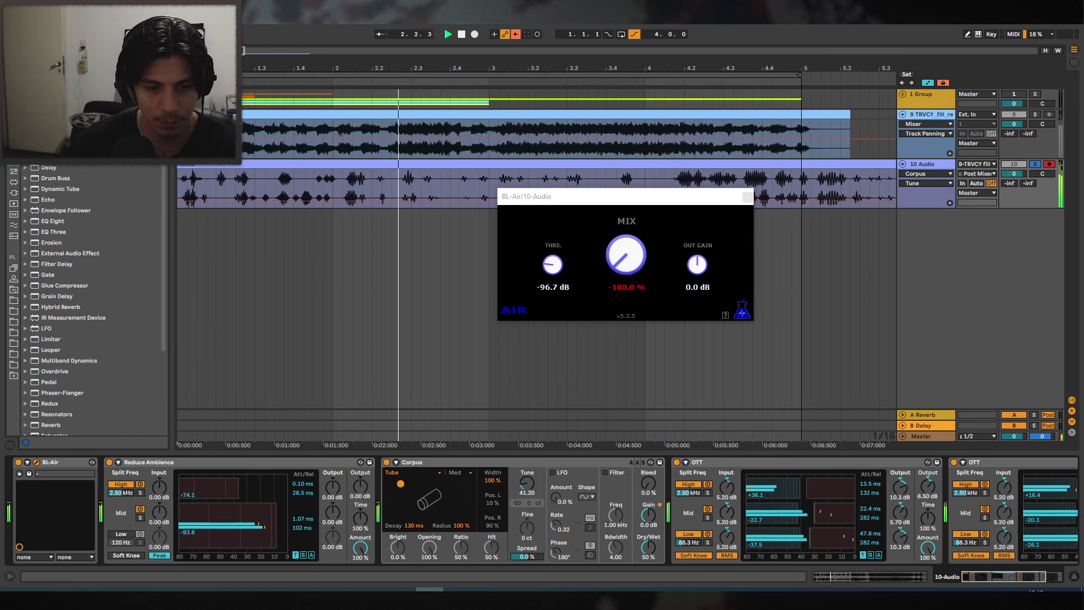
Stop playback and remove Corpus from the device chain.
key("space")
left_click(439, 464)
key("Delete")
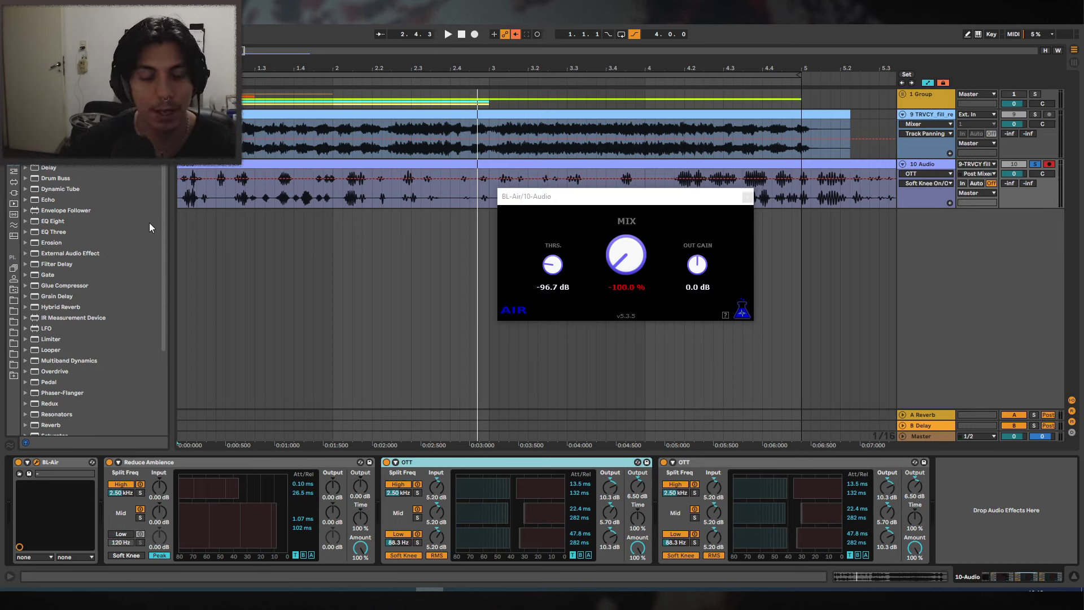
Insert a Delay before the first OTT, with 38 % dry/wet, Ping Pong on and a filter width of 5.53.
left_click_drag(42, 172, 477, 487)
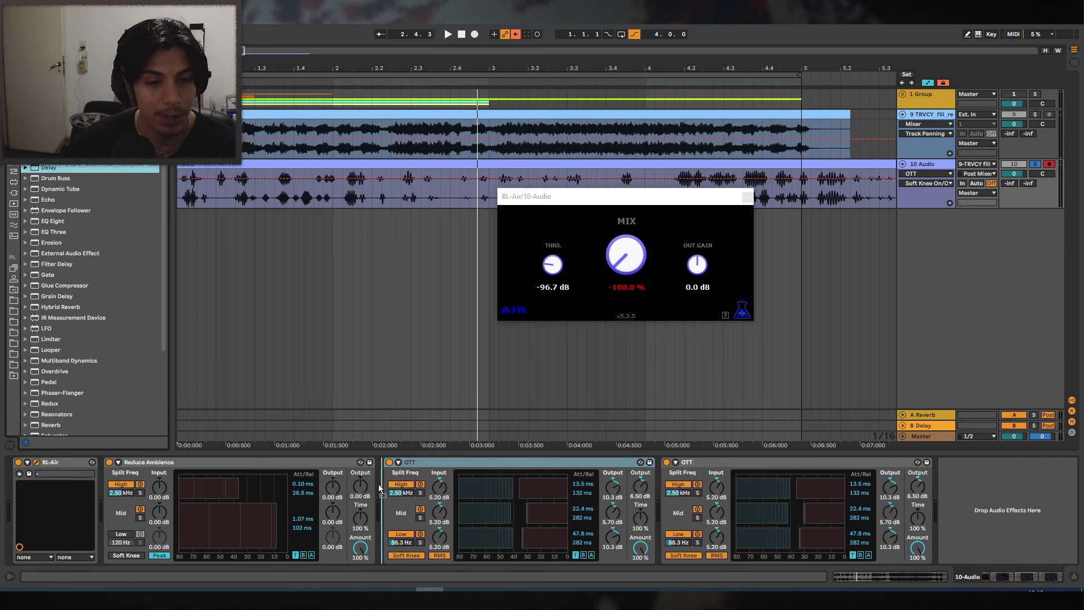
key("space")
left_click_drag(570, 552, 570, 563)
left_click(571, 517)
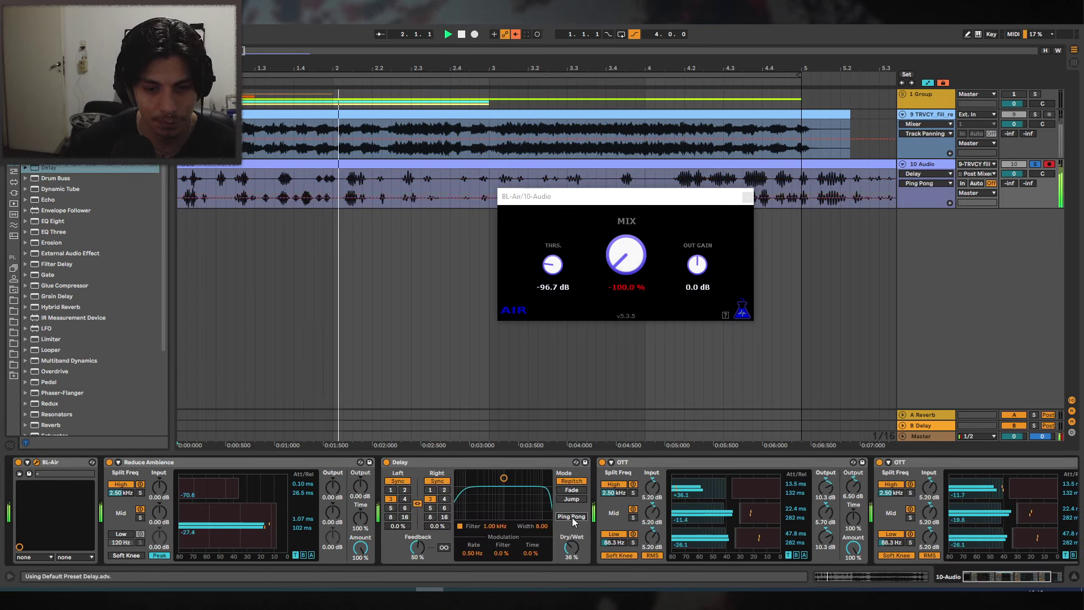
left_click_drag(504, 478, 462, 498)
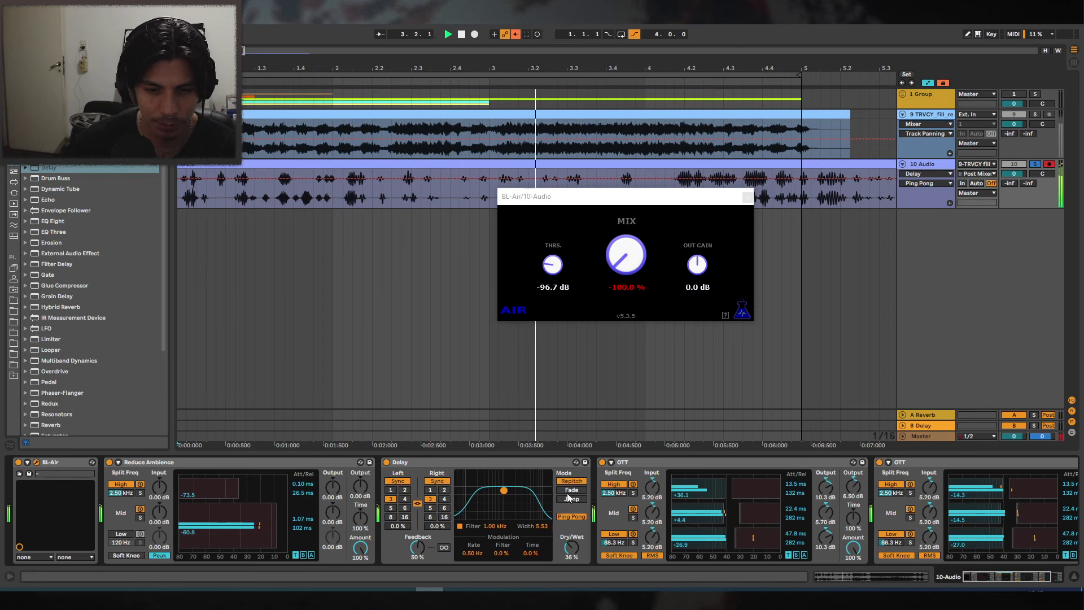
Set the Delay to unsynced 21.6 ms times, 9.0 % feedback and a 448 Hz filter of width 7.66, with Ping Pong off.
left_click(437, 481)
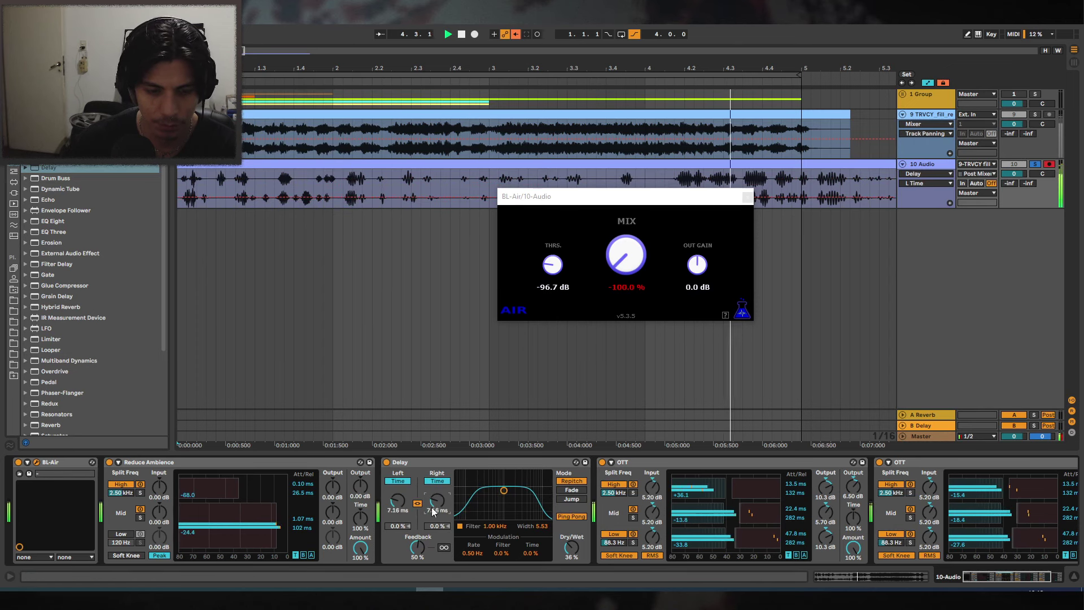
left_click_drag(437, 501, 437, 490)
left_click_drag(419, 548, 418, 576)
left_click(569, 546)
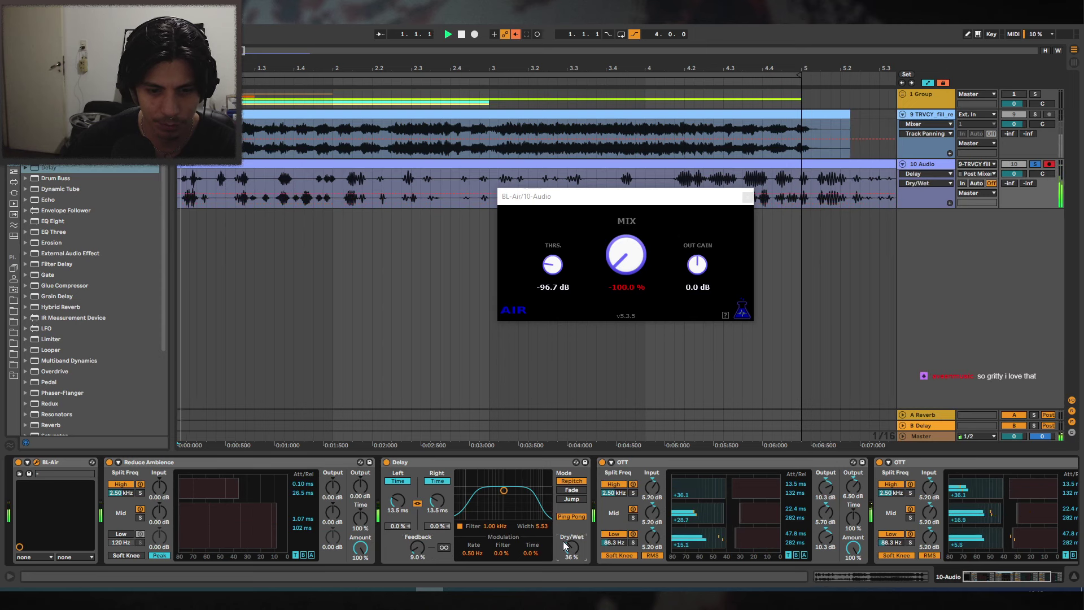
left_click_drag(504, 490, 509, 477)
left_click(571, 516)
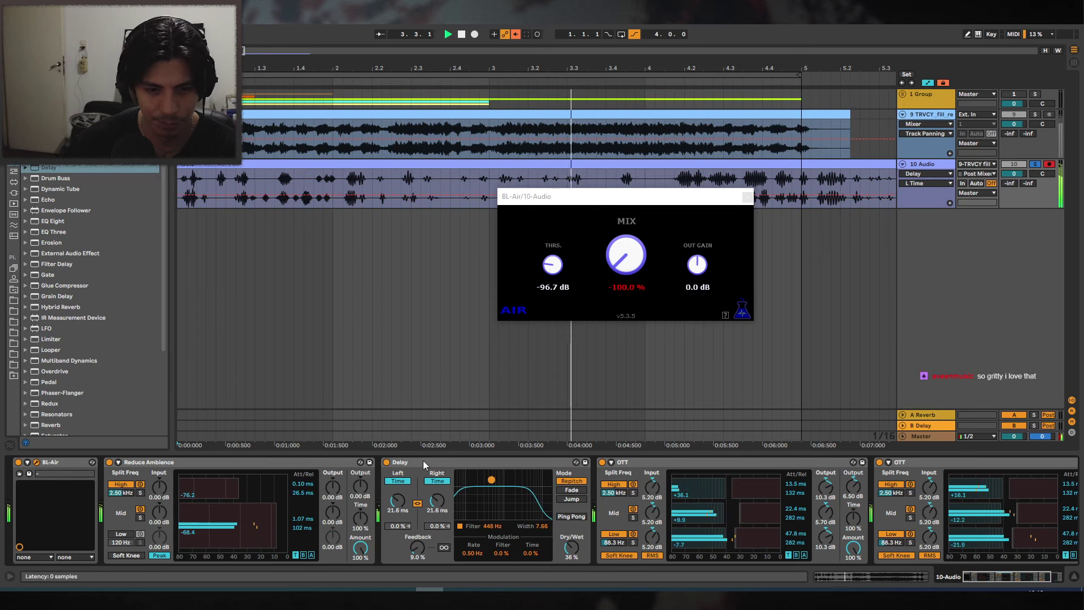
Delete the Delay device from the chain.
left_click(496, 464)
key("Delete")
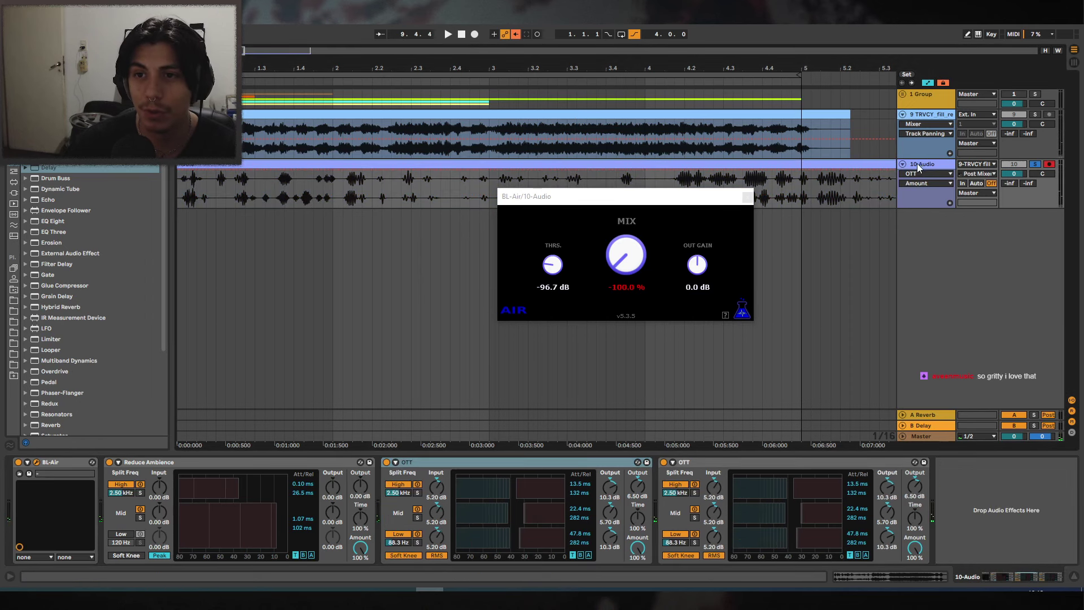
Move all four devices and the recorded clip from the 10 Audio track to track 9, replacing the reese fill clip.
left_click(670, 112)
left_click(928, 165)
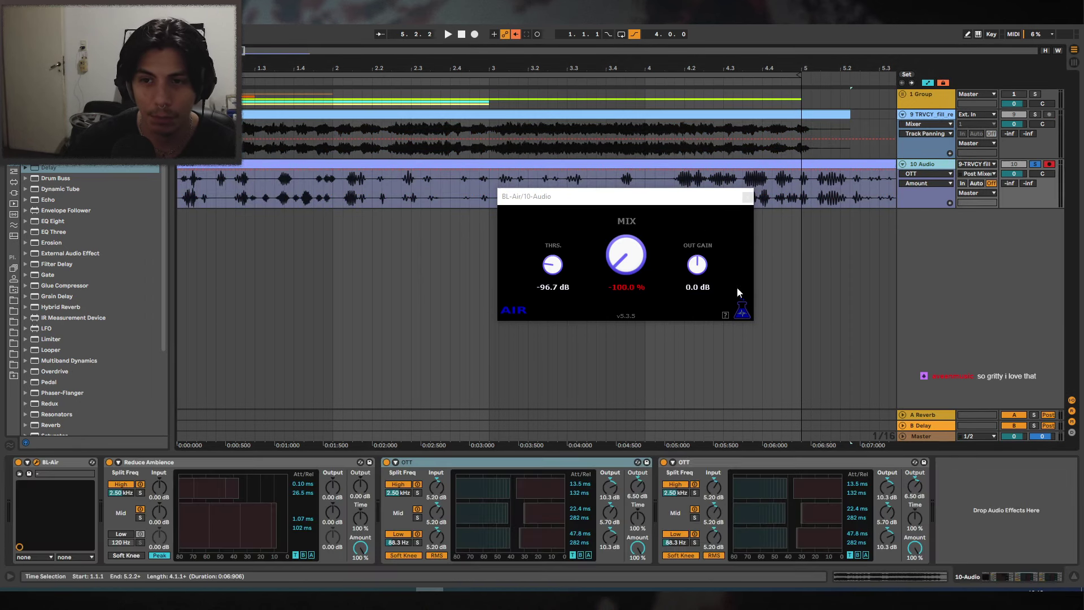
left_click(759, 463)
key("ctrl+a")
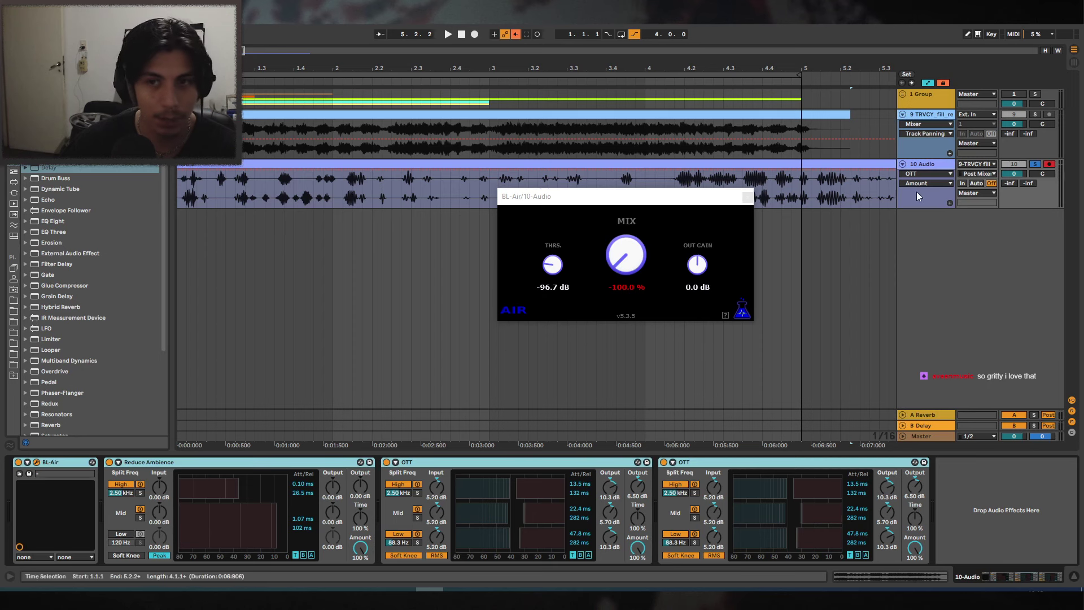
key("Delete")
key("ctrl+v")
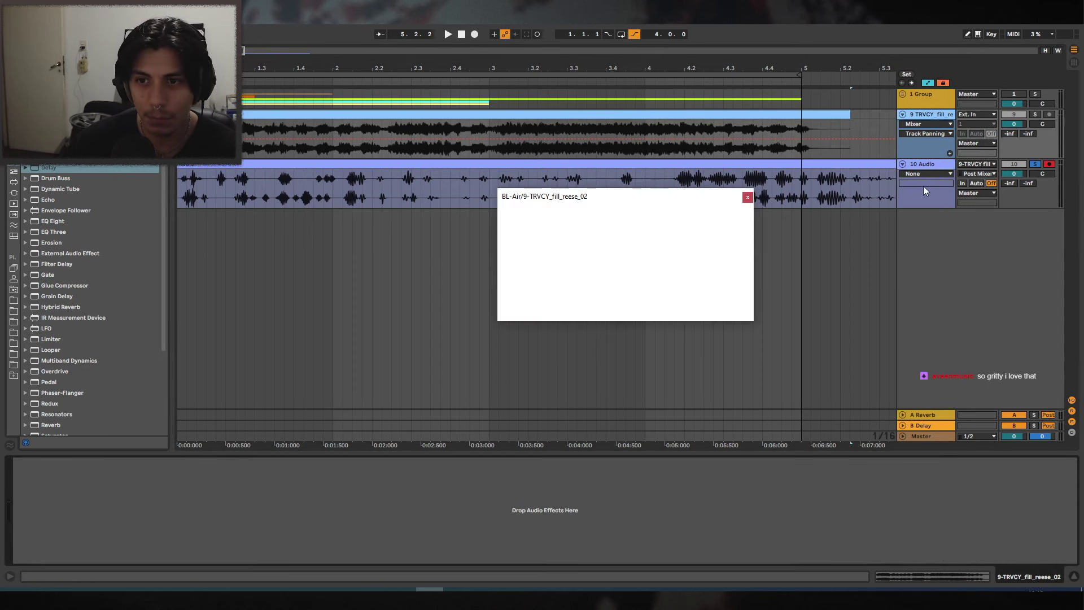
left_click_drag(512, 163, 497, 133)
Record track 9's processed output onto track 10 from the start, and close the BL-Air window.
left_click(448, 34)
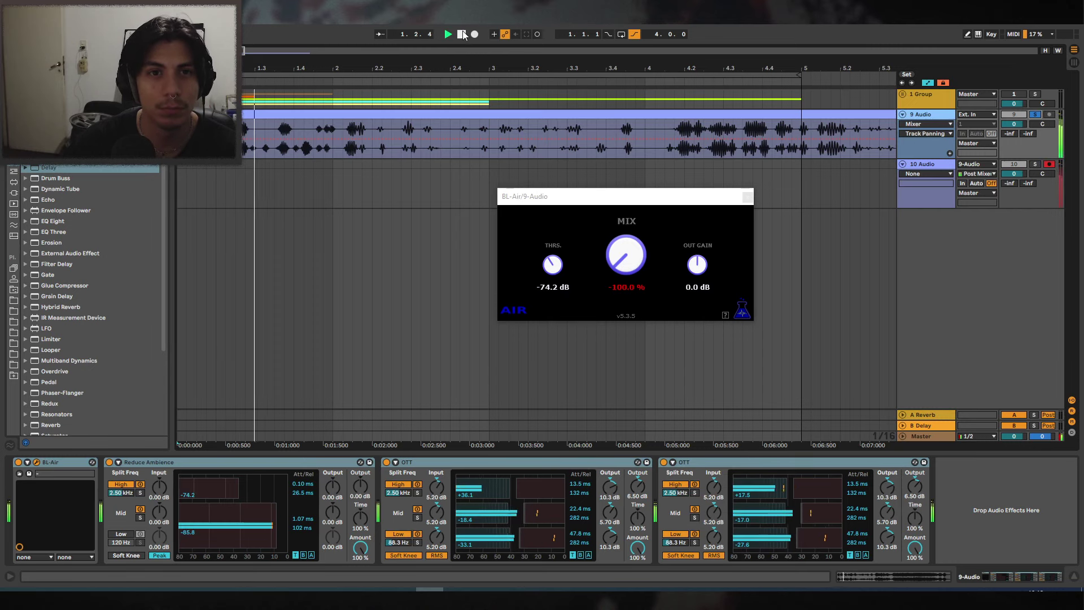
left_click(461, 35)
left_click(475, 34)
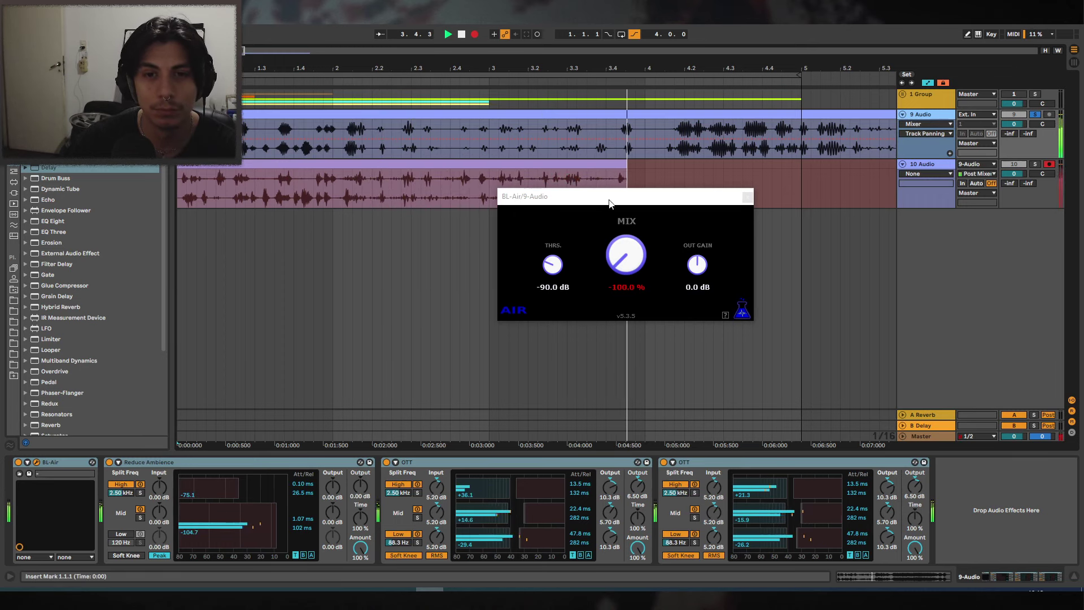
left_click(747, 197)
key("space")
Solo track 10 and play the new recording.
left_click(802, 187)
left_click(1034, 164)
key("space")
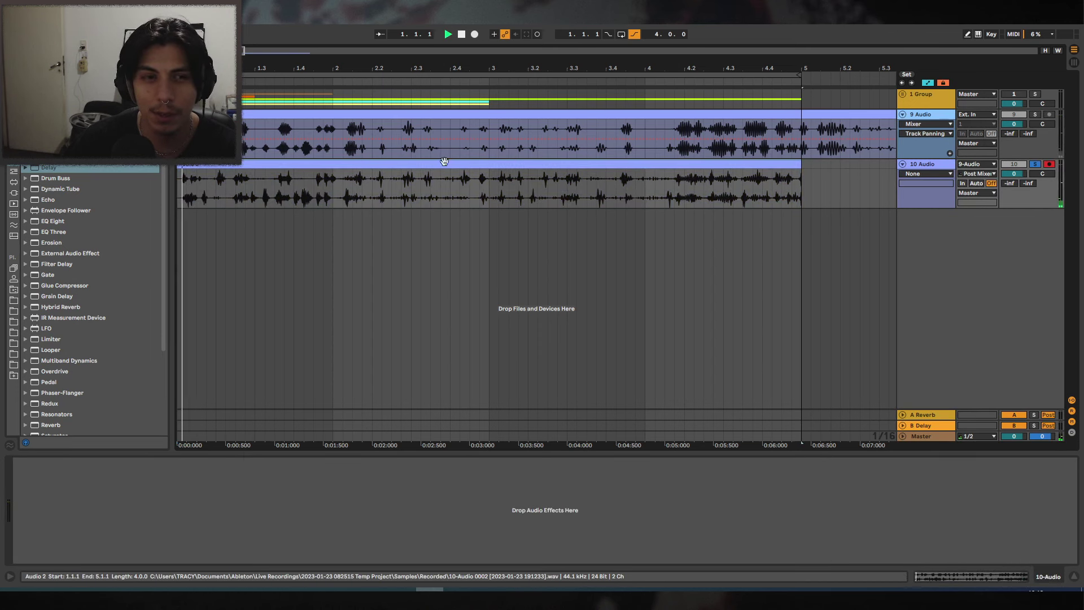
key("space")
Move the new recording from track 10 to track 9 and audition it soloed through the device chain.
left_click_drag(339, 163, 345, 135)
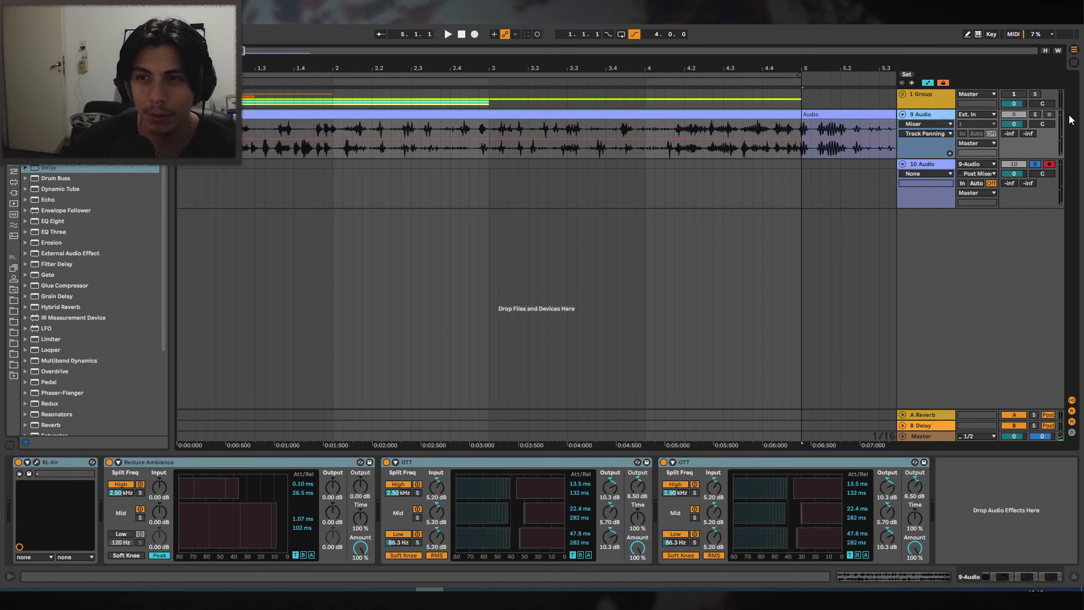
left_click(1034, 114)
key("space")
left_click(378, 114)
double_click(378, 113)
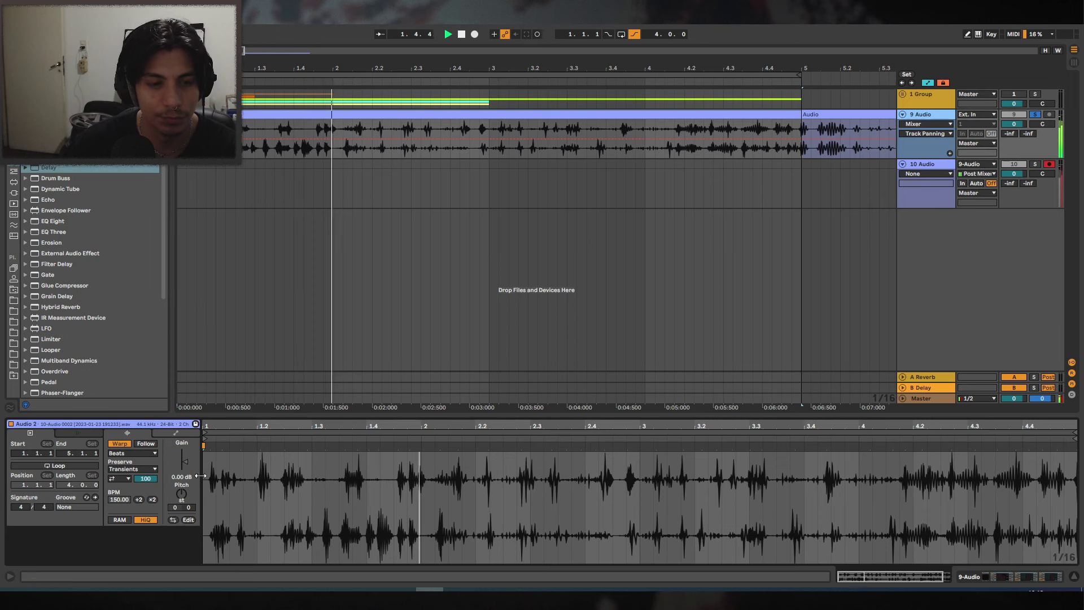
key("space")
Open BL-Air on track 9 and lower its Mix to -100 % during playback, and stop.
left_click(983, 580)
left_click(37, 463)
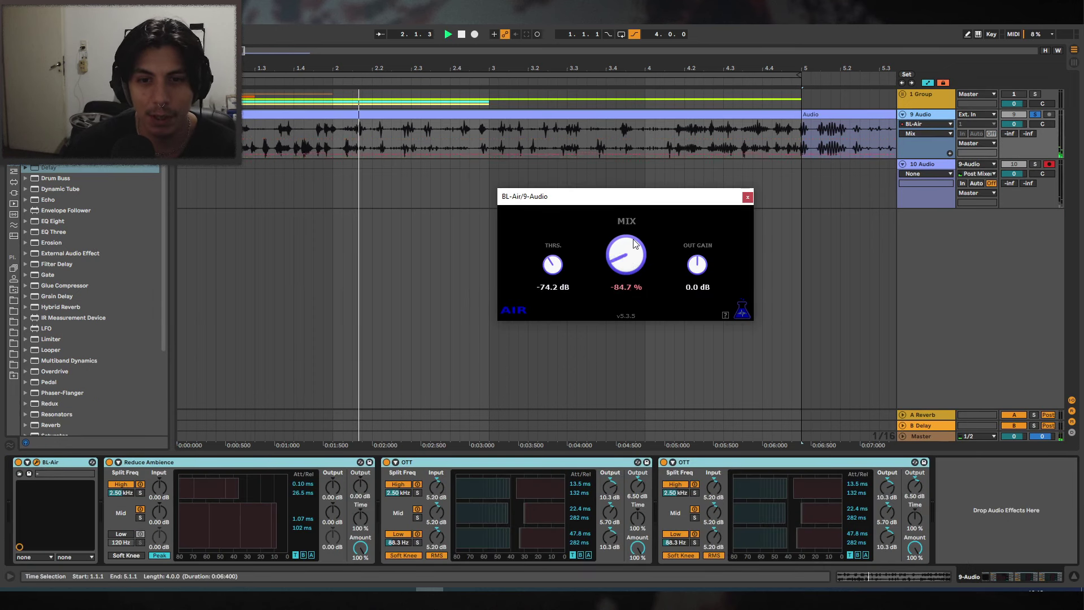
left_click_drag(634, 244, 616, 286)
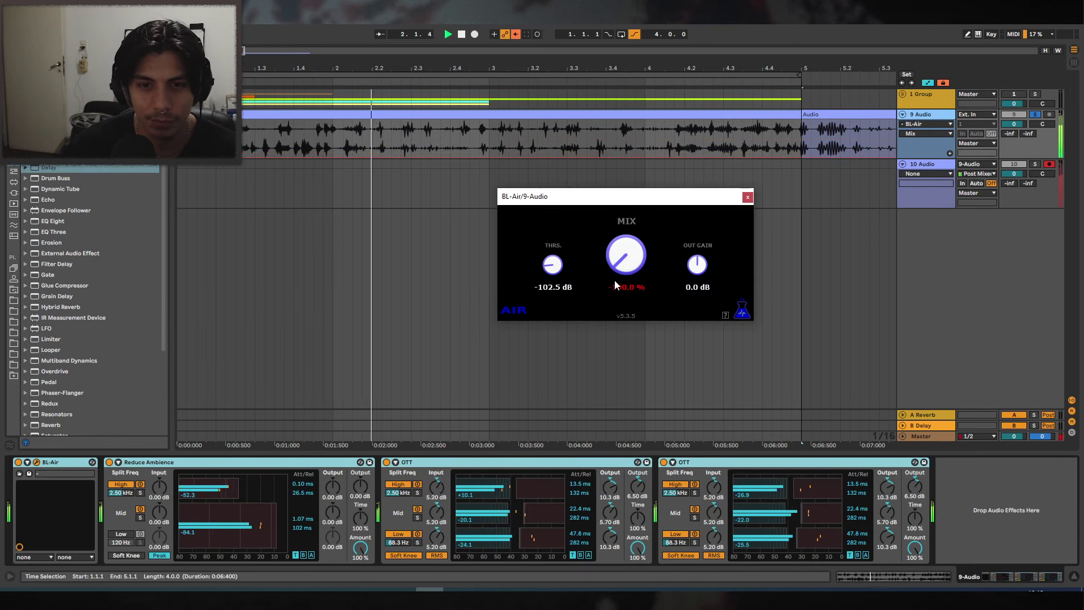
left_click(464, 36)
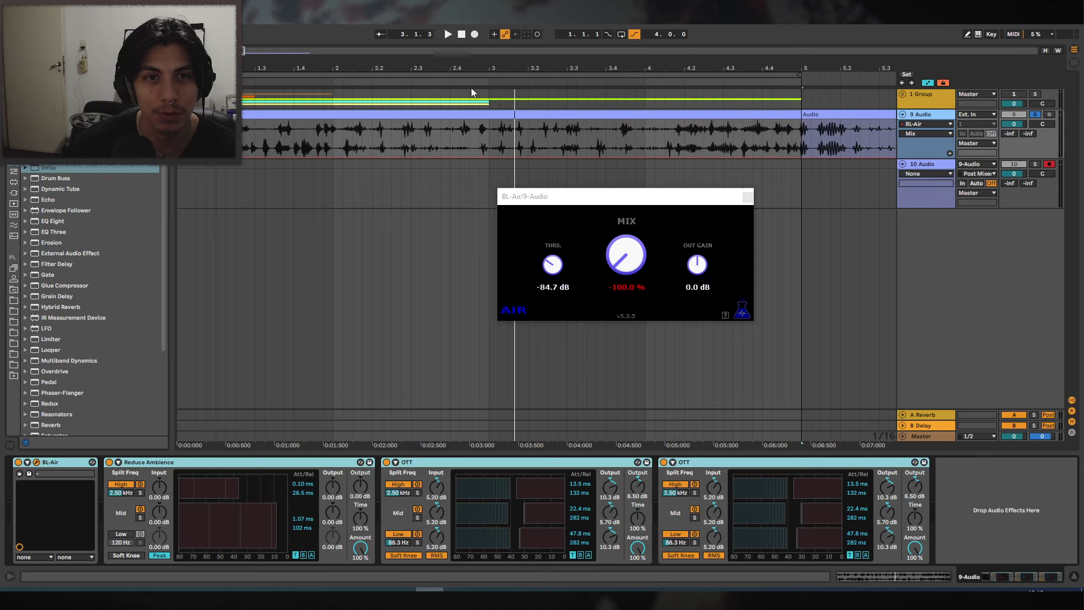
Display BL-Air's threshold automation on track 9, select it from 1.1.1 to 4.1.3 and replay the track.
left_click(464, 34)
key("space")
key("space")
left_click(548, 268)
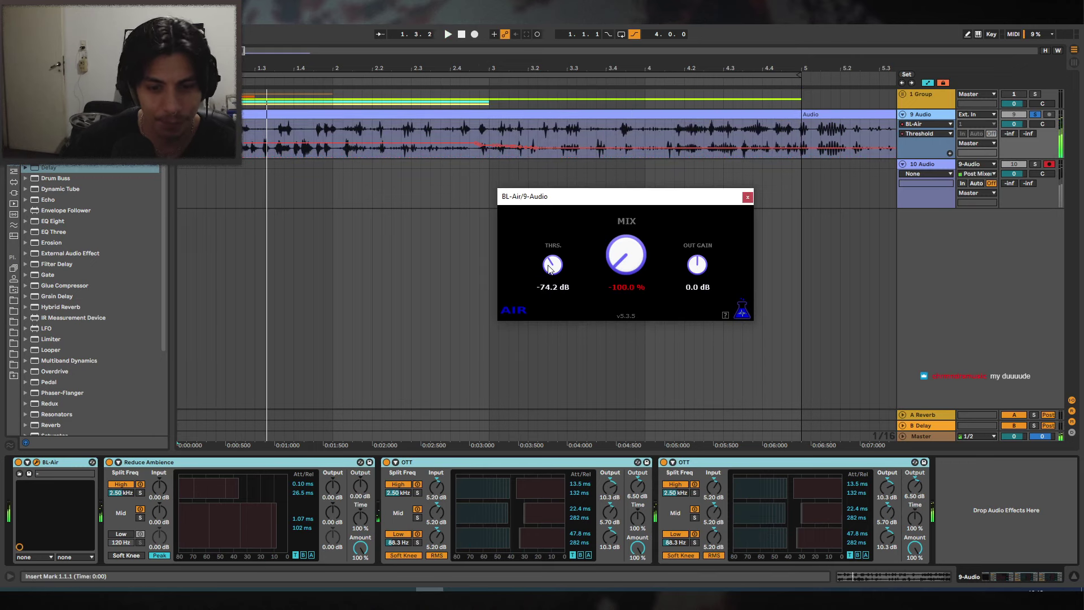
key("space")
key("space")
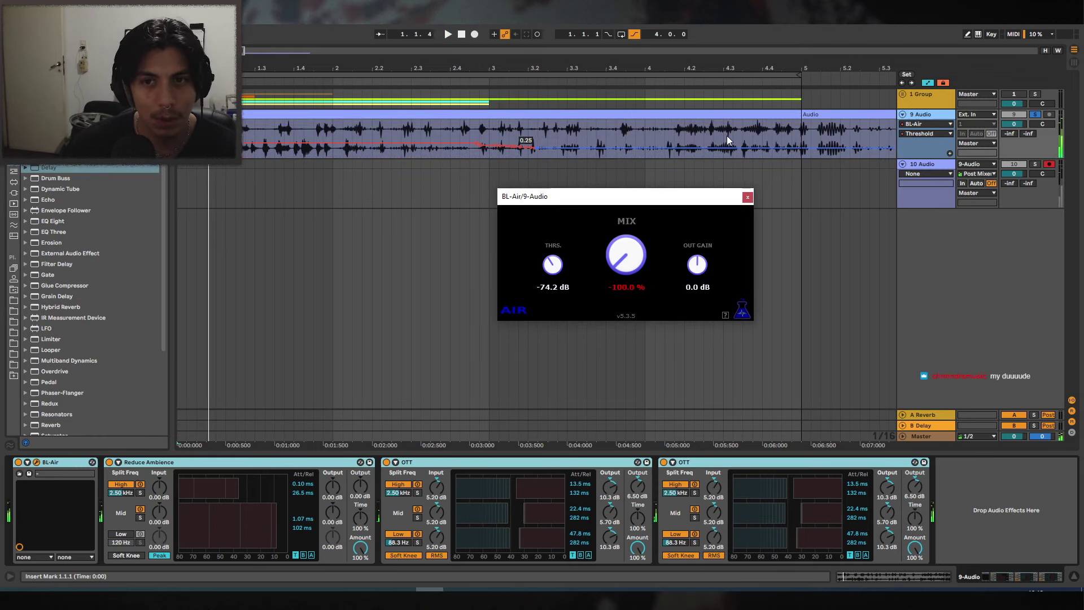
left_click(664, 133, "shift")
key("space")
Set BL-Air's threshold to -106.7 dB and Mix to -96.5 %, and bypass all four devices on track 9.
left_click_drag(552, 264, 552, 267)
left_click_drag(624, 255, 618, 253)
left_click(110, 462)
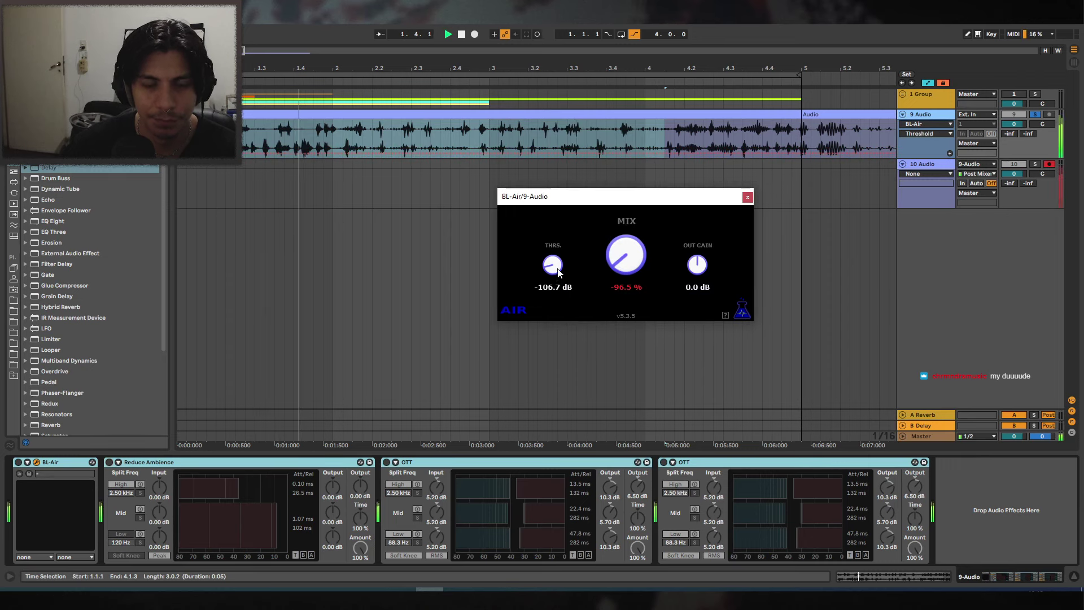
key("space")
left_click(475, 35)
key("space")
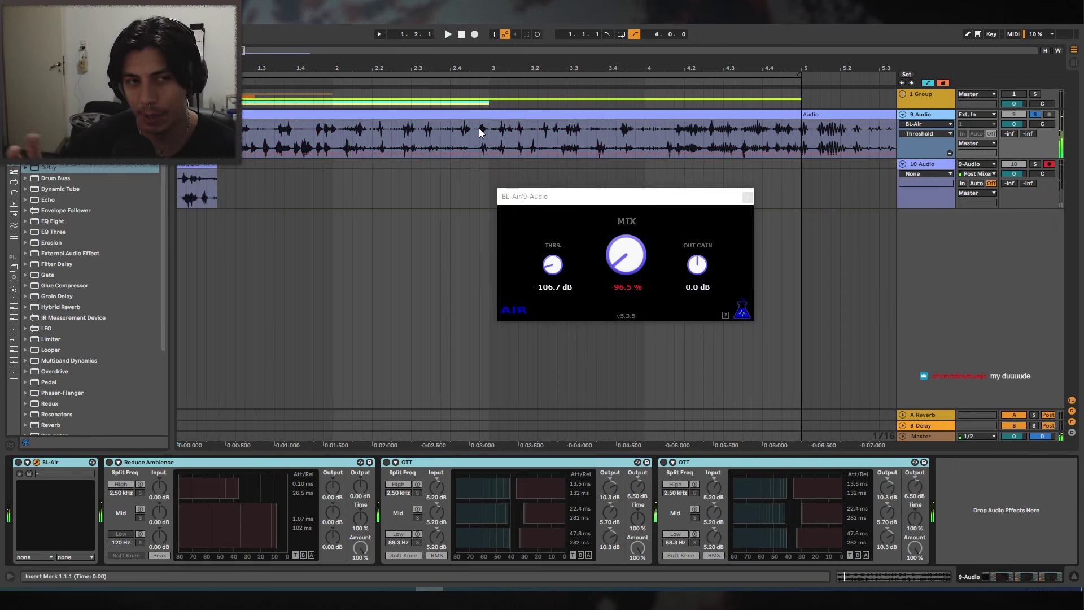
key("ctrl+z")
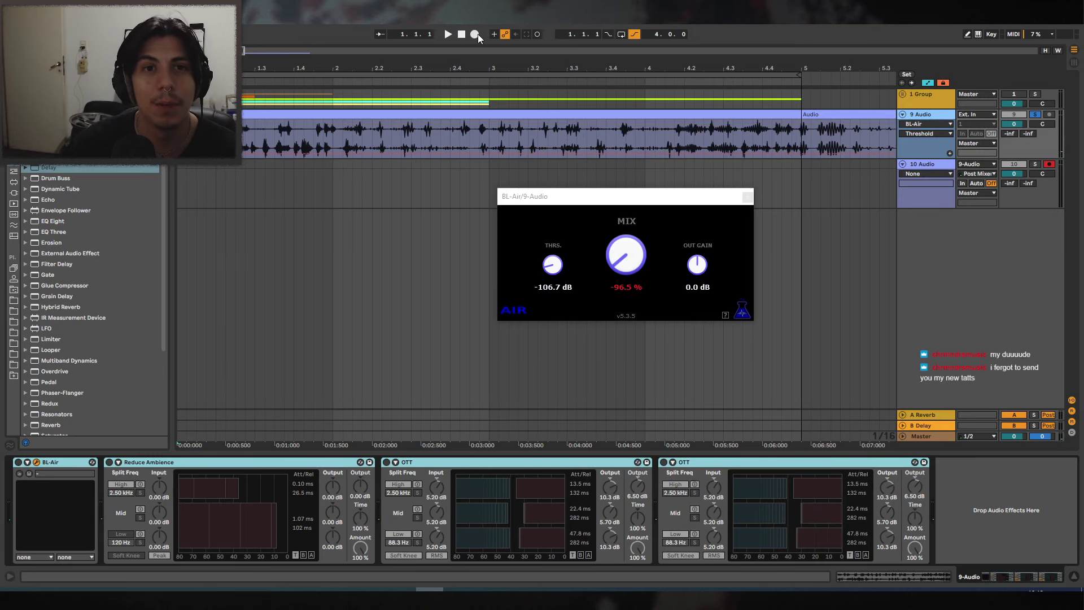
Record a short take of the bypassed track 9 audio onto track 10.
left_click(475, 34)
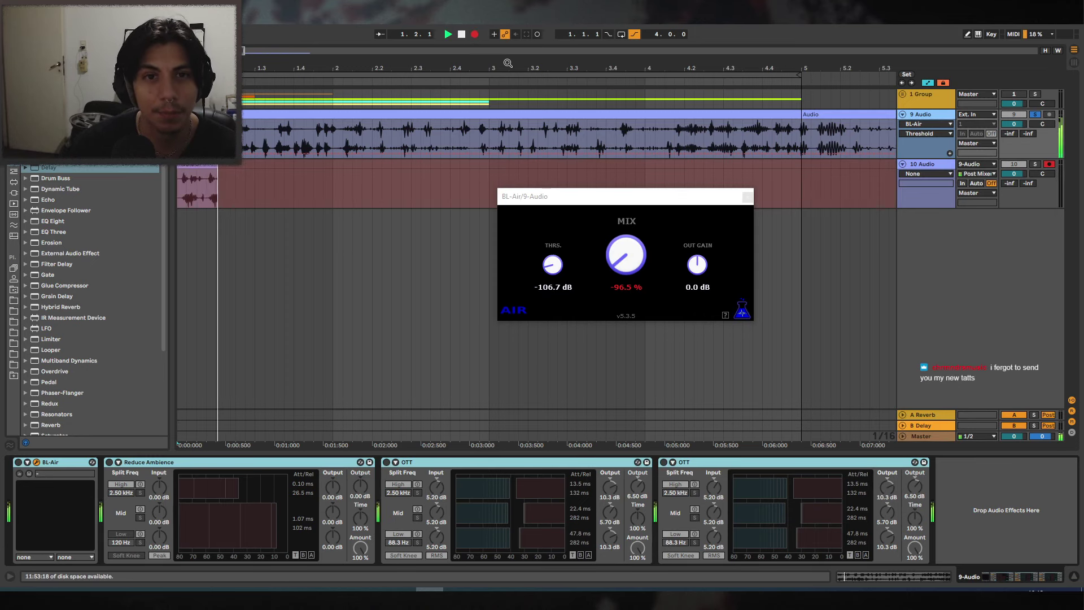
key("minus")
key("space")
Move the denser clip starting at 5.4.1 on track 9 to the beginning of the timeline.
left_click(526, 130)
key("Right")
key("ctrl+e")
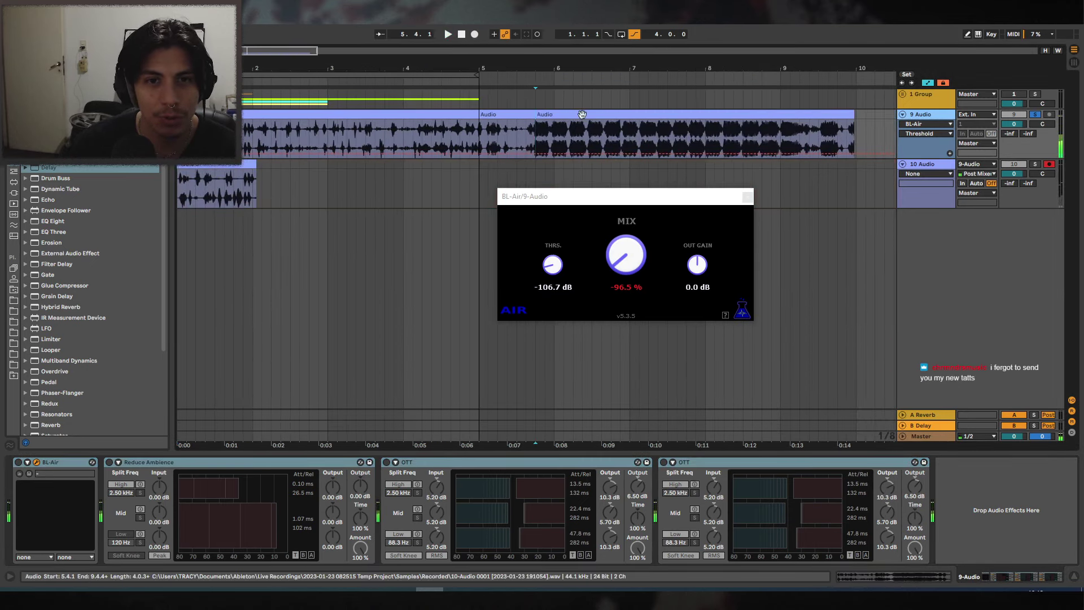
left_click_drag(580, 114, 224, 114)
Try recording track 9 onto track 10 while switching the bypassed effect devices back on partway through the take.
key("space")
key("plus")
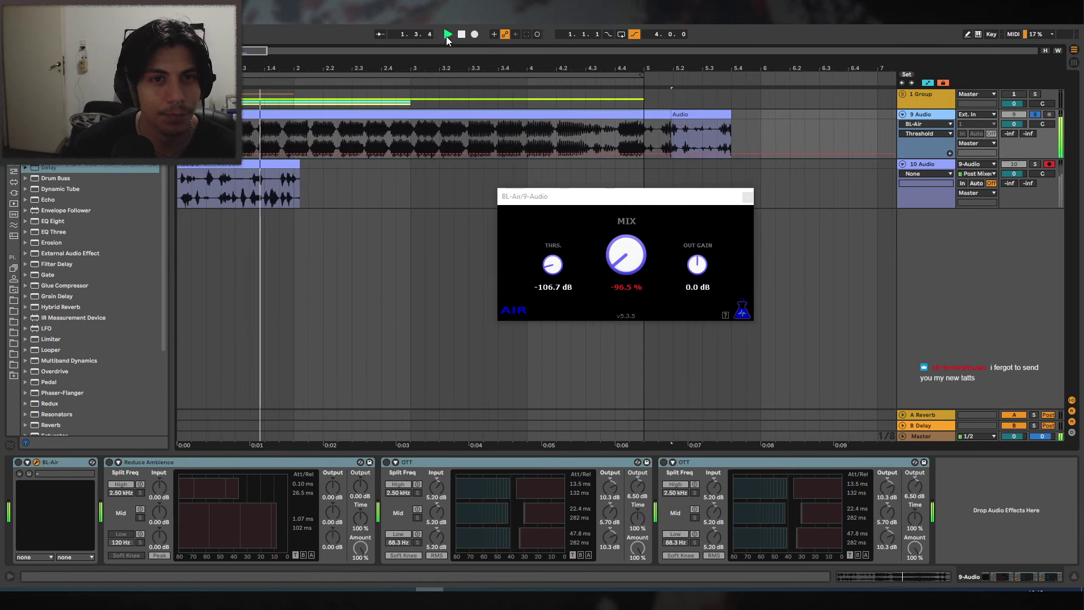
key("F9")
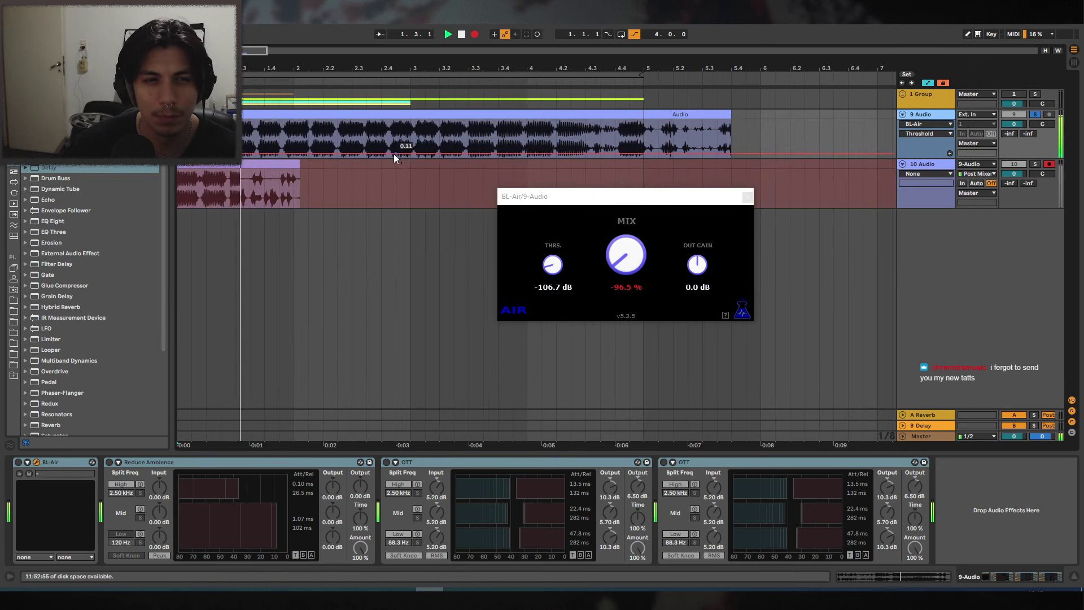
left_click(110, 464)
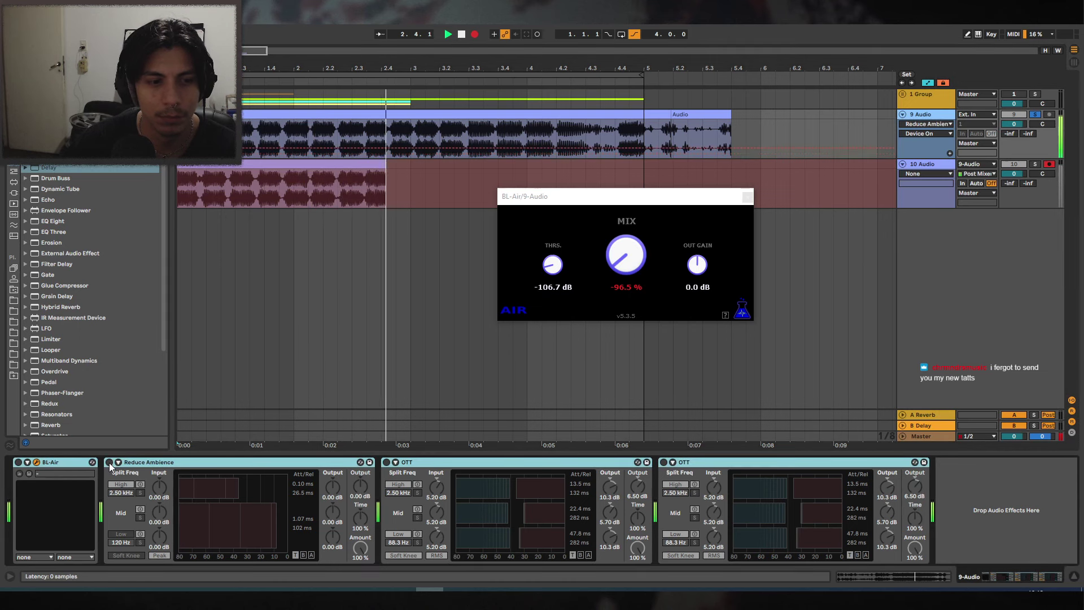
left_click(461, 34)
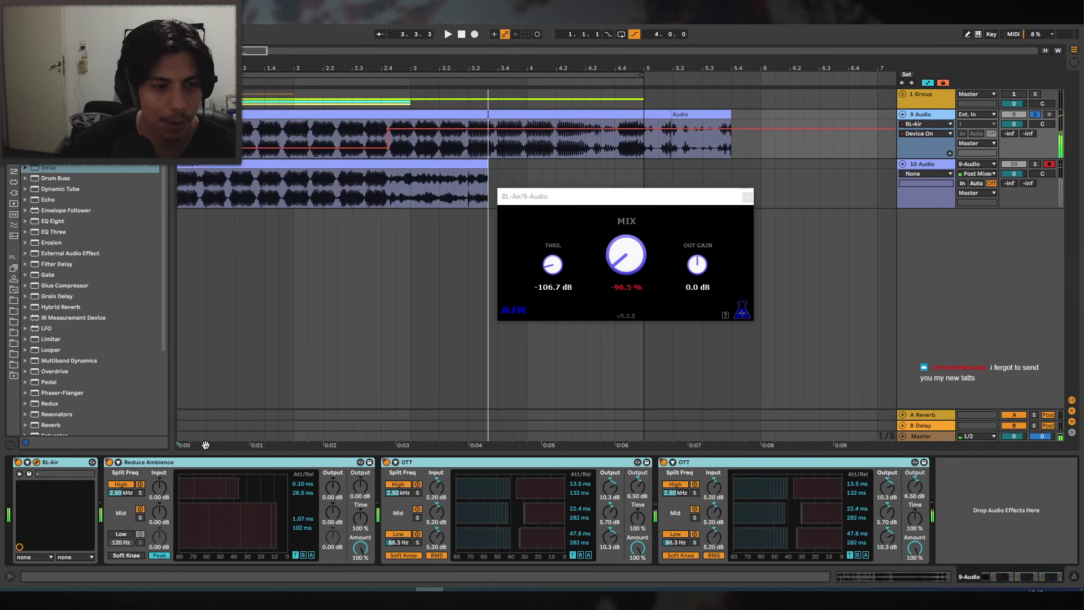
Delete the short take spanning 1.1.1 to 2.1.1 on track 10 and switch track 9's four devices back on.
left_click_drag(305, 196, 212, 251)
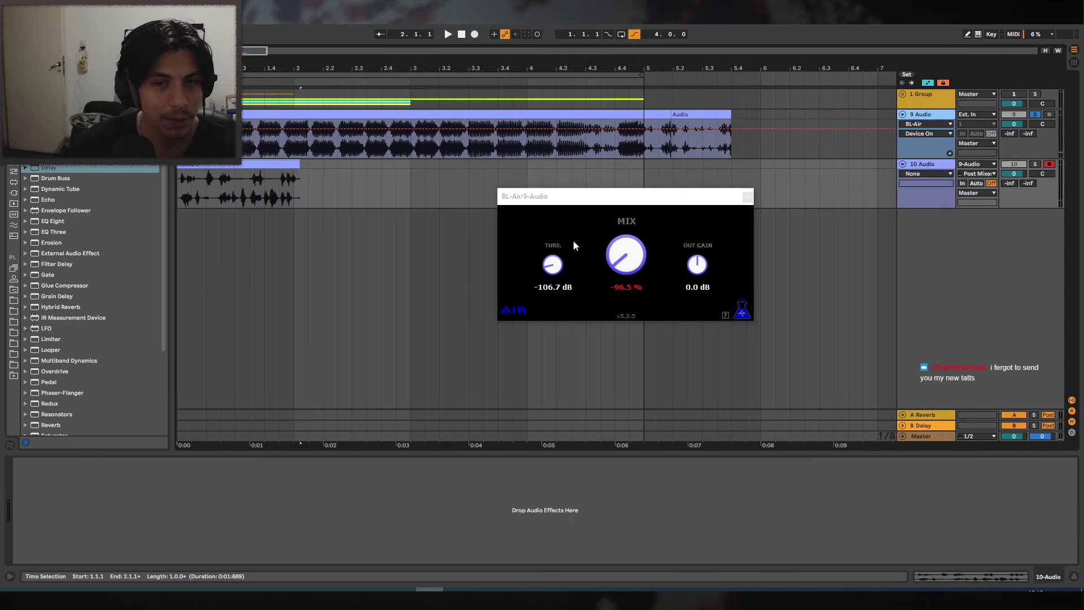
key("Delete")
left_click(941, 146)
left_click(109, 472)
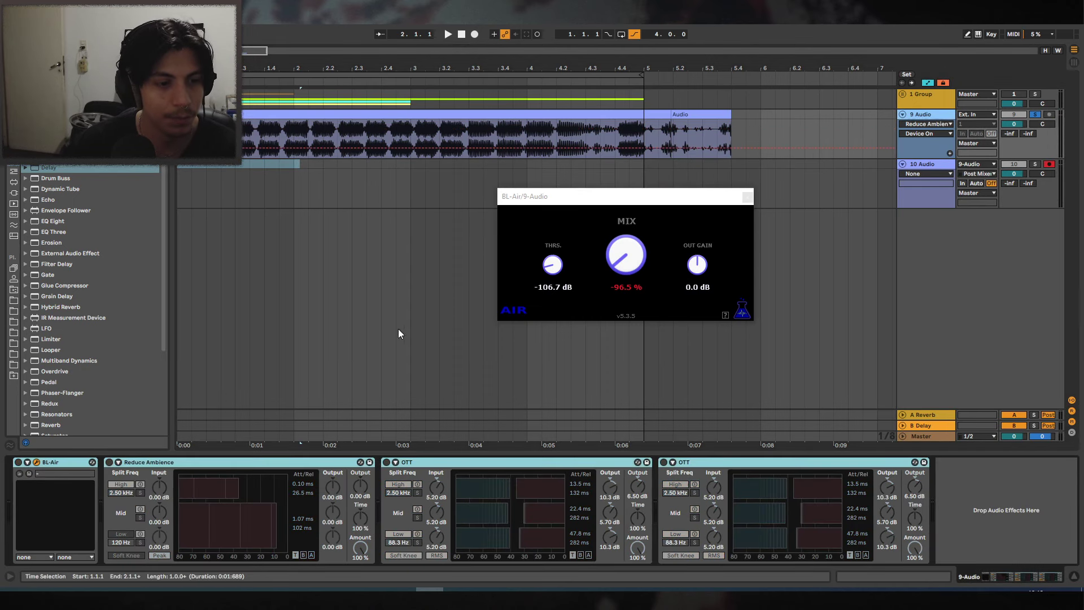
Record track 9's processed output onto track 10 from 1.1.1 to 5.1.1.
left_click(474, 34)
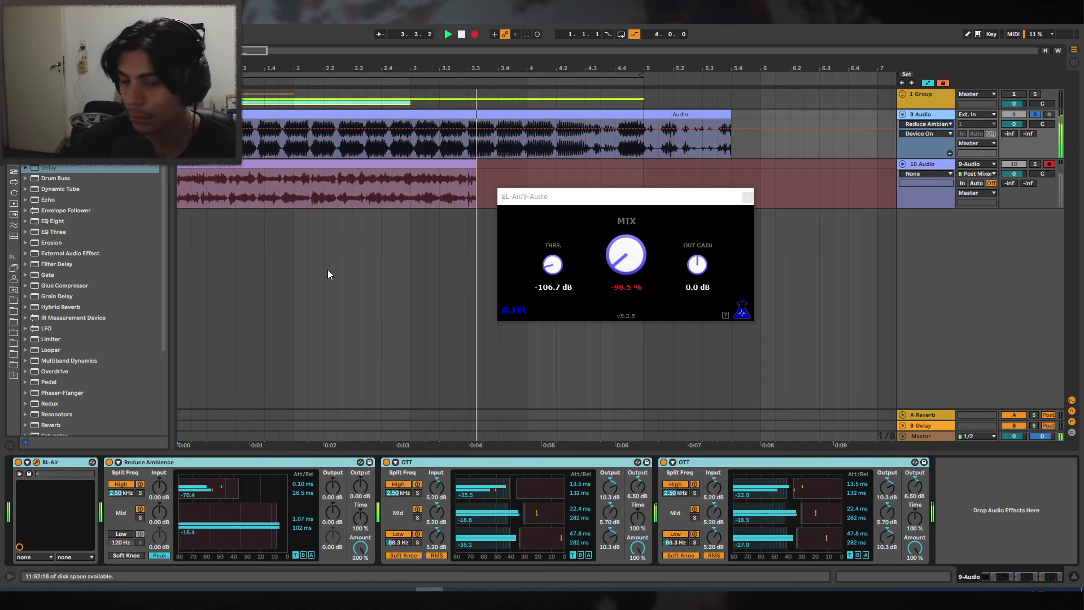
left_click_drag(511, 196, 654, 204)
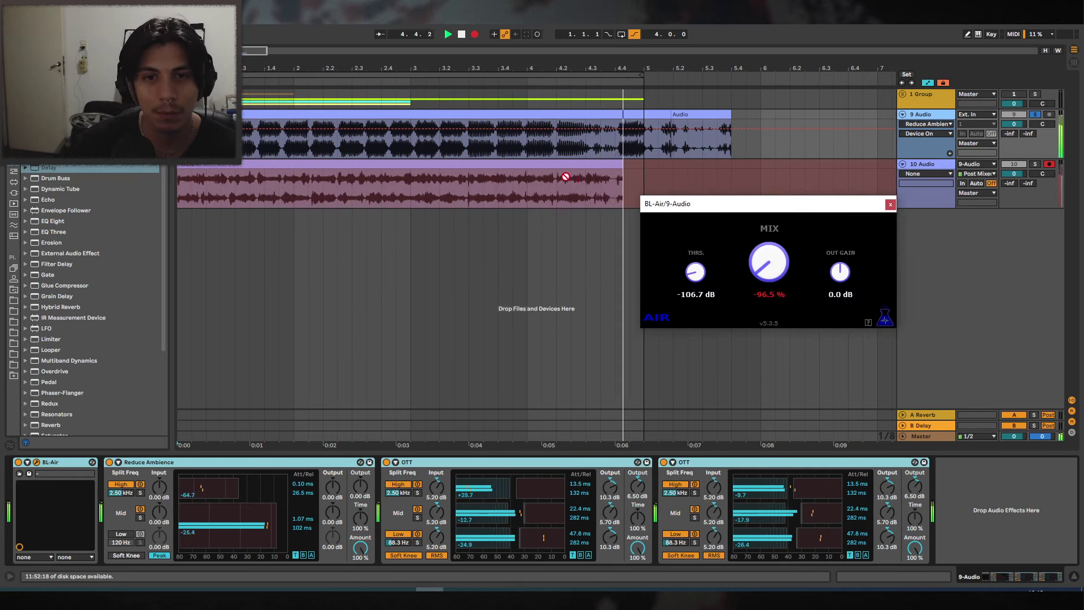
key("space")
left_click(291, 163)
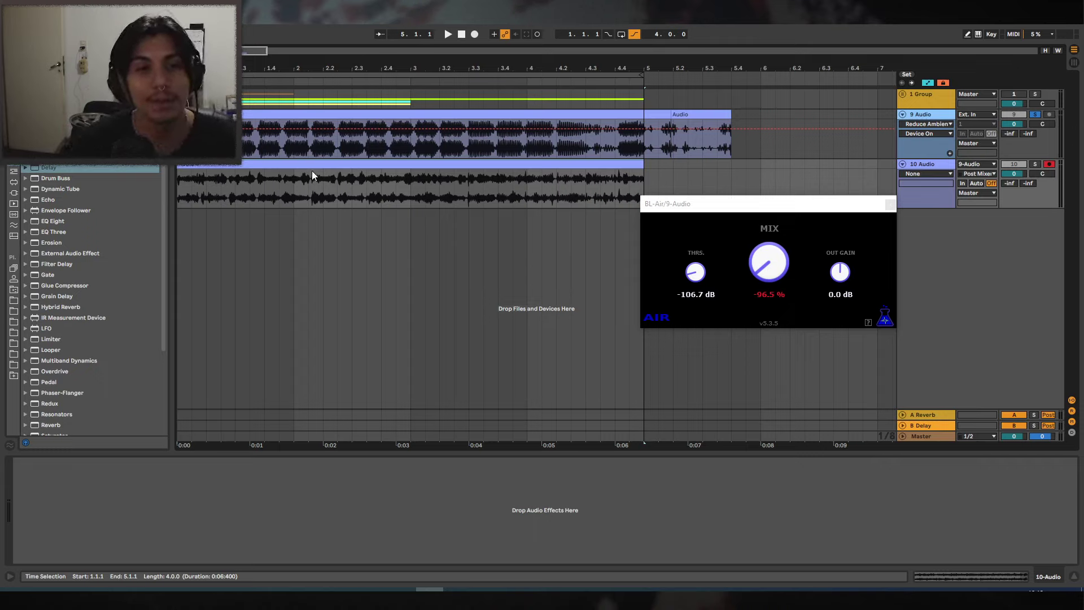
Open the newly recorded clip on track 10 and raise its gain to 4.94 dB.
left_click(897, 101)
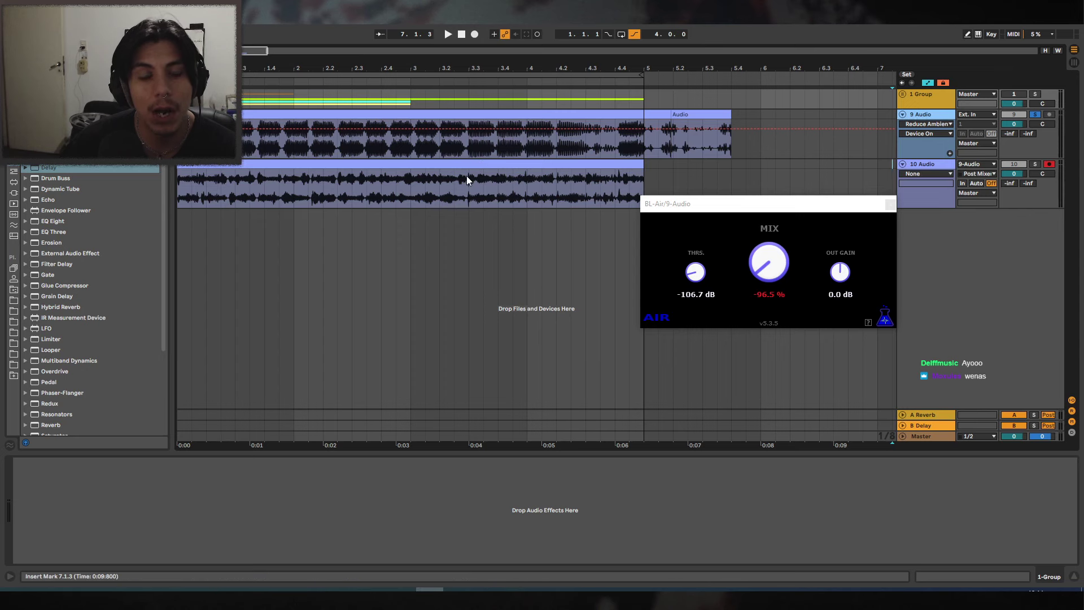
left_click_drag(254, 180, 175, 175)
left_click_drag(279, 189, 176, 181)
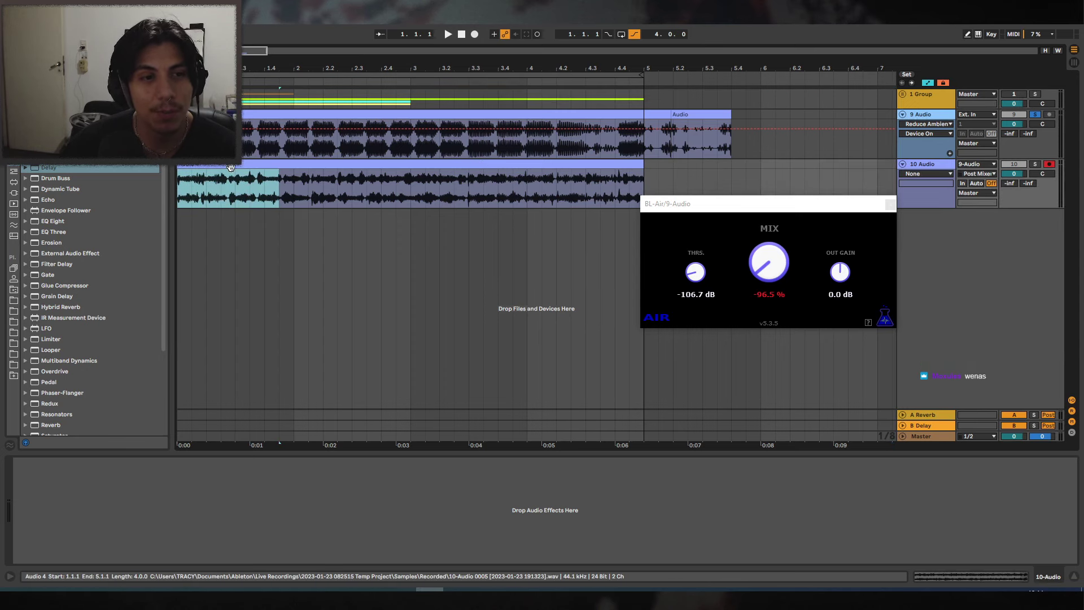
left_click(232, 165)
double_click(232, 165)
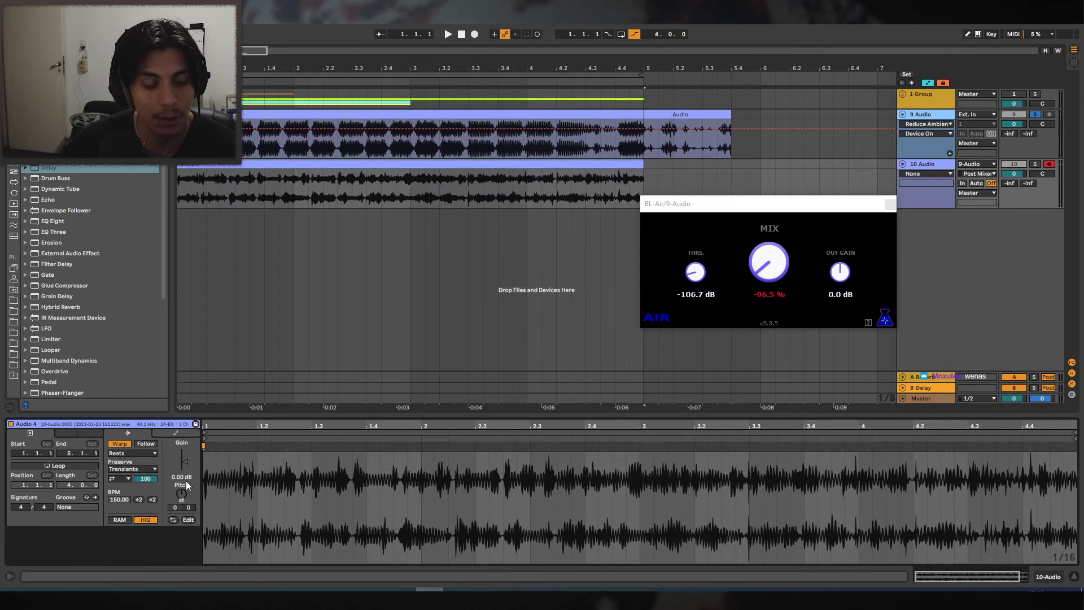
left_click_drag(177, 483, 177, 469)
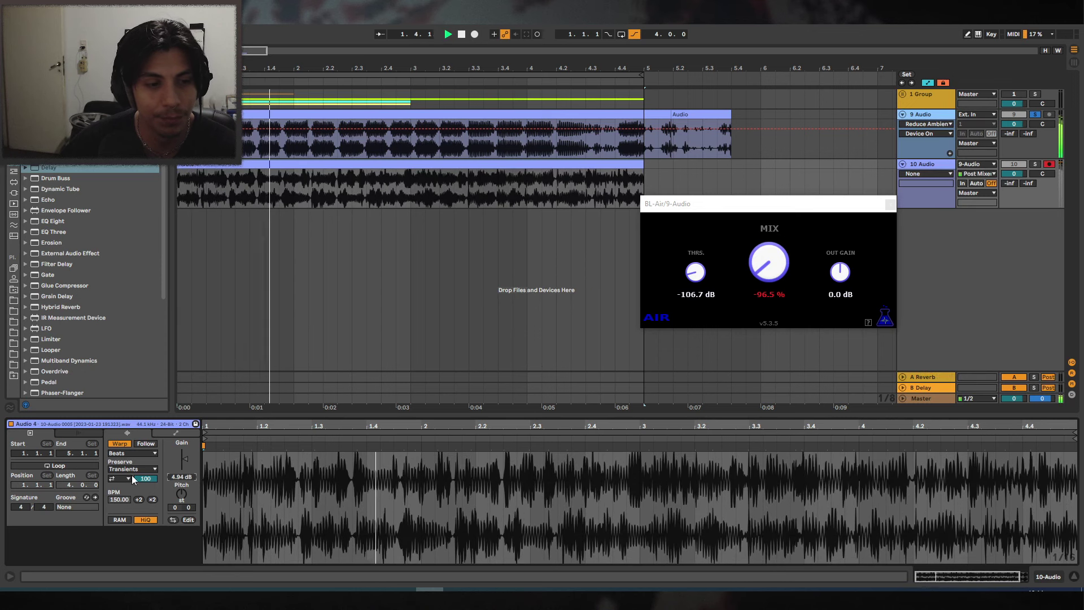
left_click(119, 444)
key("ctrl+z")
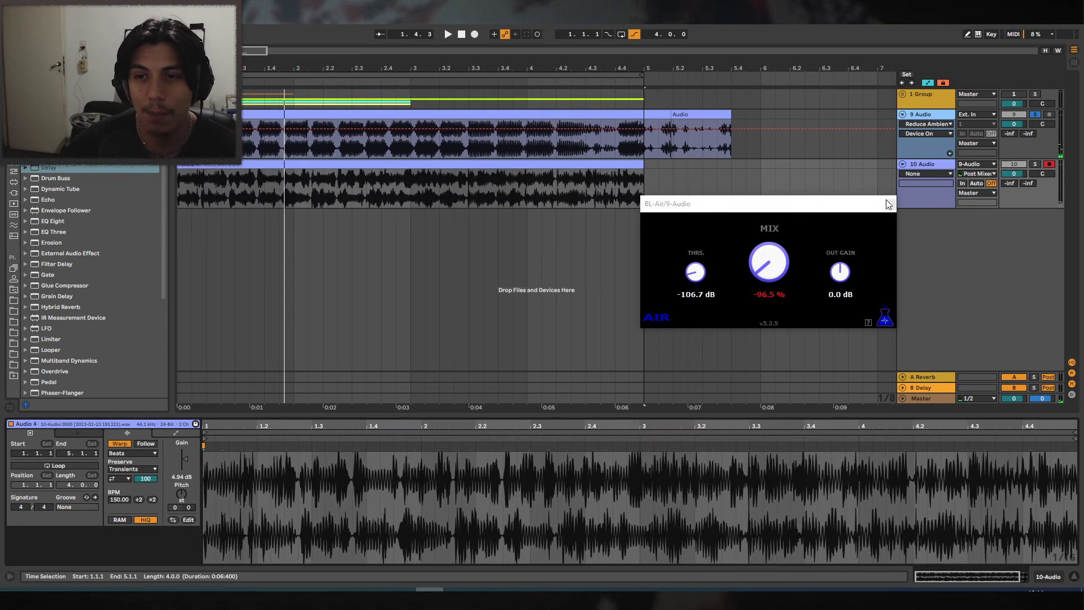
Unfold 1 Group, look through its tracks and fold it again.
left_click(902, 93)
left_click(916, 166)
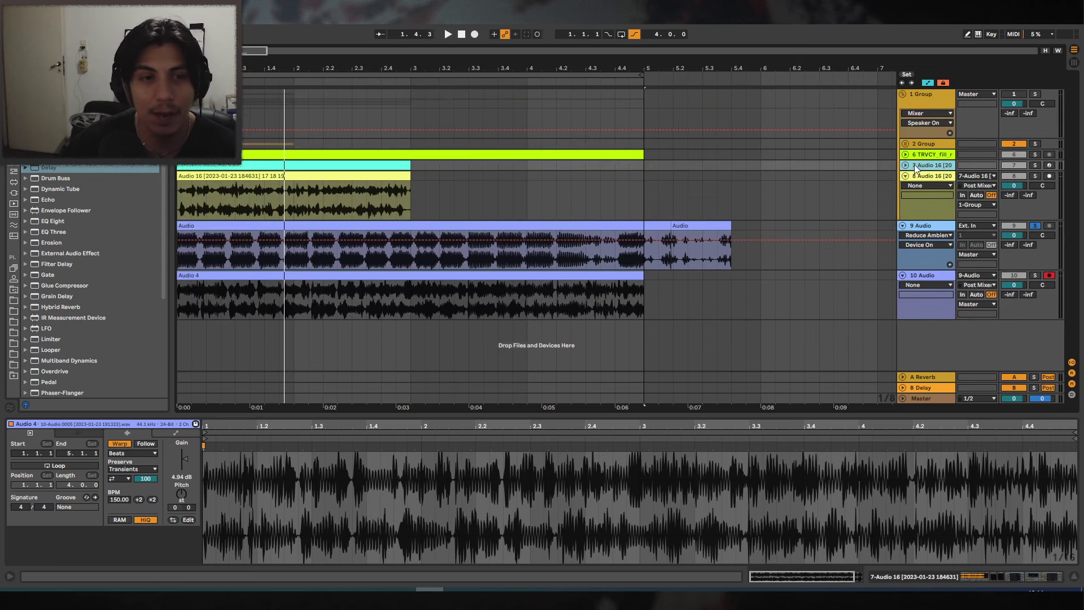
left_click(913, 156)
left_click(905, 144)
left_click(905, 144)
left_click(902, 94)
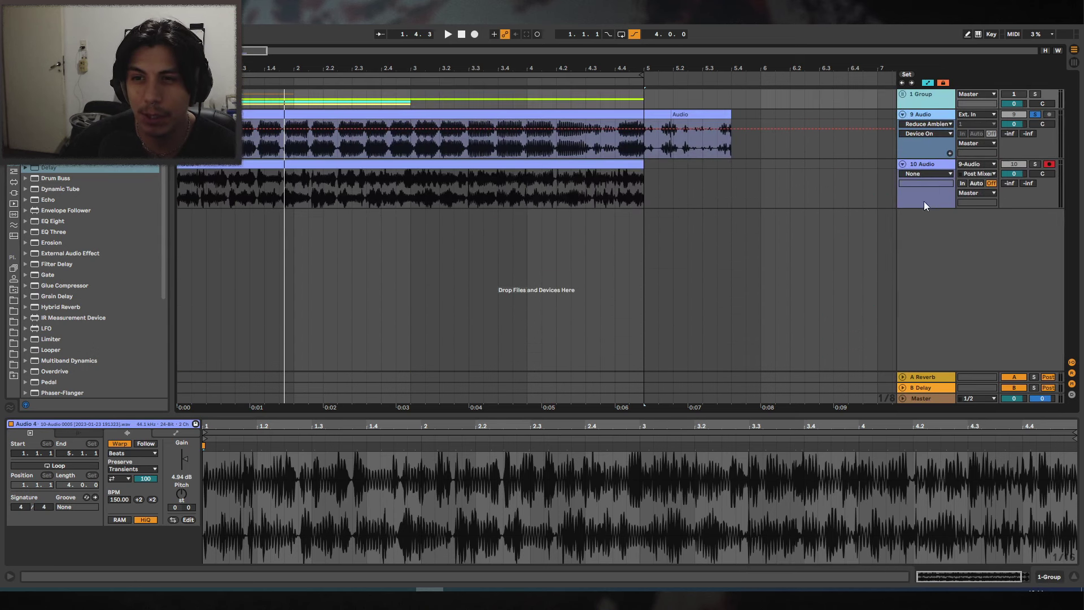
Insert a MIDI track below track 10, load an empty Instrument Rack on it and show the rack's devices.
right_click(933, 224)
left_click(967, 238)
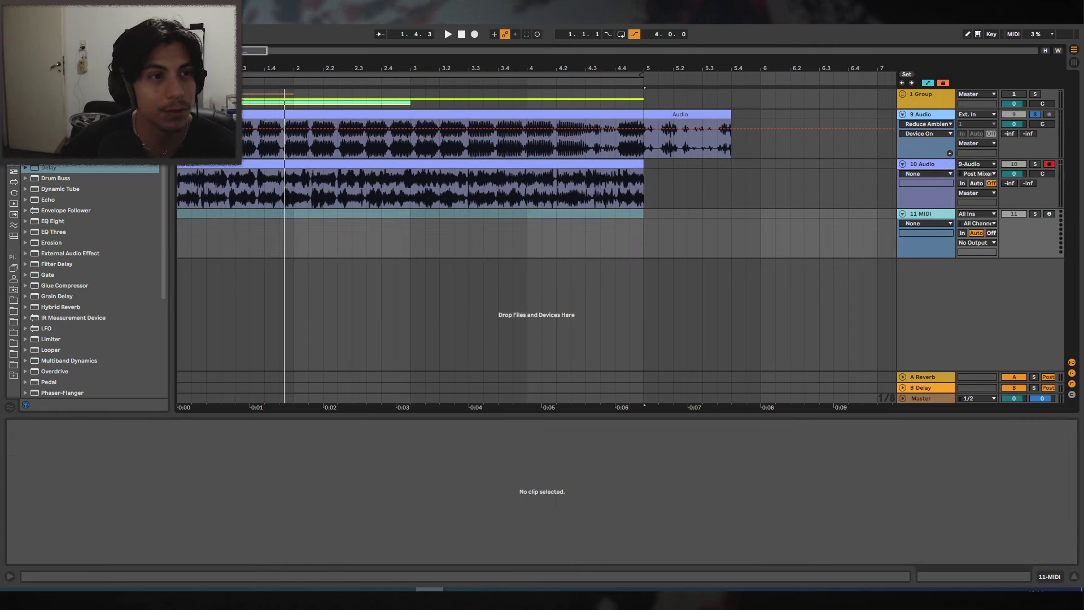
left_click(14, 149)
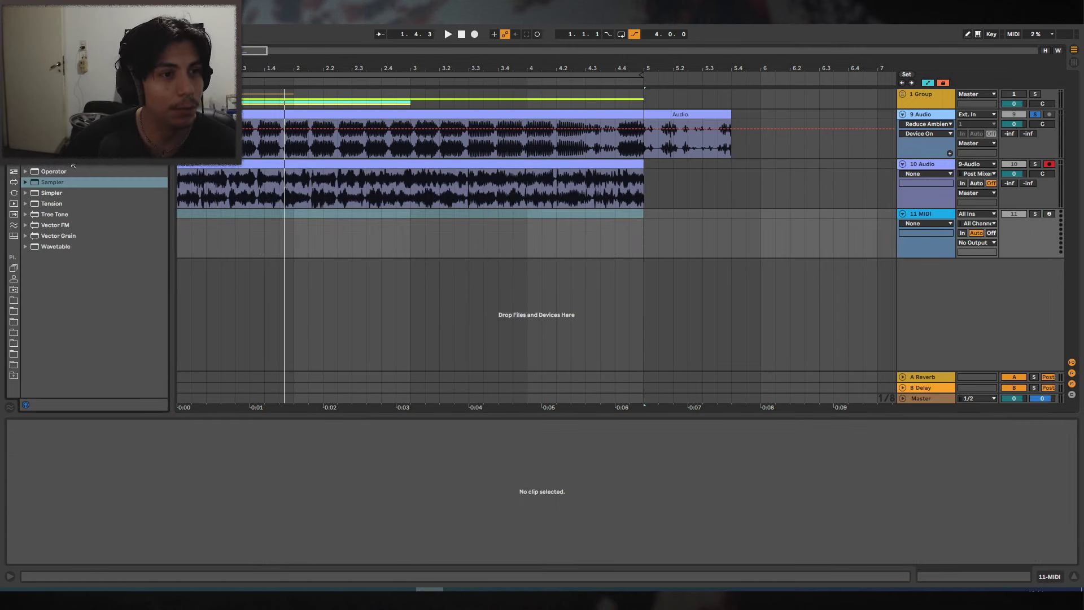
left_click_drag(73, 166, 255, 252)
left_click(18, 500)
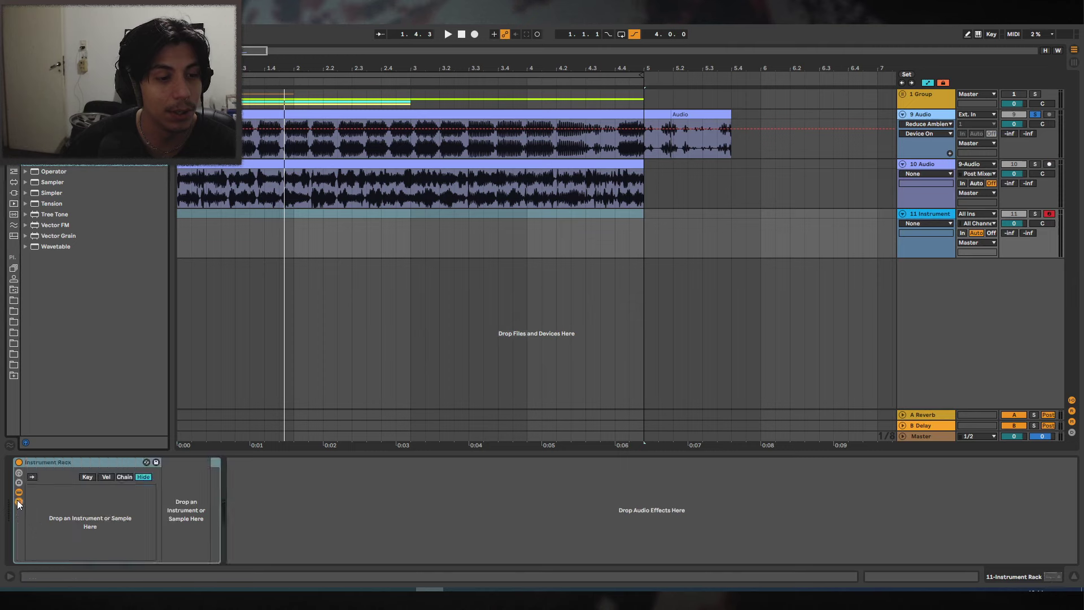
Add a Sampler to the Instrument Rack and load the recorded clip from track 10 into it.
left_click_drag(57, 182, 99, 525)
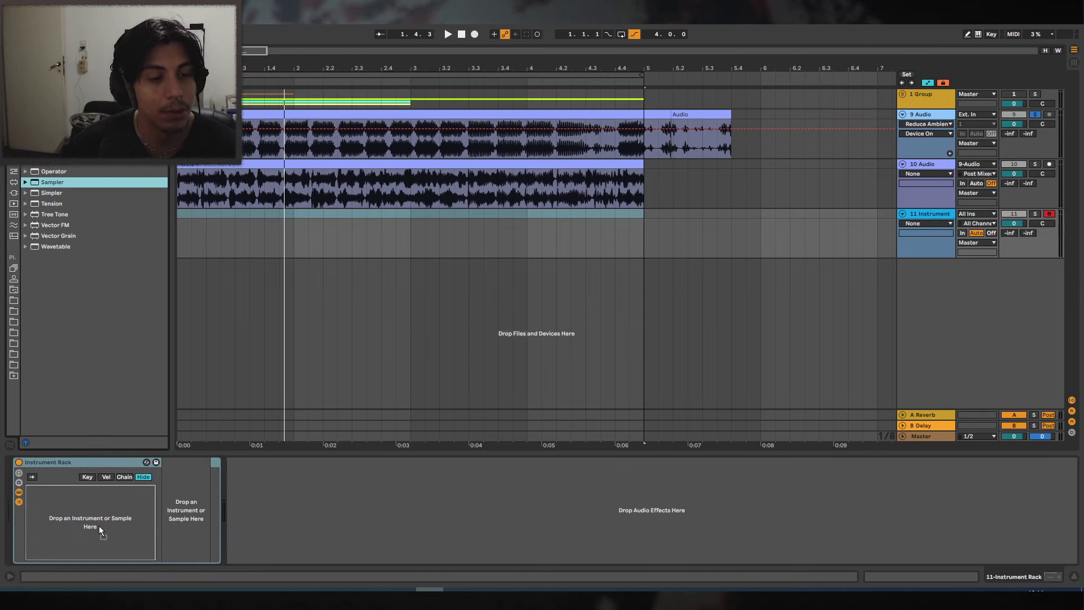
left_click(209, 462)
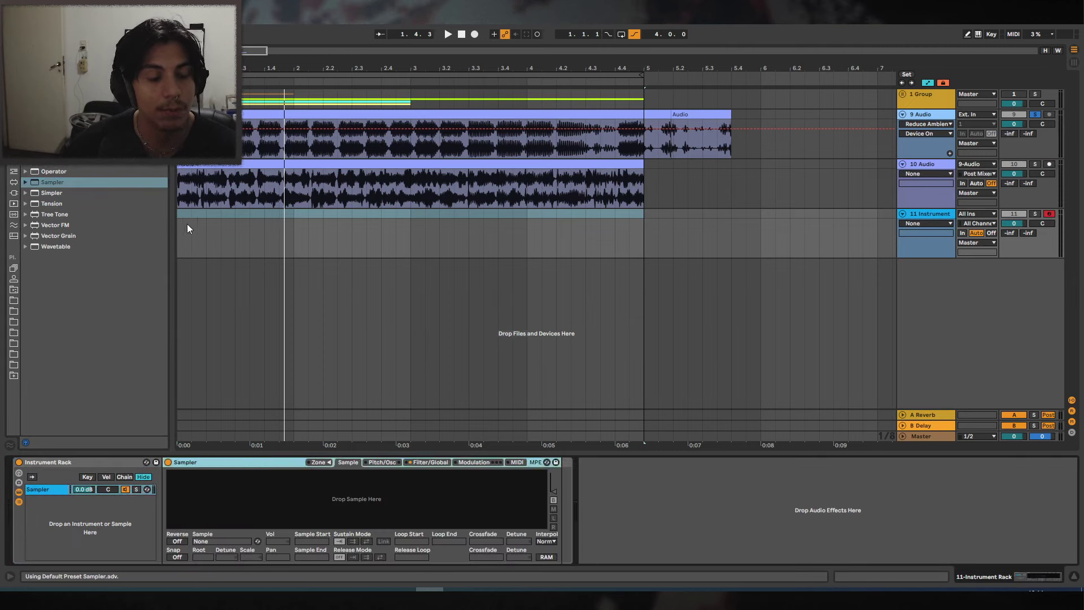
left_click_drag(296, 162, 298, 508)
Set the Sampler's volume to 0 dB and switch off its filter.
left_click(430, 462)
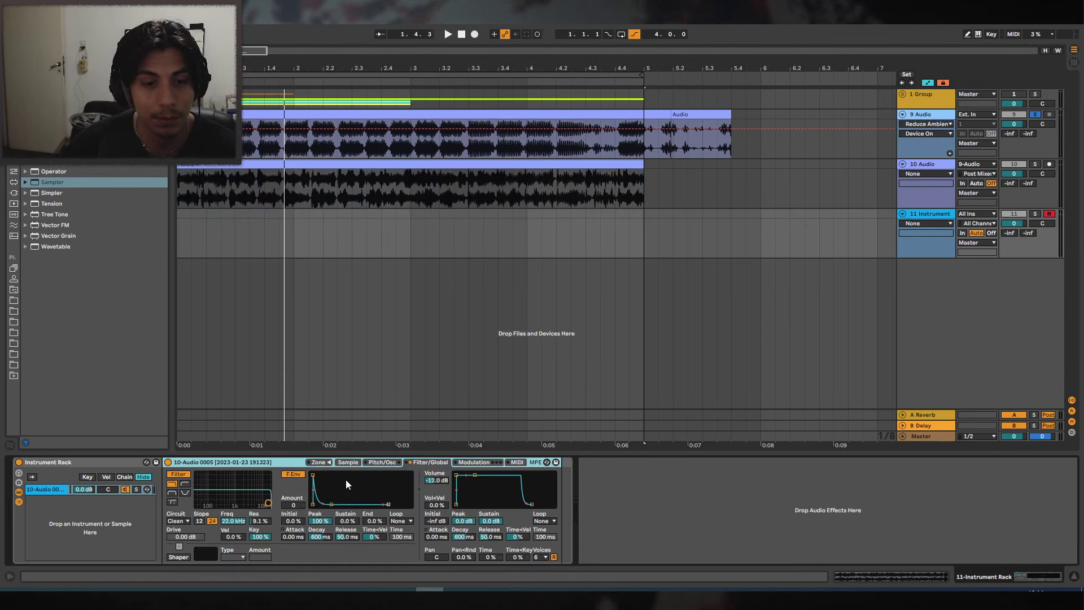
left_click(435, 480)
type("0")
key("Return")
left_click(179, 474)
left_click(516, 337)
Solo track 11 and play the loaded sample with the computer MIDI keyboard.
key("a")
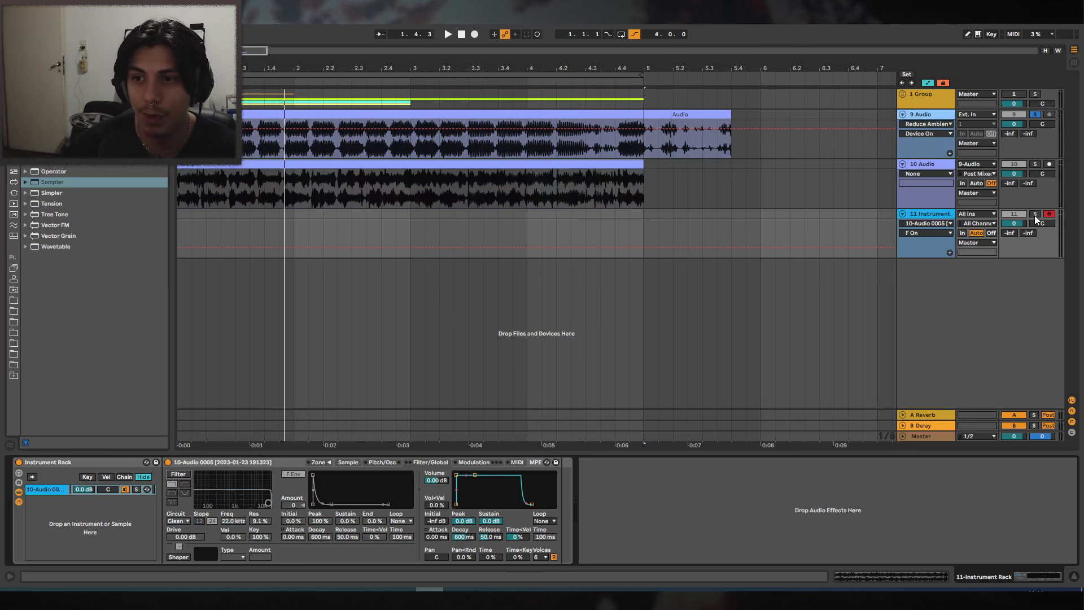
left_click(1035, 214)
key("a")
key("a")
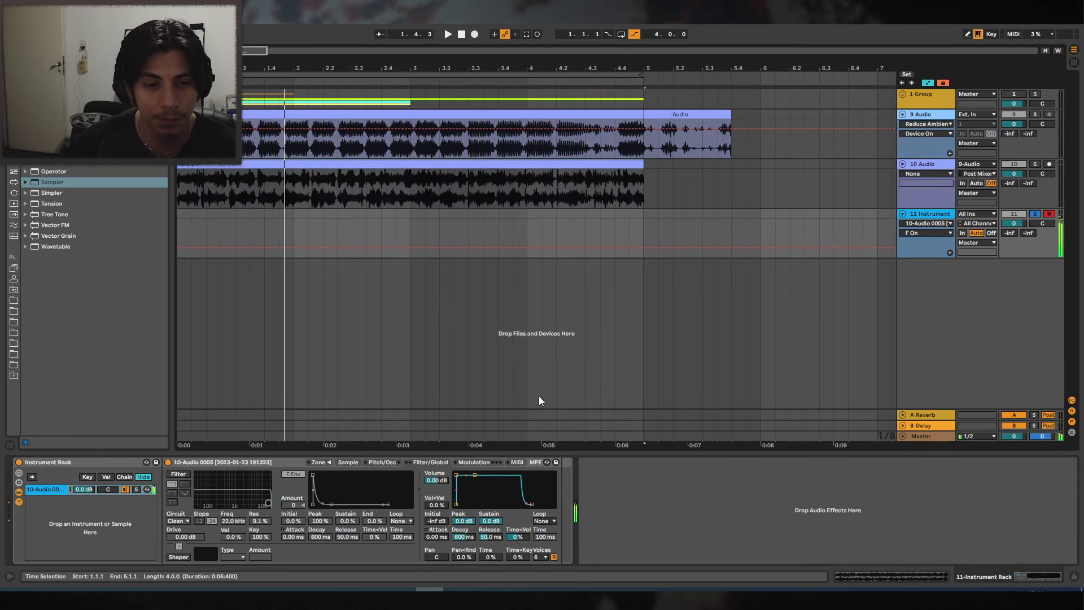
Display the Sampler's waveform and play the sample, shifting the keyboard octave down and back up.
left_click(381, 462)
left_click(347, 461)
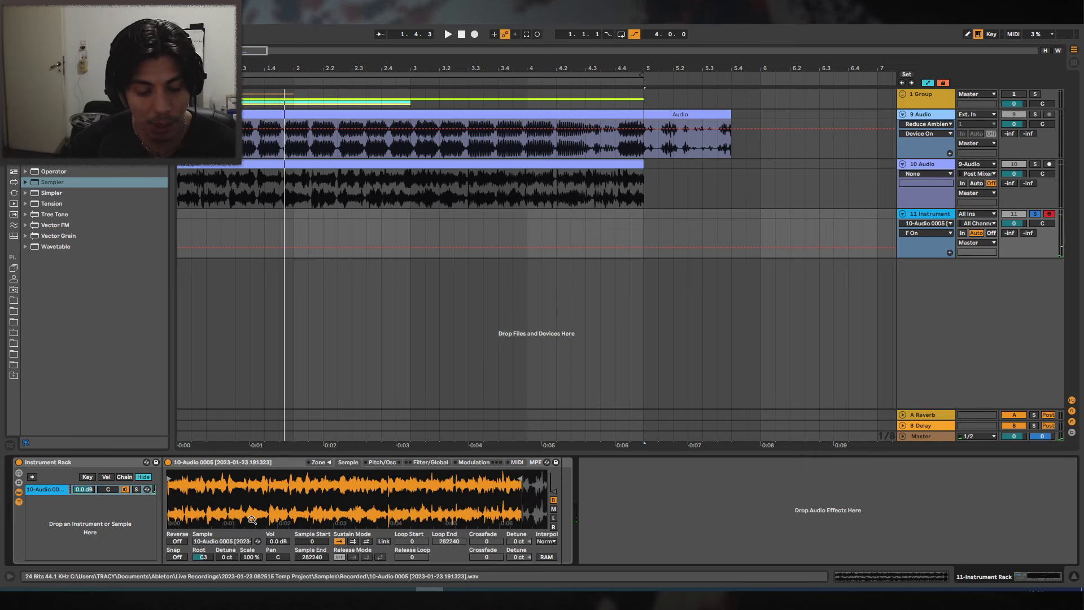
key("a")
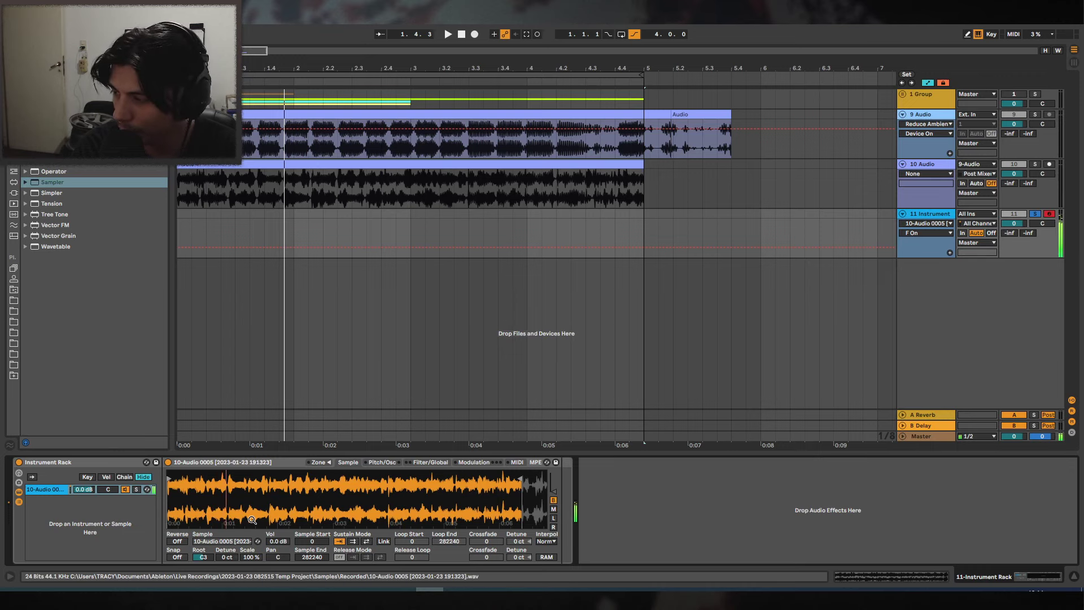
key("z")
key("x")
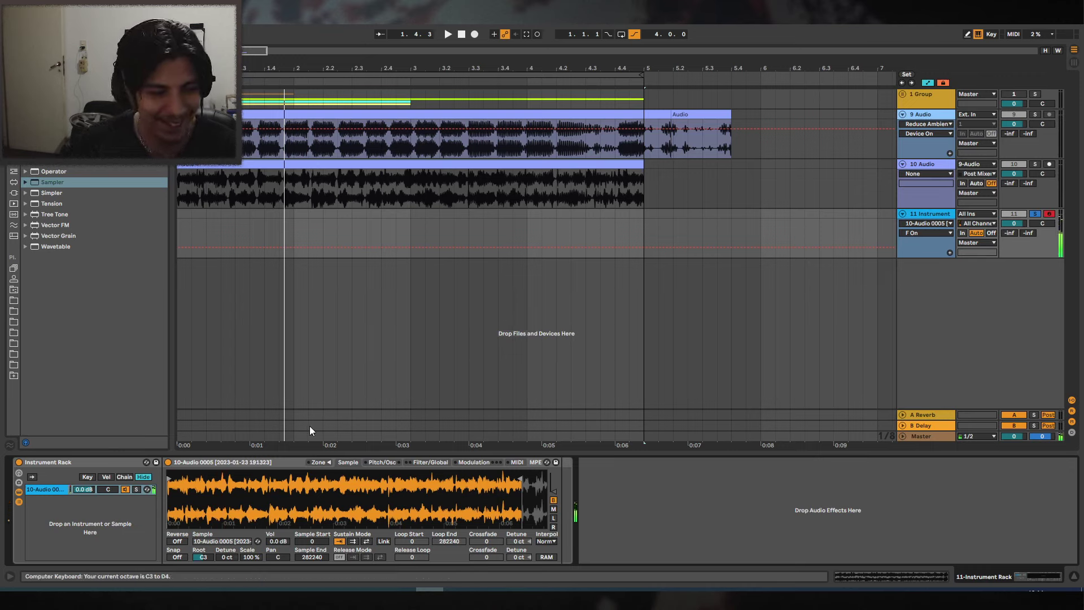
Check the plug-in list and search the browser for 808 samples.
left_click(14, 193)
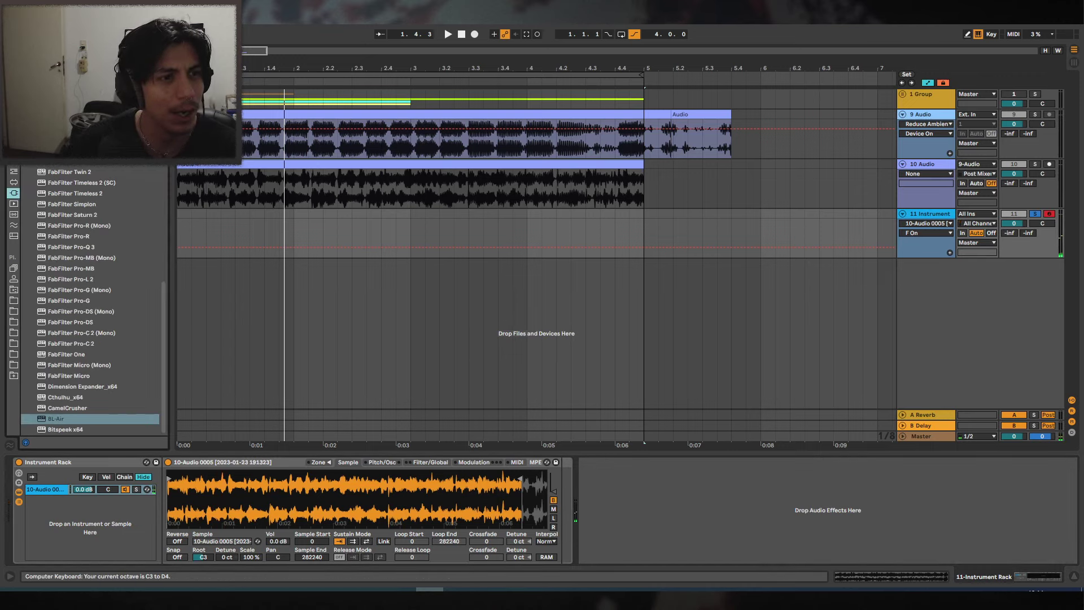
key("ctrl+f")
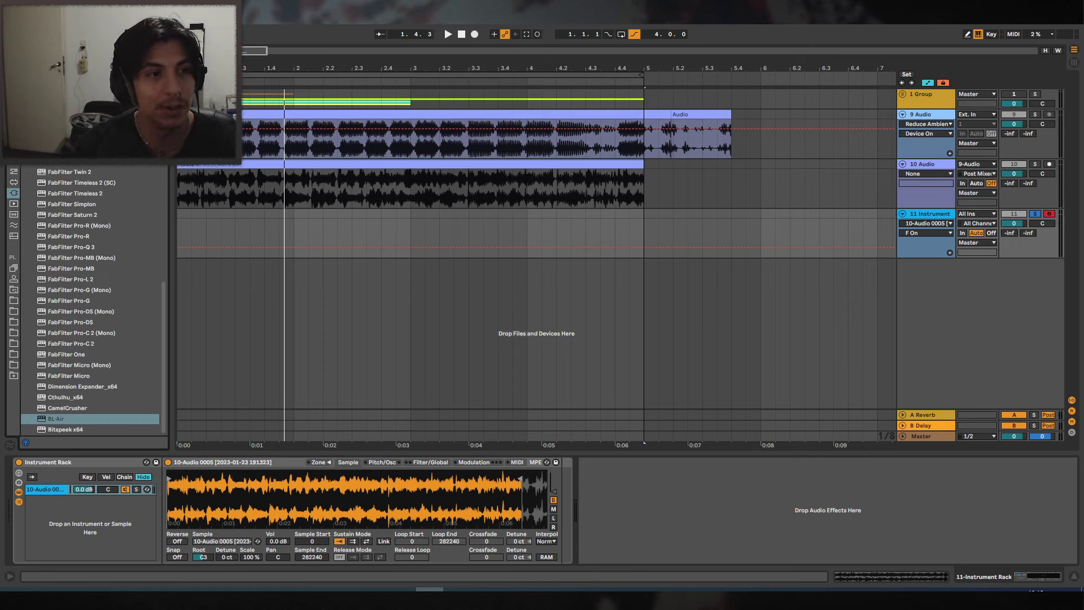
key("ctrl+f")
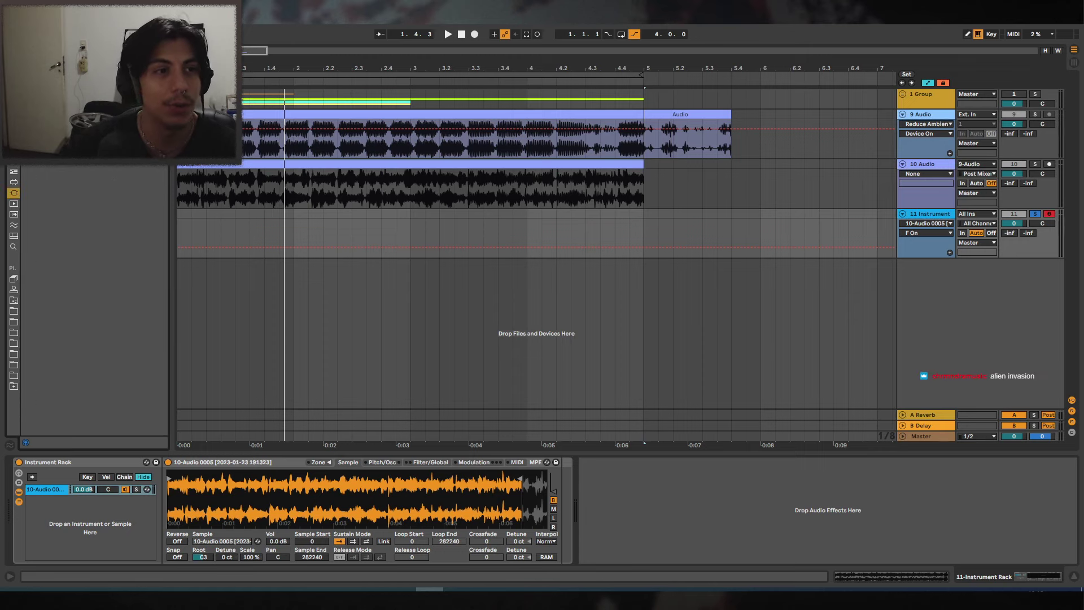
scroll(91, 299, "down", 5)
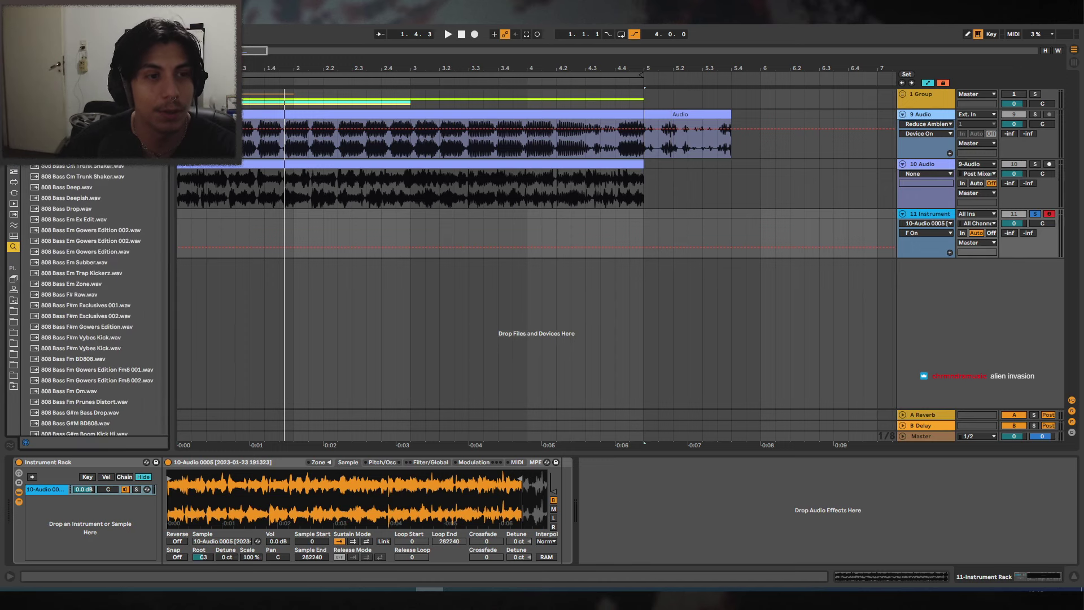
Preview several 808 Bass samples, including 808 Bass Drop.wav and 808 Bass Em Zone.wav.
left_click(82, 223)
left_click(97, 212)
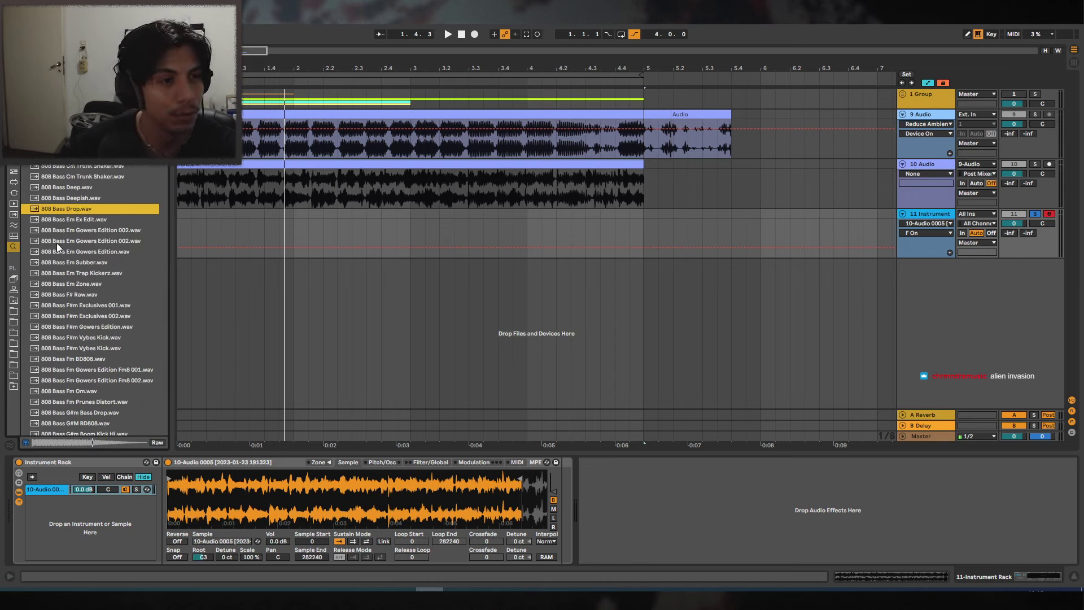
left_click(85, 263)
left_click(90, 294)
left_click(87, 265)
left_click(87, 283)
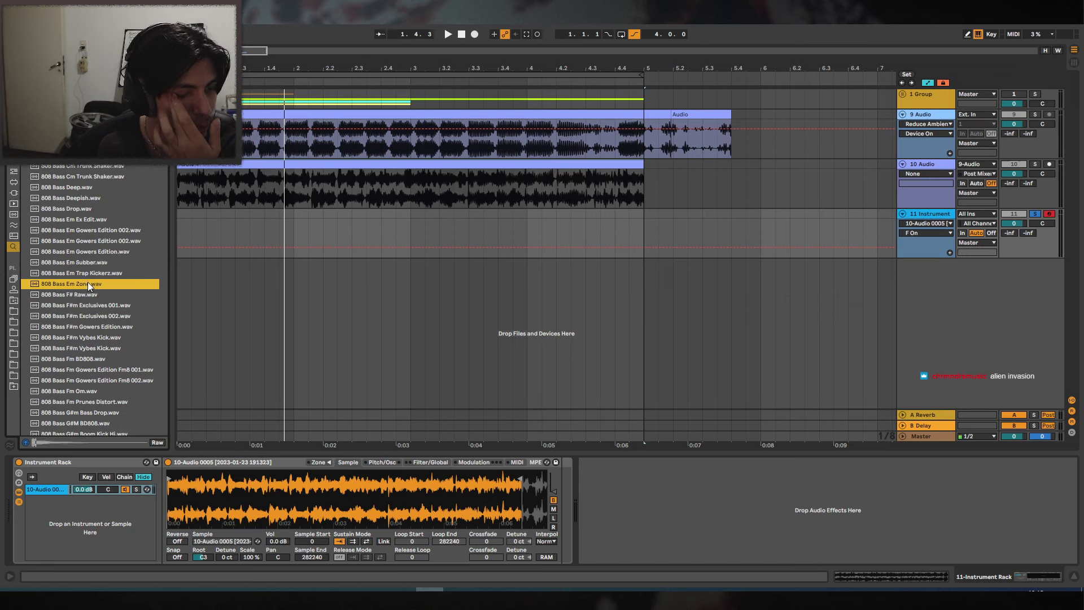
Preview further 808 sub samples, including BBL_75_808_sub_gliding_houses_A.wav, and return to the clip on track 10.
scroll(91, 254, "down", 9)
left_click(90, 239)
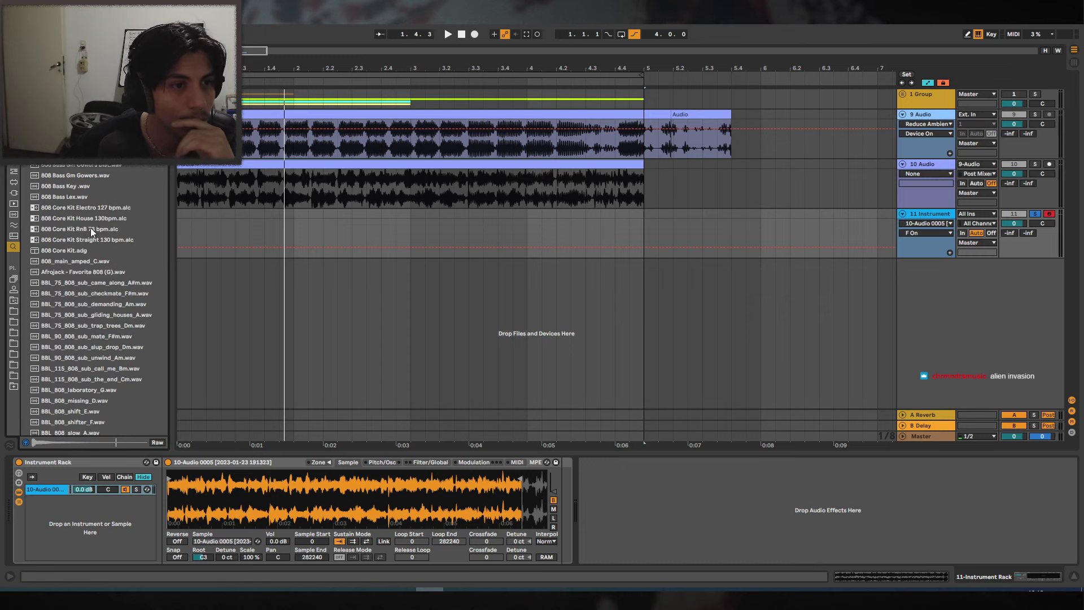
left_click(83, 282)
left_click(89, 314)
left_click(296, 173)
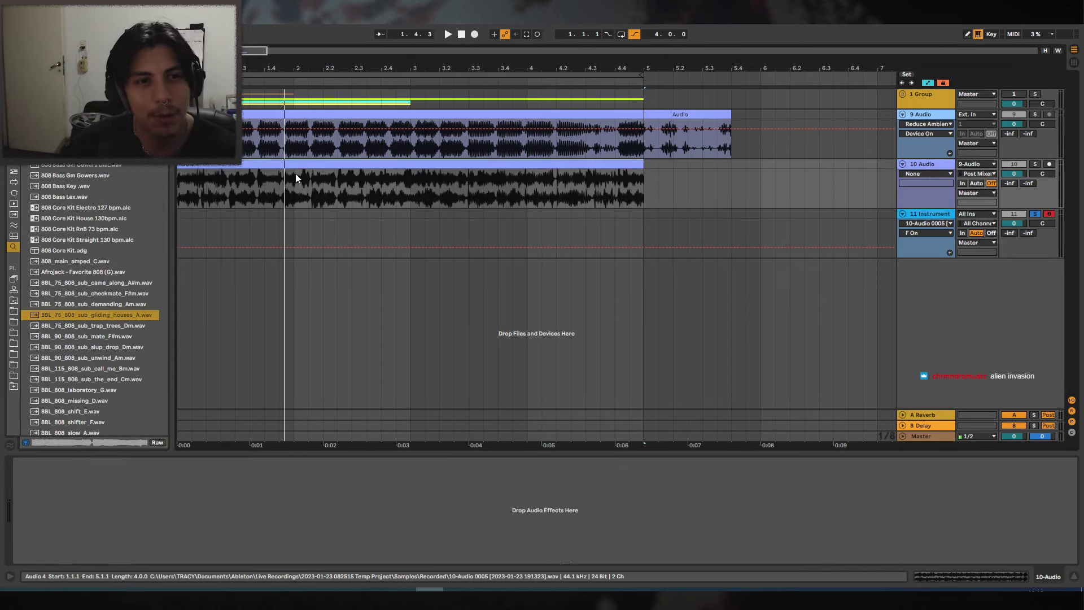
Show track 11's Instrument Rack and preview BBL 808 samples, including BBL_808_slow_A.wav and BBL_808_shift_E.wav.
left_click(891, 232)
right_click(83, 508)
left_click(42, 501)
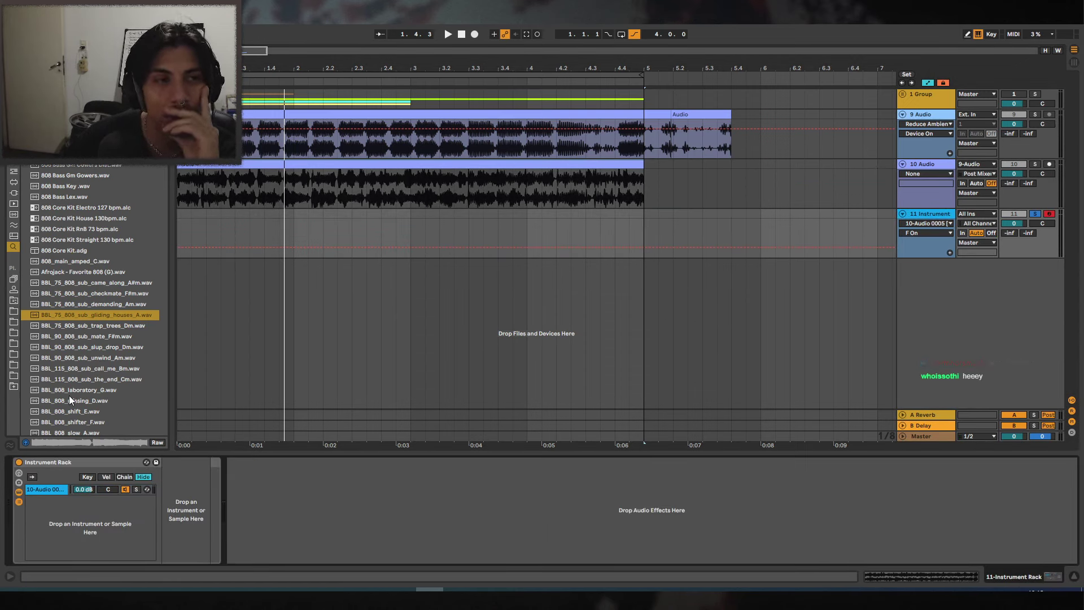
left_click(90, 347)
scroll(89, 356, "down", 2)
left_click(89, 355)
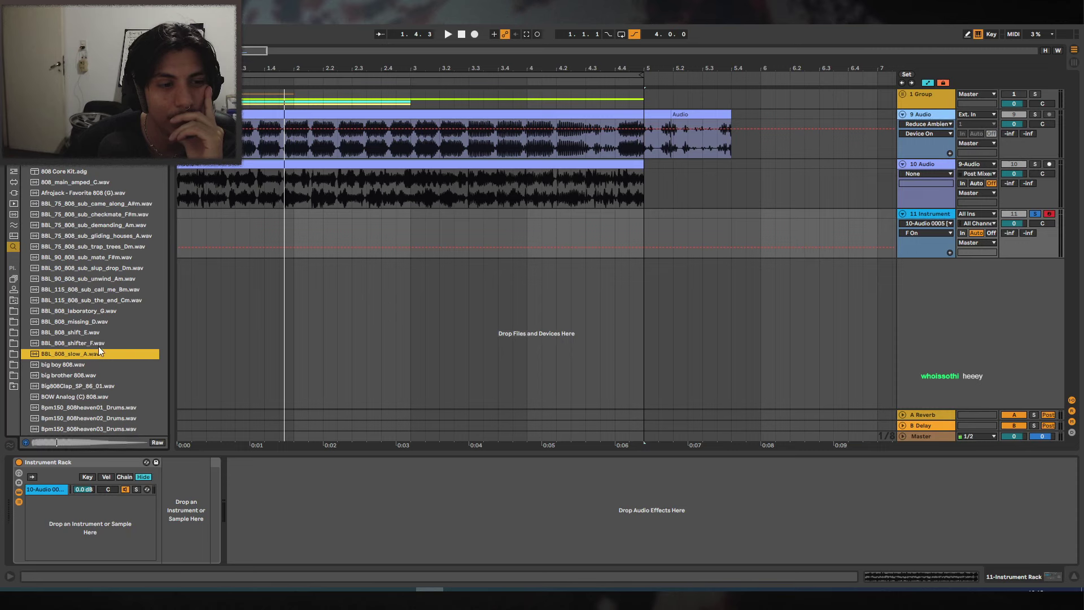
left_click(98, 345)
left_click(94, 333)
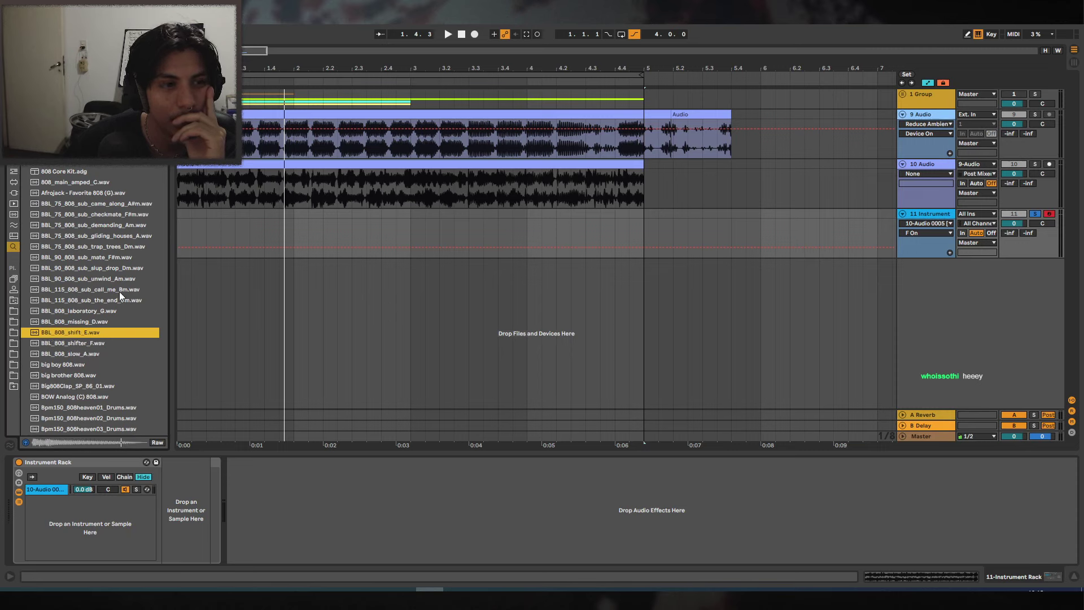
Try BBL_808_shift_E.wav as a second rack chain, and replace that chain with an empty Sampler.
left_click_drag(81, 345, 56, 506)
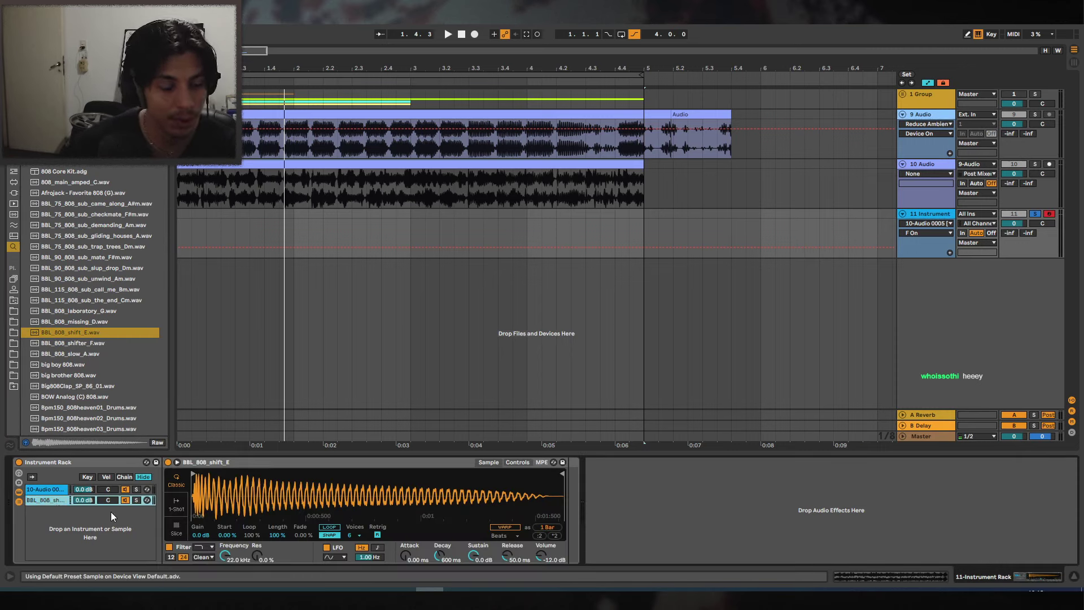
key("Delete")
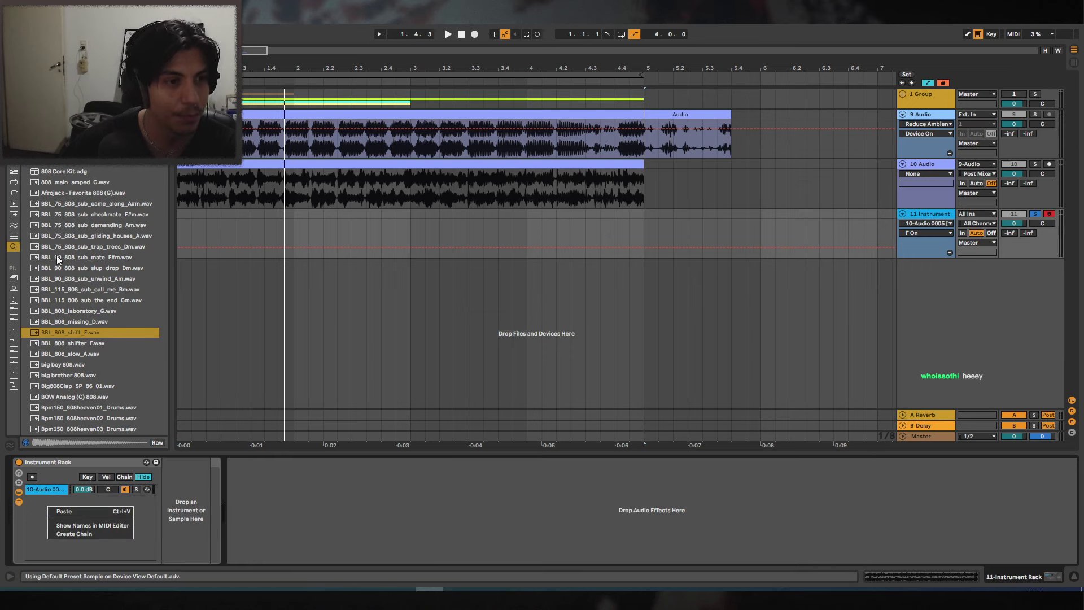
left_click(91, 52)
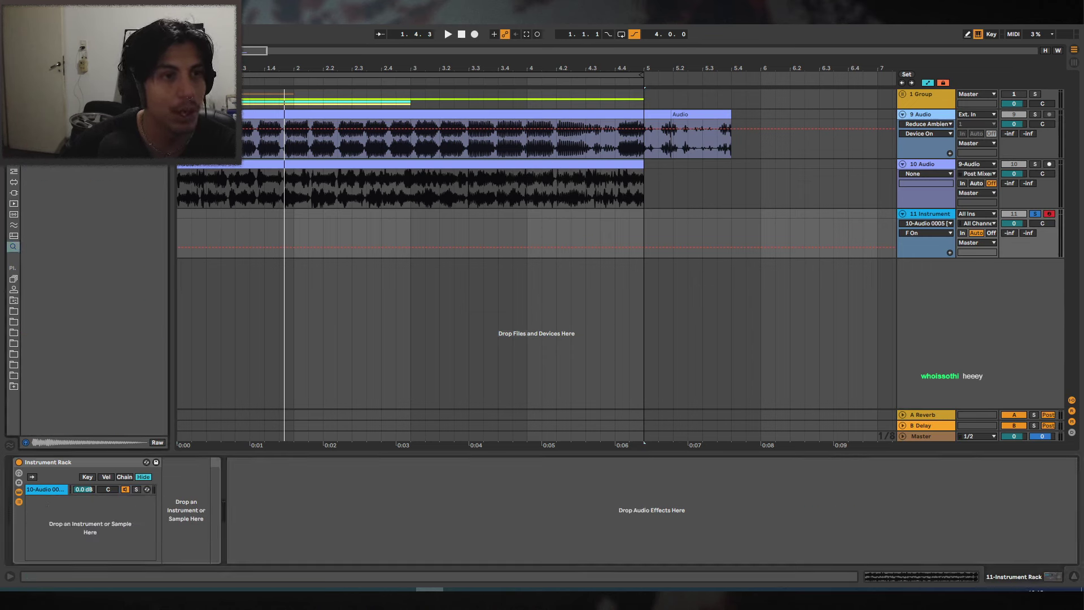
type("sampler")
left_click_drag(62, 75, 86, 530)
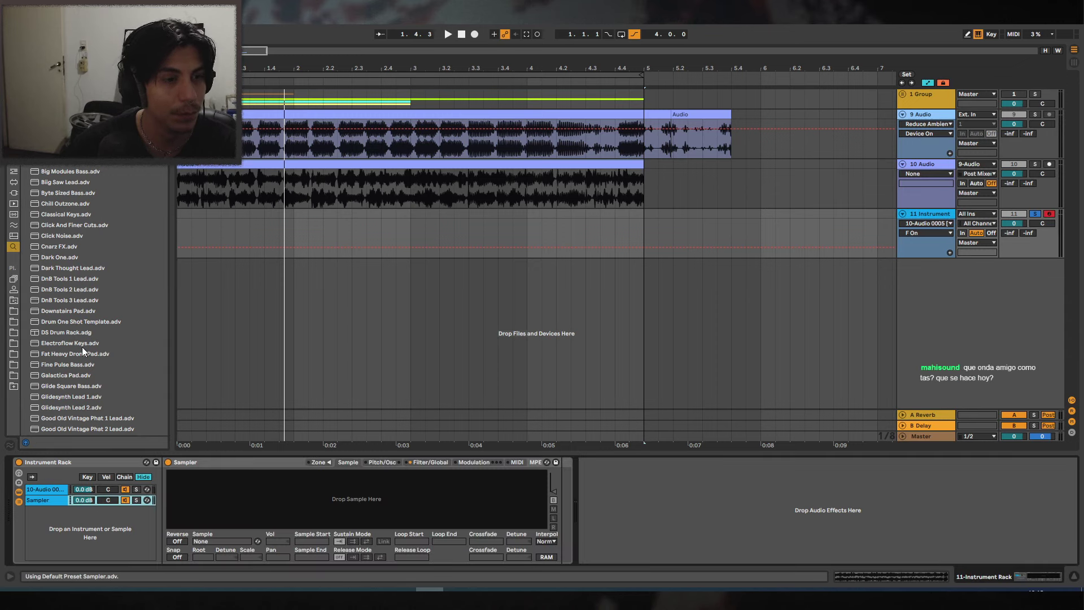
Search the library for "808 e" and preview several of the matching 808 Bass samples.
left_click(90, 51)
type("808 e")
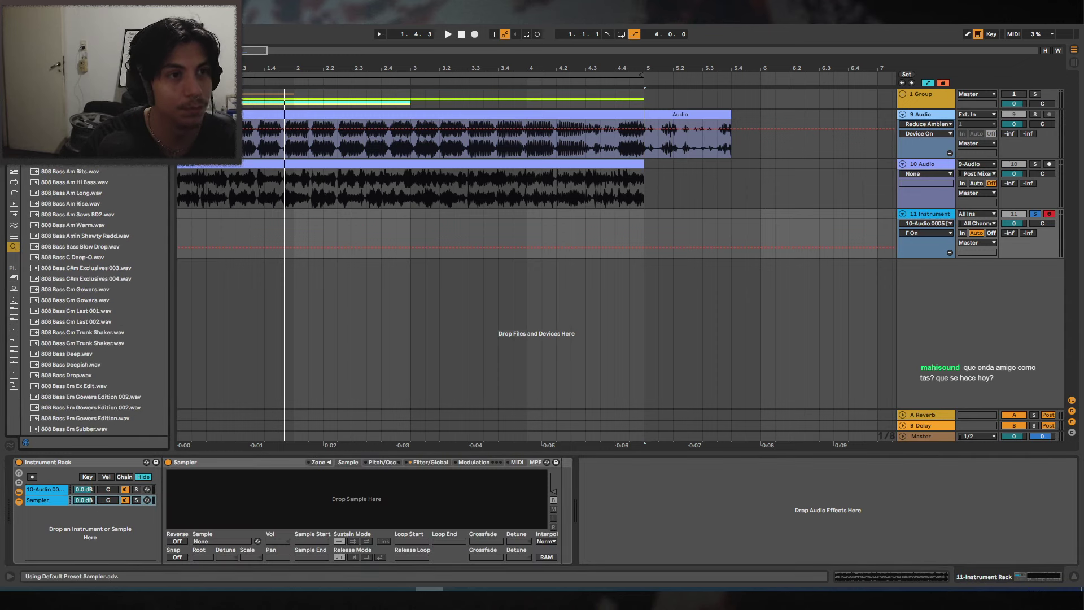
left_click(79, 332)
left_click(80, 342)
left_click(90, 225)
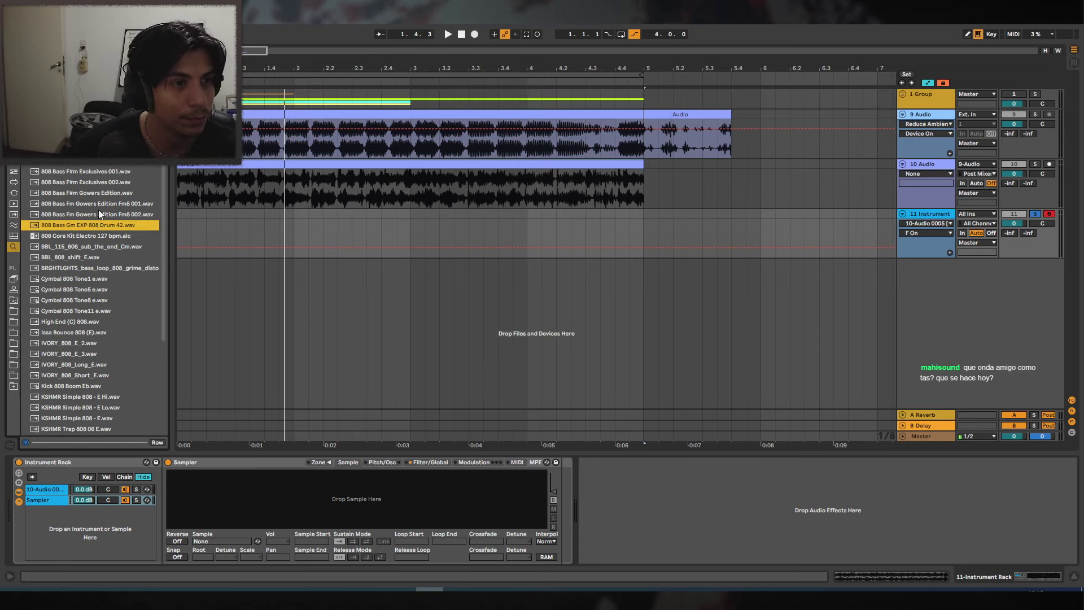
left_click(100, 202)
left_click(96, 164)
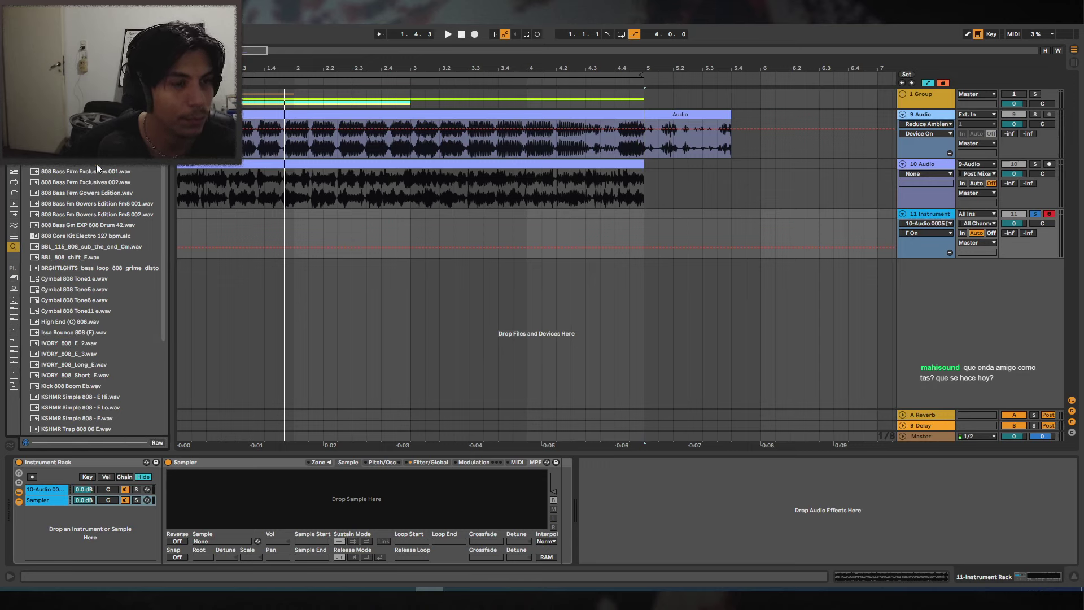
key("Up")
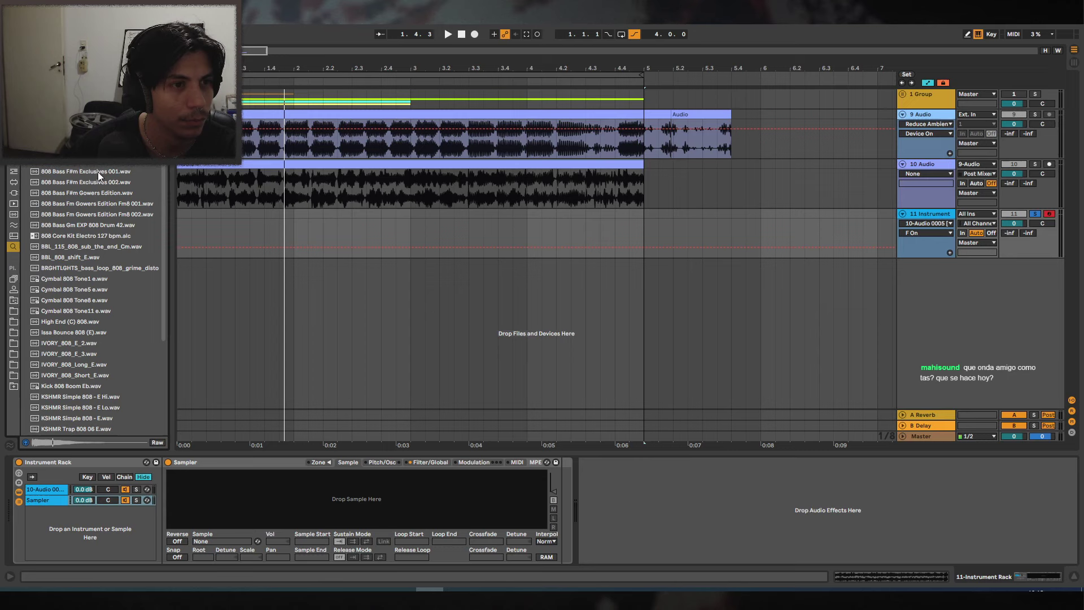
Load 808 Bass Em Subber into the empty Sampler, set its root key to E0, and play it while shifting the keyboard octave.
left_click_drag(88, 255, 47, 501)
left_click_drag(209, 558, 208, 587)
key("a")
key("z")
key("a")
key("z")
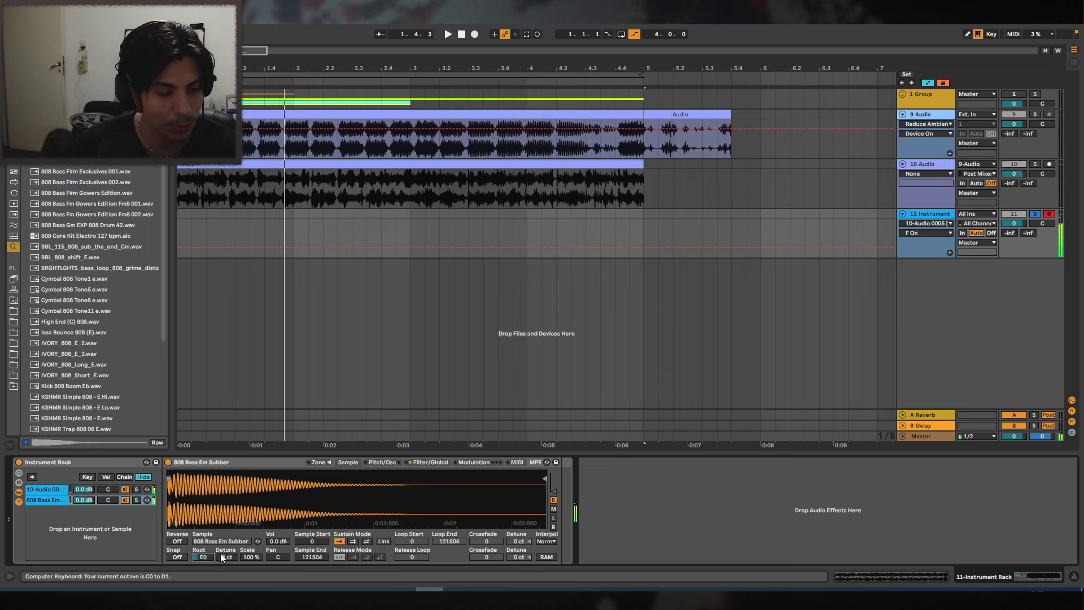
Turn off the 808 Sampler's filter and set its global volume to 0 dB.
left_click(429, 462)
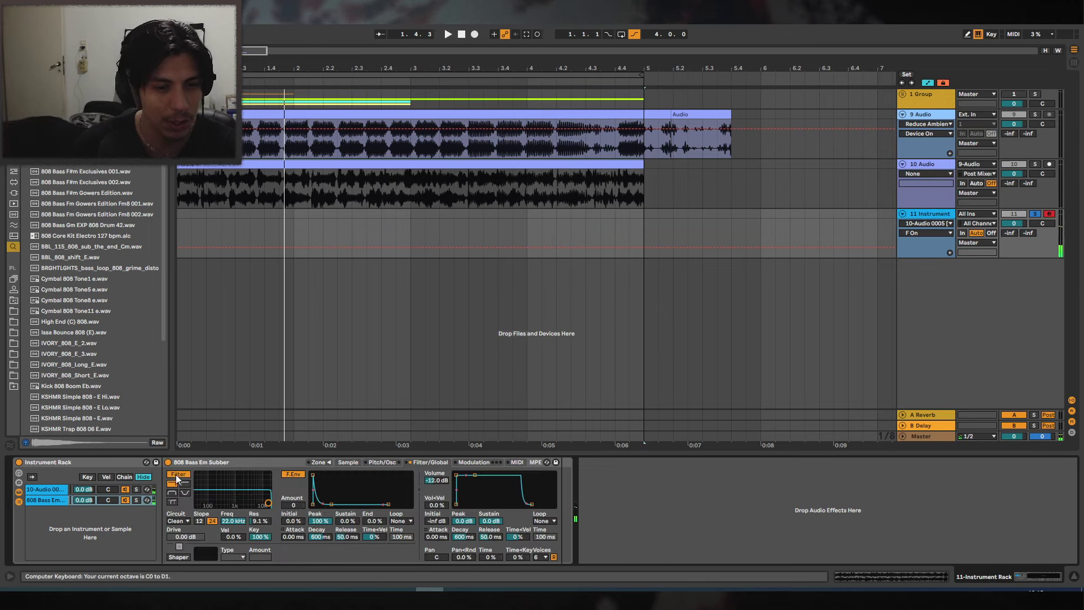
left_click(434, 480)
type("0")
key("Return")
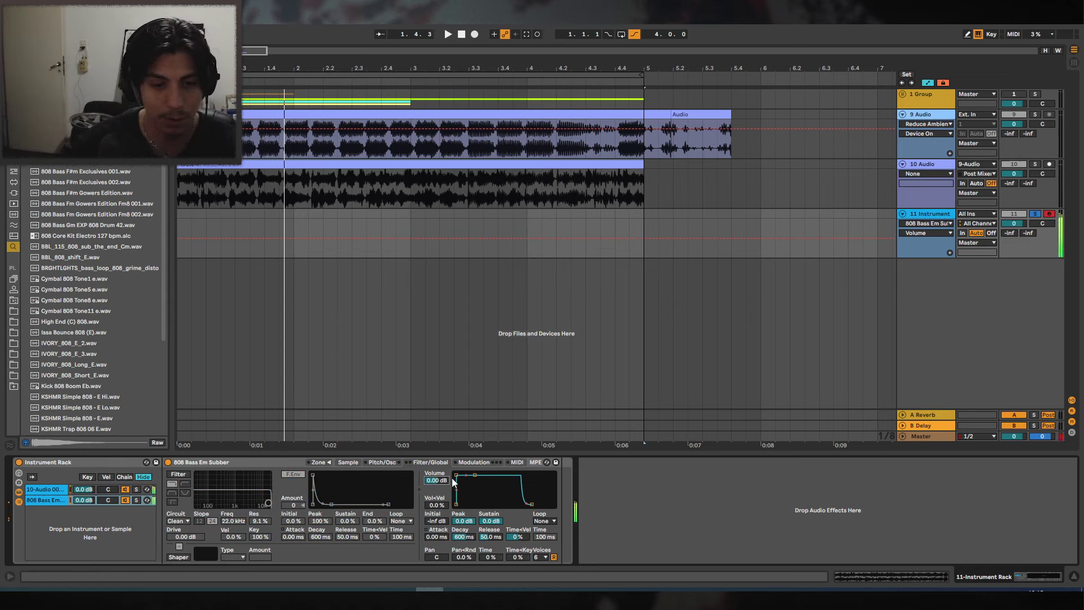
Deactivate the 10-Audio chain in the Instrument Rack and select the 808 Bass chain.
left_click(107, 489)
left_click(125, 489)
left_click(60, 501)
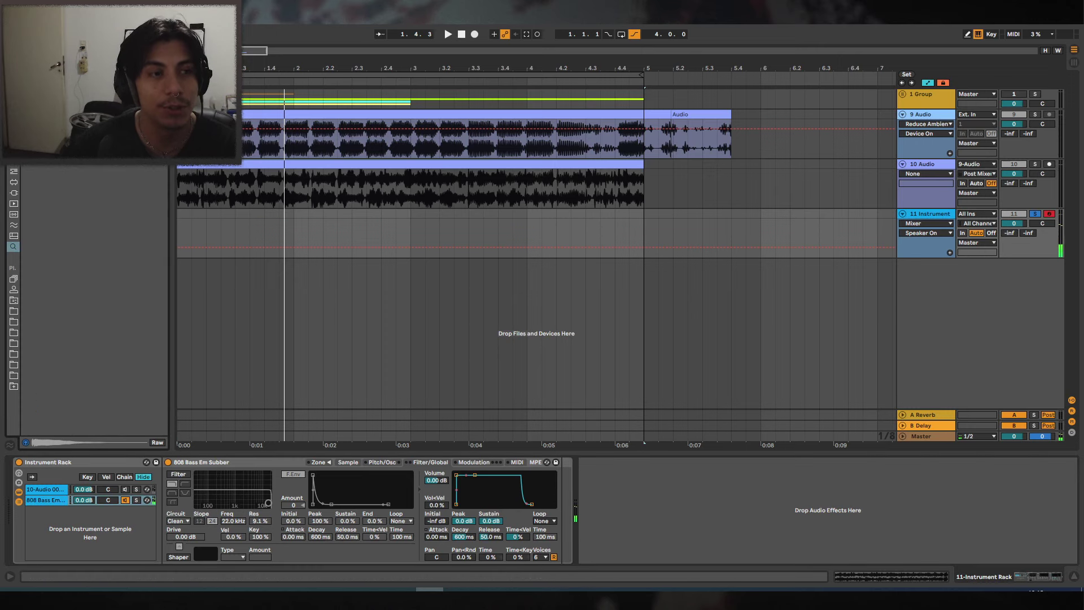
Add Multiband Dynamics (OTT) after the Instrument Rack and insert a Saturator before it.
left_click(12, 164)
scroll(79, 305, "down", 2)
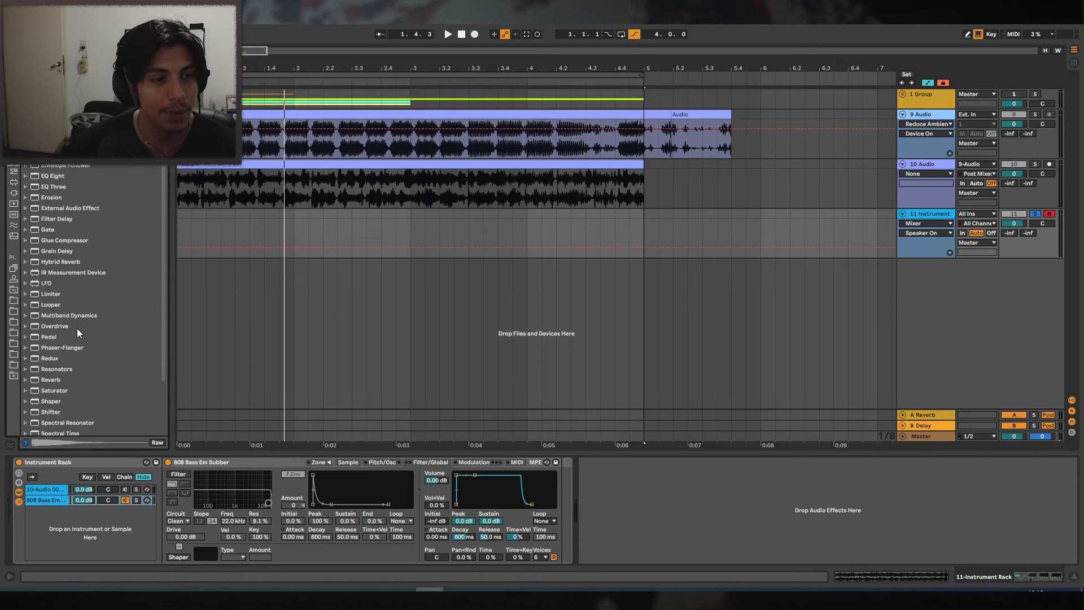
left_click_drag(52, 314, 638, 490)
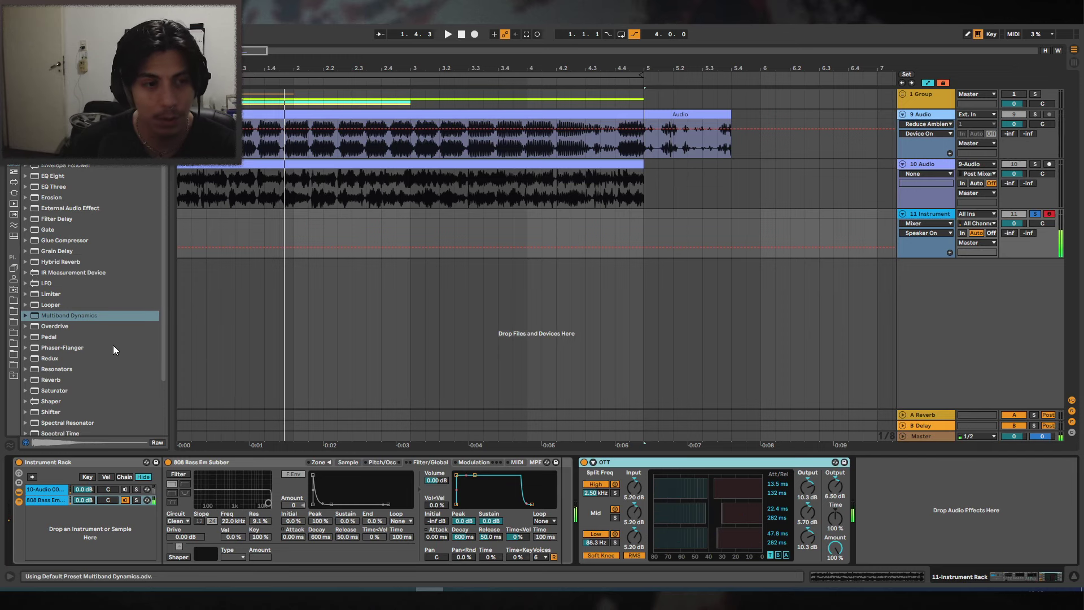
left_click_drag(54, 390, 592, 490)
left_click(592, 490)
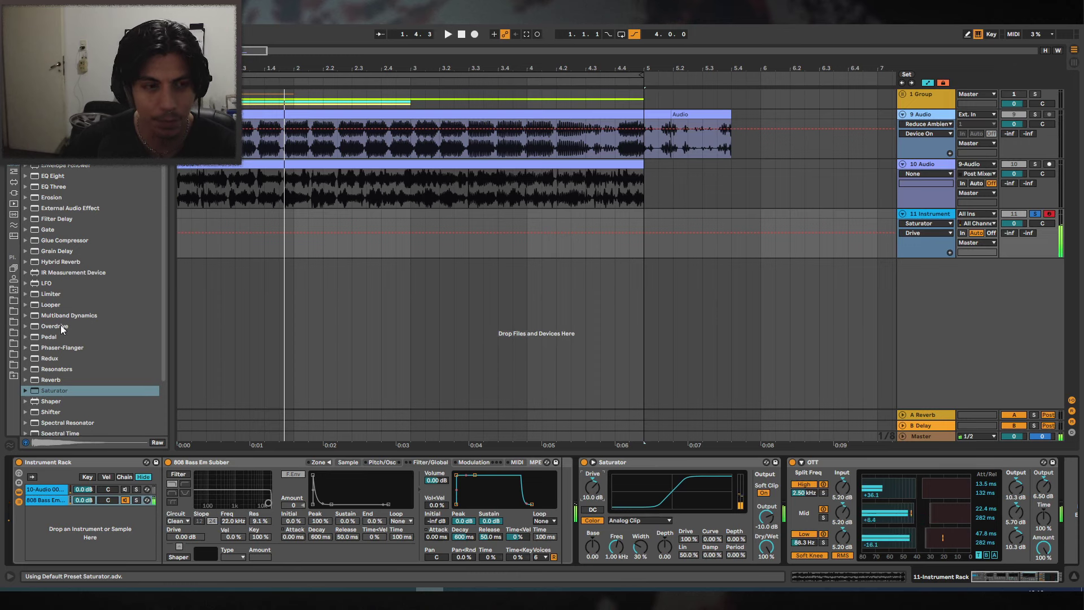
Insert EQ Eight after the 808 Sampler inside its chain, lower the first band's frequency, and fold the device.
scroll(34, 226, "up", 1)
left_click_drag(47, 233, 571, 524)
left_click_drag(647, 513, 633, 509)
left_click(630, 463)
double_click(629, 461)
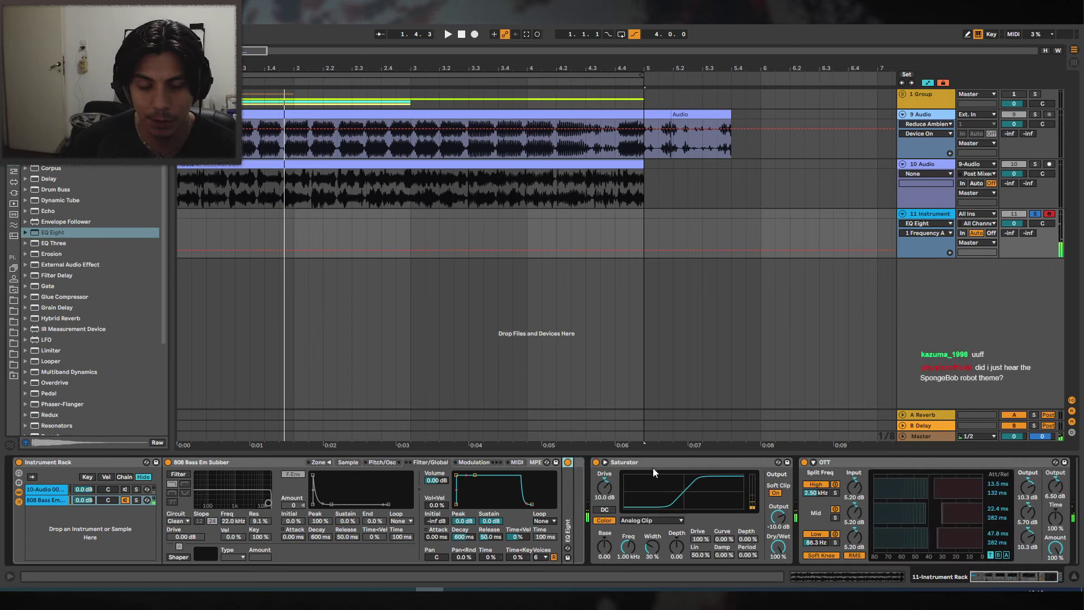
Duplicate the Saturator after OTT, fold OTT, and set both Saturators' outputs to 0 dB.
double_click(649, 462)
left_click(633, 463)
left_click(591, 486)
left_click_drag(852, 506, 891, 496)
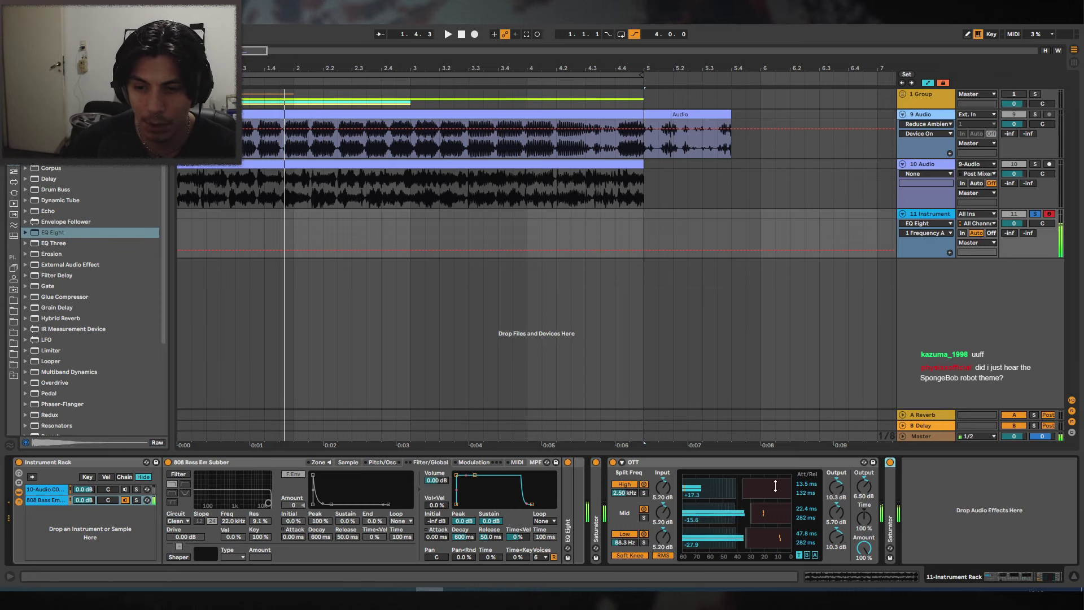
double_click(686, 464)
double_click(629, 487)
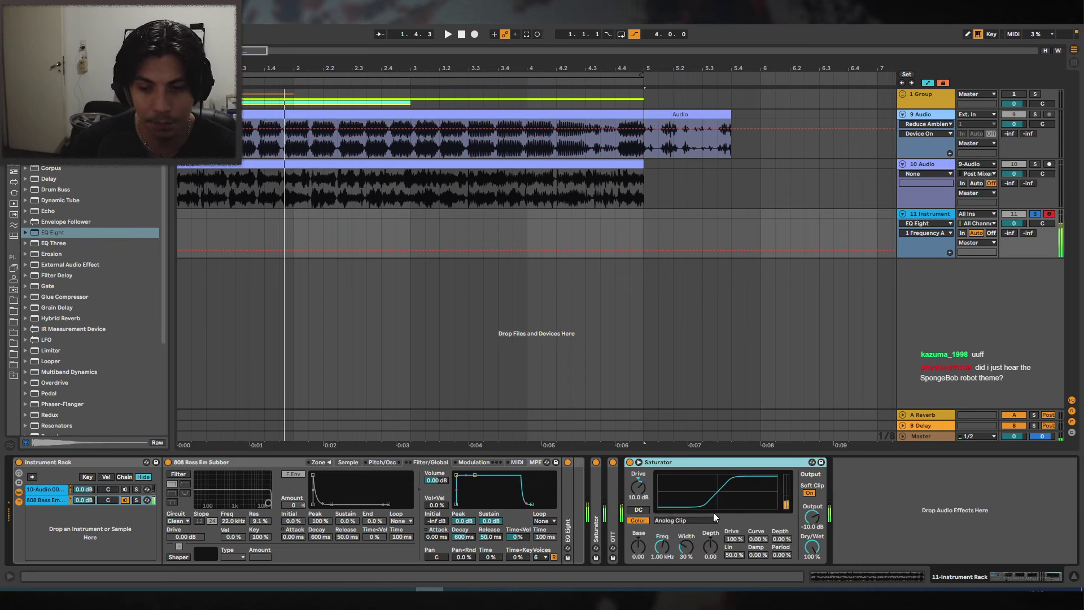
left_click_drag(809, 500, 809, 485)
double_click(594, 489)
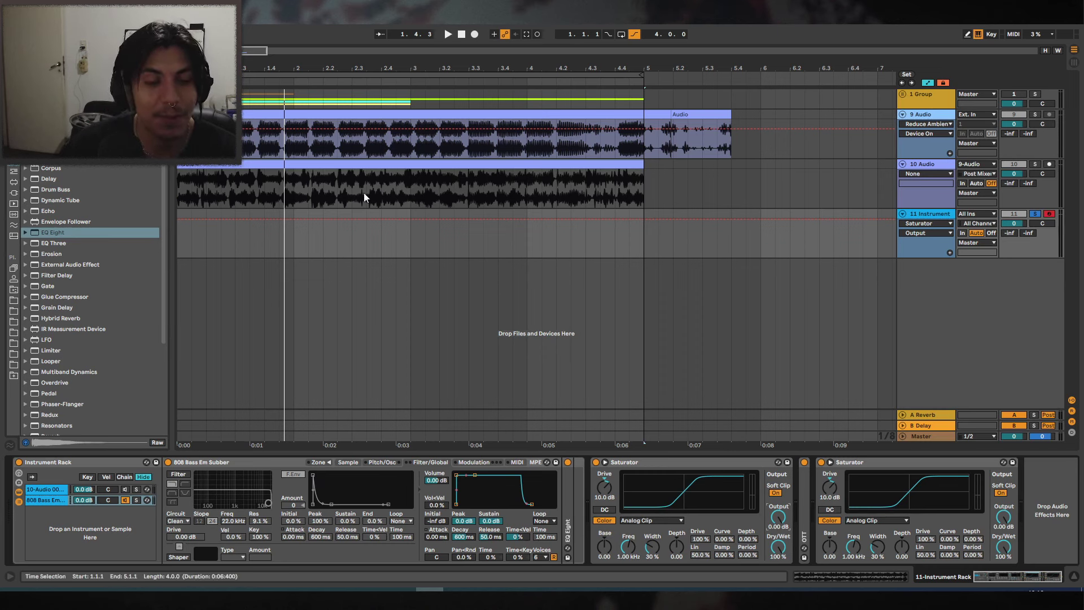
Reactivate the 10-Audio chain on track 11 so it plays together with the 808 Bass chain.
left_click(378, 187)
left_click(933, 215)
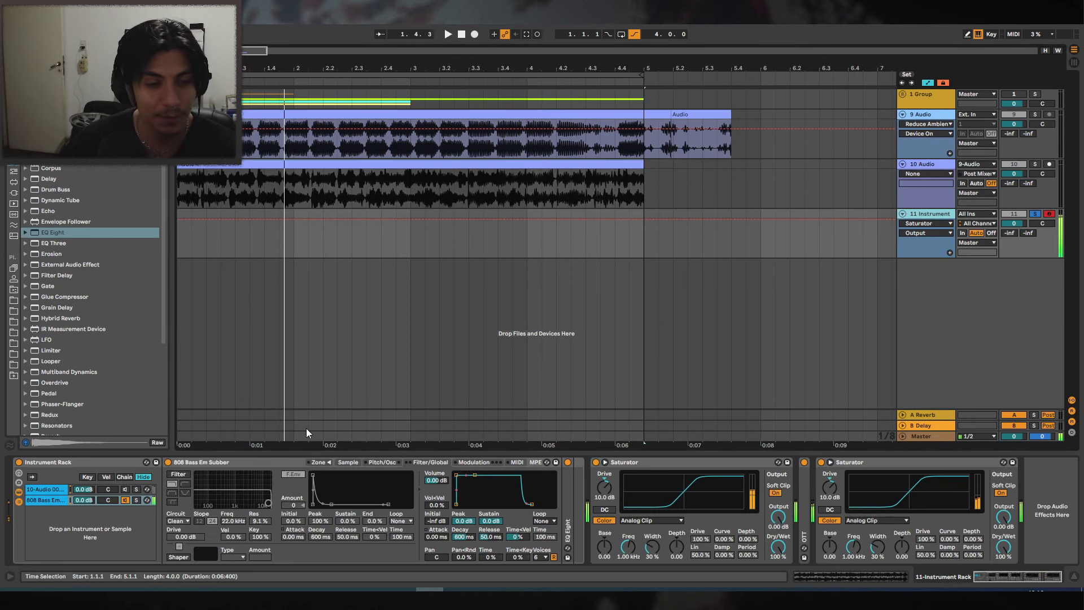
left_click(55, 489)
left_click(126, 489)
left_click(50, 500)
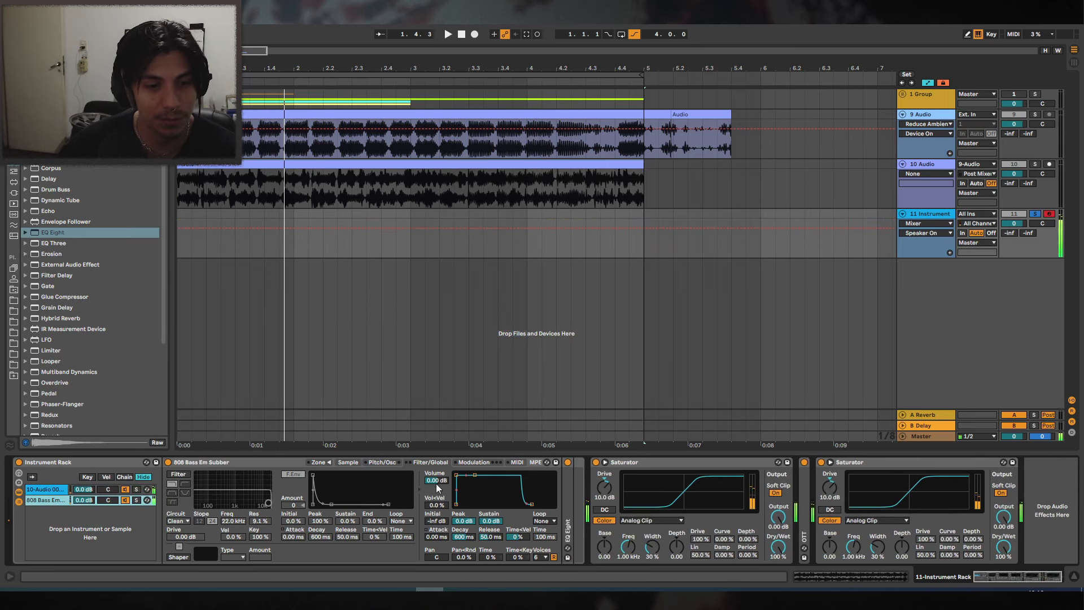
Compare the sample, pitch and filter settings of the 808 Bass and 10-Audio Samplers.
left_click(348, 461)
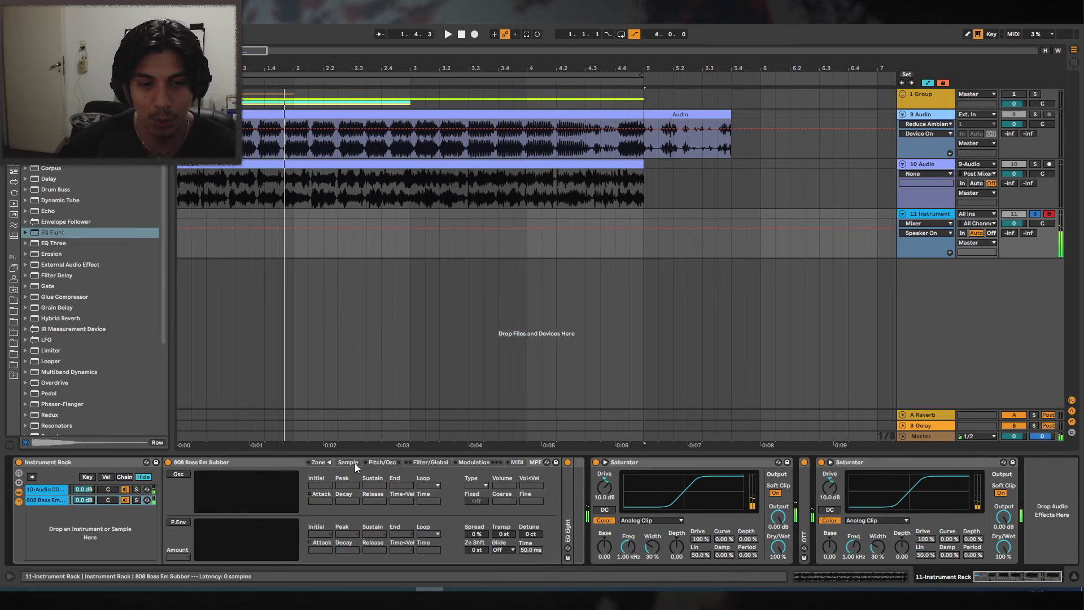
left_click(45, 490)
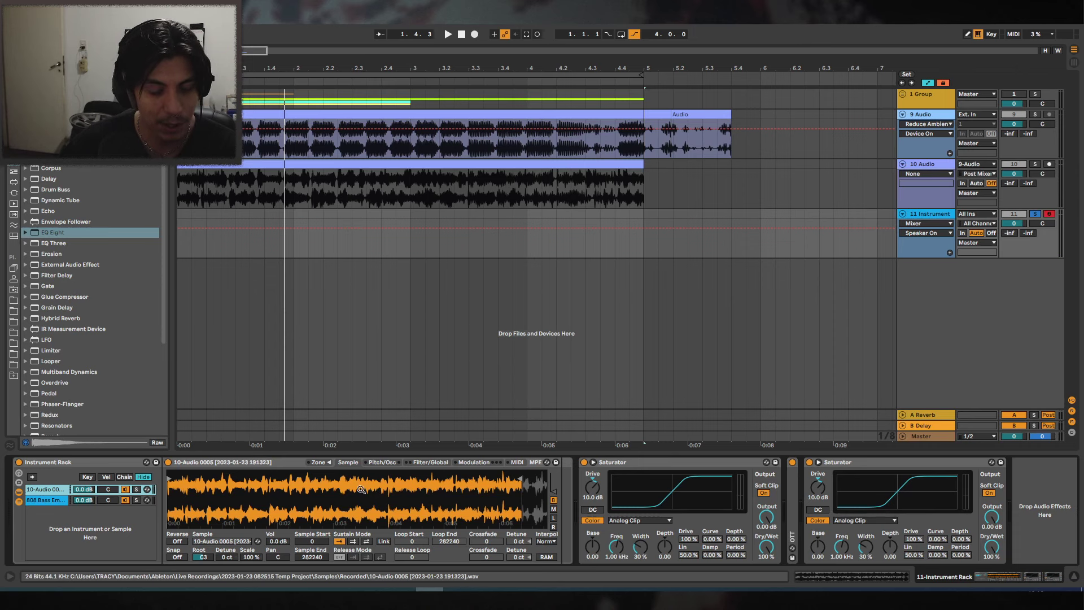
left_click(387, 463)
left_click(403, 463)
left_click(47, 501)
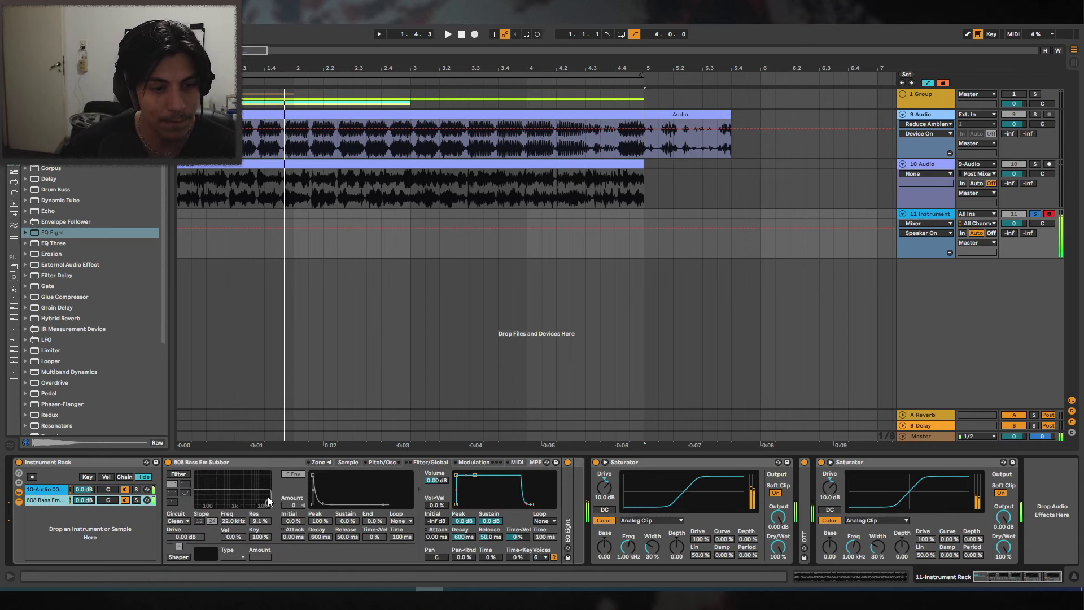
key("Up")
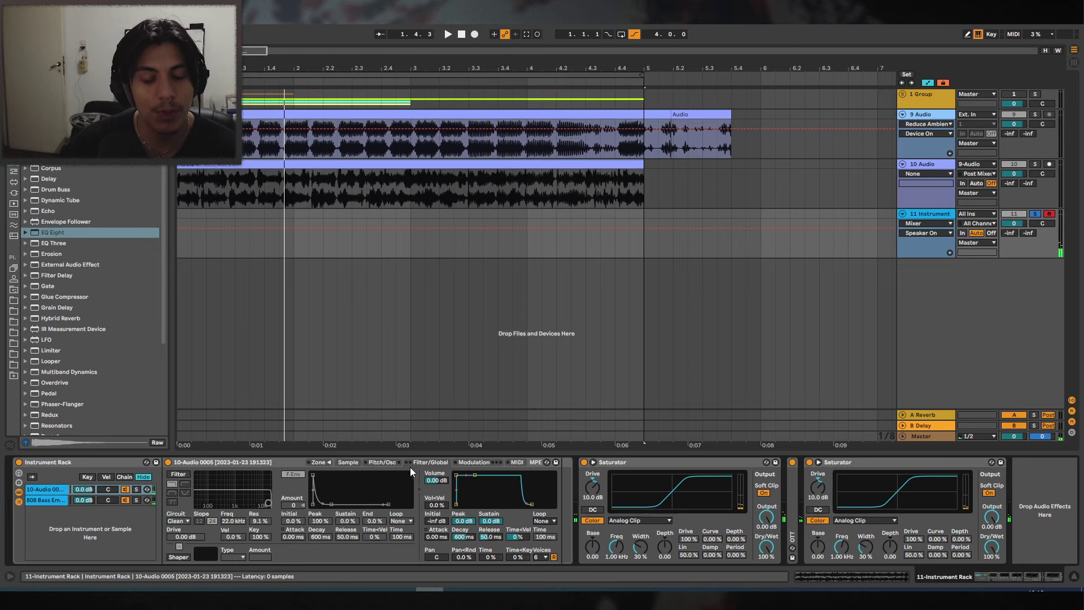
Create a one-bar MIDI clip on track 11 containing a one-beat E0 note and play it.
double_click(292, 216)
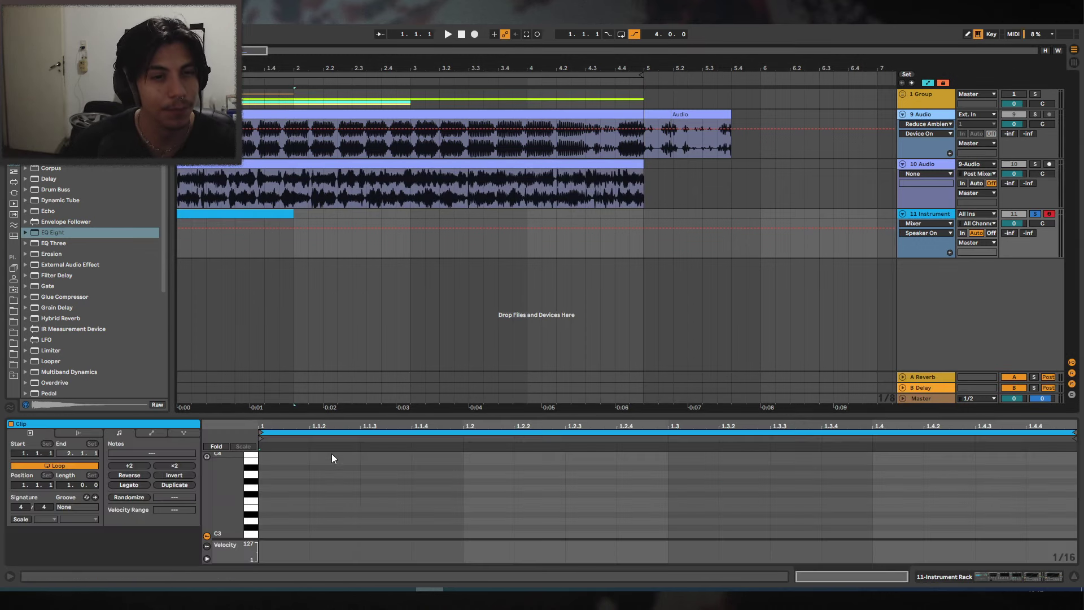
double_click(271, 475)
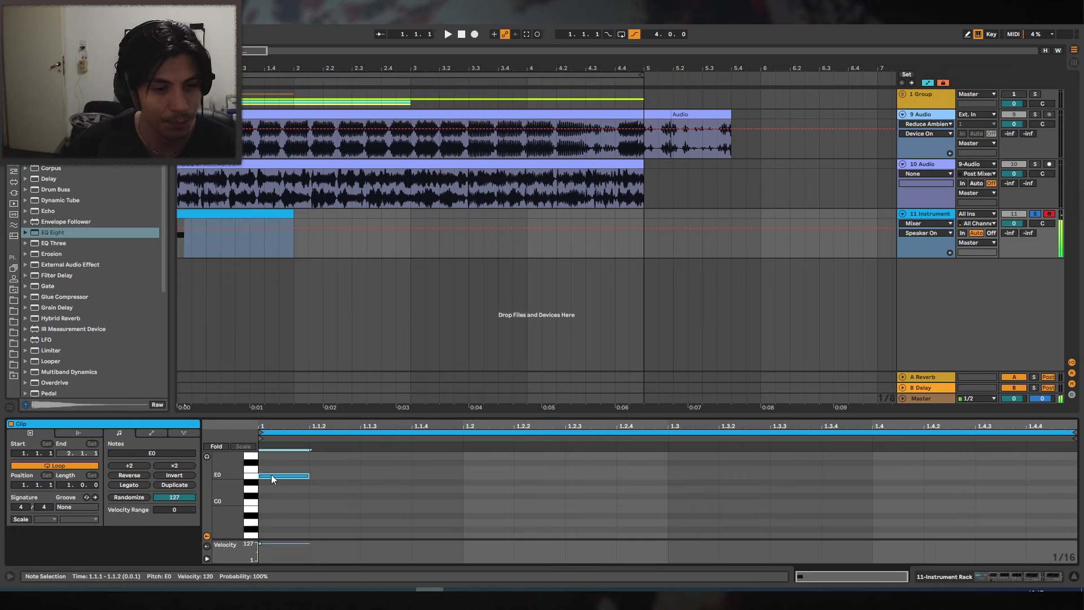
left_click_drag(310, 476, 463, 475)
key("space")
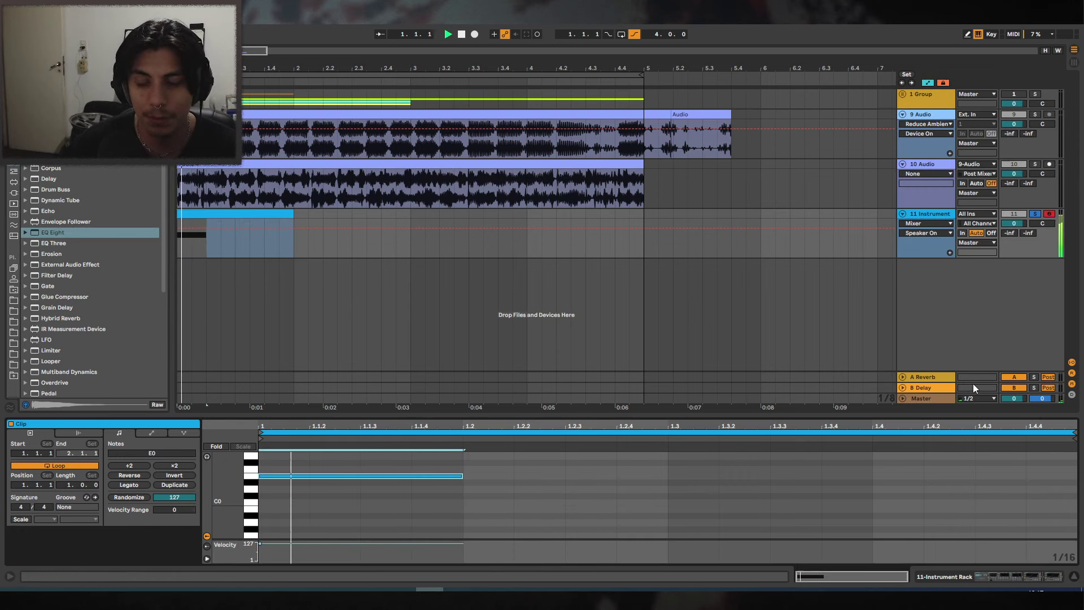
Set the 10-Audio Sampler's root key to E1 and audition the MIDI clip several times.
left_click(992, 576)
left_click(62, 489)
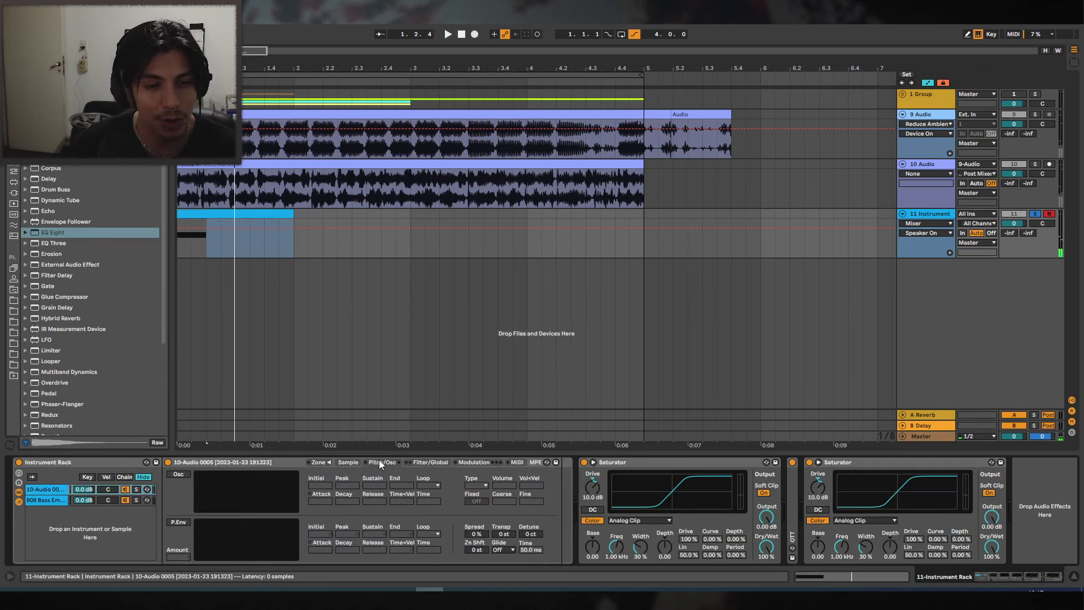
mouse_move(203, 557)
left_mouse_down()
mouse_move(203, 576)
mouse_move(203, 549)
left_mouse_up()
key("space")
key("space")
key("space")
key("space")
key("space")
key("space")
key("space")
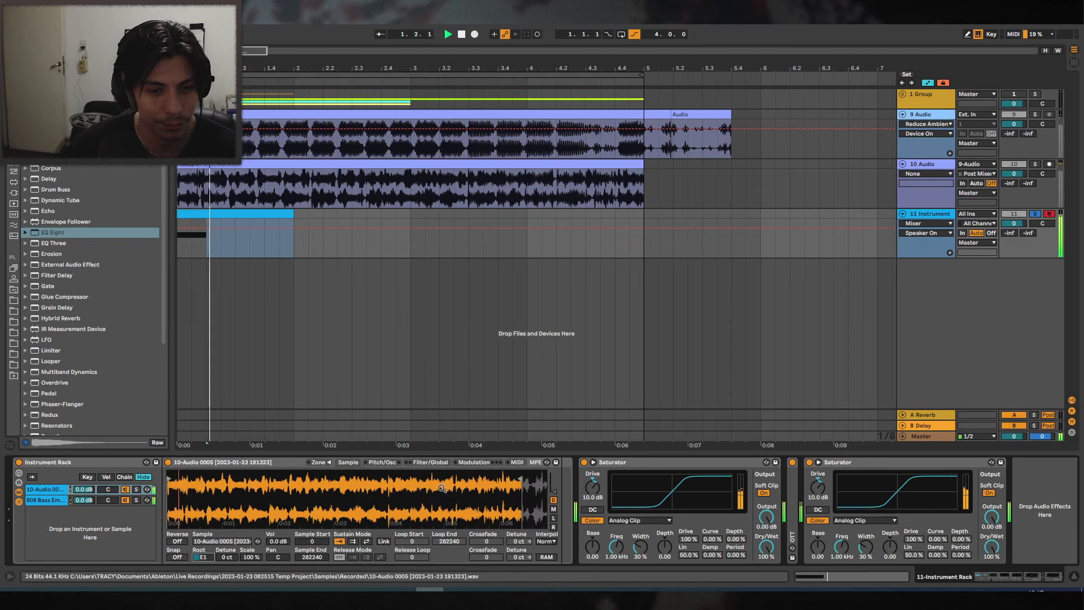
key("space")
Move the 10-Audio sample start to about 80600 and solo the 808 Bass and 10-Audio chains in turn during playback.
left_click_drag(201, 499, 290, 480)
left_click(137, 500)
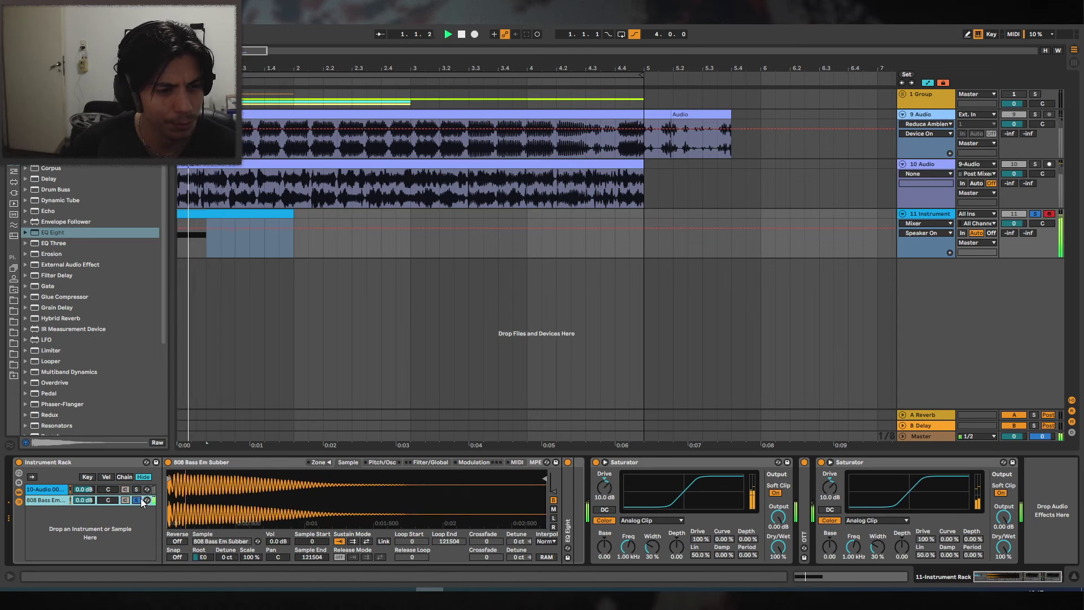
left_click(136, 489)
left_click(137, 489)
key("space")
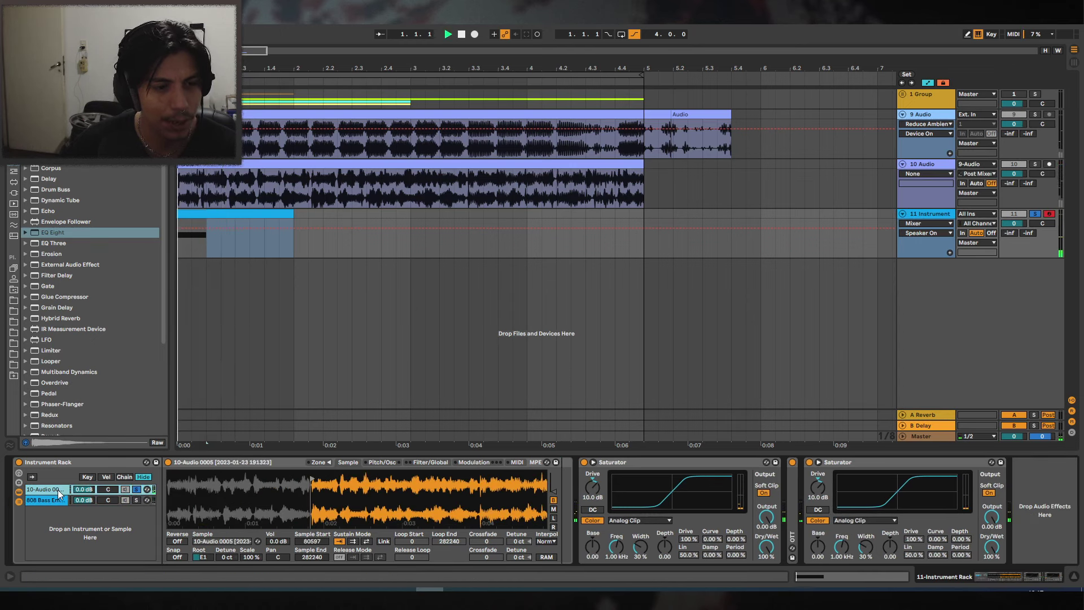
Add an EQ Eight after the 10-Audio Sampler with a high-pass at about 284 Hz, and unsolo the chain.
key("space")
left_click_drag(65, 232, 573, 511)
key("space")
left_click(604, 549)
left_click(605, 481)
mouse_move(684, 511)
left_mouse_down()
mouse_move(692, 538)
mouse_move(684, 514)
left_mouse_up()
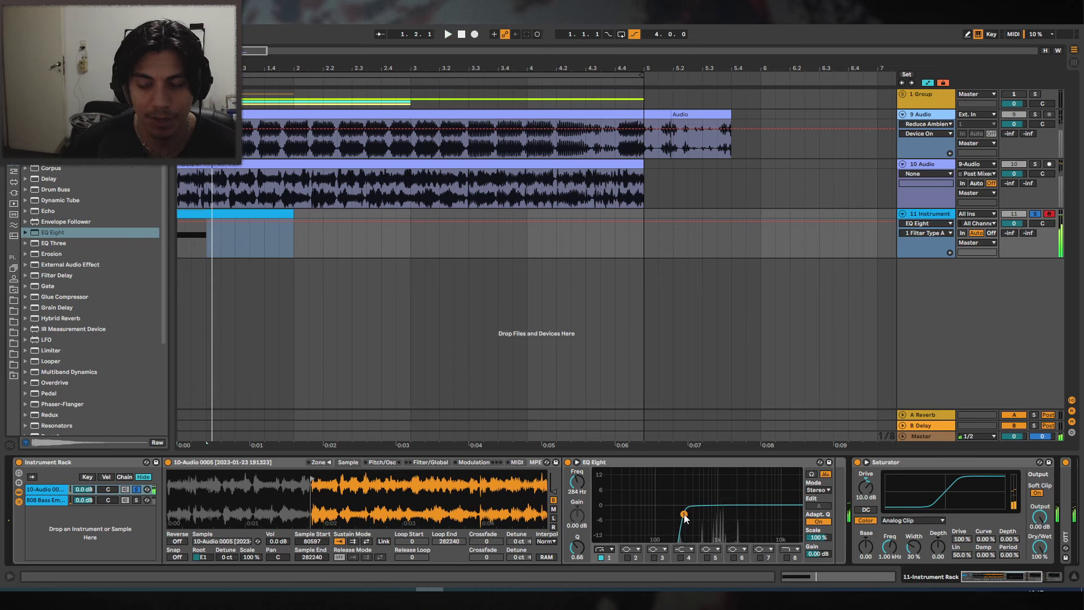
left_click(135, 490)
Enable the 10-Audio EQ Eight's band 8 low-pass, lower the high-pass to about 116 Hz, and set the Sampler's root key to G1.
left_click(46, 501)
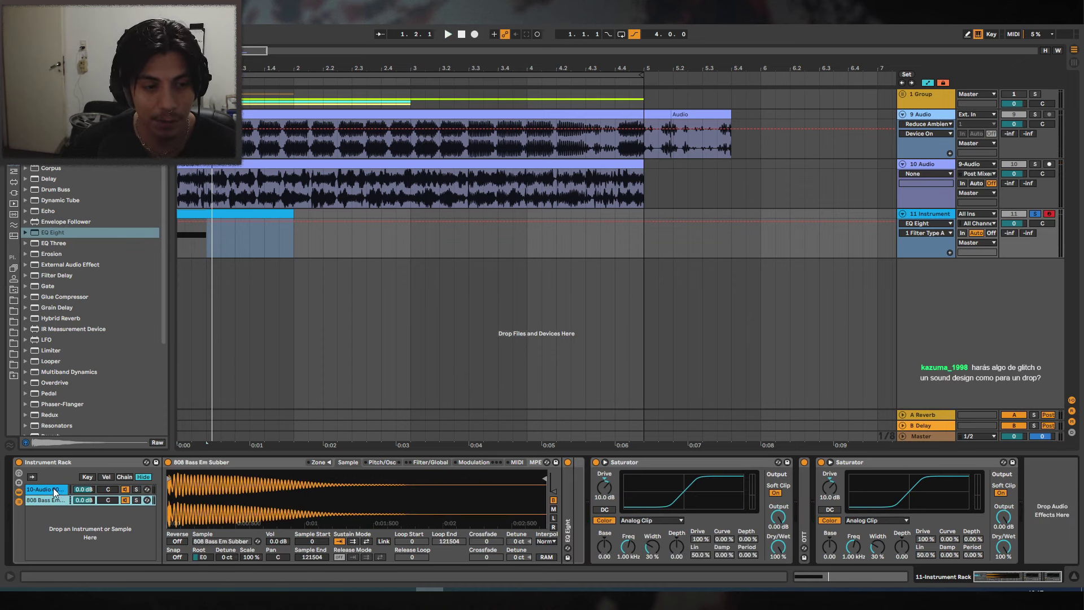
left_click(55, 491)
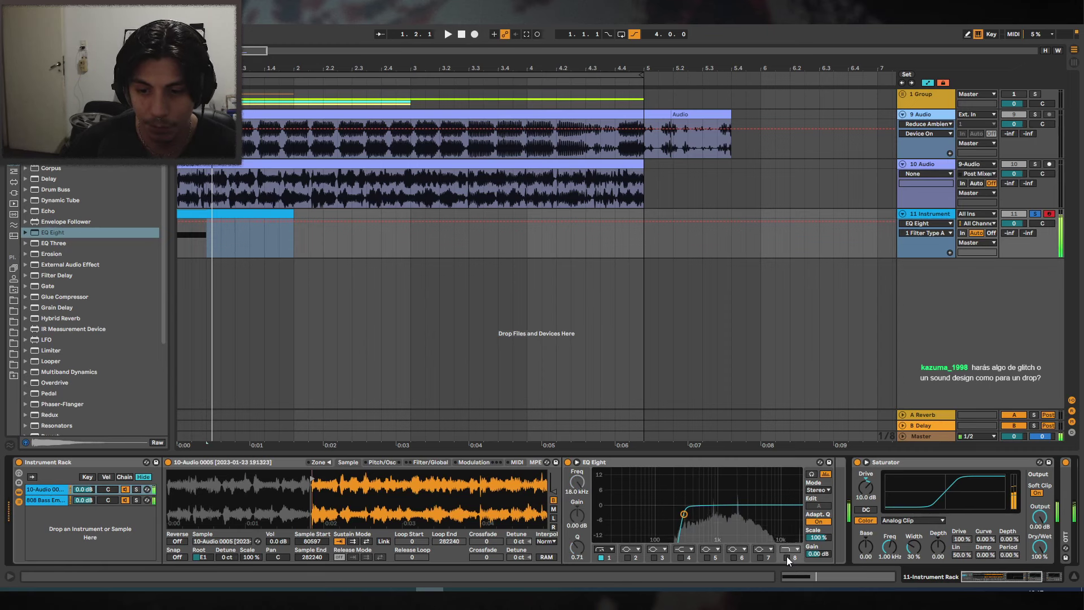
left_click(787, 557)
left_click_drag(796, 513, 770, 511)
left_click_drag(684, 514, 660, 513)
left_click_drag(212, 558, 212, 551)
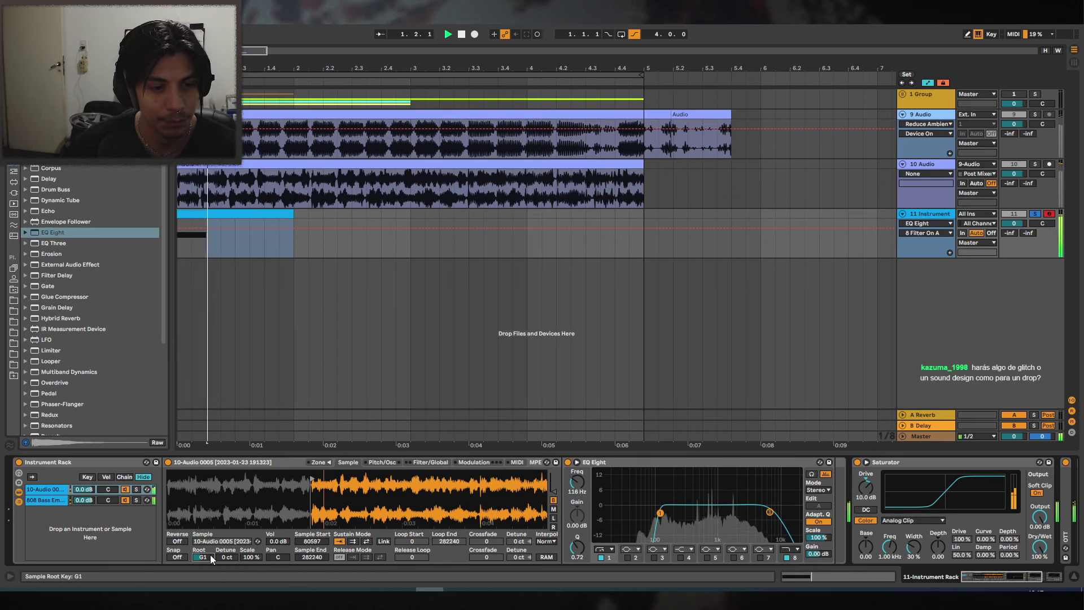
Enable the 808 Bass Sampler's pitch envelope at +15 st, with 92% decay slope and a 159 ms decay.
left_click(49, 500)
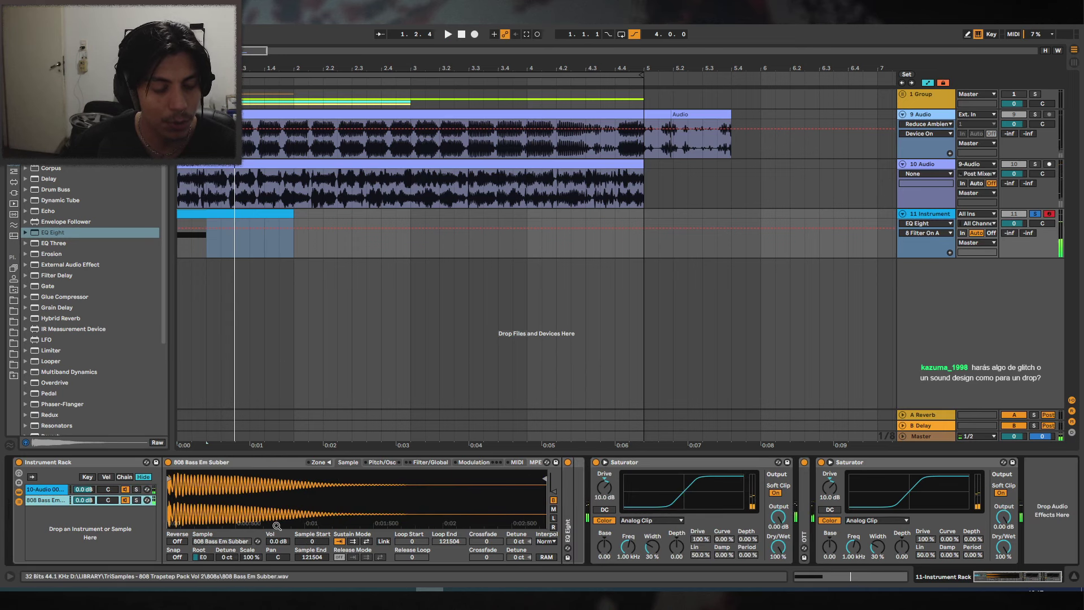
left_click(430, 462)
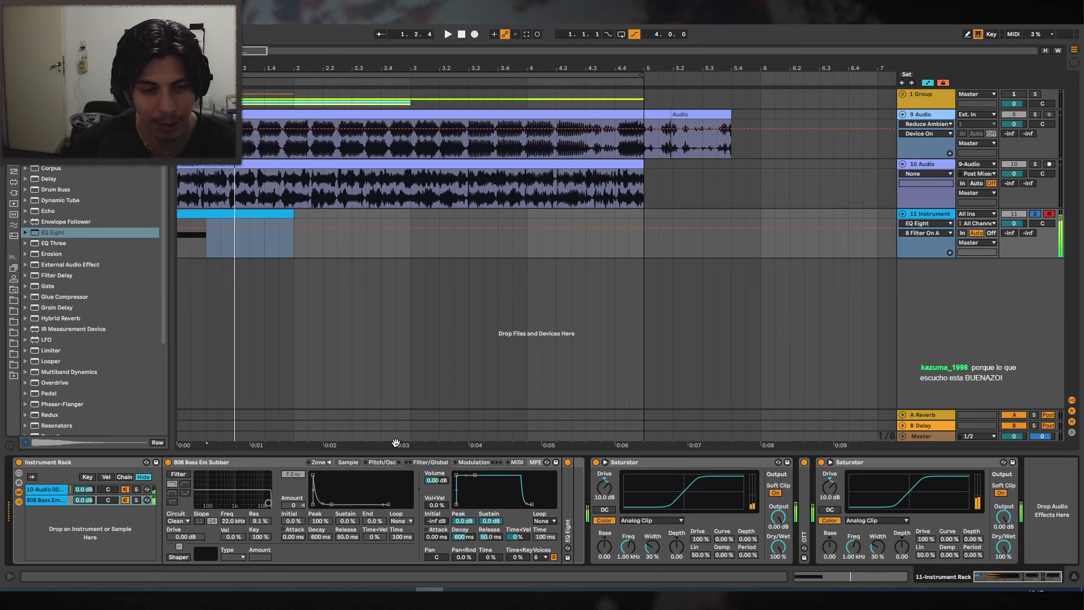
left_click(388, 461)
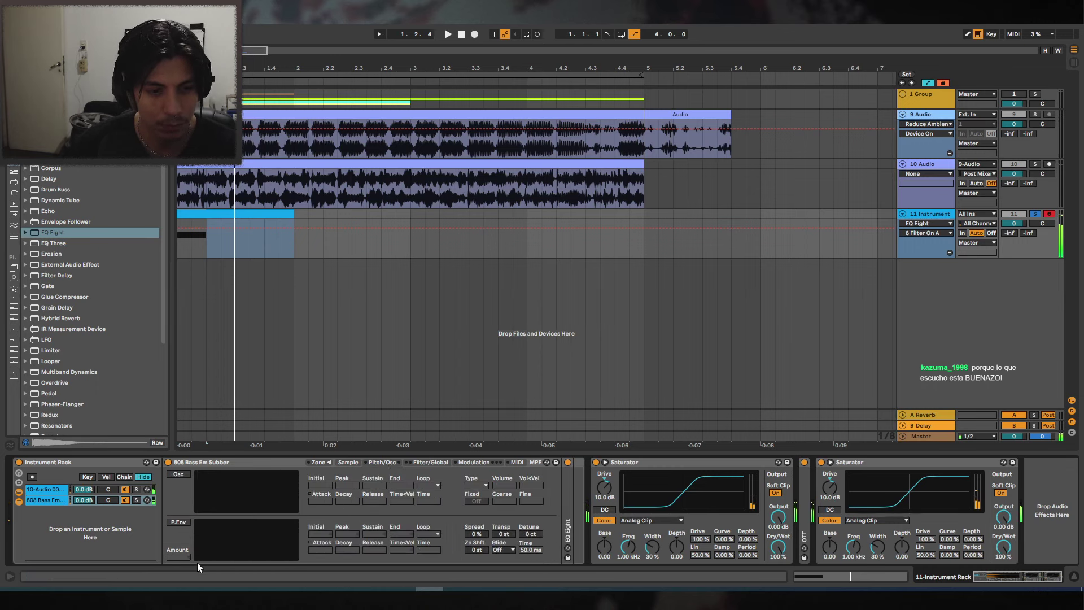
left_click_drag(181, 558, 180, 548)
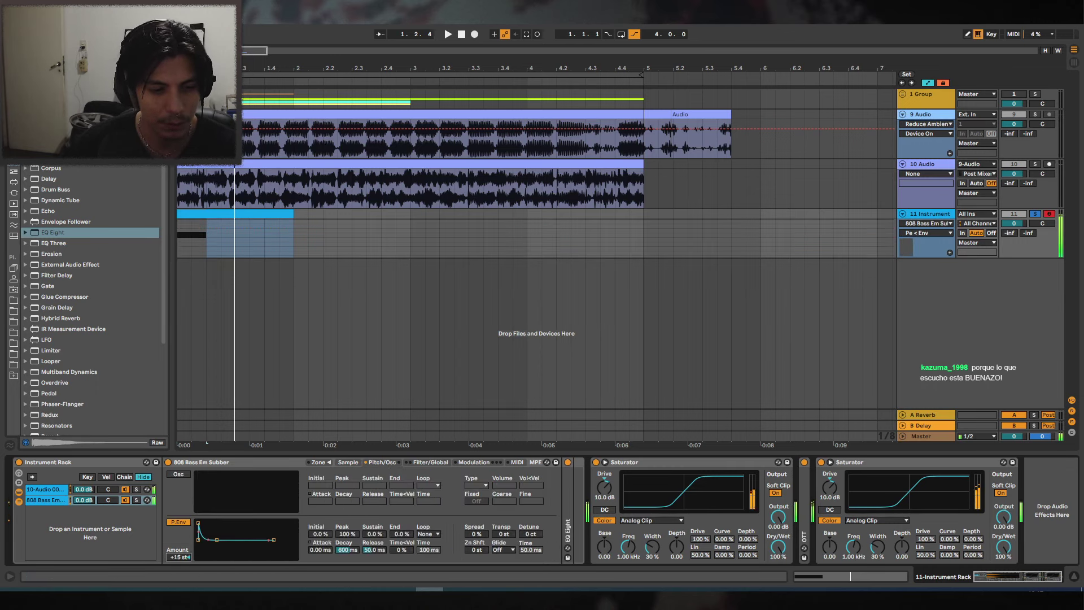
left_click_drag(346, 549, 346, 530)
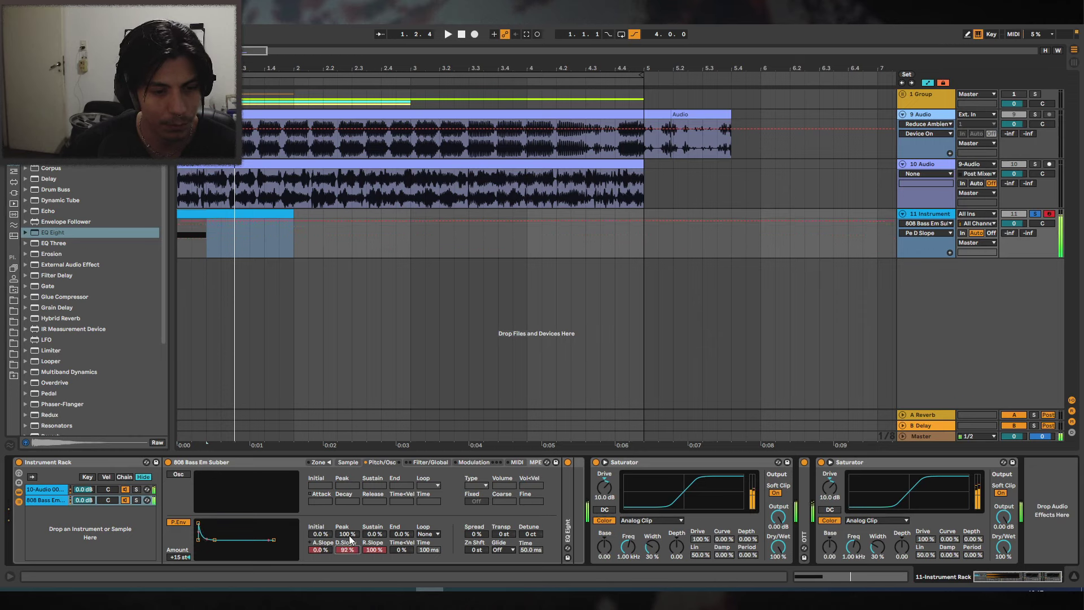
Add Multiband Dynamics (OTT) after the 10-Audio chain's EQ Eight with its amount at 40%, and audition it.
left_click(45, 489)
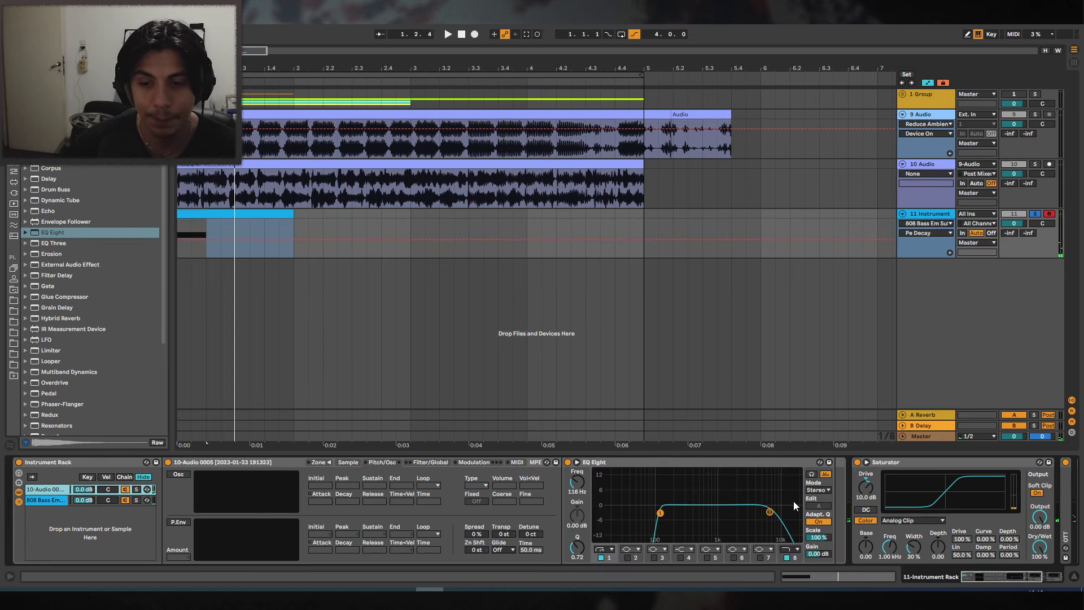
left_click(71, 234)
scroll(90, 293, "down", 3)
double_click(74, 315)
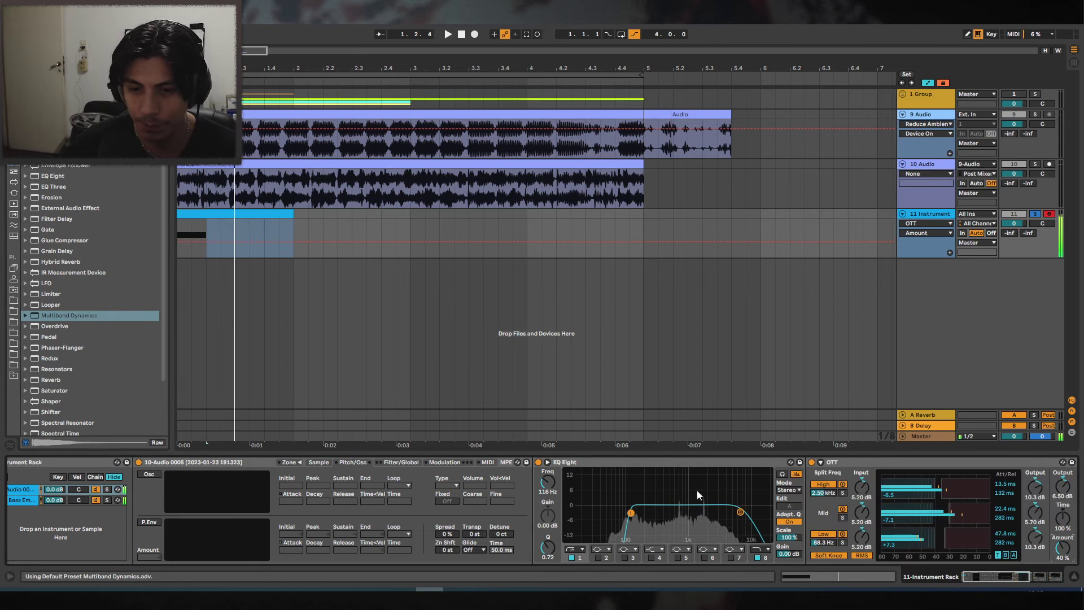
double_click(575, 461)
key("space")
key("space")
Set the 10-Audio Sampler's spread to 29% and move its sample start to about 135800.
left_click_drag(1002, 577, 985, 577)
mouse_move(476, 534)
left_mouse_down()
mouse_move(476, 520)
mouse_move(480, 529)
left_mouse_up()
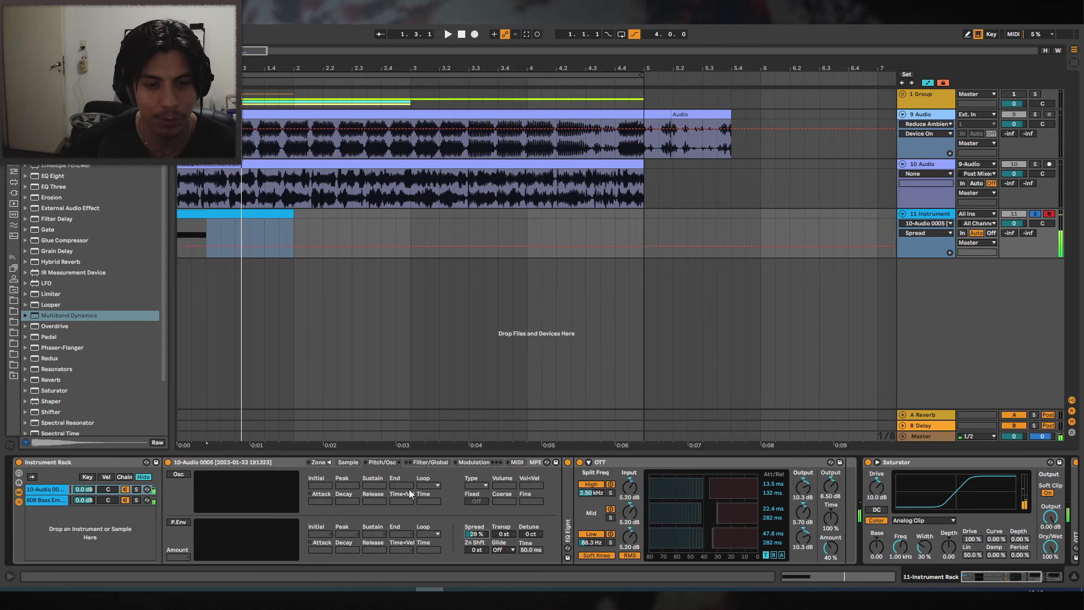
left_click(344, 464)
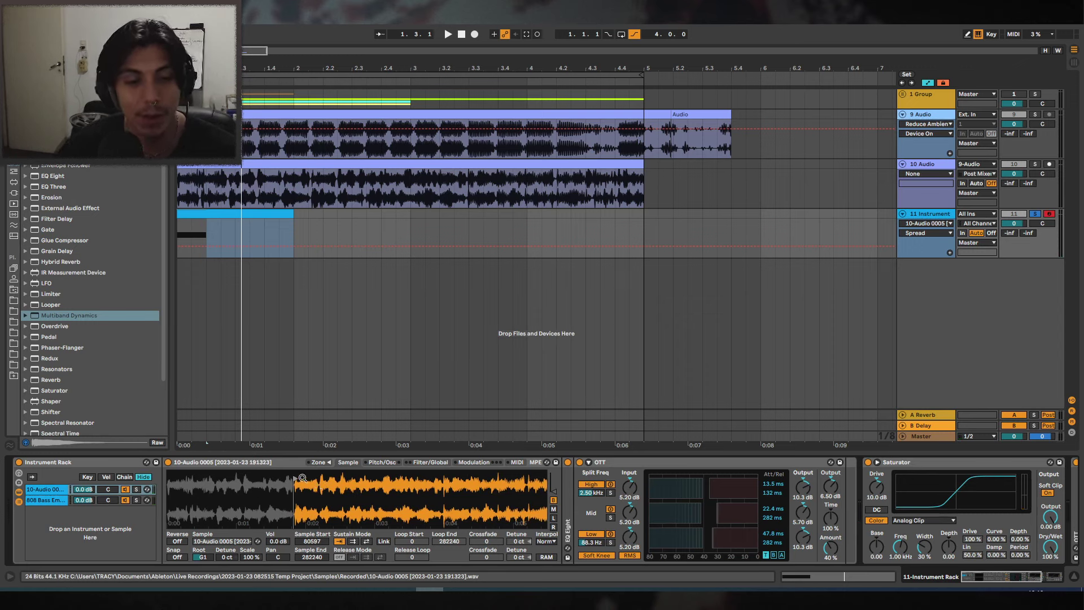
left_click_drag(302, 478, 384, 479)
key("space")
Lower the 10-Audio Sampler's root key to F0 and audition the MIDI clip repeatedly.
mouse_move(204, 557)
left_mouse_down()
mouse_move(203, 541)
mouse_move(203, 590)
mouse_move(203, 552)
left_mouse_up()
key("space")
key("space")
key("space")
key("space")
key("space")
key("space")
key("space")
key("space")
key("space")
key("space")
key("space")
key("space")
key("space")
Set the 10-Audio volume envelope's sustain to -inf dB, decay to about 376 ms and decay slope to -7.7%, auditioning the changes.
left_click(431, 461)
key("space")
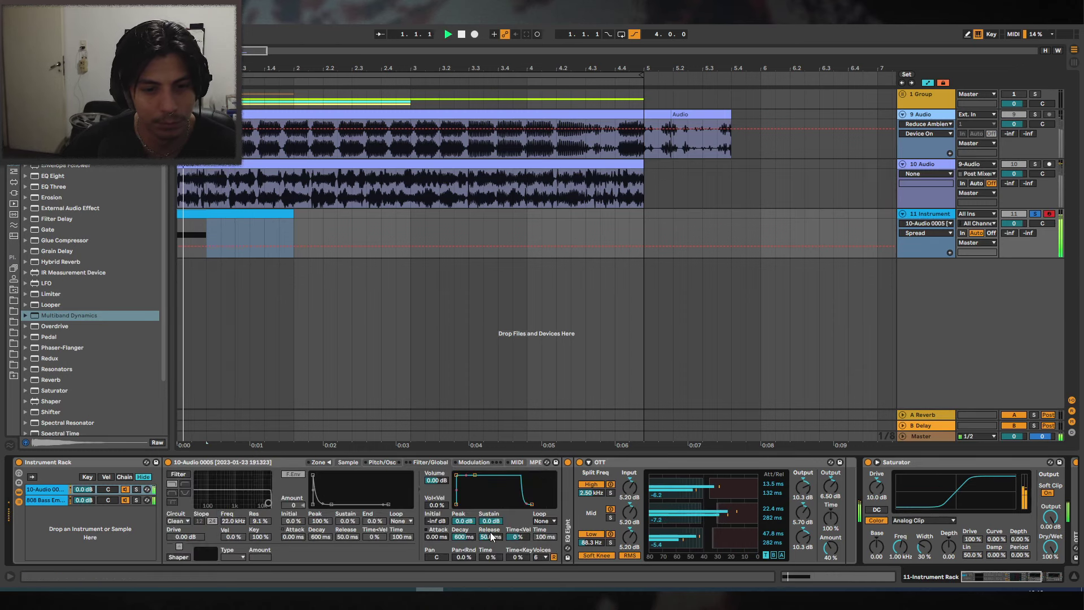
left_click_drag(490, 520, 464, 544)
key("space")
key("space")
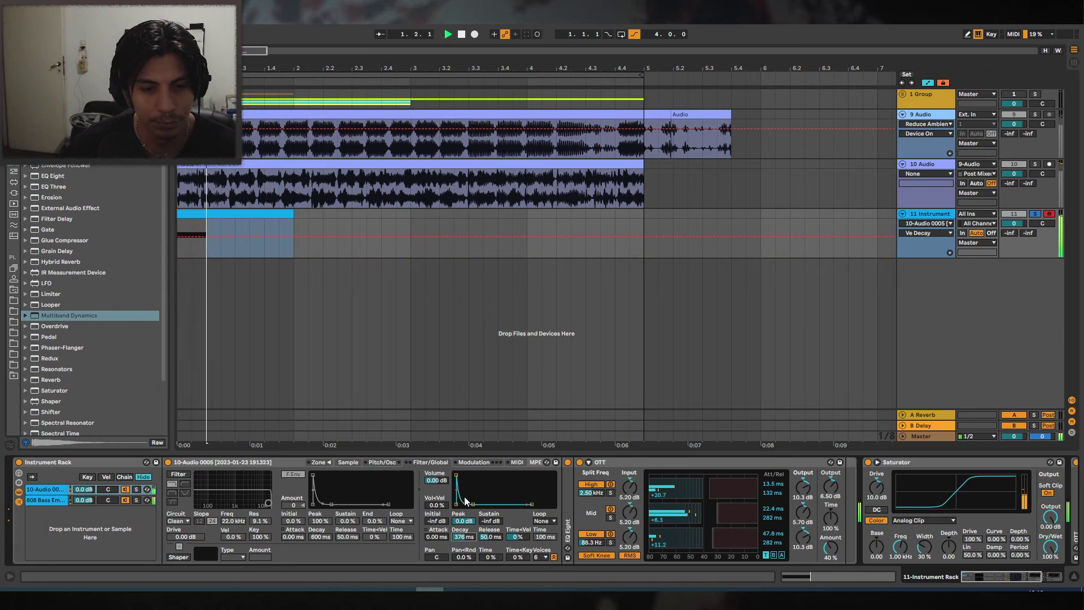
key("space")
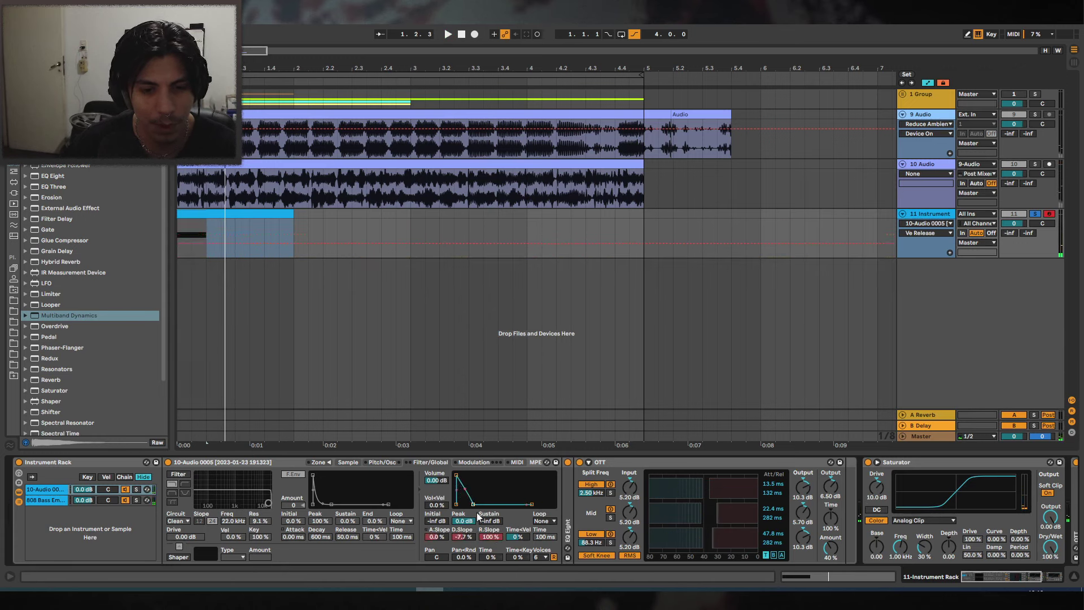
Set the 10-Audio volume envelope's decay to 113 ms, sustain to -37 dB and release to 189 ms while auditioning.
key("space")
left_click_drag(474, 503, 470, 497)
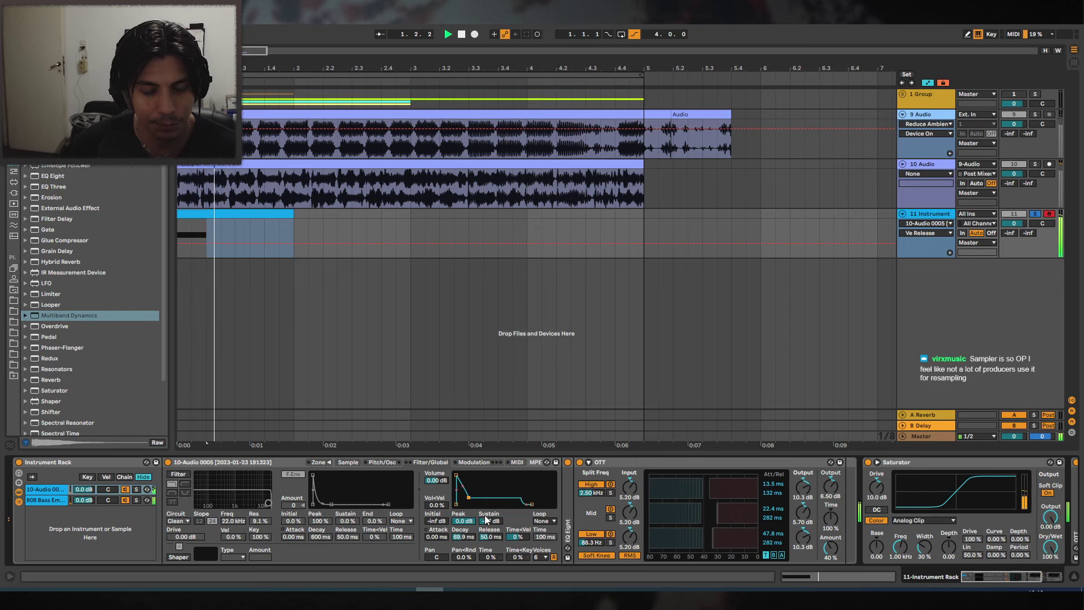
left_click(490, 537)
key("space")
key("space")
mouse_move(490, 537)
left_mouse_down()
mouse_move(490, 515)
mouse_move(463, 530)
mouse_move(490, 543)
left_mouse_up()
key("space")
key("space")
key("space")
key("space")
key("space")
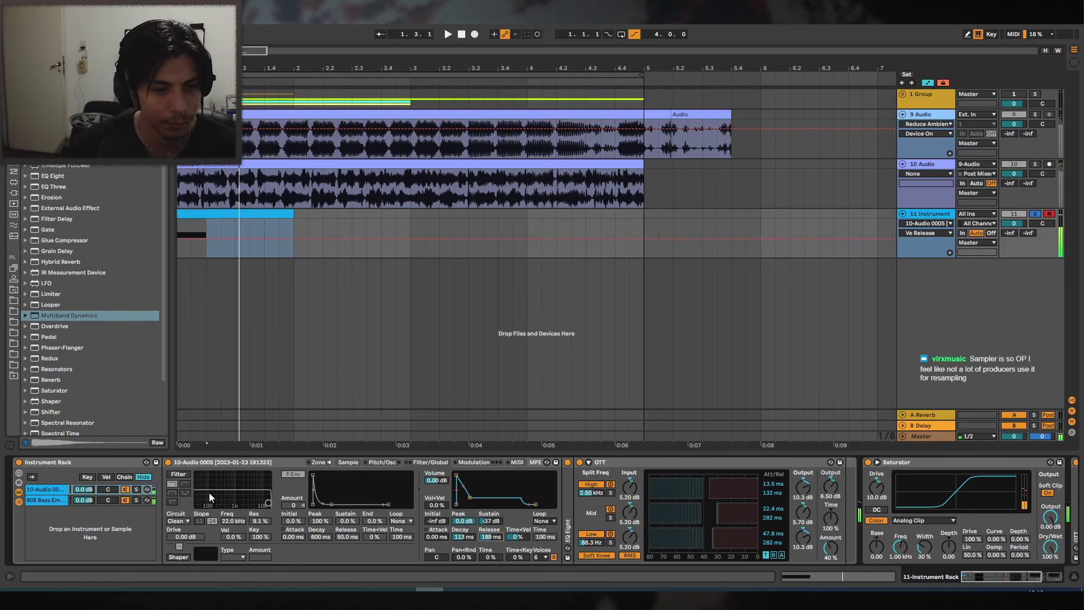
Balance the rack by setting the 808 Bass chain volume to -6.2 dB and the 10-Audio chain to -5.2 dB.
left_click(43, 500)
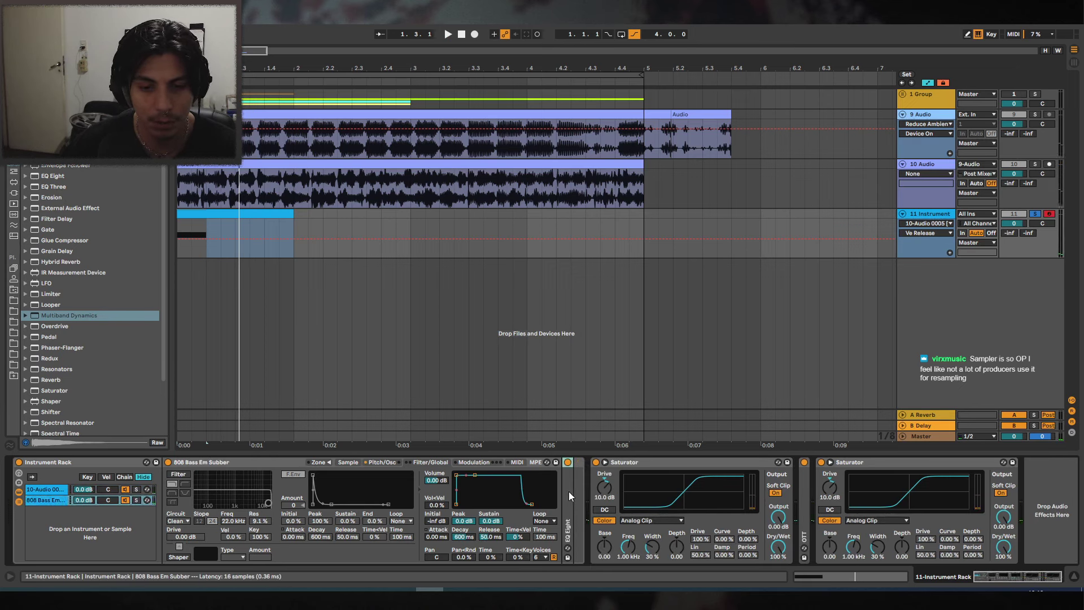
key("space")
mouse_move(84, 501)
left_mouse_down()
mouse_move(84, 513)
mouse_move(83, 490)
left_mouse_up()
key("space")
key("space")
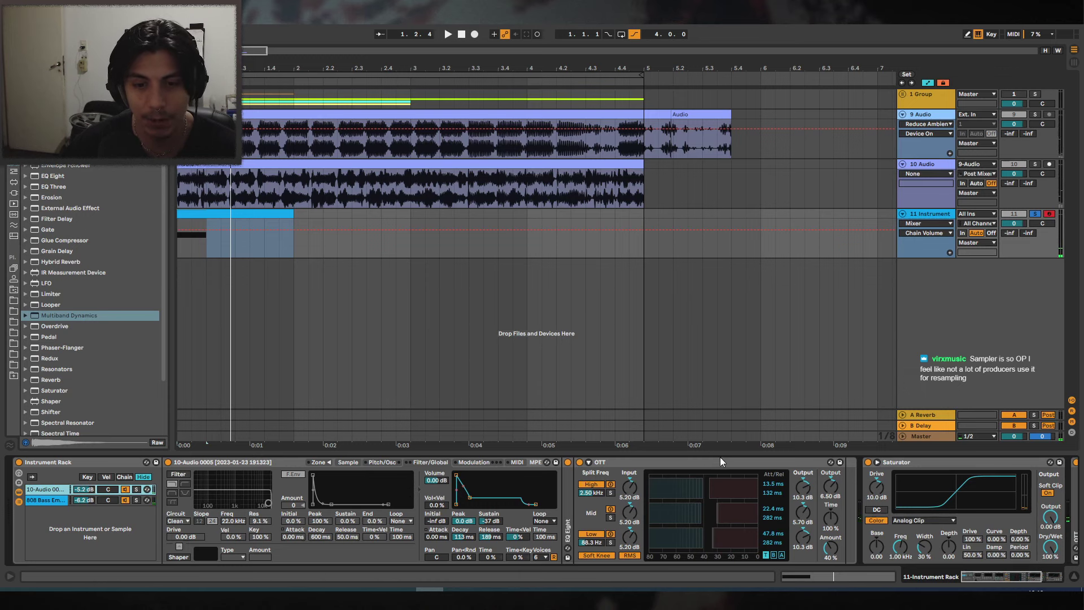
Add a Glue Compressor after the last Saturator with 5.56 dB makeup and soft clipping, and audition it.
double_click(720, 461)
double_click(651, 461)
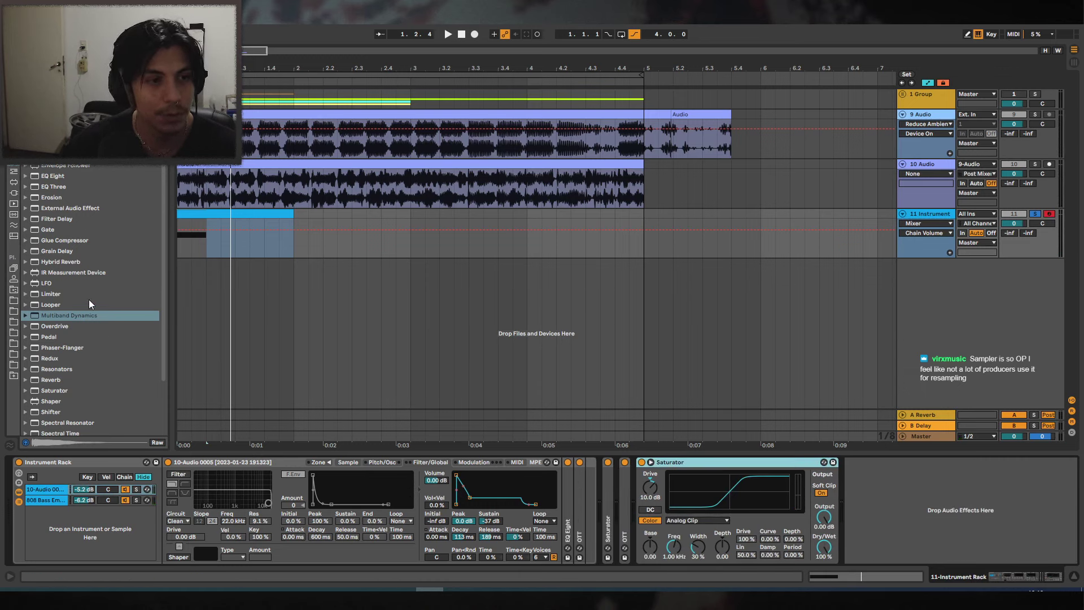
scroll(67, 327, "up", 2)
left_click_drag(67, 263, 954, 533)
key("space")
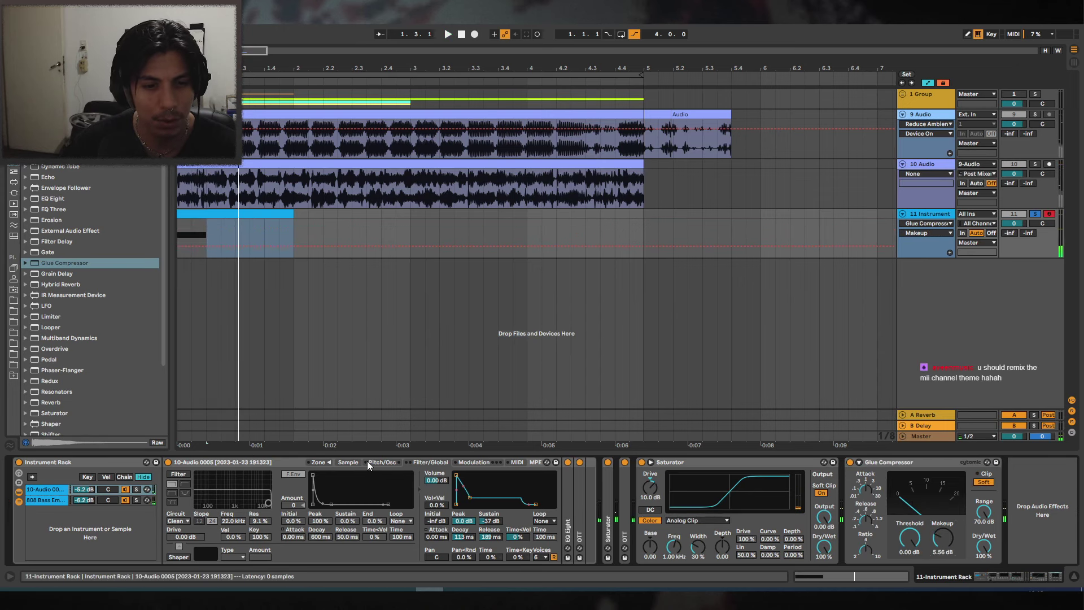
Narrow the 10-Audio EQ Eight's band by lowering the low-pass and raising the high-pass to about 230 Hz.
left_click(348, 462)
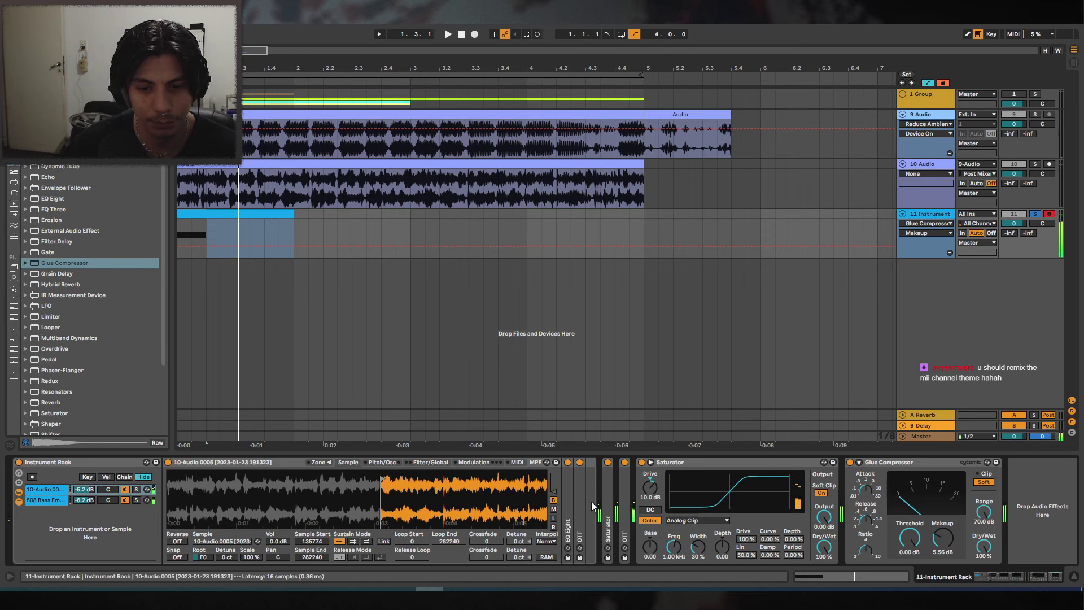
double_click(570, 494)
left_click_drag(770, 512, 729, 509)
left_click_drag(661, 513, 679, 514)
key("space")
Set the 10-Audio Sampler's root key to B1 and move its sample start further toward the end of the waveform.
left_click_drag(200, 557, 209, 514)
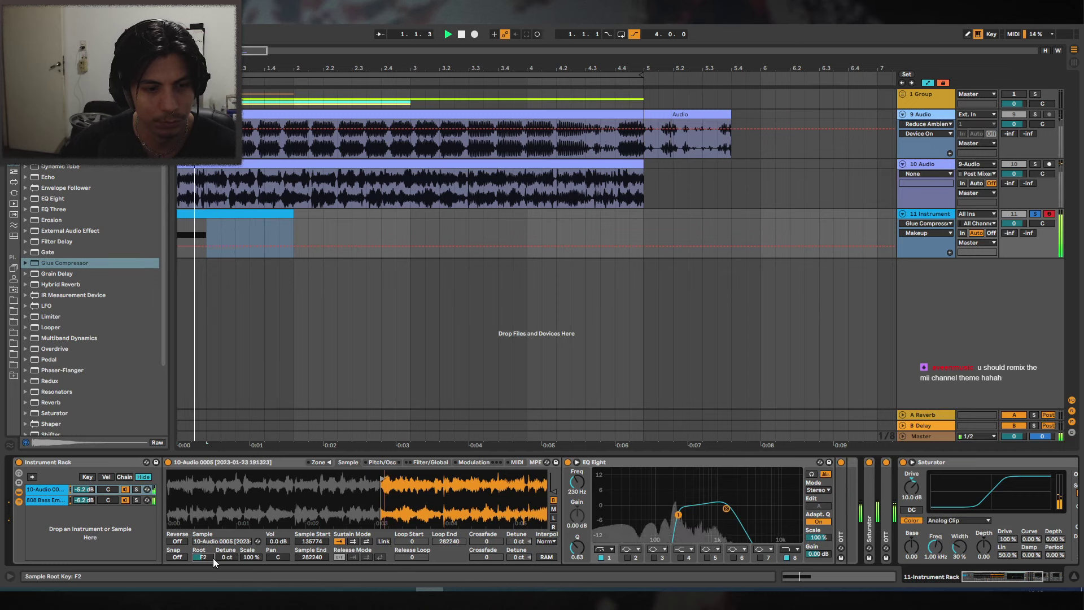
scroll(214, 562, "down", 17)
mouse_move(383, 477)
left_mouse_down()
mouse_move(284, 474)
mouse_move(480, 478)
mouse_move(418, 477)
mouse_move(456, 478)
mouse_move(439, 479)
left_mouse_up()
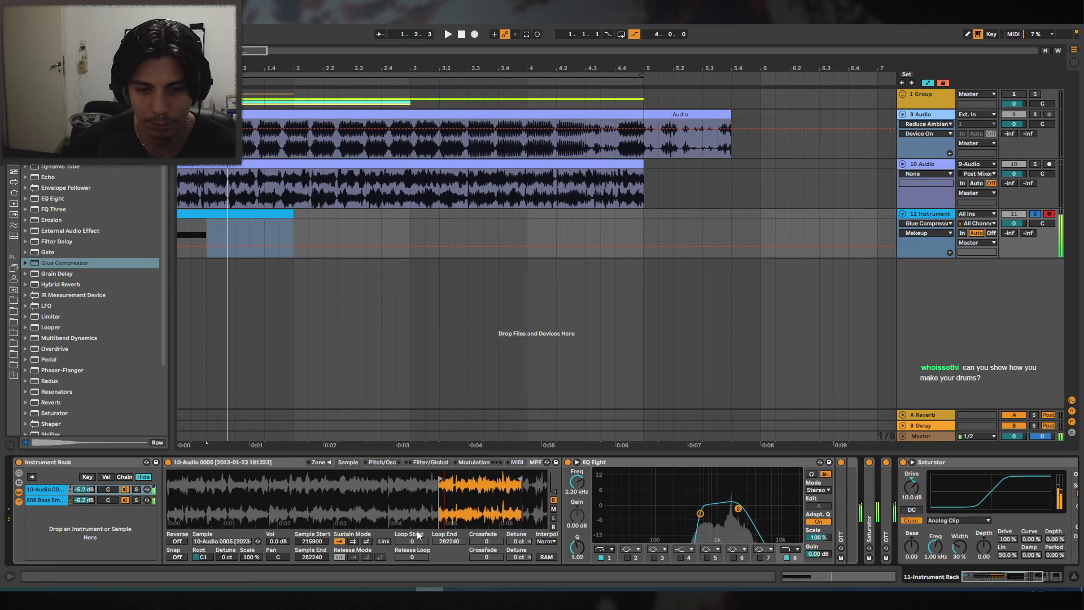
left_click_drag(203, 556, 203, 551)
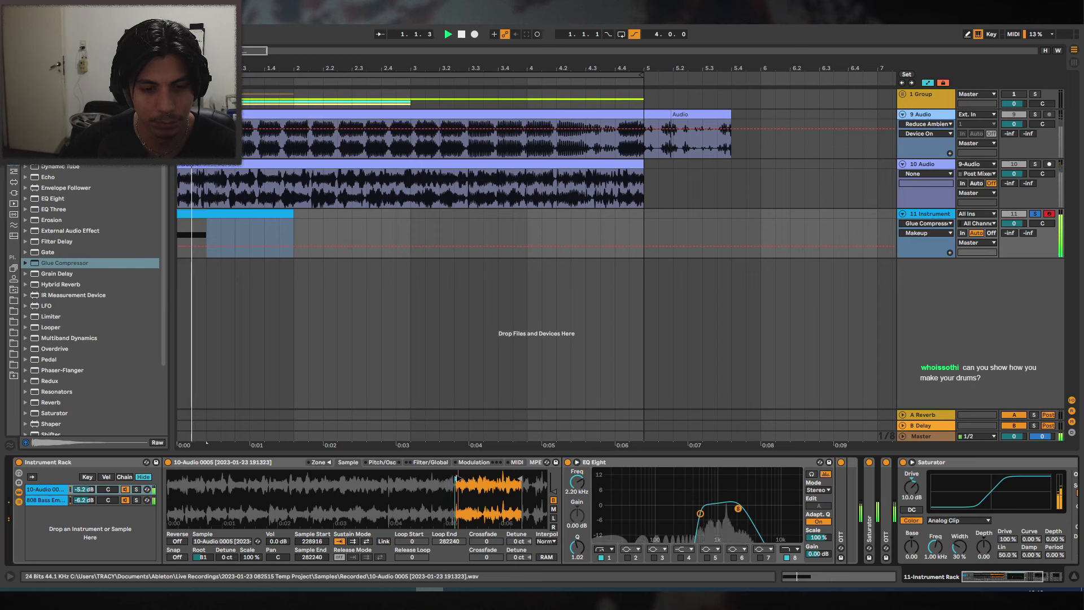
left_click_drag(442, 478, 488, 477)
Reset the 808 Bass pitch envelope amount to 0 st, toggle the envelope, and undo the last change.
left_click(44, 502)
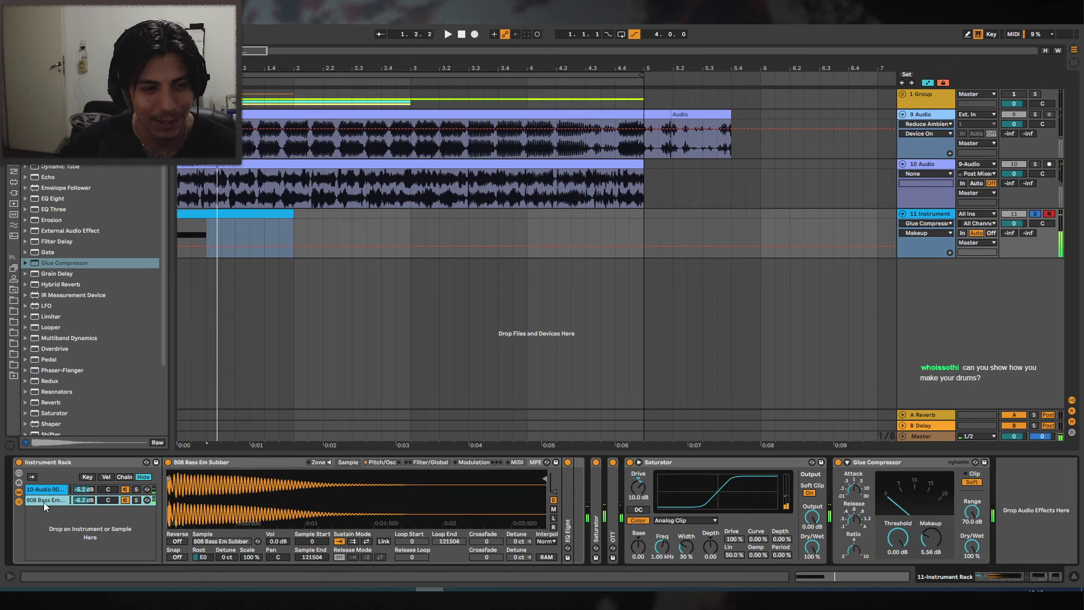
left_click(384, 462)
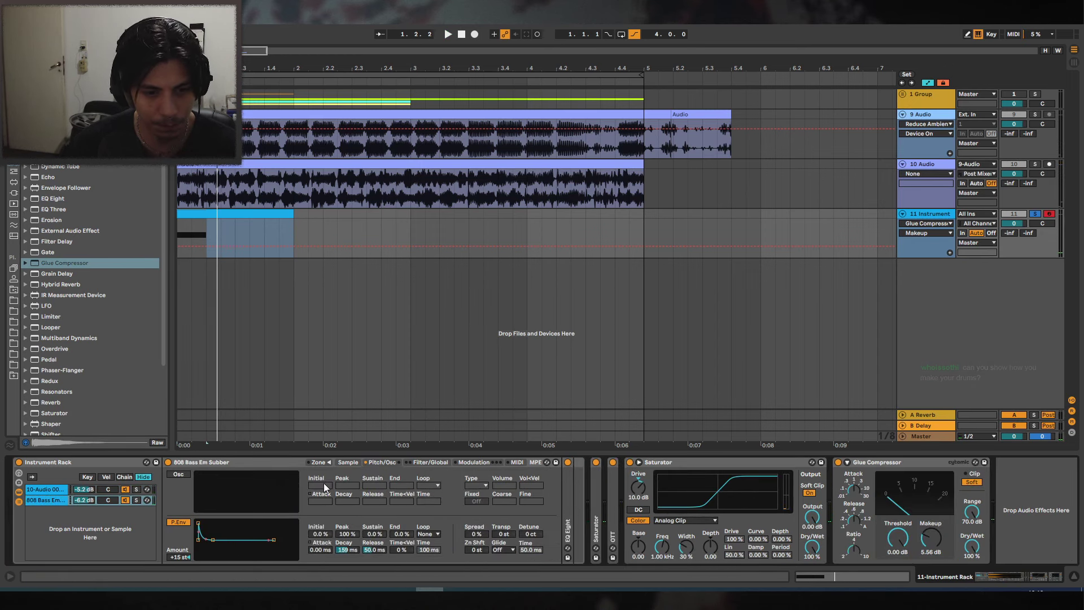
double_click(178, 557)
left_click(187, 522)
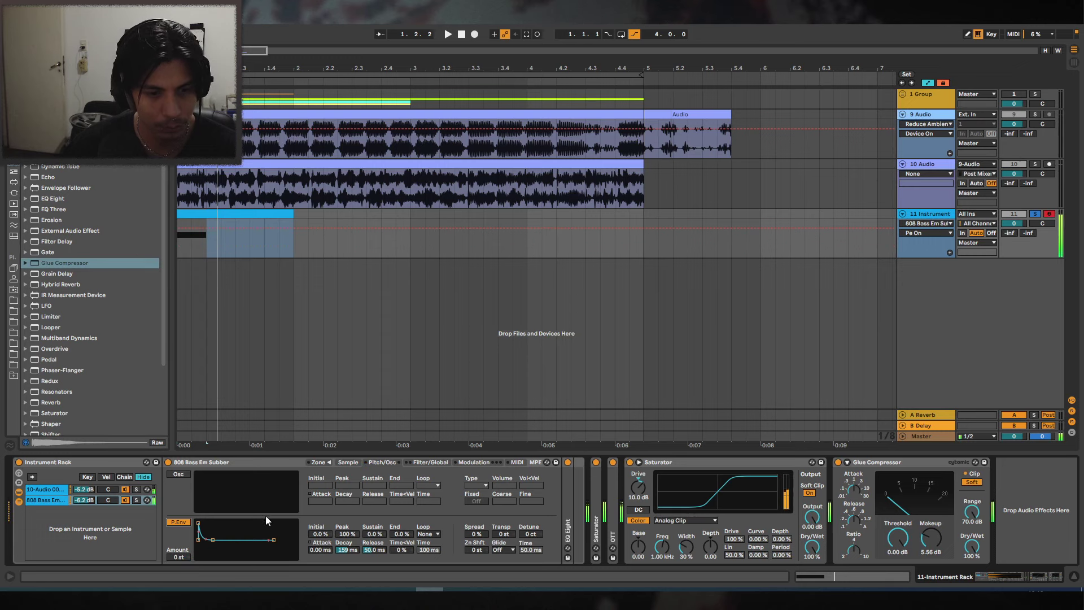
key("ctrl+z")
Lower the 808 Bass Sampler's volume to -12.9 dB and raise the first Saturator's drive to 17.1 dB.
left_click(427, 462)
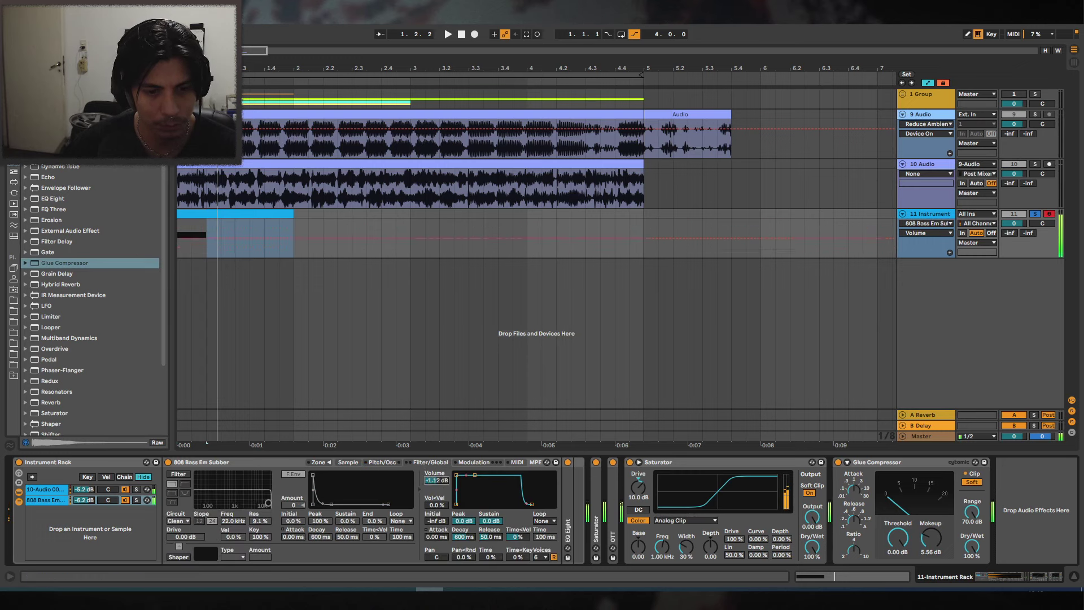
left_click_drag(438, 482, 438, 476)
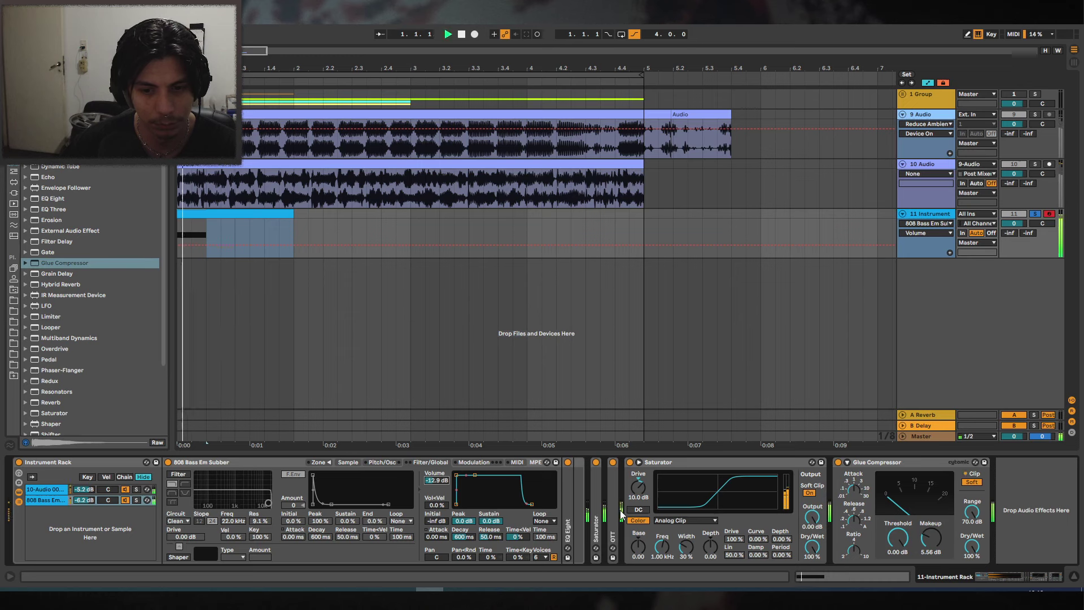
double_click(597, 493)
left_click_drag(603, 489, 603, 469)
key("space")
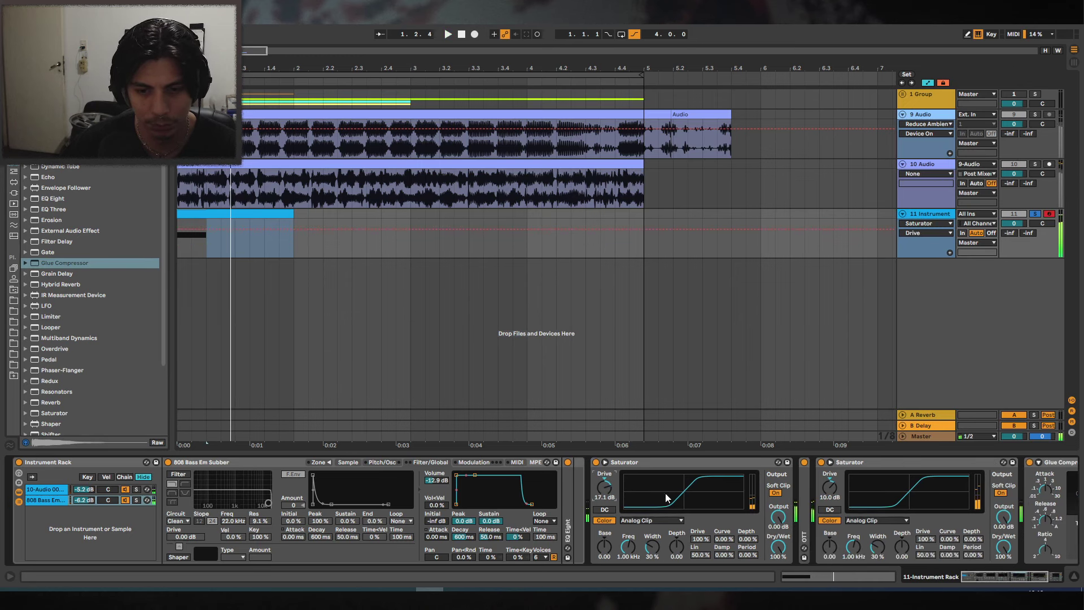
Collapse the first Saturator, set the second Saturator's drive to 12 dB, and expand the OTT between them.
double_click(671, 460)
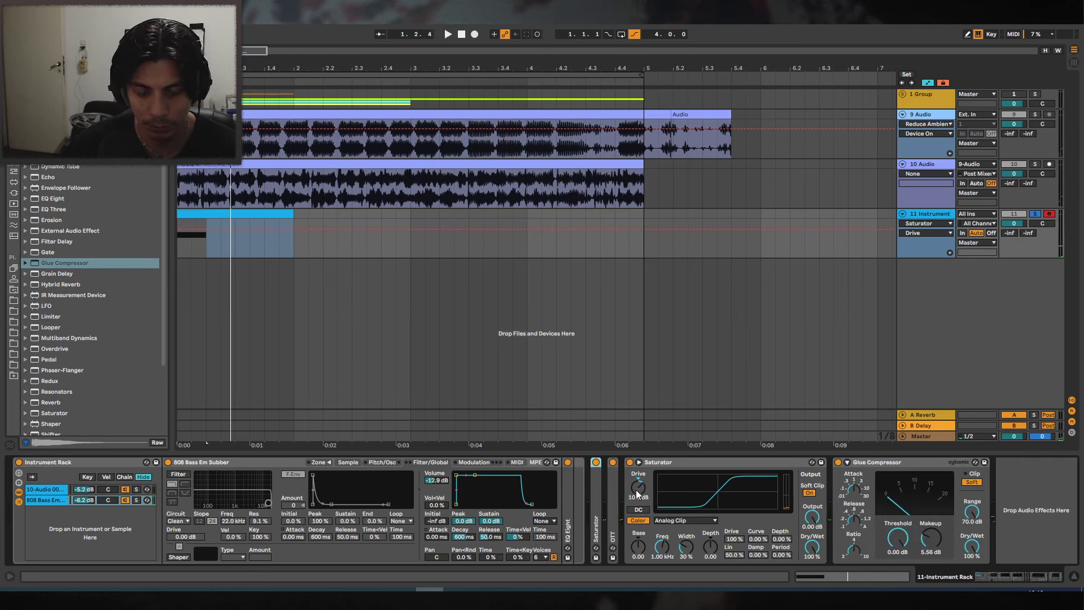
left_click_drag(639, 489, 639, 495)
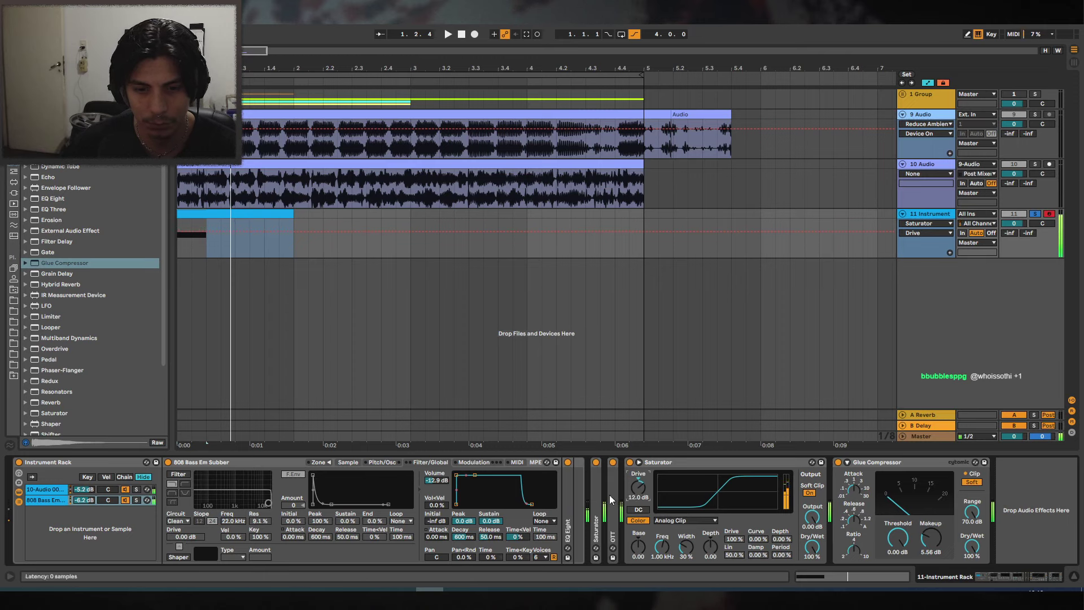
left_click_drag(635, 487, 627, 497)
double_click(628, 487)
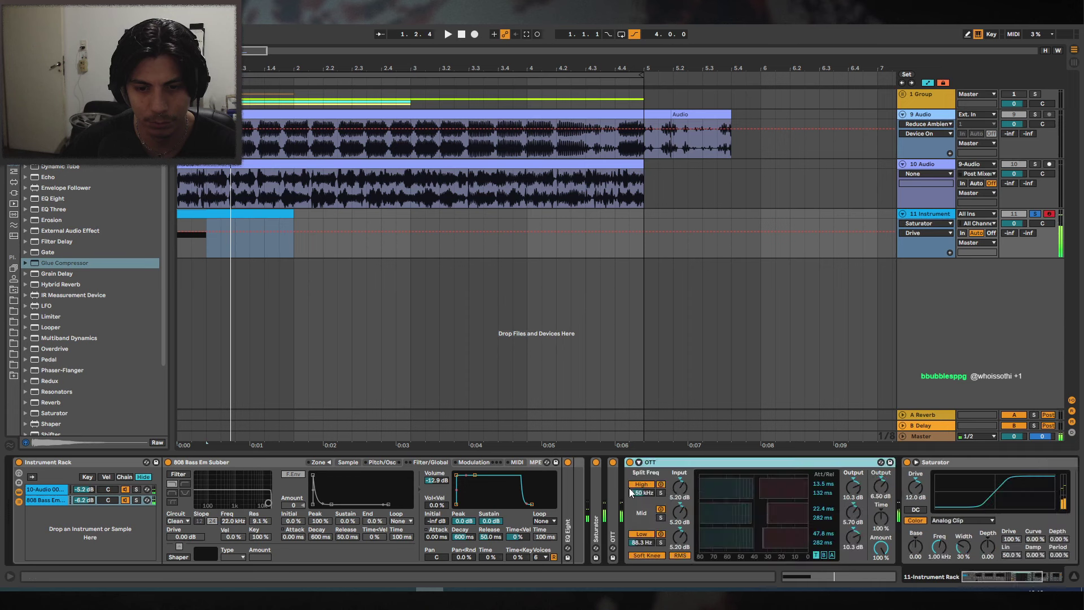
Switch from the 808 Bass chain to the 10-Audio chain and show its Sampler's sample waveform settings.
left_click(46, 489)
key("Down")
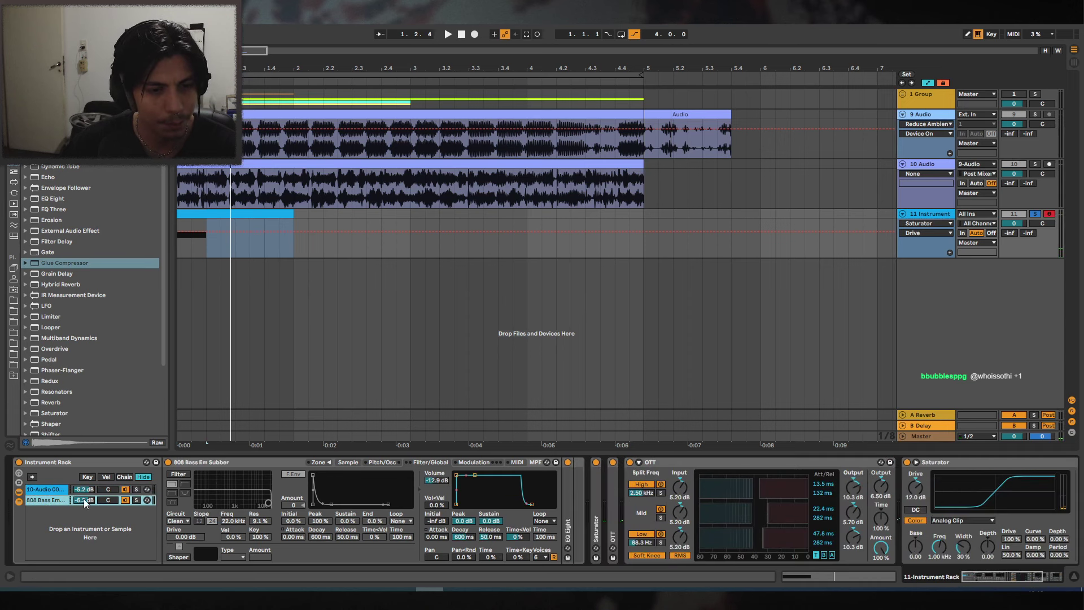
left_click(388, 461)
left_click(56, 489)
left_click(414, 463)
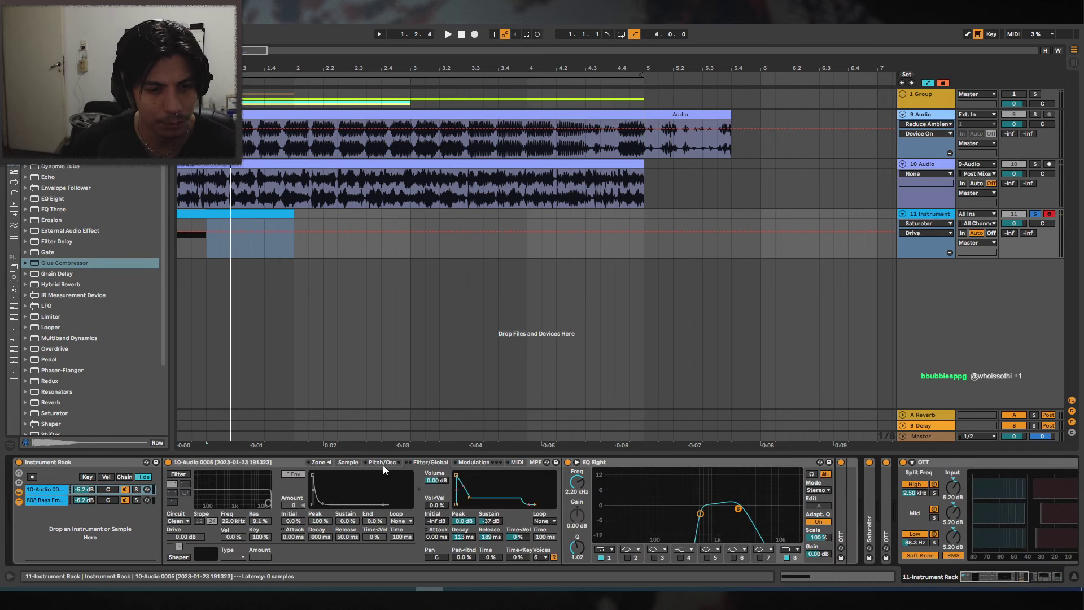
left_click(350, 463)
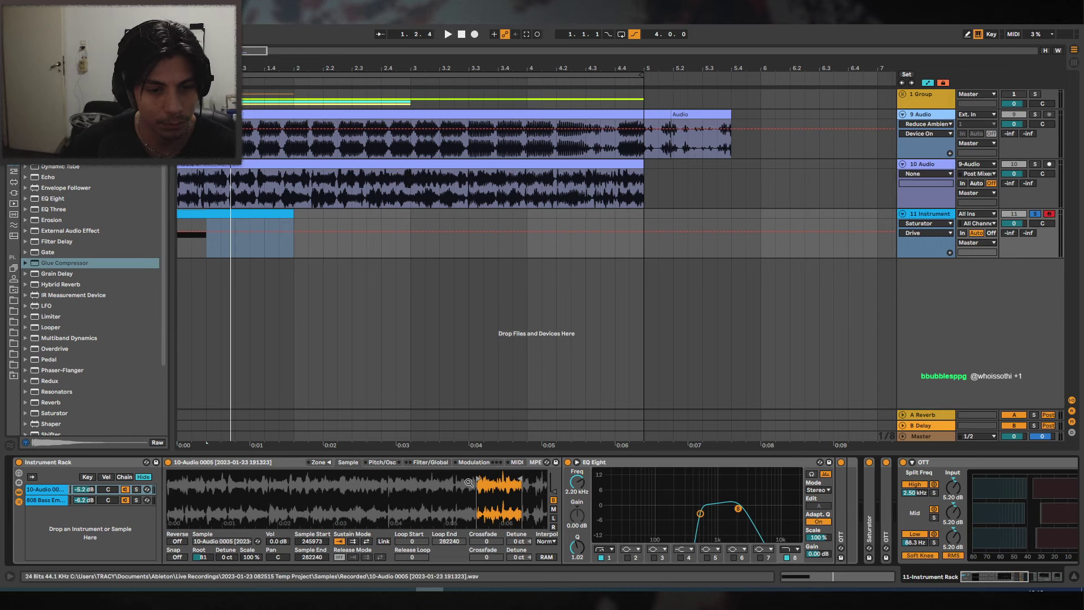
Set the 10-Audio Sampler's root key to C3 and narrow its sample region to run from 246054 to 255883.
mouse_move(202, 558)
left_mouse_down()
mouse_move(202, 542)
mouse_move(202, 558)
left_mouse_up()
key("space")
key("space")
left_click_drag(486, 472, 536, 451)
key("space")
key("space")
Trim the 11 Instrument MIDI clip to end at 1.3.1 and play it back.
left_click_drag(289, 213, 212, 213)
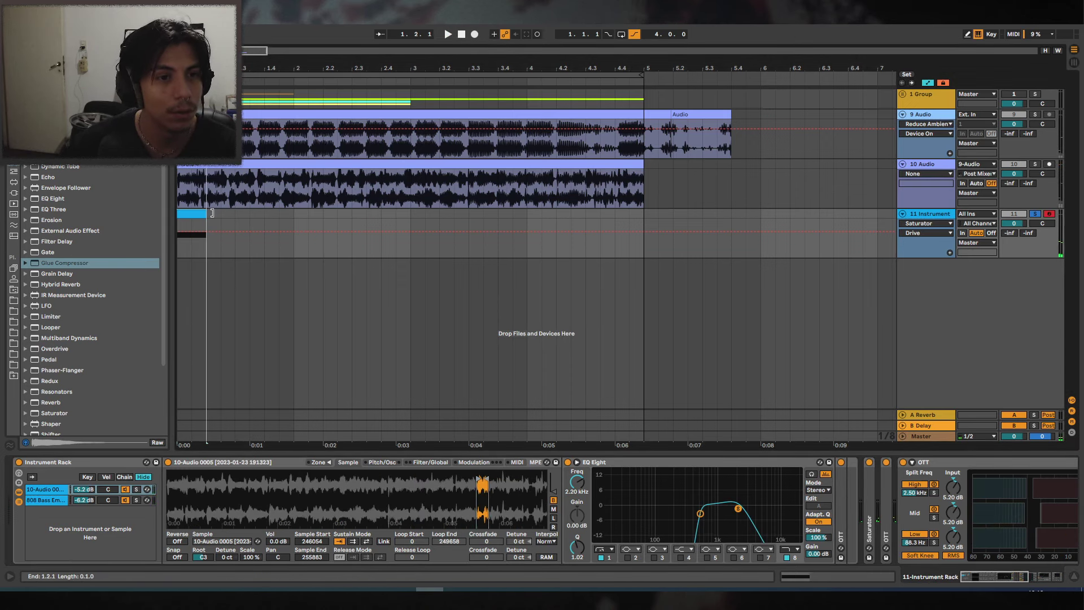
key("space")
left_click_drag(226, 68, 249, 107)
key("space")
left_click_drag(268, 215, 181, 215)
left_click_drag(219, 213, 219, 210)
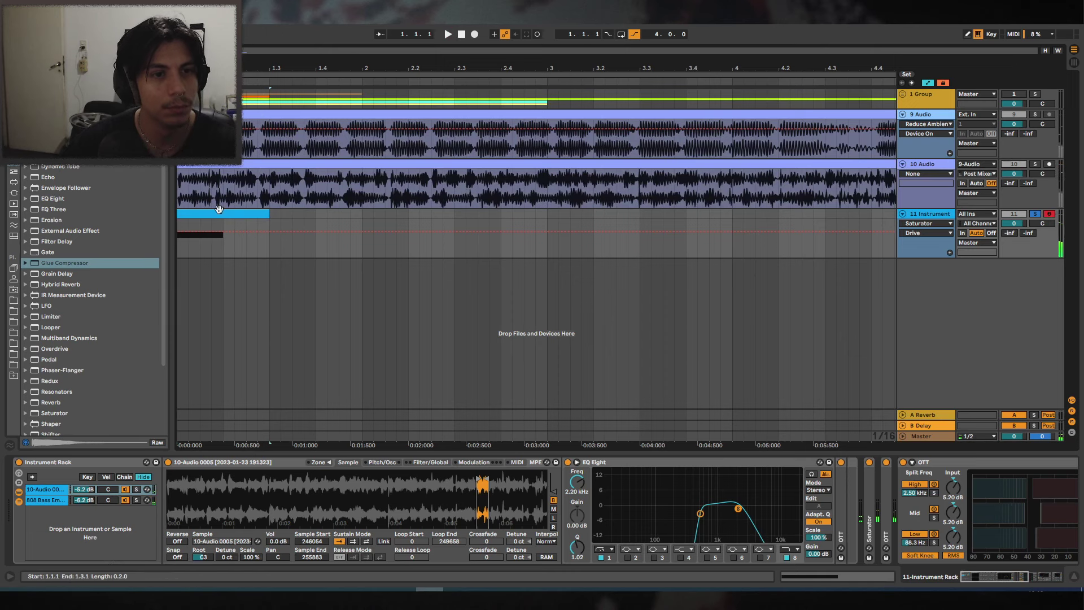
key("space")
key("space")
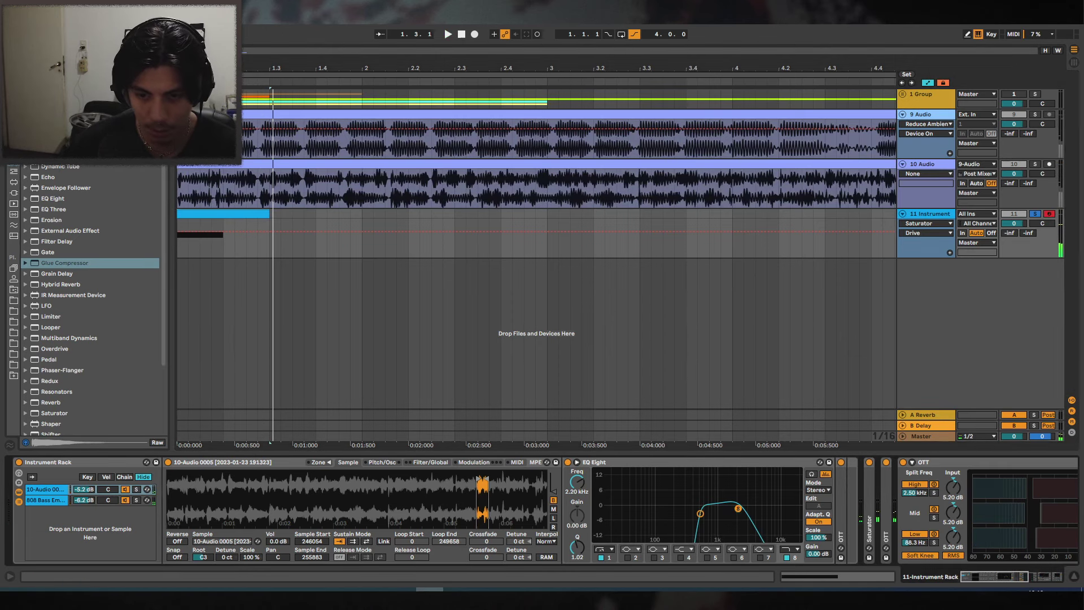
Lower the frequencies of both filters in the 10-Audio chain's EQ Eight, with the high cut at 1.82 kHz, and collapse the device.
key("space")
key("space")
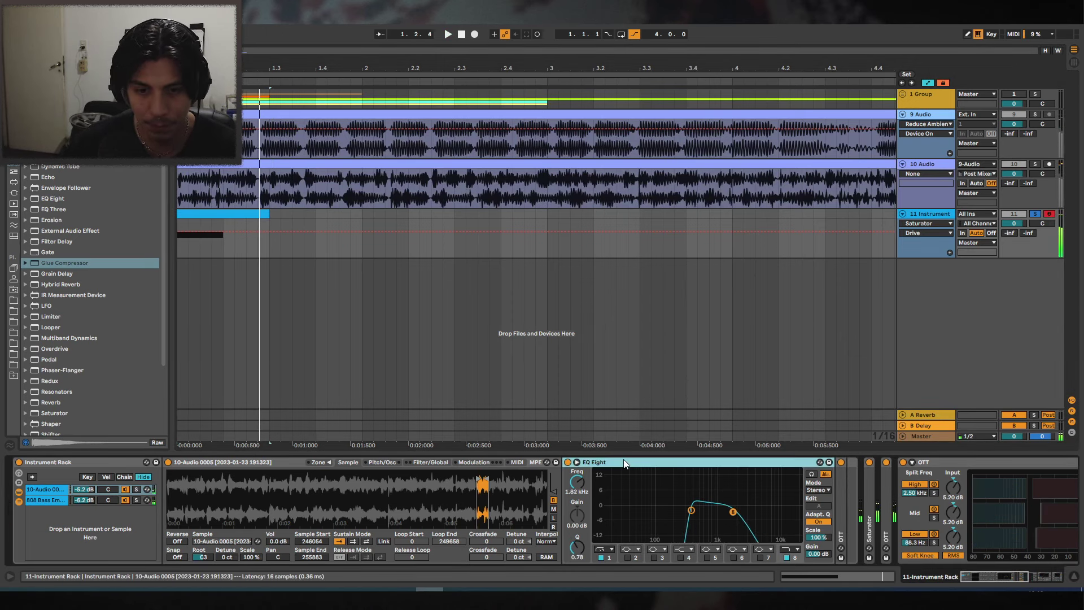
double_click(623, 462)
Collapse the expanded OTT and Saturator and add an EQ Eight after the Glue Compressor.
scroll(70, 226, "up", 2)
left_click(56, 243)
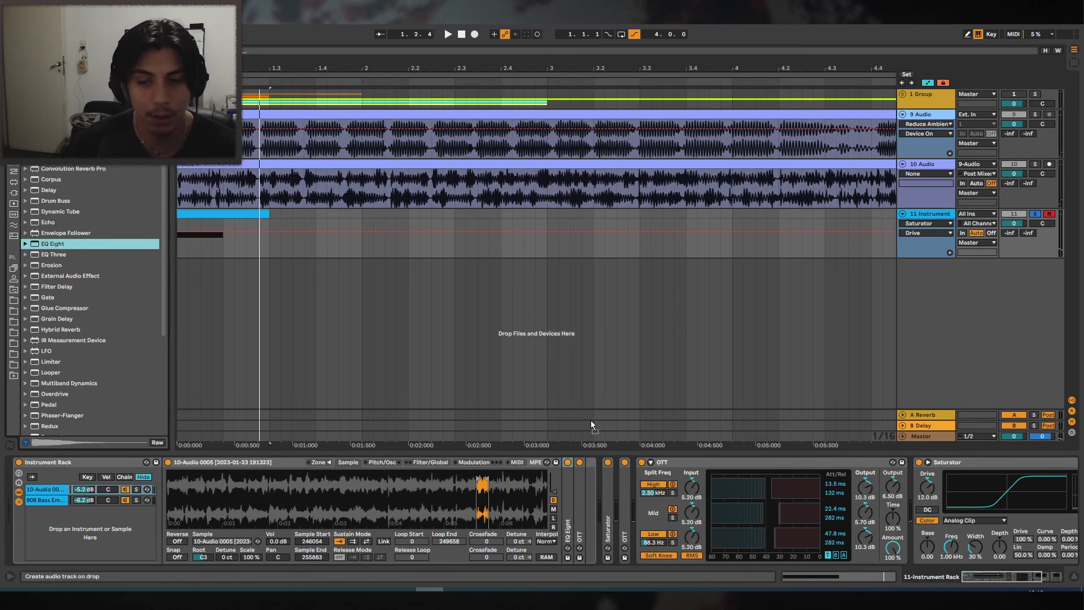
left_click(677, 463)
double_click(677, 462)
double_click(704, 463)
left_click_drag(62, 243, 866, 499)
Enable the new EQ Eight's high-cut band 8, disable band 1, and set band 2 to -2.36 dB at 435 Hz.
left_click(1024, 557)
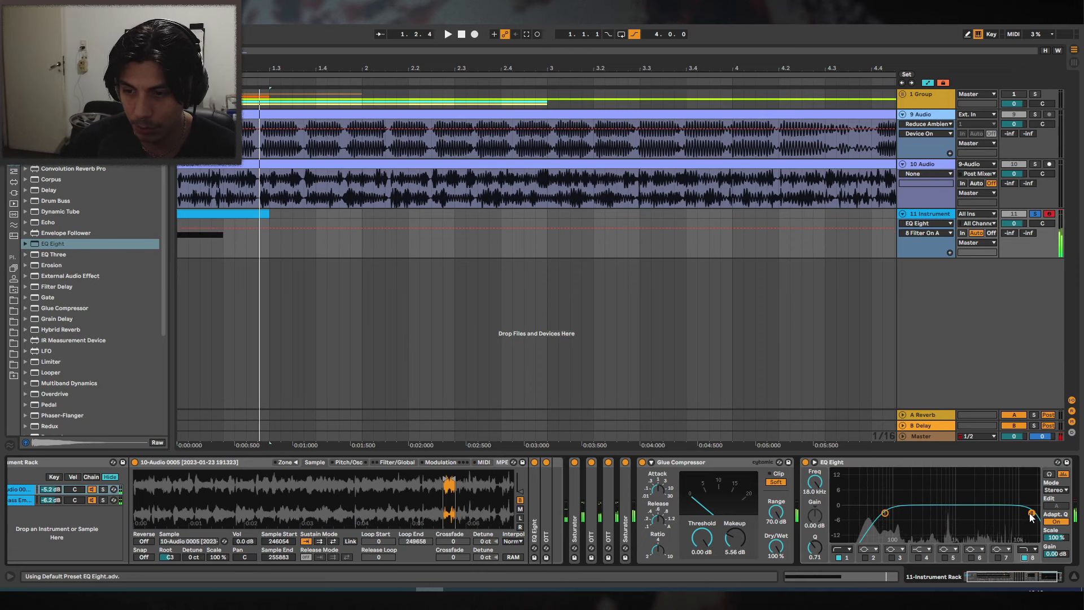
left_click(838, 557)
left_click(865, 558)
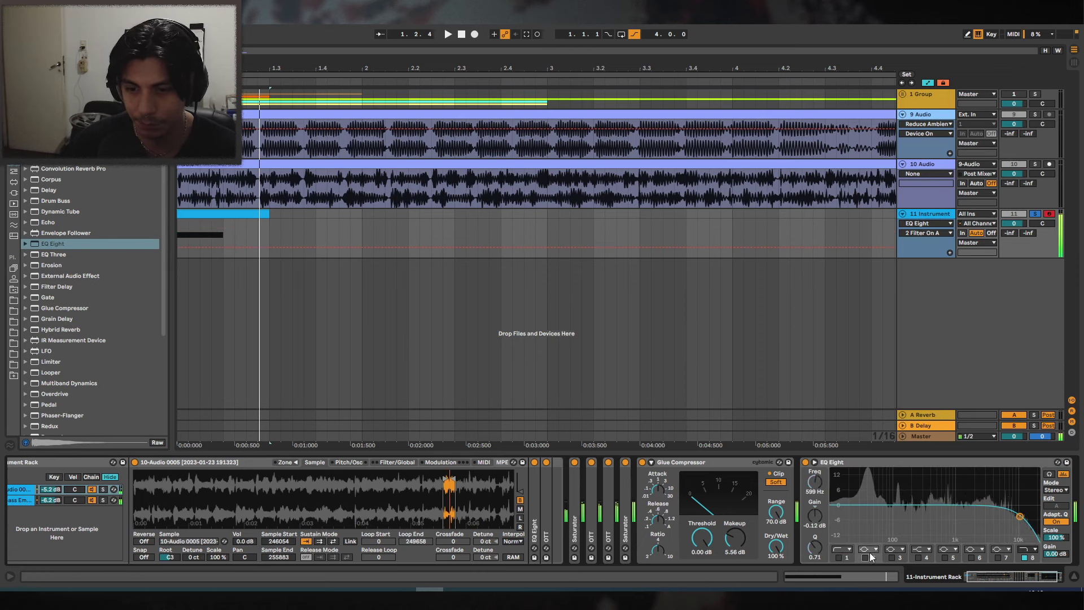
mouse_move(943, 505)
left_mouse_down()
mouse_move(958, 518)
mouse_move(886, 499)
mouse_move(908, 512)
mouse_move(886, 510)
mouse_move(932, 510)
left_mouse_up()
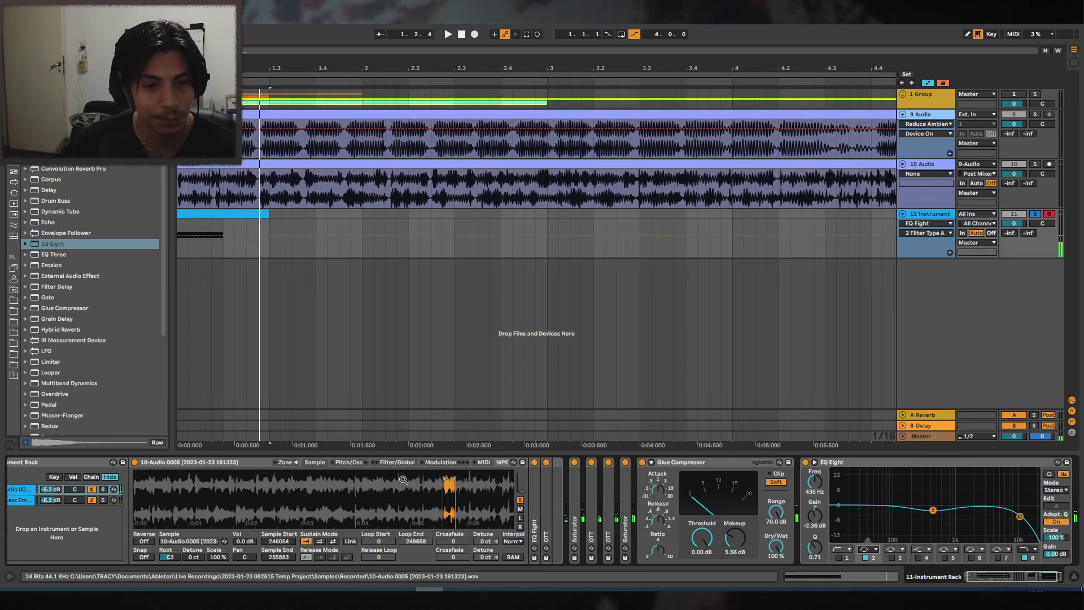
Move the 10-Audio Sampler's sample region earlier to 179327–190764, set its root key to A1, and audition it.
key("space")
key("space")
left_click_drag(493, 496, 395, 481)
key("space")
key("space")
left_click_drag(192, 496, 338, 502)
left_click_drag(452, 478, 398, 509)
key("space")
key("space")
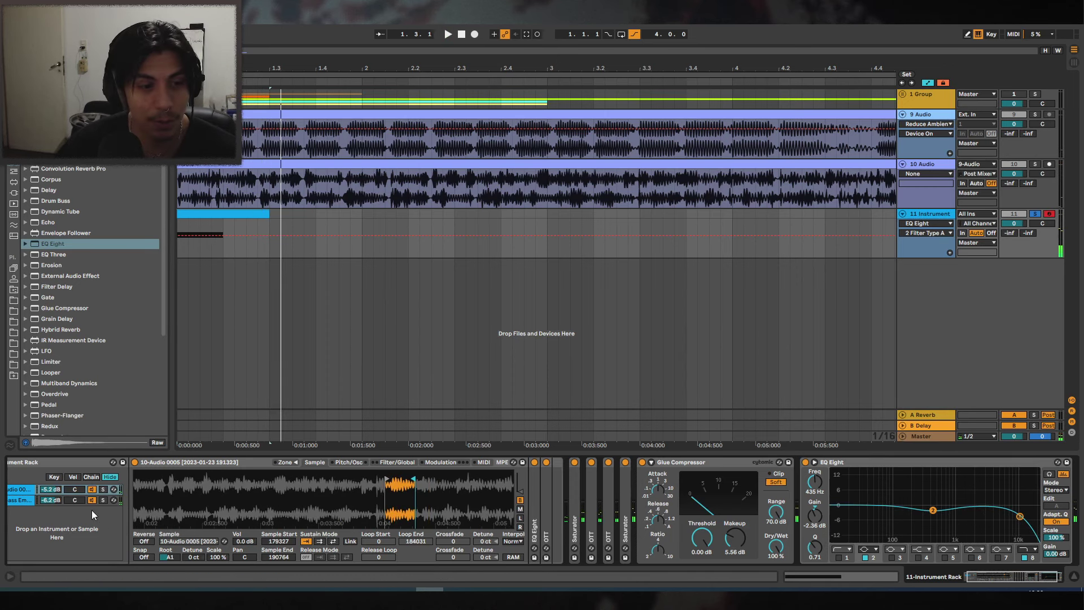
Set the 10-Audio Sampler's root key to G#1 and audition the clip repeatedly.
left_click(967, 576)
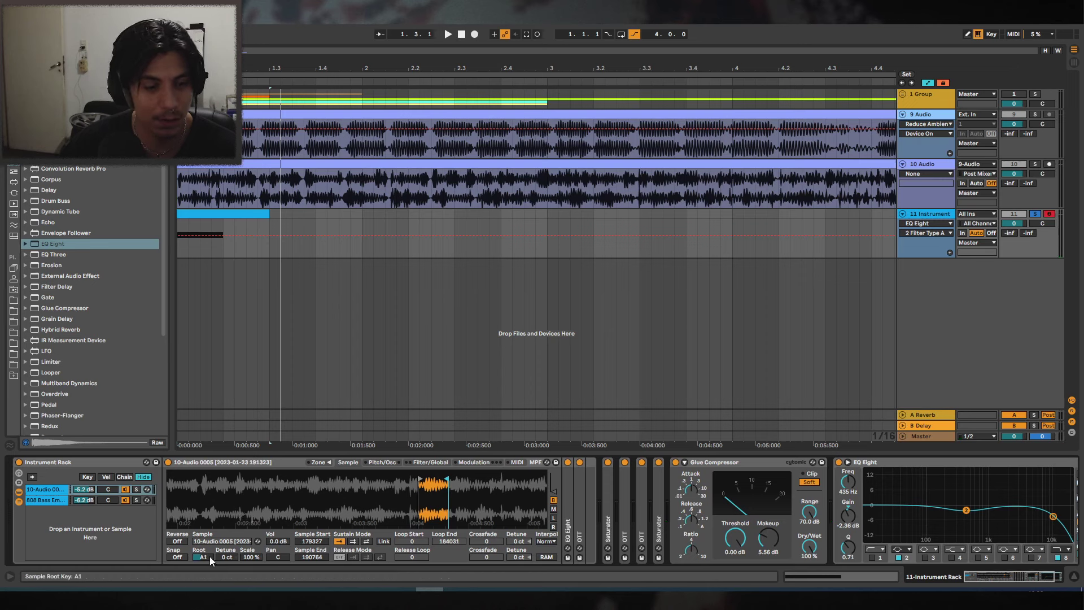
key("space")
mouse_move(208, 558)
left_mouse_down()
mouse_move(207, 571)
mouse_move(204, 541)
left_mouse_up()
key("space")
key("space")
key("space")
key("space")
key("space")
key("space")
key("space")
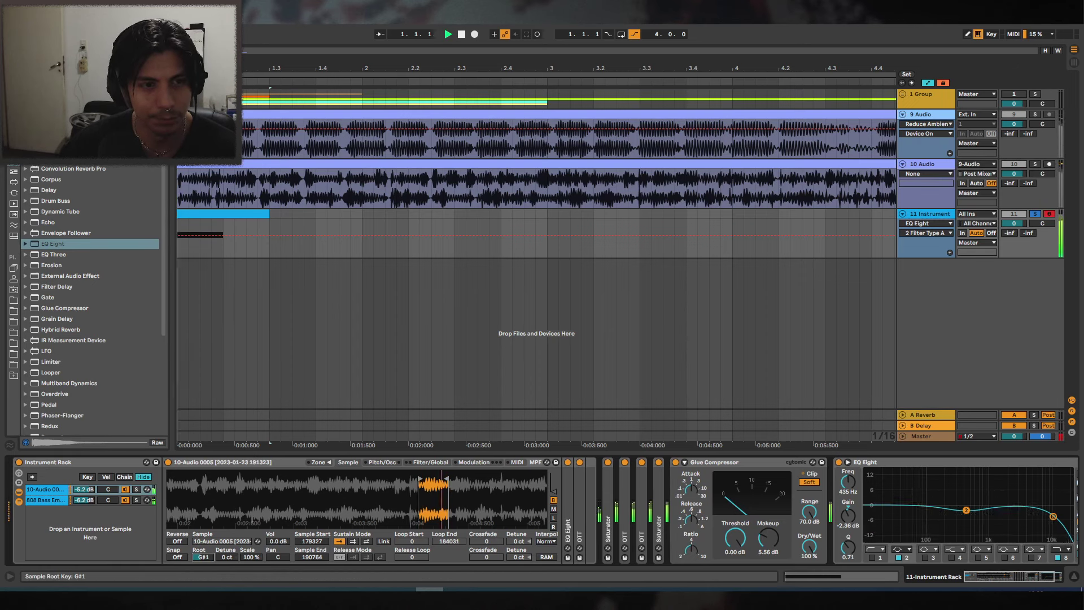
key("space")
key("space")
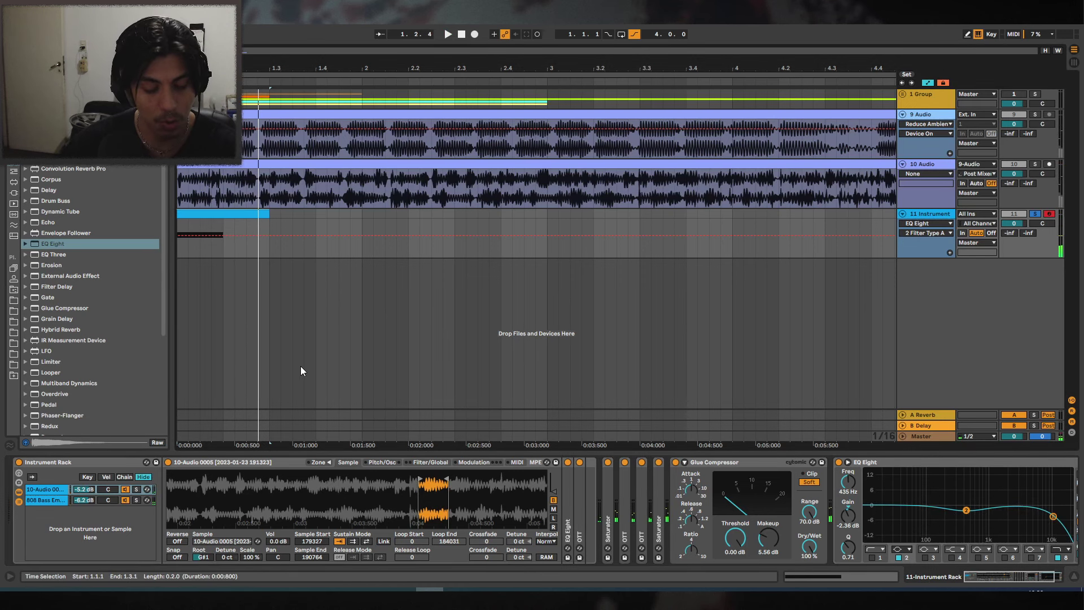
Insert a Reverb after the 10-Audio chain's OTT with size 9.81, decay time 432 ms and dry/wet 0.0%.
left_click_drag(241, 69, 243, 84)
left_click(936, 215)
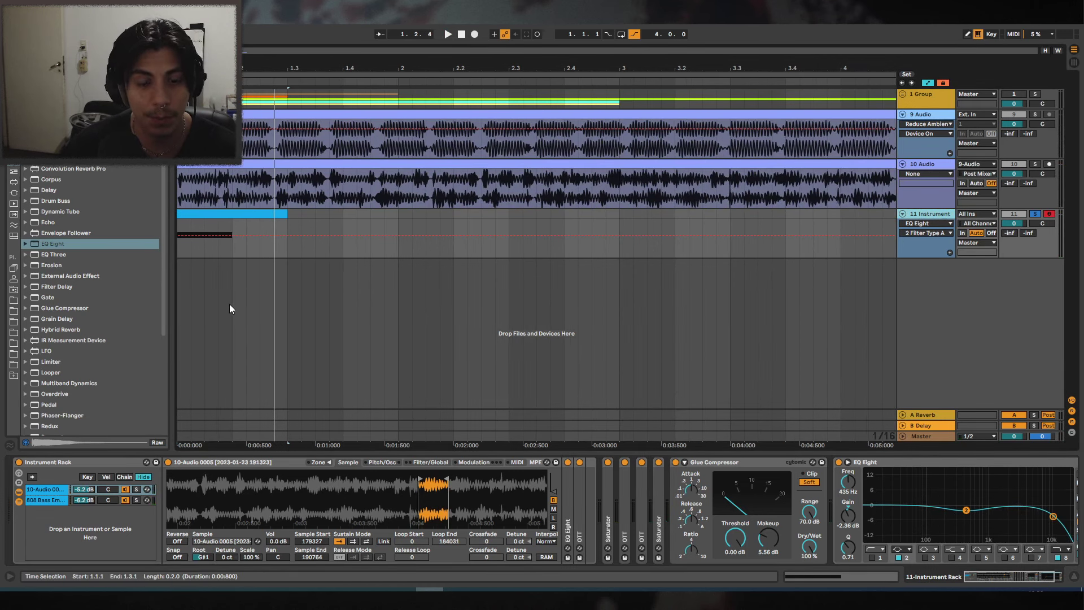
scroll(83, 243, "down", 5)
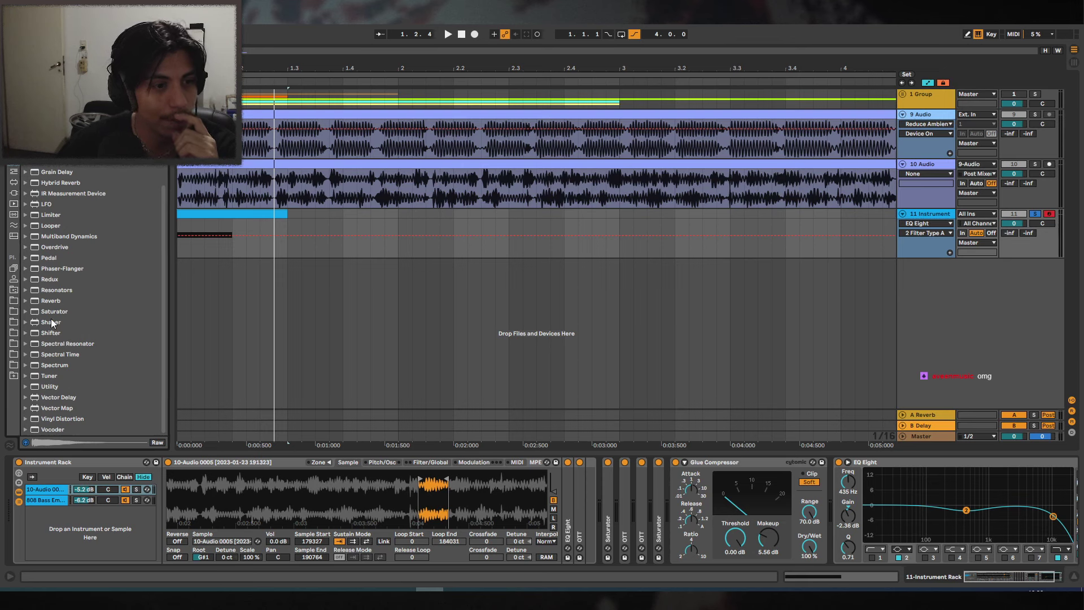
left_click_drag(50, 301, 610, 501)
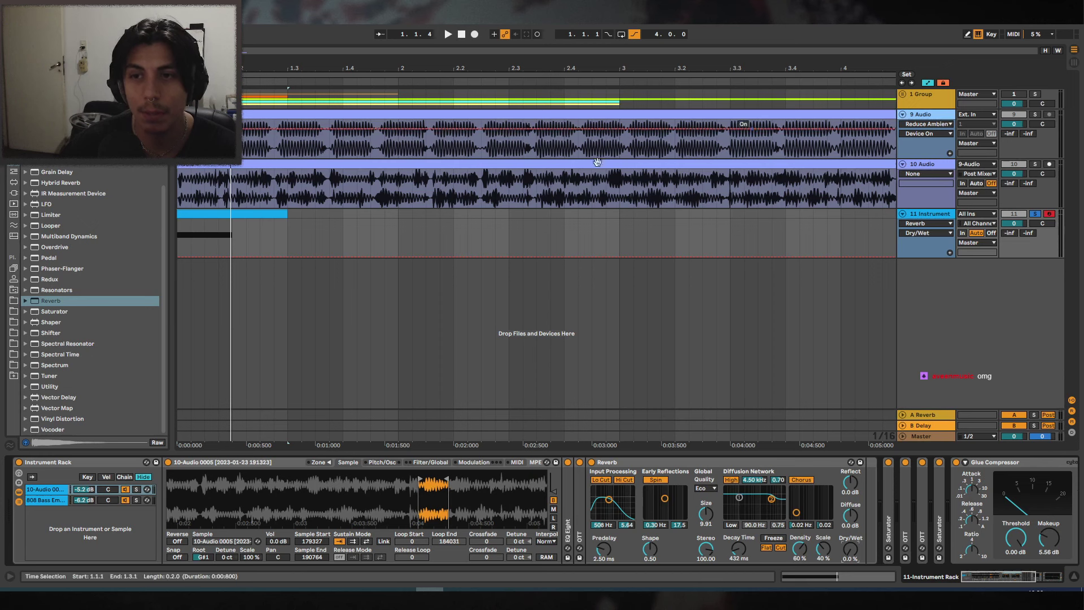
Draw a Reverb Dry/Wet automation peak over the 11 Instrument clip that rises from and falls back to 0%.
left_click_drag(239, 68, 240, 178)
left_click(281, 214)
key("space")
key("space")
left_click(204, 255)
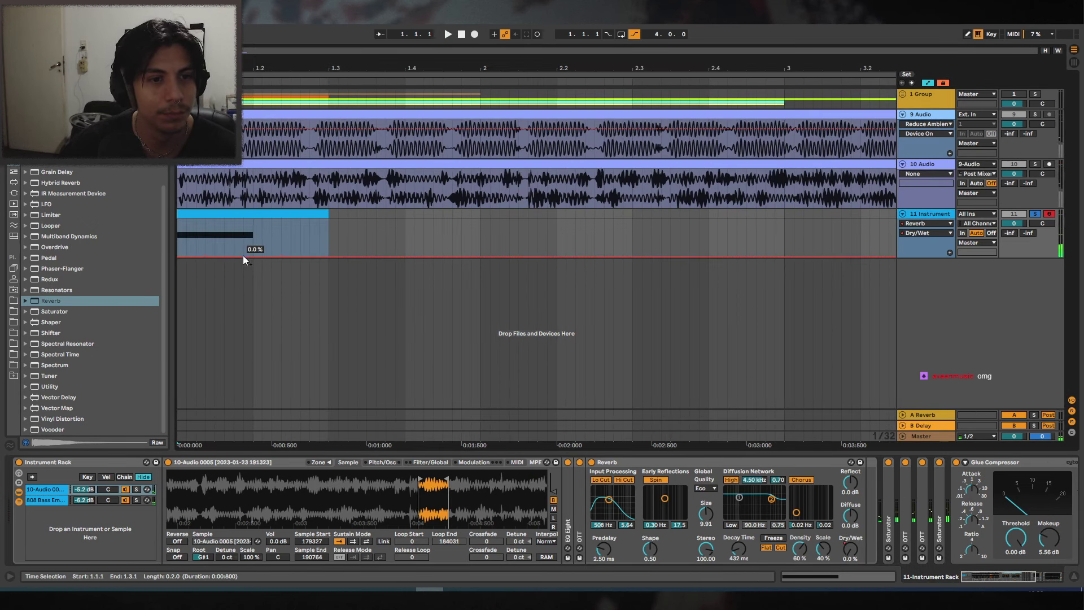
key("space")
key("space")
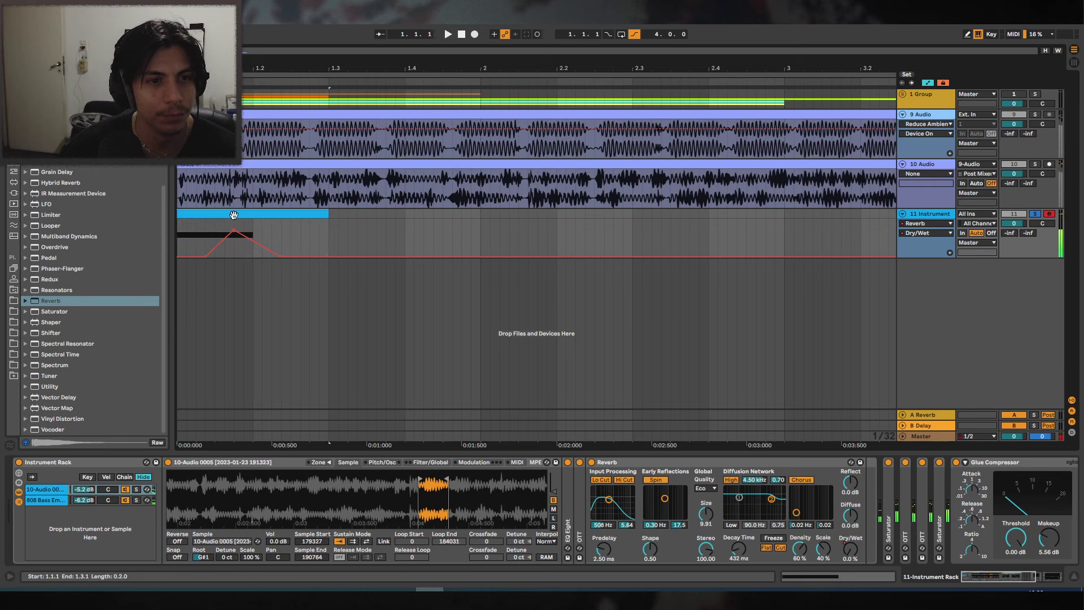
Open the 11 Instrument MIDI clip and lengthen its E0 note to fill the whole clip.
double_click(252, 216)
left_click(554, 490)
left_click(137, 484)
key("space")
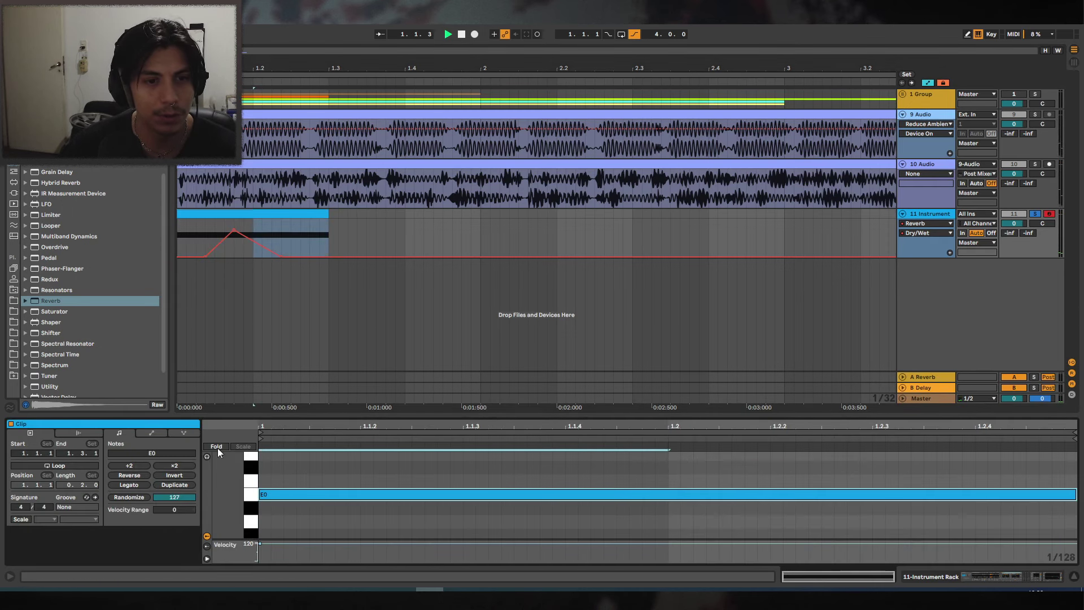
Curve the falling side of the Reverb Dry/Wet automation and extend it to the clip's end at 1.3.
left_click(338, 226)
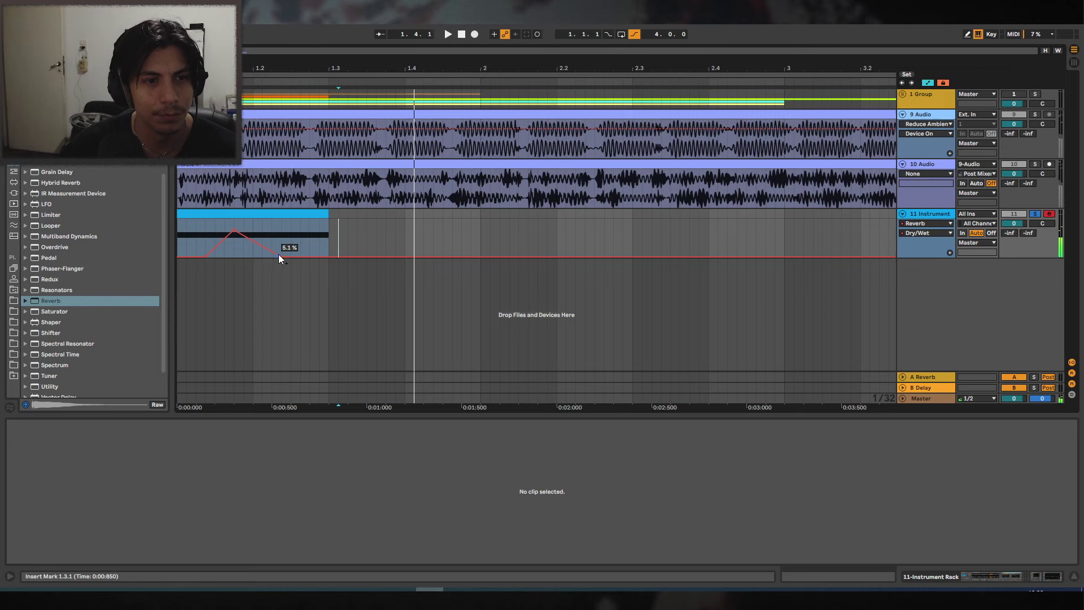
left_click(267, 222)
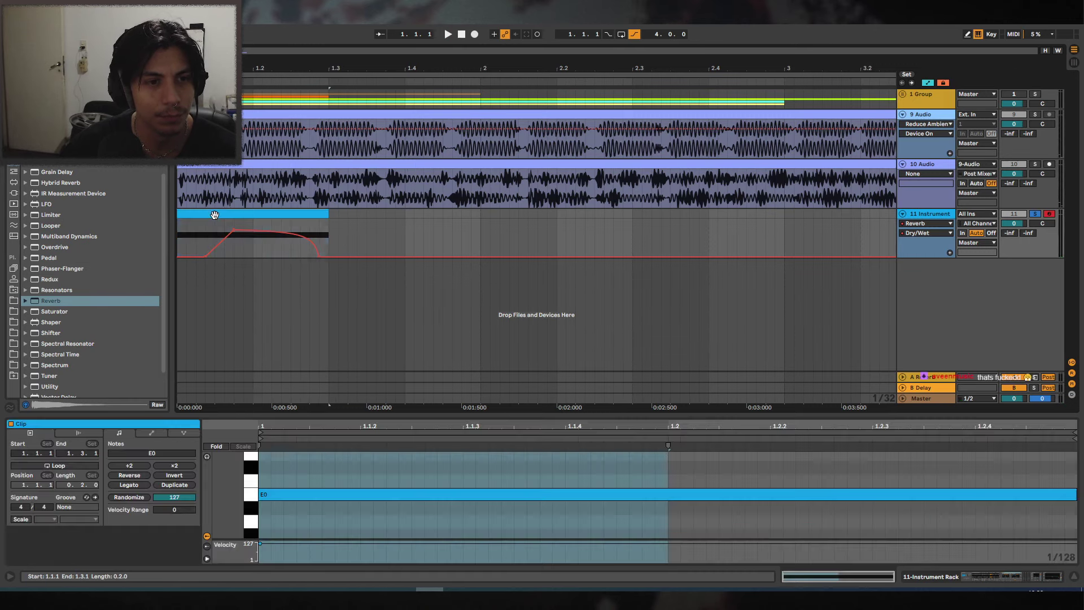
left_click(346, 236)
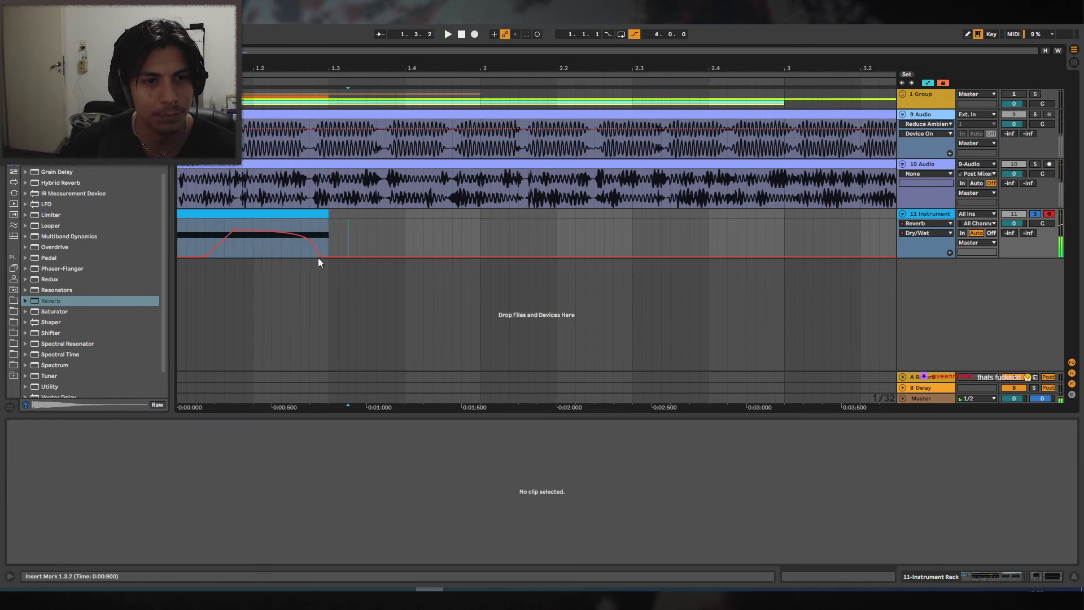
left_click(301, 220)
Set the 10-Audio Sampler to back-and-forth sustain looping, with sample region 140796–200515 and loop region 167090–179376.
left_click(1016, 576)
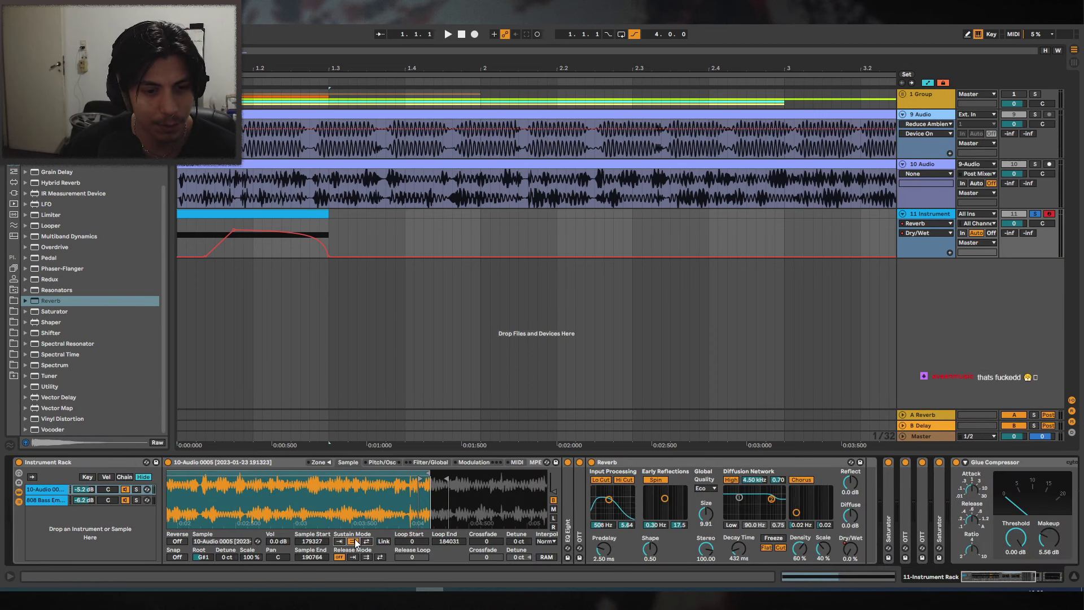
left_click_drag(356, 508, 356, 477)
left_click_drag(169, 474, 347, 479)
key("space")
key("space")
key("space")
key("space")
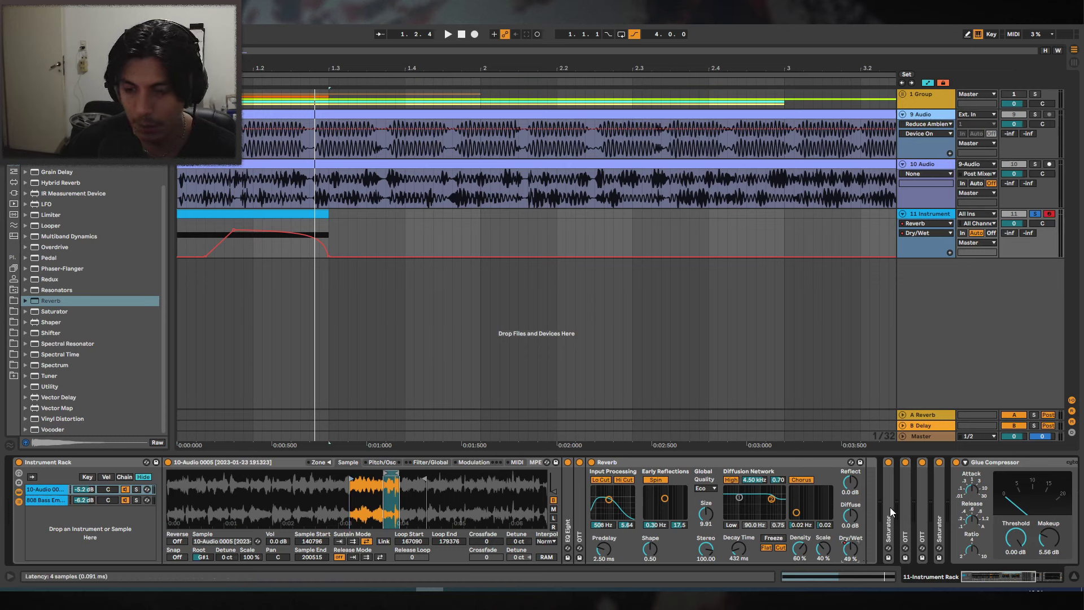
Set the Reverb's decay time to 329 ms and its size to 20.67 while auditioning the clip.
left_click(922, 502)
key("space")
key("space")
left_click_drag(739, 548, 738, 553)
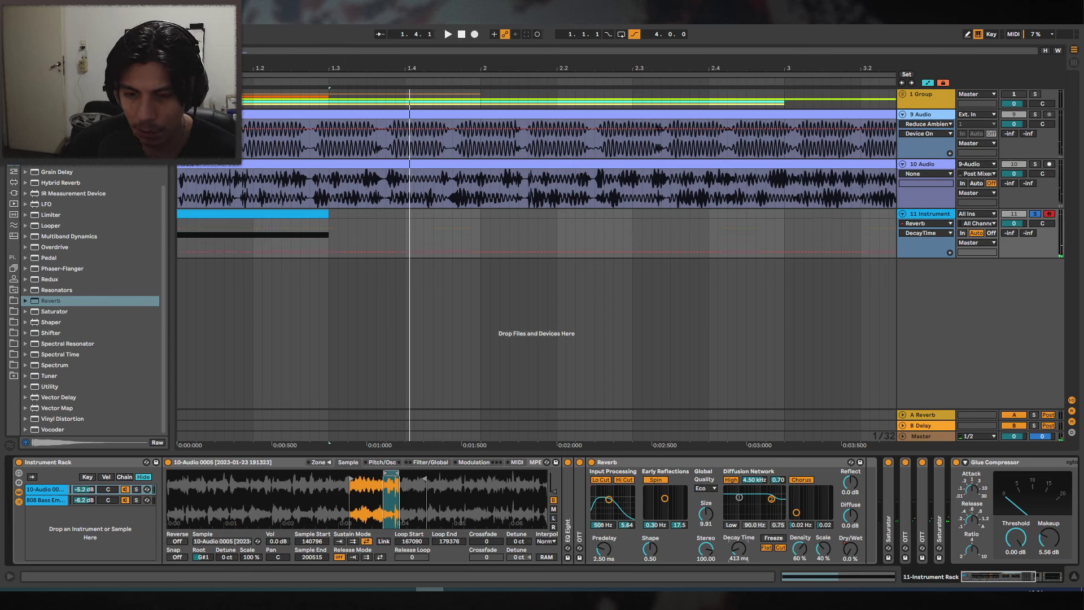
key("space")
left_click_drag(703, 522, 703, 525)
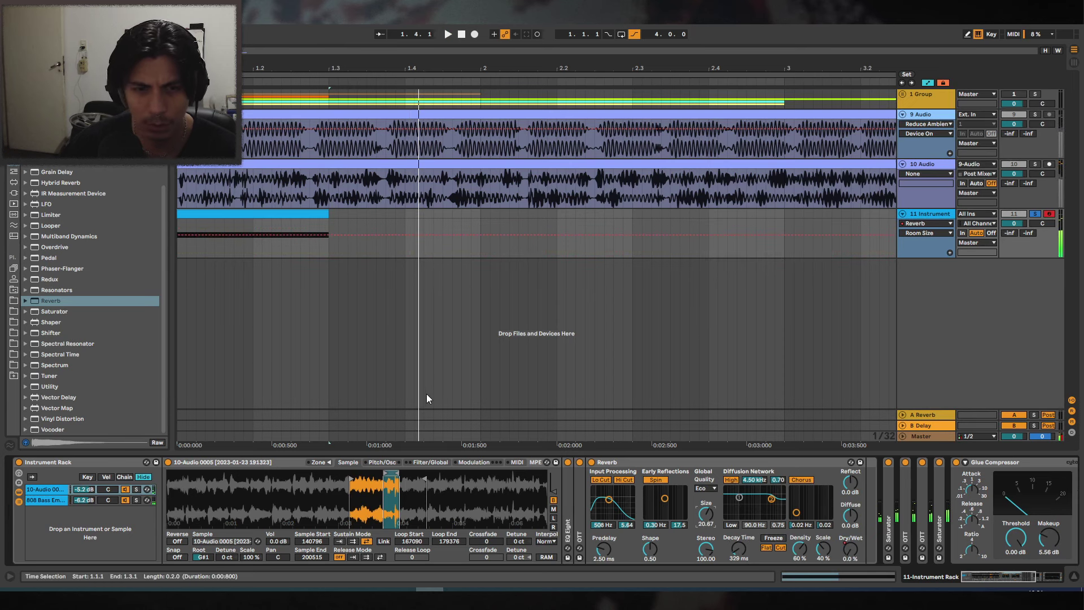
Collapse the Reverb and lower the Glue Compressor's makeup gain to 3.49 dB.
double_click(679, 459)
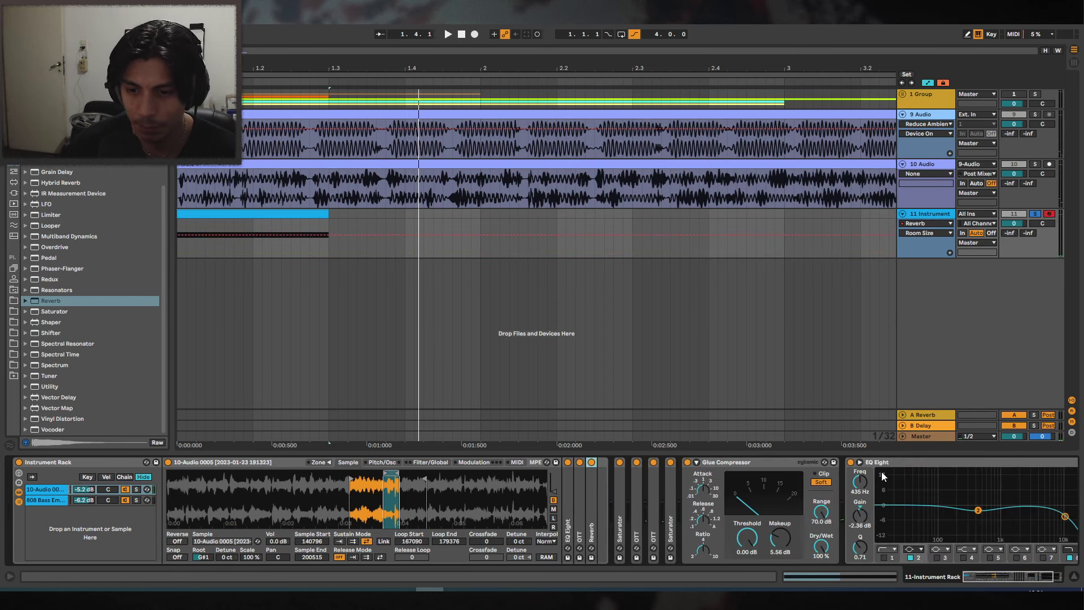
left_click_drag(777, 536, 777, 543)
key("space")
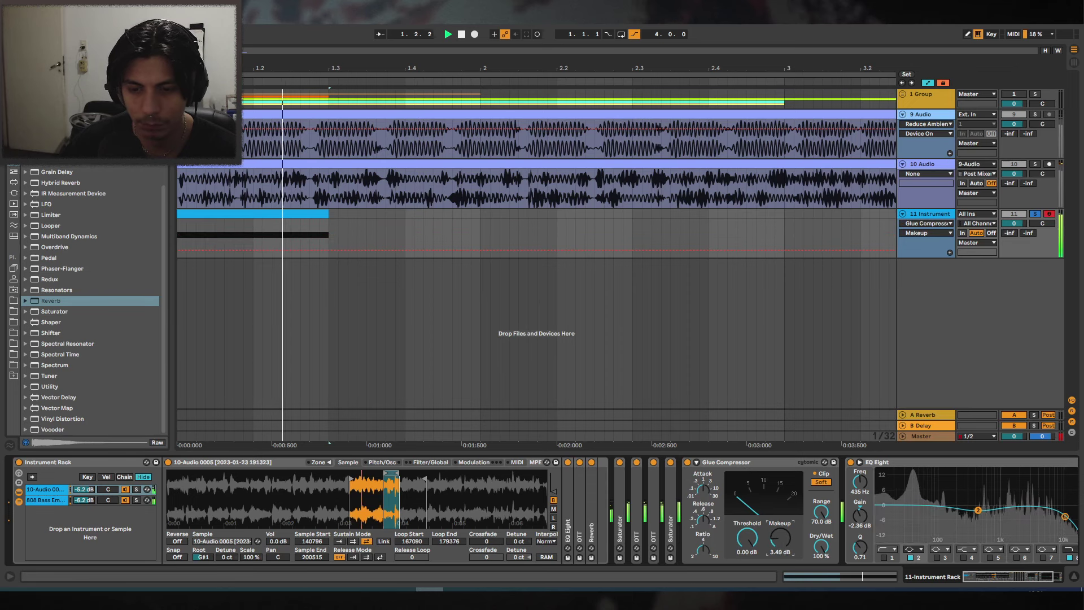
Change the 10-Audio Sampler's root key to C#3 and move its loop to 142679–154965.
key("space")
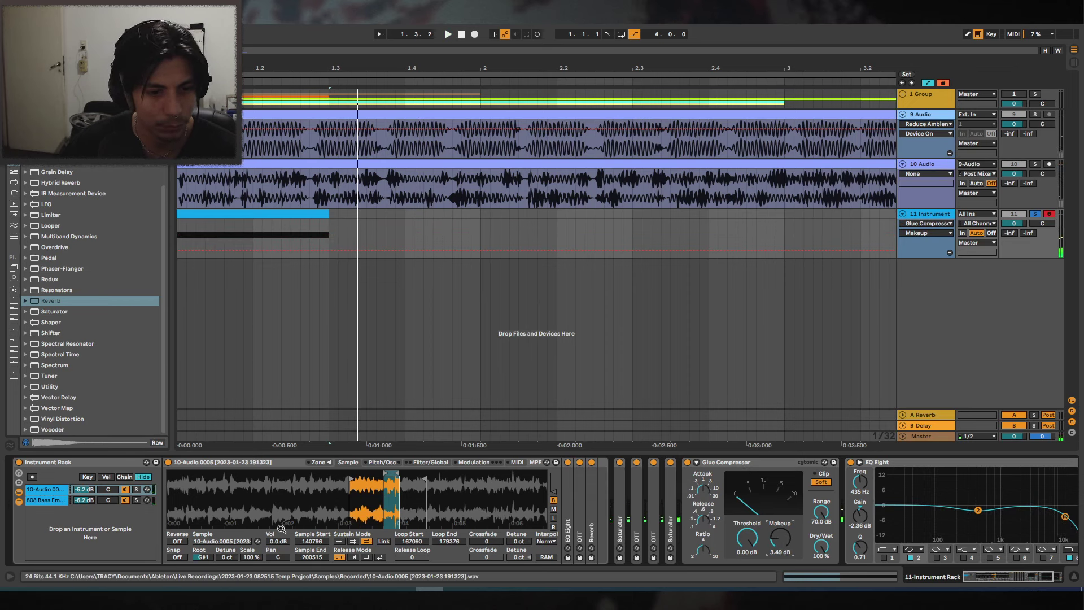
key("space")
left_click_drag(205, 558, 205, 535)
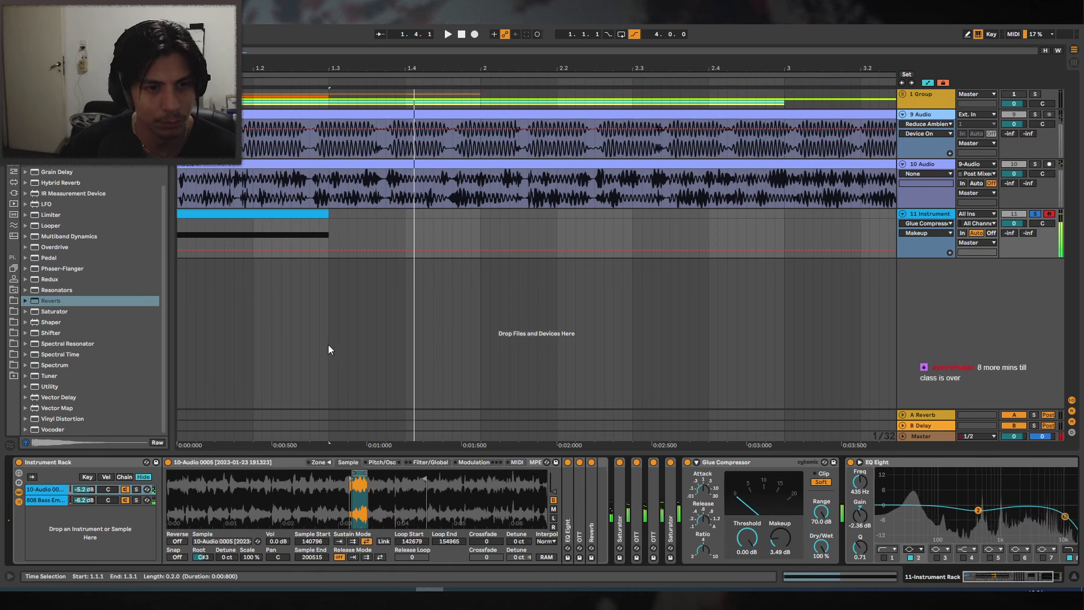
Shorten the note in the 11 Instrument clip to end at 1.2 and audition the clip.
left_click_drag(328, 214, 253, 216)
key("space")
key("space")
left_click_drag(326, 222, 164, 215)
key("ctrl+z")
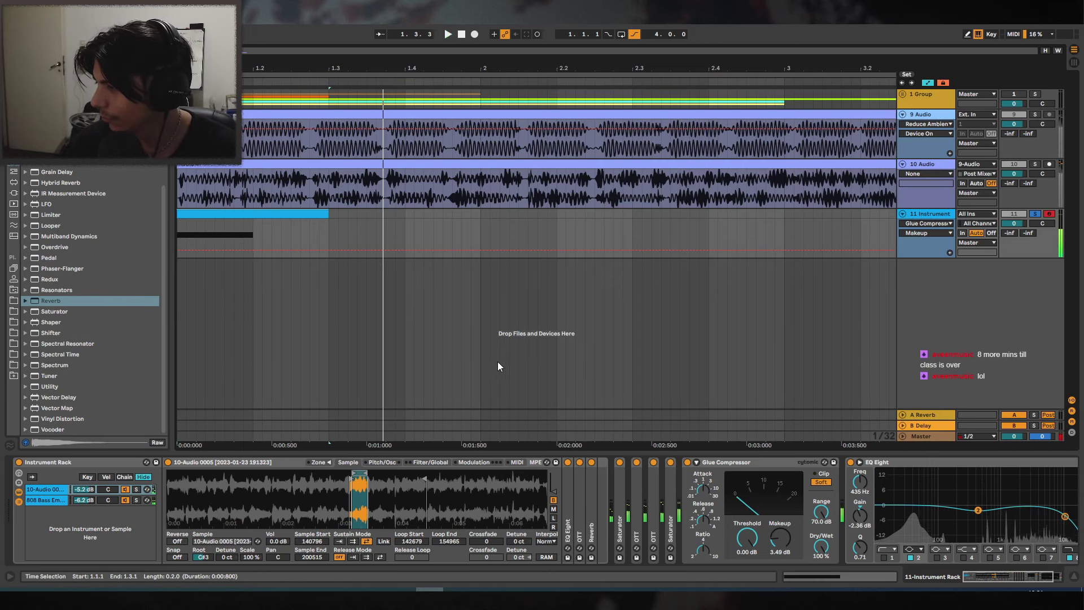
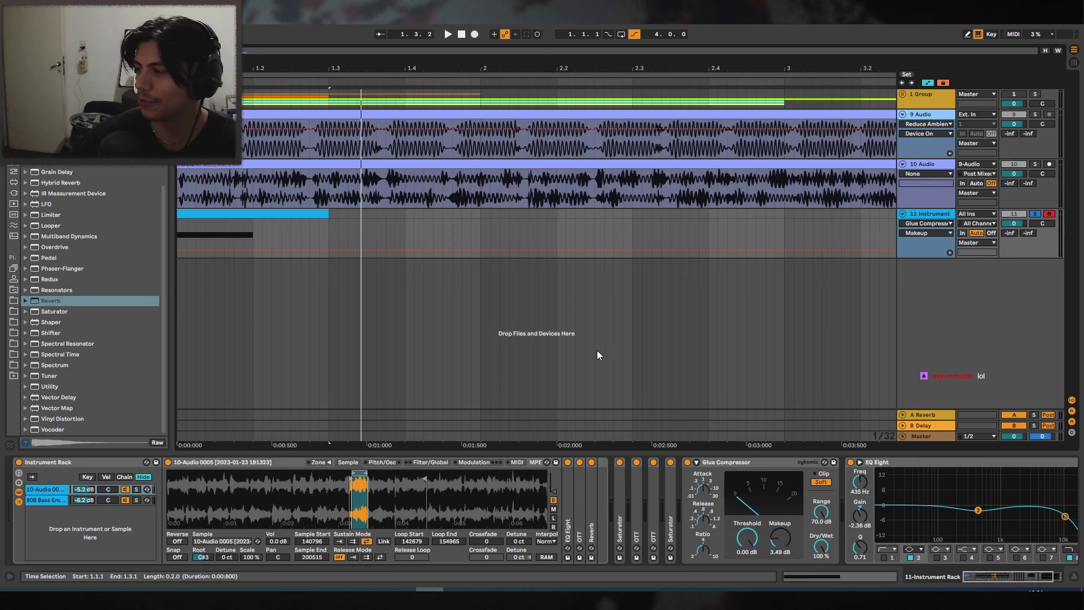
Set the 10-Audio Sampler's root key to A#2 and audition the clip.
key("space")
mouse_move(282, 69)
left_mouse_down()
mouse_move(283, 107)
mouse_move(282, 87)
left_mouse_up()
key("space")
key("space")
mouse_move(203, 557)
left_mouse_down()
mouse_move(203, 575)
mouse_move(203, 538)
left_mouse_up()
key("space")
key("space")
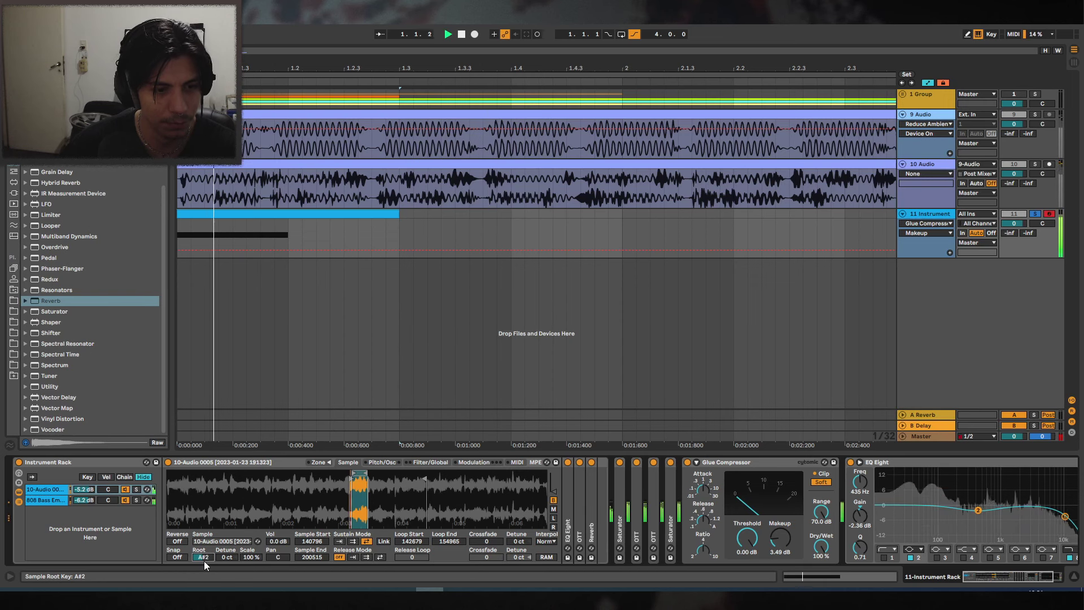
Enable the pitch envelope on the 808 Bass Em Subber Sampler, set its amount to +11 st and audition it.
key("space")
left_click(49, 500)
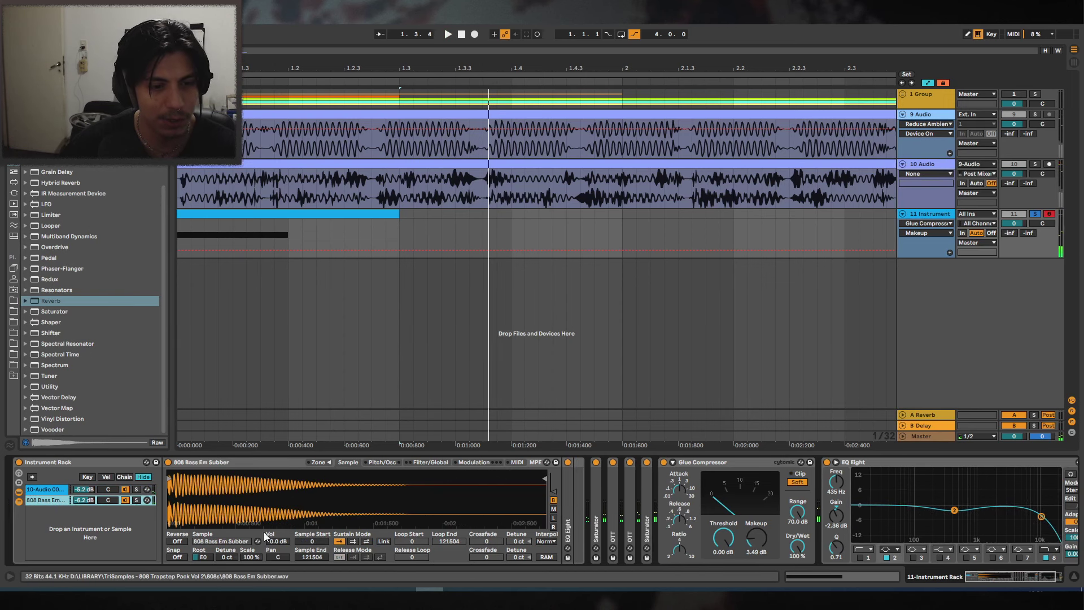
left_click(390, 460)
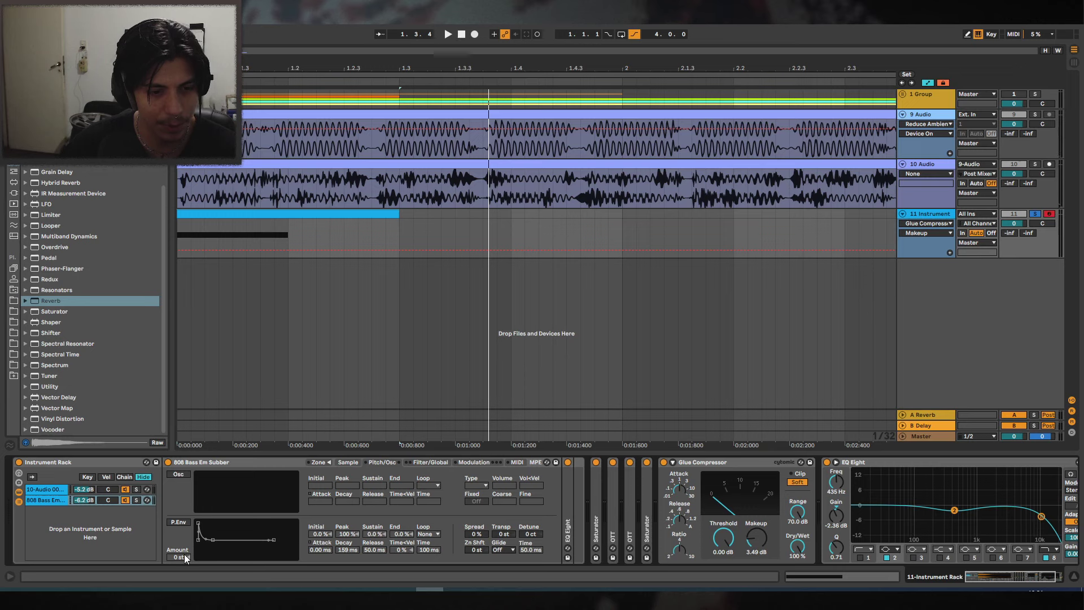
left_click(178, 522)
left_click_drag(379, 540, 375, 537)
key("space")
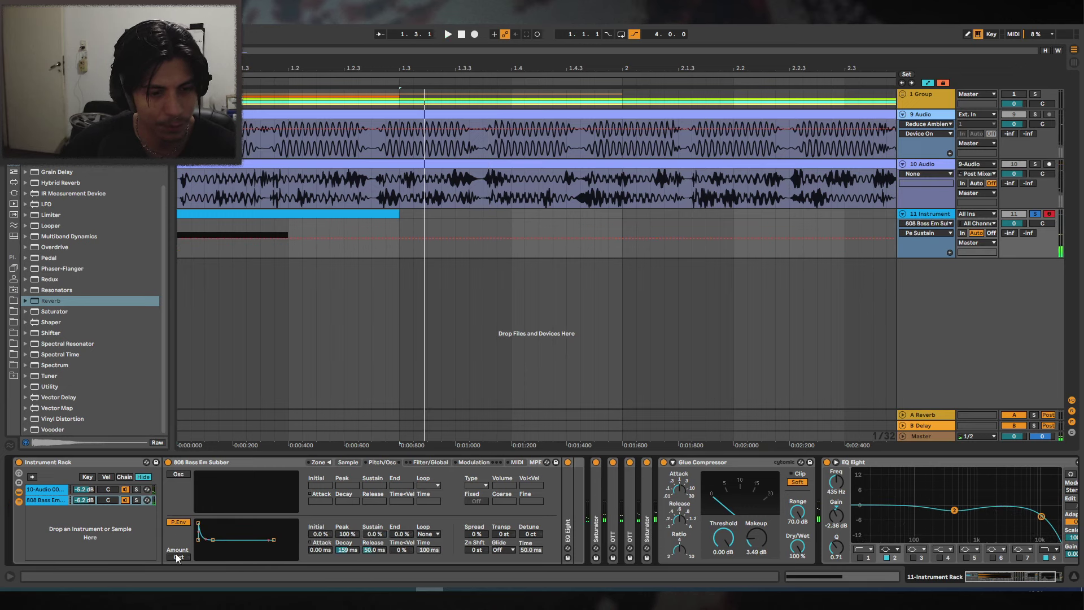
left_click_drag(176, 557, 176, 550)
key("space")
Set the 808's pitch envelope sustain to 0.0 % and decay to 376 ms while auditioning the clip.
left_click_drag(371, 532, 370, 536)
key("space")
key("space")
key("space")
key("space")
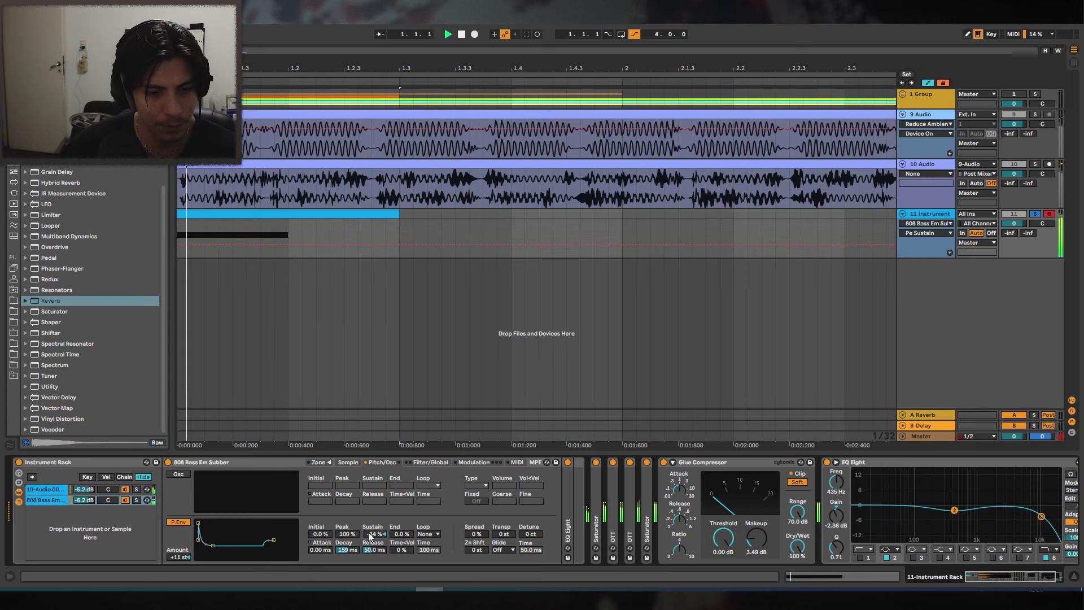
key("Delete")
key("space")
key("space")
left_click_drag(347, 550, 347, 559)
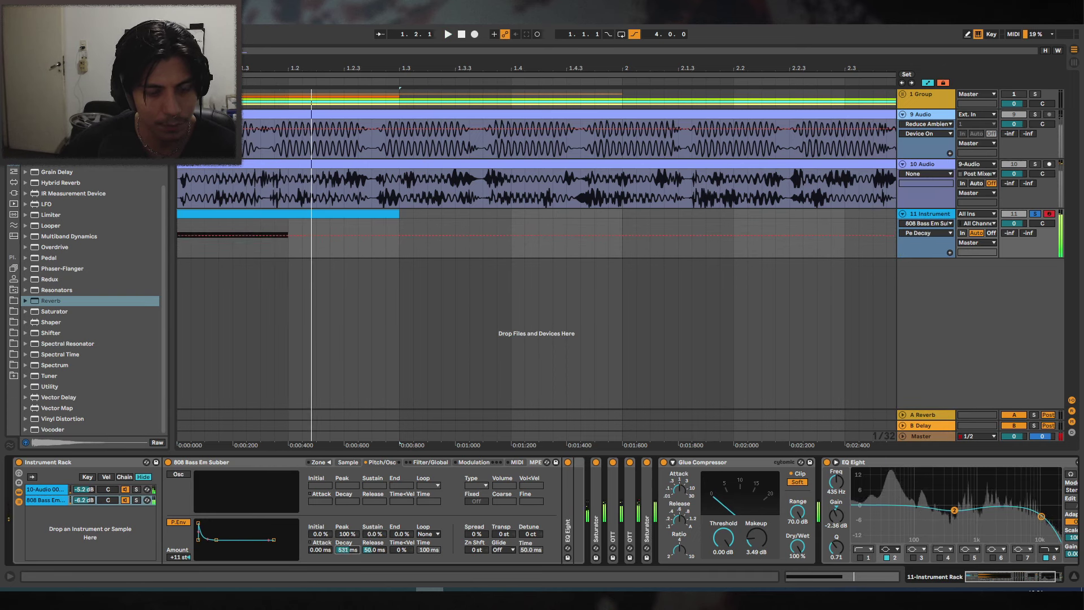
key("space")
key("space")
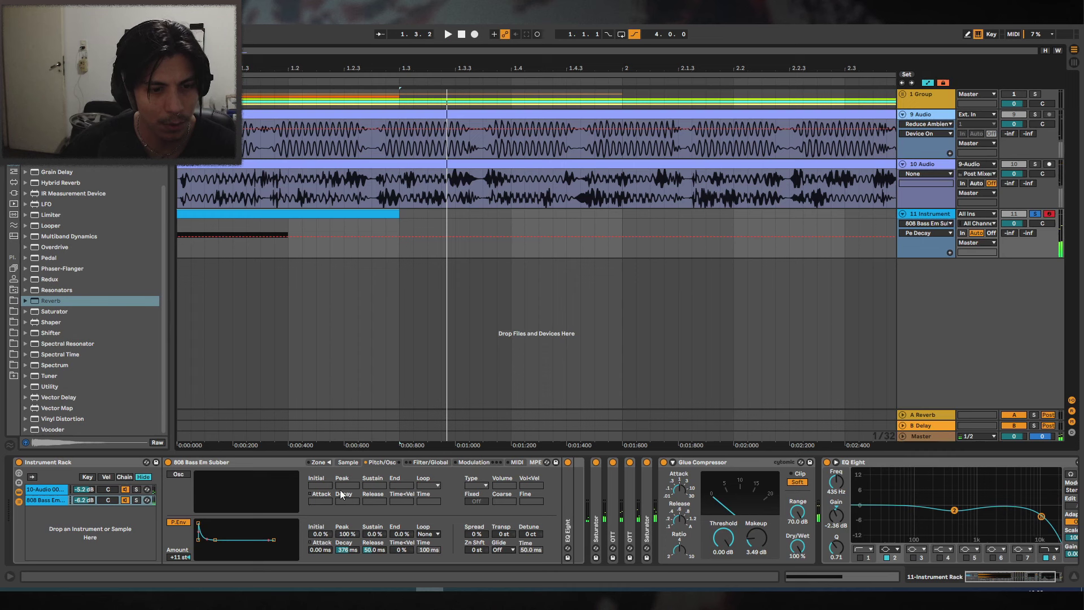
Set the 10-Audio Sampler's volume envelope to -inf dB sustain and 87.3 ms decay, and audition the clip.
left_click(54, 489)
left_click(416, 462)
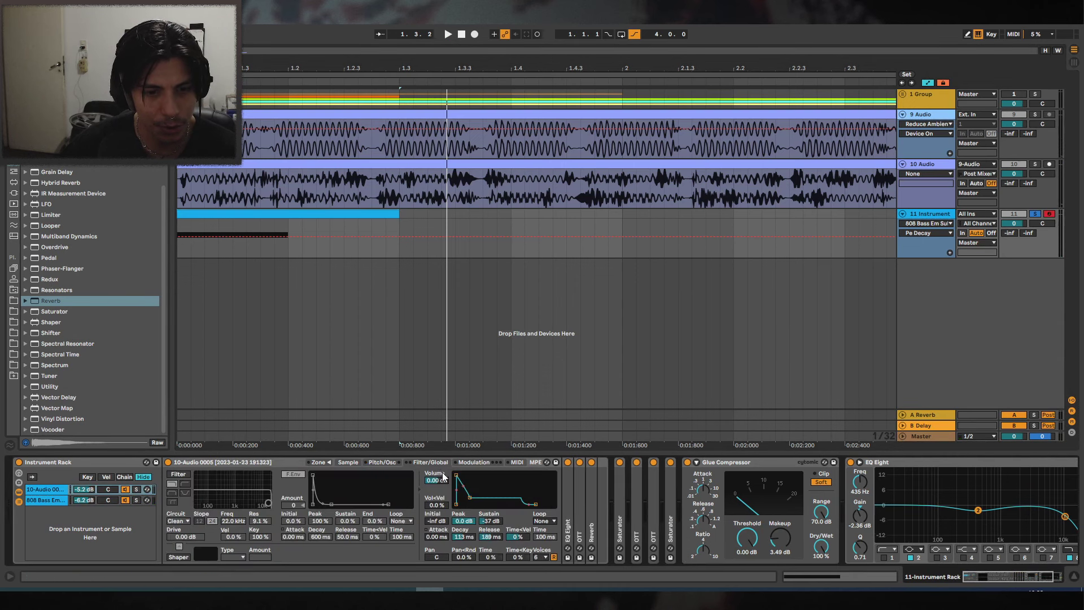
key("space")
left_click_drag(490, 521, 465, 541)
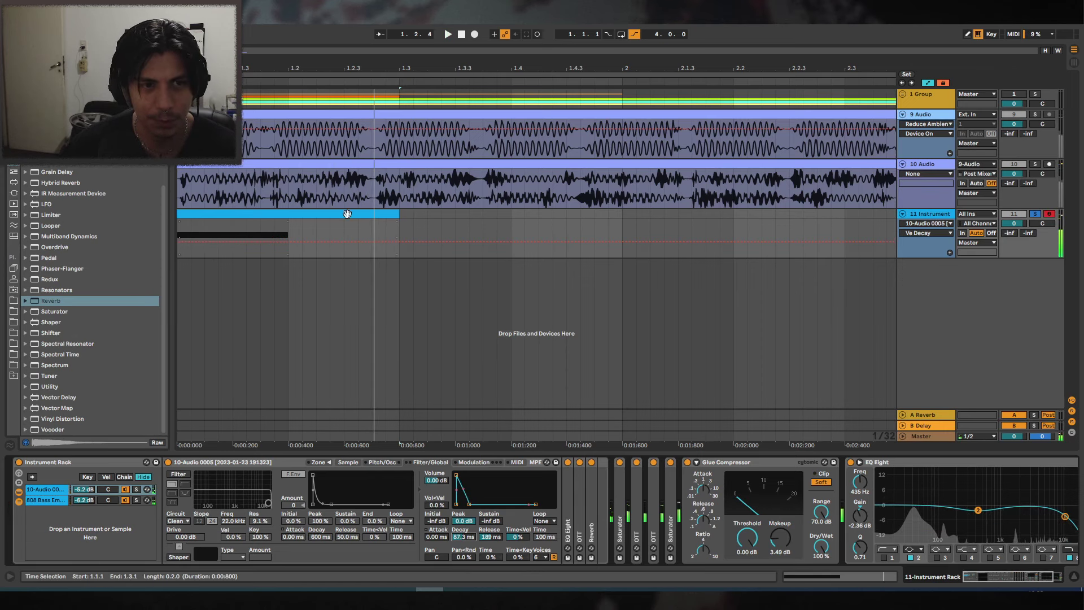
key("space")
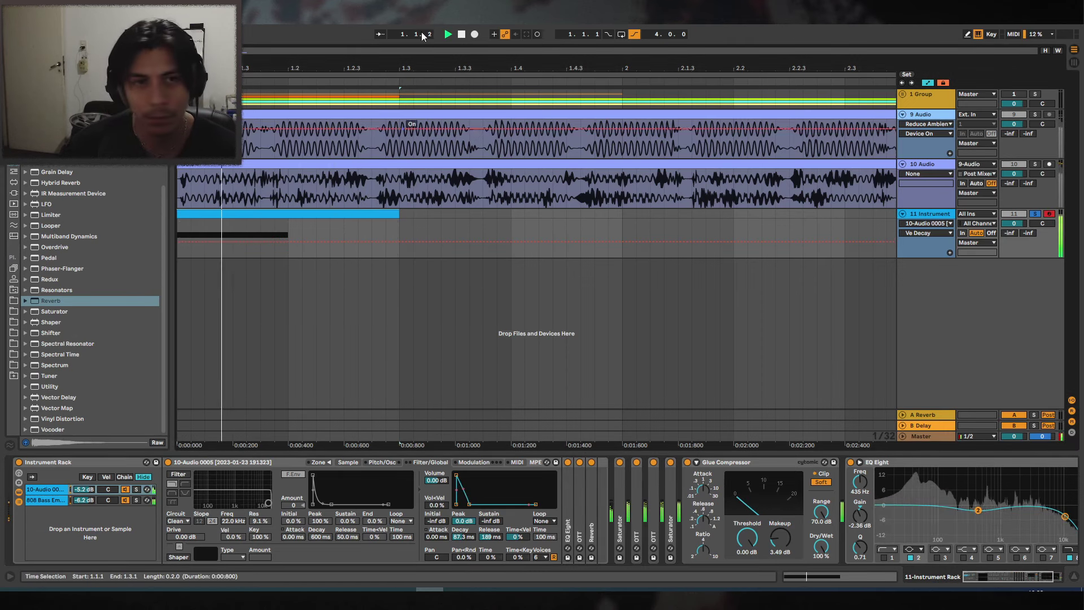
Set the 808 Bass Em Subber Sampler's volume envelope attack to 140 ms and its volume to -12.0 dB.
left_click(46, 500)
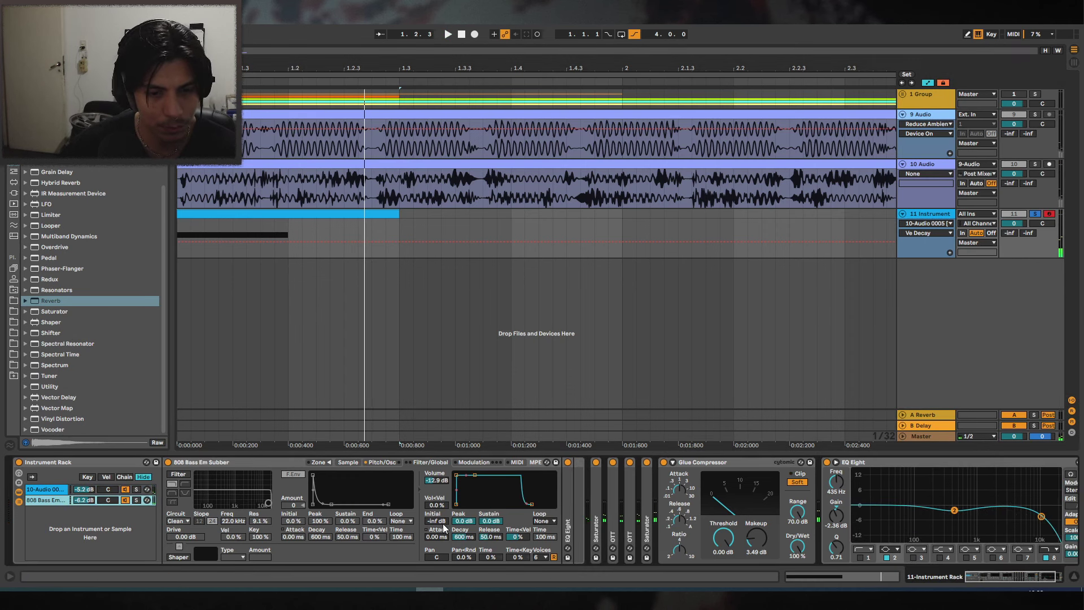
left_click_drag(438, 536, 434, 524)
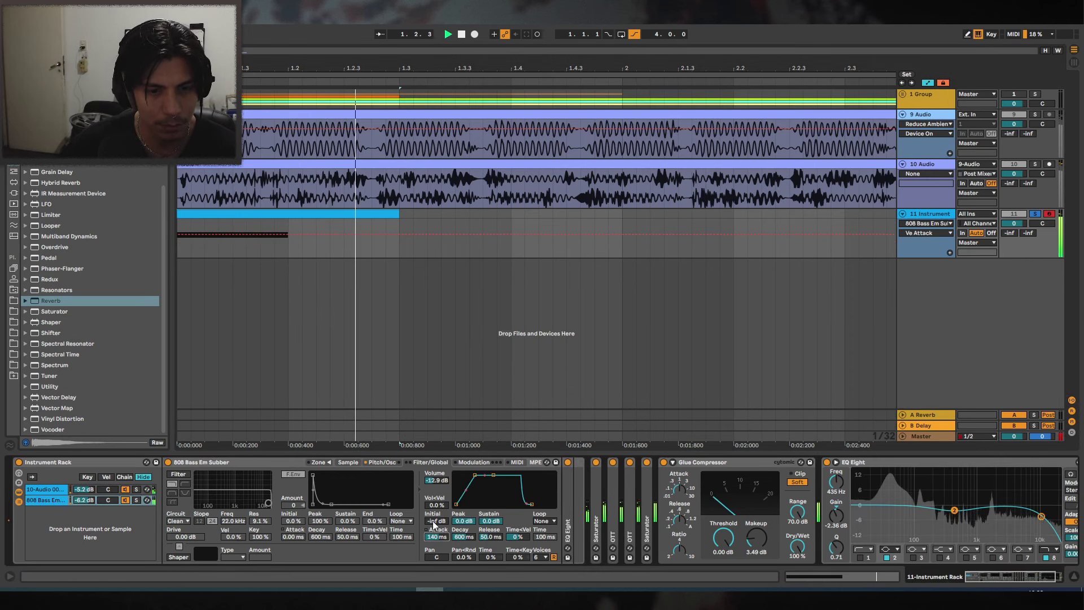
left_click_drag(436, 480, 436, 464)
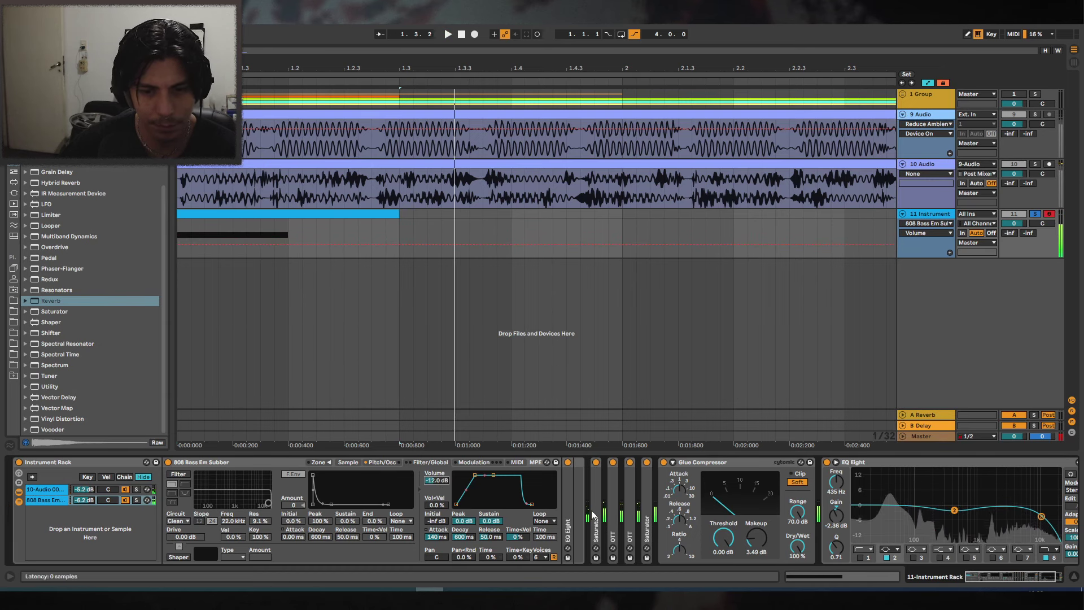
Set the 10-Audio chain's volume to -5.6 dB and its Sampler's root key to G2.
left_click_drag(88, 492, 88, 480)
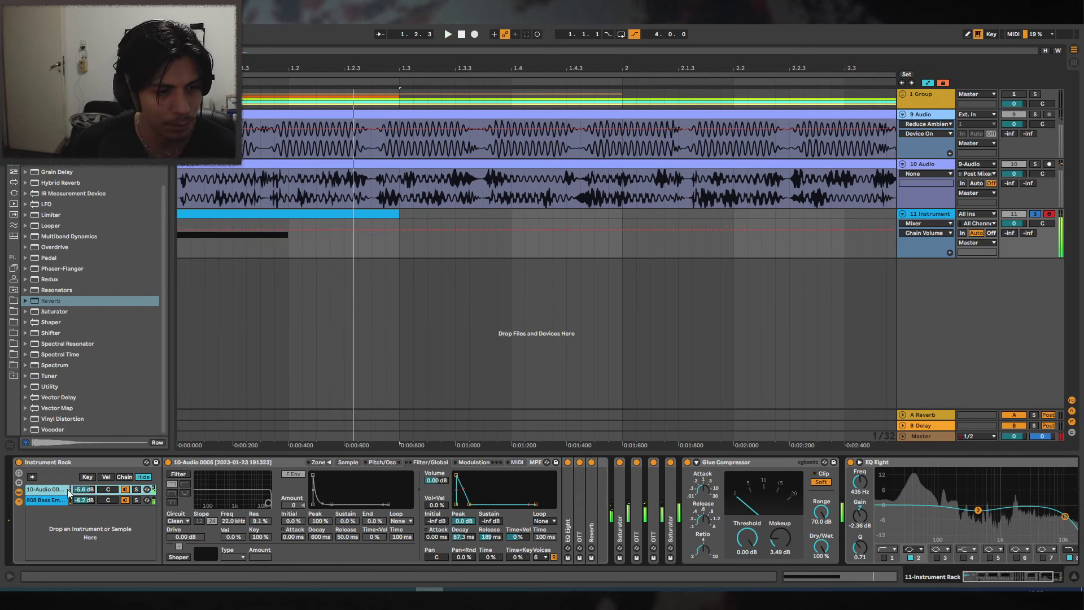
left_click(382, 462)
left_click(346, 463)
left_click(199, 558)
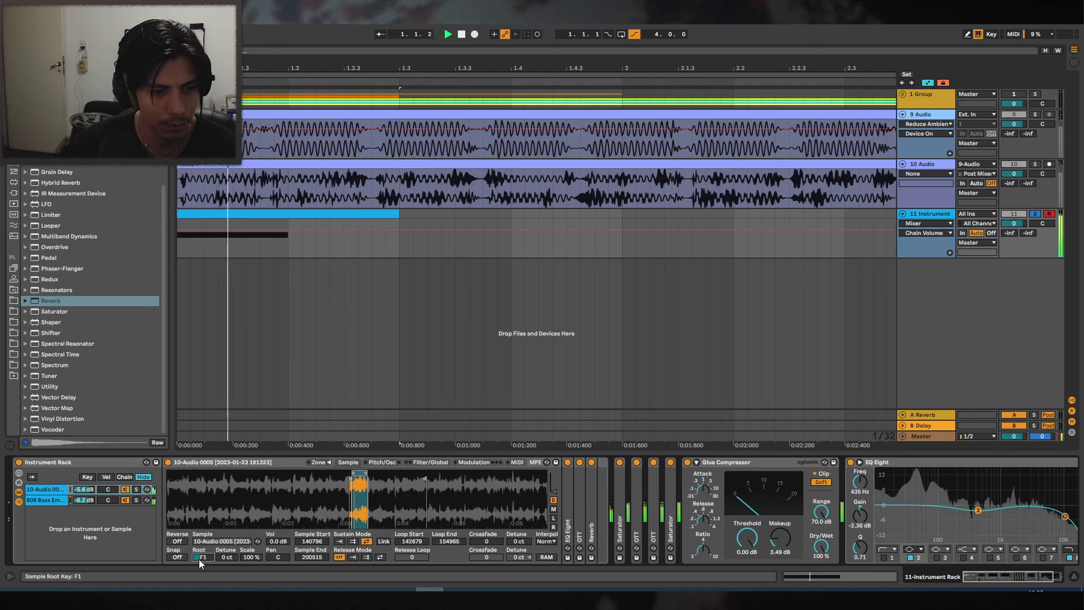
left_click_drag(199, 559, 198, 531)
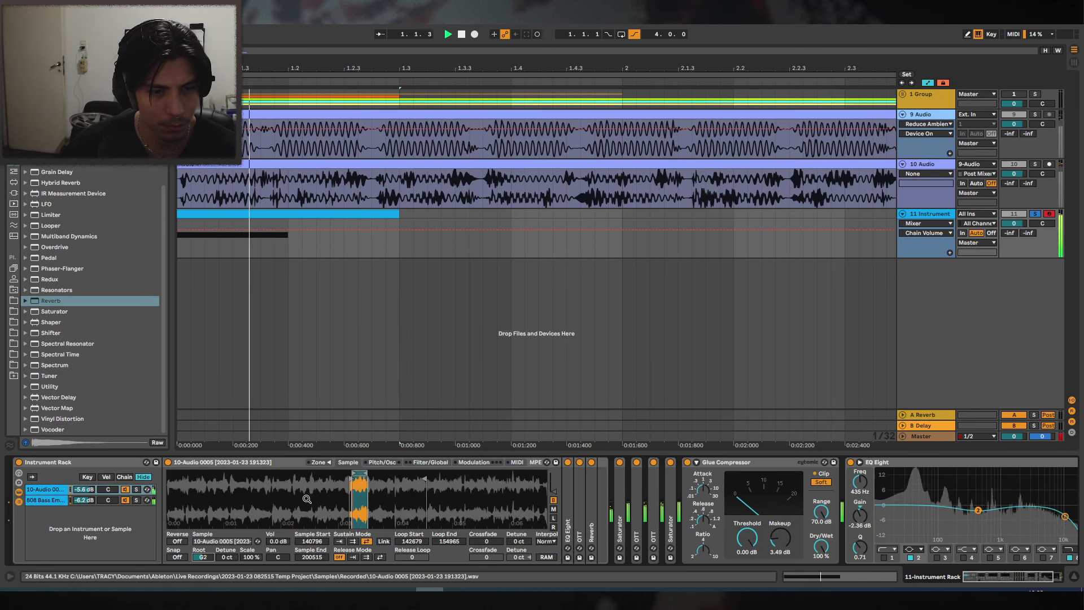
Extend the 10-Audio sample end to 302079, link the sample start to the loop start, and move the loop to 200198–212484.
left_click_drag(359, 477, 243, 476)
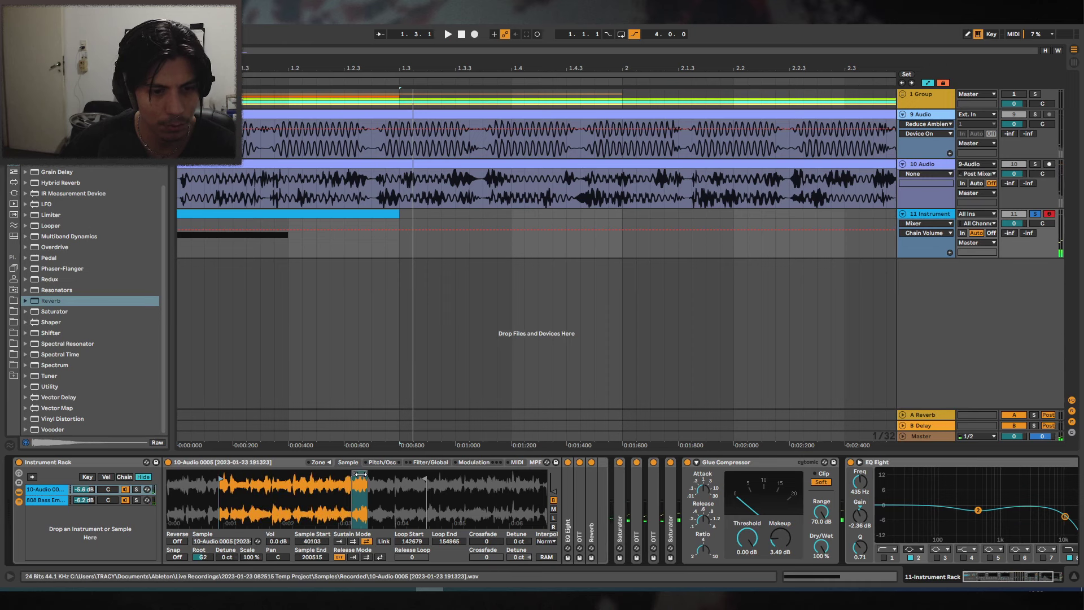
key("space")
mouse_move(360, 474)
left_mouse_down()
mouse_move(231, 476)
mouse_move(544, 478)
left_mouse_up()
key("space")
left_click(383, 541)
key("space")
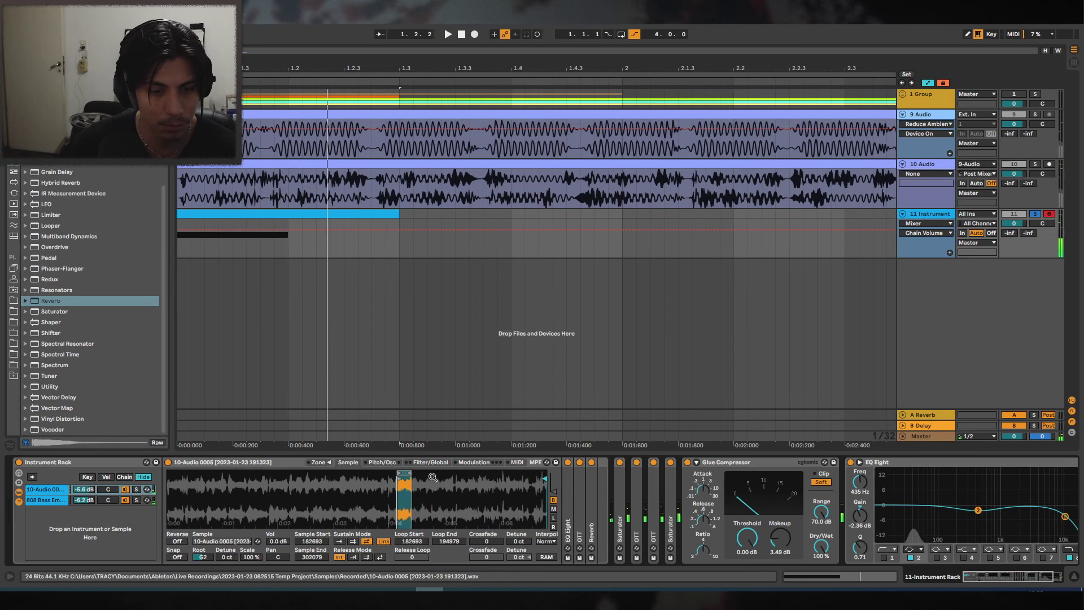
left_click_drag(403, 473, 426, 473)
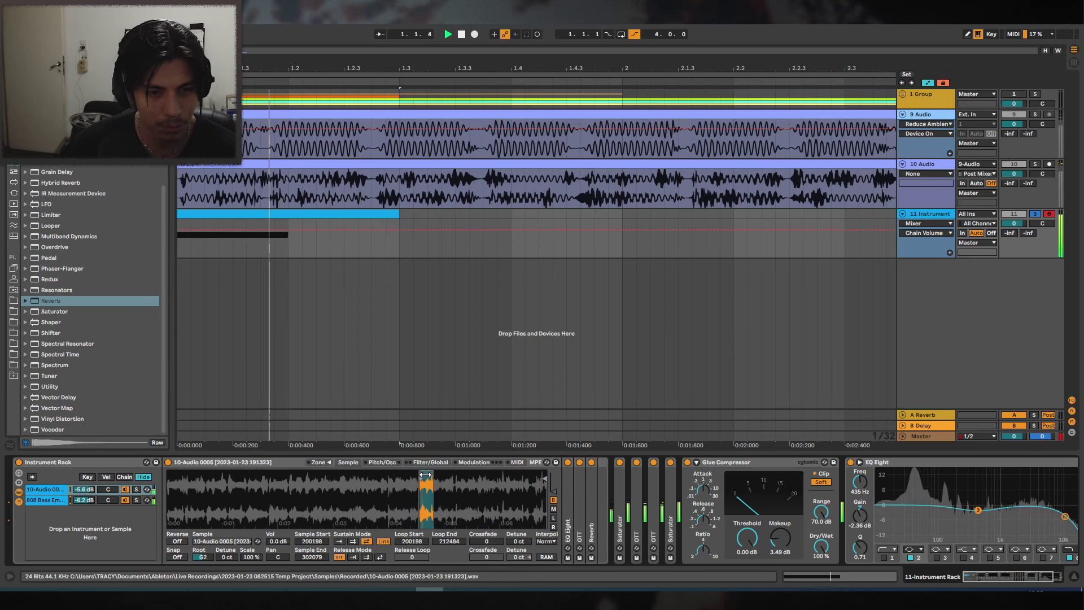
Show the 10-Audio chain's Reverb Dry/Wet automation in a separate lane and shift its rise earlier.
left_click(927, 83)
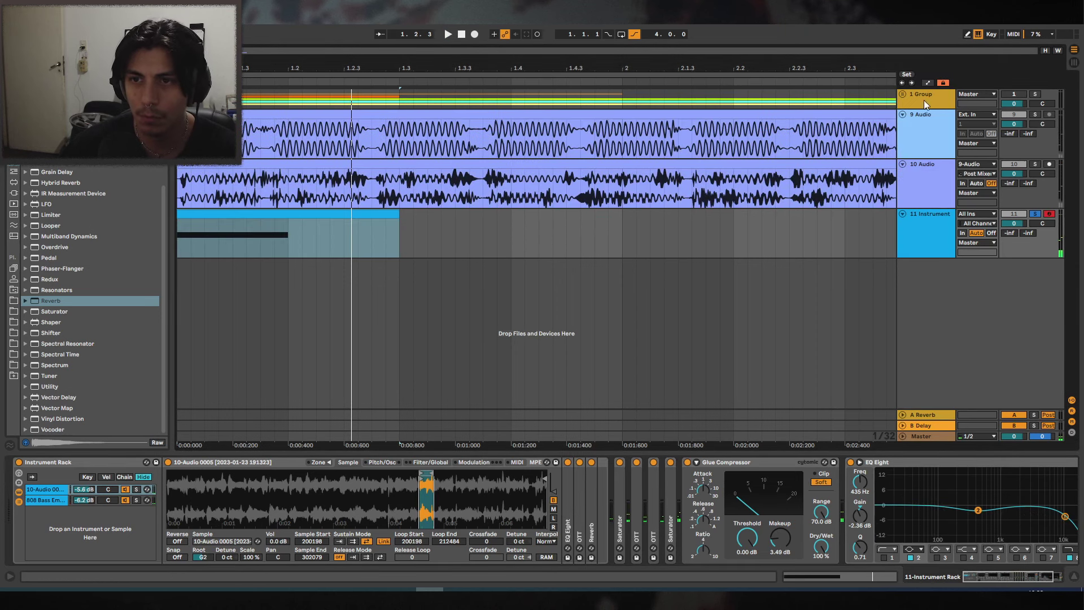
left_click(927, 83)
left_click(924, 232)
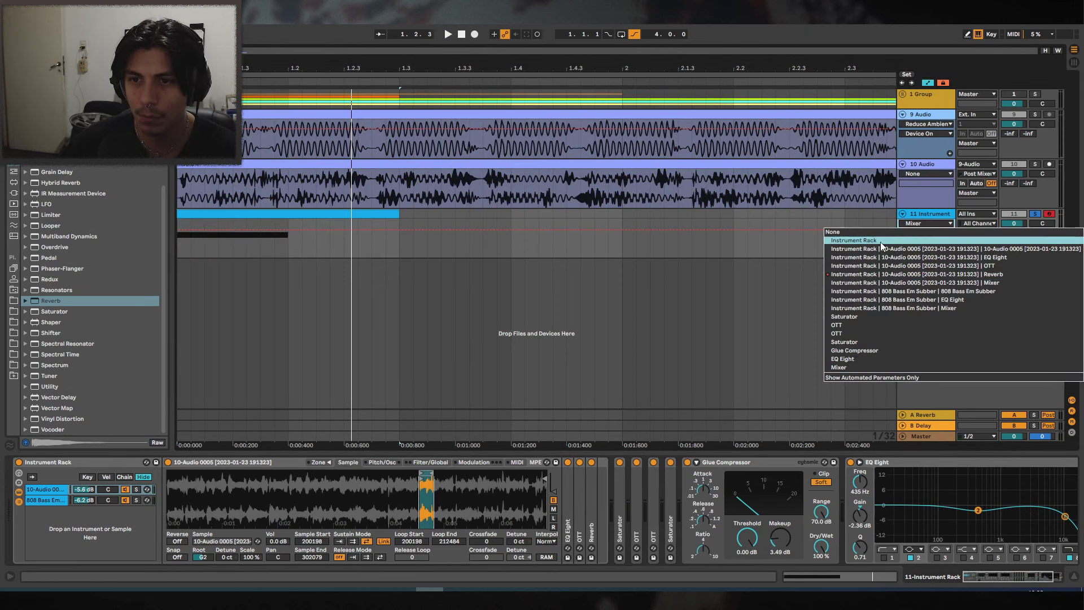
left_click(838, 276)
left_click(937, 233)
left_click(927, 497)
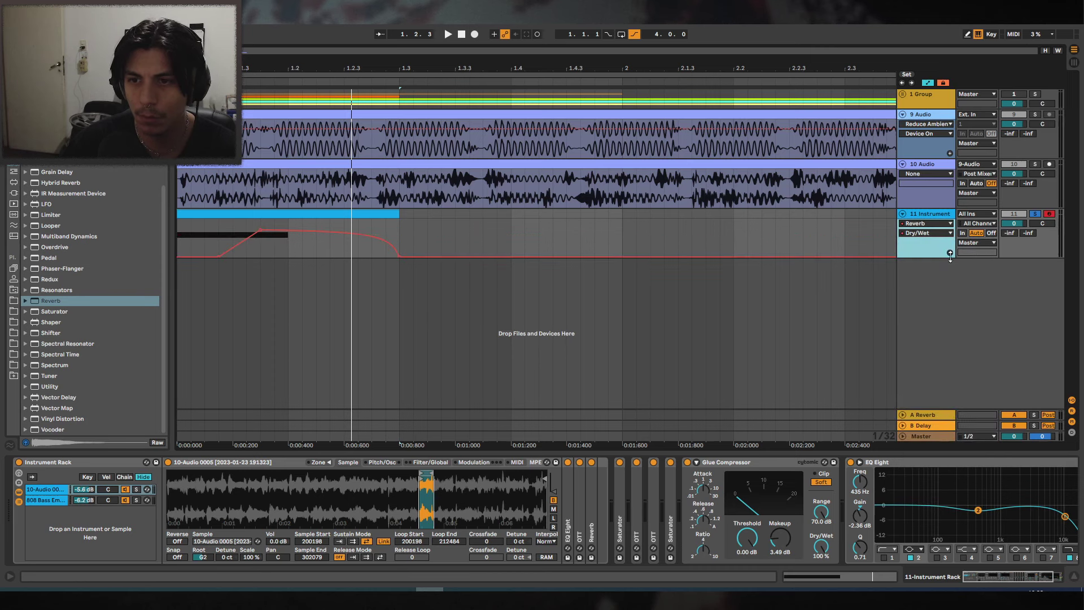
left_click(218, 294)
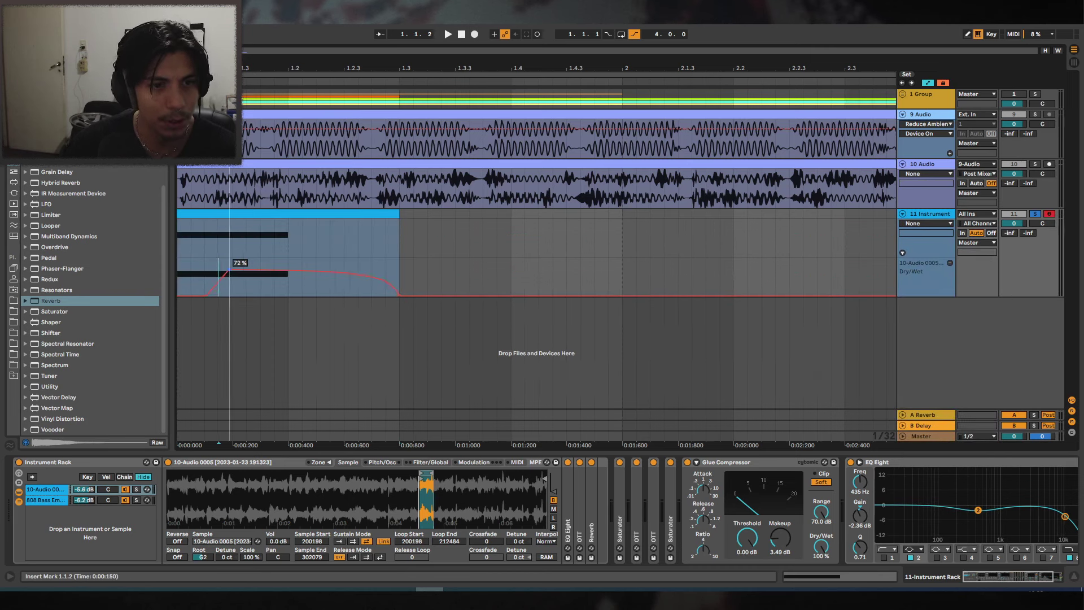
Move the 10-Audio Sampler's linked loop to 222192–234478 and audition the clip.
key("space")
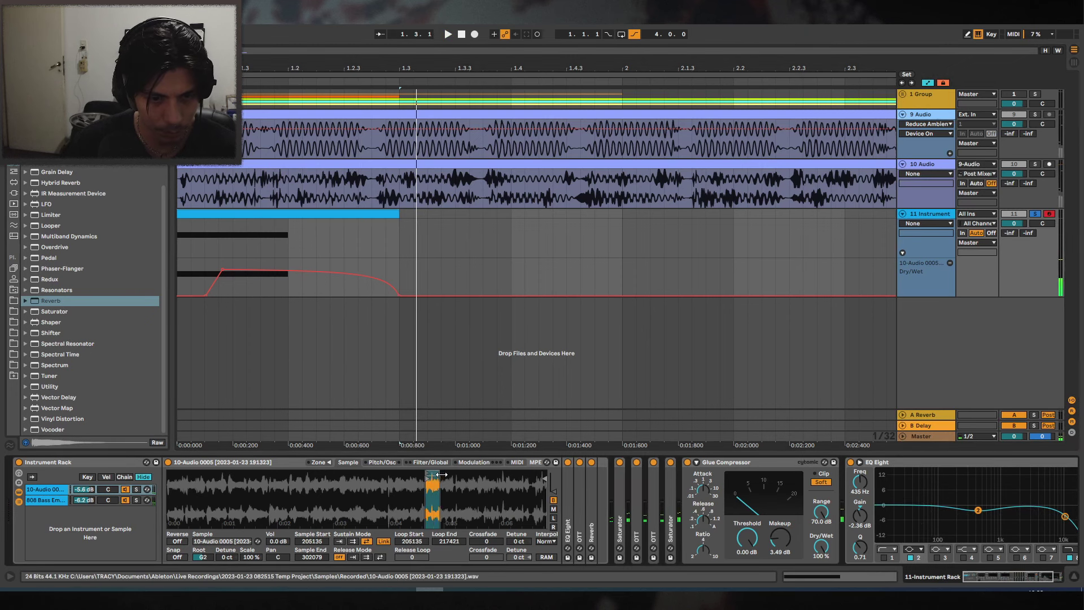
left_click_drag(427, 474, 454, 474)
key("space")
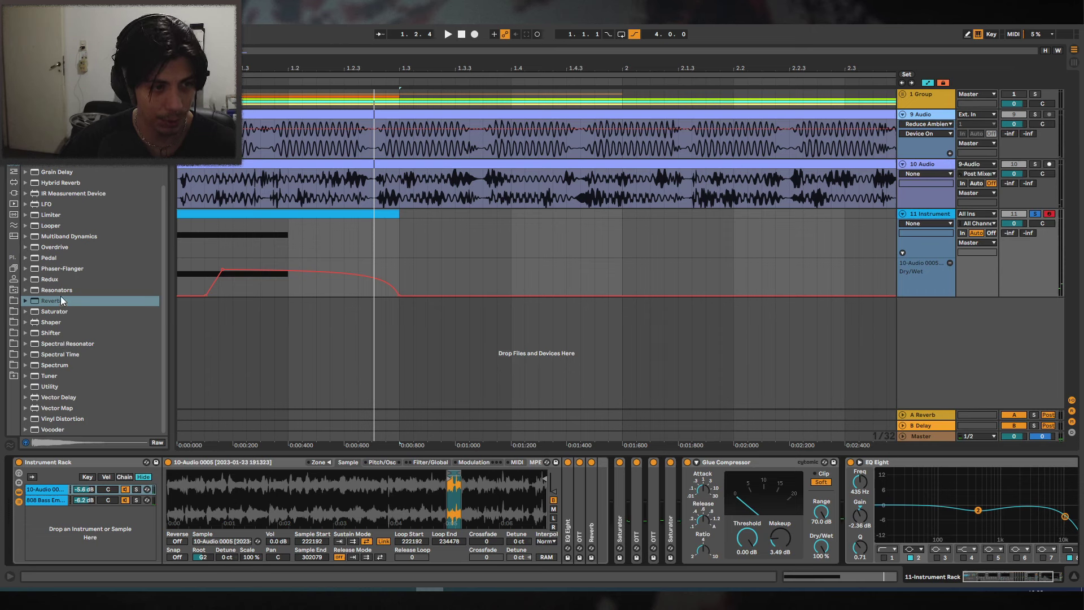
Add a Wide Noise Erosion at 8.96 kHz, width 2.50 and amount 0.03, and move it into the 10-Audio chain after the Reverb.
left_click_drag(64, 203, 610, 520)
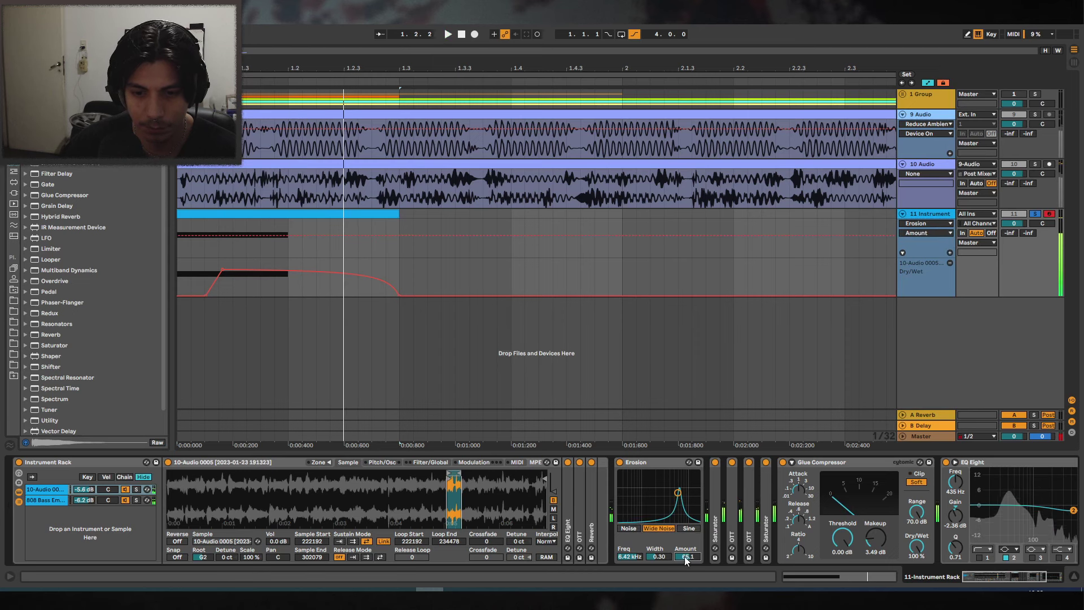
left_click_drag(660, 557, 685, 568)
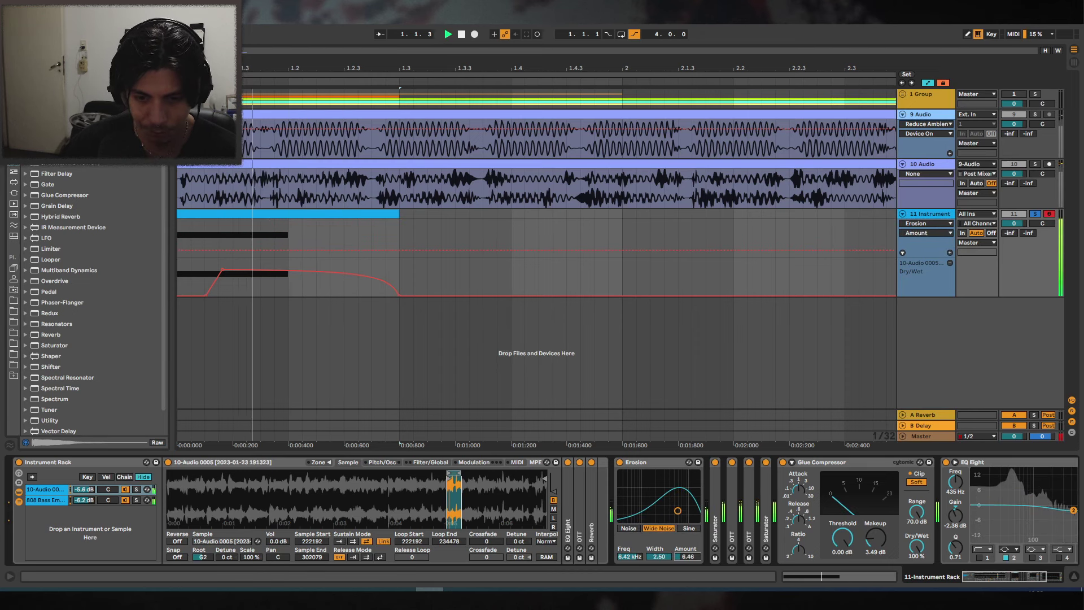
key("space")
left_click_drag(678, 511, 684, 520)
key("space")
key("space")
left_click_drag(649, 462, 67, 496)
key("space")
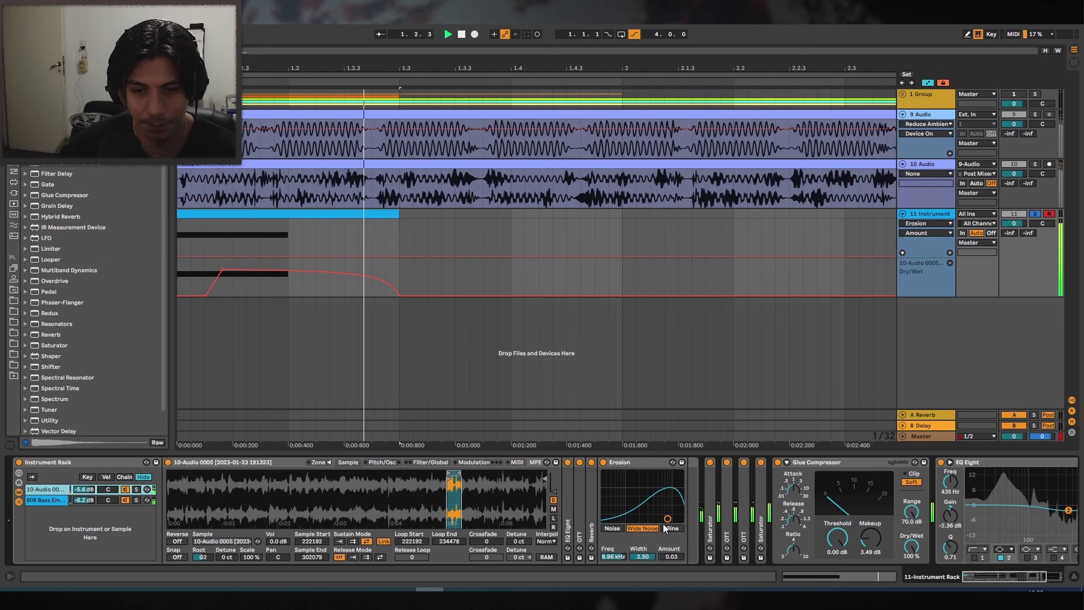
Try the Erosion in the 808 Bass Em Subber chain with that chain soloed, and return the effect to the 10-Audio chain.
left_click(635, 463)
key("Delete")
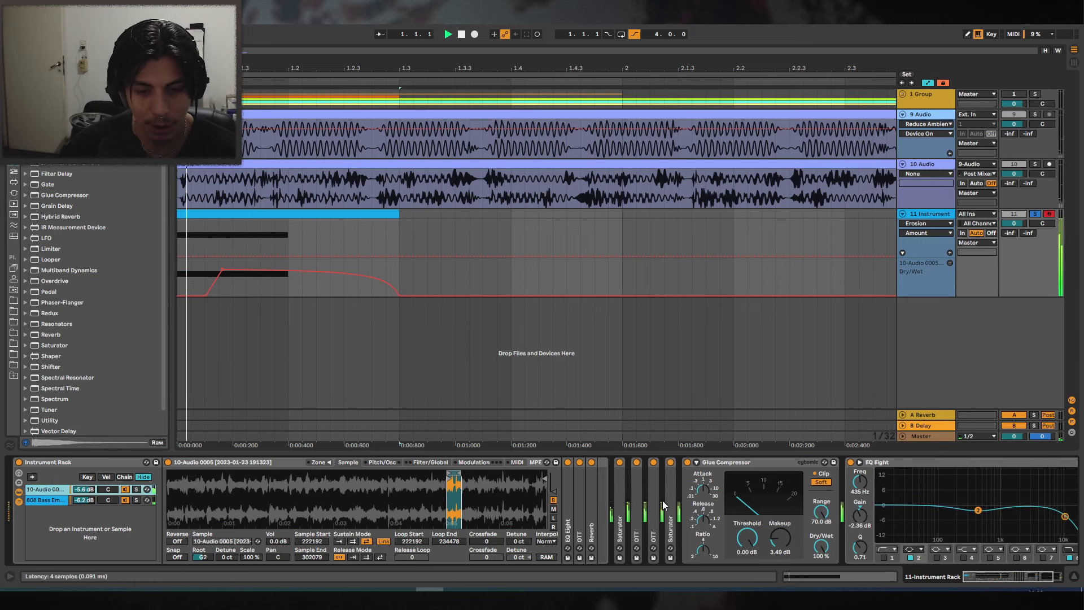
left_click(117, 500)
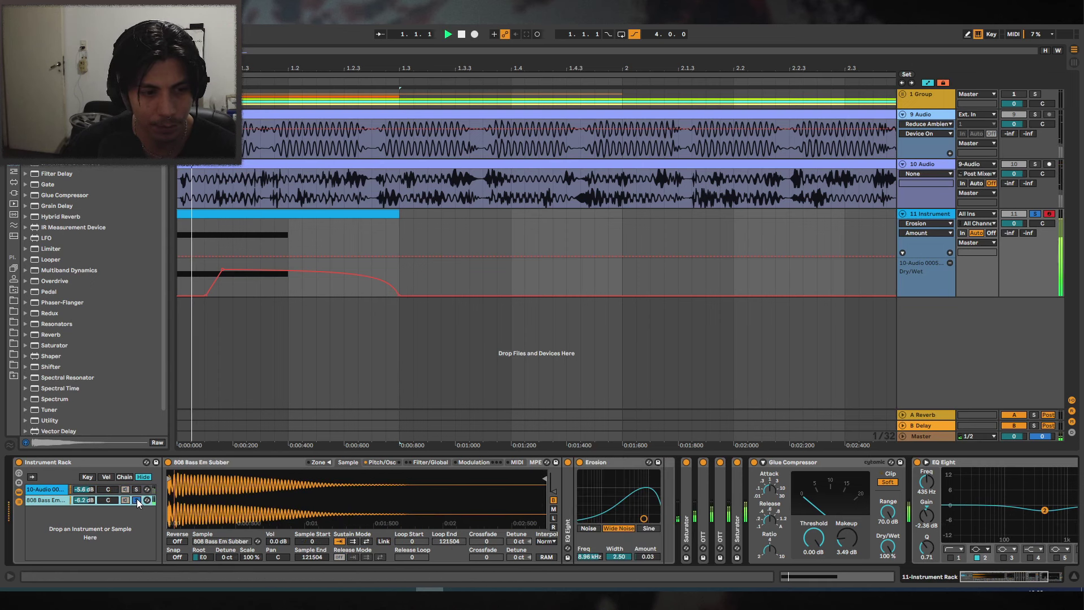
left_click(137, 499)
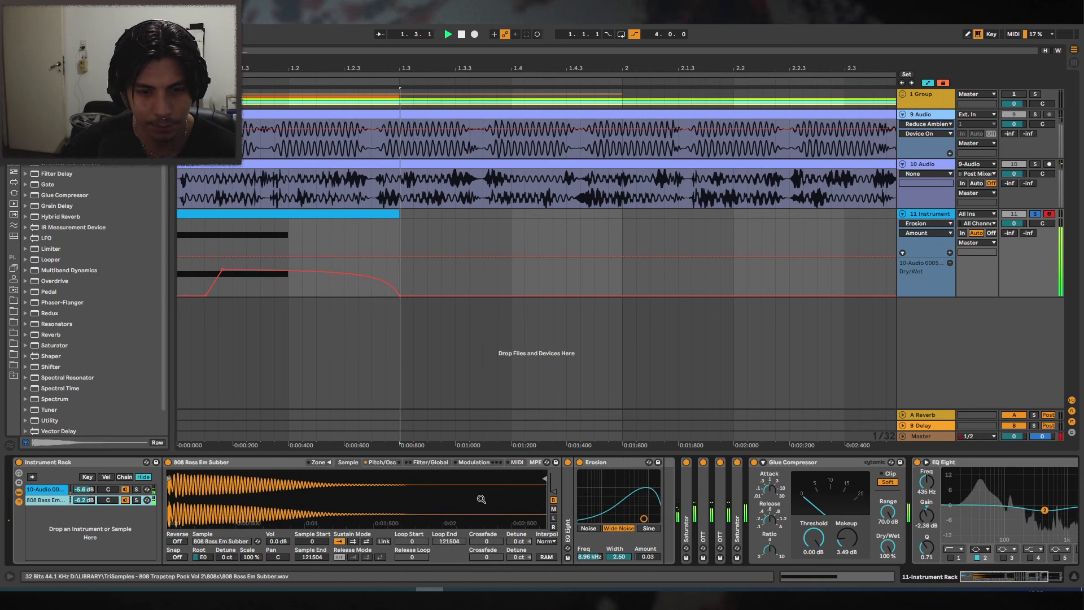
left_click(608, 461)
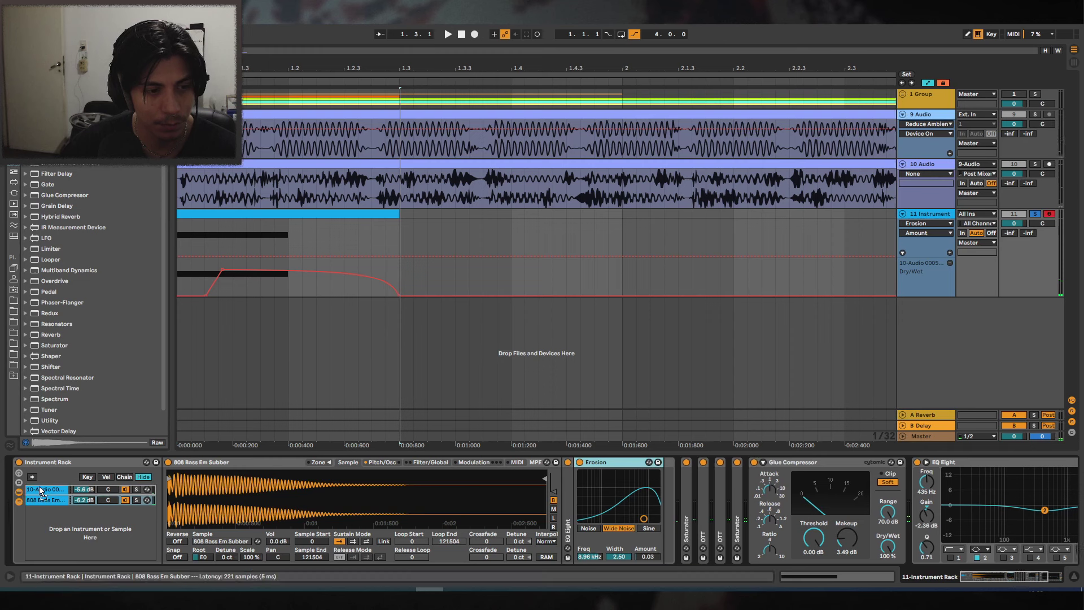
key("Delete")
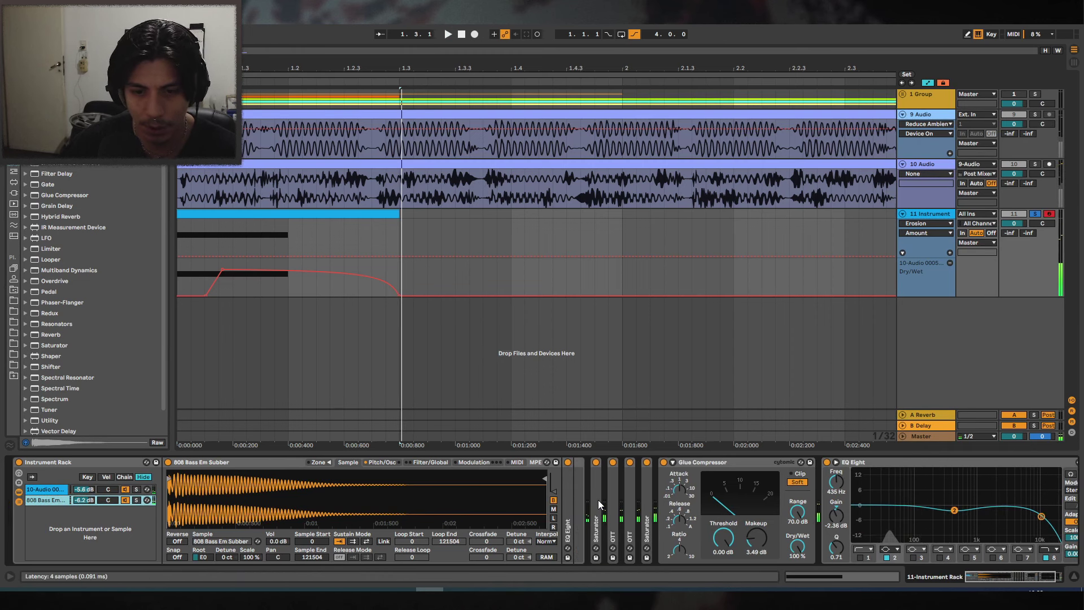
Unfold the EQ Eight in both the 808 and 10-Audio chains and audition the clip.
double_click(571, 499)
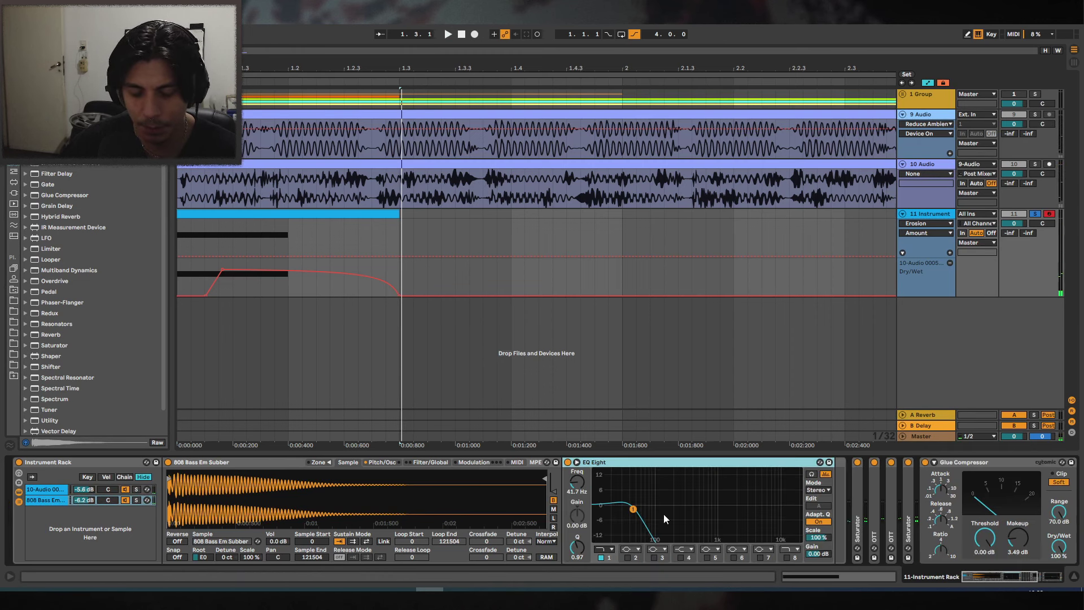
left_click(51, 490)
double_click(567, 512)
key("space")
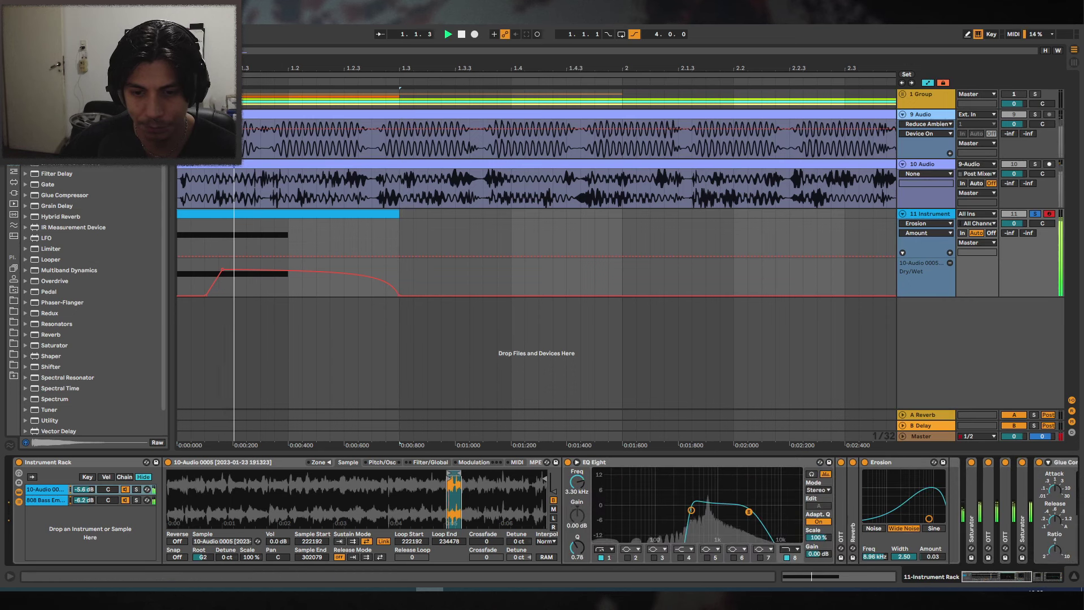
key("space")
key("space")
Lower the low-cut frequency on the 10-Audio chain's EQ Eight and set its high-cut to 2.20 kHz with a Q of 0.72.
left_click_drag(716, 492, 679, 512)
key("space")
key("space")
key("space")
key("space")
left_click_drag(731, 513, 738, 513)
key("space")
key("space")
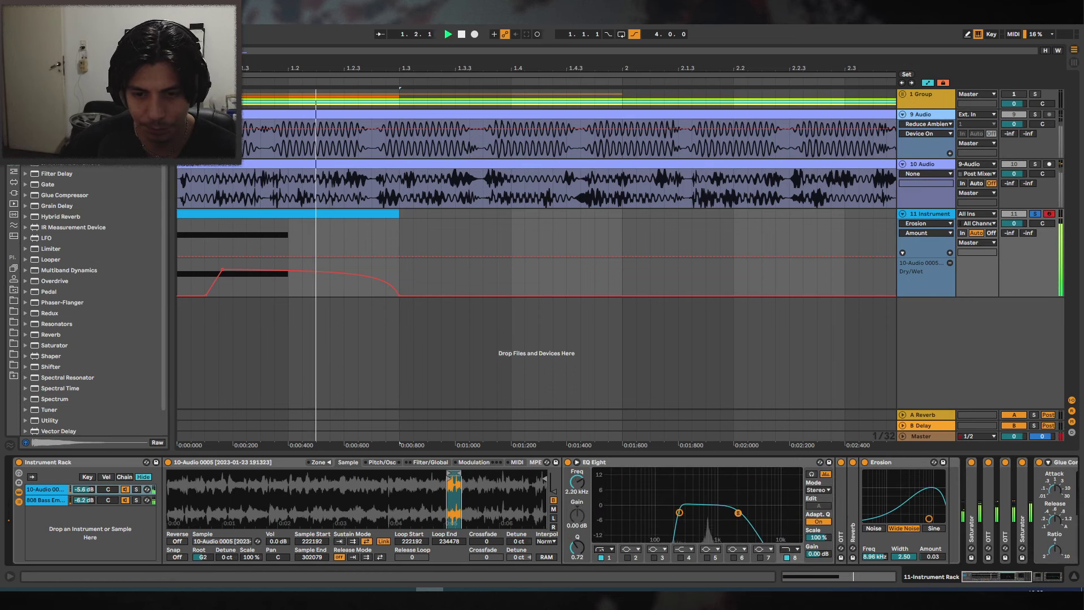
Change the 10-Audio sample's root key to D1 and audition the clip.
key("space")
left_click_drag(201, 558, 200, 567)
key("space")
key("space")
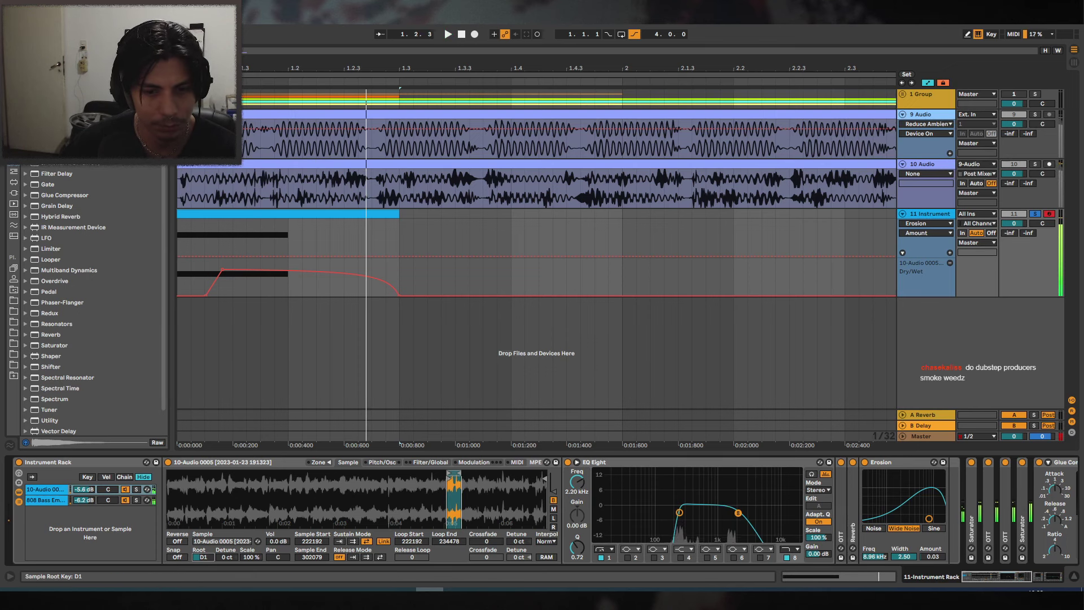
key("space")
Set the 10-Audio sampler's volume envelope decay to 225 ms and try a lower peak on the Reverb Dry/Wet automation.
left_click(430, 463)
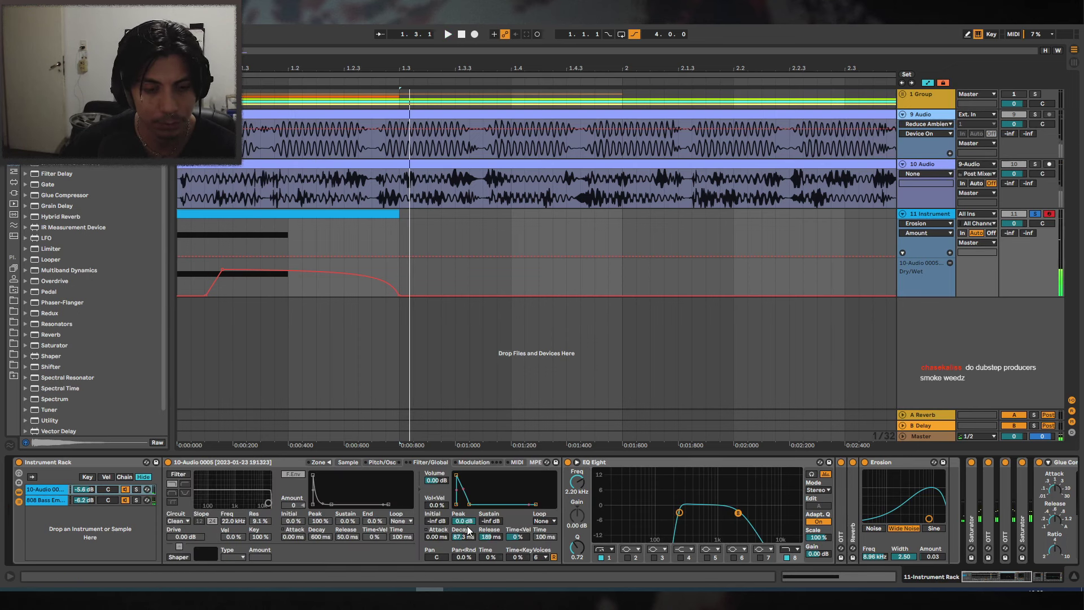
left_click_drag(467, 531, 467, 508)
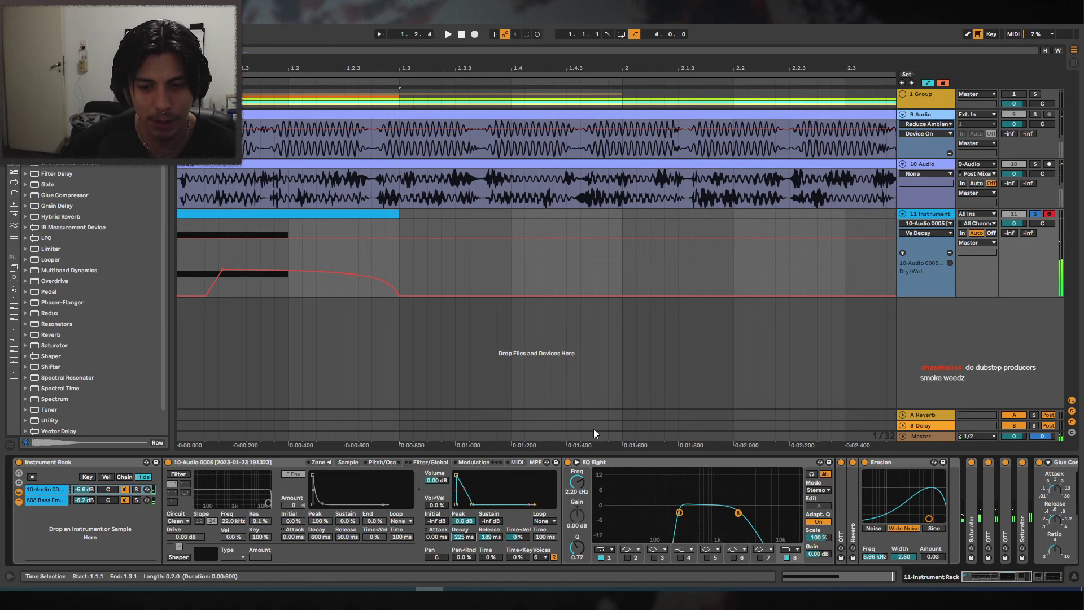
left_click_drag(229, 264, 221, 272)
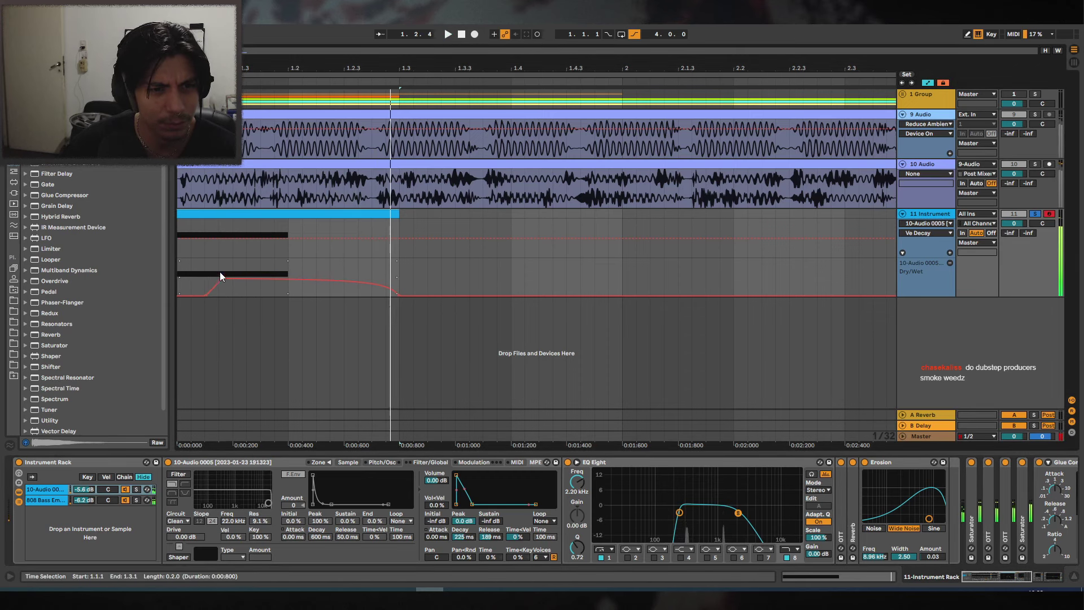
Fold the EQ Eight and Erosion in the 10-Audio chain and try the sampler's volume at -15.2 dB during playback.
double_click(661, 460)
double_click(624, 462)
left_click(445, 481)
key("space")
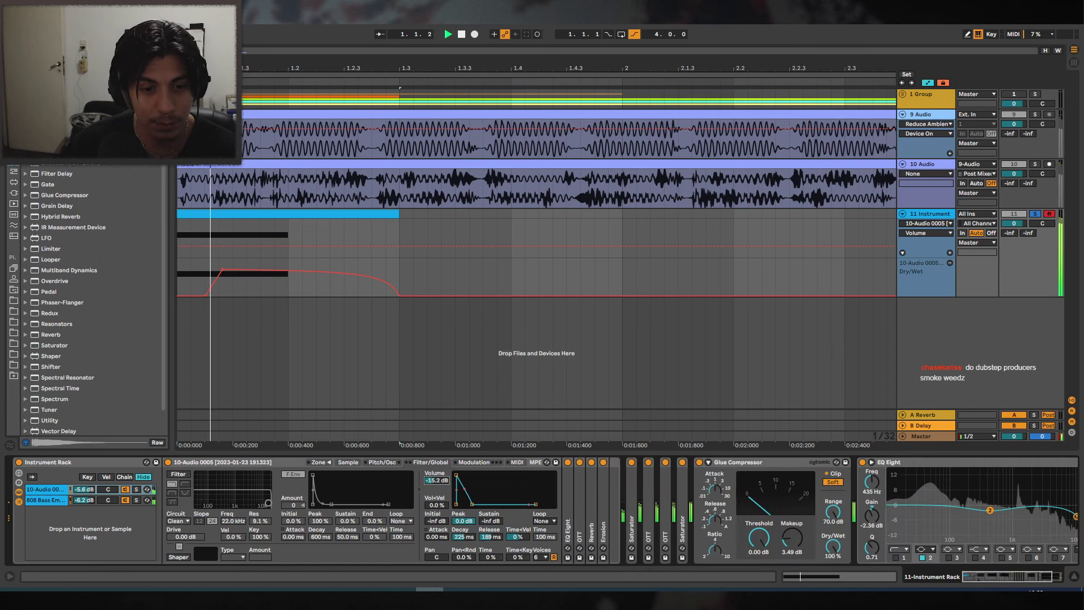
key("space")
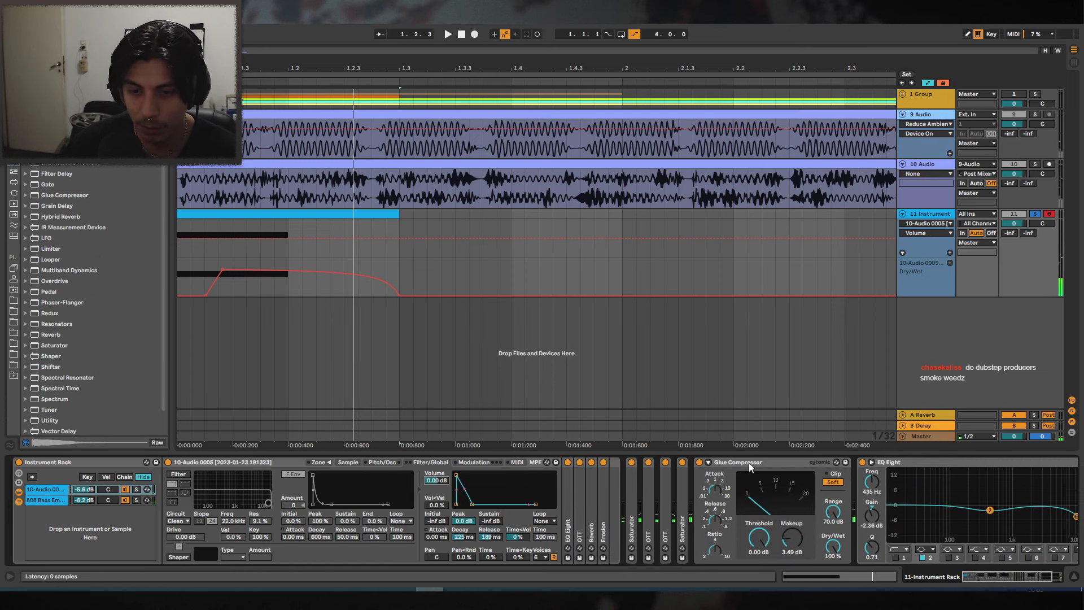
Unfold the Saturator before the Glue Compressor, set its type to Medium Curve, and set the compressor's makeup to 4.84 dB.
double_click(680, 488)
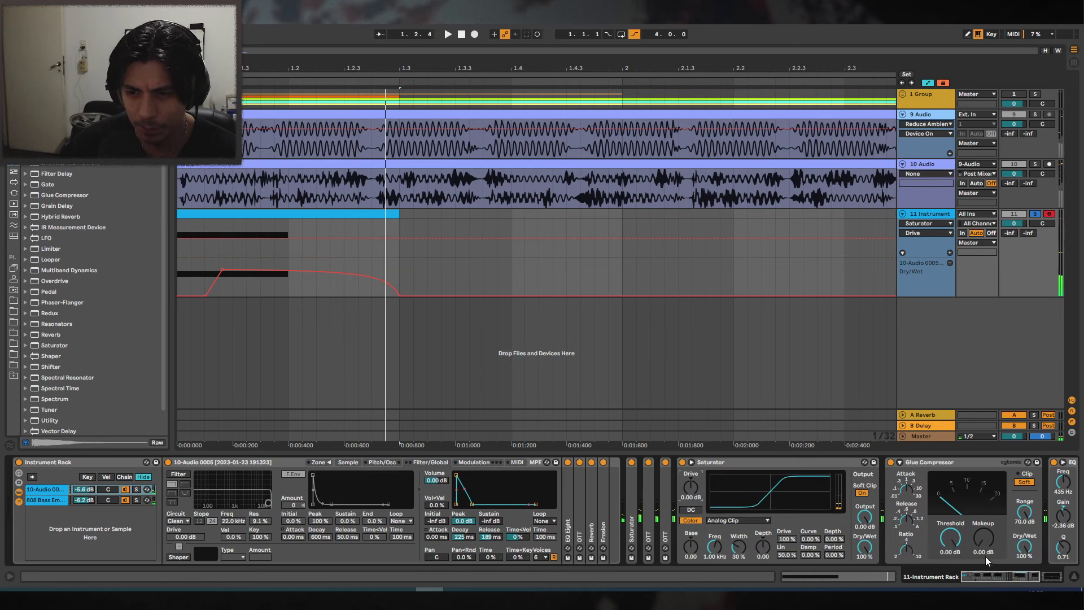
left_click(736, 520)
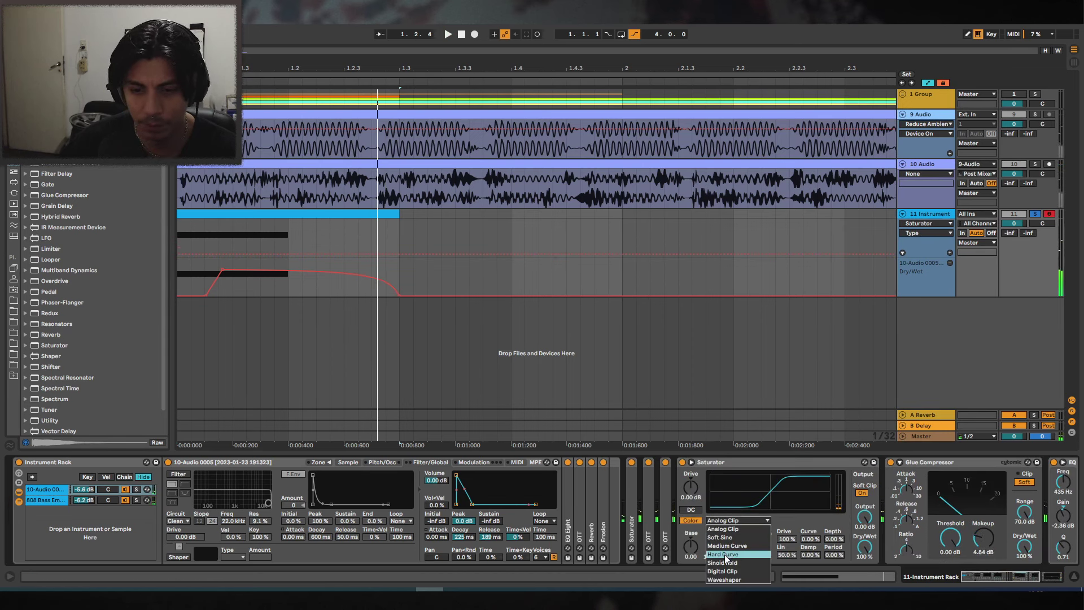
left_click(726, 545)
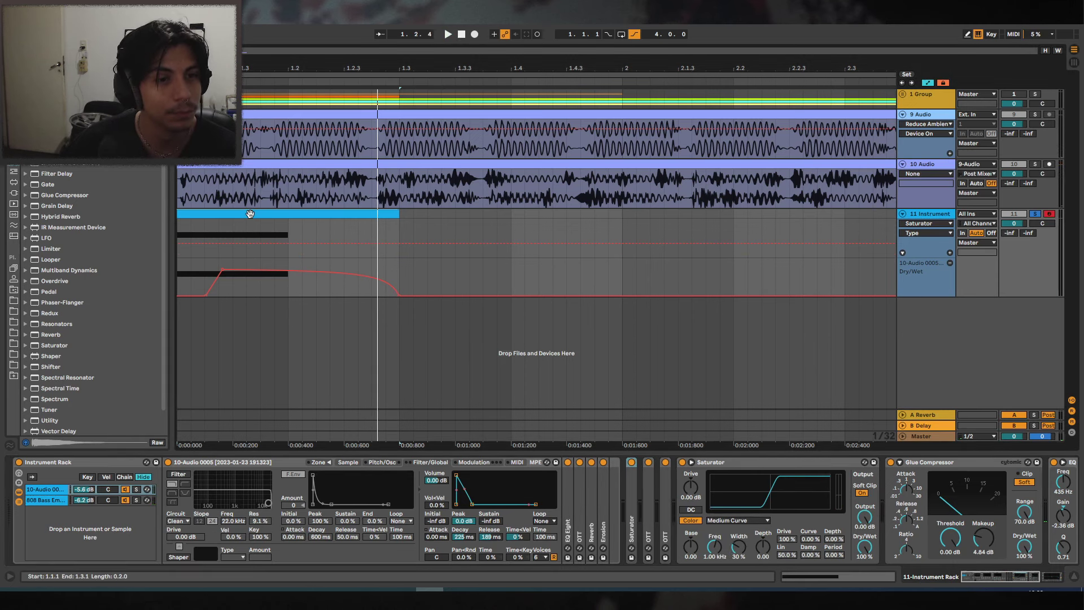
Try other root keys for the 10-Audio sample, including D3, while auditioning the clip.
left_click(354, 460)
key("space")
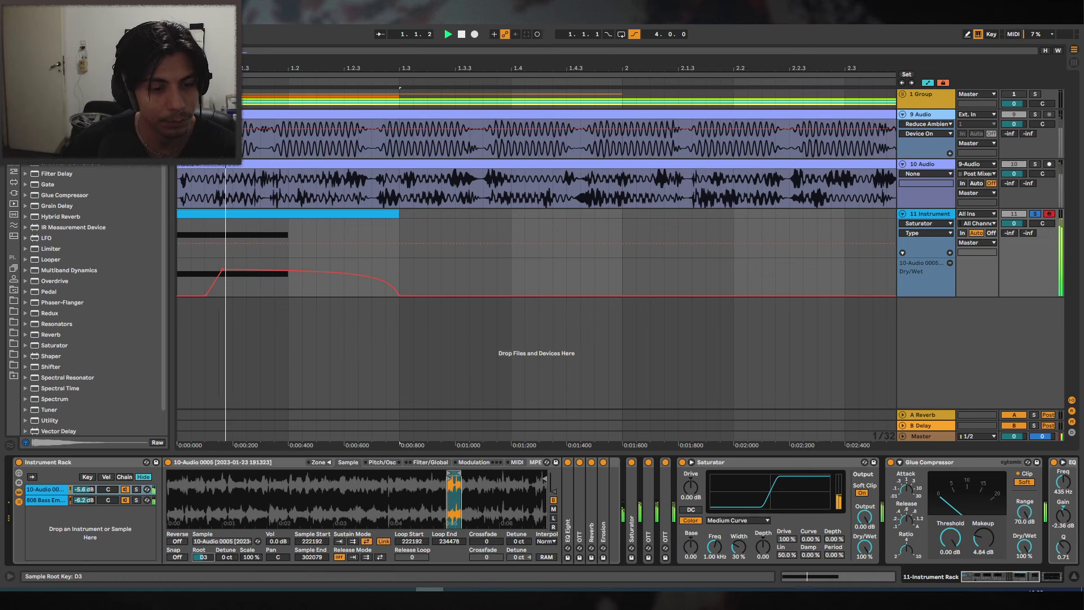
left_click_drag(202, 557, 203, 569)
key("space")
key("space")
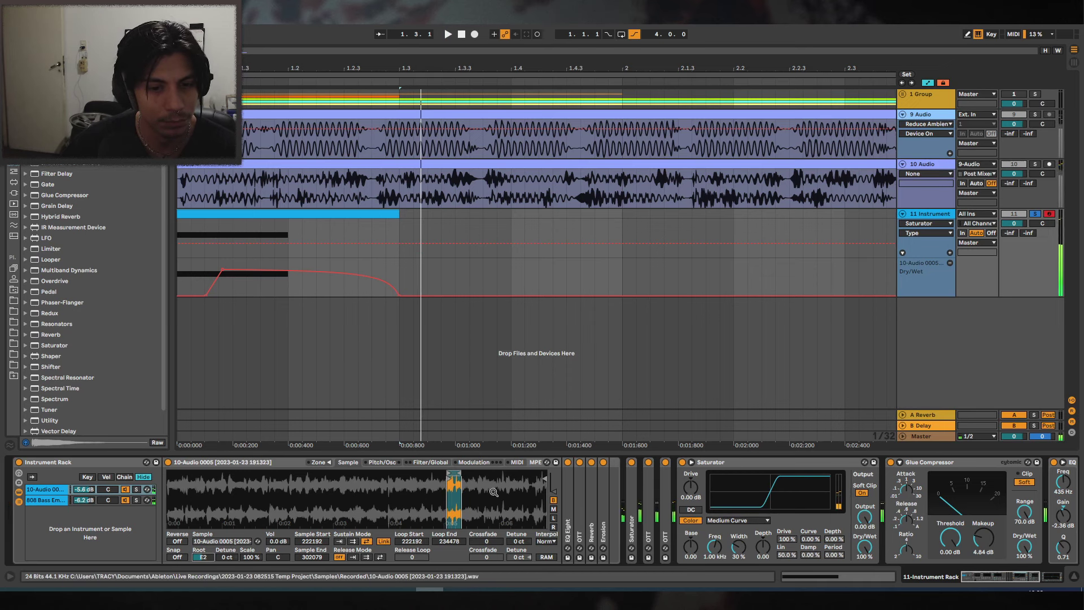
Set the 808 Bass Em Subber chain's EQ Eight high-cut to 91.8 Hz with a Q of 0.75.
left_click(45, 500)
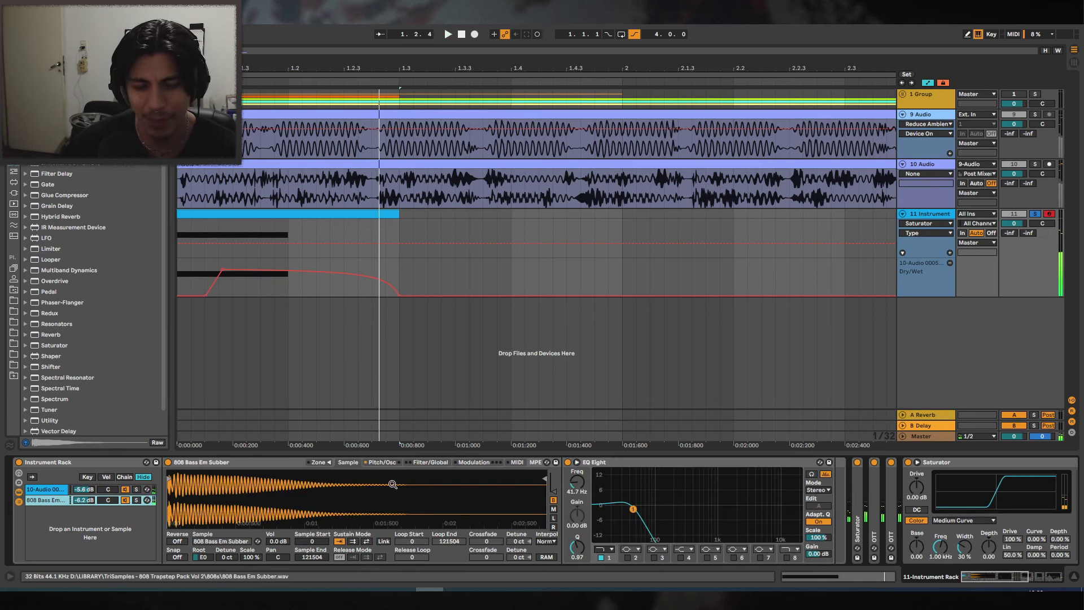
left_click_drag(633, 510, 654, 512)
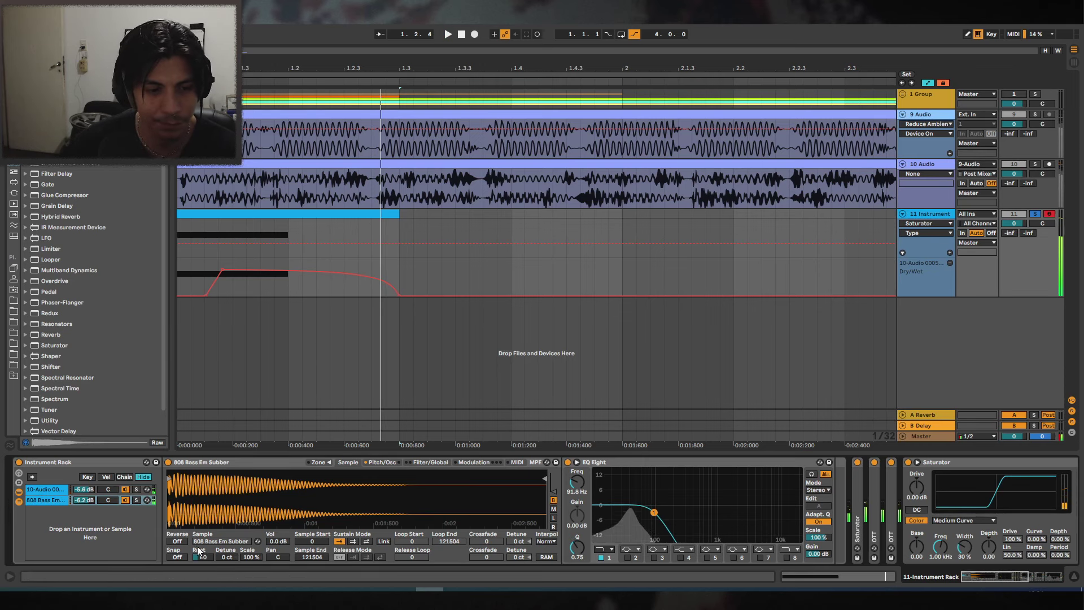
Try a different root key for the 808 Bass Em Subber sample, audition it, and undo the change.
mouse_move(202, 558)
left_mouse_down()
mouse_move(202, 541)
mouse_move(202, 583)
mouse_move(202, 565)
left_mouse_up()
key("space")
key("space")
key("space")
key("space")
key("space")
key("ctrl+z")
key("space")
key("space")
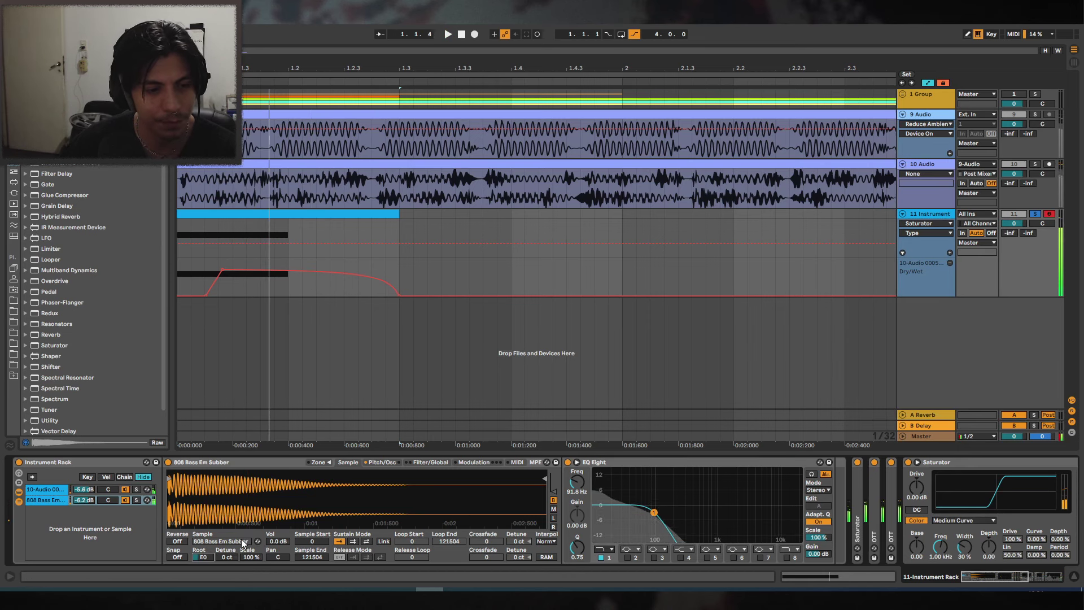
Reshape the Reverb Dry/Wet automation to stay high until shortly before the clip's end and drop steeply, auditioning the result.
key("space")
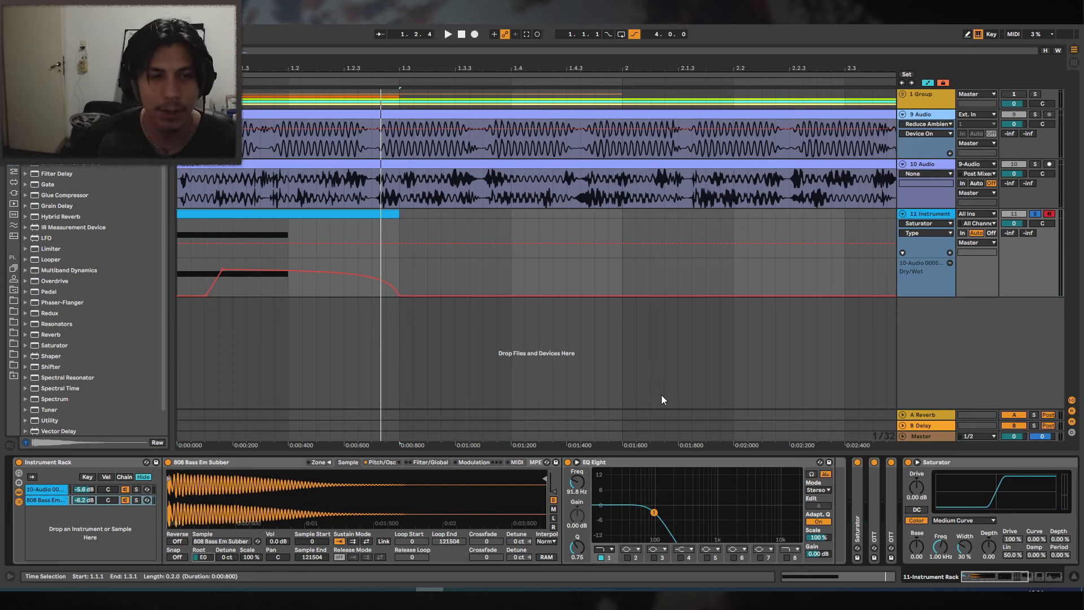
key("space")
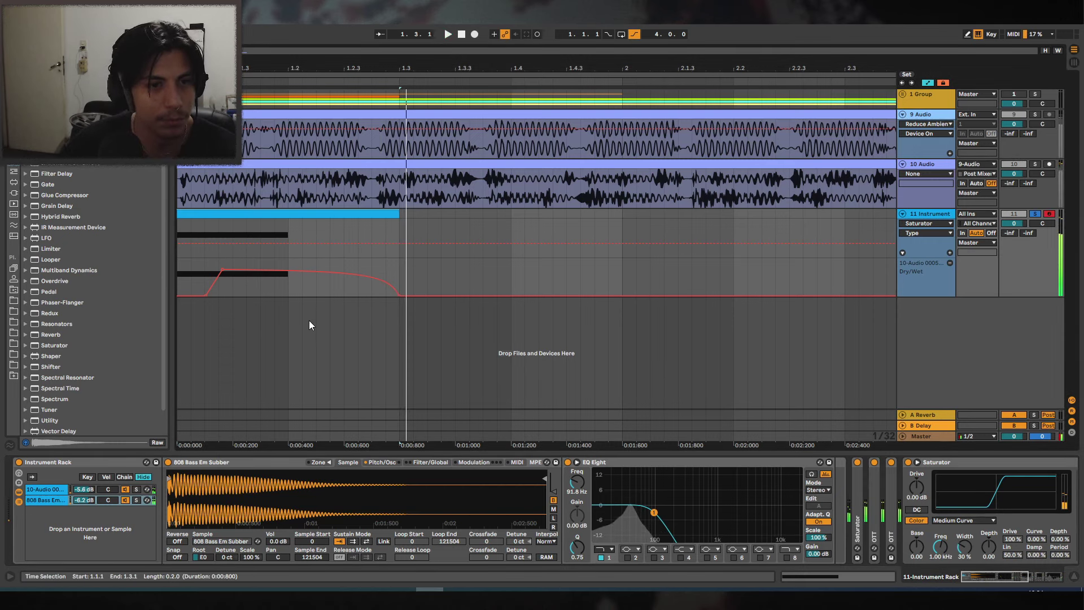
key("space")
left_click(316, 276)
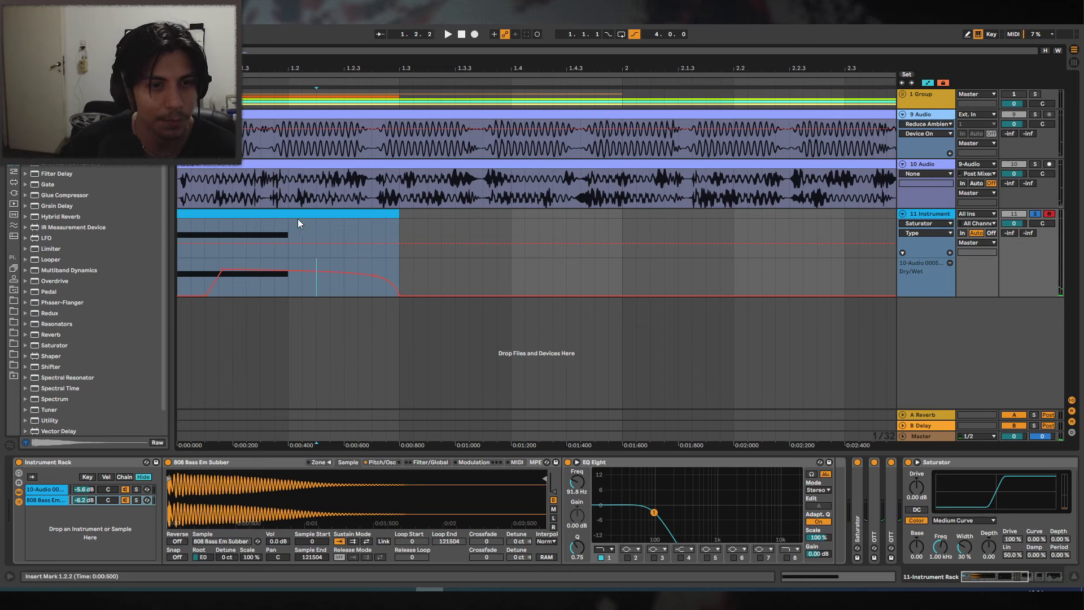
key("space")
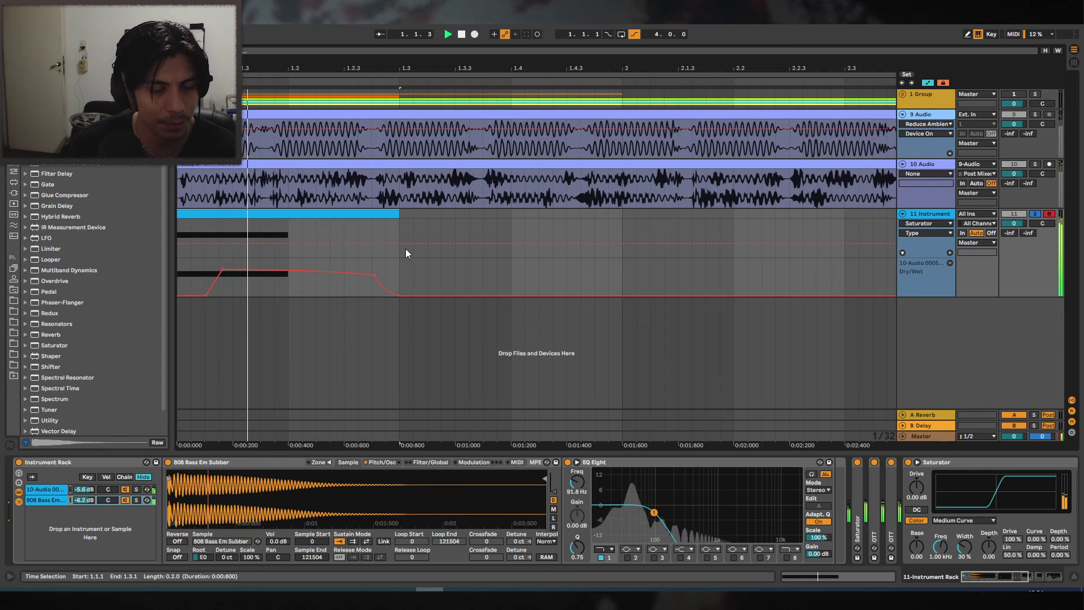
key("space")
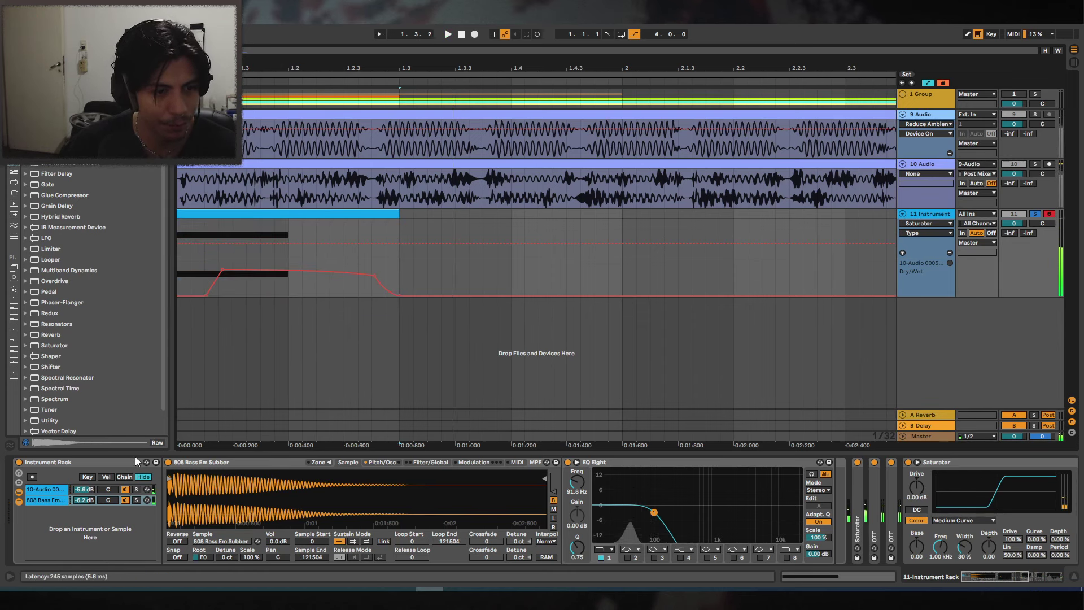
Insert an audio track below the instrument track, take its input from 11-Instrument Rack, arm it and record the bass.
left_click(461, 35)
right_click(937, 216)
left_click(977, 312)
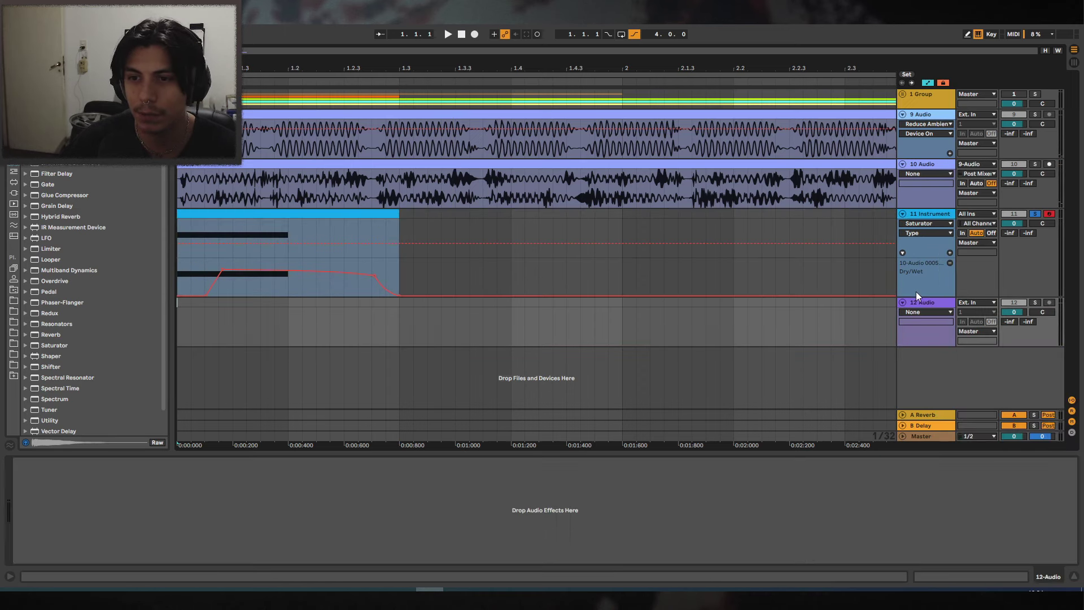
left_click(983, 301)
key("1")
key("1")
key("1")
key("Return")
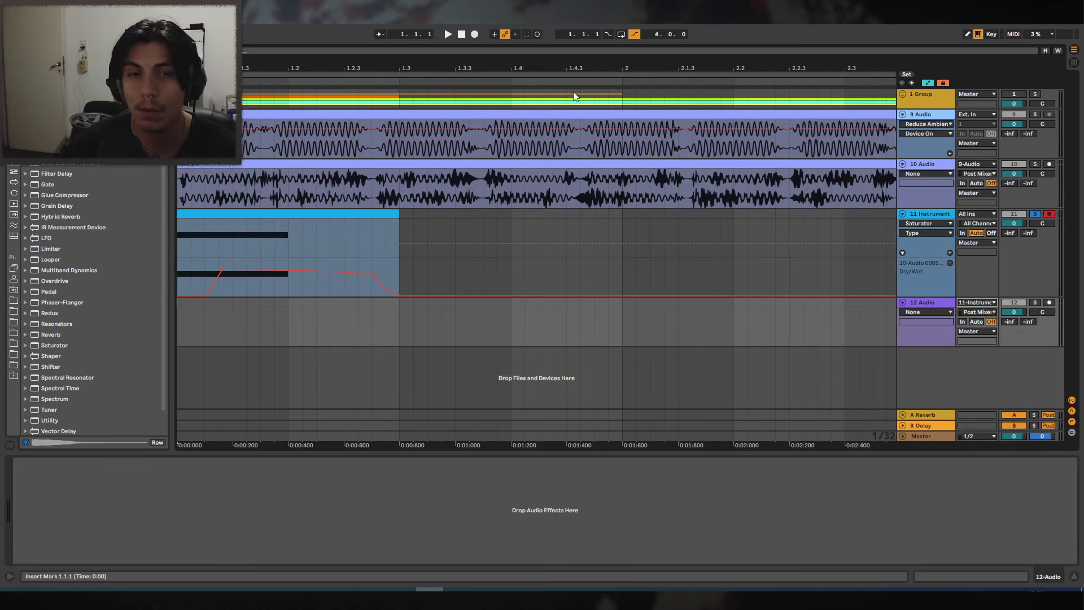
left_click(455, 34)
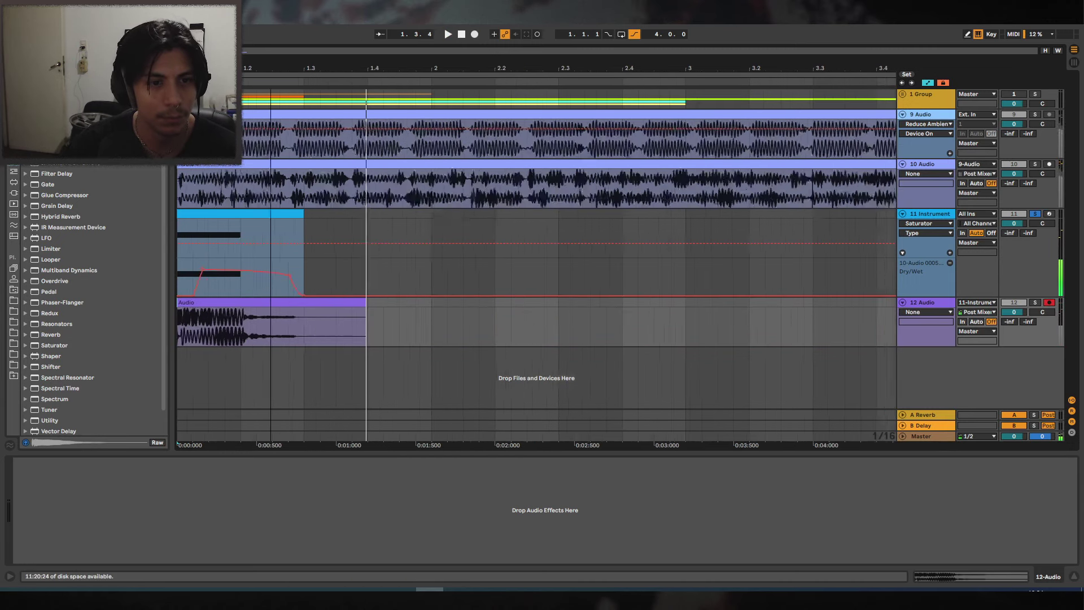
Trim the recorded audio to the length of the MIDI clip, ending at 1.3, and consolidate it.
left_click_drag(271, 68, 270, 57)
left_click(275, 319)
key("ctrl+e")
key("Delete")
left_click(242, 301)
key("ctrl+j")
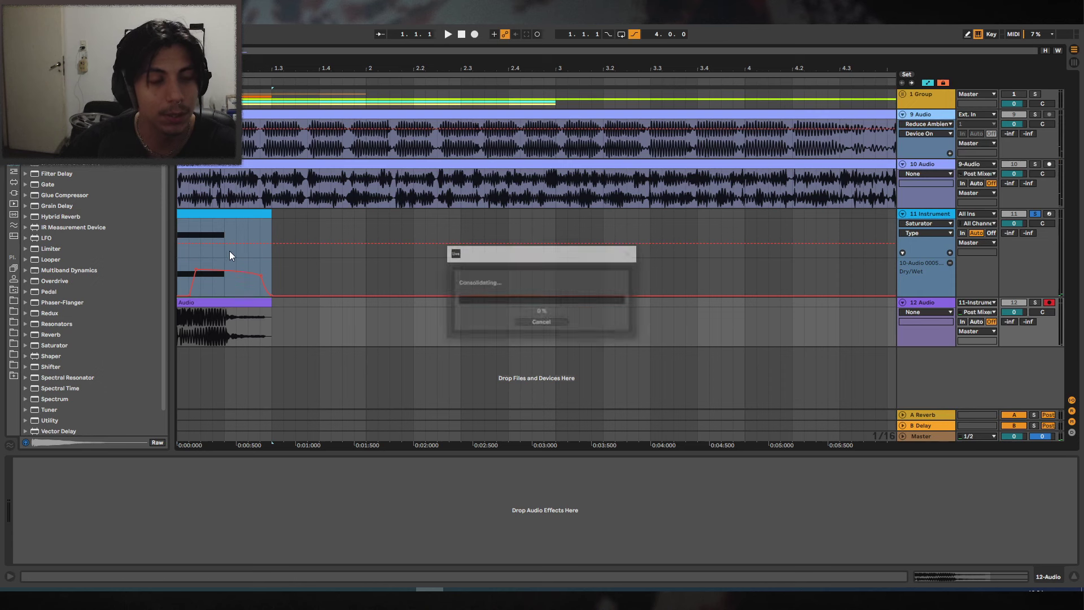
key("plus")
key("plus")
key("plus")
Examine the folder of previously recorded bass samples in the browser and preview some of the Audio 8 files.
left_click(15, 290)
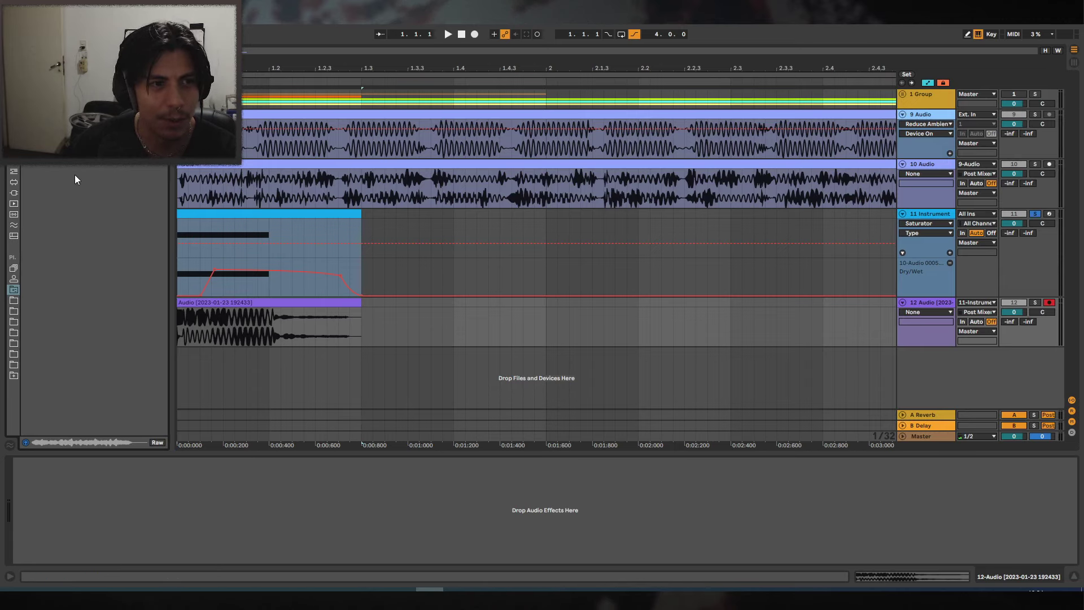
left_click(15, 302)
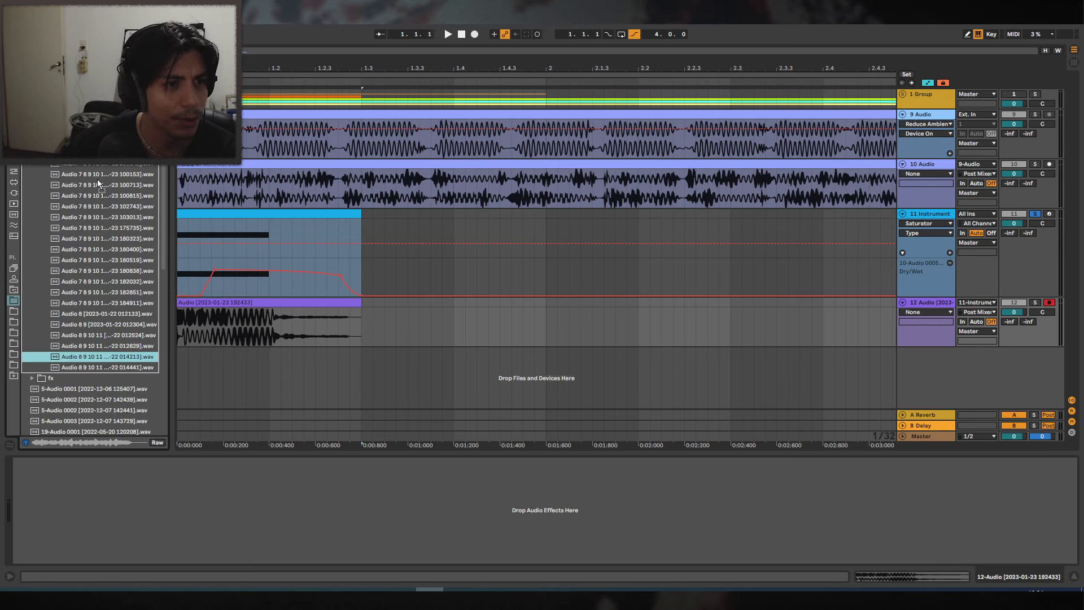
scroll(97, 178, "up", 5)
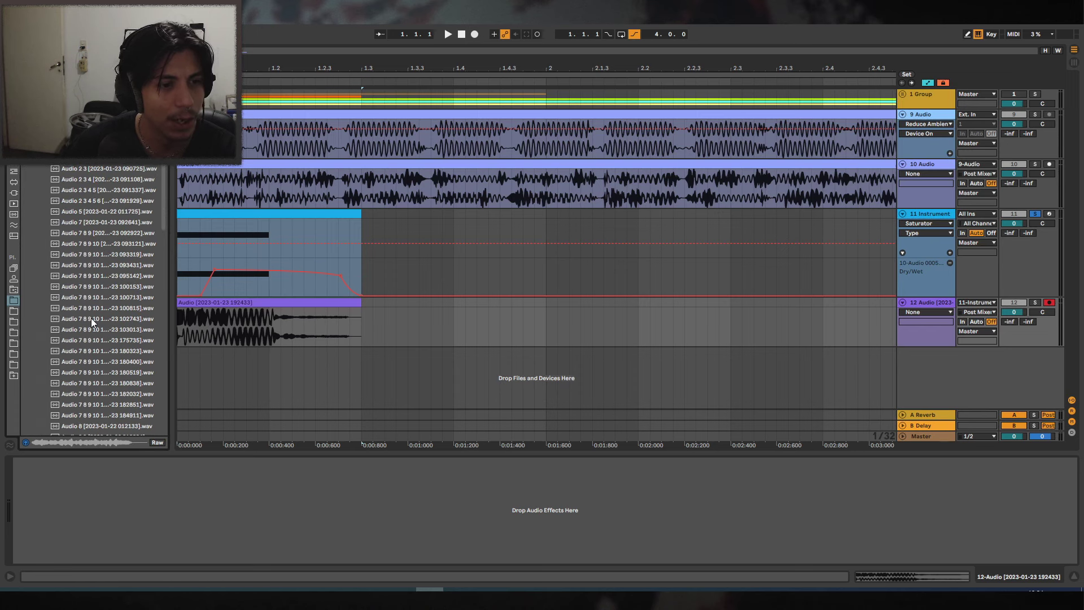
scroll(88, 335, "down", 4)
left_click(97, 323)
key("Down")
key("Down")
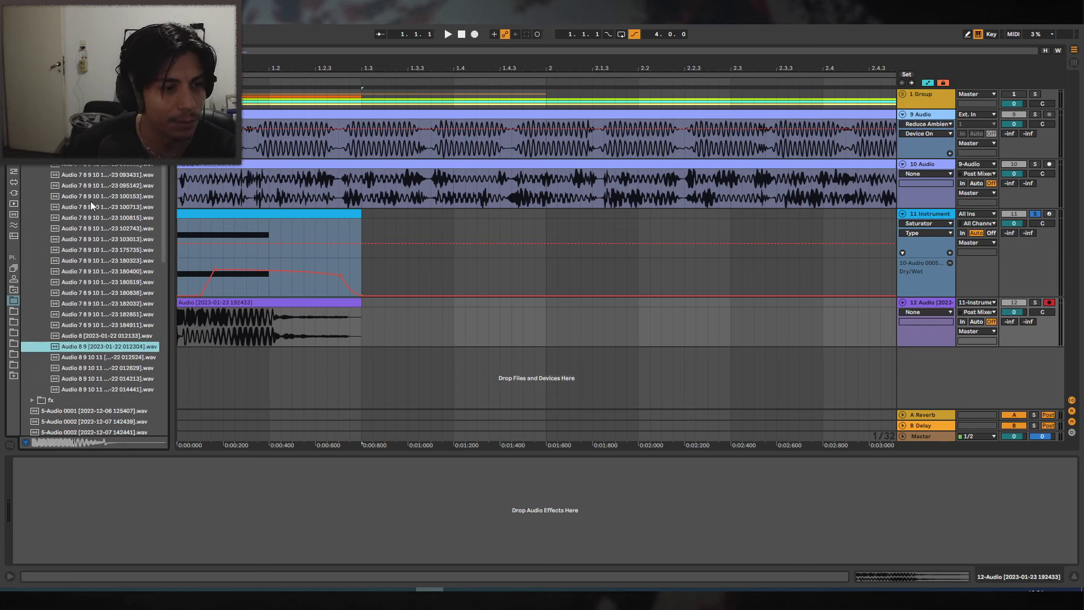
scroll(90, 201, "up", 3)
scroll(94, 225, "up", 6)
Bring back the instrument track's device chain and audition the clip.
left_click(249, 214)
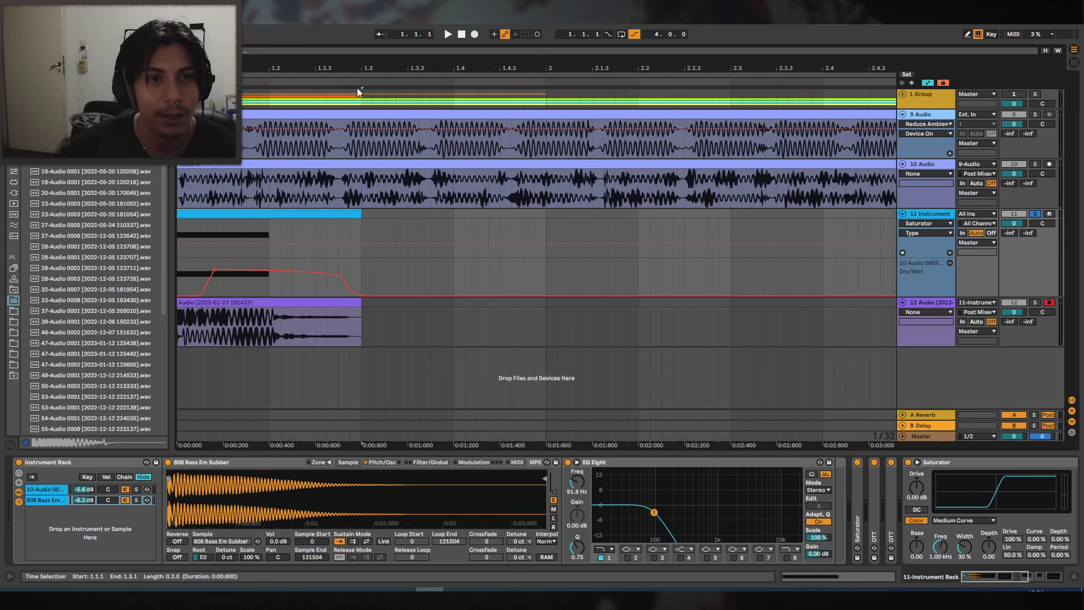
left_click_drag(359, 92, 354, 227)
key("space")
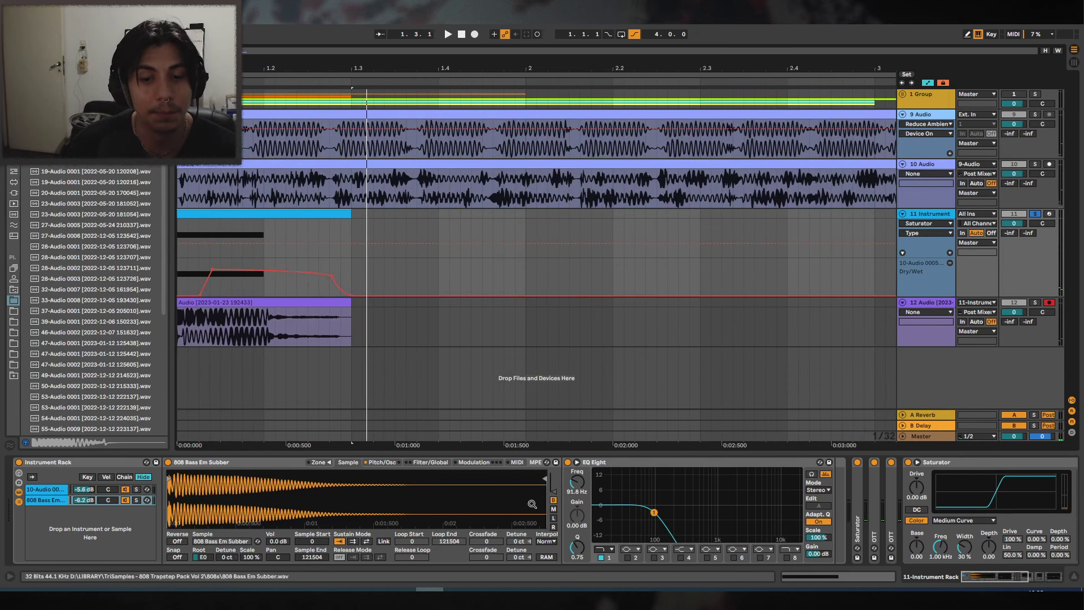
left_click(1023, 577)
left_click_drag(1022, 577, 1005, 576)
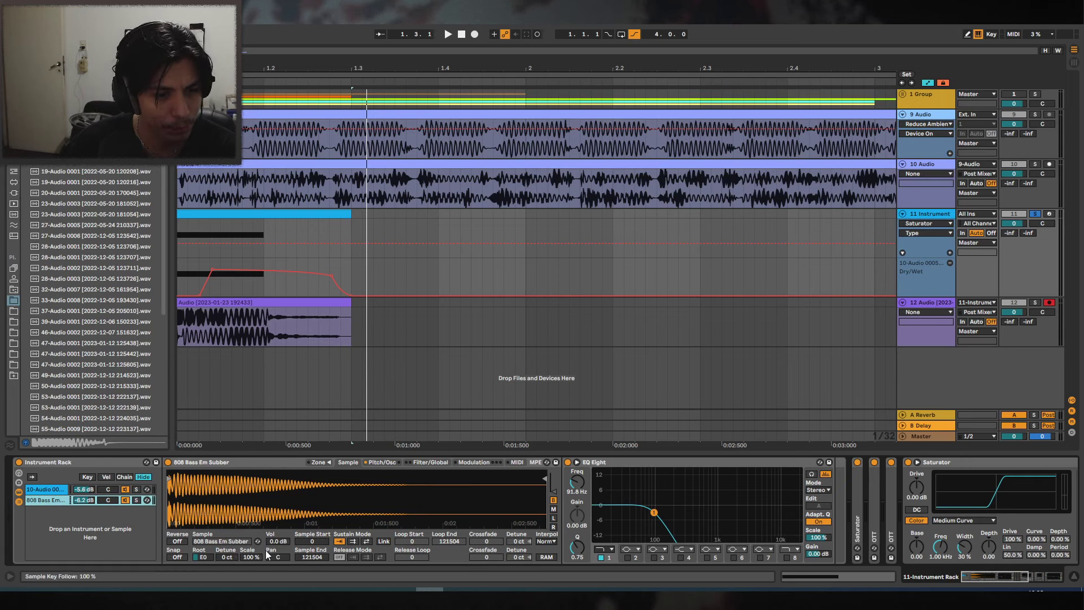
Try a shorter decay on the 808 Bass Em Subber's pitch envelope while auditioning, and switch the envelope off.
left_click(382, 463)
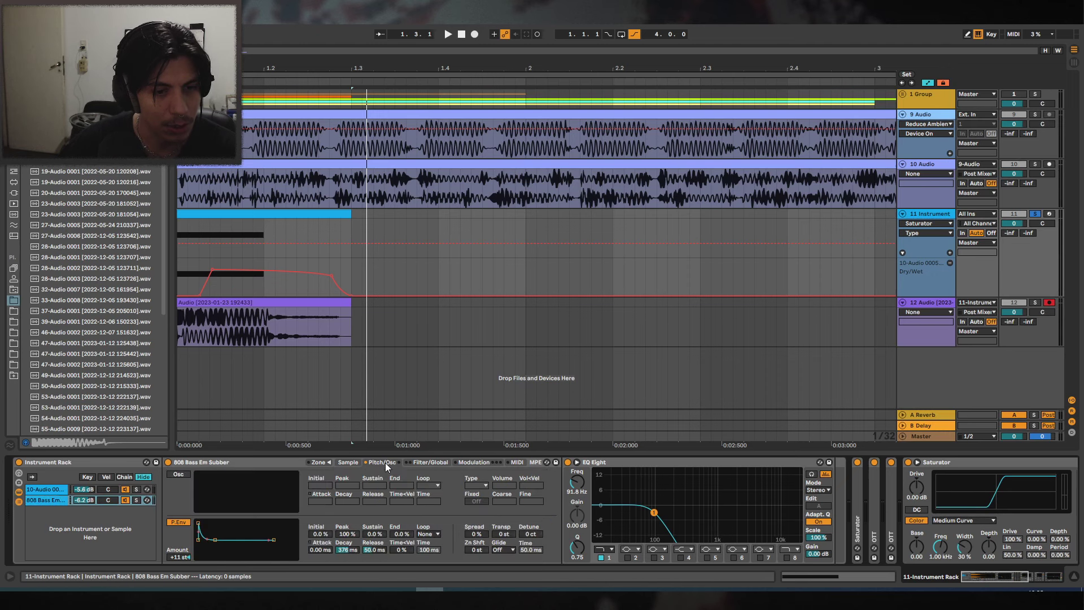
left_click_drag(333, 553, 333, 582)
key("space")
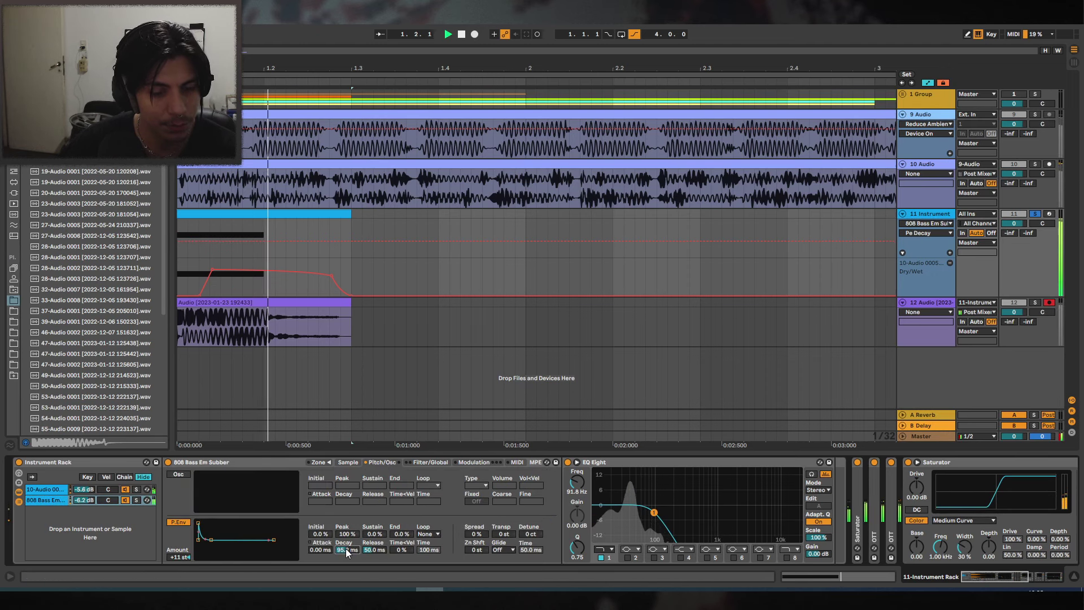
left_click(177, 522)
Set the 10-Audio sample's root key to G0 and move its loop region to 125480–137766 during playback.
left_click(49, 490)
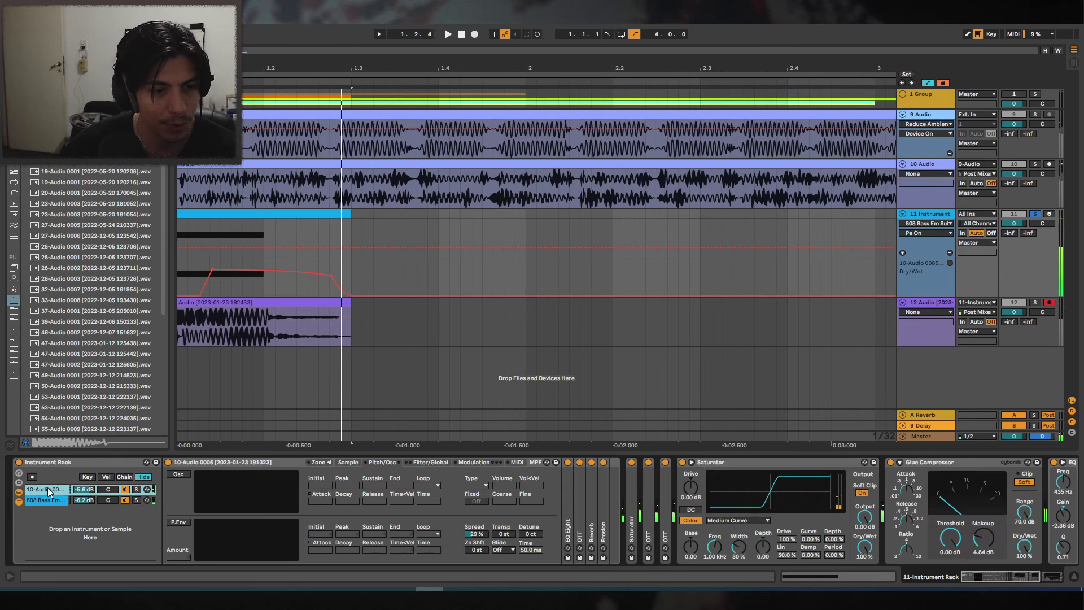
left_click(348, 462)
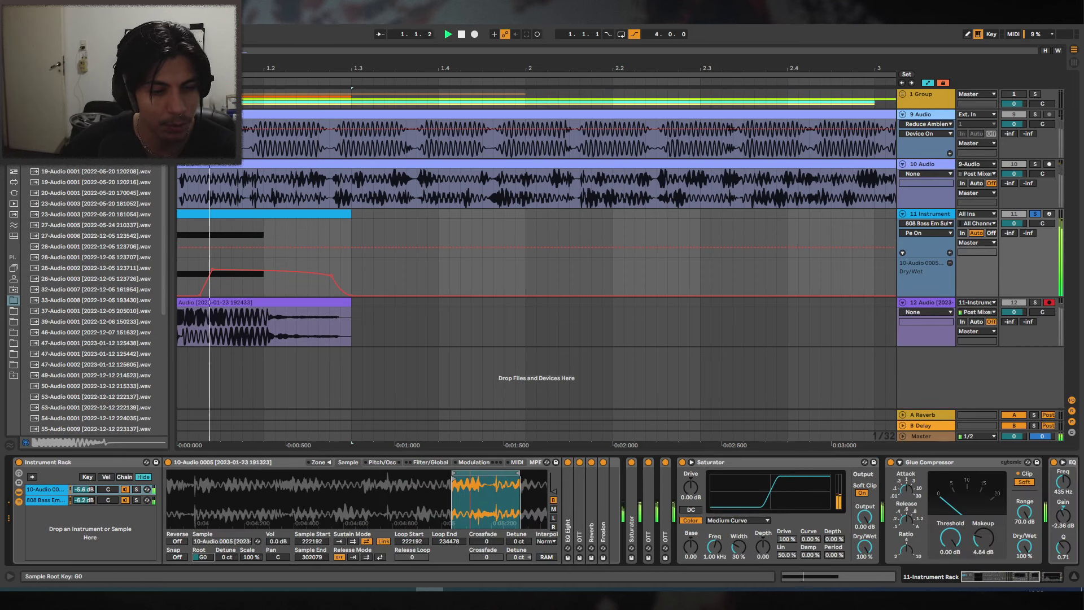
scroll(491, 493, "down", 4)
left_click_drag(490, 474, 302, 474)
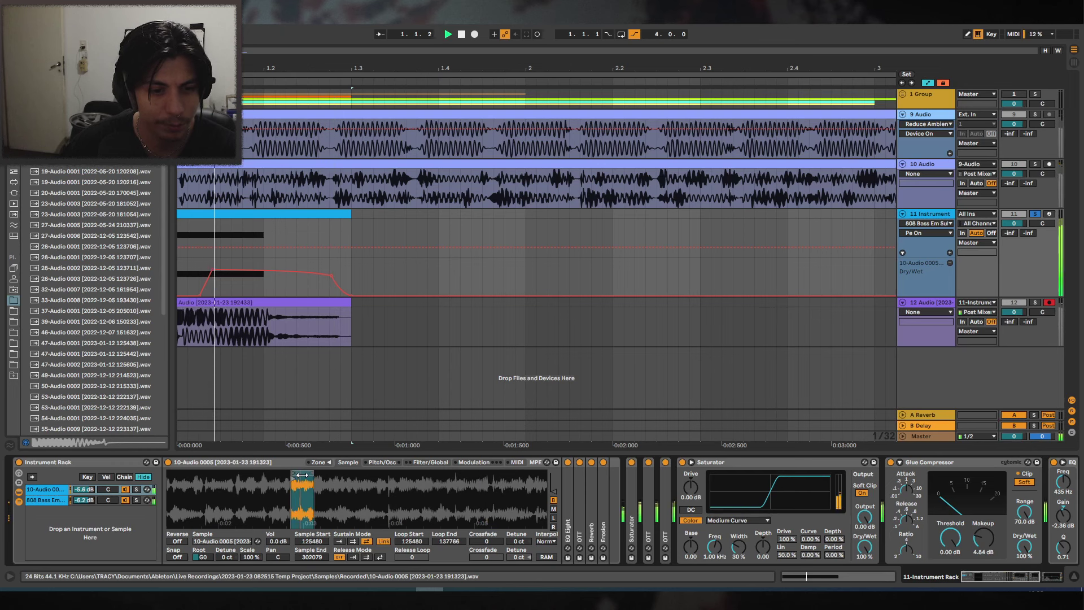
Move the 10-Audio sample's start to 43467, switch its sustain mode to no loop, and audition it.
mouse_move(384, 475)
left_mouse_down()
mouse_move(237, 474)
mouse_move(438, 487)
mouse_move(382, 475)
left_mouse_up()
key("space")
left_click(340, 541)
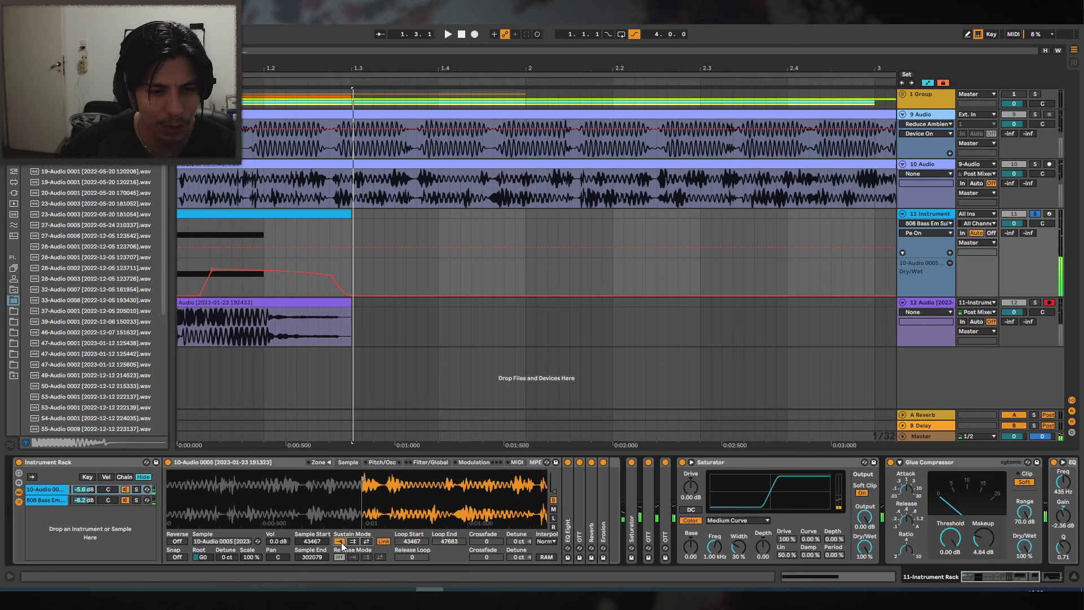
left_click(422, 462)
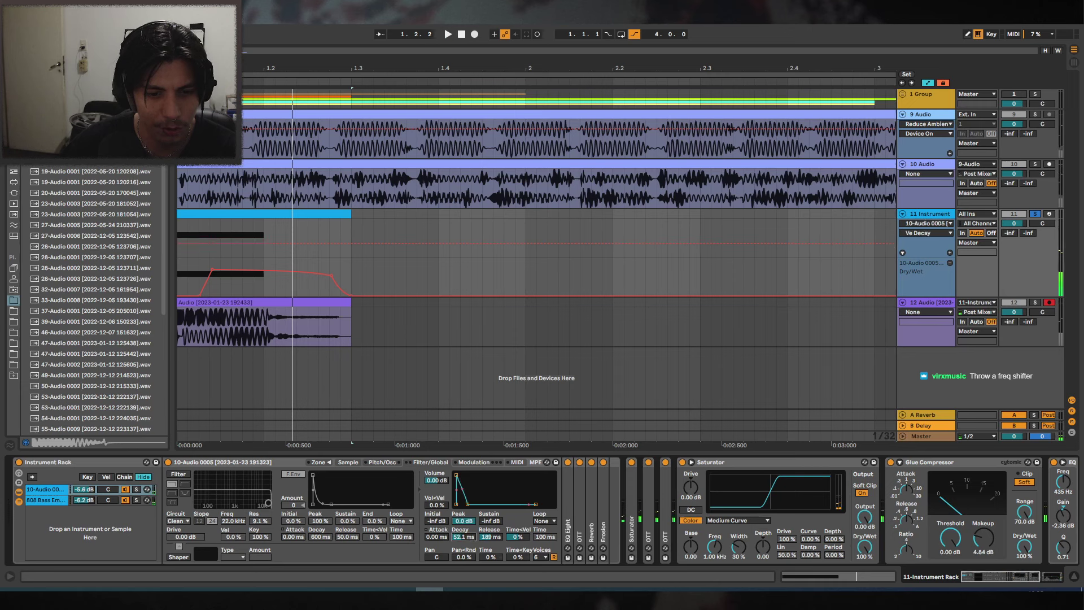
key("space")
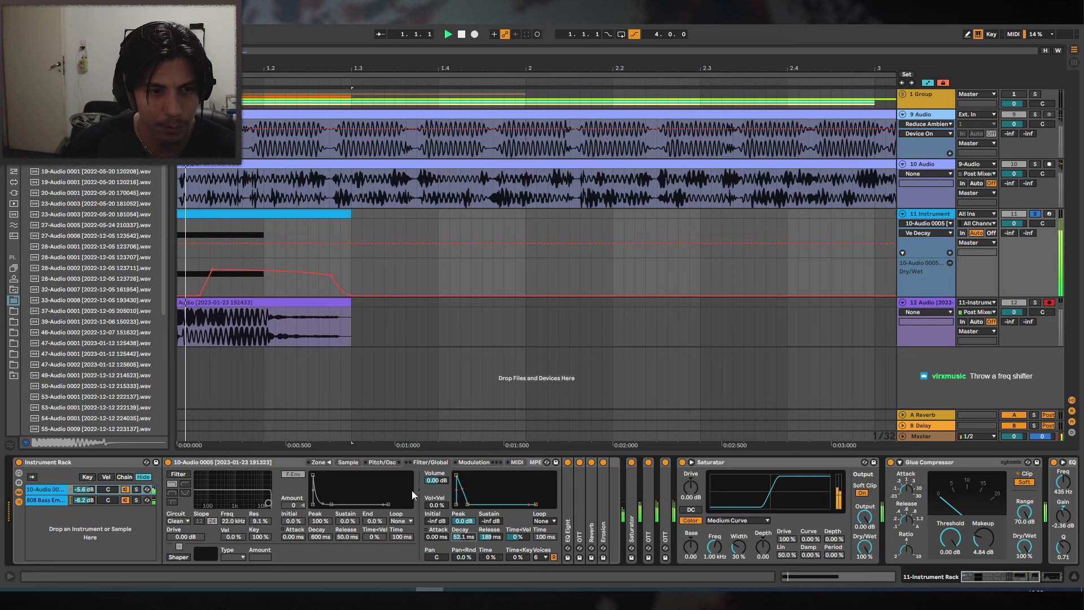
Reshape the 808 Bass Em Subber's volume envelope to 11.1 ms attack, 281 ms decay and -inf sustain while auditioning.
left_click(40, 500)
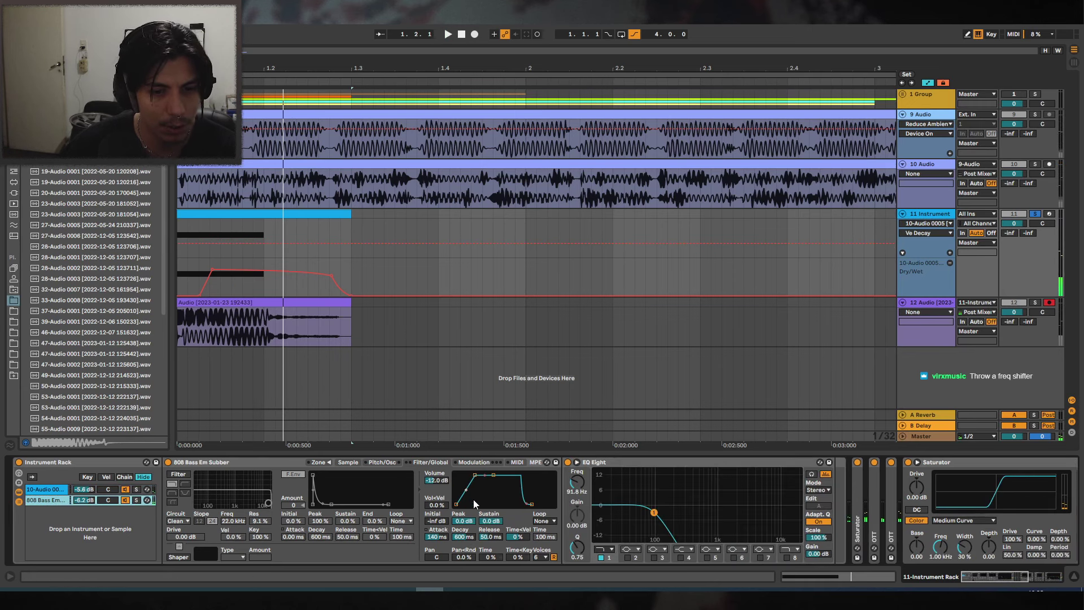
left_click_drag(493, 521, 437, 564)
key("ctrl+z")
key("space")
key("space")
key("space")
key("space")
key("space")
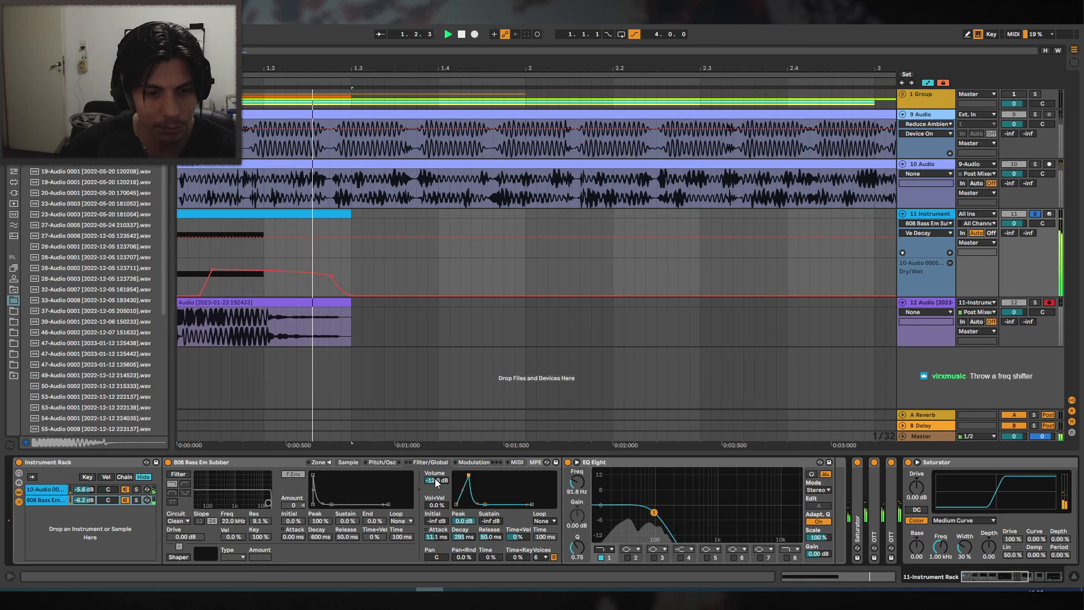
Raise the 808 Bass Em Subber's volume to -3.94 dB and check its pitch and sample settings.
key("space")
key("space")
left_click_drag(436, 481, 436, 483)
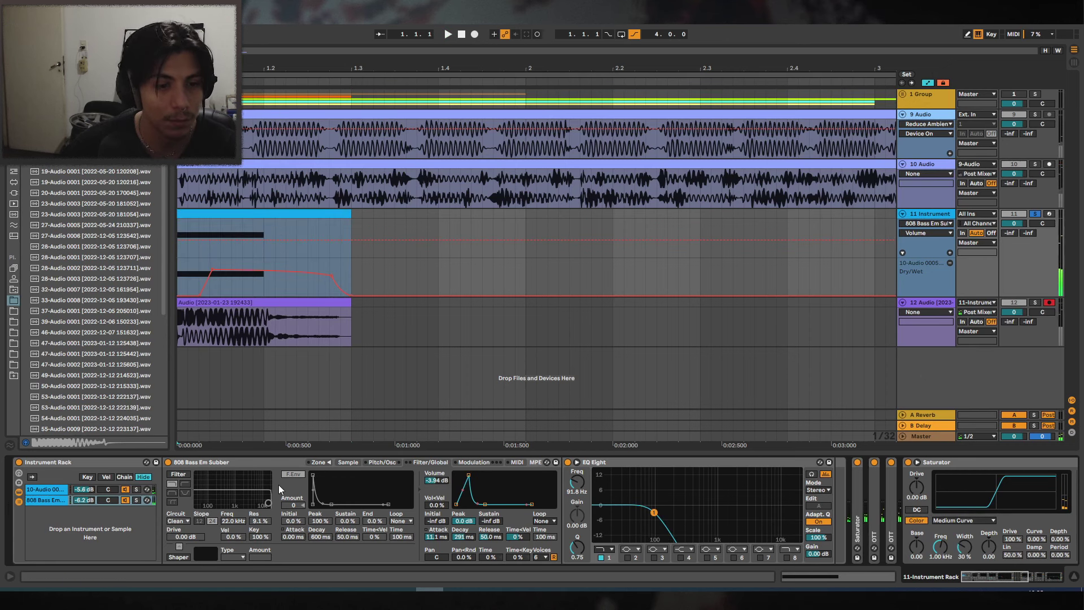
left_click(382, 463)
left_click(348, 463)
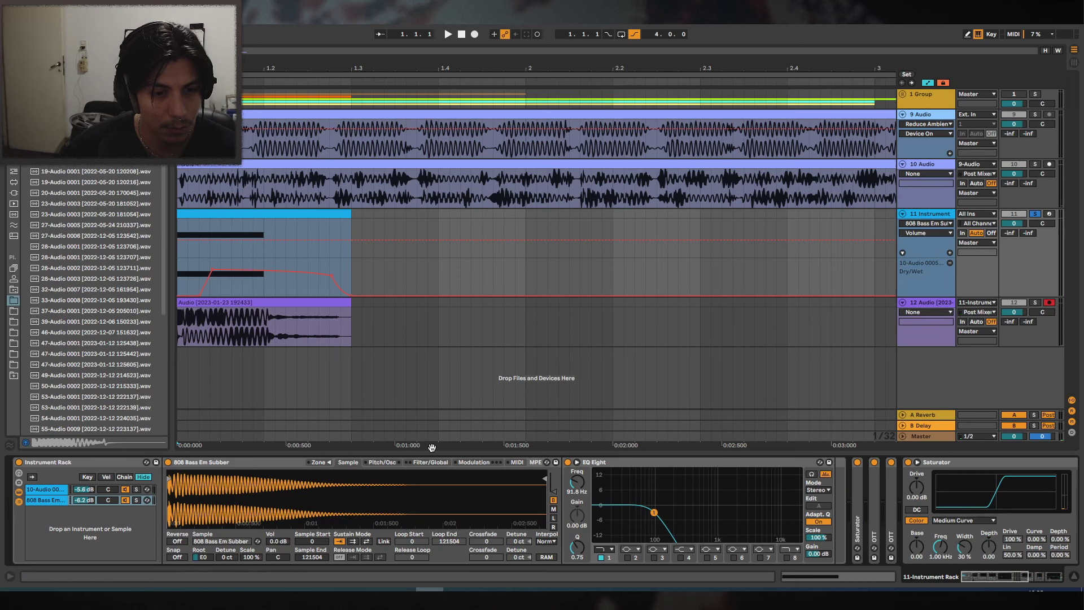
Raise the 10-Audio sample's root key and move its start to 127139 during playback.
left_click(46, 490)
key("space")
left_click_drag(204, 557, 204, 539)
key("space")
key("space")
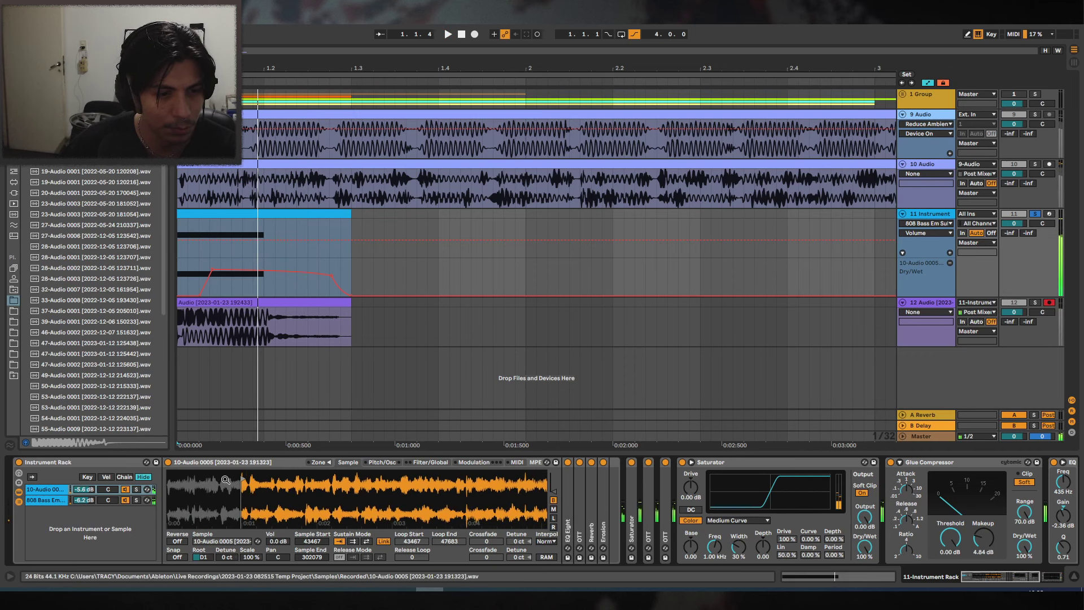
mouse_move(242, 477)
left_mouse_down()
mouse_move(186, 480)
mouse_move(385, 481)
left_mouse_up()
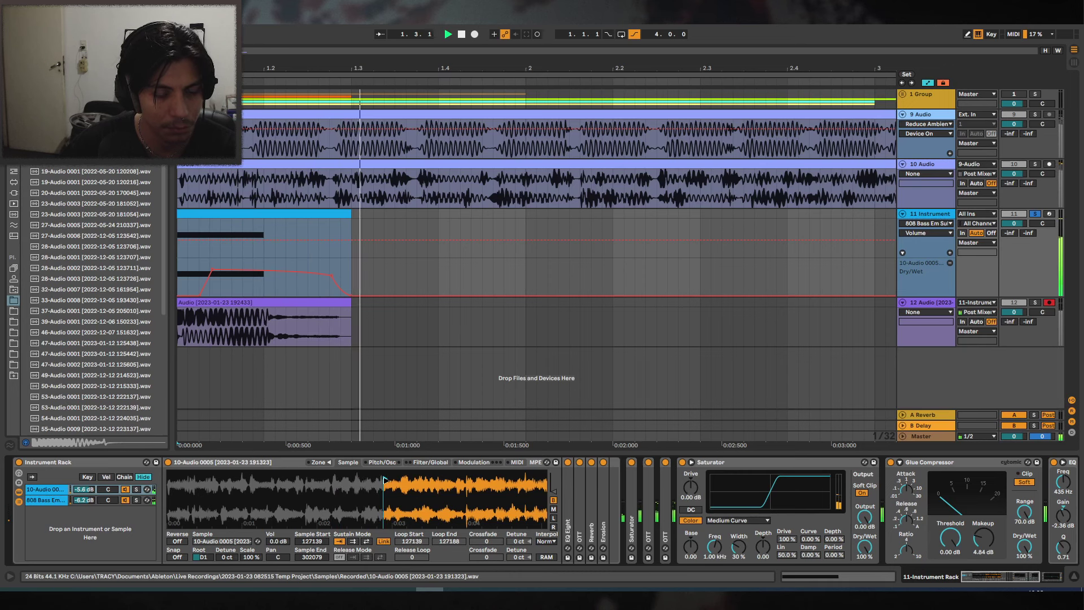
Lengthen the 10-Audio sample's volume envelope decay to 174 ms and audition the clip.
left_click(427, 461)
left_click_drag(463, 536, 463, 525)
key("space")
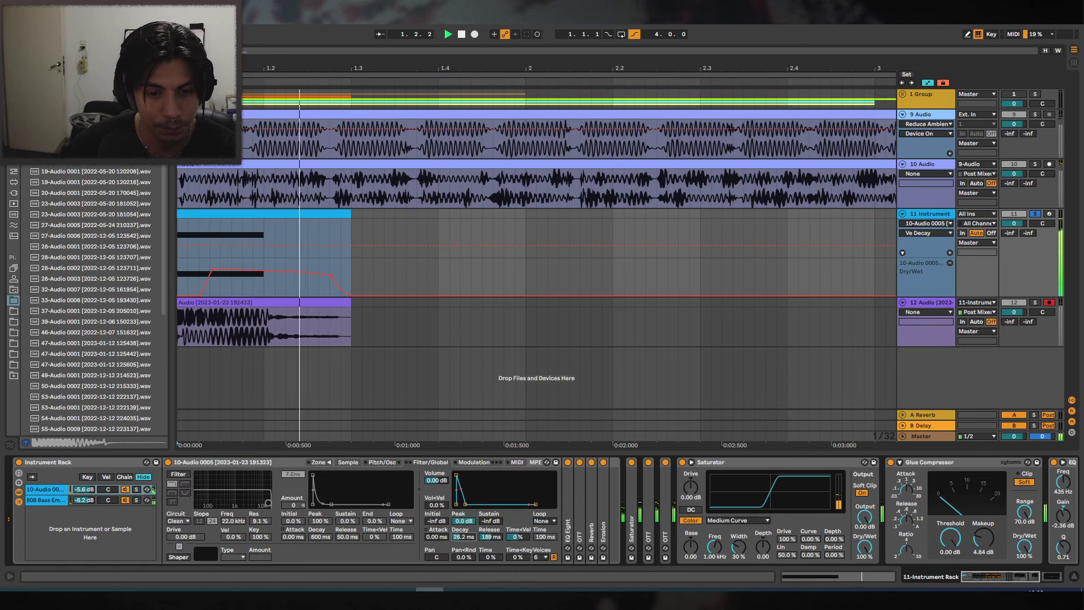
key("space")
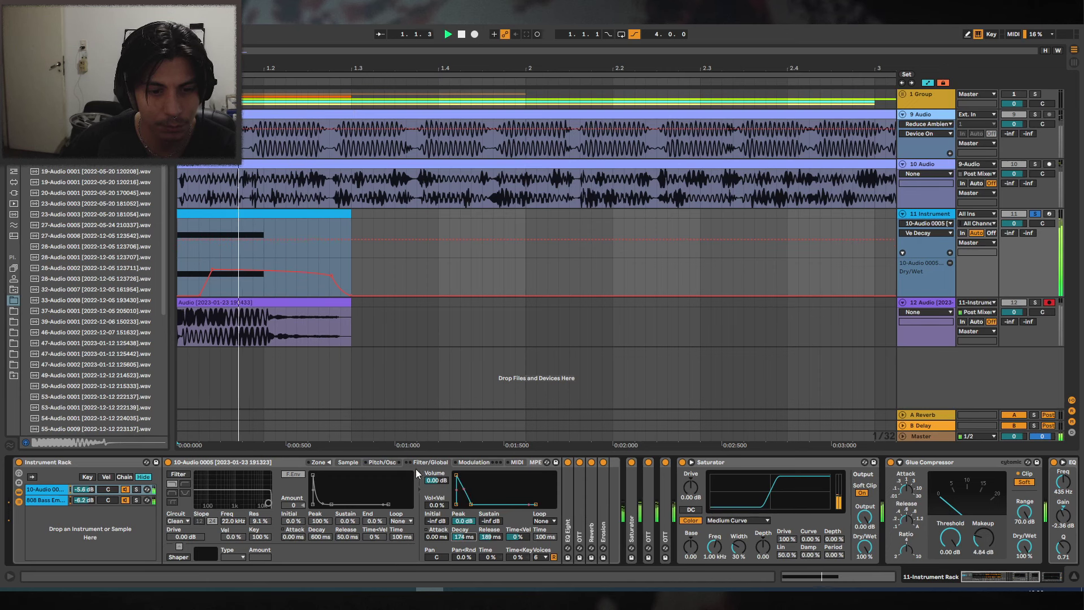
key("space")
Set the 10-Audio sample's root key to B2 while repeatedly auditioning the clip.
left_click(389, 463)
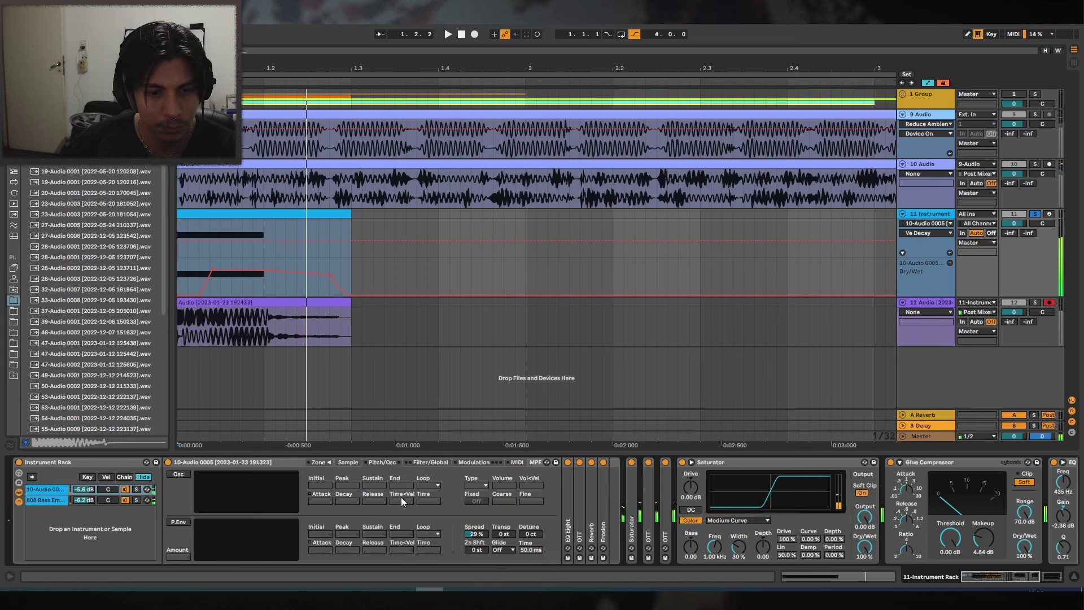
left_click(348, 462)
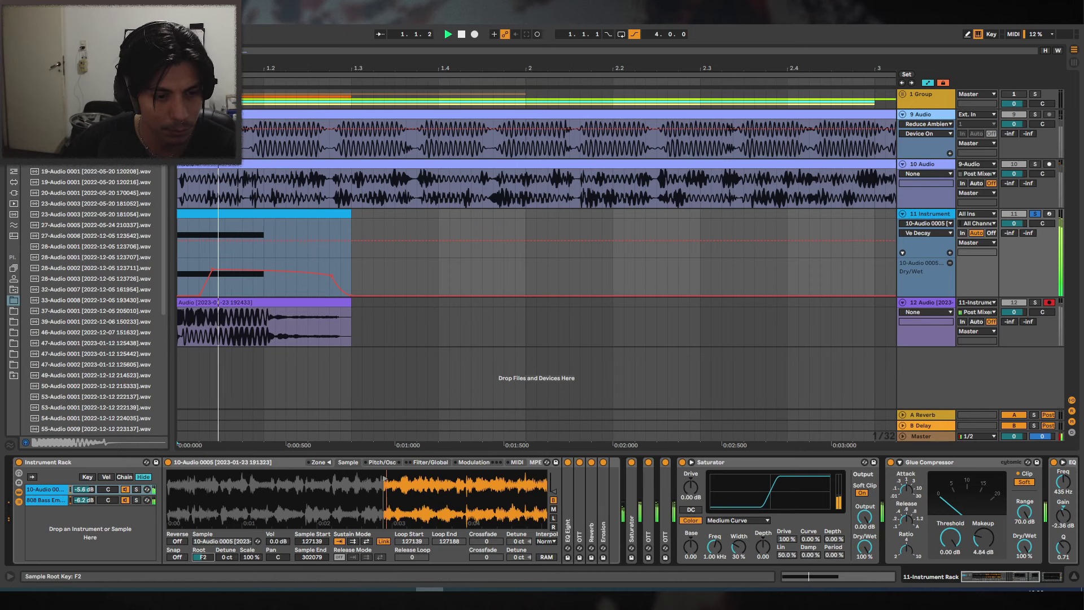
key("space")
key("space")
key("space")
left_click_drag(201, 559, 202, 550)
key("space")
key("space")
key("space")
key("space")
key("space")
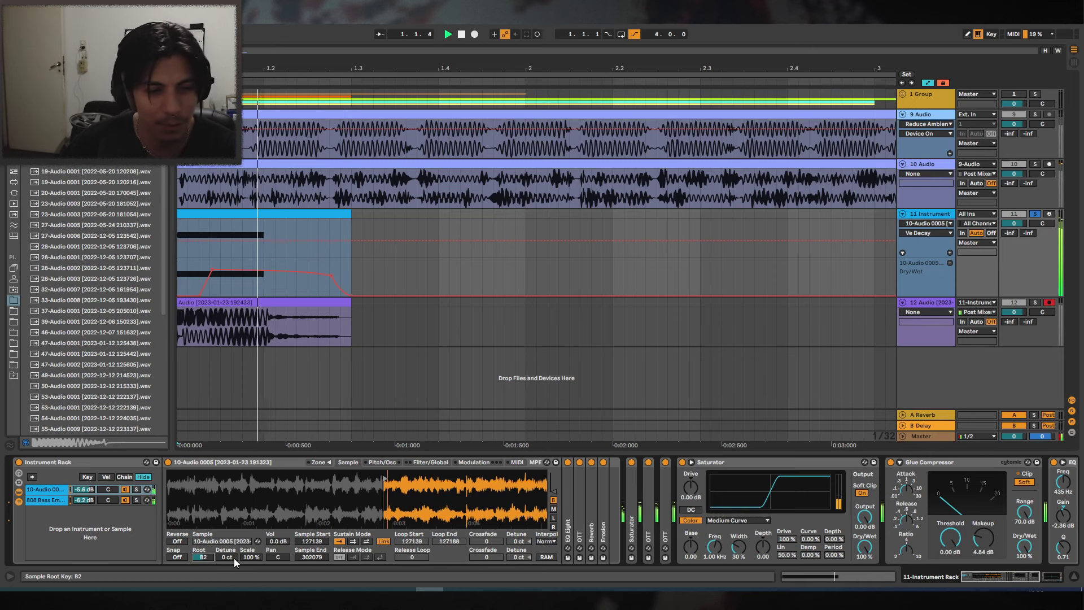
key("space")
Check the 10-Audio chain's EQ Eight, set the OTT that follows it to 32% amount, and audition the clip.
double_click(570, 493)
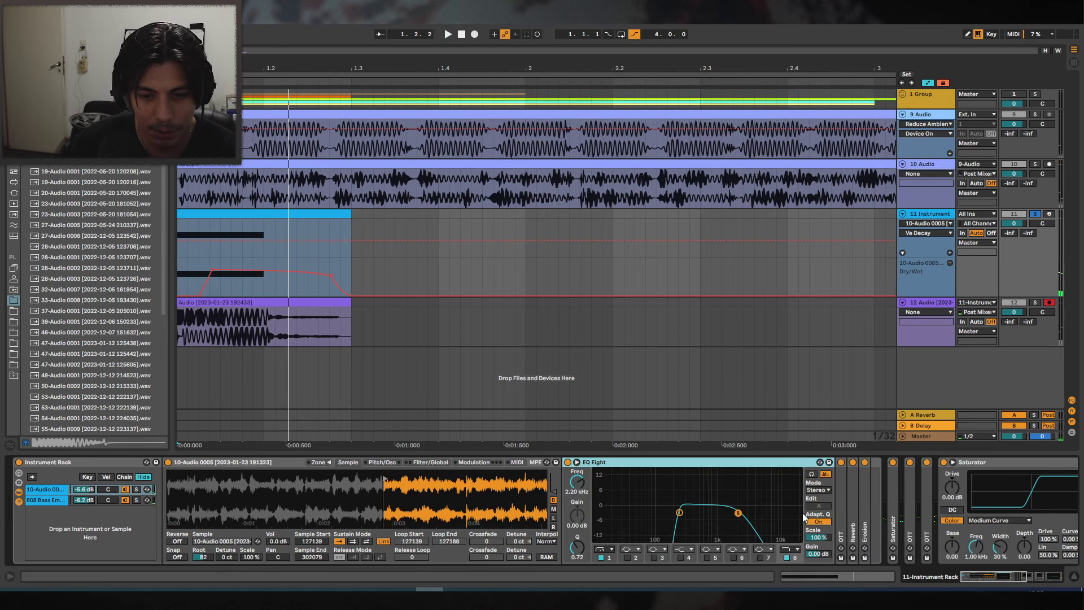
double_click(658, 459)
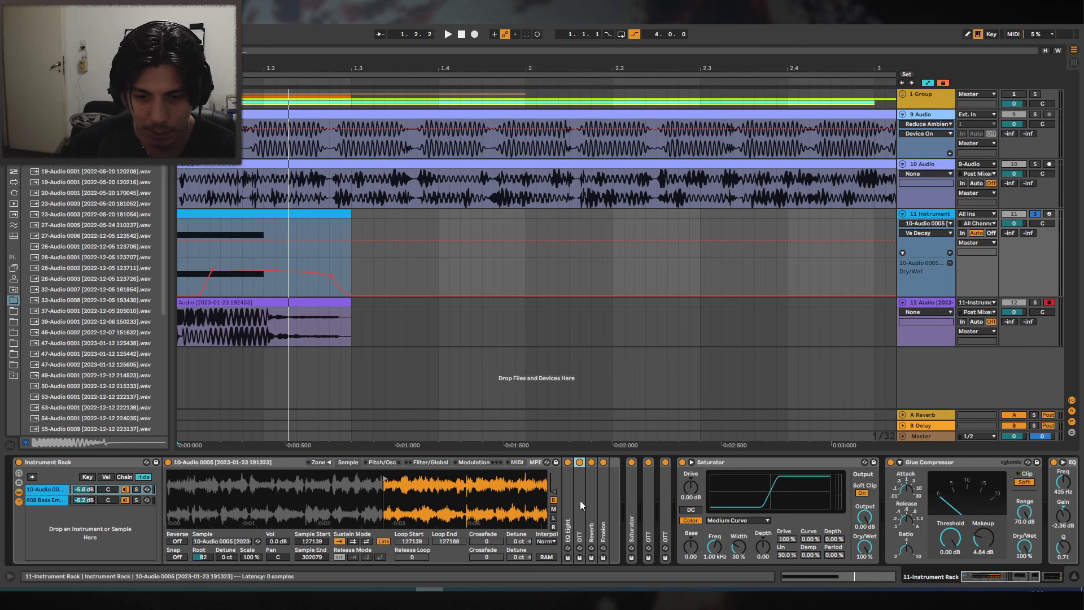
double_click(580, 500)
key("space")
left_click_drag(830, 548, 831, 552)
key("space")
key("space")
key("space")
key("space")
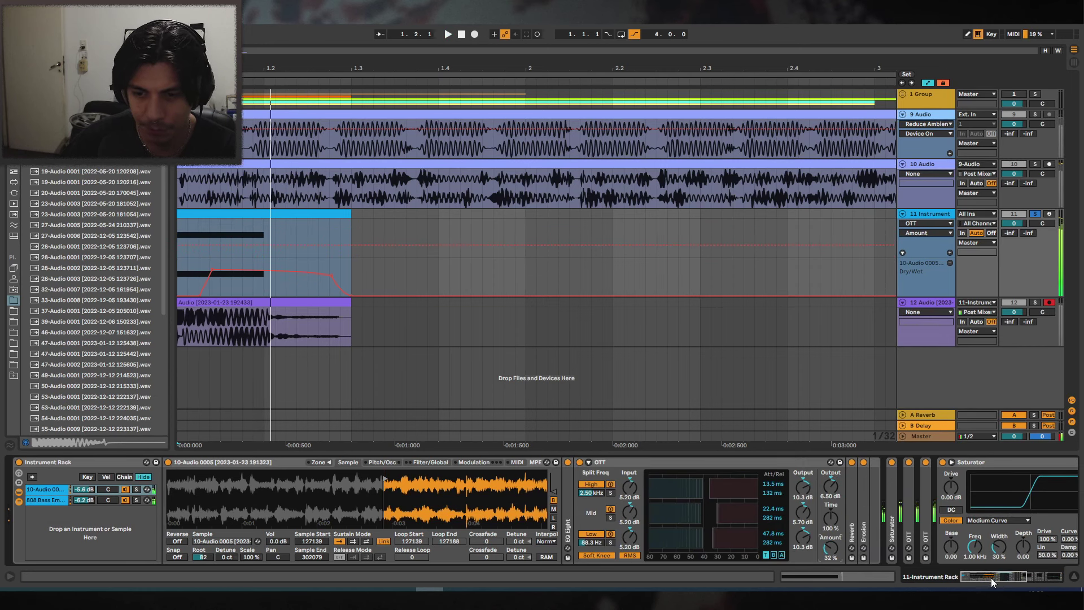
left_click(260, 214)
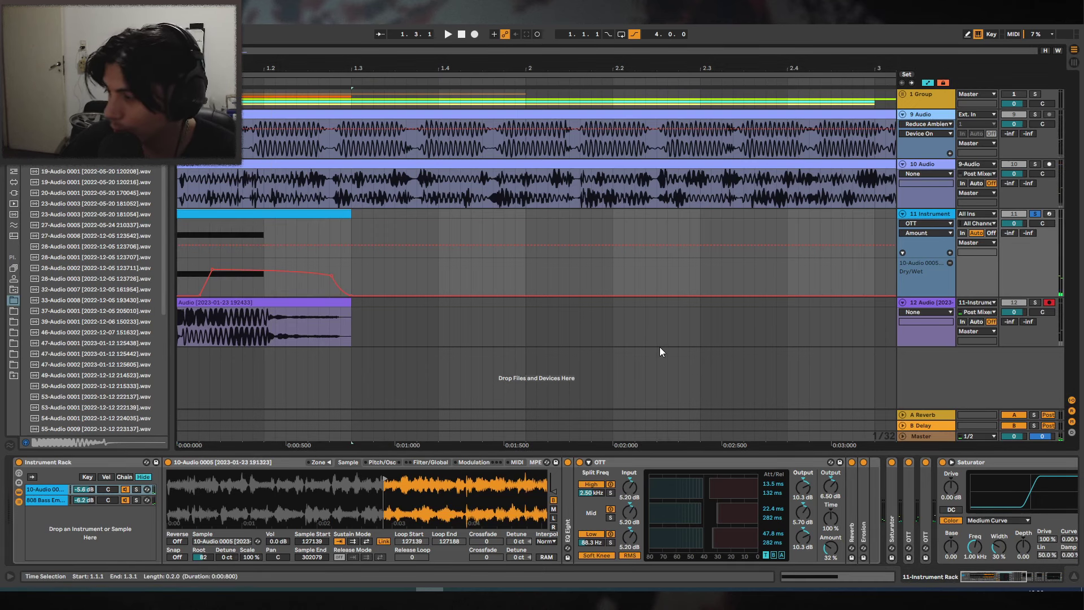
key("space")
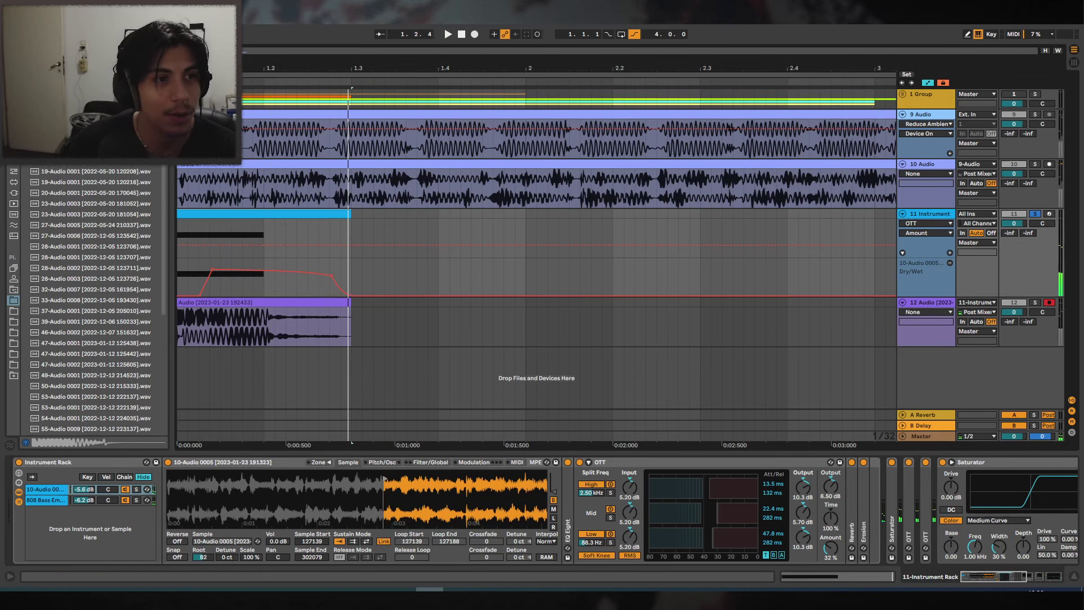
Add a frequency-mode Shifter ahead of EQ Eight, try a fine shift of -500 Hz, and reset it to zero.
key("ctrl+f")
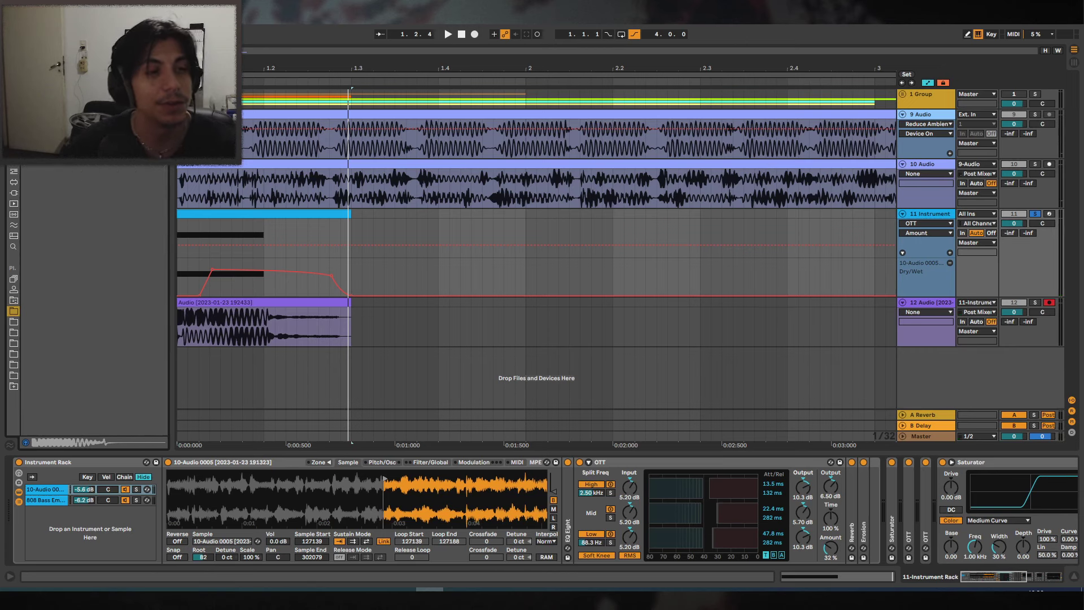
left_click_drag(205, 298, 563, 494)
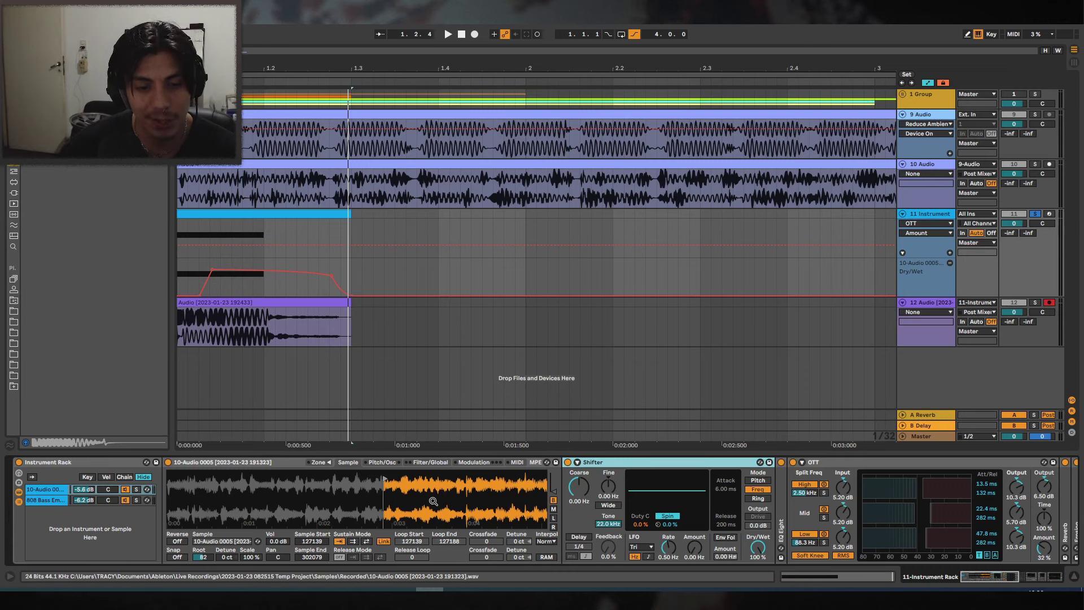
left_click_drag(608, 485, 608, 508)
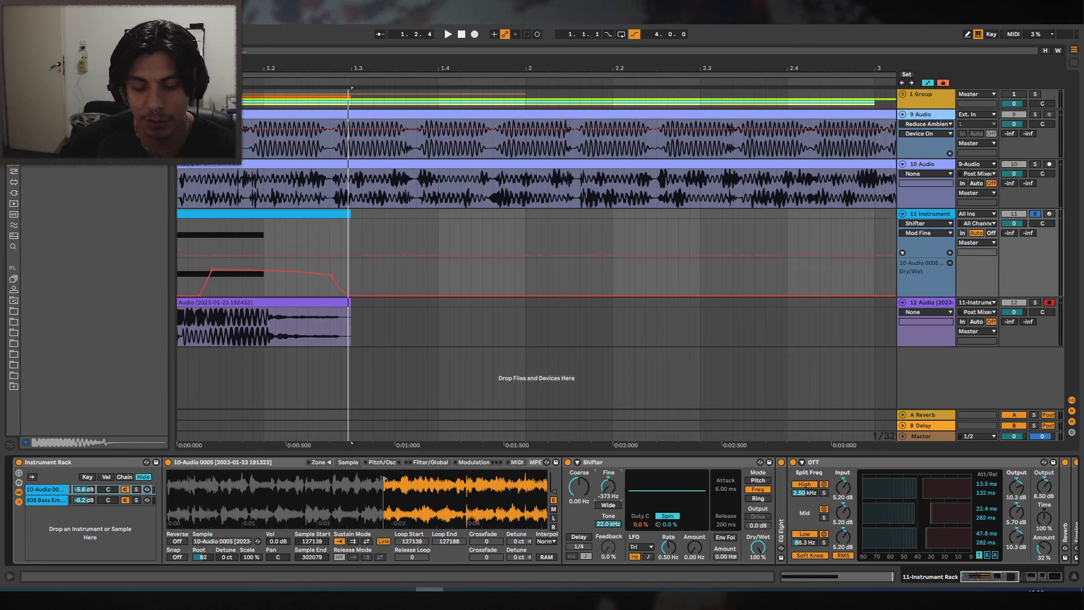
key("space")
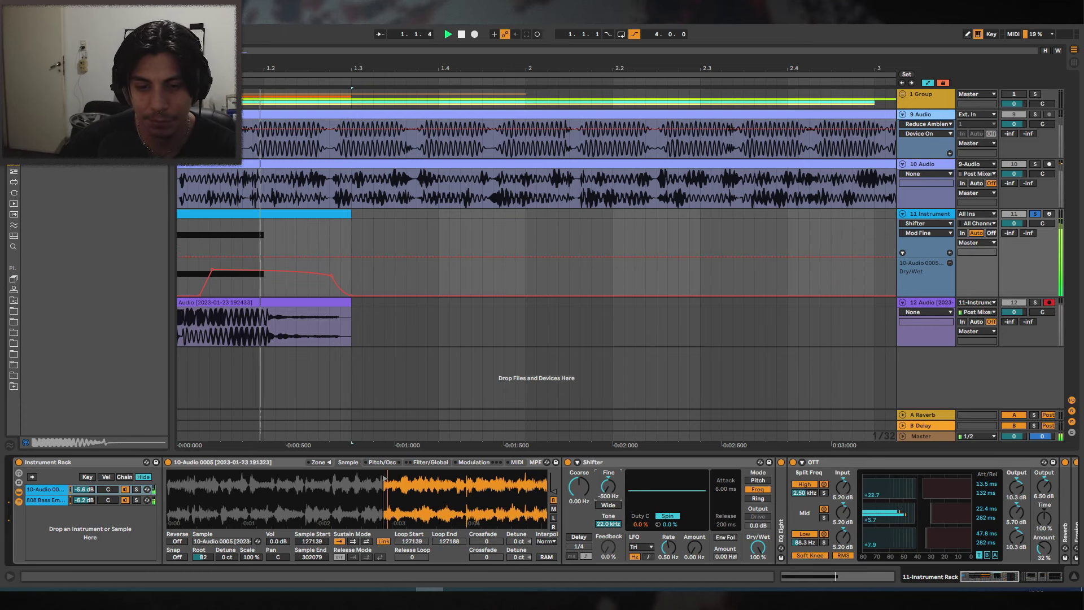
key("space")
left_click_drag(610, 488, 610, 476)
double_click(610, 487)
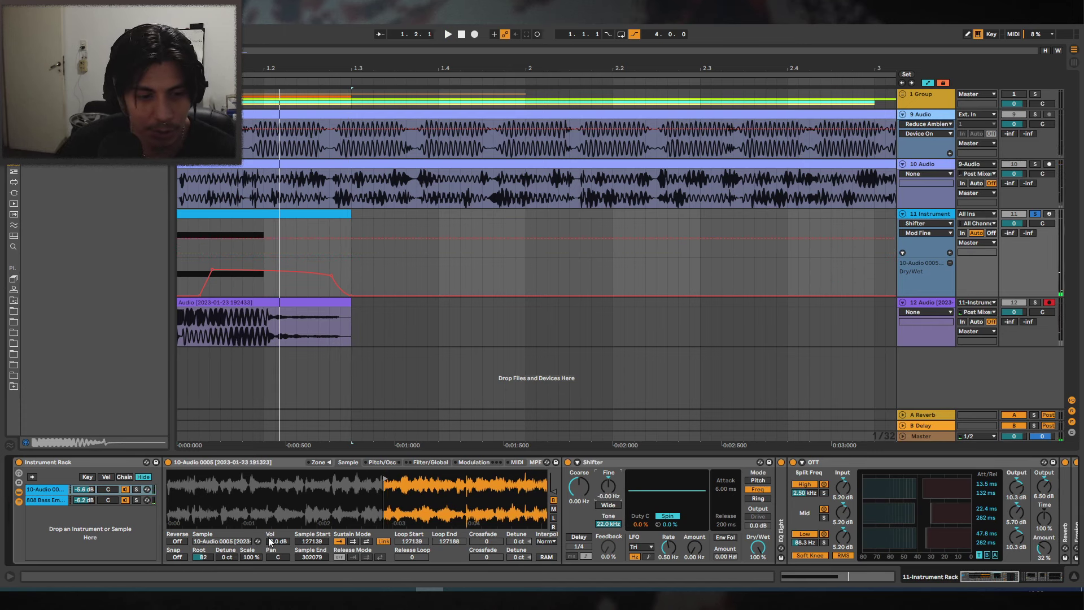
Try a -920 Hz coarse and -500 Hz fine shift on the Shifter while auditioning the clip.
key("space")
key("space")
key("space")
key("space")
key("space")
key("space")
key("space")
left_click_drag(203, 557, 203, 547)
key("Up")
key("Up")
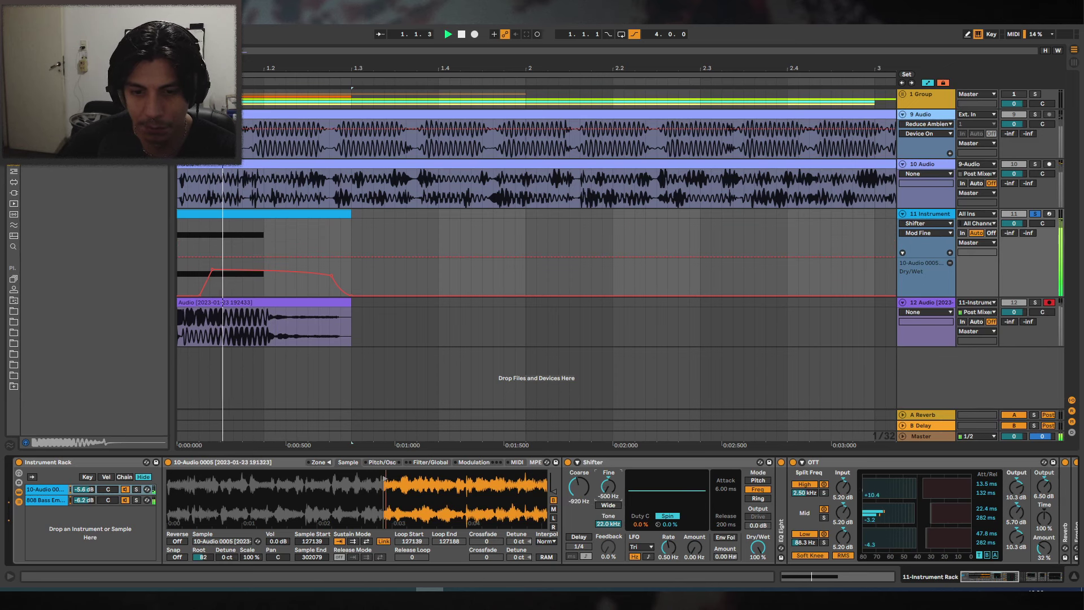
Set the Shifter's coarse shift to 320 Hz, reset its fine shift to 0 Hz, and switch the device off.
key("space")
left_click_drag(574, 489, 608, 503)
key("space")
key("space")
key("space")
key("space")
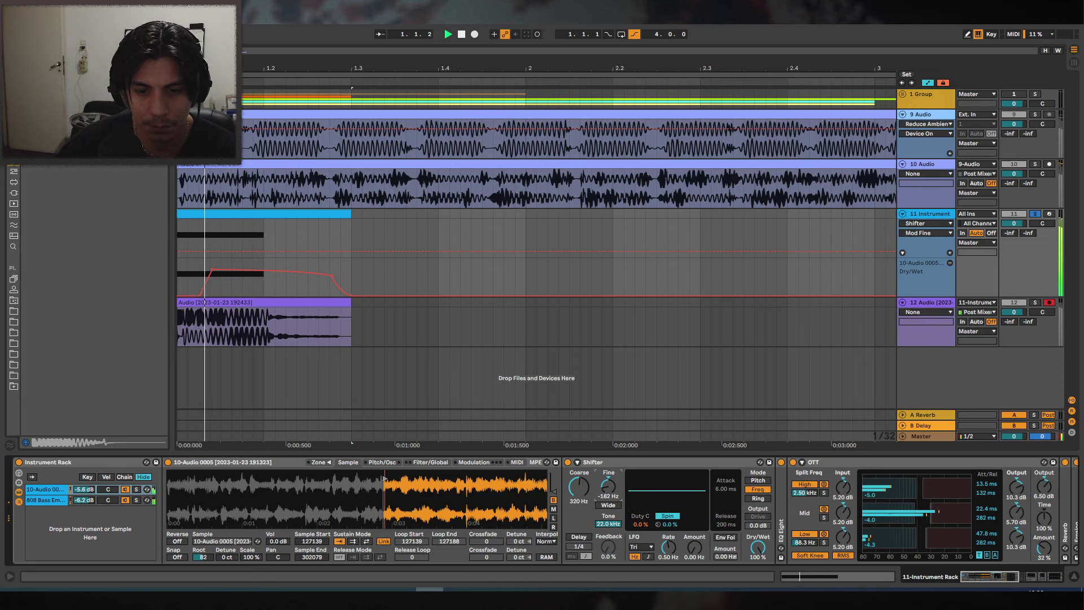
left_click(568, 461)
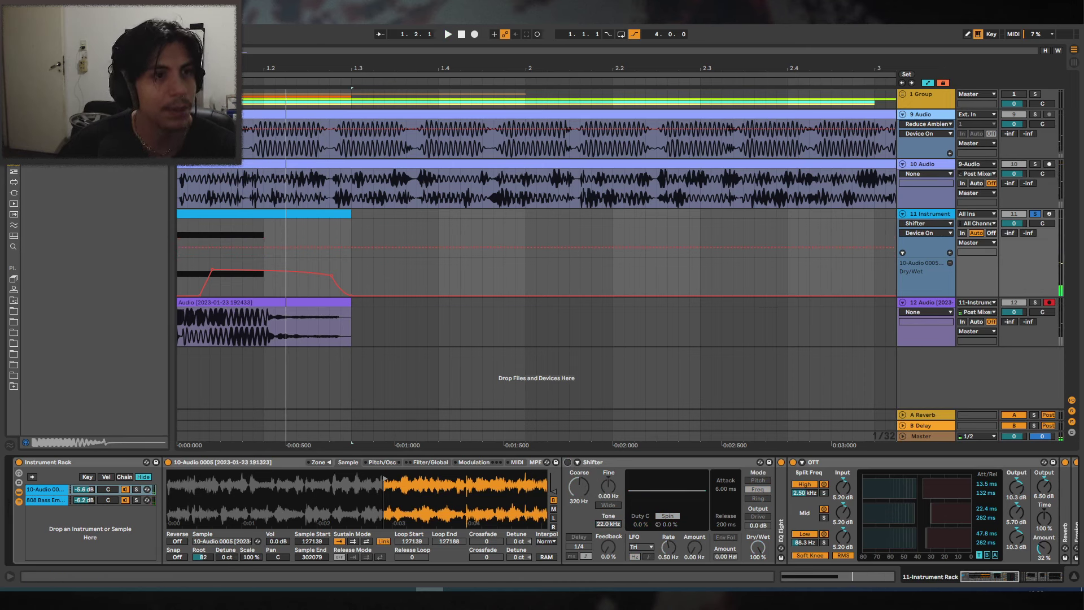
Find MConvolutionEZ among the Melda plug-ins, insert it ahead of the Shifter, and audition the clip.
key("BackSpace")
key("ctrl+f")
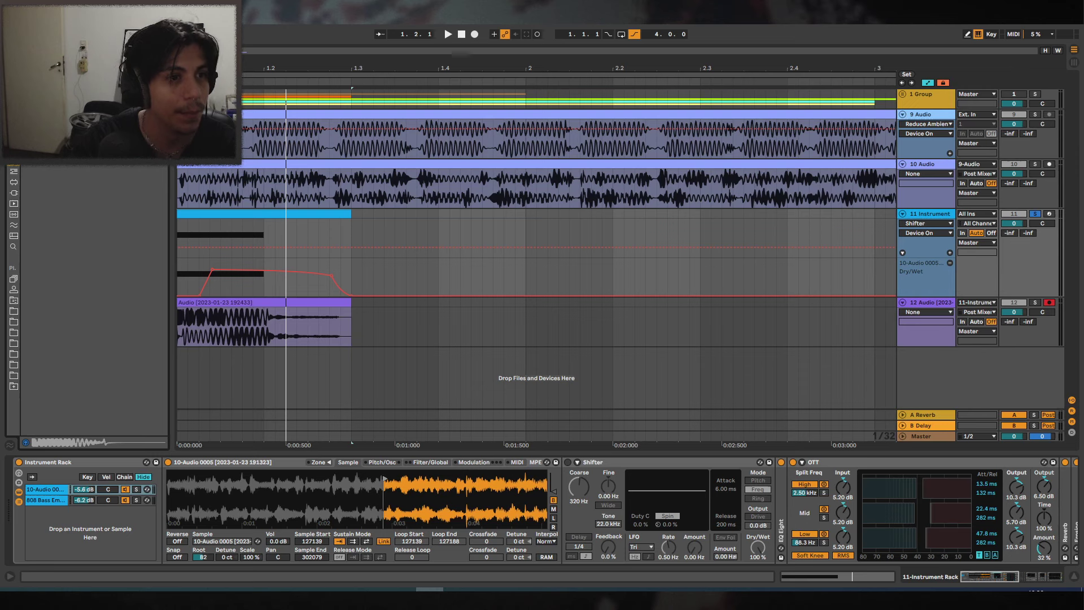
left_click(13, 246)
scroll(71, 260, "down", 2)
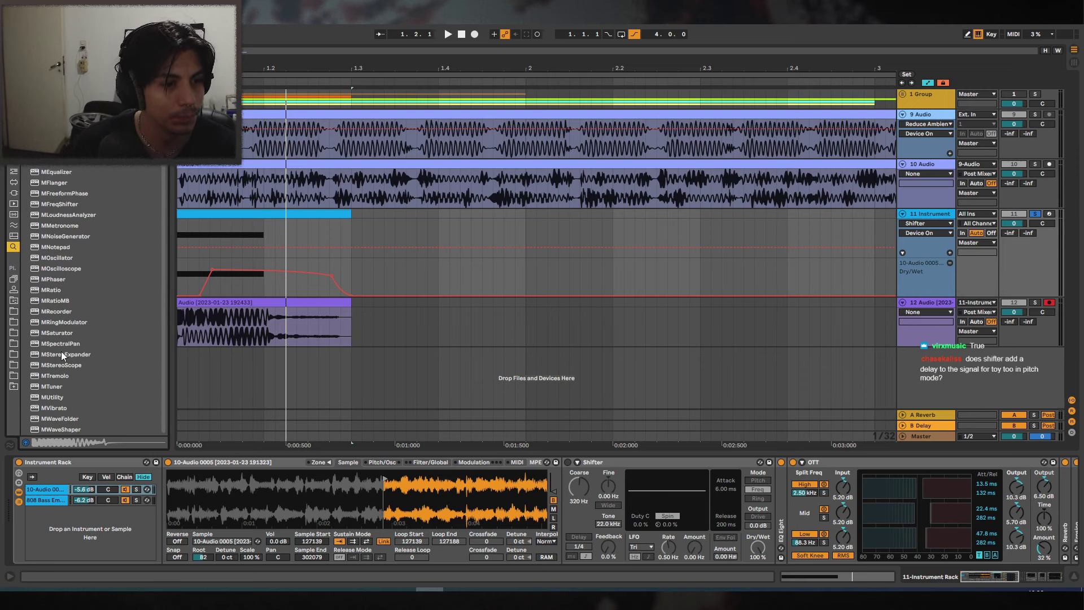
scroll(80, 344, "up", 2)
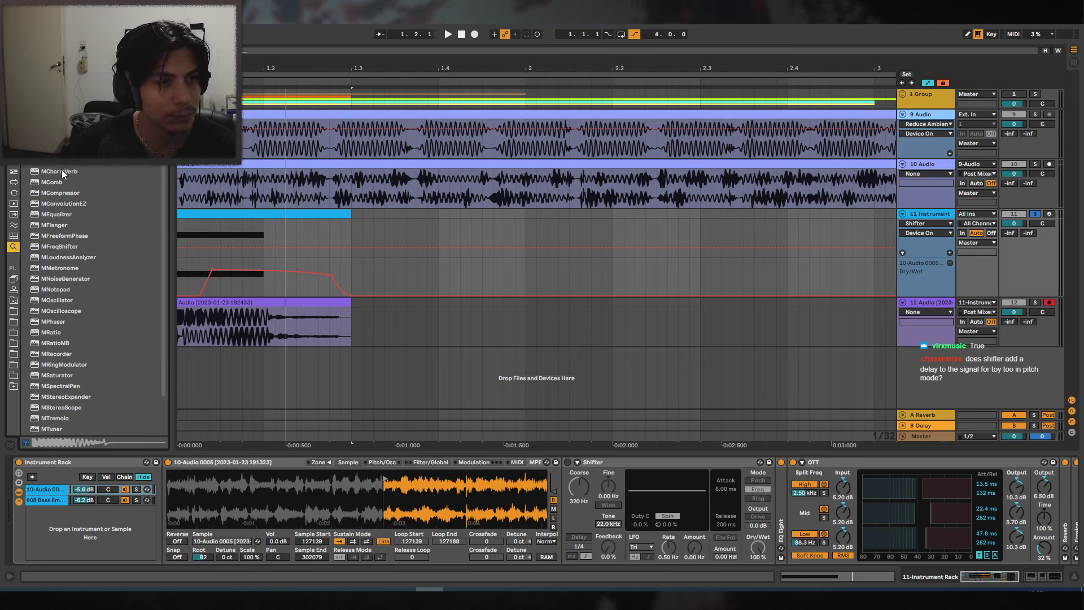
left_click(64, 204)
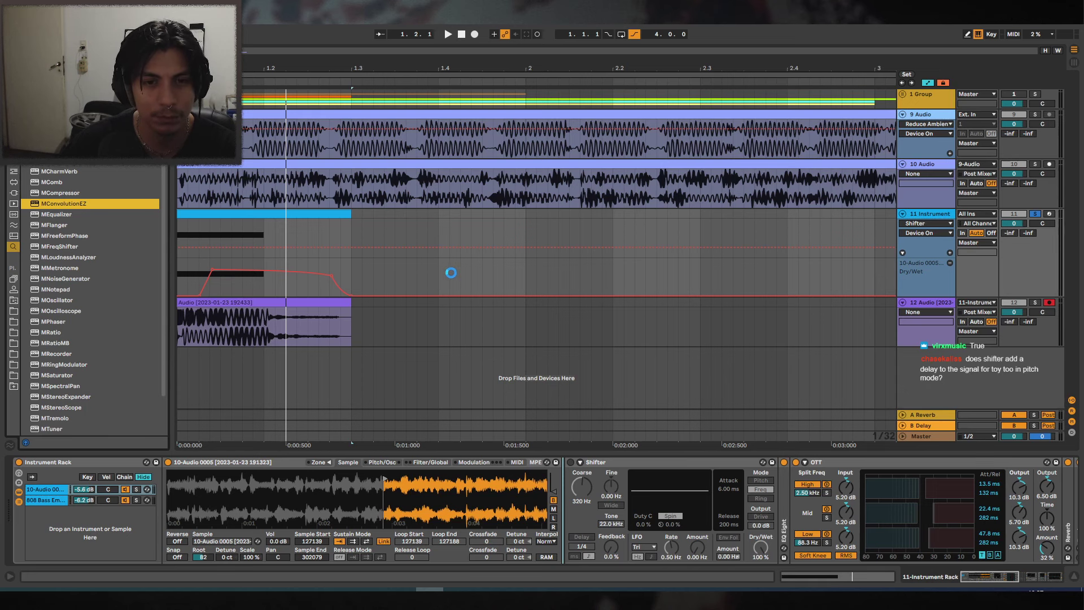
key("space")
key("space")
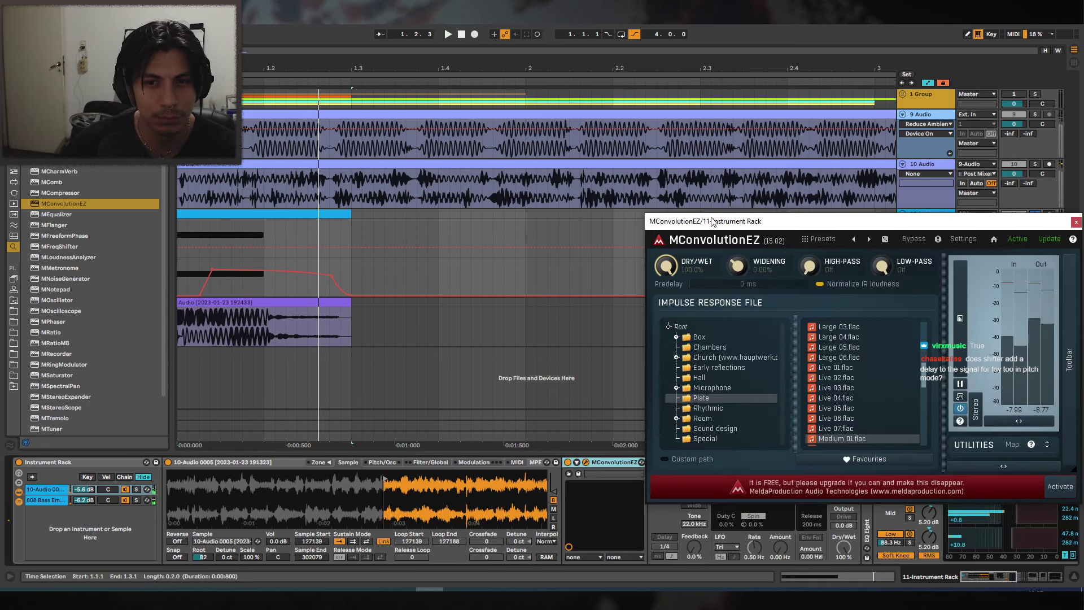
Switch the MConvolutionEZ impulse response folder from Plate to Sound design and audition Fire.flac.
left_click_drag(713, 222, 514, 136)
left_click(522, 351)
left_click(514, 343)
key("space")
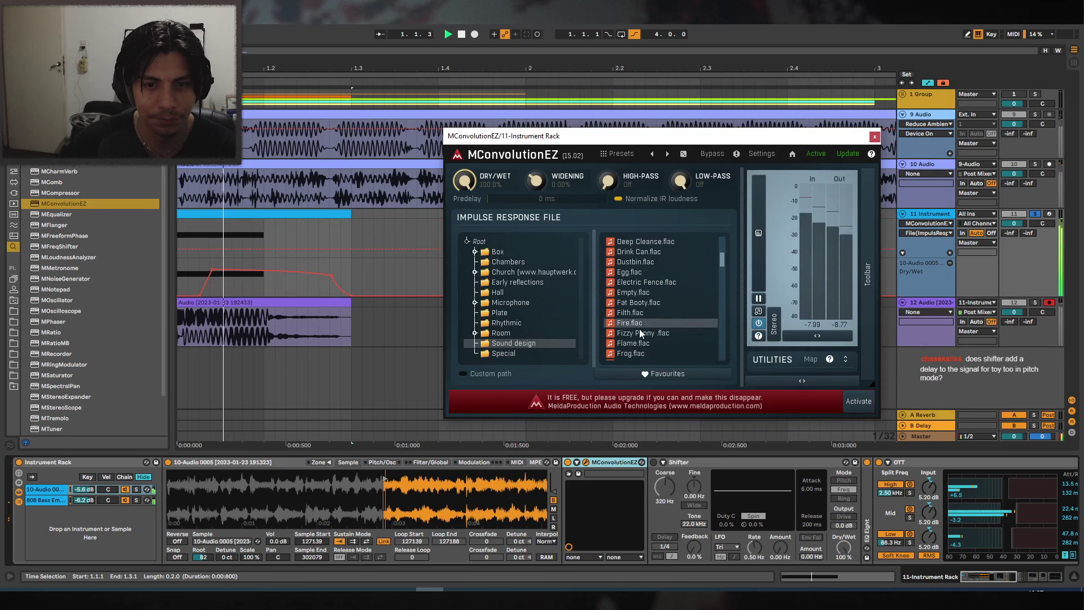
left_click_drag(720, 258, 720, 275)
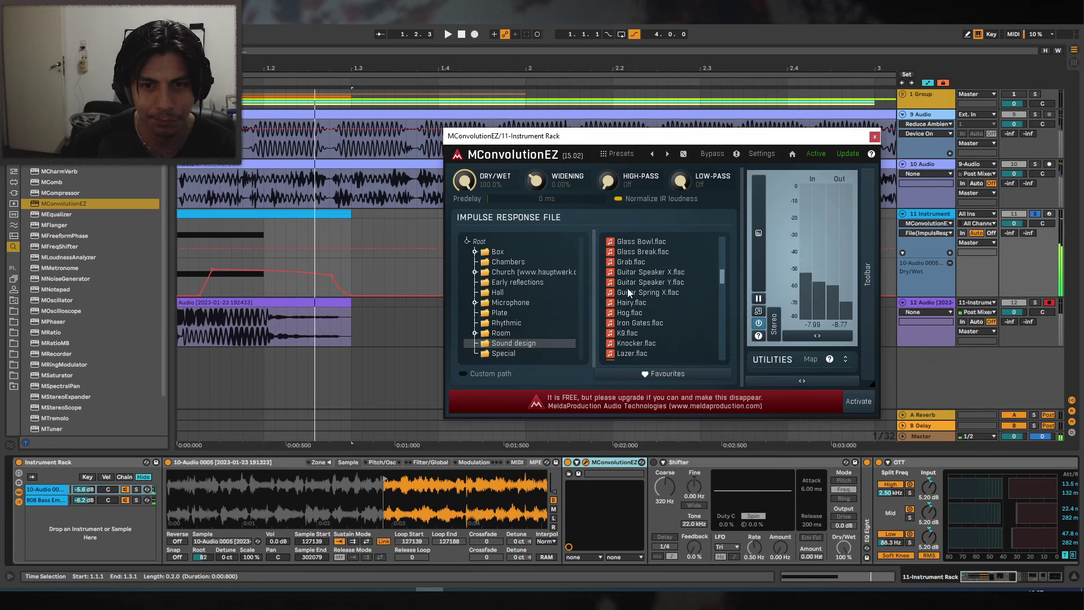
Try the Outside Club 2, Plastic Tub and Riser impulse responses, including a 51.2% dry/wet mix.
left_click(629, 292)
scroll(637, 285, "down", 5)
left_click(637, 284)
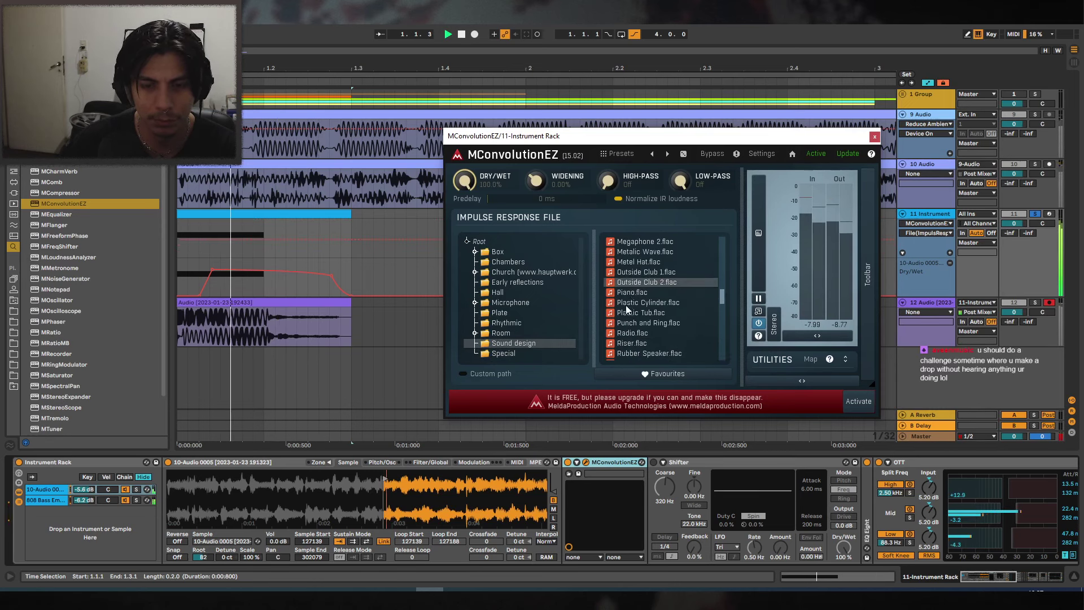
left_click(638, 313)
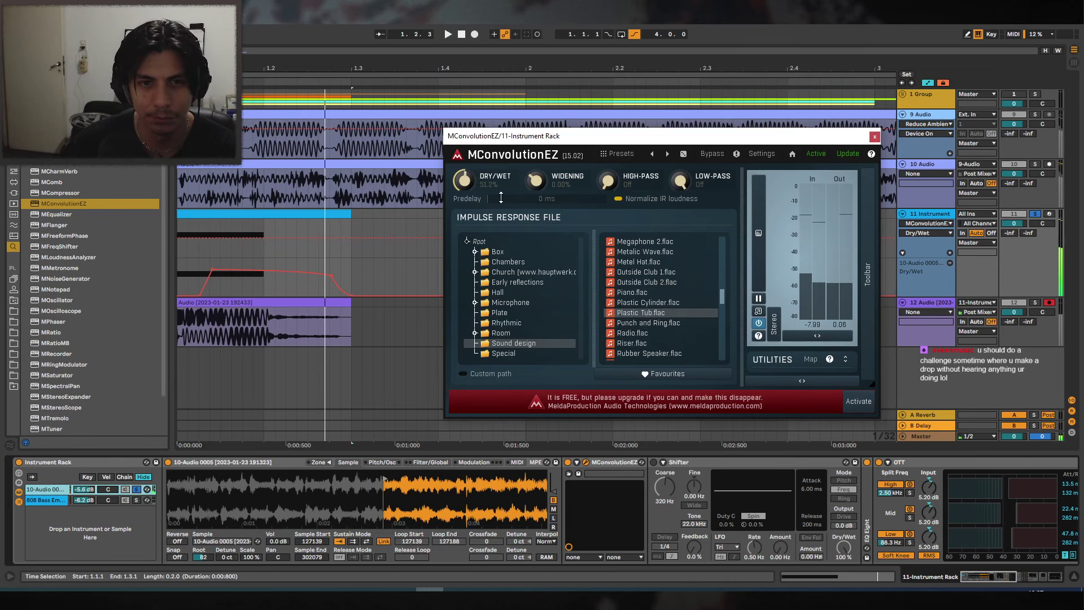
left_click(639, 344)
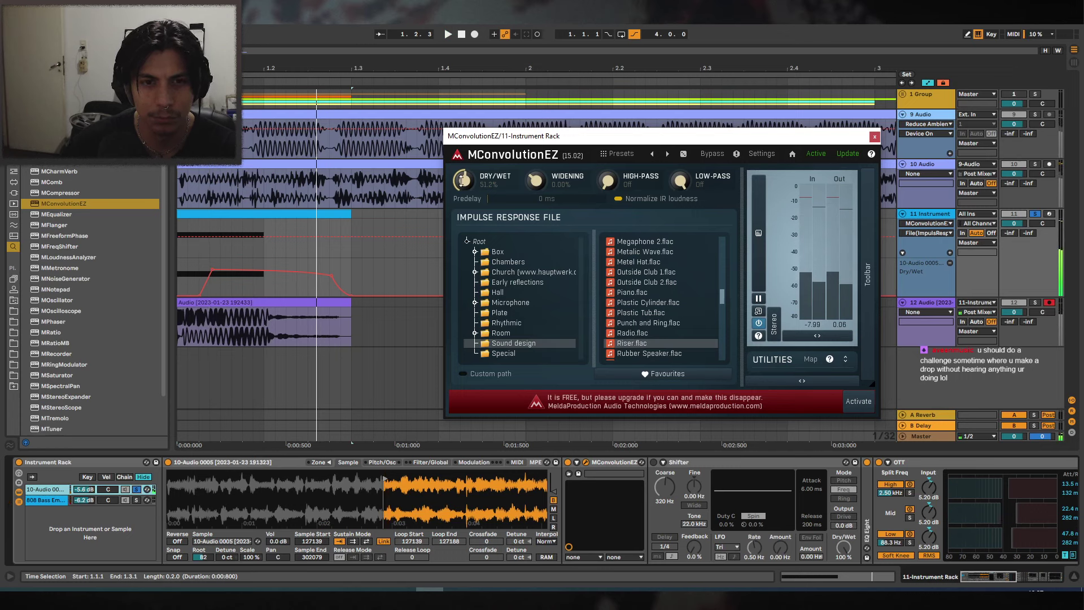
Try the Rusty.flac impulse response together with a high-pass adjustment.
scroll(631, 294, "down", 1)
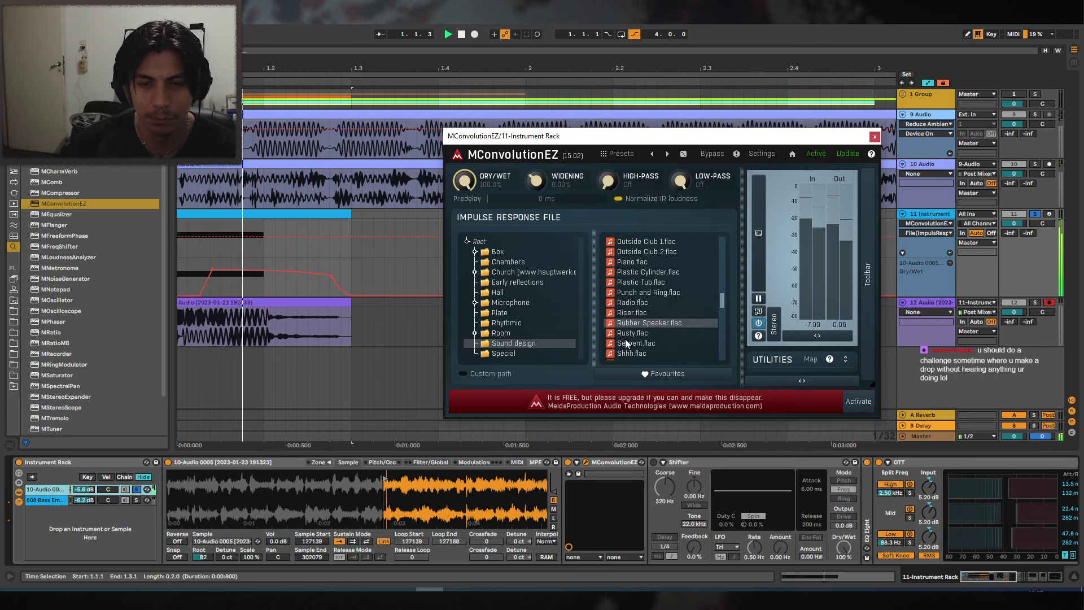
left_click(632, 333)
left_click_drag(607, 180, 609, 164)
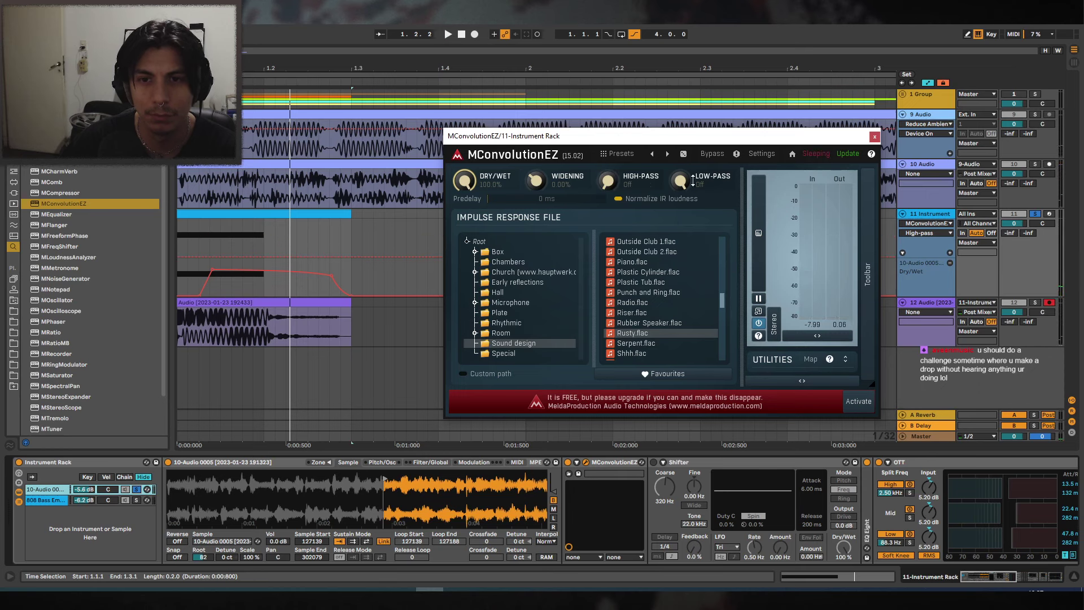
key("space")
Lower the convolution's low-pass to about 687 Hz and load the Small Piano.flac impulse response.
left_click_drag(693, 180, 693, 226)
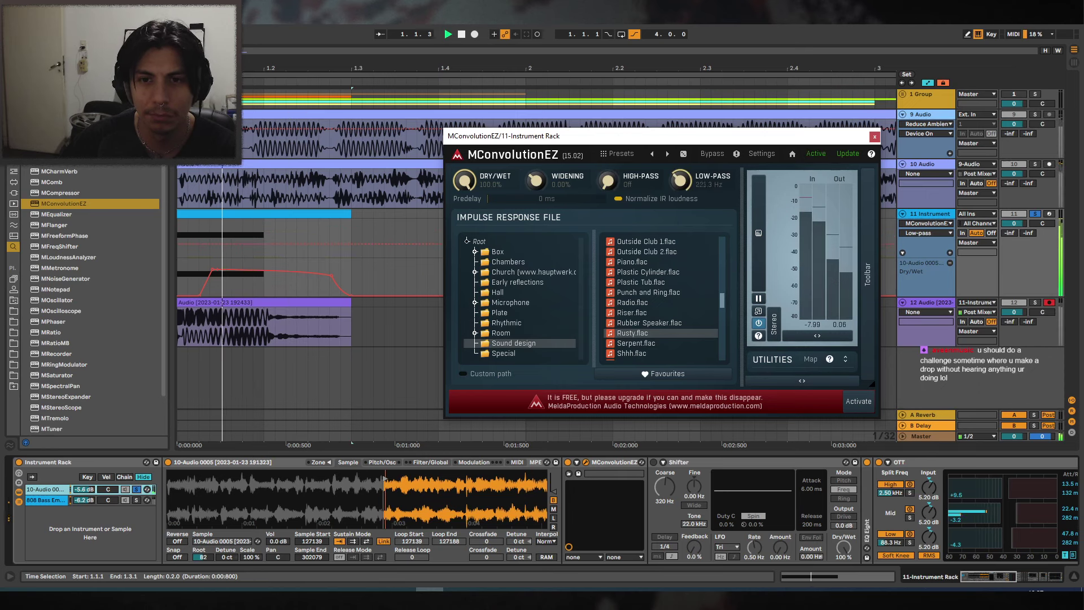
scroll(632, 333, "down", 1)
left_click(632, 333)
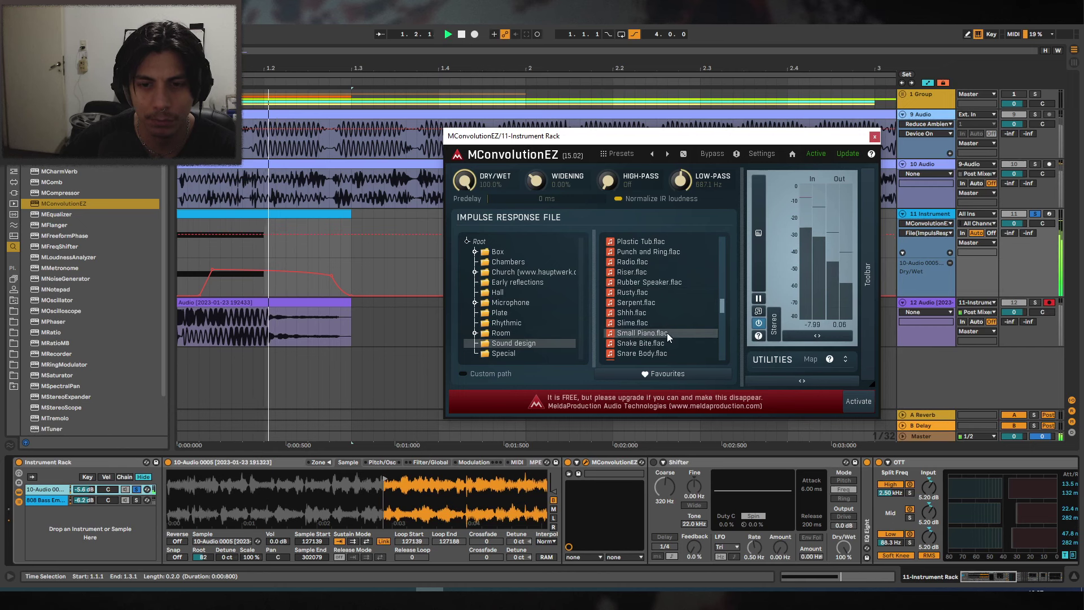
key("space")
Unsolo the 10-Audio chain, set the 808 chain's volume to -6.0 dB, and audition both layers.
left_click(136, 489)
key("space")
key("space")
left_click_drag(84, 500, 87, 509)
key("space")
key("space")
key("space")
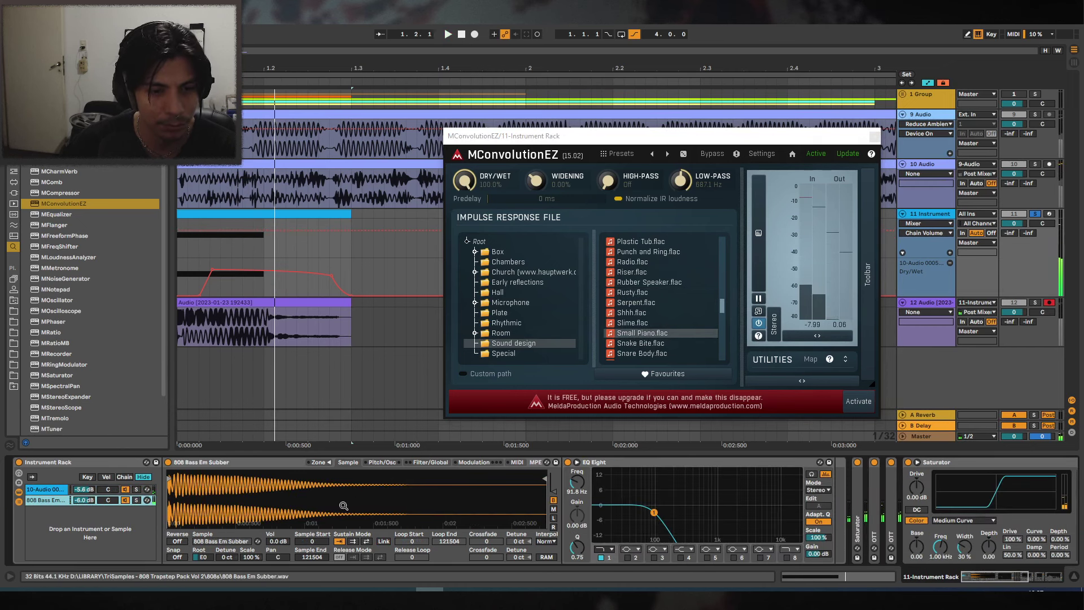
Shorten the 808 sampler's volume decay to 1.08 s and settle its EQ Eight low-pass at 97.9 Hz.
key("space")
left_click_drag(655, 513, 693, 514)
key("space")
left_click(431, 462)
key("space")
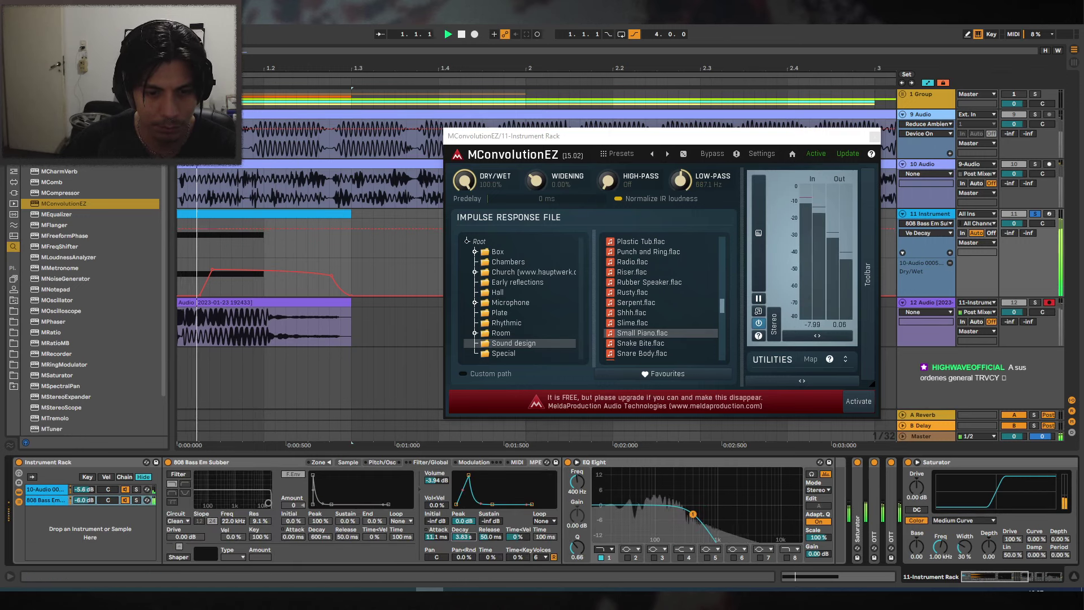
left_click_drag(460, 538, 459, 522)
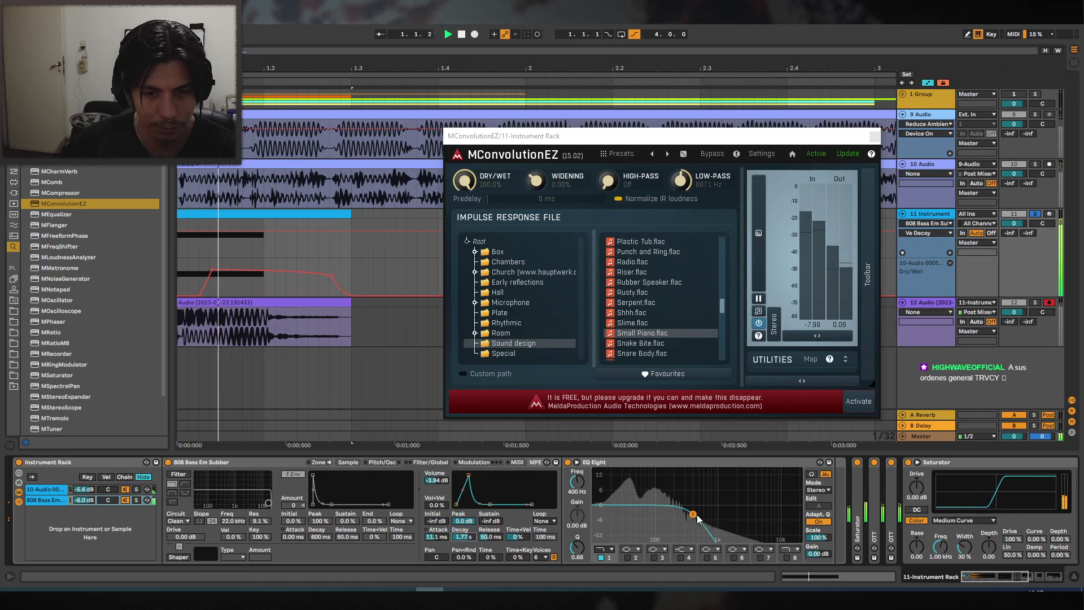
left_click_drag(693, 514, 656, 510)
key("space")
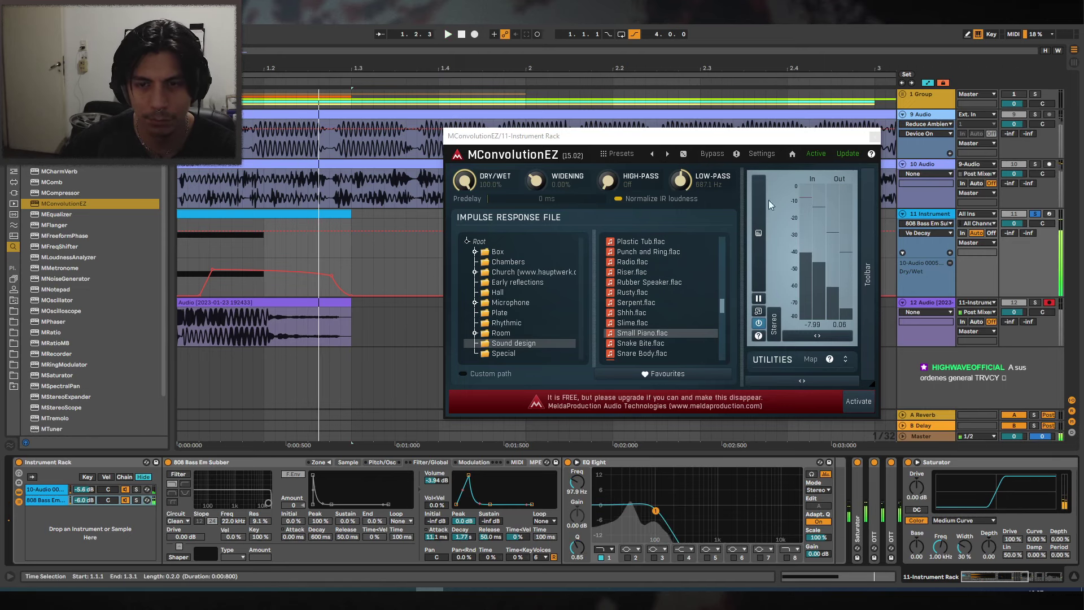
left_click(875, 137)
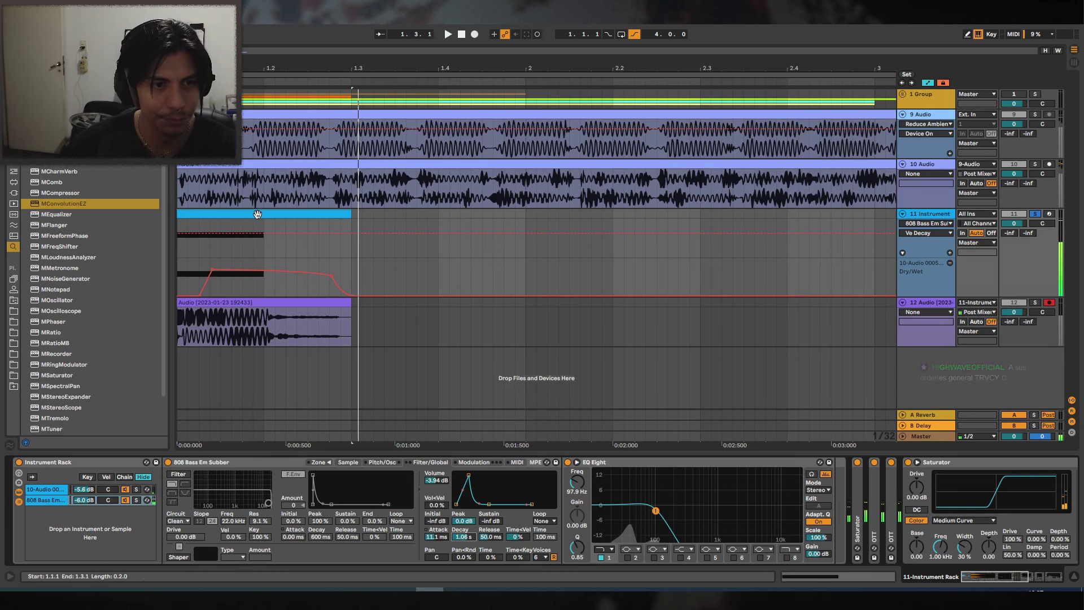
Try A3 and A2 as the root key of the 10-Audio chain's sample while auditioning the clip.
left_click(378, 461)
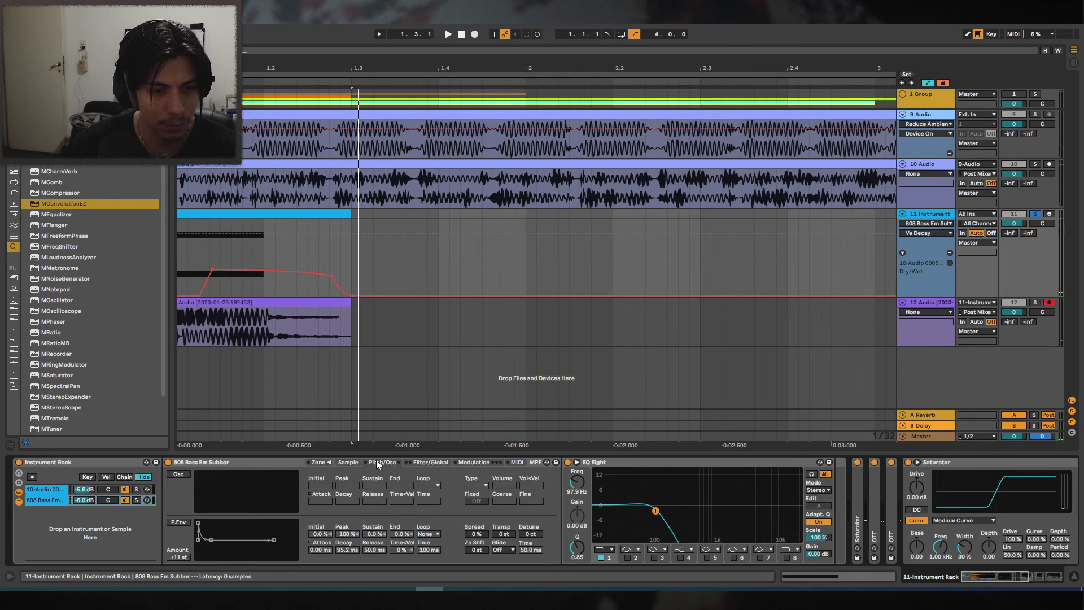
left_click(46, 489)
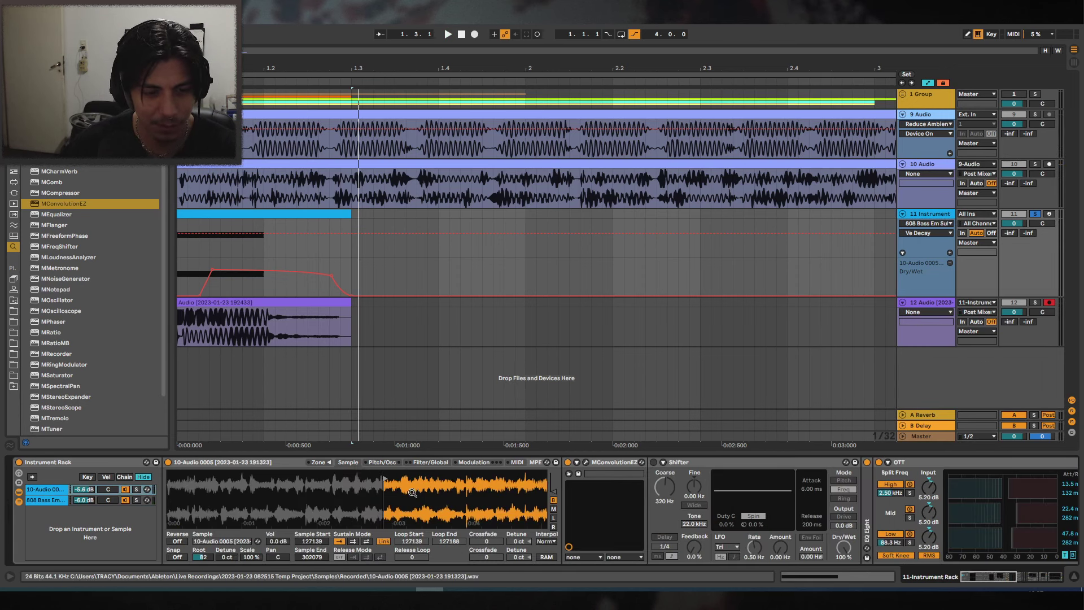
left_click_drag(339, 499, 339, 480)
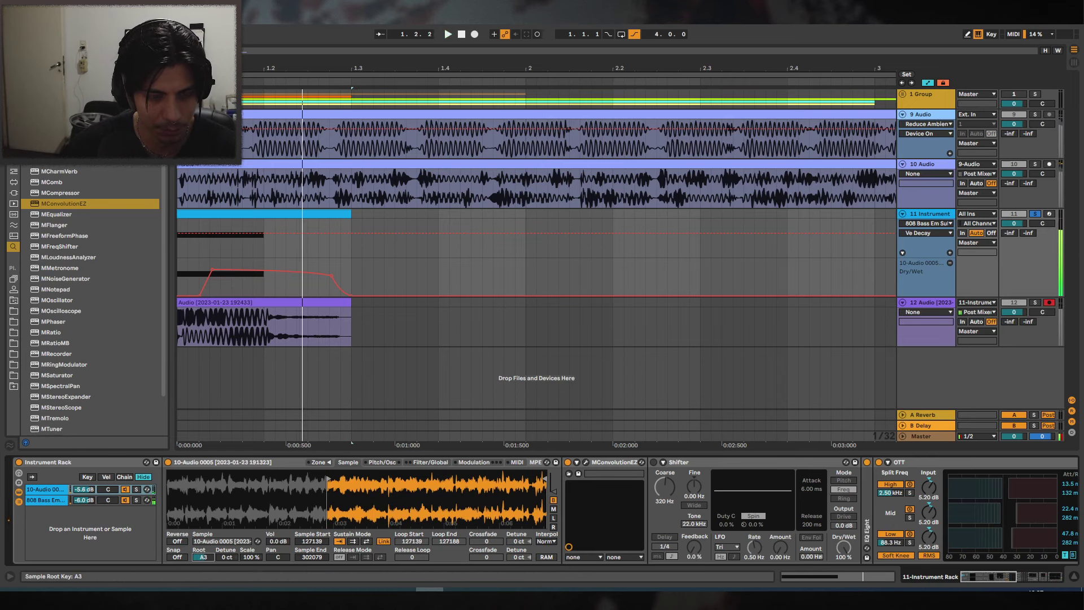
left_click_drag(203, 562, 203, 577)
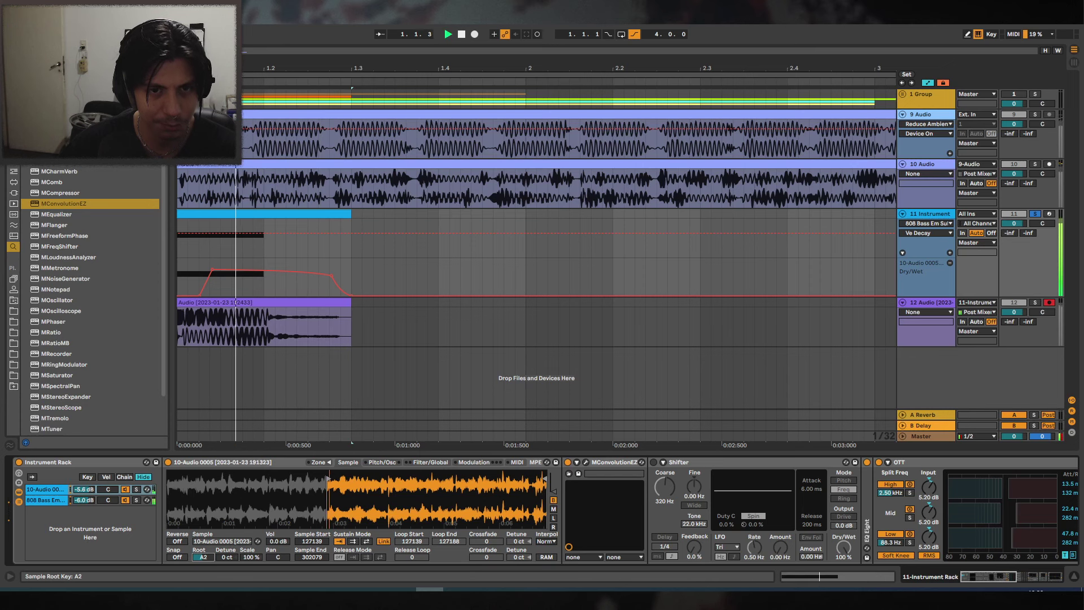
key("space")
Deactivate the 11 Instrument track and audition the 9 Audio and 10 Audio tracks soloed in turn.
left_click(1018, 215)
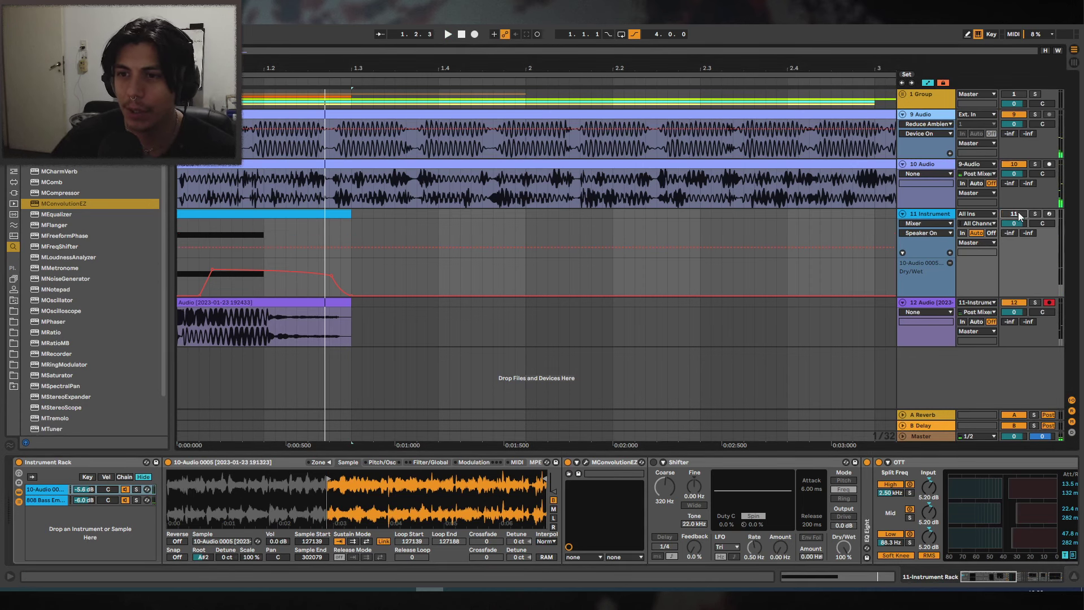
left_click(1034, 115)
key("space")
left_click(371, 115)
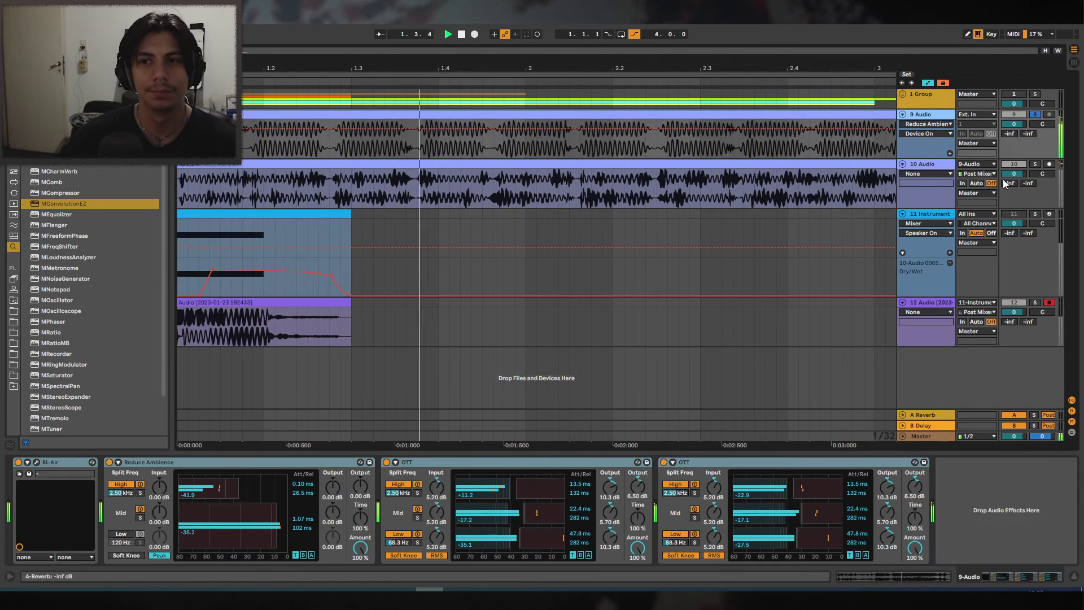
left_click(1034, 163)
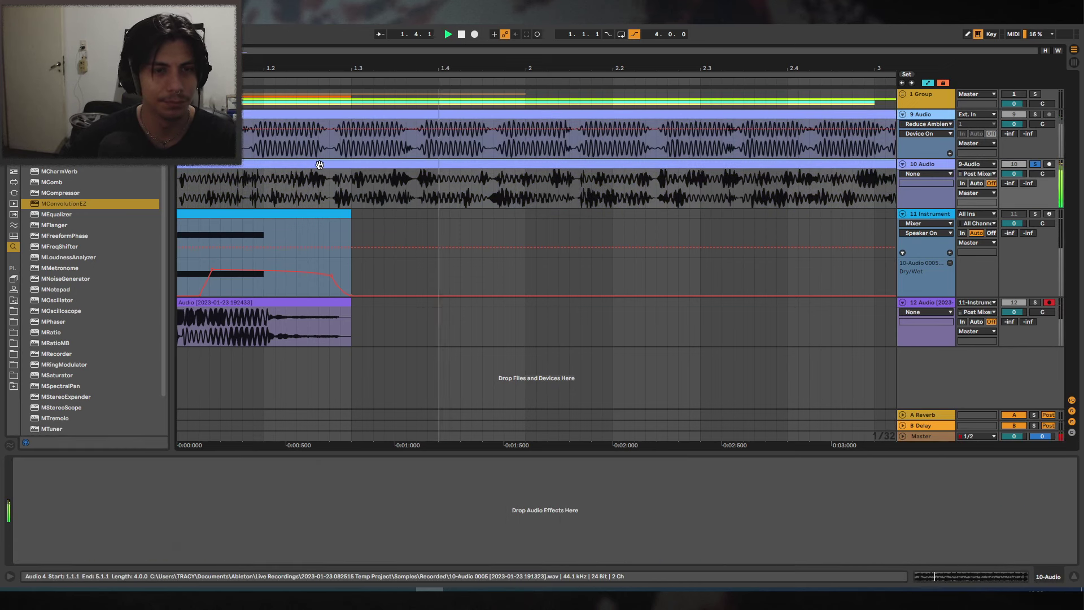
left_click_drag(315, 61, 315, 40)
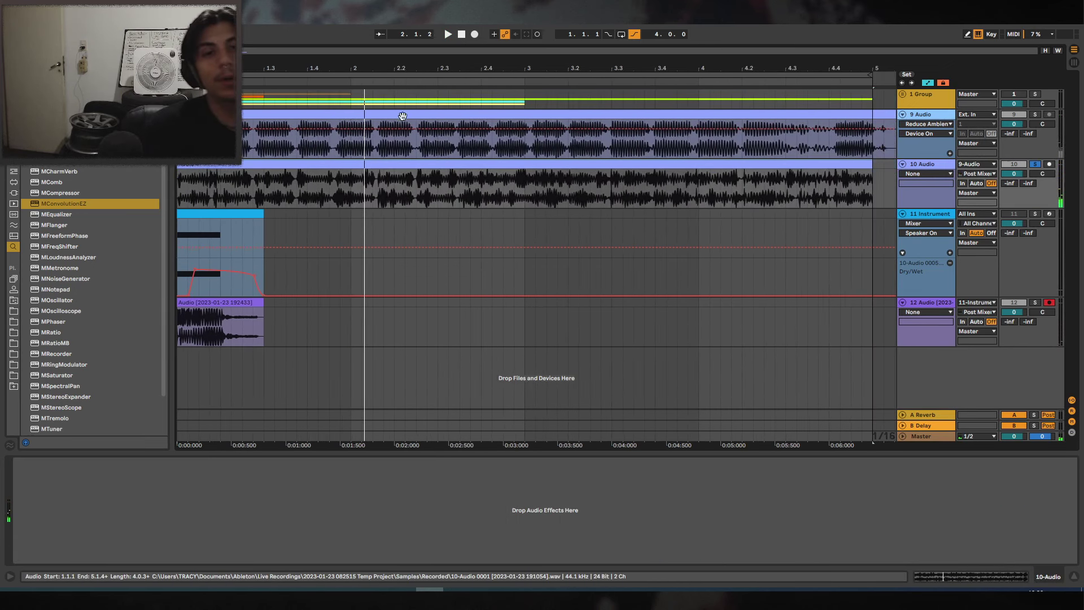
key("space")
Compare the original 9 Audio clip with the resampled 10 Audio clip and play back the resampled one.
left_click(403, 115)
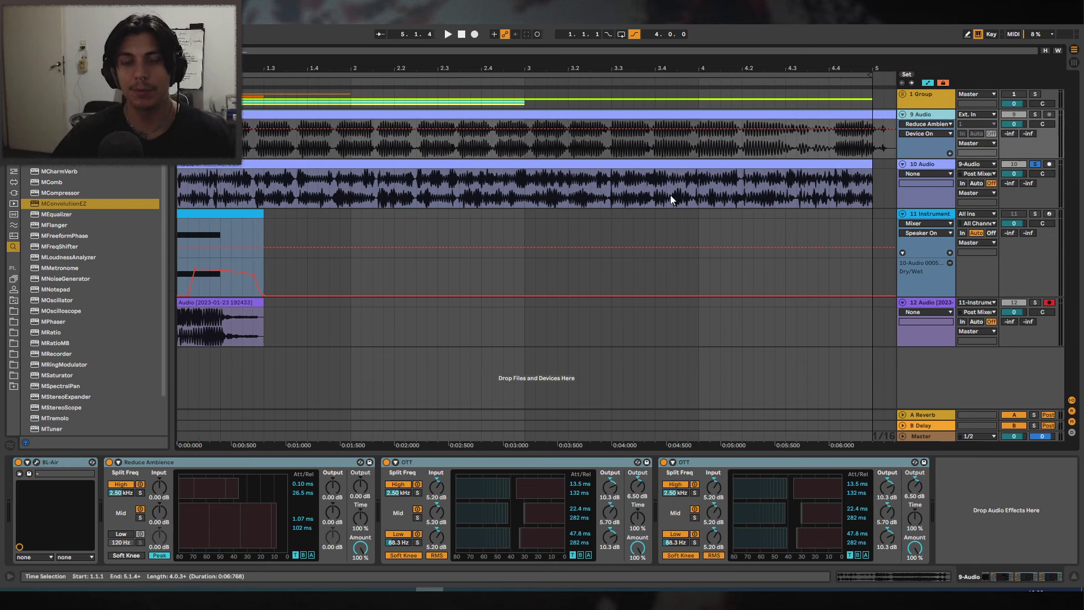
left_click(560, 166)
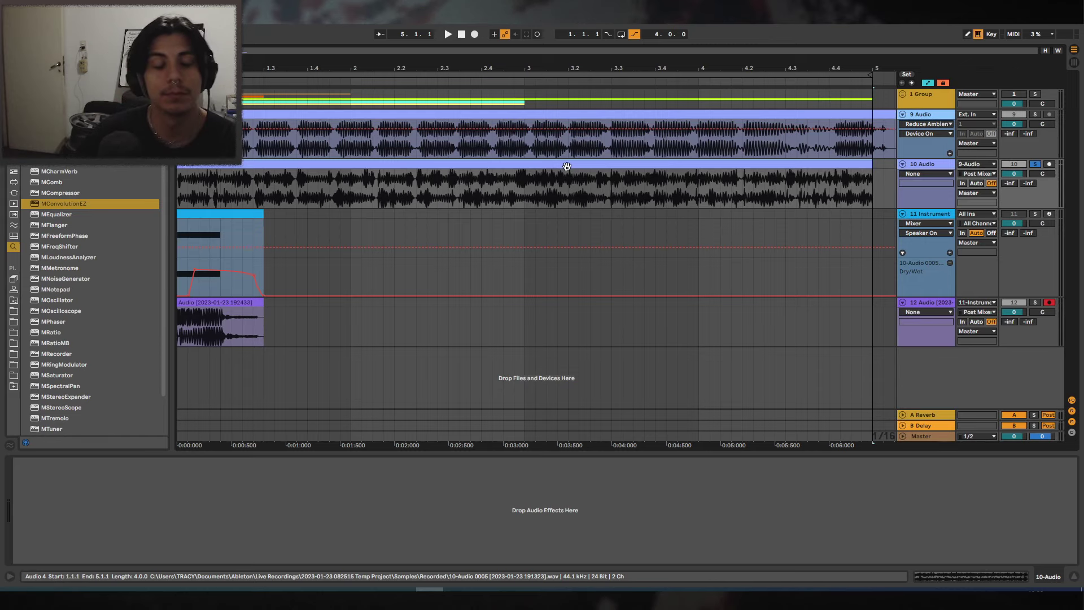
left_click_drag(426, 75, 427, 72)
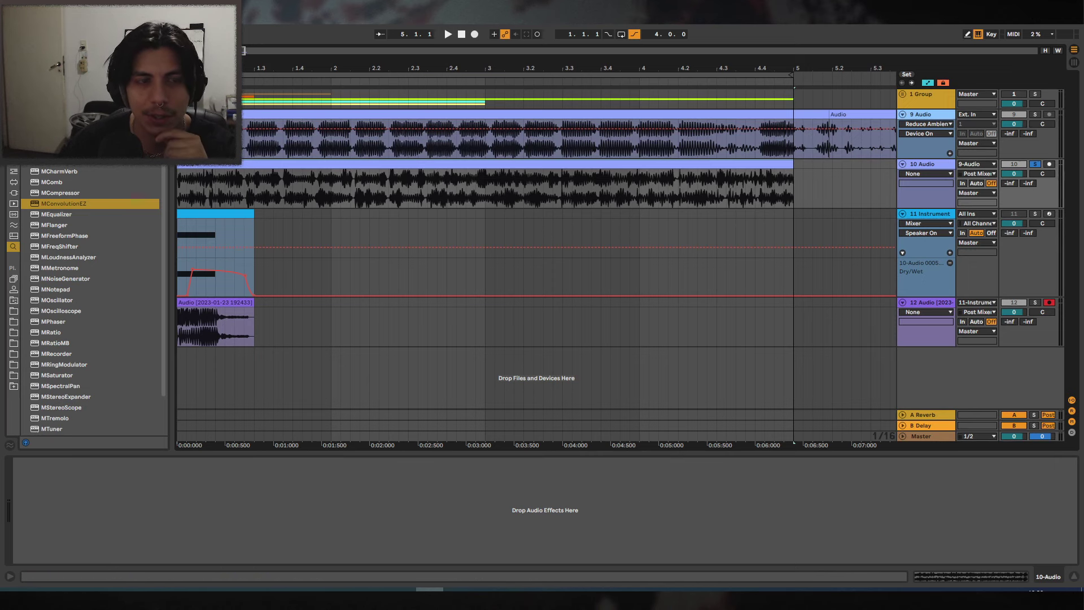
left_click_drag(226, 69, 226, 85)
key("space")
key("space")
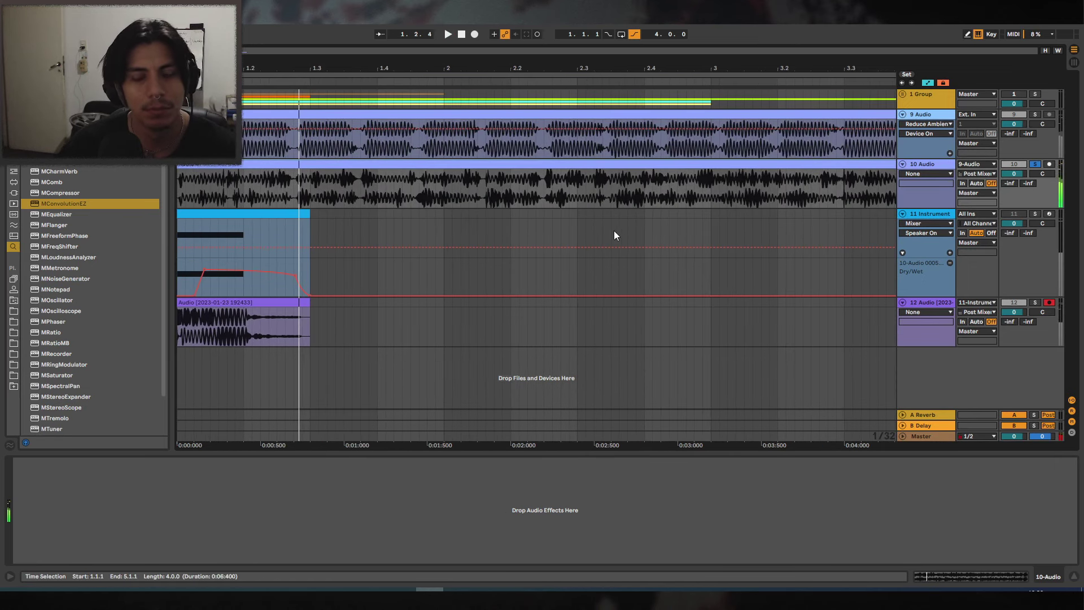
Solo the 9 Audio track and replace the browser search with one for vocal samples.
key("ctrl+f")
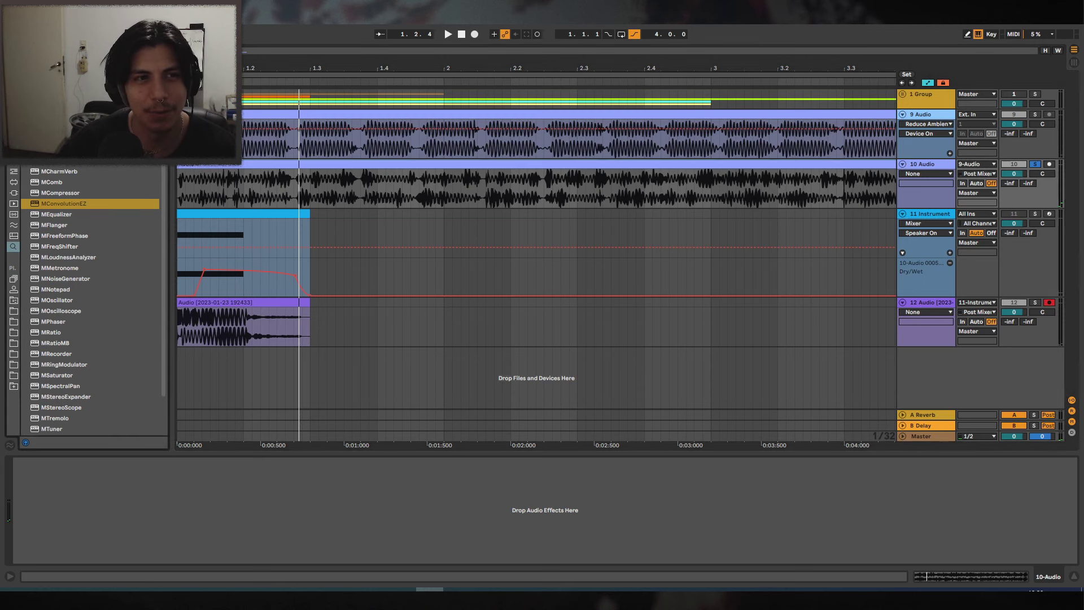
key("BackSpace")
left_click_drag(253, 68, 254, 79)
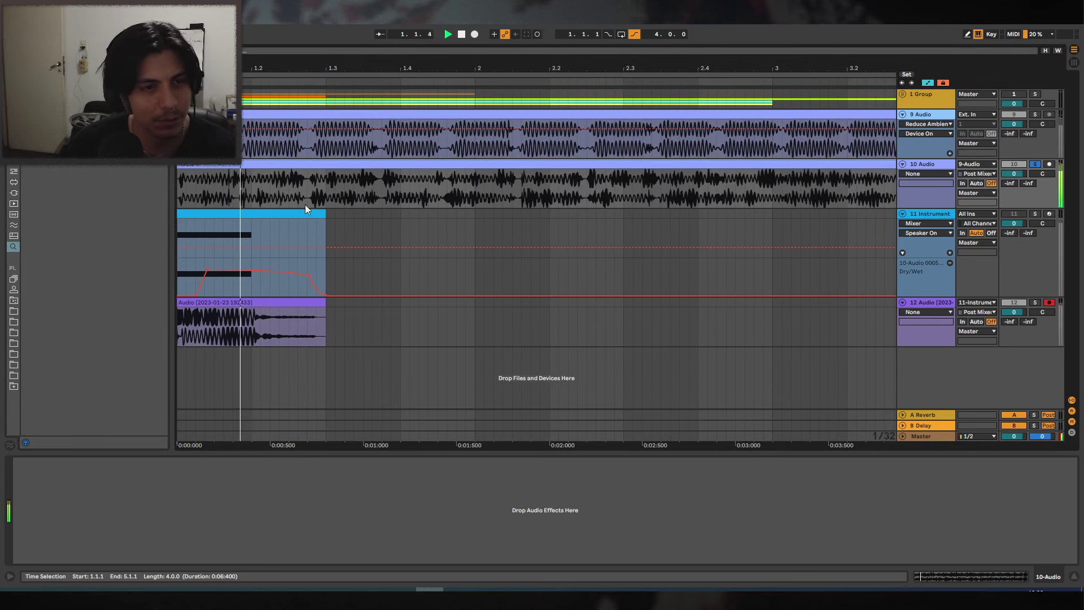
left_click(890, 116)
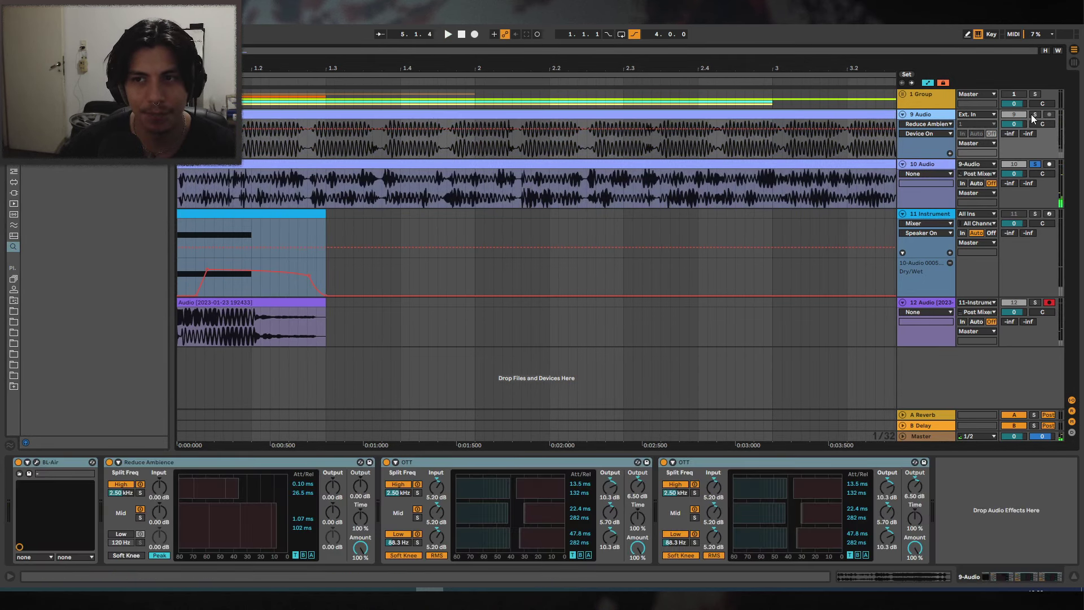
key("space")
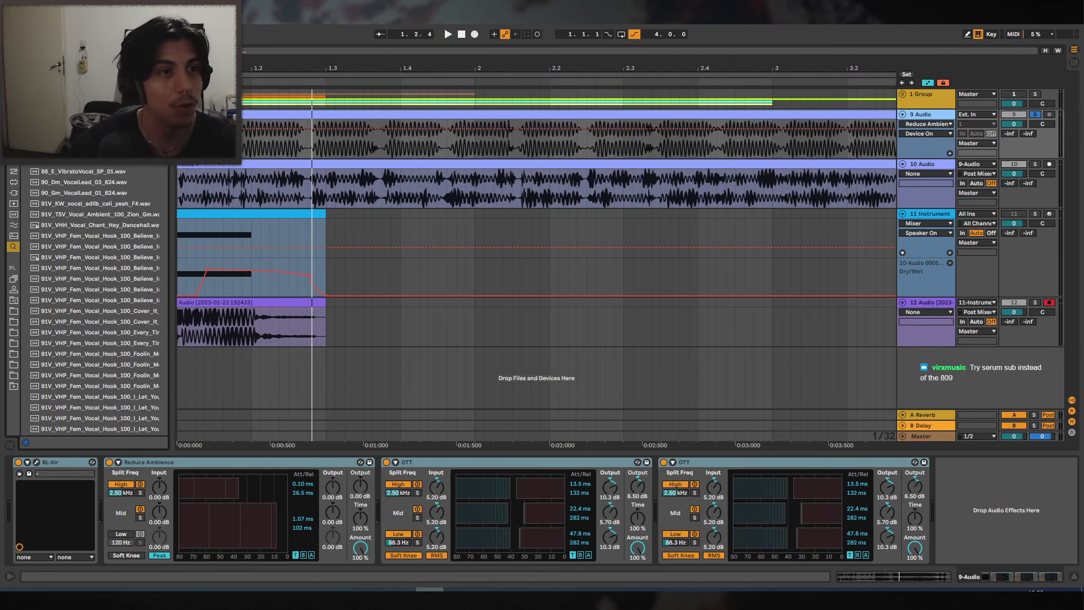
left_click(69, 311)
scroll(104, 225, "down", 15)
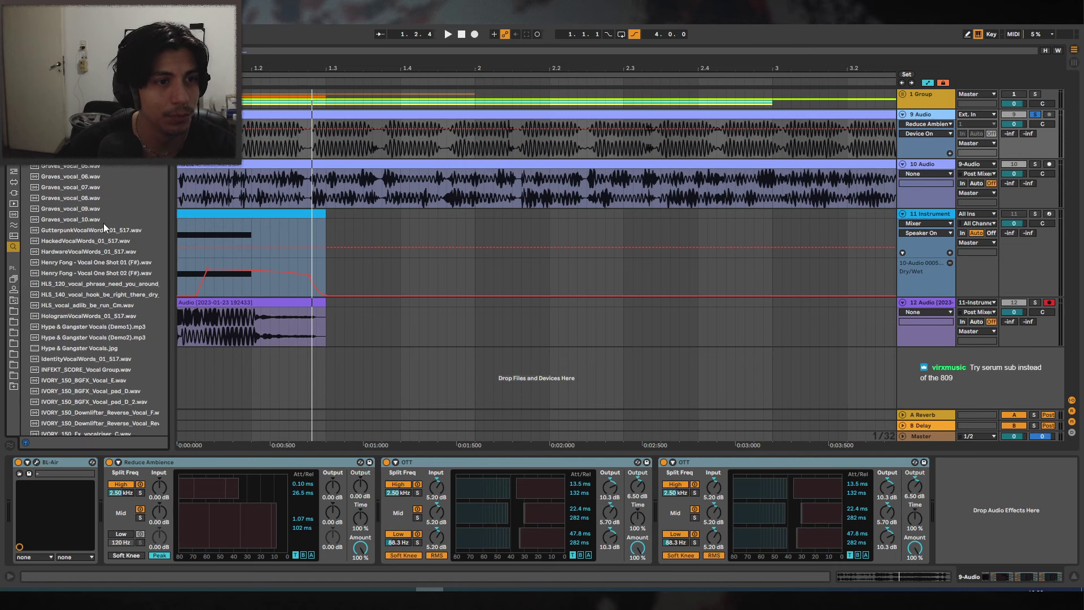
Widen the browser and preview vocal samples, including KSHMR_Vocal_Tone_07_Distorted_A.wav and VEC4 Vocals 72.wav.
left_click(104, 221)
left_click_drag(170, 251, 276, 251)
scroll(225, 219, "down", 12)
left_click(148, 253)
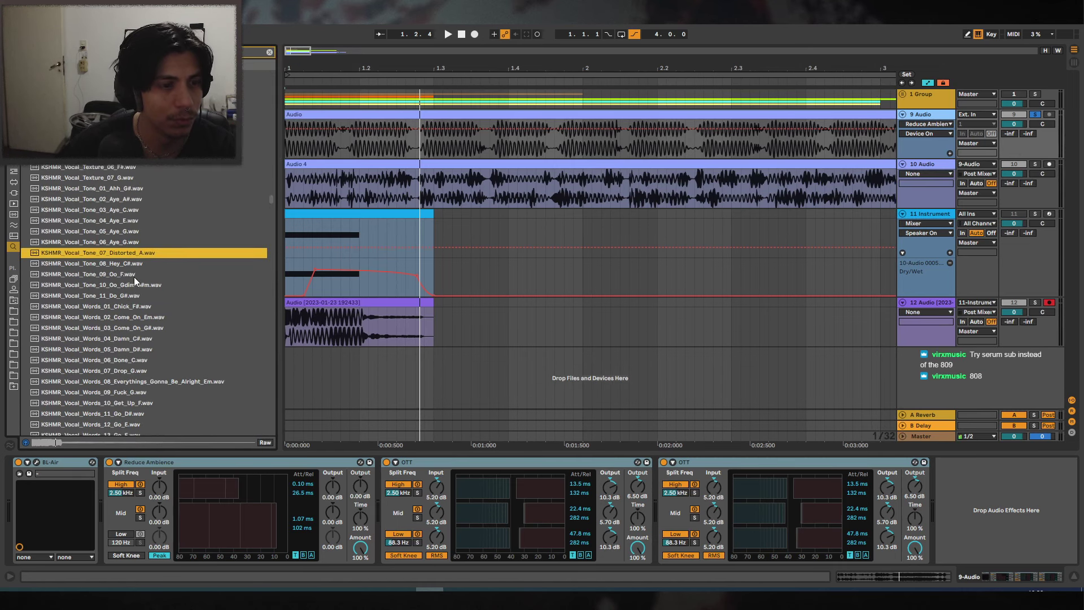
left_click_drag(272, 200, 268, 263)
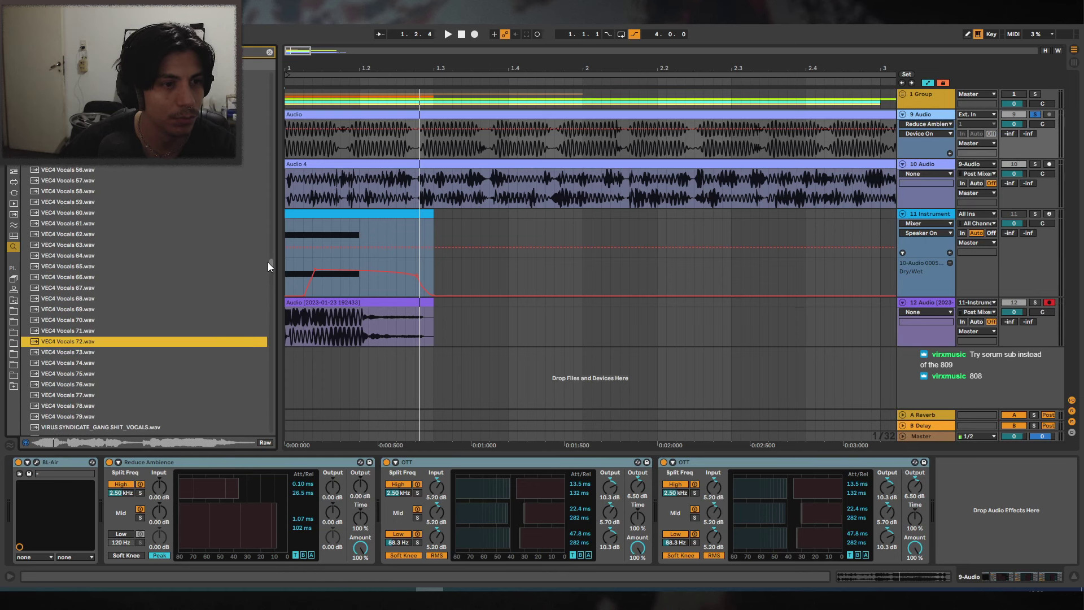
Place VEC4 Vocals 72.wav at the start of the 9 Audio track, audition it, and check its clip settings.
left_click_drag(100, 341, 295, 138)
key("space")
left_click_drag(361, 114, 344, 114)
key("space")
key("space")
double_click(344, 113)
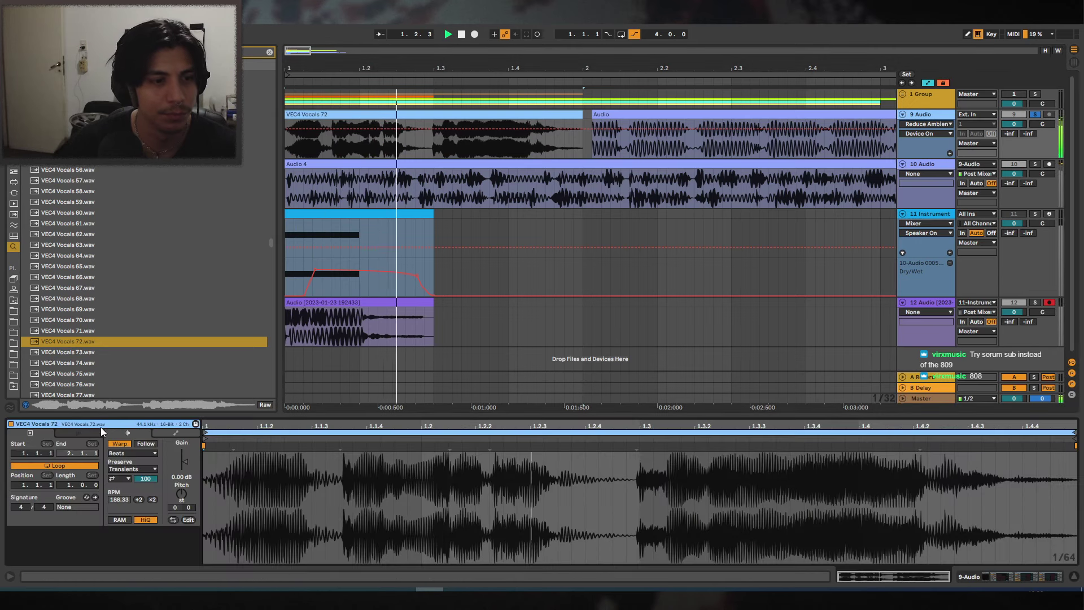
left_click(878, 577)
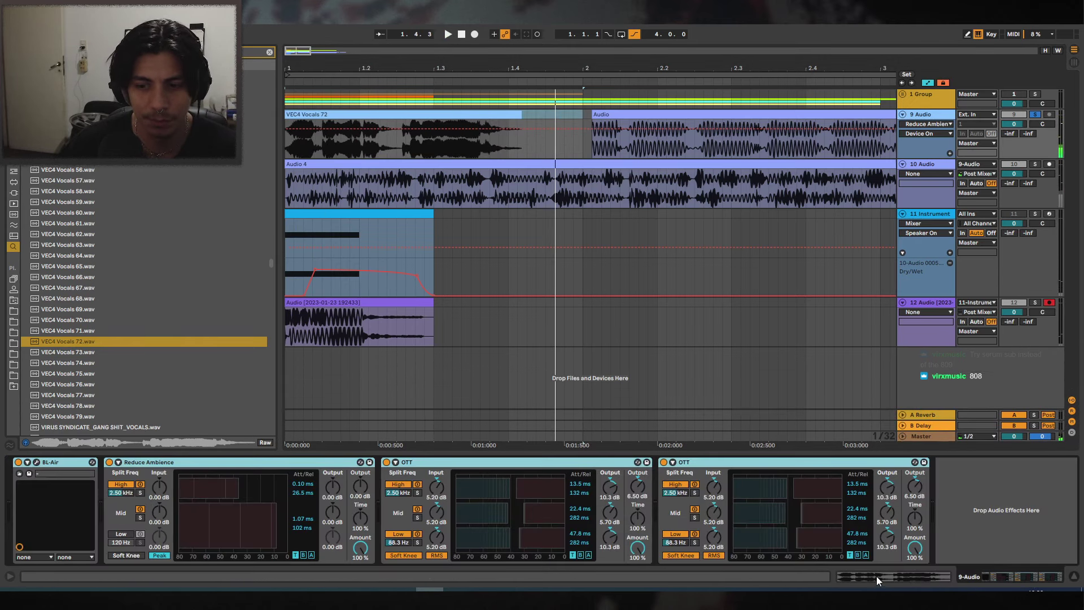
Open BL-Air on the 9 Audio track and set its threshold to -78.3 dB and mix to -100% during playback.
left_click(36, 462)
key("space")
left_click_drag(756, 273, 697, 260)
key("space")
key("space")
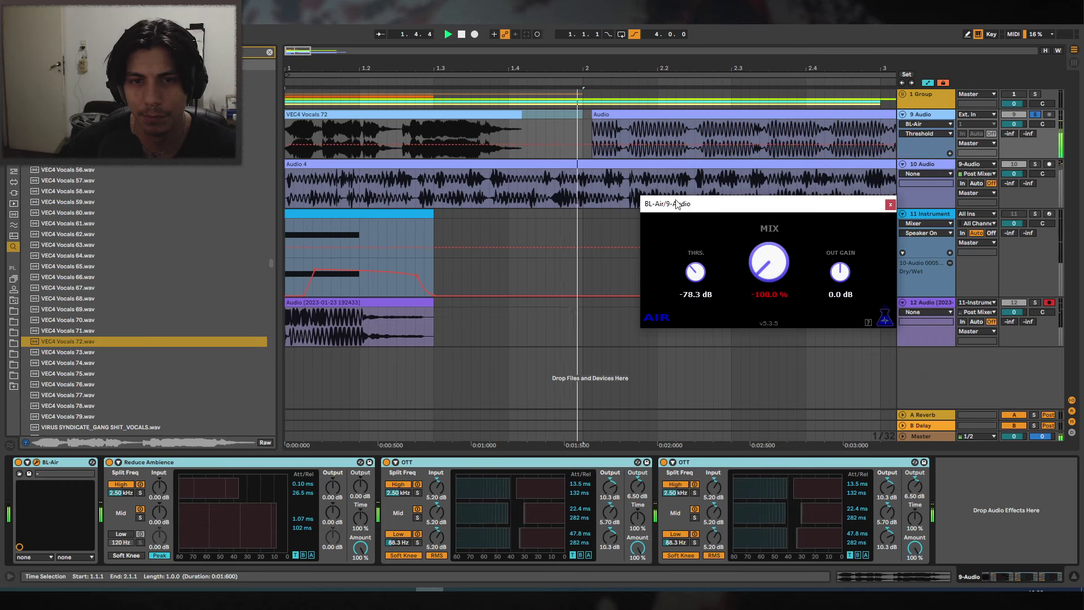
Stop playback and delete the Audio clip directly after the VEC4 Vocals 72 clip on the 9 Audio track.
left_click_drag(676, 69, 671, 46)
key("space")
left_click(463, 114)
key("Delete")
Transpose the VEC4 Vocals 72 clip down 22 semitones and play it back.
left_click(383, 123)
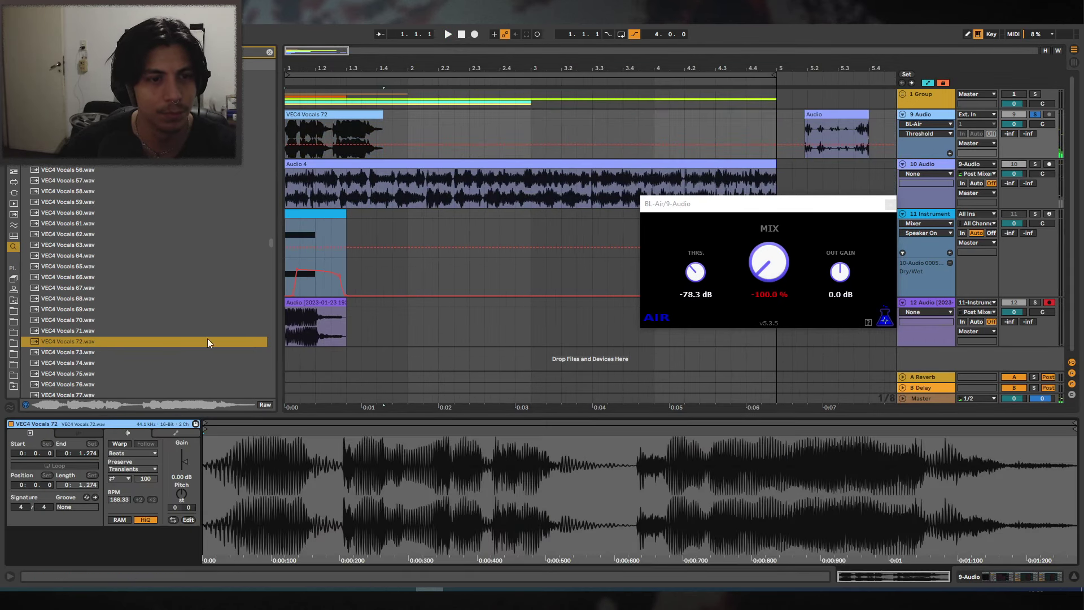
mouse_move(182, 493)
left_mouse_down()
mouse_move(189, 502)
mouse_move(179, 504)
left_mouse_up()
key("space")
Try a BL-Air threshold of -77.5 dB with the mix at -49.3% on the pitched-down vocal.
left_click_drag(699, 271, 762, 302)
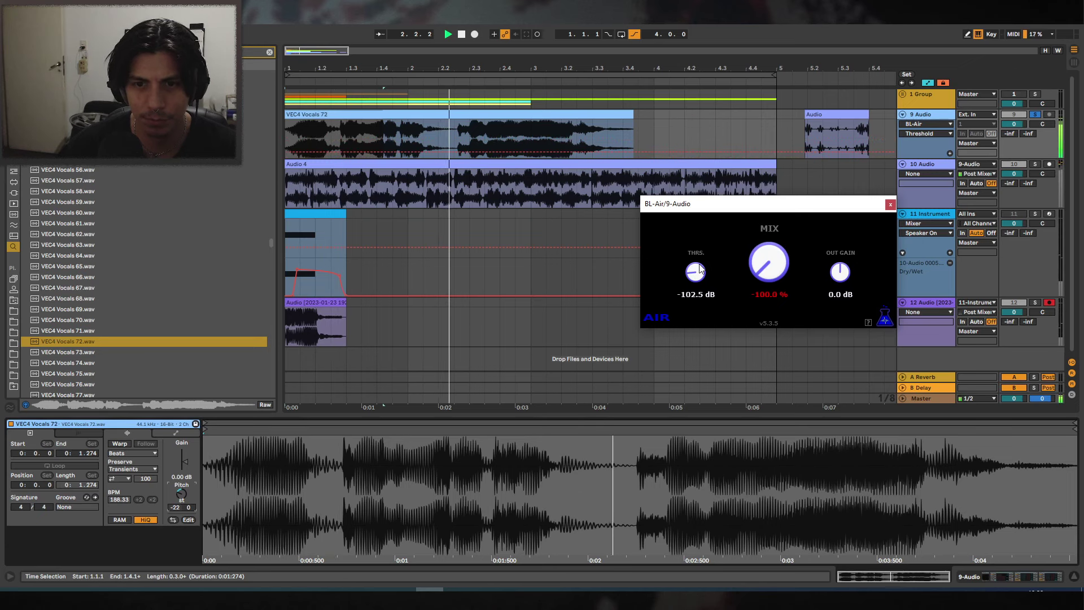
left_click_drag(762, 254, 763, 233)
left_click_drag(696, 273, 653, 247)
left_click(512, 115)
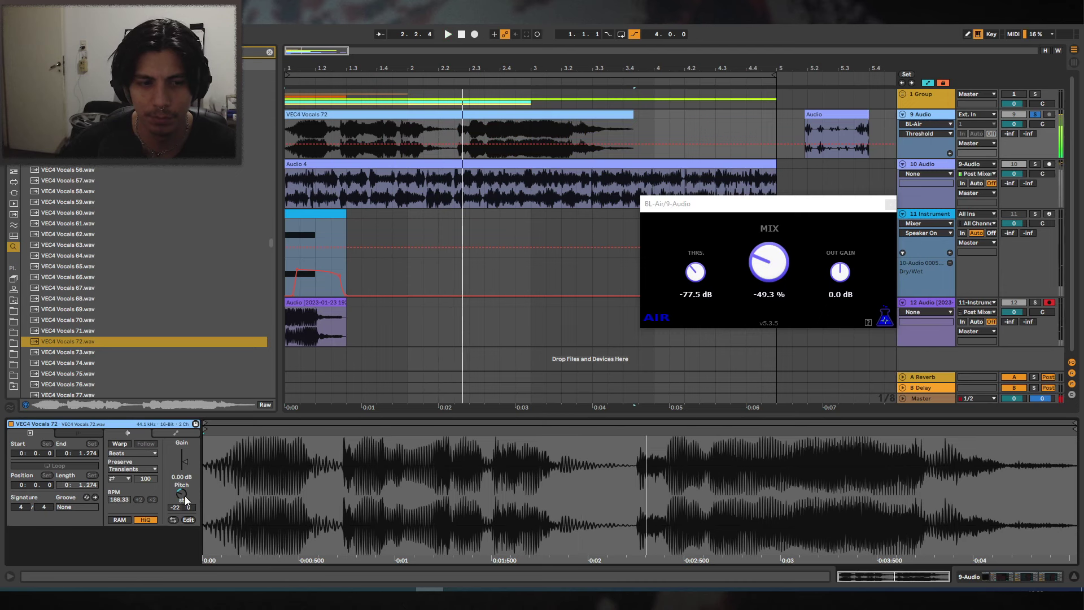
Audition the vocal, set BL-Air's mix to -100% and threshold to -86.7 dB, and close the plugin window.
key("space")
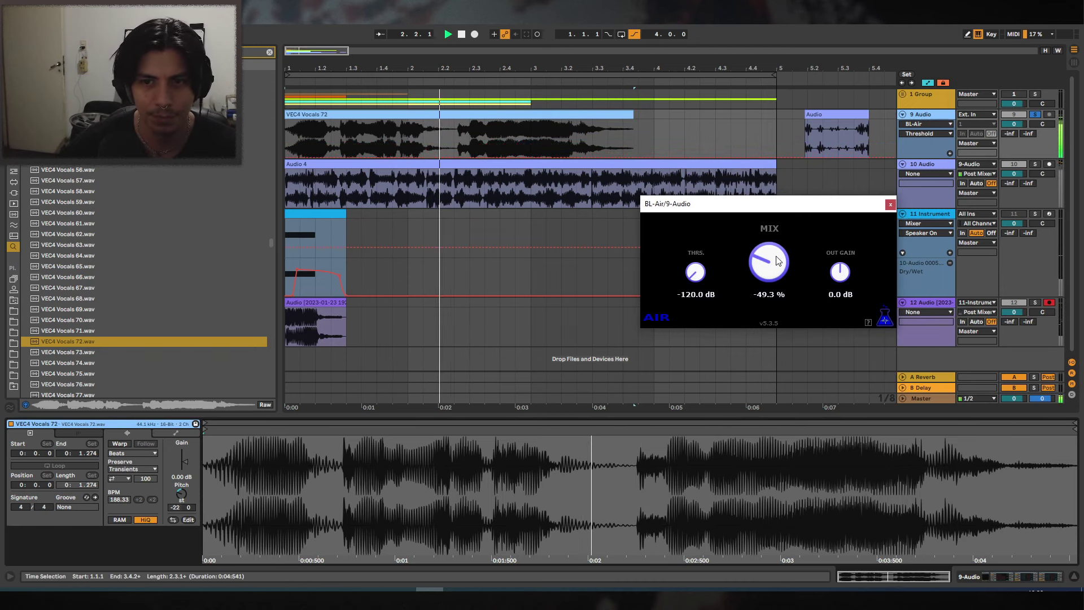
key("space")
key("space")
left_click_drag(769, 263, 768, 287)
left_click_drag(696, 272, 699, 251)
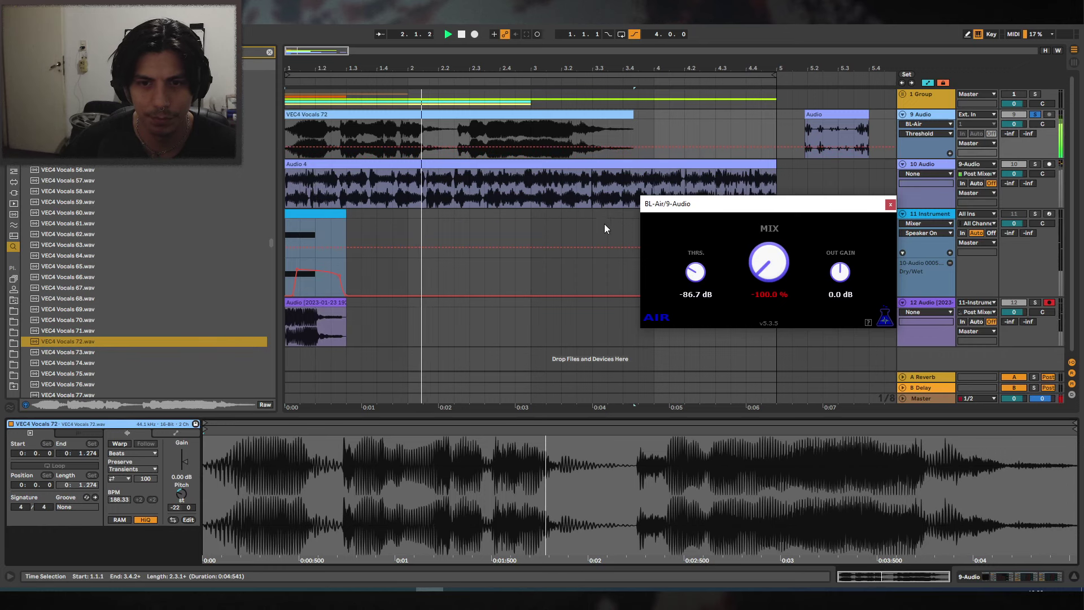
left_click(889, 205)
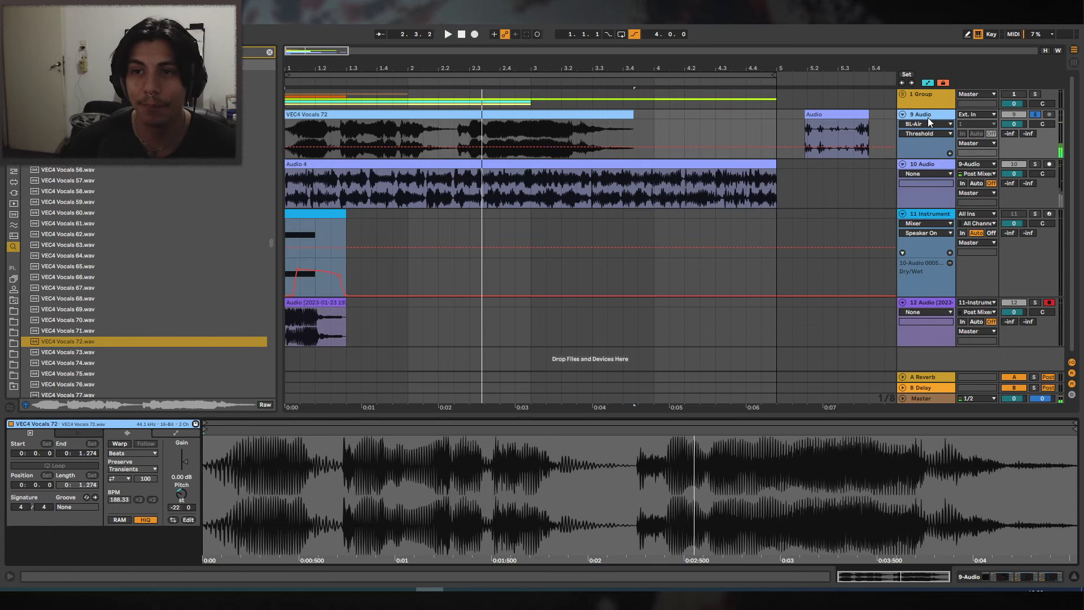
Clear the vocal sample search and browse the clips category.
left_click(269, 53)
left_click(14, 203)
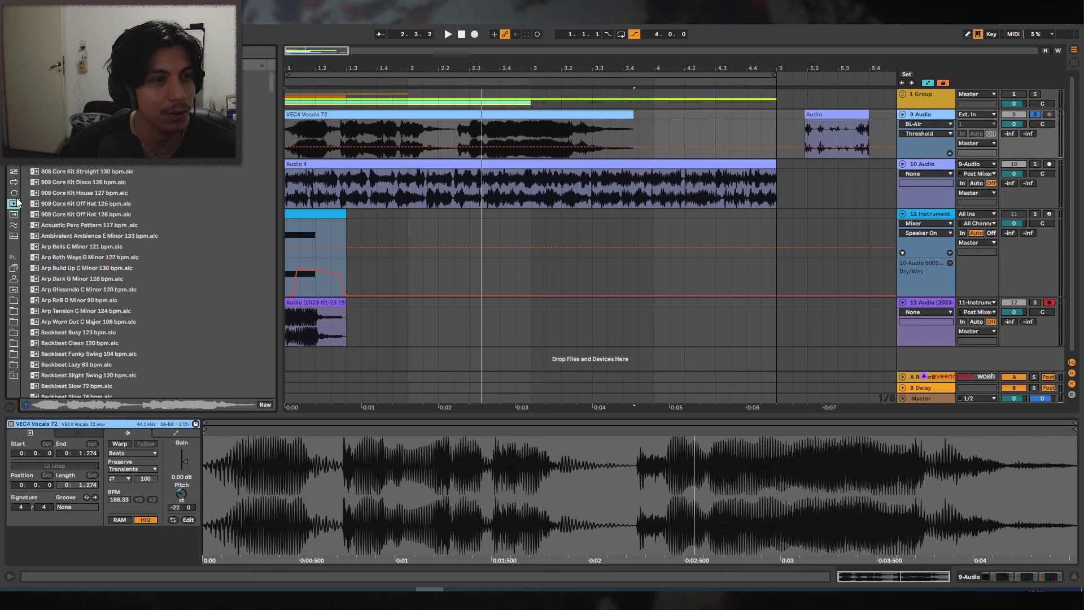
Find the Bin Scrambler plug-in in the browser and add it at the start of the 9 Audio track's effect chain.
left_click(14, 192)
scroll(84, 220, "up", 6)
left_click_drag(272, 231, 270, 116)
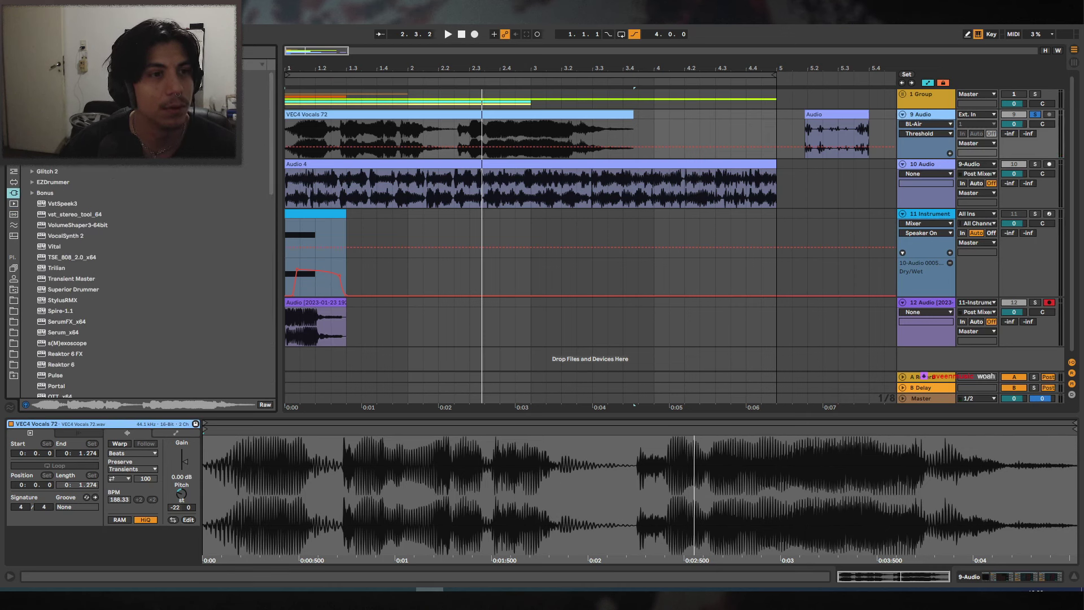
left_click(35, 75)
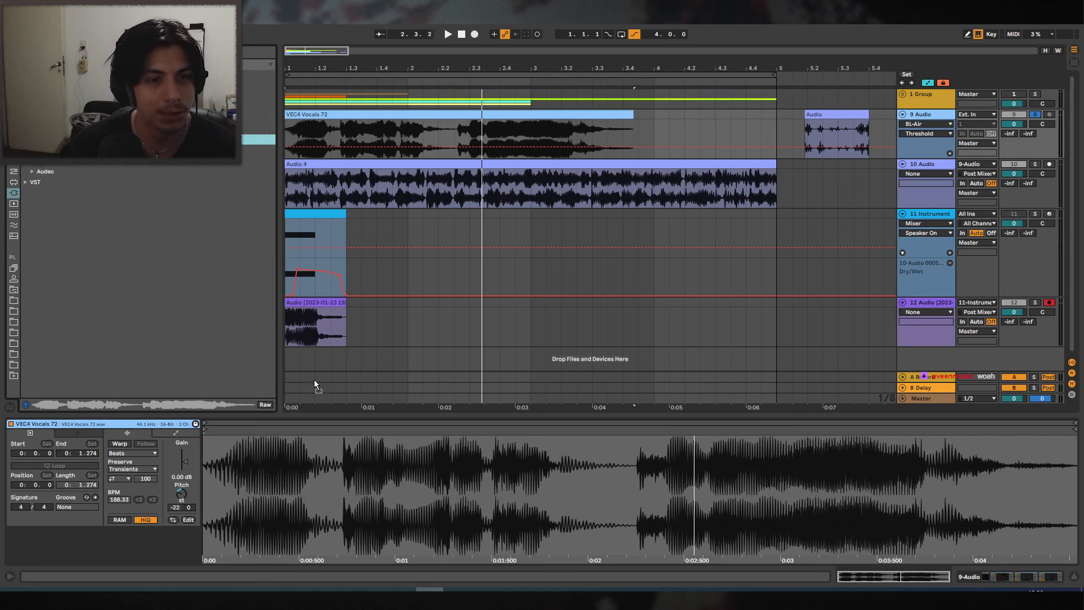
left_click_drag(1006, 576, 35, 540)
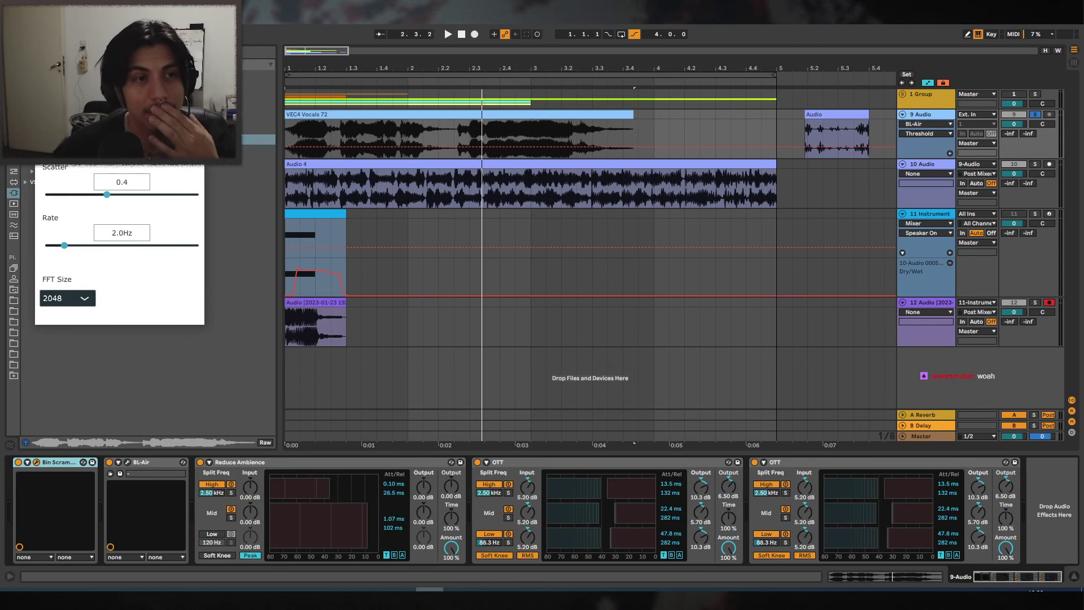
left_click_drag(120, 57, 213, 59)
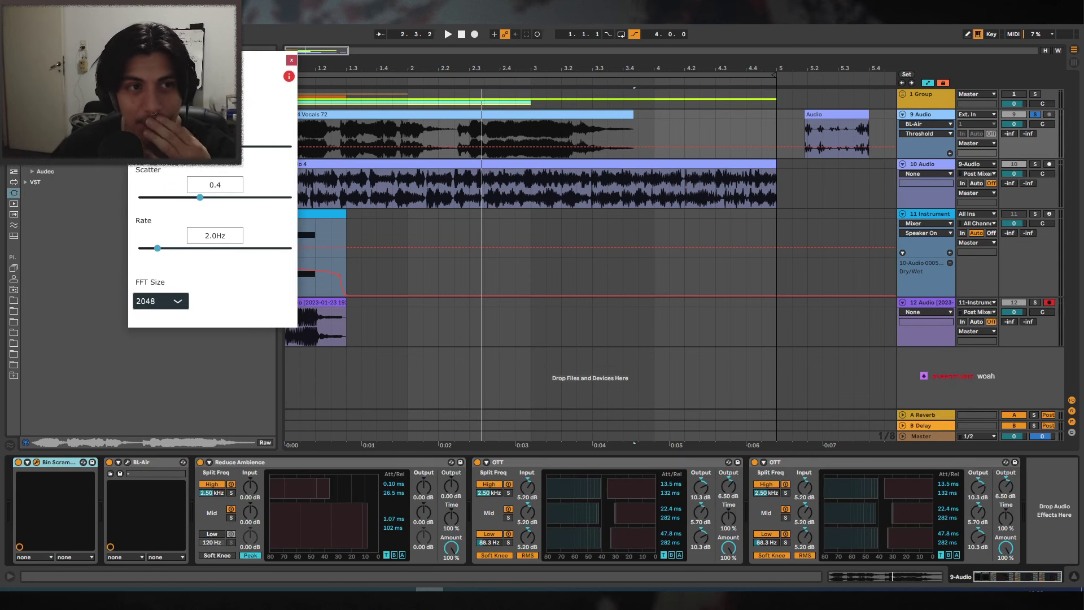
Set Bin Scrambler's Scatter to 0.76, raise its Scramble amount, and set its Rate to 6.96 Hz while the loop plays.
left_click_drag(200, 197, 255, 197)
left_click(255, 146)
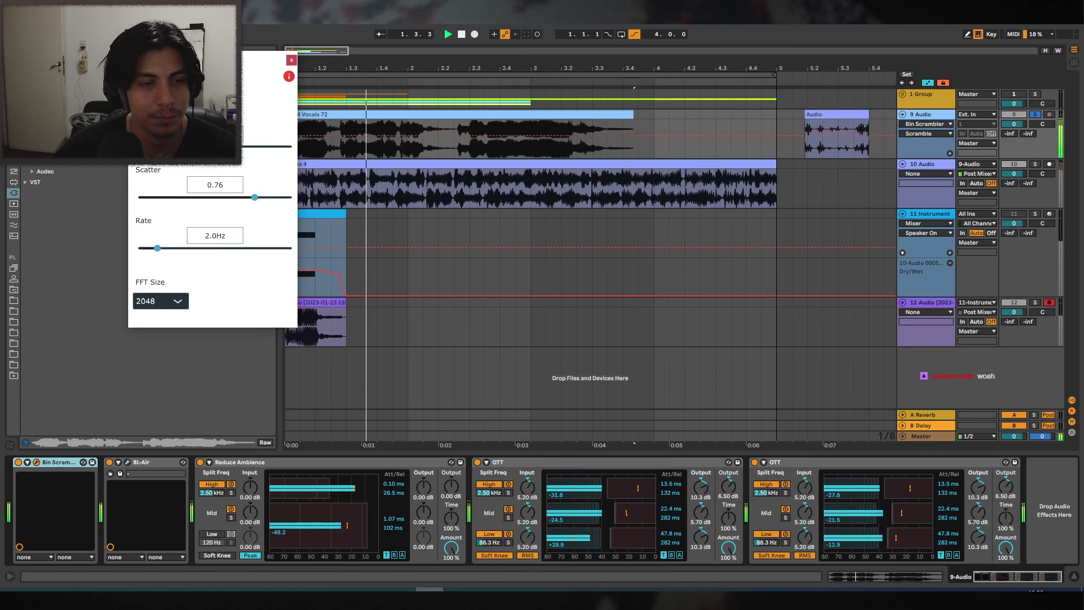
left_click_drag(158, 248, 209, 248)
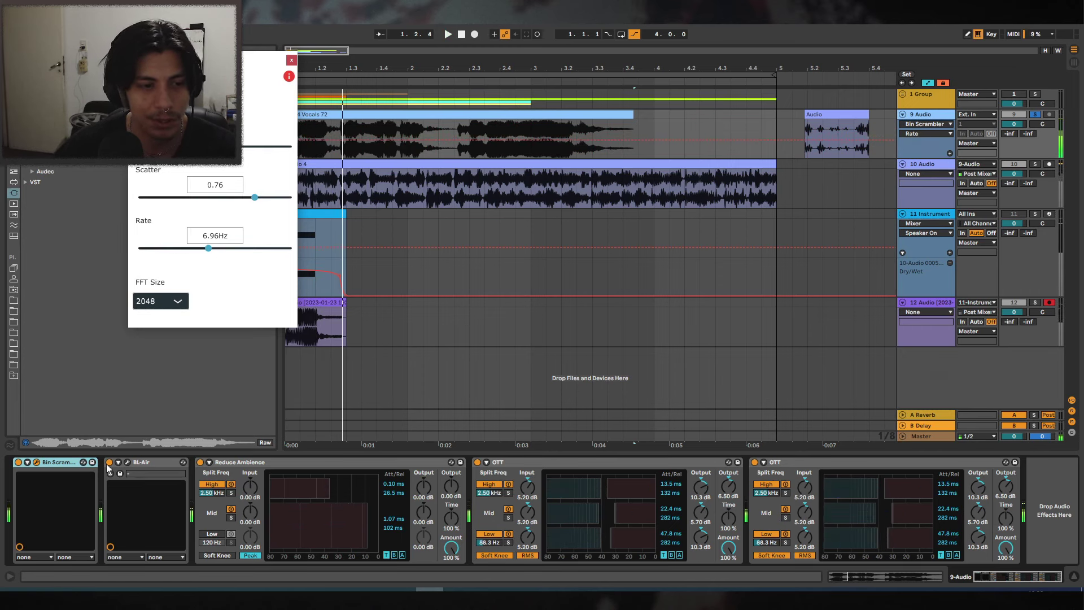
Bypass BL-Air and adjust Bin Scrambler's Scramble to about four fifths of its range while auditioning the vocal.
key("space")
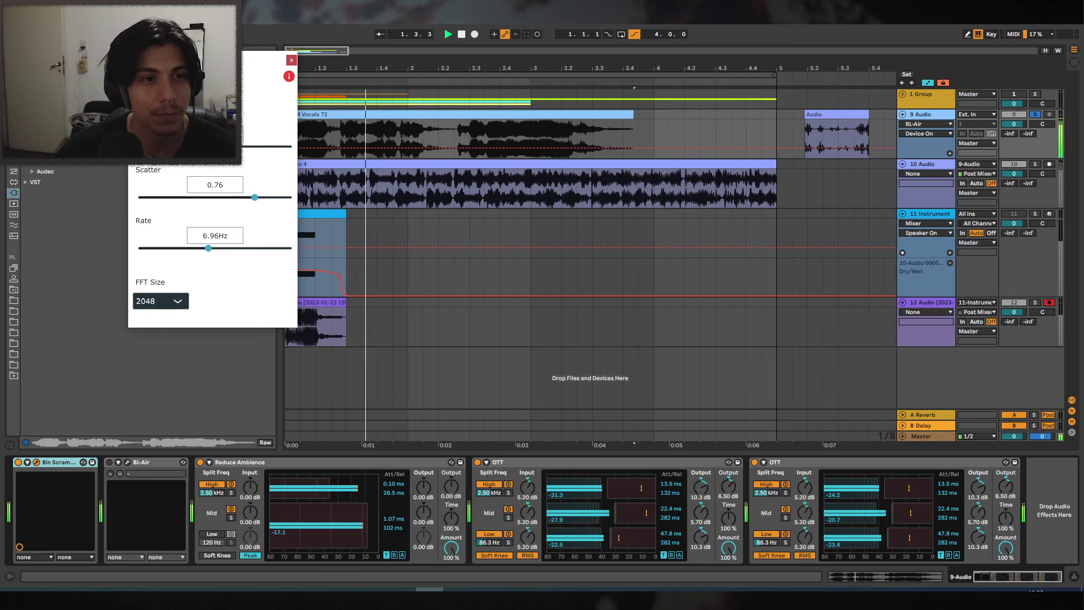
left_click(248, 147)
key("space")
key("space")
left_click_drag(247, 147, 260, 151)
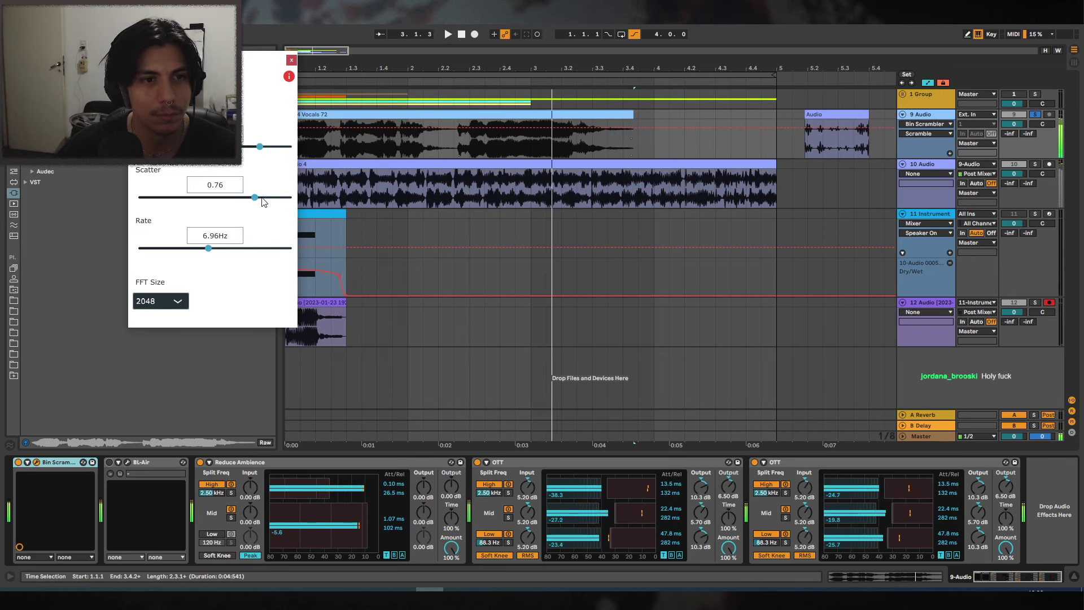
Set Bin Scrambler's Scatter to 0.12, Rate to 10.76 Hz and FFT Size to 4096, auditioning the changes.
left_click_drag(255, 197, 159, 204)
key("space")
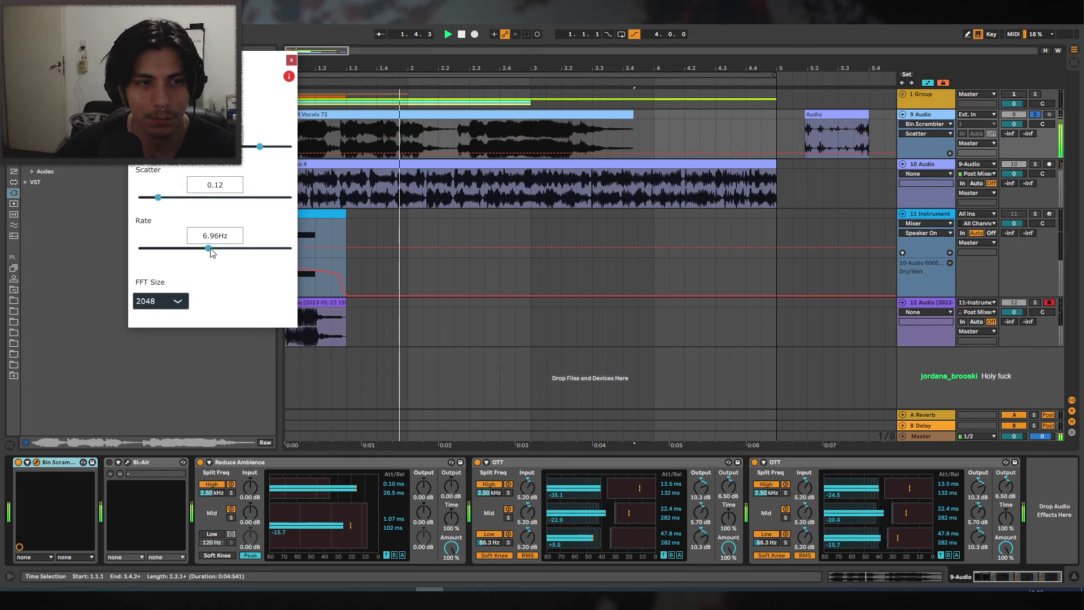
left_click_drag(209, 249, 247, 249)
key("space")
left_click(174, 304)
left_click(157, 399)
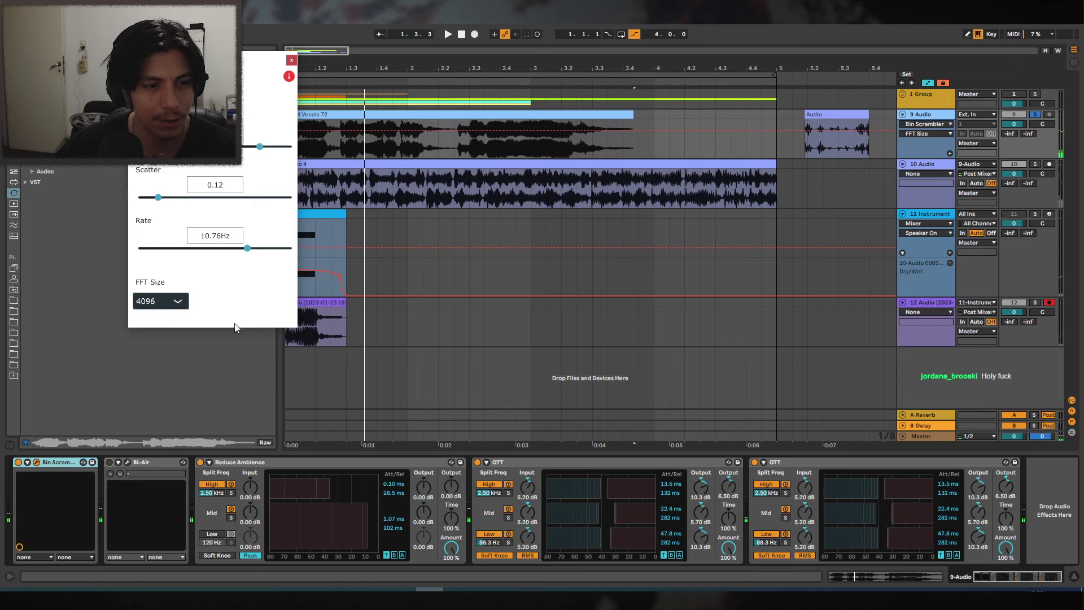
key("space")
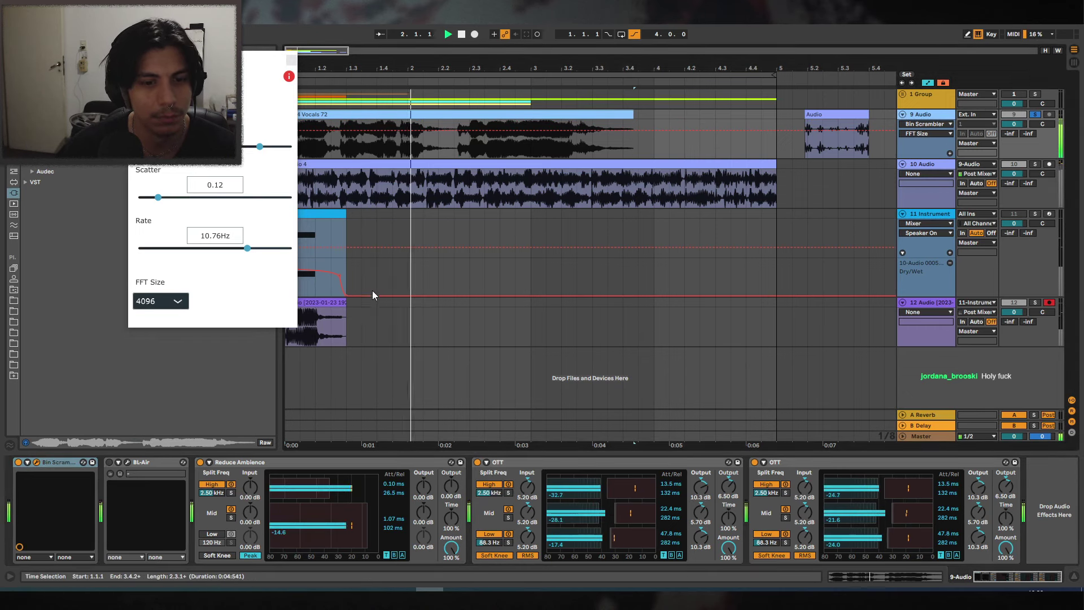
Bypass the Reduce Ambience device and replay the vocal without it.
left_click(200, 462)
key("space")
key("space")
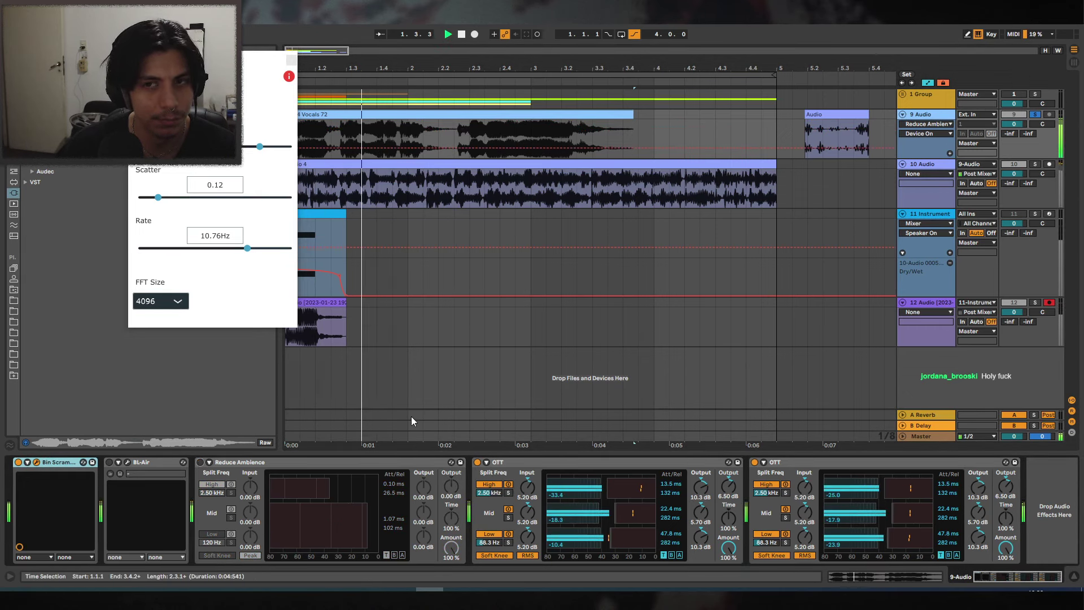
Fold the first OTT and move Bin Scrambler and BL-Air, with BL-Air switched back on, to directly after Reduce Ambience.
double_click(510, 464)
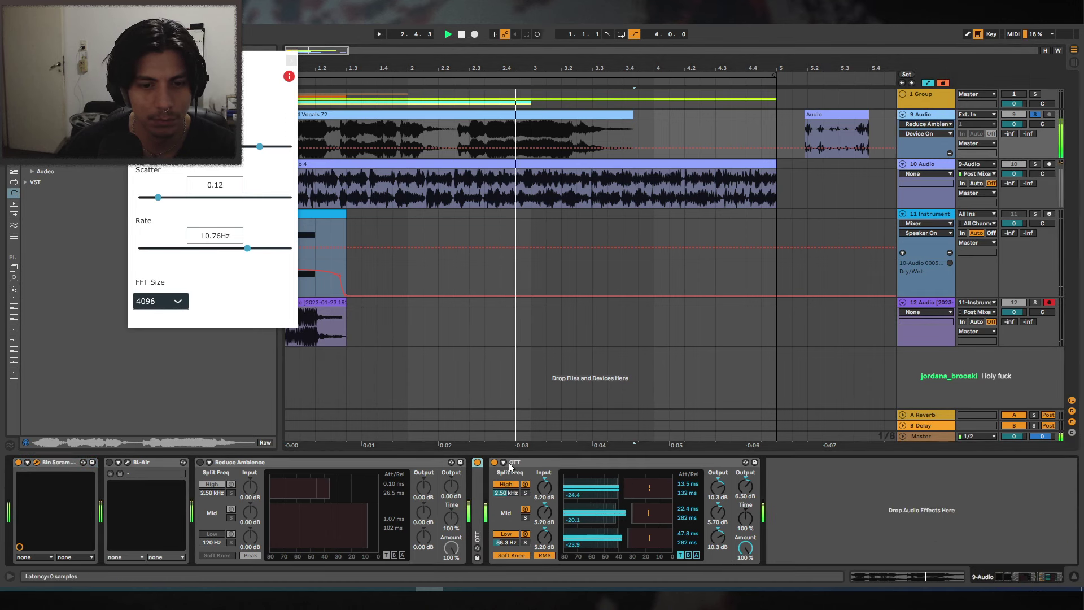
left_click_drag(66, 468, 390, 465)
key("space")
left_click(91, 465)
left_click_drag(93, 467, 407, 464)
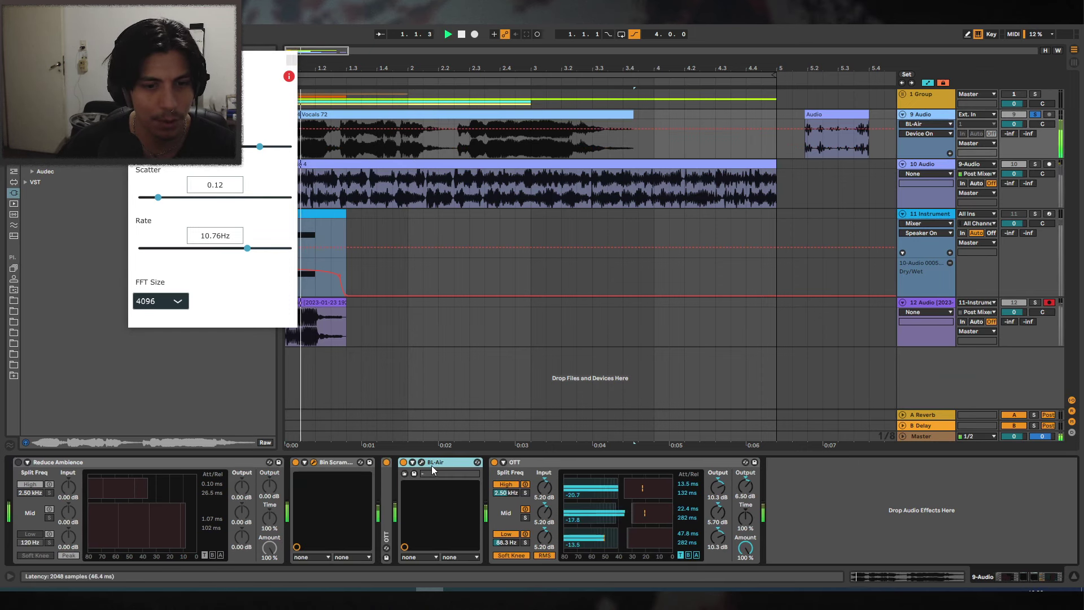
Open BL-Air and set its Mix to -100 % and its threshold to -85.0 dB while auditioning.
left_click(405, 463)
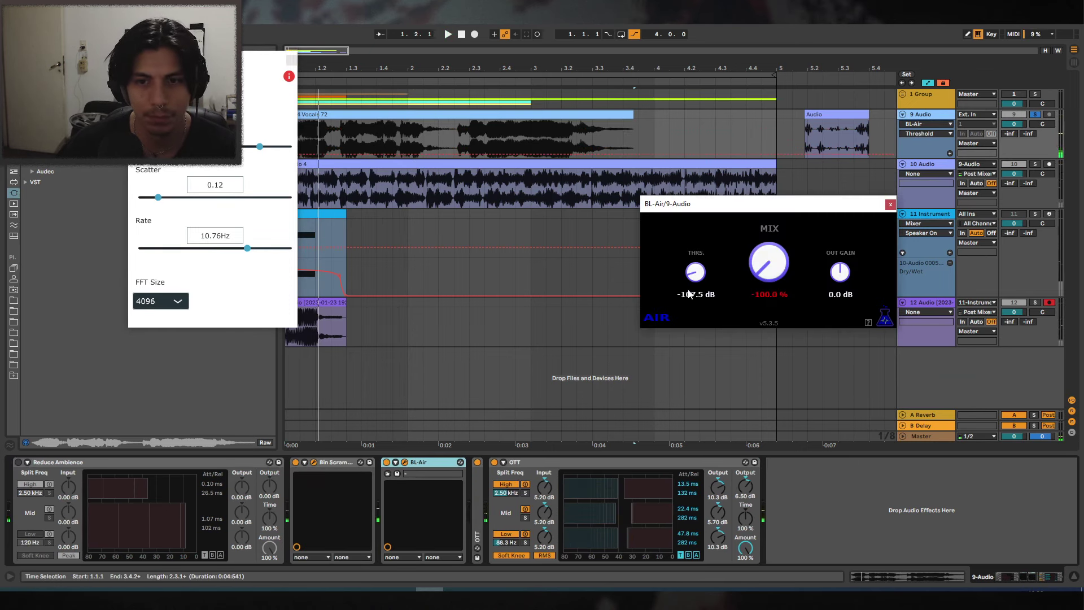
key("space")
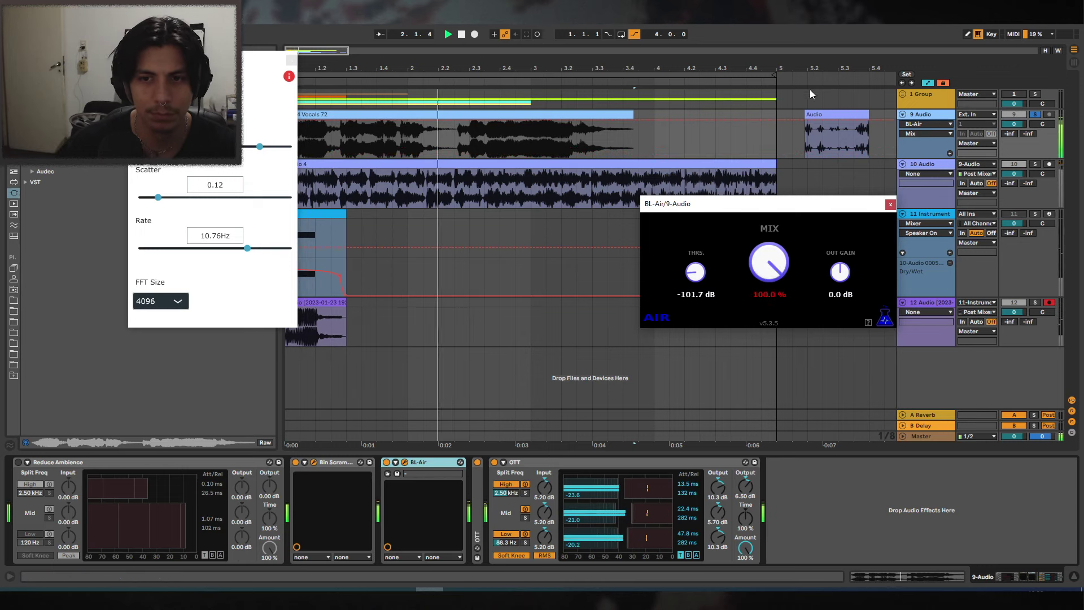
mouse_move(769, 277)
left_mouse_down()
mouse_move(778, 257)
mouse_move(770, 281)
left_mouse_up()
mouse_move(702, 276)
left_mouse_down()
mouse_move(699, 293)
mouse_move(700, 243)
mouse_move(696, 280)
left_mouse_up()
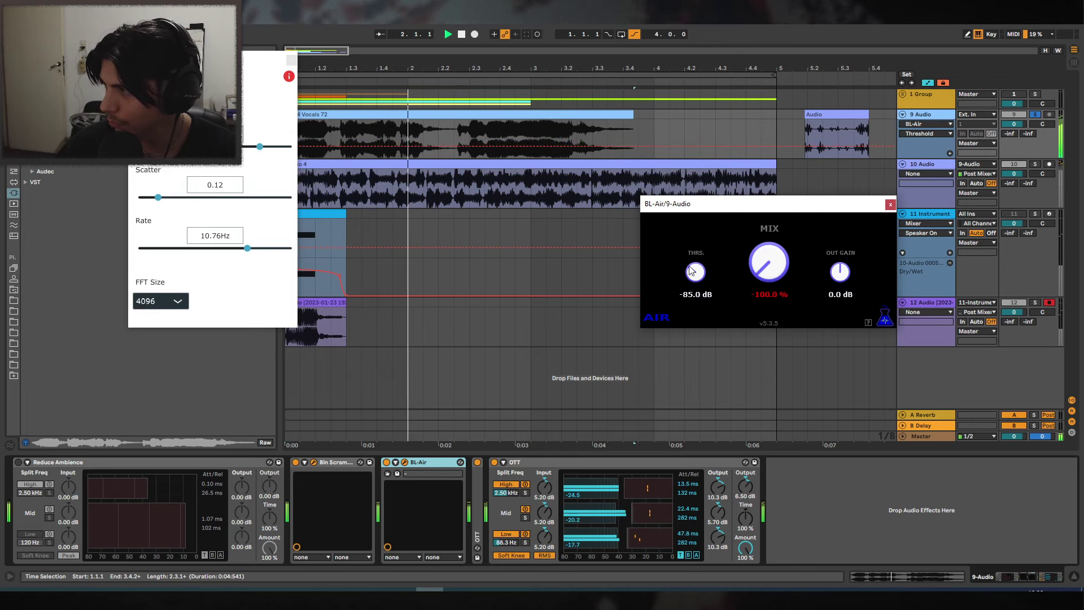
key("space")
Set Bin Scrambler's Scatter to 0.44 and raise its Scramble amount slightly, replaying the vocal to compare.
left_click_drag(158, 199, 208, 200)
key("space")
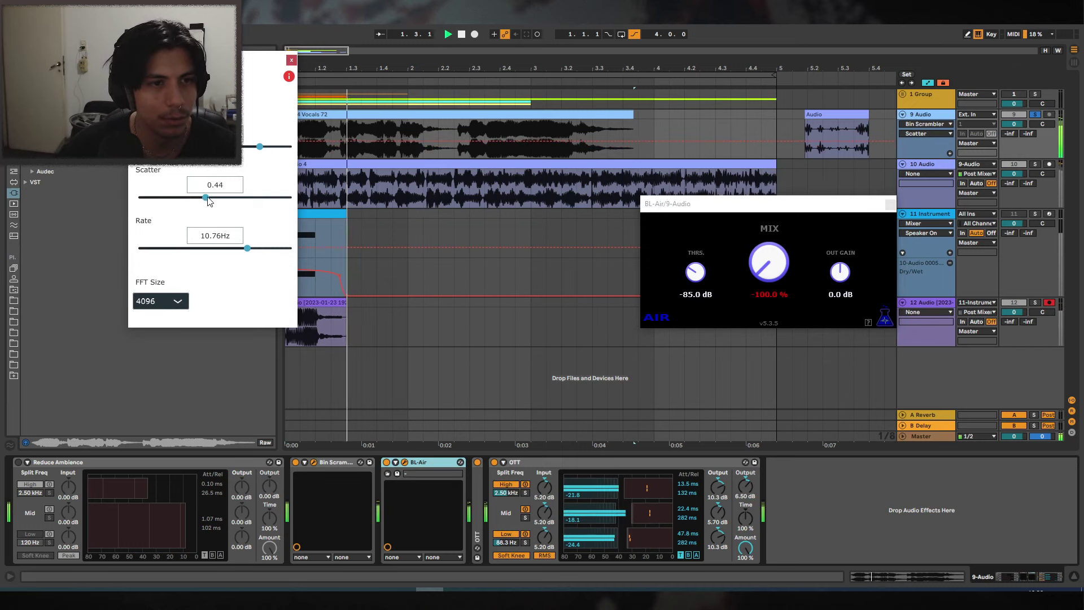
key("space")
key("space")
left_click_drag(150, 147, 267, 155)
key("space")
key("space")
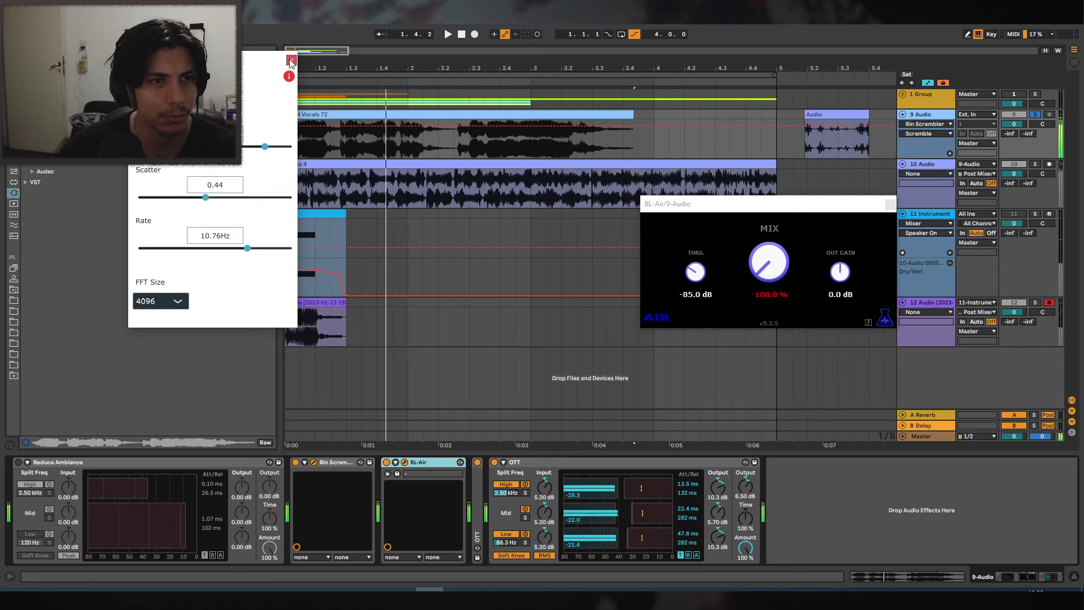
Close Bin Scrambler's window, insert the Frequency Mag plug-in before Bin Scrambler, and set its Width to 0.73.
left_click(291, 61)
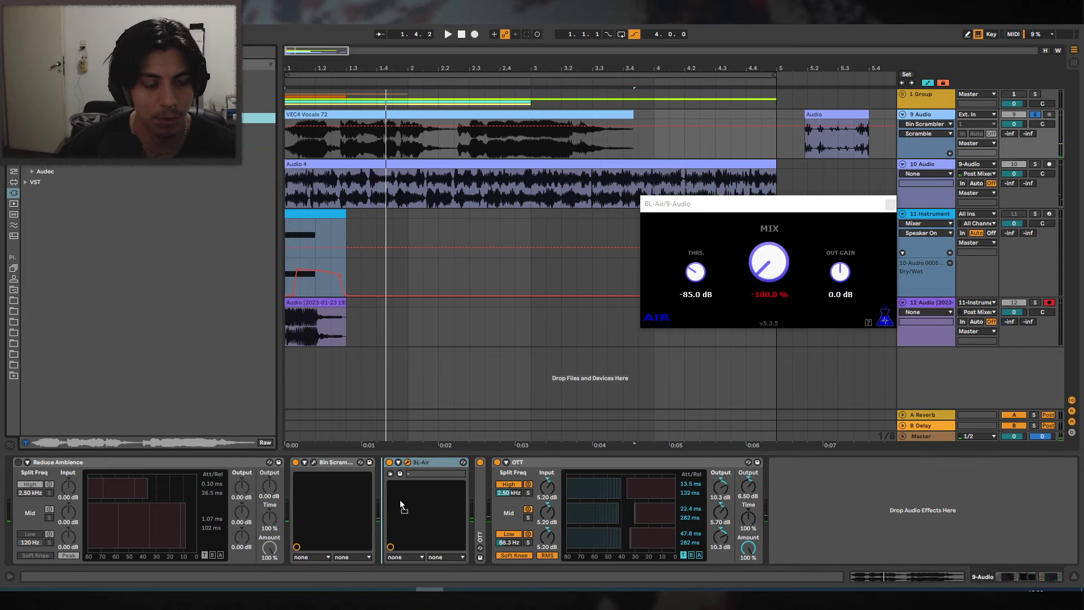
left_click_drag(400, 500, 291, 508)
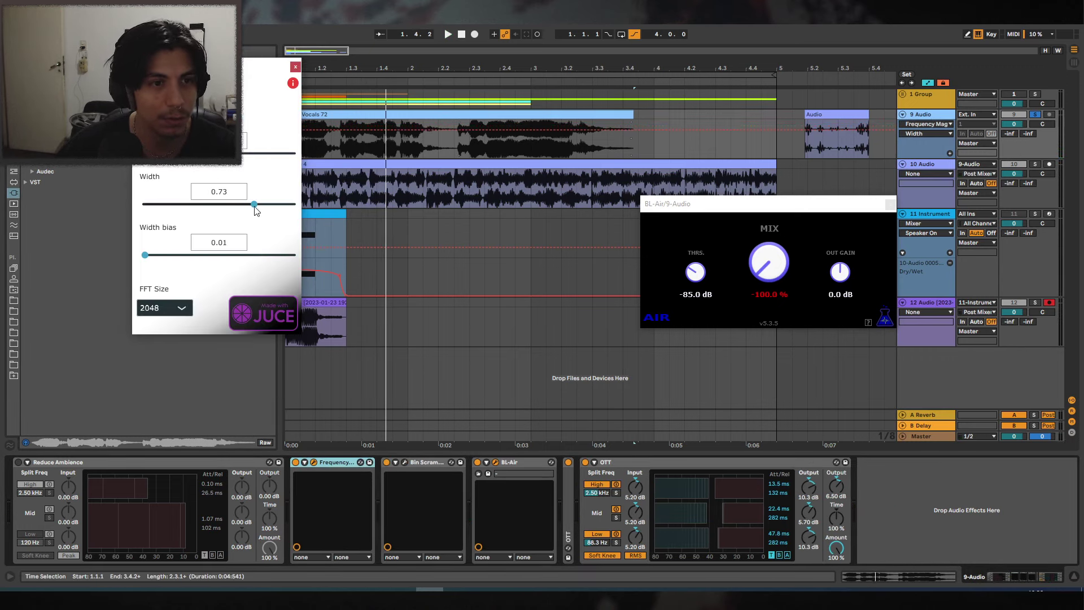
key("space")
Set Frequency Mag's Width bias to 0.37 and raise its Frequency to about two thirds of the range, auditioning each change.
left_click_drag(146, 255, 199, 255)
key("space")
key("space")
left_click_drag(155, 154, 248, 154)
key("space")
key("space")
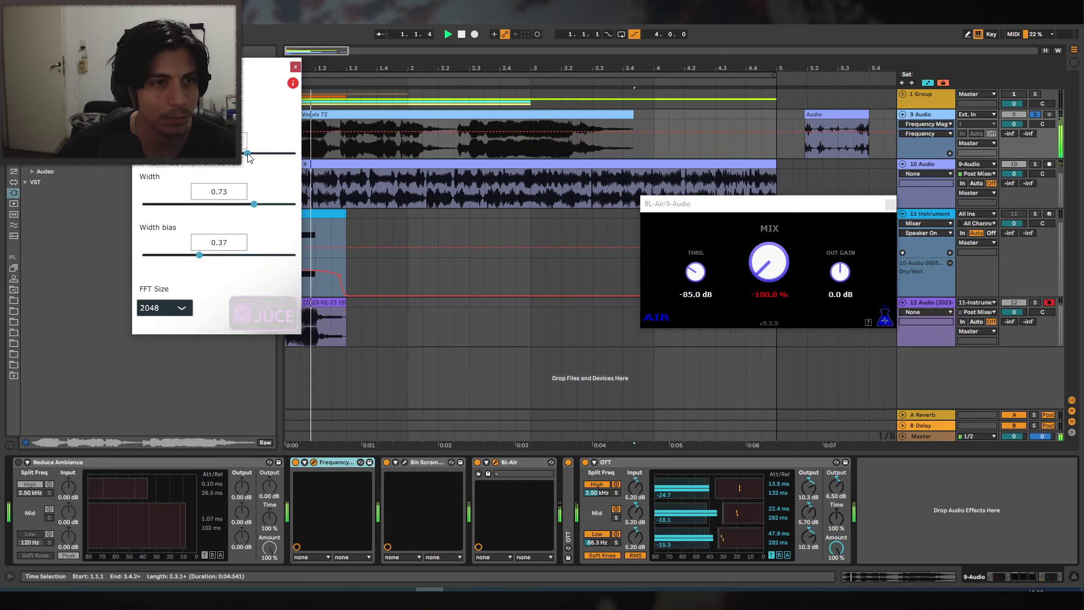
Bypass Bin Scrambler and BL-Air and play the vocal through Frequency Mag without them.
left_click(404, 462)
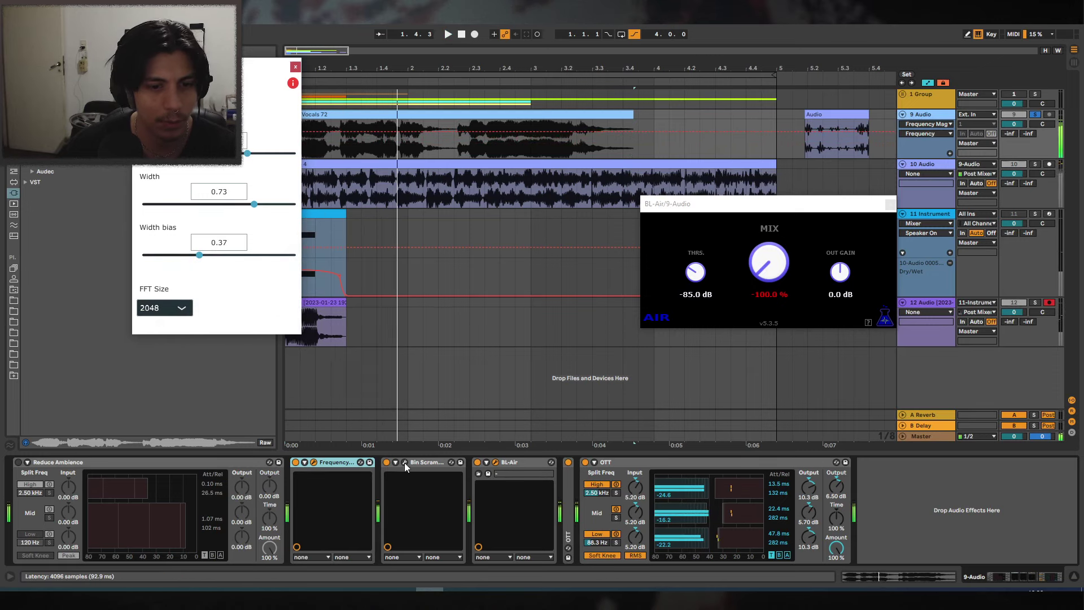
left_click(478, 462)
key("space")
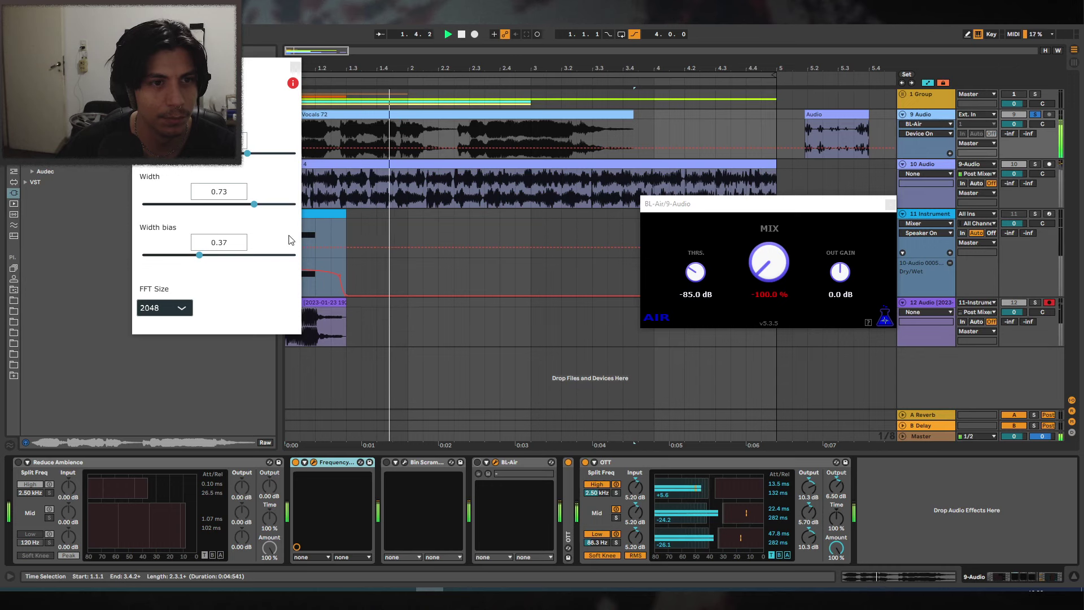
Lower Frequency Mag's Frequency, set its Width to 0.18 and its Width bias to 0.79 while auditioning.
left_click_drag(248, 152, 170, 162)
left_click_drag(254, 204, 170, 204)
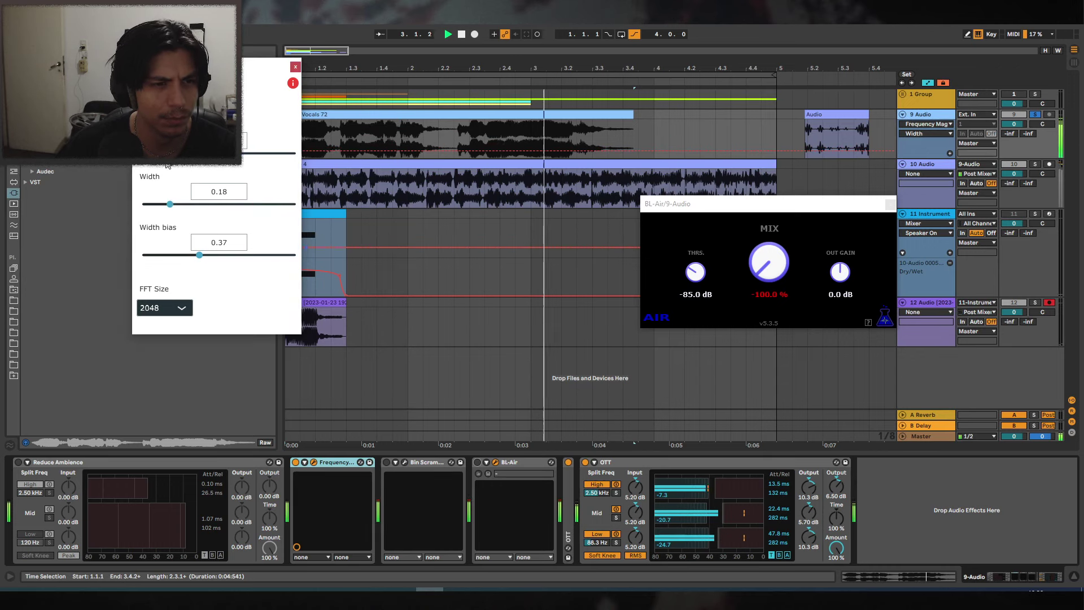
left_click_drag(170, 153, 185, 170)
key("space")
left_click_drag(205, 259, 267, 264)
key("space")
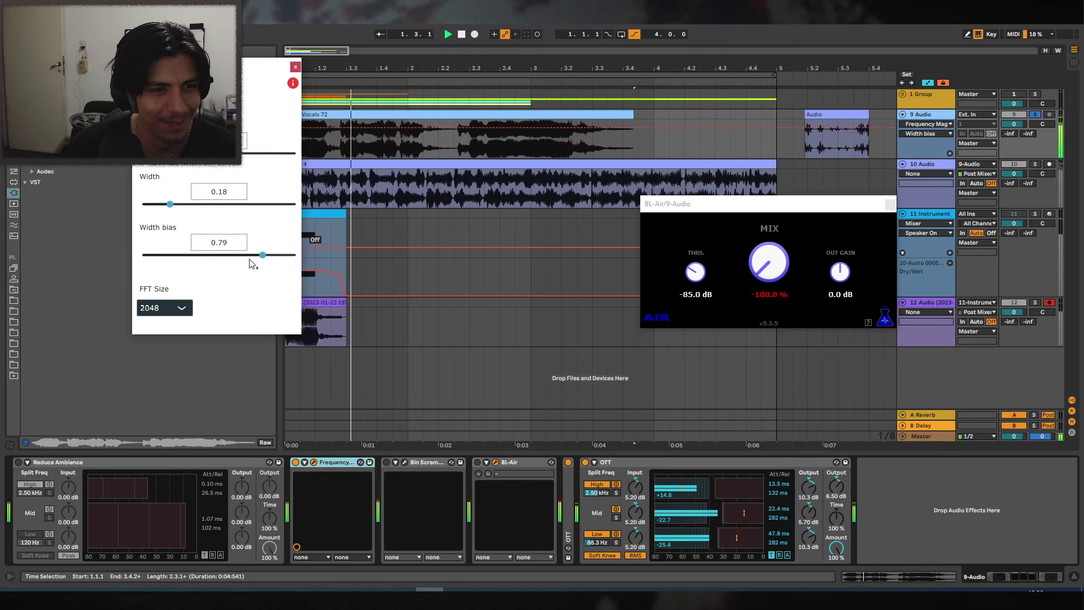
Set Frequency Mag's FFT Size to 4096 and Width to 0.5, and sweep its Frequency down low.
left_click(164, 308)
left_click(165, 404)
left_click_drag(169, 204, 221, 208)
left_click_drag(262, 153, 157, 164)
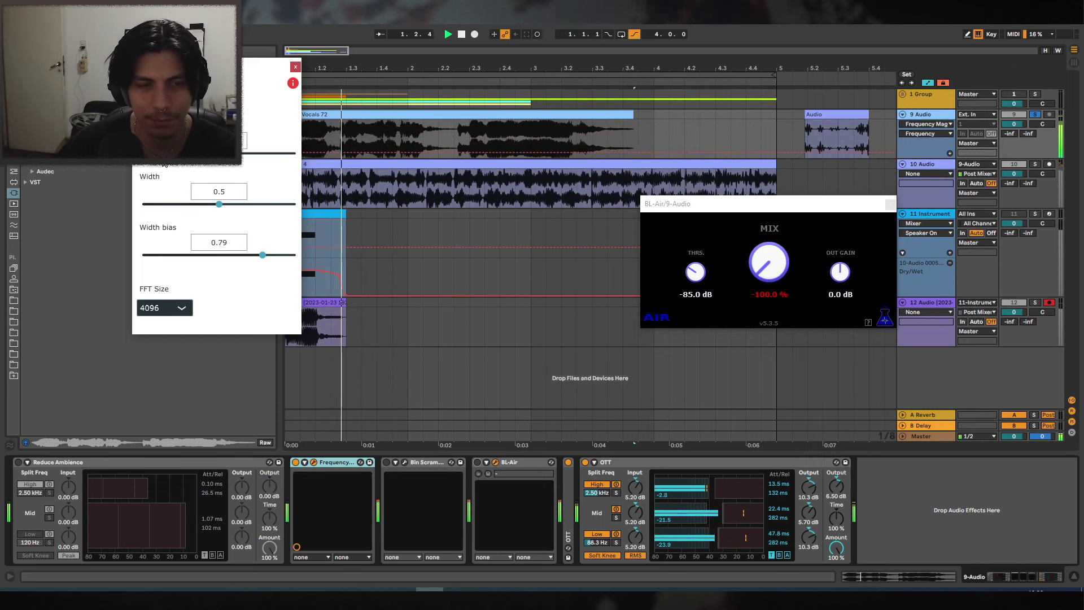
Re-enable Bin Scrambler, and move Frequency Mag directly after it with a lower Frequency setting.
left_click(386, 461)
key("space")
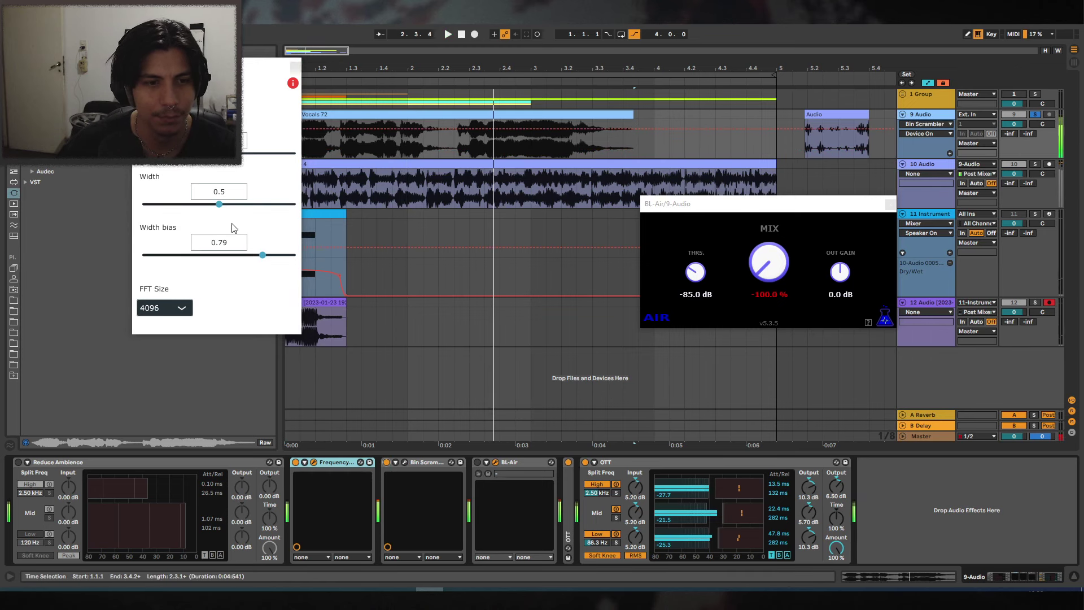
left_click_drag(336, 462, 433, 468)
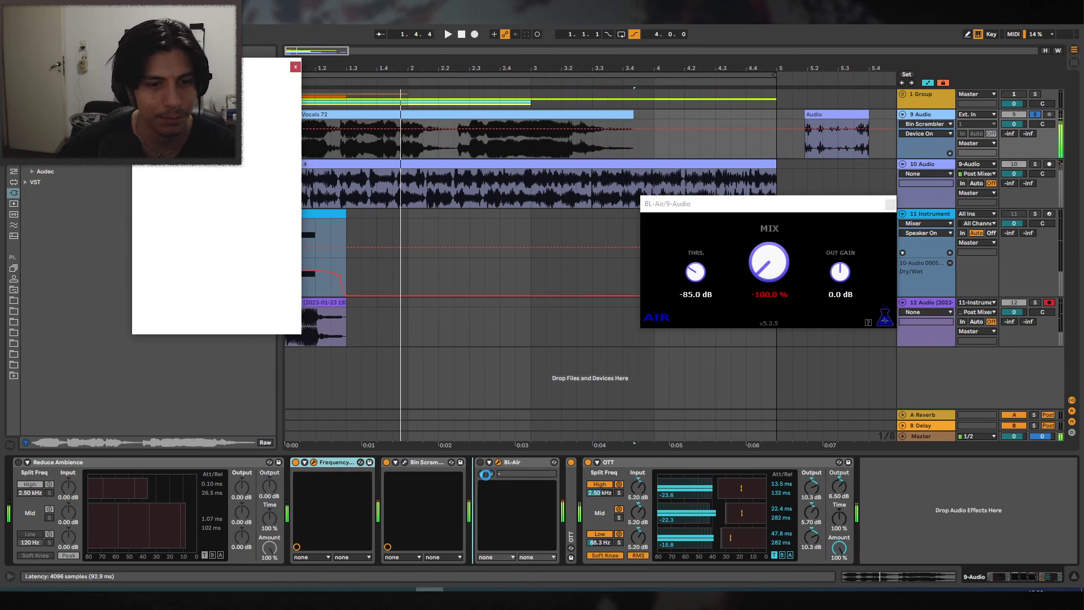
key("space")
key("space")
left_click_drag(219, 153, 184, 153)
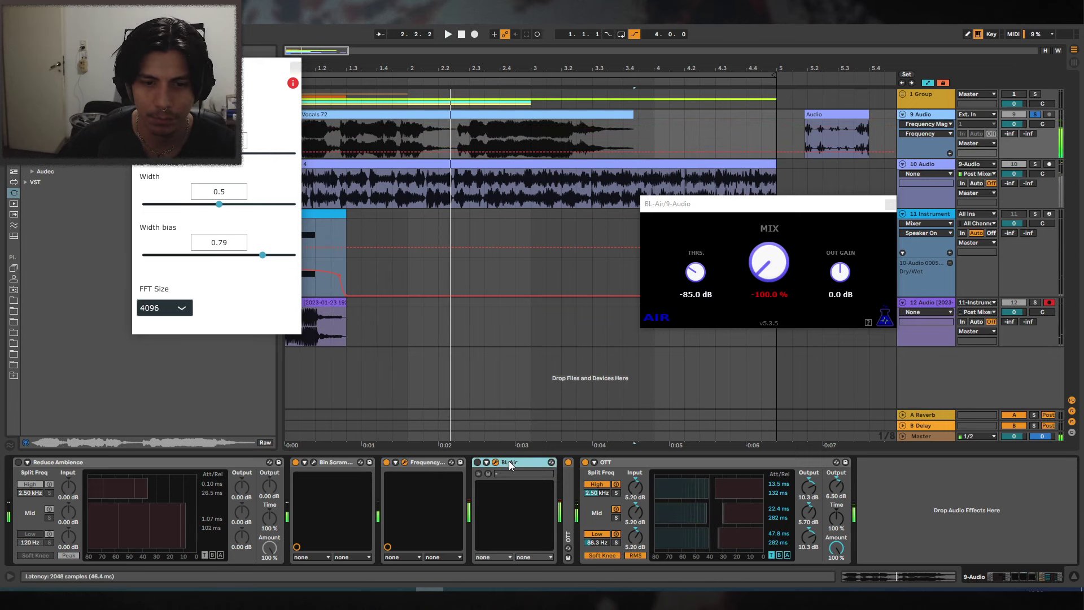
Reorder the effects to BL-Air, Frequency Mag, Bin Scrambler with BL-Air switched on, and set Frequency Mag's Width to 0.33.
left_click_drag(508, 462, 317, 464)
key("space")
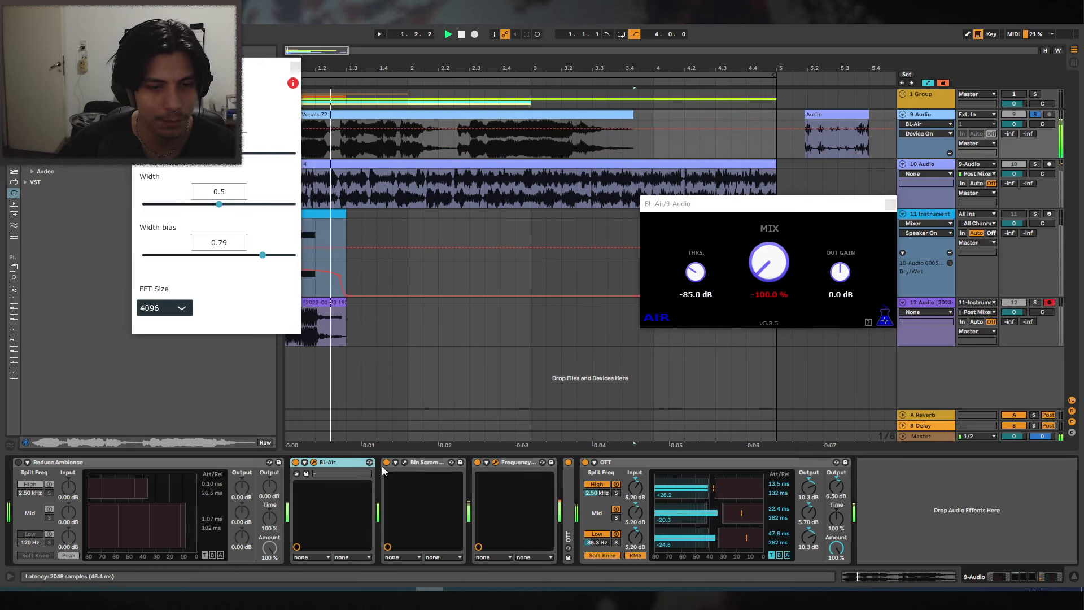
left_click_drag(500, 463, 455, 469)
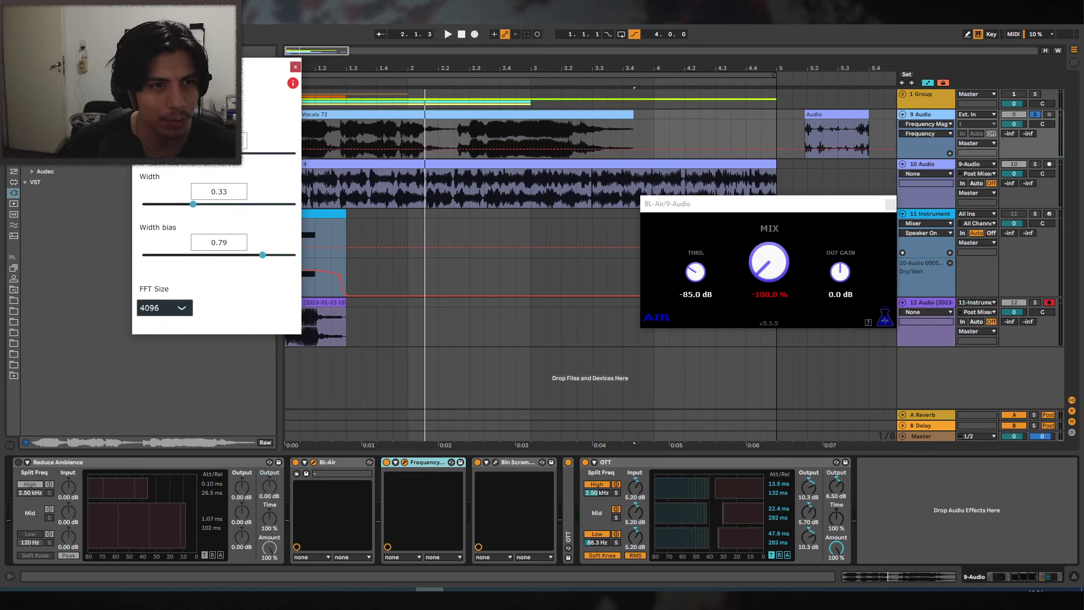
Set Frequency Mag's Width bias to 0.38, audition an FFT Size of 128, and choose the next larger size.
left_click(181, 310)
left_click(169, 326)
key("space")
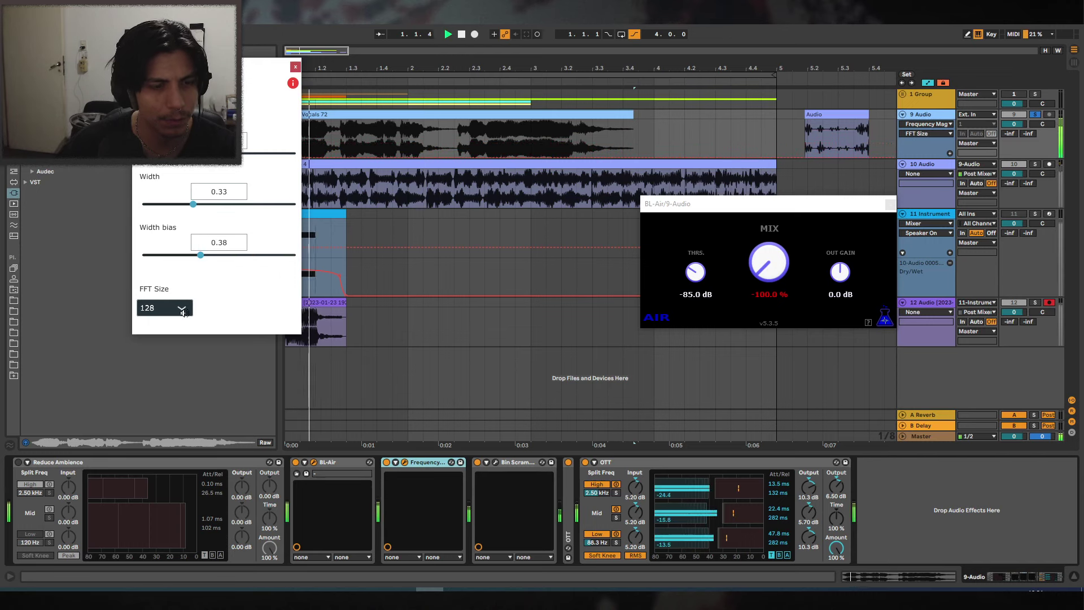
left_click(179, 309)
left_click(169, 337)
Open Bin Scrambler, set its FFT Size to 256, and audition the vocal.
left_click(494, 463)
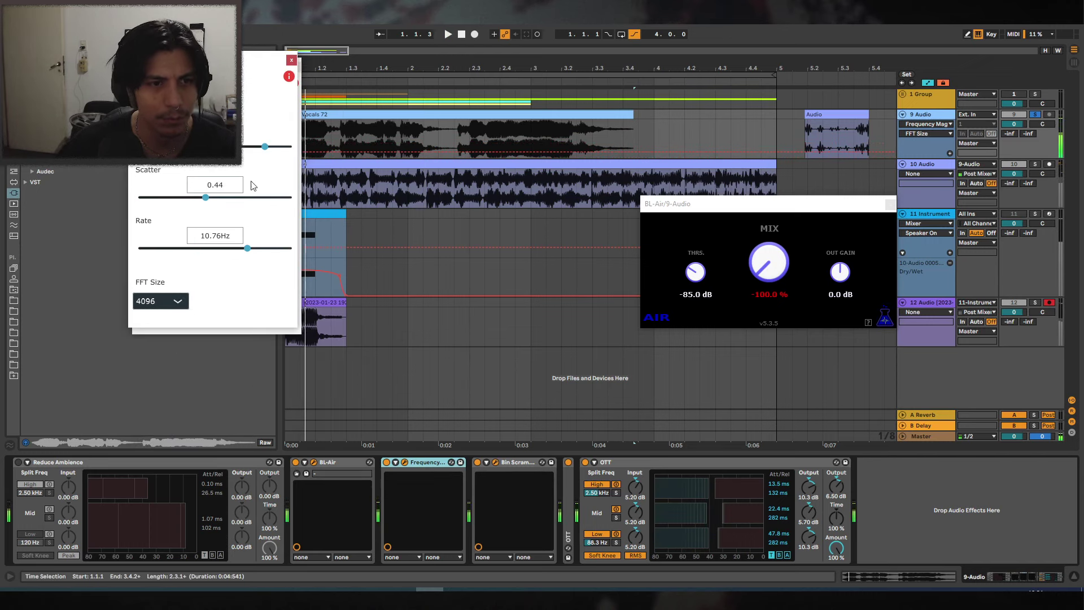
left_click(178, 301)
left_click(164, 333)
key("space")
key("space")
Audition the vocal with Bin Scrambler's FFT Size at 512, Scatter at 0.36 and a lower Scramble amount.
left_click(176, 300)
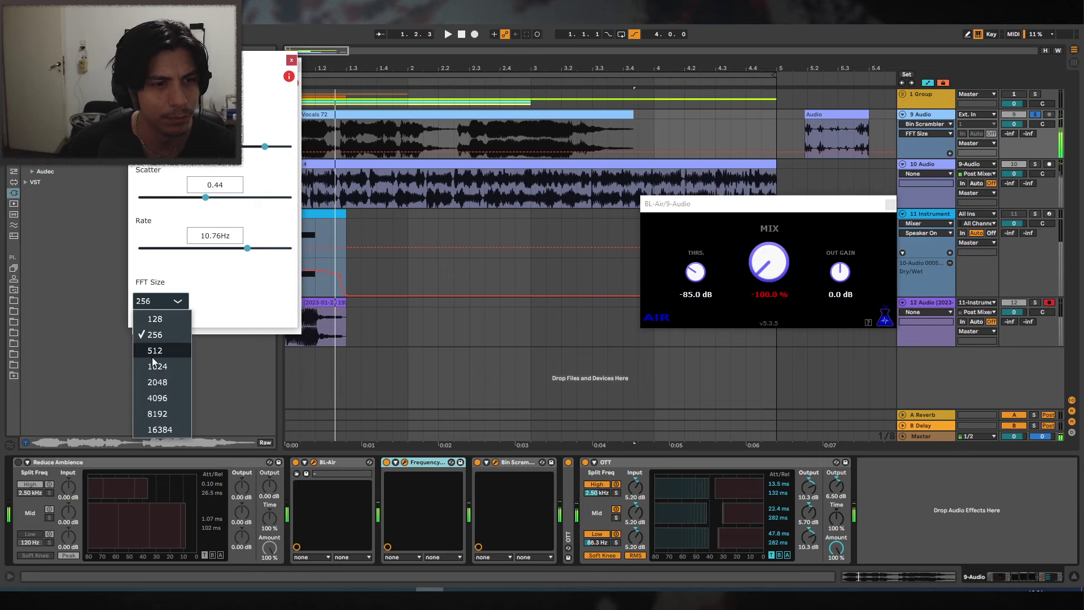
left_click(154, 351)
key("space")
left_click_drag(205, 197, 194, 198)
left_click_drag(265, 146, 213, 147)
key("space")
key("space")
key("space")
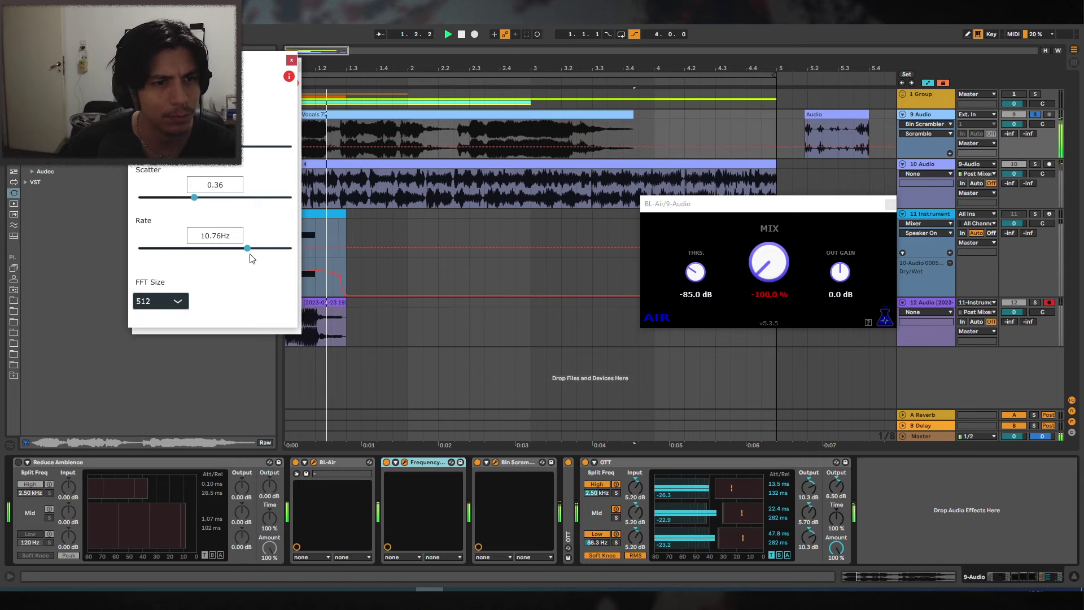
Lower Bin Scrambler's Rate to 3.88 Hz and audition FFT Sizes of 16384 and 8192.
left_click_drag(247, 248, 177, 247)
left_click(177, 301)
left_click(161, 429)
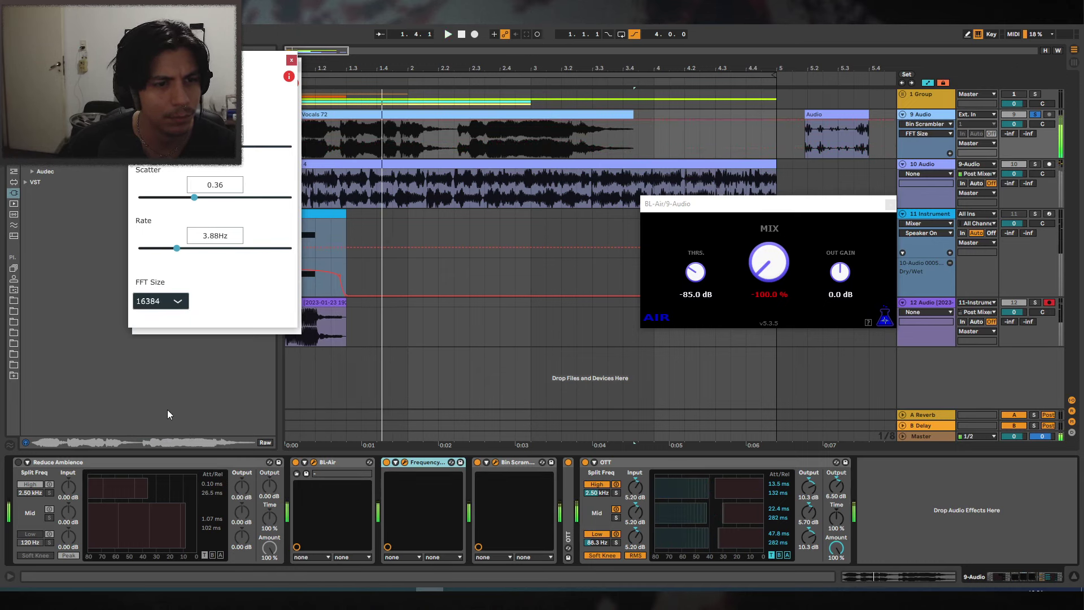
left_click(178, 302)
left_click(163, 414)
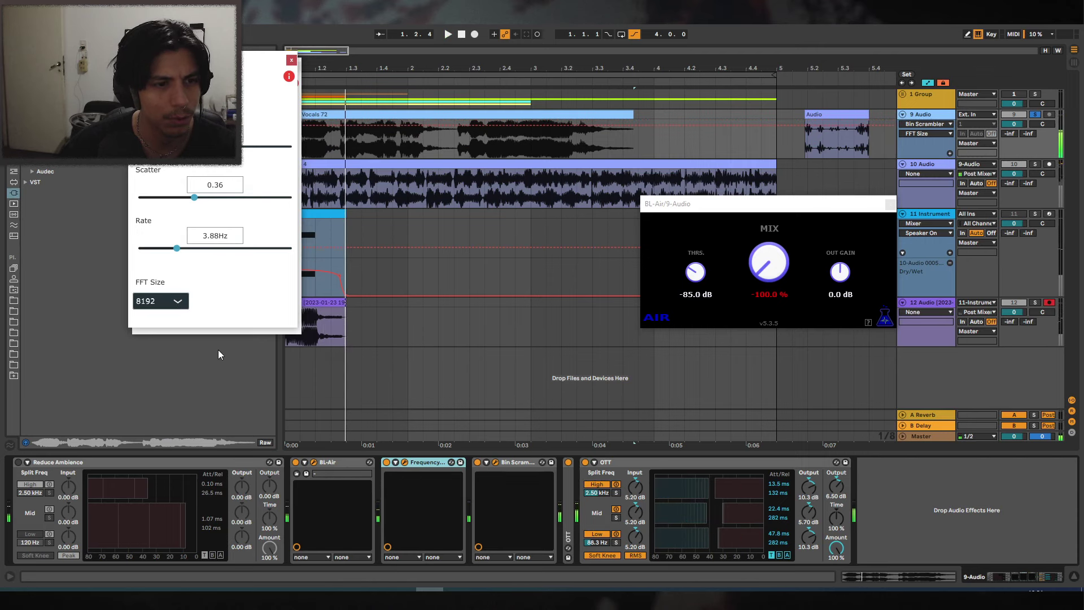
Set Bin Scrambler's FFT Size to 4096, Scatter to 0.62 and Rate to 6.36 Hz, with a higher Scramble amount.
left_click(180, 301)
left_click(164, 398)
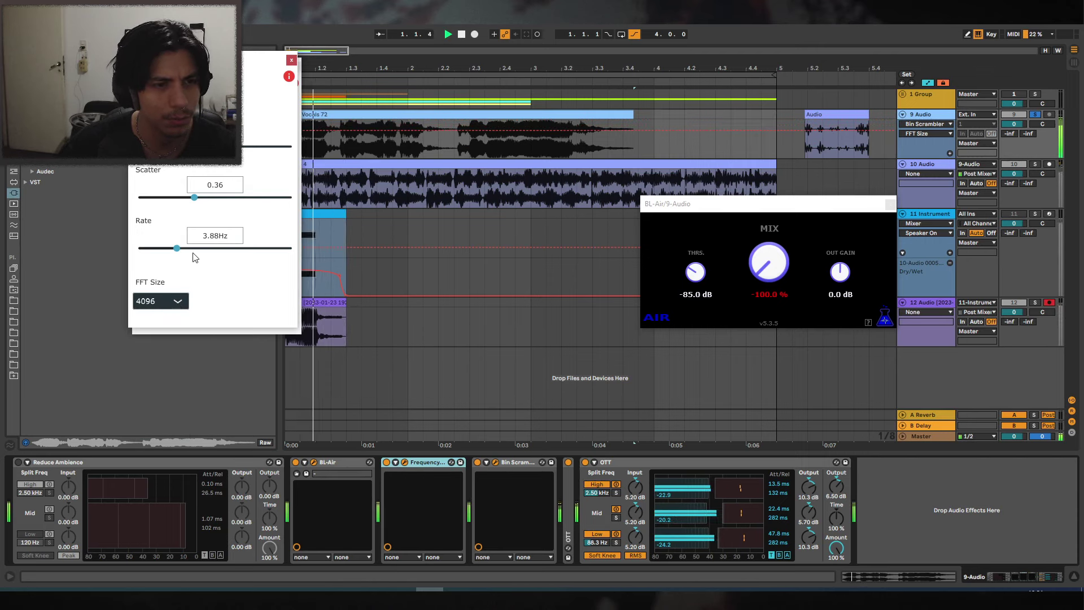
left_click_drag(194, 197, 232, 197)
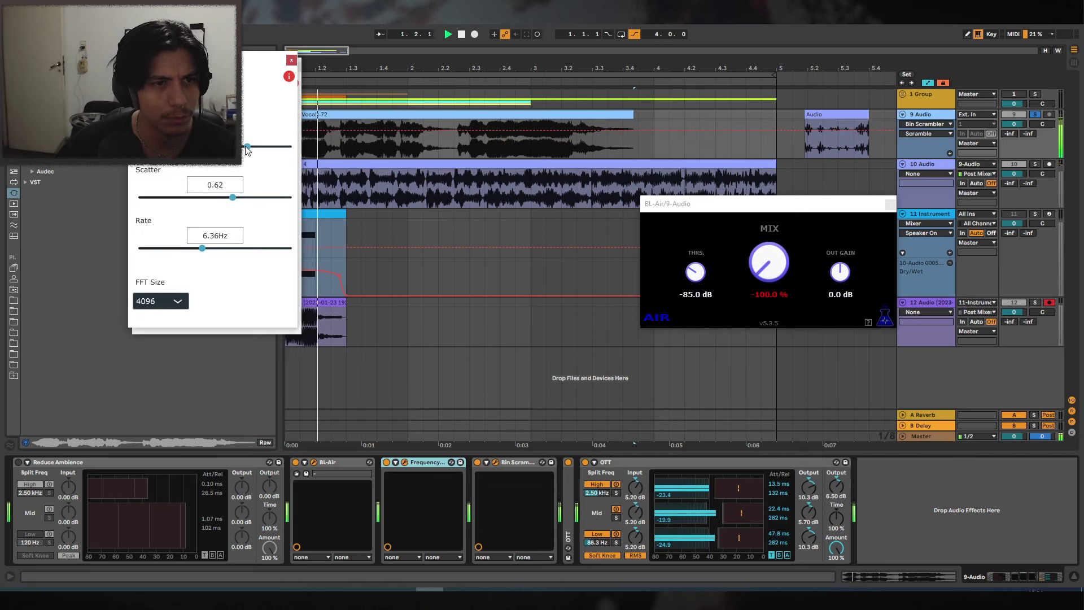
key("space")
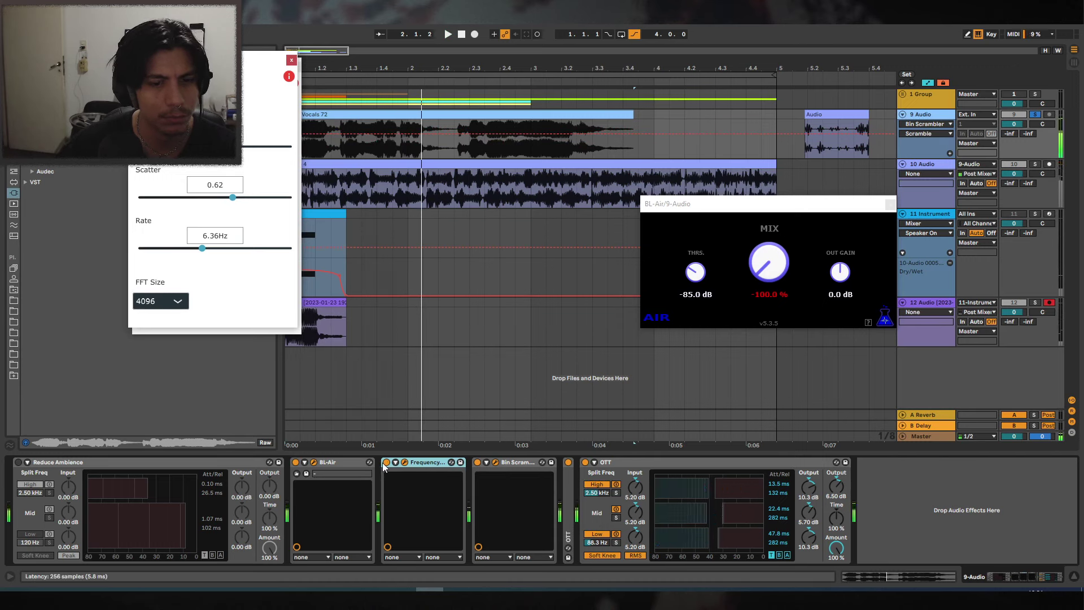
Open Frequency Mag in place of Bin Scrambler, and set its Width to 0.71 and Width bias to 0.51 while auditioning.
left_click(386, 464)
left_click(386, 464)
left_click(404, 462)
left_click(405, 462)
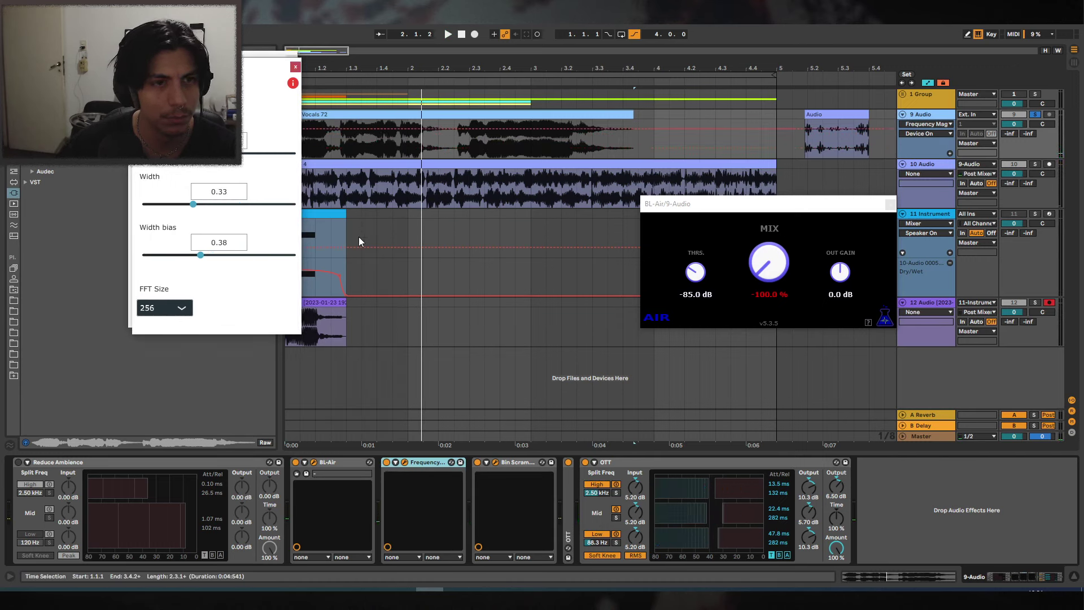
left_click(263, 56)
left_click(292, 60)
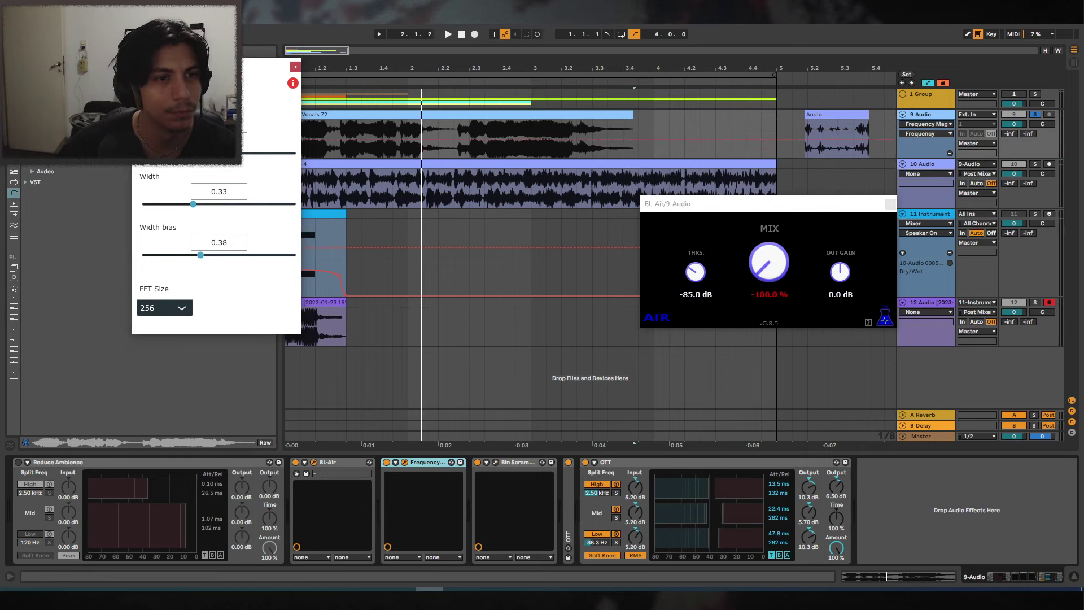
key("space")
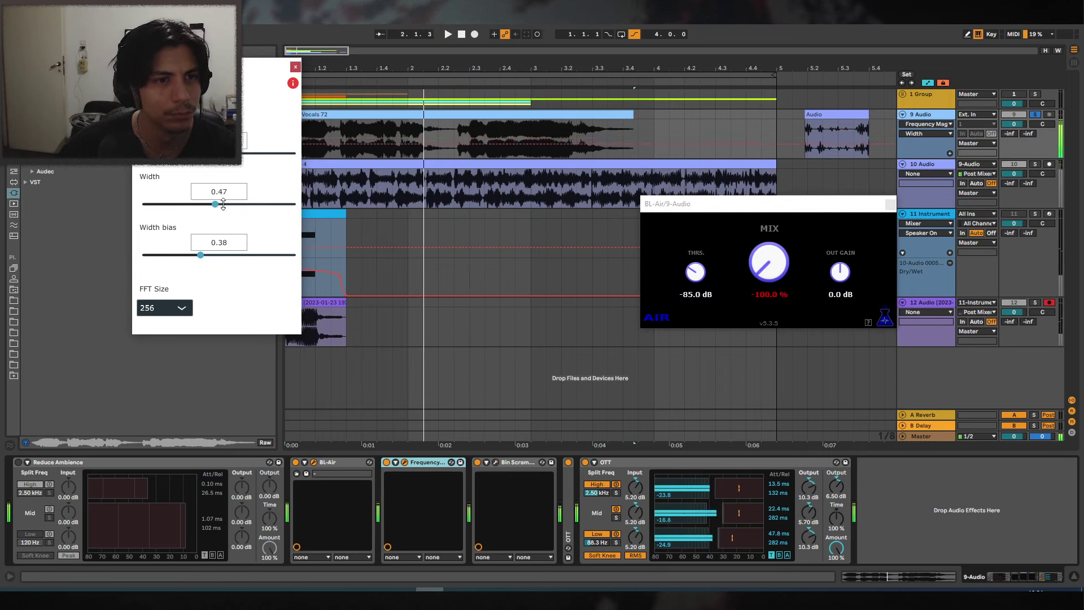
key("space")
left_click_drag(200, 255, 238, 254)
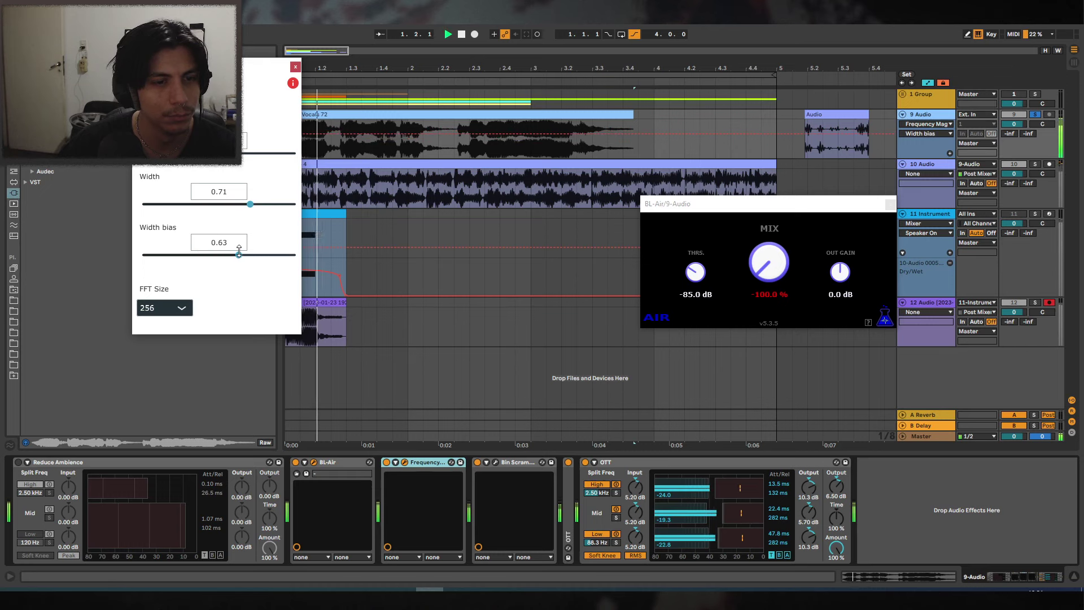
left_click(462, 34)
Arm 10 Audio and record the processed output of 9 Audio onto it.
left_click(474, 35)
key("space")
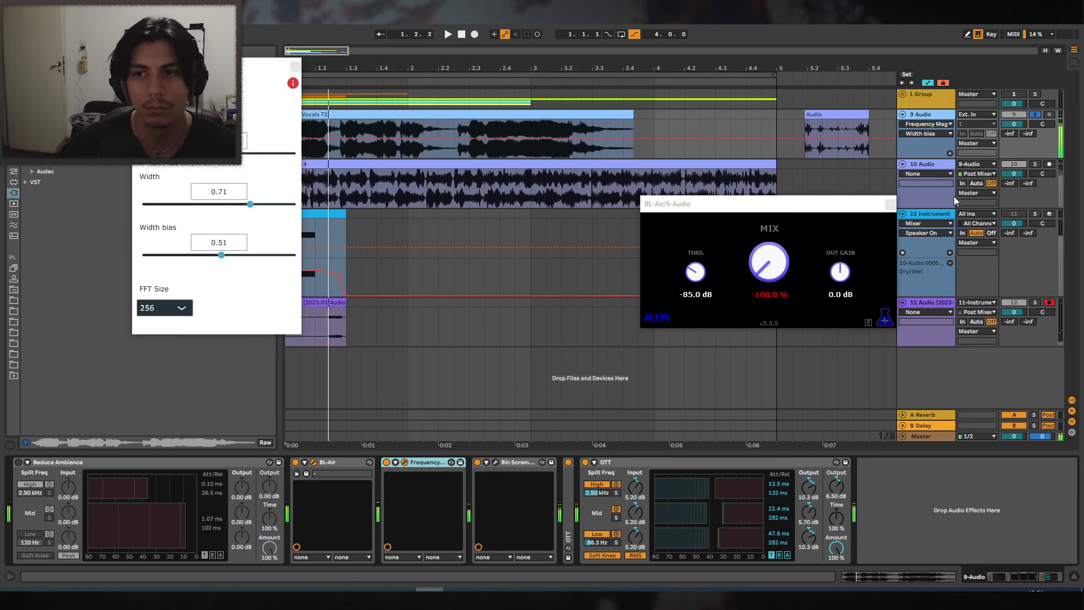
left_click(1048, 164)
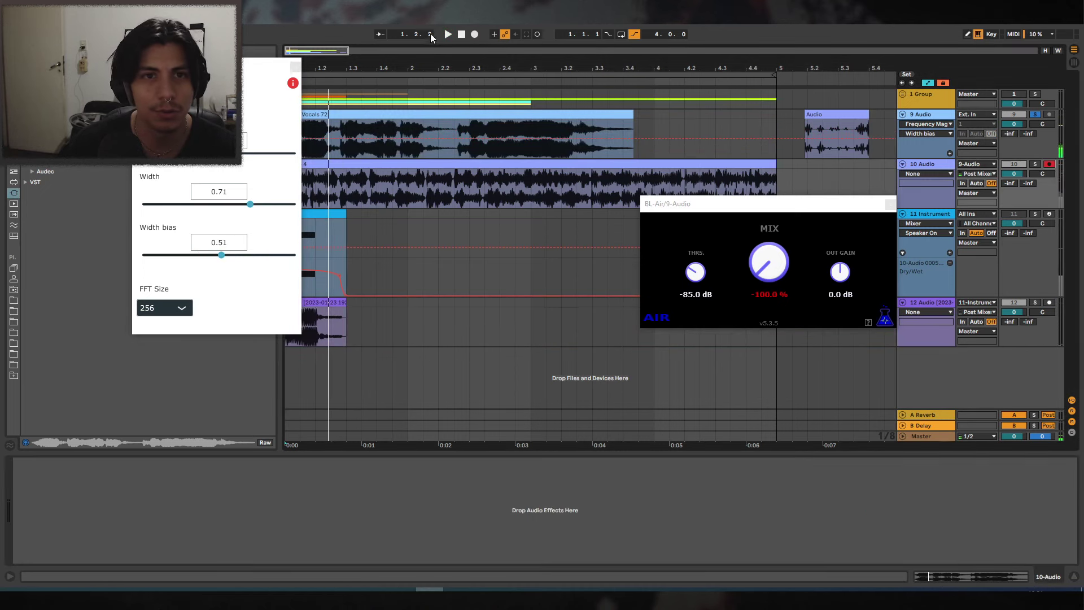
left_click(474, 35)
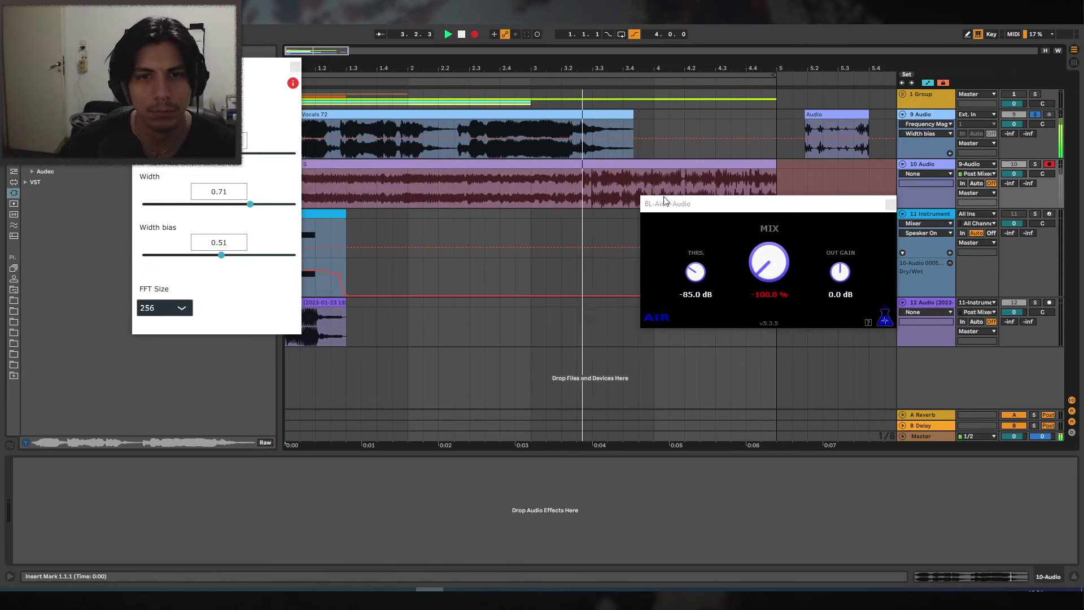
scroll(606, 148, "down", 2)
key("space")
Delete the leftover Audio 4 clip on 10 Audio and move the new Audio 5 recording over the vocal clip on 9 Audio.
left_click(525, 165)
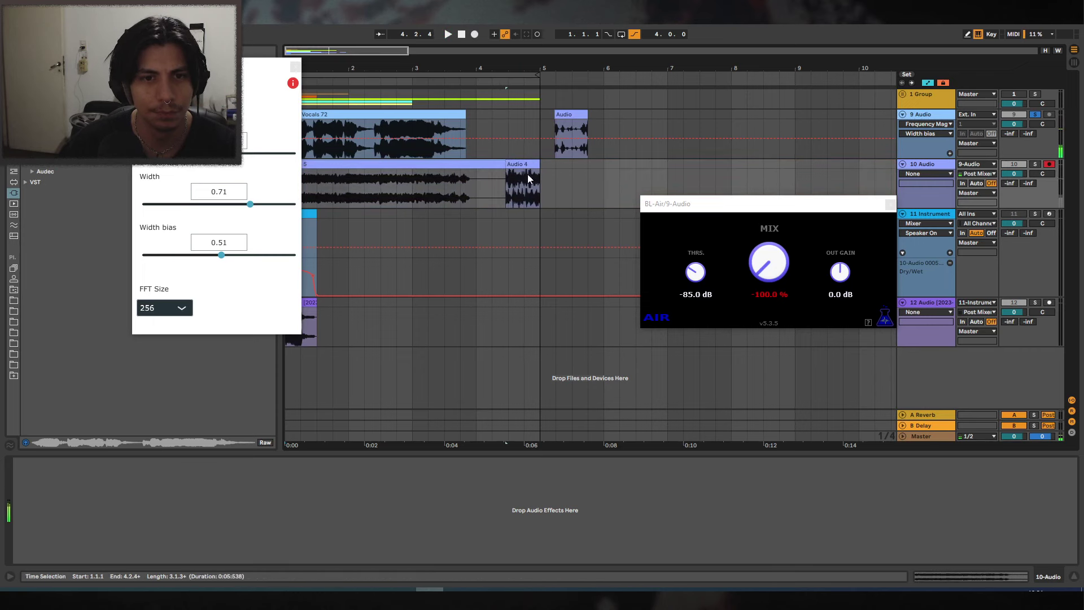
key("Delete")
left_click(475, 166)
left_click_drag(503, 164, 405, 114)
left_click_drag(408, 51, 397, 51)
Turn off Warp for the Audio 5 clip and transpose it to -12 semitones while auditioning.
double_click(337, 114)
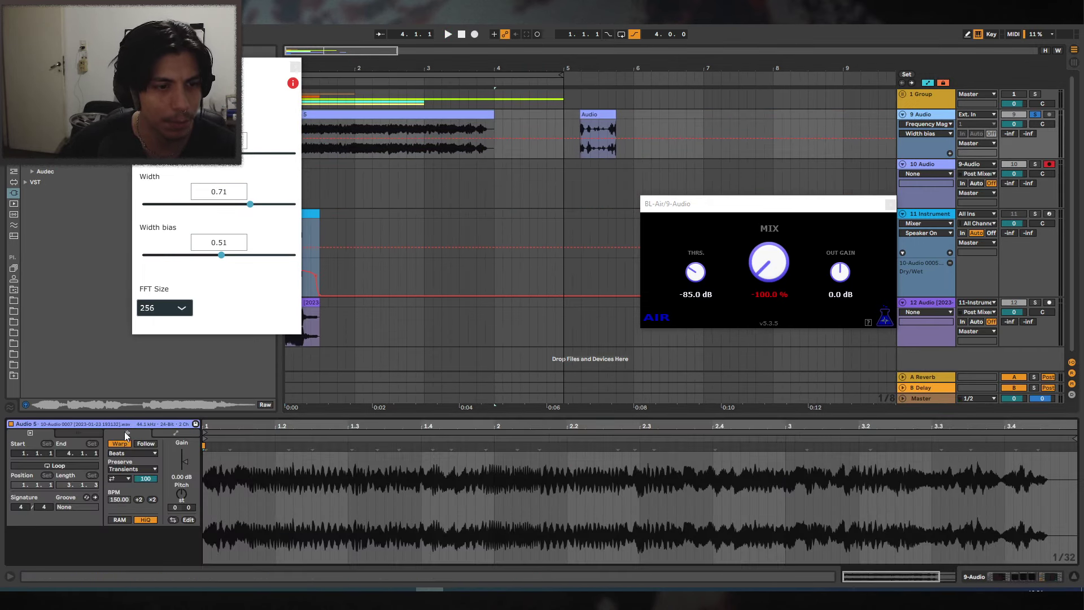
left_click(120, 443)
key("space")
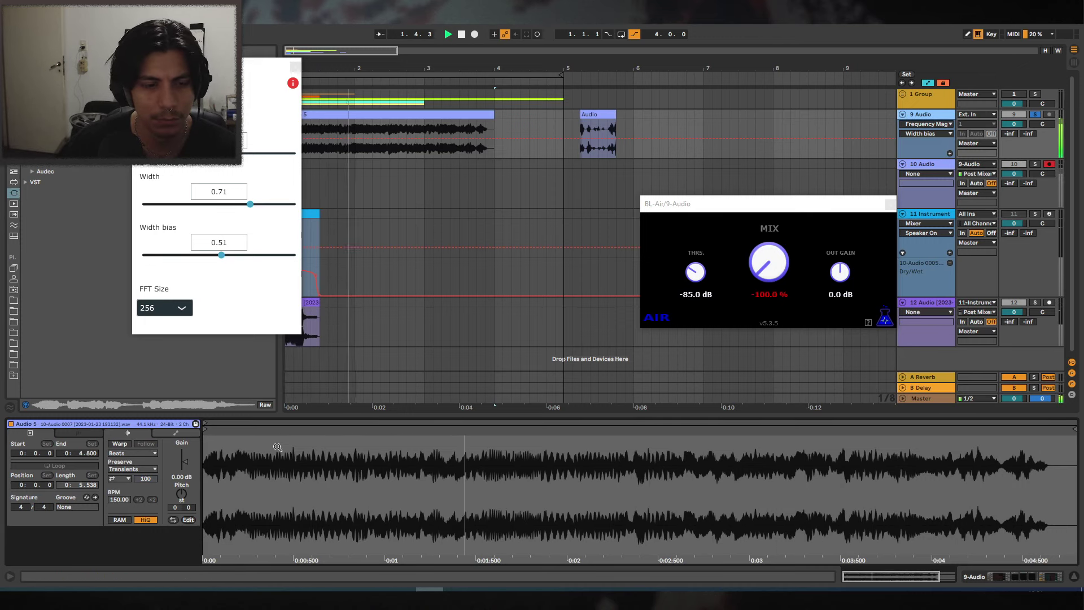
left_click_drag(182, 497, 183, 497)
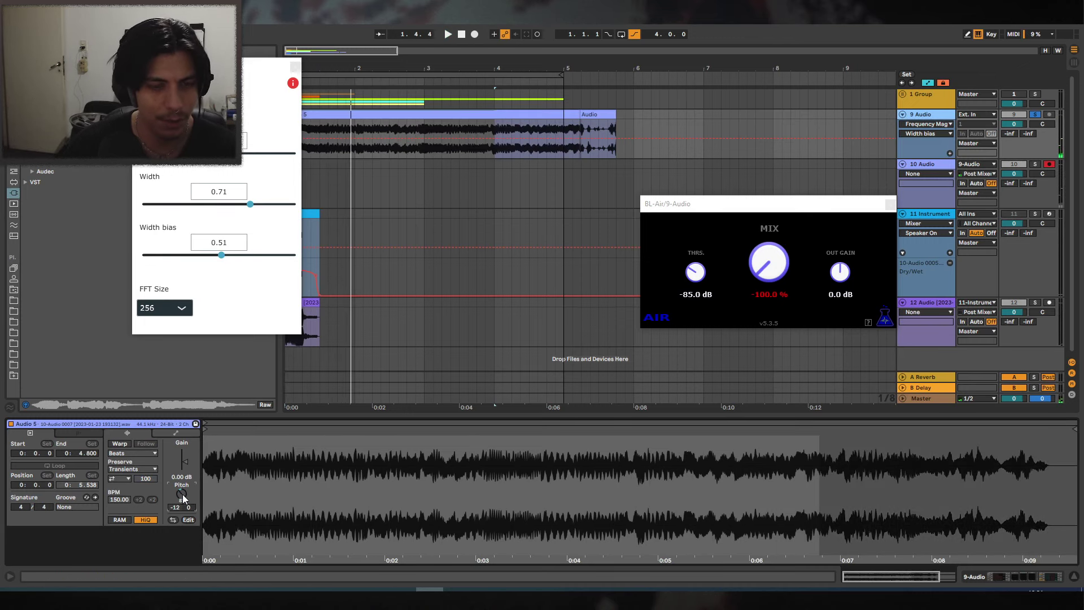
Delete the old Audio clip on 9 Audio and trim the end of the Audio 5 clip to bar 5.
left_click(593, 114)
key("Delete")
left_click_drag(580, 114, 561, 114)
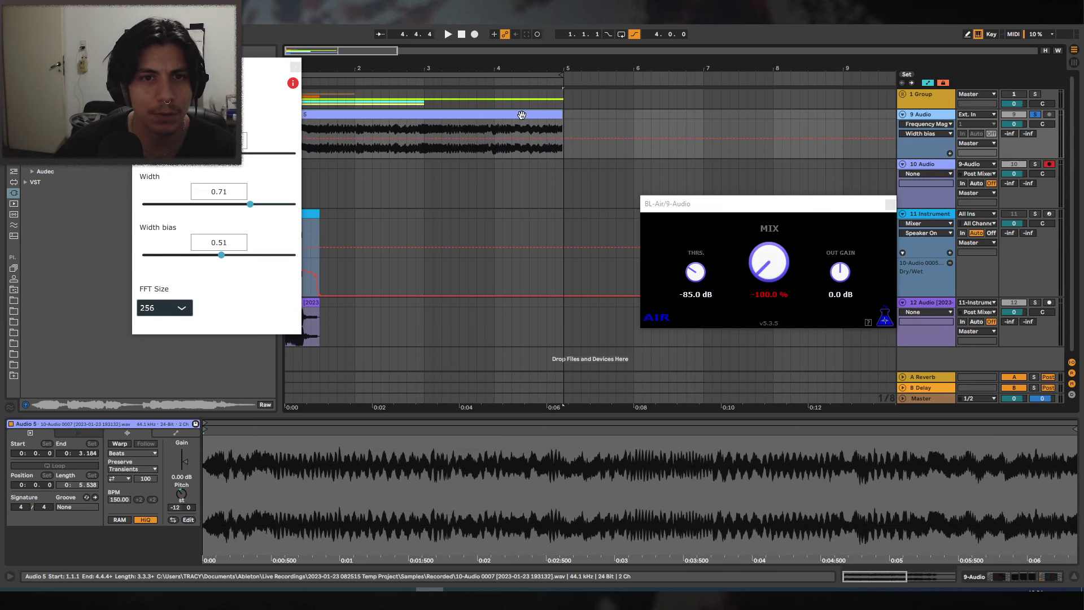
Transpose the Audio 5 clip to -48 semitones, split it at bar 5 and delete the part after it.
key("space")
left_click_drag(181, 493, 181, 501)
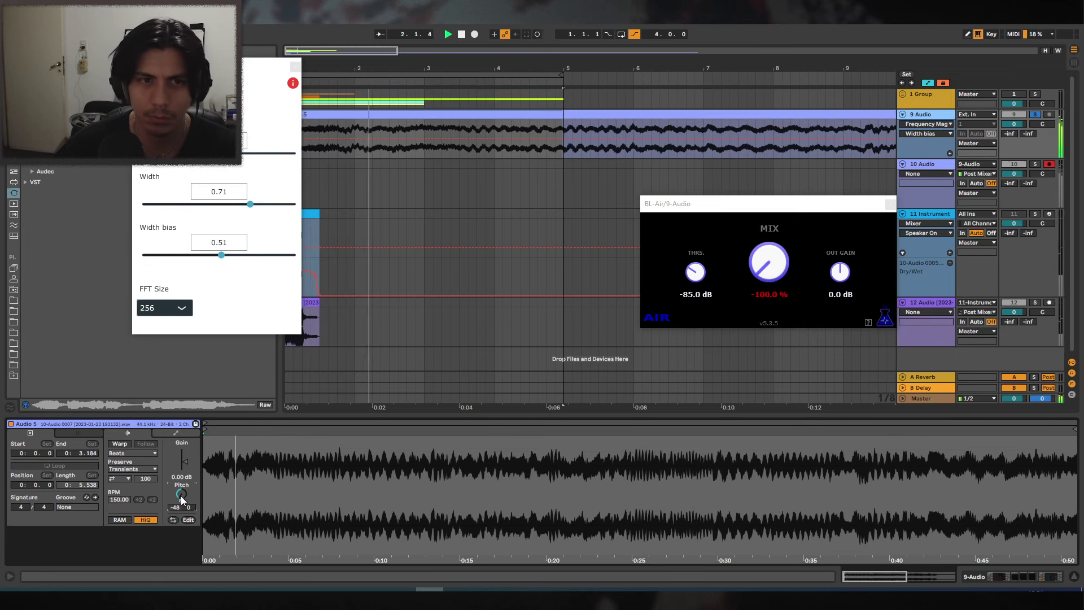
left_click(561, 129)
key("space")
key("ctrl+e")
left_click(581, 113)
key("Delete")
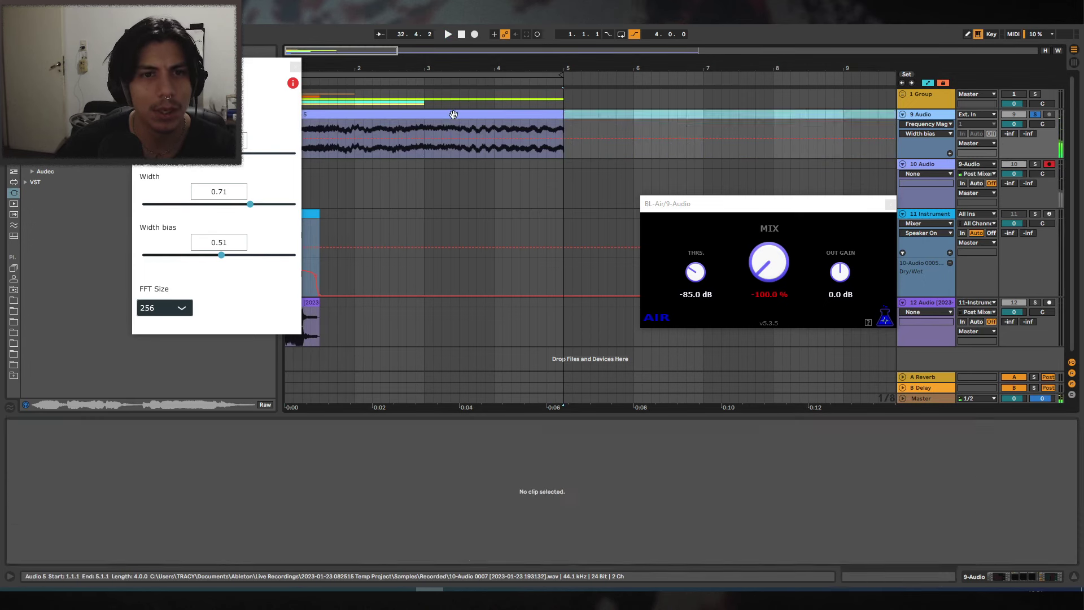
left_click(453, 114)
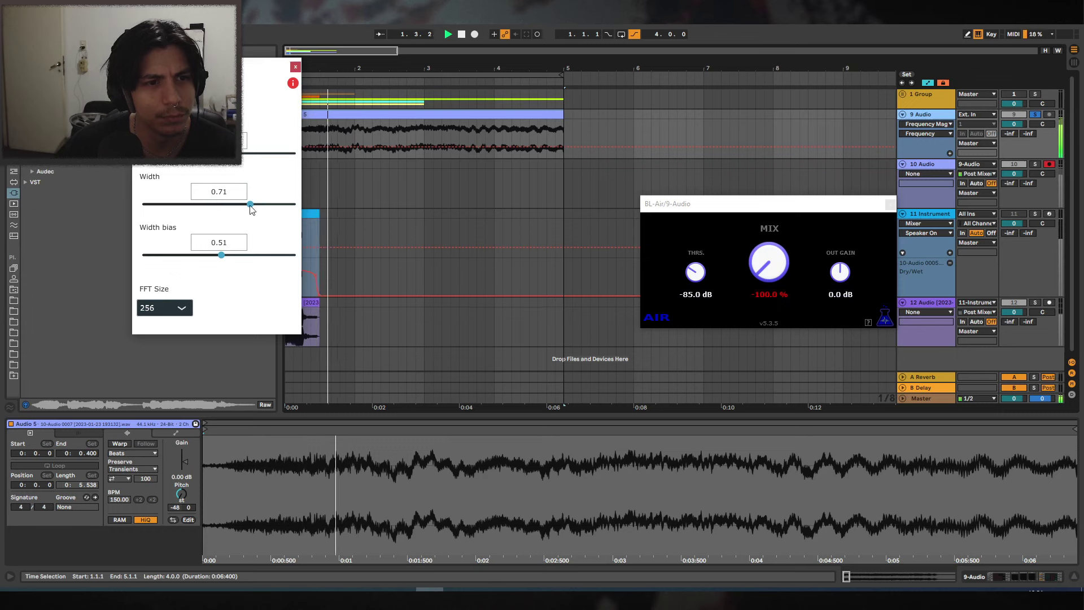
Set Frequency Mag's Width to 0.39 and BL-Air's threshold to -64.2 dB on 9 Audio.
left_click_drag(250, 204, 203, 206)
key("space")
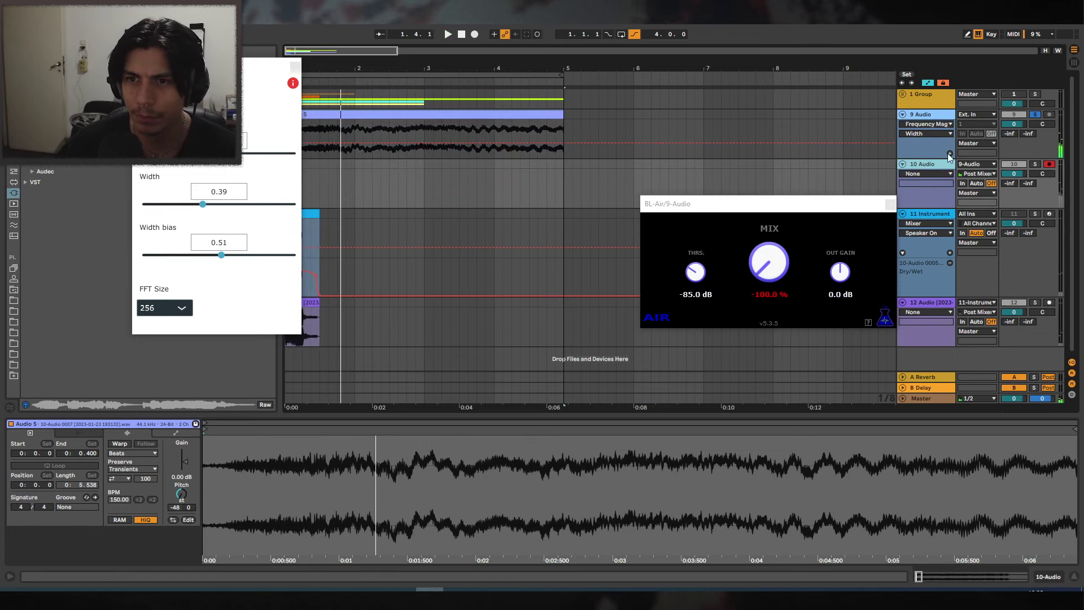
left_click(940, 117)
left_click(1035, 580)
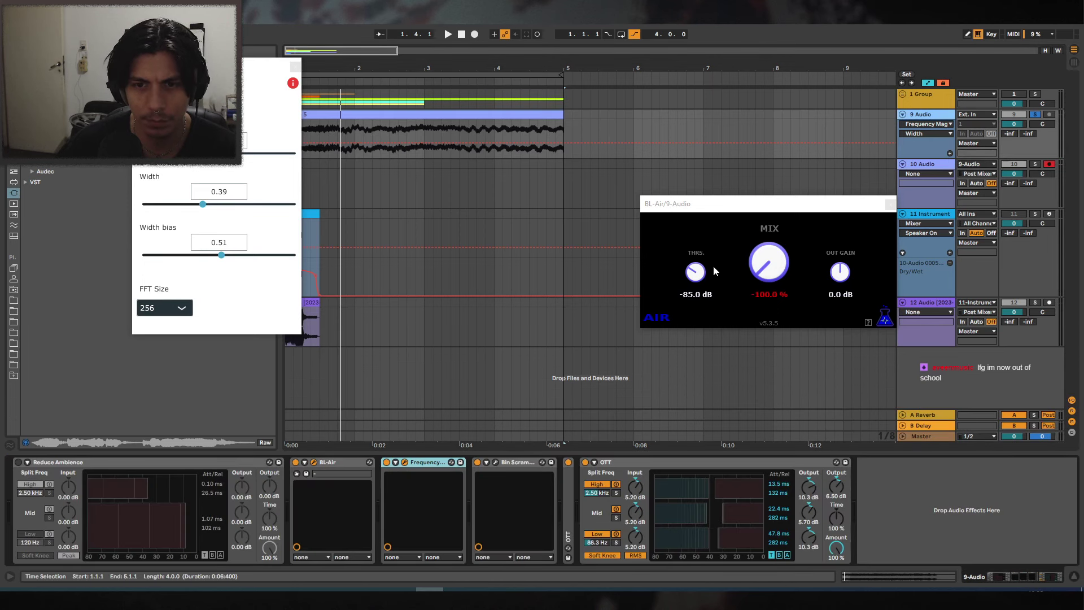
left_click_drag(696, 272, 697, 290)
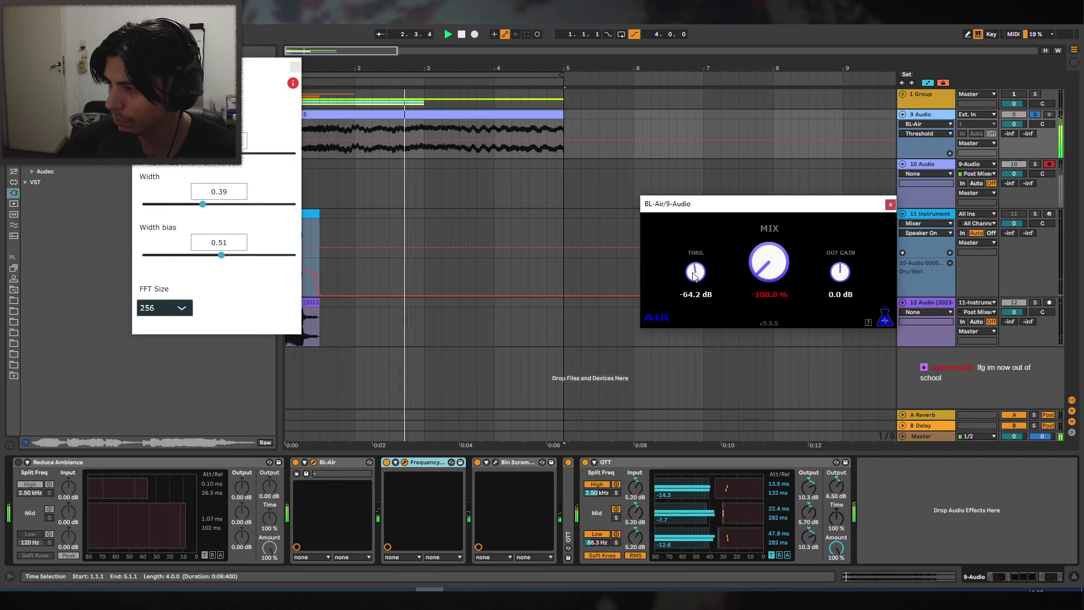
Record the pitched-down, processed 9 Audio output onto 10 Audio up to bar 5, and close the Frequency Mag and BL-Air windows.
left_click(461, 34)
left_click(474, 35)
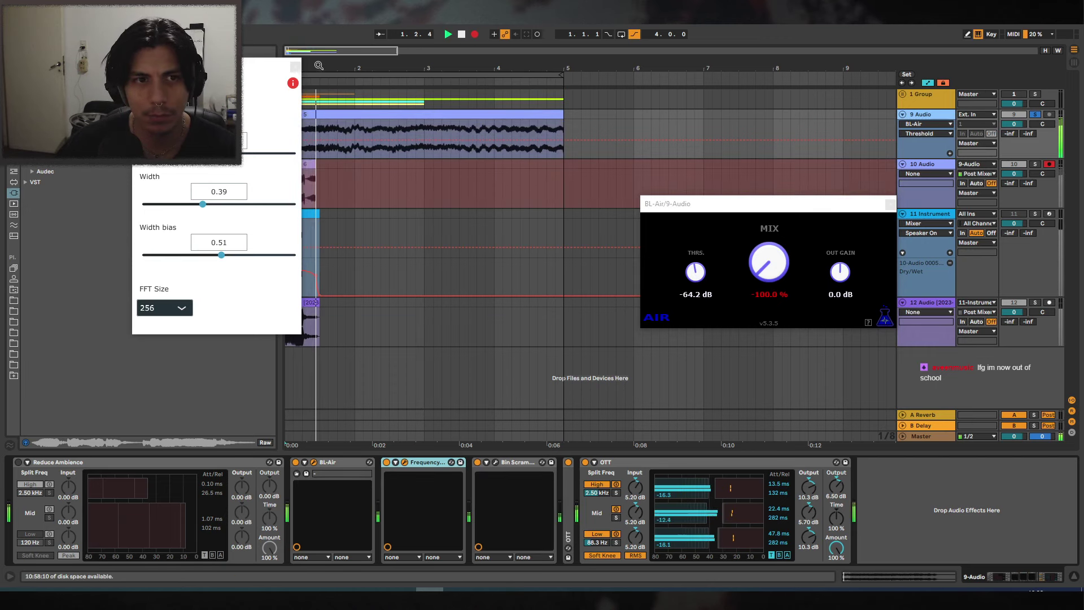
left_click_drag(319, 66, 331, 88)
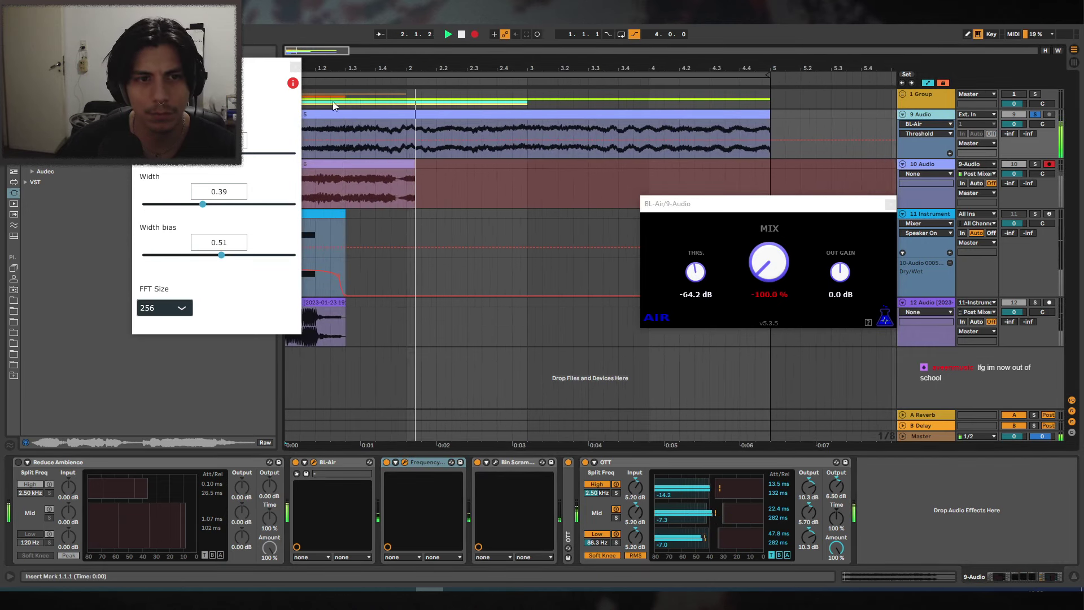
left_click(295, 67)
left_click(890, 204)
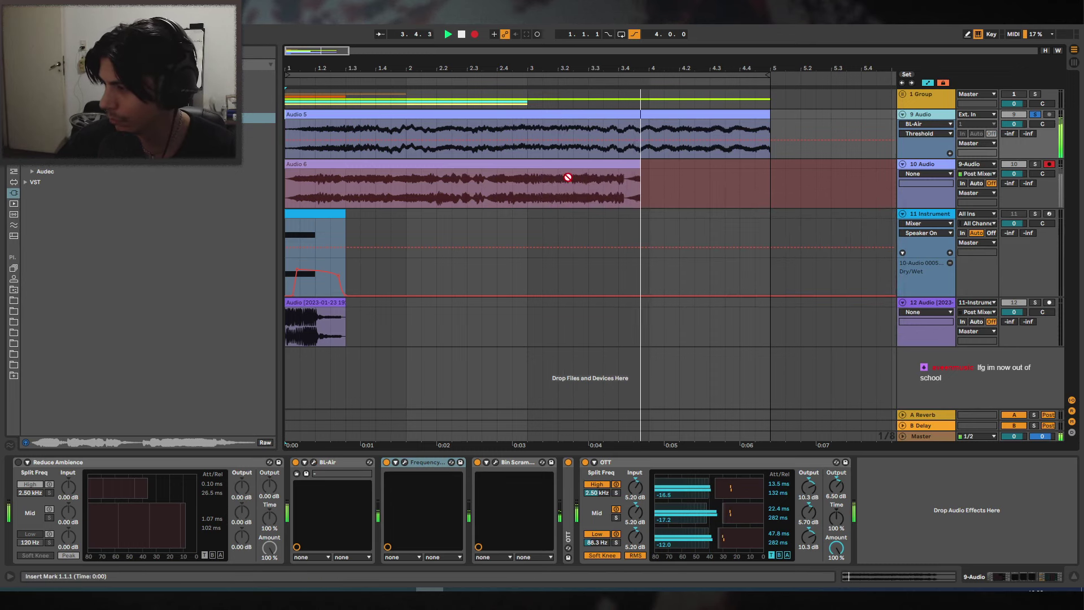
key("space")
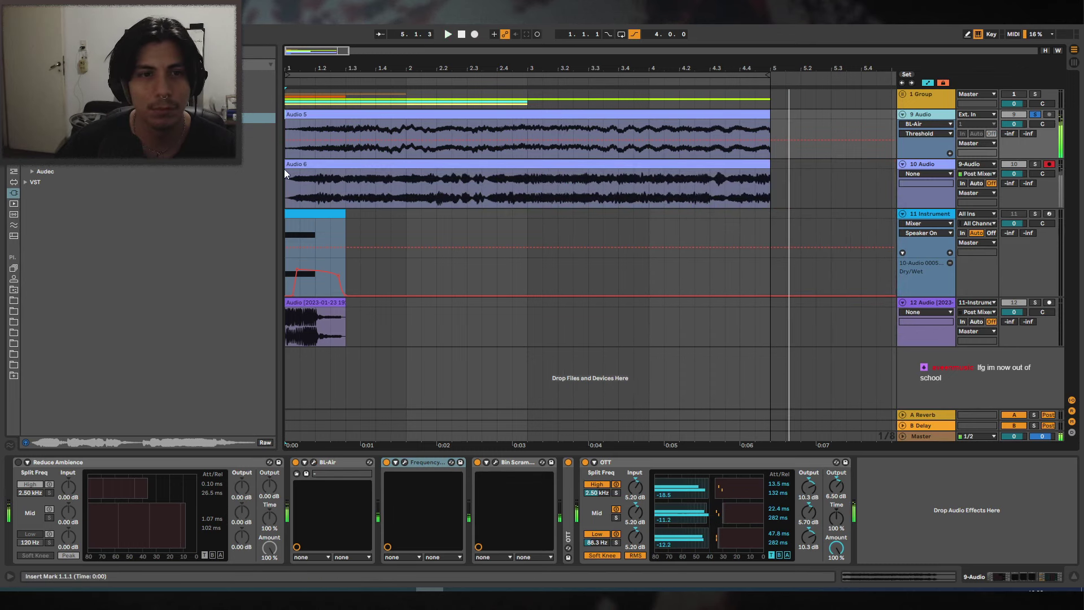
Unsolo 9 Audio, solo 11 Instrument and audition its clip.
left_click(900, 172)
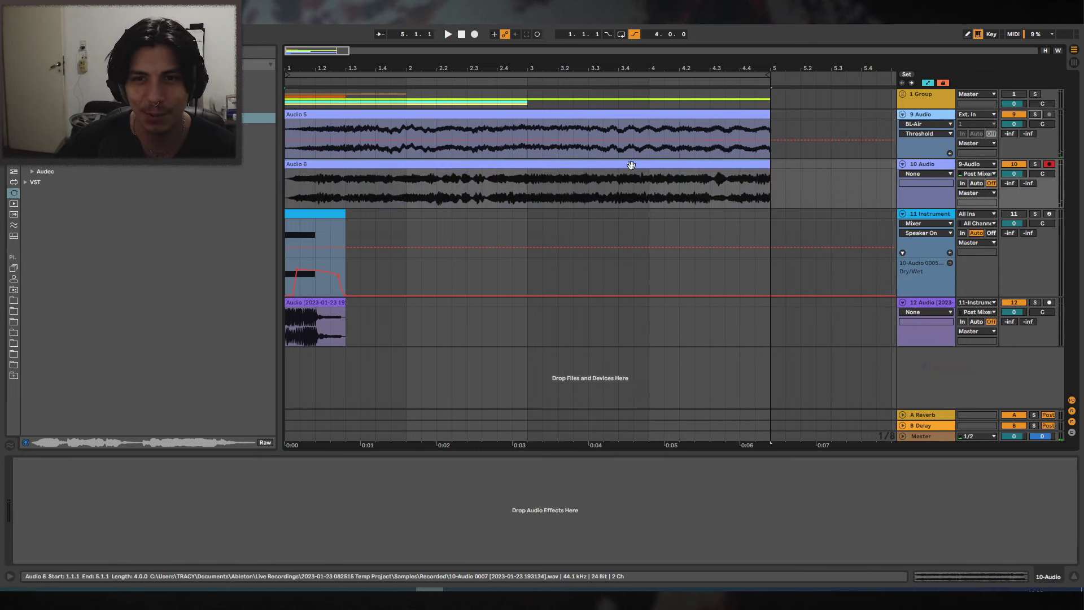
left_click(1035, 115)
left_click(934, 214)
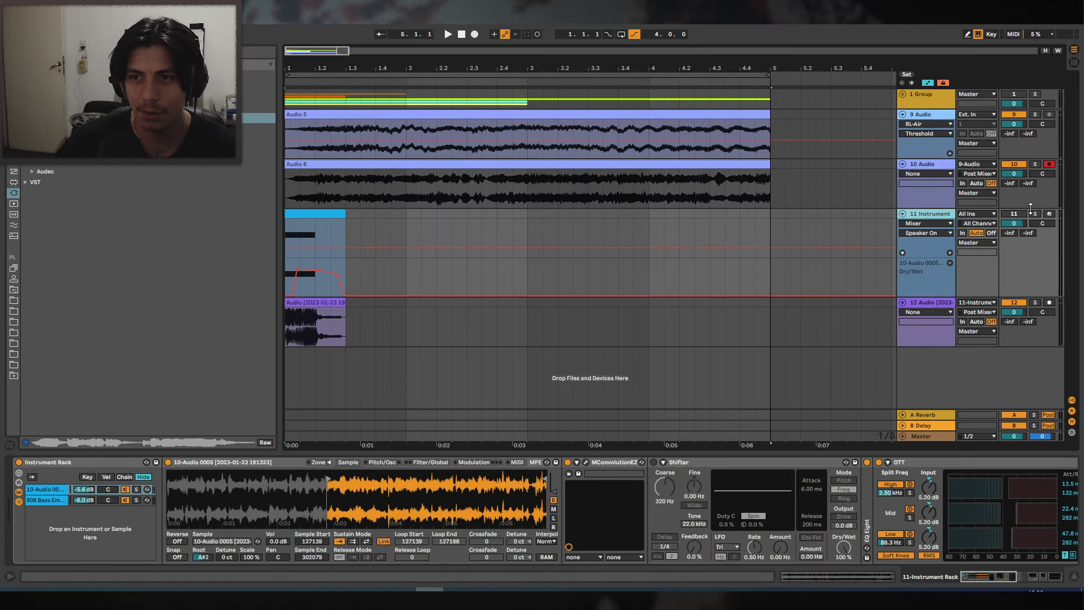
left_click(1035, 214)
key("space")
left_click(326, 212)
Replace the sampler's sample on 11 Instrument with the Audio 6 recording from 10 Audio and audition it.
left_click(948, 169)
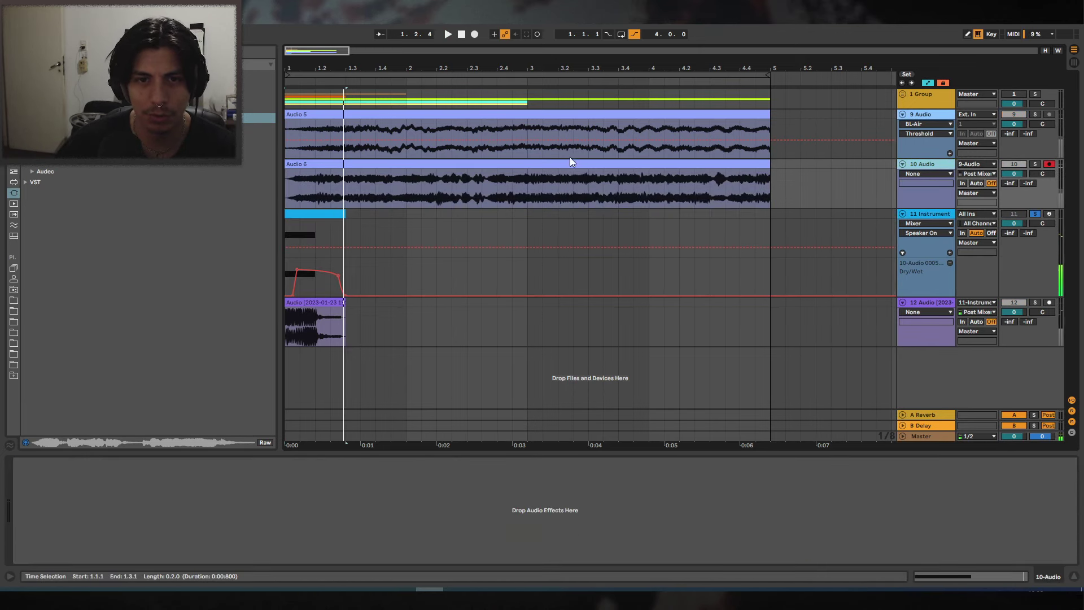
left_click(570, 162)
left_click(986, 575)
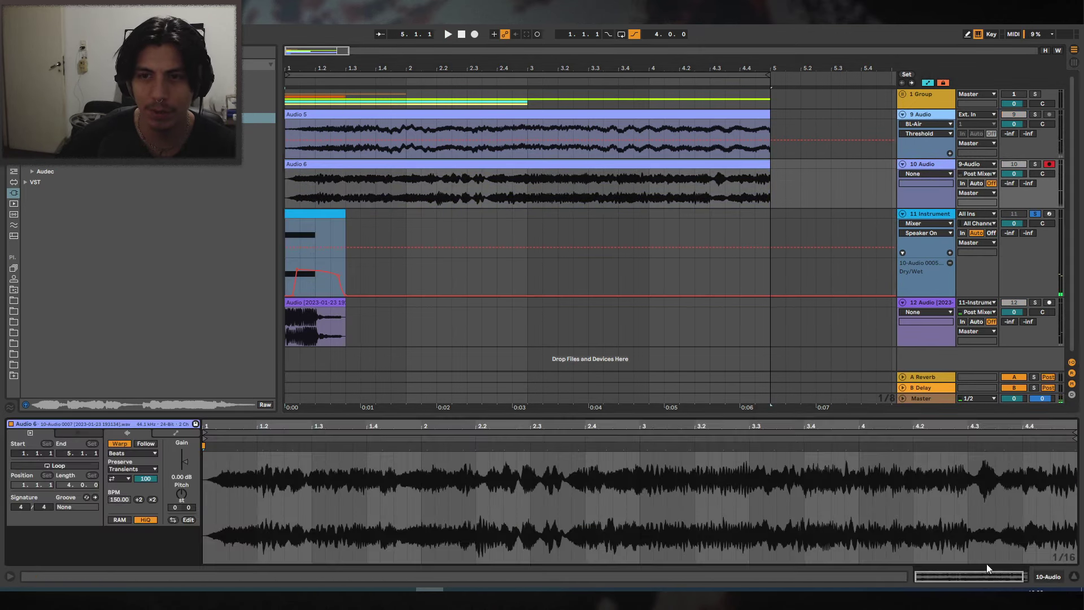
left_click(937, 215)
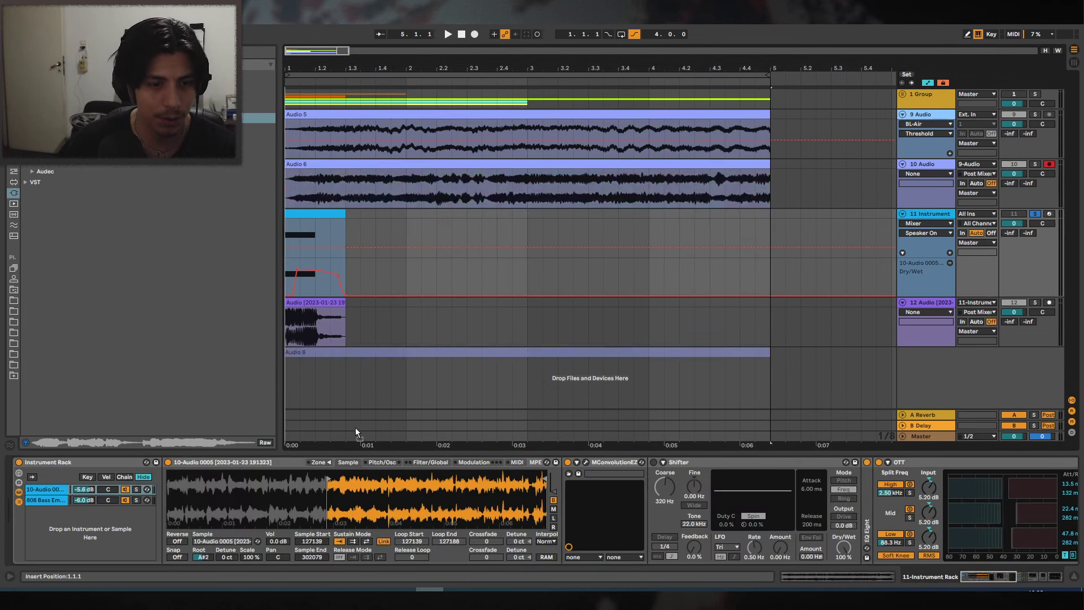
mouse_move(354, 428)
left_mouse_down()
mouse_move(276, 481)
mouse_move(400, 476)
left_mouse_up()
key("space")
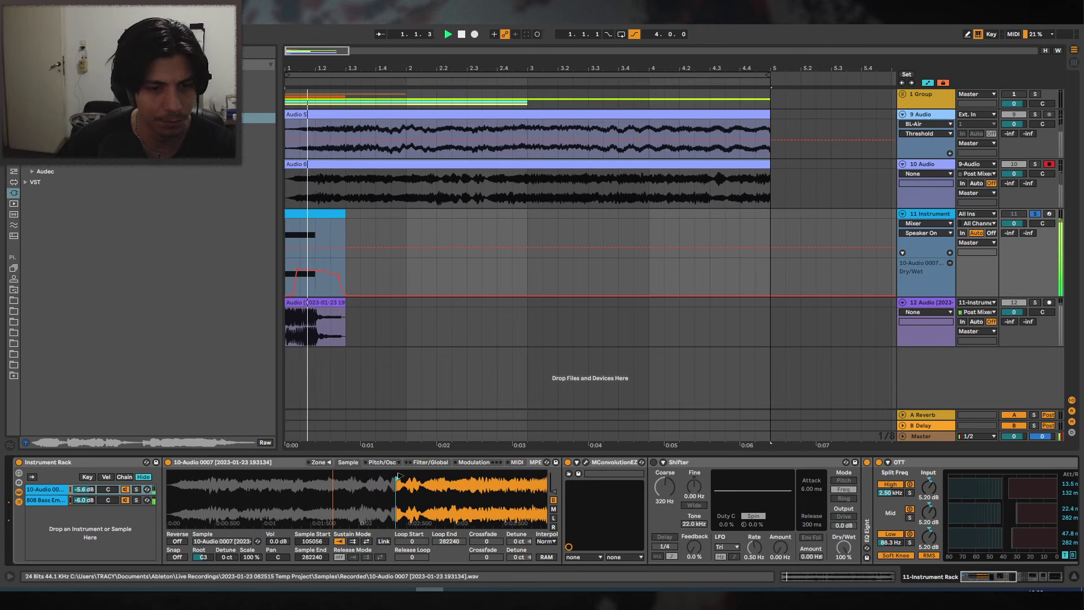
Set the sampler's root key to C2 and switch off MConvolutionEZ on 11 Instrument.
left_click_drag(202, 558, 201, 582)
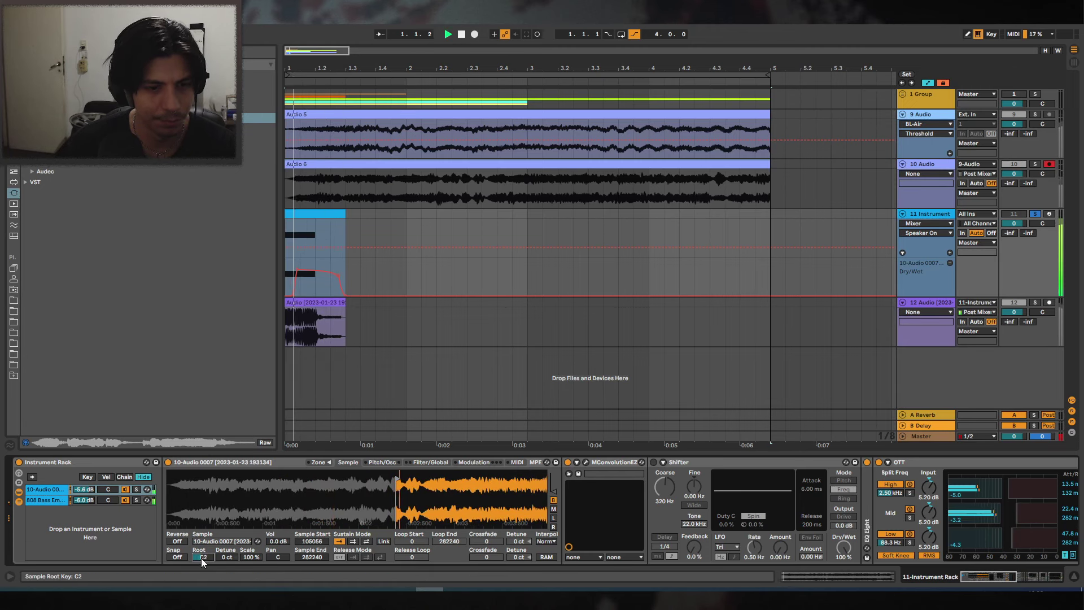
left_click(609, 464)
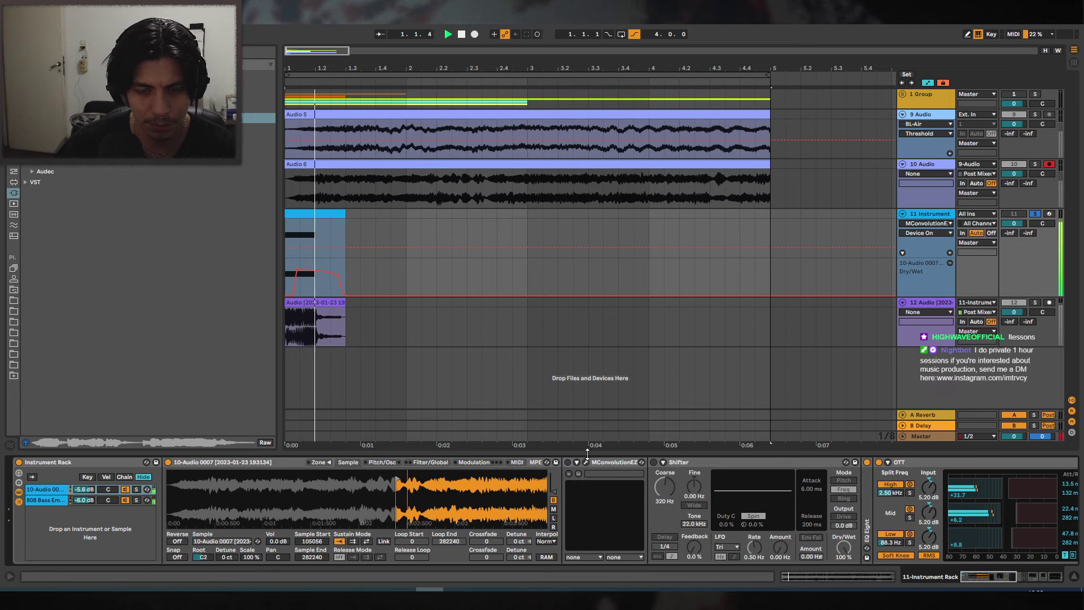
Shorten the sampler's playback region to a sample end of 153311, set the root key to F1 and audition it.
left_click_drag(336, 506, 255, 504)
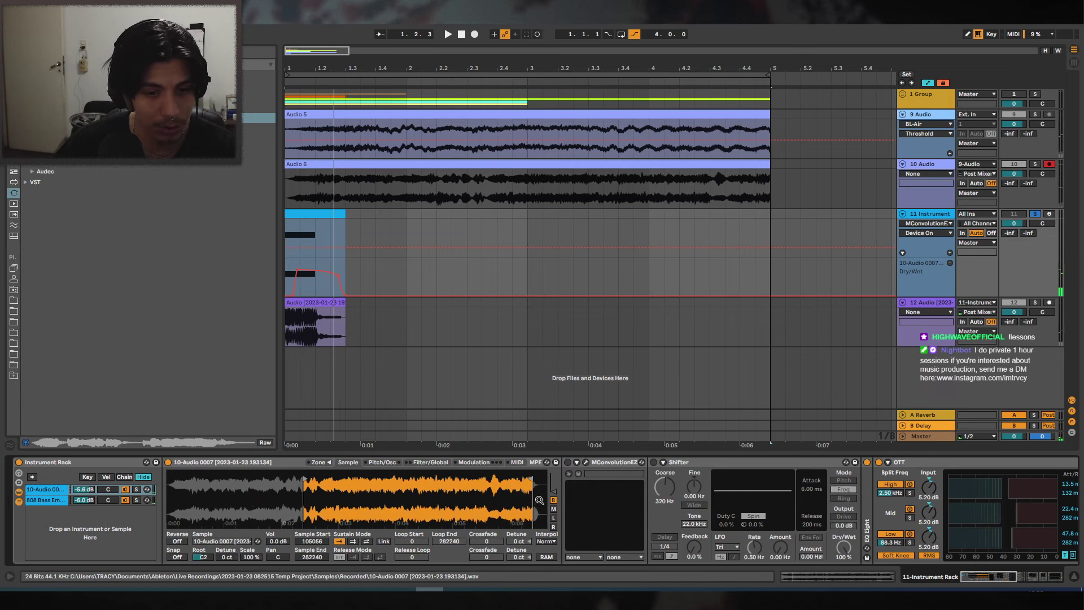
left_click_drag(532, 479, 366, 479)
mouse_move(203, 557)
left_mouse_down()
mouse_move(203, 573)
mouse_move(203, 548)
left_mouse_up()
key("space")
key("space")
key("space")
Collapse Shifter and MConvolutionEZ in the 10-Audio chain and expand EQ Eight.
double_click(682, 462)
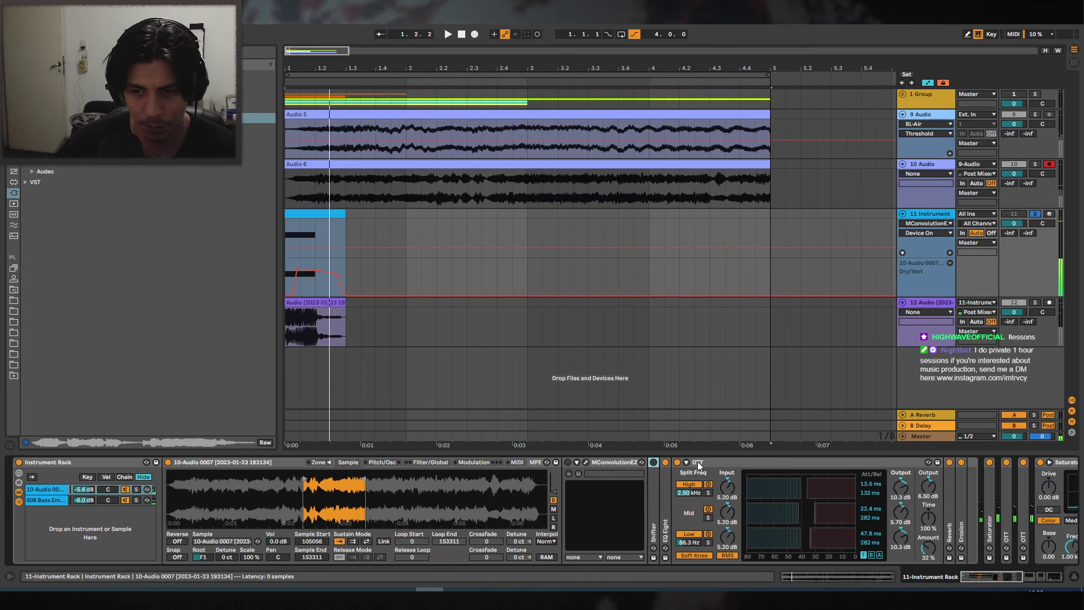
double_click(662, 486)
left_click(684, 461)
double_click(600, 461)
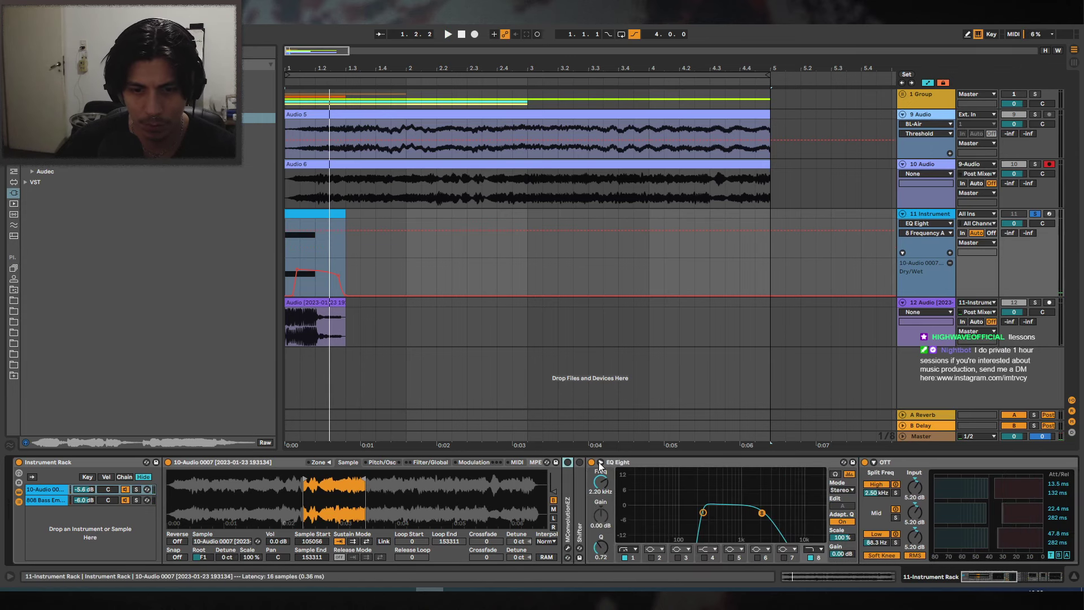
Move EQ Eight behind OTT in the 10-Audio chain, collapse it and audition the clip.
left_click_drag(644, 461, 869, 485)
double_click(639, 463)
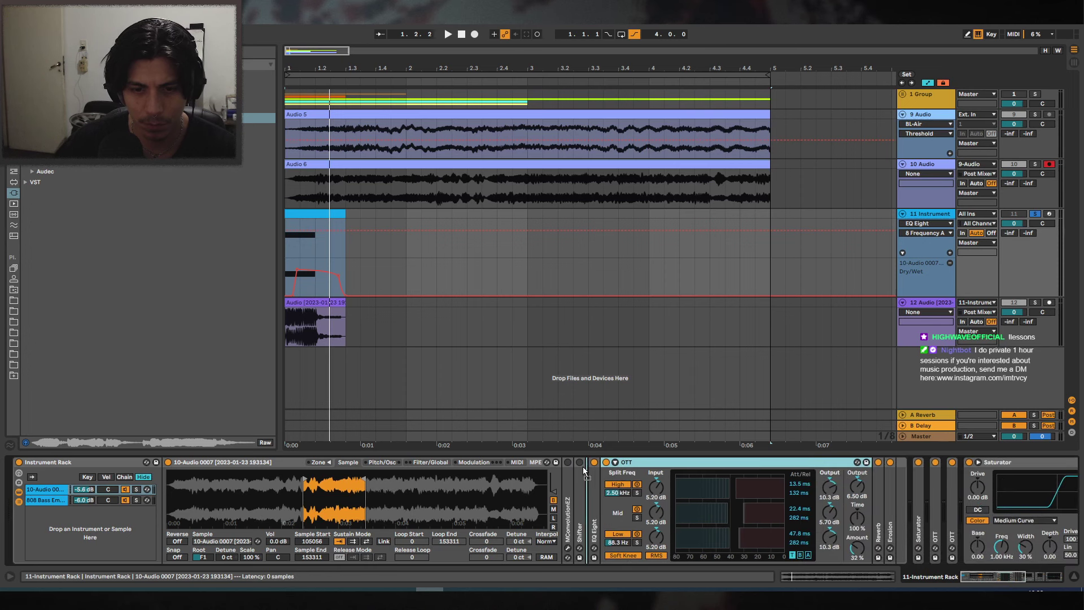
key("space")
key("space")
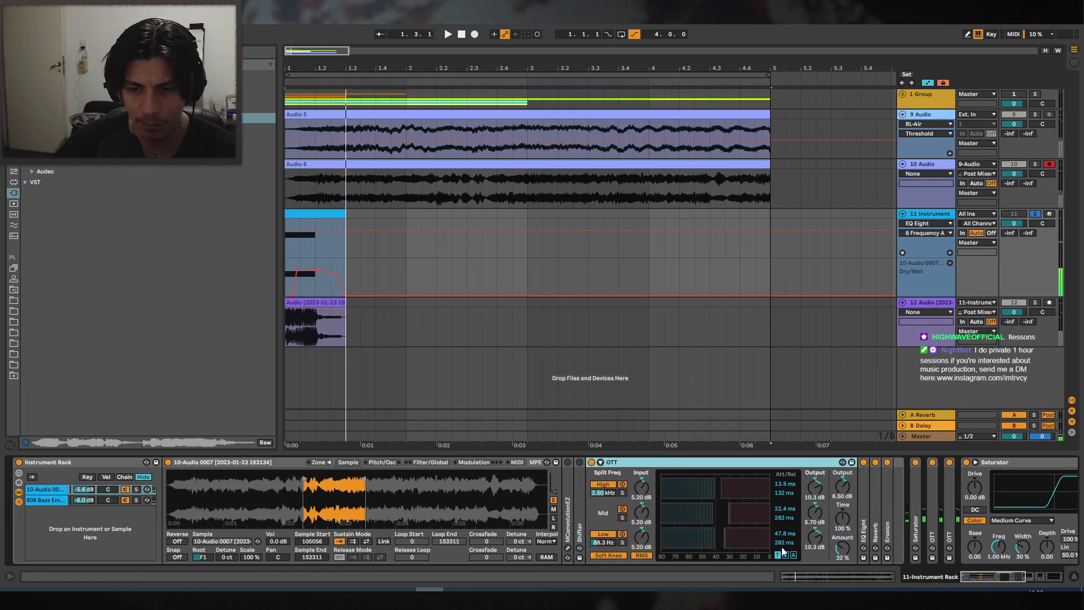
key("space")
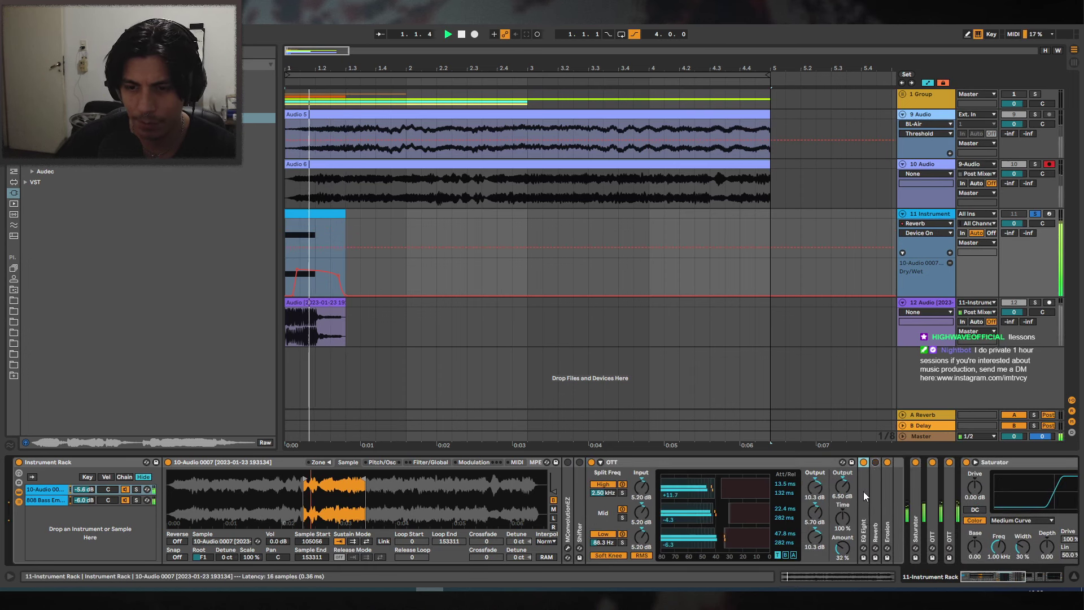
Lower EQ Eight's high cut, set its low cut to 375 Hz with Q 0.63, and place EQ Eight ahead of OTT.
double_click(862, 491)
left_click_drag(1009, 578, 1024, 577)
key("space")
left_click_drag(748, 513, 731, 508)
key("space")
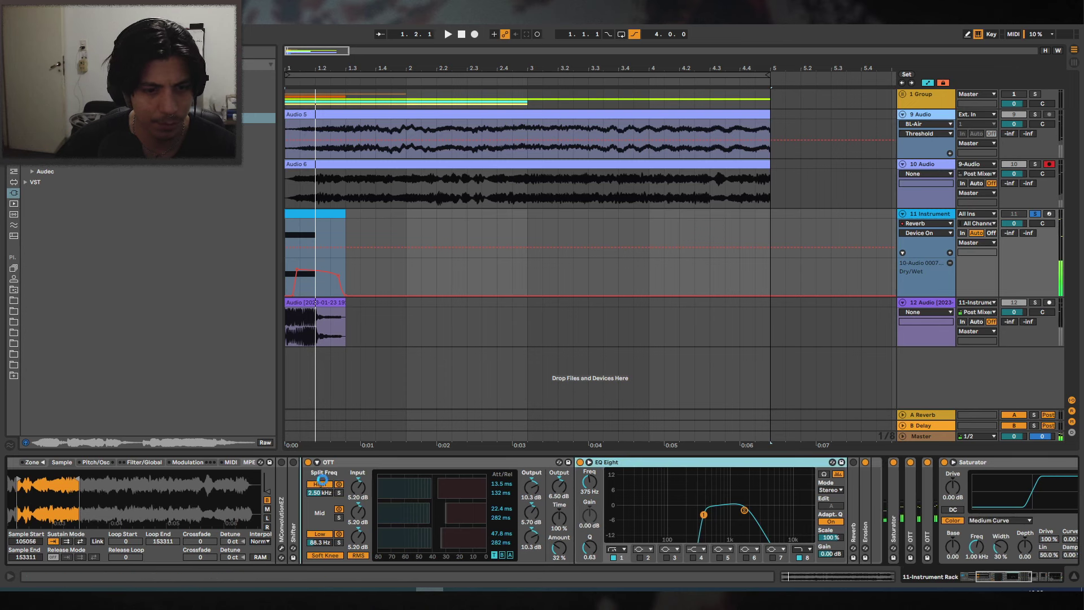
left_click_drag(625, 466, 350, 466)
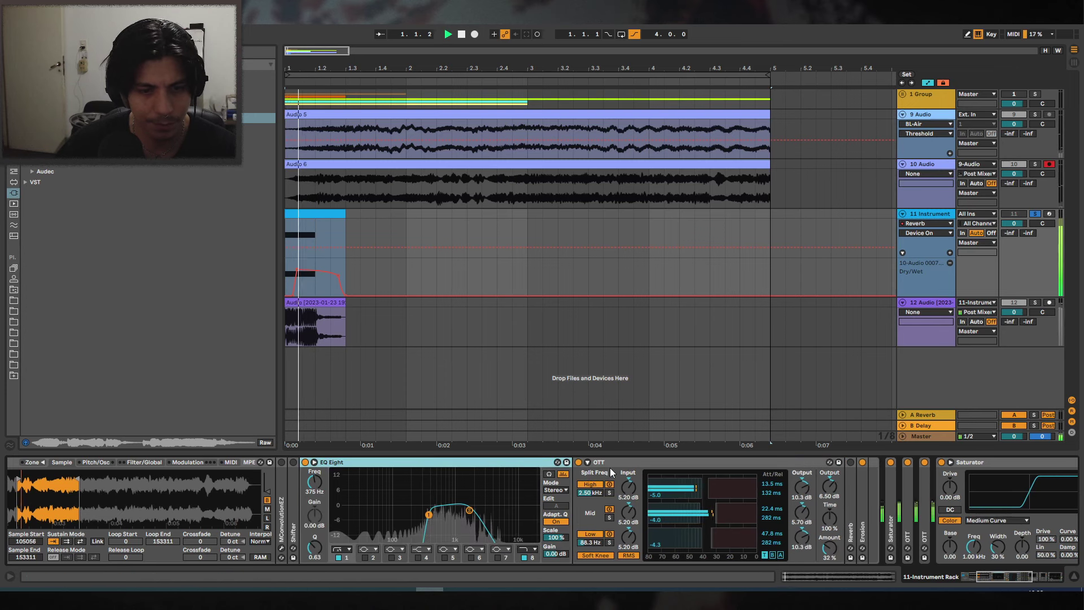
Show the Reverb's Dry/Wet automation on 11 Instrument, lower its plateau over the clip and audition the looped clip.
double_click(851, 494)
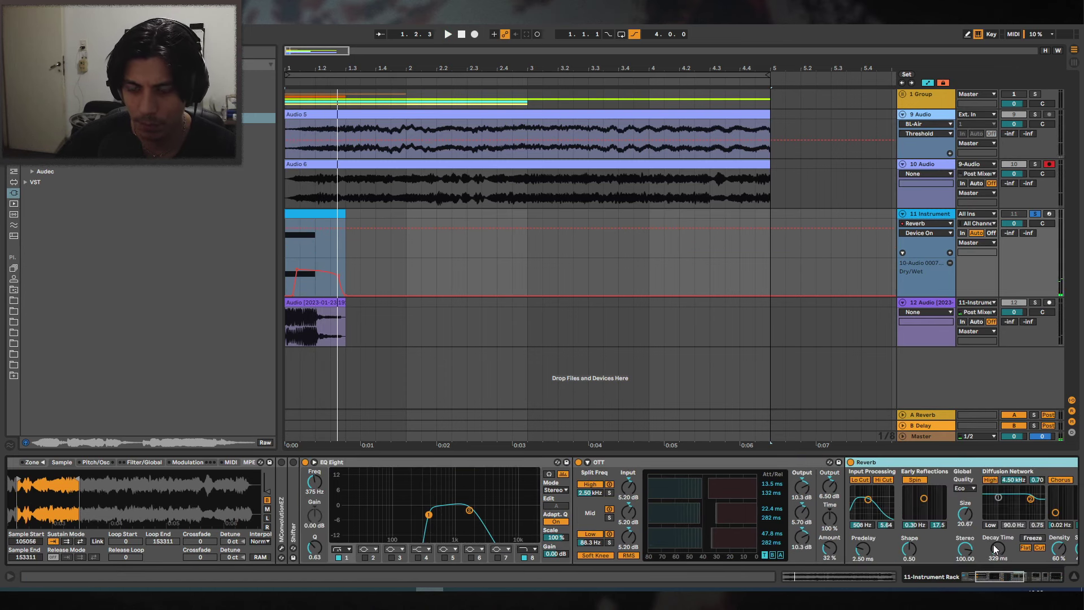
mouse_move(1002, 575)
left_mouse_down()
mouse_move(1025, 577)
mouse_move(1013, 576)
left_mouse_up()
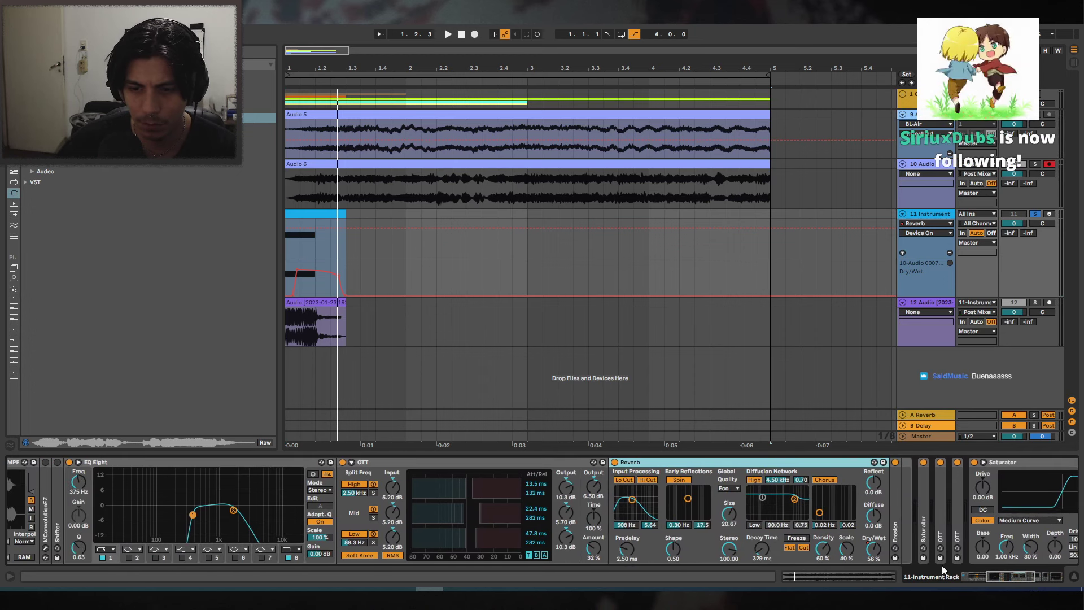
left_click(873, 550)
left_click_drag(313, 57, 384, 81)
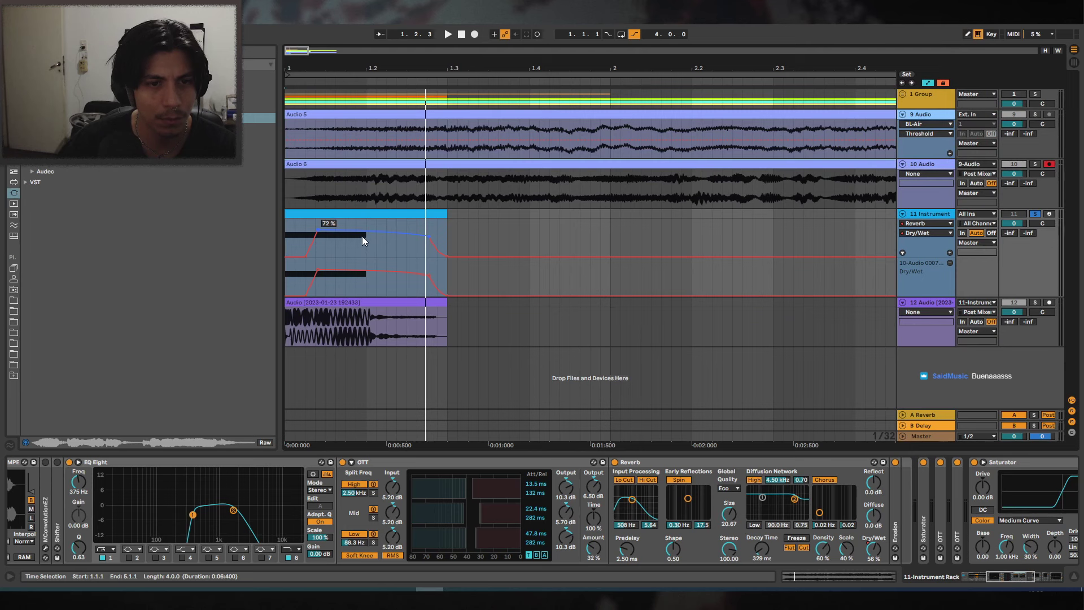
left_click_drag(361, 236, 362, 244)
left_click(341, 214)
key("space")
key("space")
key("space")
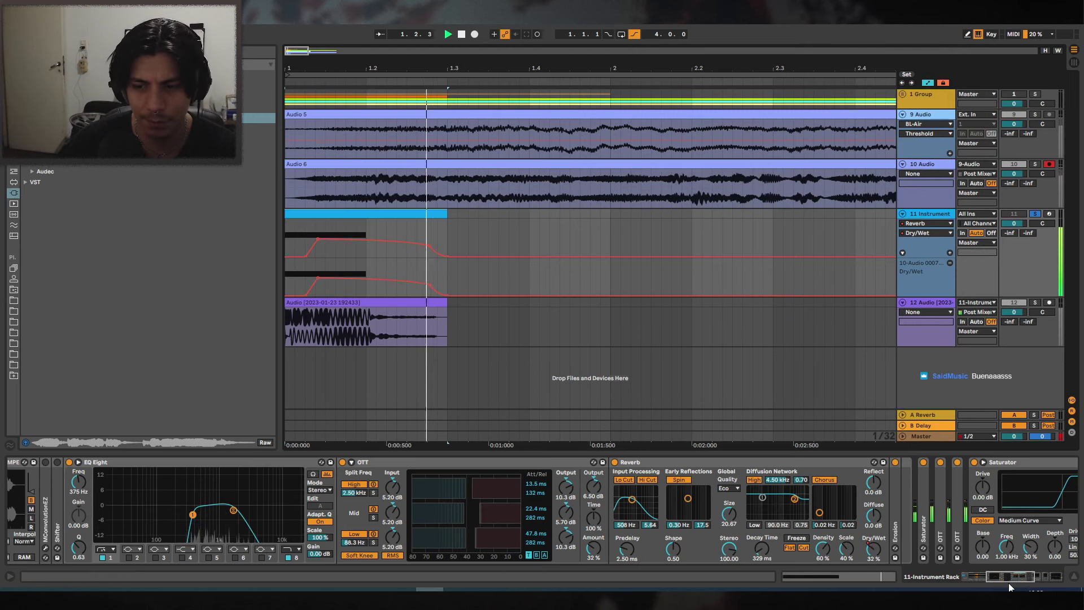
key("space")
Audition the 11 Instrument clip repeatedly while checking the sampler's root key.
left_click_drag(1011, 577, 981, 576)
key("space")
mouse_move(203, 557)
left_mouse_down()
mouse_move(203, 543)
mouse_move(203, 558)
left_mouse_up()
key("space")
key("space")
key("space")
key("space")
key("space")
key("space")
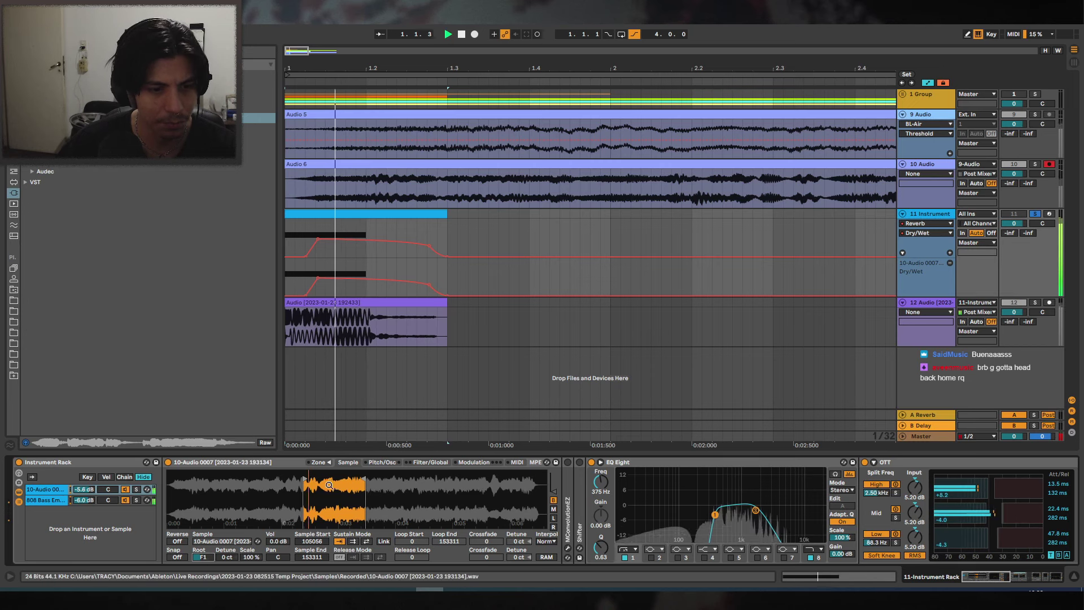
key("space")
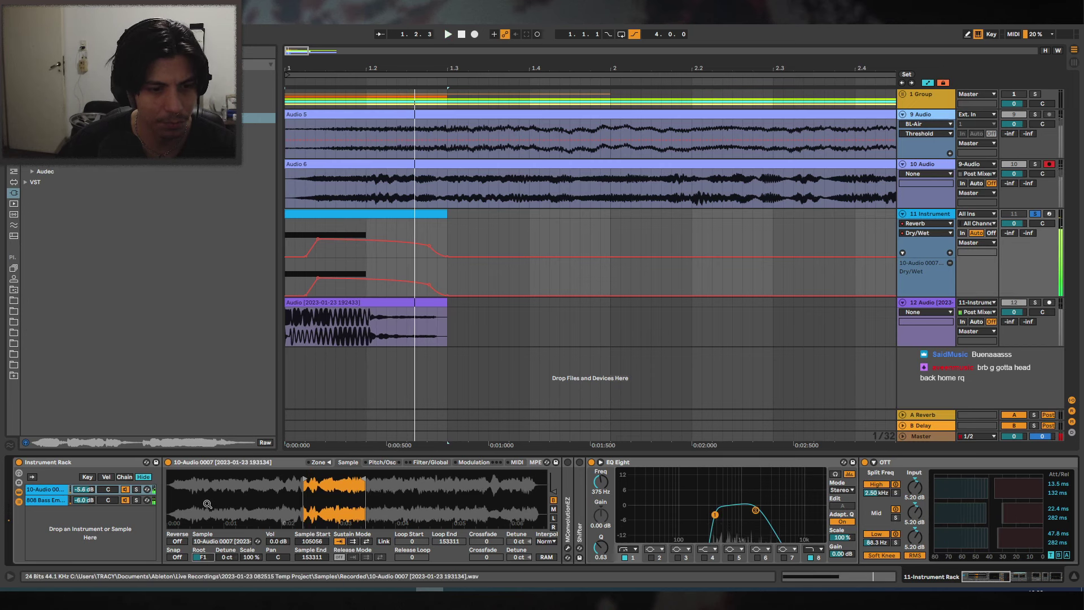
Enable the sampler's back-and-forth sustain loop and shift the playback region to a sample start of 243904.
left_click(366, 541)
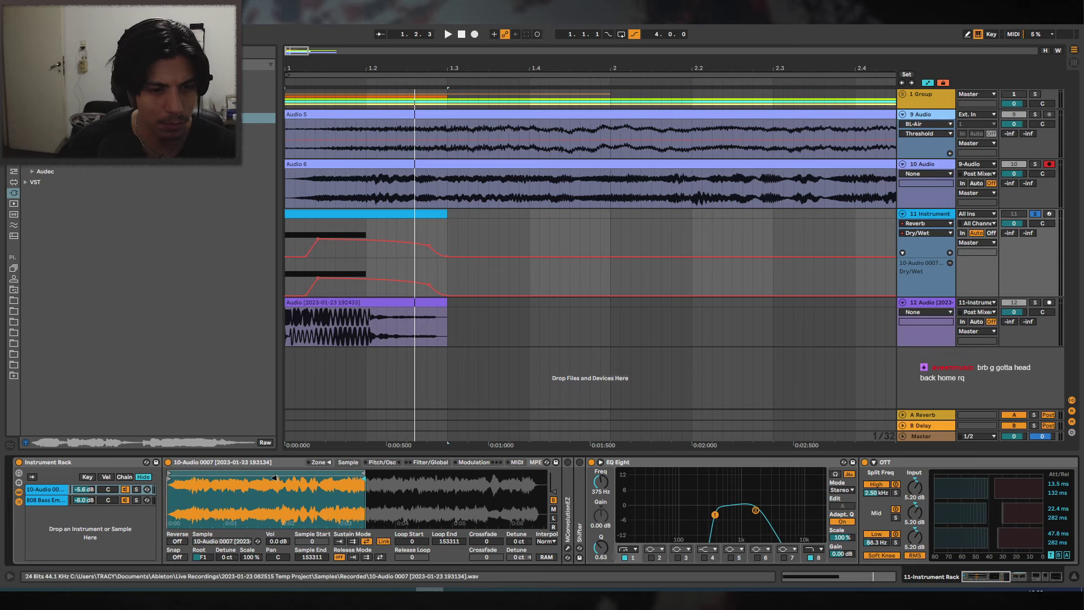
mouse_move(172, 473)
left_mouse_down()
mouse_move(514, 472)
mouse_move(500, 472)
left_mouse_up()
key("space")
Set the sampler's root key to A#0 while auditioning the looped region.
left_click_drag(186, 553, 186, 565)
key("space")
key("space")
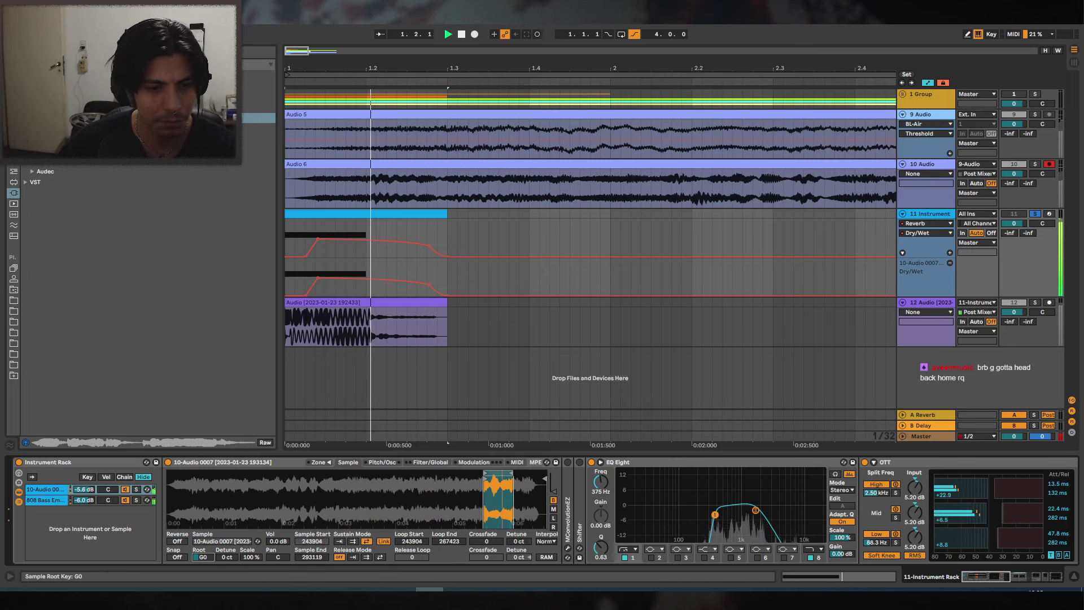
key("space")
key("space")
key("space")
Solo the 10-Audio chain, then set its sampler's Spread to 36% and adjust the volume envelope's decay.
left_click(136, 489)
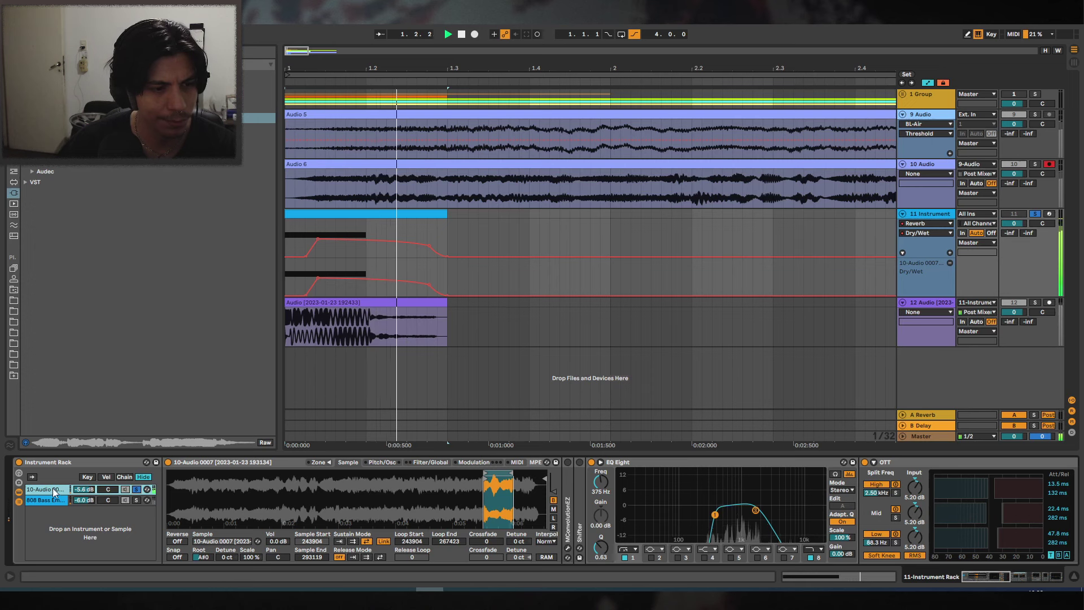
left_click(430, 462)
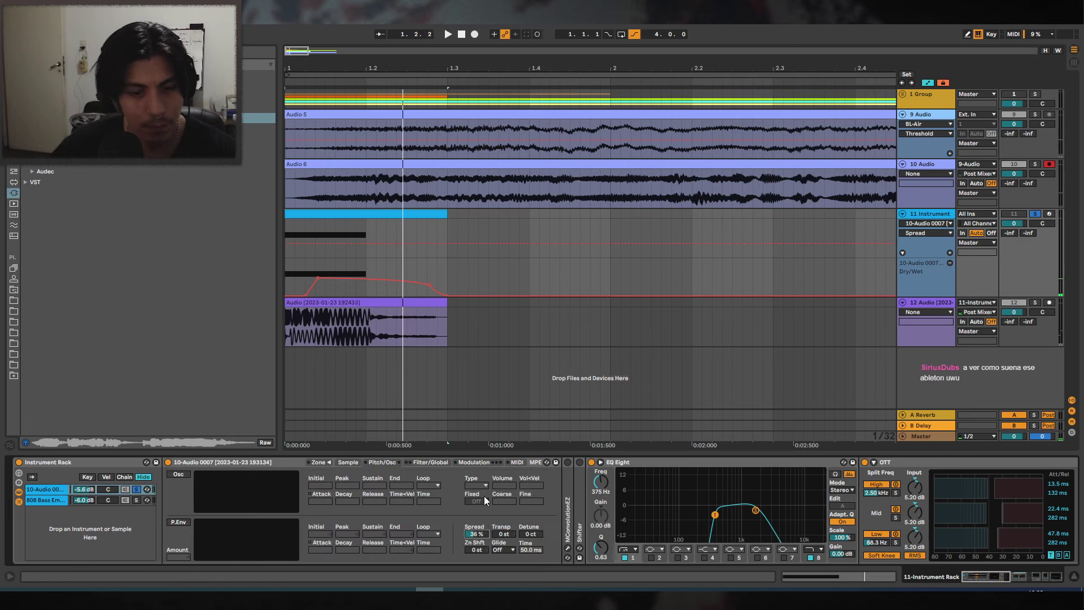
left_click(357, 463)
left_click(442, 463)
left_click(463, 536)
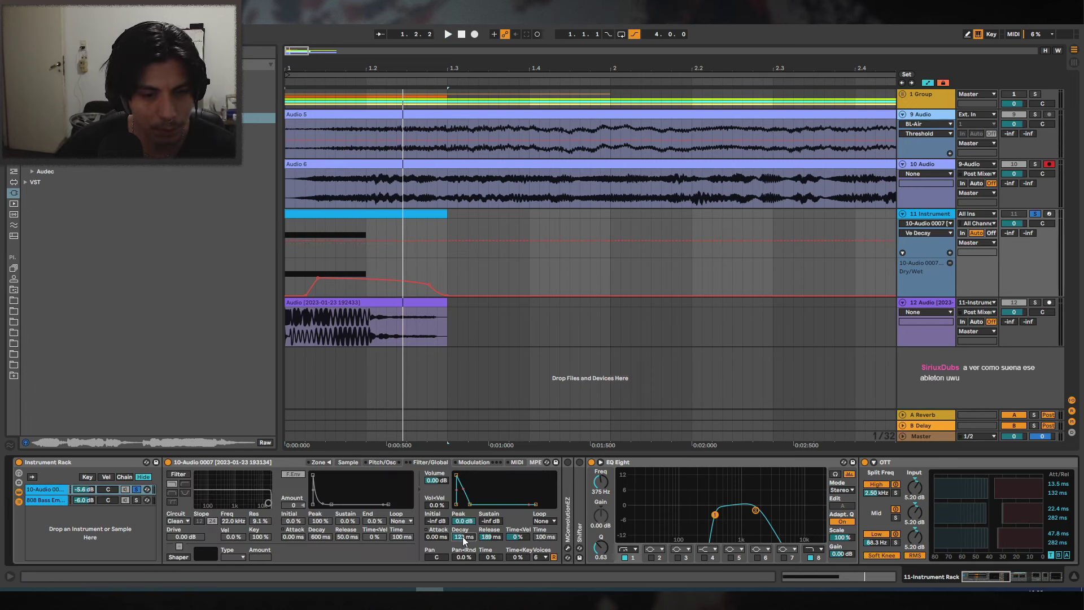
key("space")
left_click(383, 461)
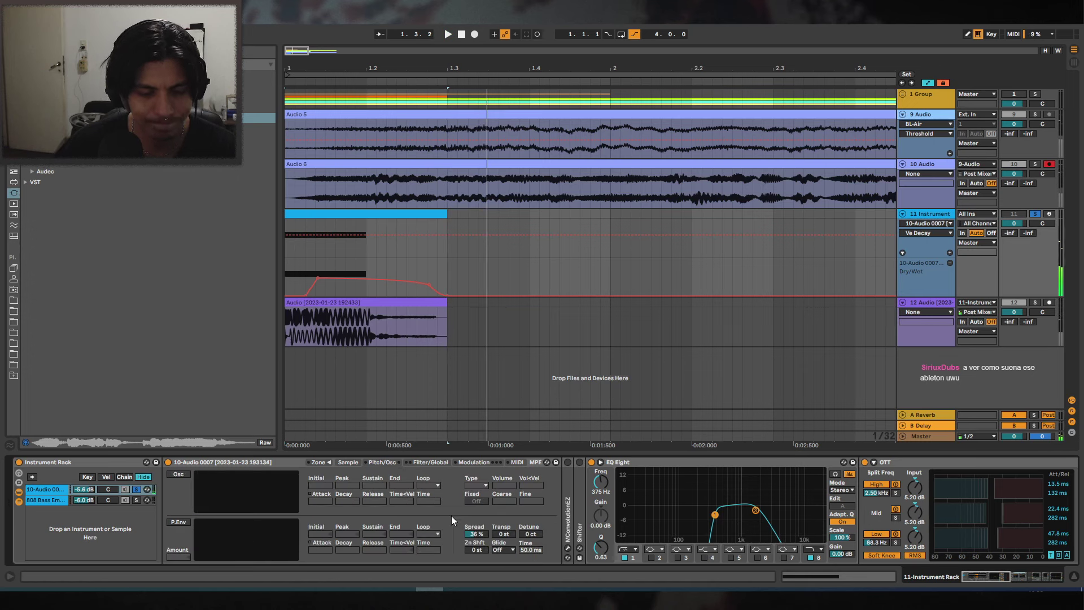
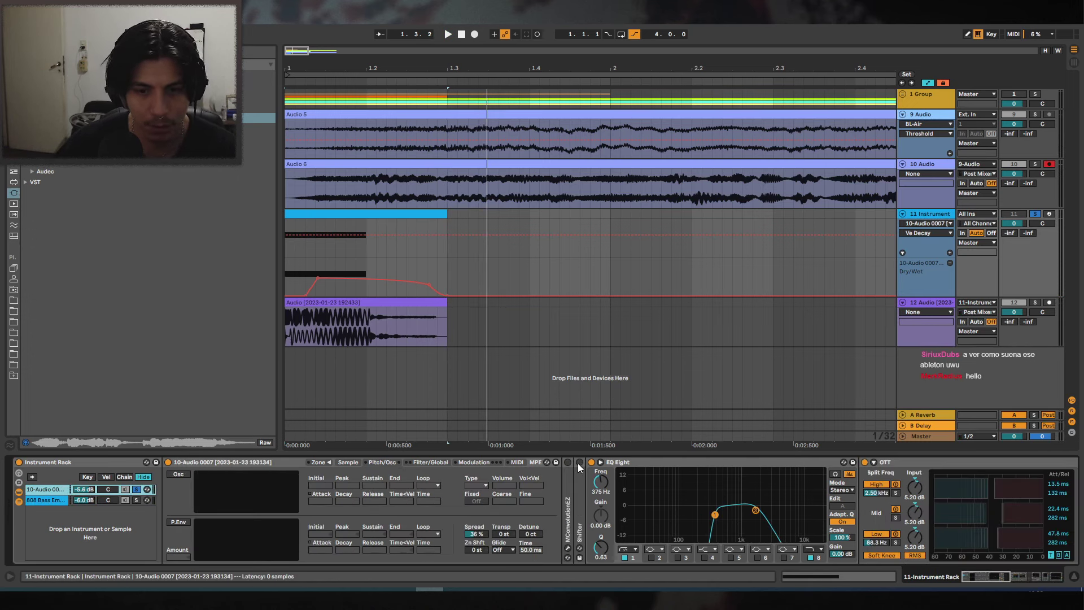
Lower EQ Eight's low cut and set its high cut to 1.29 kHz with Q 0.89 while auditioning.
key("space")
left_click_drag(715, 514, 747, 510)
key("space")
key("space")
key("space")
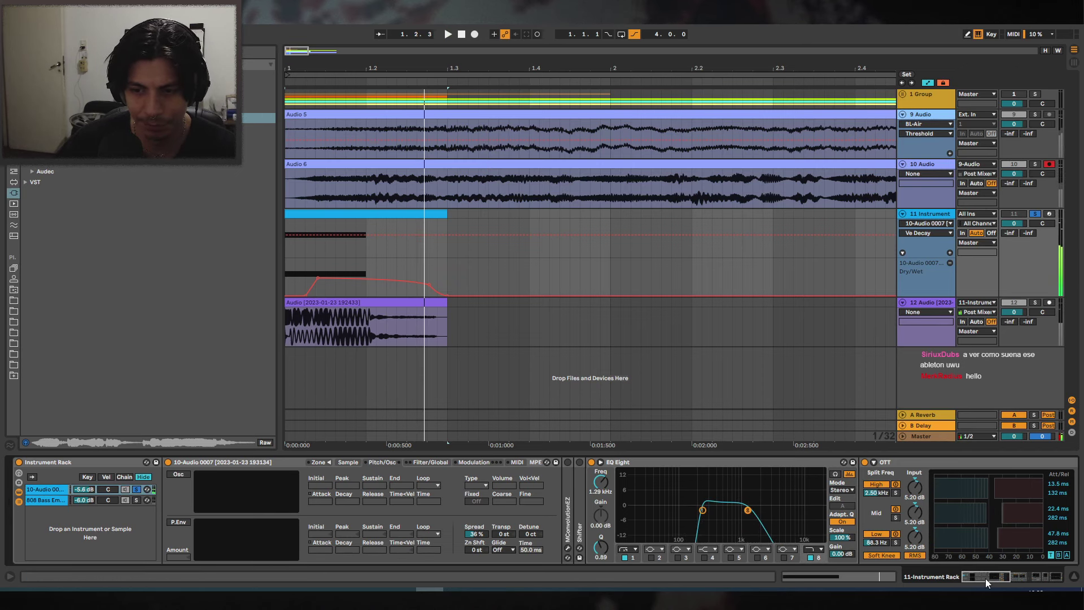
Try an OTT Amount of 98% on the 10-Audio chain and audition it.
left_click_drag(984, 578, 1000, 577)
left_click(510, 461)
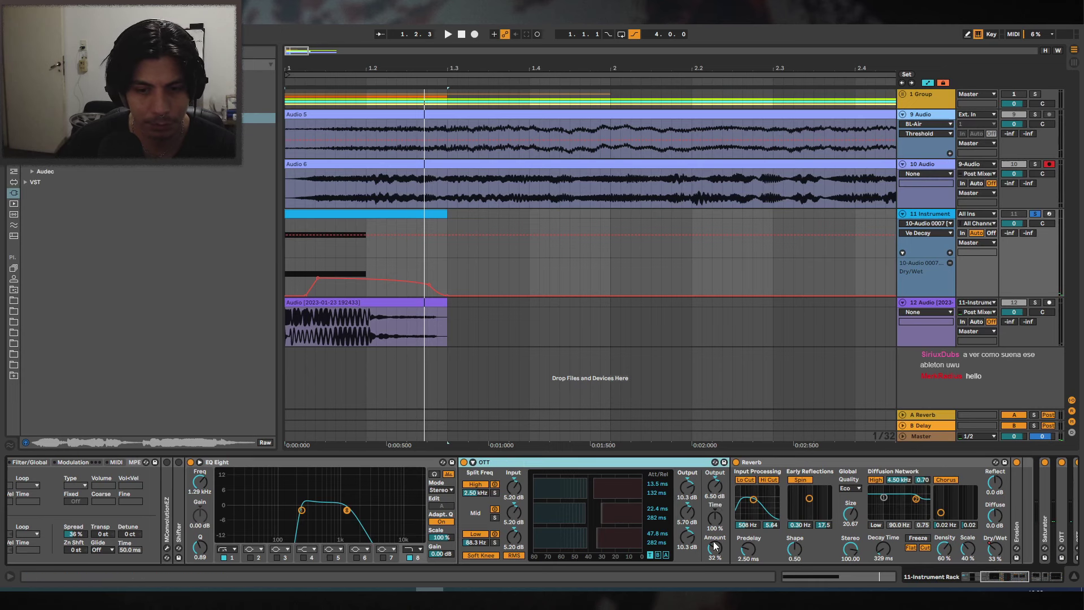
key("space")
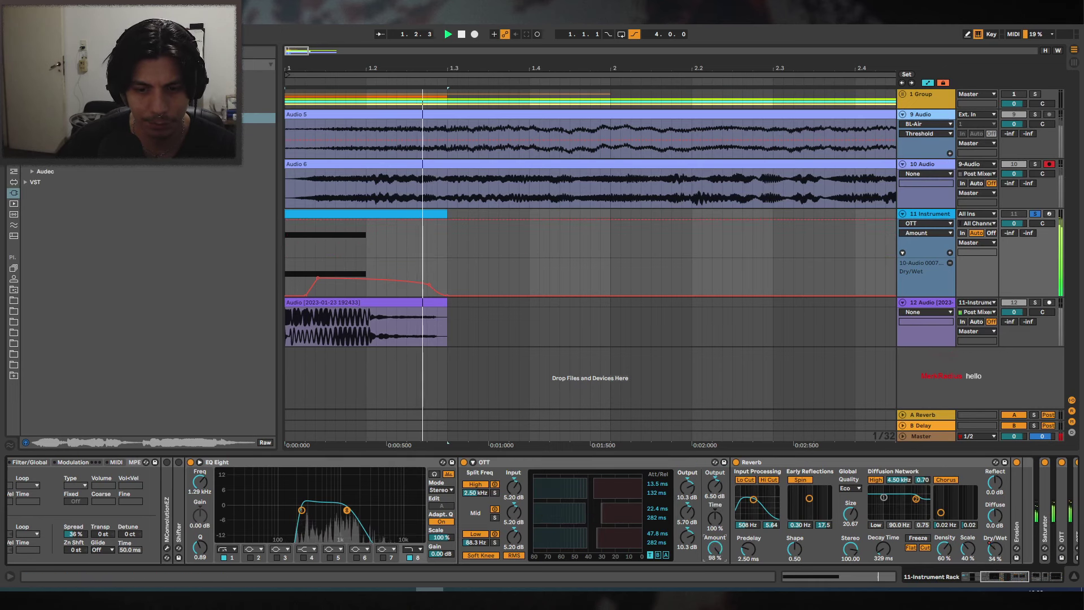
key("space")
Collapse OTT, bypass the Reverb and unsolo the 10-Audio chain, auditioning the clip.
double_click(597, 465)
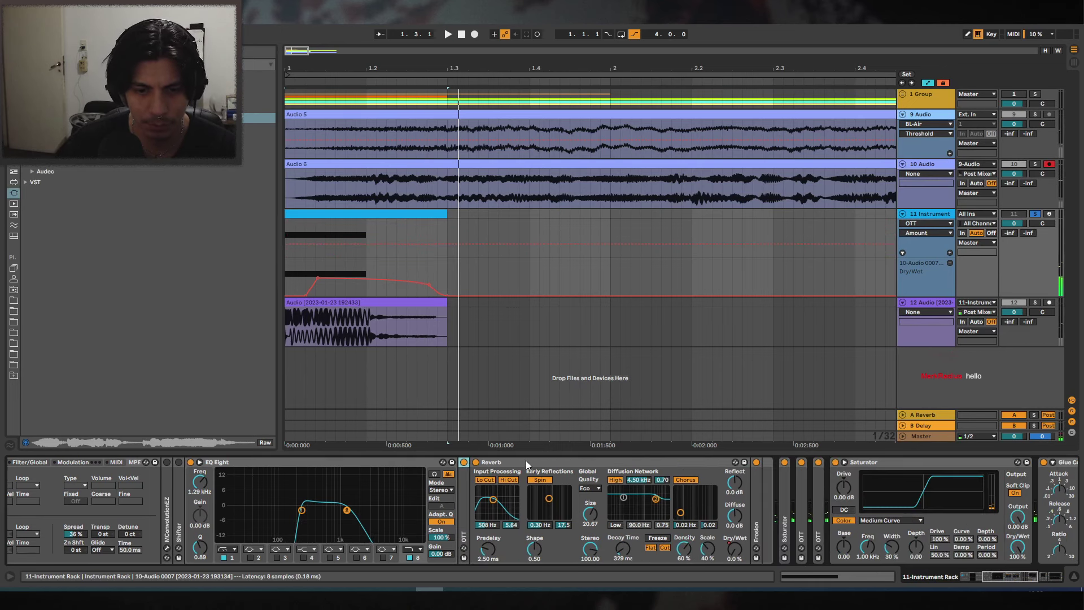
left_click(476, 462)
key("space")
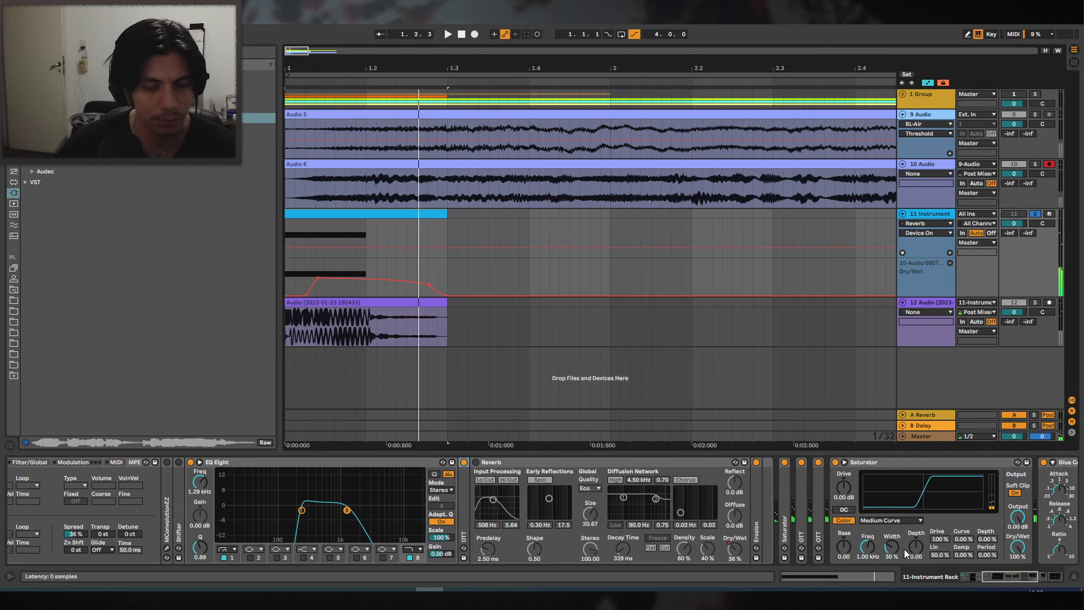
scroll(604, 551, "left", 5)
left_click(126, 488)
key("space")
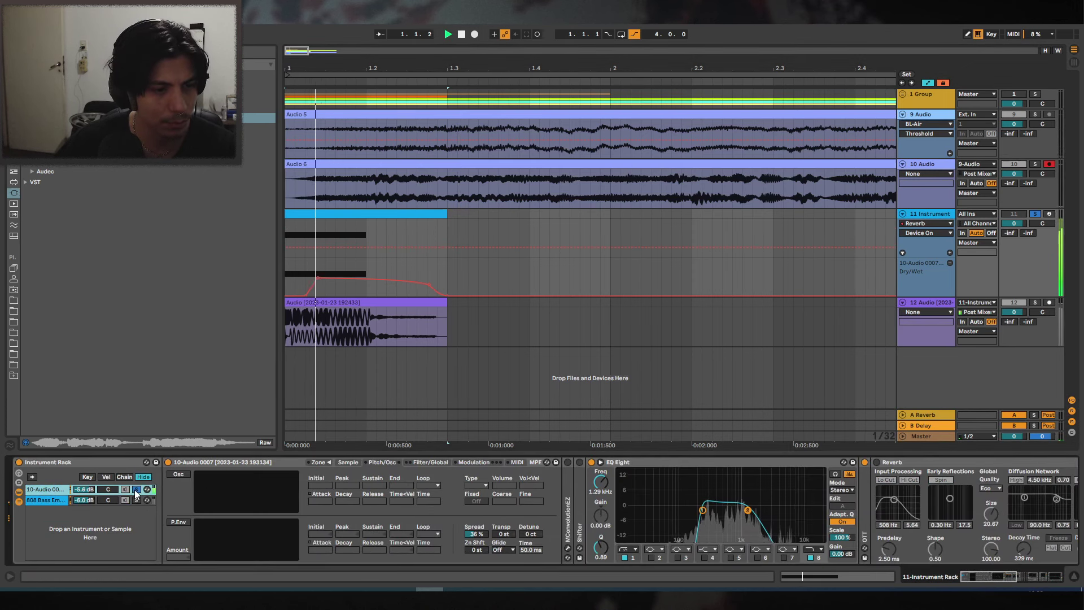
Set the 808 Bass Em Subber's volume envelope sustain to 0.0 dB and its chain volume to -7.7 dB.
left_click(49, 499)
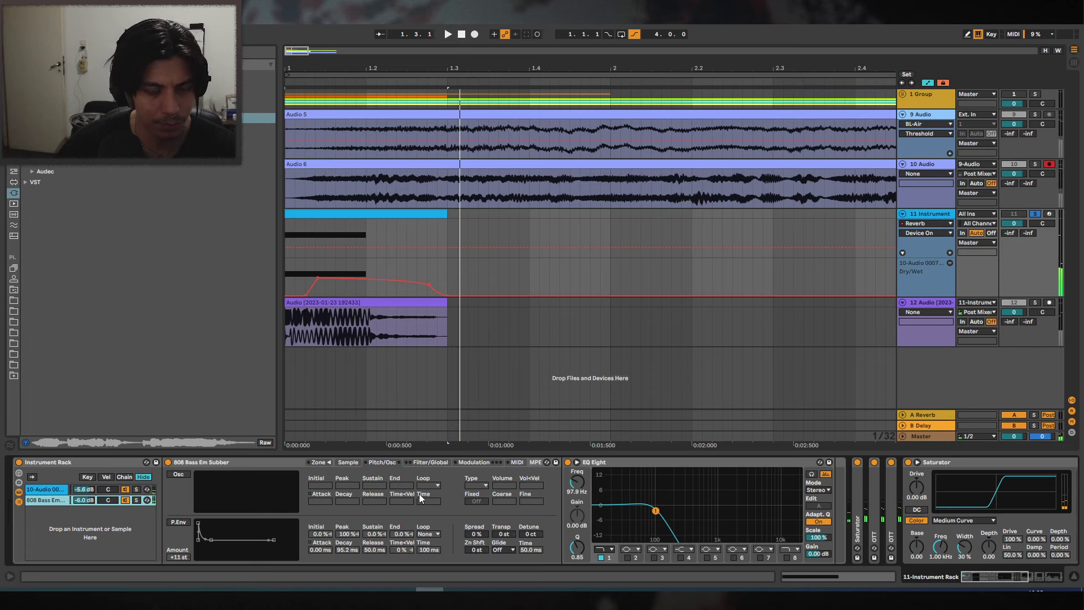
left_click(450, 462)
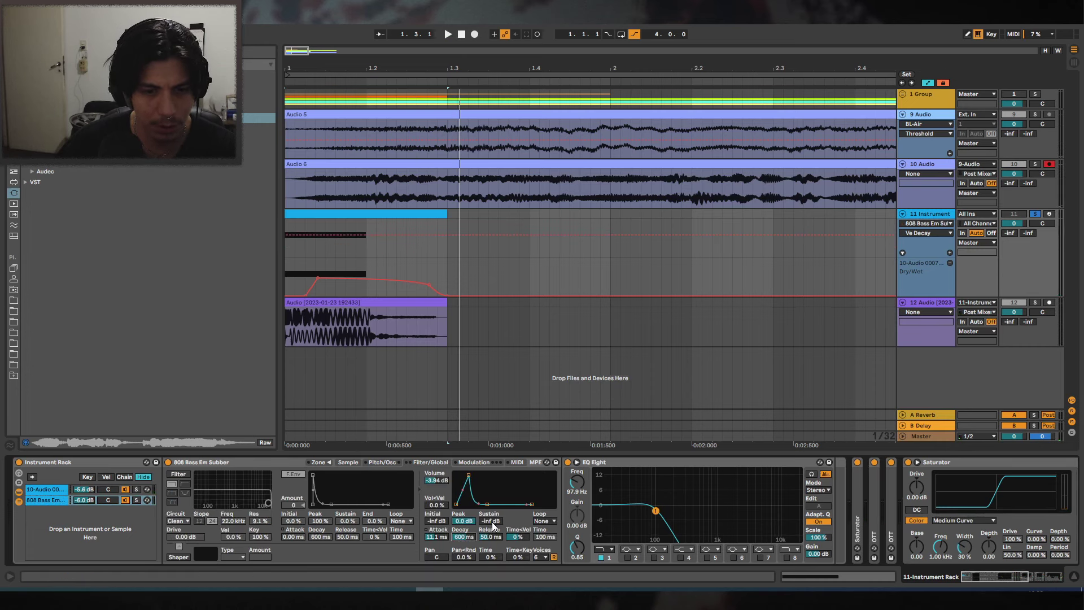
key("ctrl+z")
key("space")
key("space")
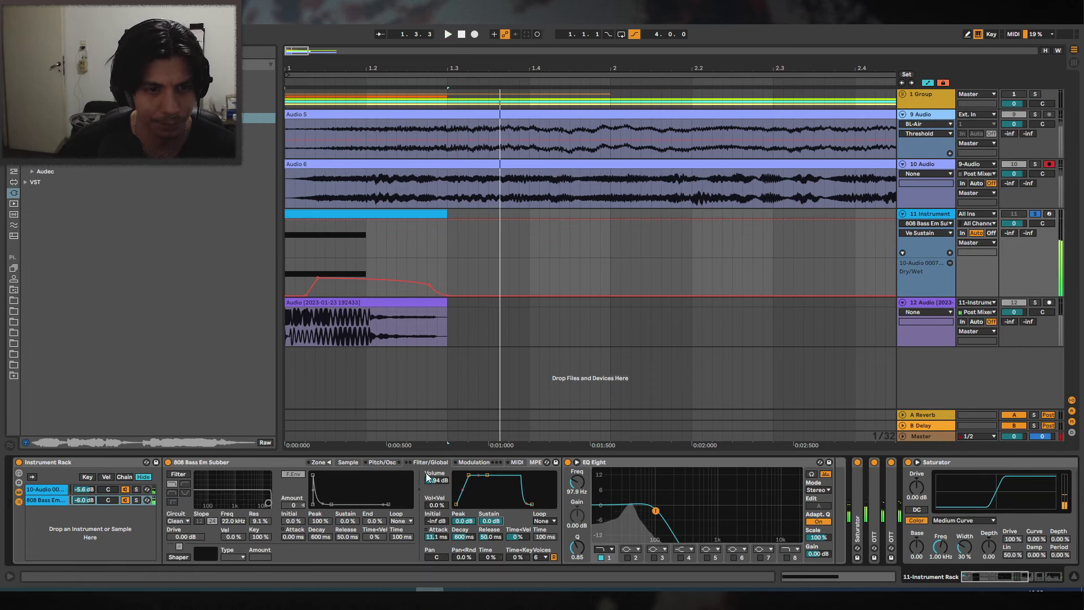
left_click_drag(85, 500, 84, 506)
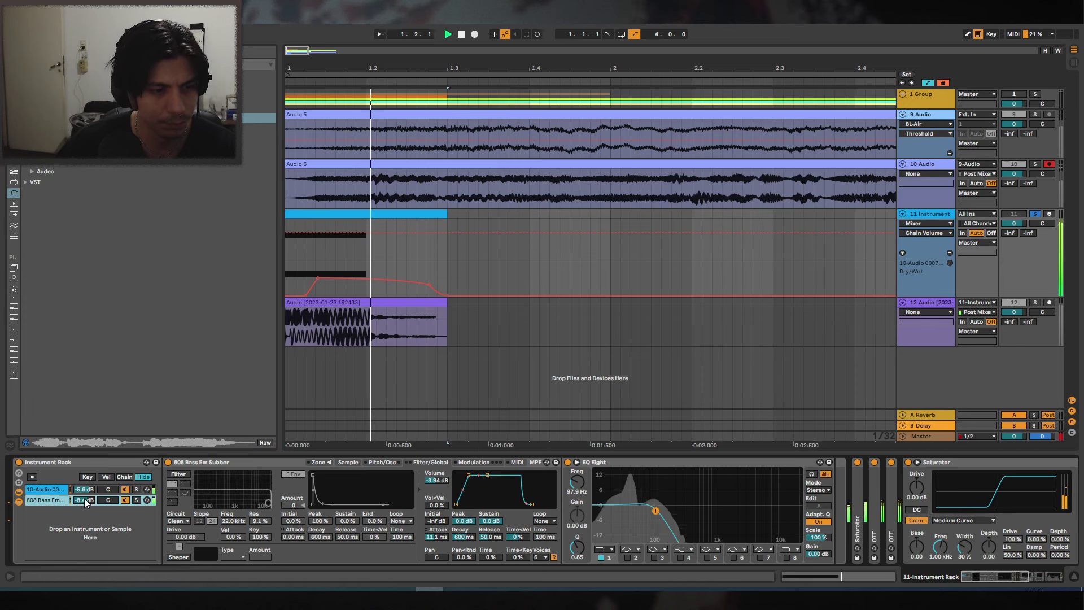
Set the 10-Audio chain sampler's volume envelope decay to 376 ms and audition the layered bass.
left_click(44, 490)
left_click(348, 463)
left_click(429, 462)
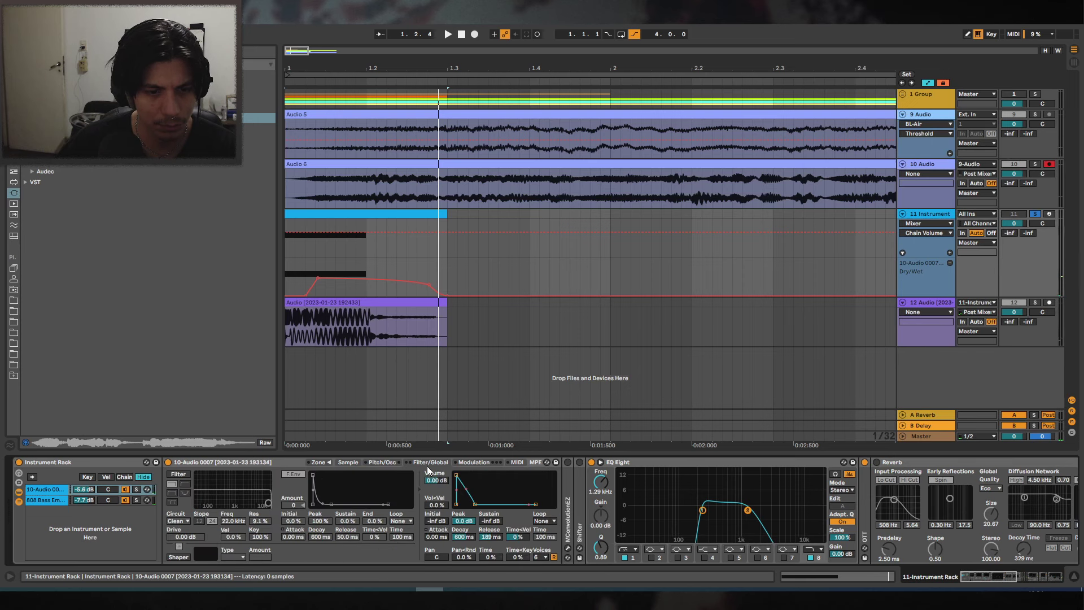
key("space")
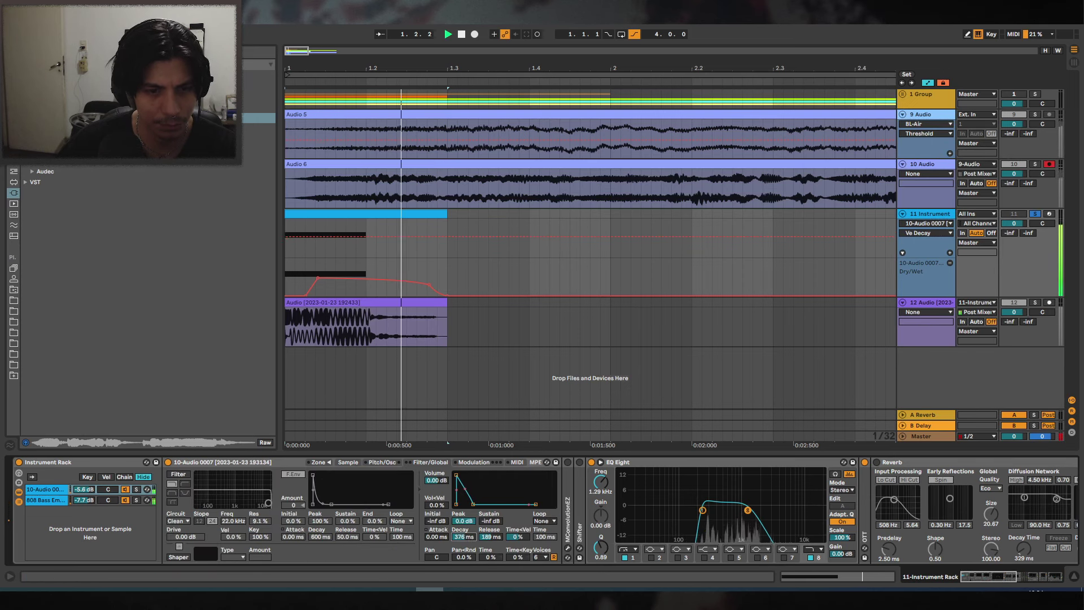
Move the 10-Audio sampler's sample loop so it starts at 55750 and ends at 79269.
key("space")
left_click(348, 462)
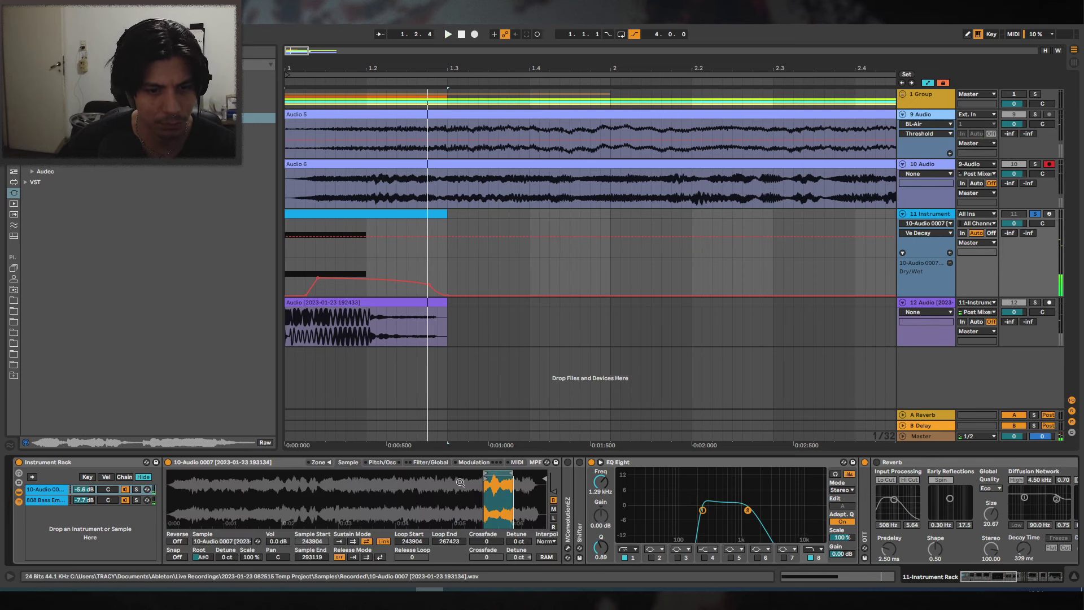
key("space")
left_click_drag(386, 475, 254, 473)
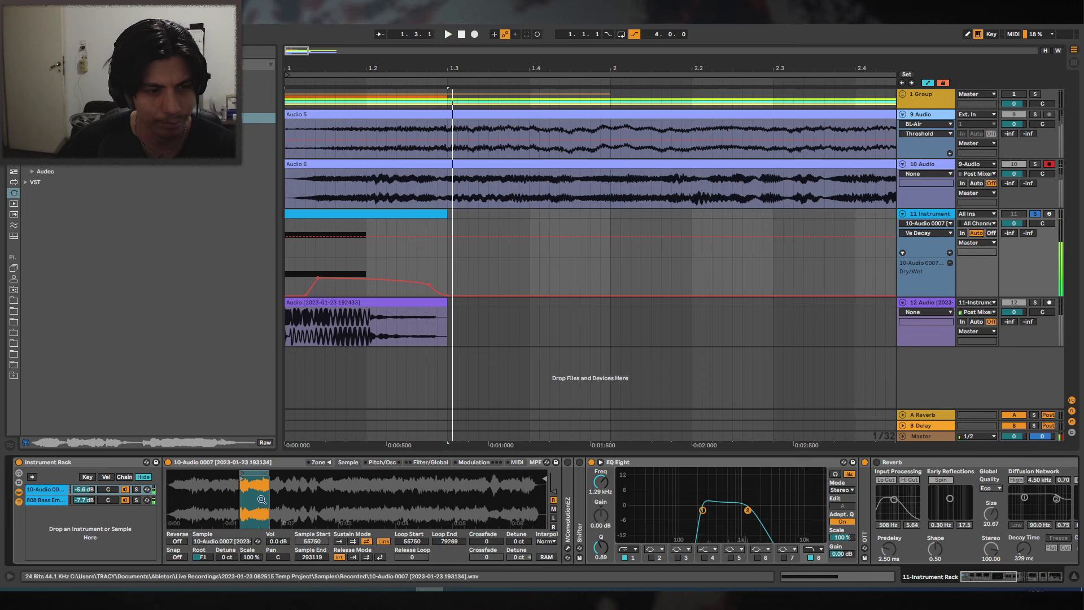
Turn on the Reverb in the 10-Audio chain and set its Reflect level to -6.6 dB and Diffuse level to -4.6 dB.
left_click(880, 462)
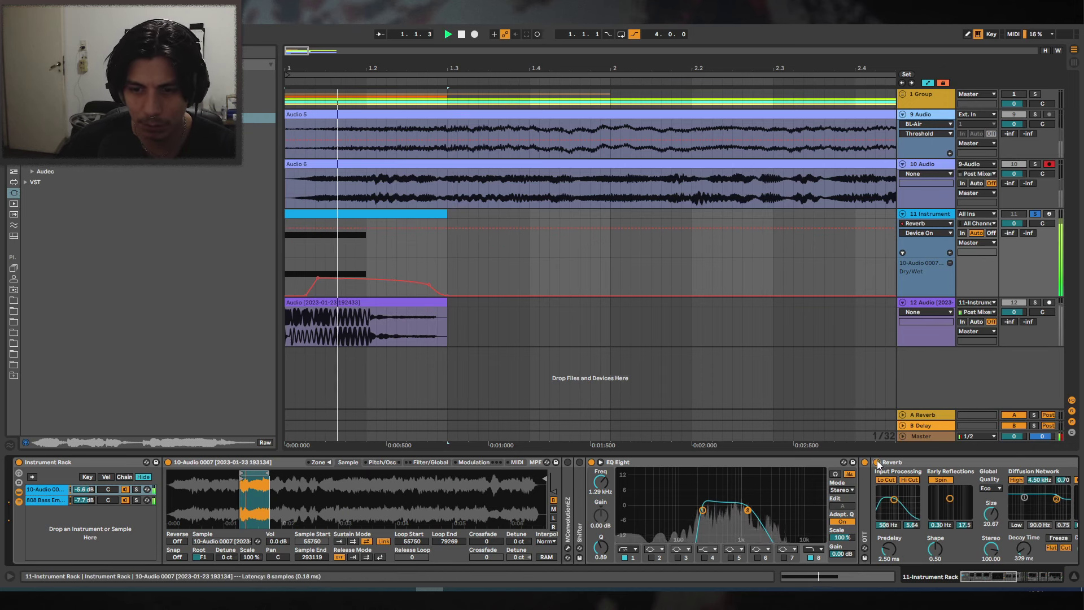
double_click(672, 462)
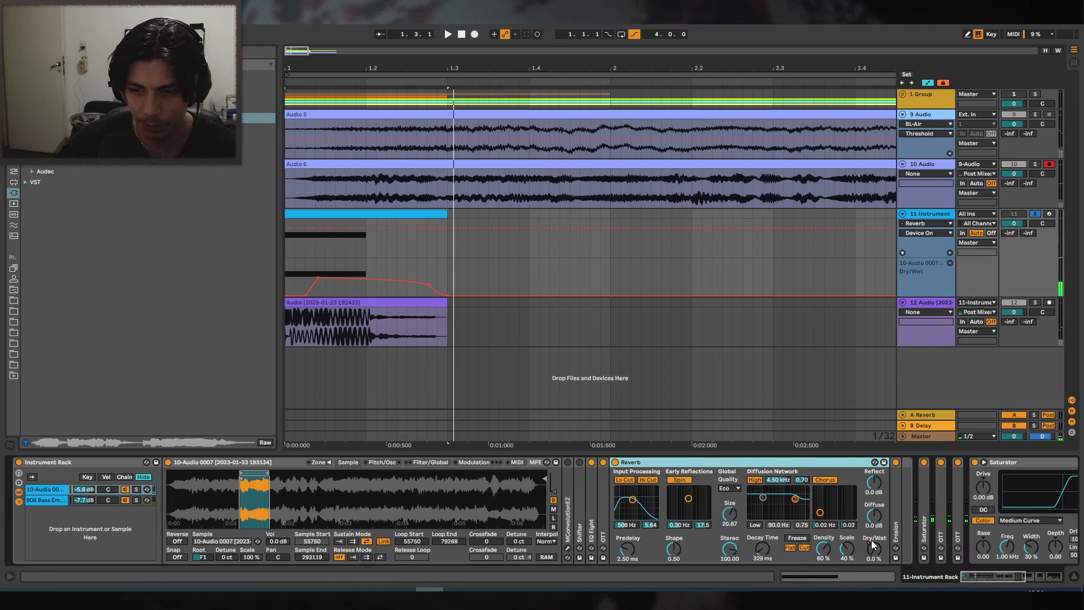
left_click_drag(874, 513, 873, 510)
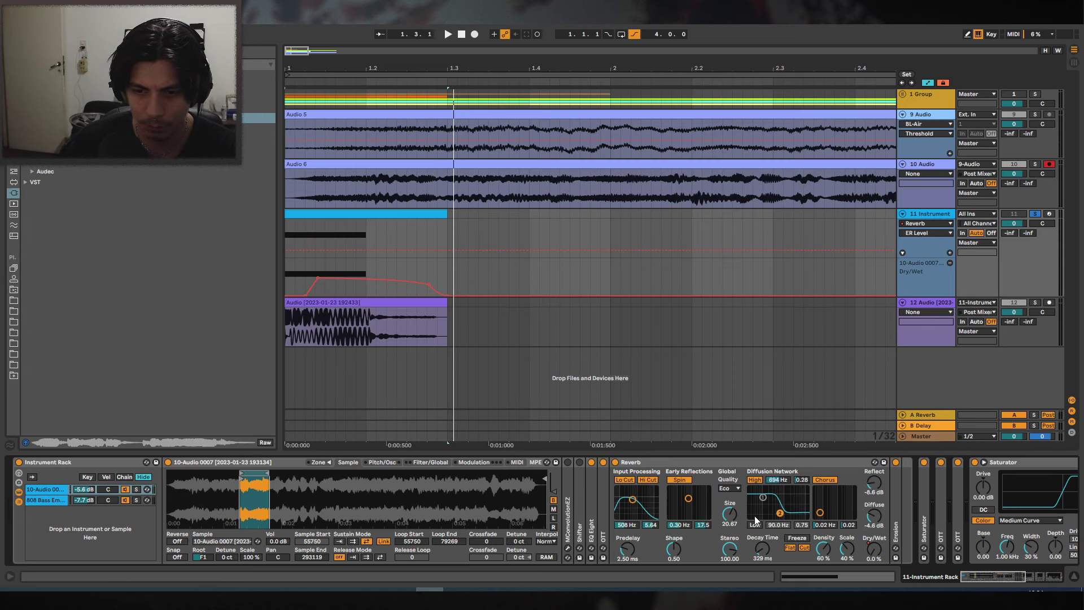
Set the Reverb's input processing frequency to 664 Hz and its size to 6.45, auditioning the bass.
key("space")
left_click_drag(645, 494, 646, 494)
key("space")
key("space")
left_click_drag(725, 512, 726, 525)
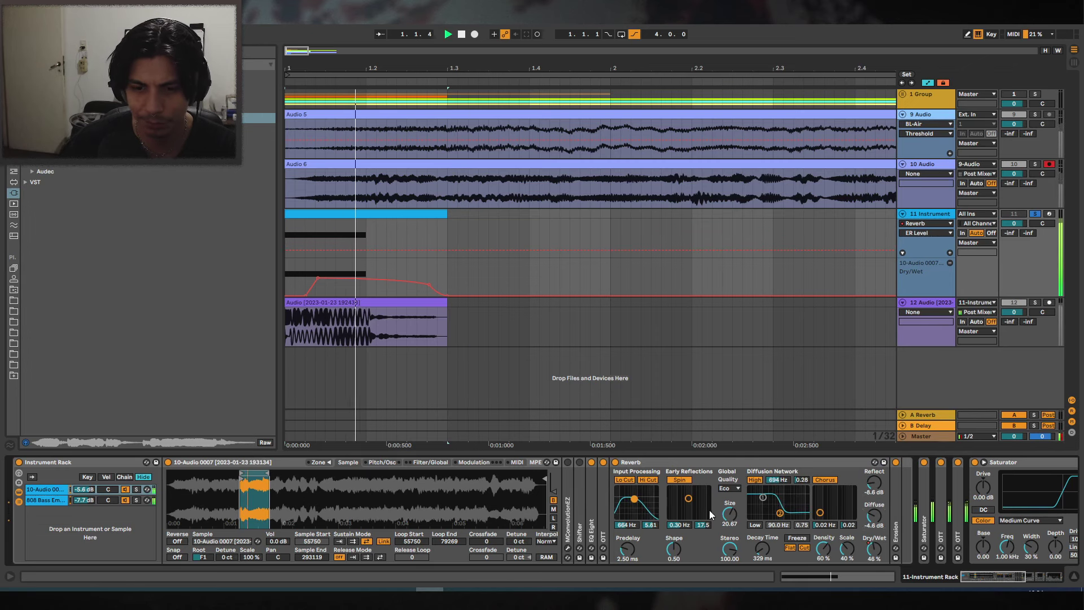
key("space")
key("space")
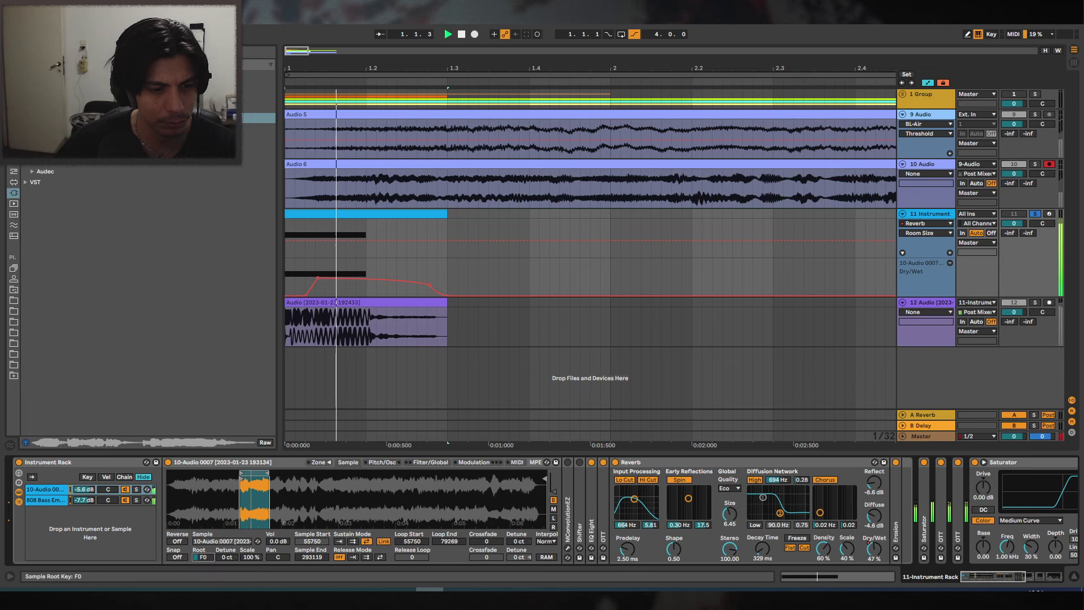
Solo the 10-Audio chain and set its sample loop to 145471–157666, auditioning the result.
left_click(141, 489)
left_click_drag(257, 475, 362, 474)
key("space")
key("space")
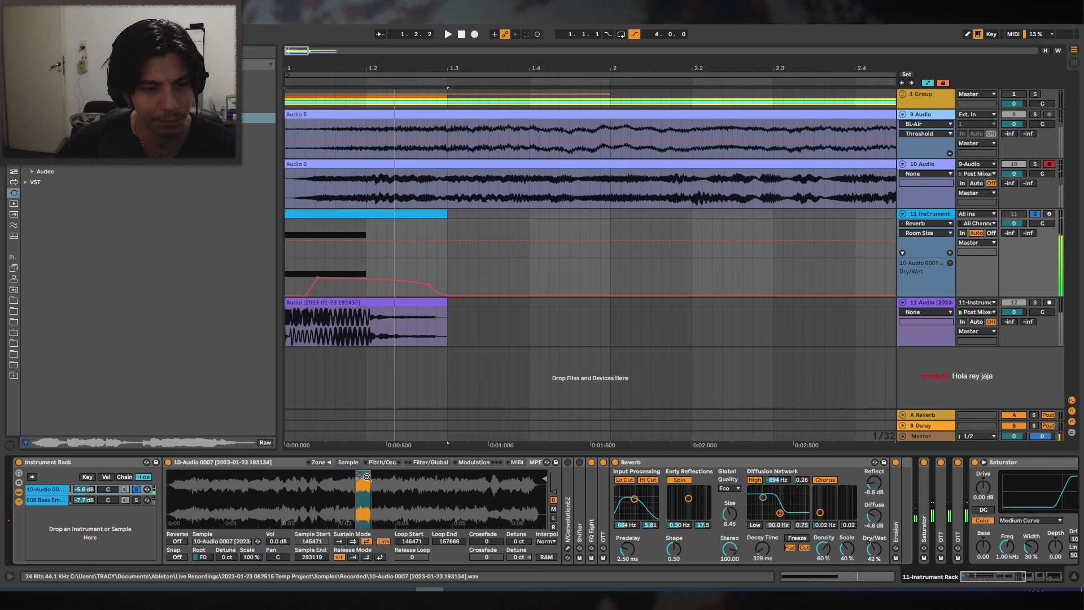
Set the 10-Audio sampler's volume envelope decay to 134 ms and audition it.
left_click(445, 463)
left_click_drag(459, 540, 460, 565)
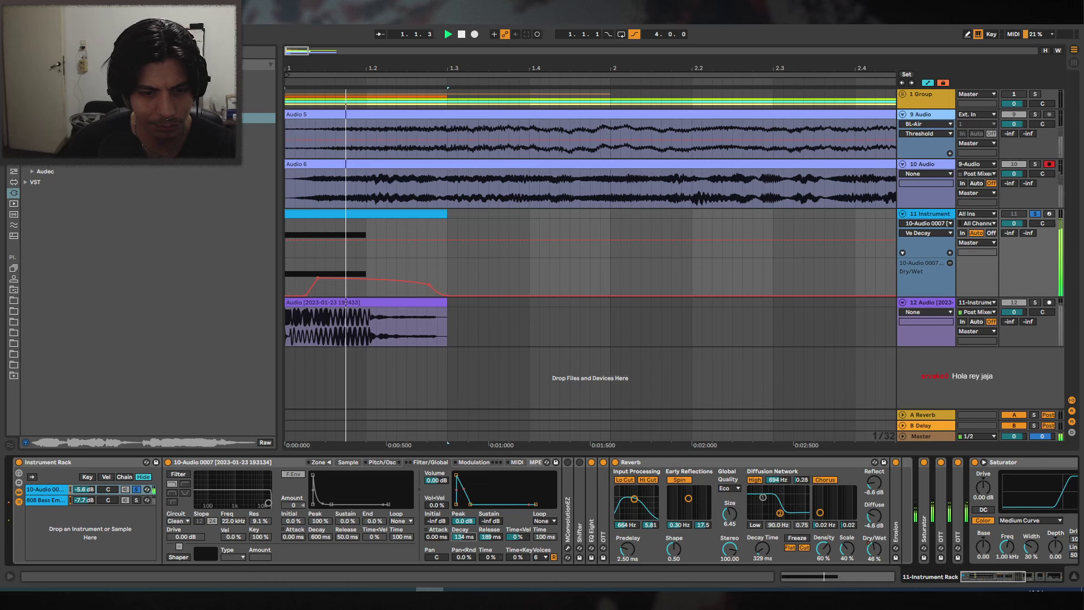
key("space")
Compare the 11 Instrument track with the other audio tracks by soloing them in turn during playback.
left_click(1035, 214)
key("space")
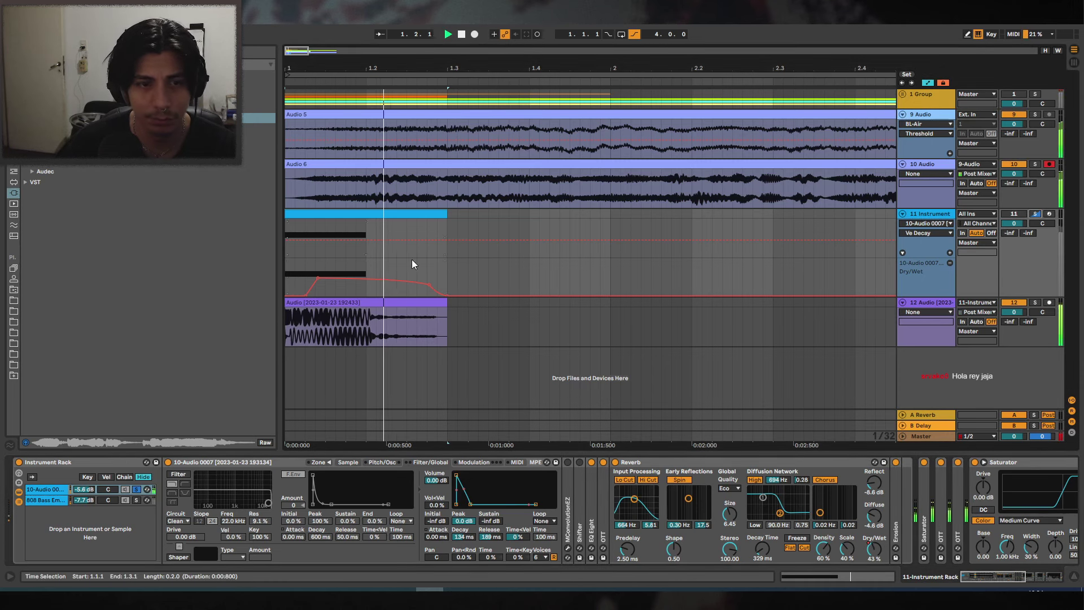
key("space")
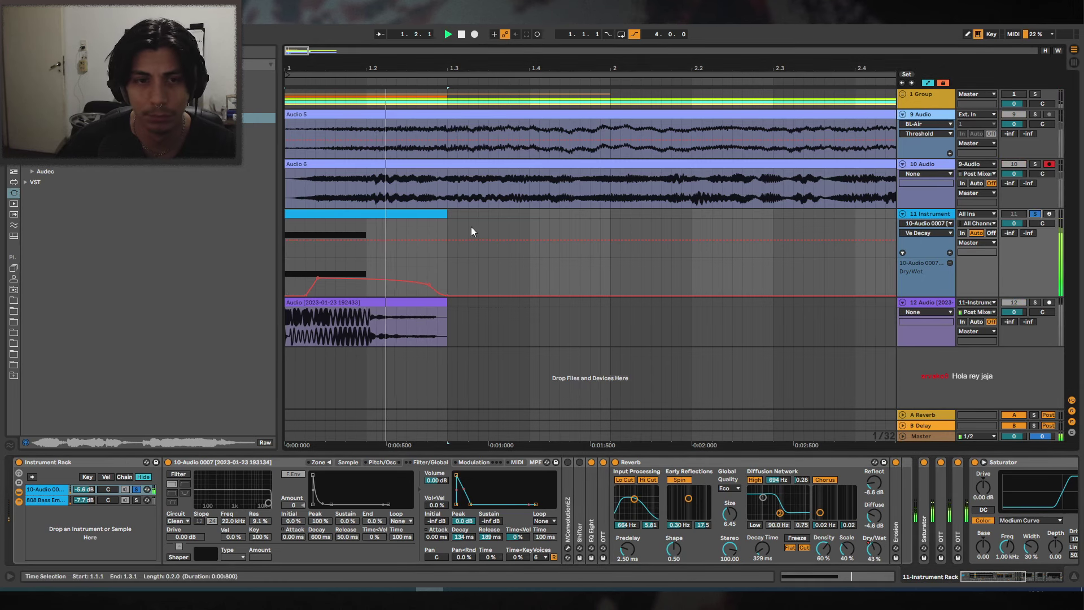
key("space")
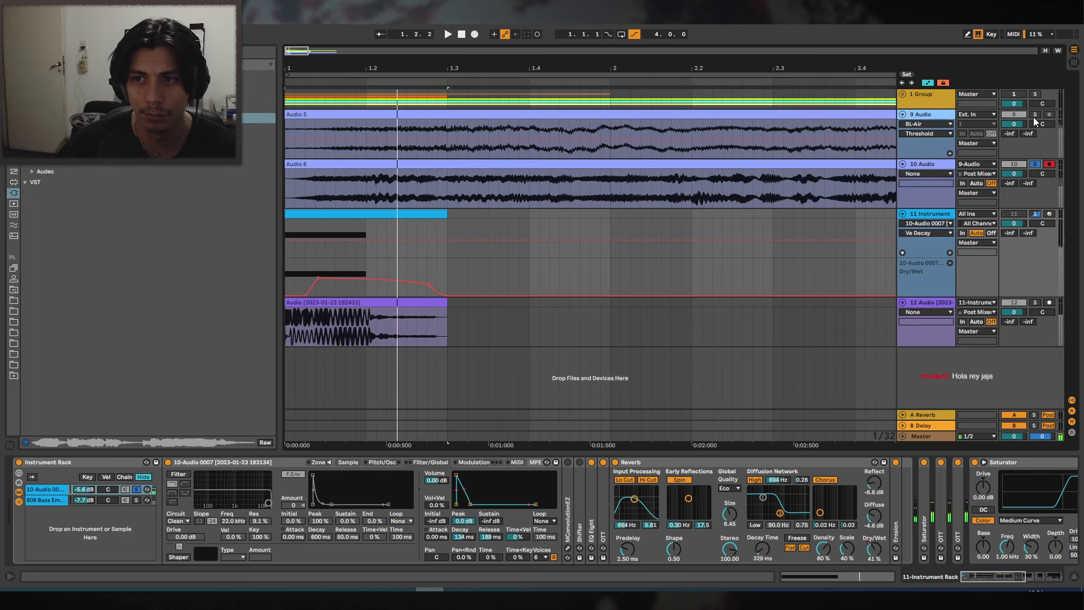
left_click(1035, 115)
key("space")
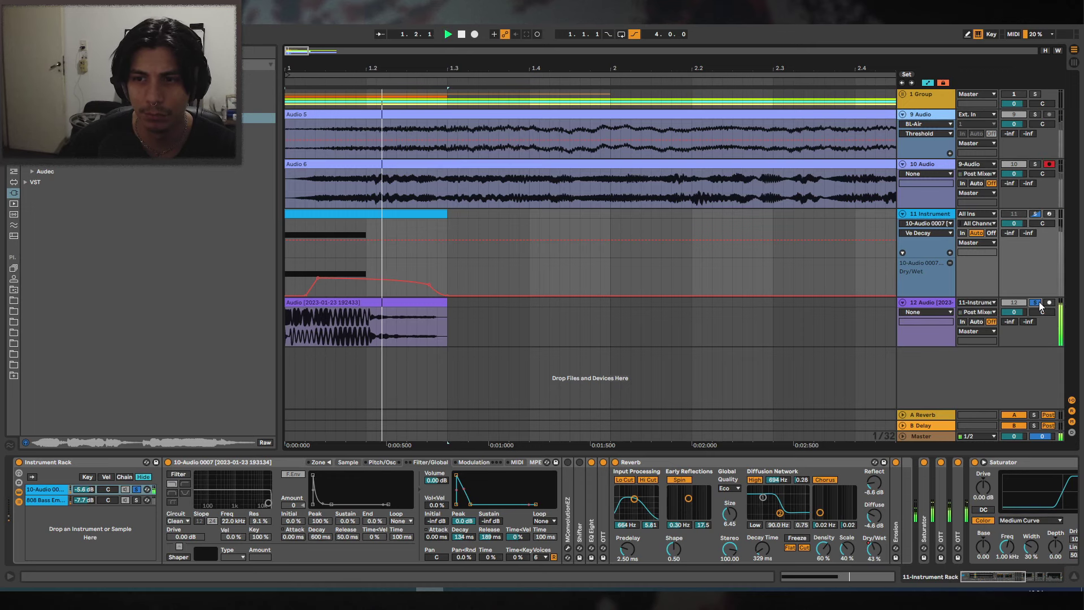
left_click(1035, 214)
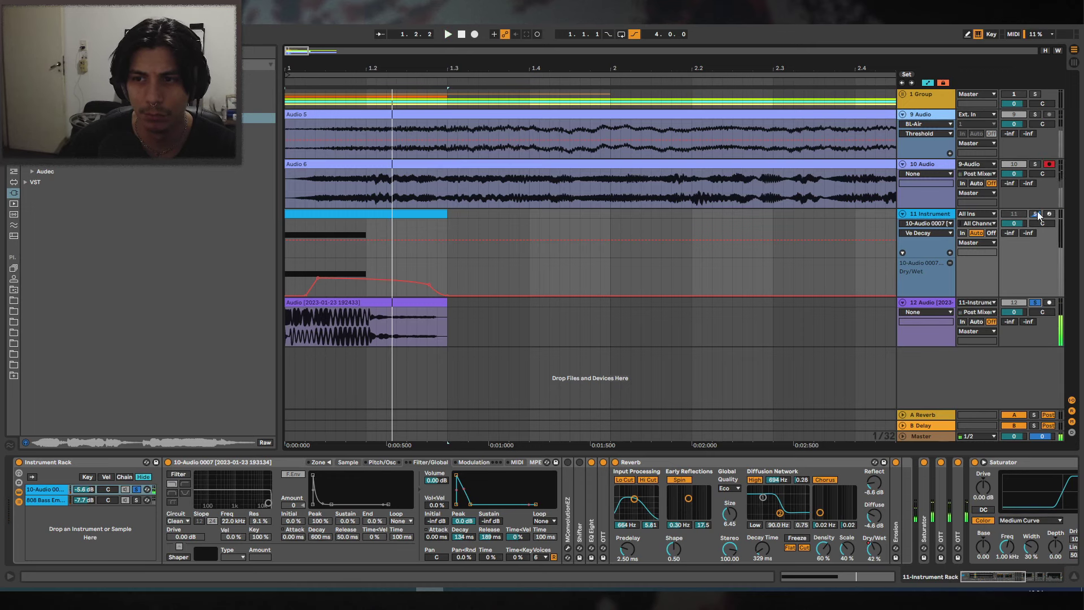
Unsolo the 10-Audio chain and set the 808 Bass Em Subber chain volume to -11.5 dB, auditioning both layers.
left_click(137, 489)
key("space")
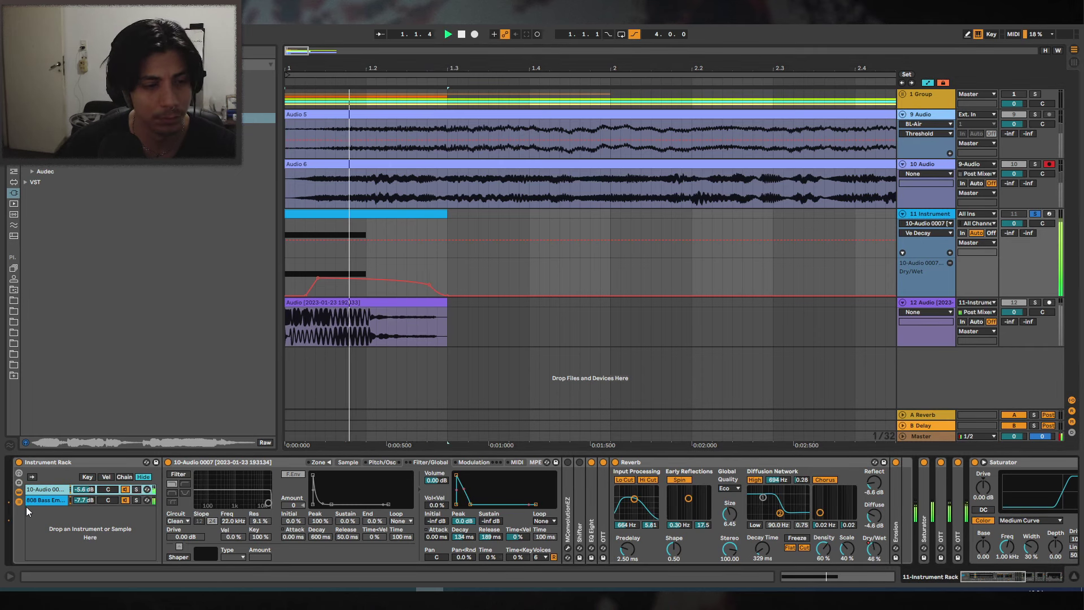
left_click_drag(88, 501, 88, 513)
key("space")
key("space")
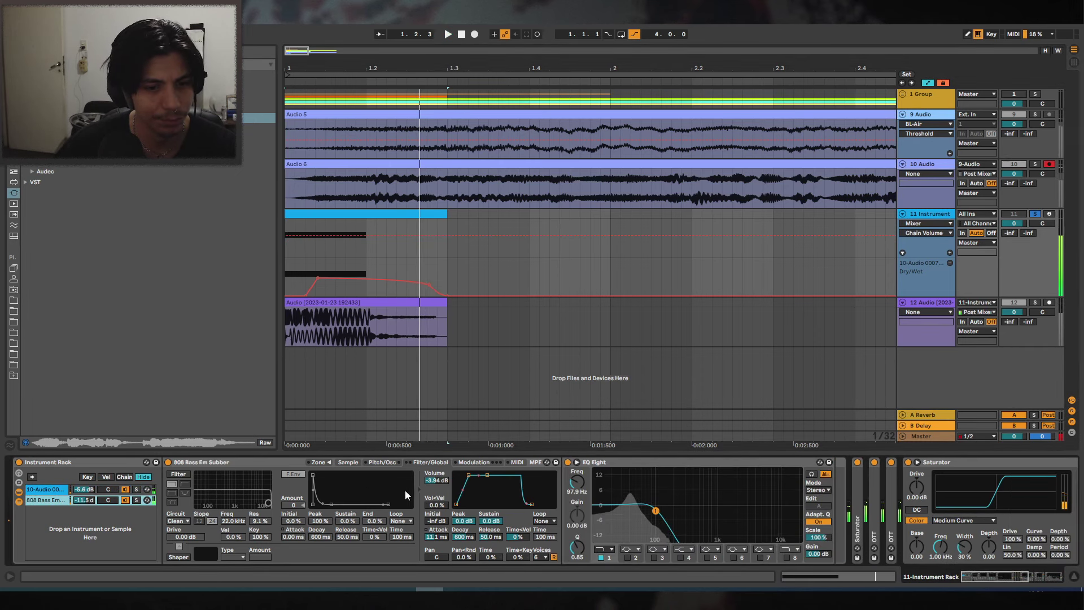
Set the 808 Bass Em Subber sampler's volume to -12.9 dB and its volume envelope attack to 0.00 ms.
key("space")
left_click_drag(442, 480, 437, 488)
key("space")
left_click_drag(442, 537, 442, 556)
key("space")
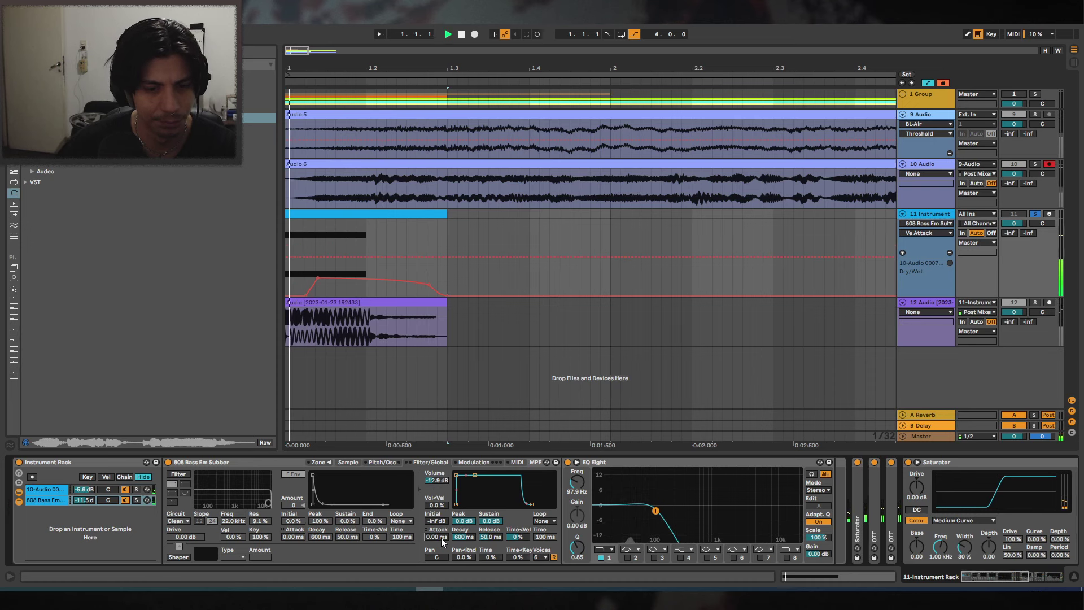
Lower the 808 chain's EQ Eight low-pass to 69.6 Hz with a Q of 1.11 and collapse the EQ.
mouse_move(656, 512)
left_mouse_down()
mouse_move(626, 483)
mouse_move(648, 509)
left_mouse_up()
key("space")
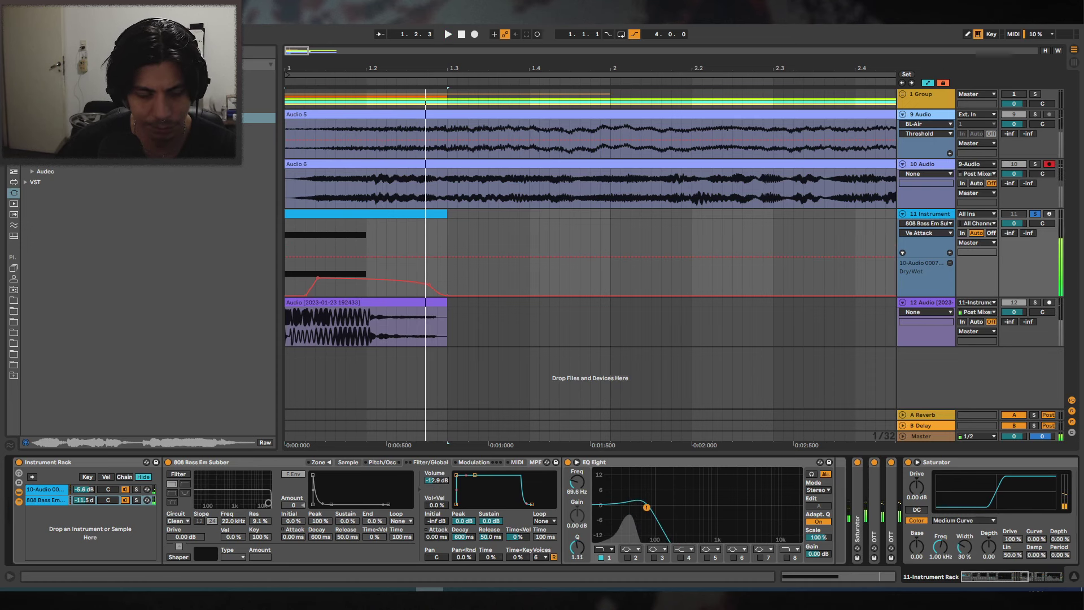
left_click(347, 462)
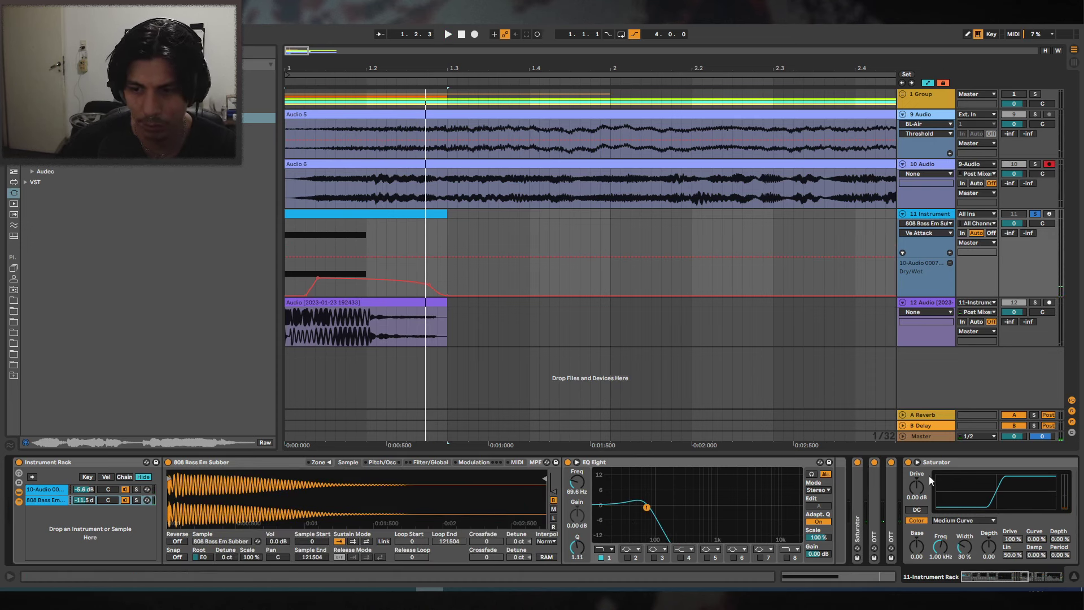
left_click_drag(978, 580, 987, 578)
double_click(489, 464)
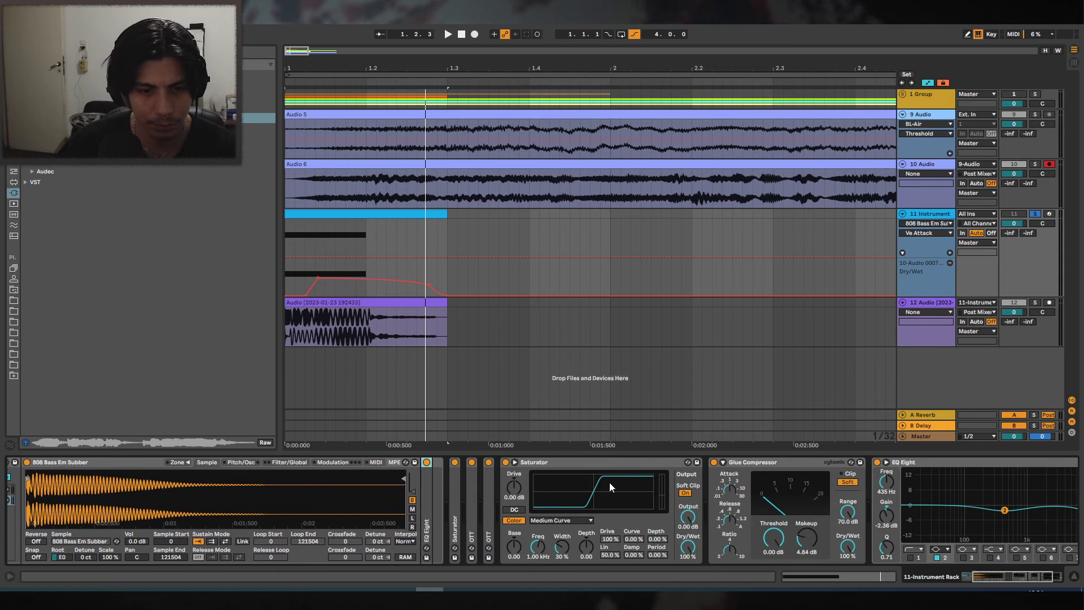
left_click(285, 466)
left_click(259, 463)
left_click(333, 462)
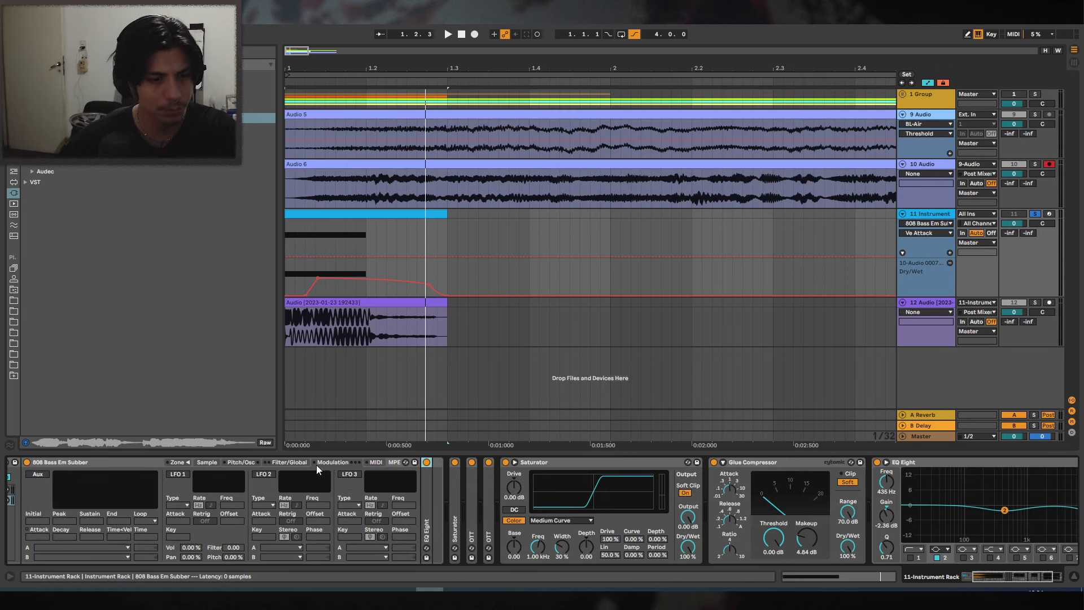
scroll(708, 575, "left", 5)
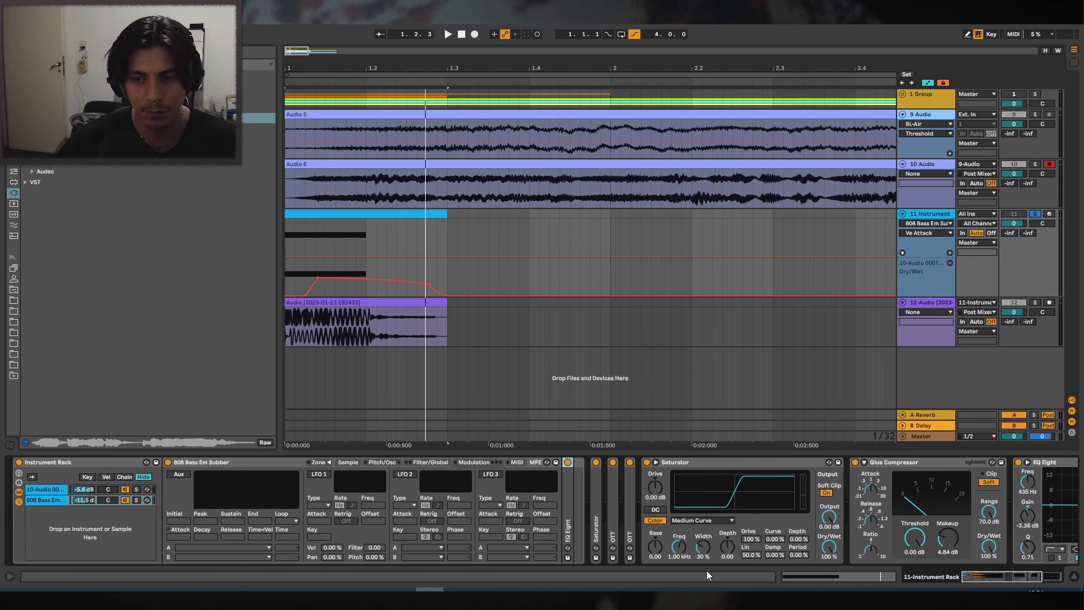
Expand the 10-Audio chain's EQ Eight and lower its low-pass to 474 Hz with a Q of 2.29, auditioning it.
left_click(45, 489)
left_click(232, 460)
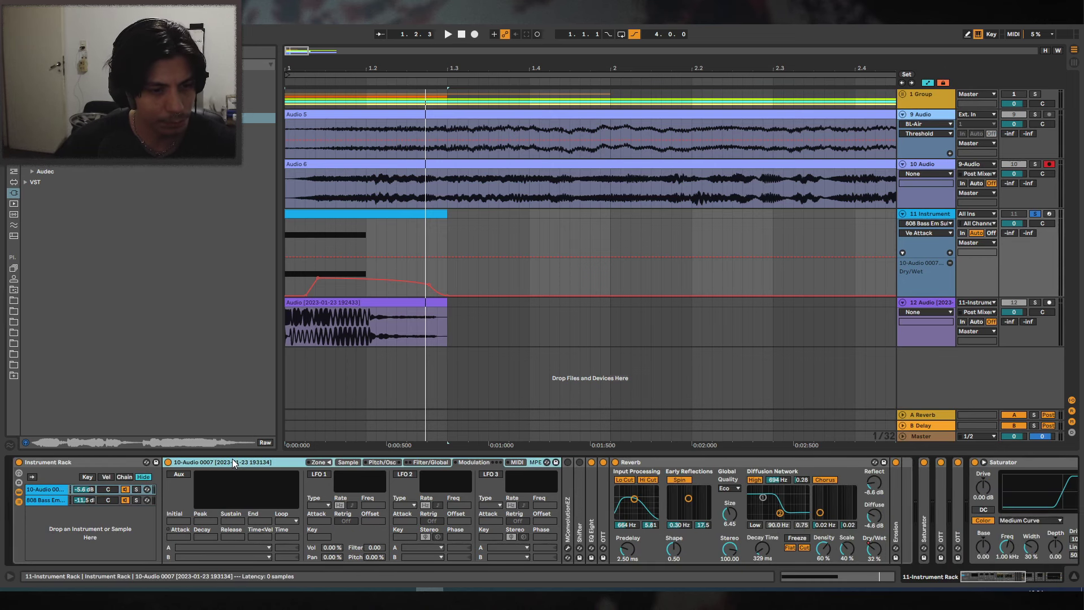
double_click(588, 479)
key("space")
left_click_drag(765, 512, 721, 497)
key("space")
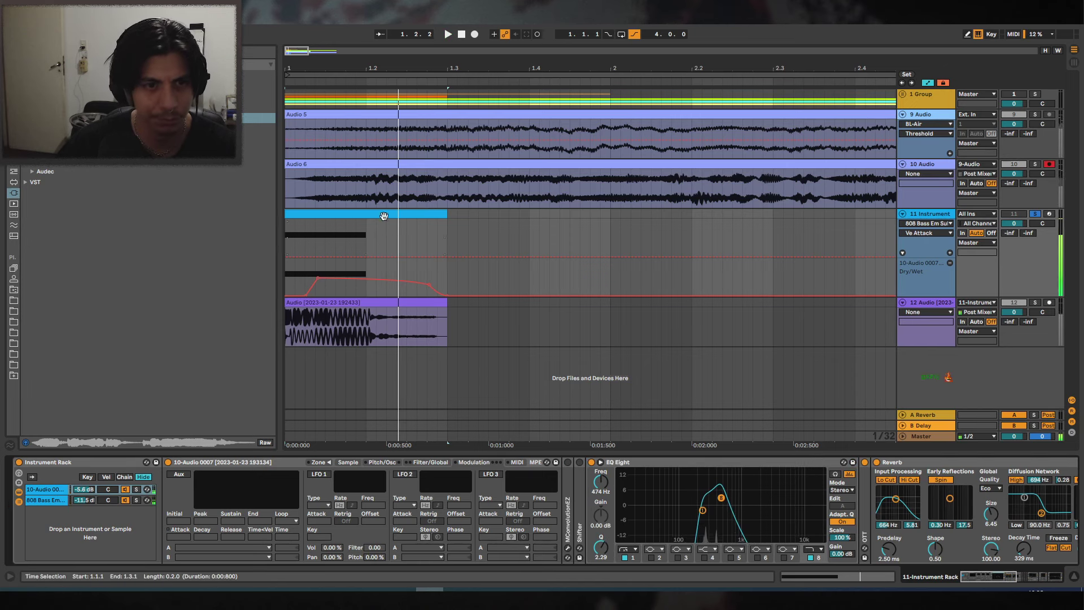
Try a root key of D#0 for the 10-Audio sample and audition the bass repeatedly.
left_click(380, 462)
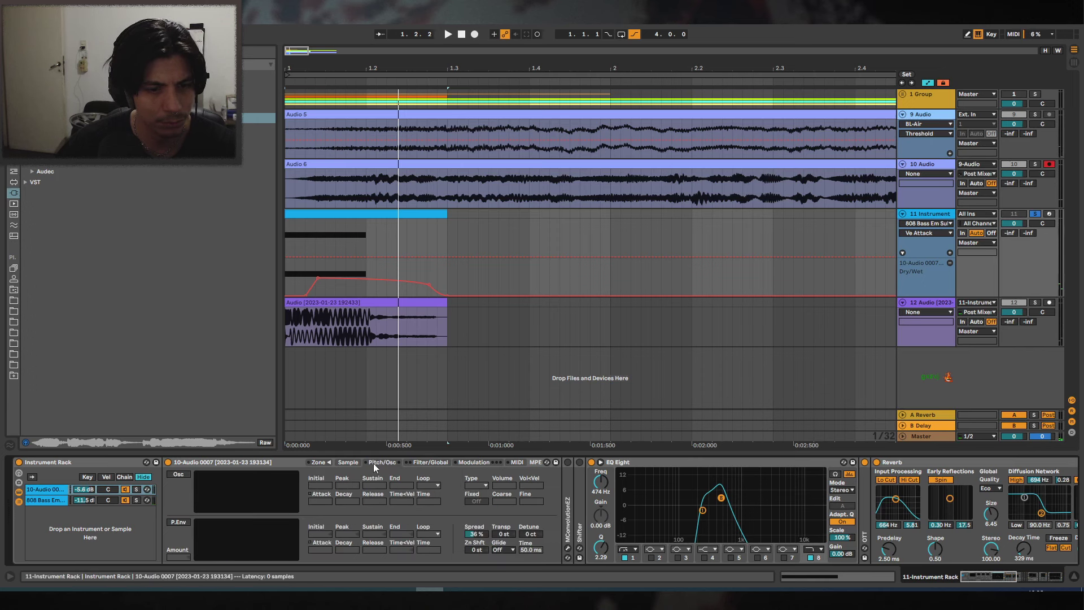
left_click(348, 462)
key("space")
mouse_move(203, 557)
left_mouse_down()
mouse_move(203, 537)
mouse_move(203, 559)
left_mouse_up()
key("space")
key("space")
key("space")
key("space")
key("space")
key("space")
key("space")
key("space")
key("space")
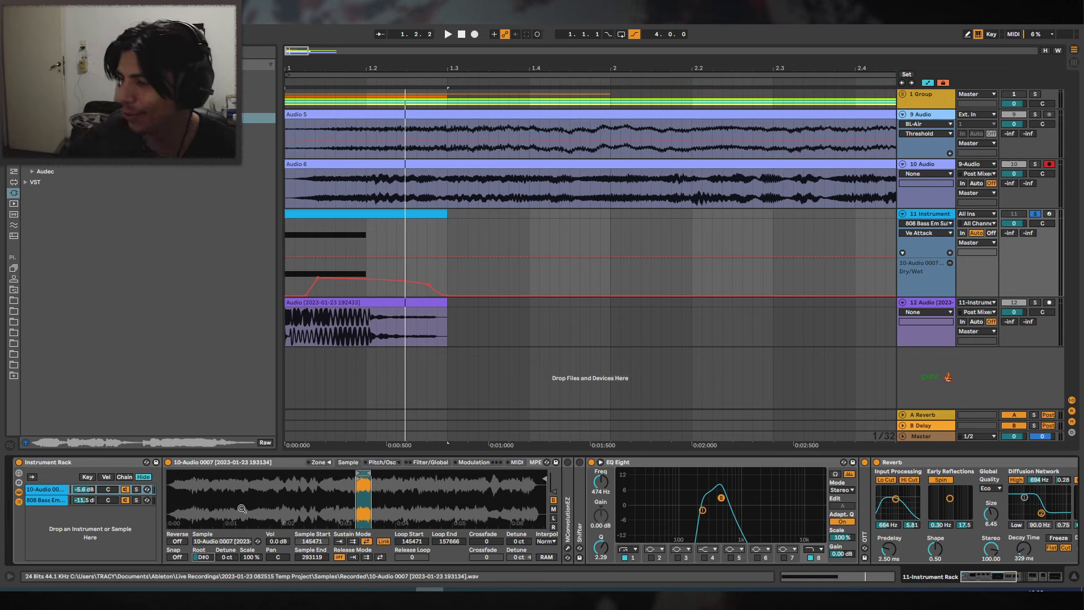
Set the 10-Audio sample loop to 202092–214287 with root key F#-1, and raise the EQ Eight low-pass to 1.21 kHz.
left_click_drag(363, 471, 435, 471)
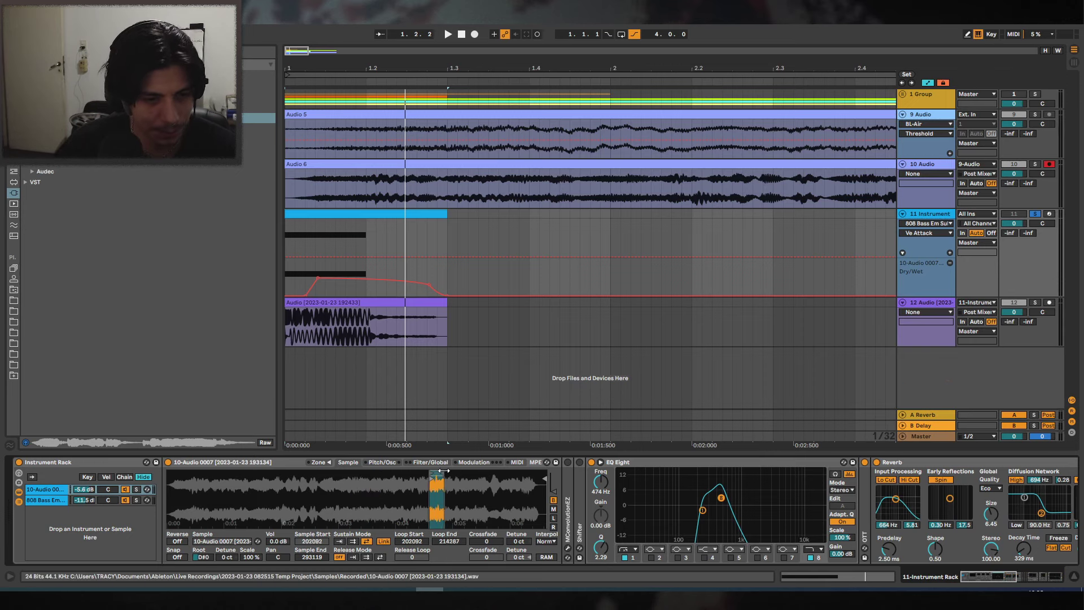
key("space")
left_click_drag(204, 557, 204, 570)
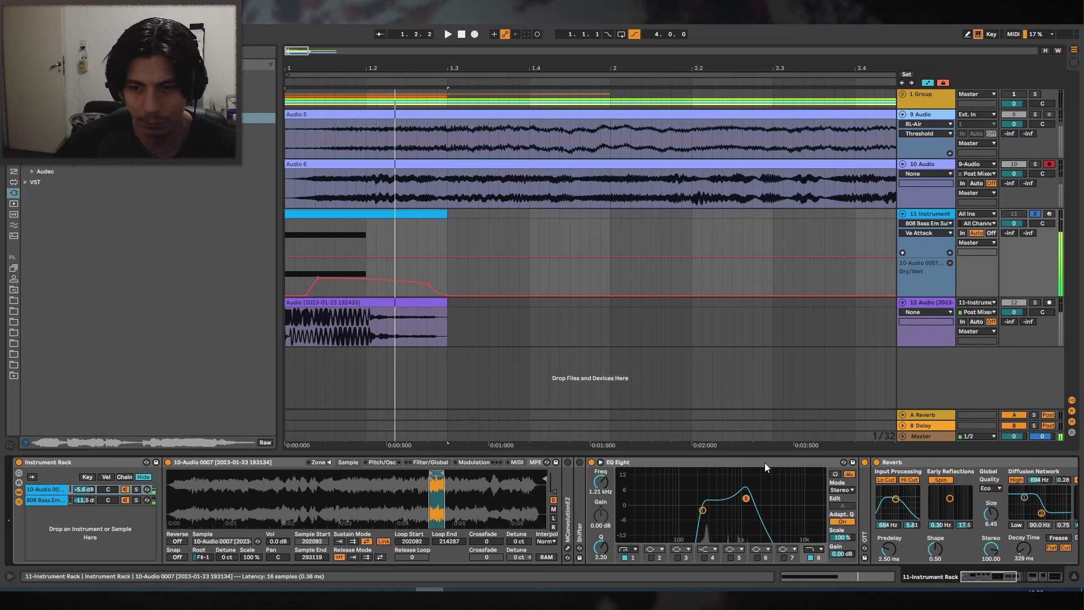
Set the Reverb's decay time to 394 ms, early reflections spin to 0.14 Hz and 3.72, and shape to 0.32, and lower its Diffuse level.
left_click(1008, 568)
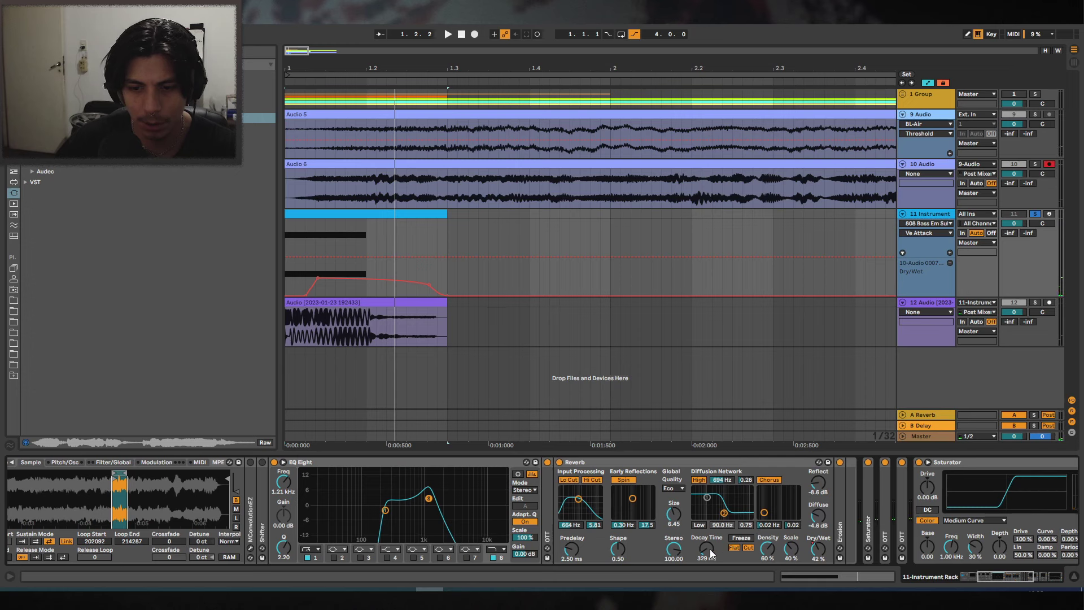
left_click_drag(706, 550, 705, 536)
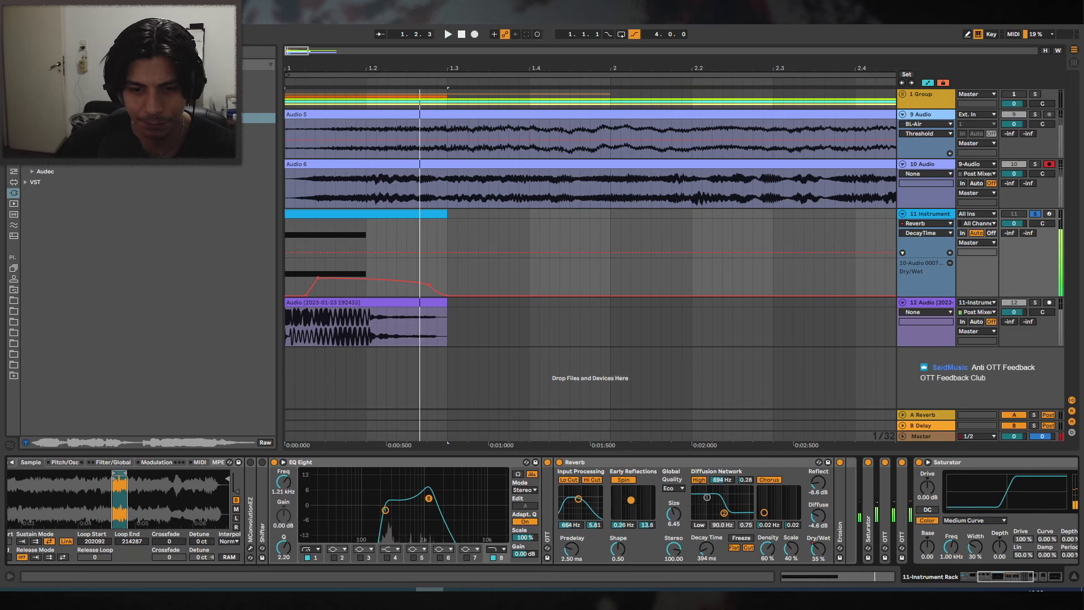
left_click_drag(630, 500, 623, 511)
left_click_drag(618, 548, 617, 559)
left_click_drag(818, 515, 818, 518)
scroll(621, 545, "left", 5)
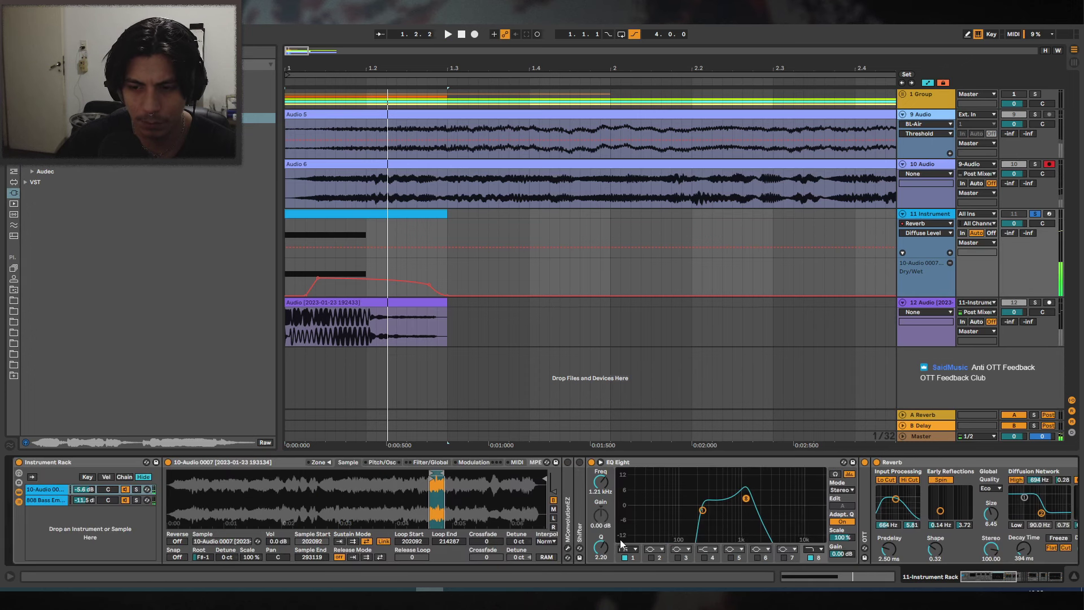
Set the 808 chain volume to -6.2 dB and turn on its sampler's pitch envelope with a decay of 80.1 ms.
left_click(48, 501)
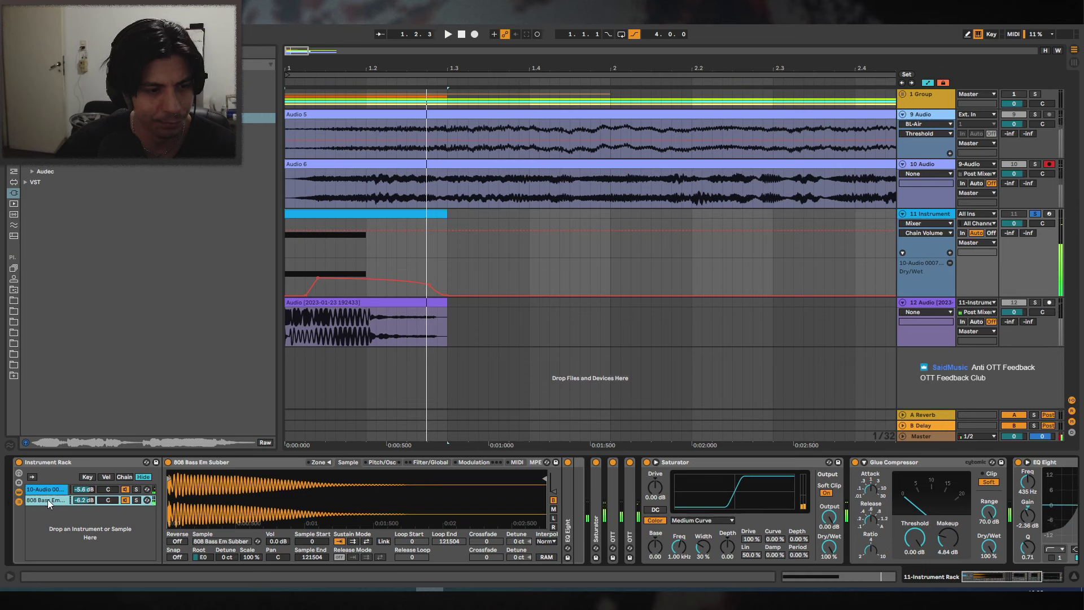
left_click(382, 462)
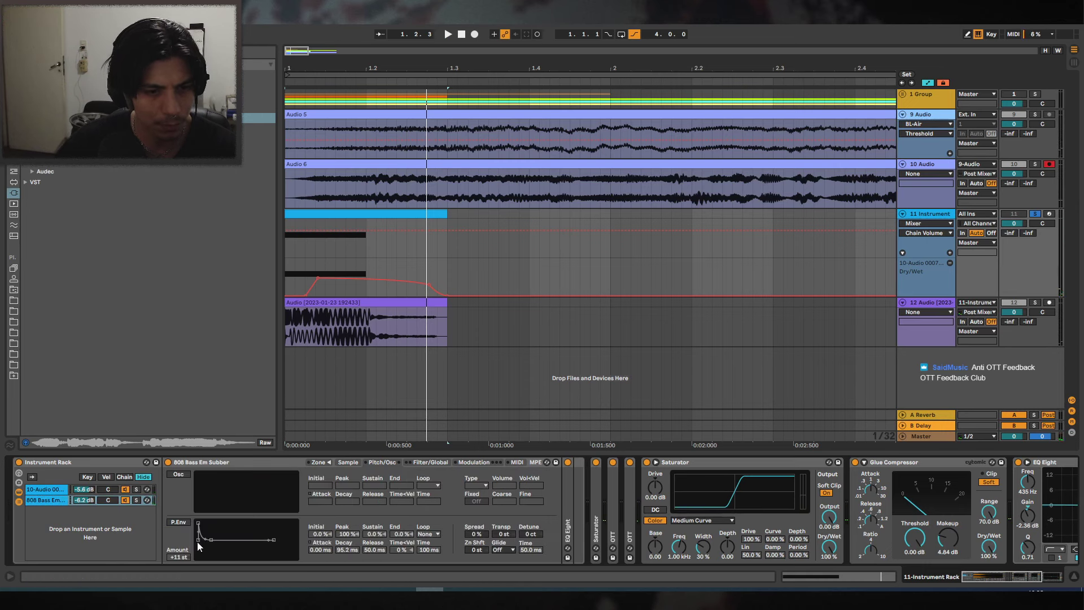
key("space")
mouse_move(347, 550)
left_mouse_down()
mouse_move(346, 530)
mouse_move(349, 569)
left_mouse_up()
key("space")
key("space")
key("space")
key("space")
key("space")
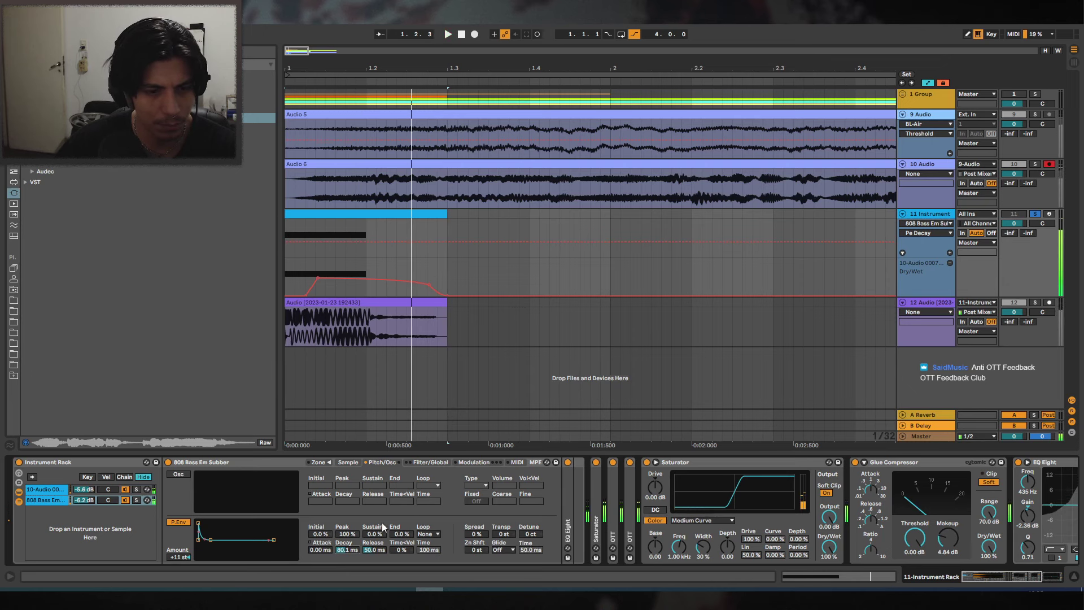
Audition the bass, adjust the 10-Audio sampler's pitch Spread and bring up its sample settings.
key("space")
key("space")
left_click(79, 491)
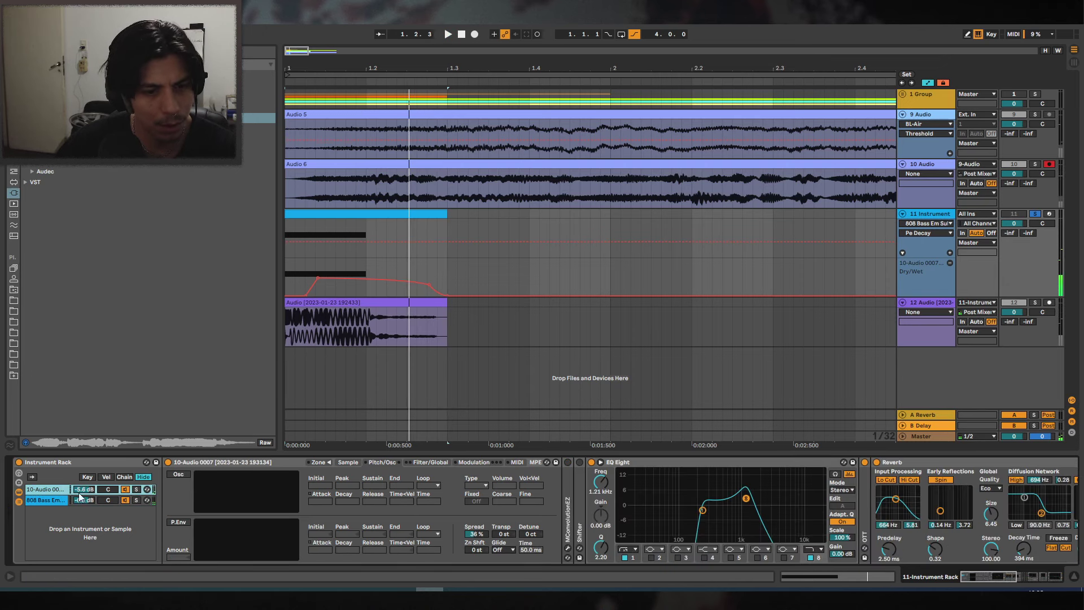
left_click(478, 535)
left_click(348, 462)
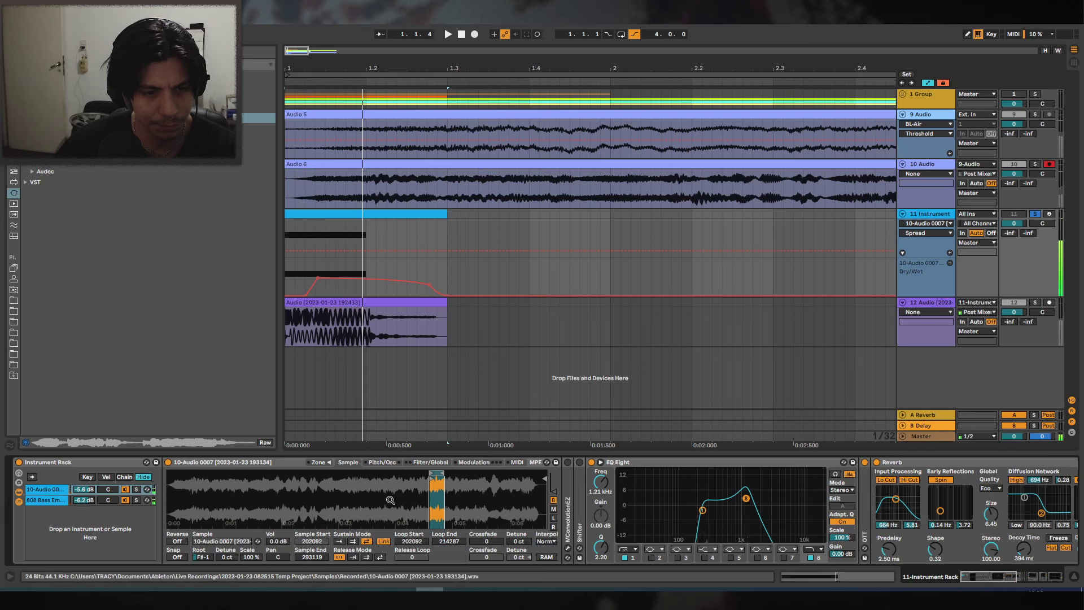
Move the 10-Audio sample's start and loop start to 239113 and set the sustain mode to play without looping.
key("space")
left_click_drag(440, 476, 482, 473)
key("space")
key("space")
left_click(339, 542)
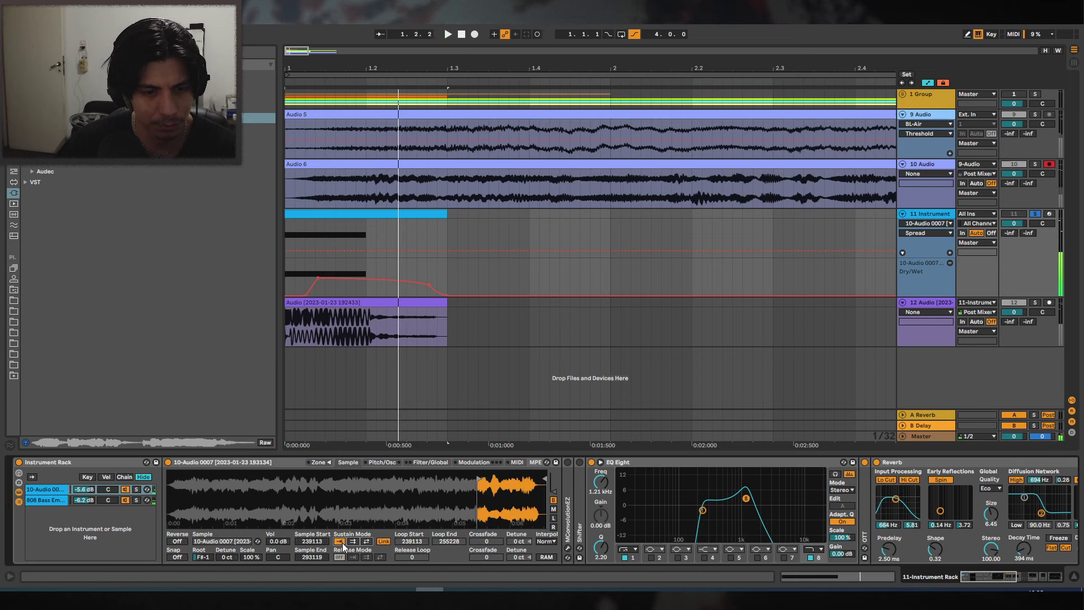
key("space")
Set the 10-Audio sample start to 163328, loop end to 267036 and root key to C#2, and lower the EQ Eight low-pass to 711 Hz.
mouse_move(505, 478)
left_mouse_down()
mouse_move(514, 479)
mouse_move(338, 479)
mouse_move(379, 479)
left_mouse_up()
left_click_drag(203, 557, 203, 536)
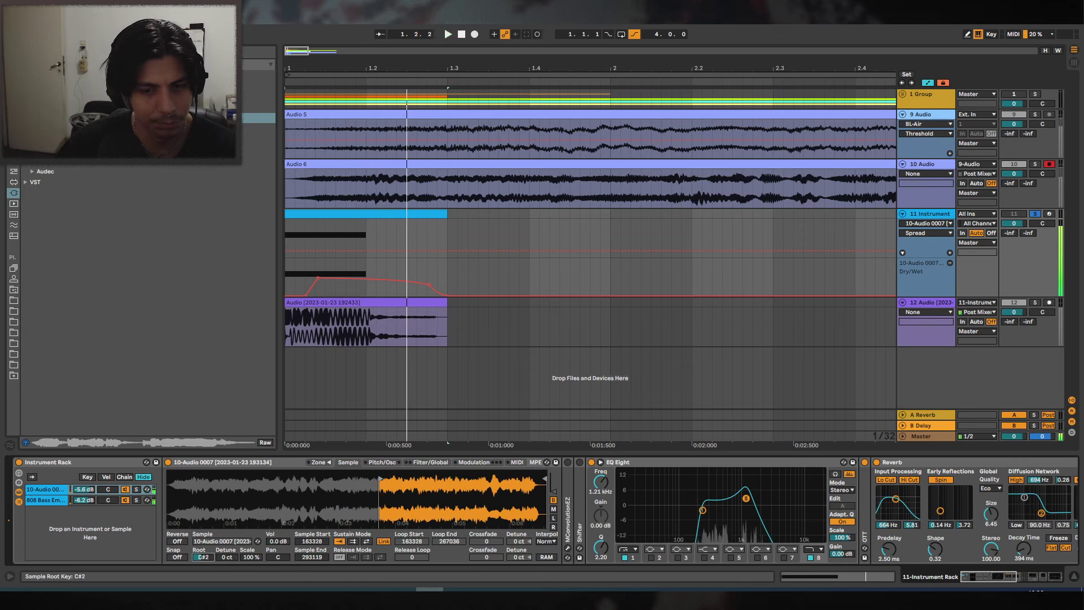
left_click_drag(749, 501, 734, 502)
Set the 808 sampler's volume envelope to -inf dB sustain and a decay of about 133 ms, auditioning the result.
left_click(48, 500)
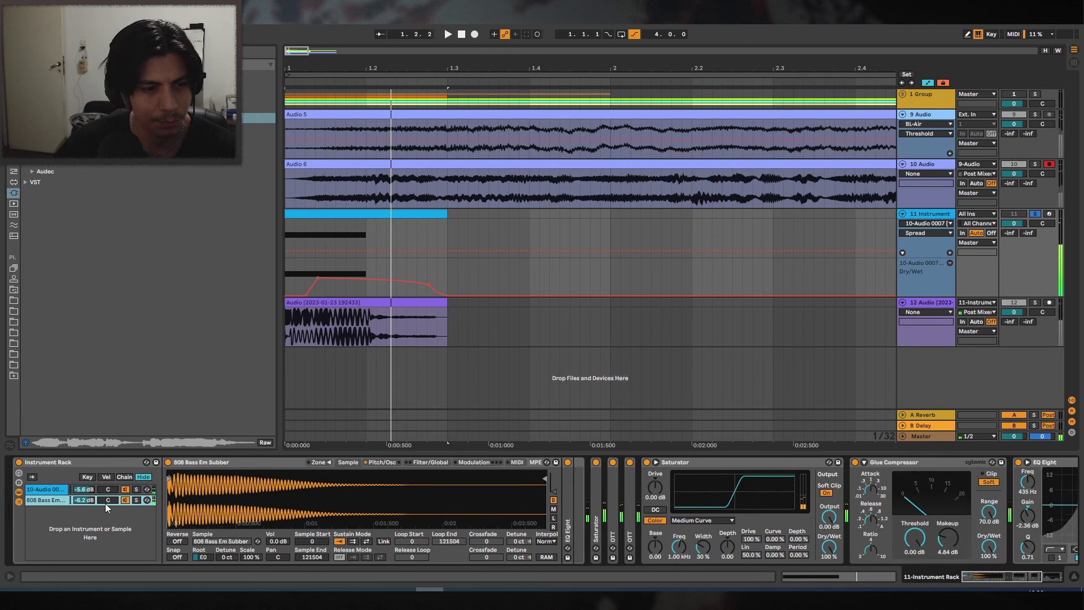
left_click(429, 462)
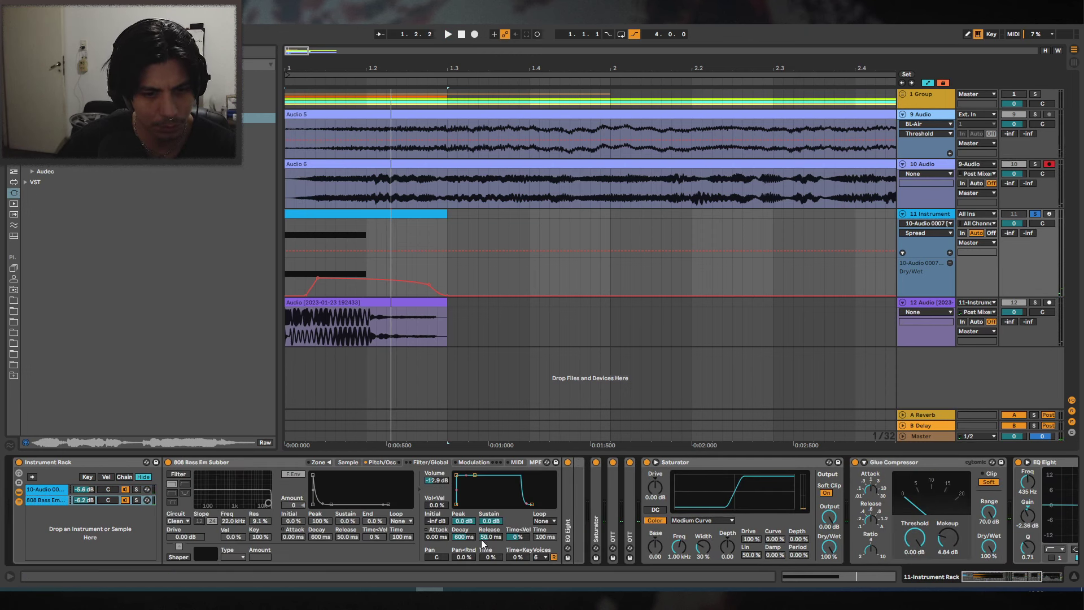
key("space")
left_click_drag(490, 521, 468, 559)
key("space")
key("space")
key("space")
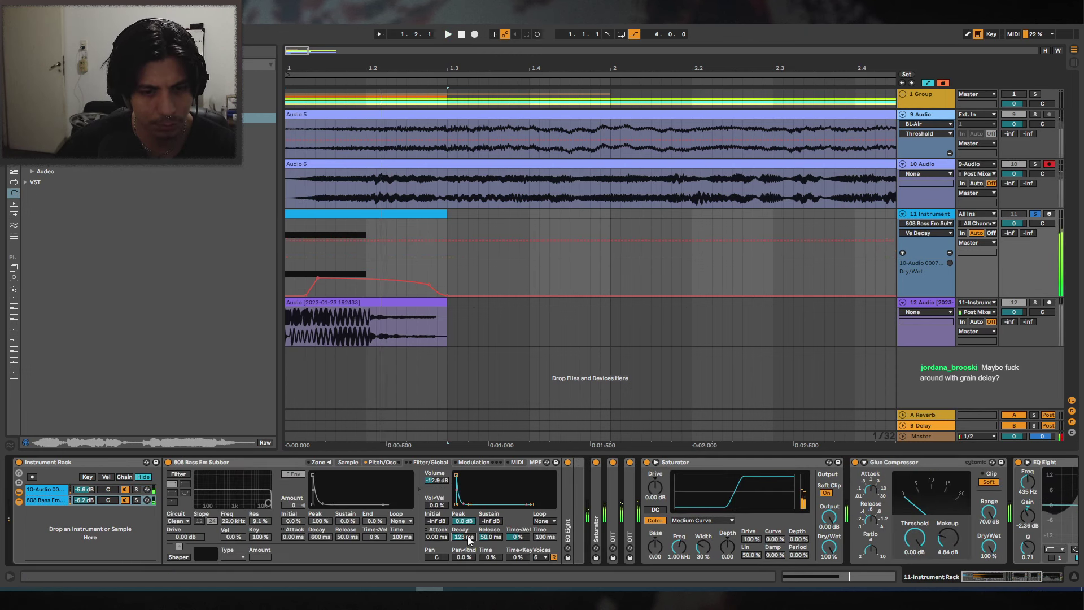
Set the 10-Audio sampler's volume envelope decay to 89.9 ms and its EQ Eight low-pass to 639 Hz with Q 0.75.
left_click(43, 490)
left_click_drag(470, 540, 468, 545)
key("space")
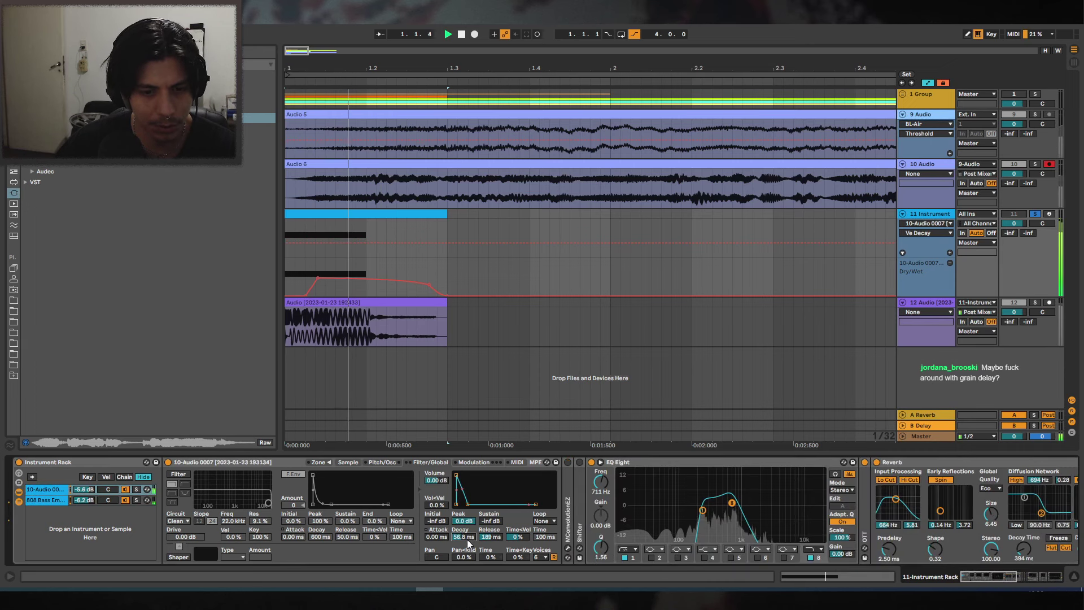
left_click(45, 500)
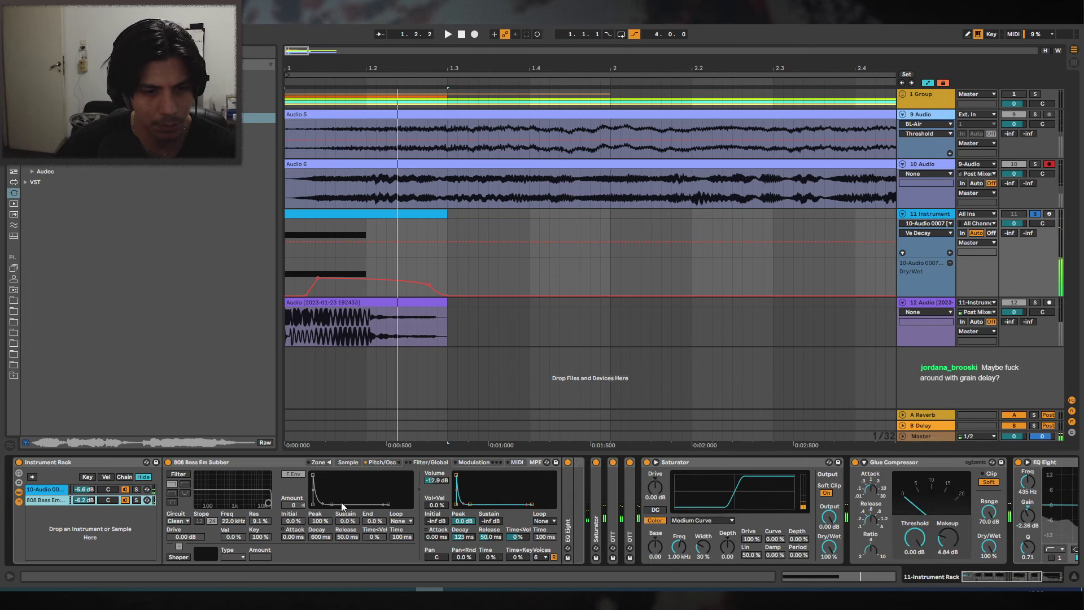
left_click(45, 489)
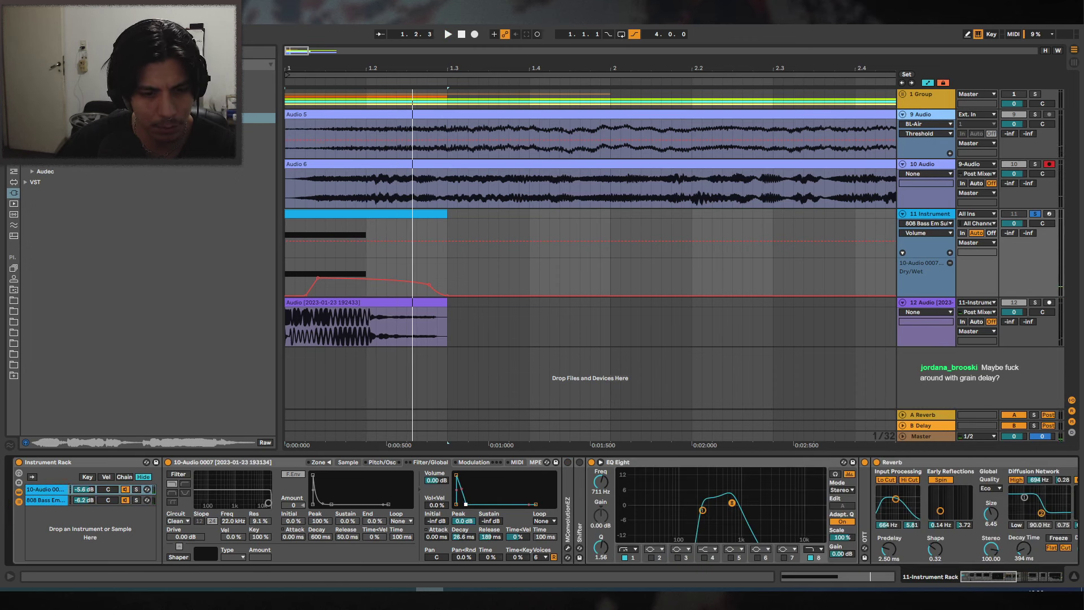
key("space")
key("space")
left_click_drag(466, 504, 468, 504)
key("space")
key("space")
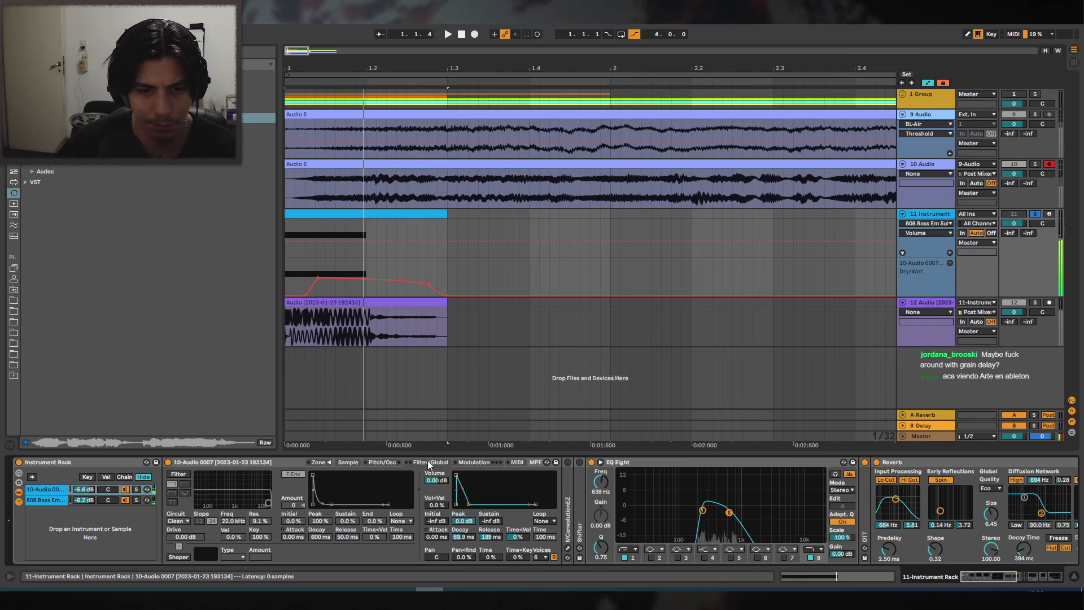
Try a root key of G2 for the 10-Audio sample and audition the bass.
left_click(379, 463)
left_click(347, 462)
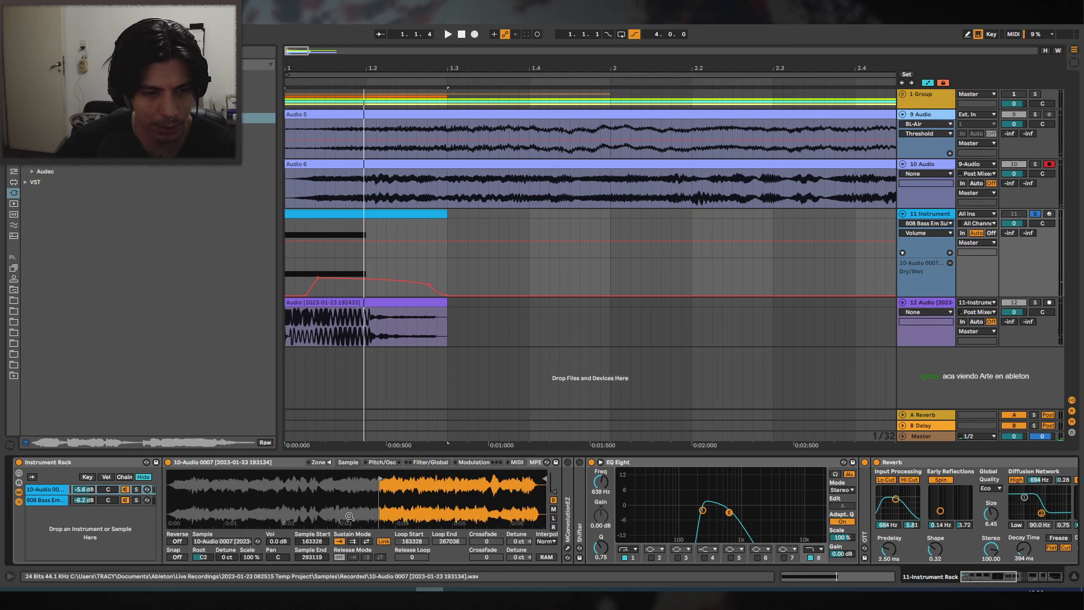
key("space")
left_click_drag(203, 557, 203, 571)
key("space")
key("space")
key("space")
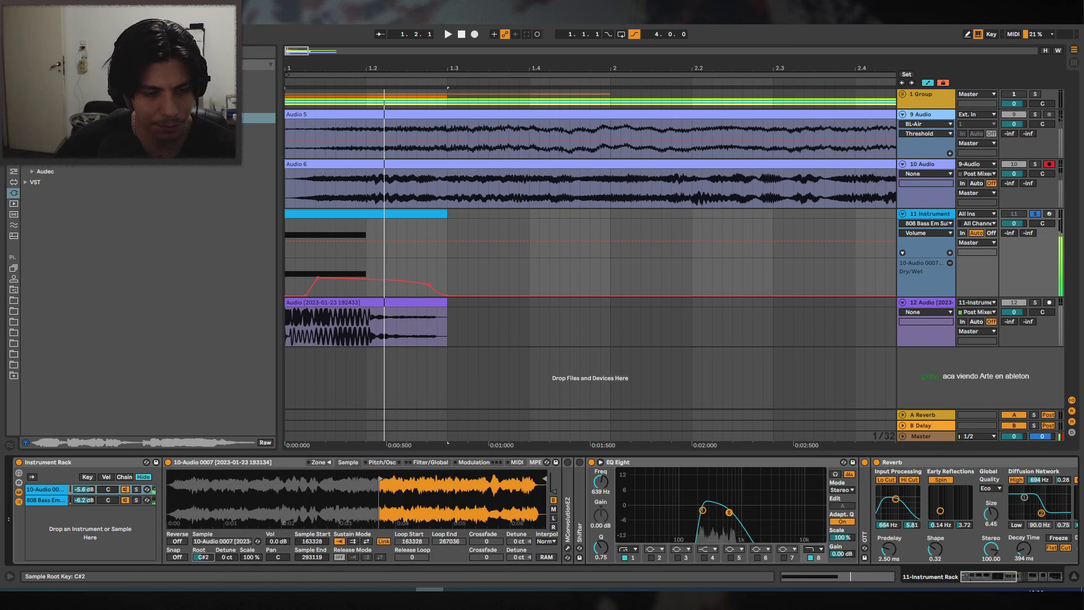
key("space")
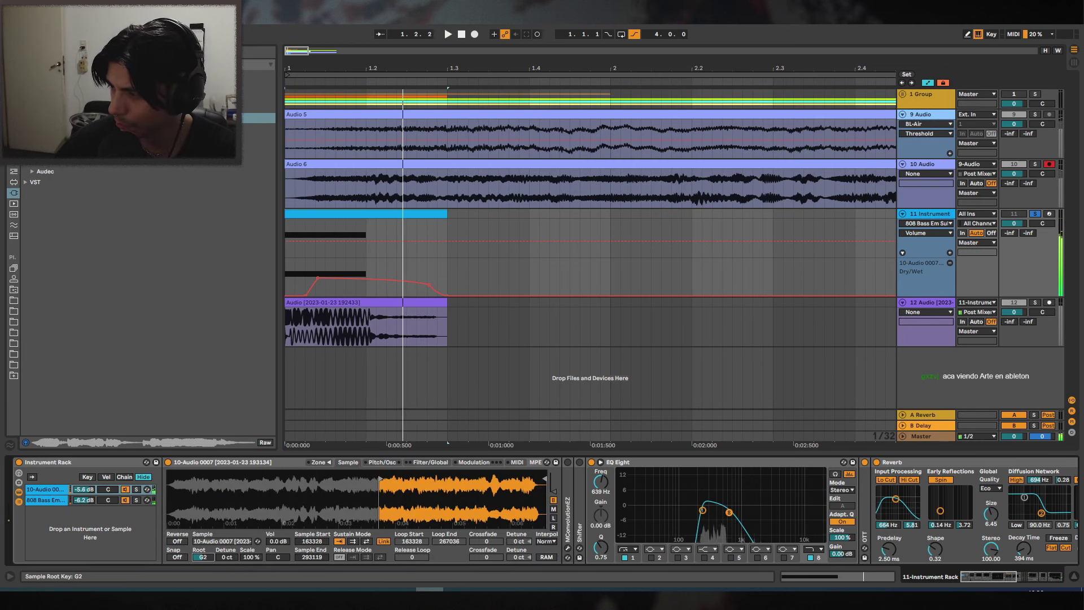
Try a root key of G#2 for the 10-Audio sample and play the bass repeatedly.
left_click_drag(203, 557, 204, 563)
key("space")
key("space")
key("space")
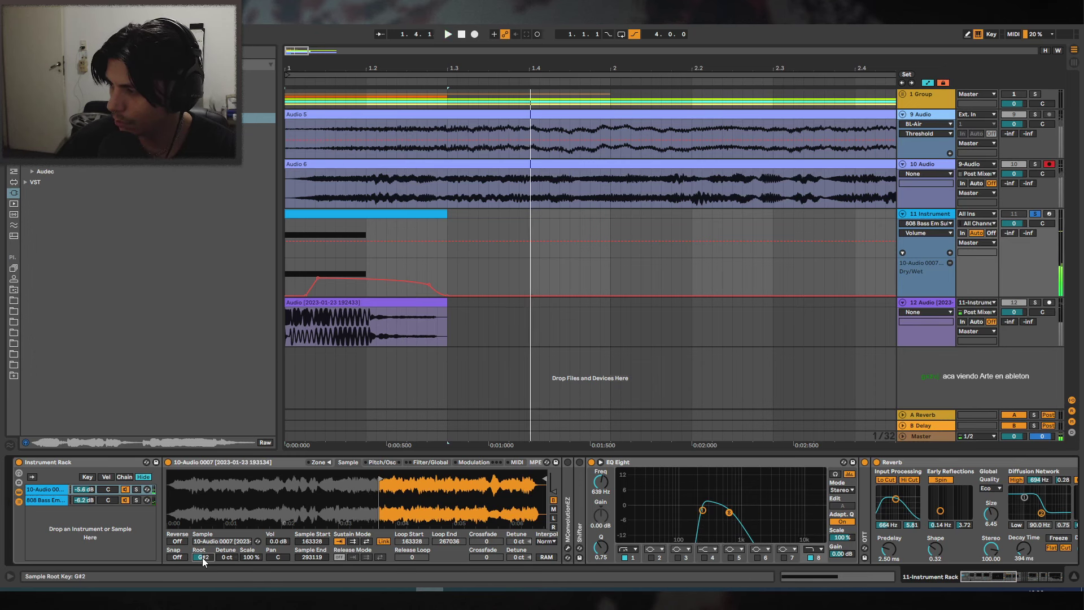
key("space")
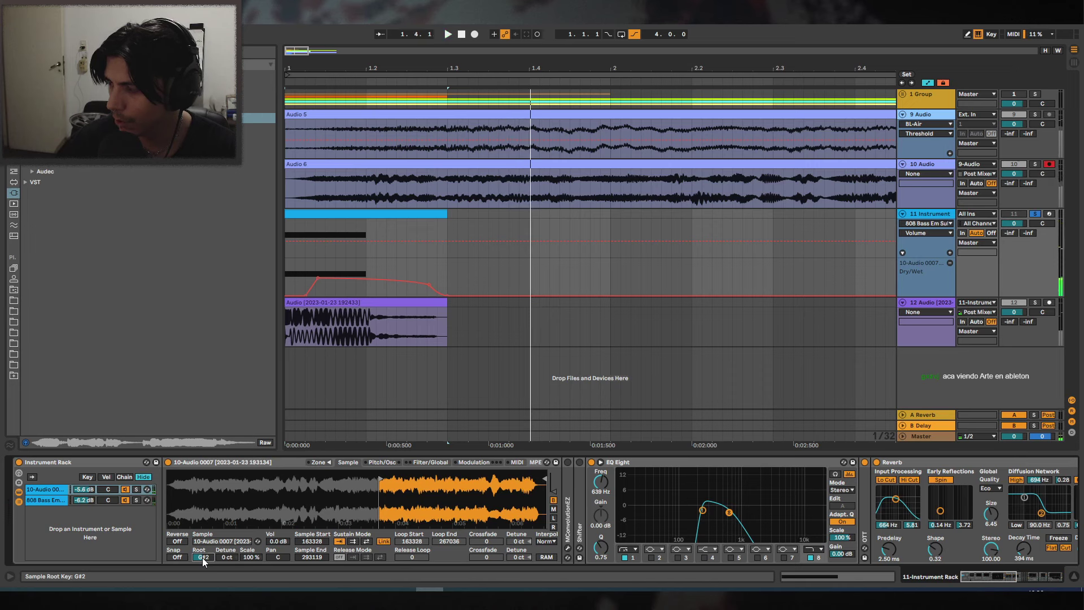
key("space")
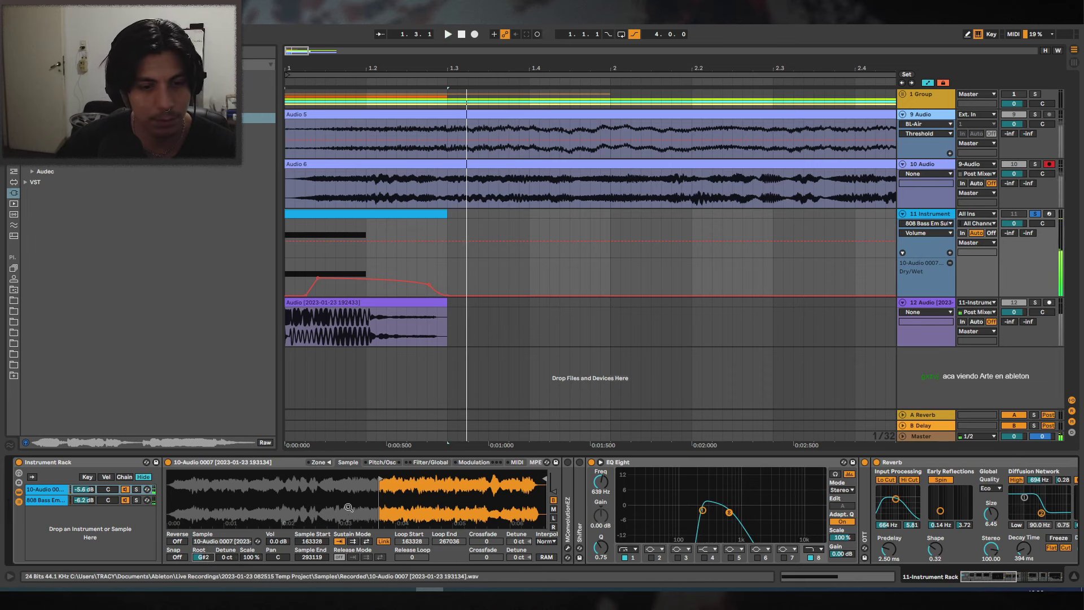
Move the 10-Audio sample start to 77600 and switch off the chain's Reverb while auditioning.
key("space")
left_click_drag(377, 475, 302, 479)
key("space")
key("space")
key("space")
key("space")
key("space")
left_click(877, 462)
key("space")
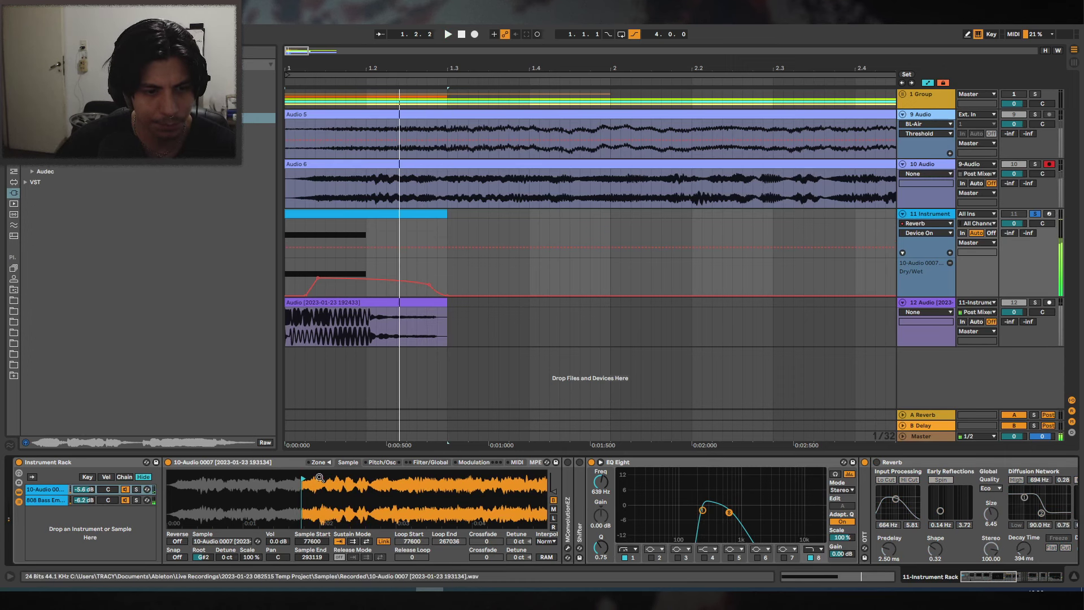
Set the 808 chain volume to -4.3 dB, and the 10-Audio sample start to 94229 with root key C2.
left_click(45, 500)
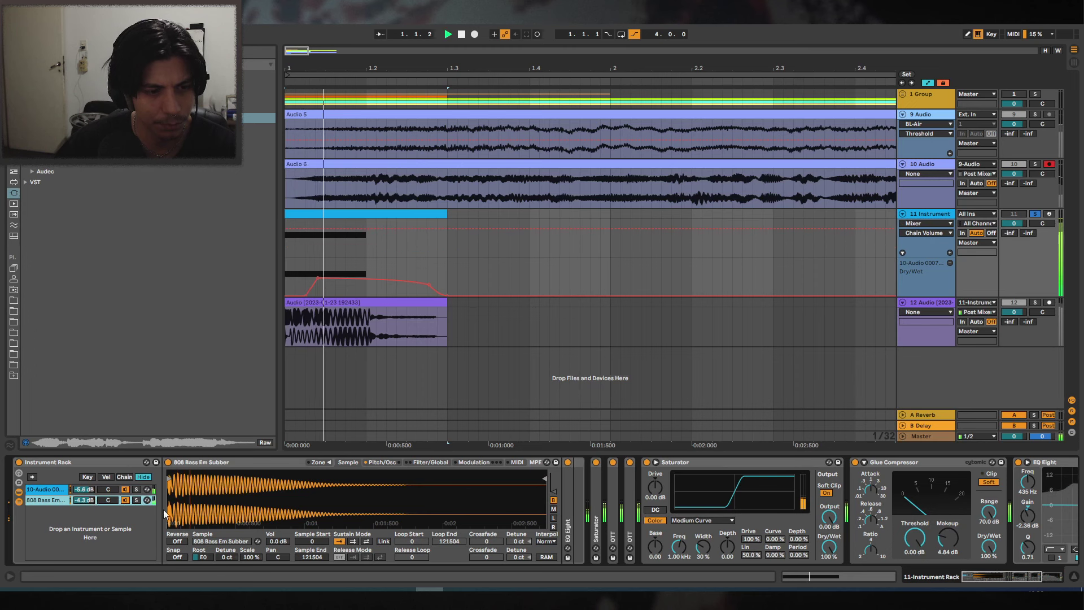
left_click_drag(204, 554, 205, 556)
left_click(62, 489)
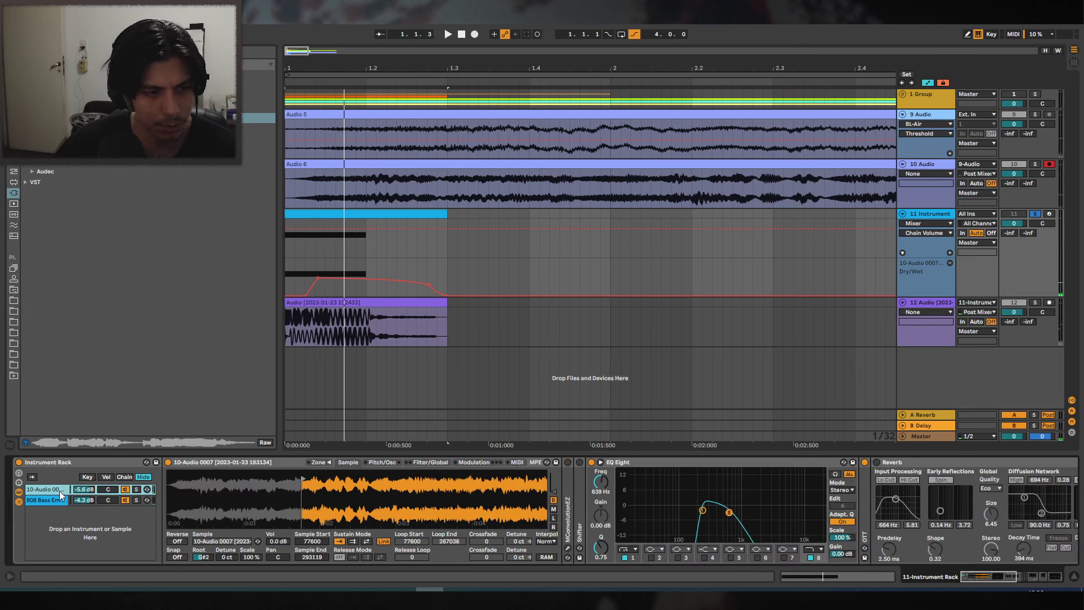
left_click_drag(305, 475, 332, 477)
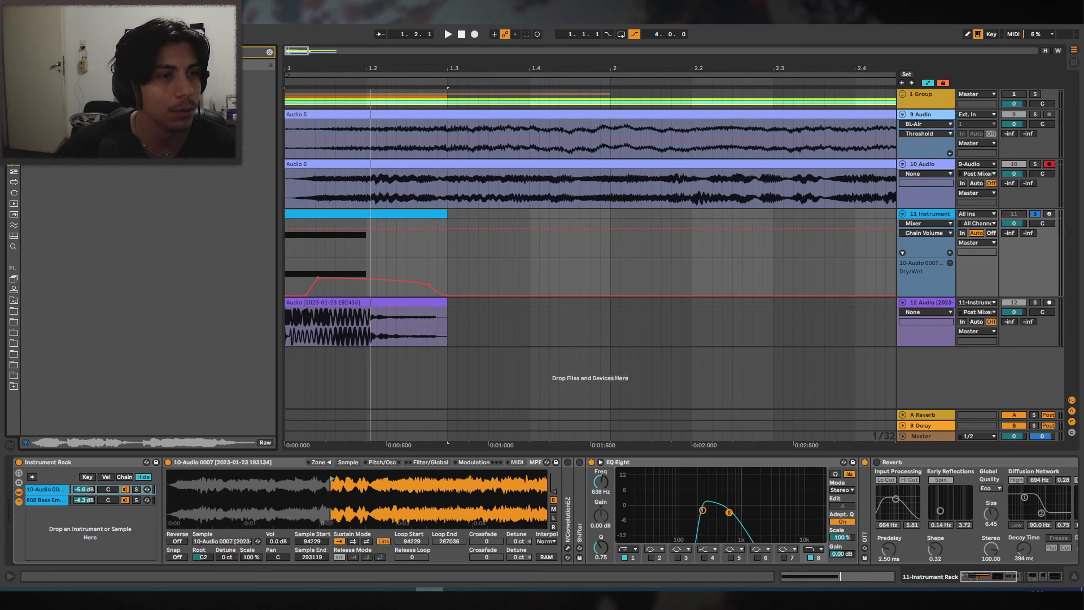
Try a Grain Delay on the 10-Audio chain, placed directly after the sampler, and start playback.
scroll(583, 500, "down", 5)
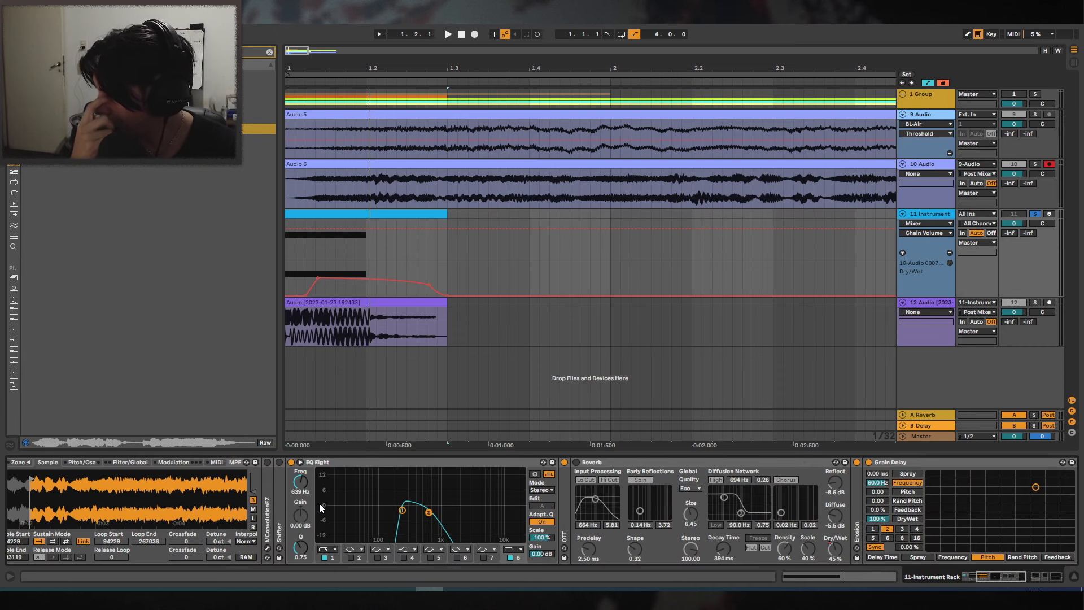
left_click_drag(995, 577, 949, 577)
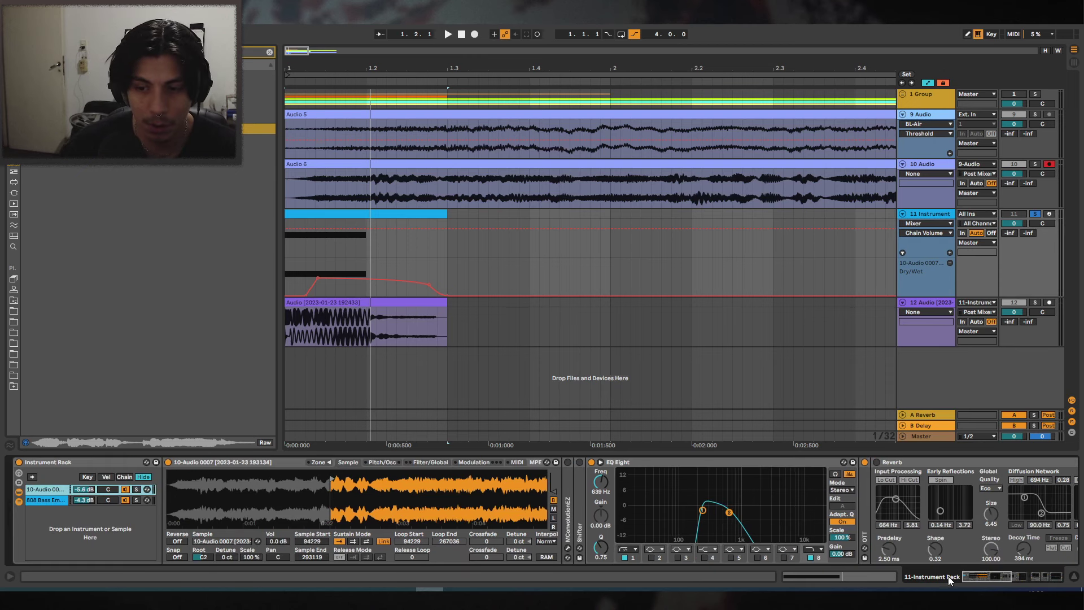
double_click(682, 461)
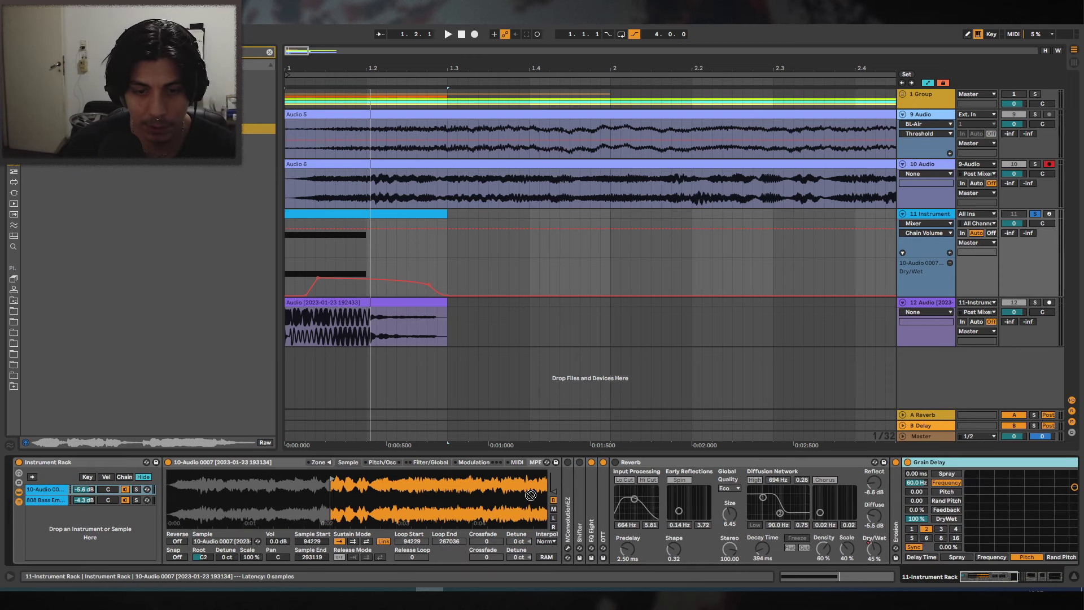
left_click_drag(530, 494, 562, 486)
key("space")
With the 10-Audio chain soloed, set the Grain Delay to 137 ms spray, 5.73 Hz frequency, -22.7 pitch and 59% dry/wet.
left_click_drag(737, 486, 679, 491)
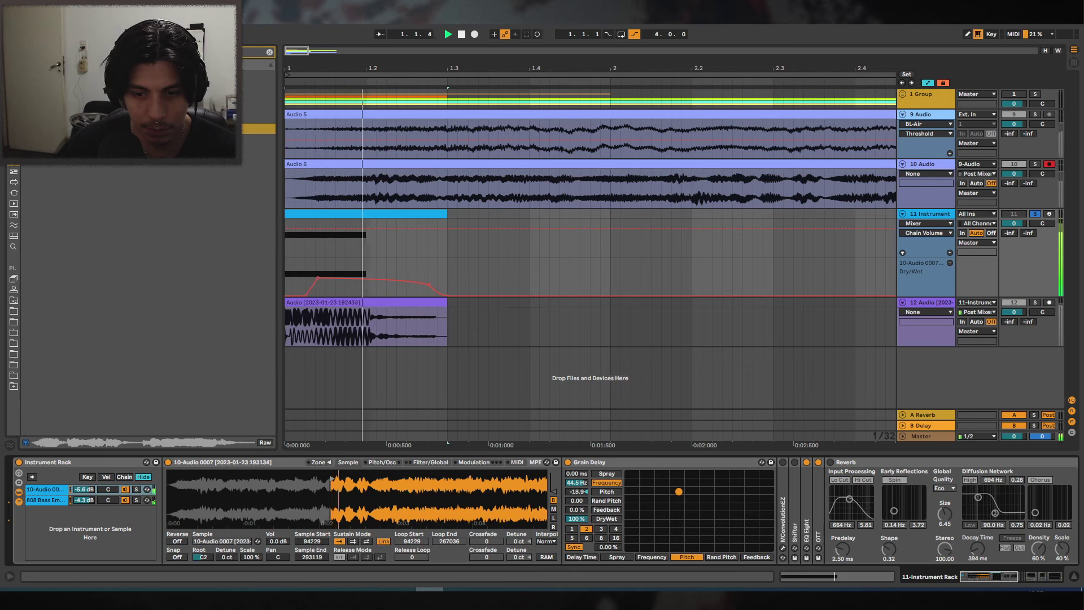
left_click(577, 518)
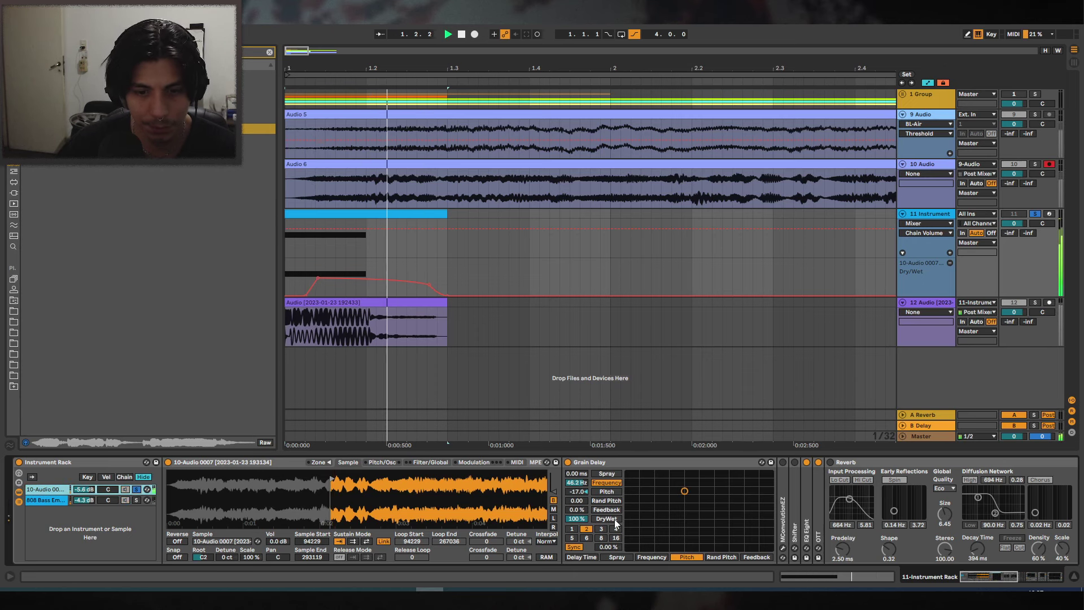
double_click(578, 491)
key("space")
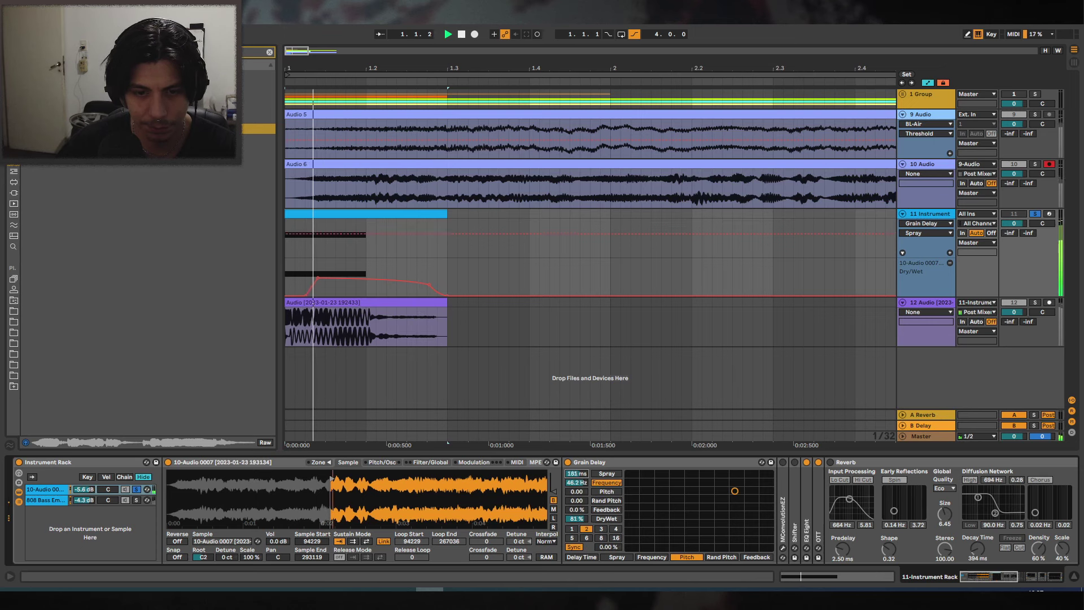
mouse_move(577, 474)
left_mouse_down()
mouse_move(577, 500)
mouse_move(573, 491)
left_mouse_up()
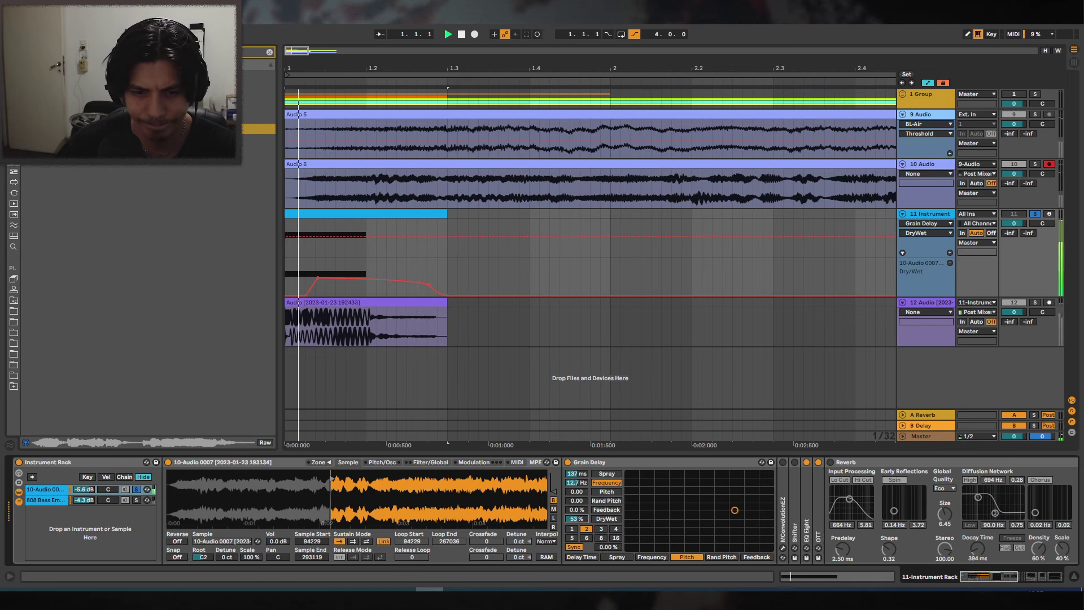
left_click_drag(733, 501, 691, 496)
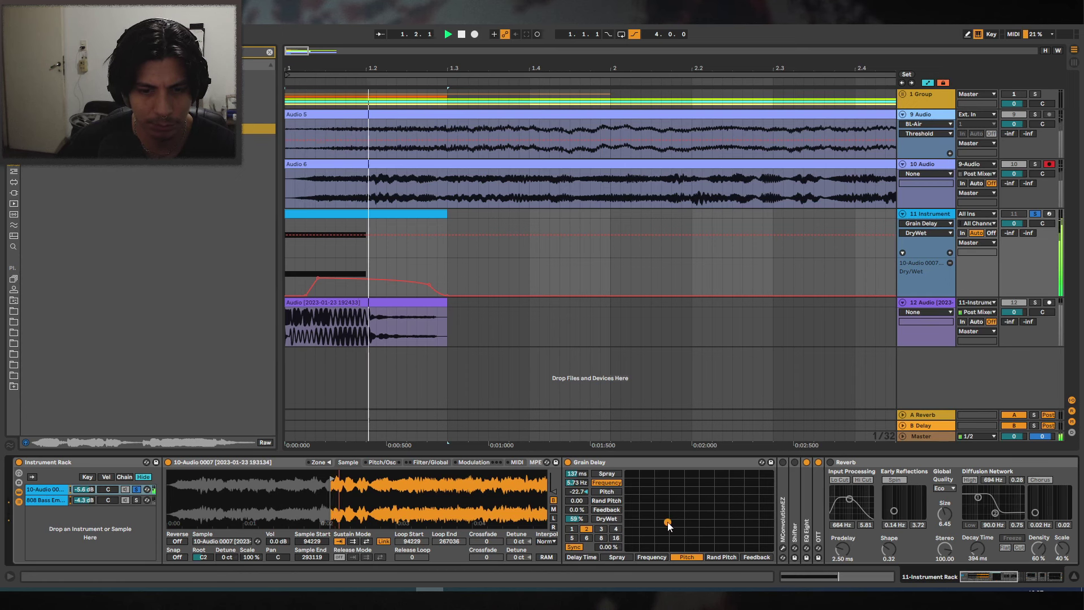
Unsolo the 10-Audio chain to hear both layers, delete the Grain Delay and replay the bass.
left_click(137, 500)
left_click(136, 489)
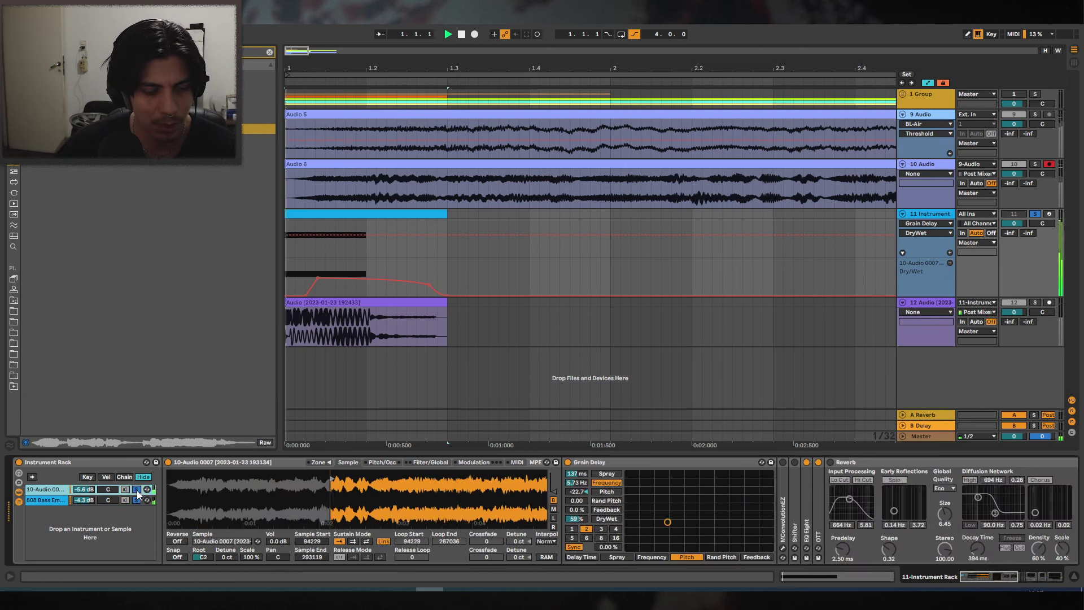
key("space")
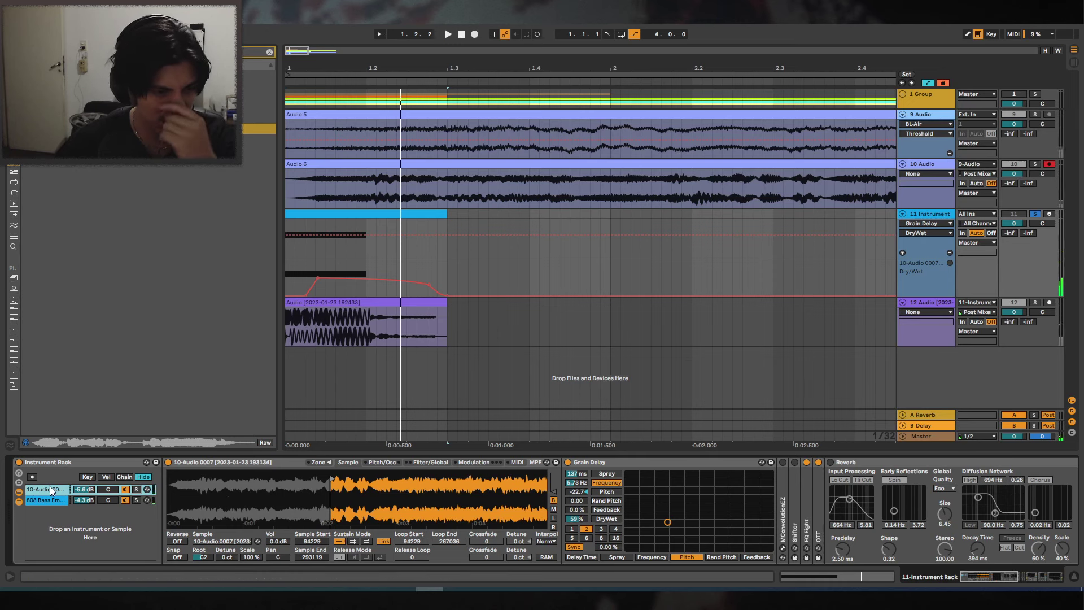
left_click(608, 463)
key("Delete")
key("space")
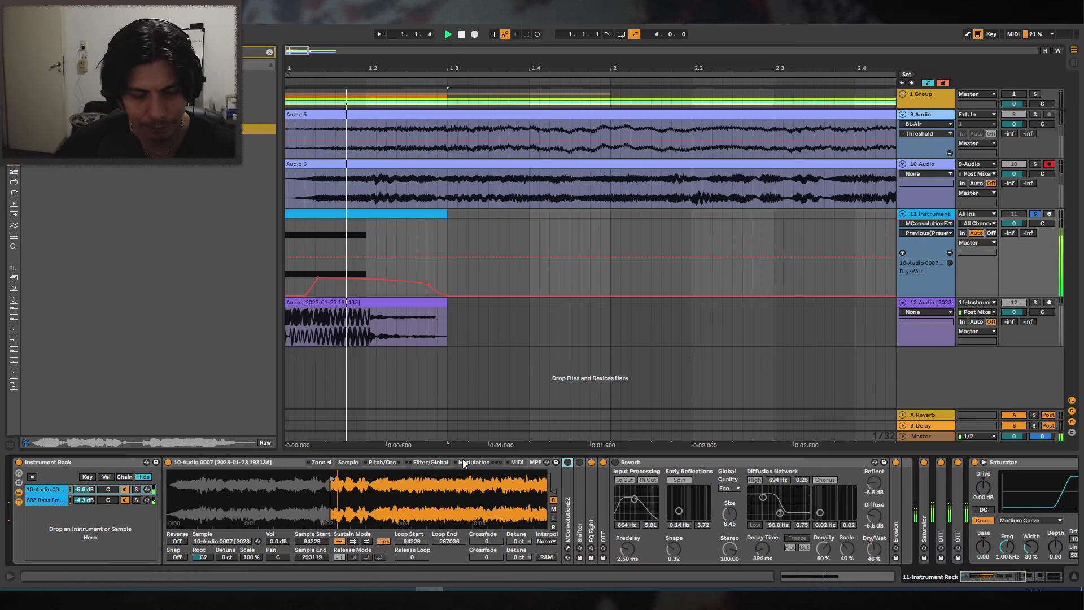
Set the 10-Audio sample start to 25106 and its root key to A#0, auditioning repeatedly.
key("space")
left_click_drag(332, 479, 226, 452)
key("space")
left_click_drag(203, 557, 203, 535)
key("space")
key("space")
key("space")
key("space")
key("space")
key("space")
key("space")
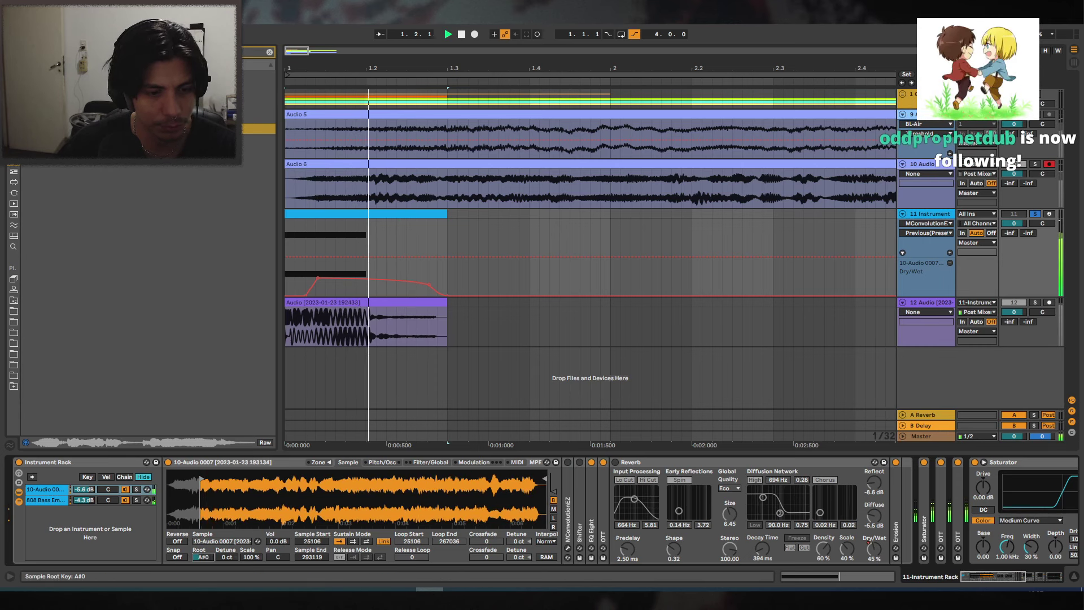
key("space")
Add a Delay after MConvolutionEZ on the 10-Audio chain, with its filter at 579 Hz, width 4.30 and 30% dry/wet.
left_click_drag(141, 96, 616, 543)
key("space")
key("space")
left_click_drag(685, 499, 688, 497)
key("space")
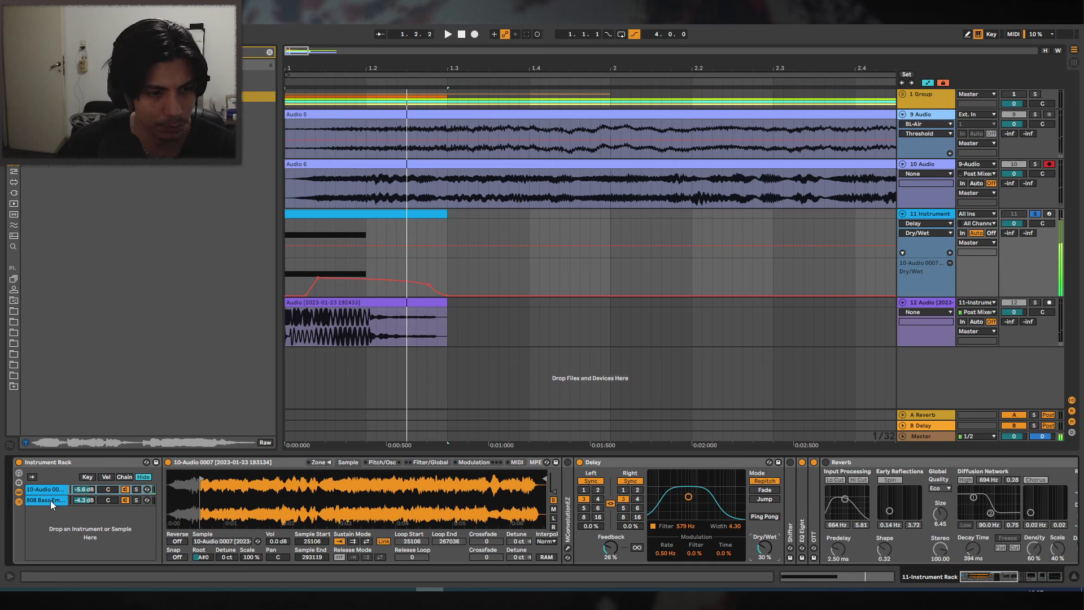
Set the 808 sampler's volume envelope decay to 667 ms.
left_click(50, 500)
left_click(428, 462)
left_click_drag(474, 538, 474, 497)
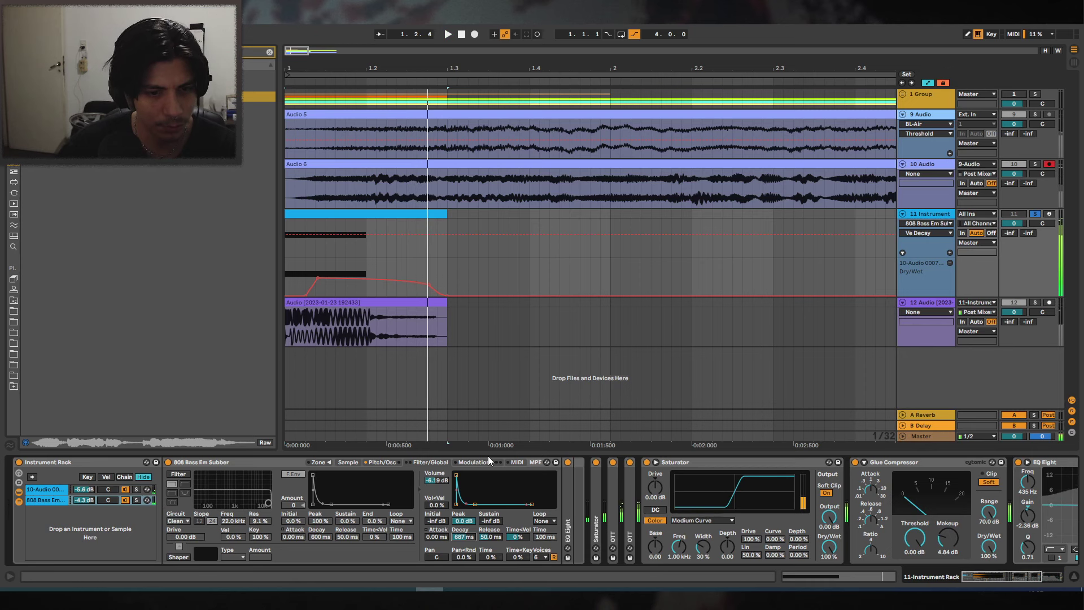
Unsync both Delay times on the 10-Audio chain to 17.1 ms, with feedback at 6.0% and dry/wet at 46%.
left_click(43, 493)
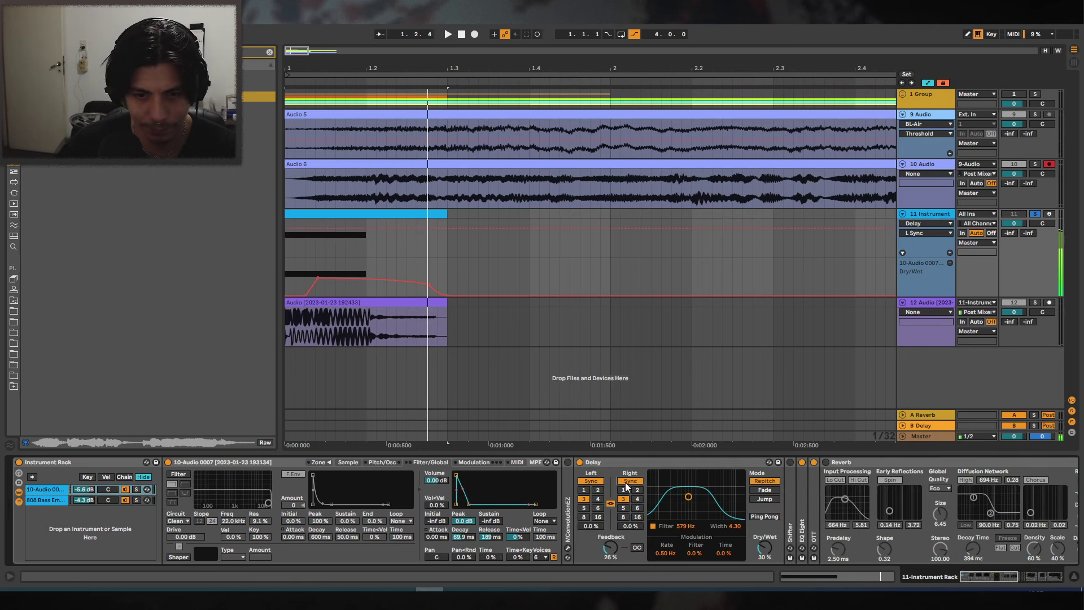
key("space")
left_click_drag(771, 547, 771, 530)
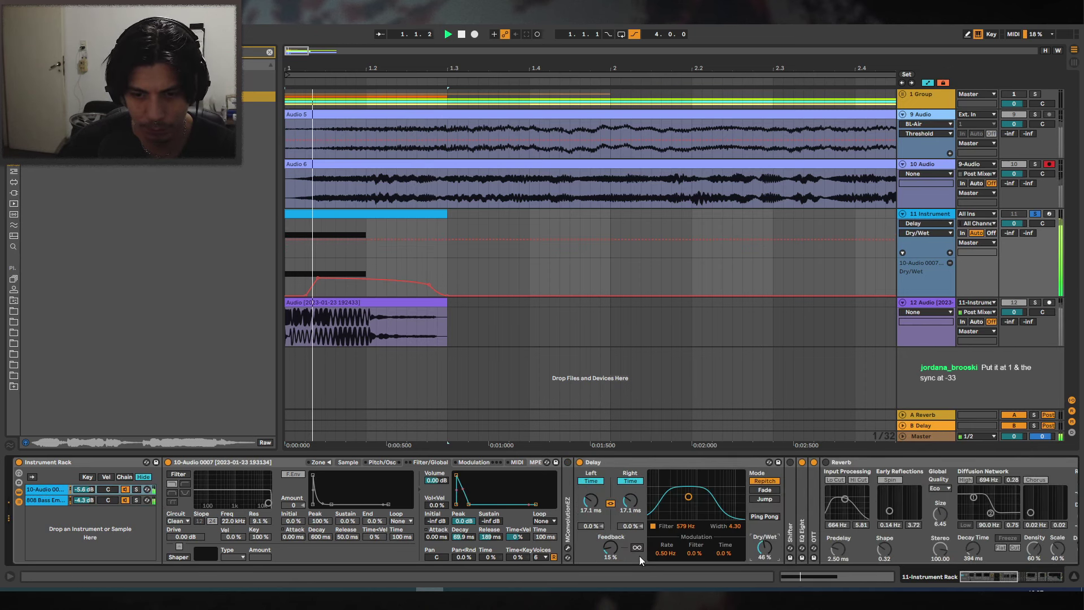
left_click_drag(611, 543, 611, 556)
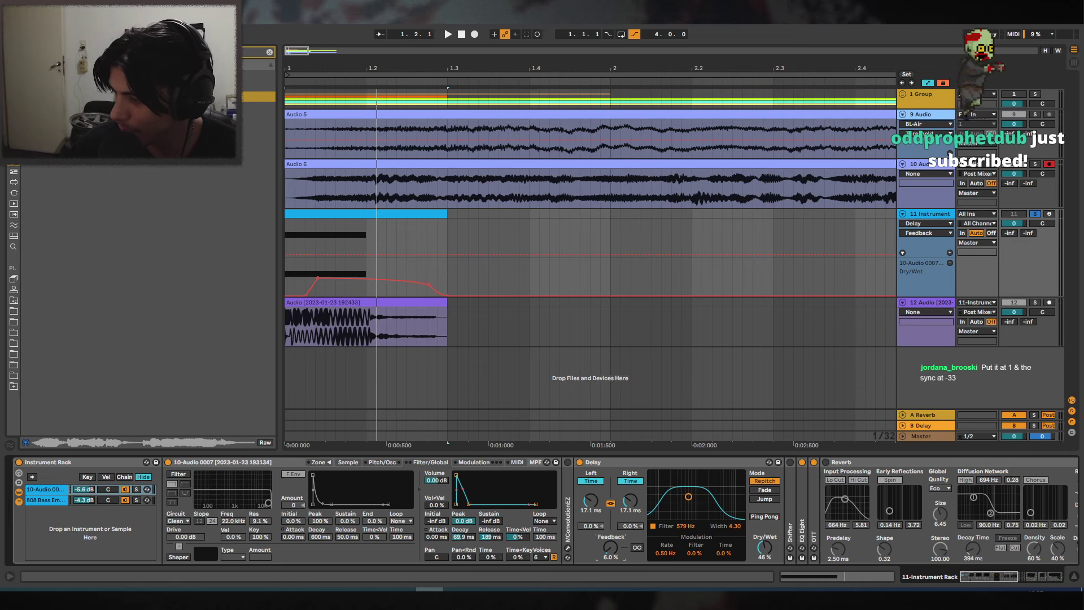
left_click_drag(466, 76, 469, 90)
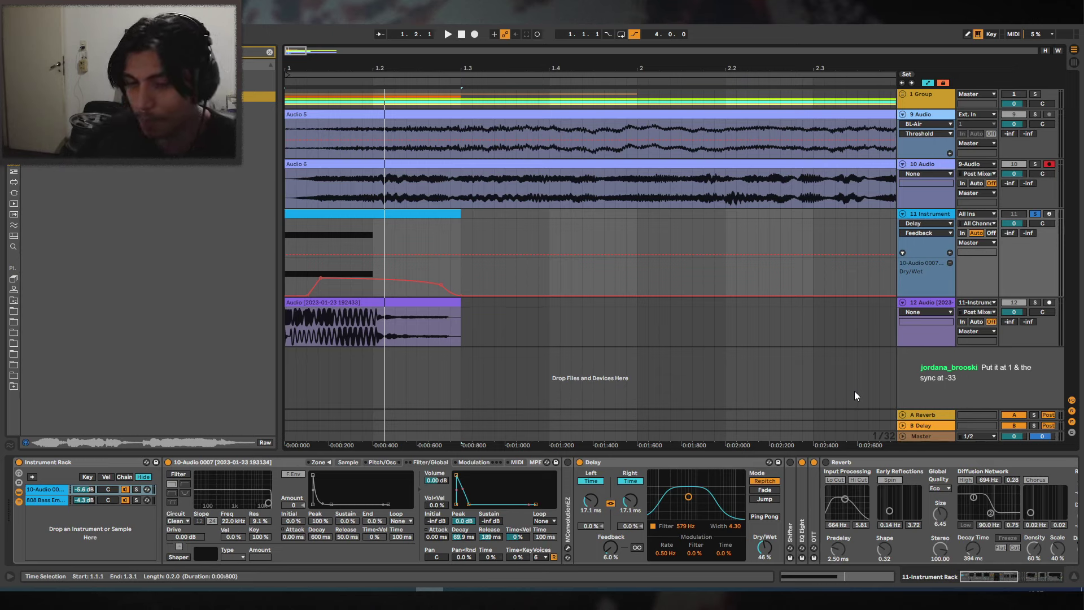
Sync both Delay channels to 1 sixteenth with offsets of -33%, set feedback to 29% and audition the bass.
left_click(631, 481)
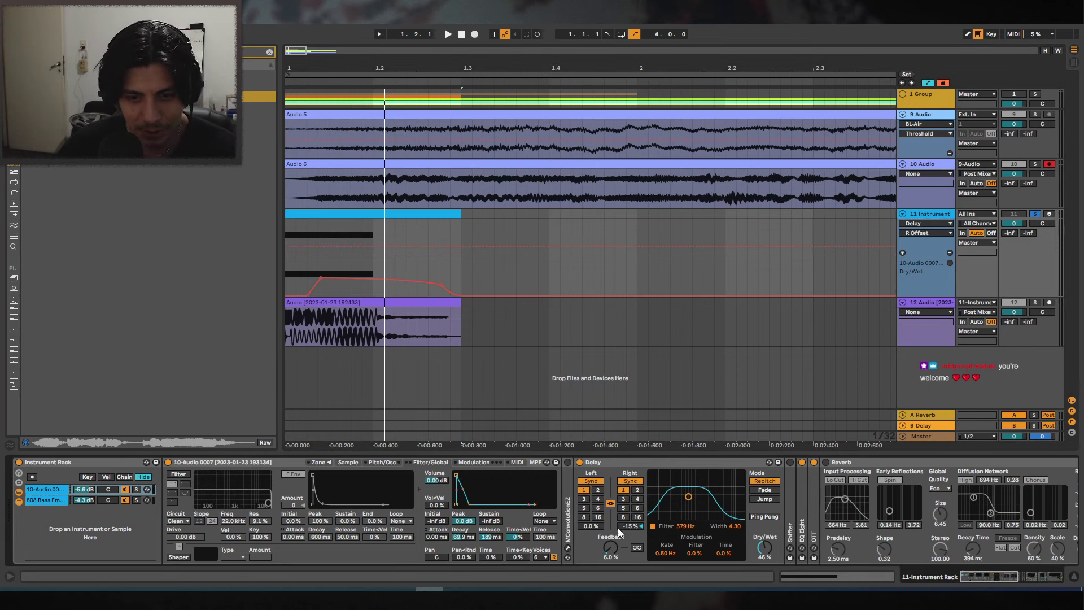
key("space")
mouse_move(630, 525)
left_mouse_down()
mouse_move(590, 550)
mouse_move(610, 531)
left_mouse_up()
key("space")
key("space")
key("space")
key("space")
Switch off the Delay and set the 10-Audio sampler's volume envelope decay to 1.53 s.
left_click_drag(463, 536, 463, 556)
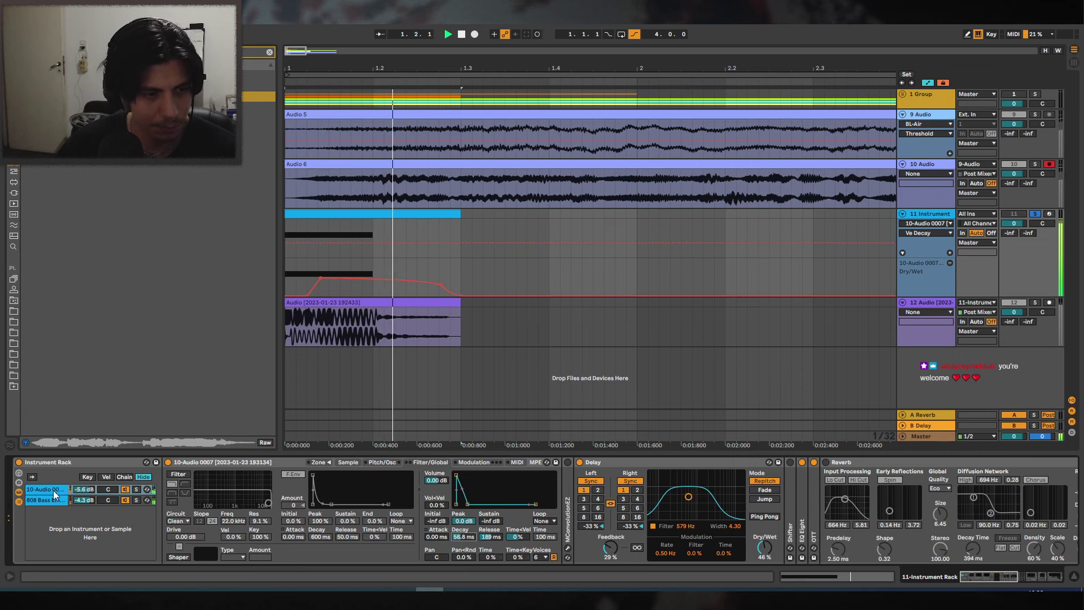
left_click(580, 462)
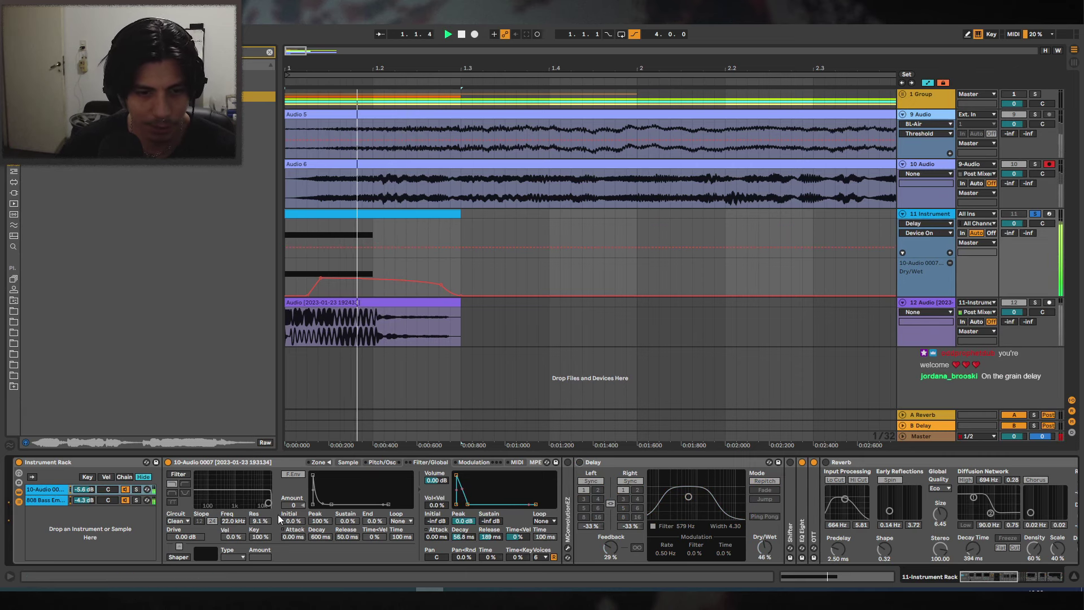
left_click(387, 462)
left_click(349, 462)
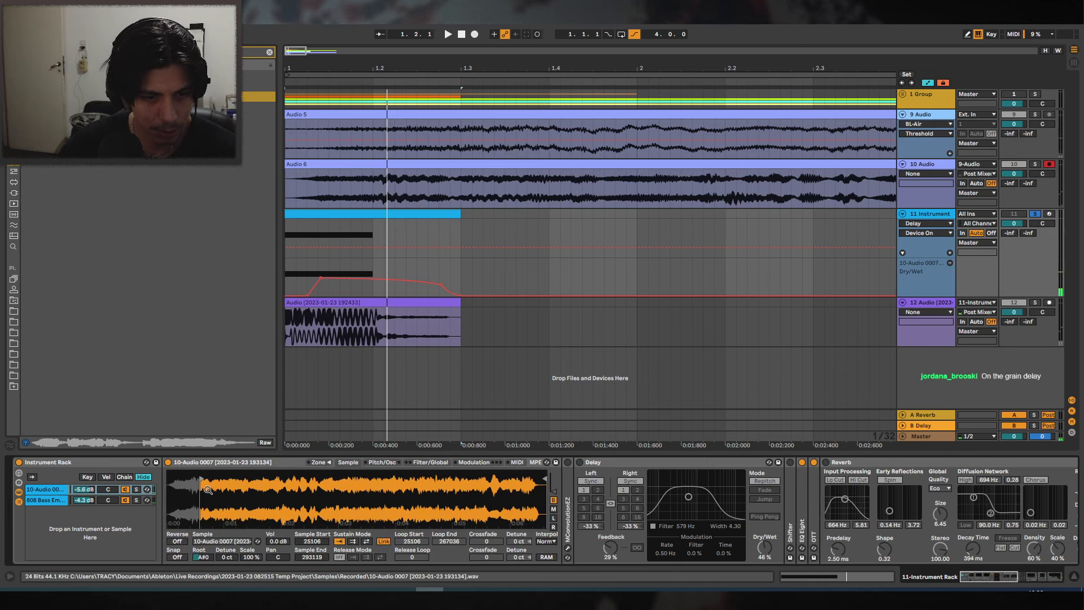
left_click(430, 462)
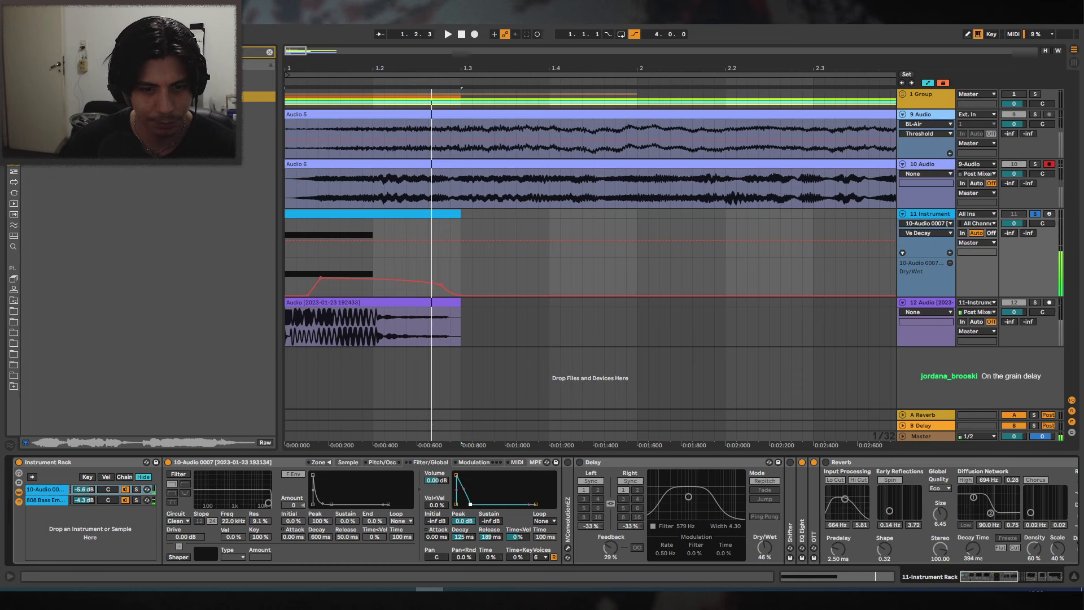
left_click(271, 50)
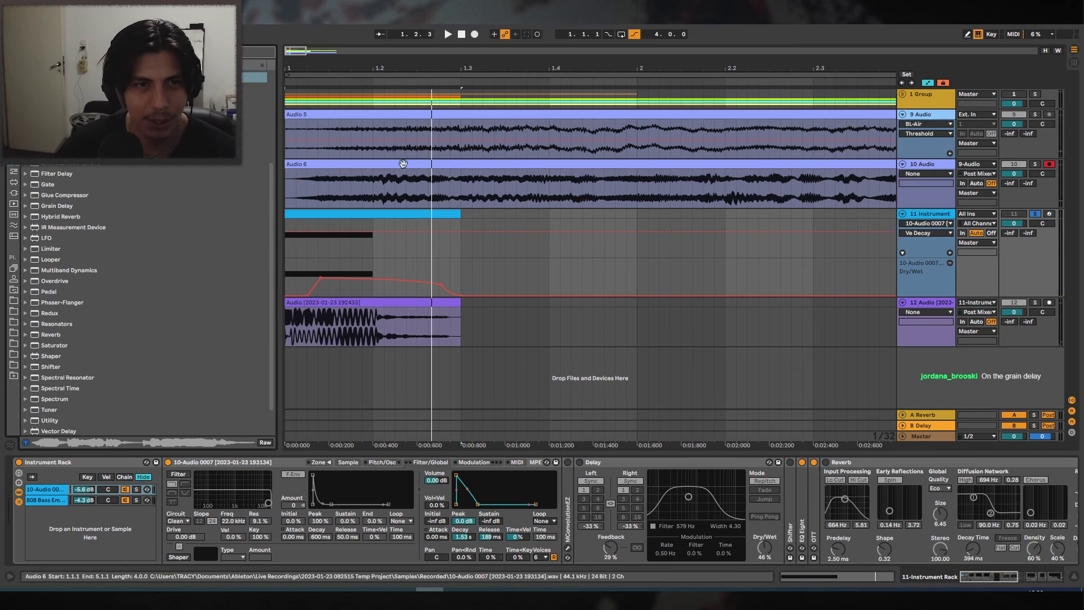
left_click(16, 291)
left_click(84, 140)
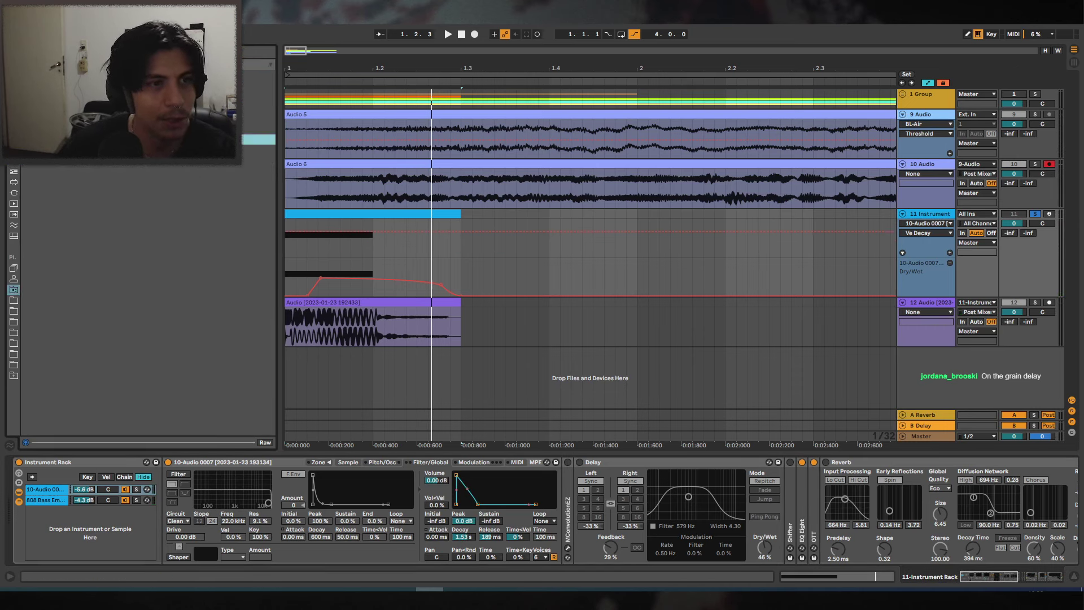
key("Up")
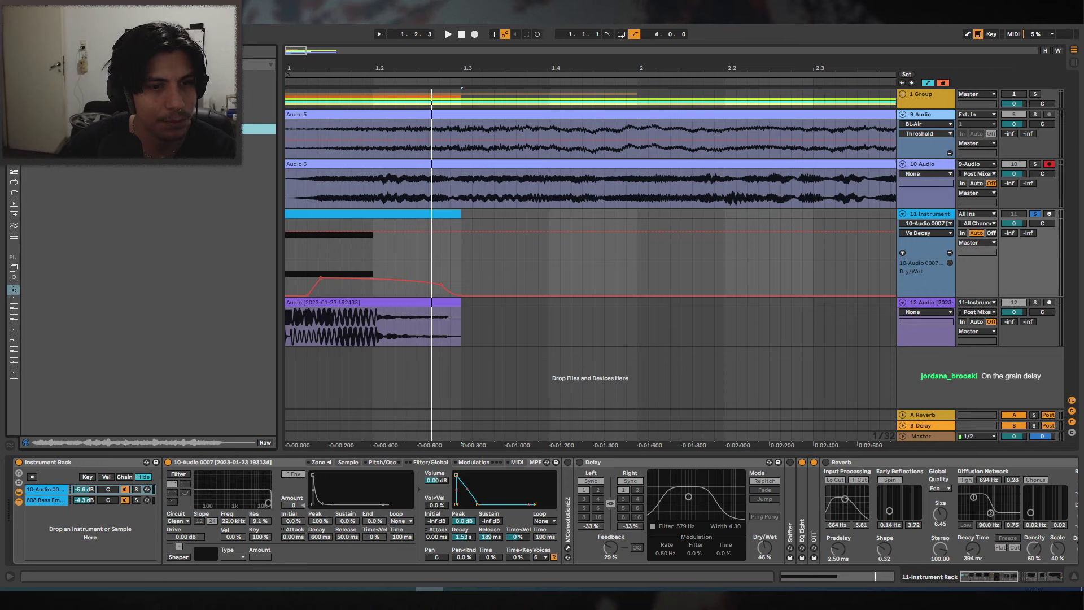
left_click(74, 484)
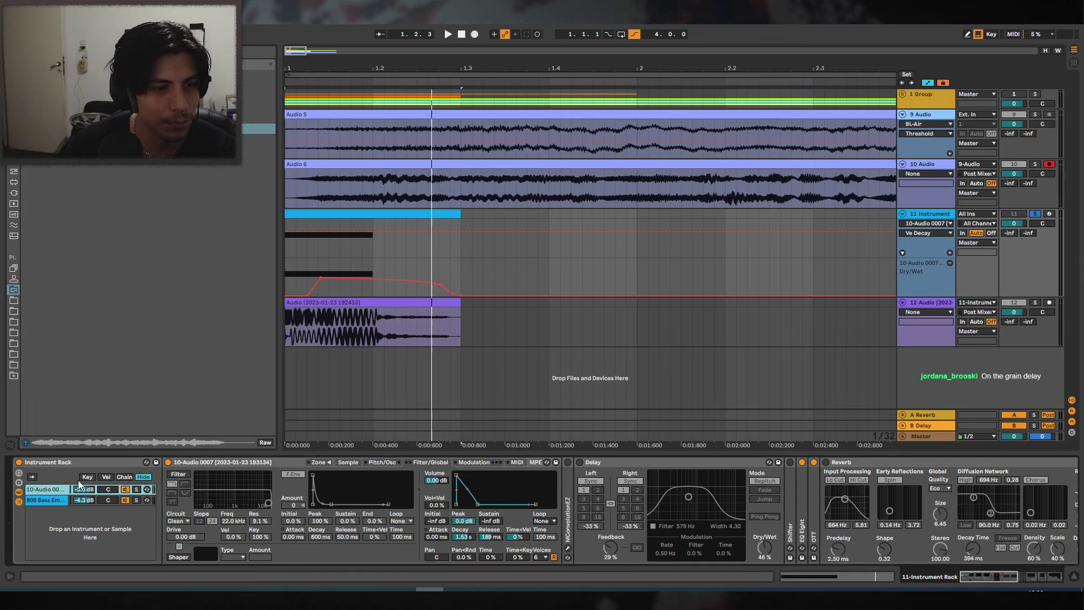
left_click(382, 463)
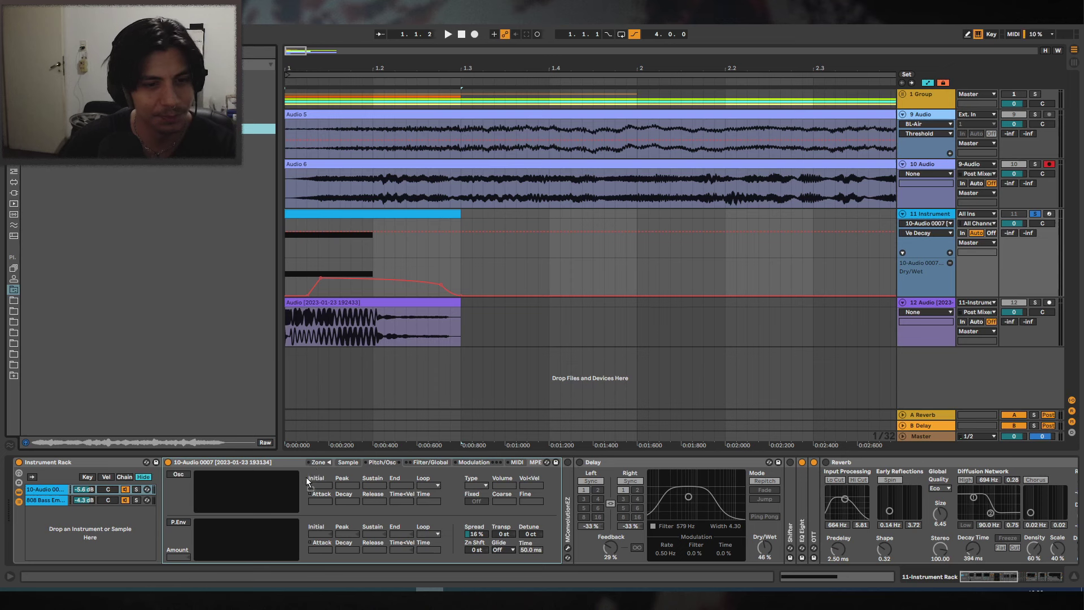
left_click(348, 462)
left_click_drag(350, 459, 337, 507)
key("space")
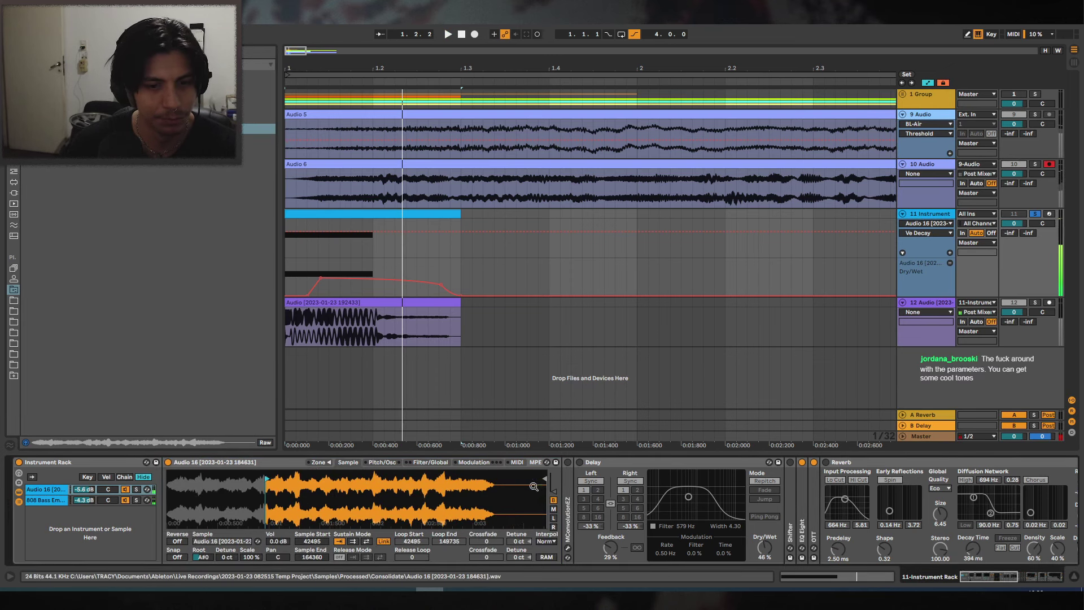
Set the Audio 16 sample end to 82791 and its volume envelope to 89.9 ms decay, -39 dB sustain and 631 ms release.
left_click_drag(545, 479, 355, 480)
left_click(430, 463)
key("space")
left_click_drag(463, 537, 469, 498)
key("space")
key("space")
key("space")
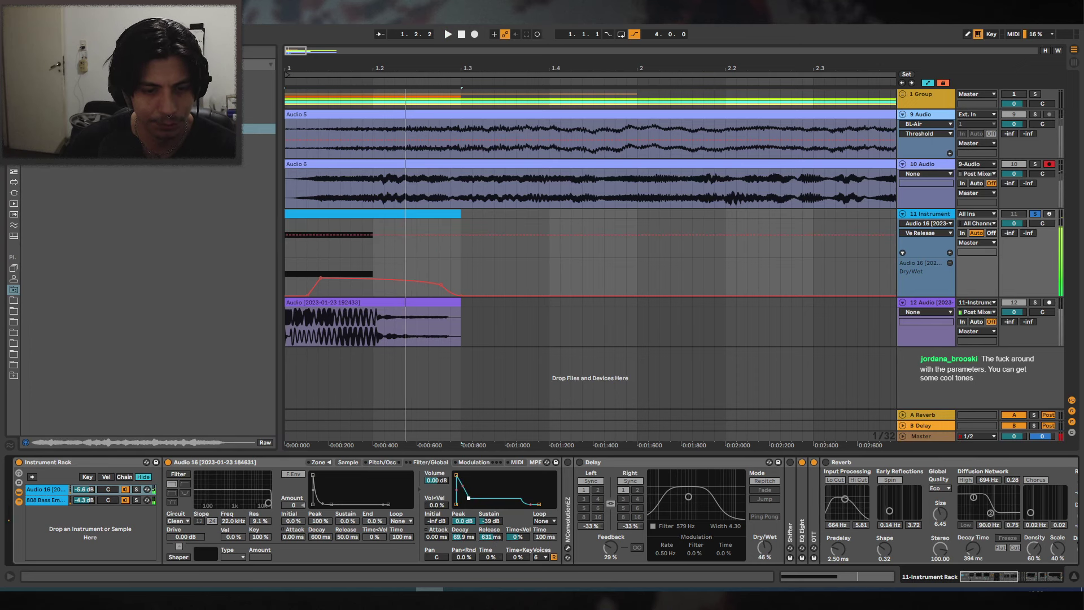
Reset the 808 sampler's volume envelope decay to 600 ms, raise its sustain to 0.0 dB and replay the bass.
left_click(64, 499)
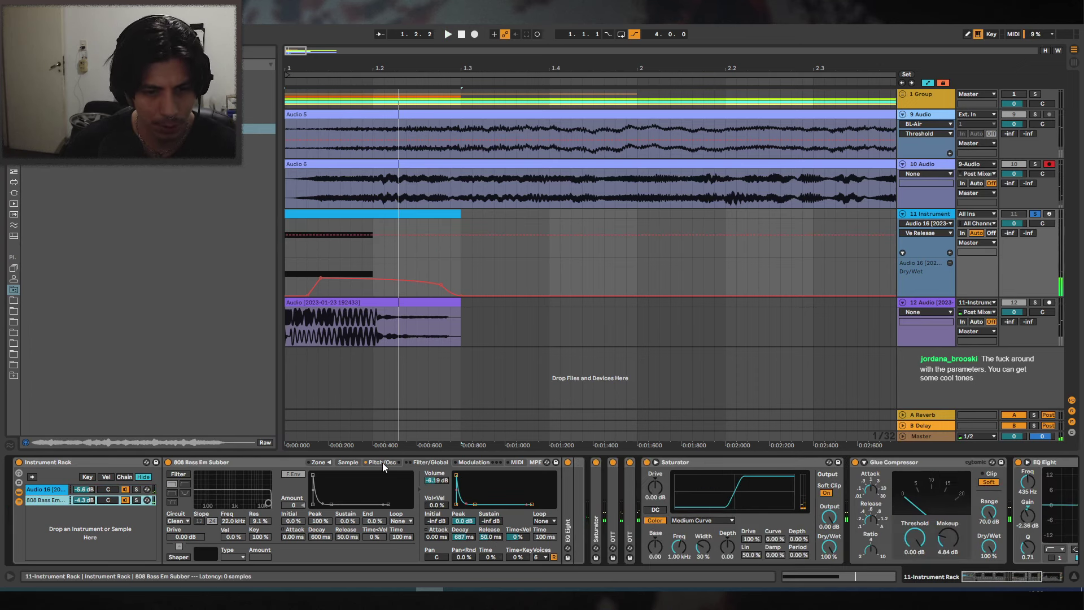
double_click(464, 537)
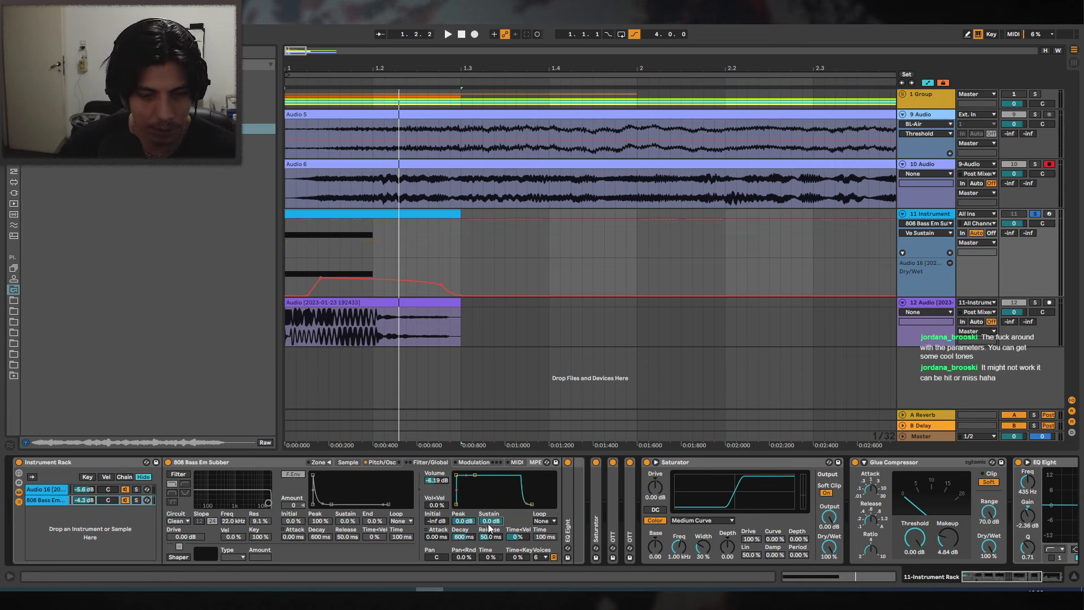
key("space")
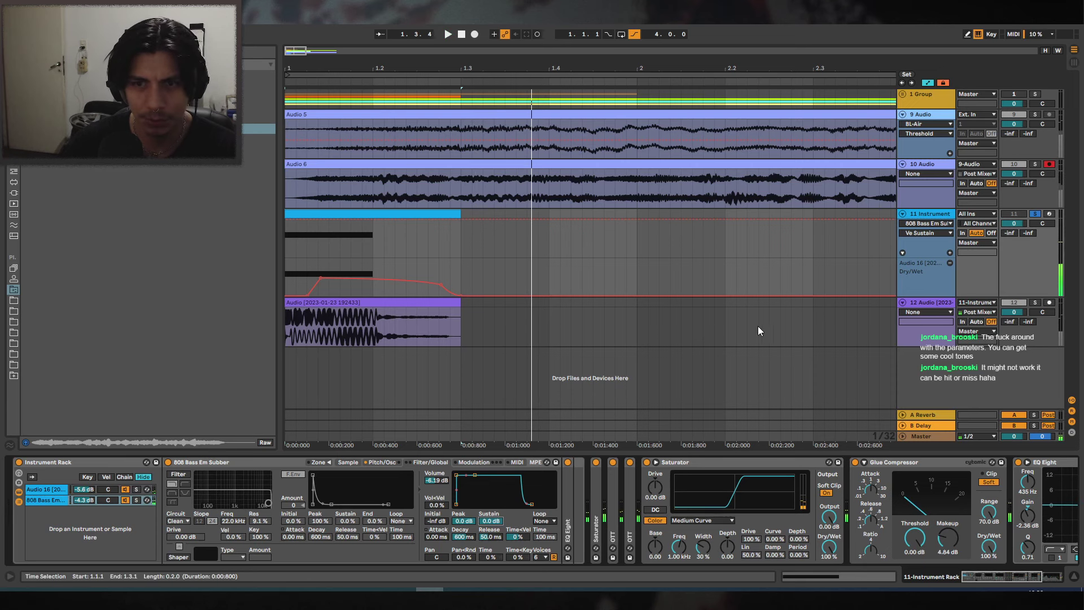
Reshape the 11 Instrument Dry/Wet automation to fall gradually from beat 1.2, audition it and check the 808's pitch envelope and sample.
left_click_drag(438, 281, 373, 280)
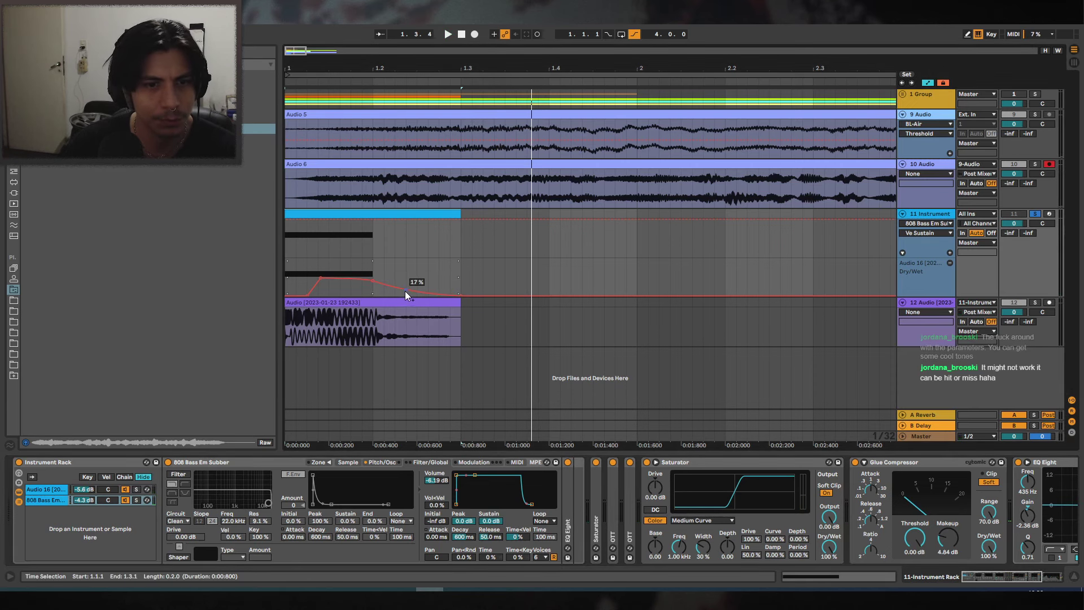
key("space")
key("space")
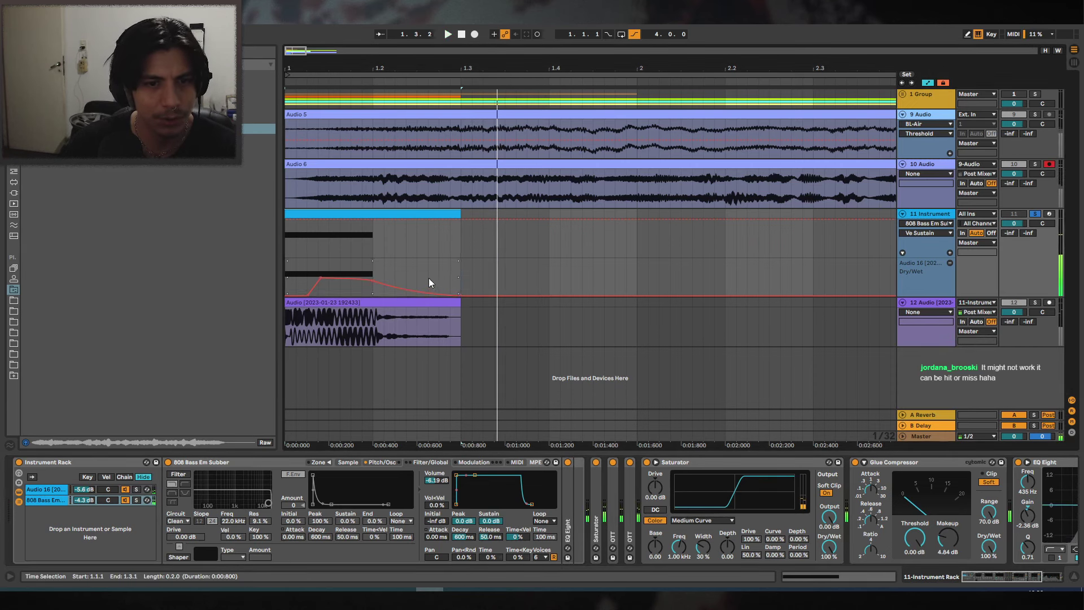
key("space")
left_click(383, 462)
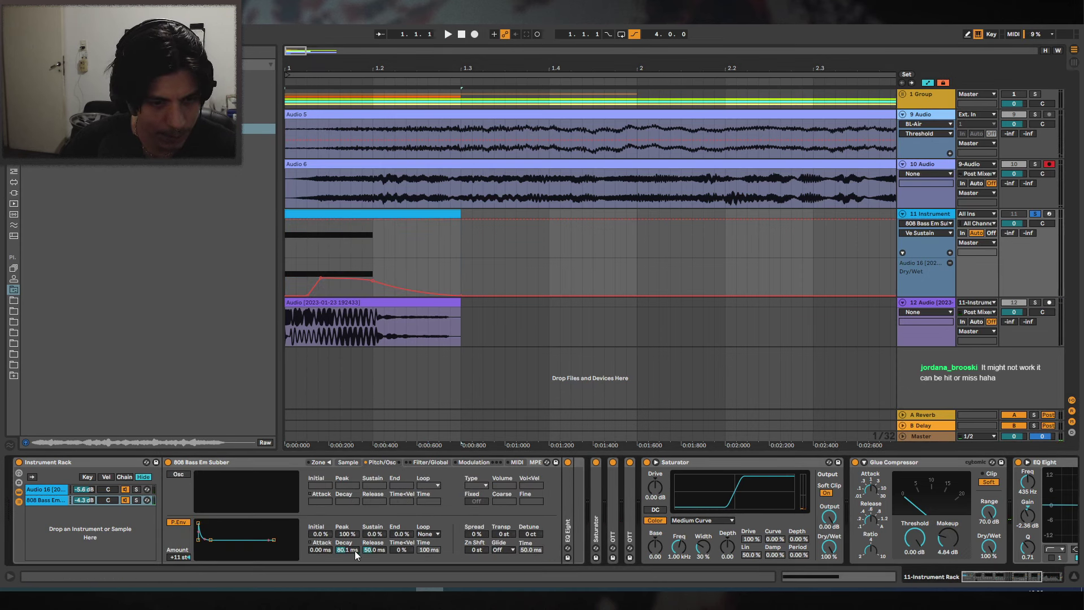
left_click(349, 461)
Trim the Audio 16 sample end to 59590, switch its sustain loop to back-and-forth and set its root key to F2.
left_click(141, 490)
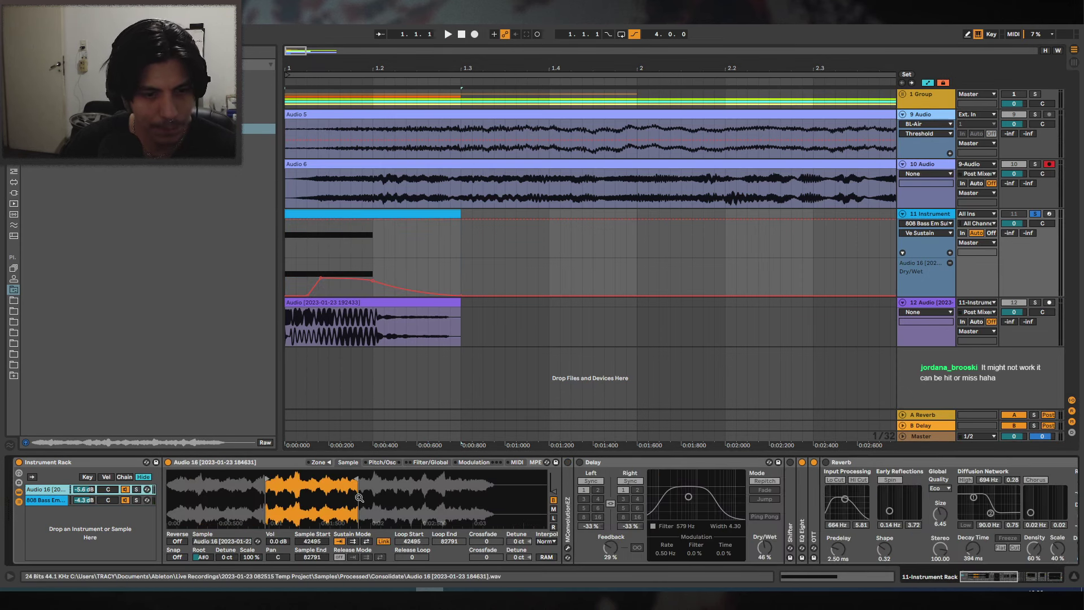
key("space")
mouse_move(357, 493)
left_mouse_down()
mouse_move(280, 493)
mouse_move(303, 492)
left_mouse_up()
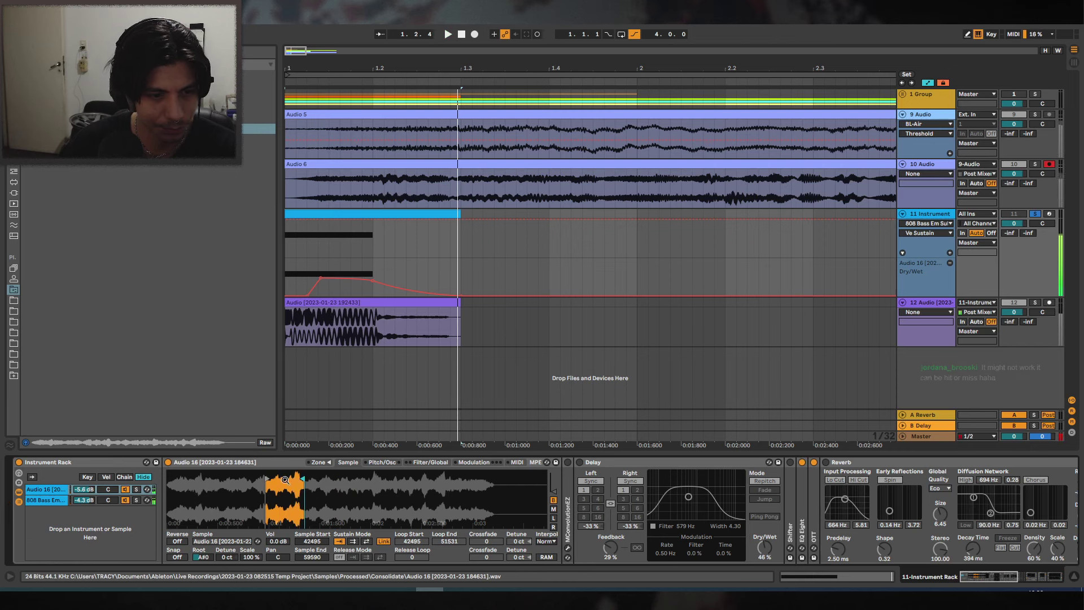
left_click(366, 541)
left_click_drag(203, 558, 202, 542)
key("space")
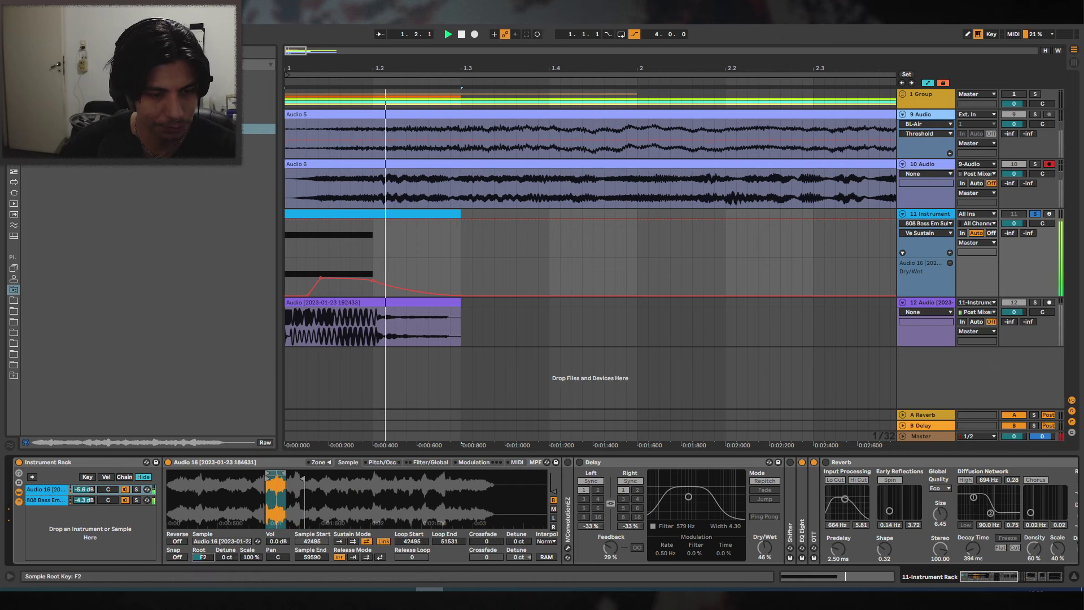
Move the Audio 16 sample start to 50554 and the sample end to 77907, auditioning the result.
key("space")
left_click_drag(276, 474, 333, 476)
key("space")
key("space")
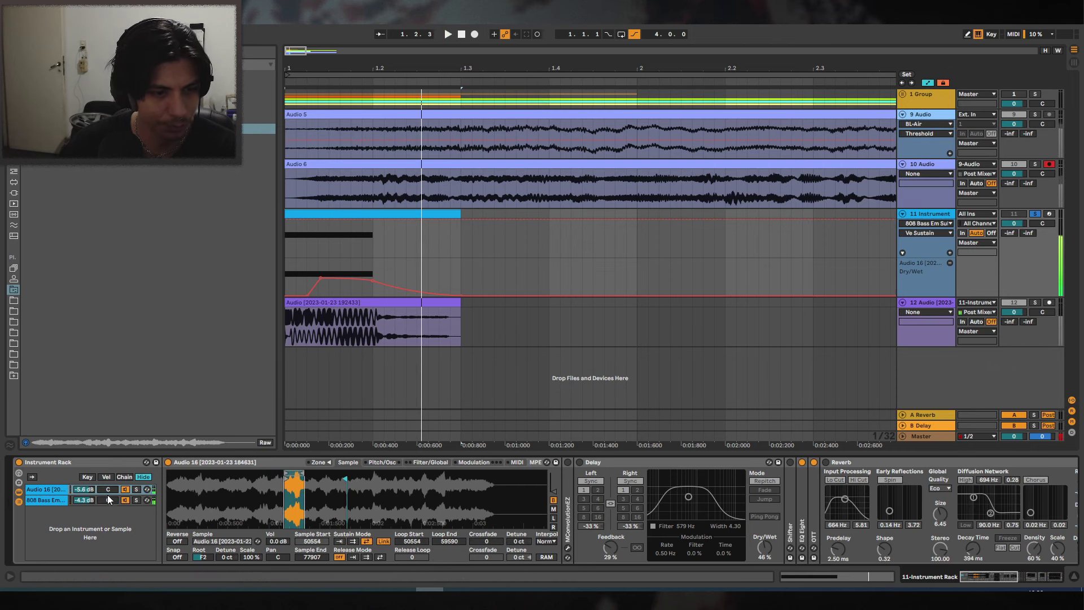
Lower the 808 chain's volume to -6.2 dB while replaying the bass.
key("space")
left_click_drag(85, 500, 83, 510)
key("space")
key("space")
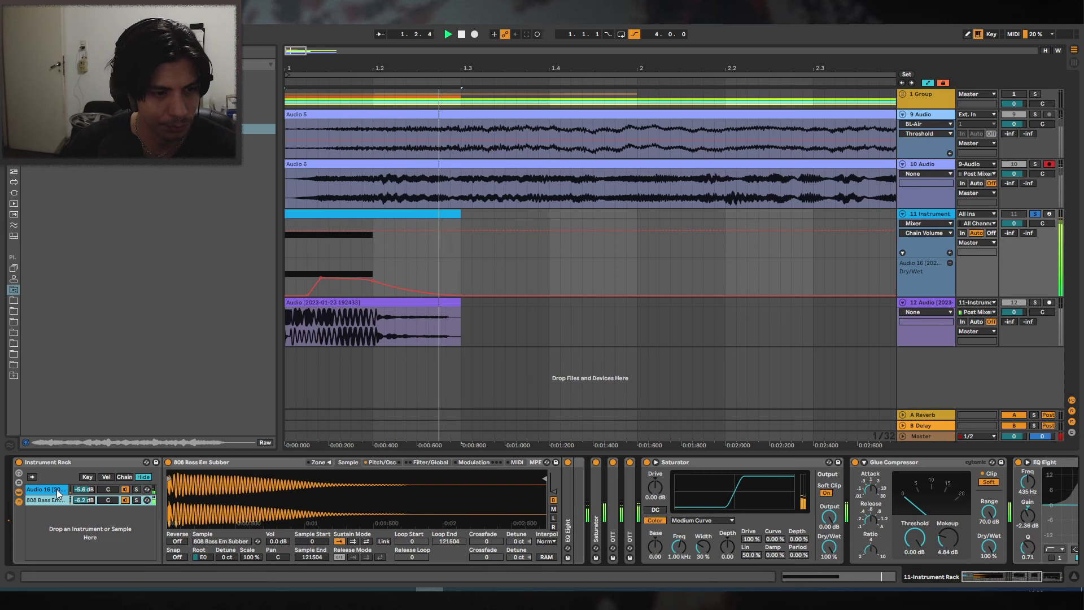
Move the Audio 16 loop region to 13188–22224 and set the root key to F#1.
left_click(59, 490)
left_click_drag(270, 473, 194, 473)
left_click_drag(203, 556, 204, 570)
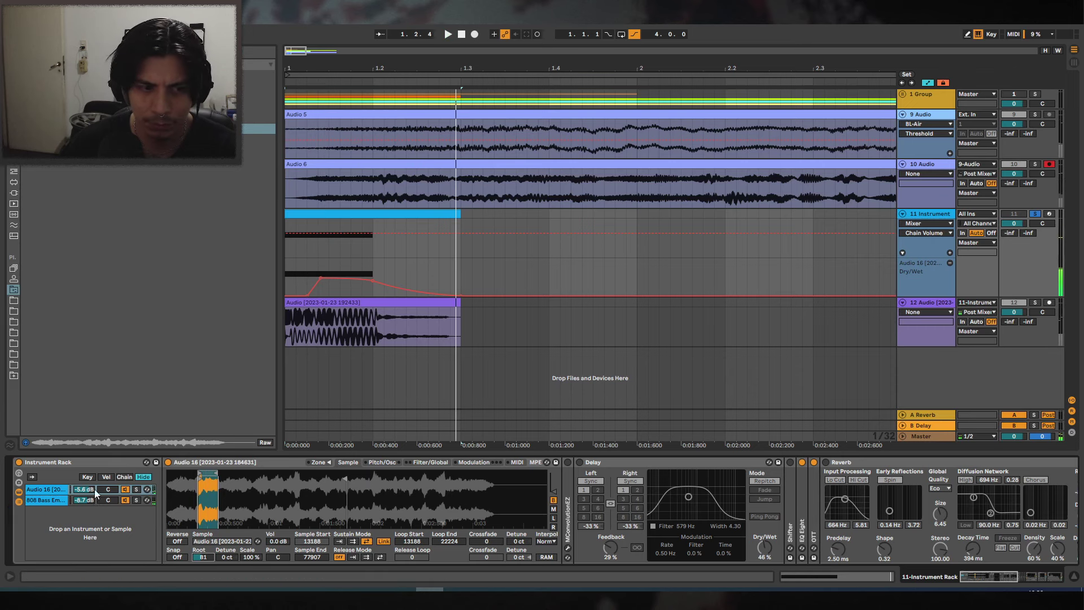
mouse_move(203, 556)
left_mouse_down()
mouse_move(204, 542)
mouse_move(204, 560)
left_mouse_up()
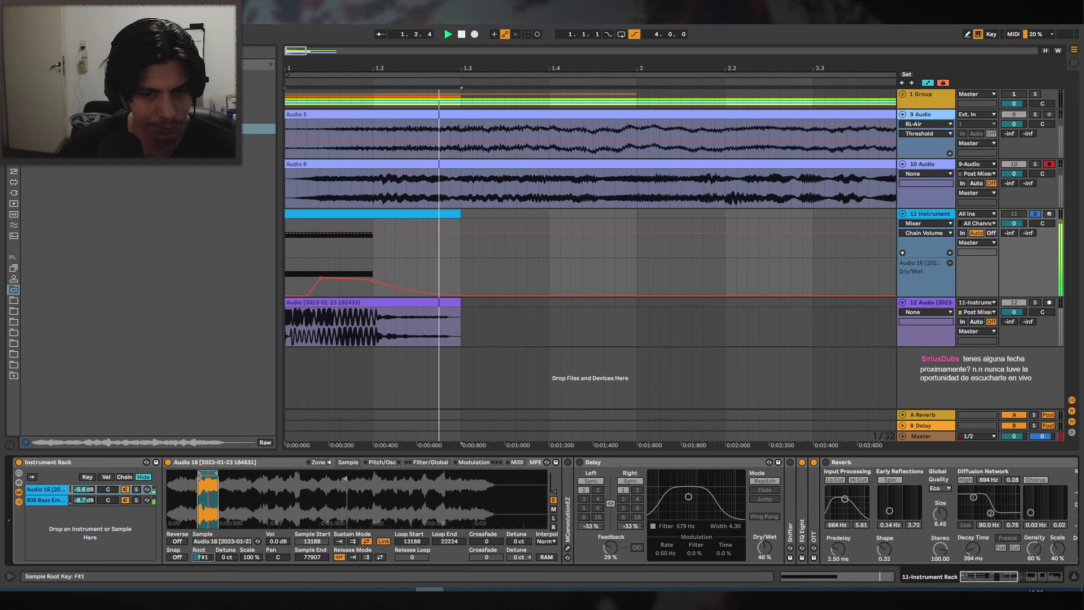
key("space")
Collapse the effects between the sampler and the final EQ Eight and lower that EQ's high-cut band to 6.81 kHz.
double_click(619, 464)
double_click(681, 459)
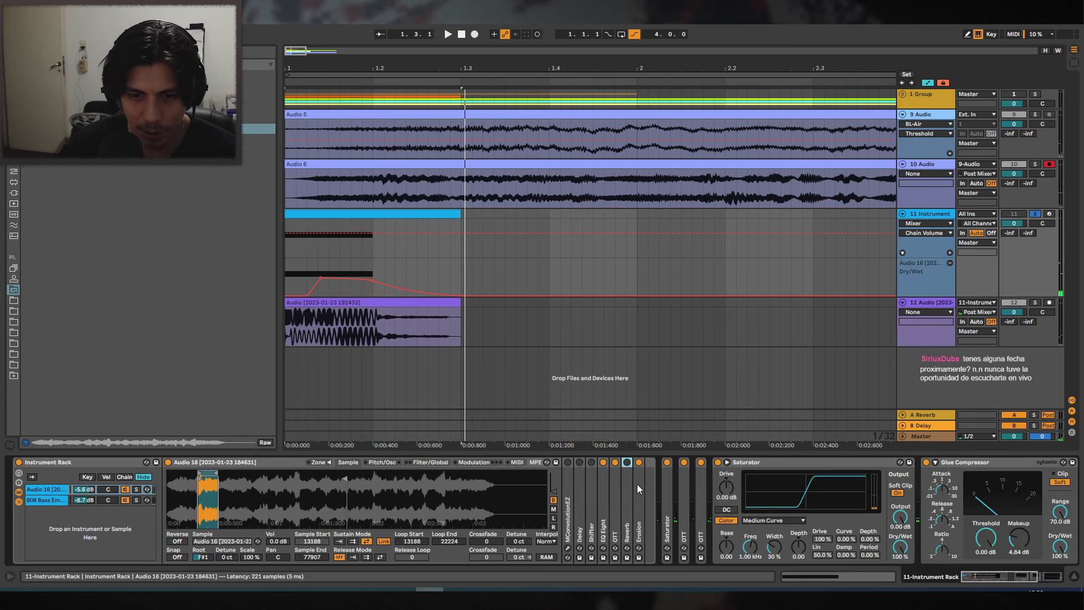
double_click(757, 460)
double_click(757, 464)
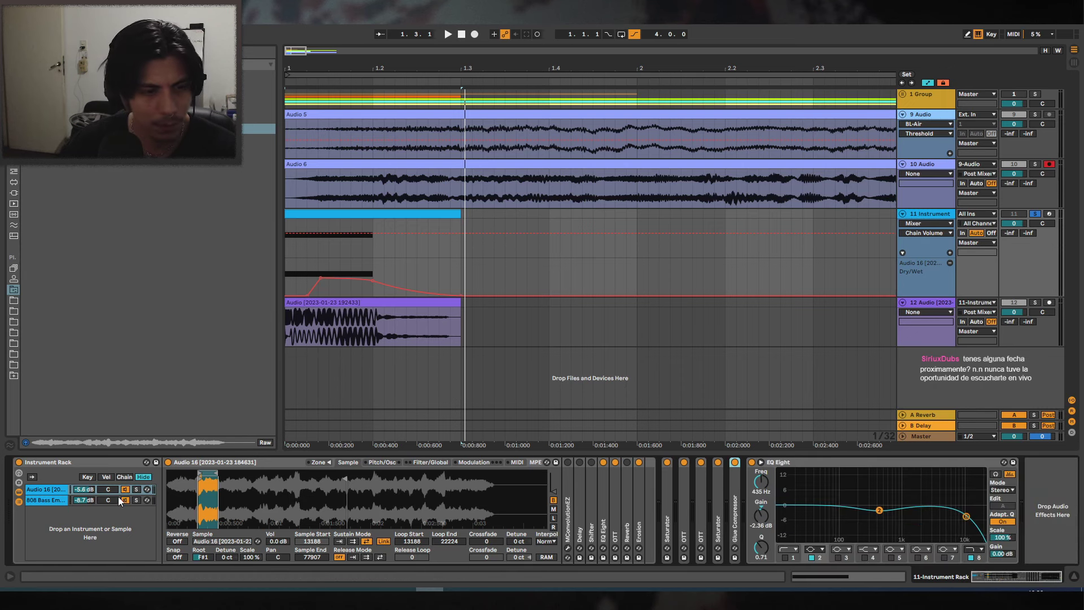
key("space")
left_click_drag(978, 515, 952, 514)
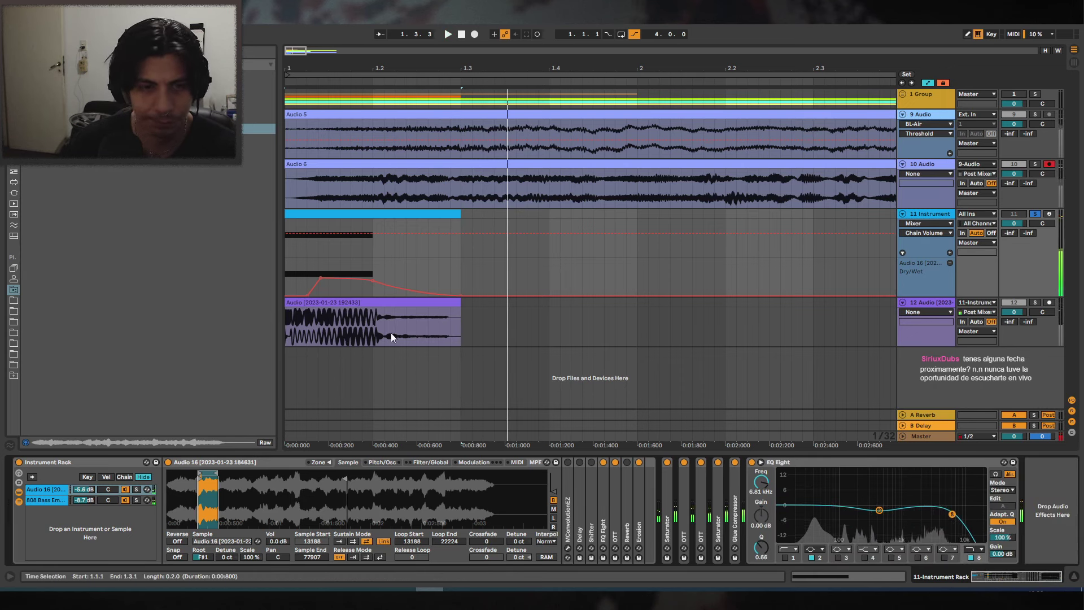
Delete the Dry/Wet automation on 11 Instrument from bar 1 to just past beat 1.3 and replay the bass clip.
left_click_drag(503, 284, 286, 282)
key("Delete")
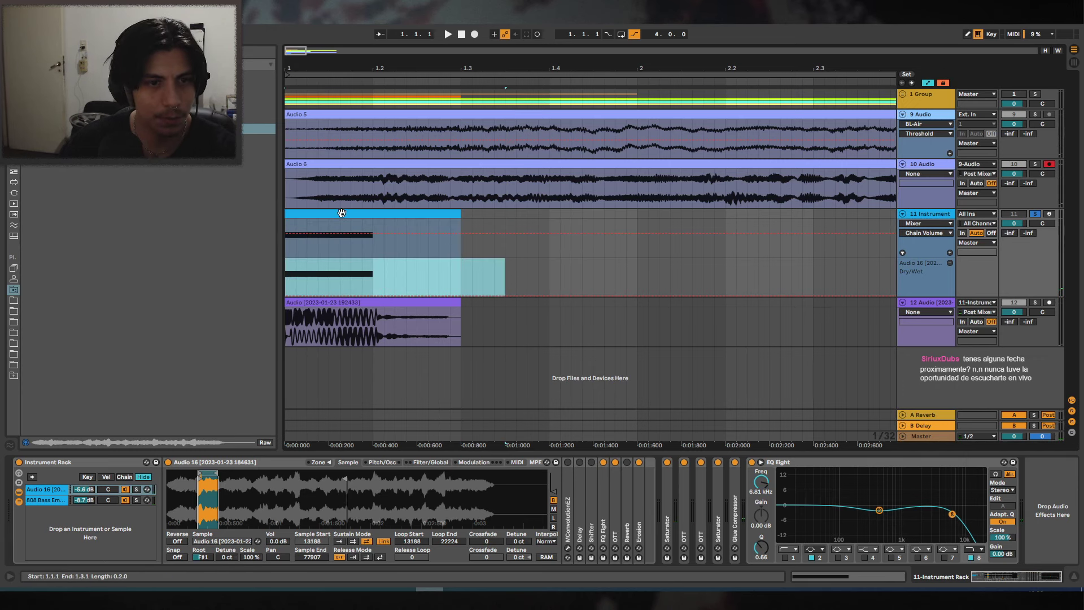
left_click(341, 214)
key("space")
key("space")
key("space")
Move the Audio 16 sample start to 51042 and the loop end to 72289, and set its root key to D#1.
left_click_drag(206, 473, 291, 476)
key("space")
key("space")
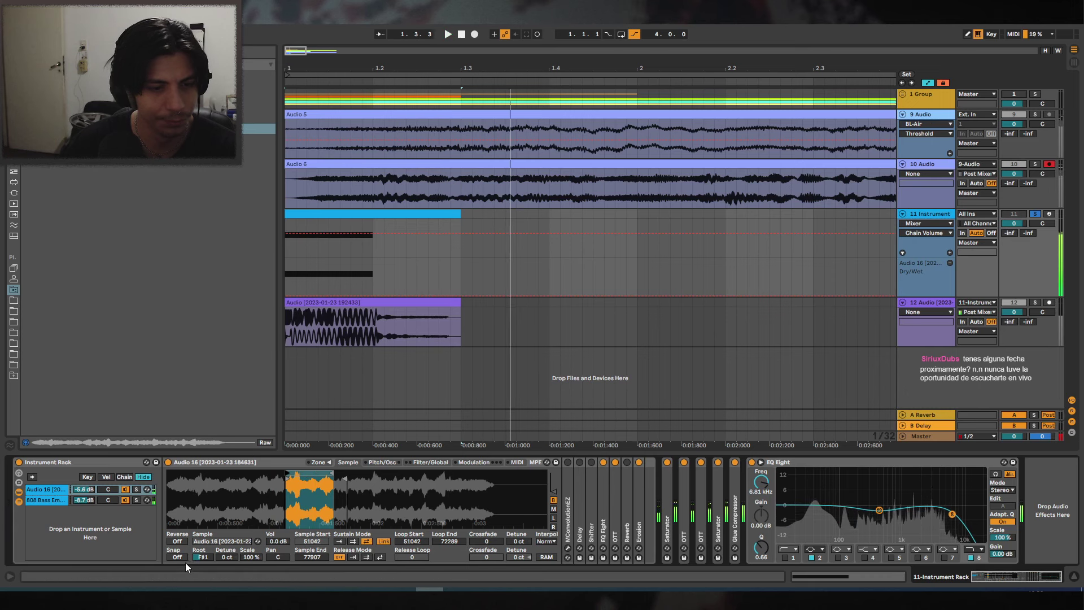
key("space")
key("space")
left_click_drag(202, 557, 202, 565)
key("space")
left_click(136, 490)
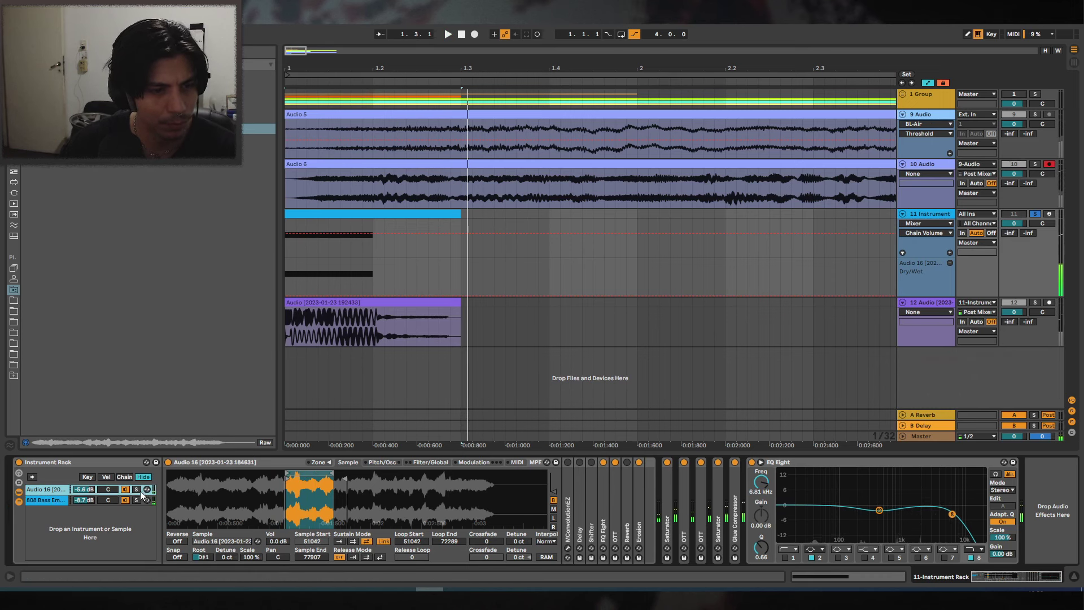
Turn off Erosion and OTT on the Audio 16 chain, leaving OTT's Amount at 30%, and unfold the chain's EQ Eight.
key("space")
key("space")
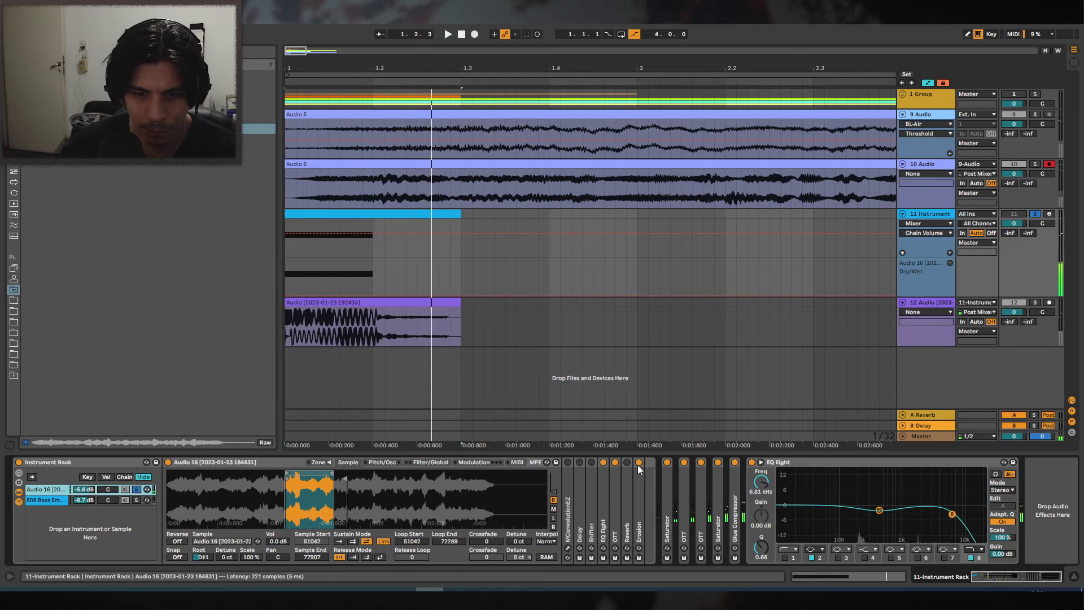
left_click(638, 462)
double_click(613, 502)
left_click_drag(867, 548, 866, 553)
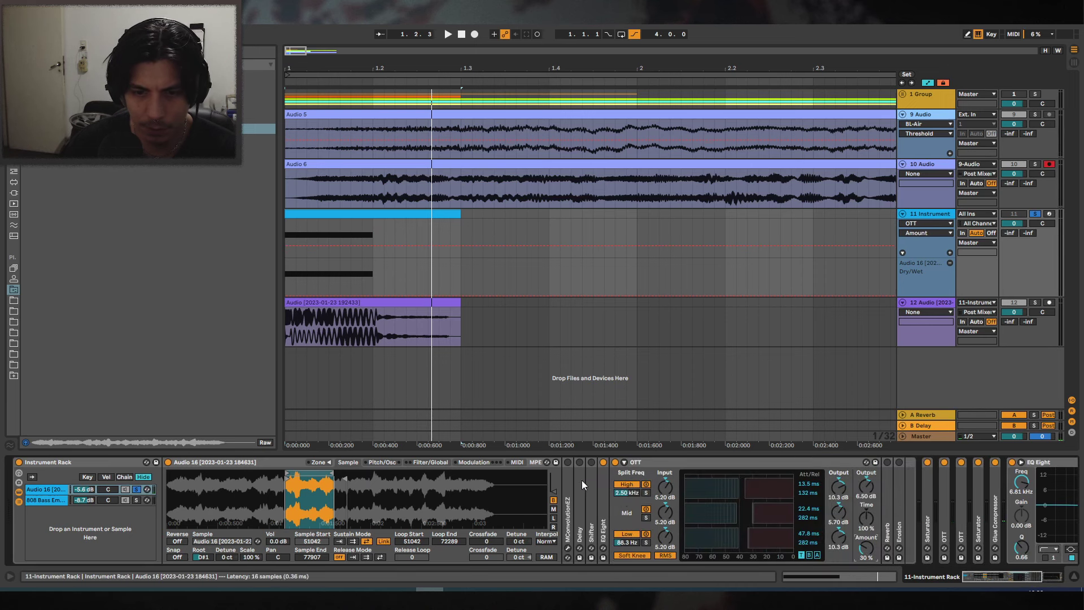
left_click(615, 462)
double_click(601, 476)
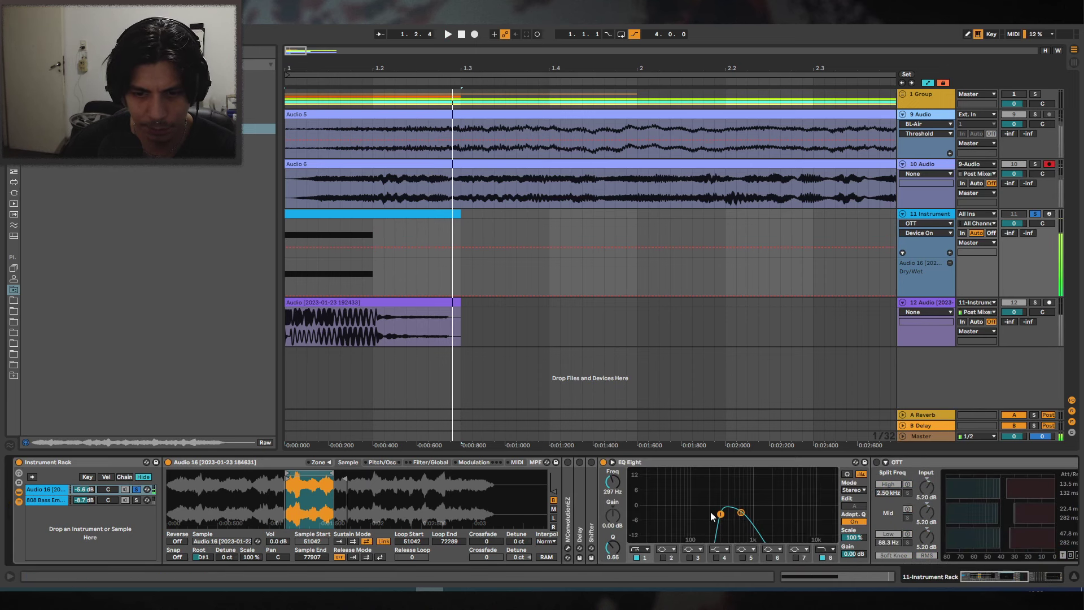
Set the Audio 16 sampler volume to -7.31 dB and its volume envelope to 378 ms decay and 245 ms release.
left_click(424, 463)
key("space")
left_click_drag(437, 480, 436, 475)
left_click_drag(489, 537, 490, 540)
left_click_drag(460, 536, 461, 529)
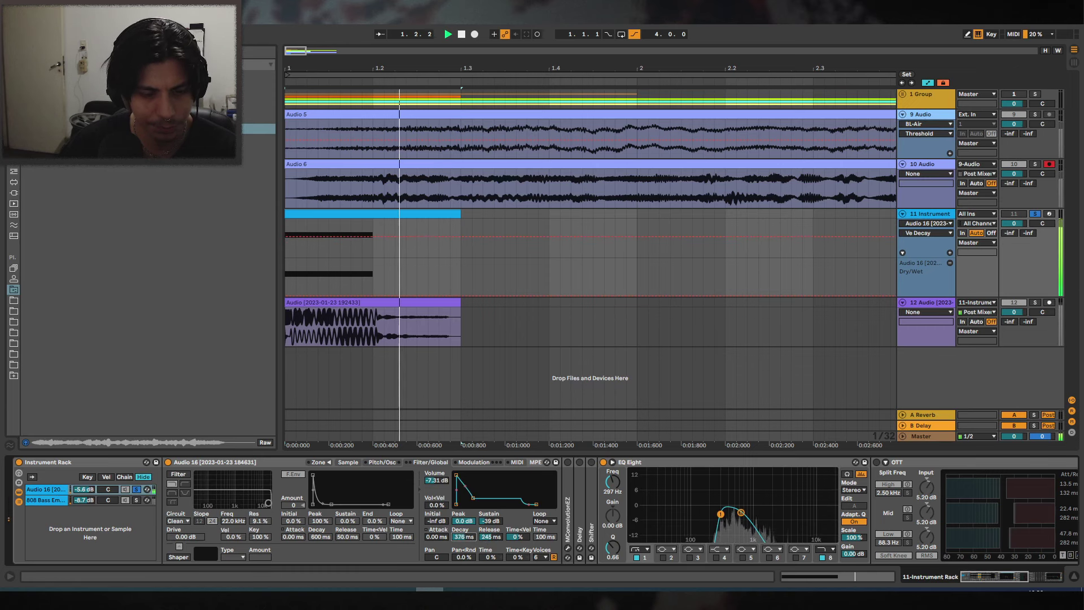
Reshape the Audio 16 volume envelope to -inf dB sustain and 270 ms decay, and unsolo the chain while auditioning.
left_click_drag(465, 486, 472, 504)
key("space")
key("space")
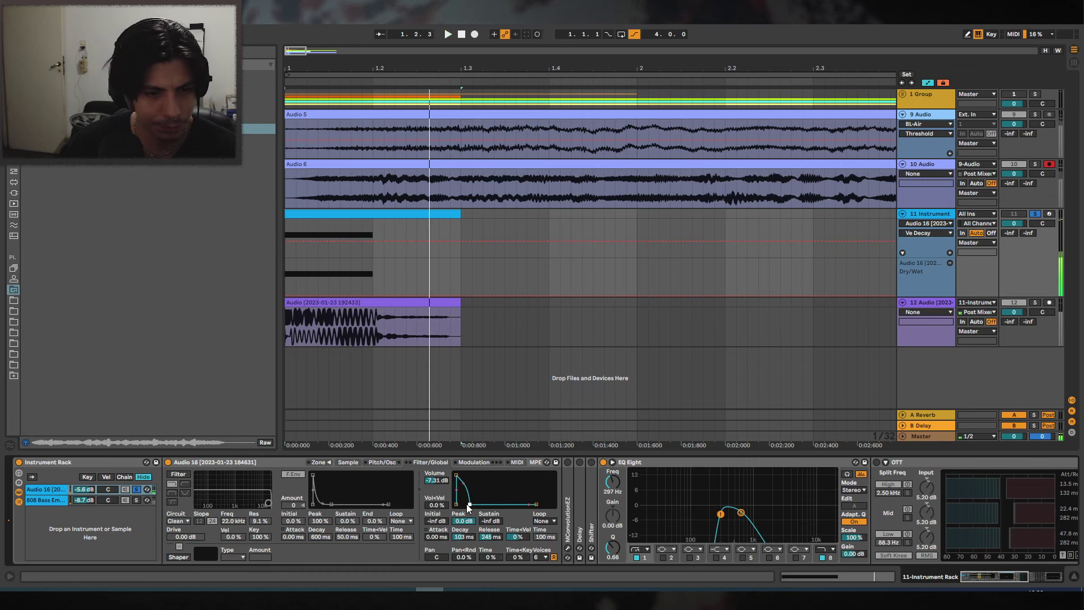
key("space")
key("space")
left_click(136, 489)
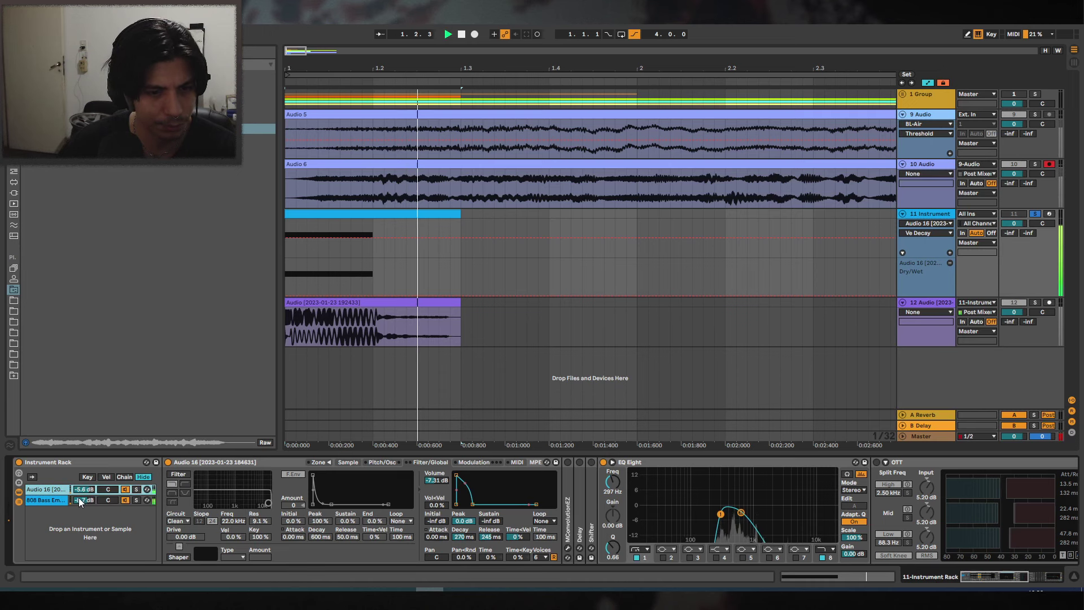
key("space")
Move the Audio 16 sample start and loop start to 23445 and the loop end to 38831.
left_click(348, 461)
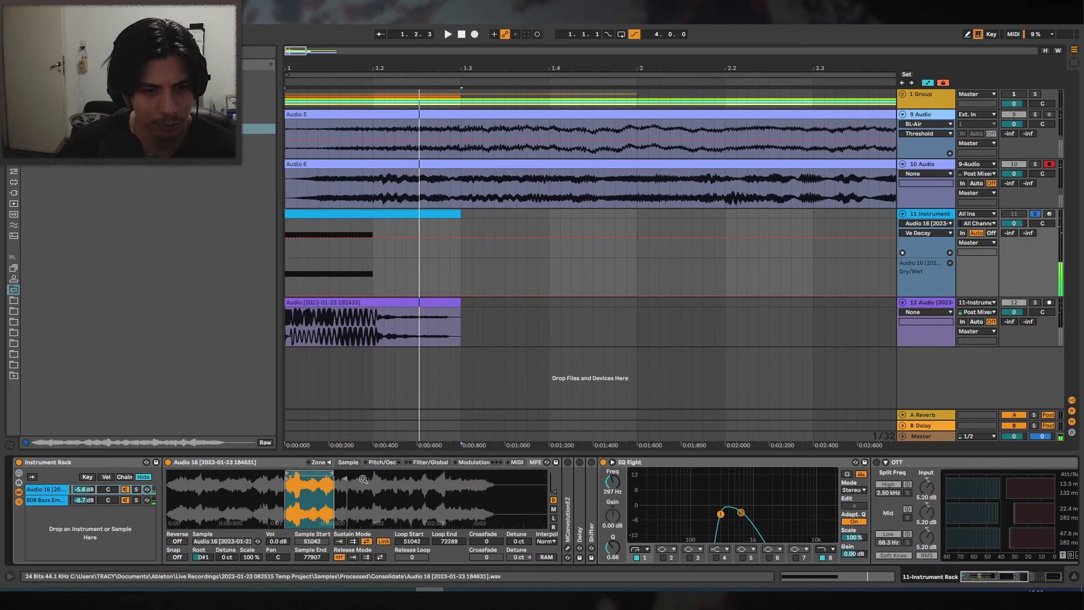
left_click_drag(301, 472, 240, 472)
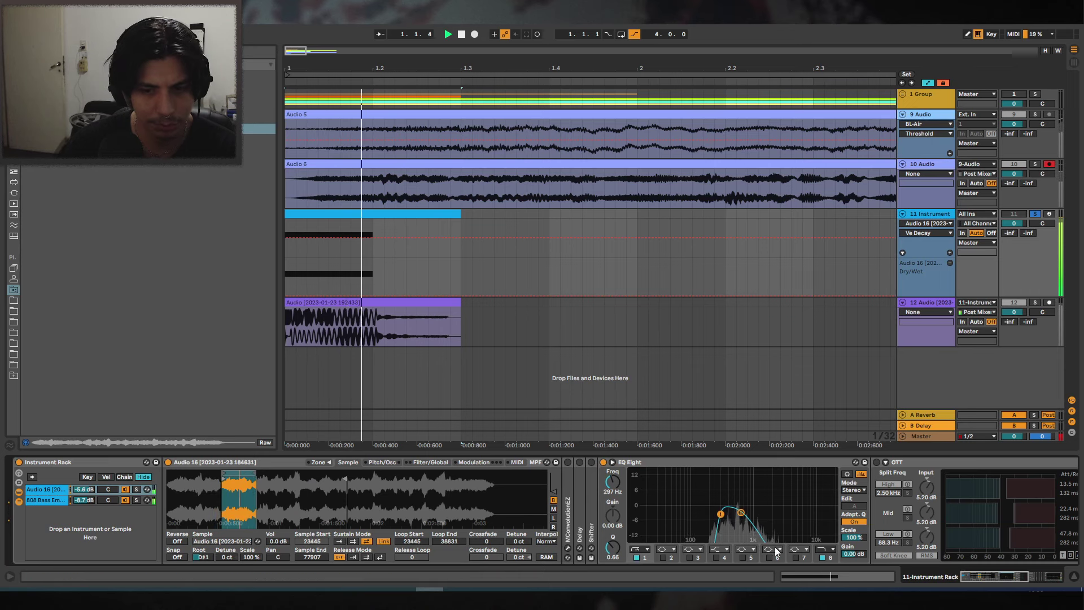
Widen the chain EQ Eight's band-pass with the low cut at 167 Hz, and switch OTT off again.
left_click_drag(741, 513, 742, 513)
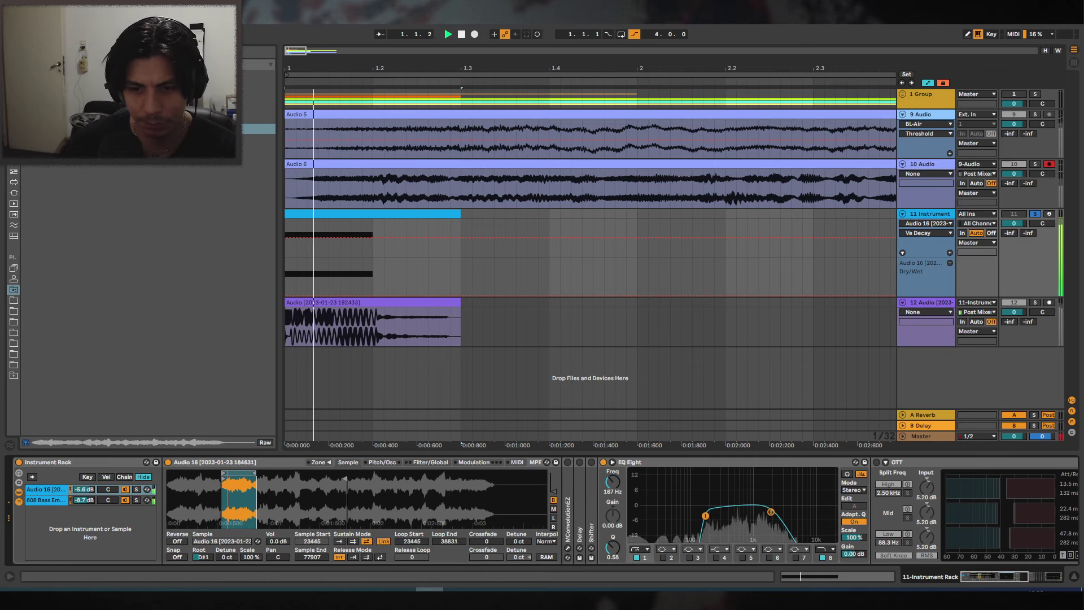
double_click(692, 463)
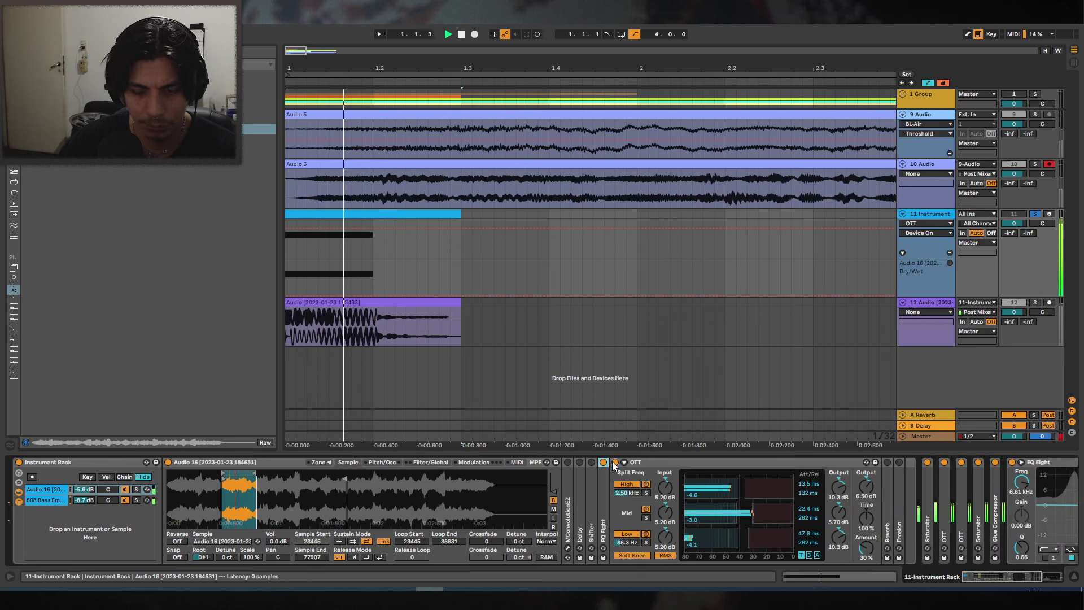
left_click(615, 462)
Delete the 808 Bass chain from the Instrument Rack and add Serum_x64 as a new chain in its place.
left_click(45, 500)
key("Delete")
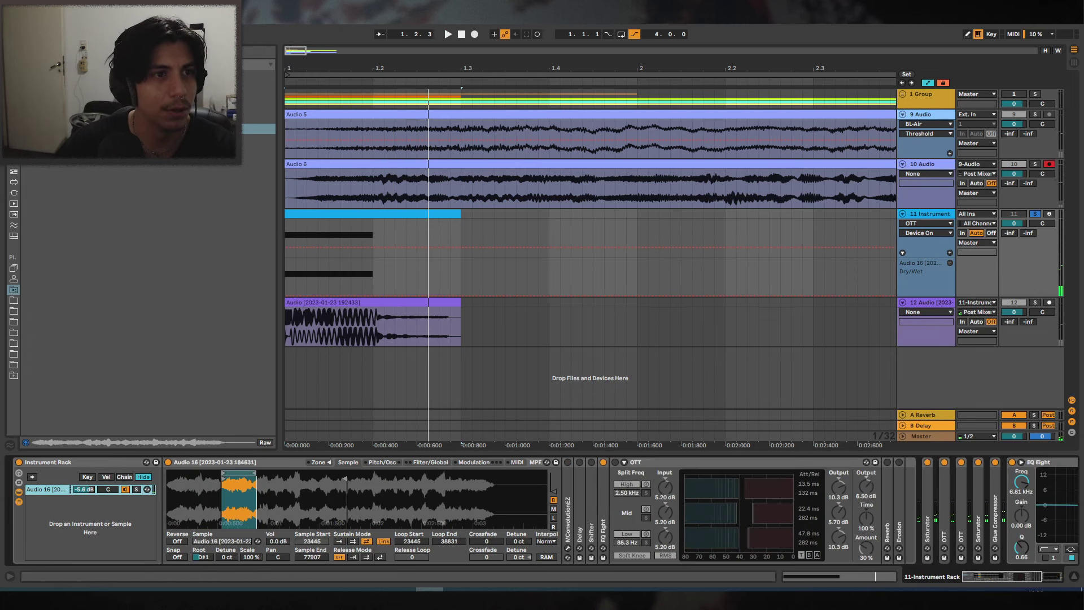
key("ctrl+f")
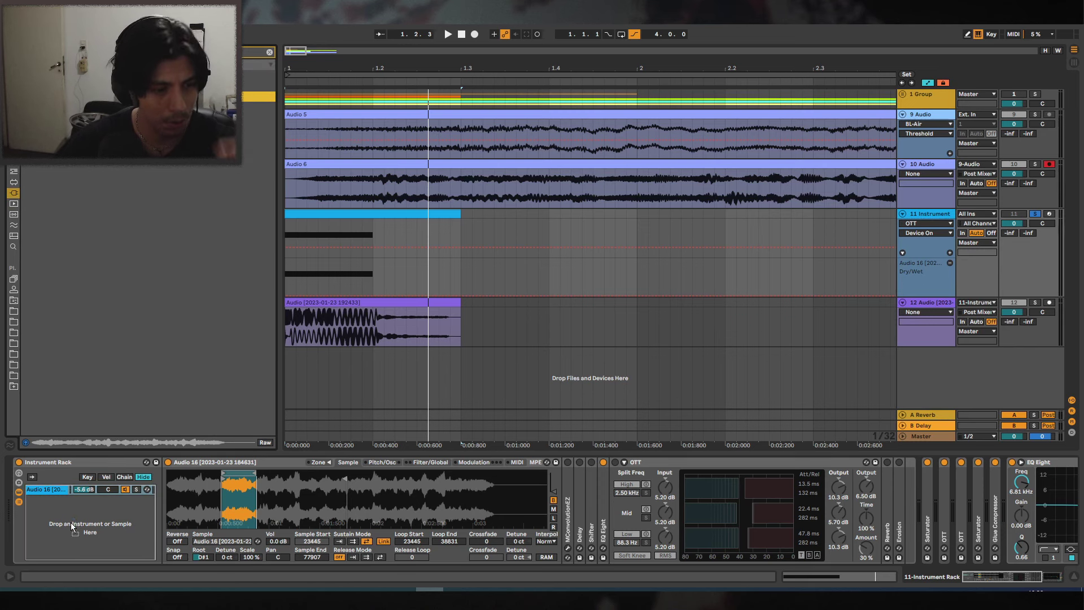
left_click_drag(71, 522, 71, 515)
left_click_drag(784, 171, 602, 88)
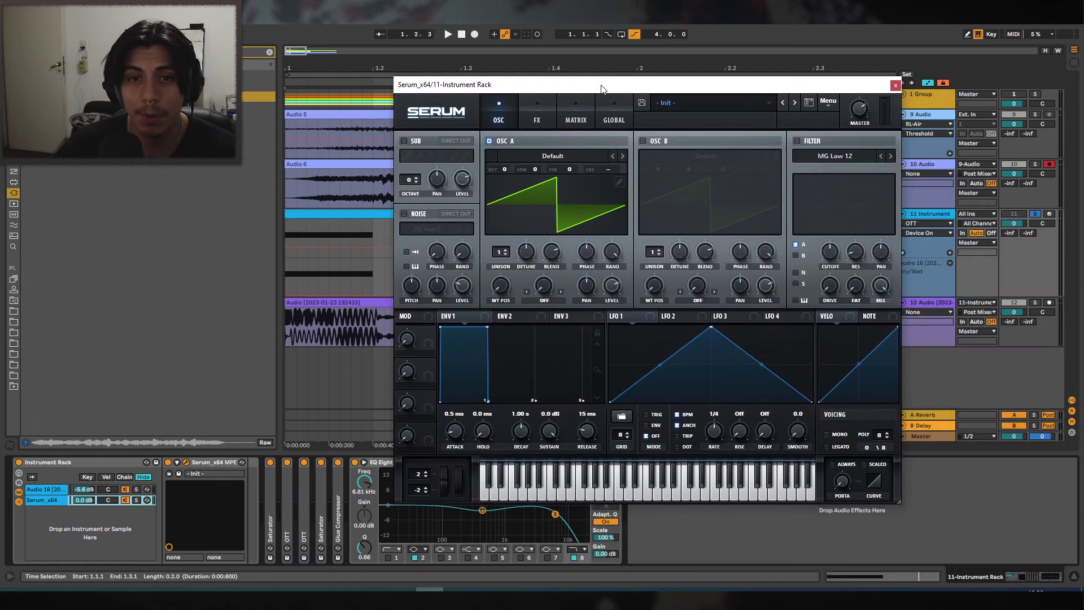
Load the Basic Shapes wavetable from the Analog set into Serum's Osc A and assign LFO 1 to its level.
left_click(548, 151)
mouse_move(542, 169)
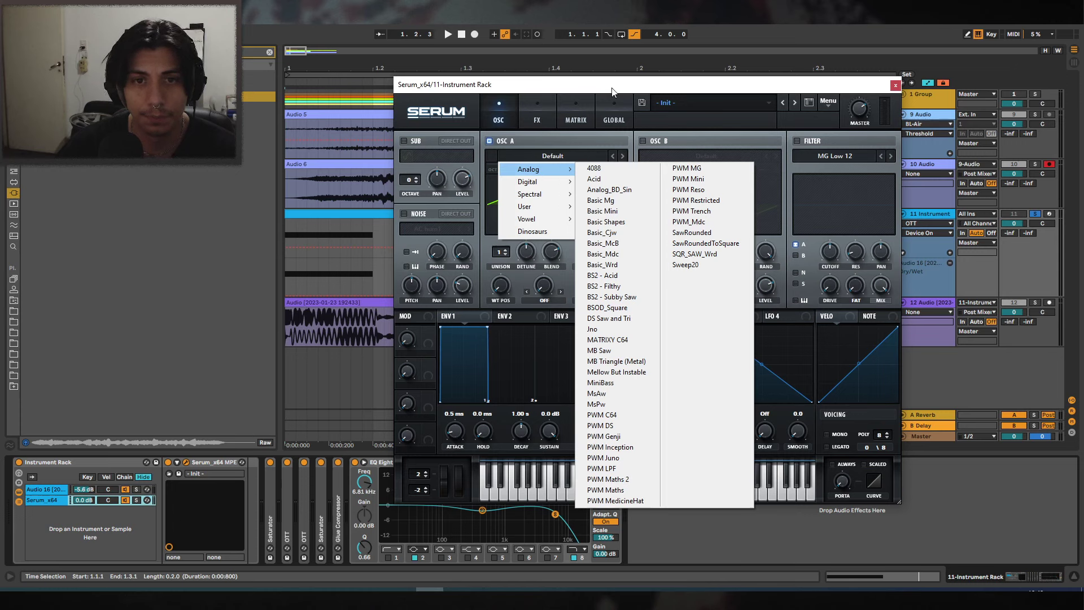
left_click(605, 222)
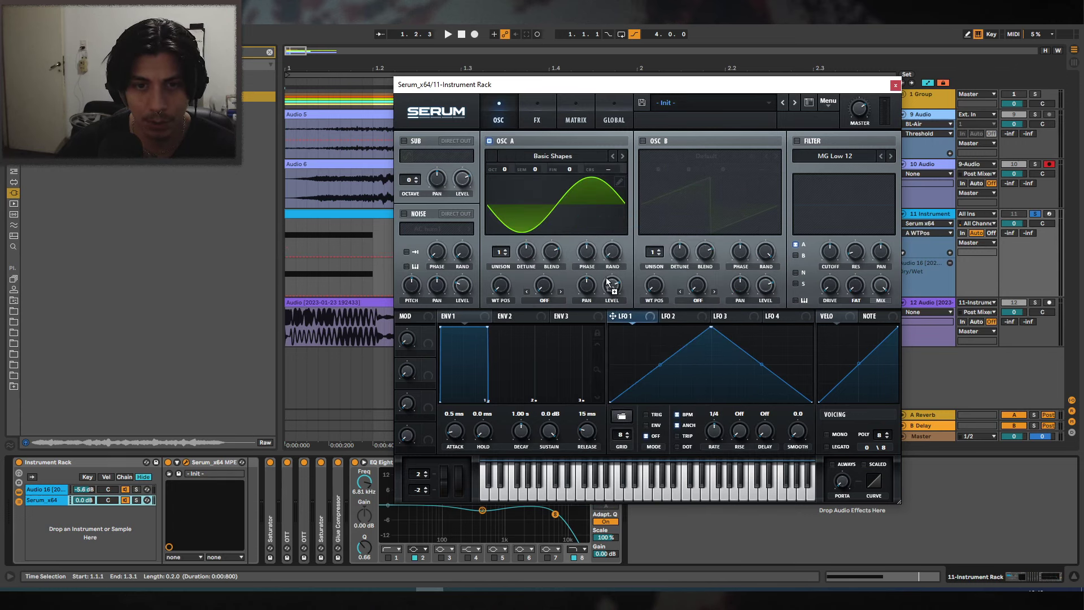
left_click_drag(608, 281, 611, 284)
Shape LFO 1 as a short rise, plateau and curved decay in ENV mode, and arm the 11 Instrument track.
left_click_drag(706, 327, 767, 328)
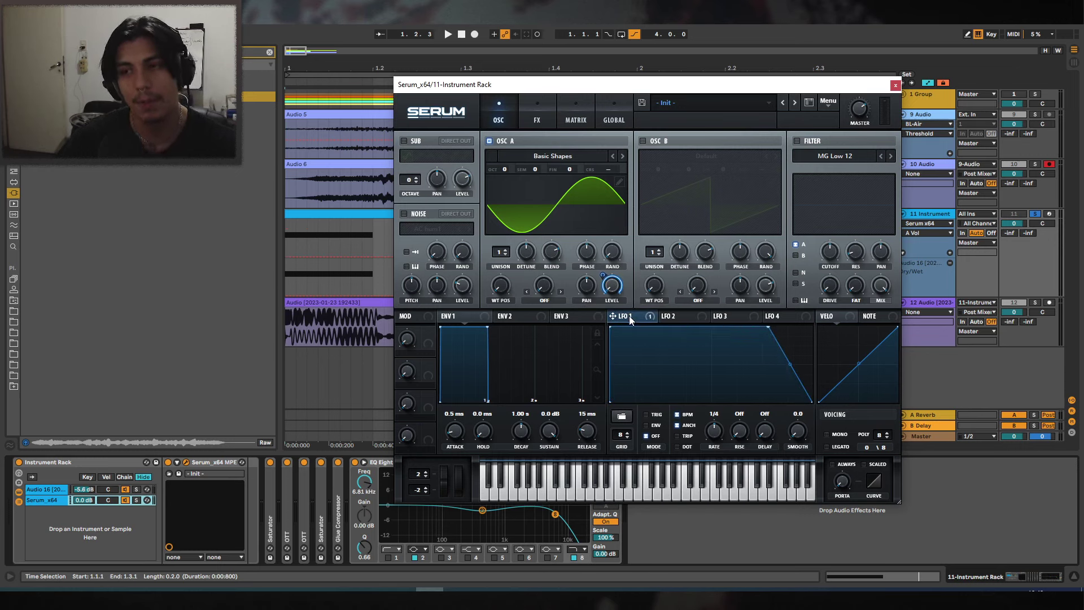
left_click(1049, 214)
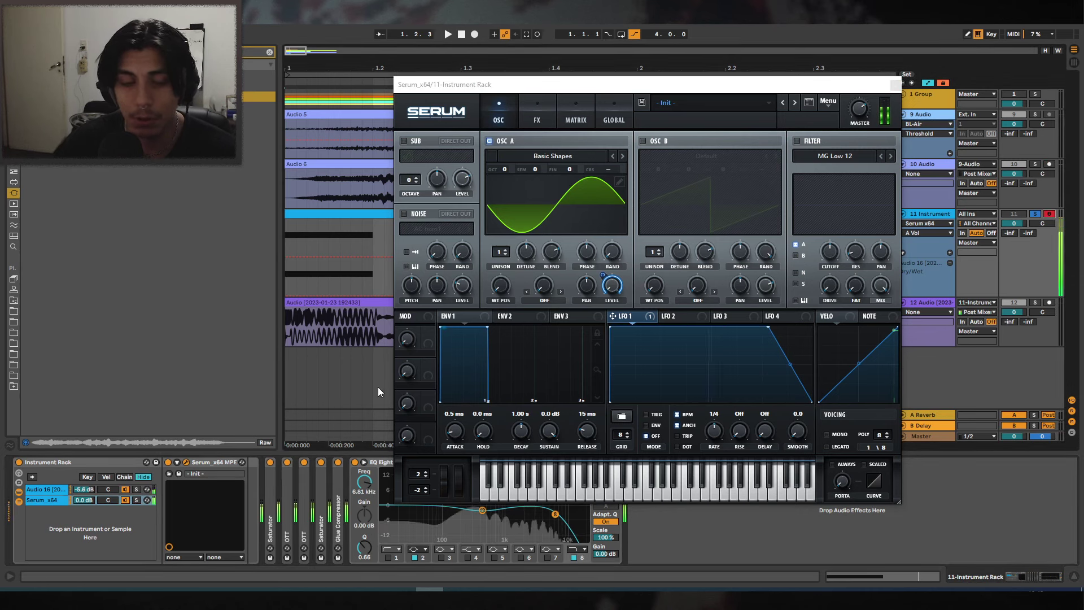
left_click_drag(616, 330, 650, 327)
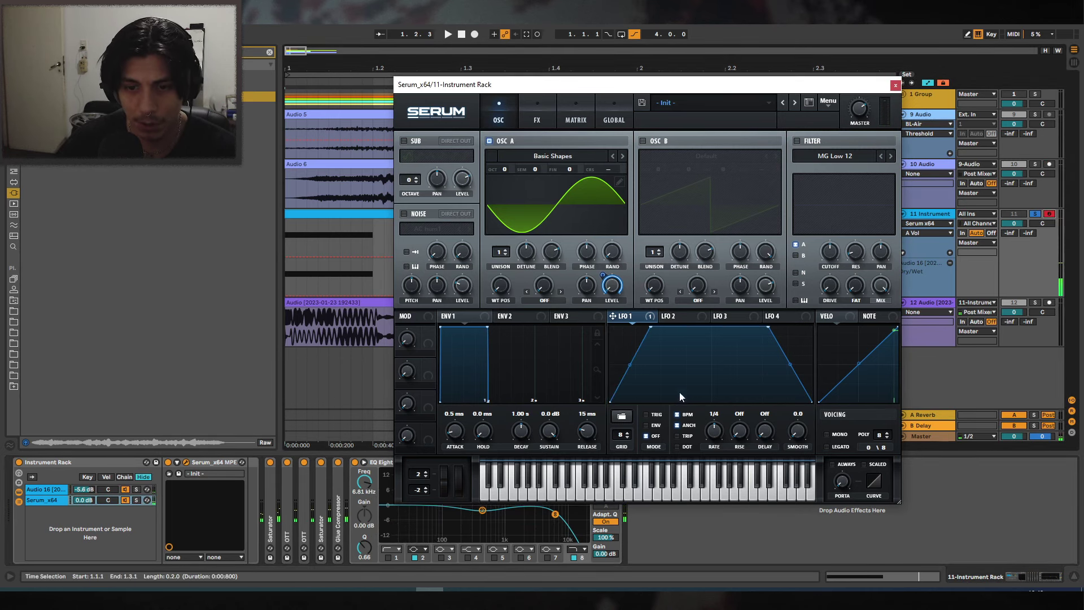
left_click_drag(767, 328, 718, 348)
Enable Serum's Tube distortion with 93% drive and add an FX filter of type Allpasses.
left_click(530, 120)
left_click(407, 159)
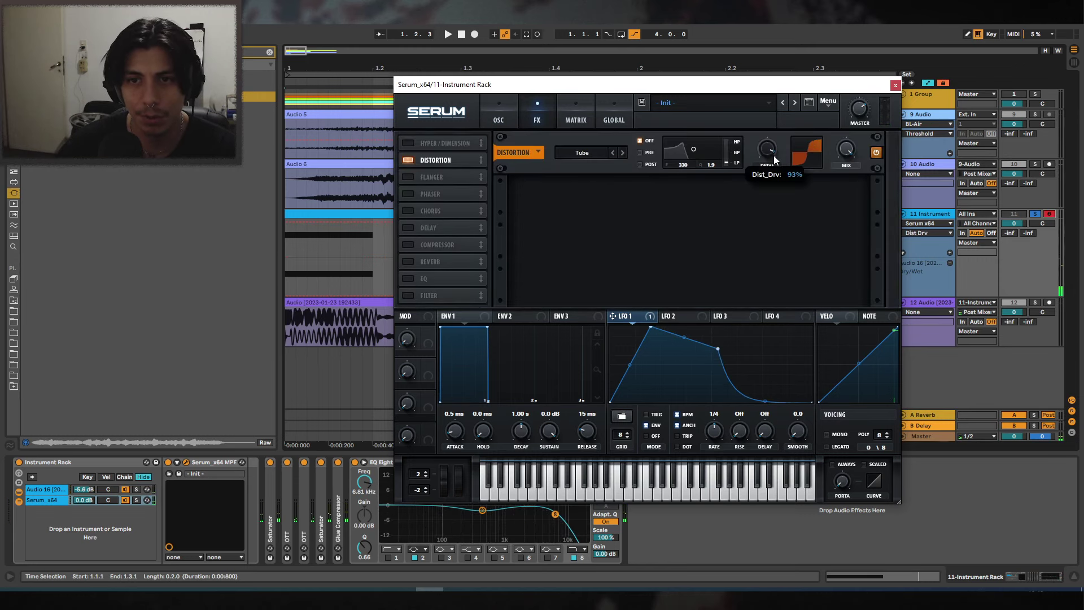
left_click(409, 296)
left_click(585, 196)
mouse_move(593, 247)
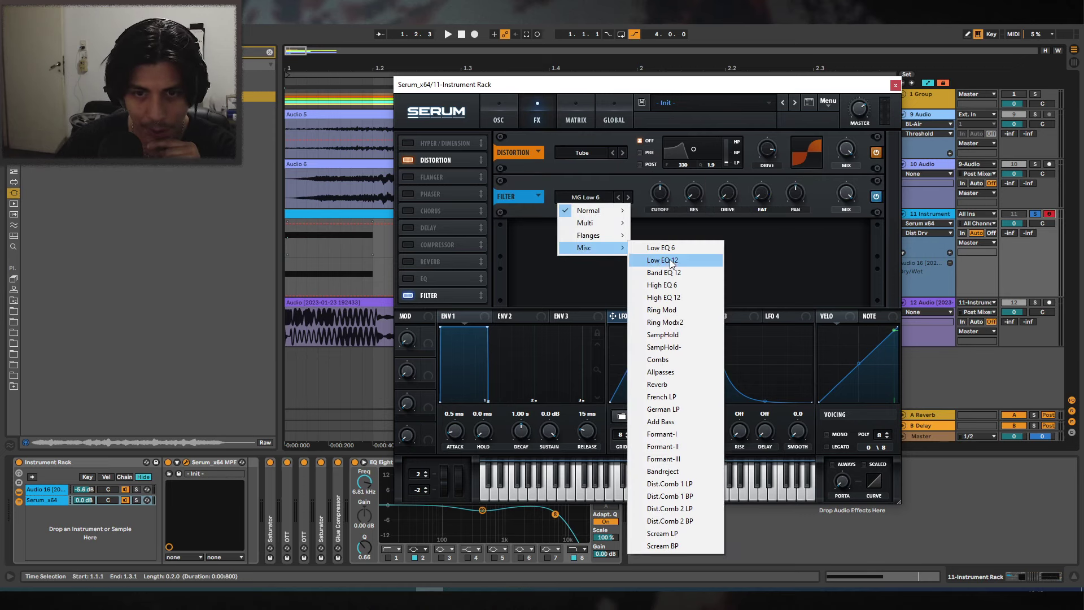
left_click(661, 372)
Adjust the Allpasses filter's cutoff, resonance and drive, extend LFO 1's decay point slightly, and close the Serum window.
left_click_drag(660, 192, 699, 184)
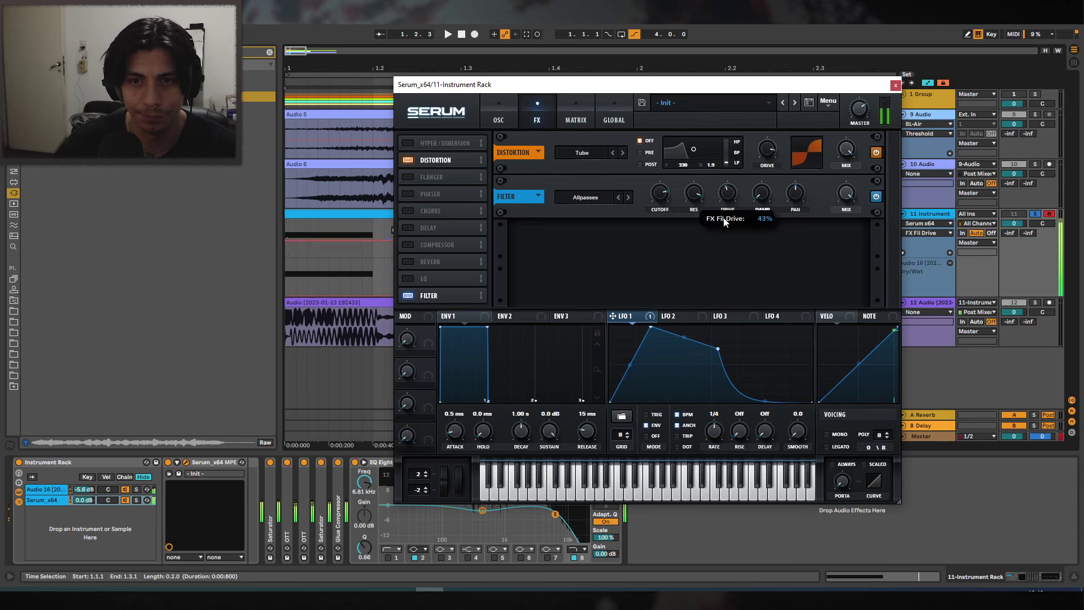
left_click_drag(663, 189, 690, 171)
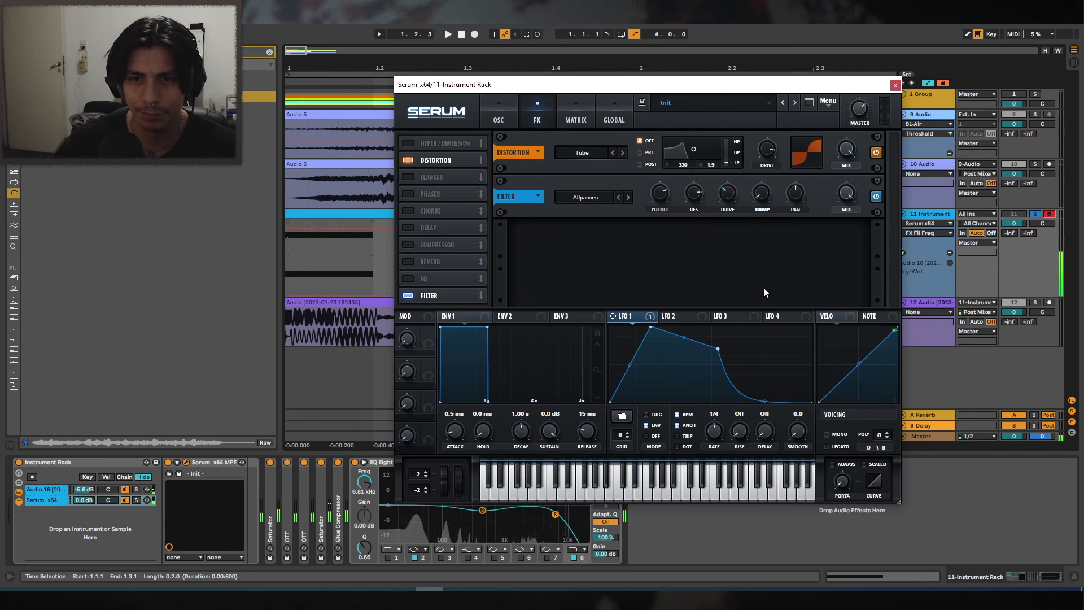
left_click_drag(717, 349, 737, 344)
left_click(895, 85)
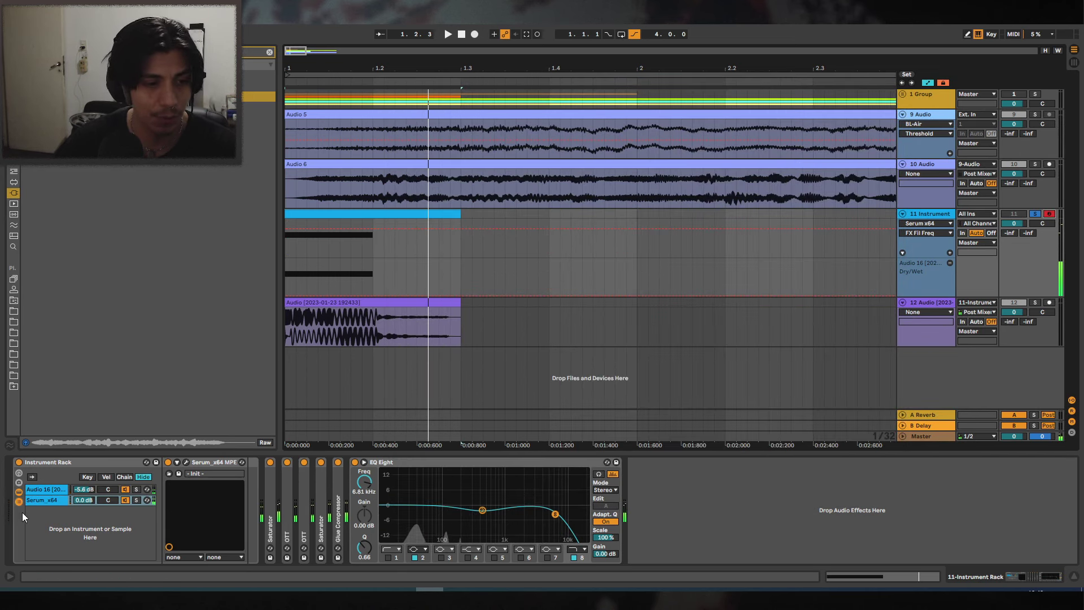
Add an EQ Eight after Serum and make band 1 a high cut at 44.5 Hz with a Q of 0.93.
left_click(270, 52)
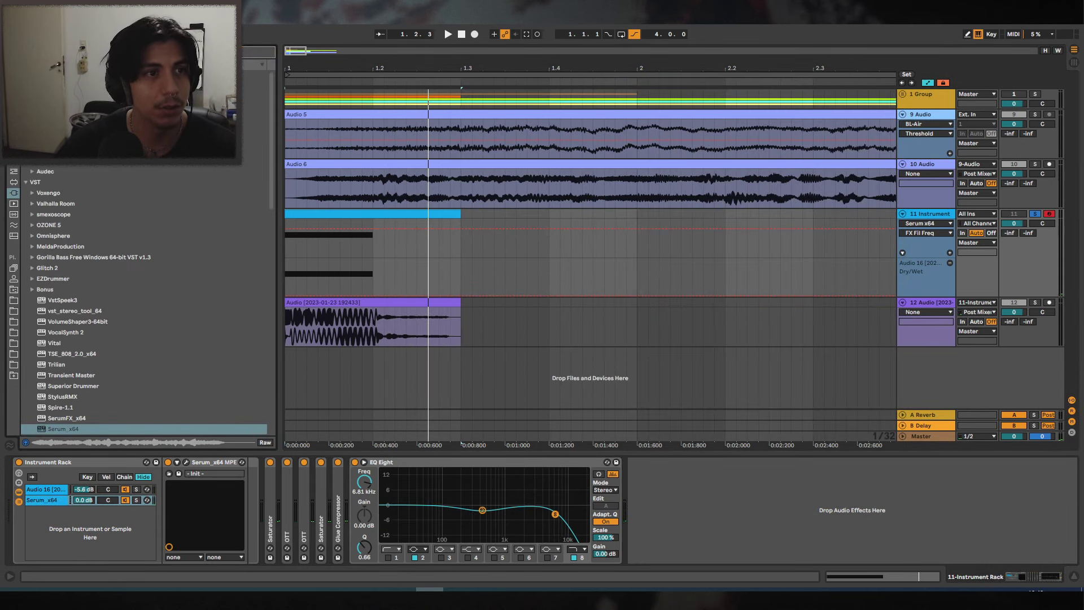
type("s")
left_click_drag(136, 97, 321, 509)
left_click(289, 549)
left_click(289, 535)
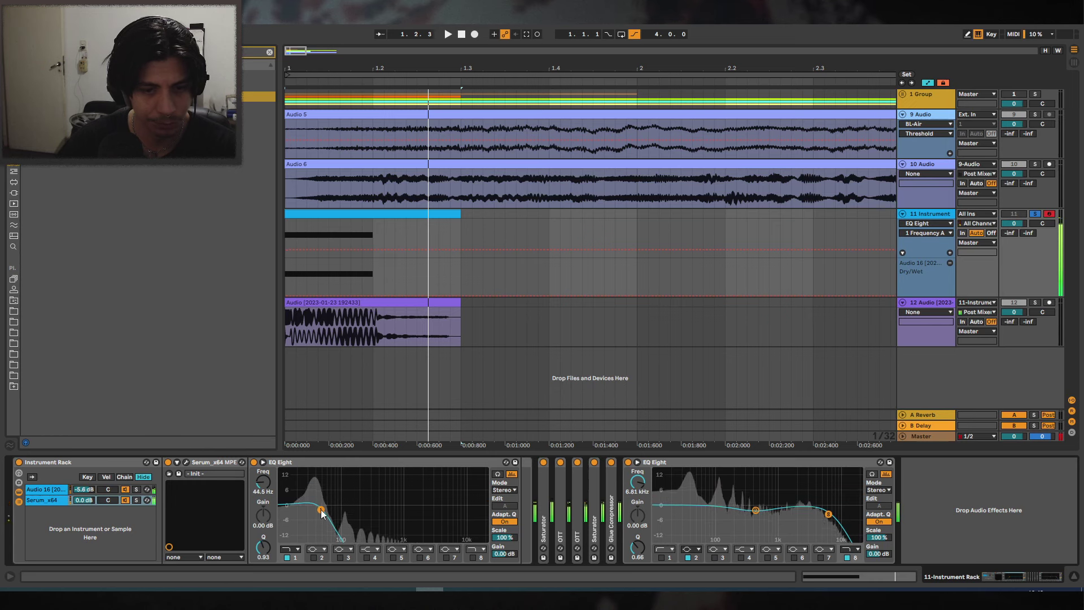
Unfold both Saturators after the rack and set the first one's Drive to 10.0 dB.
double_click(595, 514)
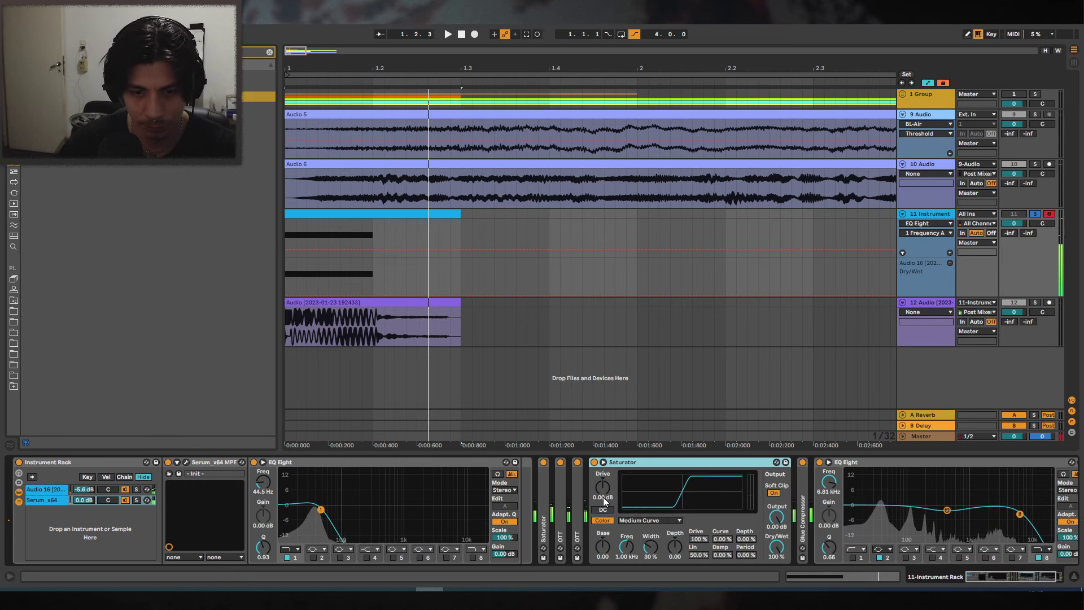
double_click(544, 498)
left_click_drag(552, 490, 552, 484)
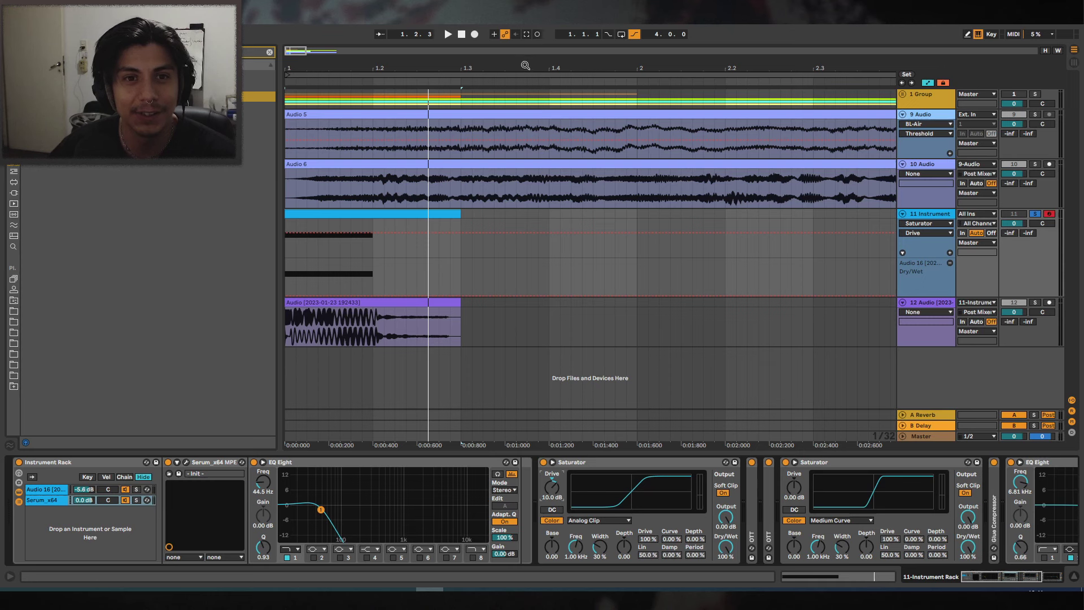
Play back the bass clip and lower the Serum chain volume to -1.2 dB.
left_click_drag(488, 64, 485, 51)
key("space")
left_click_drag(322, 69, 322, 75)
key("space")
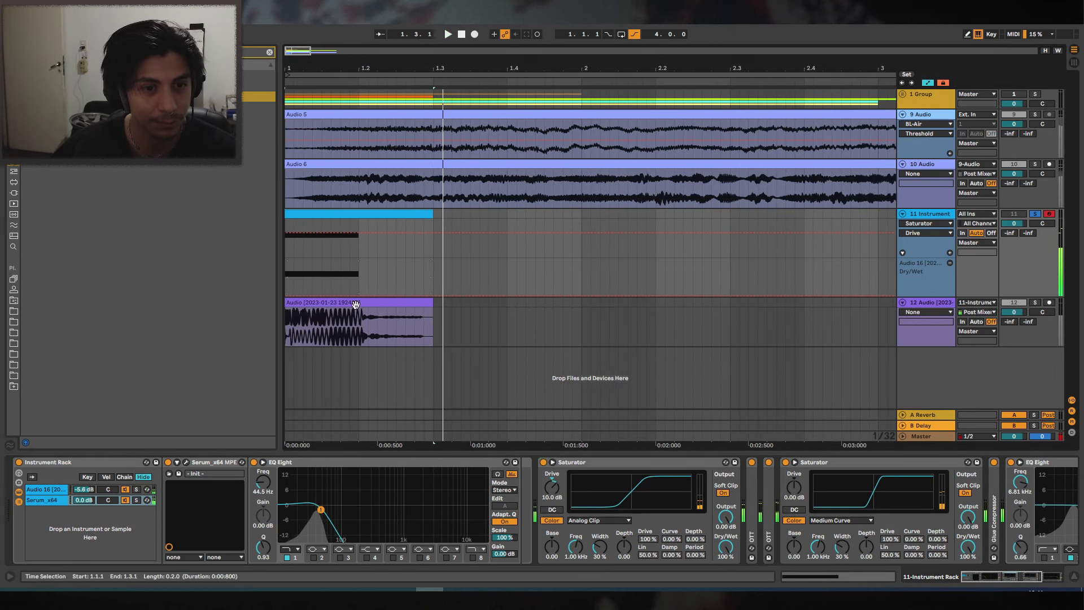
left_click(38, 500)
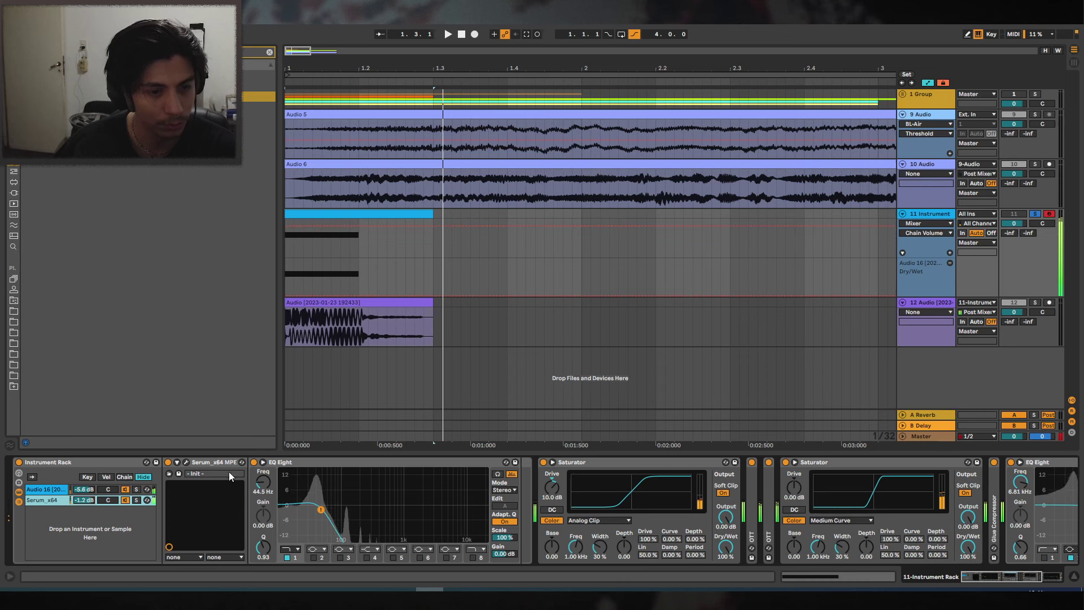
Move the Audio 16 sample and loop start to 51775 and the loop end to 67161, and adjust its root key.
left_click(40, 489)
left_click_drag(232, 474, 299, 471)
mouse_move(204, 557)
left_mouse_down()
mouse_move(204, 582)
mouse_move(203, 563)
left_mouse_up()
key("space")
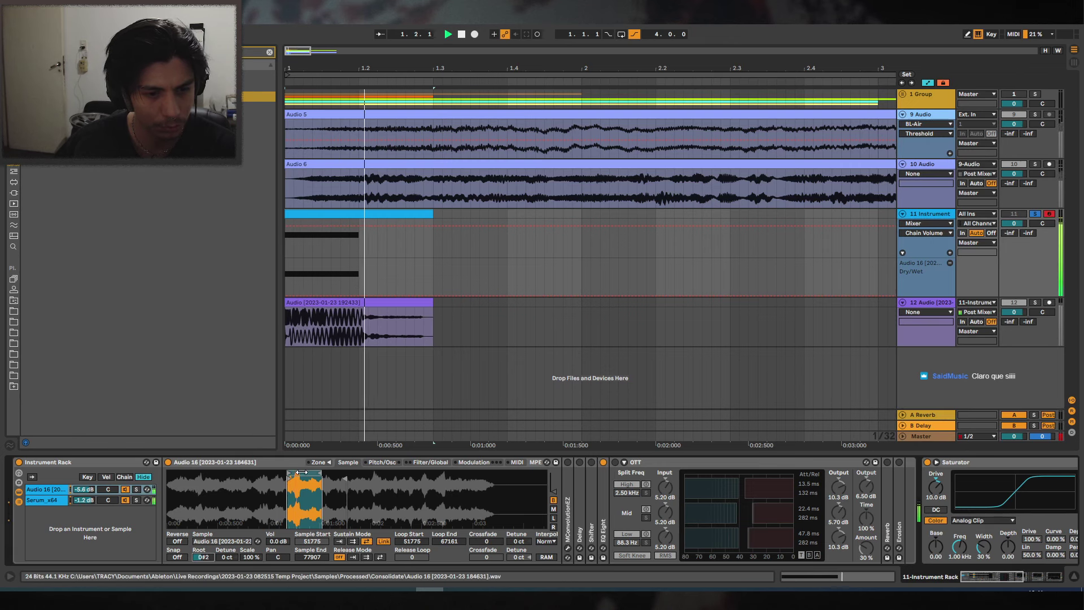
Set the Audio 16 volume envelope to -45 dB sustain and 134 ms release, and shorten its decay.
left_click(403, 462)
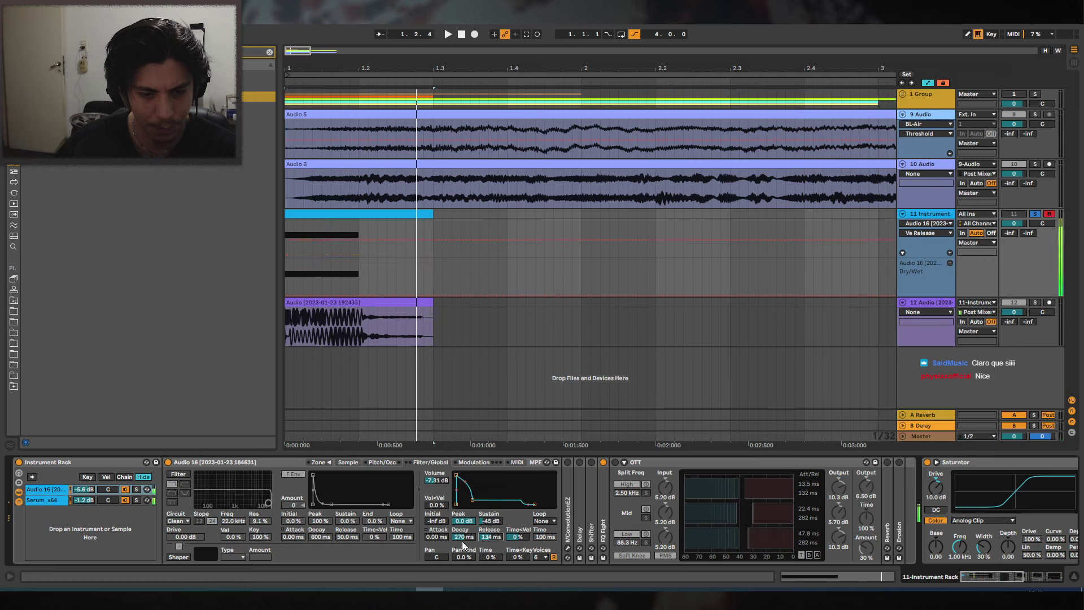
left_click_drag(463, 536, 462, 541)
key("space")
left_click_drag(474, 504, 465, 503)
Enable the Audio 16 pitch envelope with an amount of +9 st and a decay of 133 ms.
left_click(374, 462)
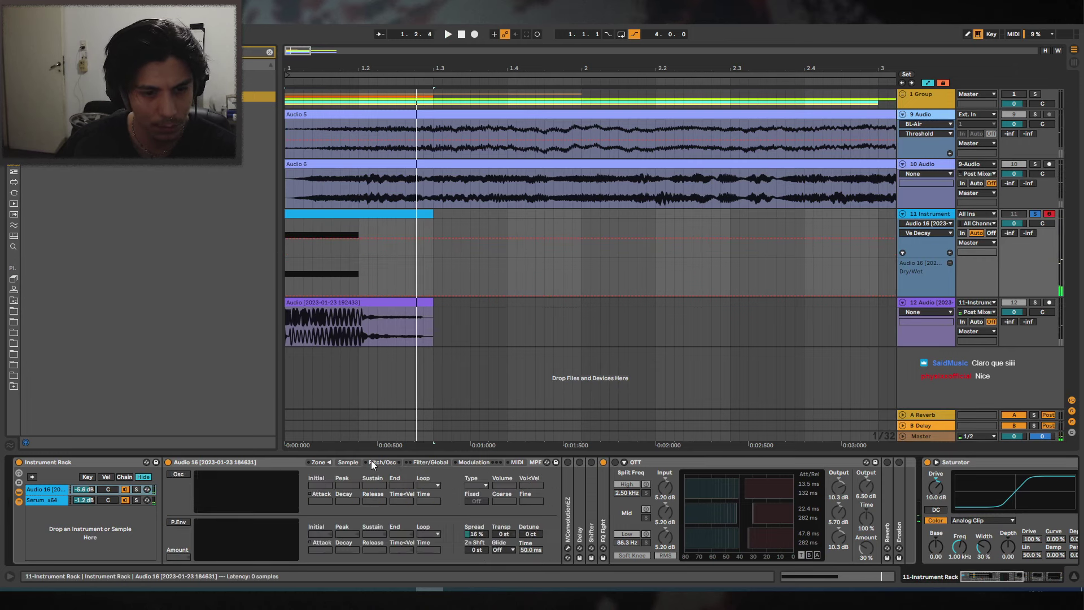
left_click(180, 557)
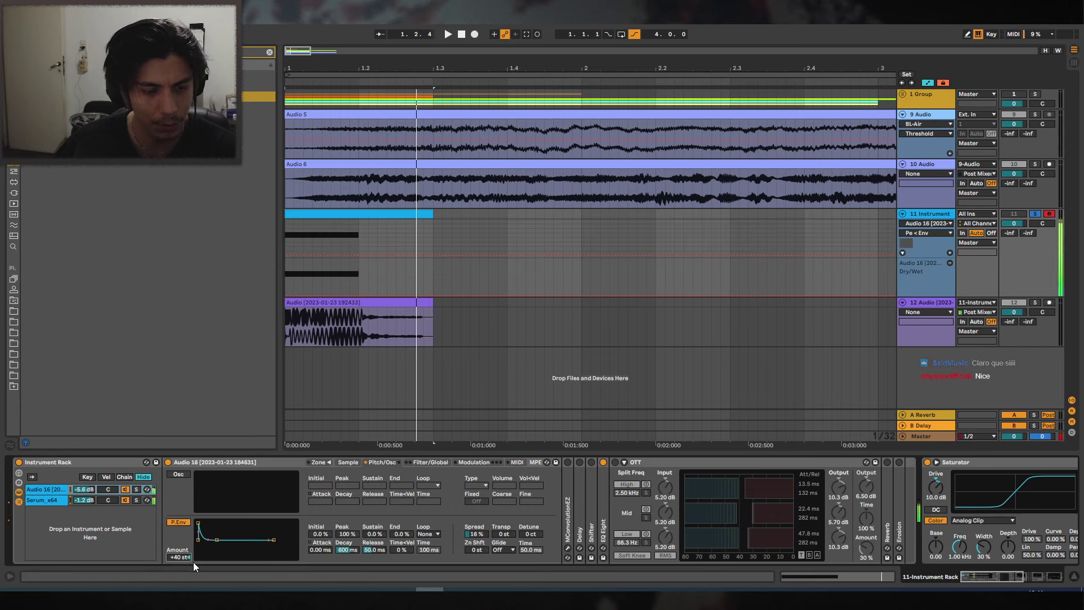
mouse_move(193, 561)
left_mouse_down()
mouse_move(193, 570)
mouse_move(178, 554)
left_mouse_up()
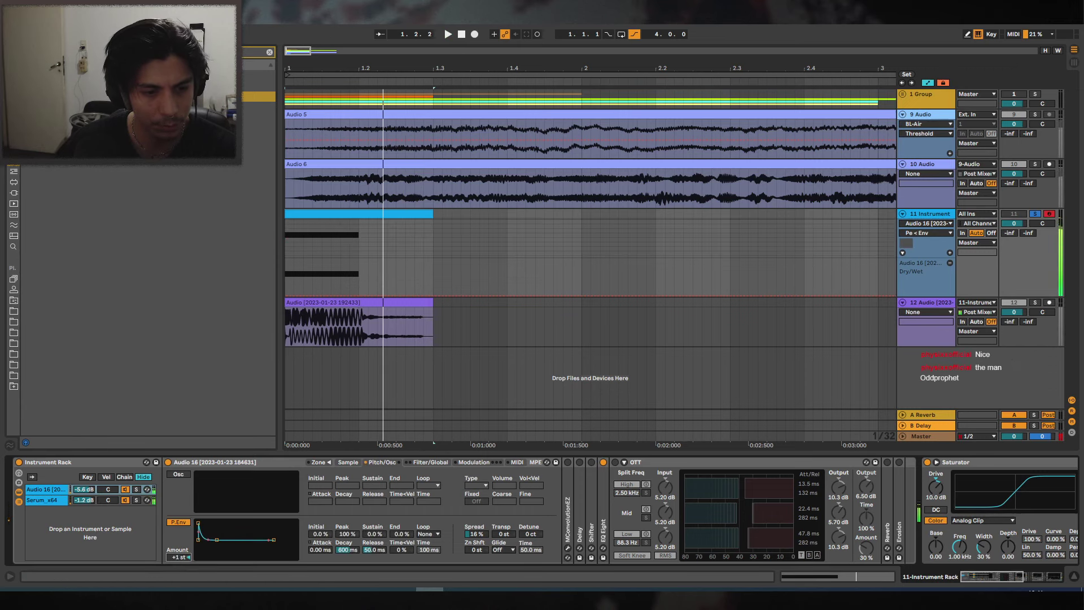
left_click_drag(346, 550, 346, 563)
key("space")
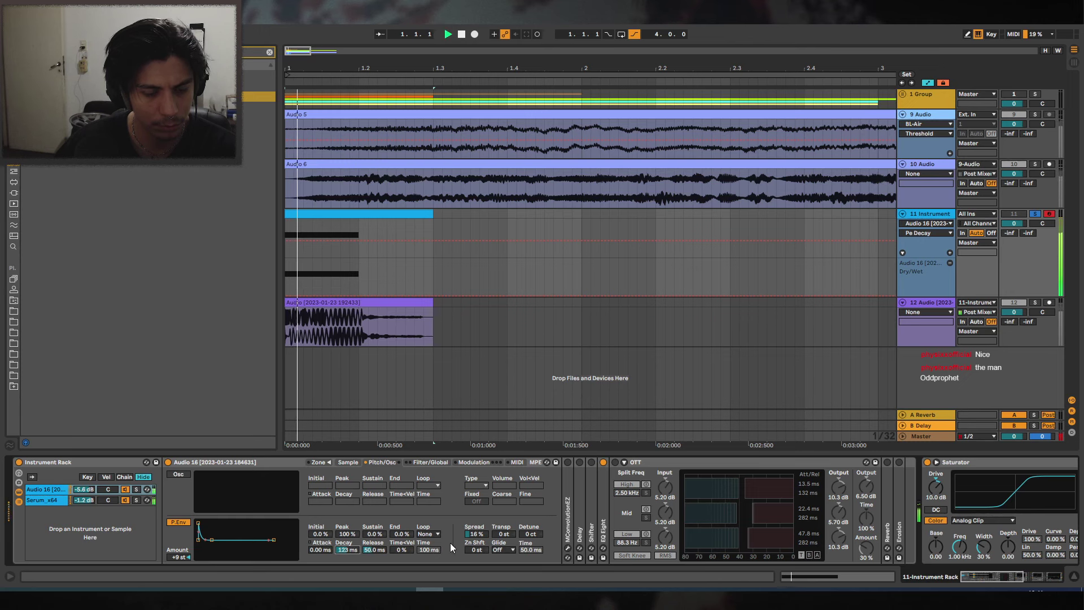
Change the Audio 16 root key and move the sample and loop start to 85728, with the loop end at 101114.
left_click(348, 461)
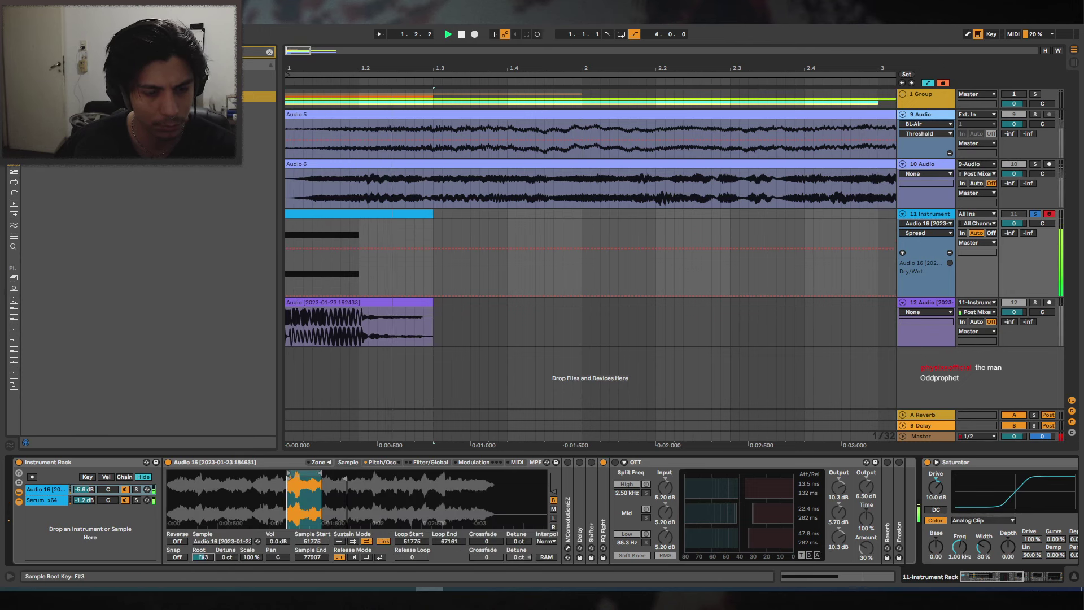
left_click_drag(203, 557, 202, 542)
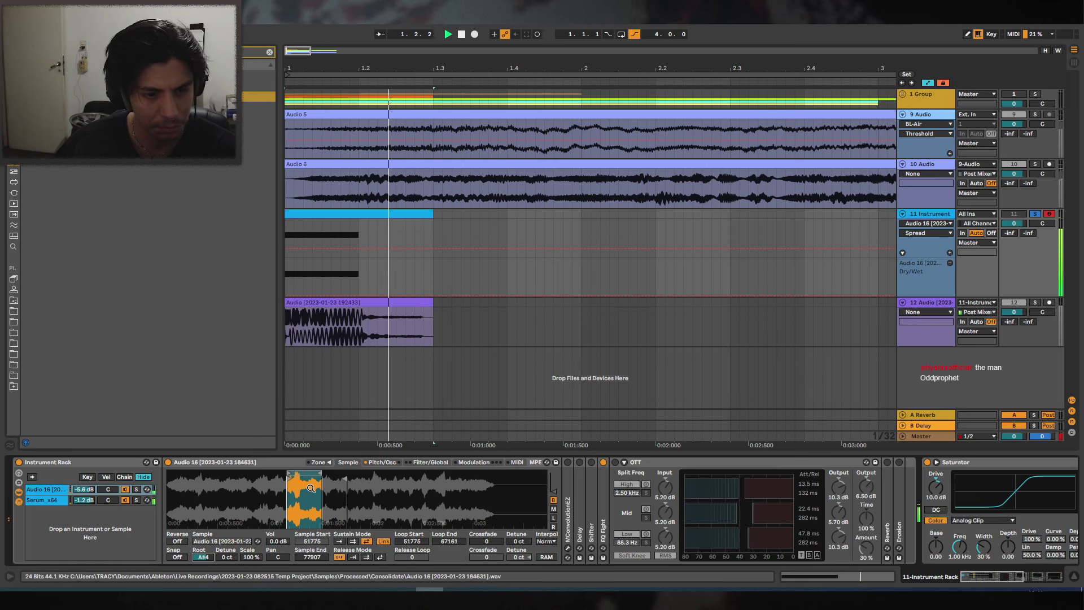
left_click_drag(312, 488, 381, 463)
Lower the high-cut band of the Audio 16 chain's EQ Eight and audition the bass.
double_click(603, 479)
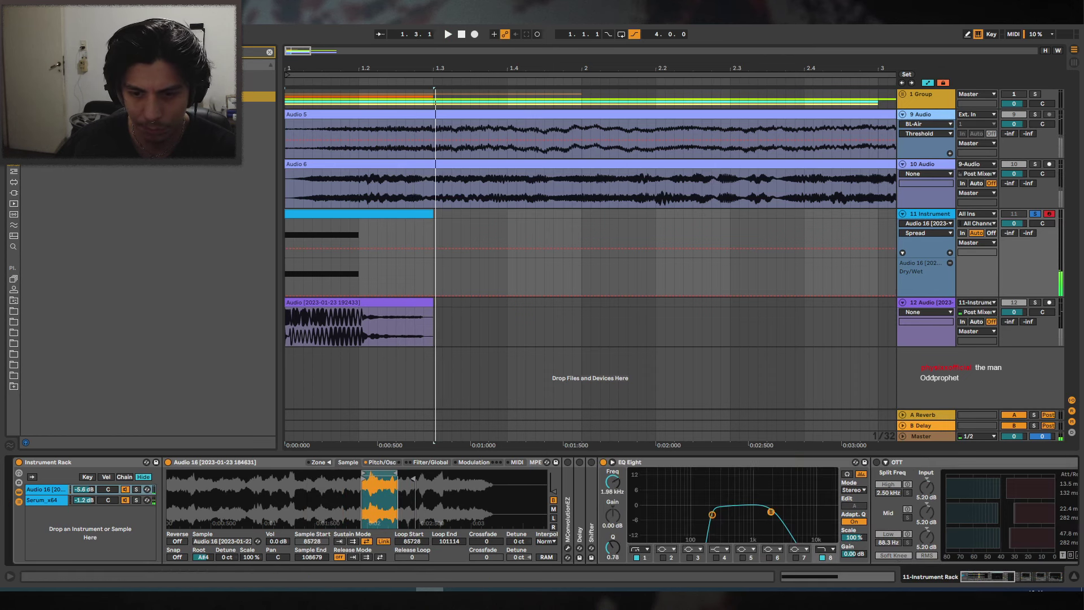
key("ctrl+space")
mouse_move(770, 511)
left_mouse_down()
mouse_move(747, 484)
mouse_move(707, 471)
mouse_move(751, 520)
left_mouse_up()
key("ctrl+space")
key("ctrl+space")
key("space")
key("space")
key("space")
key("space")
Set the Audio 16 EQ Eight's high cut to 1.24 kHz and its low cut to 367 Hz with a Q of 8.68, auditioning the bass.
mouse_move(707, 472)
left_mouse_down()
mouse_move(732, 484)
mouse_move(715, 485)
left_mouse_up()
key("space")
key("space")
key("space")
key("space")
left_click_drag(751, 520, 758, 524)
key("space")
key("space")
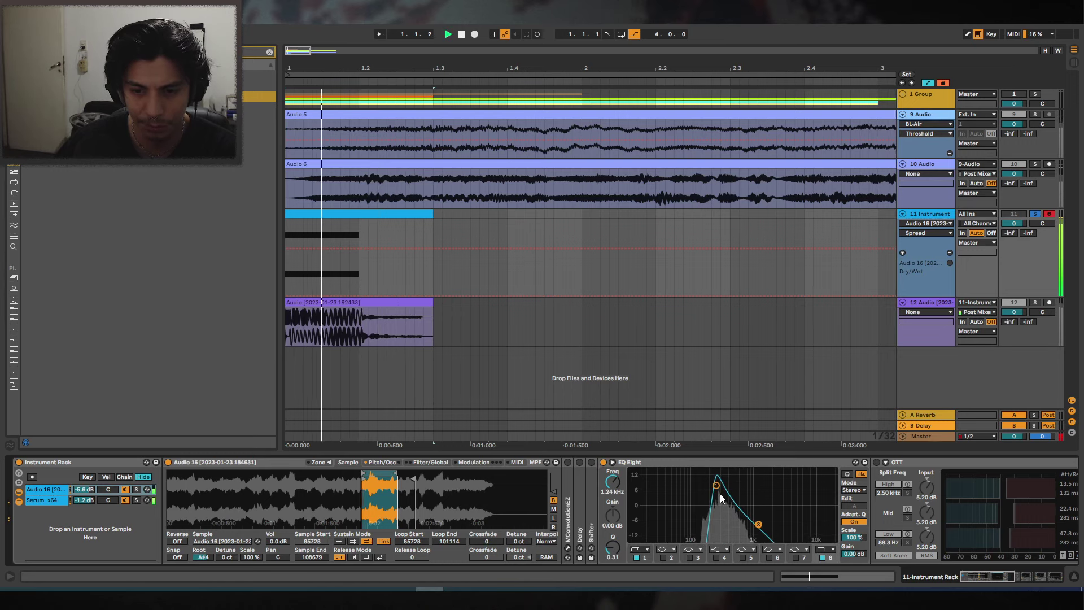
left_click_drag(716, 485, 726, 480)
key("space")
key("space")
key("space")
key("space")
key("space")
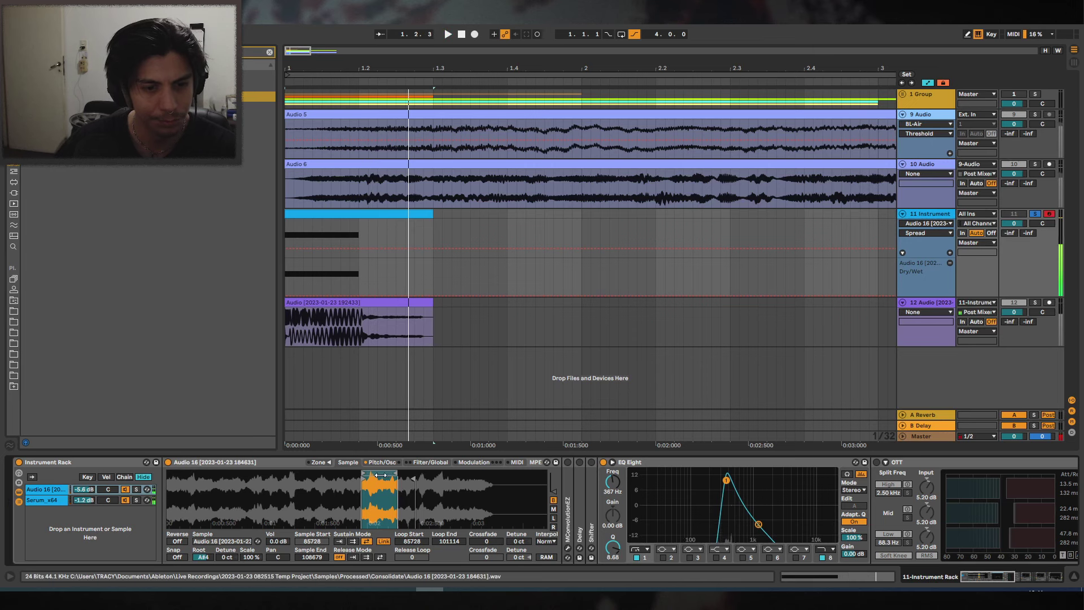
Move the Audio 16 sample and loop start to 91231 with the loop end at 106617, and lower the root key to F1.
left_click_drag(381, 475, 394, 476)
key("space")
key("space")
key("space")
key("space")
mouse_move(203, 558)
left_mouse_down()
mouse_move(203, 584)
mouse_move(202, 555)
left_mouse_up()
key("space")
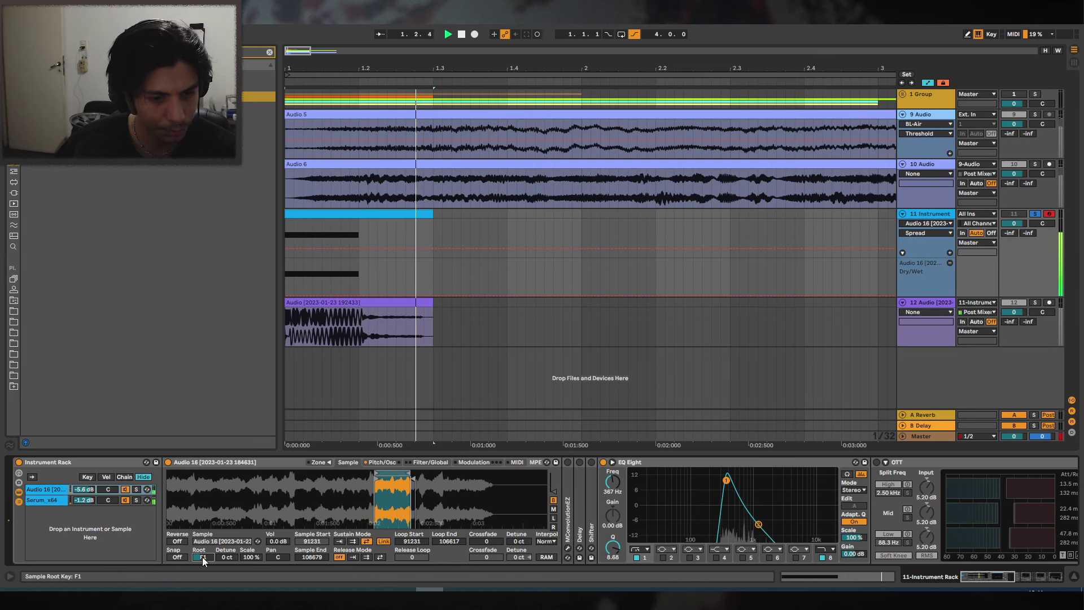
key("space")
Shorten the Audio 16 loop end to 97133 and turn off sustain looping, playing the result back.
mouse_move(402, 475)
left_mouse_down()
mouse_move(383, 476)
mouse_move(393, 478)
left_mouse_up()
key("space")
left_click(339, 541)
key("space")
key("space")
key("space")
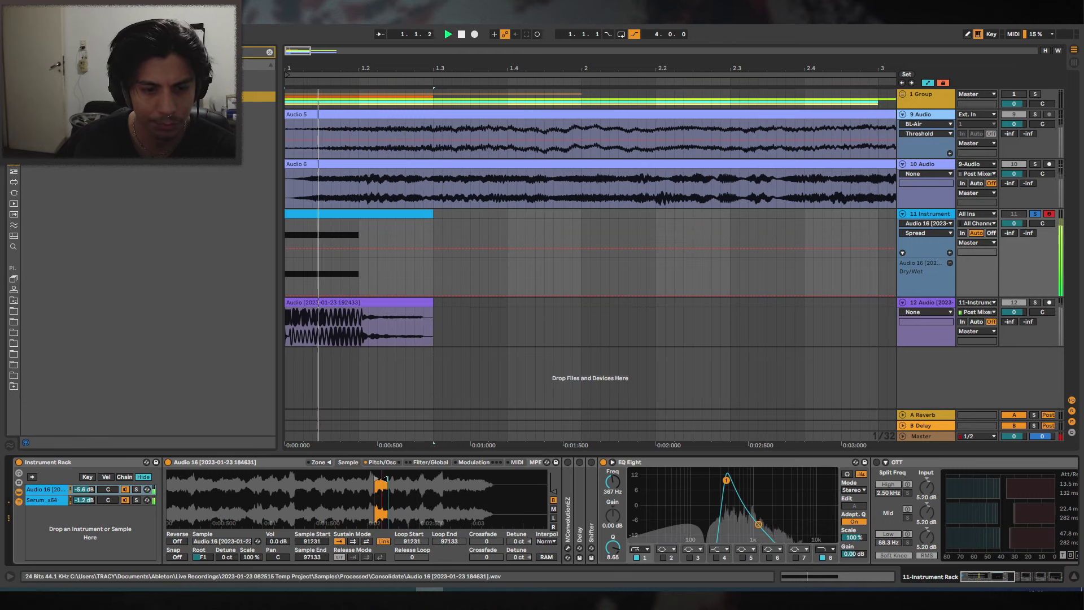
key("space")
Lengthen the notes in the 11 Instrument MIDI clip to the clip end at 1.3 and play it back.
double_click(393, 215)
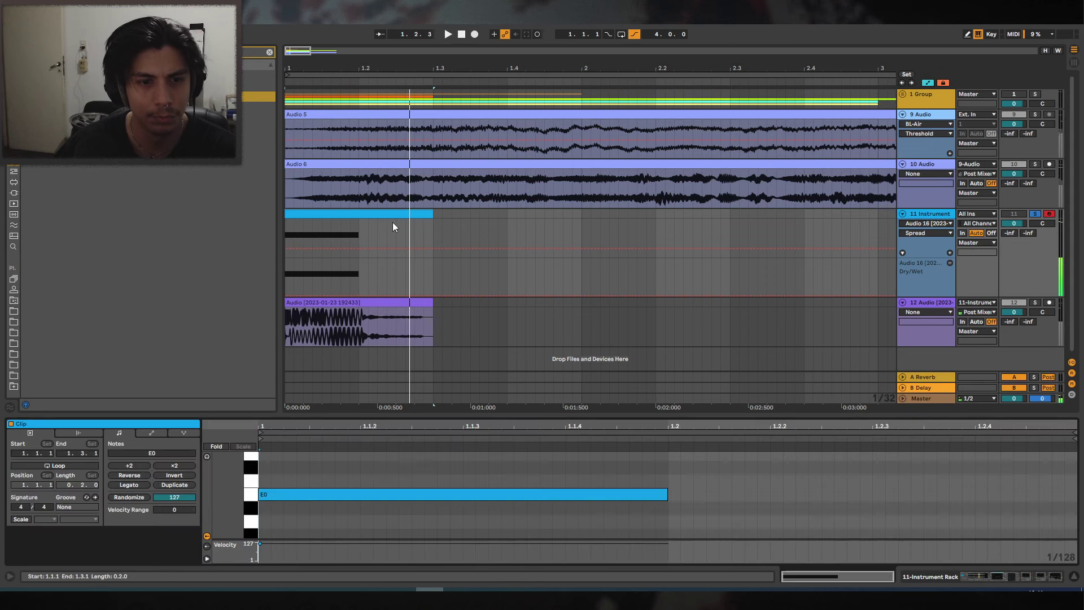
left_click_drag(388, 461, 357, 566)
left_click(122, 484)
key("space")
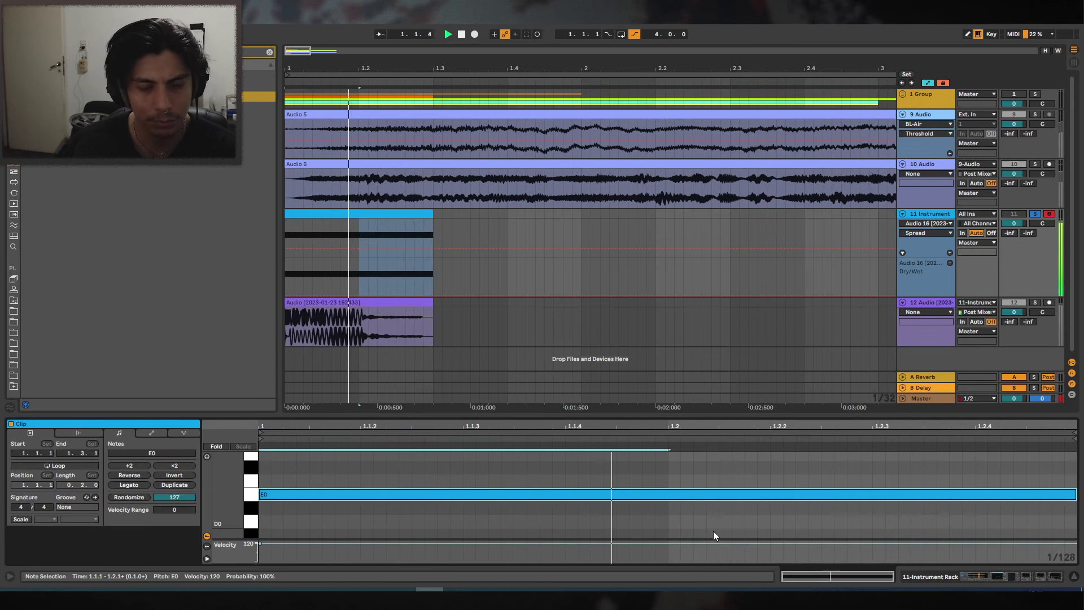
Group the 11 Instrument track and add the Glitch2 effect to the new group.
left_click(1028, 578)
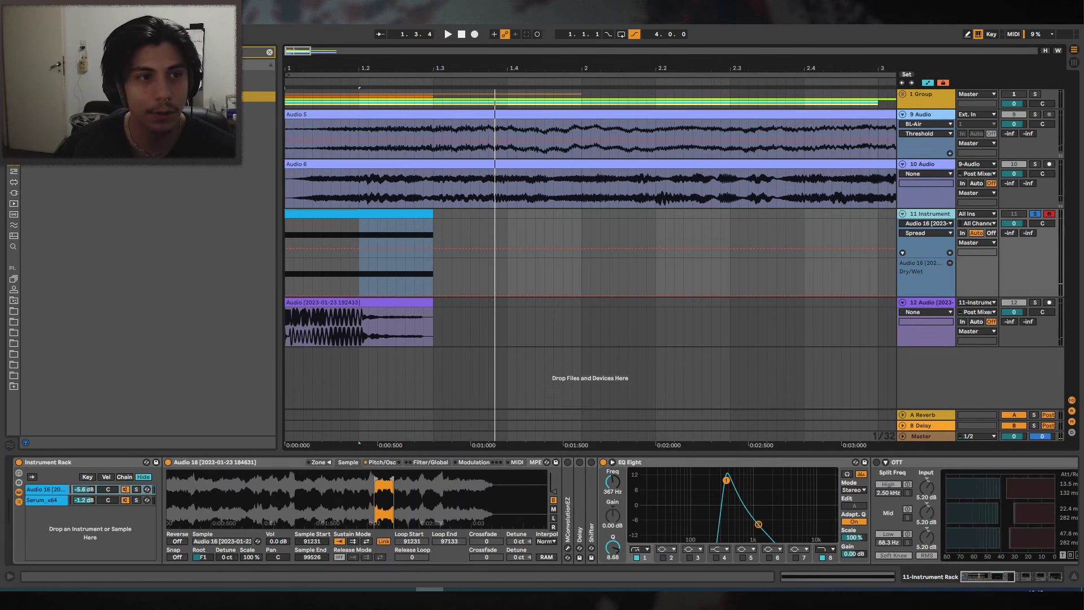
key("ctrl+g")
key("ctrl+f")
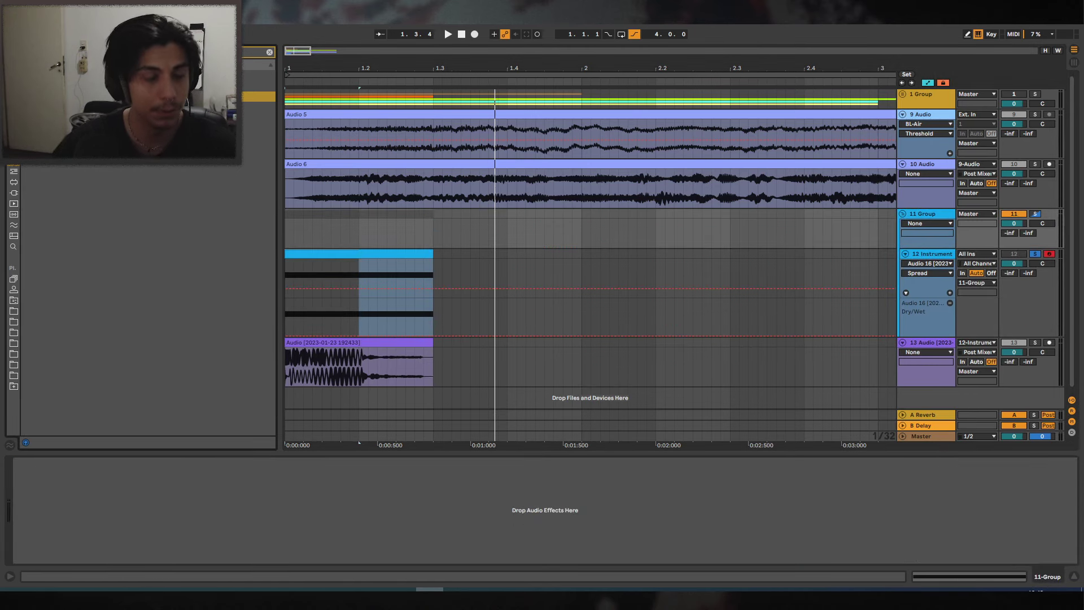
key("BackSpace")
key("ctrl+f")
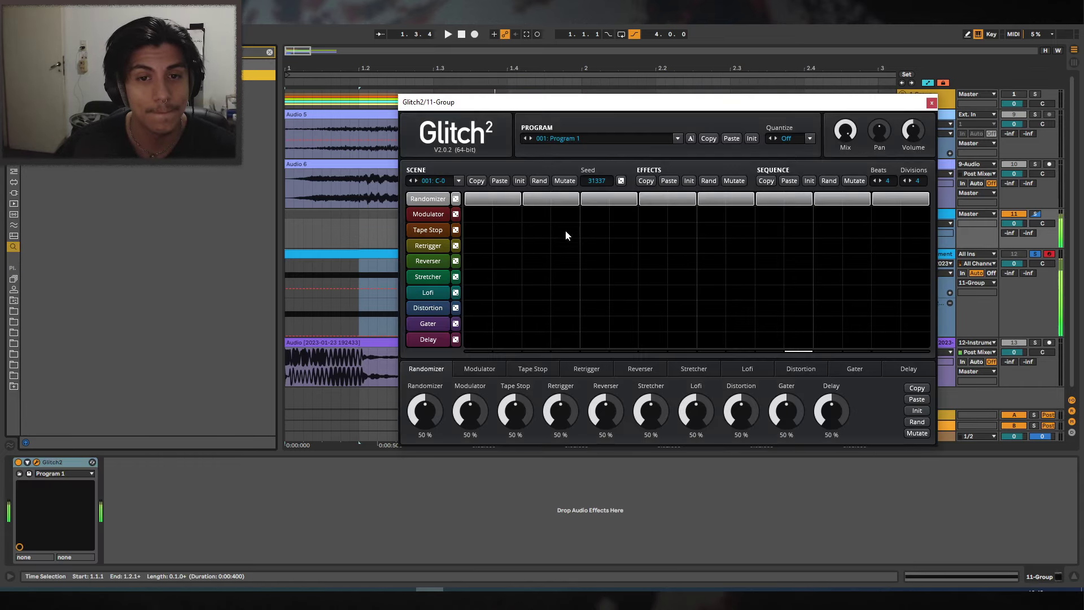
Draw a Retrigger block in Glitch2 in Free mode with initial speed 1/8.84, final speed 1/5.61 and transition 1/2.15.
left_click_drag(854, 196, 457, 201)
key("space")
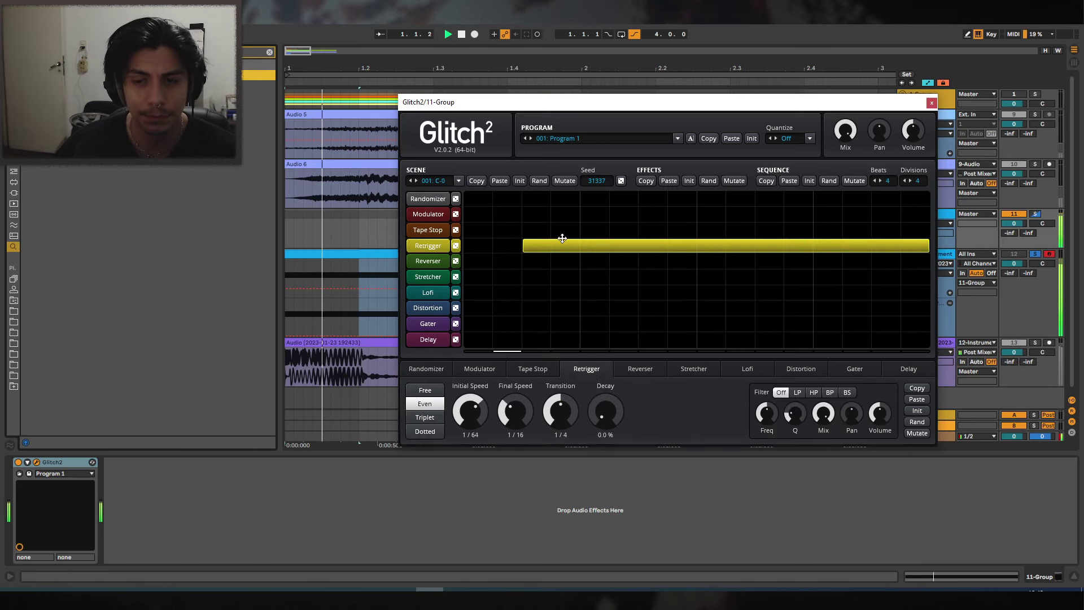
left_click(426, 392)
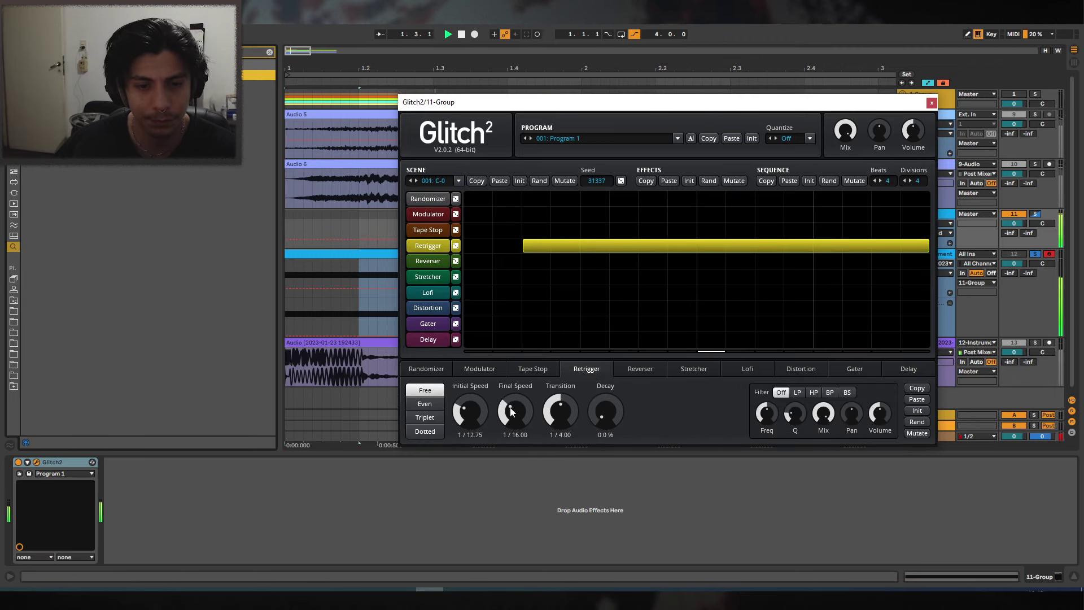
left_click_drag(511, 411, 468, 419)
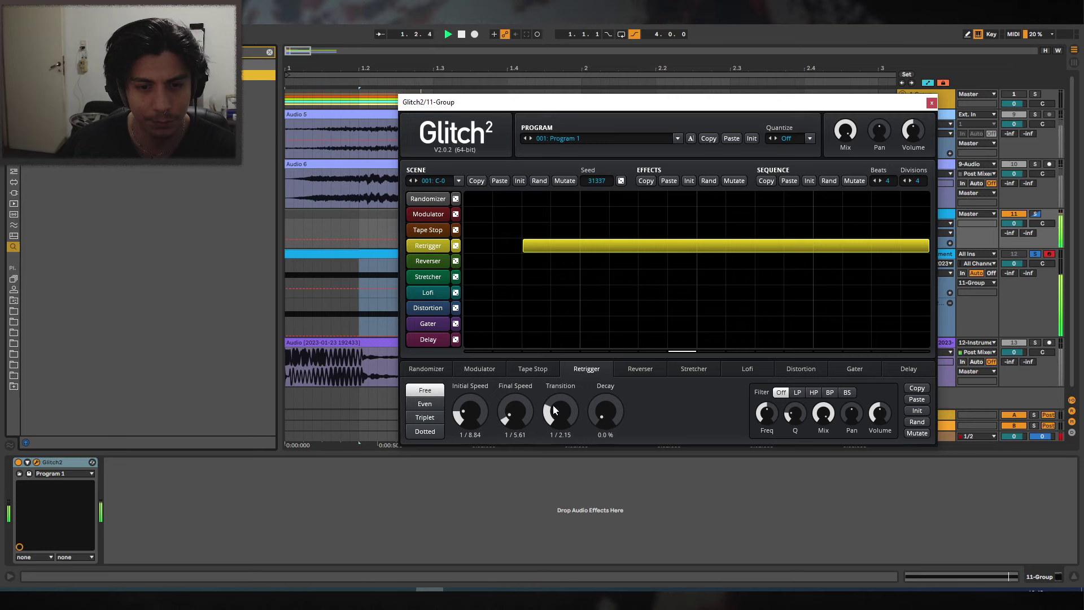
left_click(932, 103)
Extend the decay point of Serum's LFO 1 to the end of the shape and play it back.
left_click(463, 300)
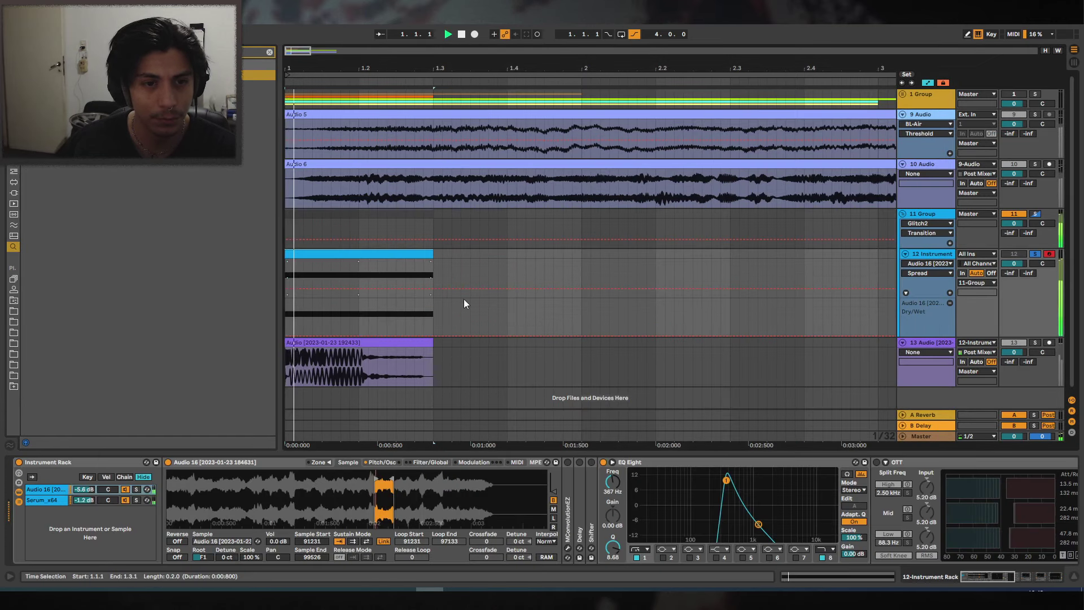
left_click(45, 500)
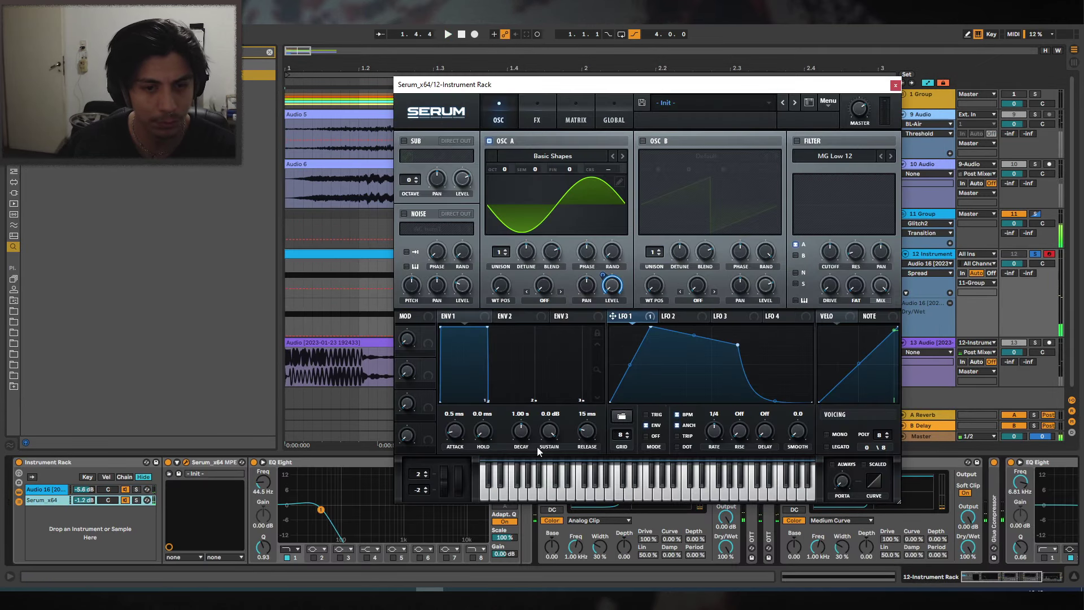
left_click_drag(740, 346, 804, 373)
key("space")
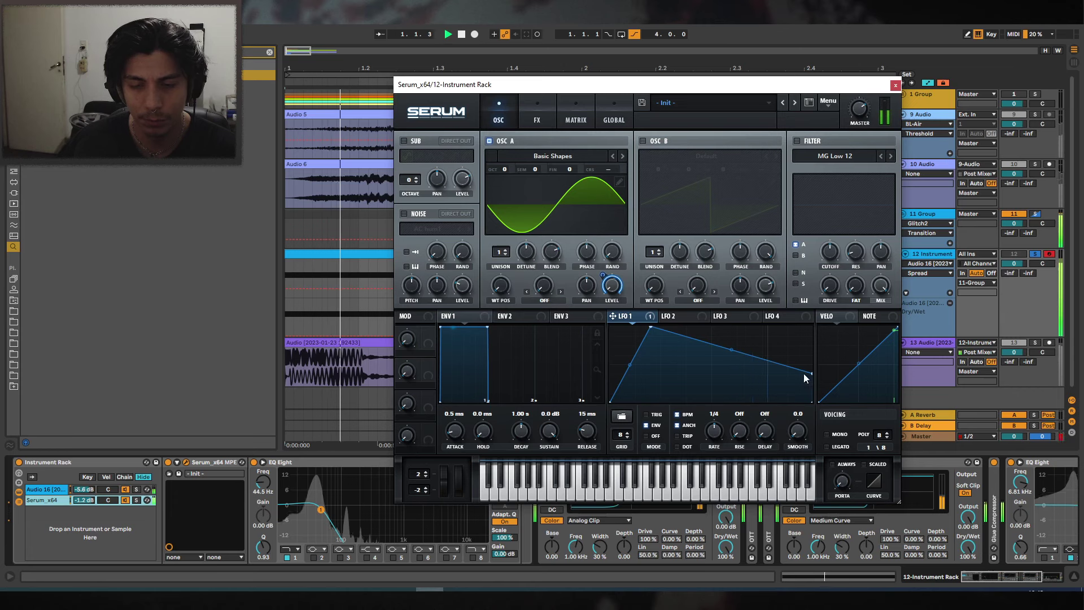
left_click(895, 86)
Loop the one-bar range from 1.1.1 to 2.1.1 on the 11 Group track.
left_click(925, 215)
key("space")
key("space")
left_click(418, 215)
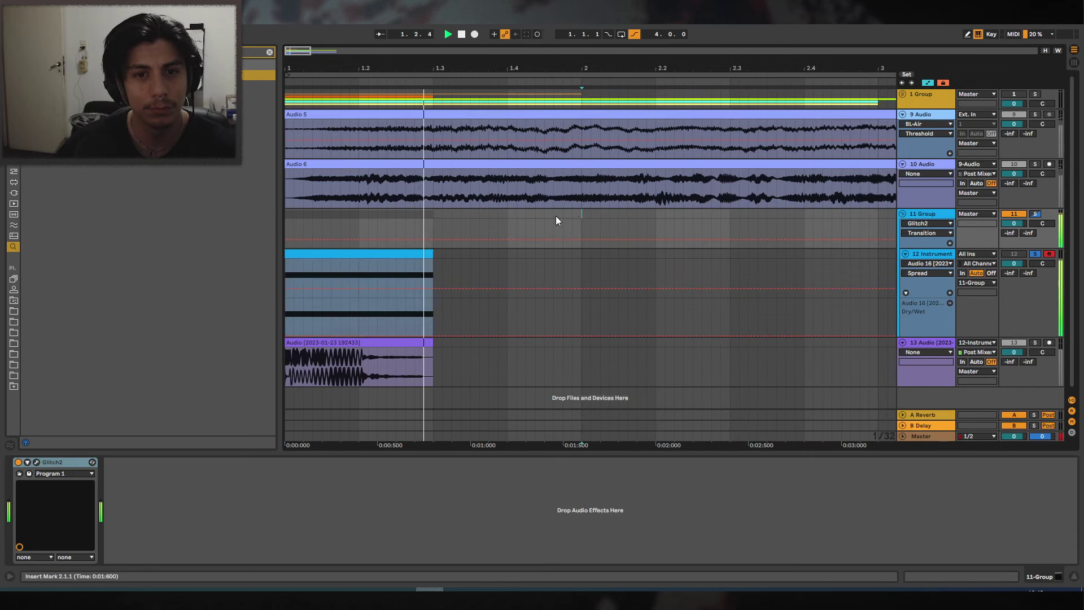
left_click(582, 215, "shift")
key("ctrl+l")
Redraw the Glitch2 Retrigger block to start earlier, set its speeds to 1/22.44 initial and 1/10.73 final, and bypass Glitch2.
left_click(36, 462)
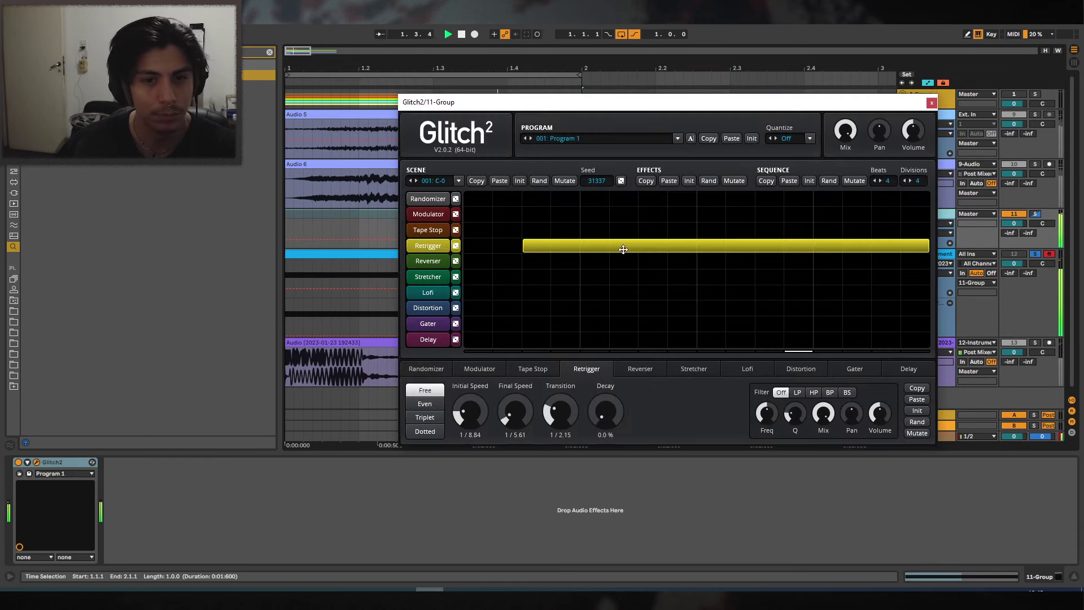
left_click_drag(560, 246, 924, 254)
right_click(612, 248)
left_click_drag(511, 247, 921, 246)
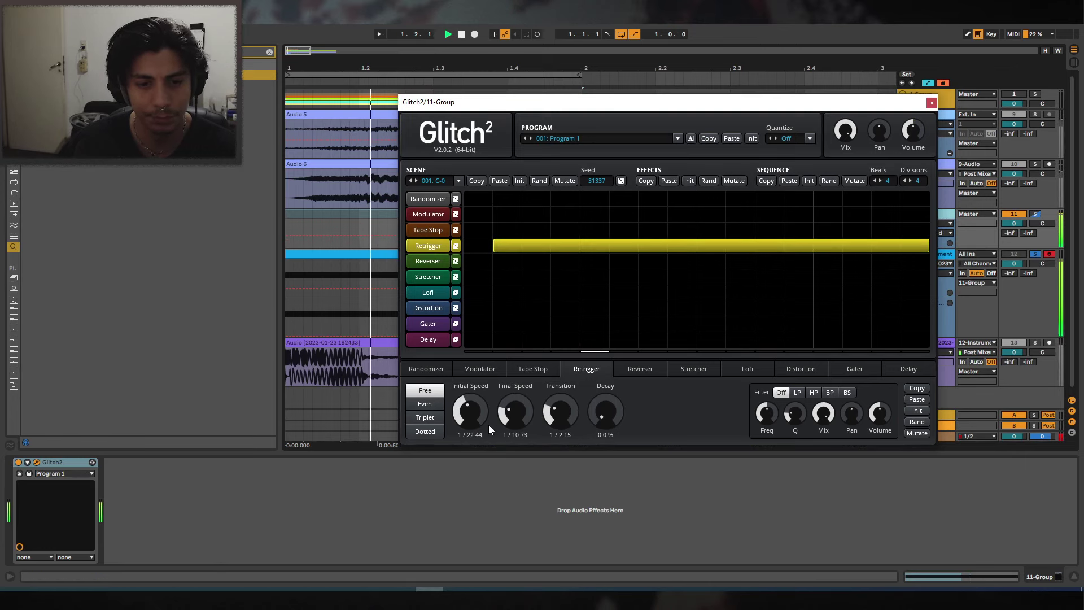
left_click(932, 102)
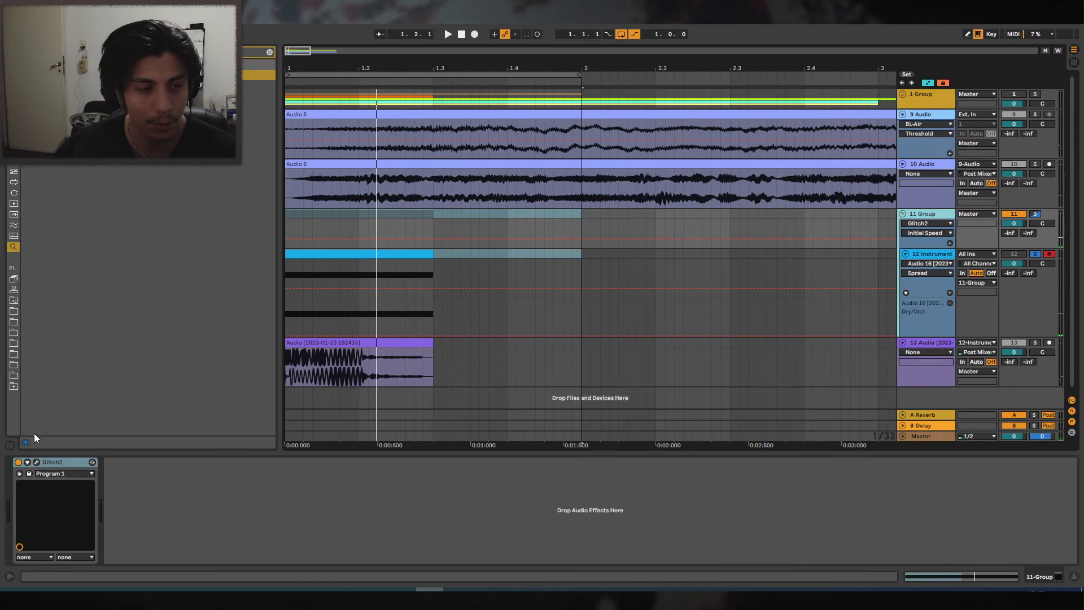
left_click(18, 462)
Lower the Serum chain volume to -3.7 dB while auditioning, and fold the chain's first EQ Eight.
left_click(929, 265)
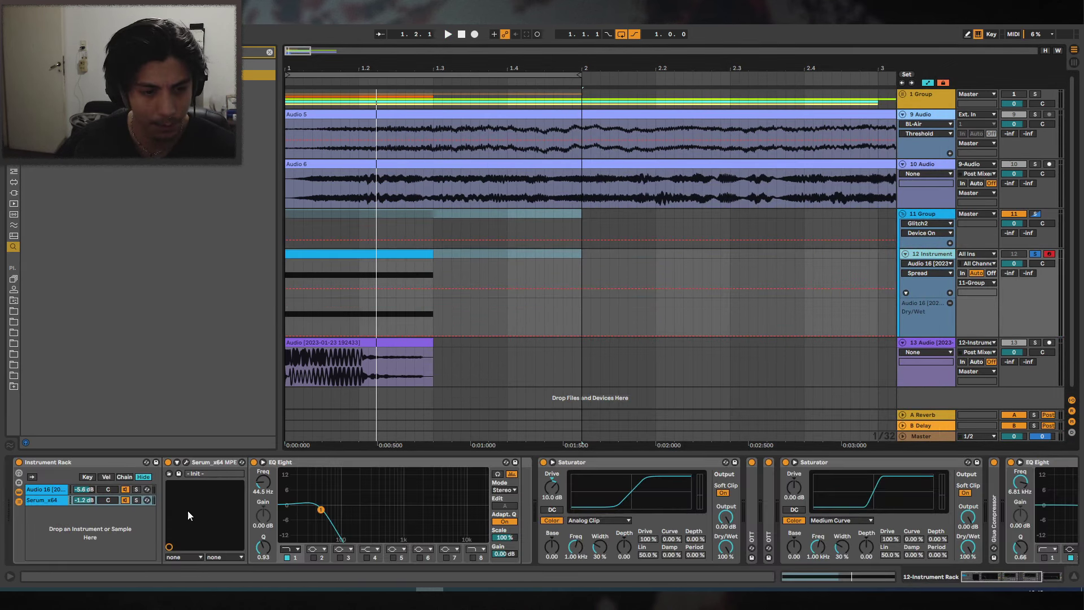
left_click(37, 490)
left_click_drag(77, 500, 76, 509)
key("space")
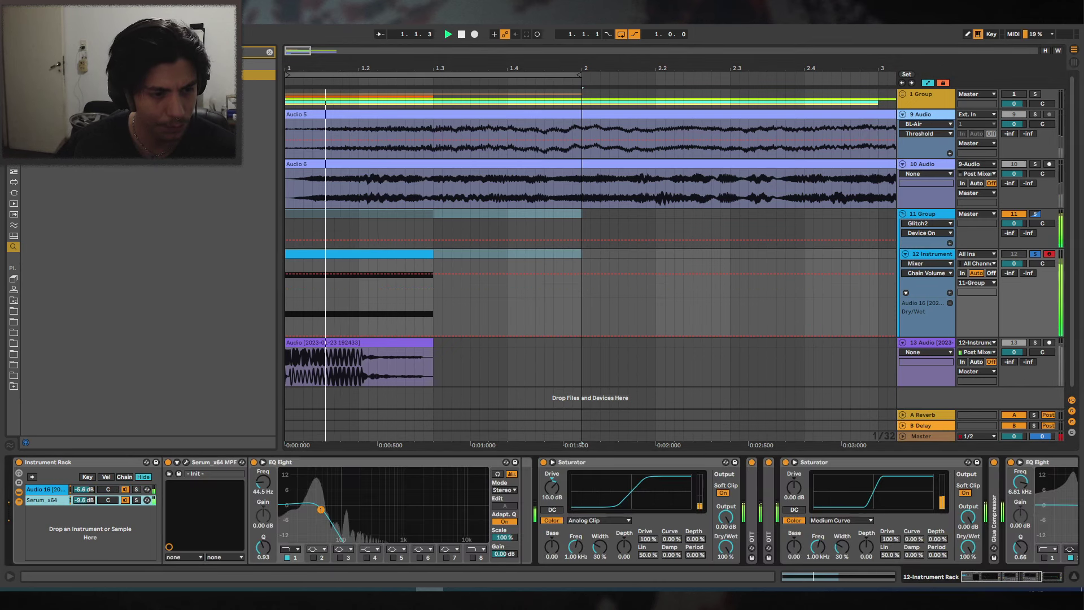
key("space")
key("space")
double_click(328, 462)
left_click(328, 464)
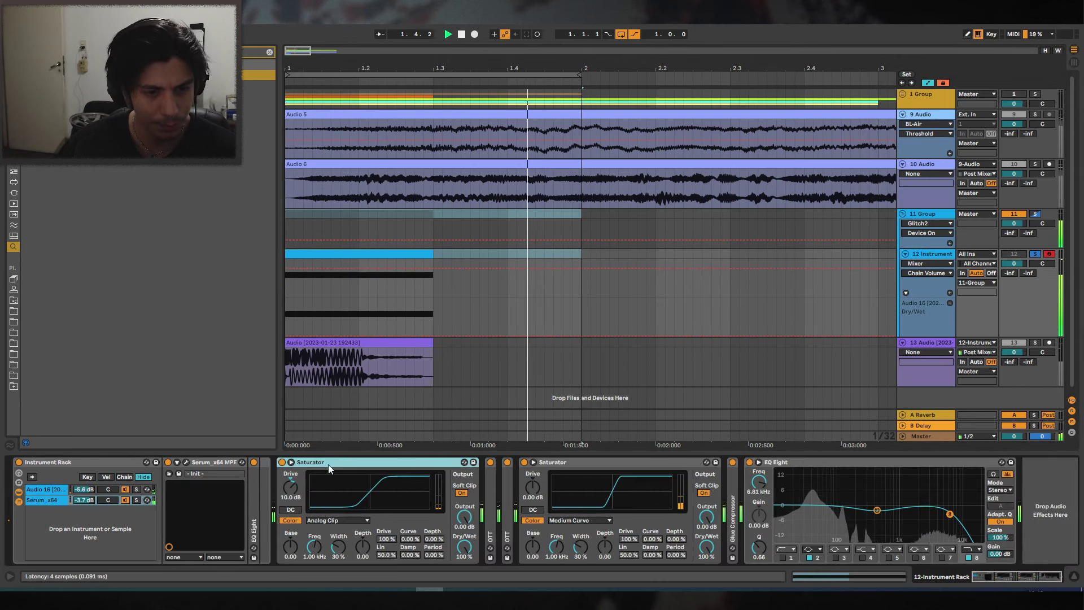
Raise the high cut of the Audio 16 chain's EQ Eight to 1.60 kHz with a Q of 0.66.
left_click(74, 490)
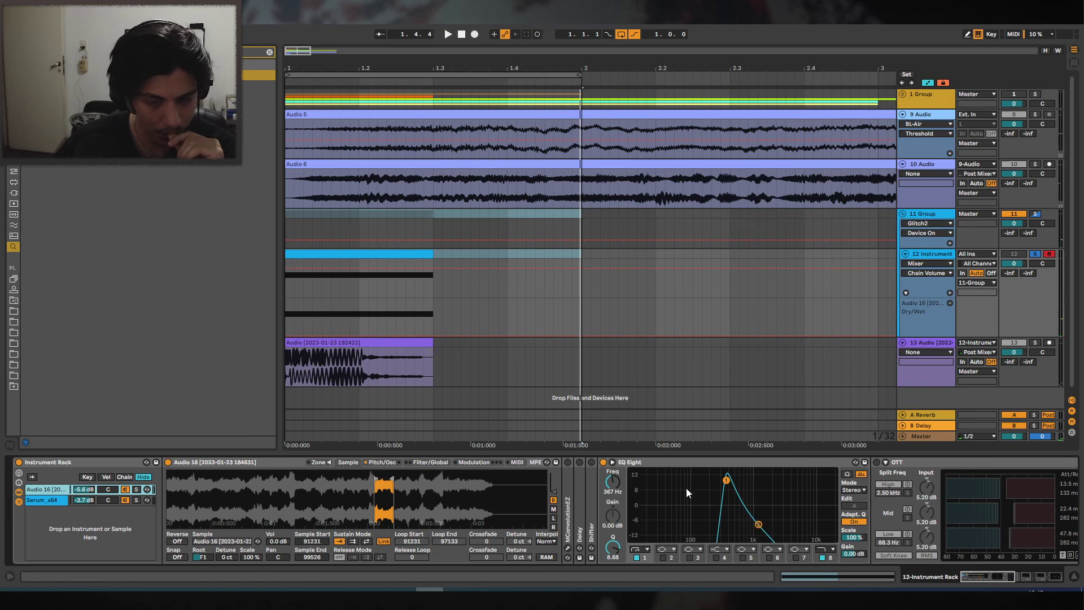
left_click_drag(726, 481, 765, 514)
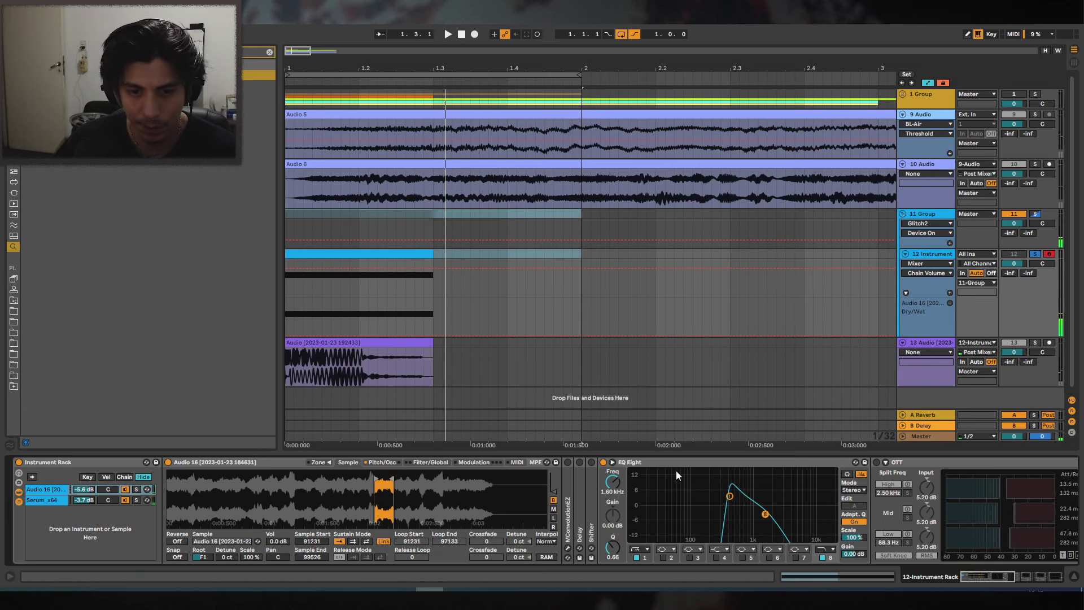
Set the Audio 16 OTT amount to 35% and lower the final EQ Eight's high cut to 6.12 kHz with a Q of 0.56.
left_click_drag(978, 575, 1032, 576)
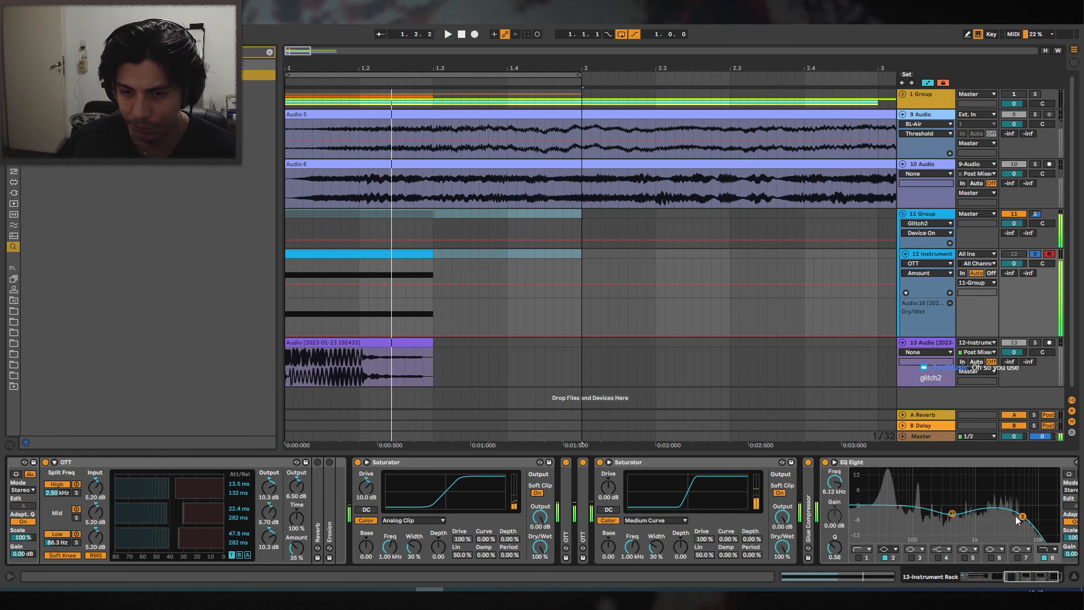
left_click_drag(1026, 513, 1023, 516)
left_click(975, 576)
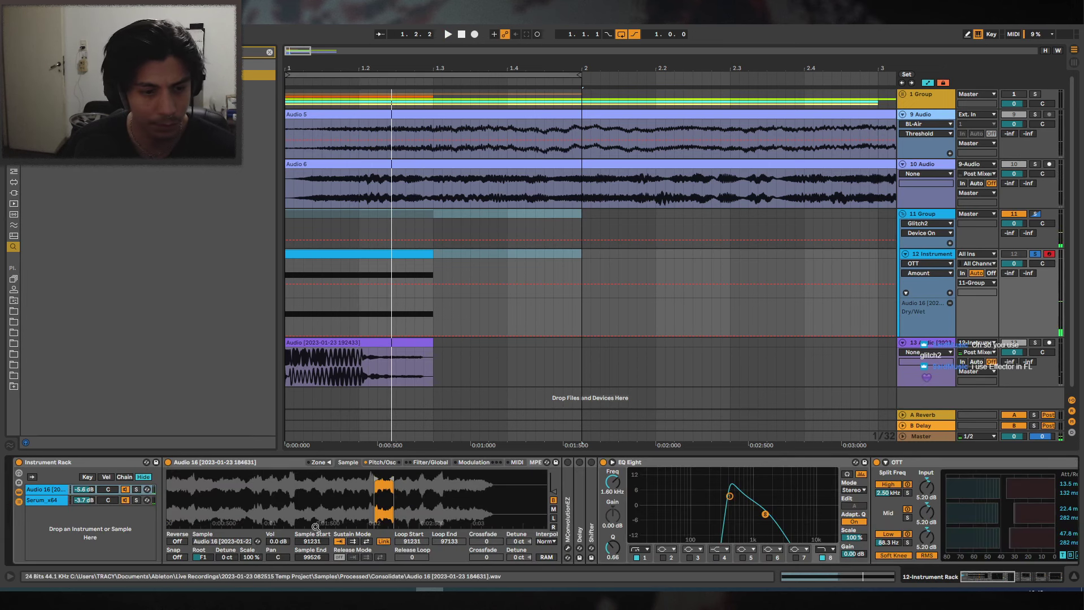
Inspect the Serum sub's modulation matrix, effects and oscillator settings.
left_click(55, 500)
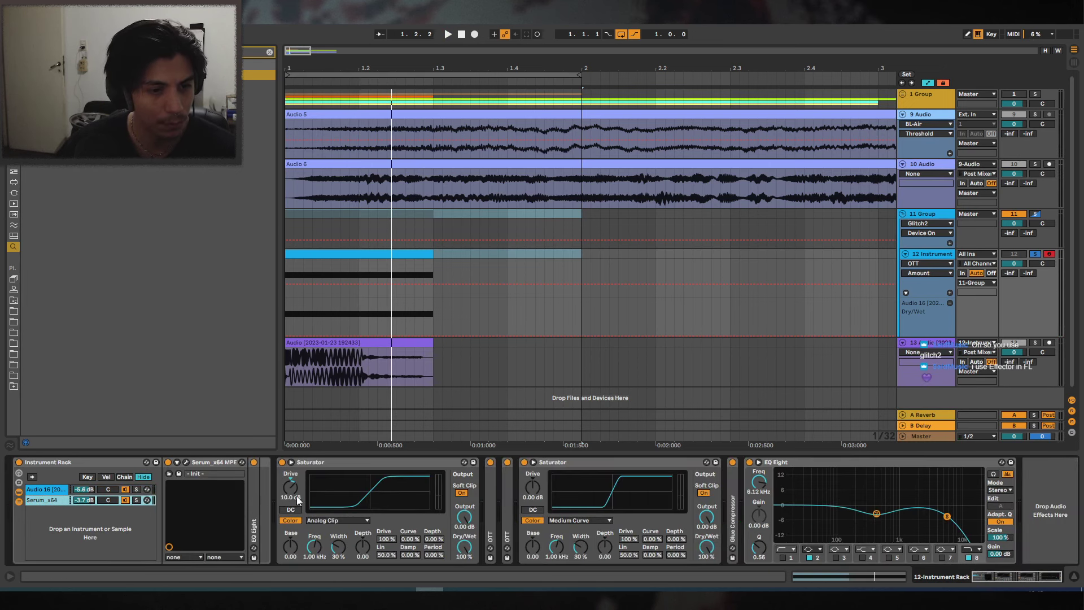
left_click(187, 463)
left_click(573, 118)
left_click(527, 116)
left_click(502, 116)
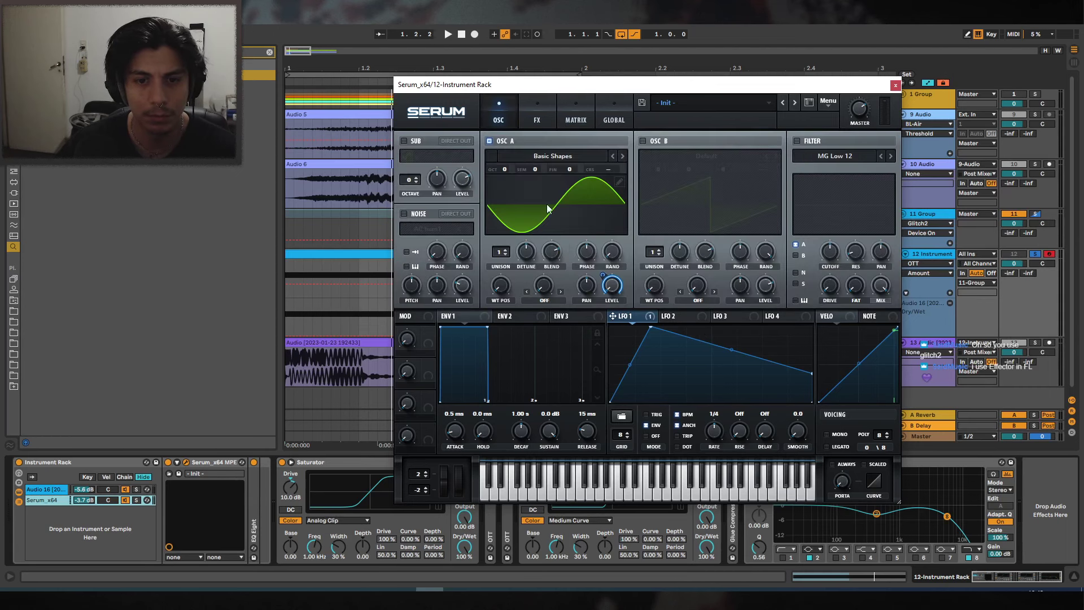
left_click(894, 85)
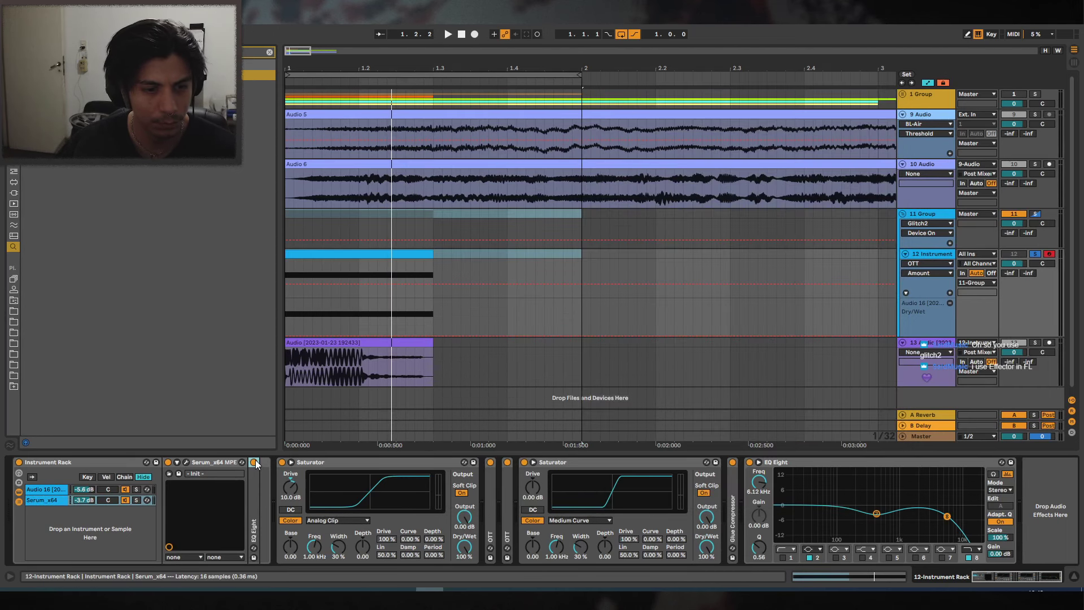
Audition the Serum chain's EQ Eight and set its high cut to 41.7 Hz with a Q of 1.85.
key("space")
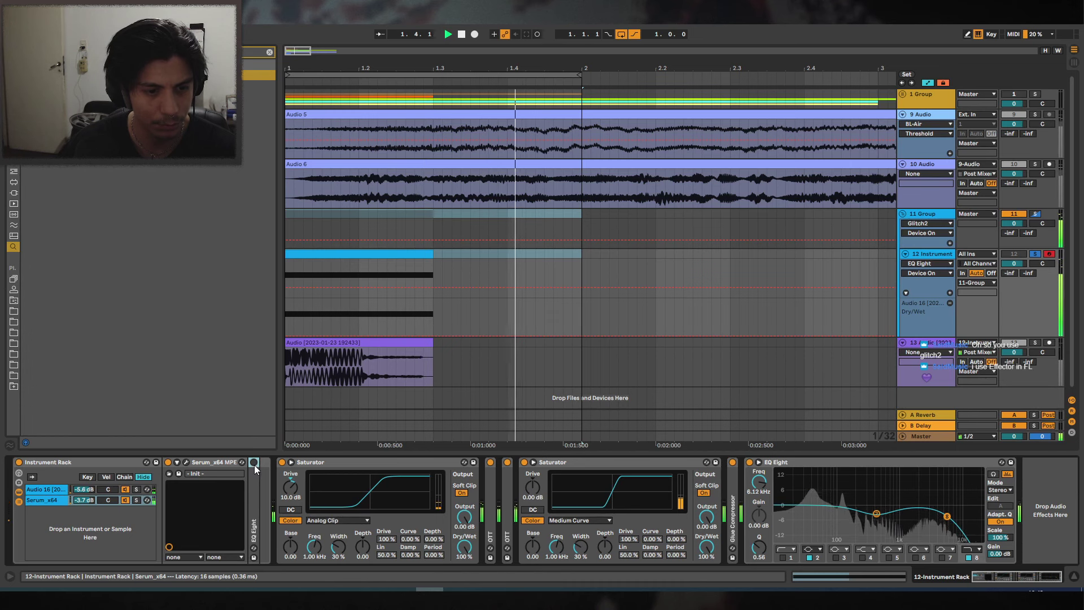
double_click(254, 486)
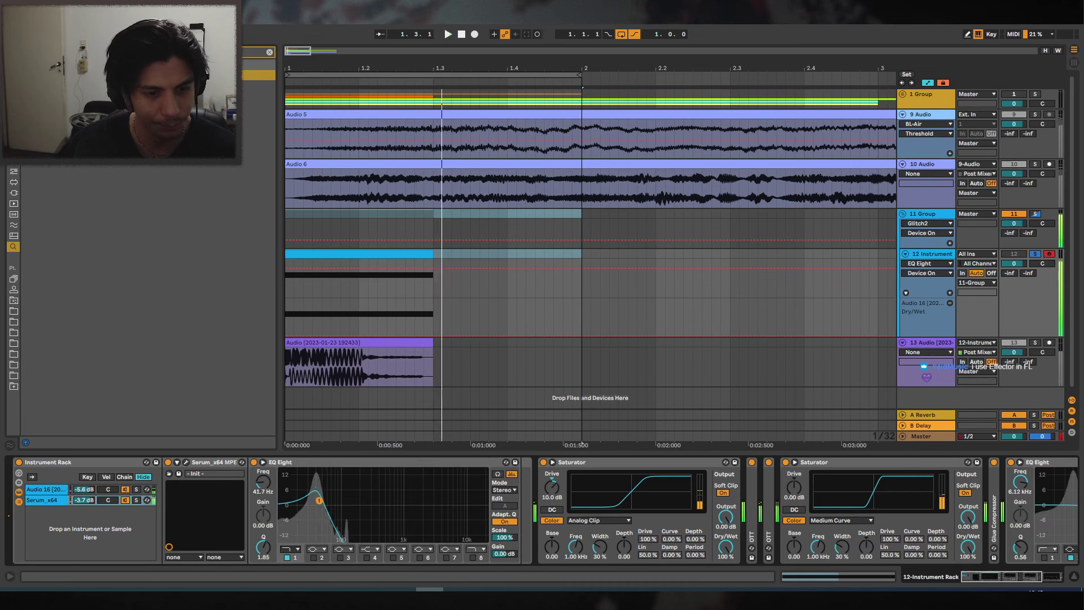
left_click(46, 489)
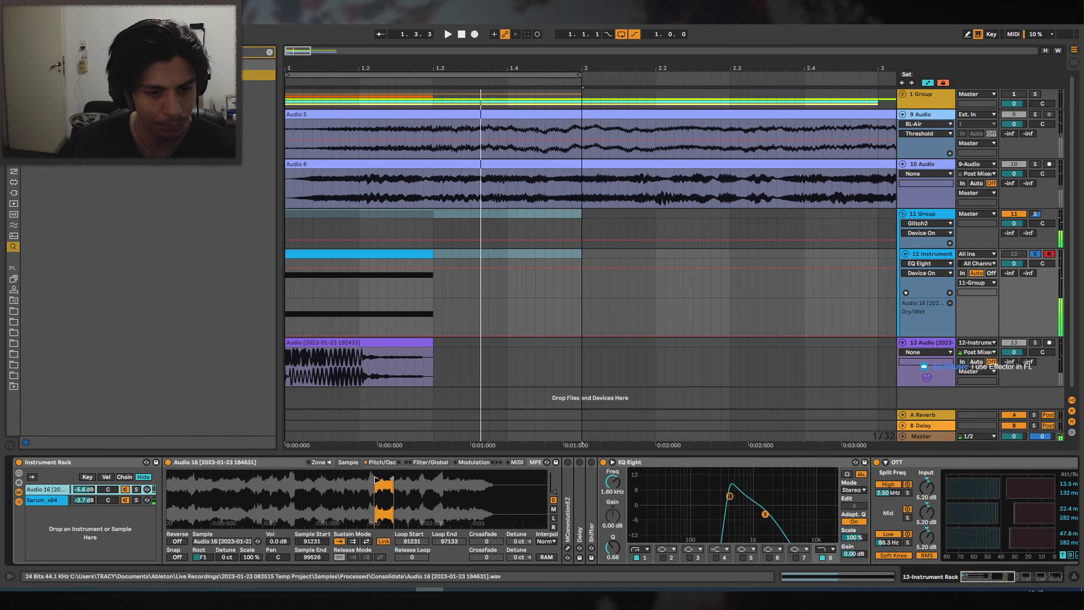
Move the Audio 16 sampler's sample start and loop start to 81104, set its root key to B1, and audition.
left_click_drag(377, 480, 353, 480)
key("space")
key("space")
key("space")
left_click_drag(203, 556, 204, 548)
key("space")
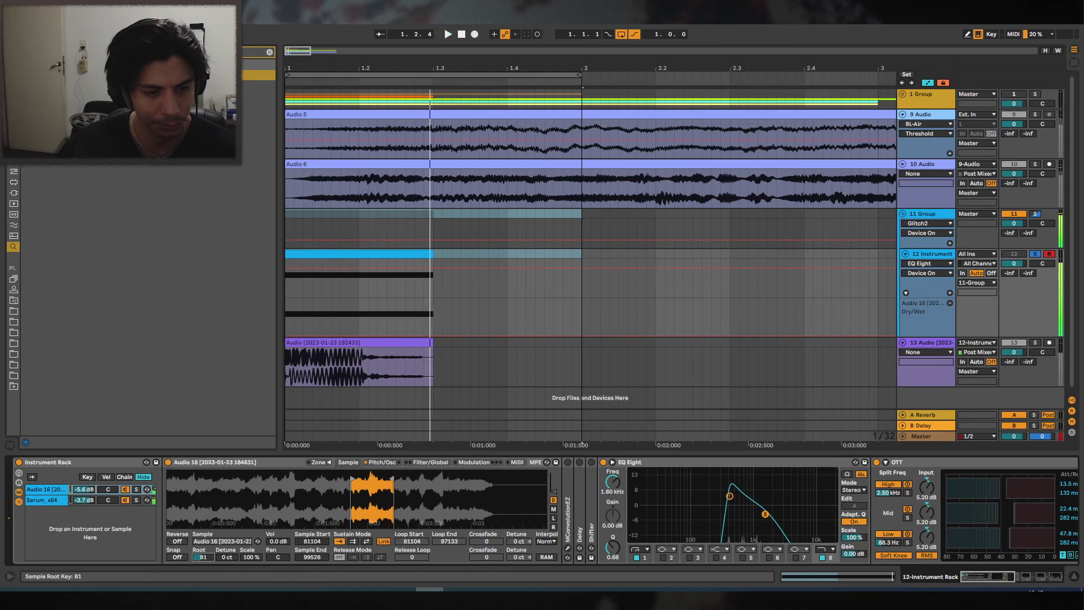
Set the Audio 16 sampler's volume envelope decay to 225 ms while auditioning the loop.
left_click(428, 463)
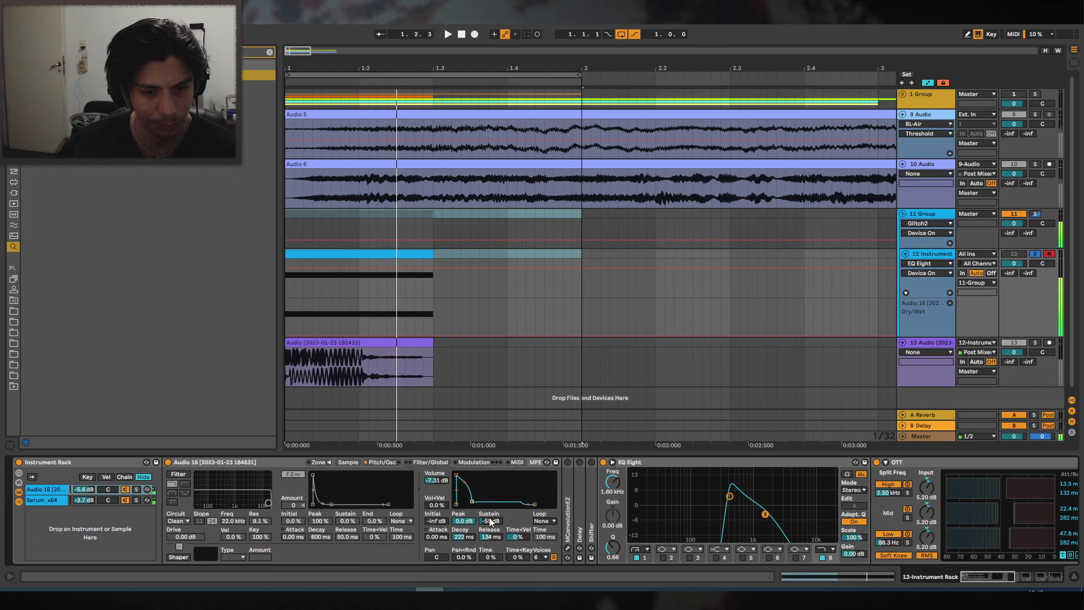
mouse_move(465, 537)
left_mouse_down()
mouse_move(465, 547)
mouse_move(489, 536)
mouse_move(465, 544)
mouse_move(463, 530)
left_mouse_up()
key("space")
key("space")
key("space")
key("space")
key("space")
key("space")
Reshape LFO 1 in the Serum sub so its peak and end point fall slightly later, and bring up Env 2.
left_click(57, 500)
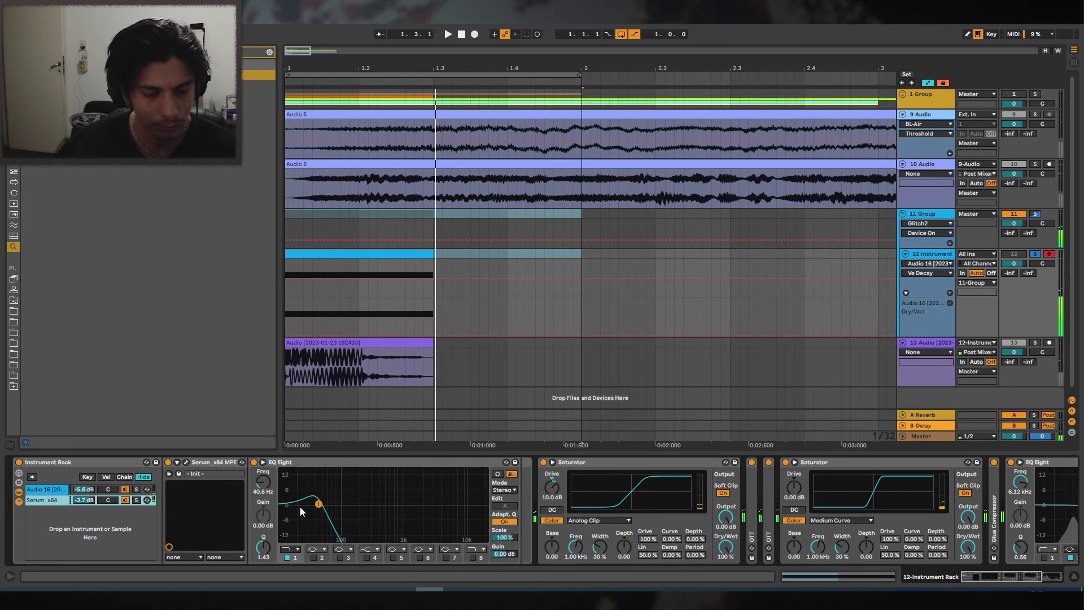
left_click(186, 462)
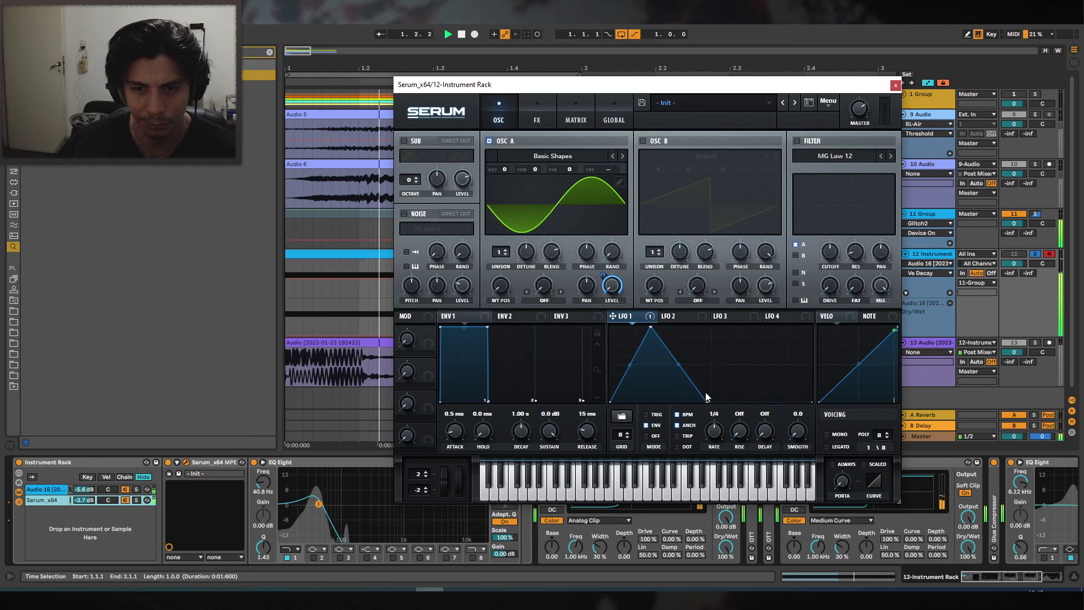
left_click_drag(708, 401, 735, 401)
left_click_drag(651, 327, 661, 327)
left_click(542, 315)
key("space")
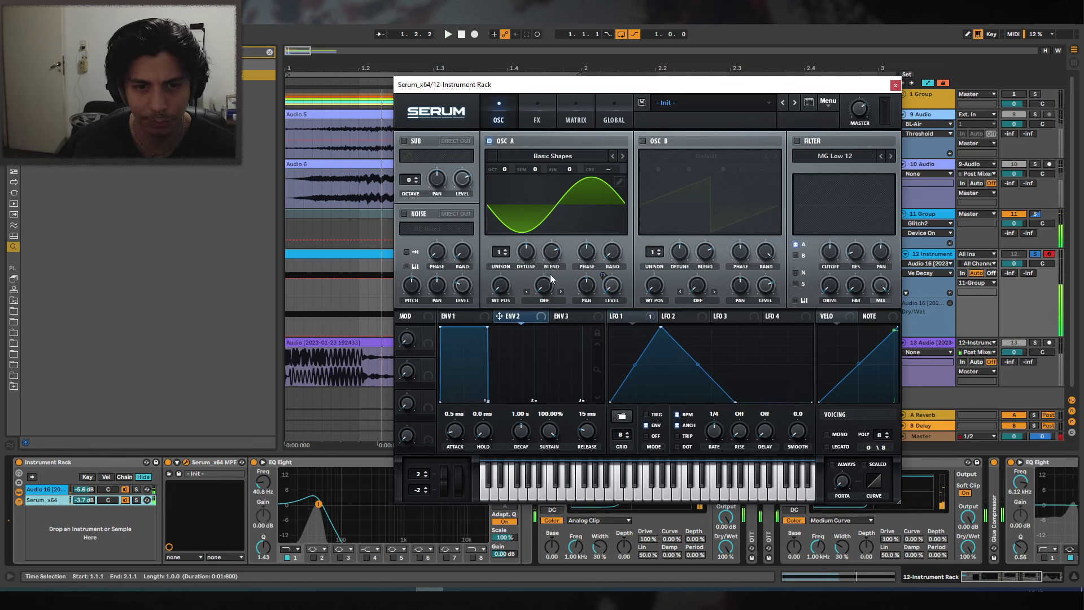
Add a modulation routing from Env 2 to master tuning with a small positive amount.
left_click(576, 119)
left_click(411, 171)
left_click(434, 208)
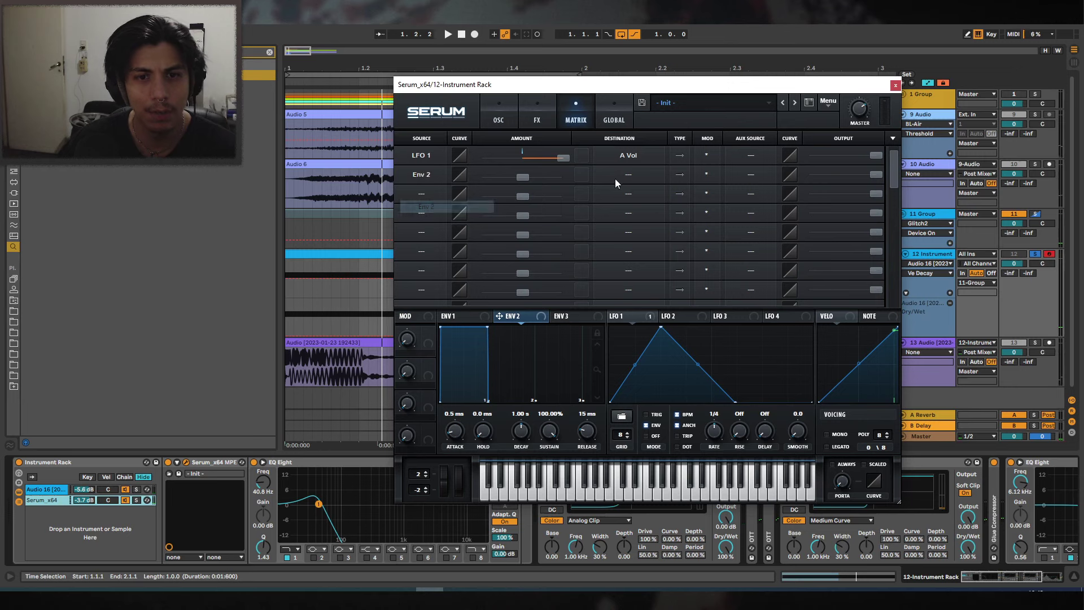
left_click(615, 178)
mouse_move(627, 275)
left_click(748, 278)
left_click_drag(522, 178, 525, 178)
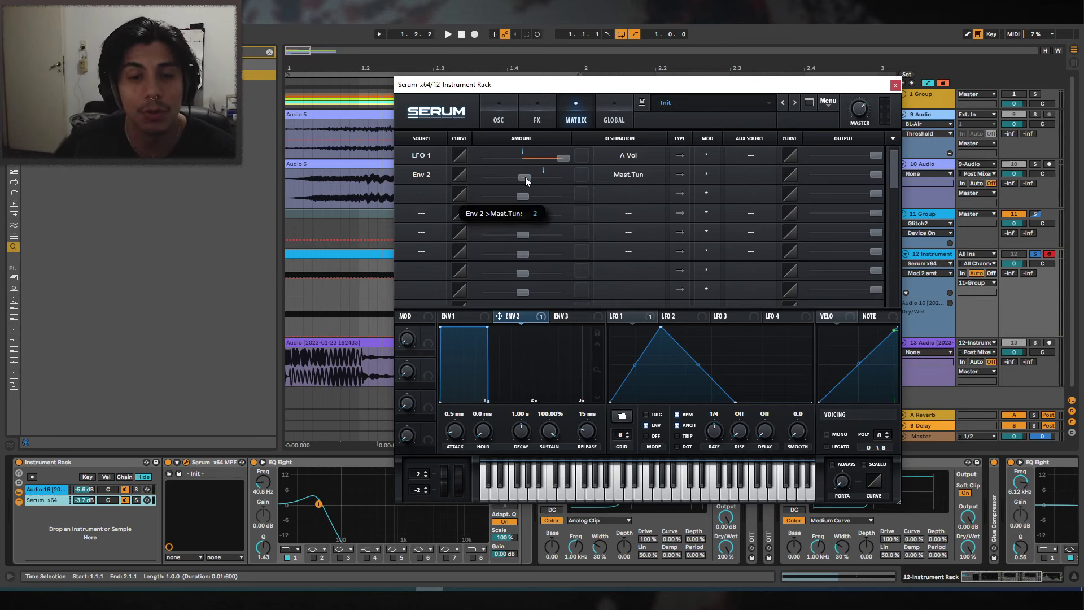
Set Env 2's sustain to 0% and its decay to 160 ms, audition the pitch drop, and close Serum.
key("space")
left_click_drag(548, 431, 520, 439)
key("space")
key("space")
key("space")
key("space")
key("space")
key("space")
key("space")
key("space")
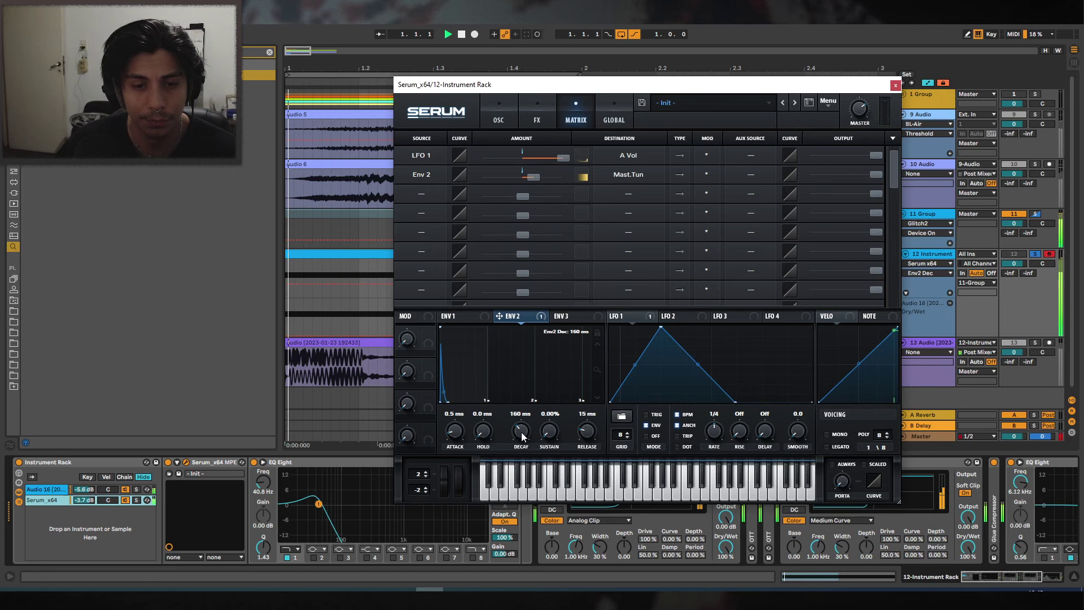
key("space")
left_click(895, 85)
Split the instrument clip after three sixteenths, repeat that first piece five times, consolidate the pieces into one clip, and play it.
left_click(333, 265)
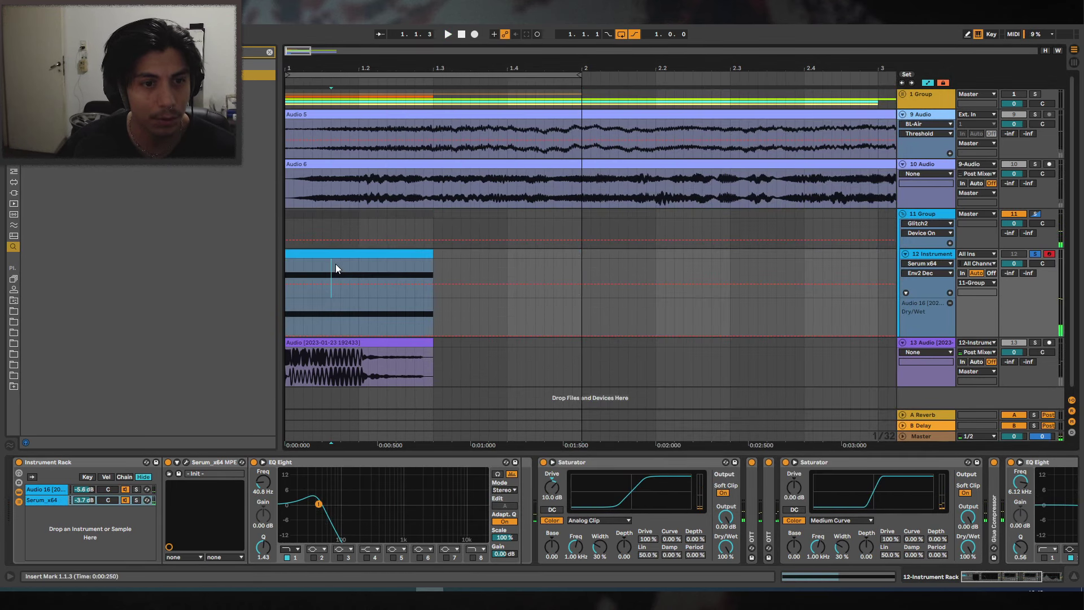
left_click(337, 265)
key("ctrl+e")
left_click(321, 254)
key("ctrl+d")
key("ctrl+d")
key("ctrl+d")
key("ctrl+d")
key("ctrl+d")
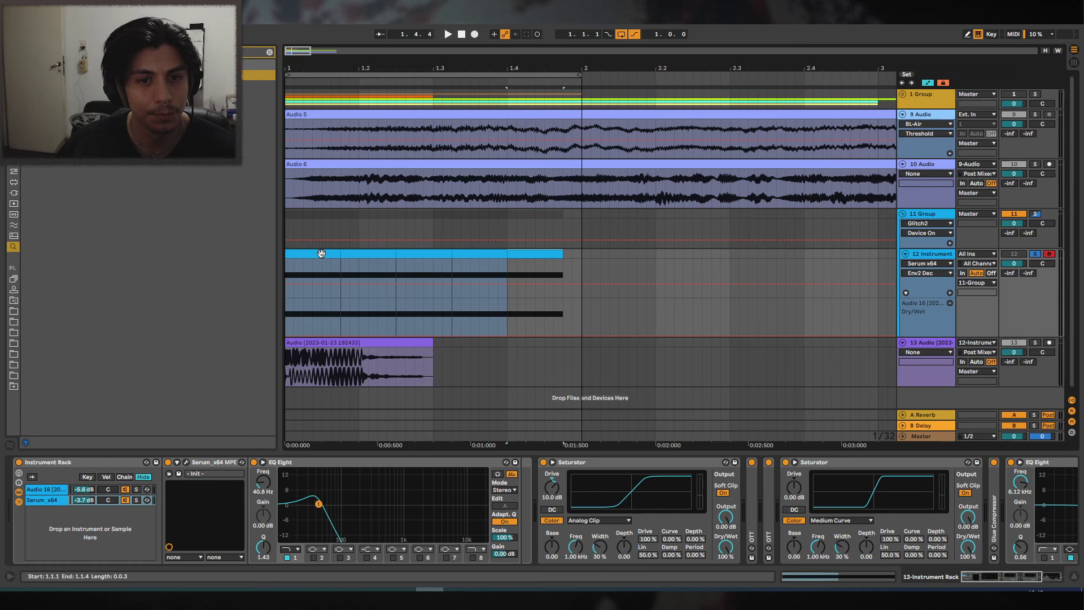
left_click(320, 254, "shift")
left_click(421, 251)
key("space")
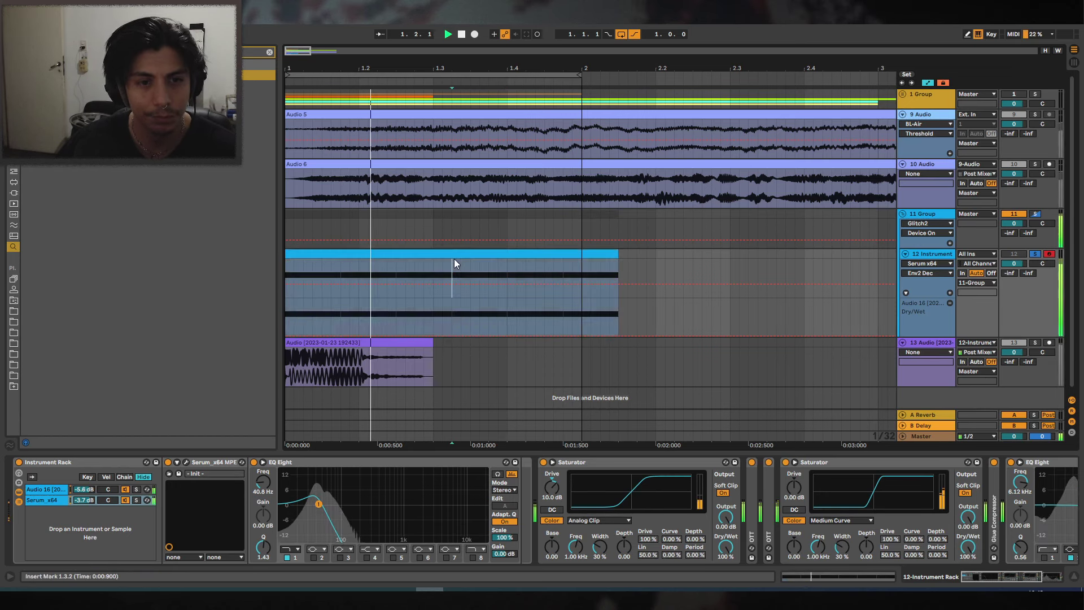
Trim the consolidated clip to one bar and remove its short final note.
left_click_drag(616, 256, 581, 256)
double_click(537, 252)
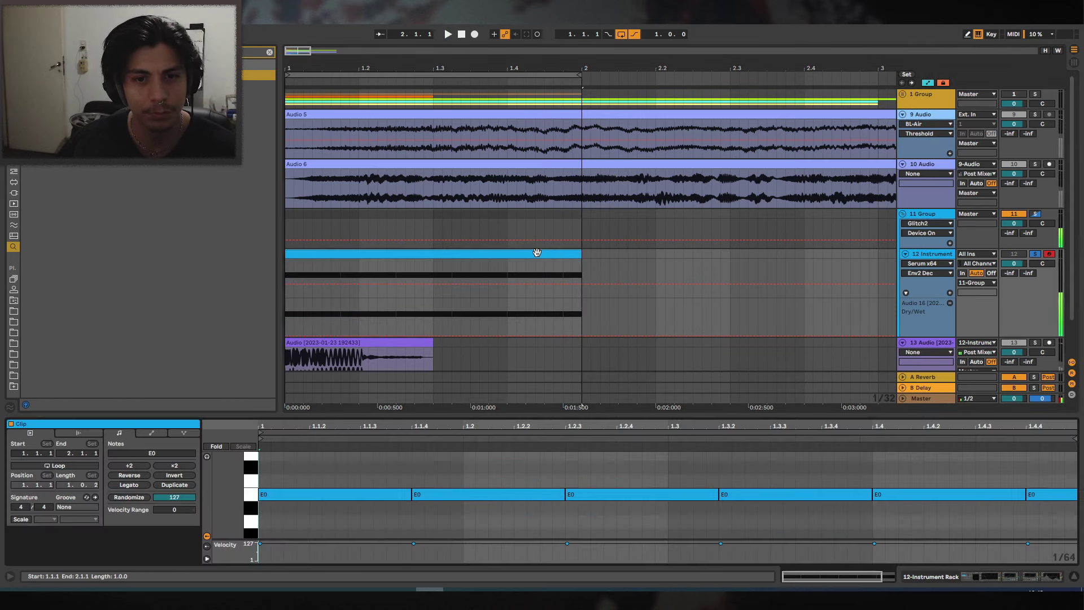
left_click(929, 576)
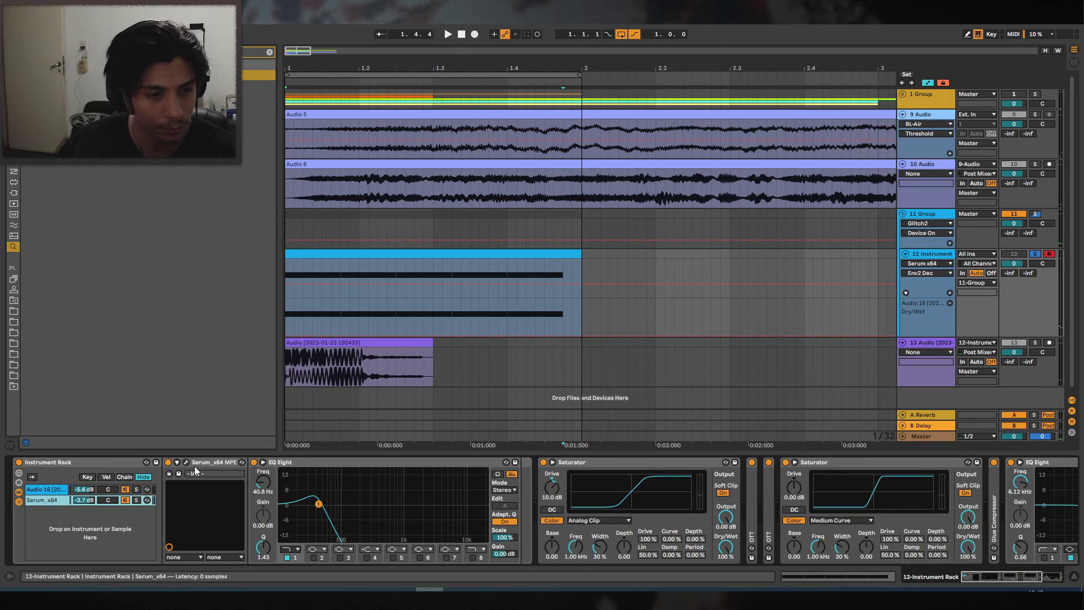
Enable Erosion in the Audio 16 chain with wide noise at 7.03 kHz and an amount of 4.28.
left_click(139, 490)
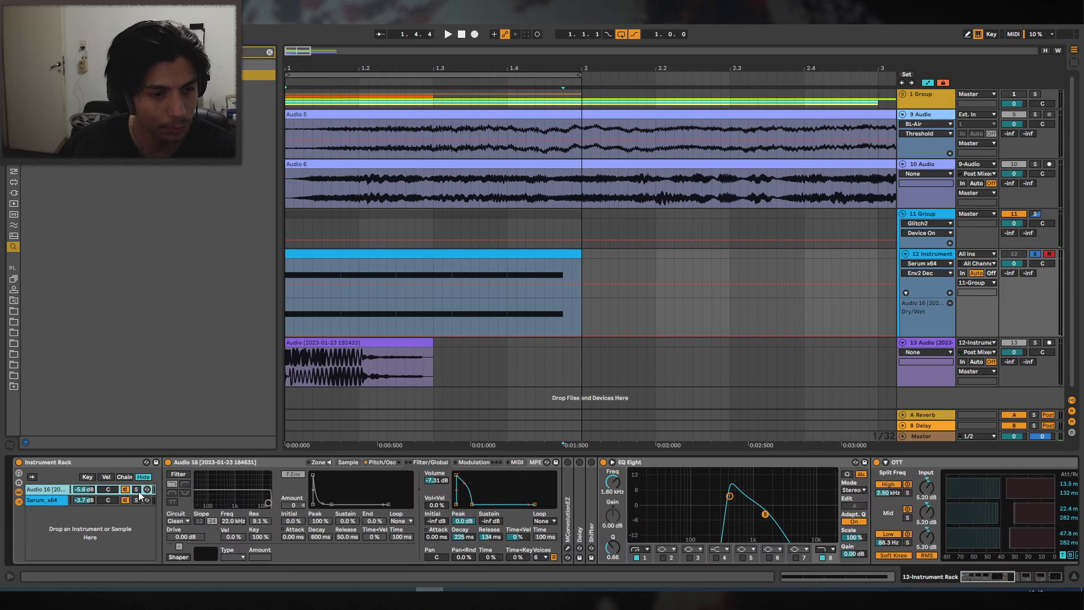
left_click(382, 462)
double_click(790, 463)
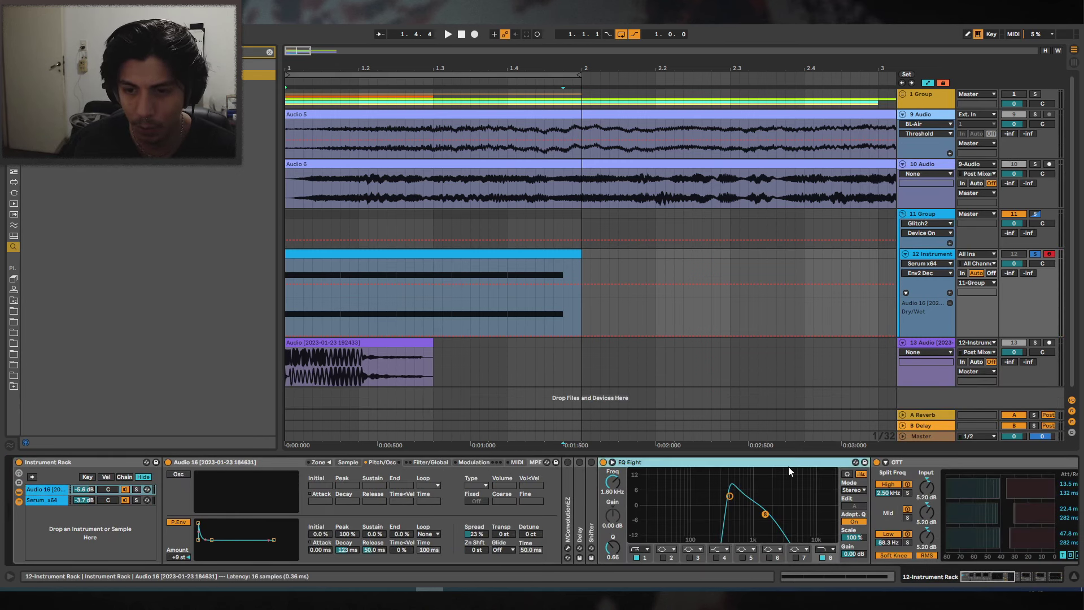
double_click(791, 463)
double_click(639, 484)
key("space")
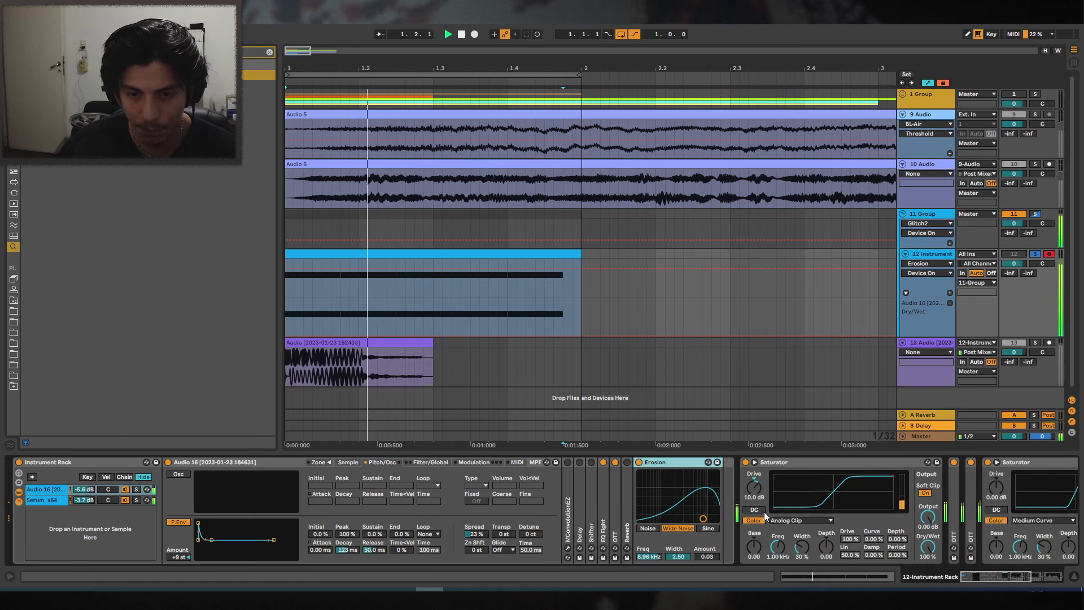
Move Erosion from the Audio 16 chain to after EQ Eight in the Serum chain and raise its amount to 16.7.
left_click(654, 463)
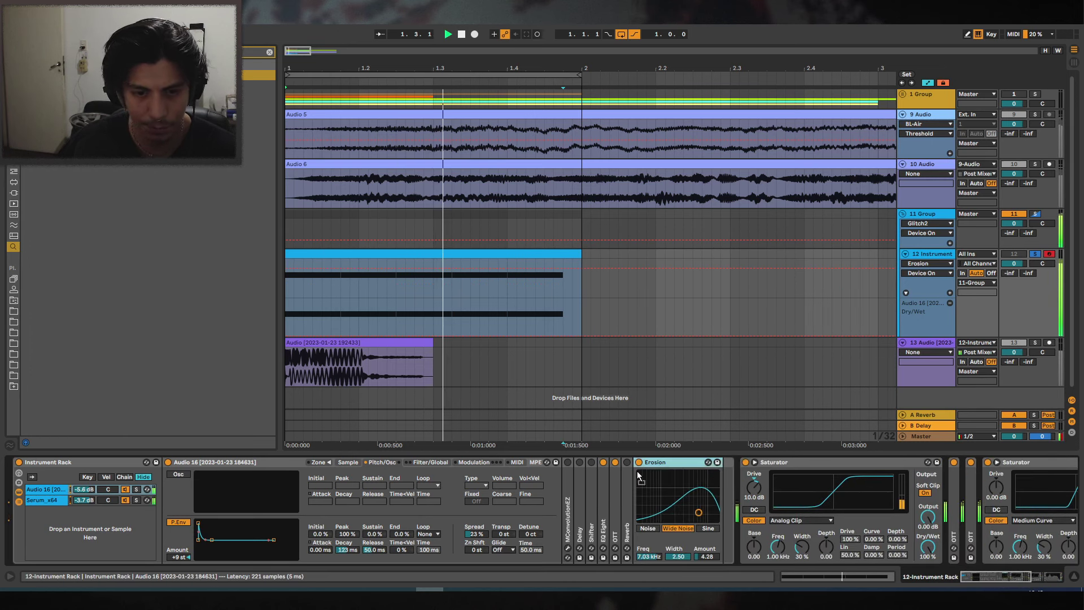
key("Delete")
left_click(43, 500)
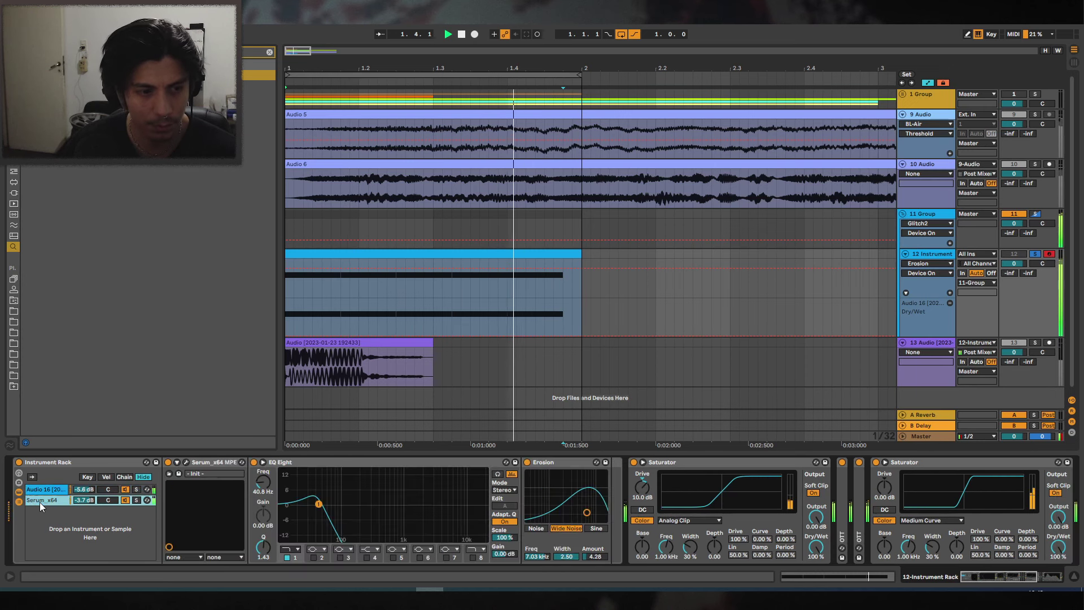
left_click_drag(591, 557, 591, 550)
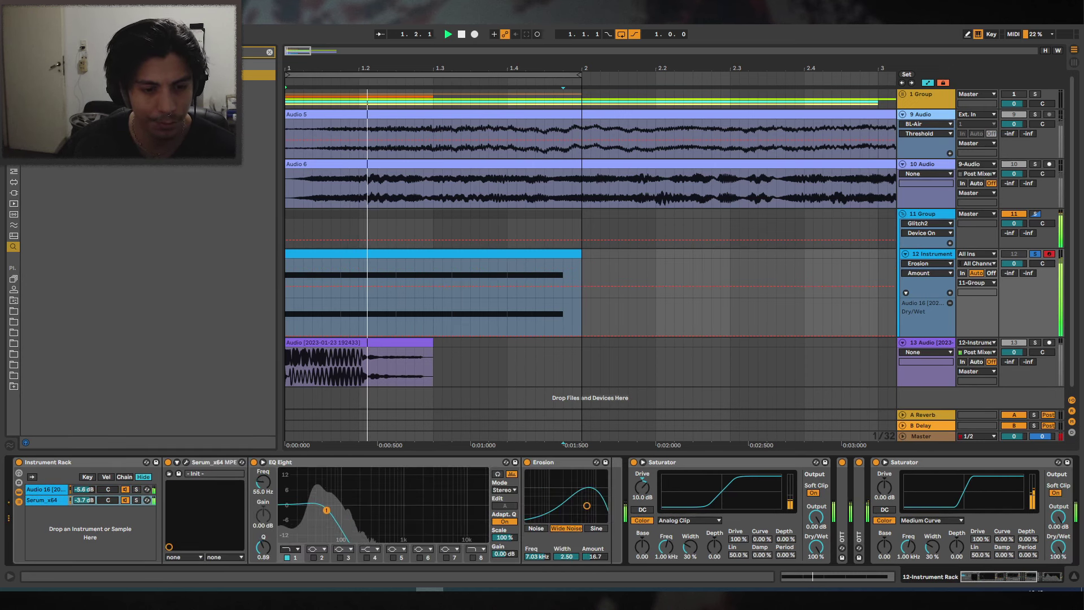
Set the Serum chain EQ Eight's high cut to 55.0 Hz with a Q of 0.89, compare it bypassed, and check Serum.
left_click(254, 462)
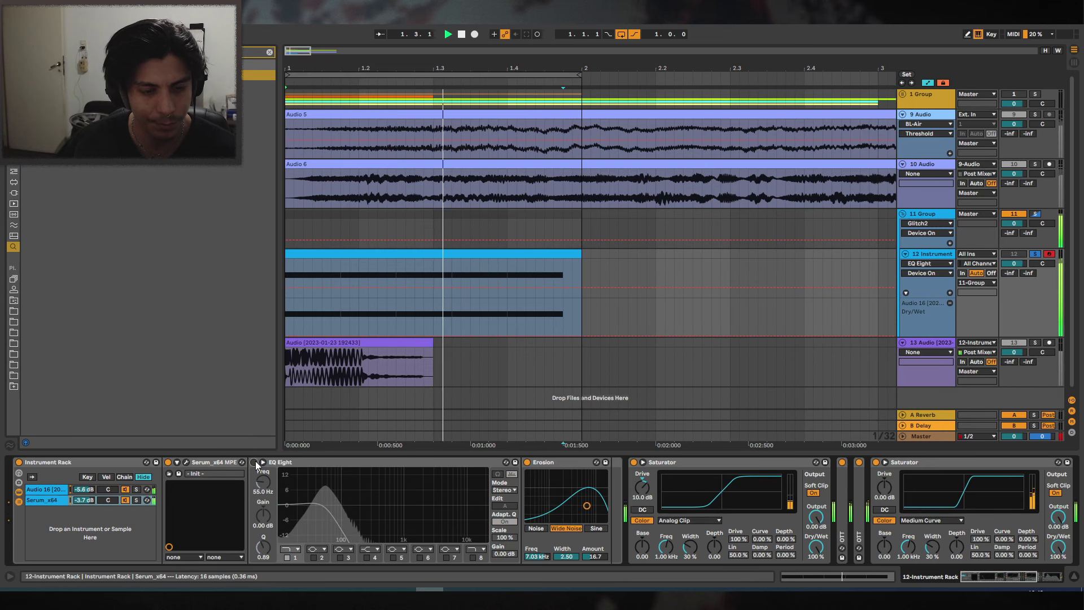
left_click(253, 462)
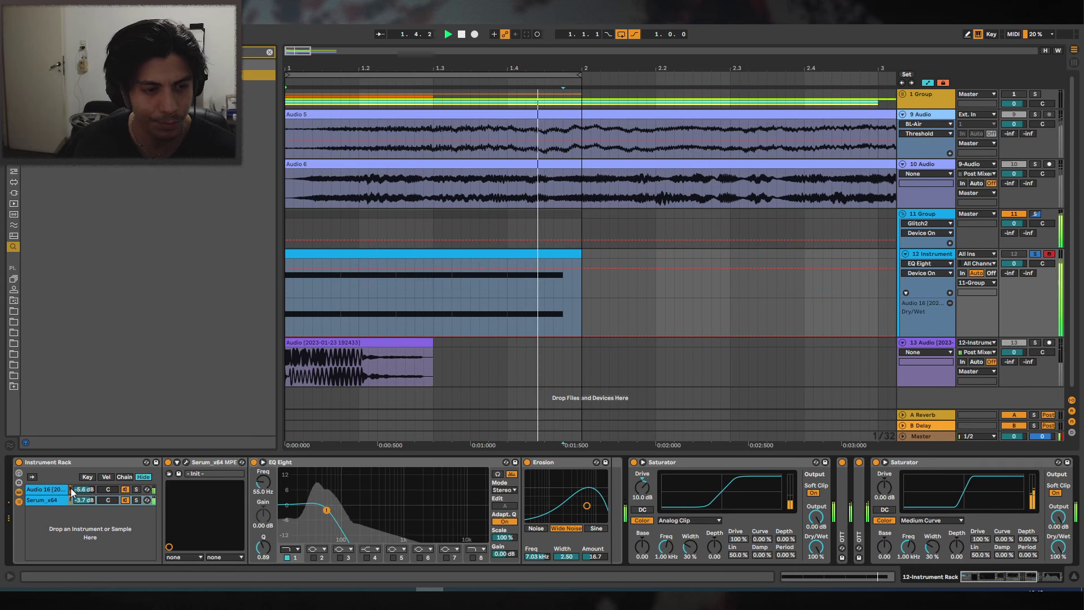
left_click(187, 462)
left_click(39, 489)
key("space")
left_click(891, 82)
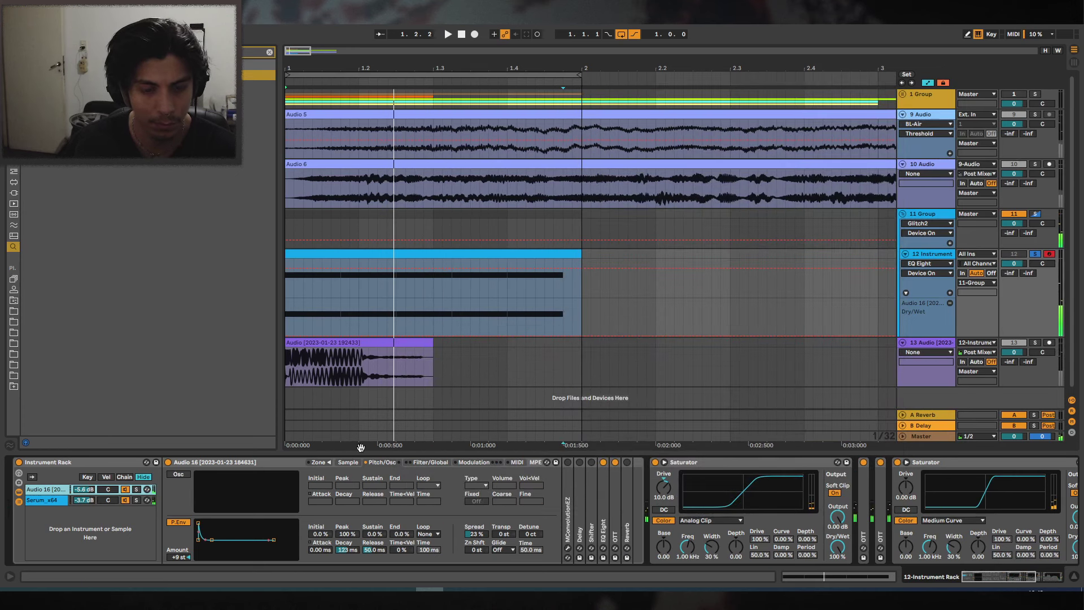
Lower the Audio 16 sampler's root key to C0 and shorten its loop to end at 85410.
left_click(346, 462)
left_click(203, 556)
key("space")
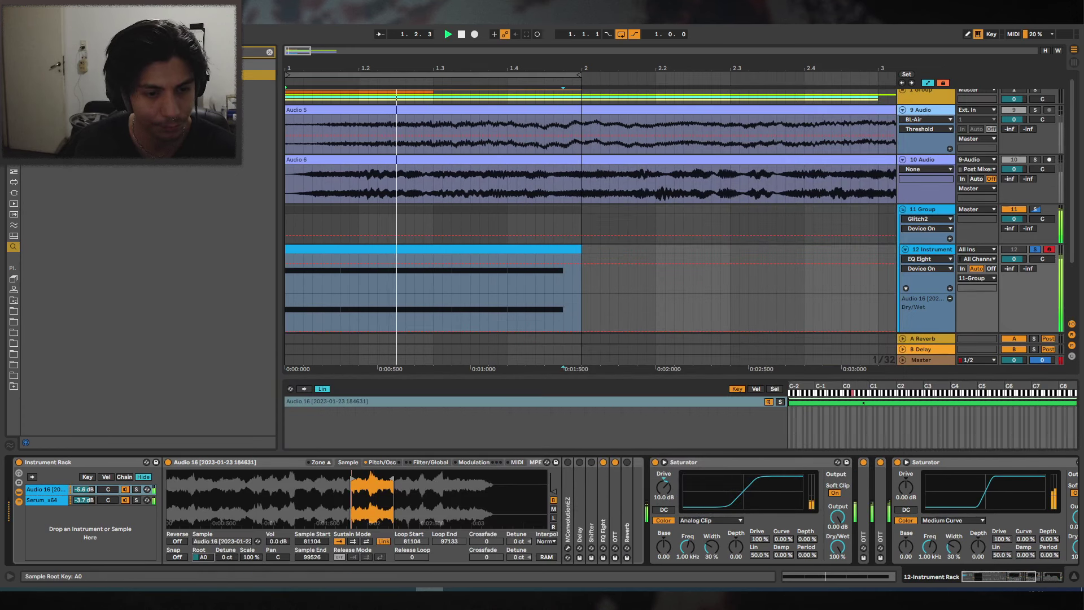
left_click_drag(394, 477, 358, 479)
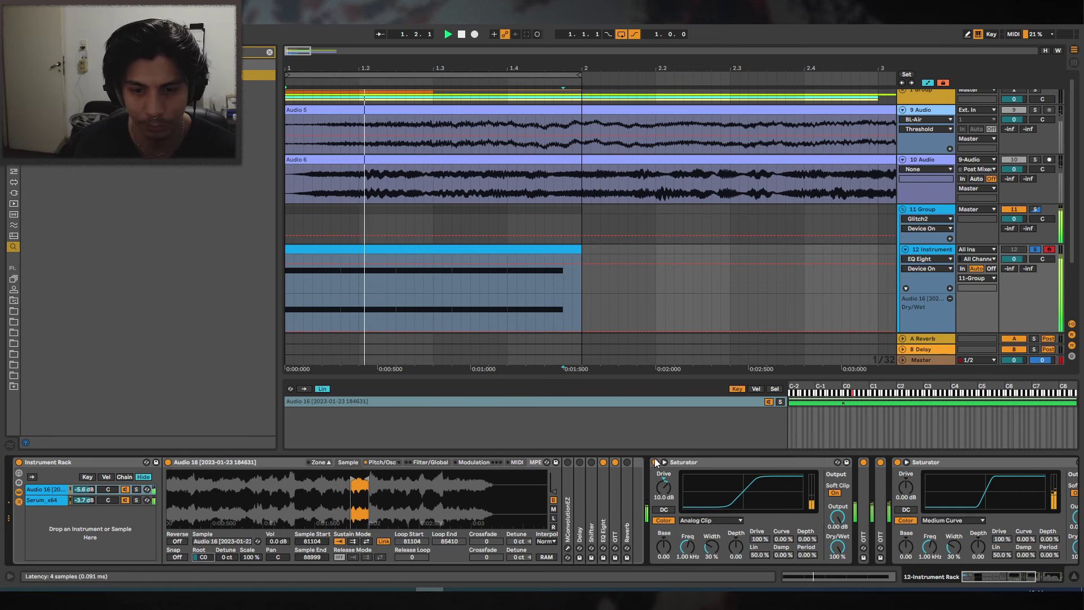
Collapse the first Saturator and move Reverb out of the Audio 16 chain to just before the second Saturator.
double_click(671, 462)
left_click_drag(995, 575, 1004, 574)
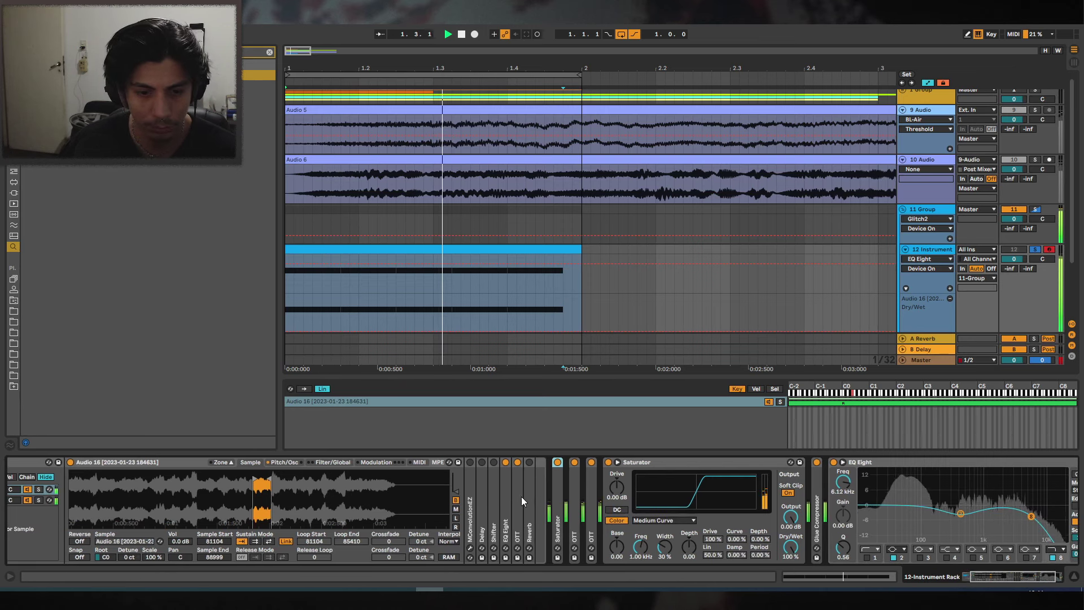
key("space")
left_click_drag(530, 493, 605, 465)
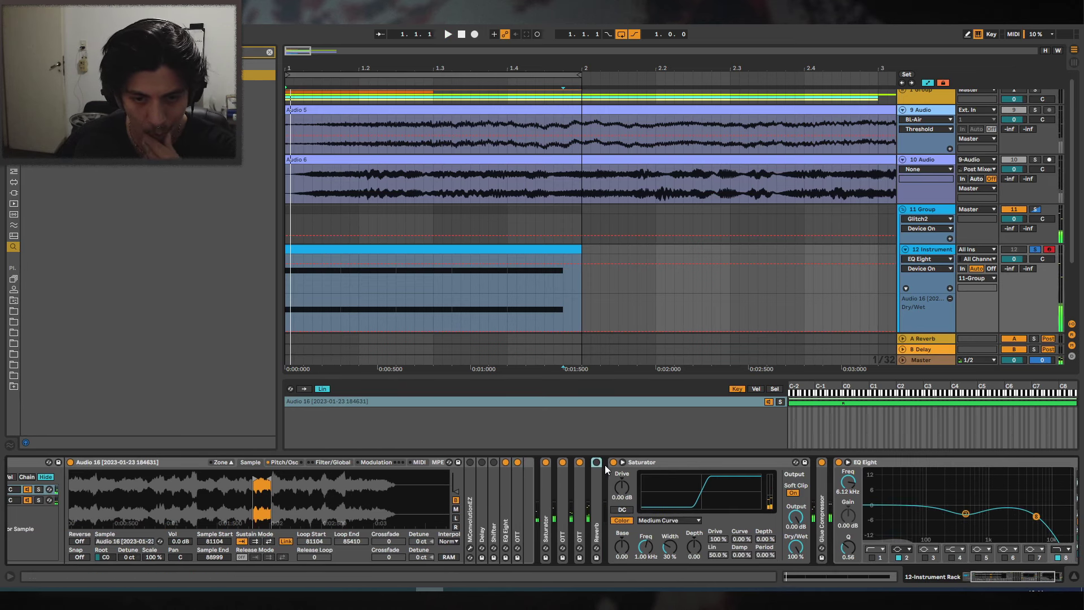
Enable the moved Reverb and set its decay time to 432 ms and dry/wet to 38%.
key("space")
double_click(595, 472)
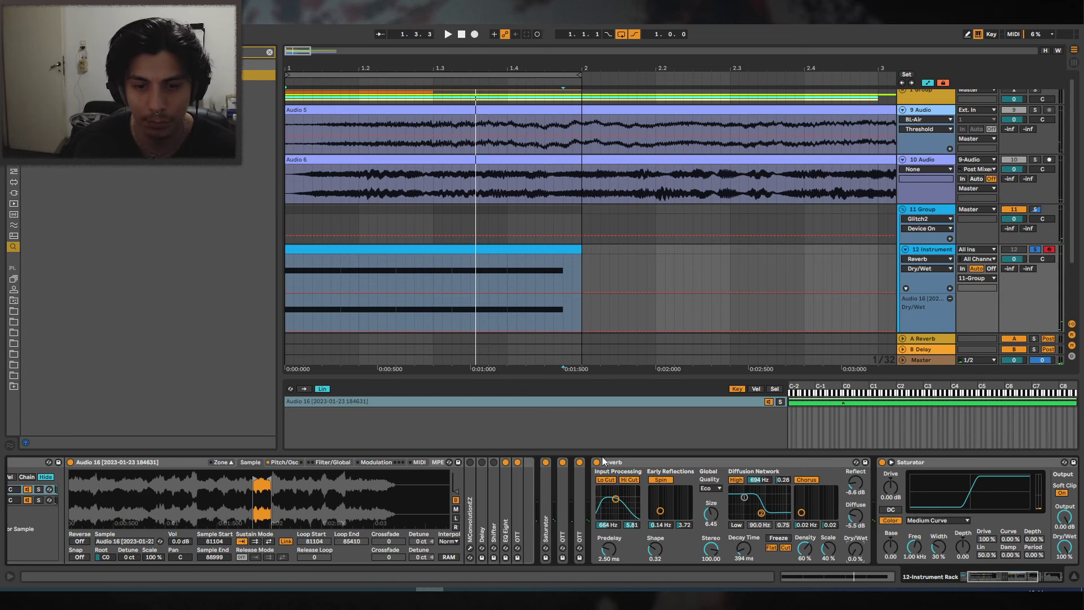
key("space")
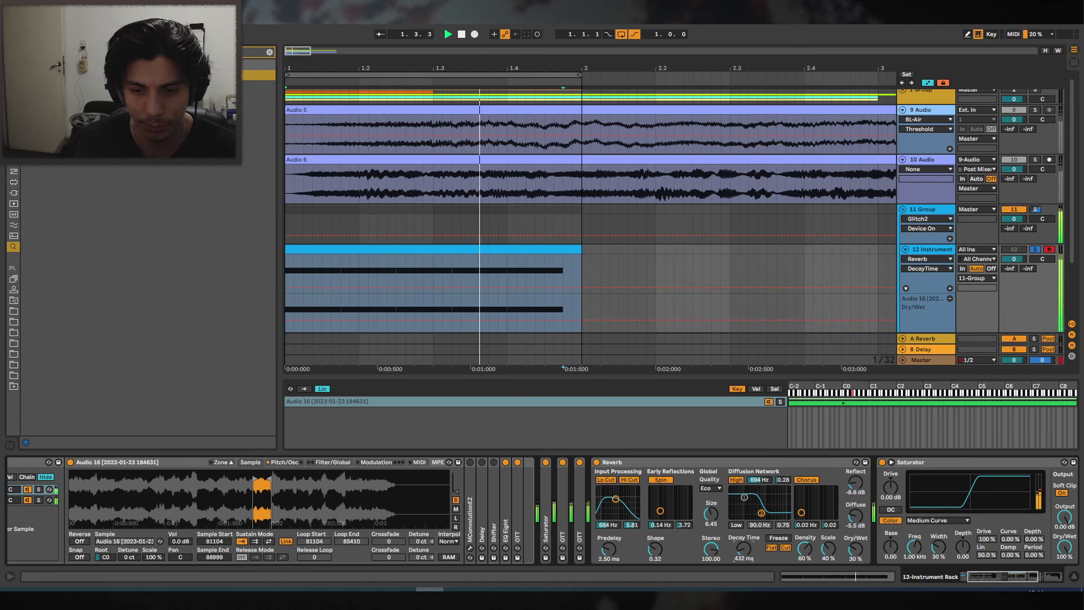
Shift the Audio 16 sampler's playback region so it starts at 100243 and its loop ends at 106991, and audition it.
left_click_drag(1010, 570, 999, 574)
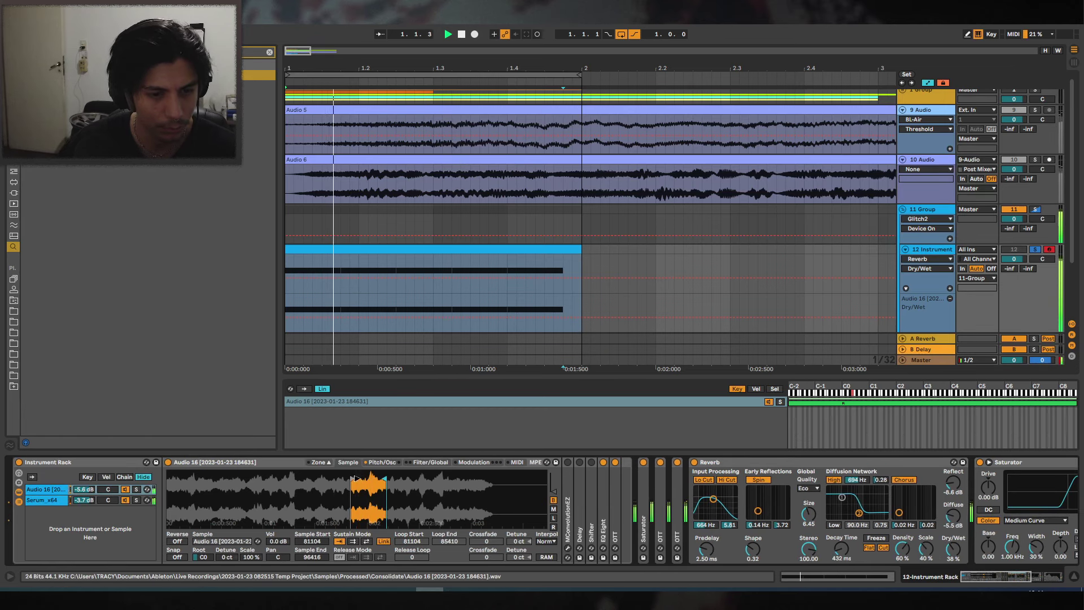
mouse_move(356, 478)
left_mouse_down()
mouse_move(420, 477)
mouse_move(401, 477)
left_mouse_up()
key("space")
key("space")
key("space")
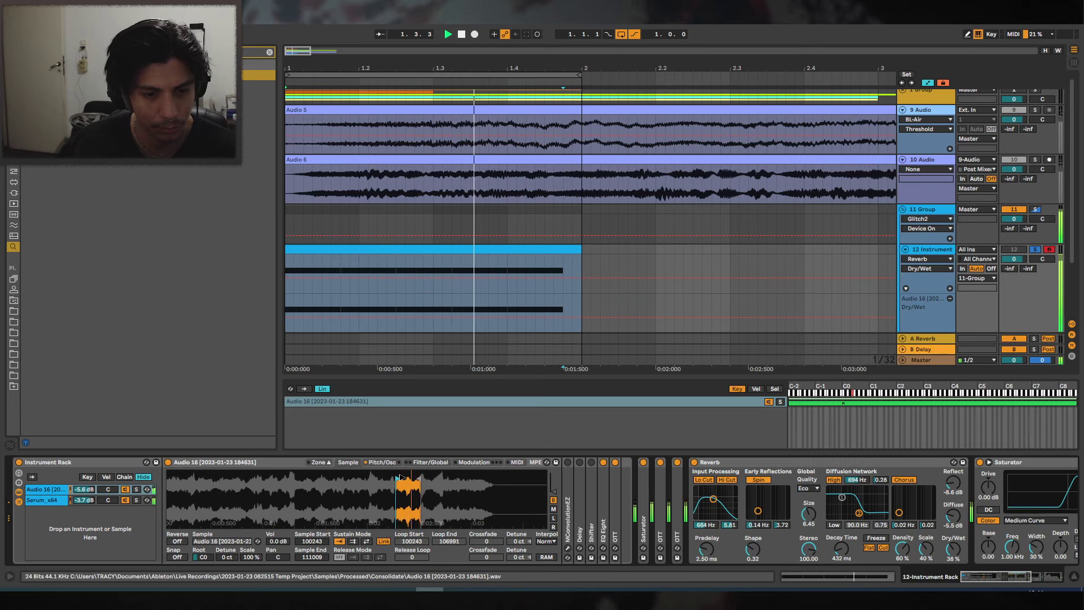
Shorten the Audio 16 sampler's pitch envelope decay and adjust its spread.
left_click(383, 463)
left_click(346, 550)
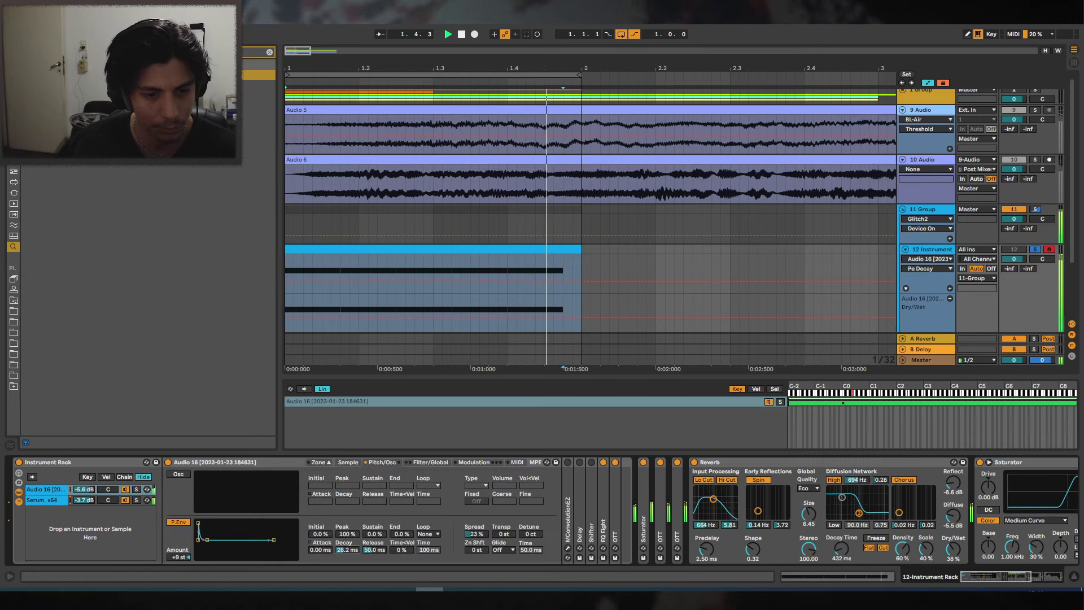
left_click(469, 536)
Set the Audio 16 sampler's sample start and loop start to 99526 and review its filter and volume envelope settings.
left_click(337, 462)
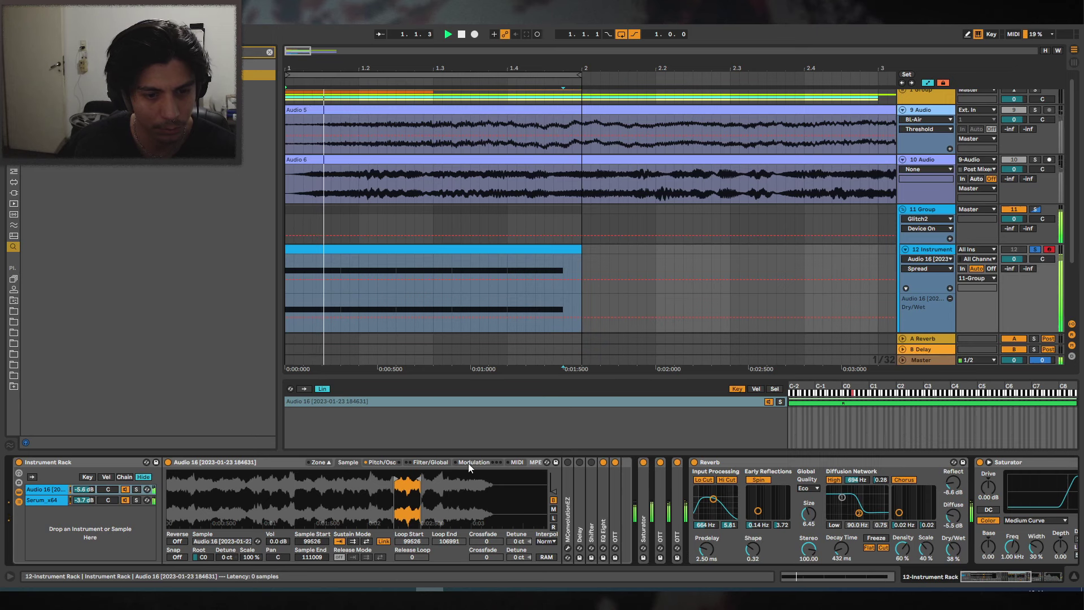
left_click(430, 463)
left_click(437, 481)
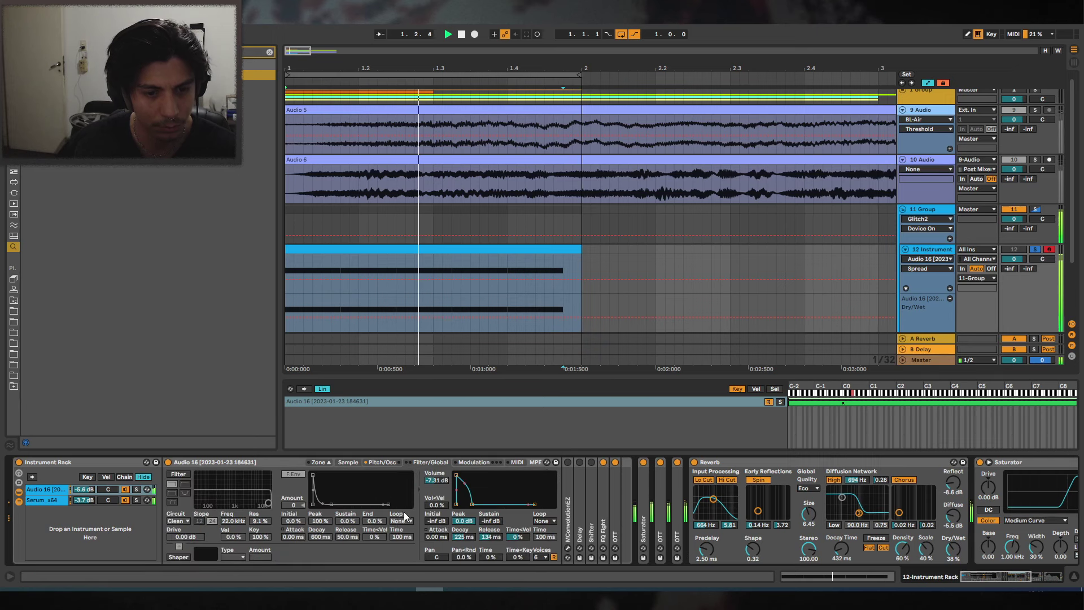
Raise the Serum chain's volume in the instrument rack.
left_click(46, 500)
left_click_drag(84, 500, 85, 486)
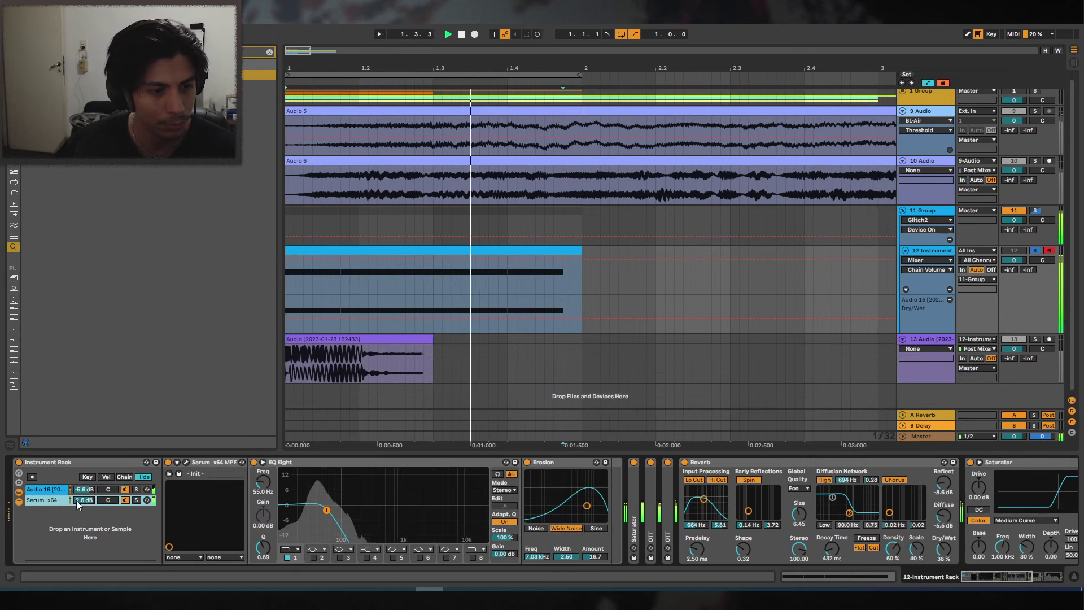
left_click_drag(971, 578, 1016, 578)
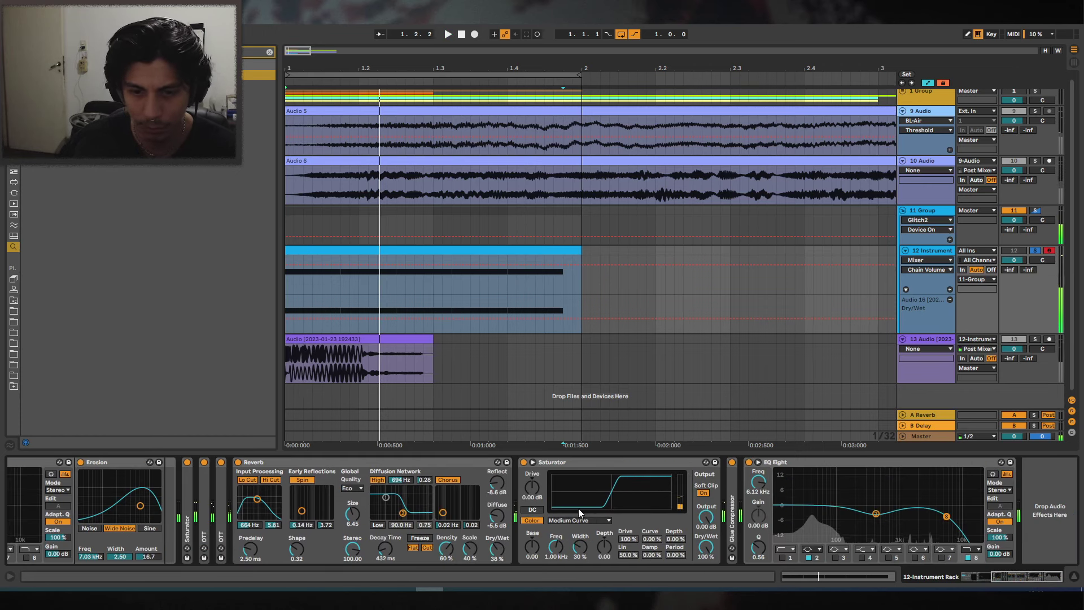
Raise the Analog Clip Saturator's drive to 33.7 dB and audition the bass.
left_click_drag(531, 487, 532, 464)
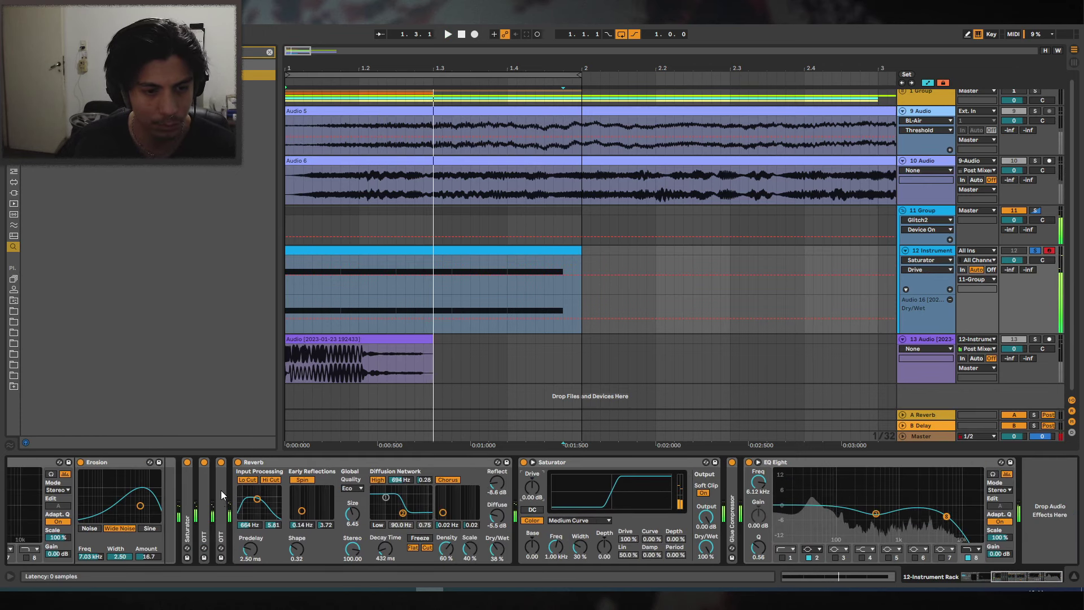
double_click(188, 496)
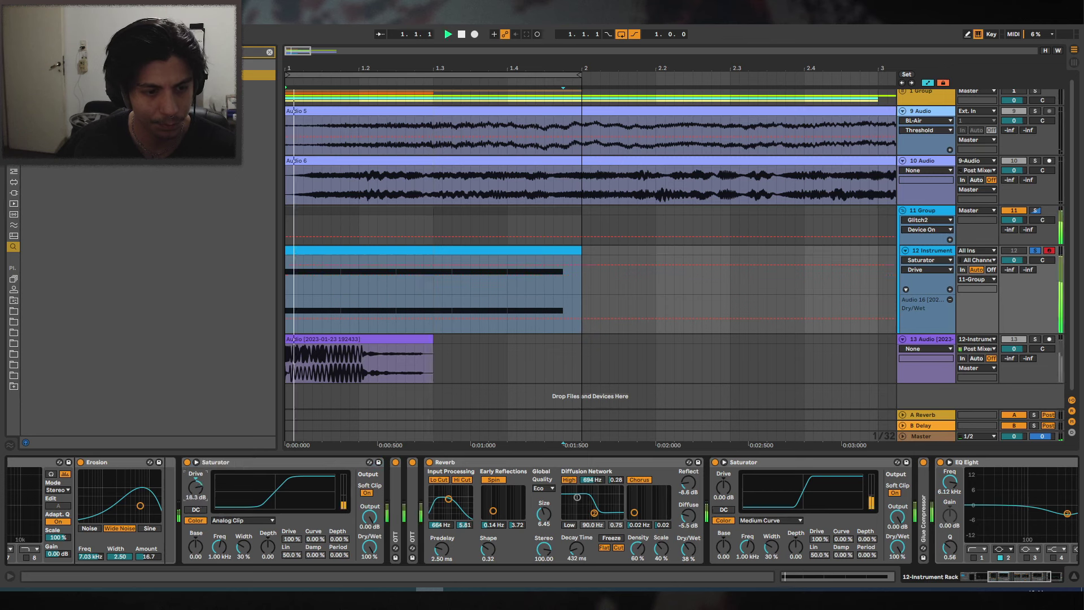
key("space")
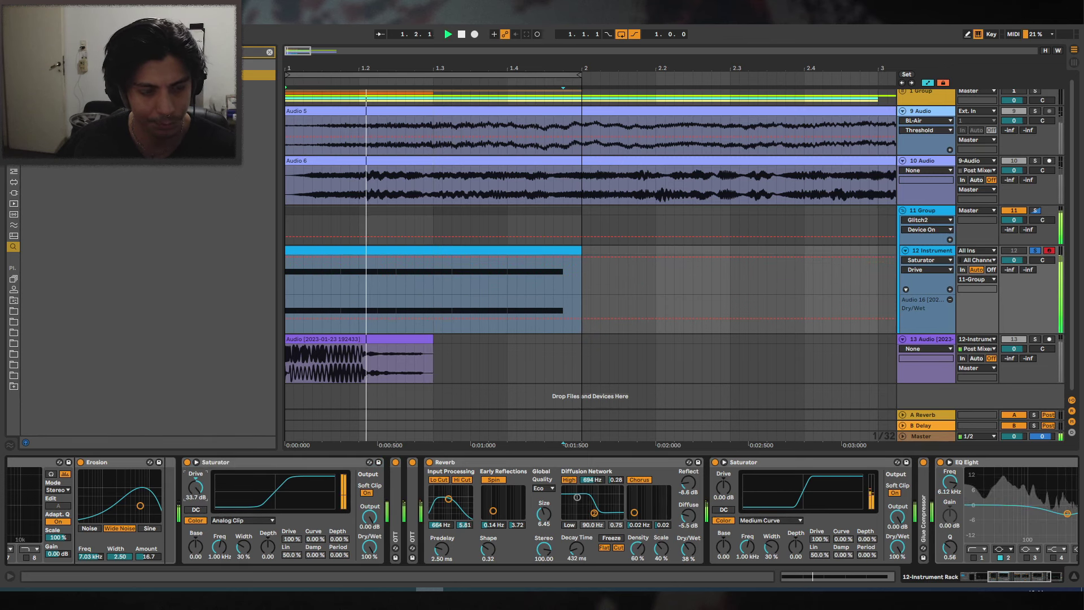
Set the Audio 16 sampler's volume to -2.81 dB and audition it.
left_click_drag(988, 577, 937, 585)
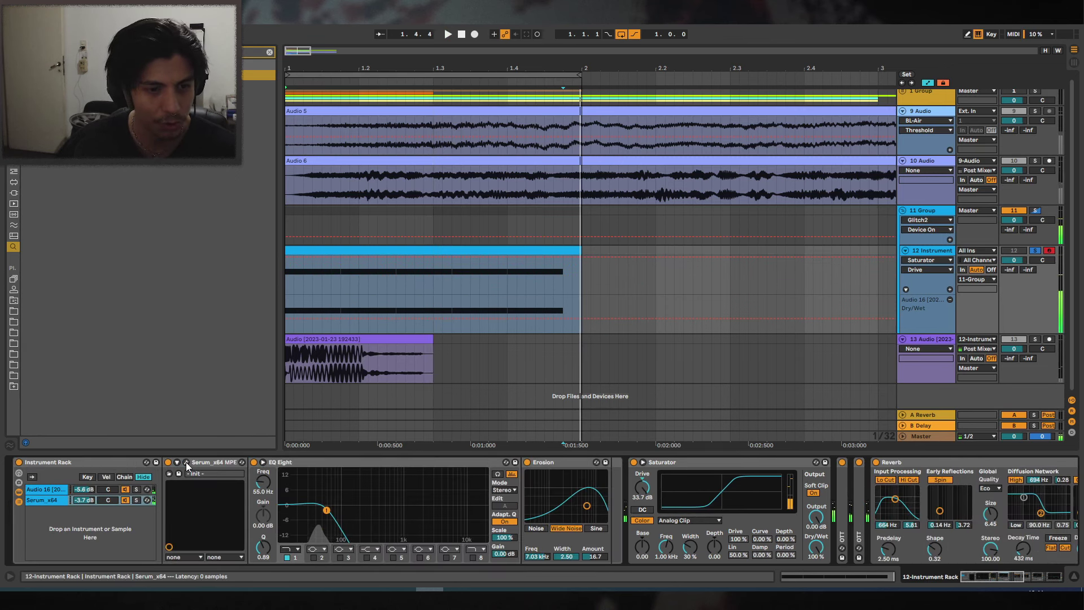
left_click(48, 489)
left_click_drag(437, 481, 437, 467)
key("space")
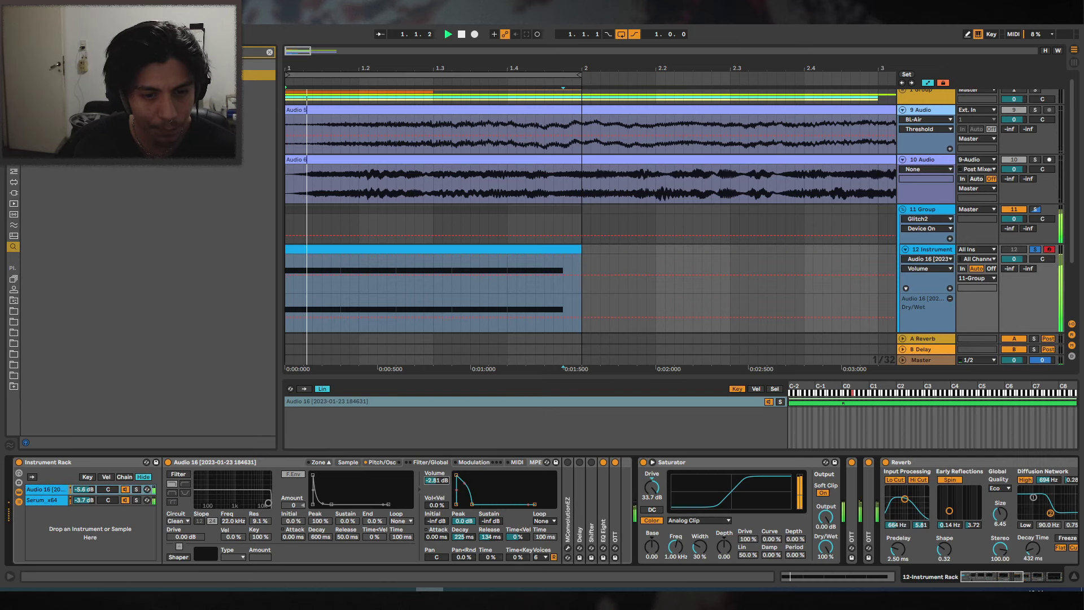
Lengthen the Audio 16 sampler's volume envelope decay to 749 ms and its pitch envelope decay to 134 ms.
left_click_drag(463, 537, 463, 544)
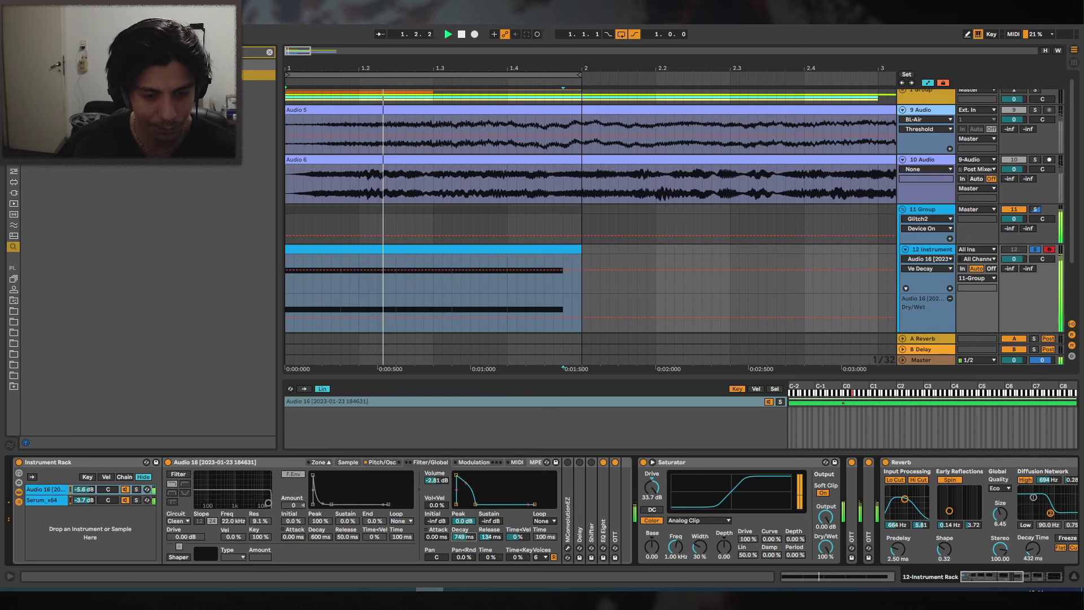
left_click(387, 462)
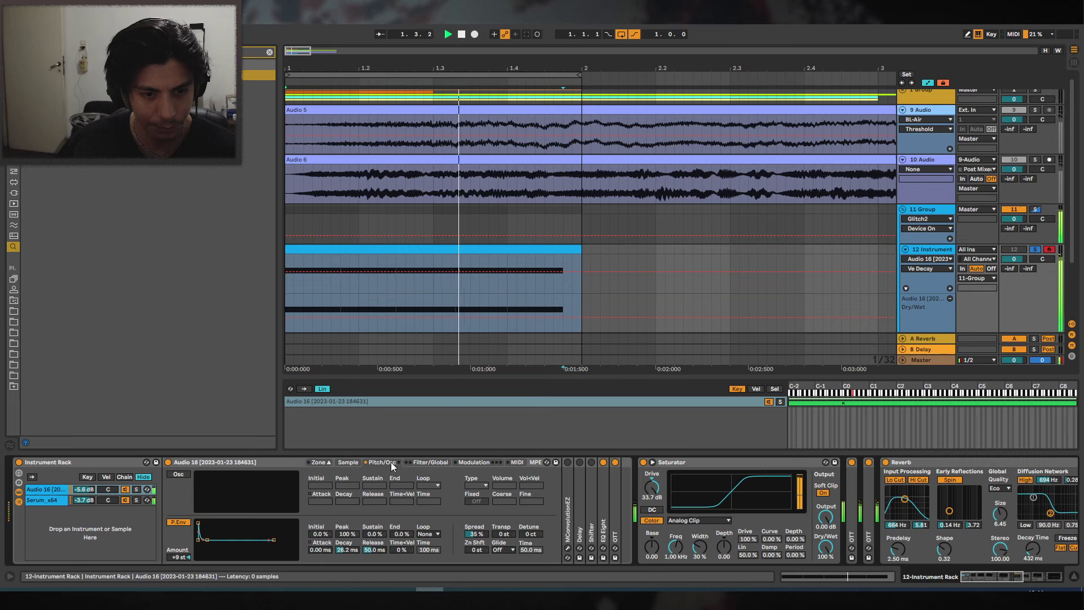
left_click_drag(348, 551, 348, 537)
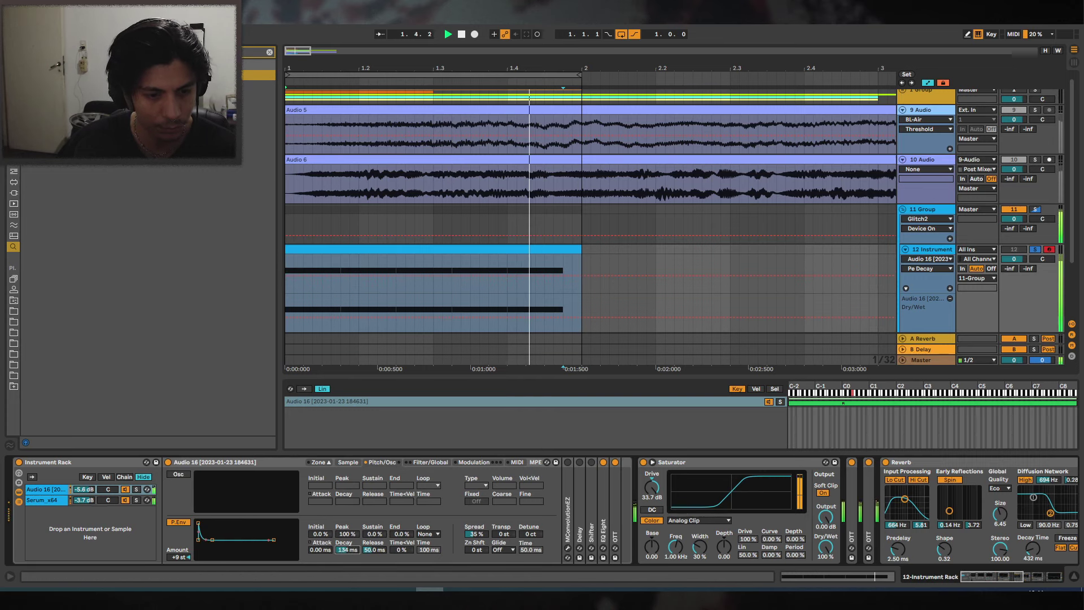
Narrow the Audio 16 sample region to run from 74884 to 83975, with the loop ending at 80386.
left_click(351, 462)
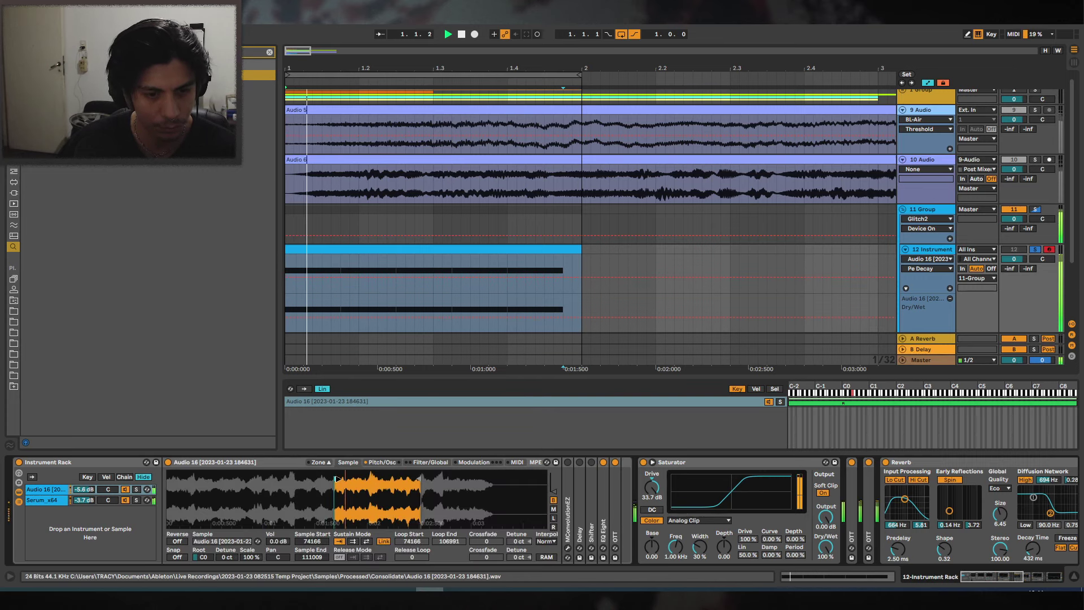
mouse_move(337, 479)
left_mouse_down()
mouse_move(371, 477)
mouse_move(337, 478)
left_mouse_up()
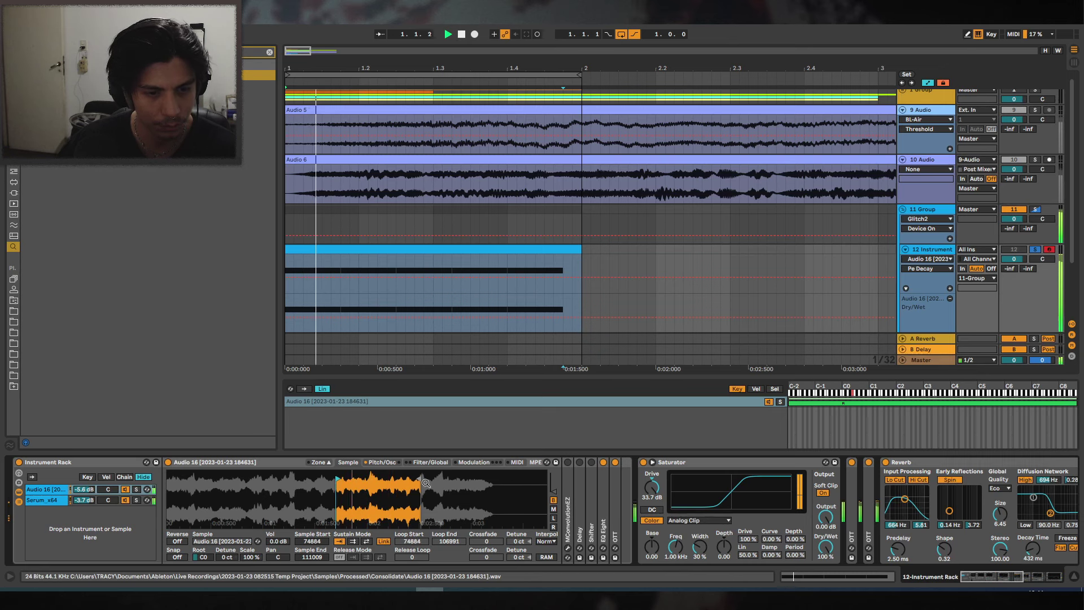
left_click_drag(421, 477, 354, 479)
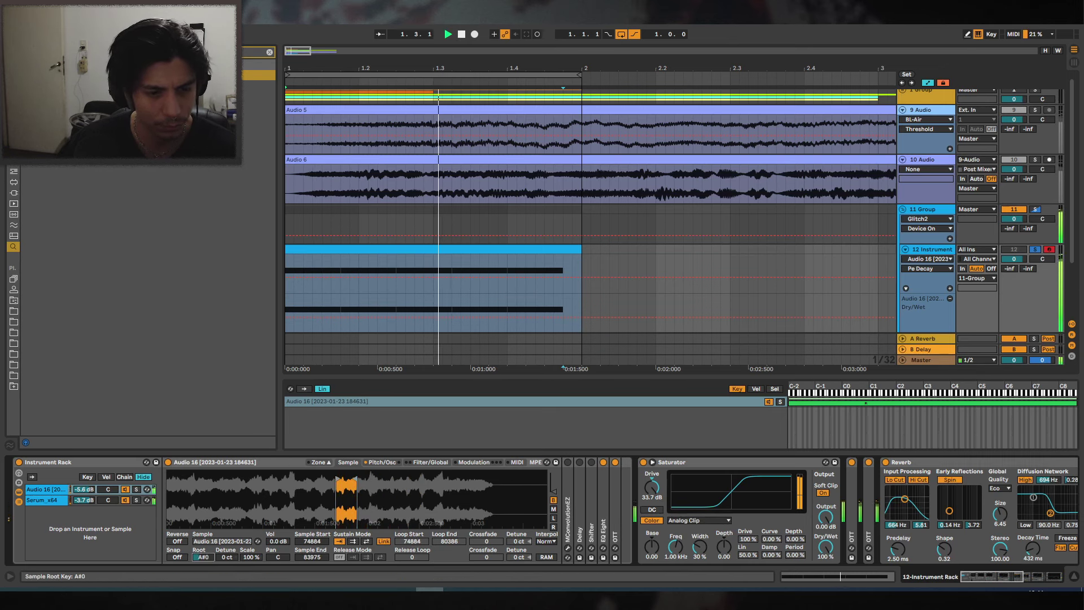
Set the Audio 16 sample's root key to F#-1 and reduce the Analog Clip Saturator's drive to 13.7 dB.
left_click_drag(203, 557, 202, 572)
left_click_drag(652, 487, 652, 494)
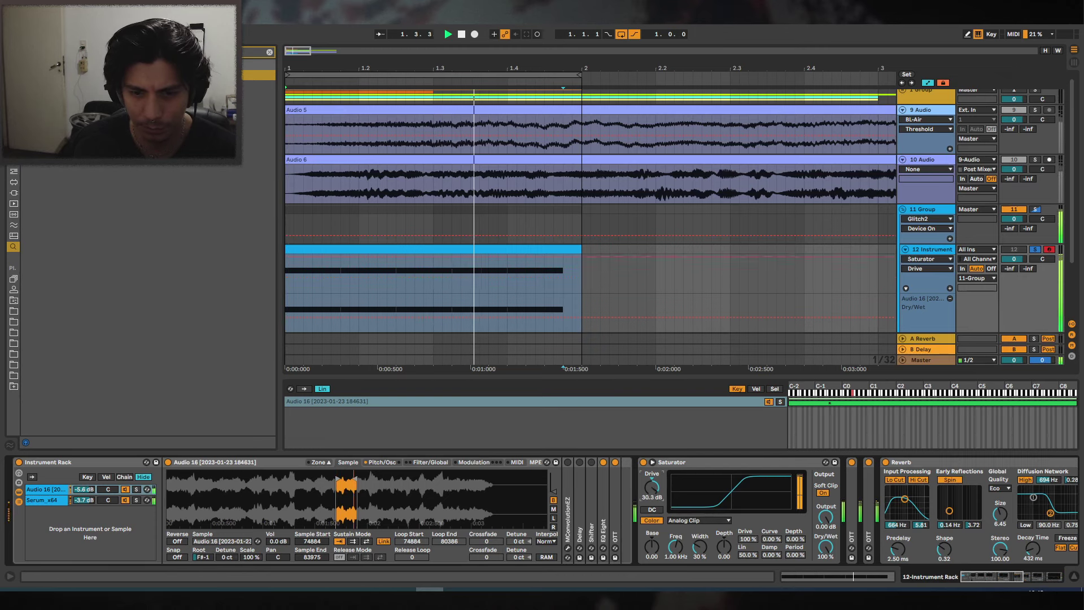
Move the Audio 16 sample and loop region to 40432–47590 and set the root key to D1.
mouse_move(356, 479)
left_mouse_down()
mouse_move(374, 479)
mouse_move(254, 473)
left_mouse_up()
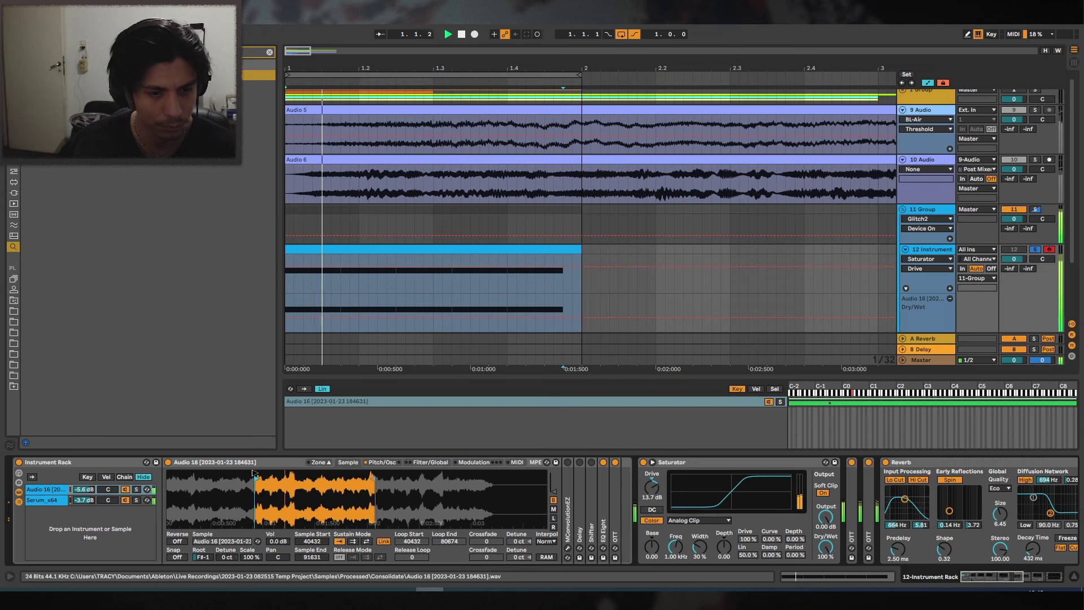
mouse_move(203, 557)
left_mouse_down()
mouse_move(202, 528)
mouse_move(203, 563)
left_mouse_up()
mouse_move(337, 478)
left_mouse_down()
mouse_move(350, 480)
mouse_move(280, 479)
left_mouse_up()
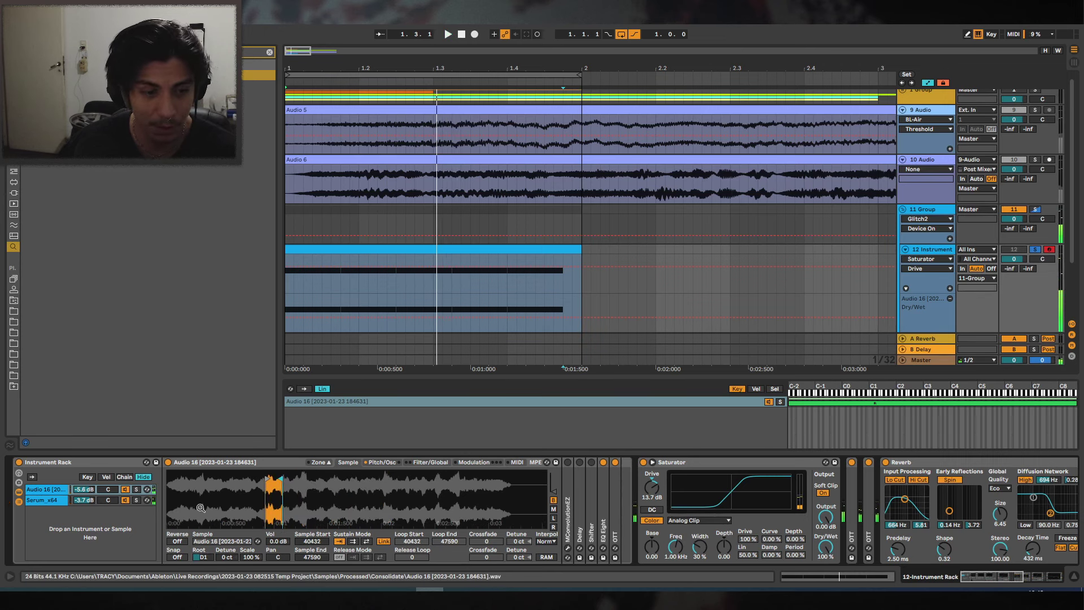
Audition the new sample region and raise the Analog Clip Saturator's drive.
key("space")
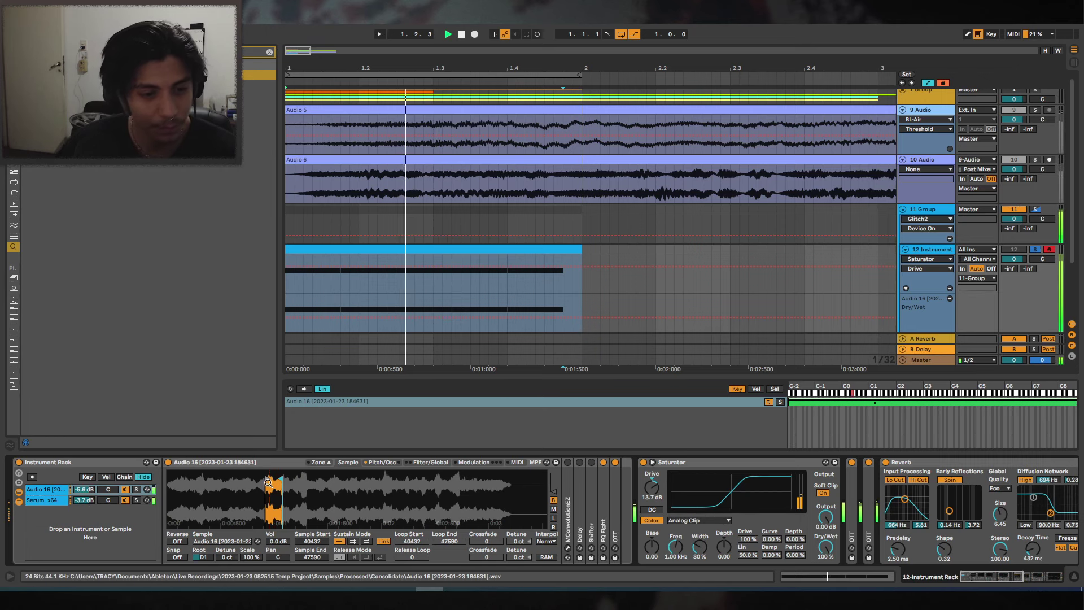
key("space")
key("space")
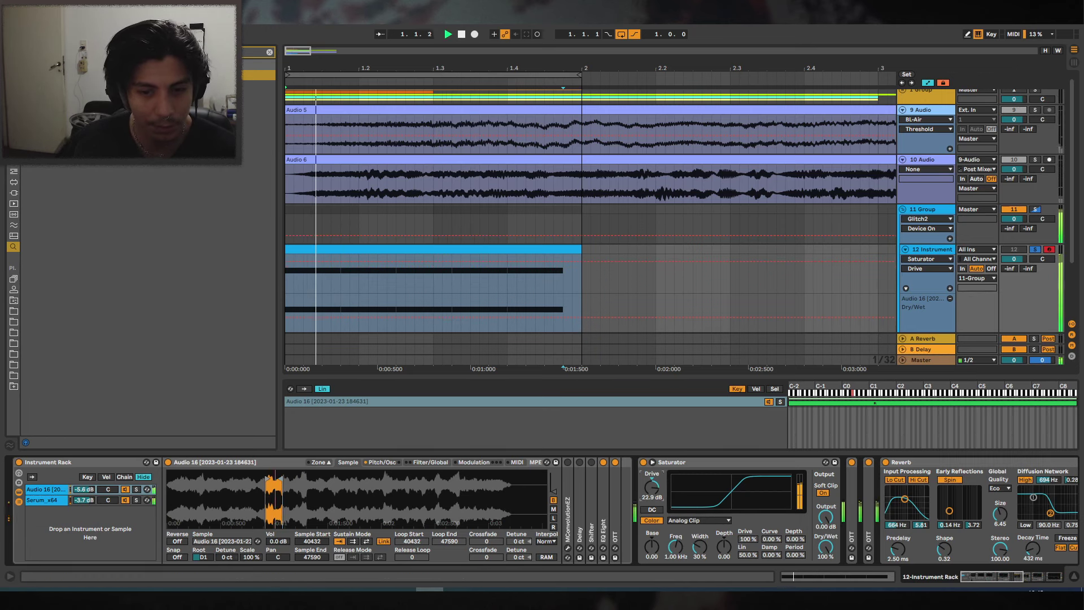
key("space")
In the Serum sub, reshape LFO 1's falling segment and set oscillator A's wavetable position to 3.
left_click(134, 503)
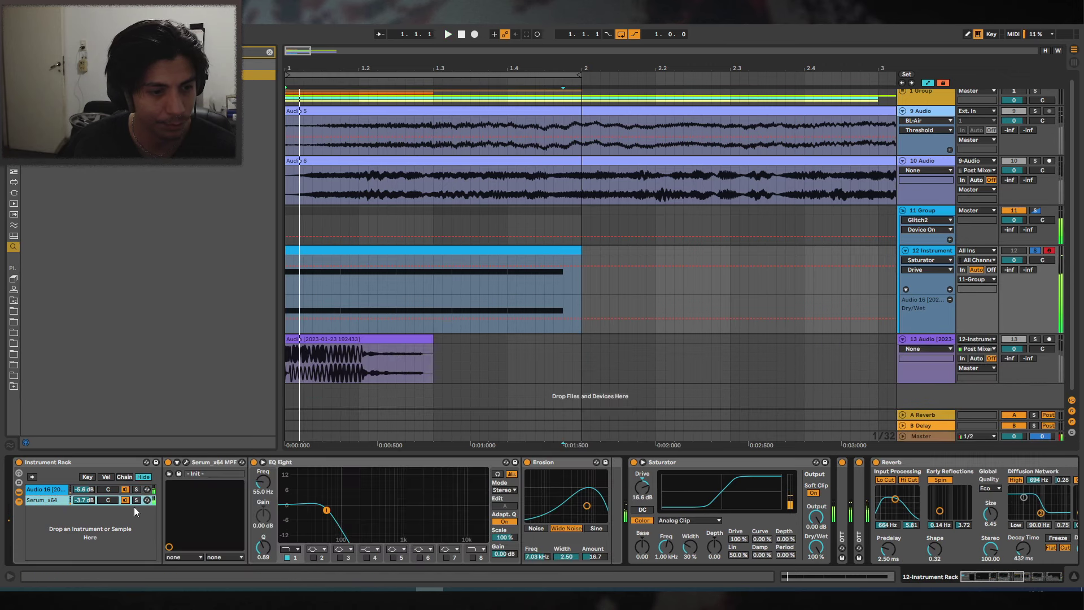
left_click(188, 463)
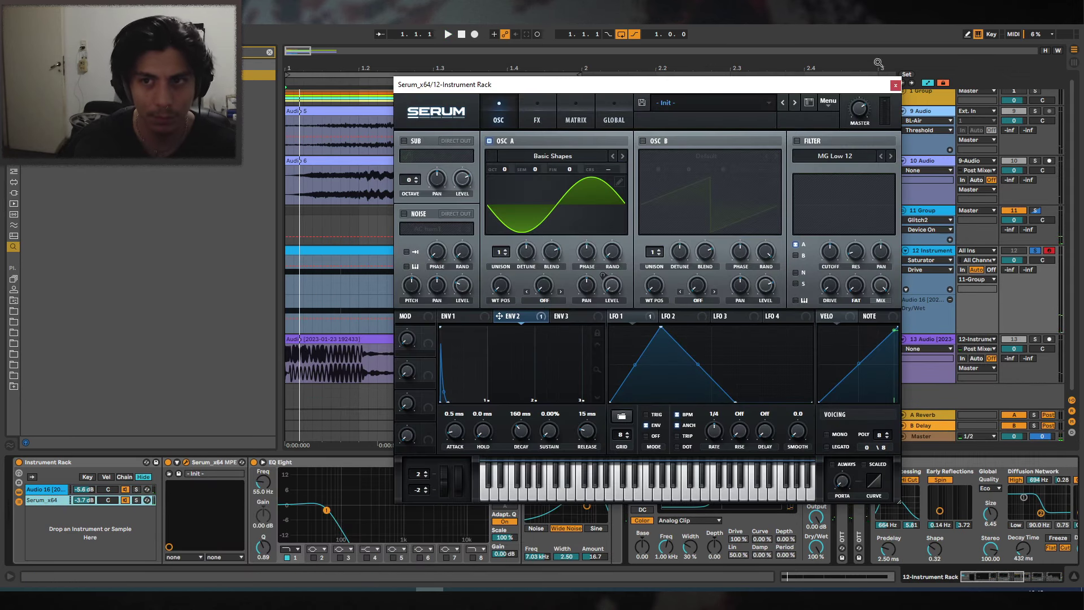
left_click(895, 86)
left_click(186, 462)
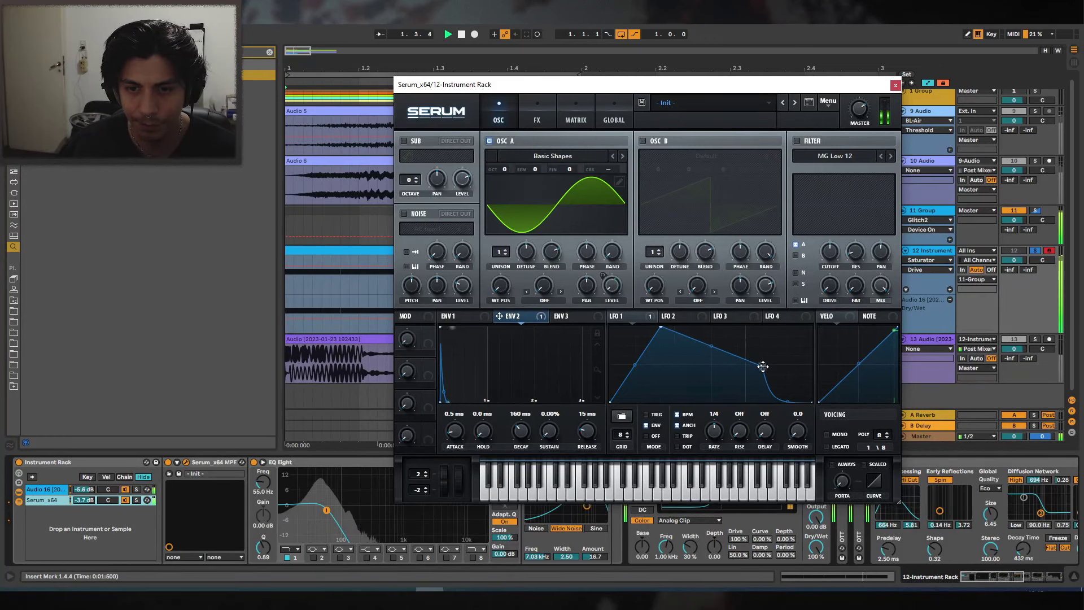
left_click_drag(500, 285, 515, 254)
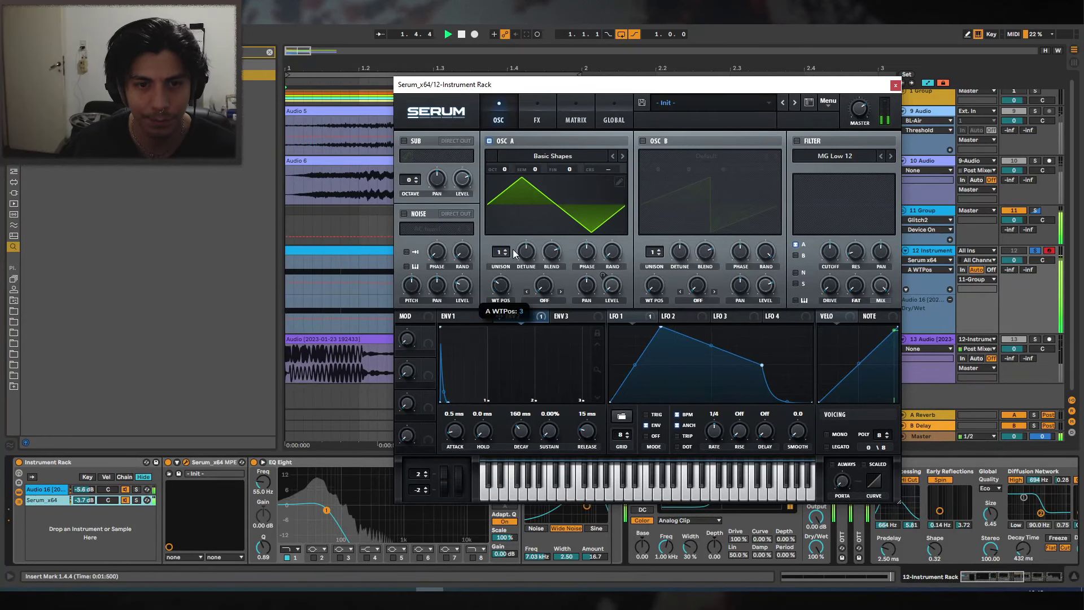
Adjust the resonance, drive and damping of Serum's Allpasses filter effect, and close the plug-in window.
left_click(536, 116)
left_click_drag(698, 194, 757, 134)
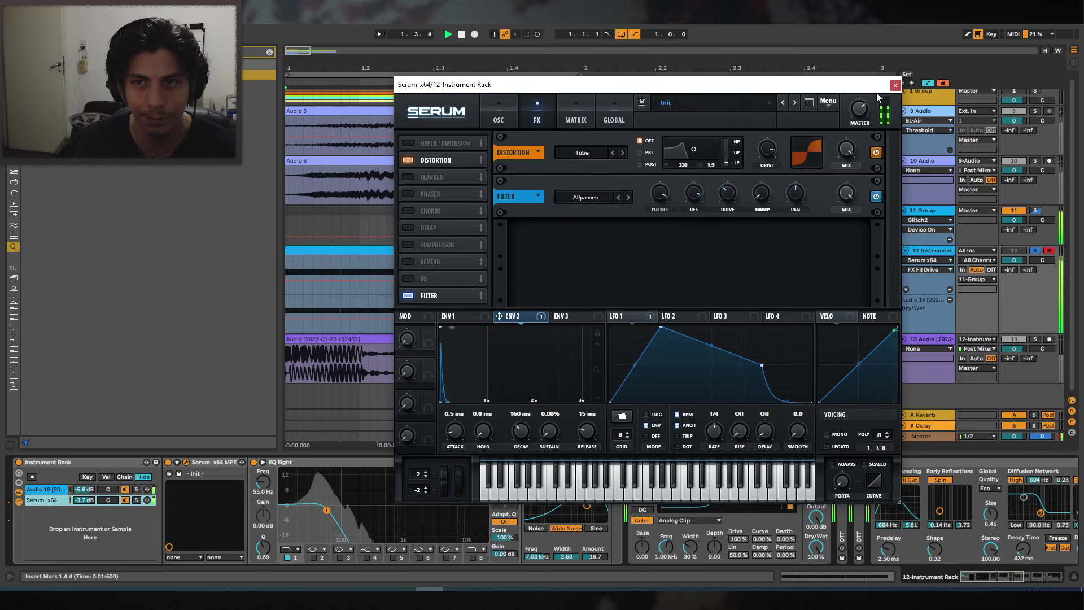
left_click_drag(760, 193, 751, 171)
key("ctrl+alt+p")
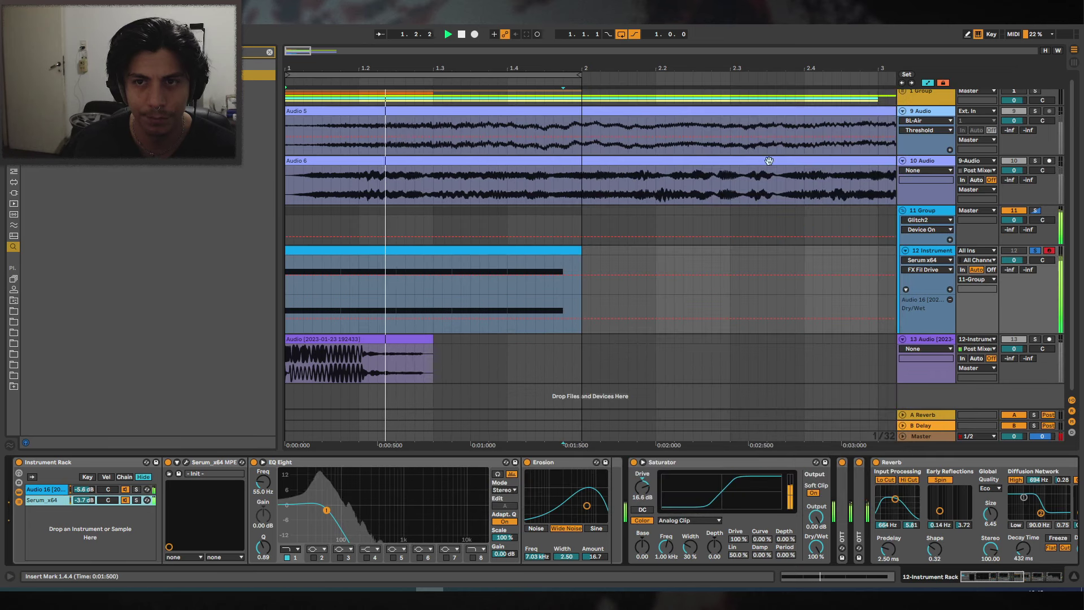
Stop playback and fold the Serum chain's EQ Eight, the Analog Clip Saturator and the Reverb.
double_click(341, 461)
key("space")
left_click(343, 462)
double_click(428, 462)
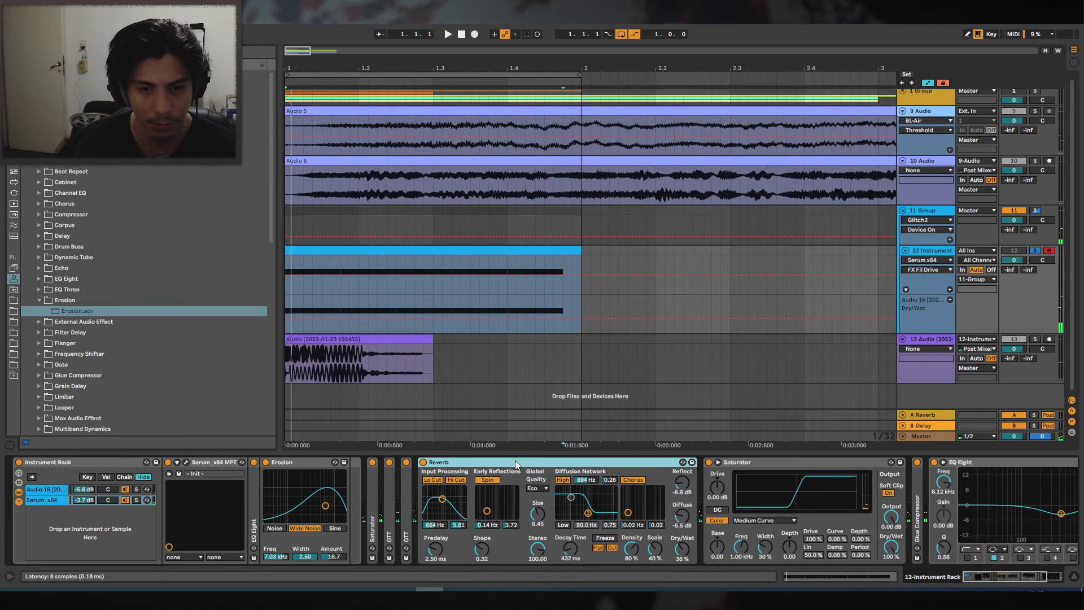
double_click(515, 459)
Set band 3 of the final EQ Eight to a notch at 194 Hz with a Q of 3.52.
left_click(754, 551)
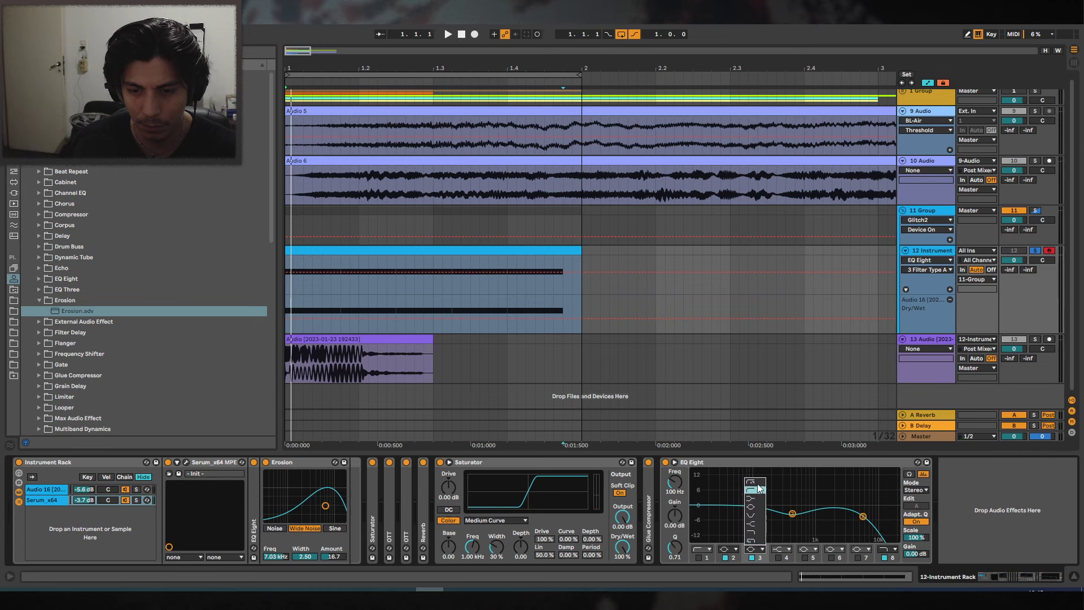
key("space")
left_click_drag(754, 513, 772, 492)
key("space")
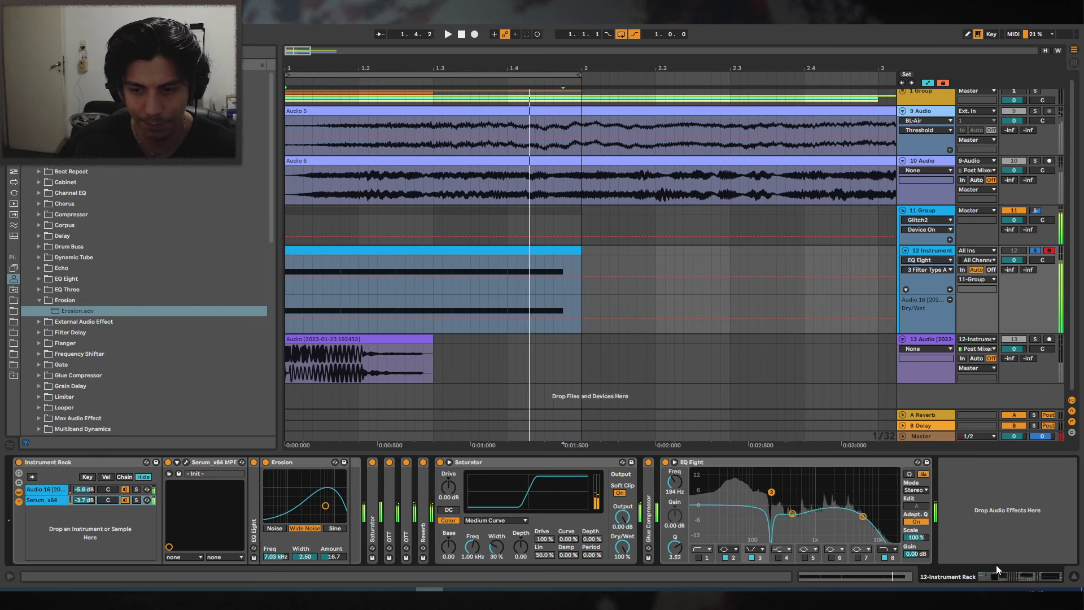
Unfold the Glue Compressor and set its makeup gain to 6 dB.
double_click(651, 520)
left_click(735, 541)
key("space")
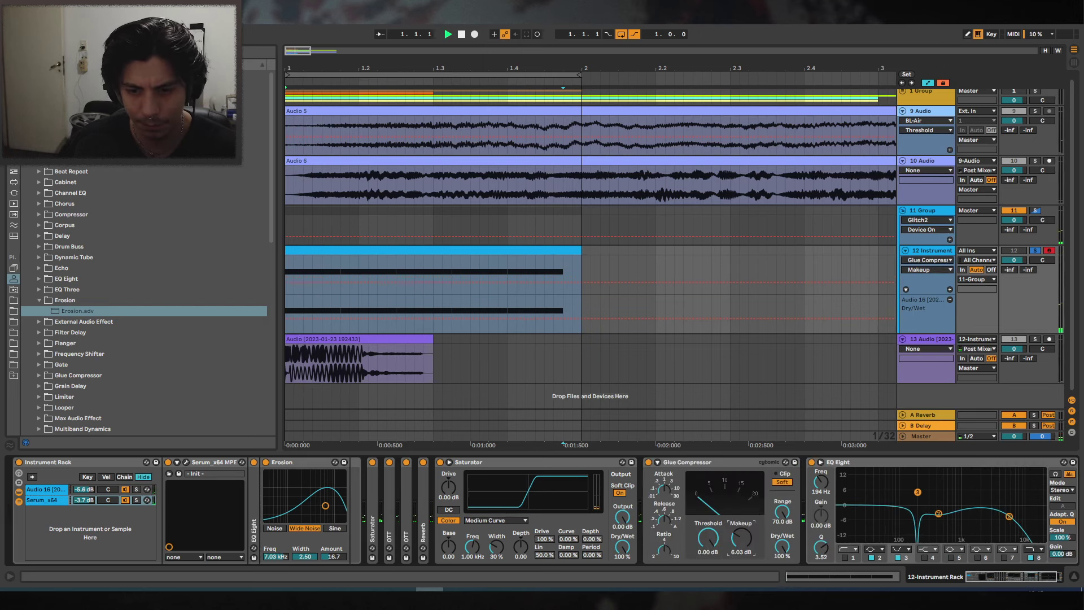
type("6")
key("Return")
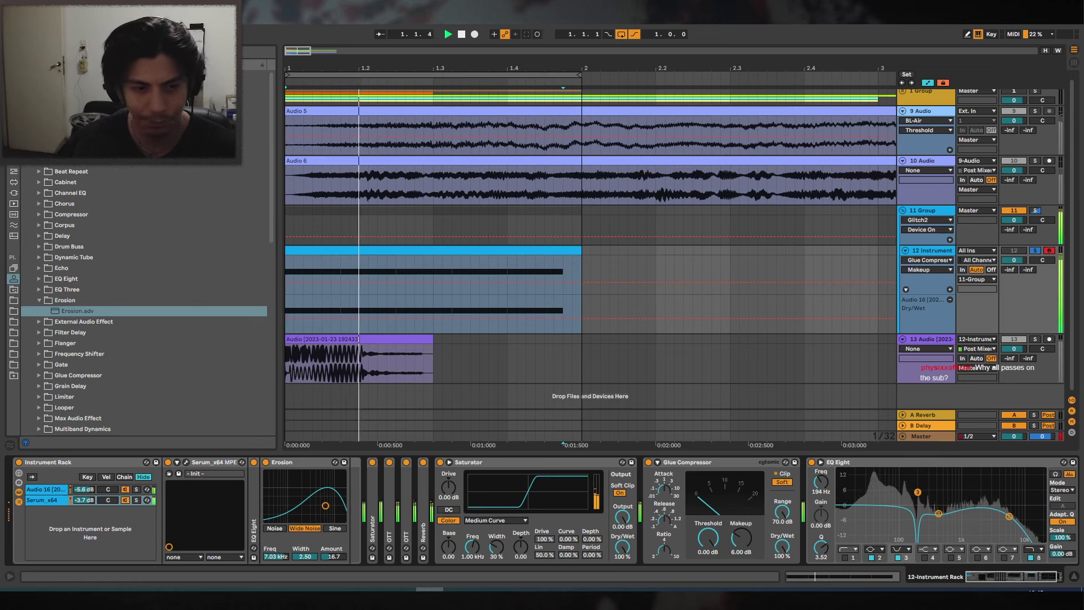
Check the Serum sub, and set the Audio 16 sampler's root key to F1 with its sample region from 53626 to 61519.
left_click(186, 462)
left_click(48, 489)
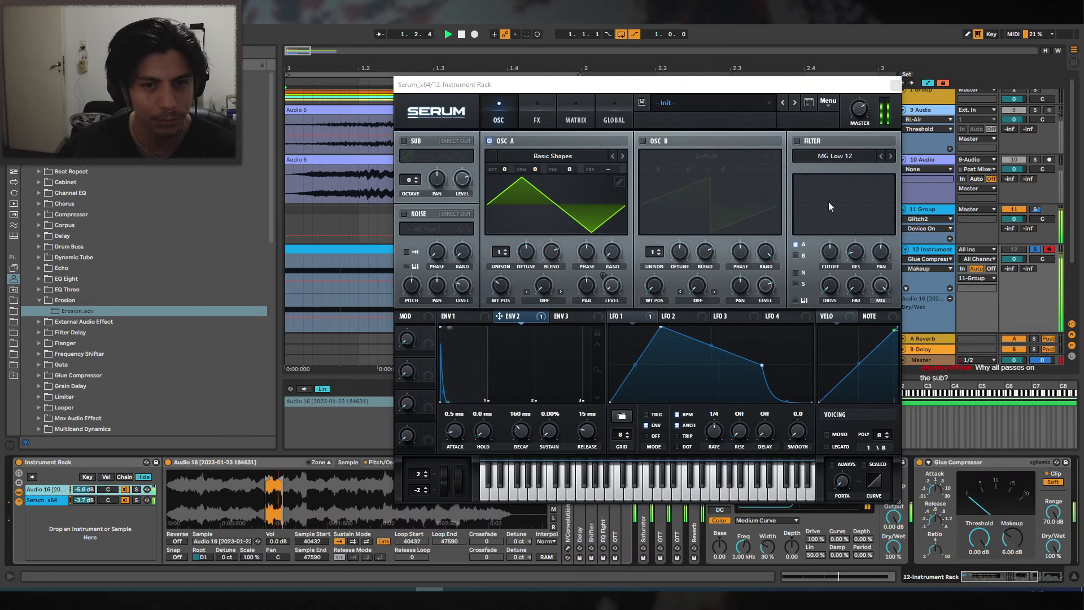
key("ctrl+alt+p")
mouse_move(201, 556)
left_mouse_down()
mouse_move(201, 582)
mouse_move(203, 570)
left_mouse_up()
mouse_move(281, 478)
left_mouse_down()
mouse_move(314, 478)
mouse_move(298, 478)
mouse_move(296, 498)
left_mouse_up()
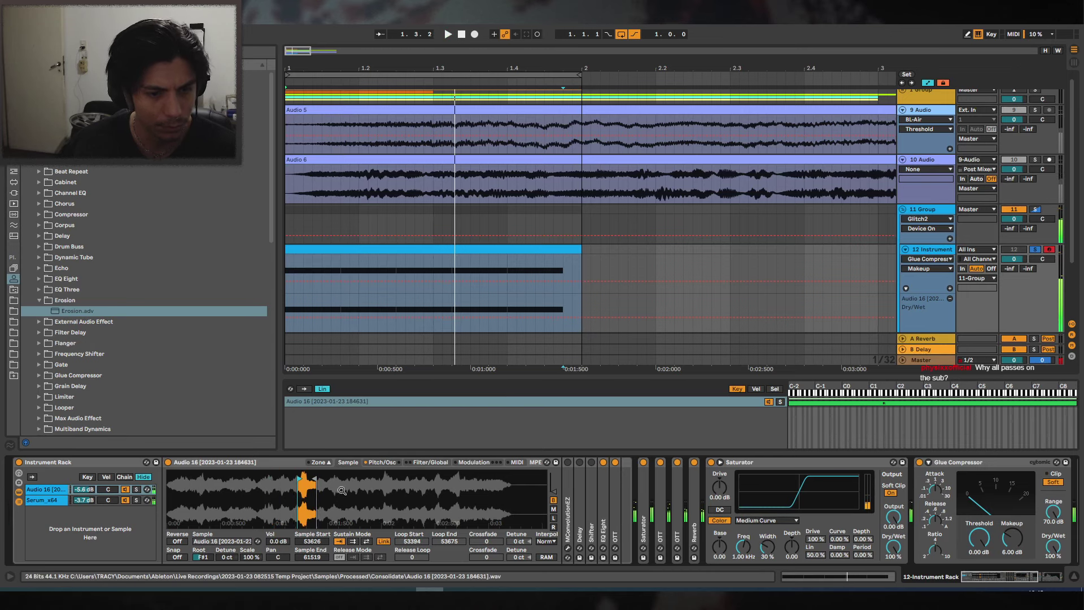
In the Audio 16 chain's EQ Eight, set the low cut to 375 Hz with Q 0.85 and slightly lower the high cut.
left_click(381, 461)
double_click(607, 496)
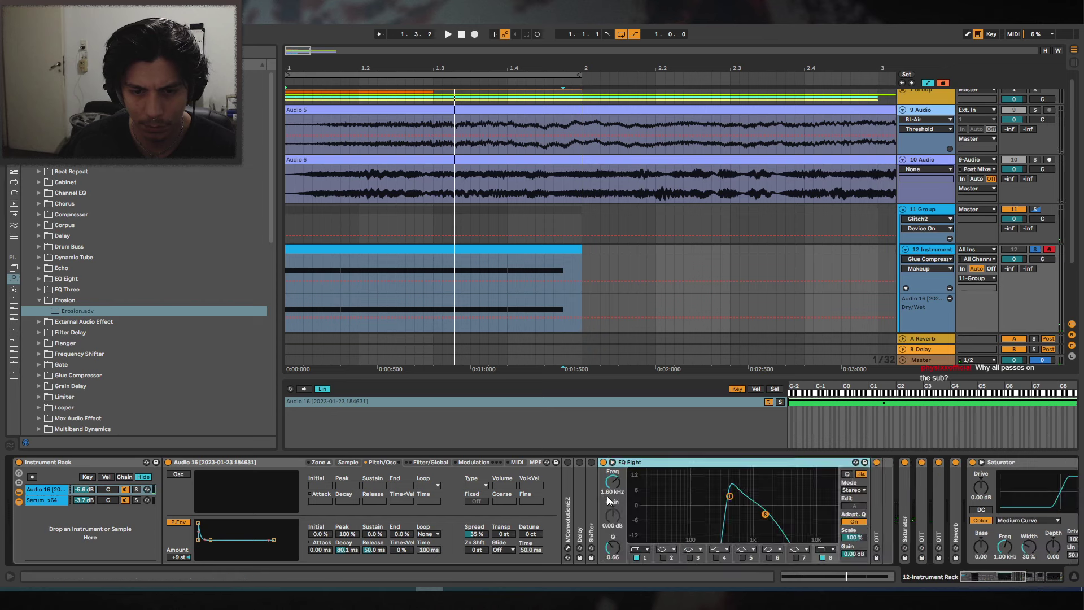
left_click_drag(765, 514, 762, 515)
left_click_drag(729, 495, 726, 511)
key("space")
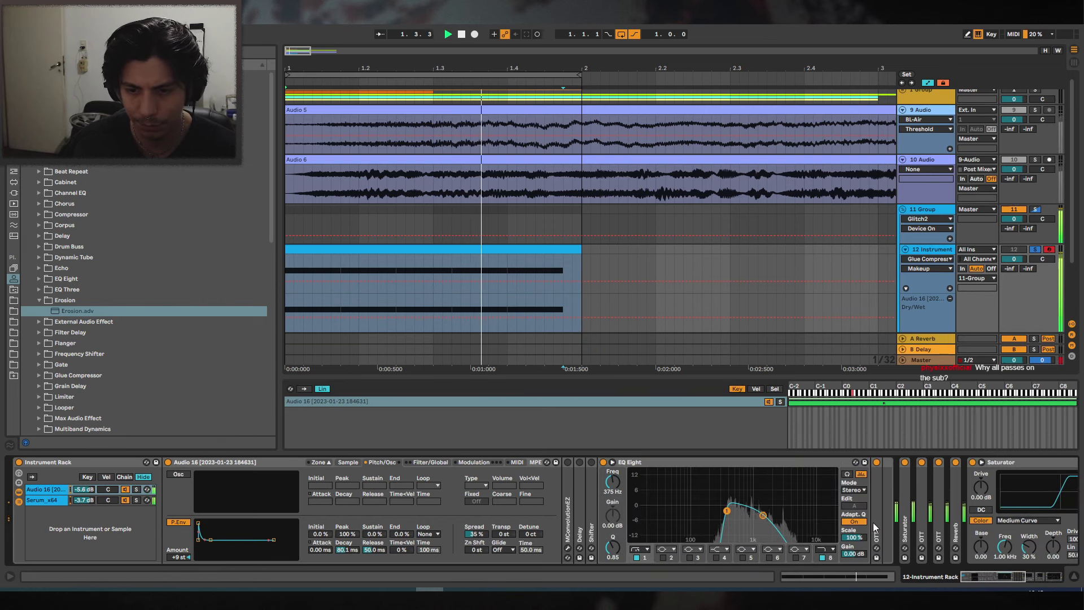
Reduce the amount of the Audio 16 chain's OTT to 24%.
double_click(873, 523)
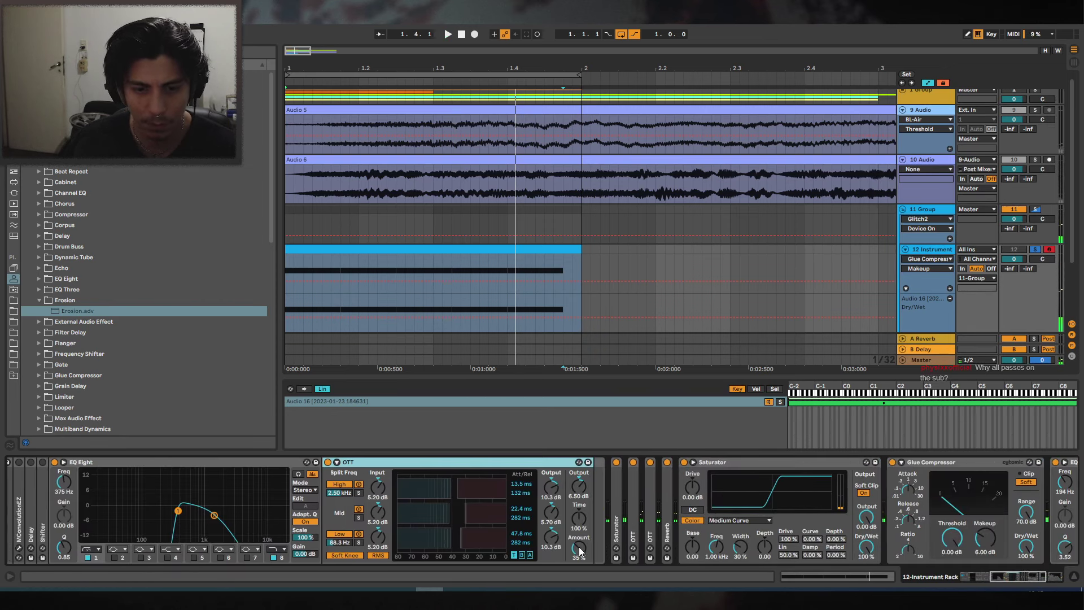
left_click_drag(579, 551, 579, 564)
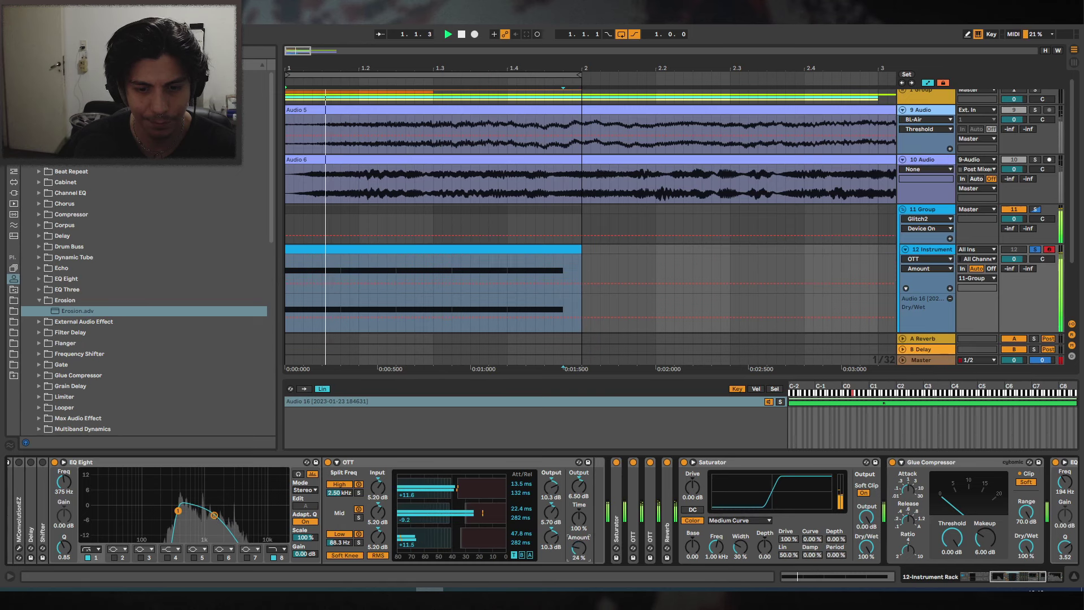
scroll(381, 521, "left", 5)
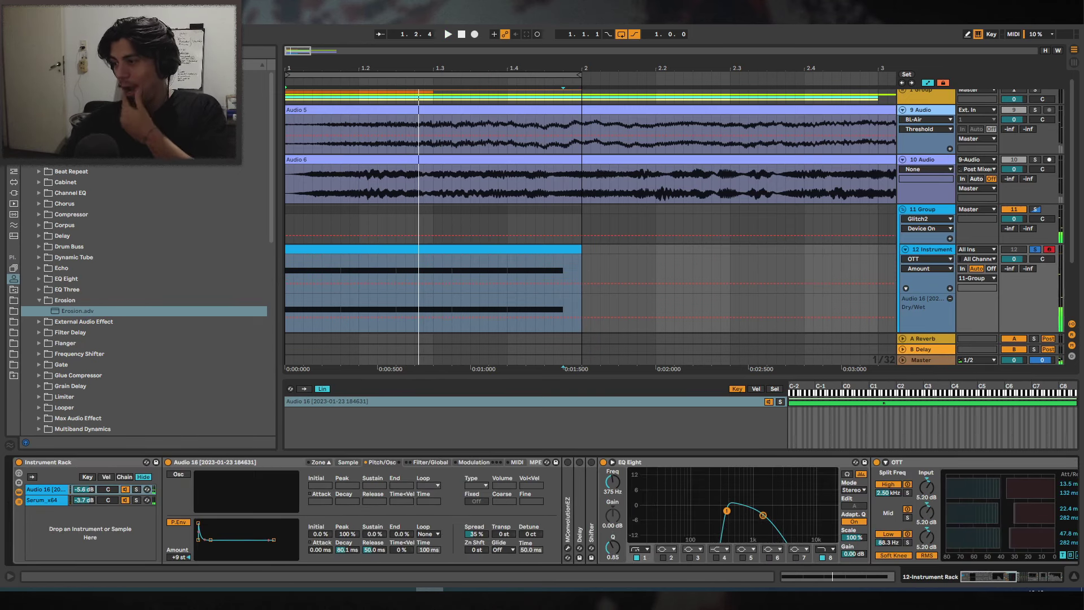
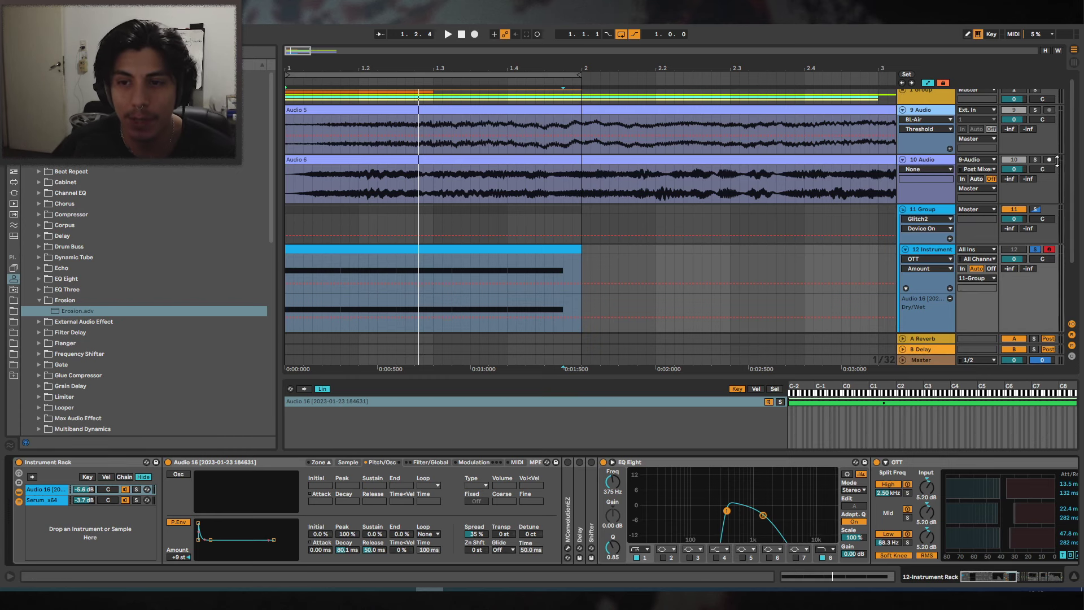
In the Serum sub's effects, switch off Distortion, move Filter directly below it, and solo the Serum chain for playback.
left_click(49, 501)
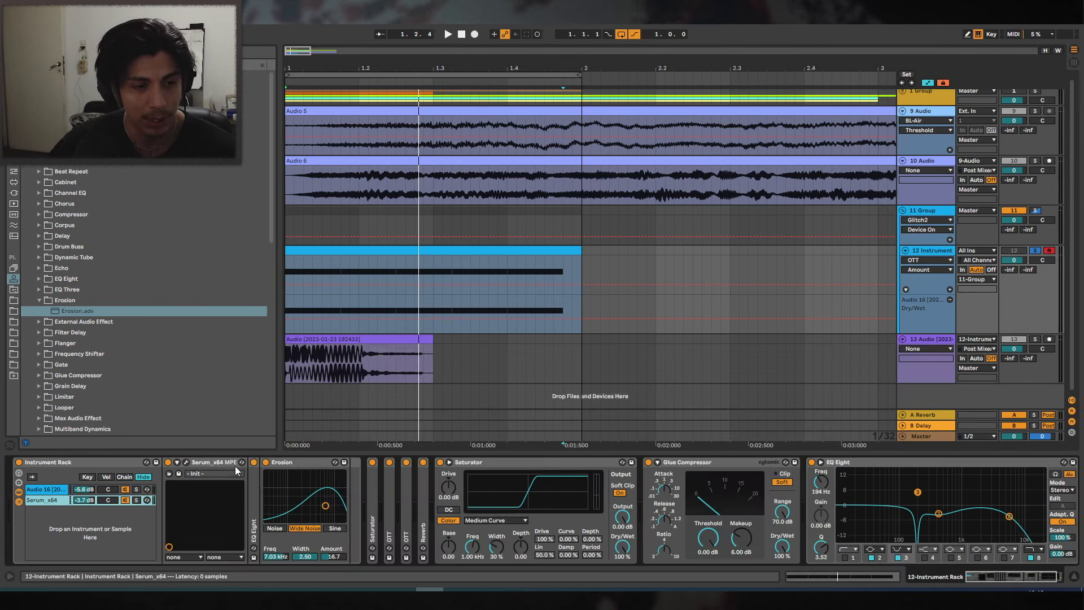
left_click(186, 462)
left_click(533, 113)
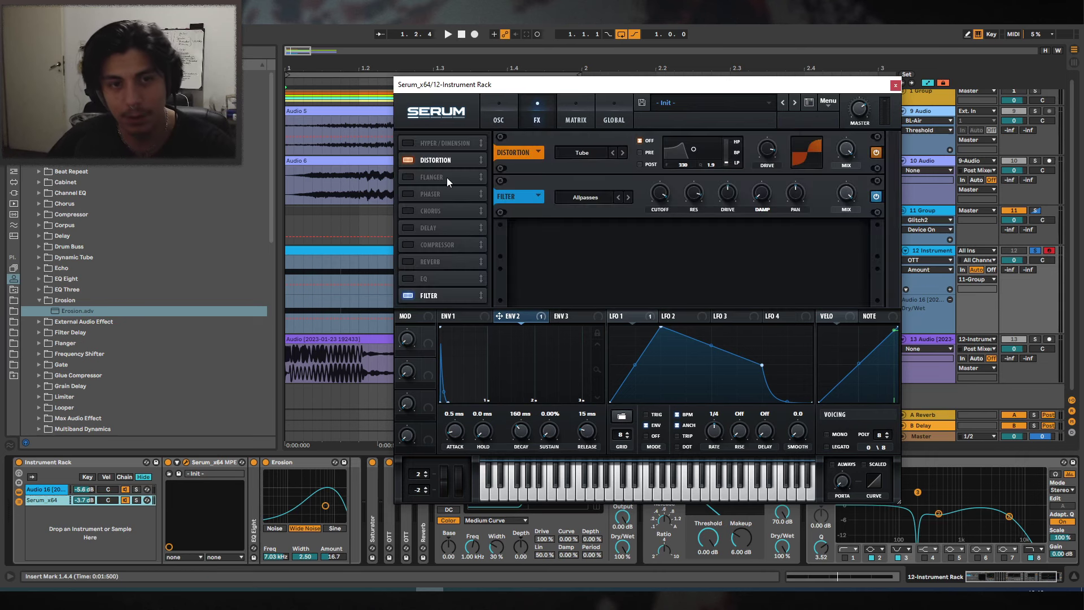
left_click(408, 161)
left_click_drag(432, 295, 445, 164)
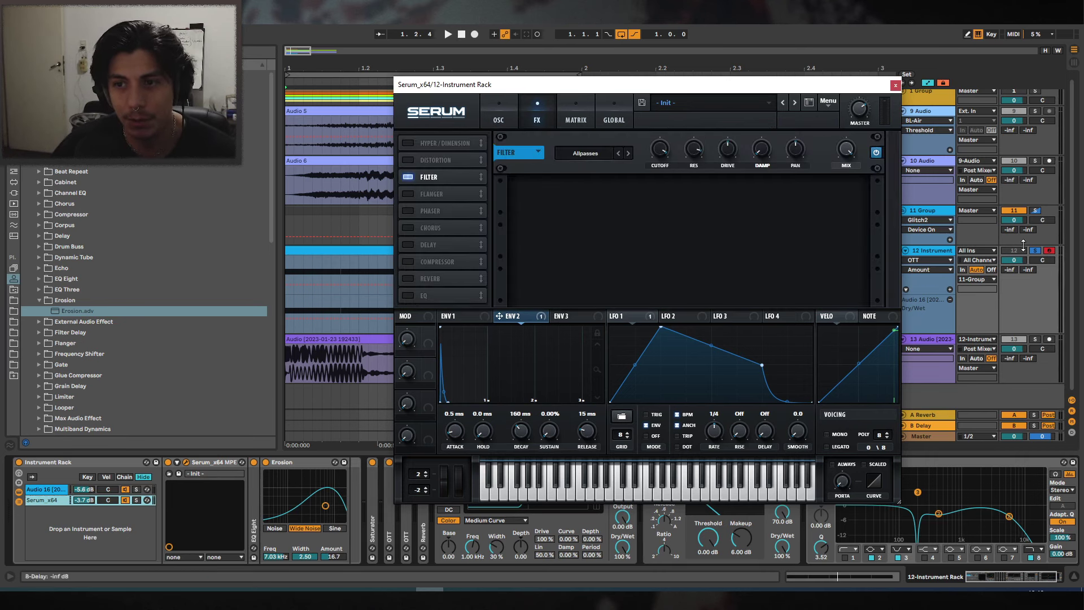
left_click(137, 500)
key("space")
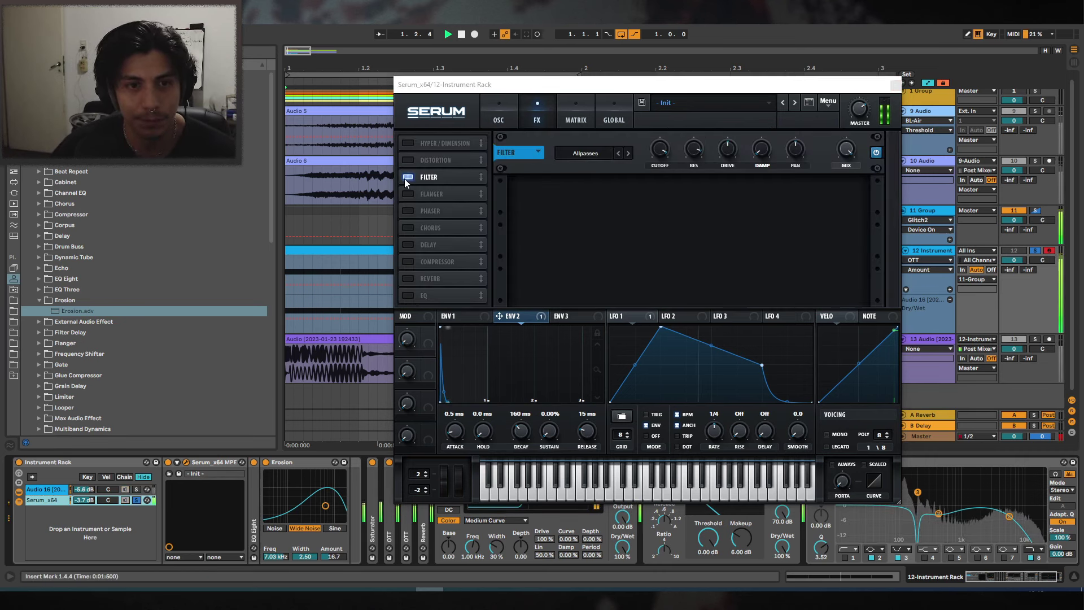
Adjust the cutoff and resonance of Serum's Allpasses effects filter and set its drive to 14%.
double_click(664, 150)
double_click(697, 151)
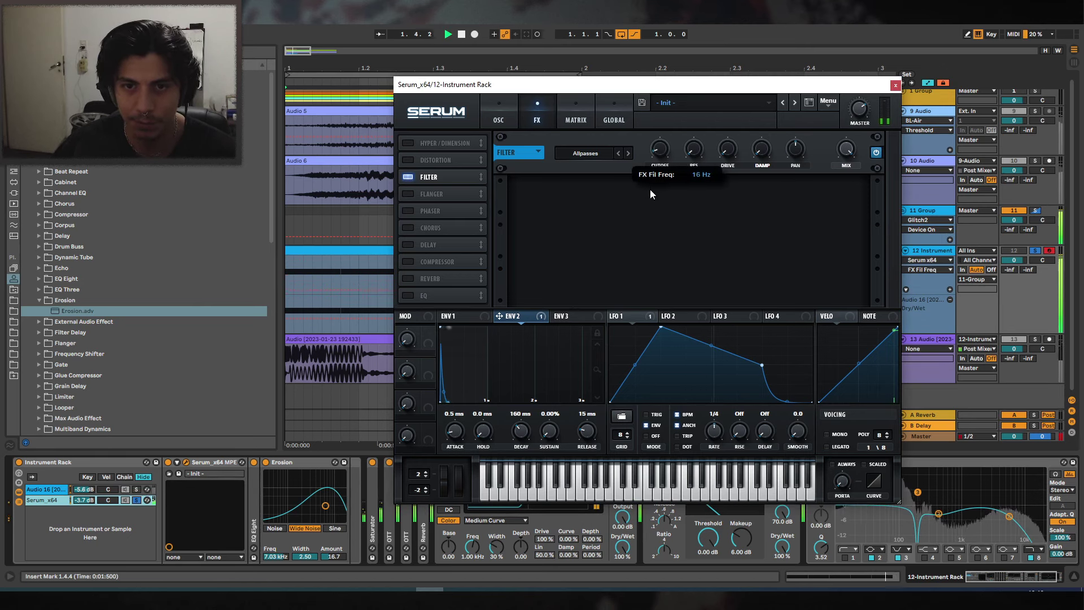
left_click_drag(651, 190, 681, 111)
left_click_drag(695, 150, 714, 83)
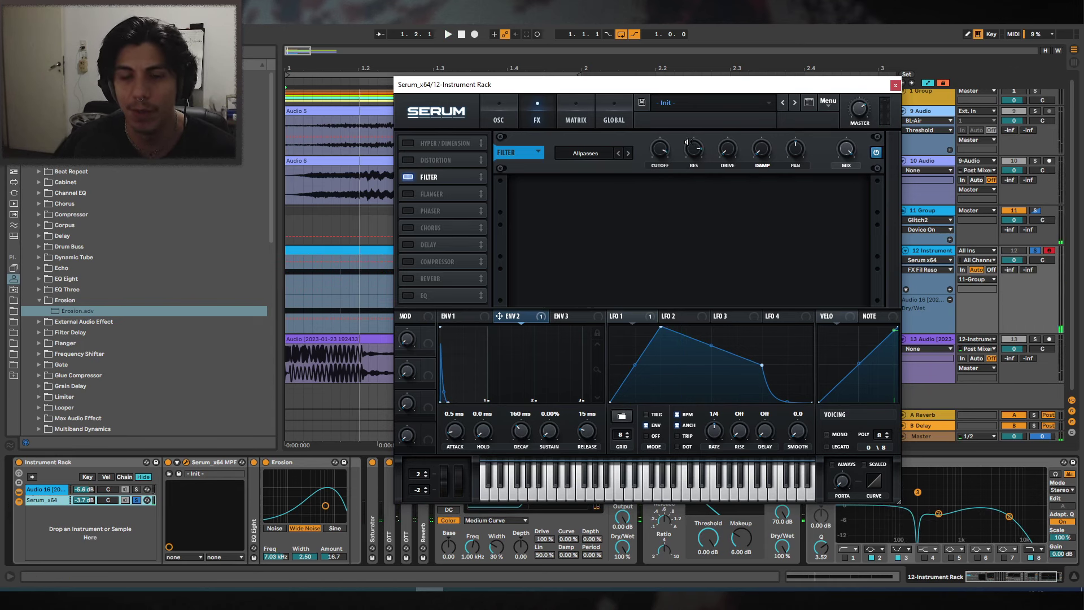
left_click_drag(733, 121, 730, 161)
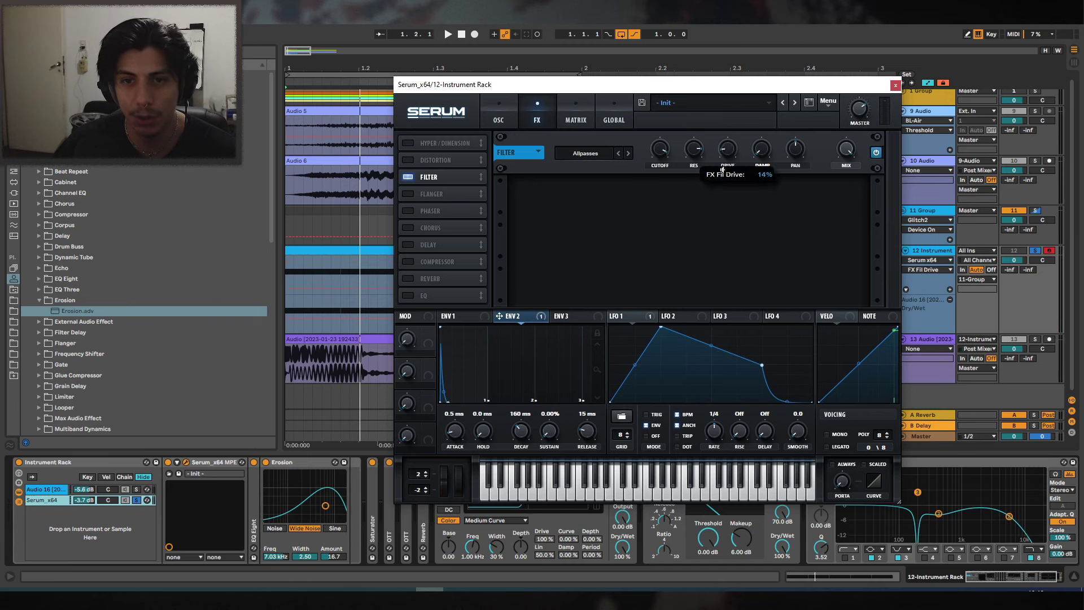
Switch Serum's Distortion back on, set the Env 2 decay to 244 ms and close the Serum window.
left_click(408, 160)
key("space")
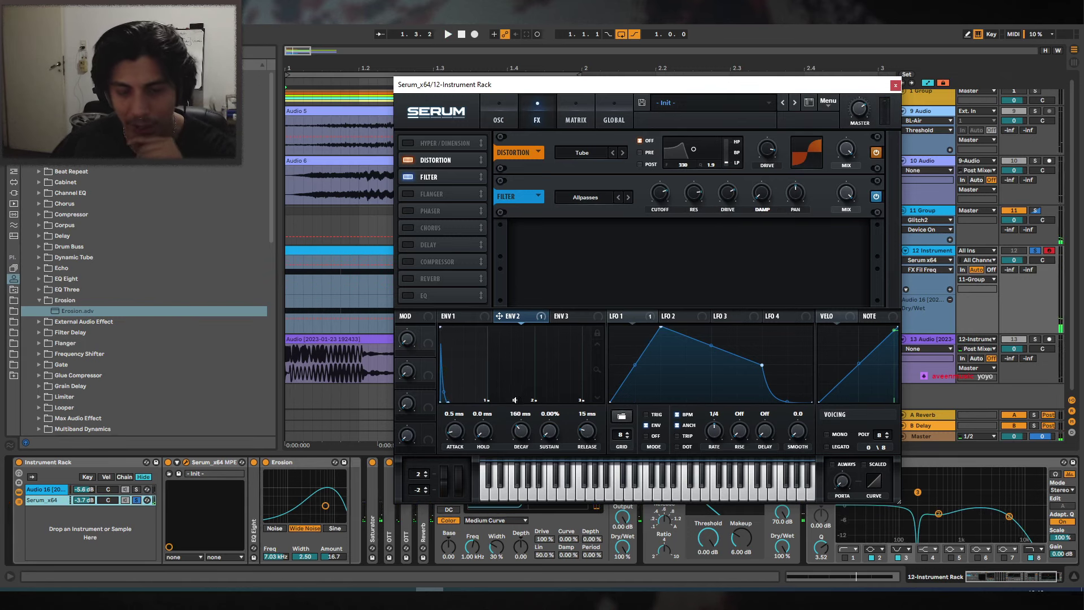
mouse_move(520, 435)
left_mouse_down()
mouse_move(521, 423)
mouse_move(521, 433)
left_mouse_up()
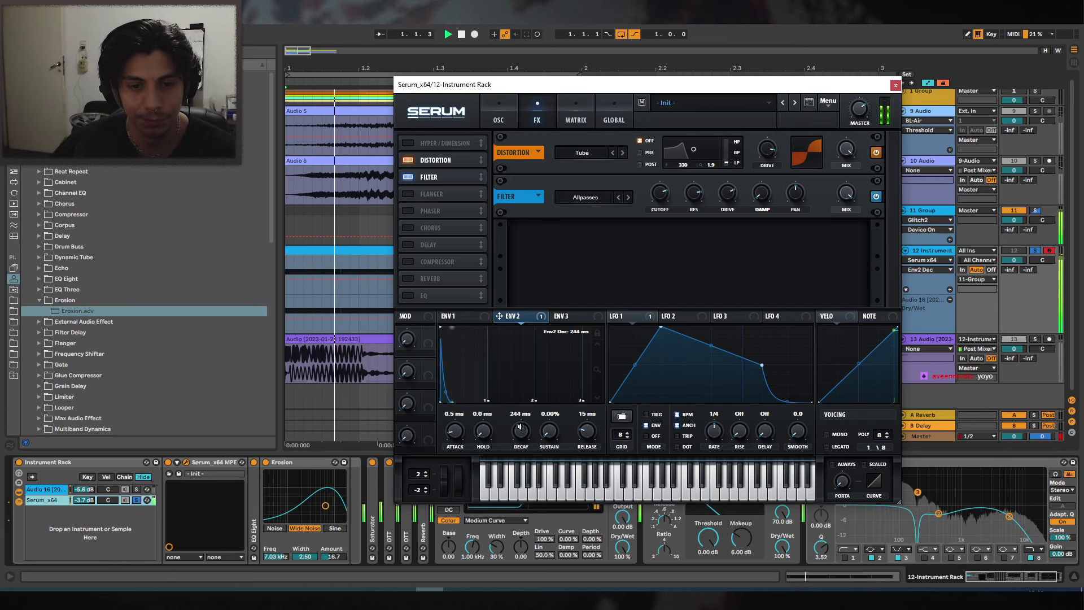
left_click(896, 85)
Unfold 1 Group and its nested 2 Group to reach the spectral thing track.
left_click(1025, 203)
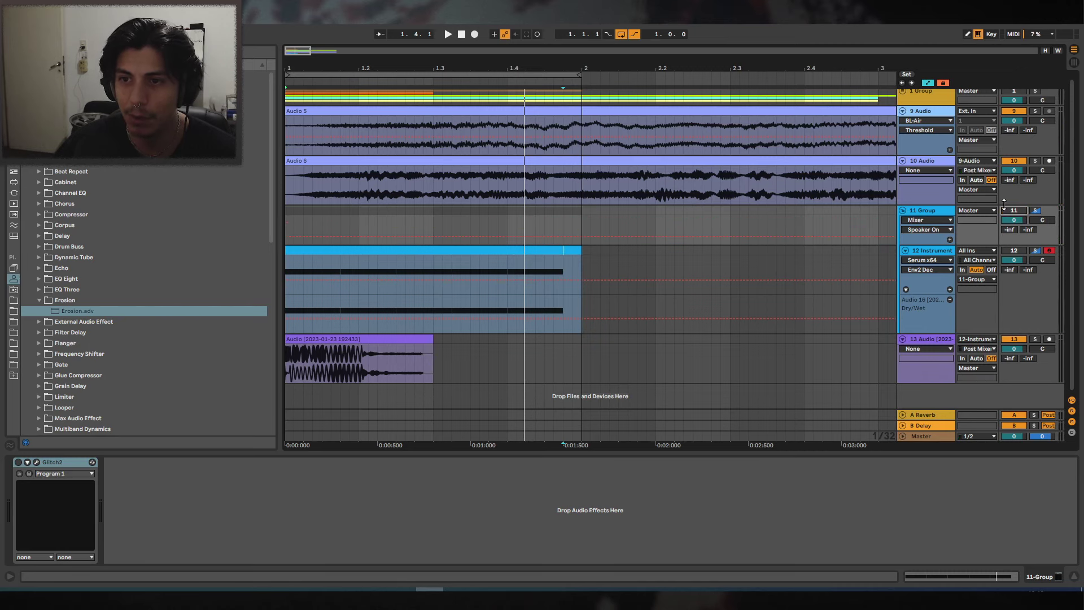
left_click(902, 92)
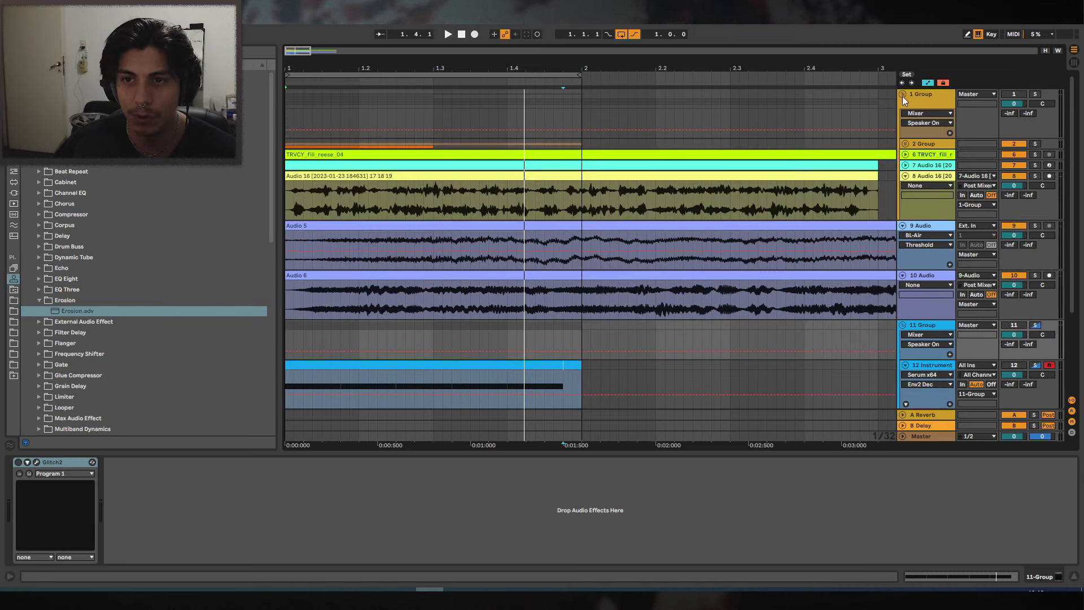
left_click(905, 143)
left_click(1052, 226)
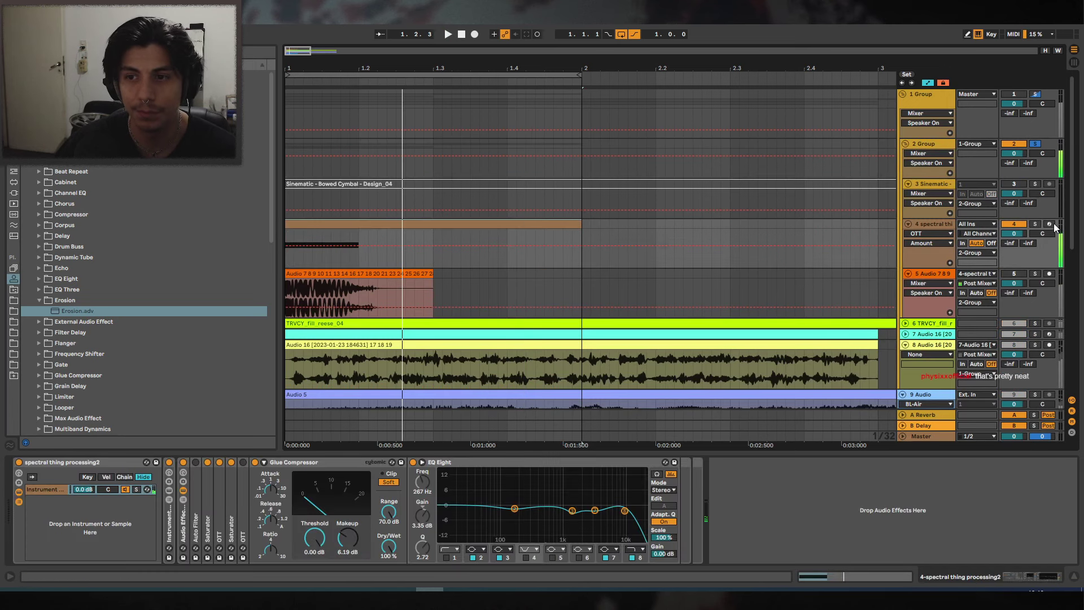
Solo the spectral thing track and listen to it repeatedly.
left_click(1035, 224)
key("space")
key("space")
left_click(1035, 224)
left_click(1016, 95)
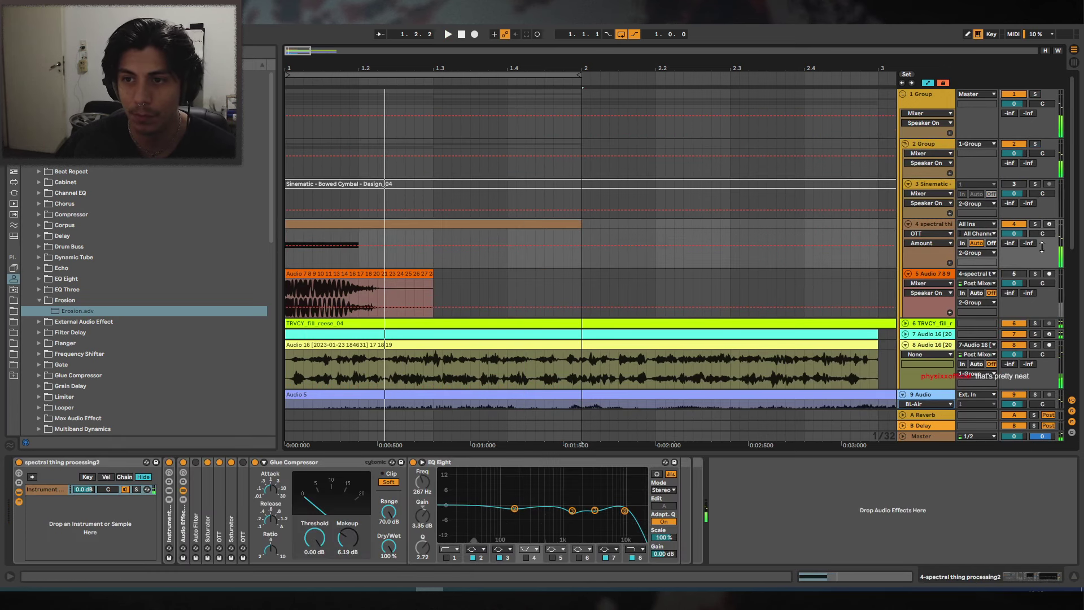
left_click(1035, 224)
key("space")
key("space")
key("space")
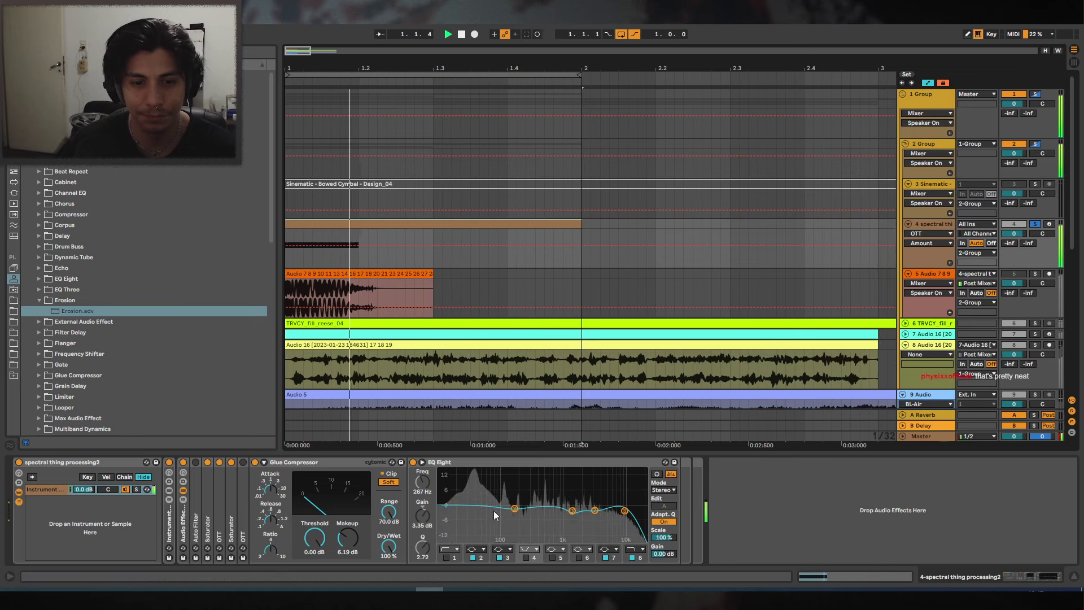
key("space")
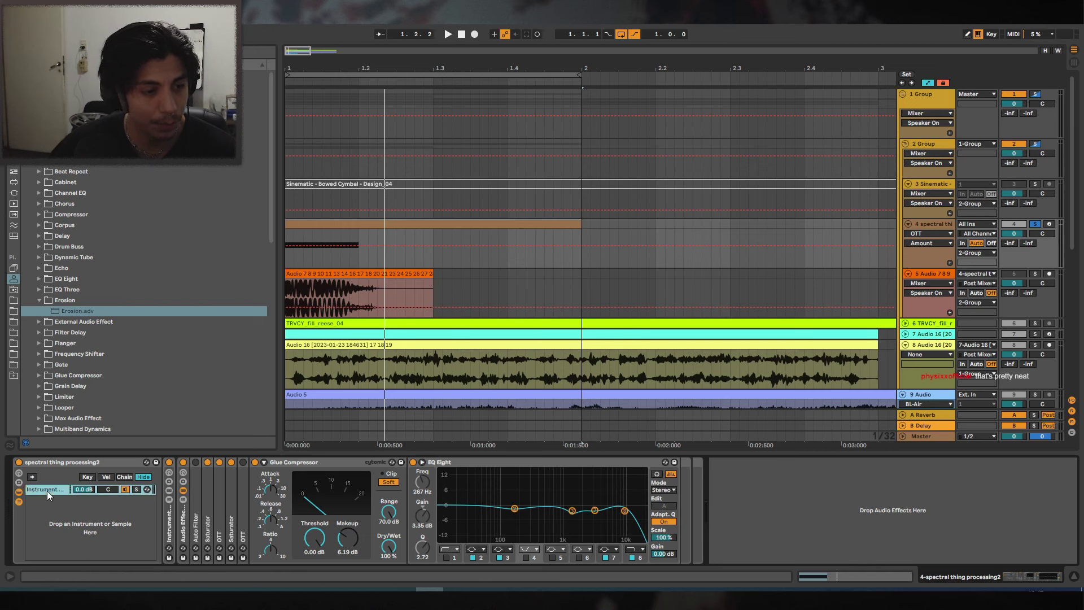
Unfold the Instrument Rack nested in spectral thing processing2 and inspect its Serum and 7-Audio 16 chains.
double_click(169, 511)
left_click(199, 499)
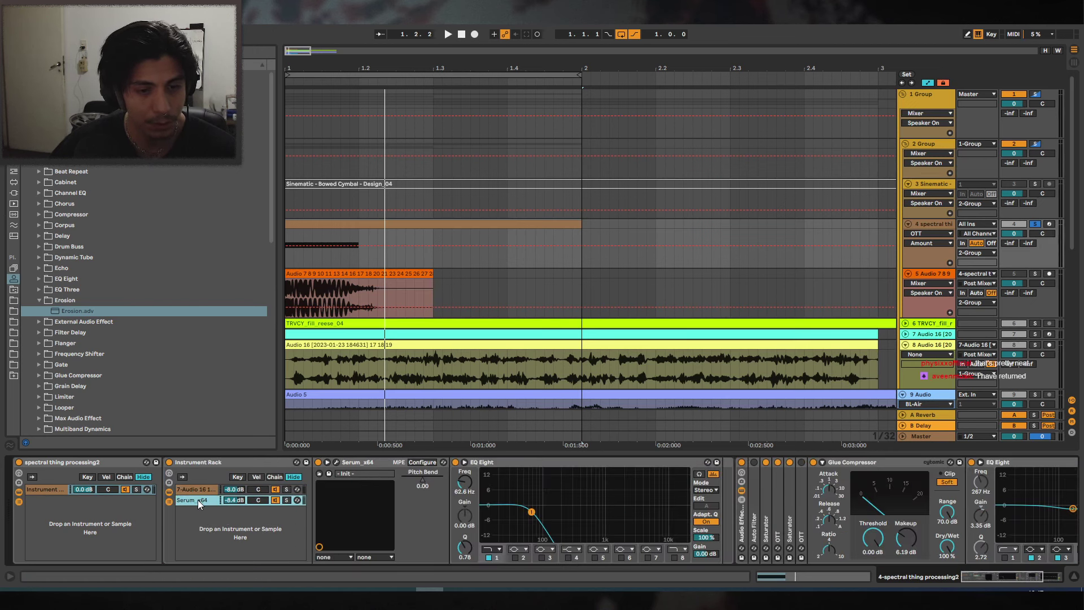
left_click(199, 490)
Try a sample start of 74747 in the 7-Audio 16 sampler and audition the rack's chains.
mouse_move(647, 481)
left_mouse_down()
mouse_move(388, 480)
mouse_move(410, 479)
mouse_move(408, 496)
mouse_move(488, 485)
mouse_move(356, 479)
mouse_move(604, 479)
mouse_move(492, 481)
left_mouse_up()
key("space")
key("space")
key("space")
key("space")
key("space")
key("space")
key("space")
key("space")
left_click(263, 499)
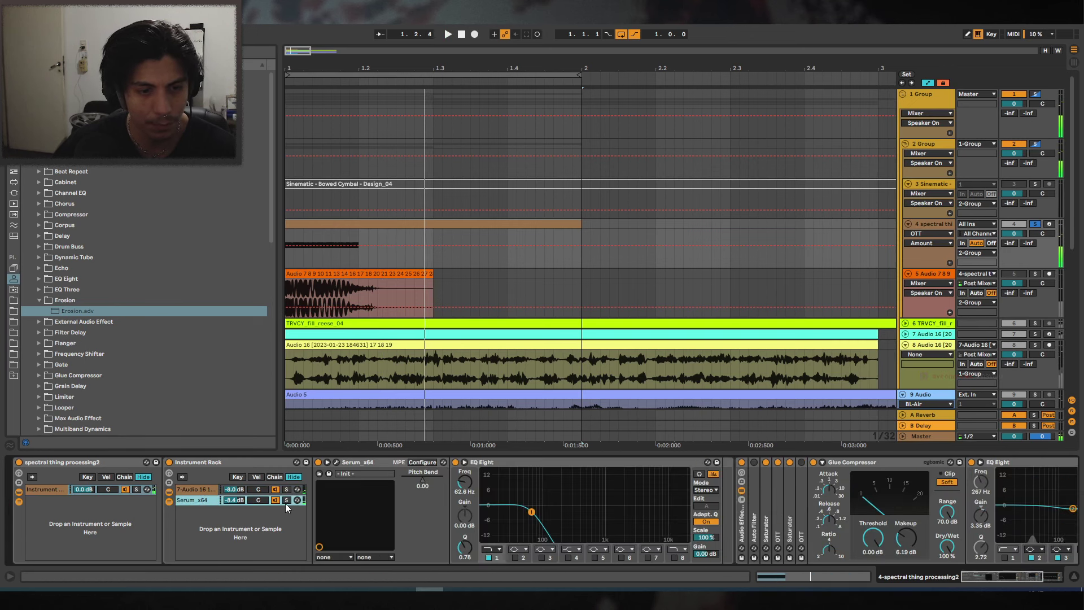
Unfold the EQ Eight in the 7-Audio 16 chain and set its peak band to 550 Hz with 7.81 dB gain.
left_click(209, 489)
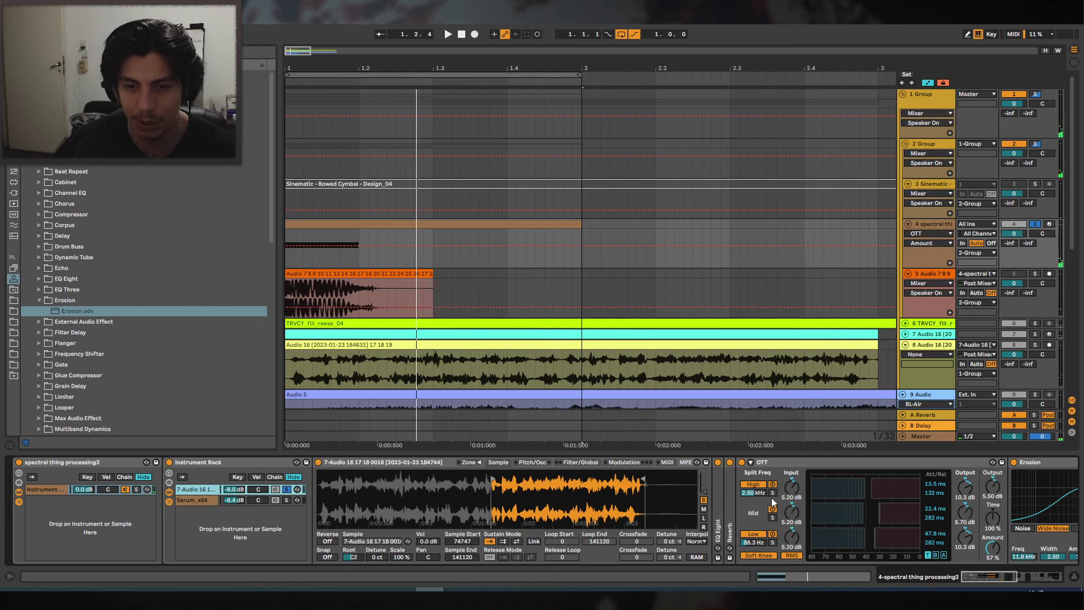
double_click(717, 492)
key("space")
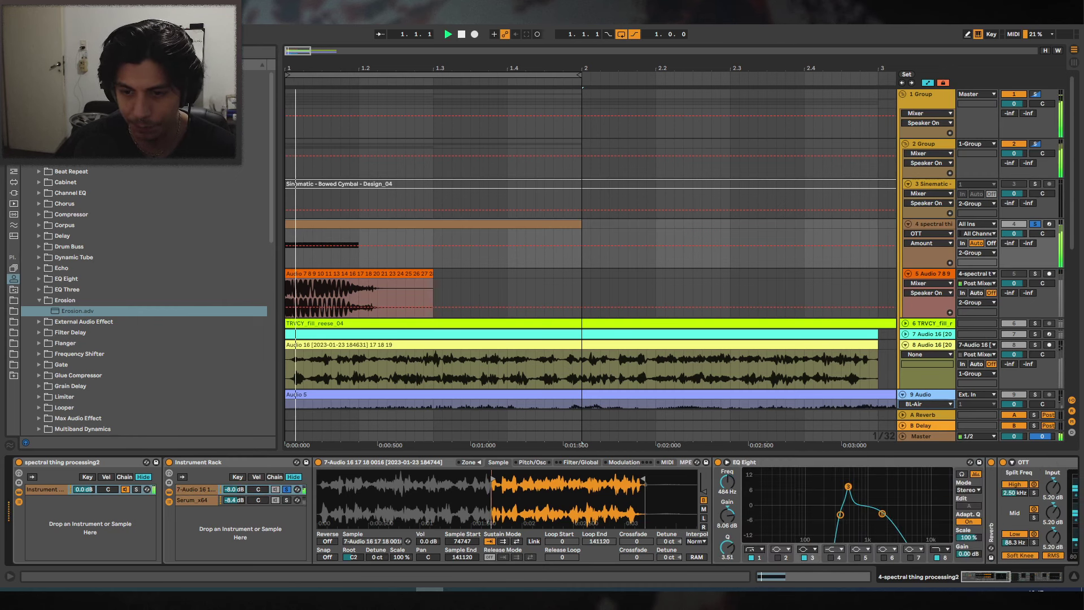
left_click_drag(848, 486, 851, 486)
key("space")
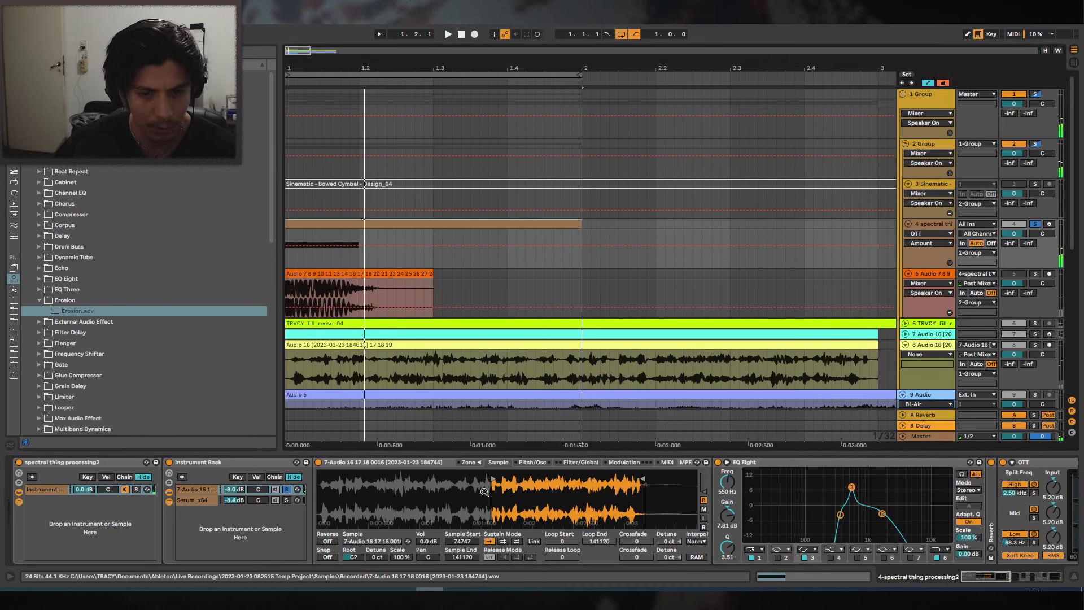
Move the 7-Audio 16 sampler's sample start to 122557 while auditioning it alone and with the Serum chain.
key("space")
left_click_drag(491, 480, 594, 480)
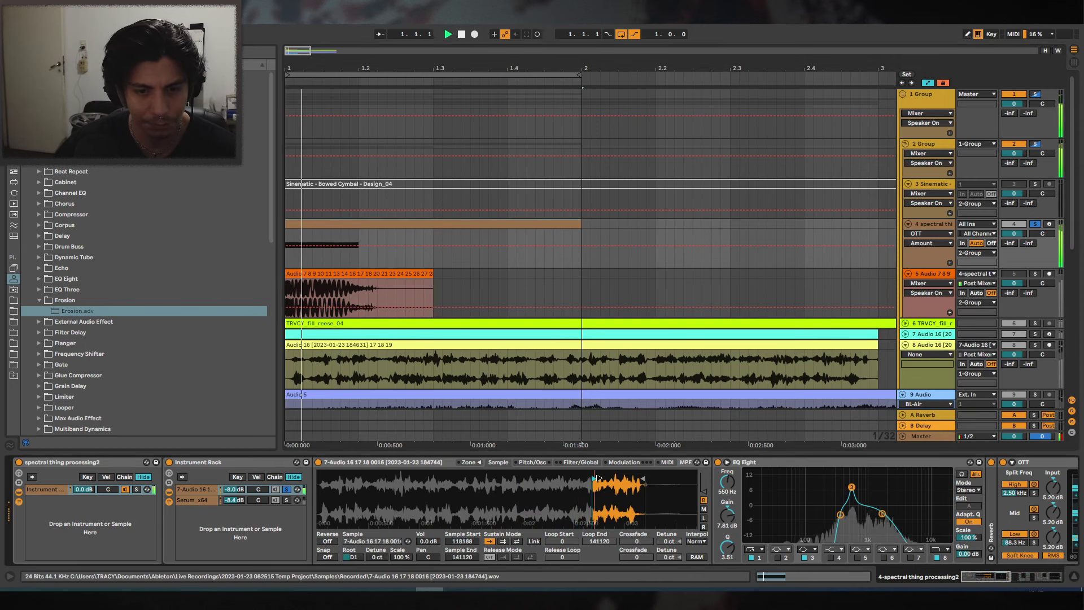
left_click(288, 490)
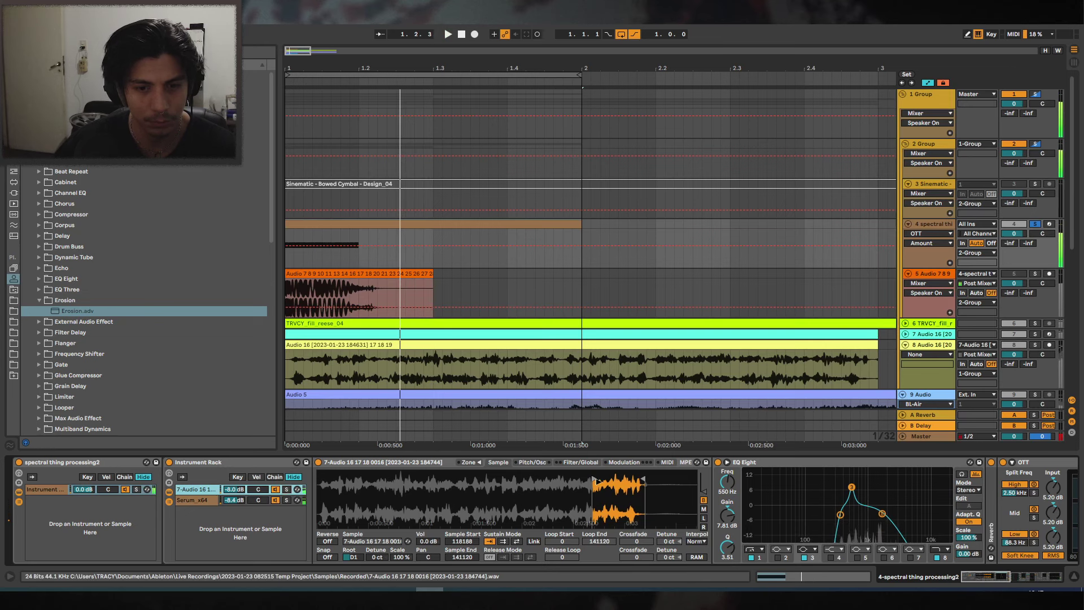
key("space")
mouse_move(598, 482)
left_mouse_down()
mouse_move(482, 477)
mouse_move(607, 479)
left_mouse_up()
key("space")
key("space")
key("space")
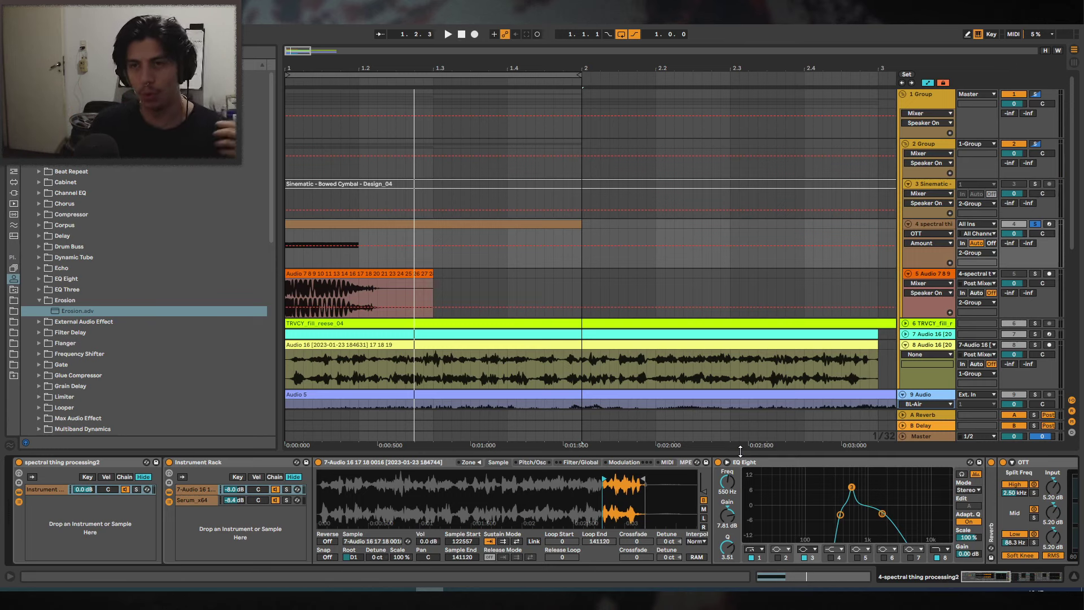
Unsolo the spectral thing track and fold 1 Group, 9 Audio, 10 Audio and 11 Group.
left_click(1036, 224)
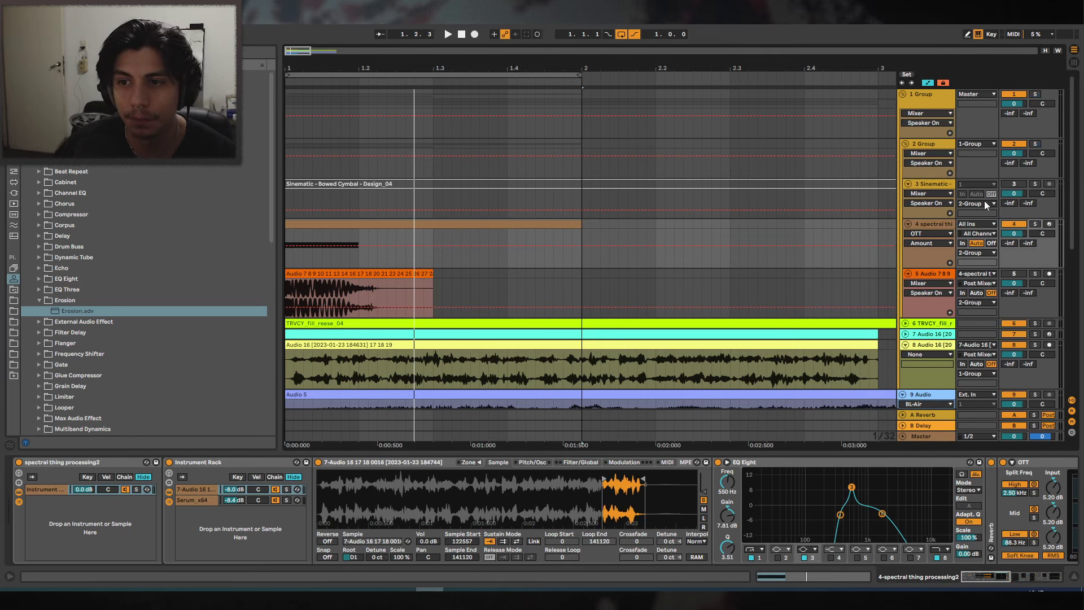
left_click(902, 95)
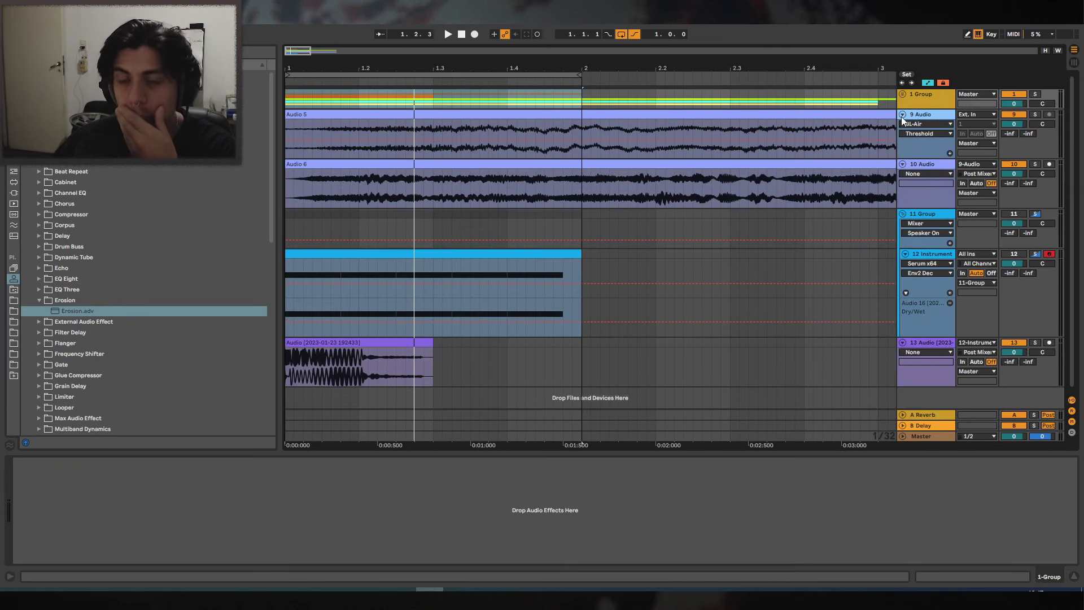
left_click(902, 115)
left_click(903, 125)
left_click(902, 135)
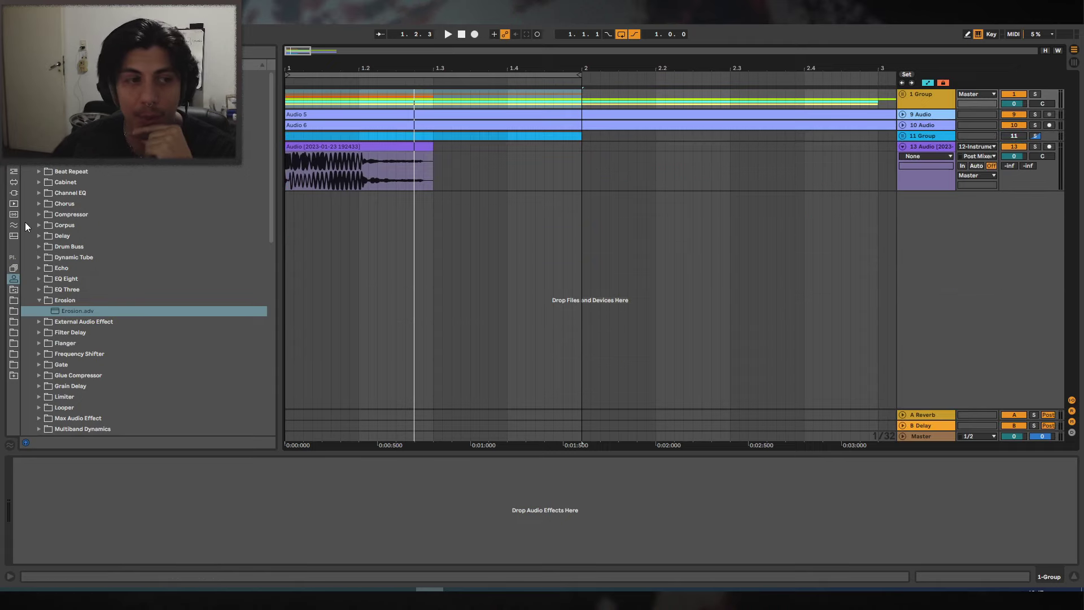
Delete the arrangement content from 2.1.1 to 5.2.1 on the tracks from 1 Group to 11 Group.
left_click_drag(421, 68, 366, 64)
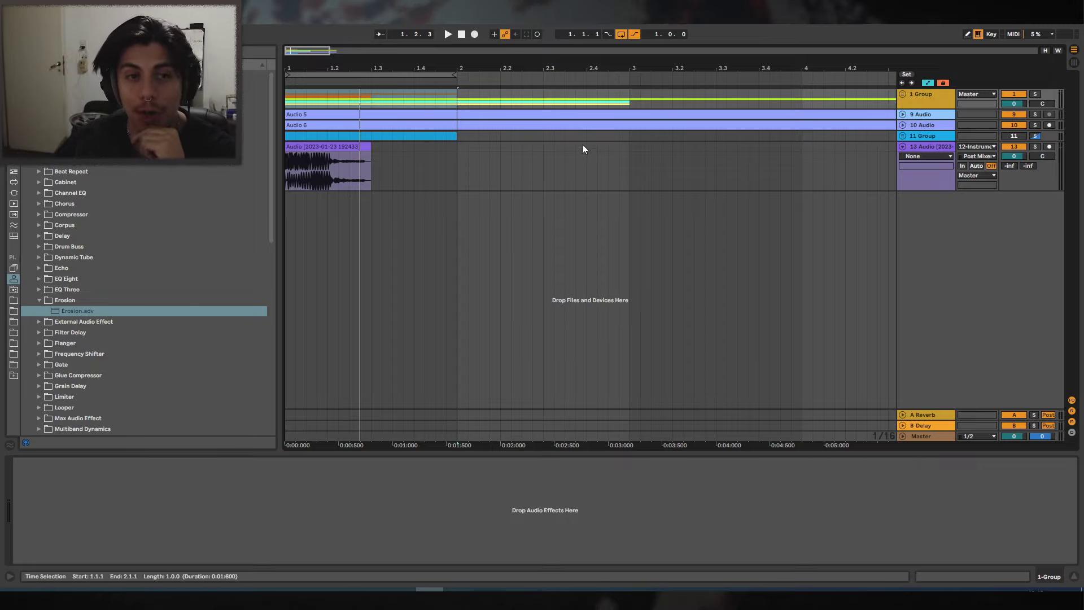
left_click_drag(668, 65, 667, 39)
left_click_drag(555, 98, 346, 137)
key("Delete")
Group all tracks from 1 Group to 13 Audio into one group and fold it.
left_click(919, 147)
left_click(913, 100, "shift")
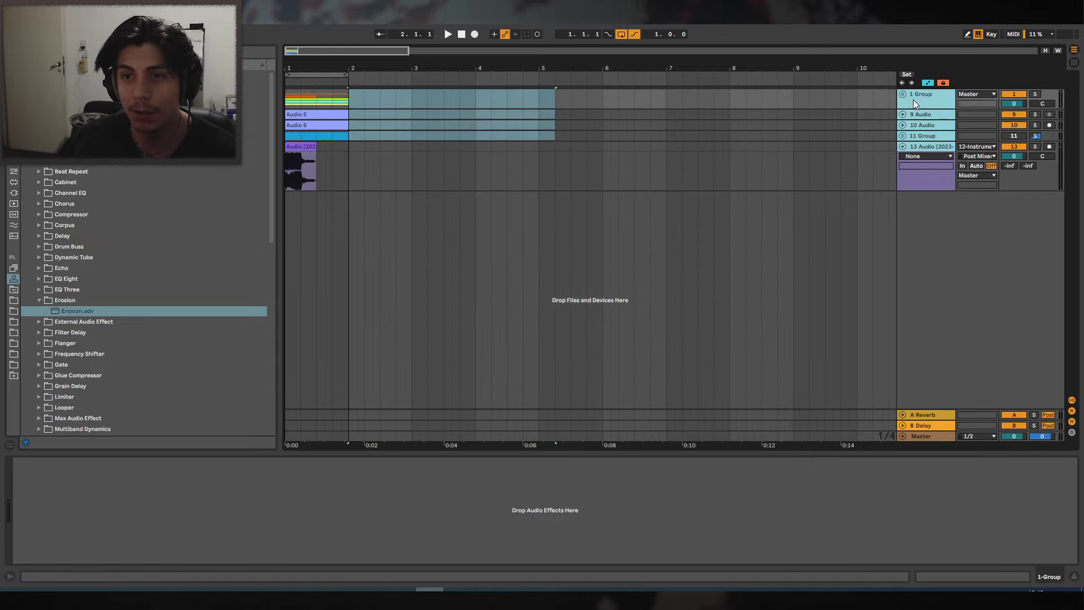
key("ctrl+g")
left_click(899, 93)
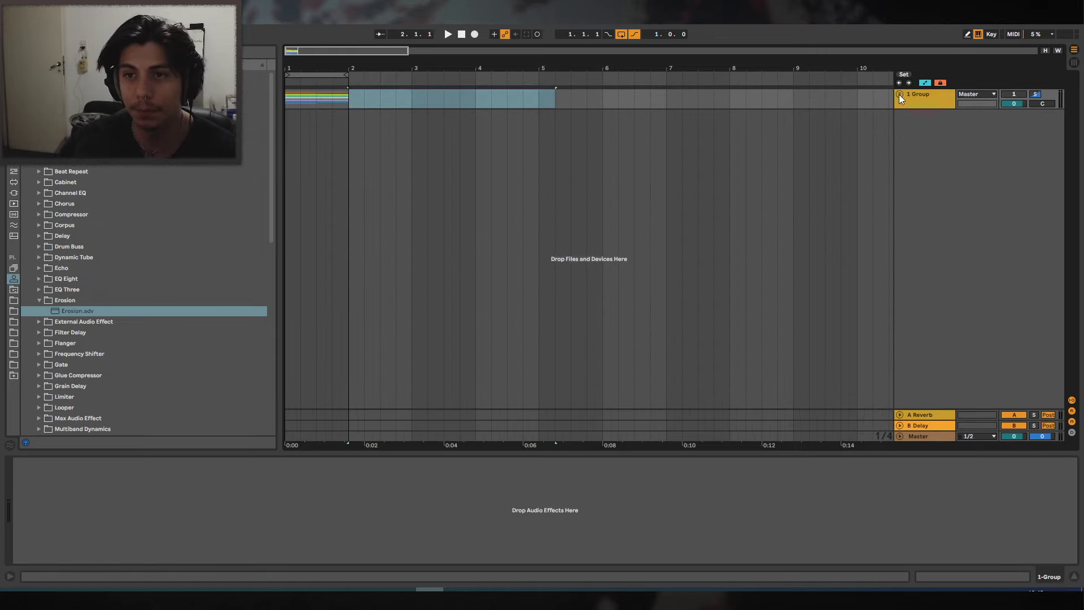
Insert a new MIDI track below the group and add an empty Instrument Rack to it.
right_click(942, 192)
left_click(967, 203)
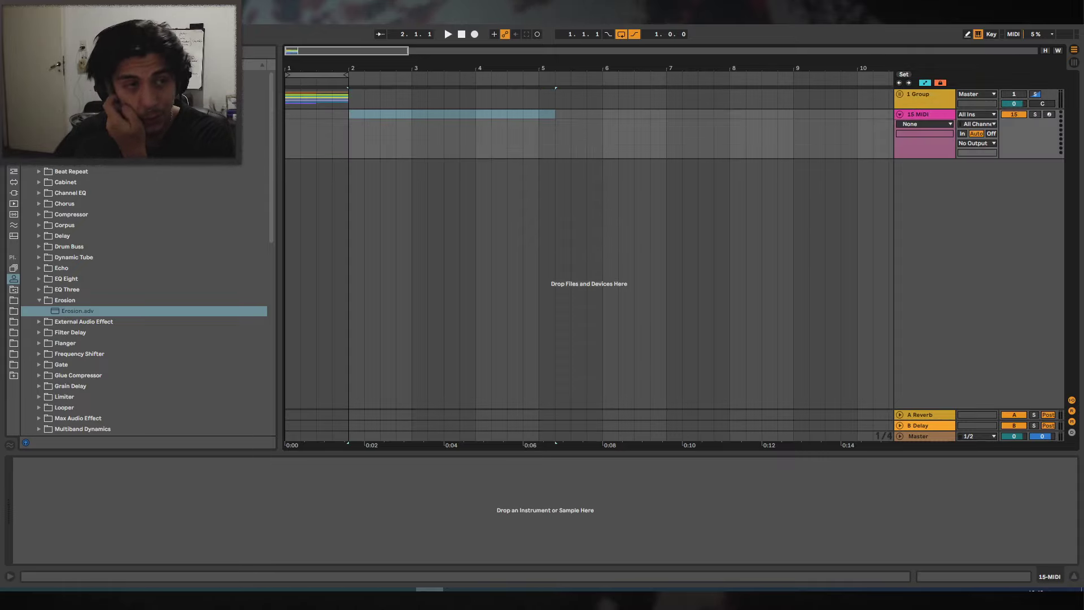
left_click(153, 163)
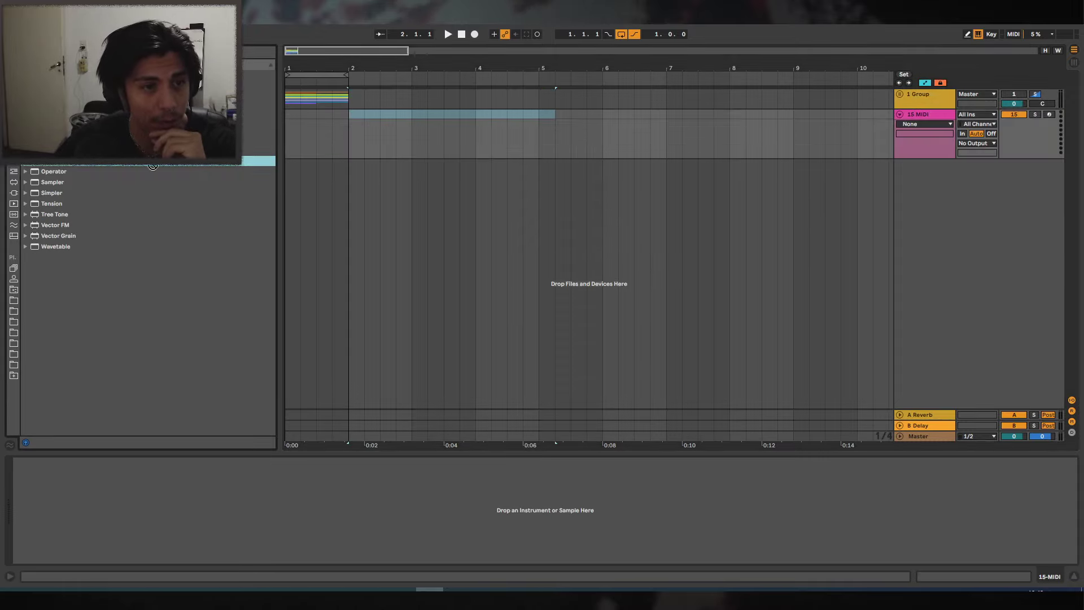
Load the KICK RACK 27-7 preset onto the new track and close the plug-in windows it opens.
left_click(25, 162)
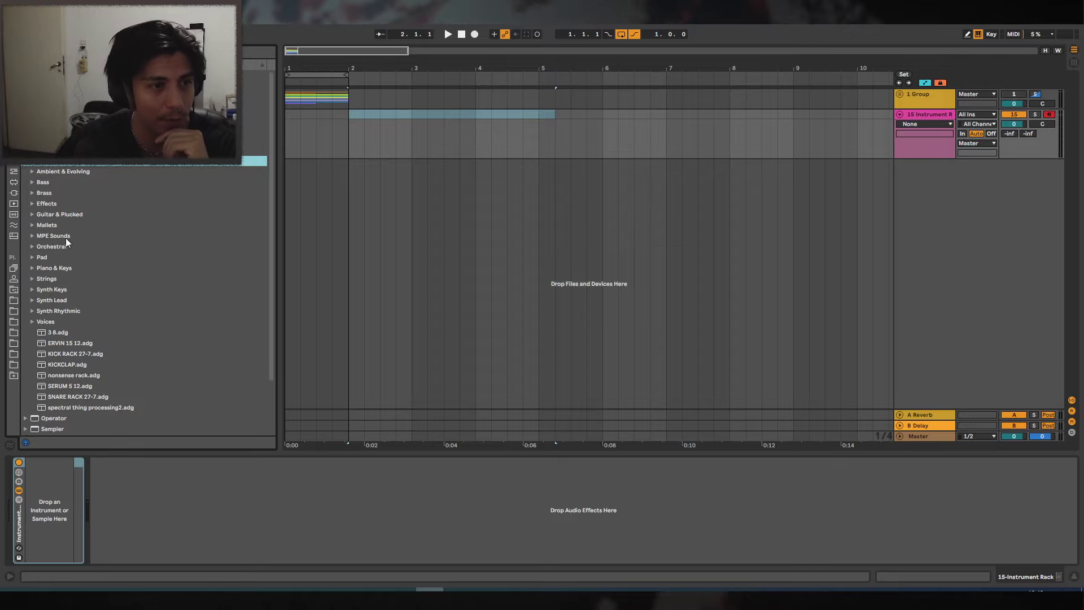
scroll(70, 277, "down", 2)
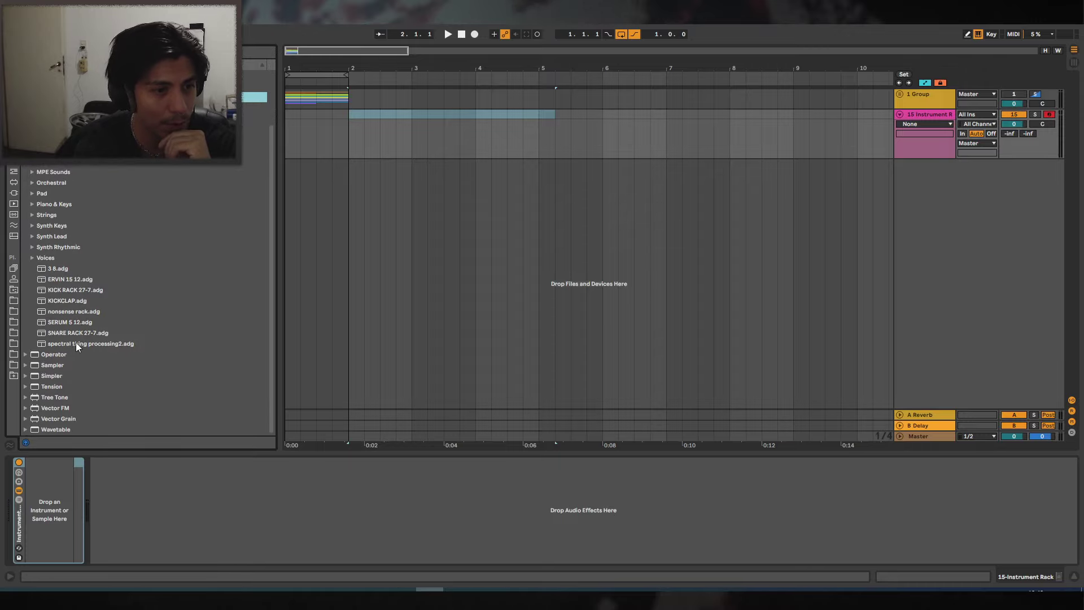
double_click(71, 289)
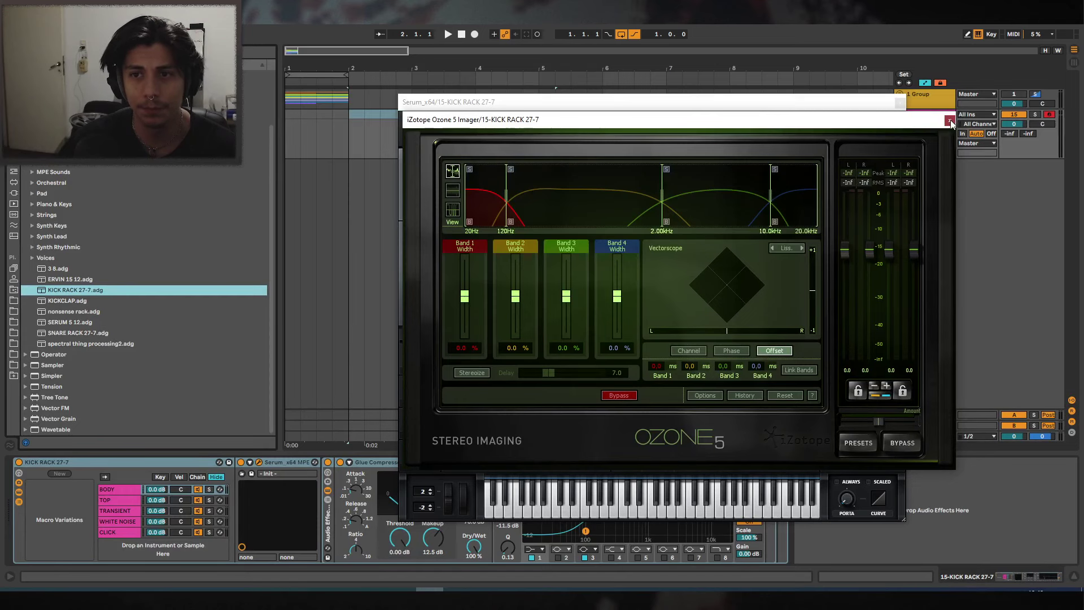
left_click(949, 121)
left_click(900, 104)
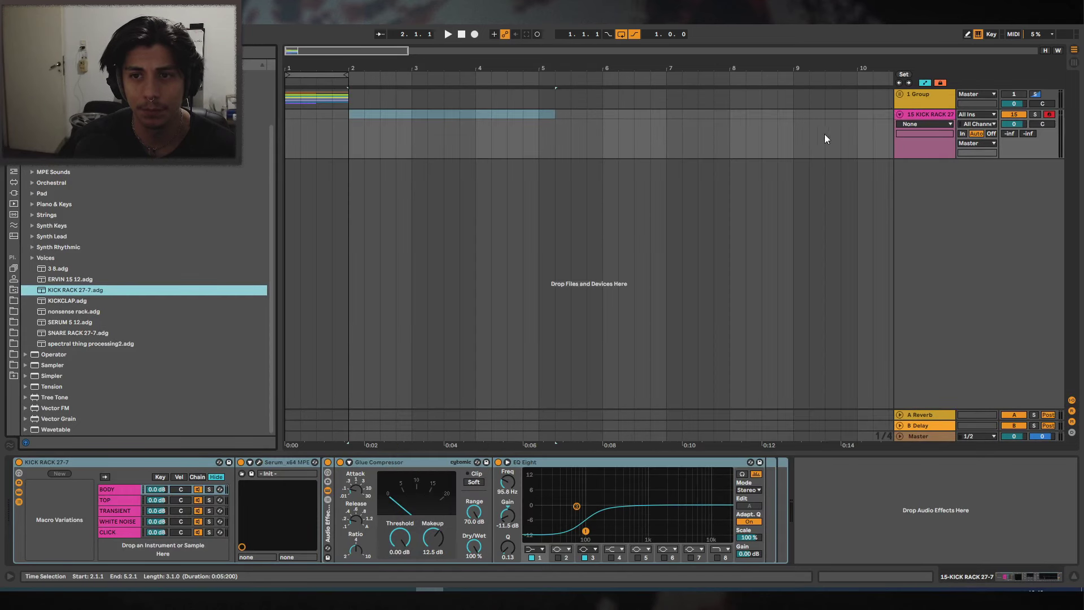
Audition the kick rack with notes in the C1 and C2 octaves and select its BODY chain.
left_click(934, 115)
key("z")
key("z")
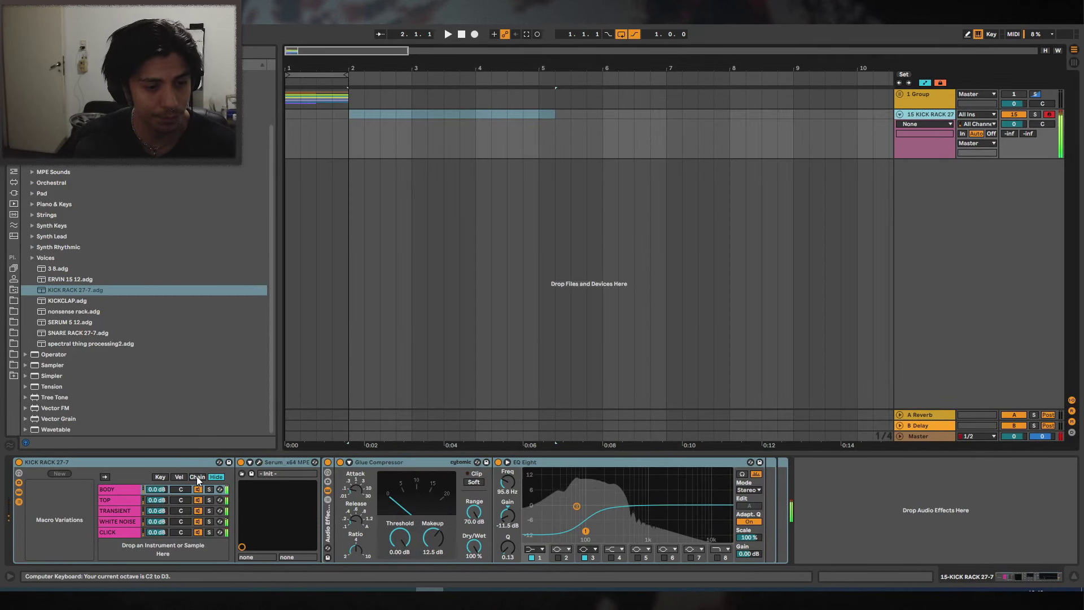
key("z")
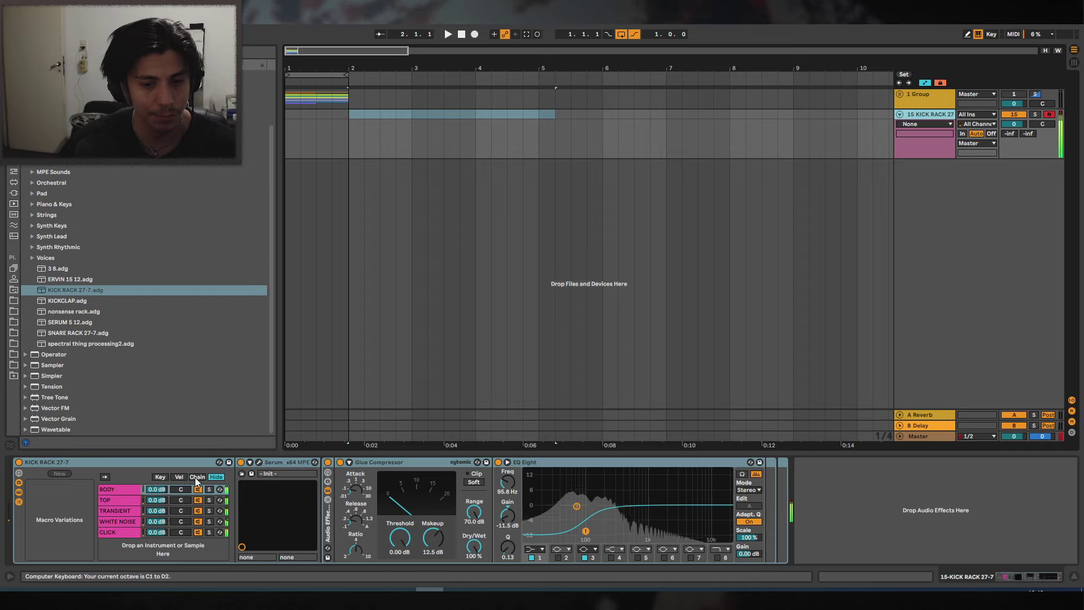
key("x")
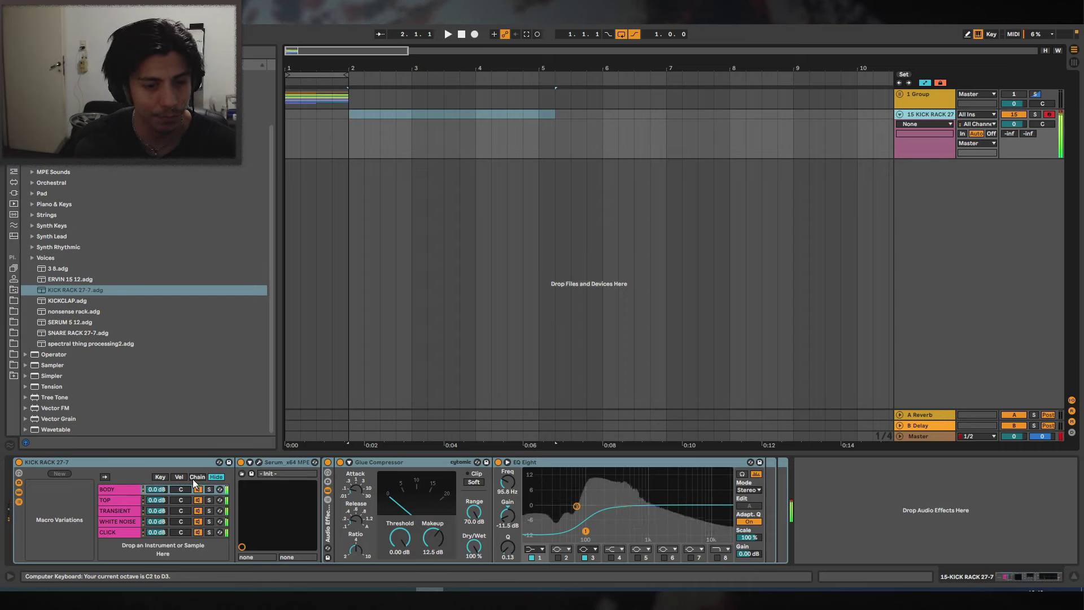
key("z")
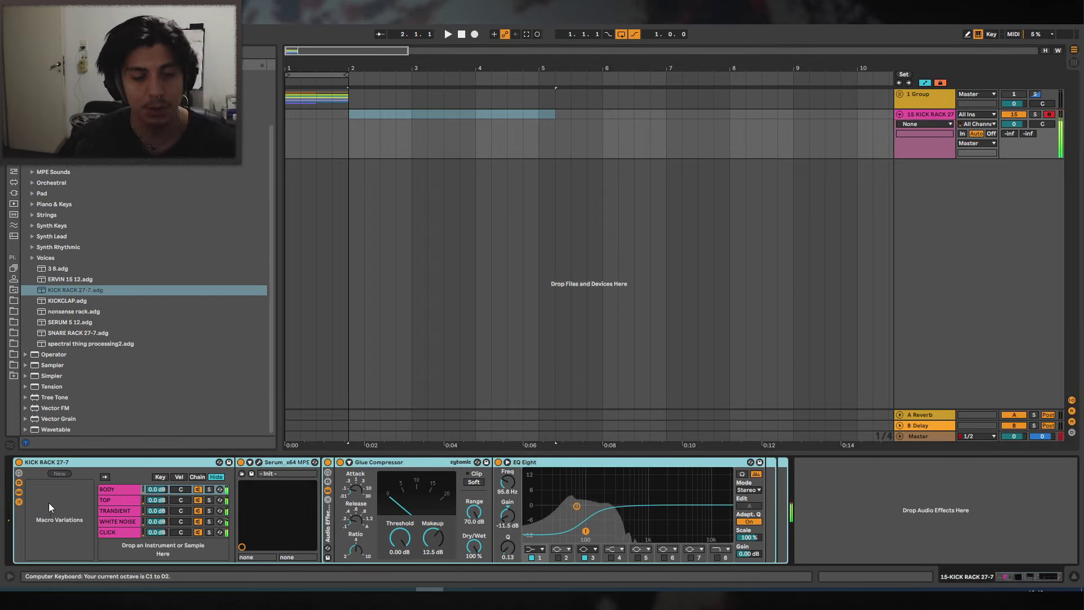
left_click(116, 489)
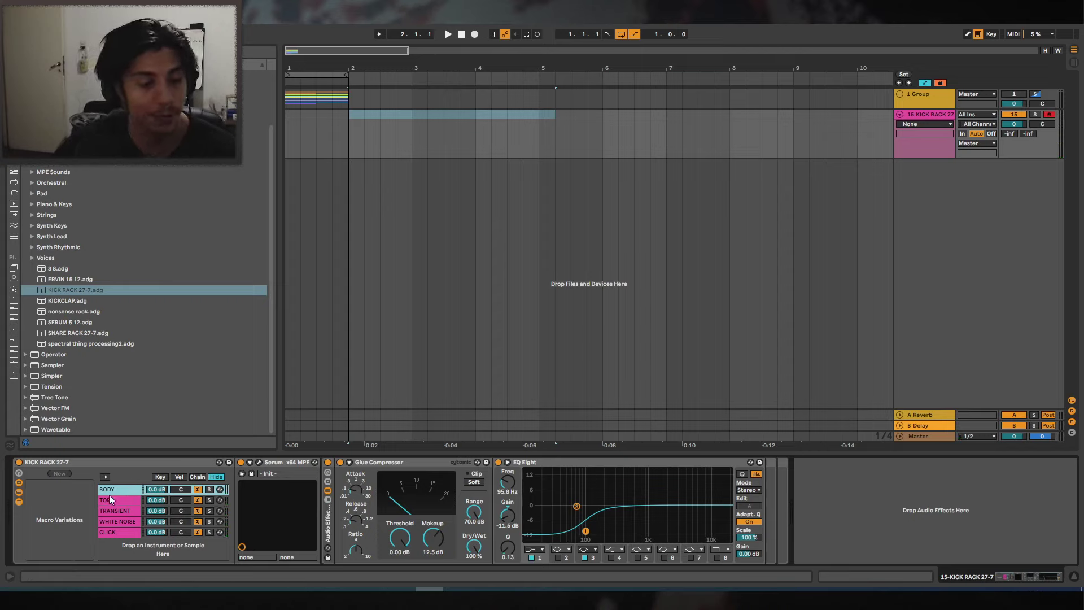
Look through the kick rack's BODY, TOP, TRANSIENT, WHITE NOISE and CLICK chains one by one.
left_click(208, 490)
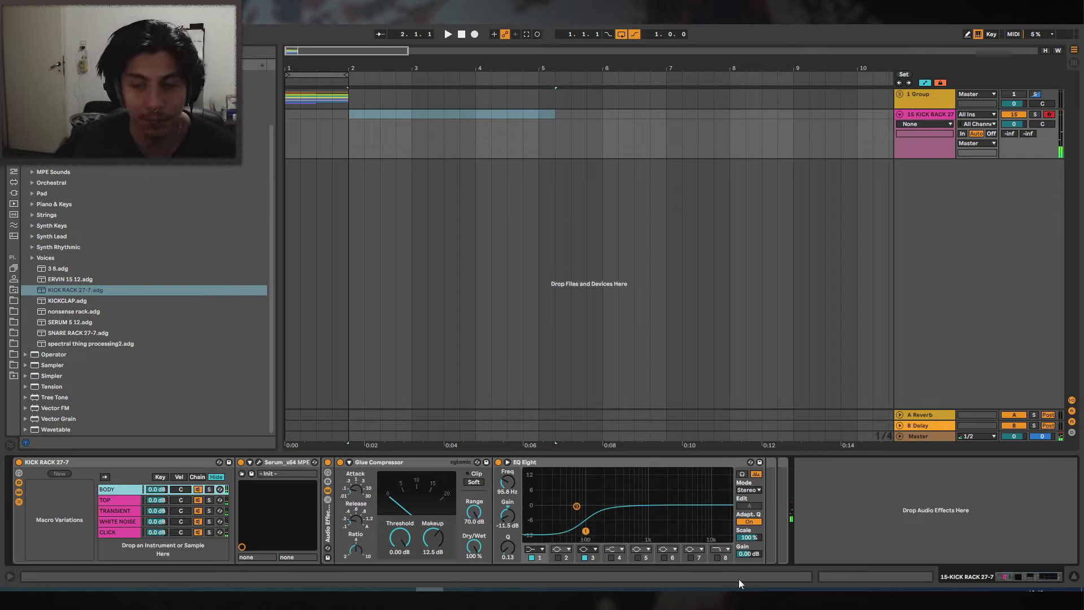
left_click(123, 500)
left_click(120, 488)
left_click(122, 502)
left_click(121, 511)
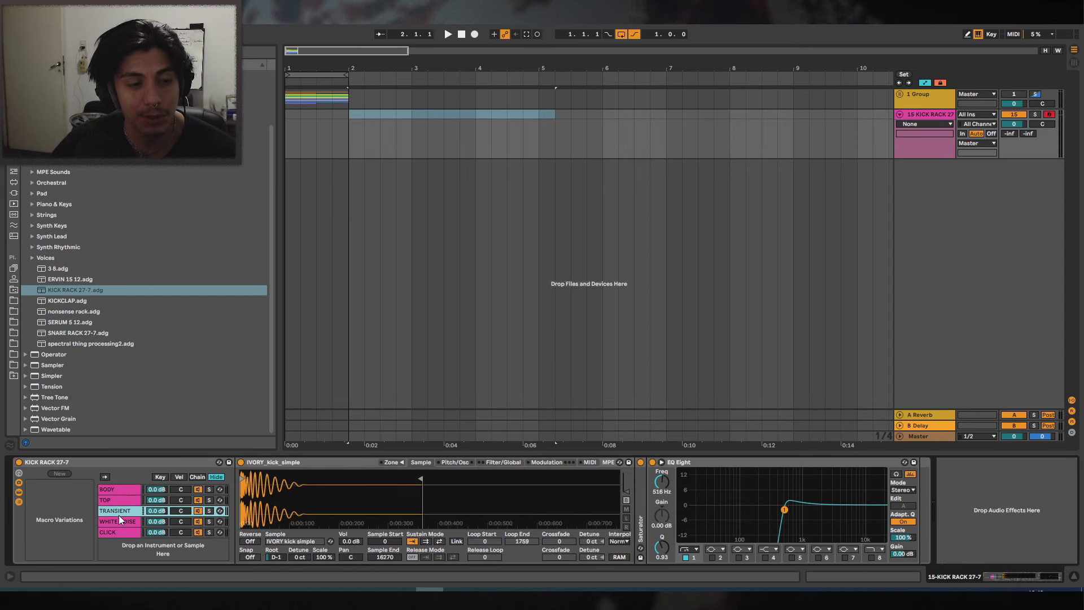
left_click(119, 521)
left_click(116, 532)
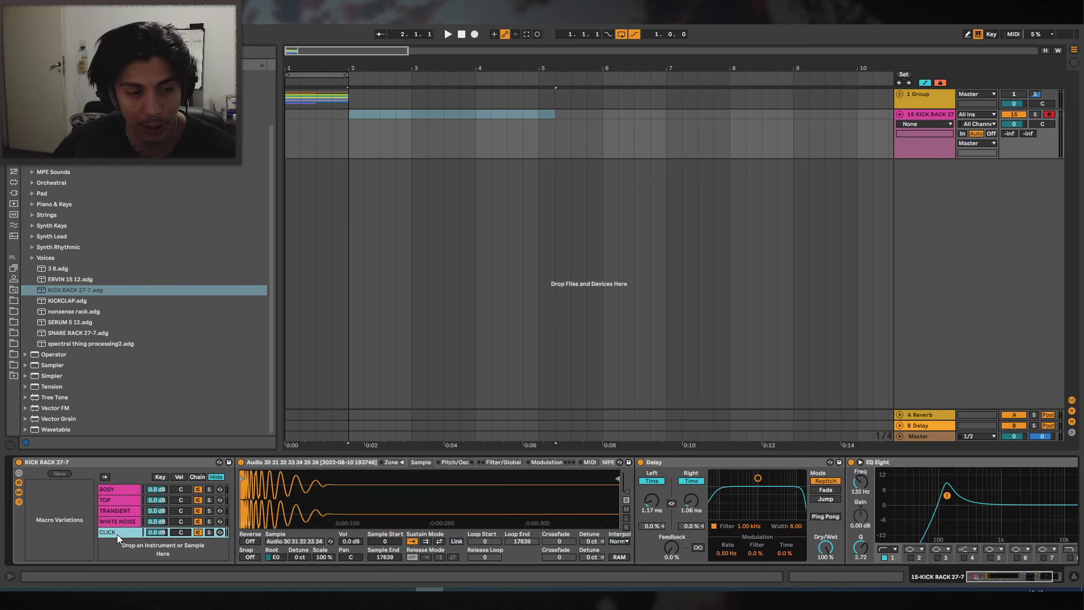
Isolate the BODY chain by muting the other chains and soloing it, and move its EQ Eight band 1 to 88 Hz at about -12.8 dB.
left_click(200, 500)
left_click(199, 511)
left_click(199, 522)
left_click(199, 532)
left_click(208, 489)
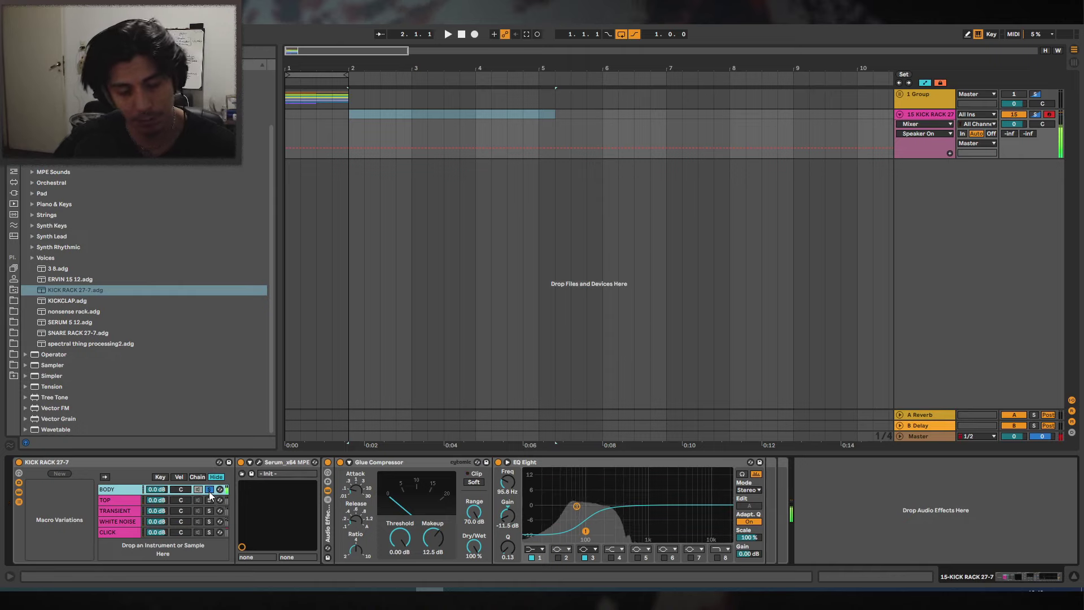
left_click_drag(580, 527, 583, 536)
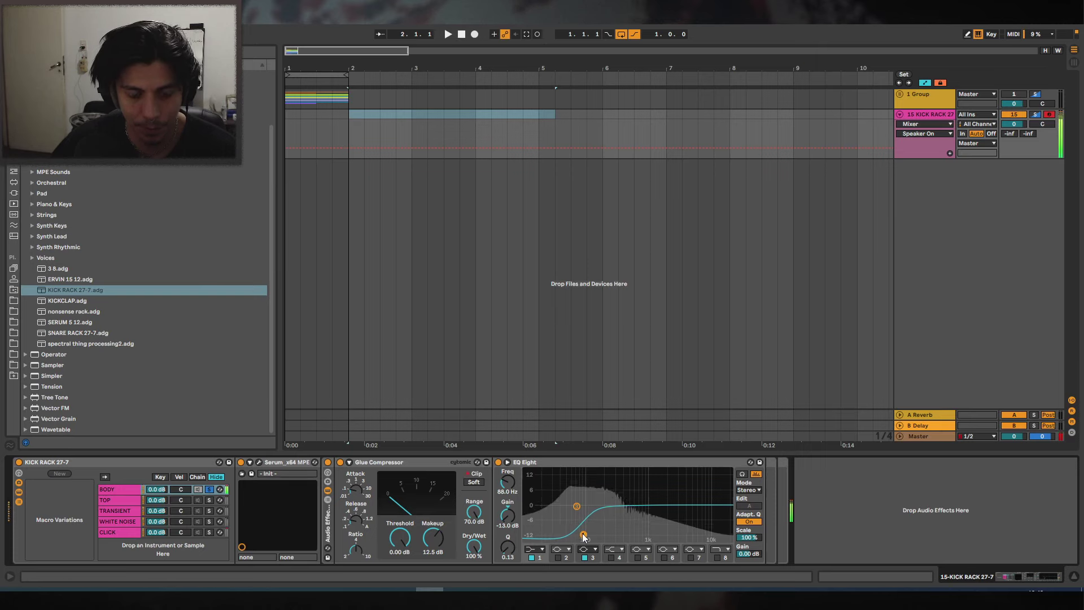
Bring the TOP chain back in and audition BODY, TOP and TRANSIENT together using solo.
left_click(210, 500)
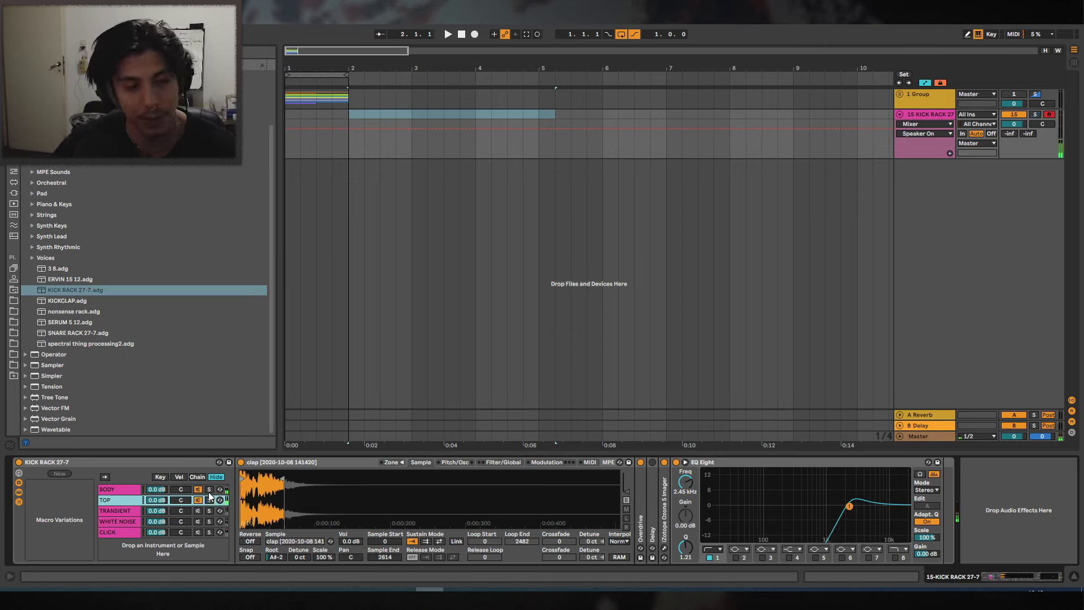
left_click(214, 489)
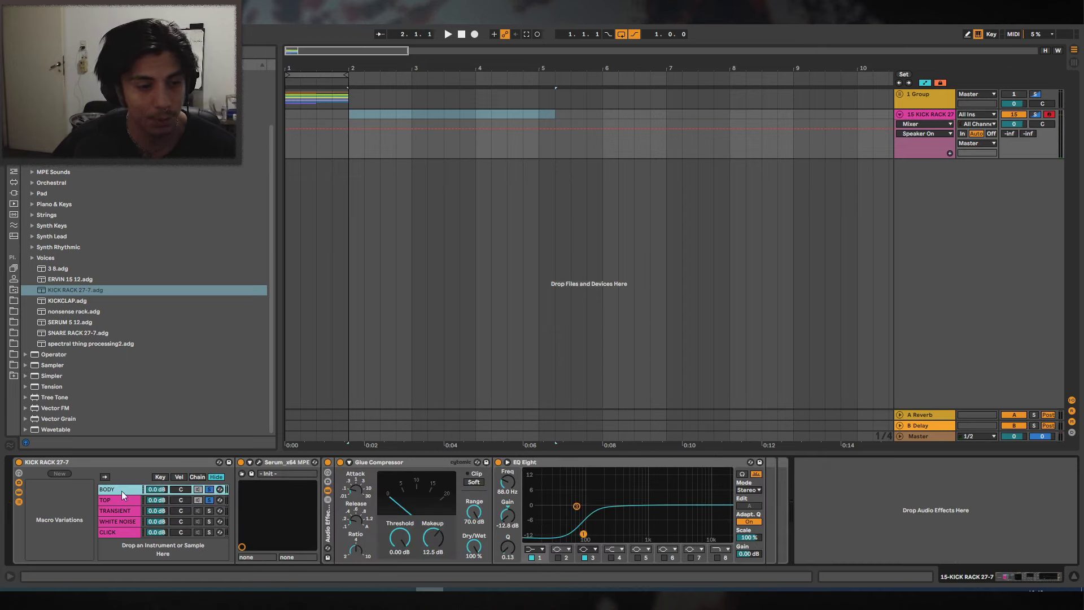
left_click(130, 512)
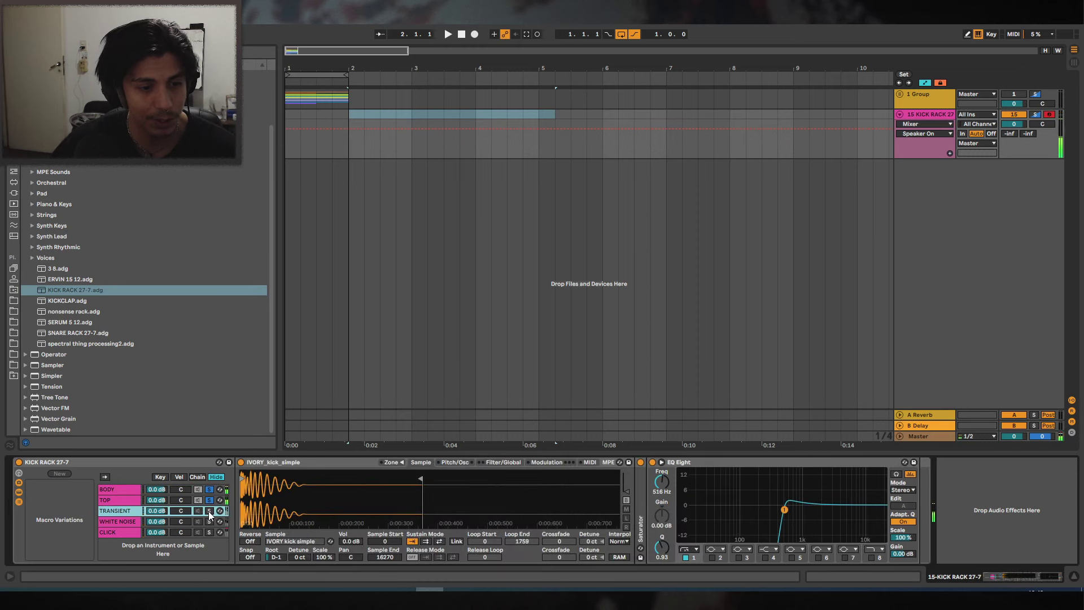
left_click(208, 510)
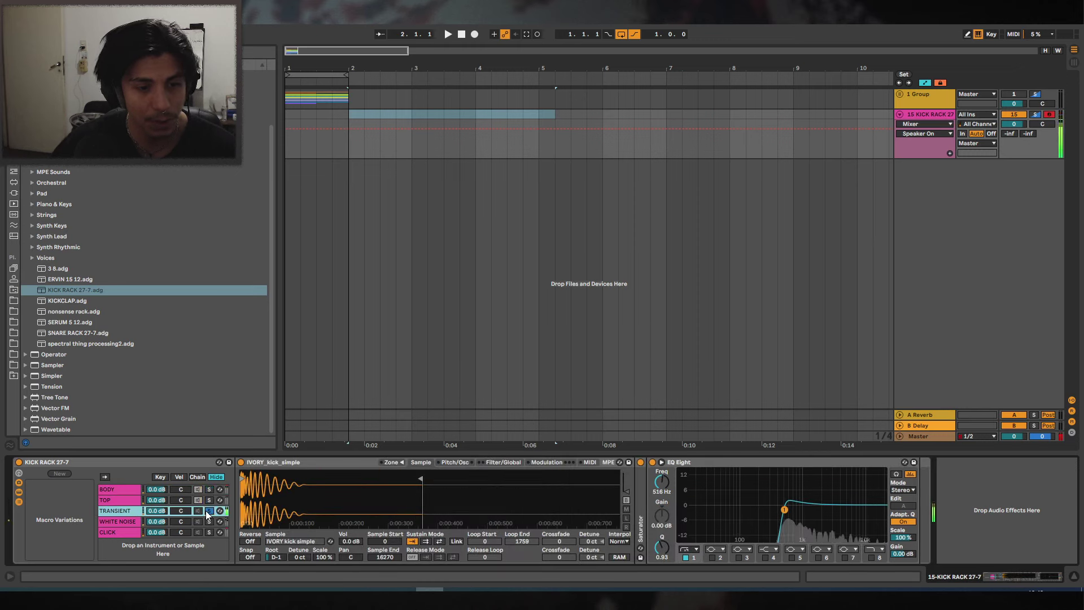
left_click(207, 510)
left_click(198, 511)
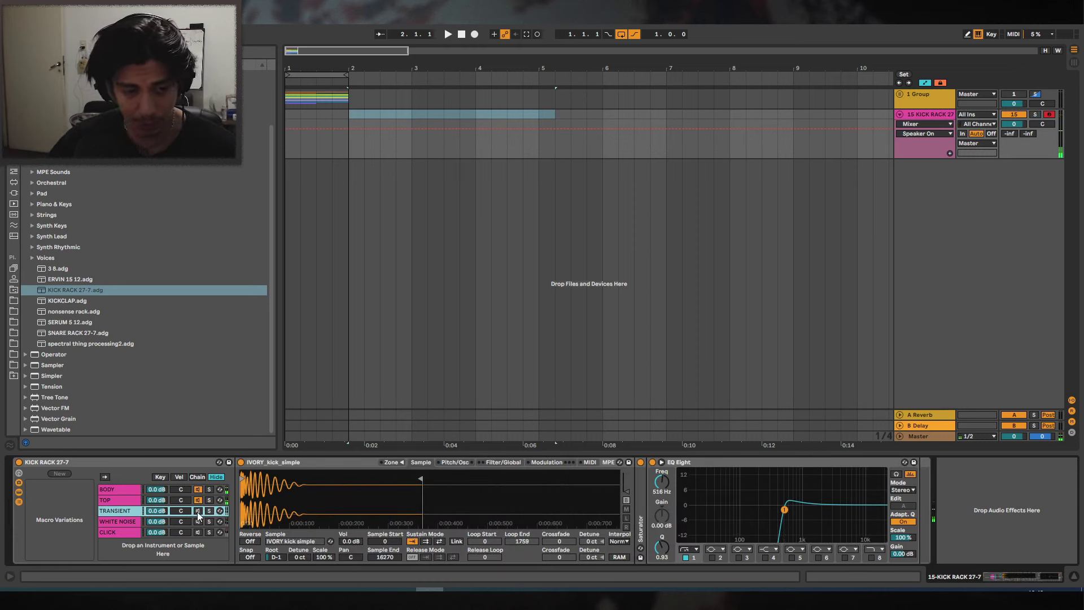
Reactivate the TRANSIENT, WHITE NOISE and CLICK chains one after another to hear the layers build up.
left_click(197, 510)
left_click(127, 520)
left_click(198, 521)
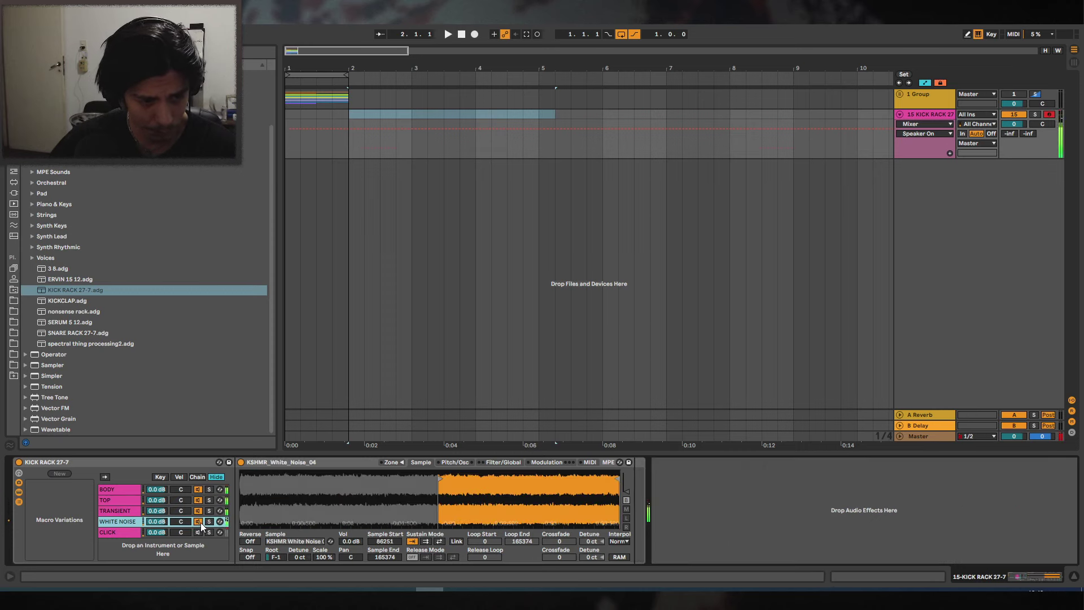
left_click(201, 533)
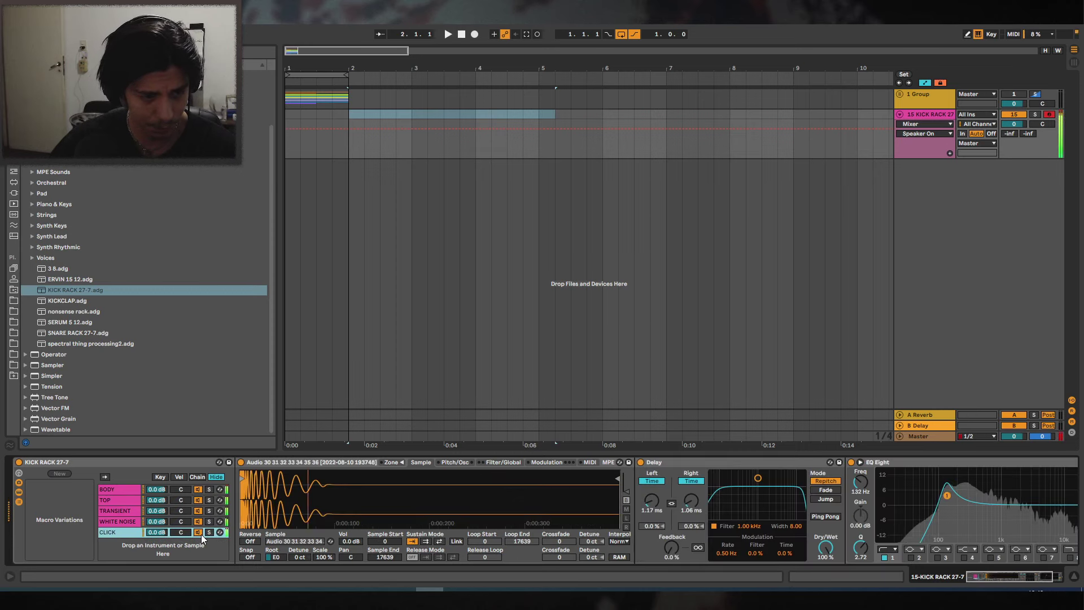
left_click(209, 532)
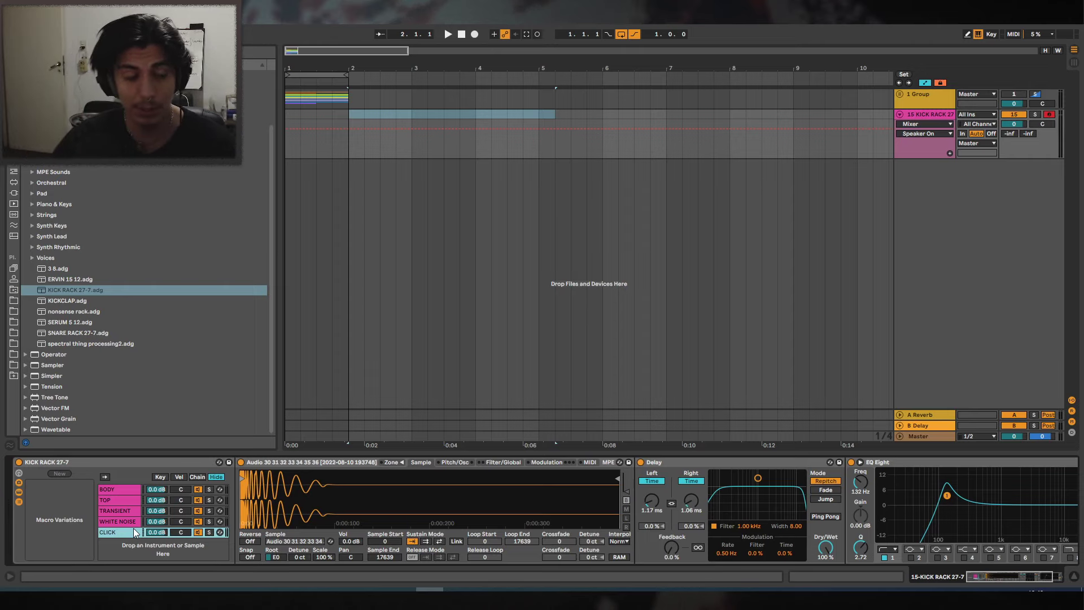
Bend the middle of the LFO 1 curve slightly downward in the BODY chain's Serum and close the synth window.
left_click(135, 489)
left_click(258, 463)
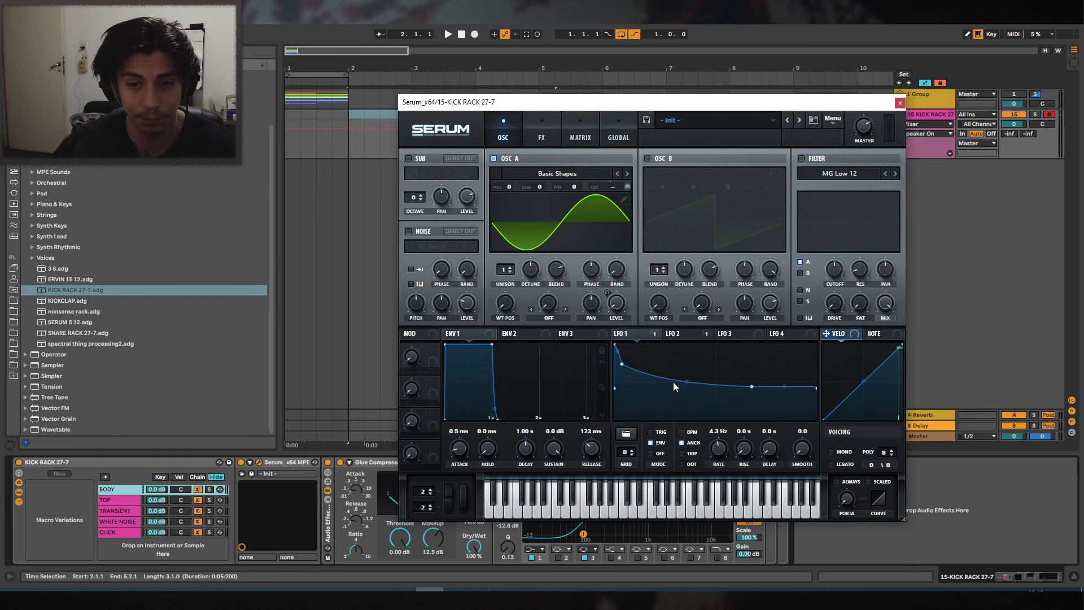
mouse_move(687, 382)
left_mouse_down()
mouse_move(690, 368)
mouse_move(682, 390)
left_mouse_up()
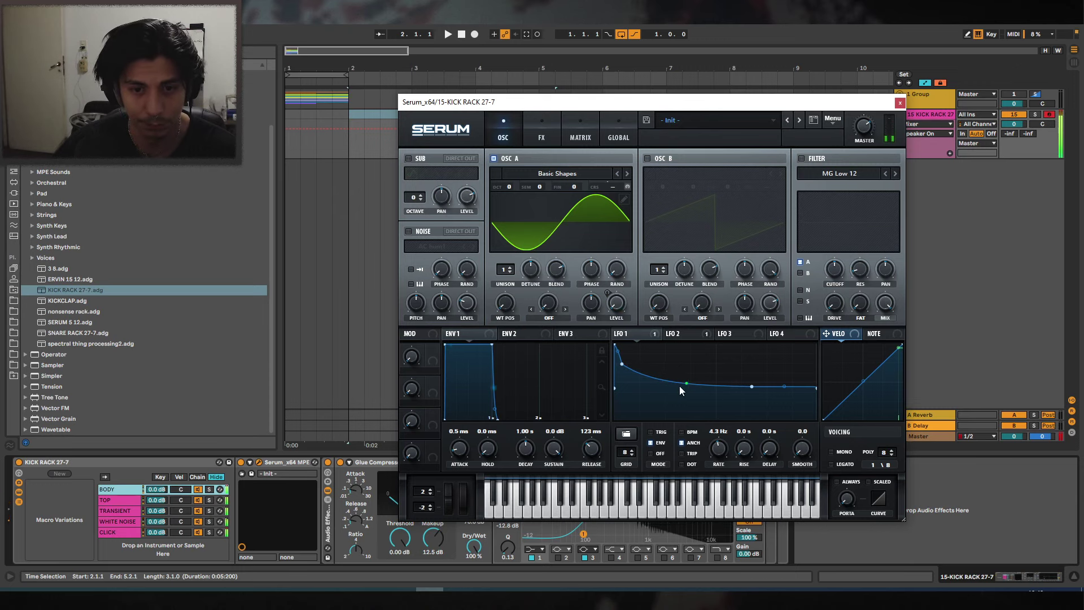
left_click(900, 102)
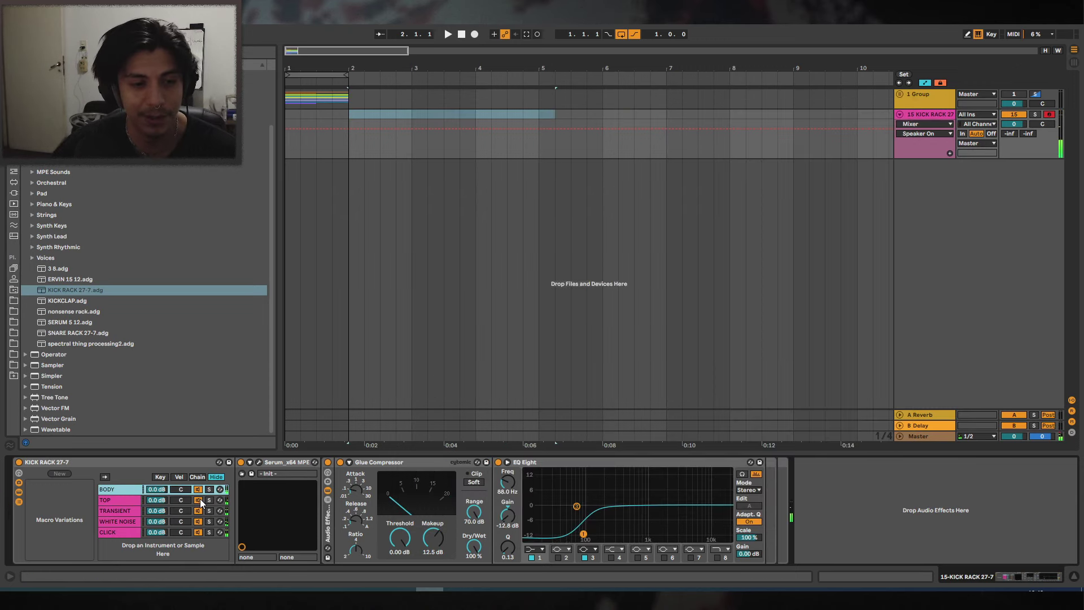
Mute the TOP, TRANSIENT, WHITE NOISE and CLICK chains so that only the BODY layer plays.
left_click(103, 500)
left_click(128, 510)
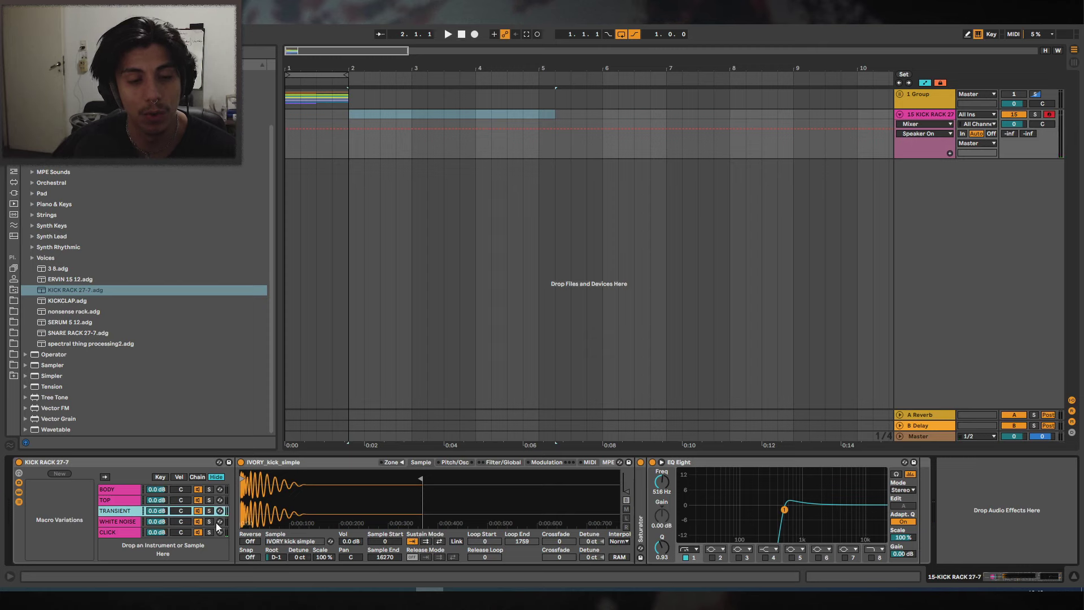
left_click(173, 522)
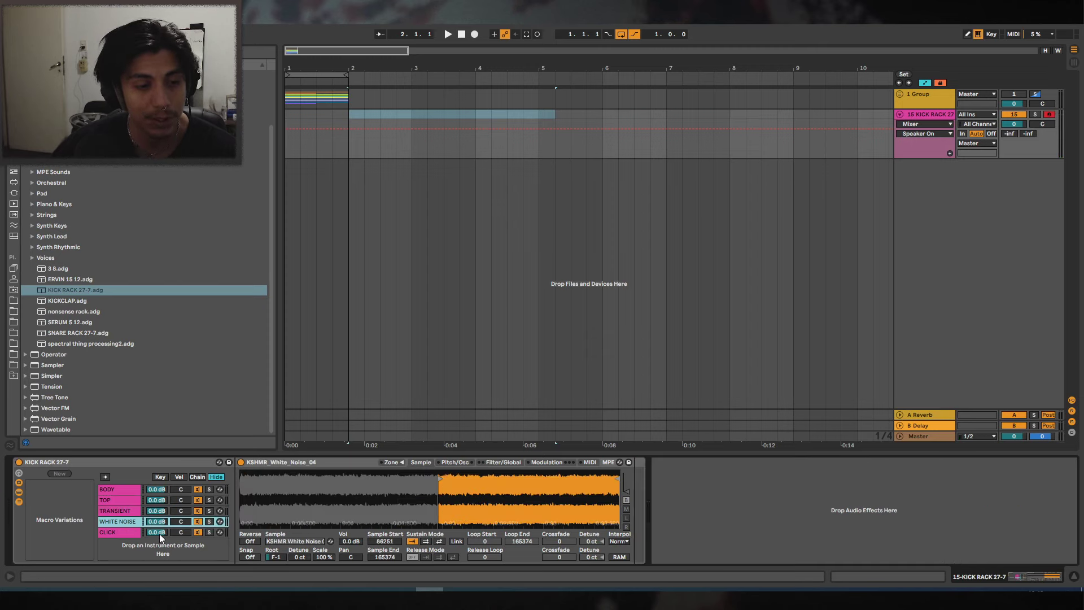
left_click(200, 501)
left_click(125, 510)
left_click(134, 489)
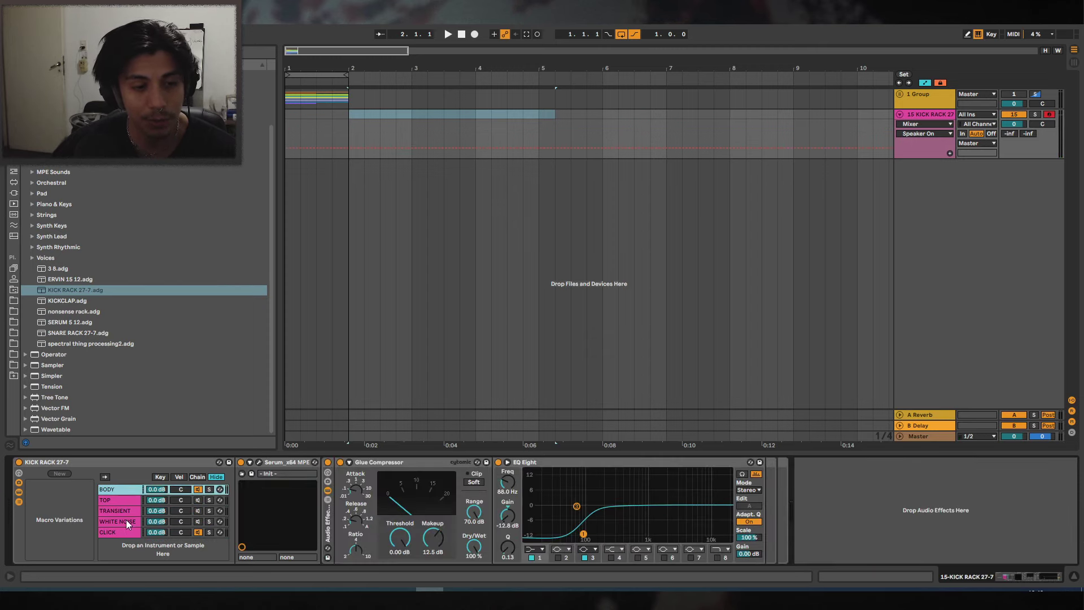
left_click(113, 533)
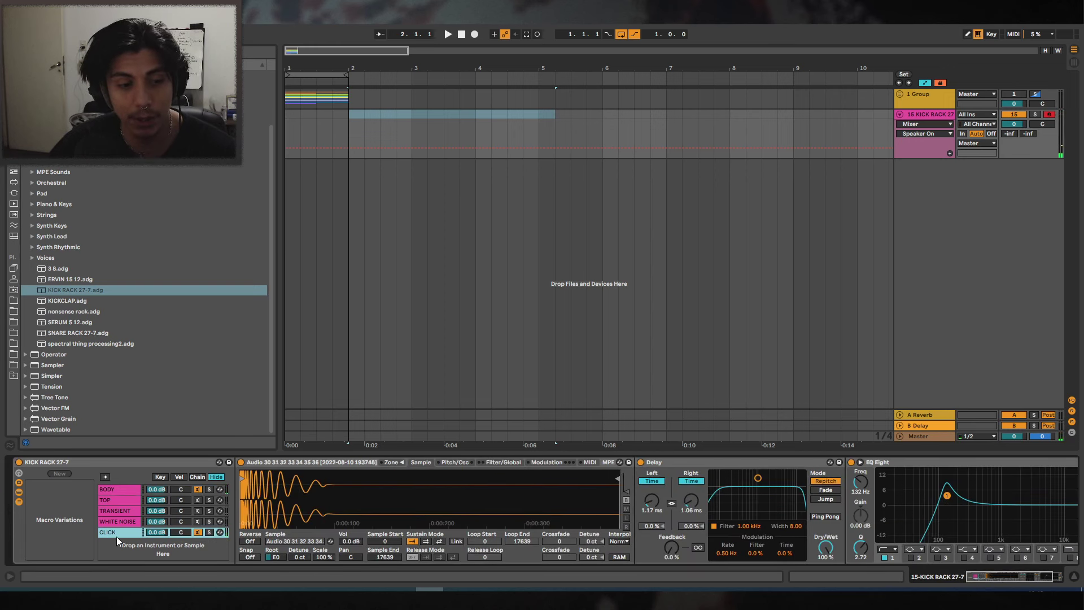
left_click(199, 531)
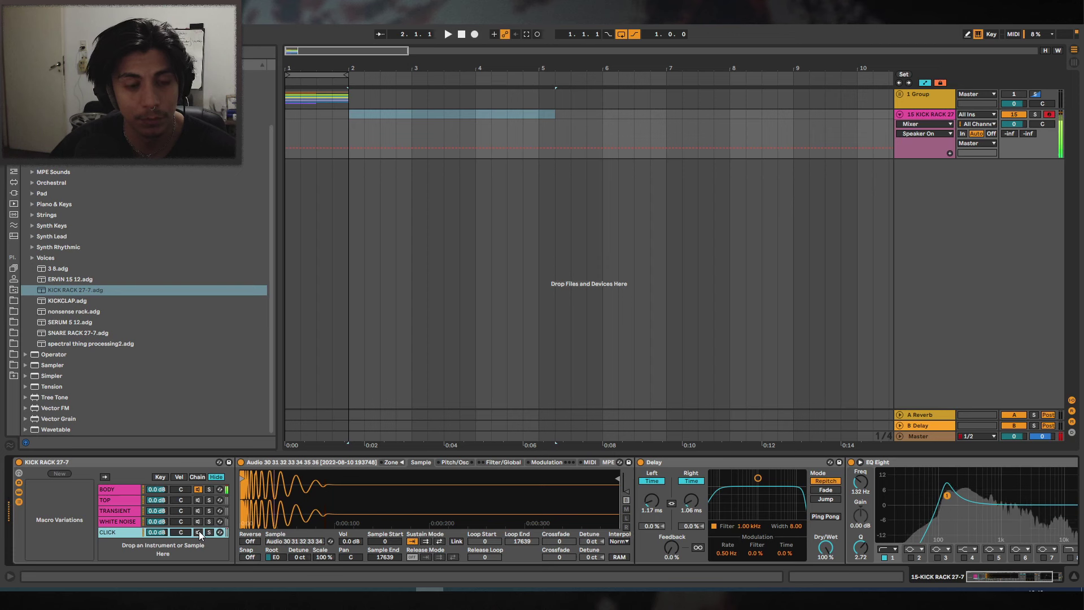
Reshape the opening rise of the LFO 2 curve in the BODY chain's Serum and reactivate the CLICK chain.
left_click(119, 490)
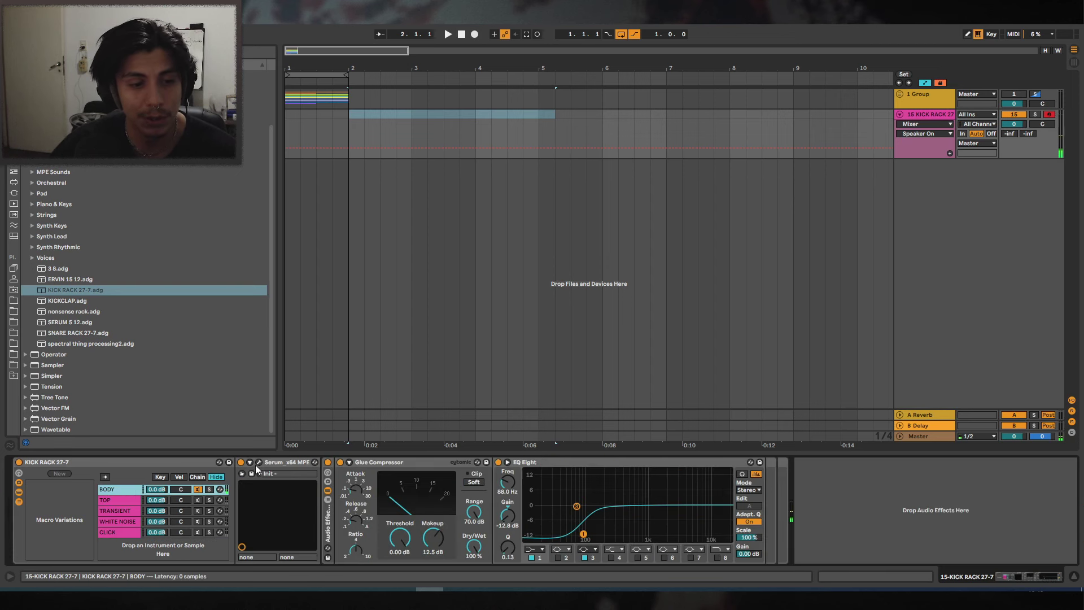
left_click(258, 463)
left_click(701, 334)
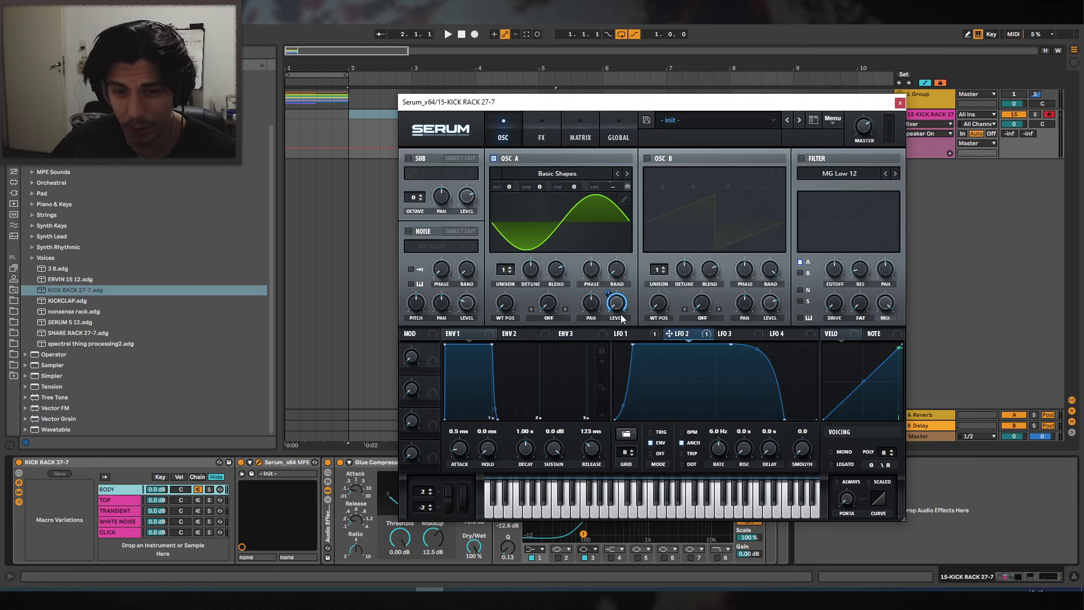
mouse_move(623, 405)
left_mouse_down()
mouse_move(626, 426)
mouse_move(629, 411)
left_mouse_up()
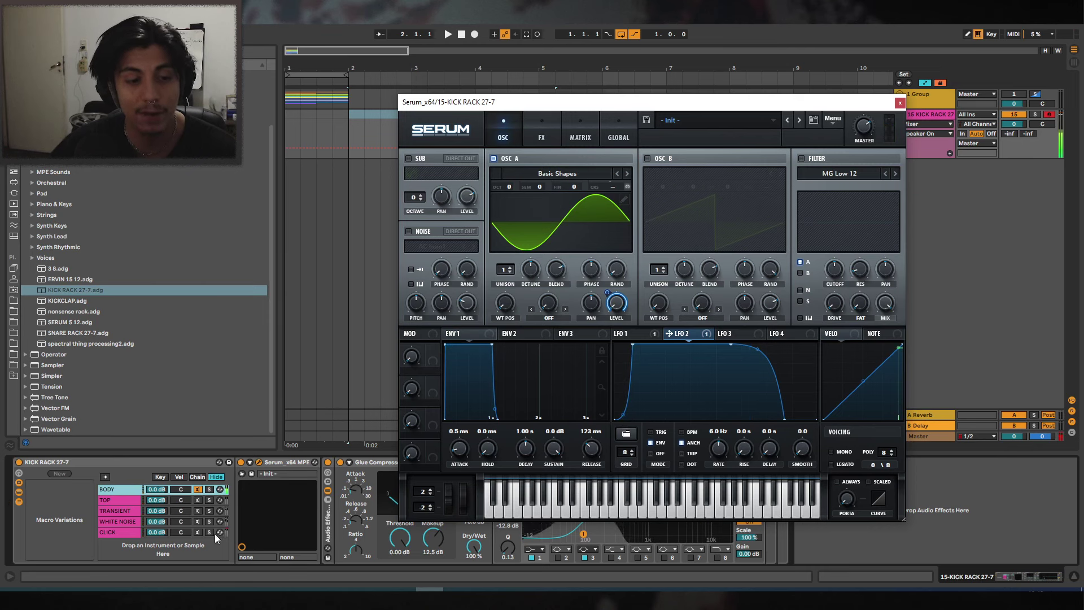
left_click(145, 532)
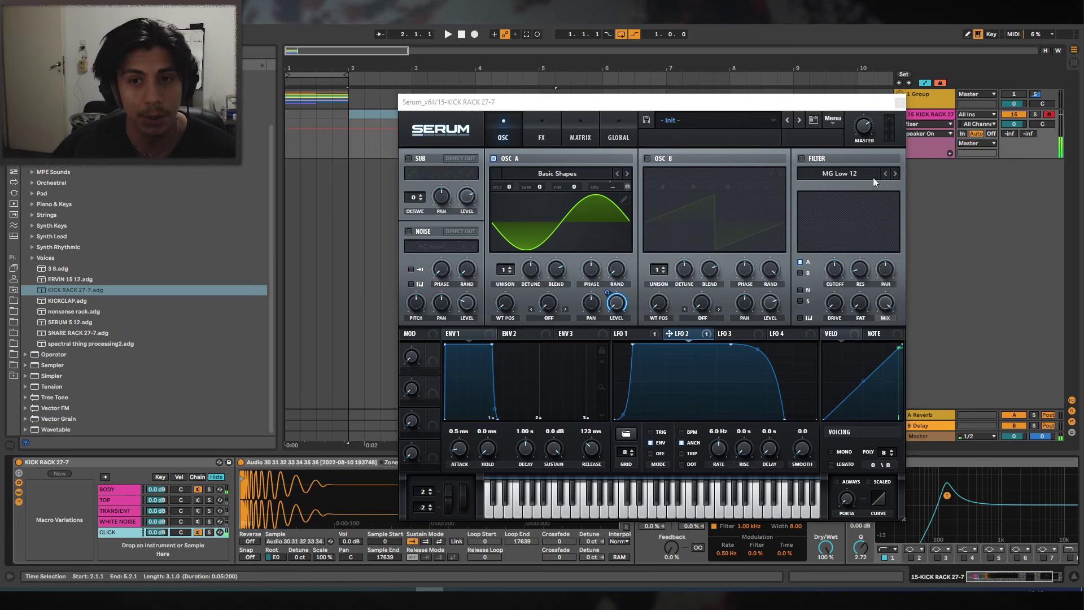
left_click(900, 103)
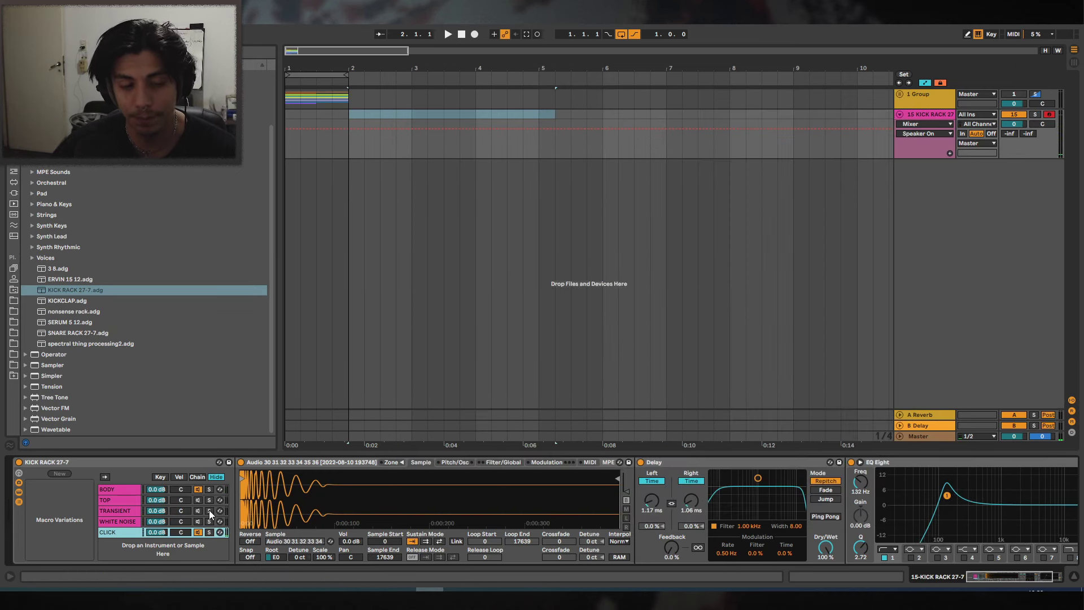
Reactivate the TOP, TRANSIENT and WHITE NOISE chains and compare the full kick with and without the CLICK chain.
left_click(199, 501)
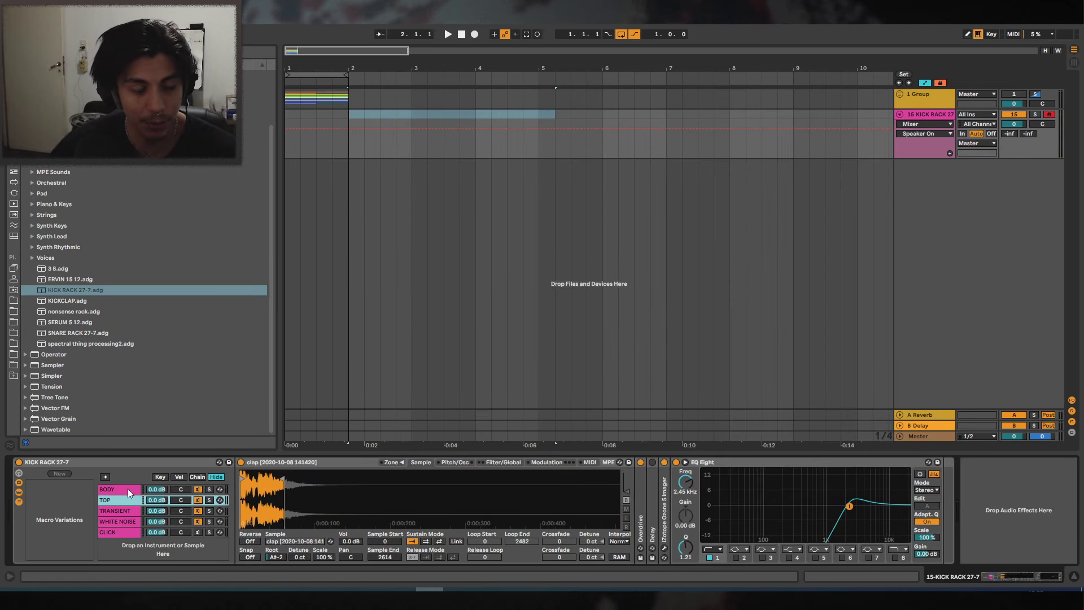
left_click(124, 520)
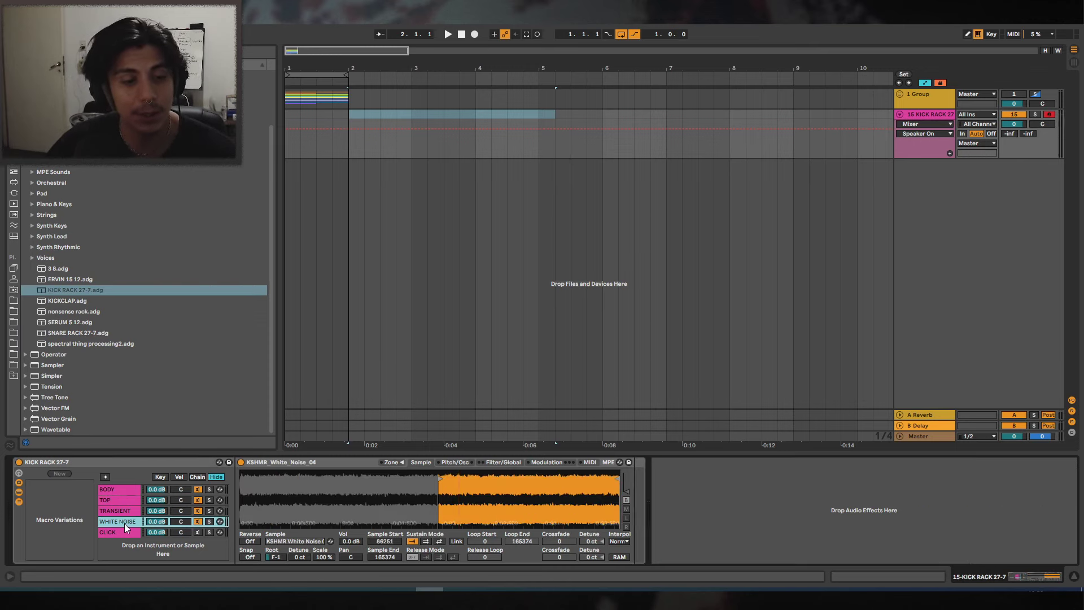
left_click(121, 532)
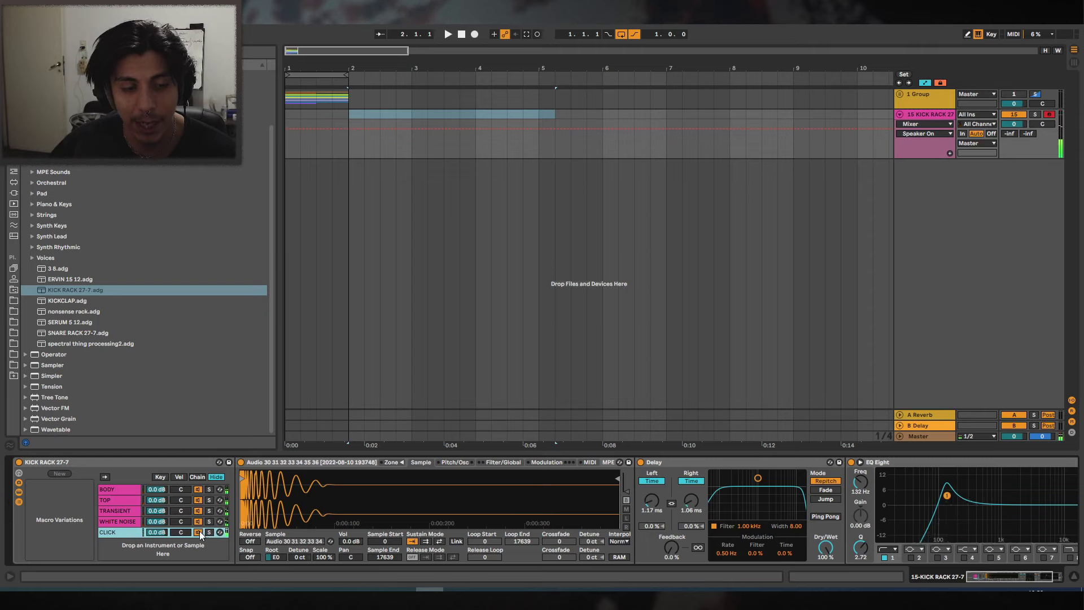
key("a")
key("a")
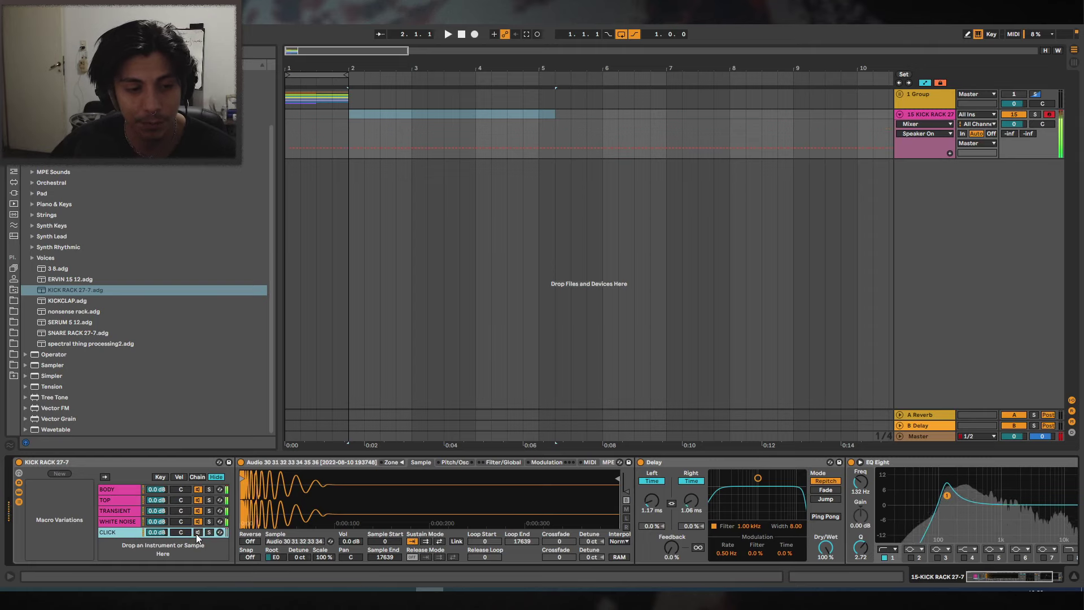
left_click(196, 532)
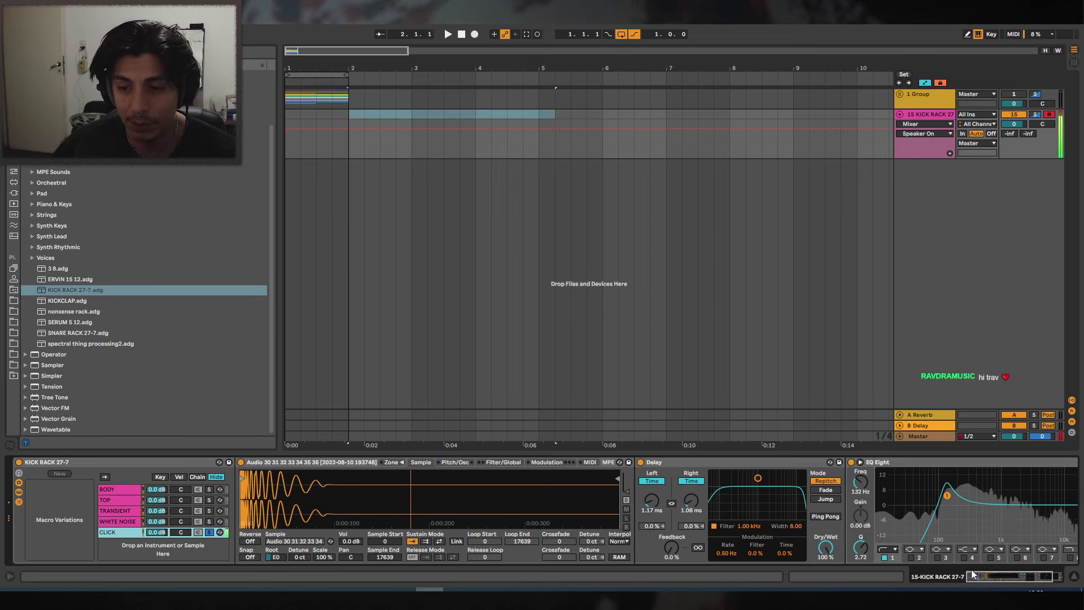
Move band 1 of the CLICK chain's EQ Eight to 261 Hz with a Q of 1.56.
left_click_drag(985, 577, 987, 576)
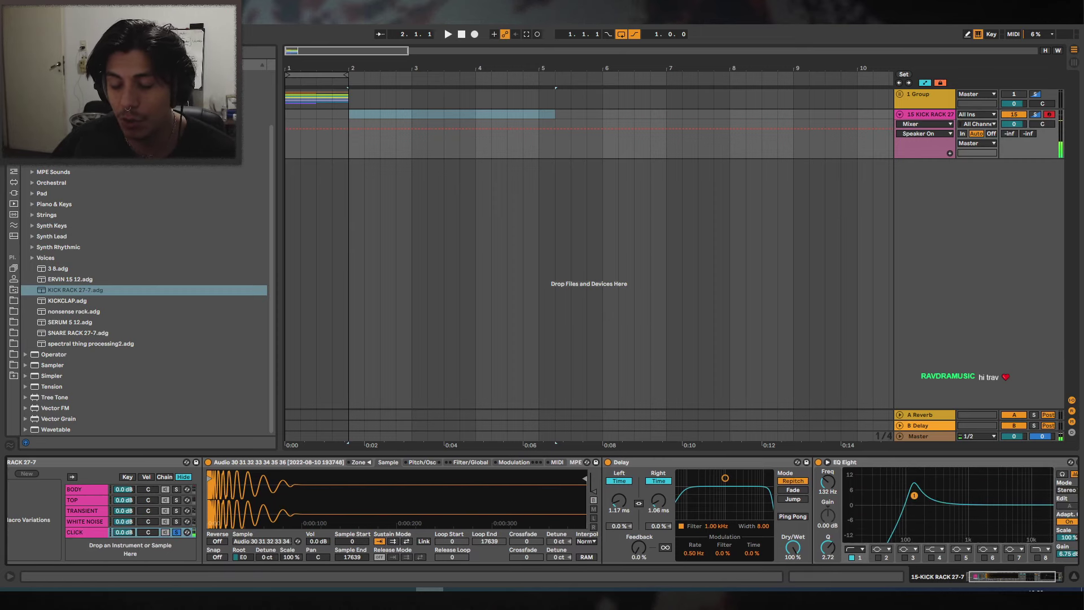
mouse_move(913, 501)
left_mouse_down()
mouse_move(946, 499)
mouse_move(897, 491)
mouse_move(932, 502)
left_mouse_up()
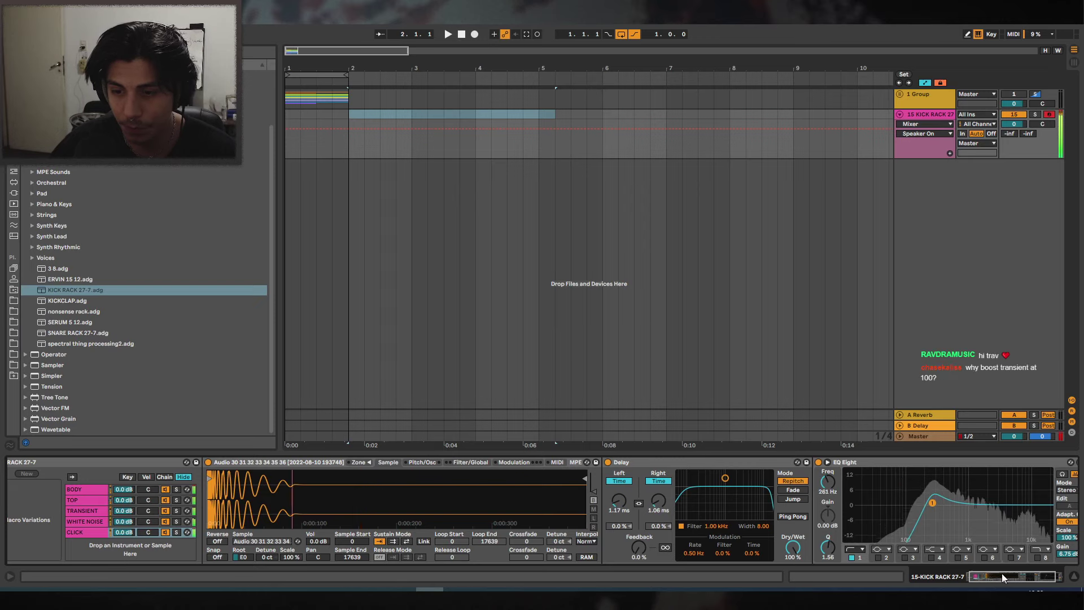
left_click_drag(1001, 575, 987, 575)
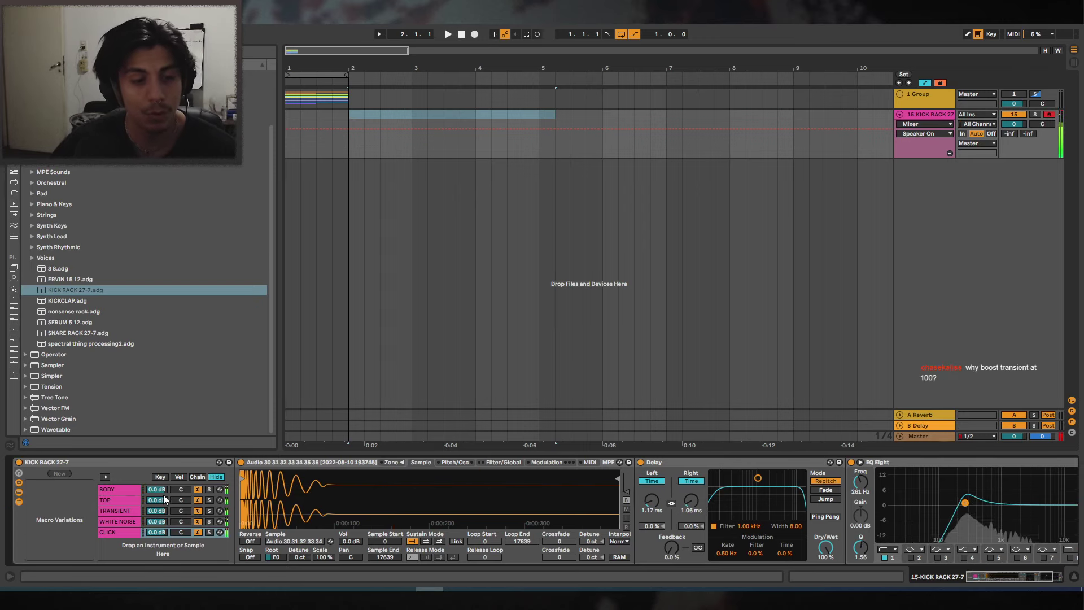
Set the LFO 2 rate to 5.0 Hz and the LFO 1 rate to 4.3 Hz in the BODY chain's Serum.
left_click(109, 489)
left_click(259, 462)
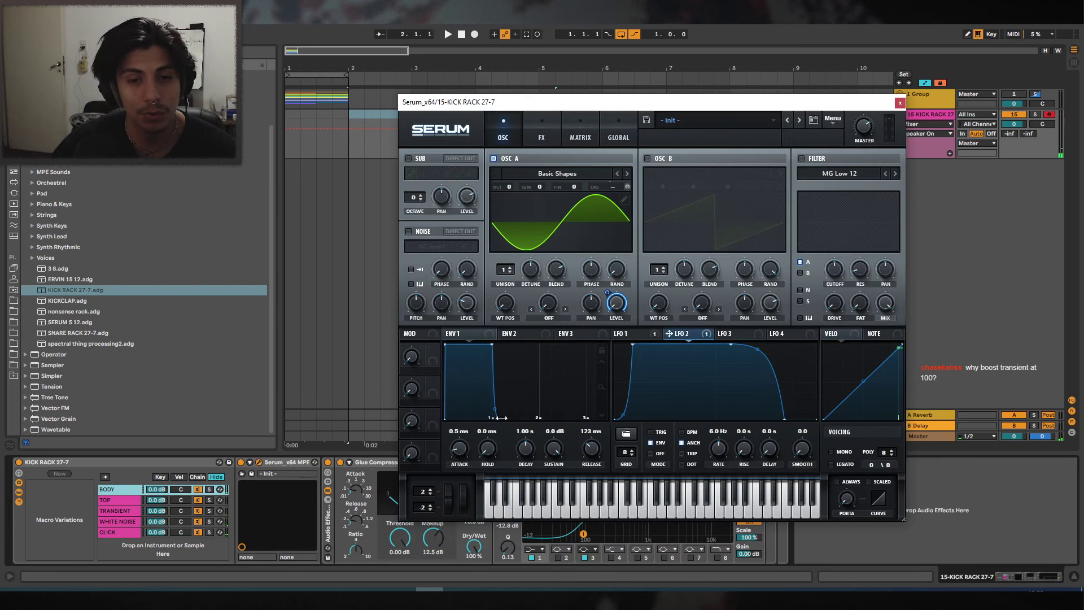
left_click(686, 334)
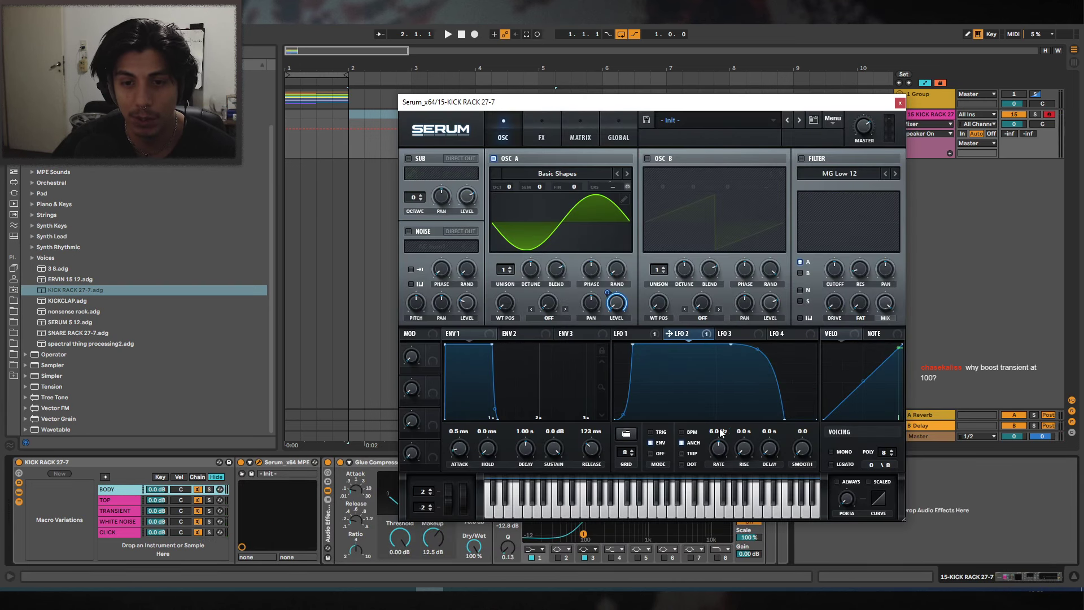
left_click_drag(718, 447, 716, 449)
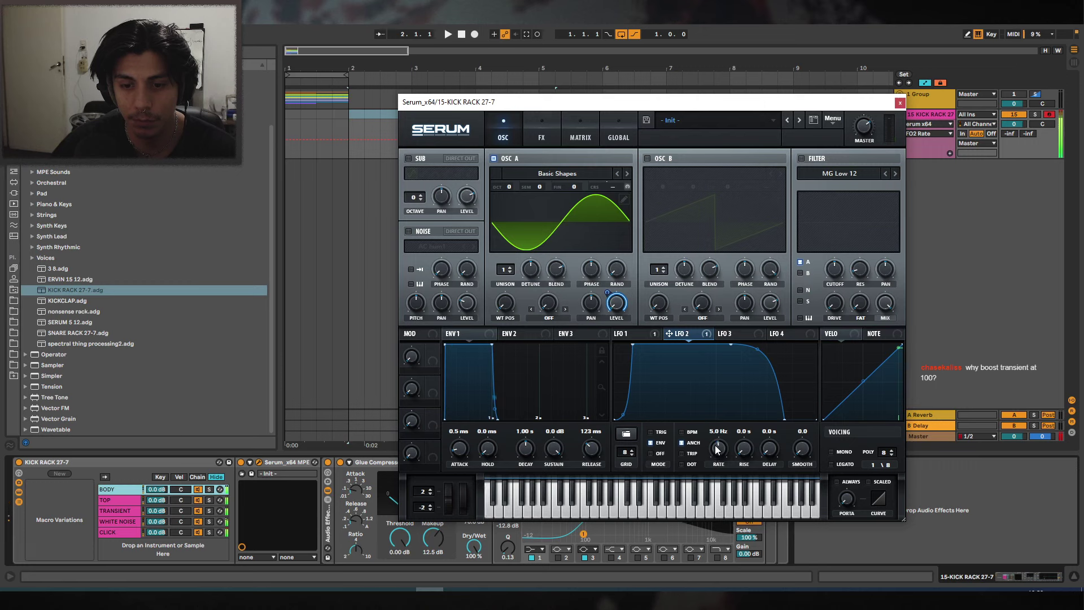
left_click(627, 333)
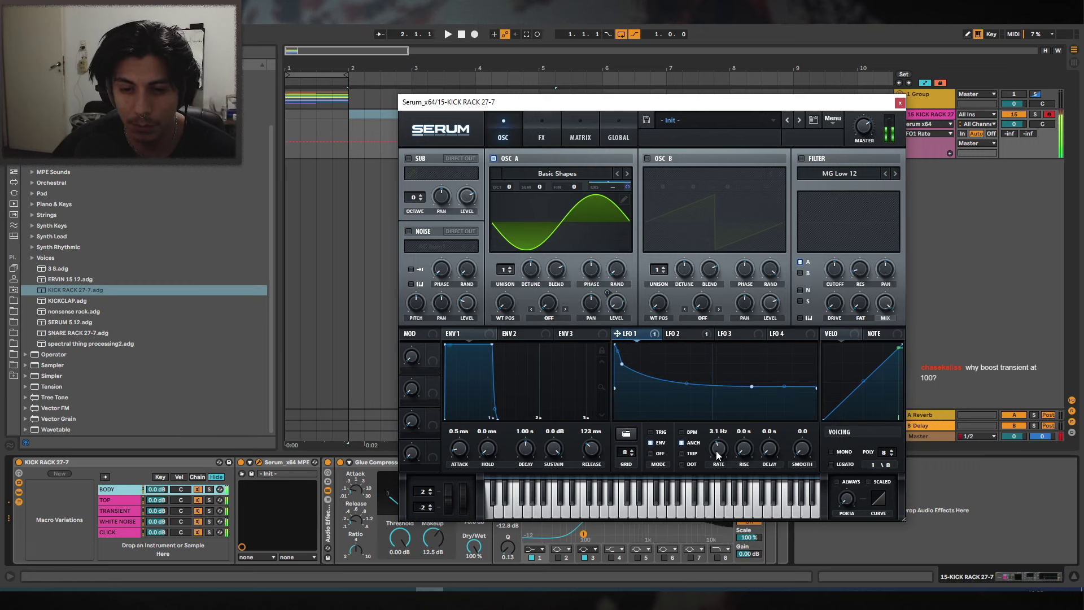
left_click(717, 458)
left_click_drag(721, 444, 719, 450)
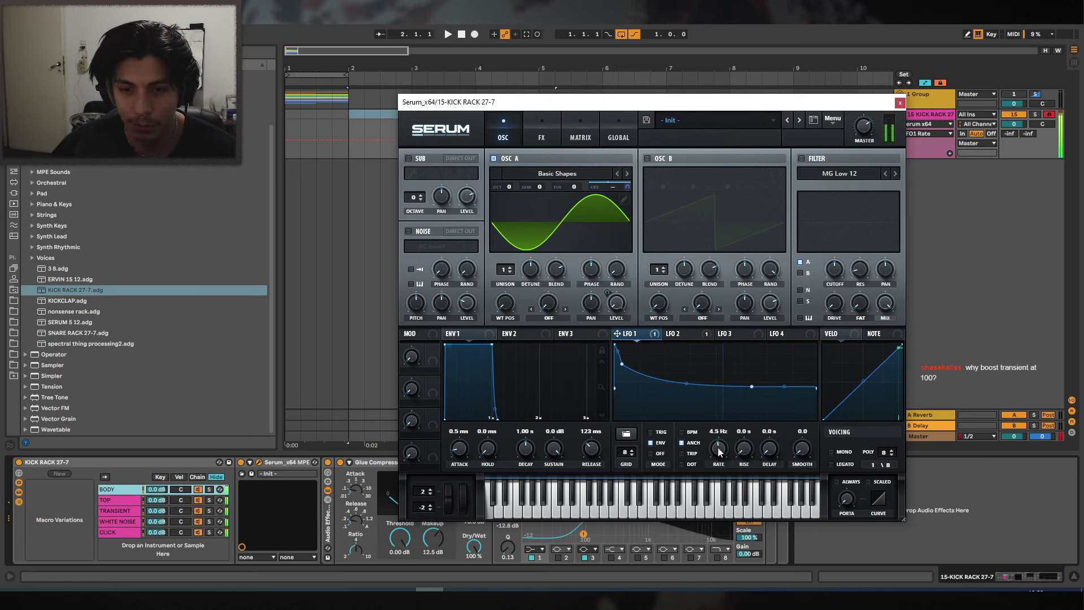
Solo the BODY chain, check Serum's LFO 2, LFO 1 and effects pages, and close the Serum window.
left_click(209, 489)
left_click(700, 337)
left_click(637, 335)
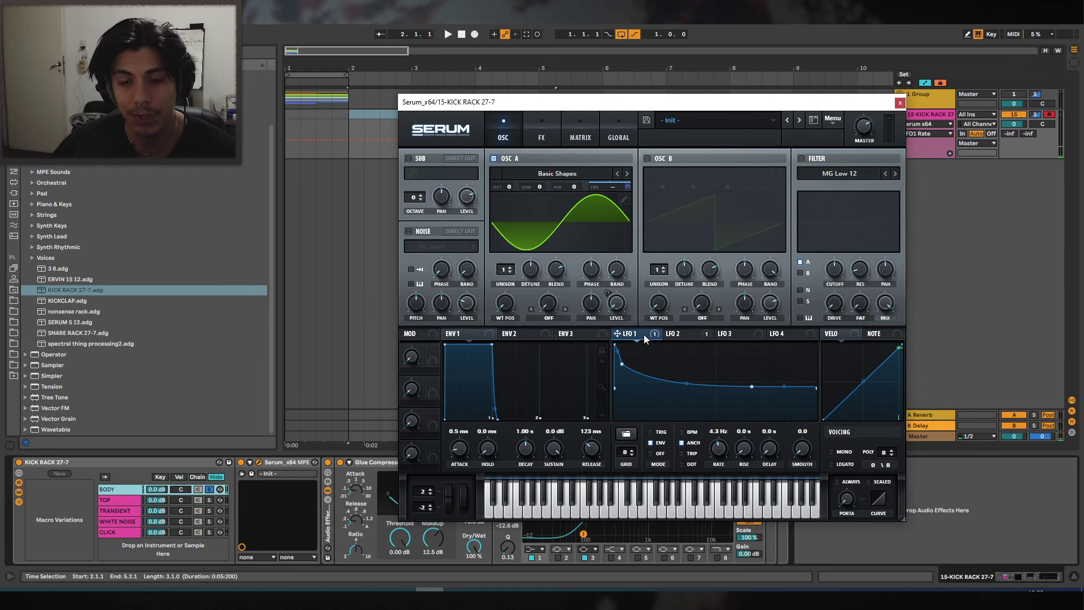
left_click(542, 135)
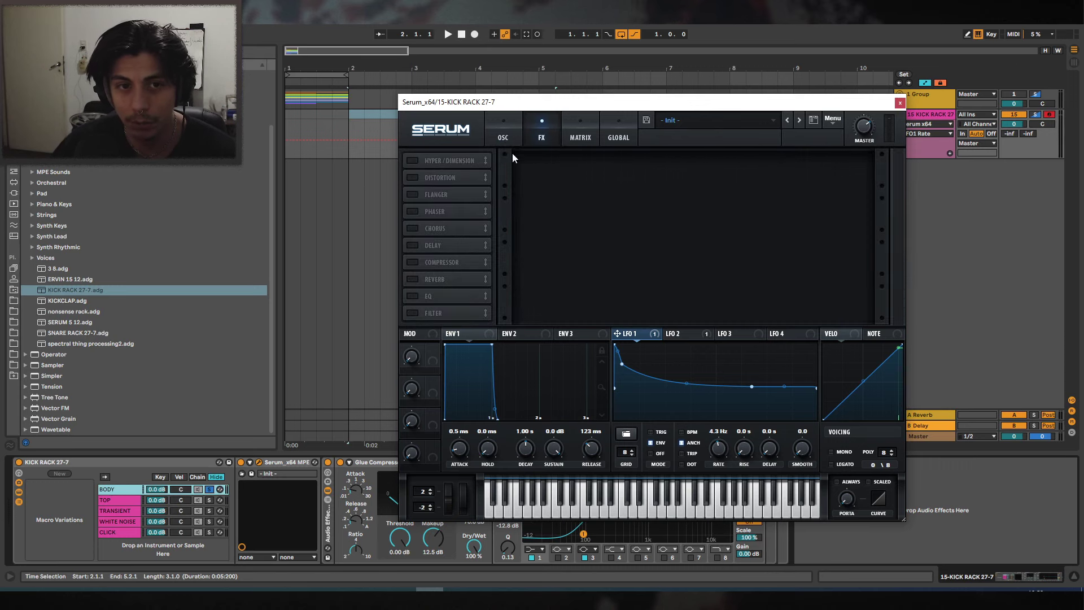
left_click(503, 137)
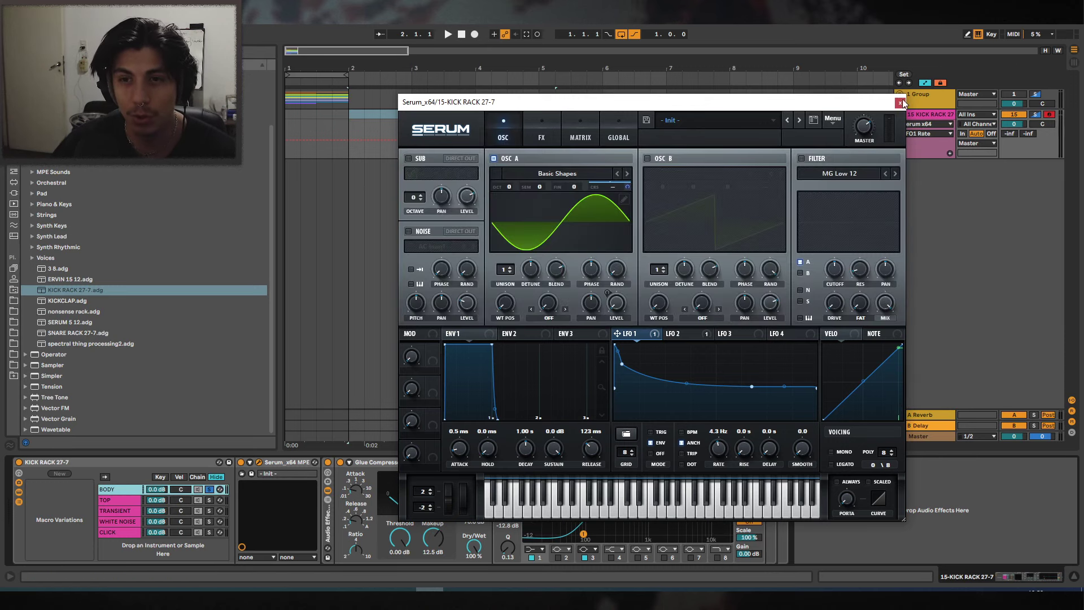
left_click(900, 102)
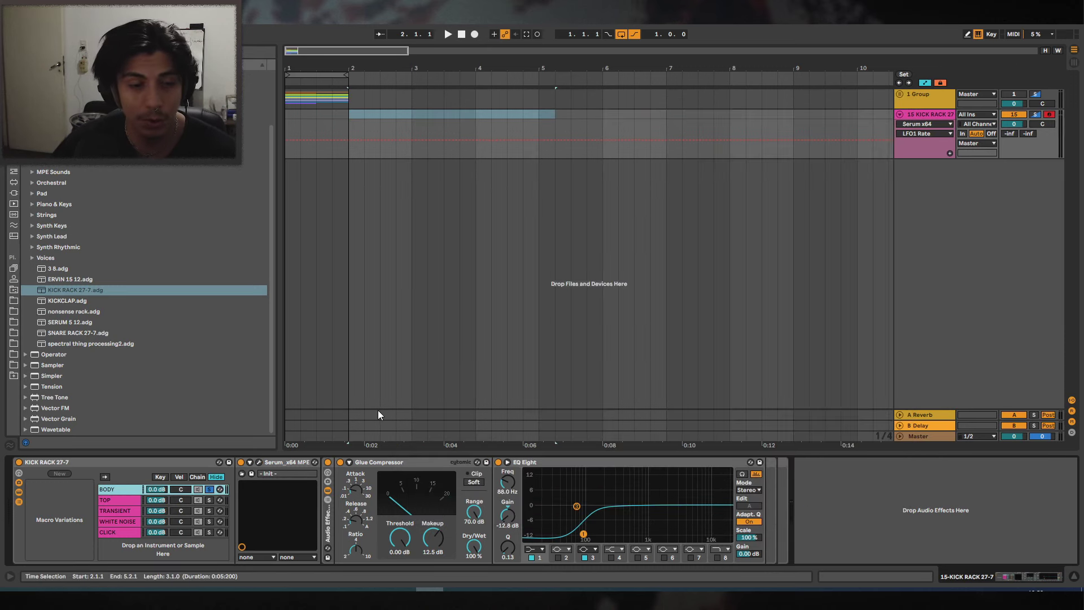
Set the BODY chain's Glue Compressor makeup to 14.0 dB, bypass its EQ Eight and toggle the compressor's soft clipping.
left_click(385, 469)
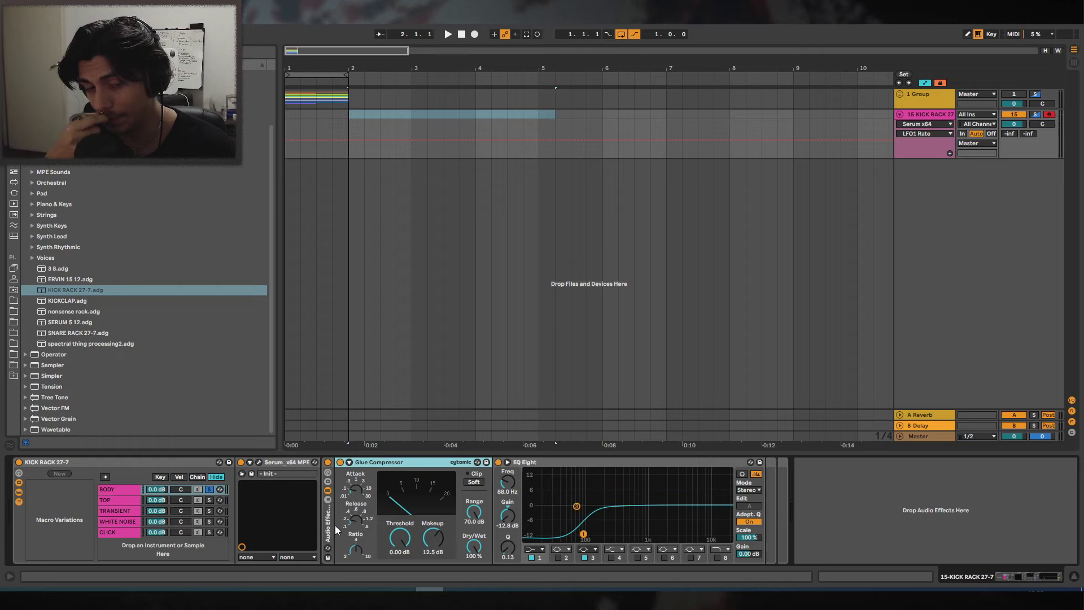
double_click(435, 532)
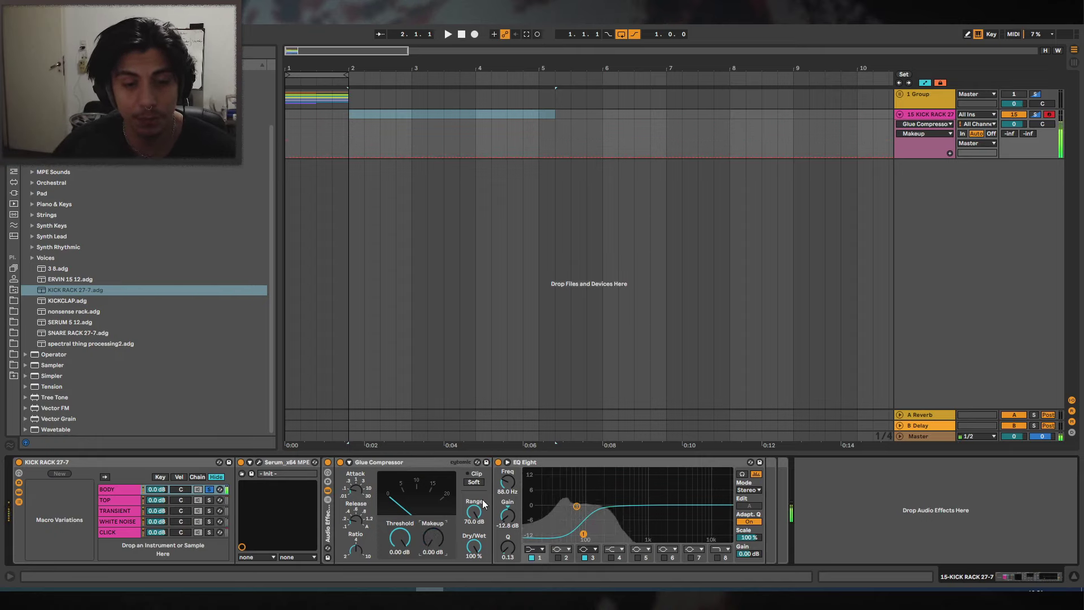
left_click_drag(433, 536, 433, 468)
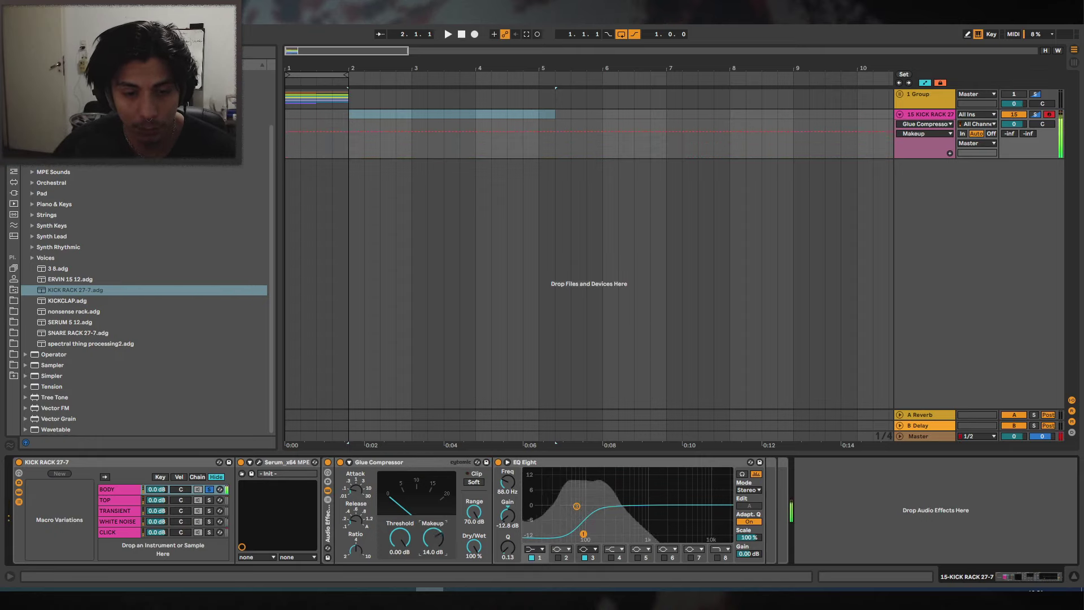
left_click(498, 462)
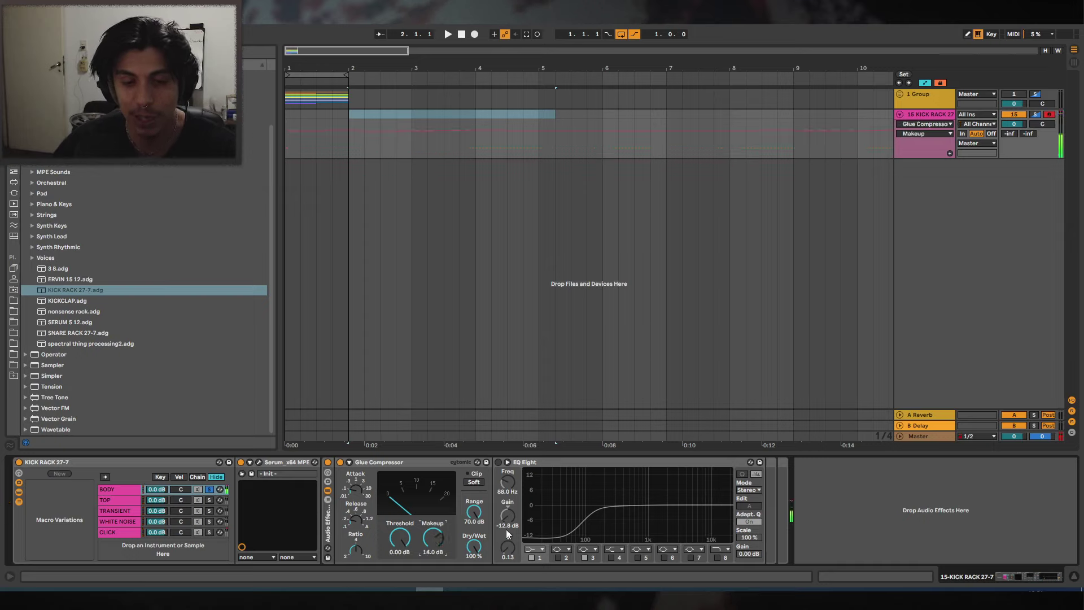
left_click(474, 483)
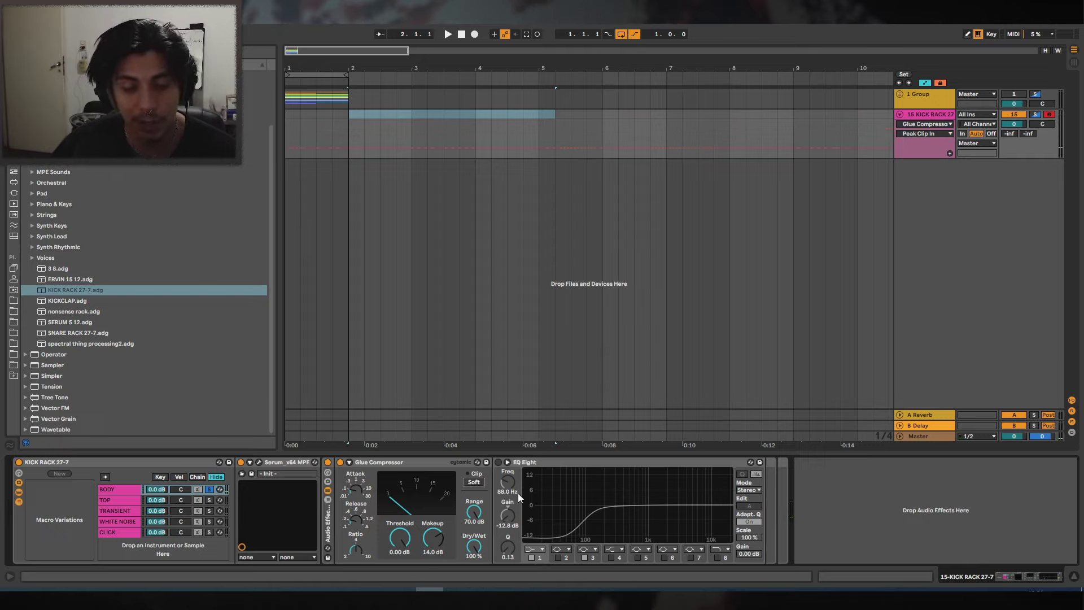
Move band 1 of the reactivated BODY EQ Eight to 68.1 Hz at -11.3 dB, comparing the sound with the Glue Compressor bypassed.
left_click(515, 483)
left_click_drag(559, 508, 569, 534)
left_click(340, 462)
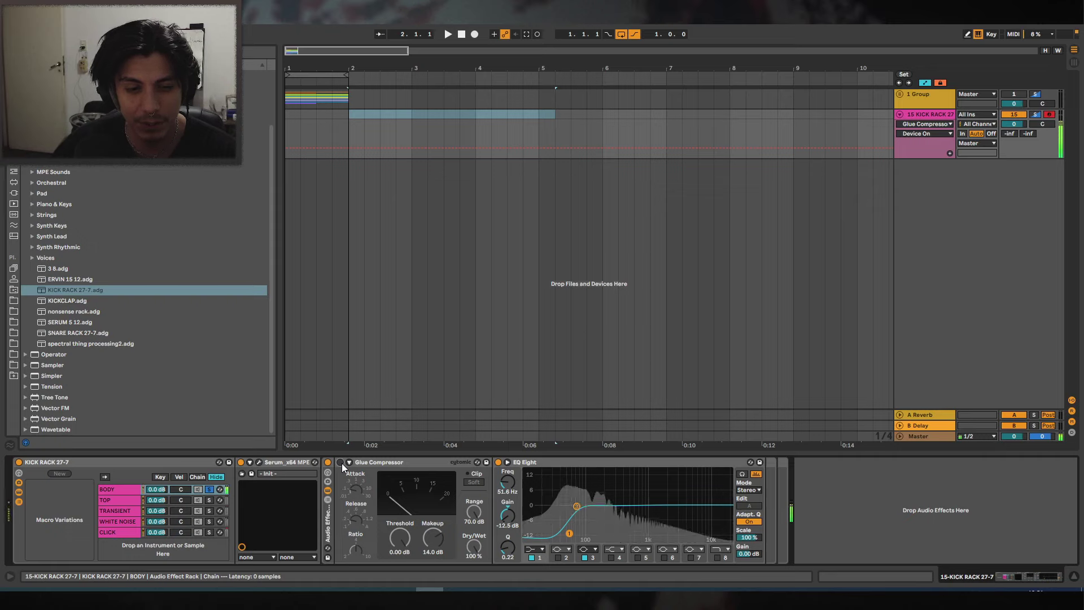
left_click(341, 462)
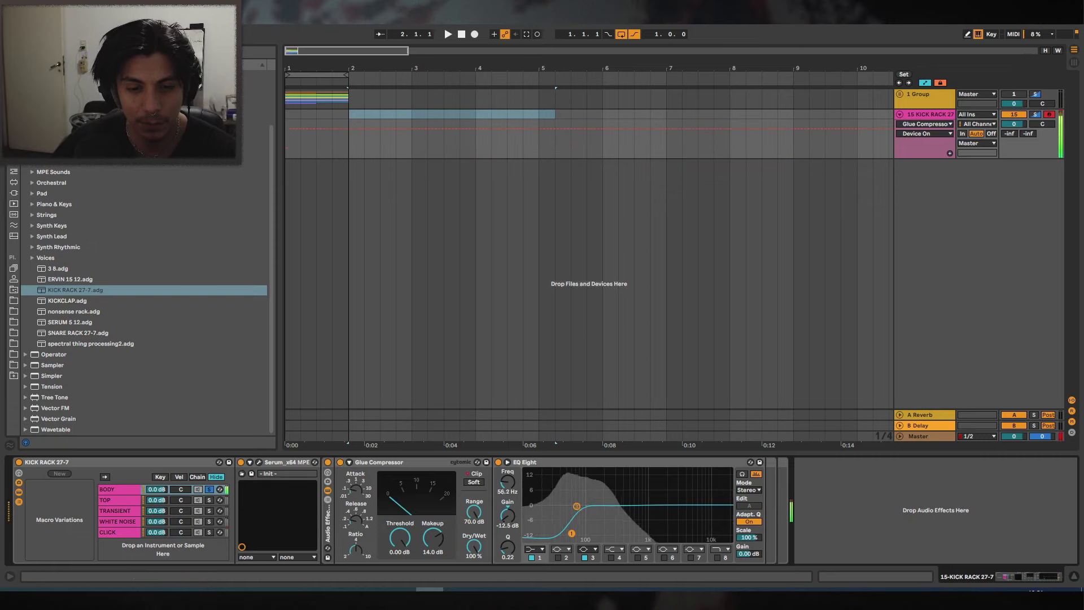
left_click_drag(571, 533, 576, 531)
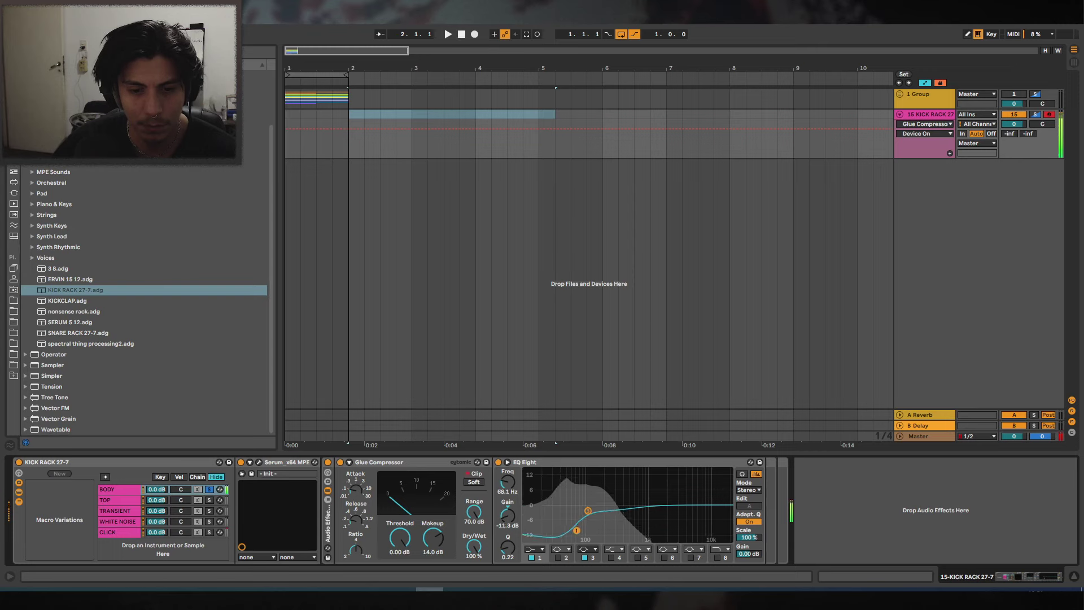
Select the CLICK chain, search the browser for kick samples, and preview KICK MAKER and KSHMR_Punchy_Kick samples as replacements.
left_click(139, 532)
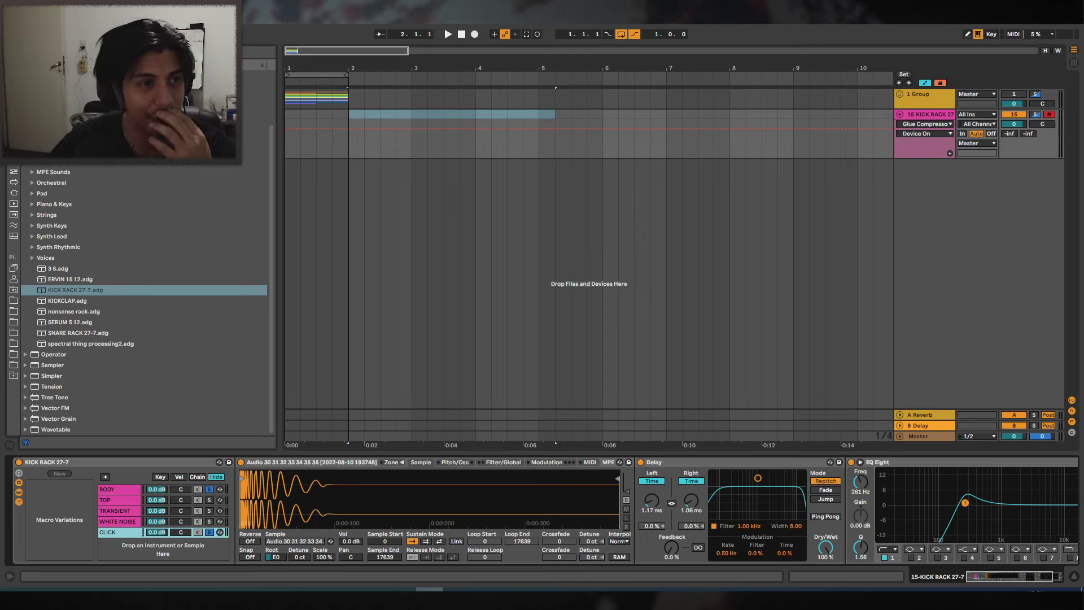
key("ctrl+f")
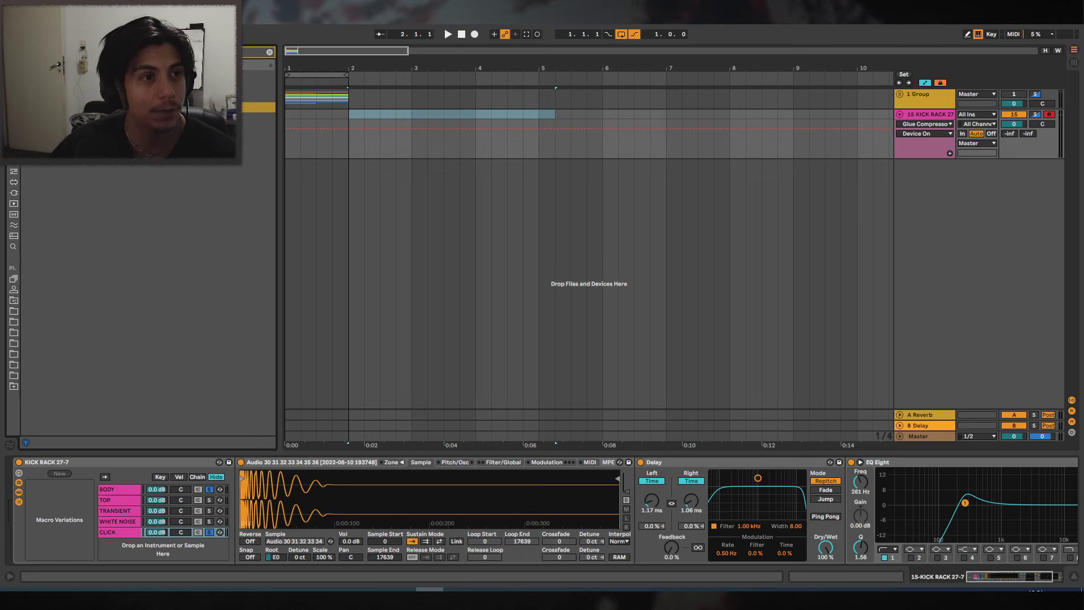
left_click(109, 289)
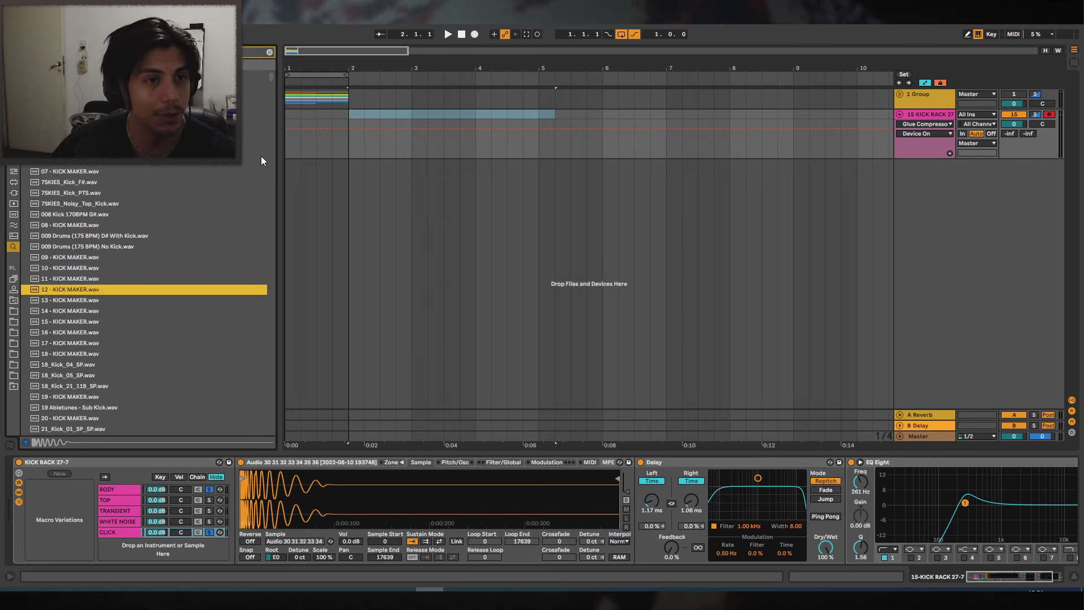
left_click_drag(270, 78, 270, 232)
left_click(75, 258)
key("Down")
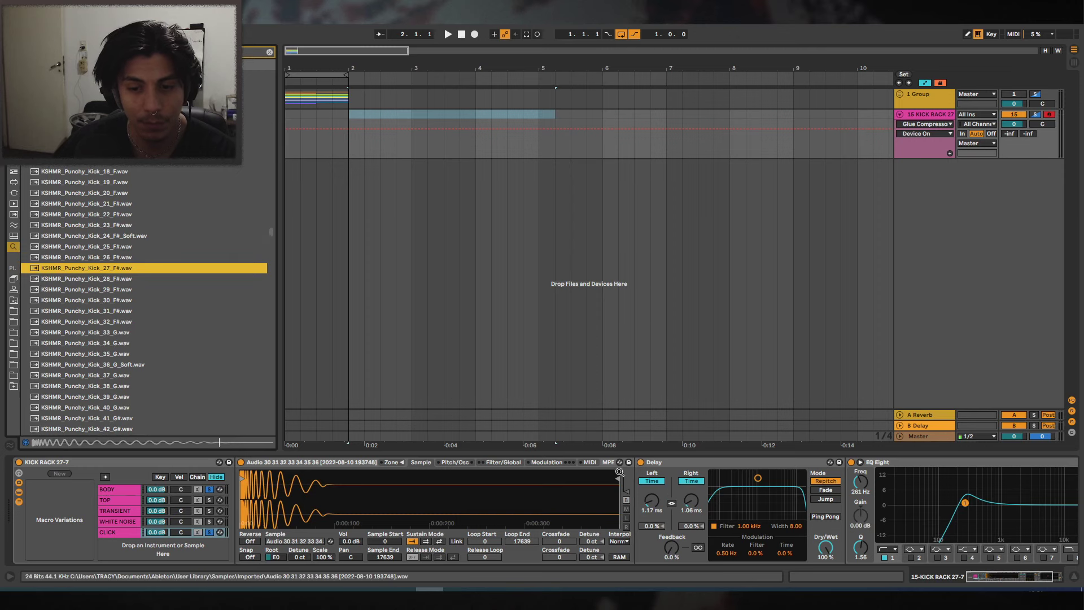
key("Down")
Delete the Delay device from the CLICK chain.
left_click(649, 463)
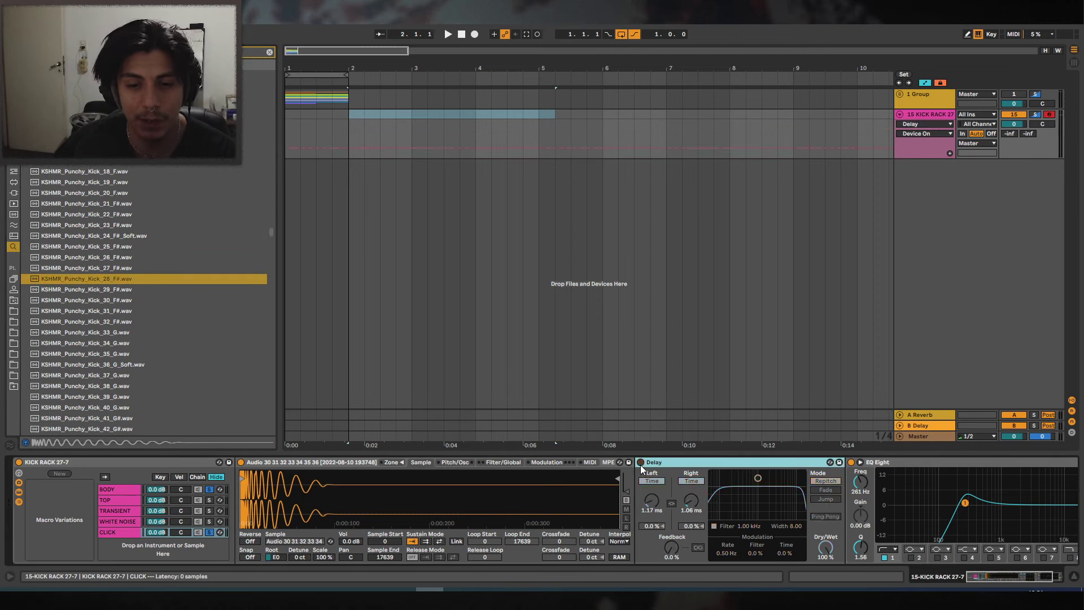
key("Delete")
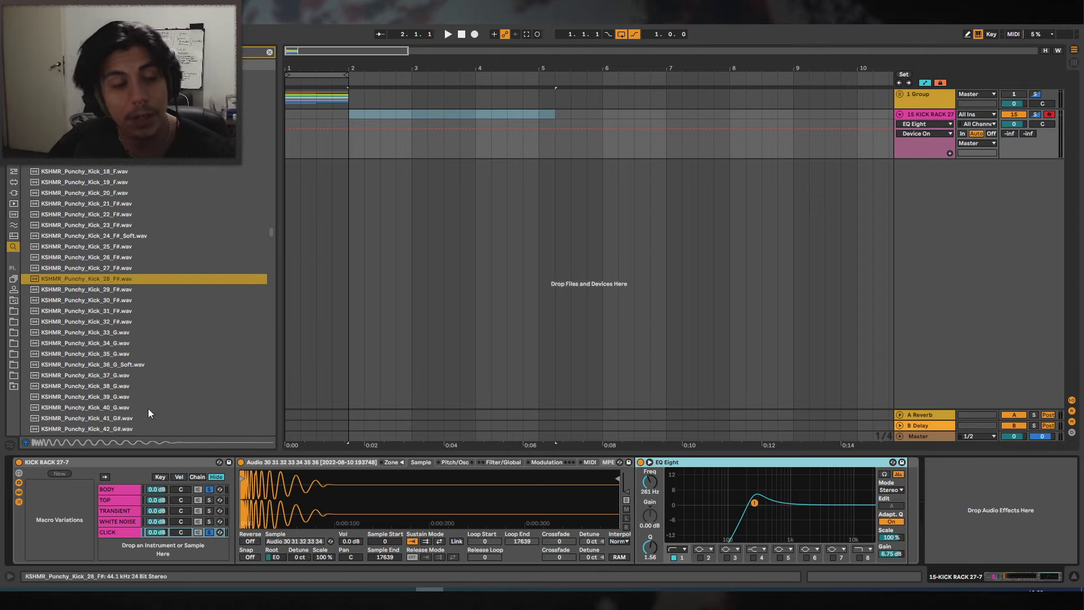
Audition further kick samples in the search results, including the VEC2 kicks and VEC2 Beatbox Kick 40.wav.
scroll(148, 408, "down", 3)
left_click(120, 316)
left_click(112, 303)
left_click_drag(270, 233, 262, 283)
left_click(102, 260)
key("Up")
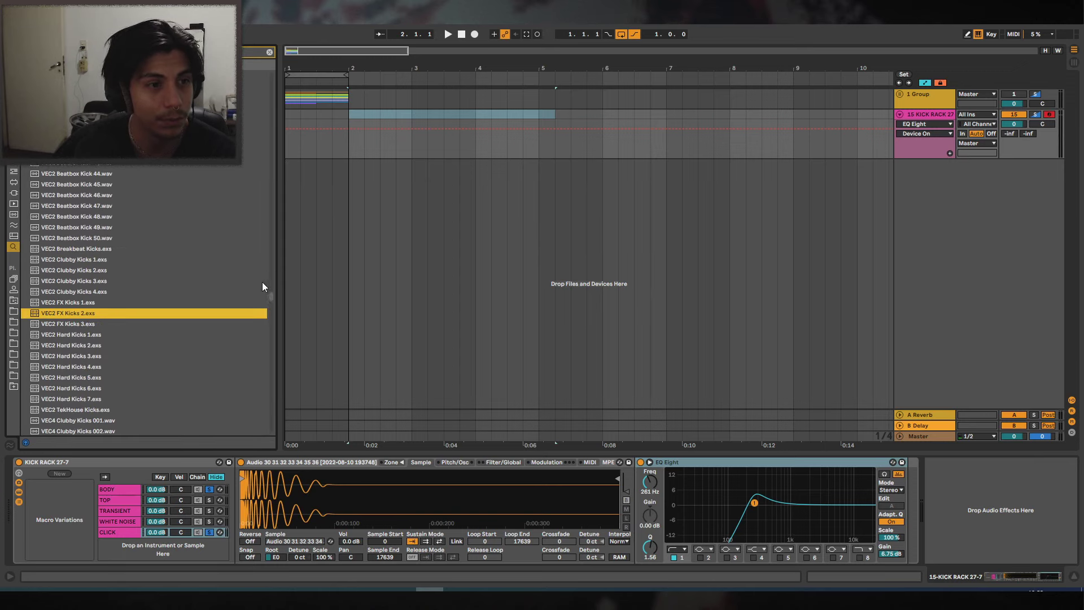
left_click(67, 261)
key("Up")
scroll(201, 288, "up", 2)
left_click(106, 232)
key("Up")
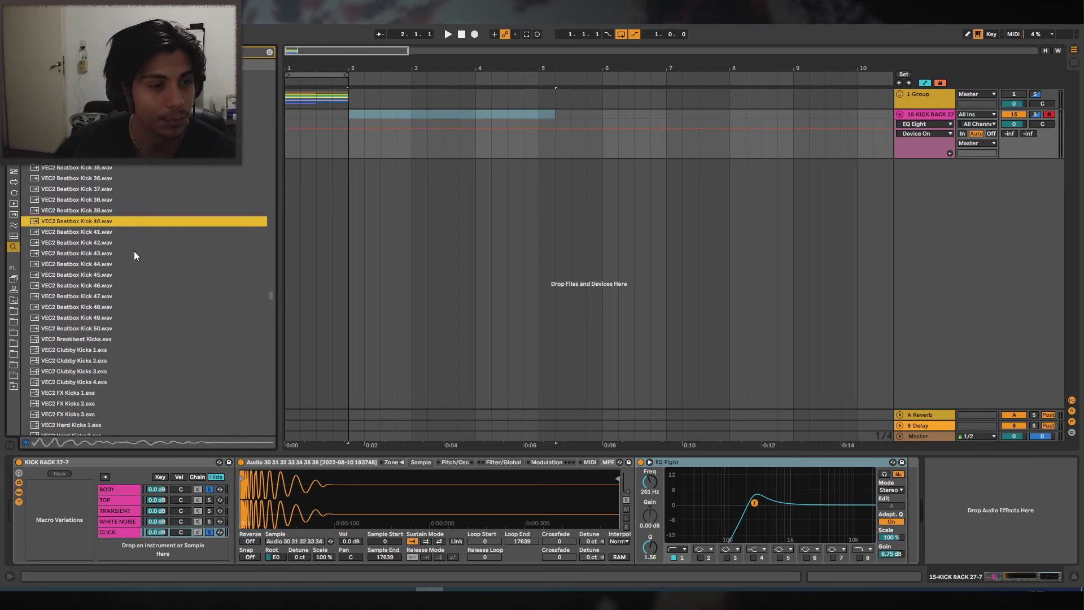
Audition the SAMPLIFIRE kick samples, including SAMPLIFIRE_kick_punchy.wav and SAMPLIFIRE_kick_lowkey.wav.
scroll(270, 298, "up", 10)
left_click(113, 238)
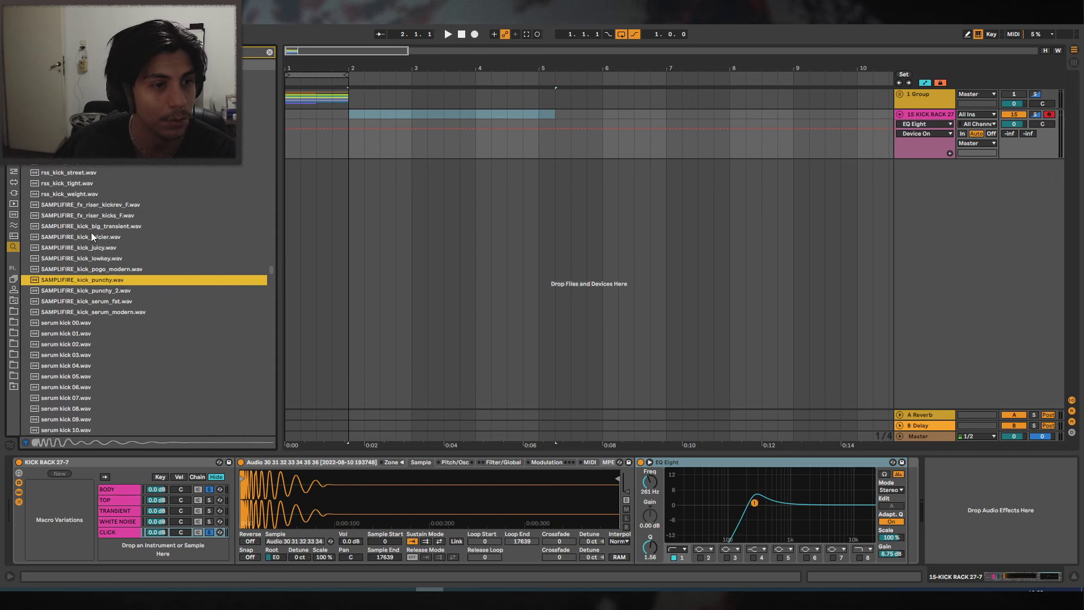
left_click(110, 252)
left_click(96, 262)
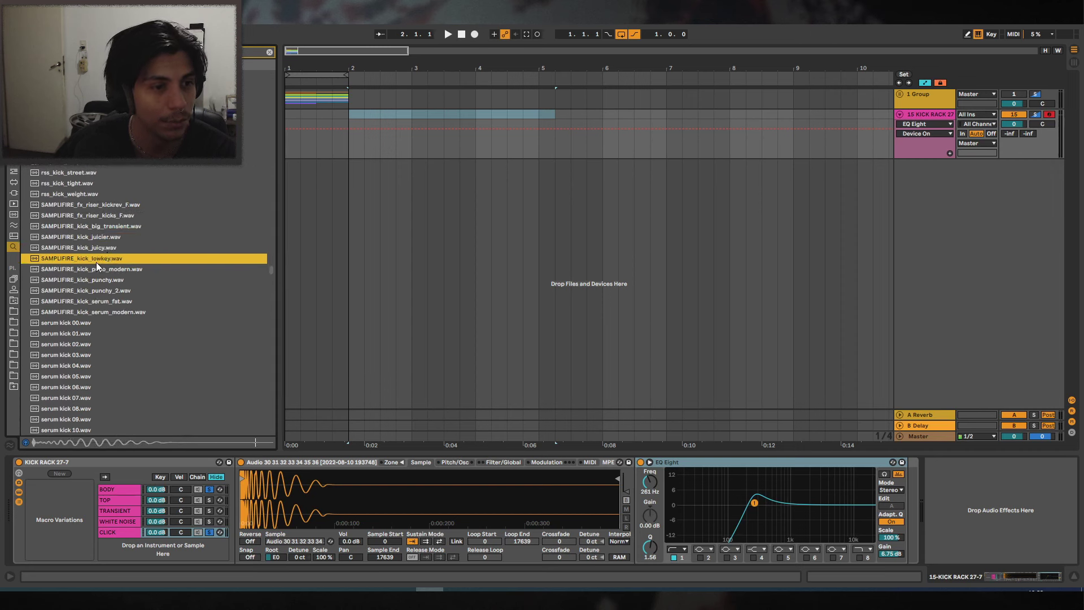
Audition the rss_kick samples from rss_kick_punch.wav upward and load rss_kick_fresh.wav as the CLICK chain's sample.
scroll(96, 215, "up", 3)
left_click(78, 220)
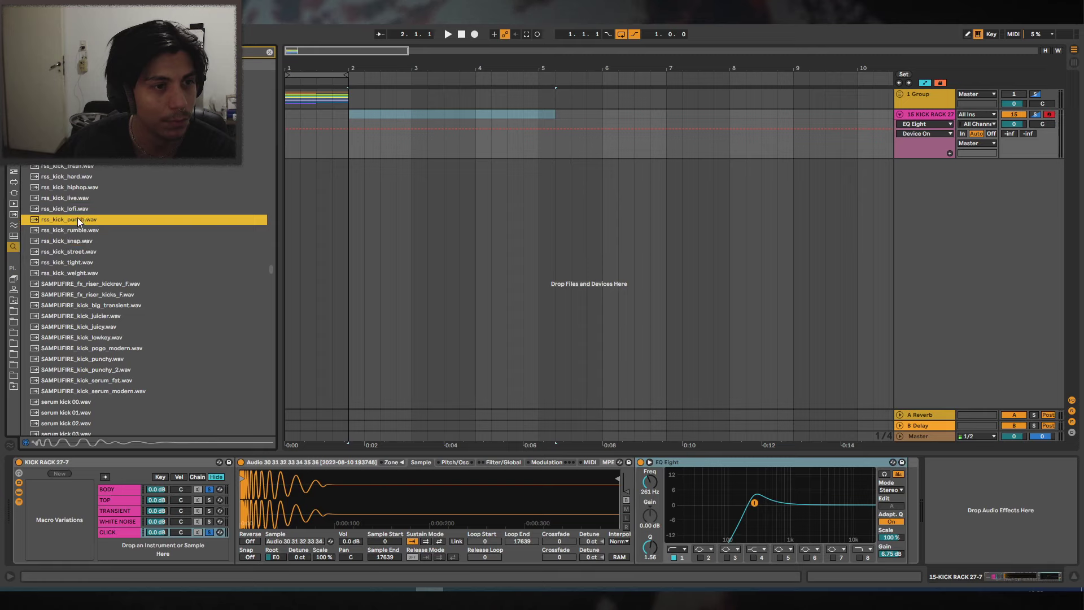
key("Up")
key("Up")
key("Up")
key("Up")
key("Up")
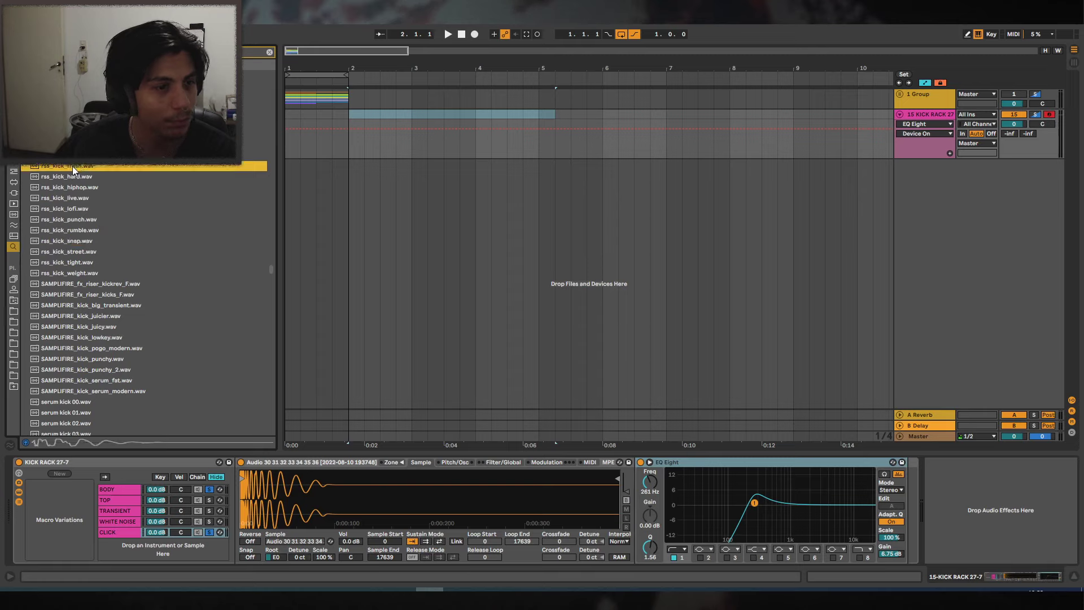
left_click_drag(72, 166, 323, 498)
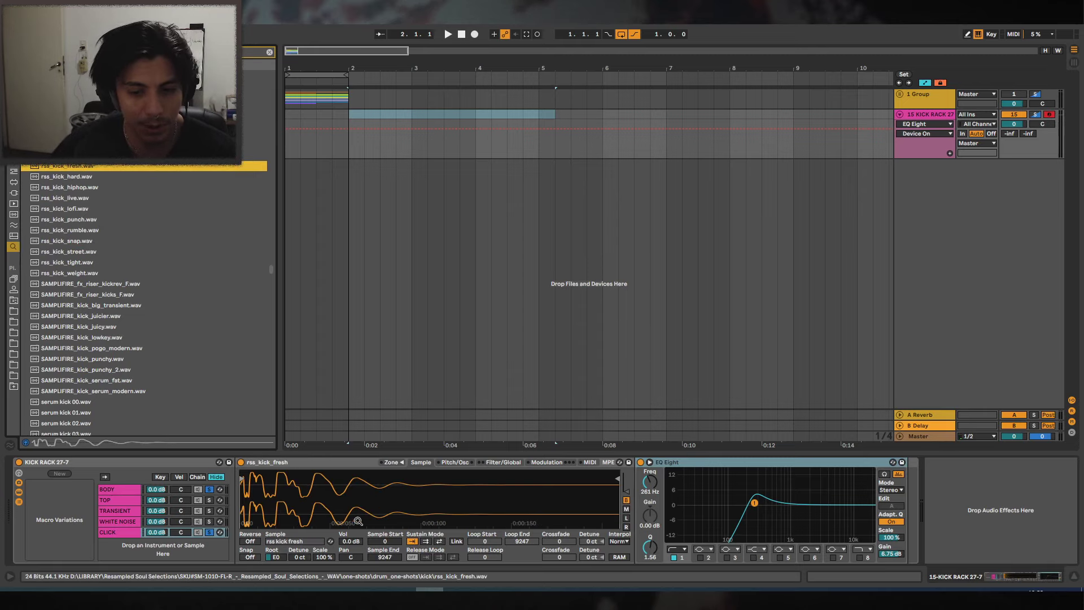
Solo only the CLICK chain and raise its sample volume to 5.8 dB.
left_click(210, 532)
left_click(209, 532)
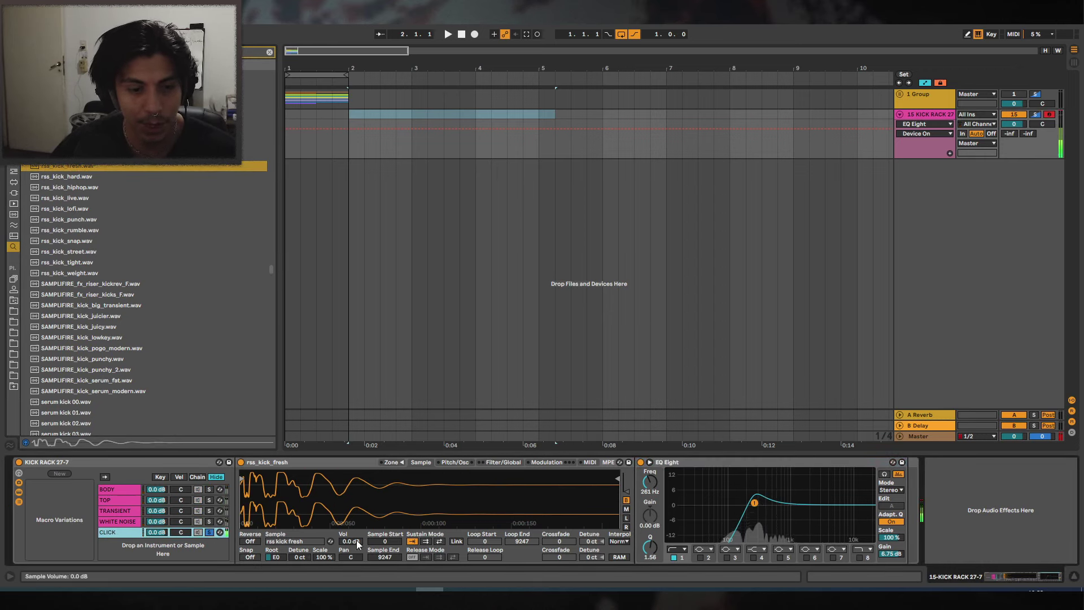
left_click_drag(357, 542, 357, 523)
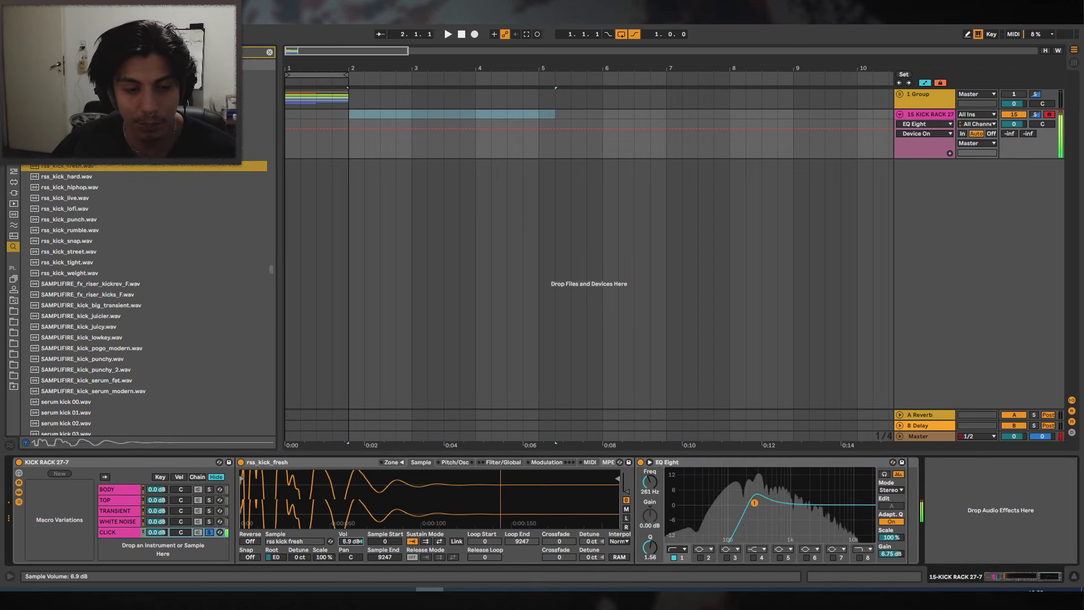
Solo the BODY chain together with CLICK and move band 1 of the CLICK EQ Eight to 484 Hz with a Q of 1.37.
left_click(209, 489)
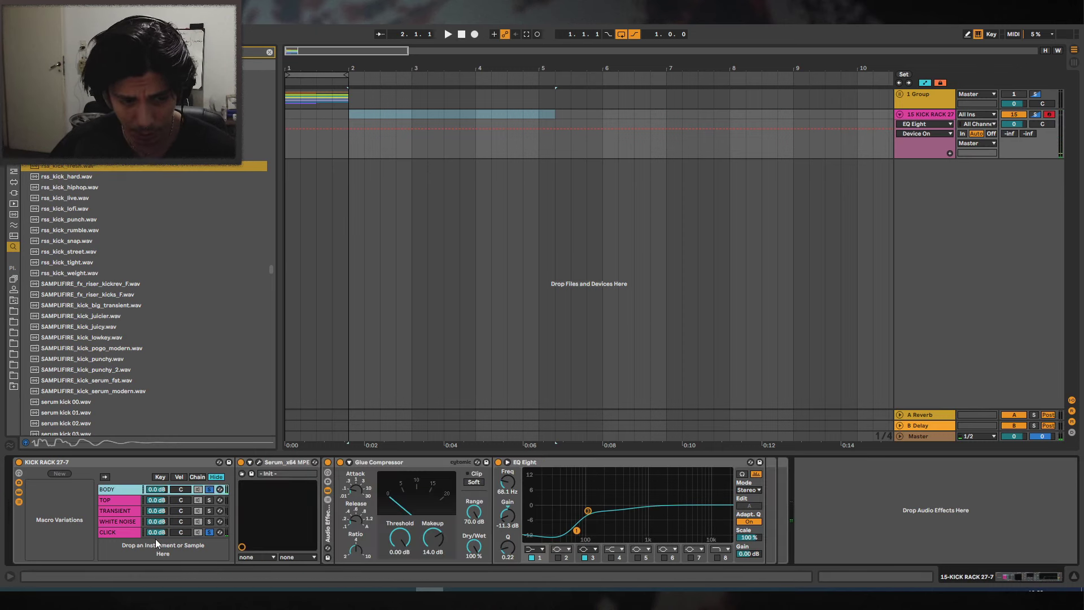
left_click(118, 532)
left_click(755, 504)
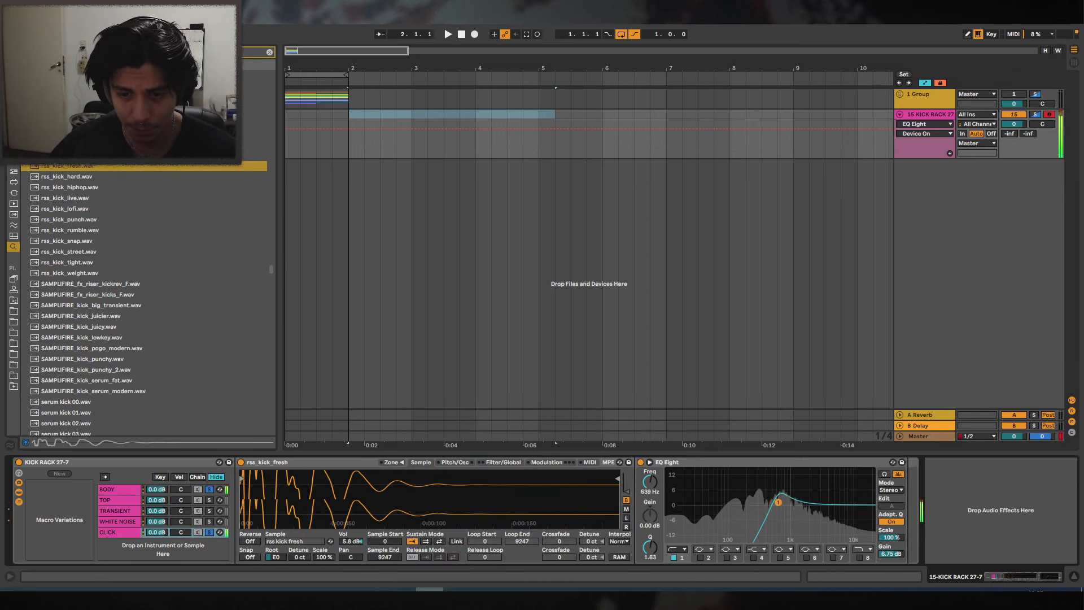
left_click_drag(777, 502, 771, 505)
Lower the CLICK sample's root key to D#0 and compare the rack with and without BODY and CLICK soloed.
mouse_move(275, 557)
left_mouse_down()
mouse_move(275, 571)
mouse_move(278, 543)
left_mouse_up()
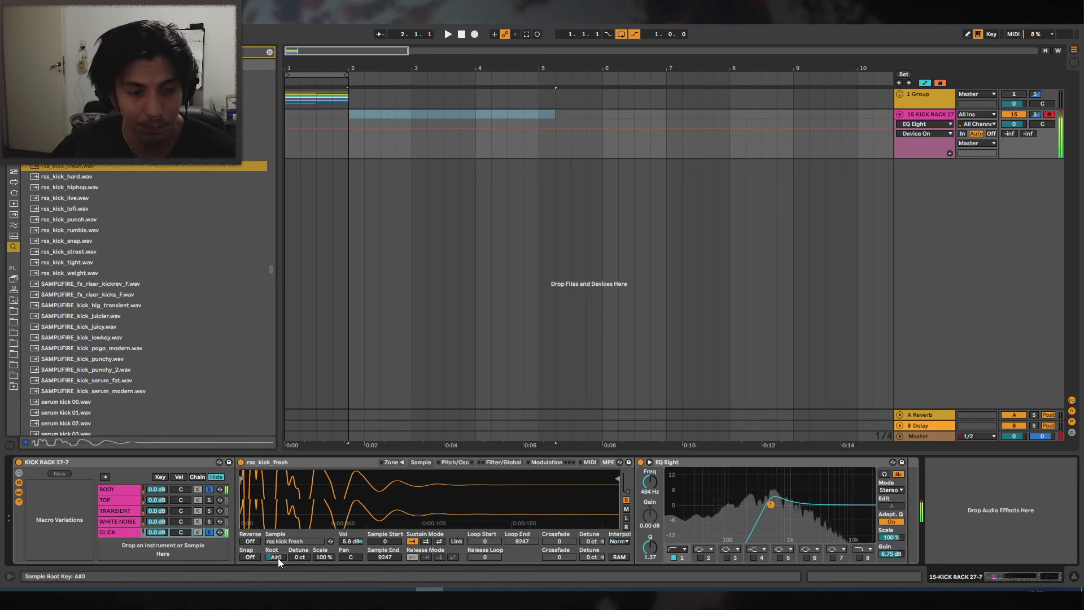
scroll(279, 561, "down", 7)
left_click(204, 533)
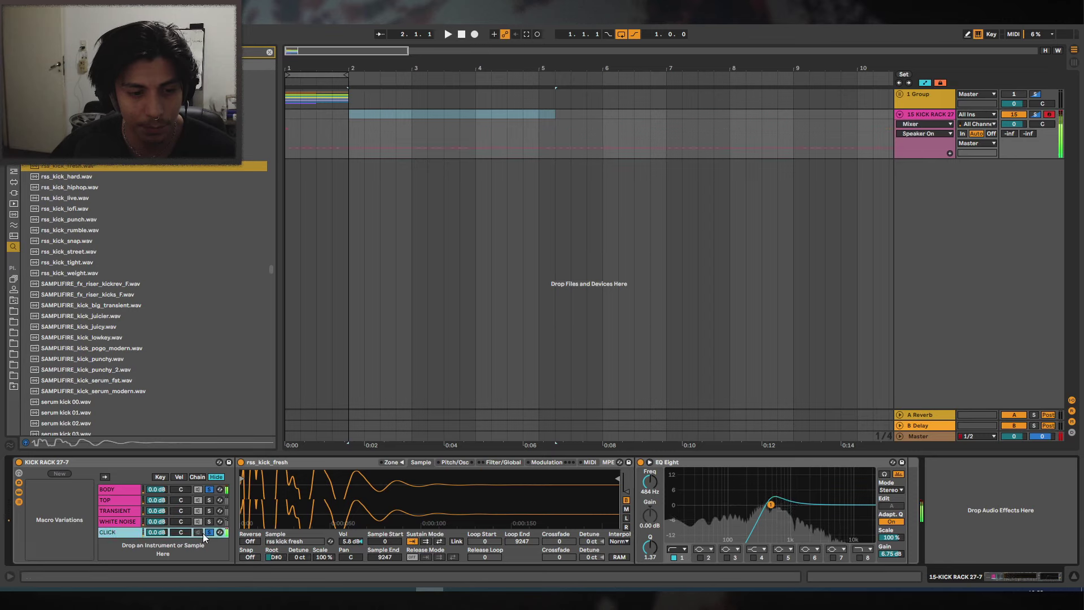
left_click(209, 490)
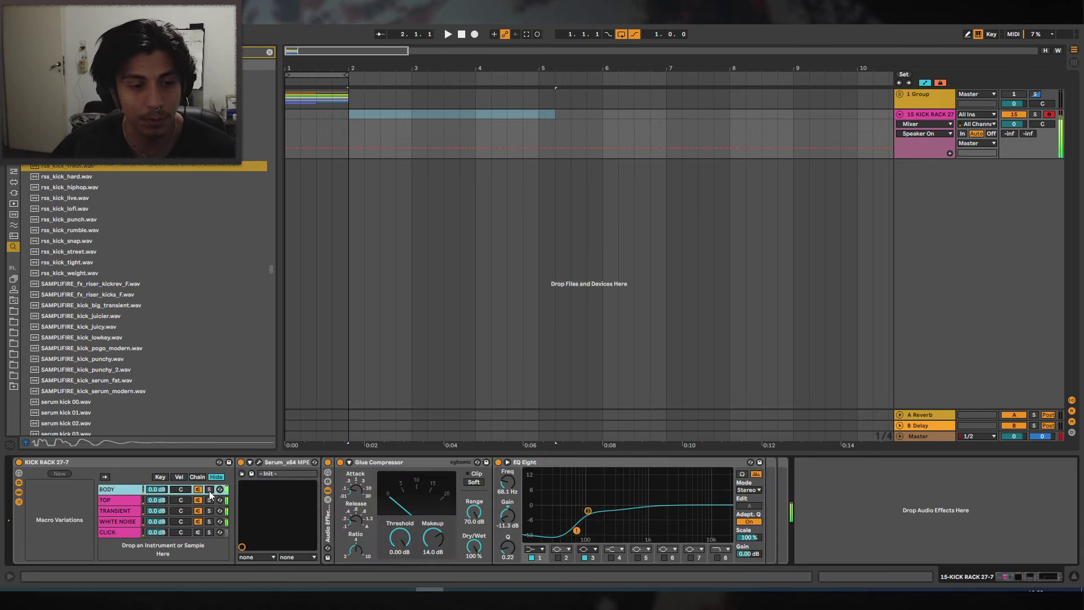
left_click(207, 533)
left_click(201, 532)
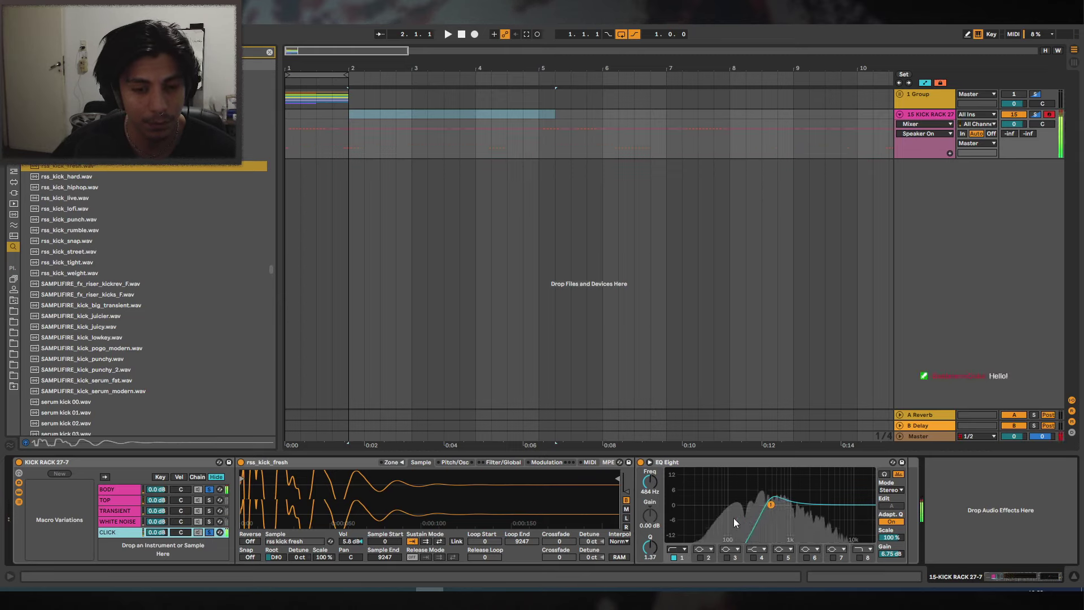
Set the CLICK sample's root key to A#-2 and move band 1 of its EQ Eight to 337 Hz with a Q of 1.43.
left_click_drag(771, 504, 771, 506)
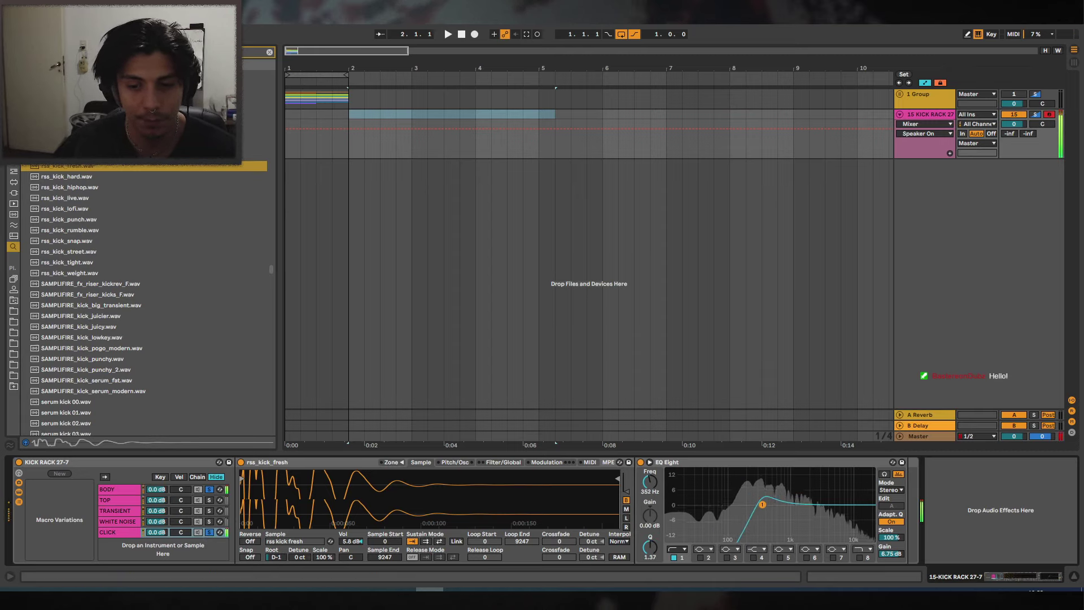
mouse_move(276, 557)
left_mouse_down()
mouse_move(276, 546)
mouse_move(276, 569)
left_mouse_up()
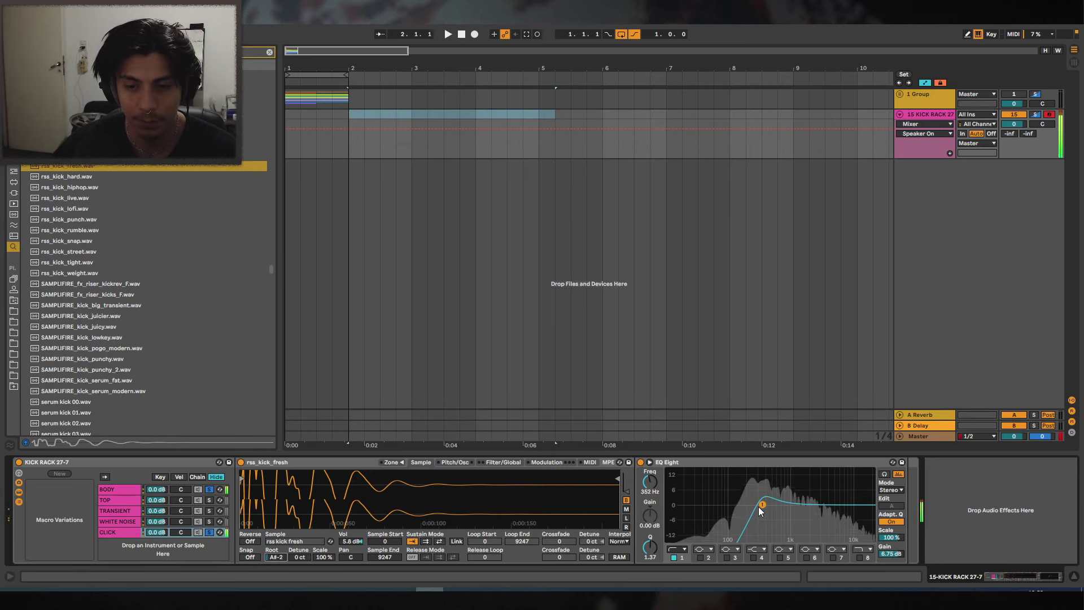
mouse_move(750, 503)
left_mouse_down()
mouse_move(772, 504)
mouse_move(761, 504)
left_mouse_up()
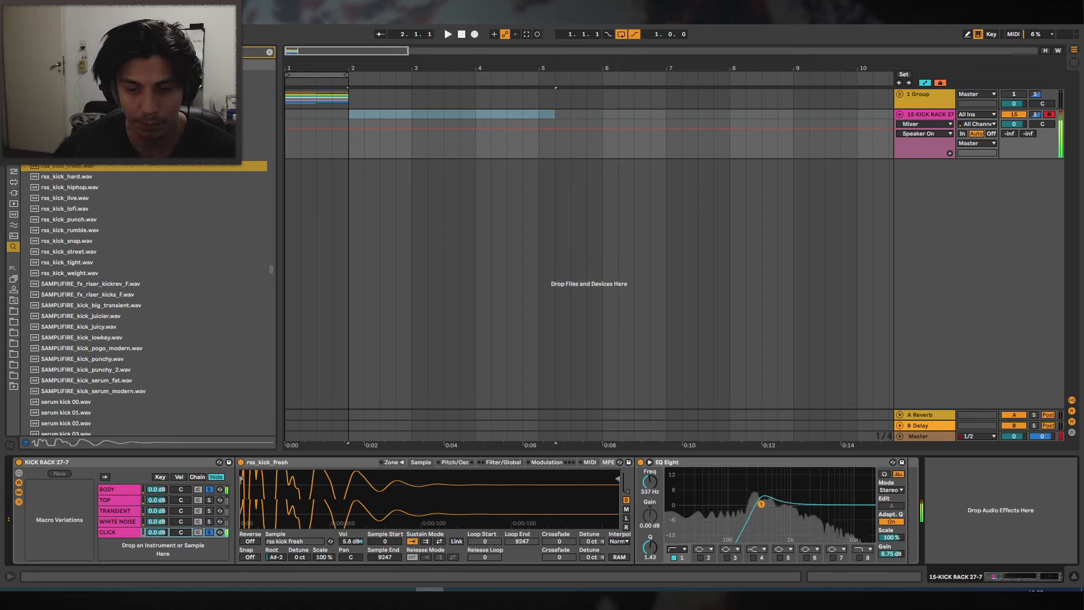
Set the LFO 1 rate in the BODY chain's Serum to 6.2 Hz and close the plugin window.
left_click(121, 489)
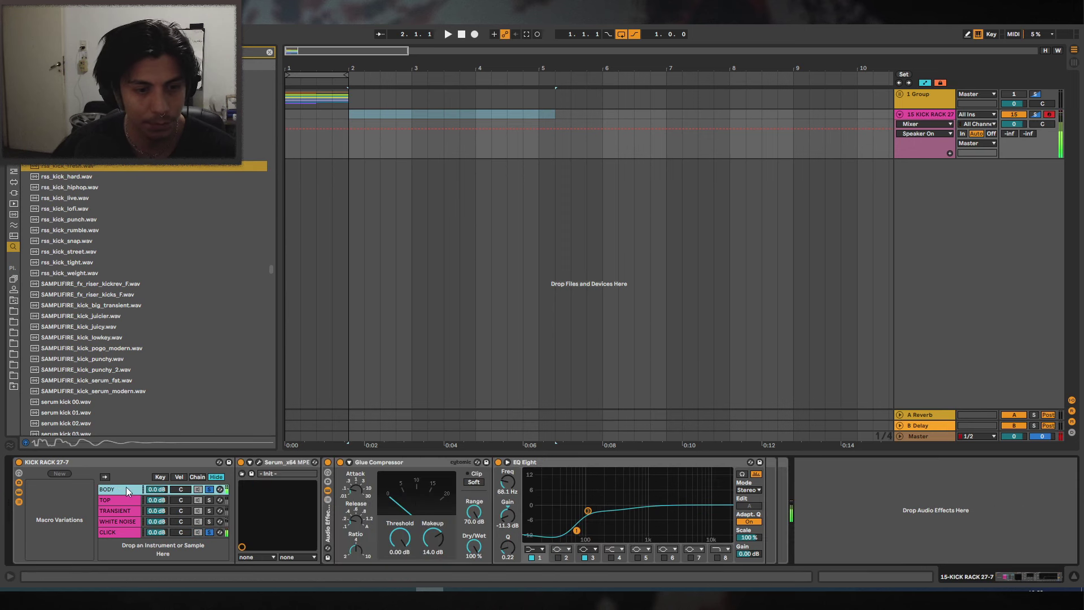
left_click(259, 462)
left_click_drag(725, 449, 717, 451)
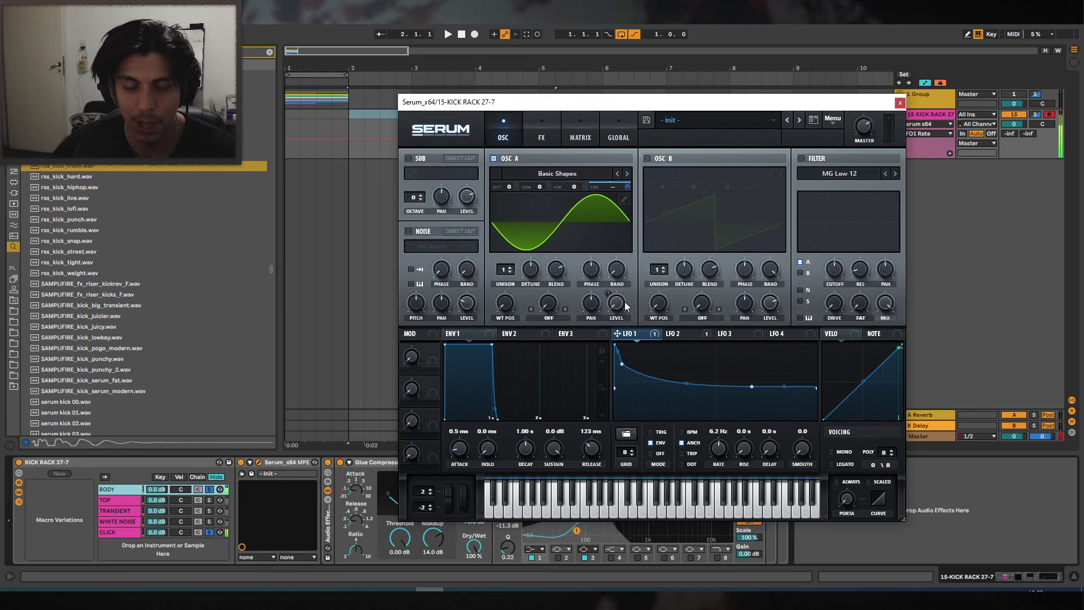
left_click(899, 103)
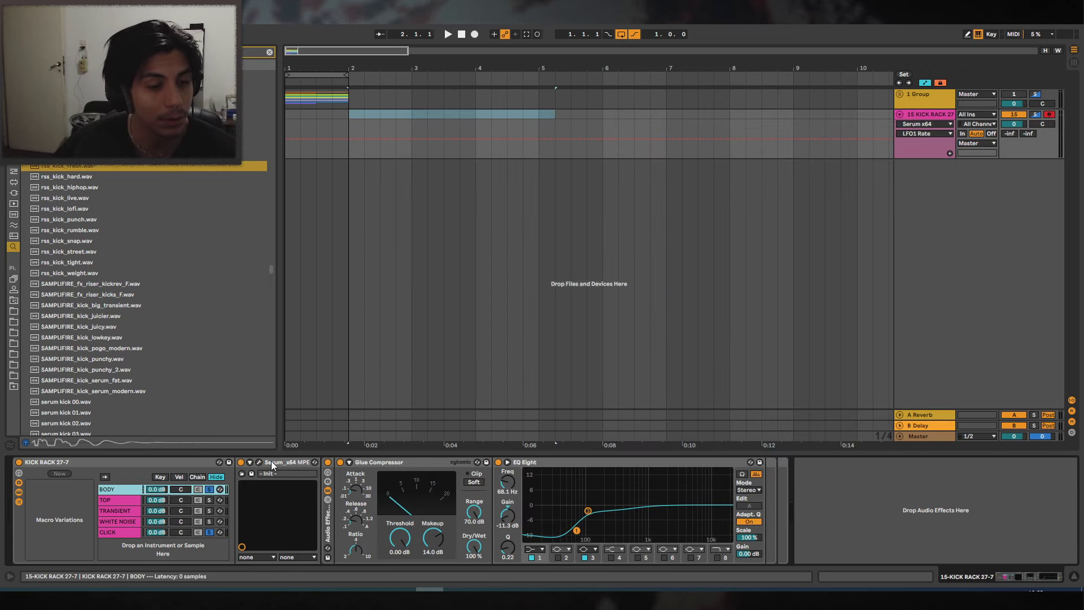
Try soft clipping on the BODY chain's Glue Compressor and switch it off again.
left_click(379, 463)
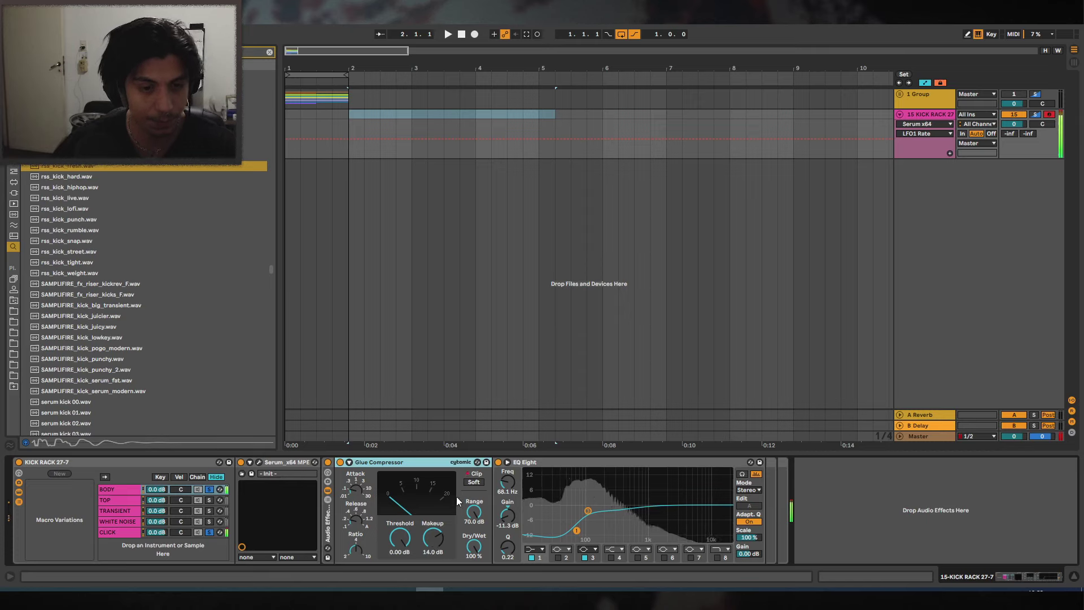
left_click(474, 482)
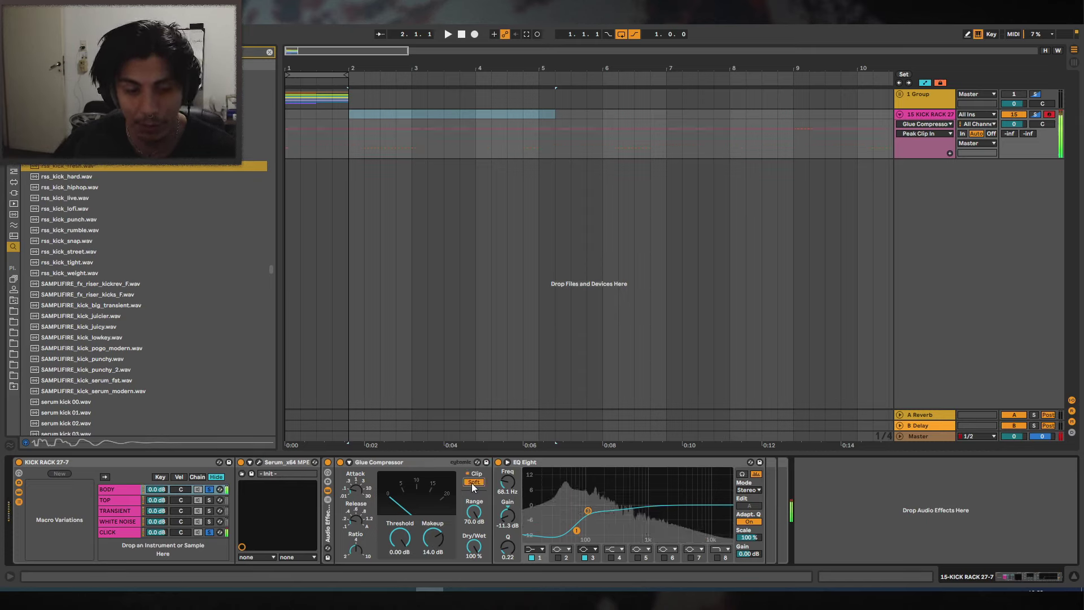
left_click(474, 482)
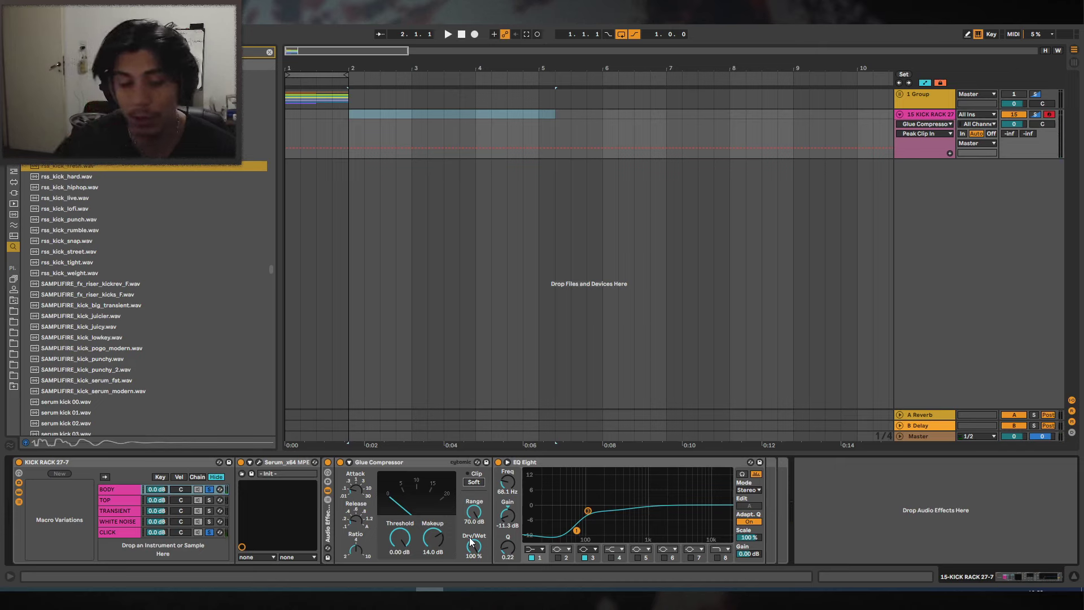
Move band 1 of the CLICK EQ Eight to 250 Hz with a Q of 1.26 and set the sample's root key to G#-1.
left_click(119, 531)
left_click_drag(759, 509, 735, 491)
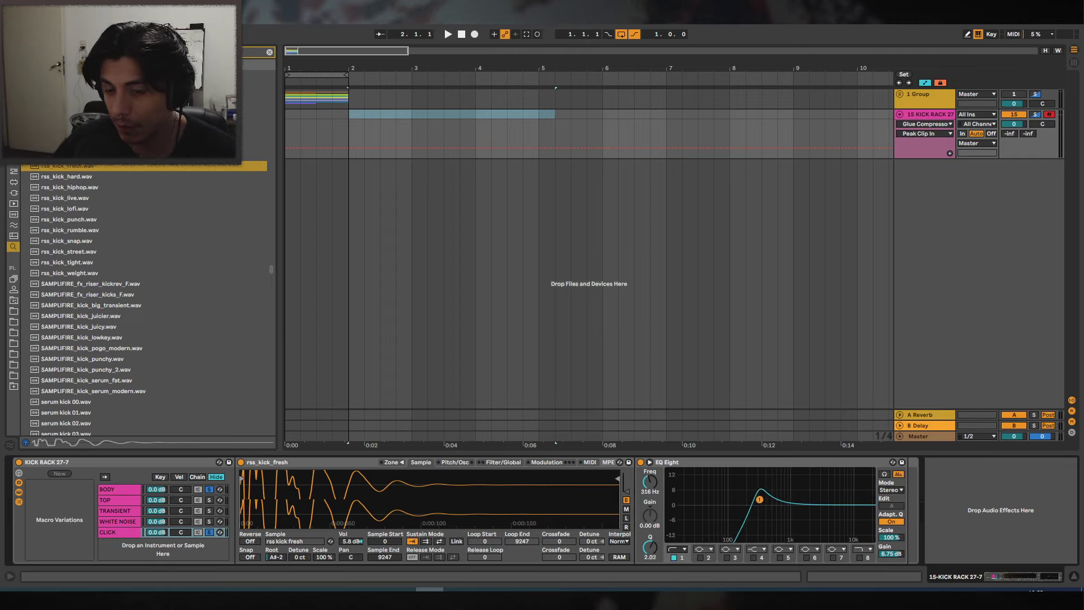
mouse_move(759, 499)
left_mouse_down()
mouse_move(794, 497)
mouse_move(753, 497)
mouse_move(760, 510)
mouse_move(750, 511)
mouse_move(761, 500)
left_mouse_up()
left_click(209, 531)
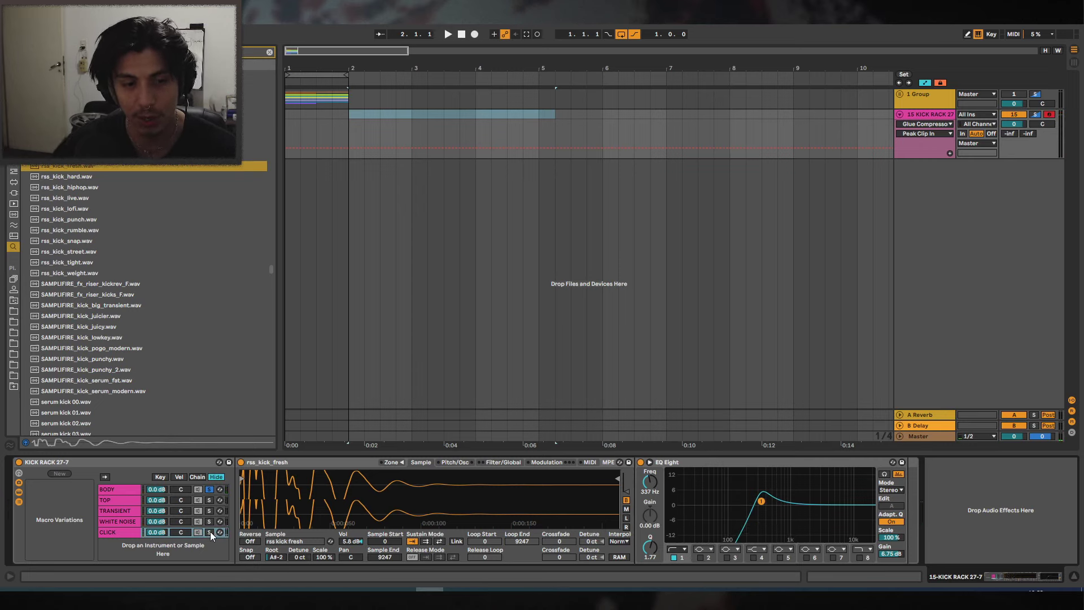
left_click(112, 534)
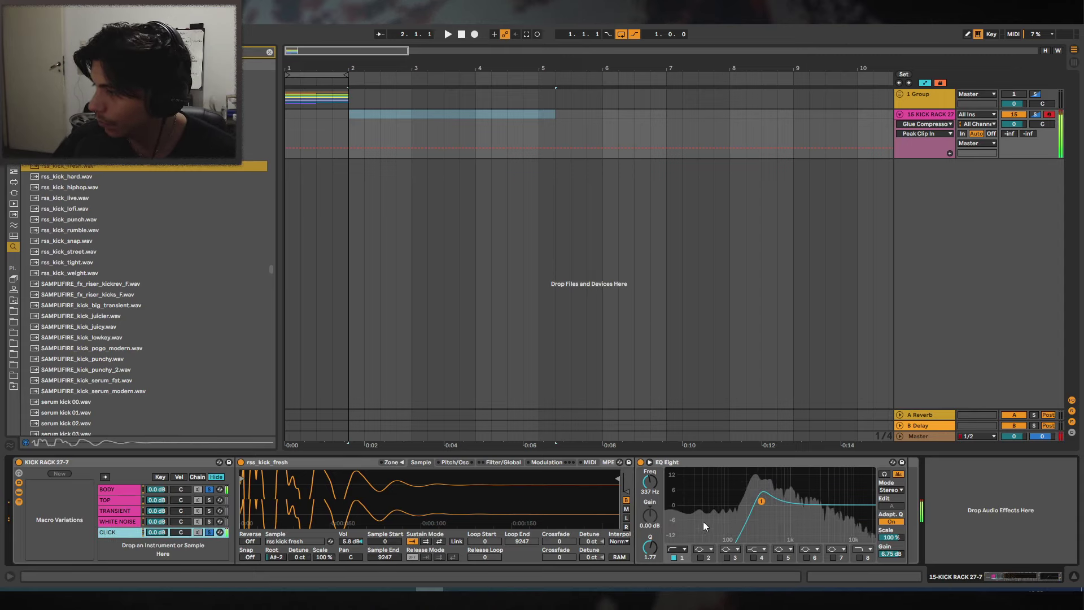
left_click_drag(761, 501, 753, 506)
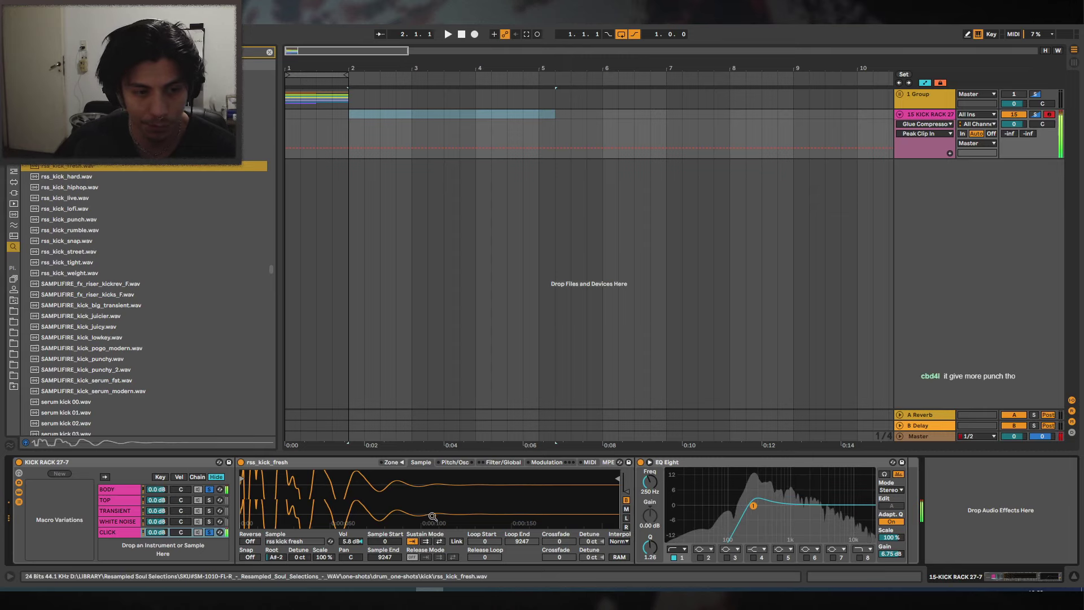
left_click_drag(274, 557, 274, 548)
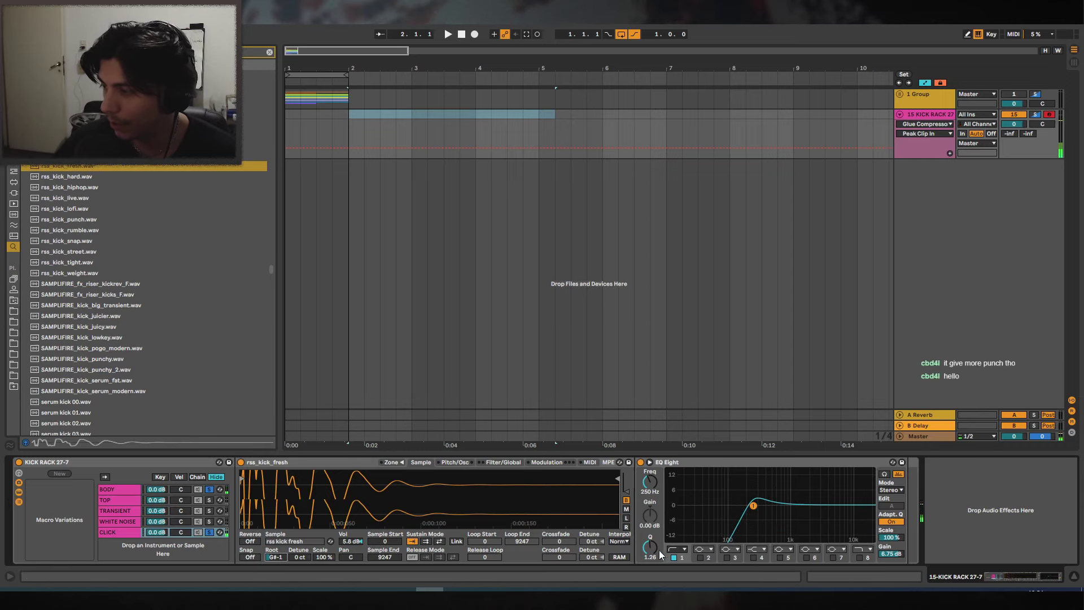
Clear the BODY and CLICK solos and deactivate the TOP, TRANSIENT and WHITE NOISE chains instead.
left_click(209, 531)
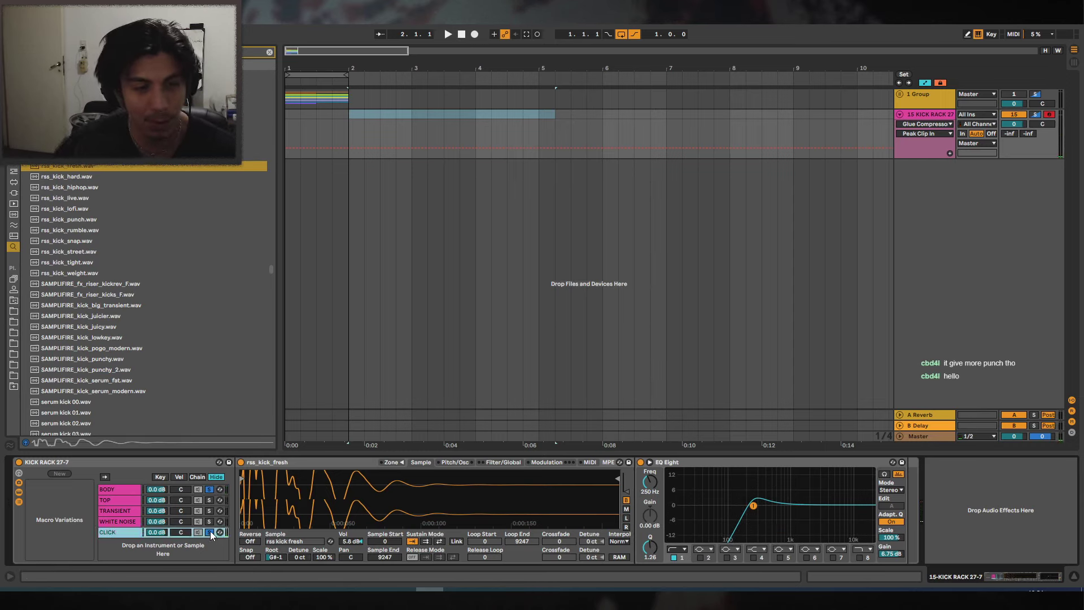
left_click(131, 499)
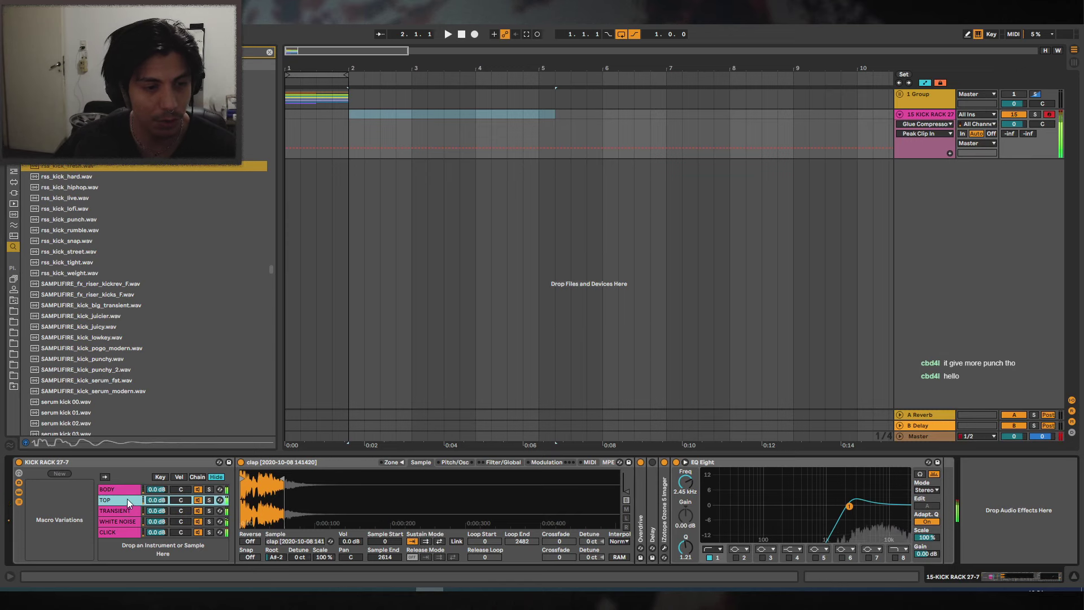
left_click(197, 521)
left_click(197, 510)
left_click(198, 500)
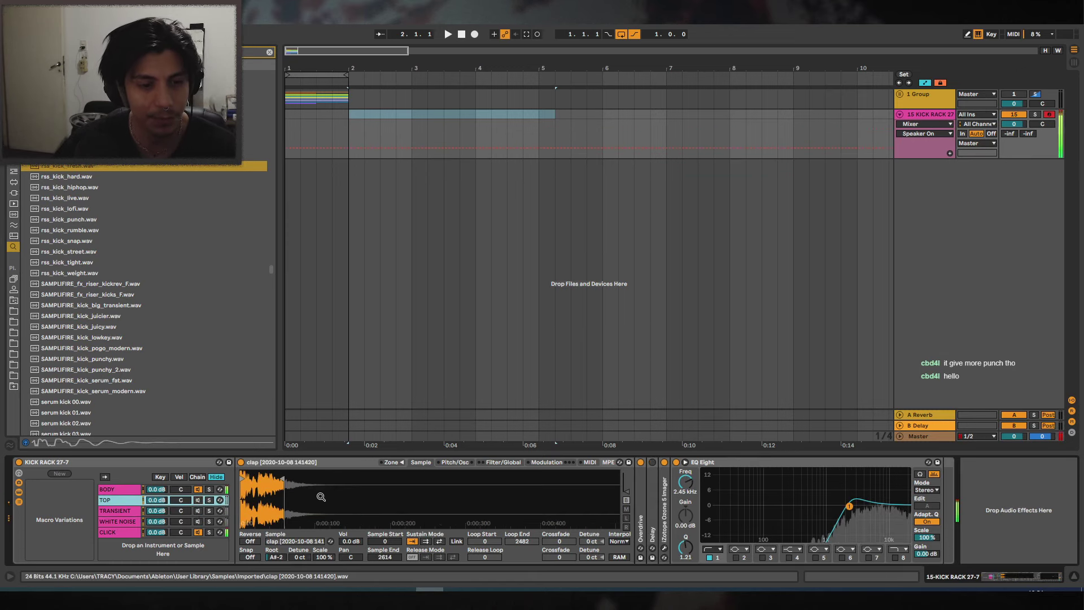
Create a one-beat MIDI clip from 2.1.1 to 2.2.1 on the KICK RACK track and insert an audio track below it.
left_click_drag(322, 69, 322, 83)
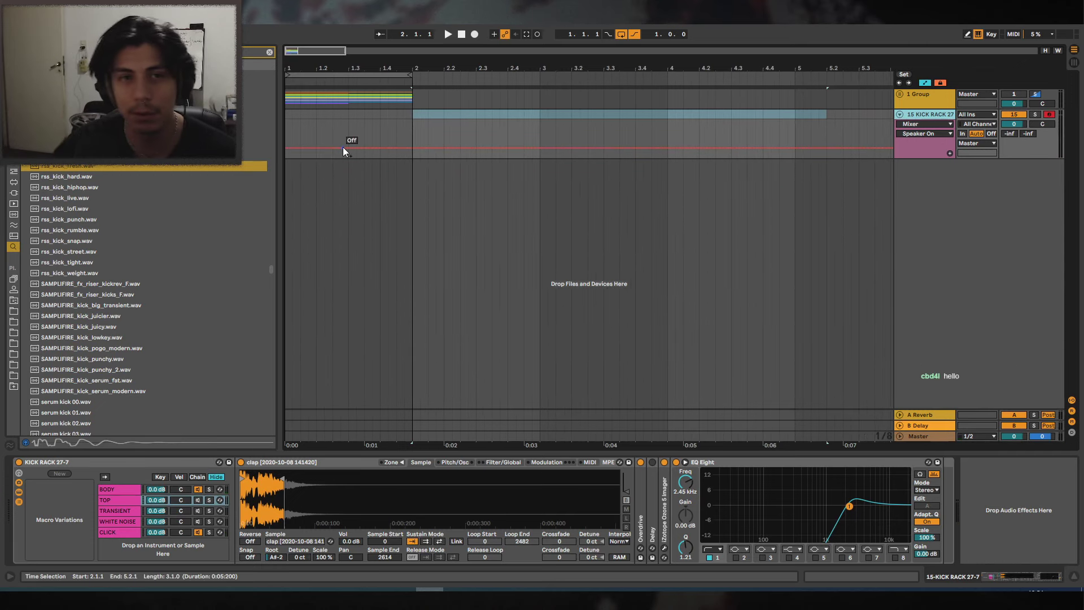
left_click_drag(415, 117, 446, 120)
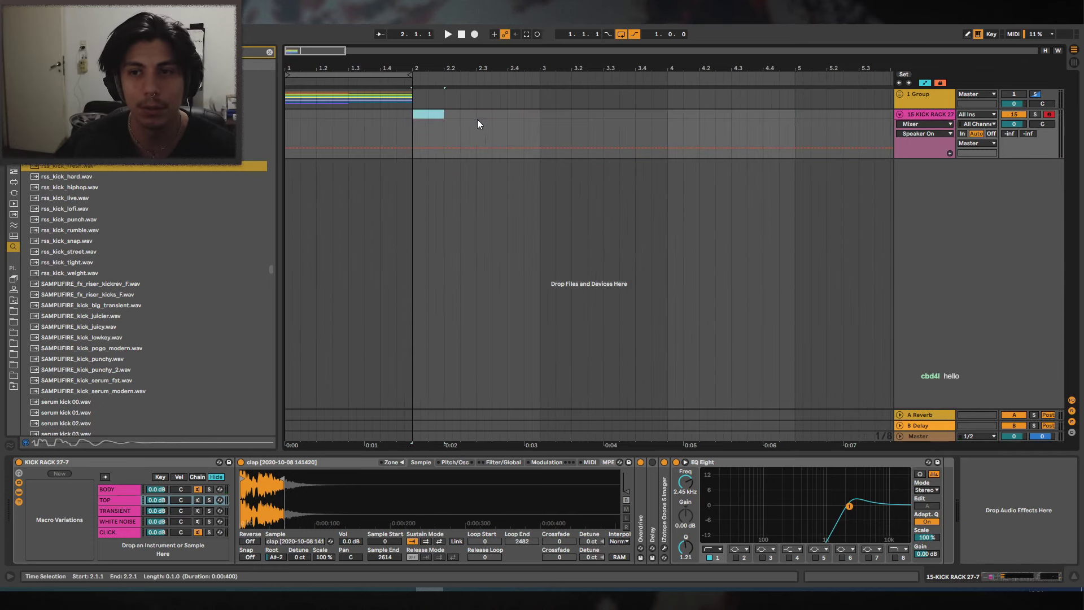
right_click(941, 116)
left_click(949, 198)
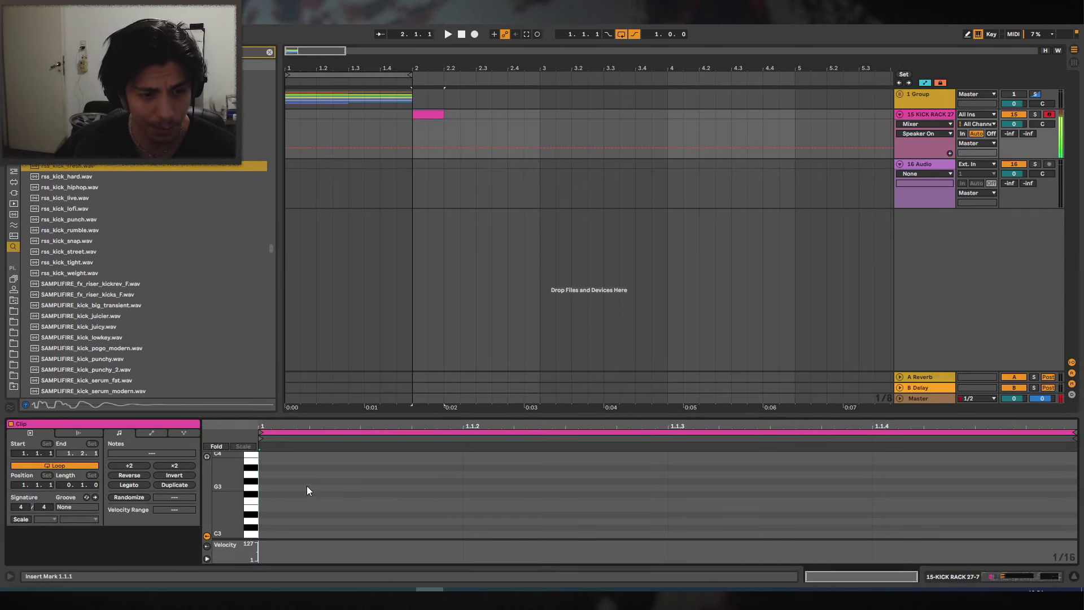
Add a C1 note at the start of the new MIDI clip and extend it over the whole clip with Legato.
scroll(306, 486, "down", 6)
key("s")
key("z")
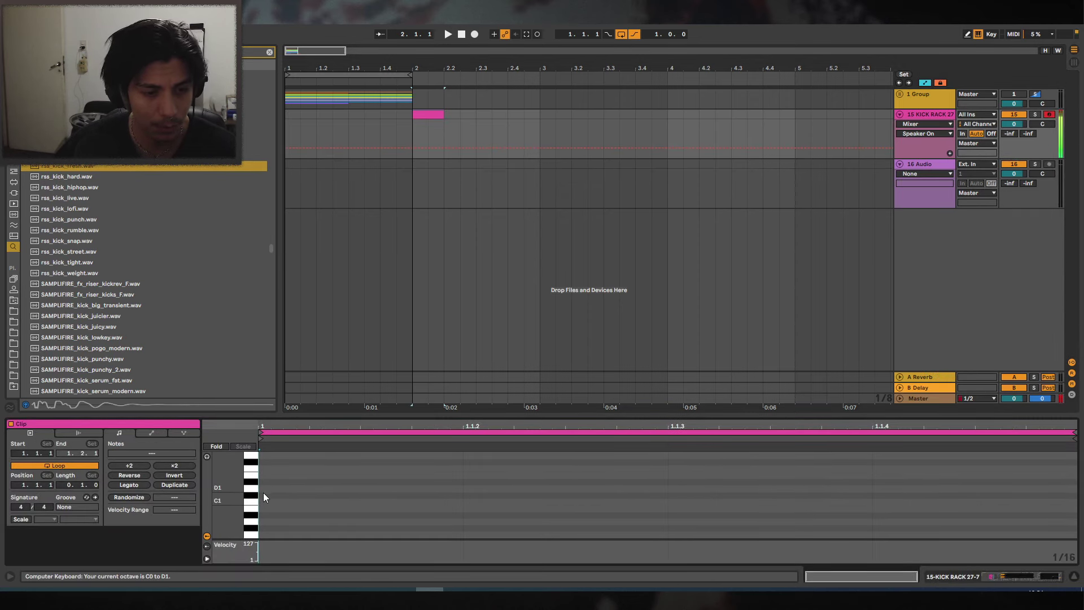
key("x")
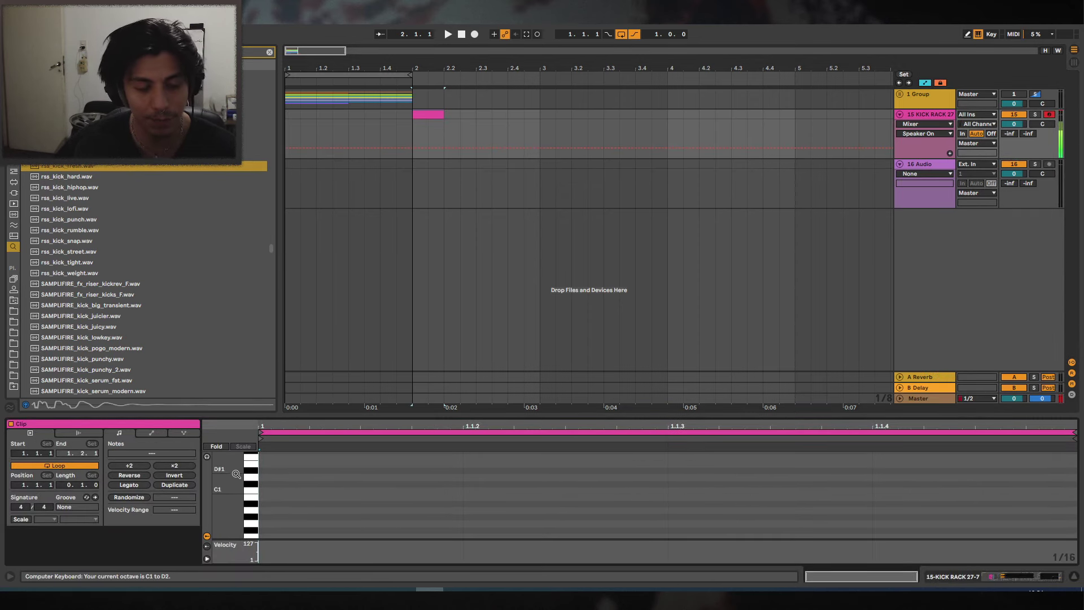
left_click_drag(236, 475, 220, 472)
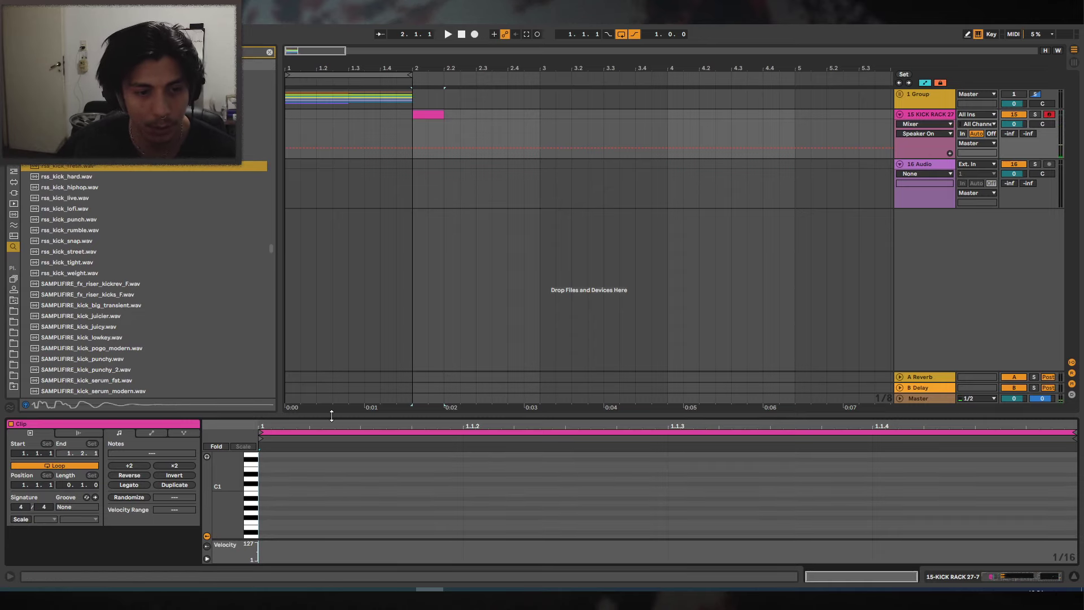
left_click_drag(331, 416, 325, 319)
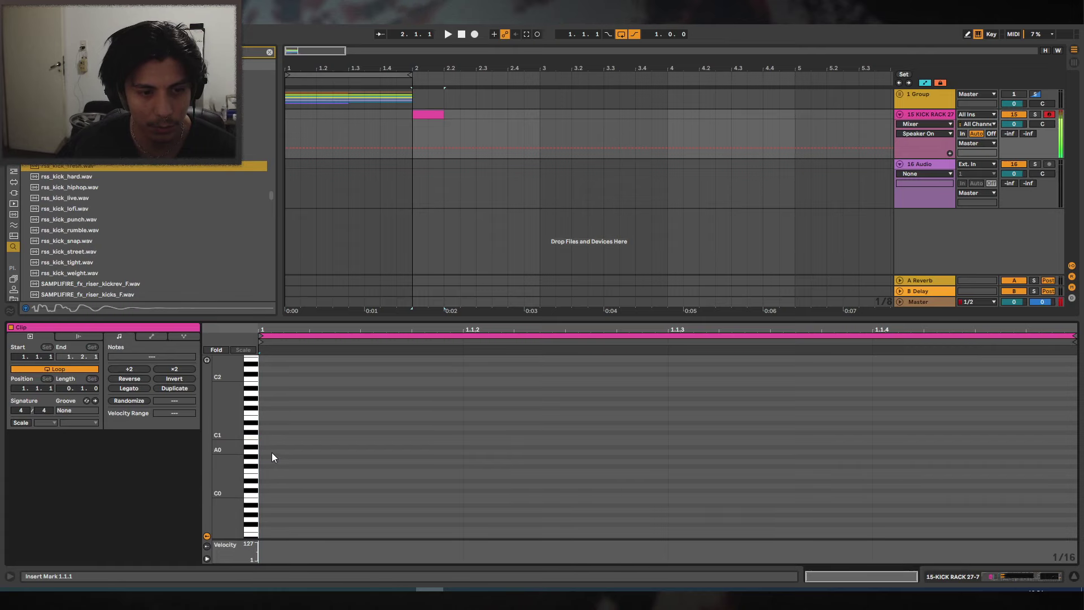
double_click(270, 437)
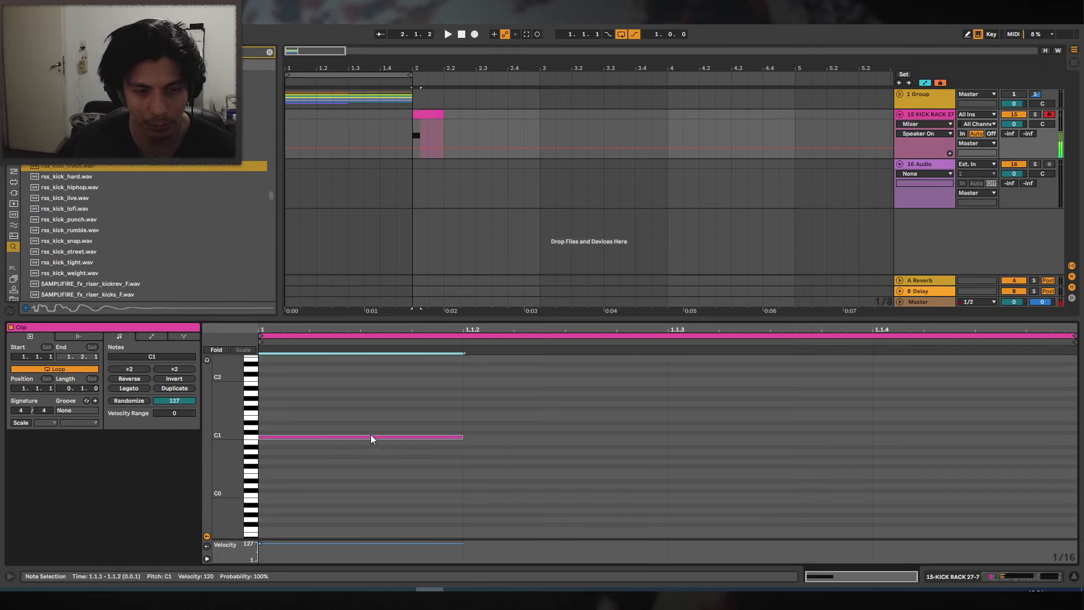
left_click(135, 390)
Check the LFO 1 curve in the BODY chain's Serum and play back the new clip.
key("shift+Tab")
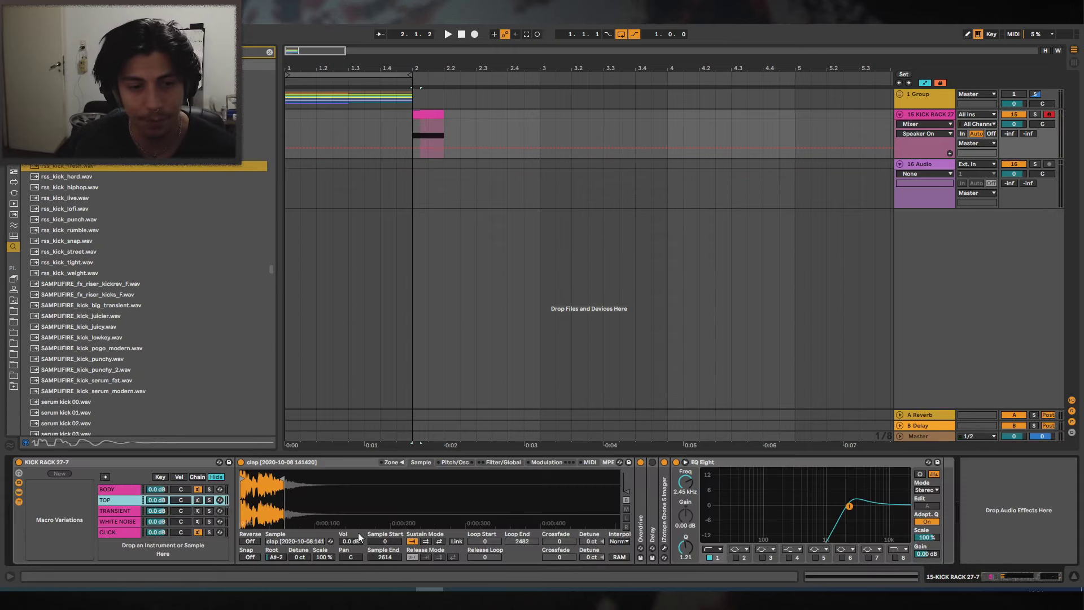
left_click(119, 490)
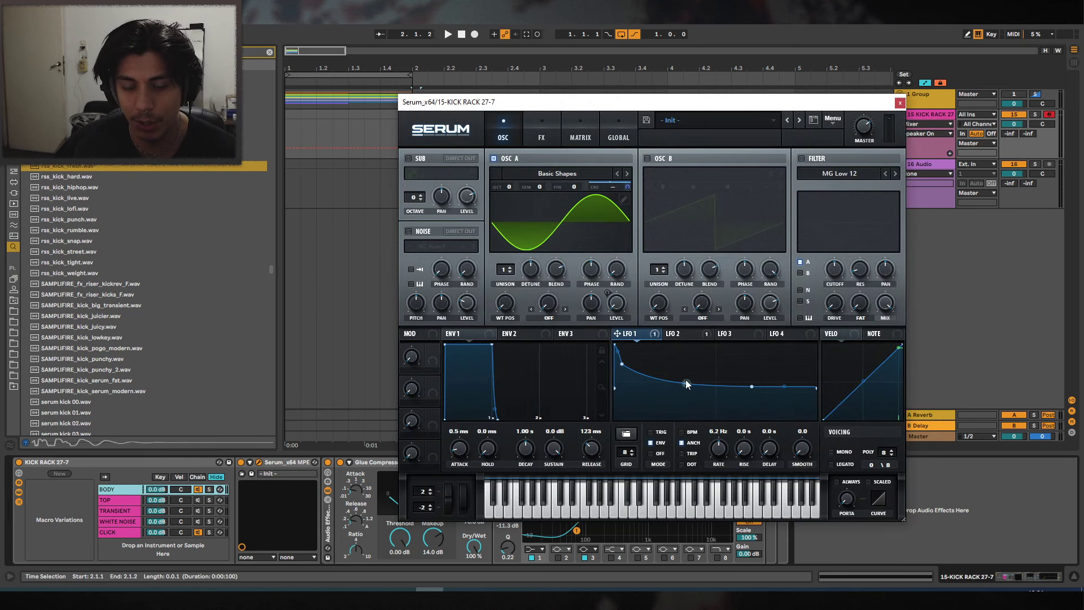
left_click_drag(687, 377, 686, 384)
key("space")
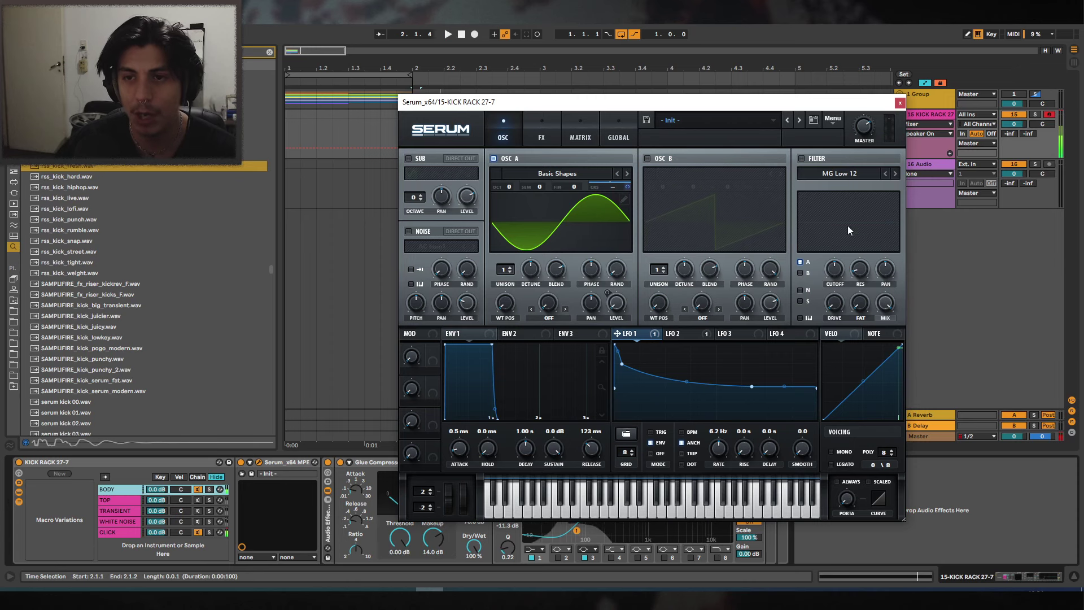
left_click(899, 103)
Route the 15-KICK RACK 27-7 track's Post Mixer output into the 16 Audio track and arm it for recording.
left_click(418, 111)
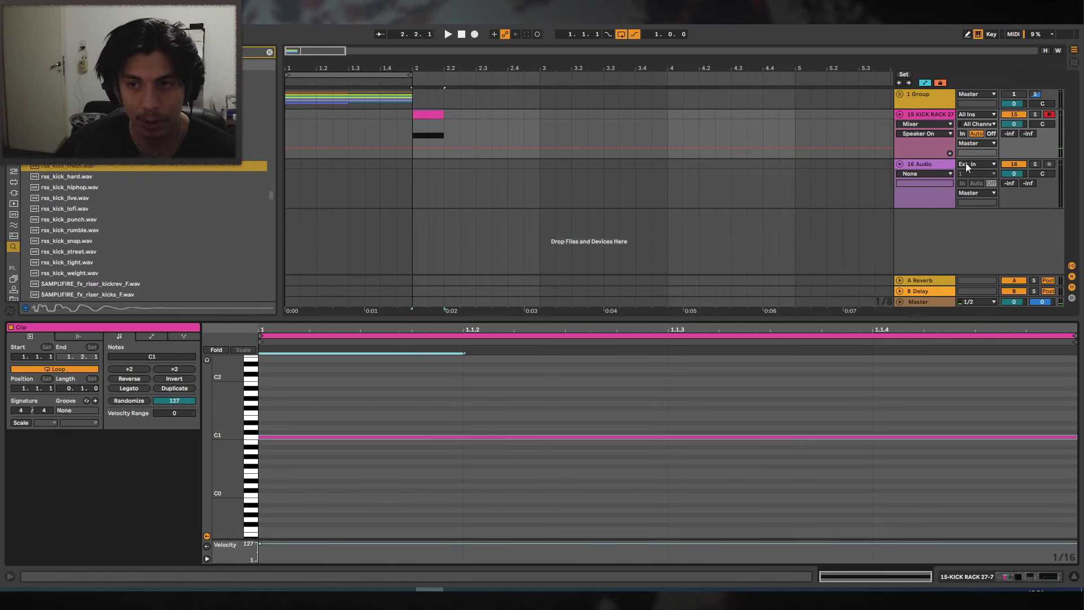
left_click(989, 167)
left_click(903, 320)
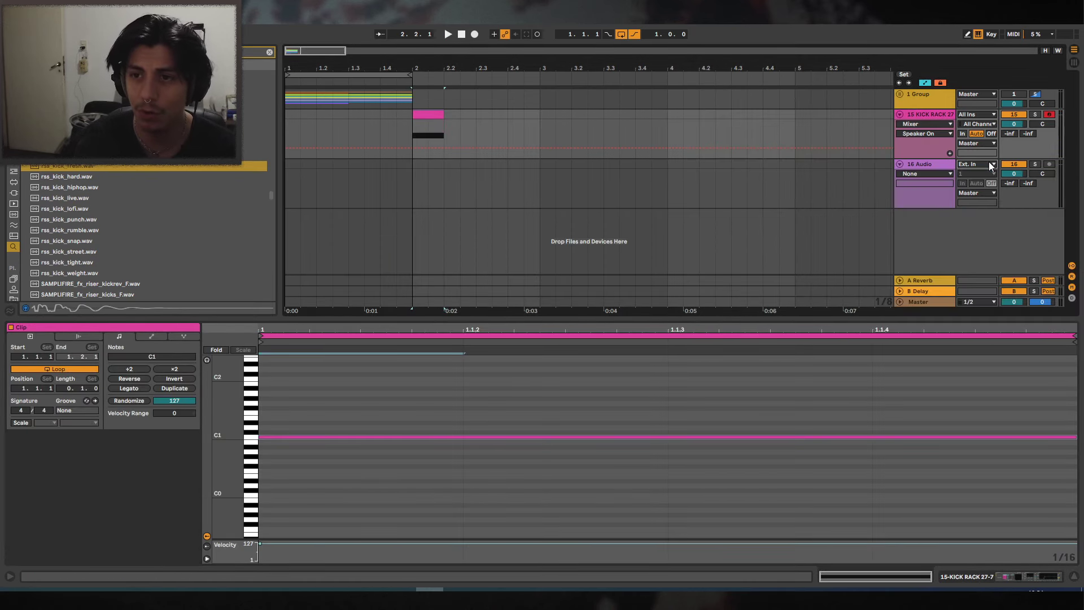
left_click(1013, 165)
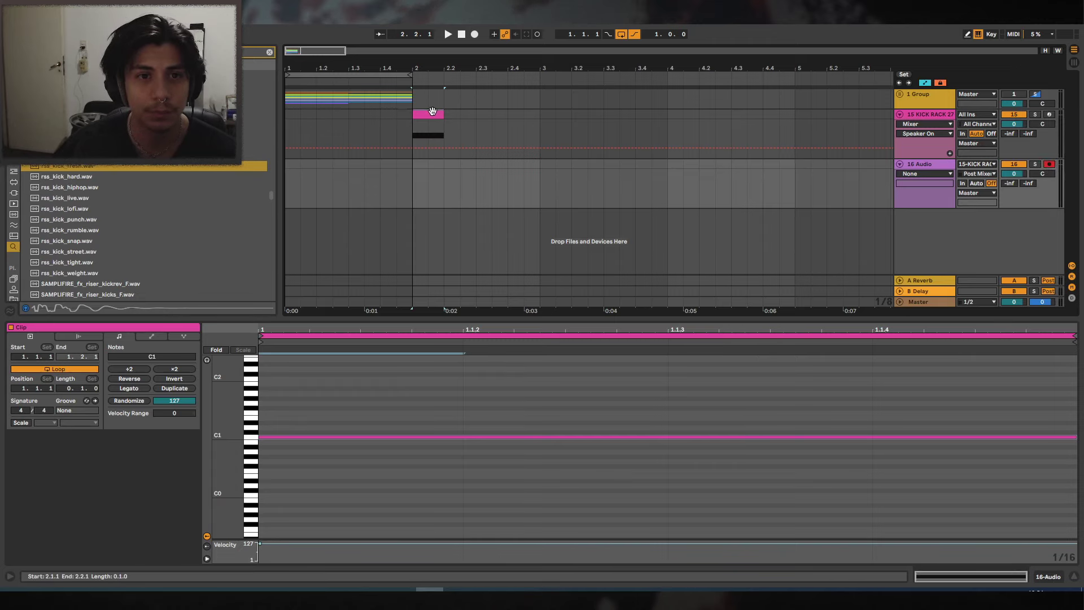
Play the one-beat kick clip, try to record it onto 16 Audio with the KICK RACK track soloed, and clear the browser search.
left_click(433, 112)
key("space")
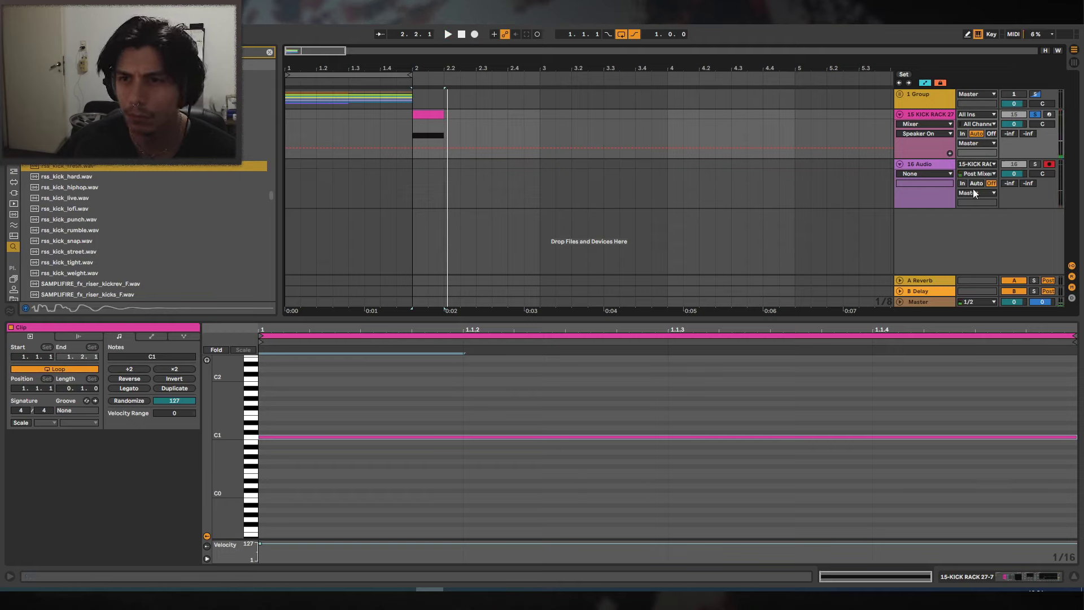
left_click(936, 163)
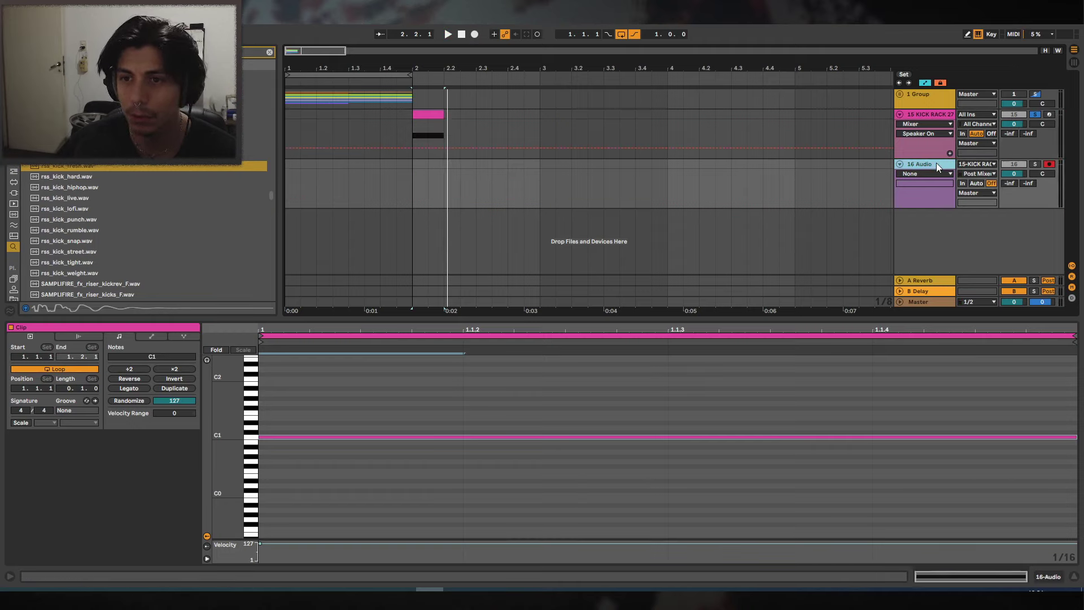
left_click(1035, 115)
left_click(430, 115)
left_click(475, 35)
key("space")
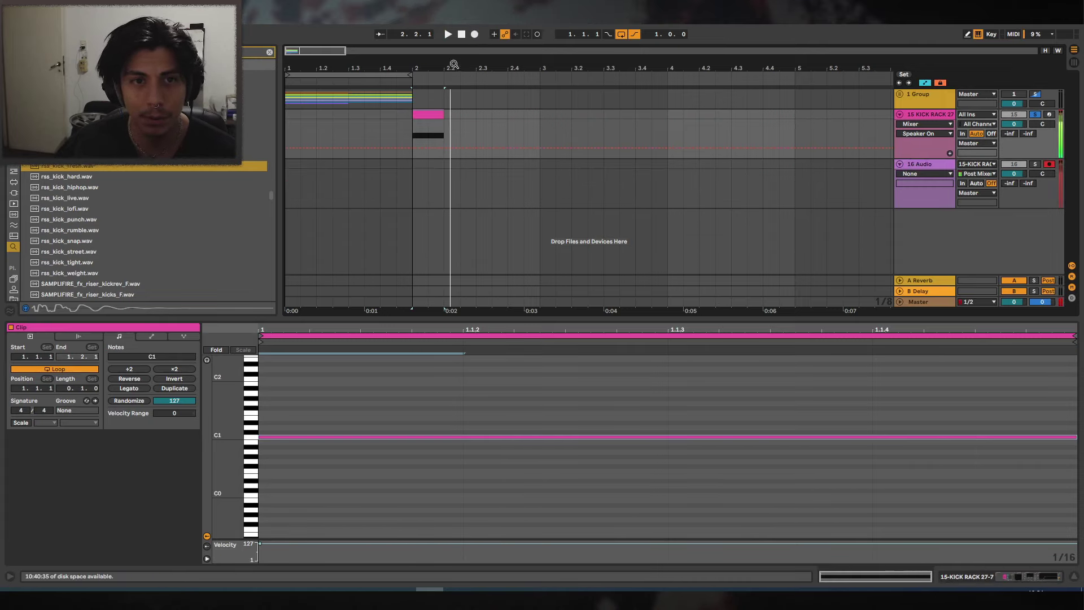
left_click_drag(452, 64, 451, 63)
left_click(269, 53)
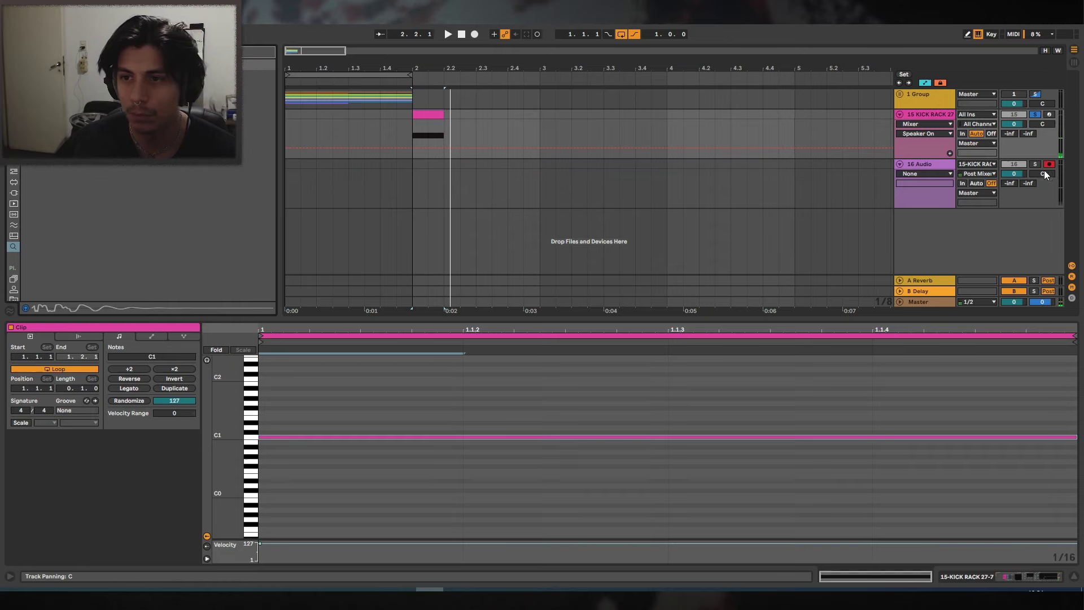
Delete the 16 Audio track.
left_click(976, 163)
left_click(975, 162)
left_click(945, 164)
key("Delete")
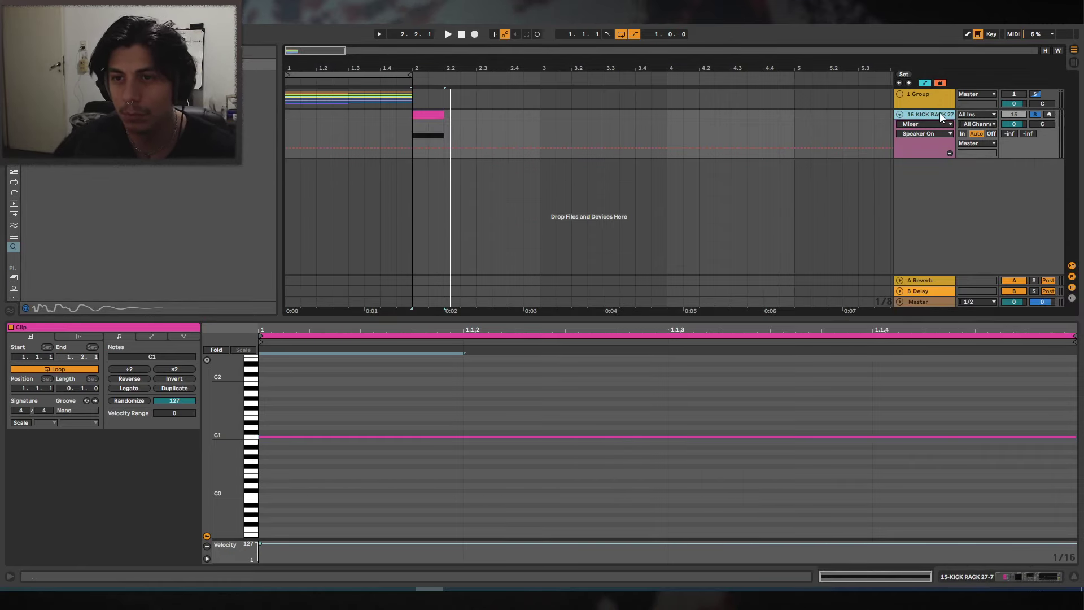
Insert a new audio track below the KICK RACK track, set its input to 15-KICK RACK 27-7 and arm it.
key("ctrl+z")
left_click(980, 164)
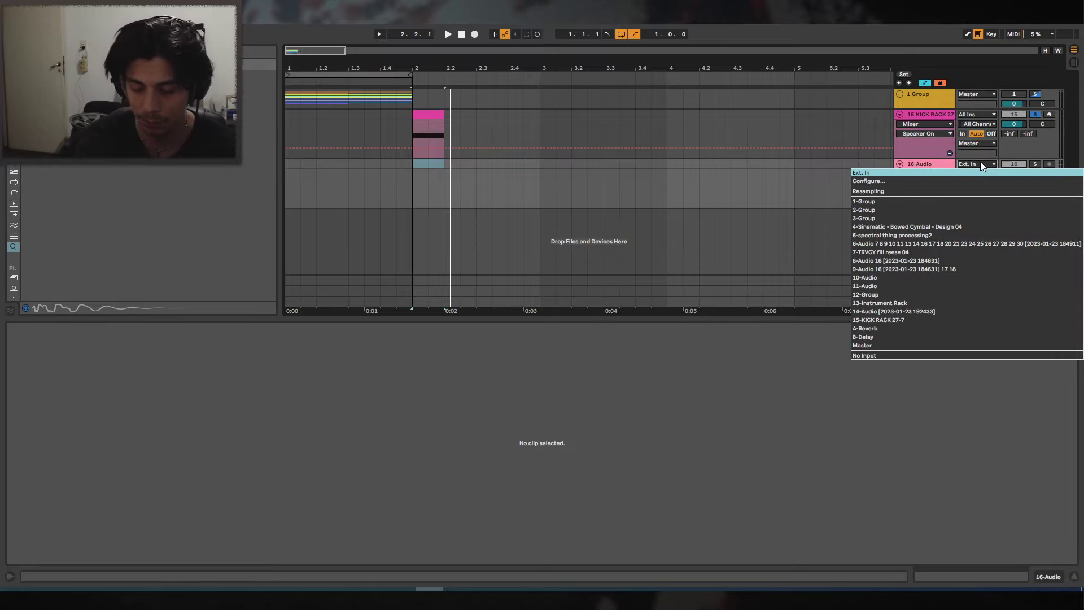
key("1")
key("5")
key("Return")
left_click(1049, 164)
Move the one-beat kick MIDI clip to 1.4.1, inside the loop, and record the rack's output onto 16 Audio.
left_click(423, 114)
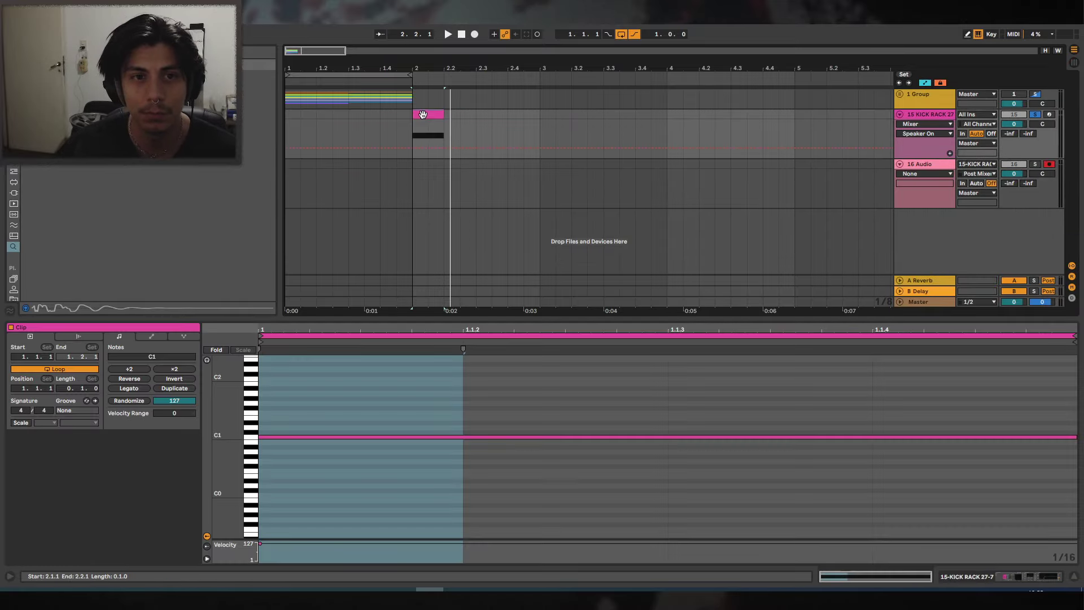
left_click(474, 34)
key("space")
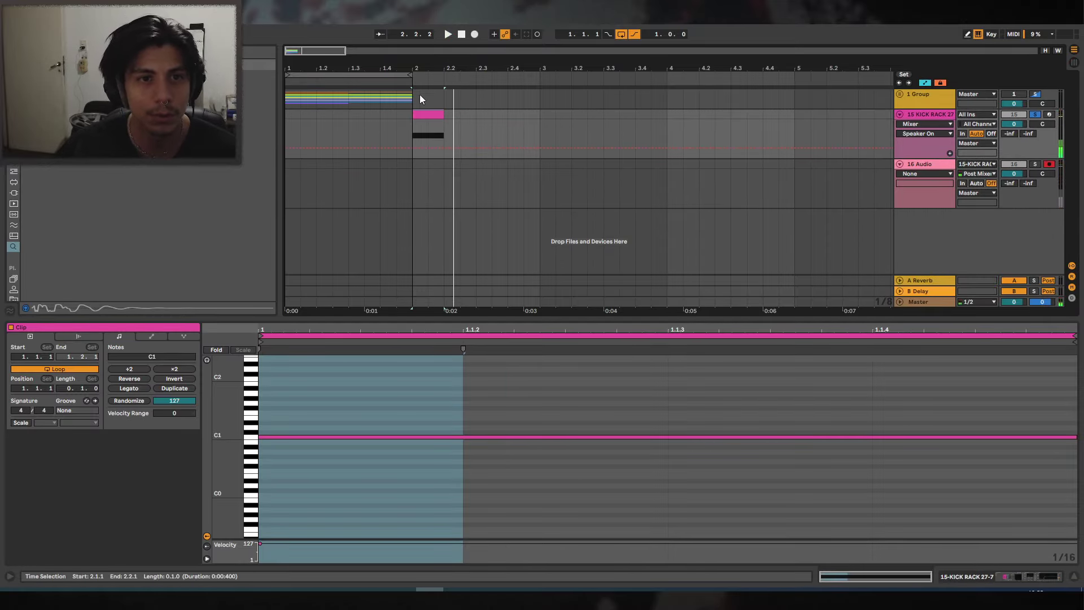
left_click_drag(426, 115, 395, 116)
left_click(473, 35)
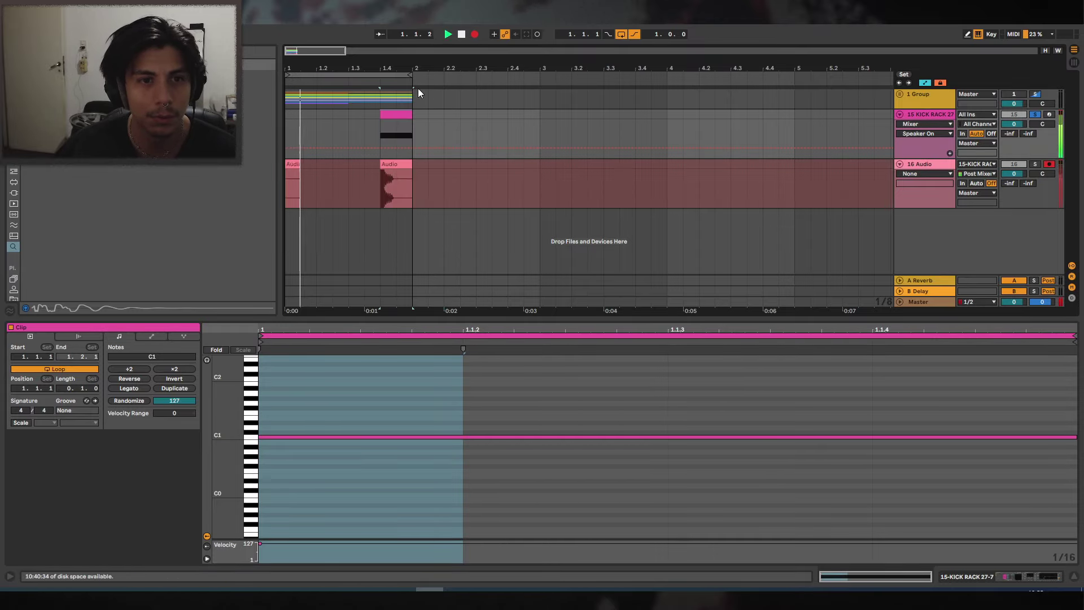
key("space")
Delete the extra recording at 1.1.1 and move both the recorded kick and its MIDI clip to 2.1.1.
scroll(331, 98, "up", 2)
left_click(313, 163)
key("Delete")
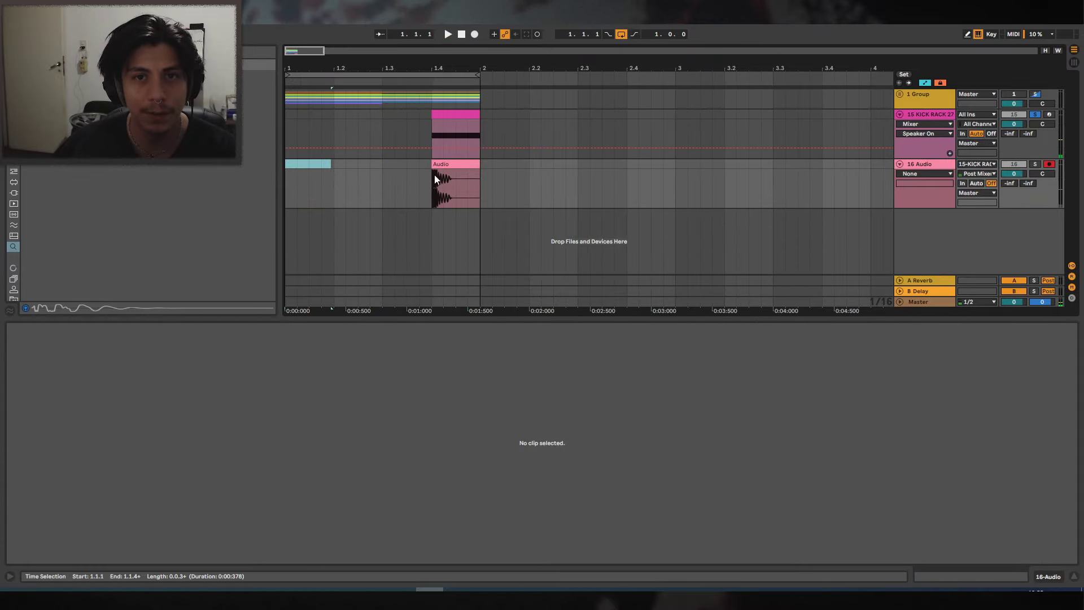
left_click_drag(435, 180, 499, 161)
left_click_drag(459, 115, 504, 128)
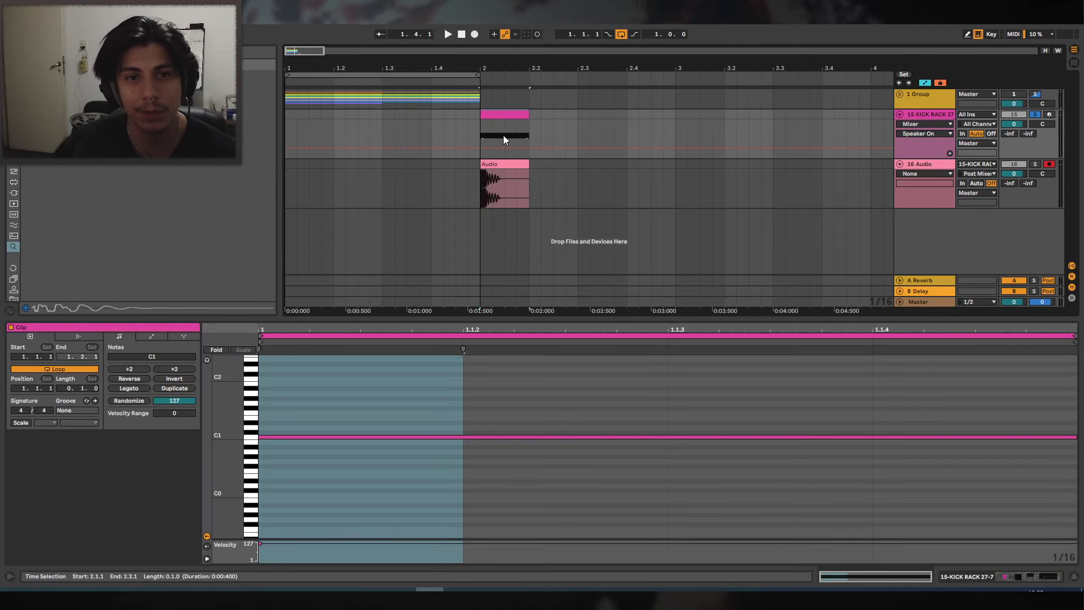
left_click_drag(490, 67, 533, 164)
key("minus")
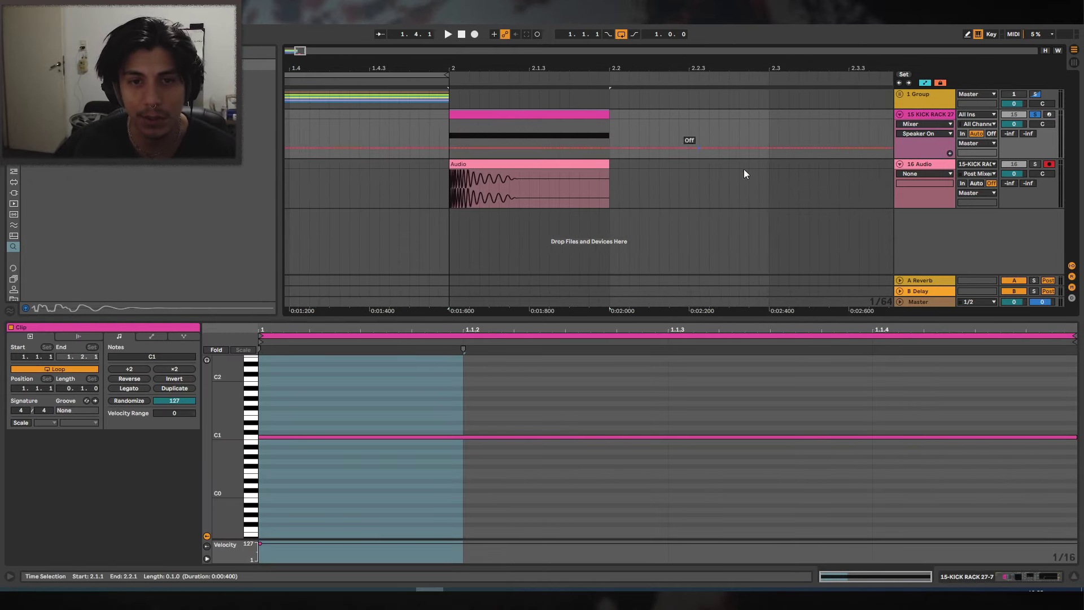
Hide the clip view and search the browser for IVORY kick samples.
left_click(1074, 576)
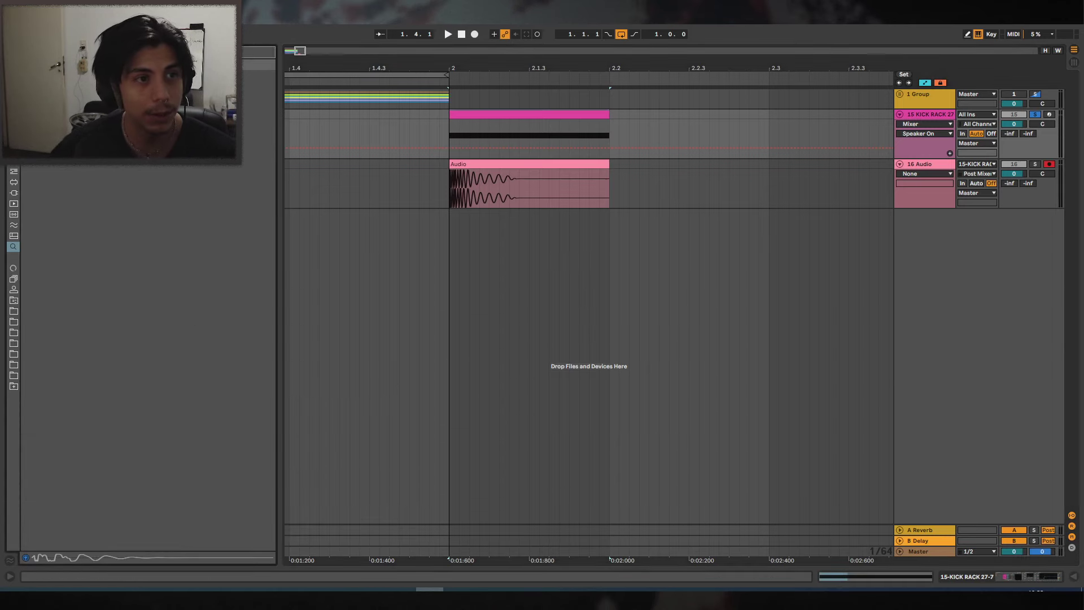
type("ivory")
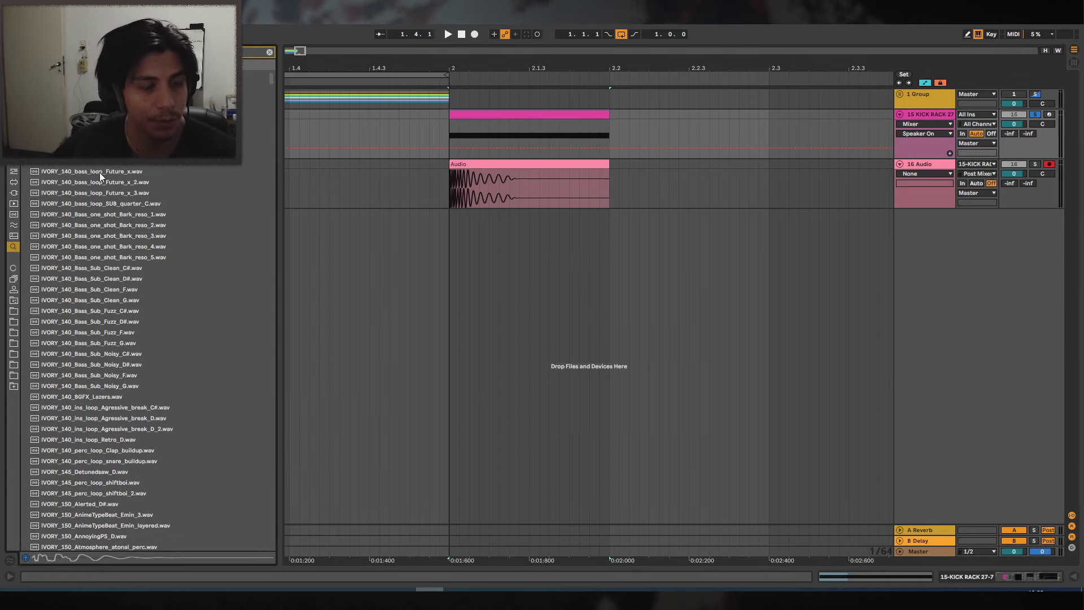
scroll(153, 281, "down", 9)
left_click_drag(271, 86, 253, 268)
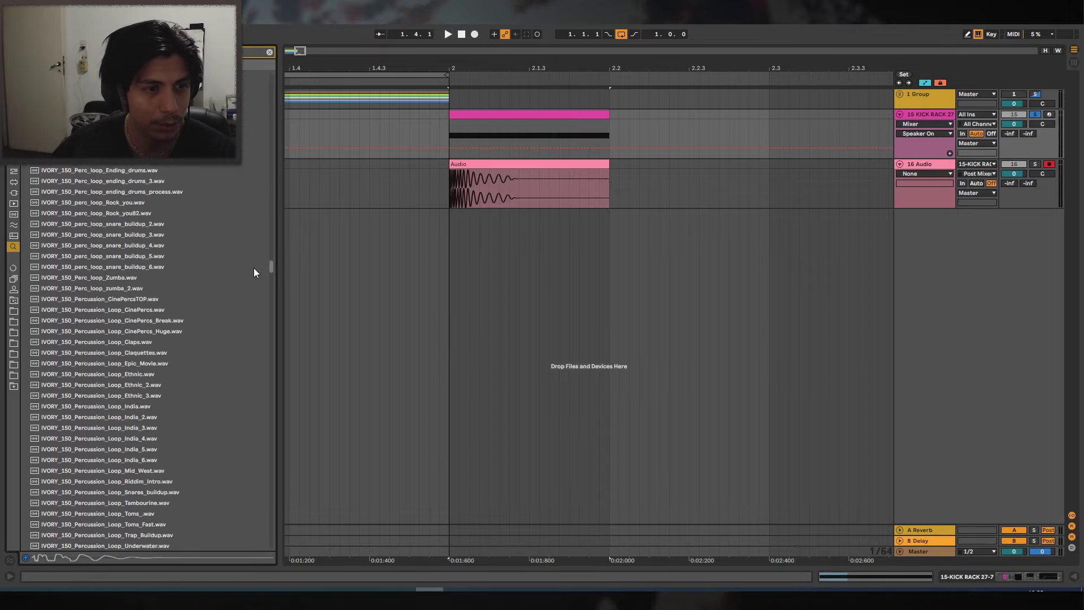
type("kick")
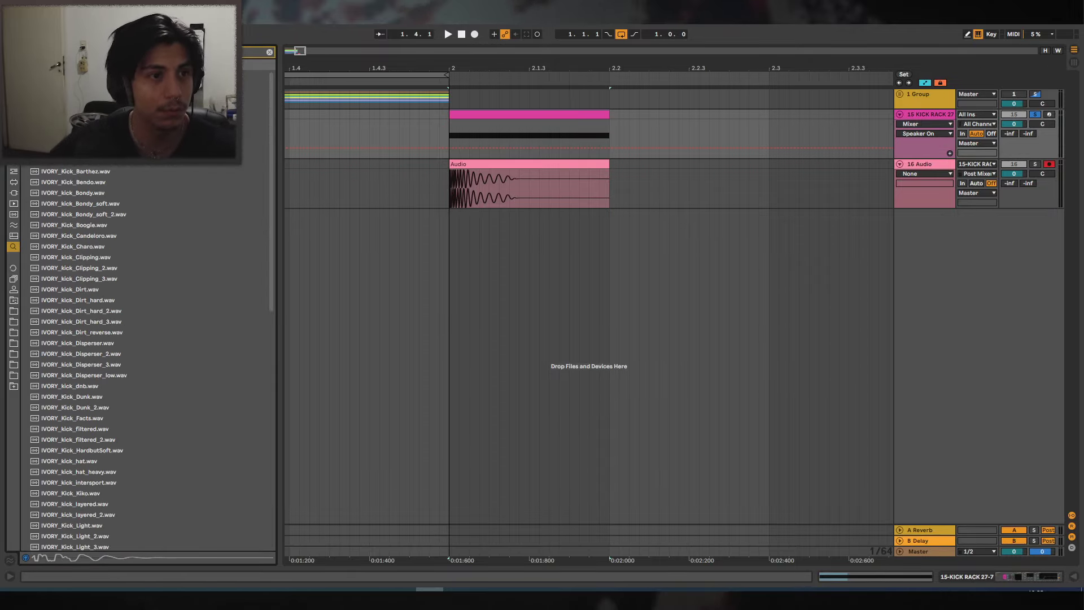
Audition the first IVORY kicks and place IVORY_kick_Bondy.wav at 2.1.1 on a new audio track below 16 Audio.
left_click(103, 171)
left_click(124, 182)
left_click(117, 195)
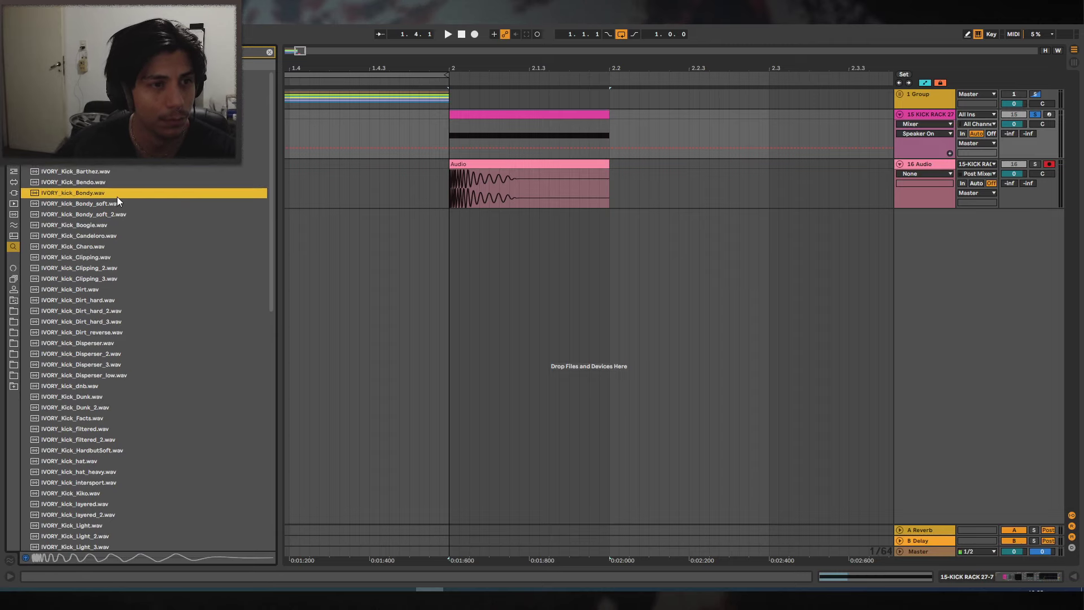
left_click_drag(117, 195, 468, 226)
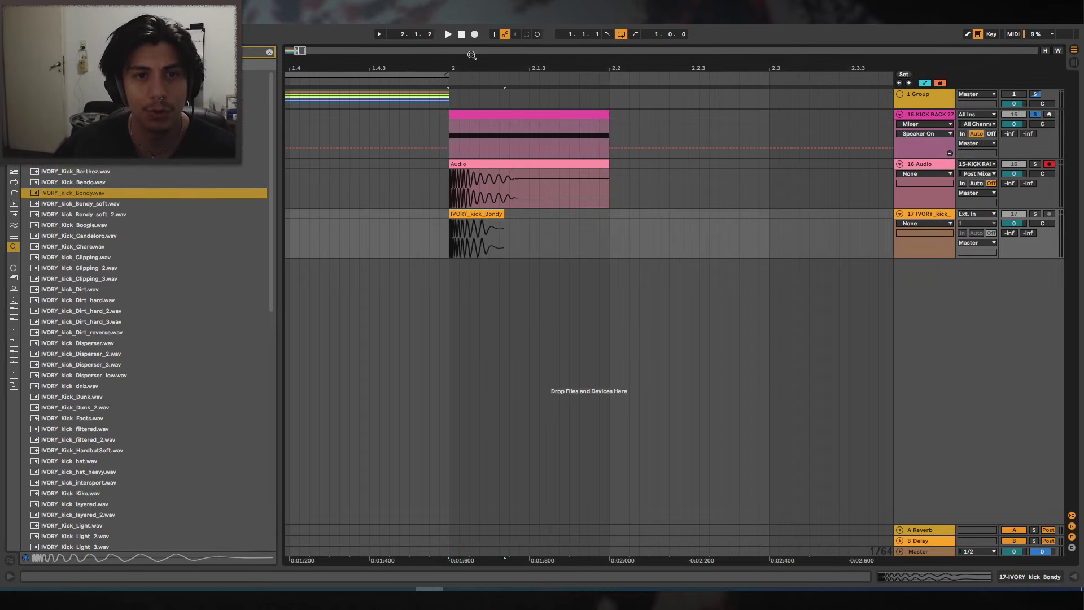
Compare the recorded kick's waveform and length with the IVORY_kick_Bondy sample.
left_click_drag(472, 55, 487, 80)
left_click_drag(449, 187, 595, 195)
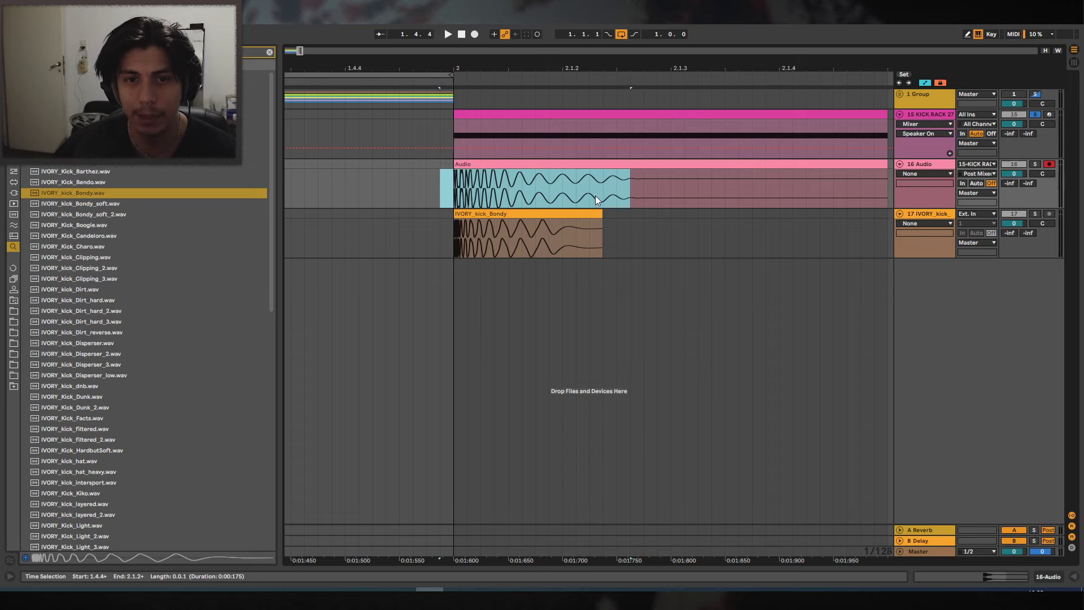
left_click(554, 114)
left_click_drag(452, 212, 618, 212)
left_click(493, 213)
left_click(493, 213)
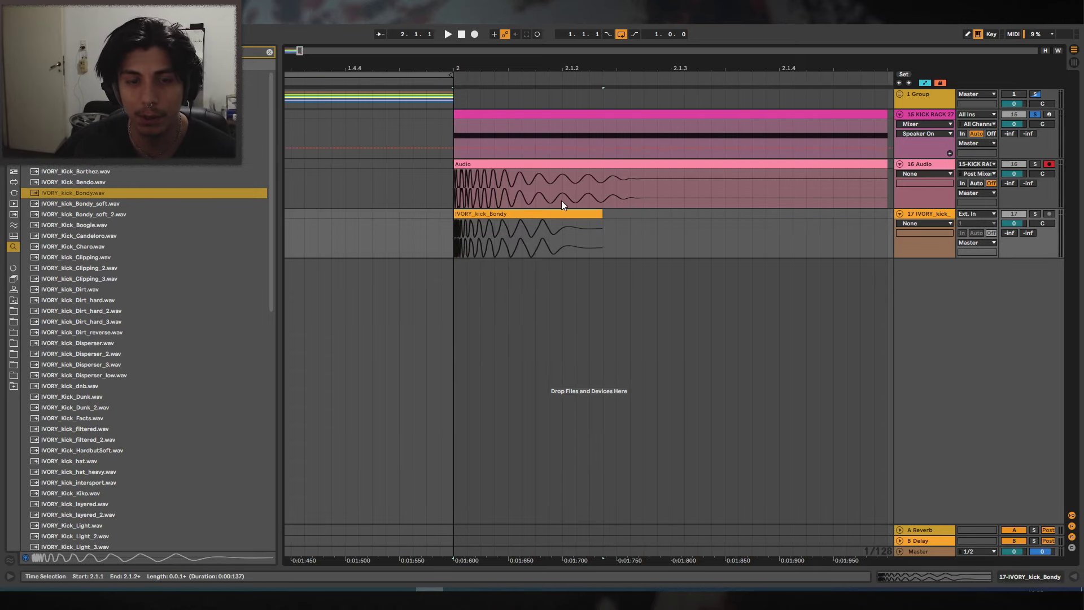
left_click_drag(529, 69, 465, 52)
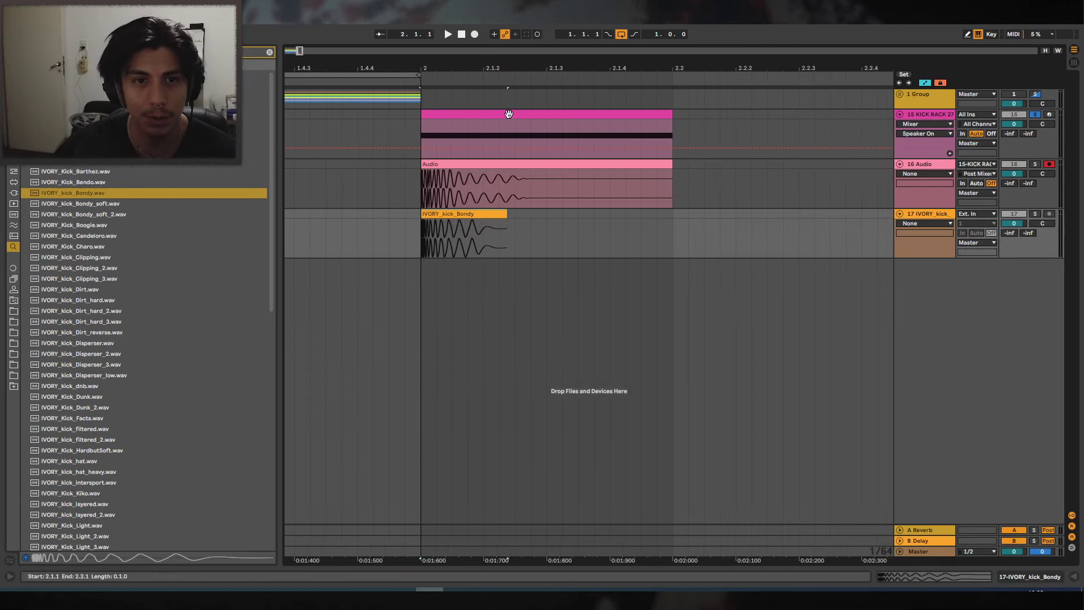
Loop the kick MIDI clip from 2.1.1 to 2.2.1, show the rack's devices and start recording onto 16 Audio.
left_click(648, 113)
key("ctrl+l")
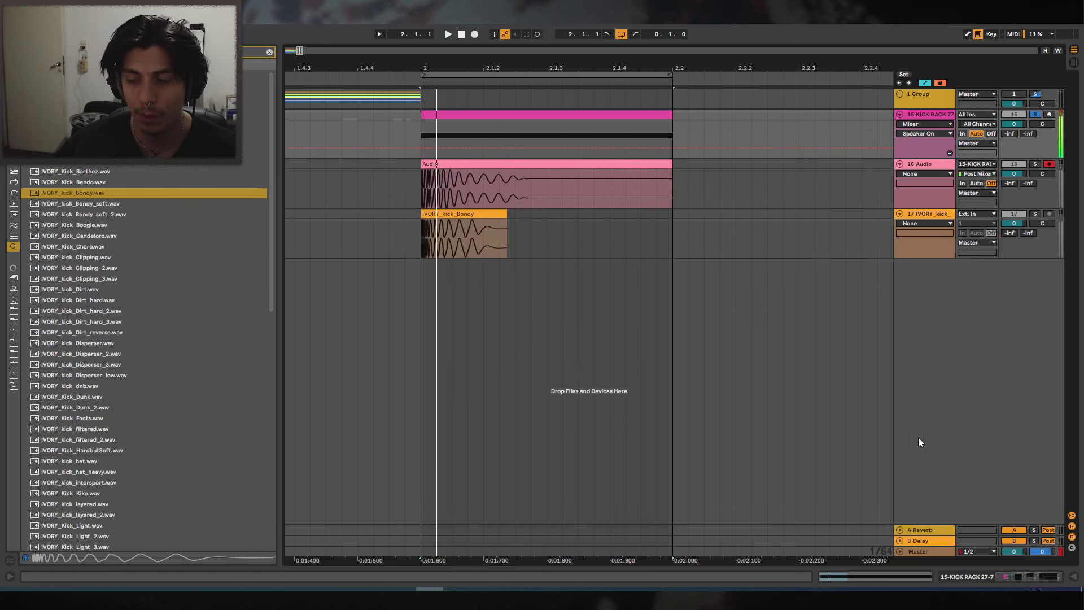
left_click(937, 114)
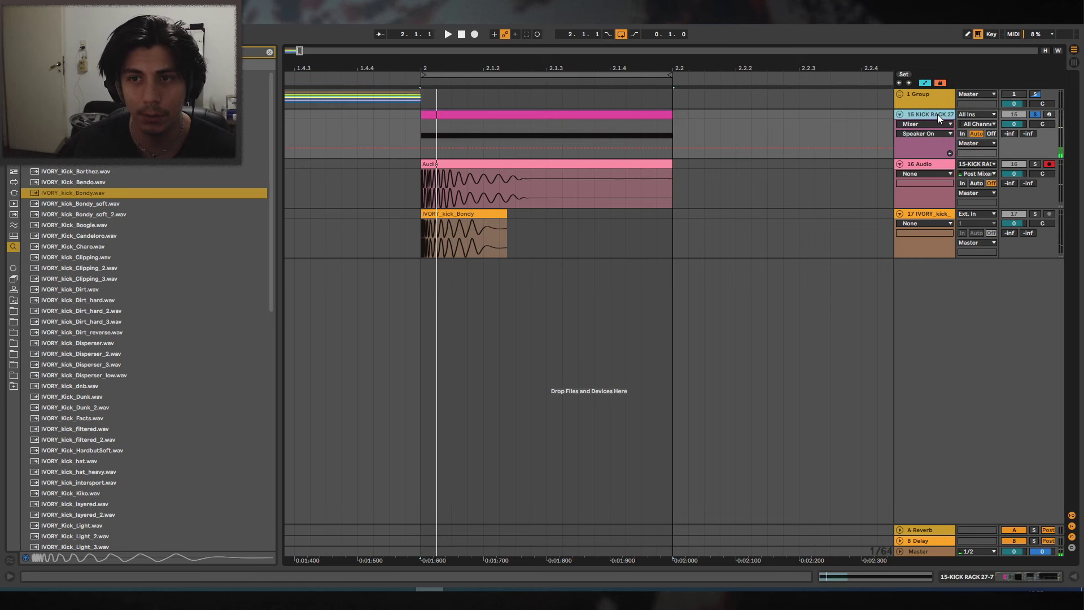
left_click(1002, 575)
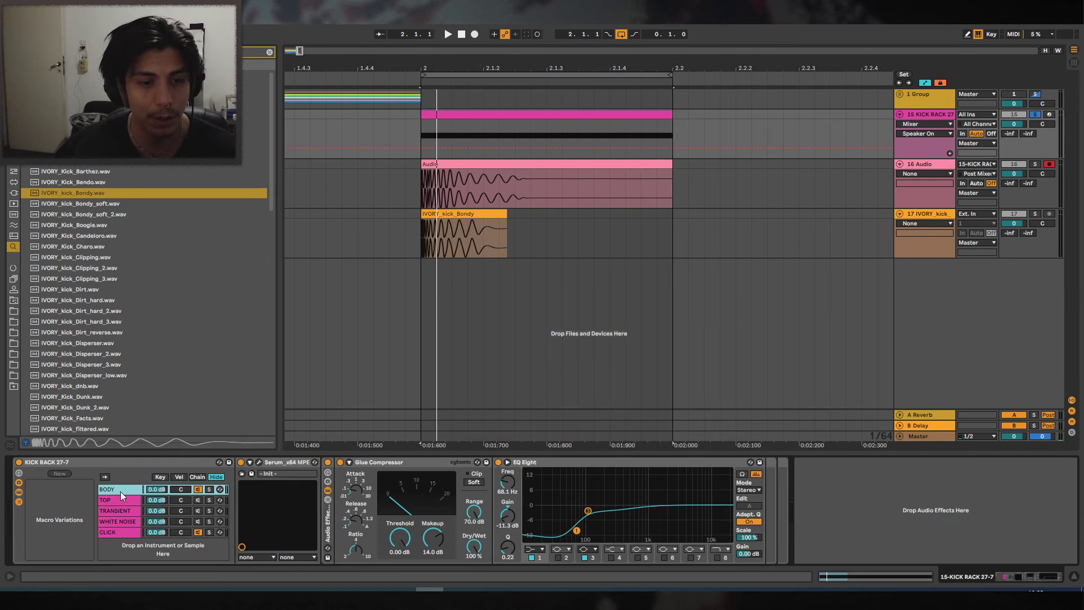
left_click(474, 35)
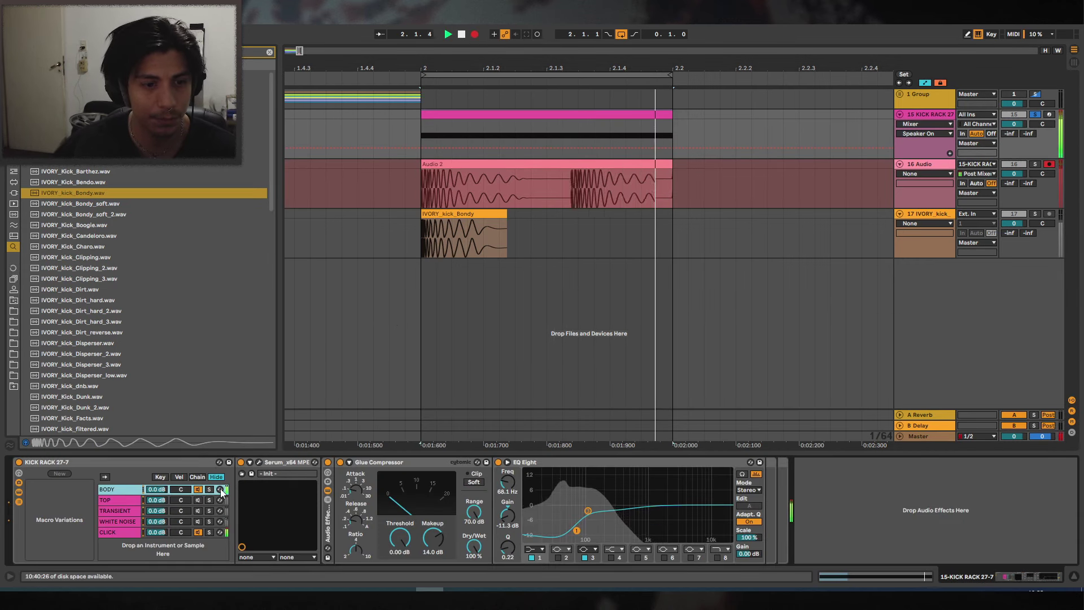
Set the LFO 2 rate to 7.9 Hz in the BODY chain's Serum while recording, and stop the recording.
left_click(258, 461)
left_click_drag(570, 101, 766, 101)
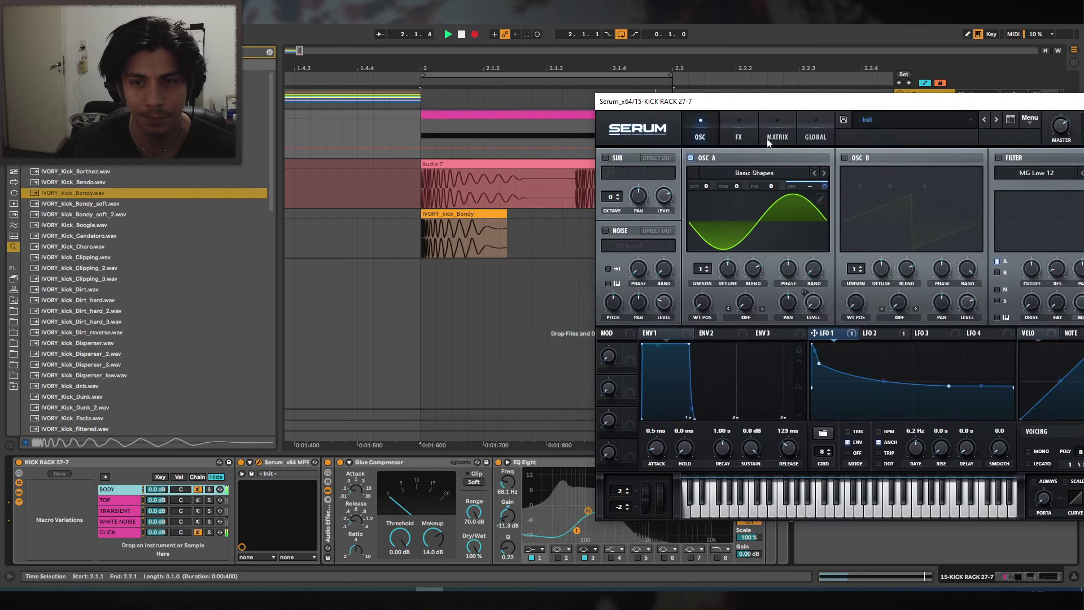
left_click(877, 333)
left_click_drag(916, 449, 919, 446)
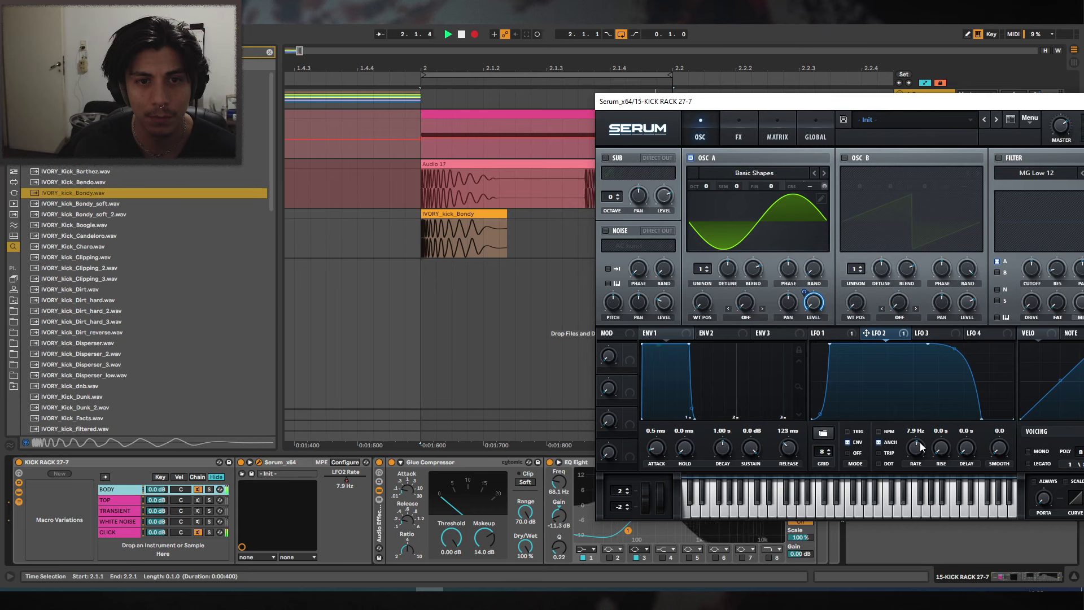
left_click_drag(919, 444, 920, 442)
key("space")
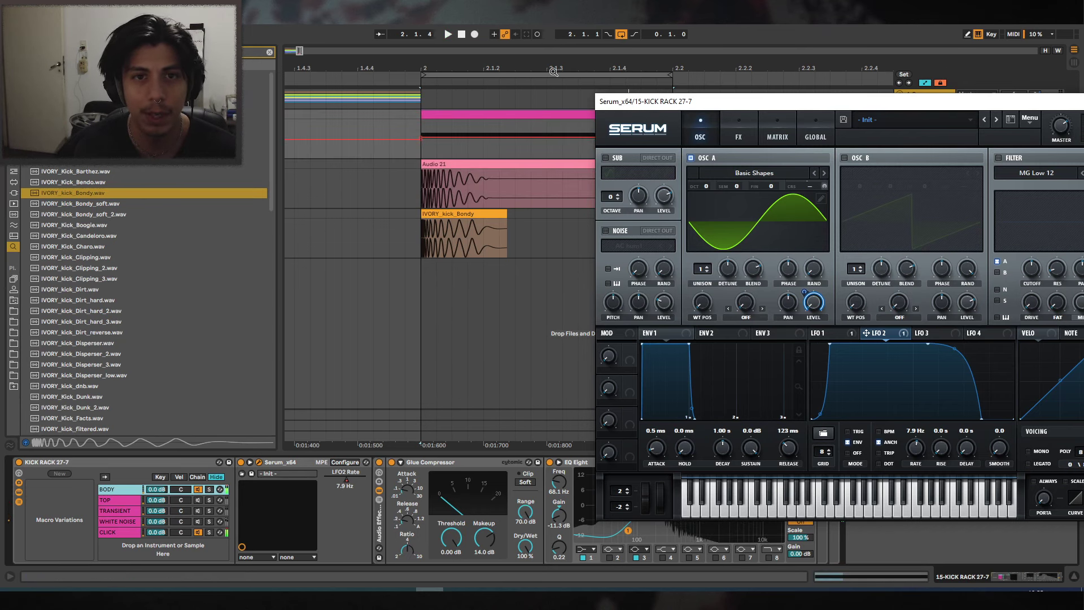
Compare the new recording with IVORY_kick_Bondy by soloing tracks 16 and 17 in turn during looped playback.
left_click_drag(479, 69, 445, 163)
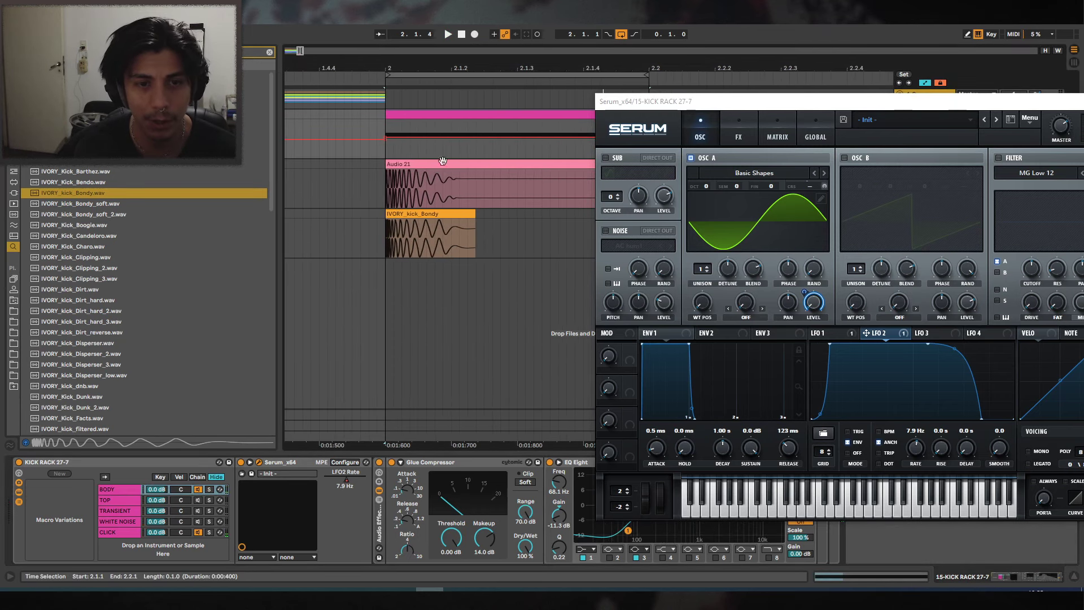
left_click_drag(486, 72, 529, 93)
key("space")
key("space")
left_click_drag(670, 104, 392, 272)
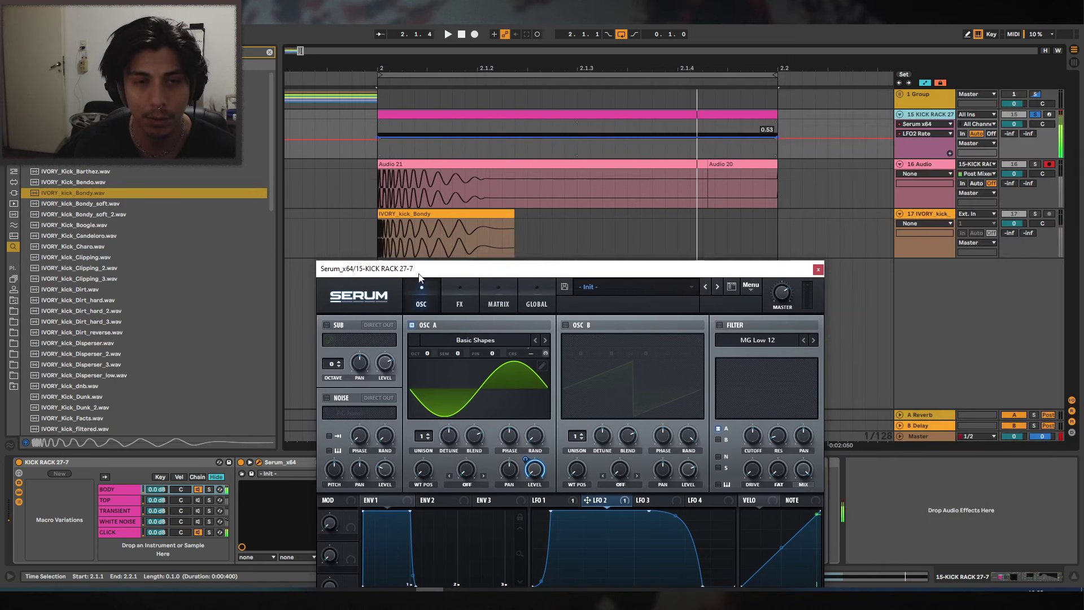
left_click(1035, 163)
key("space")
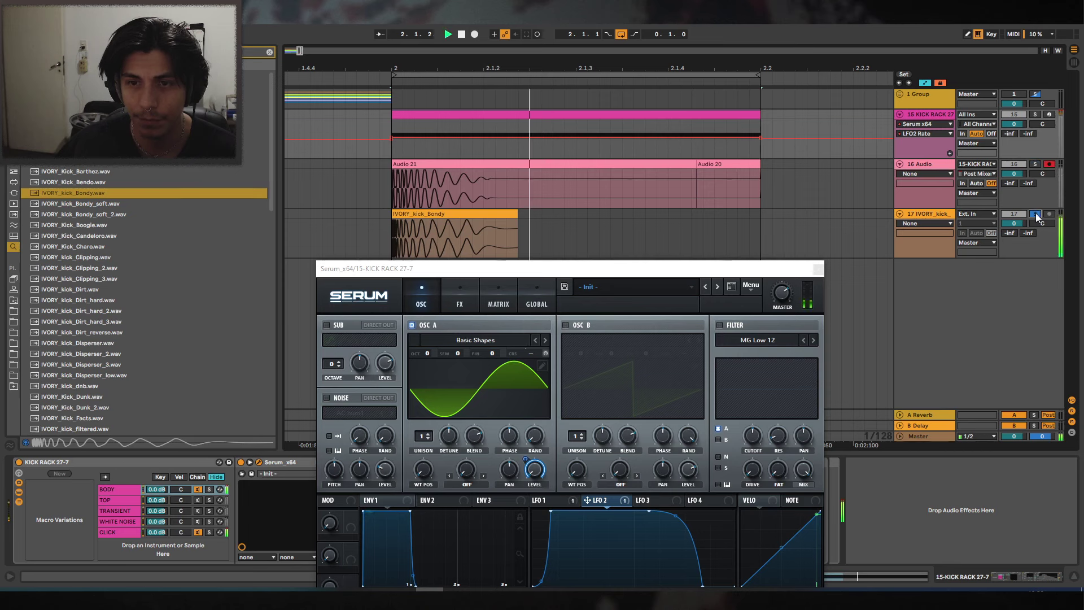
left_click(1036, 215)
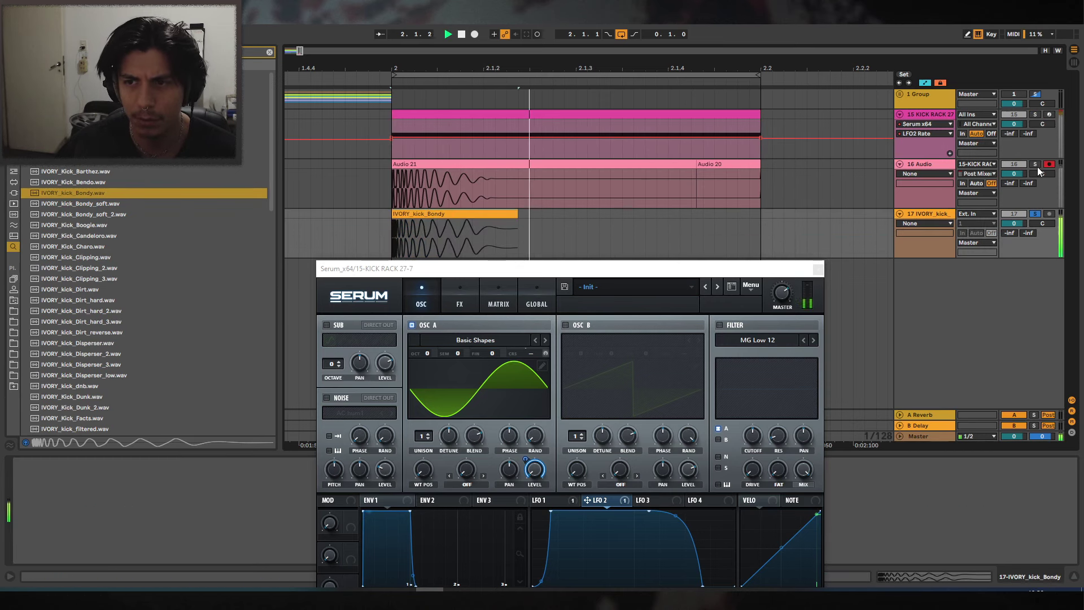
key("space")
left_click(577, 164)
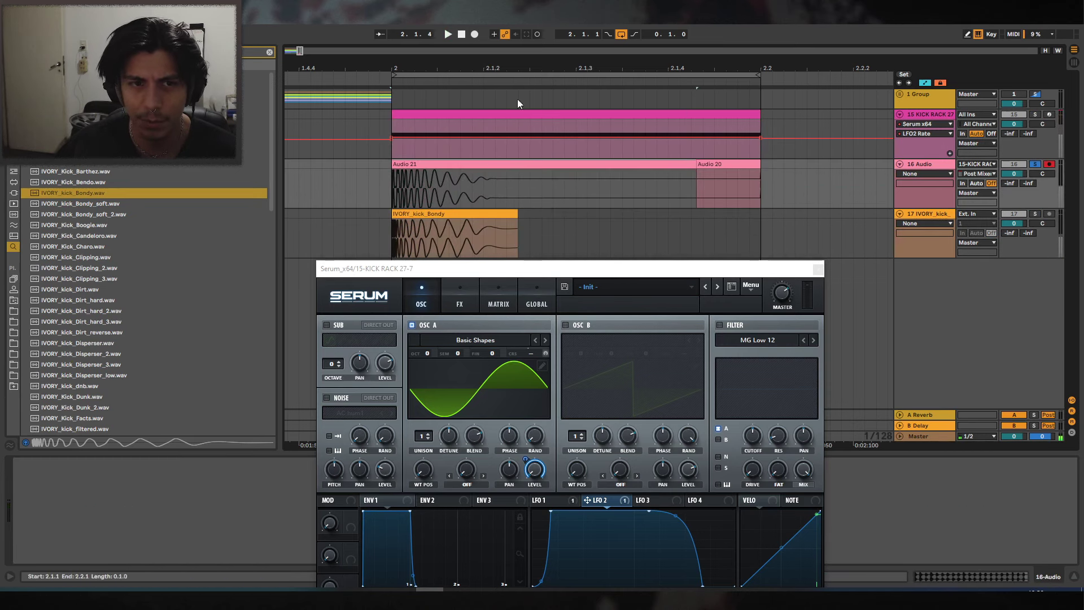
scroll(514, 105, "down", 3)
Close Serum, remove the leftover Audio 20 clip and trim the end of Audio 21 slightly.
left_click(818, 269)
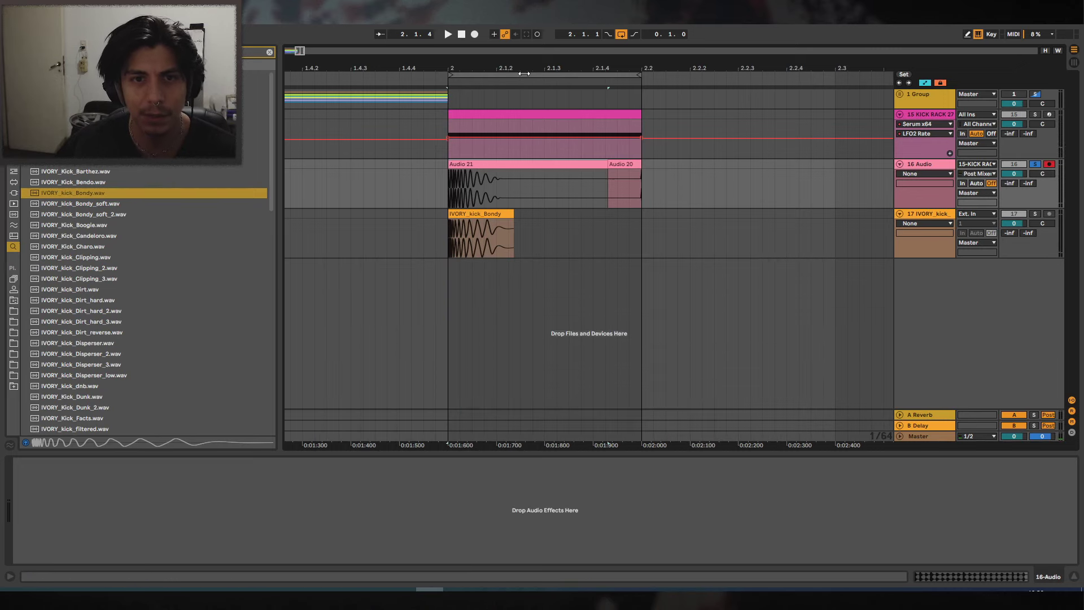
left_click(604, 166)
left_click_drag(605, 167, 600, 165)
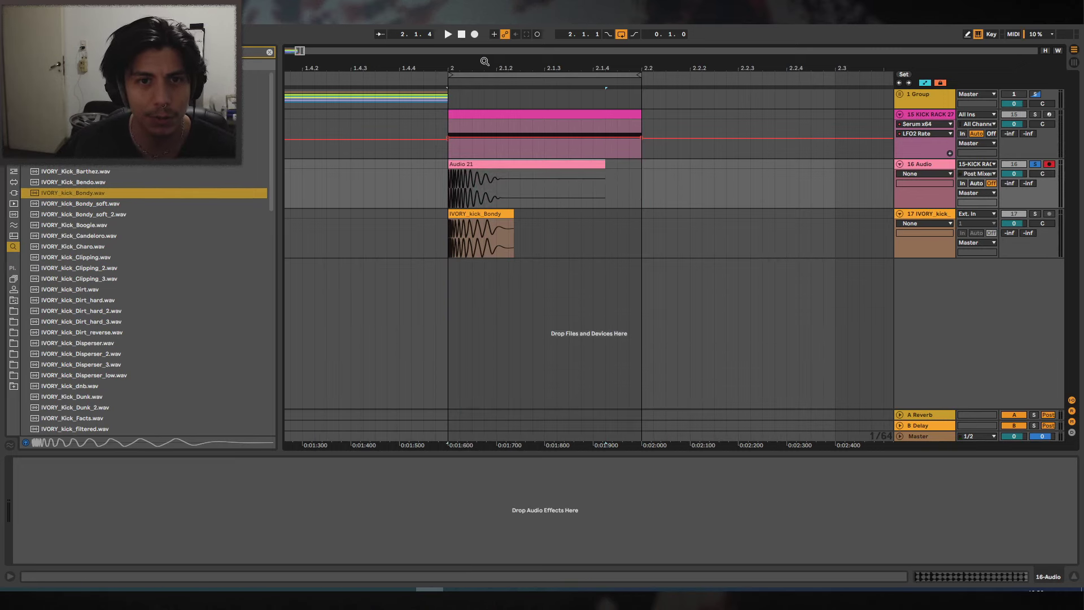
Compare the start and length of Audio 21 with IVORY_kick_Bondy up close, soloing their tracks during looped playback.
left_click_drag(485, 61, 531, 85)
left_click(551, 115)
left_click(519, 214)
left_click(530, 226)
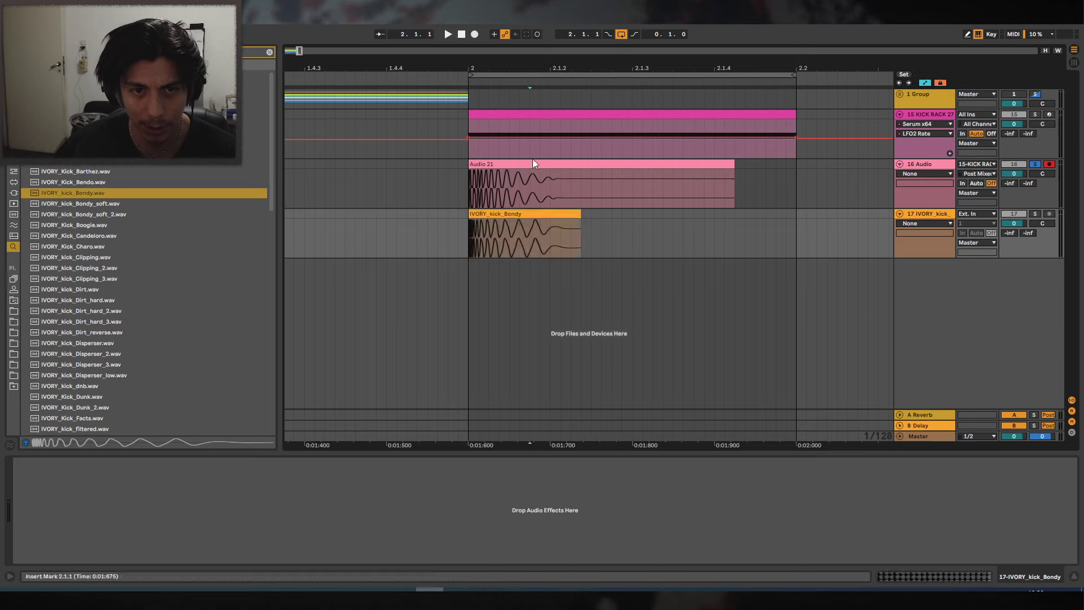
left_click(537, 171)
left_click(540, 165)
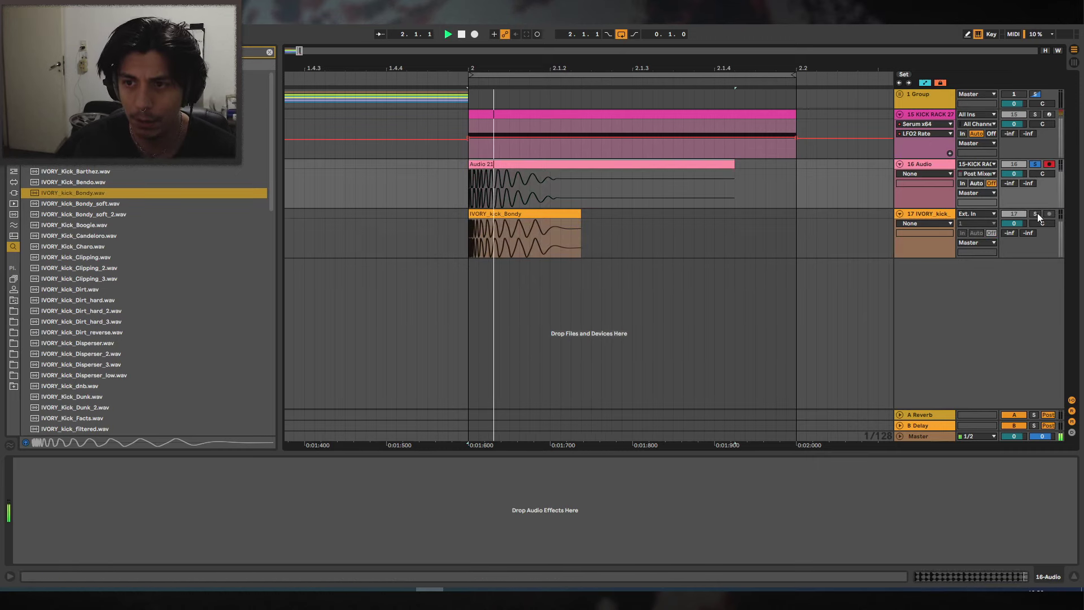
left_click(1034, 163)
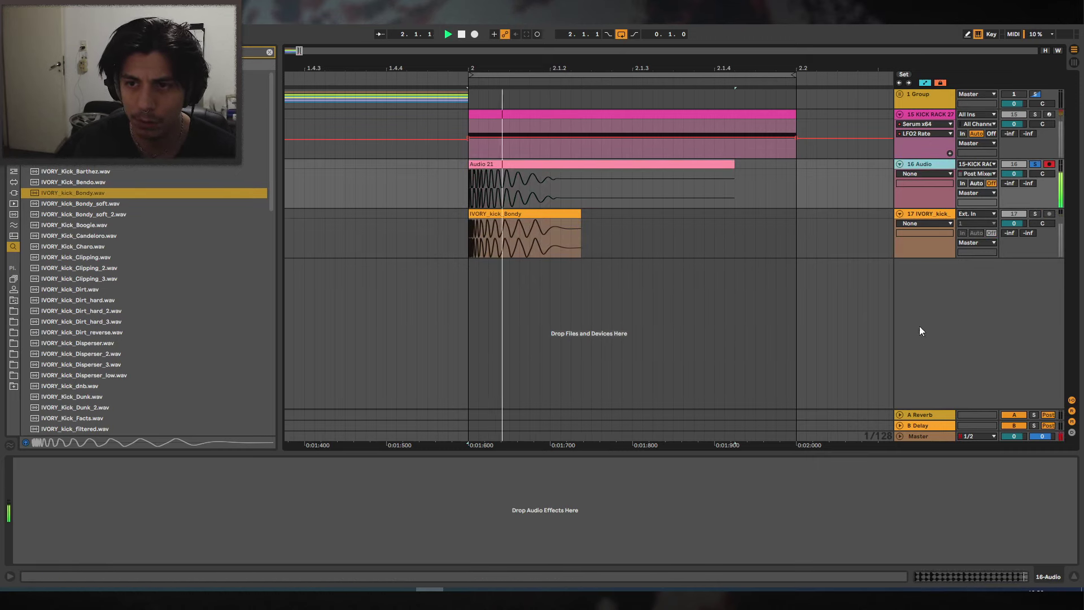
Show the devices of the soloed KICK RACK 27-7 and set the CLICK chain sample's root key to E0.
left_click(931, 115)
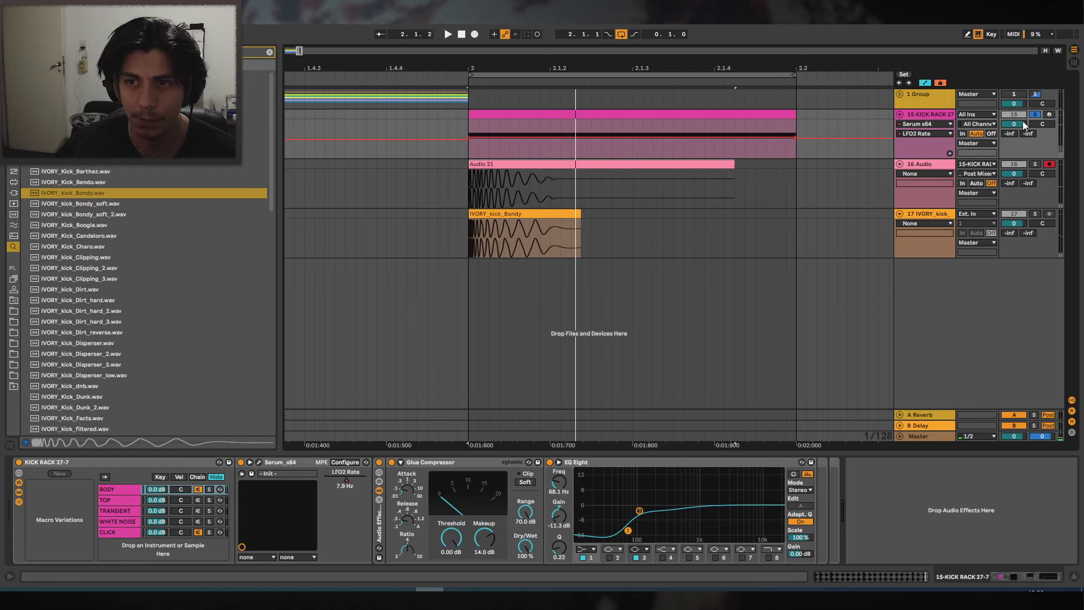
left_click(136, 532)
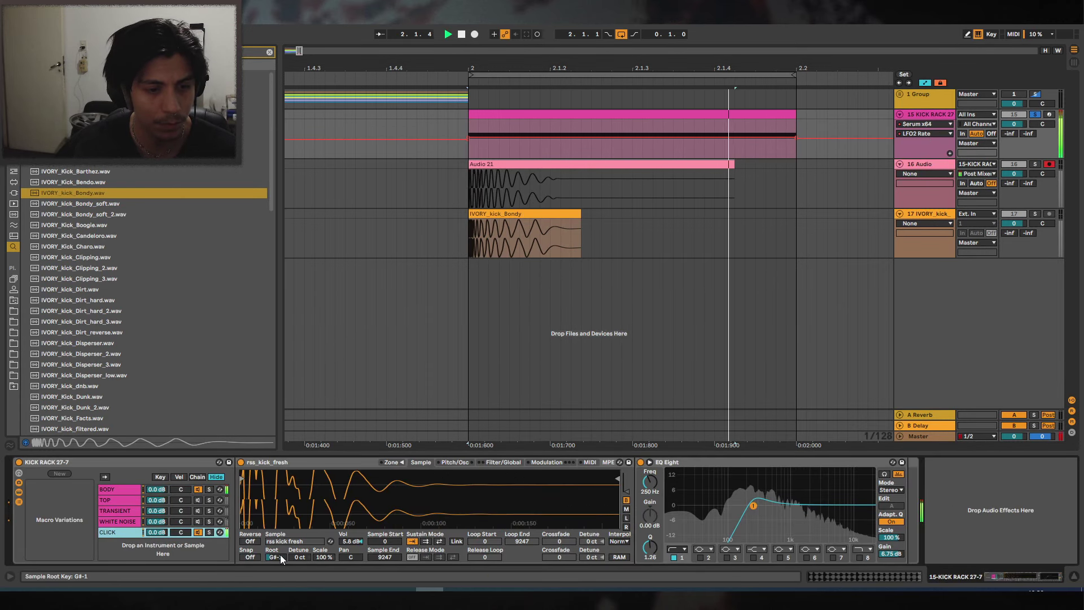
left_click_drag(275, 556, 275, 536)
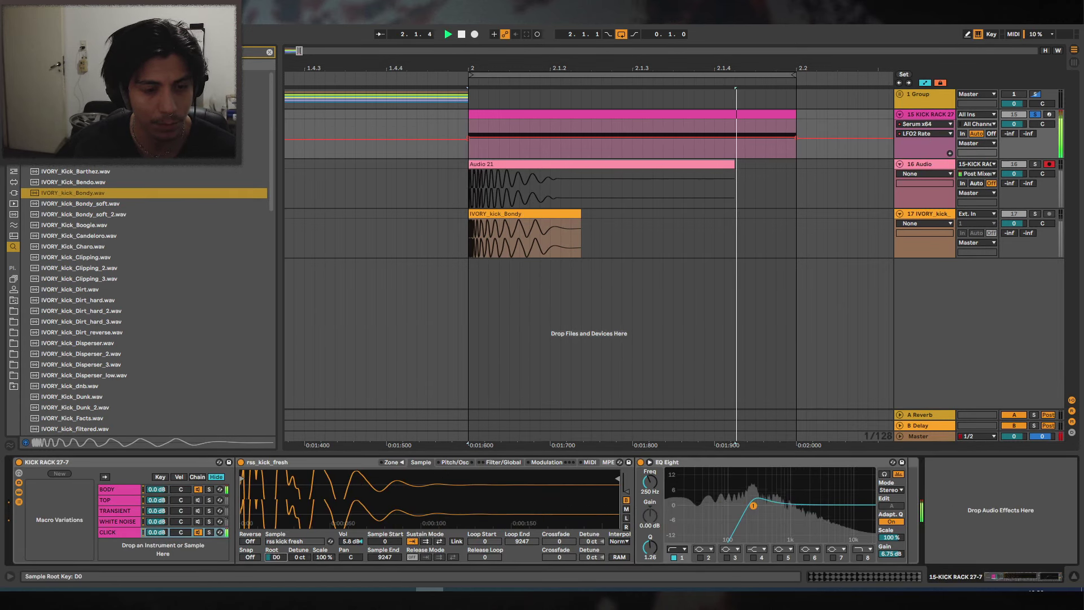
Set the TRANSIENT chain sample's root key to A#0, and audition the TOP and WHITE NOISE layers by toggling and soloing them.
left_click(119, 510)
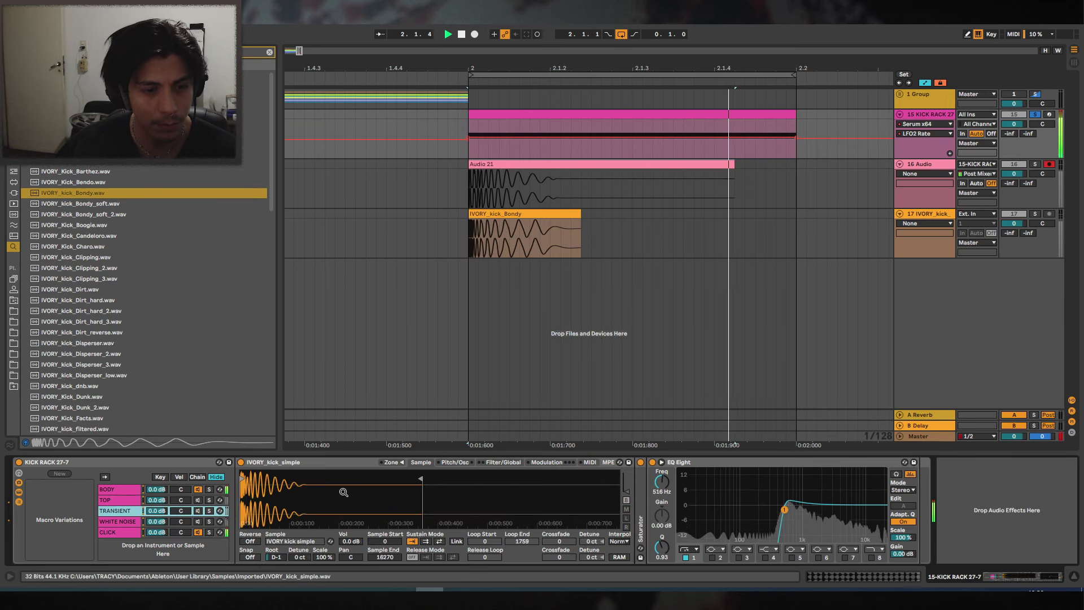
left_click_drag(275, 557, 275, 528)
left_click(198, 511)
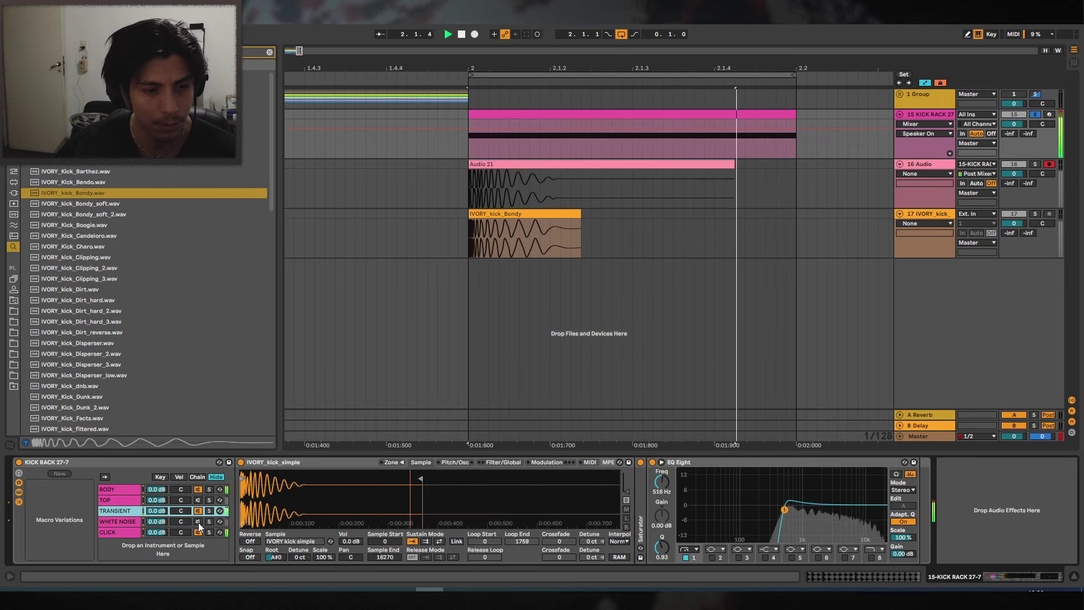
left_click(199, 523)
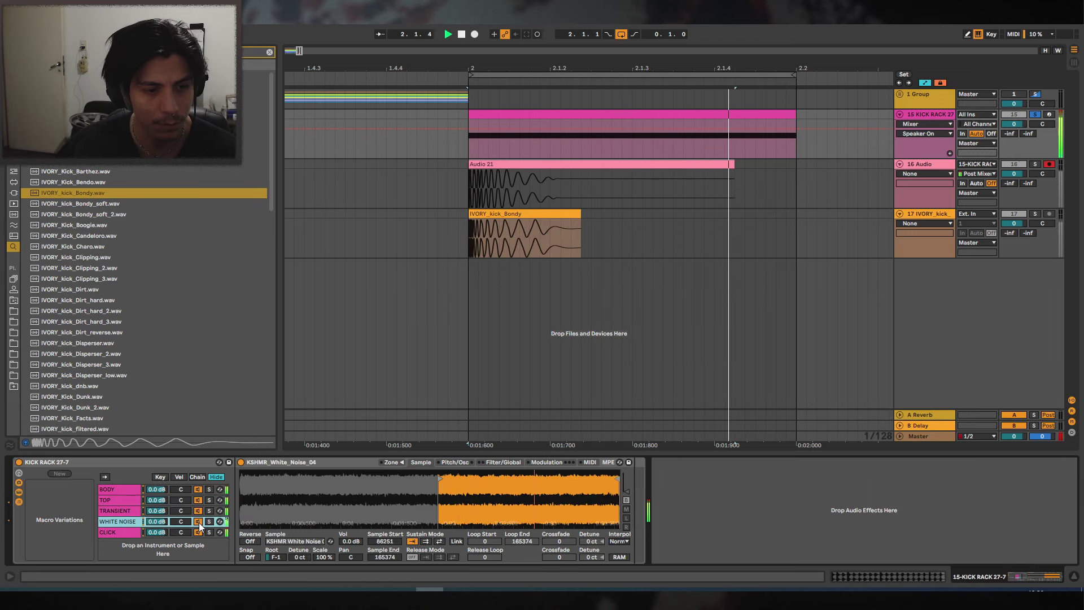
left_click(198, 501)
left_click(209, 522)
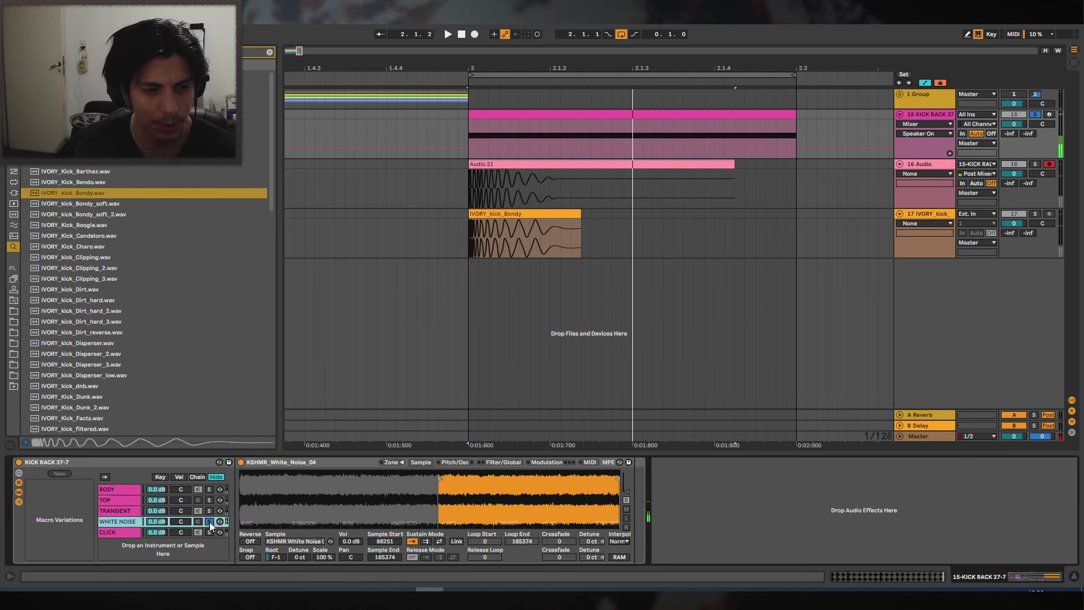
Retune the TRANSIENT chain sample's root key, lower its EQ Eight low-cut frequency slightly and raise the resonance.
left_click(124, 512)
key("space")
left_click_drag(275, 557, 275, 545)
mouse_move(784, 510)
left_mouse_down()
mouse_move(789, 490)
mouse_move(775, 495)
left_mouse_up()
Set the low-cut frequency in the CLICK chain's EQ Eight to 235 Hz and audition the rack.
left_click(116, 533)
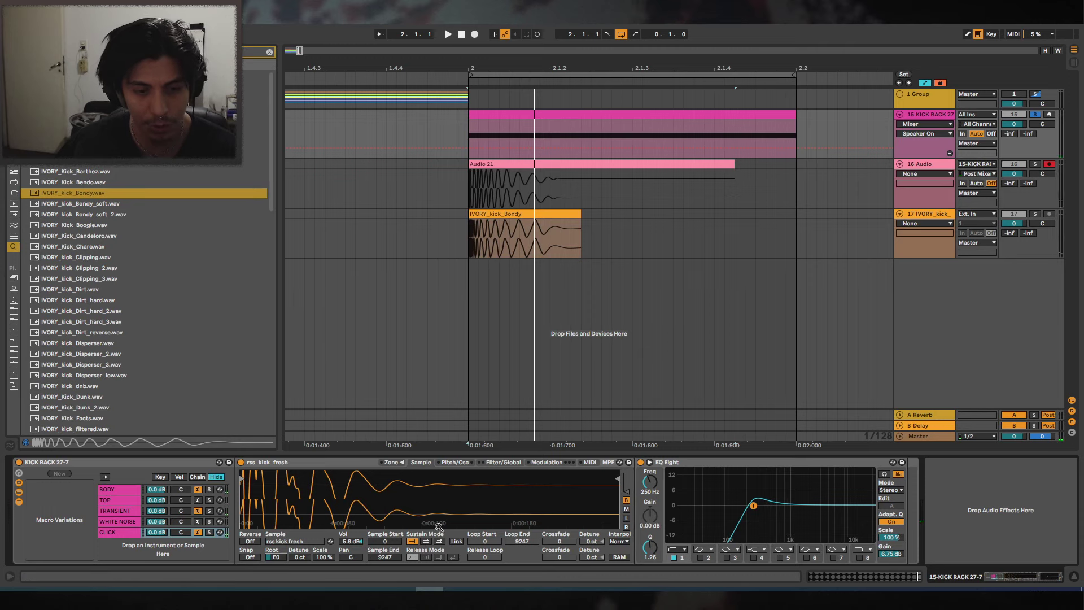
key("space")
mouse_move(753, 505)
left_mouse_down()
mouse_move(757, 491)
mouse_move(752, 505)
left_mouse_up()
key("space")
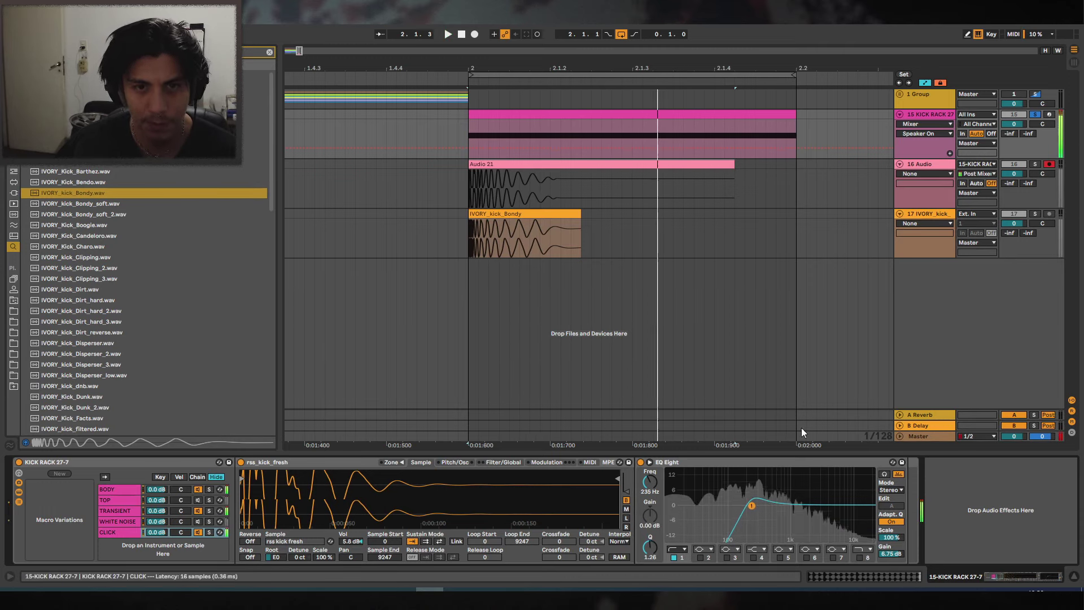
Compare the reference kick on track 17 with the rack, checking the TRANSIENT and CLICK layers by toggling them.
left_click(1036, 215)
key("space")
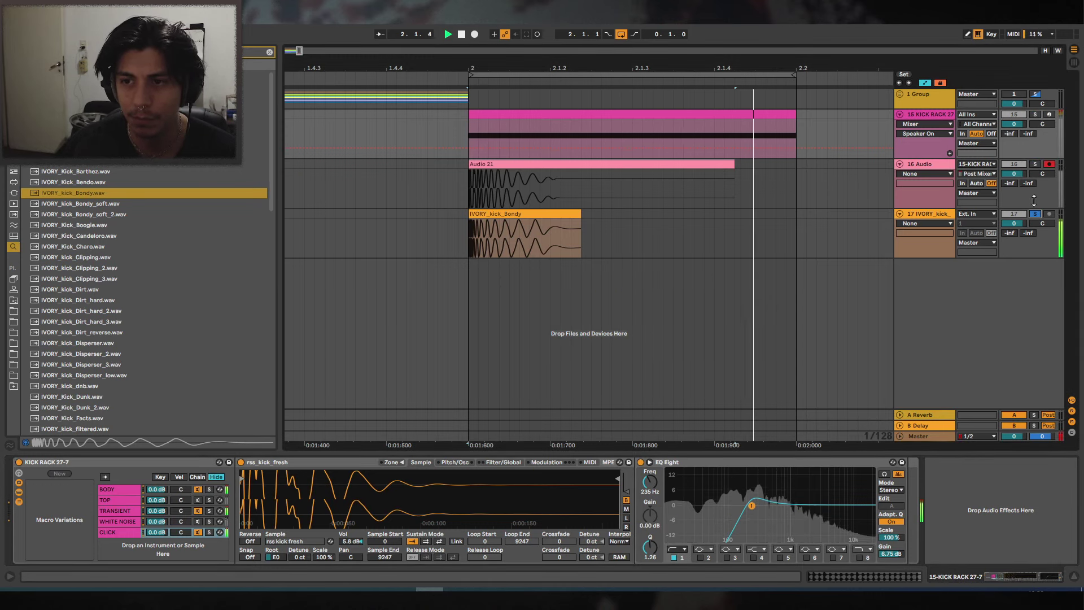
left_click(1035, 115)
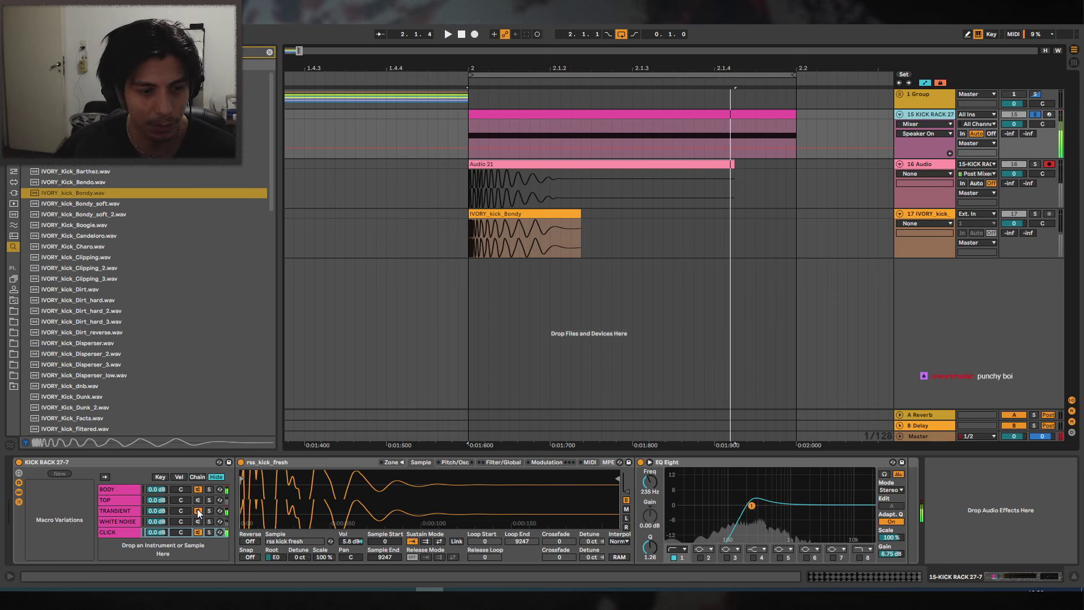
left_click(202, 530)
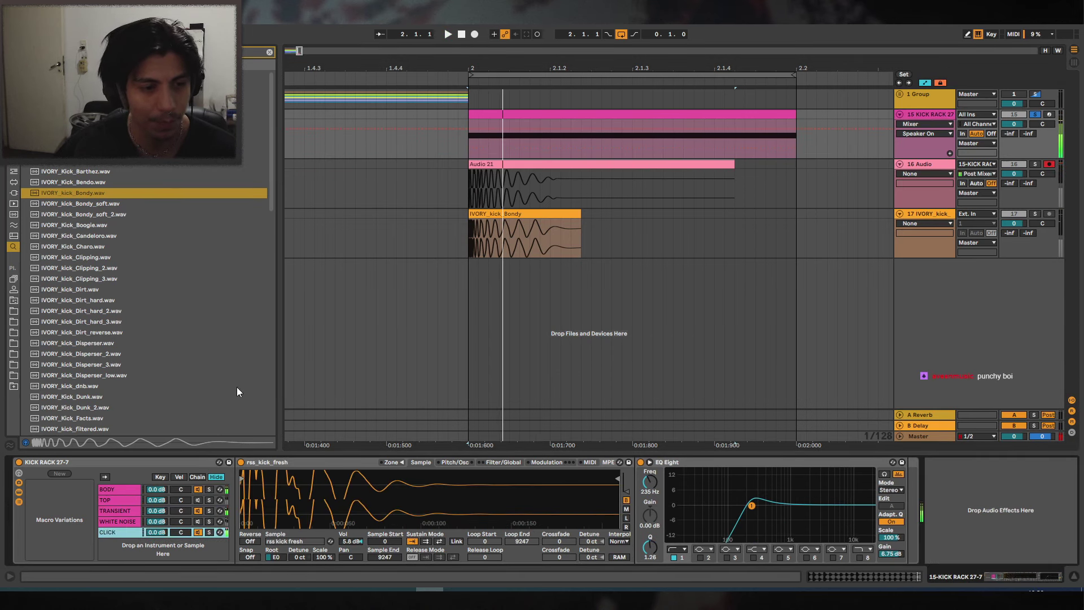
Replace the CLICK chain's sample with IVORY_kick_Bondy and set its EQ Eight low-cut to 245 Hz with a Q of 3.10.
left_click(89, 194)
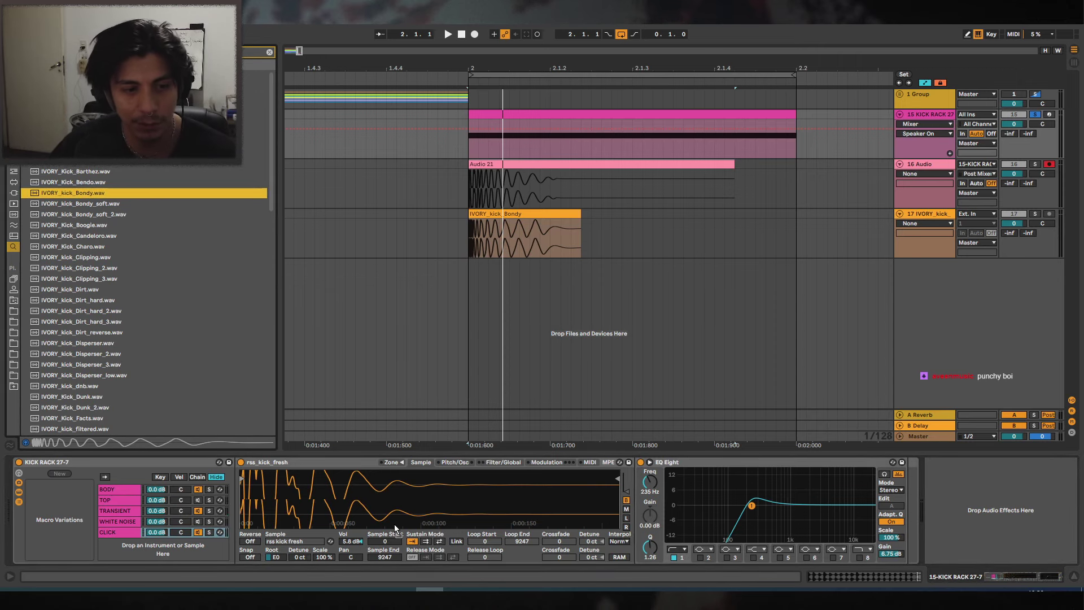
left_click(146, 551)
double_click(86, 196)
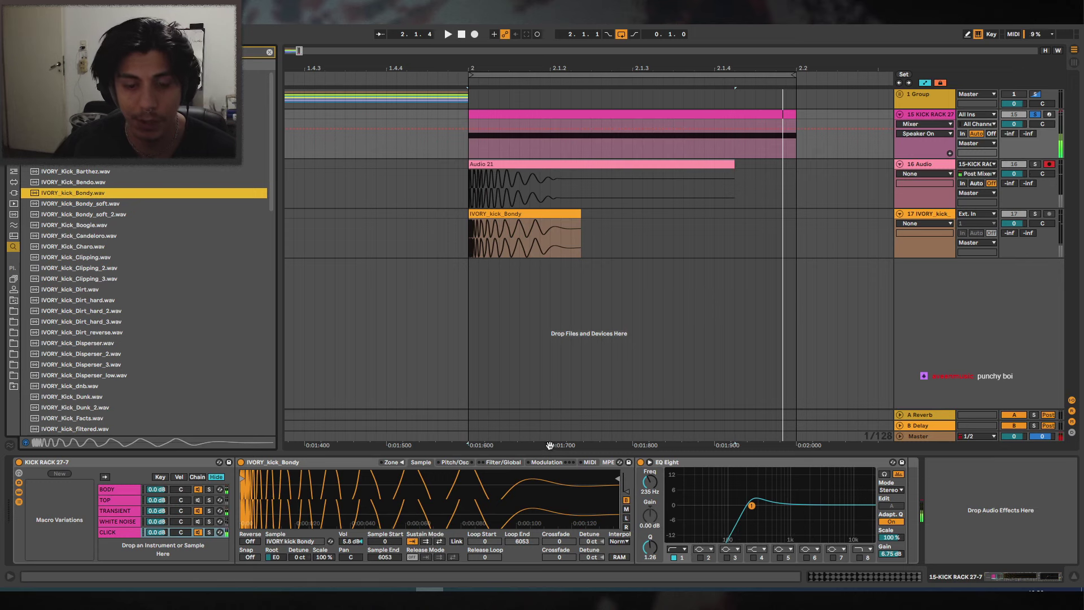
left_click_drag(751, 506, 752, 493)
Solo the CLICK chain and set its sample volume to 0.0 dB and root key to D#-1.
key("space")
left_click(209, 533)
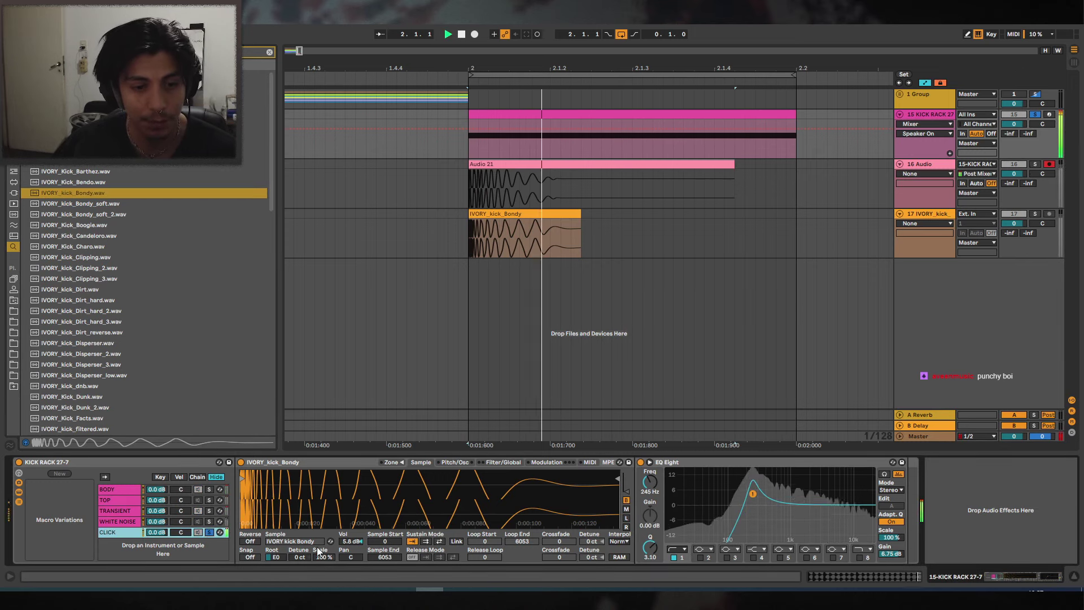
double_click(350, 541)
key("space")
left_click_drag(277, 558, 277, 579)
Set the CLICK chain's EQ Eight low-cut to about 400 Hz with a Q of 2.20.
mouse_move(753, 494)
left_mouse_down()
mouse_move(771, 487)
mouse_move(758, 496)
left_mouse_up()
left_click_drag(650, 547, 649, 564)
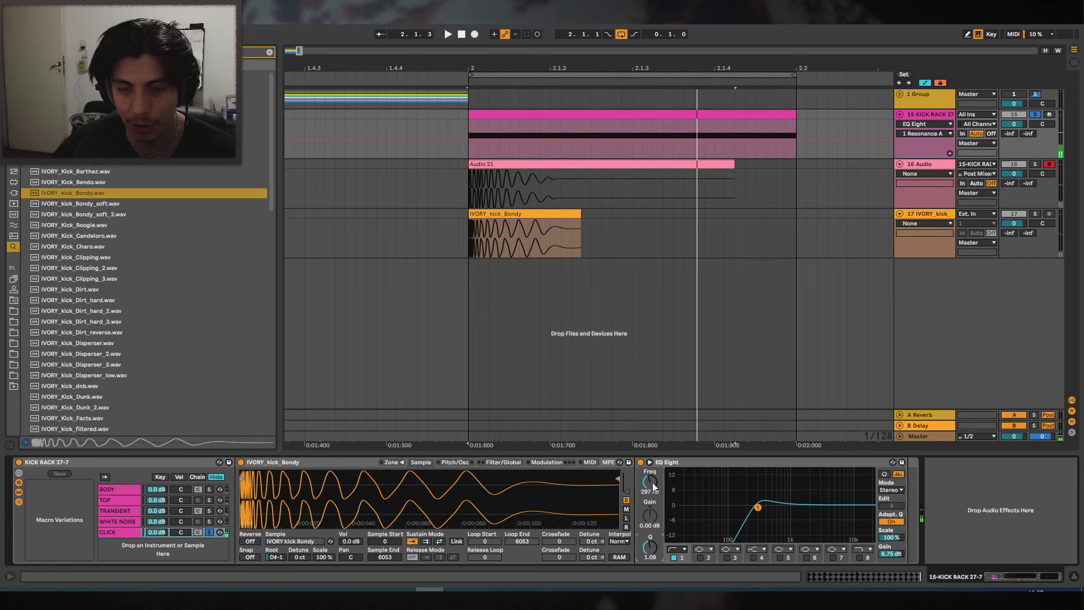
left_click_drag(757, 506, 748, 496)
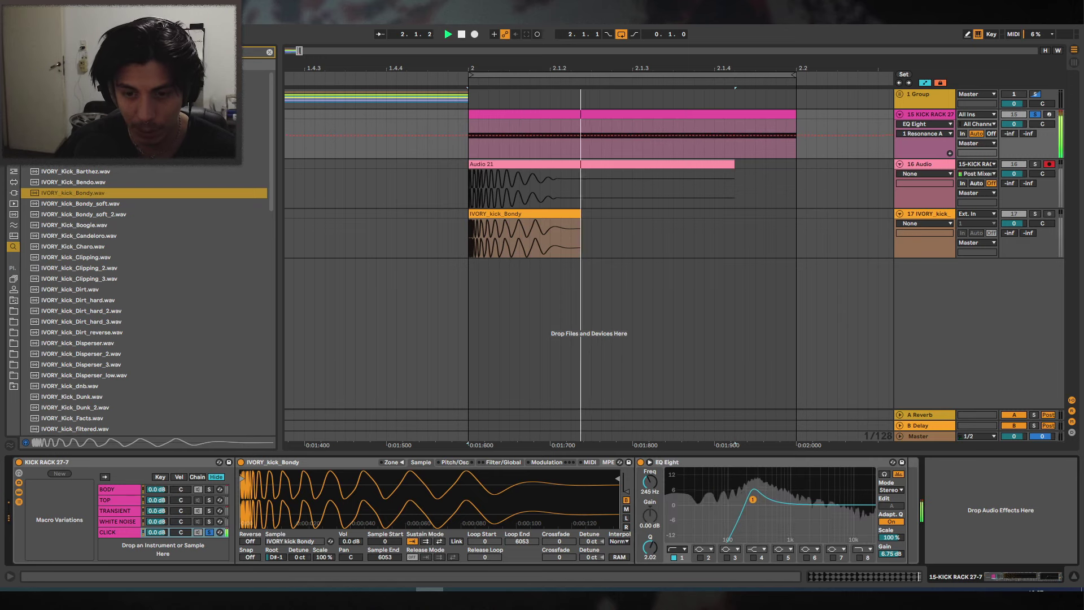
left_click_drag(754, 503, 771, 495)
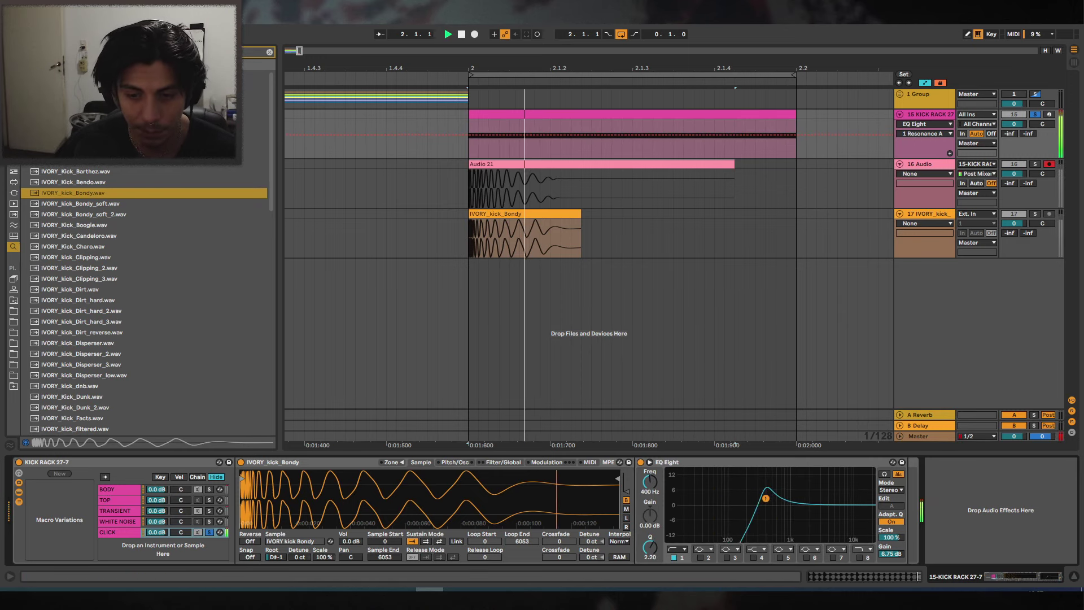
Show the BODY chain with all layers sounding and compare the rack with the reference kick by switching solos.
left_click(210, 490)
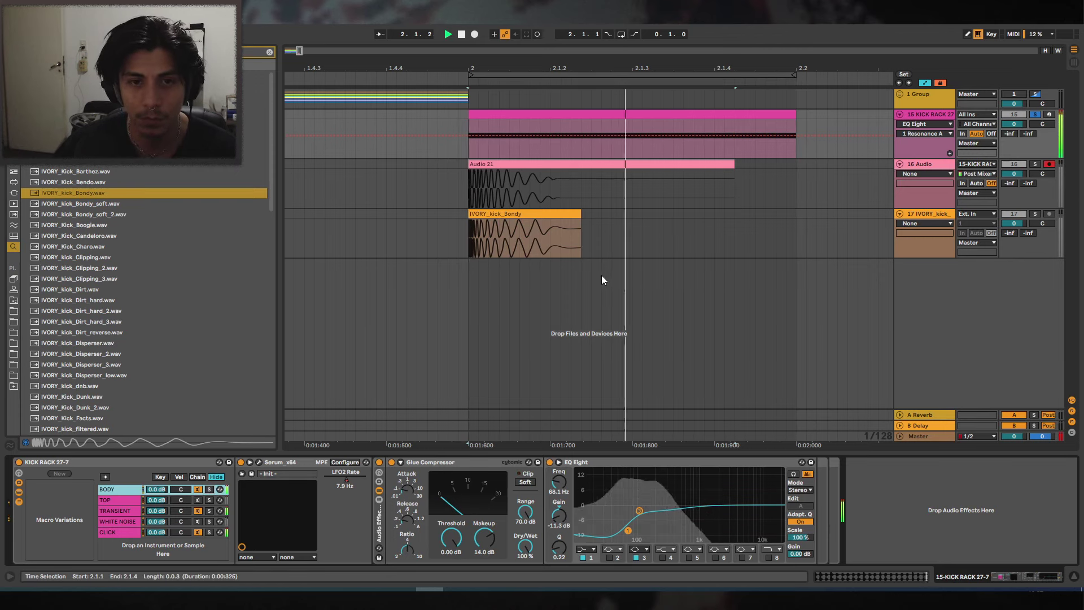
left_click(1036, 214)
left_click(1036, 115)
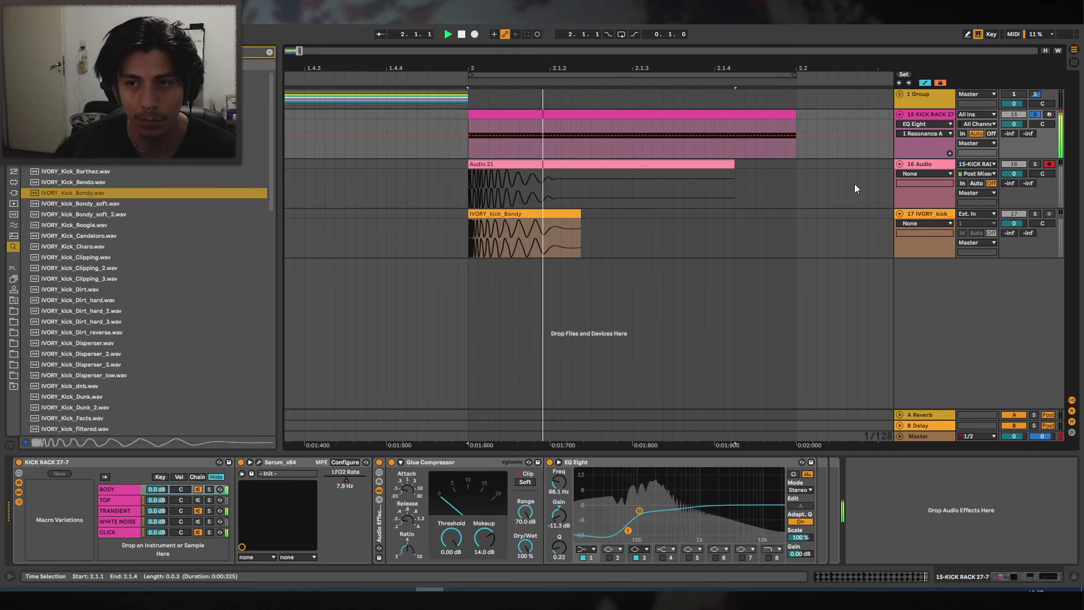
Set band 1 of the BODY chain's EQ Eight to 52.7 Hz and -9.55 dB, and shift band 3 slightly lower in frequency.
left_click(937, 114)
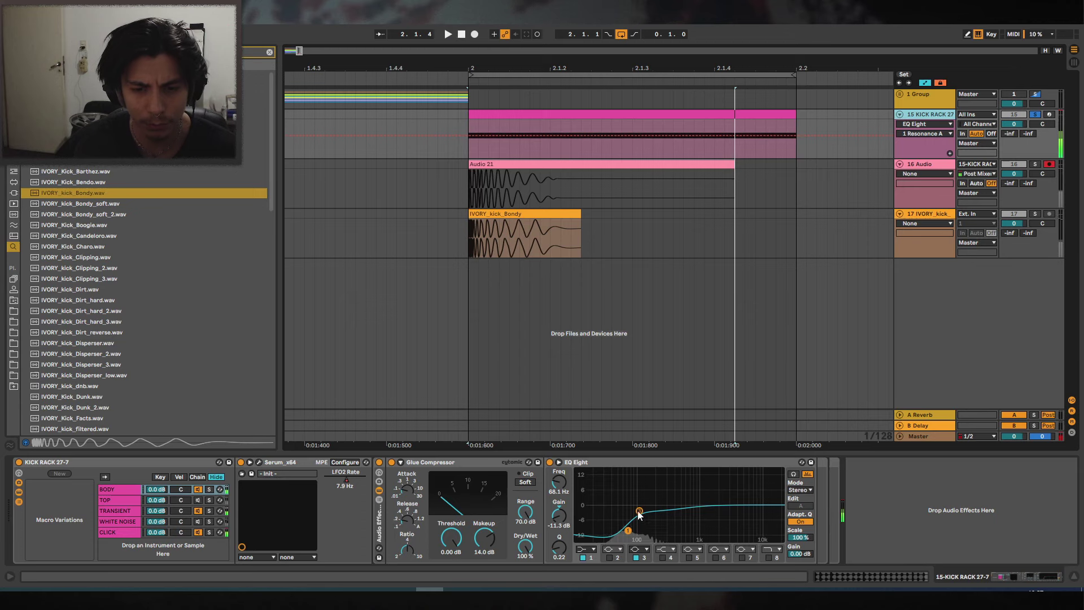
mouse_move(640, 514)
left_mouse_down()
mouse_move(629, 507)
mouse_move(619, 525)
mouse_move(633, 497)
mouse_move(629, 511)
left_mouse_up()
key("space")
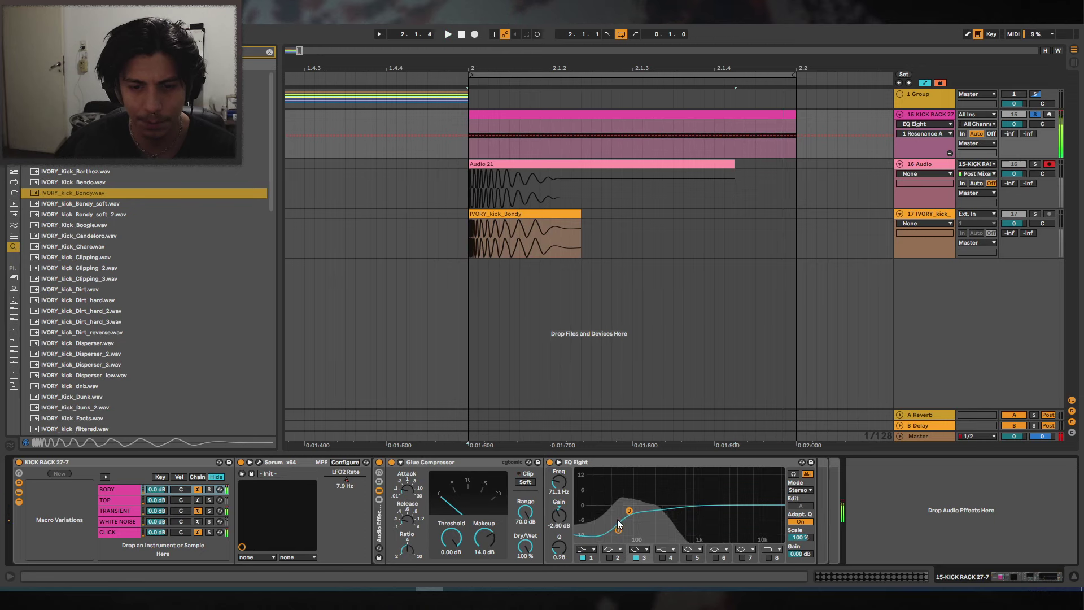
left_click_drag(628, 511, 621, 526)
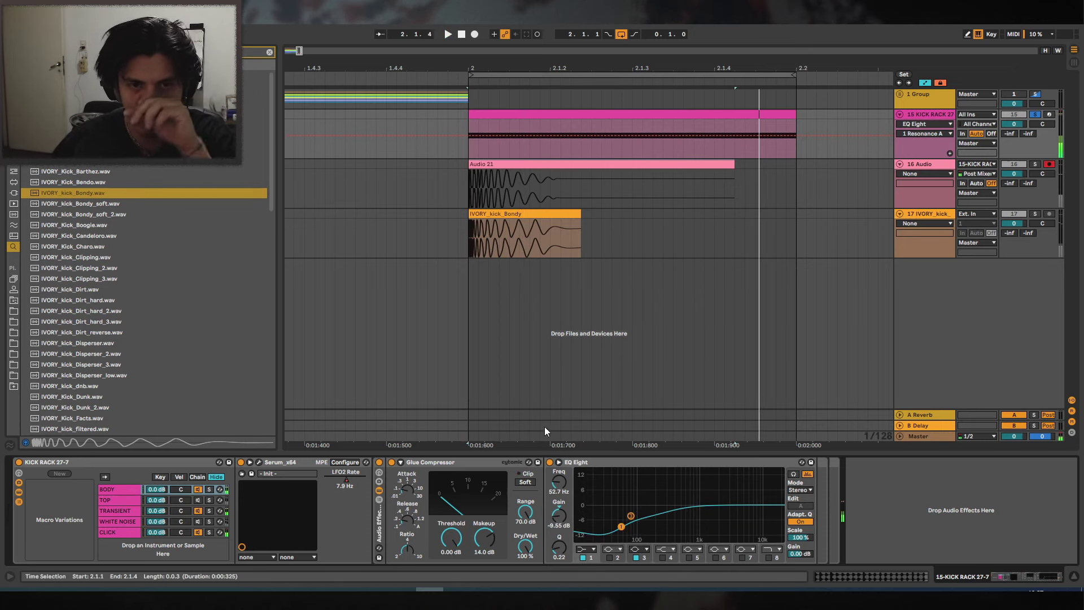
Record the adjusted kick rack onto 16 Audio over the looped beat and stop the recording.
left_click(475, 34)
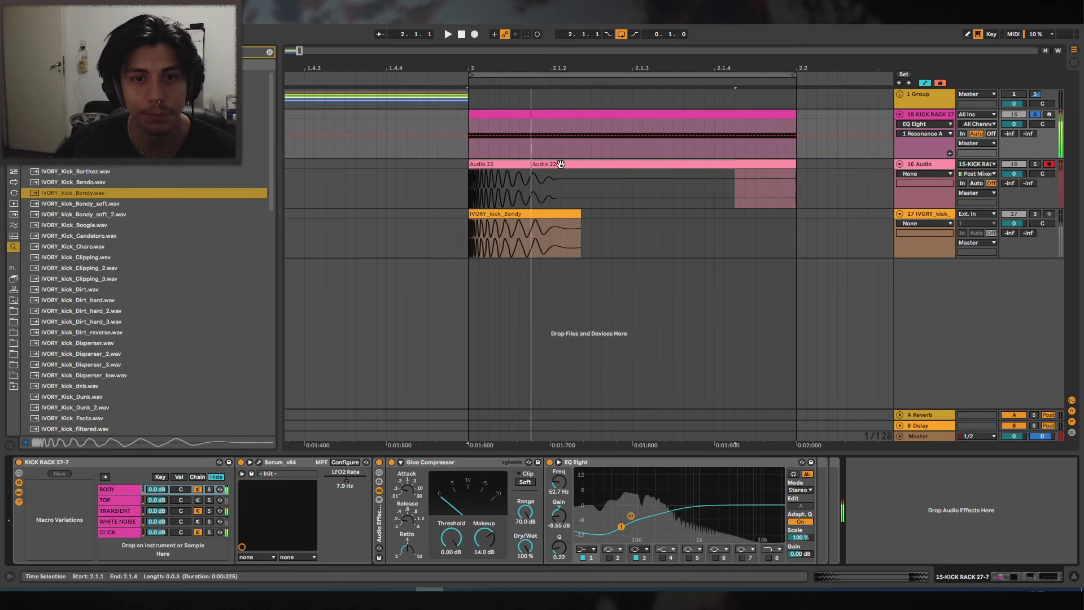
key("space")
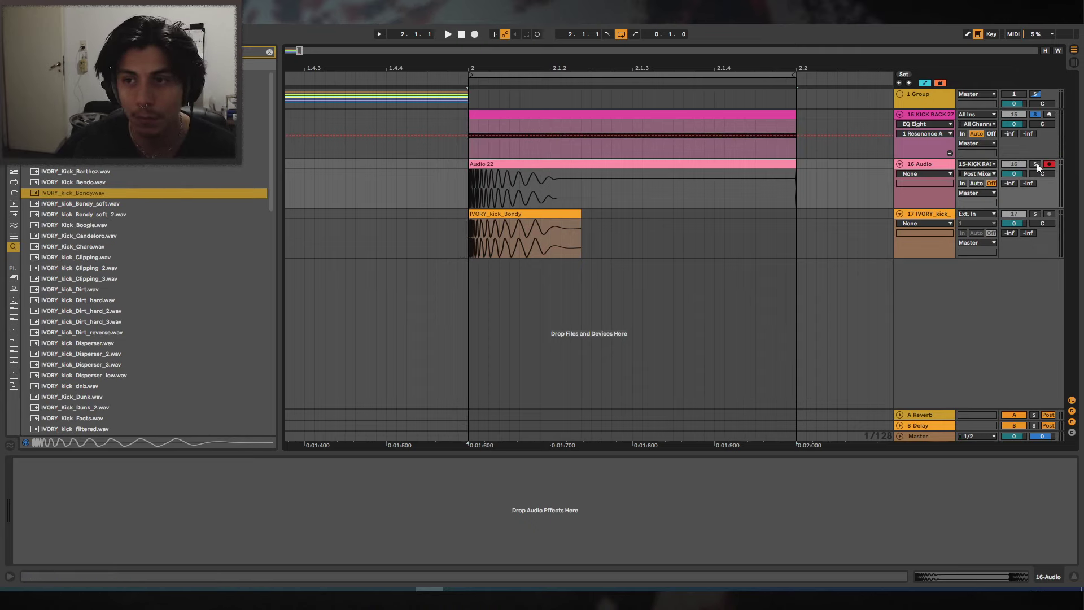
Compare the Audio 22 recording with IVORY_kick_Bondy by alternating their solos and examining both waveforms up close.
key("space")
left_click(1036, 214)
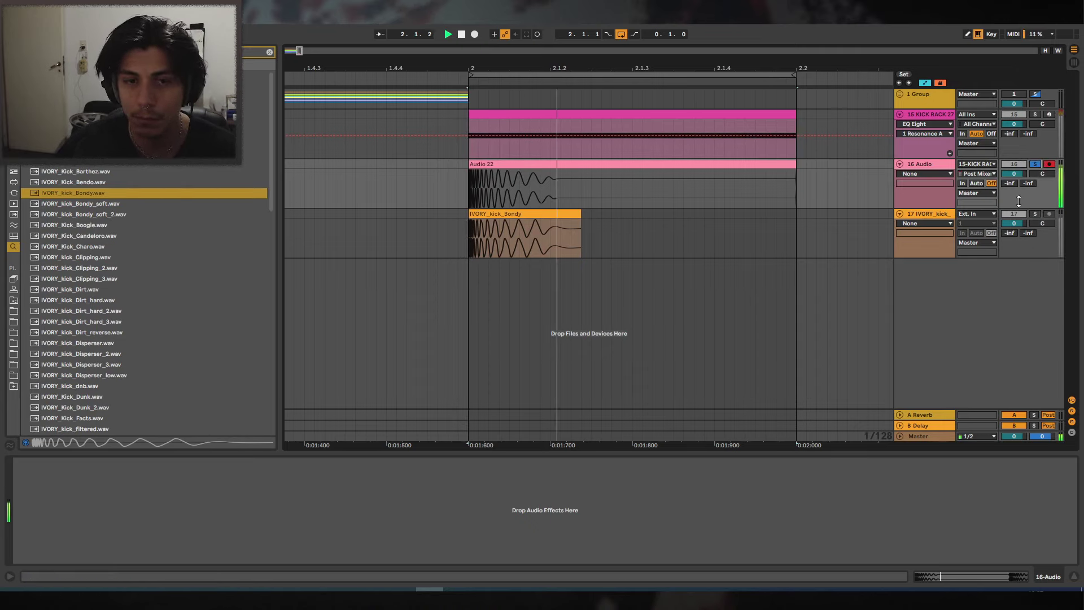
key("space")
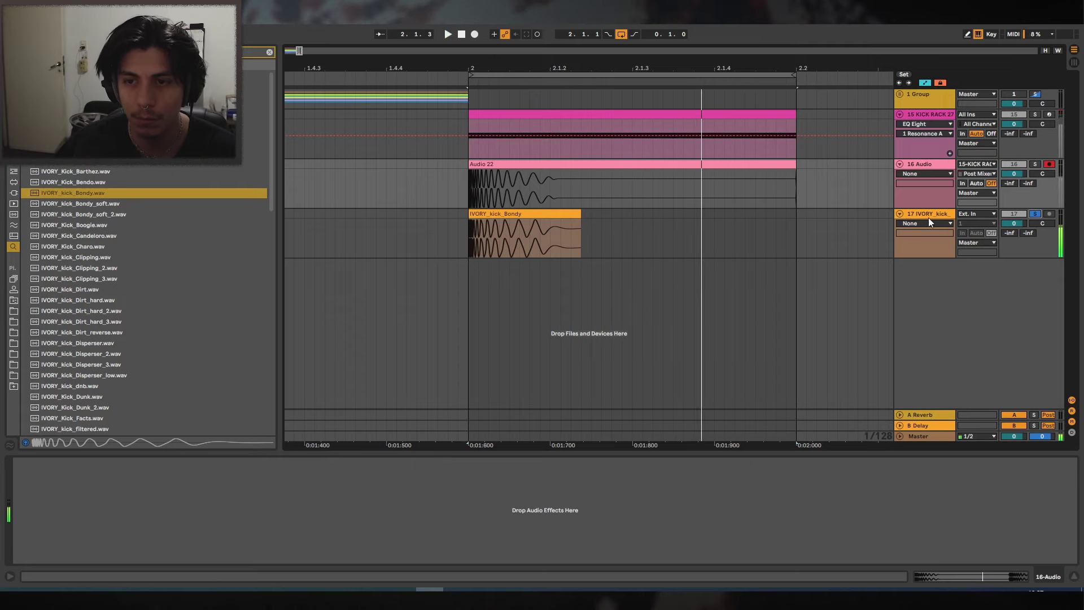
left_click(512, 214)
left_click_drag(483, 67, 535, 109)
key("space")
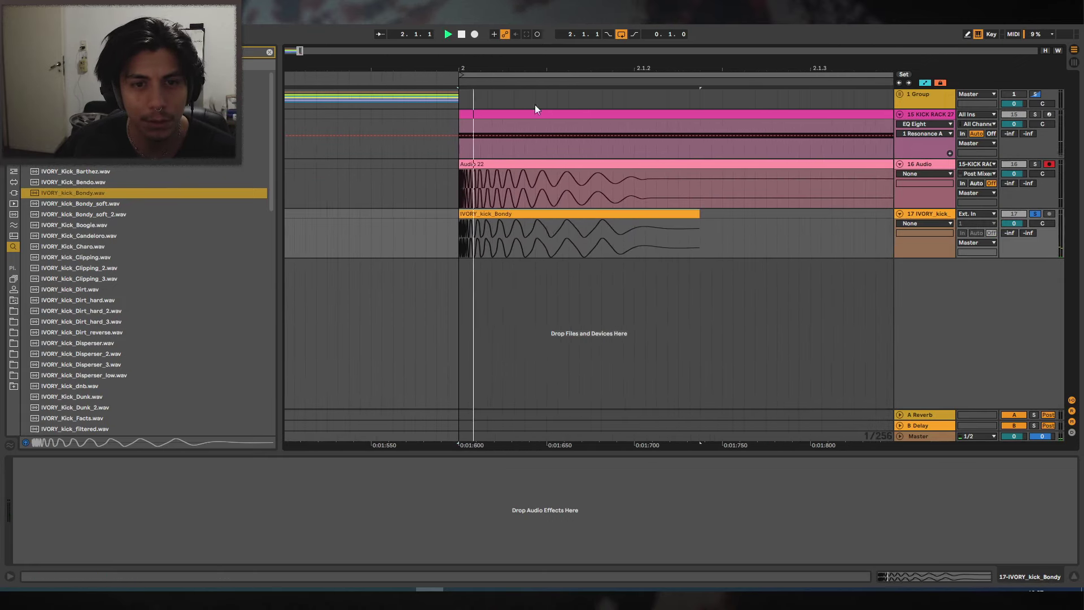
left_click(926, 162)
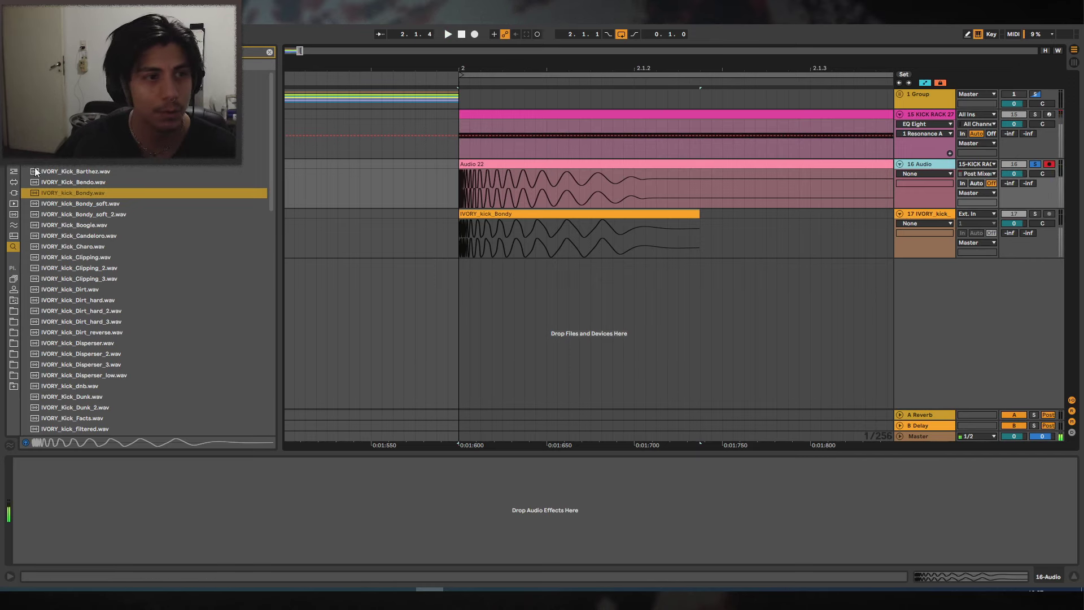
key("space")
Add EQ Eight to 16 Audio with only band 2 enabled, cutting 3.84 dB at 9.38 kHz during playback.
left_click(269, 53)
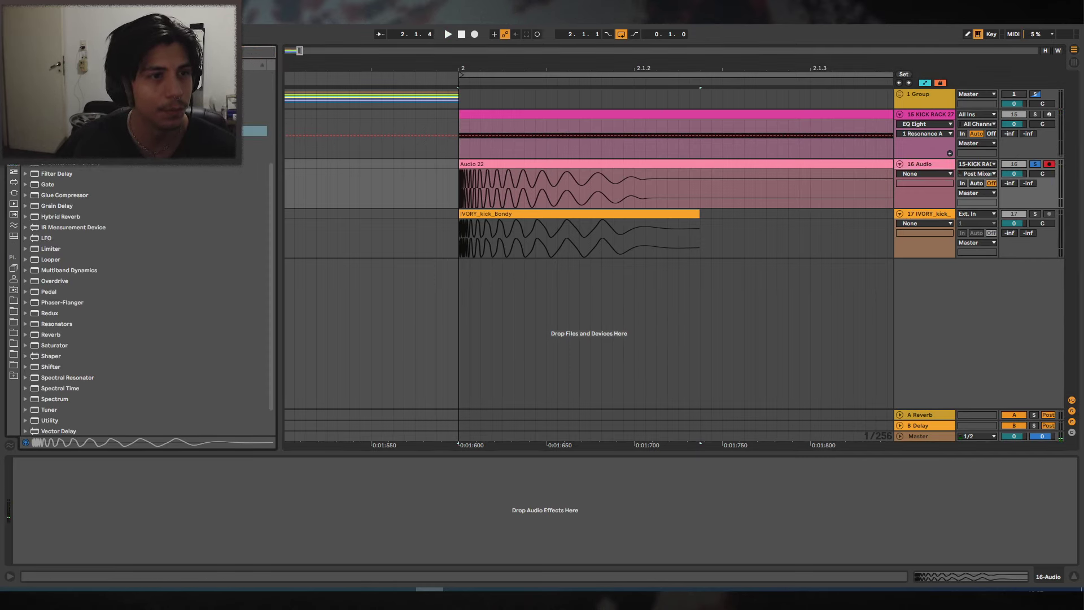
left_click_drag(529, 194, 529, 195)
left_click(52, 557)
left_click(79, 557)
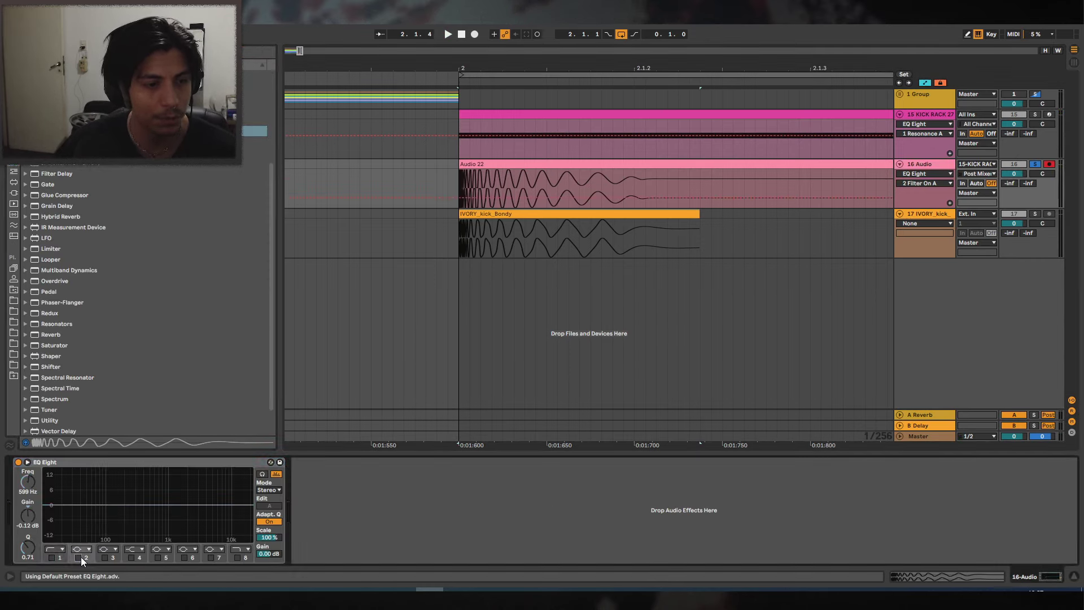
key("space")
left_click_drag(155, 506, 227, 513)
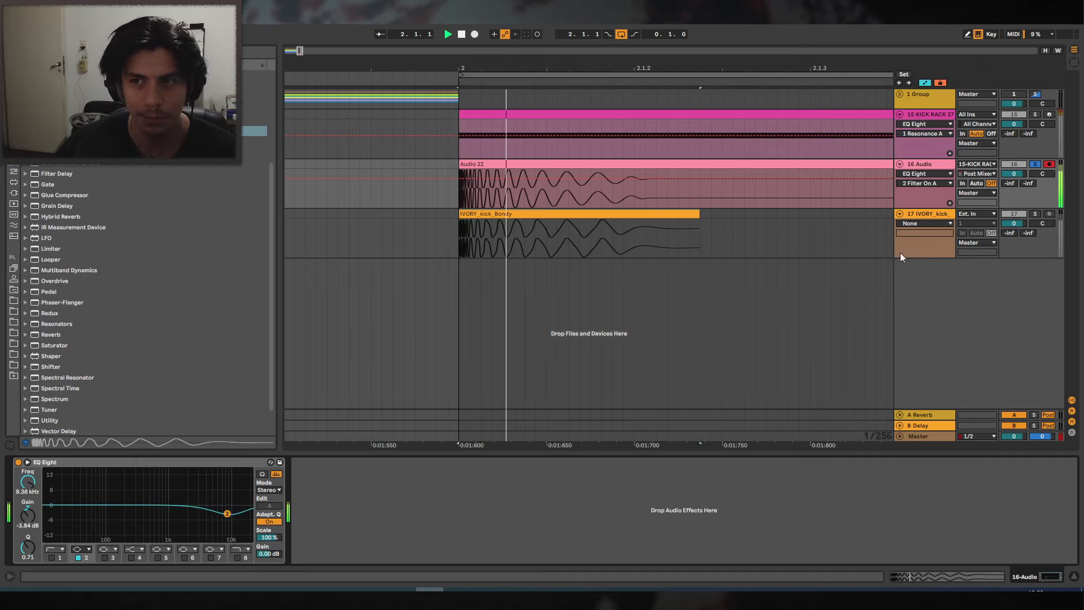
Set band 2 of the 16 Audio EQ Eight to 10.0 kHz, -5.08 dB and Q 0.15 while auditioning it.
left_click(1035, 213)
left_click(1035, 164)
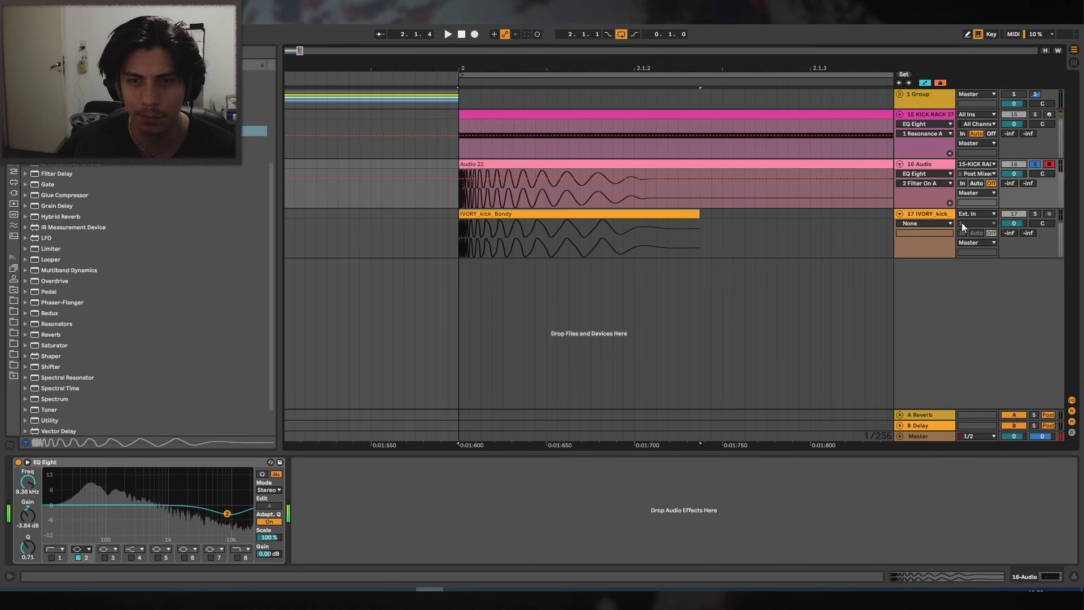
left_click(82, 549)
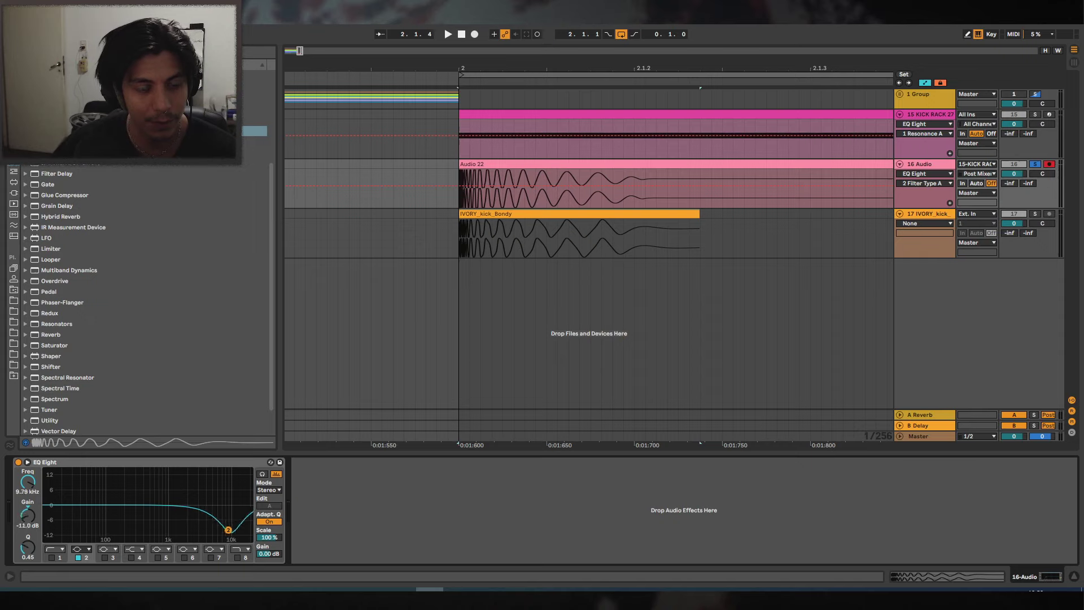
key("space")
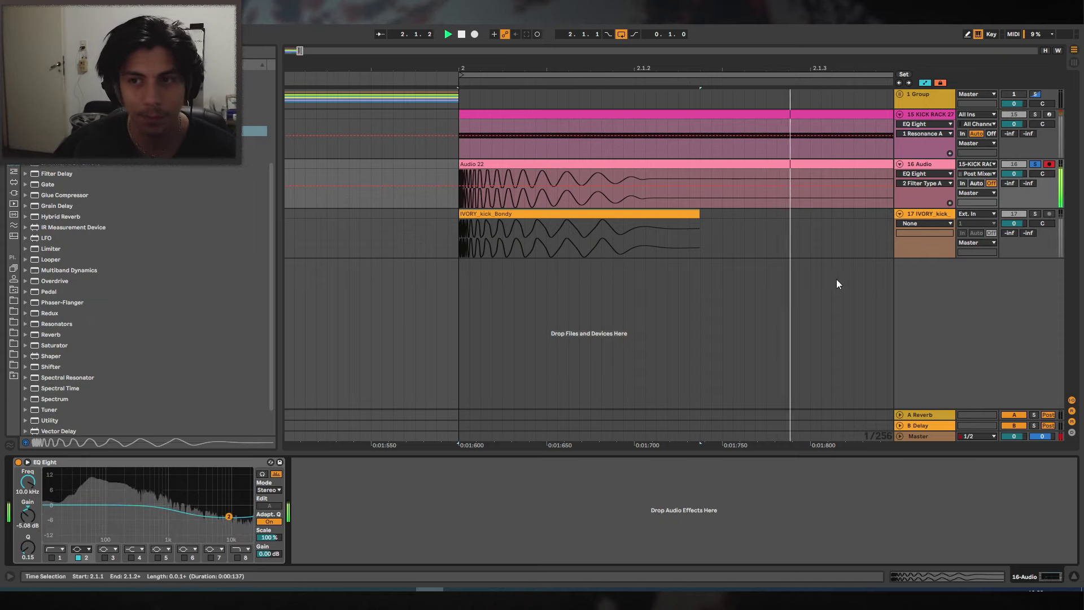
left_click(933, 168)
key("space")
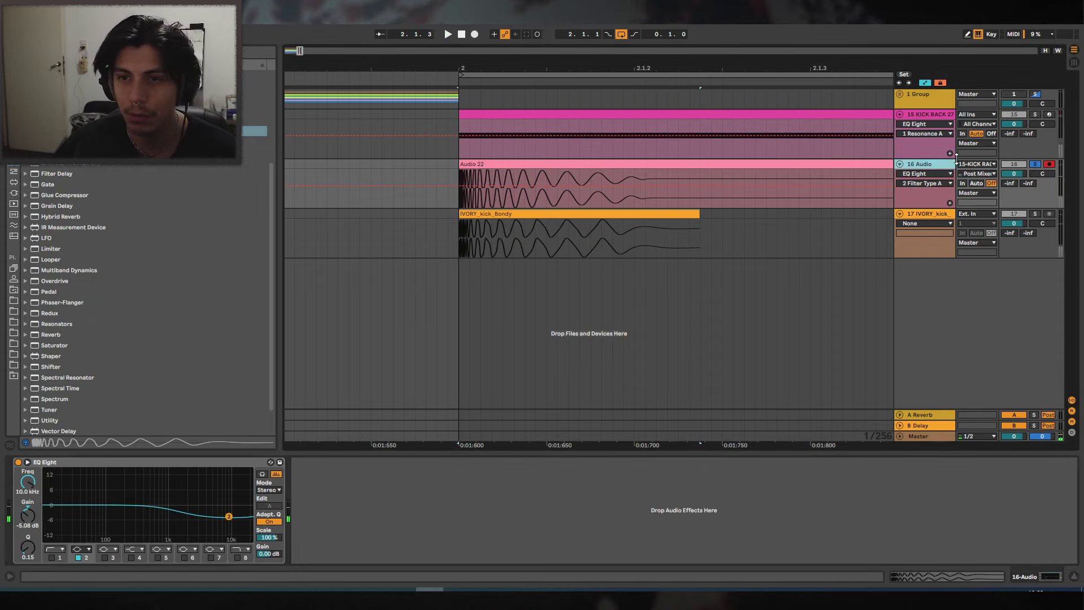
Compare IVORY_kick_Bondy with the equalized Audio 22 recording by alternating their solos during playback.
left_click(951, 219)
left_click(1033, 214)
key("space")
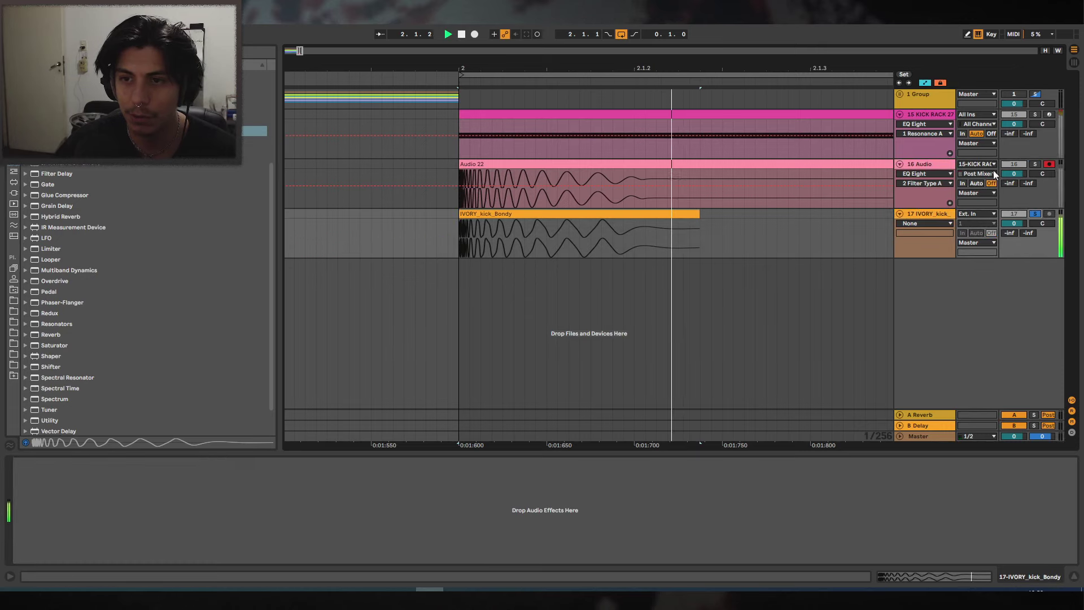
left_click(1036, 164)
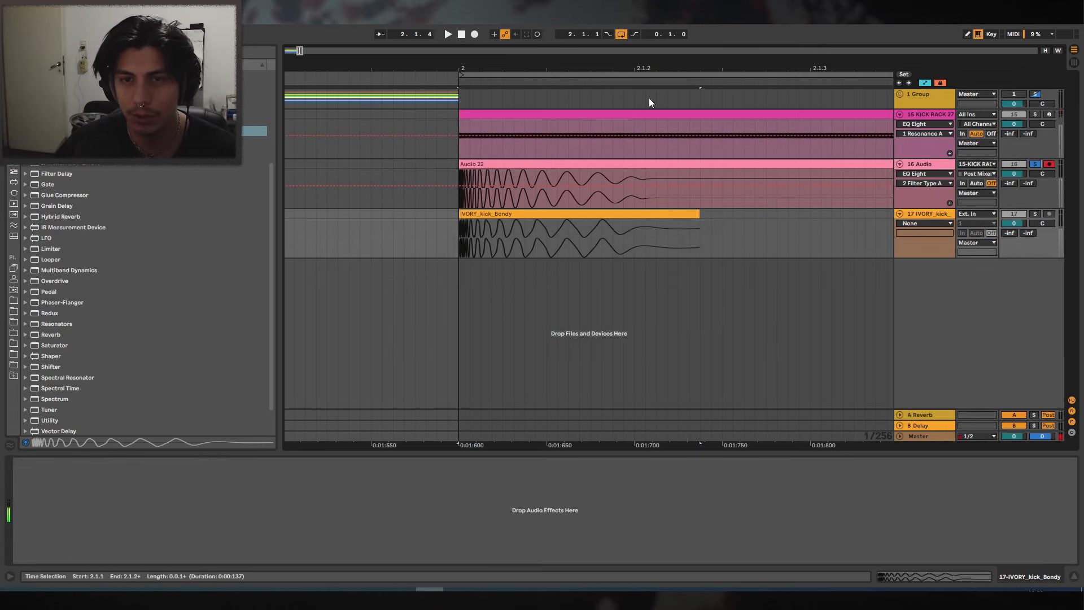
left_click_drag(649, 68, 521, 51)
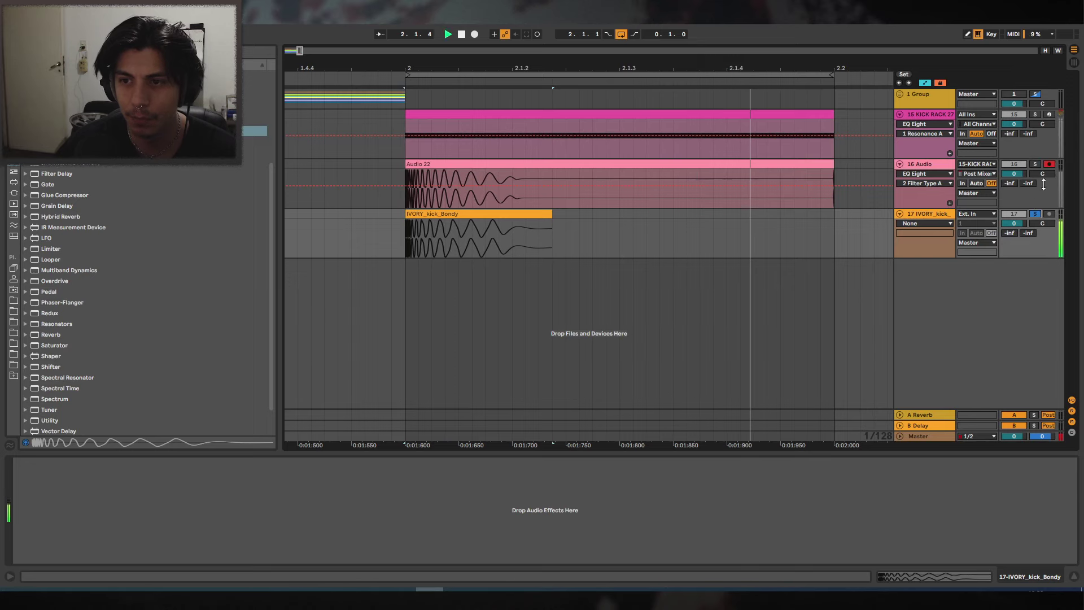
With 16 Audio soloed, set its EQ Eight band 2 to 6.81 kHz and -5.58 dB.
left_click(1035, 164)
left_click(929, 163)
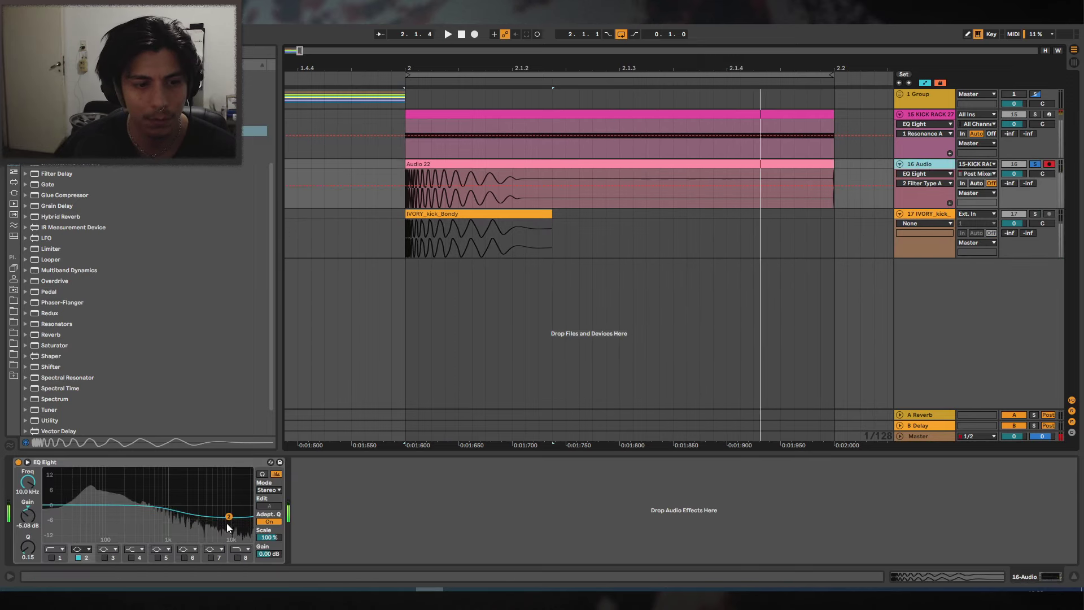
left_click_drag(230, 528, 219, 518)
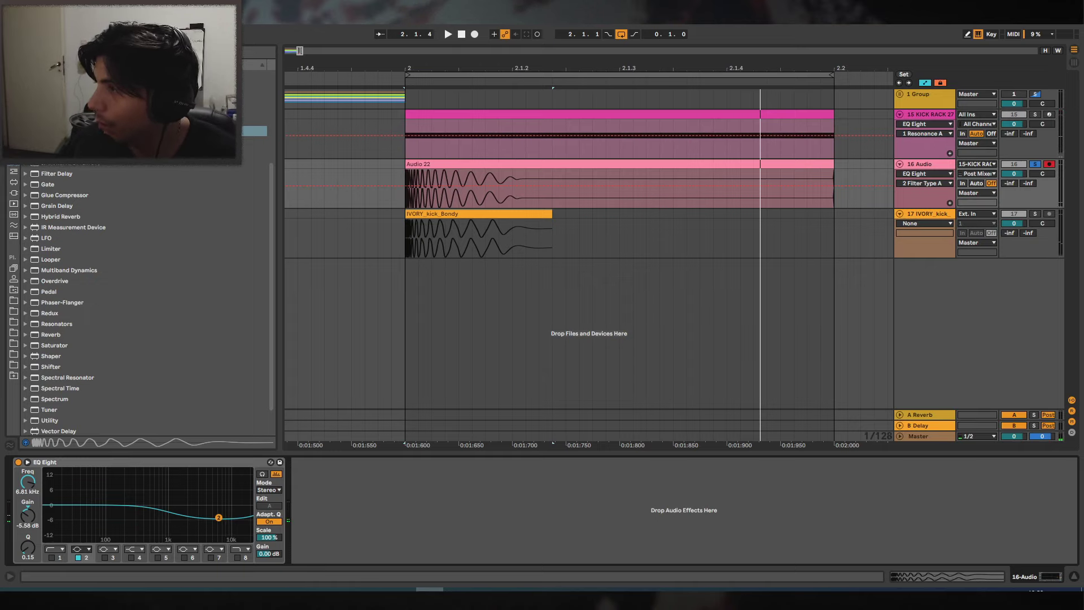
Turn off soloing on 16 Audio and trim the end of the Audio 22 clip to 2.1.4.
left_click_drag(542, 69, 575, 62)
left_click_drag(407, 215, 646, 221)
left_click(565, 214)
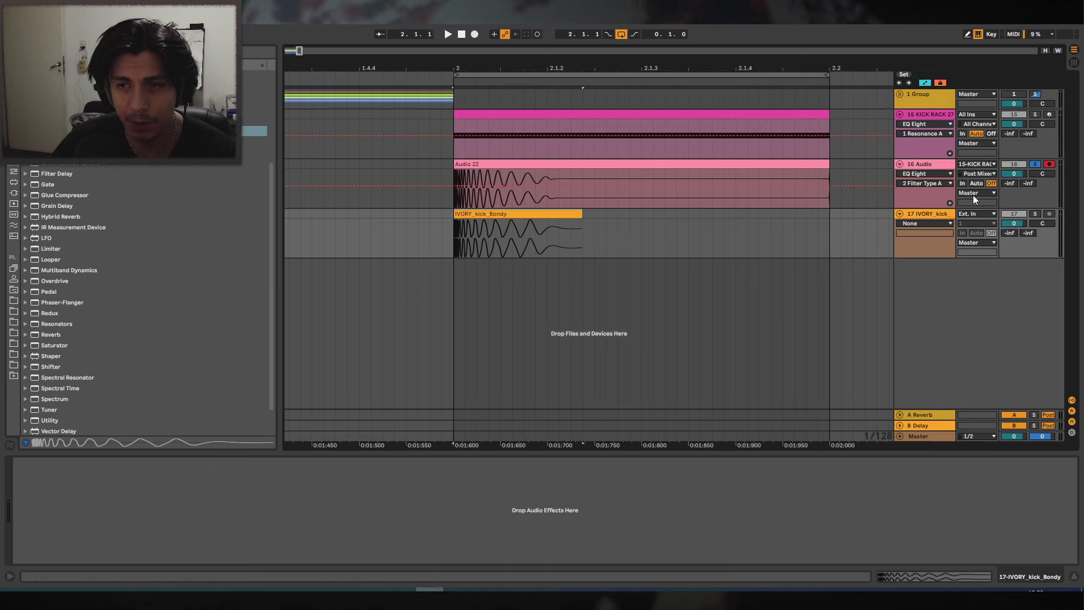
left_click_drag(562, 70, 514, 45)
left_click(513, 165)
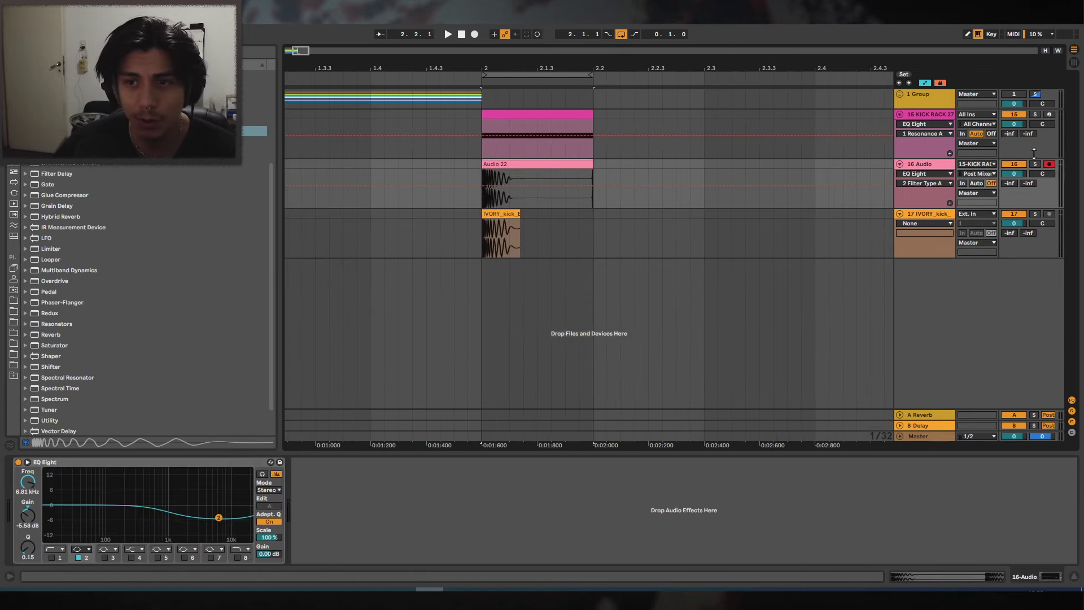
left_click(1035, 164)
key("space")
left_click(931, 165)
key("space")
left_click_drag(593, 164, 578, 164)
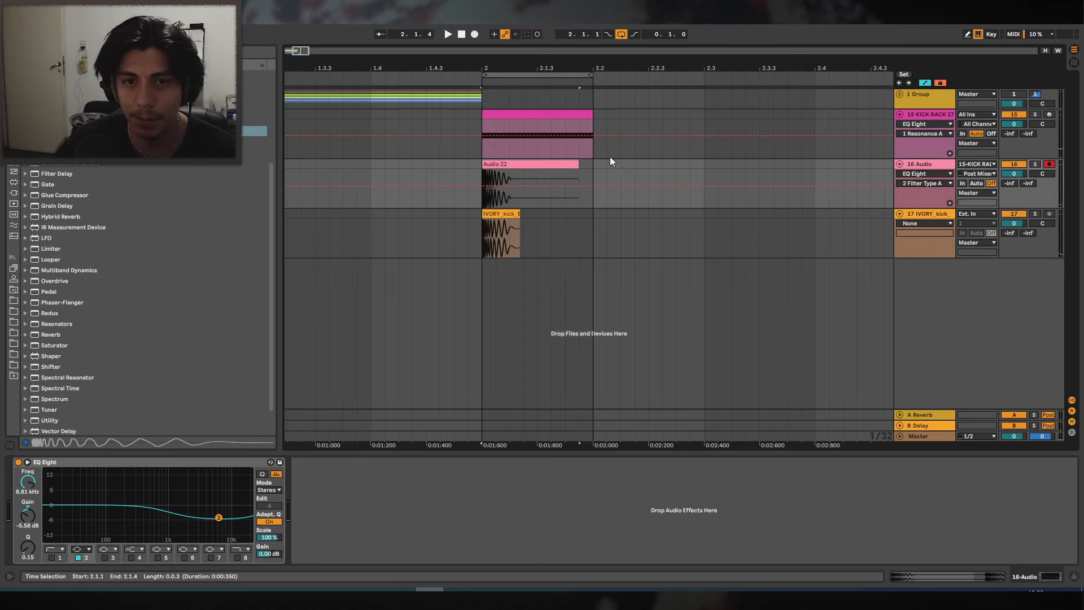
Move the trimmed Audio 22 clip to bar 4 of the IVORY_kick track.
left_click_drag(508, 166, 627, 170)
scroll(679, 104, "down", 3)
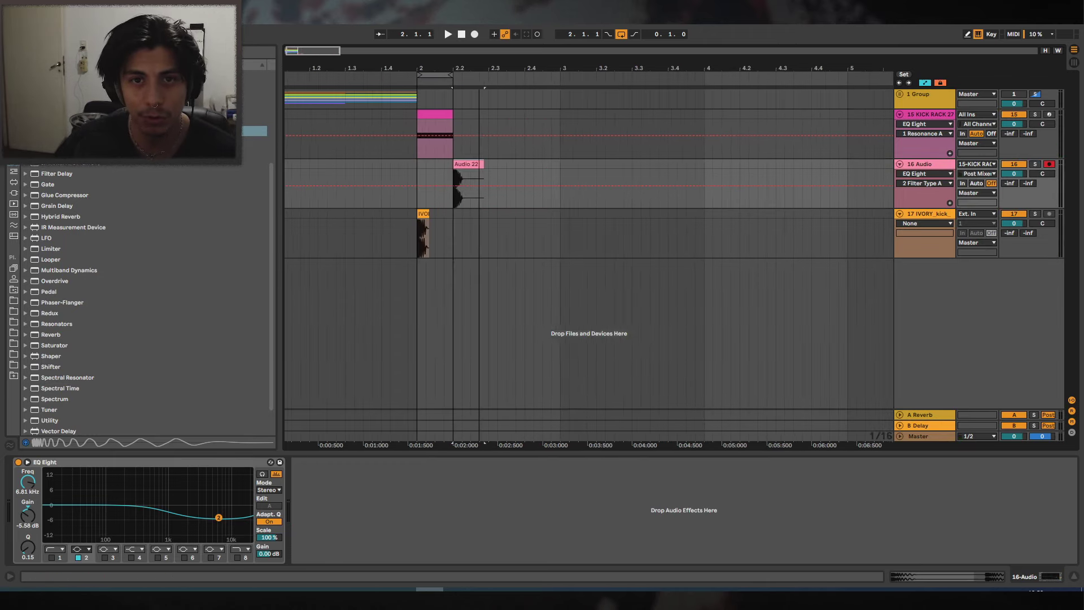
left_click_drag(479, 69, 452, 59)
left_click_drag(441, 164, 643, 216)
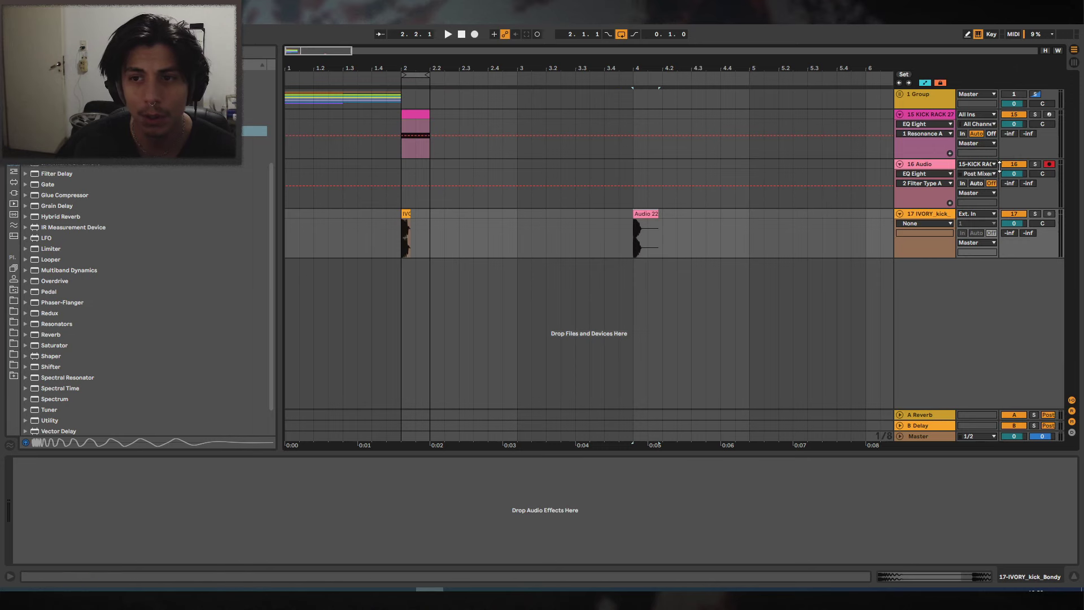
Mute the KICK RACK 27-7 track and duplicate it together with its MIDI clip.
left_click(933, 117)
left_click_drag(415, 68, 615, 102)
left_click(607, 115)
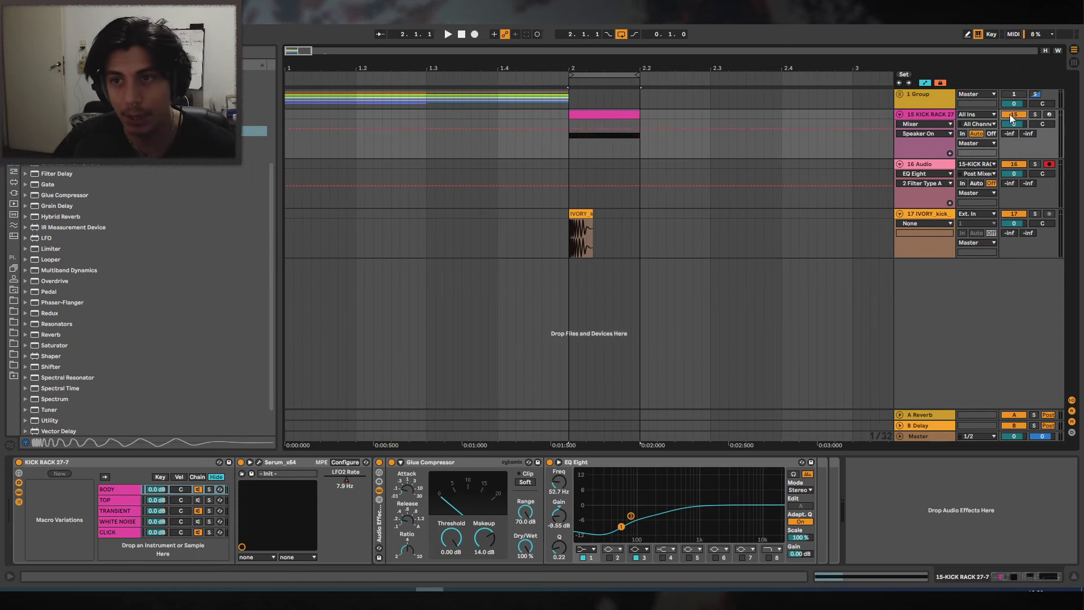
key("ctrl+d")
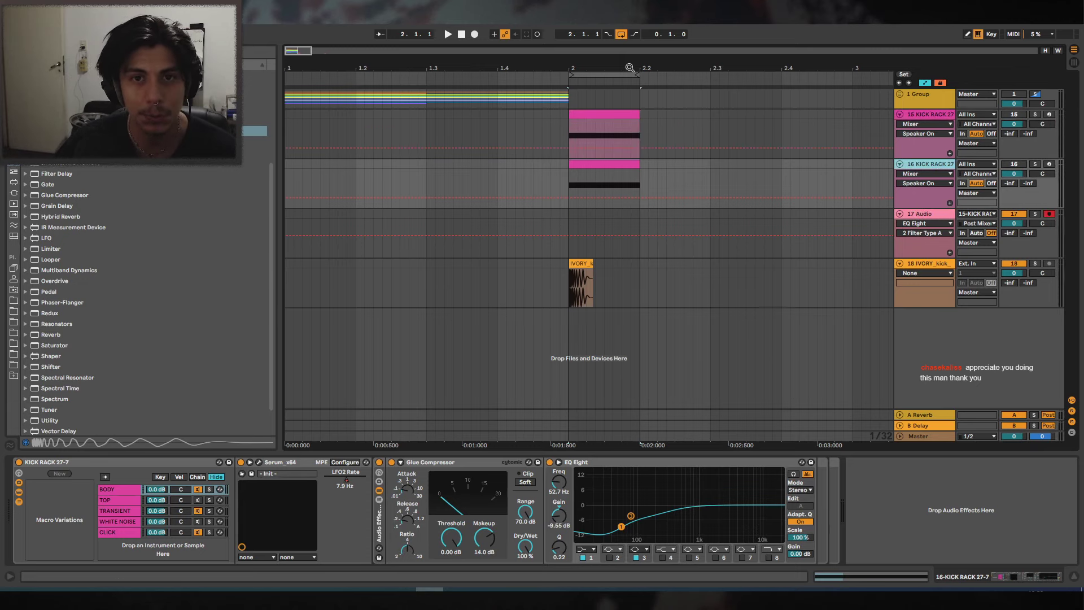
left_click_drag(629, 68, 493, 64)
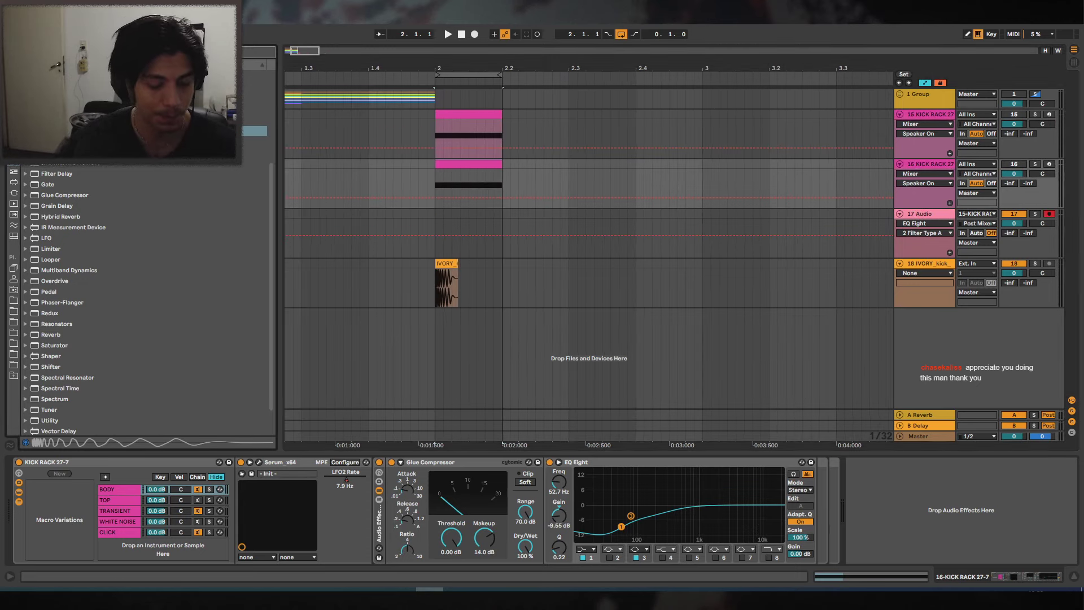
Replace the duplicated track's rack with the preset SNARE RACK 27-7.adg and audition it in solo.
left_click(12, 169)
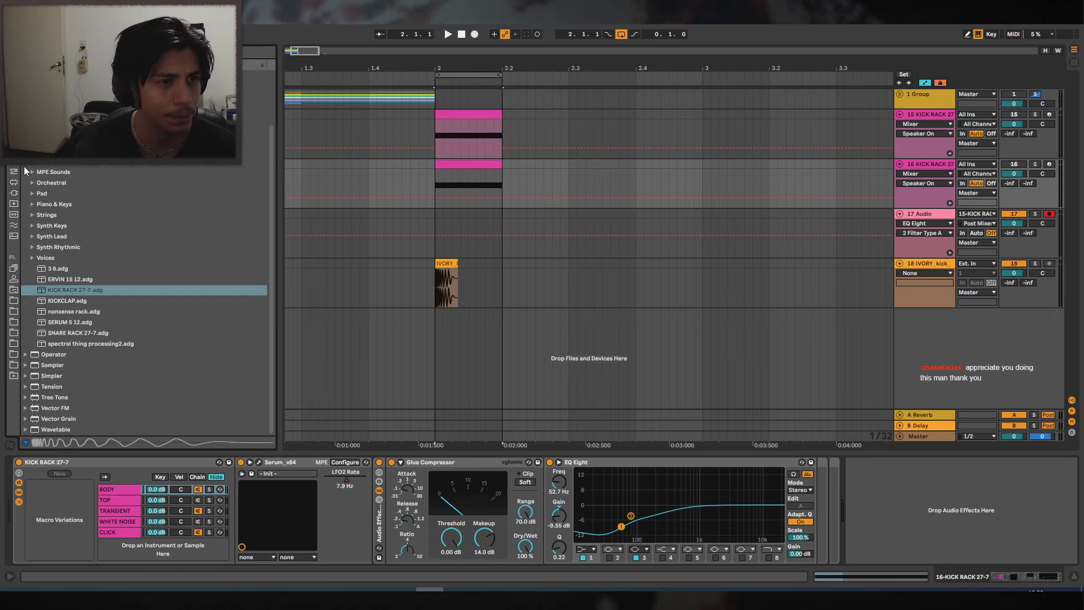
left_click(71, 333)
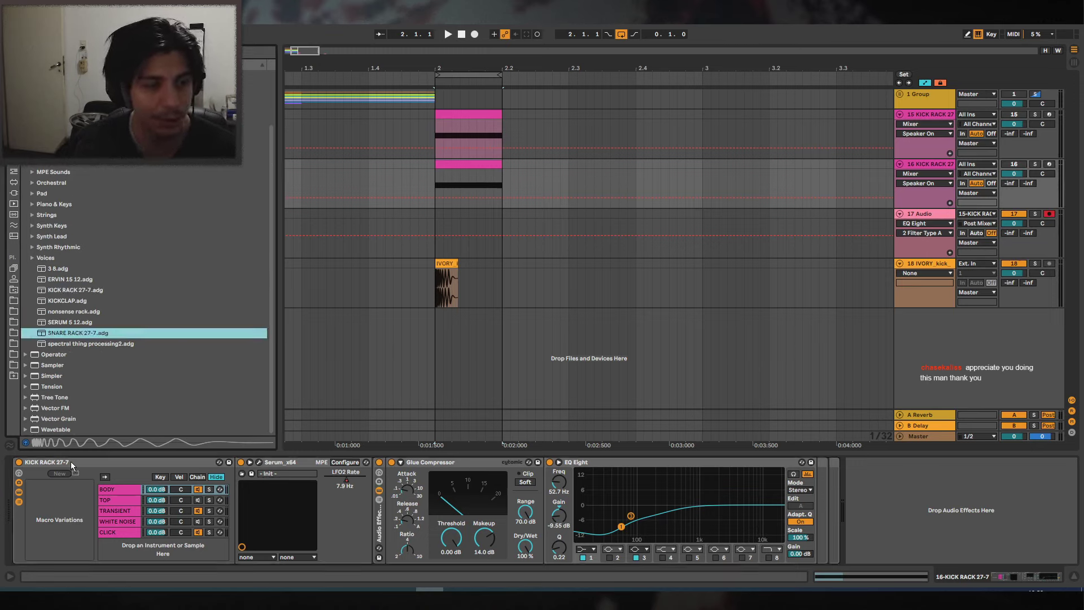
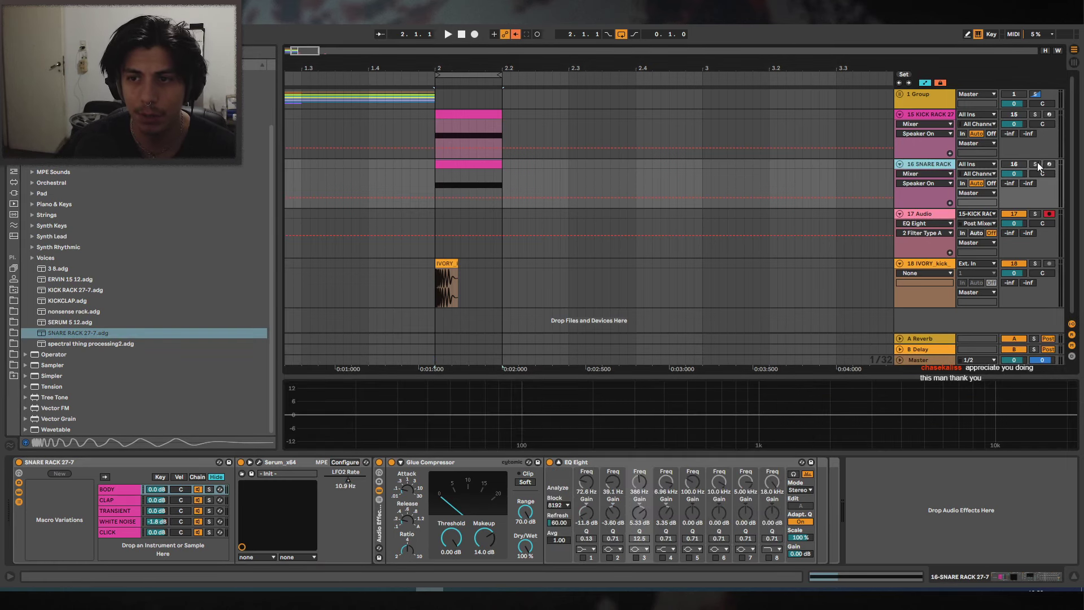
key("space")
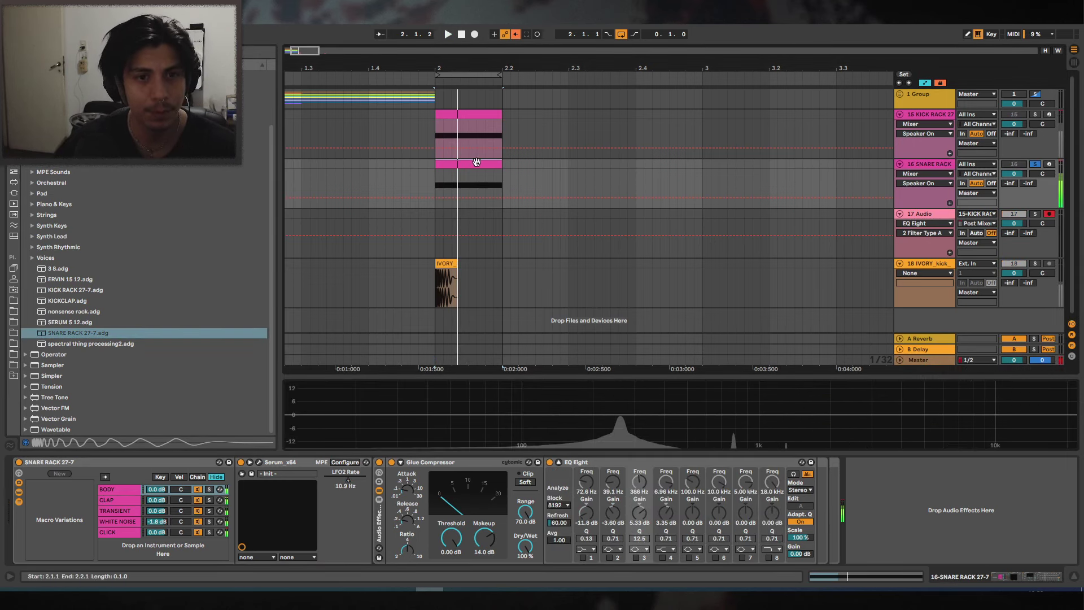
Check the snare clip's MIDI note, set oscillator A's semitone pitch to +3 in the BODY chain's Serum, and play it back.
double_click(473, 163)
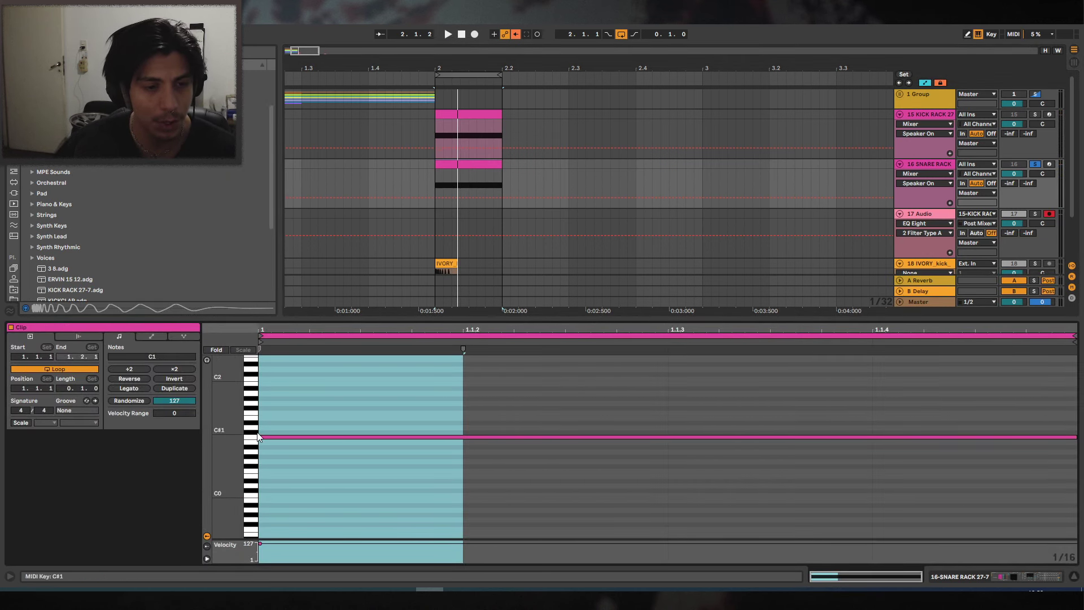
left_click(1010, 577)
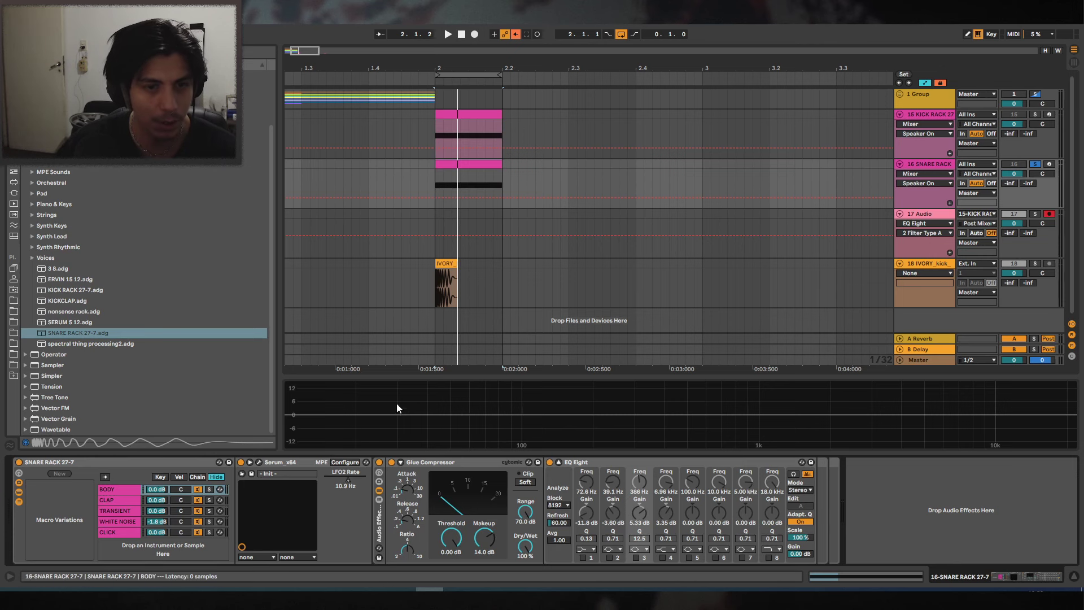
left_click(260, 461)
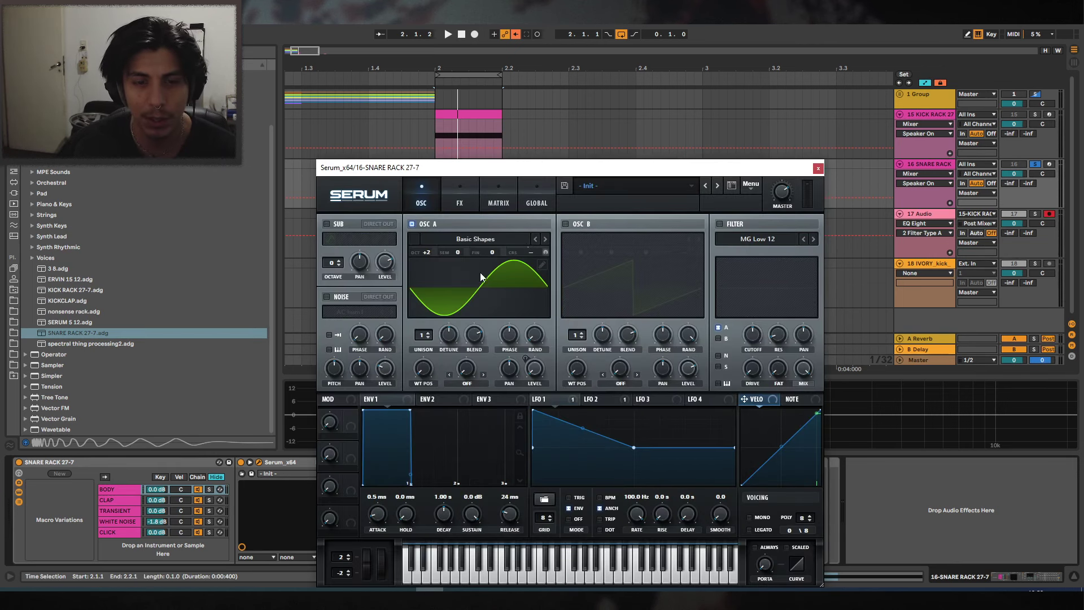
left_click_drag(459, 251, 464, 242)
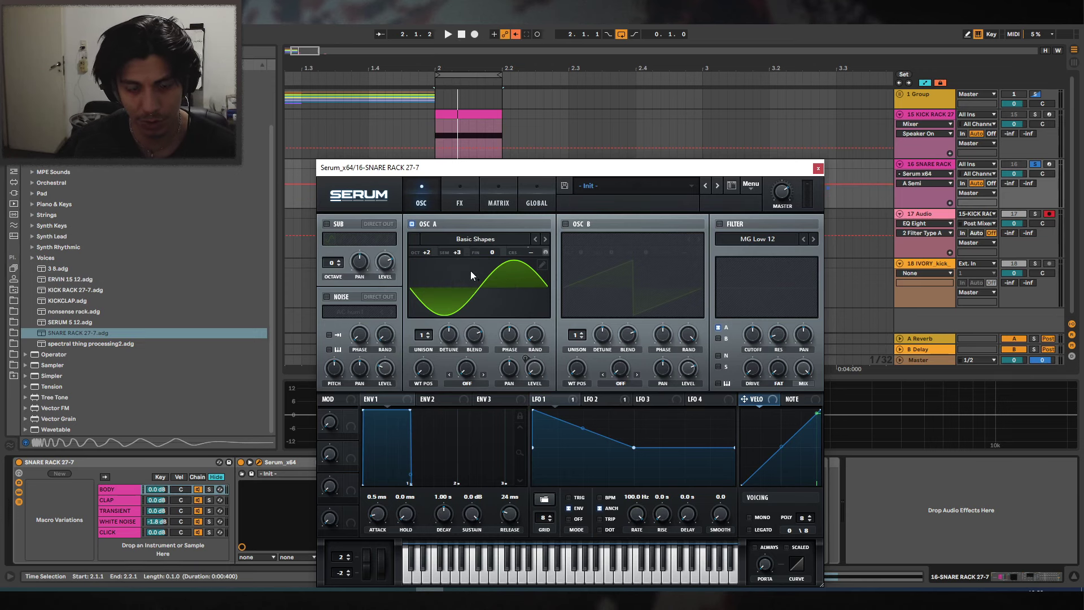
left_click_drag(511, 162, 572, 202)
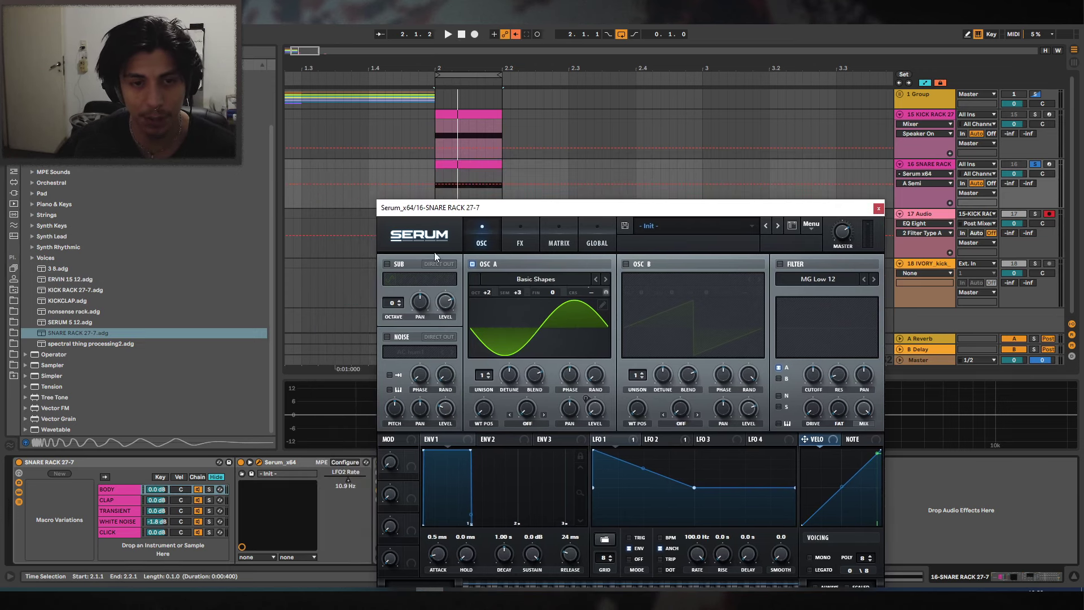
left_click(469, 170)
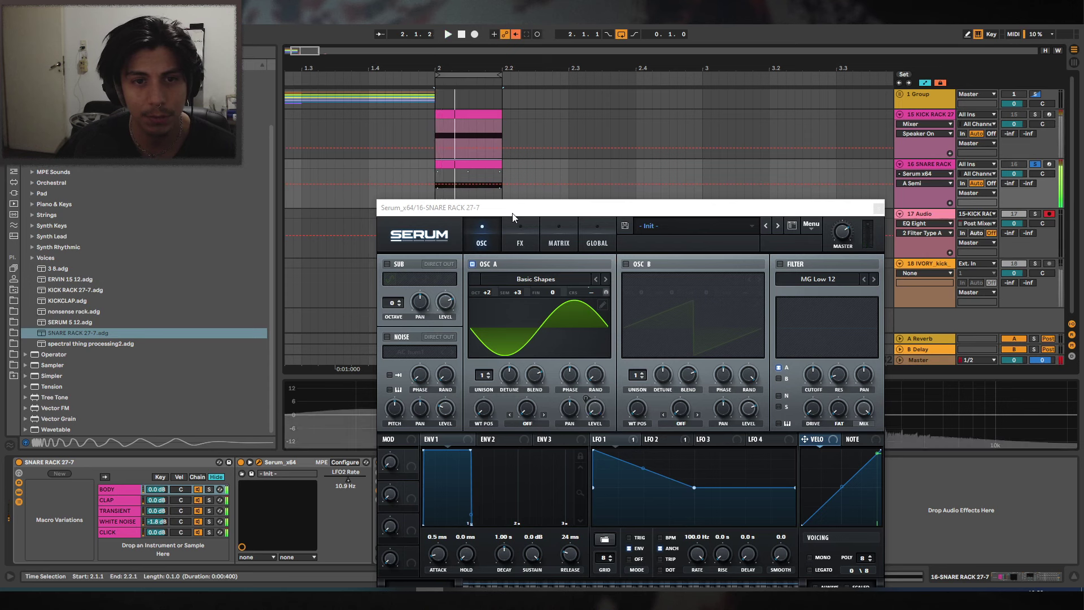
left_click_drag(582, 207, 575, 113)
left_click(873, 113)
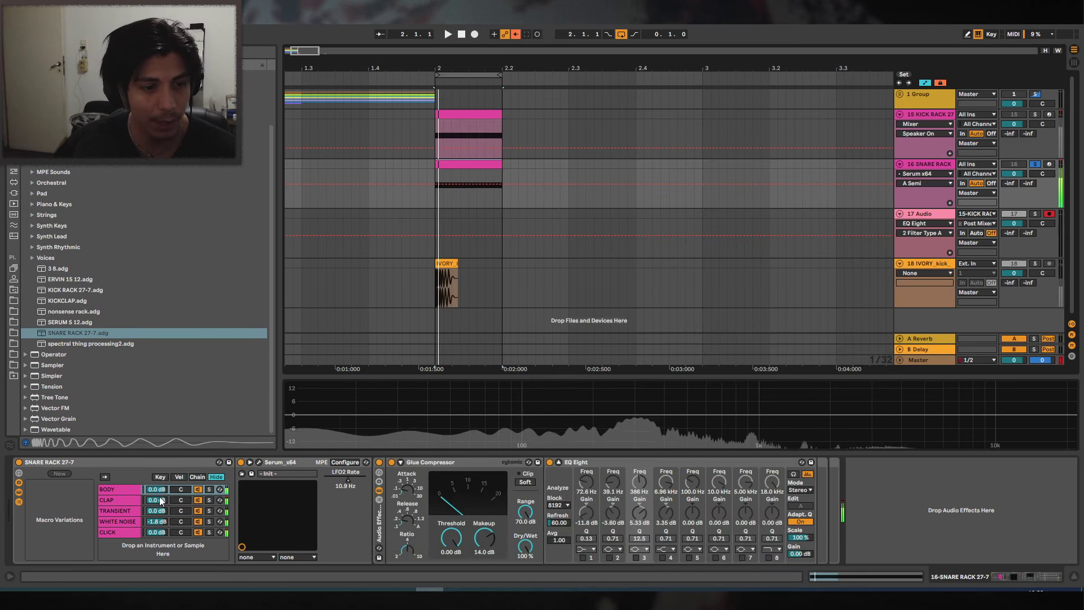
Deactivate the CLAP, TRANSIENT and WHITE NOISE chains of the snare rack.
left_click(209, 489)
left_click(209, 490)
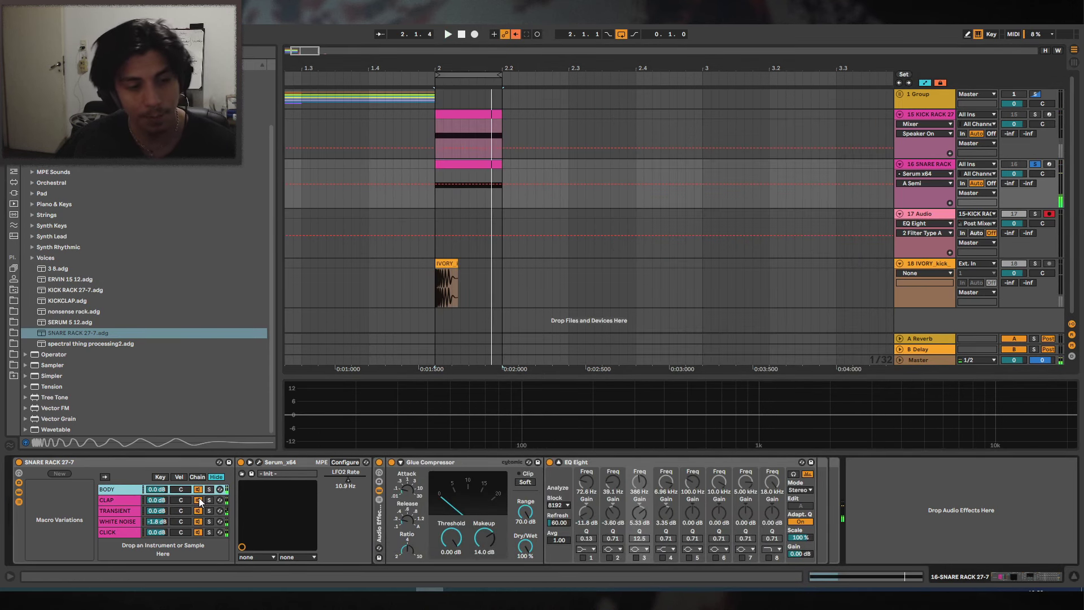
left_click(196, 523)
left_click(125, 489)
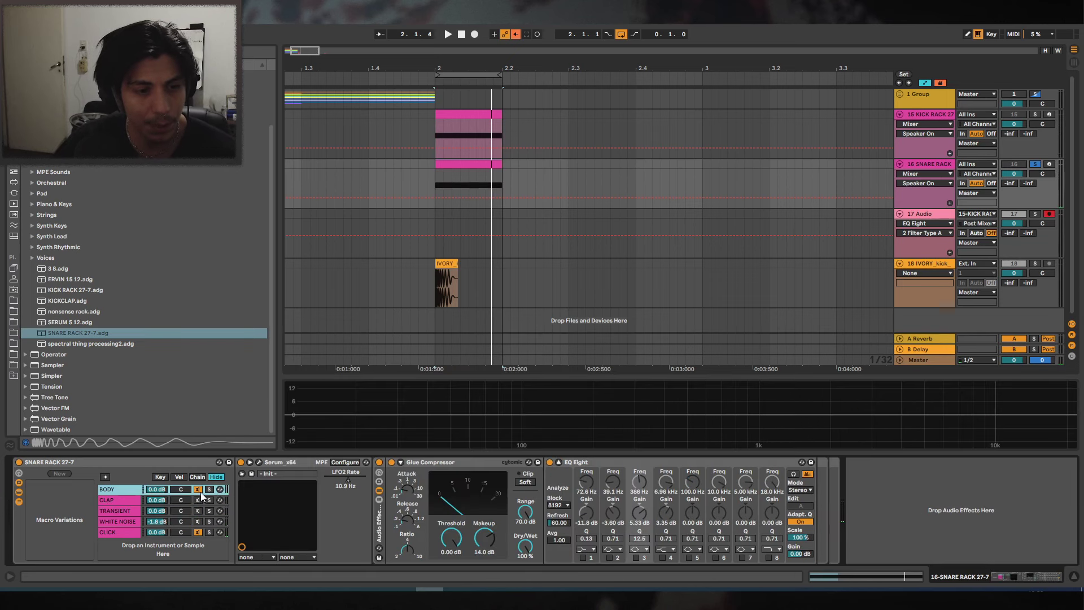
Audition the snare rack's CLICK and BODY chains using their chain solos during playback.
left_click(209, 533)
key("space")
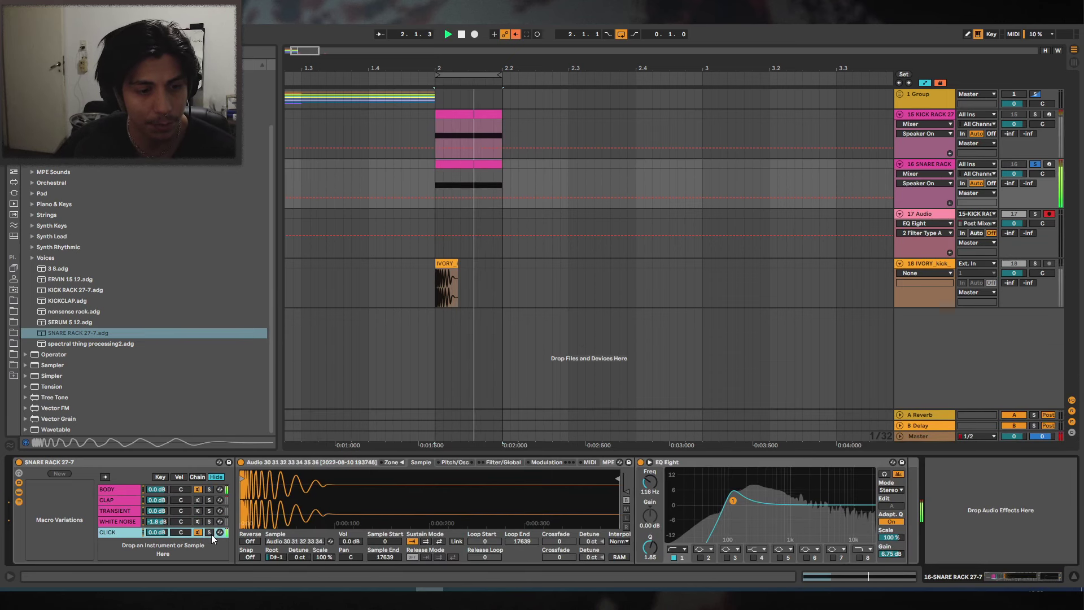
left_click(122, 488)
left_click(208, 490)
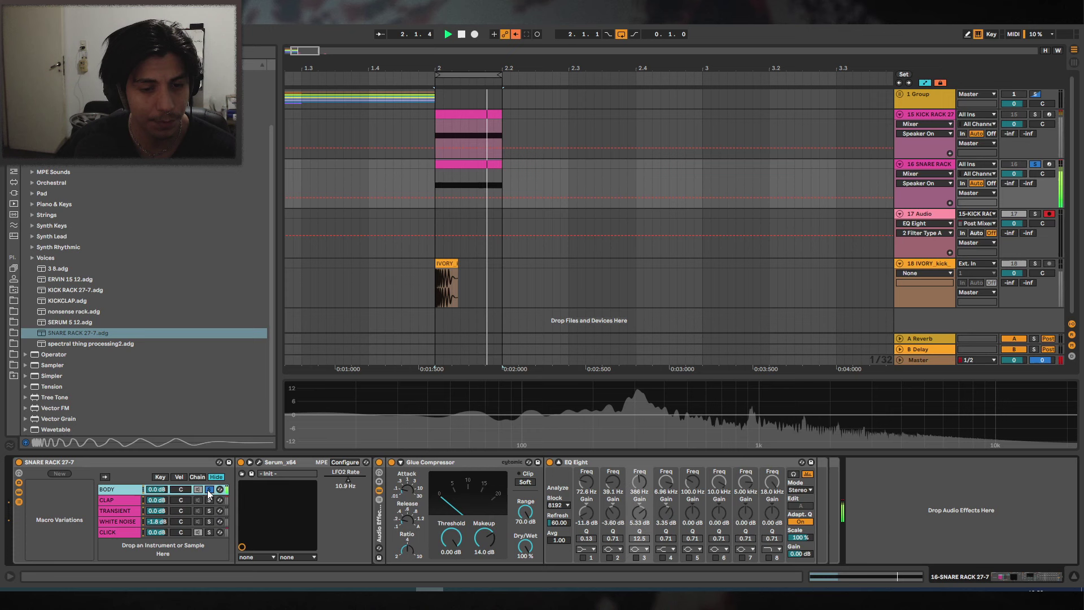
Set the CLICK chain's EQ Eight band 1 to 278 Hz and Q 2.29 and its sample volume to 0.6 dB, auditioning it with BODY.
left_click(209, 531)
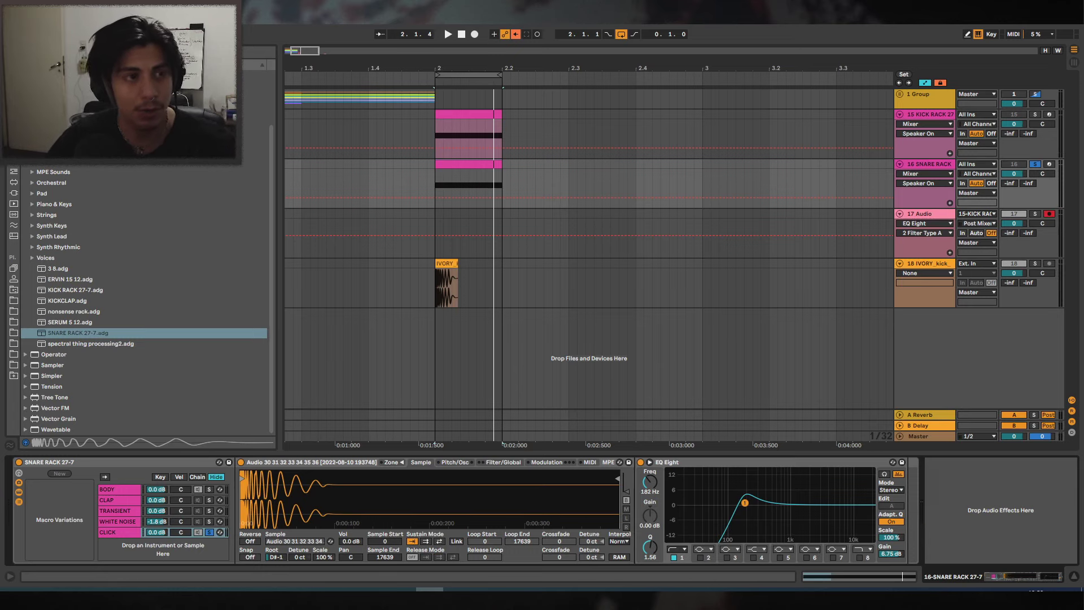
key("space")
left_click_drag(745, 503, 756, 497)
left_click_drag(351, 542, 350, 537)
key("space")
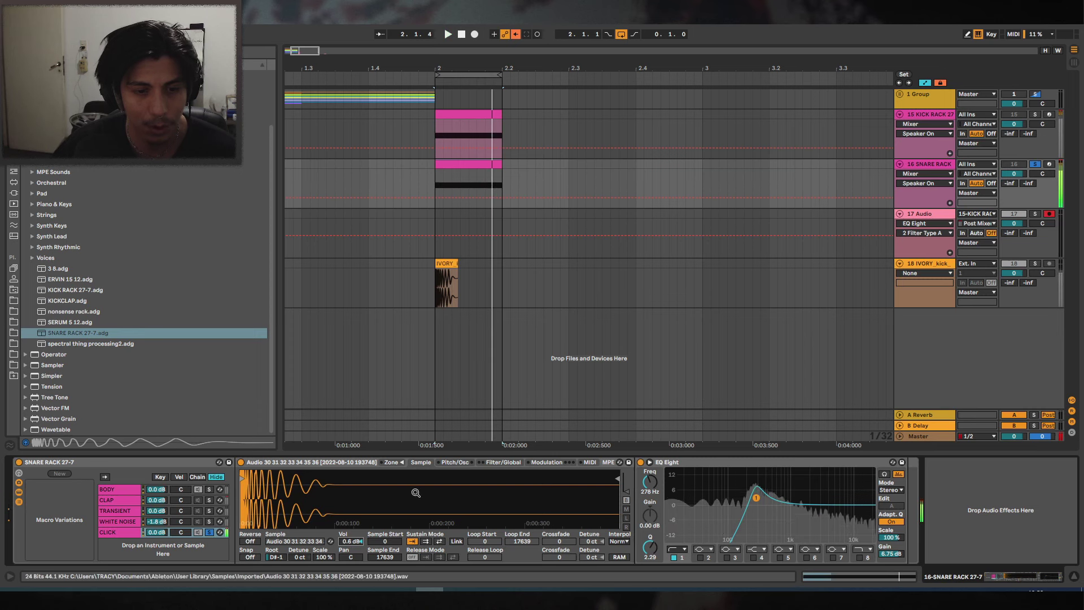
left_click(208, 489)
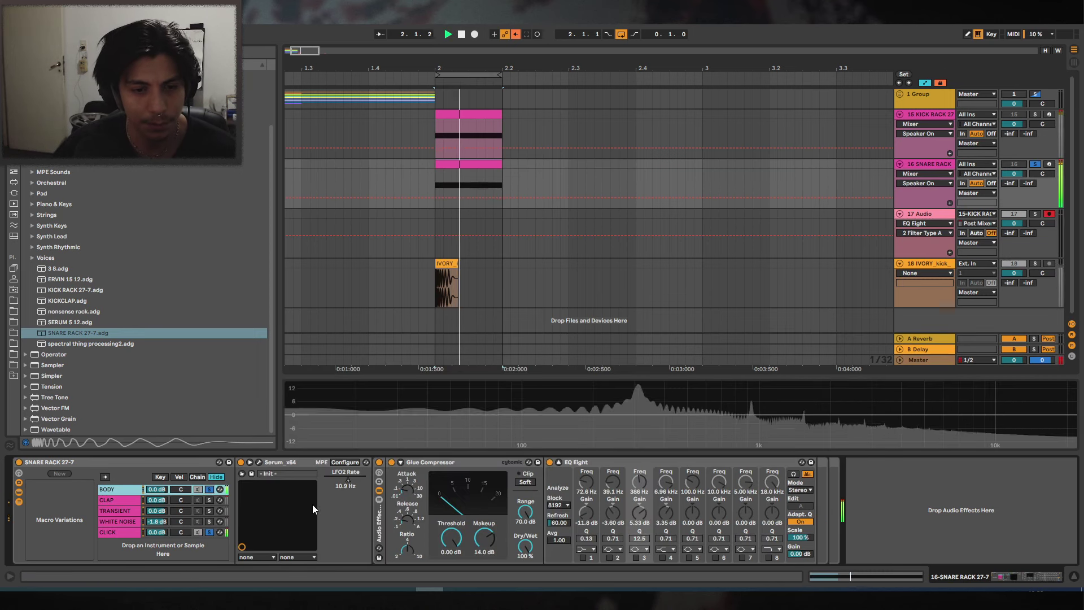
Reactivate the snare rack's CLAP and WHITE NOISE chains during playback.
key("space")
left_click(134, 501)
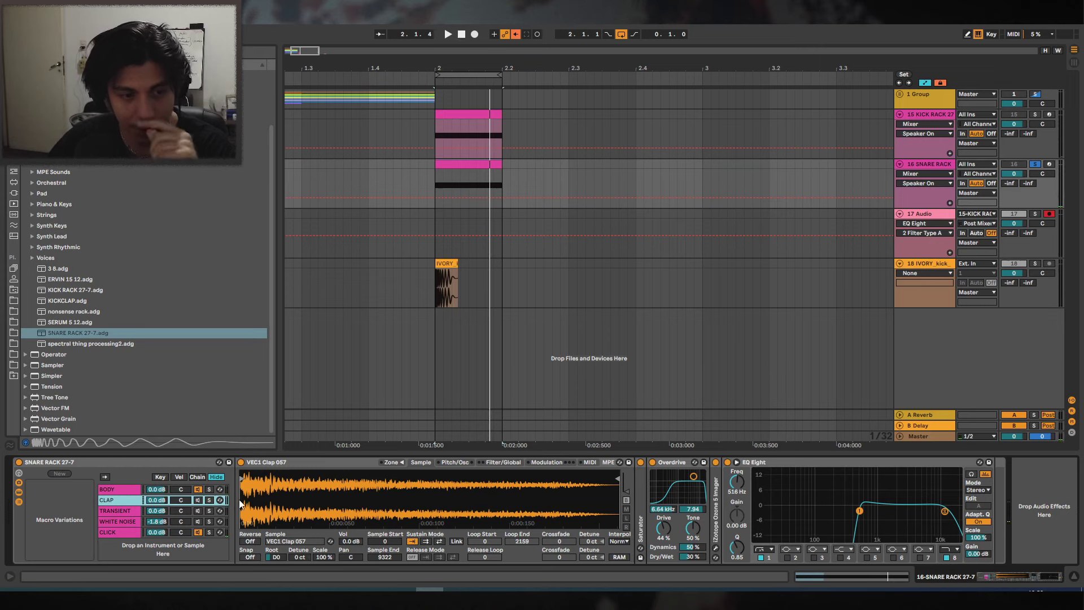
key("space")
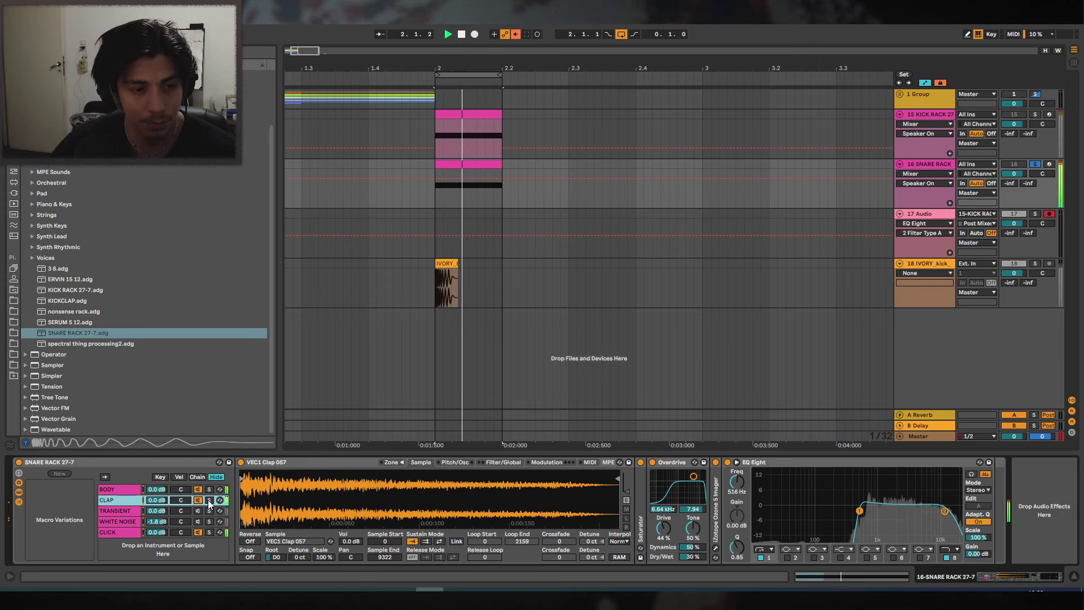
left_click(198, 500)
left_click(197, 521)
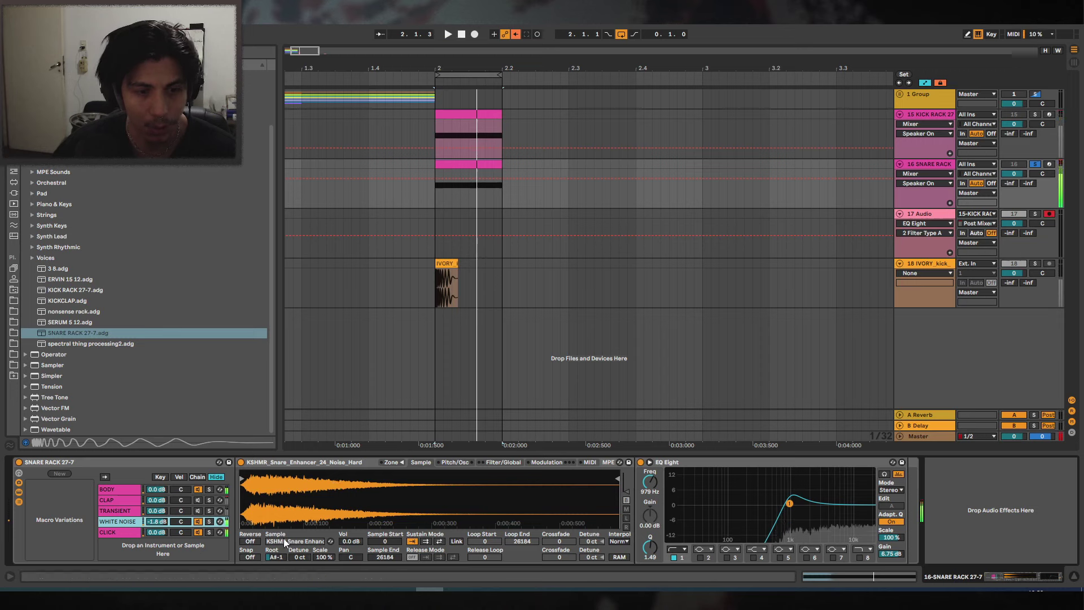
Set the WHITE NOISE sampler's root key to C1, its sample end to 21166 and its volume envelope decay to 410 ms.
left_click_drag(276, 557, 277, 539)
left_click_drag(617, 478, 591, 477)
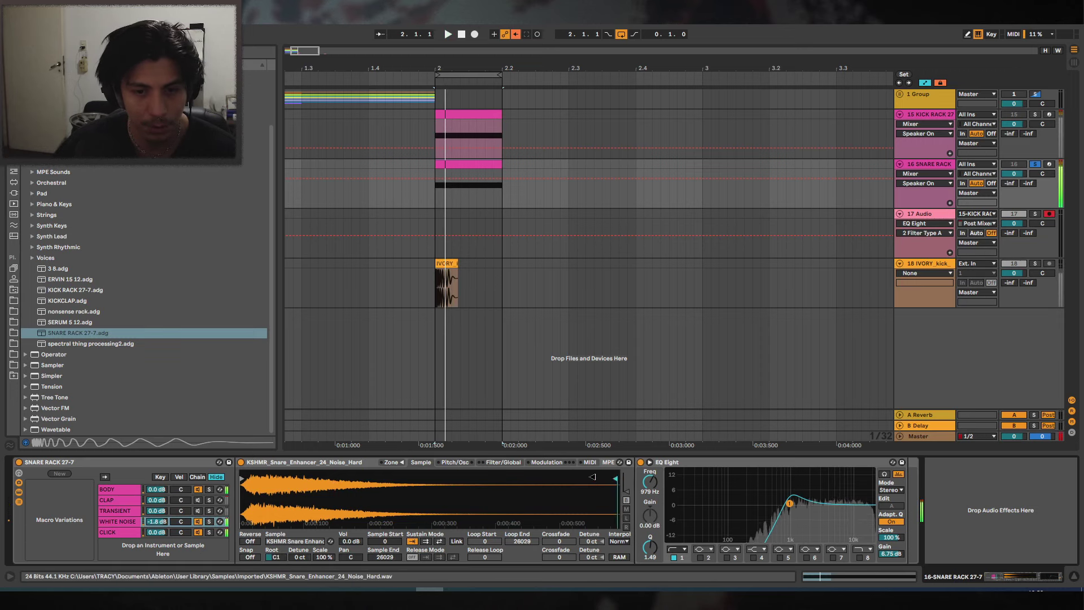
left_click(467, 463)
left_click(424, 462)
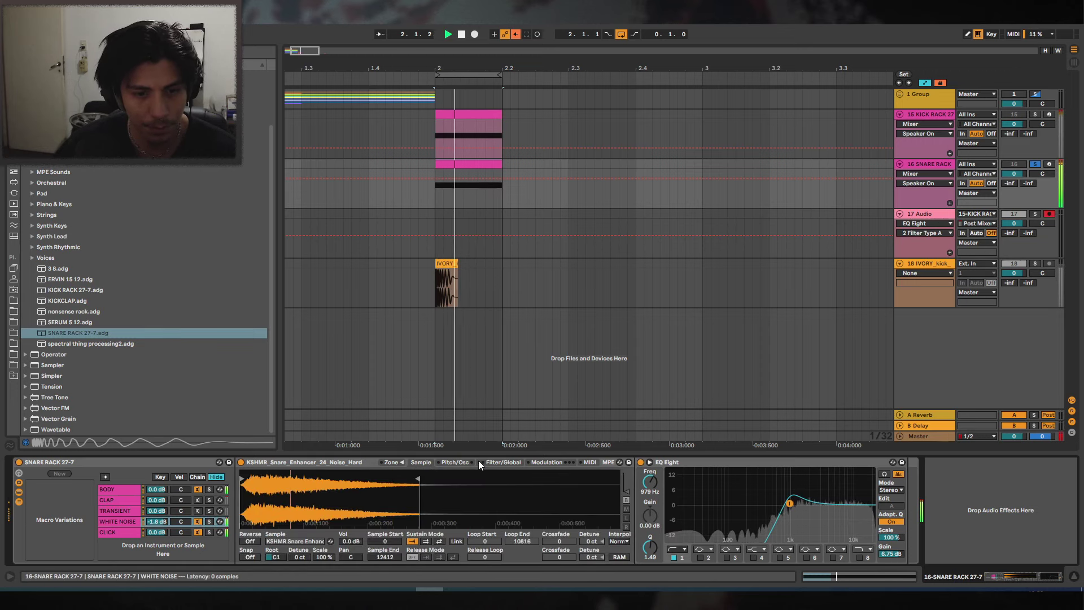
left_click(496, 462)
mouse_move(536, 537)
left_mouse_down()
mouse_move(535, 551)
mouse_move(535, 534)
left_mouse_up()
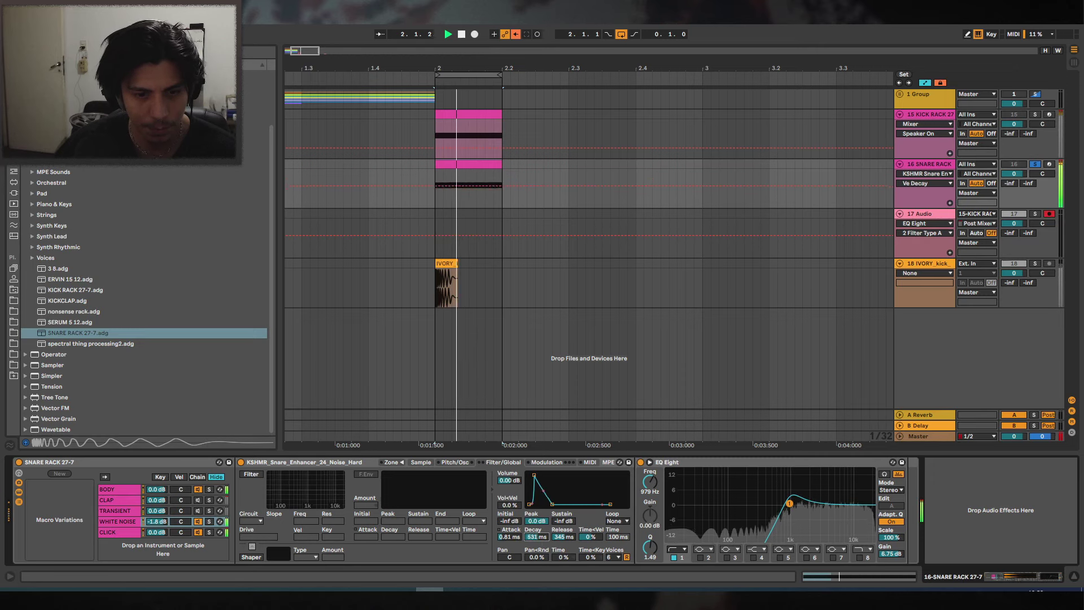
left_click(420, 462)
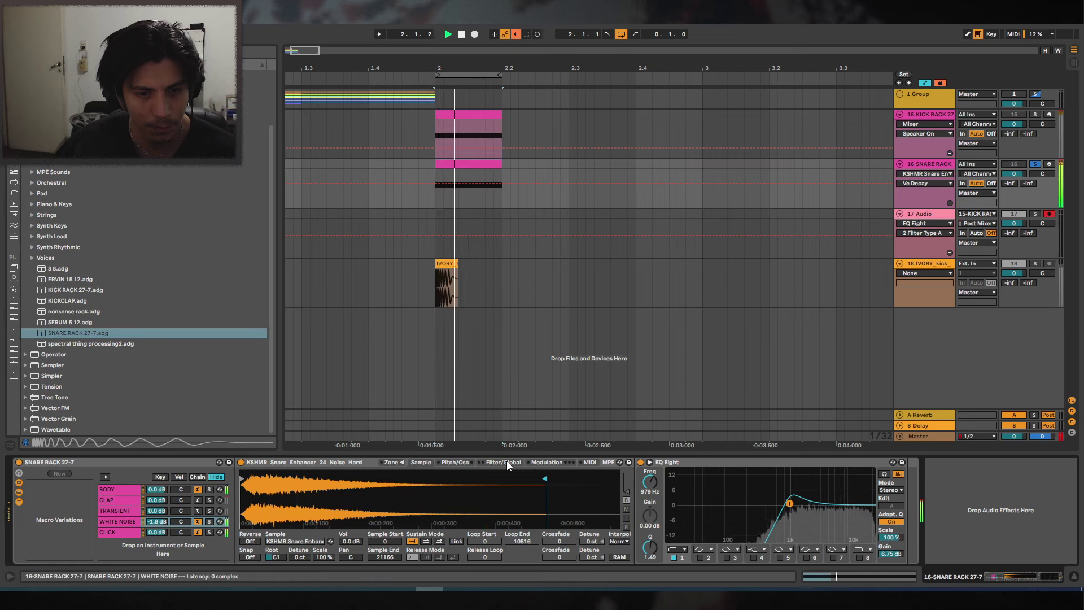
Set the CLAP sampler's root key to C#1 and its EQ Eight bands 1 and 8 to 758 Hz and 10.9 kHz.
left_click(129, 503)
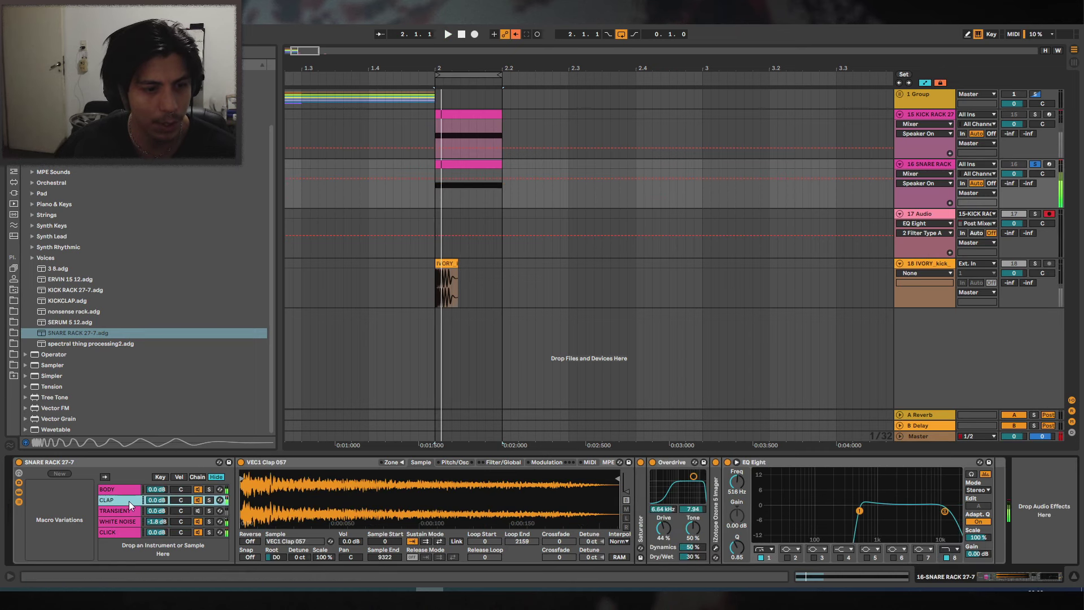
key("space")
mouse_move(276, 556)
left_mouse_down()
mouse_move(276, 569)
mouse_move(276, 539)
left_mouse_up()
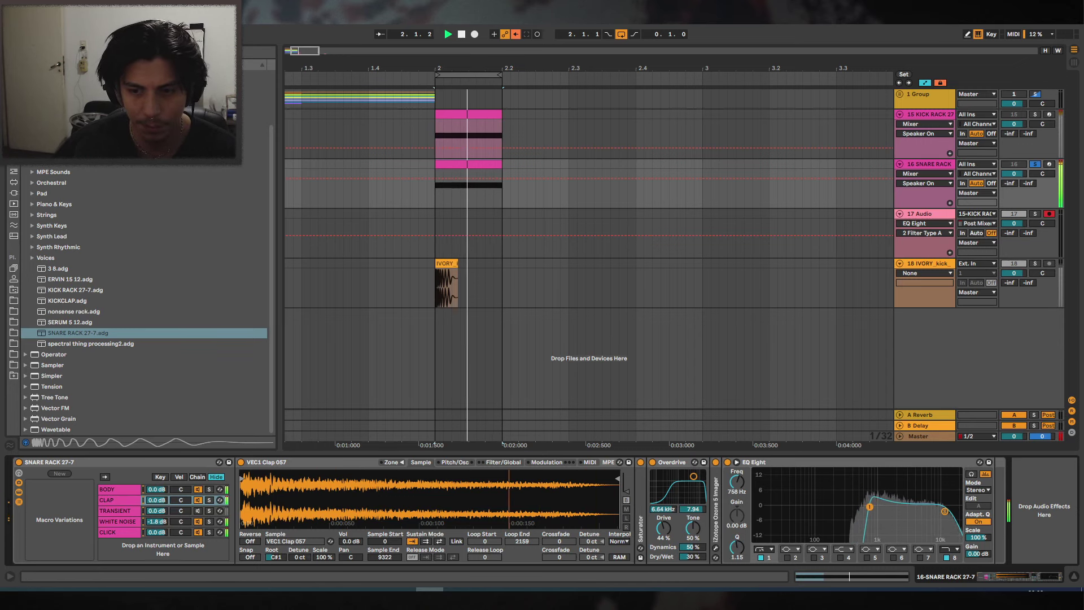
left_click(201, 524)
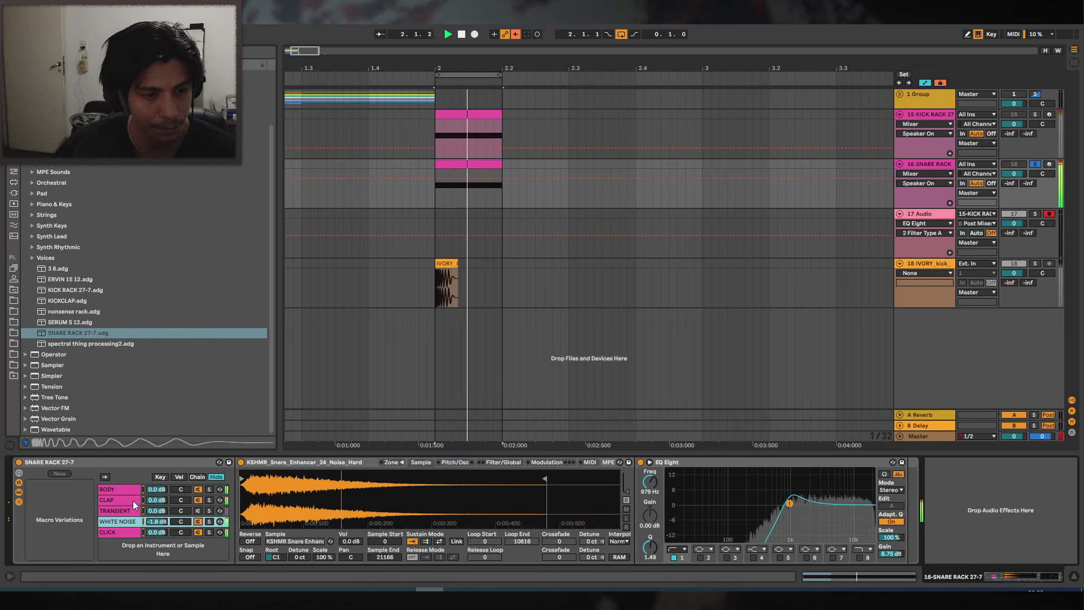
left_click(134, 501)
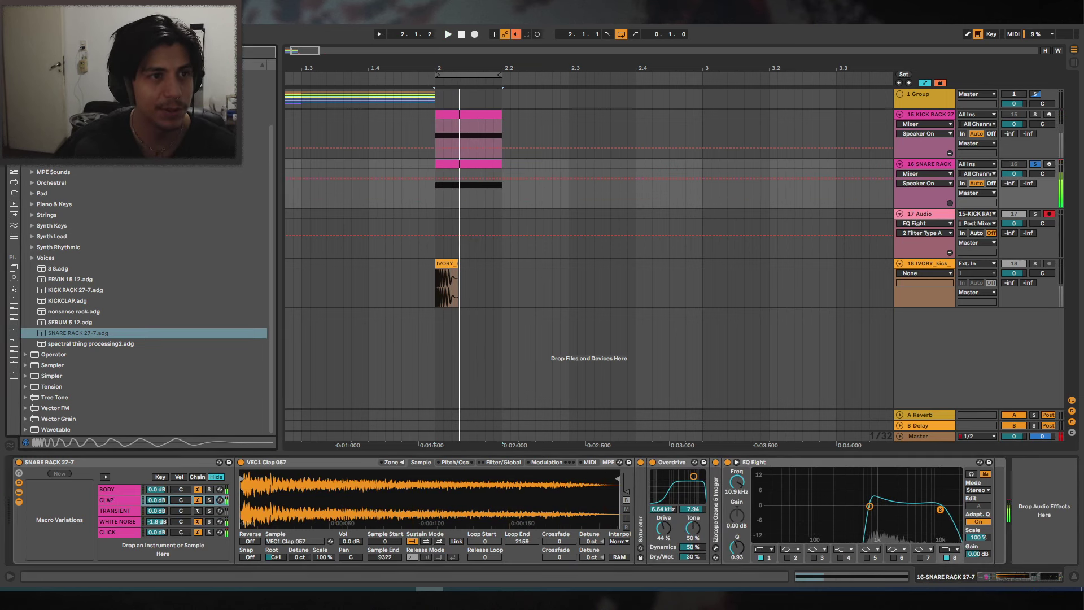
Search the library for clap samples, replace the CLAP chain's sample with KSHMR Stadium Clap 04 and play it back.
key("ctrl+f")
left_click(109, 182)
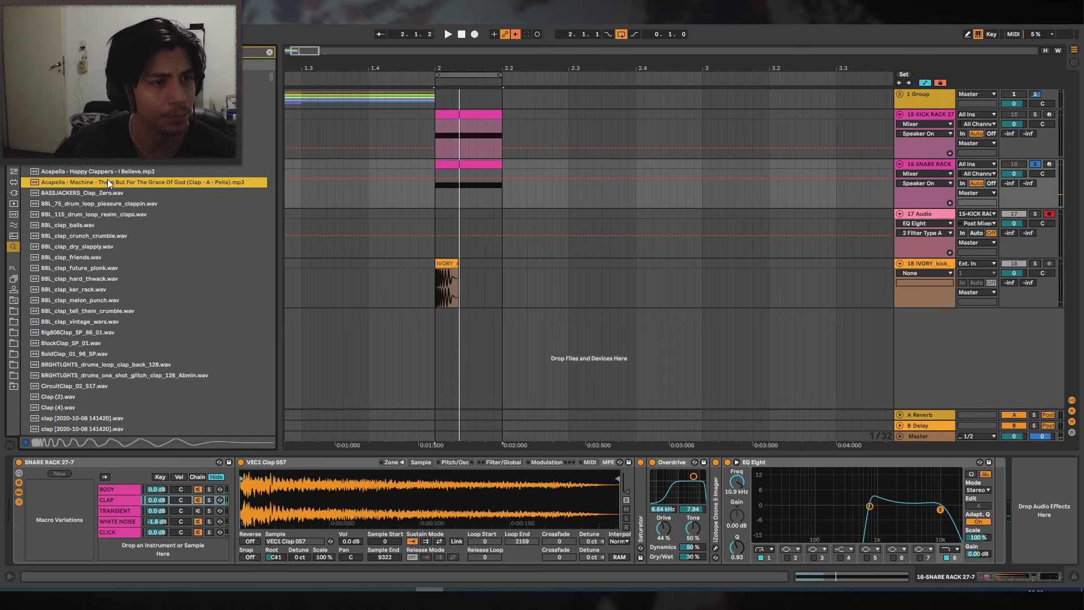
left_click_drag(271, 76, 271, 156)
left_click(175, 182)
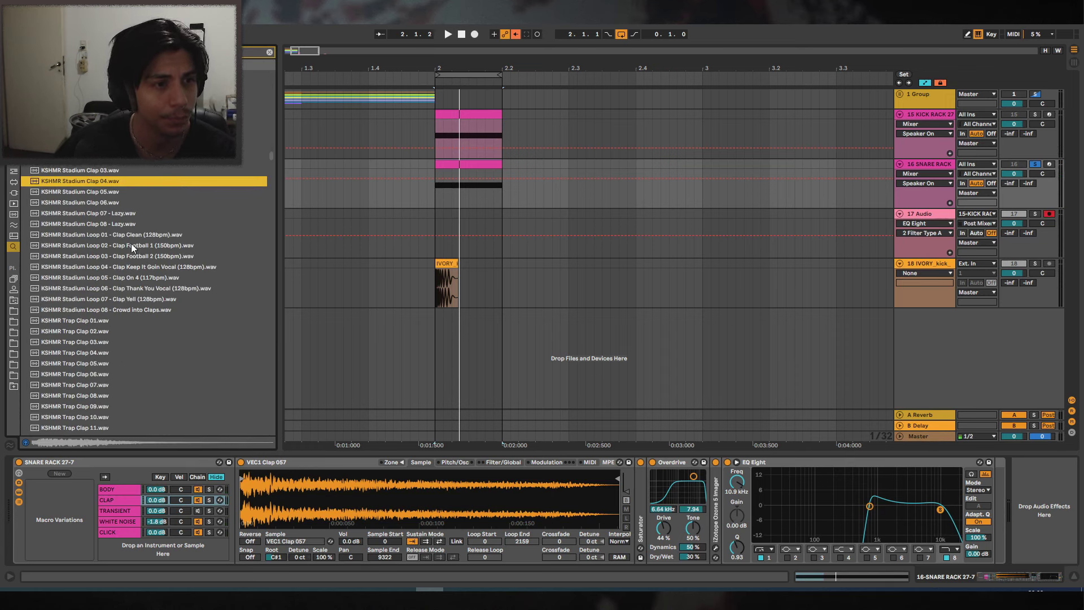
left_click_drag(143, 265, 282, 517)
key("space")
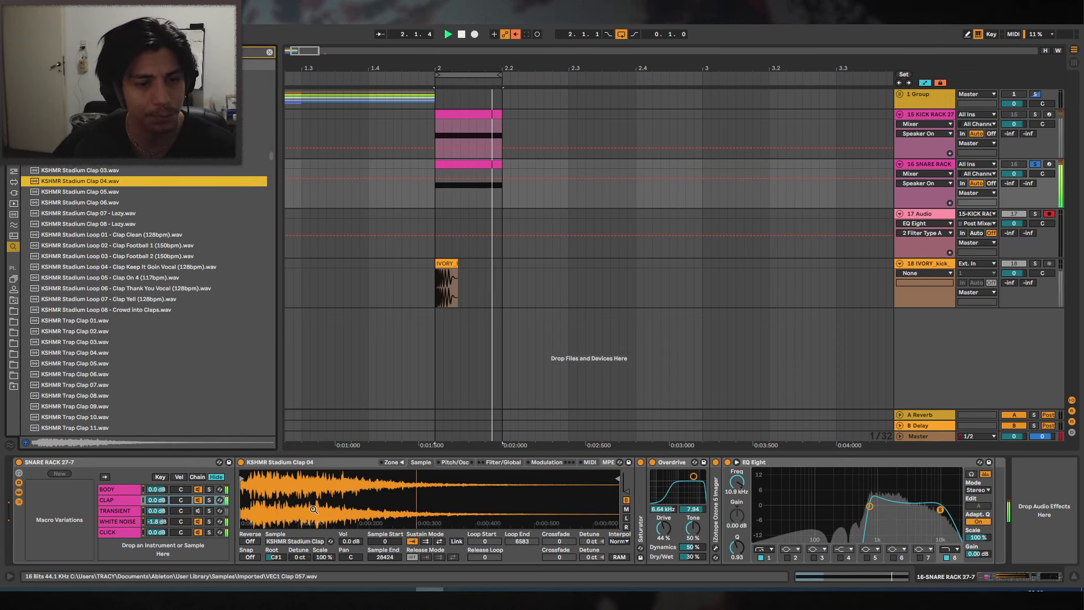
Try shortening the CLAP sampler's volume envelope decay to 103 ms during playback.
left_click(506, 462)
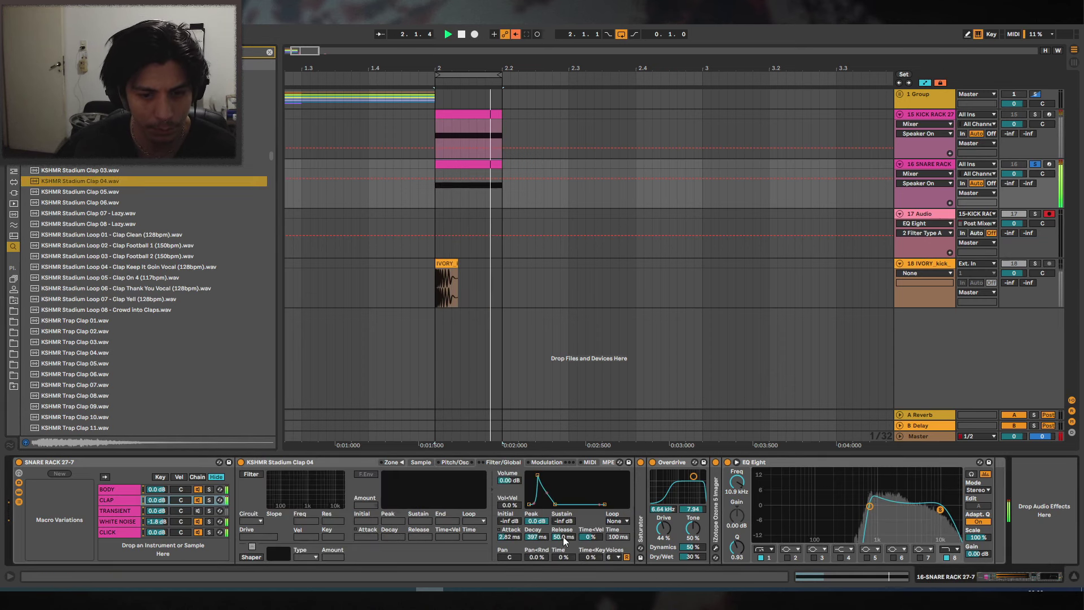
left_click_drag(537, 537, 536, 551)
mouse_move(545, 493)
left_mouse_down()
mouse_move(547, 482)
mouse_move(552, 505)
left_mouse_up()
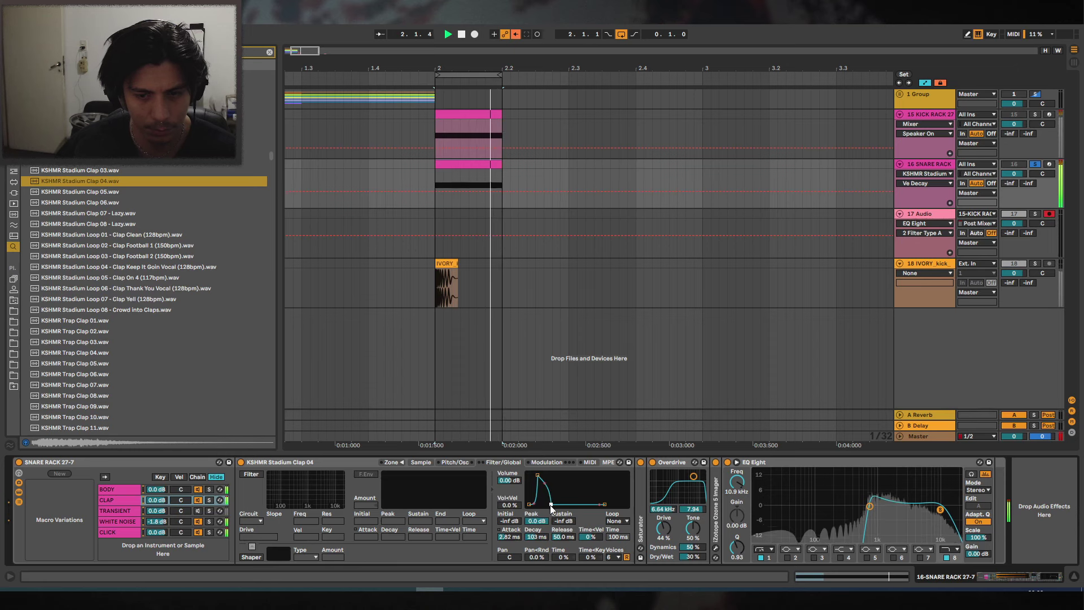
key("space")
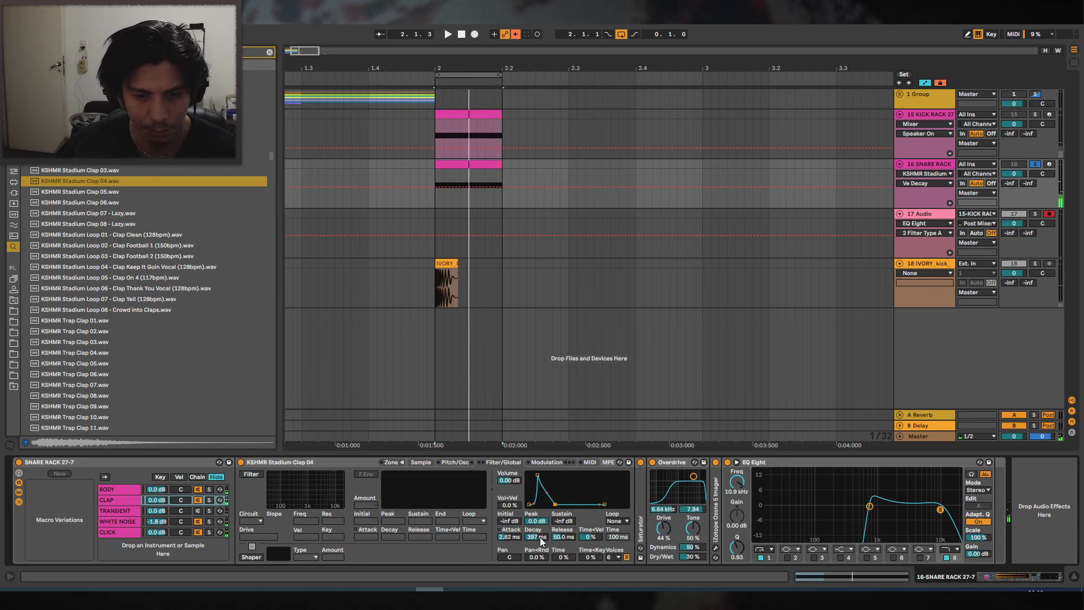
Try other semitone pitches for oscillator A in the BODY chain's Serum during playback, and close the plugin.
left_click(119, 489)
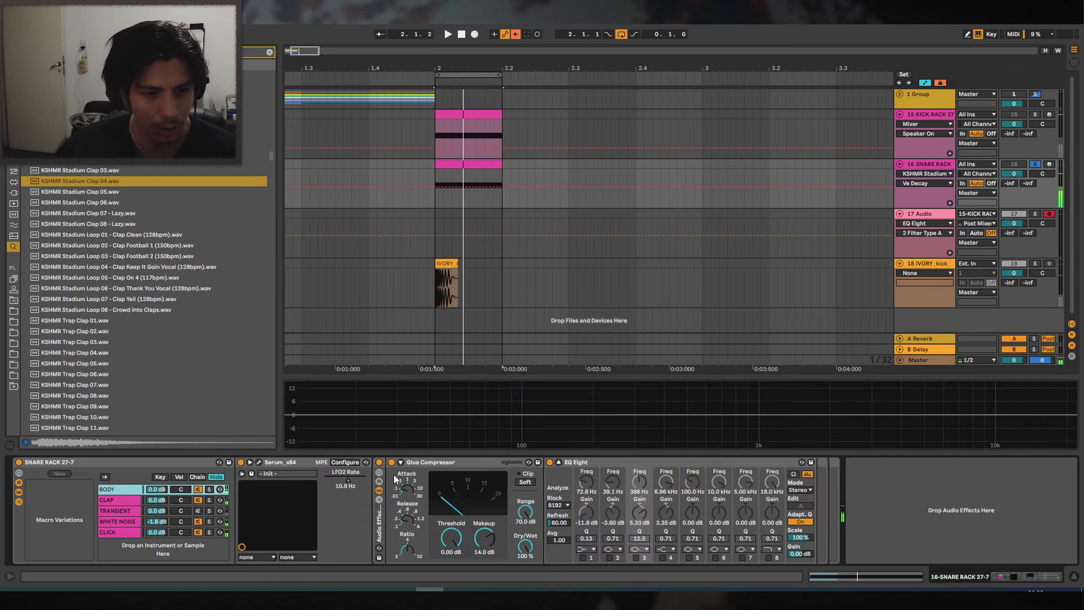
left_click(259, 462)
left_click_drag(480, 198, 513, 215)
key("space")
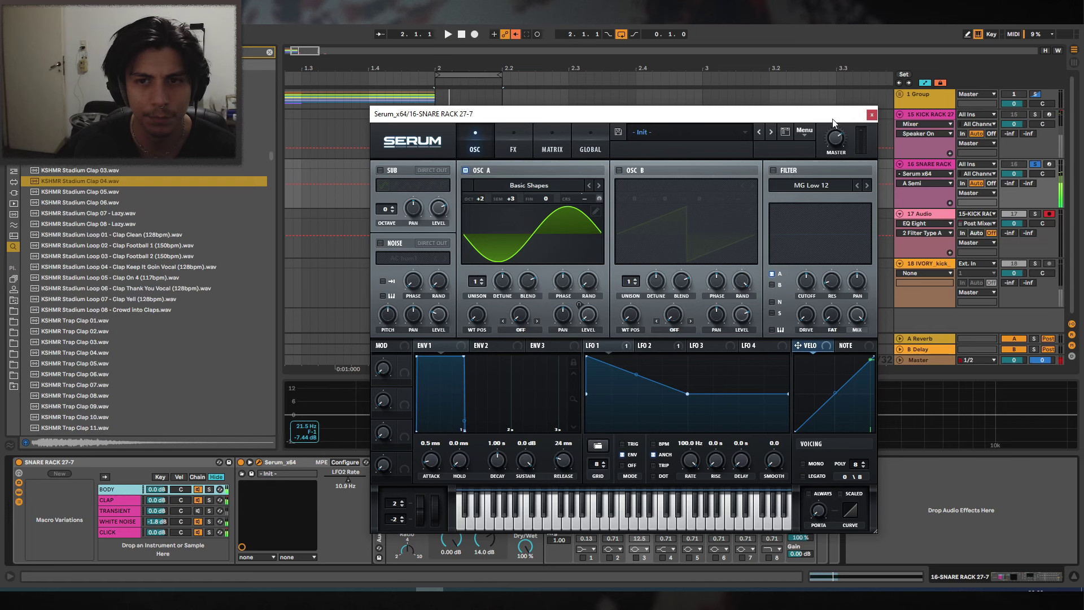
left_click(871, 115)
Set the WHITE NOISE chain's EQ Eight band 1 to 711 Hz and Q 1.21, auditioning it soloed and against the CLAP chain.
left_click(128, 520)
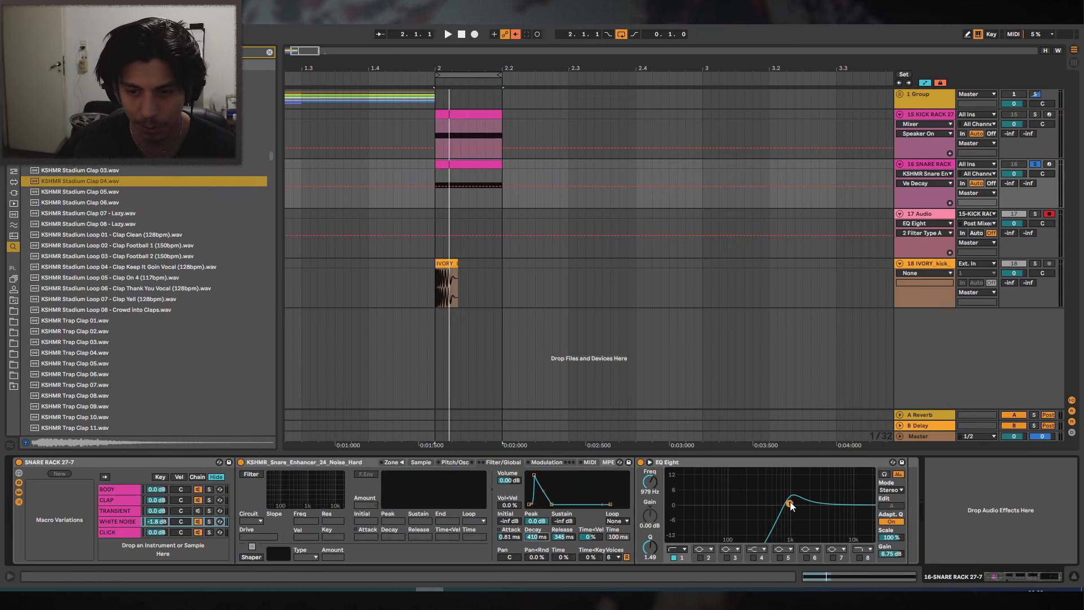
key("space")
mouse_move(791, 503)
left_mouse_down()
mouse_move(818, 497)
mouse_move(808, 509)
mouse_move(781, 506)
left_mouse_up()
left_click(209, 521)
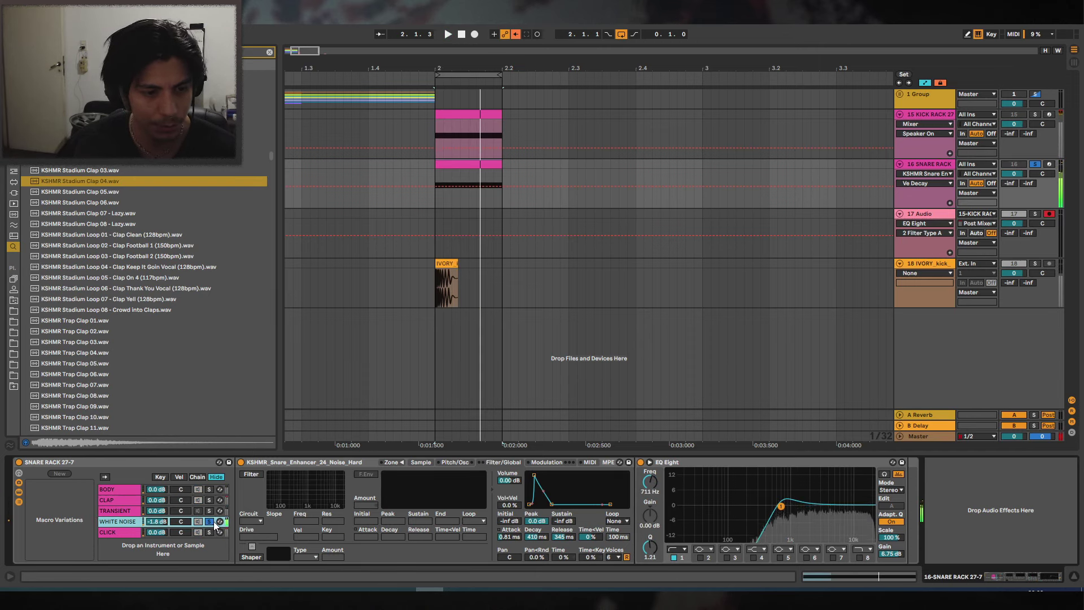
left_click(209, 521)
left_click(199, 501)
key("space")
left_click(198, 521)
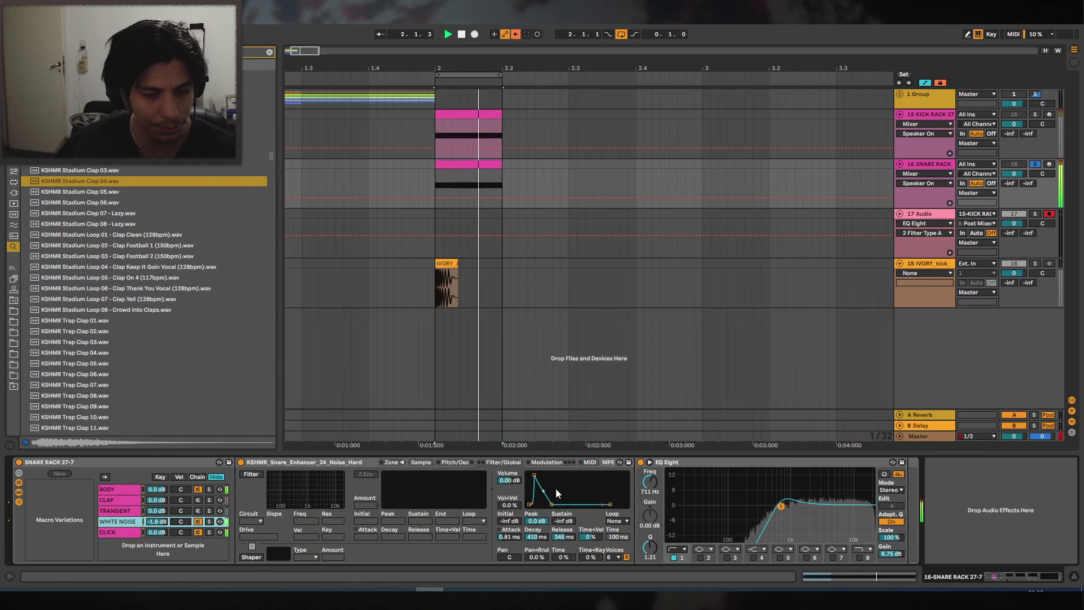
Adjust the CLAP sampler's volume envelope decay and set its root key to B-1 during playback.
left_click(118, 499)
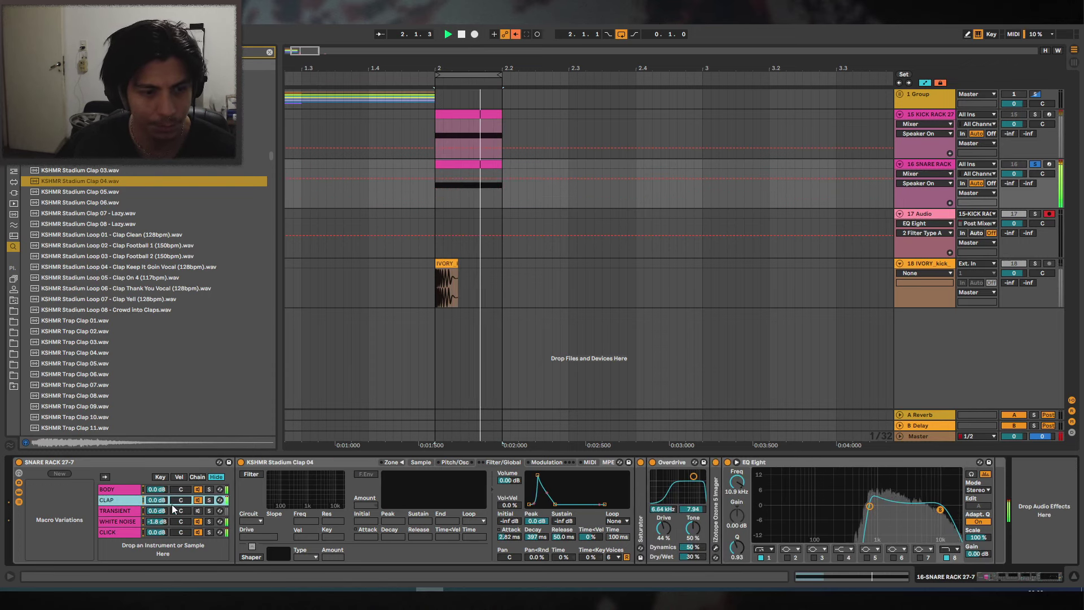
left_click_drag(535, 538, 535, 564)
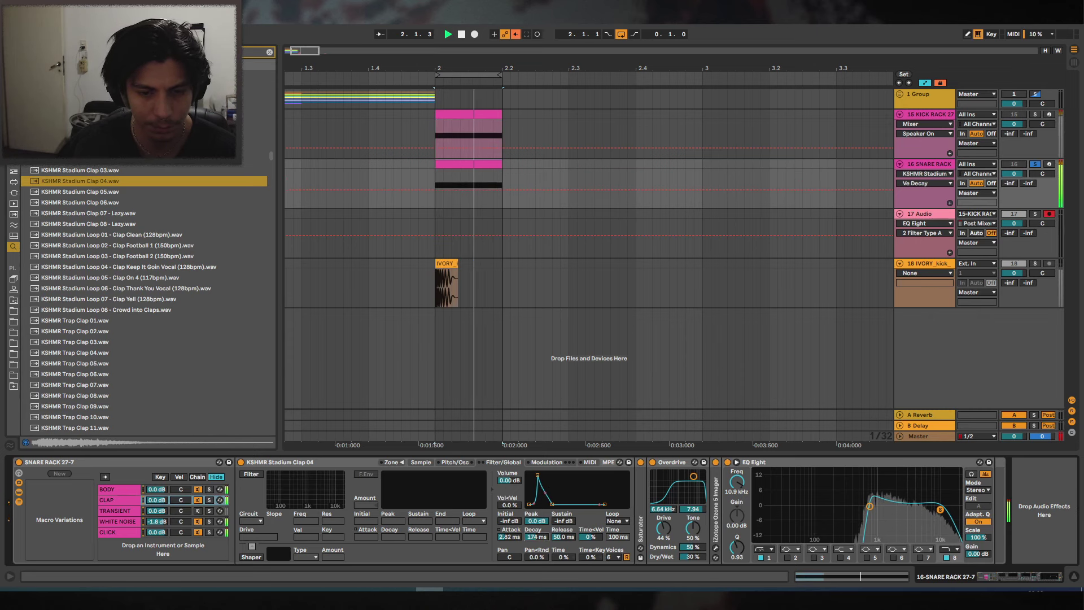
left_click(447, 464)
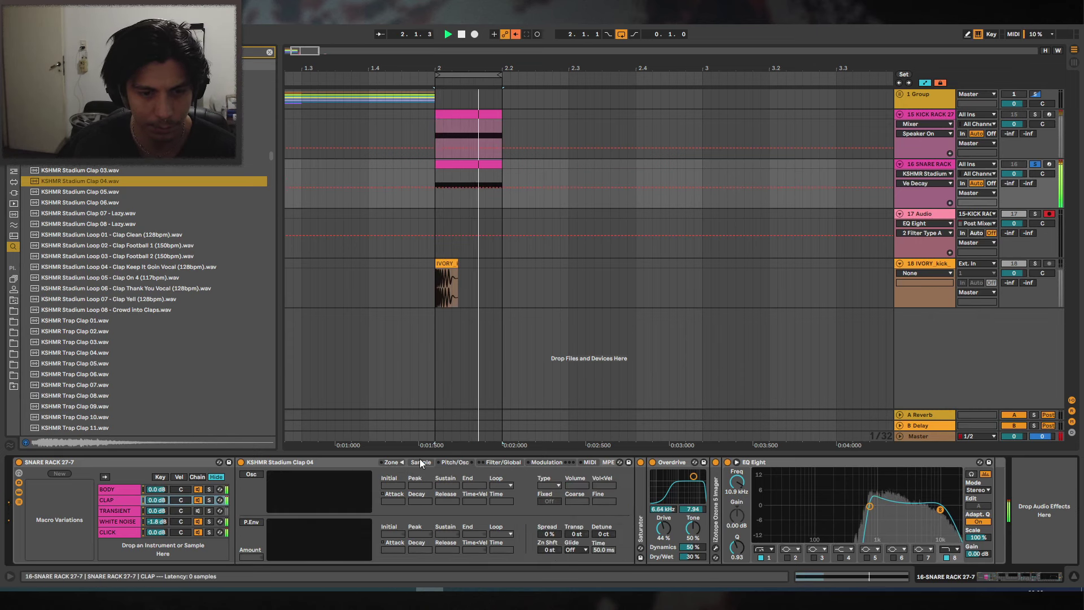
left_click(421, 463)
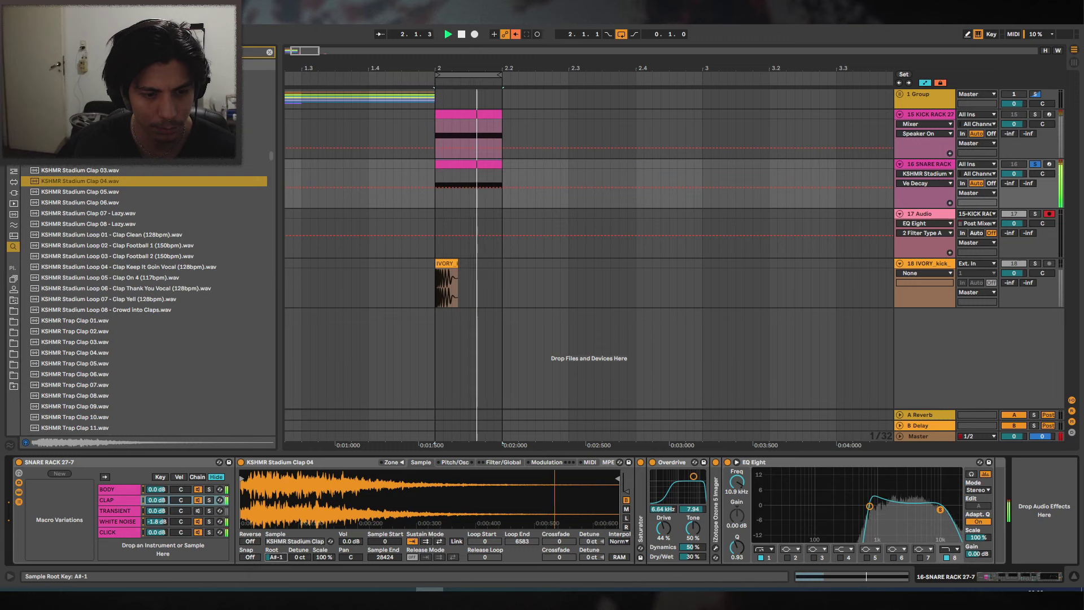
left_click_drag(276, 557, 276, 551)
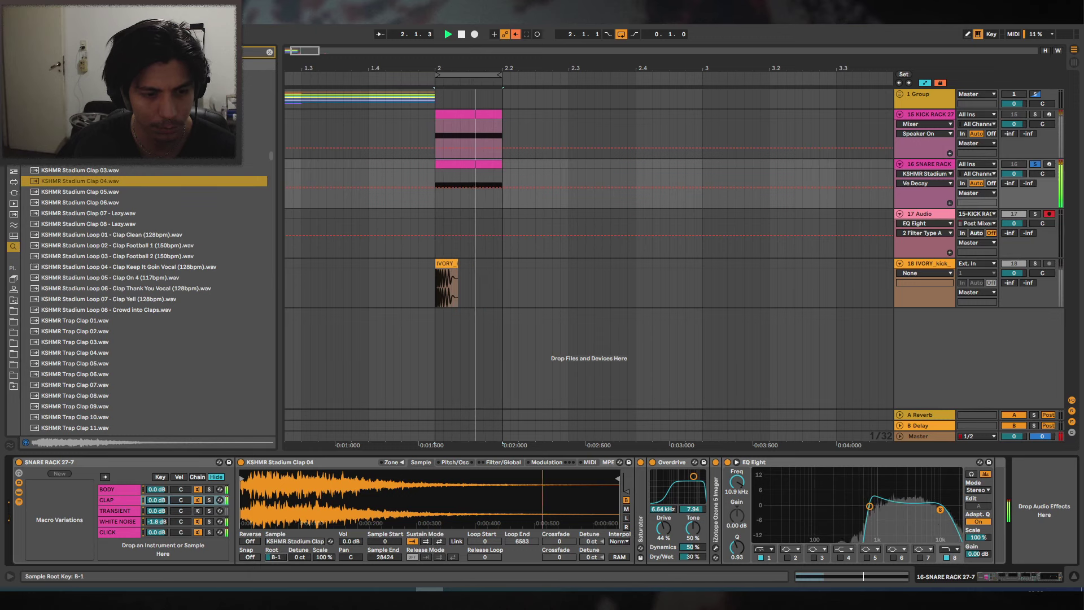
Set the CLAP chain's Overdrive filter to 3.58 kHz with bandwidth 8.47, and its EQ Eight band 1 to 1.24 kHz with Q 0.82.
left_click_drag(693, 476, 688, 474)
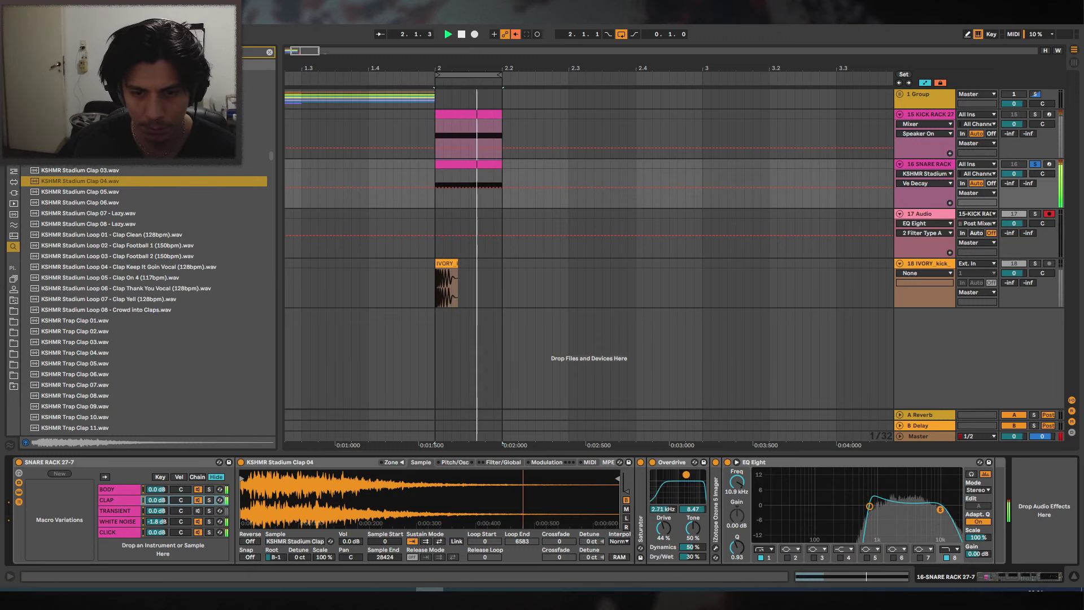
mouse_move(869, 506)
left_mouse_down()
mouse_move(862, 510)
mouse_move(943, 510)
mouse_move(881, 512)
left_mouse_up()
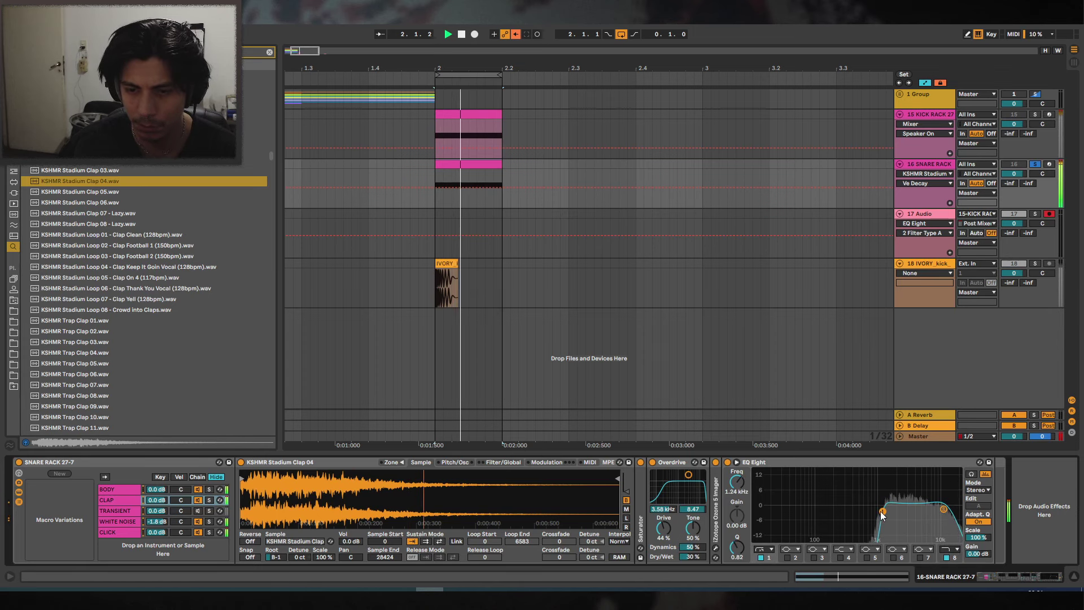
Audition BODY soloed, and in its Serum set LFO 2's rate to 4.2 Hz and oscillator A's semitone pitch to 0.
left_click(216, 491)
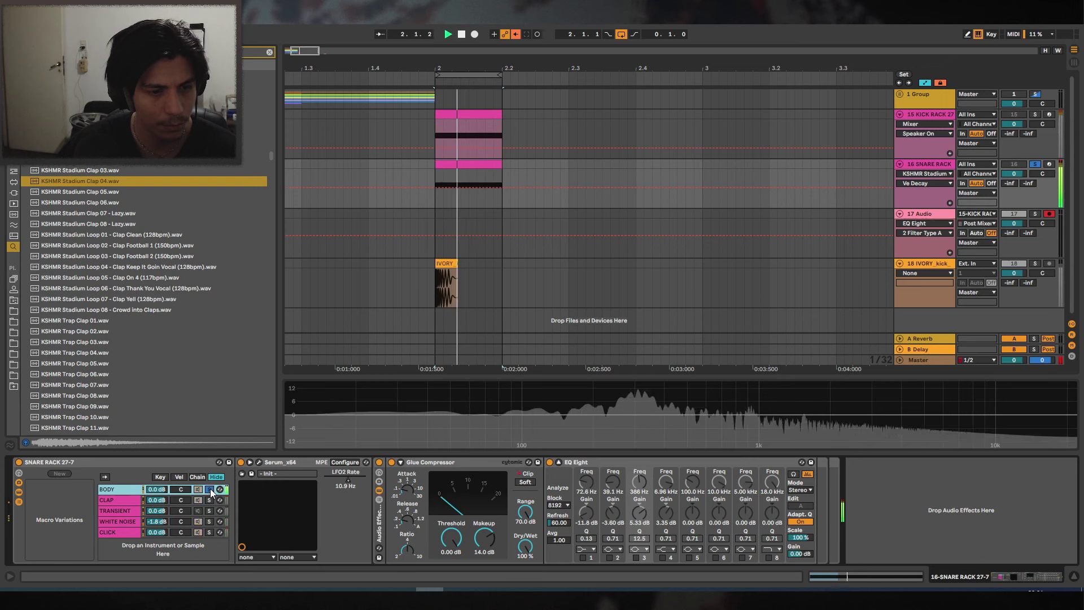
left_click(260, 463)
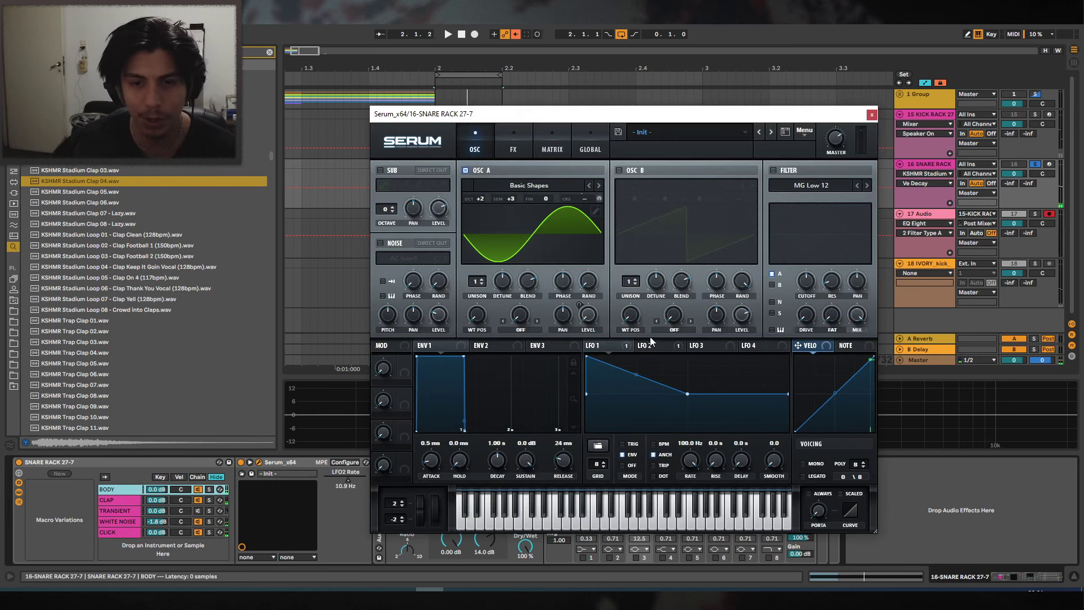
key("space")
left_click_drag(691, 461, 685, 470)
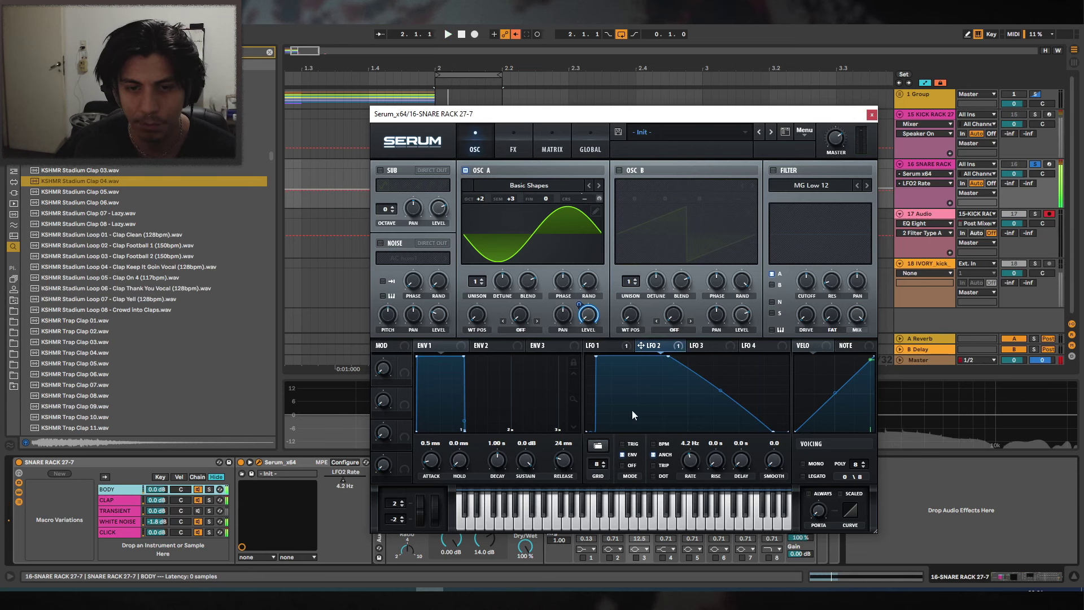
double_click(509, 202)
key("space")
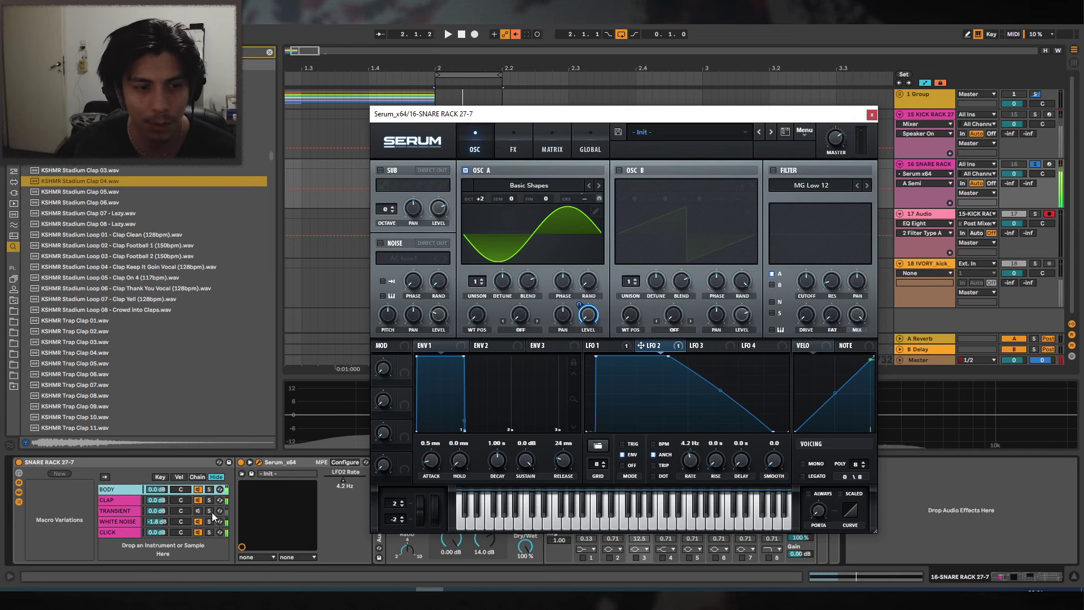
Set the WHITE NOISE sampler's volume envelope decay to 816 ms and play back the snare.
left_click(118, 521)
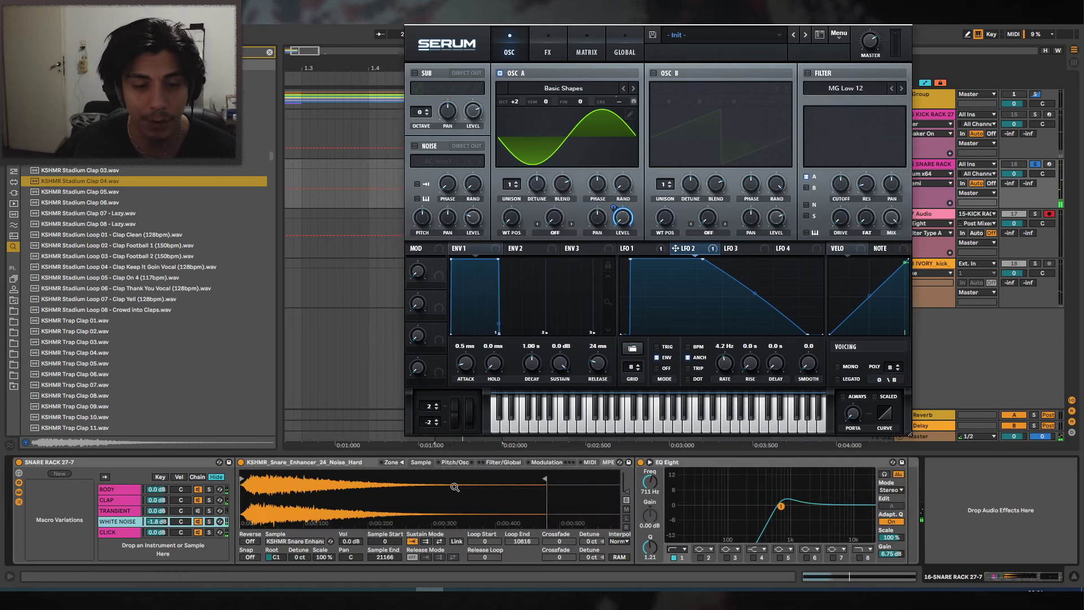
left_click(511, 463)
left_click_drag(535, 537, 535, 531)
key("space")
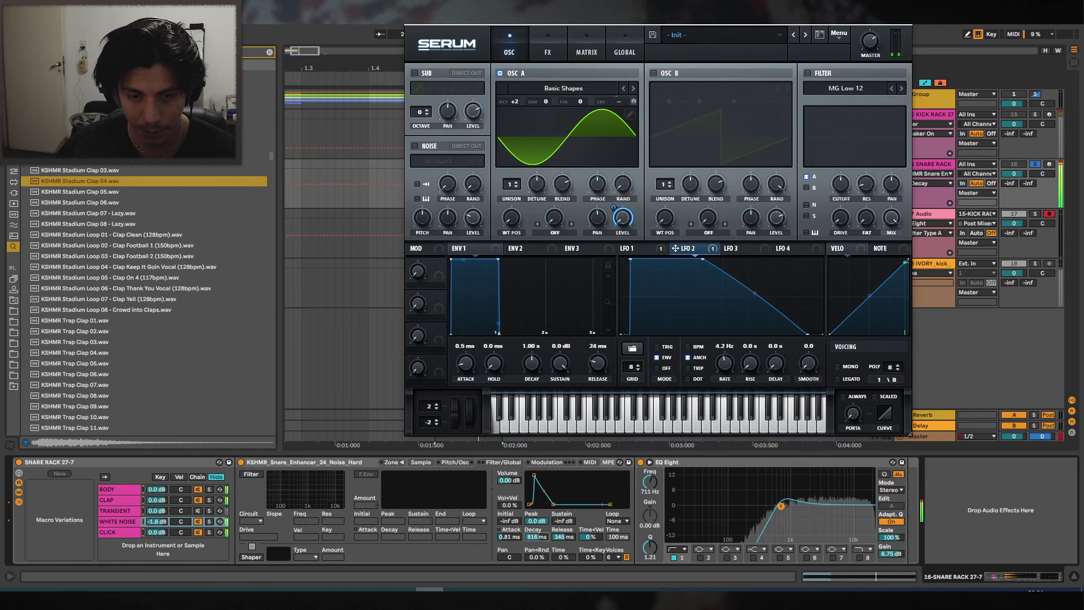
In BODY's Serum, set oscillator A to octave +1 and semitone +3, shorten LFO 2's falling slope, and set its rate to 5.8 Hz.
left_click_drag(516, 102, 550, 87)
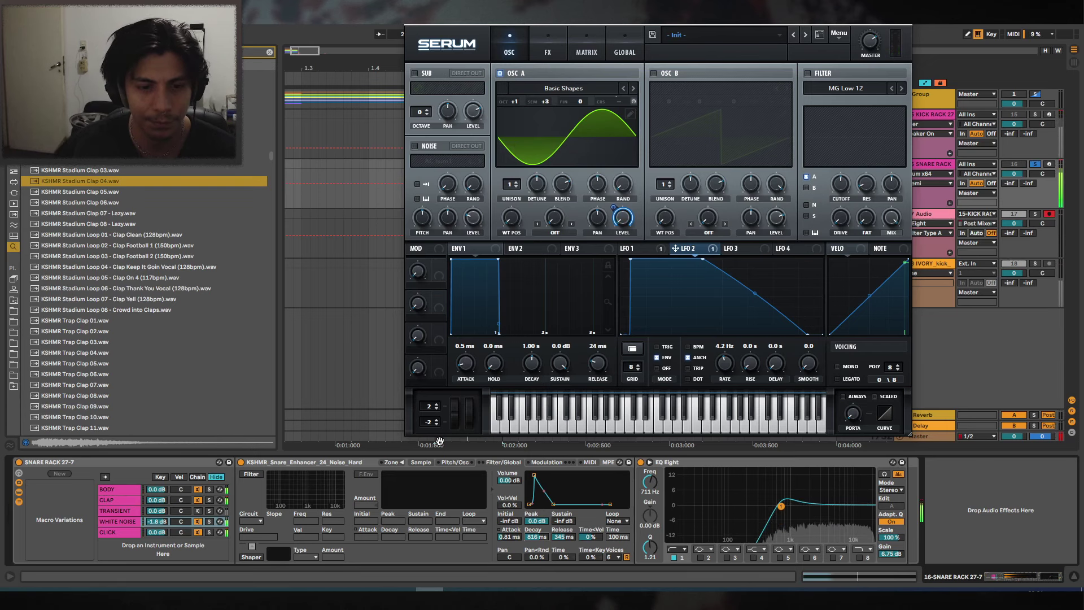
left_click_drag(801, 338, 776, 340)
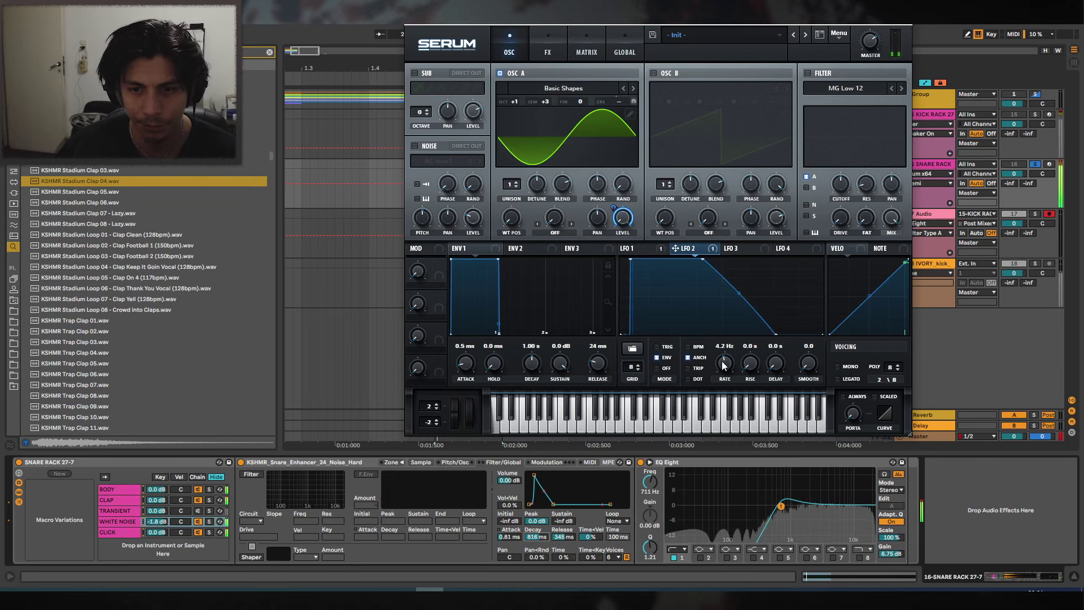
left_click_drag(723, 366, 723, 363)
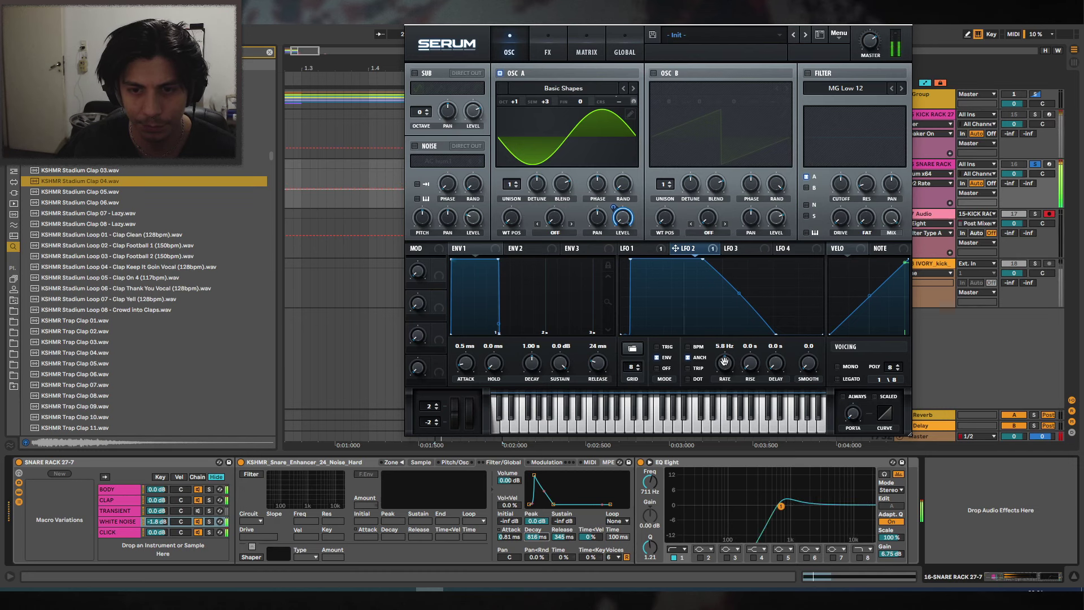
Set the CLAP sampler's volume envelope attack to 6.04 ms and decay to 345 ms.
left_click(109, 501)
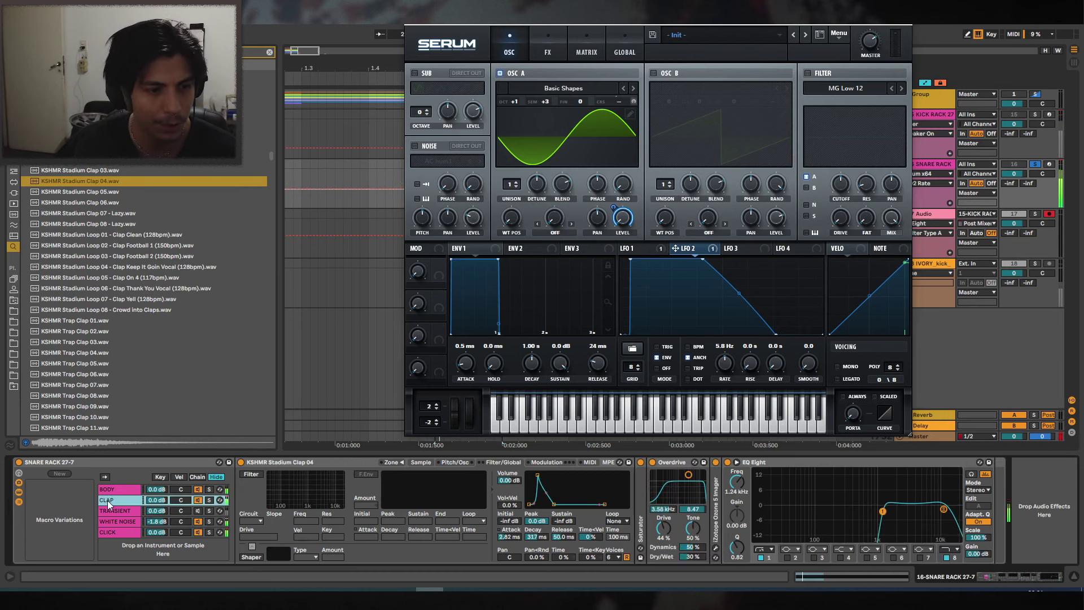
left_click_drag(517, 539, 535, 517)
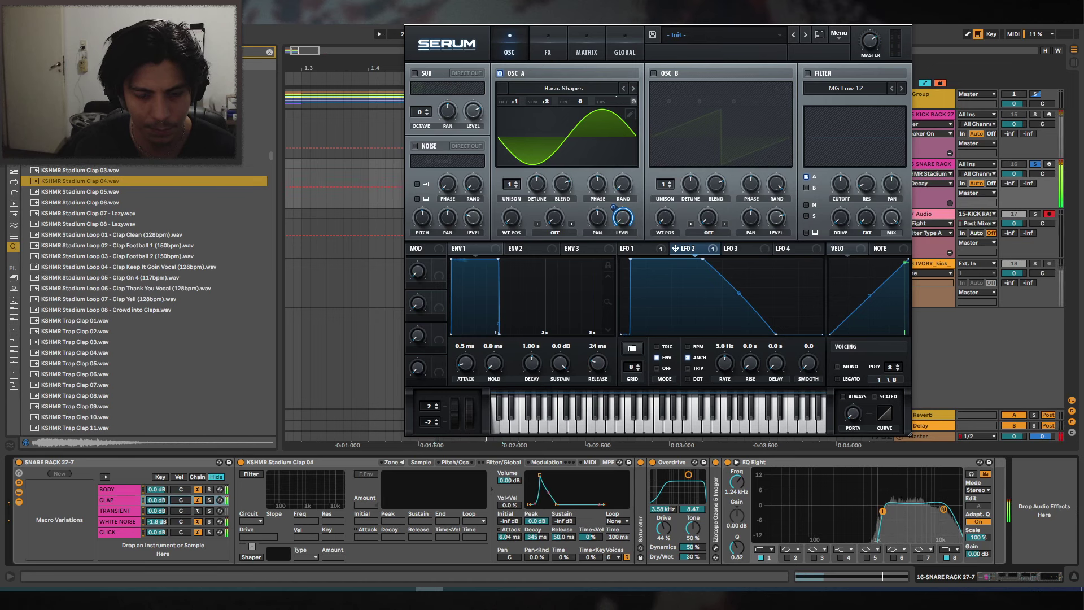
Set the WHITE NOISE sampler's root key to A#0 and sample end to 22528, and its EQ Eight band 1 to 938 Hz.
left_click(128, 520)
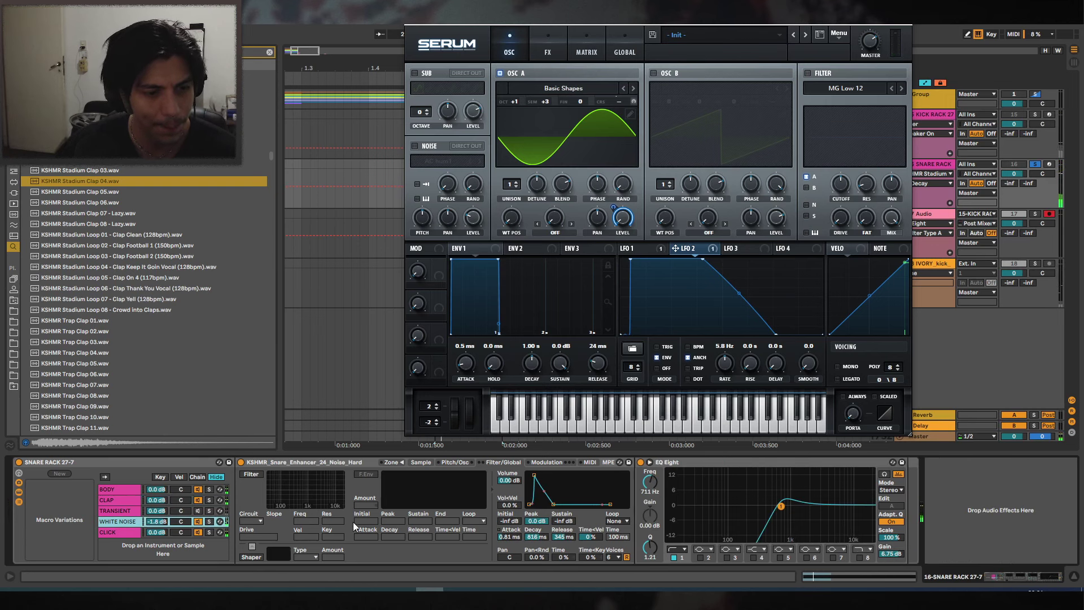
left_click_drag(535, 537, 535, 556)
left_click(420, 461)
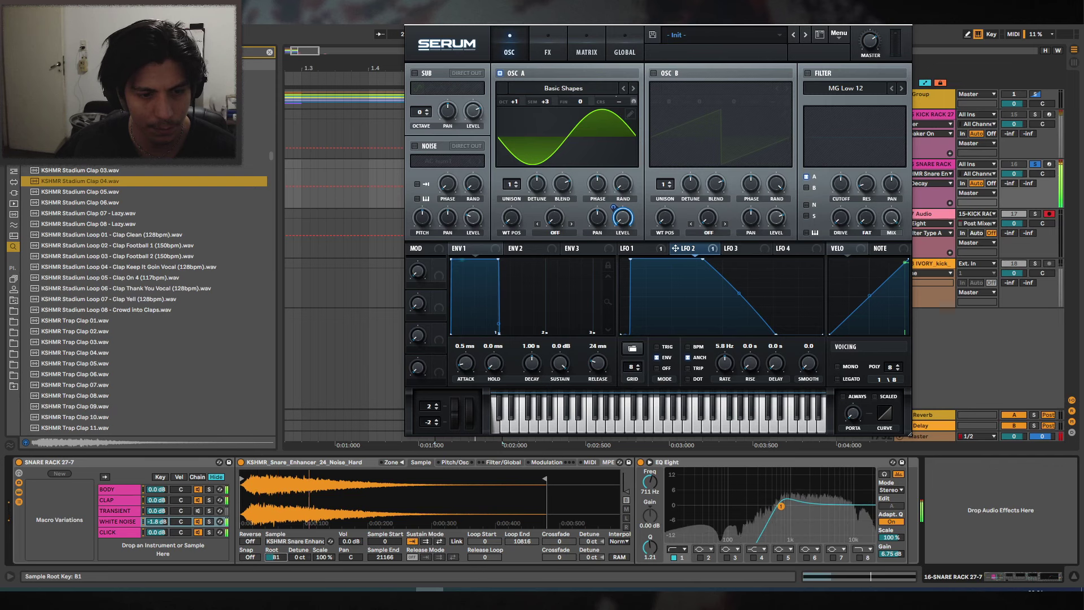
left_click(506, 463)
left_click(446, 462)
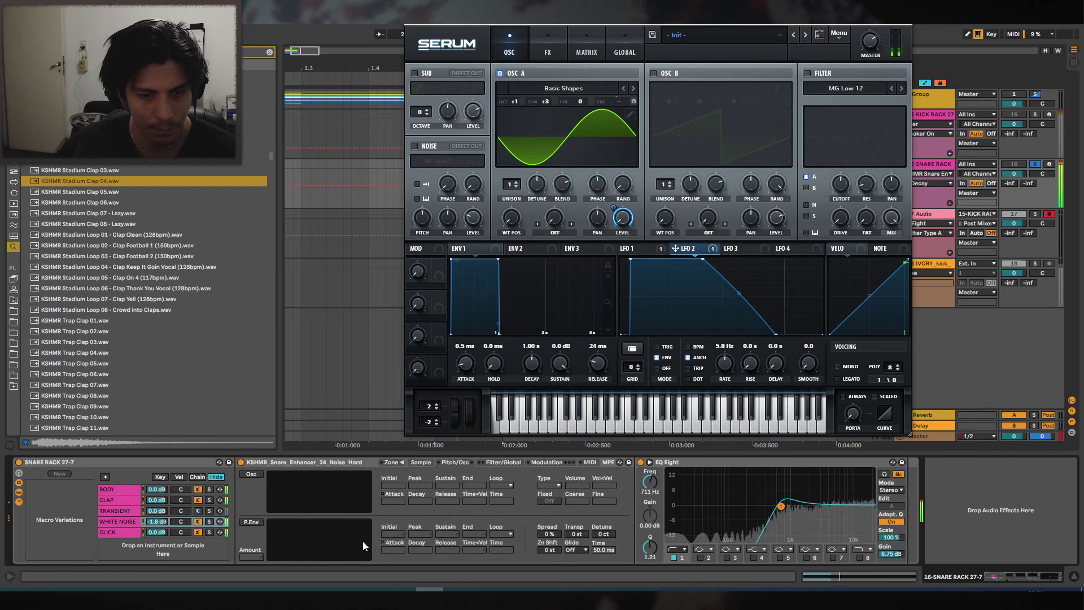
left_click(421, 461)
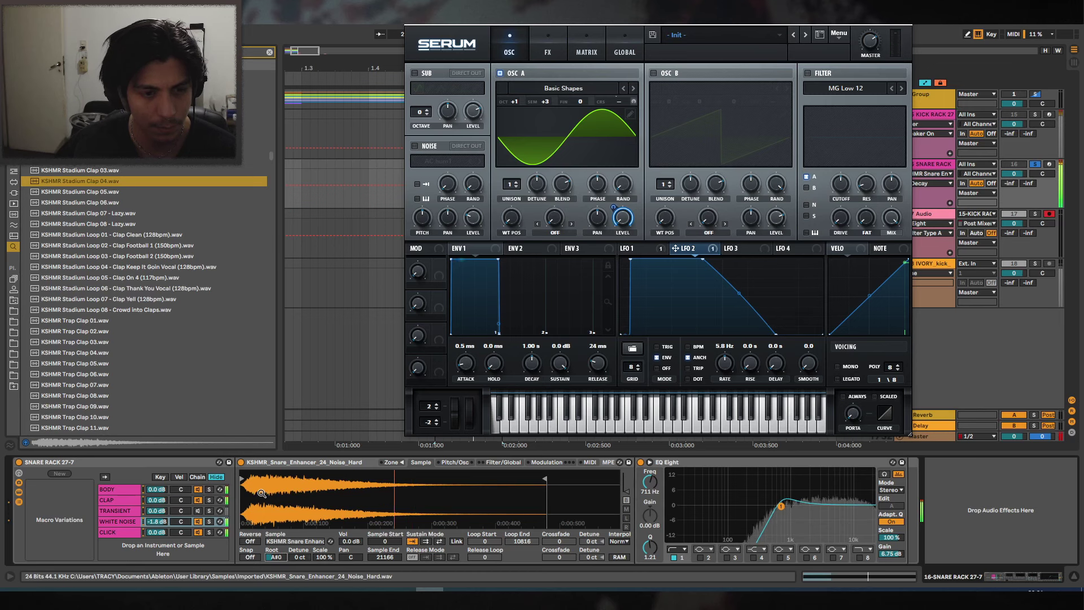
left_click_drag(542, 478, 565, 478)
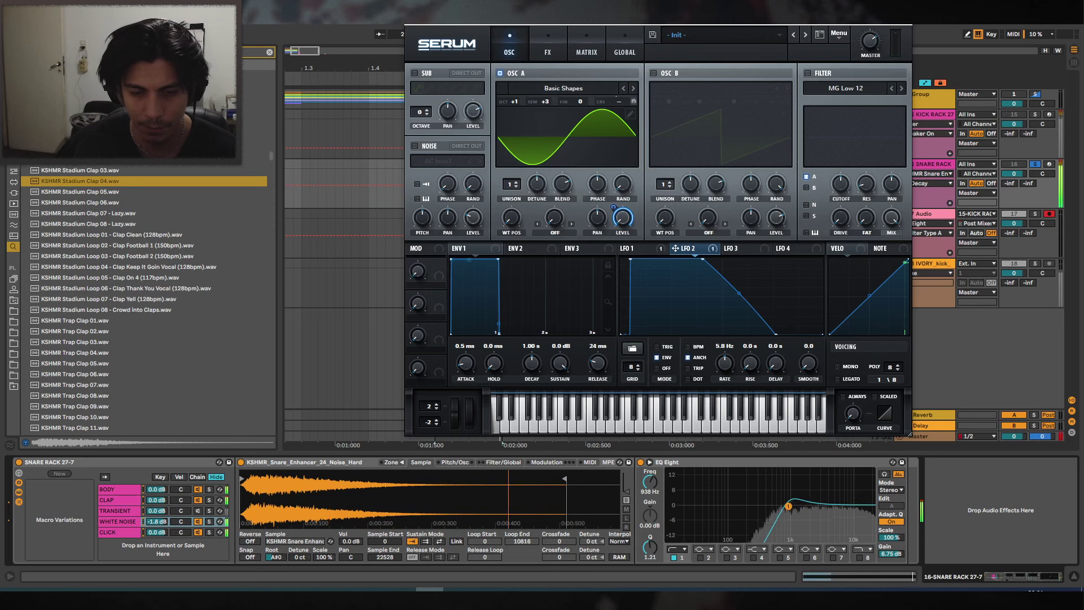
Deactivate the CLAP chain, and in BODY's Serum set oscillator A's octave to +2 and LFO 2's rate to 9.9 Hz.
left_click(198, 501)
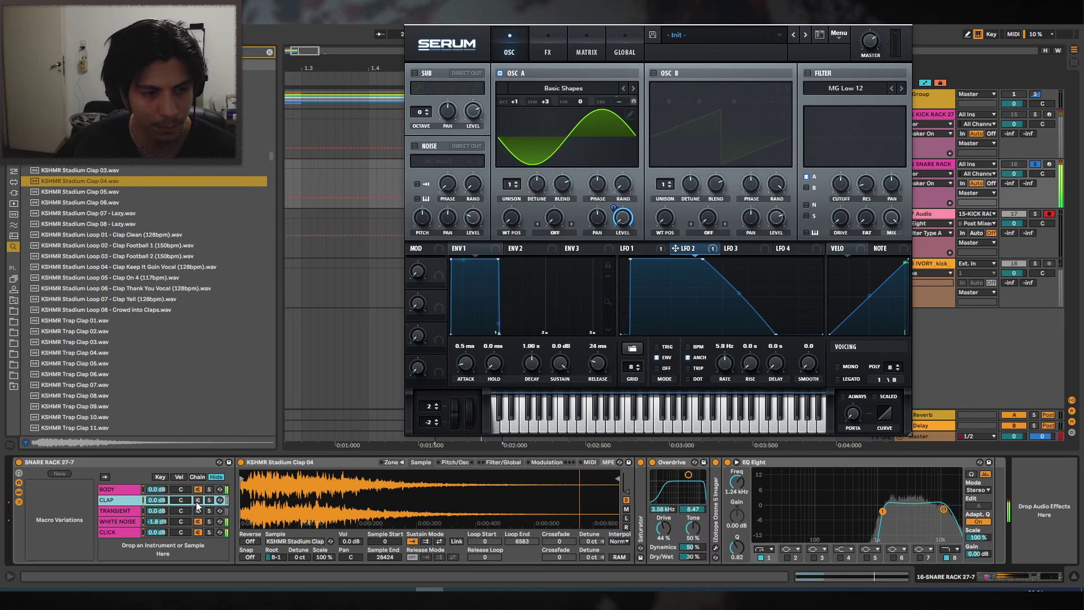
left_click(136, 490)
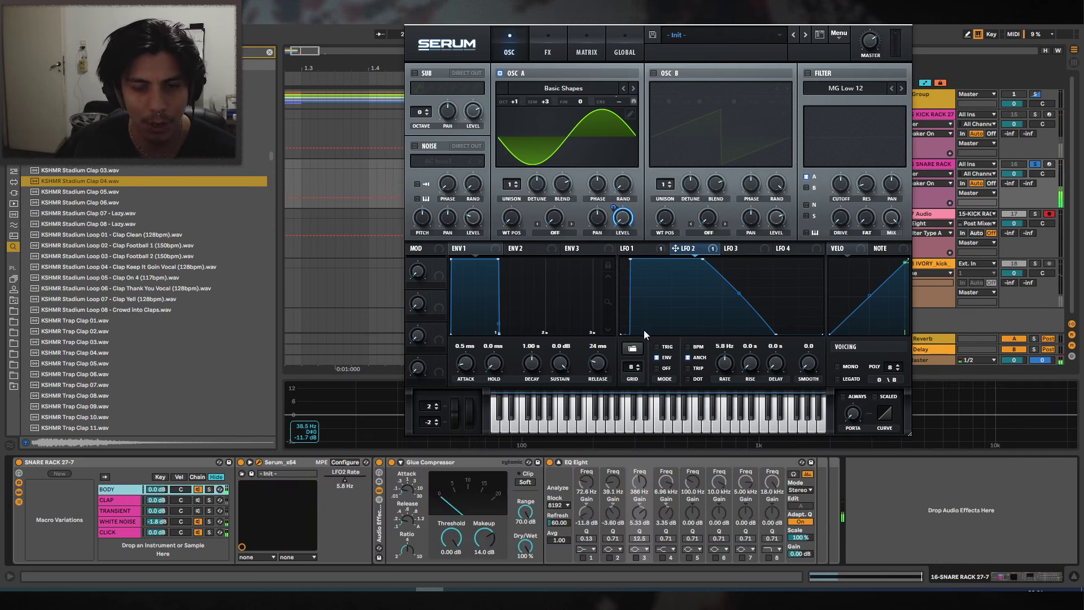
left_click_drag(516, 102, 523, 90)
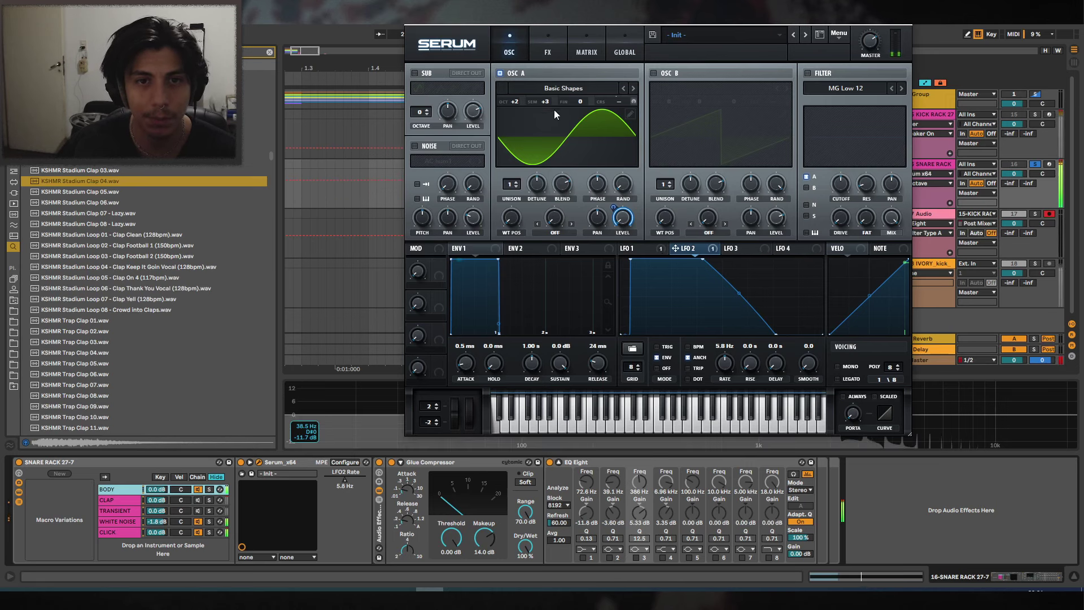
left_click_drag(726, 367, 725, 369)
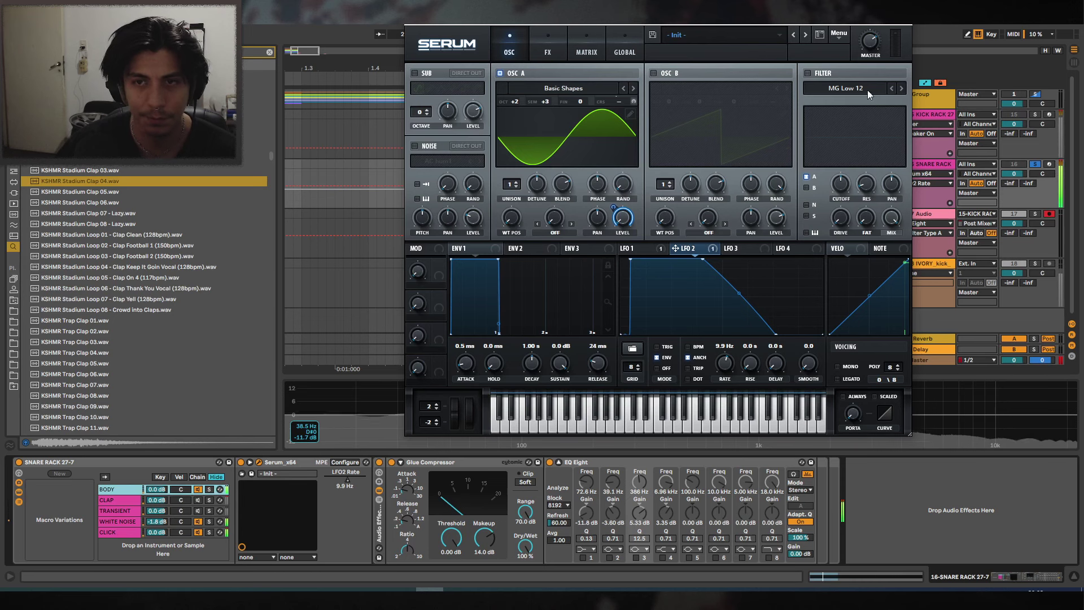
left_click(901, 17)
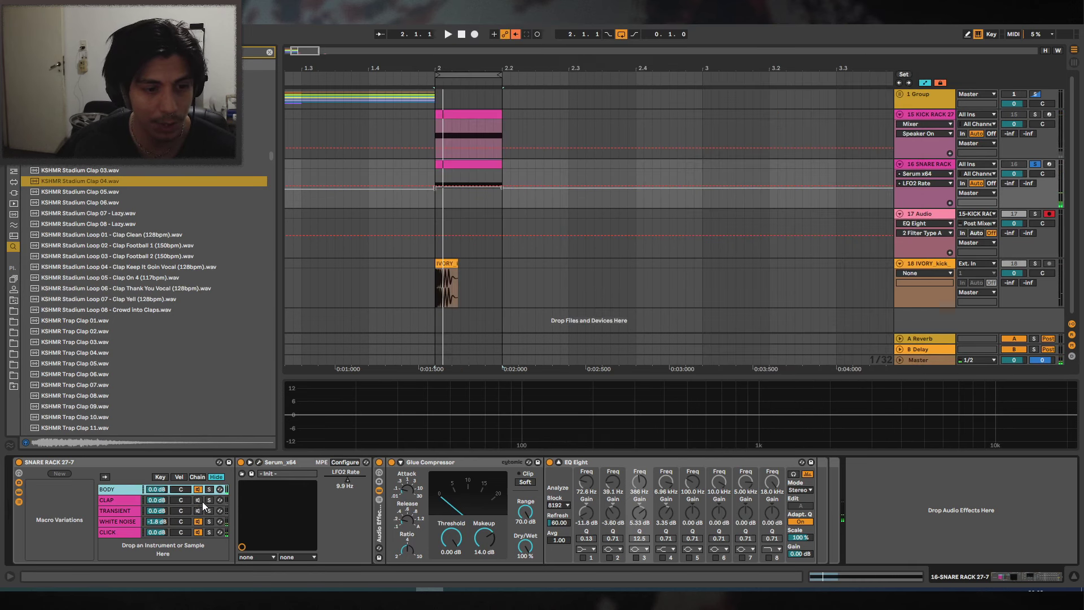
Lower the CLAP chain's volume and set the WHITE NOISE chain's volume to -0.2 dB.
key("space")
left_click_drag(154, 501, 156, 520)
Set the CLICK sampler's root key to C-1 and volume to 1.6 dB, and its EQ Eight band 1 to 278 Hz with Q 1.77.
left_click(122, 533)
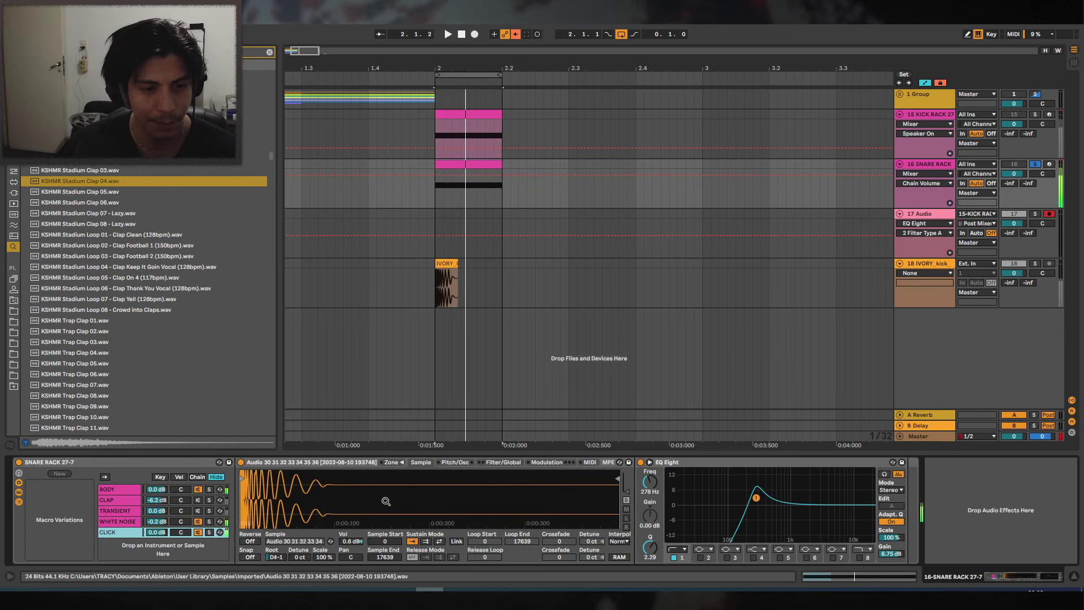
mouse_move(275, 557)
left_mouse_down()
mouse_move(276, 539)
mouse_move(275, 563)
left_mouse_up()
mouse_move(757, 497)
left_mouse_down()
mouse_move(804, 492)
mouse_move(776, 500)
left_mouse_up()
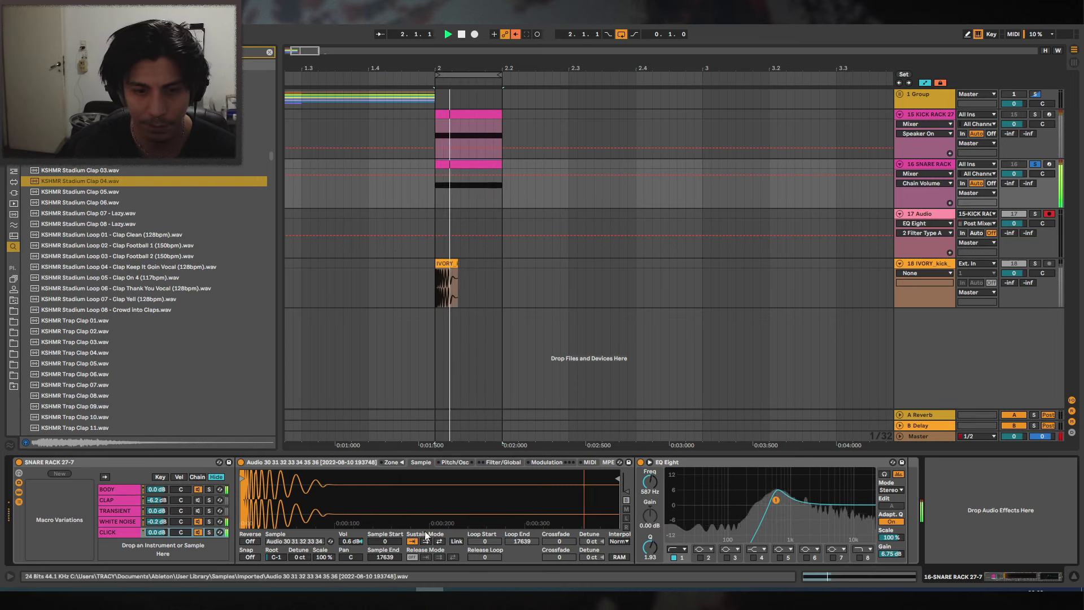
left_click(208, 532)
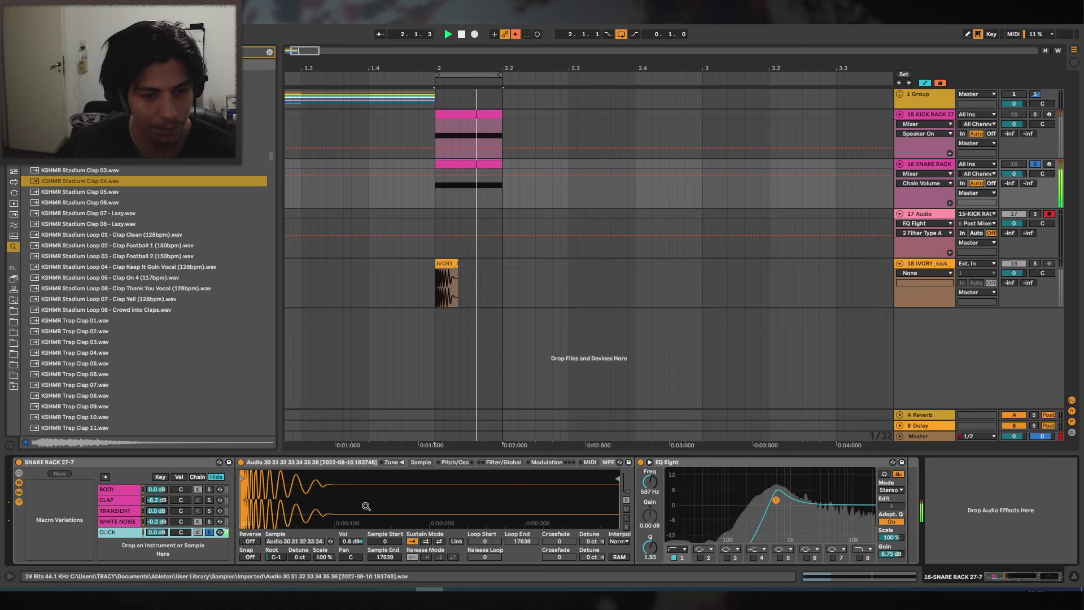
left_click_drag(351, 542, 350, 536)
left_click_drag(775, 499, 755, 501)
Audition BODY with CLICK, and set CLICK's EQ Eight band 1 to 170 Hz with Q 1.43 and its sampler root key to C0.
left_click(208, 489)
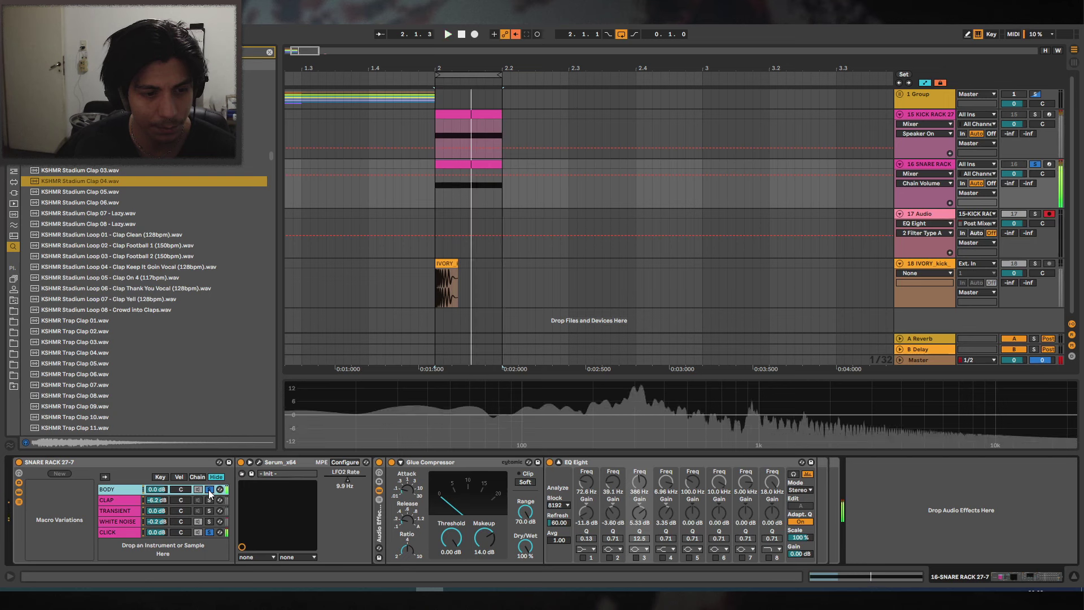
left_click(209, 489)
key("space")
left_click(159, 533)
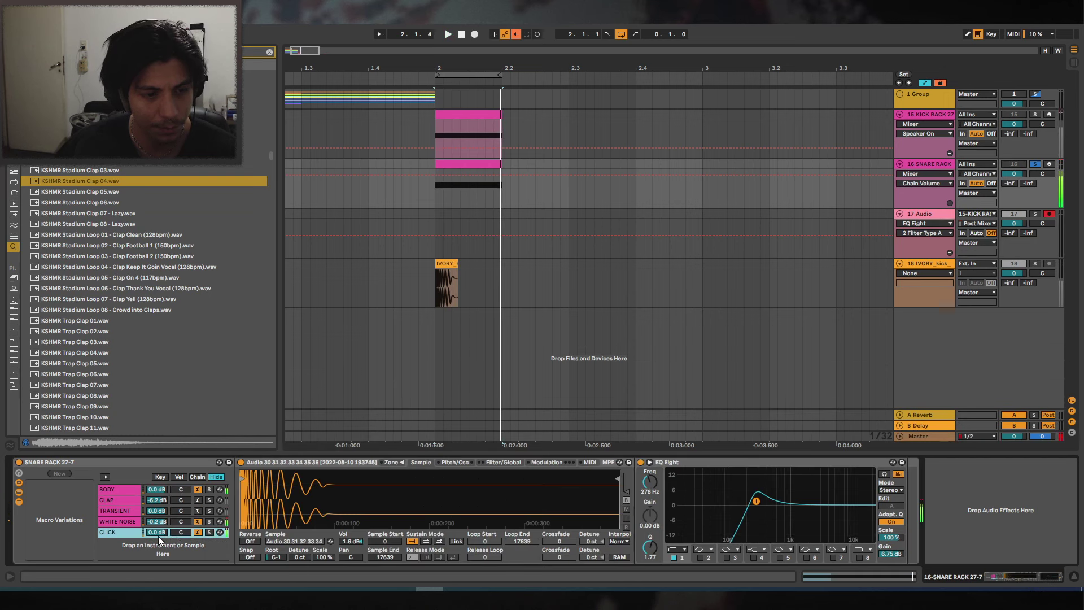
left_click_drag(756, 501, 743, 503)
key("space")
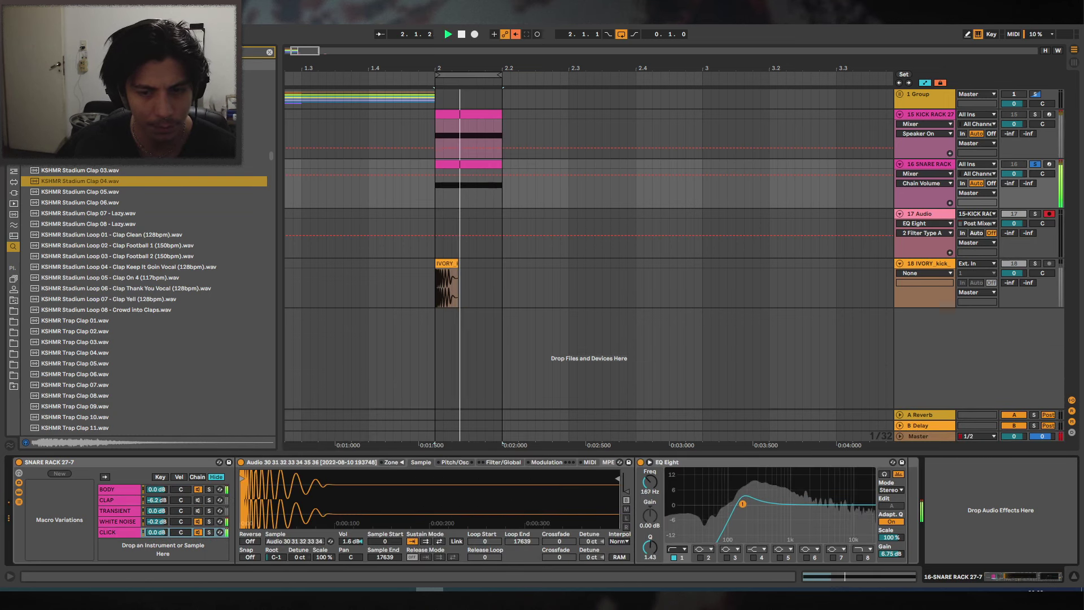
left_click_drag(274, 557, 273, 558)
key("space")
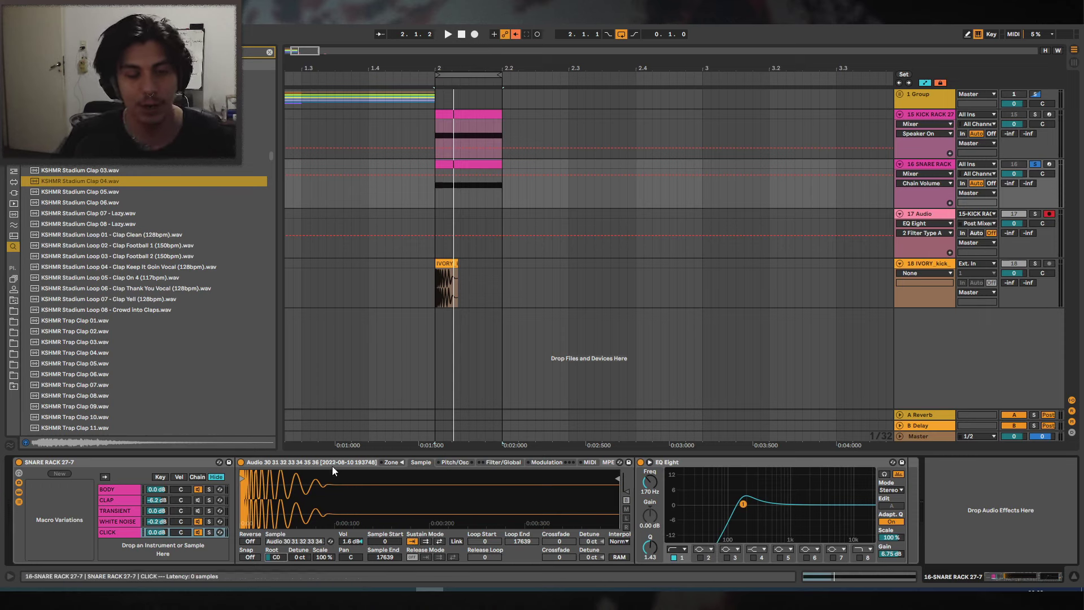
Play back the looped snare clip to audition the full layered sound.
left_click_drag(454, 66, 484, 70)
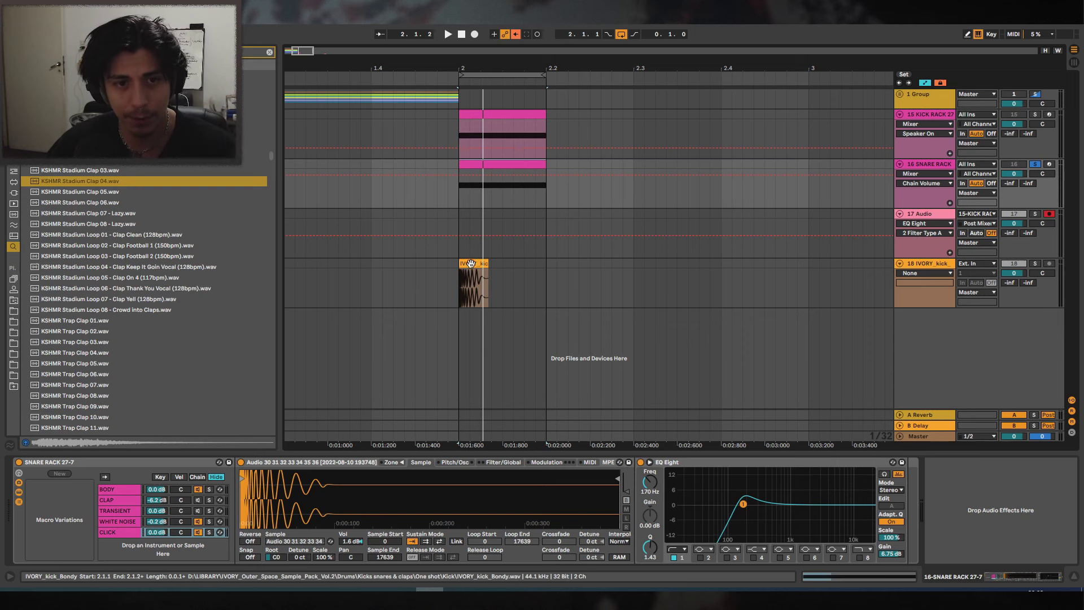
left_click(473, 282)
key("space")
left_click(520, 163)
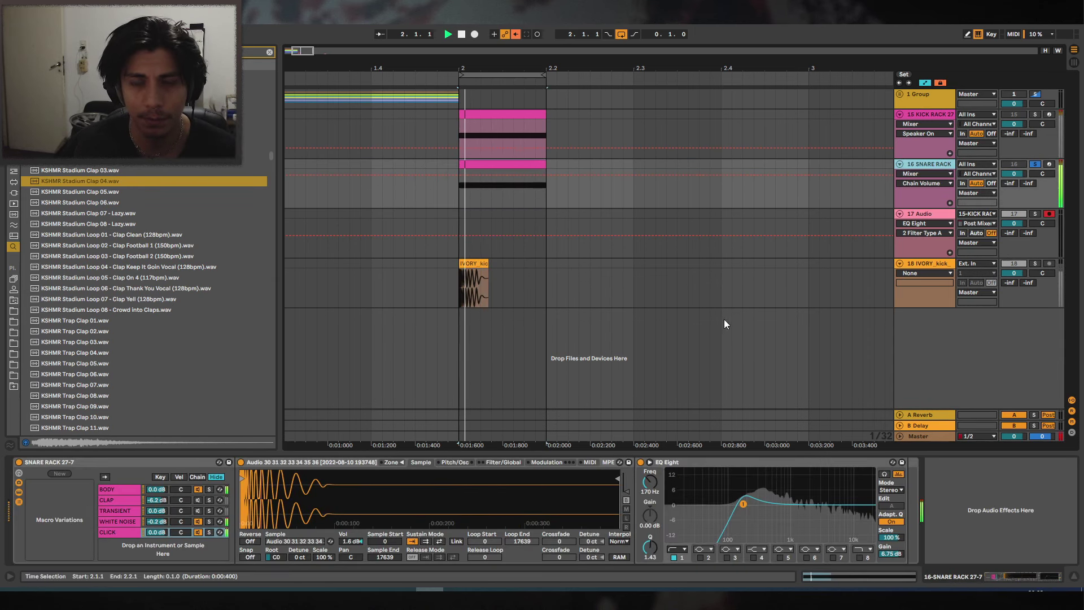
Add an EQ Eight after the snare rack and boost its band 2 by 2.60 dB at 284 Hz during playback.
left_click(270, 52)
left_click(14, 160)
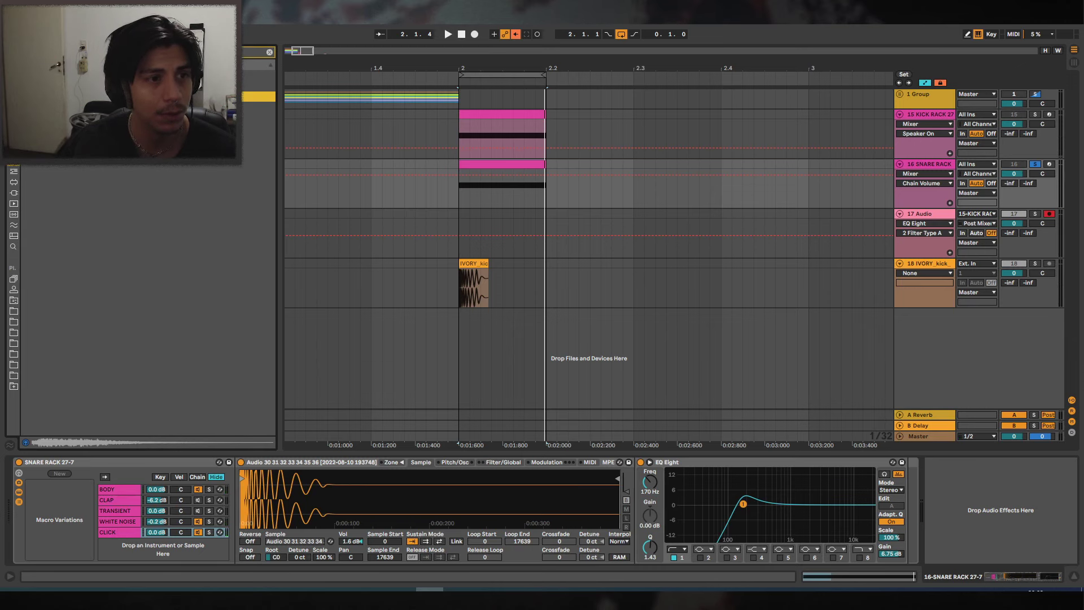
left_click_drag(68, 97, 1002, 484)
left_click(841, 557)
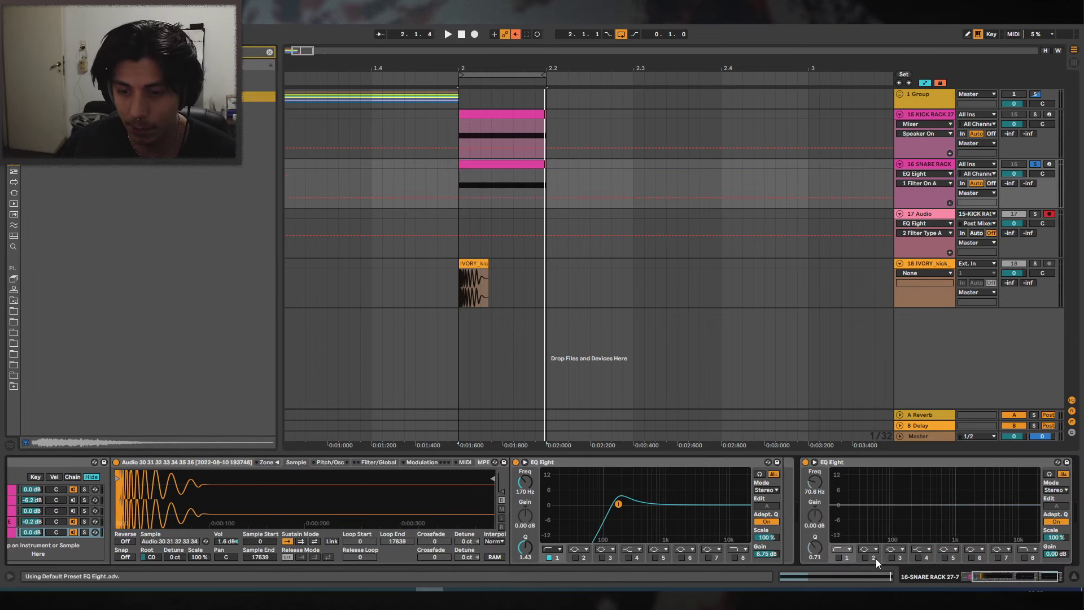
left_click(865, 557)
key("space")
left_click_drag(901, 506, 919, 500)
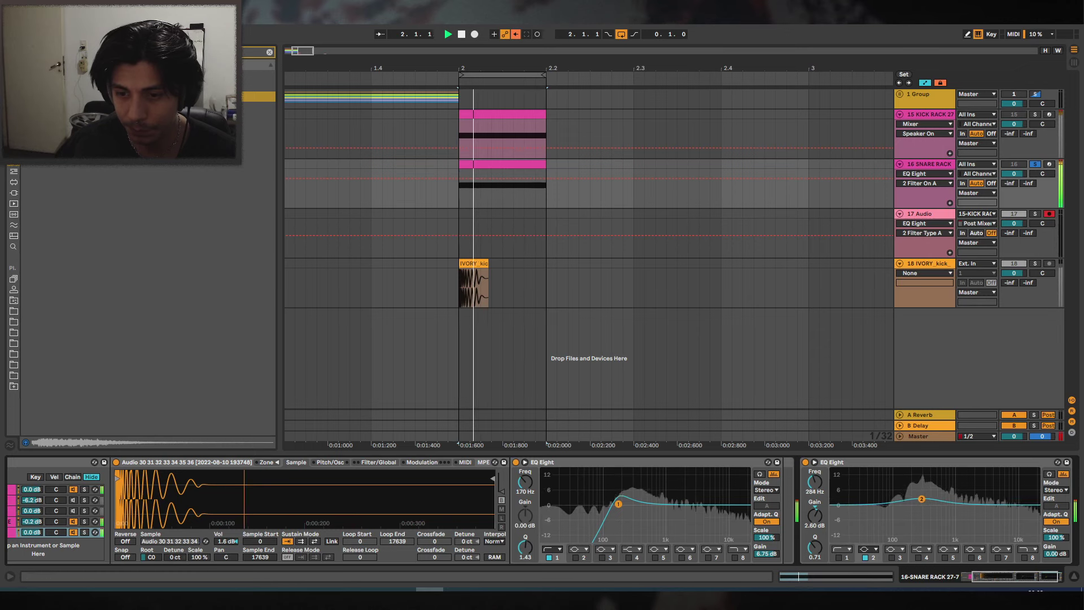
On the snare's EQ Eight, enable band 7 with a slight high-frequency cut and make band 1 a low cut at 138 Hz with Q 0.61.
left_click(997, 557)
left_click_drag(998, 504, 1020, 510)
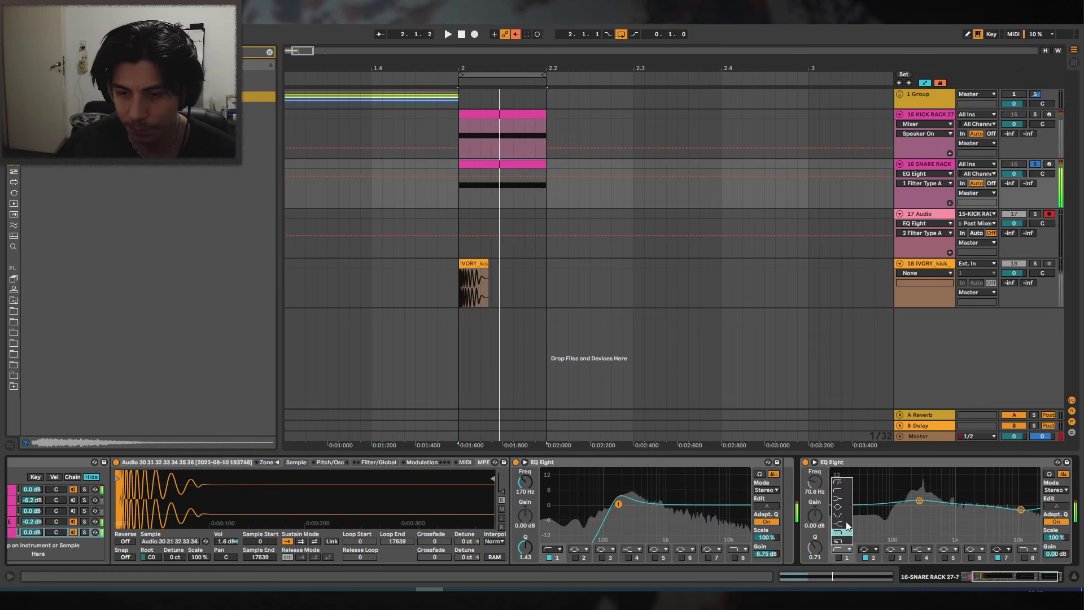
left_click(838, 557)
mouse_move(884, 513)
left_mouse_down()
mouse_move(895, 514)
mouse_move(841, 511)
mouse_move(902, 514)
left_mouse_up()
key("space")
Collapse the CLICK chain's EQ Eight and insert Multiband Dynamics between the snare rack and its final EQ Eight.
left_click(950, 575)
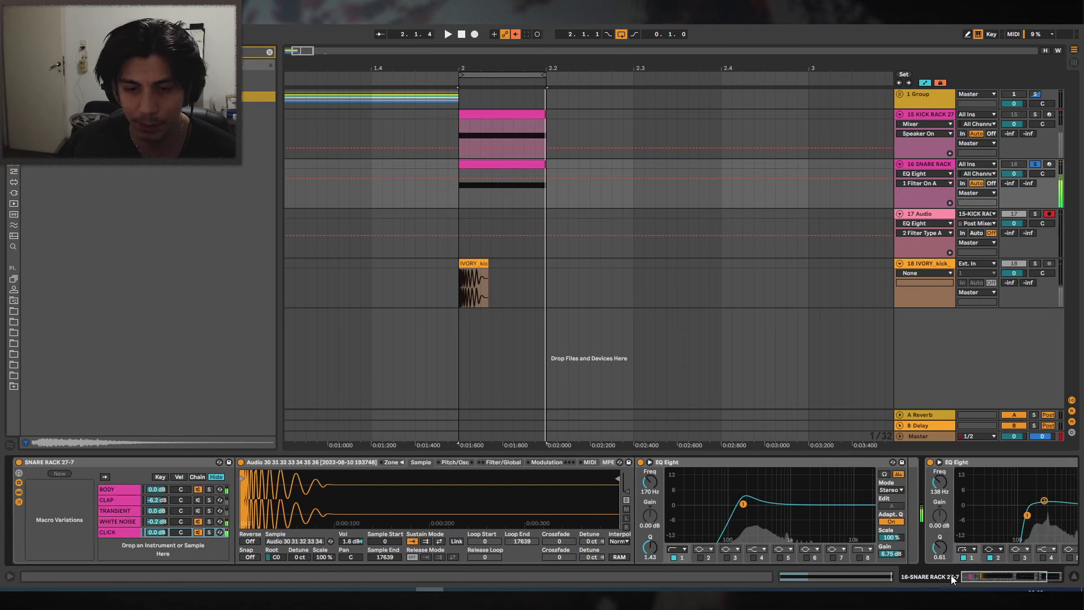
left_click(727, 463)
key("Delete")
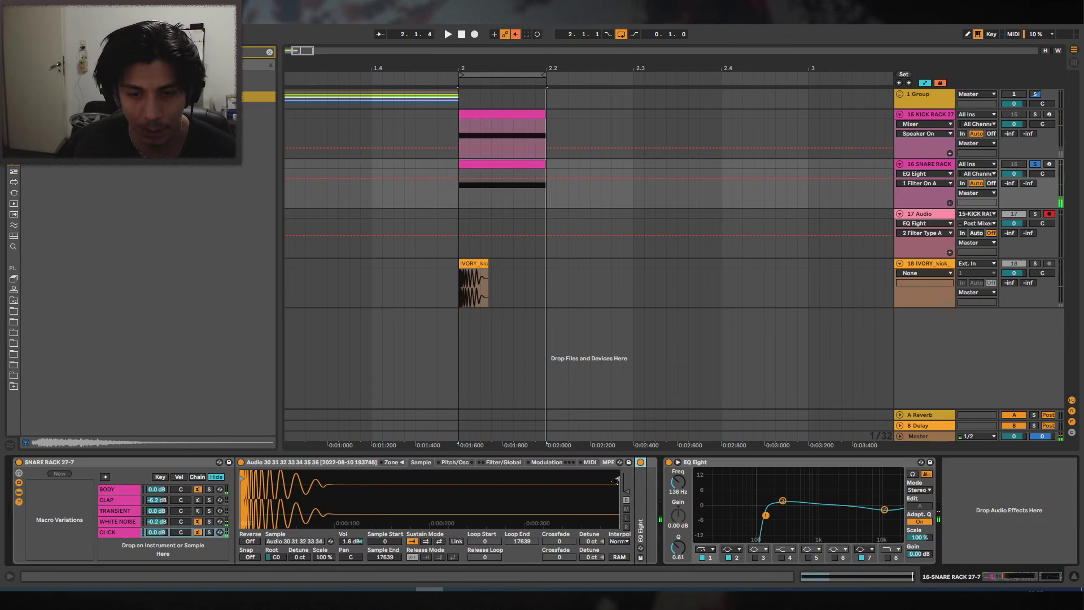
left_click(269, 52)
scroll(84, 293, "down", 2)
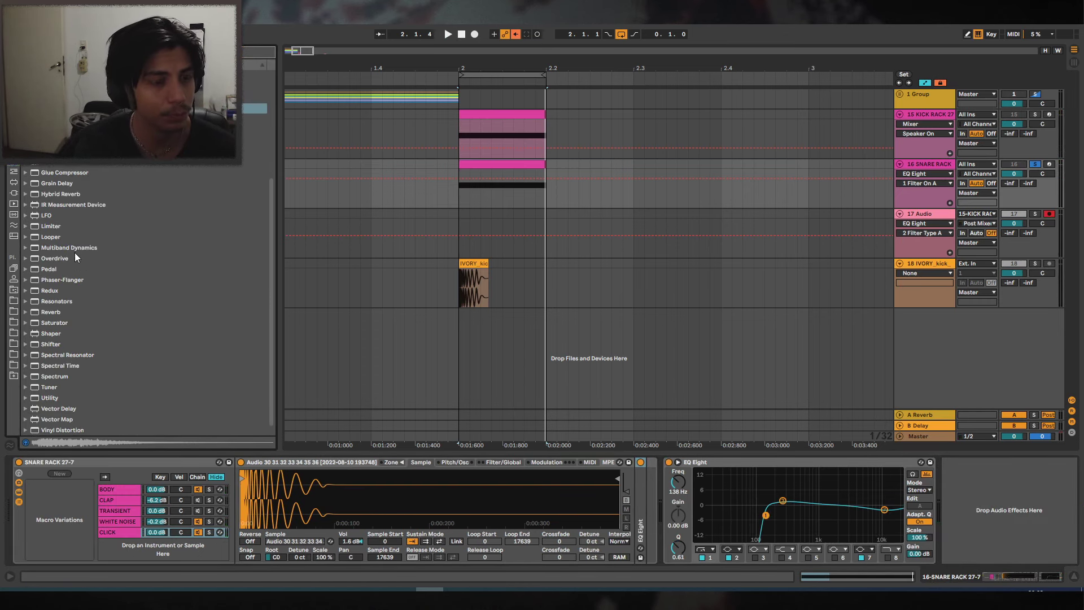
scroll(85, 288, "down", 1)
double_click(79, 236)
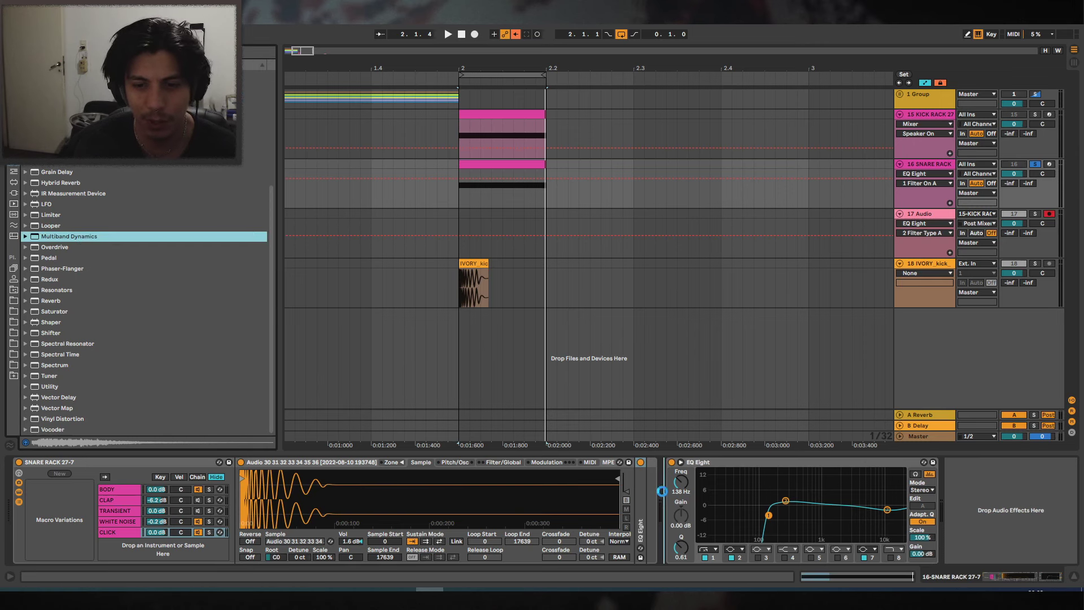
Set the OTT device's time scaling to 1000 % and amount to 31 % during playback, and bypass it for comparison.
key("space")
left_click_drag(921, 548, 921, 587)
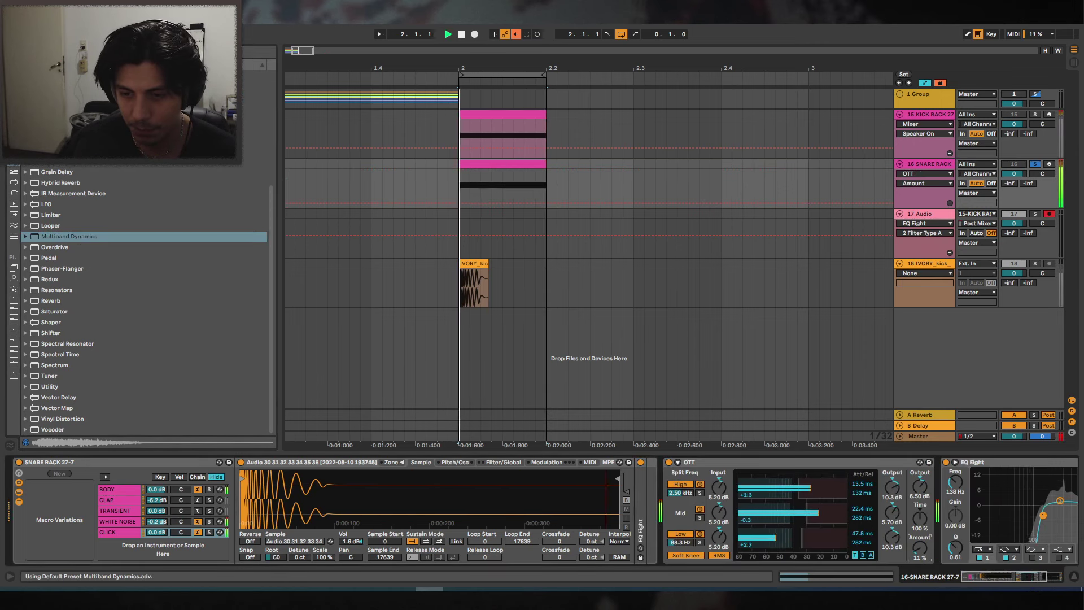
left_click_drag(919, 518, 920, 462)
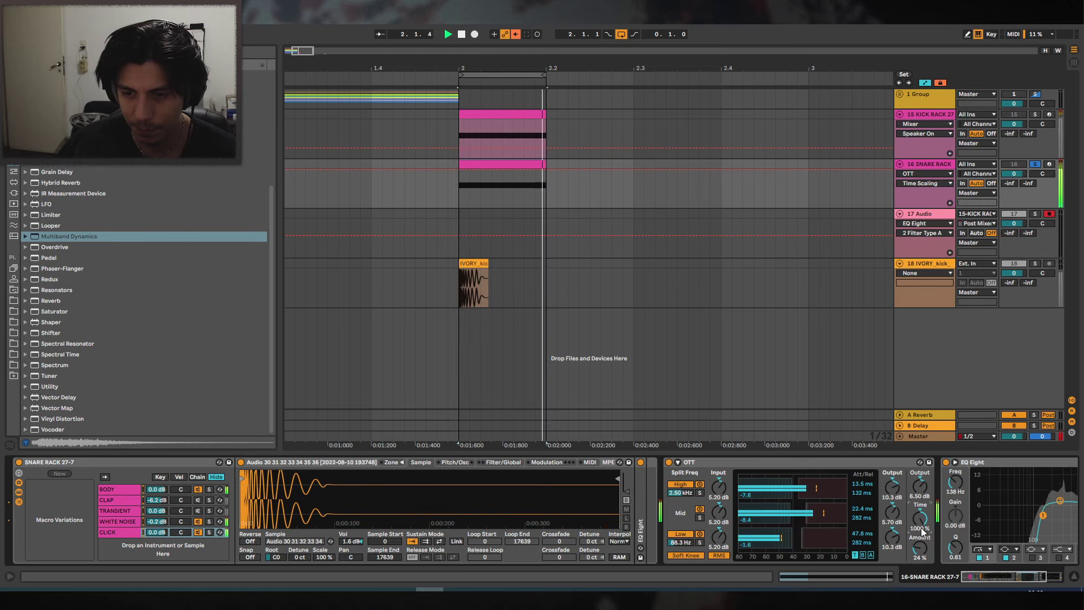
left_click_drag(919, 549, 920, 541)
left_click(669, 463)
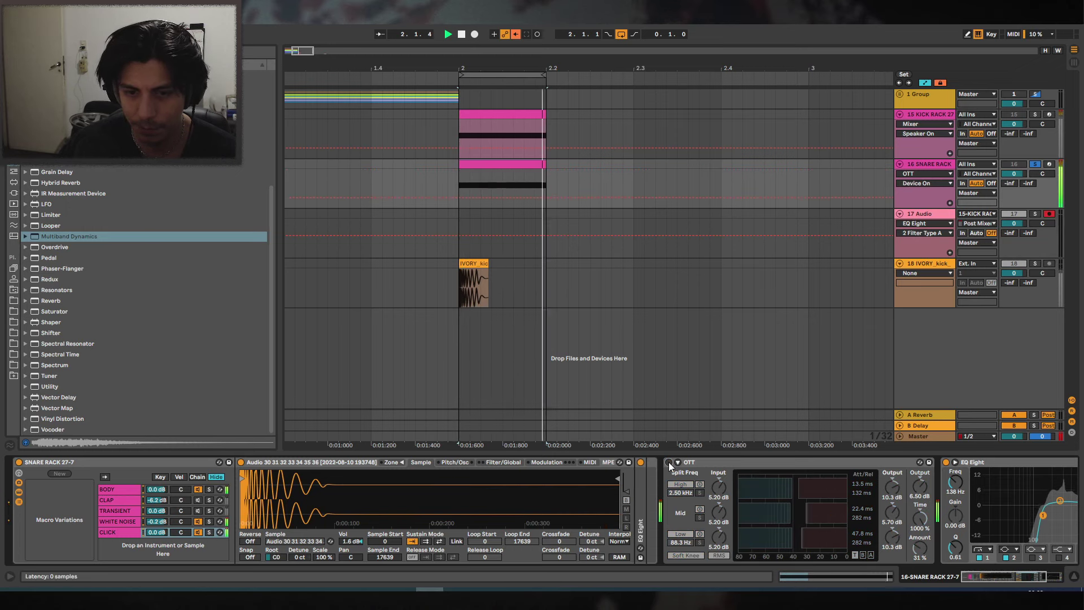
Switch the OTT device back on, stop playback and set track 17's audio input to 16-SNARE RACK 27-7.
left_click(669, 462)
key("space")
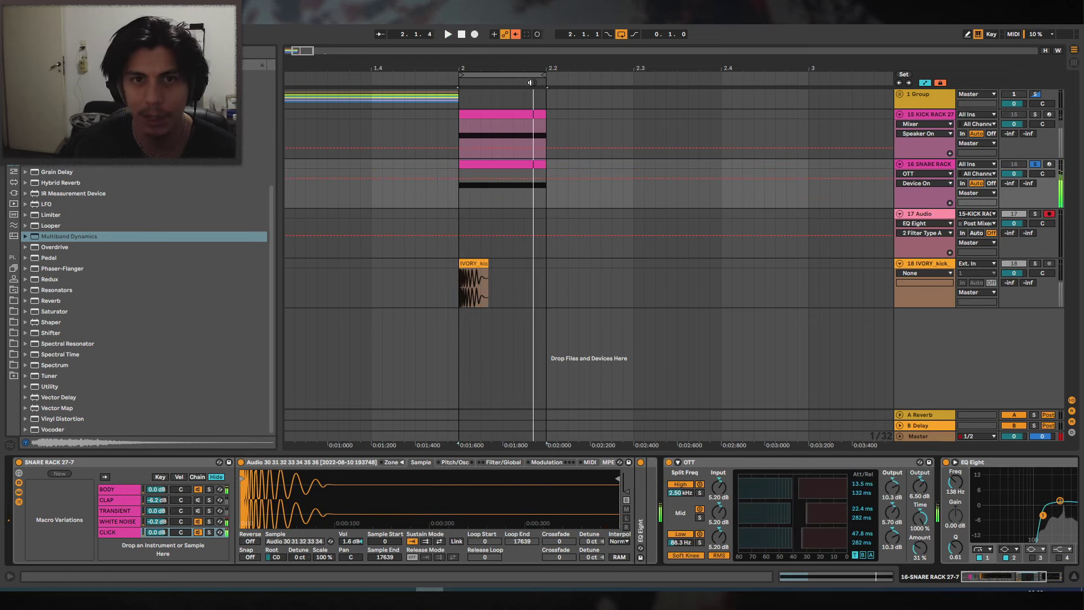
left_click(982, 215)
key("Down")
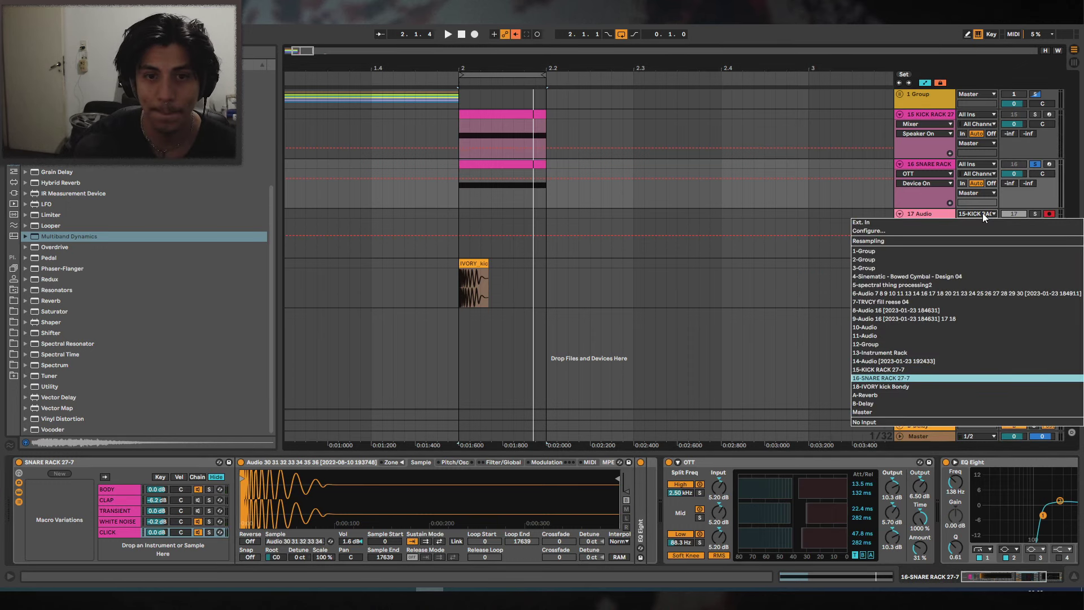
key("Return")
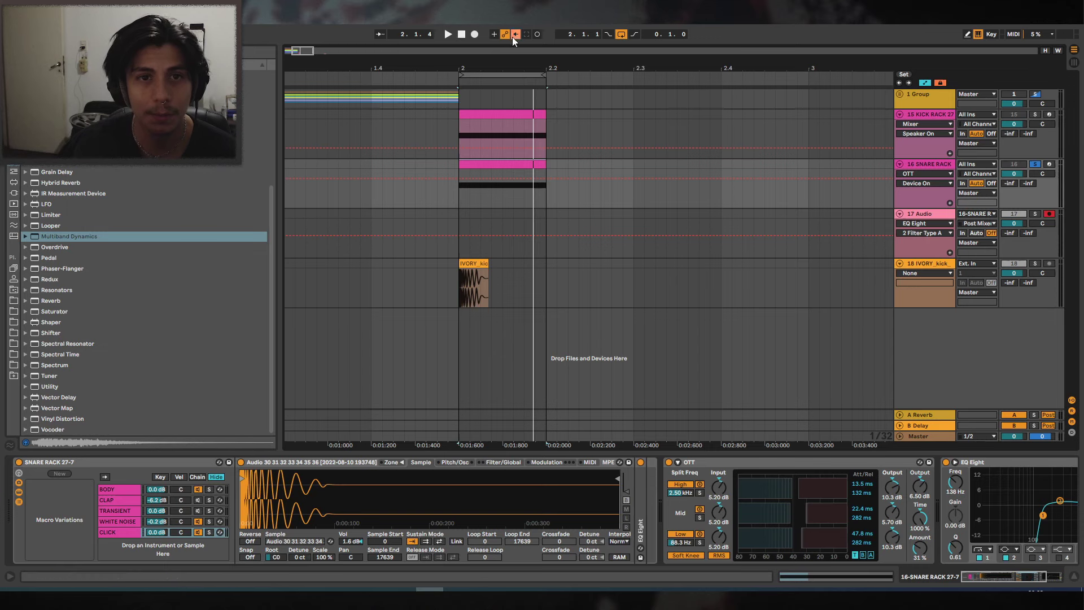
Record the snare rack onto track 17 and extend the recorded clip back to 2.1.1 so it fills the loop.
left_click(475, 34)
key("space")
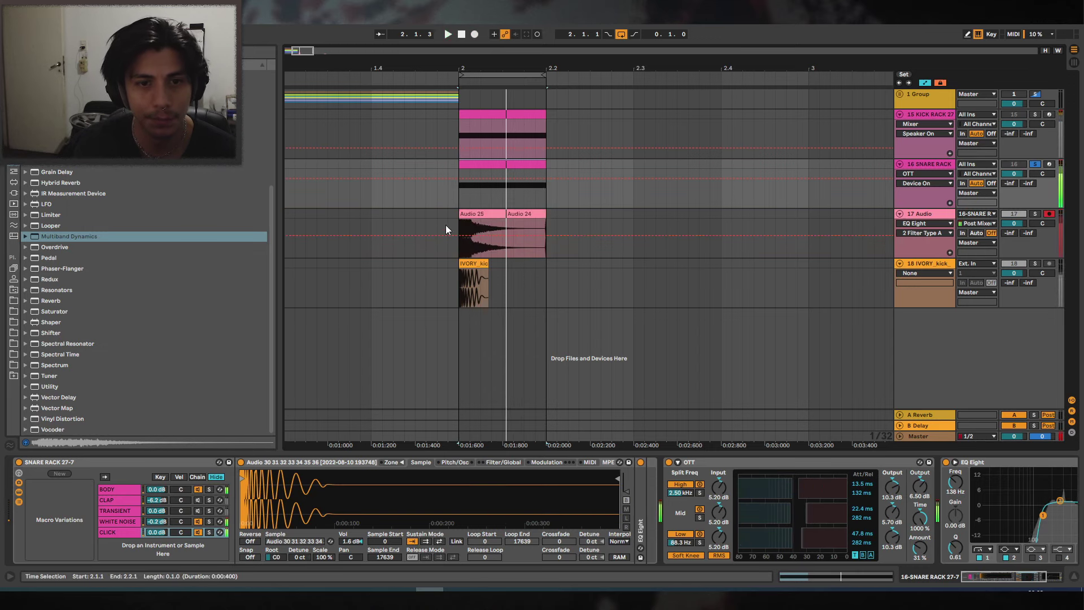
left_click_drag(511, 213, 459, 214)
Deactivate the MIDI clips of the kick and snare racks at bar 2.
left_click_drag(537, 69, 531, 34)
left_click_drag(348, 165, 463, 166)
left_click_drag(425, 115, 337, 171)
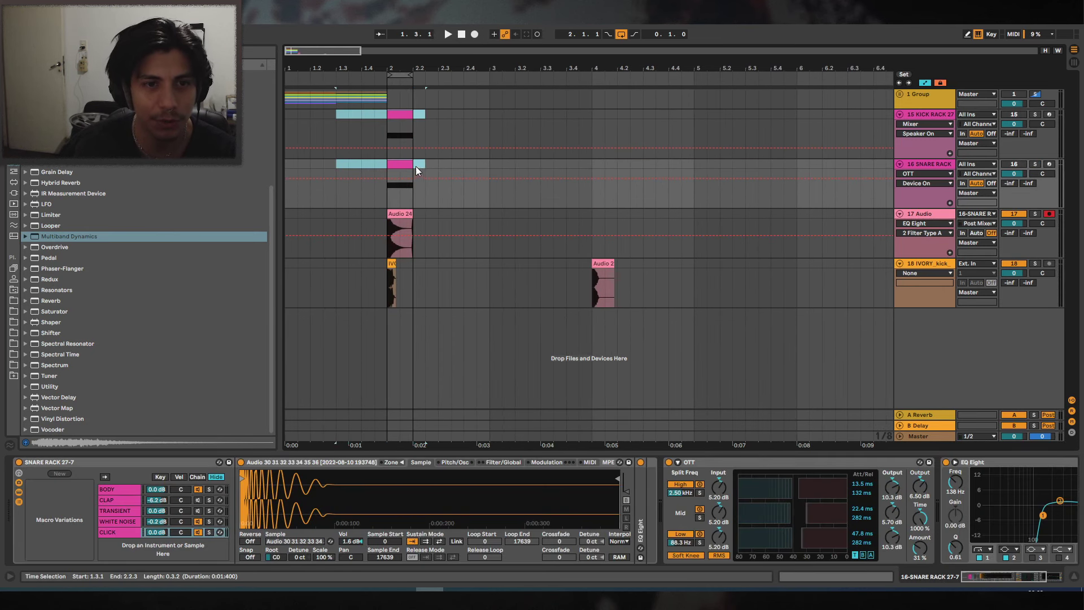
key("0")
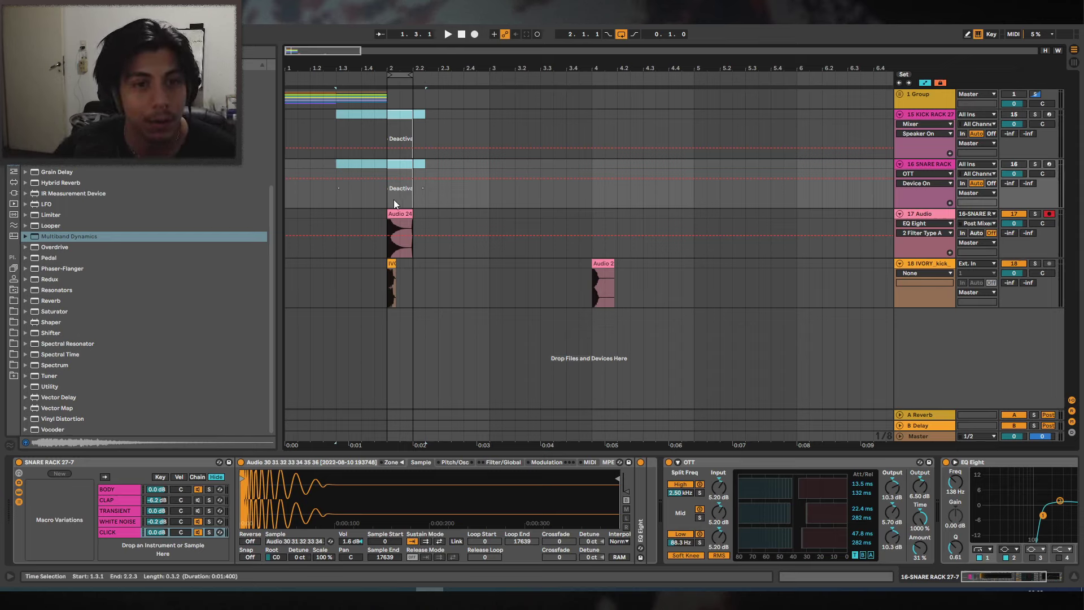
Move the recorded snare clip on track 17 to 4.3.1 and play it together with the kick from 4.1.1.
left_click_drag(402, 214, 658, 214)
left_click(592, 217)
key("space")
key("space")
left_click(593, 219)
key("space")
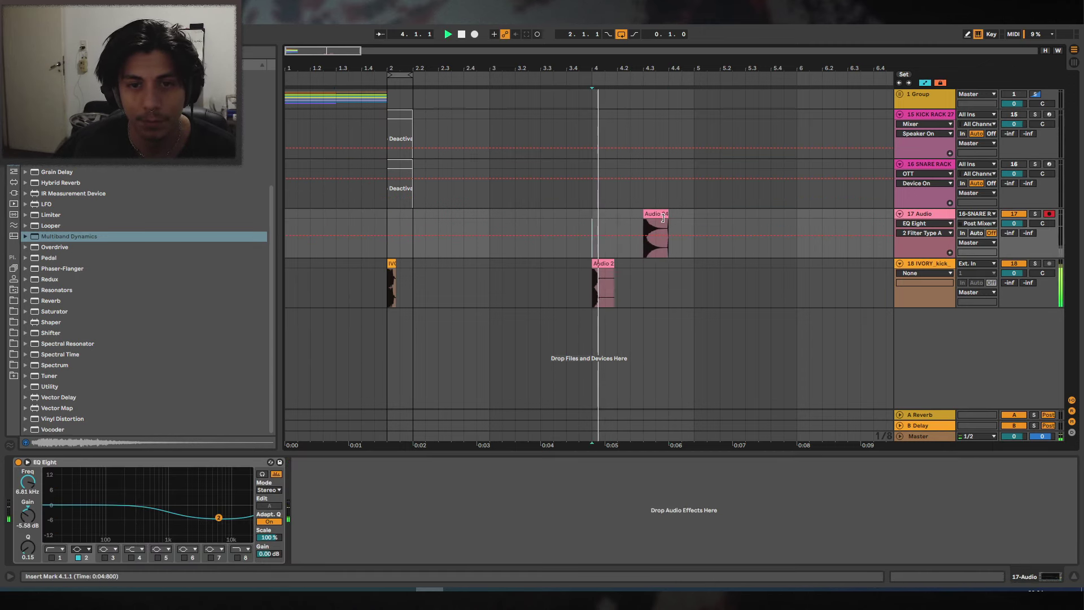
key("space")
Turn off band 2 of the EQ Eight on track 17 and audition the recorded snare clip.
left_click_drag(665, 69, 576, 85)
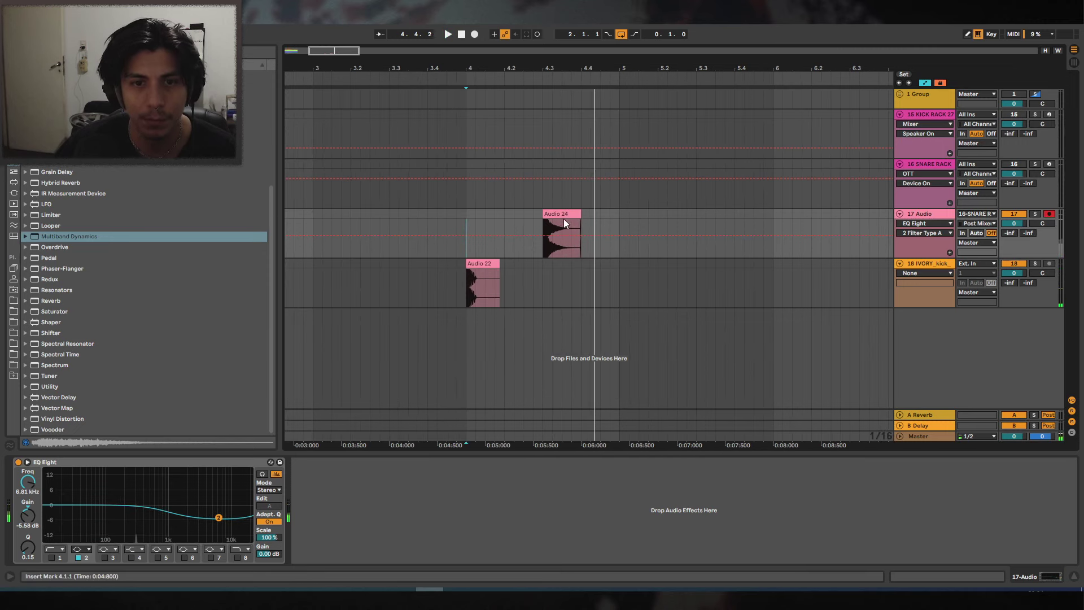
left_click(564, 223)
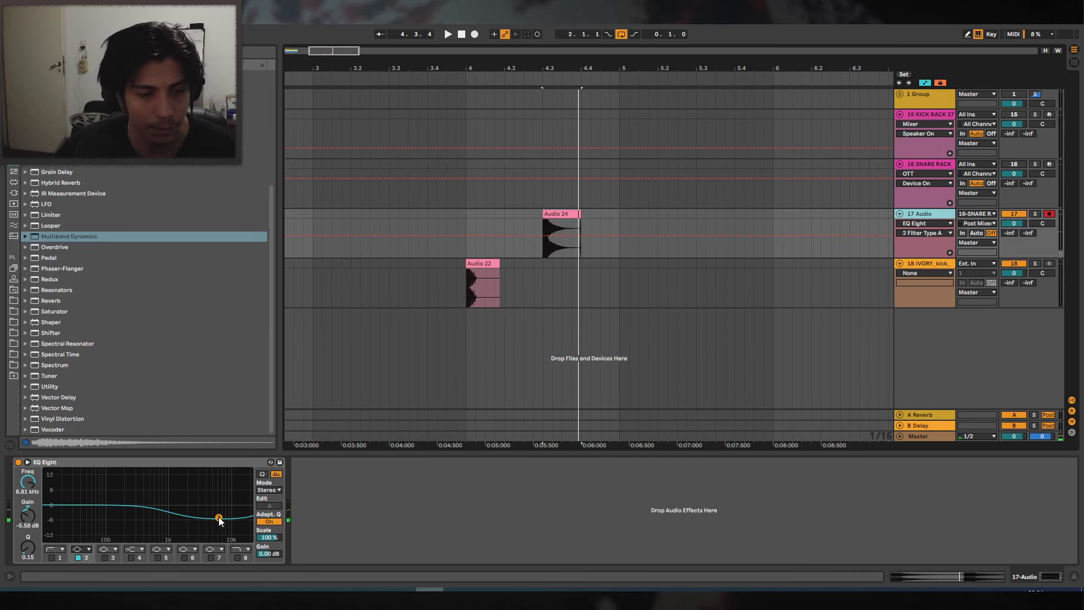
left_click_drag(218, 517, 226, 506)
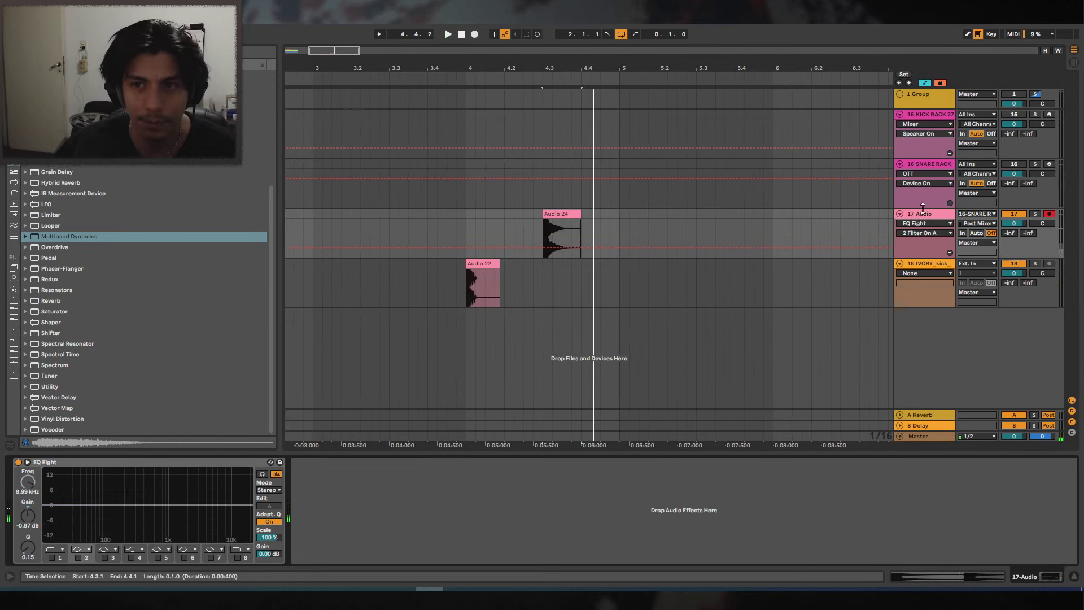
left_click(919, 165)
key("space")
key("space")
Audition the recorded kick clip, then loop the bar from 4.1.1 to 5.1.1 across both clips and play it.
left_click(473, 263)
key("space")
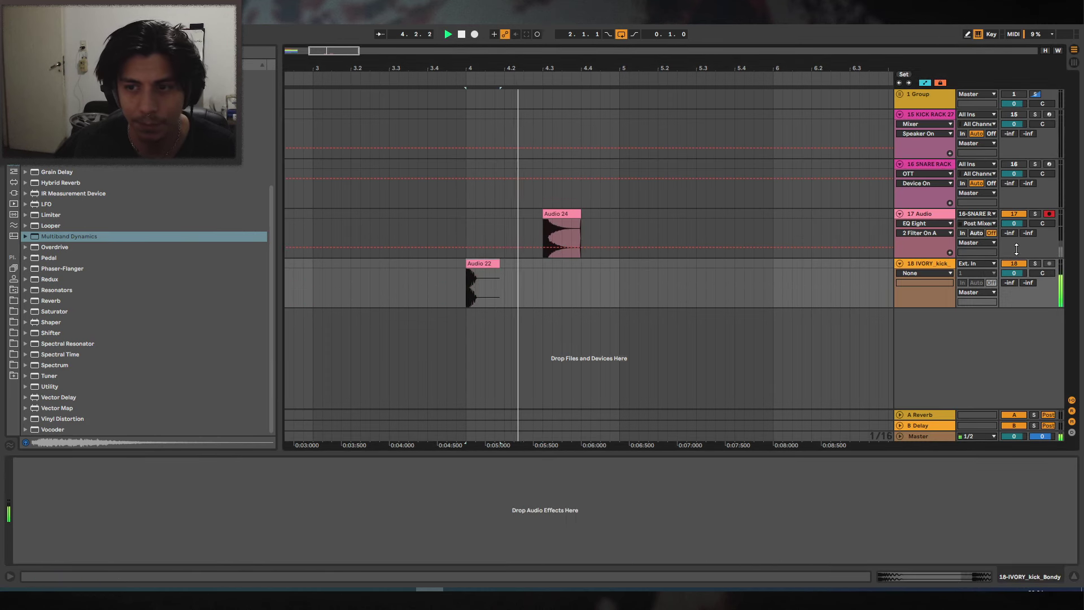
key("space")
left_click_drag(620, 216, 467, 275)
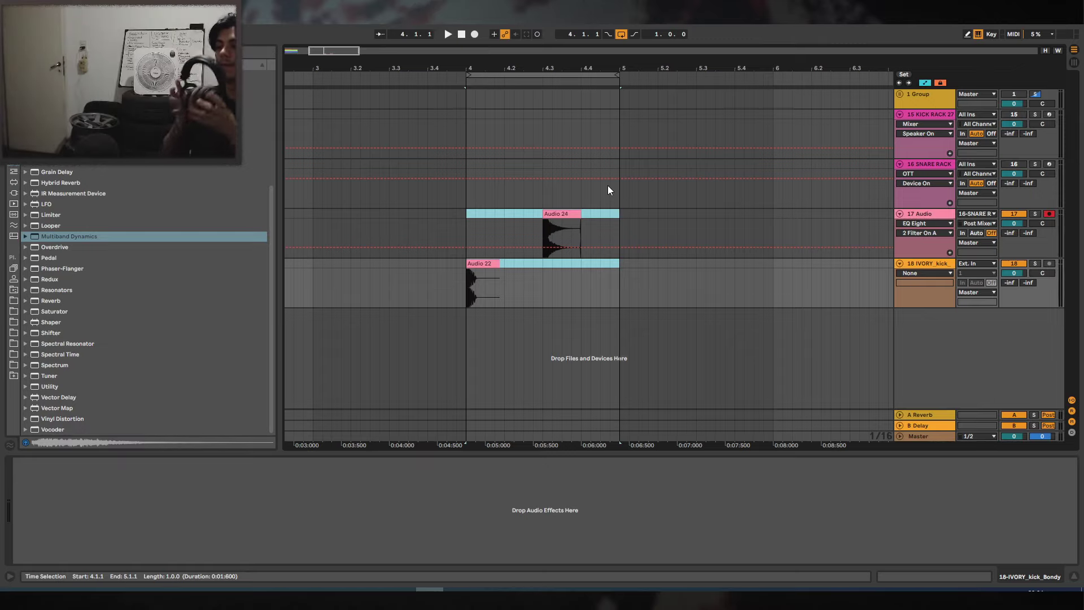
left_click(467, 222)
key("space")
Group the recorded snare track and the IVORY_kick track together.
left_click(929, 264, "shift")
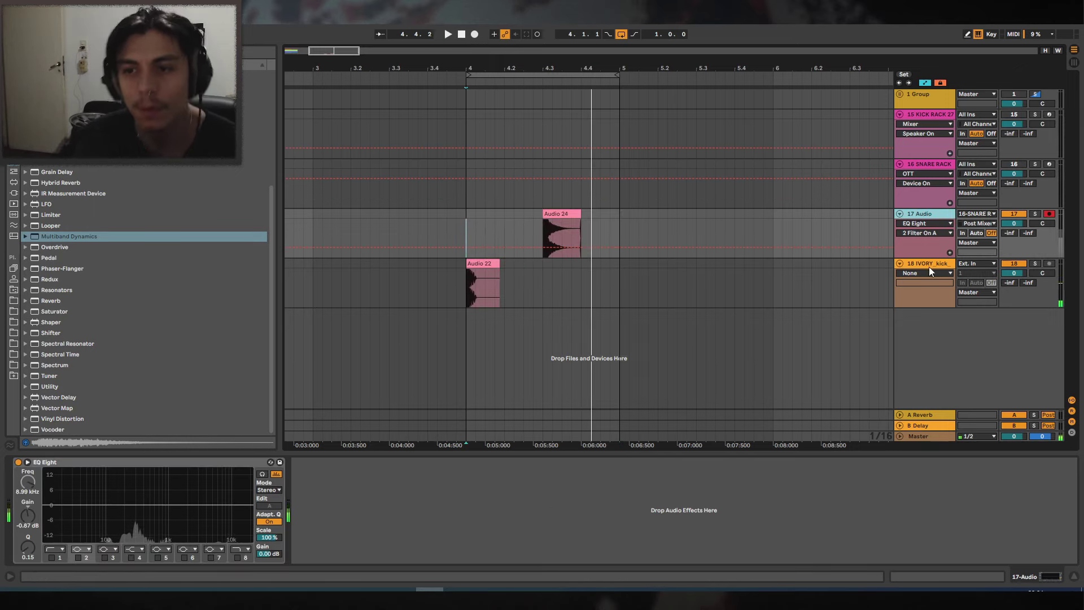
key("ctrl+g")
left_click(923, 215)
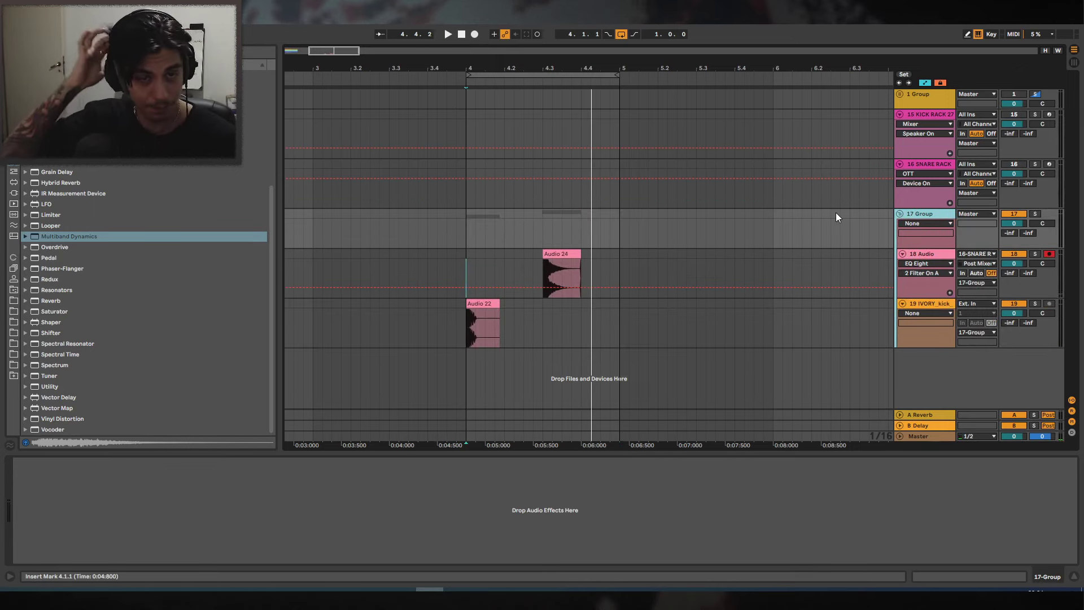
Add an empty audio track at the top of the new group, above the recorded snare track.
mouse_move(563, 66)
left_mouse_down()
mouse_move(410, 50)
mouse_move(504, 73)
mouse_move(599, 72)
mouse_move(542, 67)
mouse_move(571, 67)
mouse_move(552, 79)
left_mouse_up()
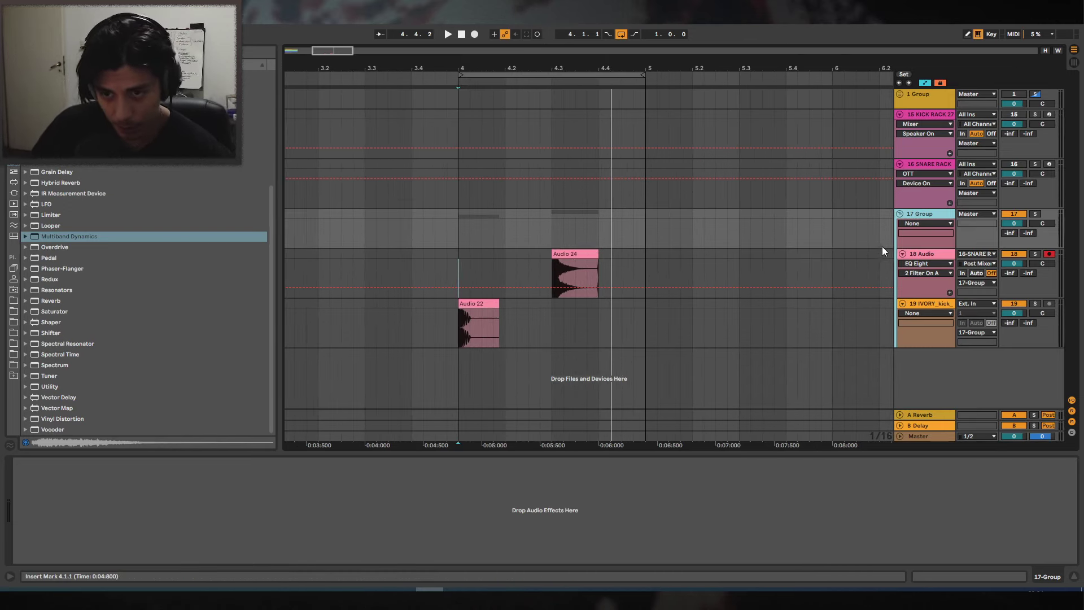
left_click(921, 254)
key("ctrl+t")
left_click_drag(934, 304, 931, 253)
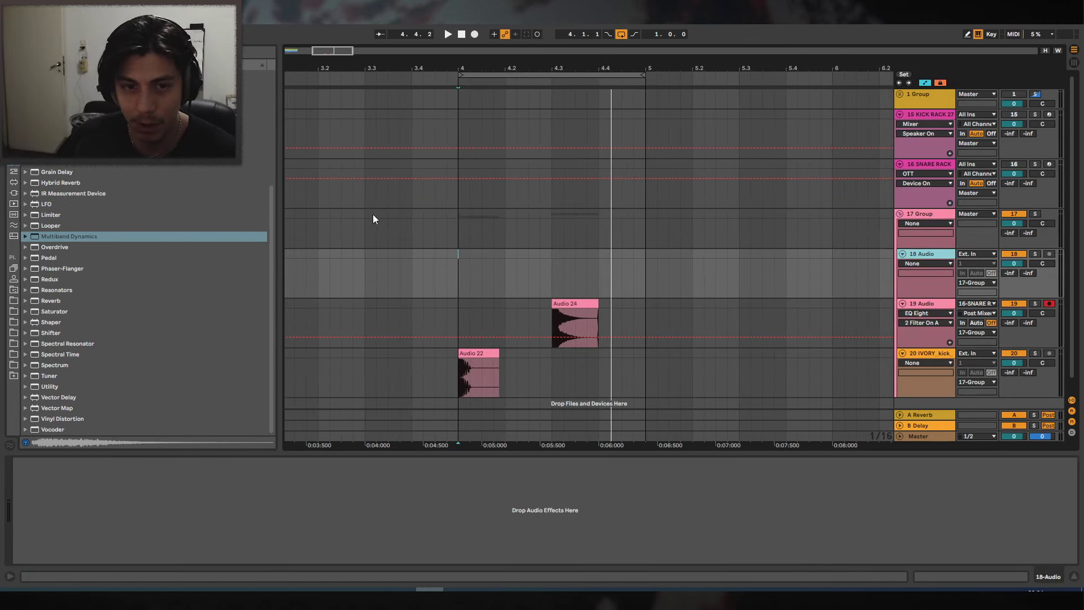
Solo the recorded snare track and play its clip from 4.3.1.
left_click_drag(559, 65, 559, 84)
left_click(602, 304)
left_click(1034, 304)
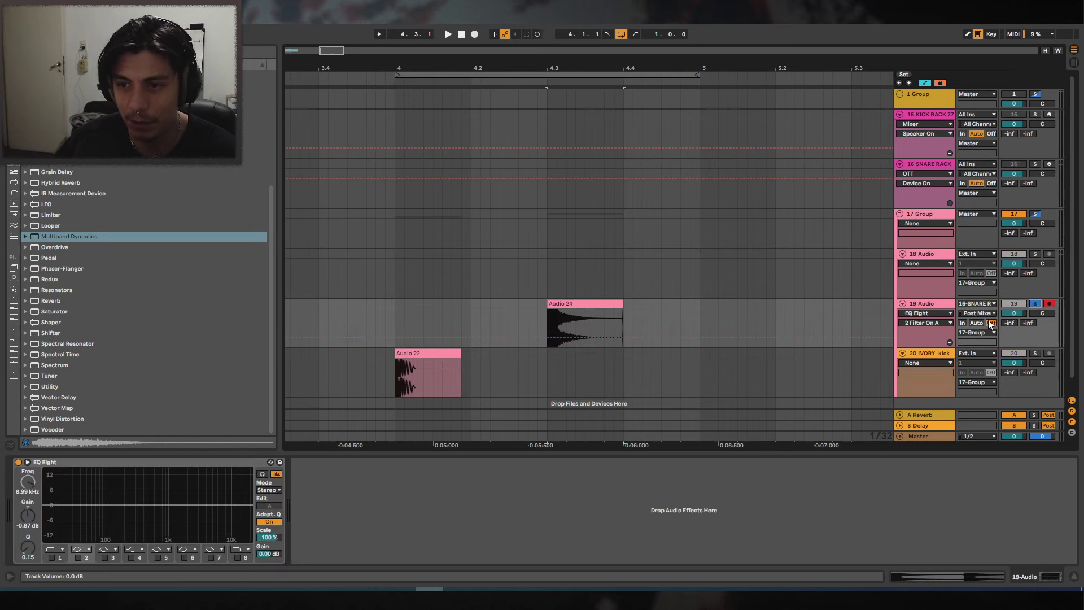
key("space")
key("space")
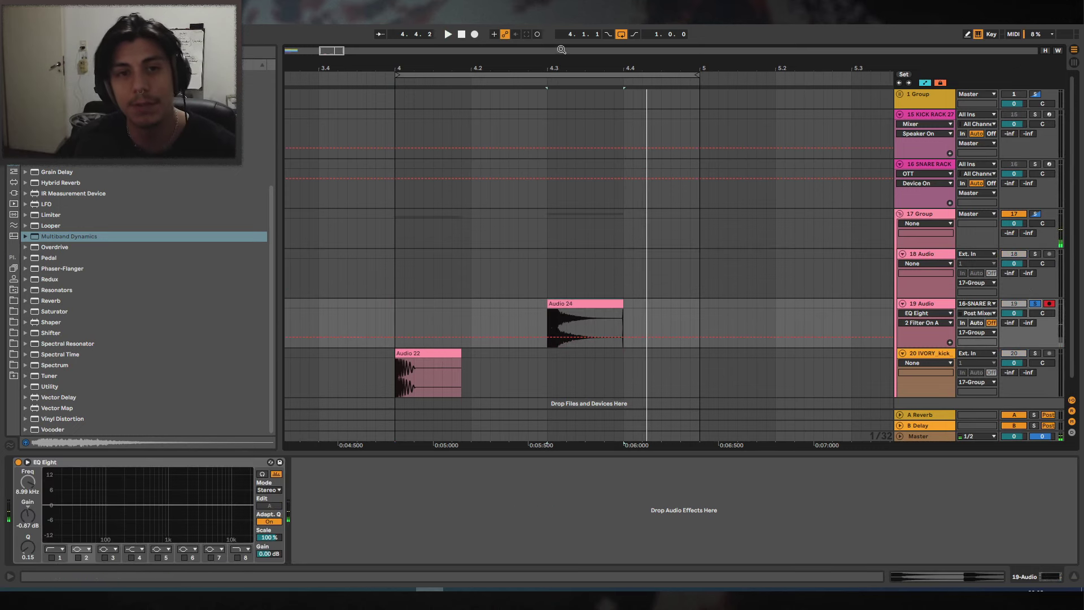
Shorten the recorded snare clip to end at 4.3.3 with a long fade-out, hide automation and audition the result.
left_click_drag(561, 50, 588, 154)
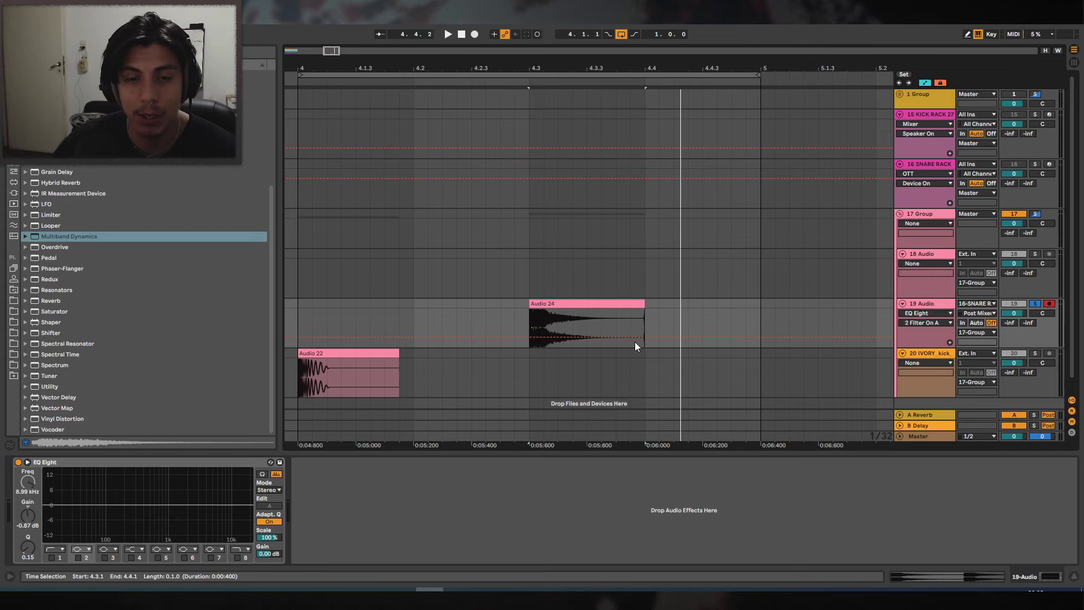
left_click_drag(645, 309, 539, 309)
key("a")
left_click(530, 324)
key("space")
key("space")
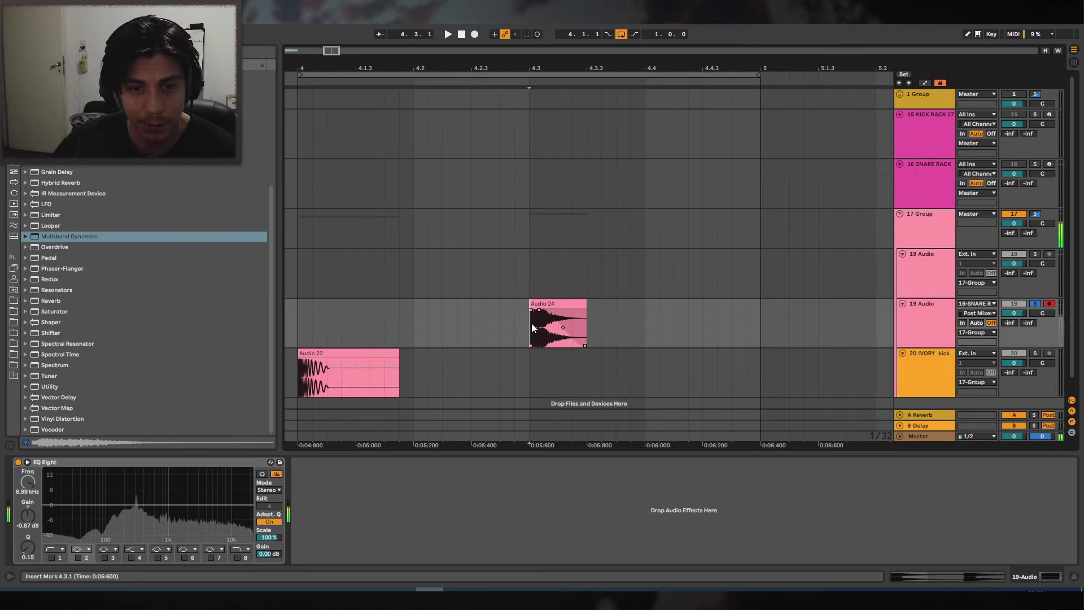
key("space")
key("space")
Select the empty track 18 and search the browser for clap samples.
left_click(572, 303)
left_click(941, 268)
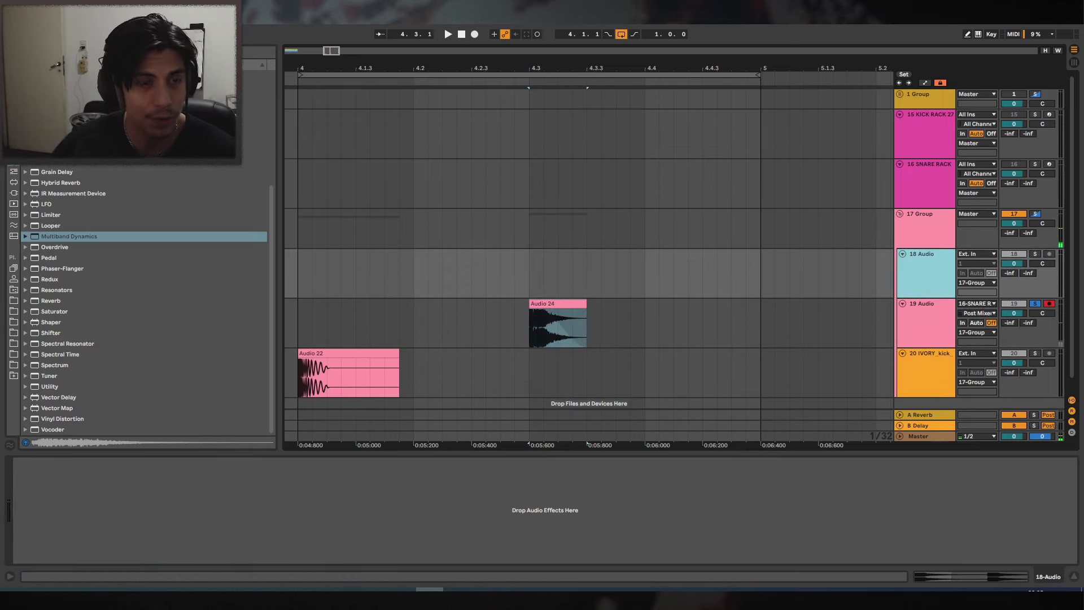
key("ctrl+f")
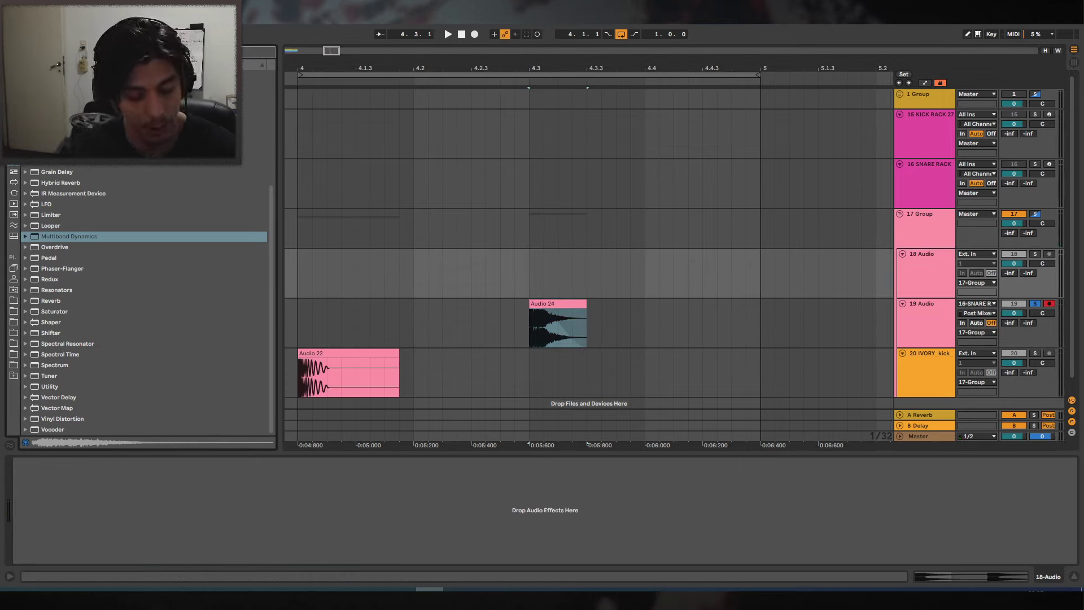
type("h")
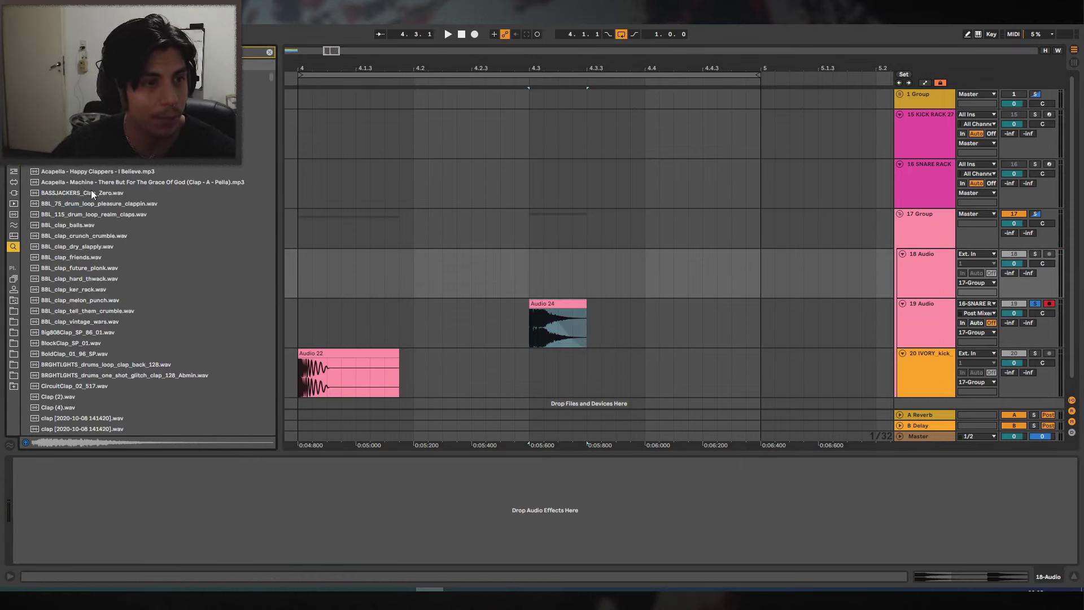
Place BBL_clap_friends.wav on track 18 at 4.3.1 above the snare clip and play the layers.
left_click(88, 214)
left_click(113, 257)
left_click_drag(93, 255, 526, 266)
left_click(500, 254)
key("space")
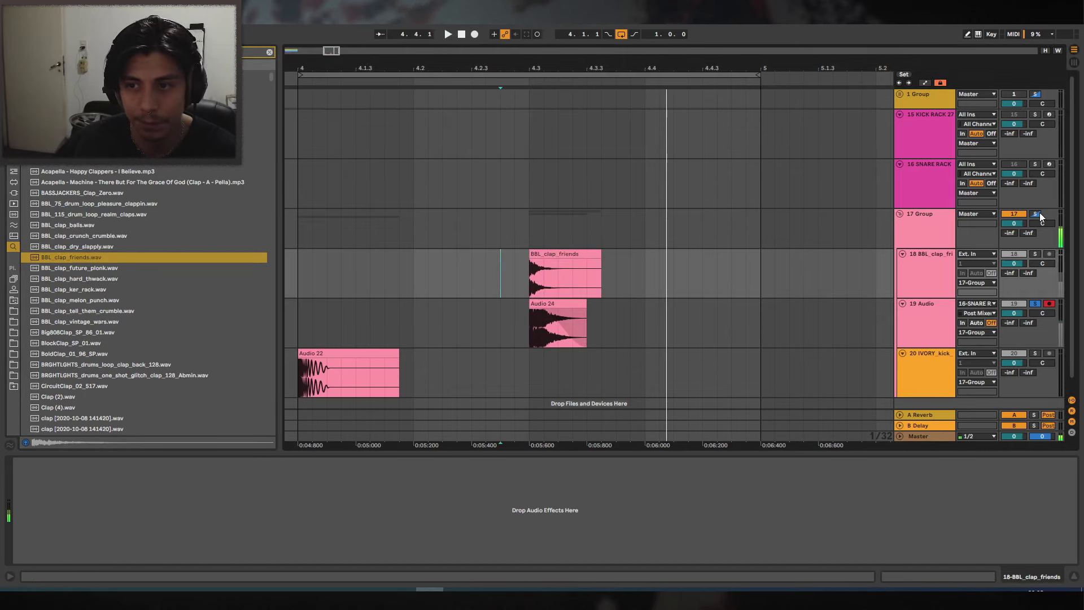
Raise the BBL_clap_friends clip's gain to 7.44 dB, add a short fade-in at its start and audition it.
double_click(545, 258)
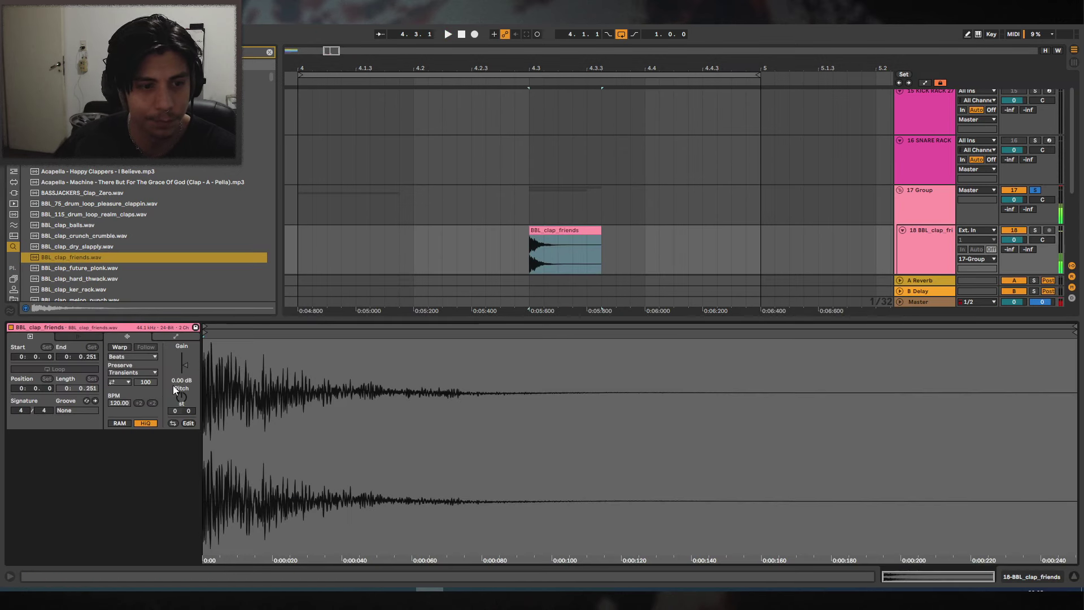
left_click_drag(179, 379, 179, 361)
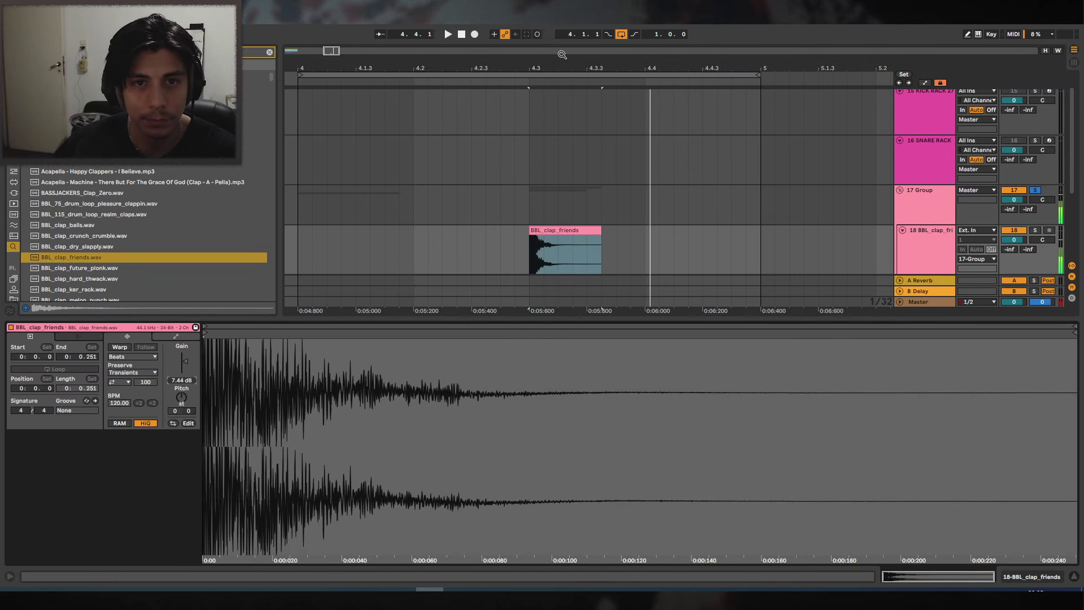
left_click_drag(561, 58, 570, 113)
left_click_drag(500, 236, 511, 237)
left_click_drag(463, 249, 438, 251)
key("space")
key("space")
key("space")
key("space")
key("space")
Bend the fade-in curve of the BBL_clap_friends clip and play it again.
left_click_drag(512, 257, 506, 264)
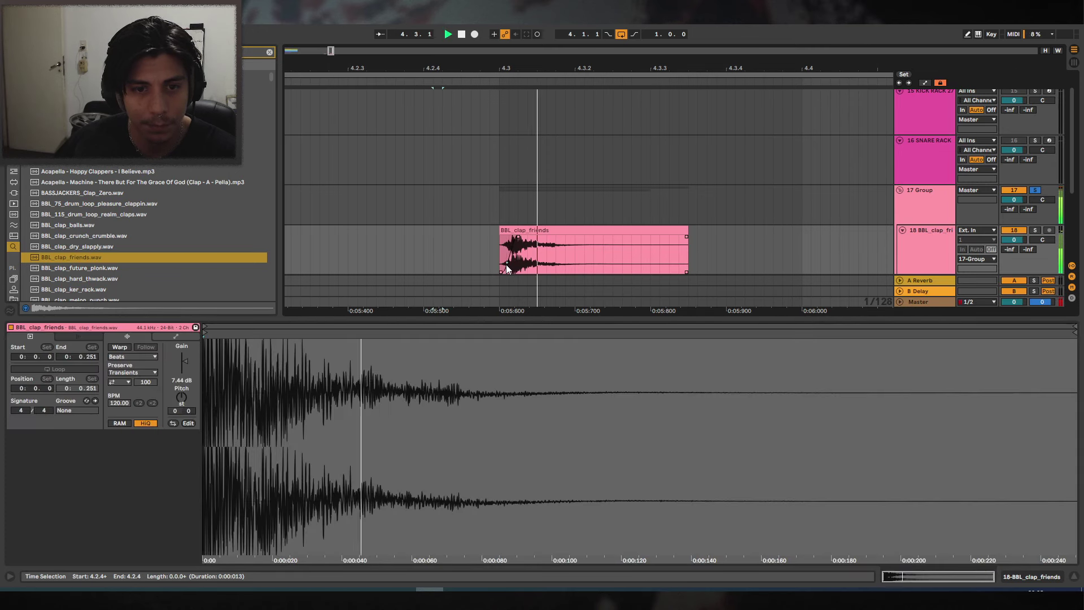
left_click(453, 248)
left_click(513, 230)
key("space")
Audition alternative clap samples in the search results, from BBL_clap_tell_them_crumble.wav through Clap 002.wav, with the arrangement view enlarged.
left_click(93, 279)
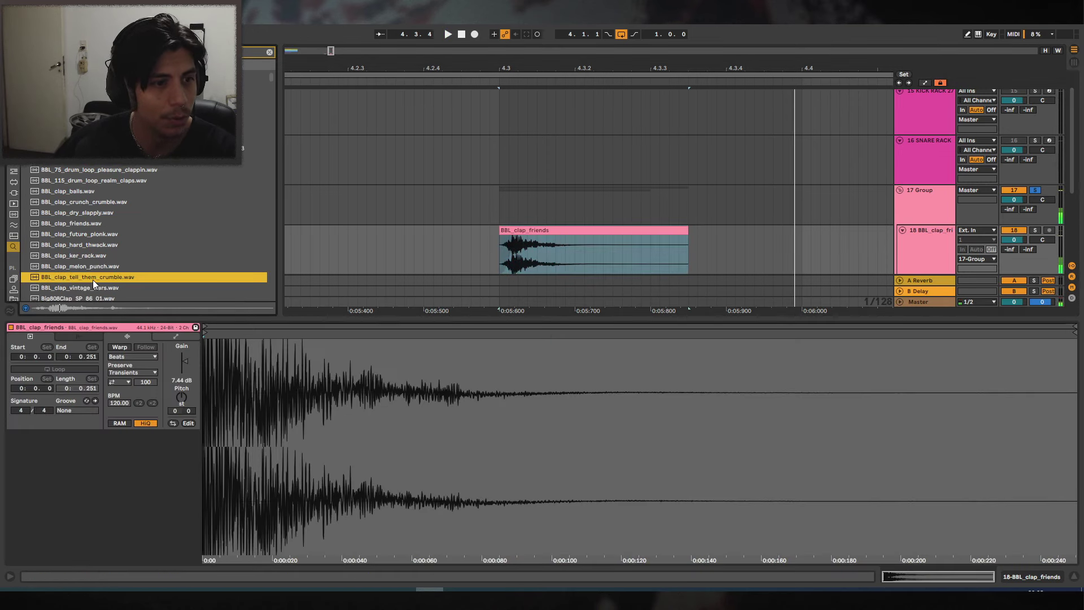
key("Down")
key("Down")
key("Down")
key("Down")
key("Down")
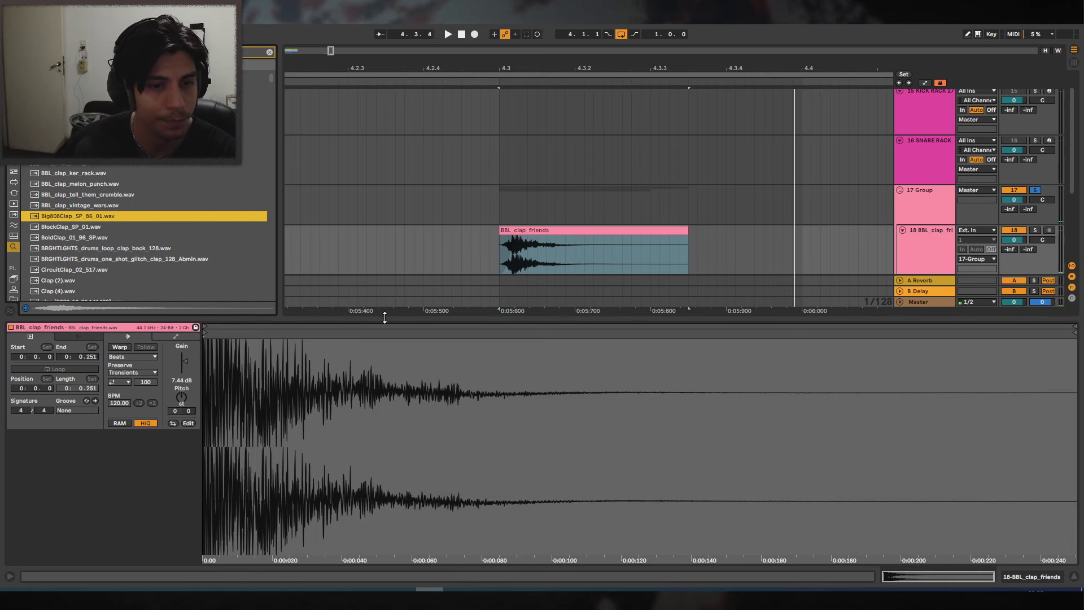
left_click_drag(384, 318, 384, 406)
left_click(77, 270)
left_click(73, 281)
left_click(72, 293)
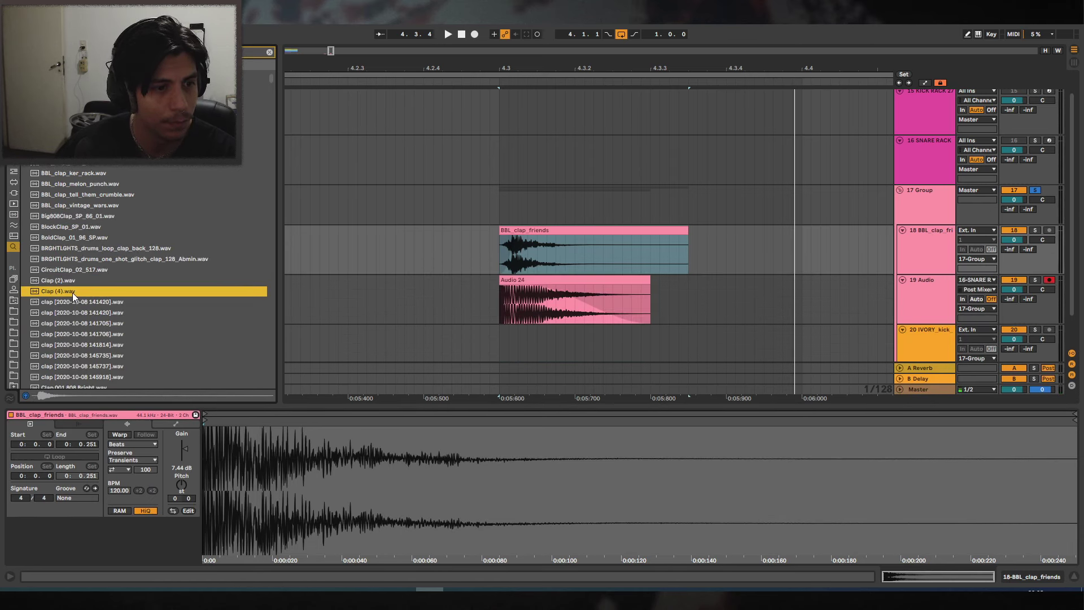
left_click(87, 299)
scroll(87, 298, "down", 2)
left_click(93, 276)
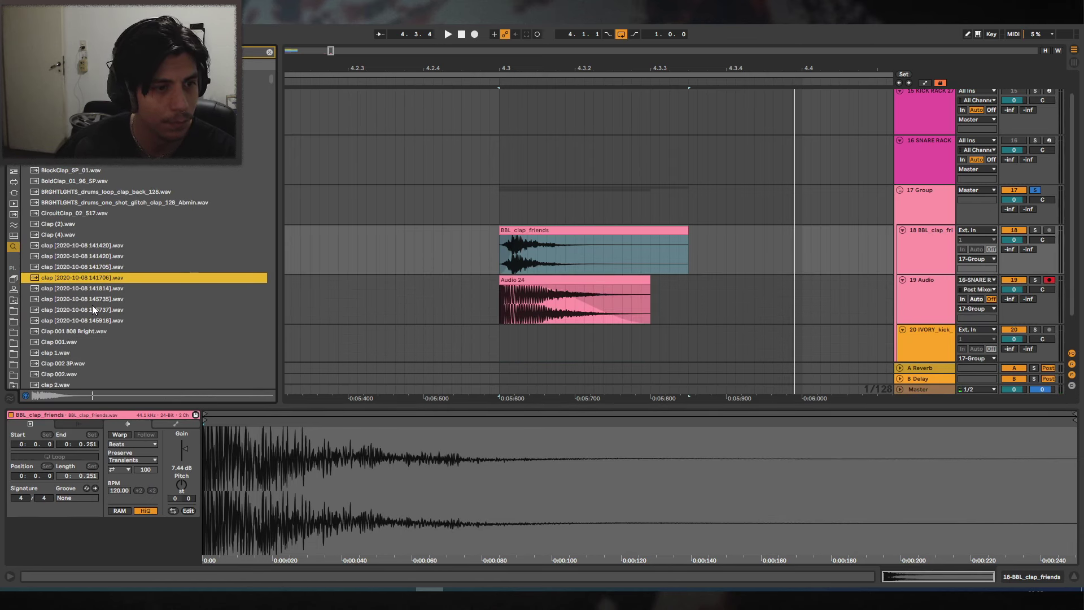
scroll(92, 305, "down", 3)
left_click(94, 306)
key("Up")
key("Up")
key("Down")
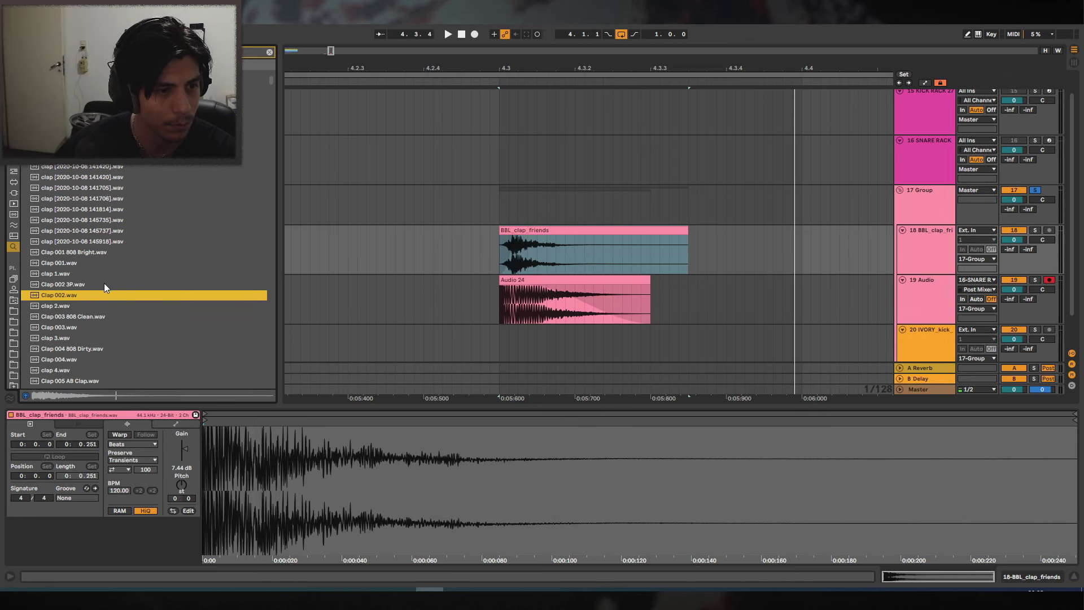
Replace the clap on track 18 at 4.3.1 with Clap 002.wav and play it with the snare.
left_click_drag(72, 294, 509, 265)
left_click(438, 253)
key("space")
key("space")
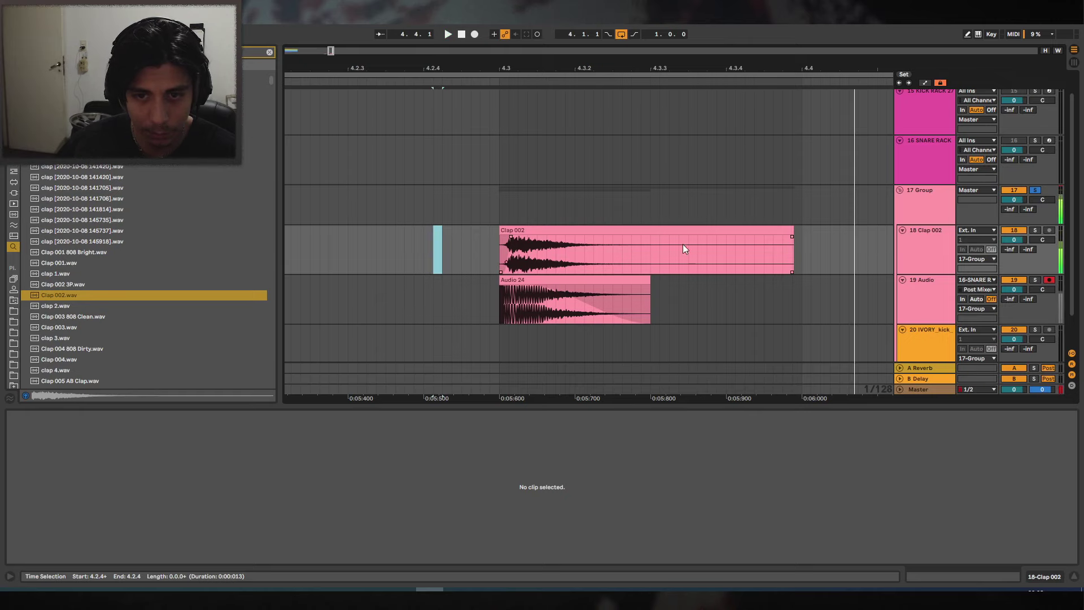
Split the Clap 002 clip about 0.175 s in, delete its tail, add a long fade-out and play it.
left_click(637, 246)
key("ctrl+e")
left_click(682, 230)
key("Delete")
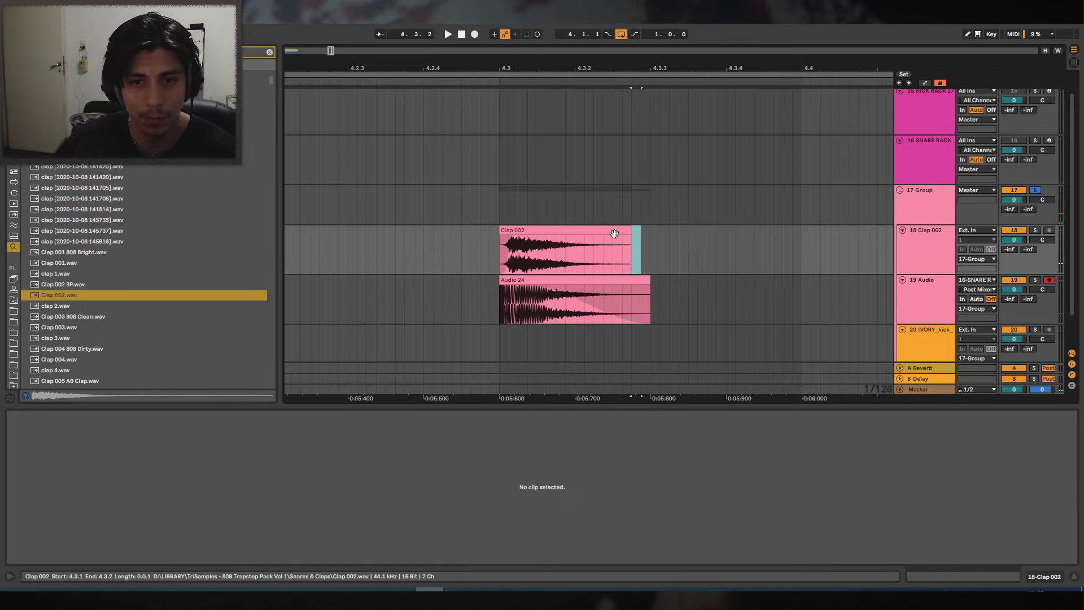
left_click(625, 238)
key("space")
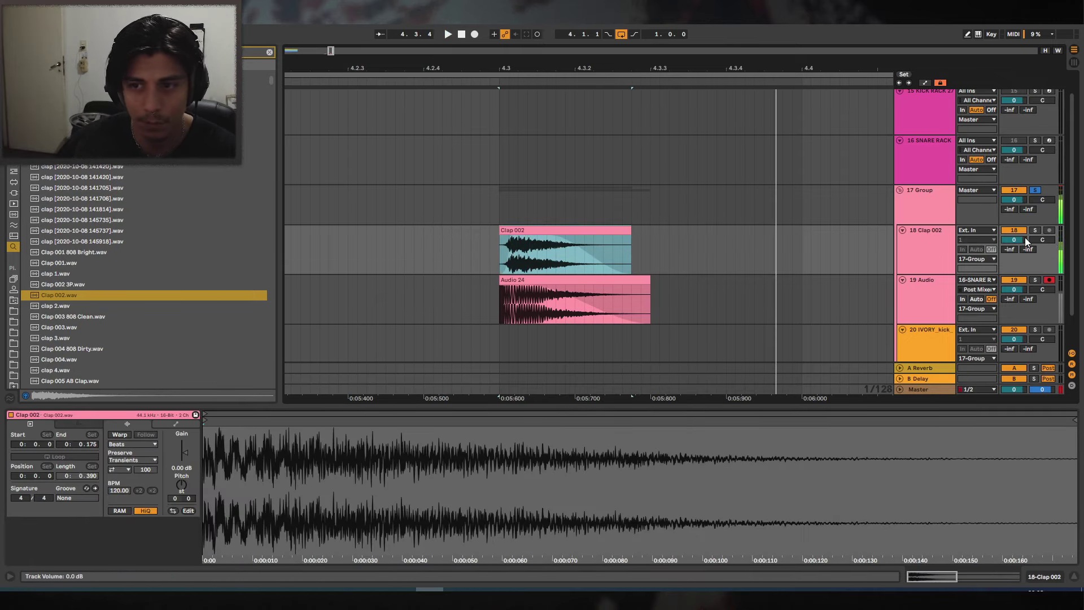
Raise the Clap 002 clip's gain to about 3.44 dB and play it layered with the snare.
left_click(1009, 232)
left_click(1008, 232)
key("space")
left_click(517, 234)
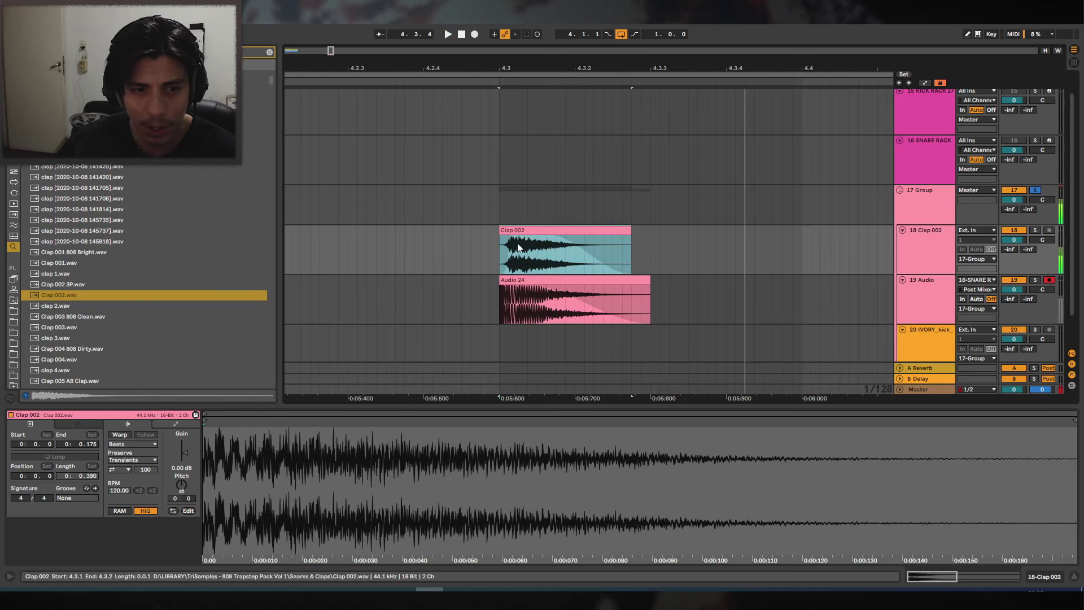
left_click_drag(184, 470, 184, 454)
key("space")
key("space")
key("space")
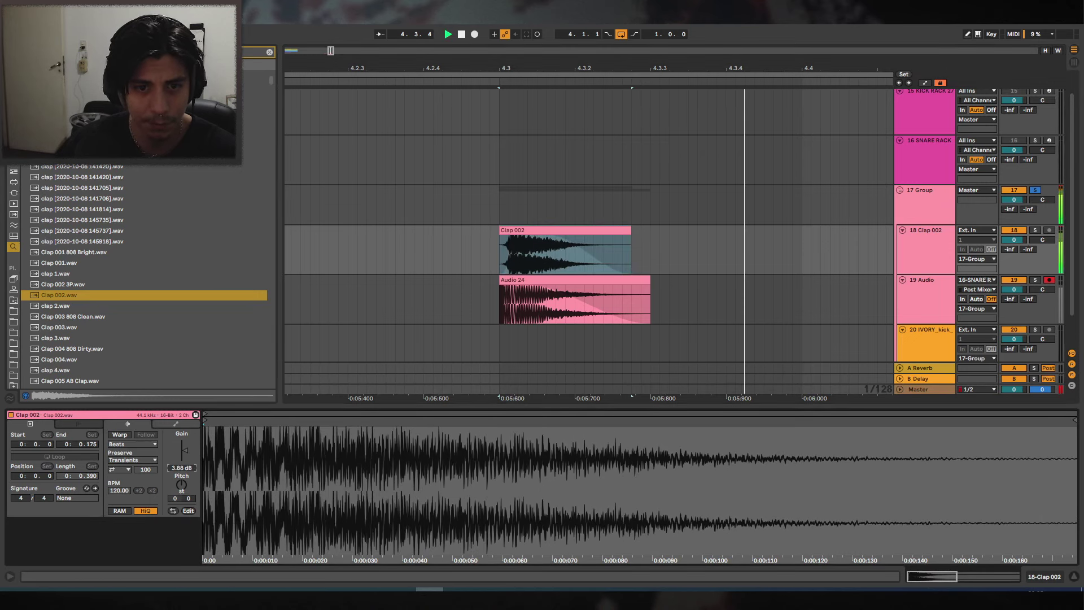
key("space")
key("space")
key("space")
Lower the volume of the Clap 002 track to -1.7 dB and play the clap and snare layers.
left_click_drag(1019, 241, 1018, 248)
key("space")
left_click(467, 244)
key("space")
key("space")
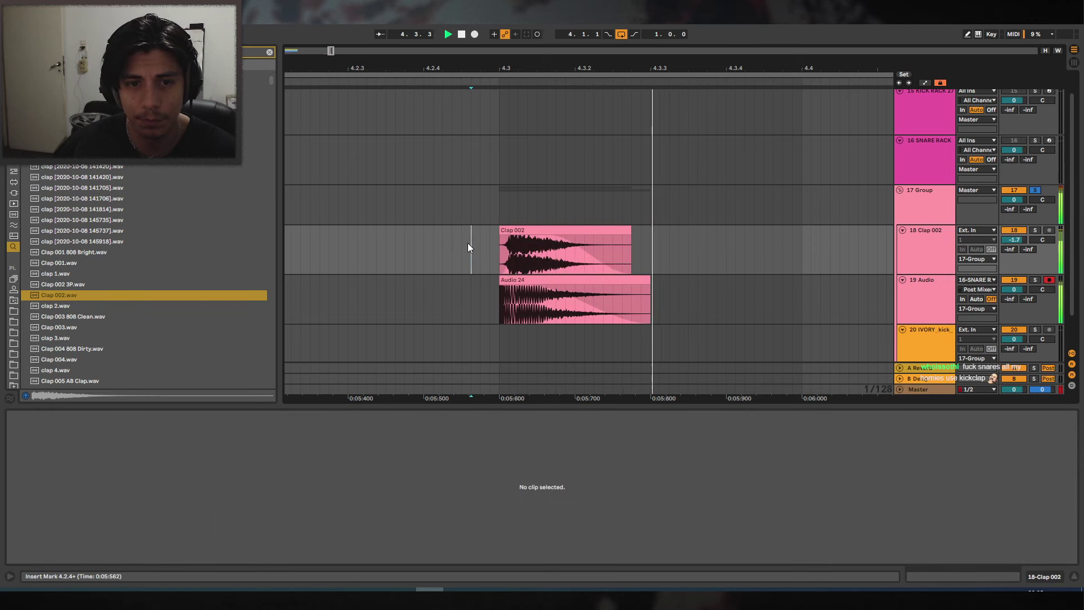
key("space")
Consolidate the Clap 002 clip over 4.3.1 to 4.3.3 and set its warp mode to Re-Pitch.
left_click(514, 232)
left_click(443, 233)
left_click(510, 230)
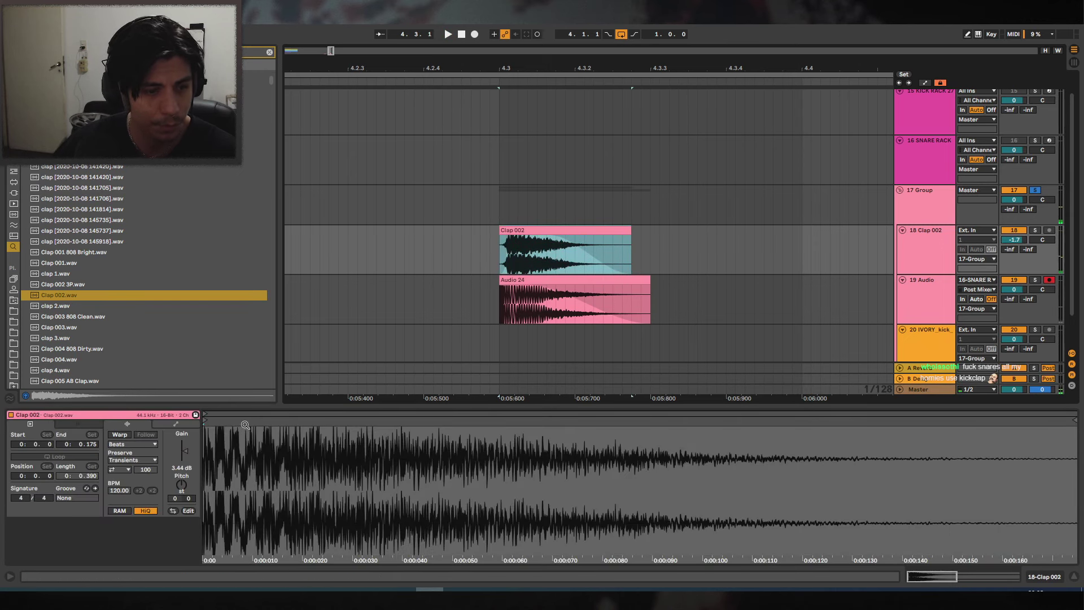
left_click_drag(644, 230, 502, 232)
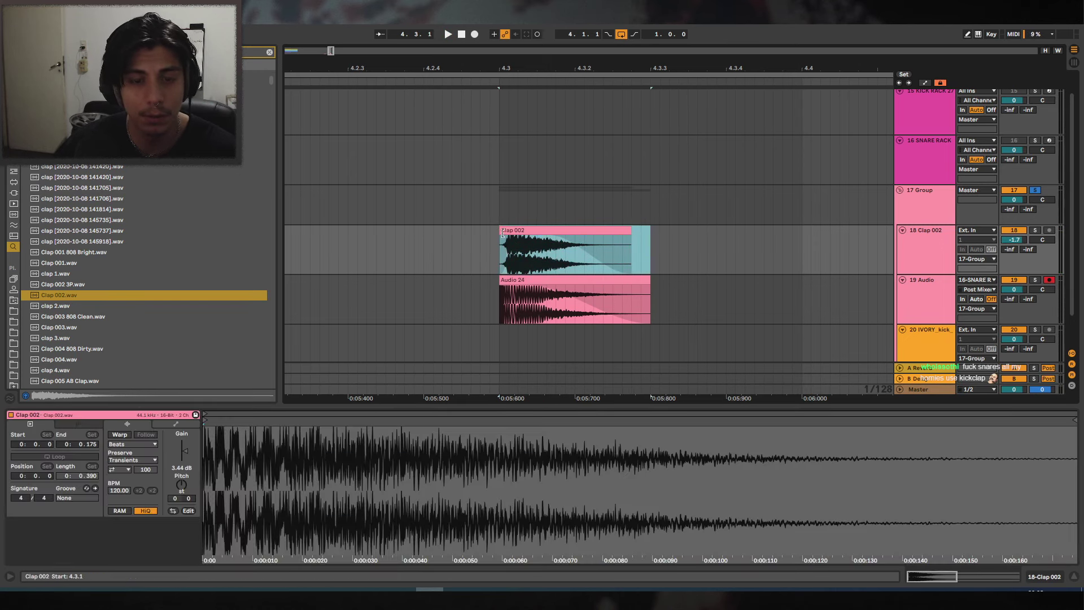
key("ctrl+j")
left_click(133, 443)
left_click(136, 481)
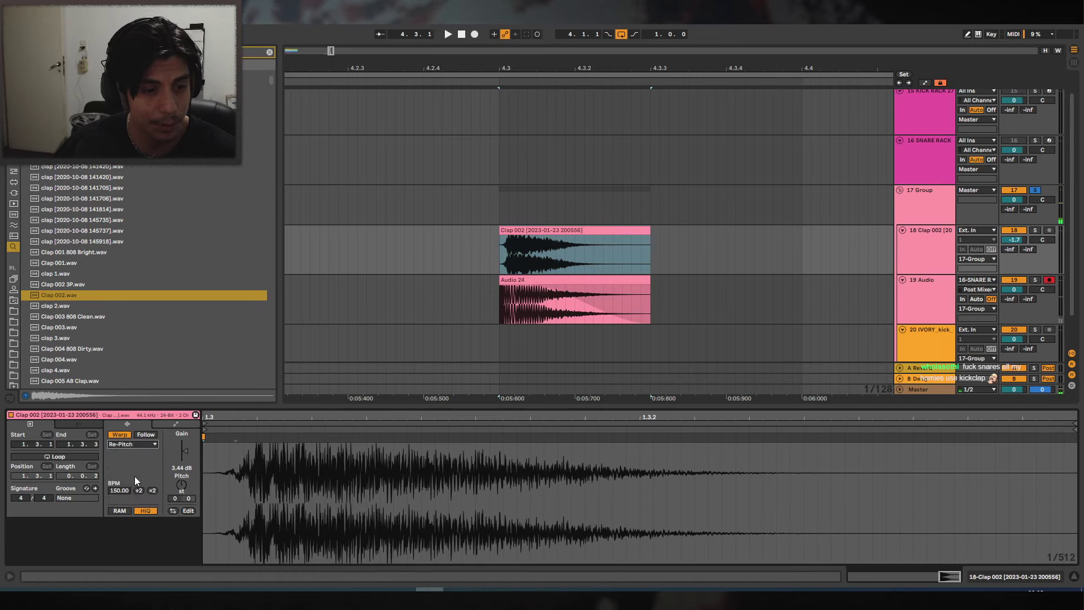
Set the consolidated clap clip's BPM to 165, audition it and take the track group off solo.
key("space")
mouse_move(120, 490)
left_mouse_down()
mouse_move(119, 503)
mouse_move(119, 446)
mouse_move(119, 482)
left_mouse_up()
key("space")
key("space")
left_click(1035, 190)
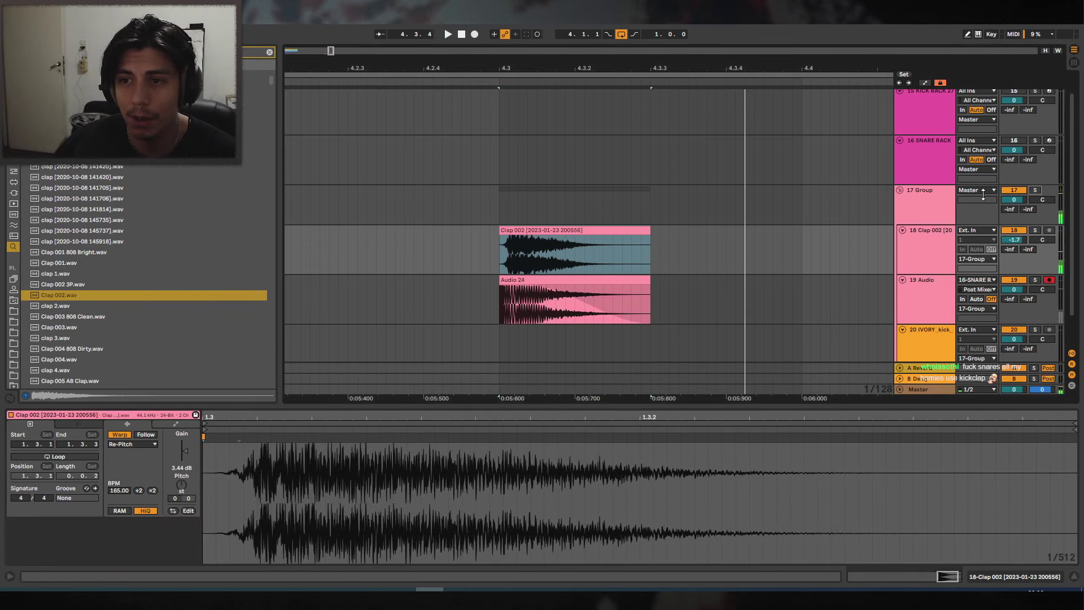
Play the layered clap and snare from just before 4.3 and lower the clap track's volume to -2.8 dB.
left_click_drag(544, 66, 612, 34)
scroll(542, 169, "down", 1)
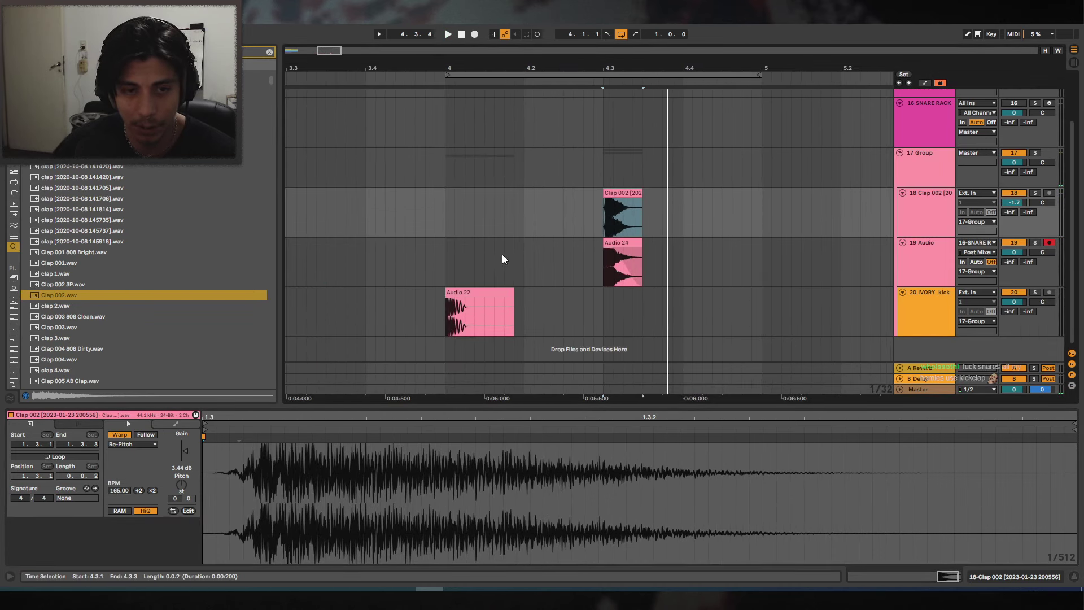
left_click_drag(277, 201, 173, 201)
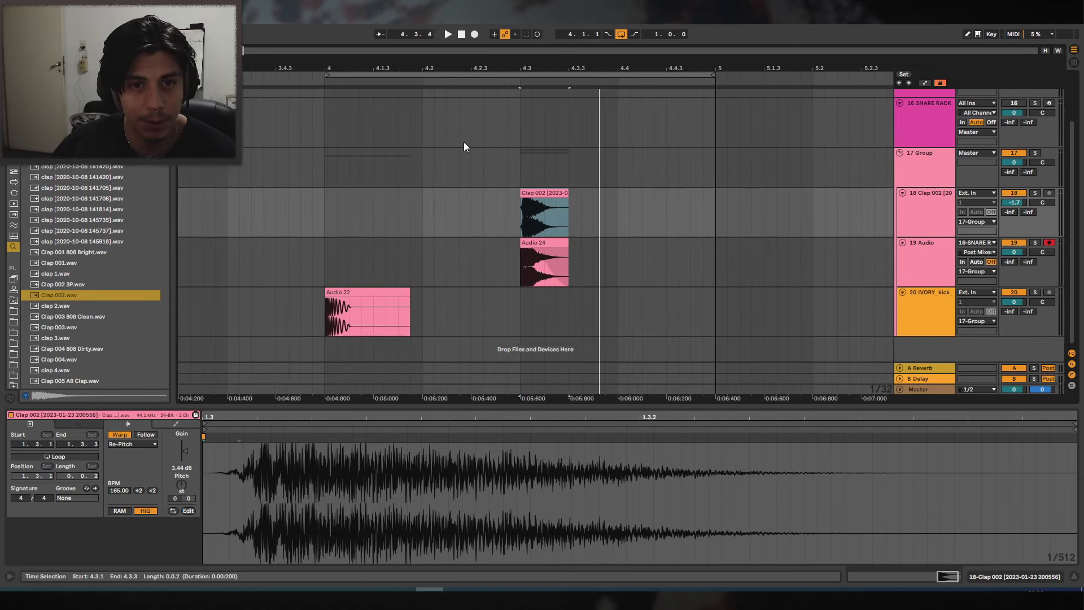
mouse_move(548, 68)
left_mouse_down()
mouse_move(562, 99)
mouse_move(570, 37)
mouse_move(548, 28)
left_mouse_up()
left_click(500, 212)
key("space")
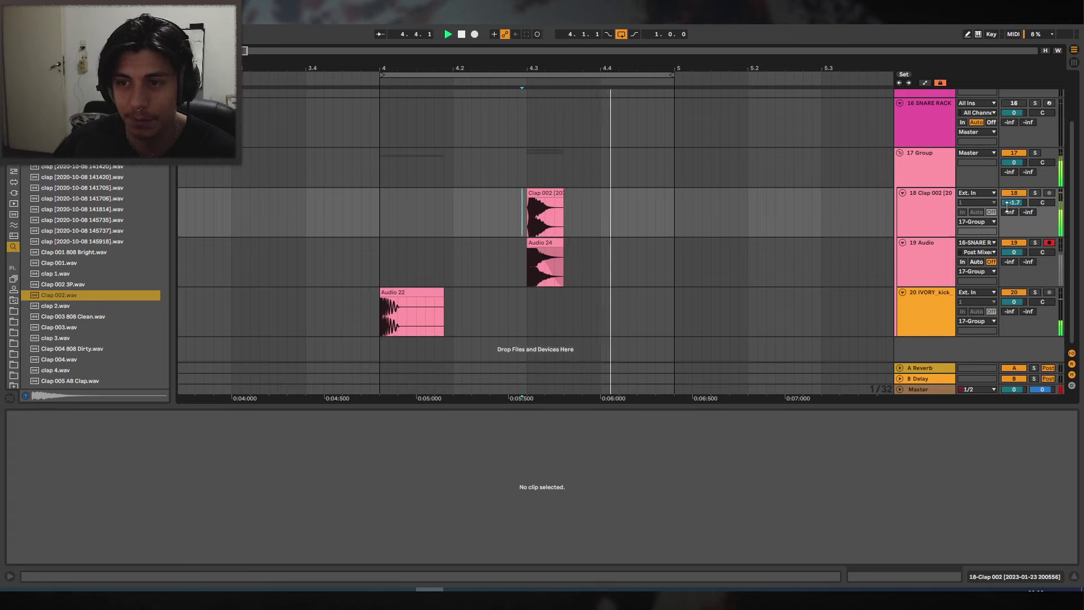
key("space")
left_click_drag(538, 69, 534, 99)
left_click(487, 222)
key("space")
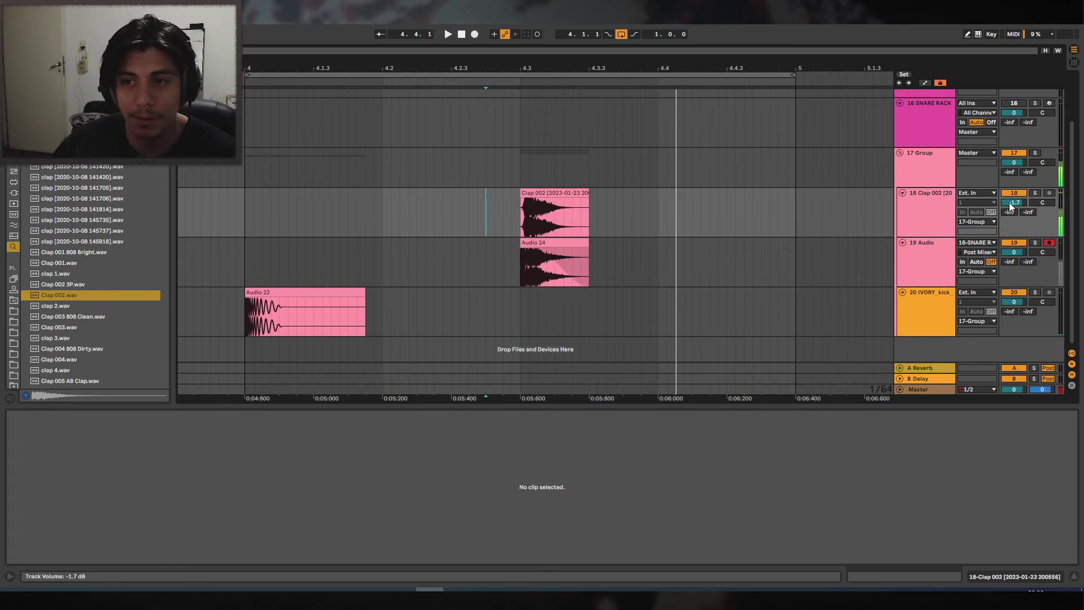
left_click_drag(1013, 203, 1012, 208)
left_click(946, 201)
key("space")
Solo the clap track, add an EQ Eight to it and play the clap through it.
left_click(1035, 193)
key("ctrl+f")
type("eq")
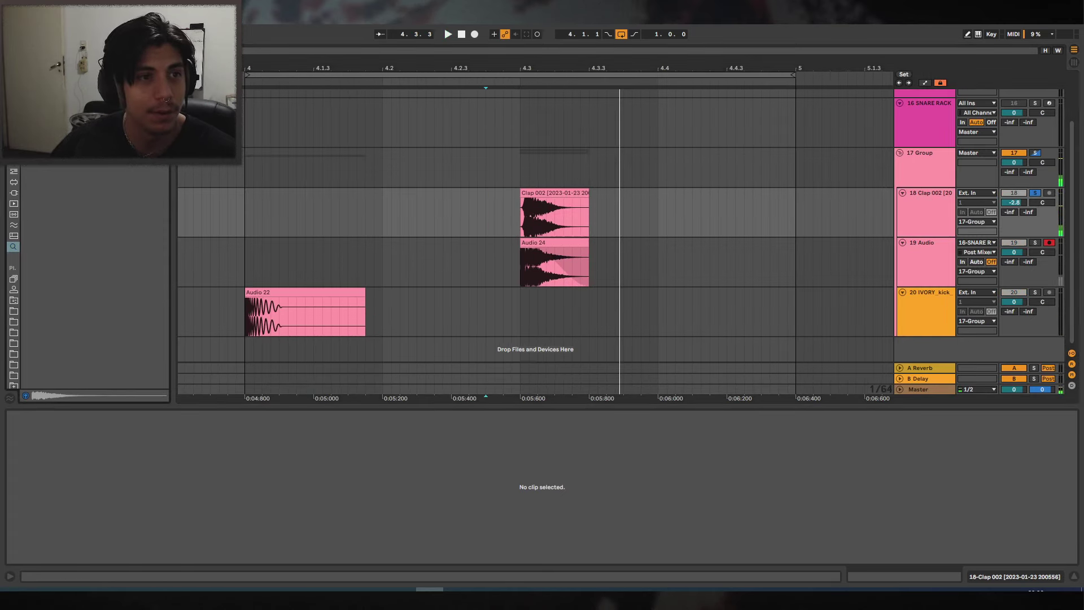
key("space")
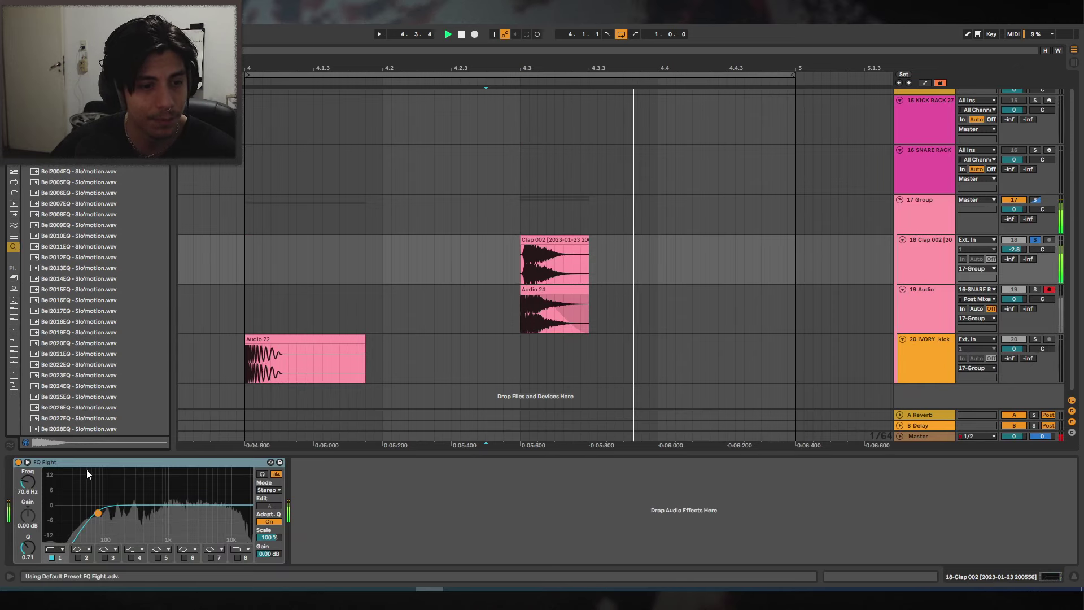
key("space")
key("space")
Set the EQ Eight low cut on the clap track to 359 Hz with a Q of 0.82 and audition it.
left_click_drag(97, 509, 141, 511)
key("space")
key("space")
key("space")
key("space")
key("space")
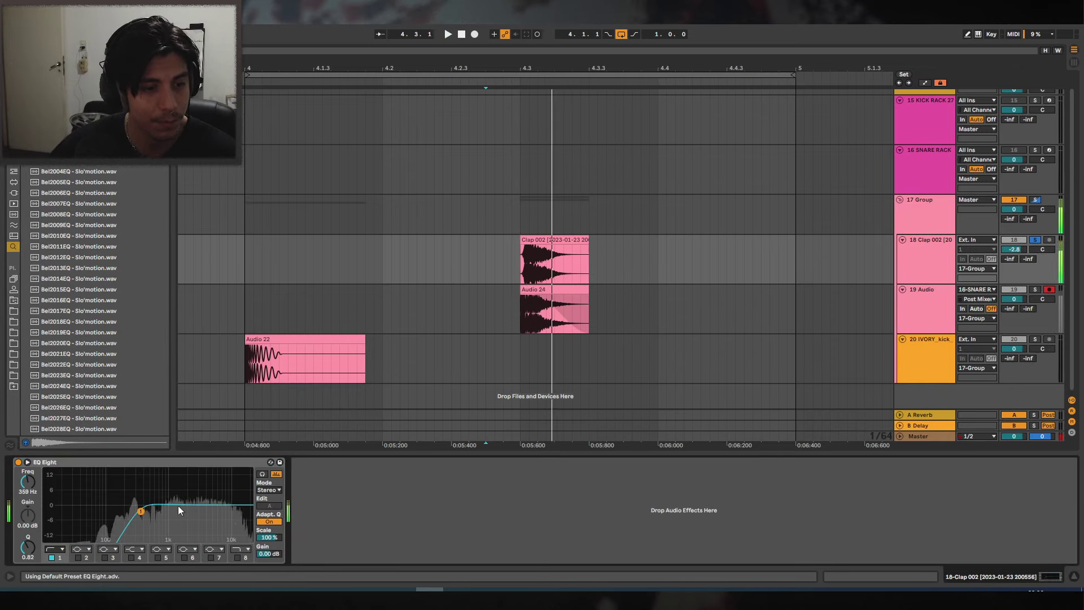
key("space")
Turn off the solo on the group and the clap track and play the layered snare.
left_click(1035, 200)
key("space")
key("space")
key("space")
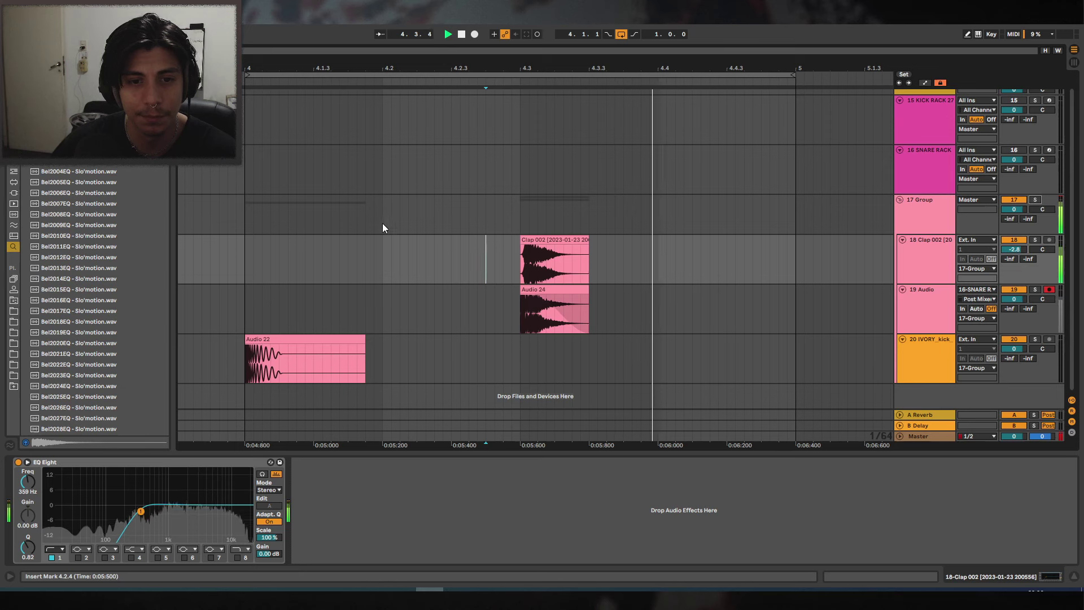
Set the Audio 24 snare clip's warp mode to Re-Pitch, keep Warp enabled and play it.
left_click(566, 285)
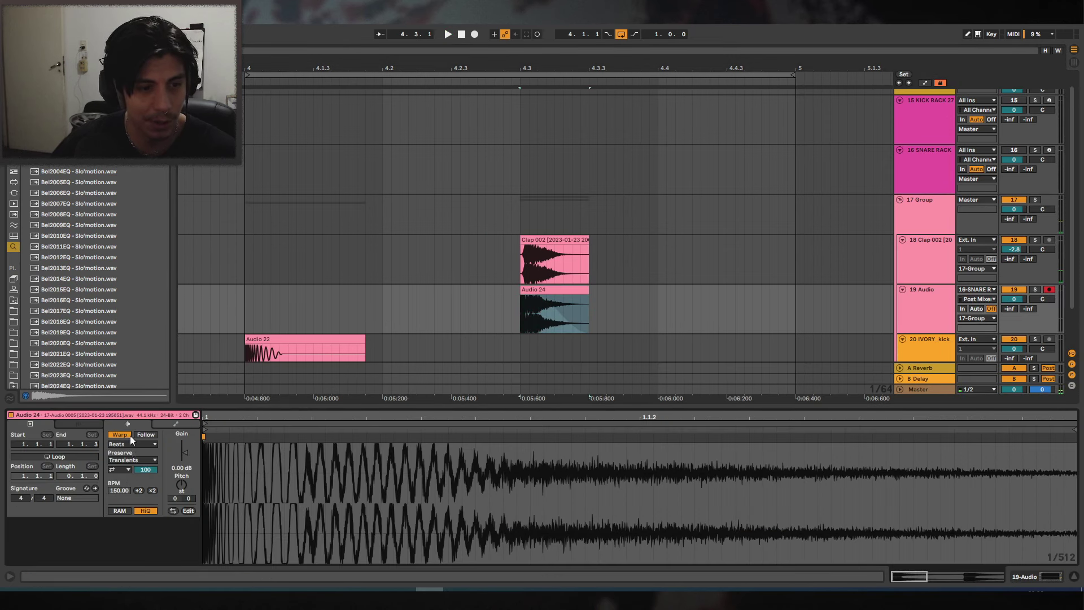
left_click(131, 444)
left_click(130, 473)
left_click(117, 433)
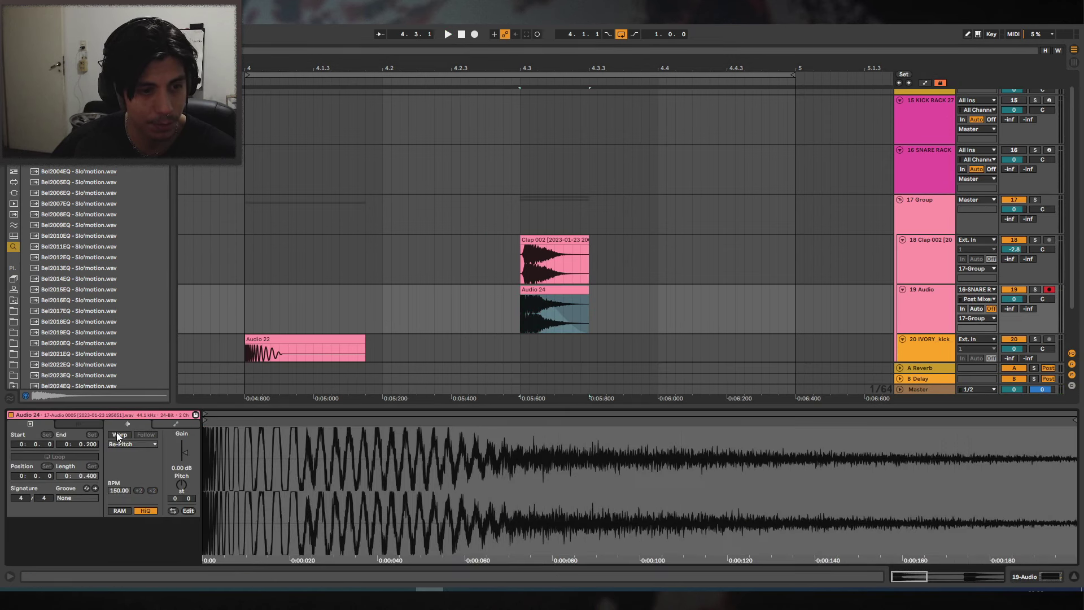
left_click(117, 433)
key("space")
Try a lower BPM of about 131 on the Audio 24 clip while playing it repeatedly.
mouse_move(116, 492)
left_mouse_down()
mouse_move(117, 516)
mouse_move(119, 476)
left_mouse_up()
key("space")
key("space")
key("space")
key("space")
key("space")
key("space")
key("space")
key("space")
key("space")
key("space")
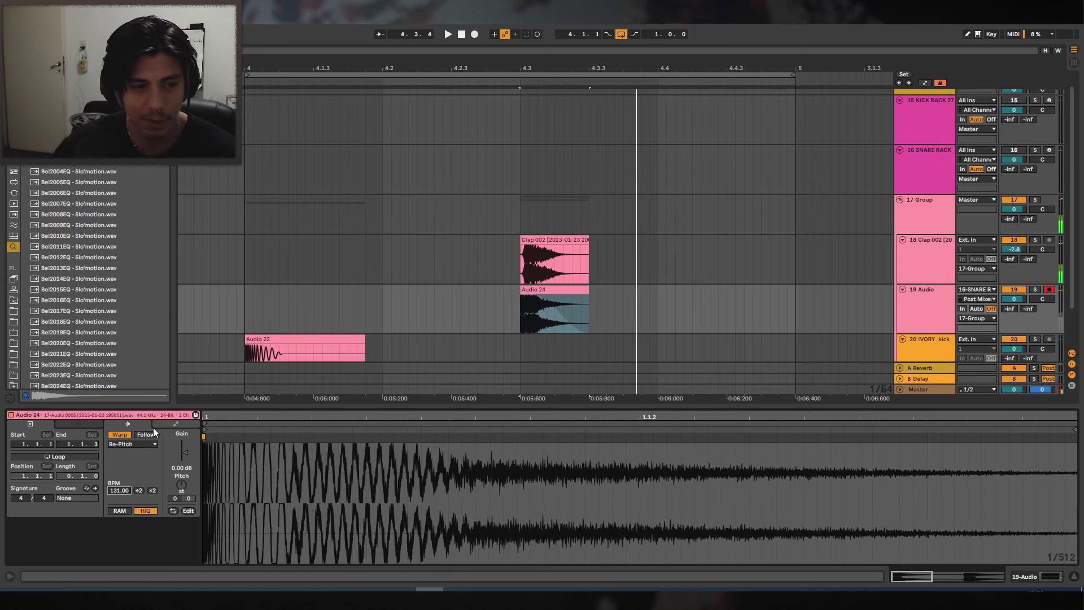
Set the Audio 24 clip's BPM to 150 and place the insert marker before the snare.
left_click_drag(119, 490, 119, 497)
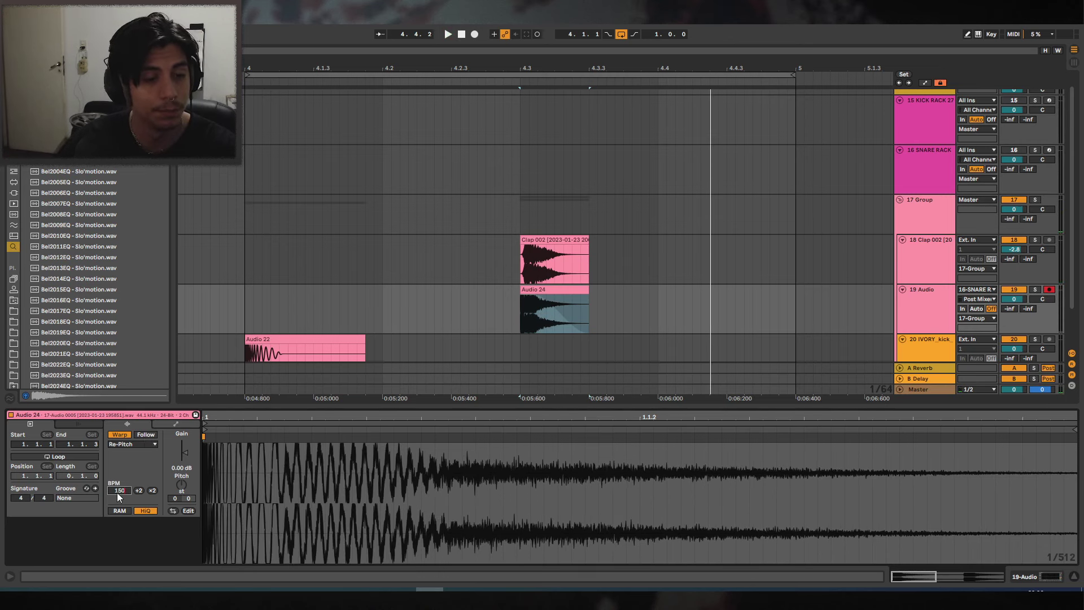
type("150")
key("Return")
left_click(485, 308)
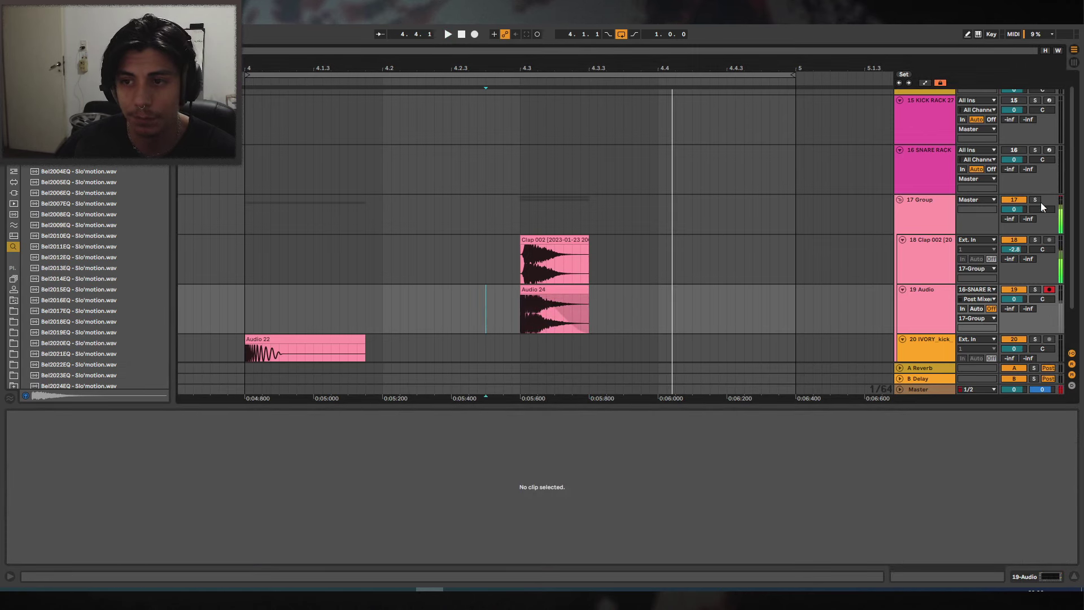
Hide the detail view and delete the IVORY_kick track from the group.
left_click(1073, 576)
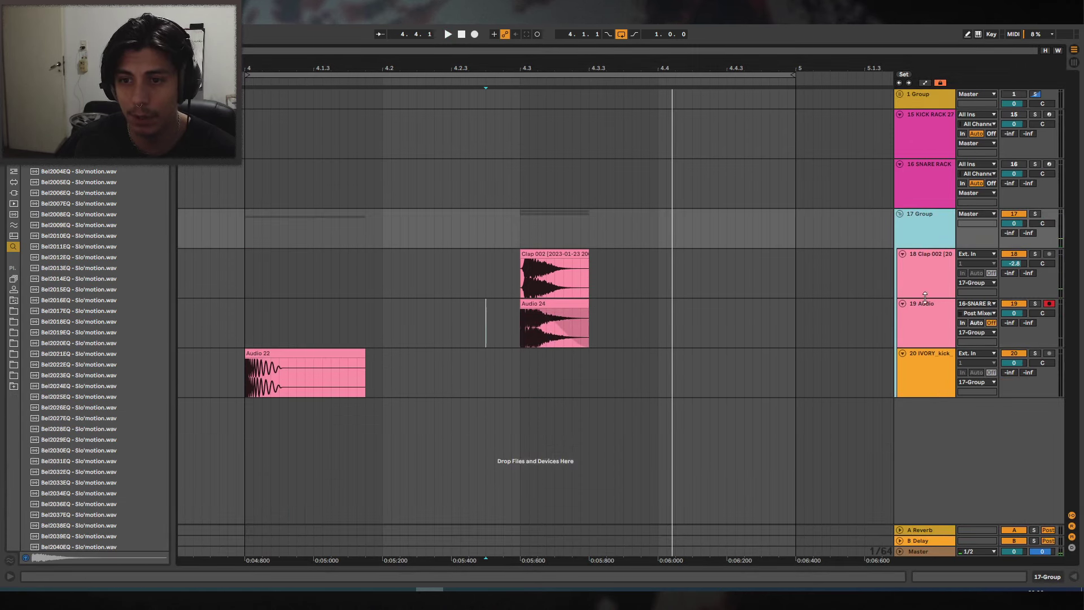
left_click(931, 359)
key("Delete")
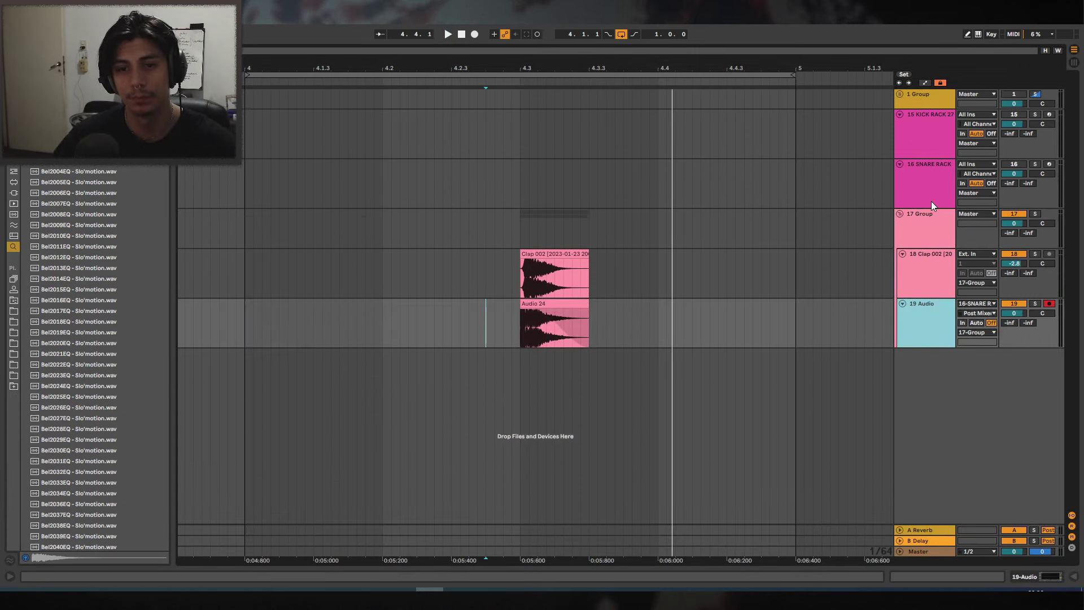
Rename the group holding the clap and snare tracks as drums.
left_click(929, 227)
type("d")
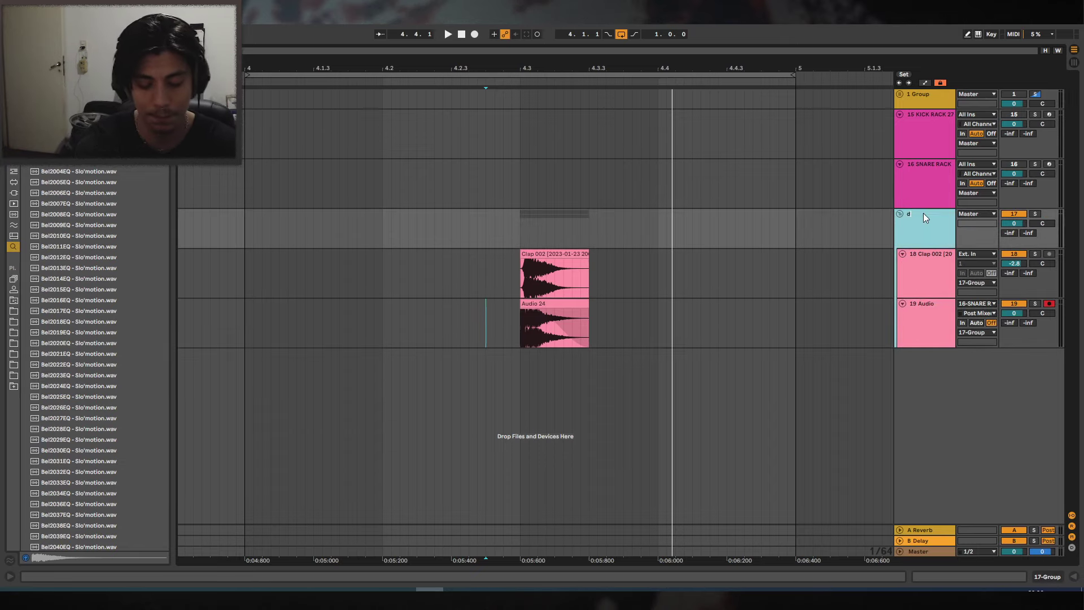
type("rums")
key("Return")
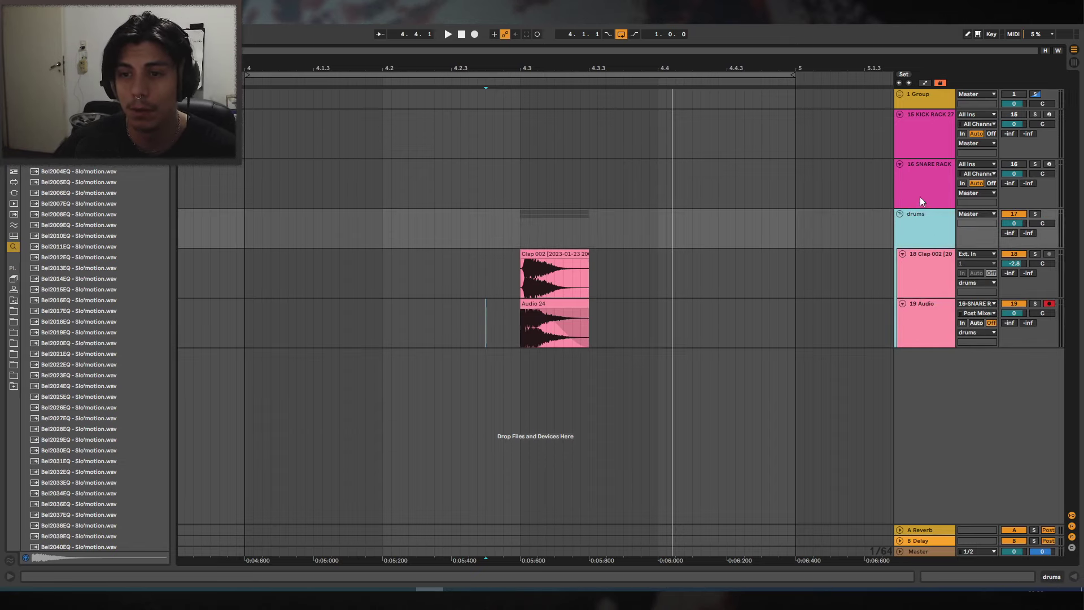
Insert a new audio track below the snare rack track, group it and name the group cymbal.
left_click(921, 199)
key("ctrl+t")
key("ctrl+g")
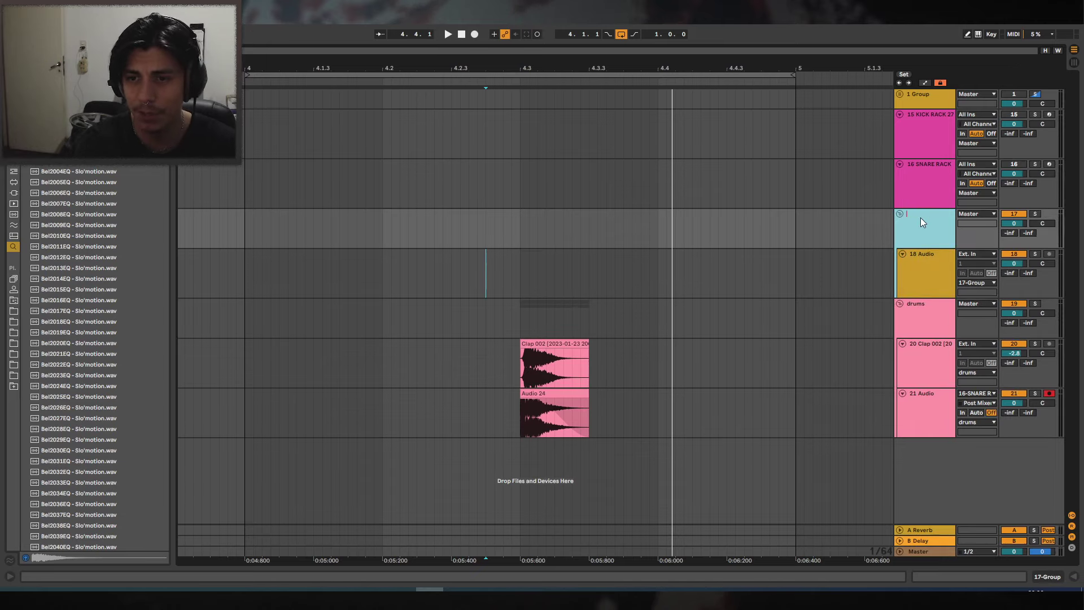
type("cymbal")
key("Return")
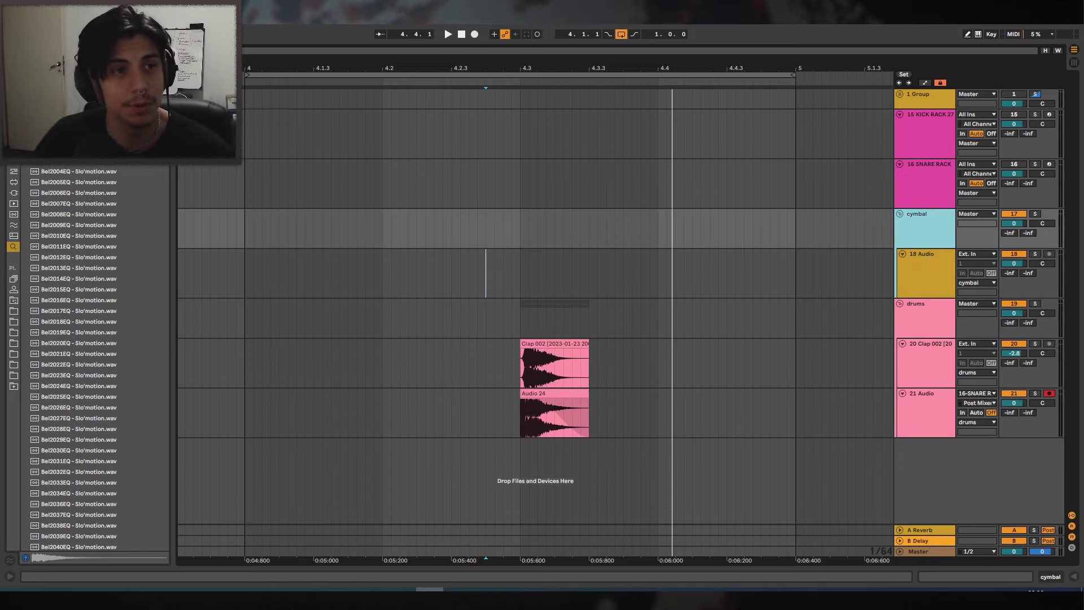
Browse the sample packs to the Cymbals folder of IVORY_Outer_Space_Sample_Pack_Vol.2 and preview a crash sample.
left_click(16, 166)
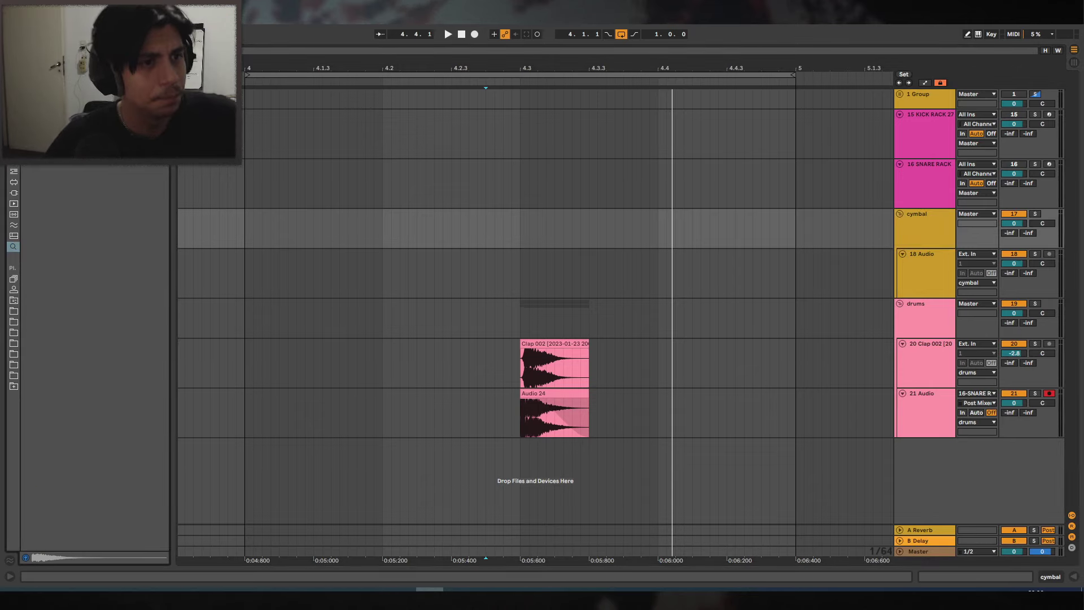
left_click(11, 171)
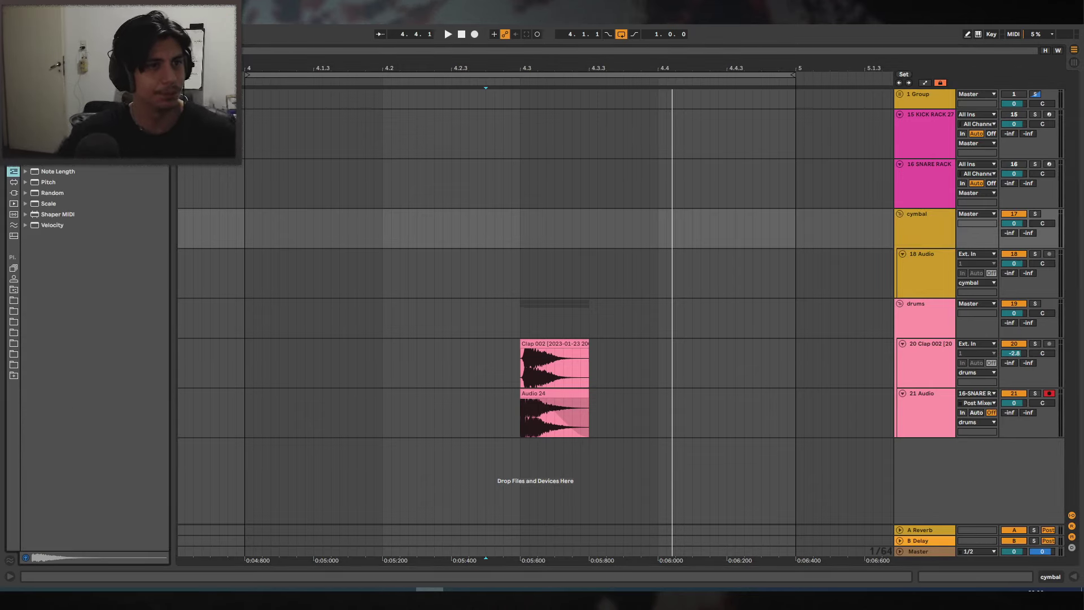
left_click(14, 75)
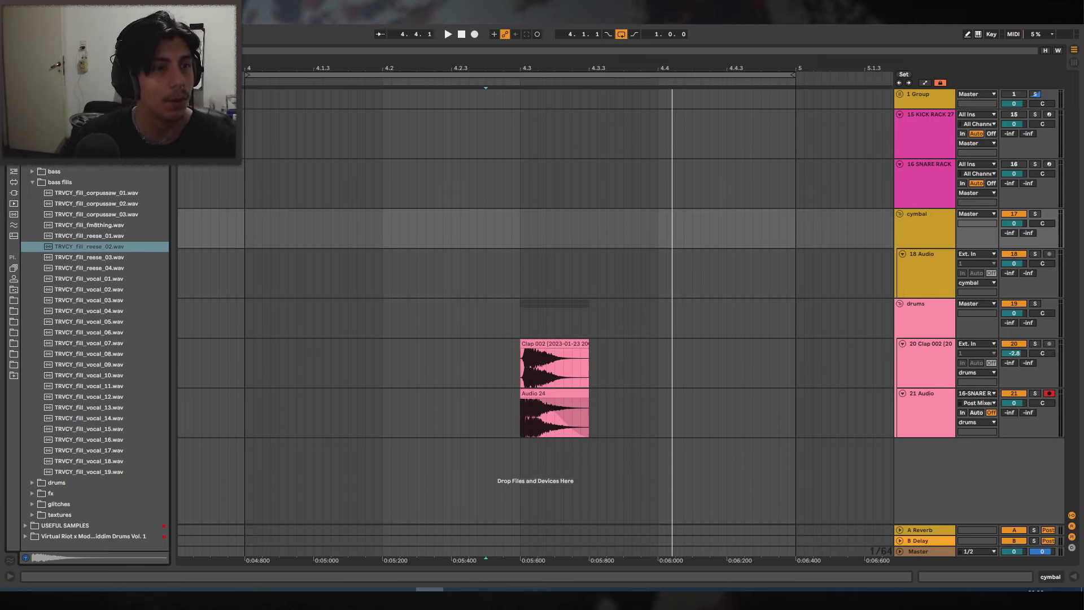
left_click(25, 160)
left_click(39, 150)
left_click(92, 172)
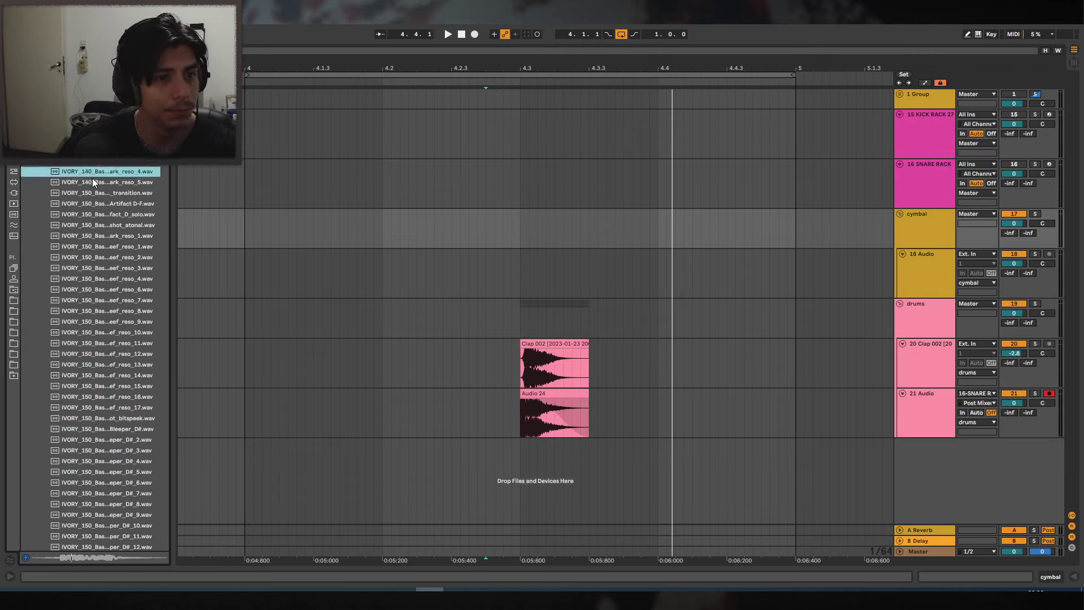
left_click(91, 182)
left_click(39, 149)
left_click(33, 96)
left_click(32, 106)
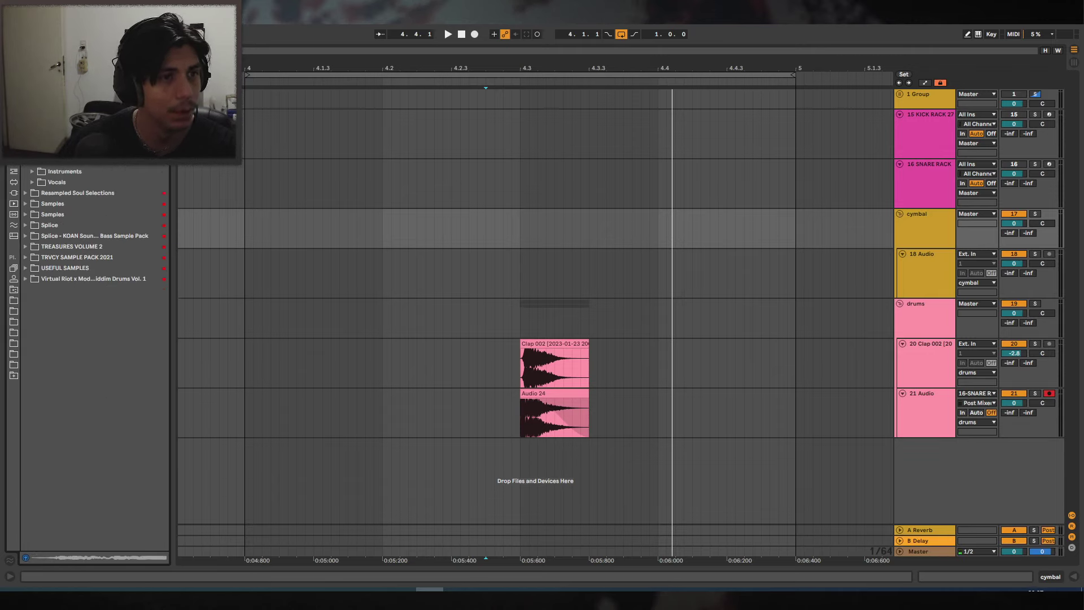
left_click(39, 128)
key("Down")
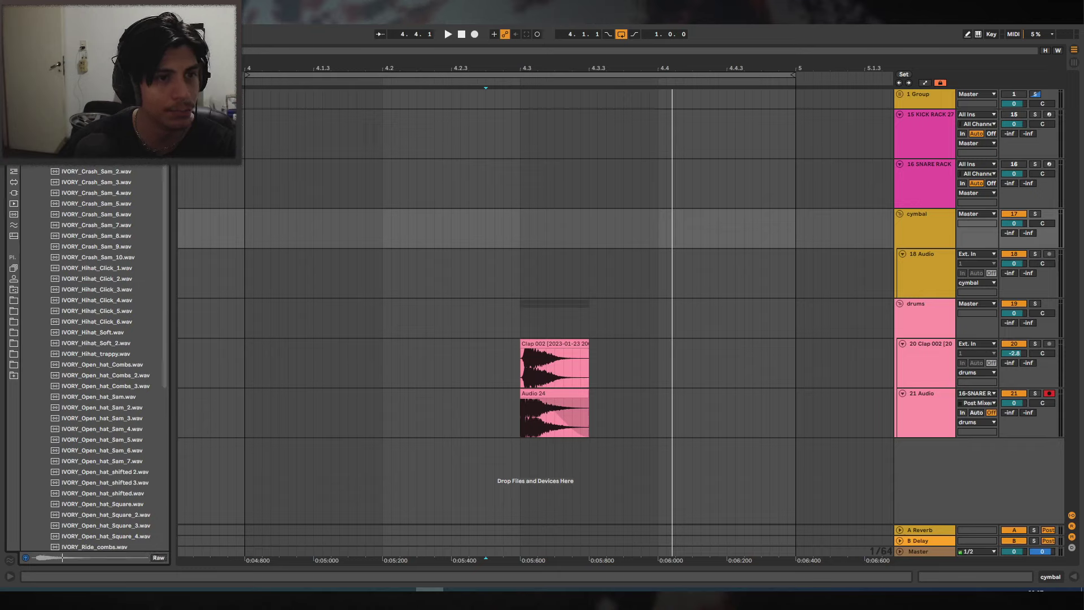
Try IVORY_Crash_Sam - Normal.wav at 4.2.3 on the cymbal group's audio track, then delete the clip.
left_click_drag(93, 160, 476, 270)
left_click_drag(561, 69, 558, 44)
left_click(554, 254)
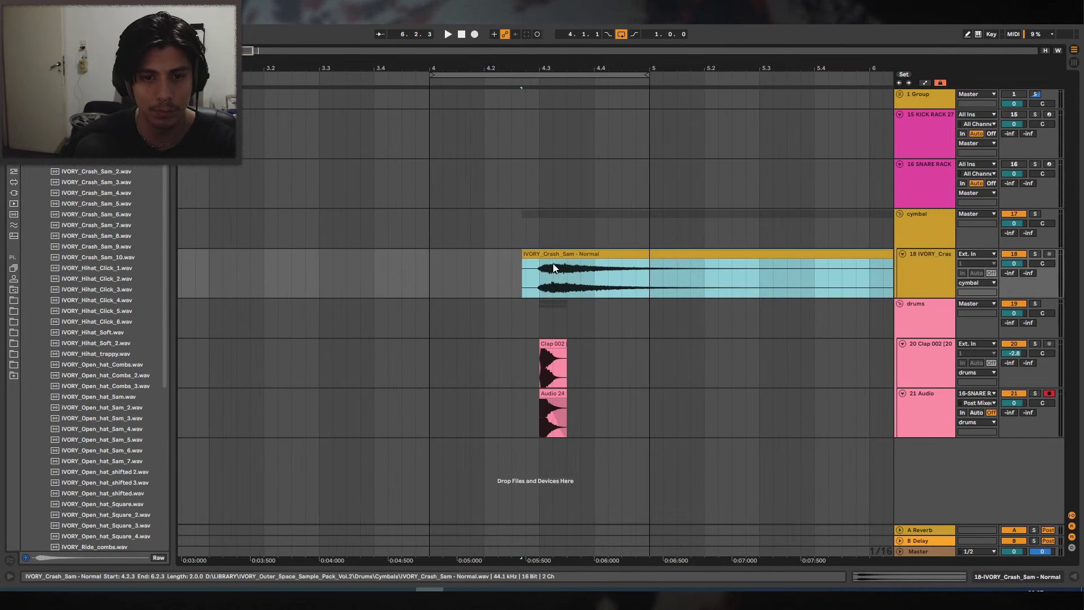
key("Delete")
Undo the crash clip edits and the creation of the cymbal group and its audio track.
left_click(553, 394)
key("ctrl+z")
key("ctrl+z")
key("ctrl+z")
key("ctrl+z")
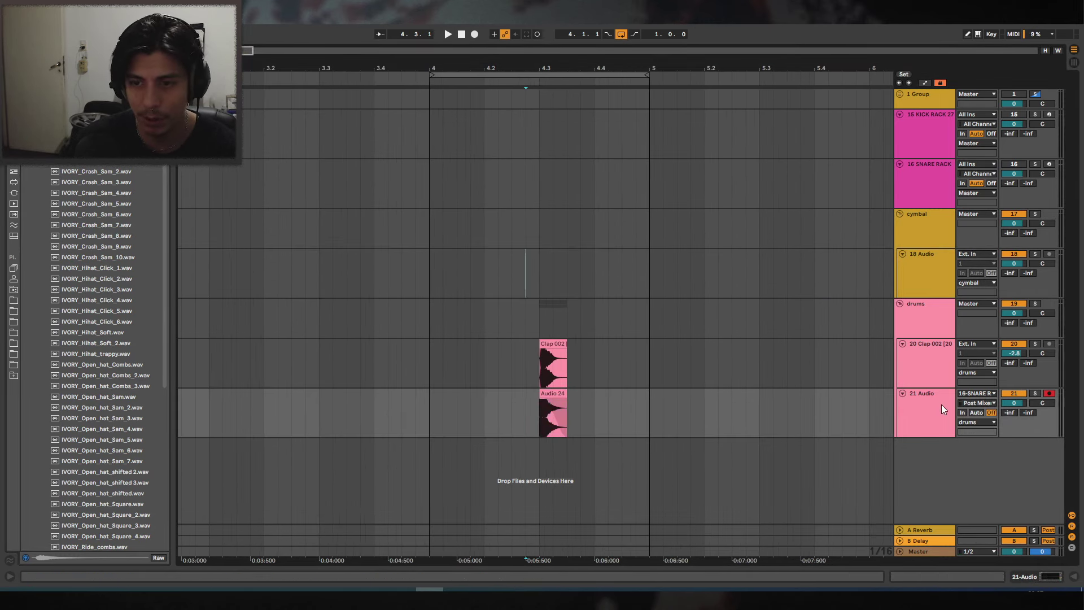
key("ctrl+z")
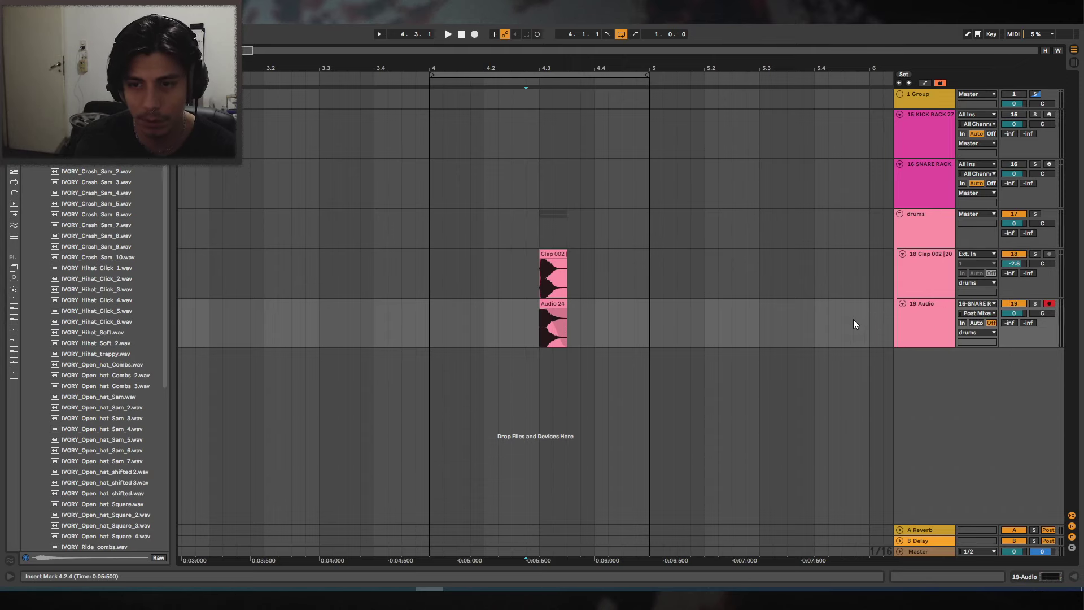
Undo the drums group naming and the kick track's removal, and clear 1.1.1 to 3.1.1 on the kick track.
key("ctrl+z")
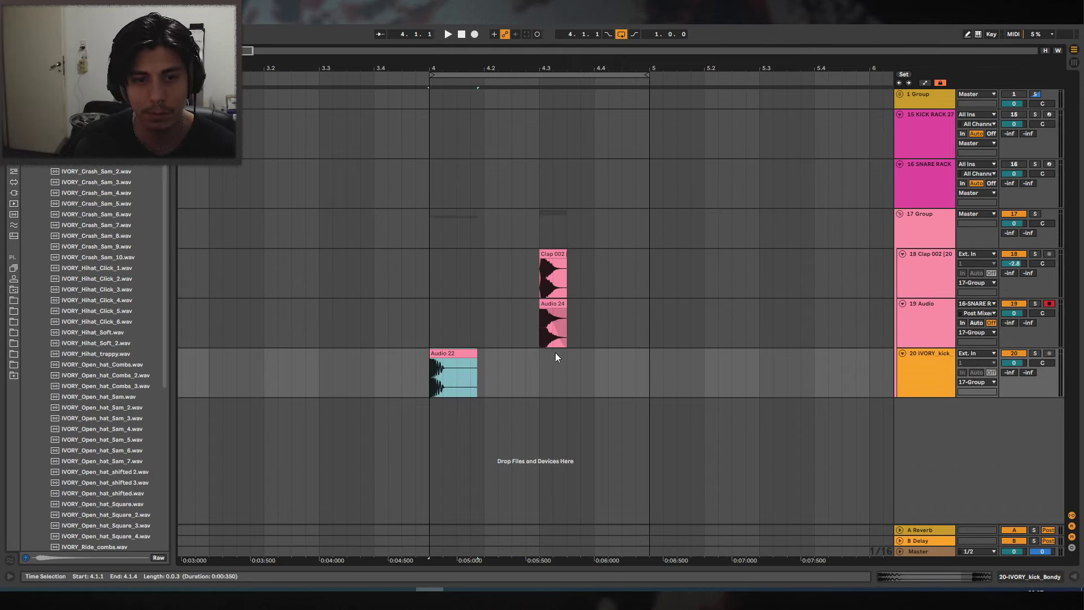
left_click_drag(619, 68, 599, 11)
left_click_drag(202, 355, 178, 357)
key("Delete")
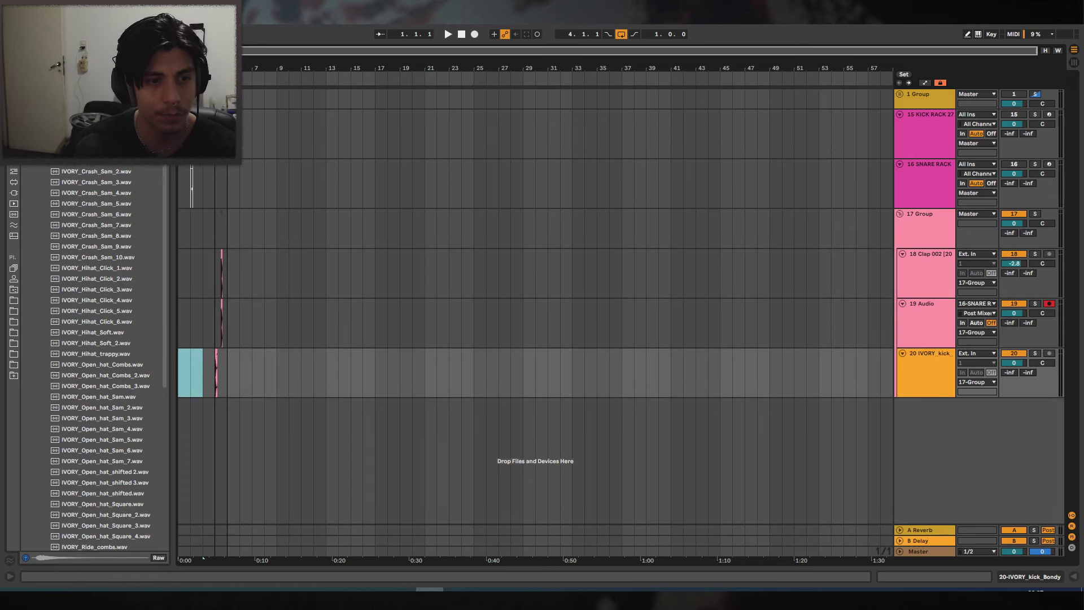
Insert an audio track below the SNARE RACK track, group it and name the group cymbals.
left_click_drag(217, 68, 361, 169)
scroll(540, 227, "up", 2)
left_click(921, 180)
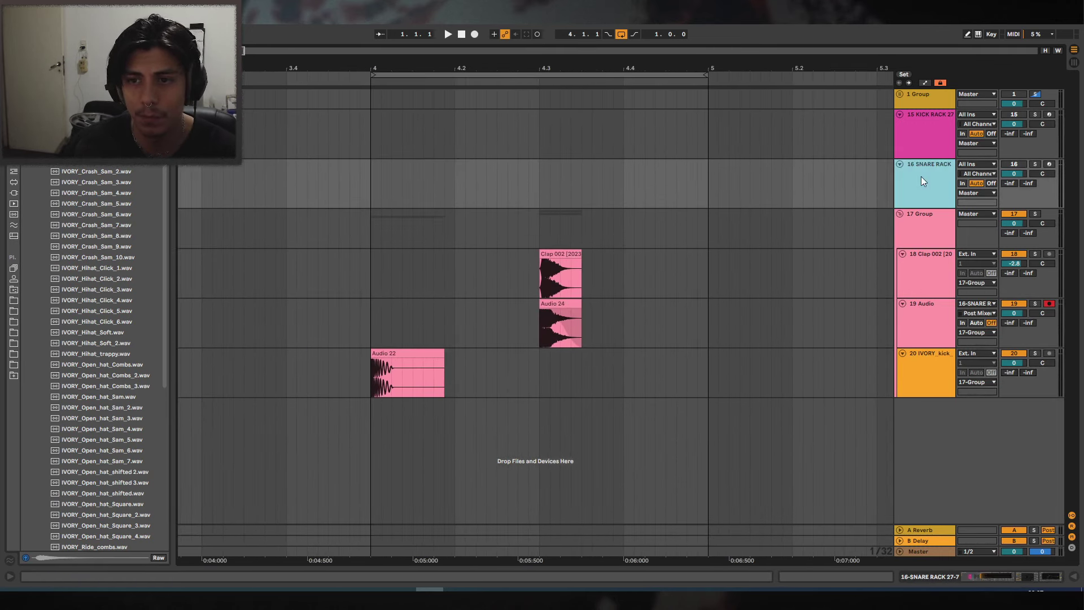
key("ctrl+t")
key("ctrl+g")
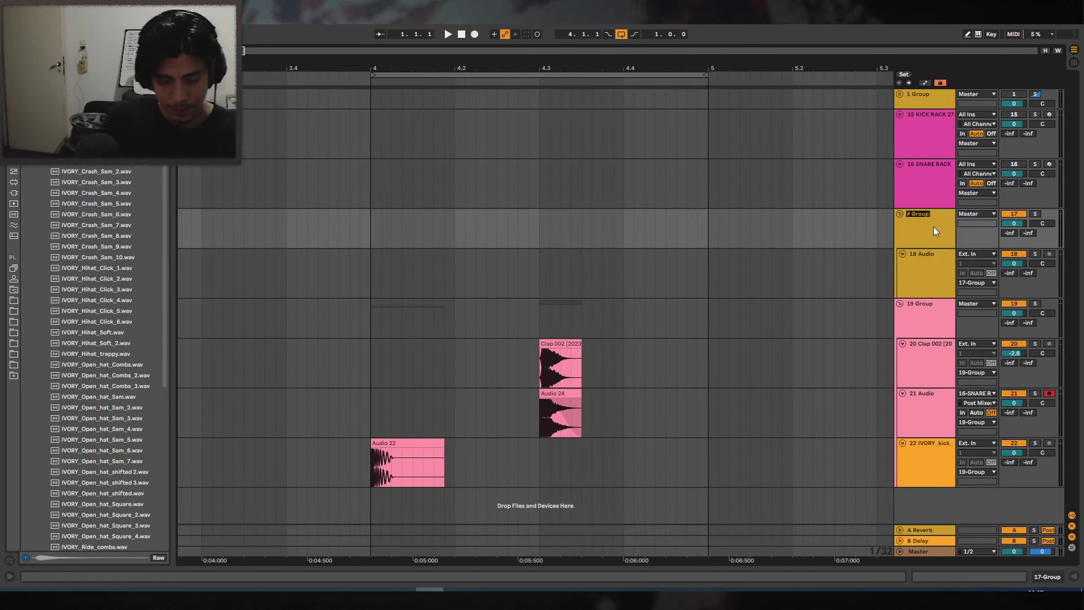
type("cymbalñs")
key("Return")
key("ctrl+r")
type("cymba")
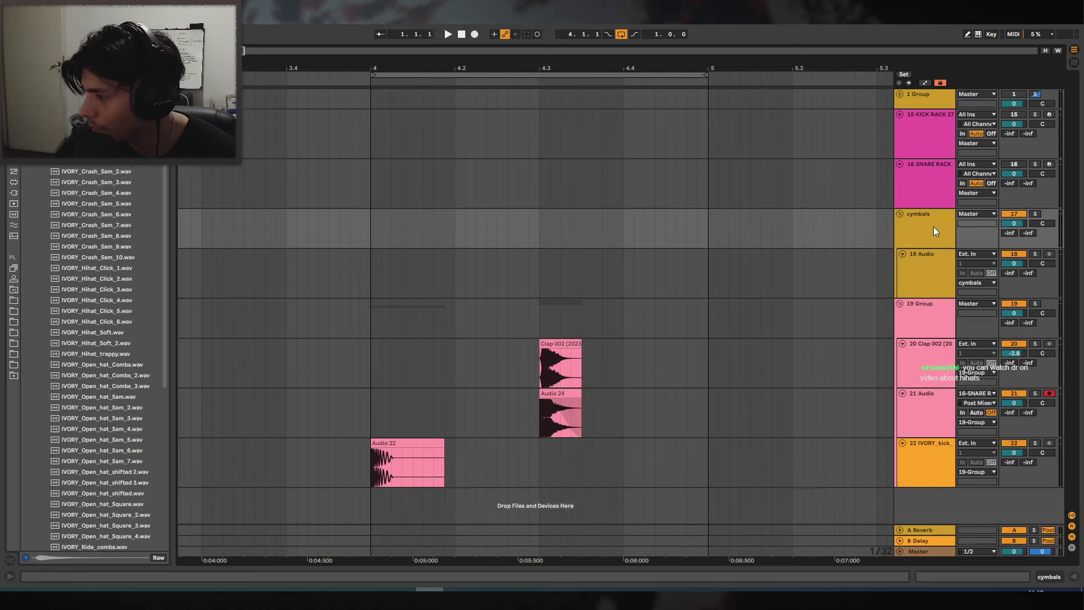
Preview IVORY_Crash_Sam_6, IVORY_Hihat_Click_3 and IVORY_Open_hat_Sam_6 from the IVORY cymbal samples.
left_click(103, 215)
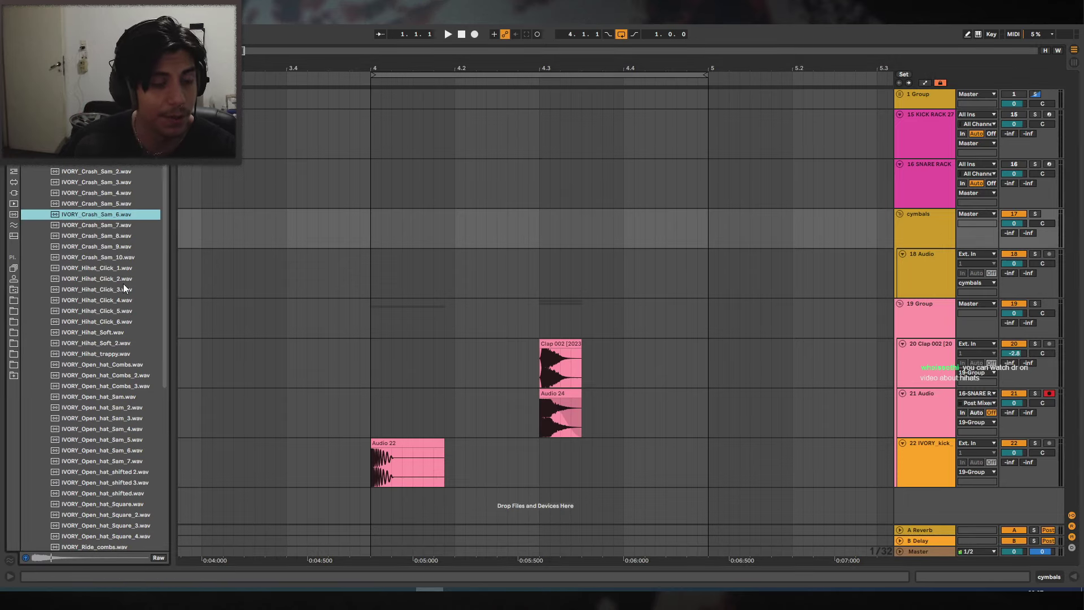
left_click(147, 289)
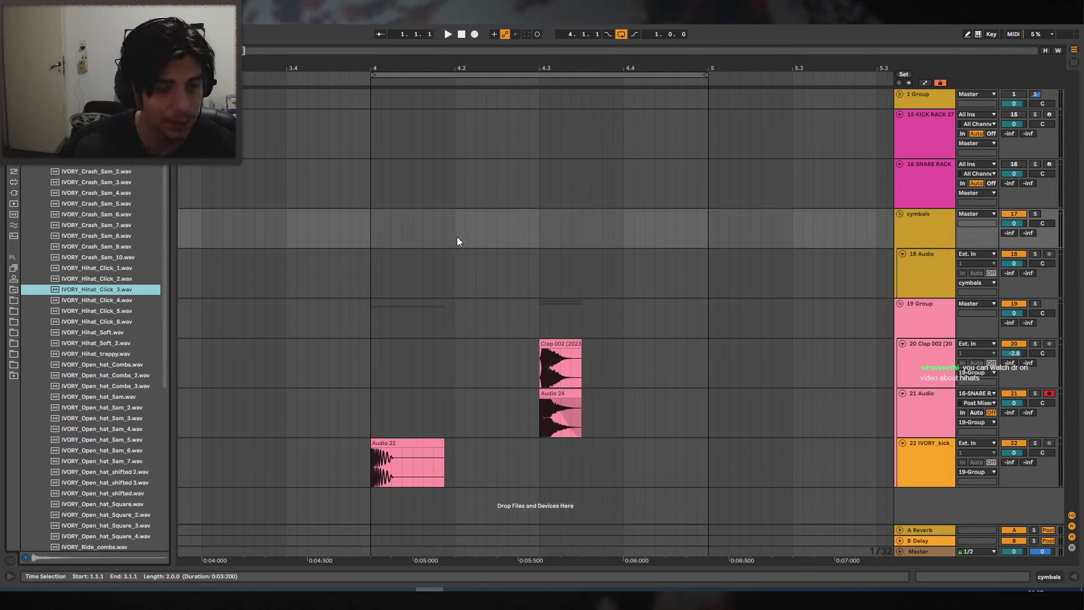
left_click(372, 236)
scroll(149, 333, "down", 5)
left_click(127, 327)
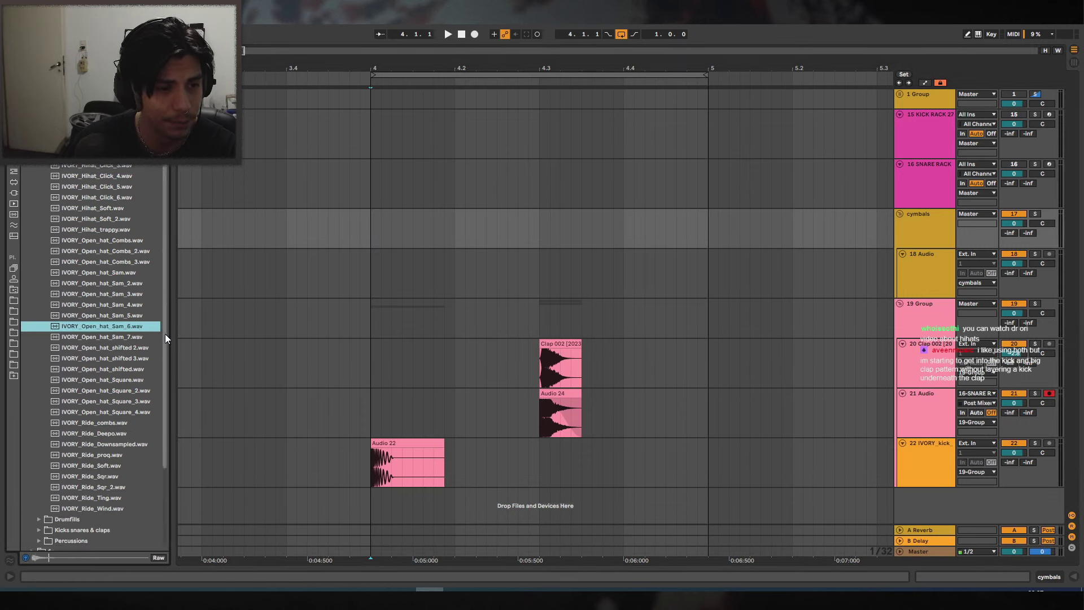
scroll(70, 202, "up", 3)
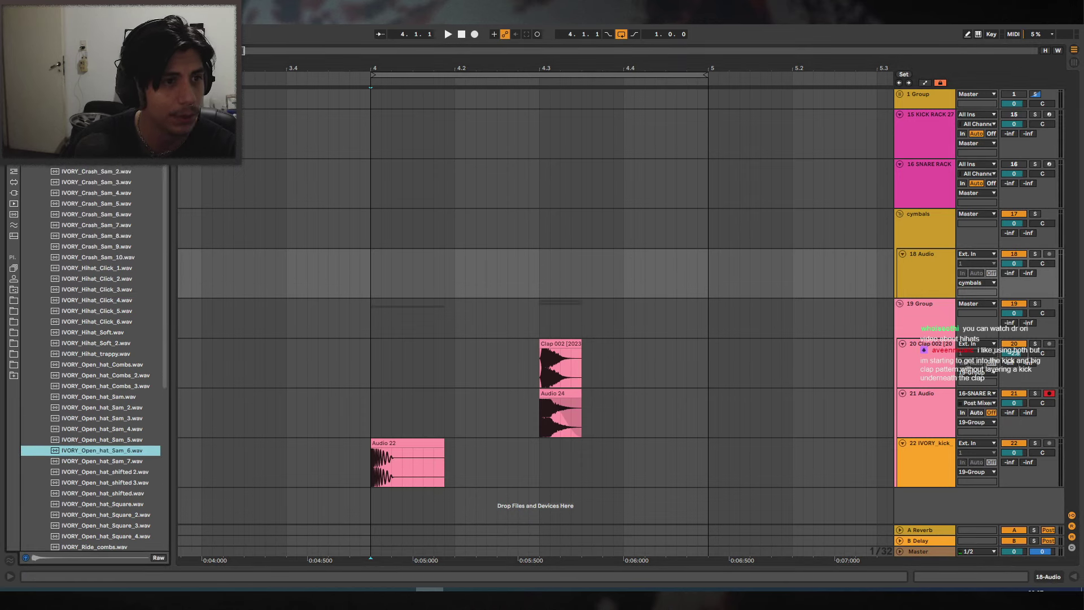
Find SOLTAN_ride_01.wav in USEFUL SAMPLES, place it at 4.1.1 on the cymbals group's audio track and play it.
left_click(26, 118)
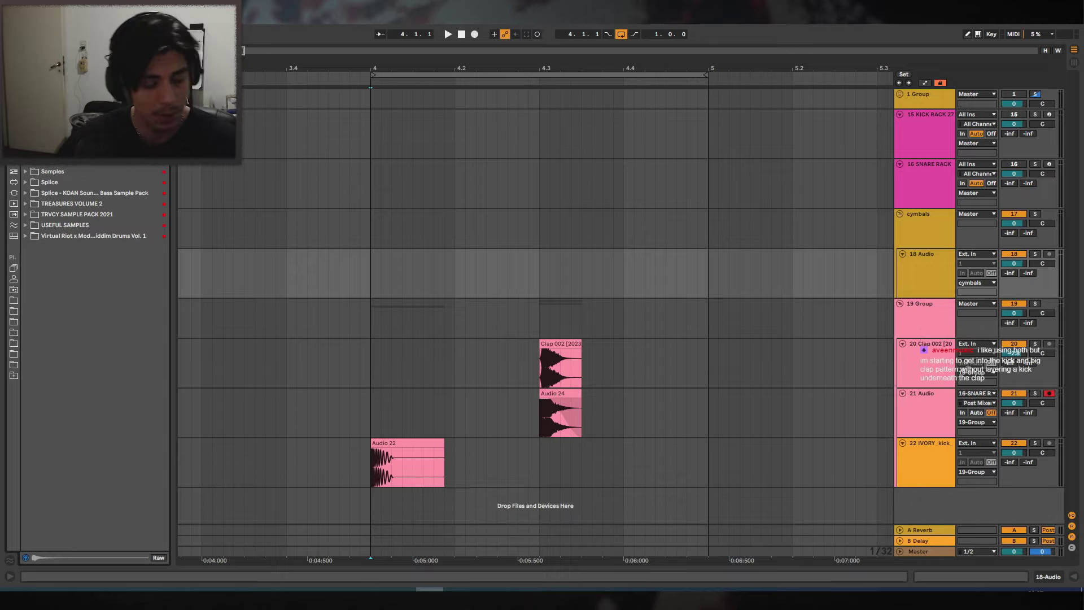
key("ctrl+f")
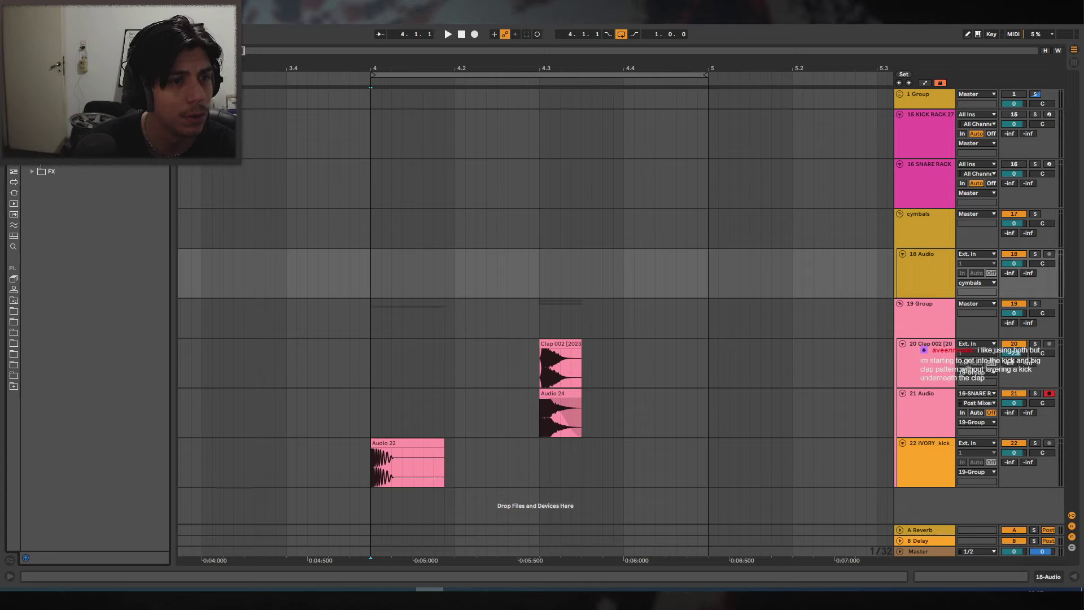
left_click(105, 172)
key("Left")
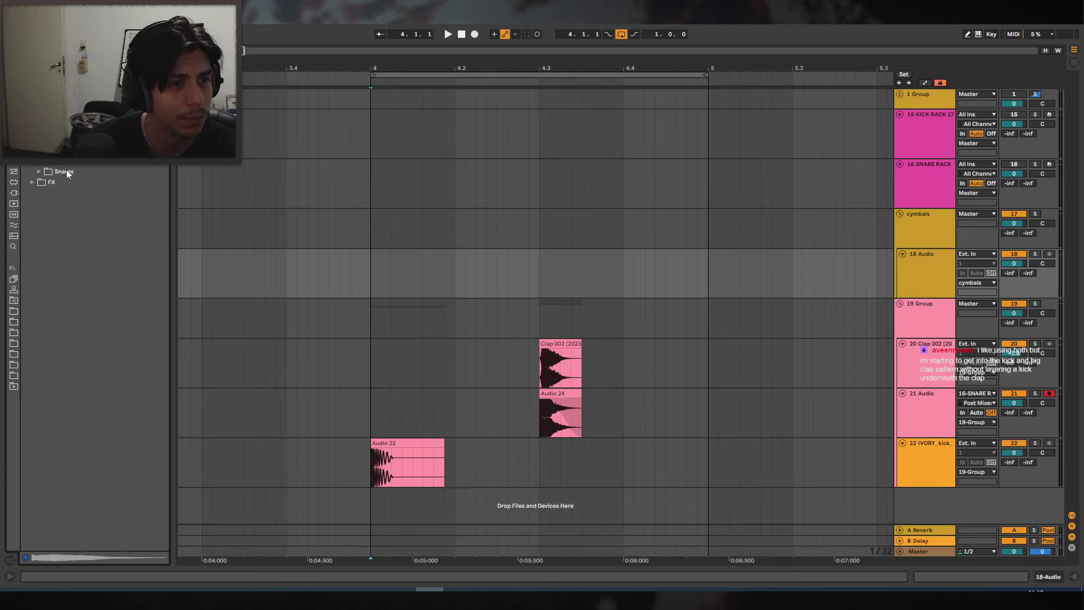
left_click_drag(71, 167, 374, 284)
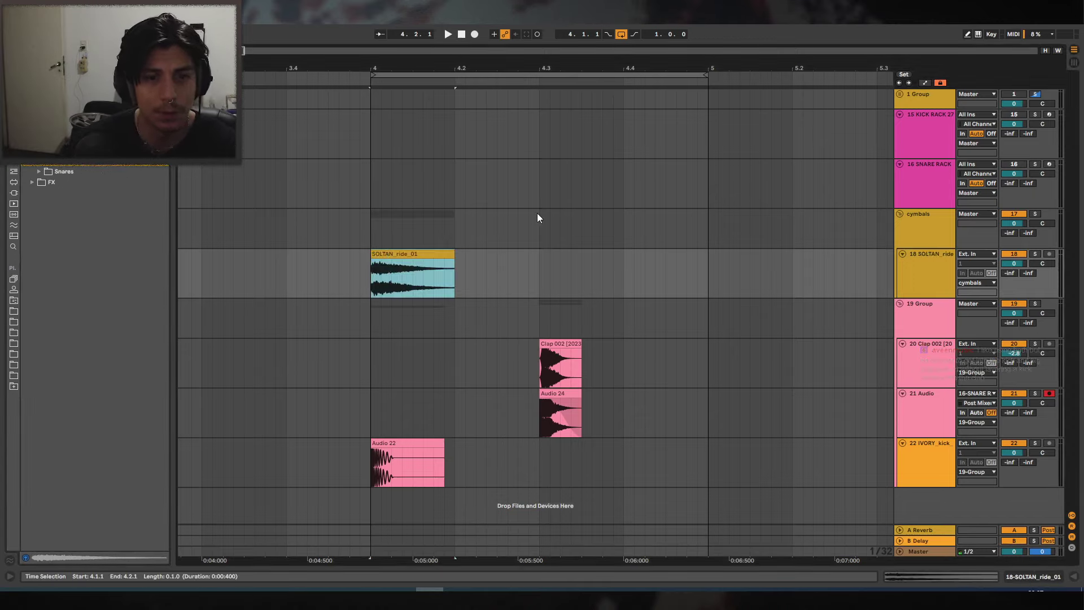
key("space")
Fade out the SOLTAN_ride_01 clip, repeat it on all four beats of bar 4 and play the result.
left_click_drag(408, 70, 408, 76)
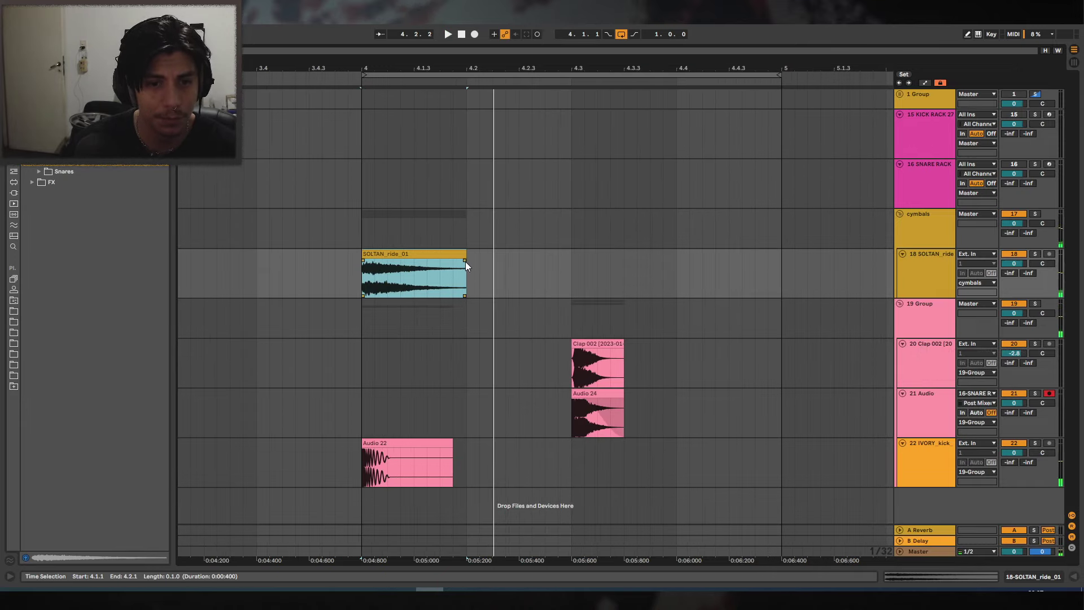
left_click_drag(465, 261, 488, 267)
left_click(401, 253)
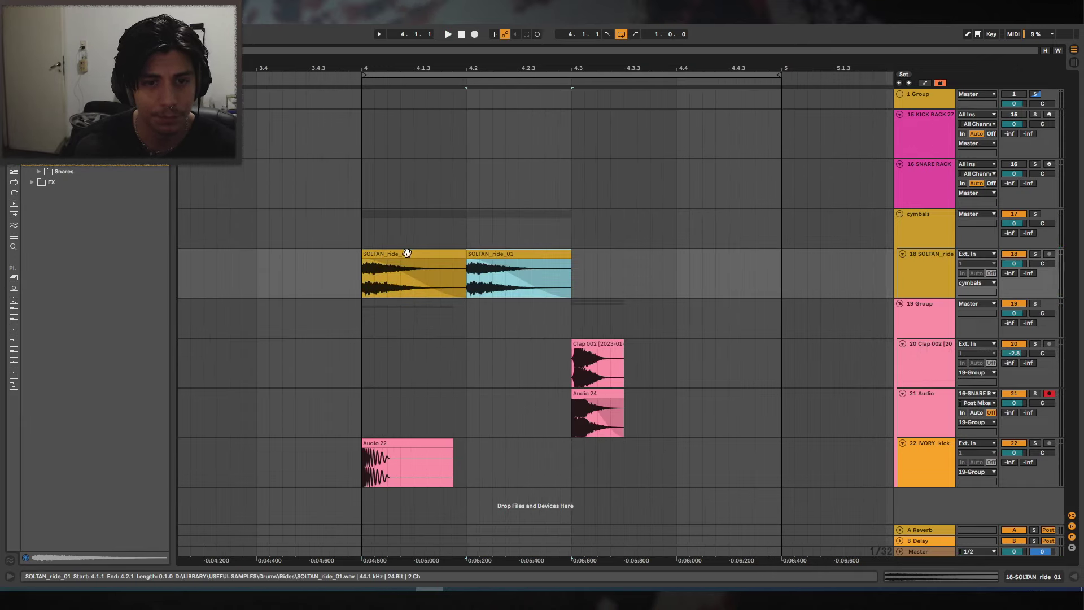
left_click(405, 253, "shift")
key("ctrl+d")
left_click(400, 256)
key("space")
Insert an audio track below the ride in the cymbals group and place the ClosedHat_07_624 sample at 4.1.1.
left_click(934, 236)
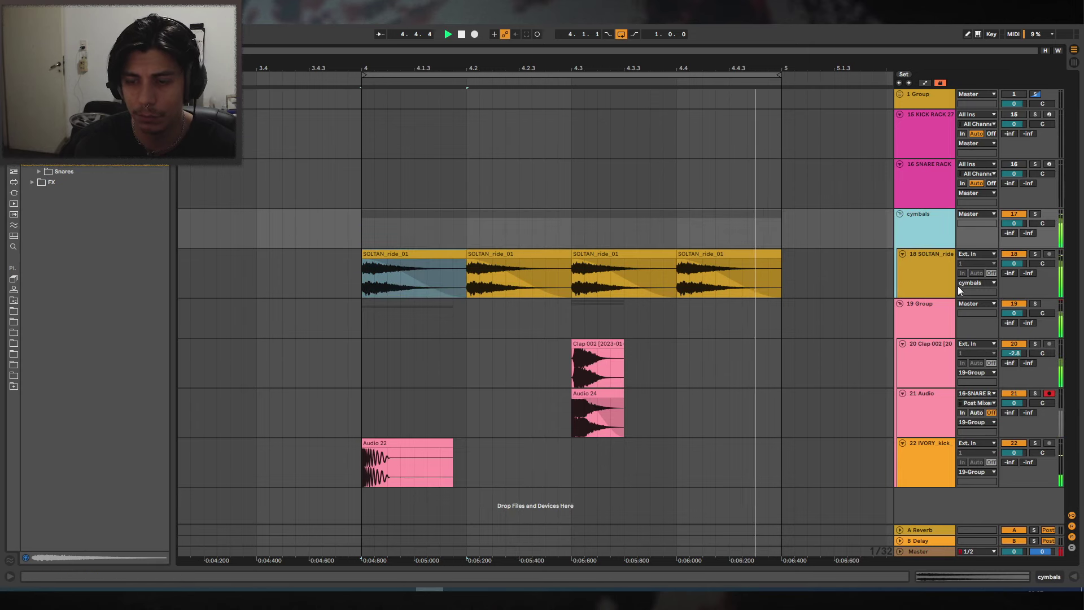
left_click(934, 321)
left_click(929, 240)
left_click(946, 271)
key("ctrl+t")
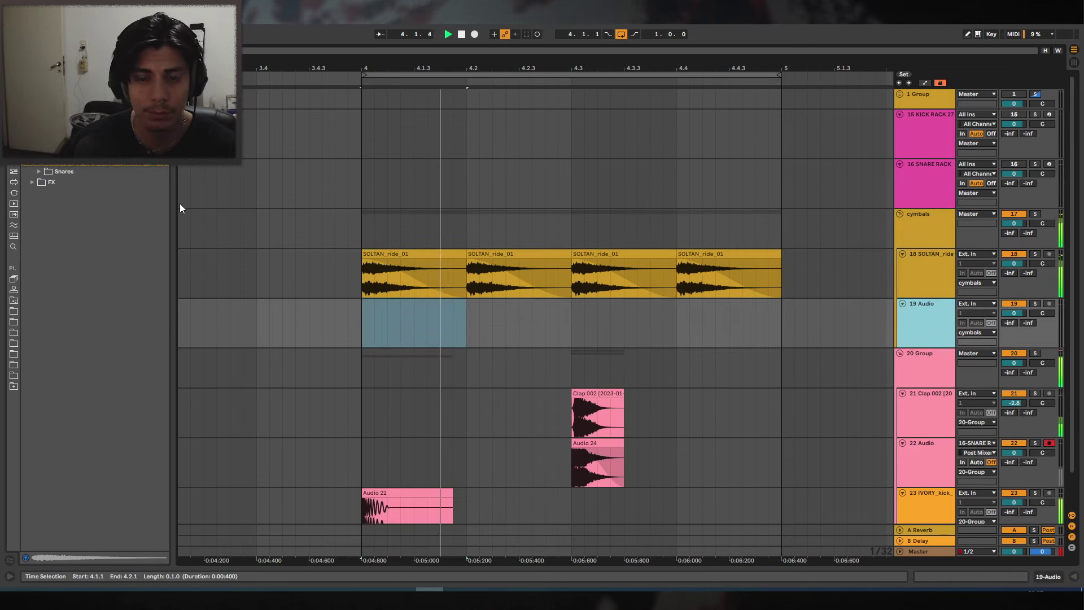
left_click(13, 107)
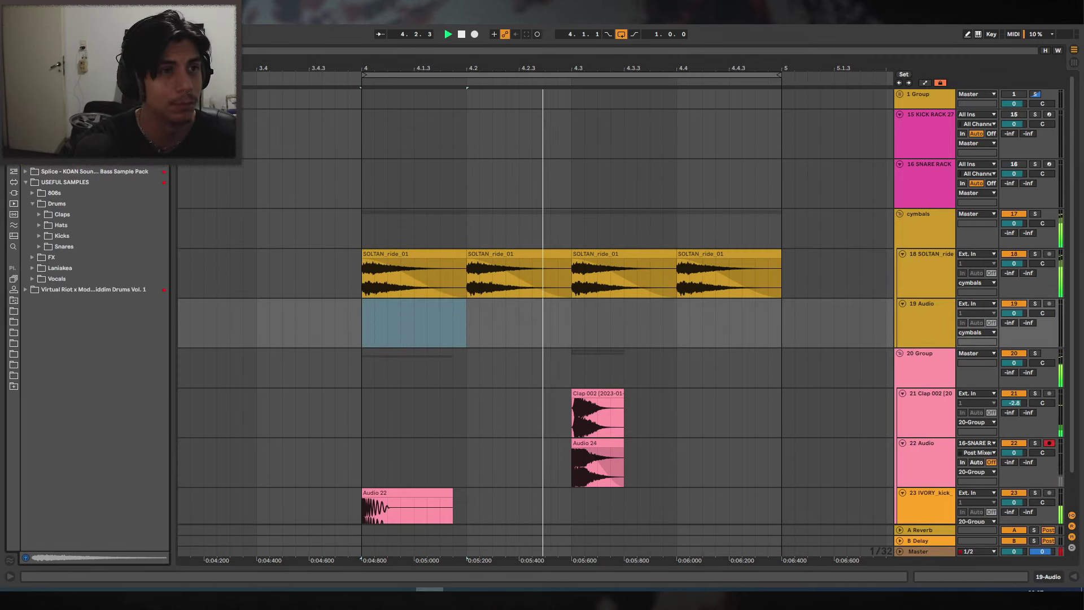
left_click(13, 119)
left_click(40, 149)
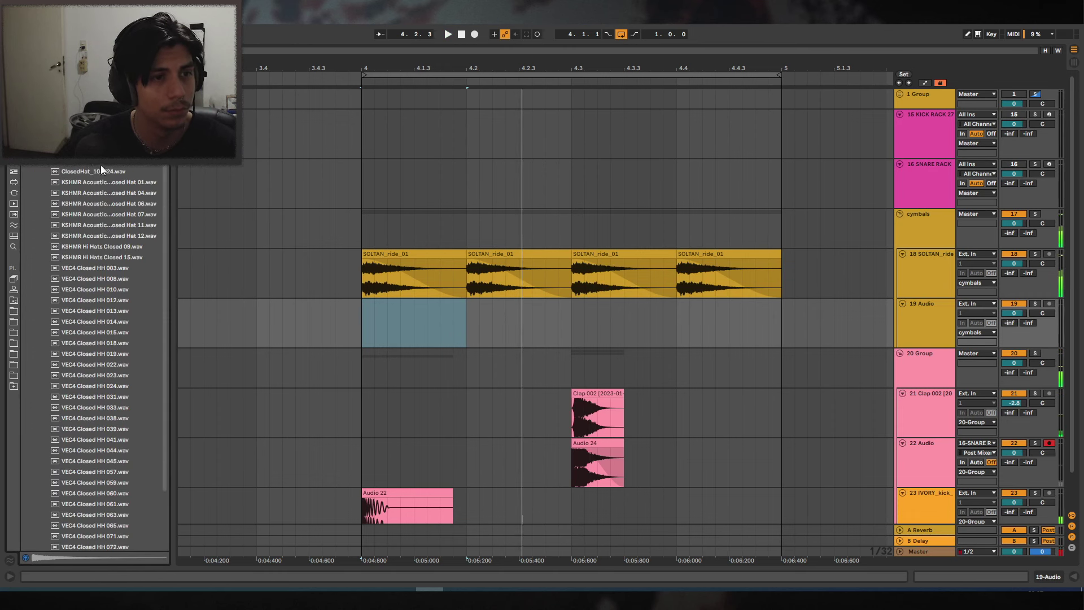
left_click_drag(93, 138, 364, 312)
Repeat the closed hat on every beat of bar 4 and set its track delay to 23 ms.
left_click_drag(370, 305, 476, 307)
left_click_drag(570, 309, 360, 310)
key("ctrl+d")
left_click(1071, 548)
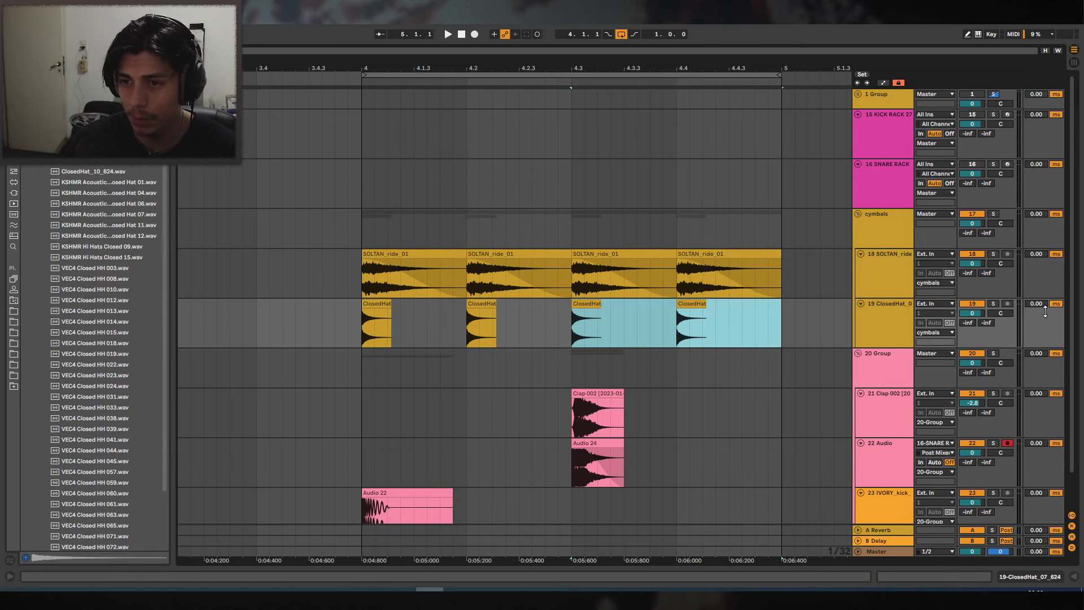
key("space")
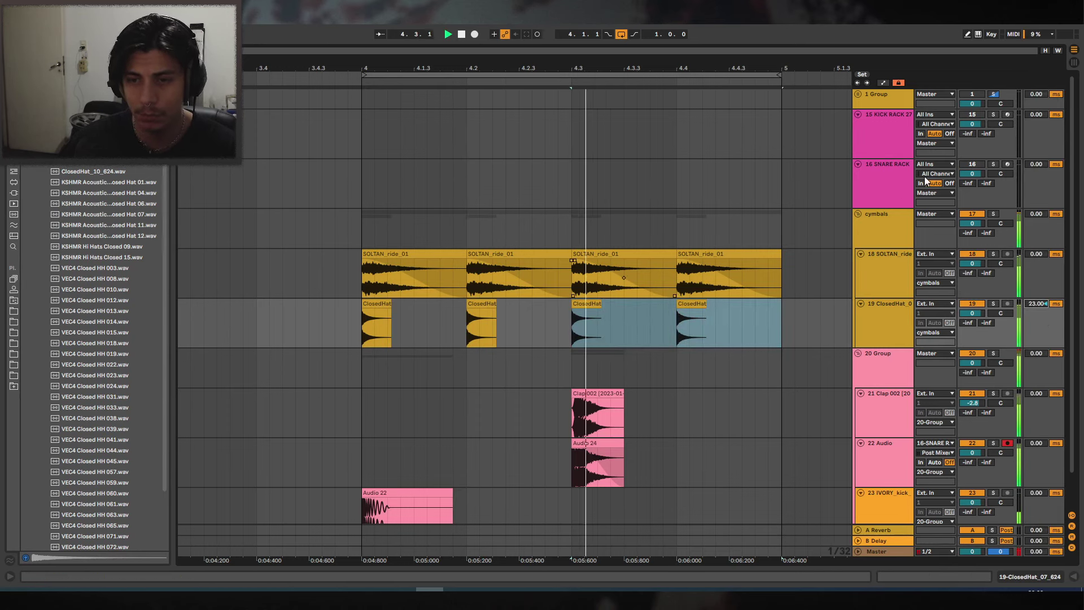
Solo the cymbals and kick/clap groups and add a Compressor to cymbals with its sidechain input from 20-Group.
left_click(937, 218)
left_click(994, 215)
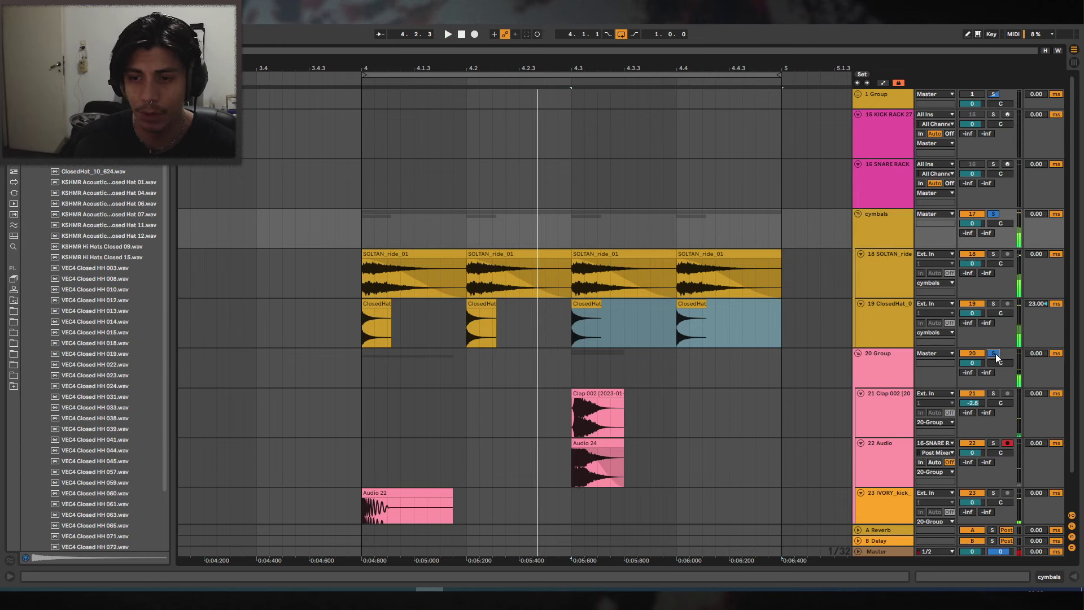
left_click(161, 51)
type("o")
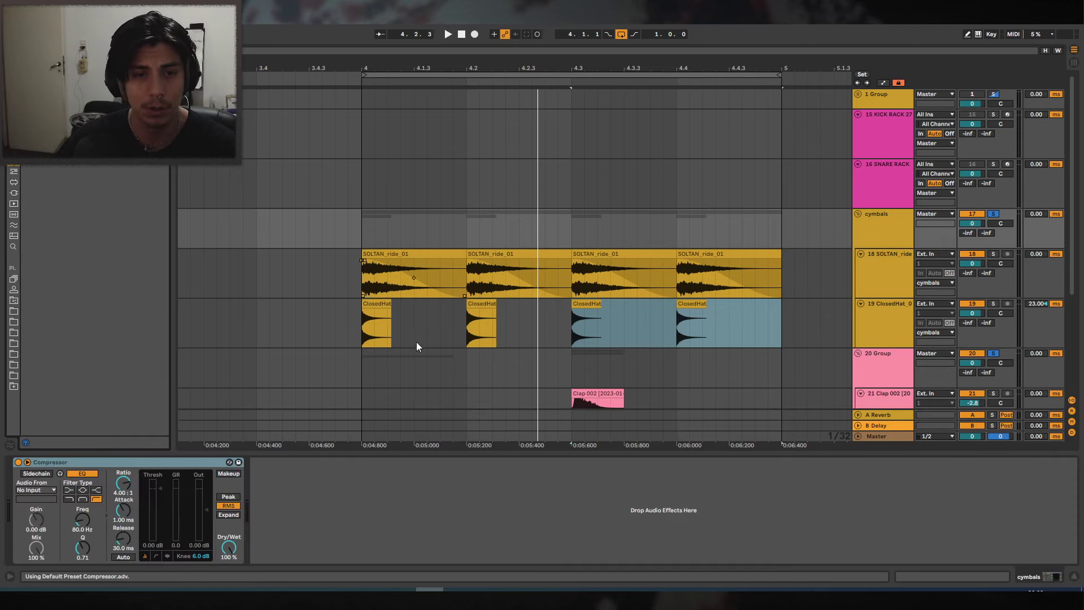
left_click(43, 490)
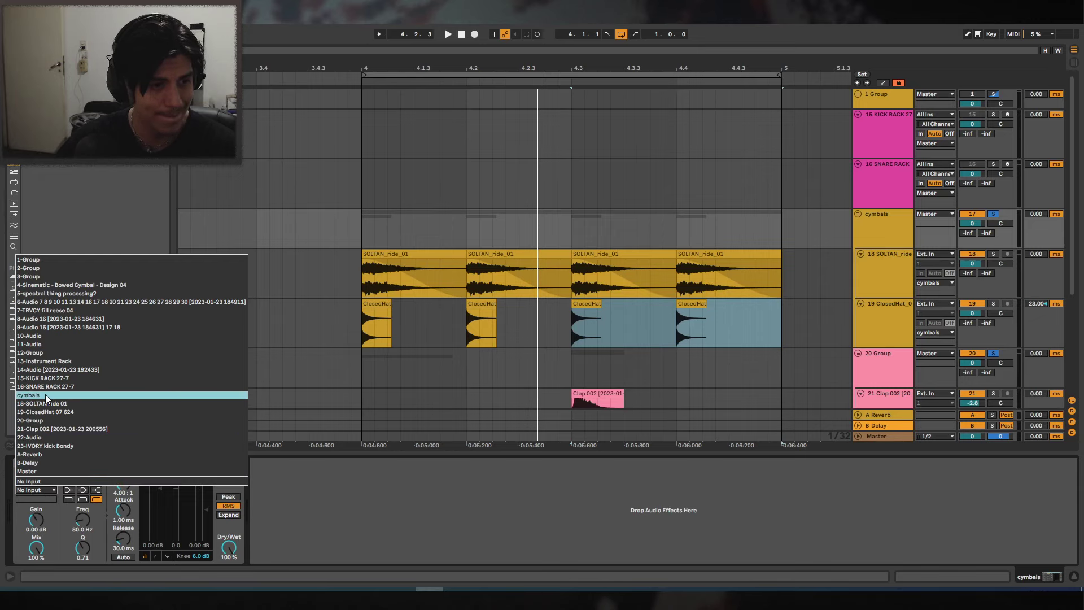
left_click(44, 420)
Rename the group holding the clap, resampled snare and kick as drums.
left_click(909, 362)
key("ctrl+r")
type("dr")
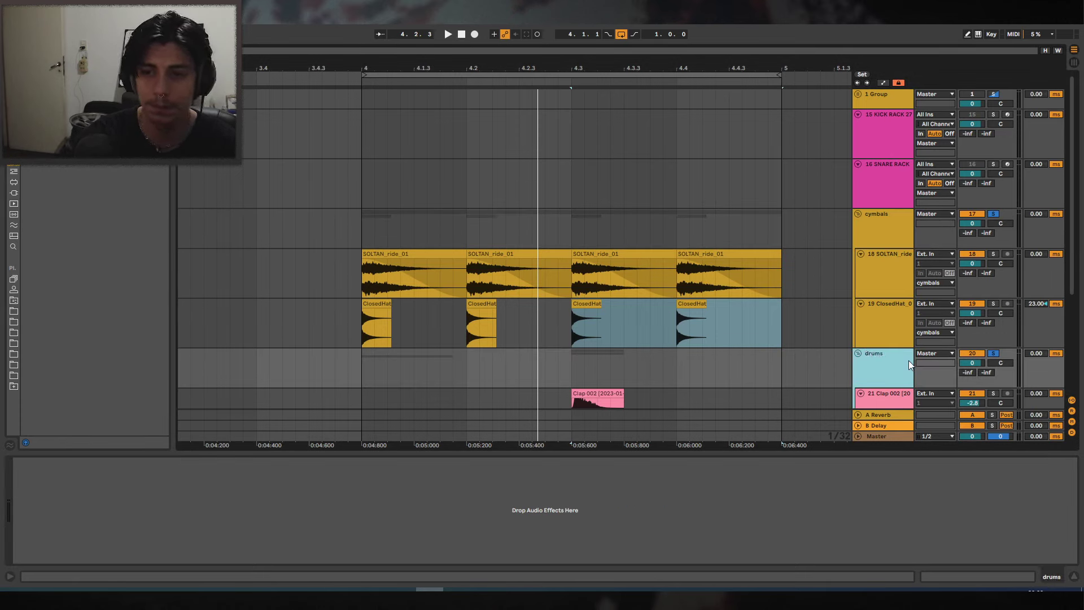
Set the cymbals Compressor to a -10.1 dB threshold, 3.07:1 ratio, 0.03 ms attack and 27.7 ms release during playback.
left_click(881, 219)
key("space")
mouse_move(161, 492)
left_mouse_down()
mouse_move(160, 511)
mouse_move(123, 494)
mouse_move(125, 540)
mouse_move(160, 504)
left_mouse_up()
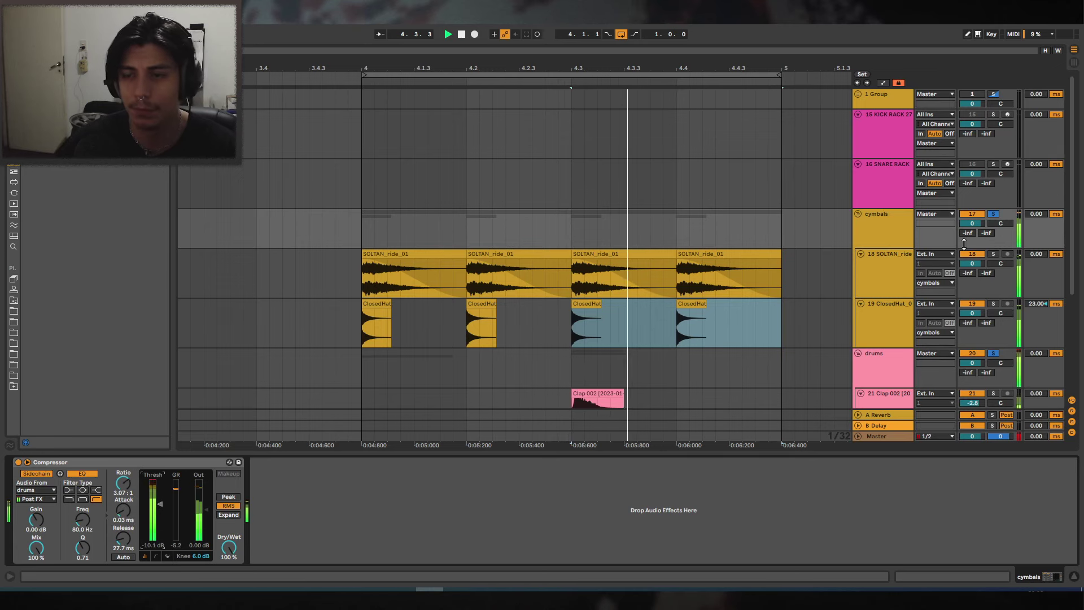
Insert another audio track below the SOLTAN_ride_01 track in the cymbals group.
scroll(421, 273, "down", 3)
left_click(335, 203)
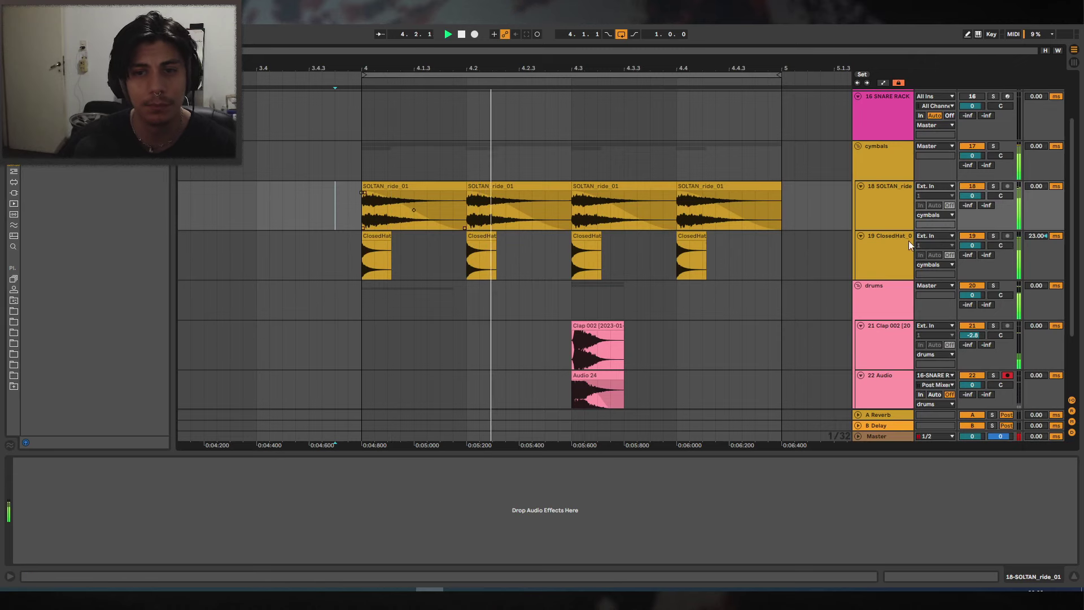
left_click(886, 212)
key("ctrl+t")
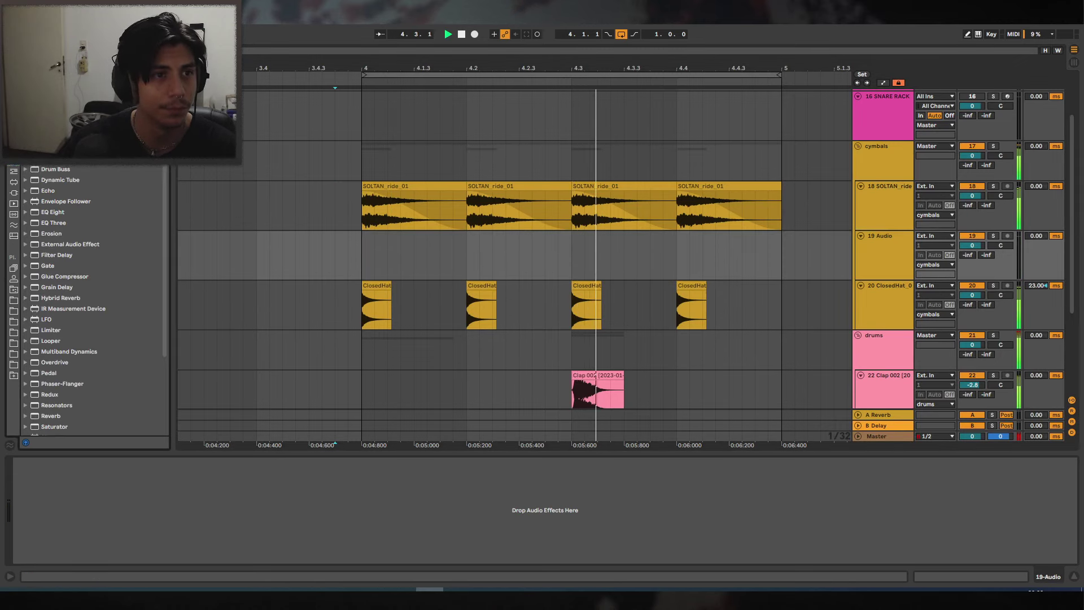
Browse the library's ride samples and preview several, including Cymatics - Ride 16 and VEC2 Cymbals Ride 04.
left_click(12, 247)
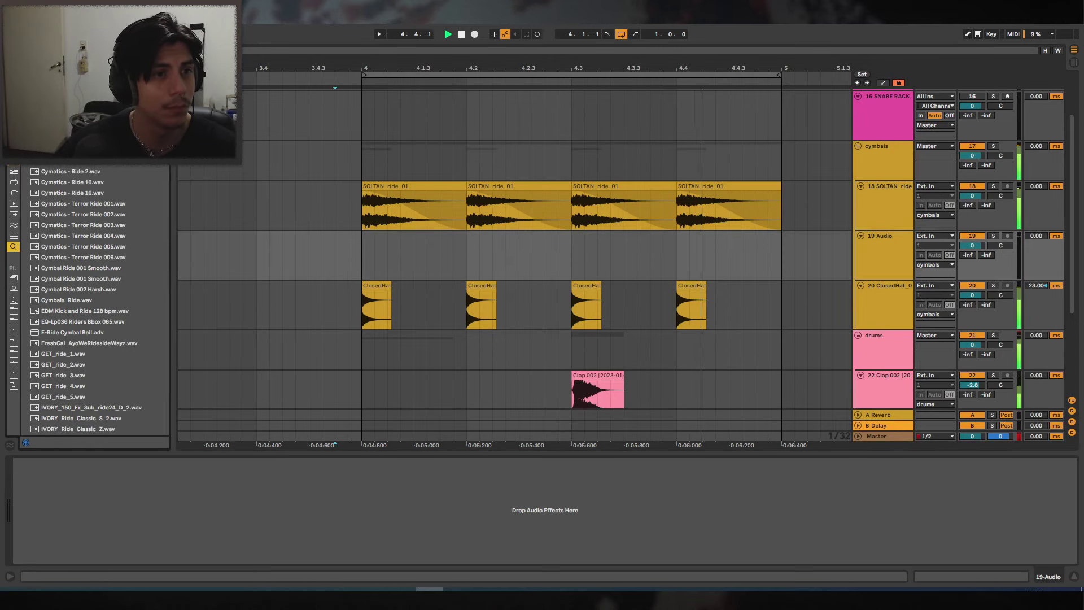
left_click(82, 194)
left_click(85, 182)
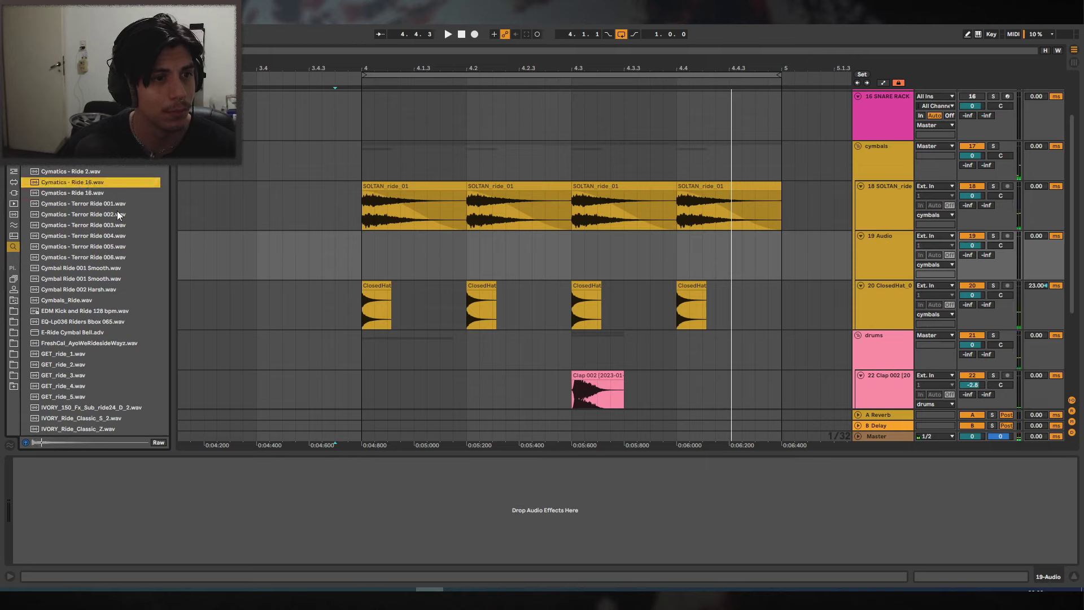
scroll(103, 186, "down", 10)
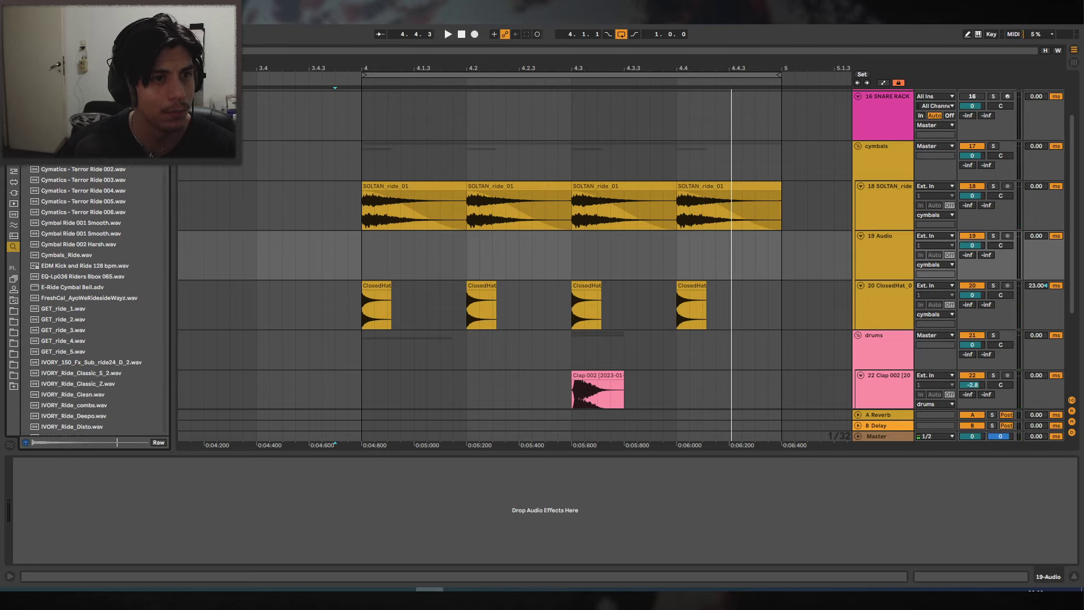
left_click(100, 229)
left_click(70, 327)
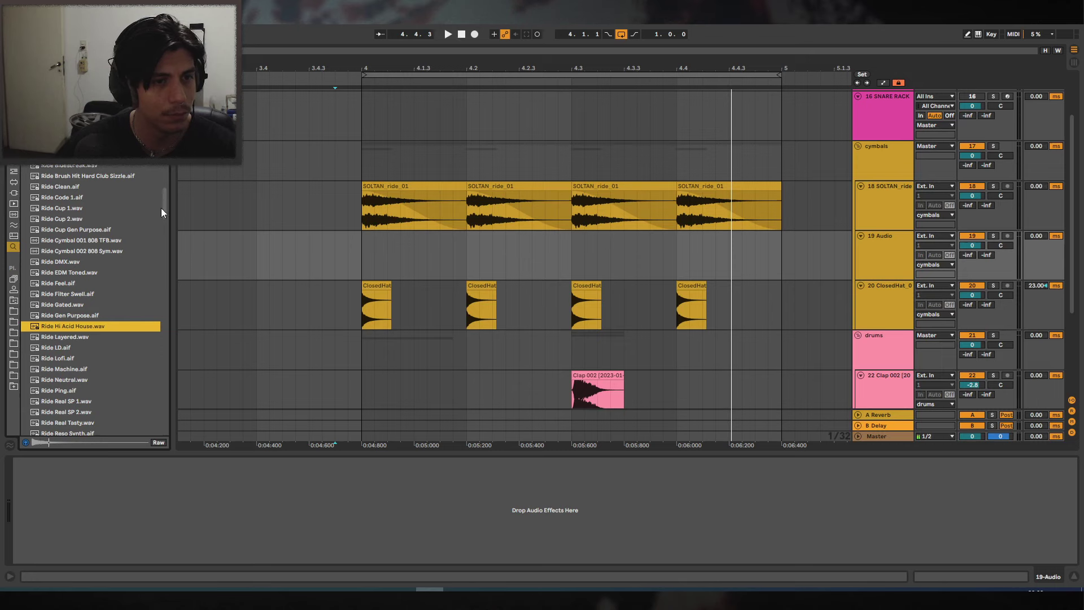
left_click_drag(162, 209, 65, 285)
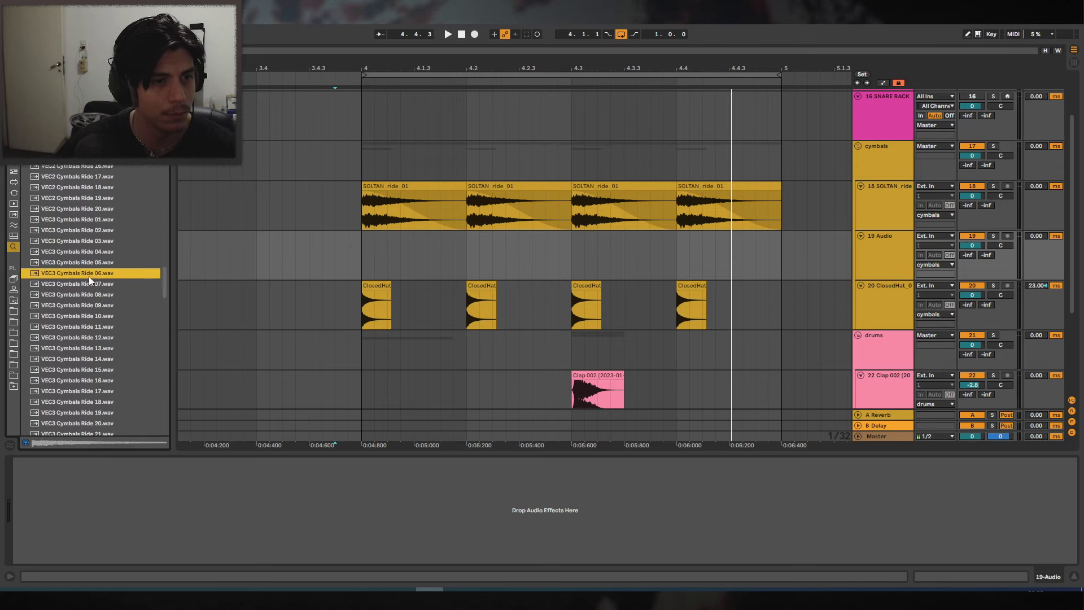
left_click_drag(165, 272, 112, 251)
left_click(101, 346)
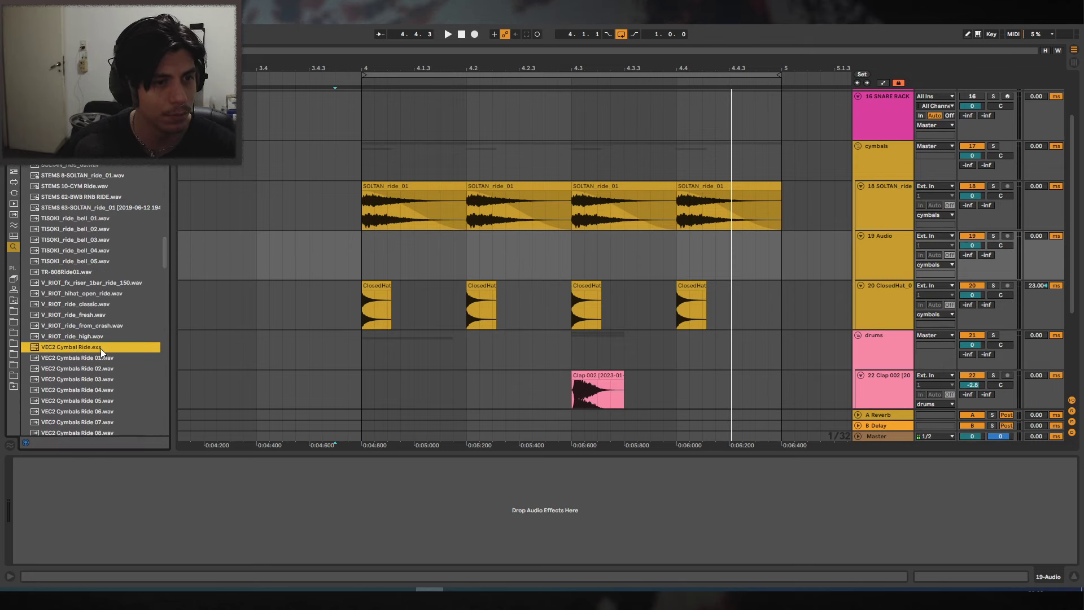
scroll(100, 347, "down", 2)
left_click(132, 334)
Place VEC2 Cymbals Ride 04 at 4.1.1 on the new track and lower the track volume to -10.6 dB.
left_click_drag(108, 330, 362, 254)
left_click(312, 254)
key("space")
left_click_drag(972, 245, 972, 247)
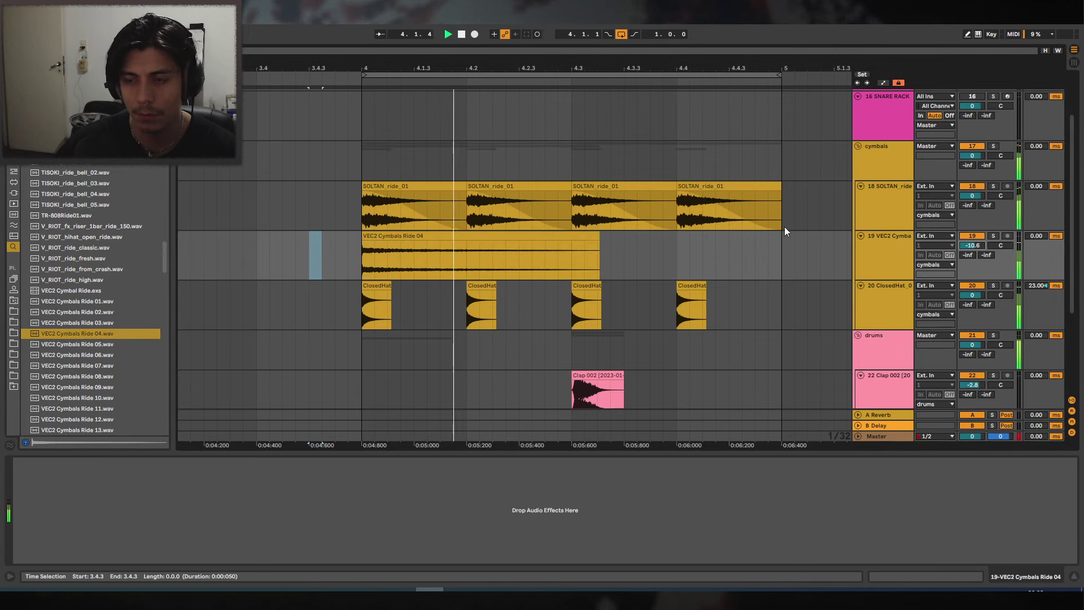
Split the VEC2 Cymbals Ride 04 clip at 4.3.1, duplicate its first half to fill bar 4 and play it.
key("space")
left_click(568, 251)
key("ctrl+e")
left_click(500, 235)
key("ctrl+d")
key("space")
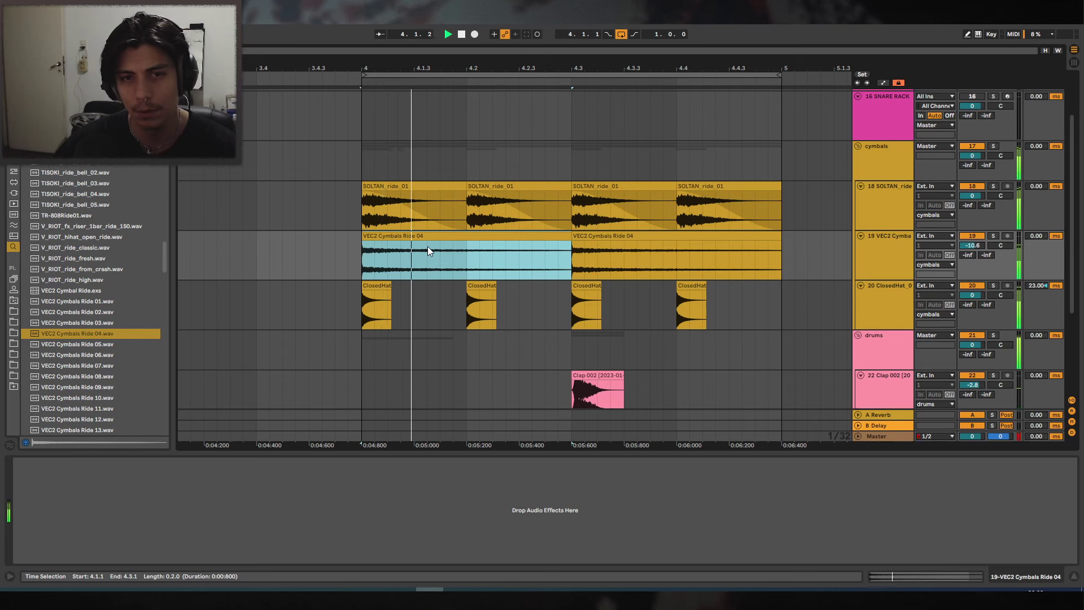
Duplicate bar 4 of all tracks into bar 5 and extend the loop to two bars.
left_click_drag(510, 69, 509, 34)
left_click(531, 74)
key("ctrl+d")
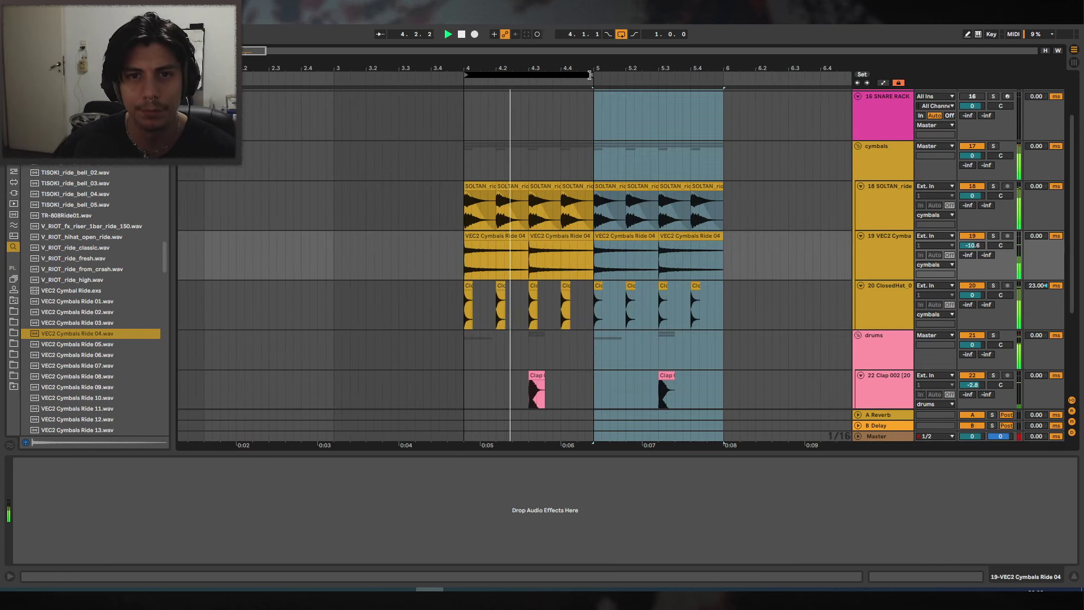
left_click_drag(592, 74, 725, 75)
key("space")
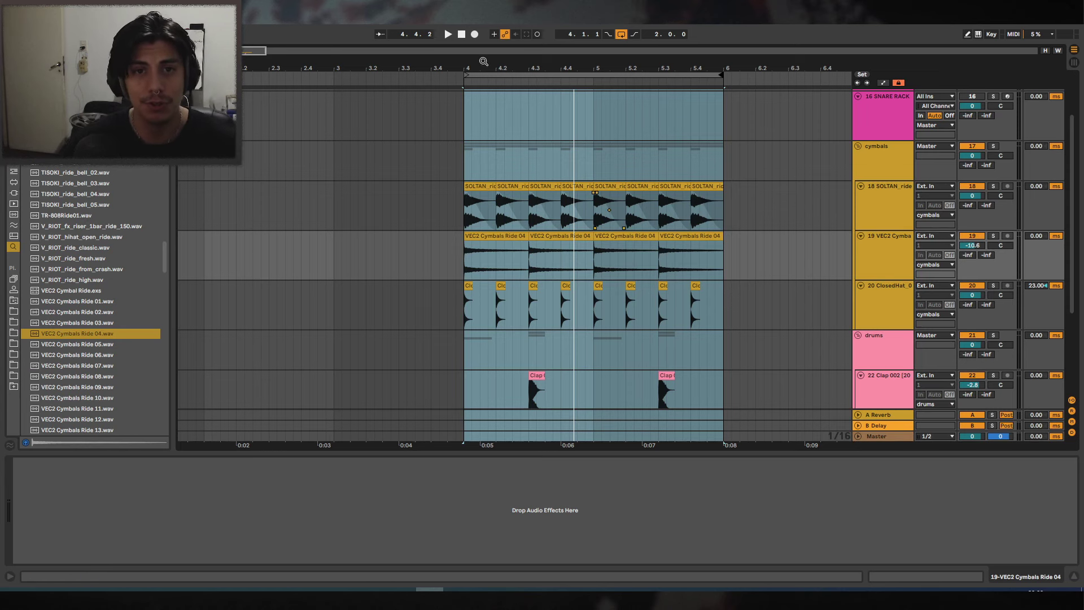
Open the Clap 002 clip at 4.3.1 in the clip editor.
left_click_drag(511, 68, 511, 131)
scroll(581, 241, "down", 3)
double_click(581, 241)
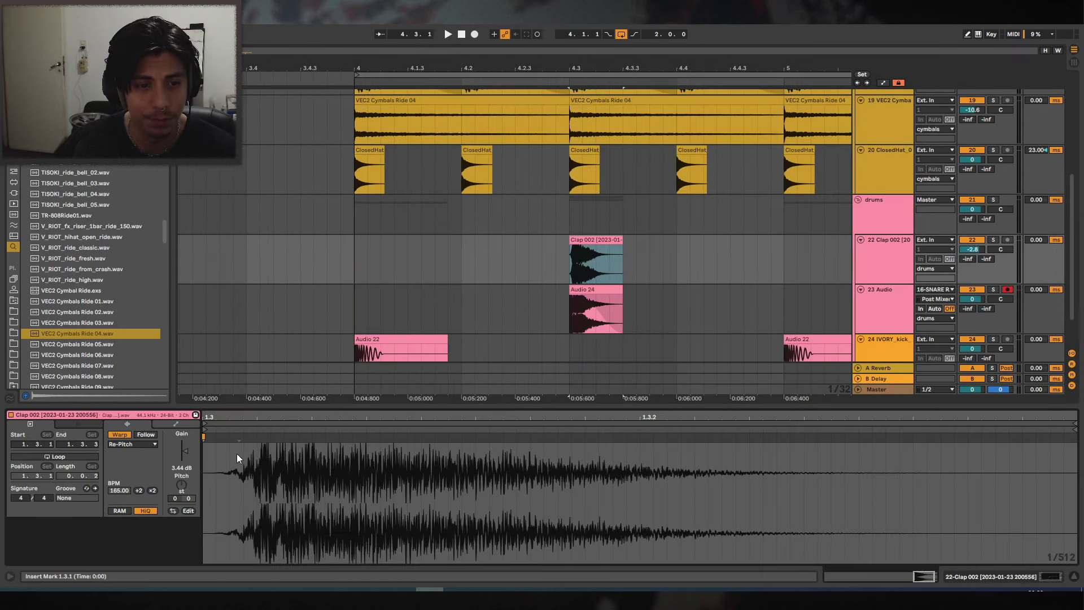
Turn warping off and back on for the Clap 002 clip, reverting to the previous warp markers, and play the result.
left_click(124, 439)
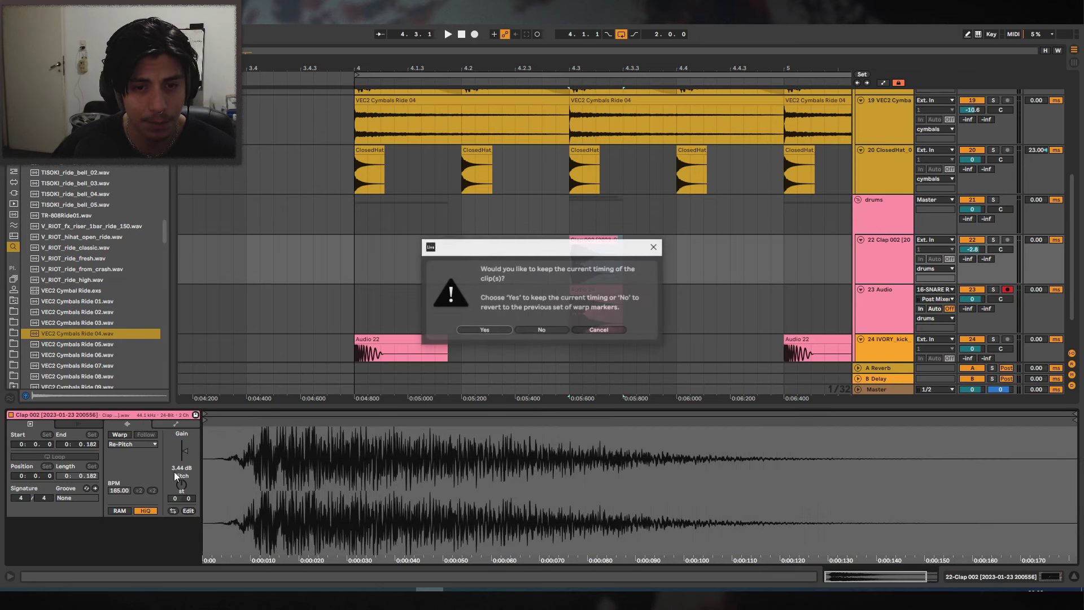
left_click(537, 334)
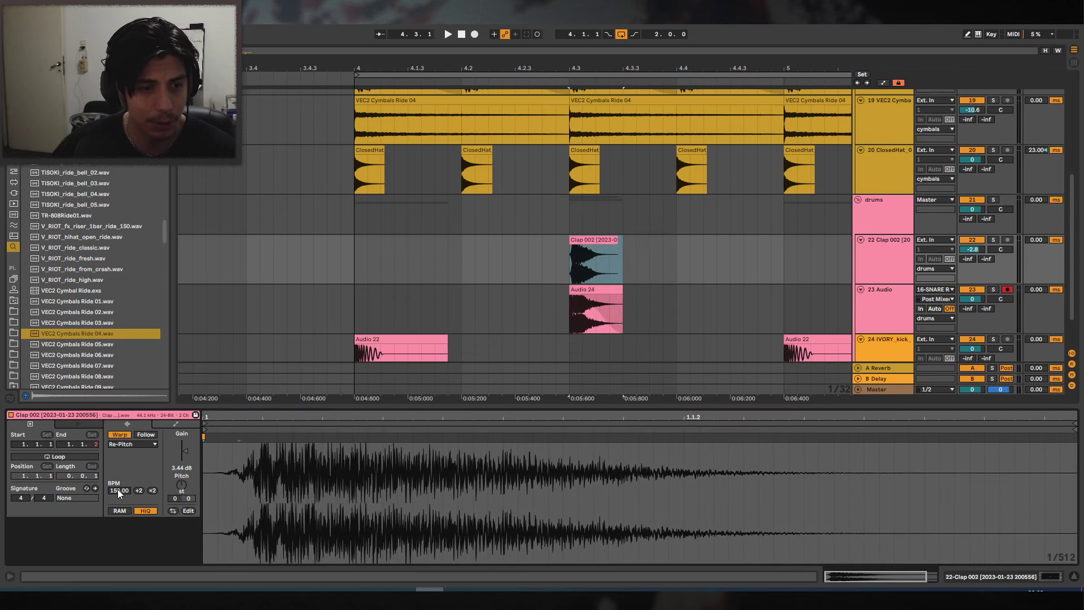
key("space")
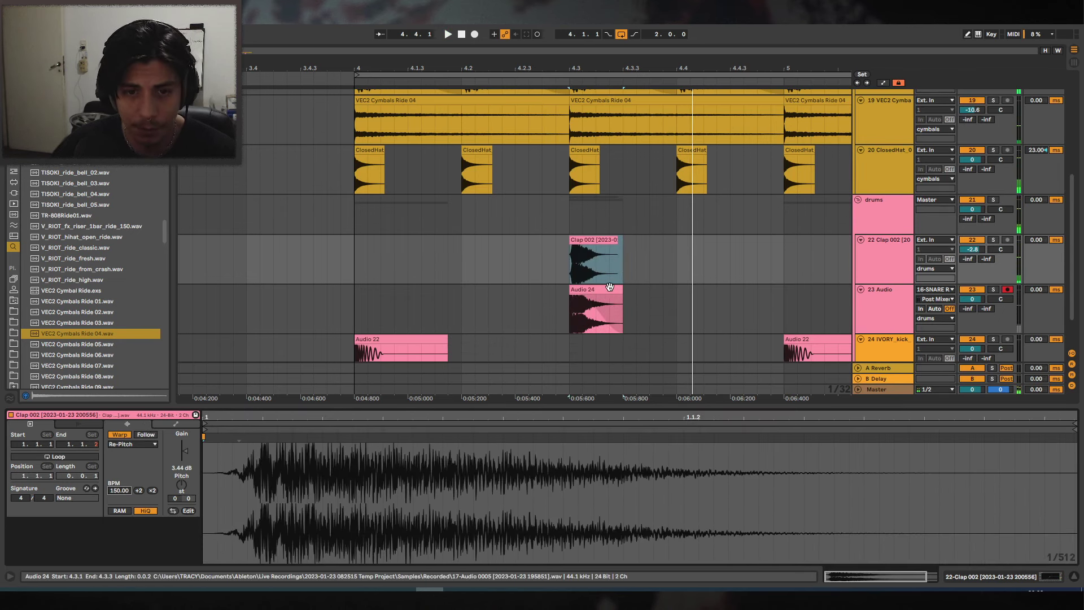
Try a different segment tempo on the Audio 24 clip and undo the change.
left_click(610, 294)
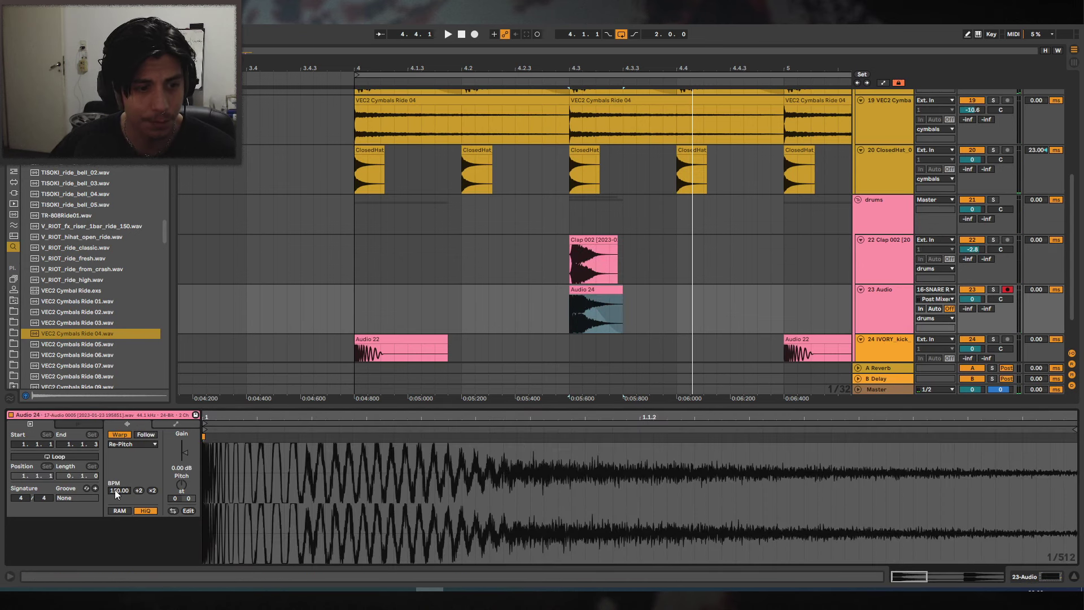
left_click_drag(114, 489, 114, 522)
key("ctrl+z")
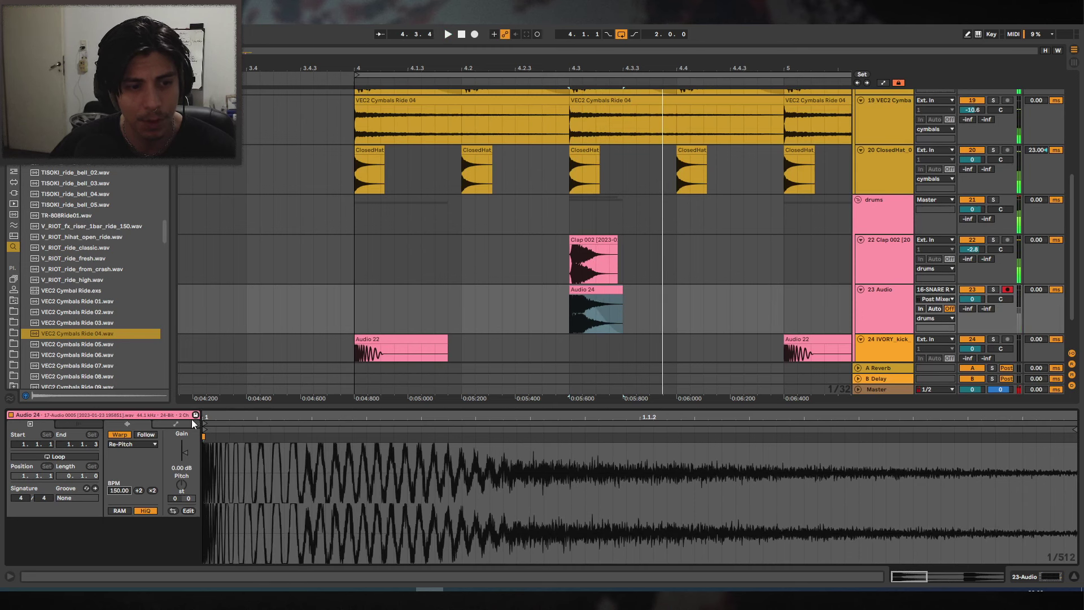
Deactivate the 23 Audio track and insert a new audio track directly beneath the Clap 002 track.
left_click(586, 288)
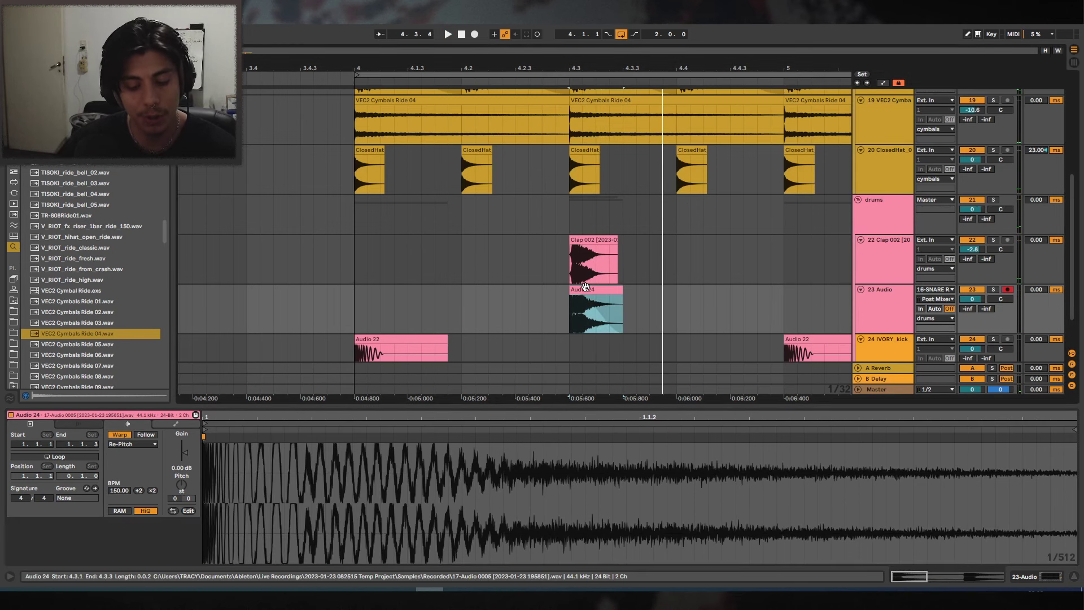
left_click(974, 290)
left_click(868, 256)
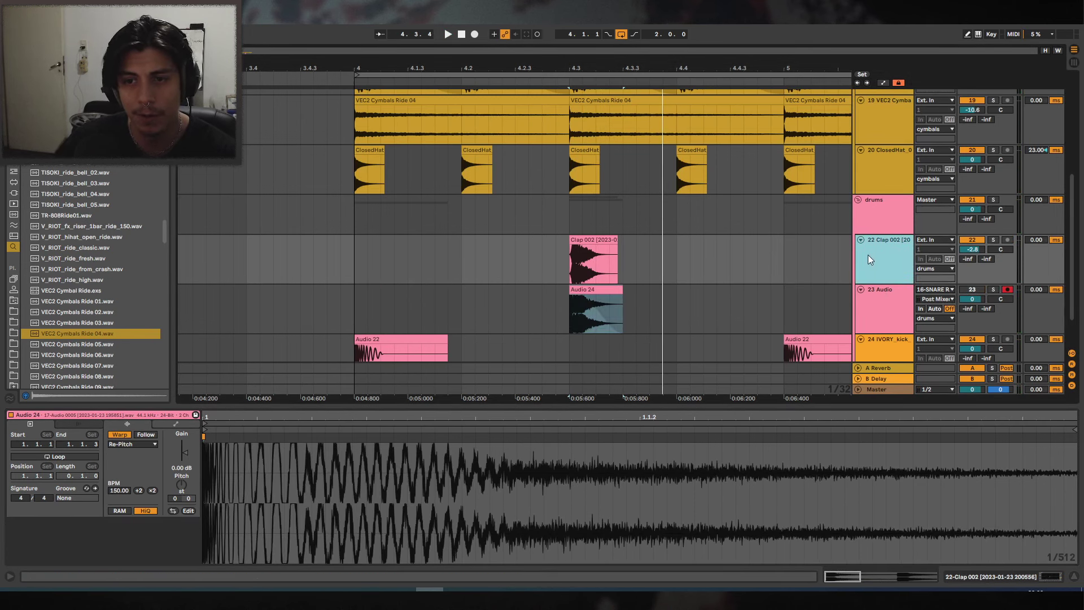
key("ctrl+t")
left_click(573, 303)
left_click(556, 264)
key("space")
key("space")
left_click(1074, 578)
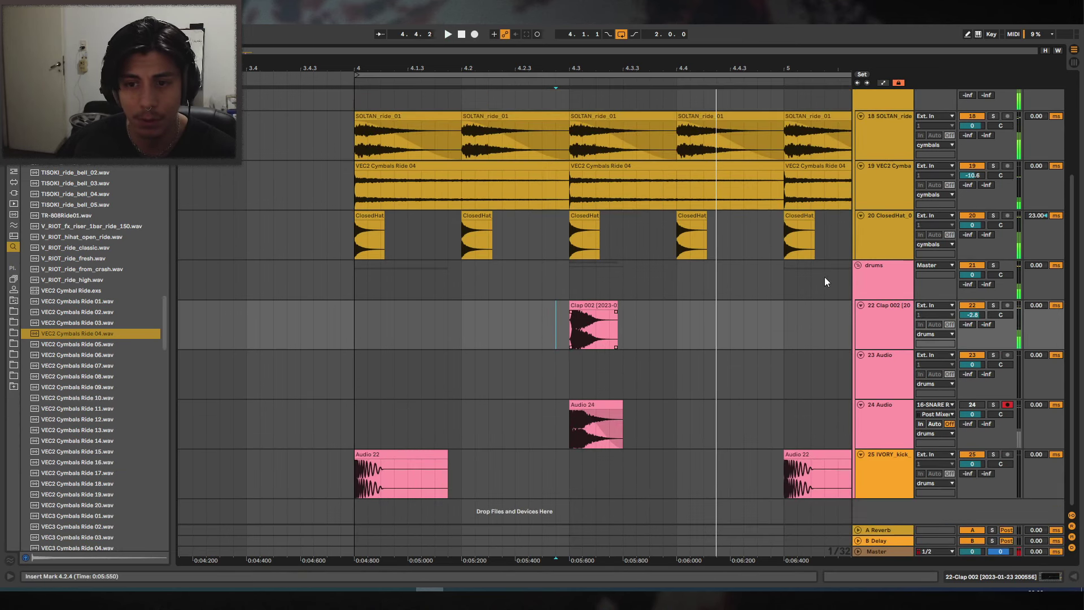
Search the sample library for kick, open the DRUMS > KICK folder and audition TRVCY_kick_4.wav.
key("ctrl+f")
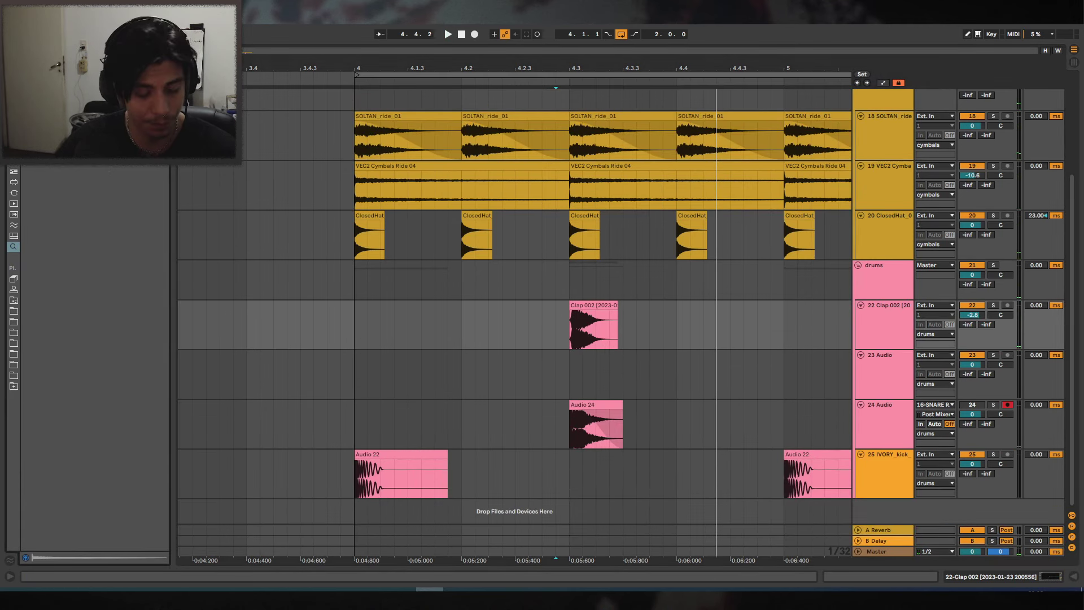
type("kick")
key("Escape")
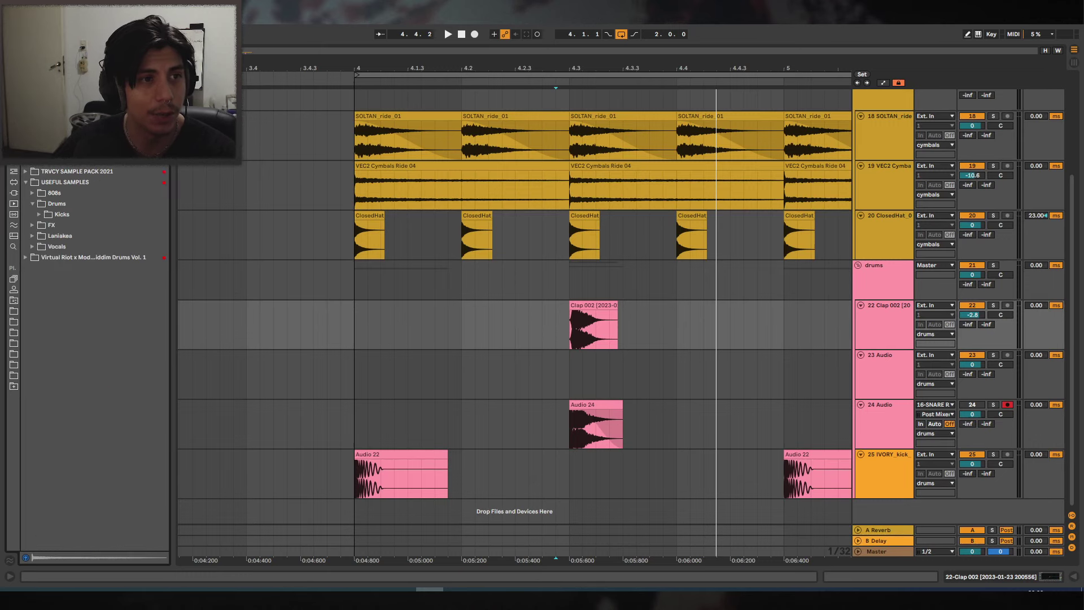
left_click(56, 117)
left_click(59, 128)
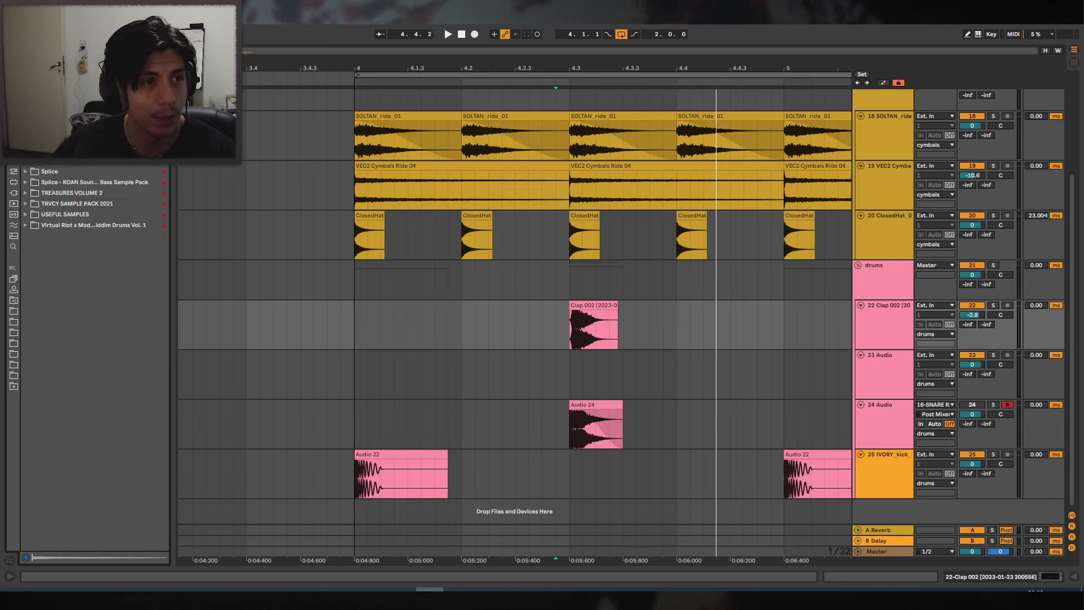
left_click(26, 204)
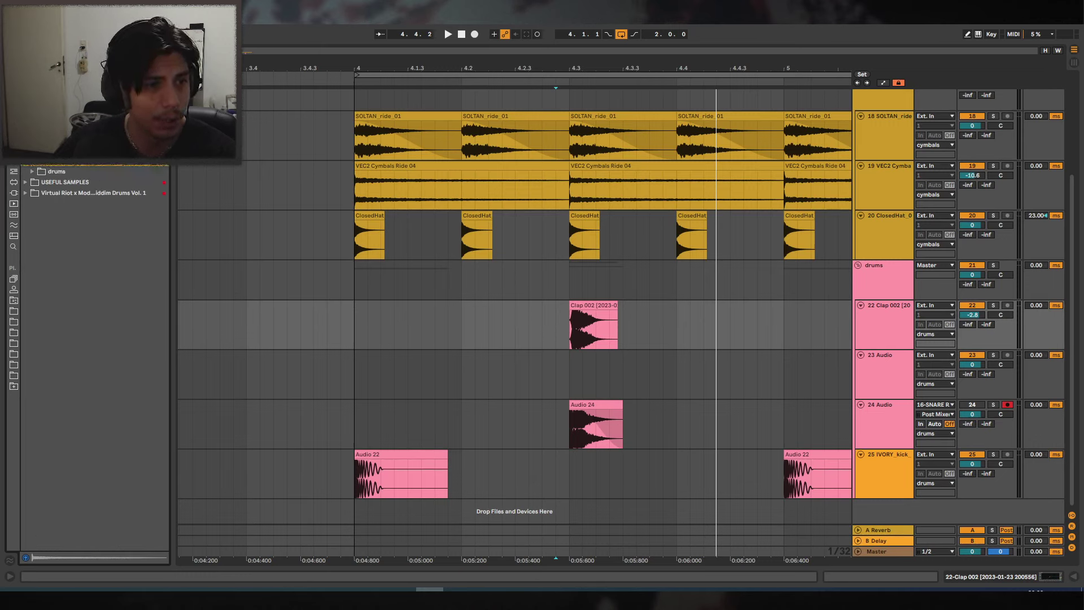
left_click(40, 170)
left_click(46, 182)
left_click(79, 225)
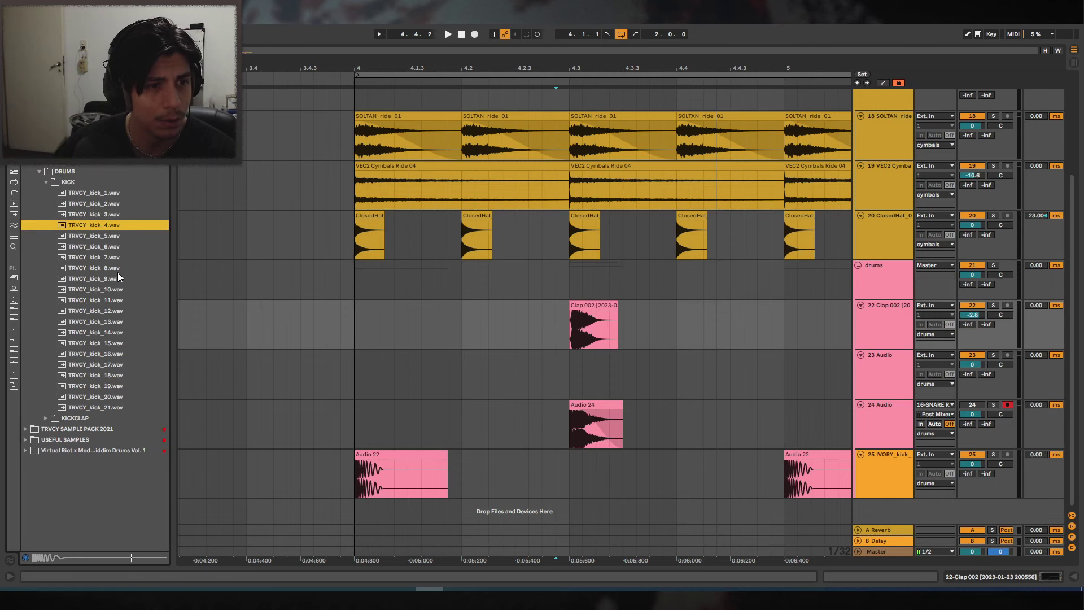
Place TRVCY_kick_12.wav on the new track at 4.3 and transpose the clip up 40 semitones.
left_click(121, 311)
left_click_drag(105, 311, 570, 364)
key("space")
key("space")
key("space")
key("space")
key("space")
key("space")
key("space")
left_click_drag(181, 485, 181, 449)
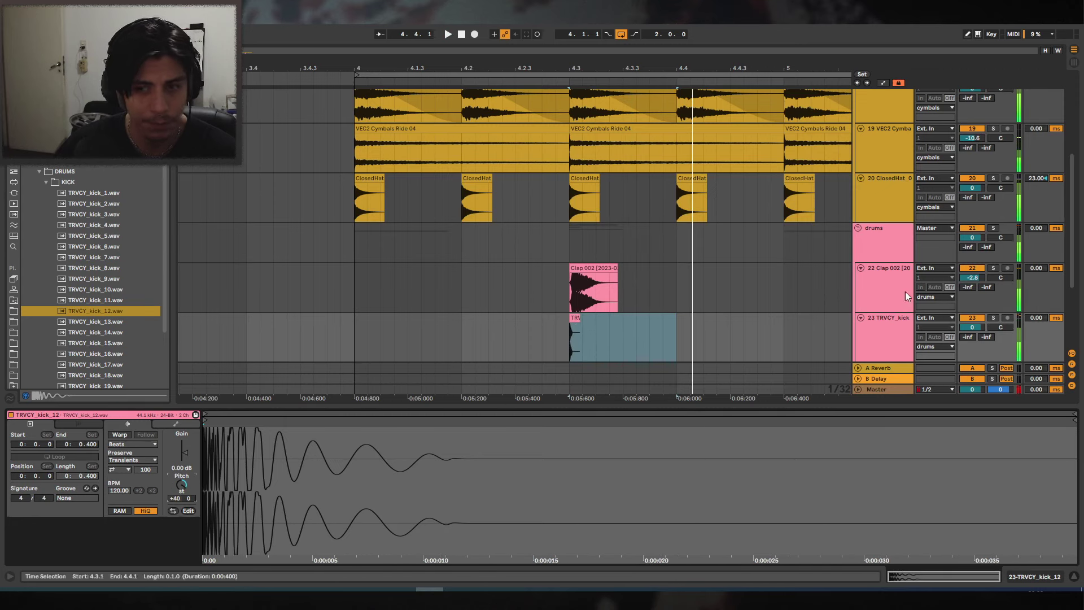
Solo the drums group and compare playback with and without the TRVCY kick layer.
left_click(993, 228)
scroll(971, 316, "down", 2)
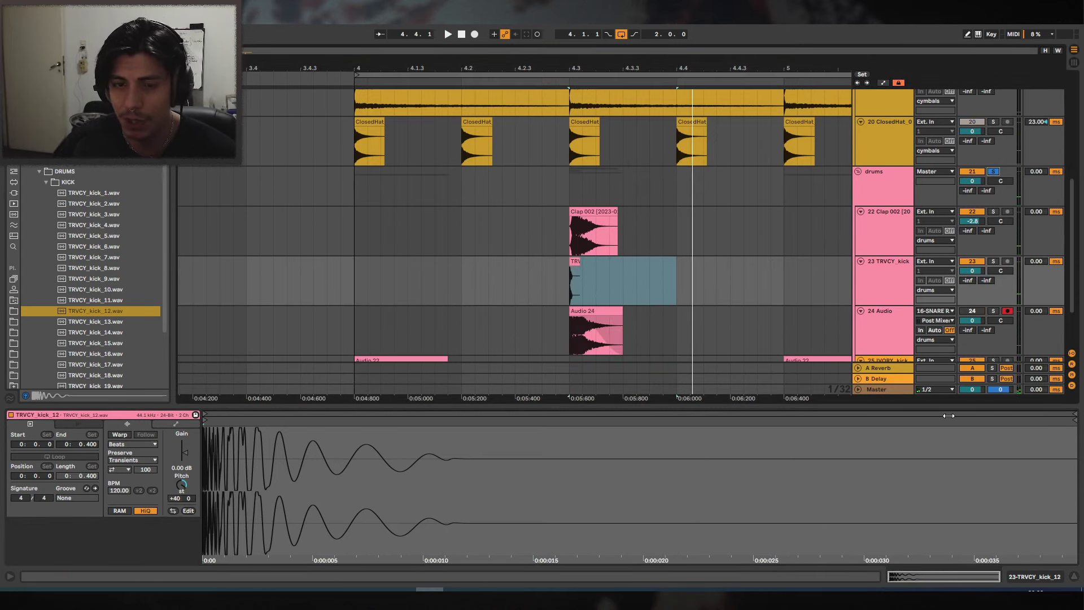
left_click(1074, 577)
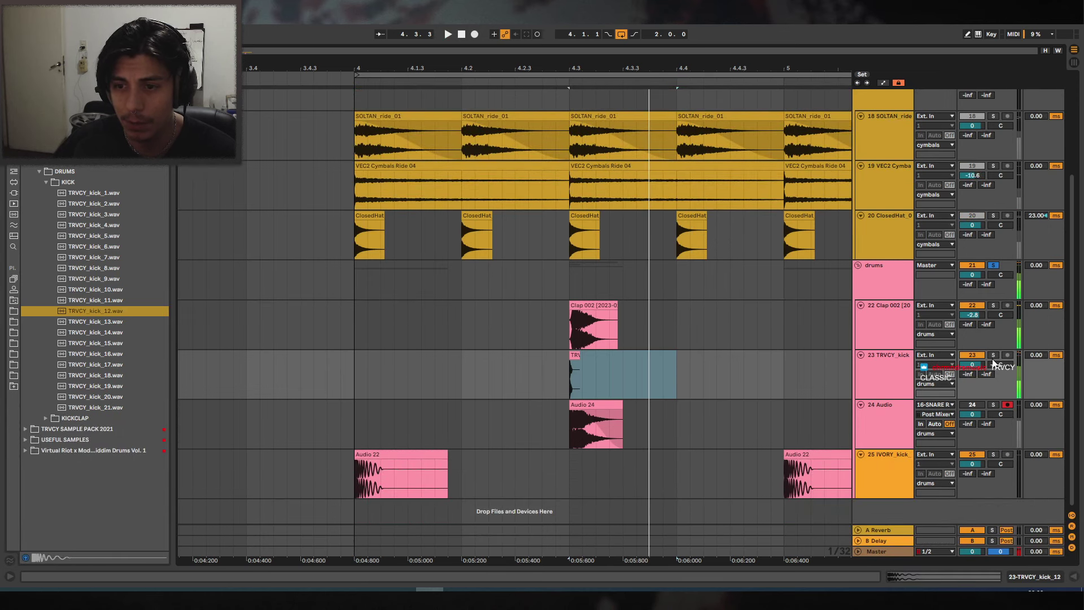
key("ctrl+l")
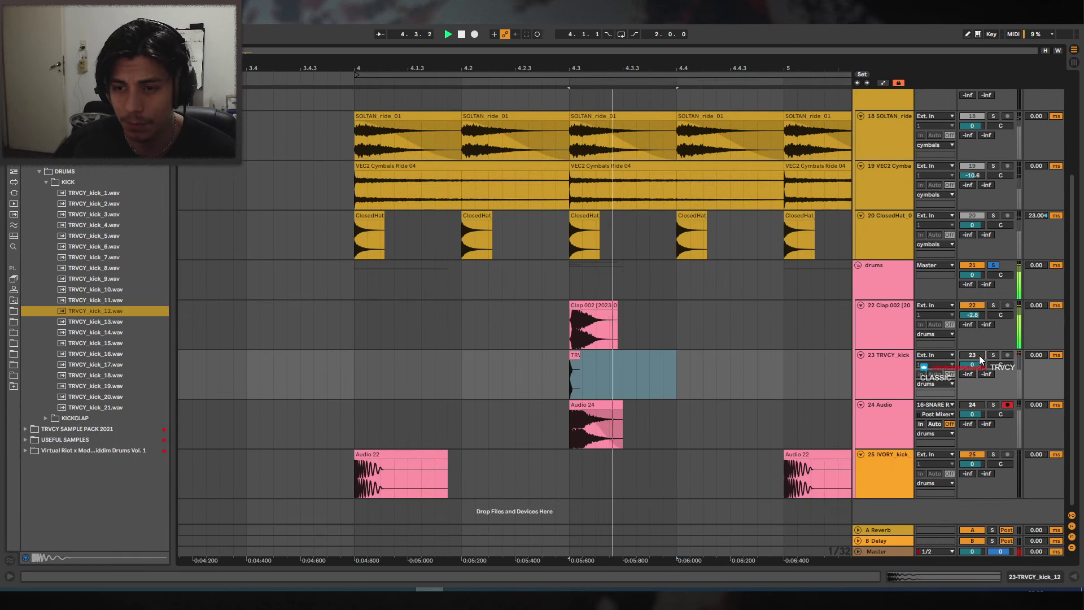
key("space")
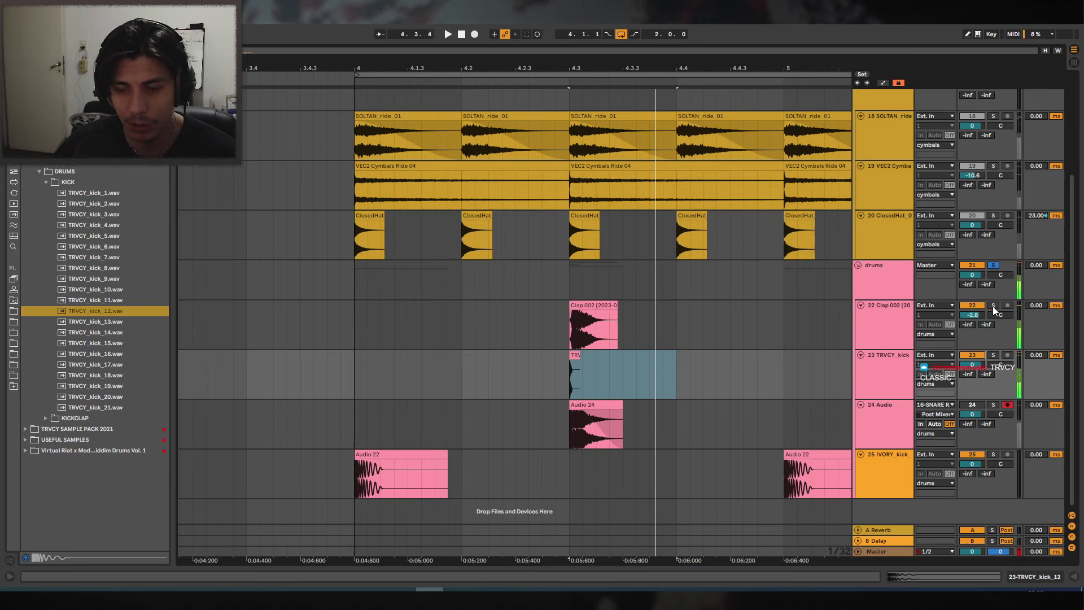
double_click(993, 306)
Insert another audio track beneath the Clap 002 track, search the library for clap samples and audition several.
key("ctrl+t")
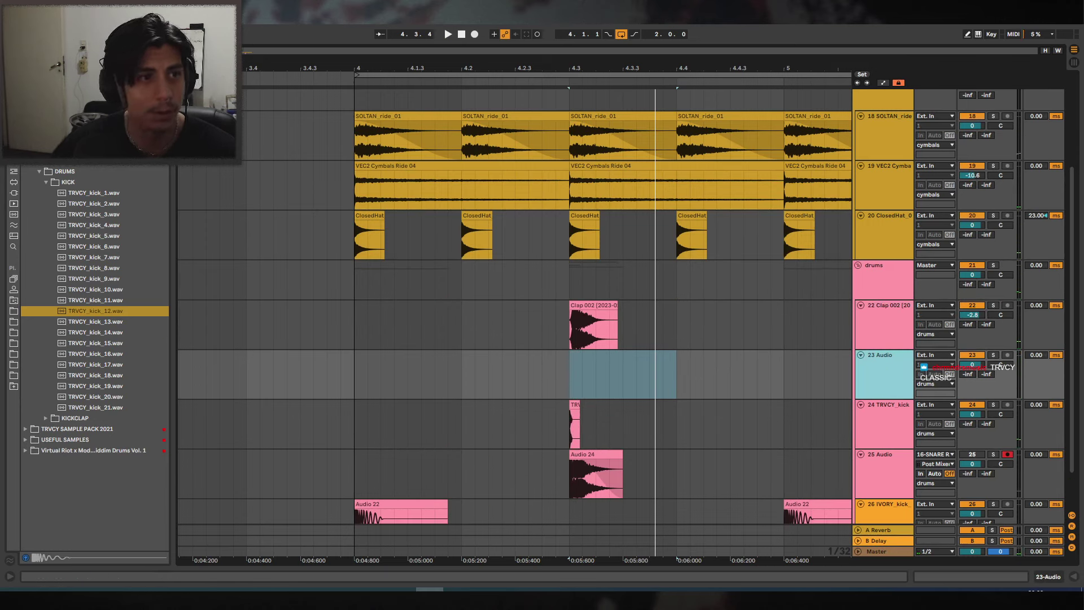
key("ctrl+f")
type("cl")
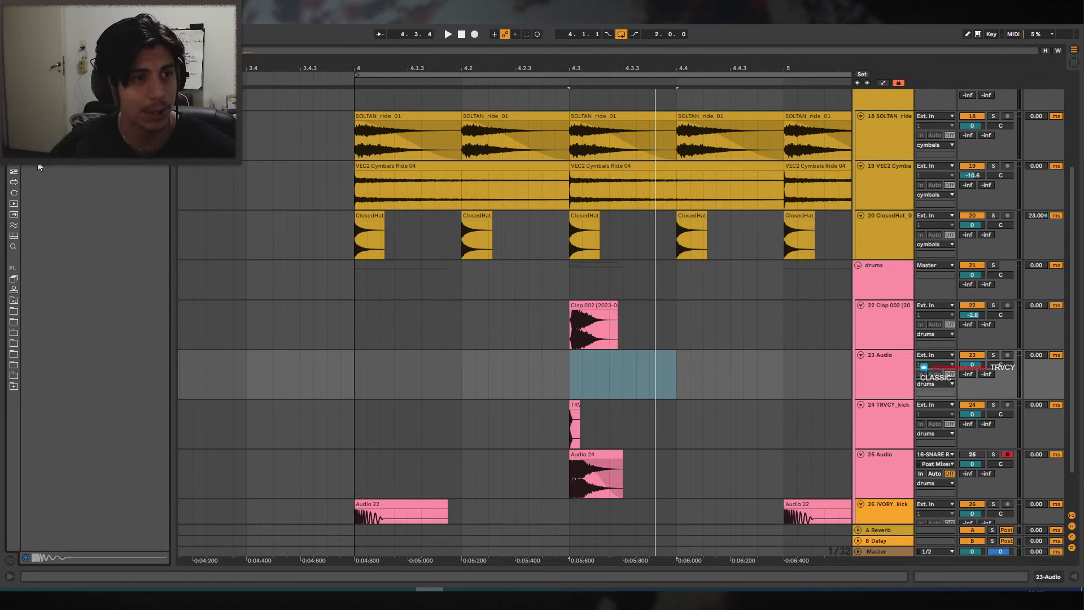
left_click(83, 195)
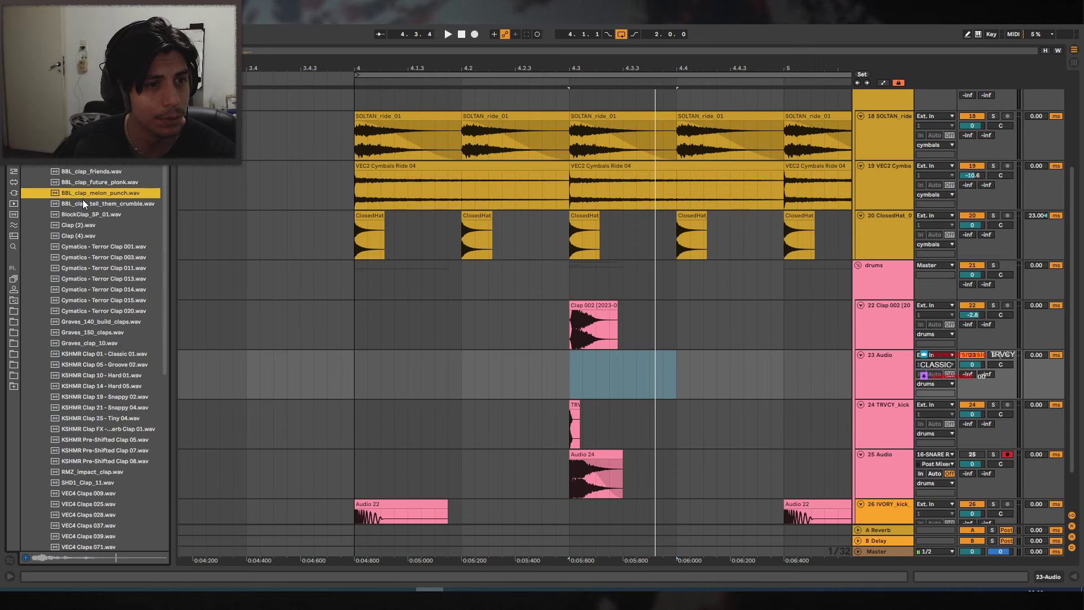
left_click(86, 335)
scroll(100, 339, "down", 3)
left_click(99, 339)
key("Down")
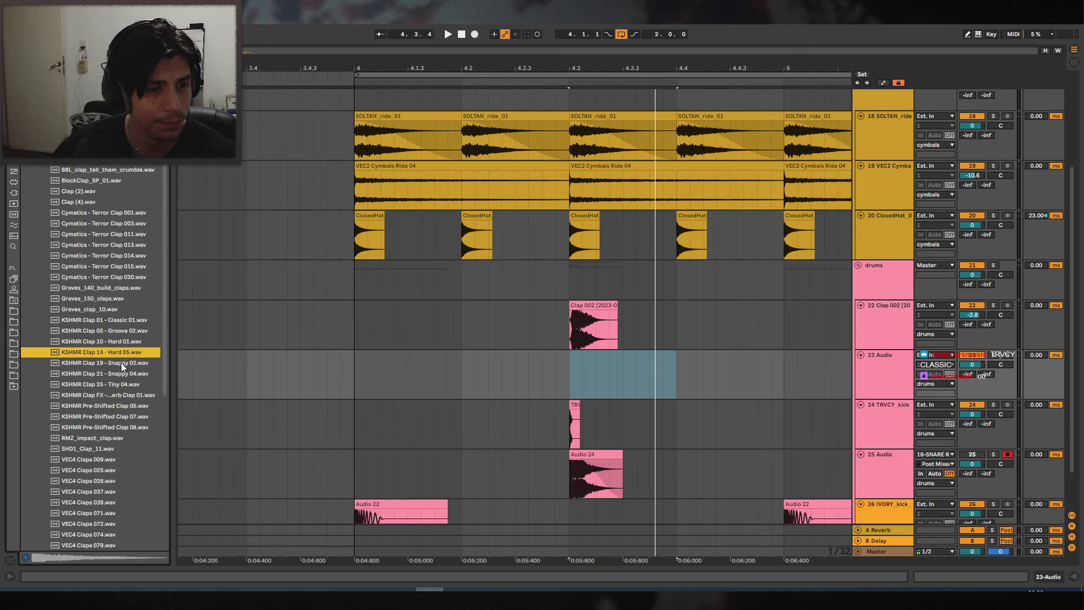
Try KSHMR Clap 10 - Hard 01 at 4.3 on the new track and remove it after listening.
left_click_drag(113, 341, 568, 354)
key("space")
key("space")
left_click_drag(583, 70, 585, 82)
left_click(590, 355)
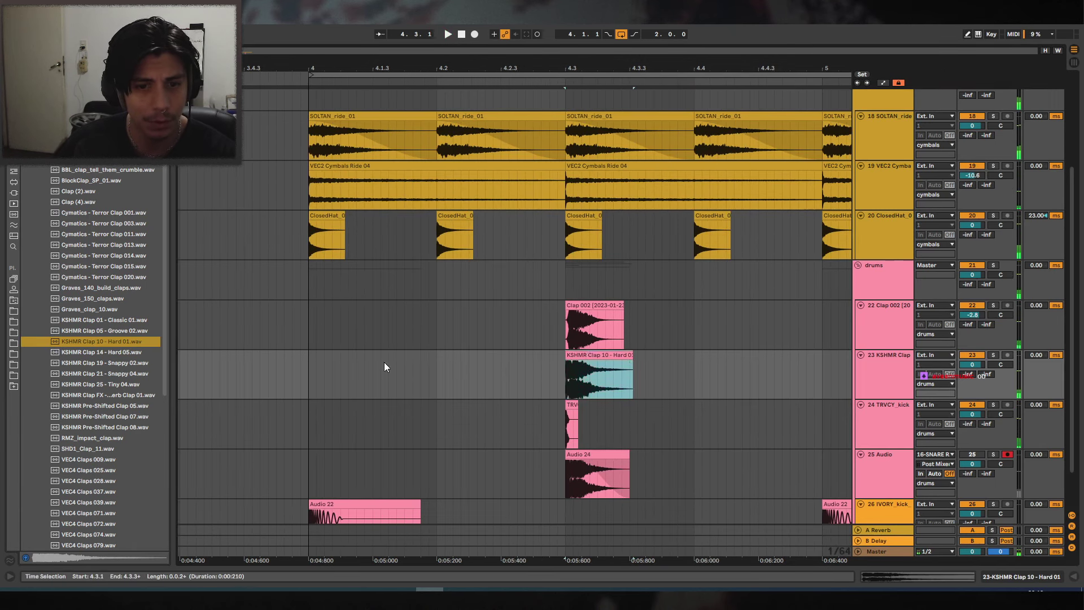
key("Delete")
Place KSHMR Clap 14 - Hard 05 at 4.3 on the empty audio track and play it with the beat.
left_click(106, 353)
left_click_drag(107, 356, 572, 361)
left_click(533, 367)
key("space")
left_click_drag(532, 364, 527, 365)
key("space")
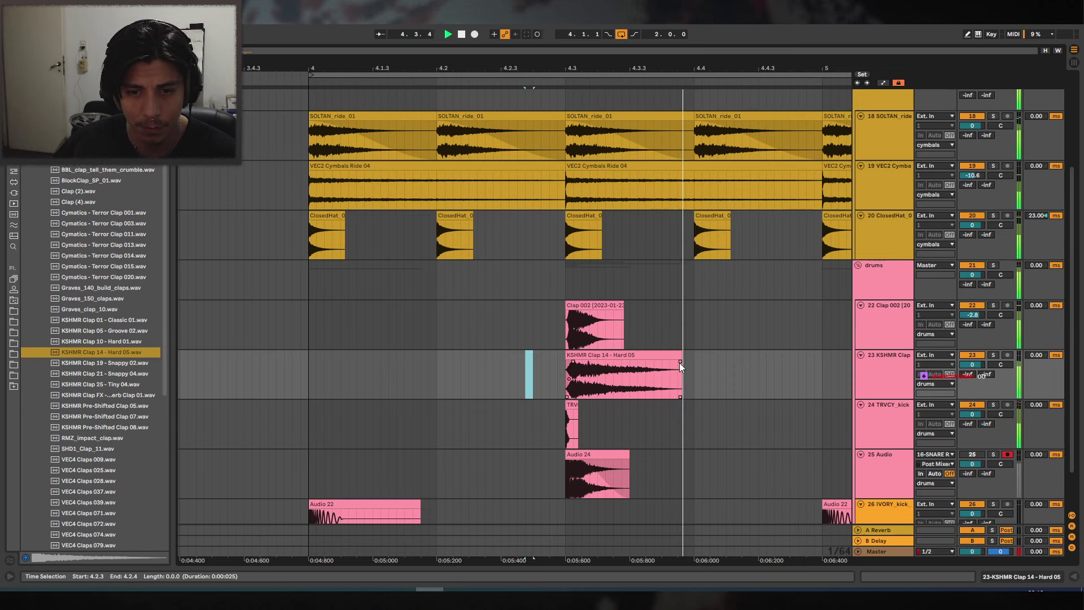
key("space")
Add a fade-out across nearly the whole KSHMR Clap 14 - Hard 05 clip and listen to it.
left_click_drag(679, 361, 573, 352)
left_click(504, 368)
key("space")
left_click(601, 356)
key("space")
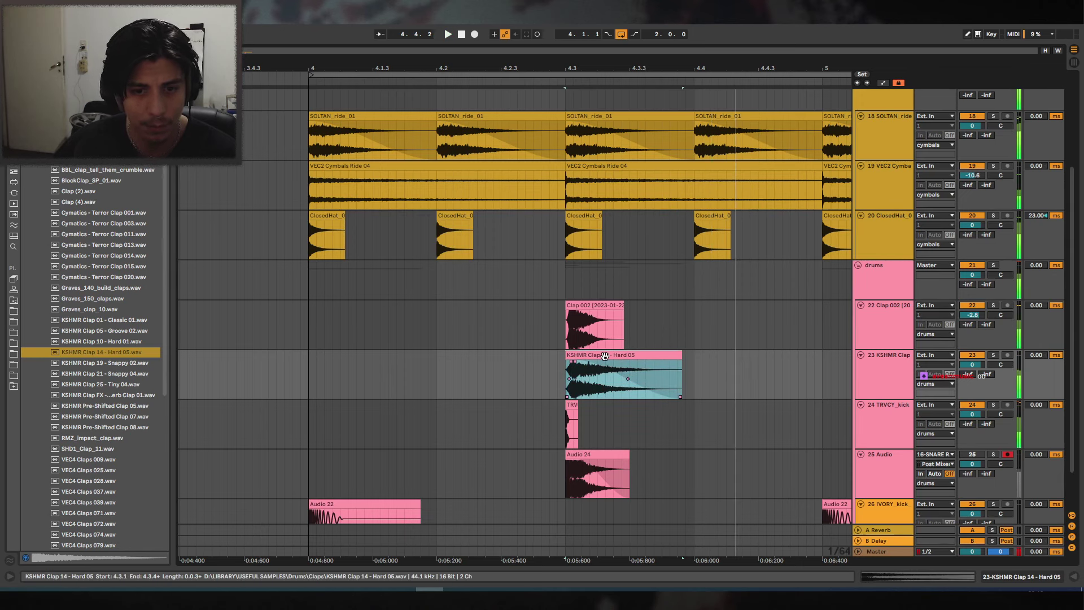
Play the beat to judge the layered snare, comparing it with the TRVCY kick track toggled.
left_click(260, 325)
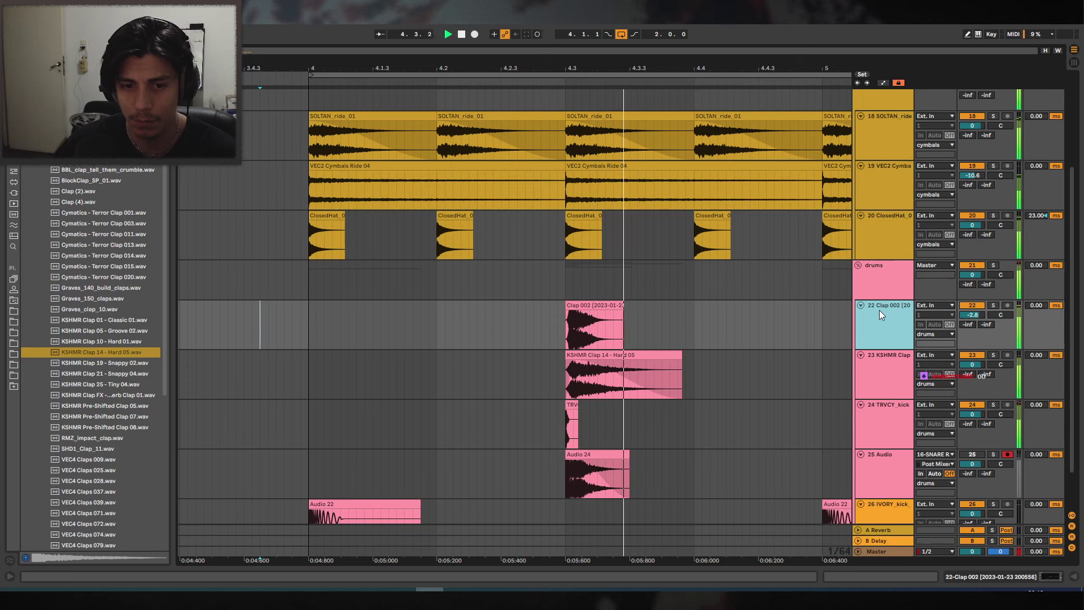
key("space")
scroll(734, 201, "down", 1)
left_click_drag(733, 201, 607, 178)
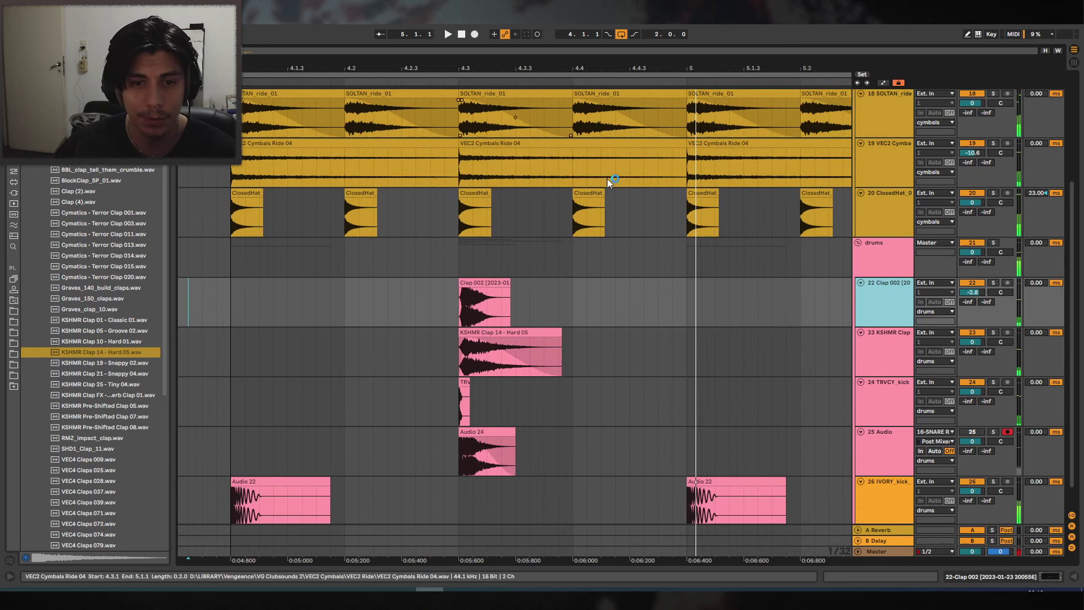
left_click(972, 383)
left_click(430, 398)
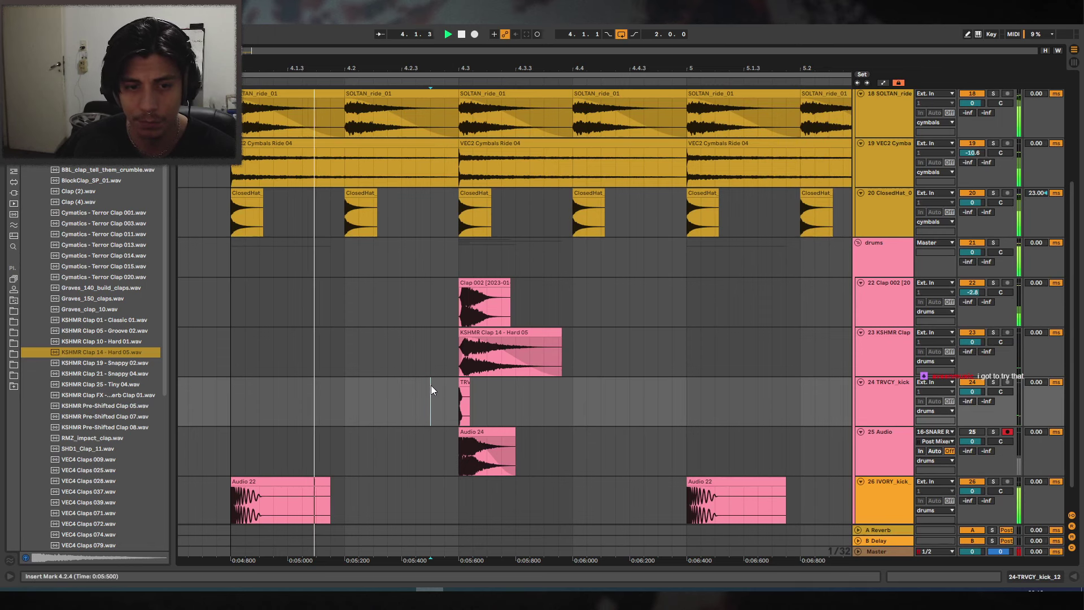
left_click_drag(631, 68, 462, 68)
key("space")
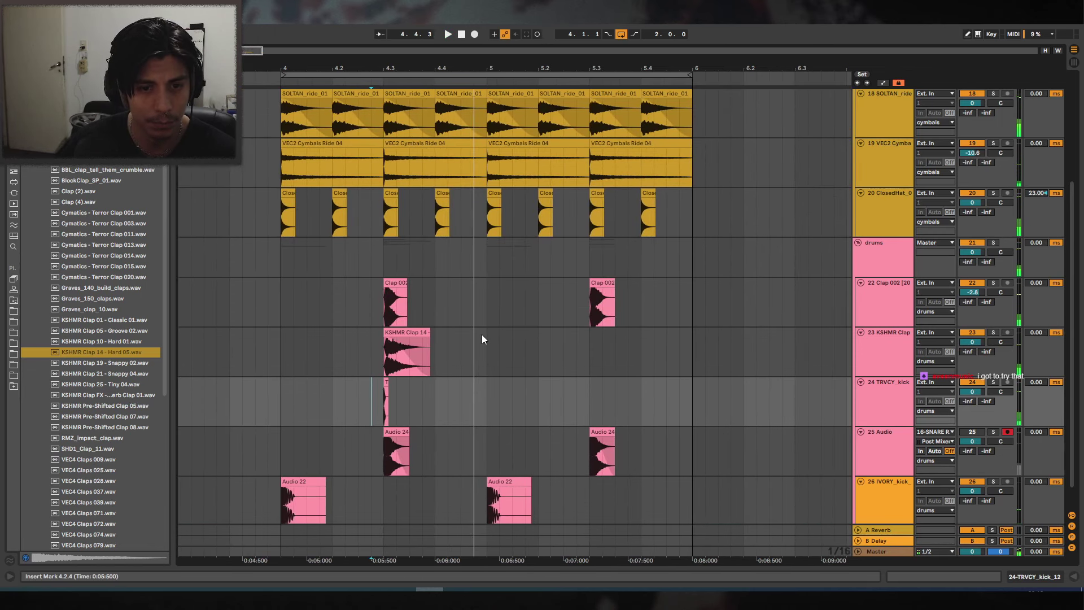
Duplicate bar 4 of the KSHMR clap and TRVCY kick tracks into bar 5, and reactivate the 25 Audio track.
left_click_drag(482, 338, 282, 395)
key("ctrl+d")
left_click_drag(446, 69, 585, 68)
scroll(508, 362, "down", 2)
left_click(972, 405)
Try a segment tempo of 77 BPM on the Audio 24 clip at 4.3 and undo it.
double_click(491, 406)
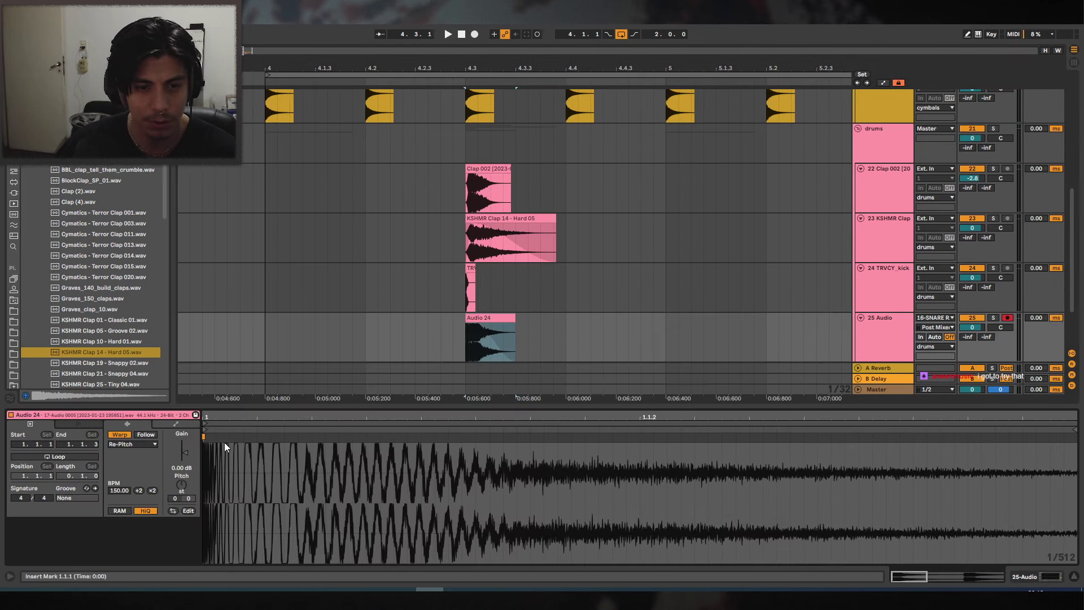
left_click_drag(119, 490, 119, 533)
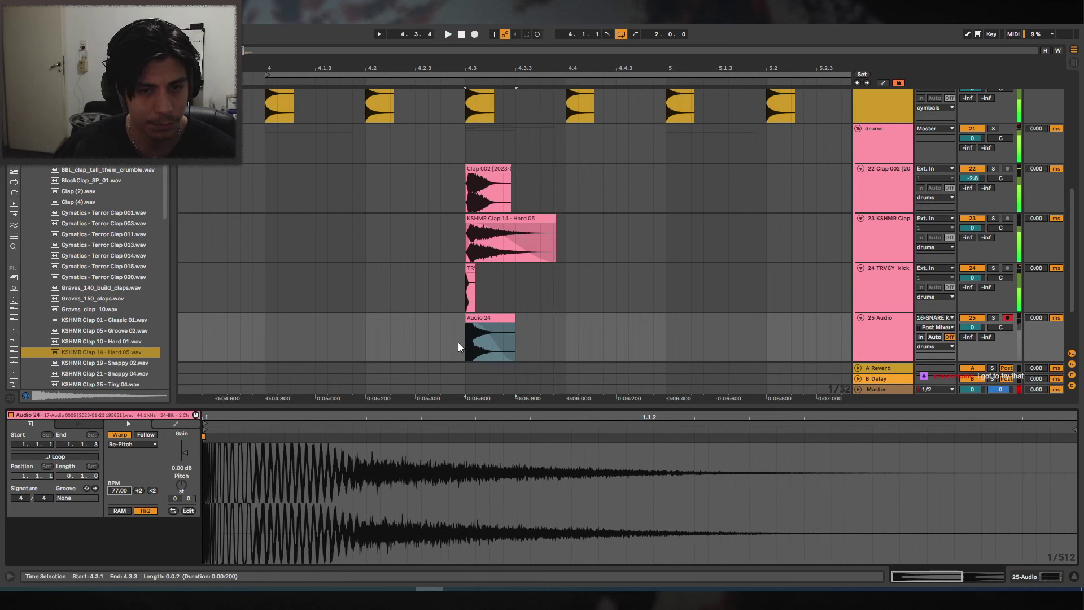
key("ctrl+z")
key("ctrl+z")
Consolidate the Audio 24 clip, then turn on warping and change its warp mode.
key("ctrl+j")
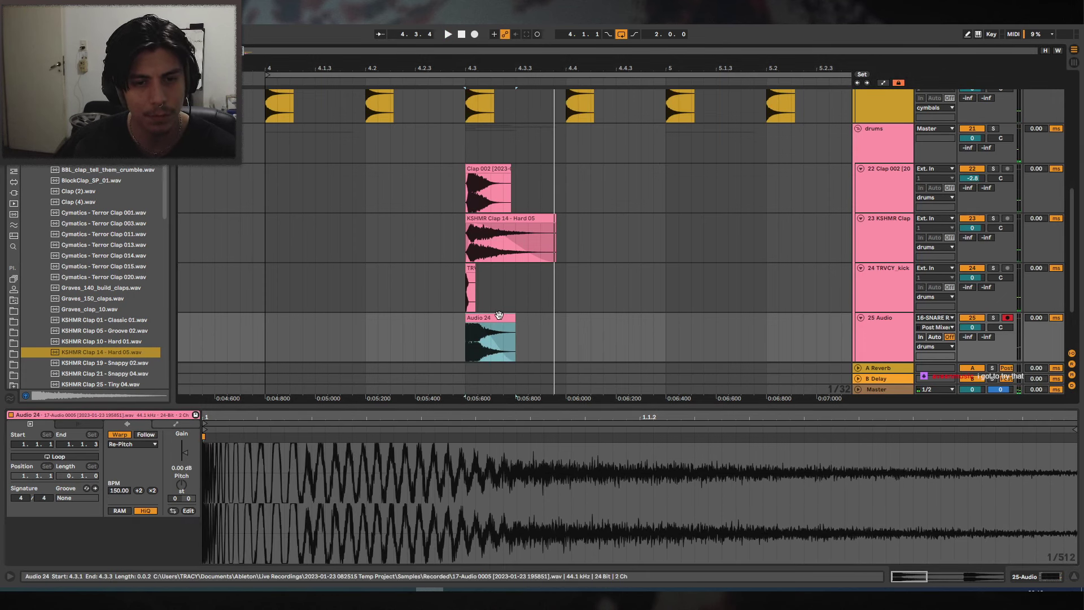
left_click(120, 436)
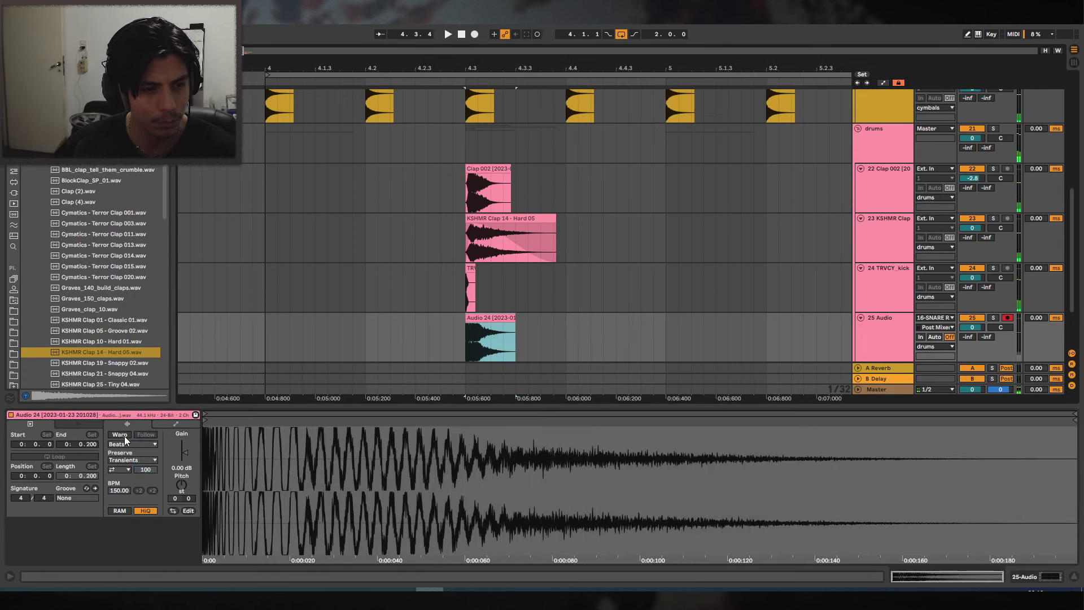
left_click(120, 435)
left_click(493, 331)
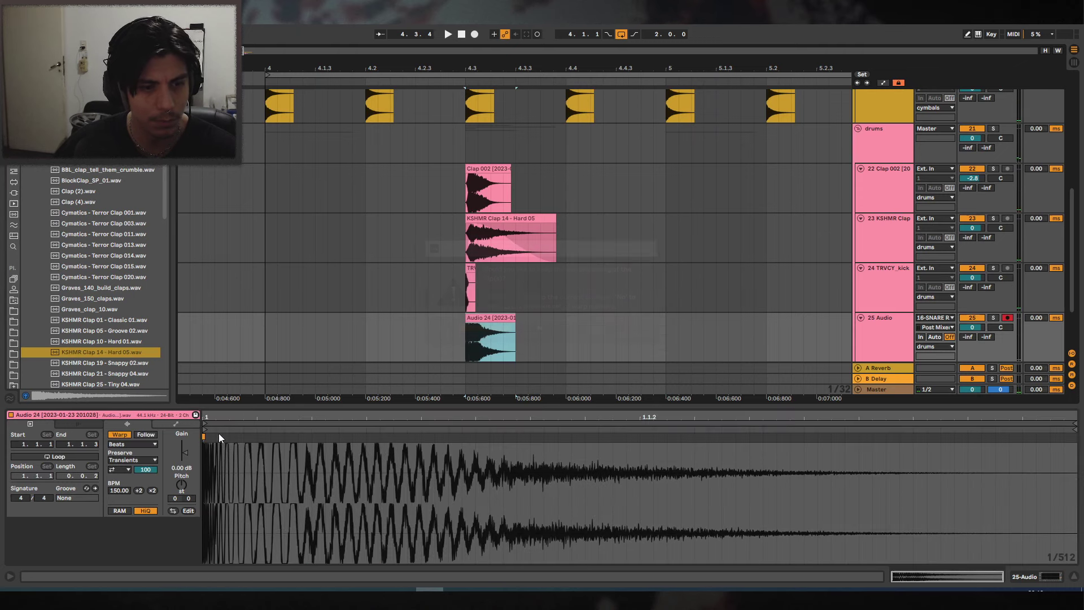
left_click(132, 444)
left_click(125, 477)
Adjust the consolidated Audio 24 clip's segment tempo and repeatedly play the beat to judge it.
key("space")
mouse_move(125, 492)
left_mouse_down()
mouse_move(125, 537)
mouse_move(120, 476)
left_mouse_up()
key("space")
key("space")
key("space")
key("space")
key("space")
key("space")
key("space")
key("space")
key("space")
key("space")
key("space")
key("space")
key("space")
key("space")
key("space")
Delete the 25 Audio track holding the Audio 24 snare clips.
left_click_drag(390, 337, 597, 333)
key("Delete")
left_click(241, 326)
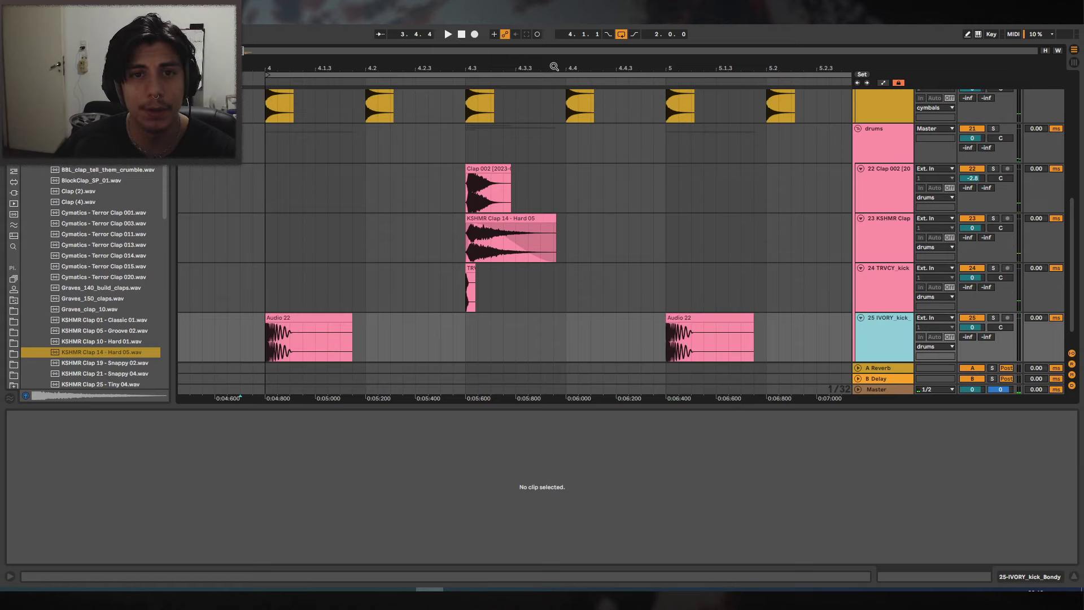
Play the beat to judge the remaining snare layers and hide the clip detail view.
mouse_move(554, 67)
left_mouse_down()
mouse_move(551, 42)
mouse_move(555, 78)
left_mouse_up()
left_click(499, 257)
key("space")
key("minus")
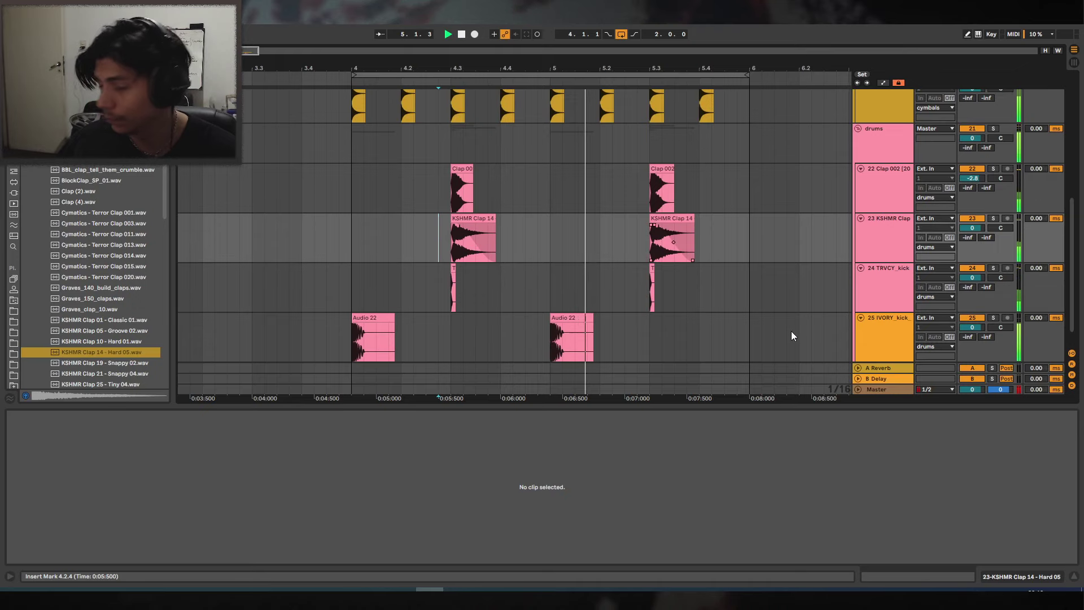
left_click(1072, 577)
key("plus")
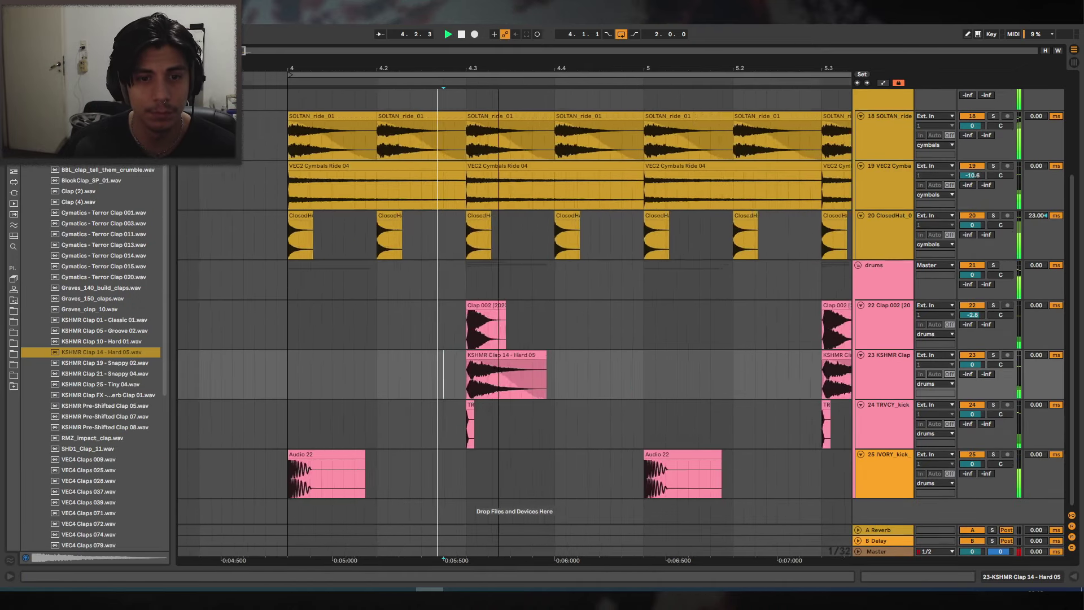
key("minus")
Set the first Audio 22 kick clip's warp mode to Re-Pitch with a segment tempo of 246 BPM.
double_click(347, 454)
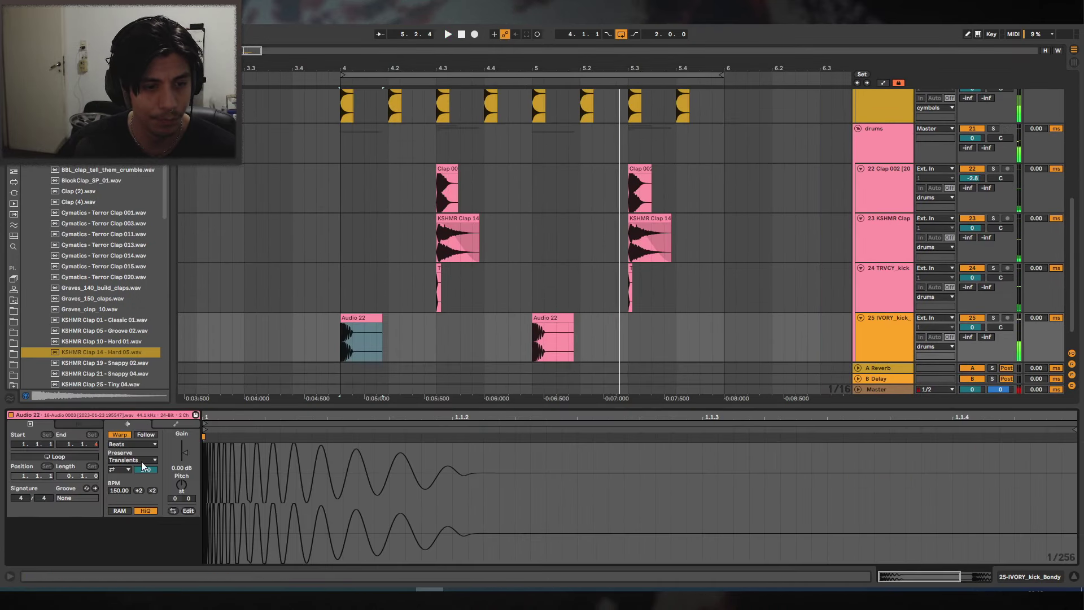
left_click_drag(120, 488, 120, 431)
left_click(361, 316)
key("space")
Copy the re-pitched Audio 22 kick over the one at bar 5 and play the pattern.
key("ctrl+c")
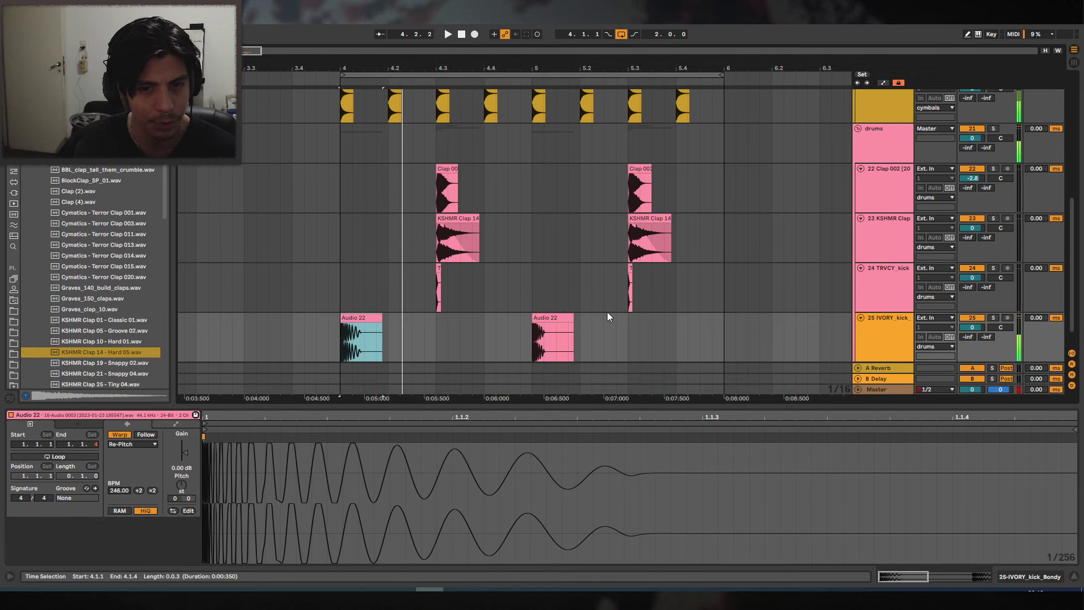
left_click(552, 318)
key("ctrl+v")
left_click(330, 317)
key("space")
left_click(360, 315)
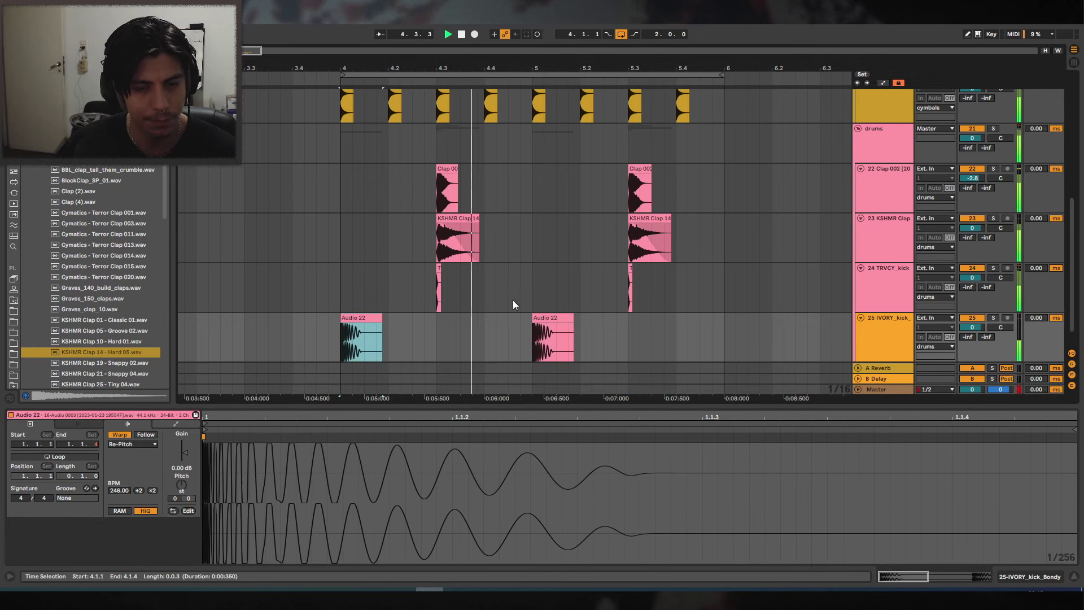
Fade out the first Audio 22 kick, paste a copy over the one at bar 5, and play the beat.
left_click_drag(563, 66, 734, 94)
key("space")
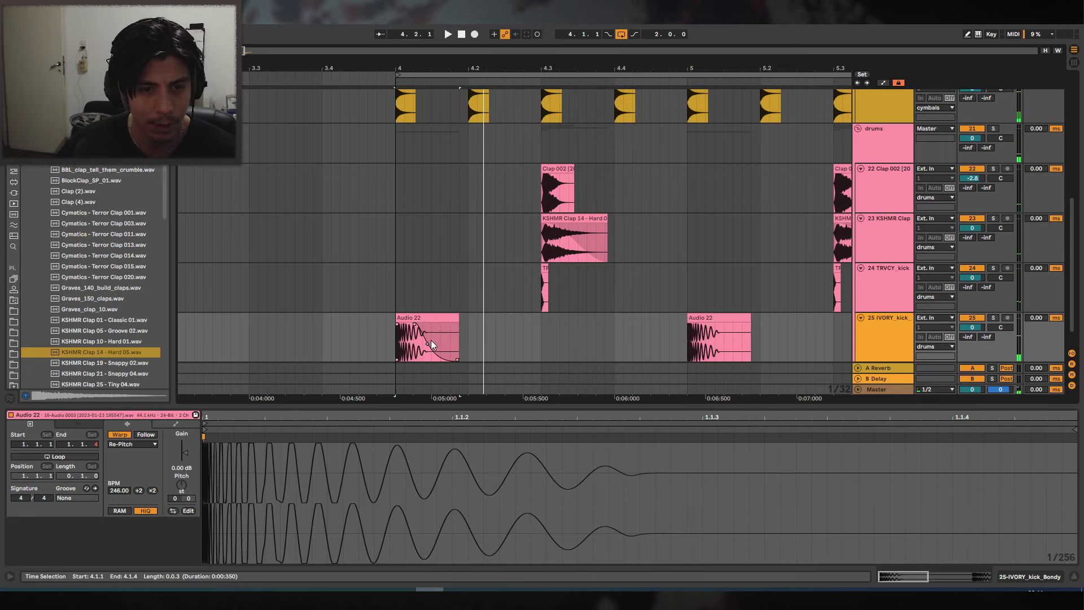
left_click(433, 317)
key("ctrl+c")
left_click(702, 317)
key("ctrl+v")
left_click(332, 327)
key("space")
left_click_drag(662, 67, 630, 37)
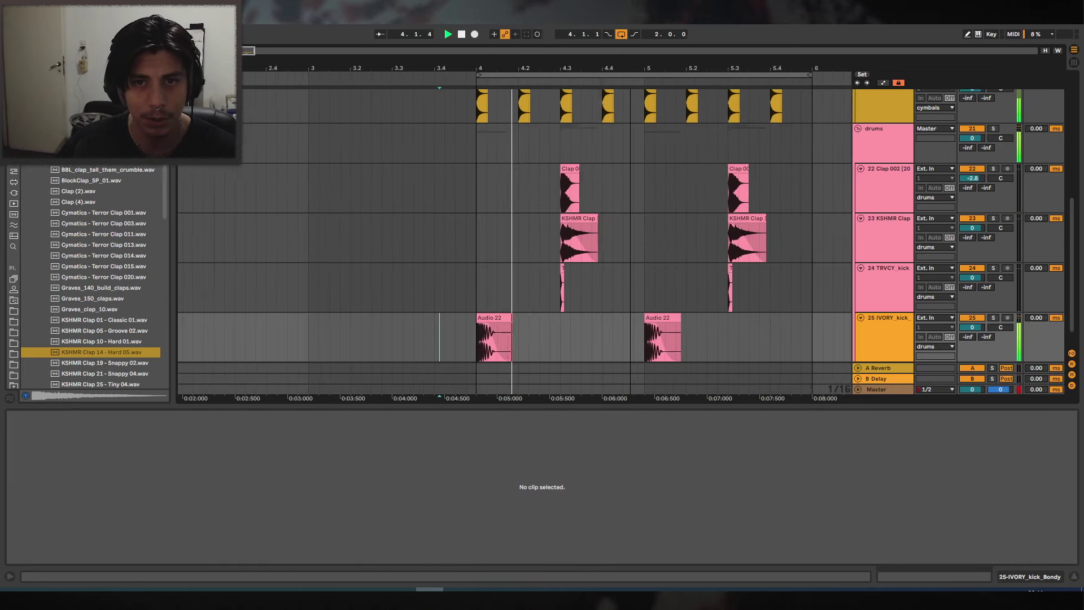
key("plus")
key("plus")
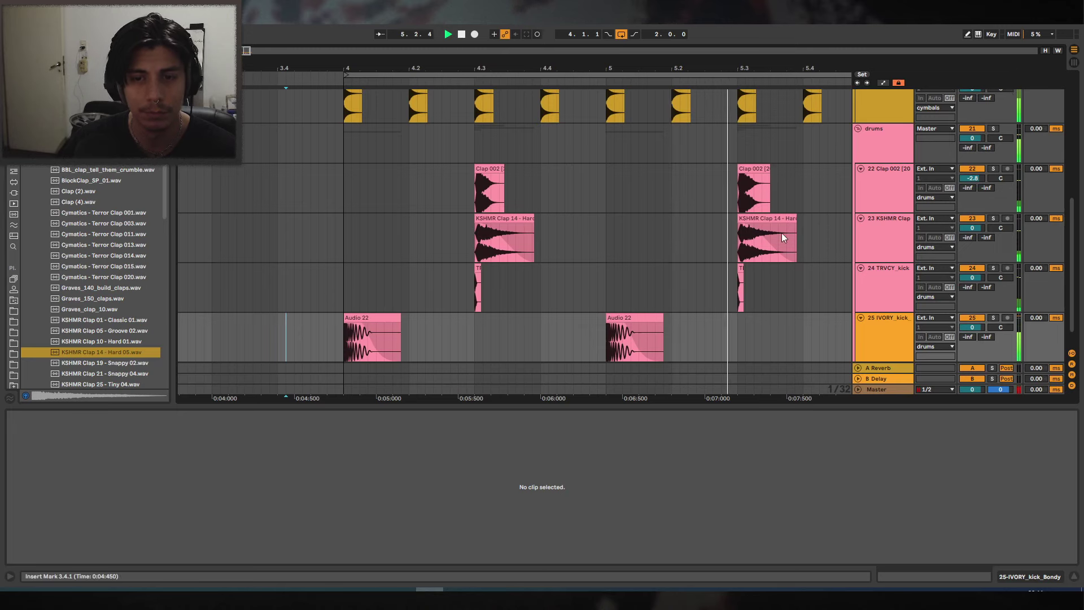
Set the KSHMR Clap 14 clip at 4.3 to Re-Pitch warping with a segment tempo of 172 BPM, auditioning the change.
left_click(740, 234)
key("space")
left_click(120, 434)
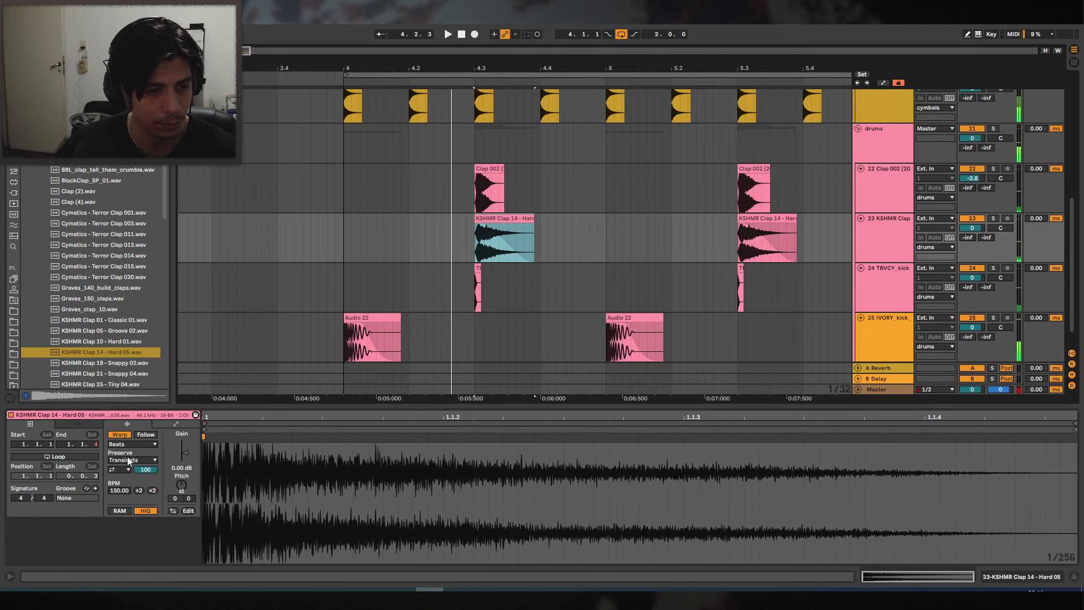
left_click(133, 444)
left_click(124, 479)
key("space")
mouse_move(119, 490)
left_mouse_down()
mouse_move(119, 502)
mouse_move(119, 469)
mouse_move(119, 488)
left_mouse_up()
key("space")
key("space")
key("space")
key("space")
key("space")
key("space")
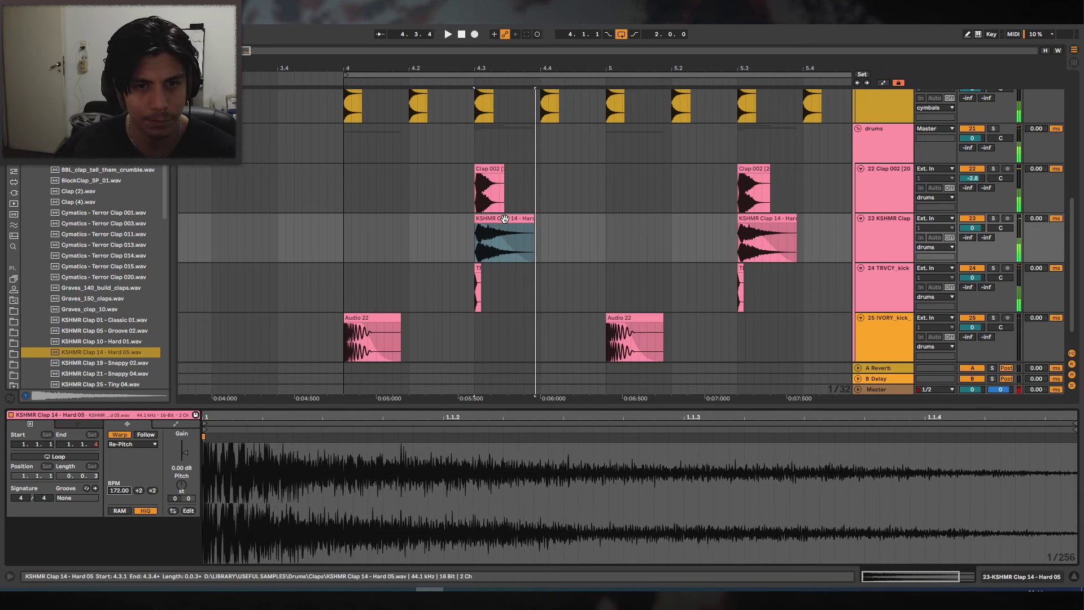
Copy the re-pitched KSHMR clap over the one at 5.3 and hide the clip detail view.
left_click_drag(504, 218, 766, 219)
left_click(319, 243)
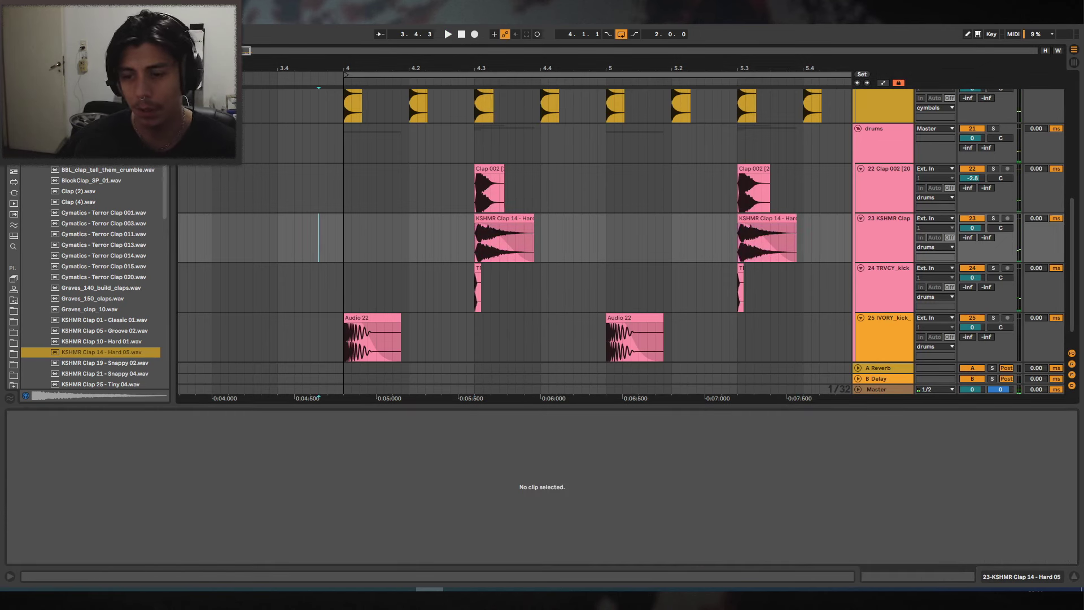
left_click(1074, 577)
Collapse the drums group and insert a MIDI track and an audio track below it.
left_click(858, 319)
right_click(888, 441)
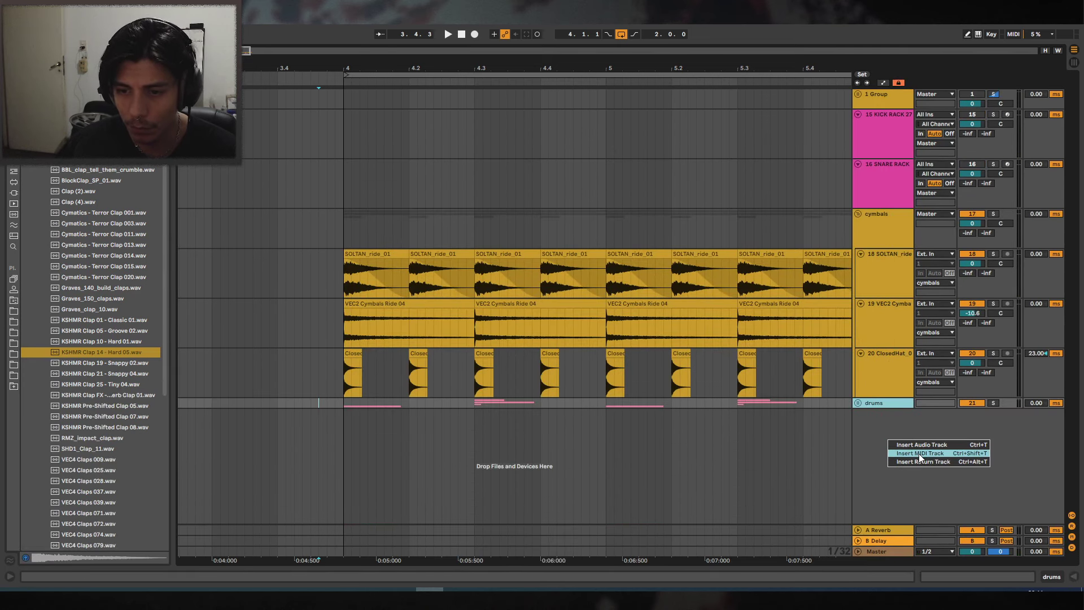
left_click(919, 453)
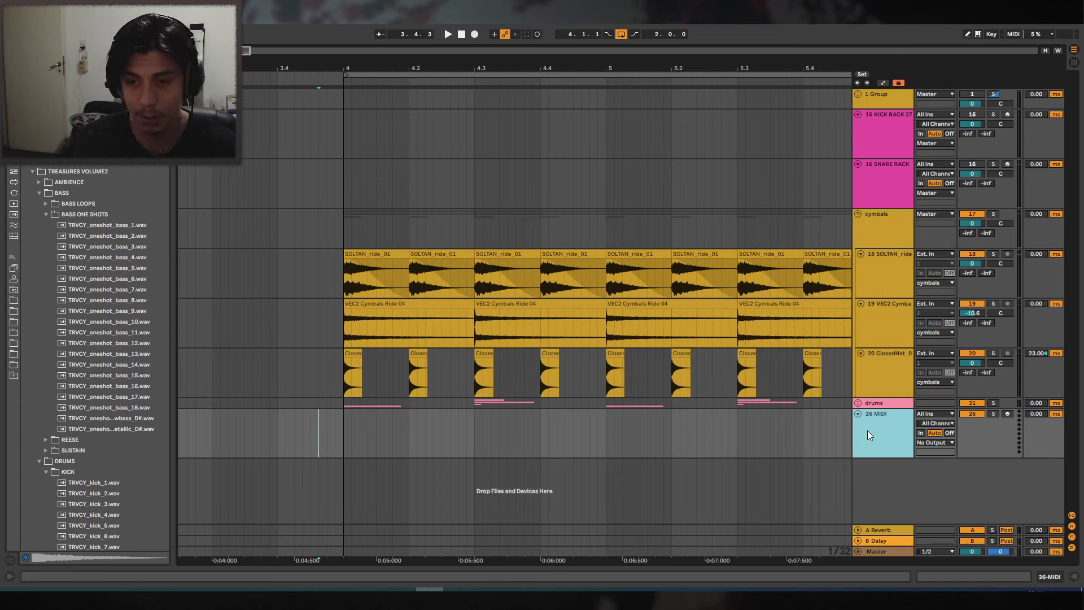
Rename the new MIDI track TRIGGER and the new audio track SIDECHAIN.
right_click(885, 421)
left_click(909, 251)
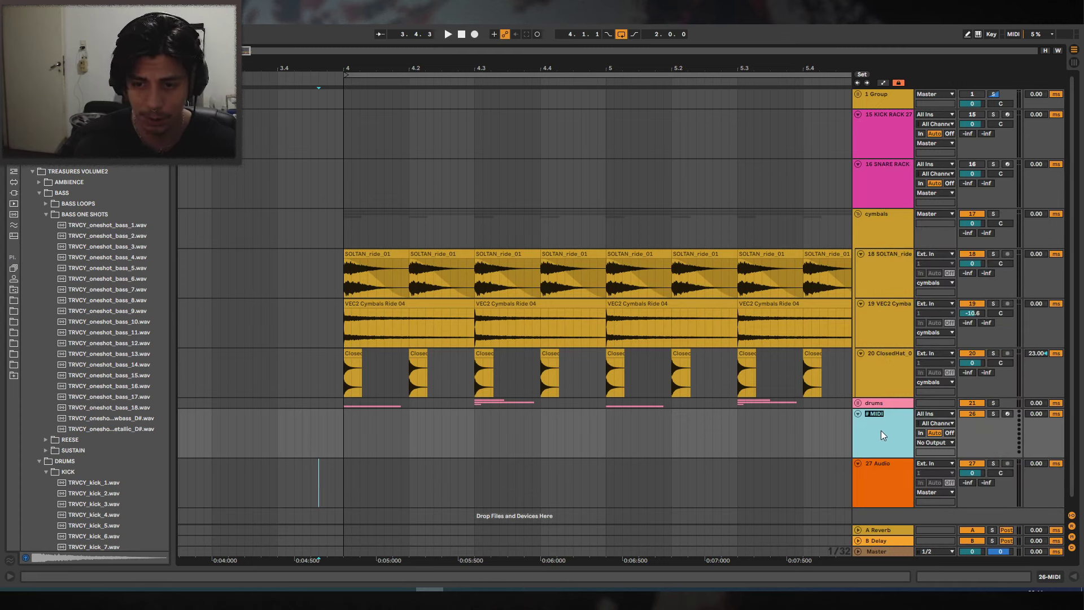
type("TRIGGER")
key("Tab")
type("S")
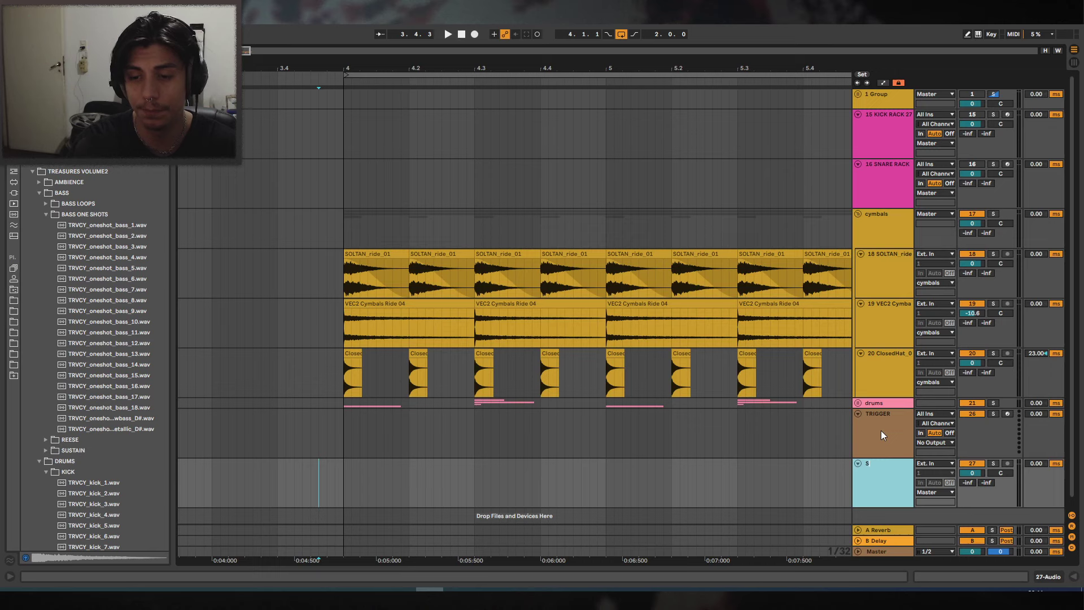
type("IDECHAIN")
key("Return")
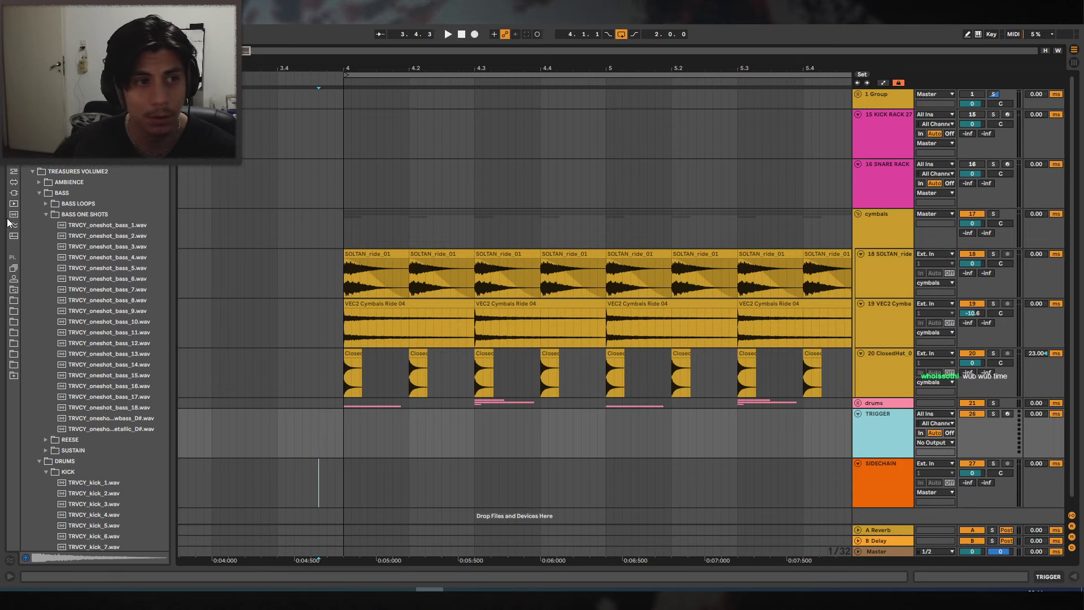
Find VolumeShaper3 in the browser and load it on the SIDECHAIN track.
key("ctrl+f")
scroll(35, 166, "down", 2)
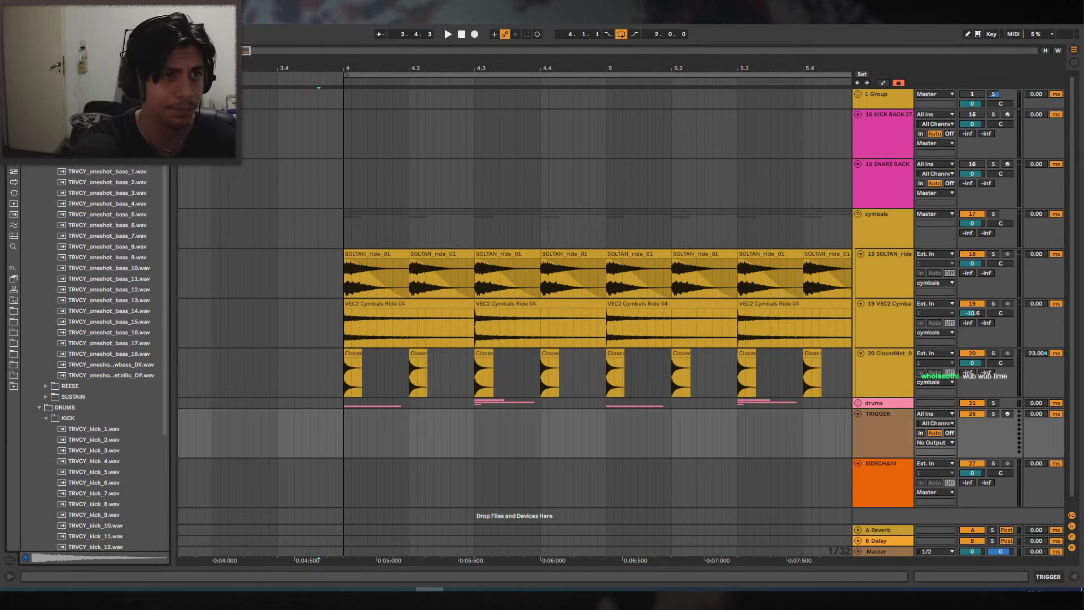
type("s")
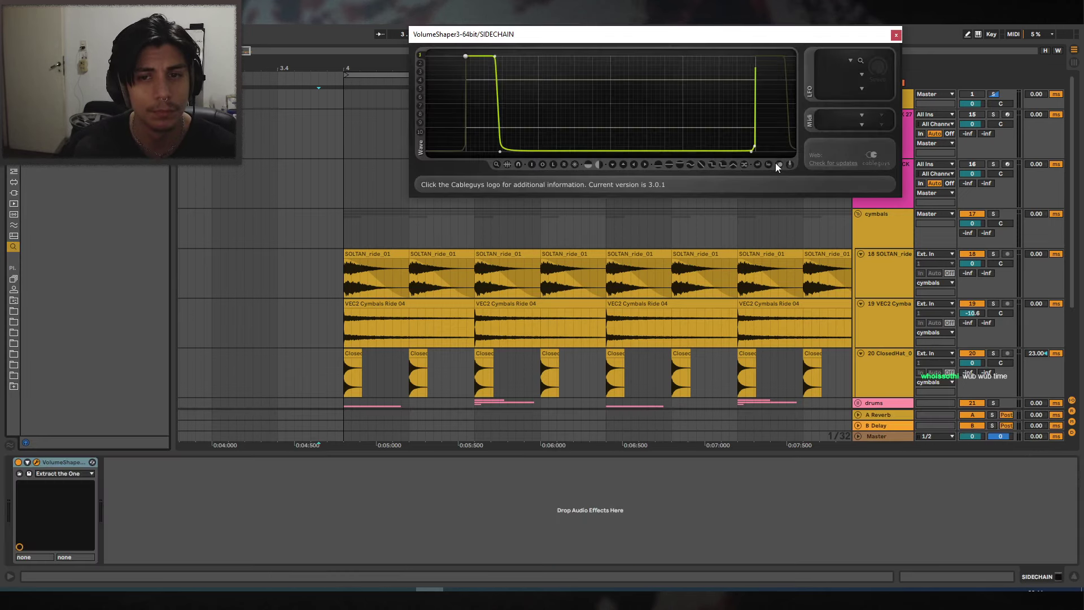
Clear the preset volume curve and draw a ducking curve that starts silent and rises steeply to full level.
double_click(751, 153)
double_click(500, 151)
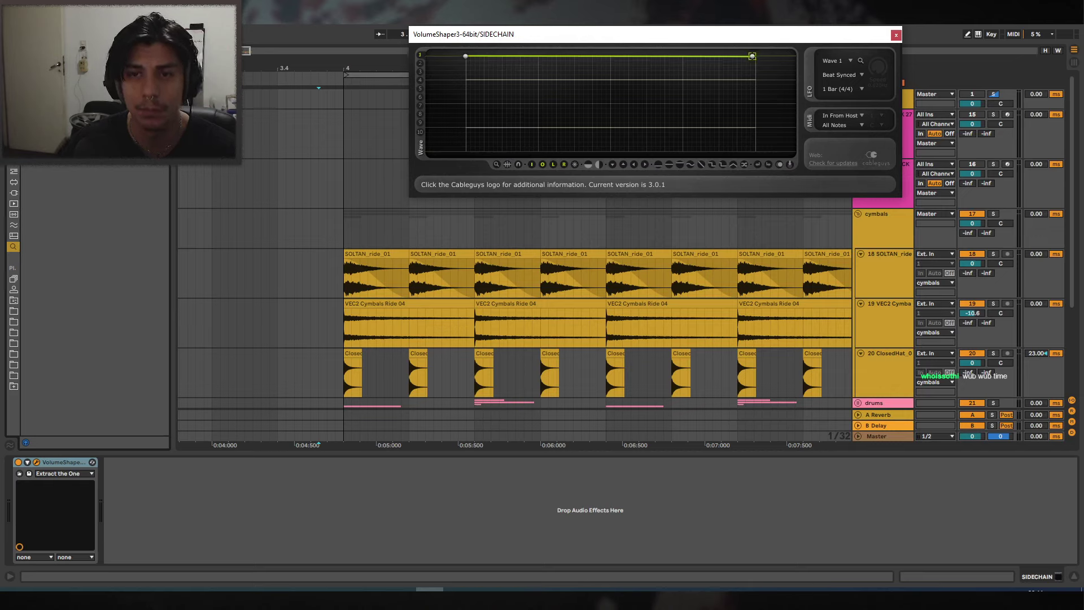
double_click(582, 56)
left_click_drag(465, 56, 521, 152)
double_click(508, 151)
left_click_drag(551, 104, 583, 153)
Set VolumeShaper's LFO to Beat 1-Shot with a length of 1/8 and close its window.
left_click(841, 74)
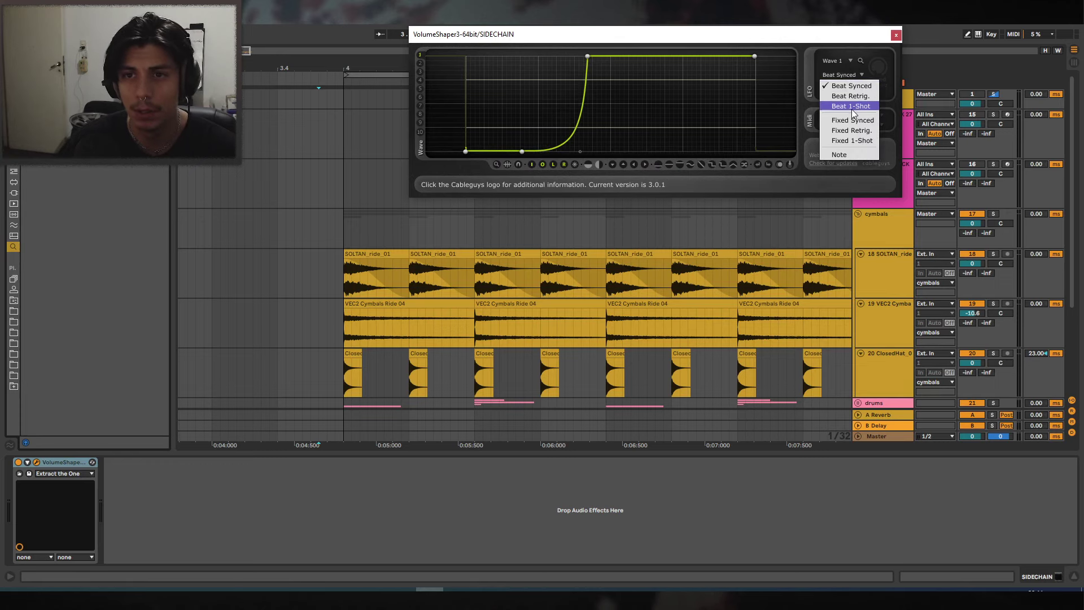
left_click(835, 93)
left_click(838, 89)
left_click(855, 118)
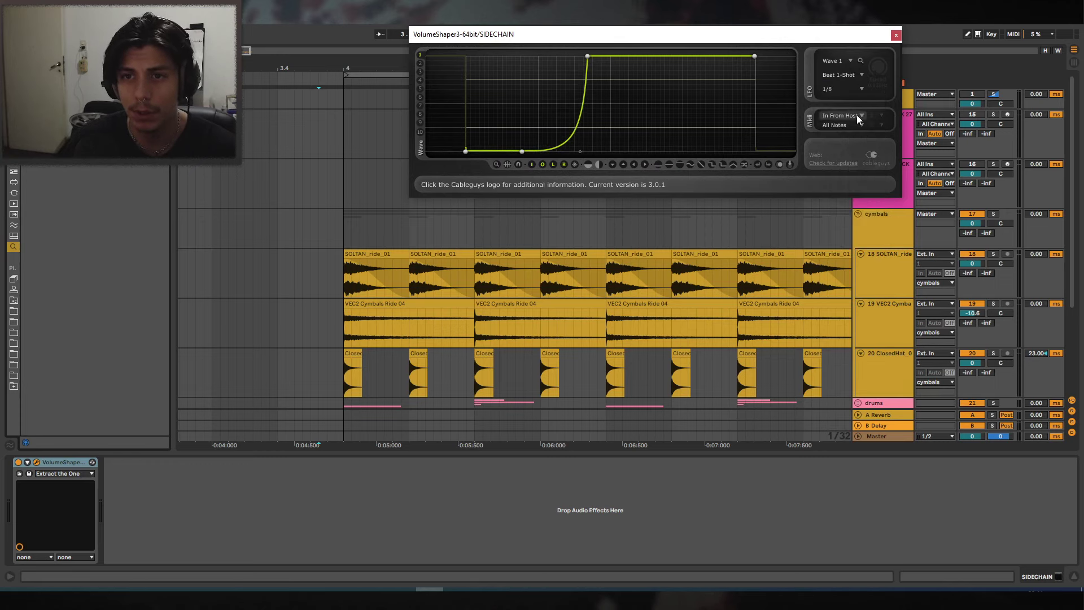
left_click(896, 36)
Route the TRIGGER track's MIDI output to VolumeShaper on the SIDECHAIN track.
scroll(929, 349, "down", 5)
left_click(947, 319)
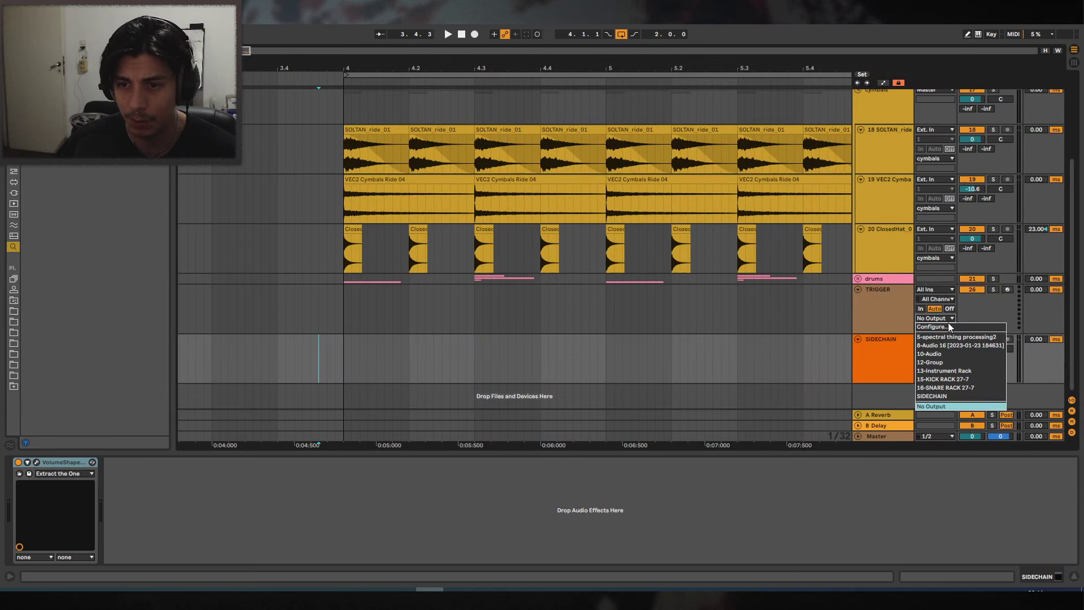
left_click(939, 396)
scroll(954, 268, "up", 5)
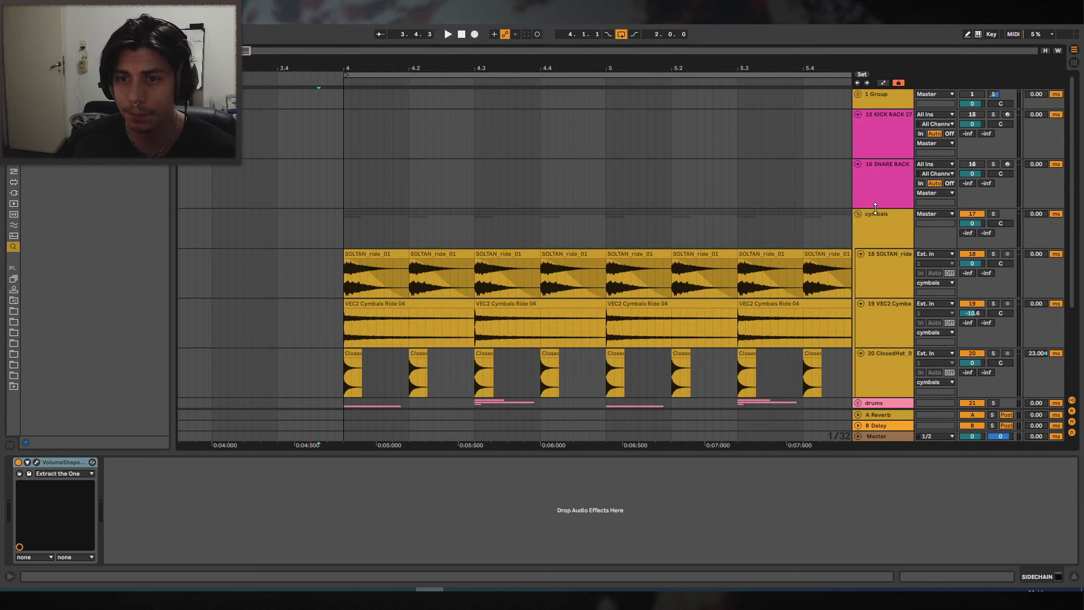
Route the 1 Group track's output to the SIDECHAIN track's input and activate the group.
left_click(873, 125)
left_click(873, 99)
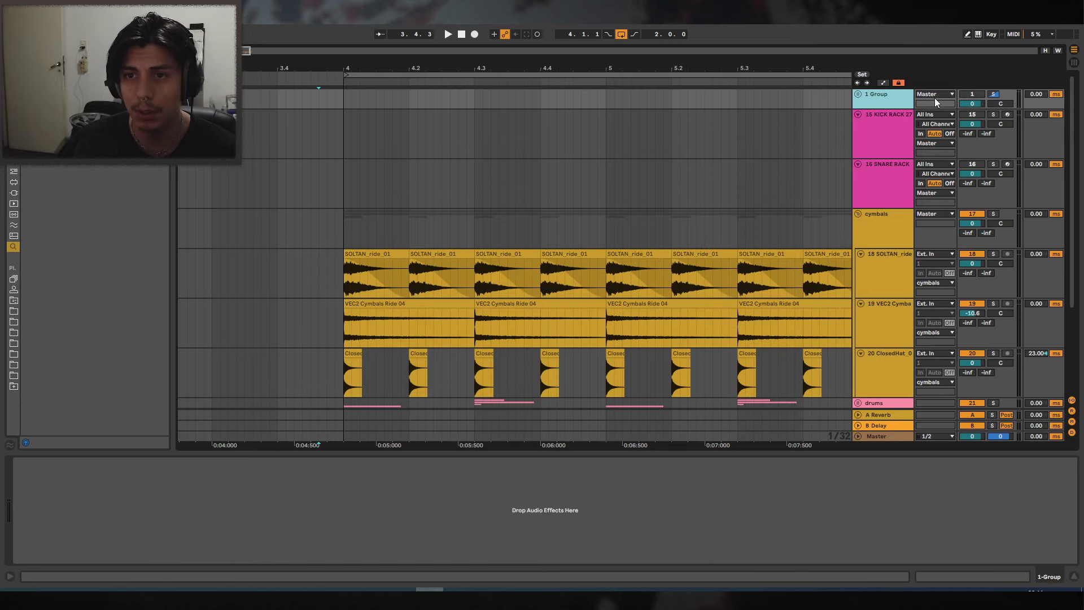
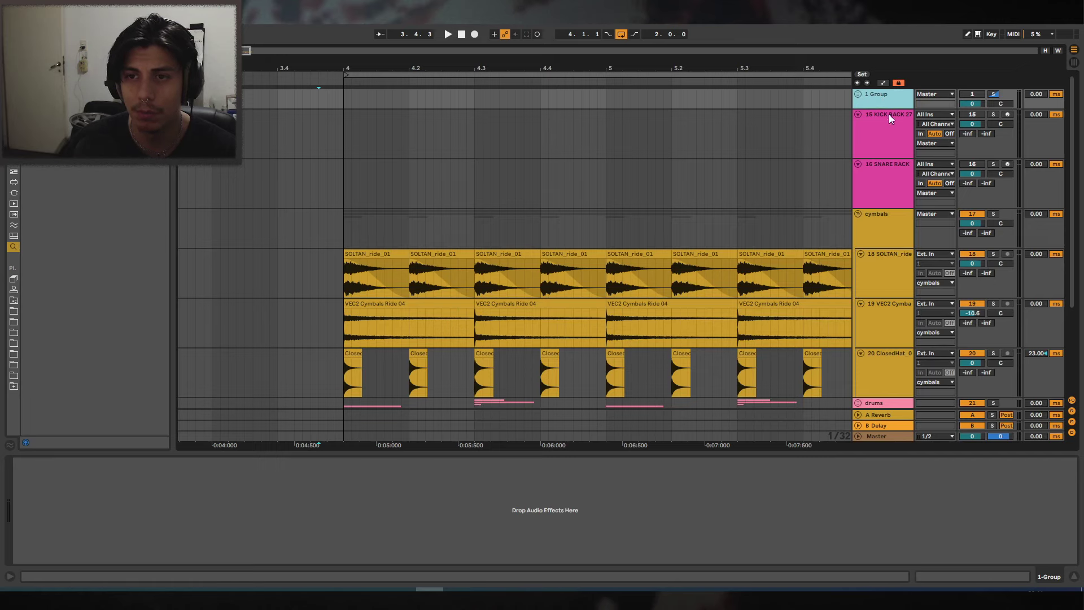
left_click(934, 94)
left_click(978, 120)
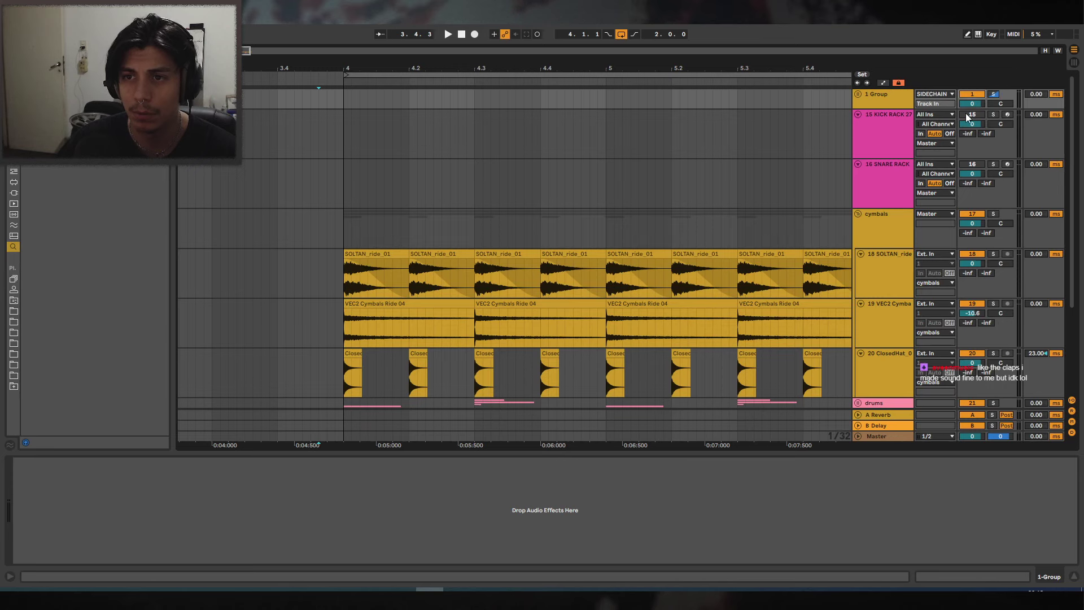
Expand the drums group and audition it soloed from 4.3.
scroll(729, 214, "down", 3)
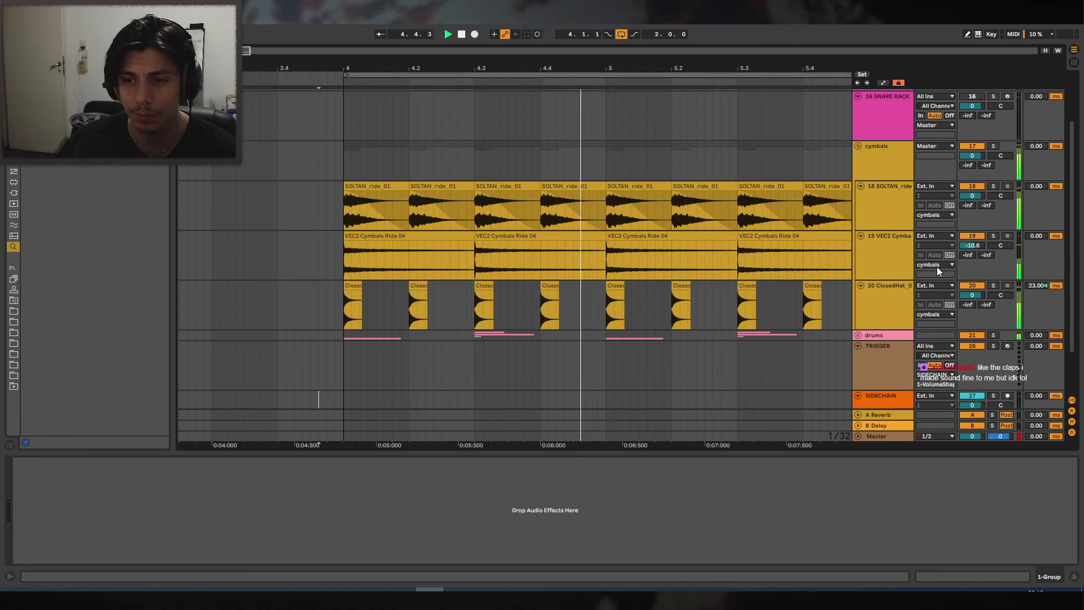
left_click(858, 301)
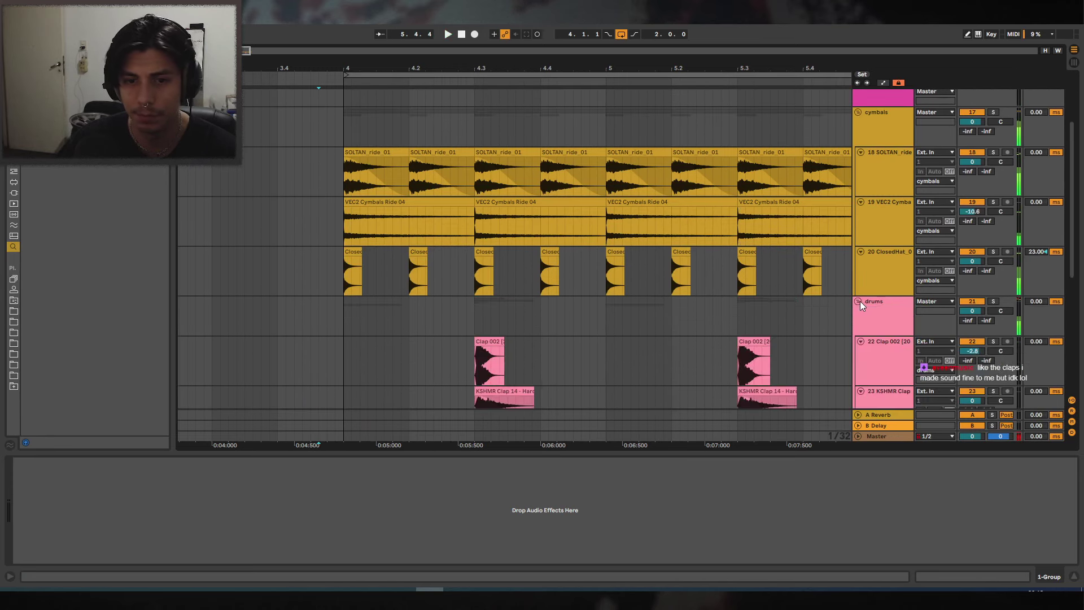
scroll(467, 278, "down", 3)
left_click(469, 276)
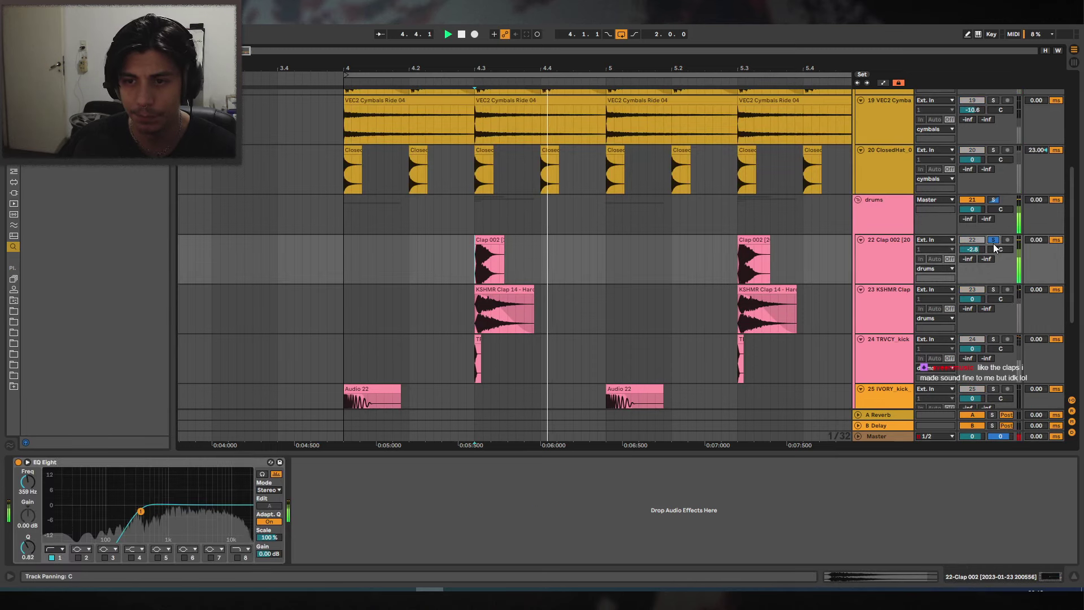
left_click(993, 199)
Group the Clap 002, KSHMR Clap and TRVCY_kick tracks inside the drums group and collapse the new group.
left_click(898, 306)
left_click(908, 348)
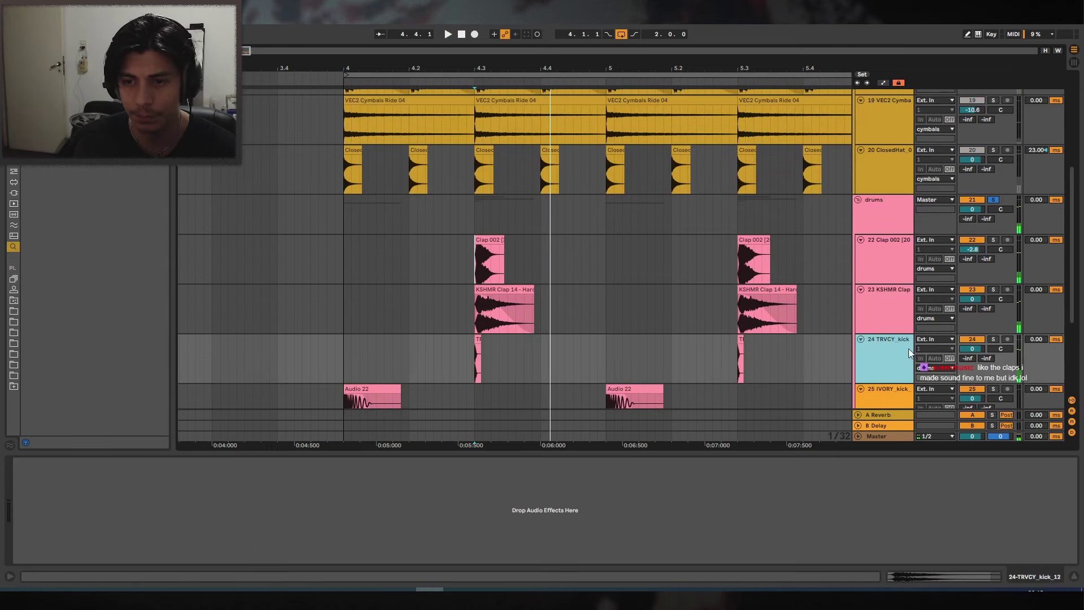
left_click(875, 259, "shift")
key("ctrl+g")
left_click(860, 240)
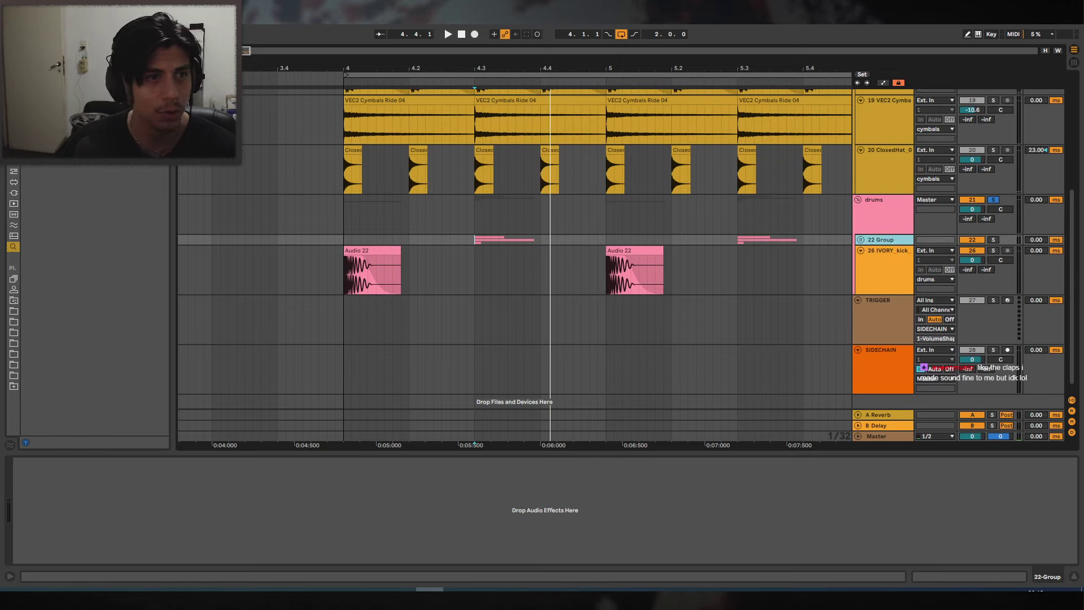
Load Overdrive on the grouped snare layers, solo that group and play it.
type("dr")
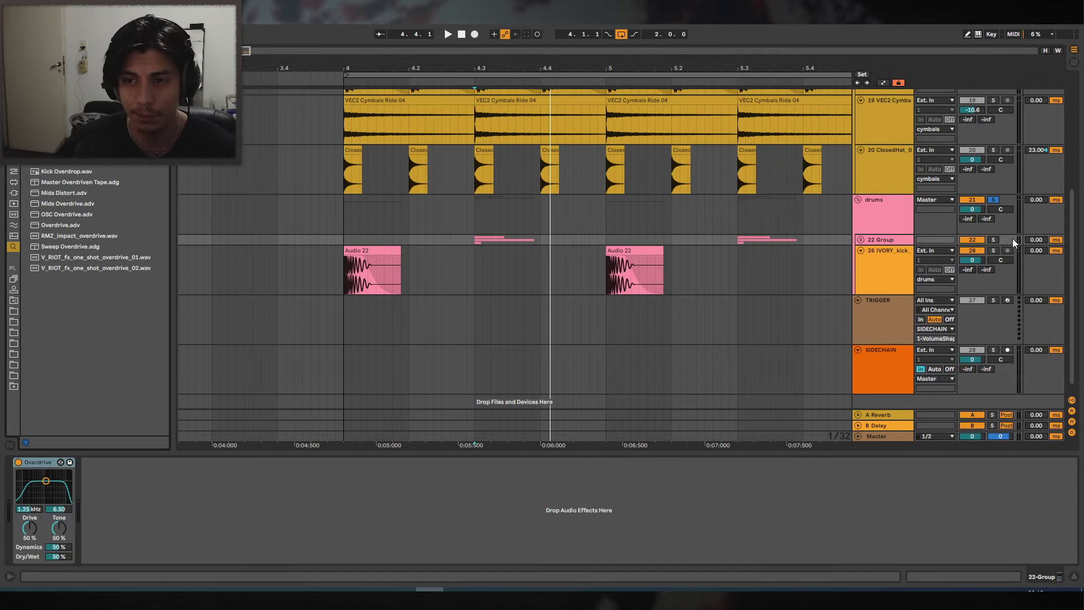
left_click(993, 239)
key("space")
key("space")
key("space")
Set the Overdrive filter to 639 Hz with a bandwidth of 9.00, auditioning the snare between adjustments.
left_click_drag(42, 483, 64, 482)
key("space")
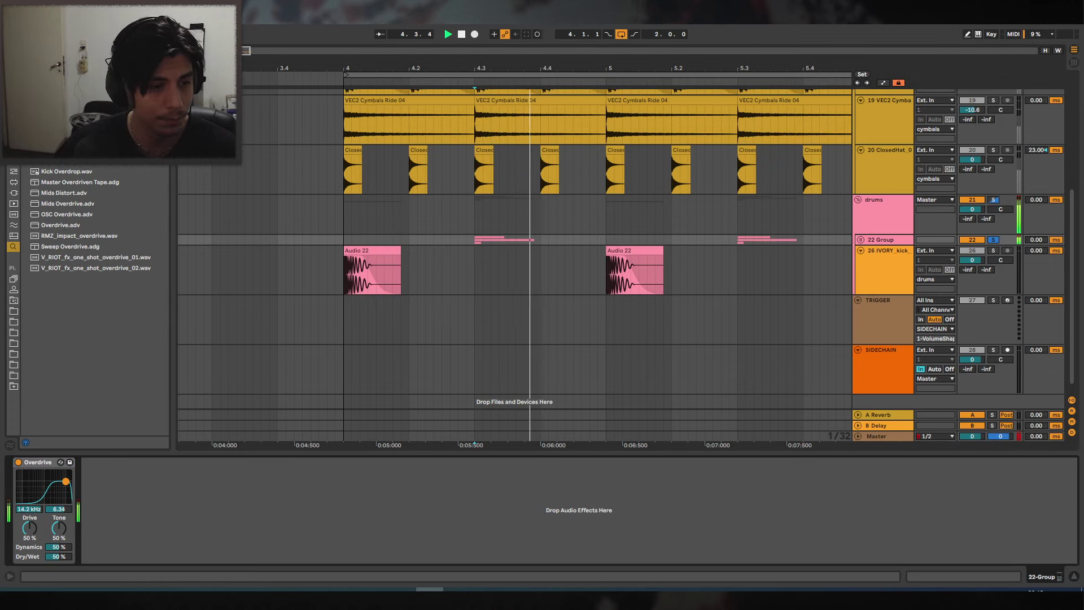
key("space")
left_click_drag(58, 475, 40, 472)
key("space")
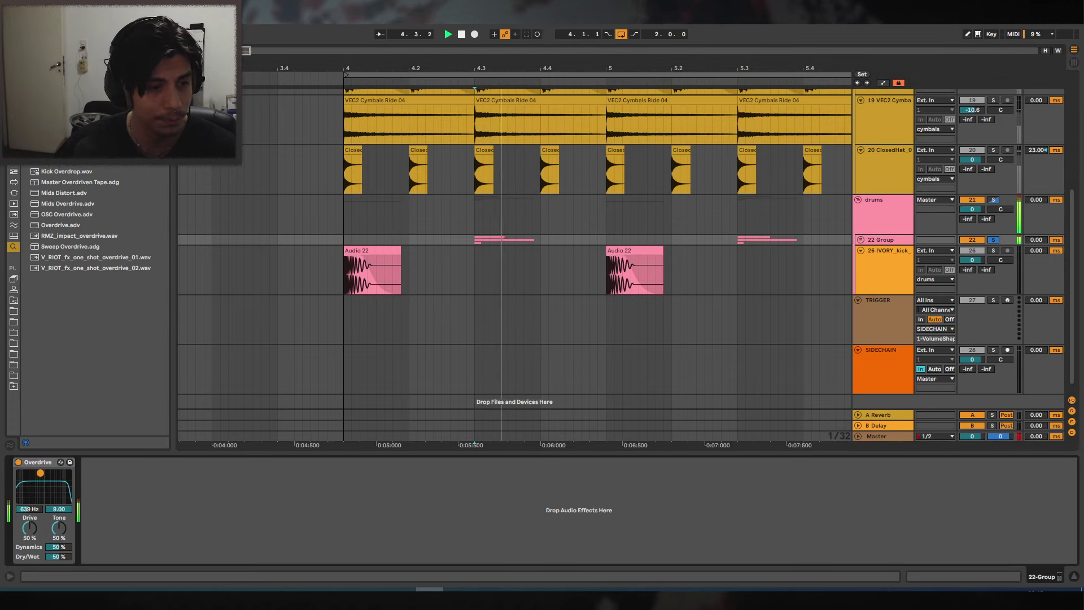
key("space")
Lower Overdrive's Tone to 22 % and Drive to 18 % and play the snare.
left_click_drag(59, 528, 58, 556)
left_click_drag(30, 528, 29, 562)
key("space")
key("space")
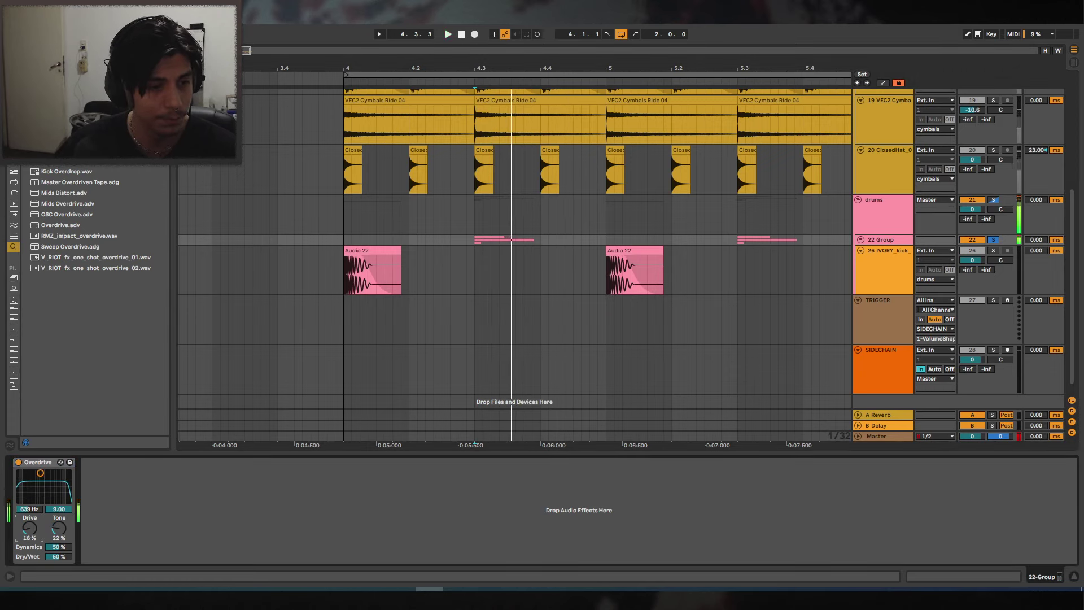
Lower Overdrive's Dry/Wet to 29 % and compare the snare with the effect bypassed and enabled.
left_click(18, 463)
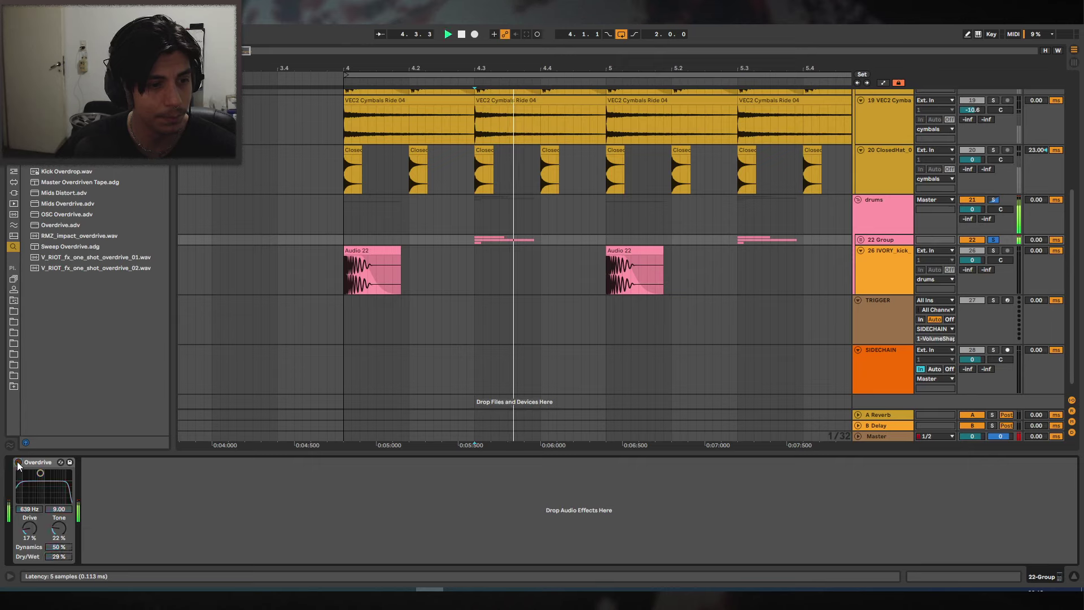
left_click(18, 462)
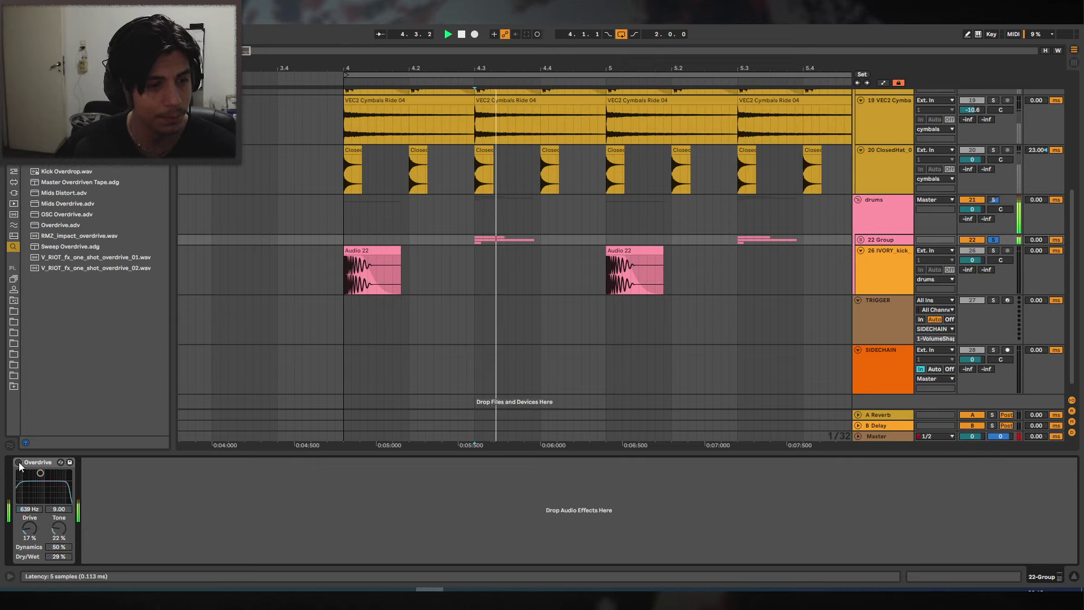
left_click(18, 463)
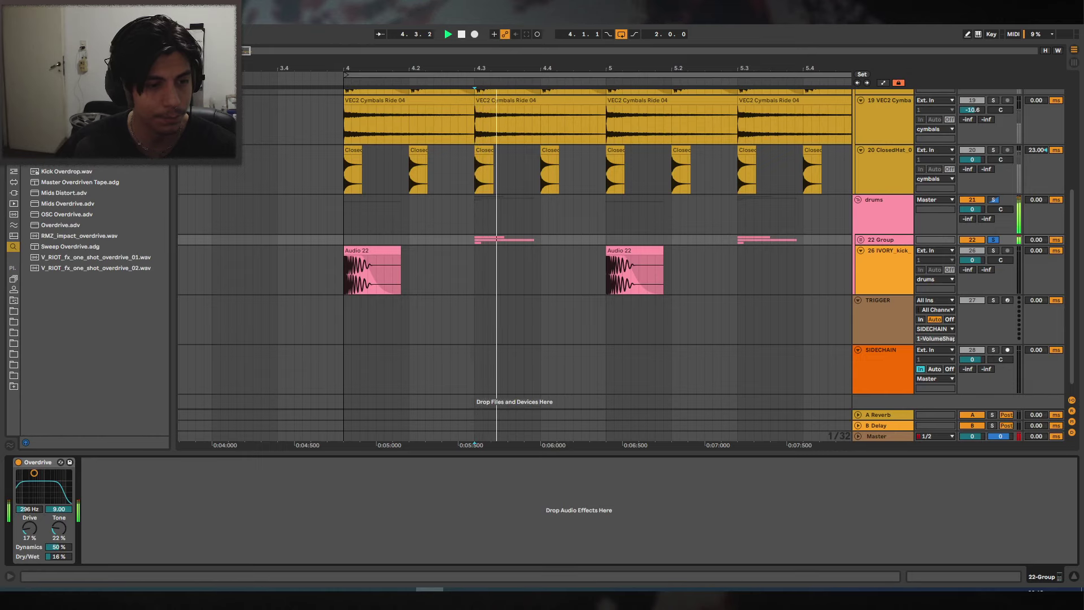
Set Overdrive's filter to 1.93 kHz with Dry/Wet at 16 % and compare the snare with and without the effect.
left_click_drag(32, 472, 49, 473)
key("space")
key("space")
key("space")
key("space")
key("space")
left_click(18, 463)
key("space")
key("space")
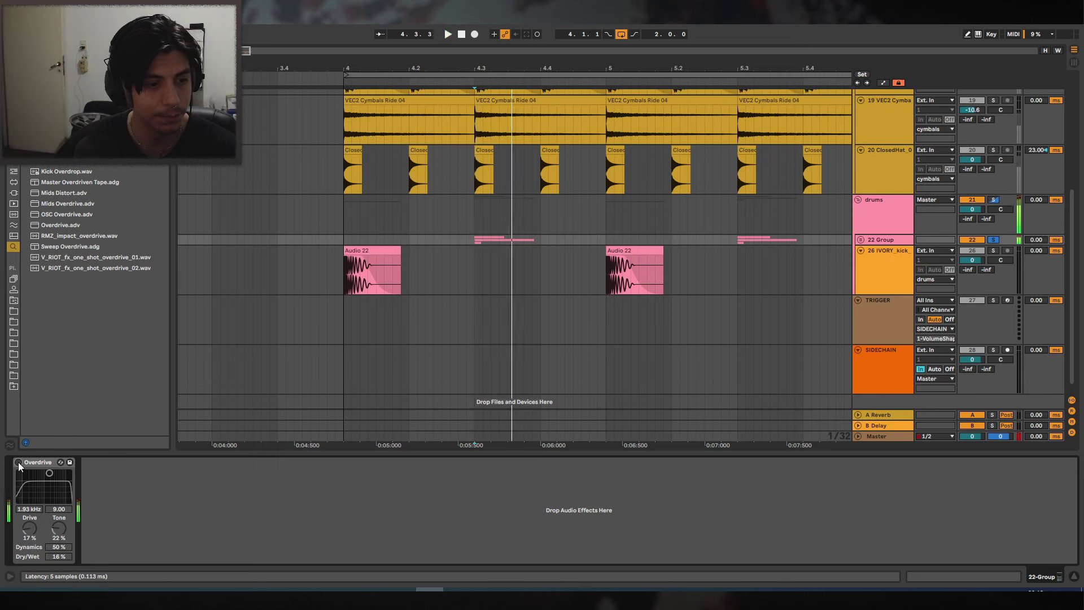
left_click(18, 463)
key("space")
key("space")
key("space")
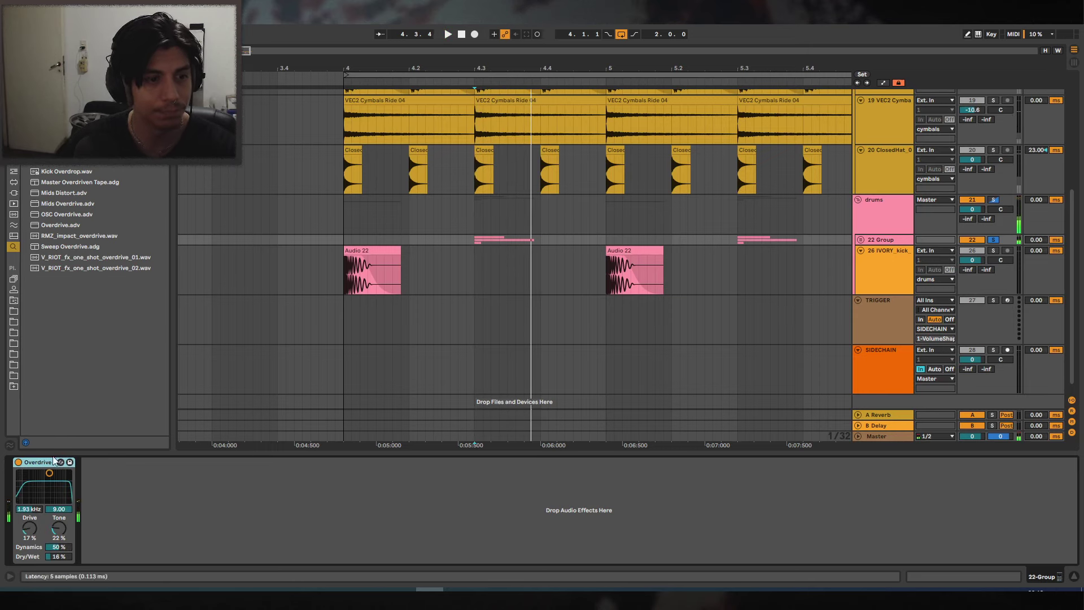
Replace Overdrive with the default Saturator on the snare group and play the snare.
key("Delete")
key("ctrl+f")
type("sat")
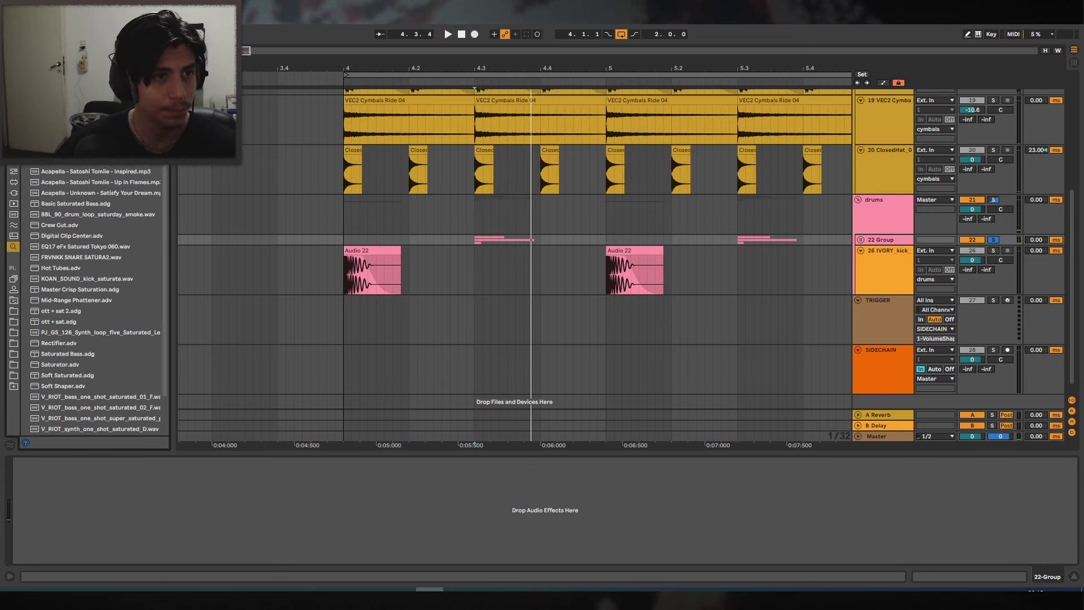
left_click_drag(60, 74, 193, 507)
key("space")
double_click(204, 522)
key("space")
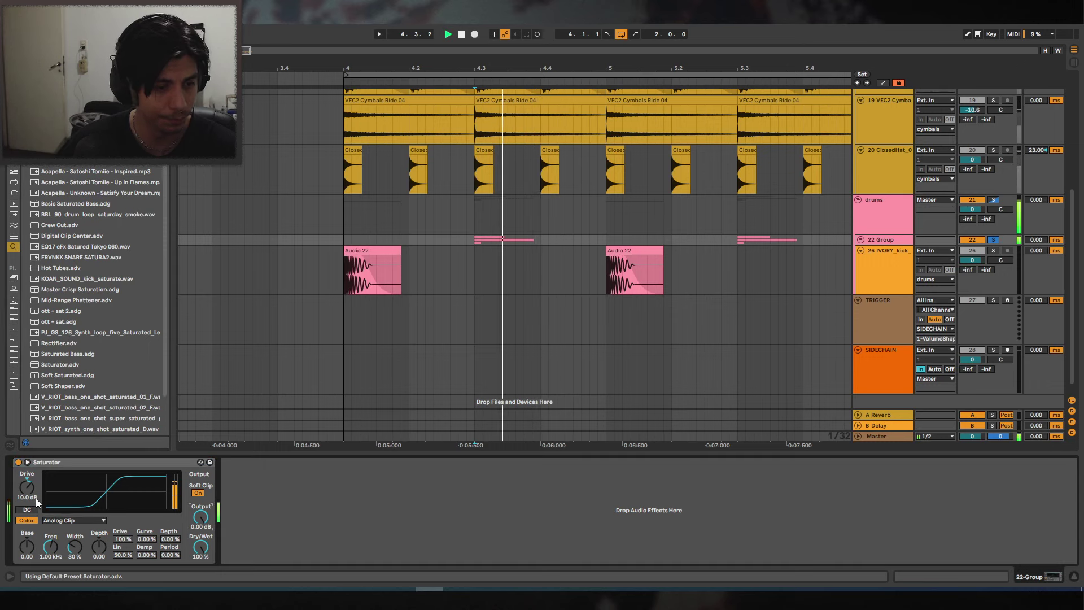
key("space")
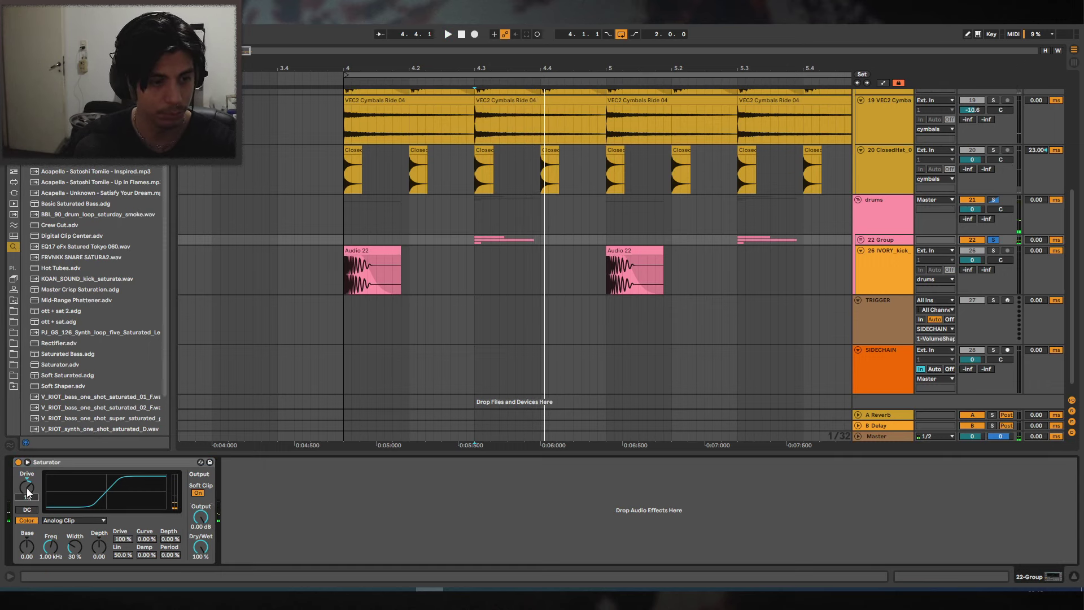
Set Saturator to Medium Curve with 0 dB drive and -3.43 dB output, comparing the snare with and without it.
left_click(43, 521)
left_click(62, 540)
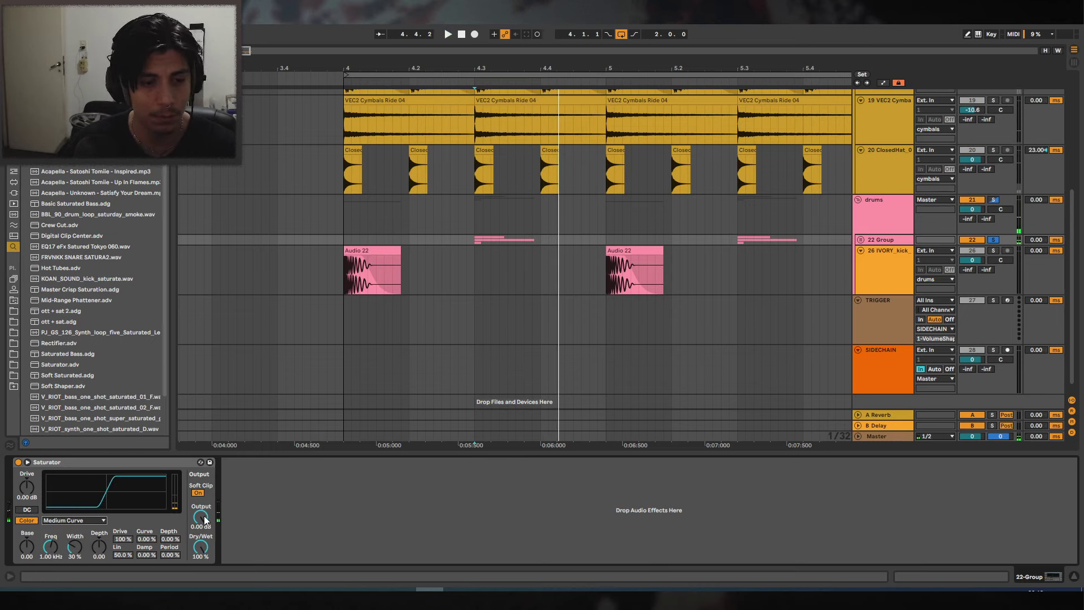
left_click_drag(200, 517, 201, 523)
key("space")
key("space")
key("space")
key("space")
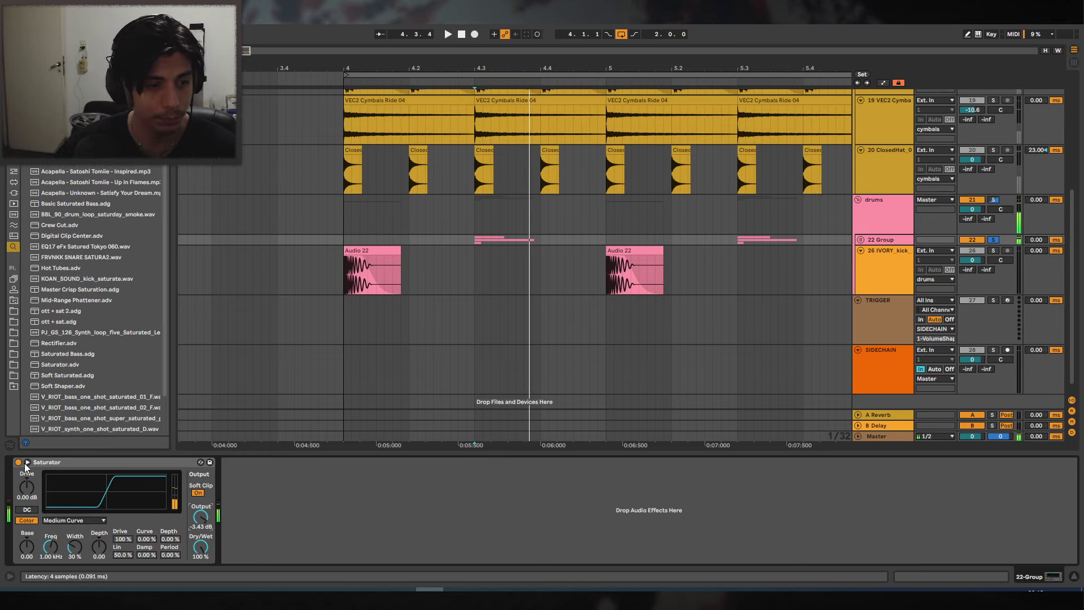
key("space")
left_click(18, 462)
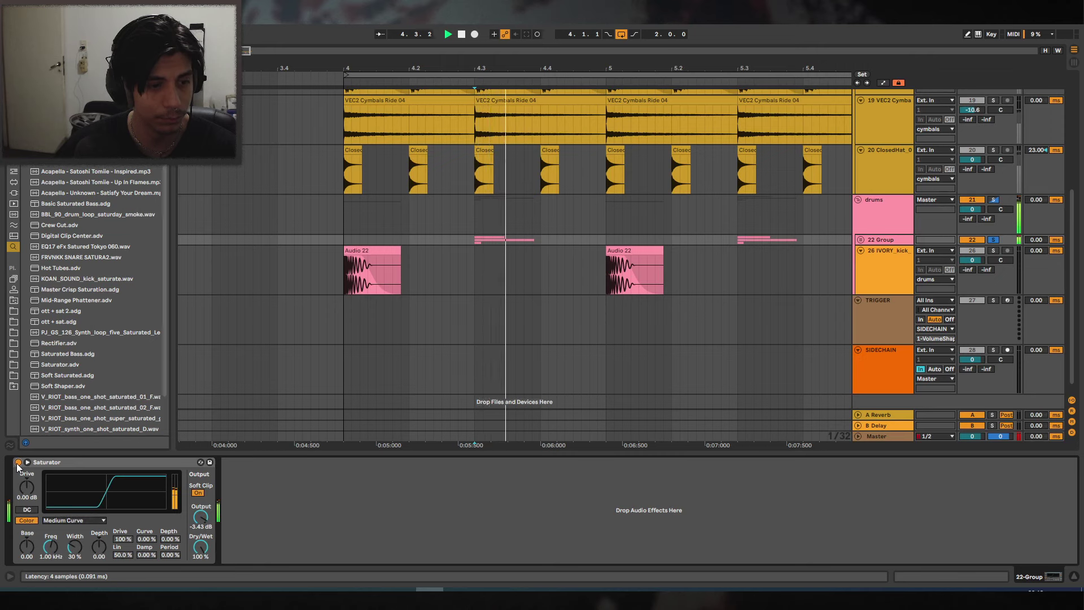
Delete Saturator, turn off solo on the snare group and play the full pattern from 3.4.4.
left_click(68, 462)
key("Delete")
left_click(994, 225)
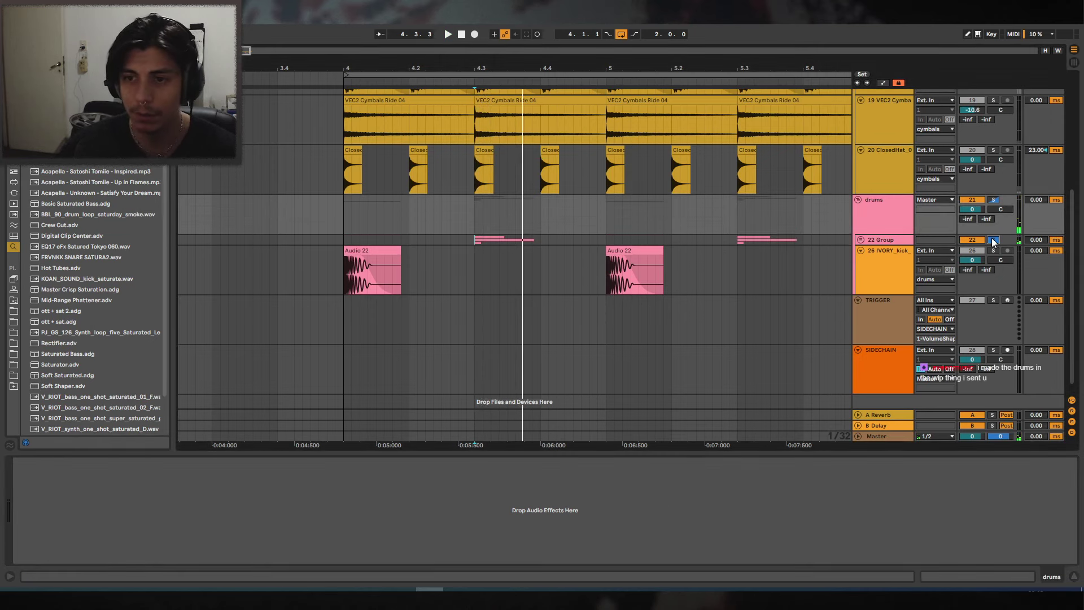
left_click(327, 241)
key("space")
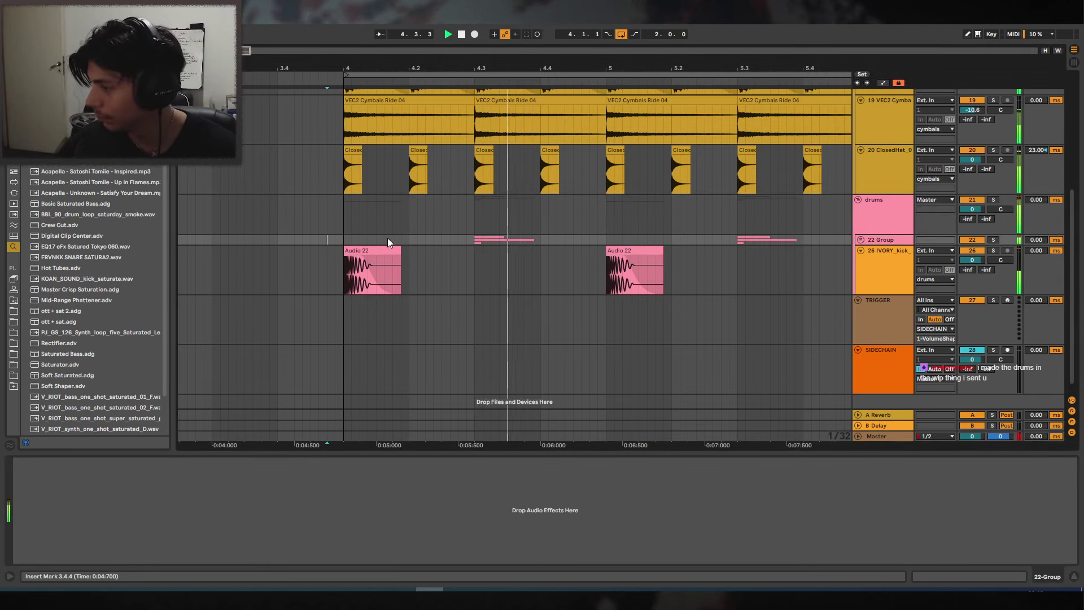
Expand the snare group and delete both KSHMR Clap 14 clips from track 24.
left_click(859, 240)
scroll(547, 225, "down", 3)
left_click(525, 234)
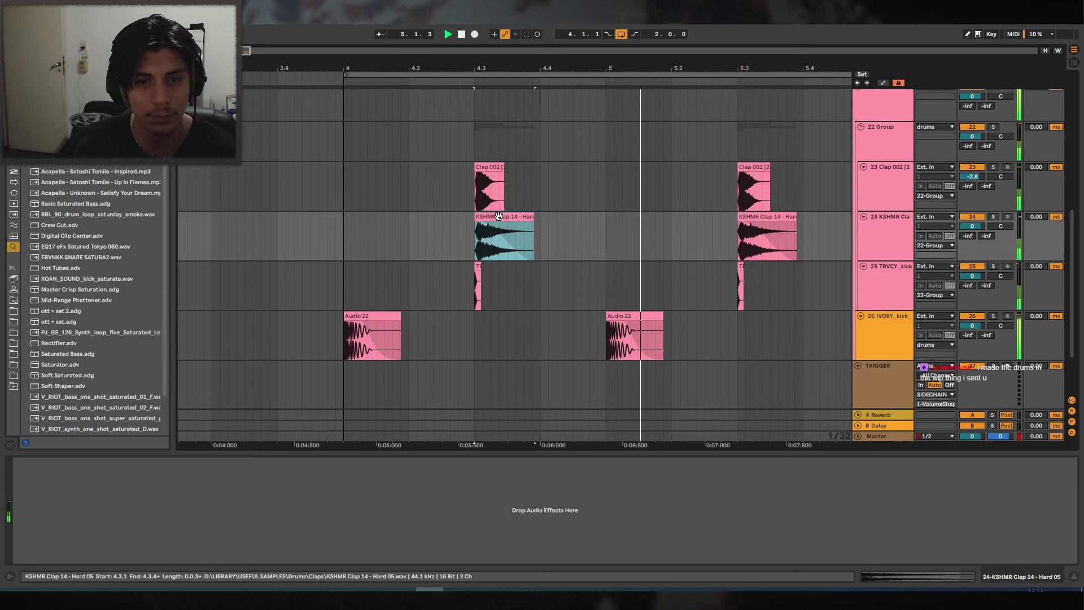
left_click(759, 215)
left_click_drag(828, 219, 401, 226)
key("Delete")
key("space")
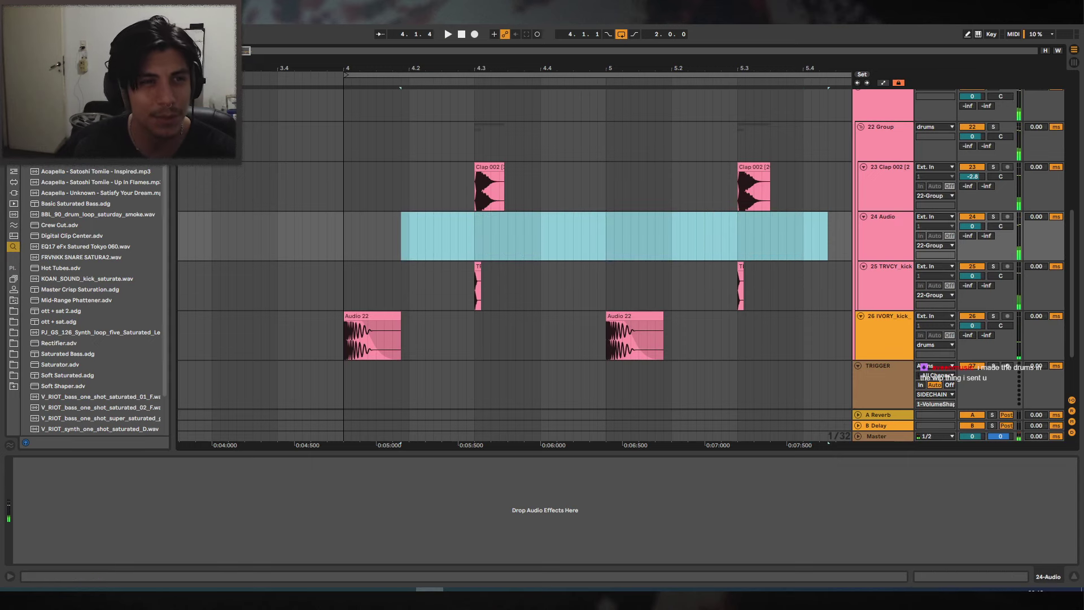
Search the sample library for claps and audition the IVORY_Clap_Short_6 and IVORY_Clap_simple samples.
key("ctrl+f")
key("BackSpace")
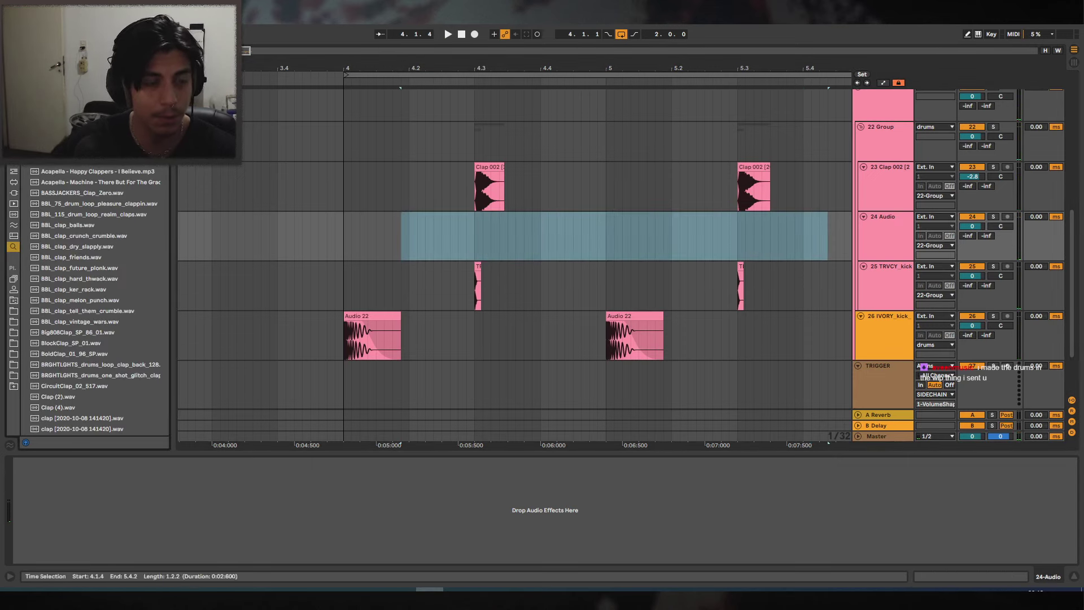
scroll(62, 300, "down", 1)
left_click(104, 271)
scroll(103, 265, "down", 2)
scroll(90, 299, "down", 10)
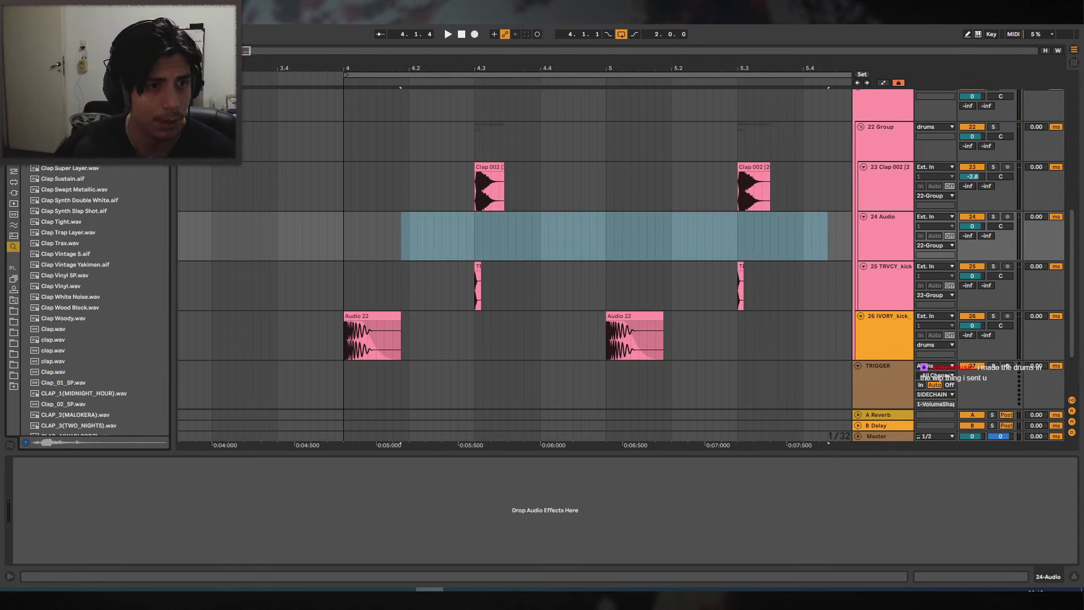
scroll(90, 201, "down", 15)
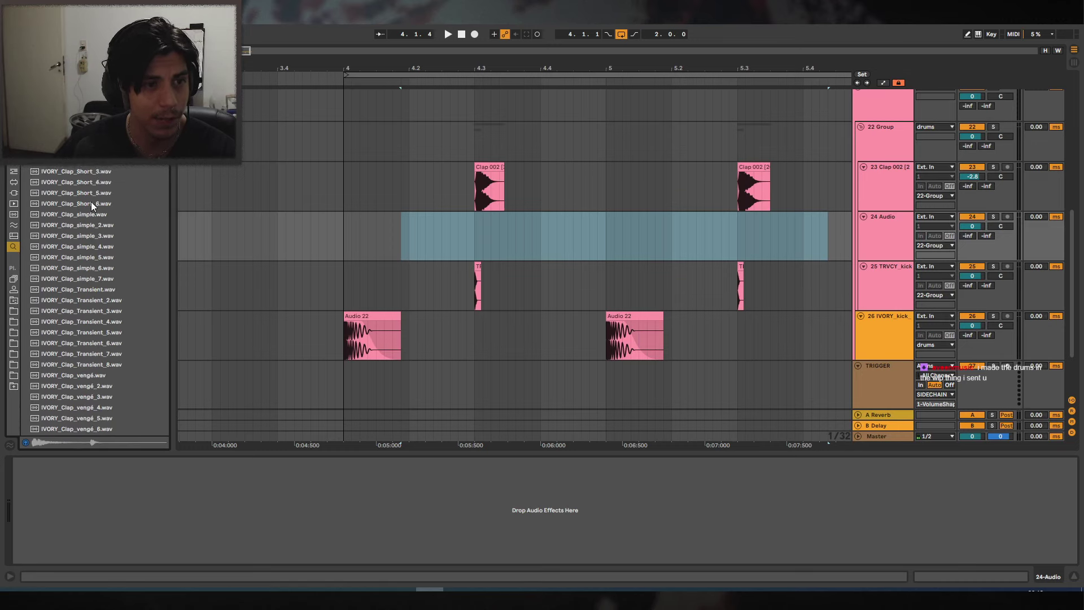
left_click(90, 203)
left_click(100, 212)
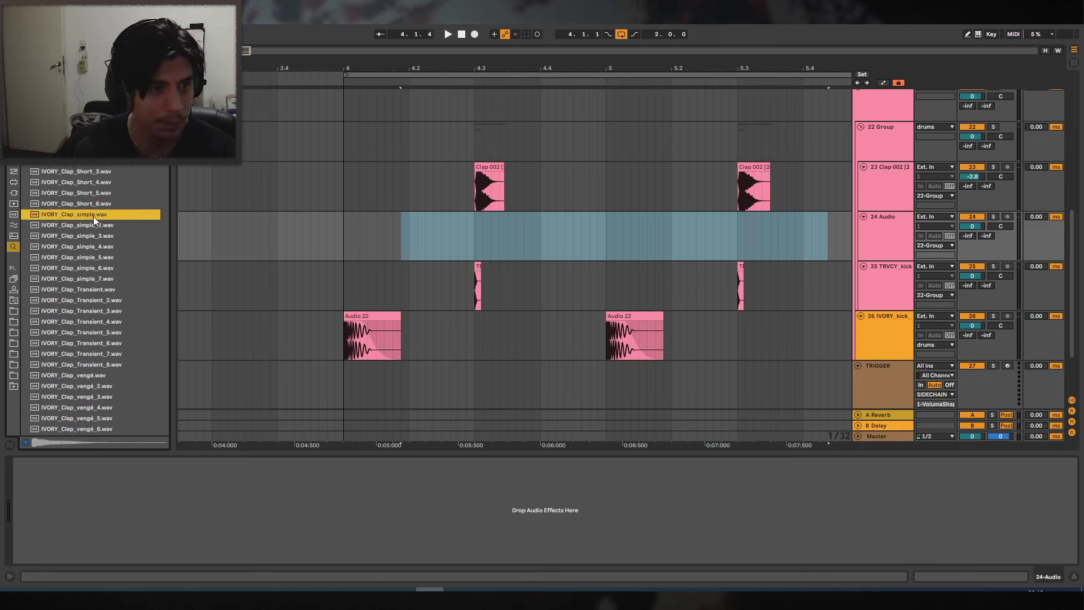
Try IVORY_Clap_simple at 4.3 on track 24, play it with the drums and remove the clip.
left_click_drag(93, 215, 472, 226)
left_click(472, 225)
key("space")
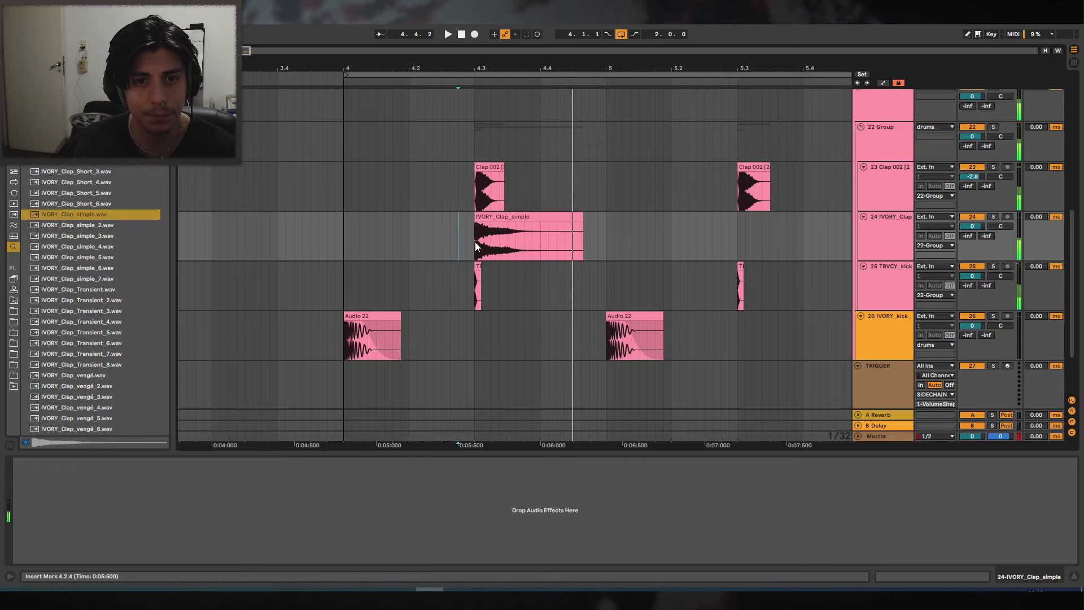
left_click(475, 245)
key("Delete")
key("space")
Place IVORY_Clap_Transient at 4.3 on track 24 and play it with the other snare layers.
left_click(103, 299)
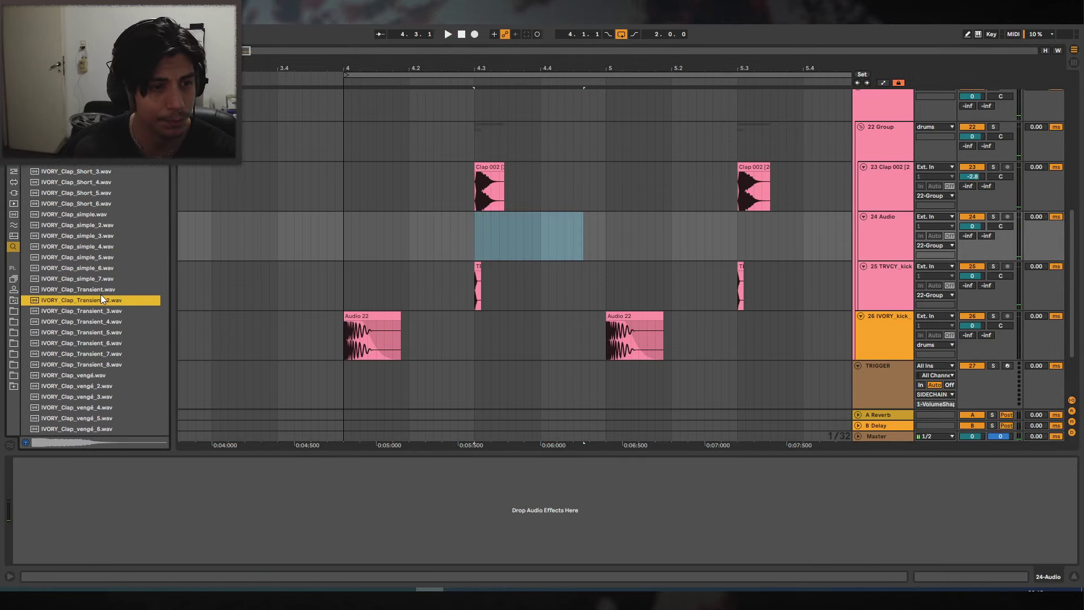
left_click_drag(101, 289, 499, 265)
key("space")
key("space")
left_click_drag(389, 237, 357, 234)
key("space")
left_click(468, 239)
key("space")
key("space")
Transpose the IVORY_Clap_Transient clip up 1 semitone, auditioning the layered snare repeatedly.
left_click_drag(497, 69, 496, 60)
left_click(498, 216)
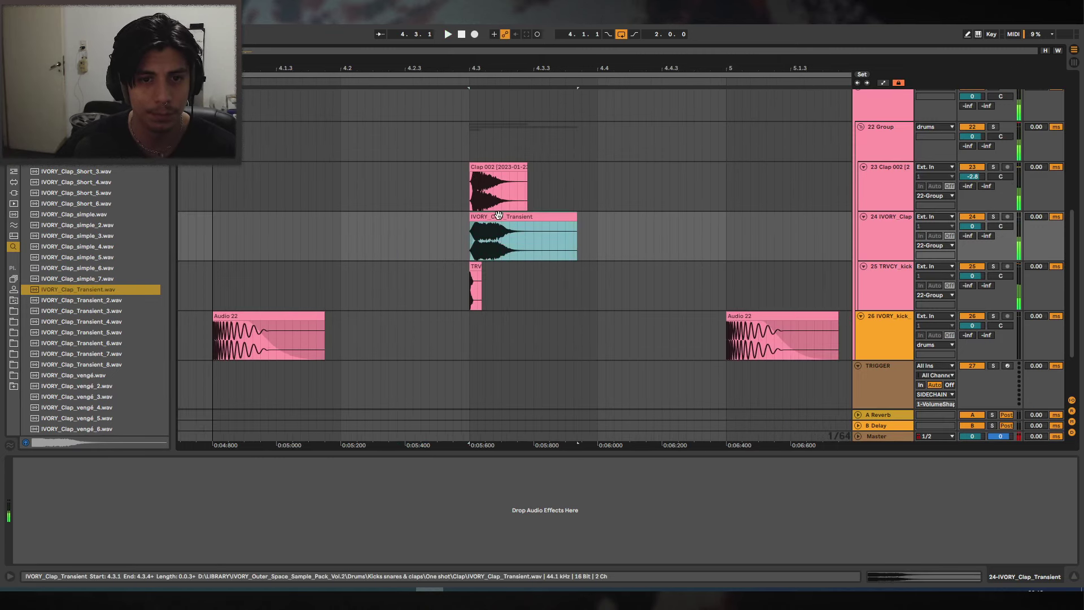
double_click(499, 226)
key("space")
mouse_move(180, 484)
left_mouse_down()
mouse_move(180, 473)
mouse_move(180, 487)
left_mouse_up()
key("space")
key("space")
key("space")
key("space")
key("space")
key("space")
key("space")
key("space")
key("space")
key("space")
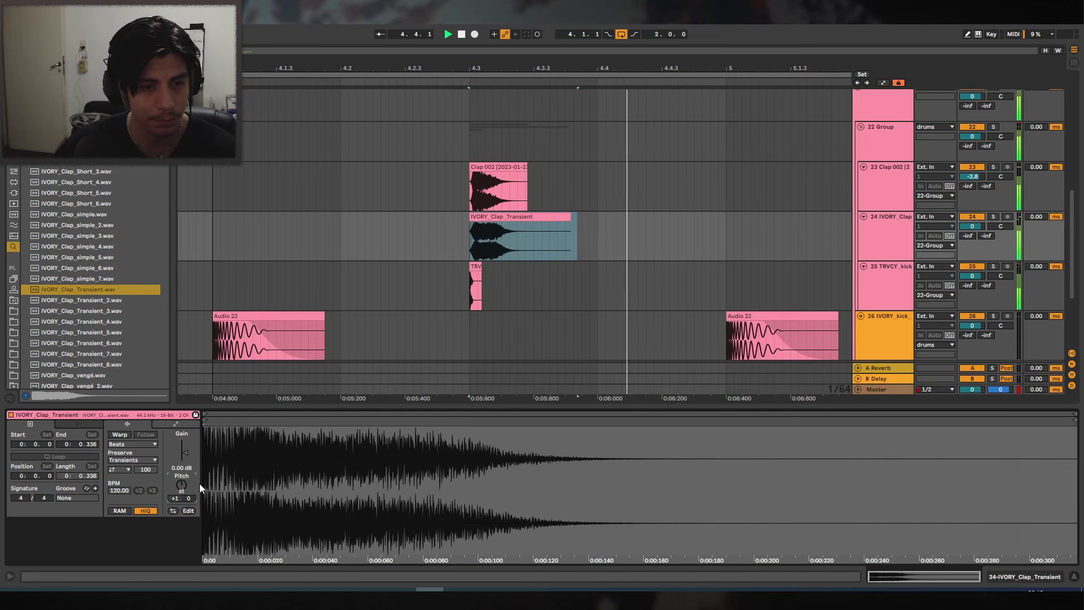
key("space")
Duplicate bar 4 of the IVORY clap track into bar 5 and hide the clip view.
left_click_drag(549, 66, 537, 40)
left_click(573, 217)
left_click_drag(575, 215, 462, 222)
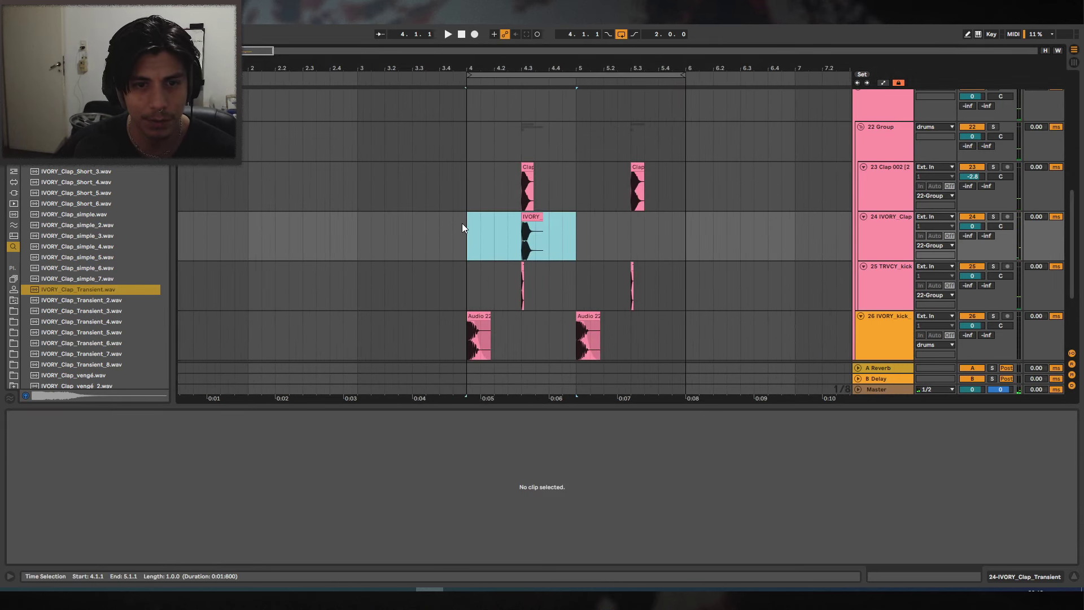
key("ctrl+d")
left_click(1073, 578)
scroll(767, 282, "up", 3)
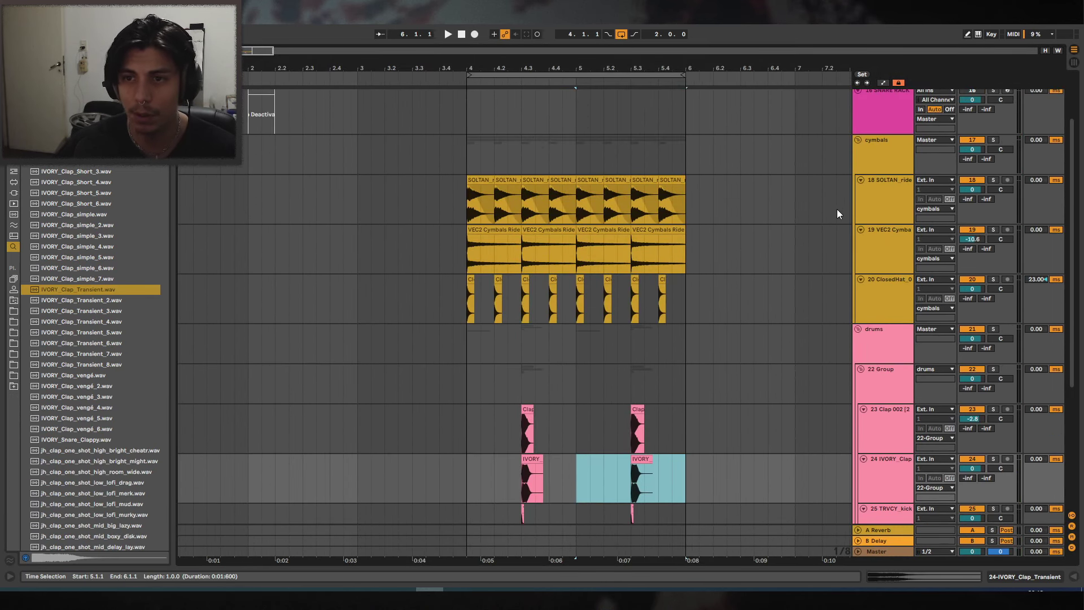
Activate 1 Group and insert a new audio track in it below track 14.
left_click(970, 96)
left_click_drag(653, 71, 647, 128)
key("Right")
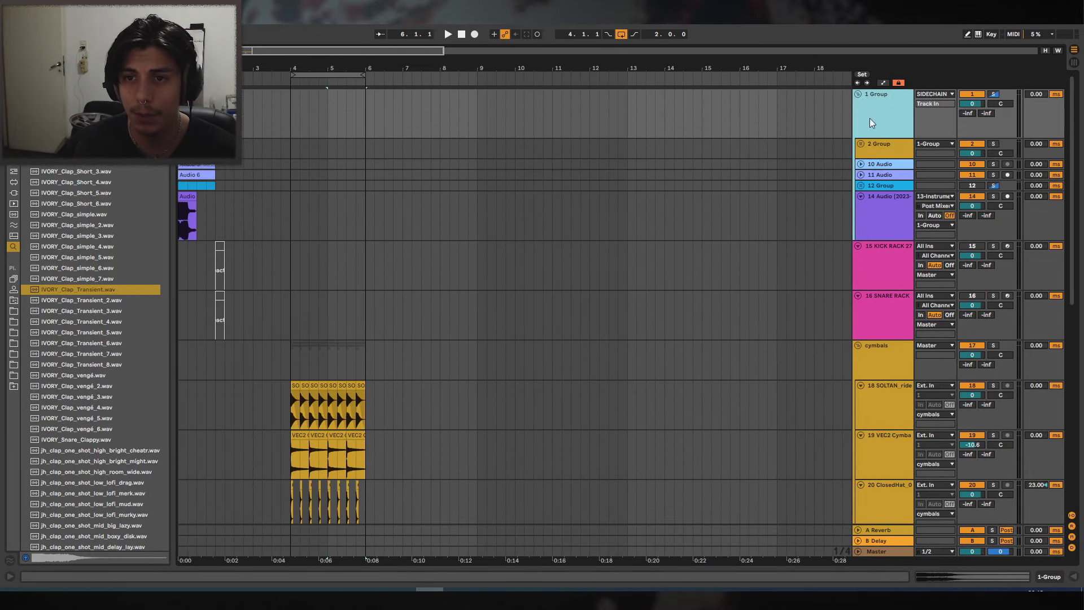
left_click(872, 209)
key("Left")
key("ctrl+t")
left_click_drag(311, 67, 446, 158)
scroll(441, 162, "down", 2)
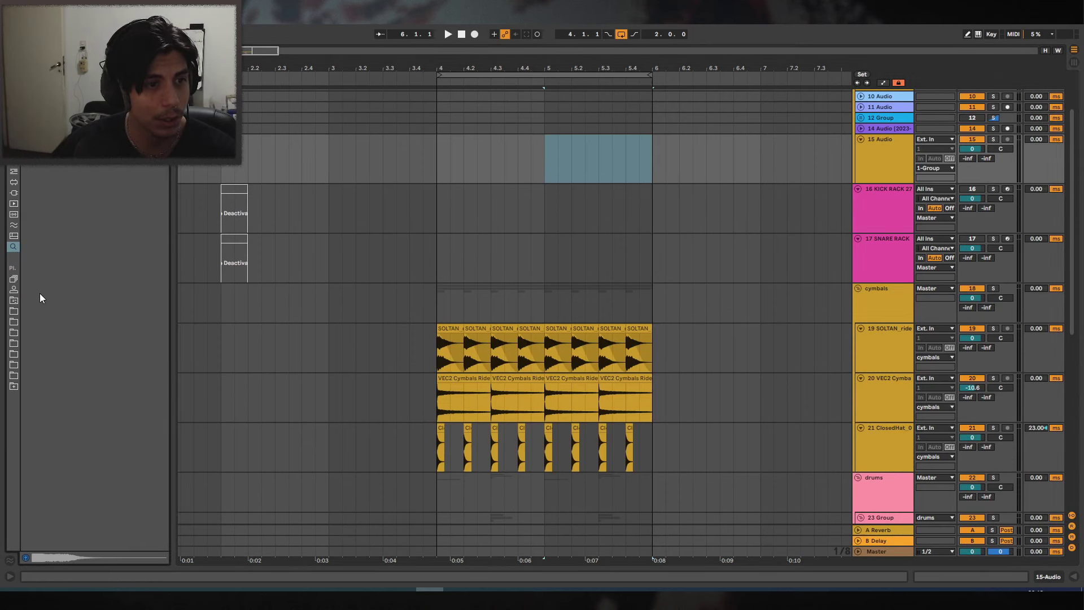
Browse the saved audio folder and audition the "Audio 7 8 9 10" recordings, including 180323, 180400 and 180519.
left_click(13, 310)
scroll(115, 312, "down", 10)
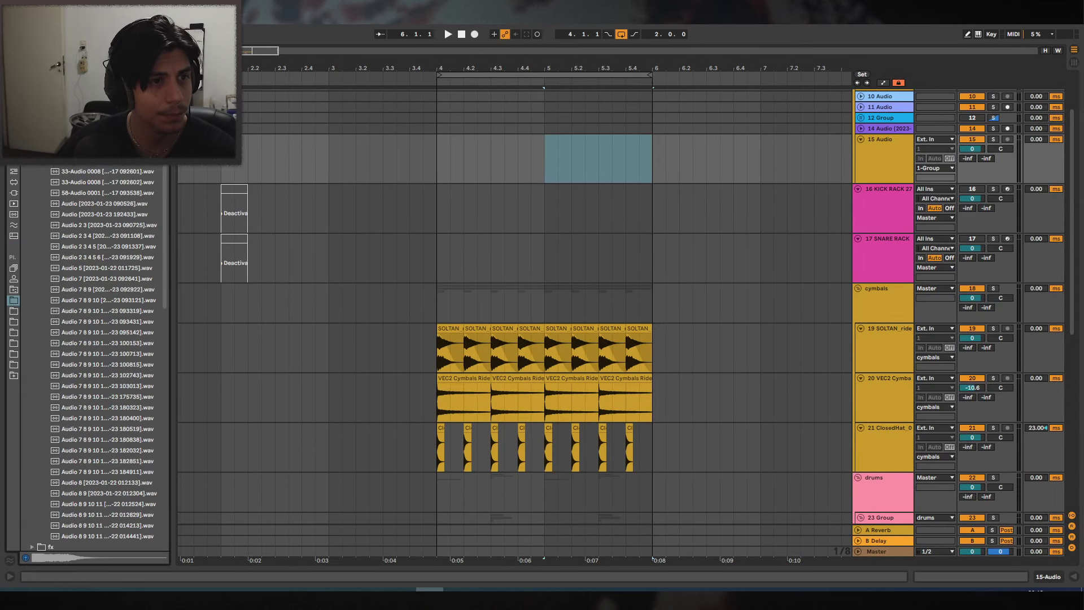
left_click(114, 311)
left_click(97, 407)
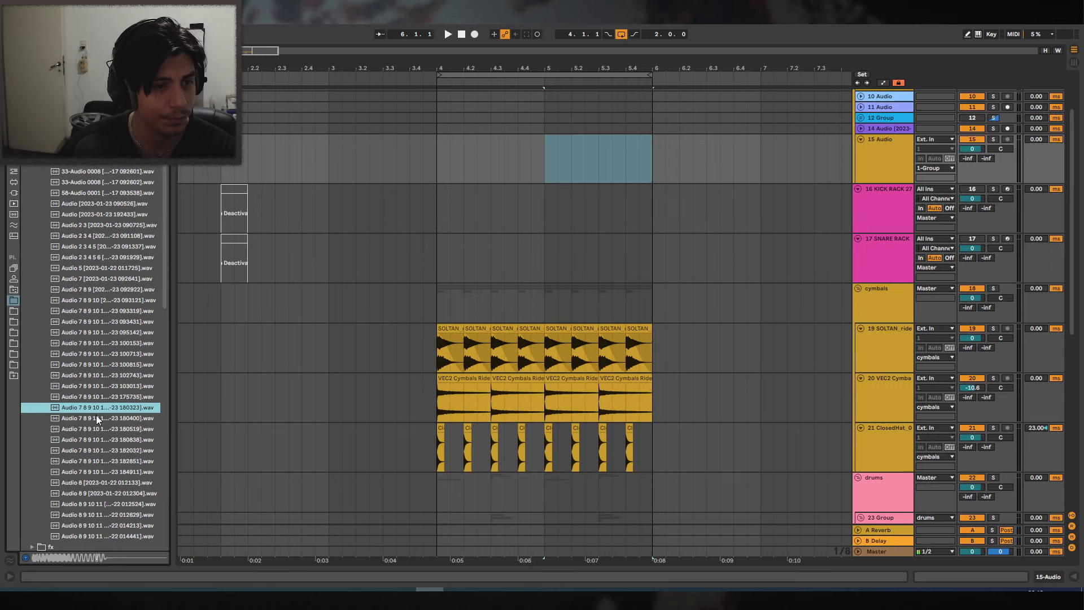
left_click(98, 418)
left_click(107, 424)
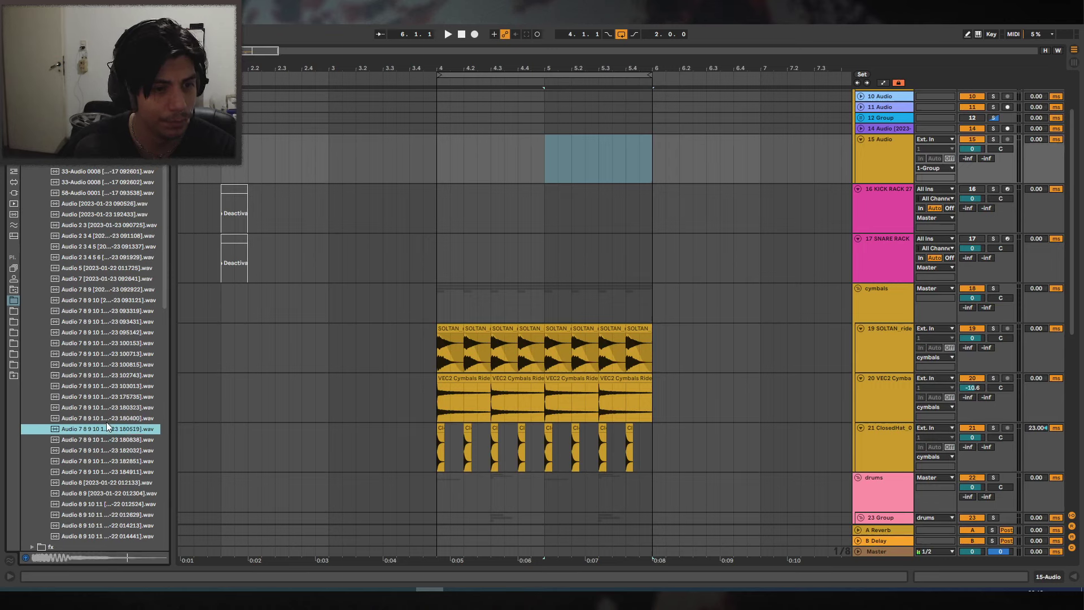
left_click(105, 421)
left_click(98, 428)
Place the "Audio 7 8 9 10" recording ending in 180519 at 4.3 on the new track and play it with the drums.
left_click_drag(98, 429, 492, 157)
left_click(437, 155)
key("space")
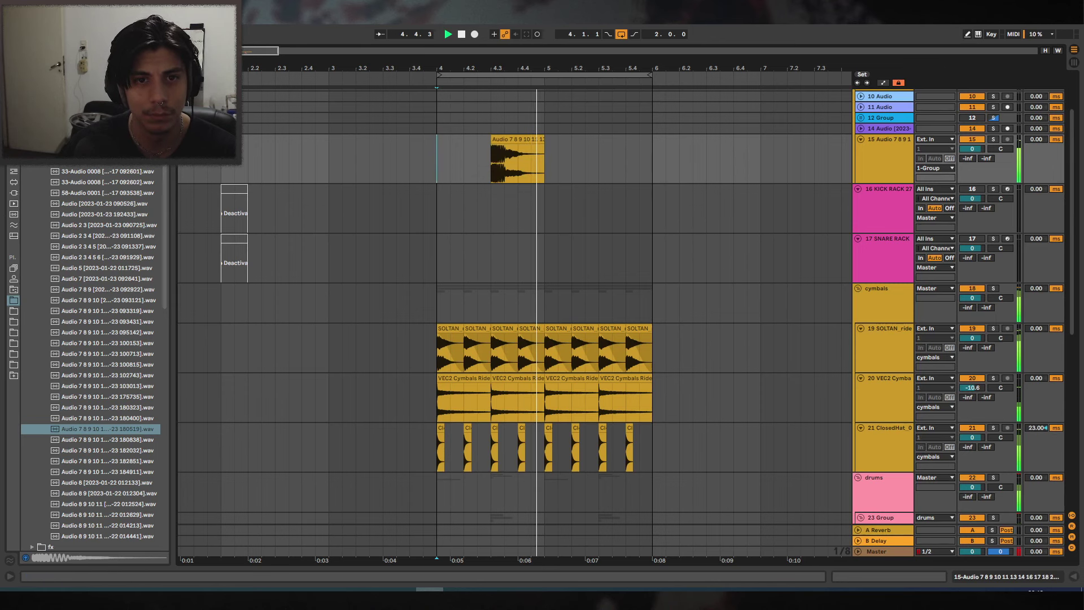
key("space")
Solo track 15, listen to its recorded audio clip alone and turn the solo off.
left_click_drag(497, 68, 567, 189)
scroll(567, 191, "down", 1)
scroll(568, 191, "up", 1)
left_click(584, 139)
left_click(994, 139)
key("space")
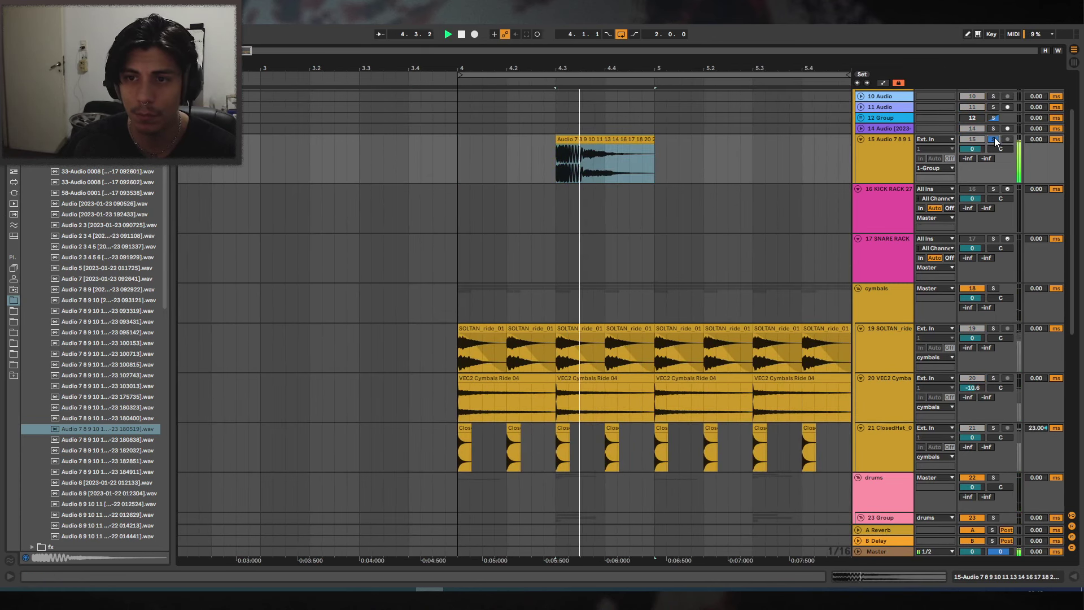
key("space")
left_click(993, 139)
Create a one-sixteenth MIDI clip holding one note at bar 4 on the TRIGGER track and repeat it at 4.3, 5 and 5.3.
scroll(990, 455, "down", 10)
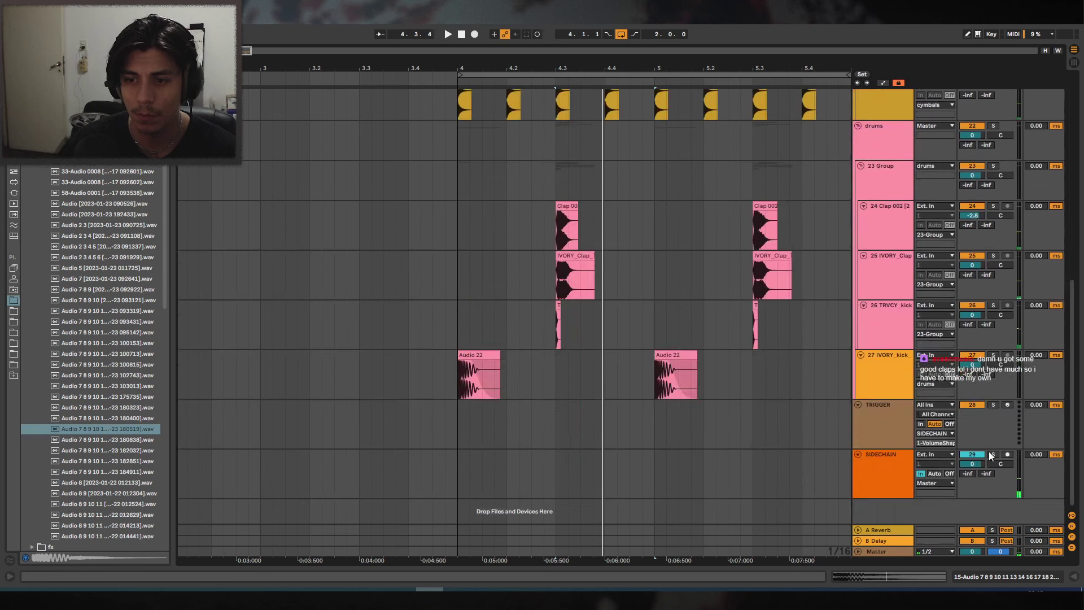
double_click(462, 413)
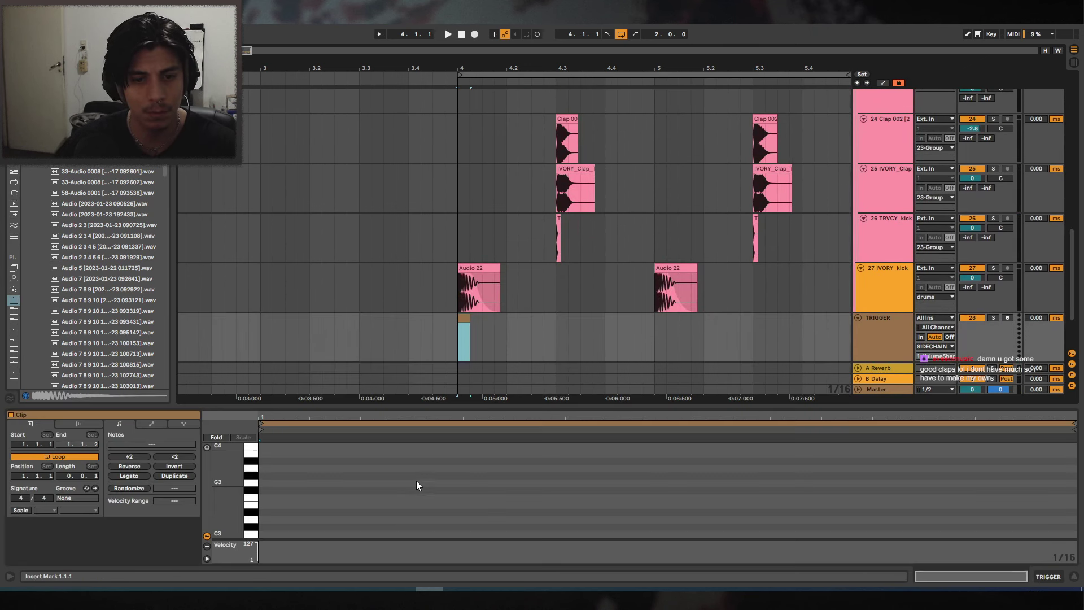
double_click(267, 502)
left_click_drag(556, 319, 463, 319)
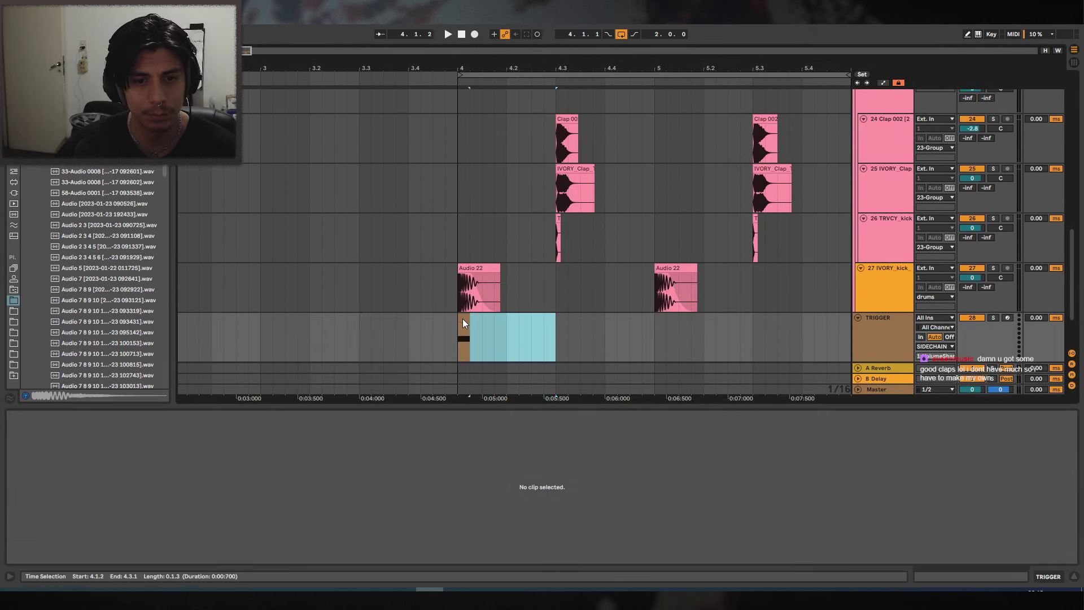
key("ctrl+d")
key("ctrl+d")
key("ctrl+d")
Play the drums and the track 15 bass clip with the new sidechain trigger pattern from before bar 4.
left_click(265, 323)
key("space")
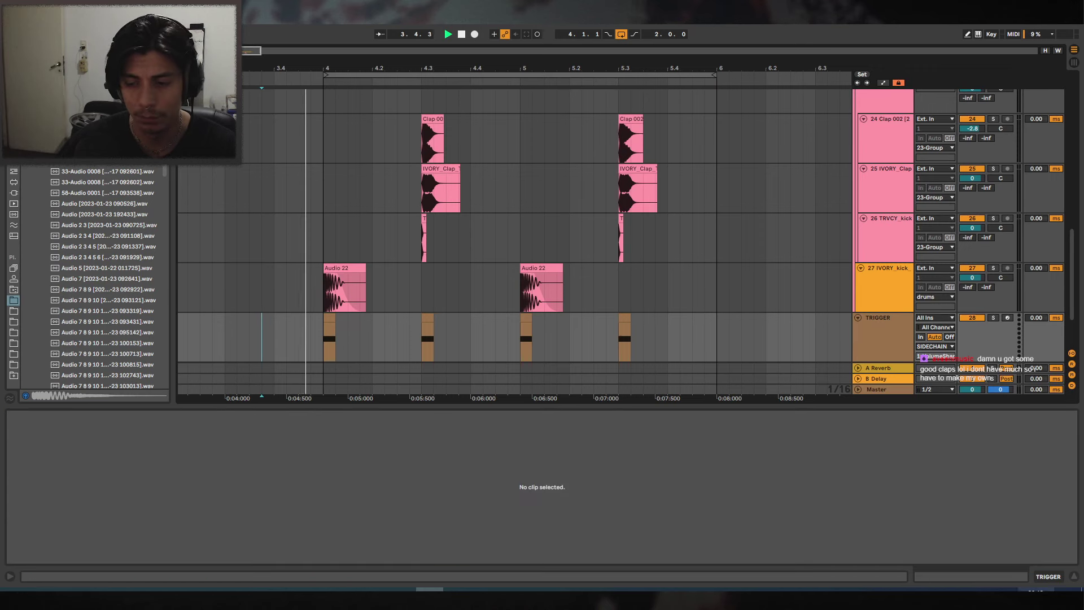
left_click(1073, 576)
scroll(442, 223, "up", 8)
key("space")
left_click_drag(430, 71, 550, 73)
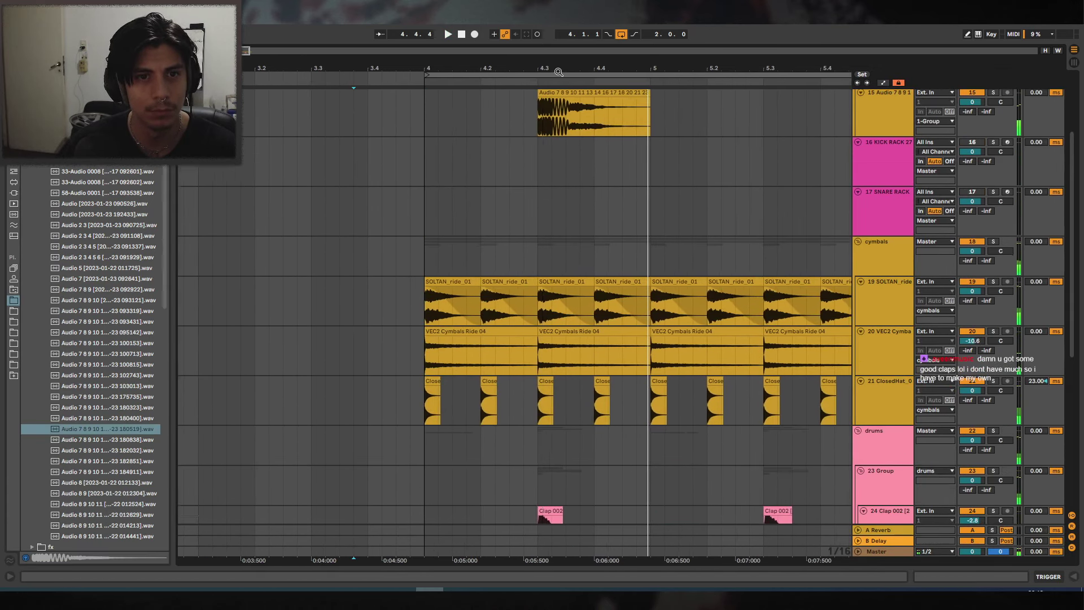
Audition the "Audio 7 8 9 10" recordings ending in 180838 and 182032 in the saved audio folder.
scroll(508, 170, "up", 3)
left_click(98, 451)
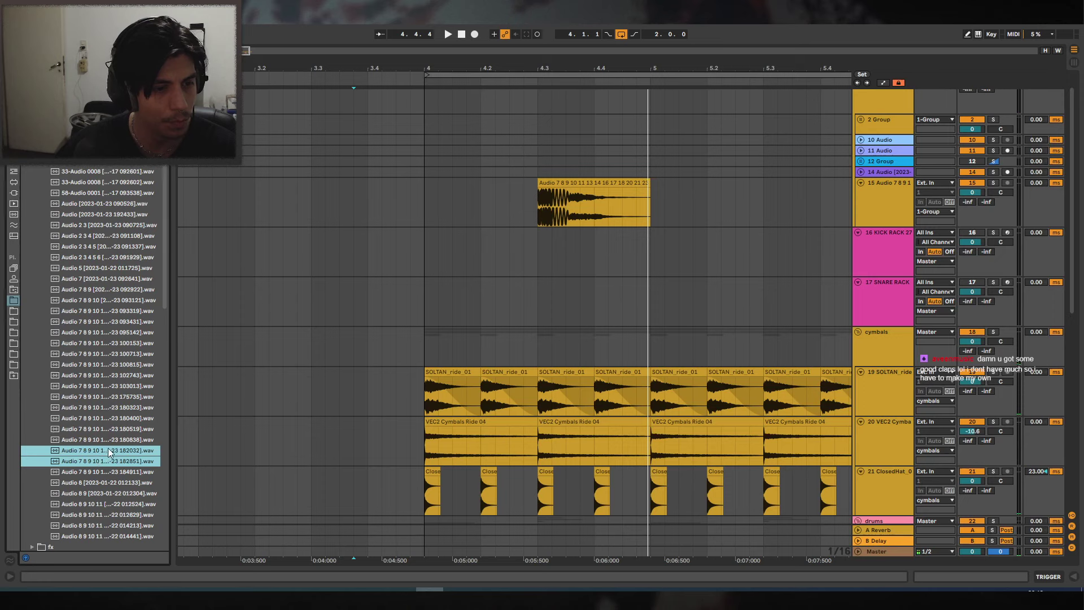
left_click(104, 440)
left_click(96, 452)
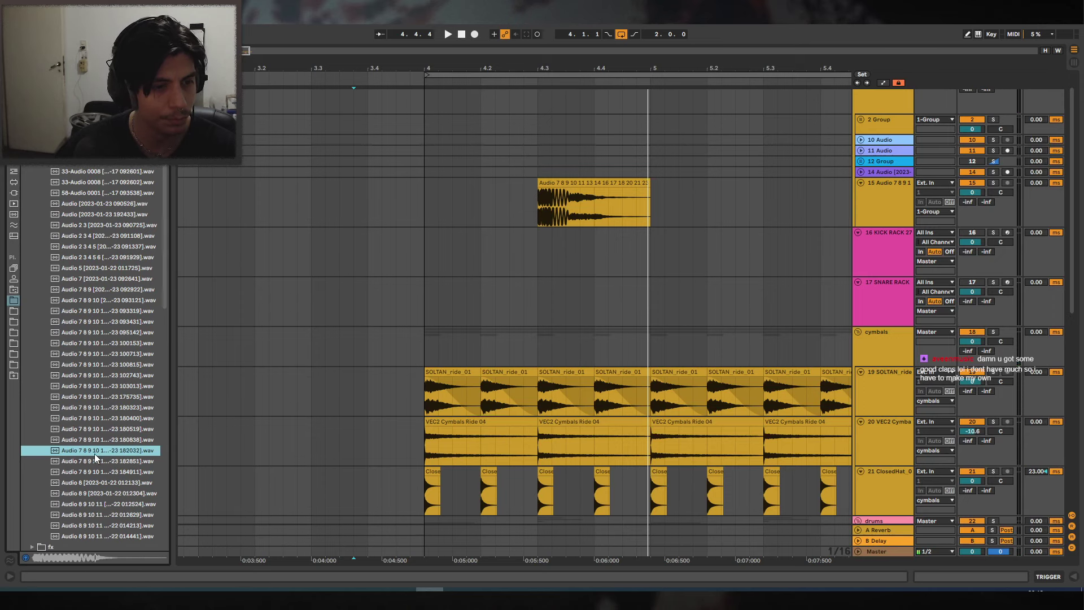
Insert an audio track below track 15, place the recording ending in 182032 at bar 4 on it and play it.
left_click(876, 187)
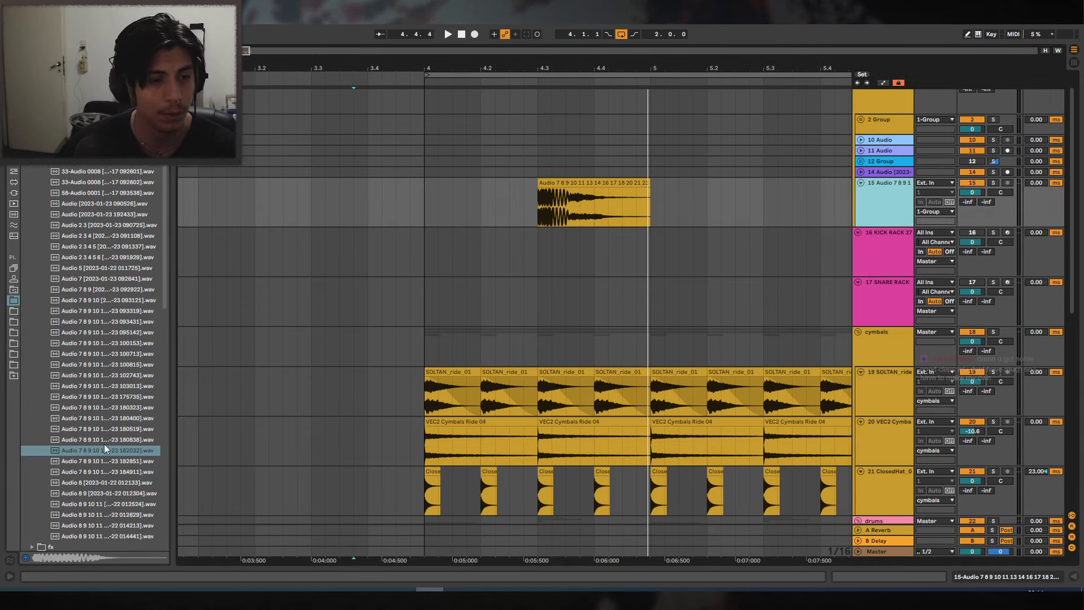
key("ctrl+t")
left_click_drag(103, 450, 429, 249)
key("space")
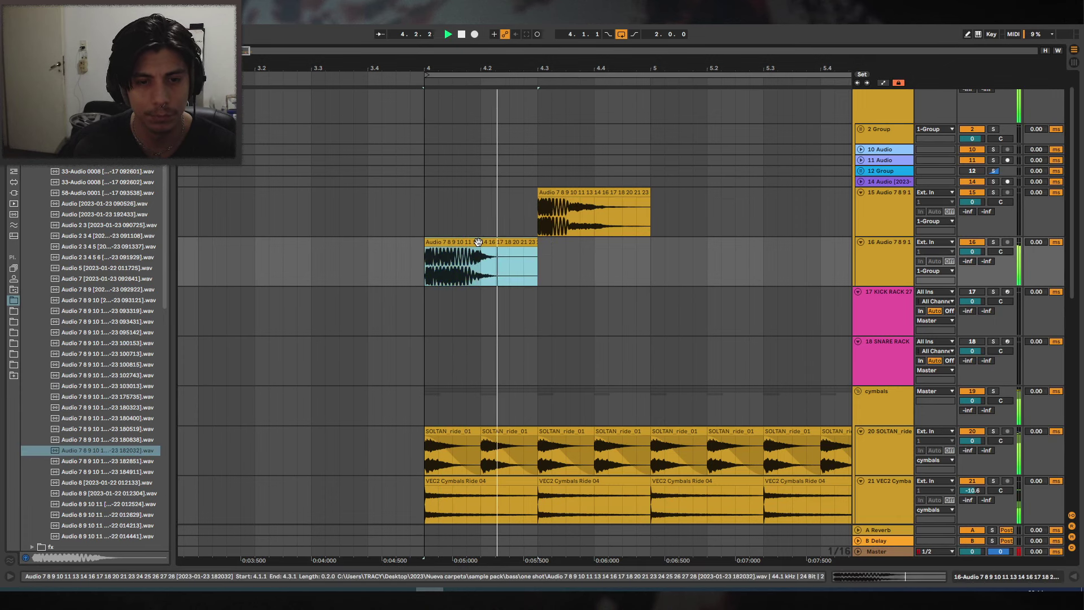
left_click_drag(585, 67, 526, 66)
key("space")
Move the bass clip at bar 4 from track 16 up to track 15, directly before the clip at 4.3.
left_click(442, 250)
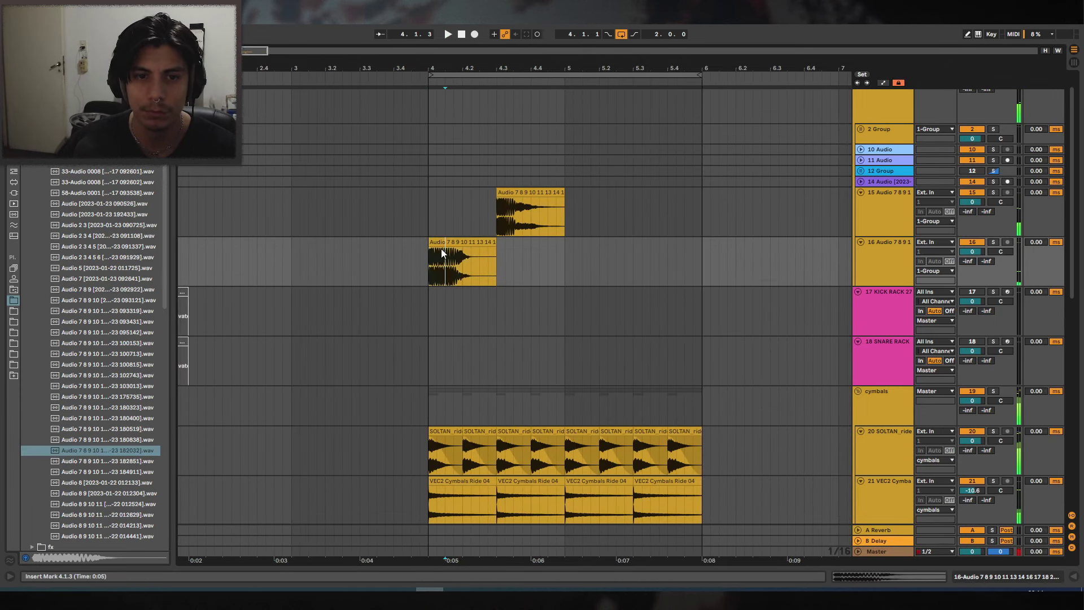
left_click(897, 224)
left_click_drag(484, 243, 476, 218)
left_click(889, 202)
Audition the recordings from 182032 down to "Audio 8 9 10 11" 012524 and place the 012524 one at 4.3 on track 16.
scroll(124, 406, "down", 2)
left_click(125, 406)
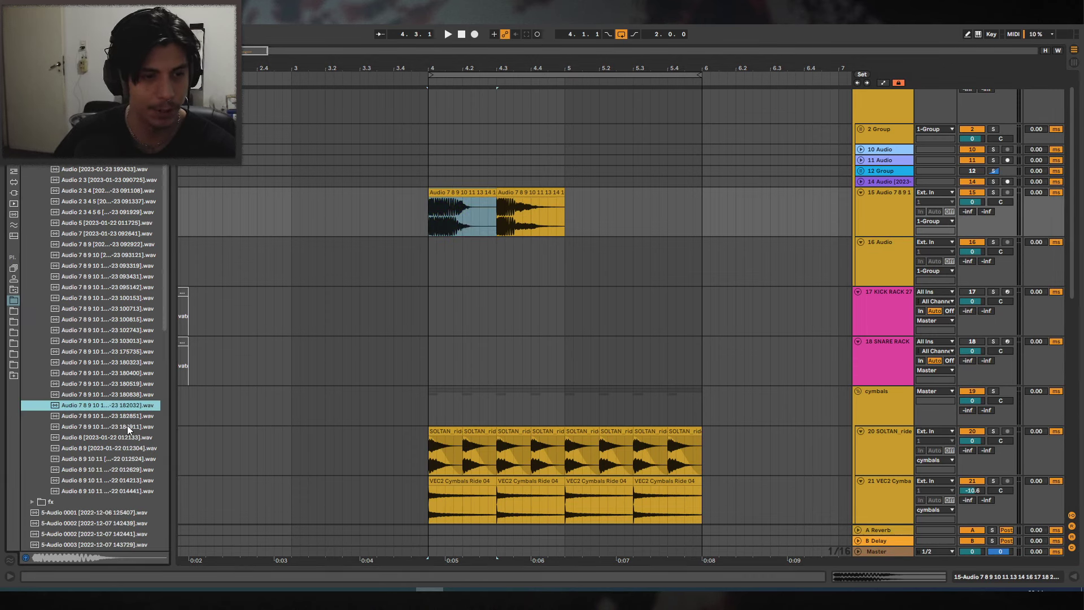
left_click(127, 425)
key("Down")
key("Down")
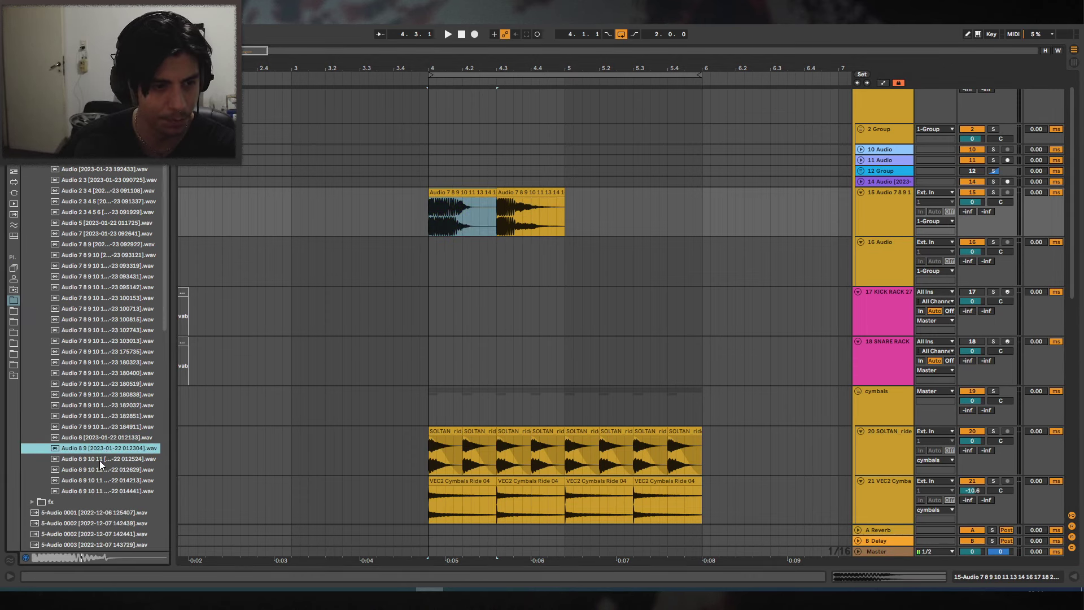
key("Down")
key("Down")
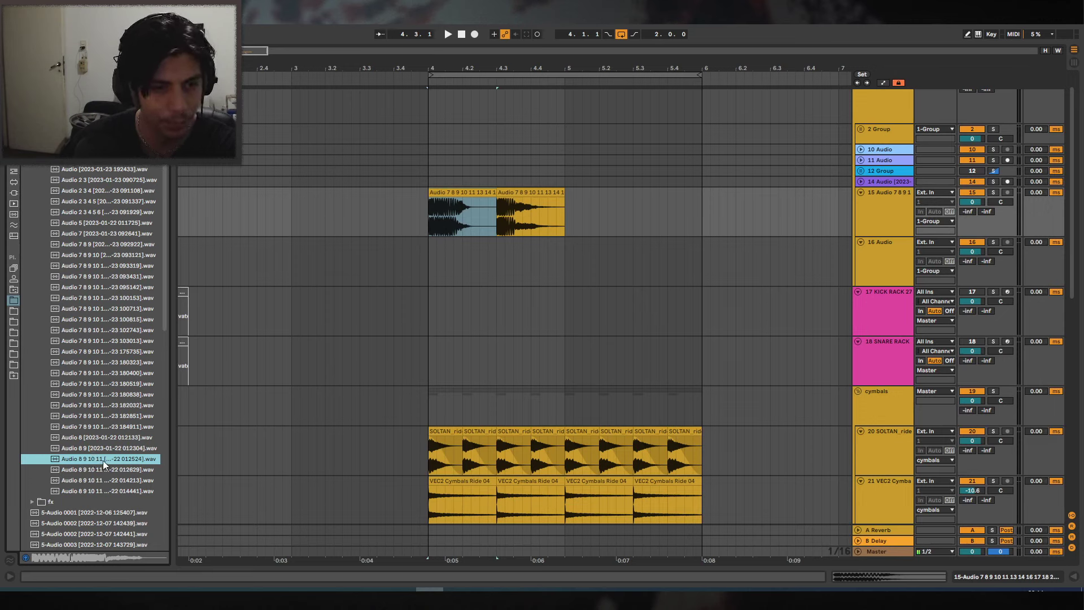
left_click_drag(102, 459, 497, 265)
Split track 15's 4.3 clip at 4.4, move its first part to 4.2 on track 16 and the 012524 clip to 4.3 on track 15.
left_click(527, 215)
key("ctrl+e")
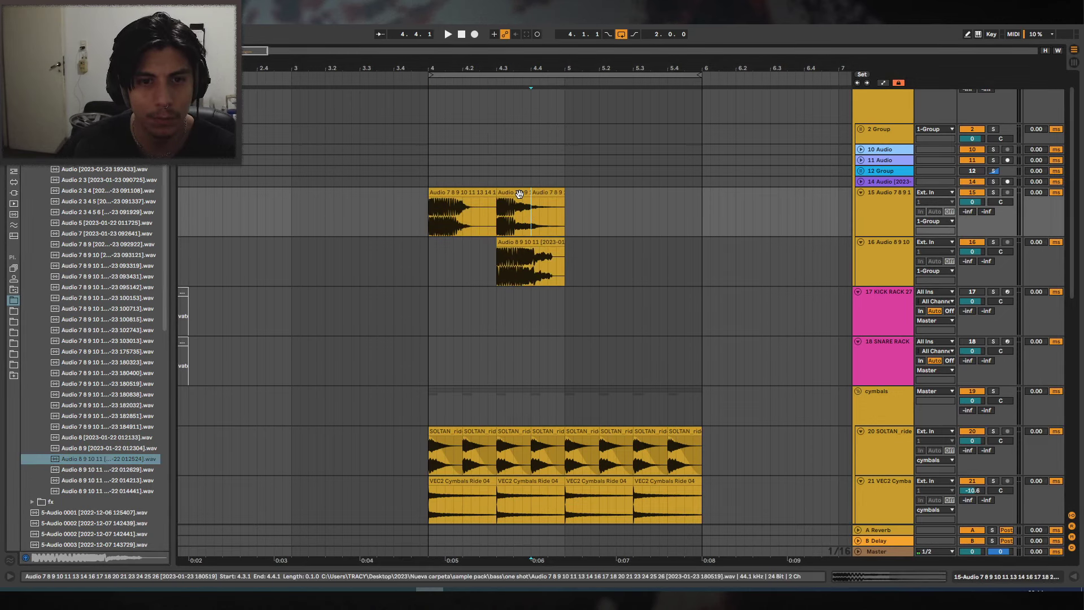
left_click_drag(513, 194, 477, 252)
left_click_drag(529, 243, 538, 194)
left_click(417, 242)
Listen twice to the rearranged bass clips with the drums, starting just before bar 4.
key("space")
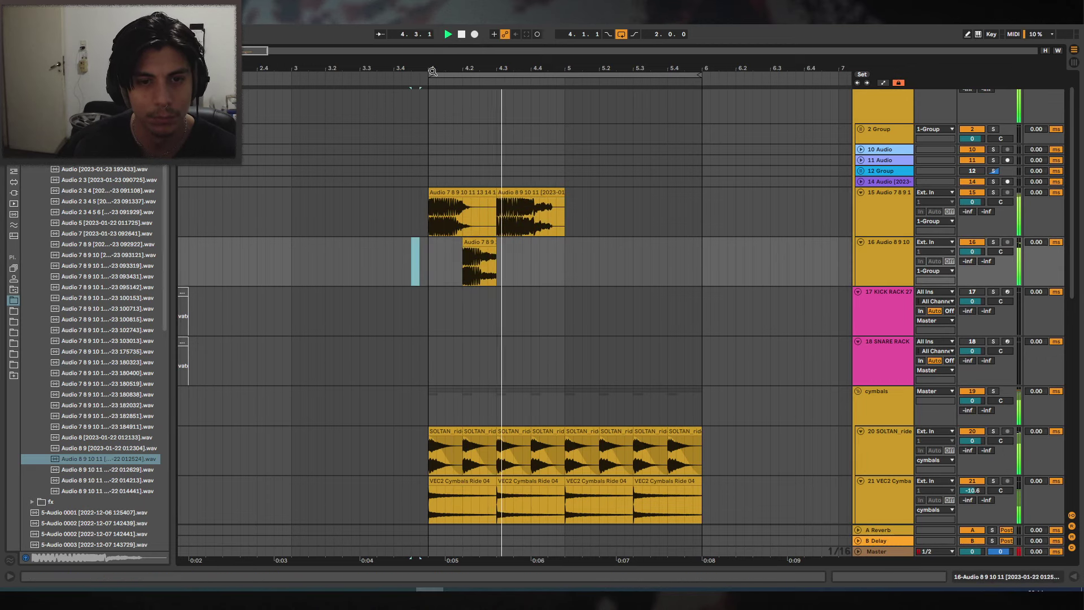
key("space")
scroll(460, 241, "up", 3)
left_click(403, 240)
key("space")
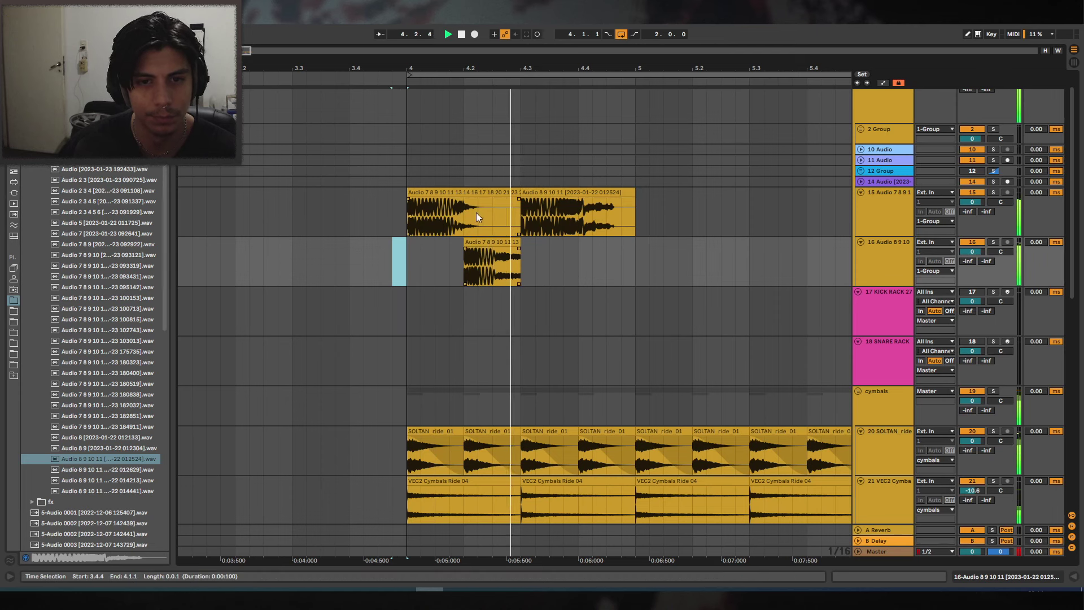
key("space")
Keep the 012524 clip on track 15 and delete the short split bass clip at 4.2 on track 16.
left_click(539, 195)
key("Delete")
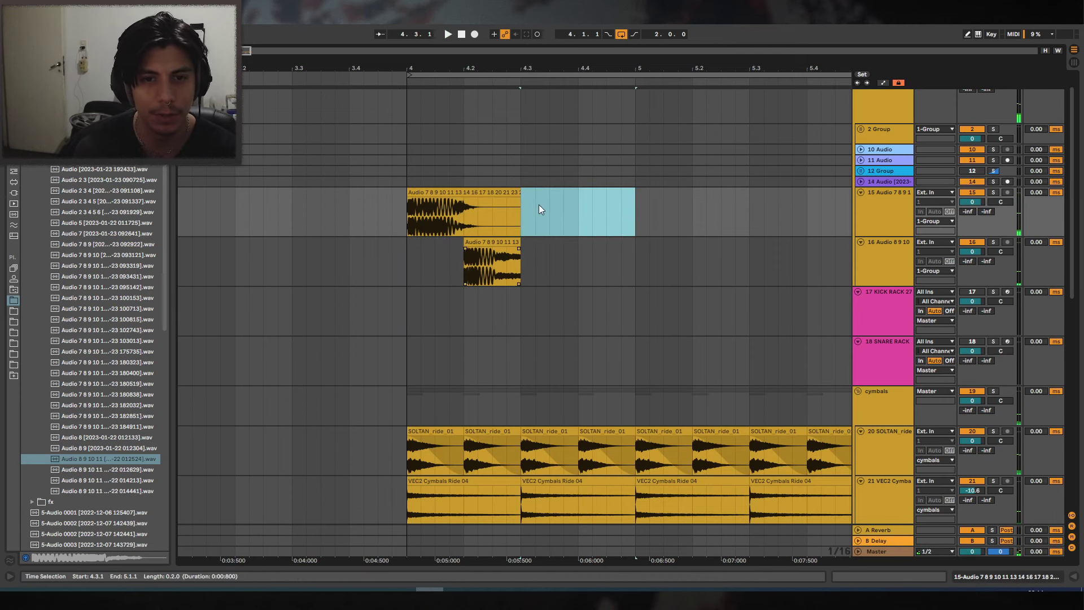
key("ctrl+z")
left_click(508, 241)
key("Delete")
Move the 012524 bass clip to 4.2 on track 16 and play it from bar 4.
left_click_drag(540, 193, 483, 249)
left_click(406, 248)
key("space")
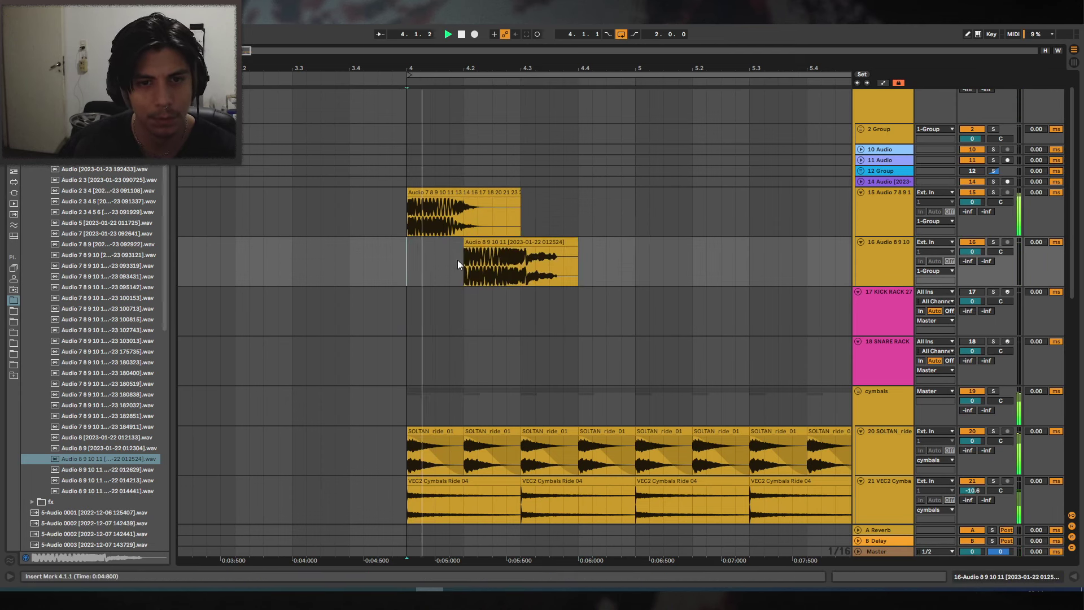
Delete the bass clip at bar 4 on track 15 and stop playback.
left_click(470, 202)
key("Delete")
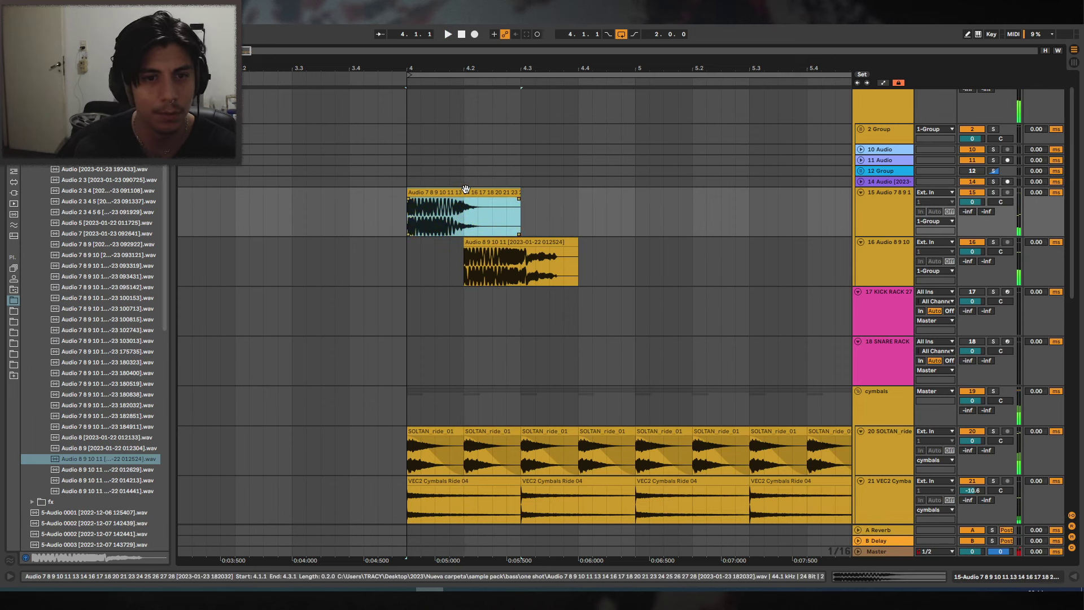
key("space")
Try the "28-Audio 0002" recording at bar 4 on track 15 with the drums and delete it.
left_click(134, 187)
scroll(133, 184, "up", 1)
left_click(122, 162)
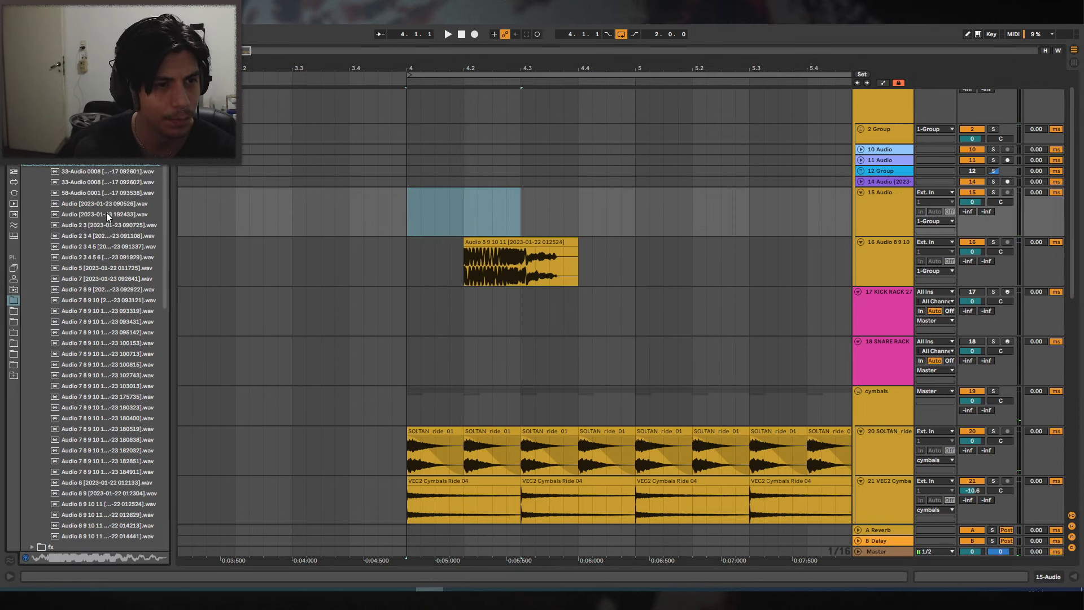
left_click_drag(137, 167, 408, 195)
key("space")
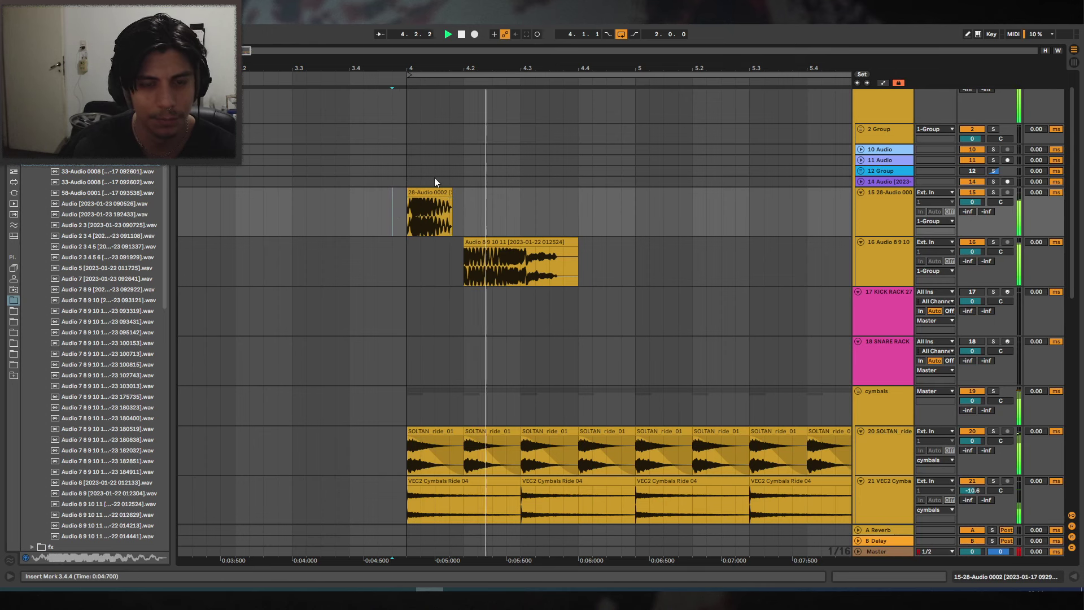
key("space")
key("Delete")
Audition the saved bass recordings from "Audio 2 3" 090725 and "Audio 7" 092641 down to the one ending in 095142.
left_click(155, 225)
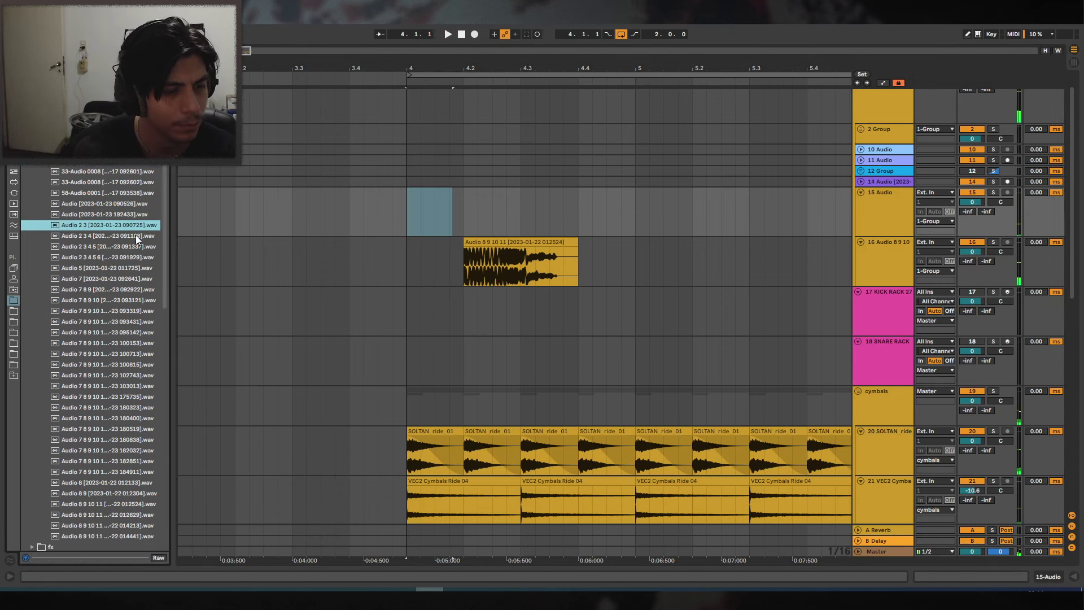
left_click(126, 278)
key("Down")
key("Down")
key("Down")
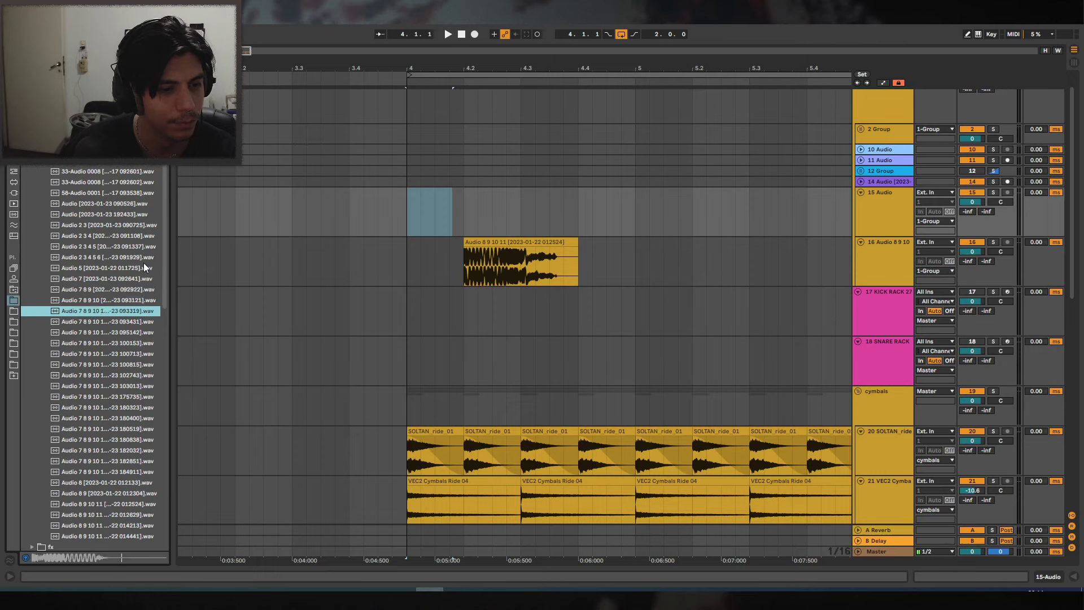
key("Down")
key("Down")
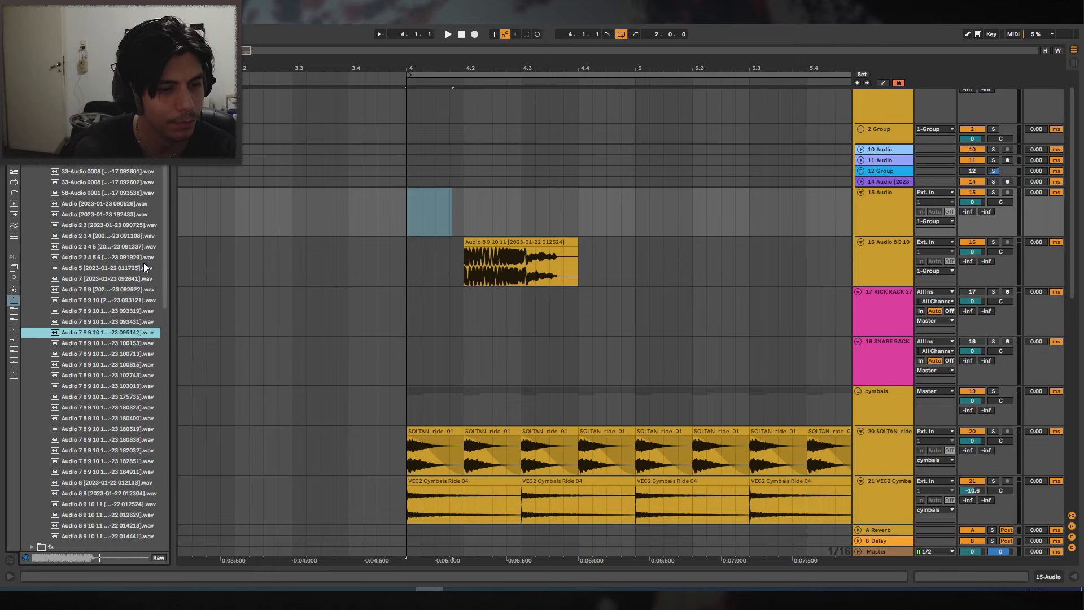
Place the recording ending in 095142 at bar 4 on track 15 and play it with the drums.
left_click_drag(109, 332, 381, 202)
left_click(380, 203)
key("space")
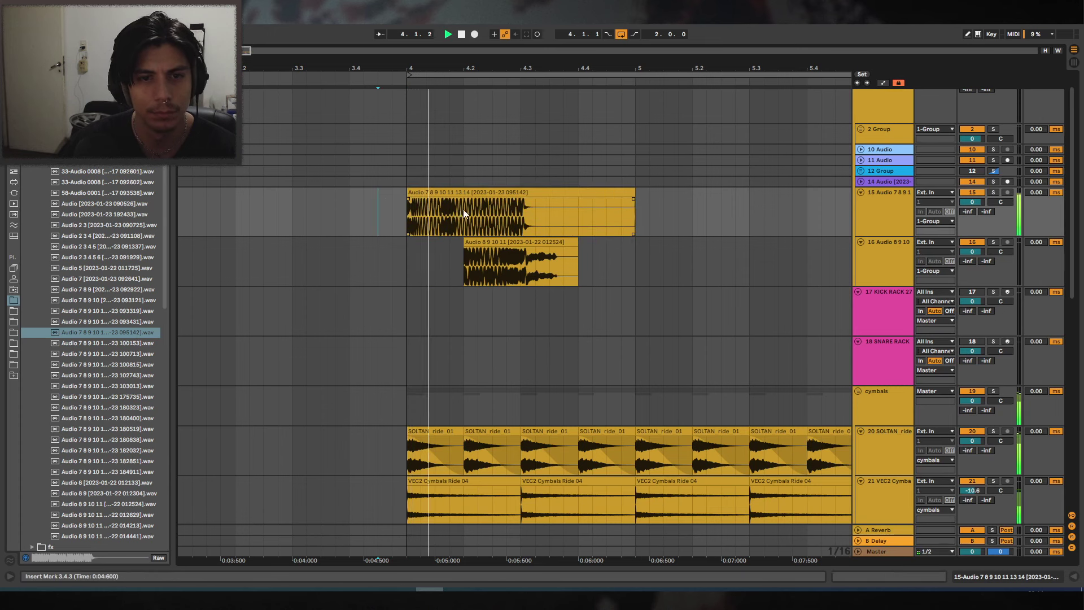
key("space")
With Warp off, split the 095142 clip on track 15 at 4.2 and move its later part to bar 4.
double_click(484, 193)
left_click(114, 433)
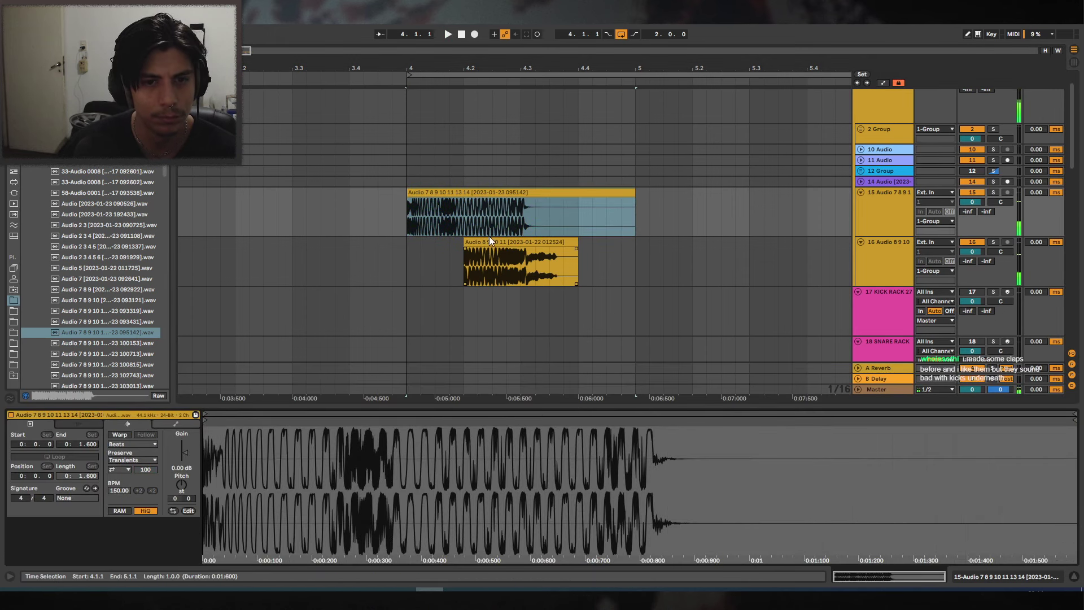
left_click(465, 218)
key("ctrl+e")
left_click_drag(485, 193, 427, 193)
Play the shortened 095142 clip with the drums and delete it from track 15.
left_click(383, 200)
key("space")
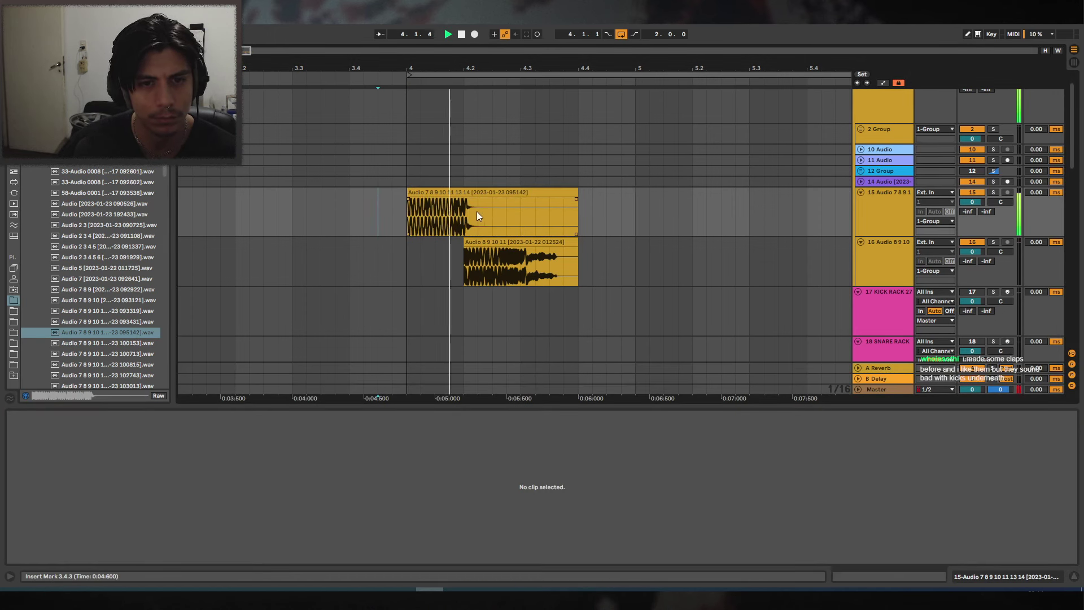
key("space")
left_click(468, 193)
key("Delete")
Audition the "Audio 7 8 9 10" recordings from 100713 down to 103013.
left_click(115, 349)
scroll(116, 348, "down", 2)
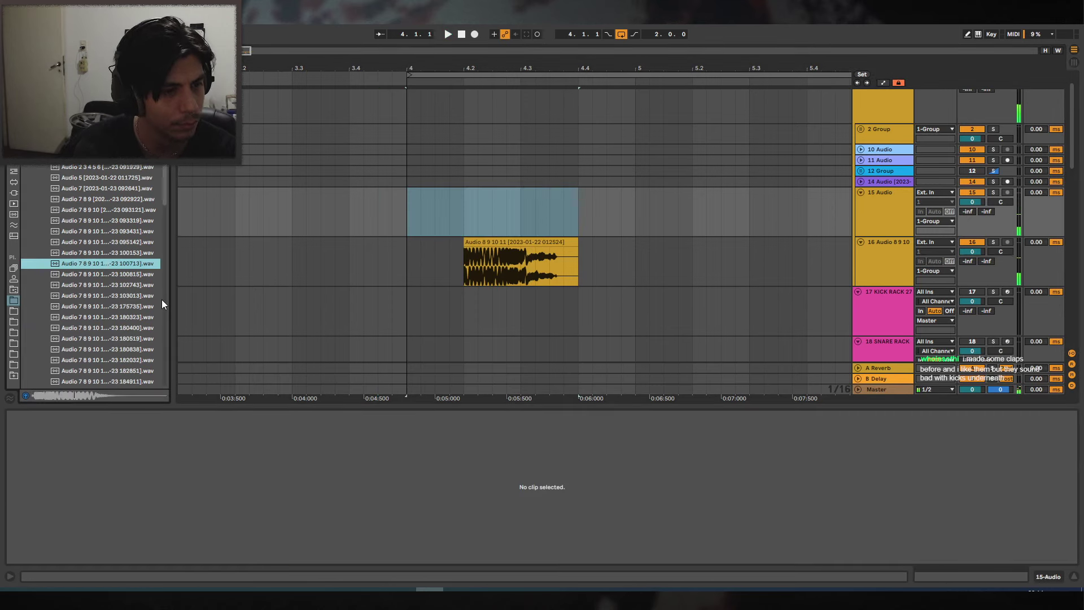
key("Down")
key("Down")
key("Down")
key("Down")
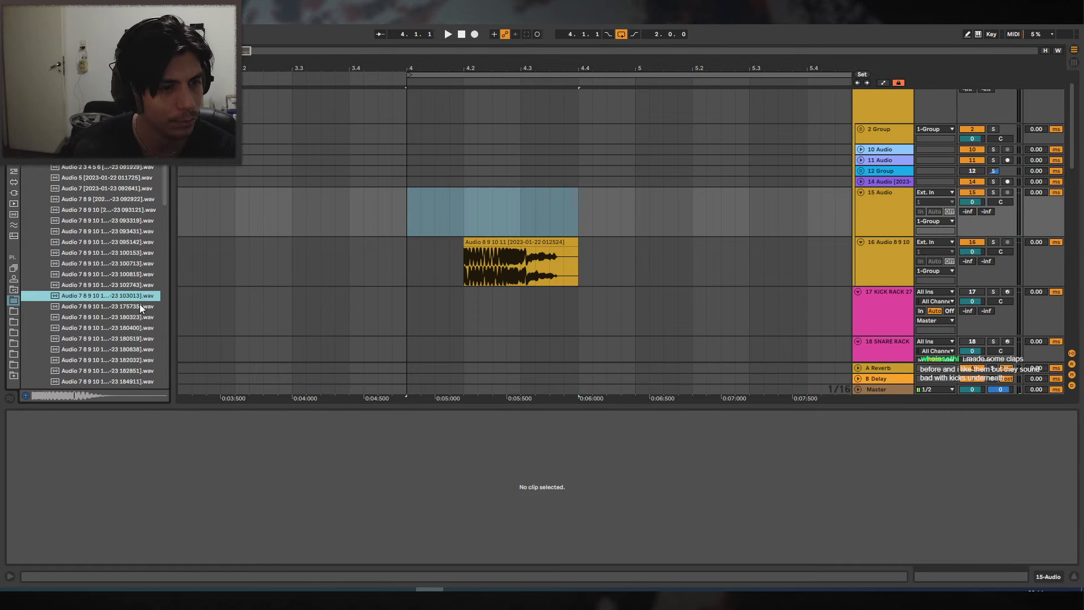
Place the recording ending in 175735 at bar 4 on track 15 and play it with the 012524 clip.
left_click_drag(108, 304, 408, 195)
key("space")
left_click(468, 204)
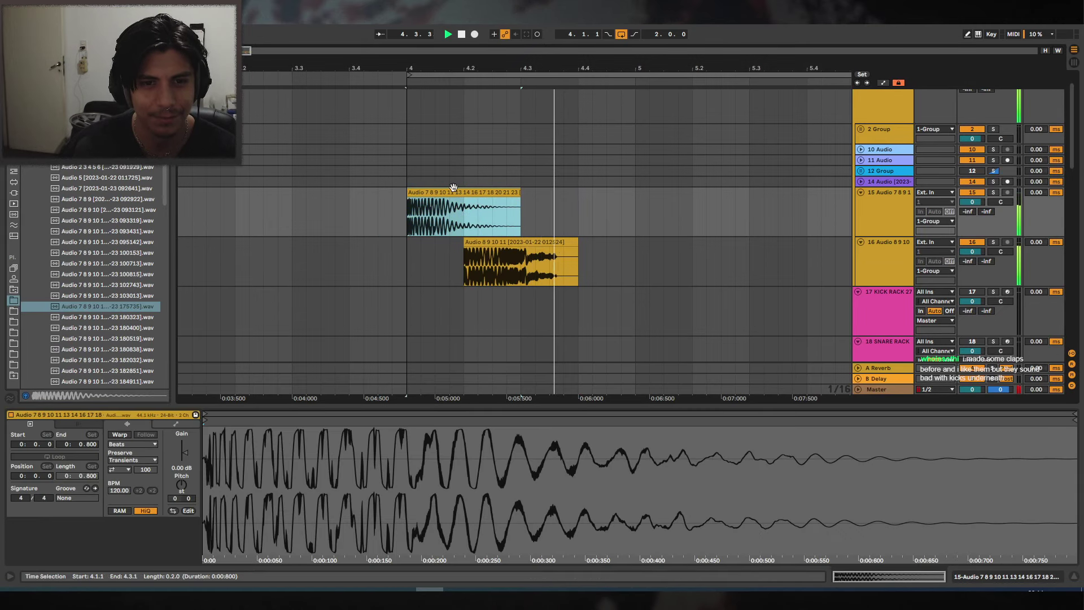
Remove the 175735 clip from track 15 and shift the 012524 clip on track 16 to 4.3.
key("ctrl+z")
key("ctrl+z")
key("ctrl+z")
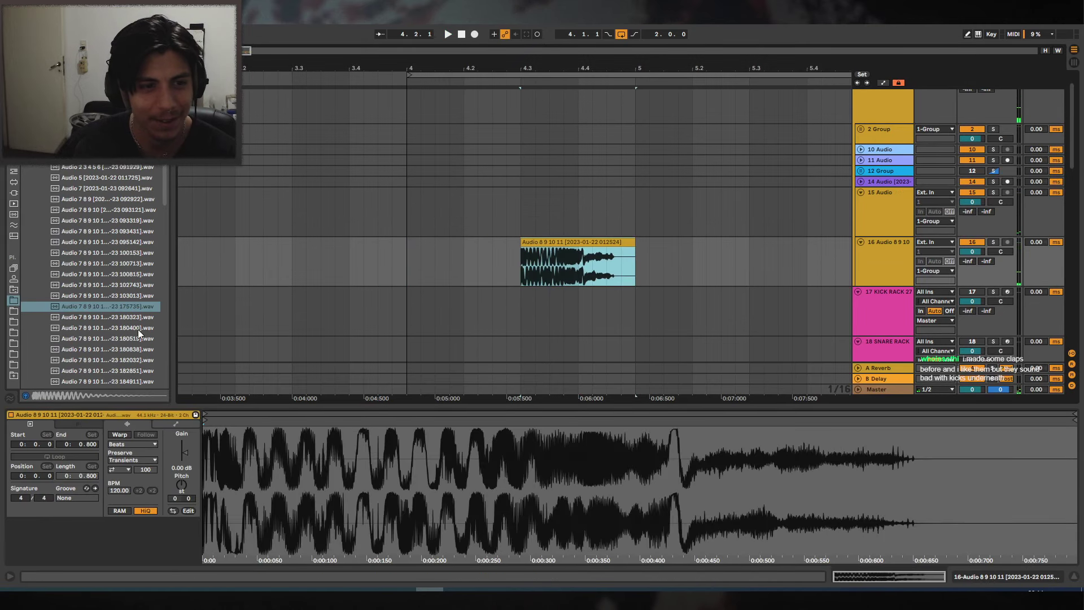
Audition the recordings ending in 180400 and 180519, place the 180400 one at 4.2 on track 15 and play it.
left_click(135, 329)
left_click(131, 334)
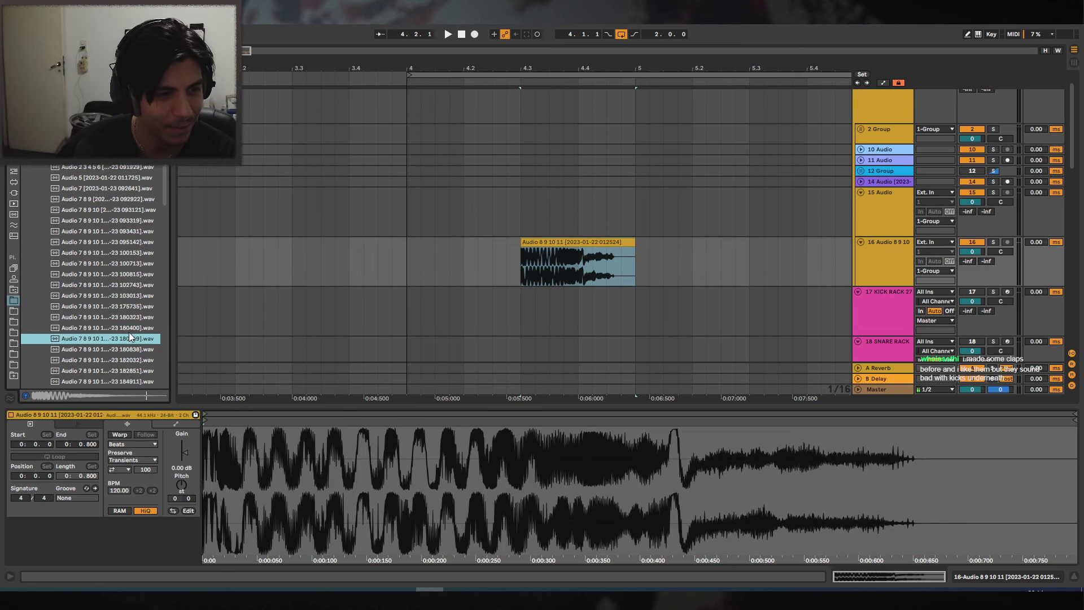
left_click(124, 330)
left_click_drag(117, 329, 467, 203)
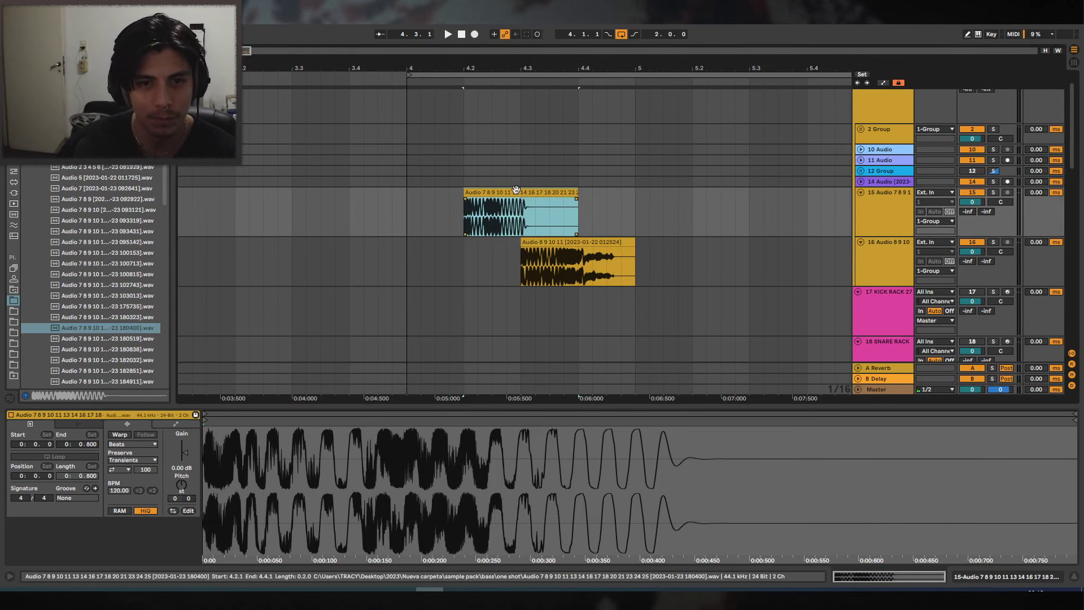
key("space")
key("space")
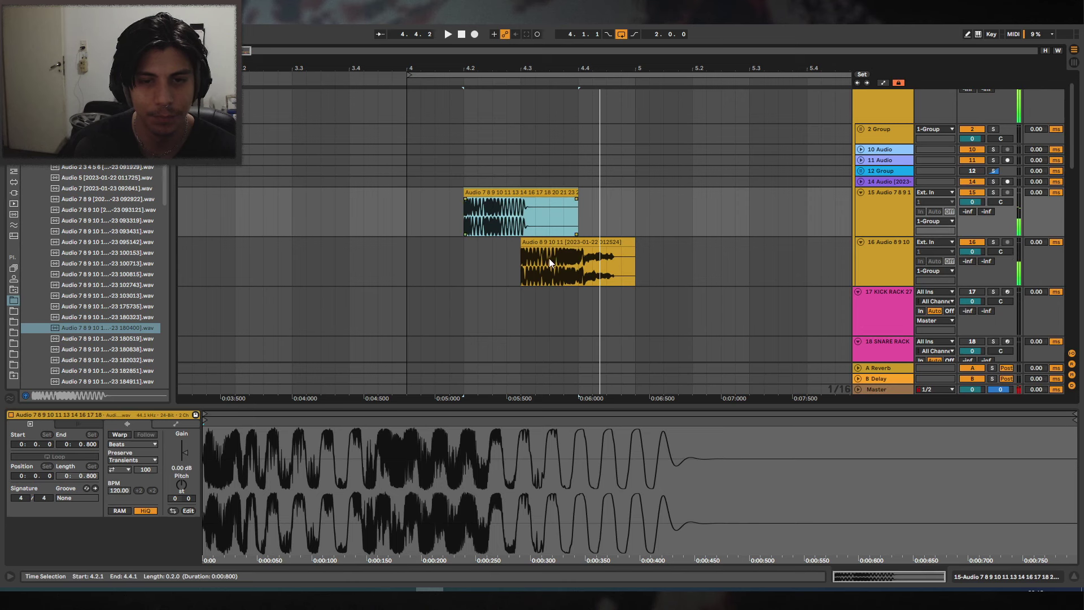
Delete the 012524 bass clip at 4.3 from track 16.
left_click(540, 242)
left_click(502, 193)
left_click(533, 242)
key("Delete")
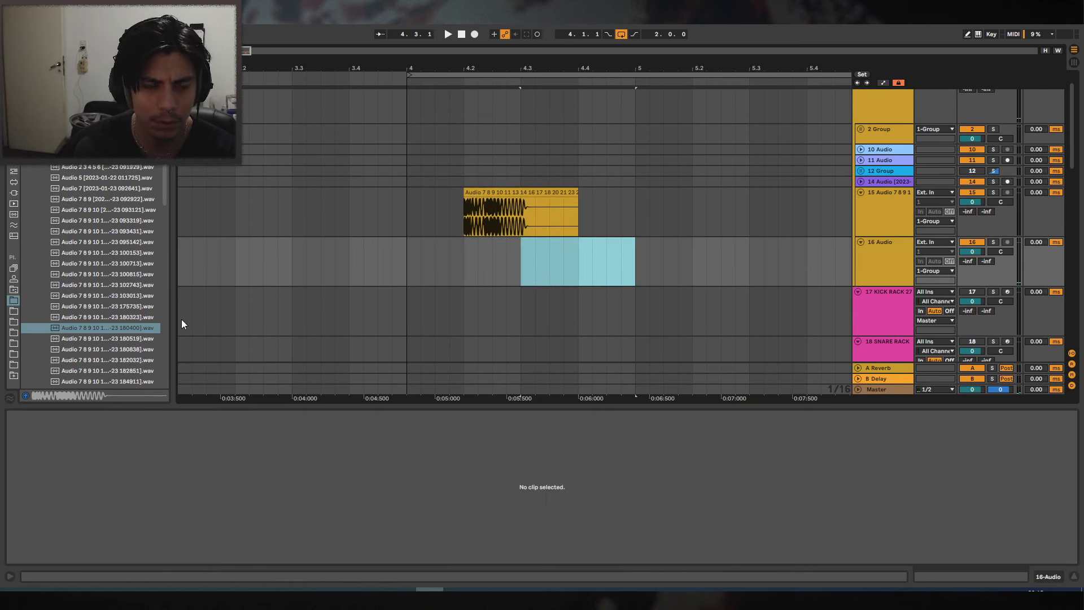
Restore and deactivate the 012524 clip on track 16, and replace it with the recording ending in 180519 at 4.3.
key("ctrl+z")
key("0")
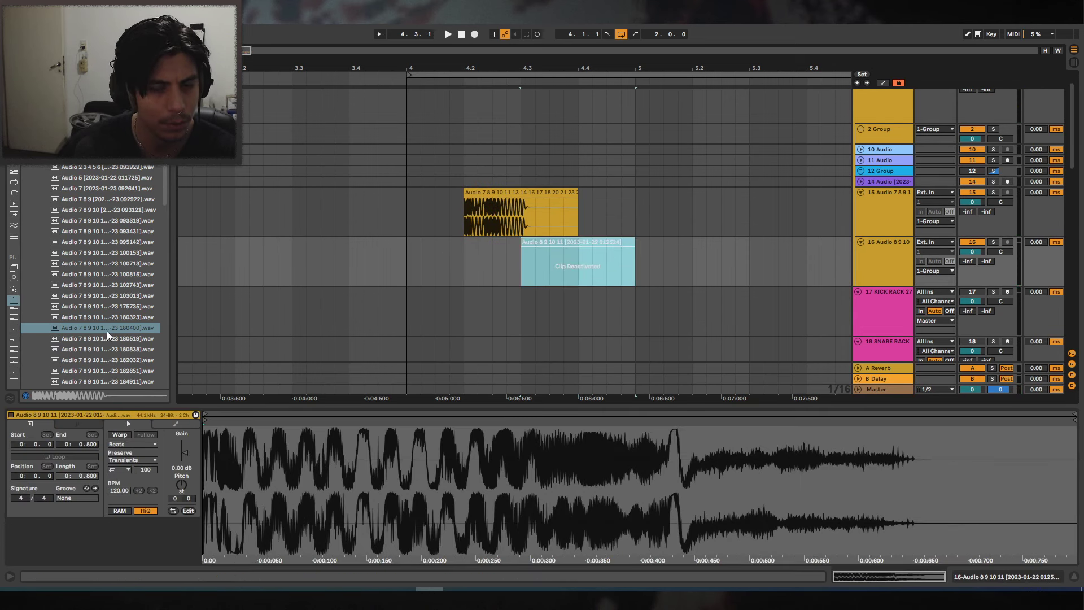
left_click(97, 330)
left_click(107, 338)
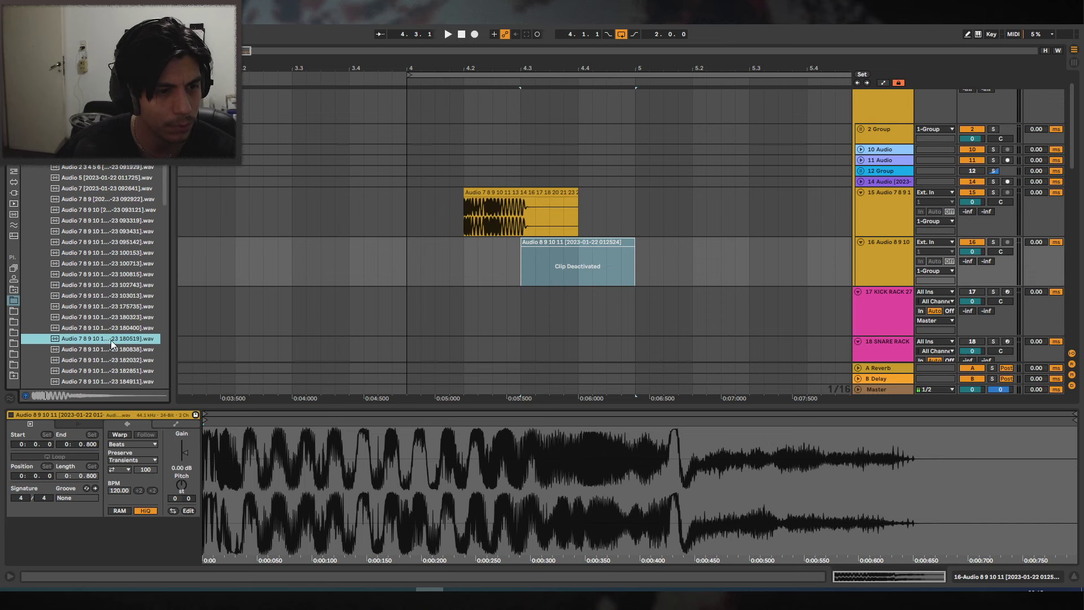
left_click_drag(111, 341, 524, 255)
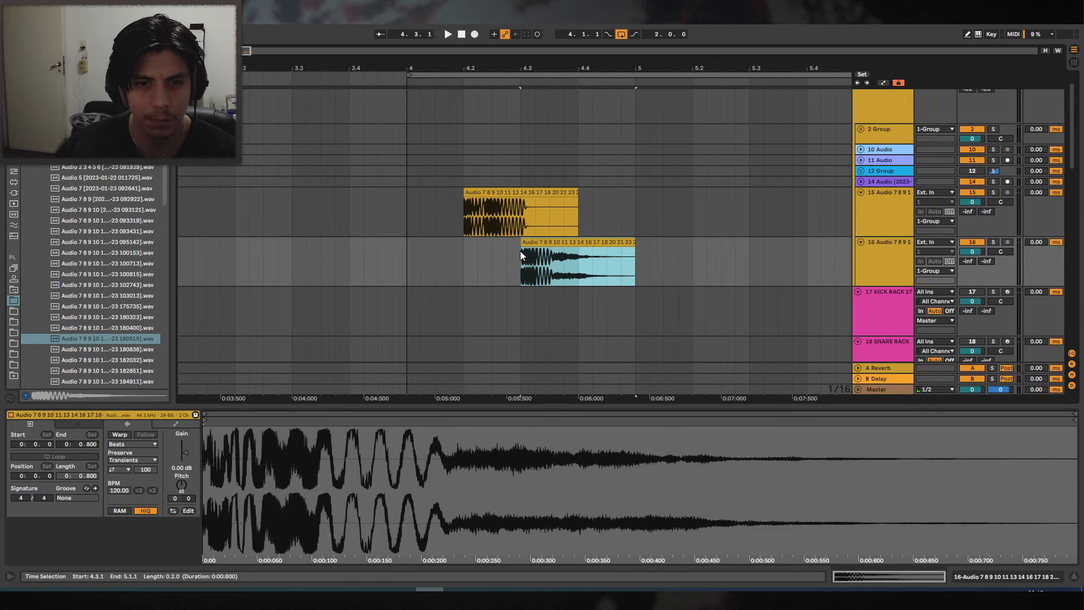
Duplicate the bass clips on tracks 15 and 16 one bar later, at 5.2 and 5.3, and play the pattern.
left_click(496, 192)
left_click_drag(635, 54, 555, 45)
left_click(594, 193)
key("ctrl+v")
left_click_drag(501, 243, 665, 249)
left_click(372, 257)
key("space")
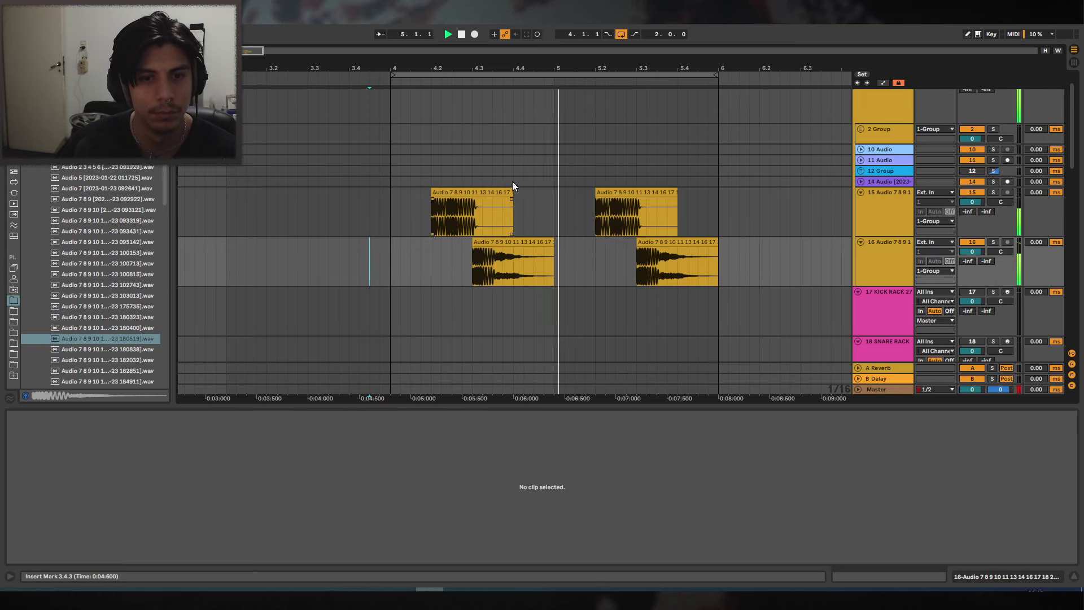
Hide the clip detail view and insert a new audio track below track 16.
scroll(526, 172, "down", 10)
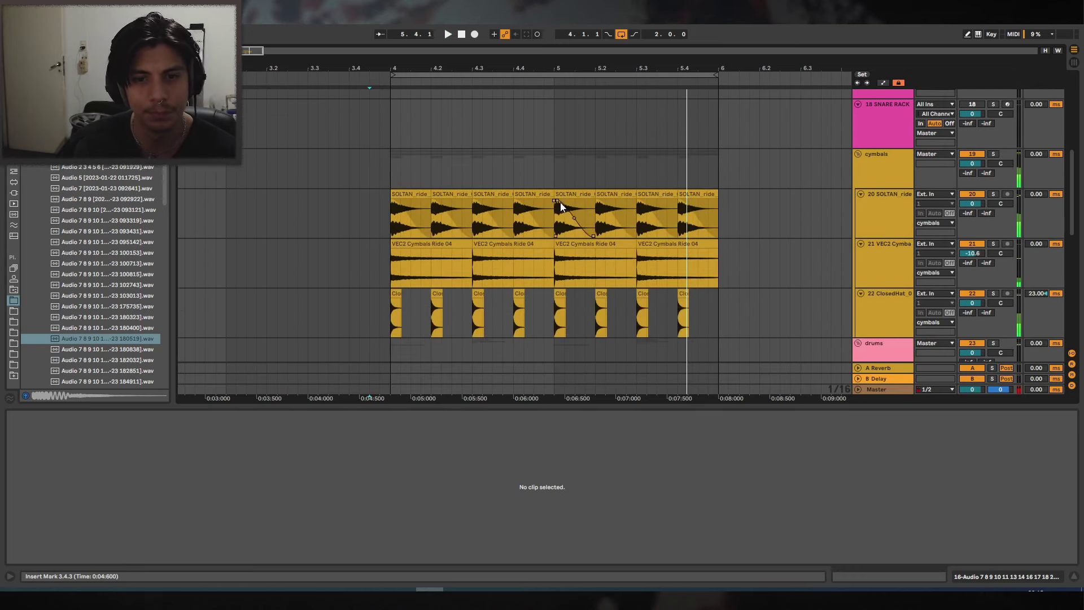
scroll(624, 226, "up", 1)
left_click_drag(1071, 269, 1042, 133)
left_click(1073, 575)
left_click(888, 178)
left_click(717, 236)
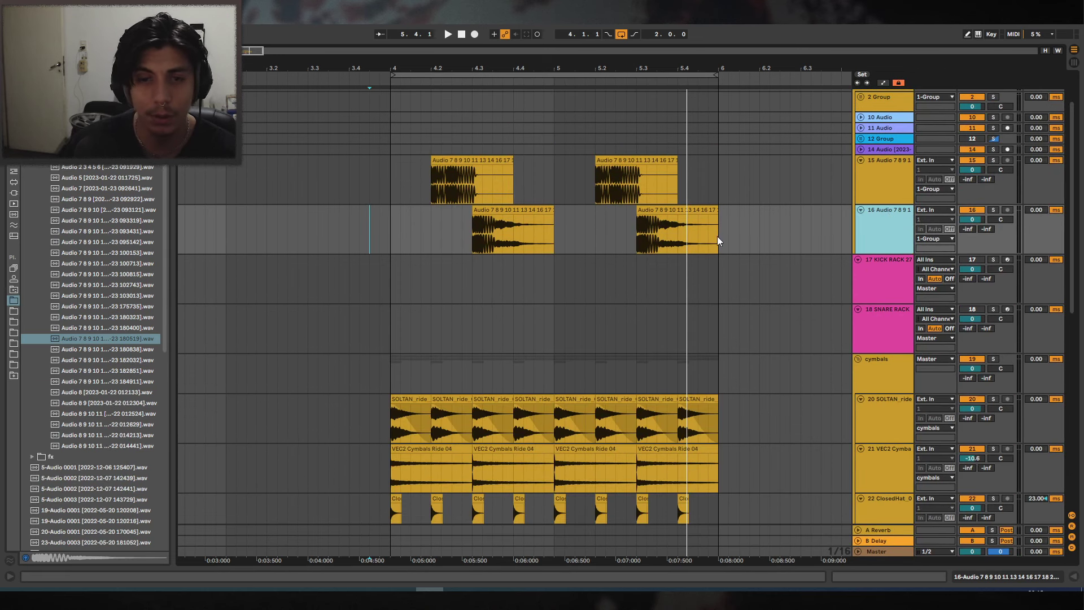
key("ctrl+t")
Audition the recordings ending in 184911 and 182851, place the 182851 one at bar 4 on track 17 and trim its end to 4.2.
left_click(119, 382)
key("Up")
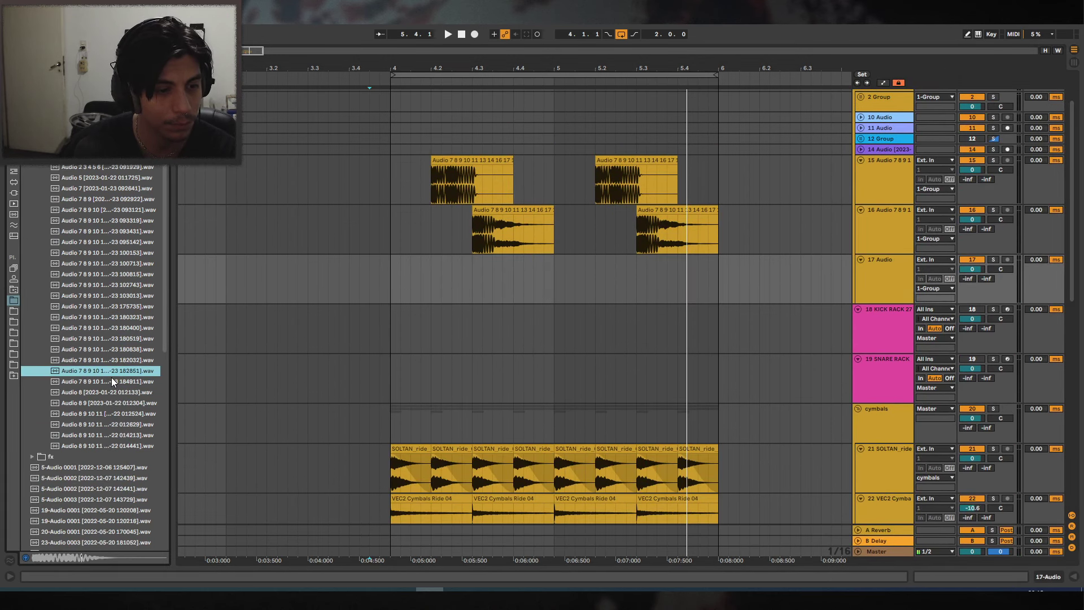
left_click_drag(97, 374, 391, 272)
left_click_drag(472, 265, 417, 266)
Play the bass pattern from just before bar 4 to hear the 182851 clip with the other one-shots.
left_click(353, 251)
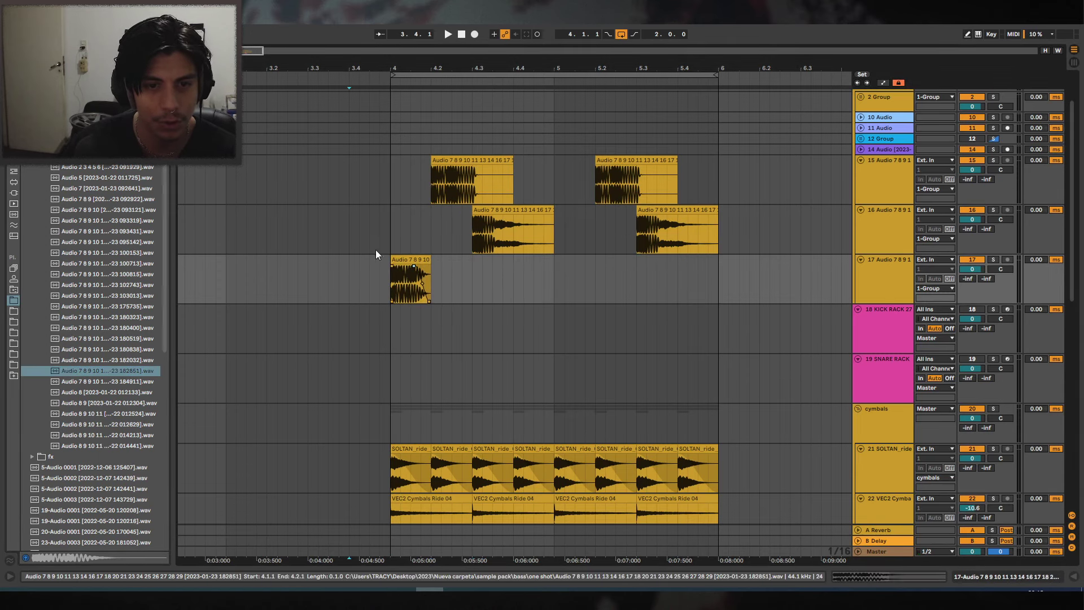
left_click(373, 250)
key("space")
left_click_drag(455, 81, 394, 276)
left_click(269, 279)
key("space")
key("space")
key("space")
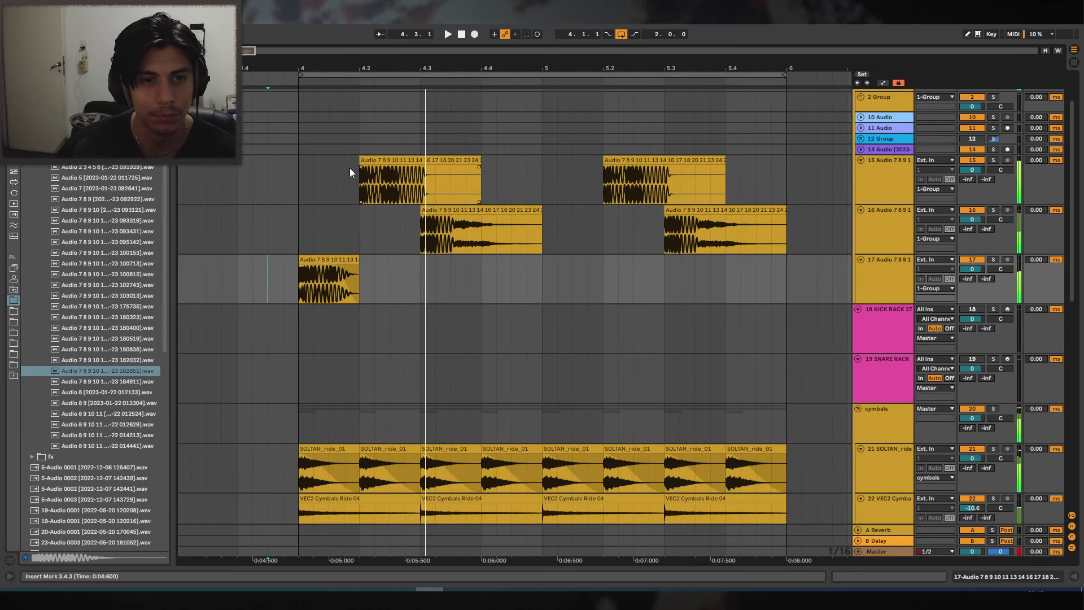
Deactivate both bass clips on track 15, at 4.2 and 5.2.
left_click_drag(385, 69, 429, 55)
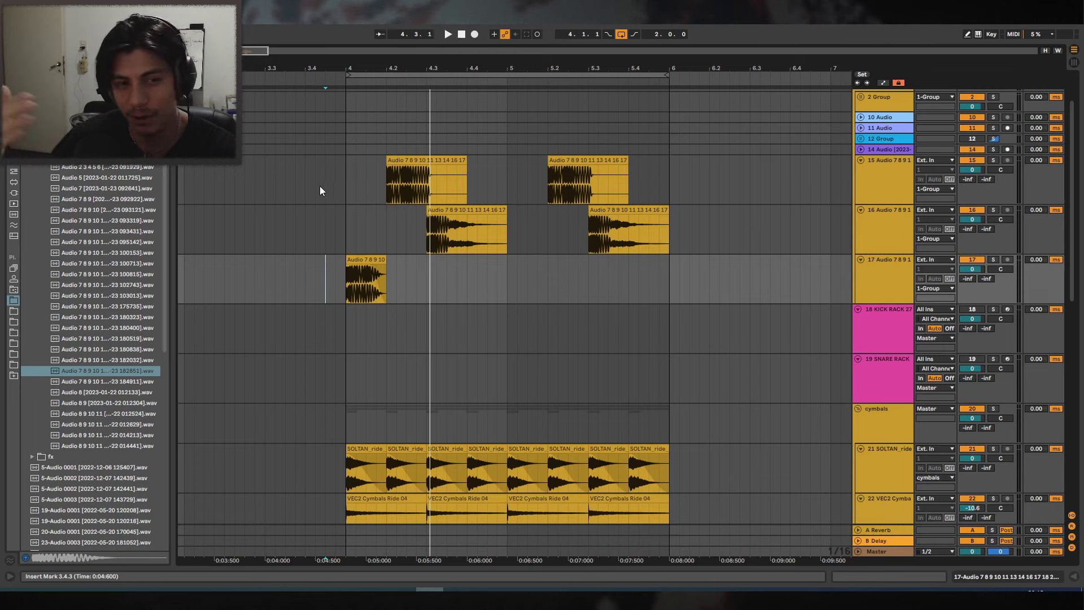
left_click_drag(316, 178, 679, 180)
key("0")
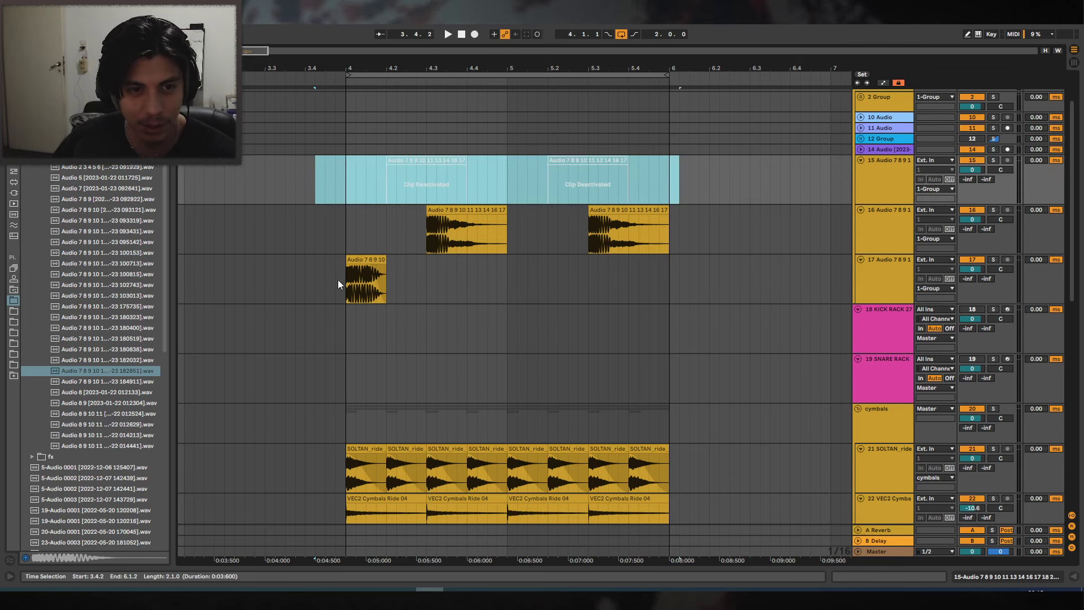
Widen the browser and audition the one-shot recordings from 012524 through 014441.
left_click_drag(168, 391, 218, 395)
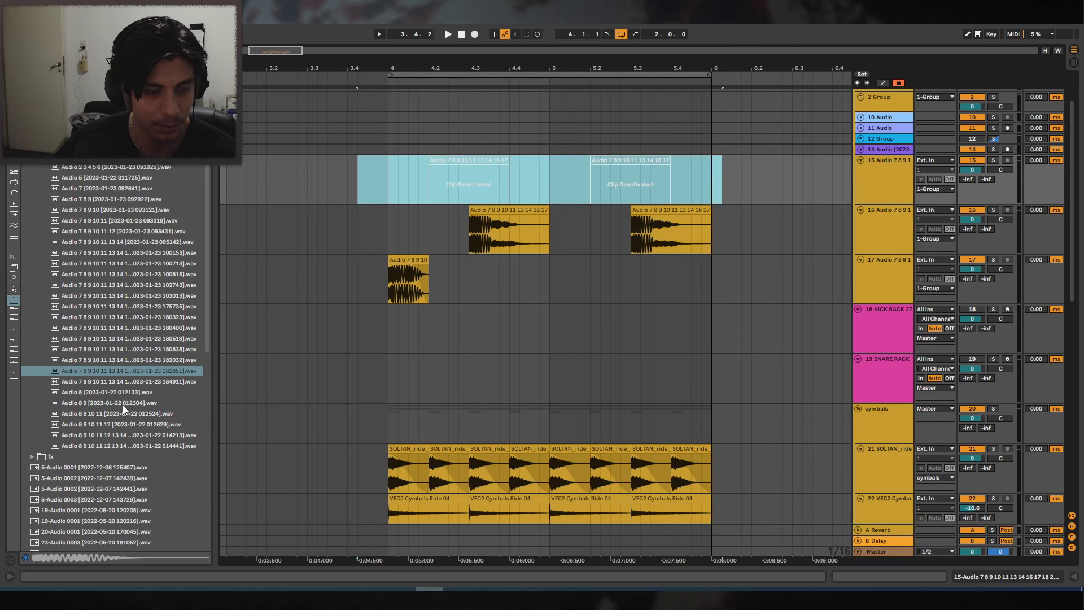
left_click(124, 414)
key("Down")
key("Down")
key("Down")
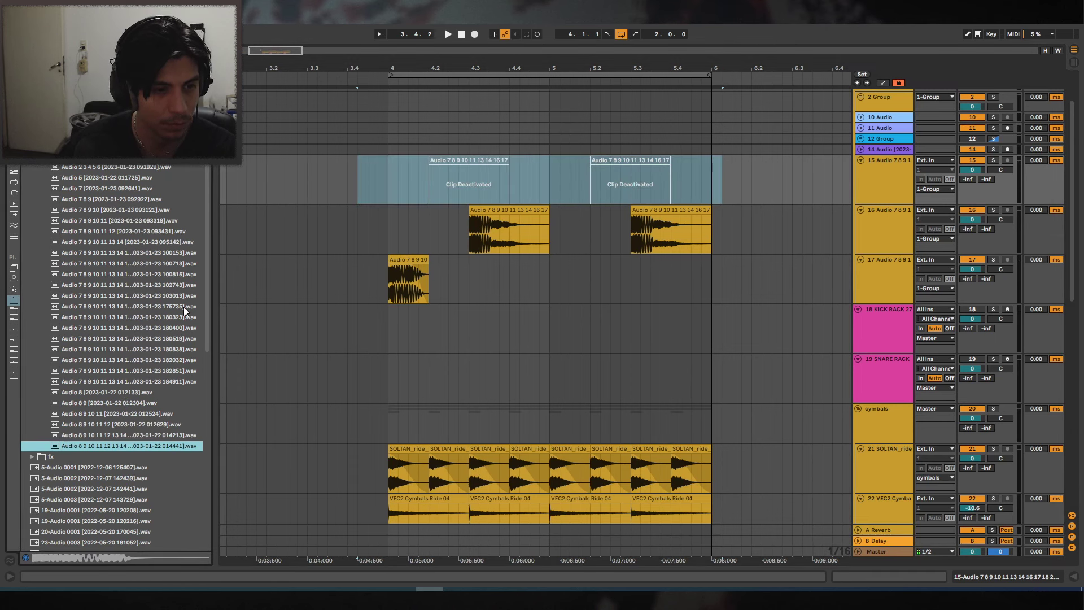
Leave the one shot folder, open the bass multi folder and audition the 5-Audio recordings from 0010 to 0014 16.
left_click_drag(206, 262, 208, 218)
left_click(119, 236)
left_click(39, 148)
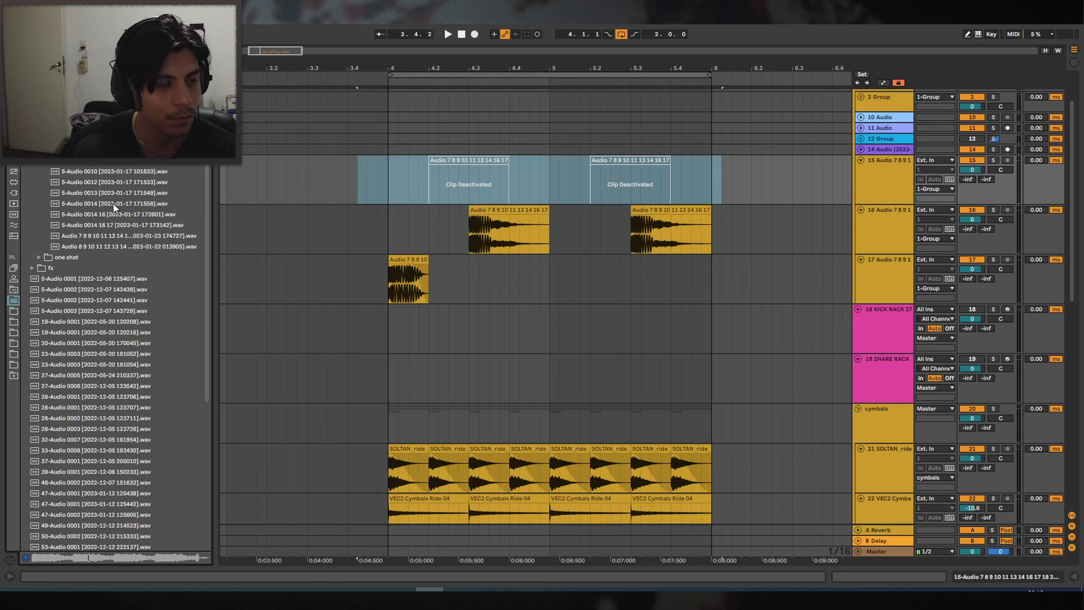
left_click(111, 174)
left_click(86, 183)
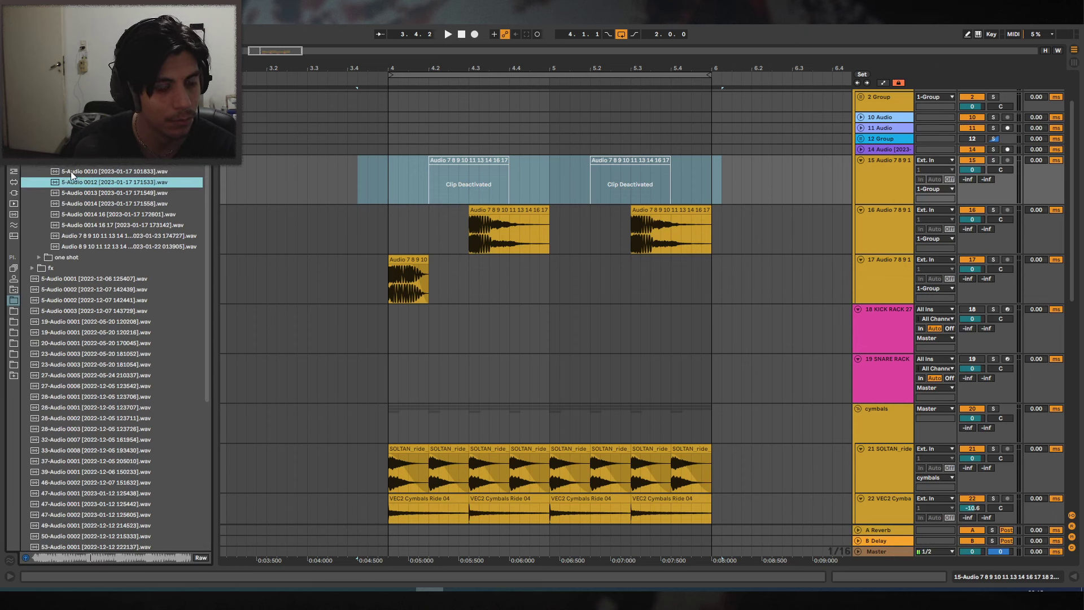
key("Down")
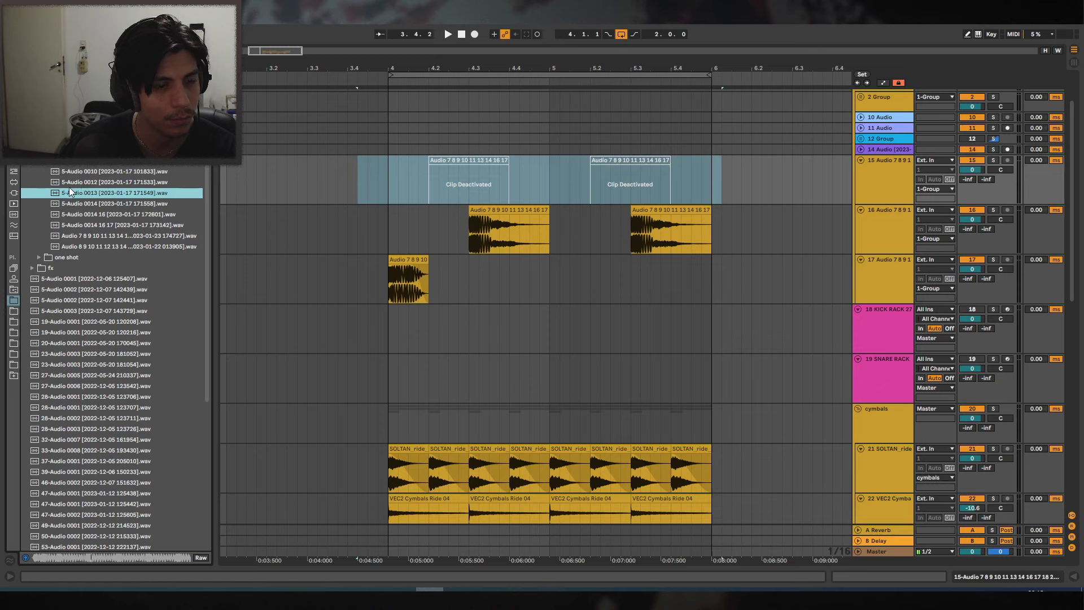
key("Down")
key("Down")
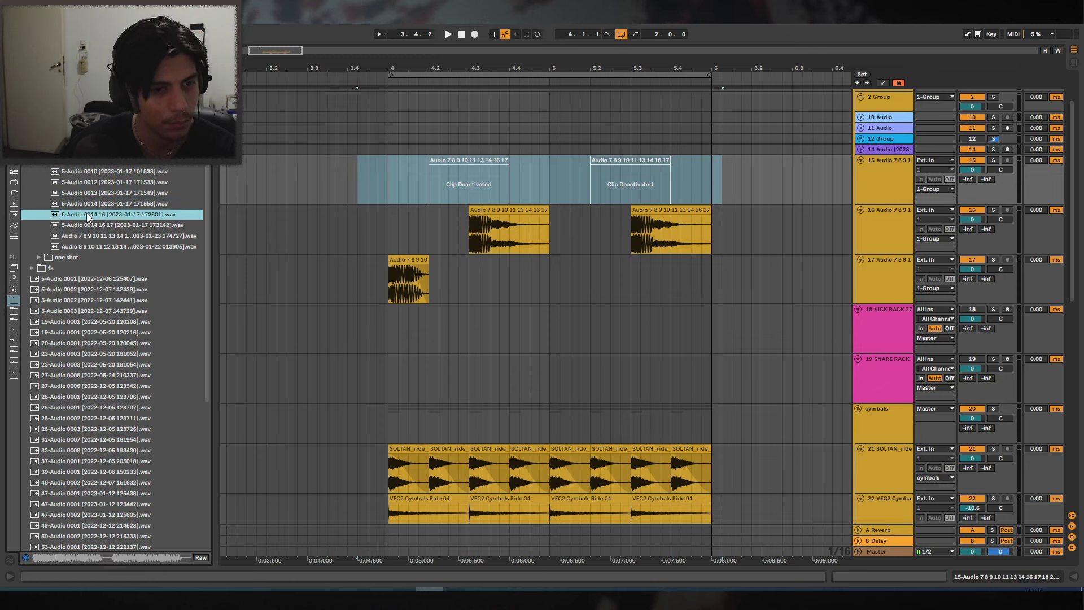
Insert an audio track below track 17, place 5-Audio 0014 16 on it at bar 4 and play it.
left_click_drag(87, 212, 509, 286)
left_click(534, 274)
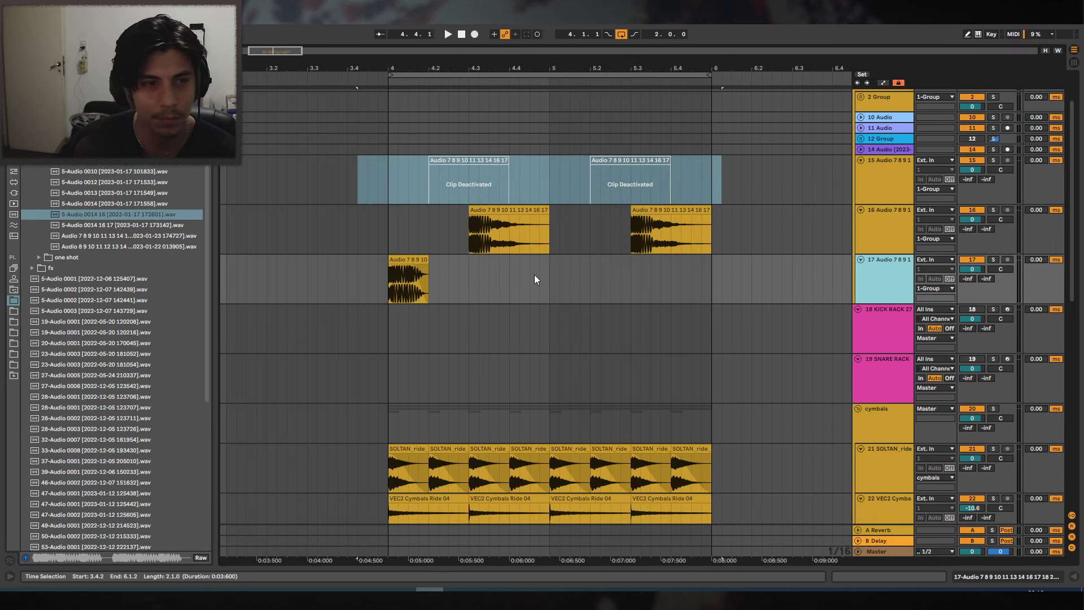
key("ctrl+t")
left_click_drag(145, 214, 390, 323)
left_click(361, 277)
key("space")
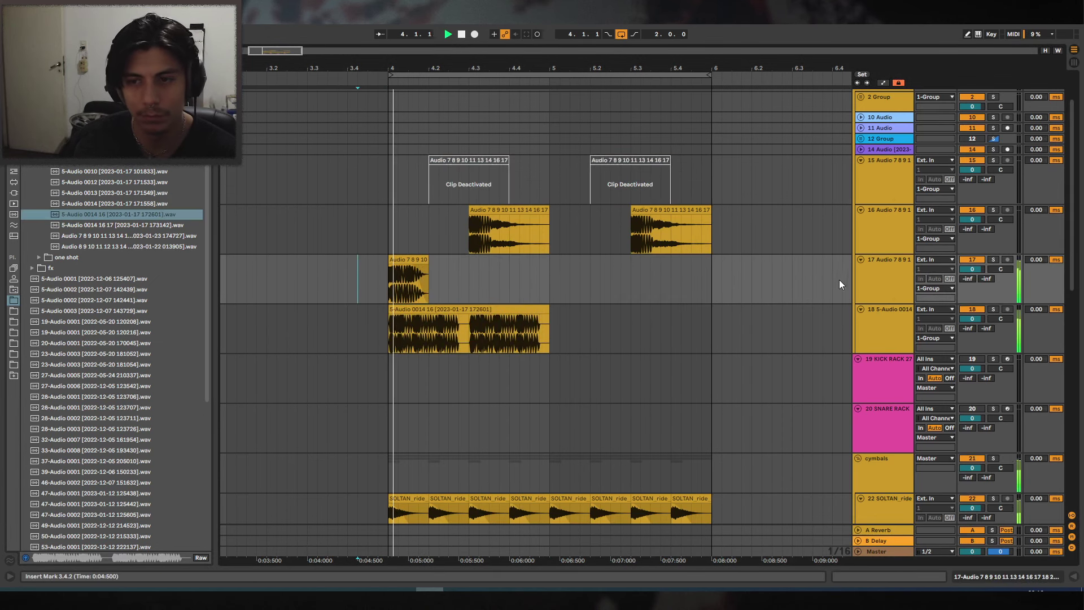
Stop playback and extend the 5-Audio 0014 16 clip on track 18 to bar 6.
left_click(507, 215)
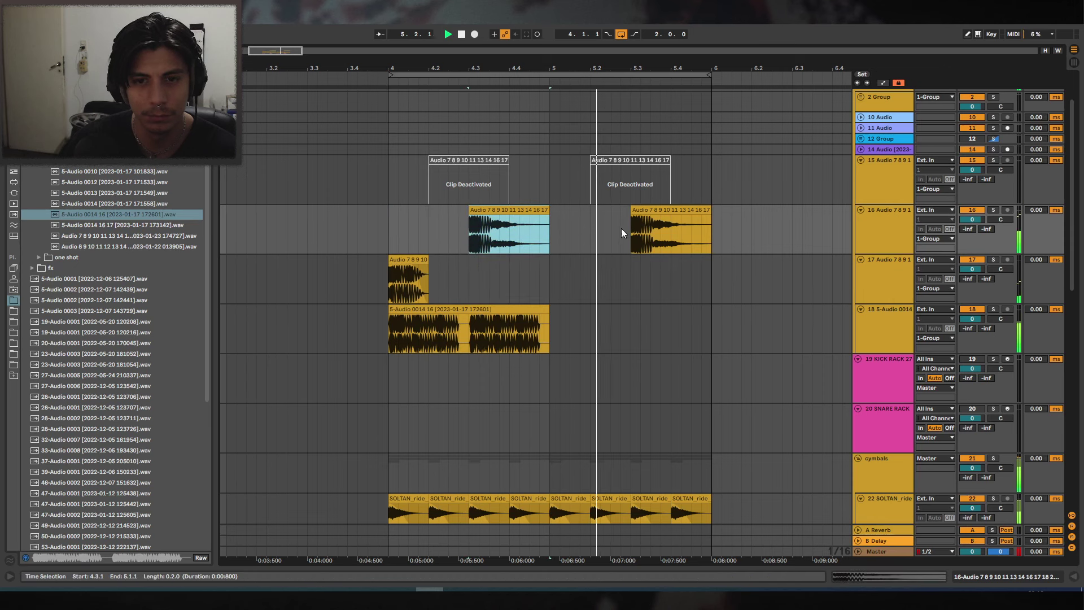
key("space")
left_click_drag(548, 310, 713, 310)
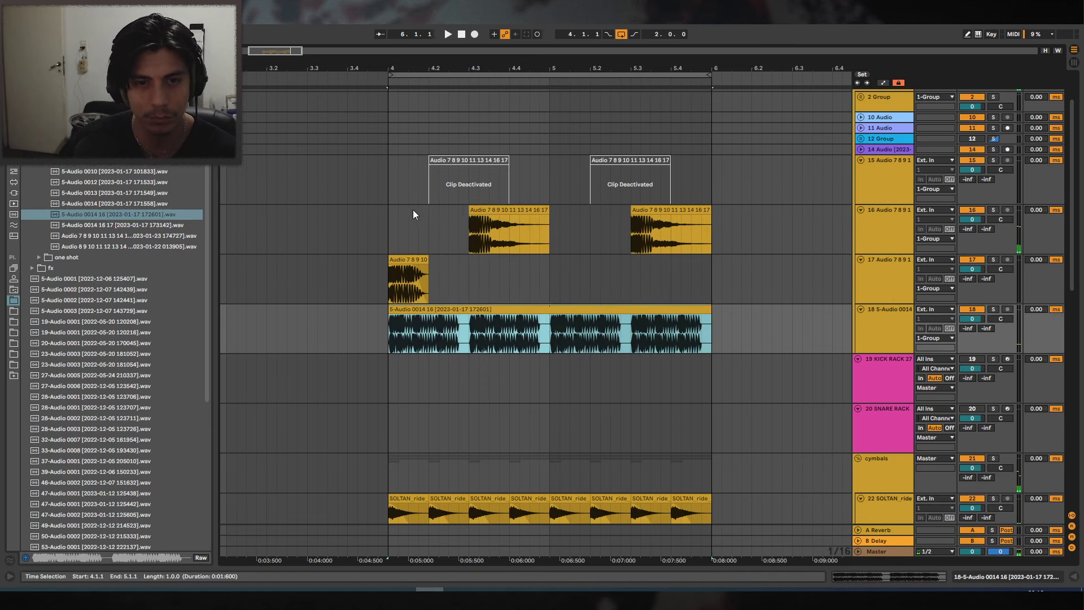
left_click_drag(399, 223, 708, 232)
Solo track 17 and add an EQ Eight to it with a steeper low-cut filter at 135 Hz on band 1.
left_click(409, 261)
left_click(1003, 257)
left_click(994, 259)
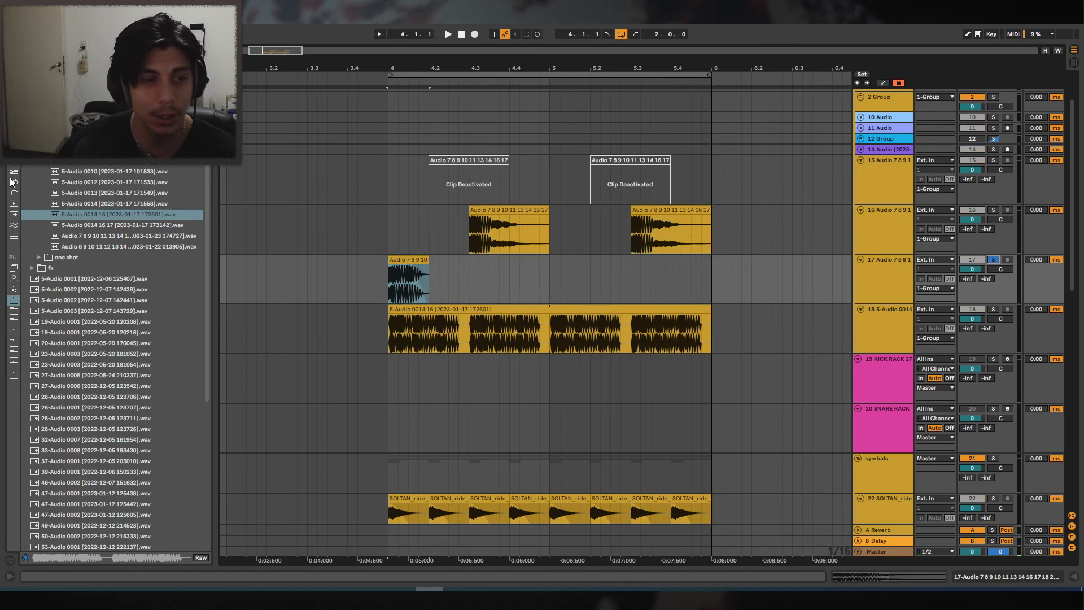
left_click(11, 181)
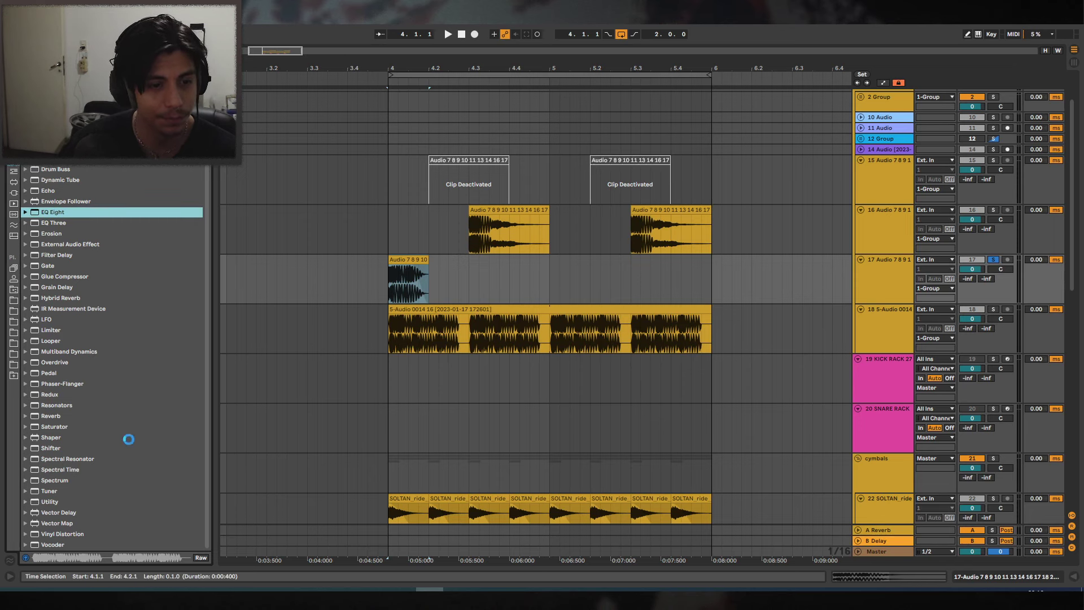
key("space")
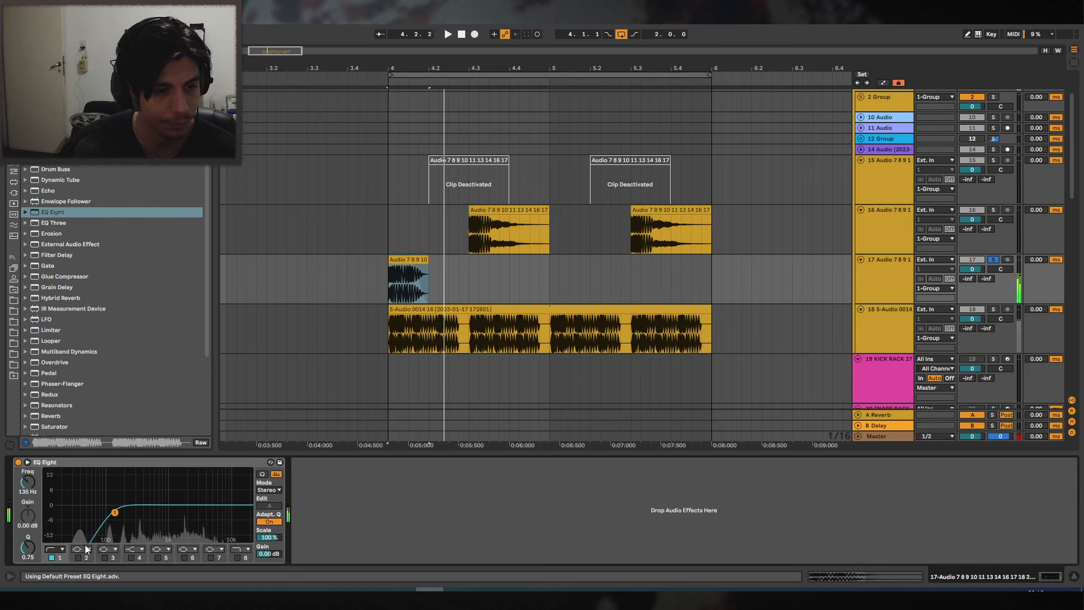
left_click(58, 549)
left_click(62, 481)
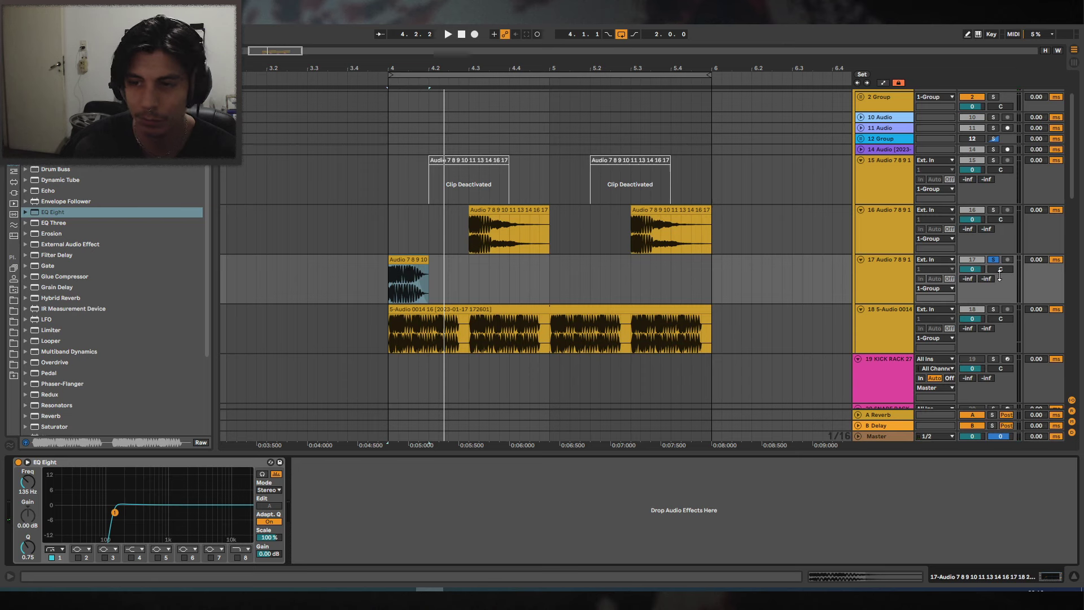
Take track 17 out of solo and play the full pattern with the 5-Audio 0014 16 clip.
left_click(993, 260)
key("space")
left_click(497, 309)
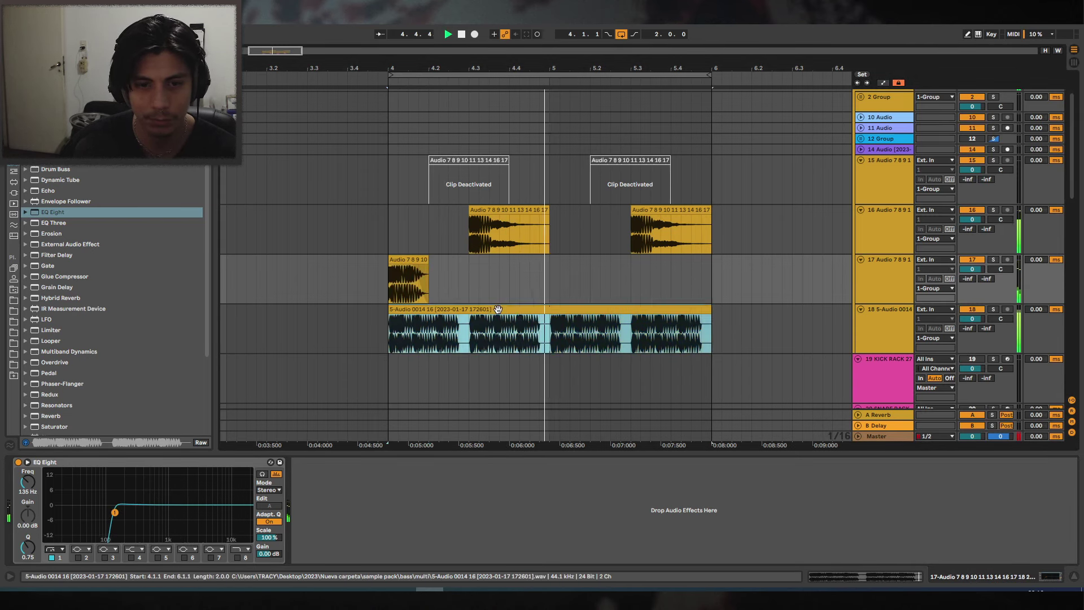
left_click(498, 309)
Deactivate both 180519 bass clips on track 16, at 4.3 and 5.3.
left_click(487, 210)
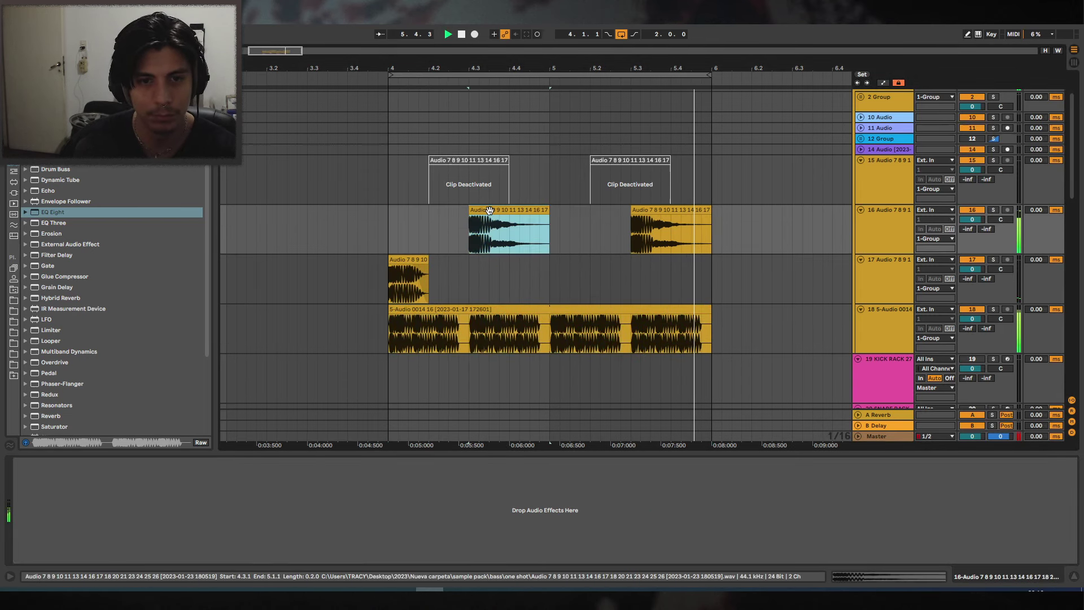
left_click(673, 209)
key("0")
left_click(485, 210)
key("0")
Move the 182851 clip on track 17 to 4.3, repeat it at 5.3 and play the pattern.
left_click_drag(406, 259, 649, 259)
left_click(357, 268)
key("space")
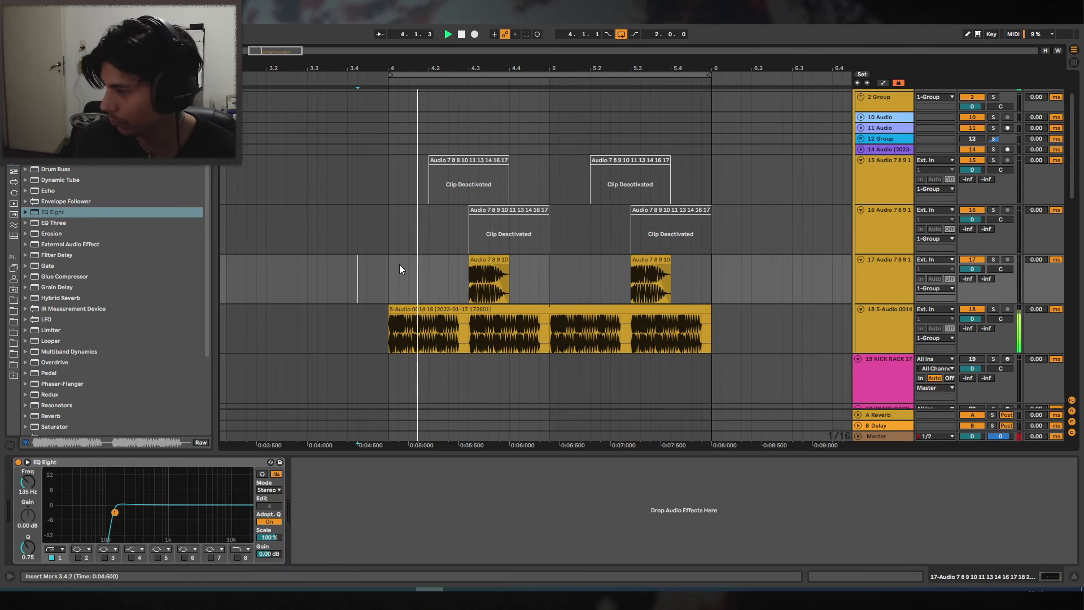
Stop playback and delete the 5-Audio 0014 16 clip from track 18.
scroll(568, 230, "down", 2)
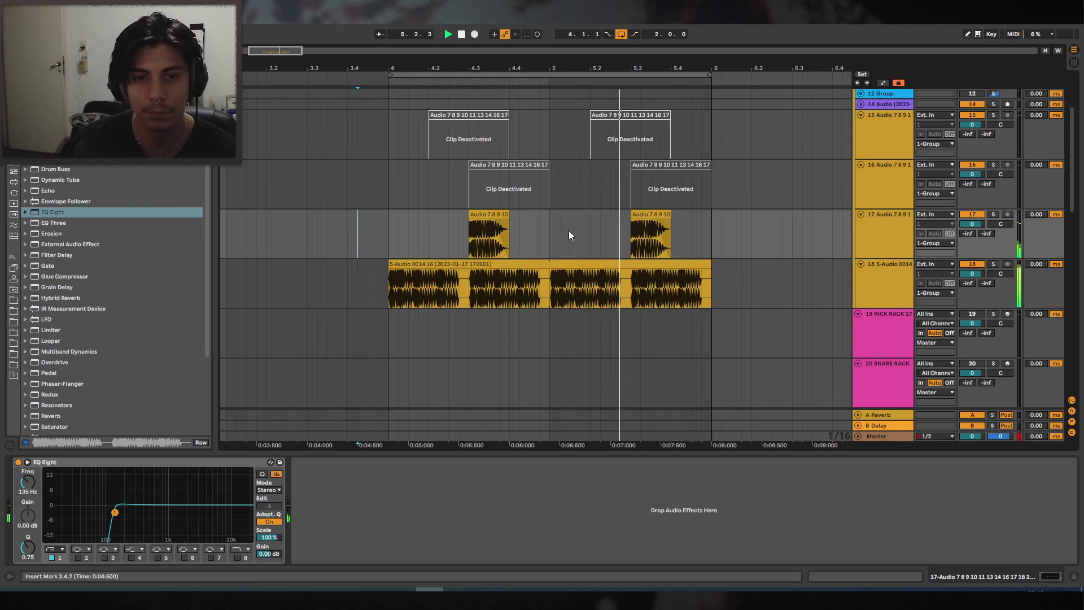
scroll(565, 232, "up", 1)
left_click(423, 286)
left_click_drag(972, 295, 972, 314)
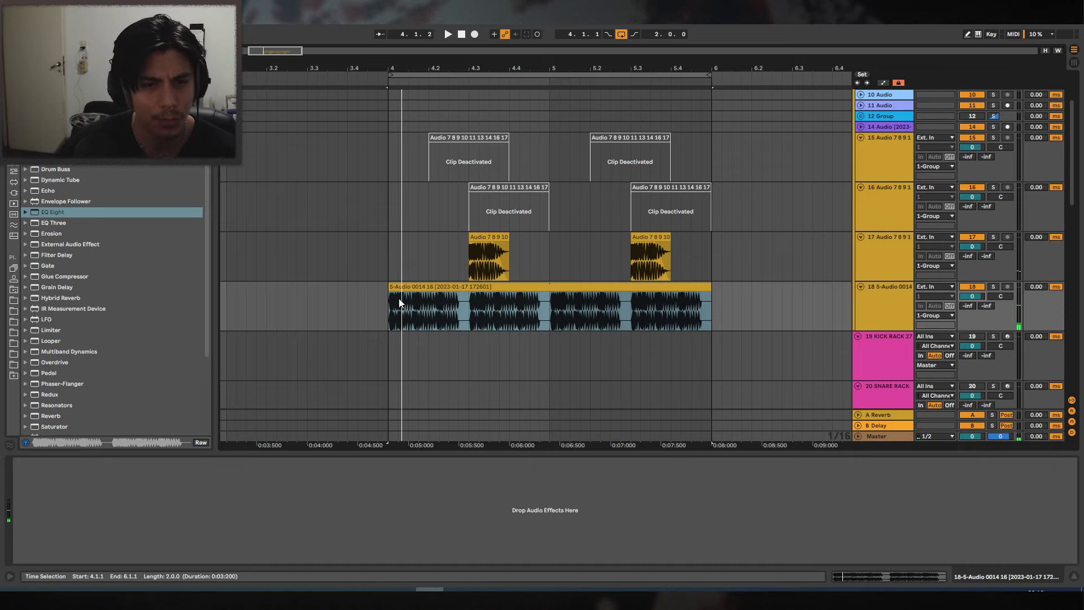
key("Delete")
left_click(12, 236)
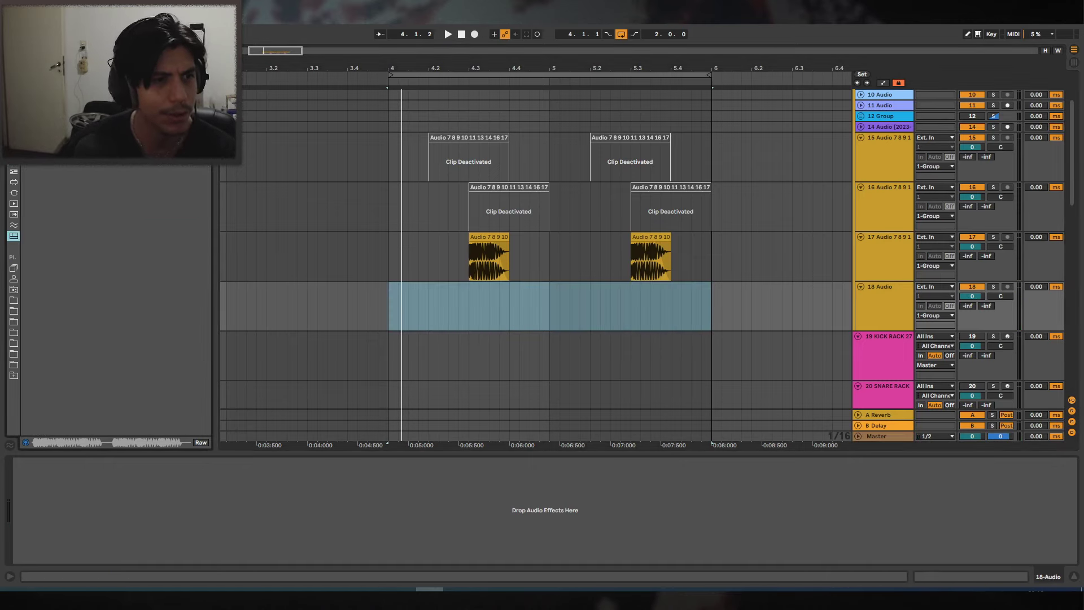
left_click(14, 281)
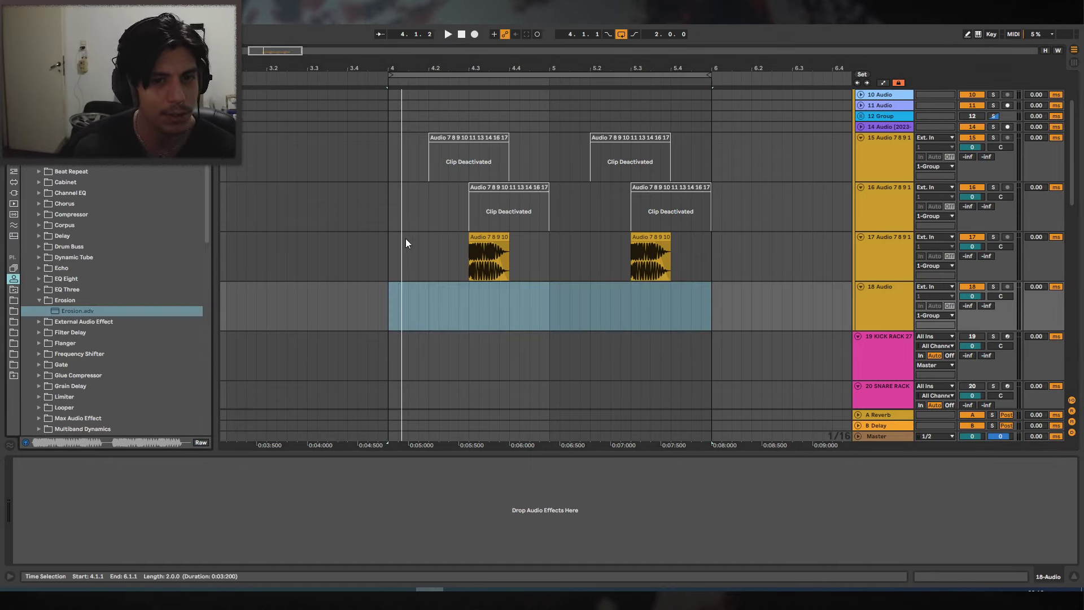
left_click_drag(406, 248, 680, 249)
left_click(505, 224)
left_click(489, 237)
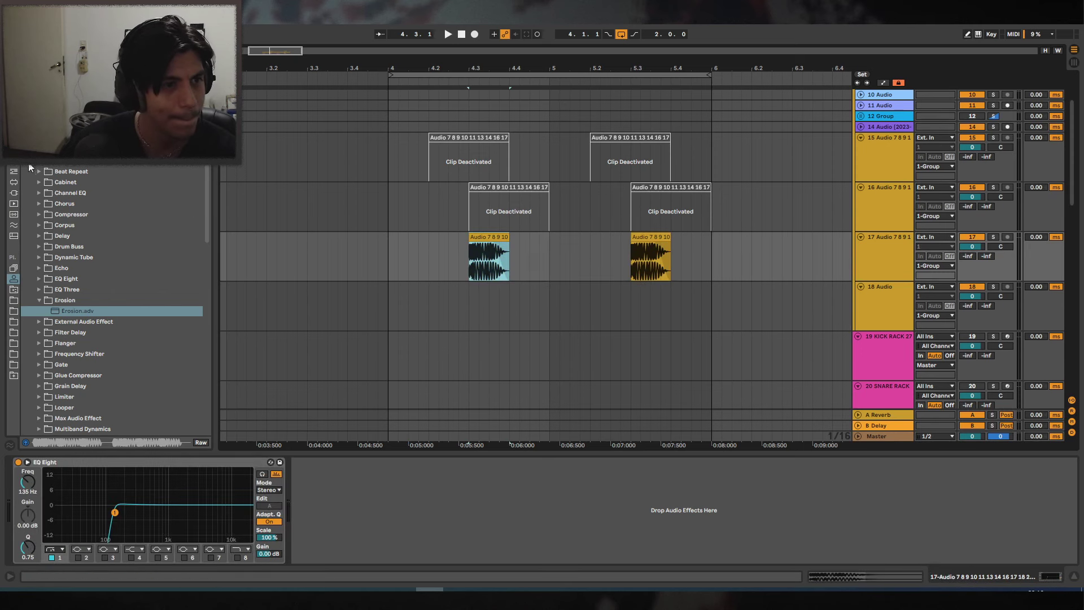
Audition the recorded multi bass samples in the sample folder, including the 171549, 013905, 174727 and 173142 recordings.
left_click(14, 300)
left_click(90, 191)
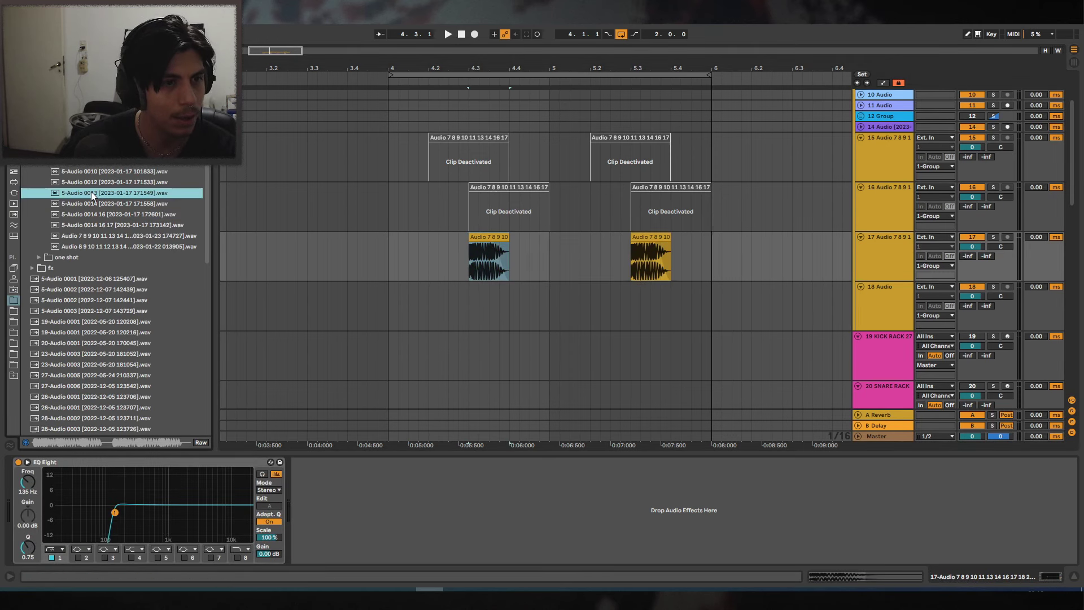
left_click(91, 235)
left_click(92, 241)
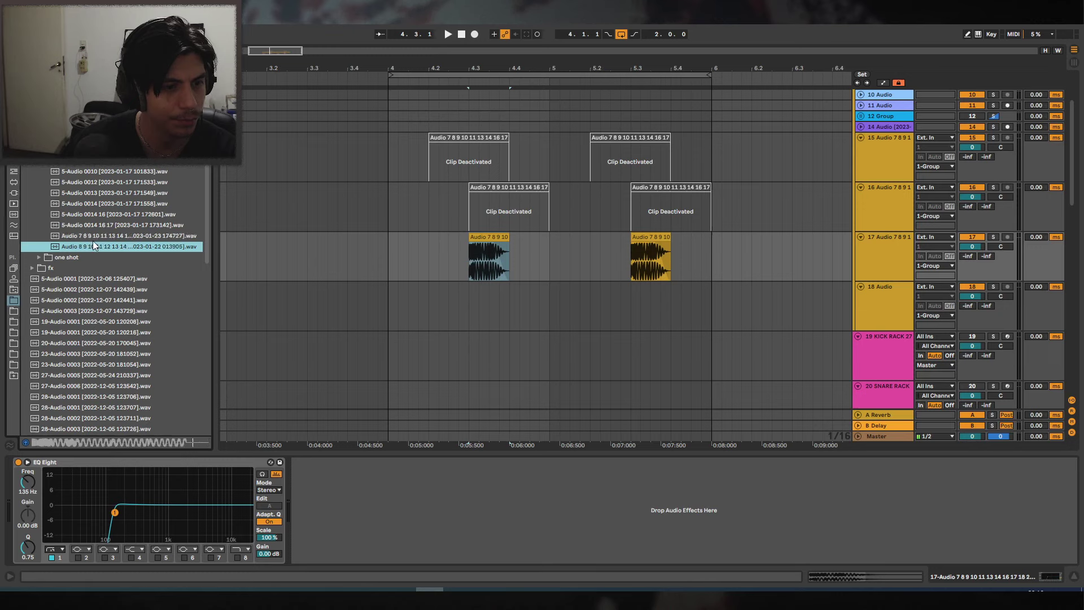
left_click(97, 235)
left_click(97, 228)
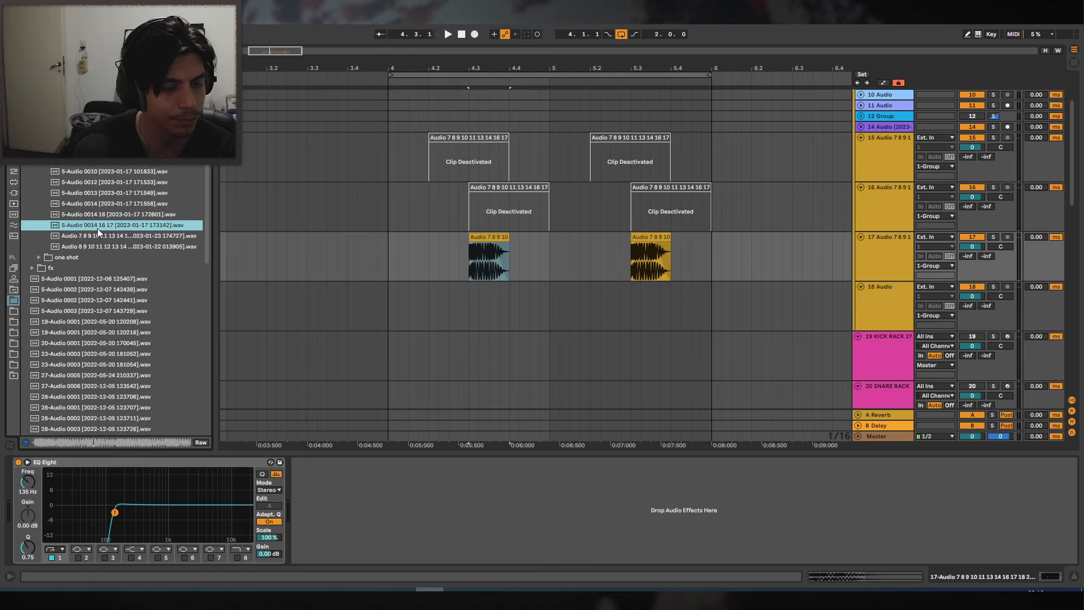
left_click(39, 128)
left_click(39, 118)
left_click(81, 160)
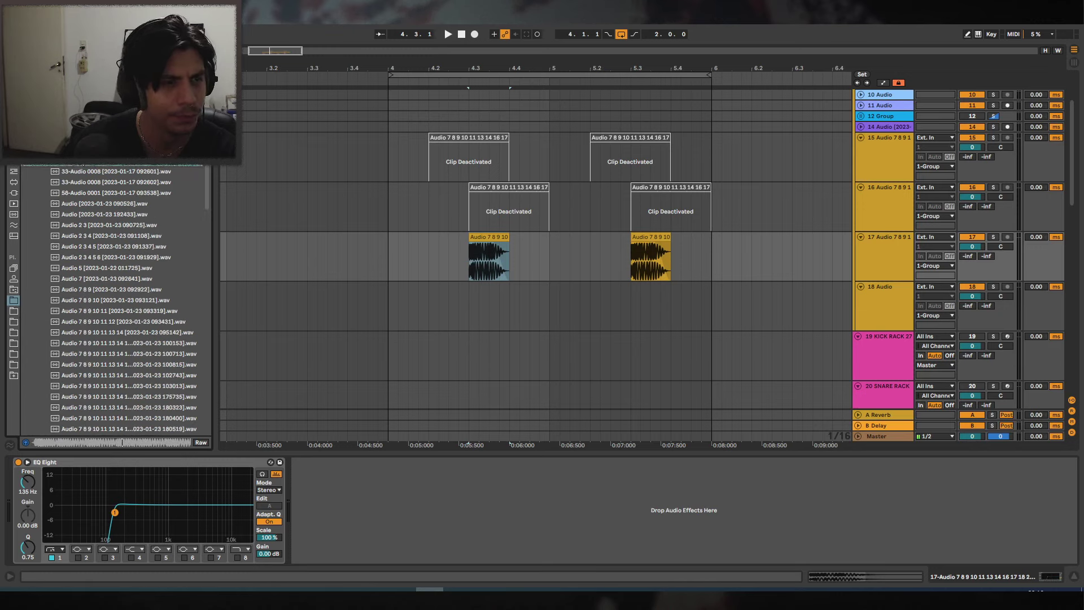
left_click(110, 174)
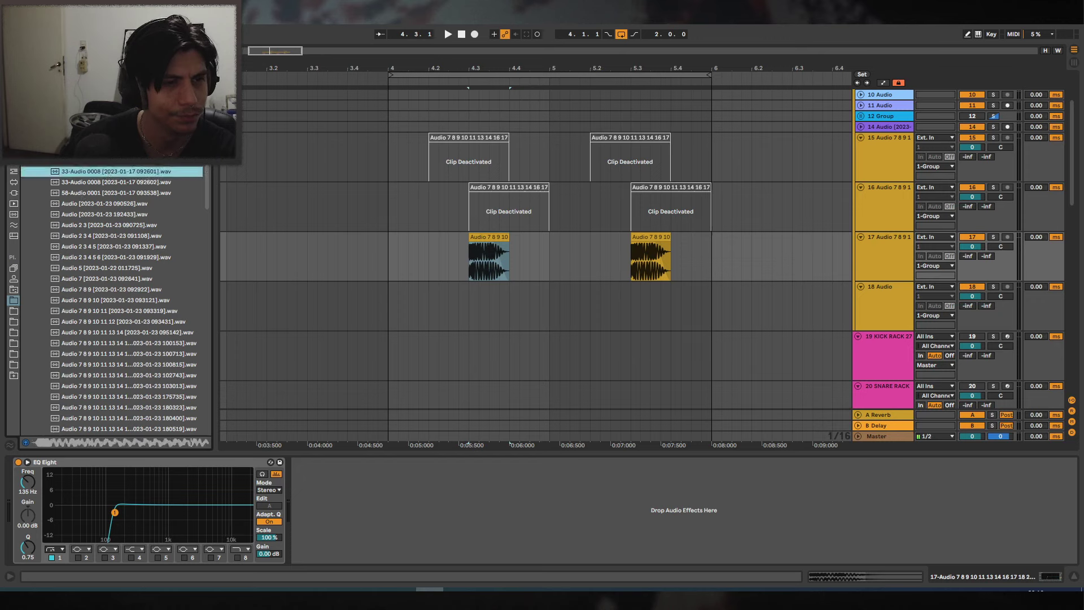
left_click_drag(123, 171, 390, 294)
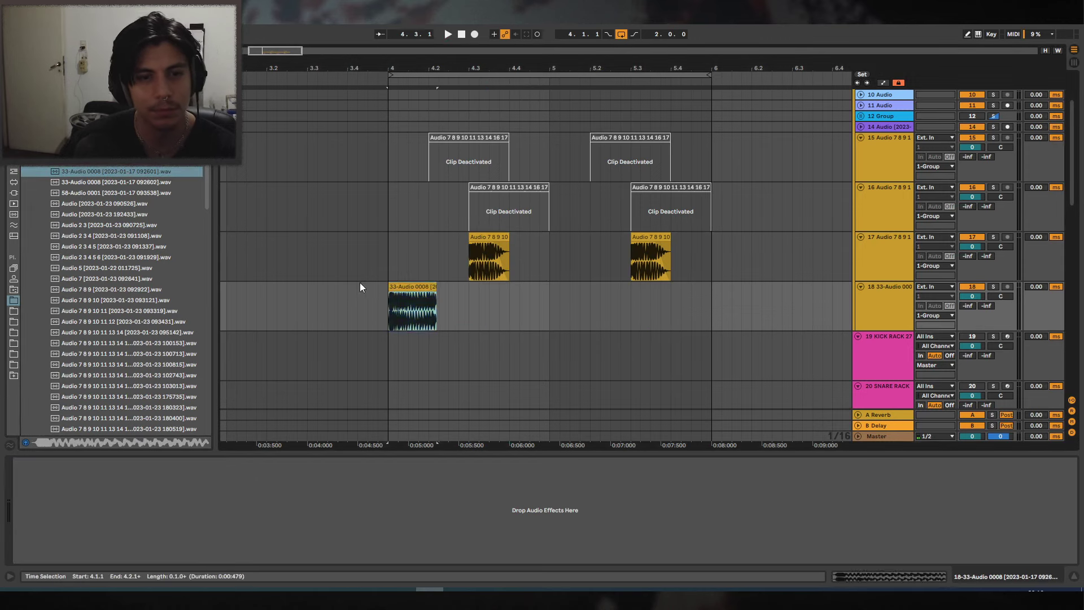
key("space")
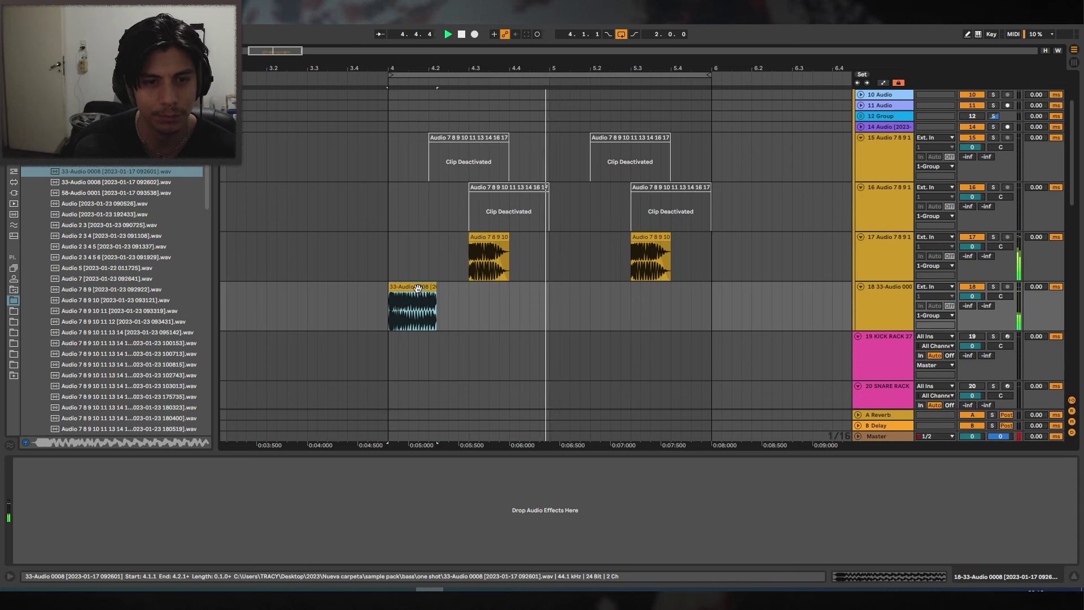
key("ctrl+z")
Switch off EQ Eight on track 17 and audition the one-shot bass samples up to 100153.
left_click(897, 240)
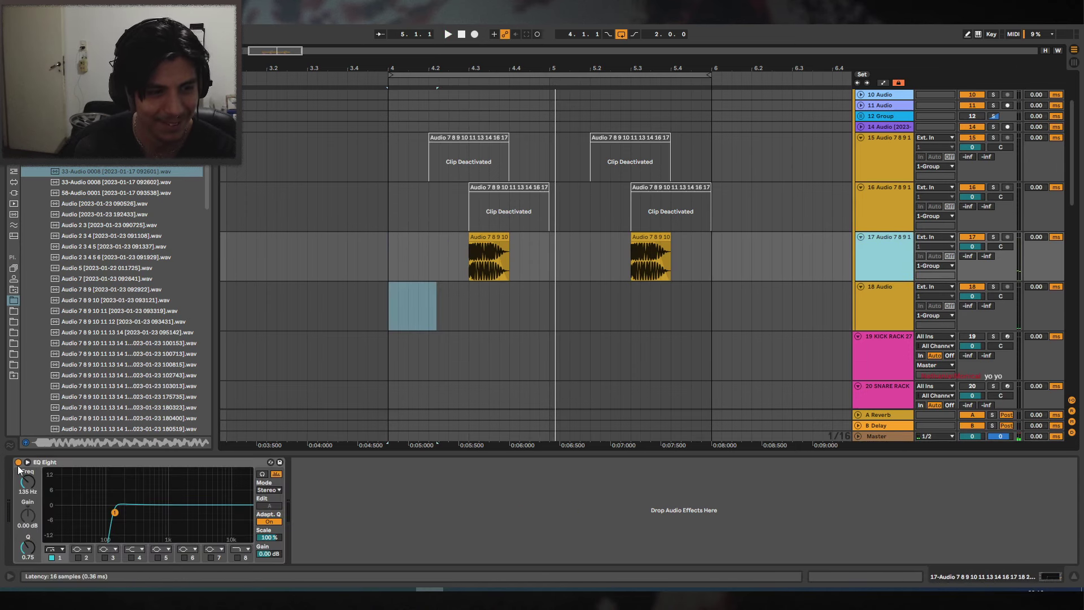
left_click(134, 301)
key("Down")
key("Down")
key("Down")
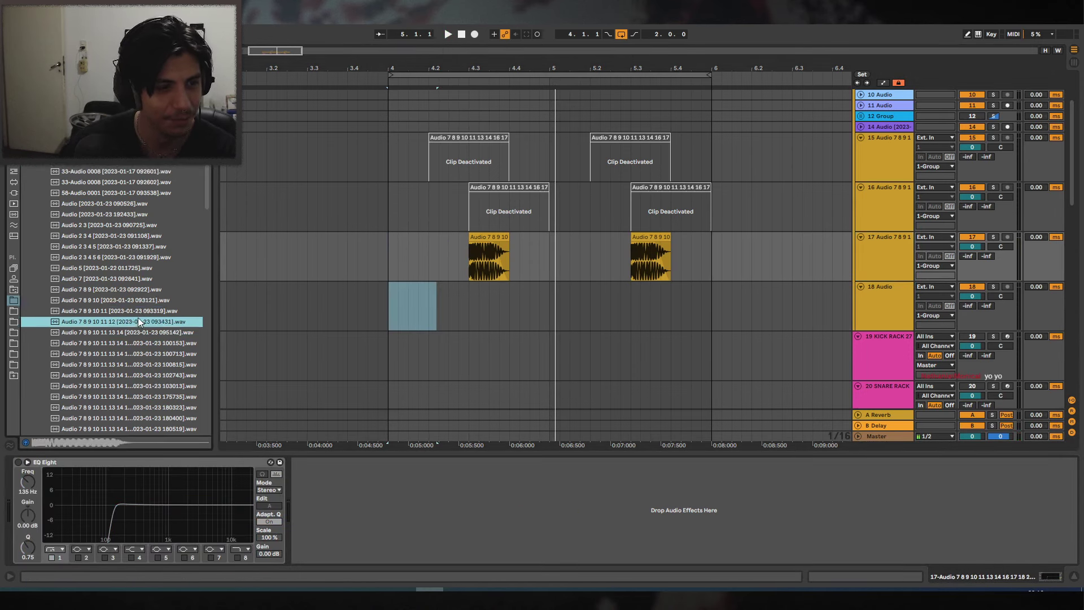
key("Down")
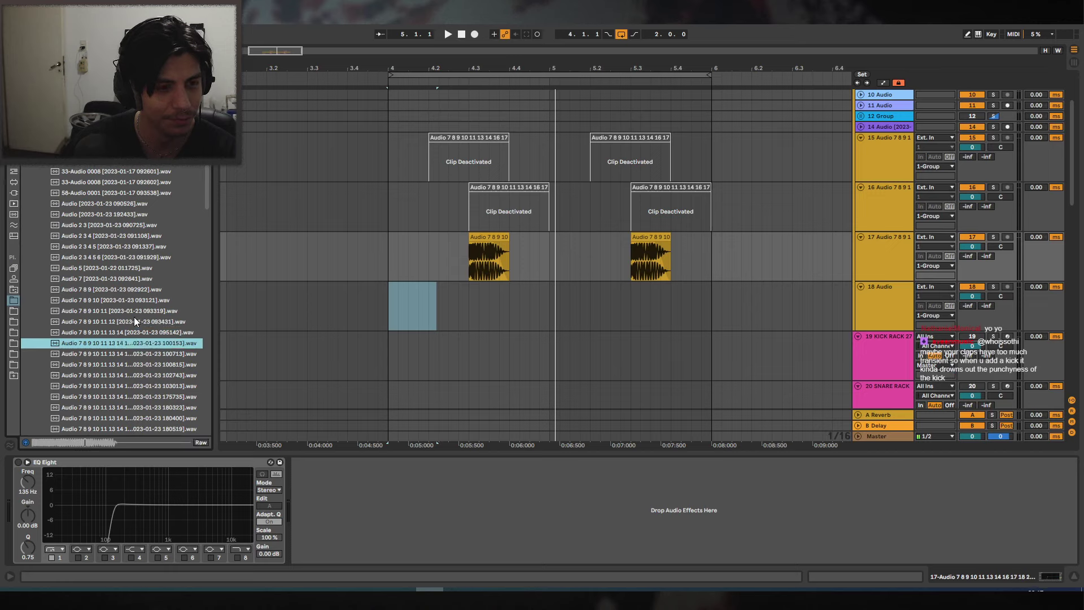
Try the 100153 one-shot on track 18 at bar 4 with the pattern playing, and open its waveform.
left_click_drag(100, 343, 378, 297)
key("space")
left_click(474, 287)
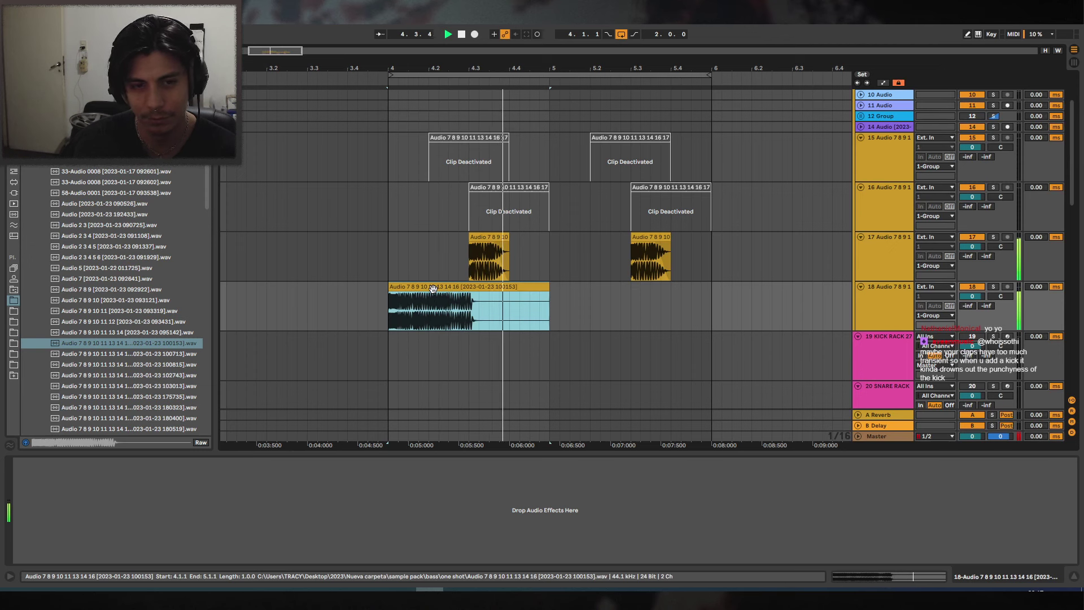
double_click(436, 288)
left_click(120, 435)
left_click(506, 287)
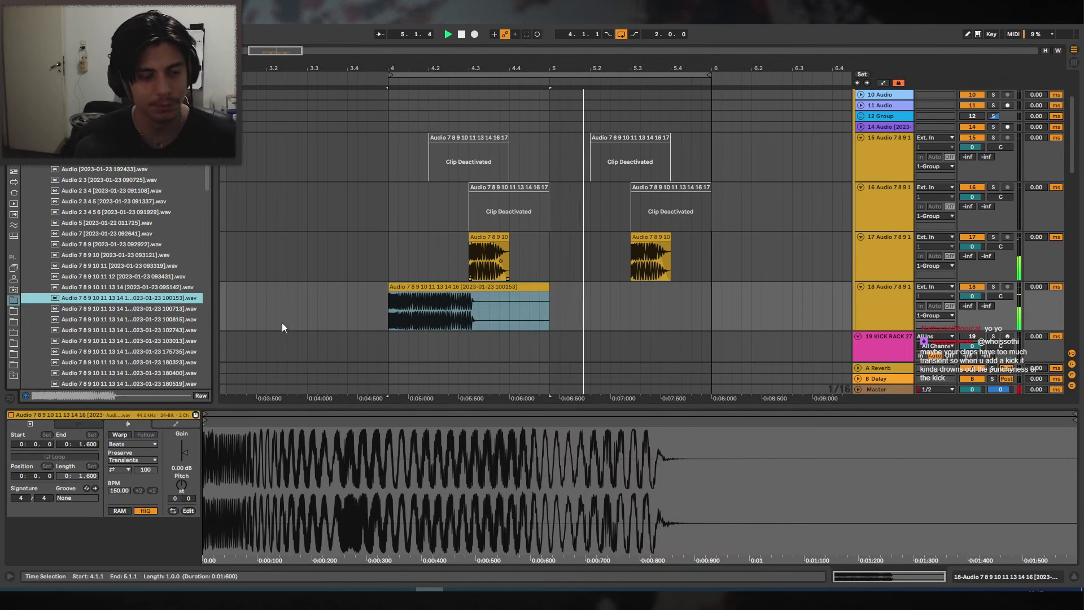
Audition more one-shots, replace the track 18 clip at bar 4 with the 102743 sample and play it.
left_click(136, 319)
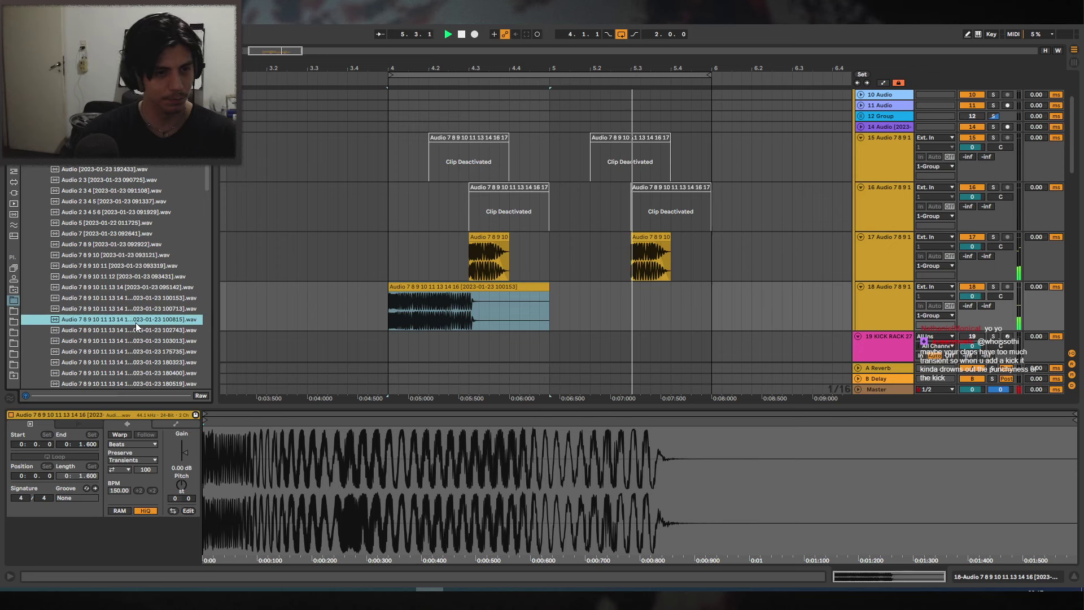
left_click(462, 34)
key("Down")
key("Down")
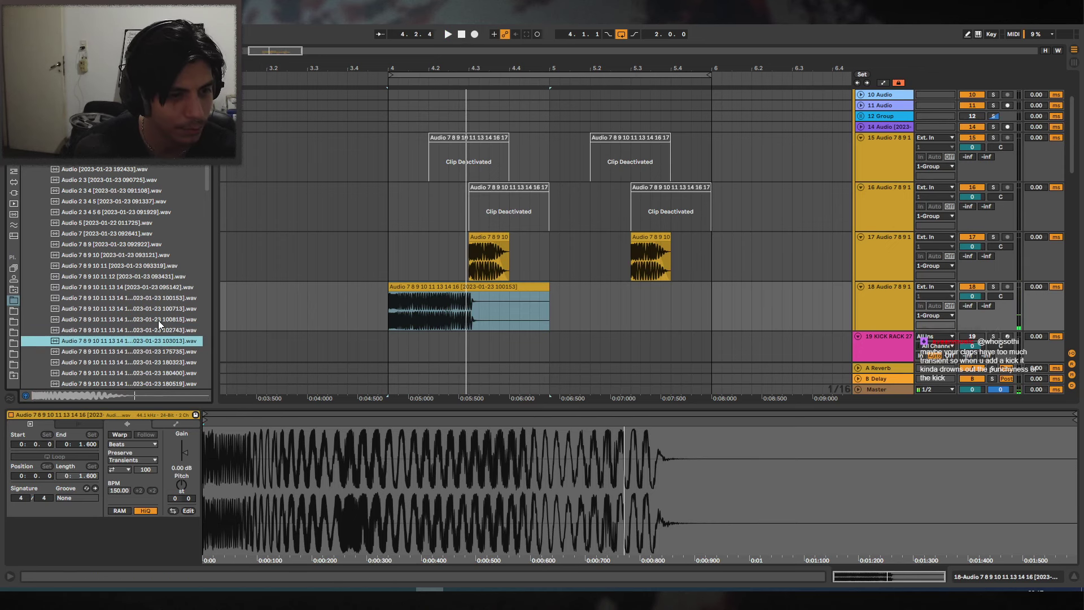
left_click_drag(158, 325, 388, 291)
key("space")
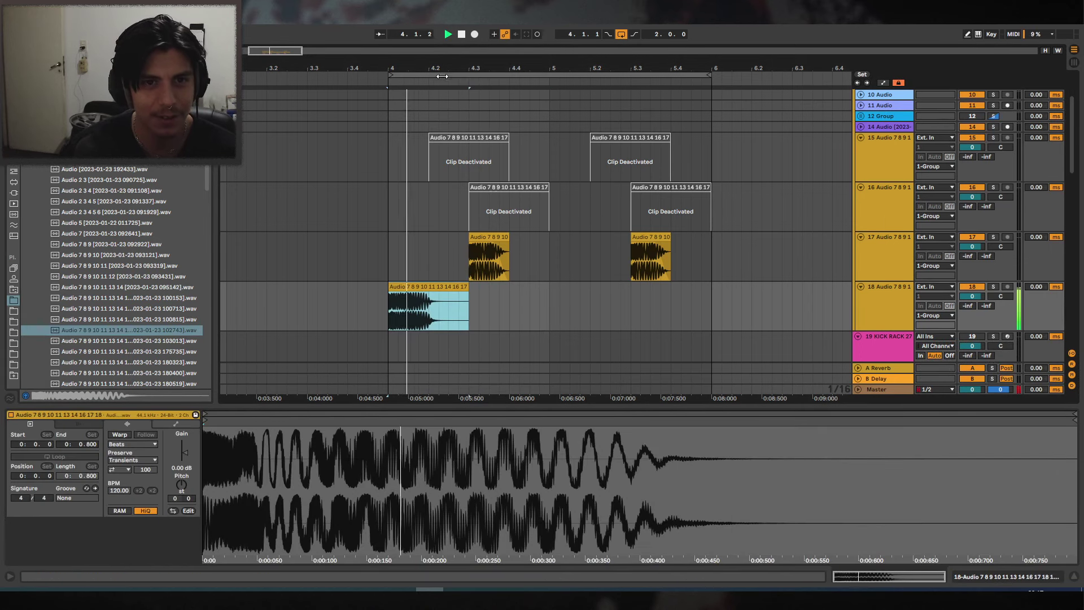
scroll(402, 293, "up", 3)
key("space")
scroll(433, 127, "down", 2)
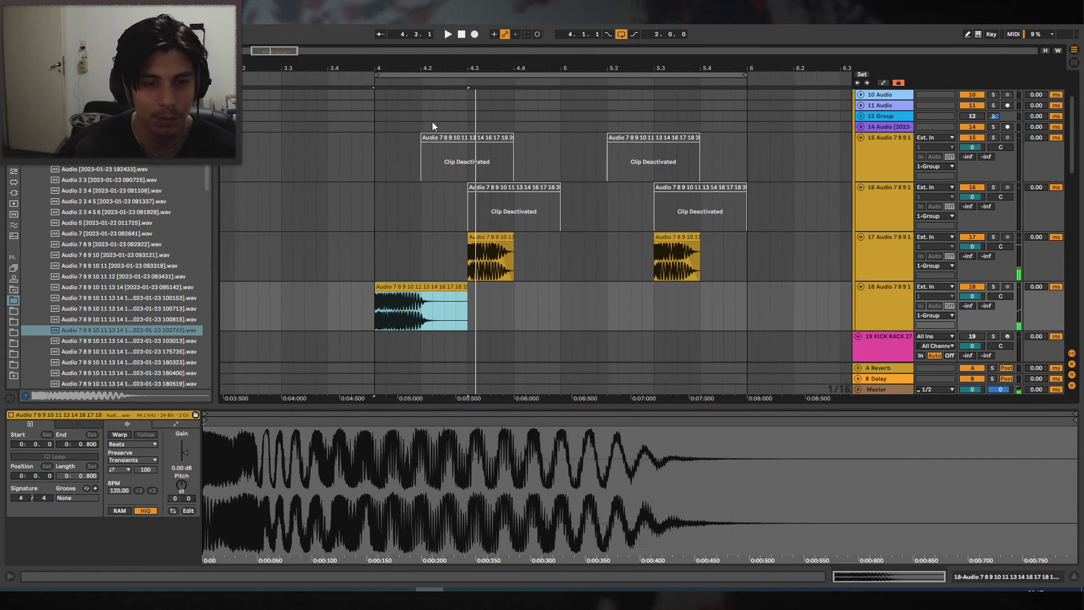
Move the 102743 clip on track 18 to 4.2, trim its end to 4.3 and shorten its fade-in while replaying it.
mouse_move(462, 285)
left_mouse_down()
mouse_move(412, 288)
mouse_move(453, 293)
left_mouse_up()
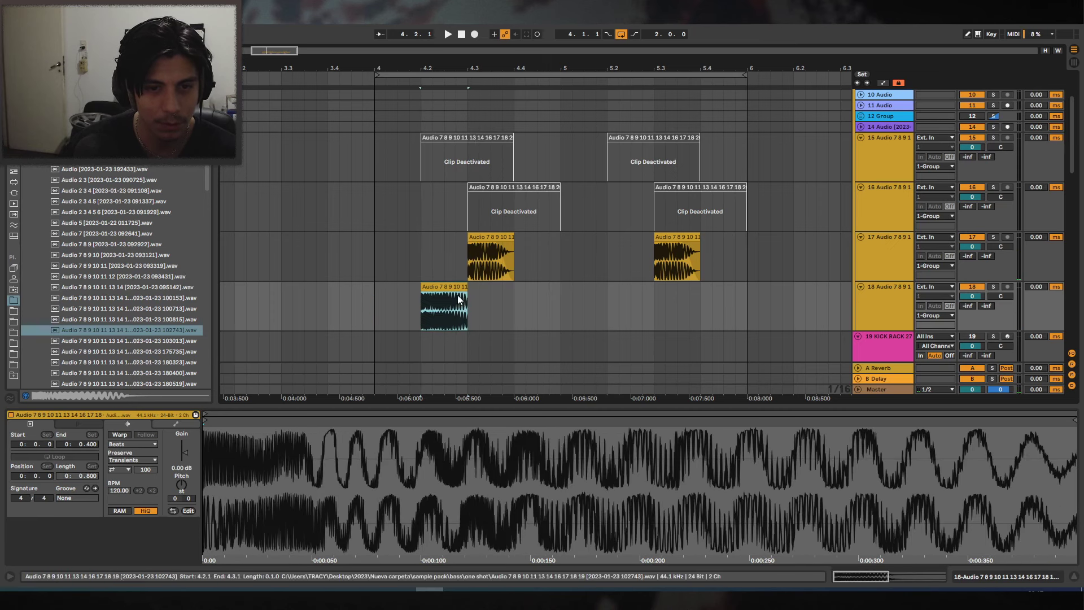
left_click(362, 308)
key("space")
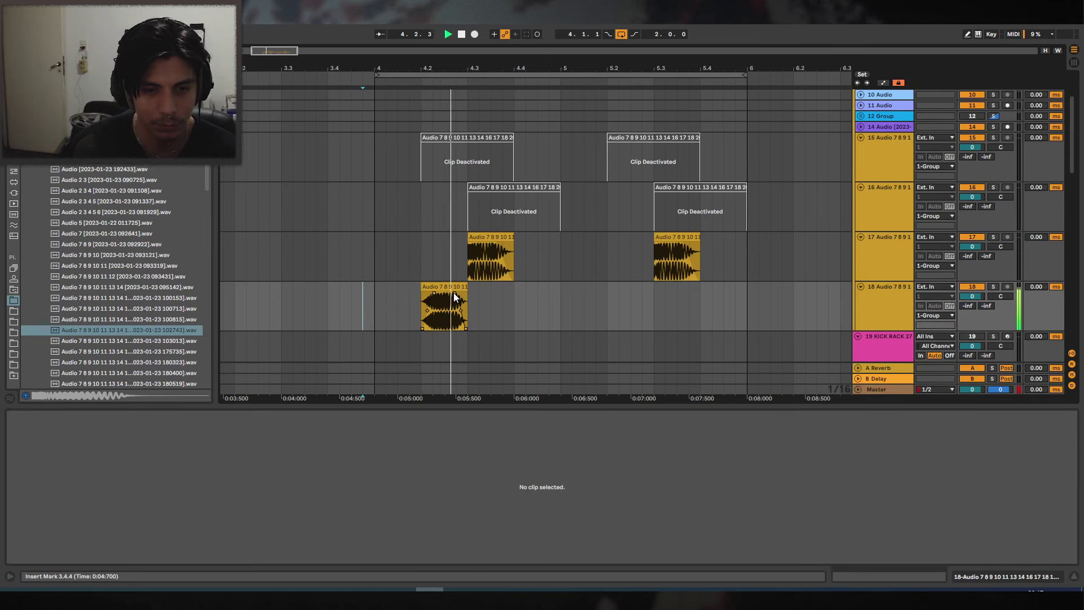
key("space")
left_click_drag(434, 293, 425, 291)
left_click(333, 292)
key("space")
left_click(434, 287)
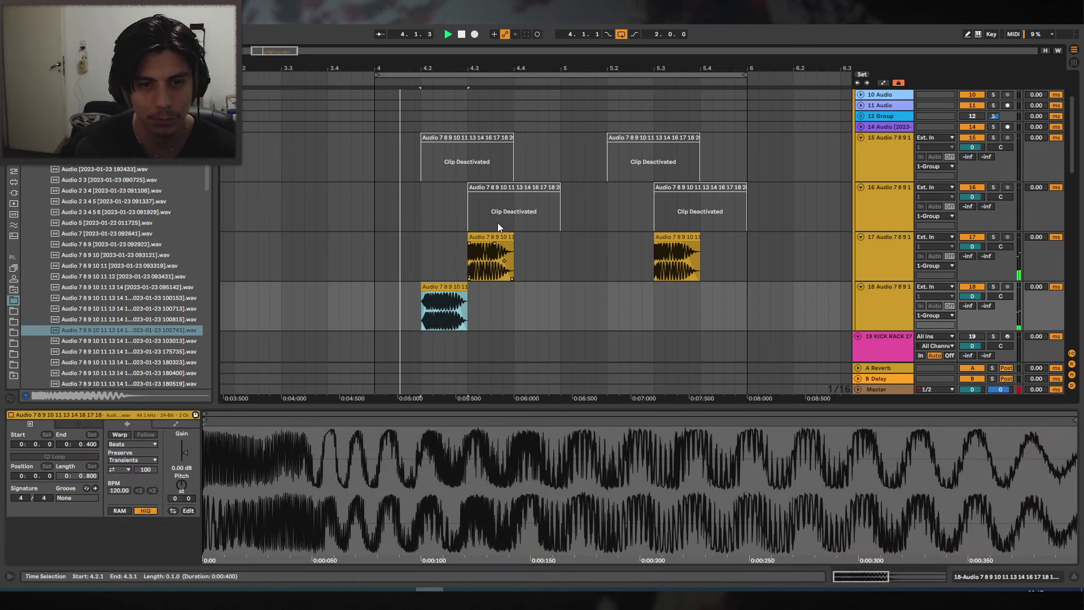
Move the first 182851 clip on track 17 to bar 4, extend it to 4.3 and play the pattern.
key("space")
left_click_drag(512, 238, 435, 240)
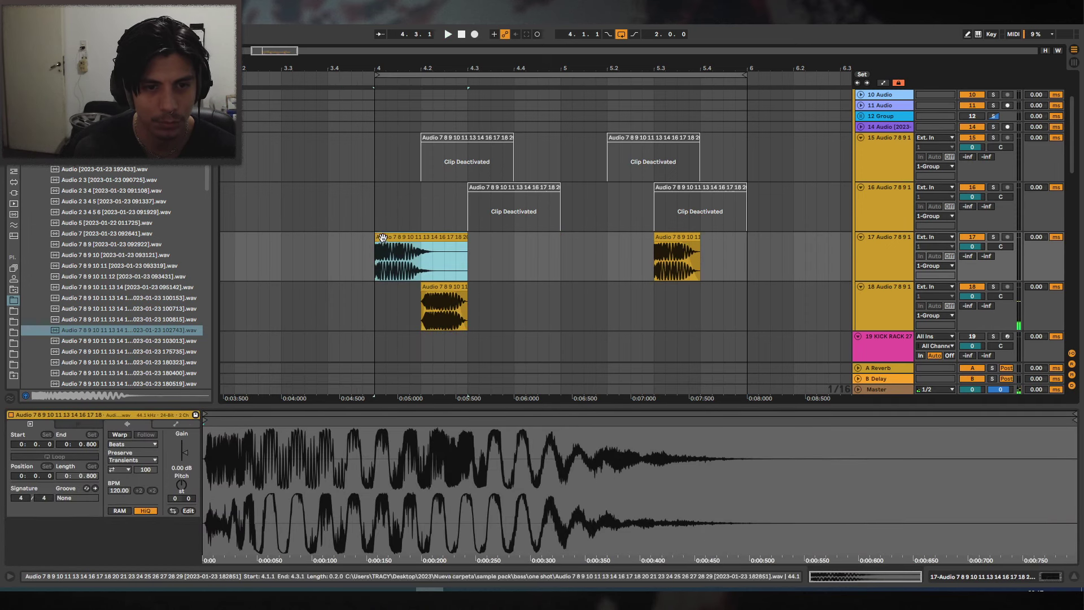
key("space")
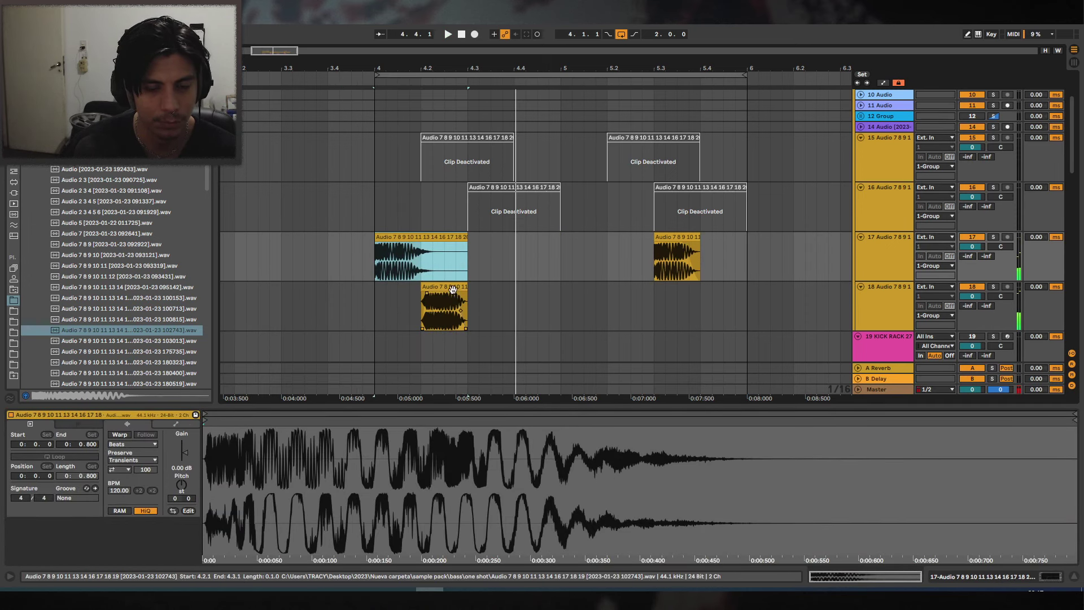
Replace the track 18 clip at 4.2 with the 175735 one-shot, fade out its tail and repeat it at 4.4, 5.2 and 5.4.
left_click(427, 285)
left_click(148, 348)
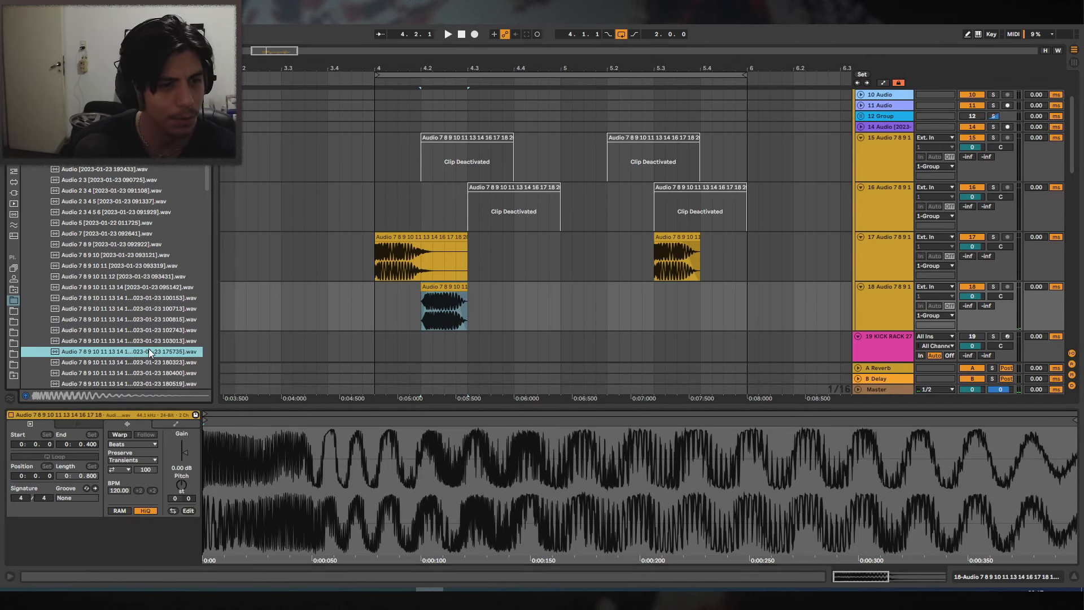
scroll(177, 315, "down", 1)
key("Down")
key("Up")
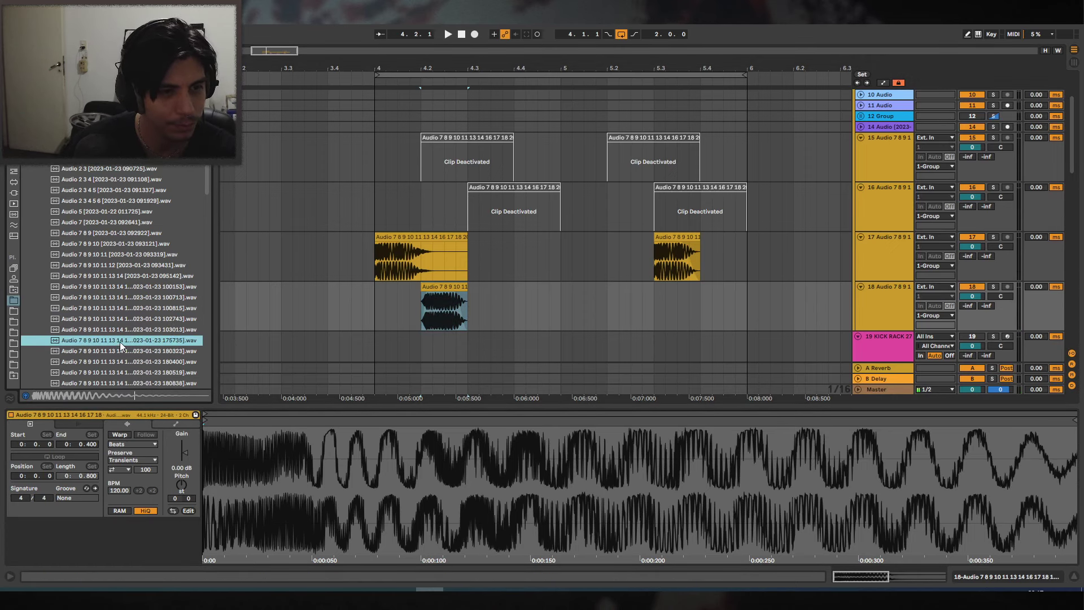
left_click_drag(120, 341, 434, 299)
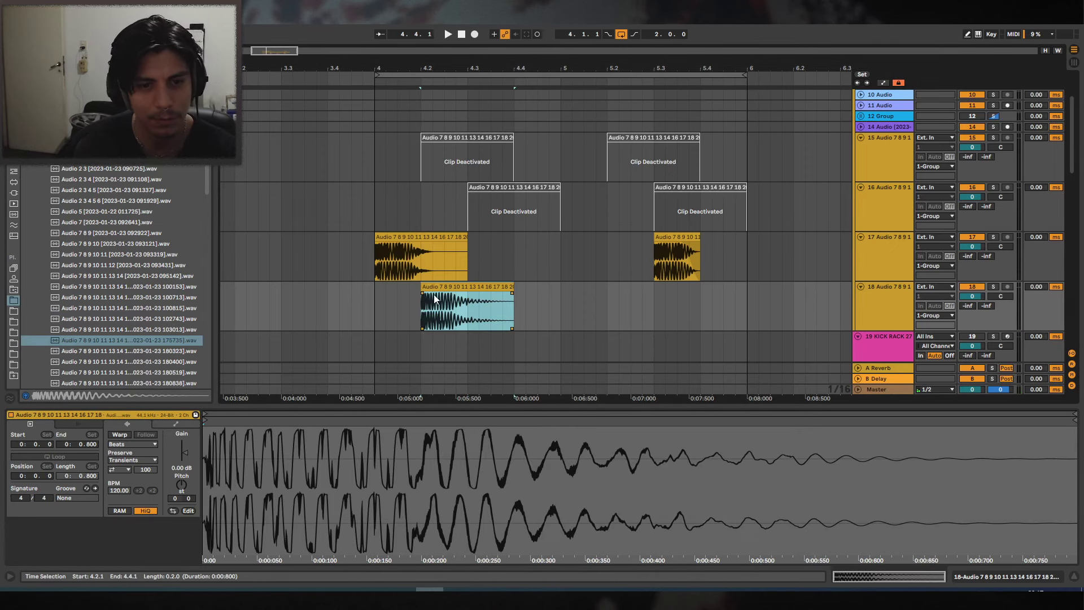
left_click(509, 294)
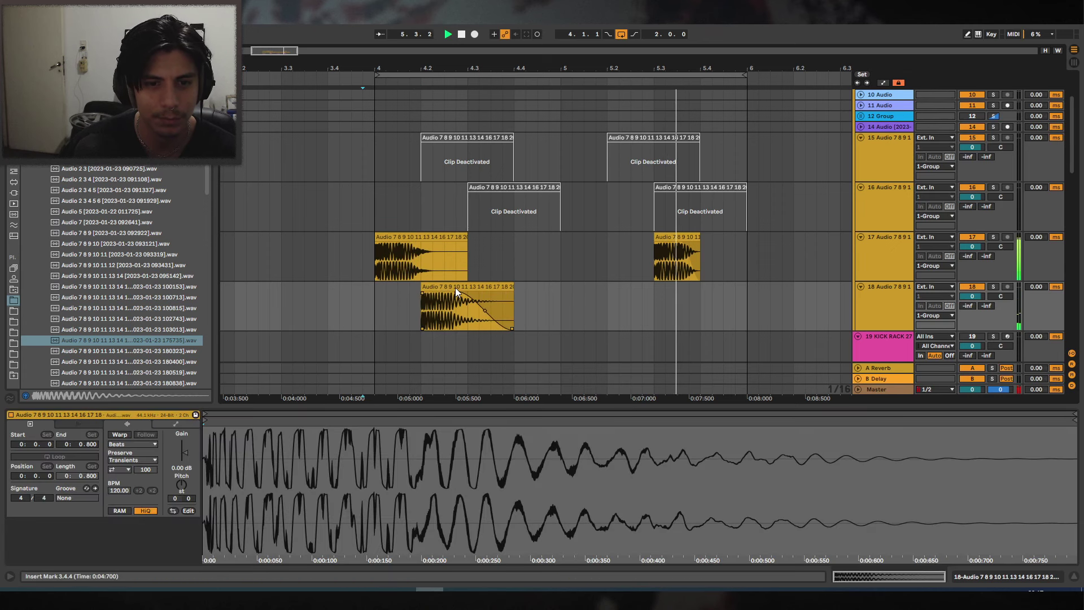
left_click_drag(455, 287, 714, 292)
Delete the track 17 clip at 5.3 and all the clips on track 18.
left_click(669, 248)
key("Delete")
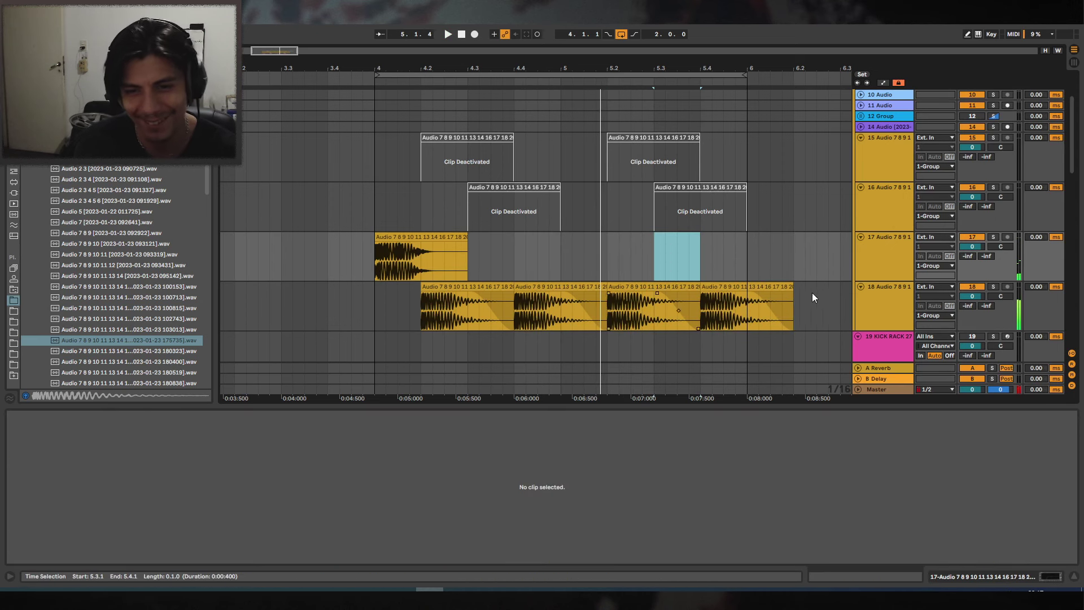
left_click_drag(811, 297, 344, 309)
key("Delete")
Audition further one-shots, place 180400 on track 18 at 4.2 and 180519 on track 17 at 4.3, and play them.
left_click(130, 354)
key("Down")
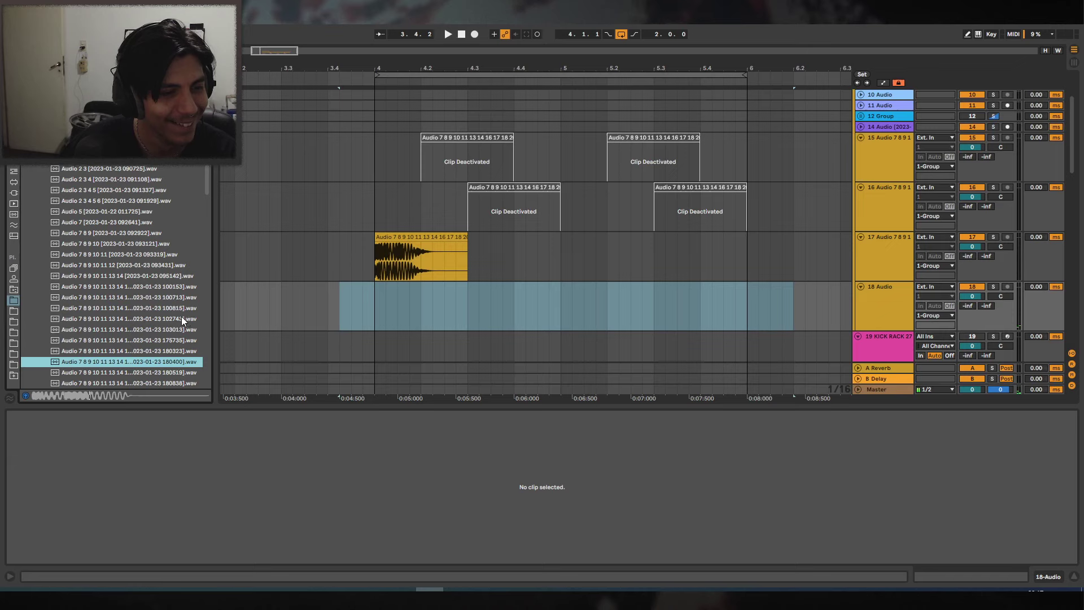
key("Down")
key("Down")
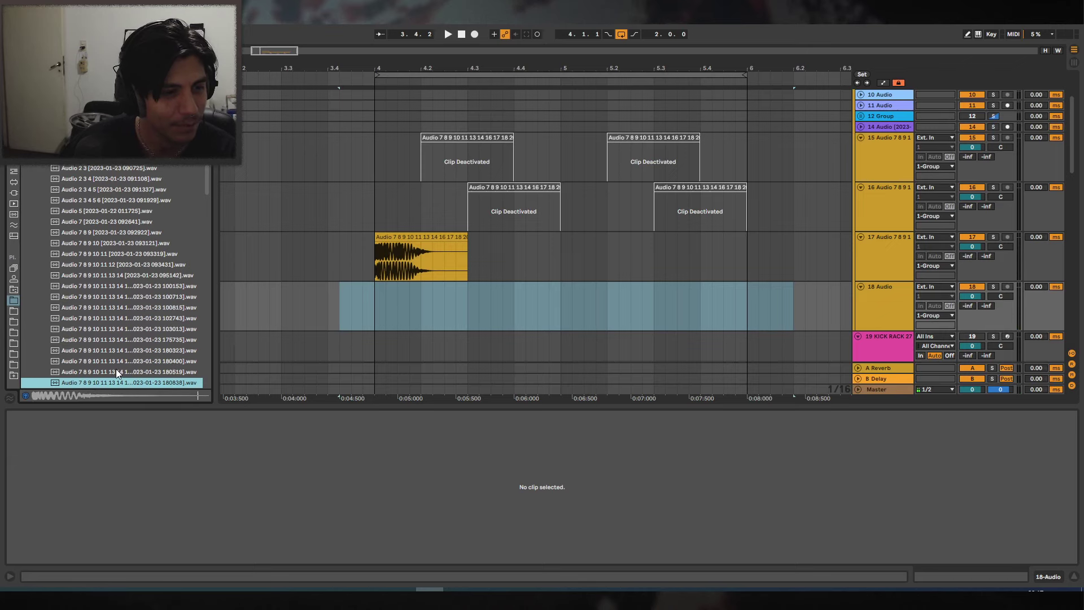
left_click(110, 375)
left_click(98, 361)
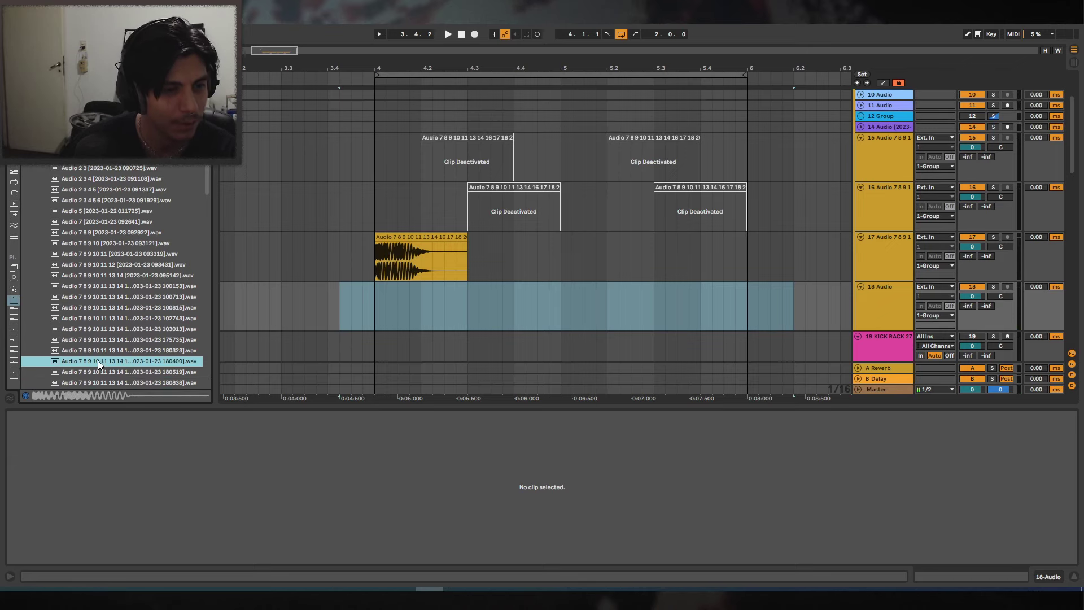
left_click_drag(97, 360, 424, 304)
left_click_drag(110, 370, 469, 250)
left_click(375, 243)
key("space")
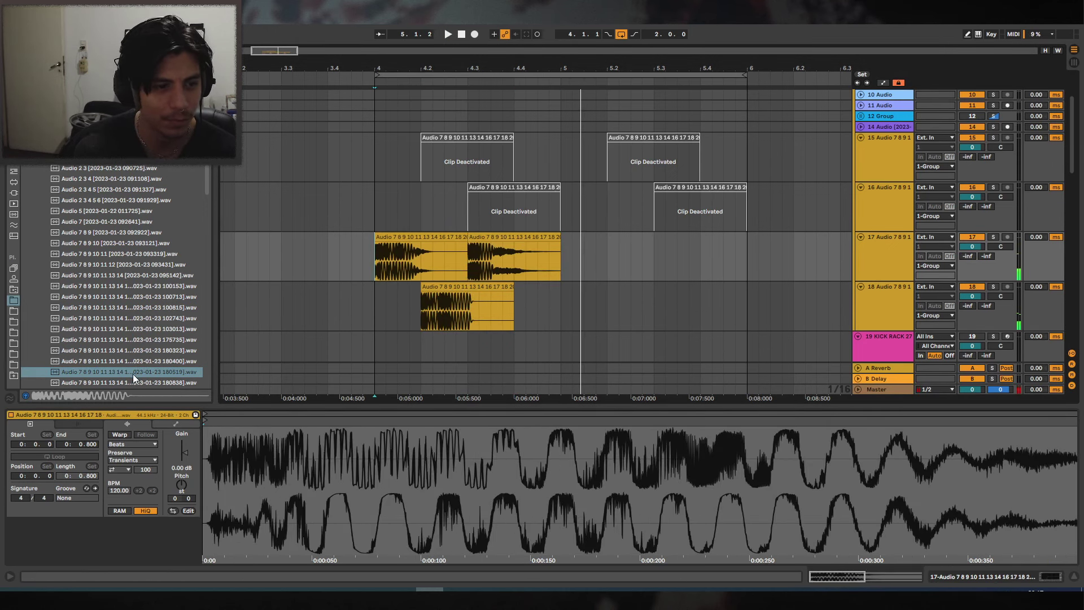
Place the 180838 one-shot on track 17 at bar 5.
scroll(134, 377, "down", 3)
key("Down")
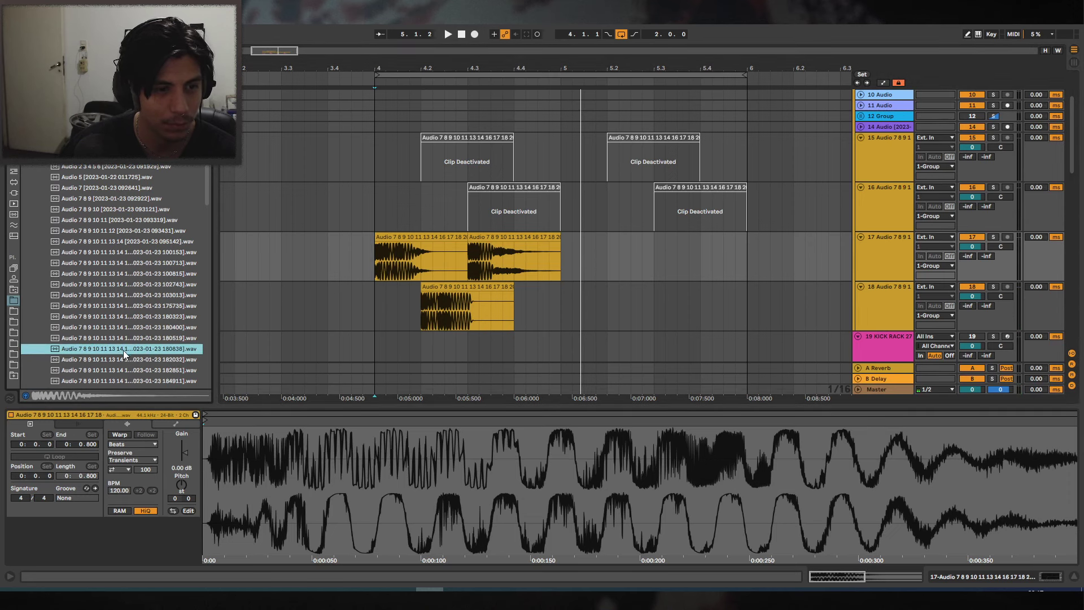
left_click_drag(115, 348, 596, 257)
Copy the section from 4.2 to bar 5 on tracks 17 and 18 and paste it at 5.2.
left_click(467, 286)
left_click(490, 267)
double_click(477, 269)
left_click(485, 286, "shift")
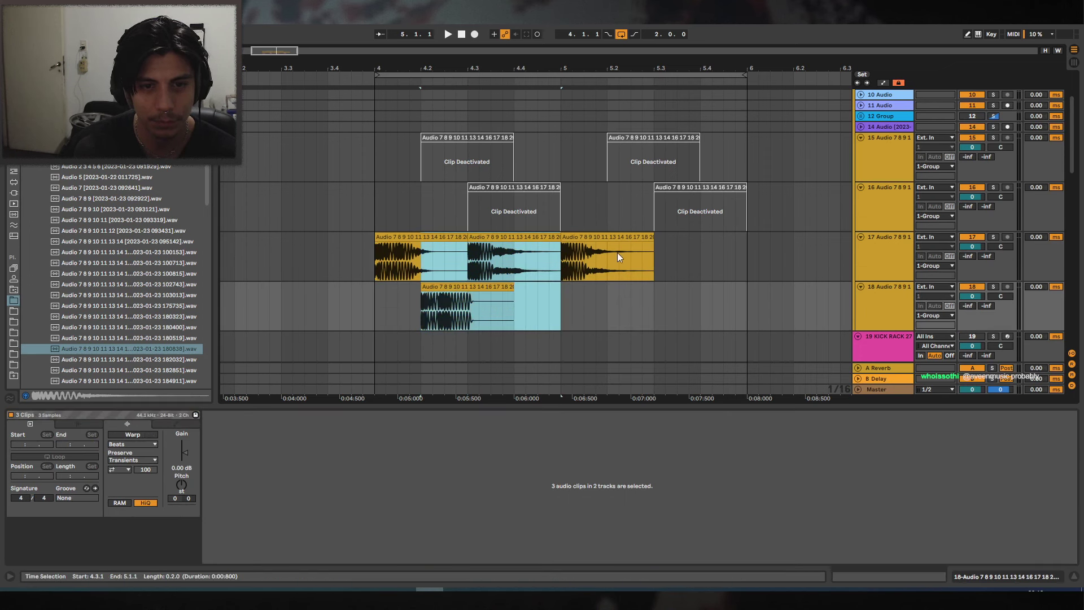
key("ctrl+c")
left_click(608, 256)
key("ctrl+v")
Play the full two-bar bass pattern and inspect the track 17 clips at bar 5 and 4.3.
left_click(308, 287)
key("space")
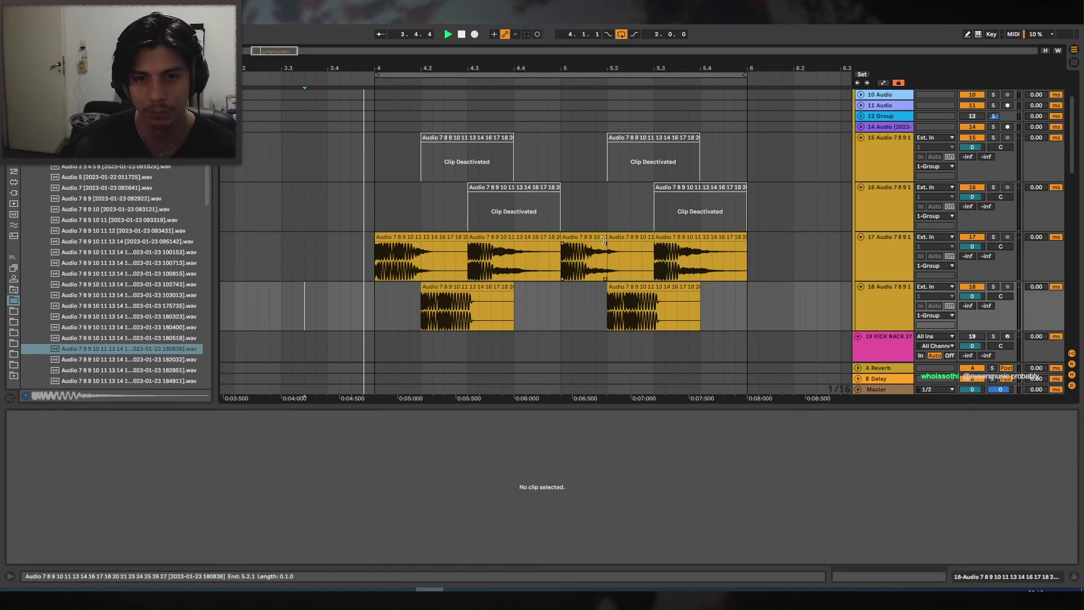
left_click(576, 237)
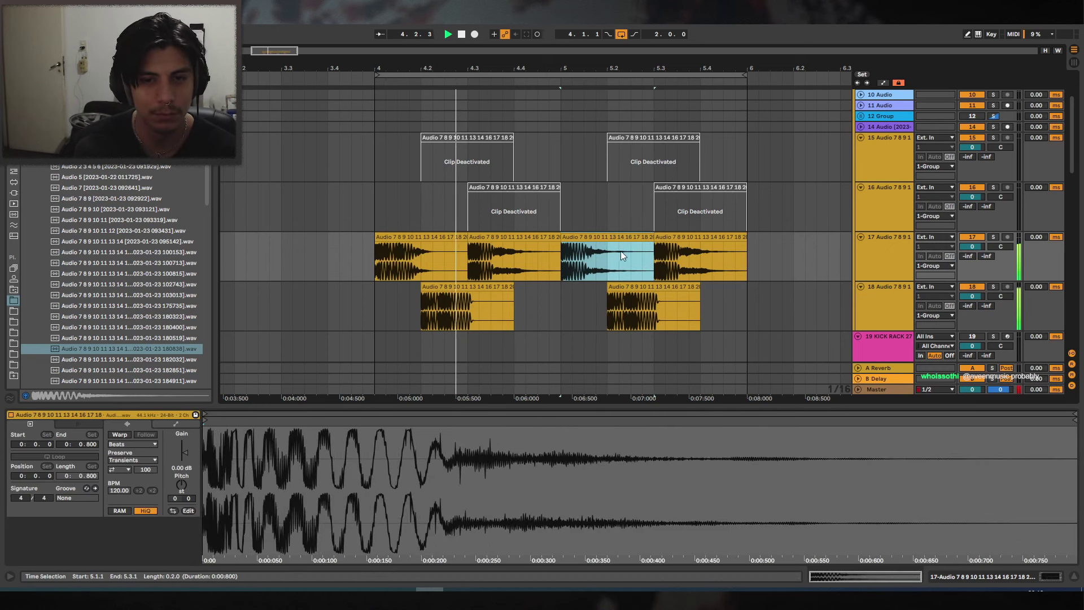
left_click(522, 237)
scroll(636, 234, "down", 1)
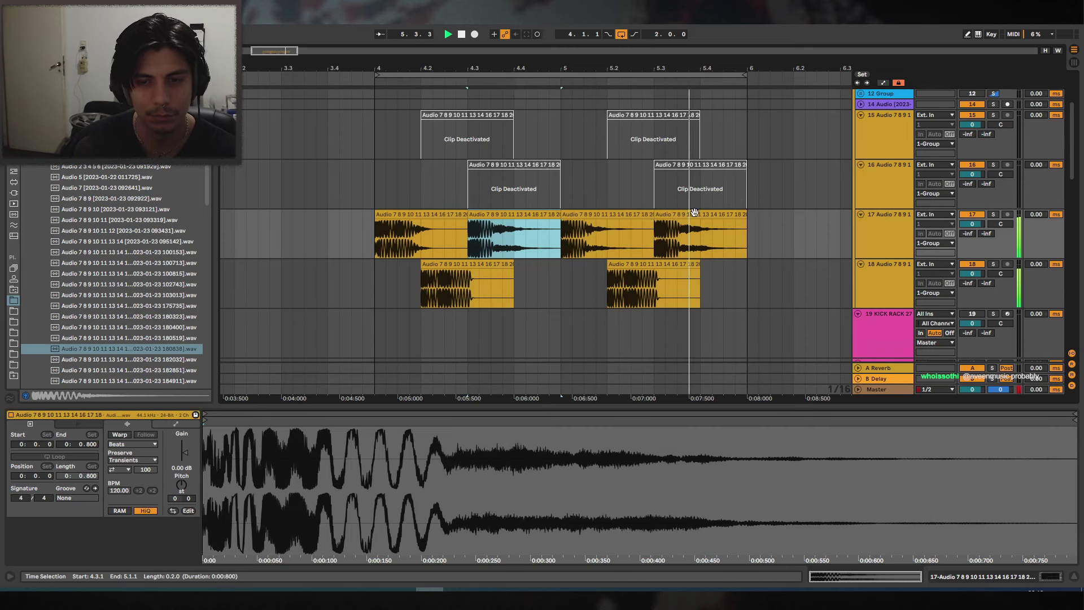
Audition the 182851 one-shot, play the loop with the cymbal tracks in view and hide the clip detail view.
scroll(163, 338, "down", 3)
left_click(154, 336)
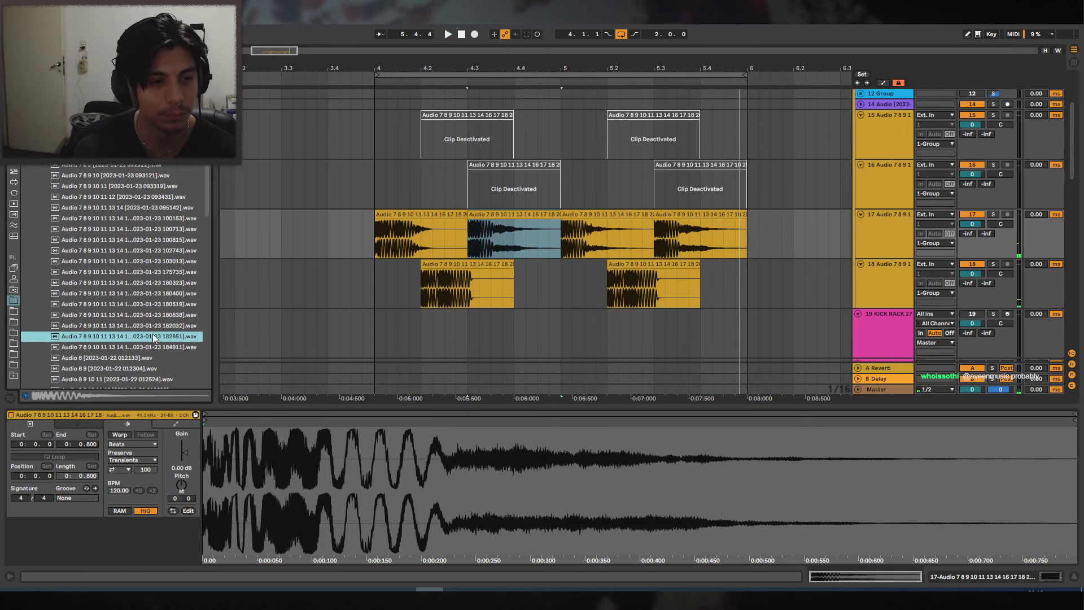
scroll(752, 218, "down", 8)
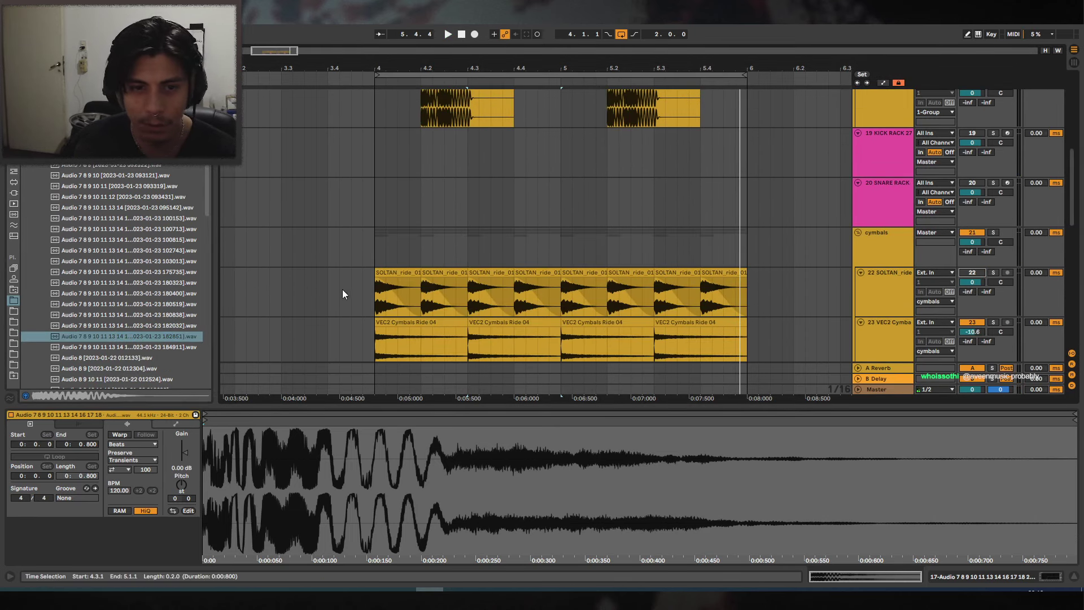
left_click(363, 292)
key("space")
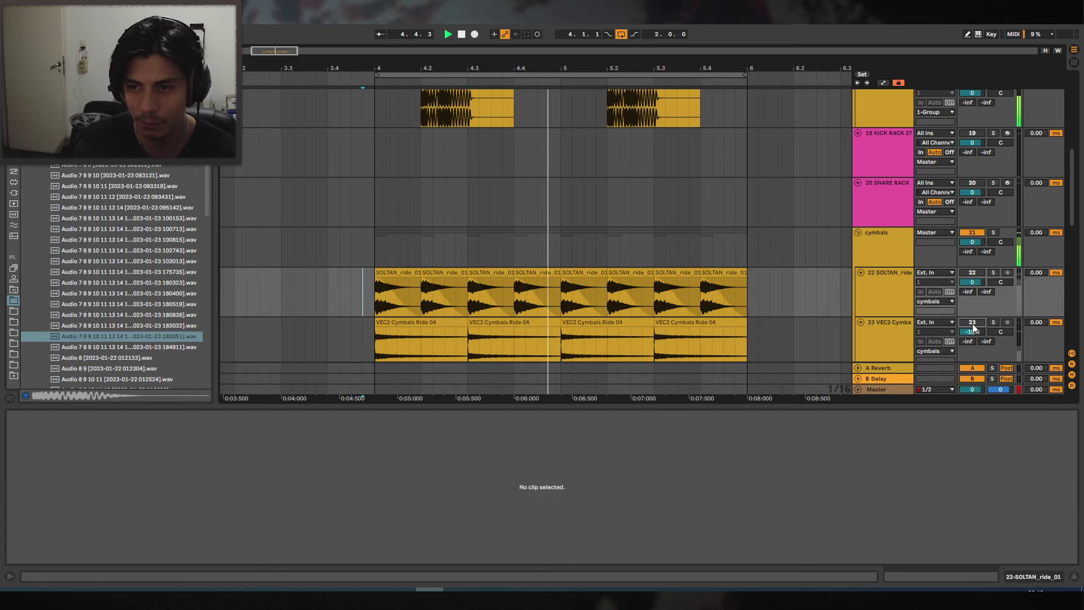
left_click(1072, 576)
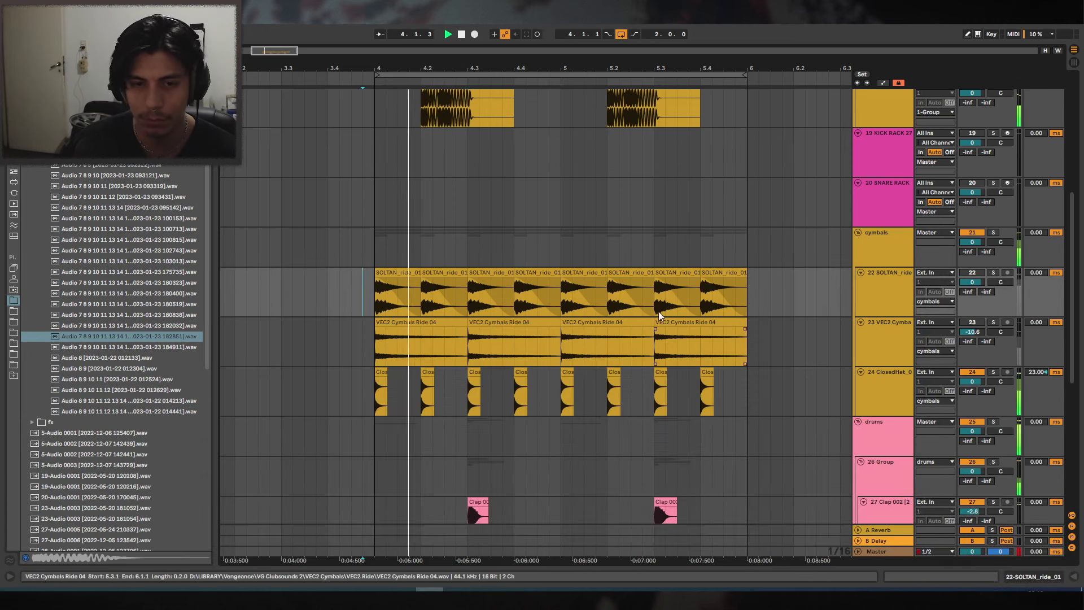
scroll(443, 256, "up", 9)
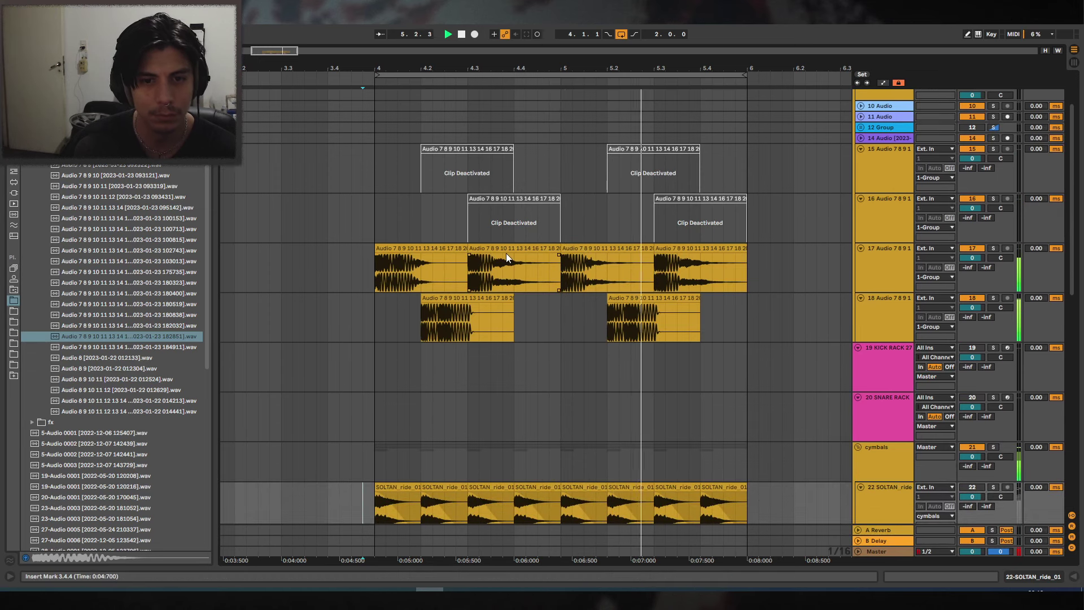
Delete the track 17 clips at 4.3, bar 5 and 5.3, keeping only the clip at bar 4.
left_click_drag(377, 265, 473, 255)
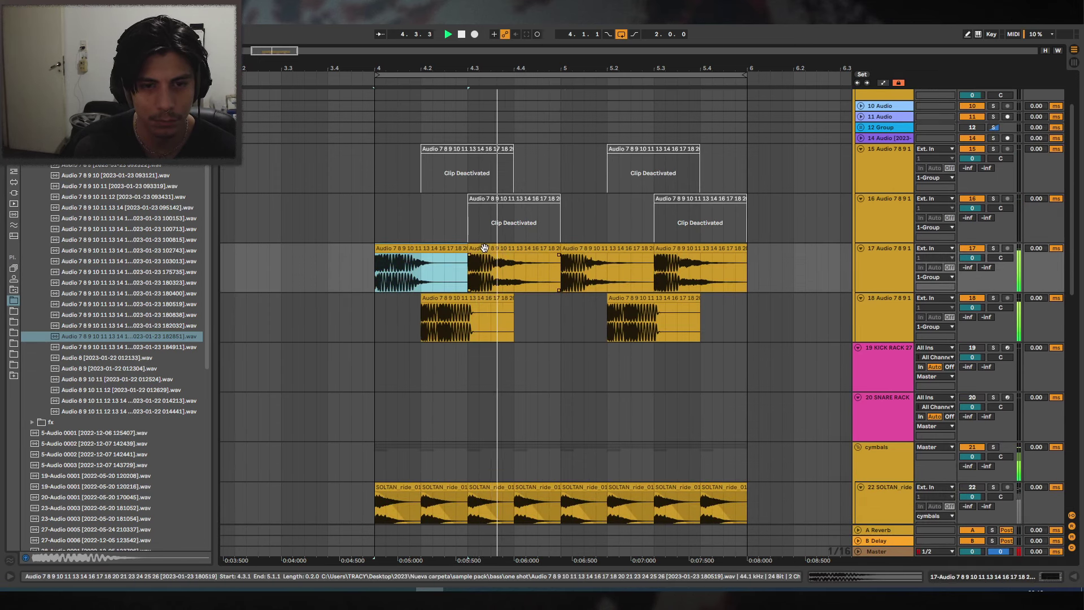
left_click(502, 248)
key("Delete")
key("space")
left_click(589, 247)
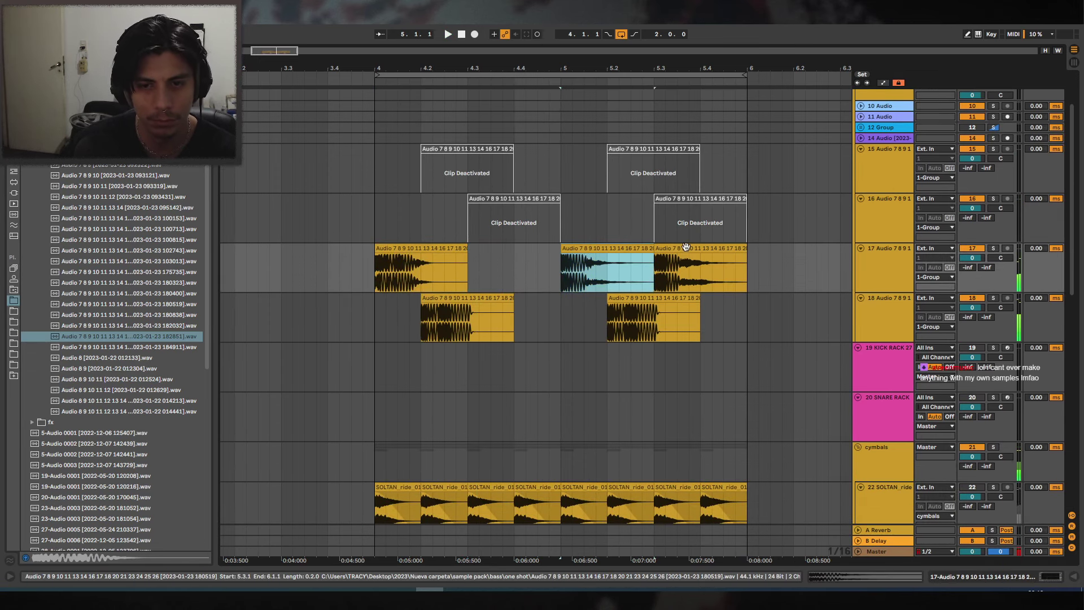
key("Delete")
left_click(682, 248)
key("Delete")
Split the track 18 clip at 4.3, duplicate its first half twice to reach bar 5, and play the result.
left_click(468, 309)
key("ctrl+e")
left_click(431, 298)
key("ctrl+d")
key("ctrl+d")
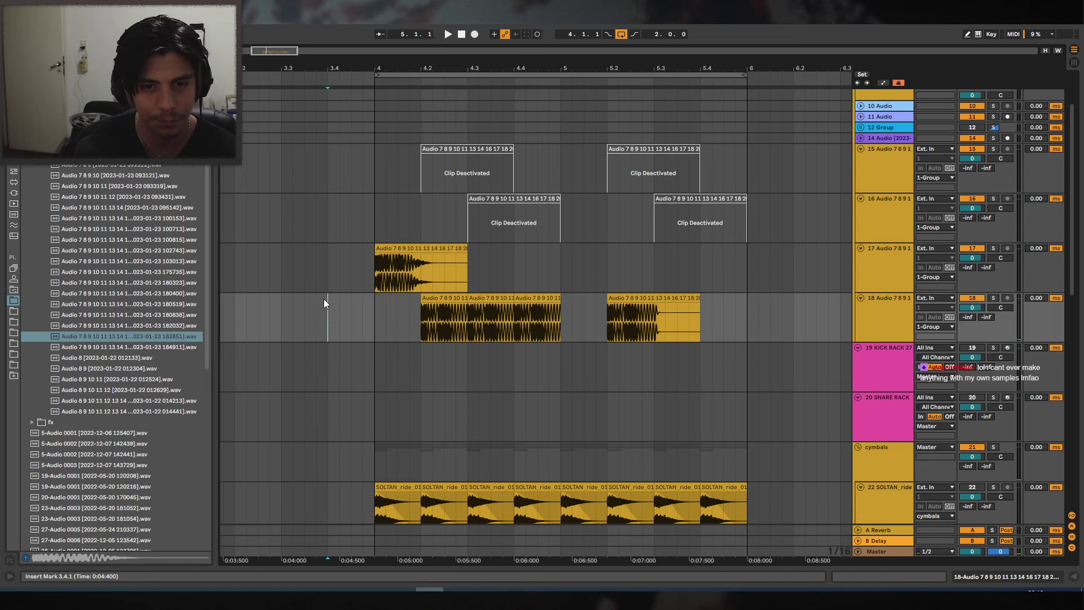
left_click(323, 299)
key("space")
left_click(399, 249)
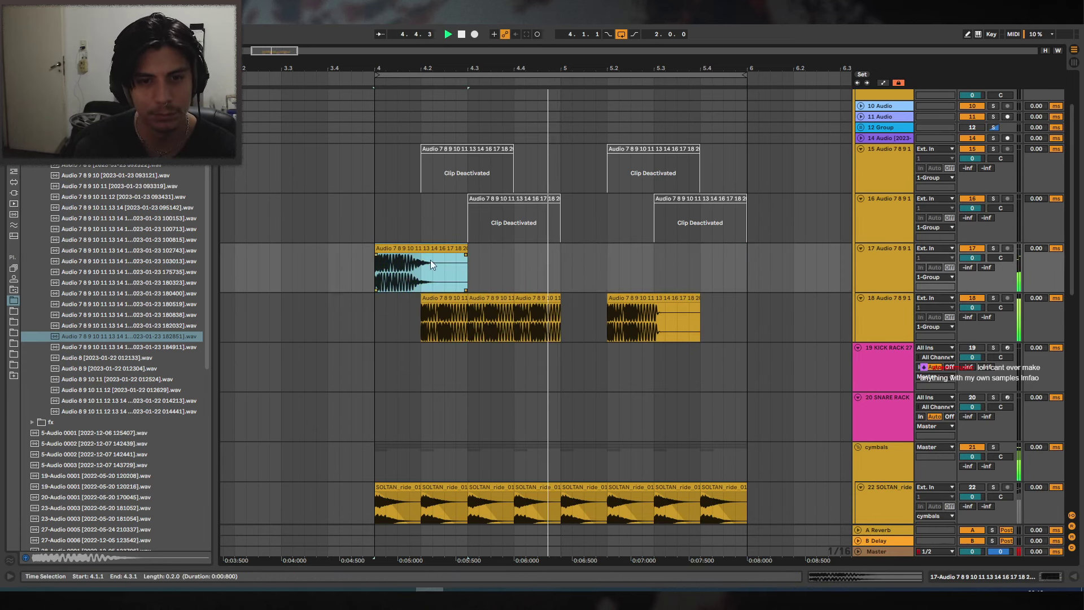
Continue duplicating the one-beat clip on track 18 until the repeats reach bar 6.
key("space")
left_click(536, 298)
key("ctrl+d")
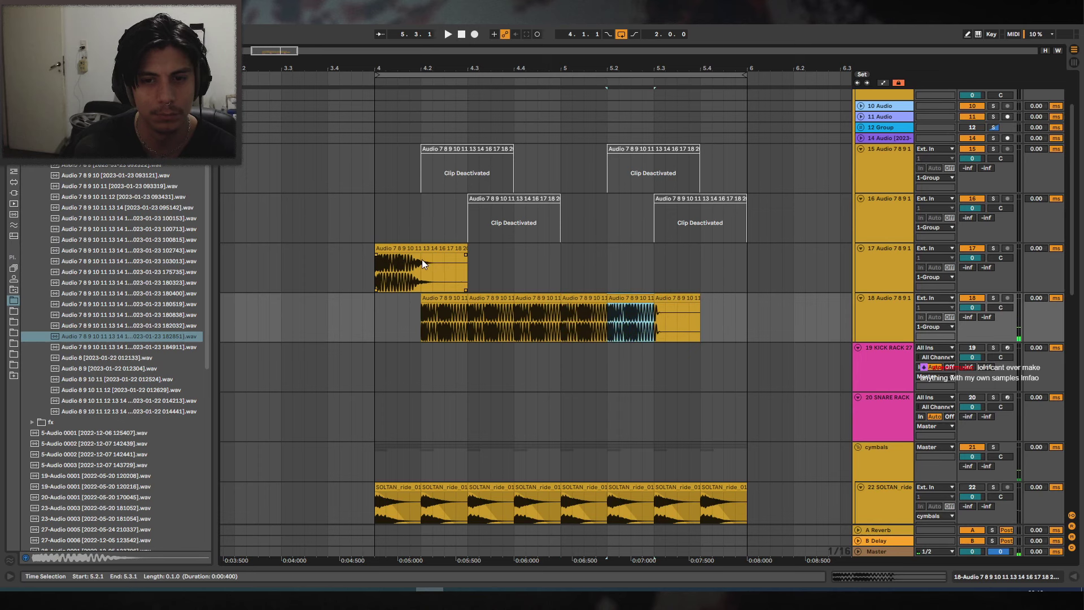
key("ctrl+d")
left_click(458, 269)
left_click(679, 295)
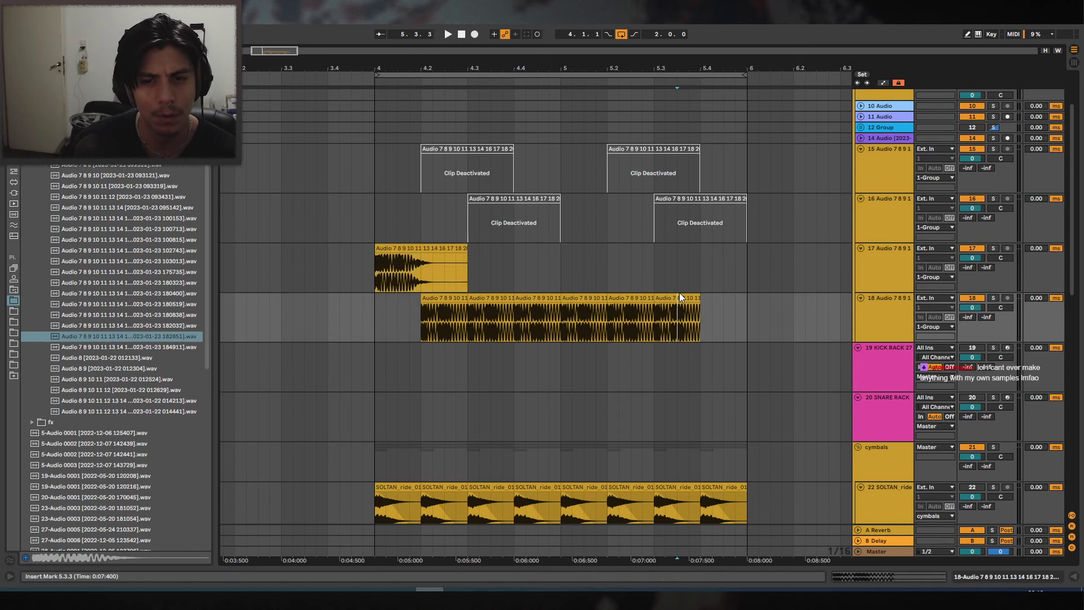
left_click(679, 296)
key("ctrl+d")
Duplicate the two-bar loop across all tracks so the arrangement and loop run to bar 8.
left_click_drag(581, 69, 728, 86)
left_click(530, 74)
key("ctrl+d")
Replace the track 17 clip at bar 6 with the 182032 one-shot after auditioning neighbouring samples.
left_click(530, 250)
key("Delete")
left_click(156, 326)
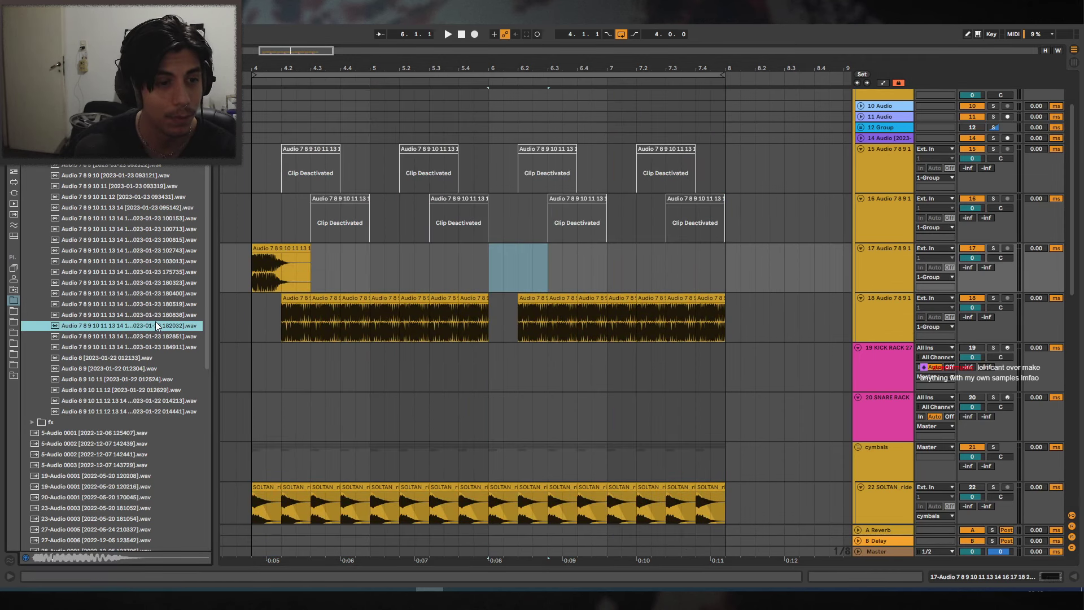
key("Up")
key("Up")
key("Up")
left_click(133, 317)
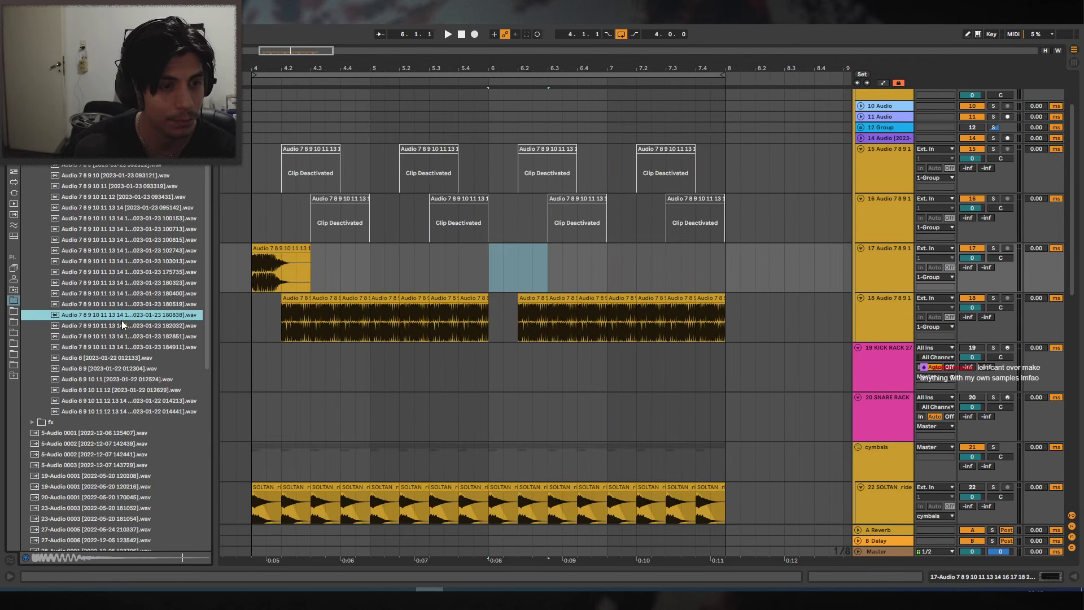
mouse_move(119, 326)
left_mouse_down()
mouse_move(574, 290)
mouse_move(487, 269)
left_mouse_up()
Play the four-bar loop from just before bar 4 to hear the new bass hit at bar 6.
left_click(238, 256)
key("space")
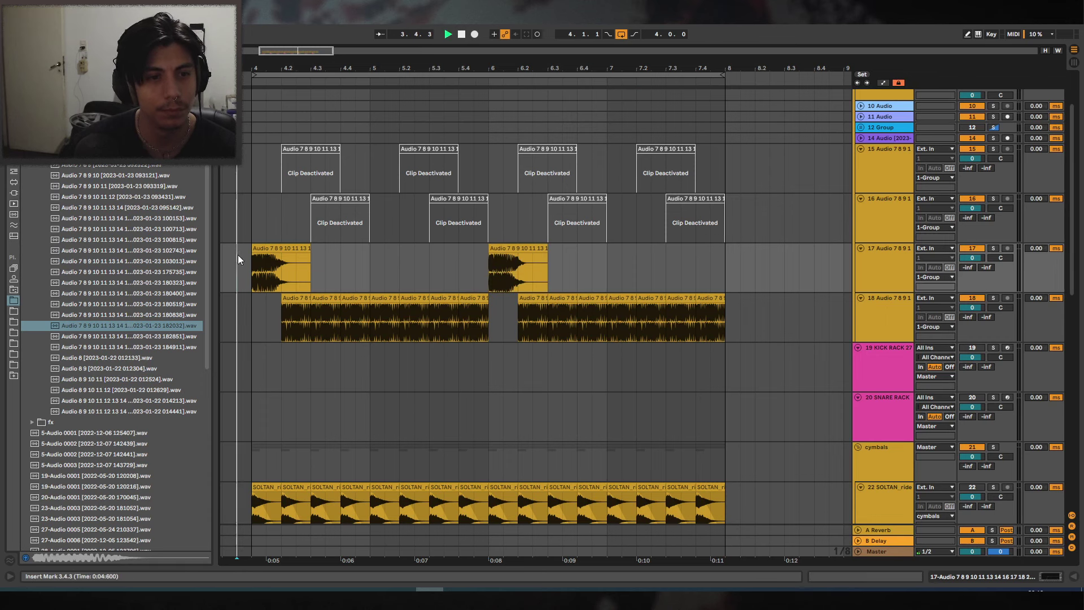
left_click_drag(396, 68, 426, 86)
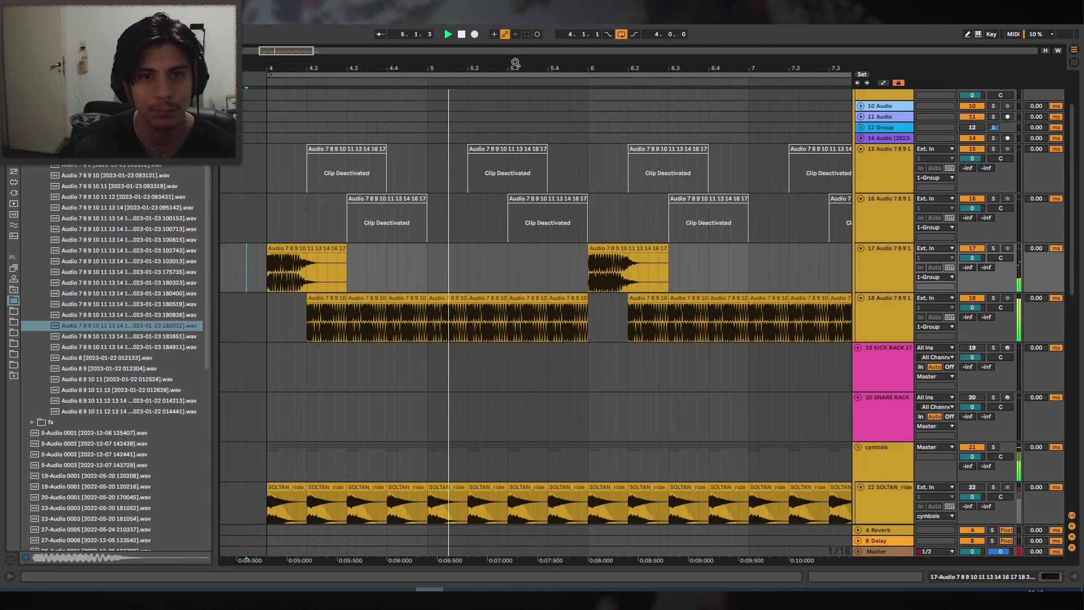
left_click_drag(513, 66, 439, 54)
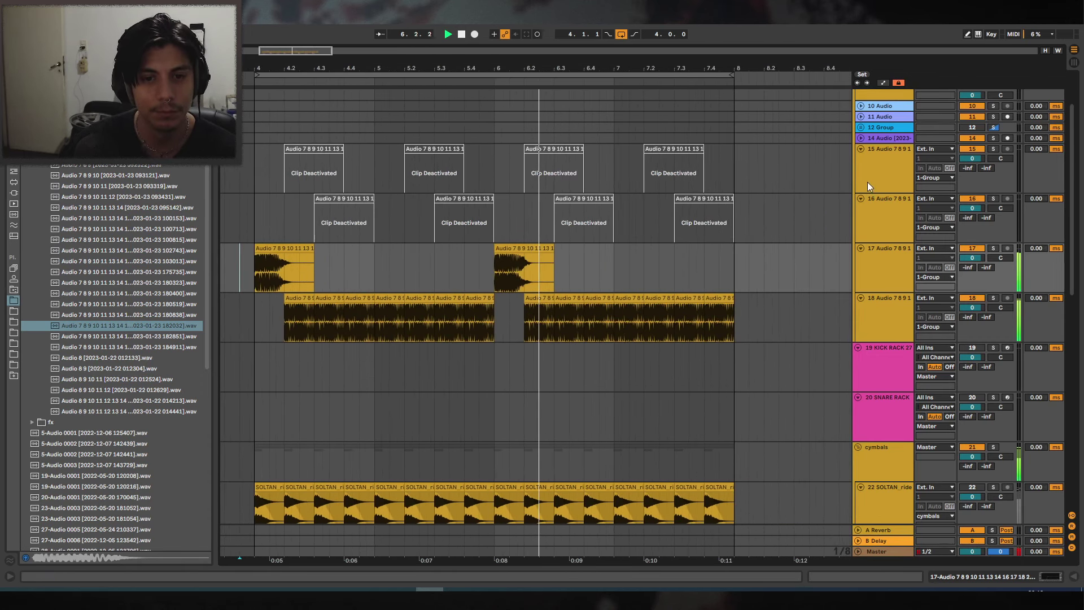
left_click_drag(584, 51, 583, 50)
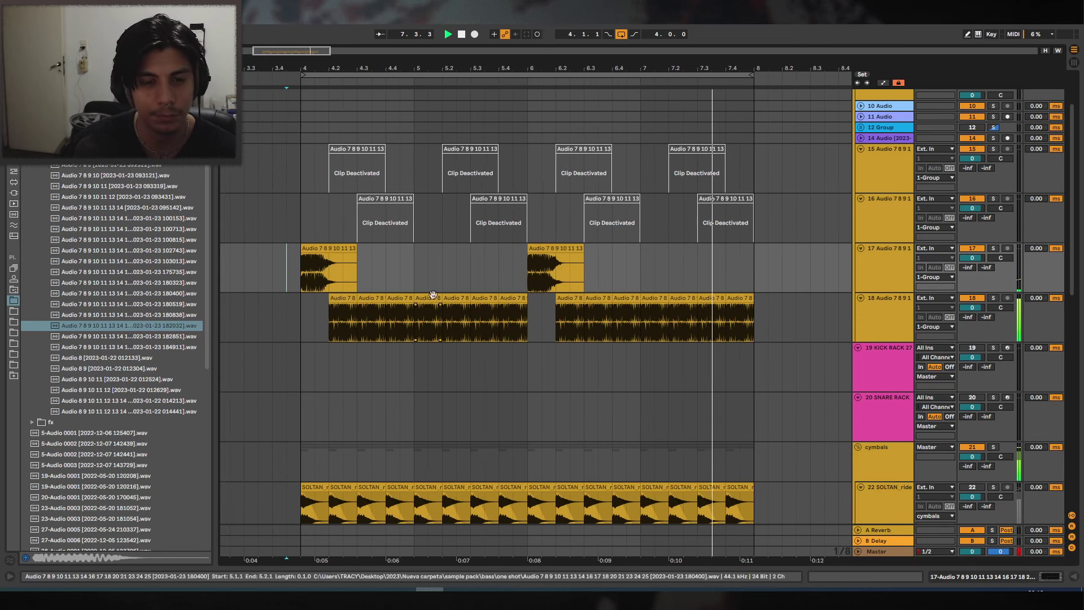
Delete the last repeated clip before bar 6 on track 18, leaving a gap at 5.4.
left_click(345, 298)
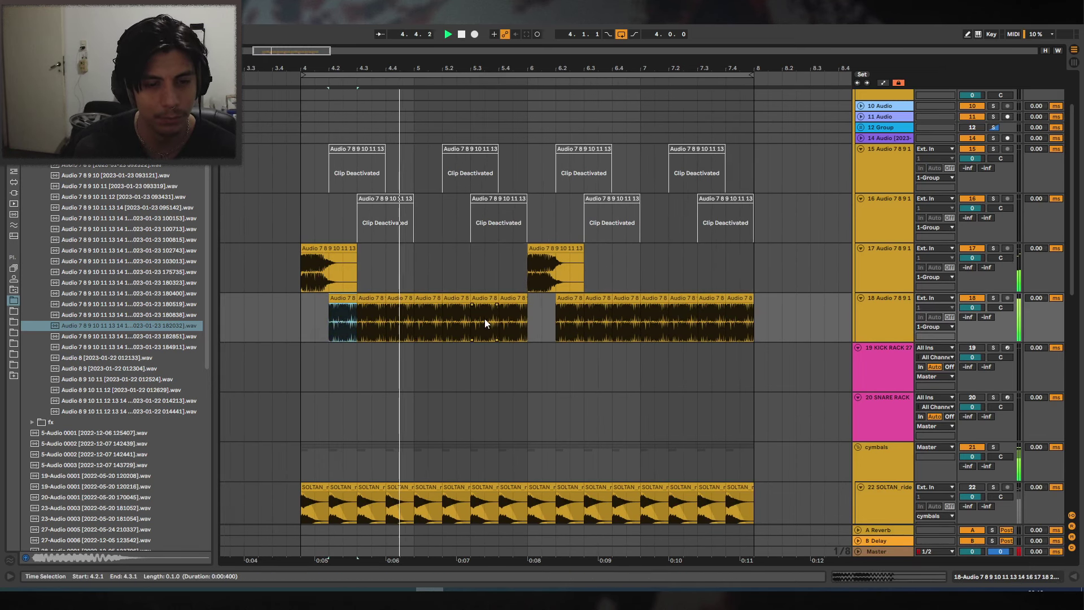
mouse_move(525, 301)
left_mouse_down()
mouse_move(511, 300)
mouse_move(525, 300)
left_mouse_up()
key("space")
key("Delete")
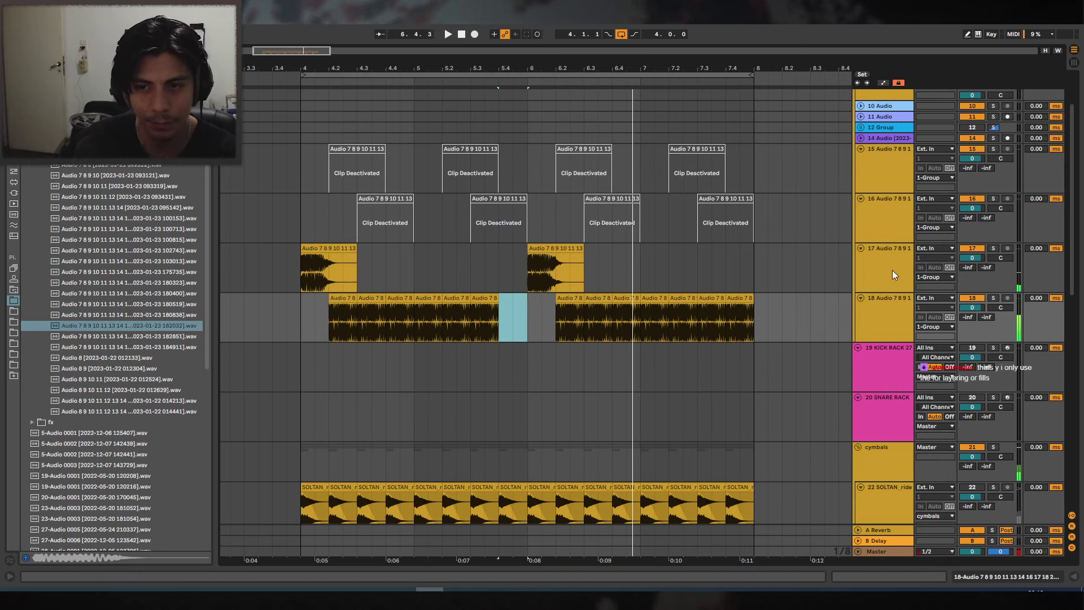
Audition more one-shots, place 012629 on track 18 at 5.4 and remove the part extending past bar 6.
left_click(887, 309)
left_click(94, 370)
key("Down")
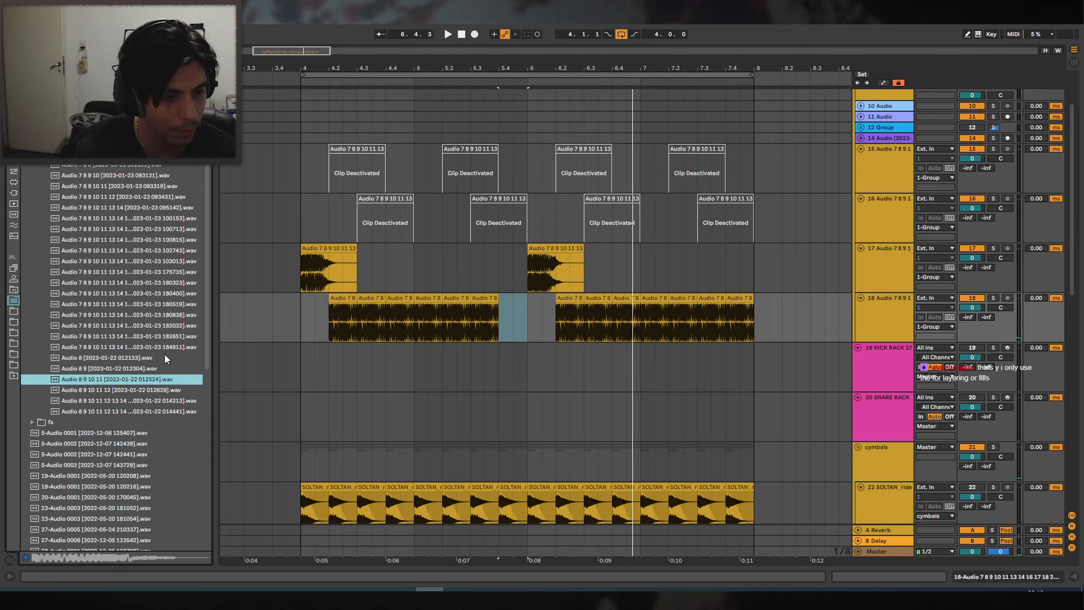
key("Down")
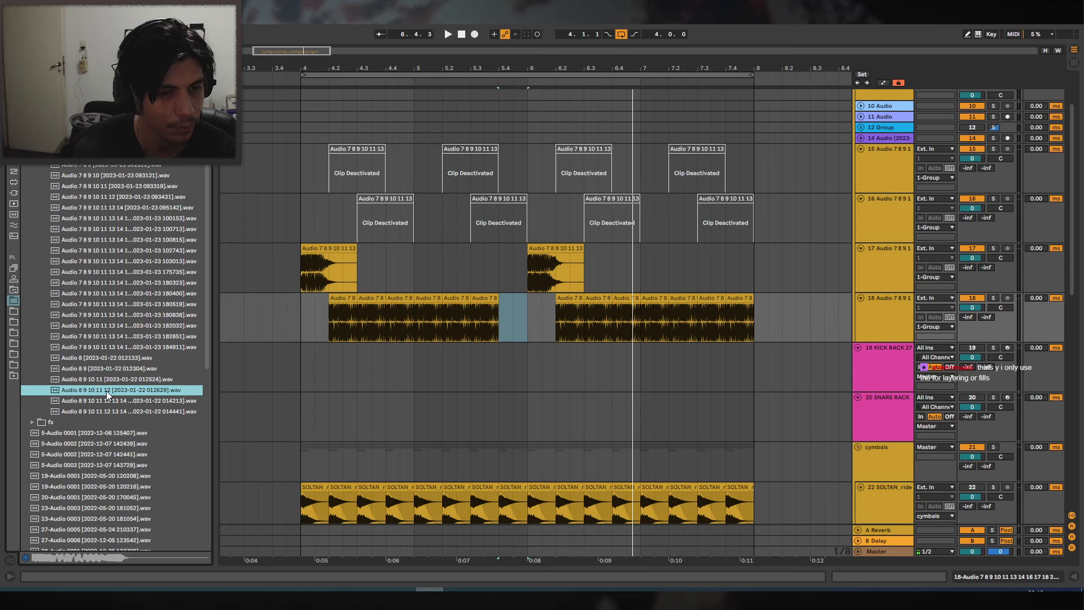
left_click_drag(106, 390, 556, 314)
key("Delete")
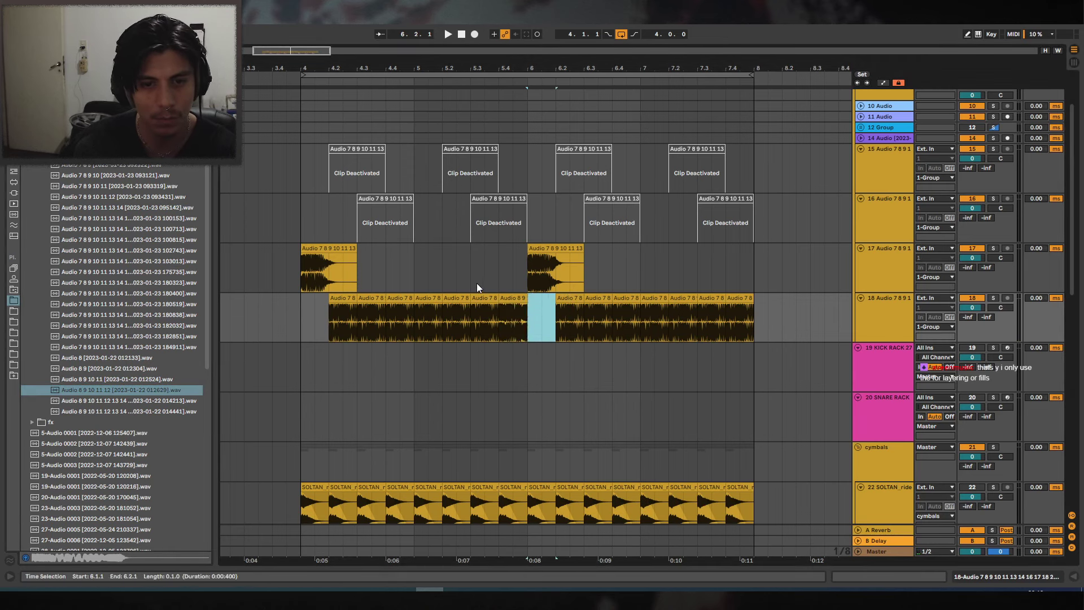
Play from 5.3 and move the 012629 clip at 5.4 from track 18 to track 16.
left_click(477, 282)
key("space")
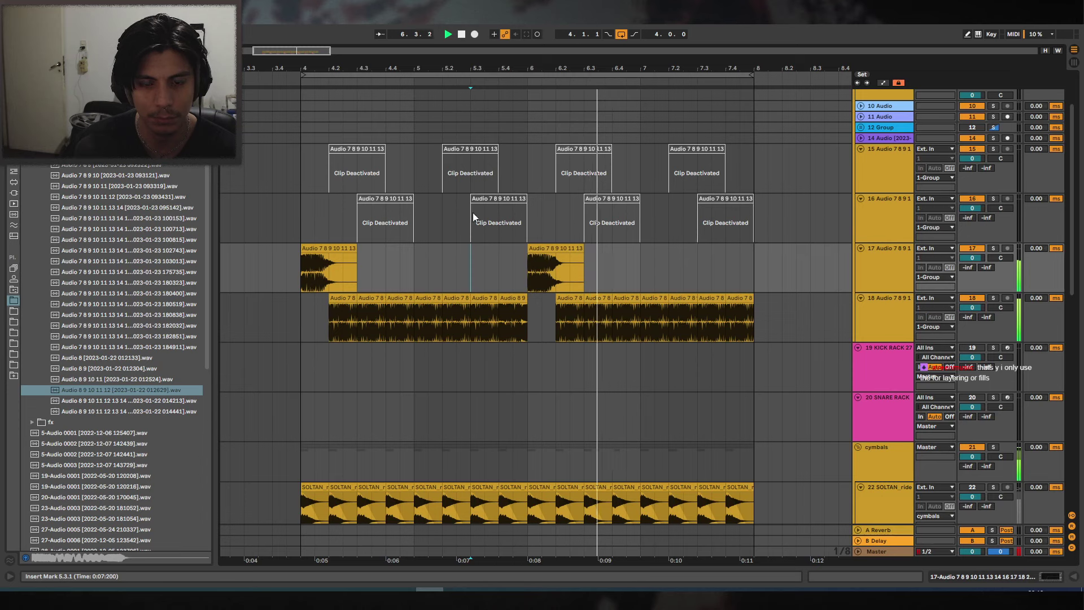
left_click_drag(512, 319, 513, 220)
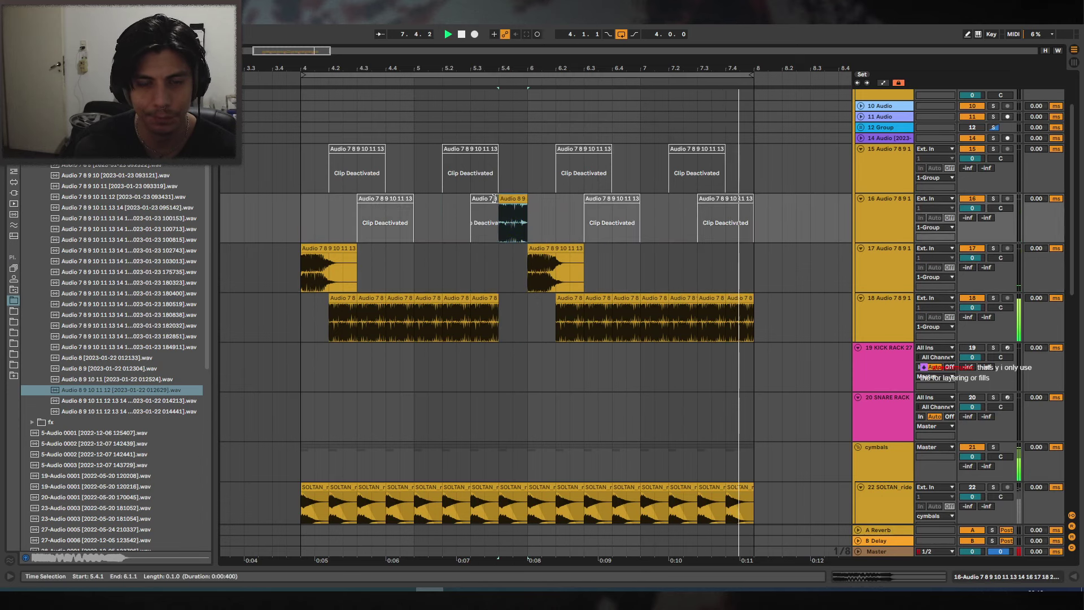
Try reactivating the track 15 clip at 5.2 during playback.
left_click(466, 149)
key("0")
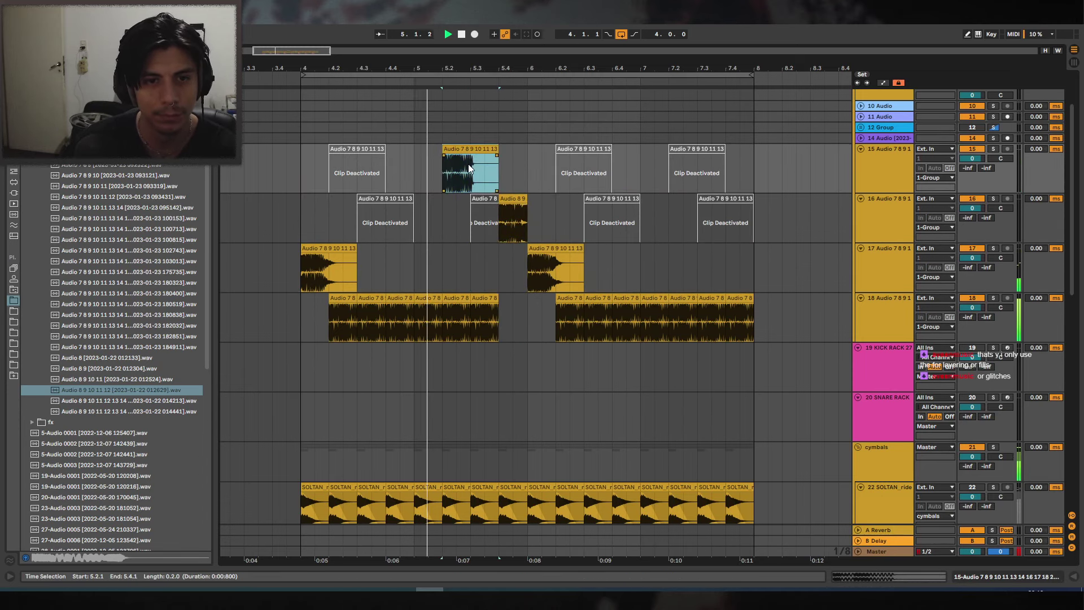
key("0")
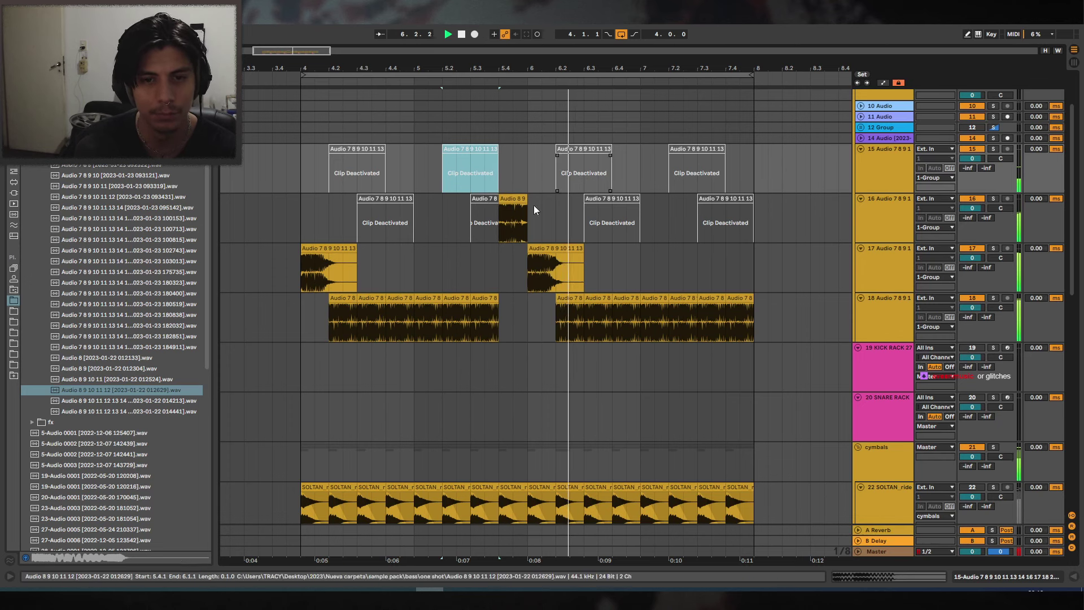
Listen to the loop while checking the clips at bar 4 on track 17, 4.2 on track 18 and 5.4 on track 16.
left_click(339, 248)
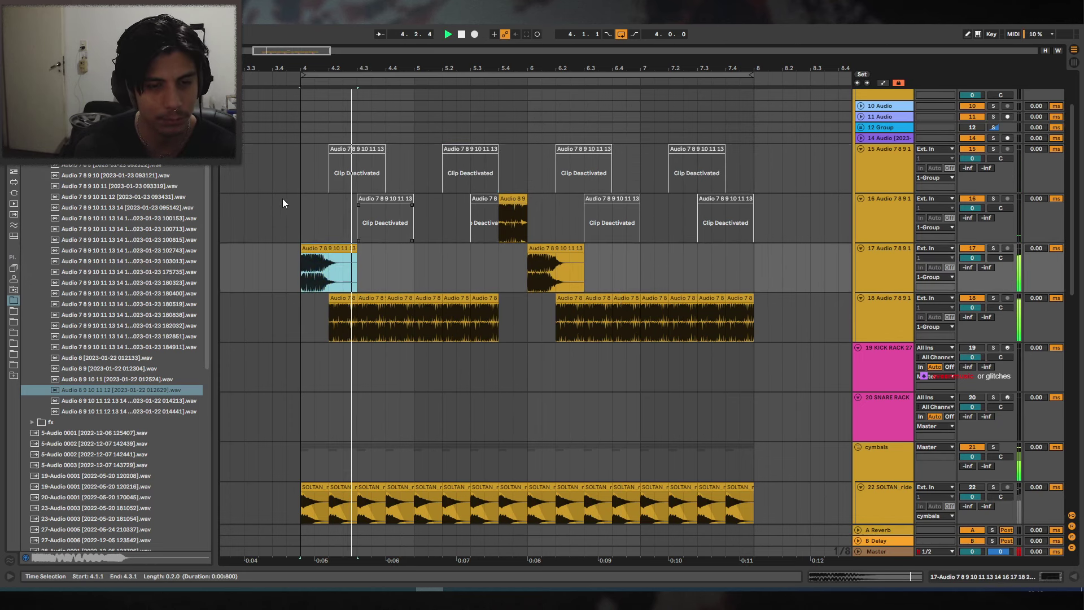
left_click(341, 298)
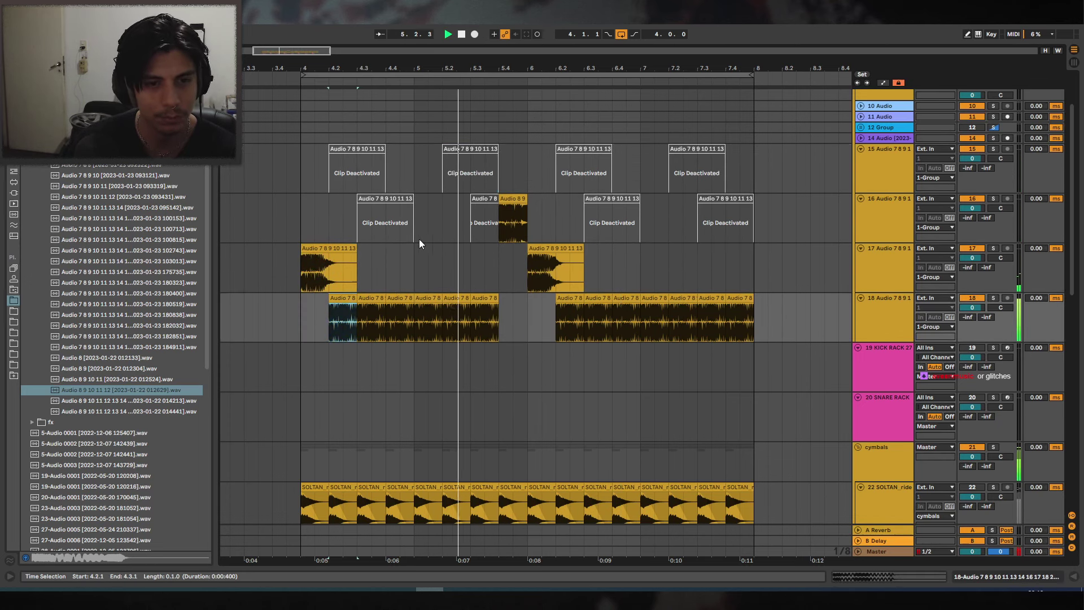
left_click(524, 220)
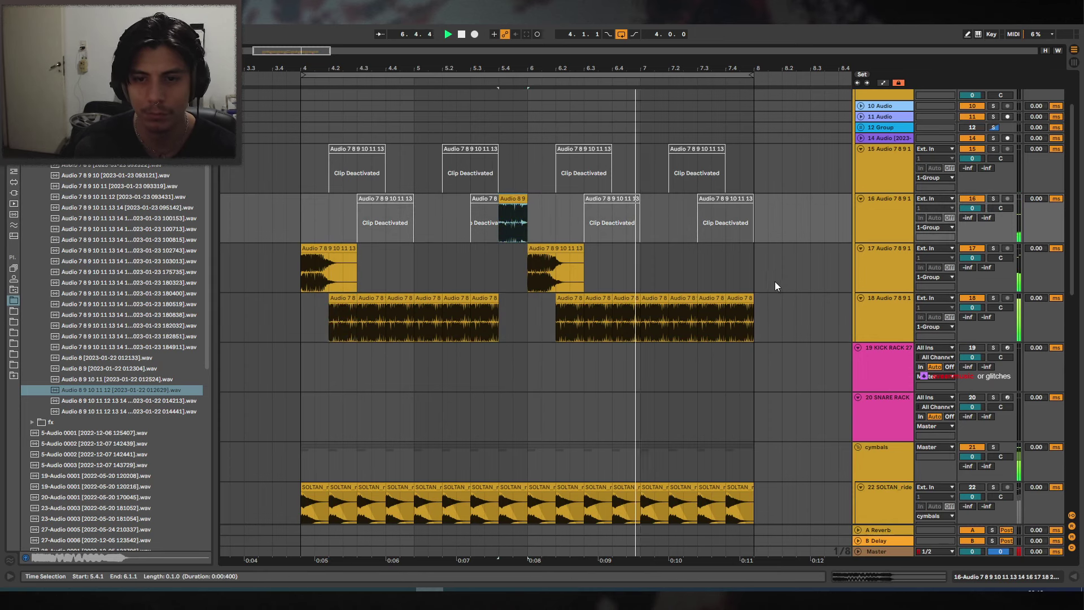
Duplicate the clap layers and TRIGGER note from 7.3 so they repeat a sixteenth before 7.4, and play the fill.
scroll(710, 270, "down", 15)
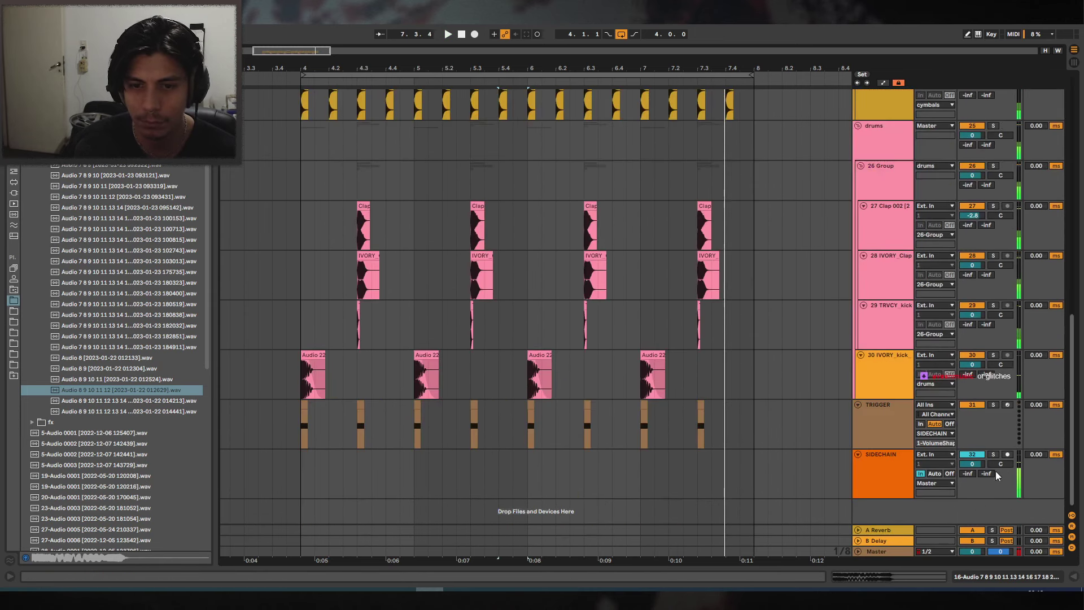
left_click(721, 412)
key("plus")
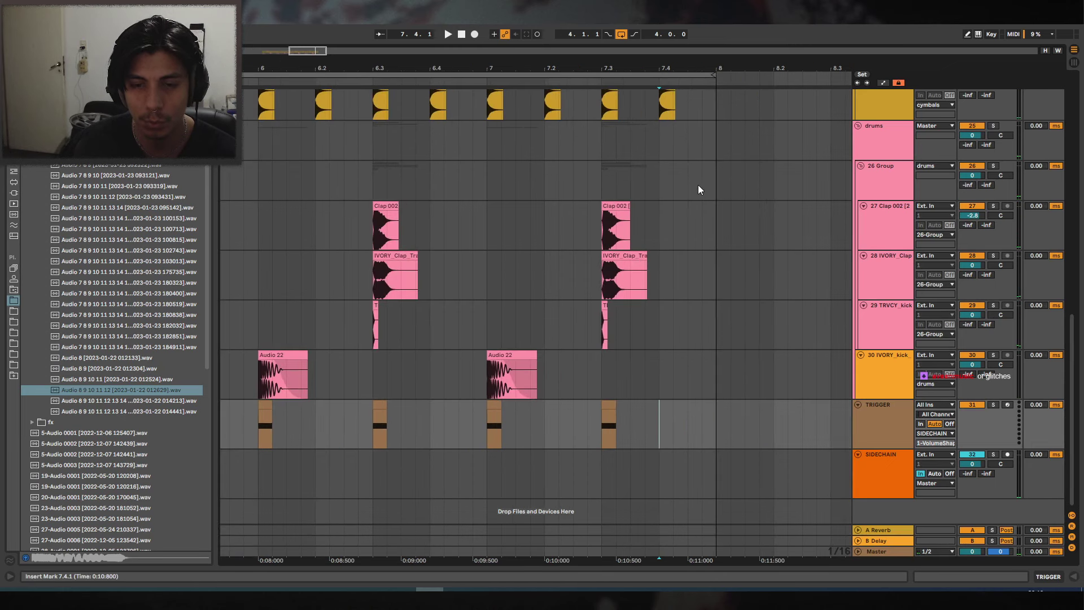
left_click_drag(638, 418, 594, 209)
key("ctrl+d")
left_click(530, 215)
key("space")
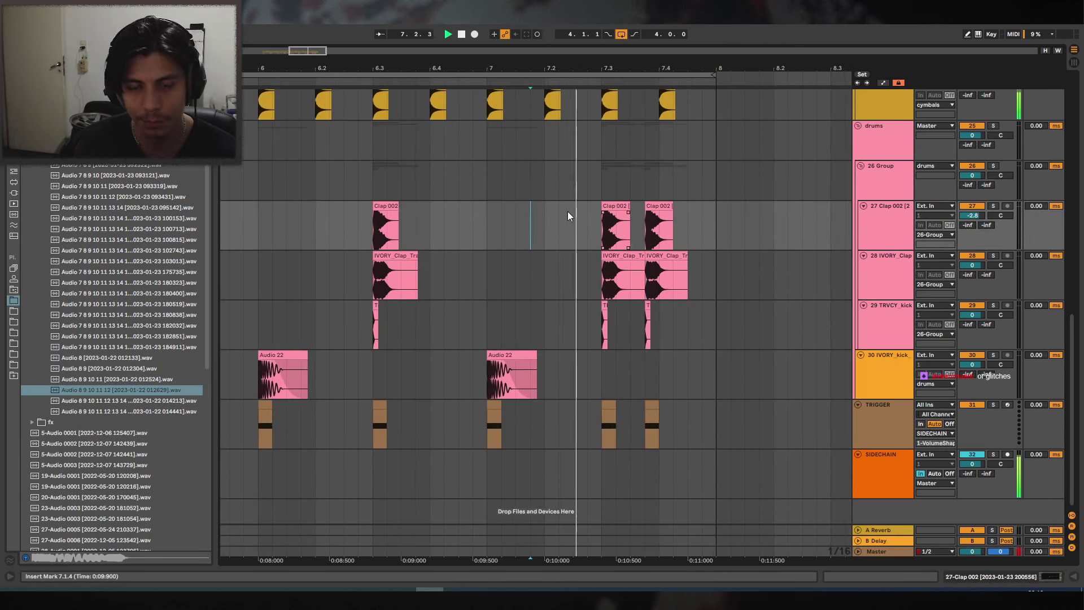
key("minus")
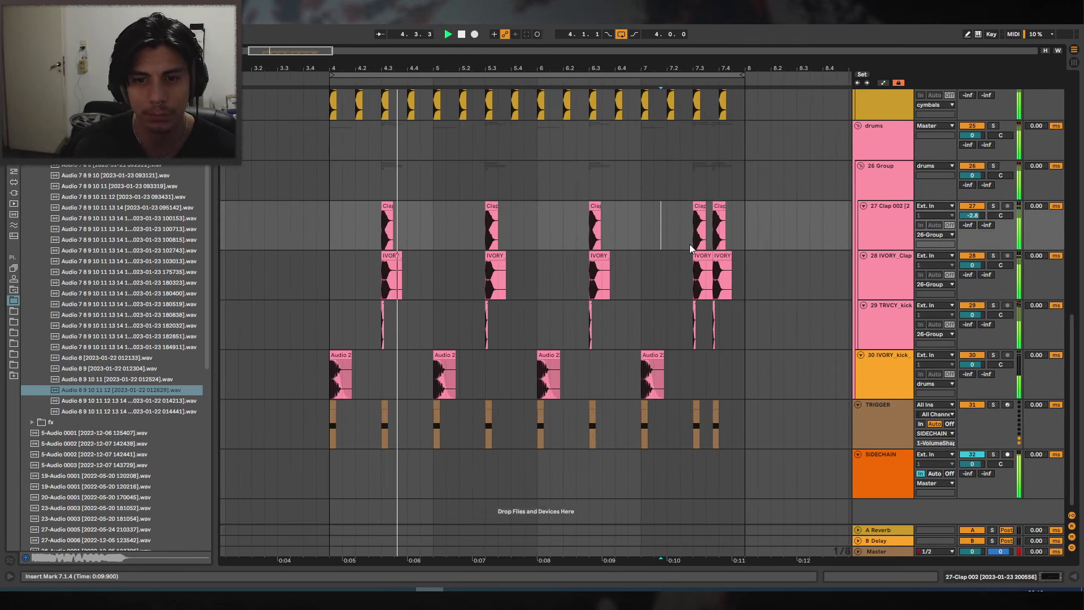
Return to the bass tracks and open the track 18 clip at 4.2 in the clip detail view.
scroll(666, 231, "up", 4)
scroll(642, 224, "up", 5)
scroll(366, 297, "up", 4)
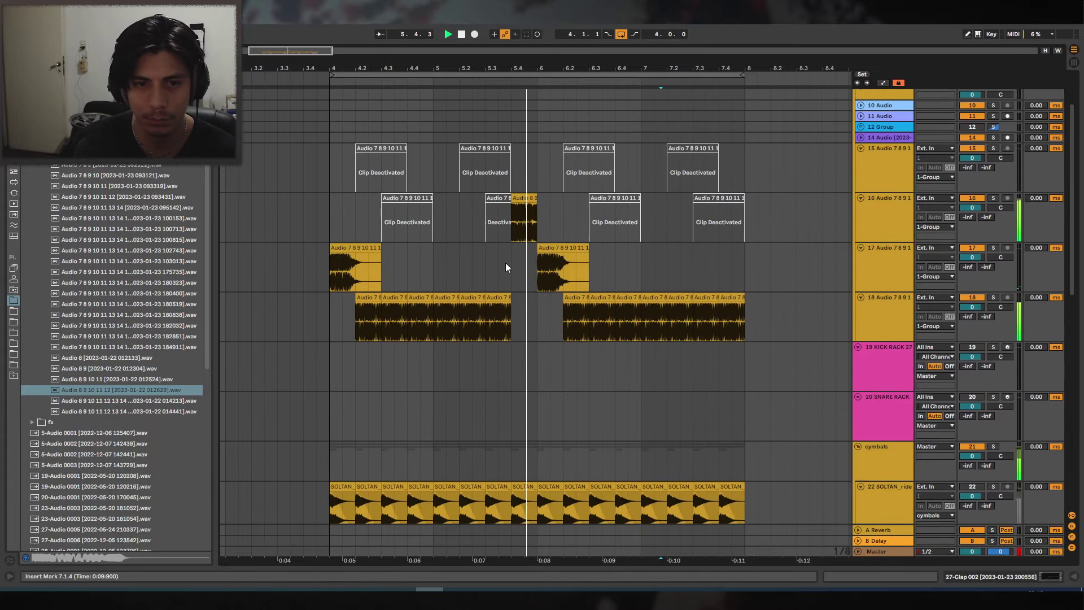
double_click(366, 298)
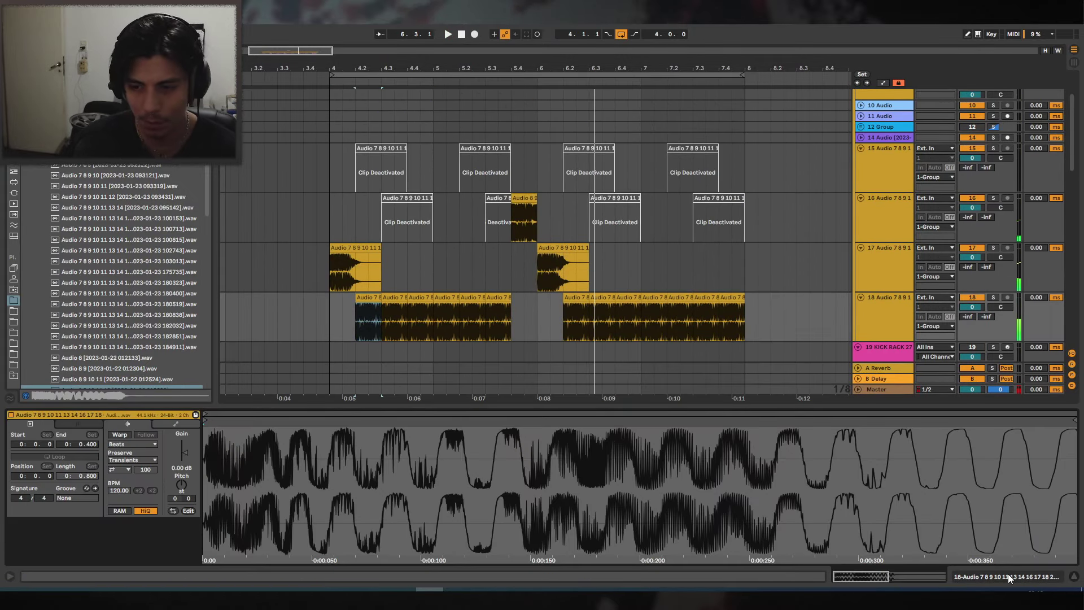
Close the clip detail view and audition the recorded bass one-shots in the sample folder, including the 180838 recording.
left_click(1009, 578)
scroll(141, 252, "down", 1)
left_click(150, 219)
left_click(155, 292)
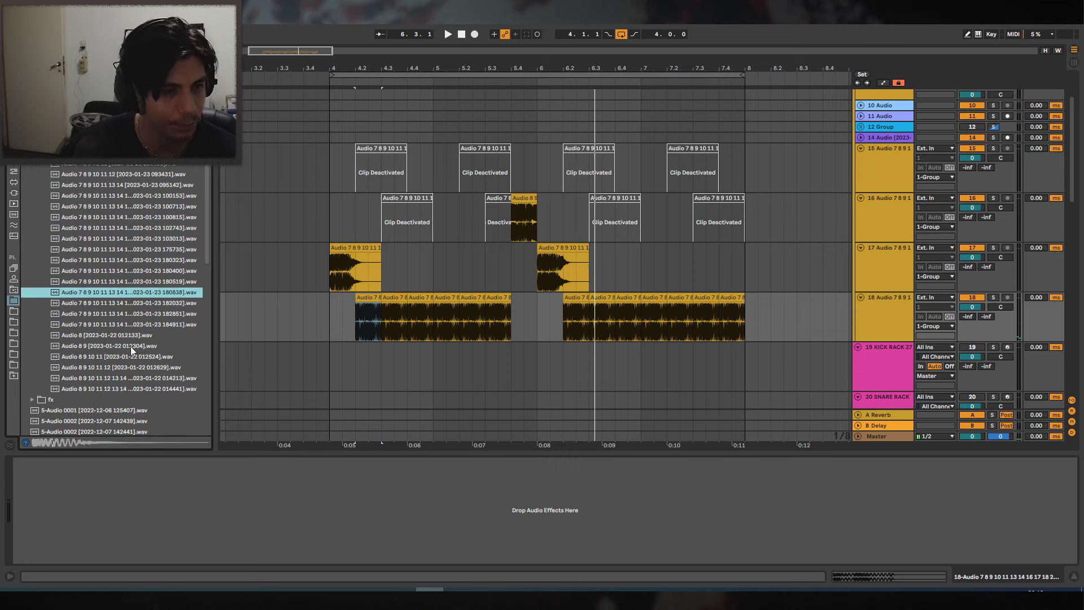
left_click(120, 387)
key("Up")
key("Up")
key("Up")
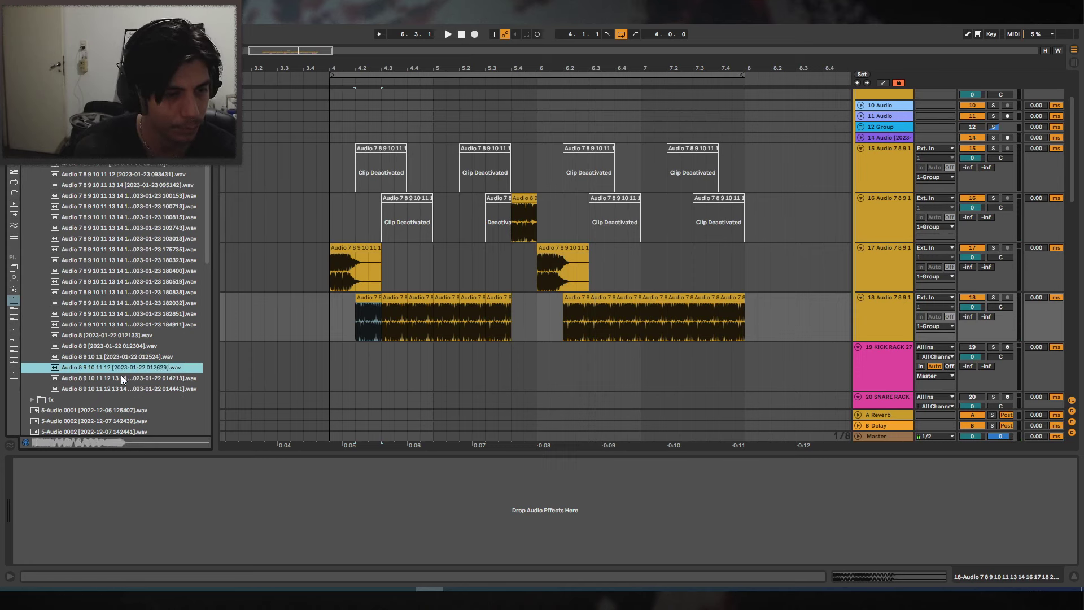
key("Up")
key("Up")
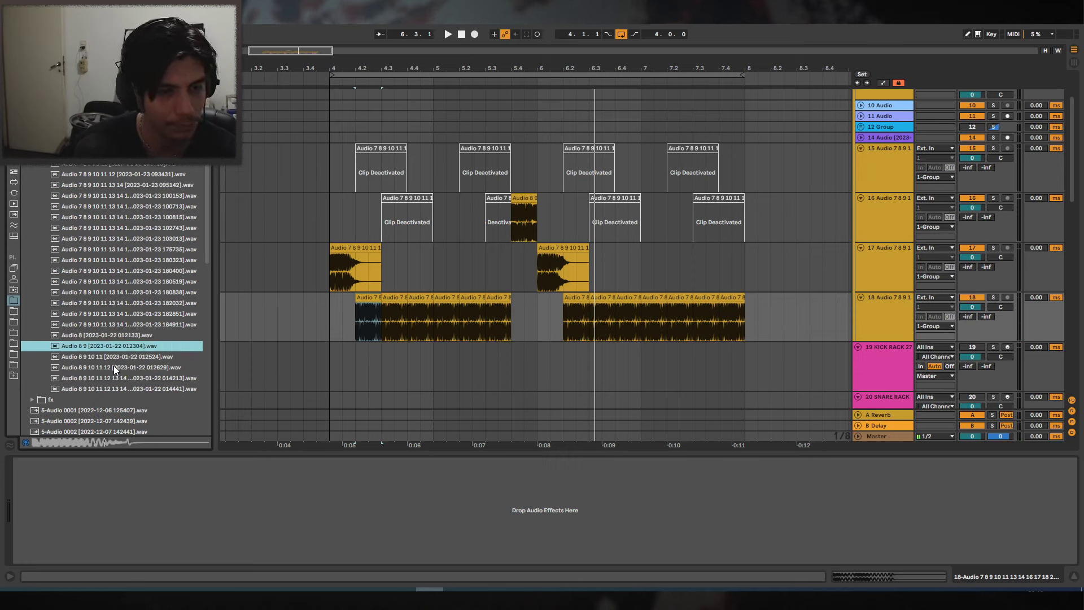
key("Up")
key("Up")
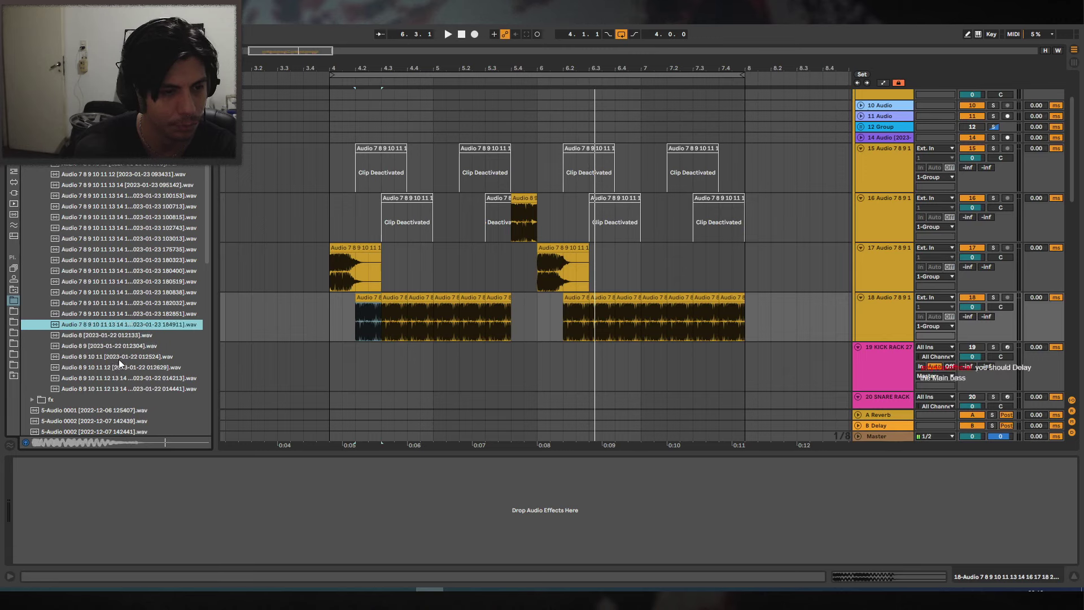
key("Up")
key("Up")
key("Up")
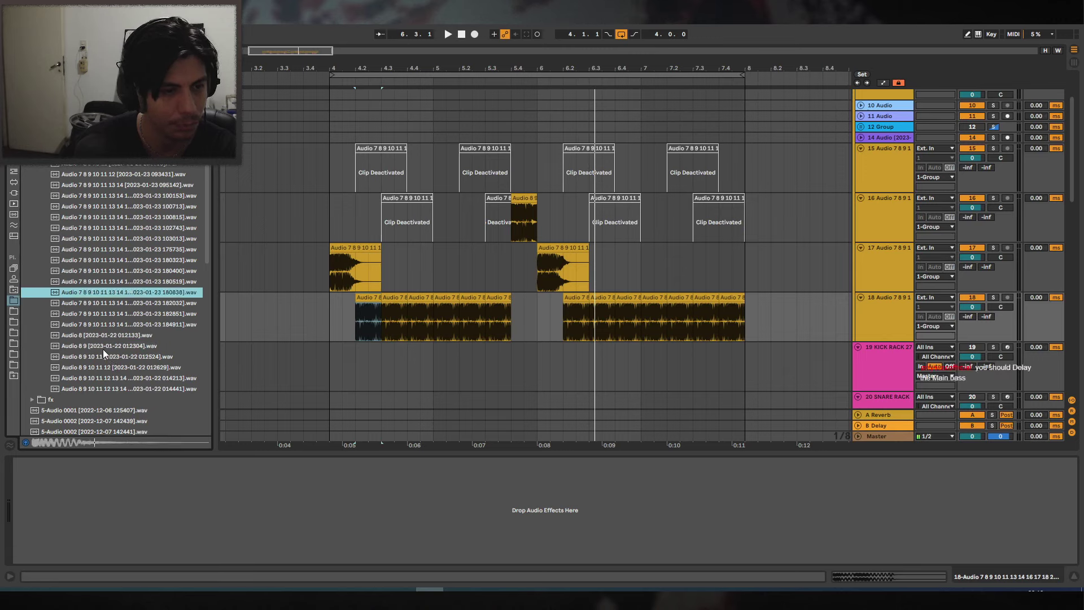
key("Down")
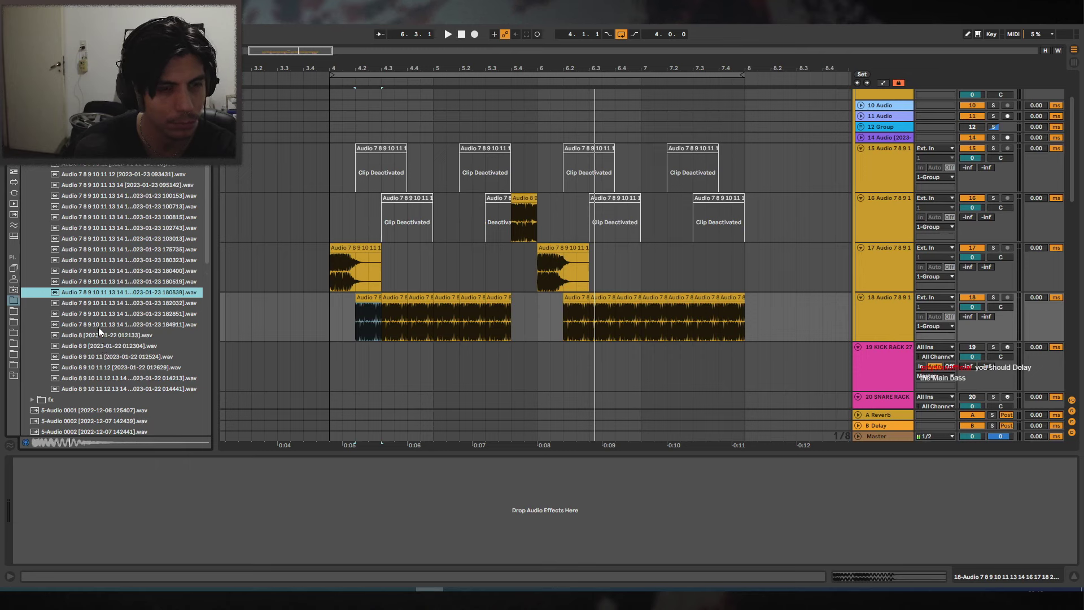
Add an audio track below track 18 and place the recorded sample ending in 180838 on it at bar 4.
left_click(864, 305)
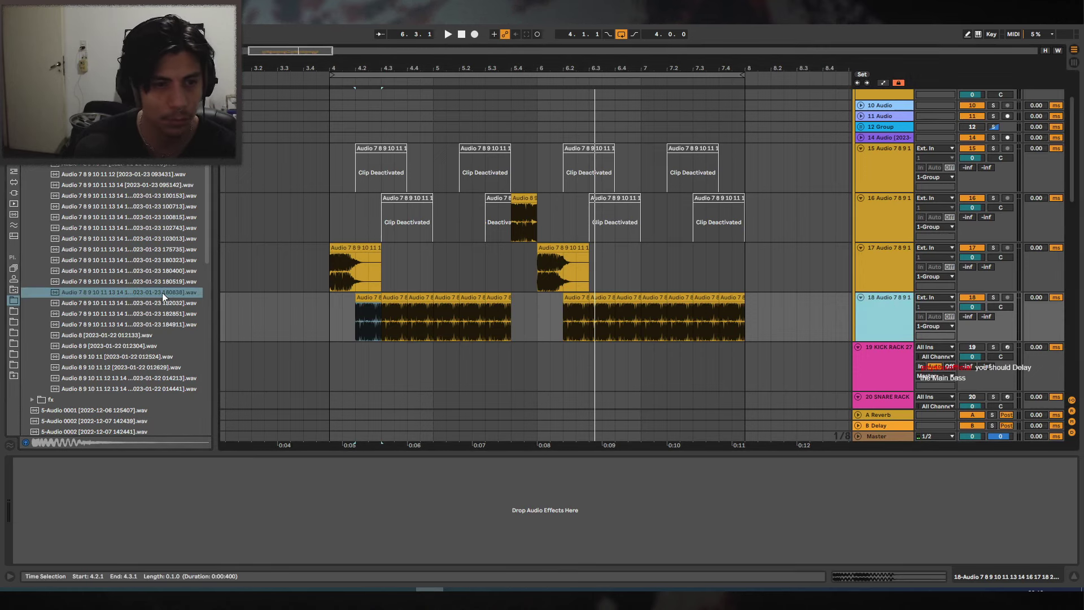
key("ctrl+t")
left_click_drag(161, 294, 334, 361)
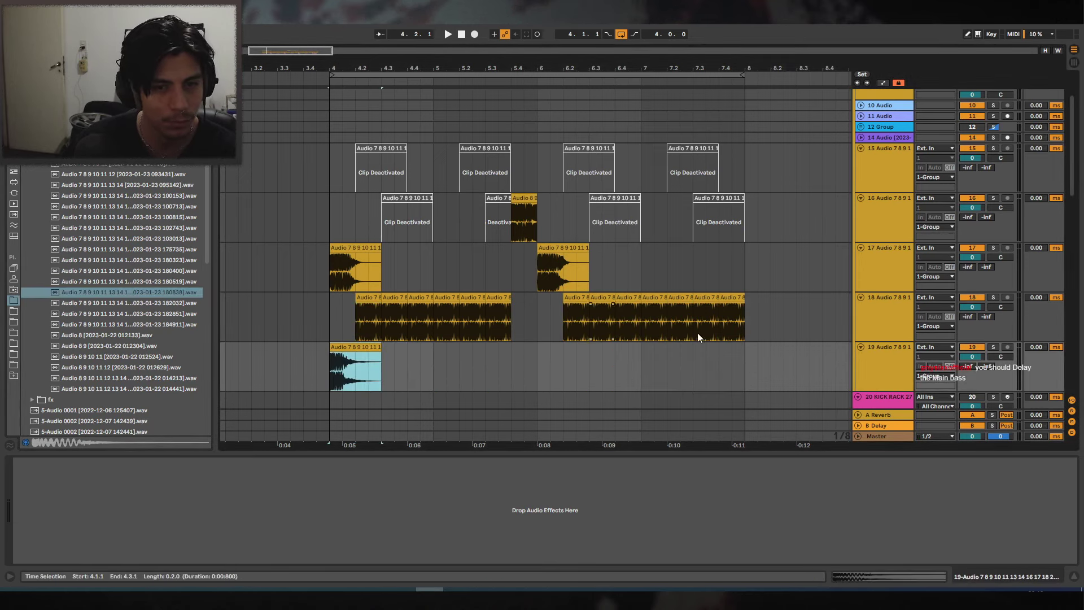
Solo track 19 and add an EQ Eight with a low cut at 417 Hz while listening to the clip.
left_click(993, 348)
left_click(12, 166)
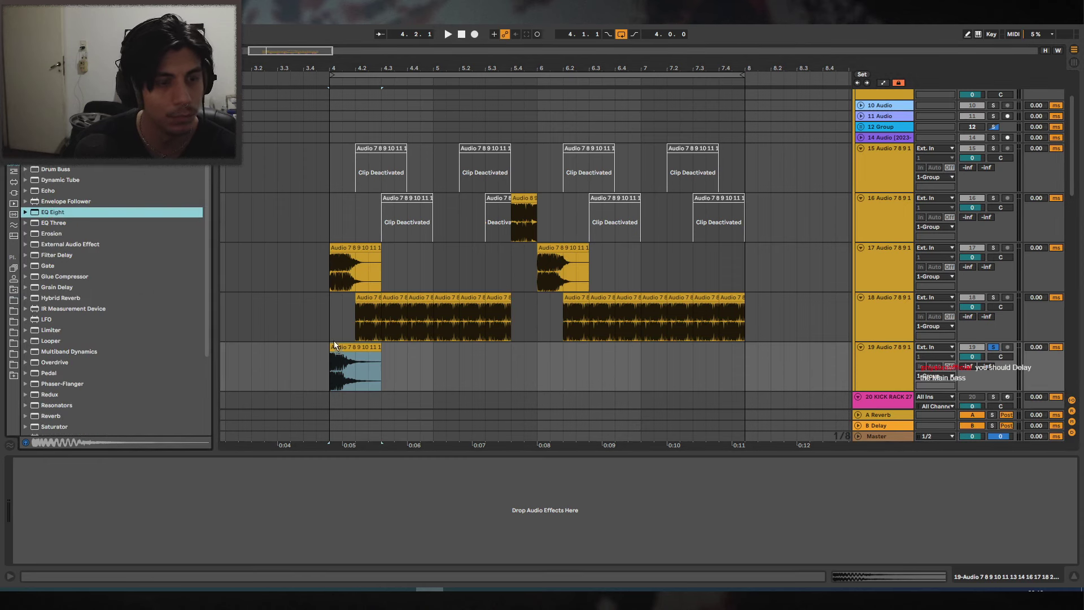
key("space")
left_click_drag(95, 514, 144, 507)
key("space")
key("space")
key("space")
key("space")
Unsolo track 19 and repeat its bar 4 clip at bar 6 during playback.
left_click(993, 347)
key("space")
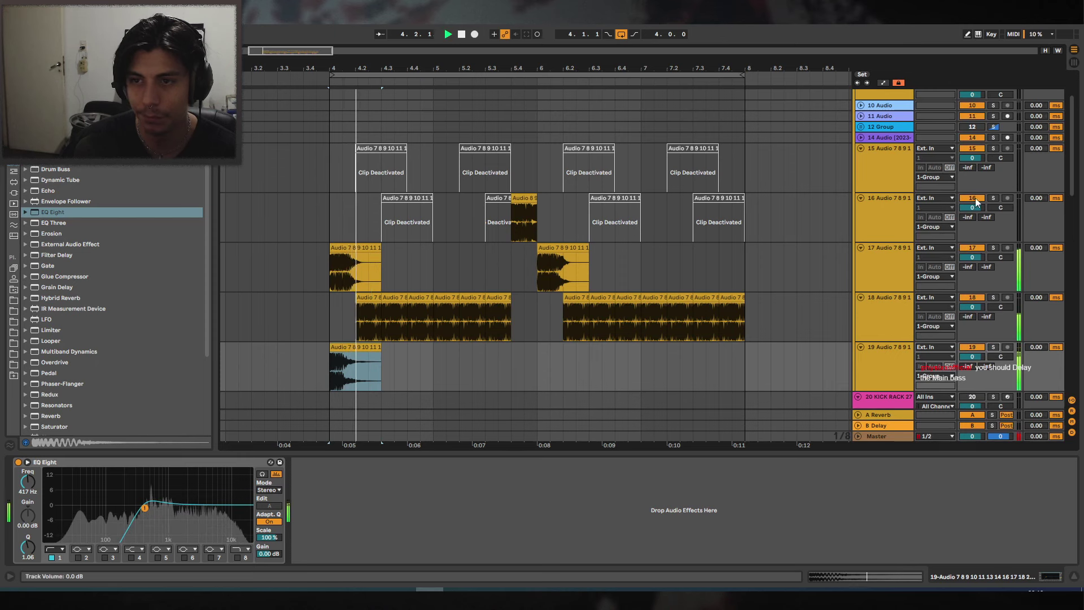
left_click(539, 352)
key("ctrl+v")
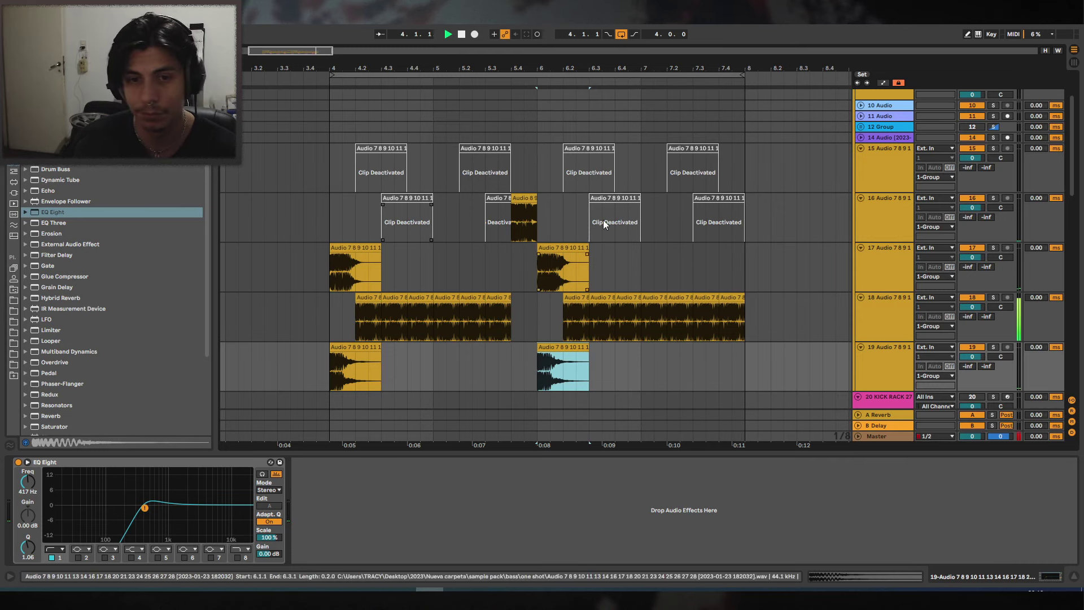
Try a 25 ms track delay on track 18 while the loop plays.
left_click(369, 297)
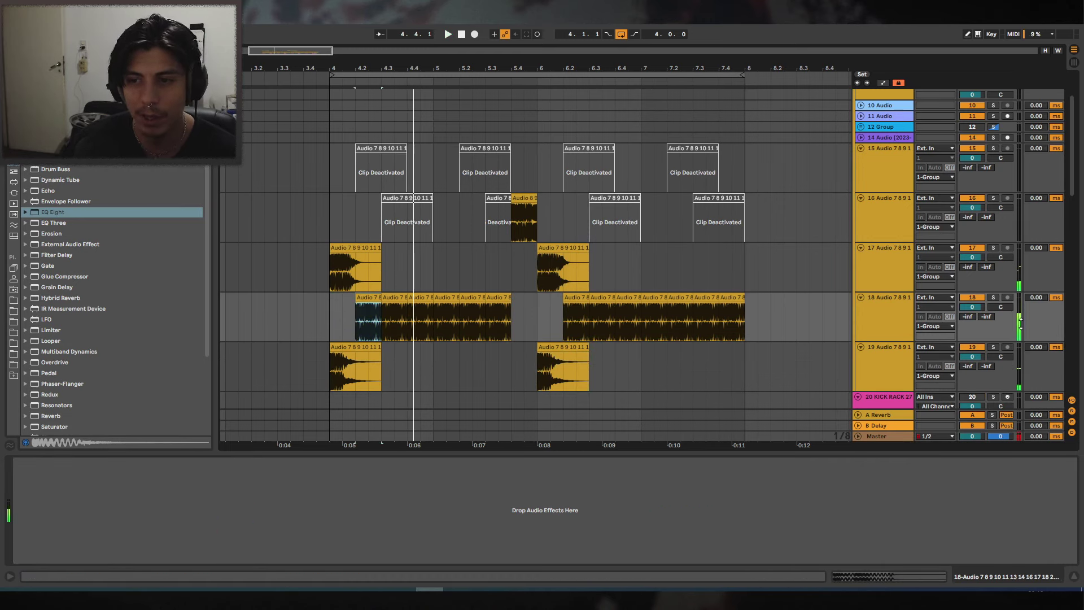
left_click_drag(1037, 300, 1038, 285)
key("space")
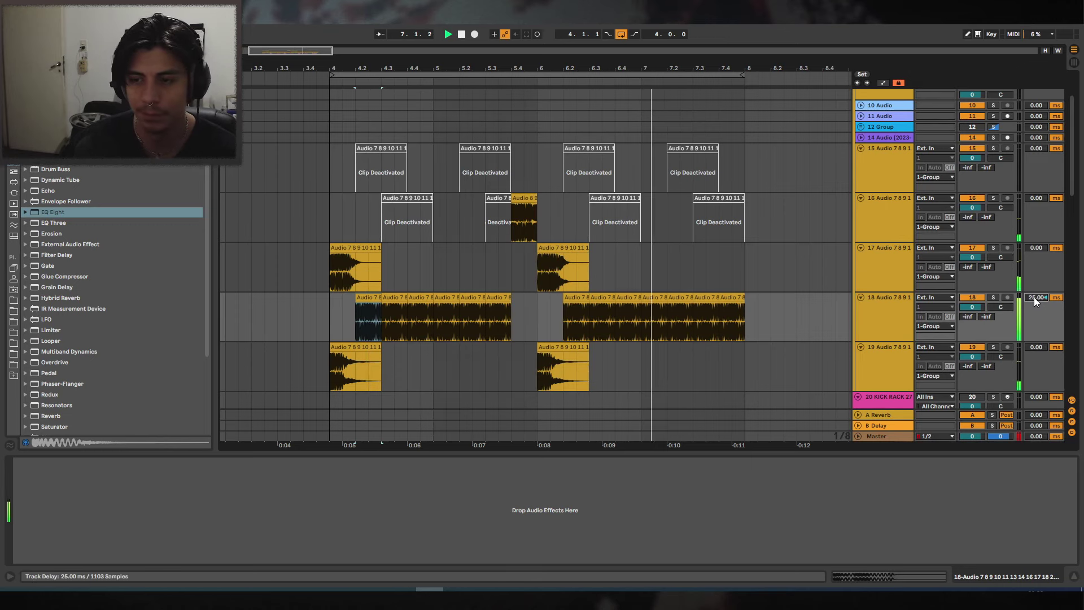
double_click(1034, 297)
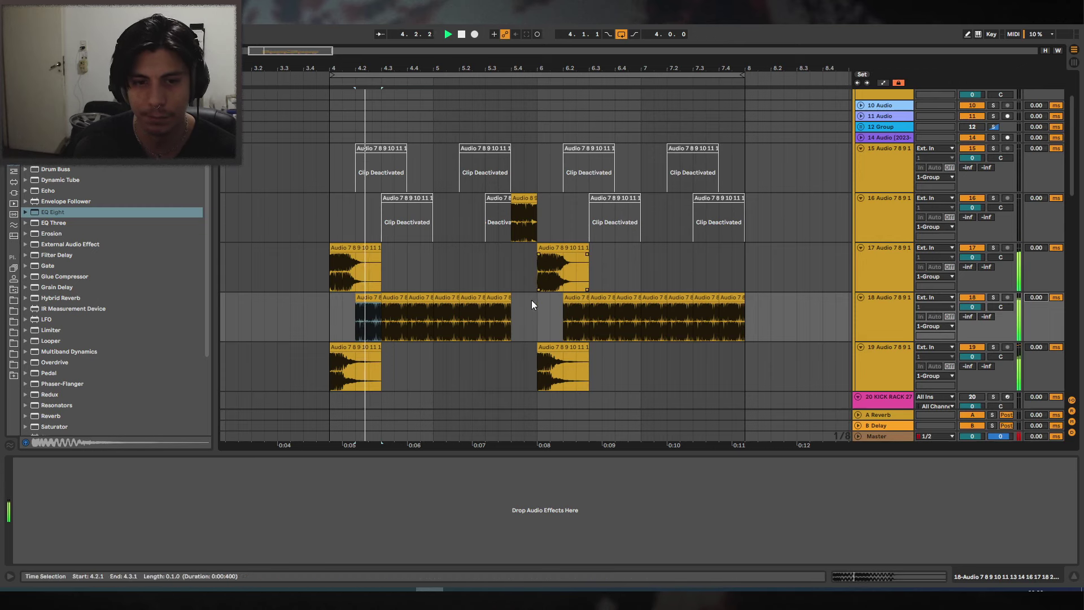
Delete the last track 18 clip at 7.4 while the loop plays.
left_click(499, 298)
left_click(737, 295)
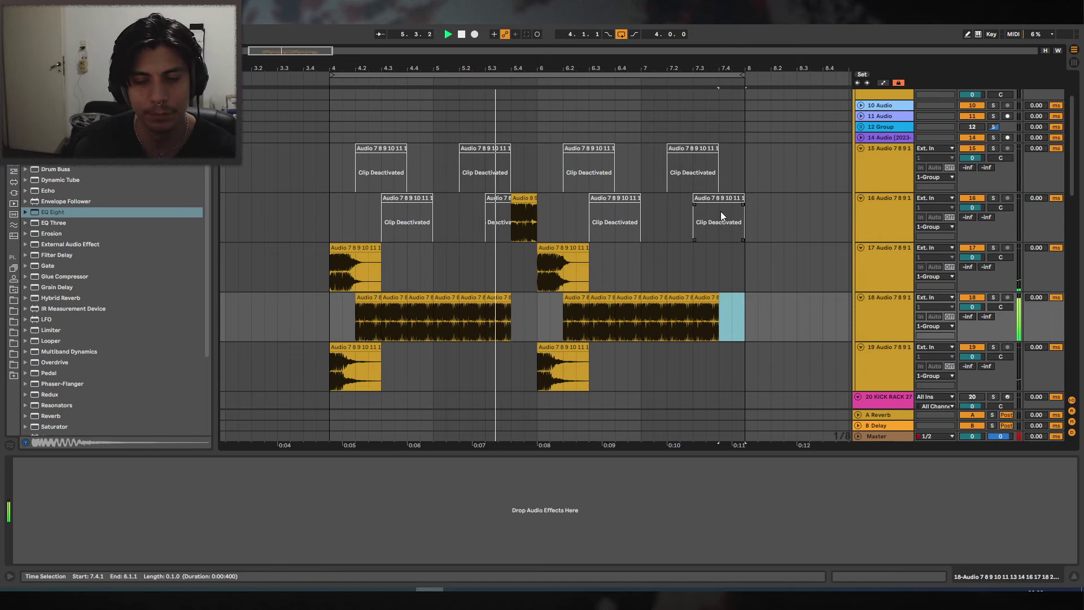
key("space")
Move the deactivated track 16 clip from 7.3 to 7.4 and reactivate it.
left_click(712, 199)
left_click_drag(713, 199, 726, 200)
key("0")
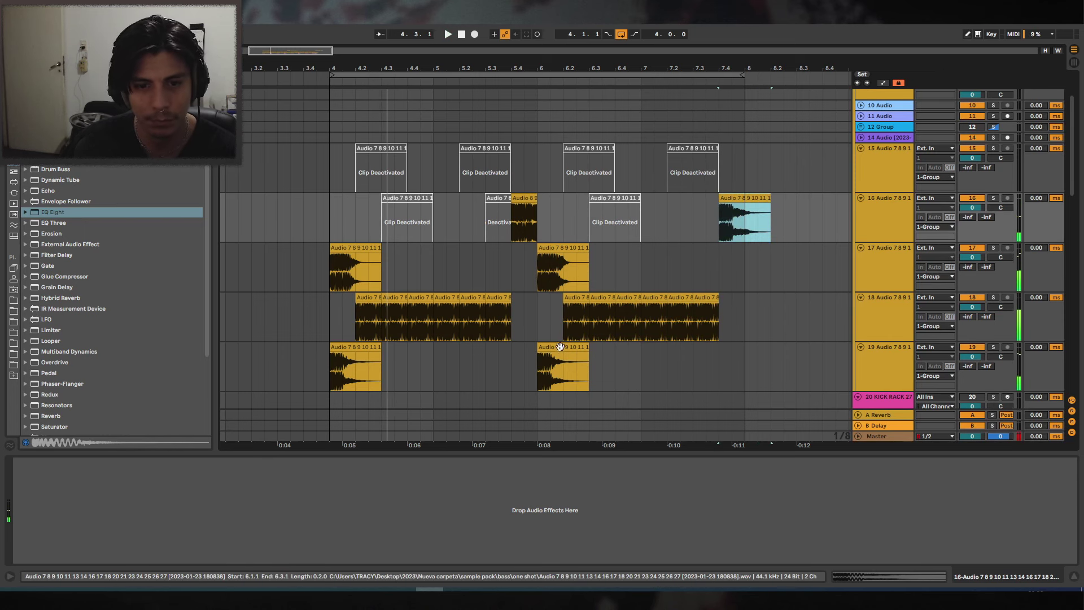
Audition the track 16 clip at 7.4 transposed to +1 semitone, and delete the clip.
double_click(746, 200)
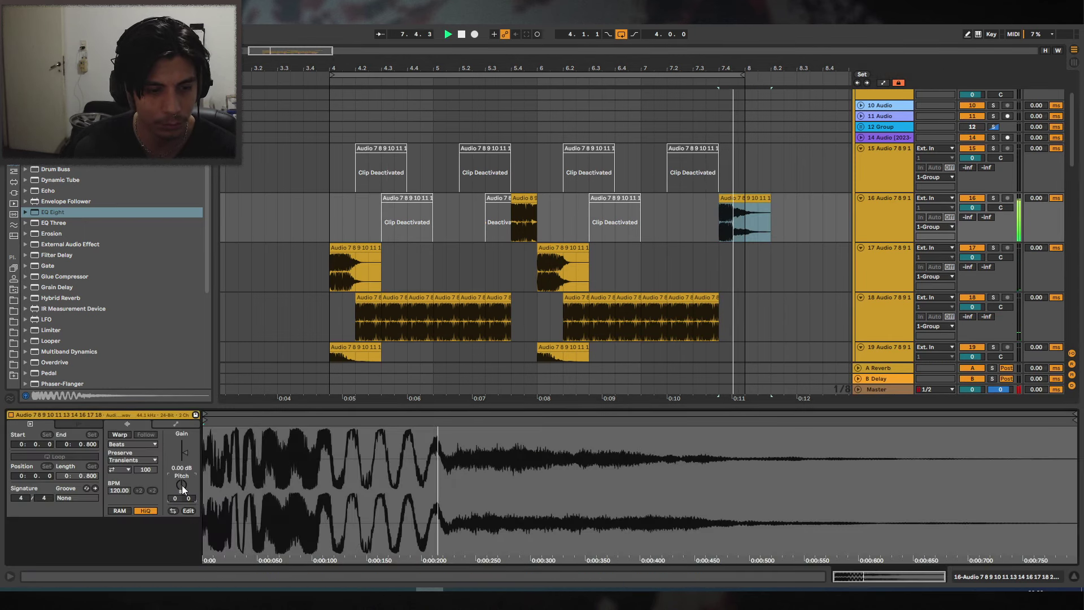
left_click_drag(183, 487, 182, 484)
key("space")
key("space")
key("space")
key("space")
key("space")
key("space")
key("space")
key("space")
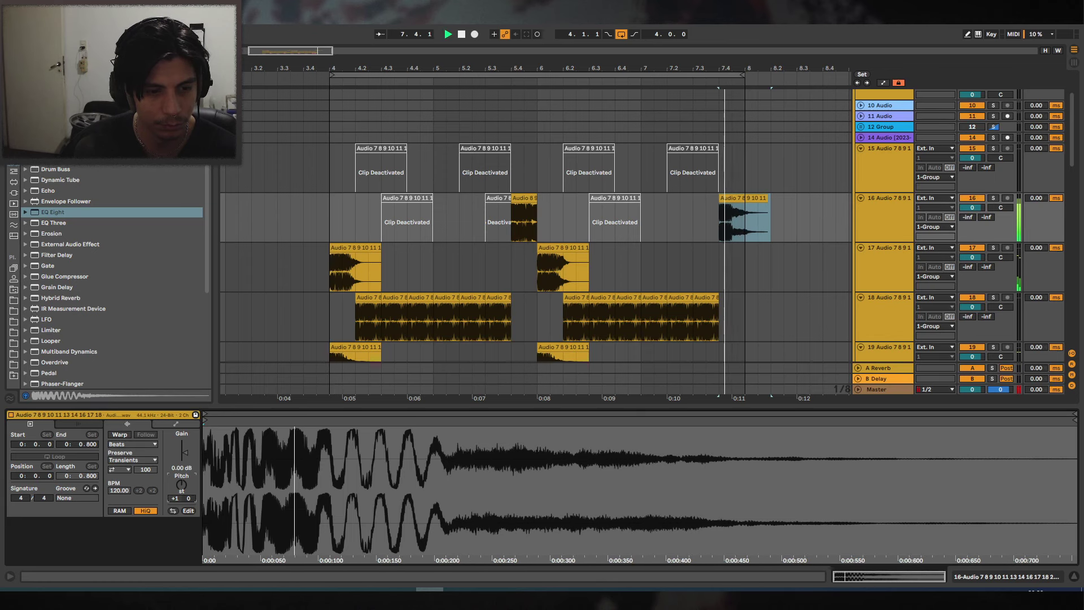
key("Delete")
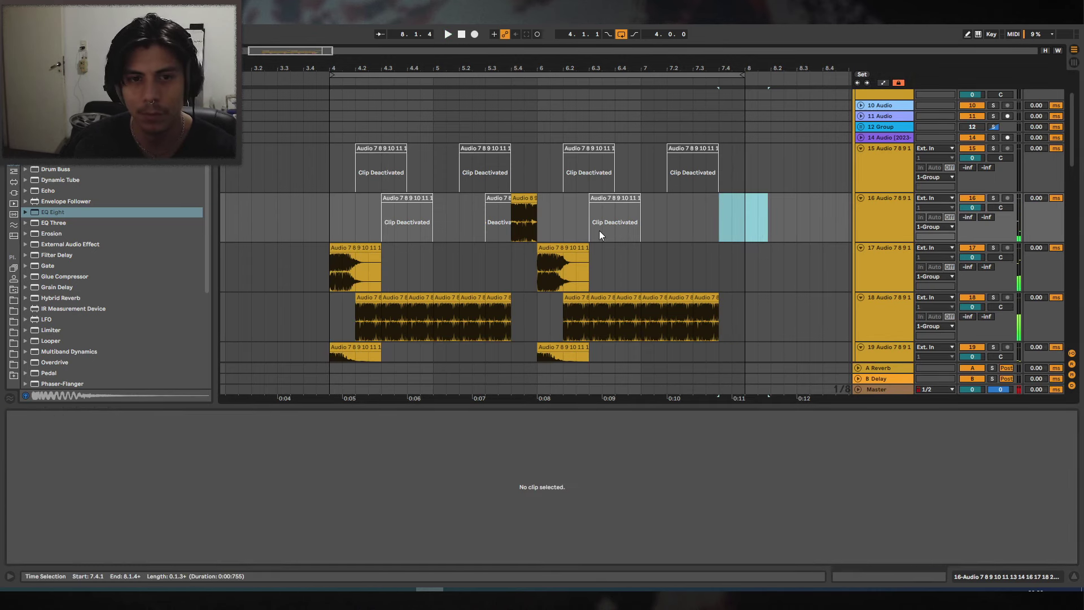
Expand 2 Group and move the D#0 MIDI clip on track 5, spectral thing processing2, out to bar 14.
scroll(591, 218, "up", 2)
left_click(879, 162)
left_click(859, 152)
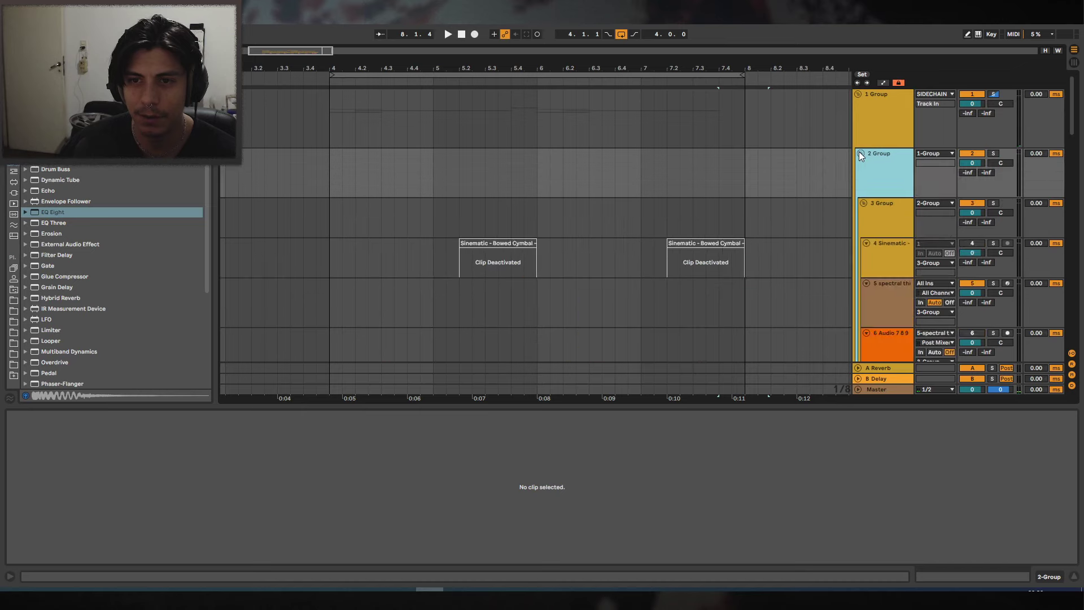
left_click_drag(633, 73, 634, 30)
scroll(278, 143, "down", 2)
left_click_drag(237, 214, 523, 214)
scroll(496, 201, "down", 6)
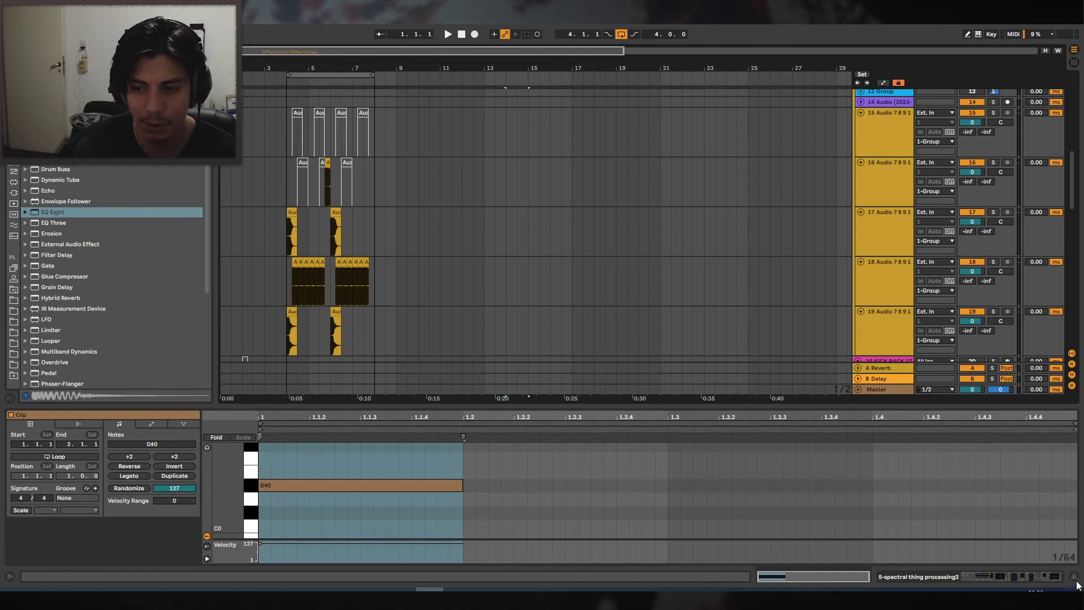
left_click(1074, 576)
Place the track 5 MIDI clip in the last beat of the loop, from 7.4 to 8.1, and start playback.
left_click_drag(350, 70, 566, 101)
scroll(673, 147, "up", 4)
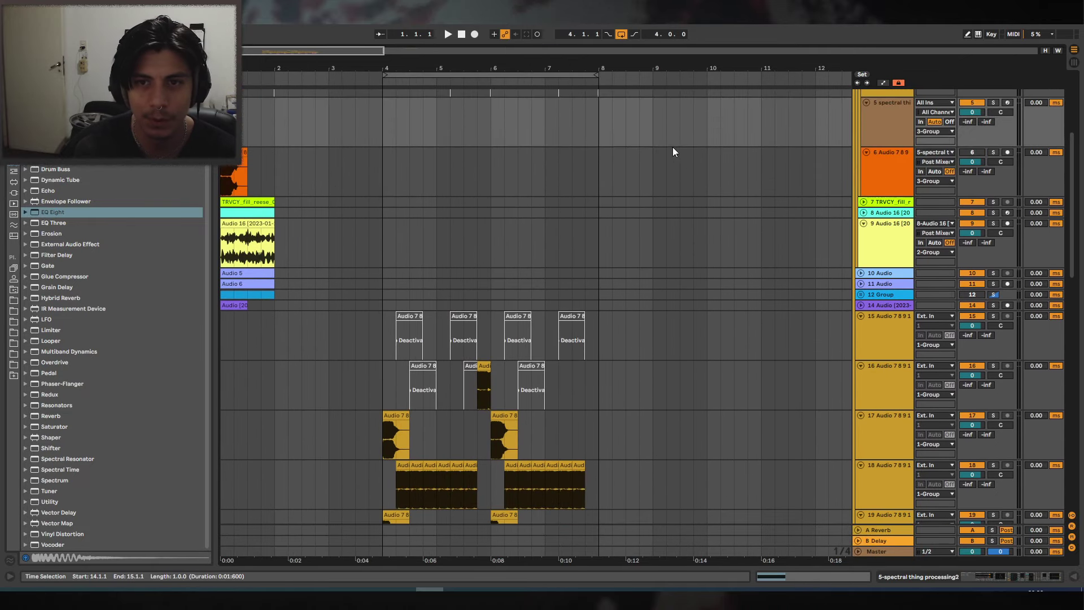
left_click_drag(650, 70, 634, 52)
left_click_drag(674, 113, 463, 113)
key("plus")
left_click_drag(459, 68, 533, 72)
left_click_drag(587, 103, 592, 77)
key("space")
key("space")
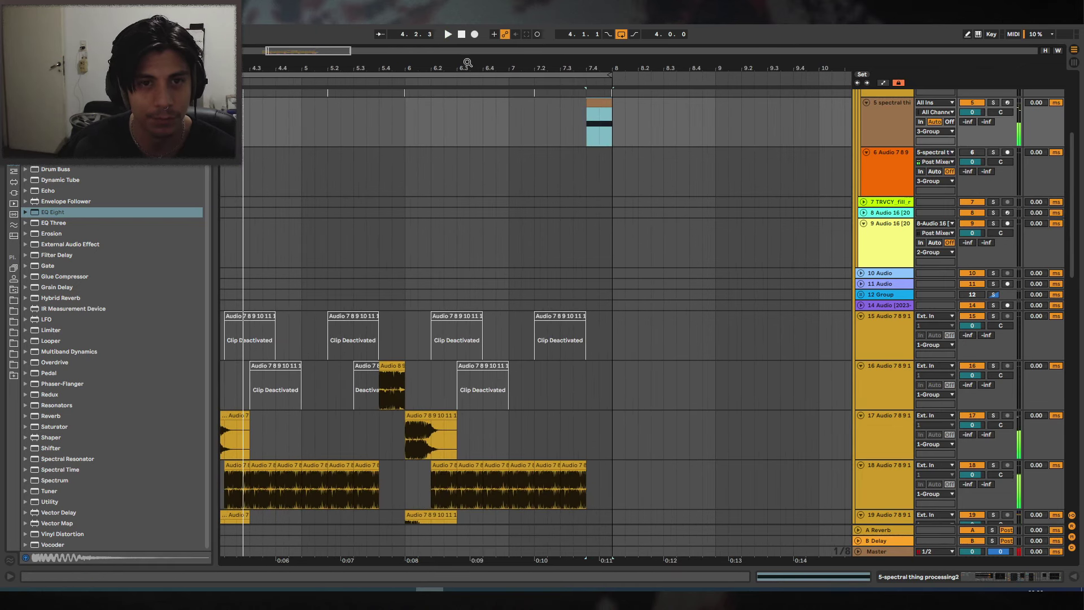
Play the loop from 4.1.1 and check the bass tracks together with the track 5 clip at 7.4.
left_click_drag(467, 65, 605, 66)
left_click(342, 127)
key("space")
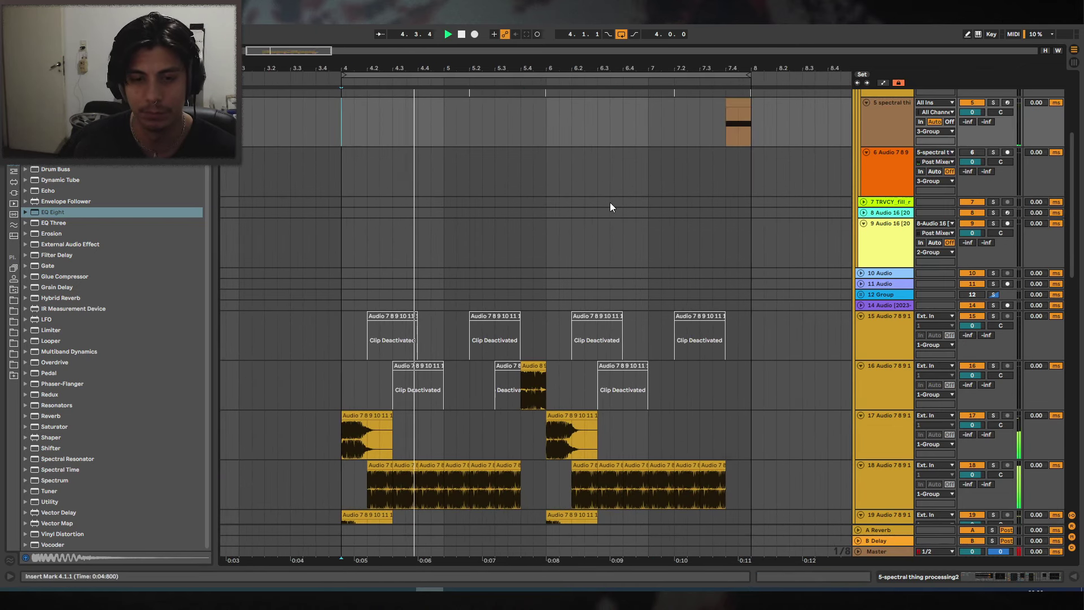
scroll(564, 198, "down", 4)
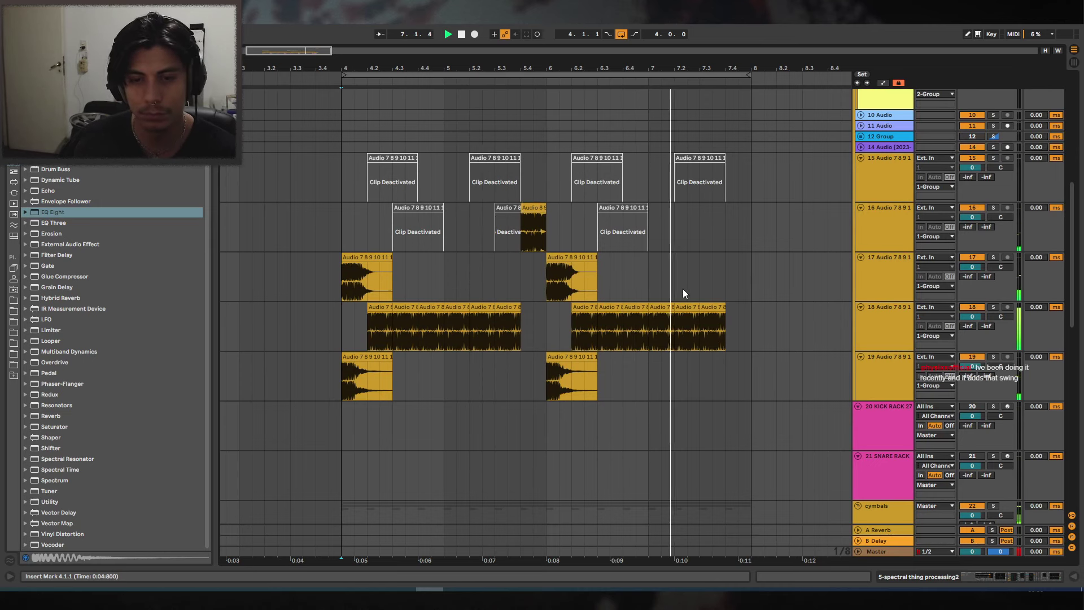
scroll(683, 289, "up", 4)
scroll(527, 226, "up", 2)
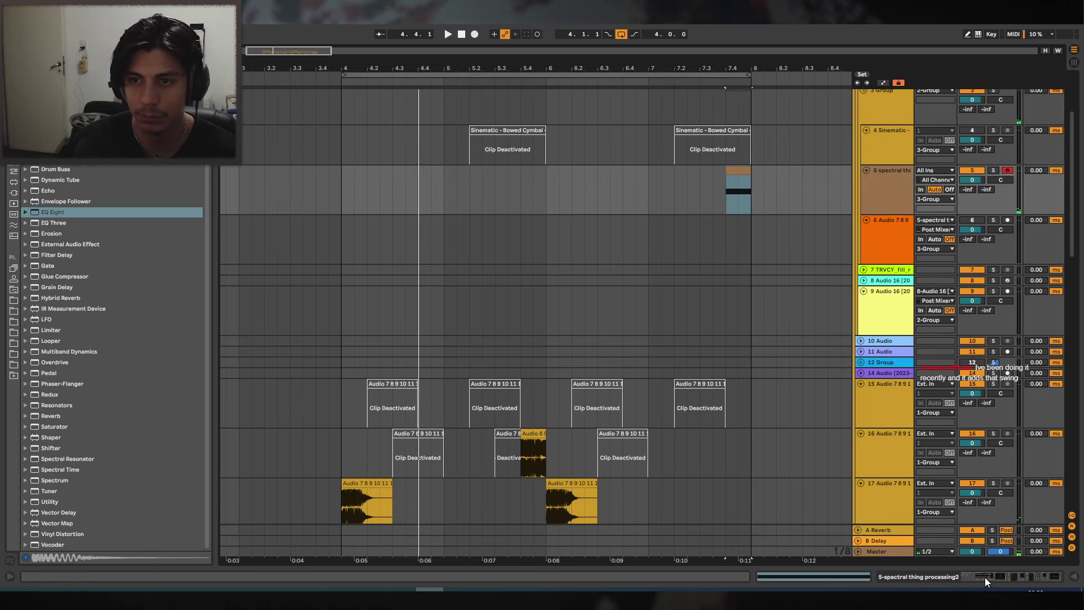
Audition track 5 over the loop with the computer keyboard octave set to C0 to D1.
scroll(852, 220, "down", 1)
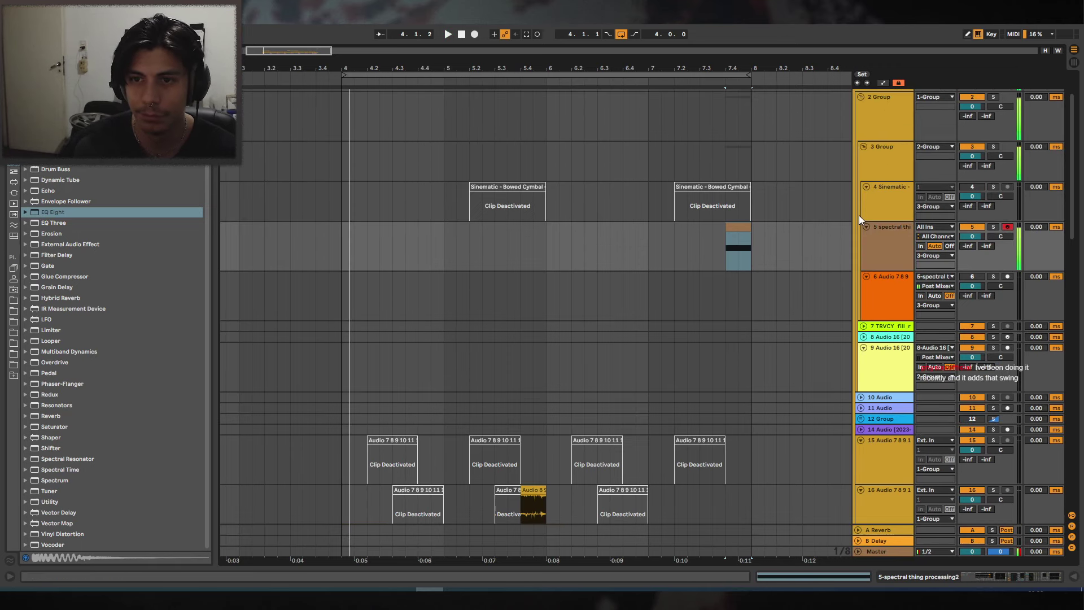
left_click(887, 169)
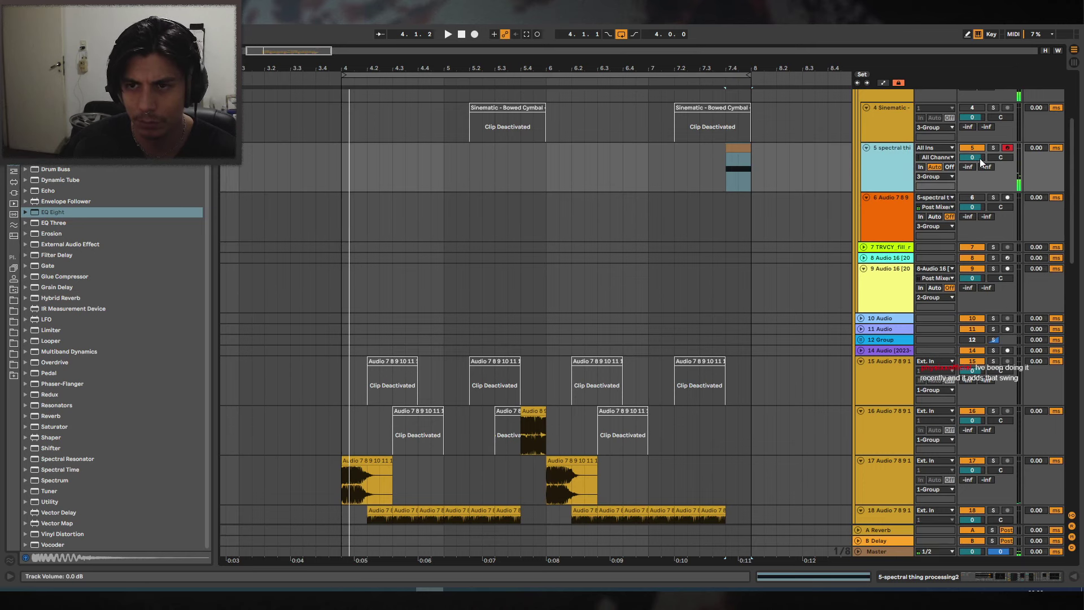
key("z")
key("space")
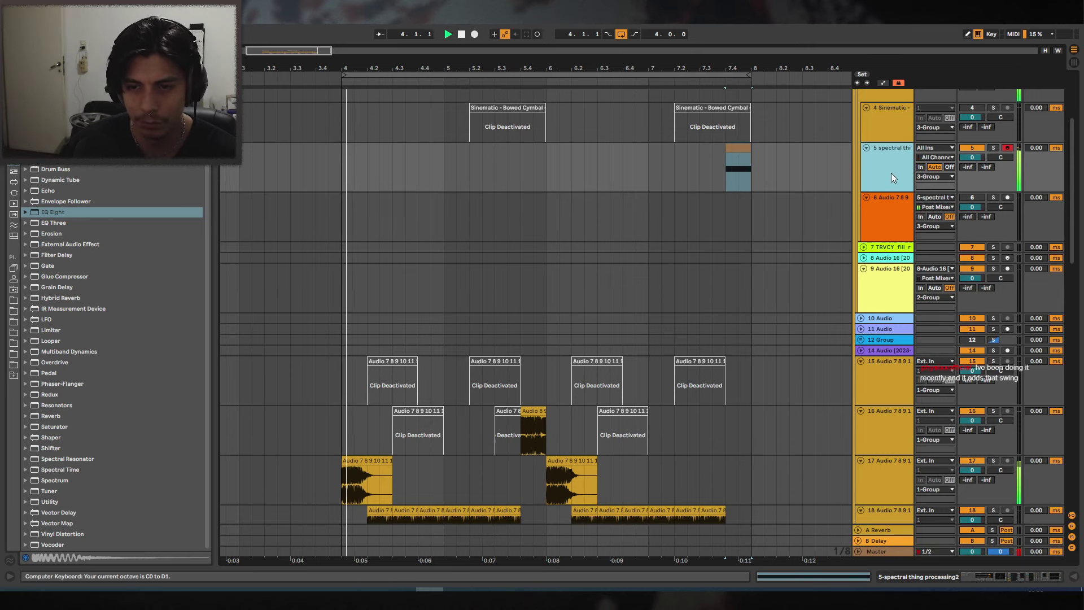
key("space")
Show track 5's devices and move the Sampler's sample start earlier, to about 82271, during playback.
left_click(1047, 575)
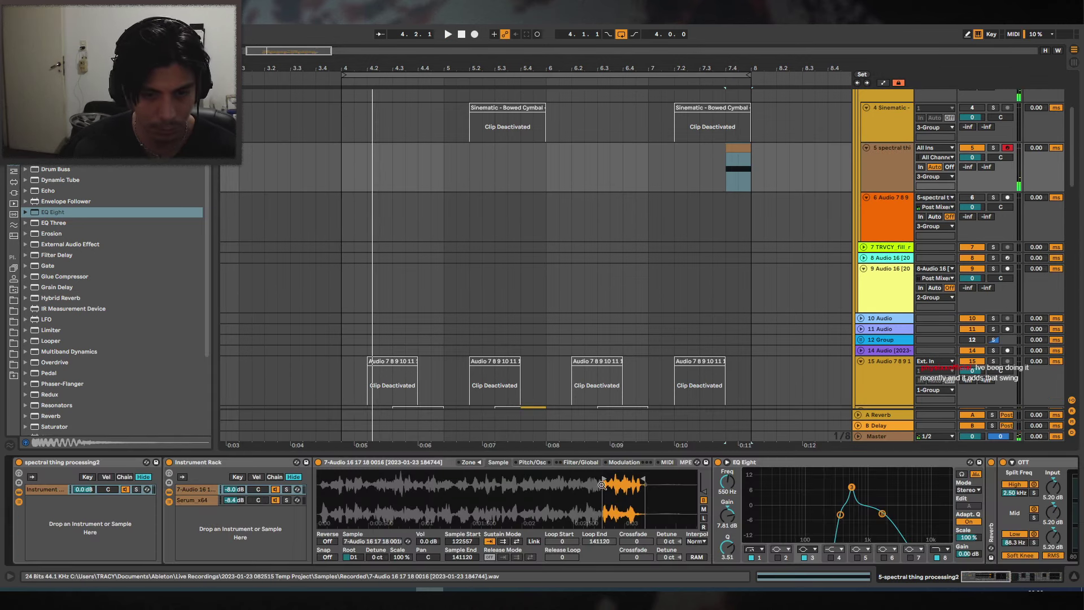
key("space")
left_click_drag(603, 478, 508, 479)
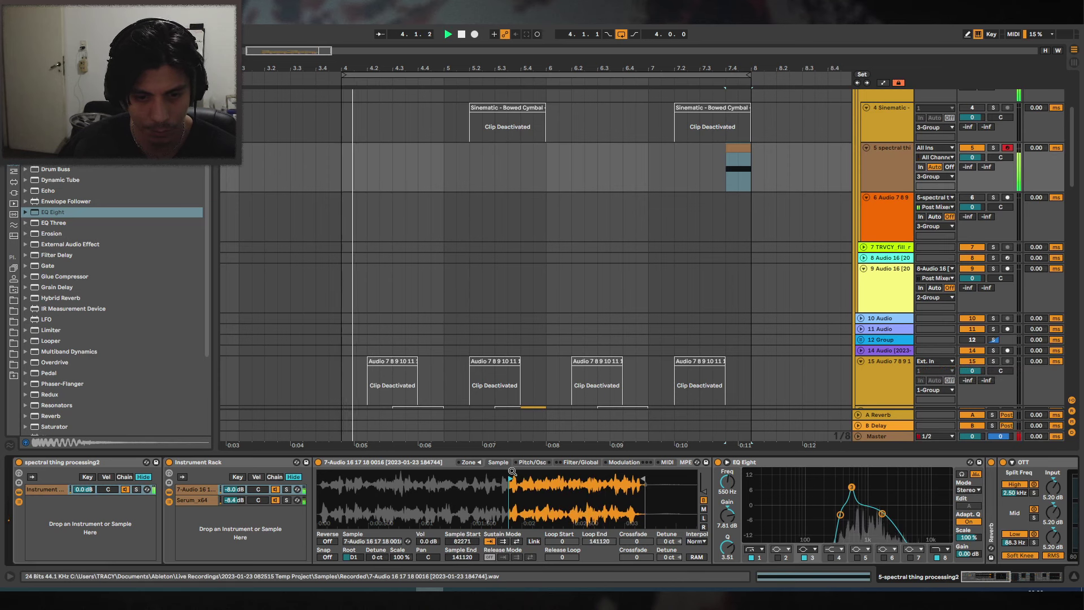
Set the decay of the Sampler's volume envelope to 410 ms and play the loop.
left_click(534, 462)
key("space")
left_click(479, 464)
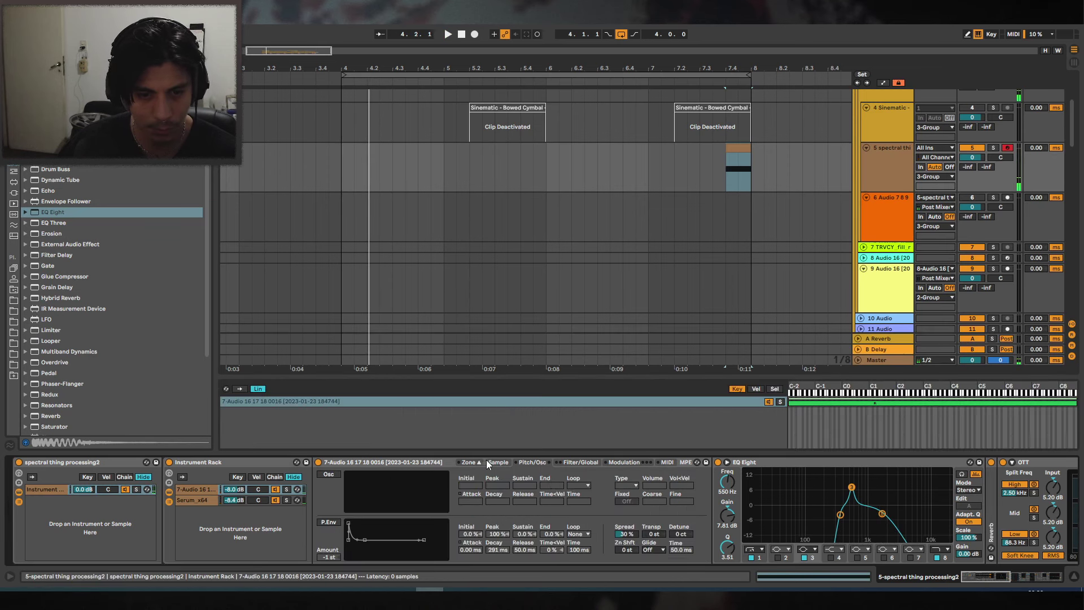
left_click(479, 463)
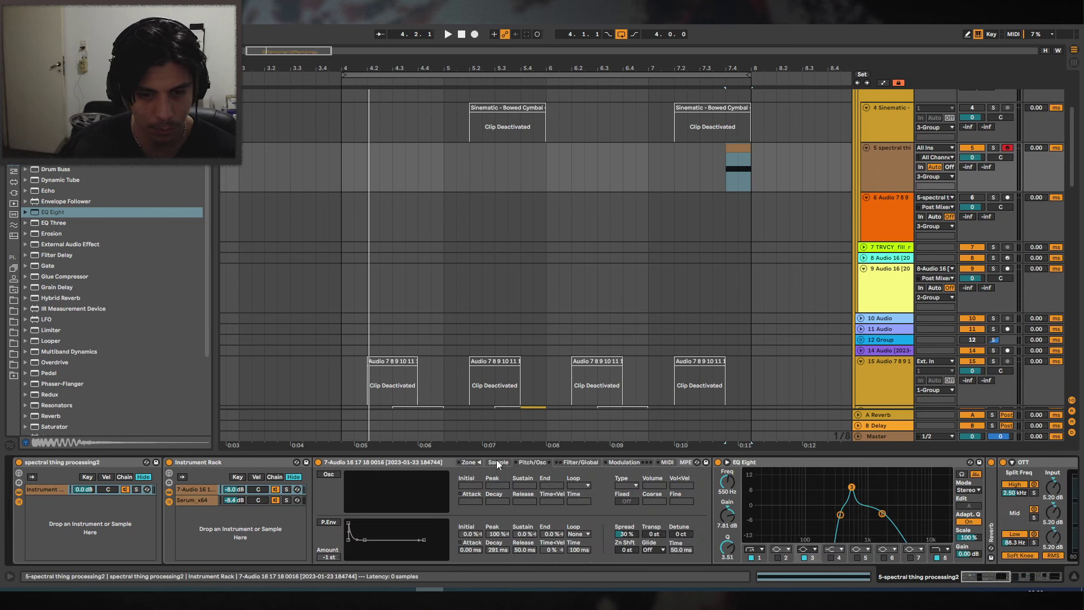
left_click(497, 463)
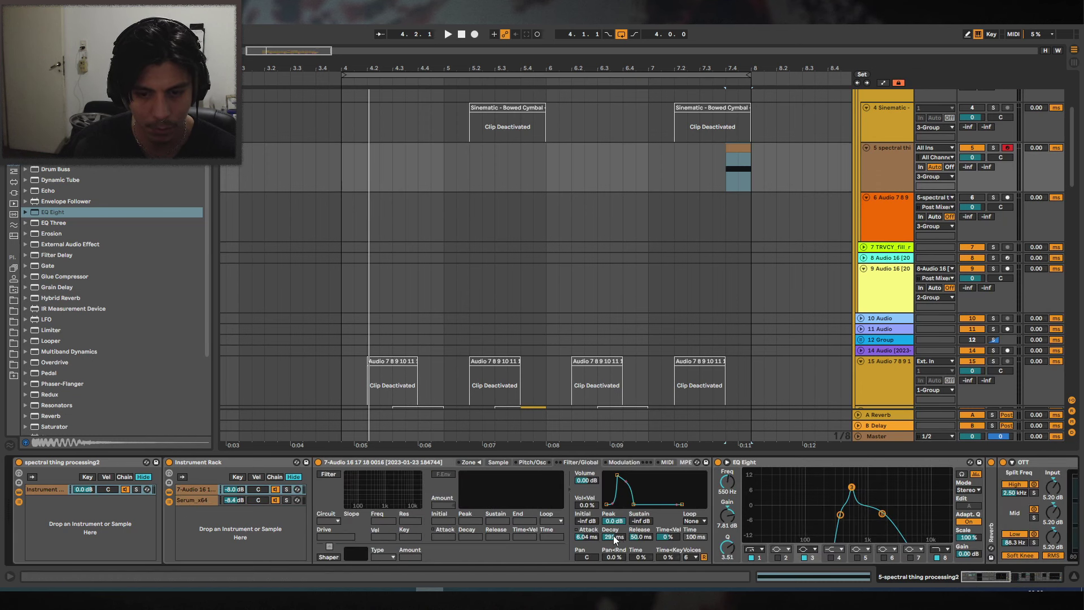
key("space")
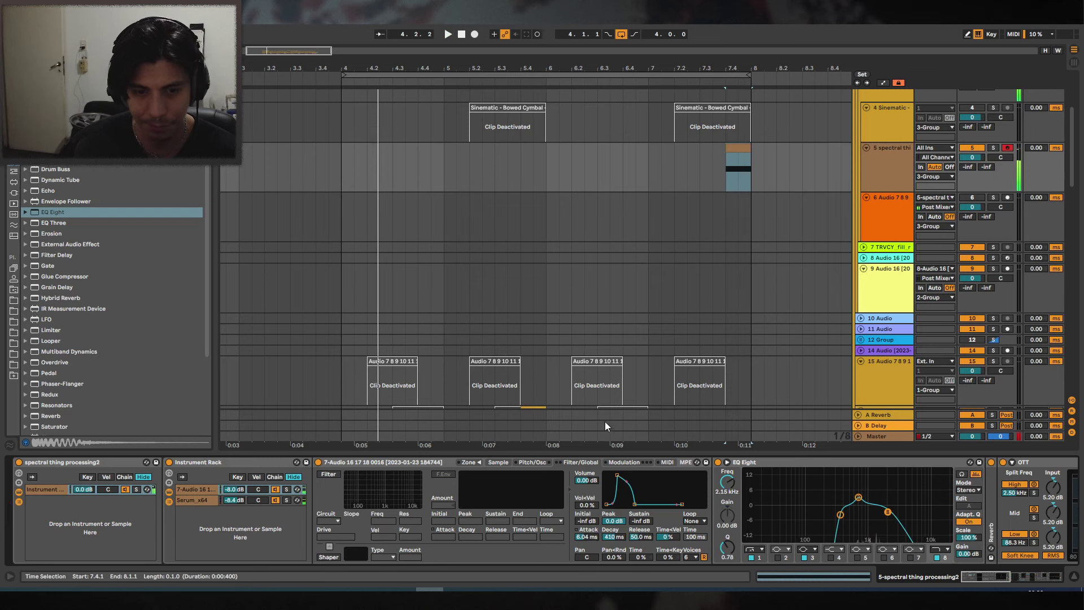
Open Serum from track 5's instrument rack and move its pitch wheel to expose Pitch Bend for automation, checking the sound during playback.
left_click(240, 502)
left_click(337, 463)
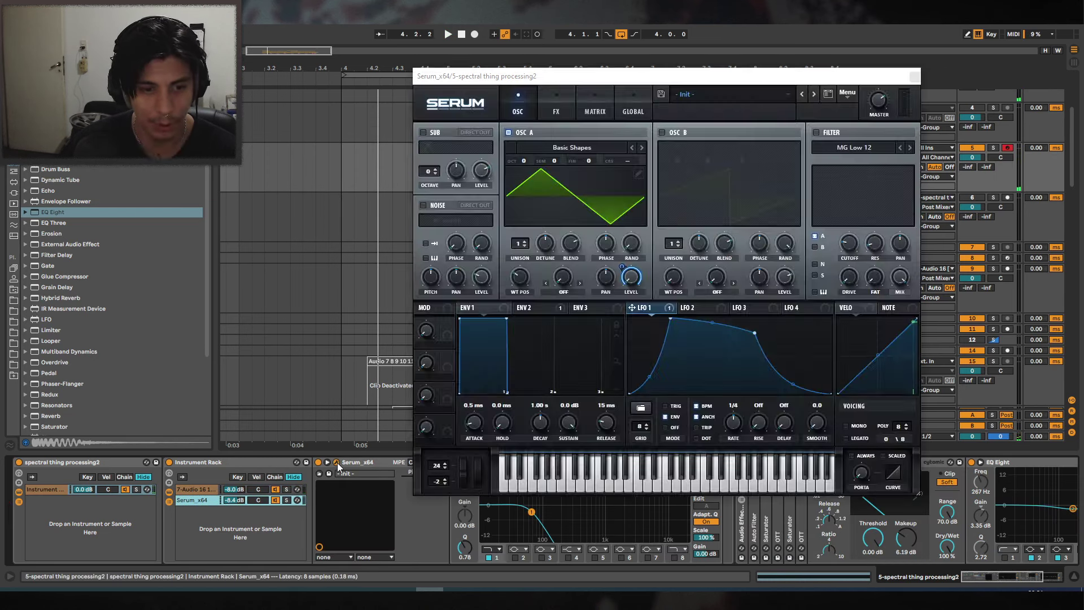
left_click(337, 462)
left_click(337, 463)
key("space")
left_click_drag(465, 469, 477, 496)
key("space")
key("space")
key("space")
key("space")
key("space")
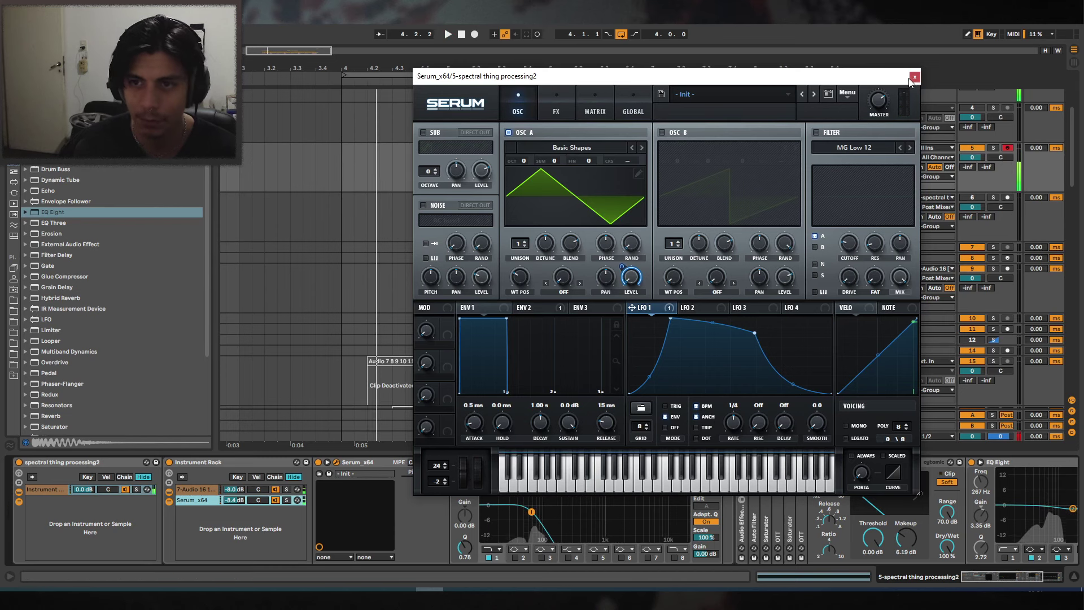
left_click(915, 77)
Show the automation lanes and draw a falling Serum Pitch Bend ramp over the track 5 clip at 7.4, and play it.
left_click(885, 82)
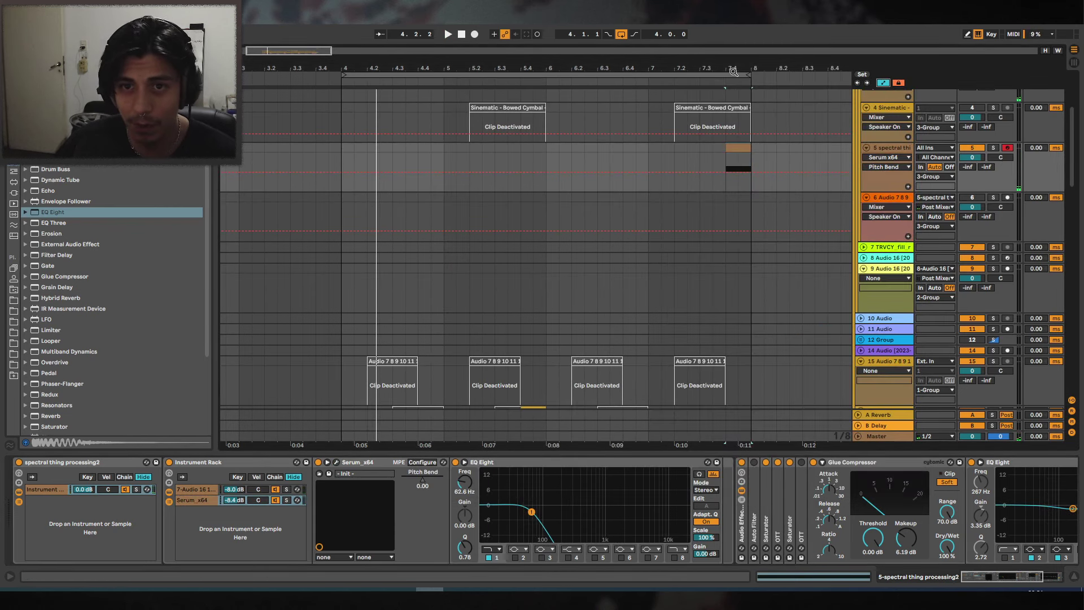
left_click_drag(733, 71, 710, 107)
left_click(700, 196)
left_click(699, 172)
left_click(741, 174)
left_click_drag(704, 172, 704, 158)
left_click(688, 150)
key("space")
left_click_drag(739, 60, 753, 38)
key("space")
Duplicate the four looped bars from 4.1.1 across all tracks and extend the loop to eight bars.
left_click_drag(544, 64, 572, 74)
scroll(774, 129, "right", 3)
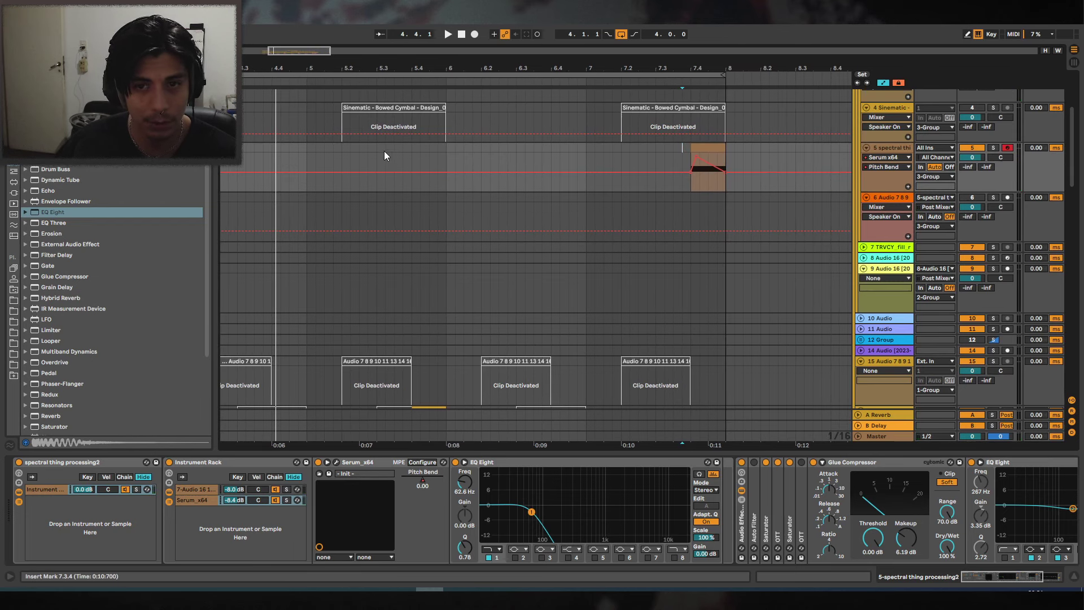
scroll(430, 184, "down", 3)
left_click_drag(473, 64, 543, 52)
scroll(515, 143, "down", 2)
left_click(1074, 577)
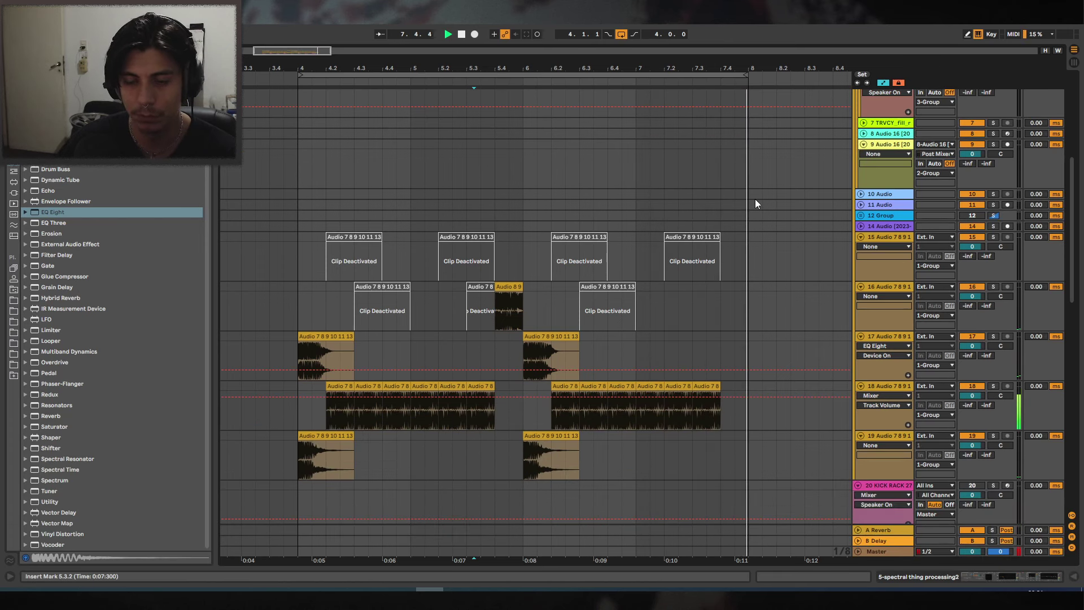
scroll(621, 207, "up", 2)
left_click(516, 74)
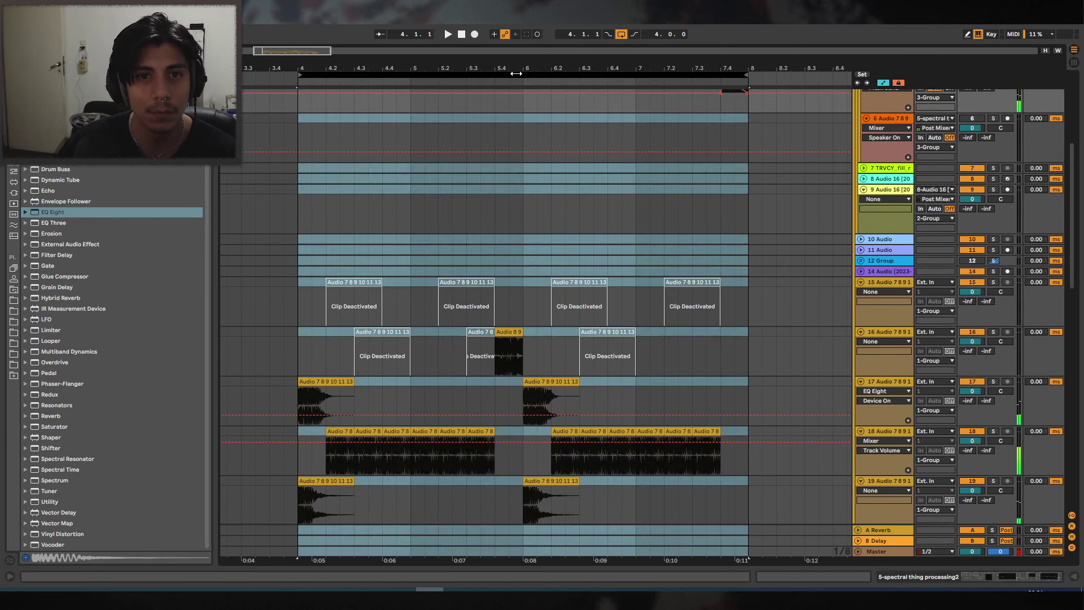
key("ctrl+d")
left_click_drag(523, 63, 523, 37)
left_click_drag(472, 76, 618, 75)
left_click(472, 75)
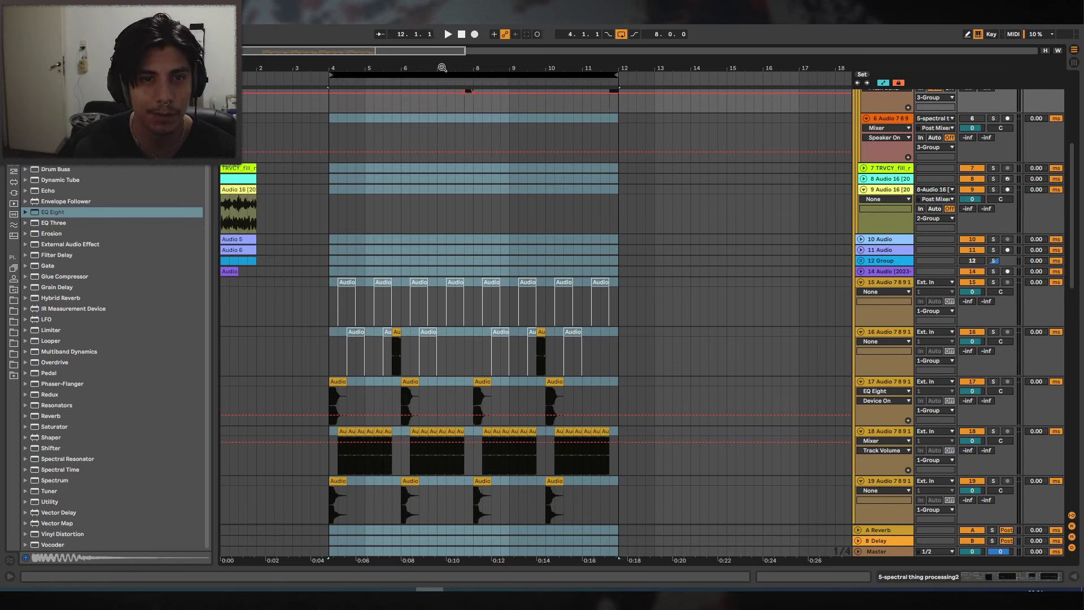
Unlock the automation envelopes and move the eight-bar section on all tracks, together with the loop, from 4.1.1 to 9.1.1.
key("Delete")
key("ctrl+z")
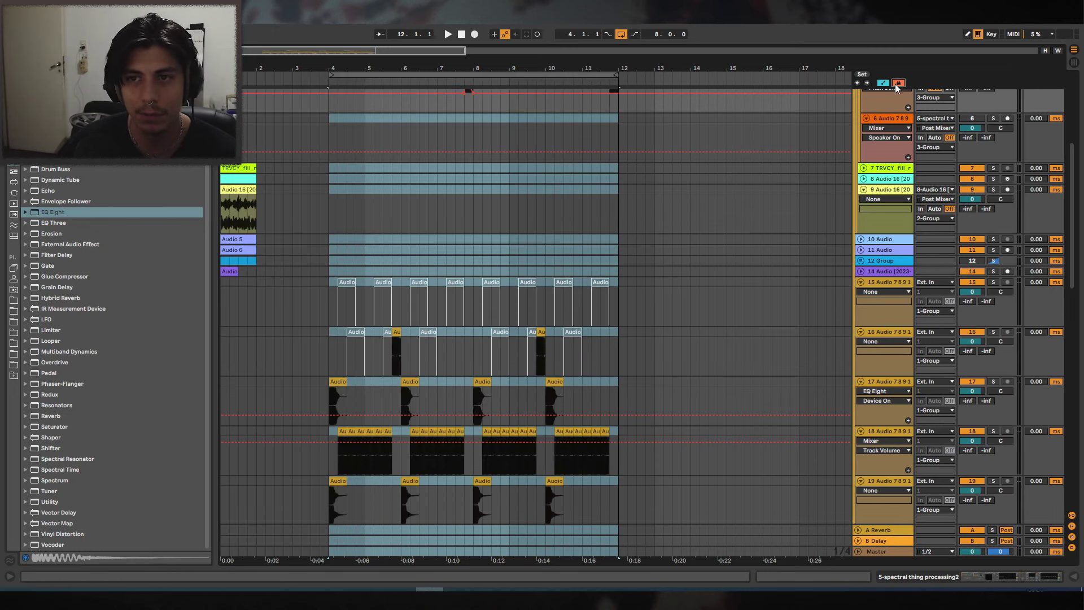
left_click(528, 73)
key("Delete")
scroll(450, 107, "down", 4)
scroll(364, 118, "up", 6)
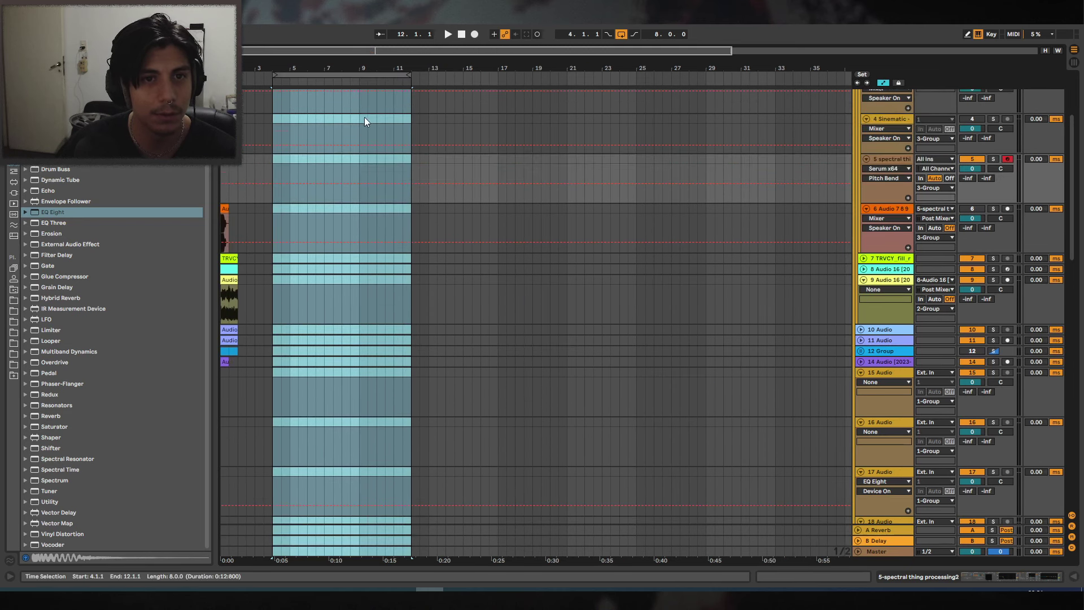
left_click(858, 94)
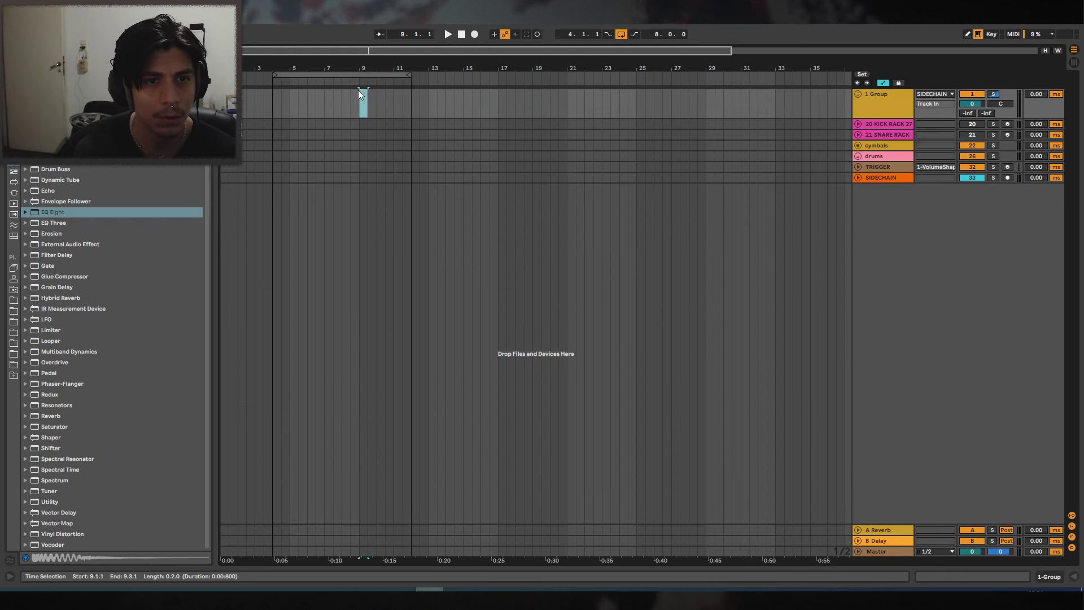
left_click_drag(358, 79, 373, 135)
Play the eight-bar section from 9.1.1 and check the bass, cymbal and drum tracks in the expanded group.
key("space")
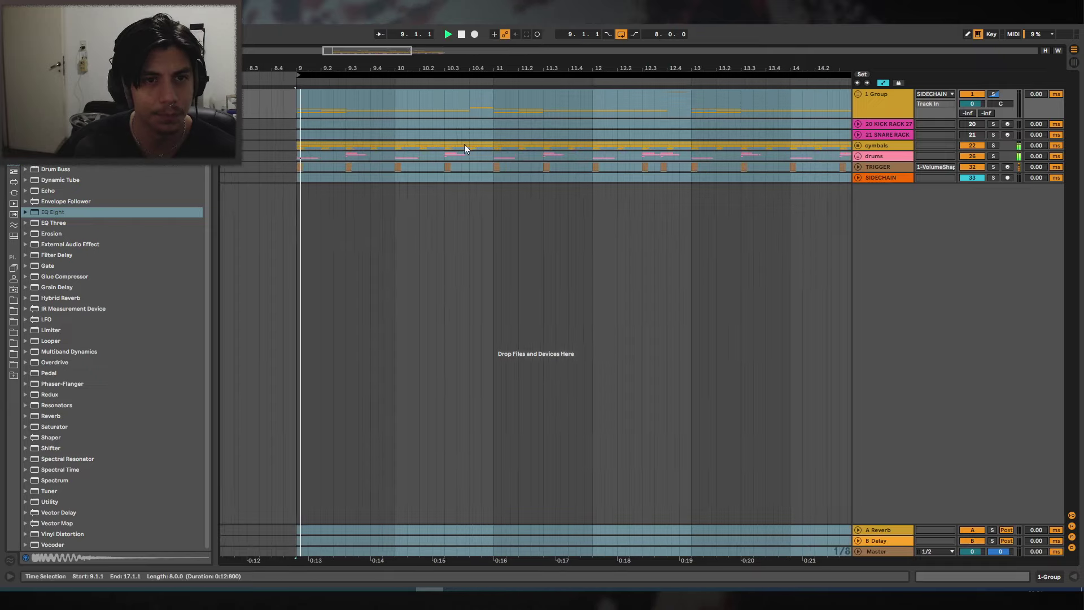
left_click(857, 95)
scroll(435, 195, "down", 10)
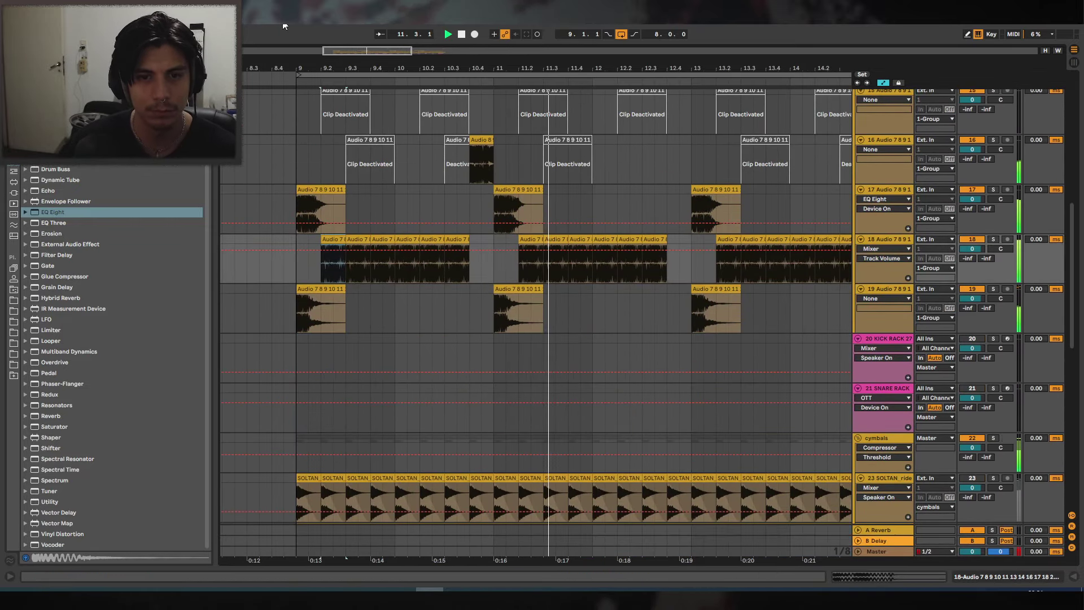
left_click(317, 189)
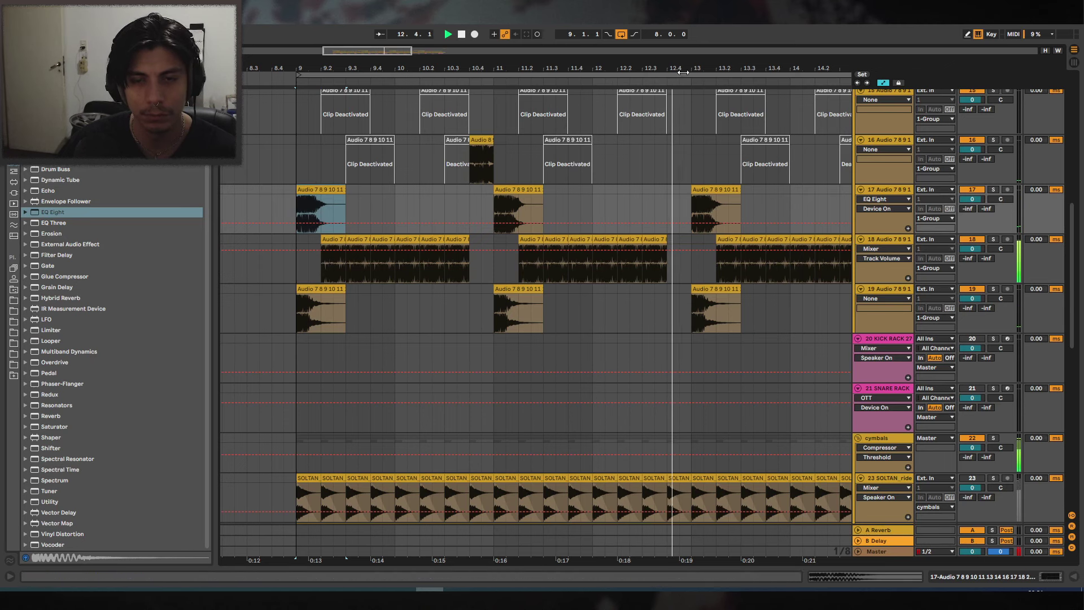
left_click_drag(679, 69, 588, 64)
left_click_drag(720, 68, 686, 54)
left_click(374, 236)
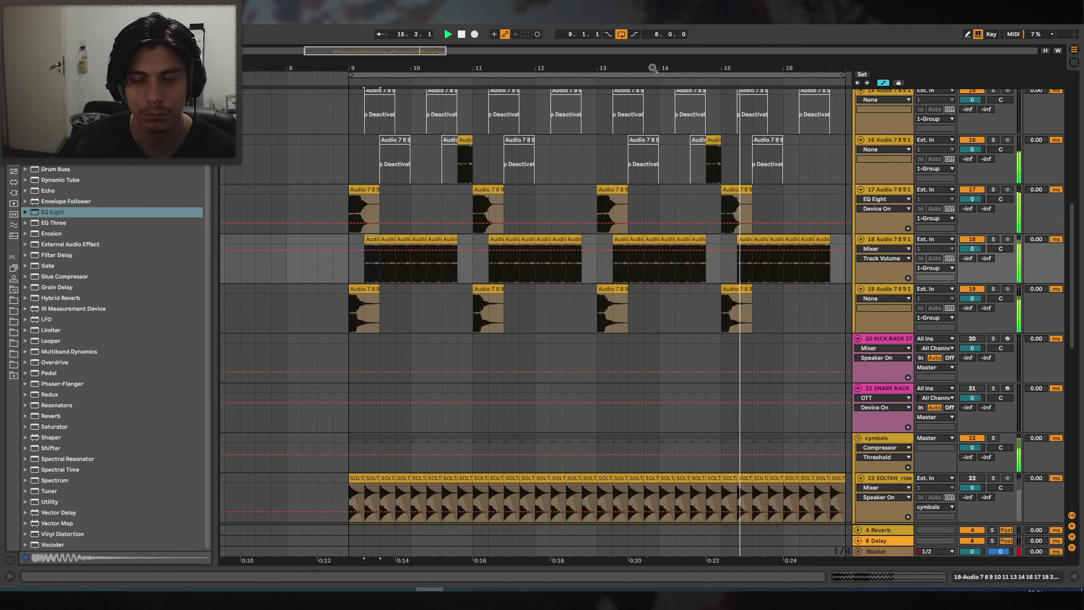
key("plus")
scroll(767, 221, "down", 10)
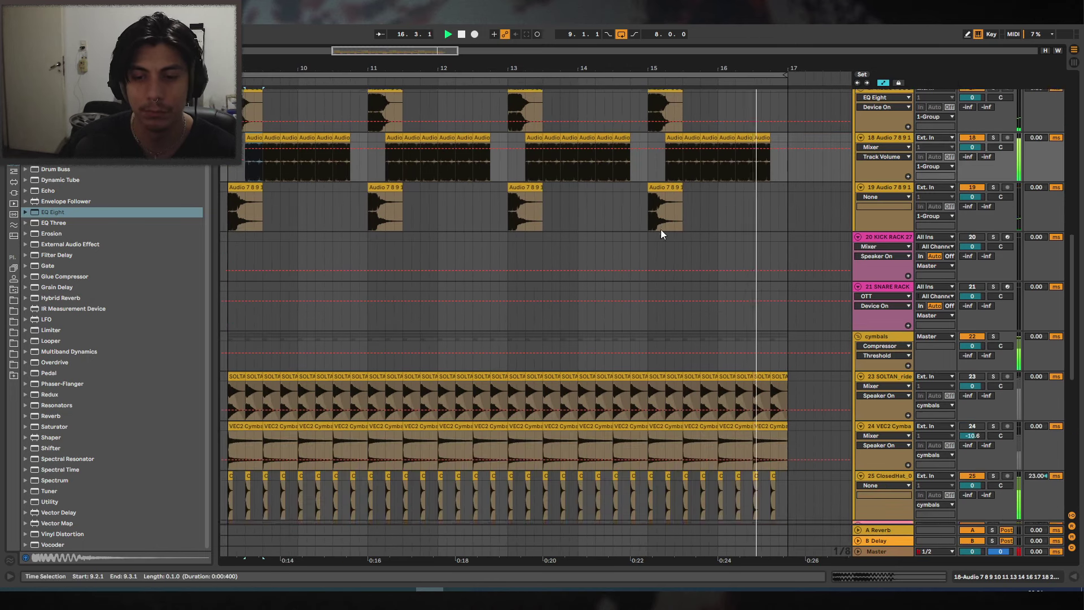
Duplicate the clap, transient, kick and TRIGGER clips at 16.3.4 to 16.4.4 and play the ending.
scroll(699, 360, "up", 5)
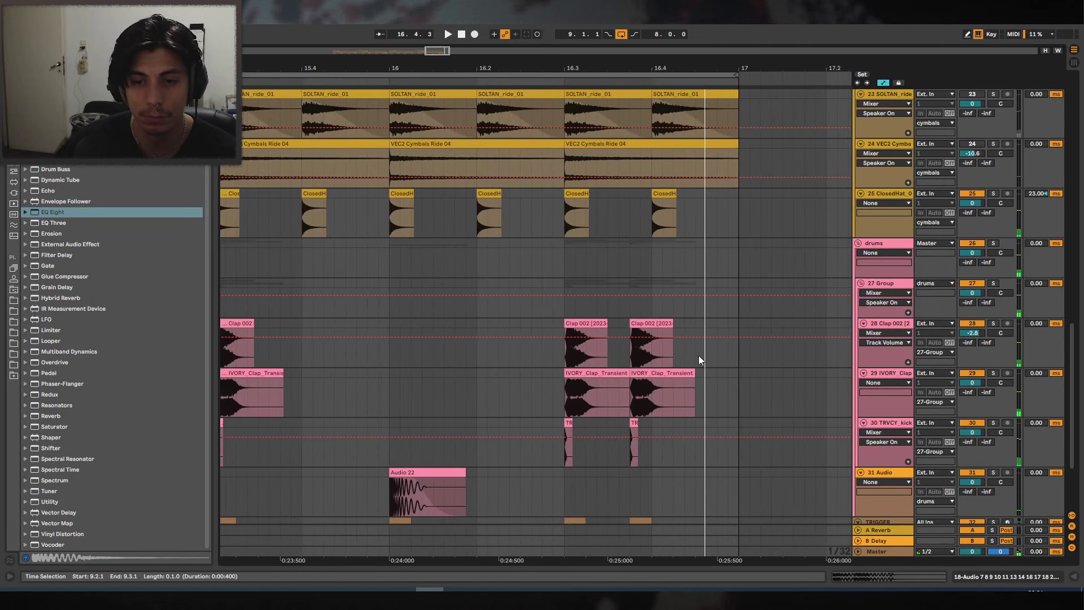
scroll(673, 423, "down", 3)
left_click_drag(698, 452, 630, 253)
key("ctrl+d")
left_click(553, 262)
key("space")
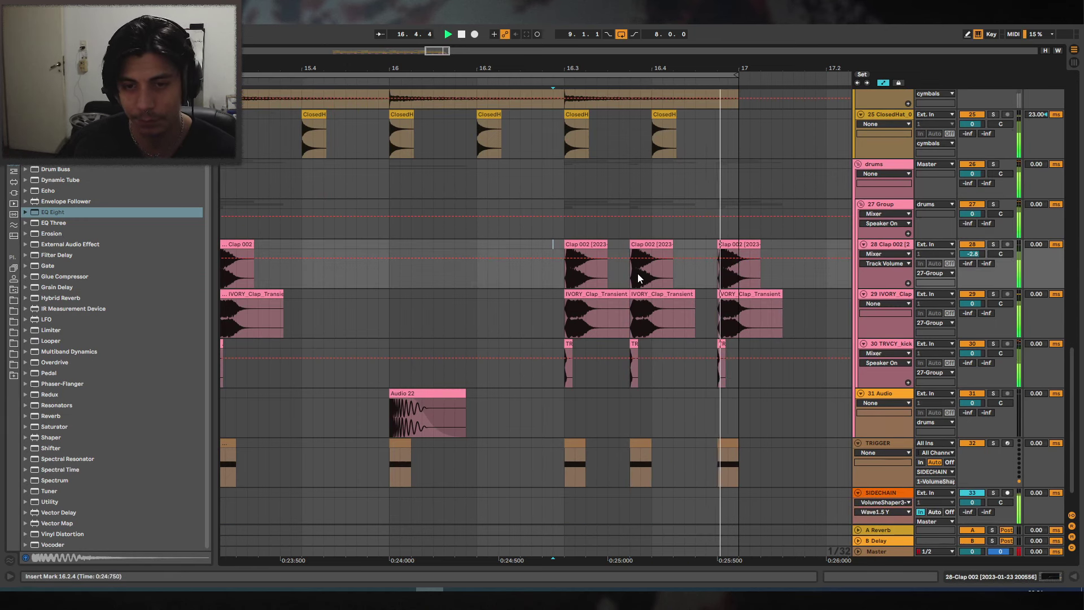
key("space")
Open the first bass clip at 9.2.1 on track 18 and examine its waveform.
left_click_drag(668, 65, 841, 36)
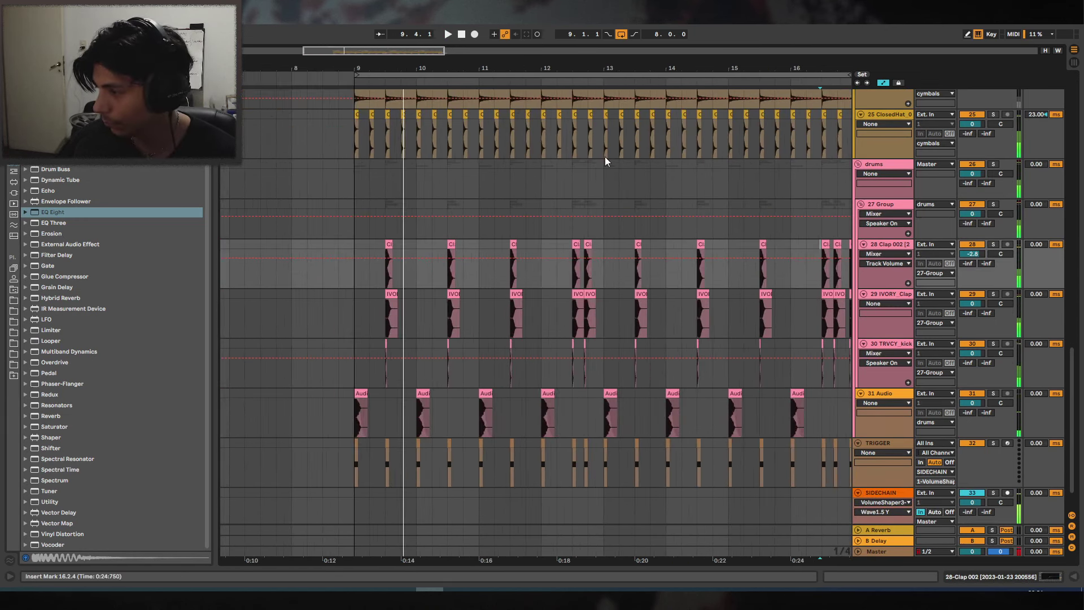
scroll(565, 163, "up", 6)
scroll(453, 169, "up", 5)
double_click(377, 261)
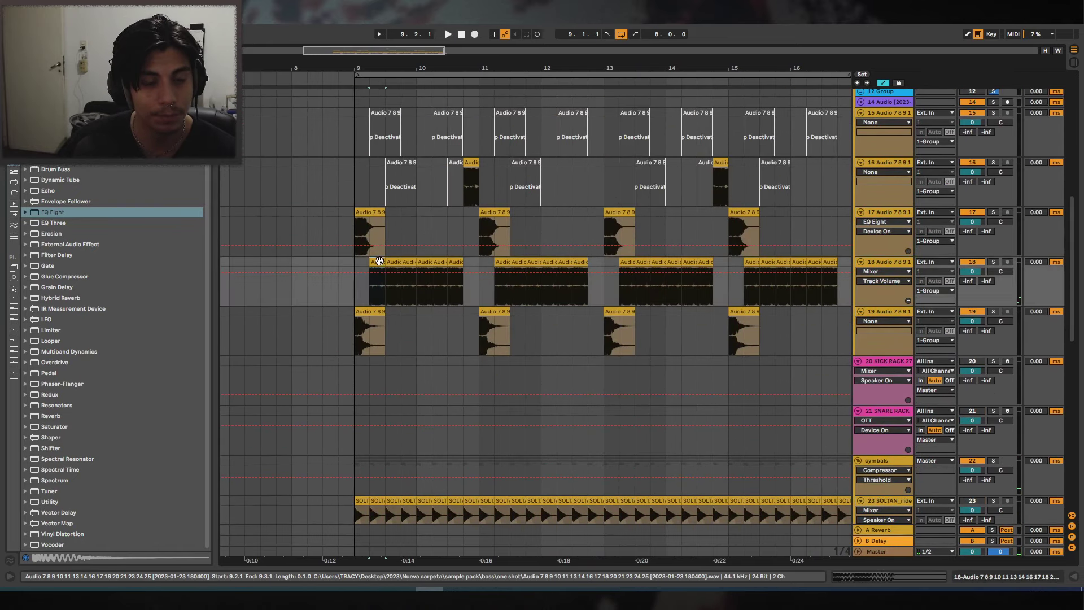
left_click_drag(381, 68, 431, 93)
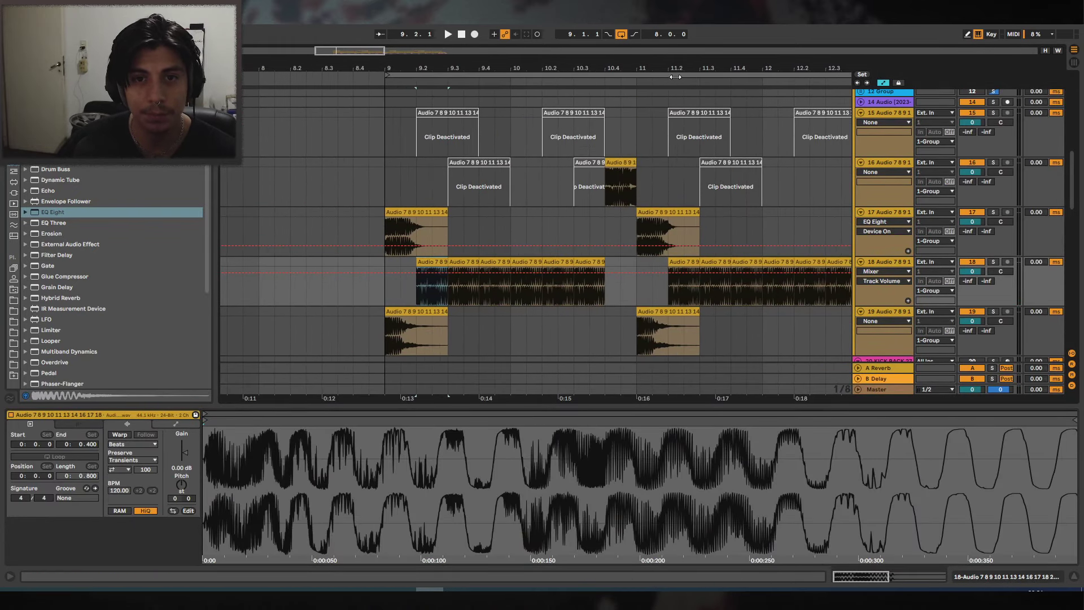
key("minus")
Preview recorded samples in the browser and look through the sample pack's bass recordings.
left_click(14, 291)
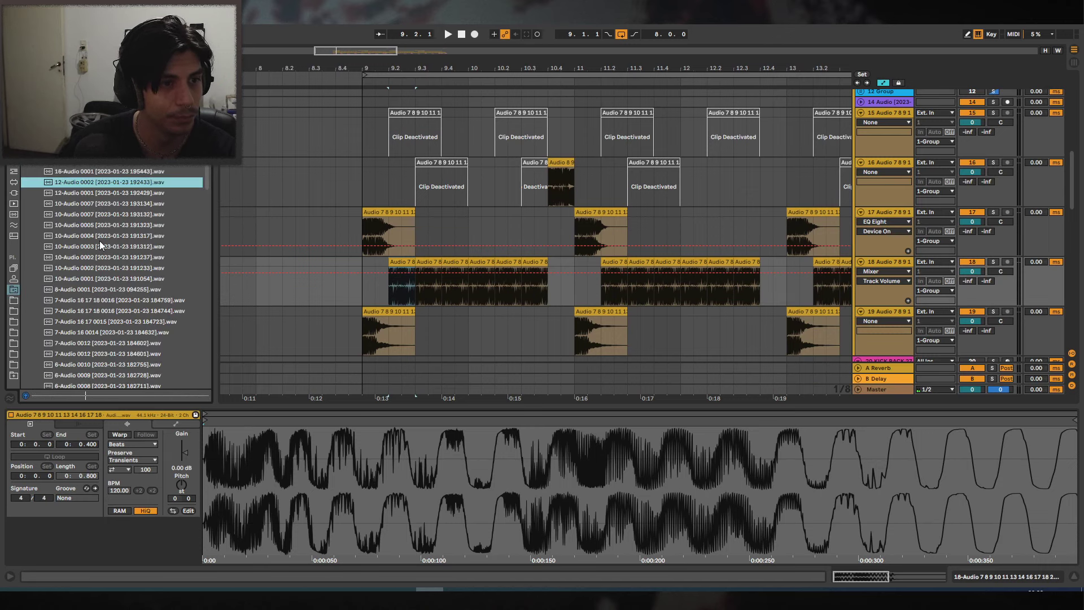
key("Down")
key("Down")
key("Down")
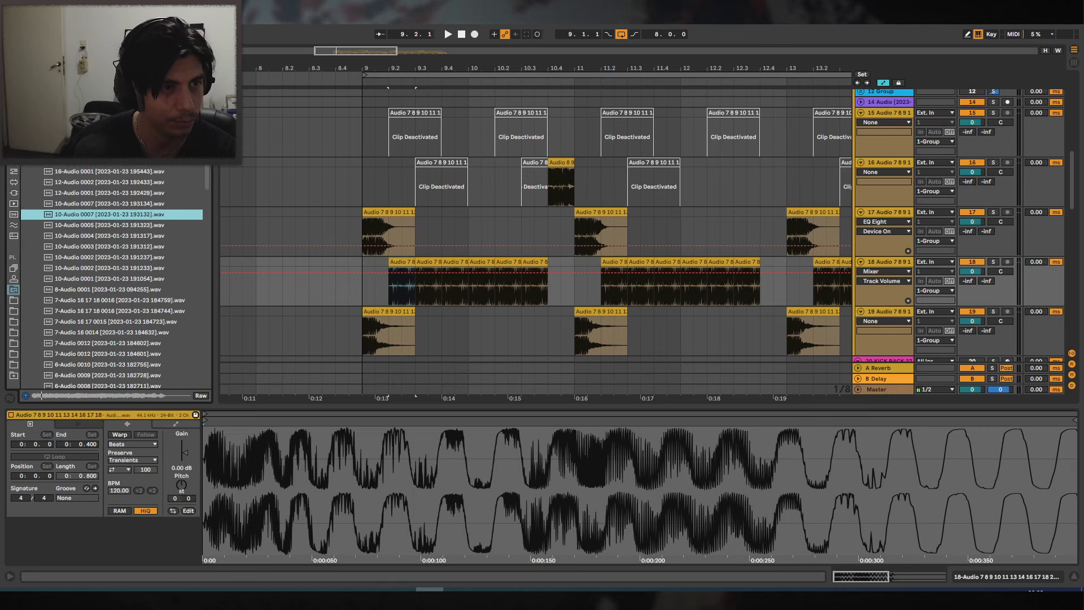
left_click(33, 113)
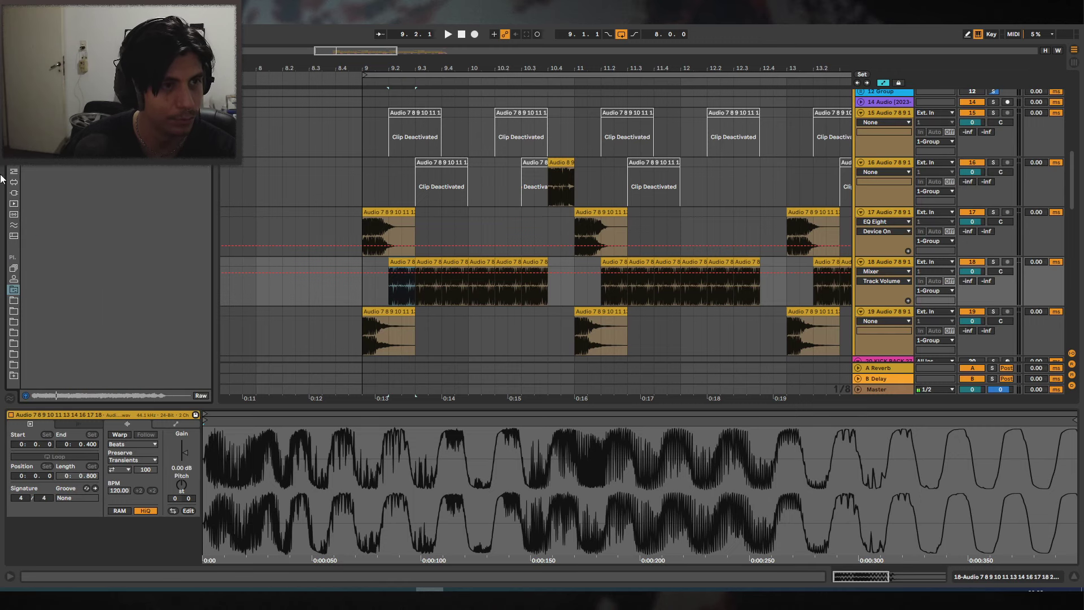
left_click(14, 302)
left_click(107, 347)
scroll(144, 187, "up", 5)
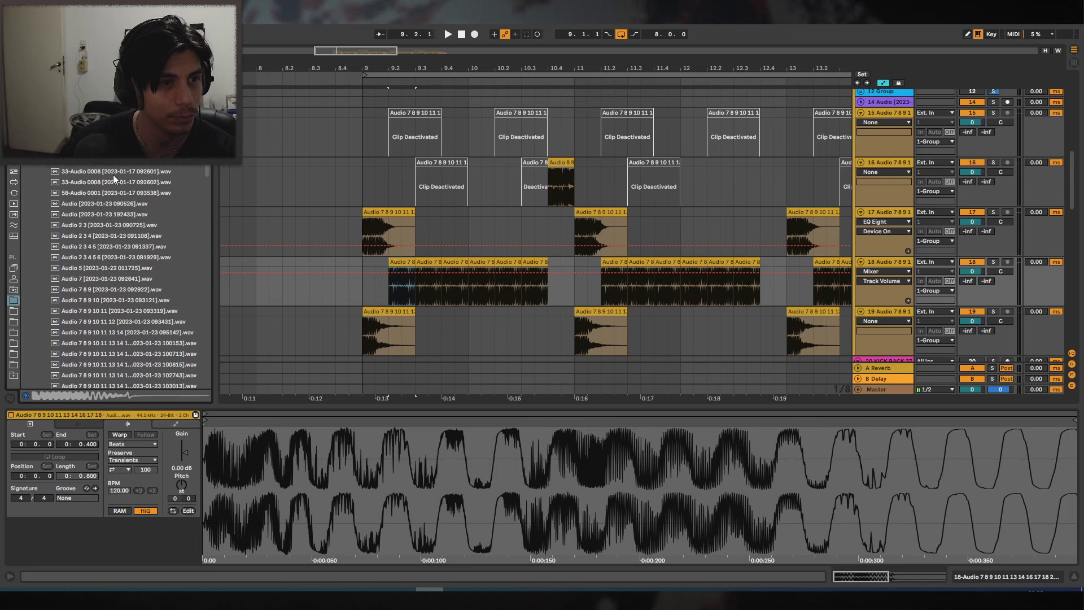
scroll(107, 276, "down", 5)
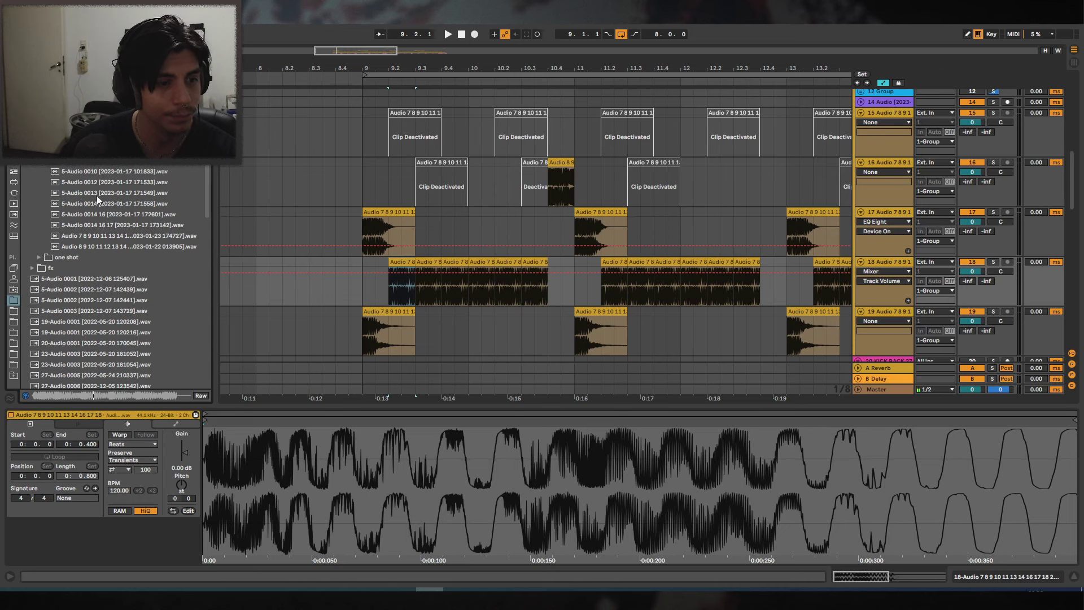
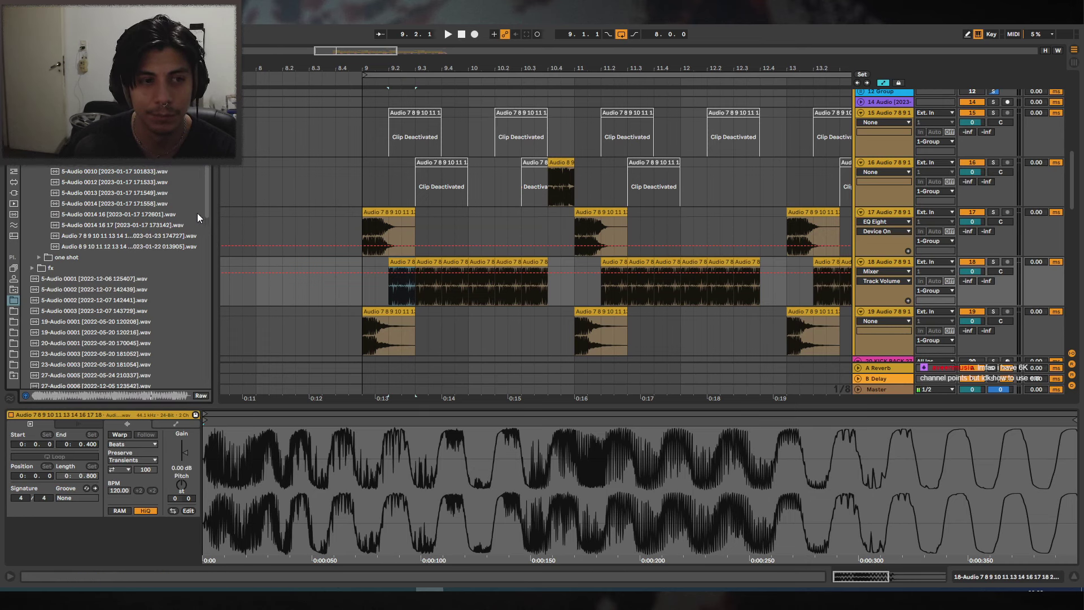
Insert a new audio track below track 18.
key("ctrl+t")
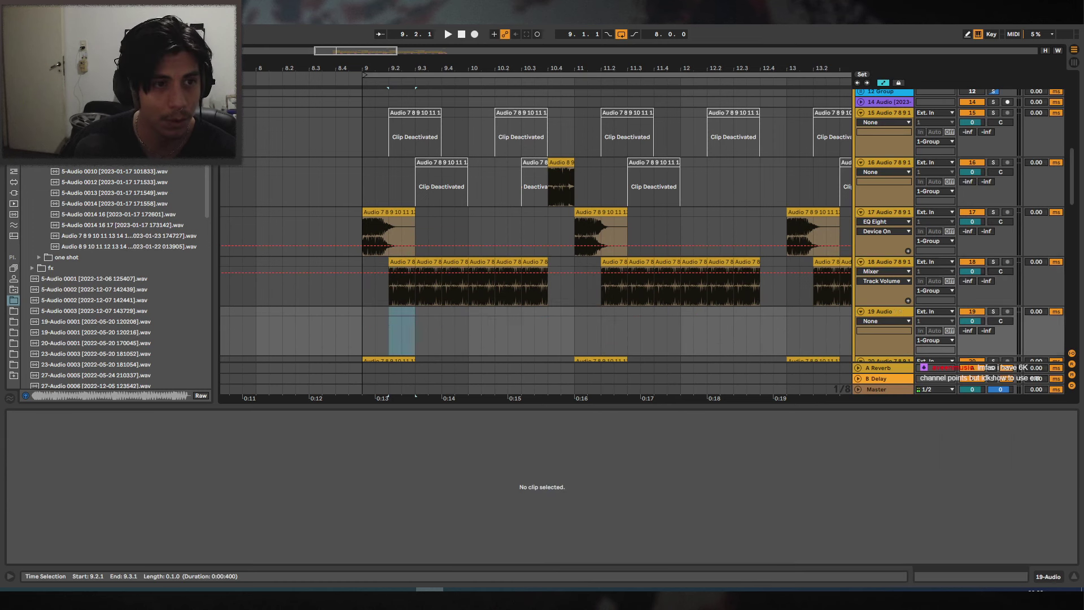
Place 5-Audio 0006 at 9.3.1 on the new track with its start at 1.1.3, cut it off at 9.3.4 and play it.
left_click_drag(107, 161, 416, 317)
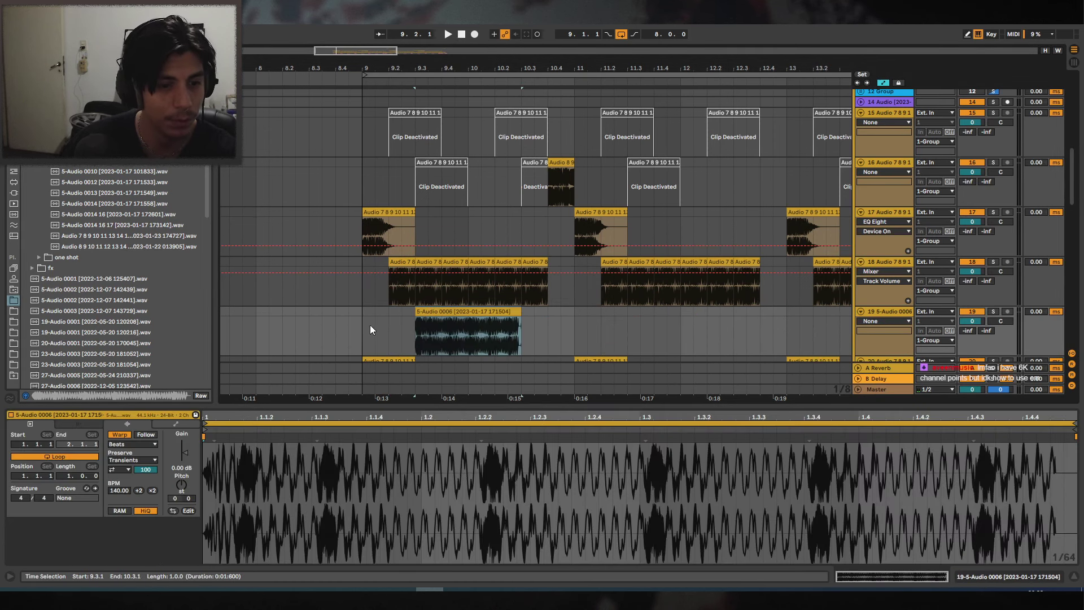
left_click_drag(208, 429, 322, 431)
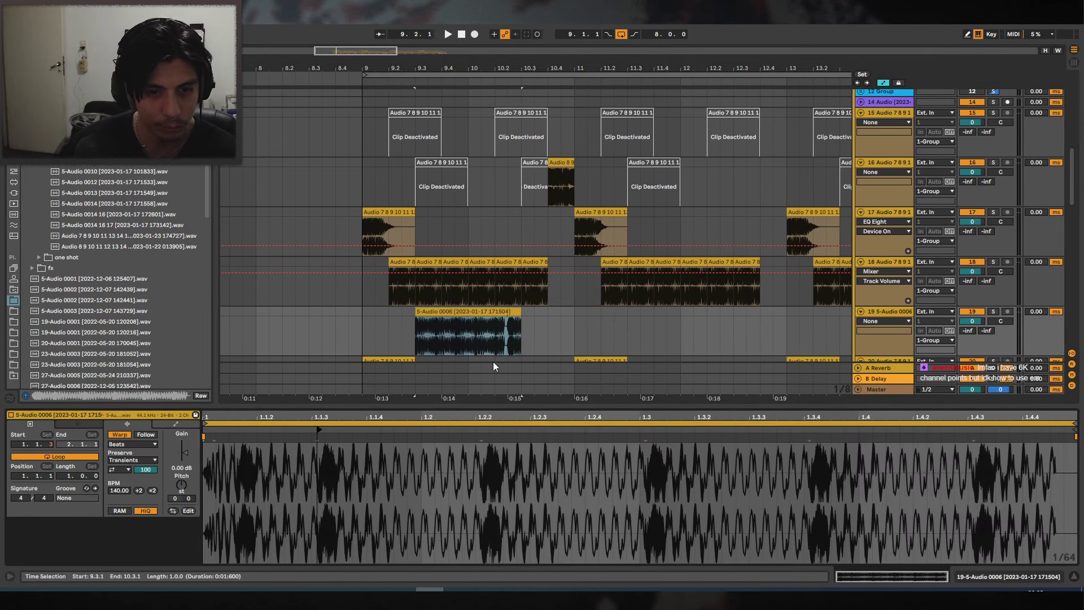
left_click_drag(417, 69, 442, 126)
left_click(506, 339)
key("ctrl+e")
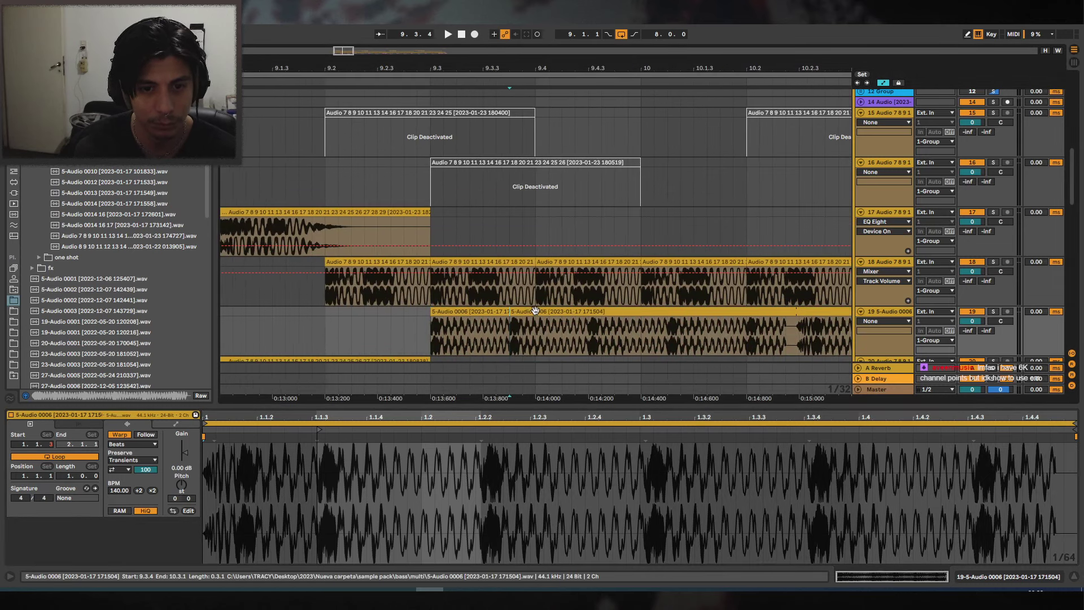
left_click(534, 311)
key("Delete")
left_click(363, 327)
key("space")
left_click_drag(530, 68, 537, 57)
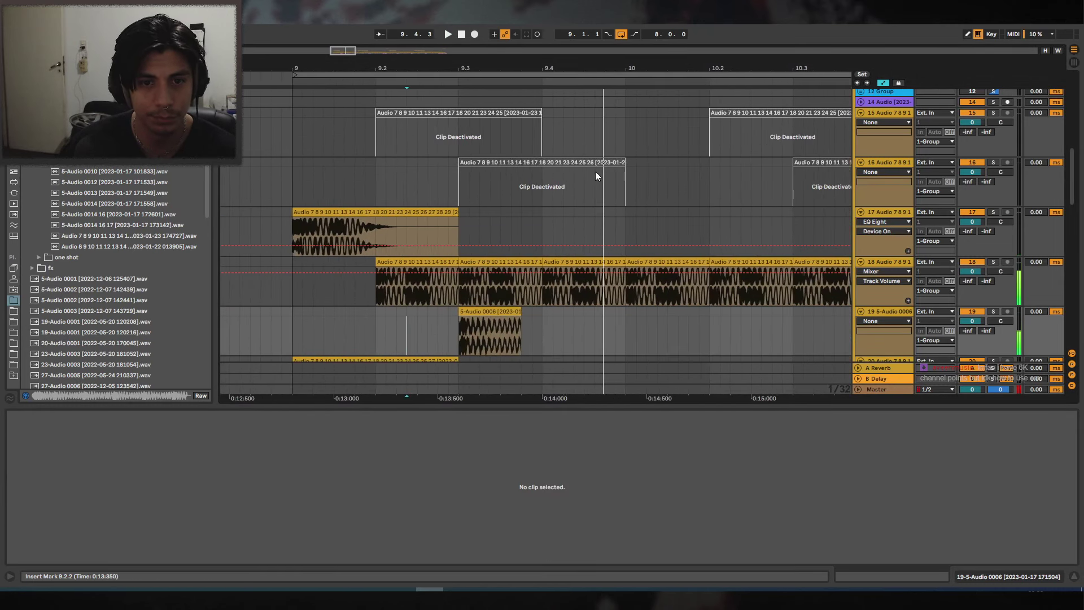
Try extending the 5-Audio 0006 clip to 10.3.2, and undo its edits and placement on track 19.
left_click(519, 314)
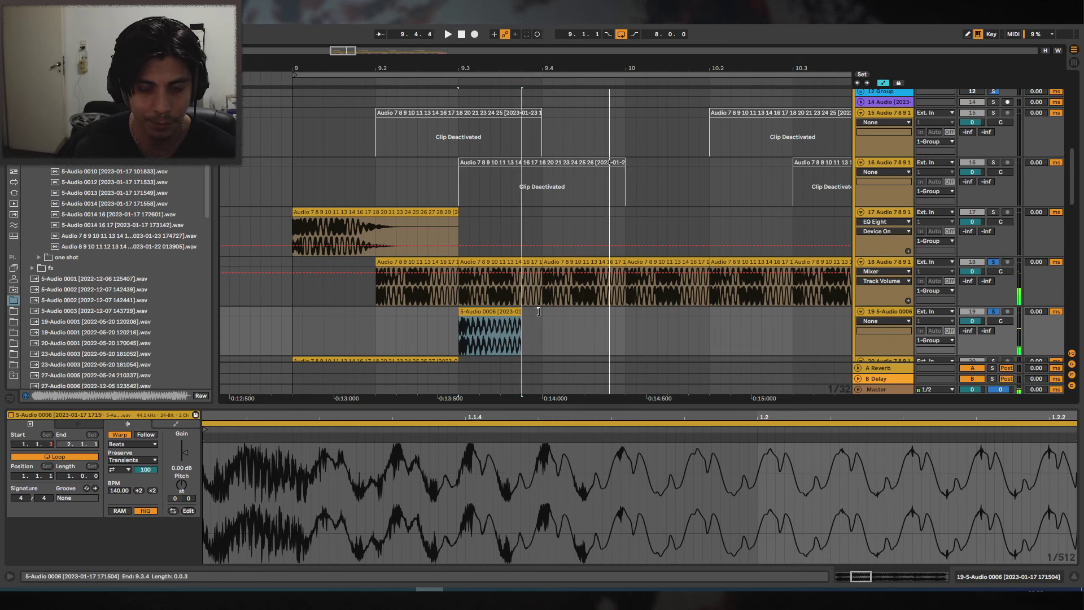
left_click_drag(538, 311, 813, 312)
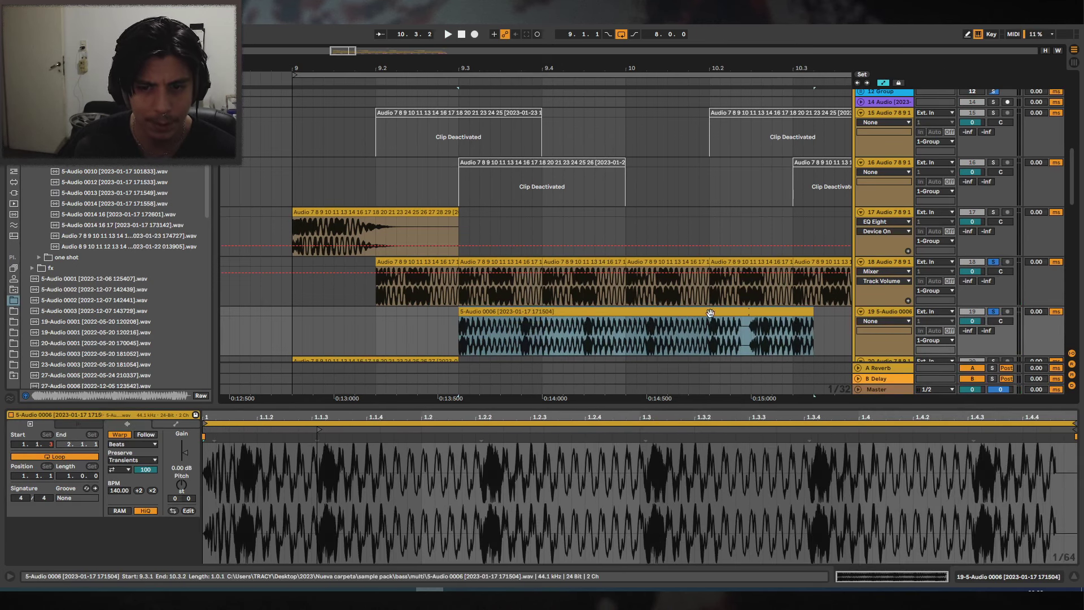
key("ctrl+z")
key("ctrl+z")
key("ctrl+z")
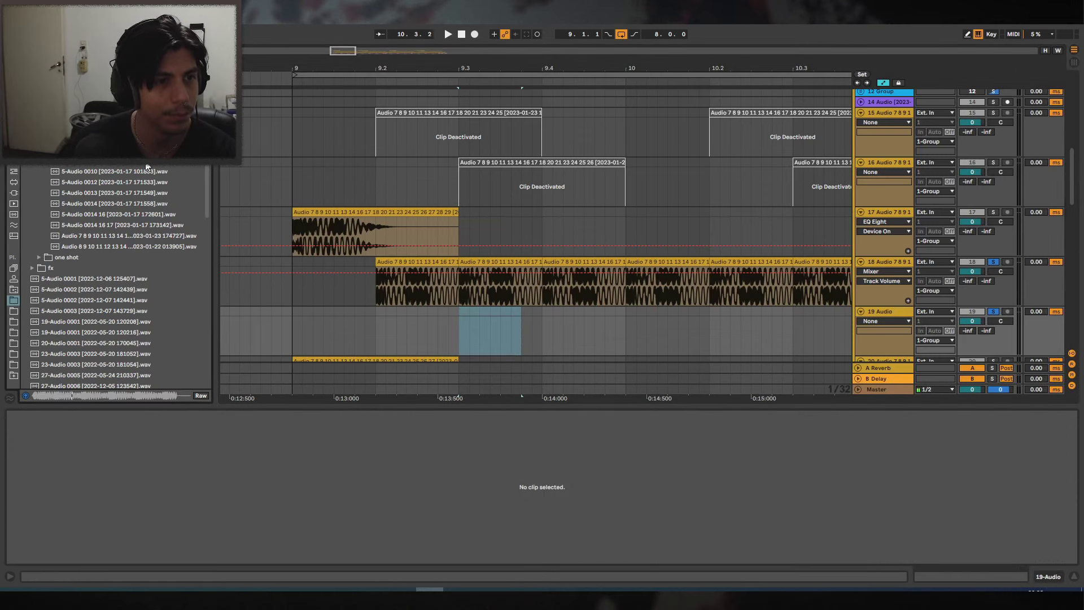
Preview the recordings 5-Audio 0012 and 5-Audio 0014 and check the first bass clip on track 18.
left_click(125, 182)
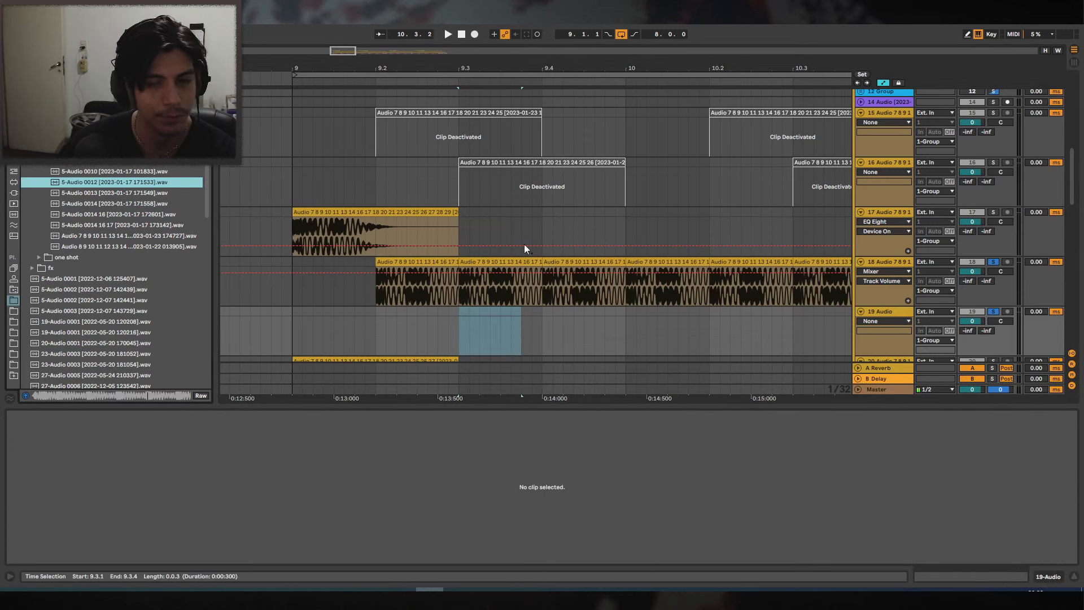
scroll(434, 256, "down", 2)
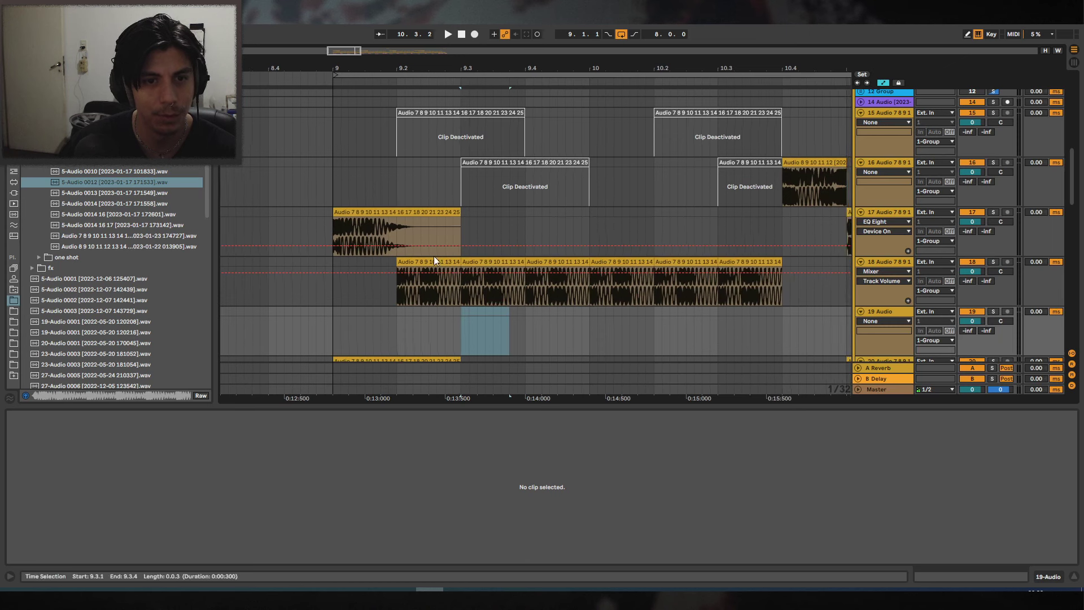
scroll(433, 256, "down", 1)
left_click(431, 239)
left_click(139, 207)
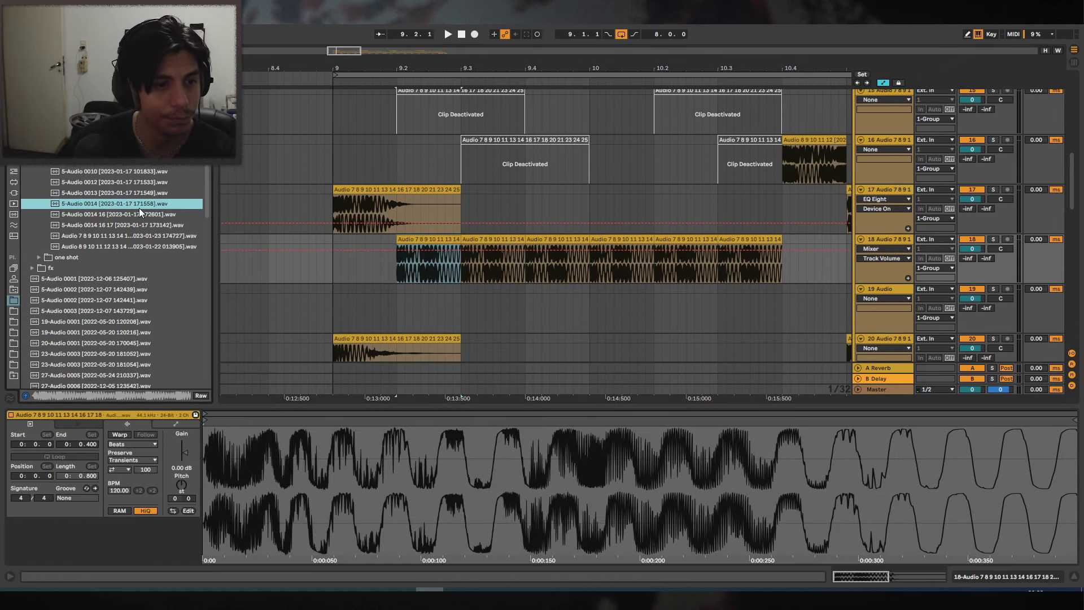
key("Down")
key("Up")
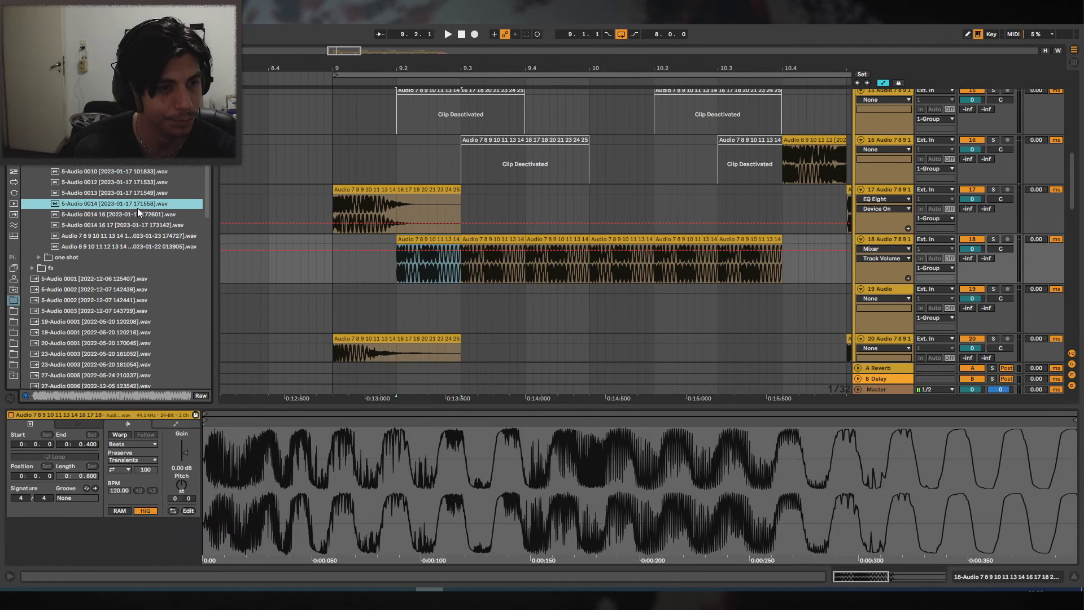
Place the 5-Audio 0014 recording on track 19 at 9.3.1, below the row of bass clips.
left_click(424, 239)
scroll(325, 251, "down", 2)
left_click_drag(325, 256, 622, 245)
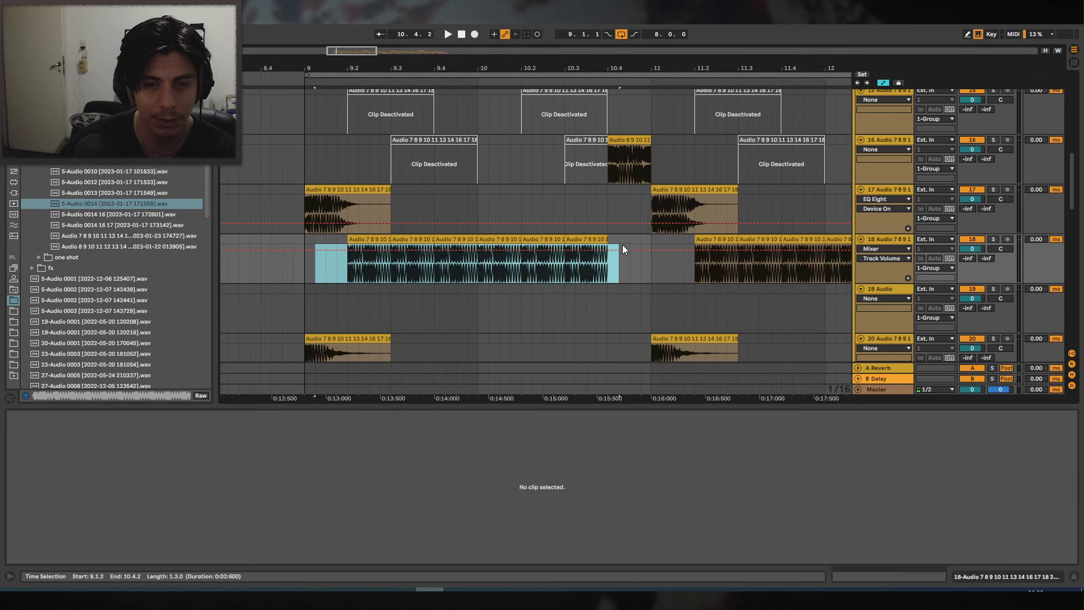
left_click(345, 238)
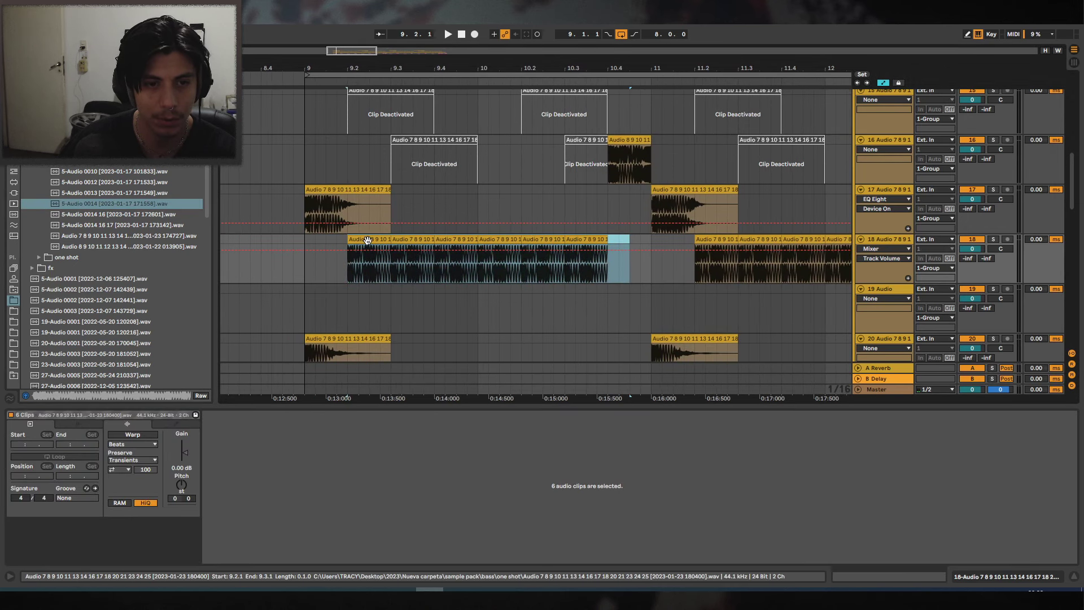
left_click_drag(127, 204, 391, 293)
Deactivate the six bass clips on track 18 between 9.2.1 and 10.4.1 and play the section from 8.4.4.
left_click_drag(306, 254, 639, 250)
key("0")
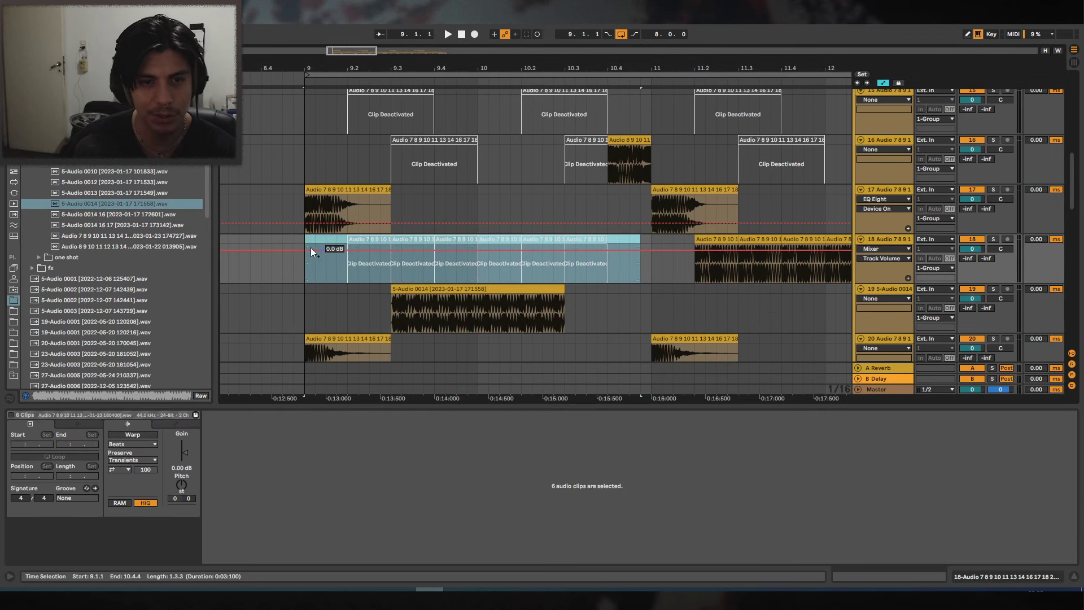
left_click(289, 237)
scroll(355, 237, "down", 2)
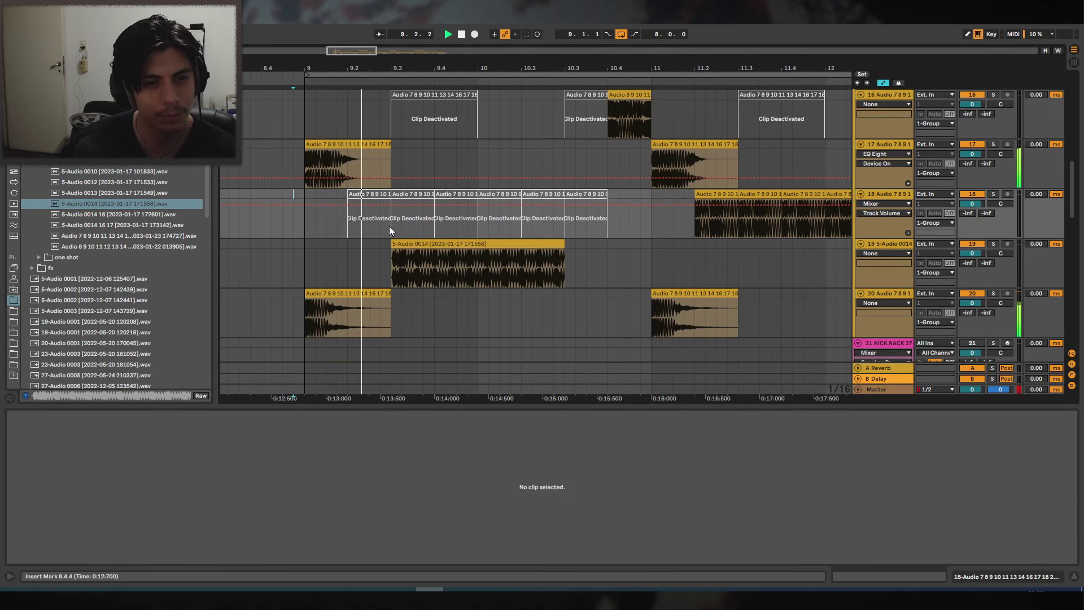
scroll(395, 203, "up", 4)
scroll(508, 248, "down", 3)
Turn off warping for the 5-Audio 0014 clip and move it to 10.1.1 on track 19.
left_click(515, 275)
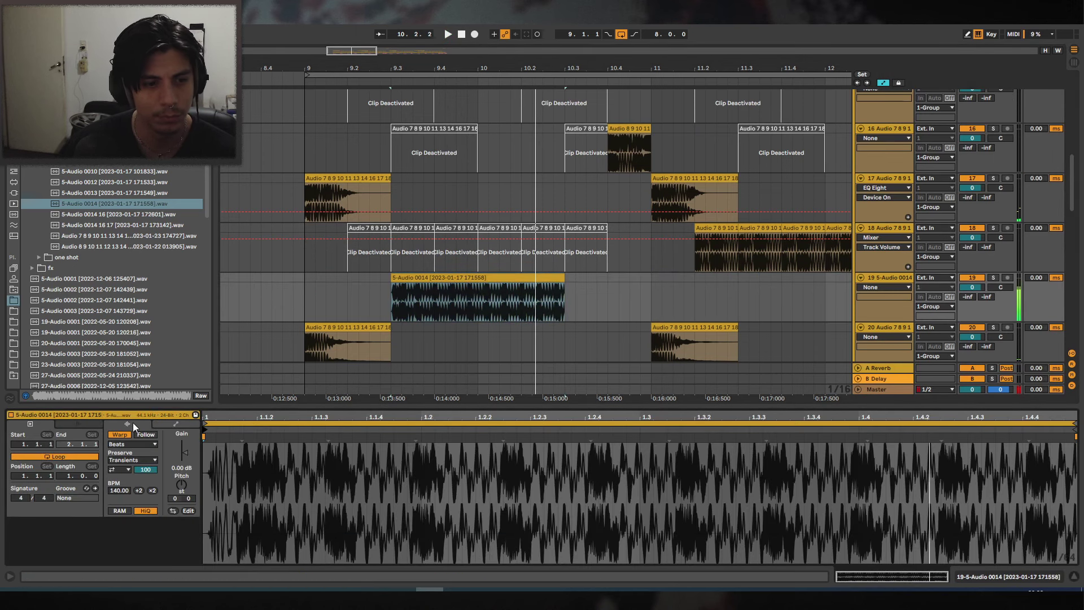
left_click(120, 434)
left_click_drag(581, 283, 569, 282)
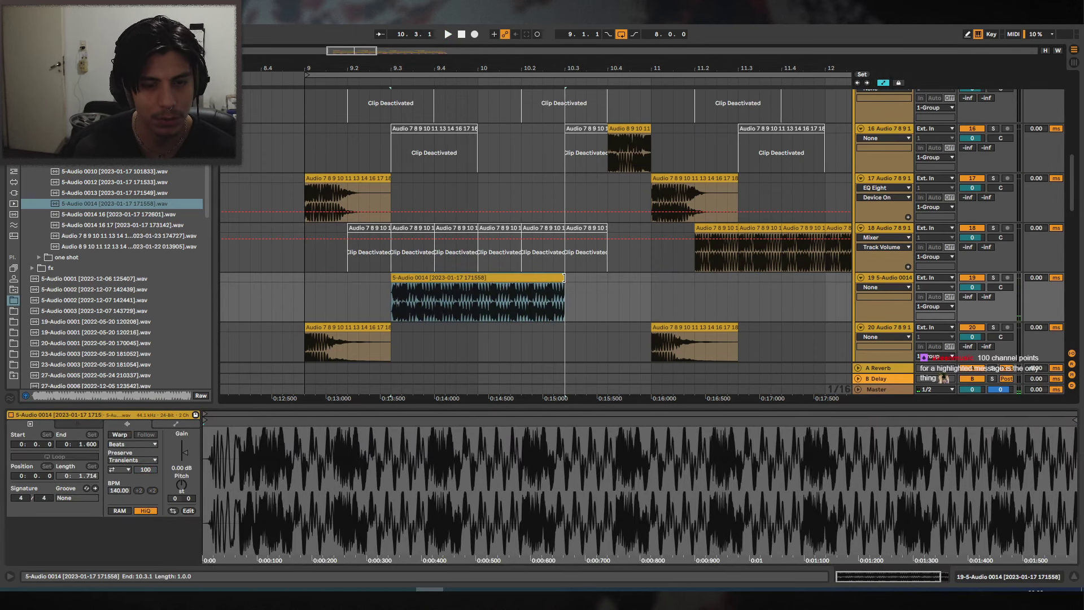
left_click_drag(464, 289, 551, 290)
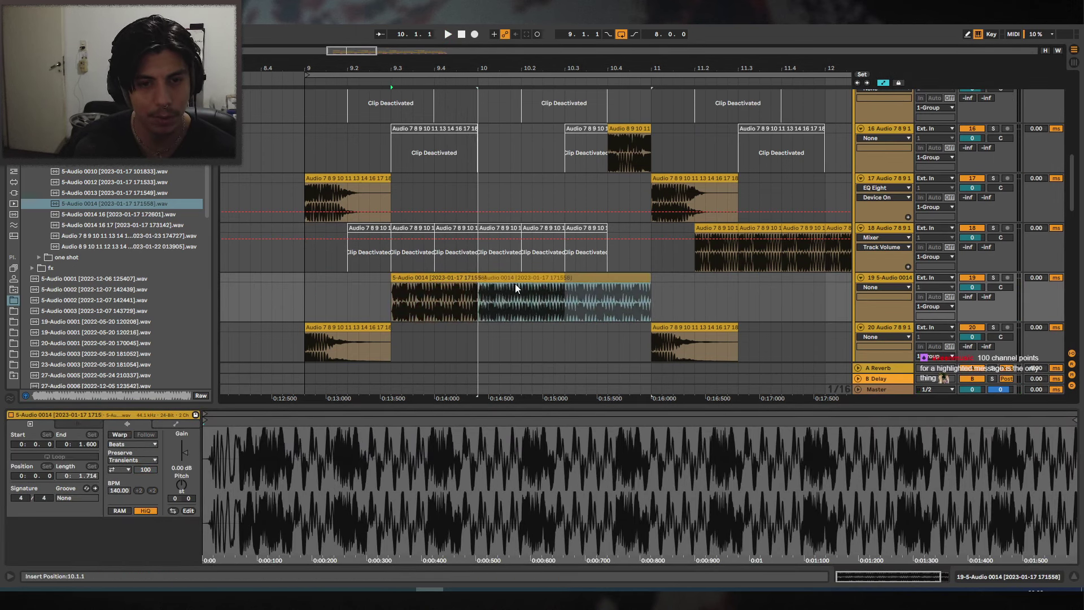
Play the section from 8.4.2 and deactivate the track 16 clip at 10.4.1.
left_click(271, 289)
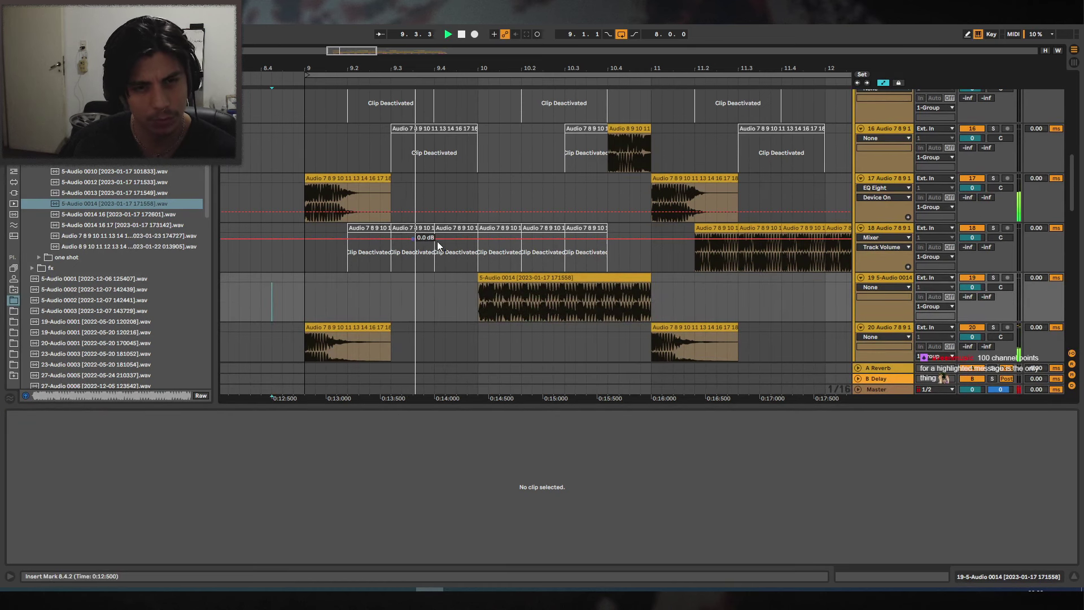
left_click(627, 127)
key("0")
Turn on warping for the 5-Audio 0014 clip and loop its section from 1.1.3 to about 1.2.1 while playing it.
left_click(571, 278)
key("space")
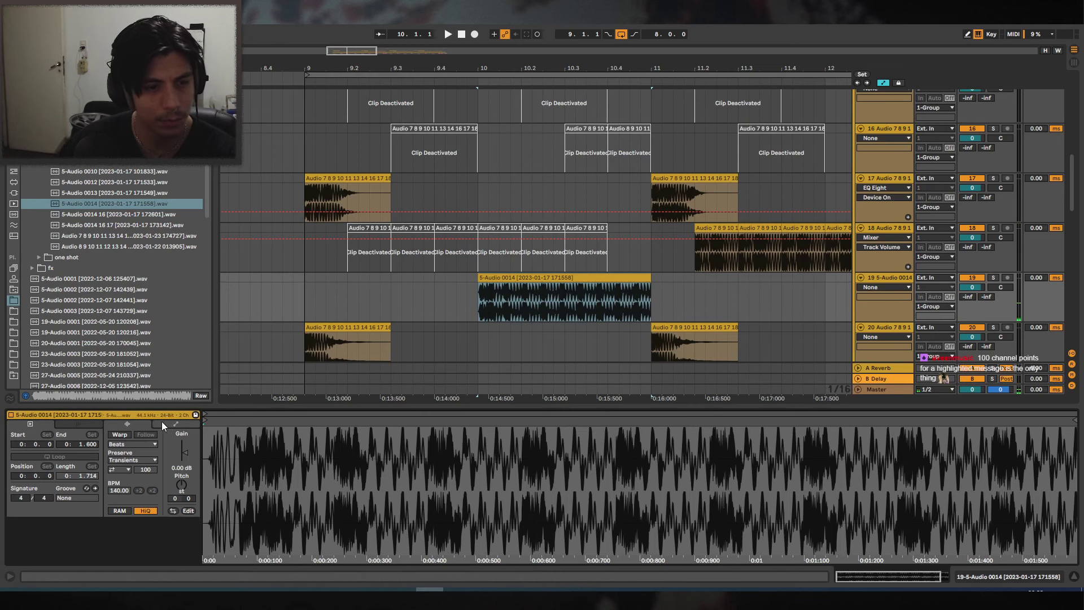
left_click(117, 436)
left_click_drag(330, 456, 428, 458)
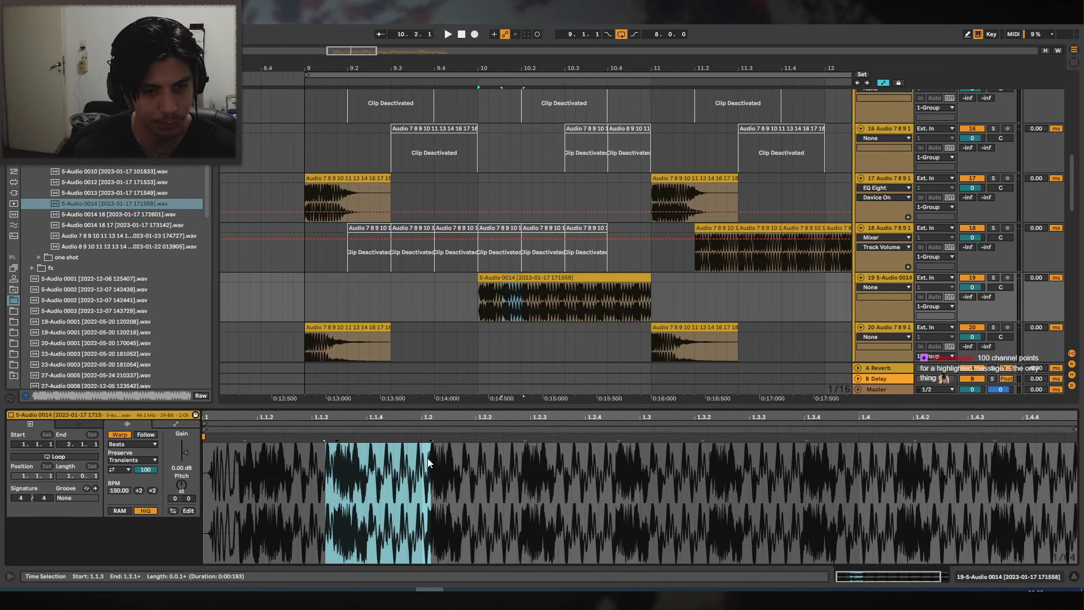
key("ctrl+l")
key("space")
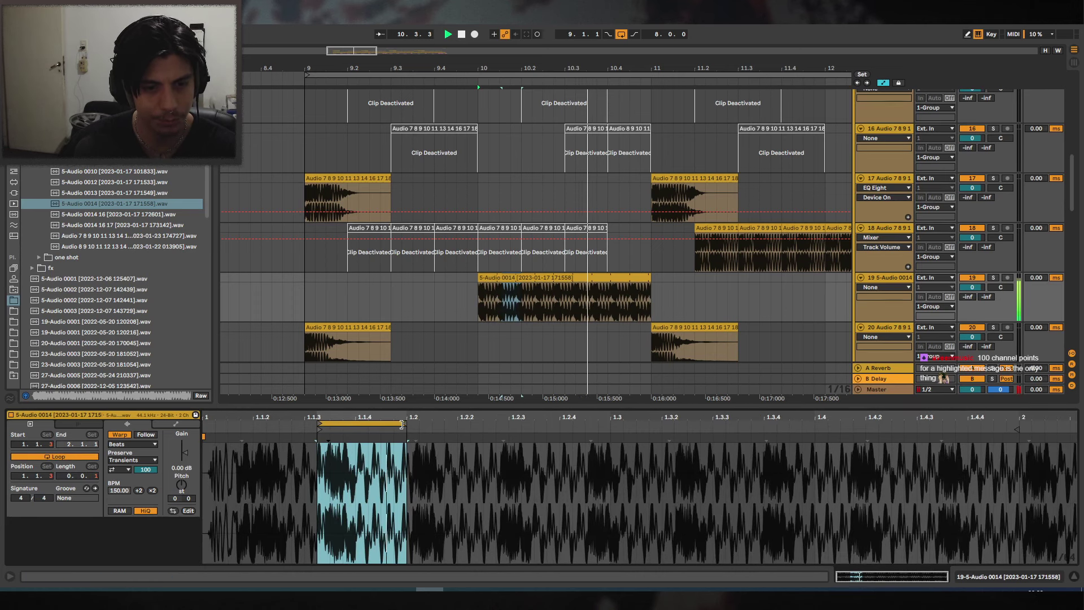
left_click_drag(403, 419, 367, 424)
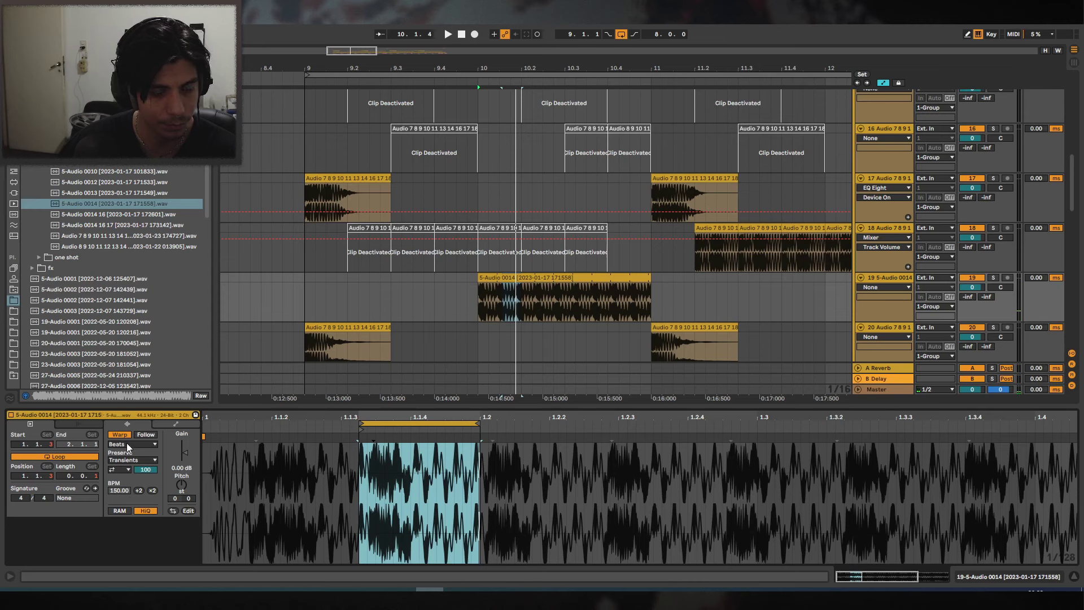
Set the 5-Audio 0014 clip's tempo to 140 BPM and shift its loop to 1.1.2–1.1.4 during playback.
left_click(127, 444)
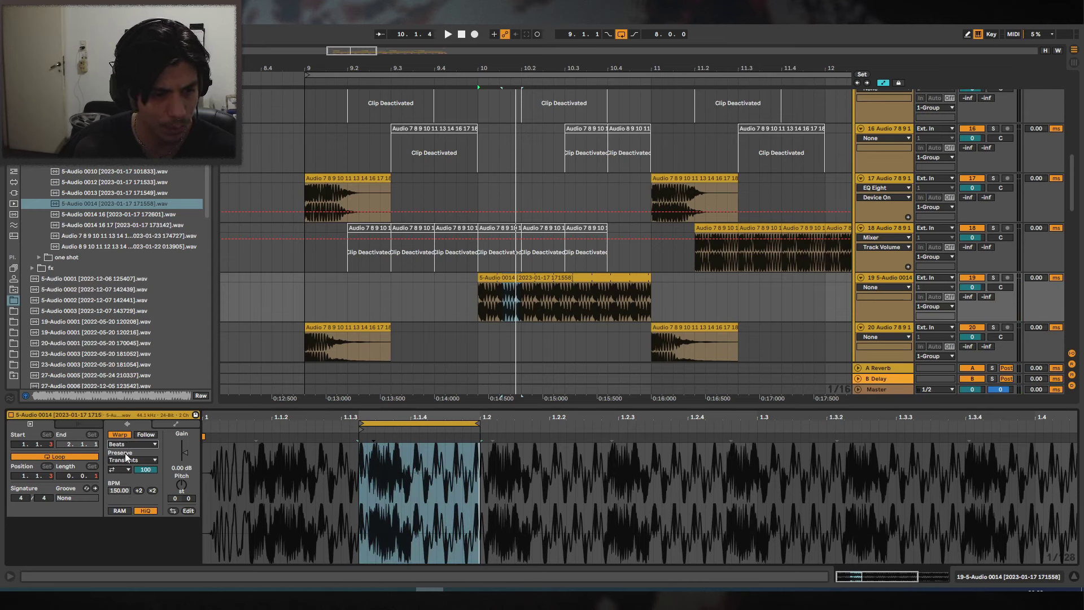
left_click(480, 438)
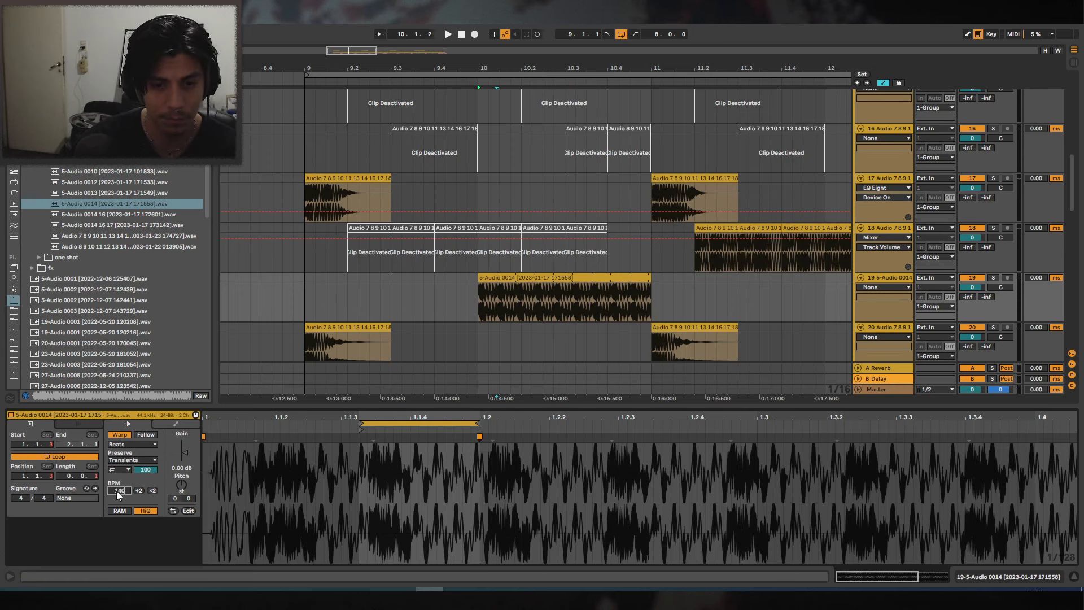
left_click(118, 494)
type("140")
key("Return")
key("space")
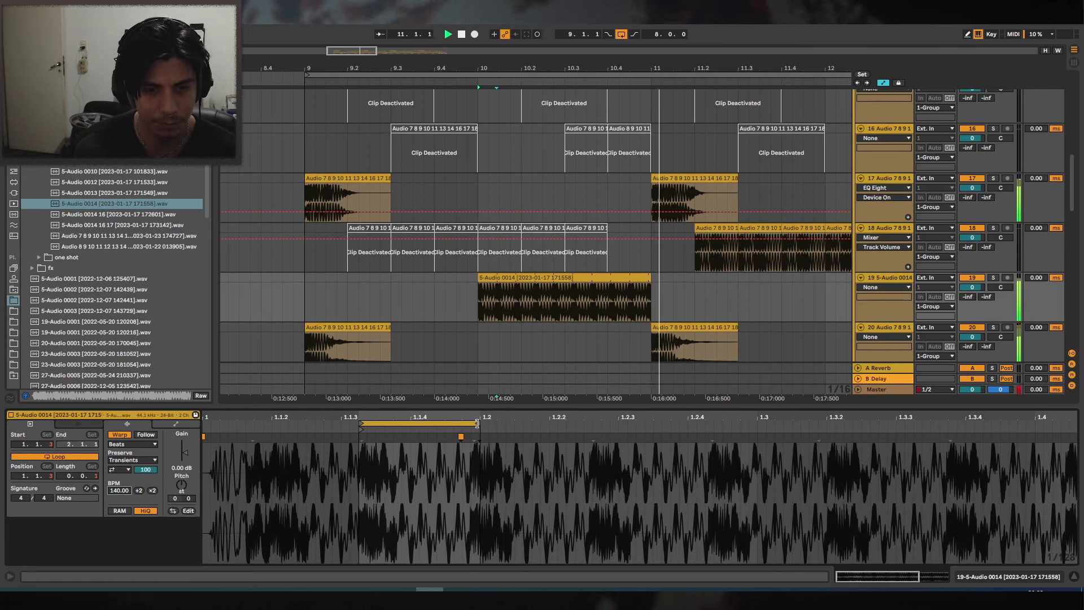
mouse_move(475, 425)
left_mouse_down()
mouse_move(444, 427)
mouse_move(480, 425)
left_mouse_up()
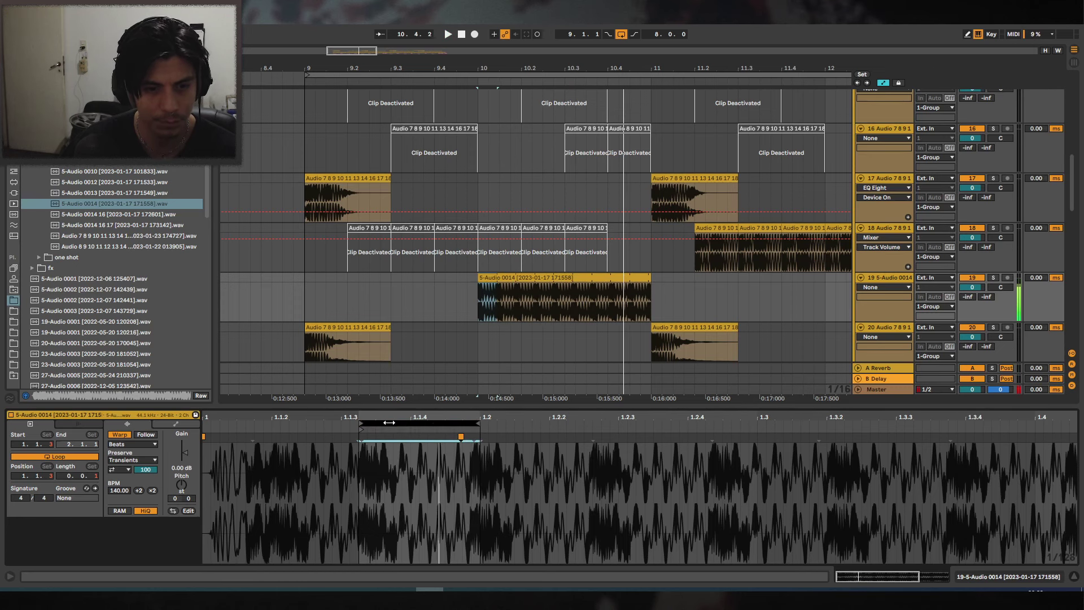
mouse_move(389, 422)
left_mouse_down()
mouse_move(361, 424)
mouse_move(378, 422)
left_mouse_up()
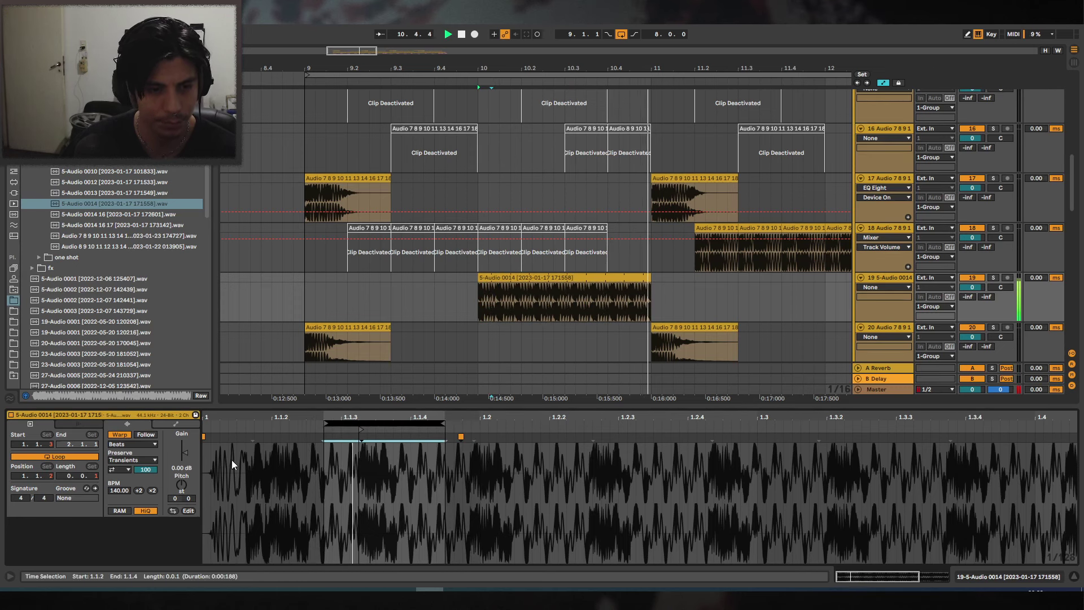
Delete the 5-Audio 0014 clip from track 19.
left_click(531, 288)
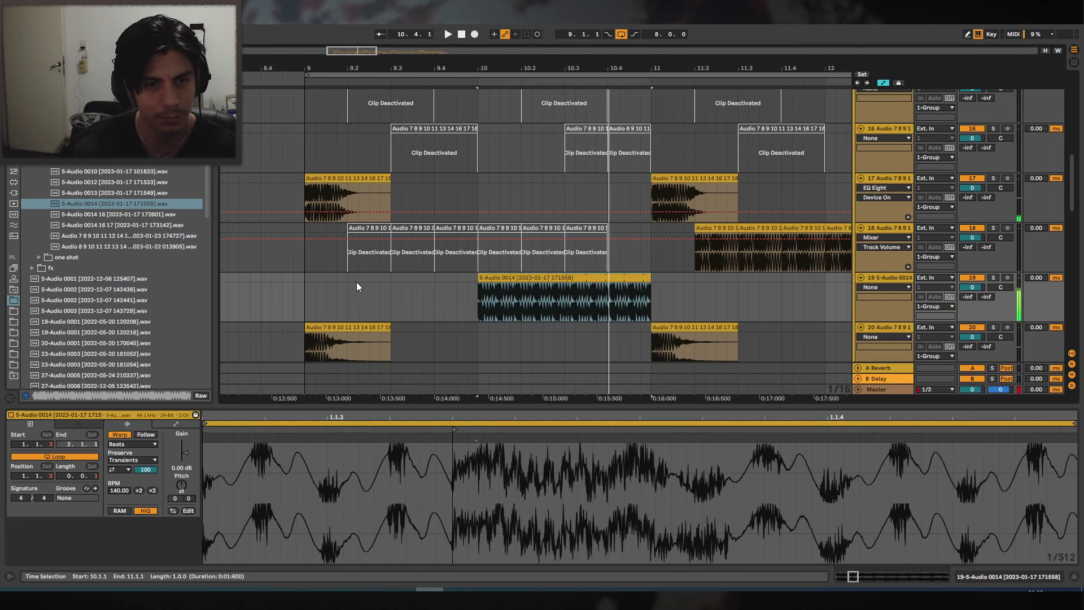
key("Delete")
key("space")
Reactivate the last three bass clips on track 18, from 10.1.1 to 10.4.1, and play them.
left_click(409, 228)
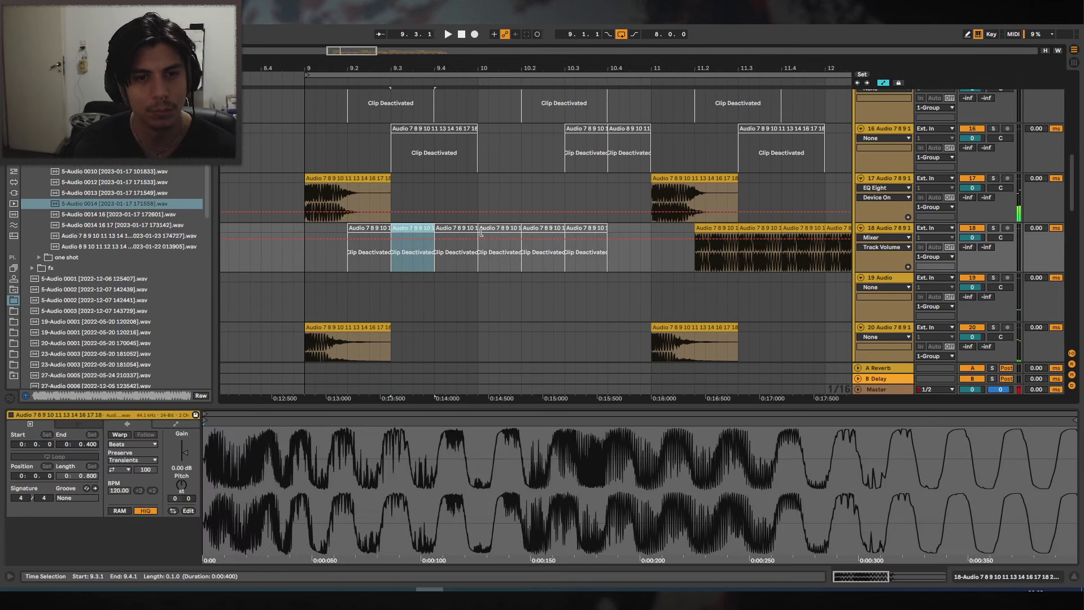
left_click(497, 228)
left_click(586, 229, "shift")
key("0")
left_click(484, 227)
key("space")
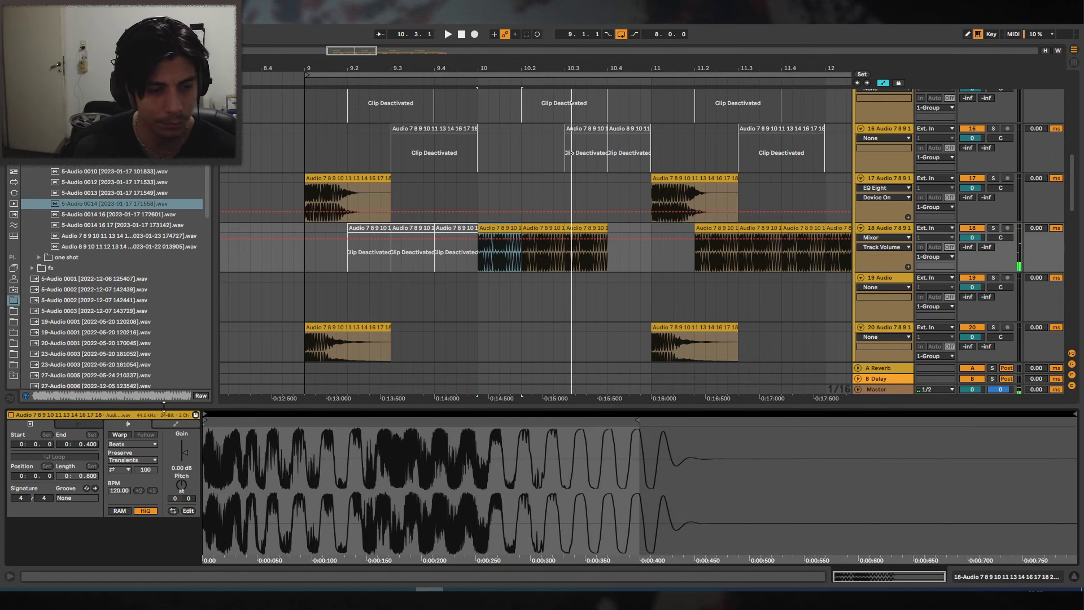
Turn on warping for the track 18 bass clip at 10.1.1 and loop its section from 1.1.2 to 1.1.4.
left_click(120, 434)
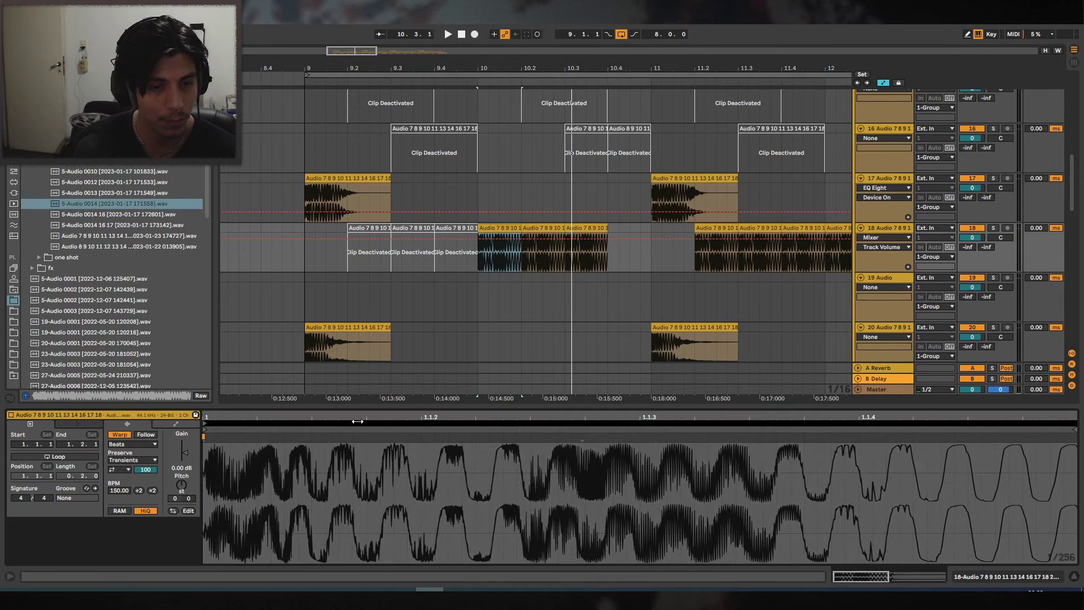
left_click_drag(435, 416, 435, 395)
left_click_drag(449, 446, 205, 454)
key("ctrl+l")
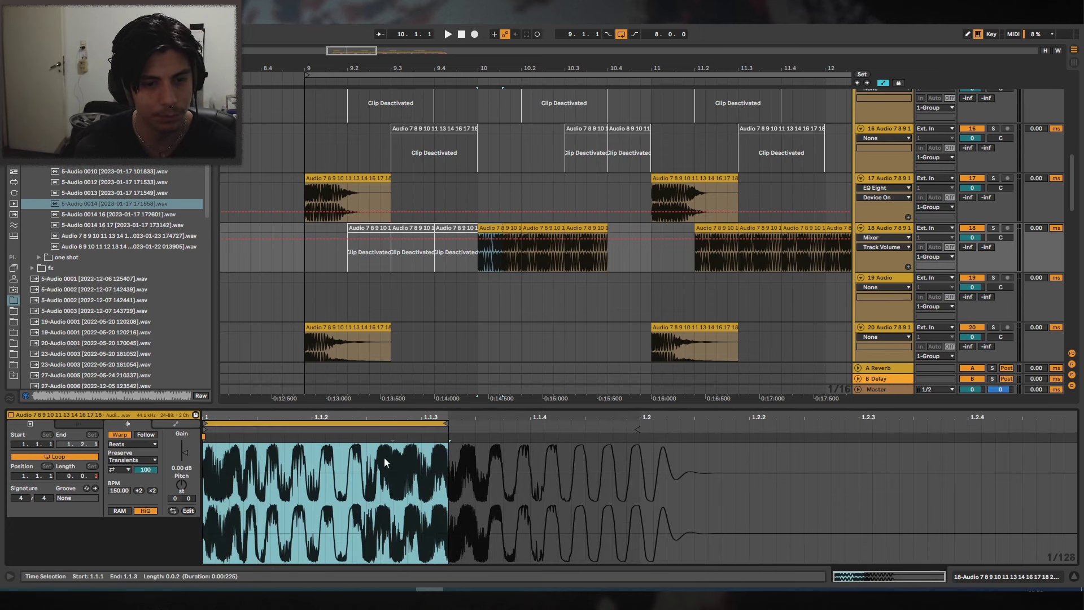
key("space")
mouse_move(446, 423)
left_mouse_down()
mouse_move(389, 425)
mouse_move(436, 424)
left_mouse_up()
left_click_drag(335, 426, 444, 426)
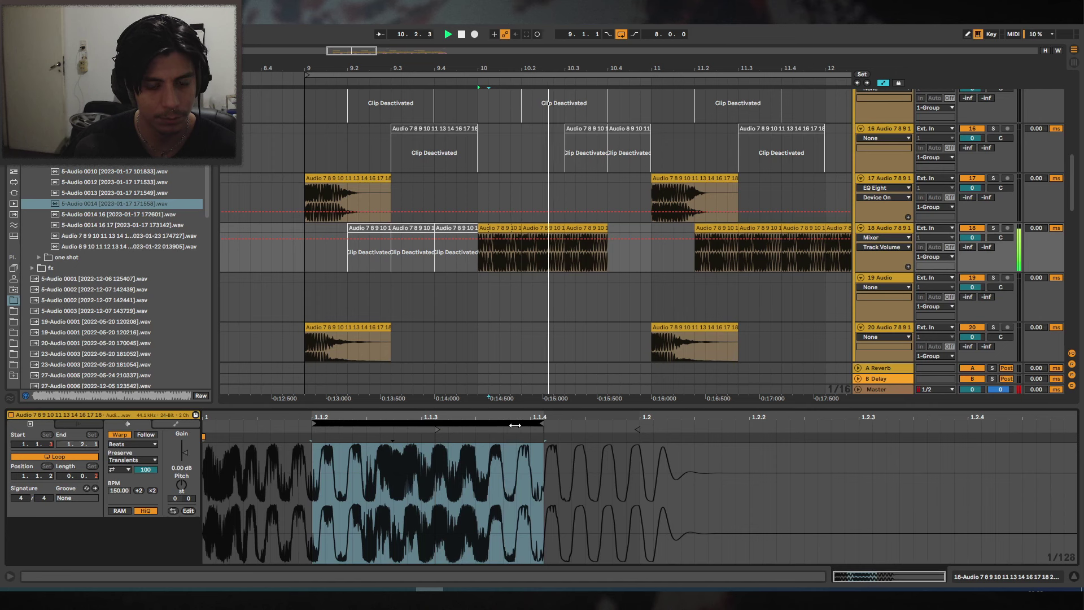
Extend the looped bass clip over its neighbours, move it to 9.2.1 and lengthen it to end at 10.4.1.
left_click(562, 229)
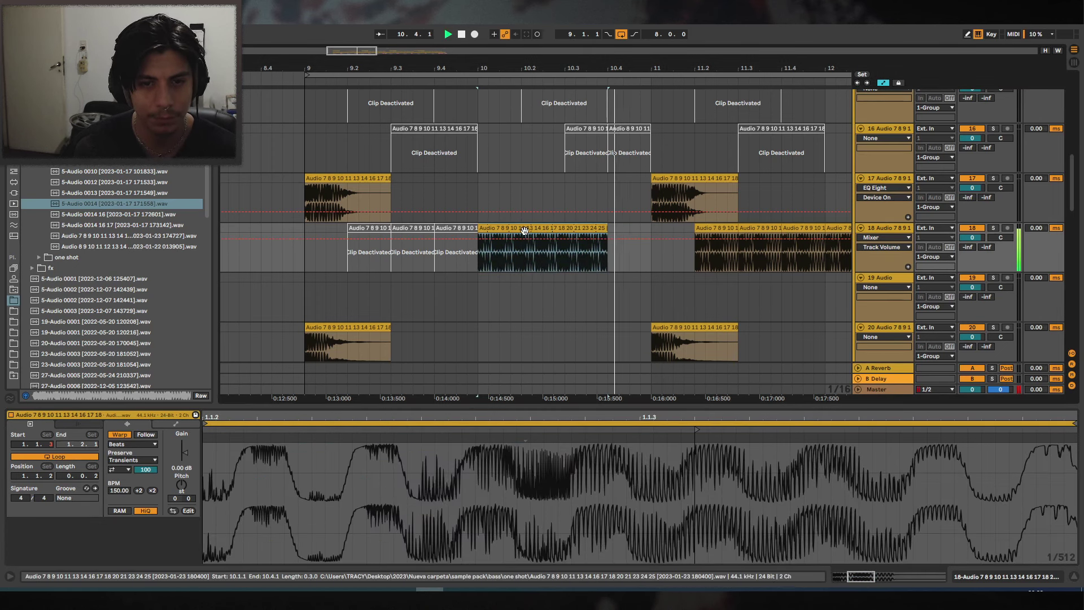
key("space")
left_click_drag(512, 228, 379, 226)
key("space")
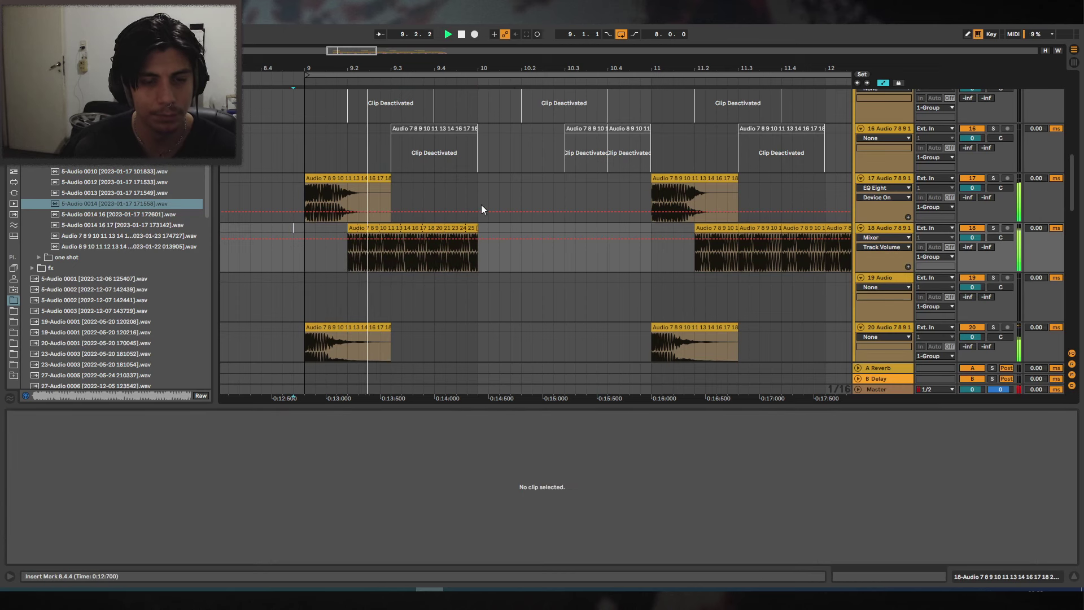
left_click_drag(477, 228, 606, 229)
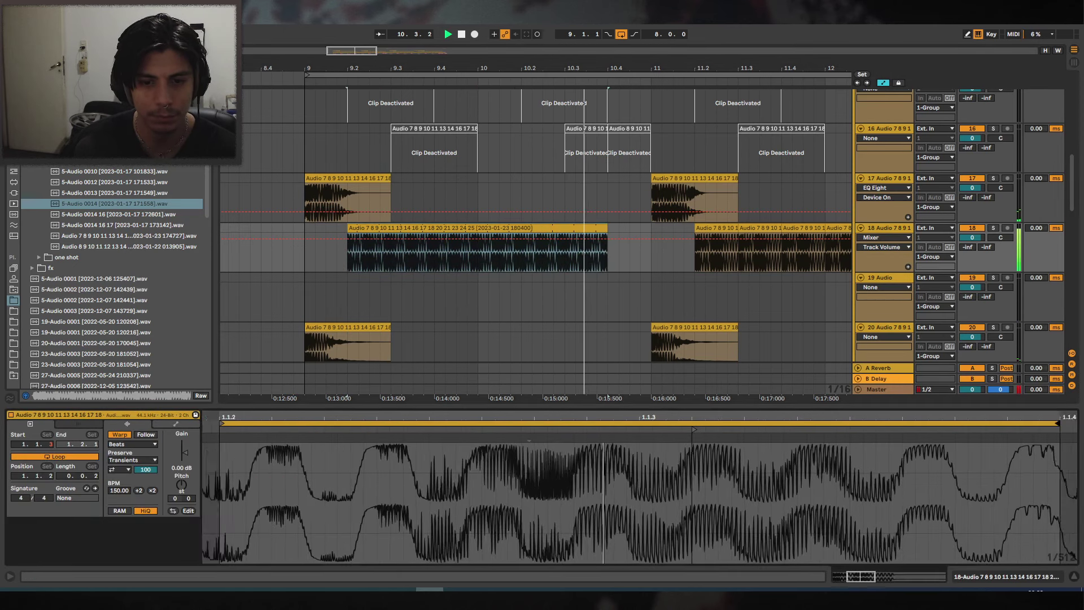
Shift the bass clip's loop slightly past 1.1.2, with its start at 1.1.4, and play it repeatedly.
key("space")
left_click_drag(550, 417, 366, 423)
key("space")
key("space")
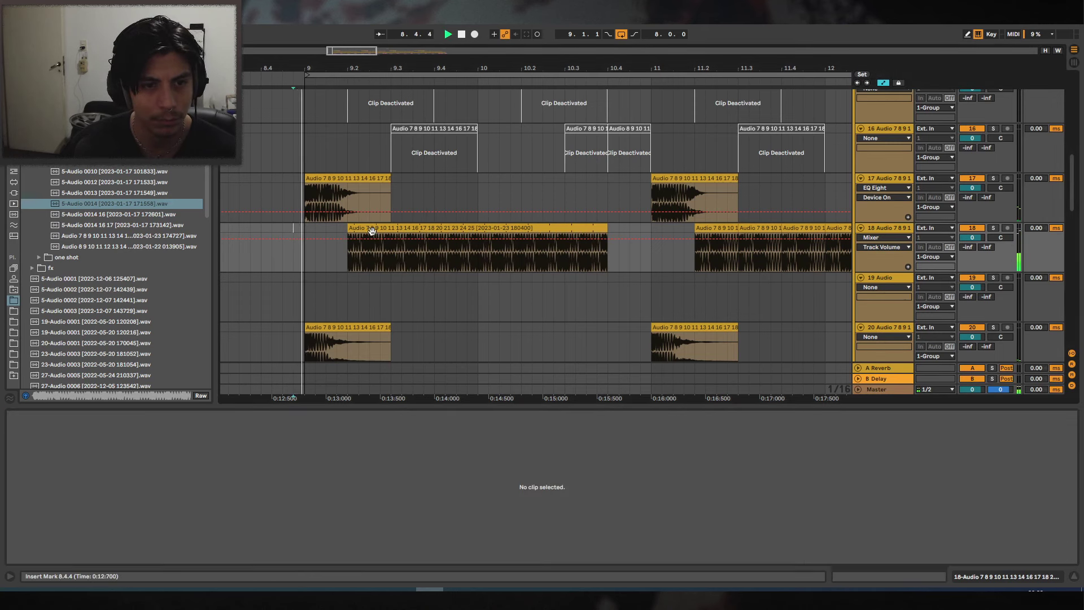
left_click(372, 228)
key("space")
key("space")
mouse_move(591, 418)
left_mouse_down()
mouse_move(379, 417)
mouse_move(289, 428)
mouse_move(424, 421)
left_mouse_up()
key("space")
key("space")
key("space")
key("space")
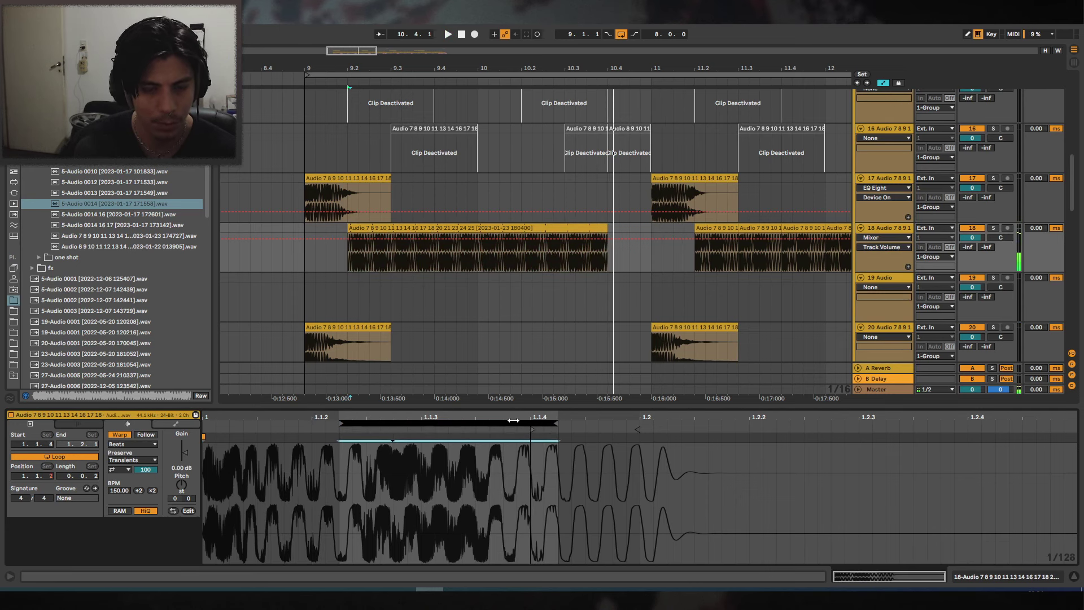
Lengthen the bass clip's loop to about 1.2.1, move the clip to 9.3.1 on track 18 and play it.
left_click_drag(552, 423, 636, 424)
key("space")
left_click_drag(434, 237, 433, 239)
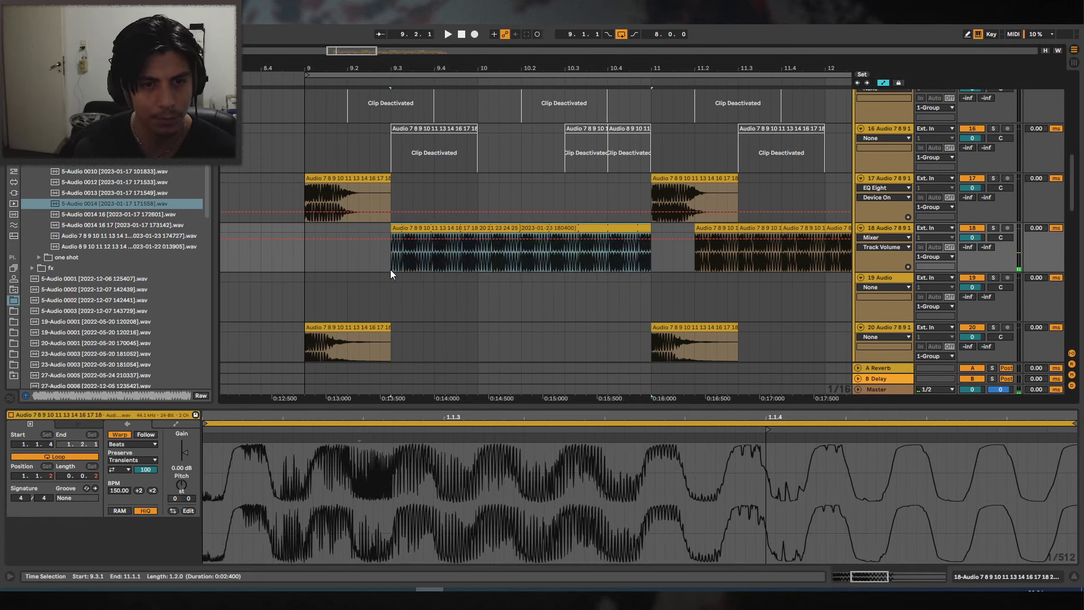
key("space")
key("space")
Shorten the bass clip's loop to end about midway between 1.1.4 and 1.2, and play it.
left_click(490, 228)
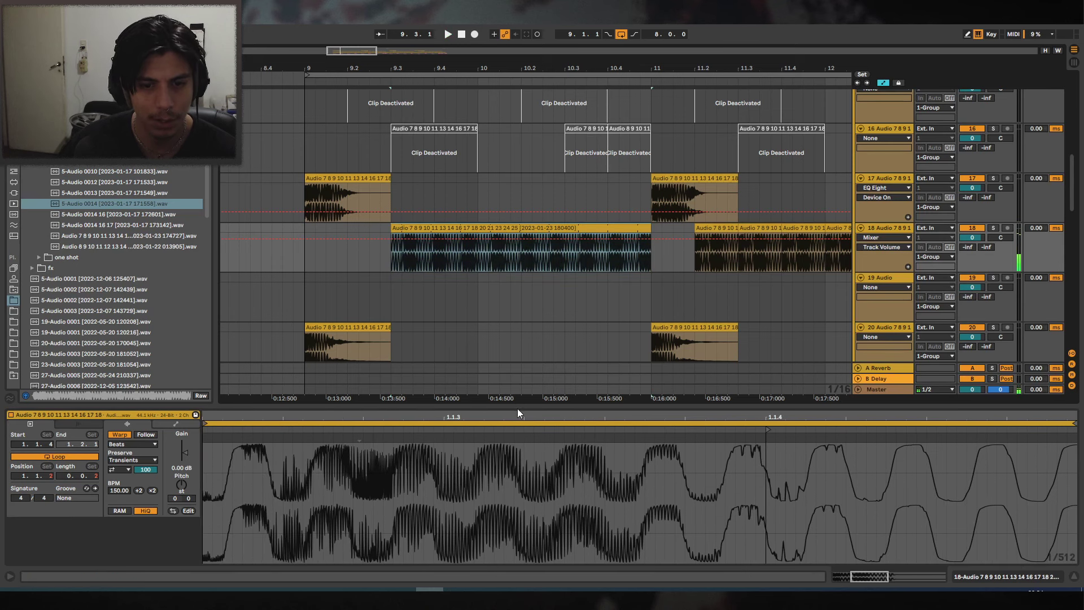
left_click_drag(519, 417, 518, 378)
left_click_drag(631, 423, 588, 422)
key("ctrl+z")
key("space")
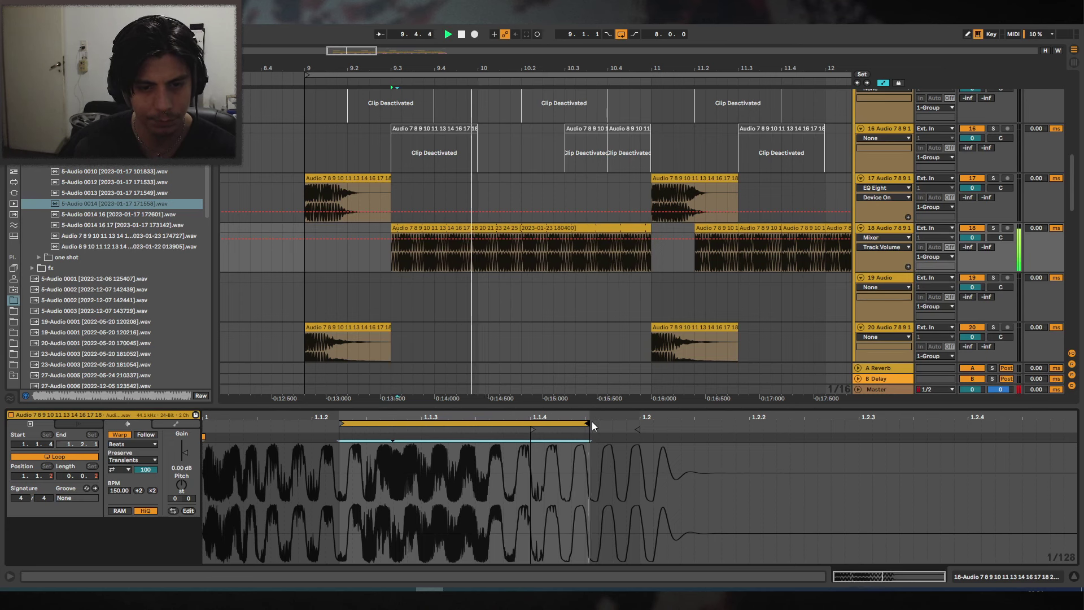
Split the looped bass clip on track 18 at 10.1.1 and duplicate its first part twice to fill up to 11.1.1.
key("space")
left_click_drag(650, 253, 479, 252)
key("ctrl+e")
left_click(442, 227)
key("ctrl+d")
key("ctrl+d")
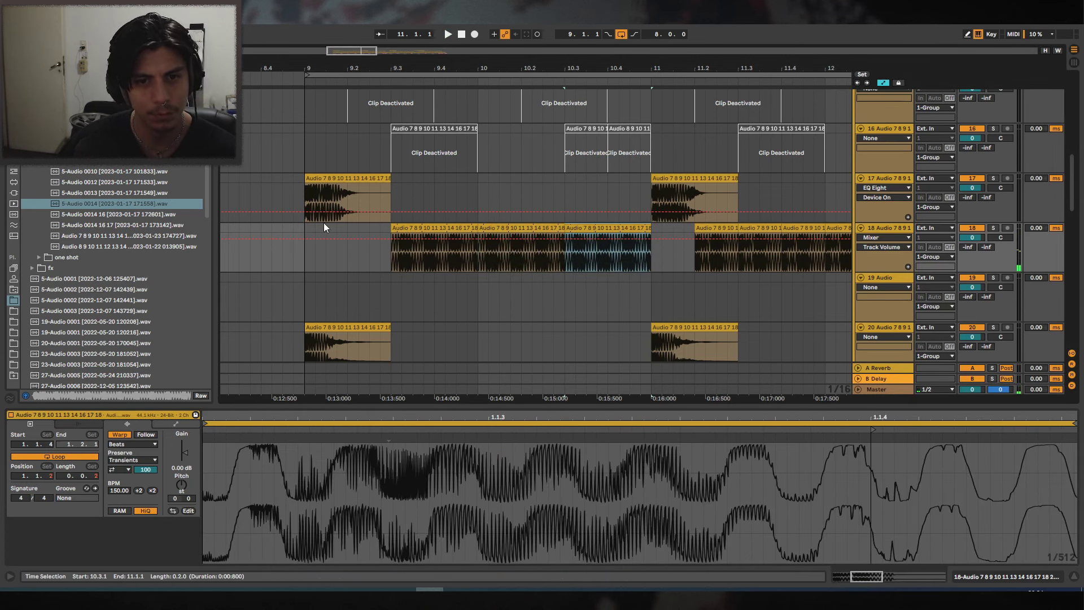
Play the duplicated bass clips and trim the end of the one at 9.3.1 slightly before 10.1.1.
left_click(250, 232)
key("space")
left_click(451, 228)
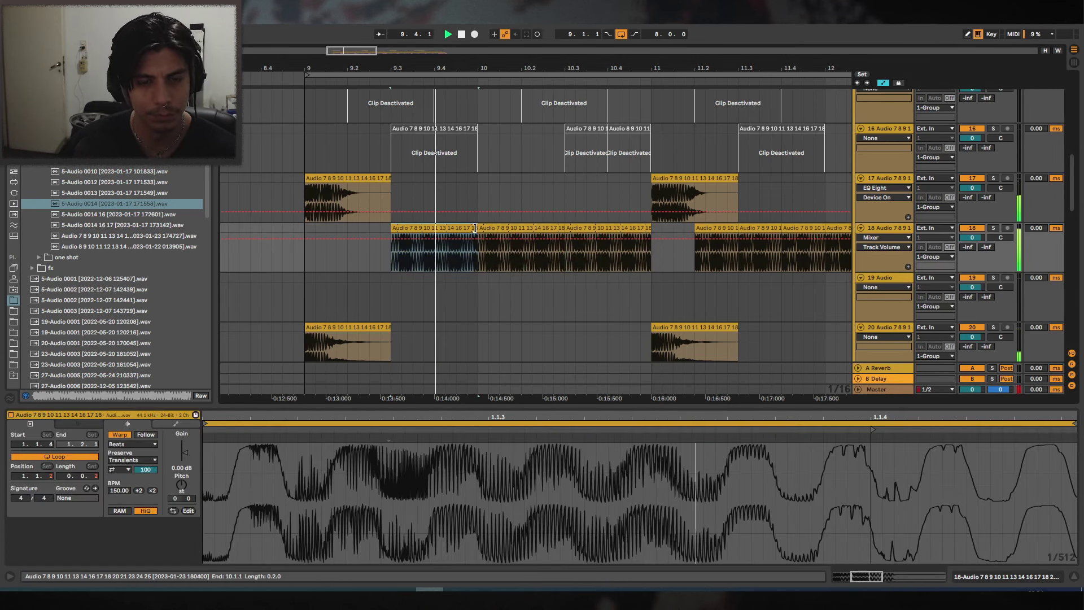
left_click_drag(475, 229, 471, 228)
key("space")
key("space")
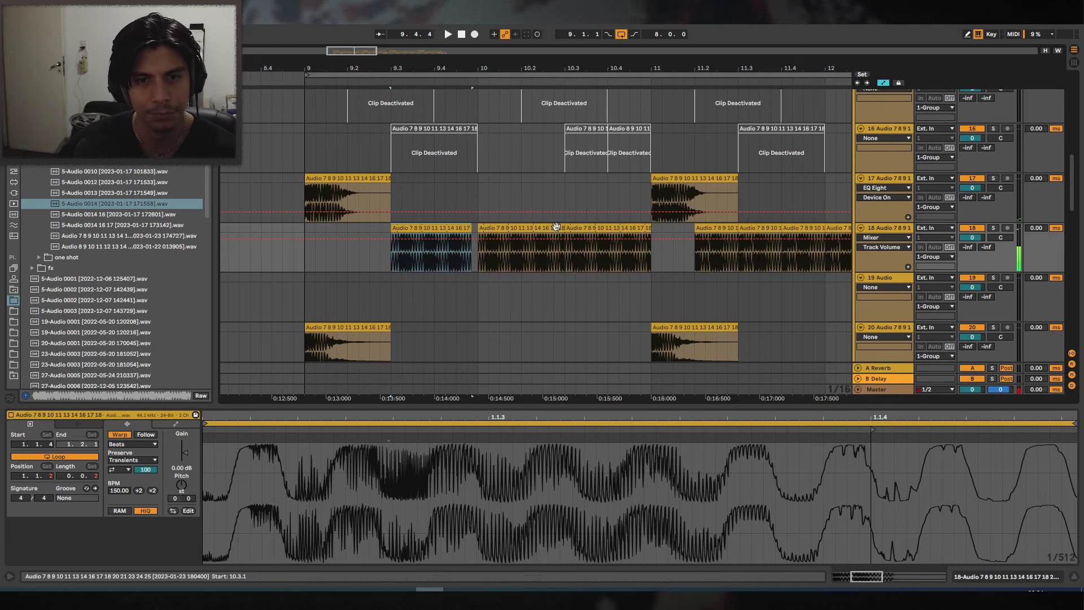
Paste the trimmed bass clip at 10.3.1, delete the leftover tail before 11.1.1 and play from 9.1.1.
left_click(443, 228)
key("ctrl+c")
left_click(584, 228)
key("ctrl+v")
left_click(650, 228)
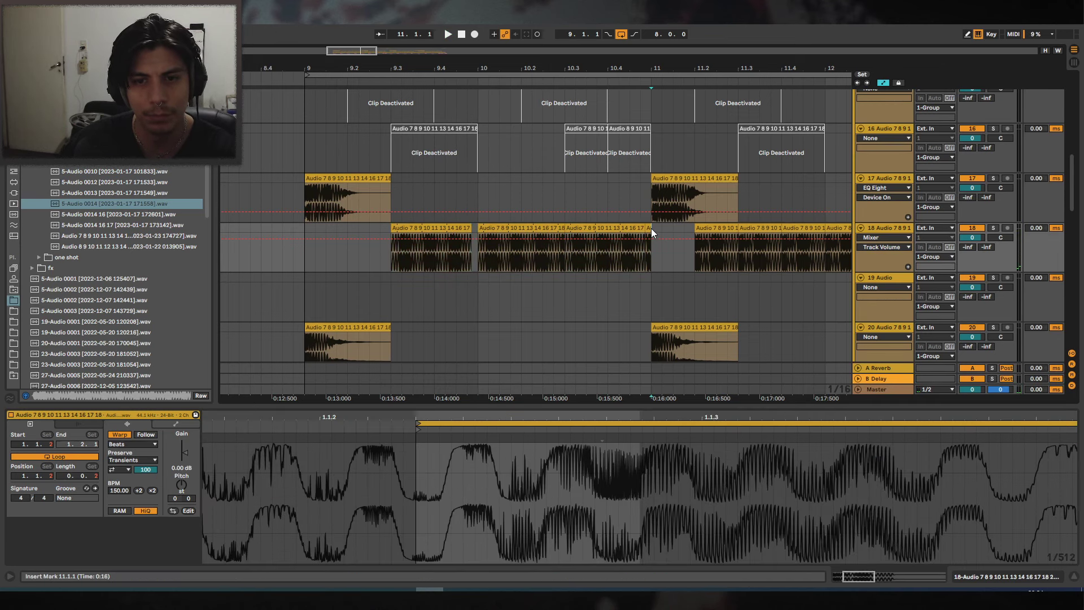
key("Delete")
left_click(305, 225)
key("space")
scroll(367, 210, "up", 2)
scroll(374, 199, "down", 1)
Try activating the bass clip at 9.2.1 on track 15, play it in context and deactivate it again.
left_click(375, 124)
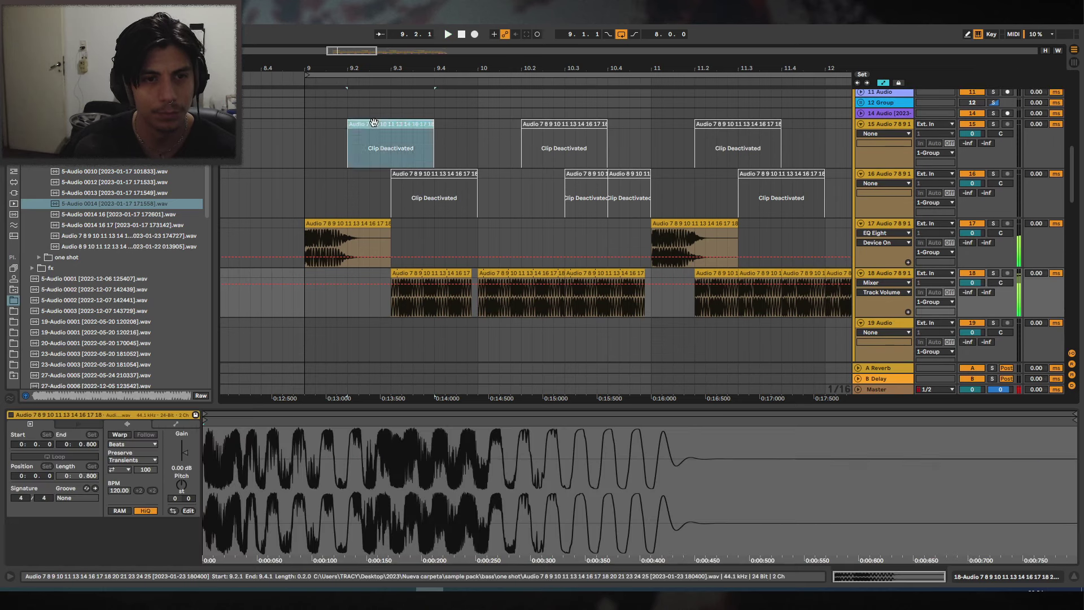
key("0")
left_click(272, 138)
key("space")
key("space")
left_click(426, 132)
key("space")
key("0")
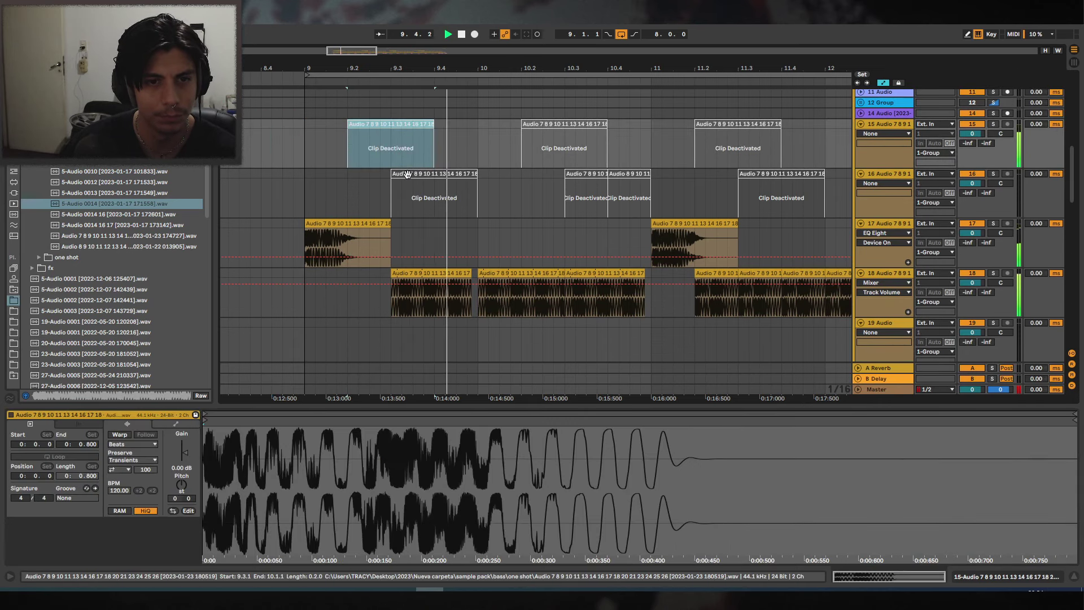
Activate the bass clip at 9.3.1 on track 16, move it to 9.2.1 and play it.
left_click(413, 179)
key("0")
left_click_drag(413, 176, 370, 172)
left_click(296, 189)
key("space")
left_click(394, 184)
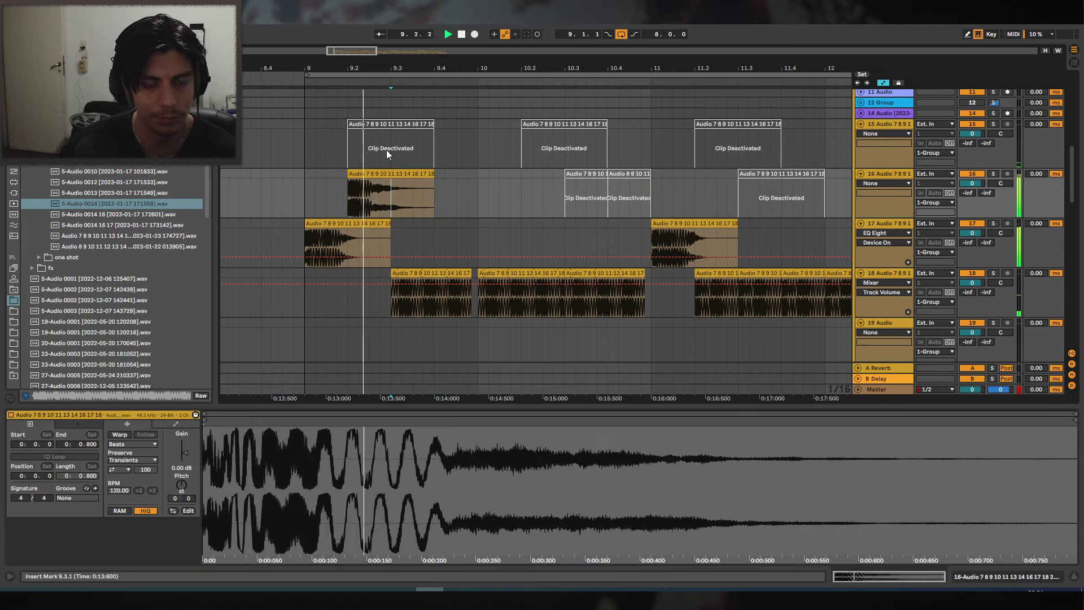
key("space")
Try the track 16 clip at 9.2.1 transposed by -7 semitones, reset its pitch and deactivate it.
left_click(374, 201)
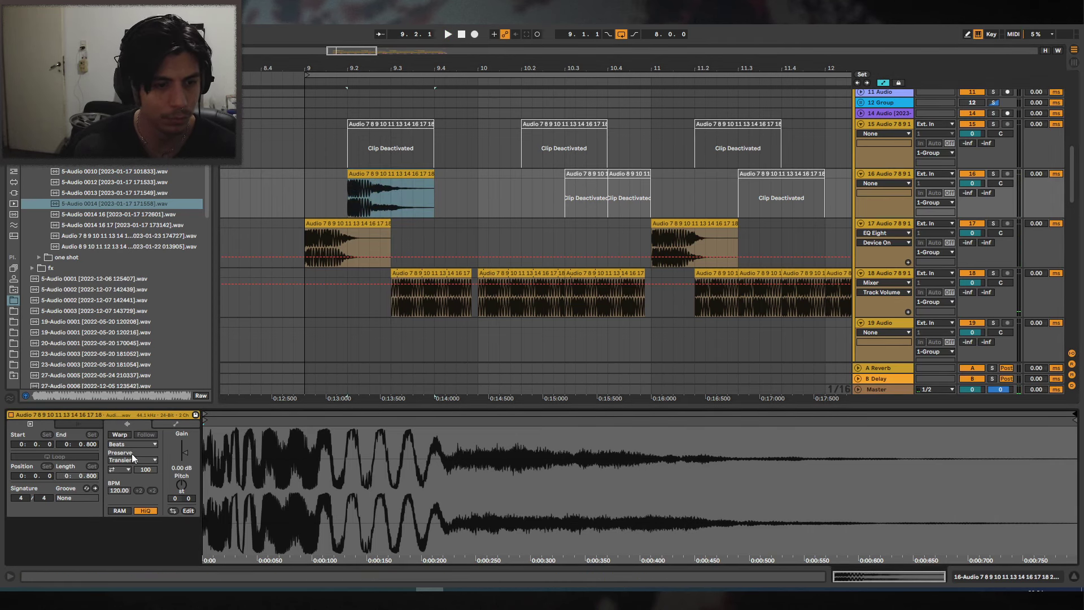
key("space")
left_click_drag(183, 484, 183, 491)
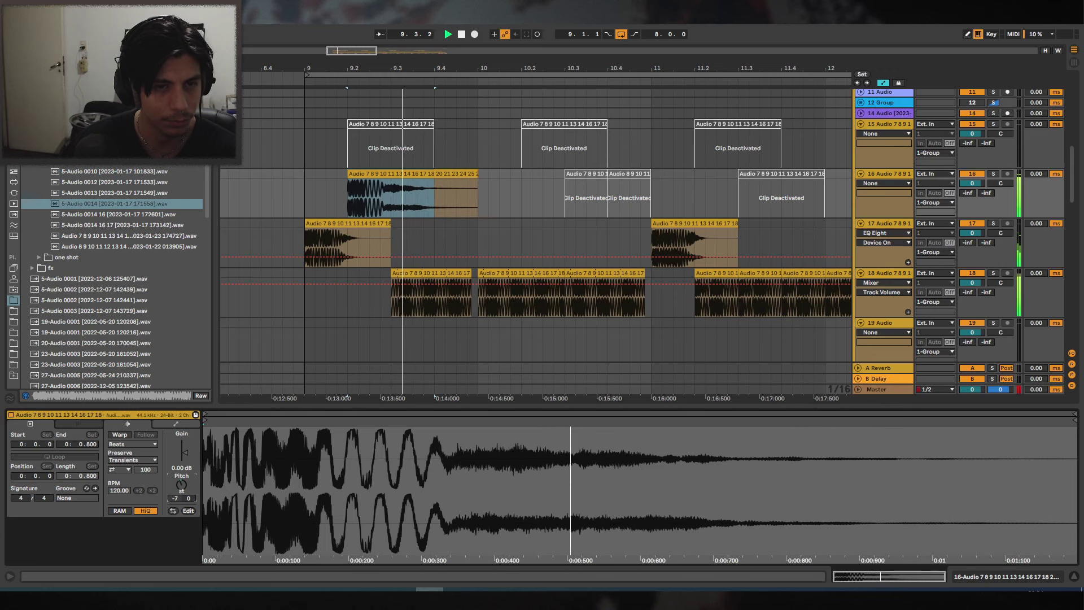
key("Delete")
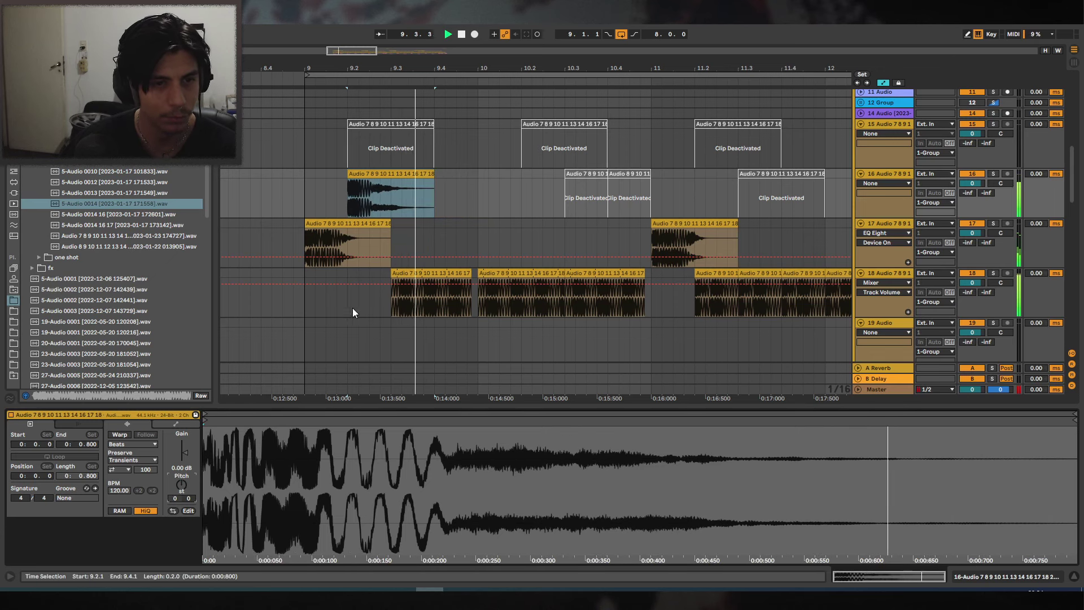
key("0")
Play the section and clear track 18 between 11.2.1 and 11.3.1.
left_click(282, 198)
key("space")
scroll(373, 186, "down", 5)
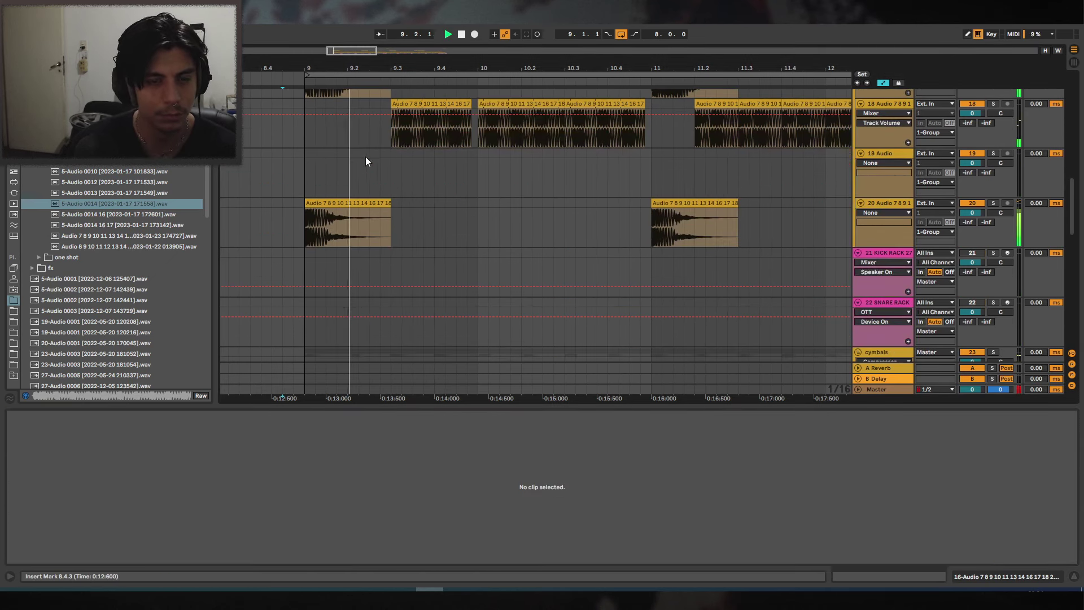
scroll(376, 175, "up", 3)
left_click_drag(499, 69, 450, 52)
left_click(585, 206)
key("Delete")
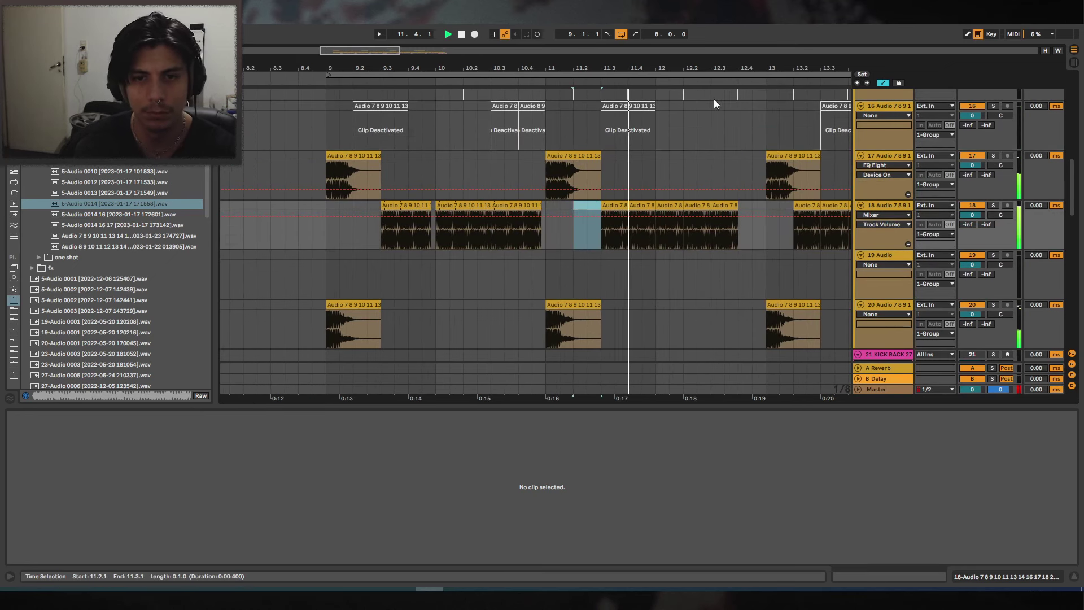
Clear track 18 from 11.1.1 to 13.1.1 and fill it with a duplicate of the bass pattern from 9.1.1 to 11.1.1.
left_click_drag(706, 69, 609, 55)
left_click(374, 205)
left_click(489, 205)
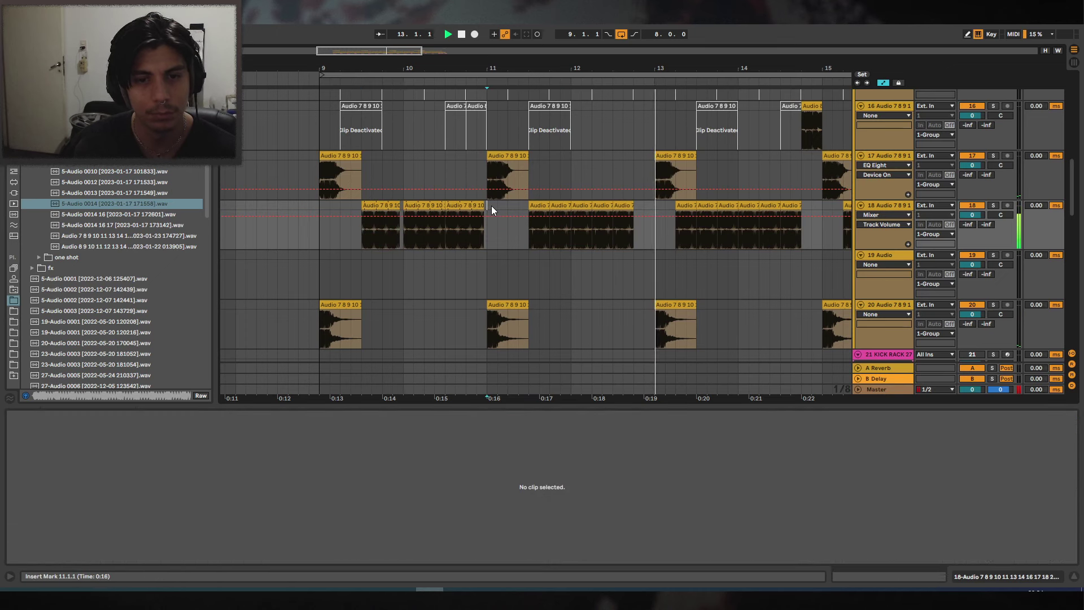
left_click_drag(490, 206, 662, 206)
key("Delete")
left_click_drag(487, 204, 318, 205)
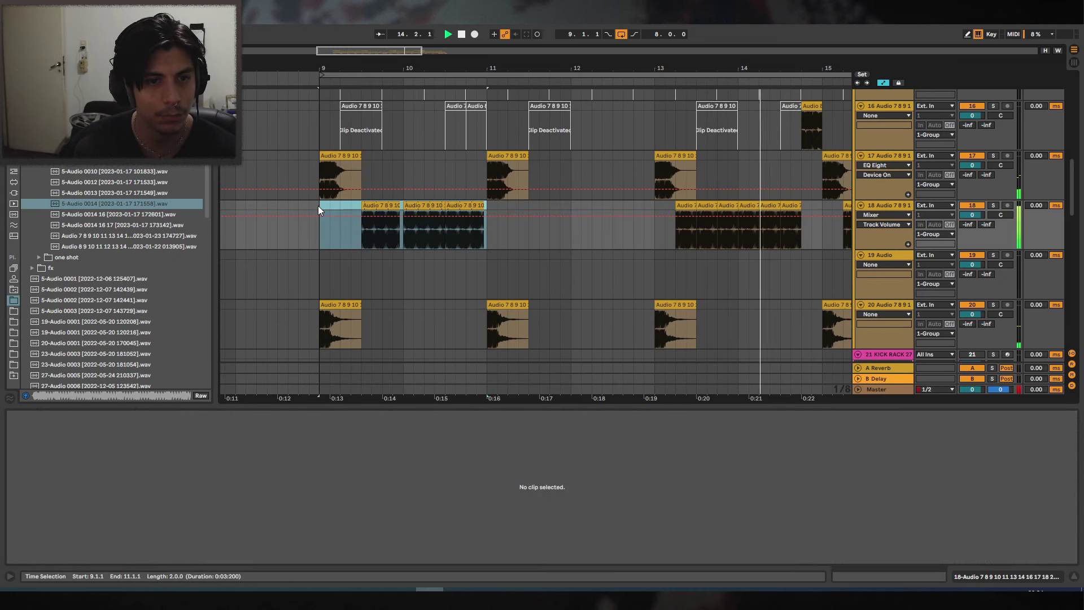
key("ctrl+d")
Delete the old bass clips on track 18 from 13.1.1 to the end of the section and play from 8.4.1.
scroll(566, 198, "up", 2)
key("minus")
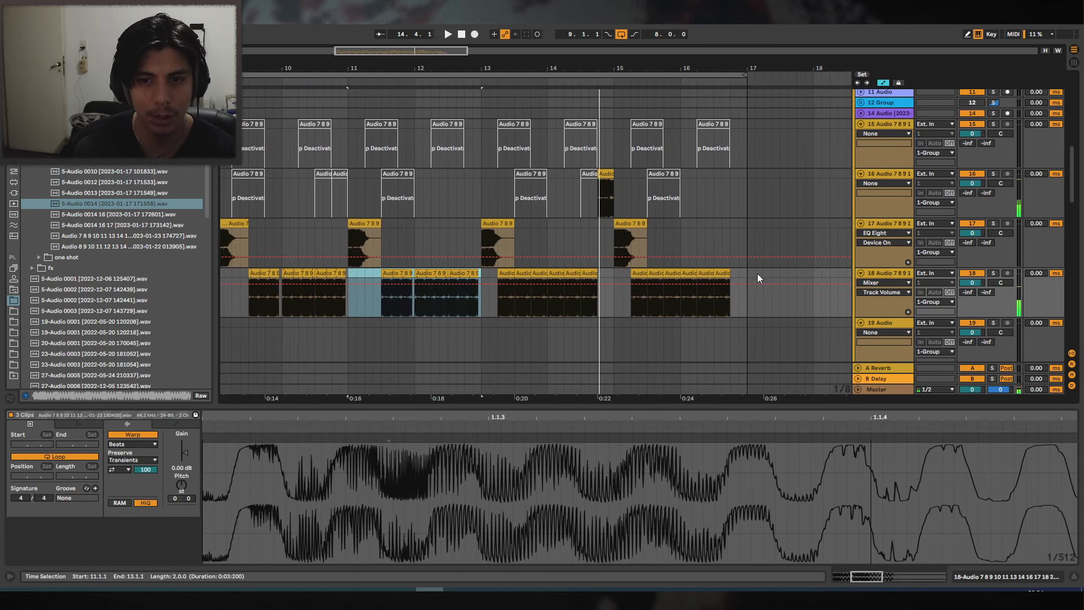
left_click_drag(757, 273, 490, 270)
key("Delete")
left_click_drag(481, 68, 587, 67)
left_click(332, 281)
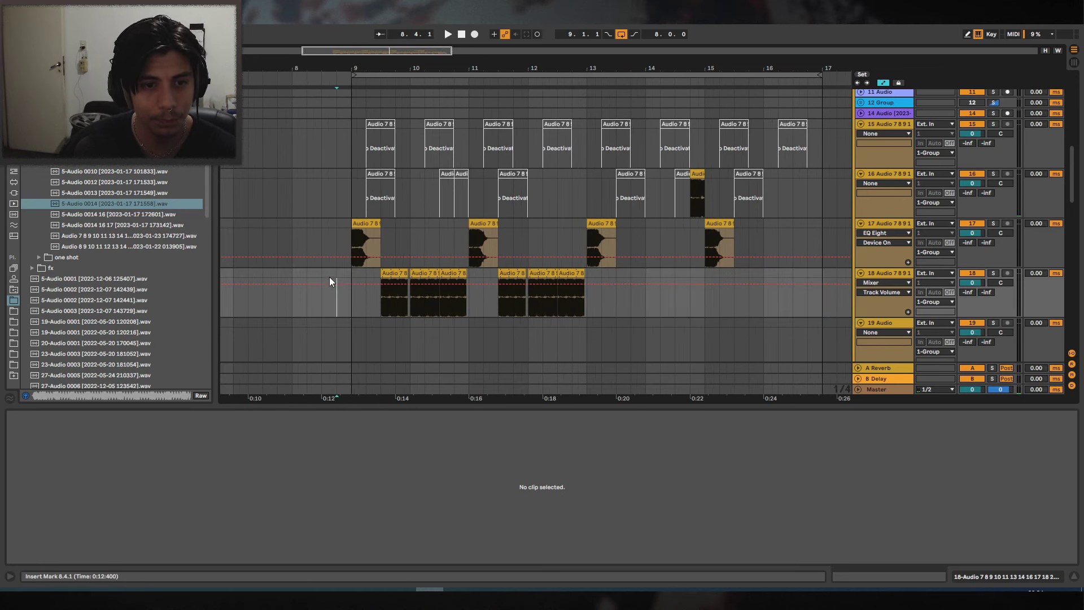
key("space")
Duplicate the track 18 bass pattern from 9.1.1 to 13.1.1 into bars 13 to 16.
scroll(452, 259, "down", 2)
left_click_drag(588, 238, 350, 237)
key("ctrl+d")
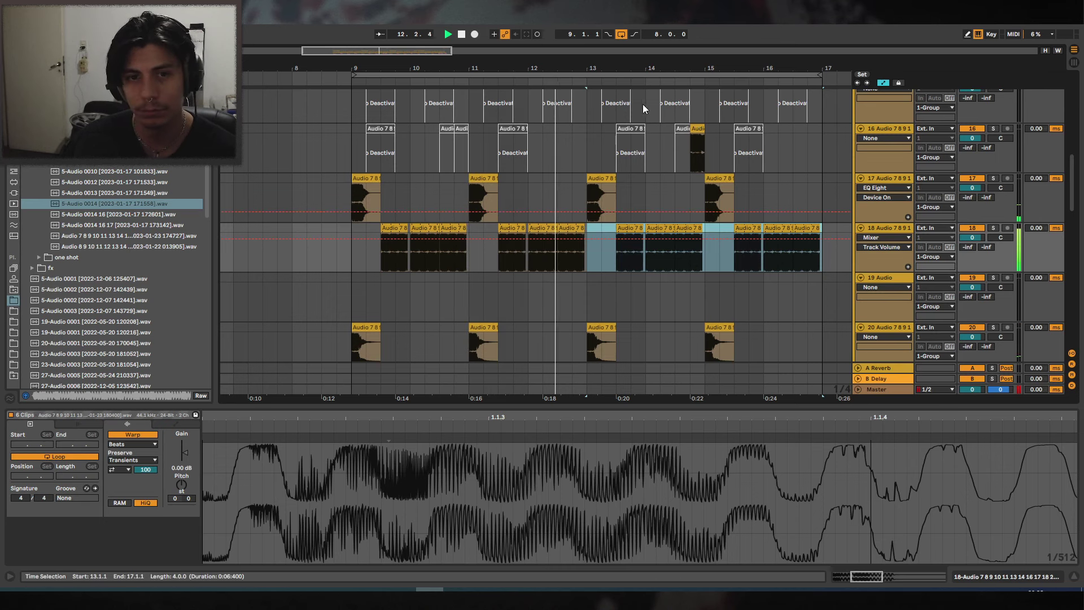
Trim the track 18 bass clips before bars 13 and 15 to end at 12.4.1 and 14.4.1.
left_click_drag(584, 228, 571, 228)
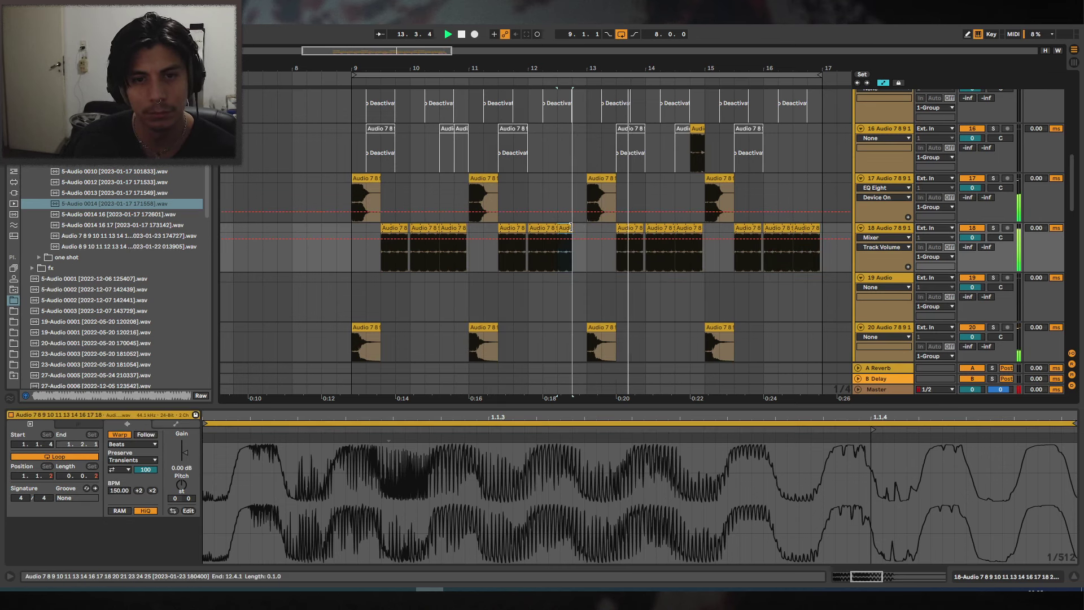
scroll(762, 100, "up", 3, "ctrl")
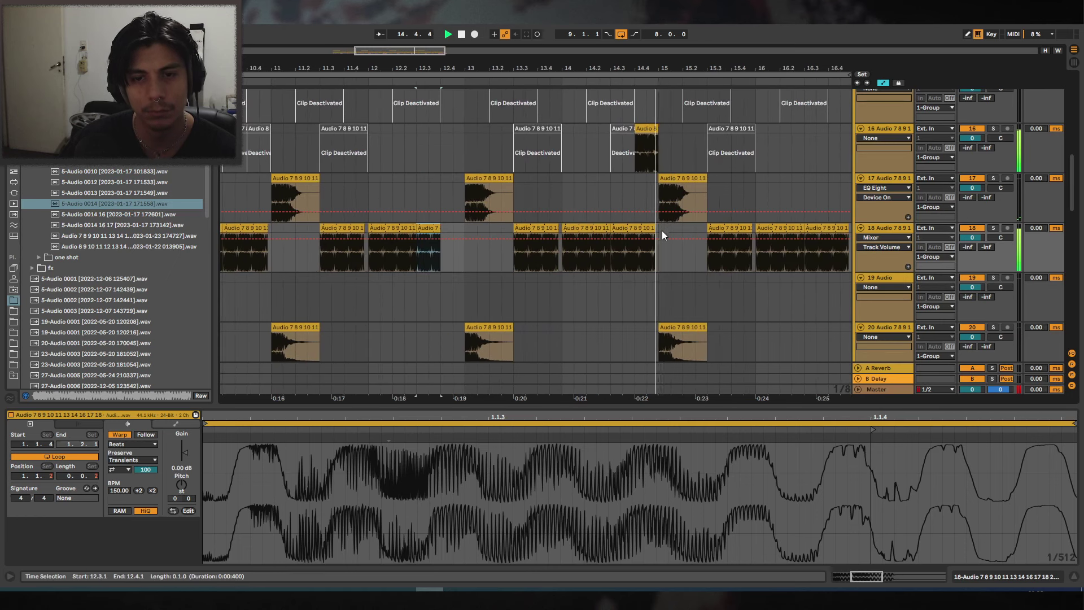
key("space")
left_click_drag(655, 228, 634, 228)
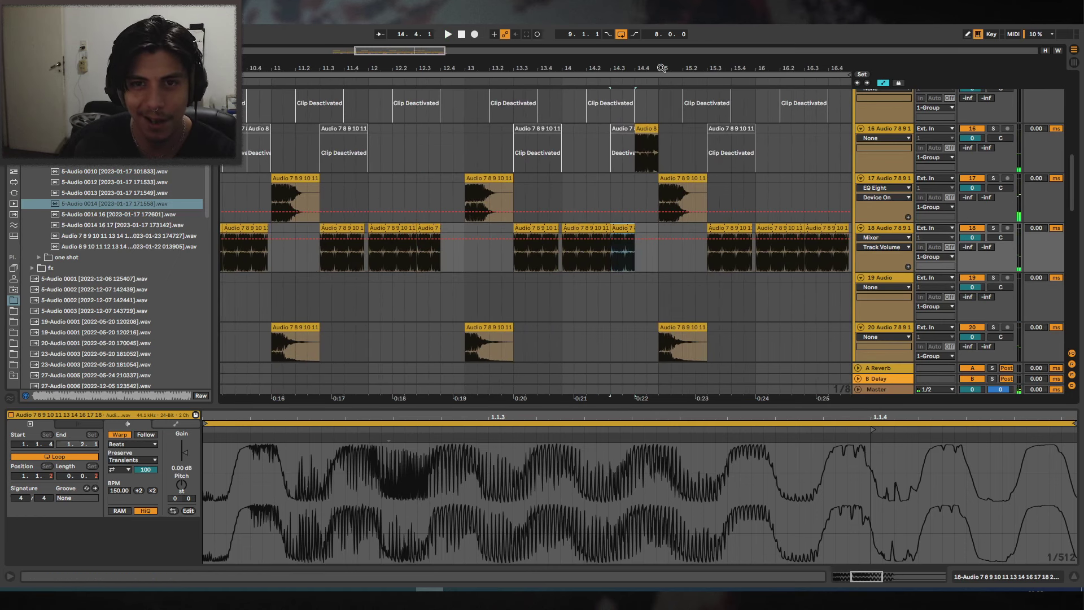
Inspect the track 16 fill clip at 14.4.1 and play it into bar 15.
left_click_drag(661, 68, 642, 144)
left_click(642, 144)
scroll(649, 133, "down", 4, "ctrl")
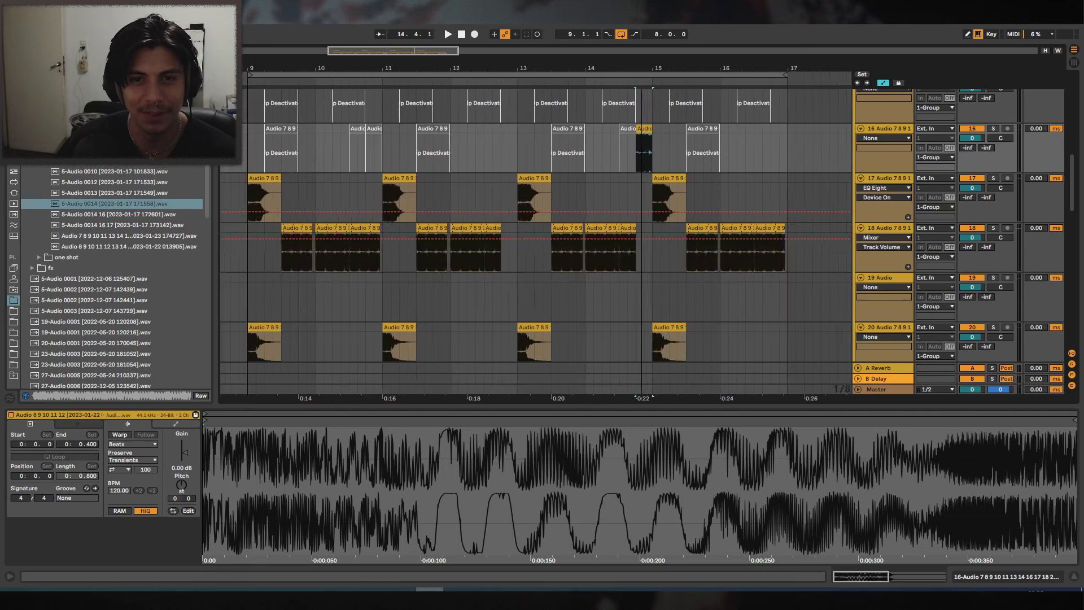
scroll(656, 130, "up", 3, "ctrl")
scroll(601, 144, "up", 1)
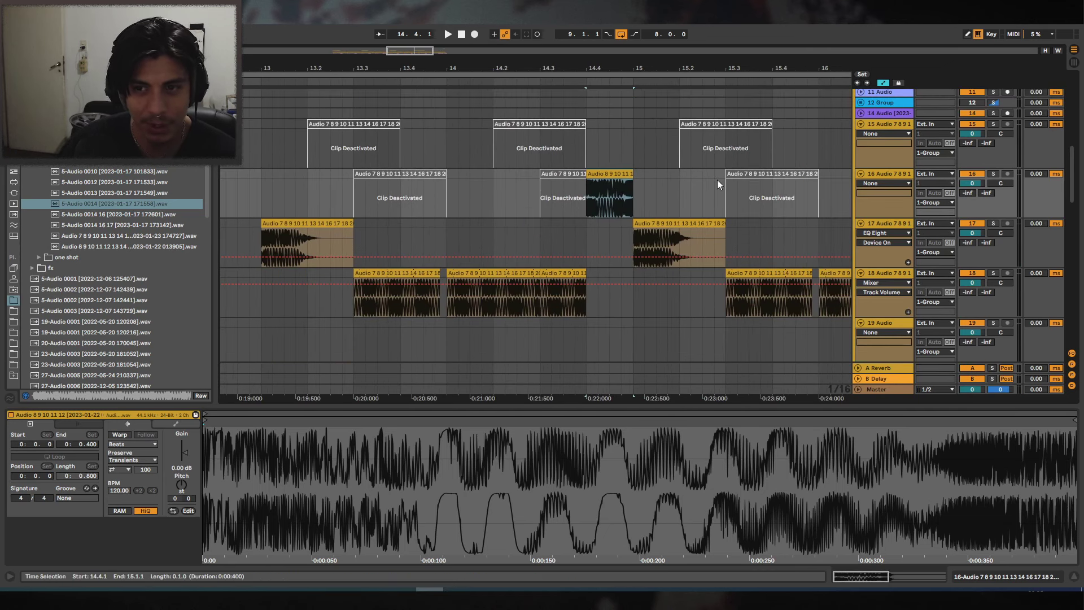
key("space")
scroll(628, 102, "down", 1, "ctrl")
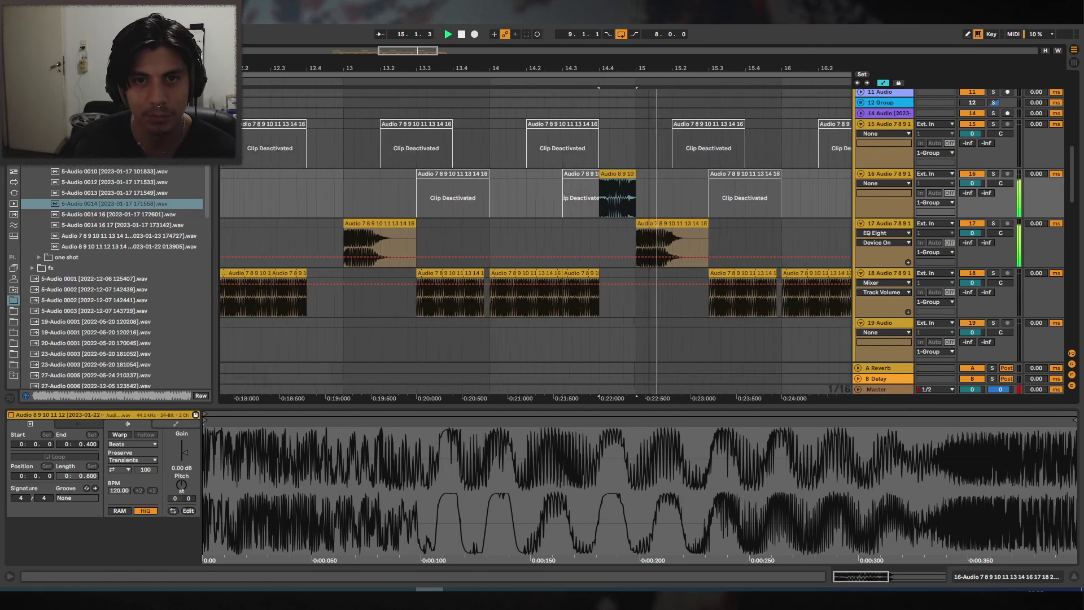
key("space")
scroll(610, 133, "down", 4, "ctrl")
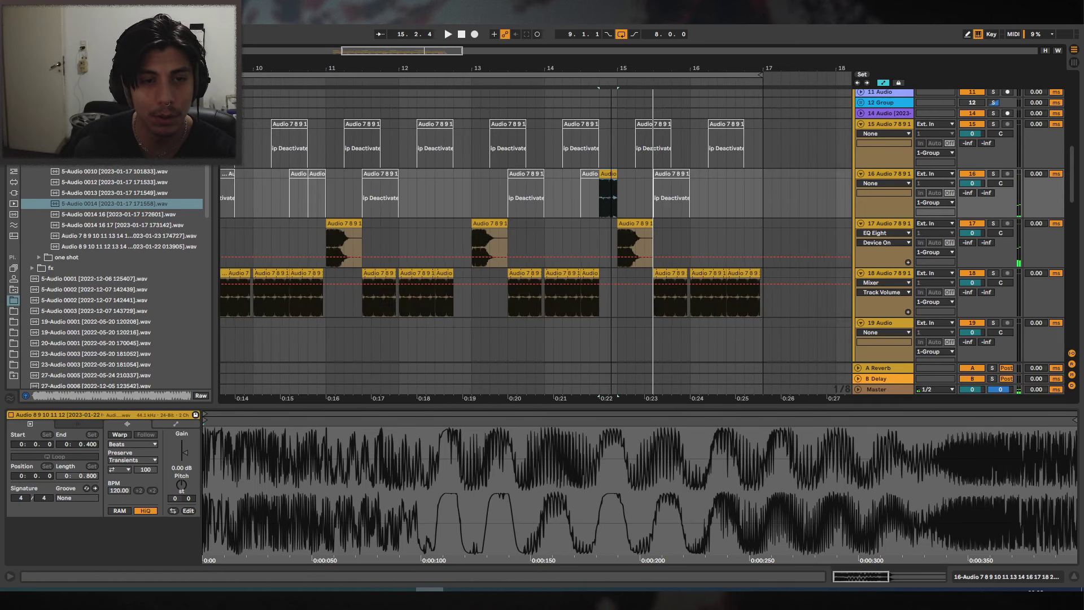
scroll(610, 118, "down", 2, "ctrl")
scroll(610, 117, "up", 2, "ctrl")
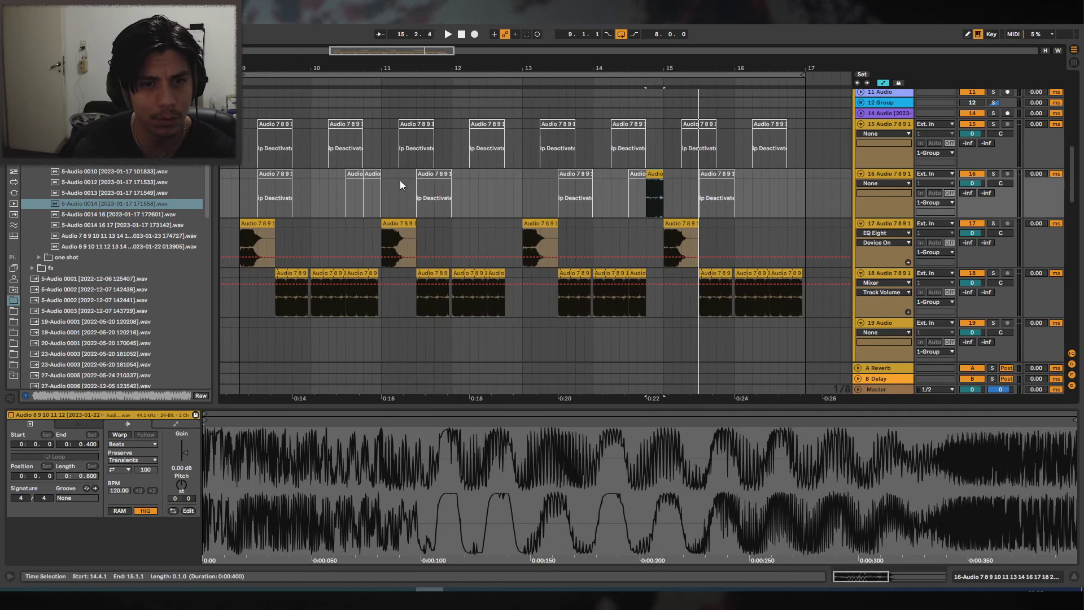
Play the arrangement from 10.3.3, review the tracks and hide the clip detail view.
left_click(355, 201)
scroll(520, 208, "up", 5)
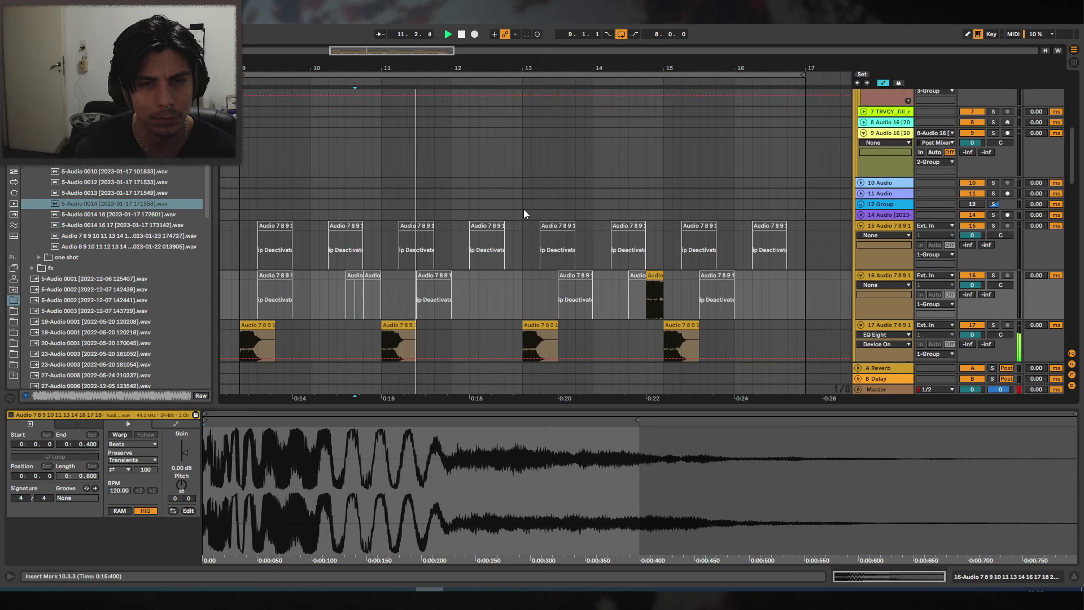
scroll(528, 197, "down", 3)
scroll(527, 195, "up", 2)
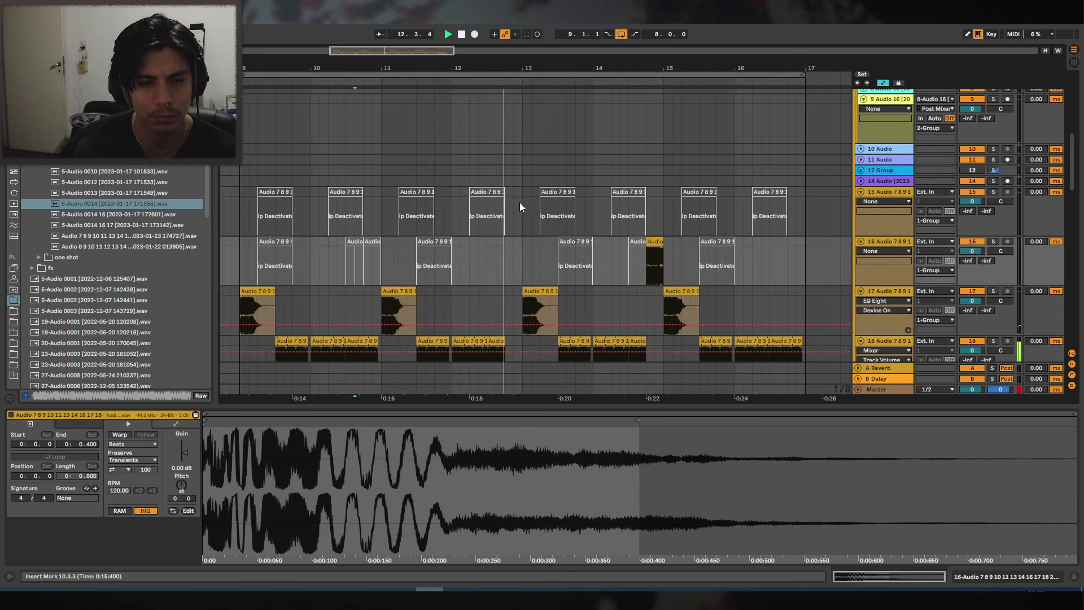
scroll(508, 206, "down", 4)
scroll(409, 231, "up", 3)
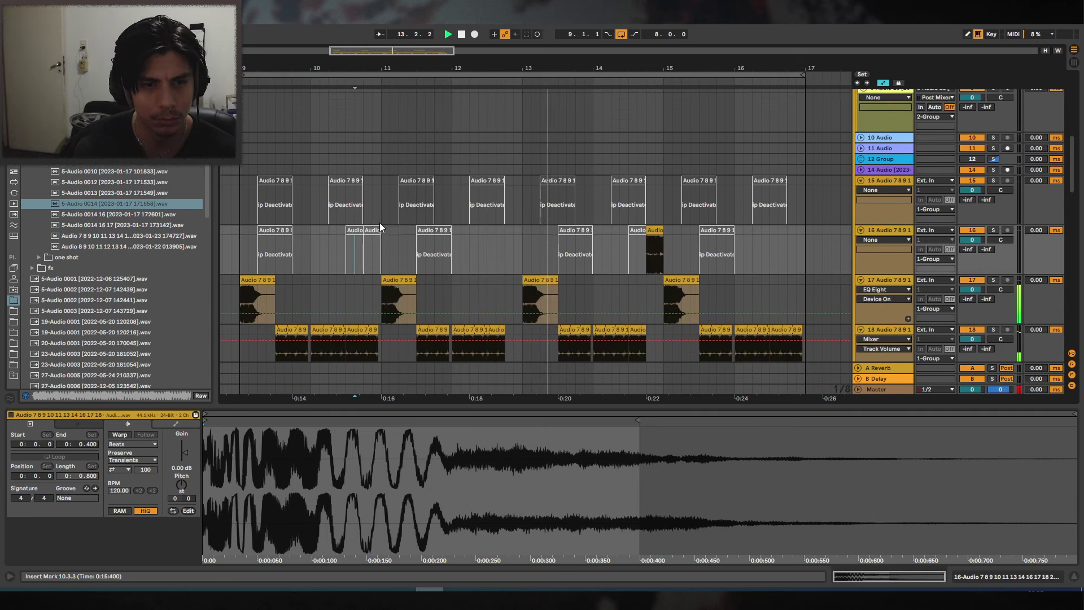
left_click(1074, 576)
scroll(616, 302, "up", 4)
scroll(611, 297, "down", 3)
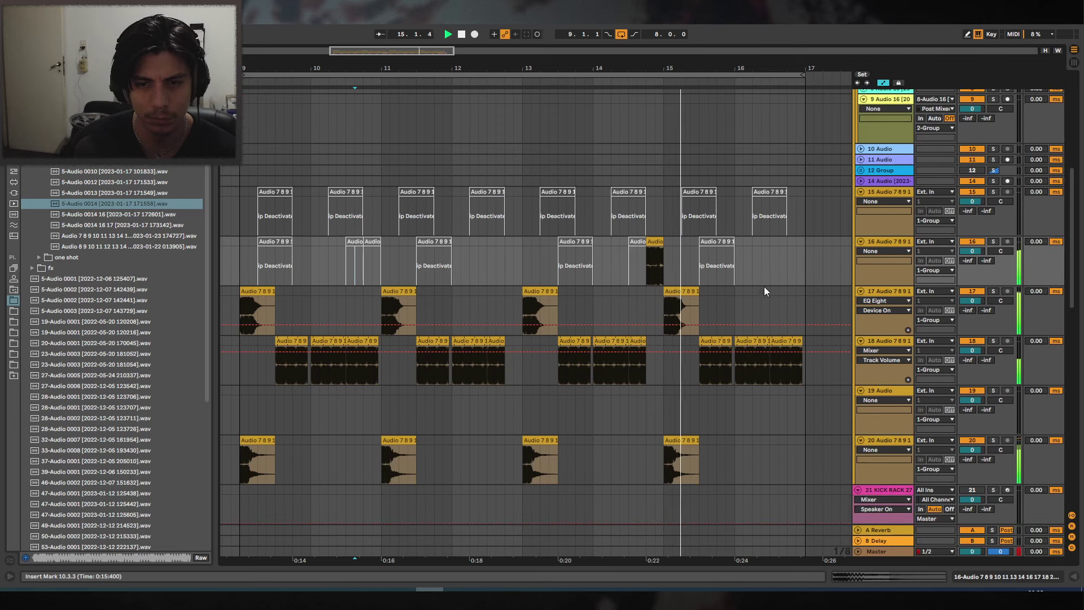
Activate the fill clip at 10.4.1 on track 16 and trim the track 18 bass clip to end at 10.4.1.
left_click(228, 250)
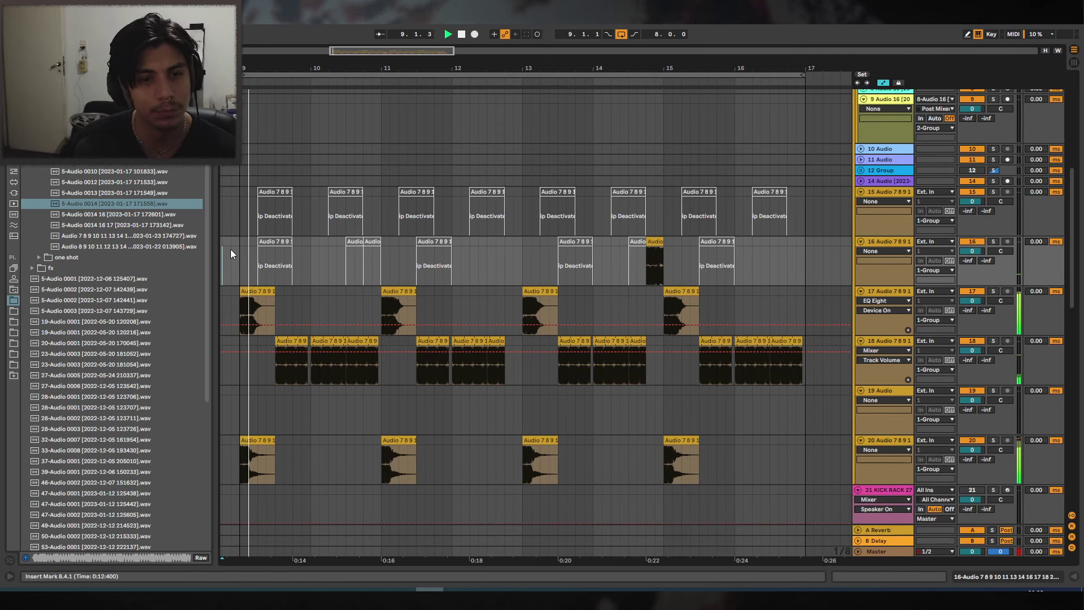
left_click(373, 261)
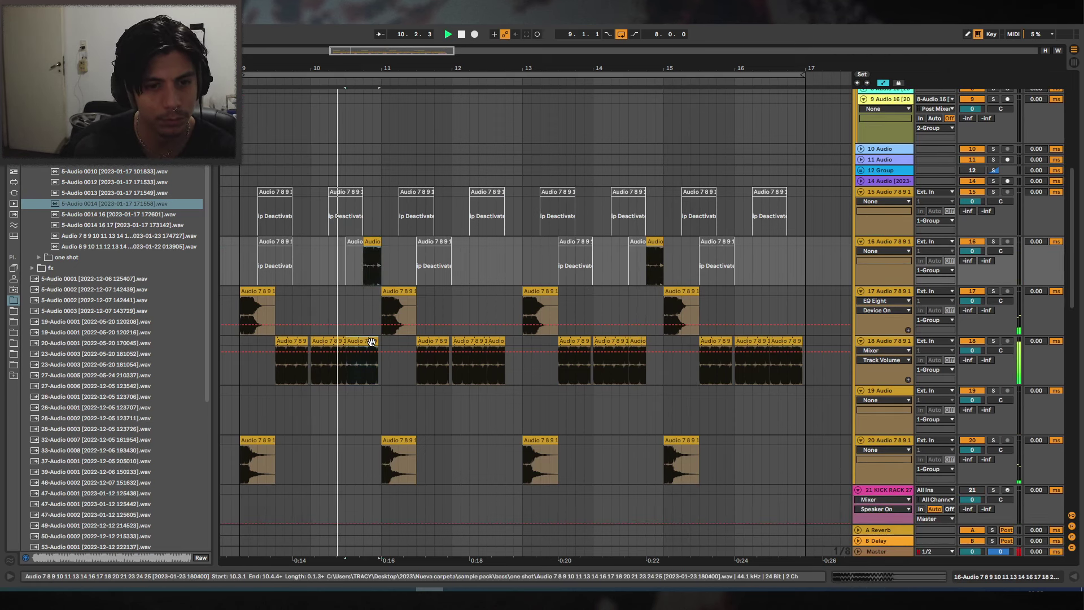
left_click_drag(379, 341, 363, 340)
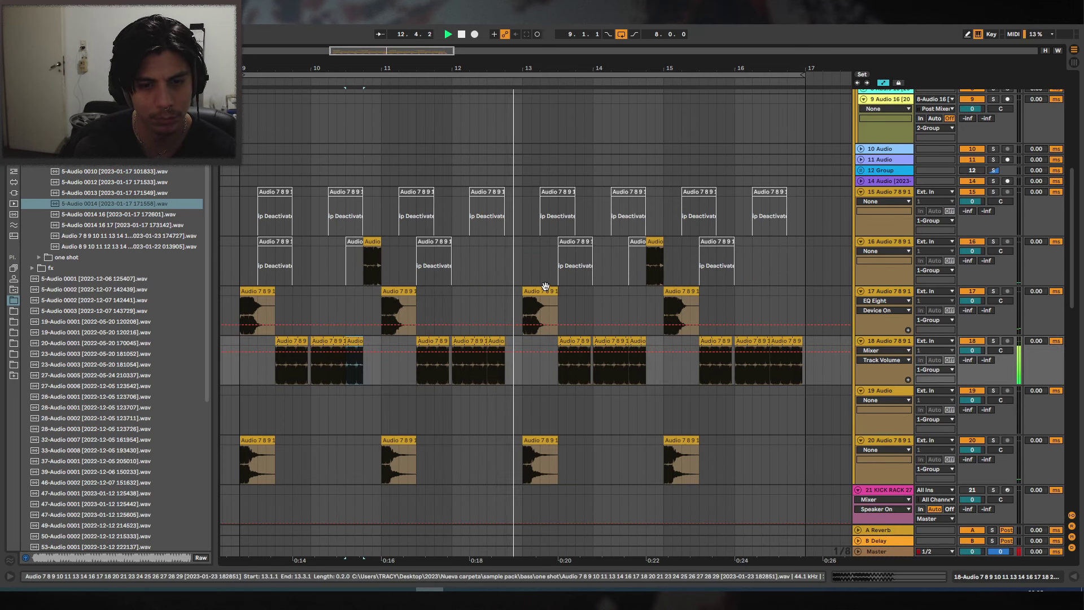
Inspect the track 16 fill clip at 14.4.1 and open the one shot sample folder.
double_click(655, 241)
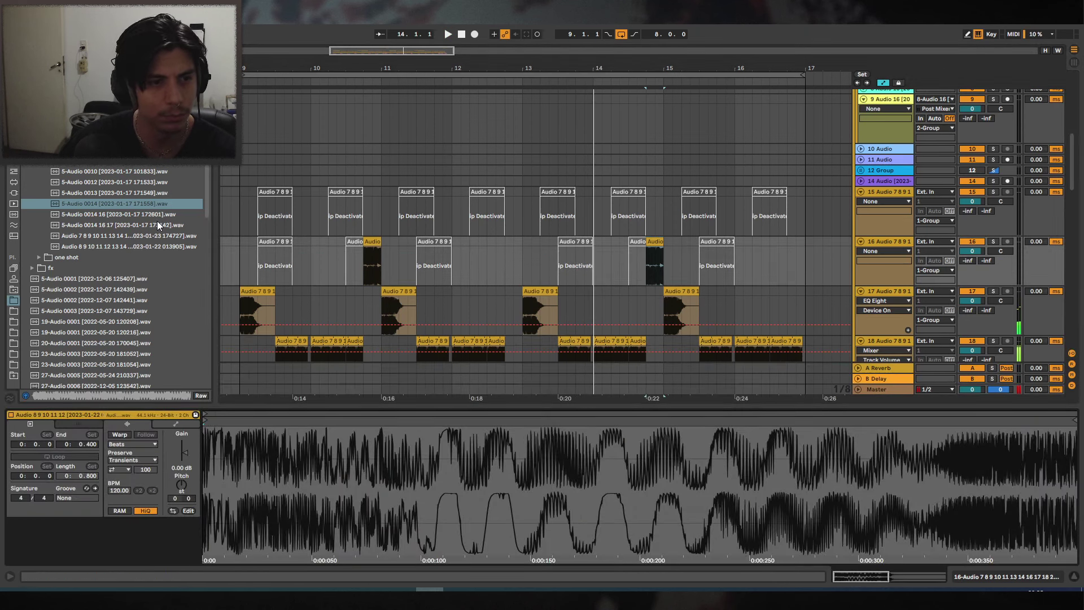
left_click(107, 243)
left_click(39, 257)
left_click(127, 225)
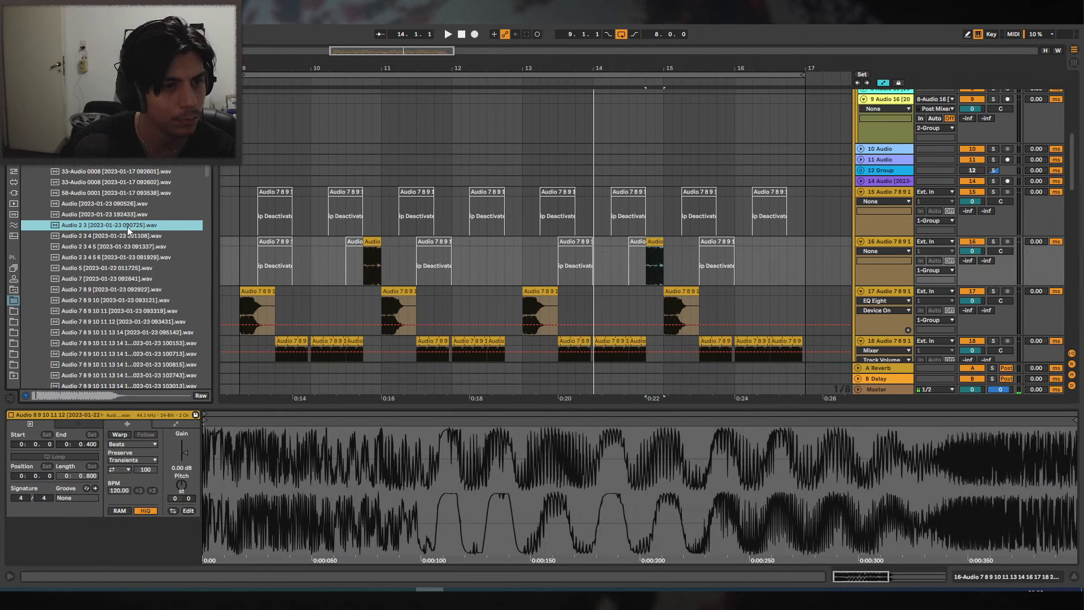
left_click(90, 313)
key("Down")
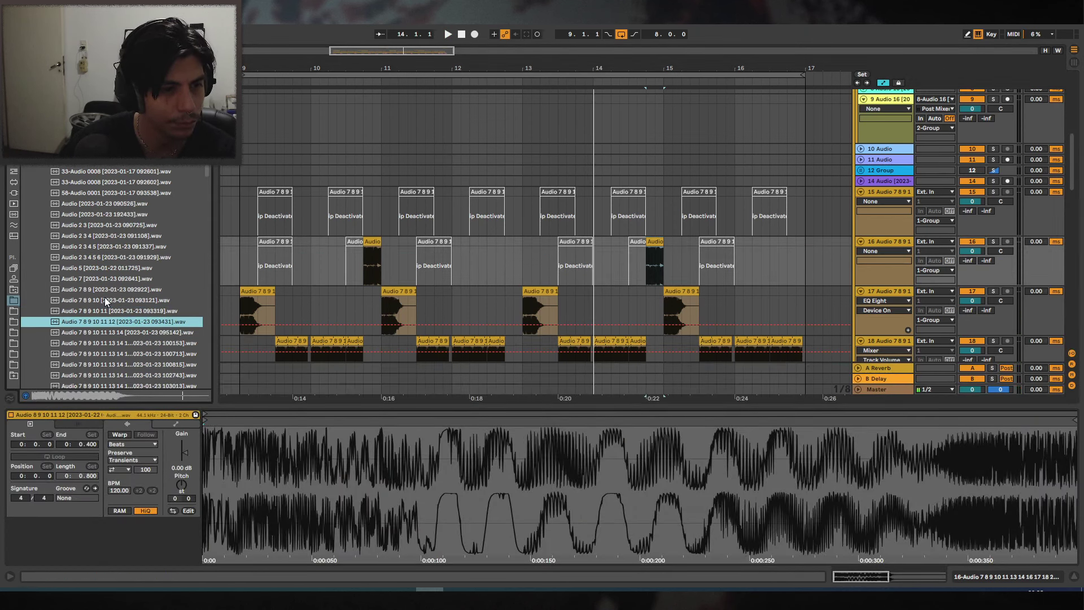
key("Down")
key("Down")
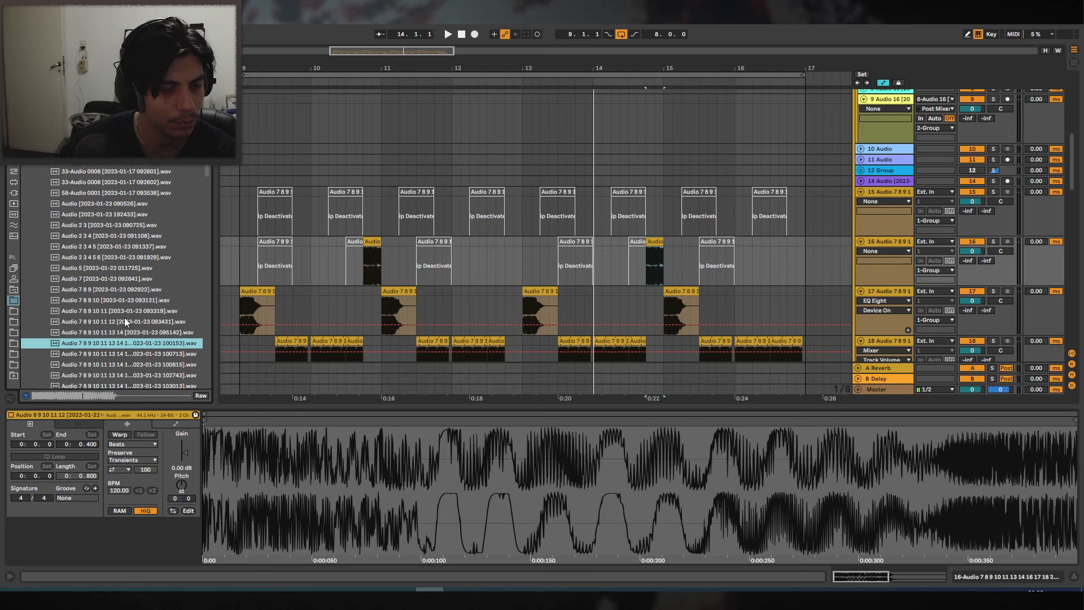
key("Down")
key("Down")
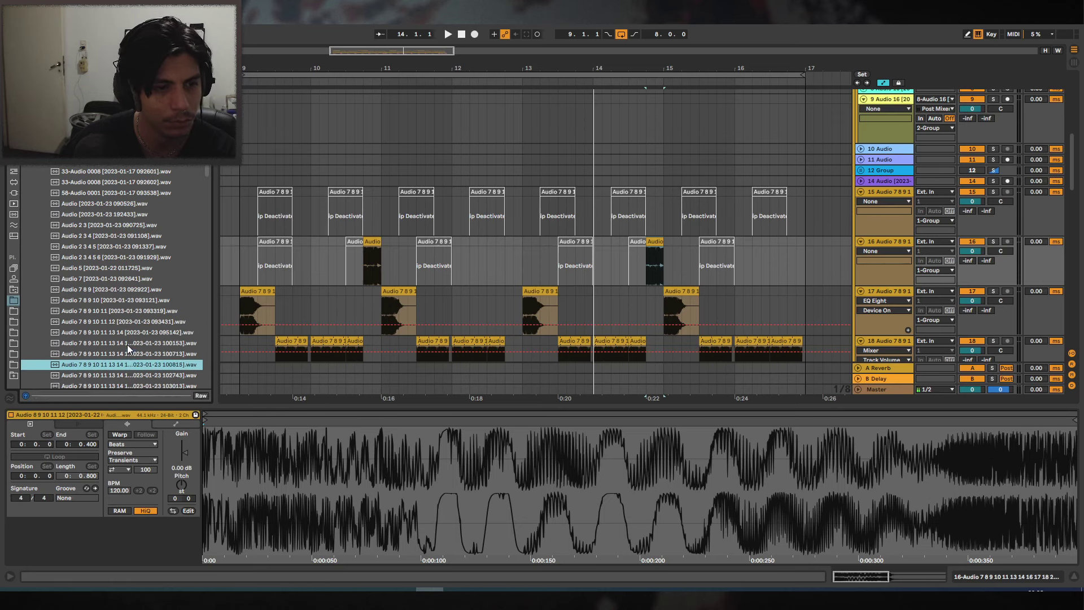
key("Down")
key("Down")
key("Down")
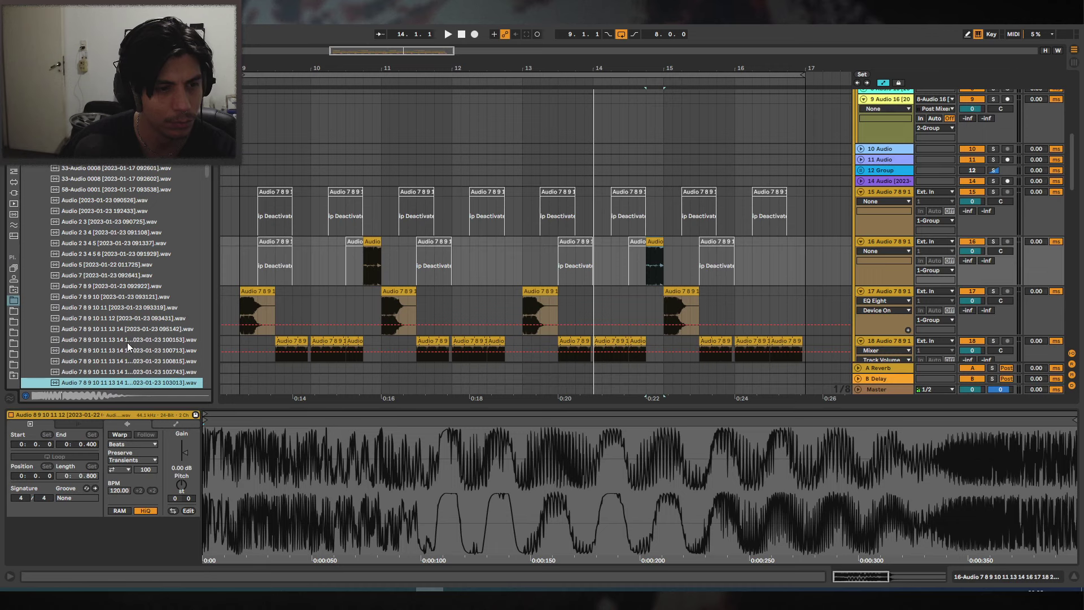
key("Down")
key("Down")
key("Down")
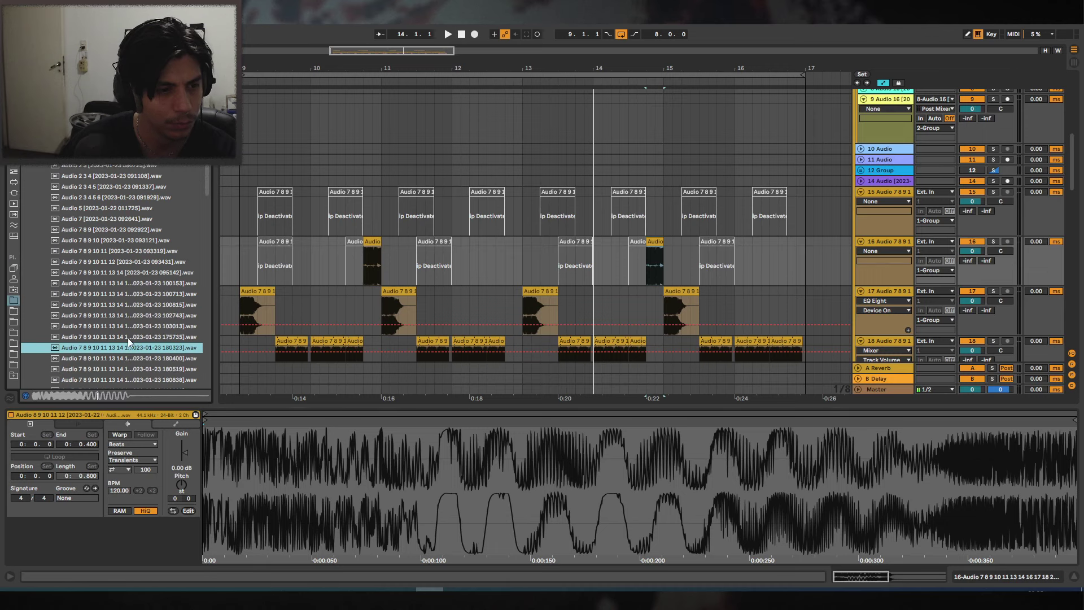
key("Down")
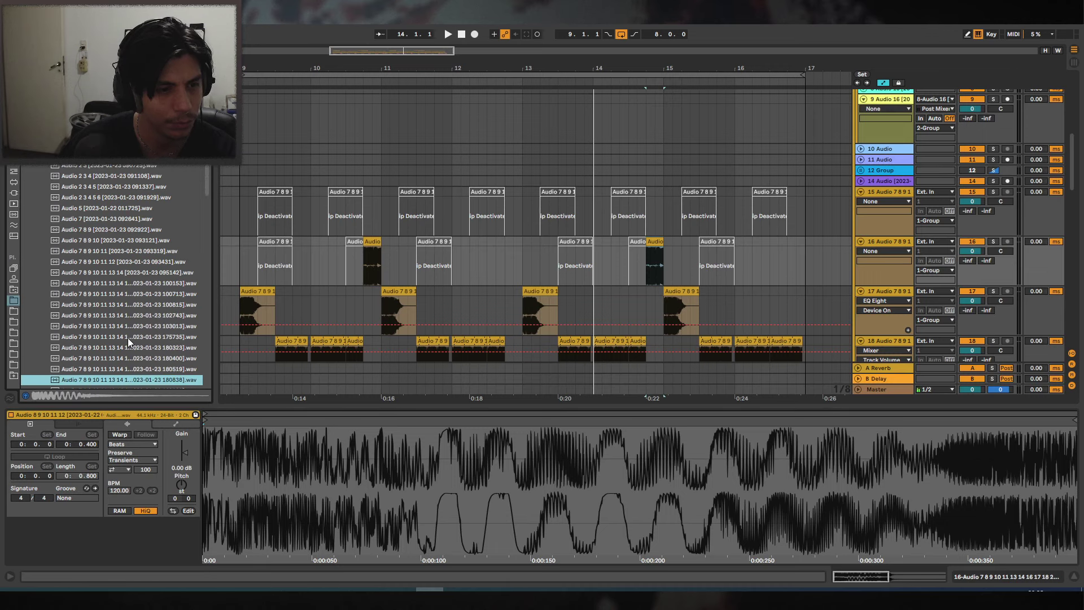
key("Down")
key("Down")
key("Down")
key("Up")
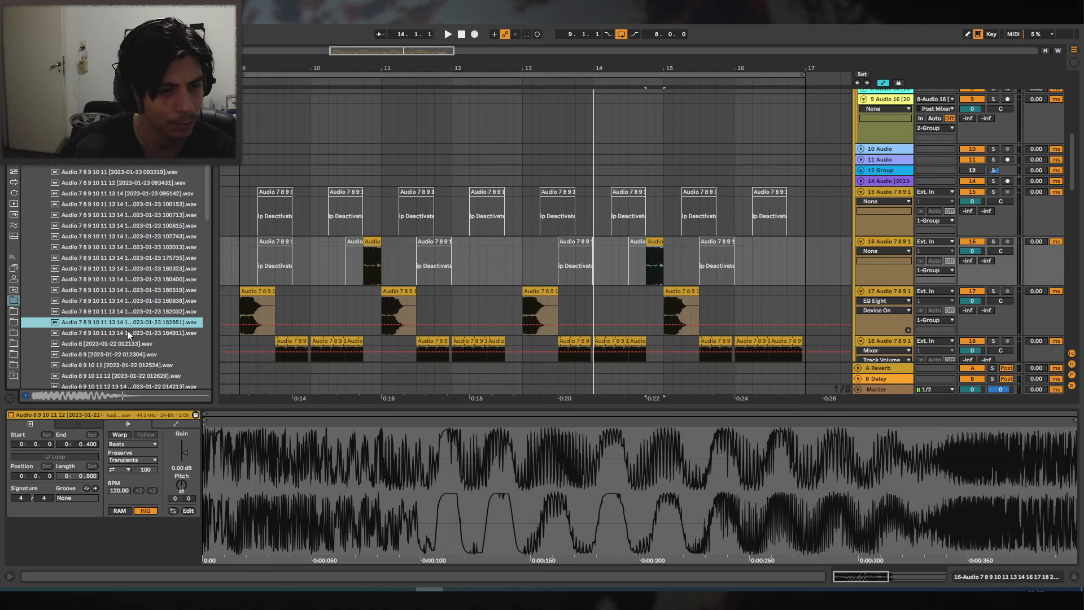
key("Down")
Try the one-shot ending 184911 in place of the track 16 fill at 14.4.1, then delete it.
left_click_drag(117, 334, 637, 260)
key("space")
scroll(646, 237, "down", 2)
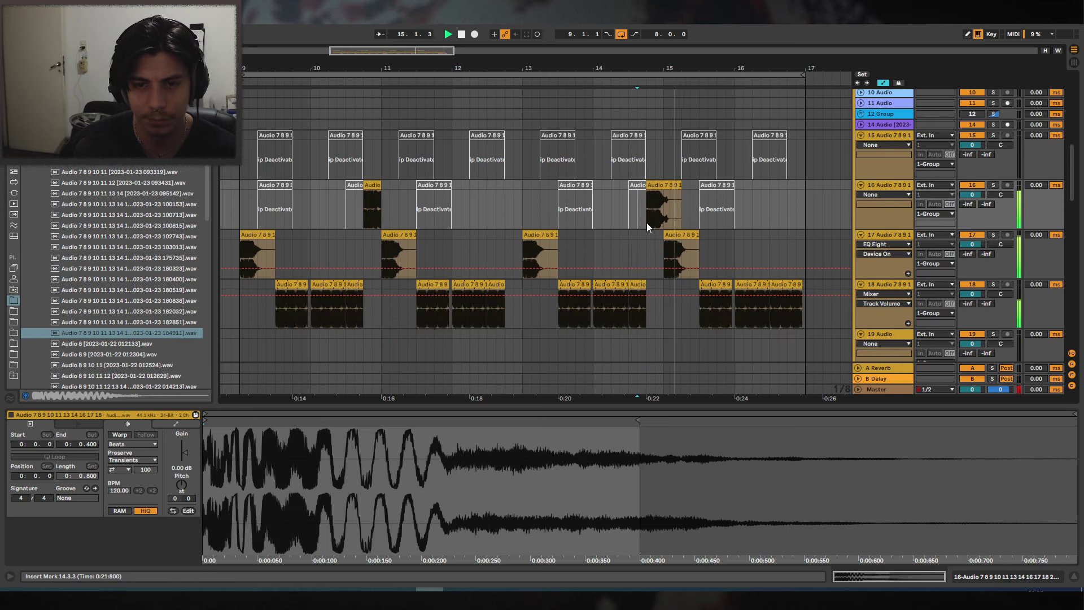
key("Delete")
left_click(145, 343)
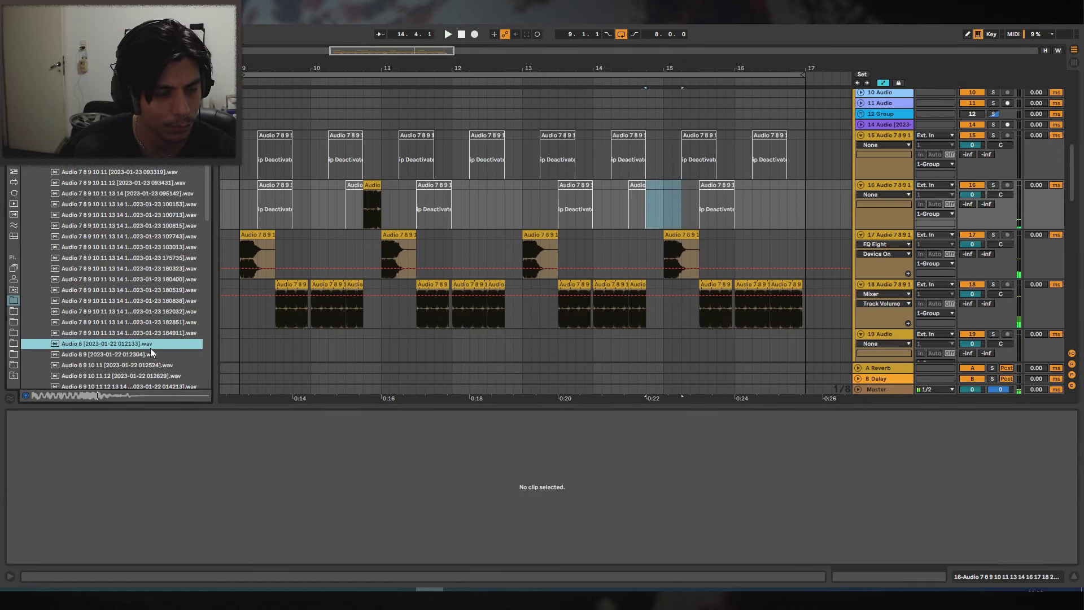
left_click(127, 366)
key("Down")
key("Down")
key("Down")
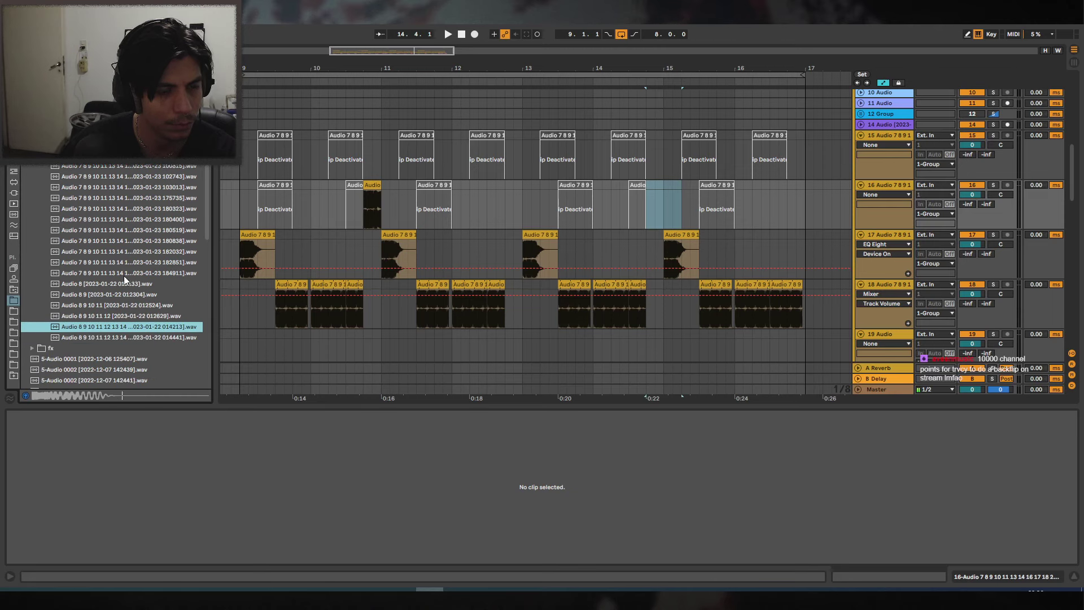
left_click(131, 232)
key("Up")
scroll(141, 249, "up", 2)
left_click(133, 180)
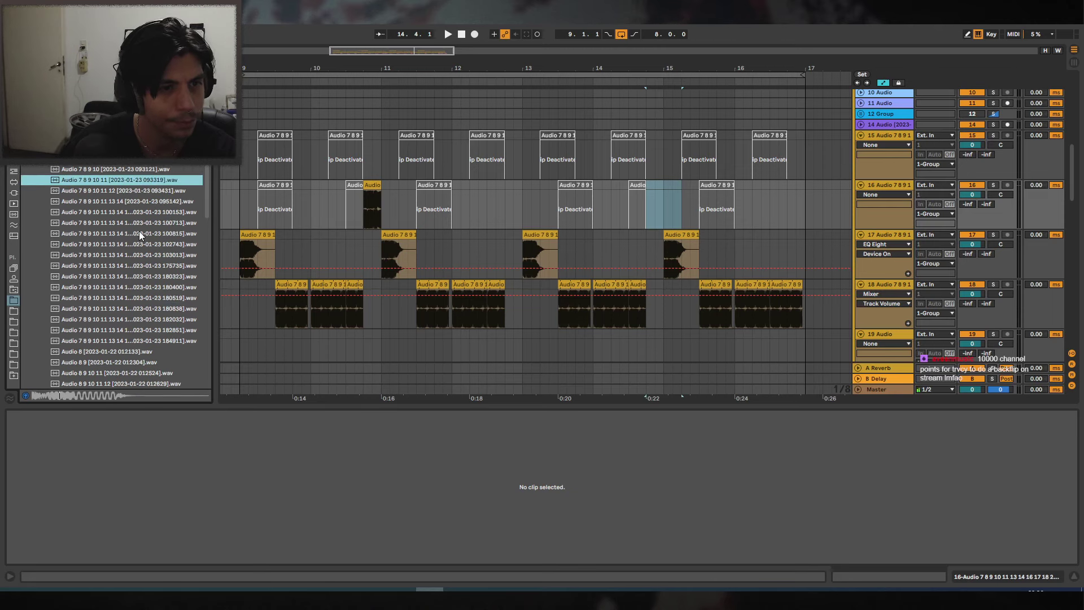
key("Down")
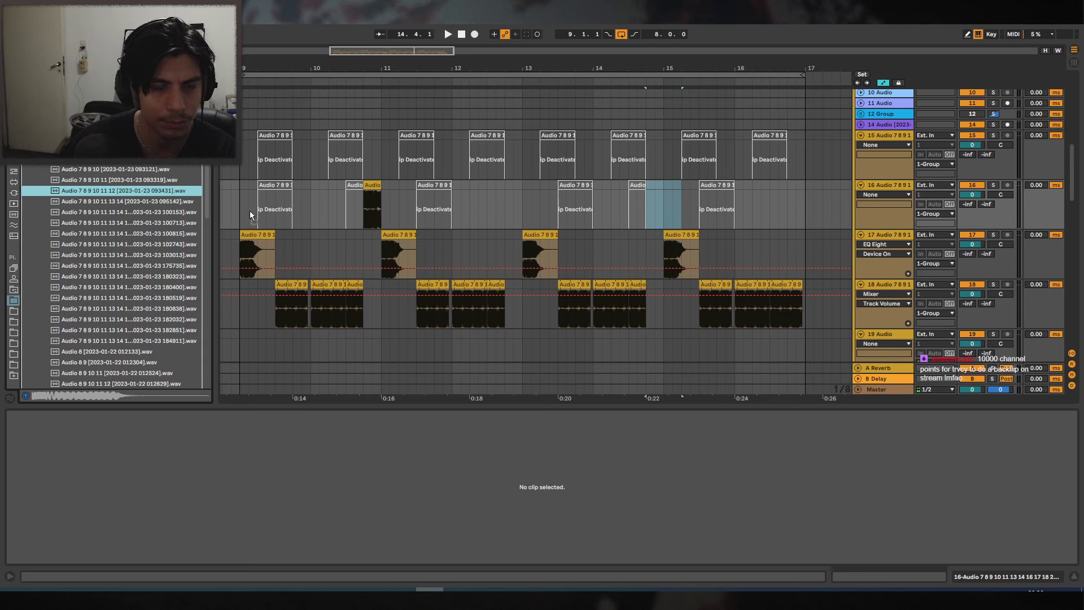
Restore the one-beat bass one-shot at 14.4.1 on track 16 and audition it against the clip at 10.4.
left_click(621, 208)
key("space")
key("ctrl+z")
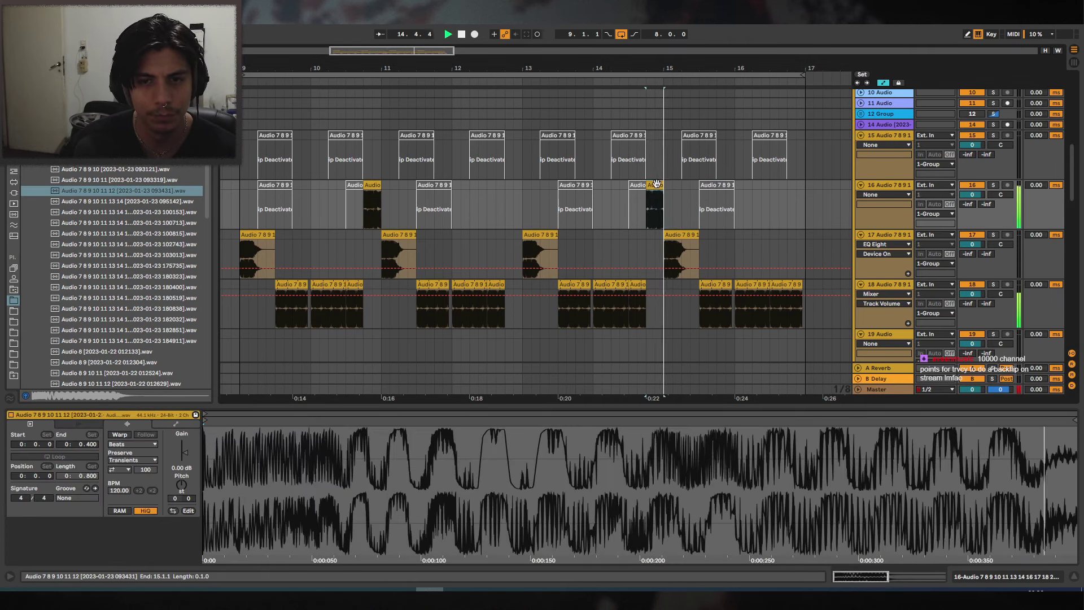
left_click(374, 187)
key("space")
key("space")
left_click(651, 185)
key("space")
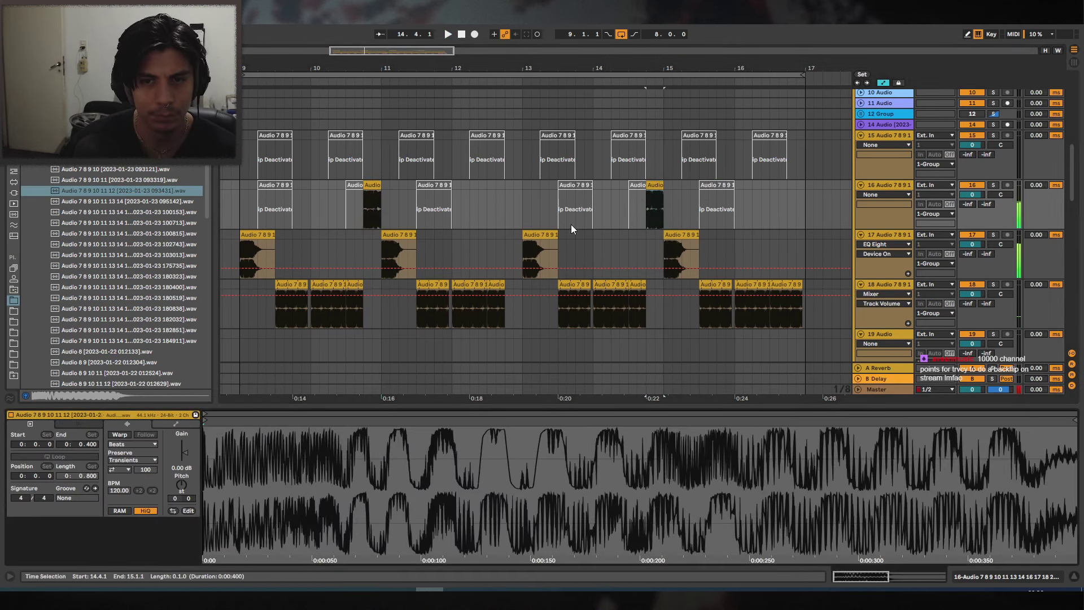
Play the arrangement from 9.1.1 and review the tracks above the bass clips.
left_click(241, 200)
key("space")
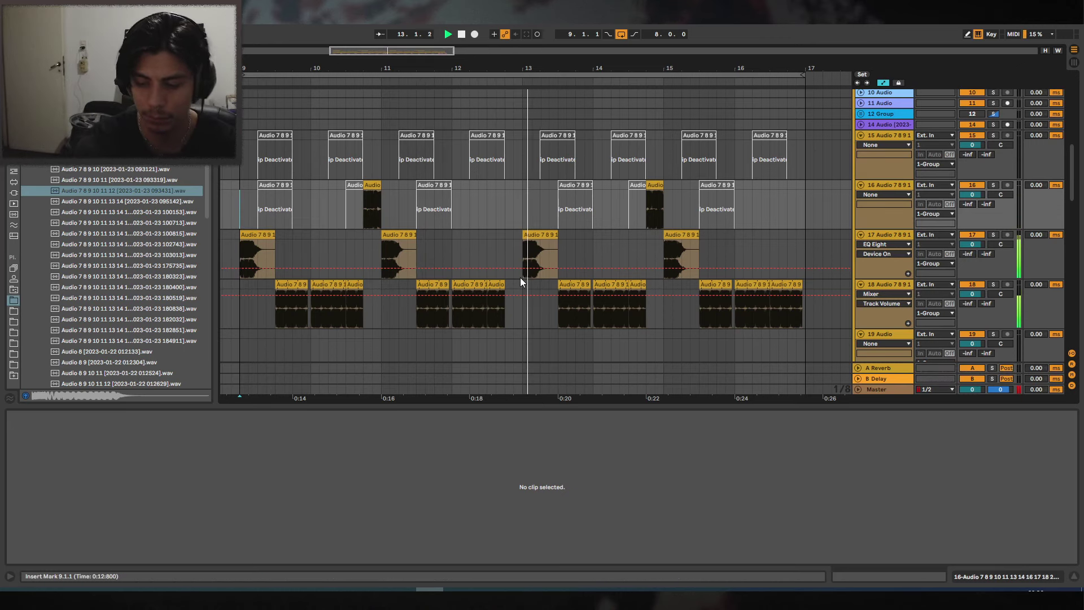
scroll(821, 209, "up", 8)
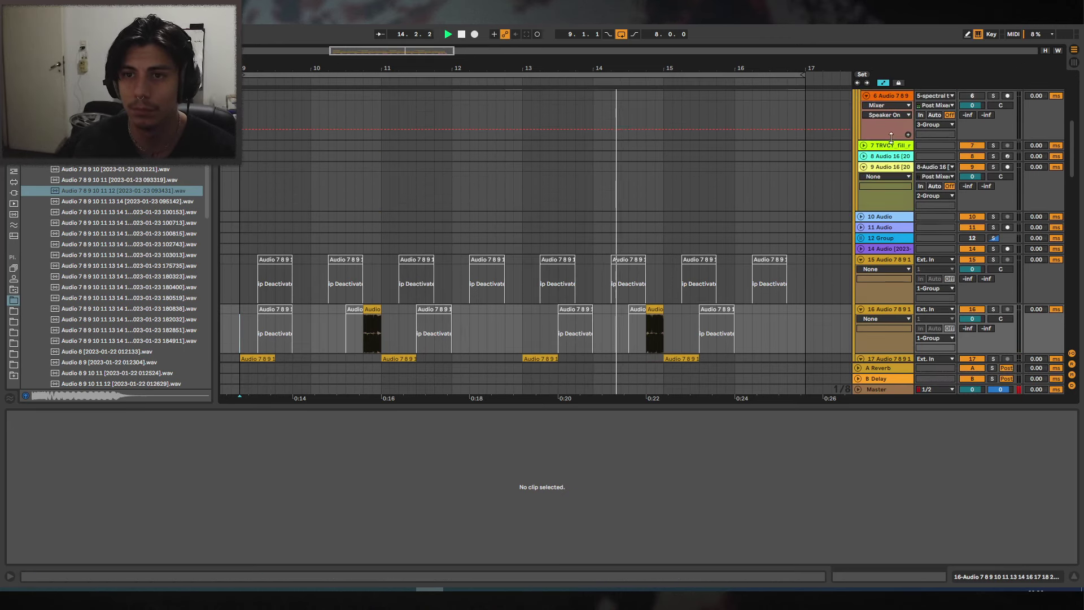
scroll(878, 161, "up", 1)
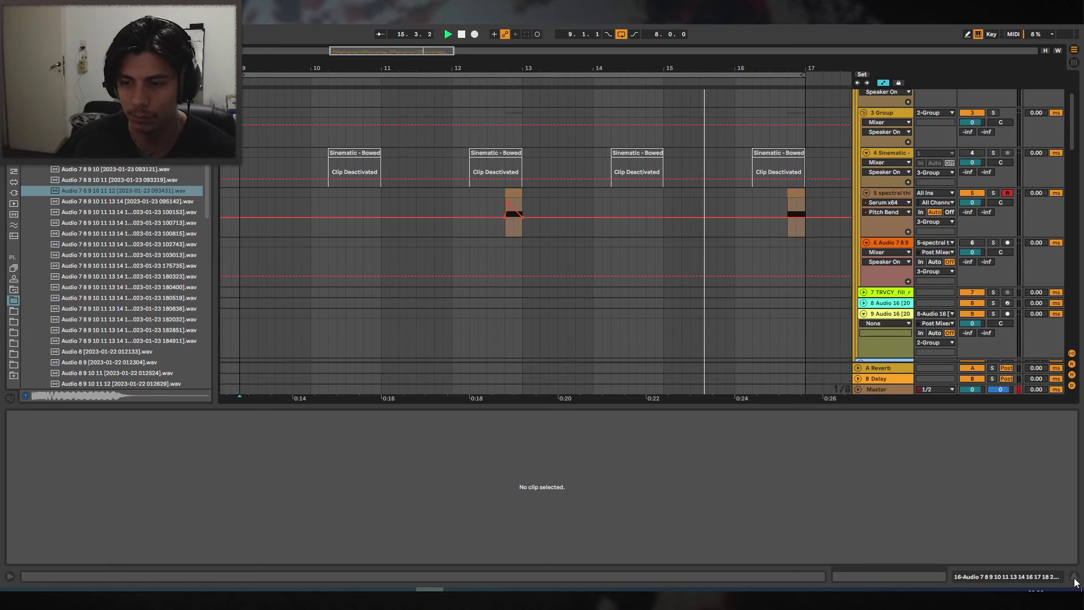
Shorten the last bass clip run on track 18 to end at 16.4 and play the section.
left_click(1074, 580)
scroll(788, 306, "down", 5)
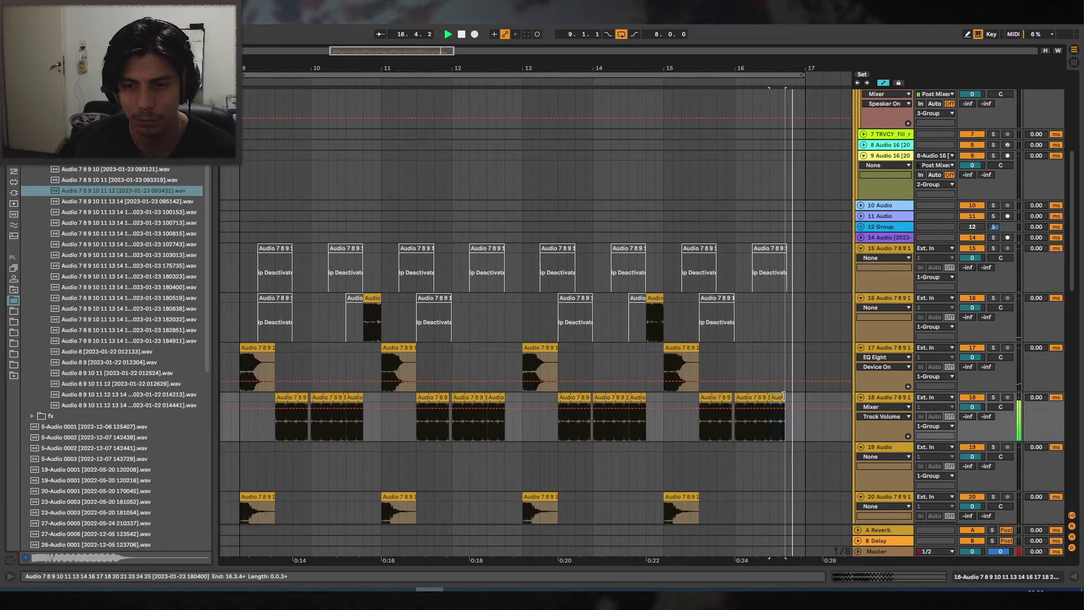
left_click(784, 397)
scroll(745, 244, "up", 7)
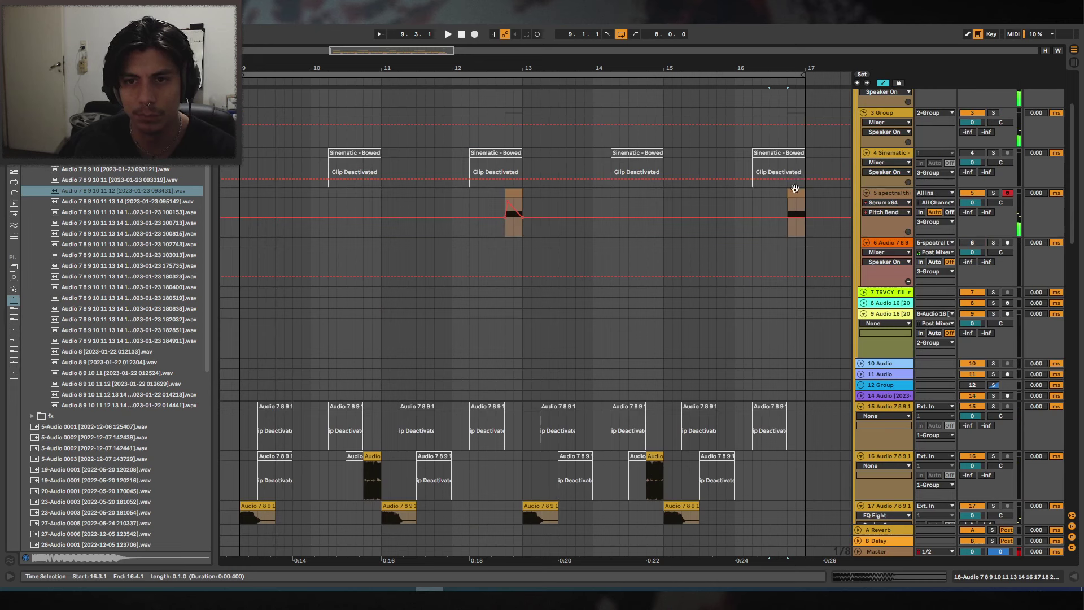
left_click(758, 195)
scroll(784, 187, "down", 10)
key("space")
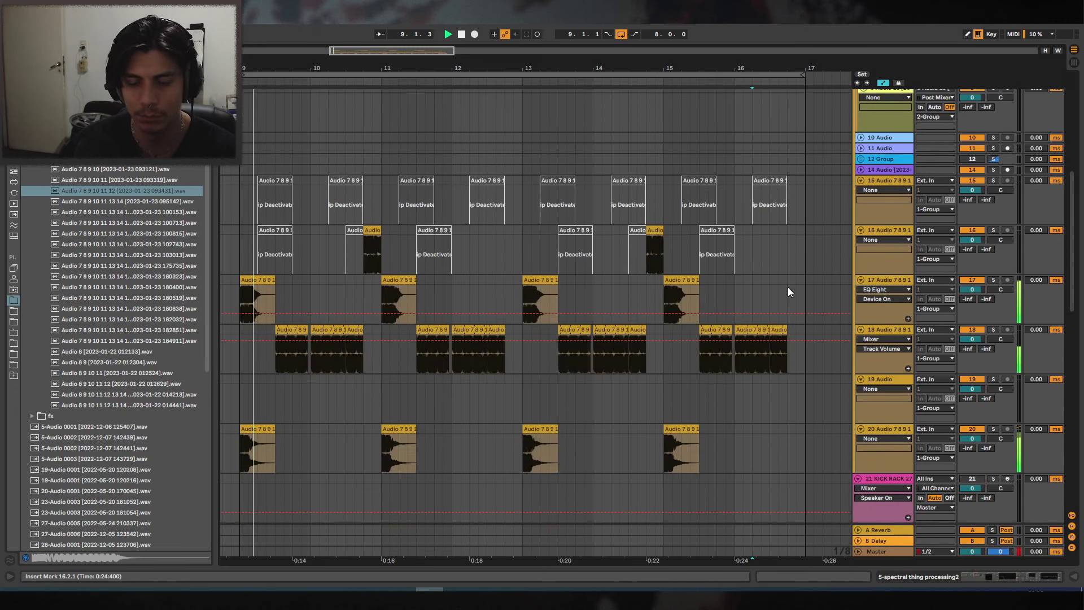
Delete the bass clip between 16.3.1 and 16.4.1 on track 18 and replay the section.
key("space")
left_click(781, 329)
key("Delete")
left_click(747, 289)
key("space")
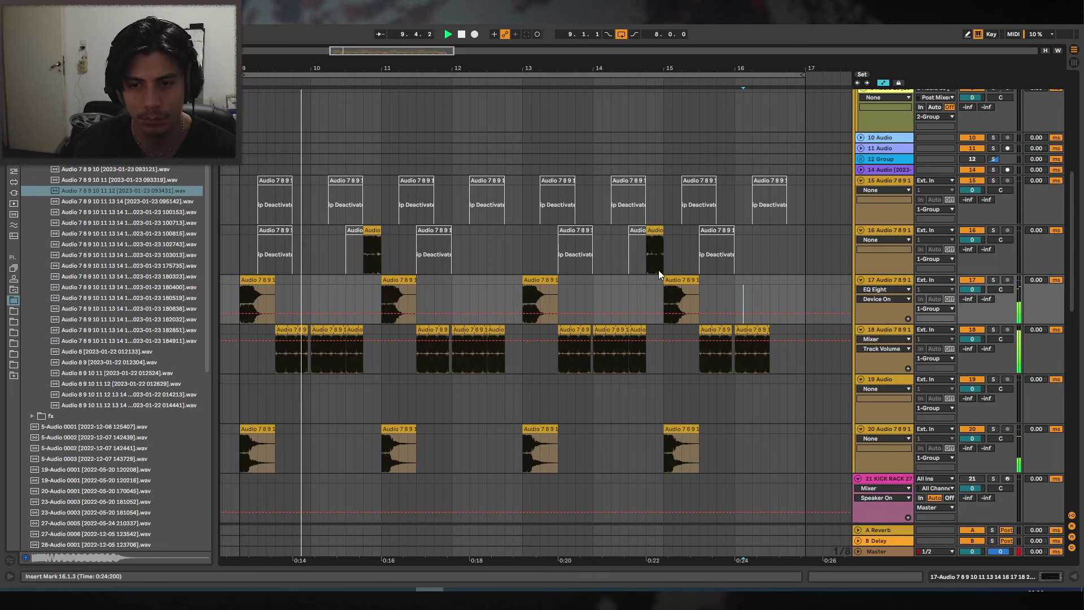
Listen closely to the opening bass phrase on tracks 17, 18 and 20 around bar 9.
left_click_drag(367, 69, 490, 96)
key("space")
left_click(378, 329)
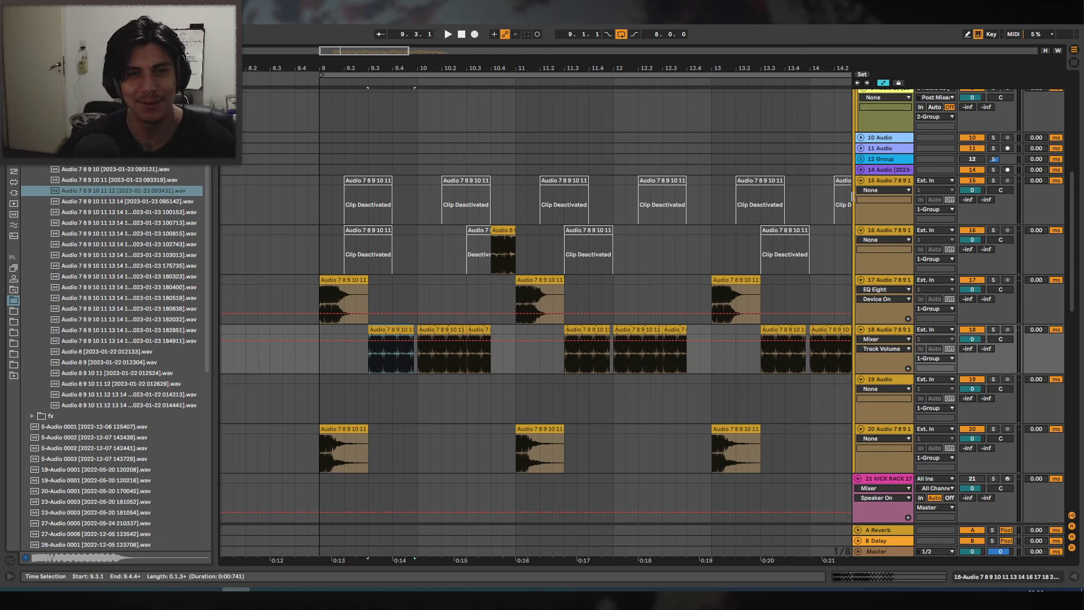
left_click_drag(642, 64, 628, 54)
left_click(538, 74)
key("space")
mouse_move(449, 66)
left_mouse_down()
mouse_move(359, 75)
mouse_move(361, 84)
mouse_move(435, 59)
left_mouse_up()
key("space")
left_click(290, 278)
key("space")
key("space")
scroll(397, 254, "down", 2)
scroll(398, 257, "down", 1)
key("space")
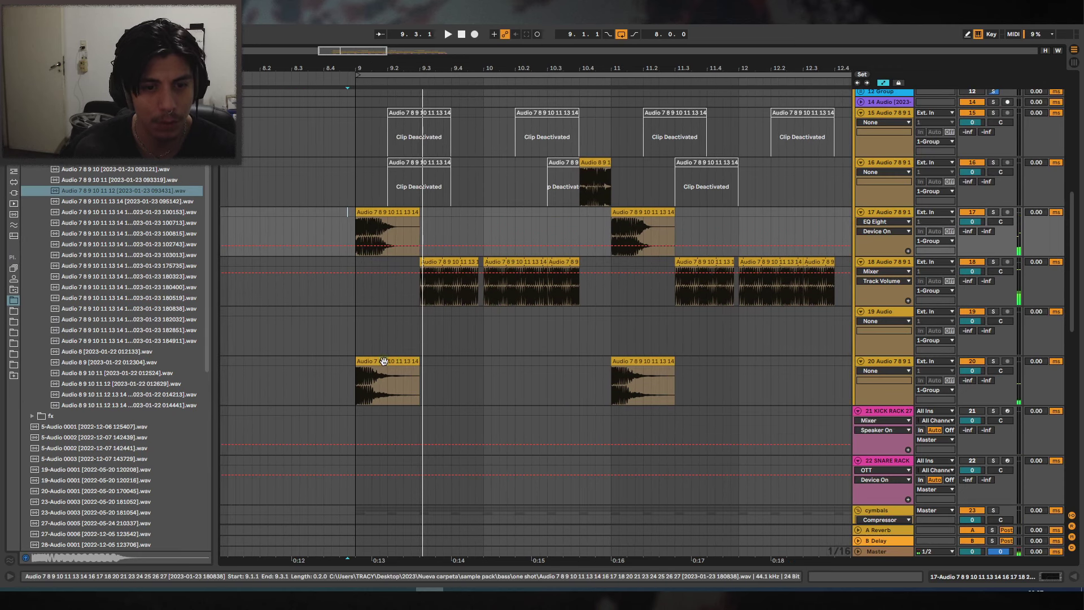
Try a copy of track 20's bar 9 bass one-shot at 9.3.1 and listen to it.
left_click_drag(381, 361, 447, 364)
left_click(362, 363)
key("space")
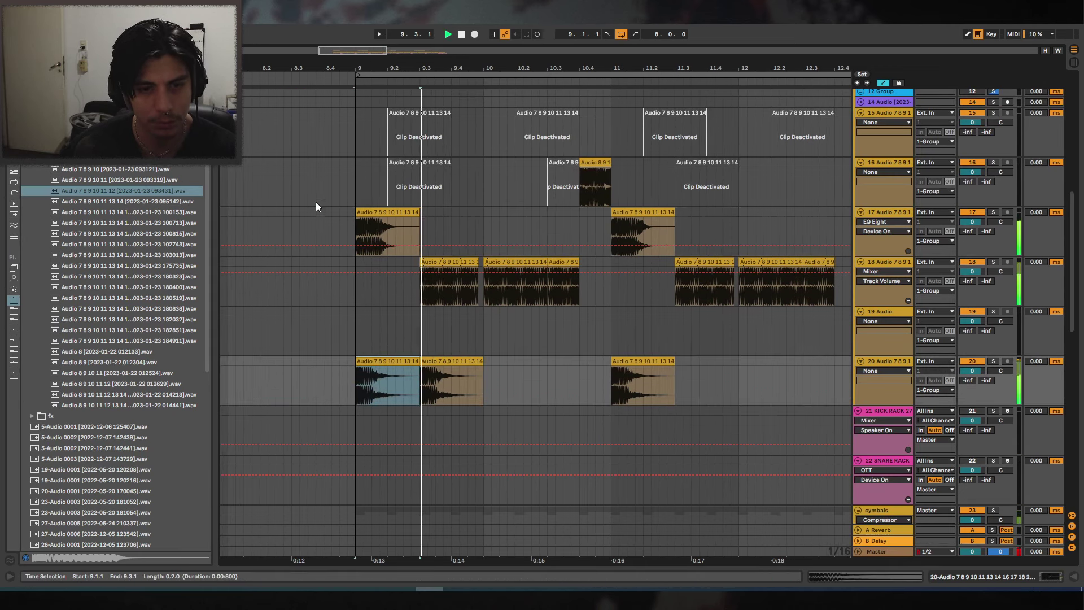
left_click(451, 367)
double_click(441, 371)
key("space")
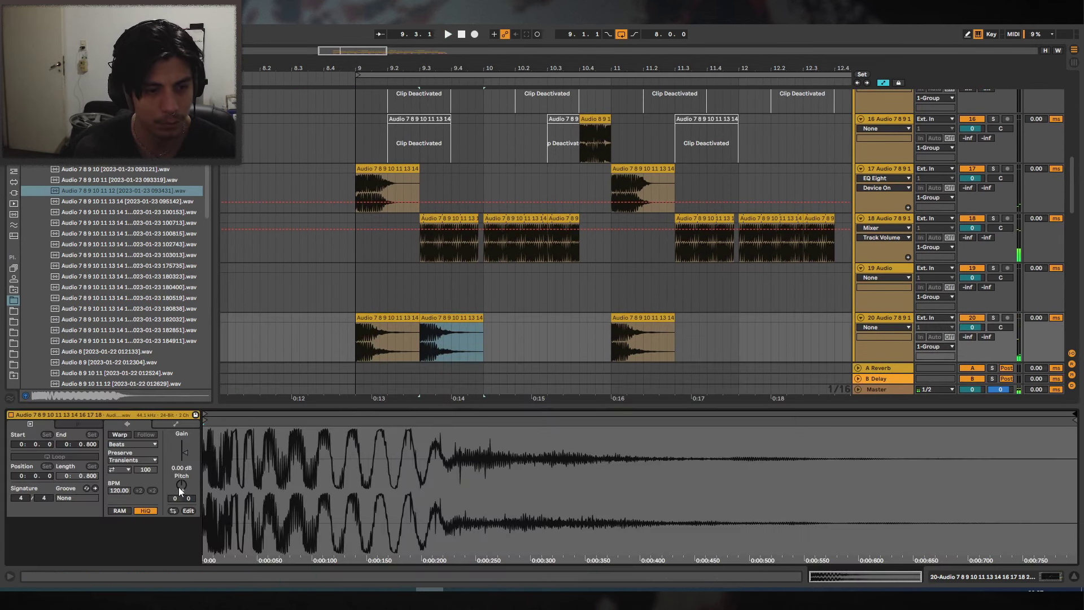
Set the pitch of the copied one-shot at 9.3.1 on track 20 to +12 semitones and audition it.
type("12")
key("Return")
key("space")
key("space")
key("space")
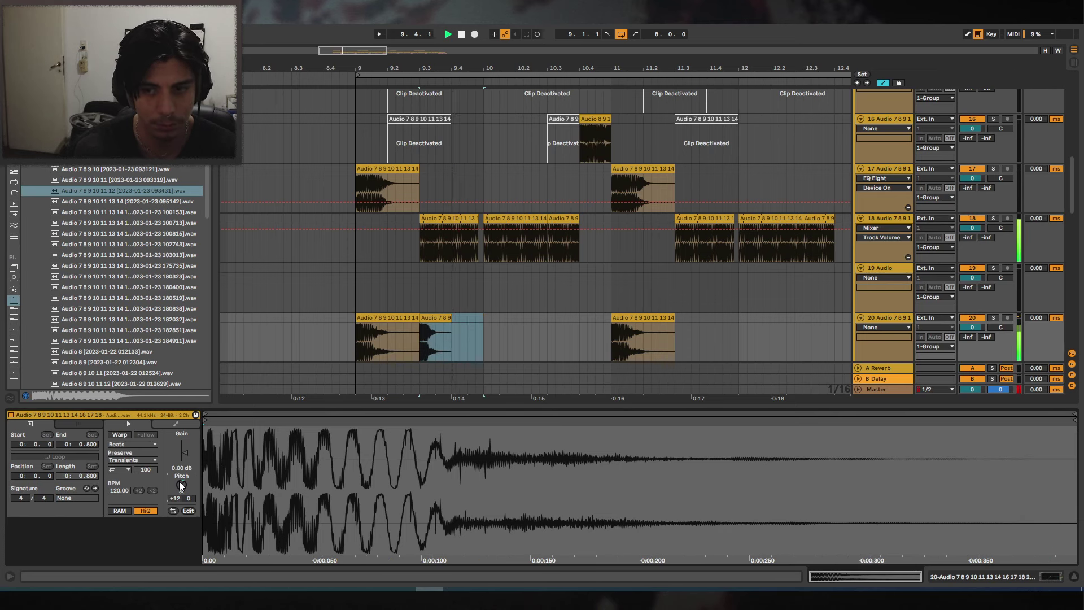
key("space")
Delete the transposed one-shot at 9.3.1 from track 20.
left_click(993, 318)
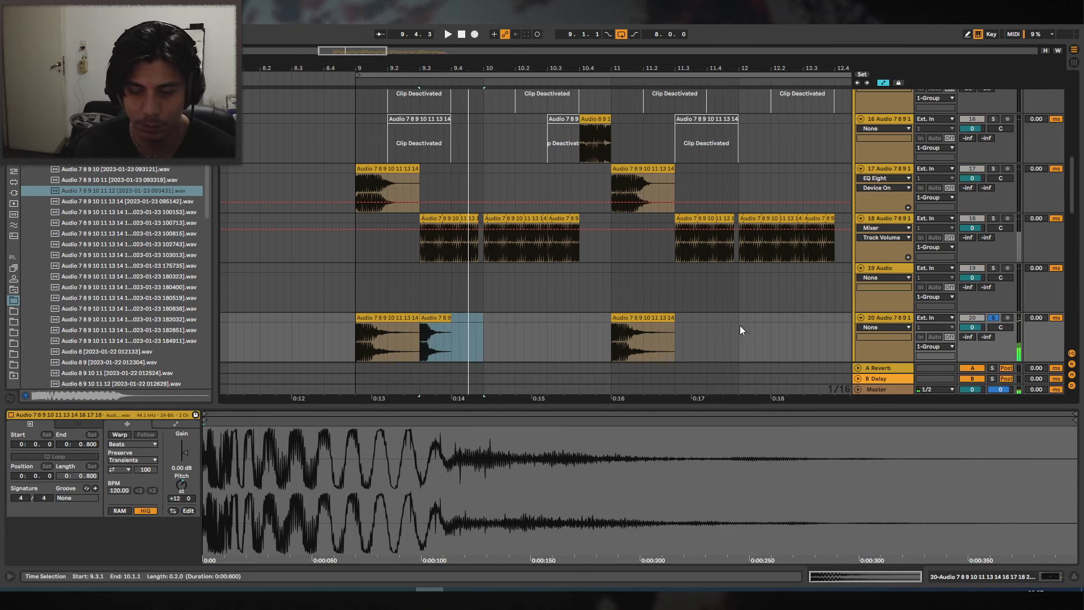
left_click(440, 318)
key("Delete")
left_click(337, 318)
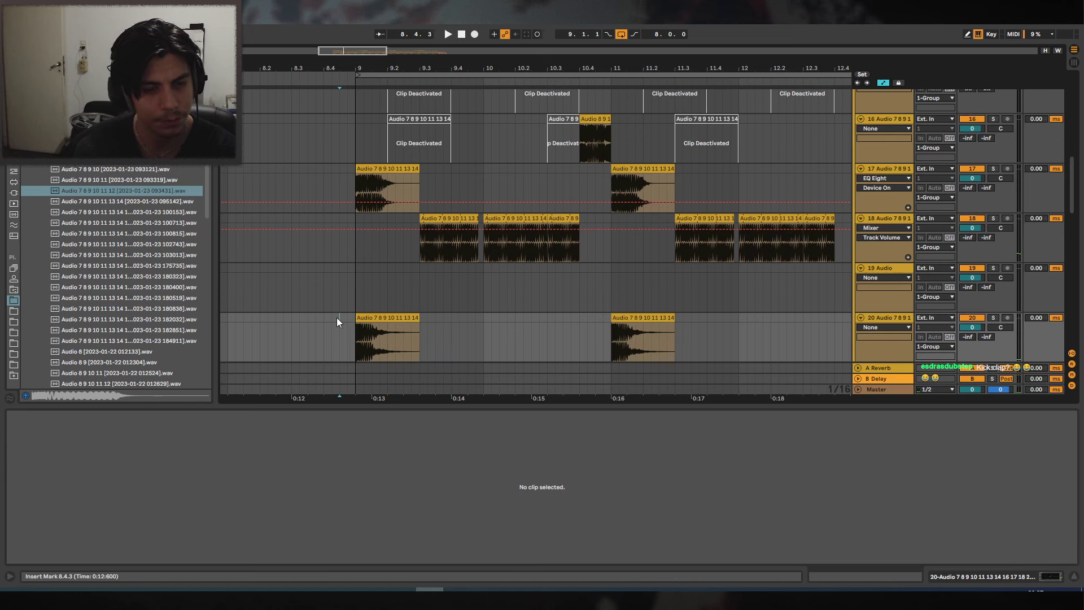
Try a pitch of +12 semitones on track 20's soloed bar 9 clip, then reset it to 0.
left_click(409, 318)
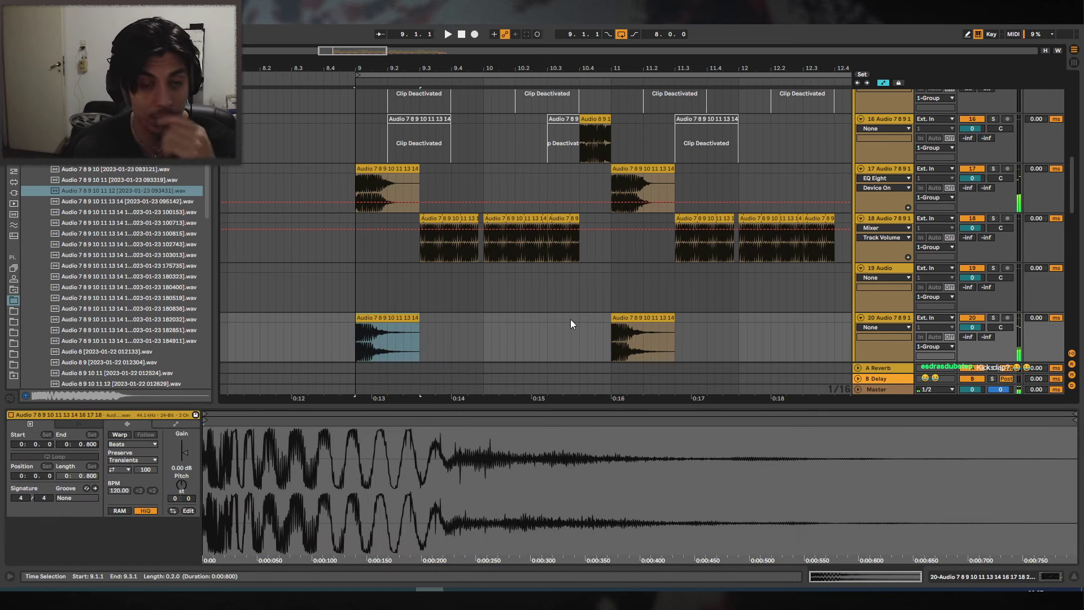
left_click(1074, 575)
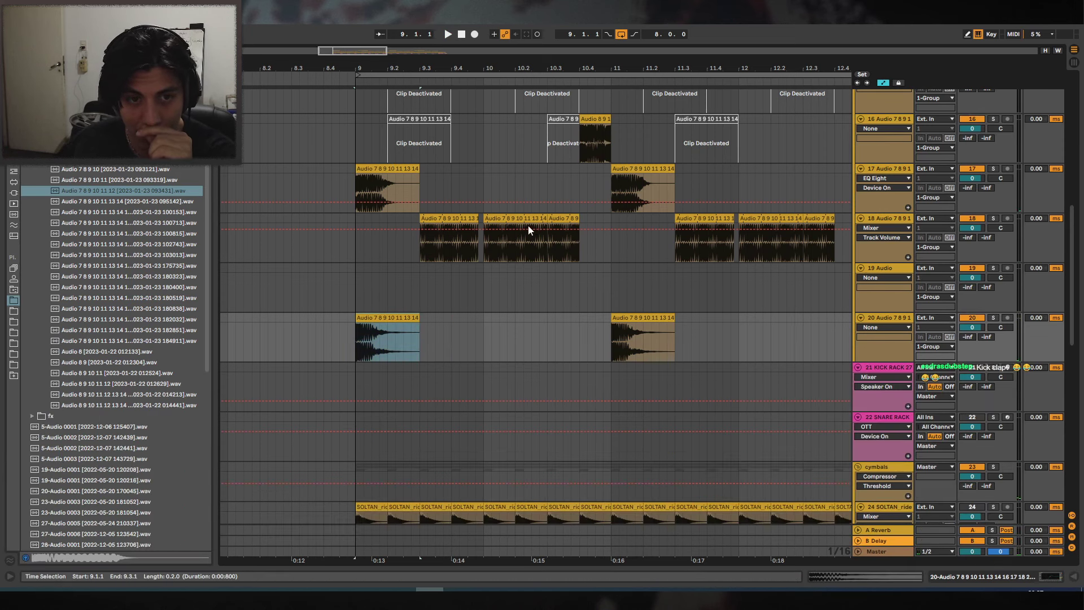
left_click_drag(440, 64, 436, 69)
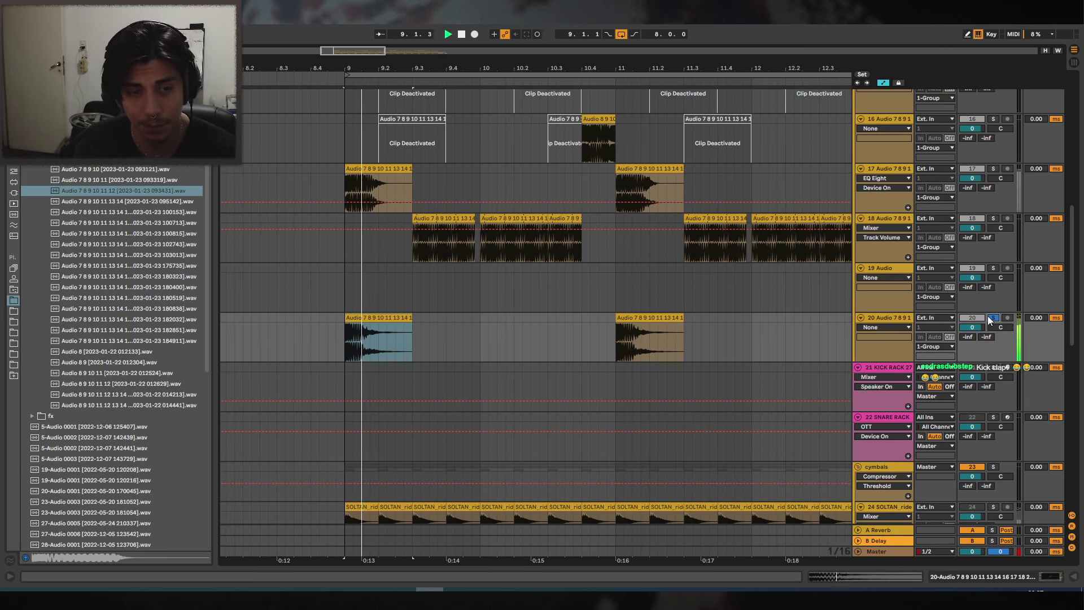
double_click(368, 316)
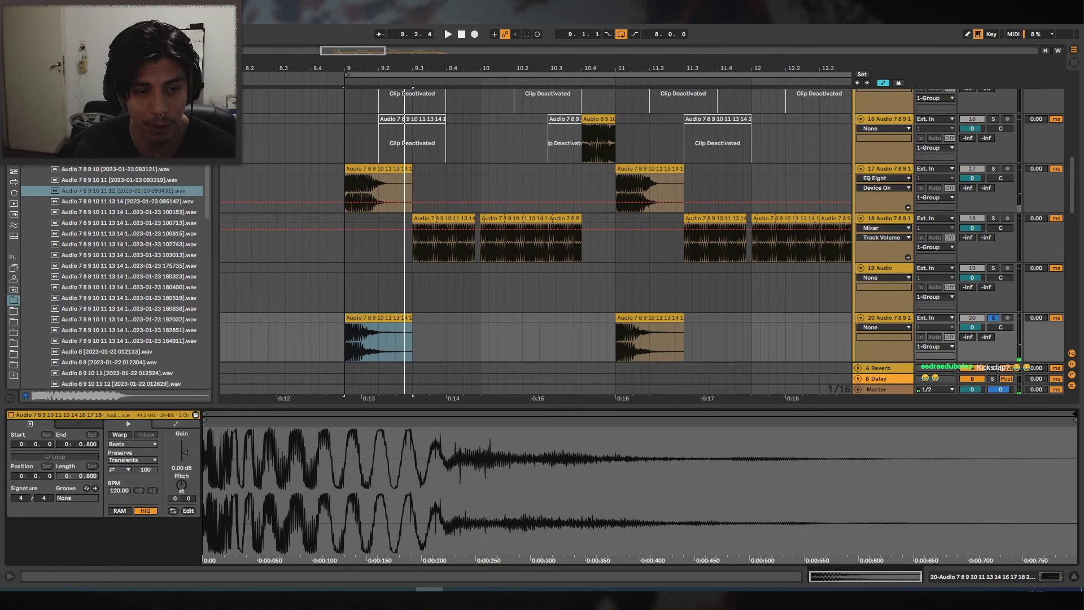
left_click_drag(181, 487, 181, 487)
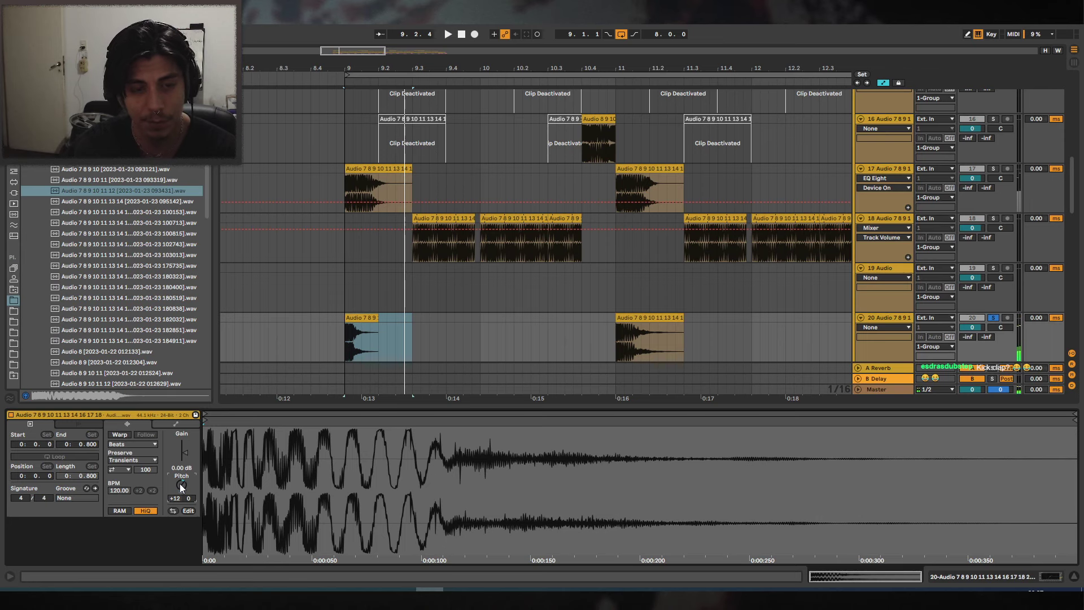
double_click(182, 487)
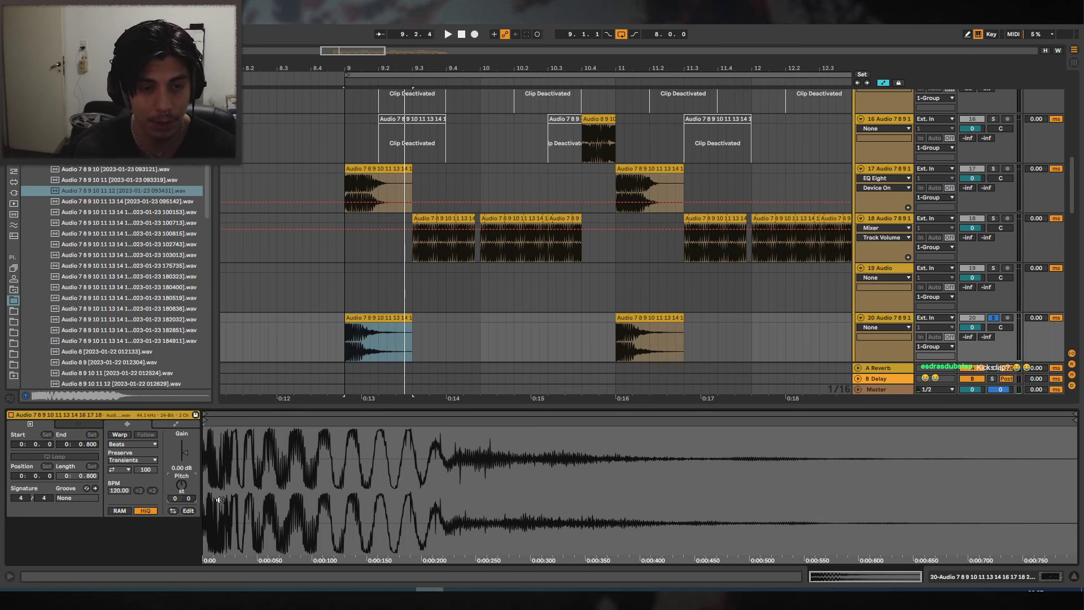
Take track 20 out of solo and set its bar 9 clip's pitch to +7 semitones, auditioning it with the other tracks.
left_click(1073, 578)
key("space")
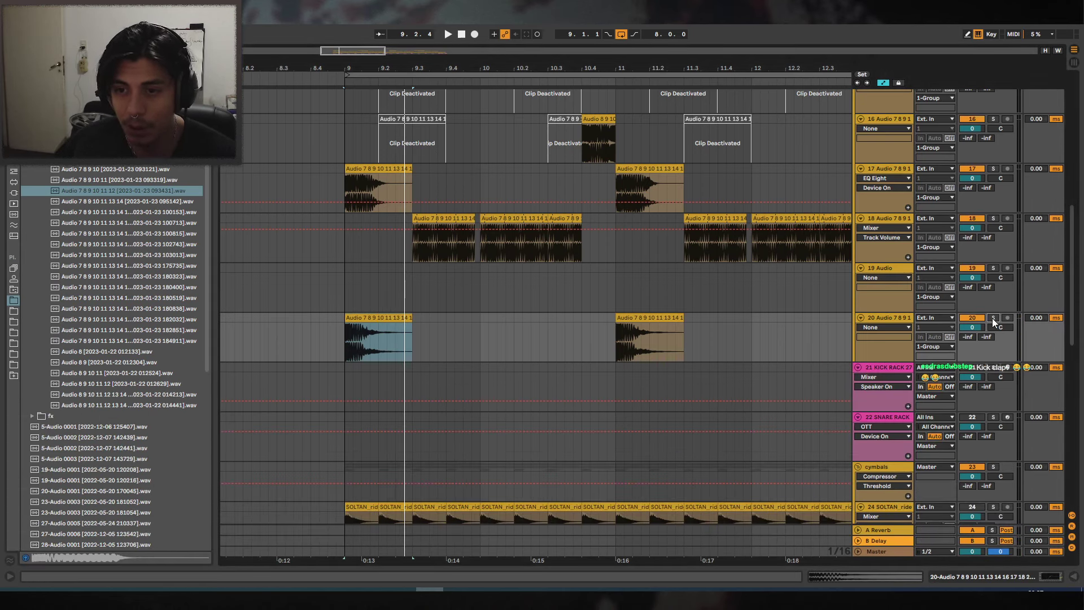
scroll(445, 316, "up", 5)
scroll(449, 354, "down", 3)
key("space")
double_click(368, 472)
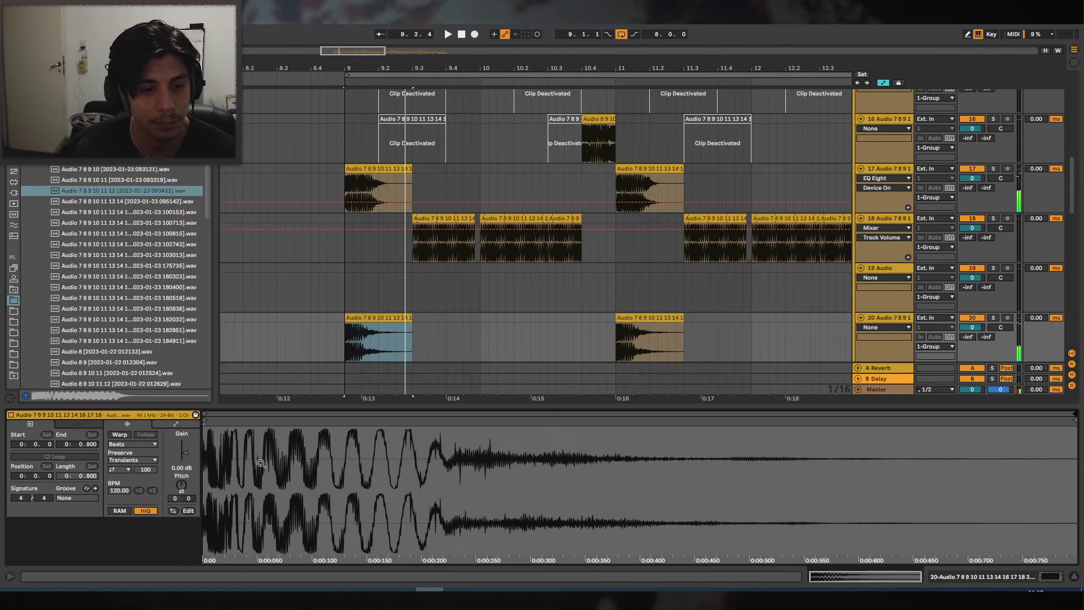
left_click_drag(181, 486, 181, 474)
key("space")
key("space")
key("space")
key("space")
key("space")
key("space")
key("space")
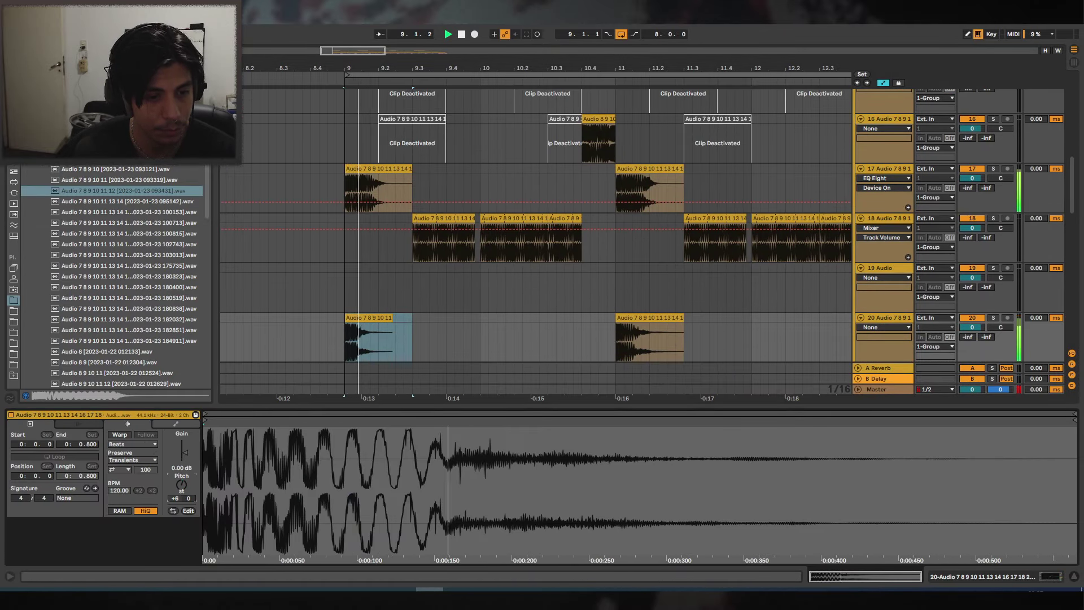
Replace the remaining unpitched one-shots on track 20 with copies of the +7 semitone clip at bars 11, 13 and 15.
left_click(644, 319)
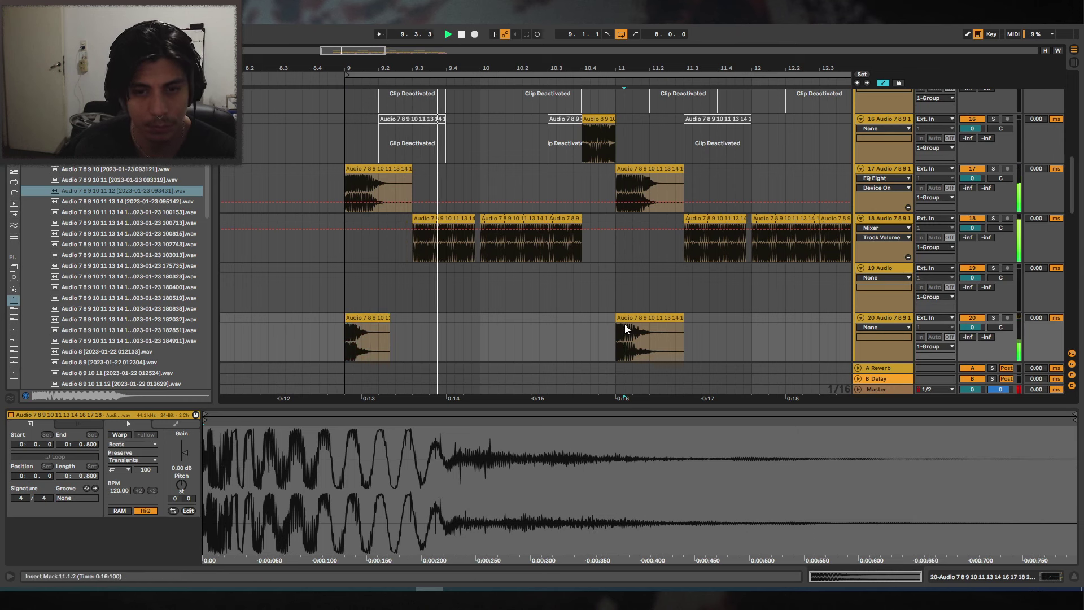
key("Delete")
left_click_drag(672, 61, 447, 28)
left_click_drag(452, 321, 689, 321)
key("Delete")
left_click_drag(503, 318, 340, 319)
key("ctrl+d")
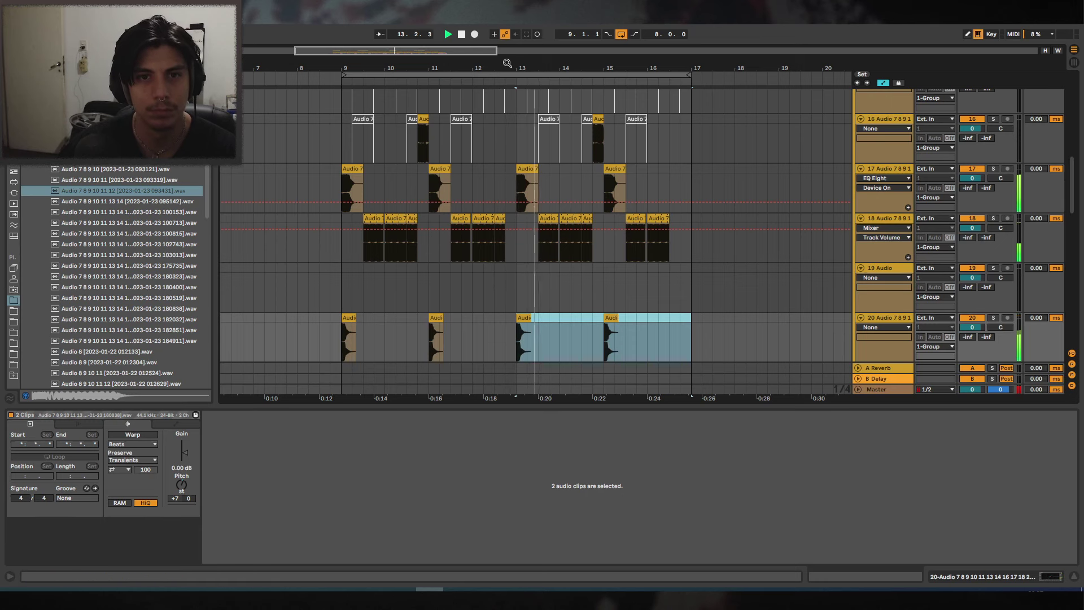
Stop playback and delete all bass clips on track 18 from 9.1.1 to 17.2.1.
left_click_drag(507, 63, 552, 64)
left_click_drag(217, 203, 152, 199)
left_click_drag(378, 63, 492, 96)
key("space")
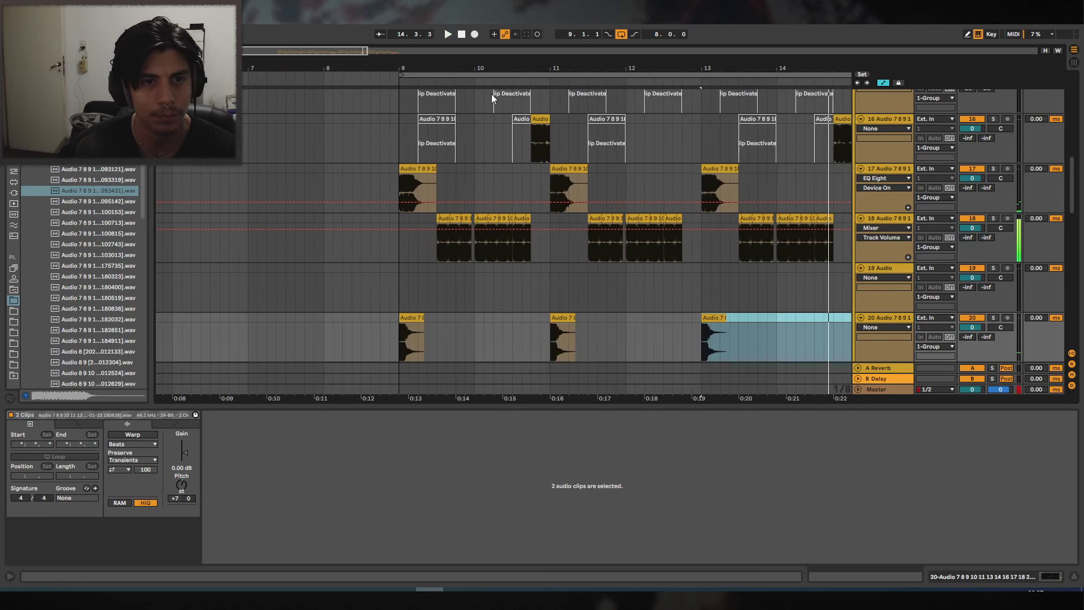
left_click_drag(398, 219, 570, 221)
left_click_drag(595, 69, 475, 48)
left_click_drag(804, 219, 318, 217)
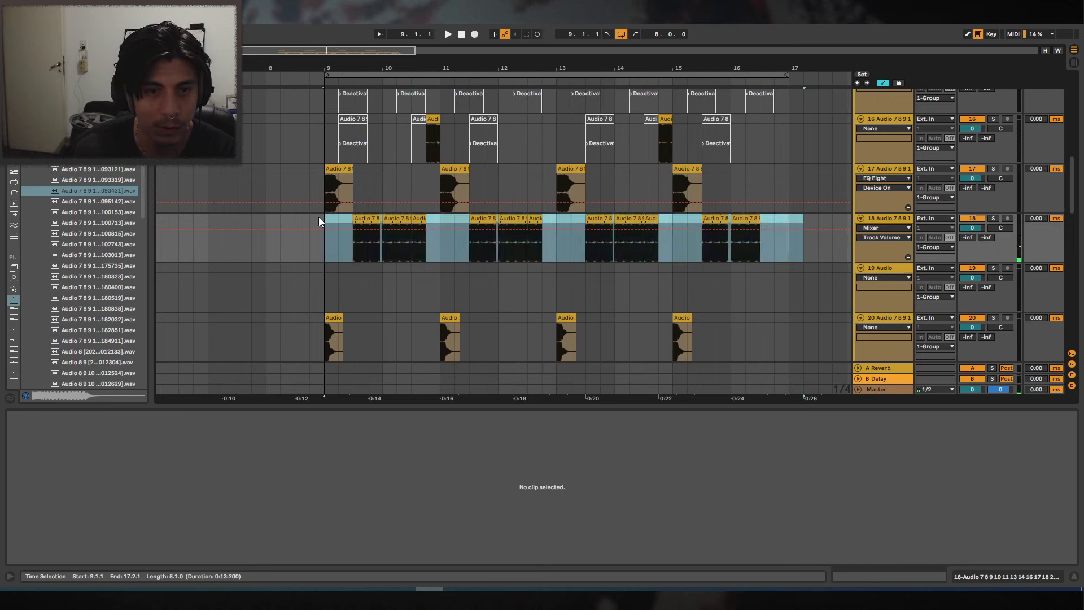
key("Delete")
left_click_drag(151, 194, 230, 194)
scroll(142, 180, "up", 4)
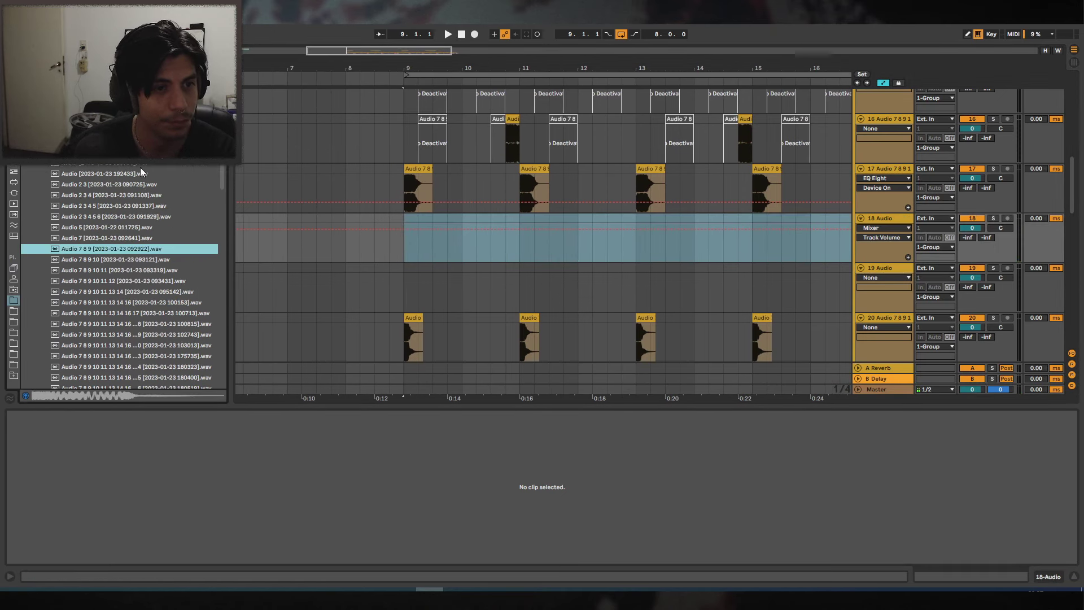
left_click(140, 159)
scroll(136, 180, "up", 2)
mouse_move(106, 196)
left_mouse_down()
mouse_move(464, 235)
mouse_move(435, 230)
left_mouse_up()
Play from bar 9 to hear the new one-shot in context, and select its clip on track 18.
left_click(404, 218)
key("space")
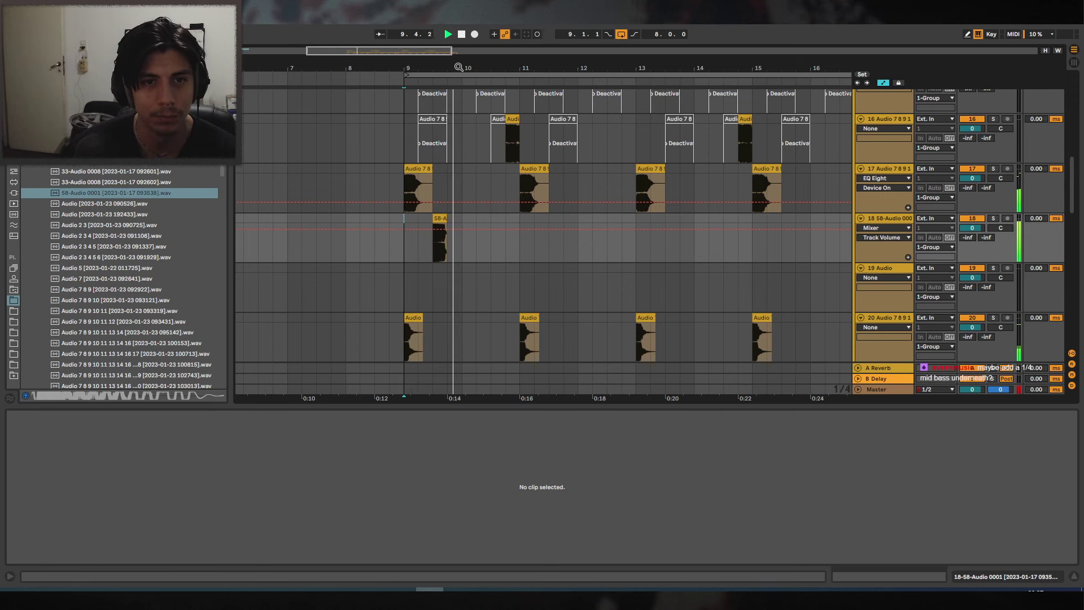
key("space")
scroll(426, 233, "up", 2)
left_click(447, 219)
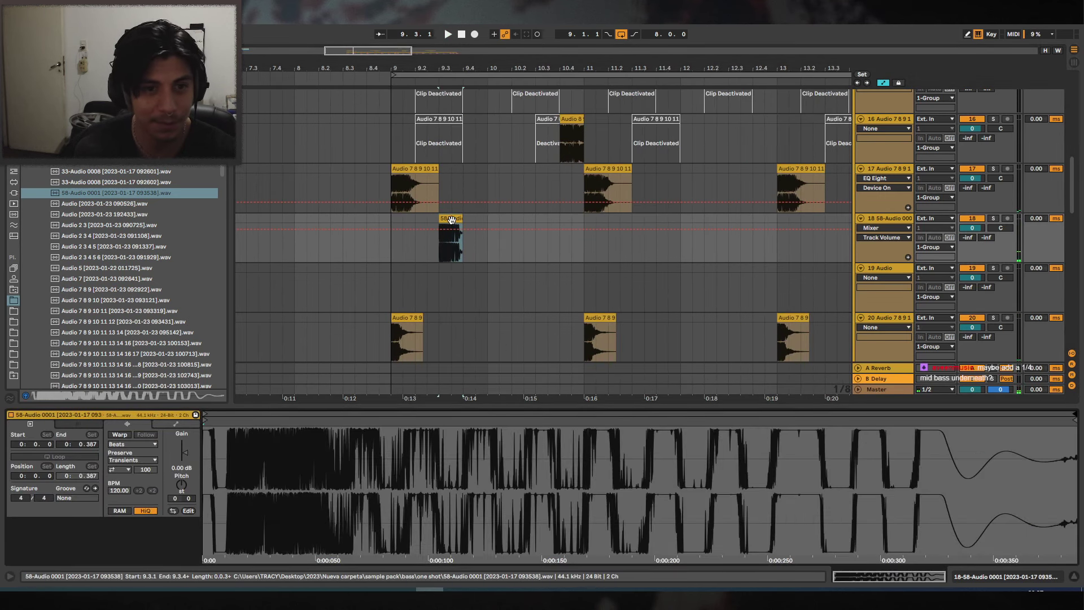
Undo the last sample placement on track 18 and audition the 5-Audio bass samples in the browser.
key("ctrl+z")
left_click(113, 171)
scroll(97, 226, "down", 5)
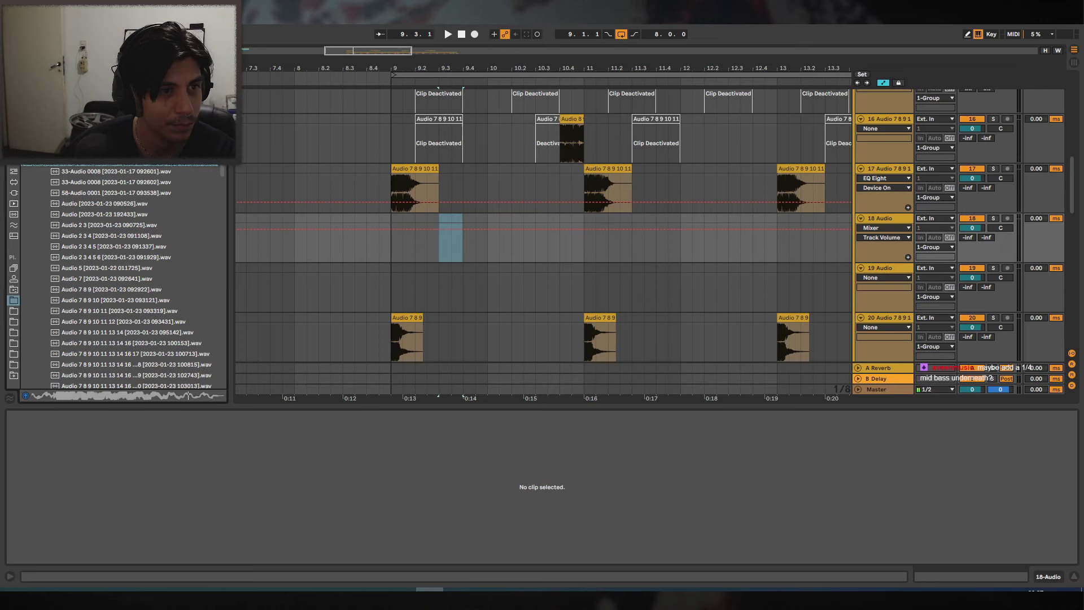
left_click(97, 225)
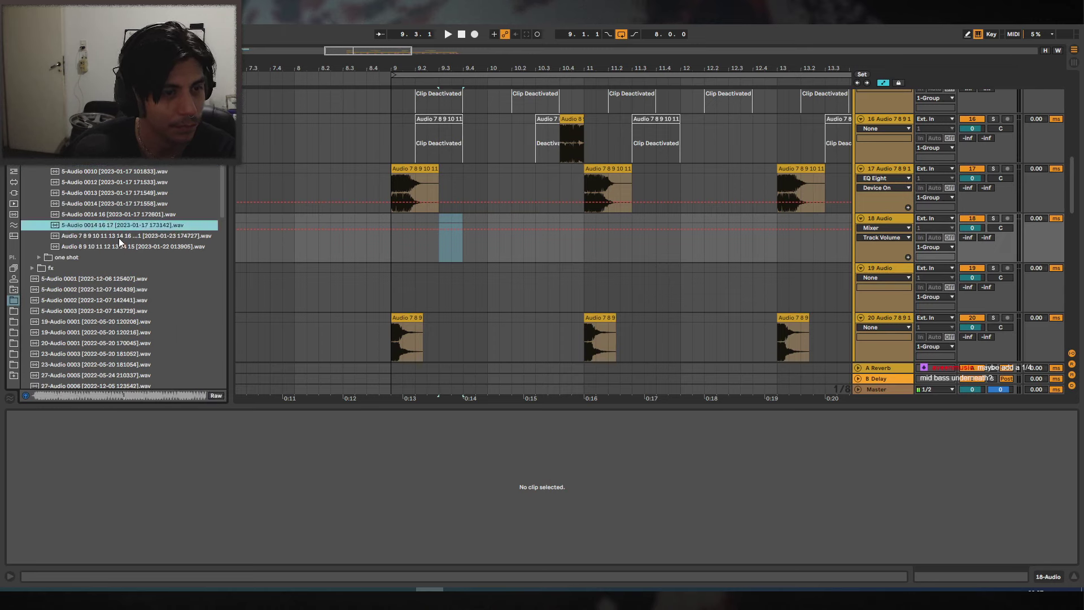
key("Up")
key("Up")
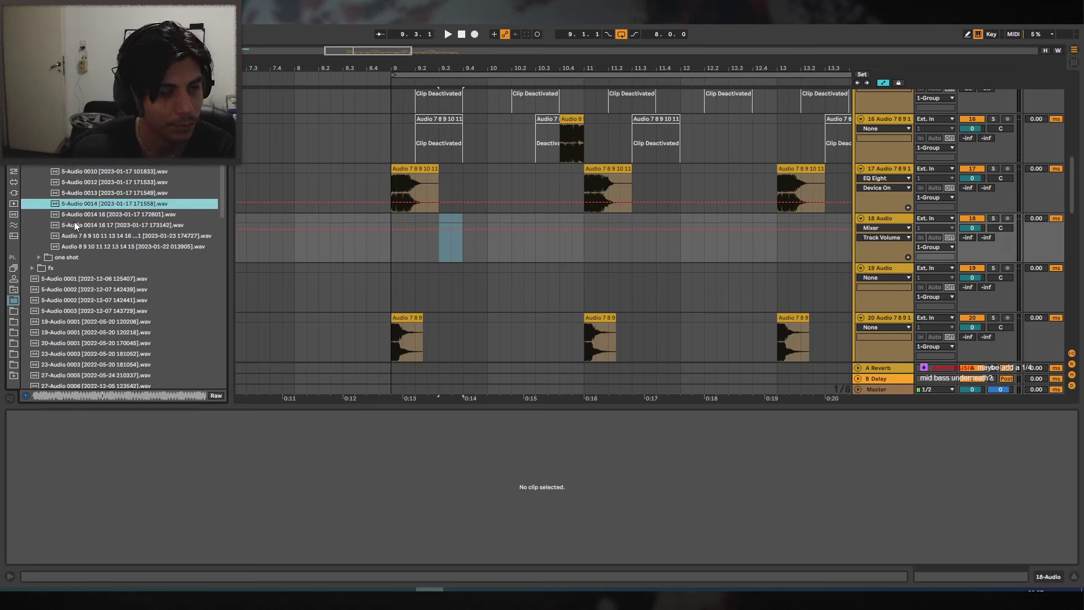
key("Up")
key("Up")
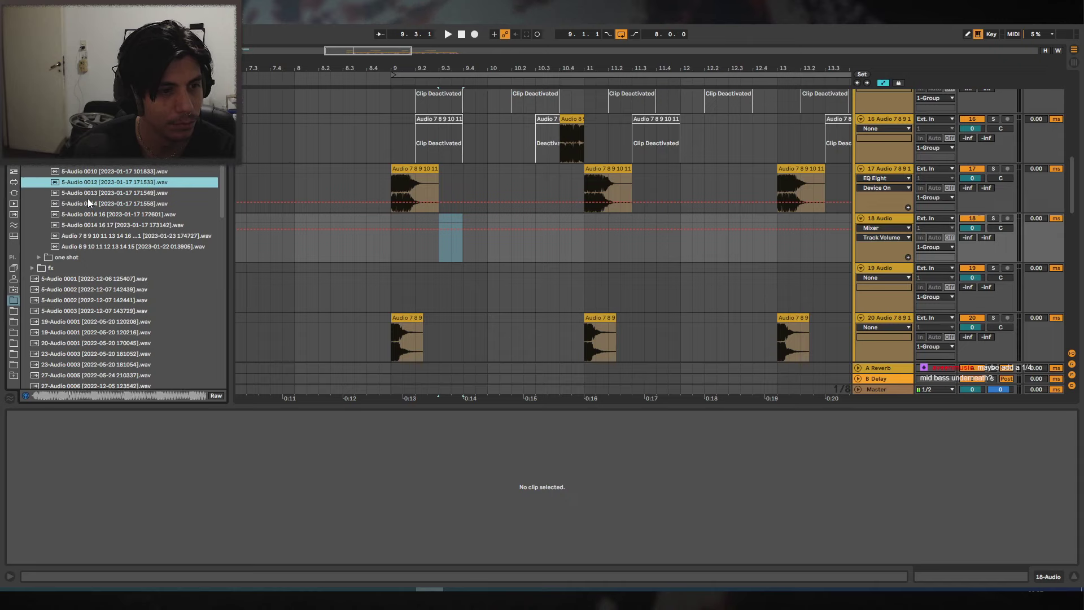
key("Up")
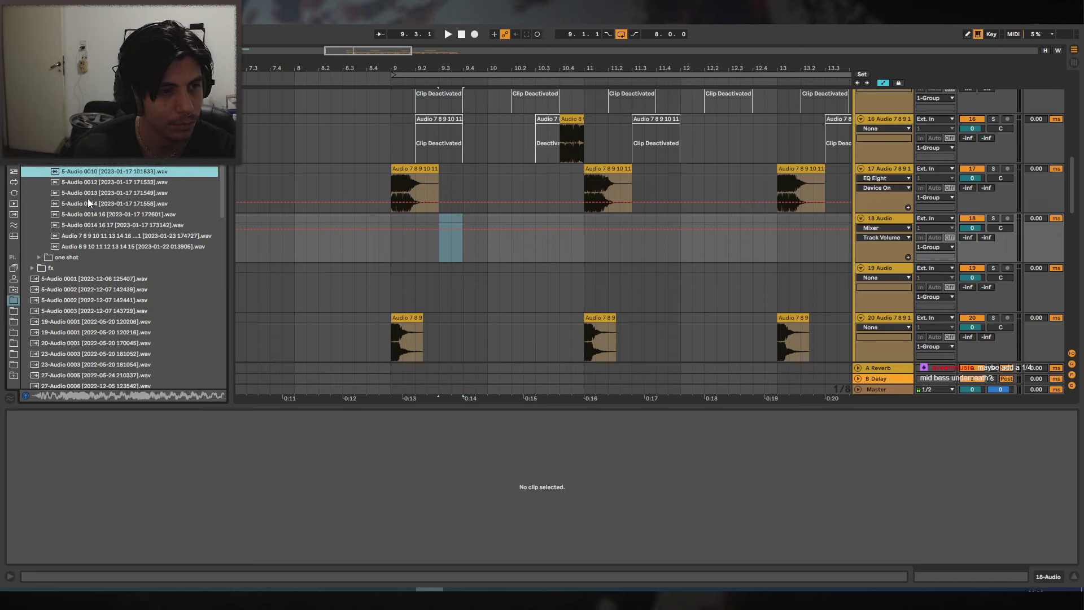
Play the bass phrase from bar 9 and replay it from the 9.1.1 clip on track 17.
left_click(391, 220)
key("space")
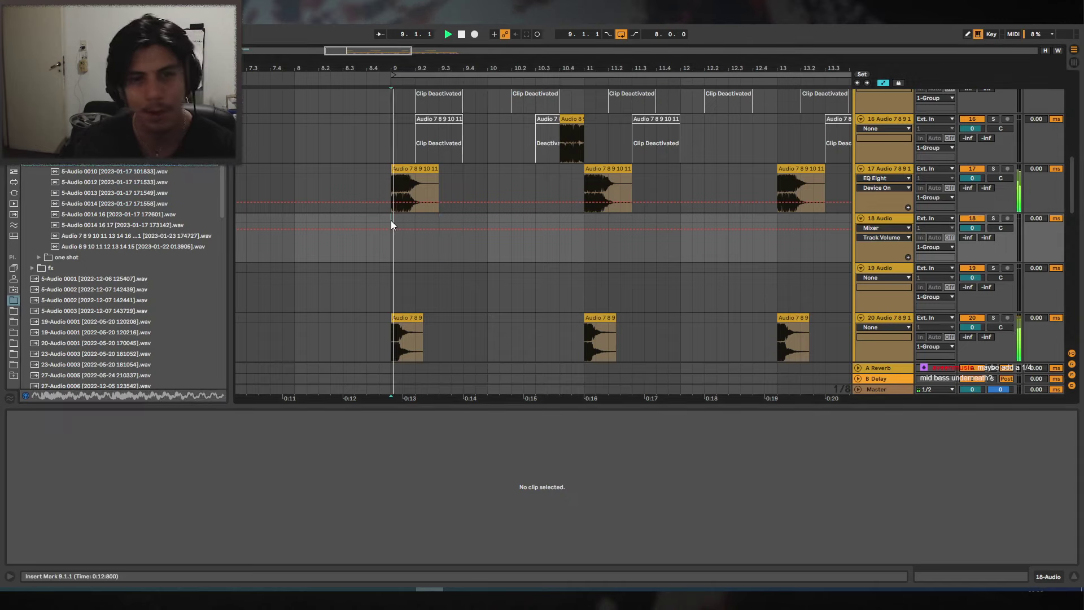
left_click(344, 202)
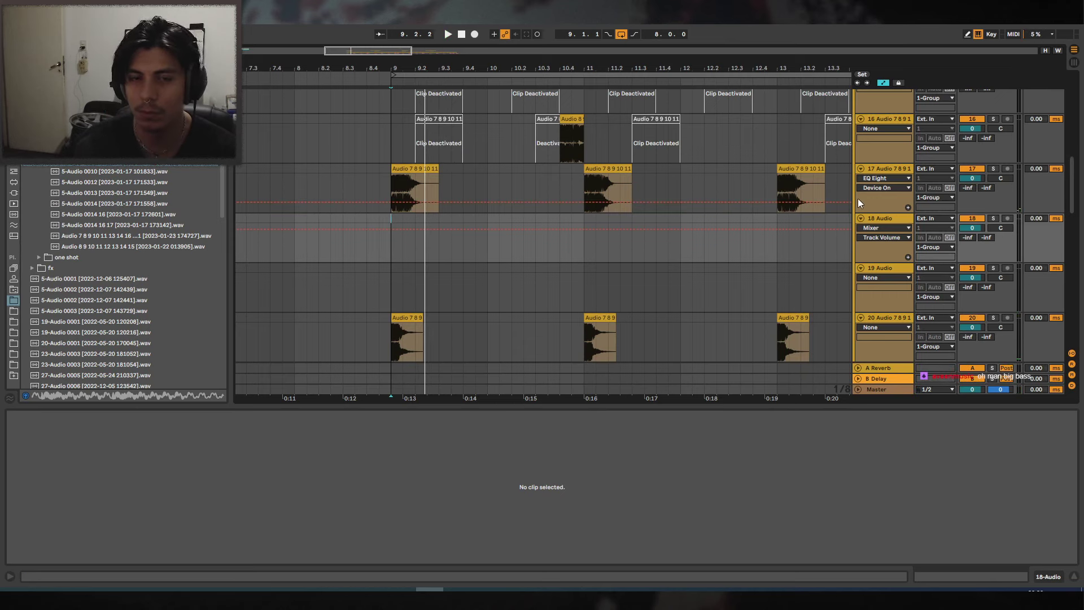
left_click(400, 169)
key("space")
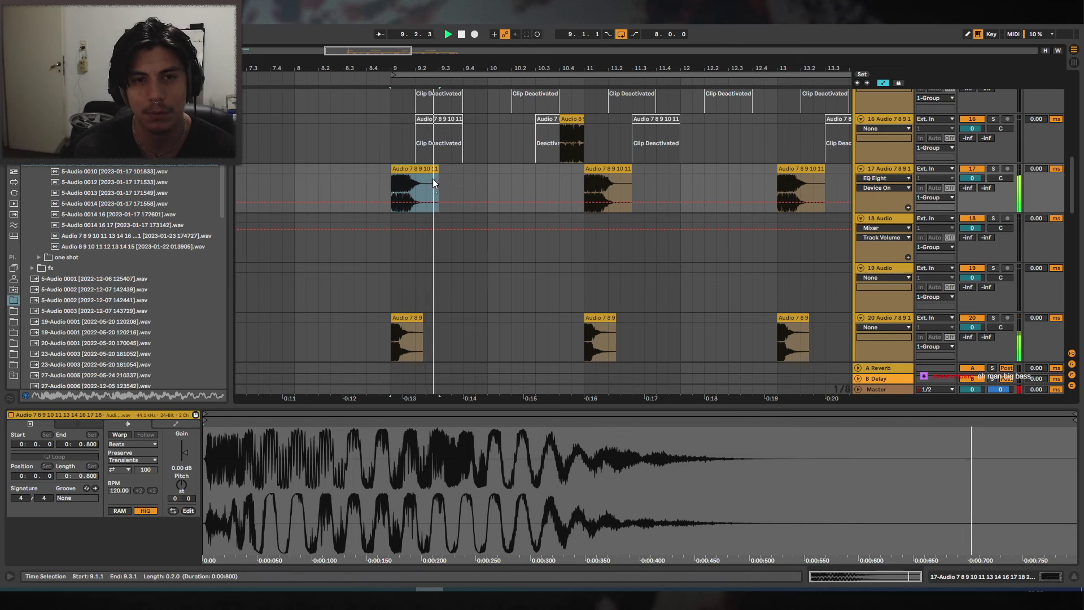
key("space")
scroll(429, 183, "up", 1)
scroll(124, 276, "down", 5)
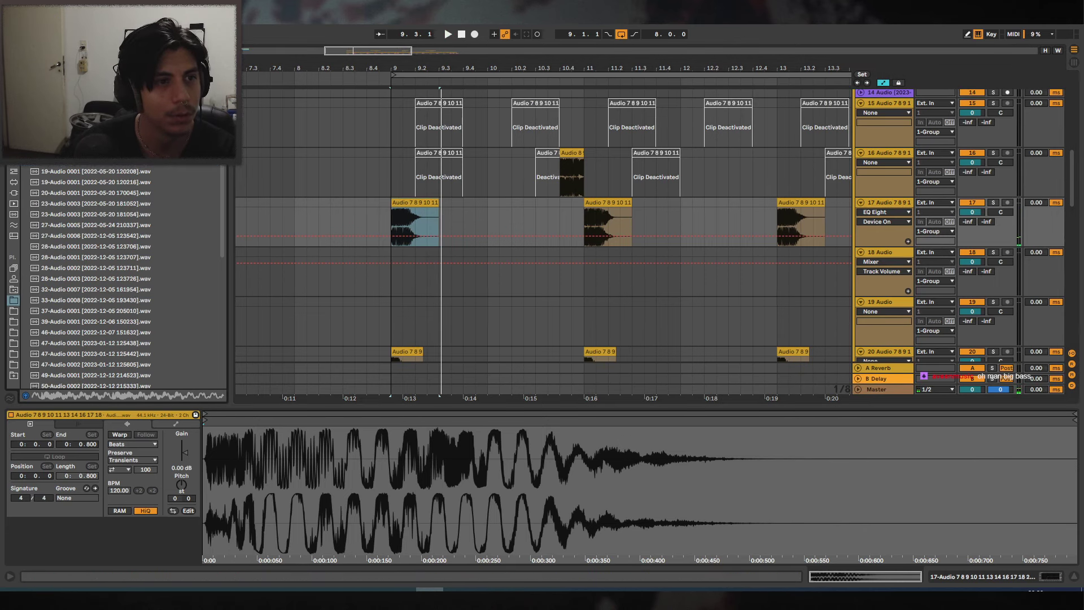
scroll(96, 170, "down", 10)
left_click(121, 341)
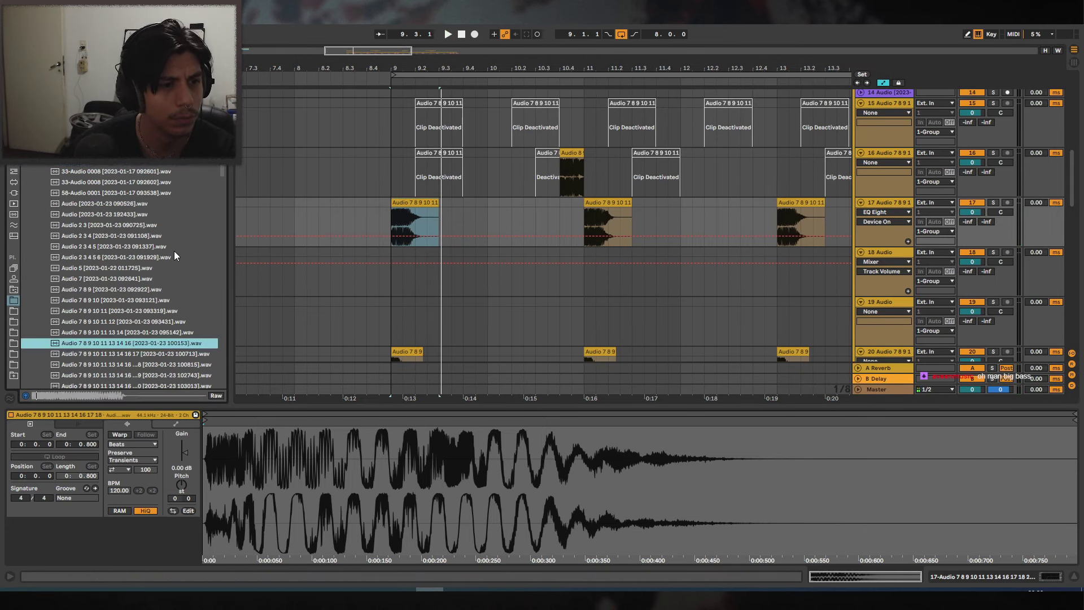
left_click_drag(221, 124, 189, 201)
left_click(126, 201)
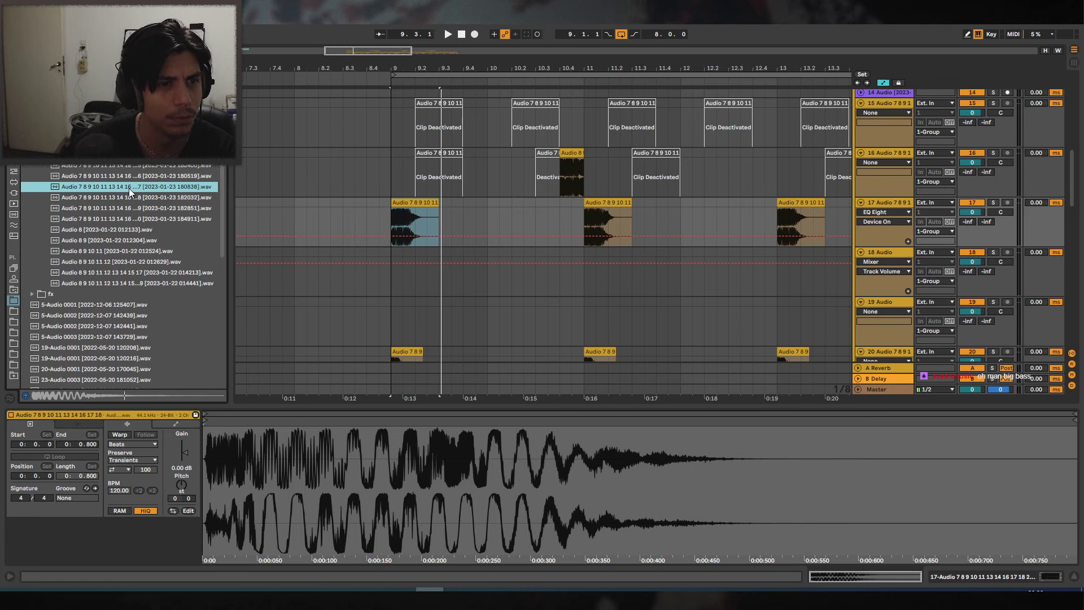
left_click_drag(114, 198, 448, 253)
left_click(391, 246)
key("space")
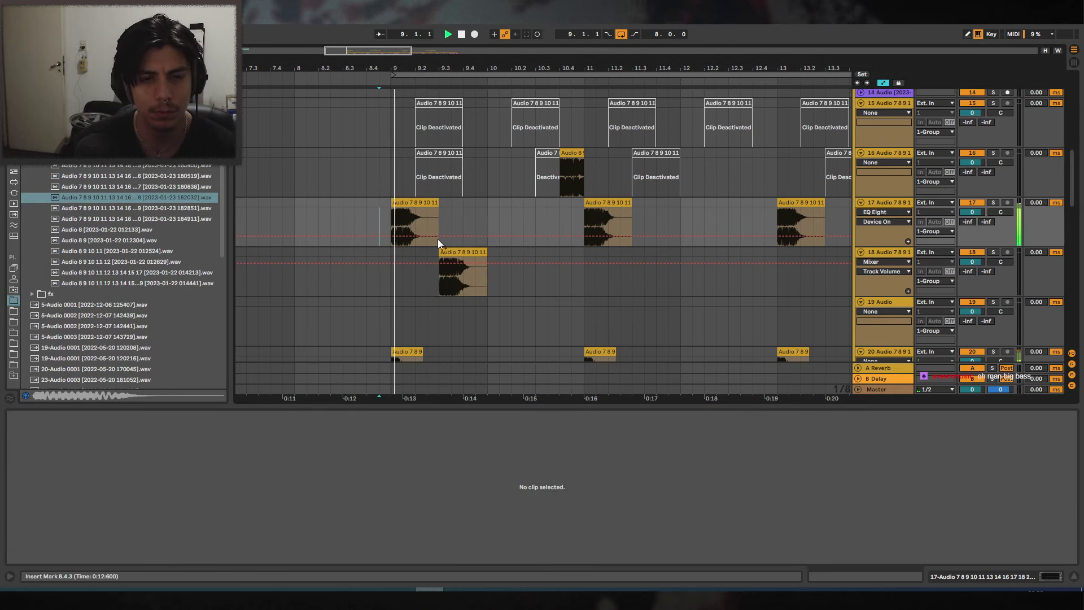
key("space")
Copy the 9.1.1 clip on track 17 to 10.1.1 and the 9.3.1 clip on track 18 to 10.3.1.
left_click_drag(474, 68, 481, 74)
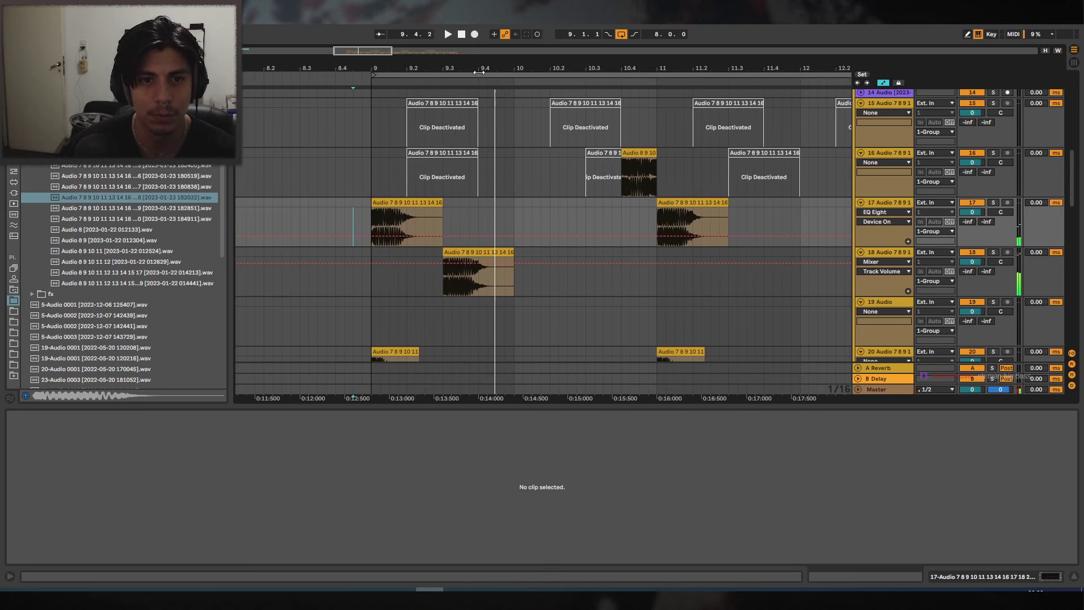
left_click(407, 203)
left_click(516, 208)
key("ctrl+v")
left_click_drag(464, 251, 607, 258)
Play from just before bar 9 to listen to the bass pattern through bar 10.
left_click(338, 228)
scroll(542, 247, "down", 15)
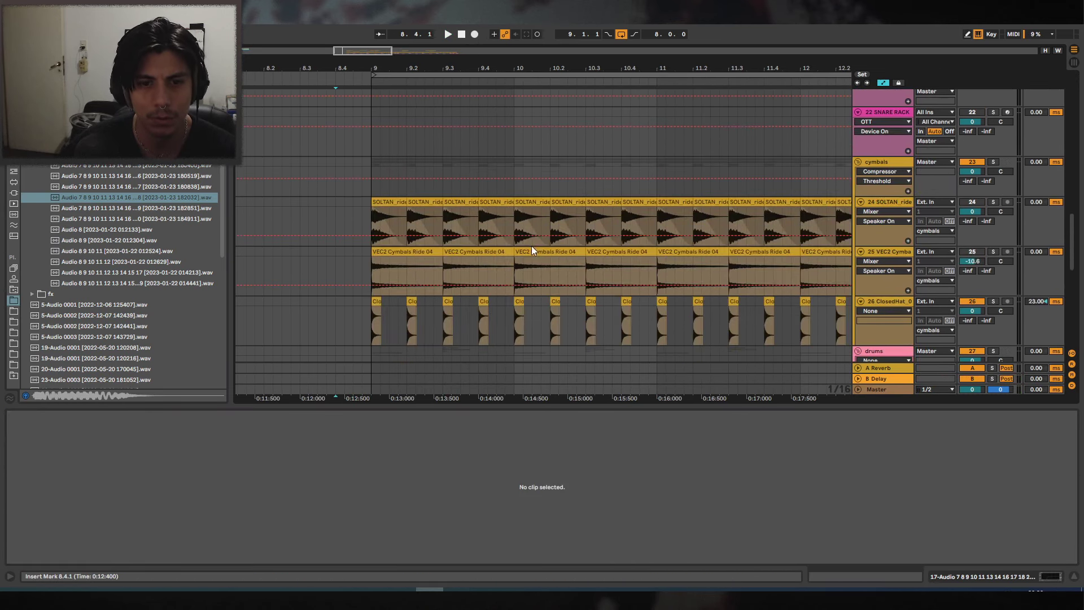
scroll(386, 228, "up", 5)
left_click(344, 195)
scroll(350, 197, "up", 8)
key("space")
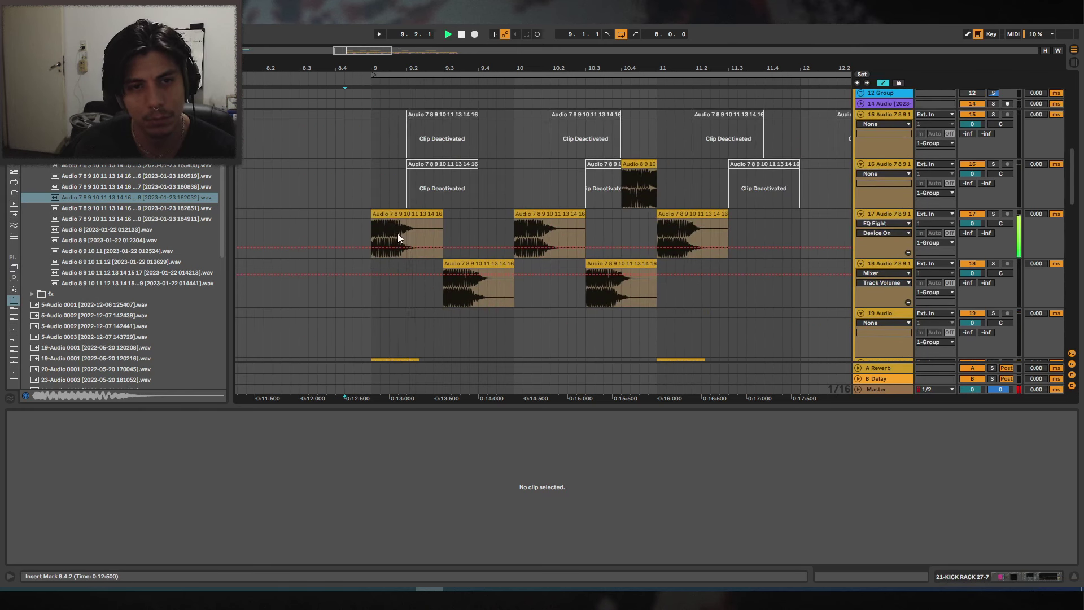
scroll(587, 199, "down", 3)
scroll(585, 187, "up", 3)
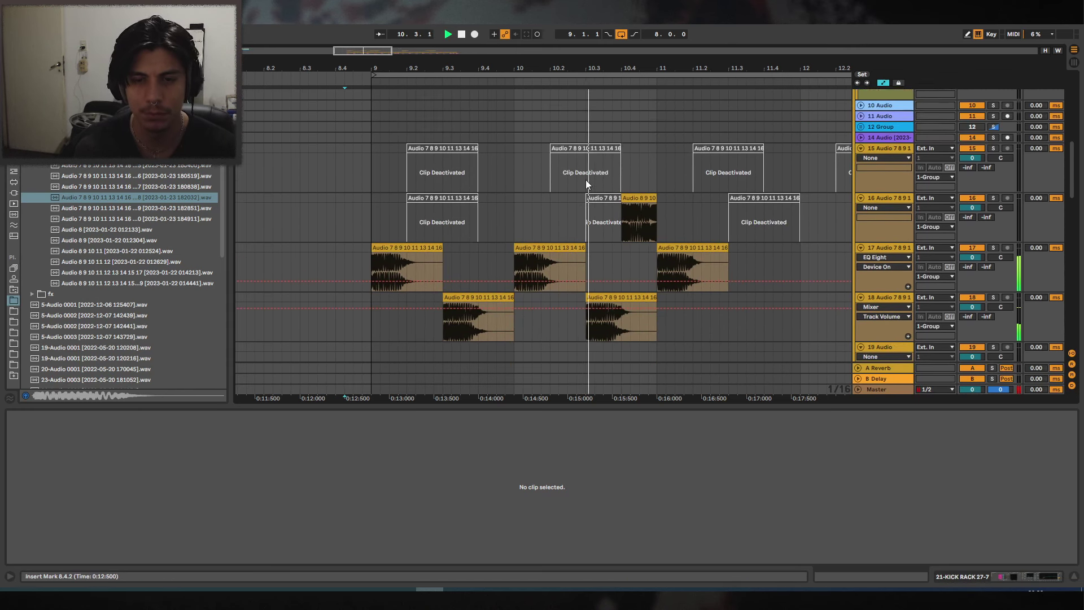
scroll(582, 209, "down", 3)
Transpose the 9.3.1 clip on track 18 to +1 semitone and listen to the result.
left_click(476, 225)
key("space")
left_click(477, 225)
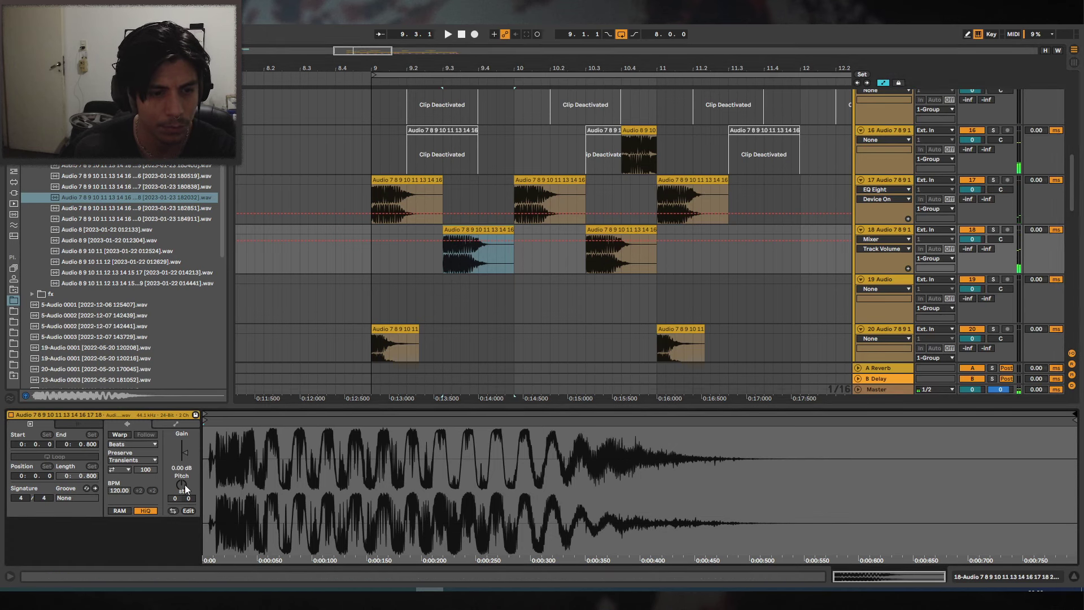
left_click_drag(185, 484, 194, 473)
key("space")
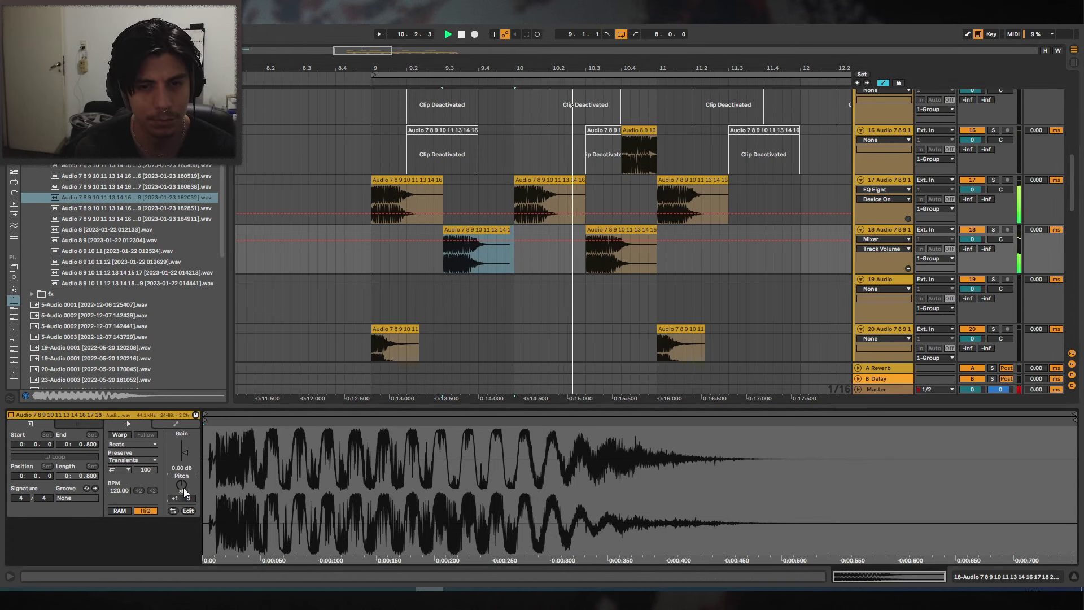
left_click(418, 214)
key("space")
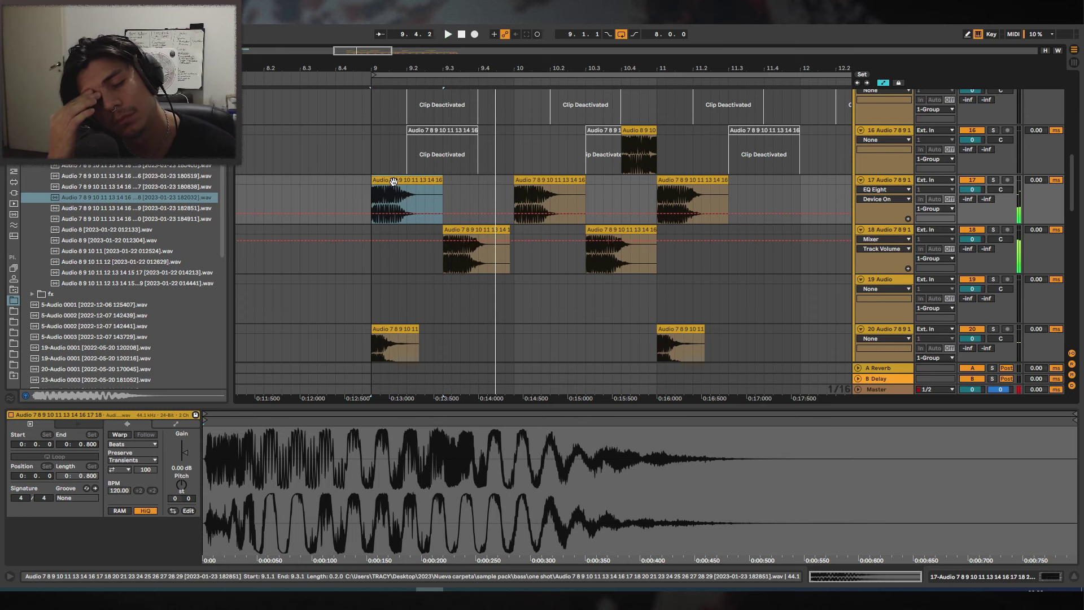
Replace the 10.1.1 clip on track 17 with a copy of the 9.3.1 clip on track 18 at 10.1.1, and play from 8.4.1.
left_click(558, 188)
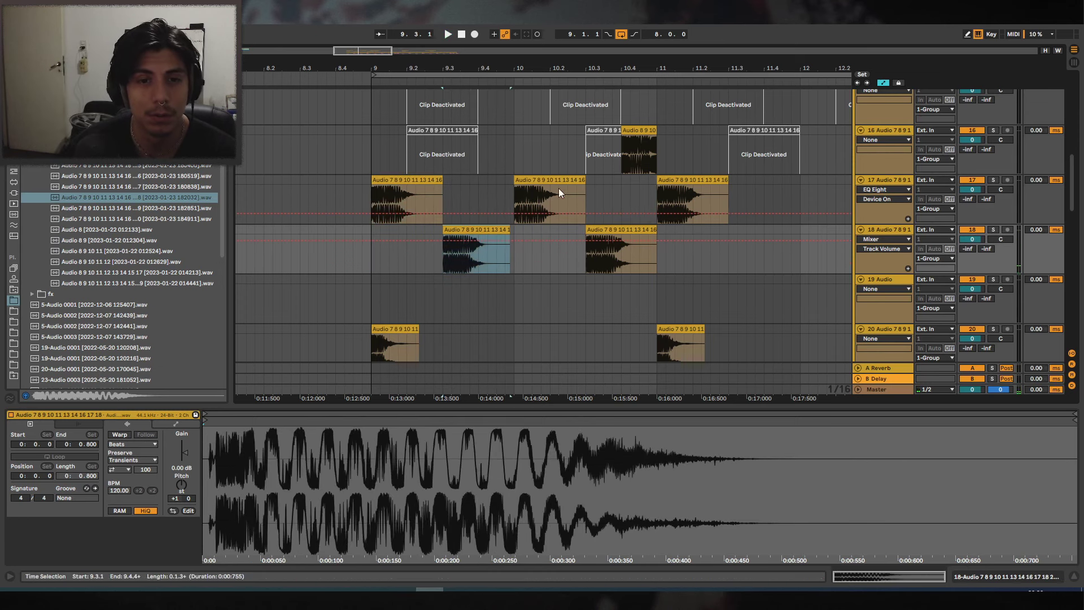
left_click_drag(516, 198, 544, 232)
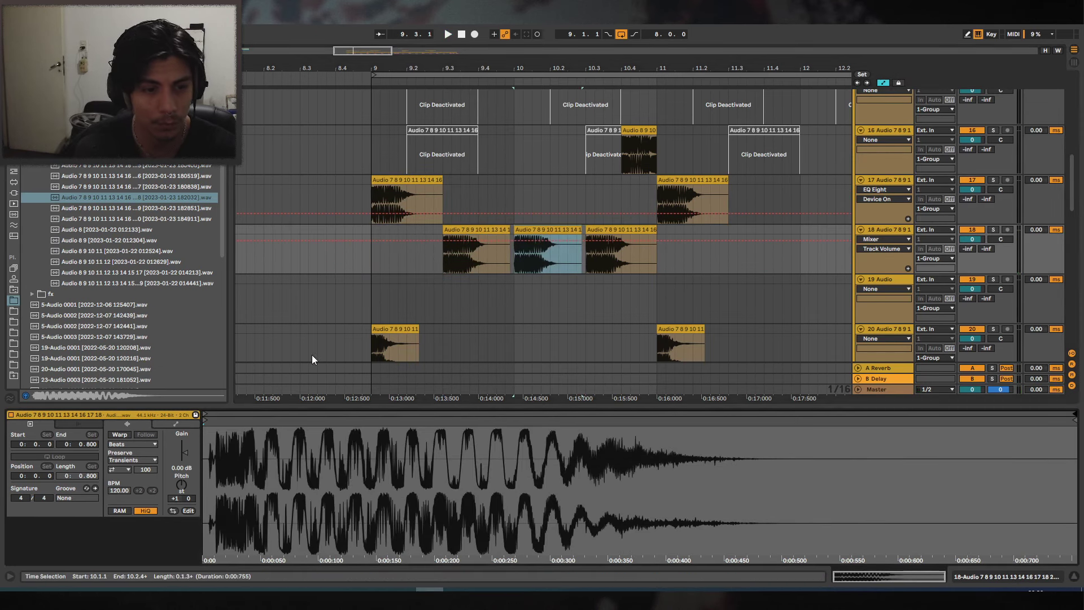
left_click(337, 236)
key("space")
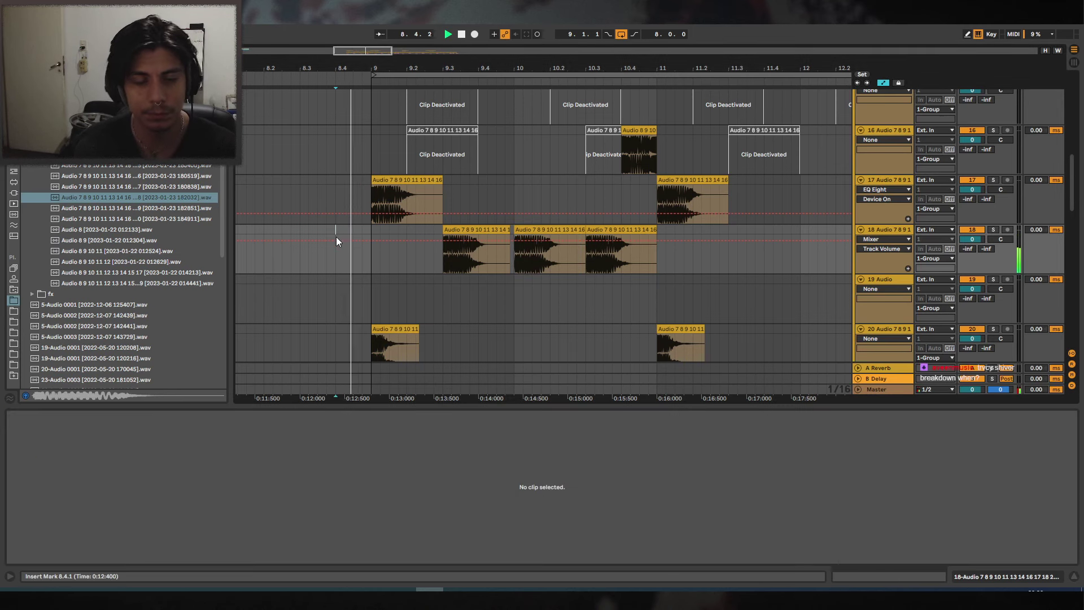
scroll(466, 216, "down", 2)
scroll(482, 206, "down", 8)
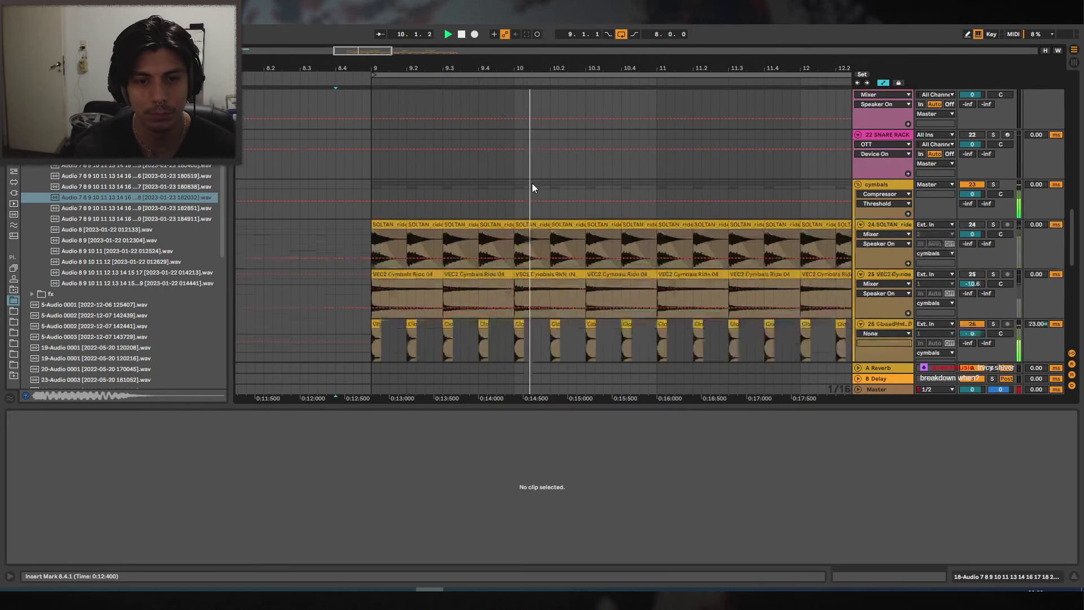
scroll(582, 195, "down", 2)
scroll(621, 237, "up", 10)
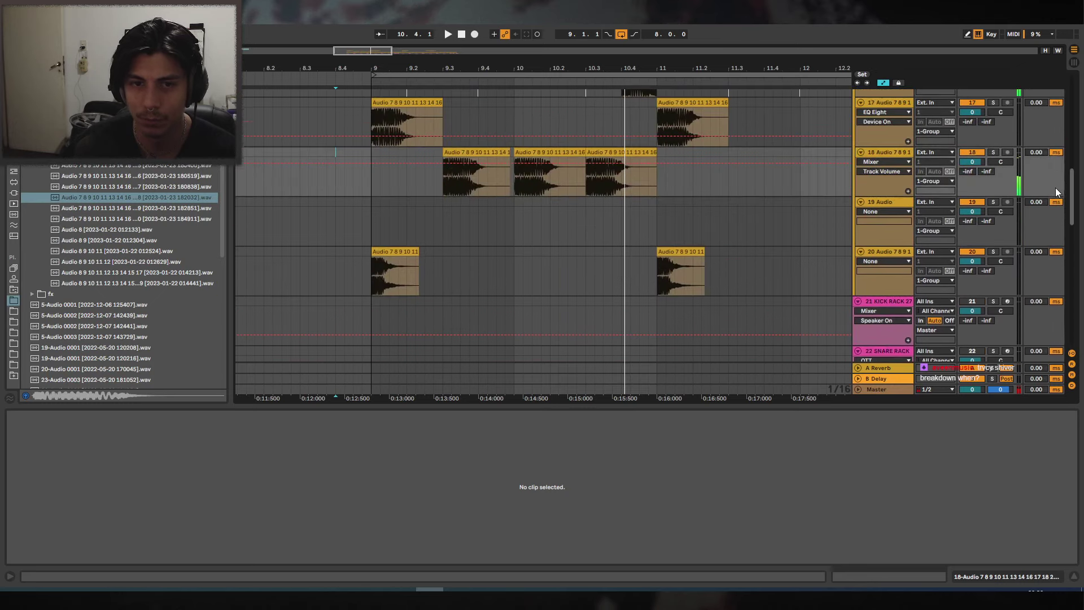
Delete the clip at 10.3.1 on track 18 and hide the clip detail view.
left_click(621, 237)
key("Delete")
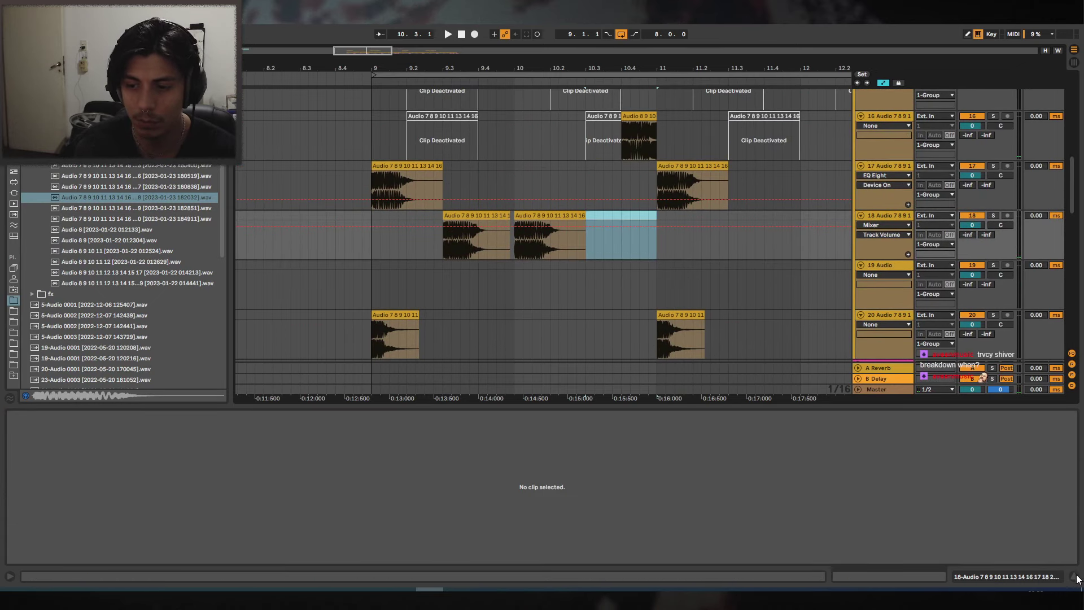
left_click(1075, 577)
Try deactivating the 10.4.1 clip on track 16, and undo the change.
left_click(637, 195)
key("0")
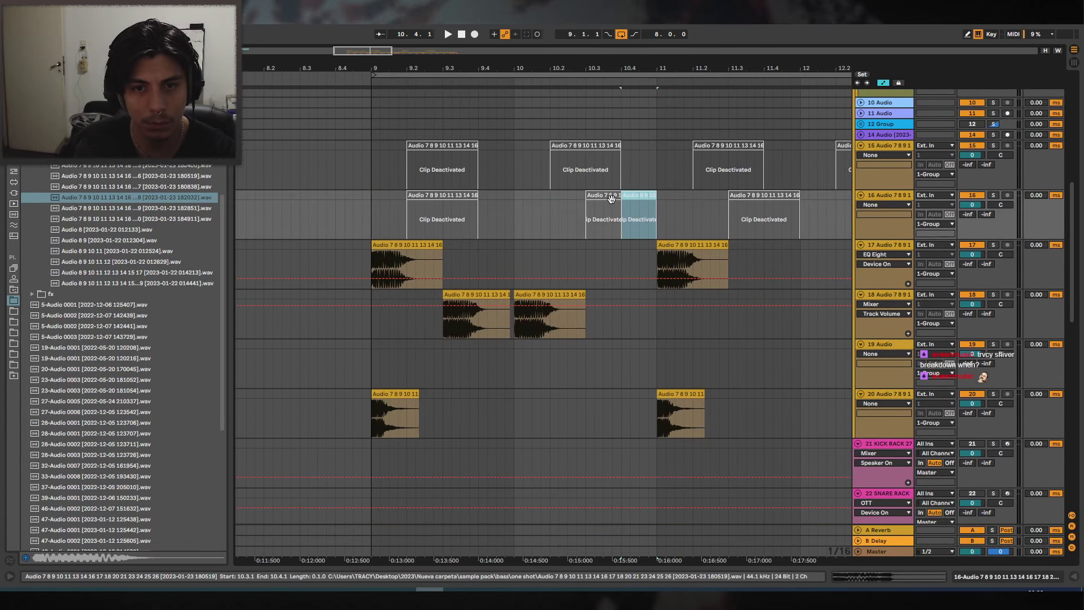
key("ctrl+z")
Play the arrangement from the 10.3.1 clip on track 16 and again from the 9.1.1 clip on track 17.
left_click(604, 197)
key("space")
left_click(638, 217)
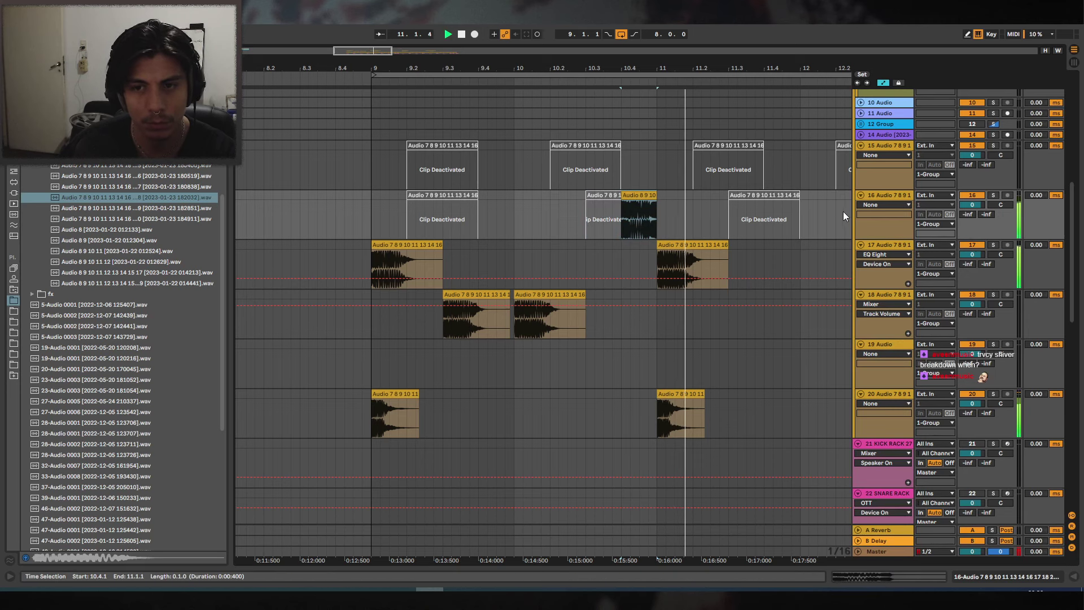
left_click_drag(641, 72, 539, 63)
left_click(360, 244)
key("space")
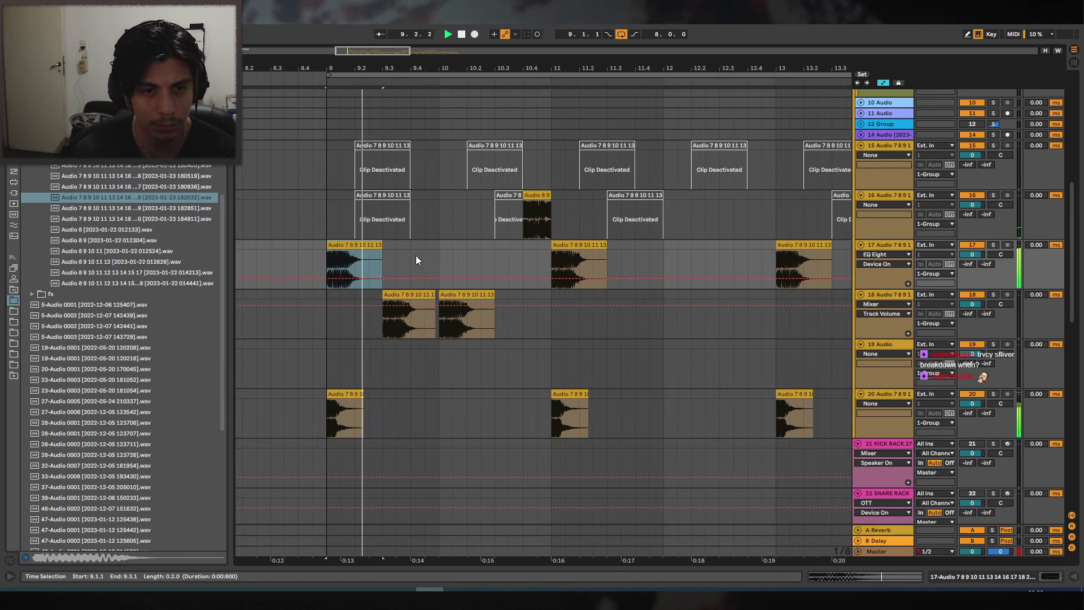
Copy the 9.3.1 and 10.1.1 clips on track 18 to 11.3.1 and 12.1.1, and stop playback.
left_click(585, 241)
left_click(430, 295)
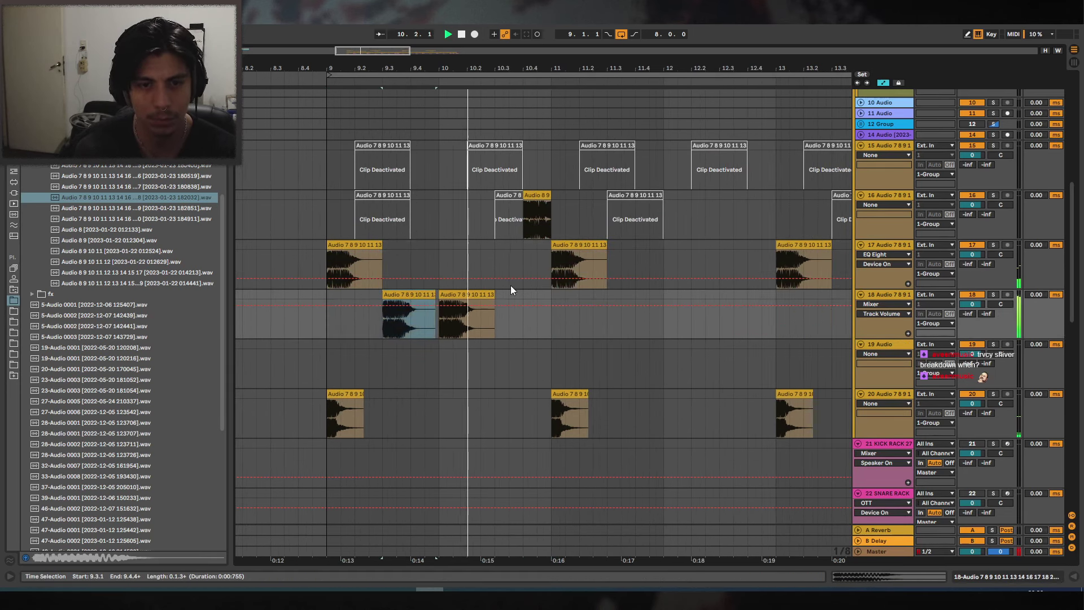
left_click(461, 294, "shift")
left_click(608, 297)
key("ctrl+v")
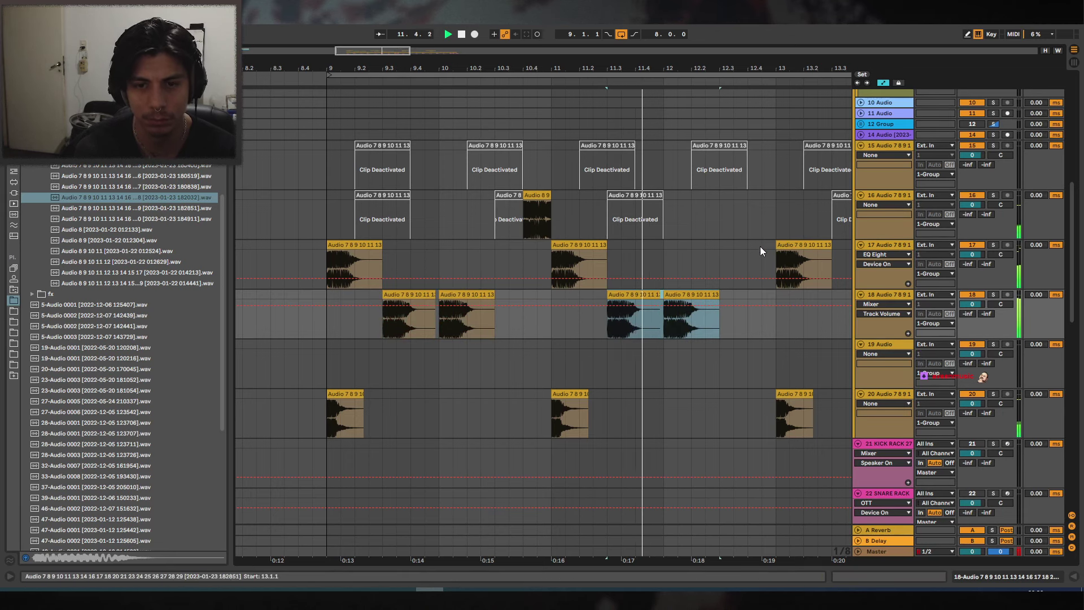
key("space")
Reactivate the 9.2.1 clip on track 15, solo that track and play the clip.
left_click_drag(733, 72, 711, 66)
scroll(830, 254, "down", 1)
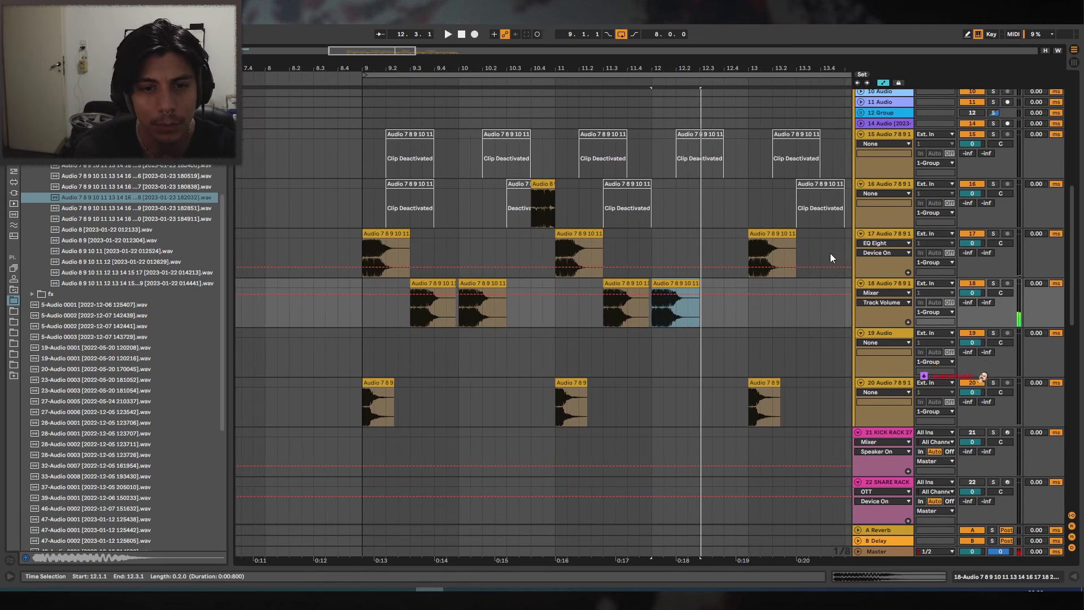
left_click(886, 234)
left_click(882, 125)
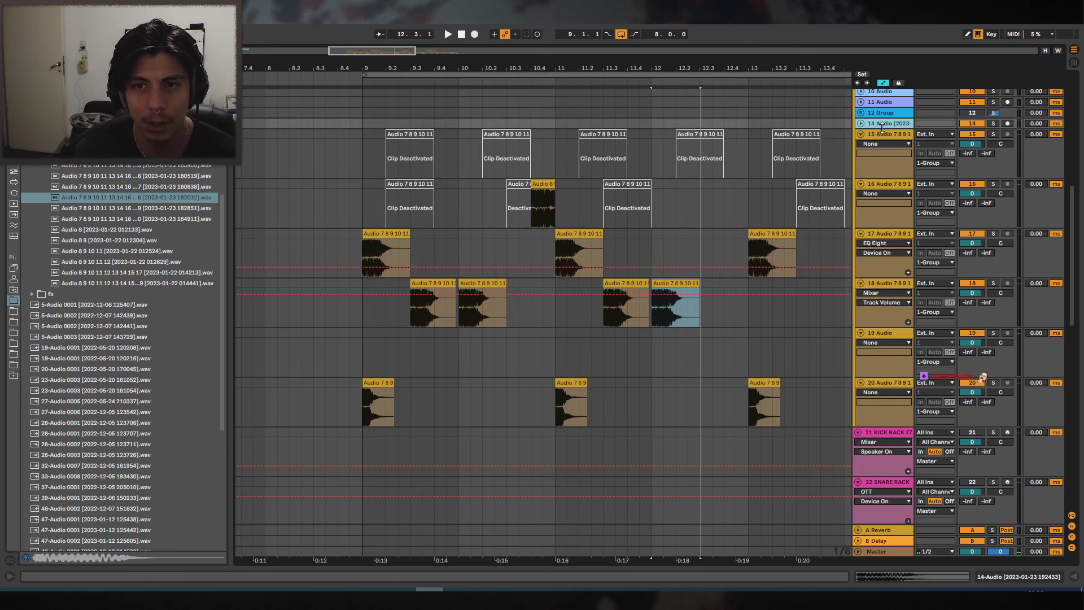
left_click(432, 133)
key("0")
left_click(992, 136)
key("space")
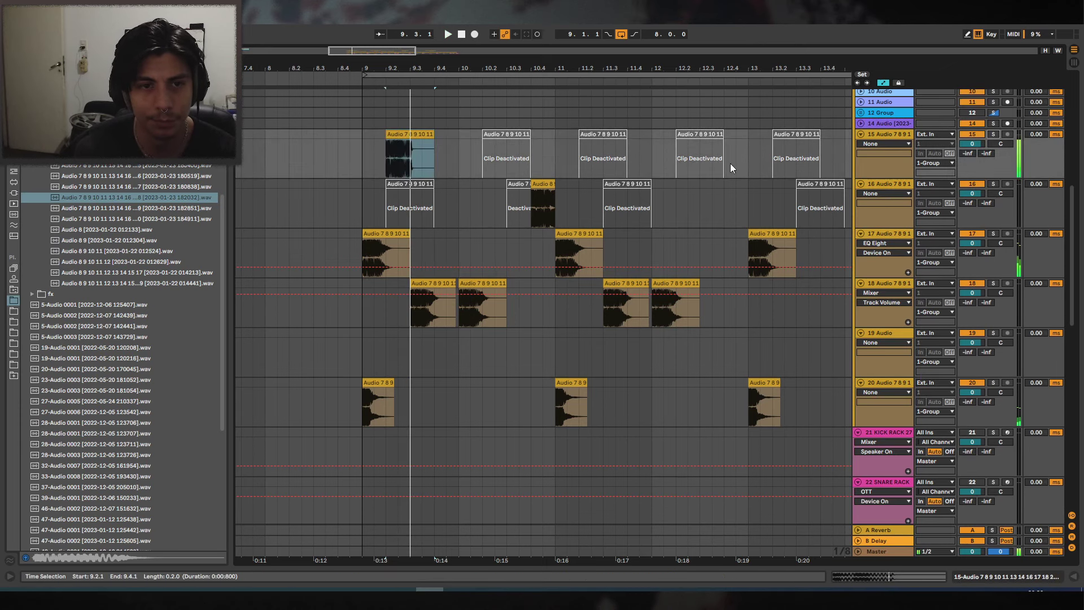
Replay the soloed 9.2.1 clip on track 15 and cut it down to a short slice spanning 9.2.4 to 9.3.2.
left_click_drag(390, 69, 394, 84)
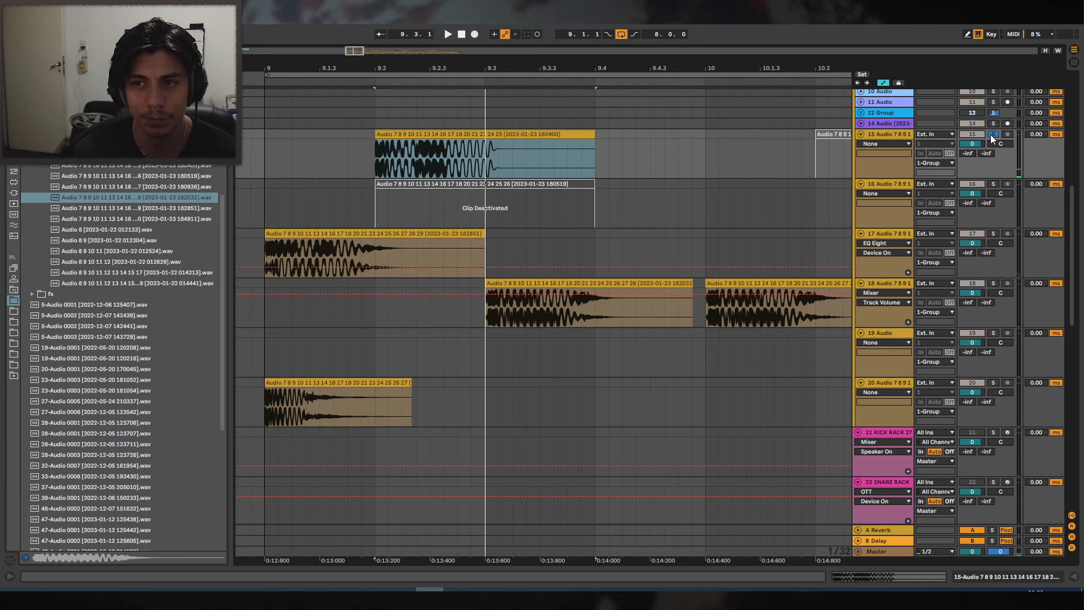
key("space")
key("space")
left_click(415, 150)
key("ctrl+e")
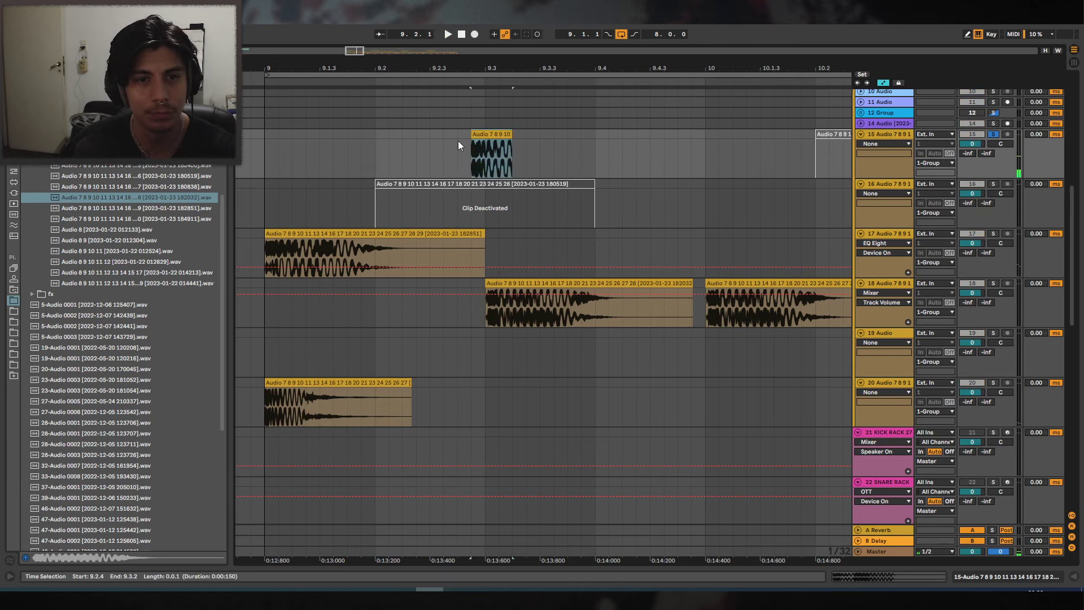
Nudge the slice on track 15 earlier so it ends at 9.3.1, unsolo the track and play from bar 9.
key("Left")
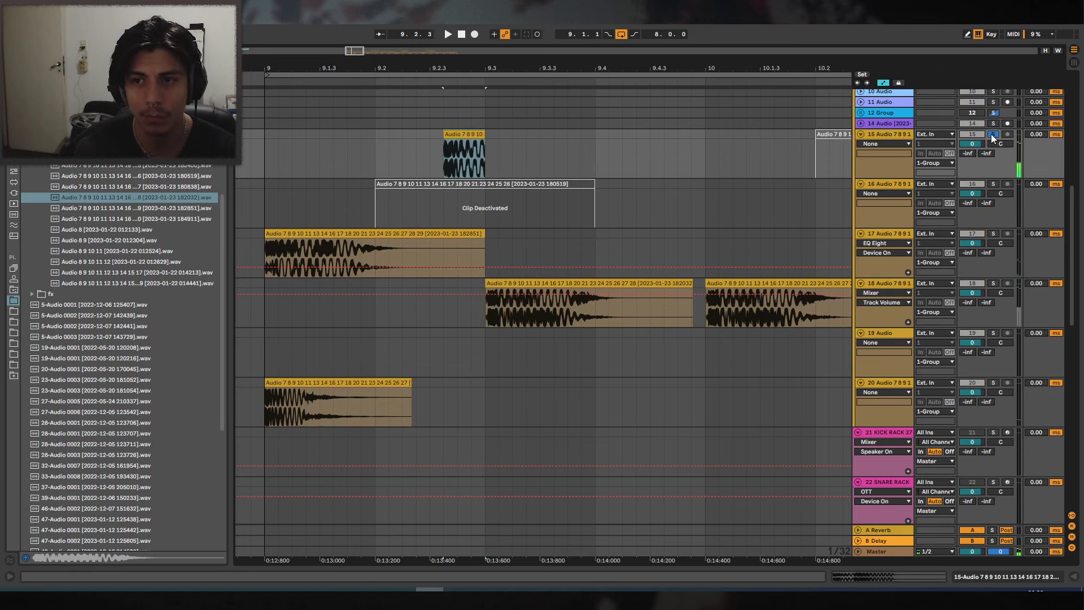
left_click(269, 151)
key("space")
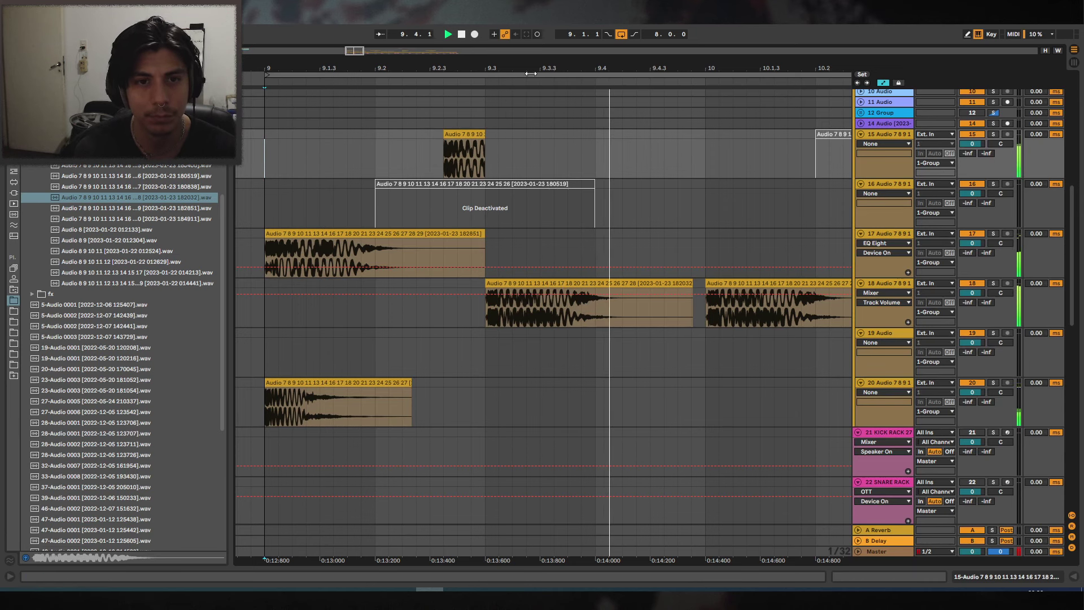
Move the track 15 slice later so it ends at 10.1.1 and play from just before bar 9.
scroll(348, 166, "down", 2)
left_click_drag(436, 134, 602, 138)
left_click(245, 149)
key("space")
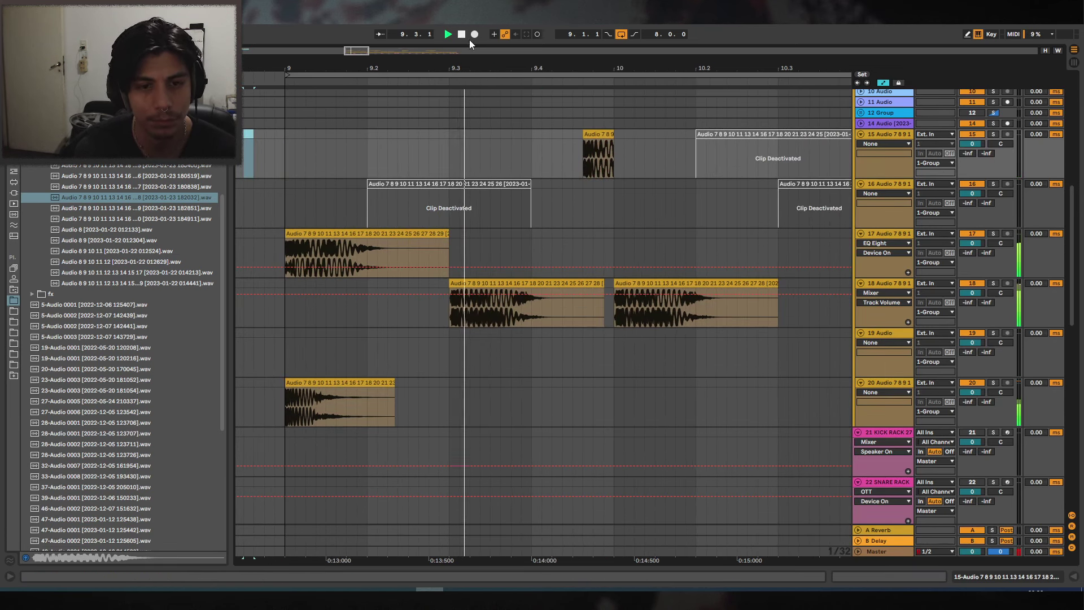
Copy the 9.4.1 to 10.1.1 span holding the slice on track 15 to 10.3.1 and play from just before bar 9.
left_click_drag(621, 63, 488, 47)
left_click(587, 150)
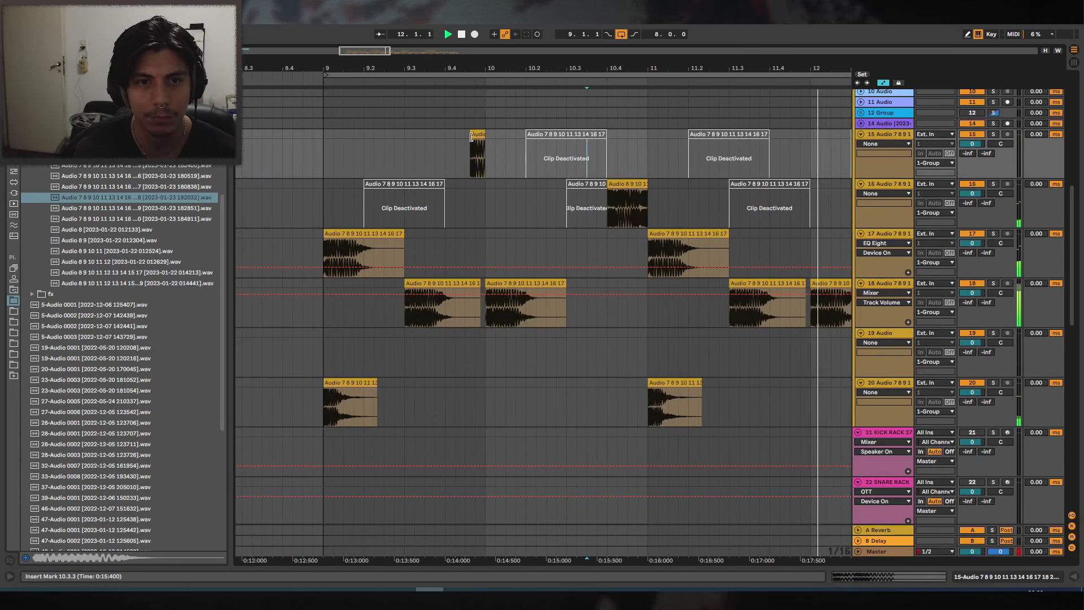
left_click_drag(446, 139, 487, 137)
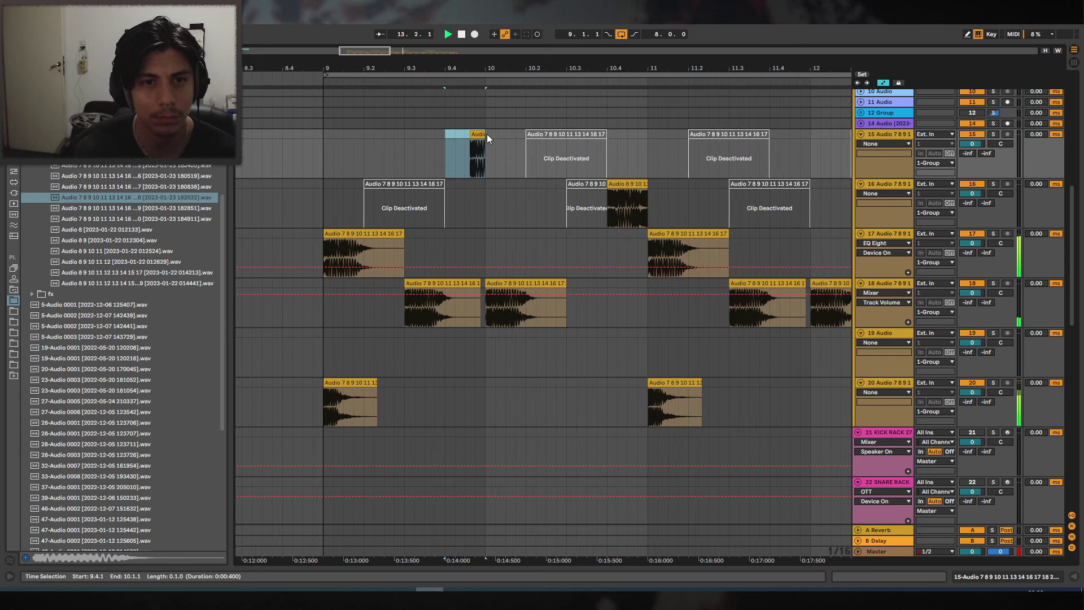
left_click(566, 145)
key("ctrl+v")
left_click(305, 139)
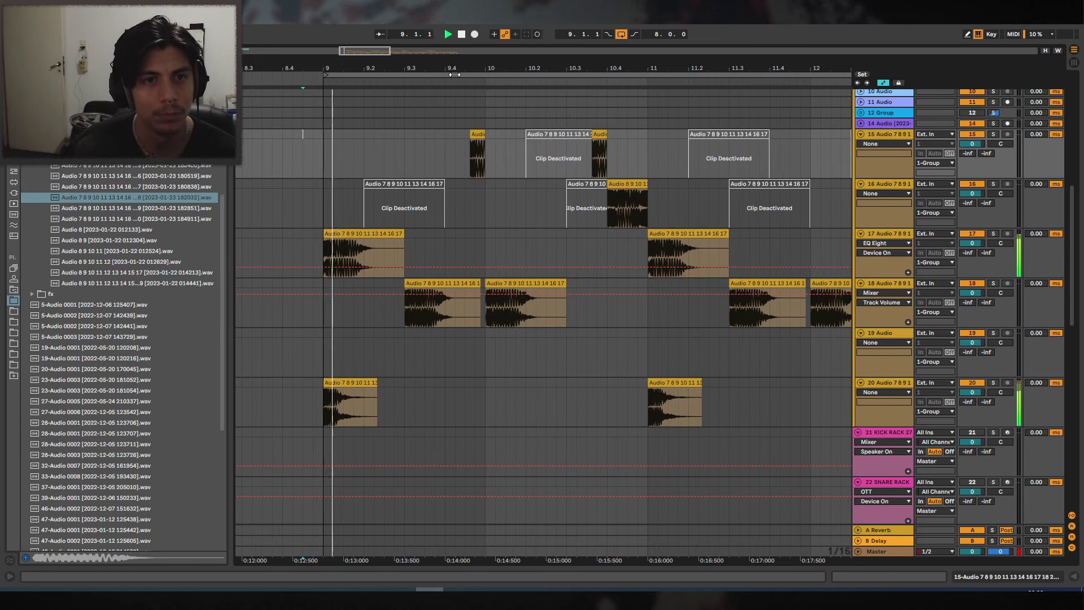
left_click_drag(446, 66, 379, 62)
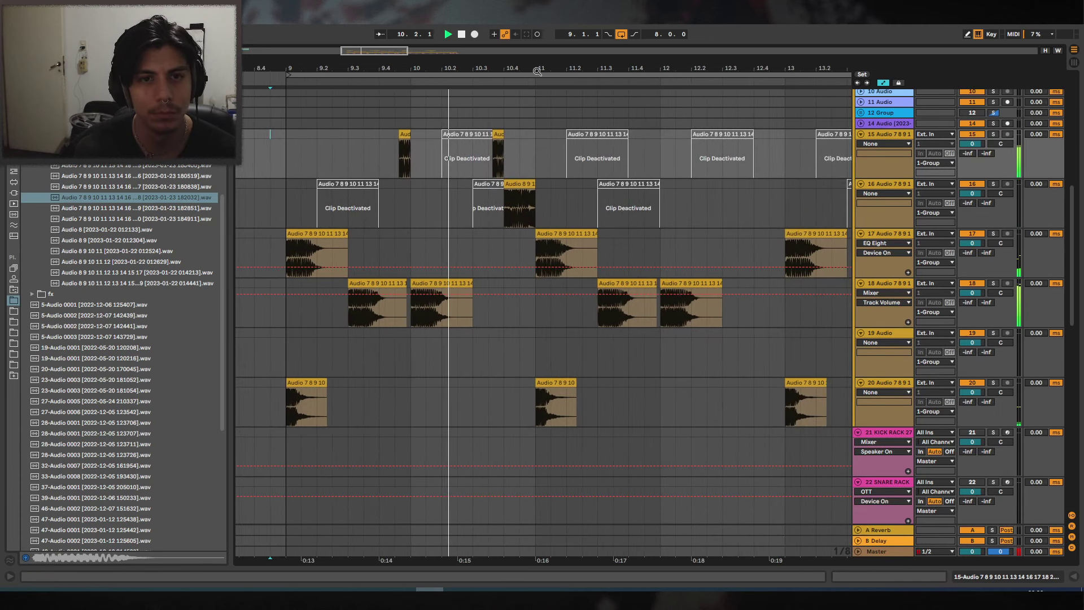
left_click_drag(526, 67, 496, 70)
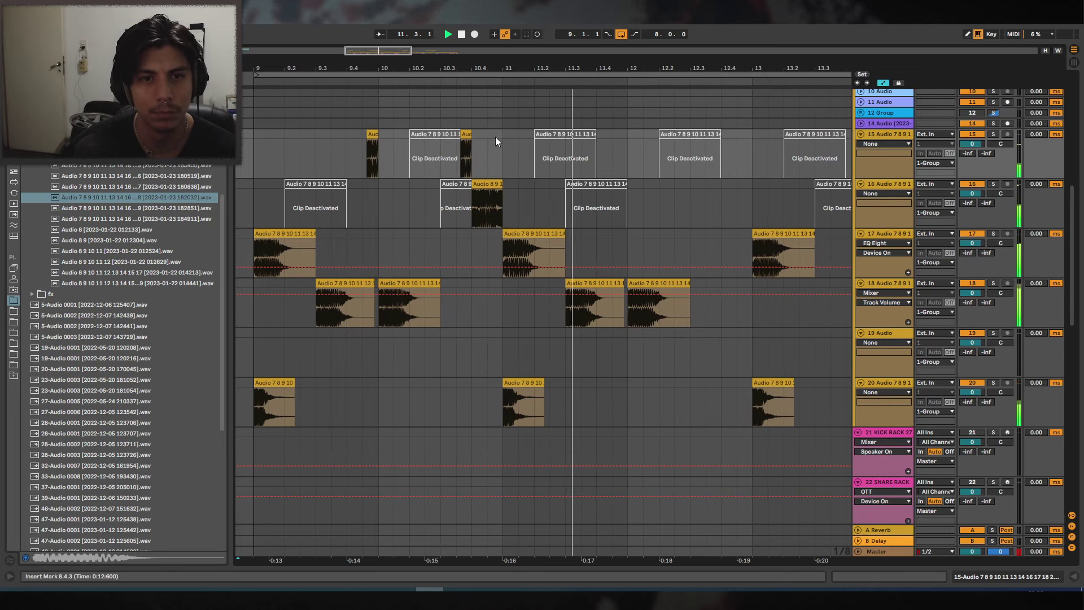
Stop playback and delete the slice copy ending at 10.4.1 and all the deactivated clips on track 15.
key("space")
left_click(465, 133)
key("Delete")
key("minus")
left_click(464, 134)
key("Delete")
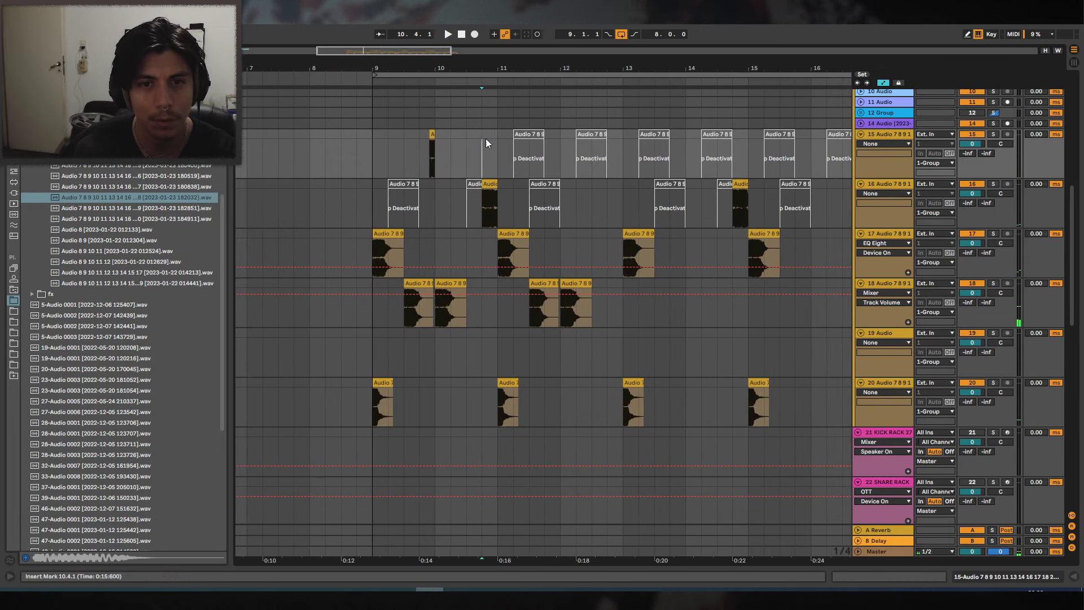
left_click_drag(485, 140, 795, 151)
left_click_drag(684, 69, 504, 64)
left_click_drag(679, 151, 313, 148)
key("Delete")
Duplicate bars 9 to 11 of track 15 to bar 11, and the resulting bars 9 to 13 to bar 13.
left_click_drag(356, 67, 450, 71)
left_click_drag(432, 134, 314, 132)
key("ctrl+d")
key("space")
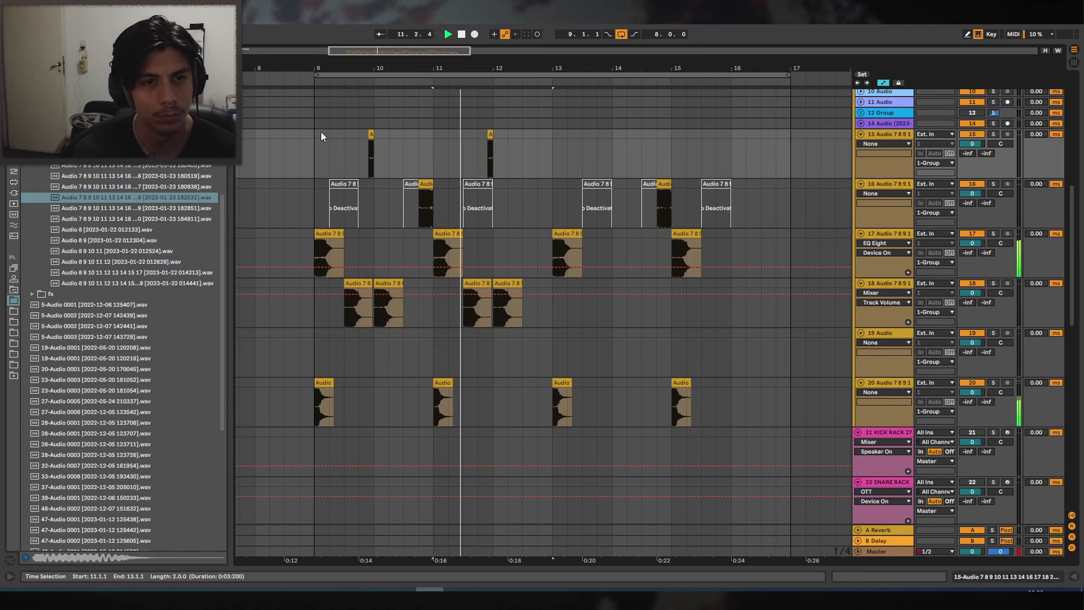
mouse_move(451, 67)
left_mouse_down()
mouse_move(465, 74)
mouse_move(434, 68)
left_mouse_up()
left_click_drag(538, 151, 299, 148)
key("ctrl+d")
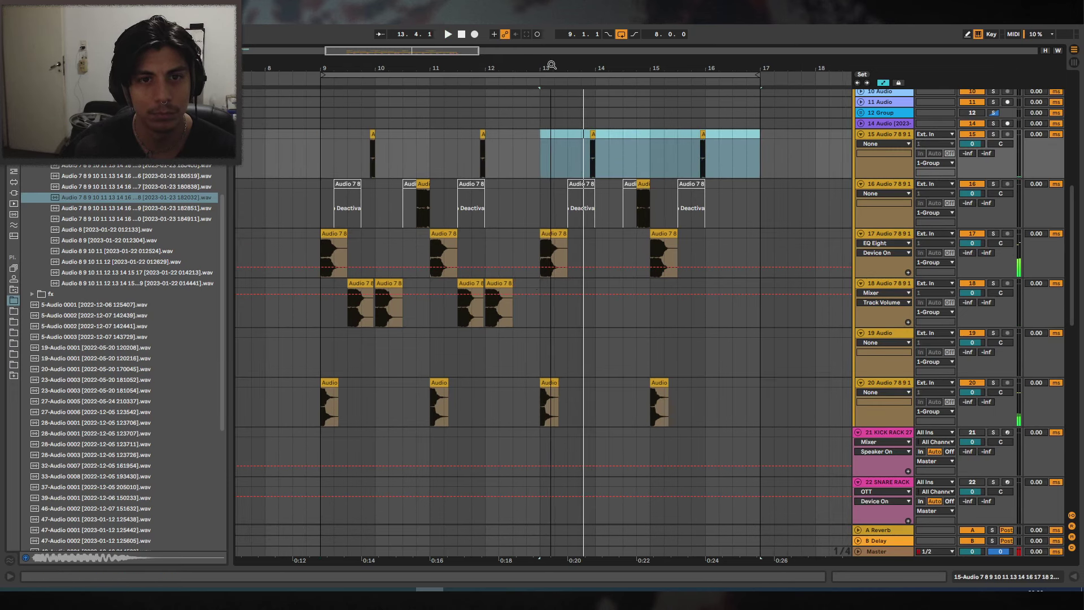
Duplicate bars 9 to 13 of track 18 to bar 13 and play the arrangement from 9.1.1.
left_click_drag(537, 284, 324, 284)
key("ctrl+d")
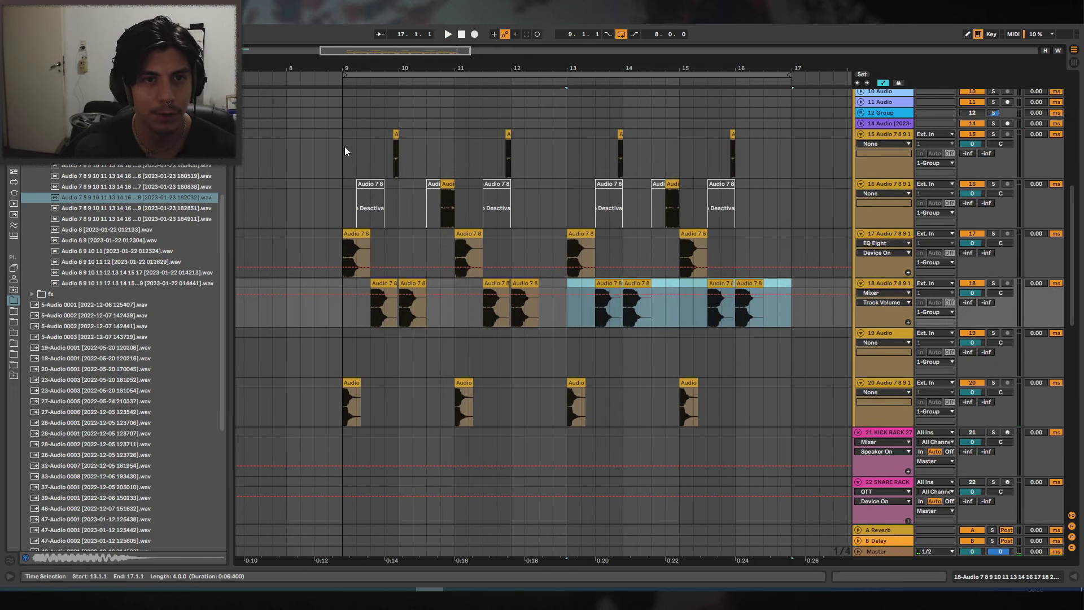
left_click(344, 148)
key("space")
left_click_drag(383, 62, 381, 116)
scroll(325, 313, "down", 2)
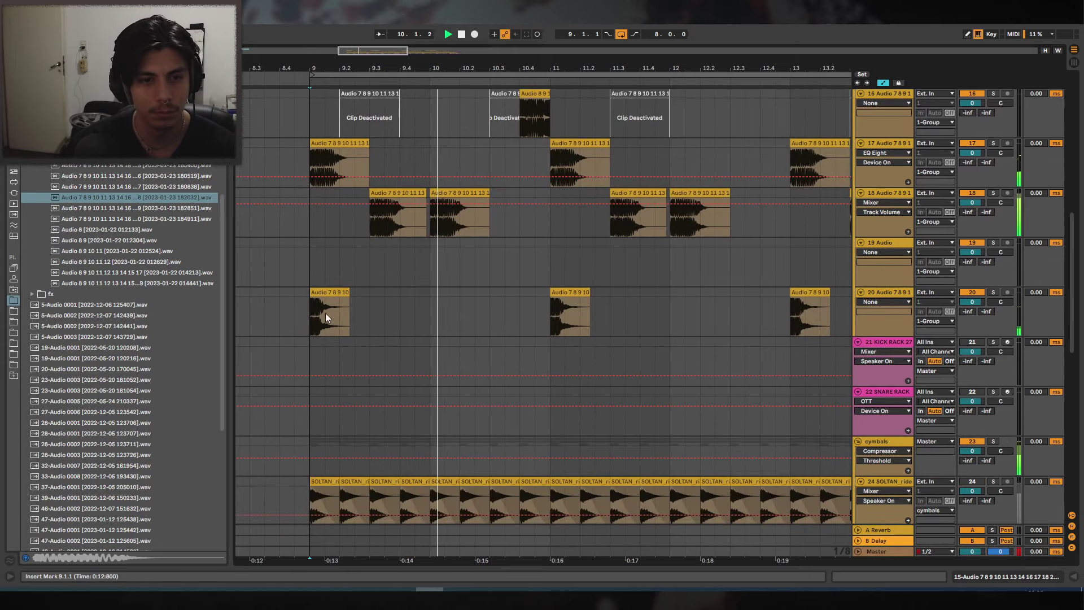
Try lowering the pitch of the 9.1.1 clip on track 20 to -5 semitones, undo it and replay the phrase.
left_click(330, 293)
left_click_drag(181, 487, 180, 487)
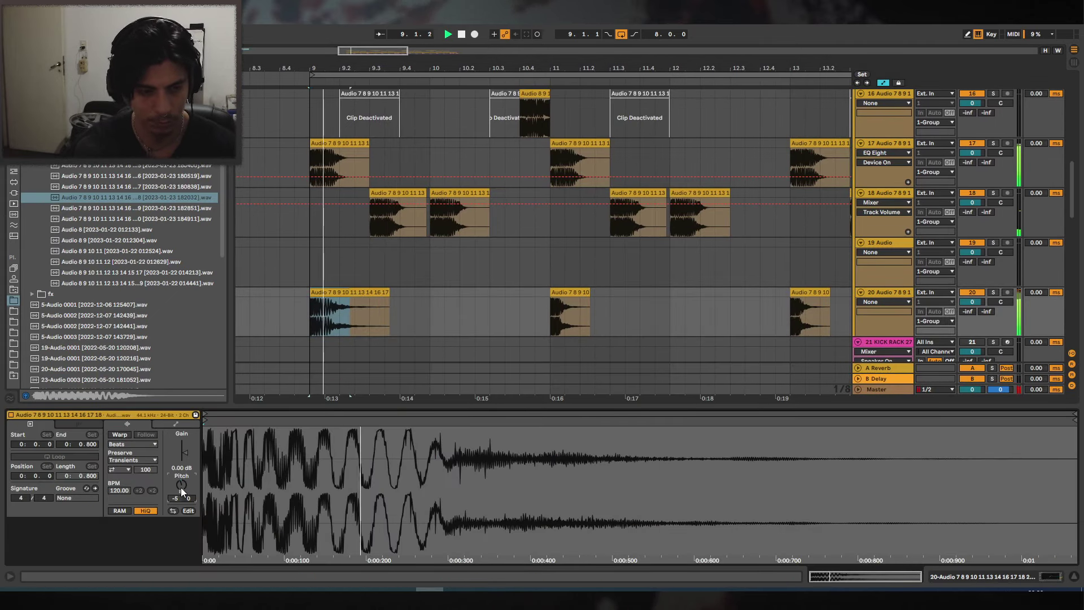
key("space")
key("ctrl+z")
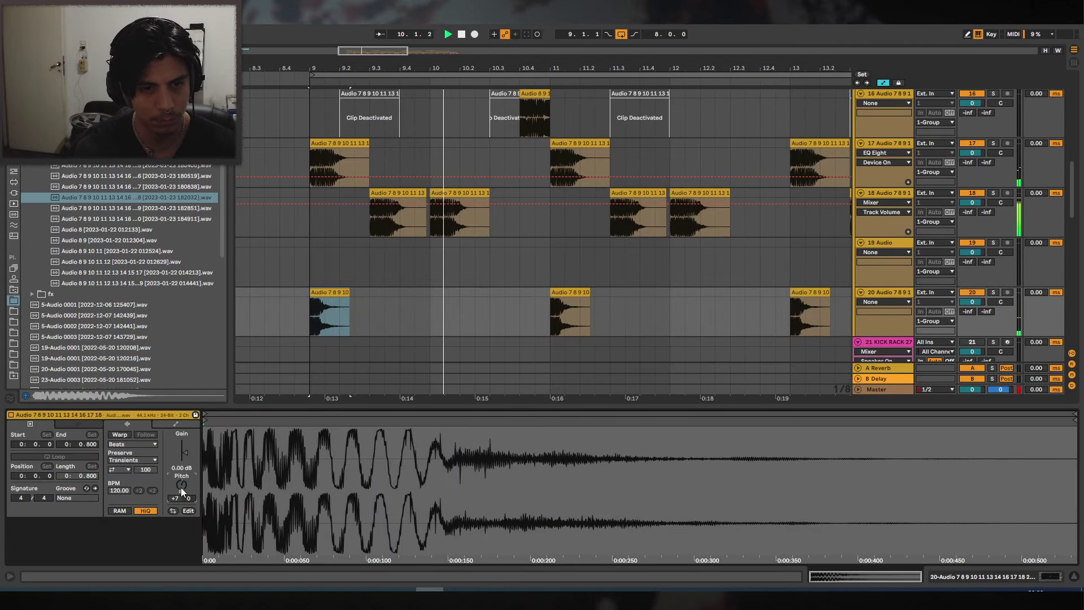
key("space")
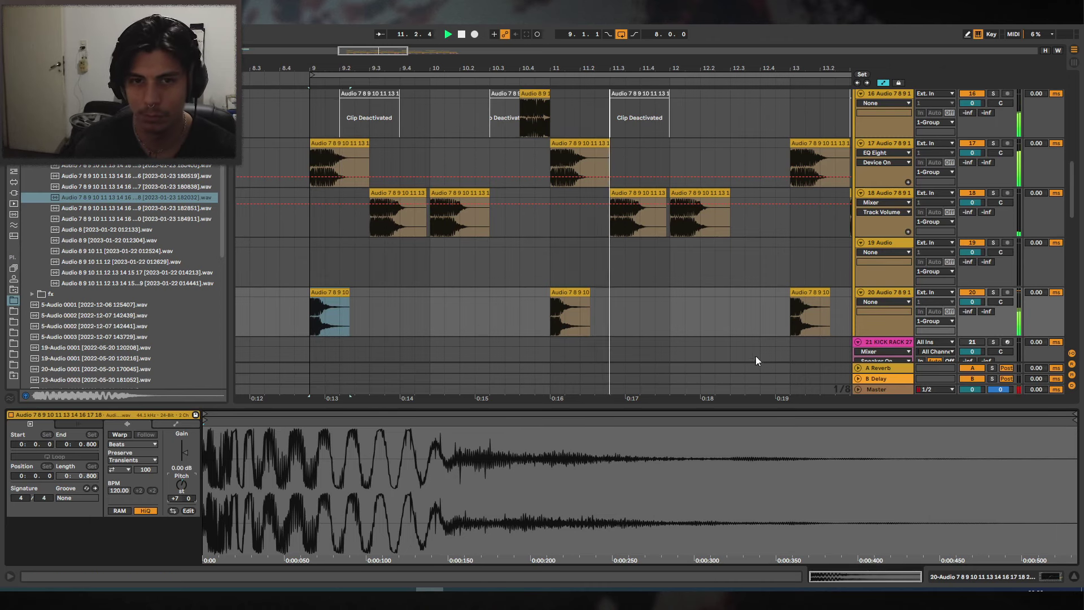
scroll(645, 158, "up", 3)
key("space")
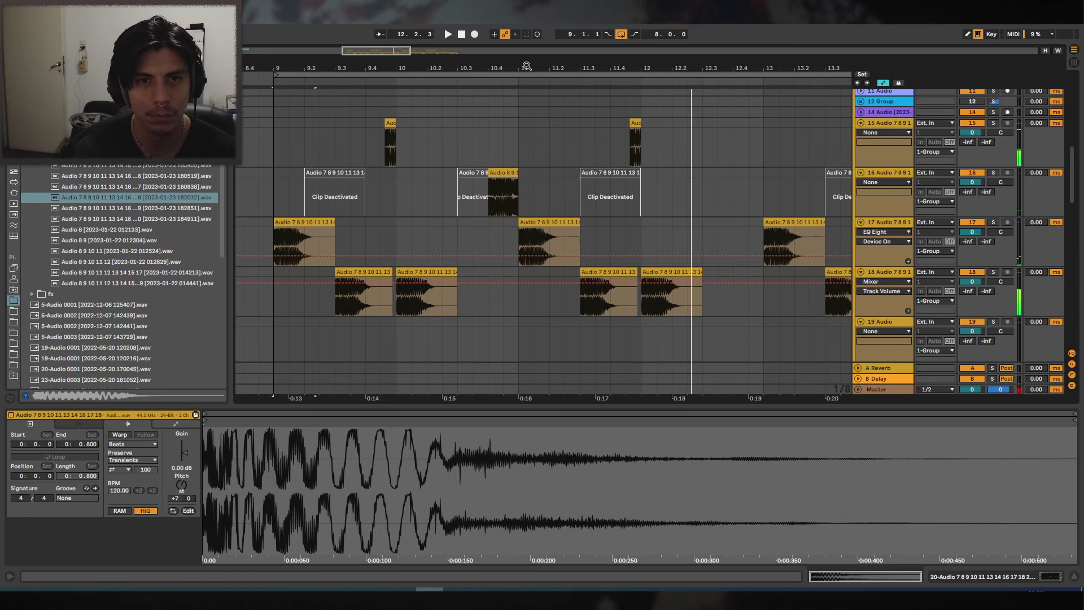
left_click_drag(526, 66, 577, 61)
left_click(884, 124)
key("ctrl+t")
left_click(146, 166)
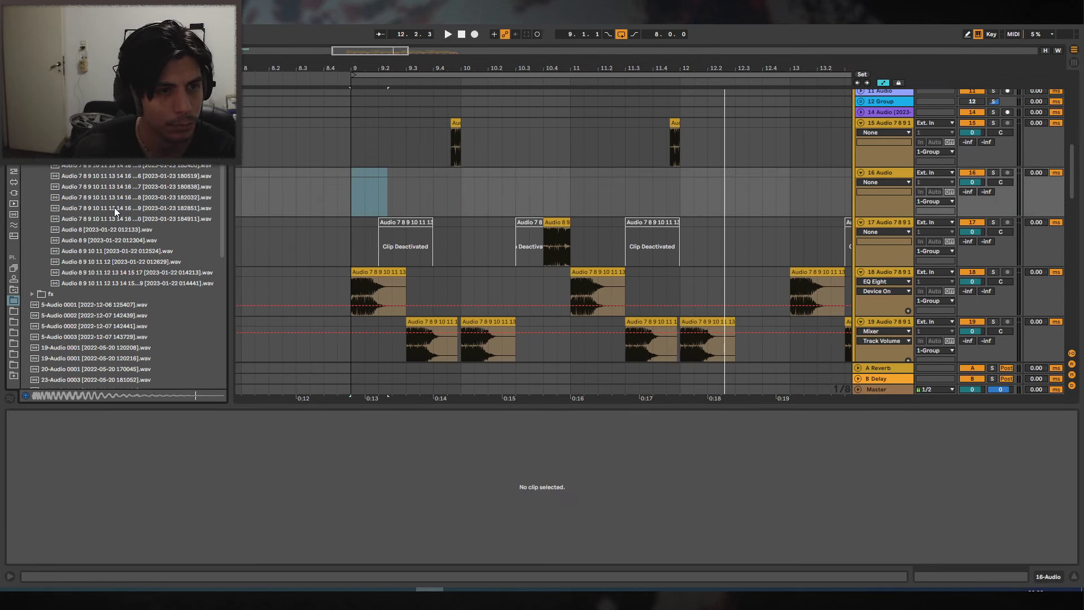
scroll(76, 209, "up", 5)
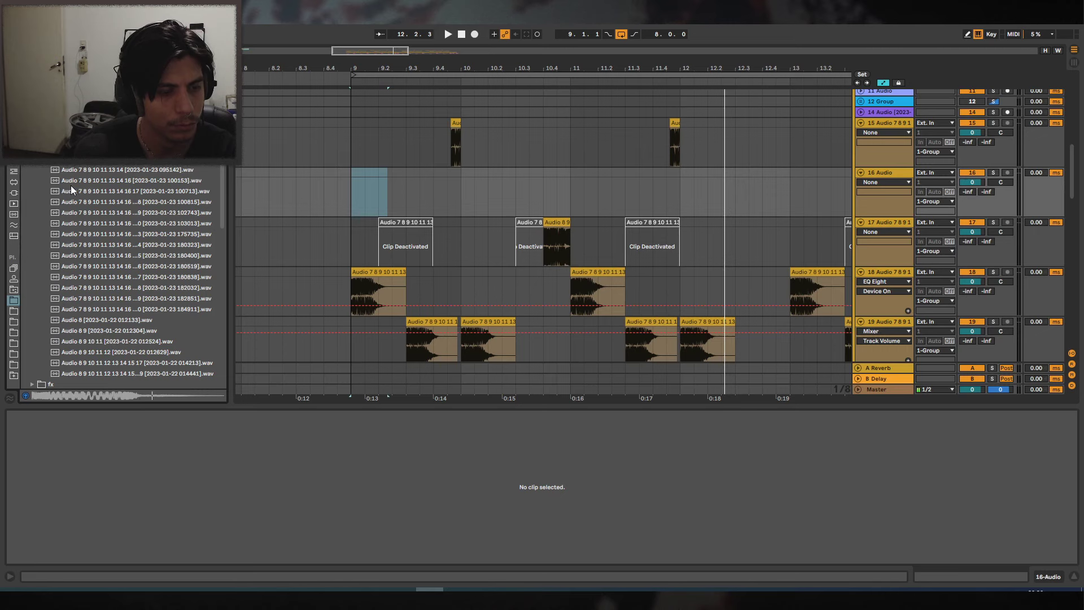
scroll(70, 185, "up", 5)
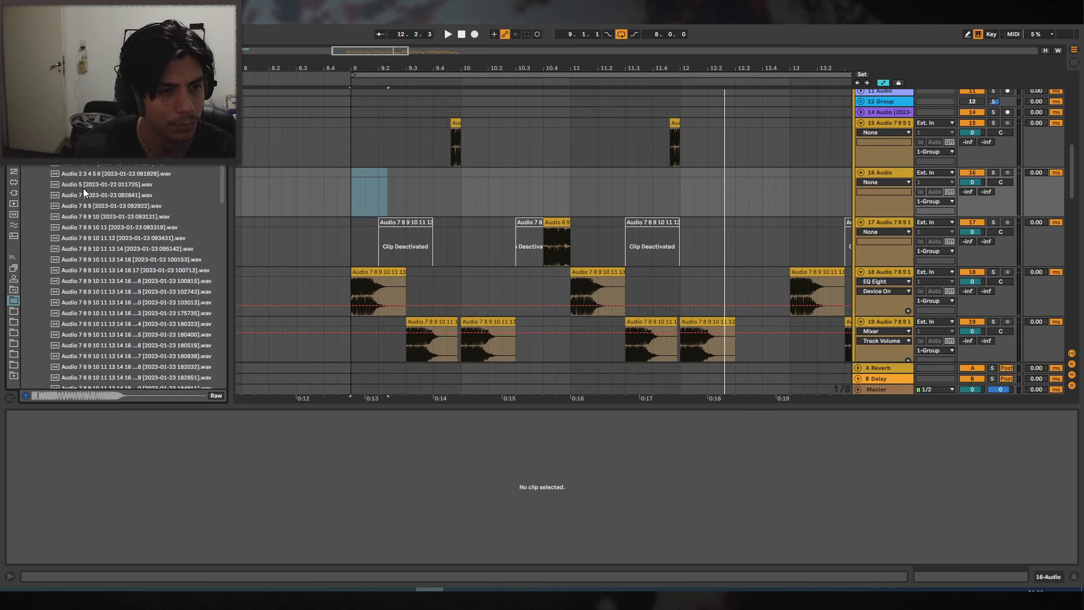
left_click_drag(84, 168, 485, 174)
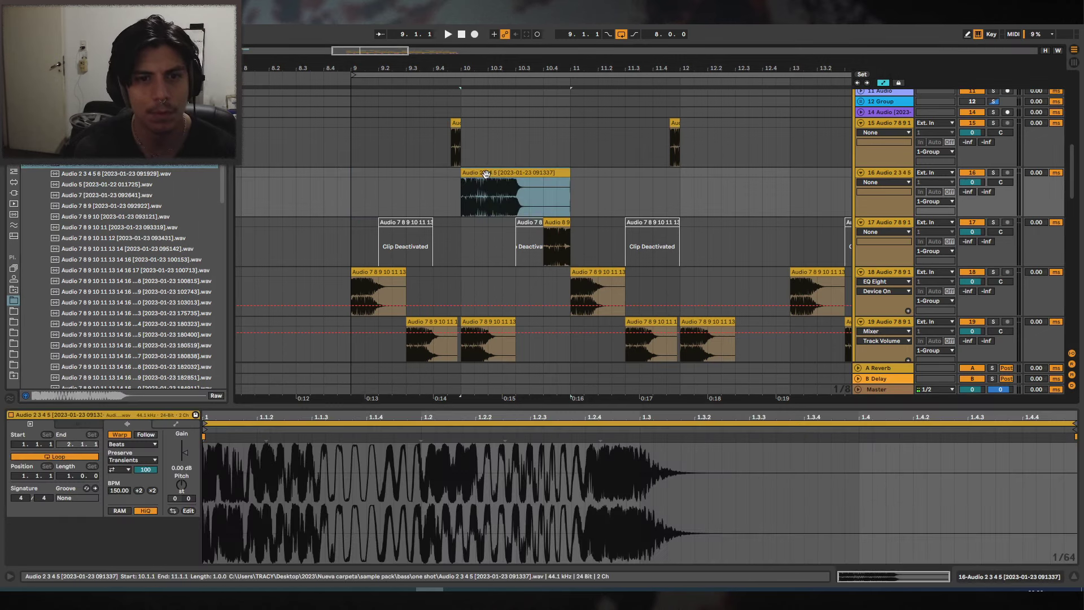
Split the new clip on track 16 at 10.1.3 and delete the part after the split.
left_click(473, 192)
left_click_drag(487, 68, 488, 107)
left_click(462, 191)
key("ctrl+e")
left_click(506, 172)
key("Delete")
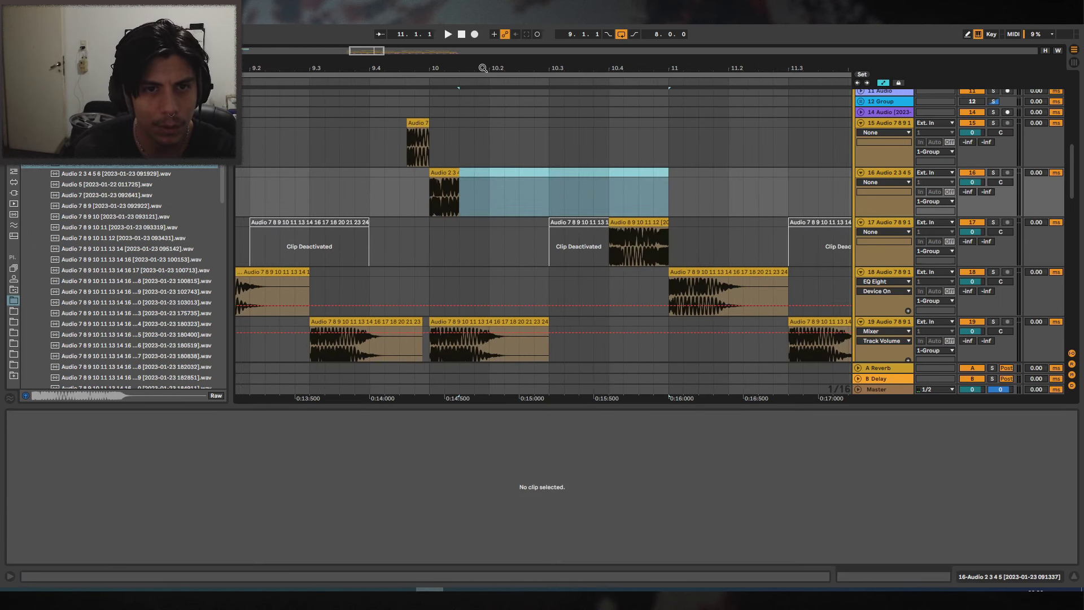
Try the track 16 slice at 10.3.1 and play the phrase from just before bar 9.
left_click_drag(483, 68, 536, 63)
left_click_drag(495, 173, 604, 174)
left_click(308, 179)
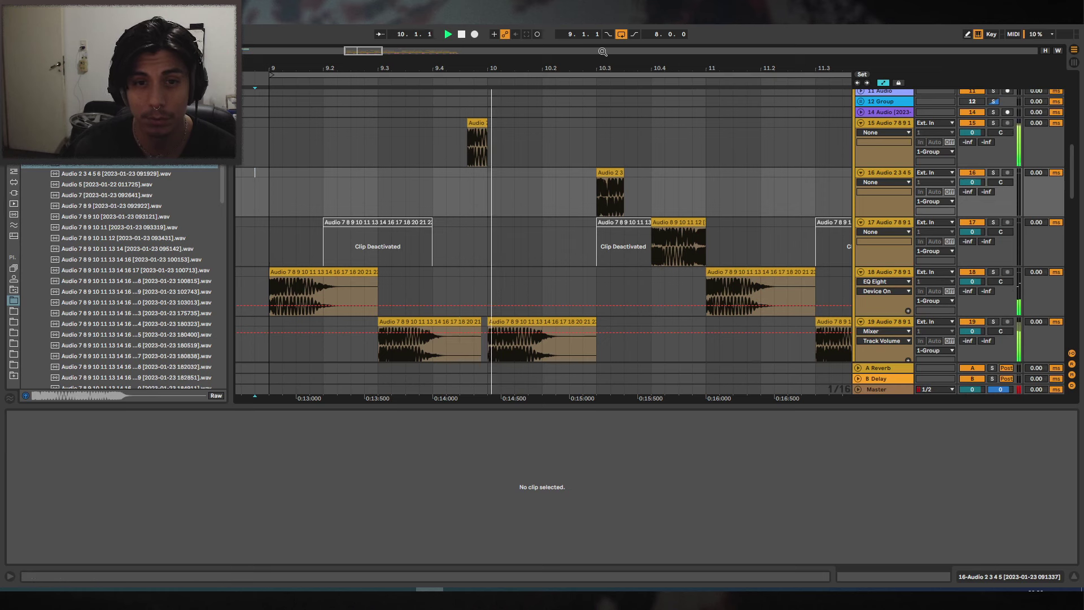
key("space")
Move the track 16 slice to 10.2.3 and play from 10.1.3.
left_click_drag(628, 68, 596, 68)
left_click_drag(566, 173, 538, 173)
left_click(449, 171)
key("space")
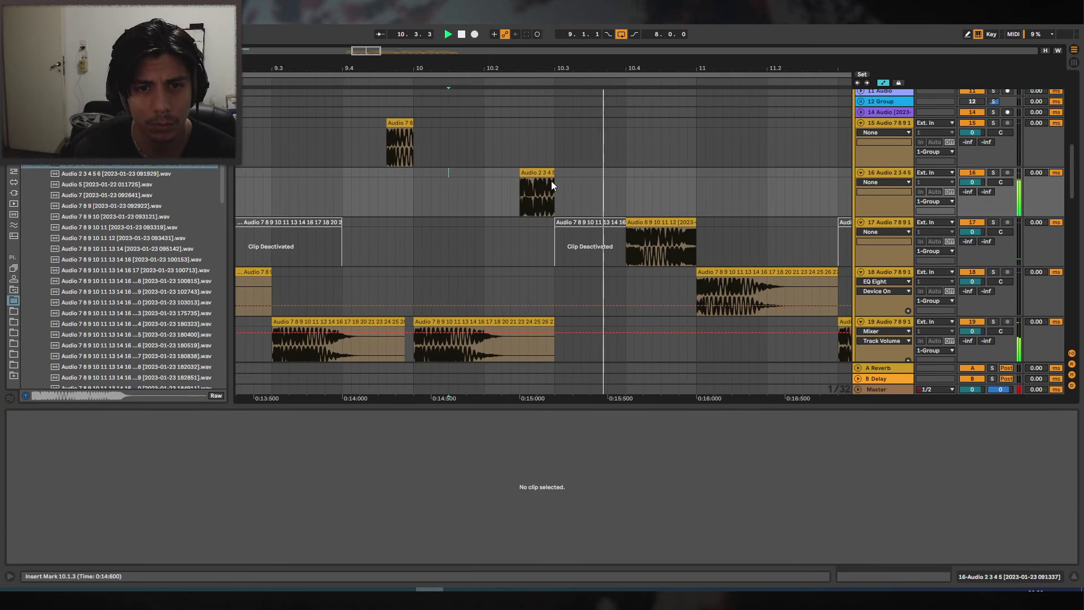
Turn off Warp for the 10.2.3 slice on track 16 and replay the passage leading into it.
key("space")
left_click(548, 173)
left_click(119, 434)
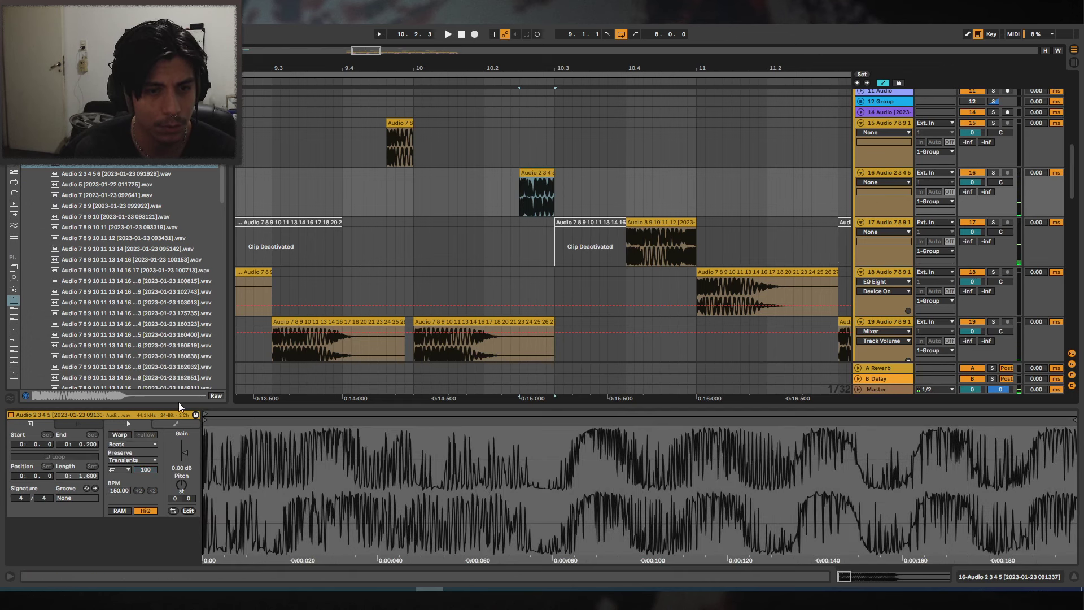
left_click(397, 174)
key("space")
left_click(549, 174)
key("space")
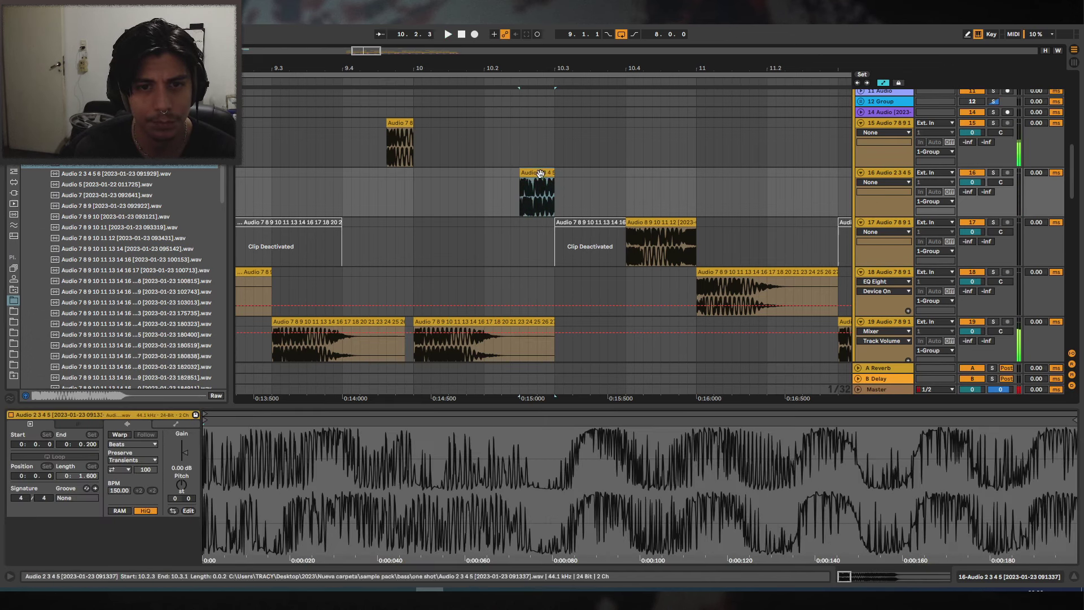
Turn off the automation view, fade out the 10.2.3 slice on track 16 and play from 10.2.1.
left_click(881, 83)
left_click(484, 182)
key("space")
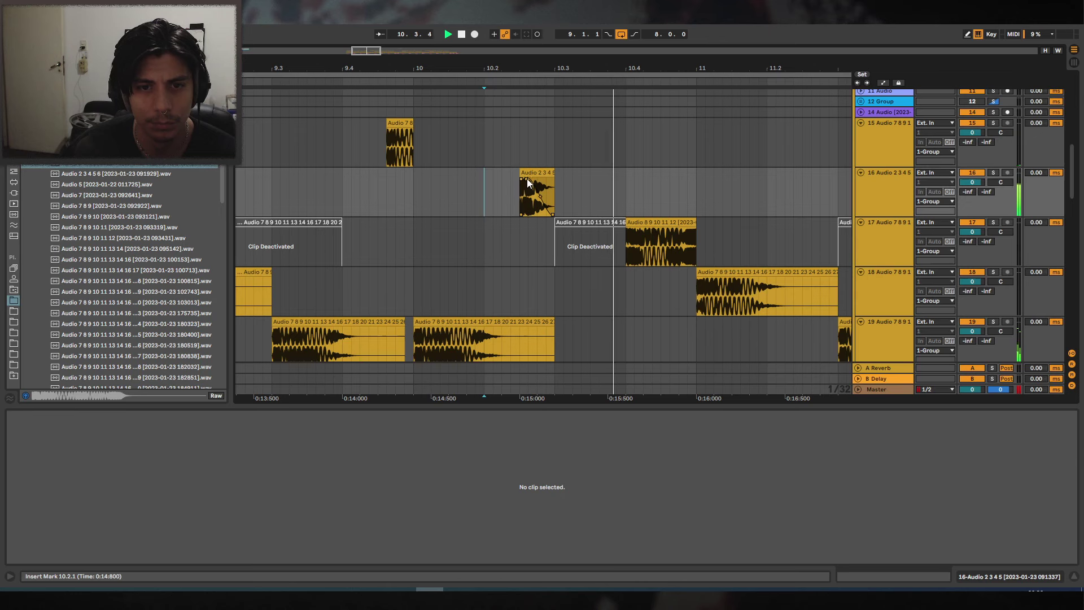
key("space")
Refine the slice's fade-out and lay two slices back to back on track 16 at 10.2.1 and 10.2.4, replaying the passage.
left_click_drag(532, 67, 546, 57)
left_click(439, 174)
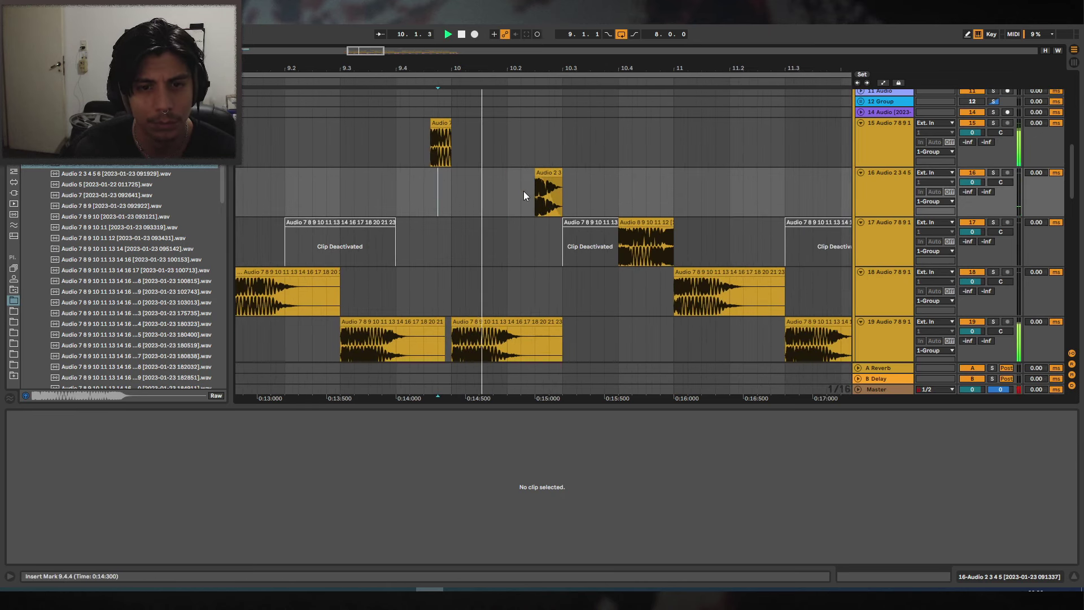
mouse_move(552, 183)
left_mouse_down()
mouse_move(516, 174)
mouse_move(551, 175)
left_mouse_up()
left_click(422, 176)
left_click(425, 175)
key("space")
key("space")
scroll(508, 173, "up", 3)
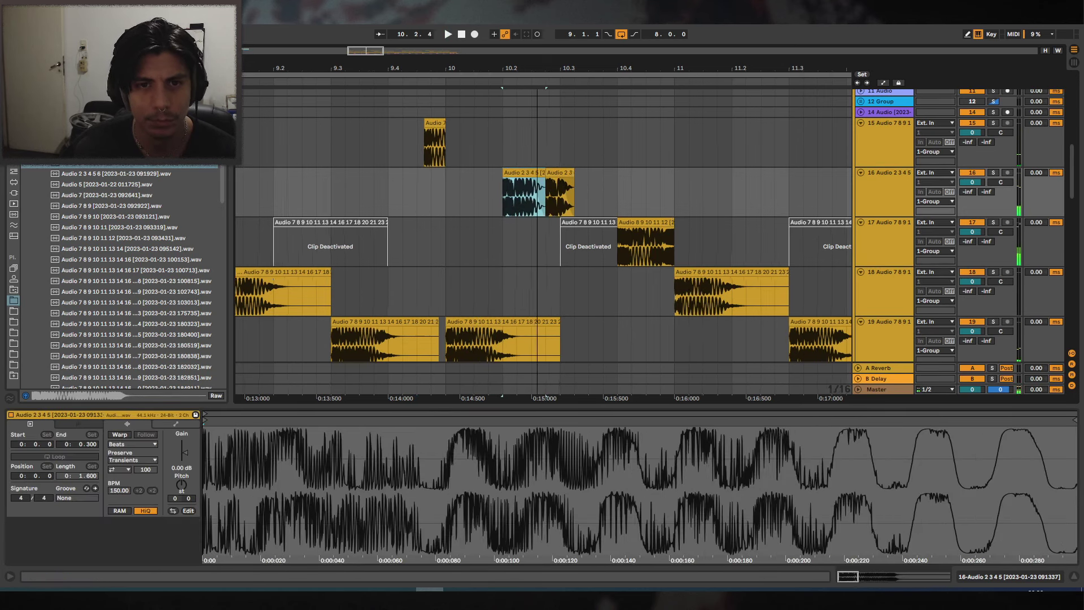
Rework the slices on track 16 into three equal back-to-back triplet slices from 10.2.1 to 10.4.1 and play from 10.1.1.
left_click_drag(511, 179, 545, 181)
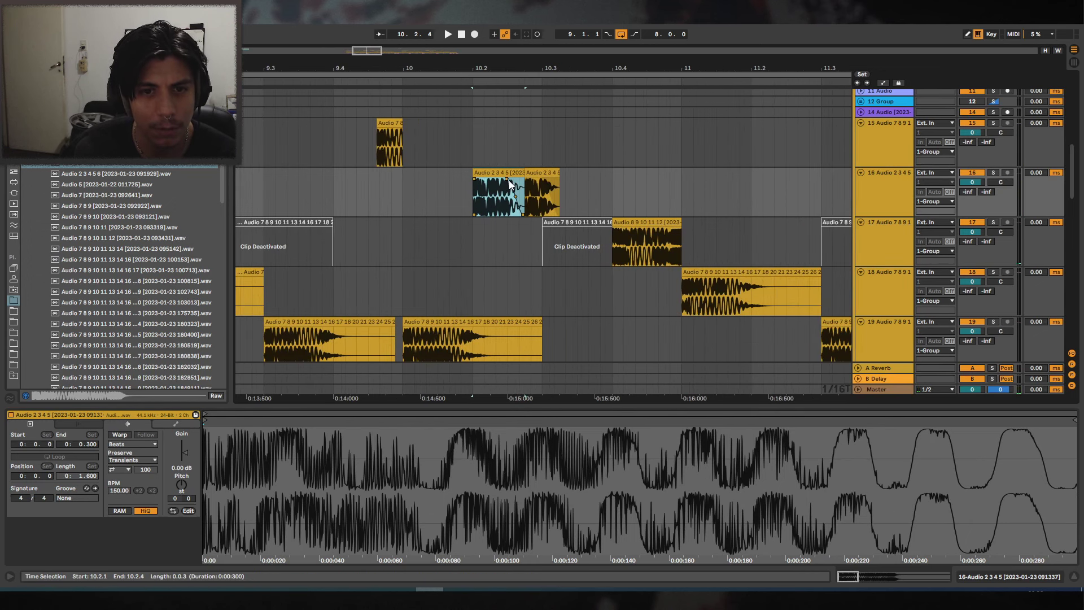
key("ctrl+z")
left_click(525, 173)
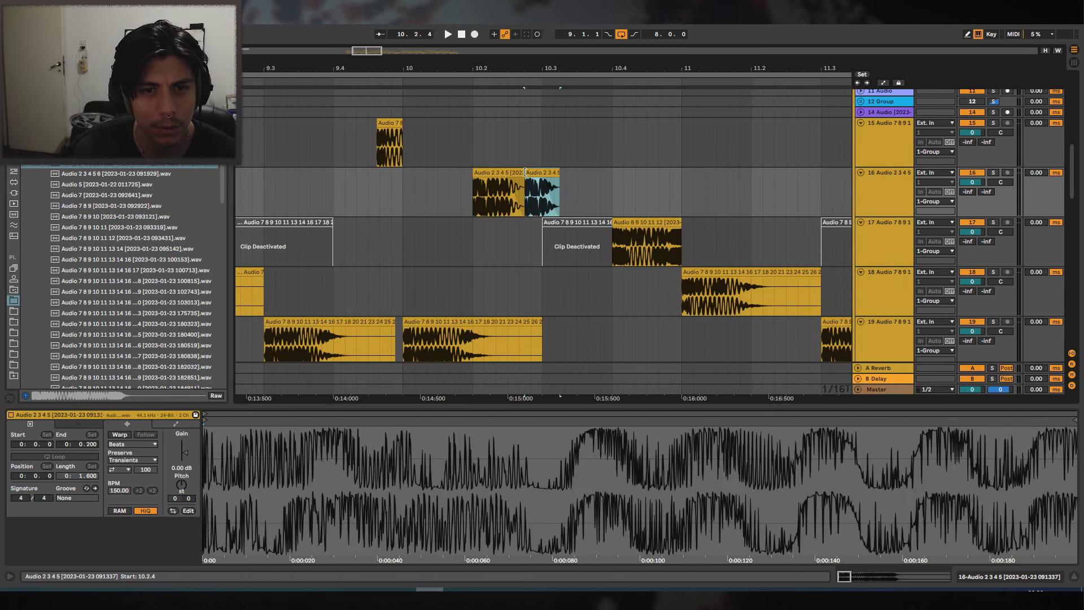
left_click_drag(522, 173, 537, 173)
key("ctrl+d")
left_click(442, 172)
key("space")
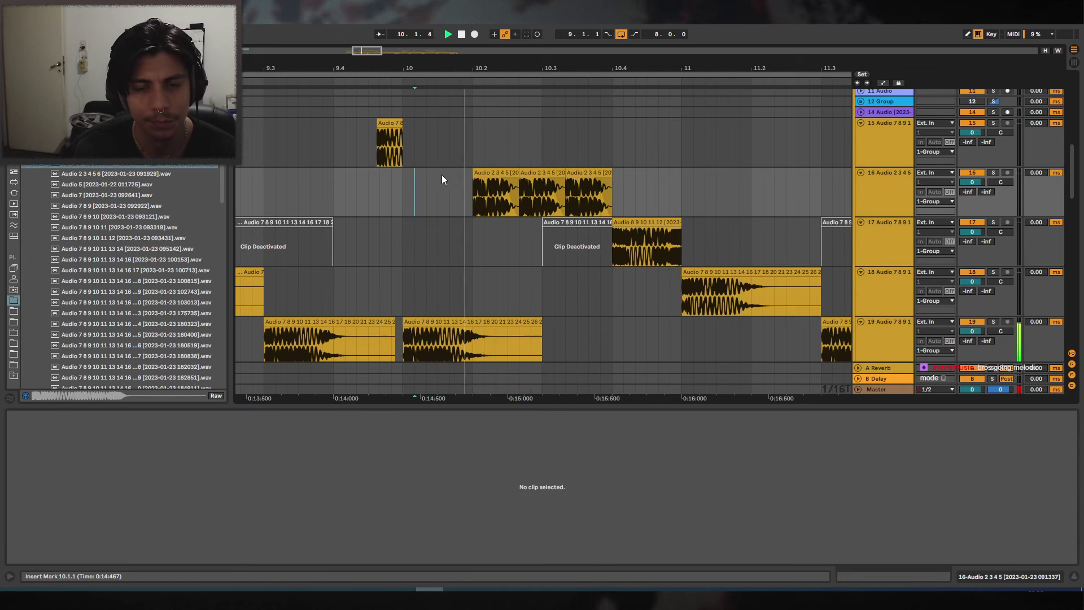
Play the phrase through the three triplet slices on track 16 and select the 10.2.1 slice.
key("space")
mouse_move(554, 69)
left_mouse_down()
mouse_move(575, 39)
mouse_move(571, 73)
left_mouse_up()
left_click(357, 180)
left_click(555, 172)
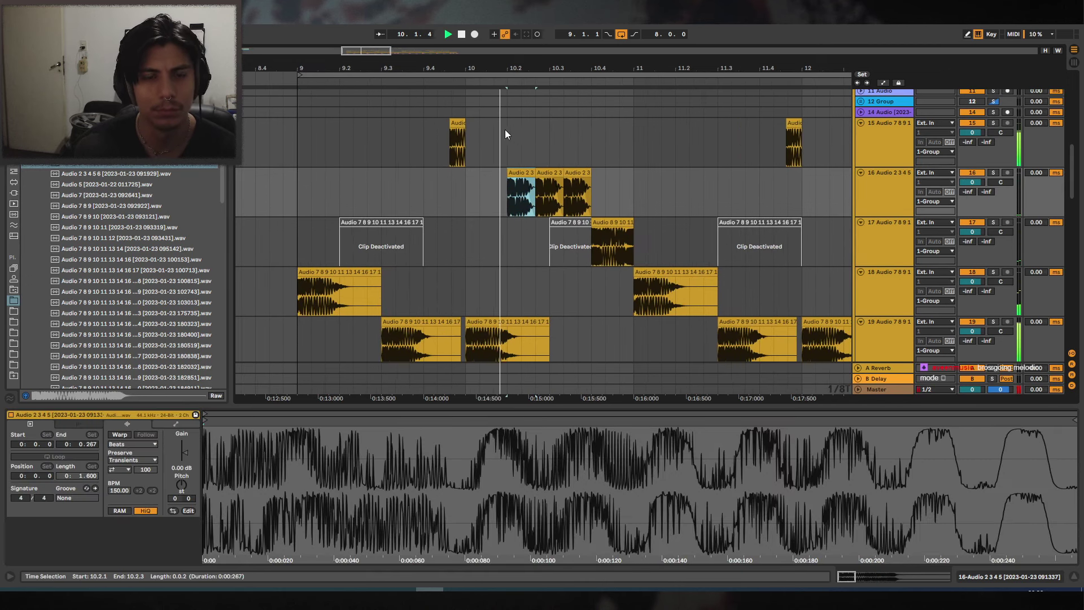
key("space")
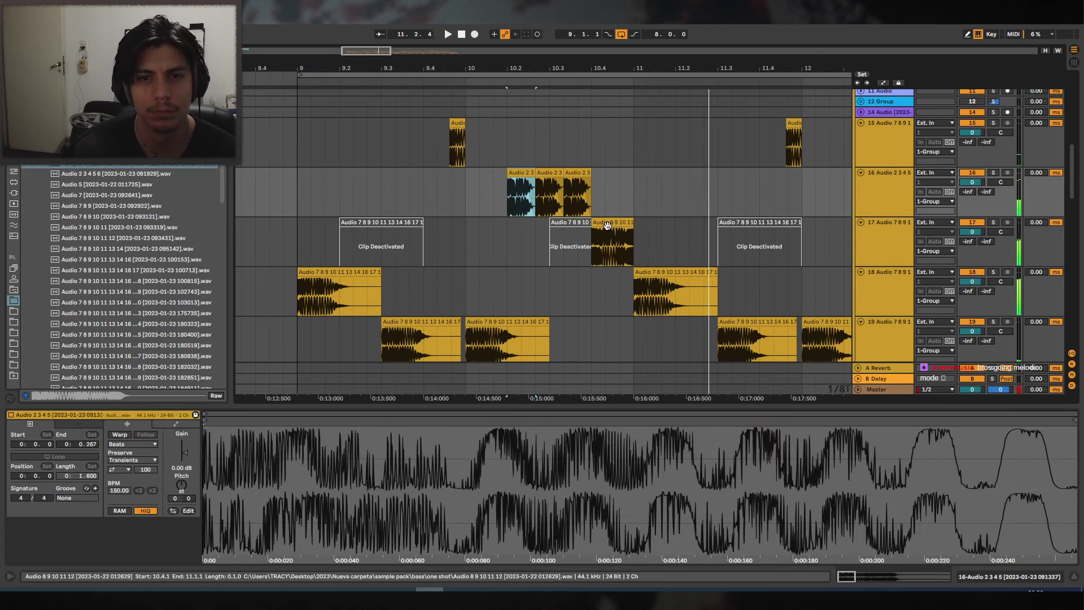
Deactivate the 10.4.1 clip on track 17 and play from 10.1.1.
left_click(610, 223)
key("0")
left_click(504, 182)
key("space")
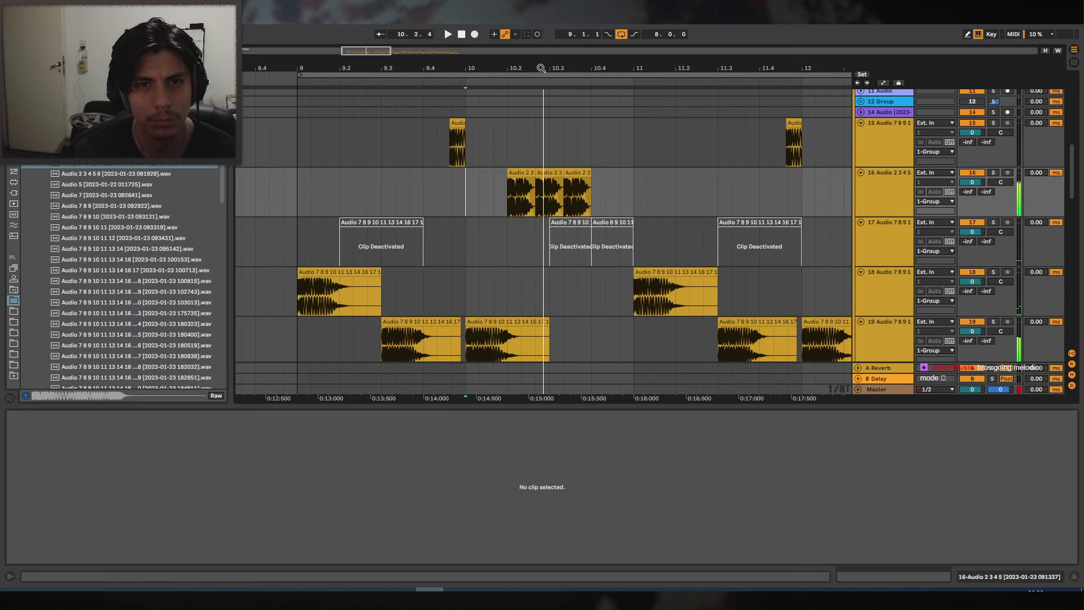
Place a copy of the 10.2.1 slice at 10.2.2 on track 16 using the straight 1/16 grid and play the passage.
left_click_drag(540, 68, 502, 102)
left_click(480, 185)
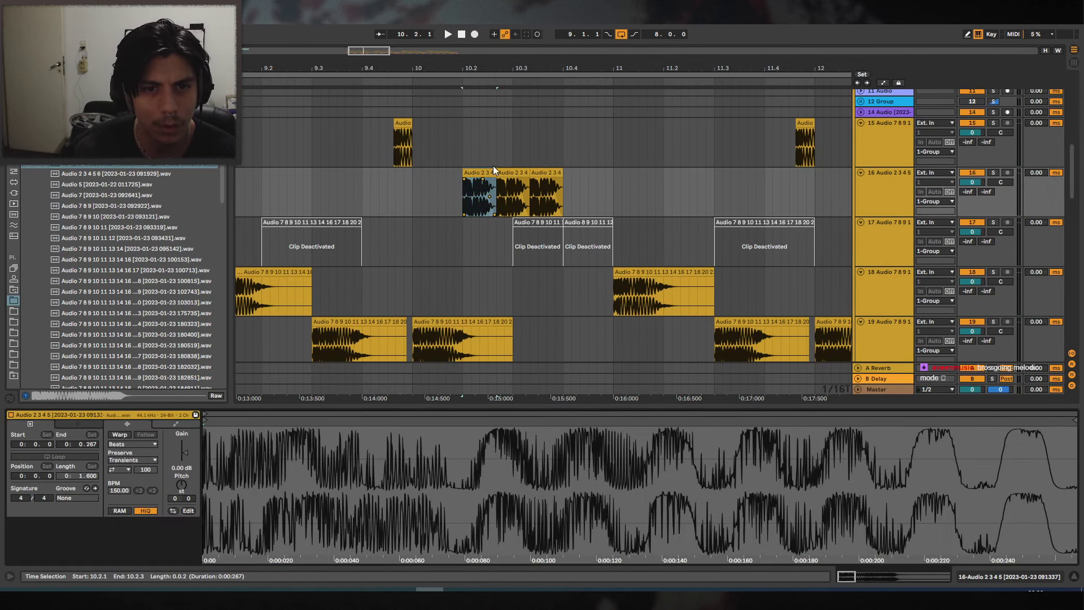
left_click_drag(495, 68, 498, 66)
key("ctrl+3")
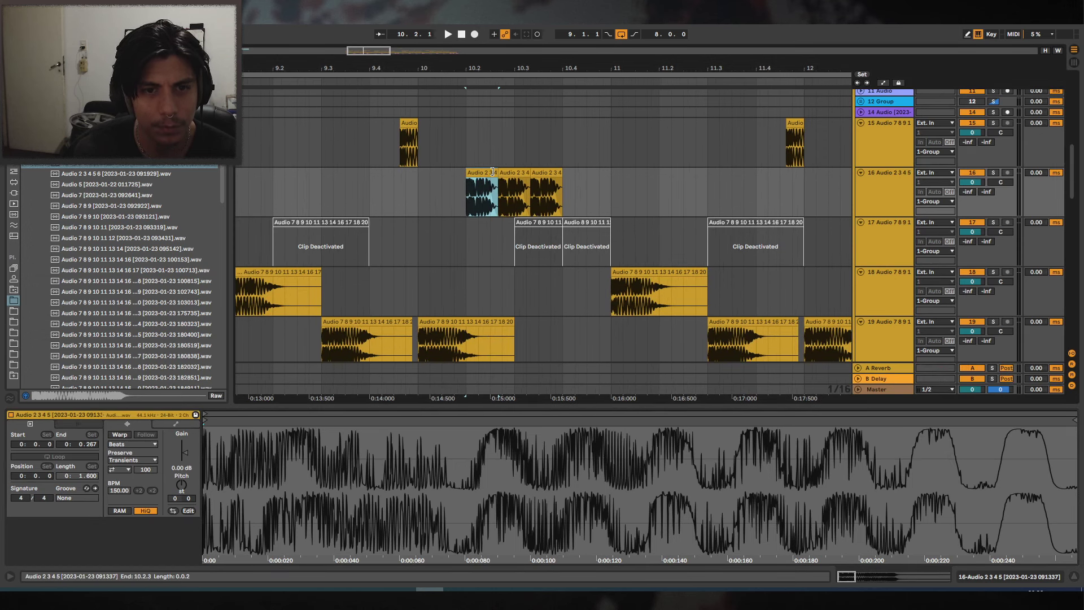
left_click_drag(497, 172, 498, 177)
left_click(454, 175)
key("space")
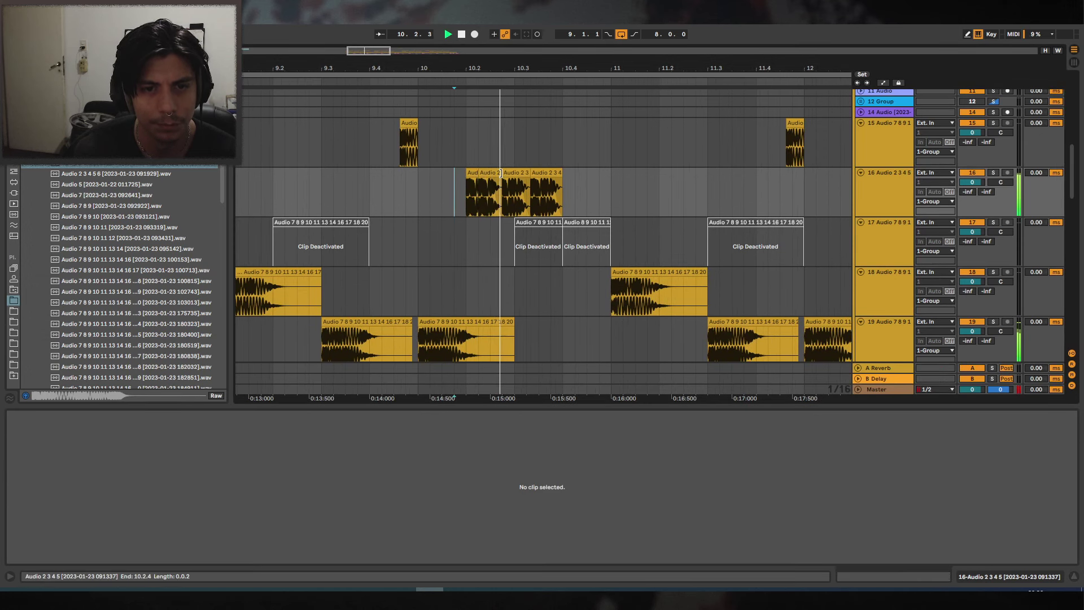
Stop playback and delete the last two slices on track 16, before 10.4.
key("space")
left_click(515, 173)
key("Delete")
left_click(540, 172)
key("Delete")
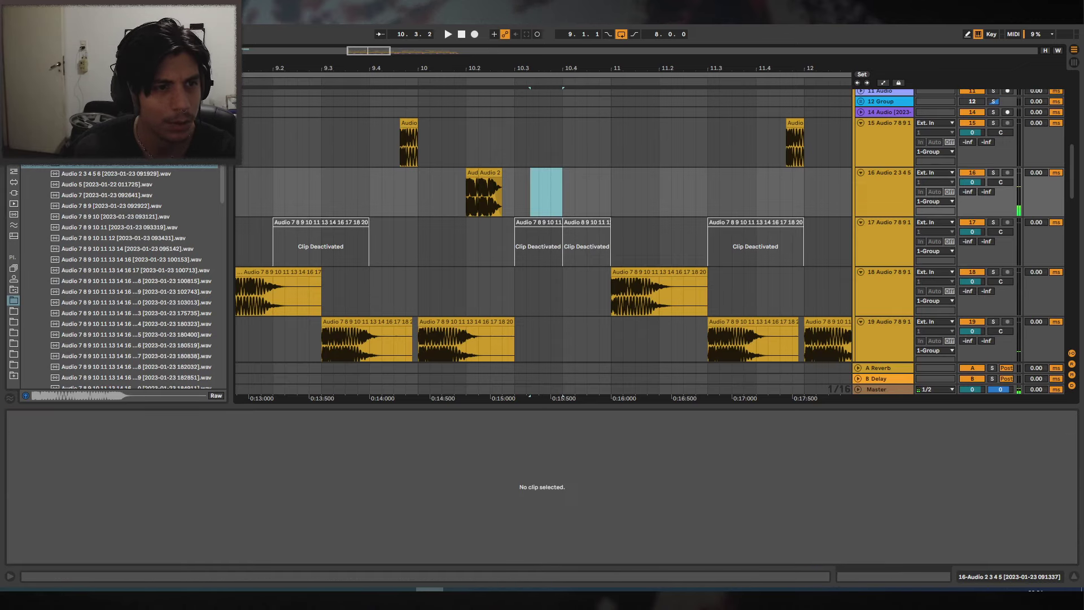
left_click(113, 152)
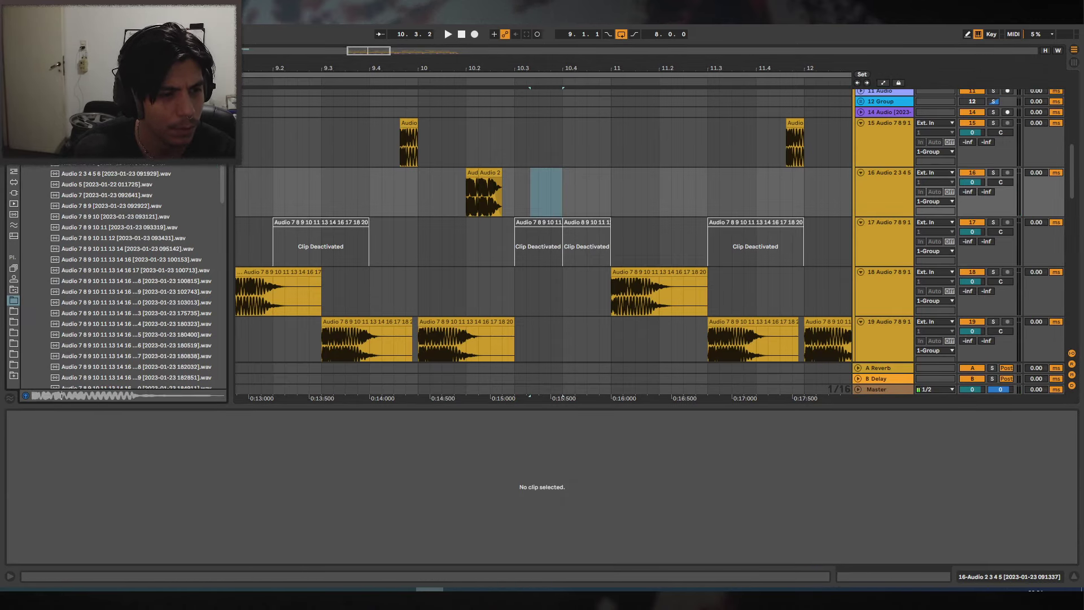
scroll(117, 167, "up", 2)
left_click(108, 189)
left_click(108, 176)
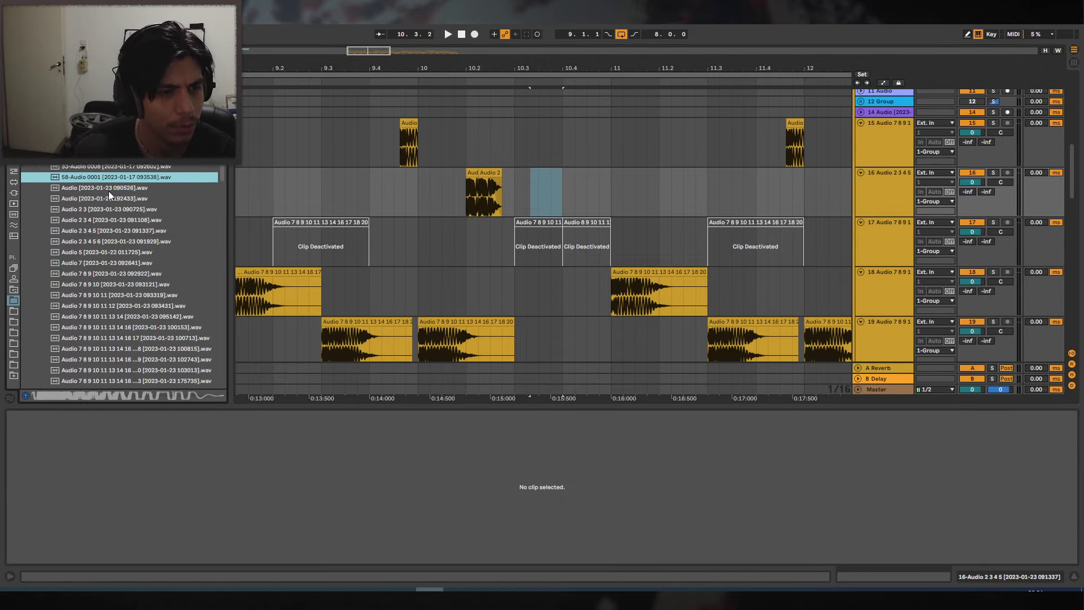
key("Up")
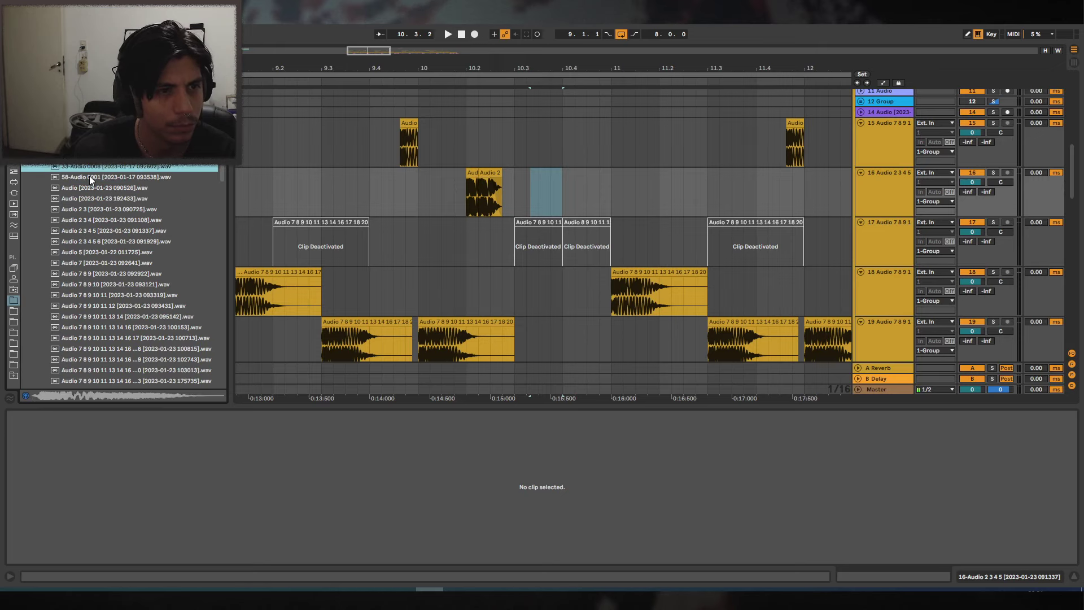
key("Up")
left_click_drag(86, 177, 524, 173)
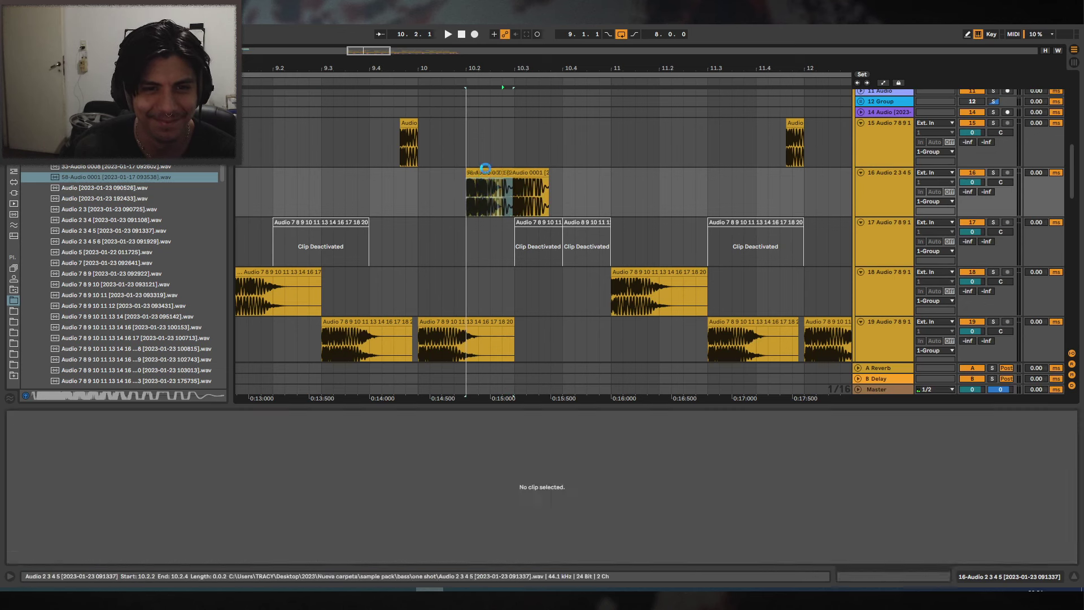
Duplicate the short 58-Audio 0001 slice from 10.2.1 to 10.2.2 directly after itself and replay the passage.
scroll(494, 186, "up", 3)
left_click(390, 179)
key("space")
left_click(465, 172)
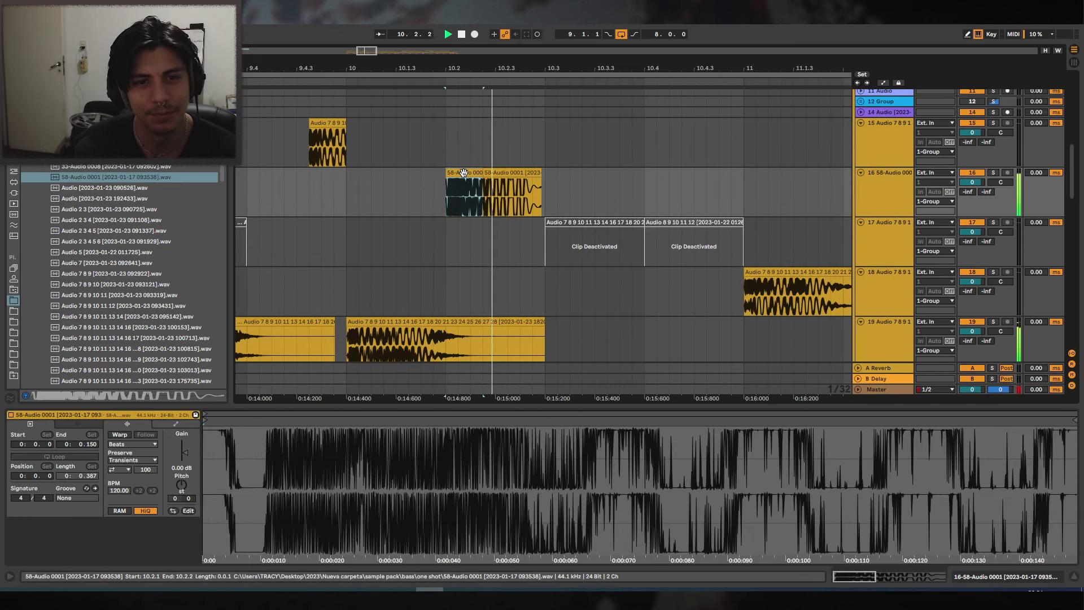
key("ctrl+d")
left_click(384, 182)
key("space")
key("space")
key("space")
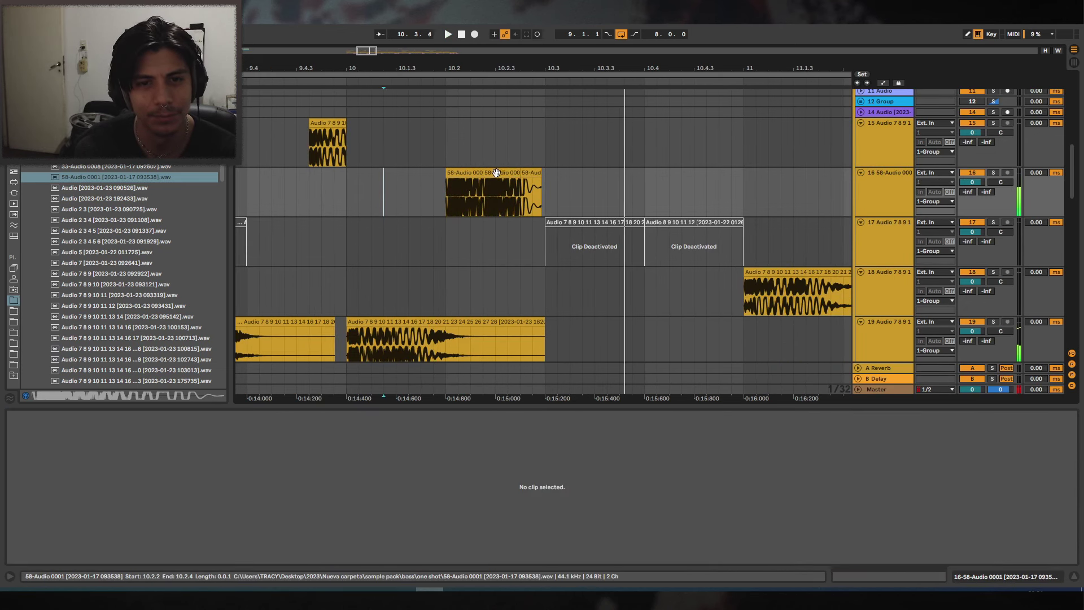
Lengthen the 58-Audio 0001 slice at 10.2.1 to end at 10.2.3 and play the passage.
mouse_move(503, 173)
left_mouse_down()
mouse_move(515, 172)
mouse_move(495, 172)
left_mouse_up()
left_click(420, 178)
key("space")
left_click(474, 172)
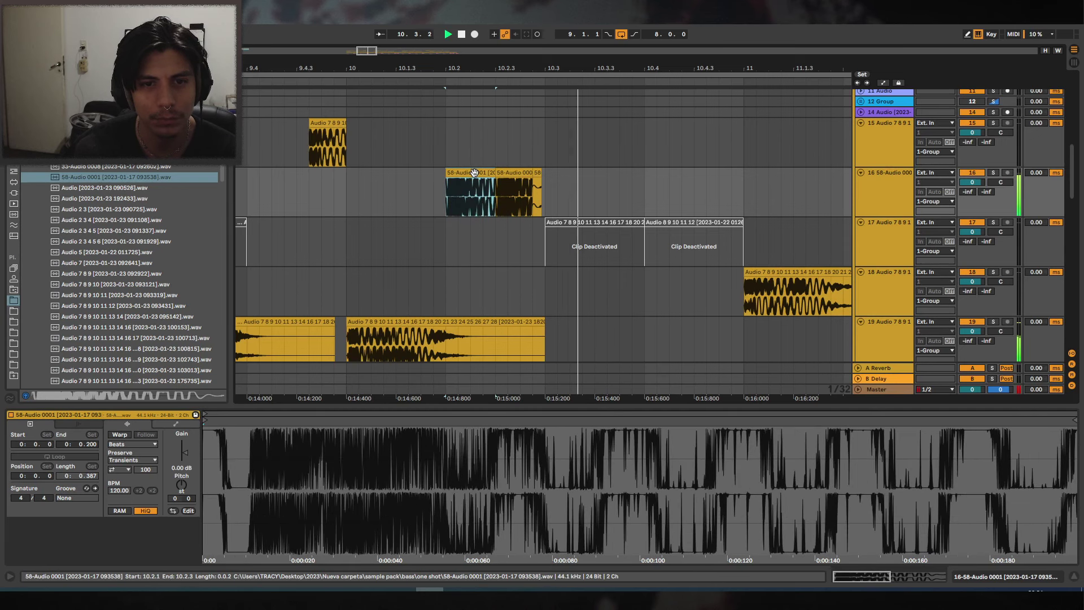
key("space")
Duplicate the 58-Audio 0001 slice into four back-to-back slices from 10.2.1 to 10.4.1 during playback.
key("ctrl+d")
left_click(396, 180)
key("space")
left_click(526, 172)
key("ctrl+d")
key("ctrl+d")
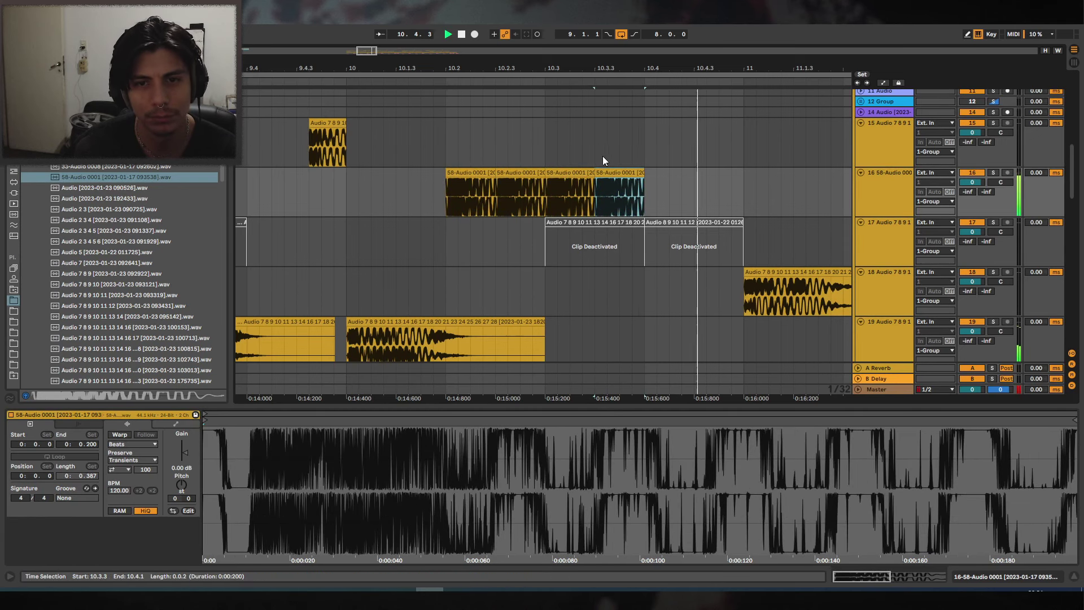
Shift the second slice on track 16 slightly later on the 1/16 triplet grid and play the passage.
scroll(603, 136, "down", 2)
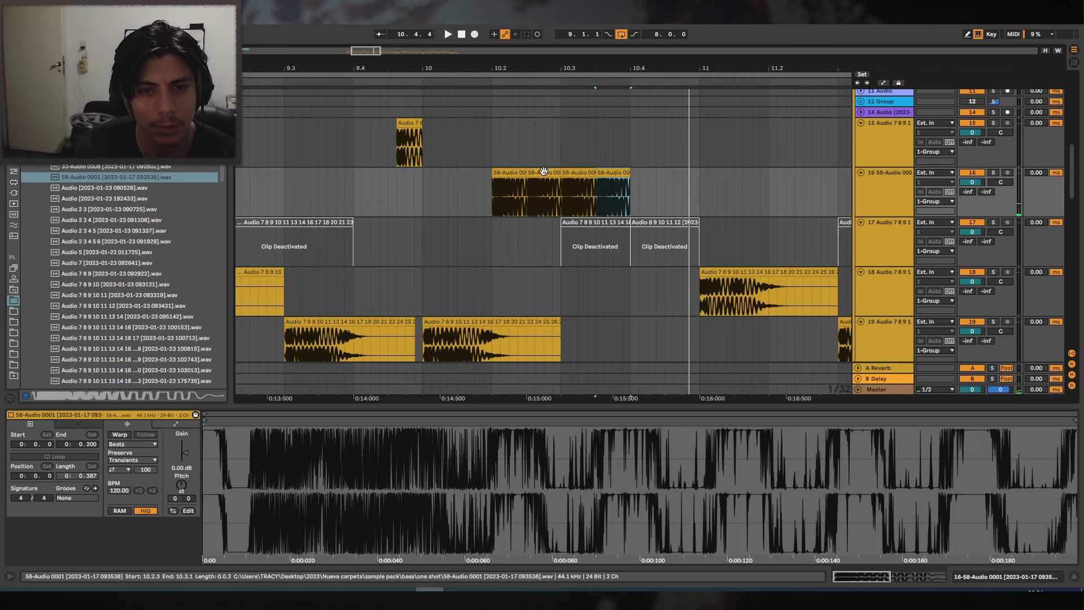
left_click(506, 171)
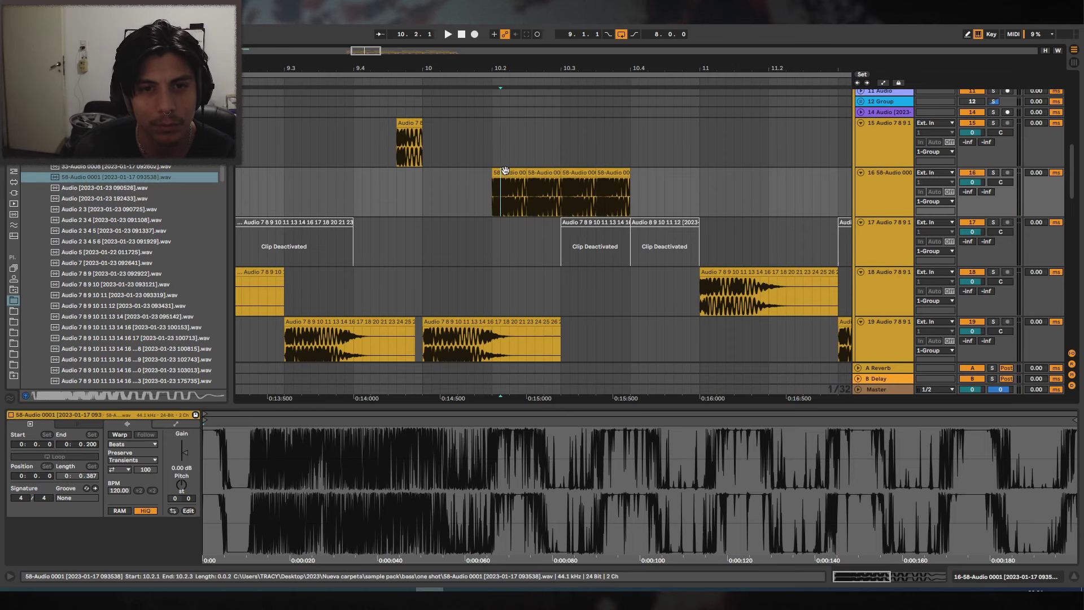
left_click_drag(560, 66, 558, 57)
key("ctrl+3")
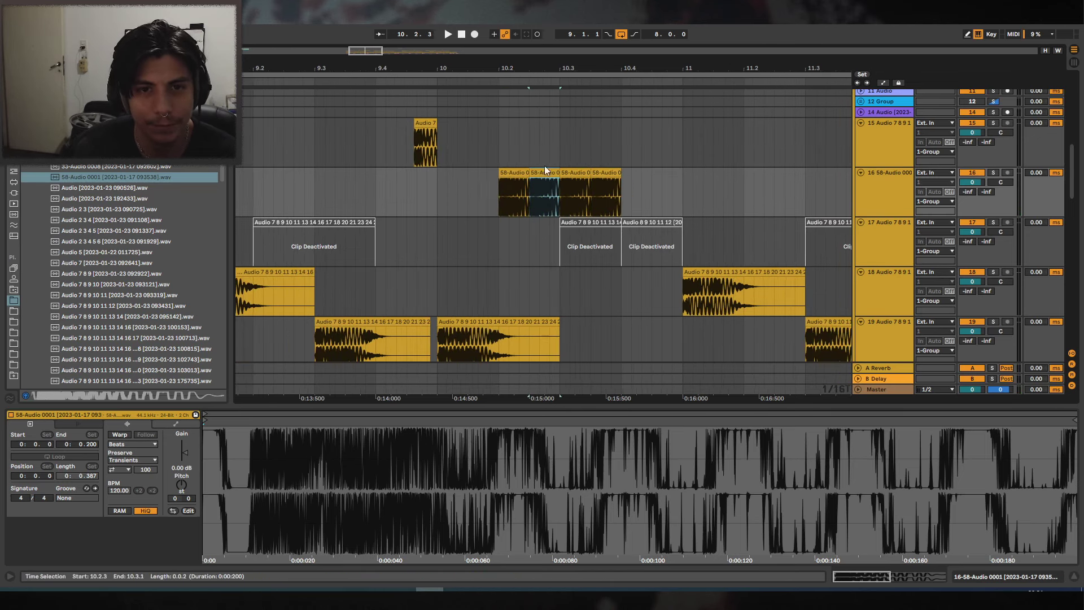
left_click_drag(546, 172, 556, 172)
left_click(478, 191)
key("space")
key("space")
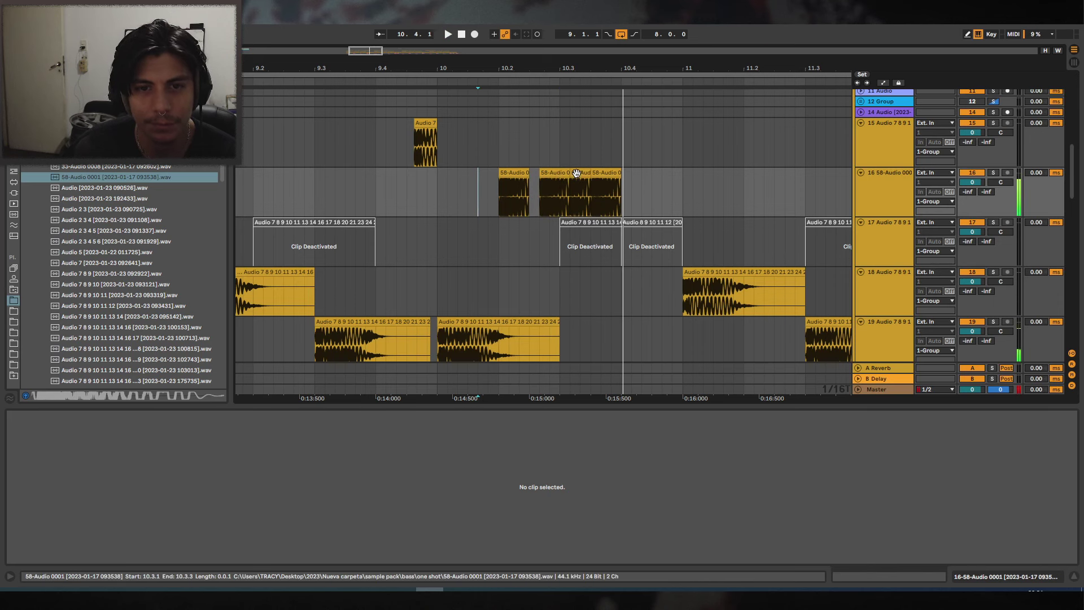
Remove the third slice and rearrange copies of the second slice at 10.2.3, 10.3.1 and 10.3.3 on track 16.
left_click(577, 172)
key("Delete")
left_click(547, 171)
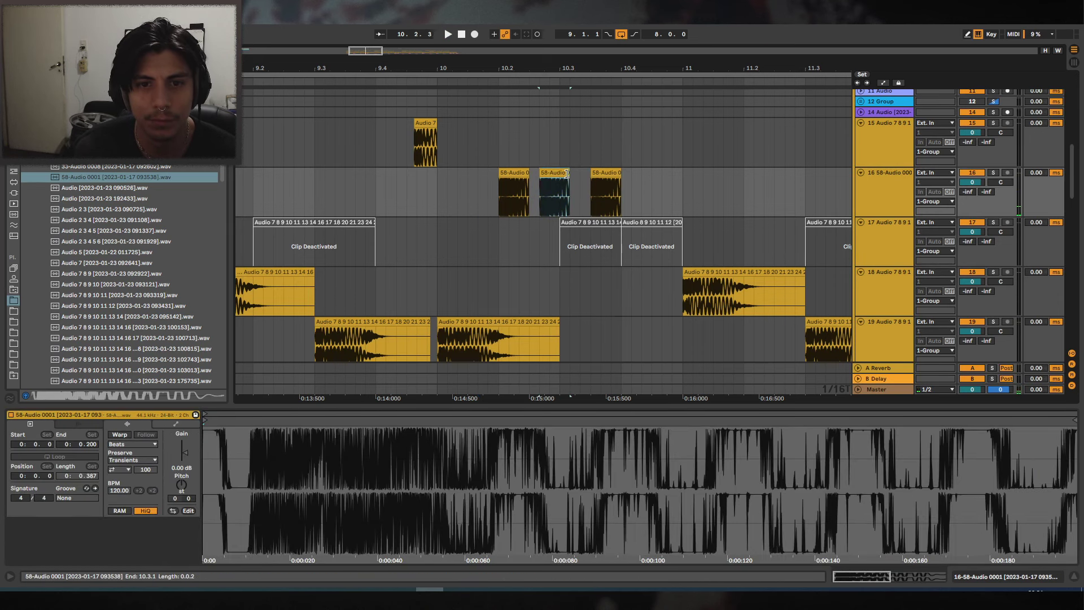
left_click_drag(547, 171, 612, 175)
left_click(604, 173)
key("Delete")
Play the rearranged slices and extend the 10.2.1 slice on track 16 to meet the next slice at 10.2.3.
left_click(488, 173)
key("space")
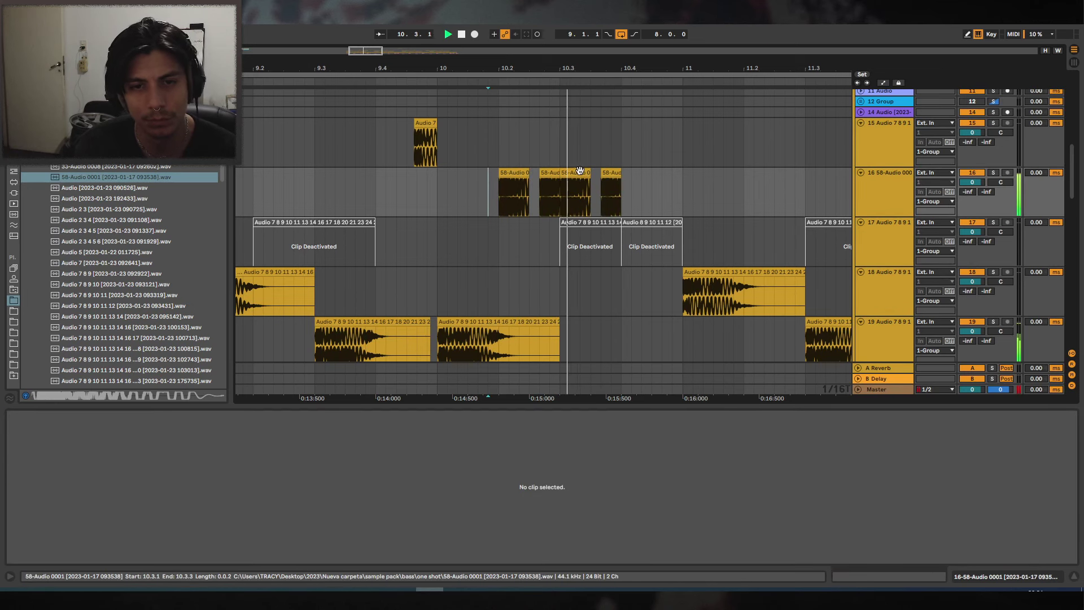
left_click_drag(529, 172, 540, 173)
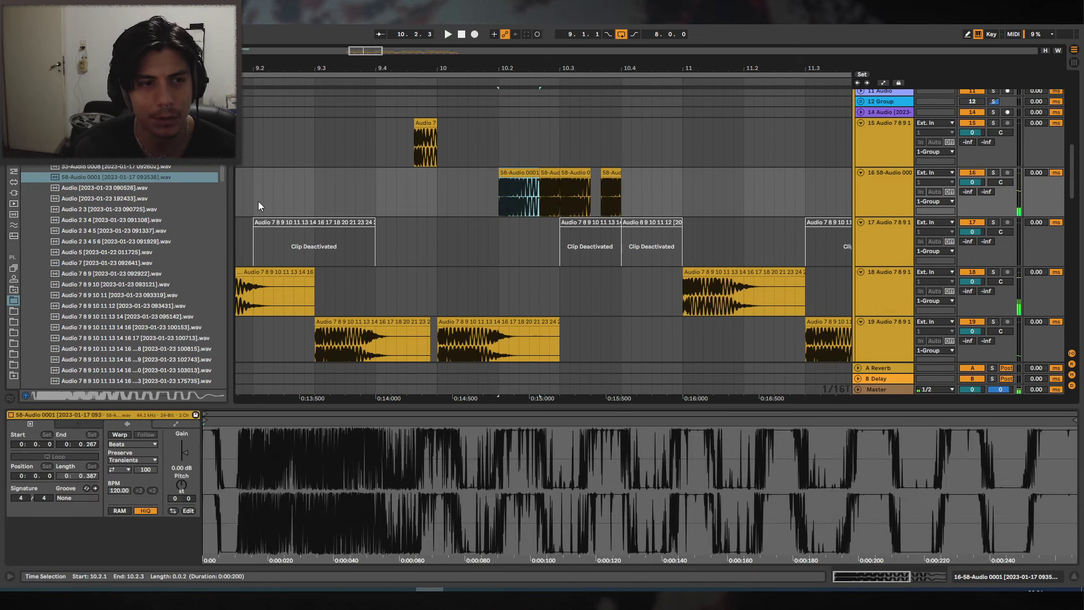
Audition samples further down the sample folder, including 47-Audio 0001, 47-Audio 0002 and 49-Audio 0001.
left_click(142, 145)
scroll(111, 277, "down", 4)
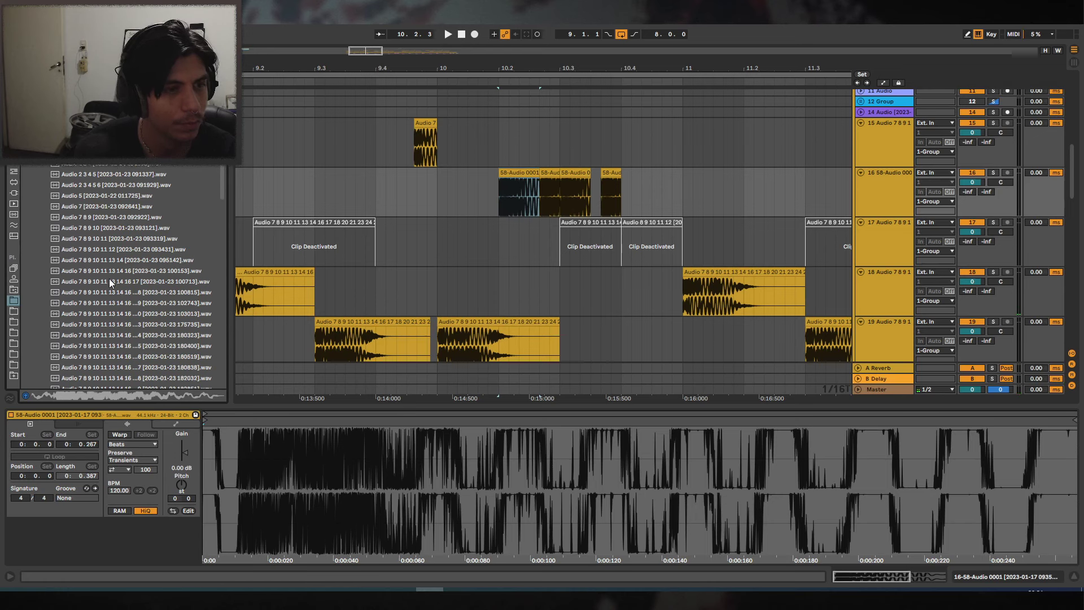
left_click(112, 279)
left_click_drag(221, 194, 221, 295)
left_click(137, 295)
scroll(135, 224, "up", 3)
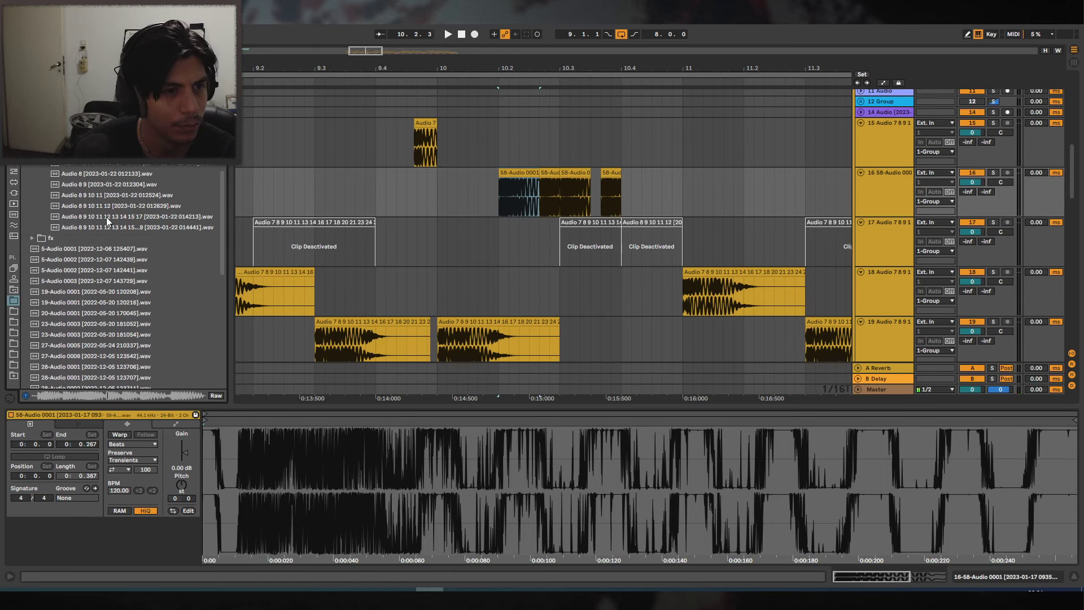
scroll(107, 216, "down", 5)
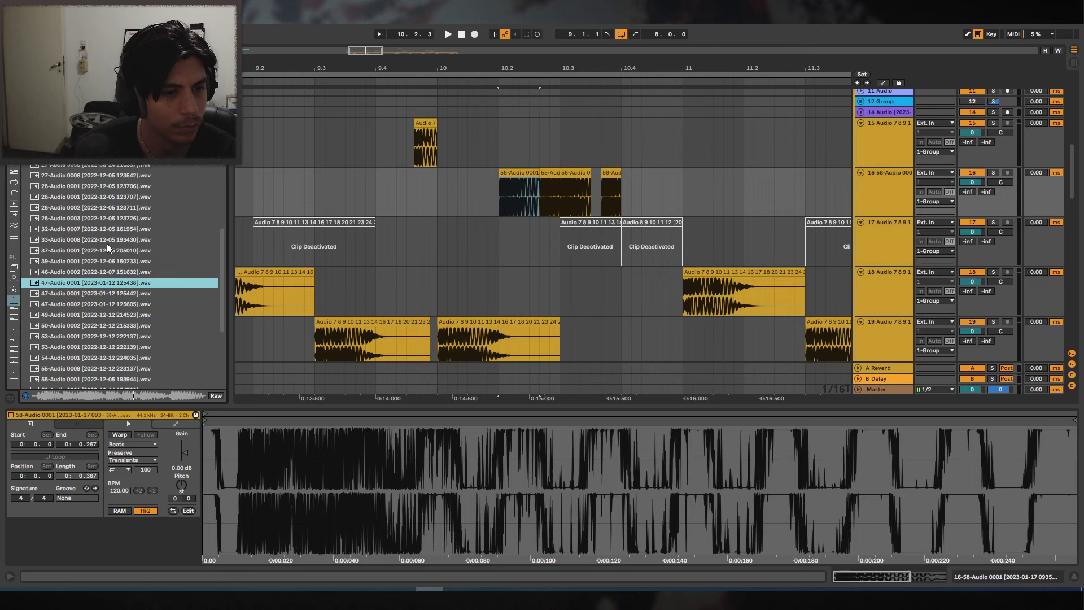
left_click(85, 293)
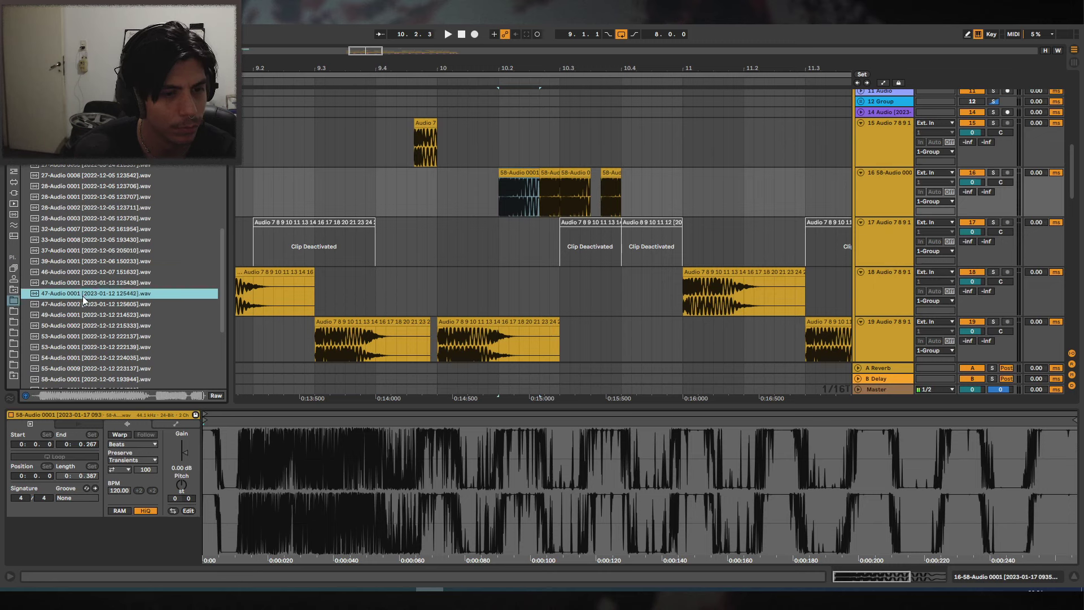
key("Down")
key("Down")
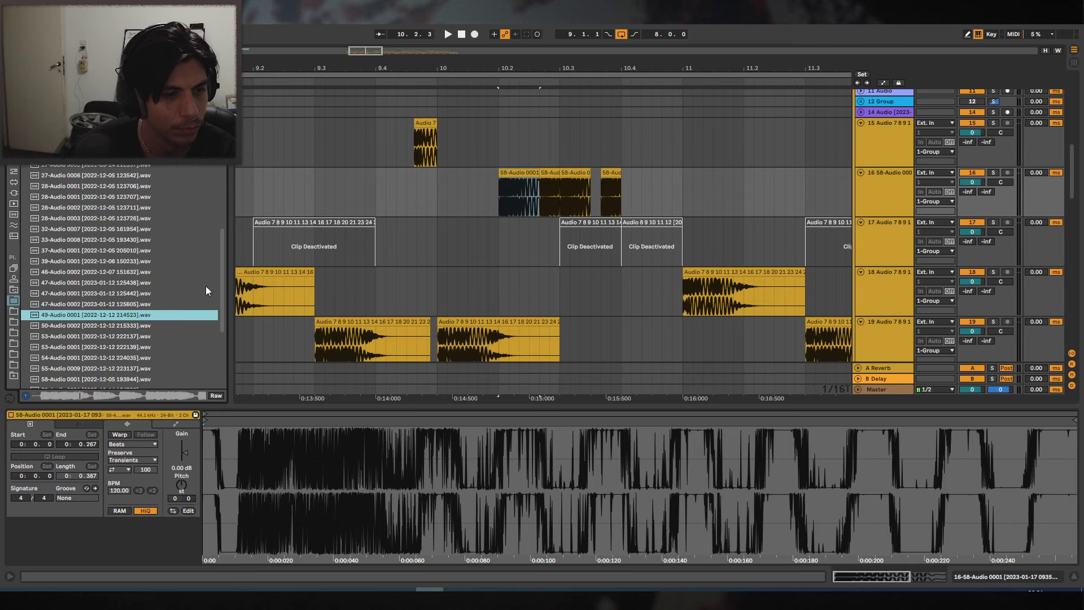
Audition 55-Audio 0009, 62-Audio 0012, 47-Audio 0002, 32-Audio 0007 and 28-Audio 0002 from the sample folder.
left_click_drag(222, 283, 222, 305)
left_click(111, 301)
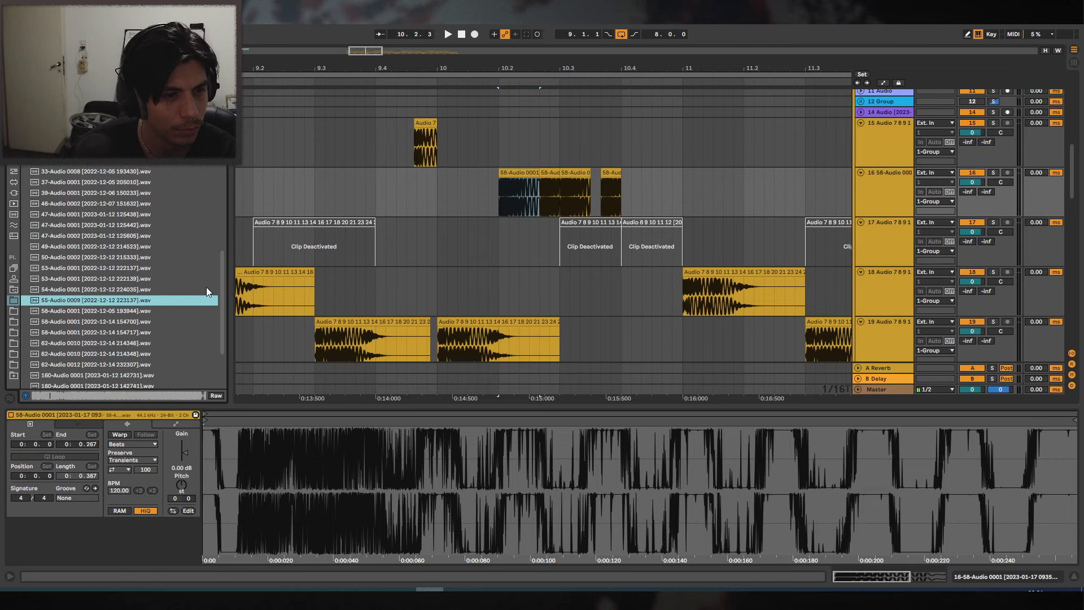
scroll(169, 290, "down", 2)
left_click(130, 298)
scroll(212, 269, "up", 2)
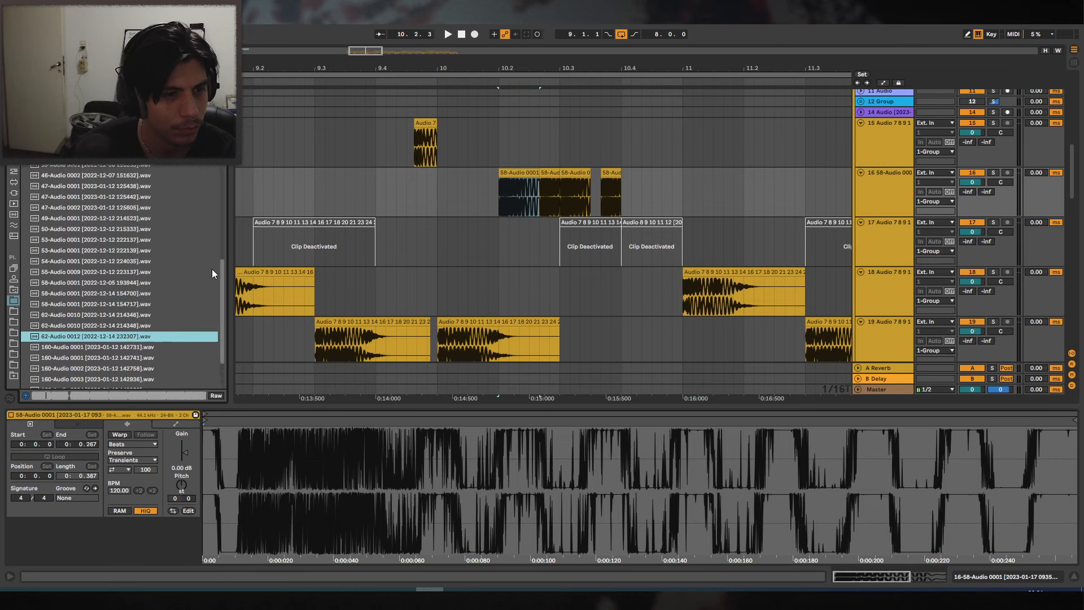
left_click(113, 253)
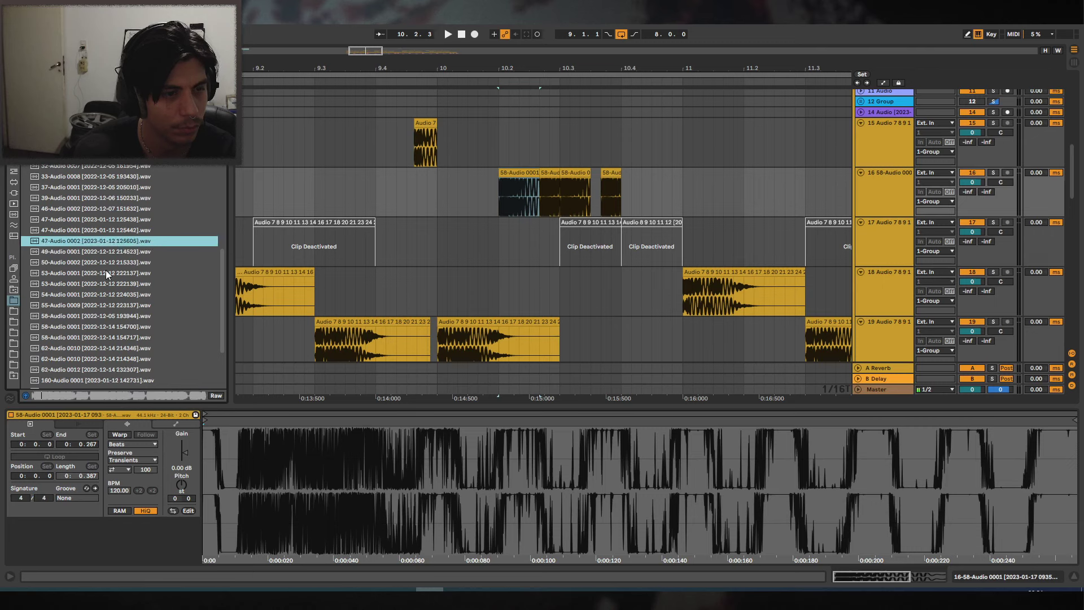
scroll(106, 270, "up", 2)
left_click(118, 246)
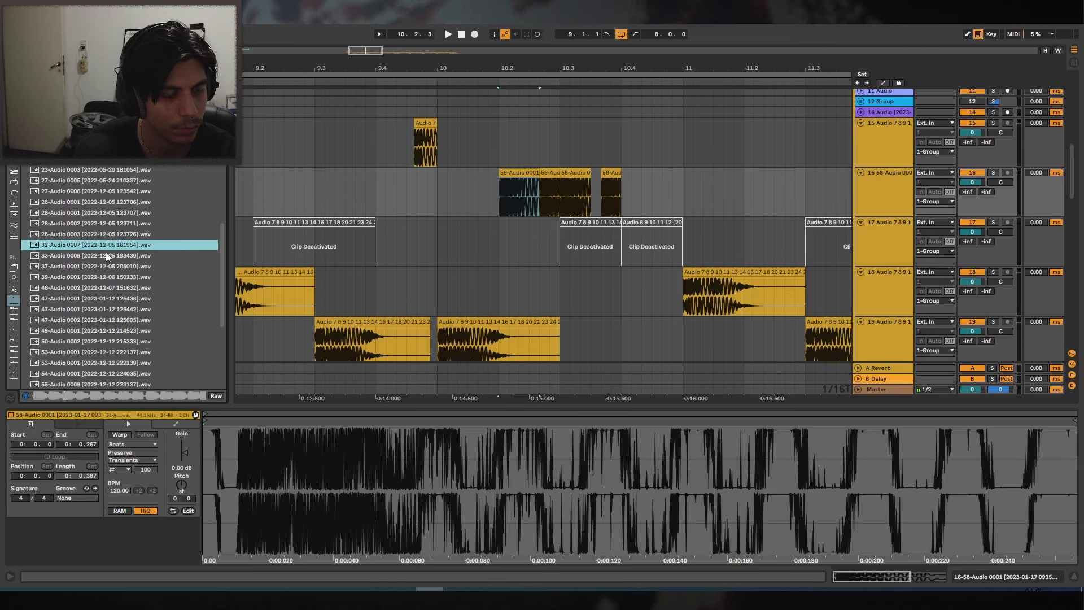
key("Up")
key("Up")
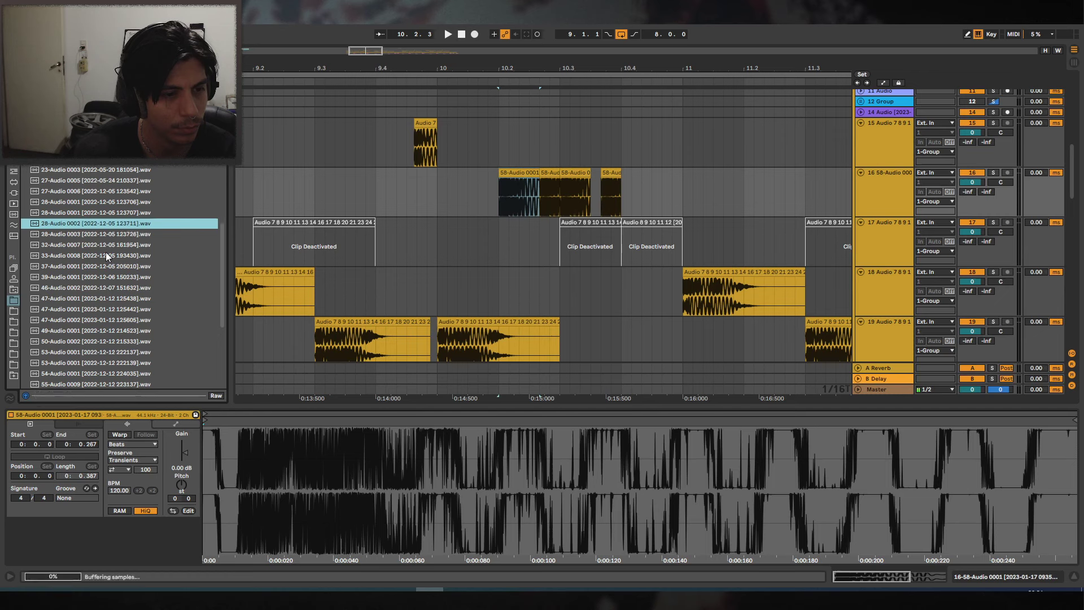
scroll(106, 252, "up", 3)
left_click(106, 249)
scroll(100, 202, "up", 3)
left_click(113, 191)
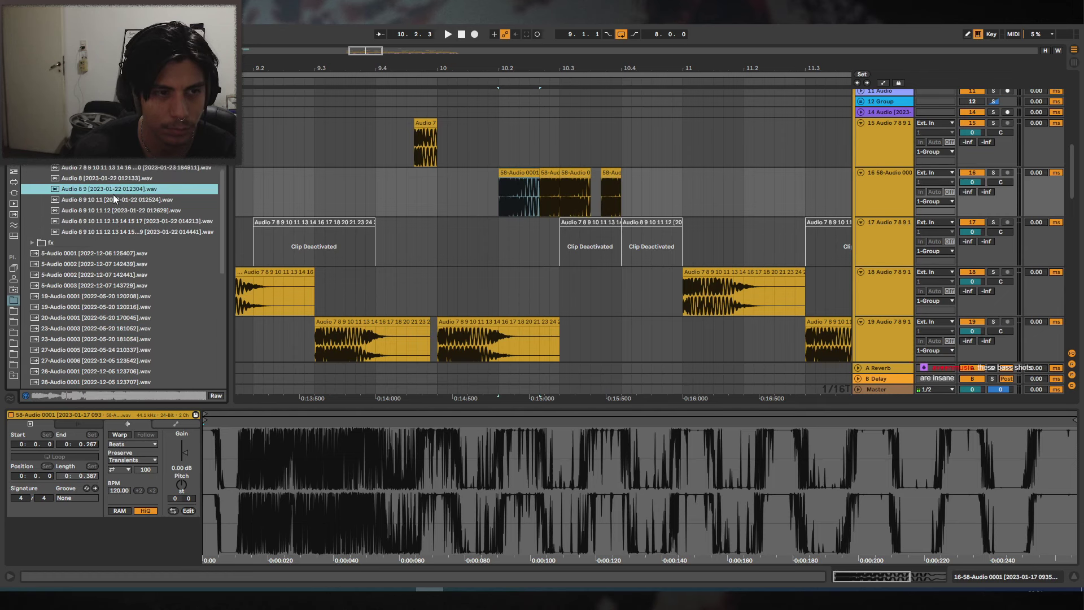
key("Down")
key("Down")
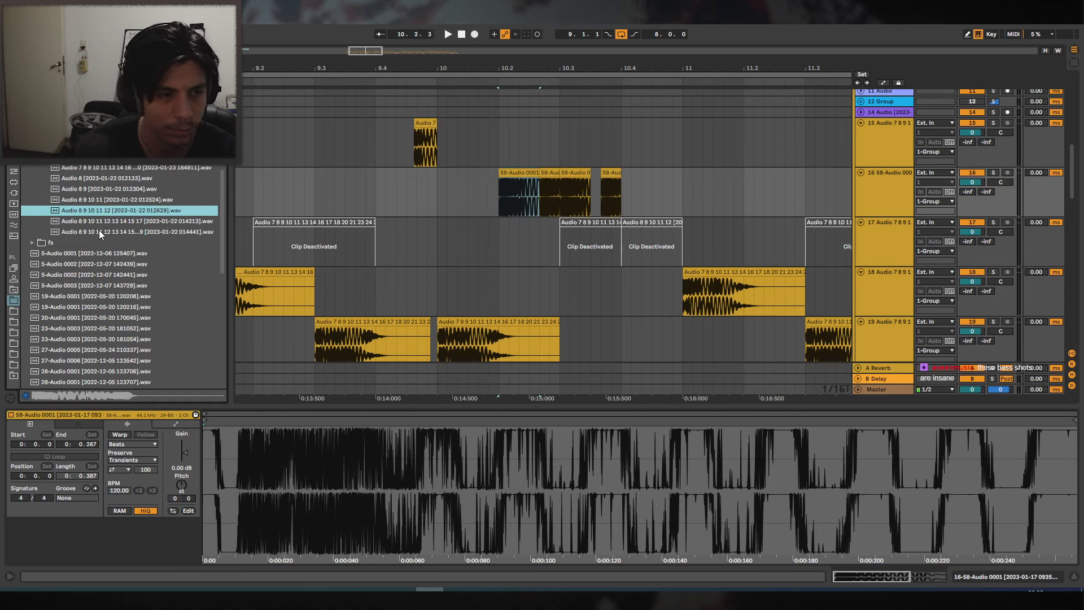
left_click_drag(100, 211, 660, 195)
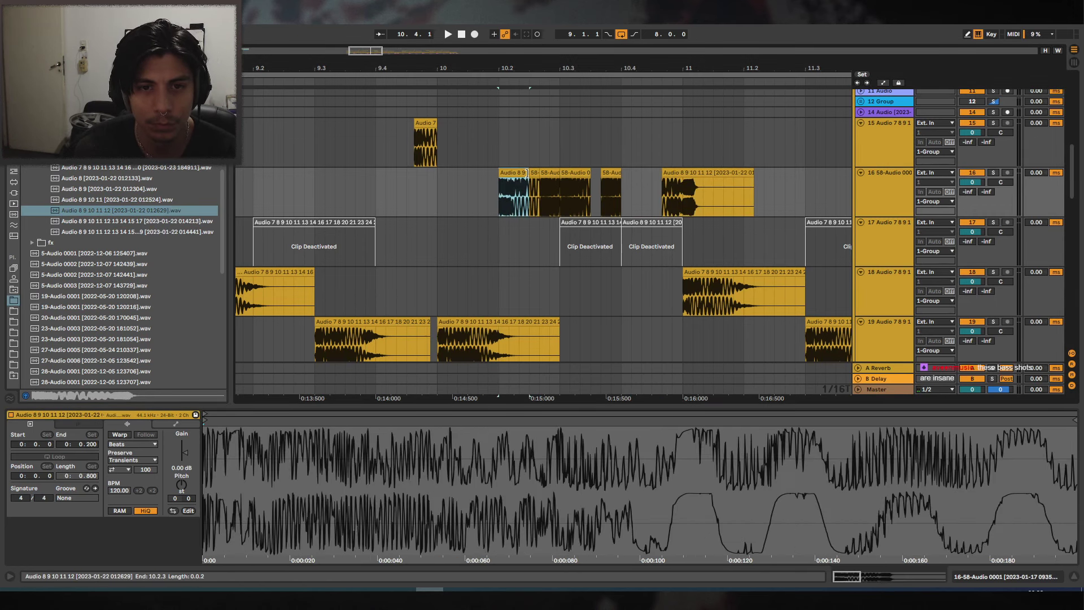
Play the phrase with the new sample and lengthen its 10.2.1 slice to end at 10.2.3.
left_click(477, 183)
key("space")
key("space")
left_click_drag(562, 69, 523, 85)
left_click(487, 187)
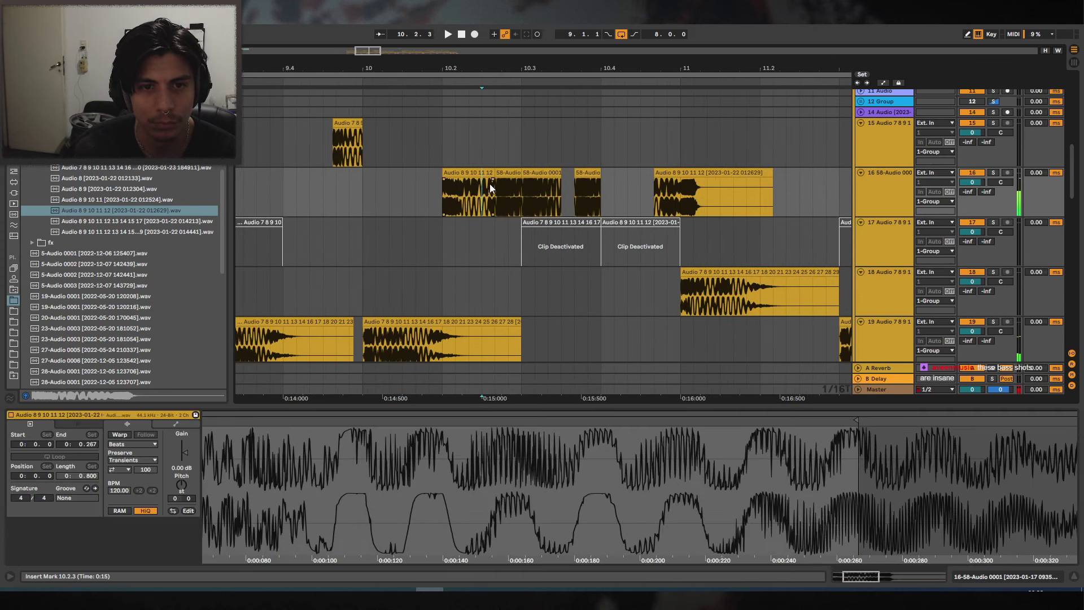
Solo track 16, play the new slice from 10.2.1 and give it a fade-out.
left_click_drag(491, 186, 443, 186)
key("space")
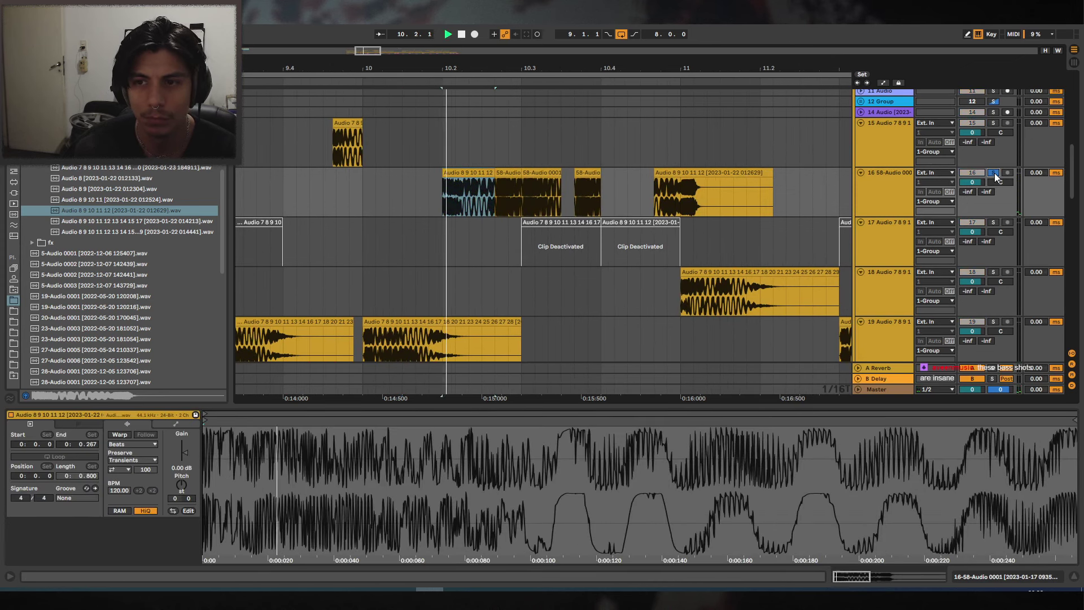
key("space")
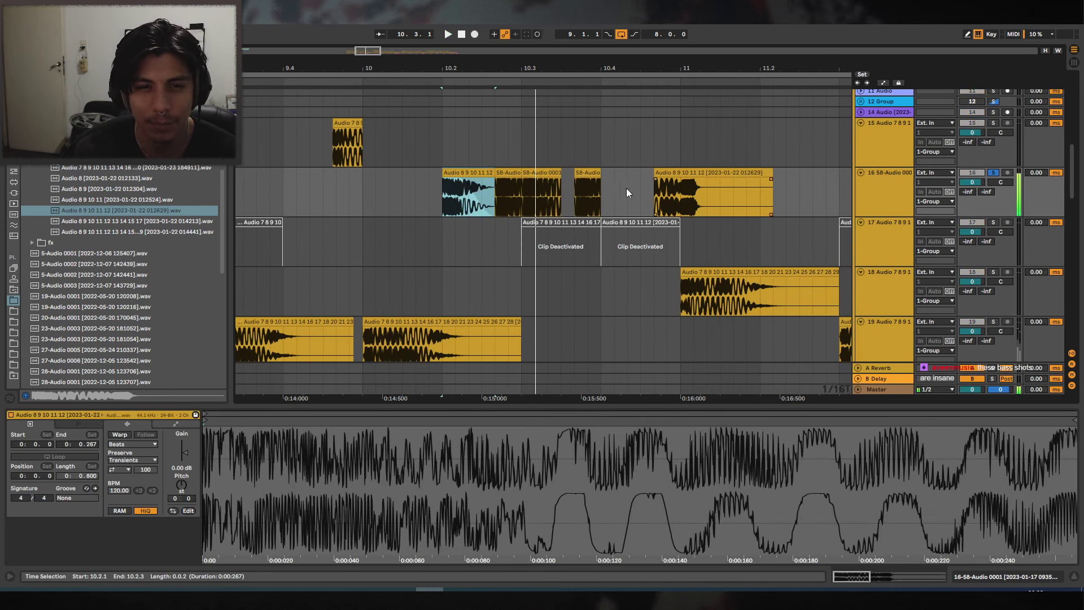
Replace the 58-Audio slices on track 16 up to 10.4.1 with duplicates of the 10.2.1 slice, play them and unsolo the track.
mouse_move(444, 173)
left_mouse_down()
mouse_move(528, 176)
mouse_move(443, 180)
left_mouse_up()
key("ctrl+z")
key("ctrl+d")
left_click(439, 179)
key("space")
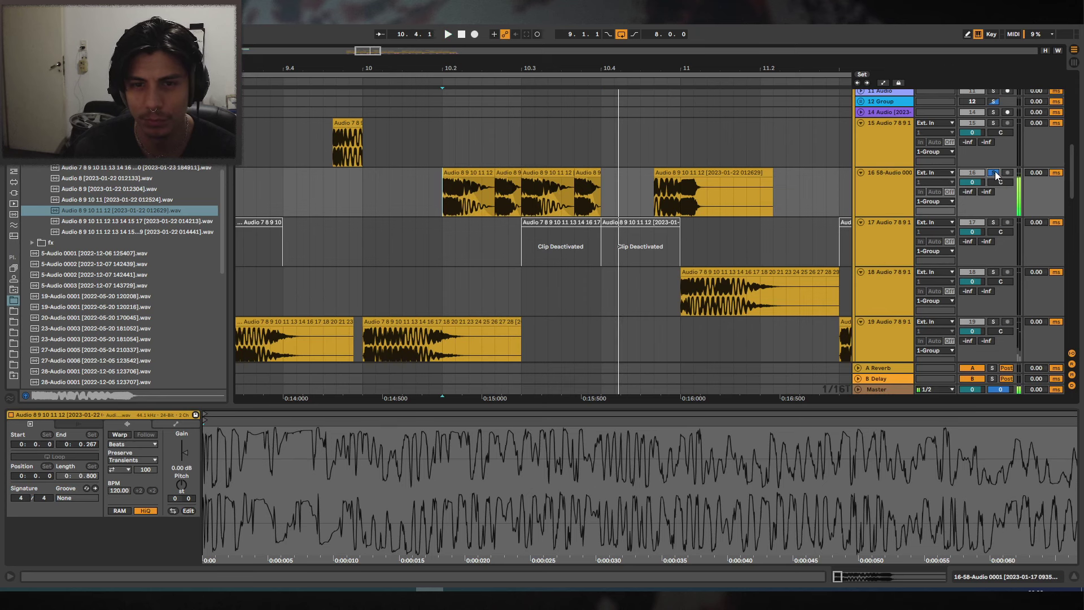
left_click(994, 173)
key("space")
Delete the leftover sample clip before bar 11 on track 16 and reactivate the track 17 clip at 10.4.1.
left_click(684, 173)
key("Delete")
left_click_drag(639, 84, 628, 79)
key("space")
left_click(625, 221)
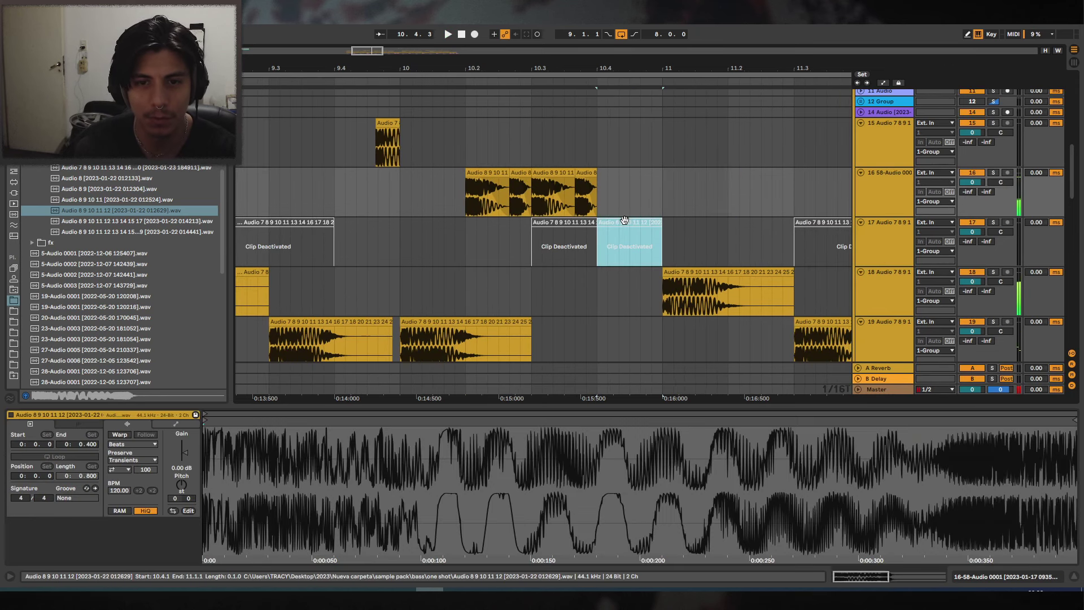
key("0")
Fill 10.2.1 to 10.4.1 on track 16 with three equal copies of the first slice and play the phrase.
left_click_drag(486, 179, 501, 179)
left_click(498, 173)
key("ctrl+d")
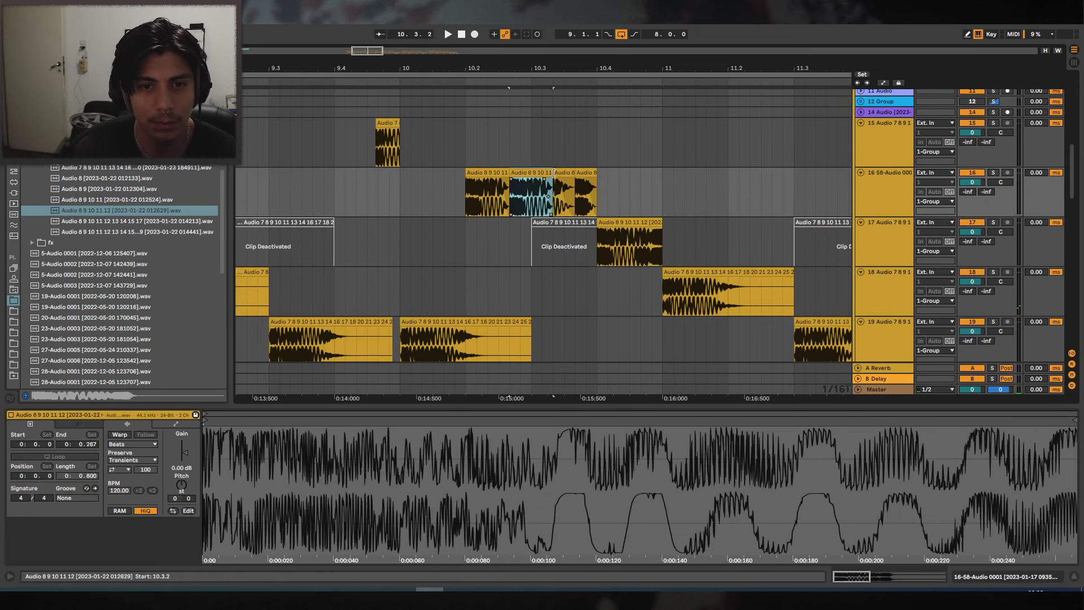
left_click(417, 175)
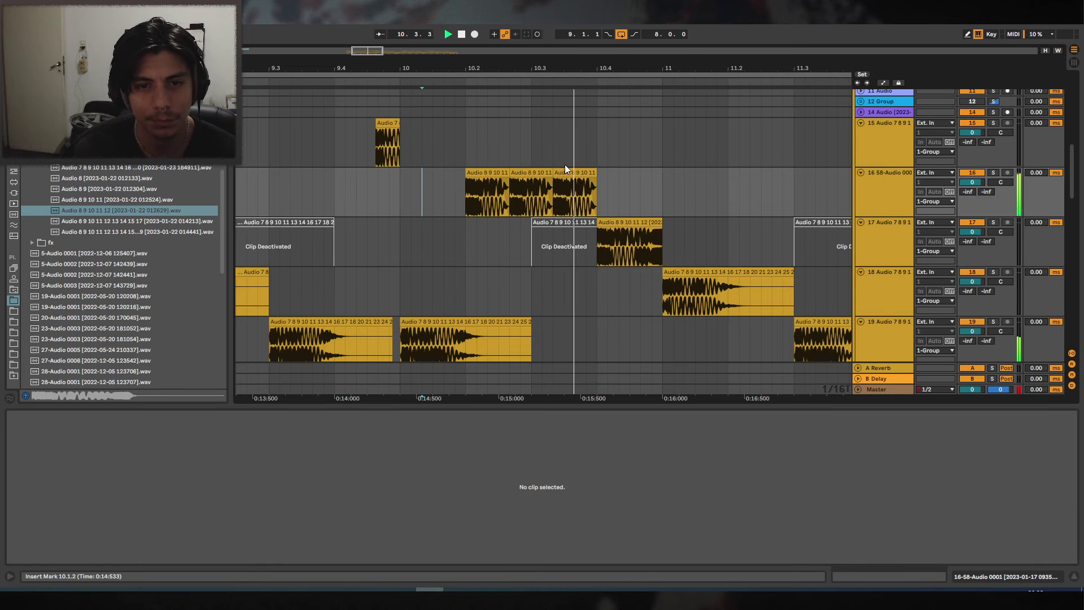
left_click_drag(609, 70, 493, 68)
left_click(312, 187)
key("space")
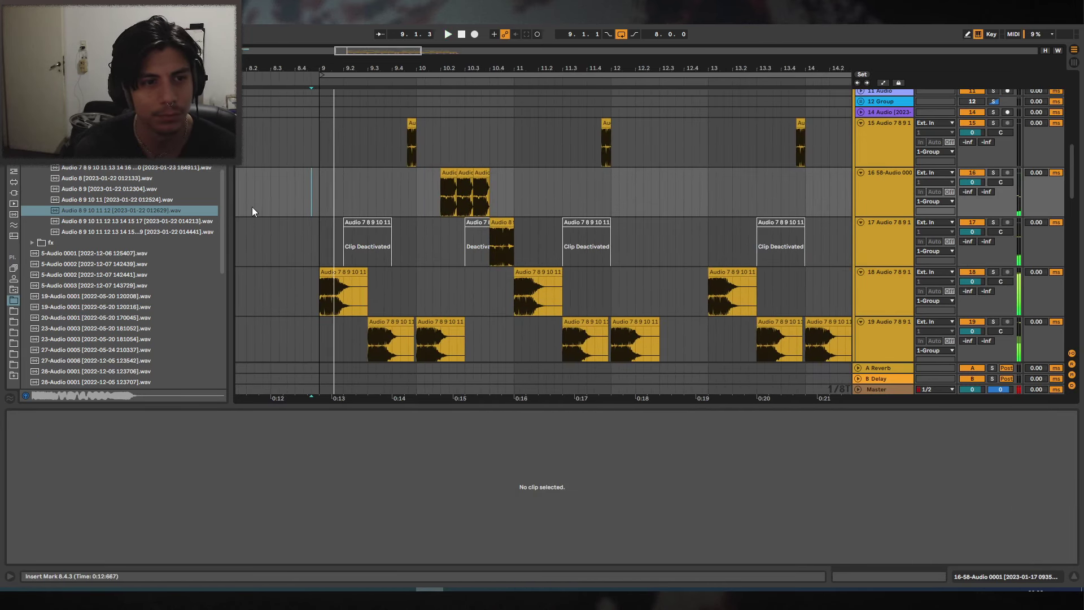
left_click(108, 180)
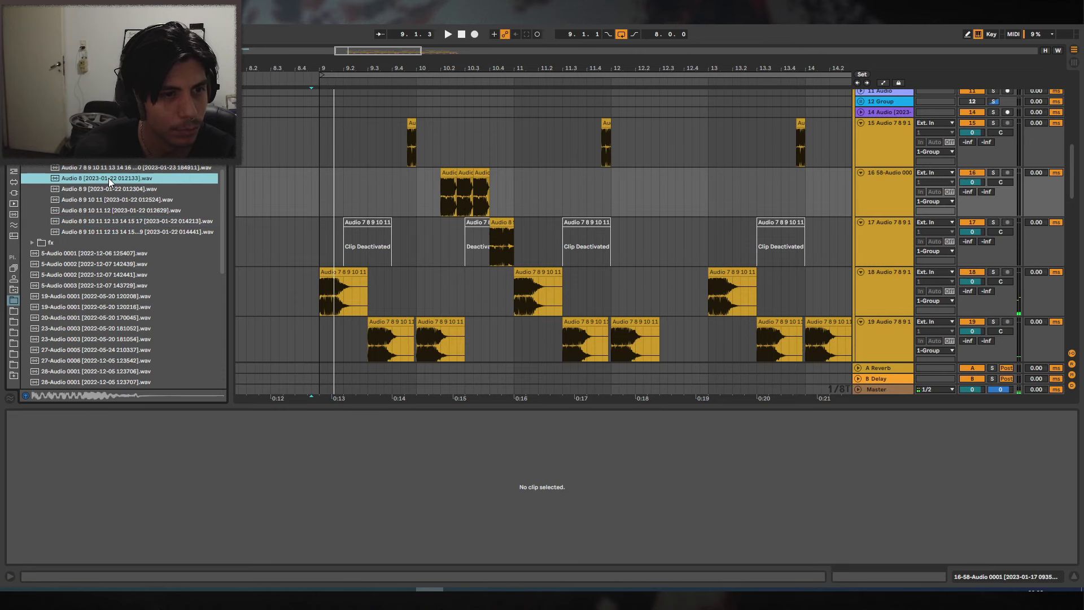
key("Up")
scroll(118, 196, "up", 2)
key("Up")
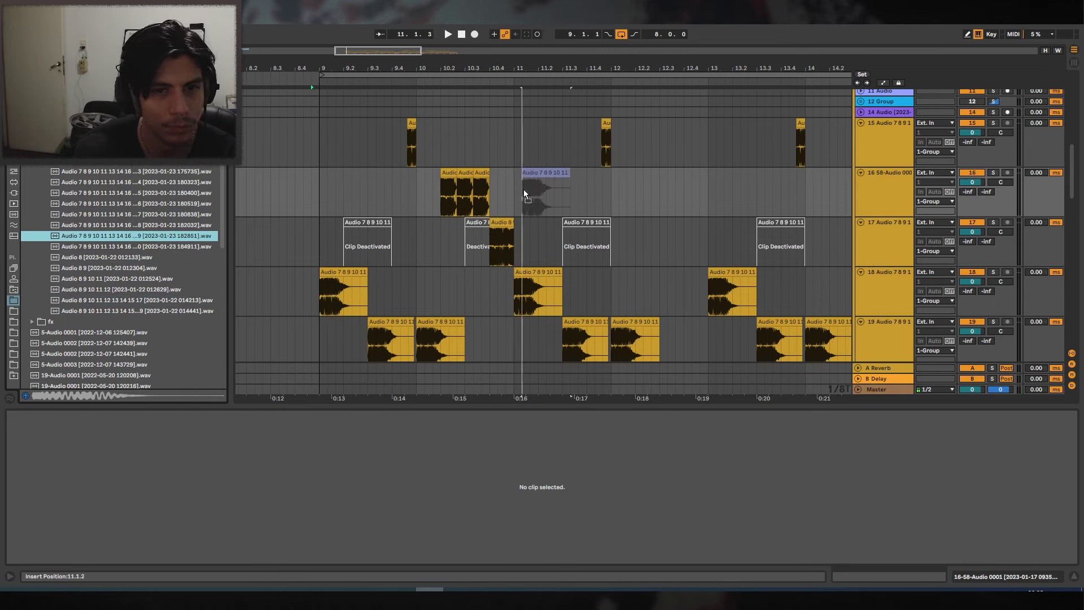
left_click_drag(524, 193, 524, 193)
key("plus")
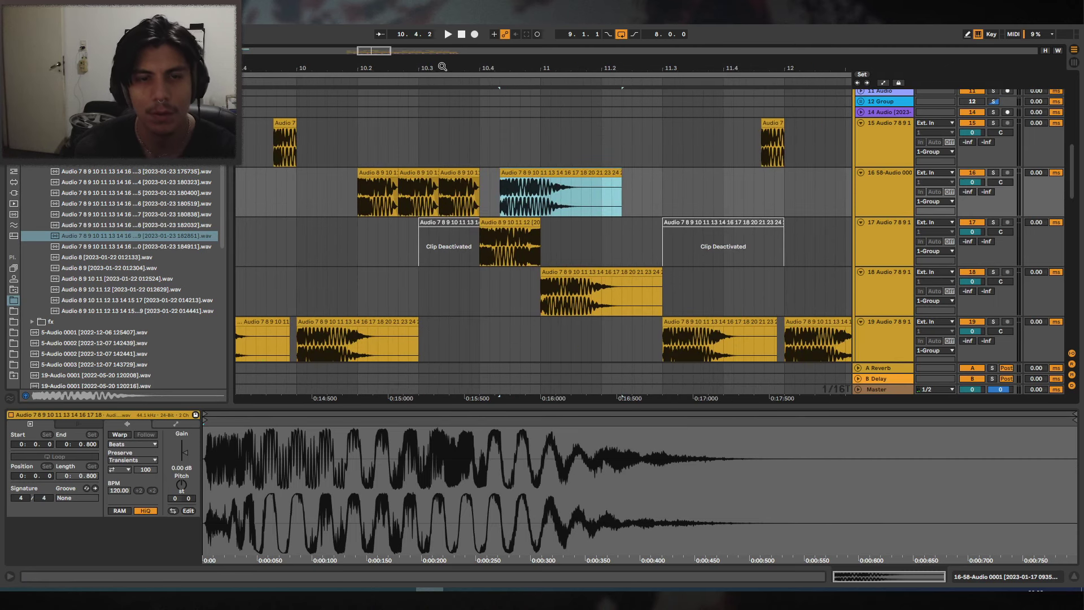
key("Delete")
Duplicate track 5, spectral thing processing2, together with its MIDI clip.
left_click_drag(424, 108, 527, 198)
left_click_drag(526, 68, 467, 29)
scroll(780, 204, "up", 9)
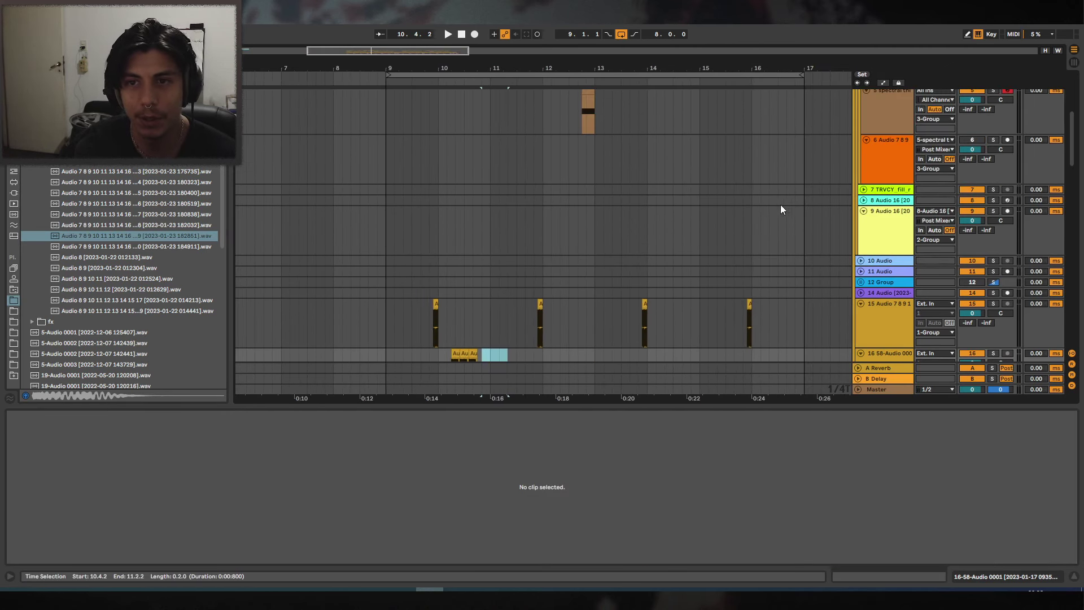
scroll(883, 204, "down", 2)
left_click_drag(884, 203, 866, 211)
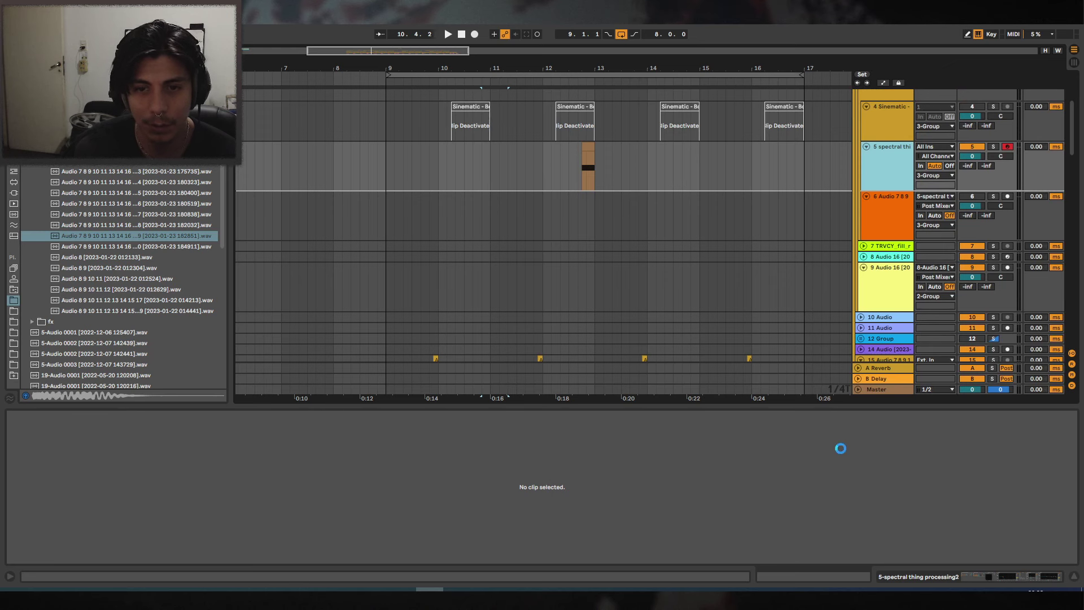
left_click(1074, 577)
scroll(779, 395, "down", 1)
left_click_drag(456, 70, 457, 110)
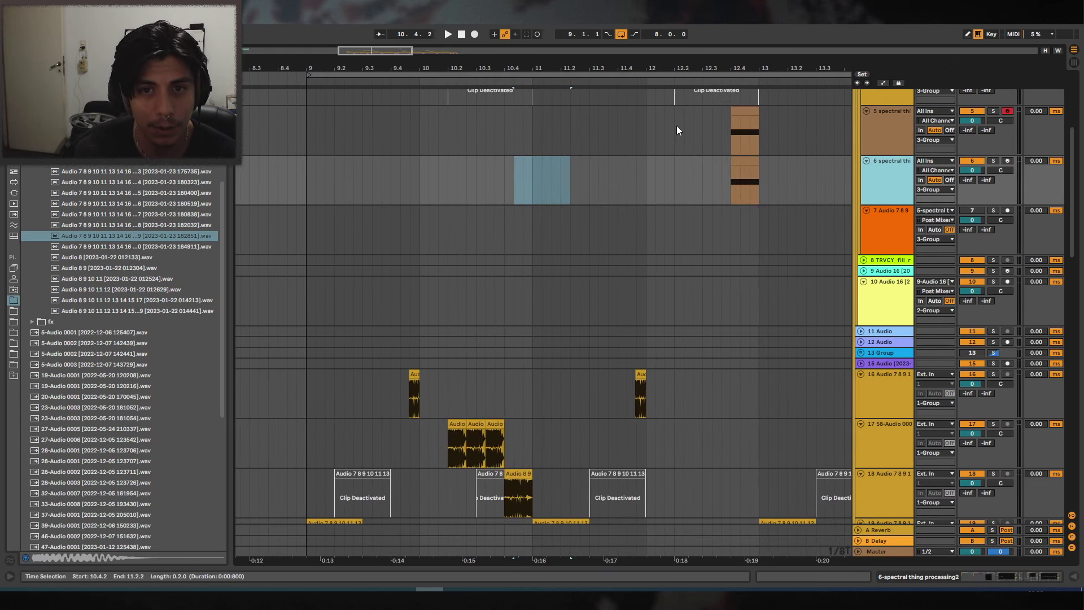
Move track 6's MIDI clip to 10.2.1, repeated as three short clips until 10.4.1, in place of the audio slices on track 17.
left_click_drag(744, 160, 458, 162)
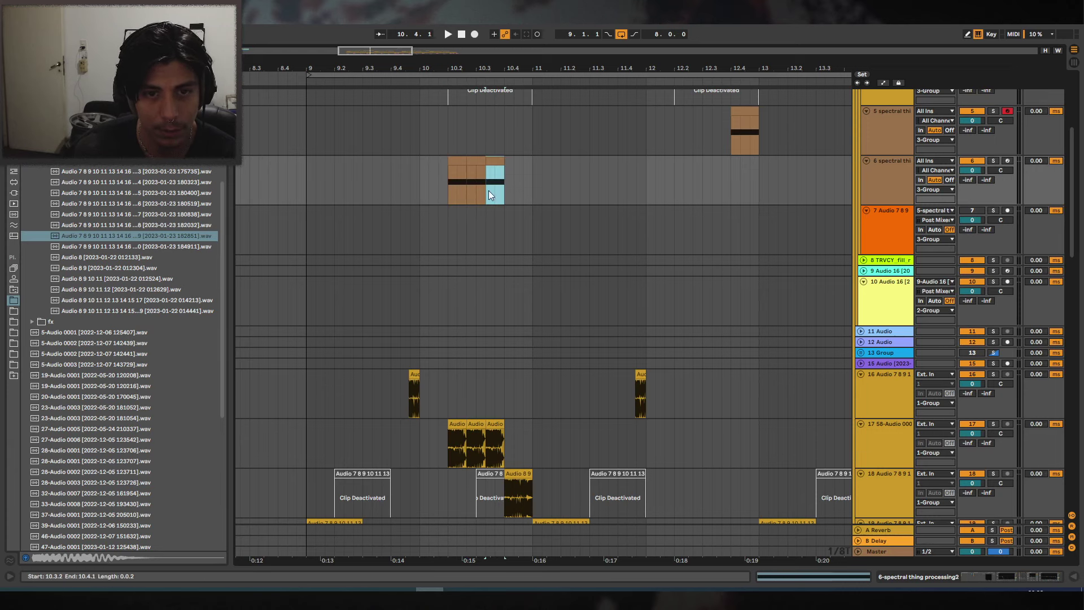
left_click_drag(520, 443, 421, 424)
key("Delete")
left_click(410, 433)
key("space")
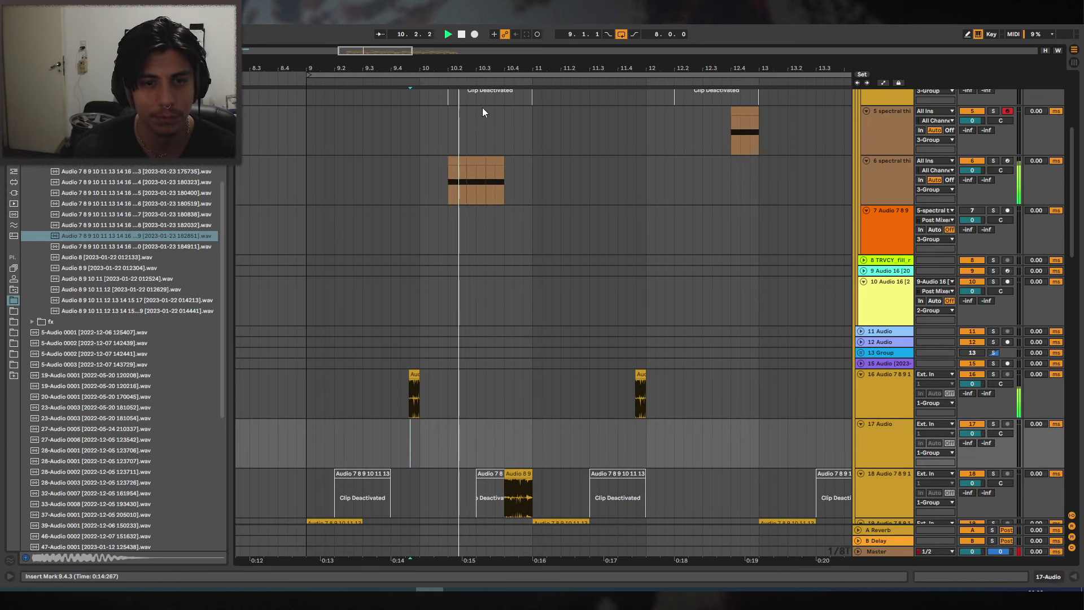
Arm track 6 and inspect the sampler and Serum_x64 chains in its Instrument Rack.
left_click_drag(491, 66, 503, 69)
left_click(507, 159)
left_click(455, 161, "shift")
key("space")
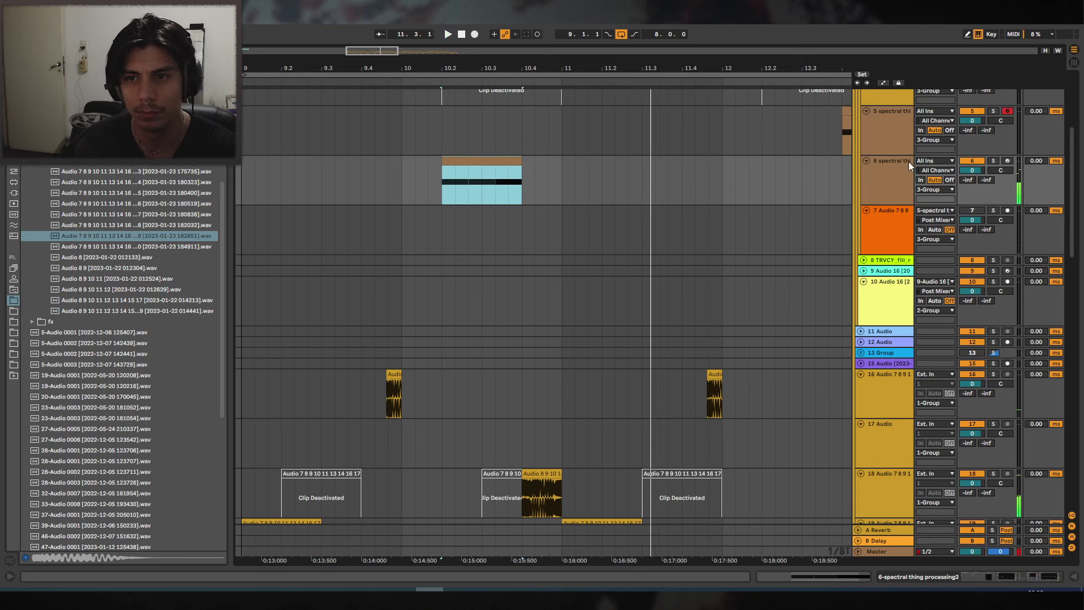
left_click(1006, 161)
left_click(1030, 577)
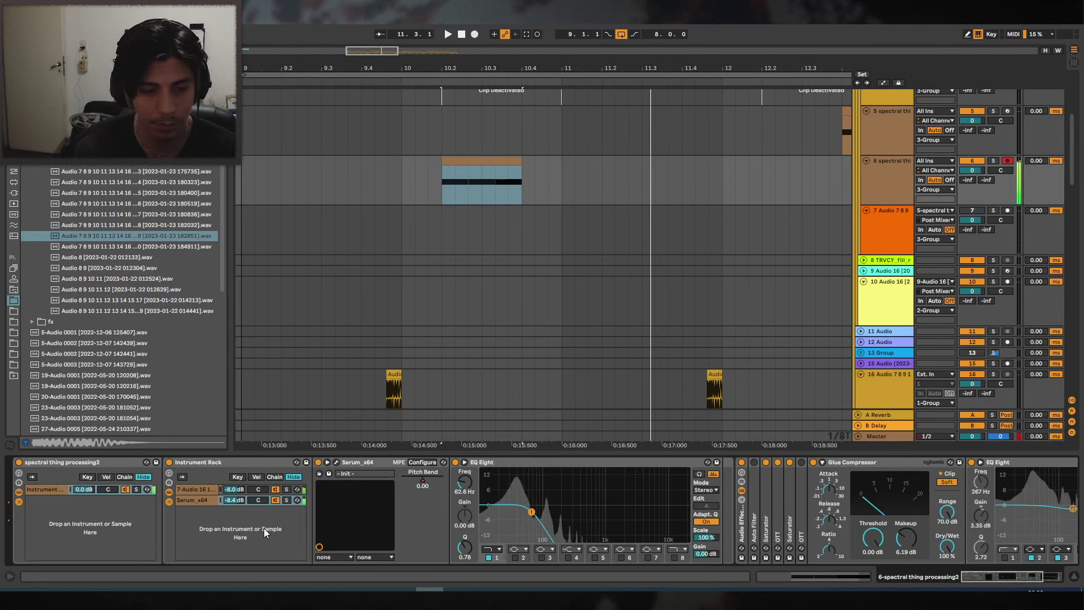
left_click(216, 487)
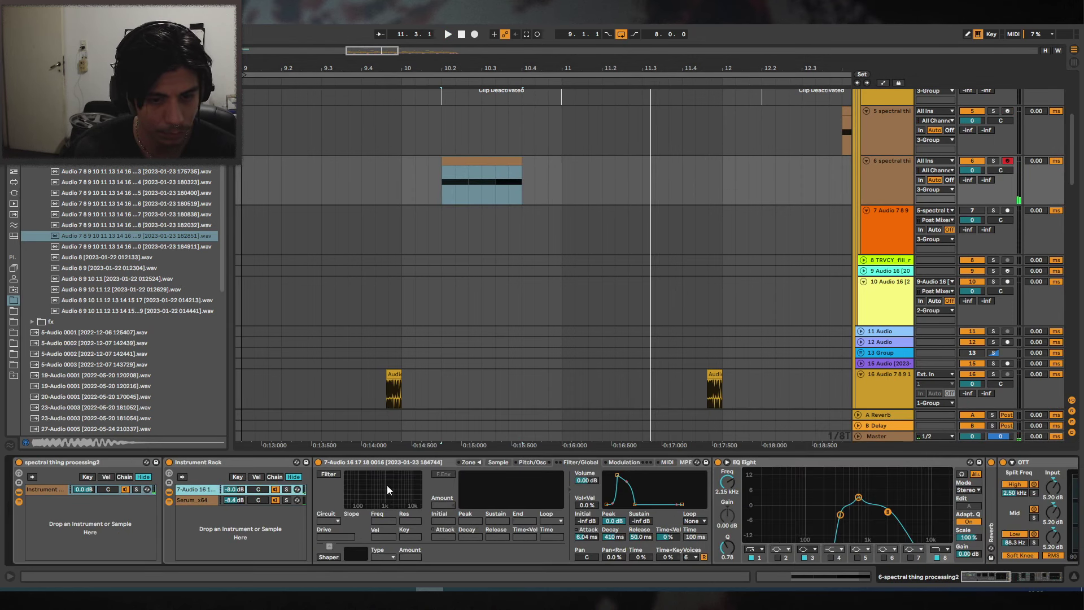
left_click(199, 499)
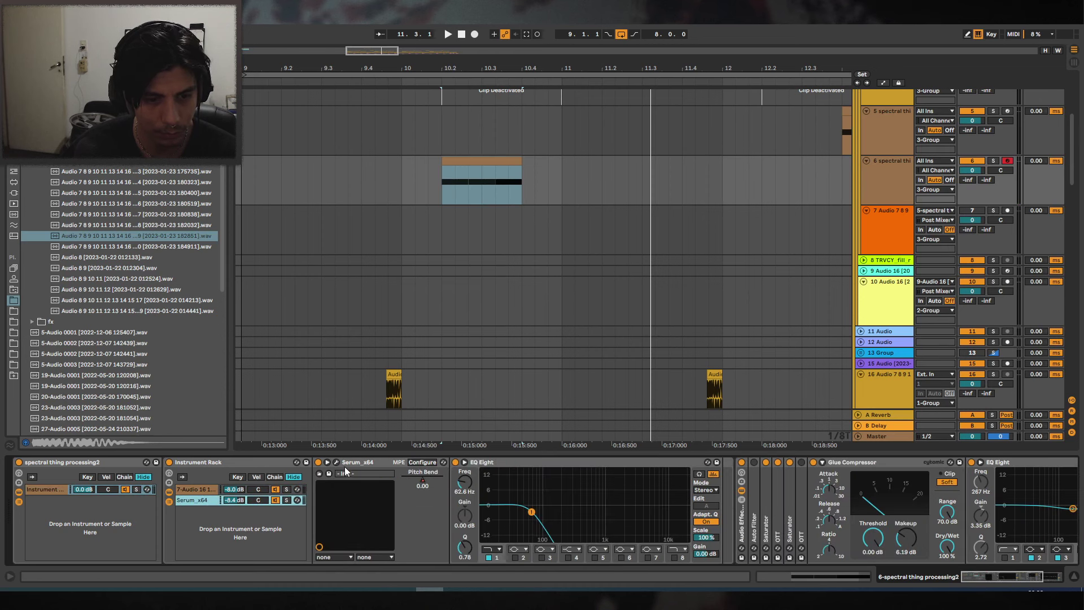
Show the automation lanes and play the MIDI part on track 6 from 10.2.1.
left_click(884, 83)
left_click_drag(375, 184, 626, 190)
left_click(428, 175)
key("space")
left_click(480, 162)
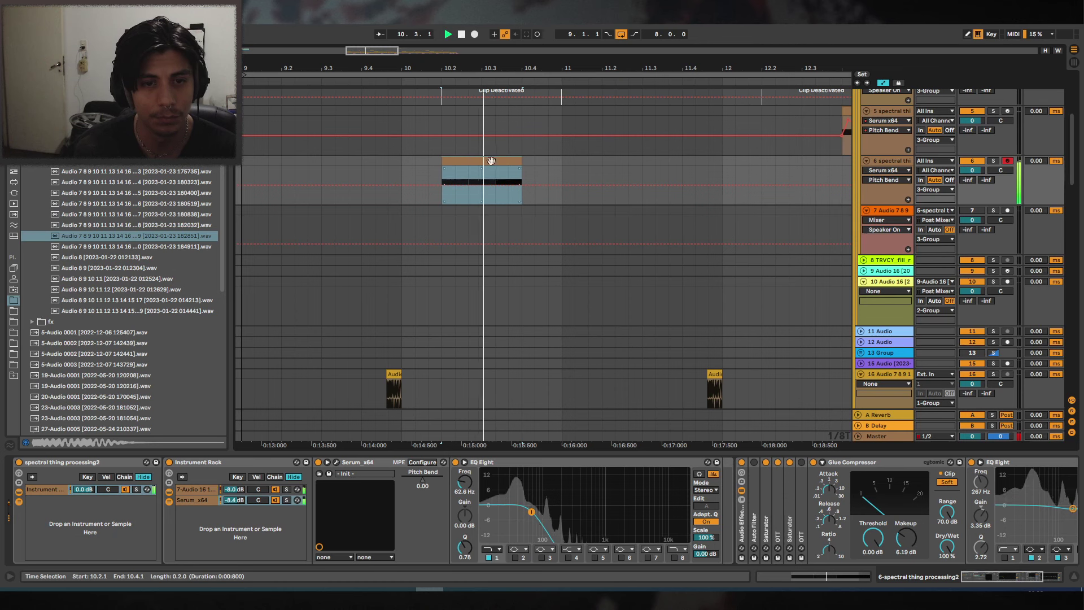
left_click(891, 162)
key("space")
Set the sampler chain's volume envelope to 0.45 ms attack and 151 ms decay while playing the MIDI part.
left_click(195, 490)
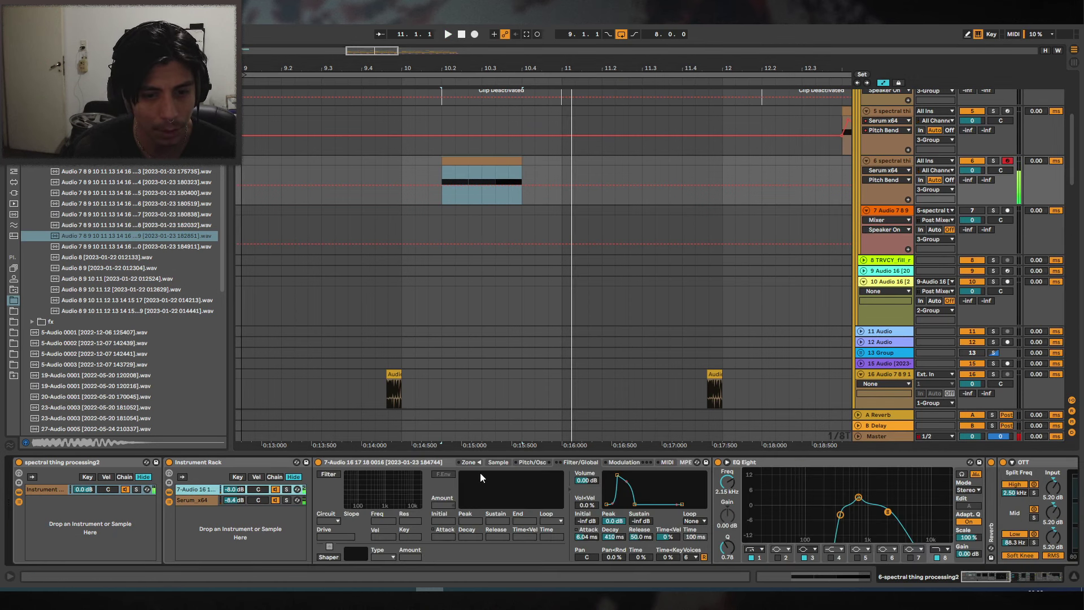
left_click_drag(619, 536, 618, 556)
key("space")
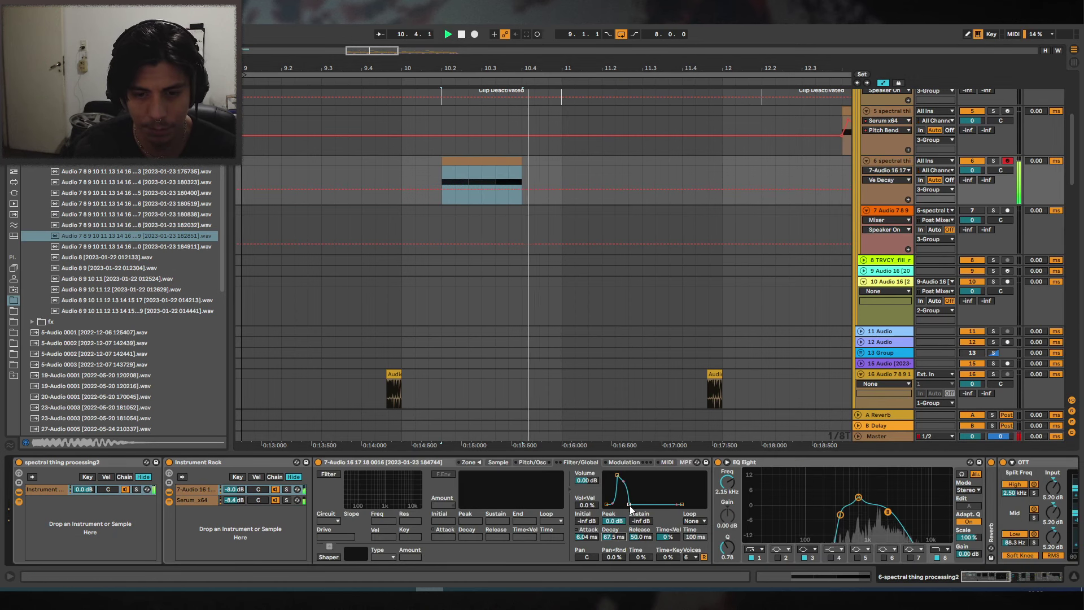
mouse_move(630, 508)
left_mouse_down()
mouse_move(611, 475)
mouse_move(625, 504)
left_mouse_up()
key("space")
key("space")
key("space")
key("space")
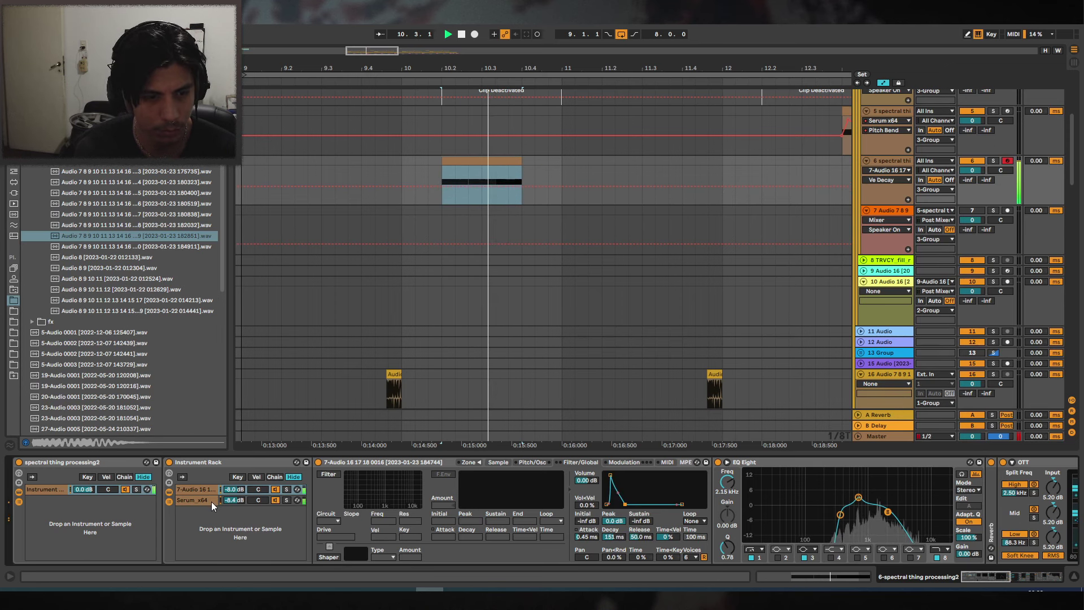
In Serum, stretch the falling part of the LFO 1 curve out to its end at about half height, and play the result.
left_click(211, 502)
left_click(337, 462)
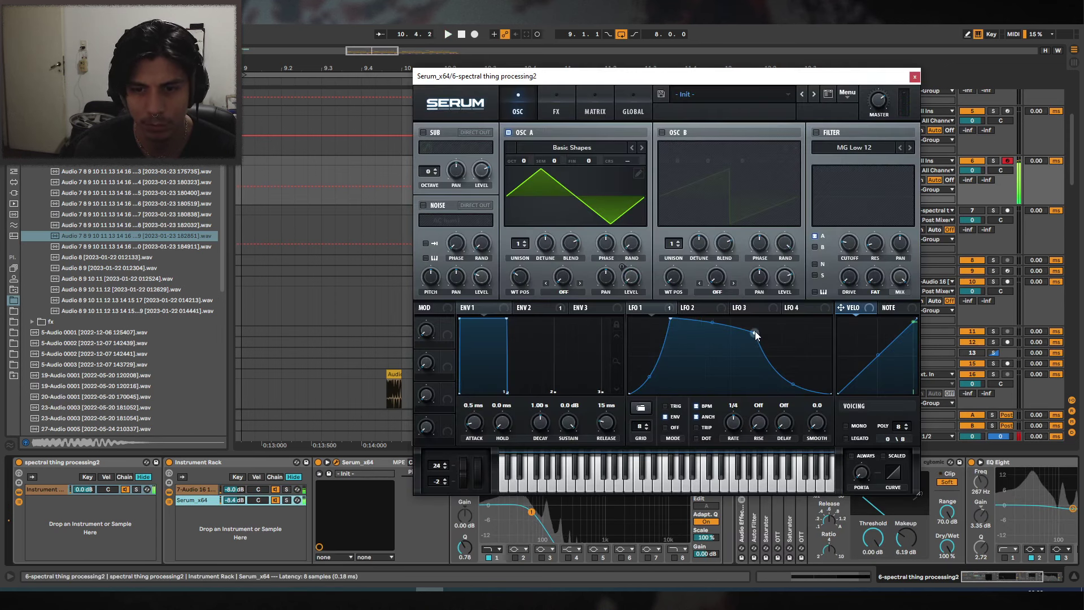
left_click_drag(754, 332, 833, 356)
left_click(914, 77)
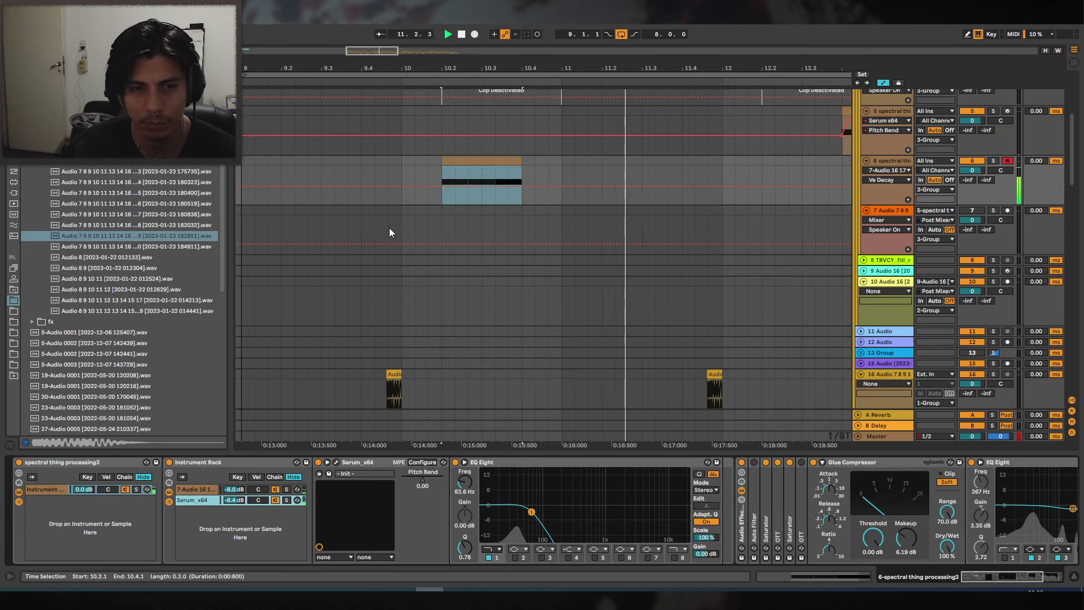
key("space")
left_click_drag(437, 73, 426, 74)
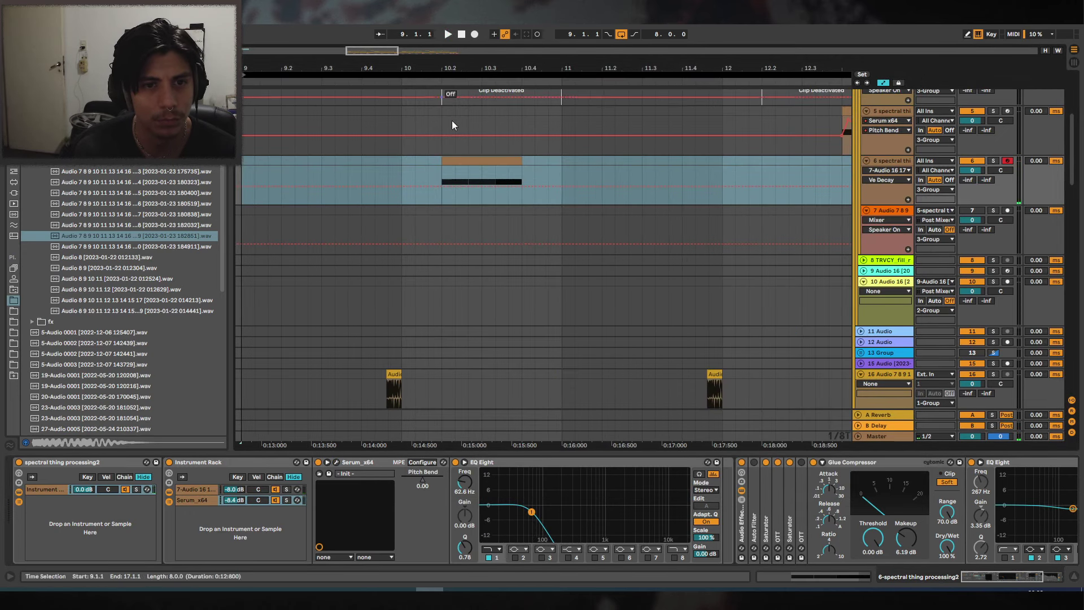
Set Serum's Env 2 decay to 205 ms while playing the MIDI part on track 6.
left_click(459, 161)
left_click(338, 462)
right_click(531, 308)
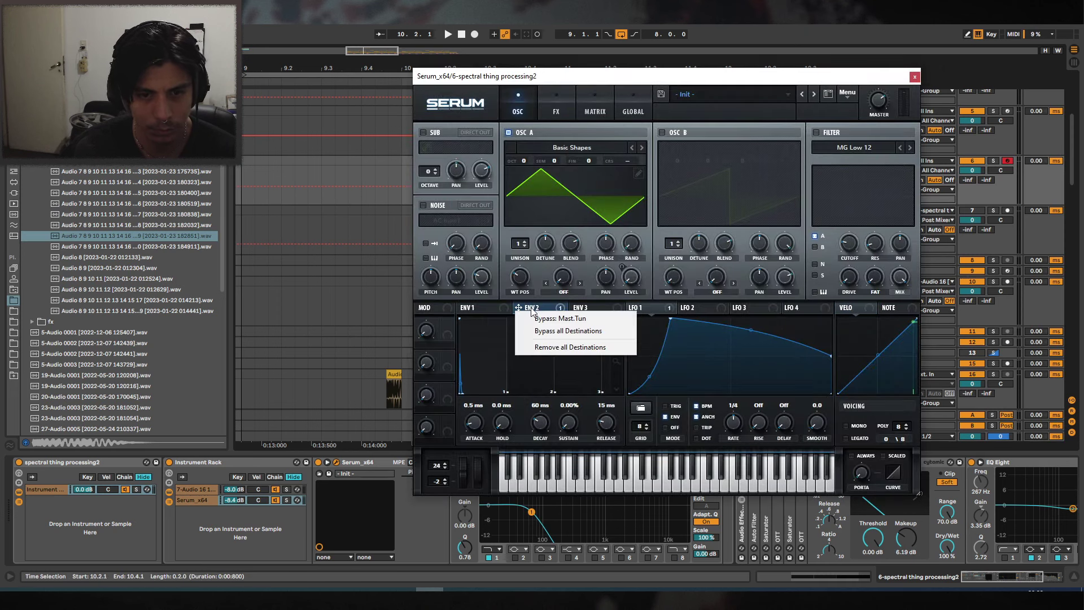
key("space")
left_click_drag(541, 424, 541, 418)
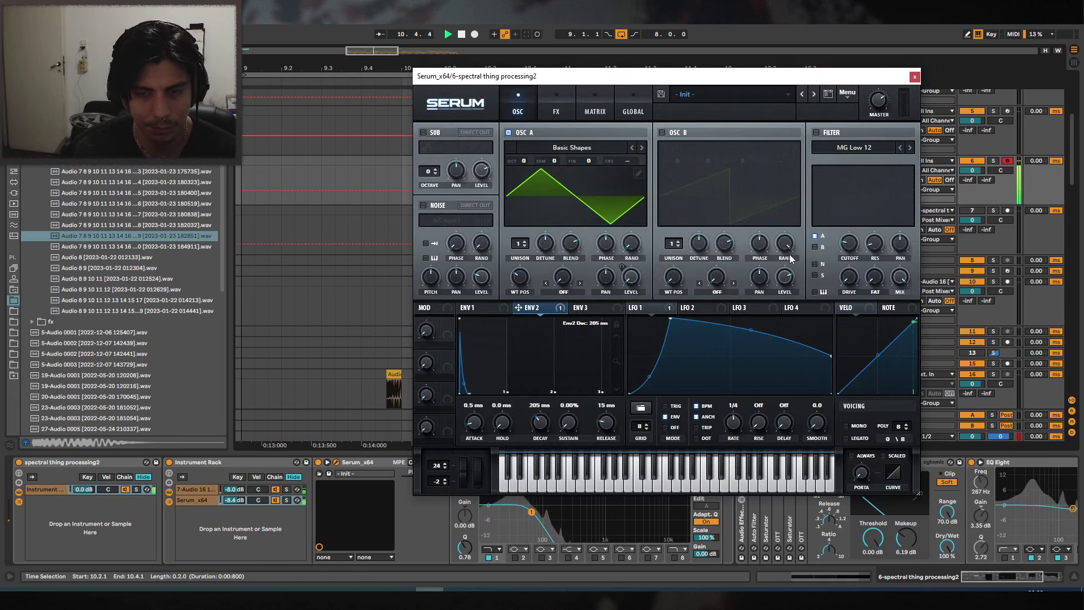
left_click(914, 78)
key("space")
Play the arrangement from 8.3.1 into bar 13 to check the new MIDI part in context.
scroll(515, 141, "down", 3)
left_click(342, 161)
key("space")
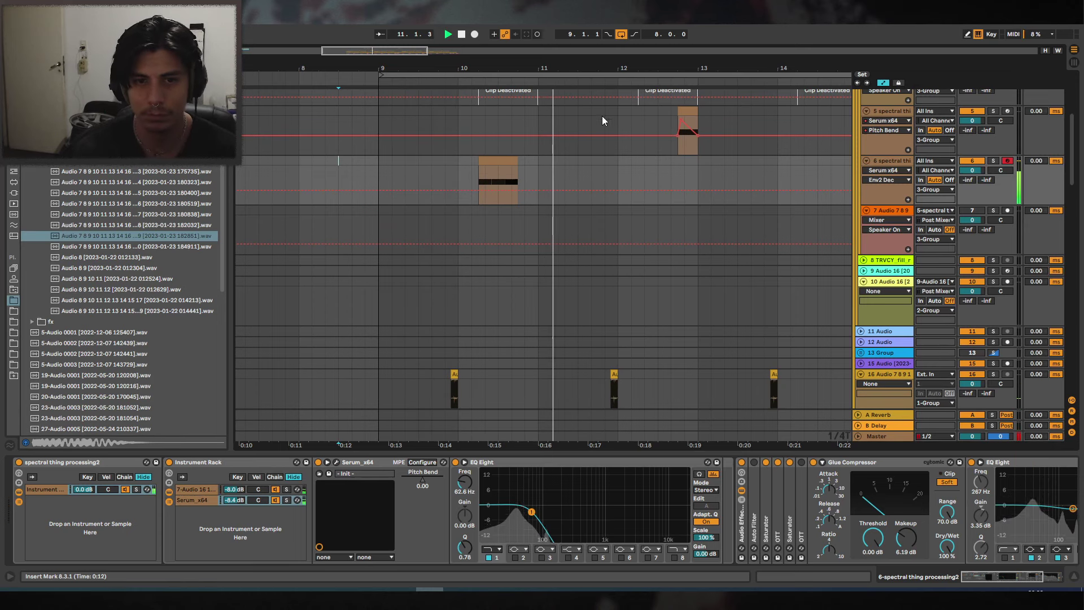
left_click_drag(599, 63, 536, 59)
scroll(577, 196, "up", 3)
scroll(624, 235, "down", 1)
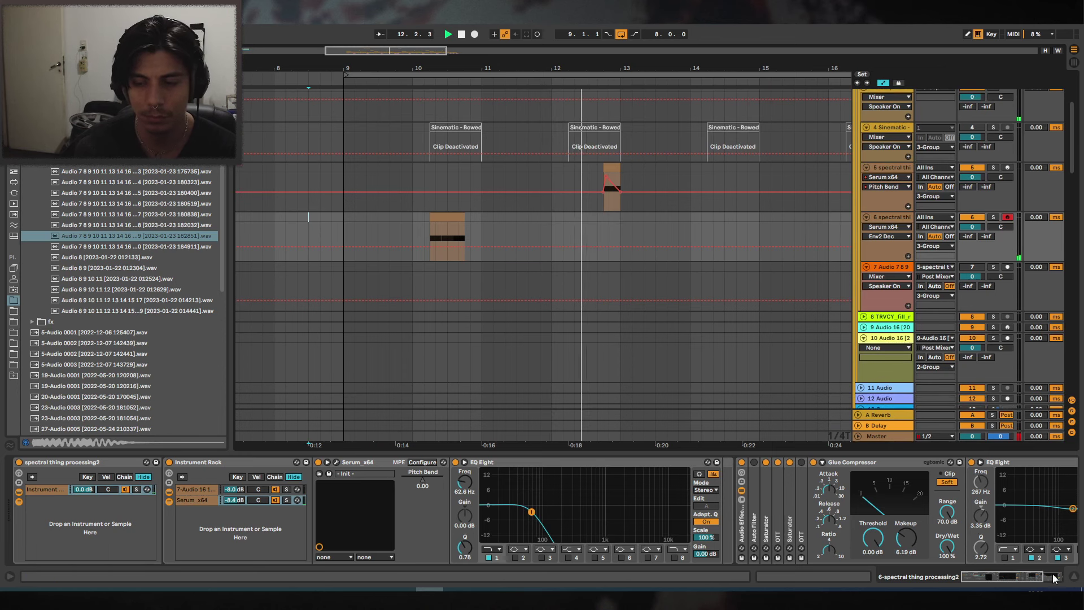
left_click(1074, 577)
left_click_drag(588, 67, 565, 78)
key("space")
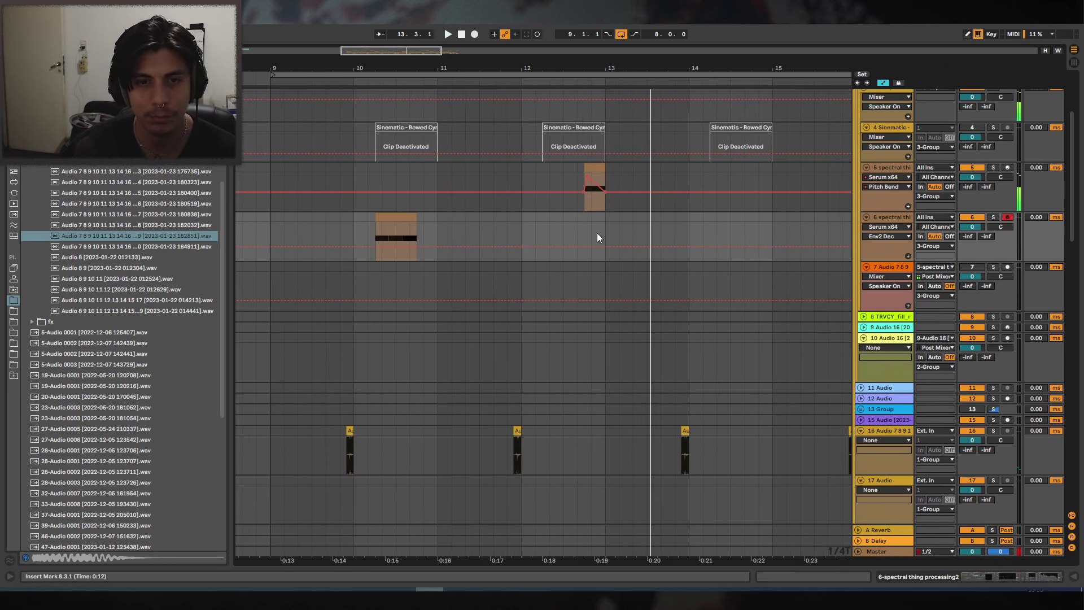
Play track 6's MIDI part alone from 10.2.1 and open the sample settings of its sampler chain.
left_click(593, 164)
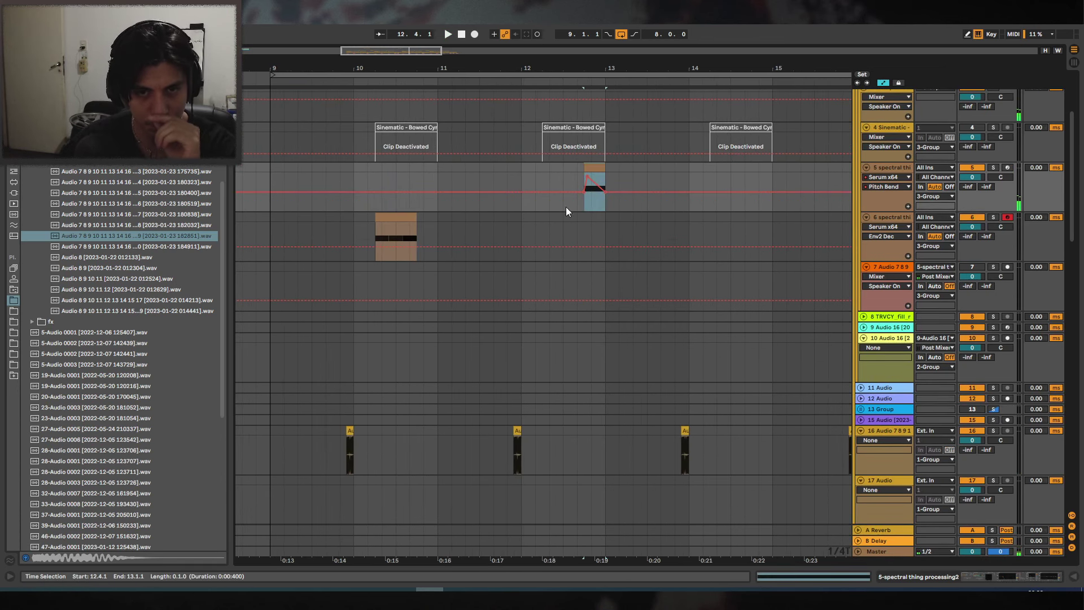
left_click(380, 218)
key("space")
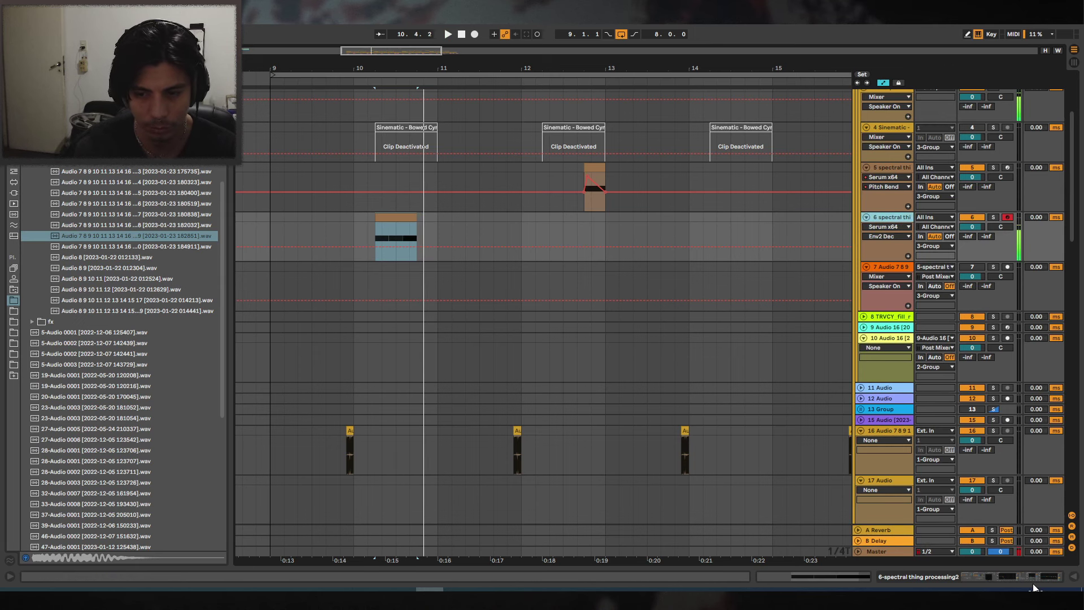
left_click(1031, 578)
left_click(195, 489)
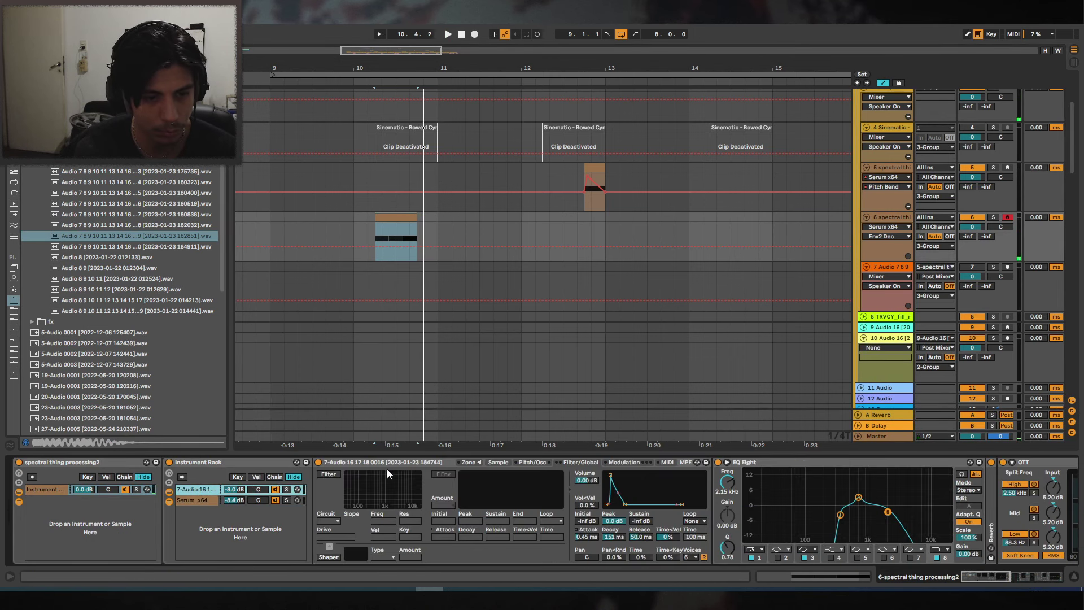
left_click(499, 462)
Try the sampler's sample start at 58730 and play the MIDI part repeatedly.
mouse_move(511, 480)
left_mouse_down()
mouse_move(422, 480)
mouse_move(460, 479)
left_mouse_up()
key("space")
key("space")
key("space")
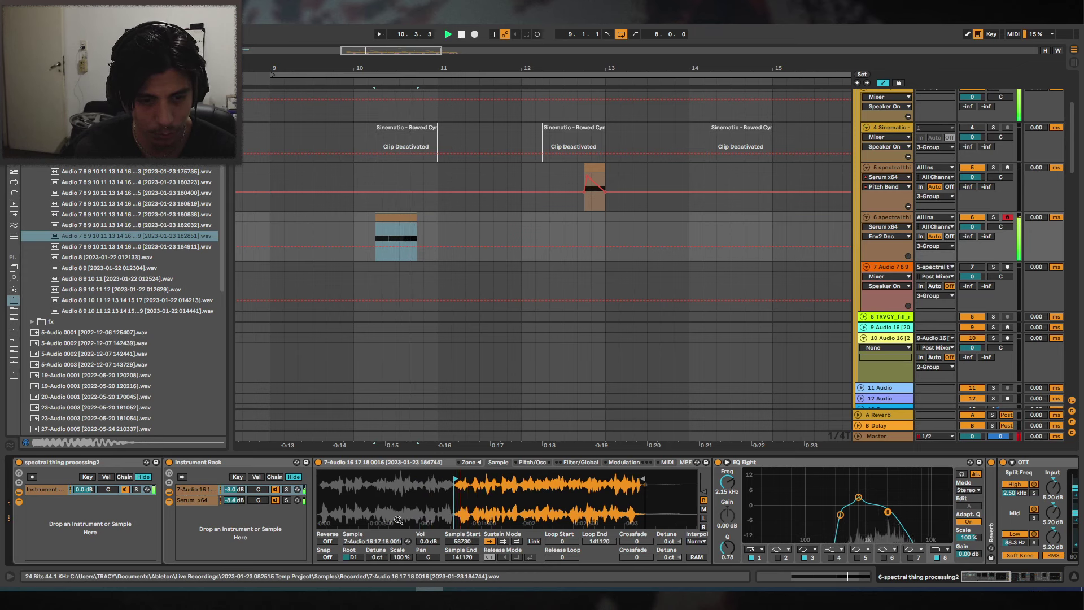
key("space")
key("space")
Set the sampler's root key to G2 and its sample start to 37131 while playing the part.
mouse_move(354, 557)
left_mouse_down()
mouse_move(354, 570)
mouse_move(354, 541)
left_mouse_up()
key("space")
key("space")
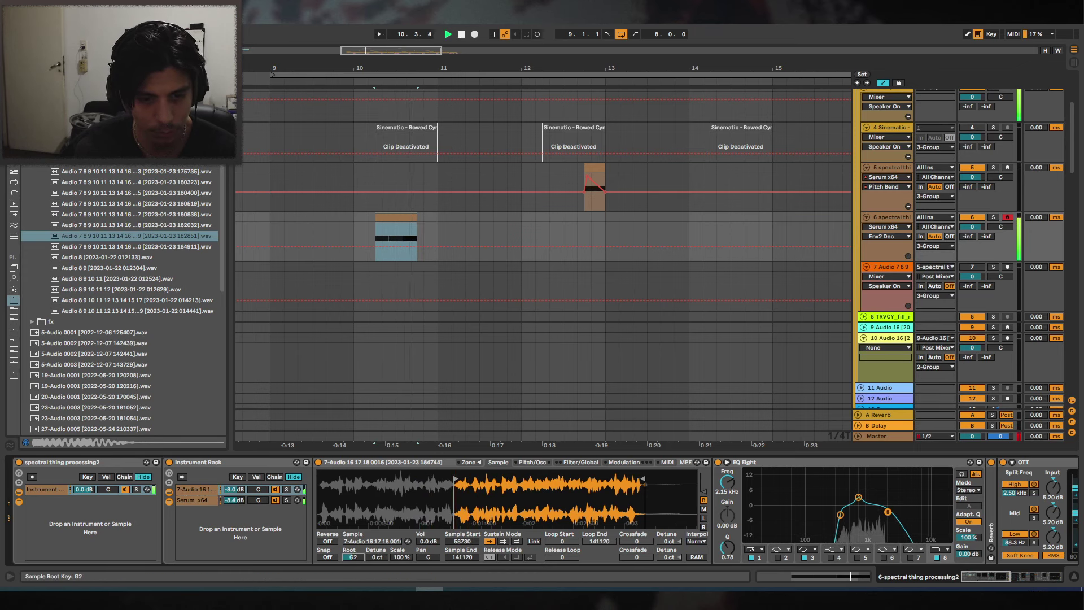
left_click_drag(455, 480, 404, 479)
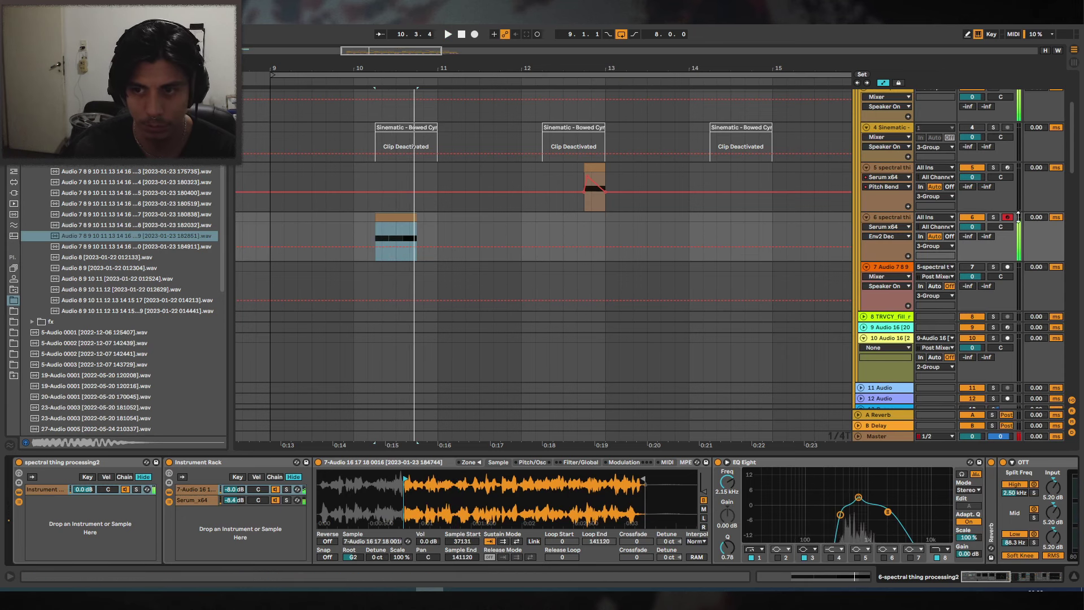
Solo track 6, select its sampler chain and review its pitch, volume envelope and sample settings during playback.
left_click(993, 216)
left_click(194, 490)
left_click(533, 462)
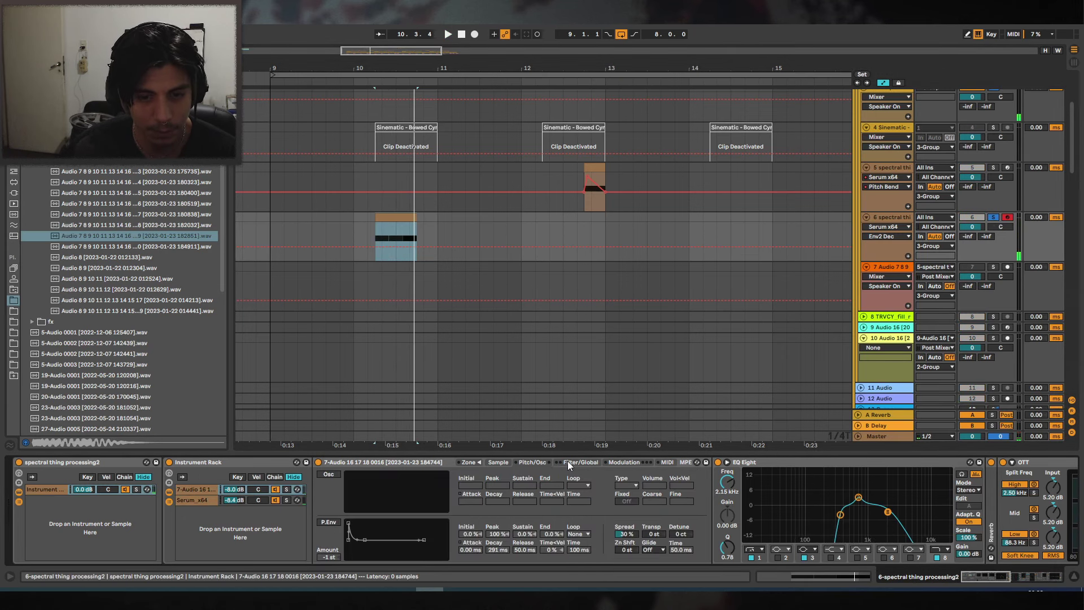
left_click(570, 461)
left_click(539, 462)
left_click(579, 463)
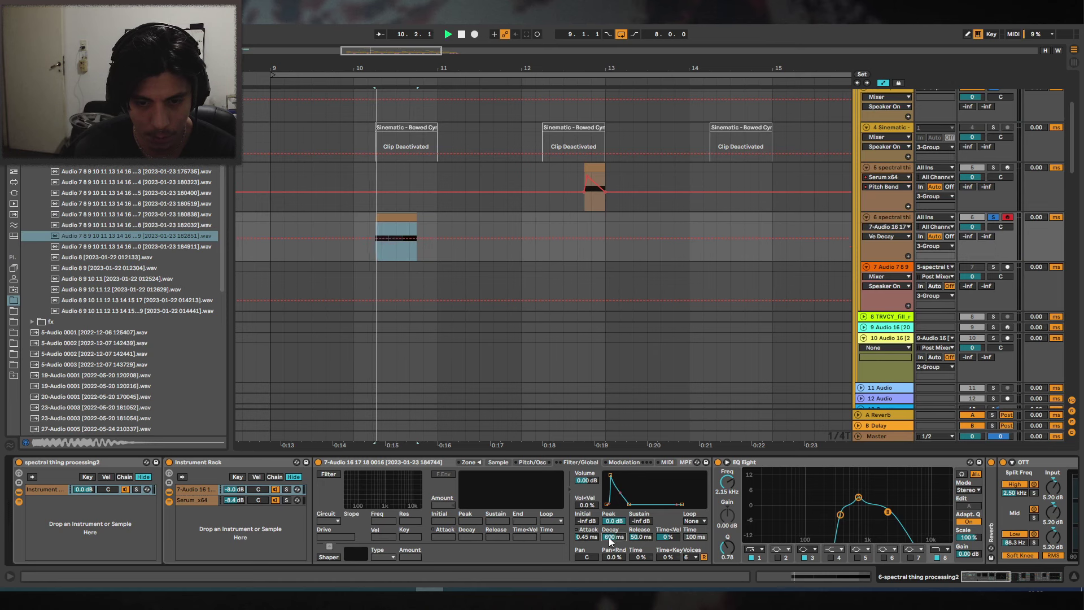
left_click(515, 462)
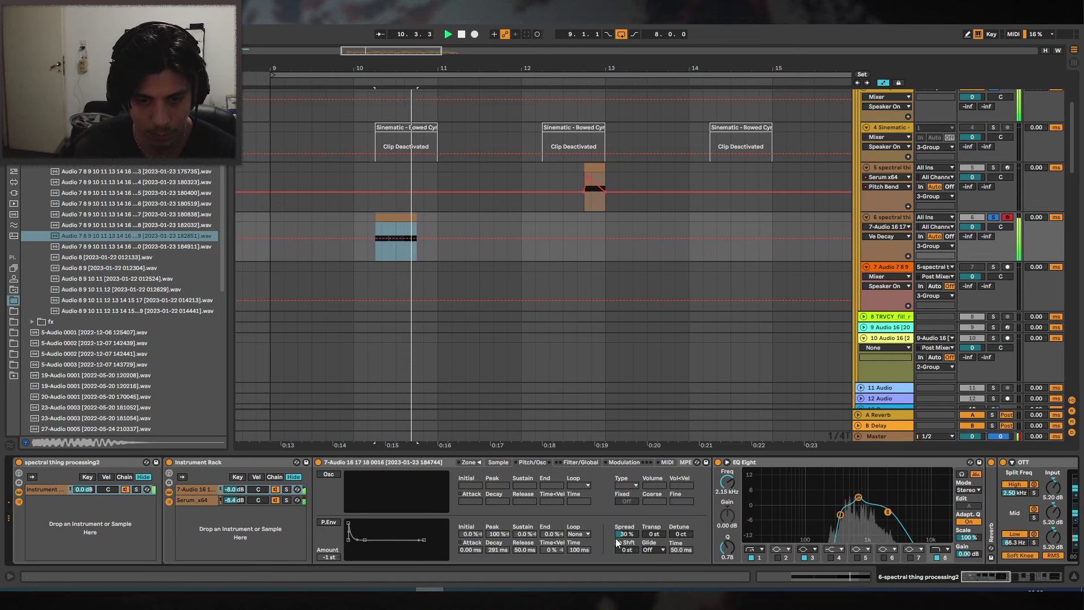
left_click(498, 462)
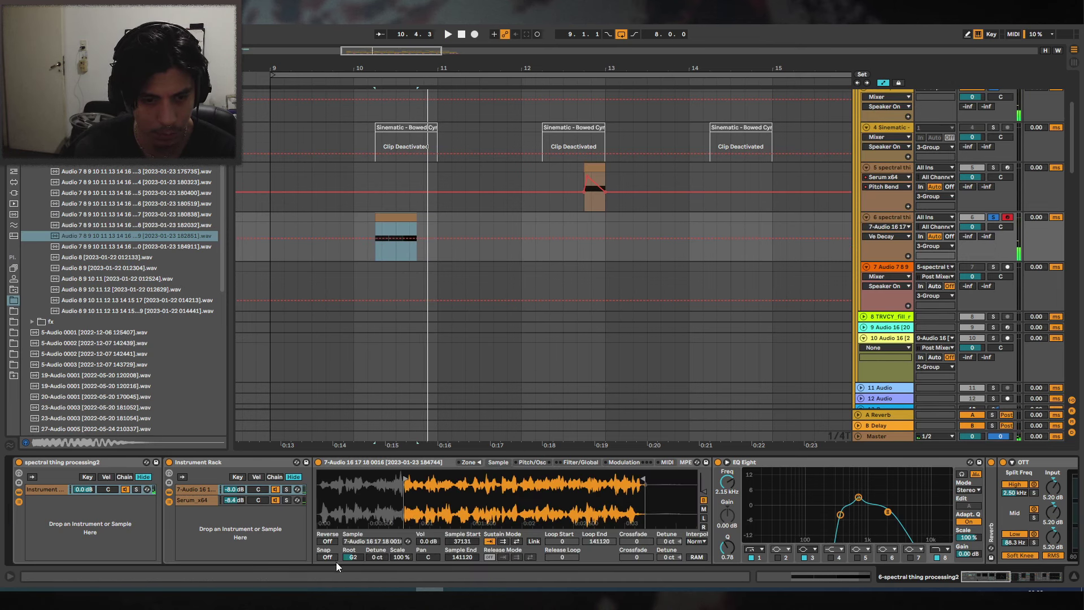
Set the sampler's root key to G#1 and its sample end to 138545 while playing the part.
left_click_drag(352, 557, 352, 570)
key("space")
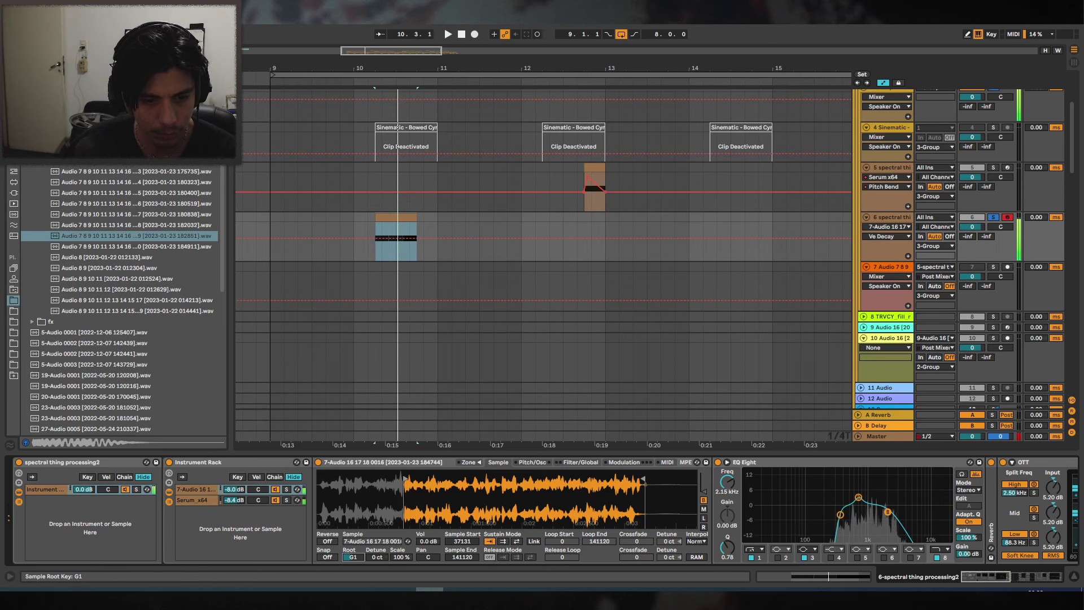
key("Down")
key("space")
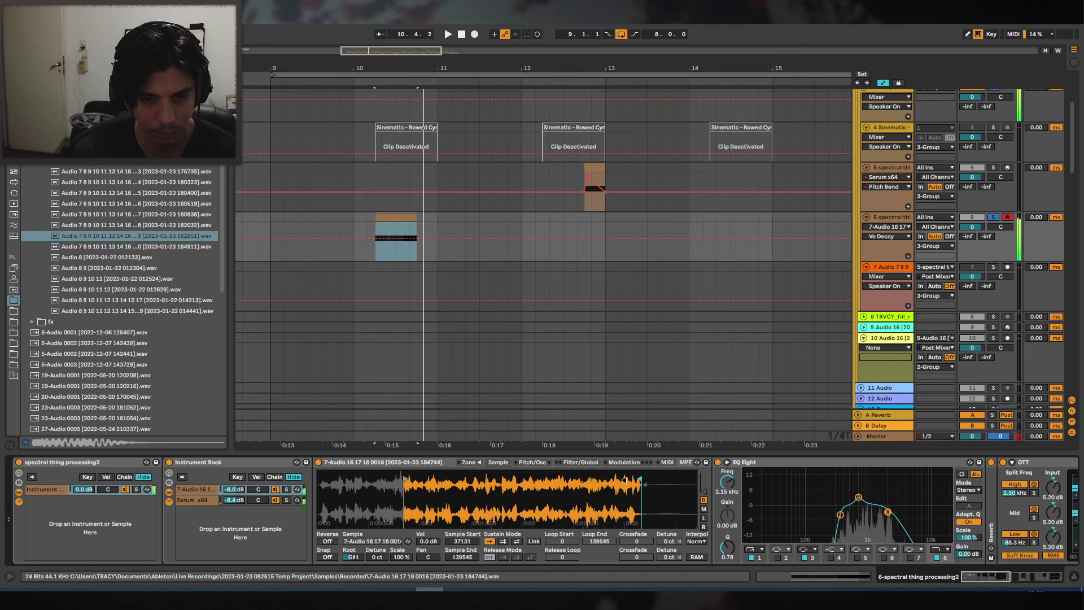
Enable the sampler's pitch envelope at +11 st with 87.3 ms decay, and set the volume envelope's decay to 225 ms.
left_click(574, 462)
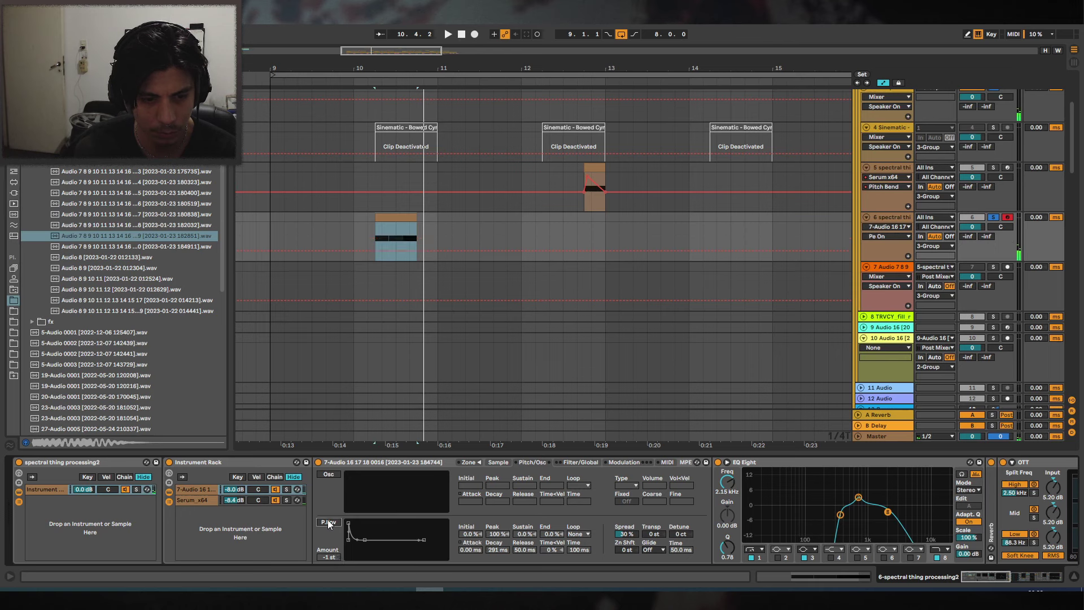
left_click_drag(329, 558, 328, 554)
key("space")
left_click_drag(498, 550, 498, 566)
key("space")
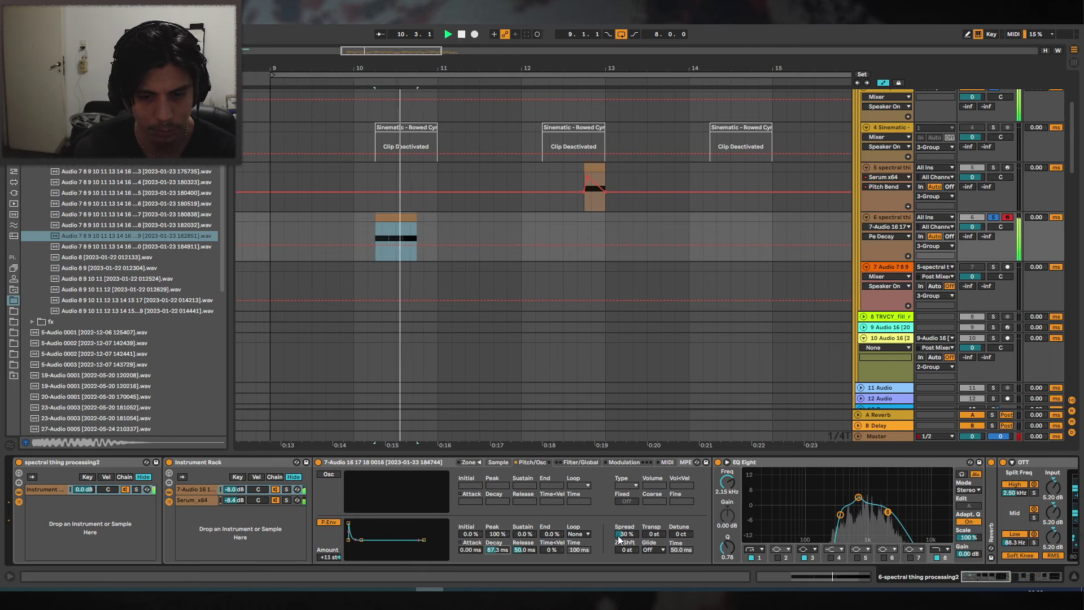
left_click(573, 461)
left_click(621, 539)
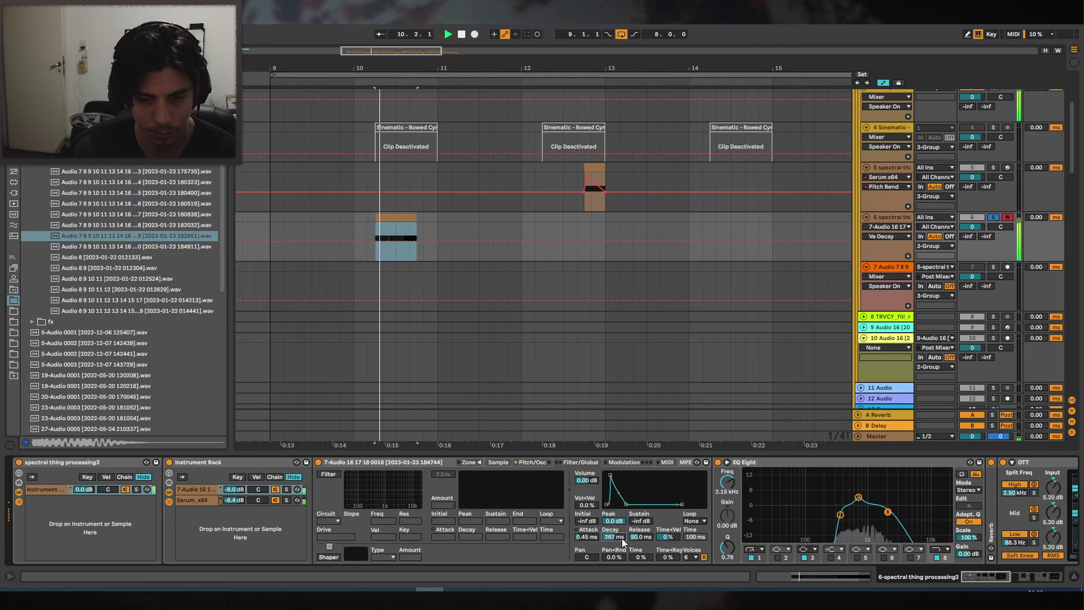
Unsolo track 6 and play the arrangement from 8.3.3 to hear the part in context.
left_click(993, 217)
key("space")
key("space")
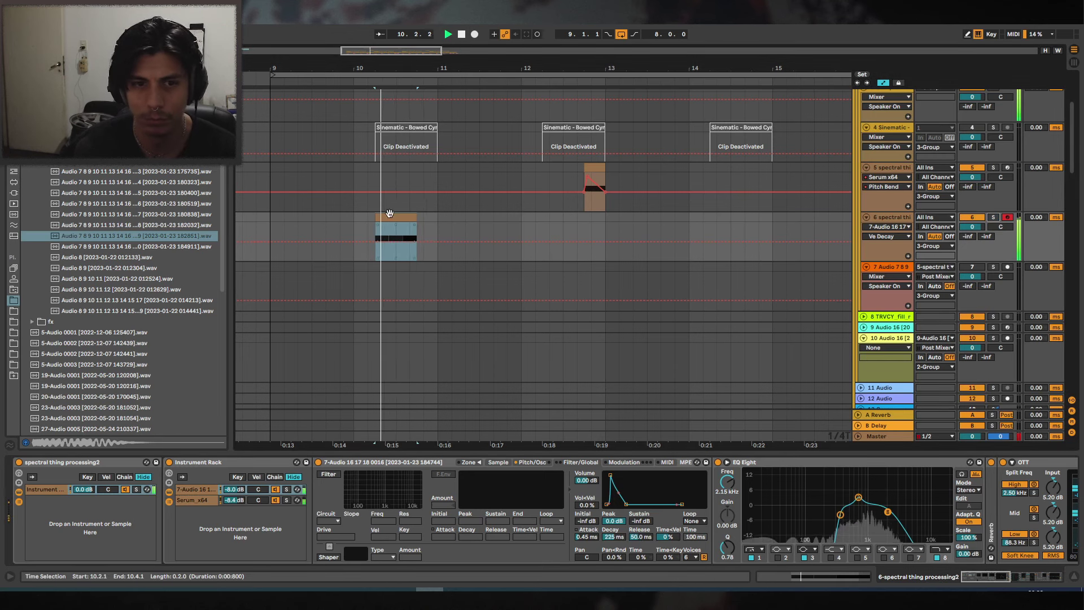
left_click_drag(414, 68, 460, 70)
left_click(284, 210)
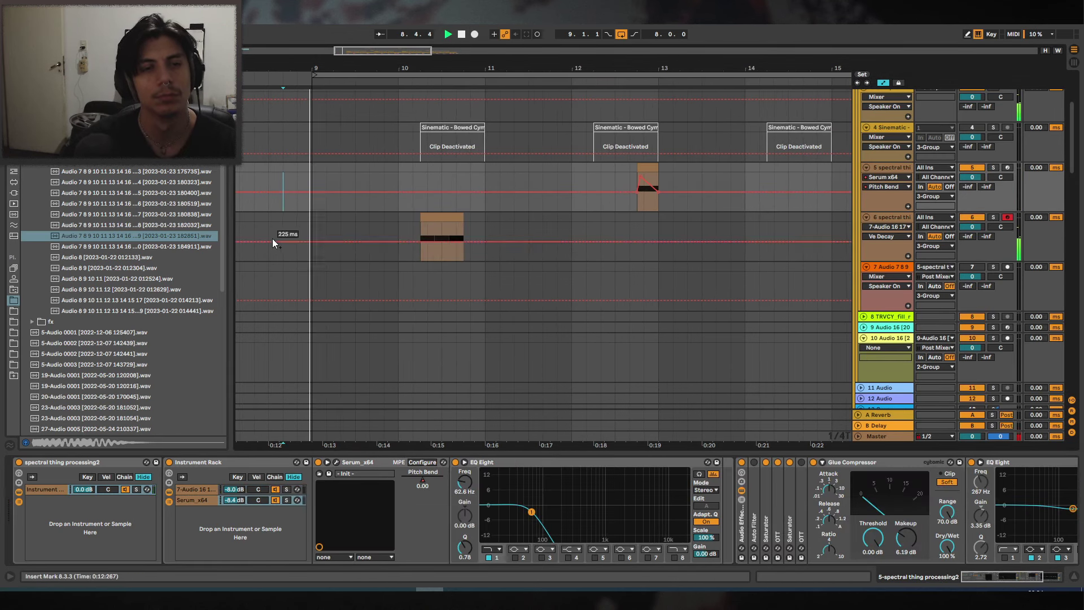
Show the devices of track 6's MIDI clip and collapse the sampler and its first EQ Eight.
left_click(442, 237)
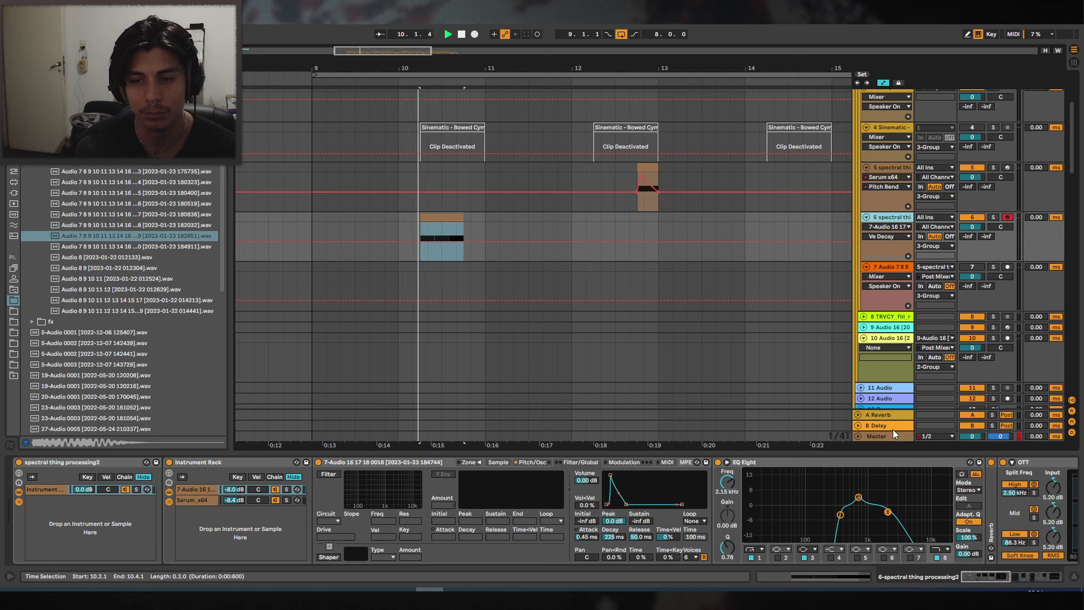
left_click(779, 464)
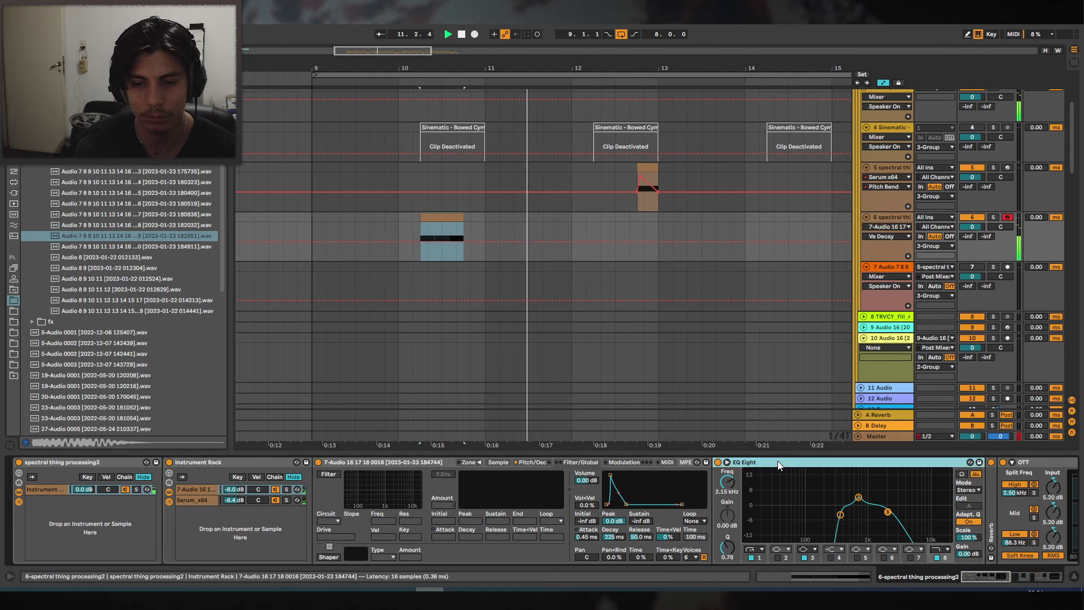
double_click(779, 464)
double_click(451, 463)
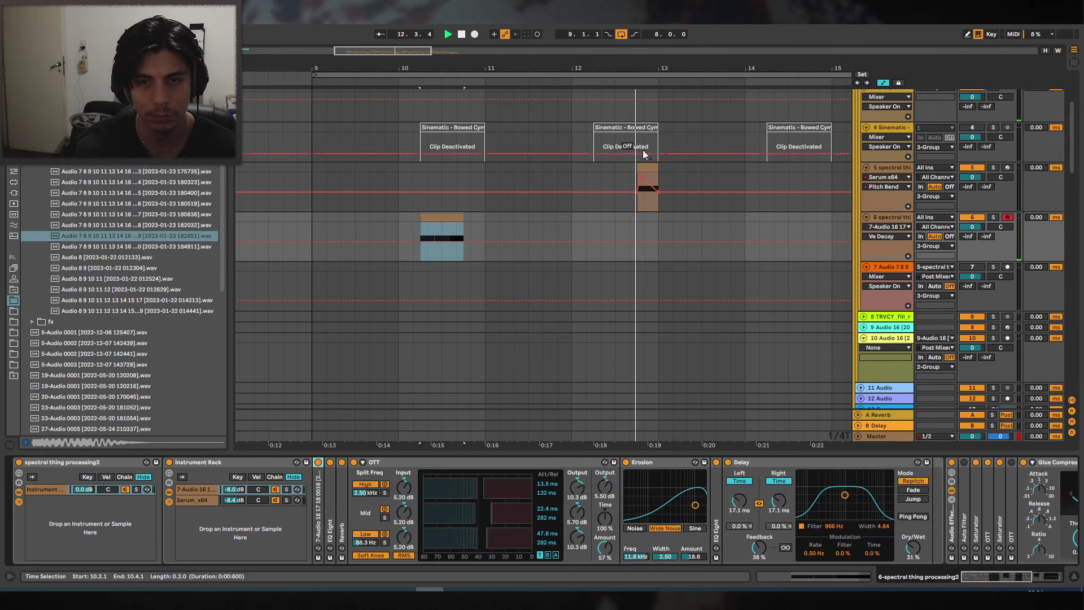
Duplicate track 6's four-bar range from 9.1.1 to 13.1.1 directly behind itself.
key("minus")
left_click_drag(511, 219, 347, 220)
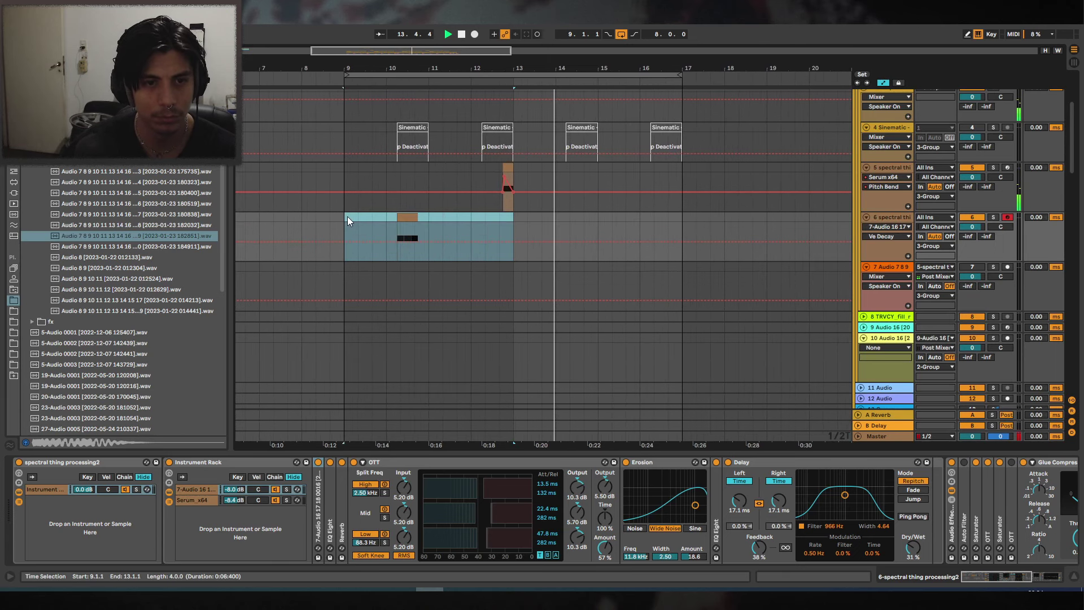
key("ctrl+d")
Halve the first D#0 note in the duplicated clip at 14.2.1, duplicate it into the freed gap and play the clip.
left_click(573, 226)
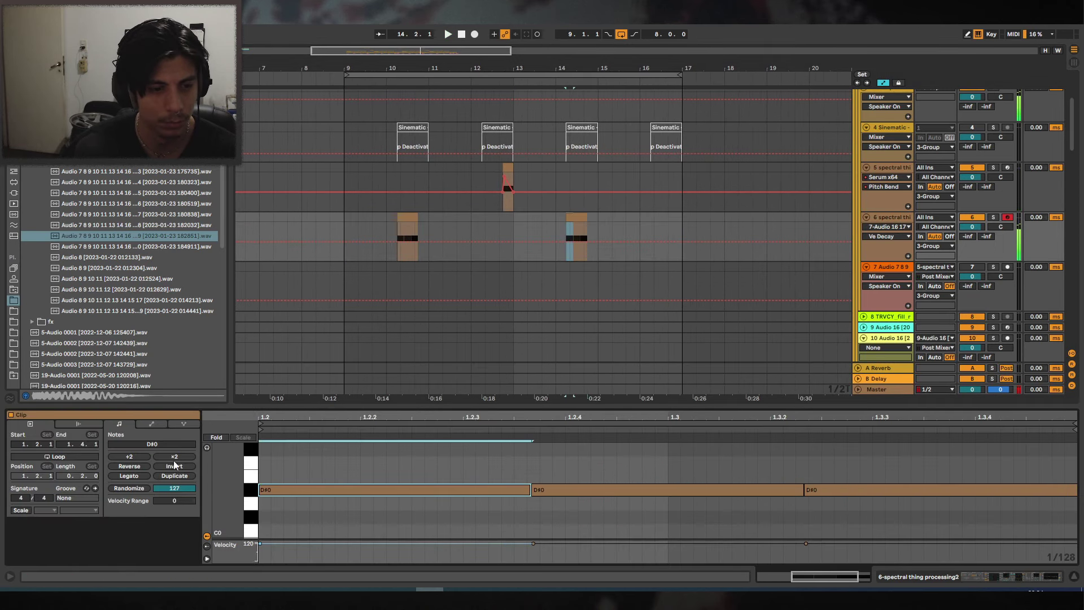
left_click(129, 456)
key("ctrl+d")
key("space")
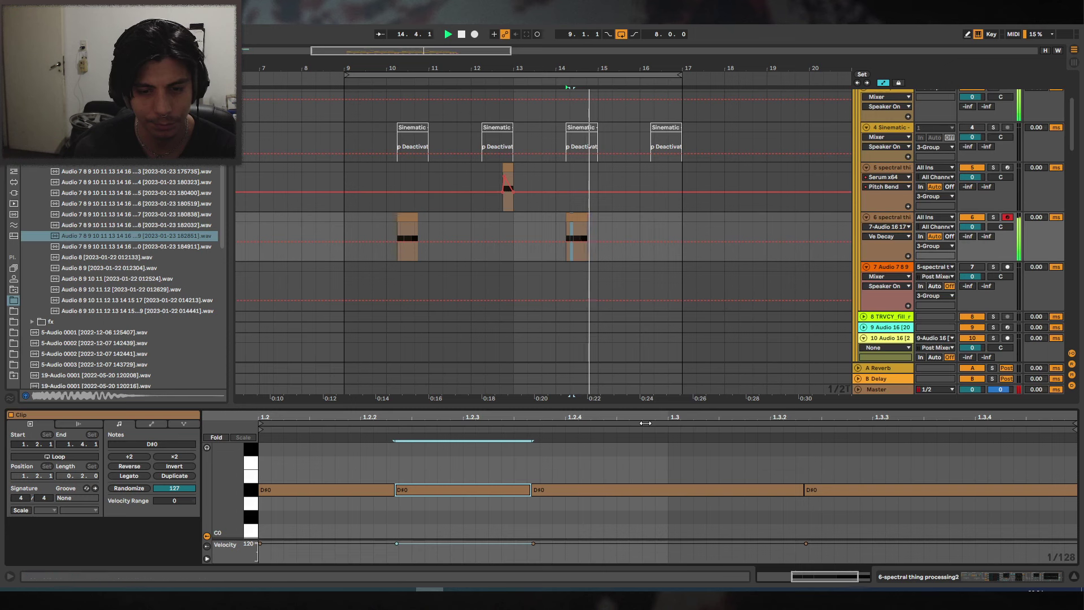
Close the note editor and play the arrangement from 8.2.2 to check the phrase with the other tracks.
scroll(566, 179, "down", 2)
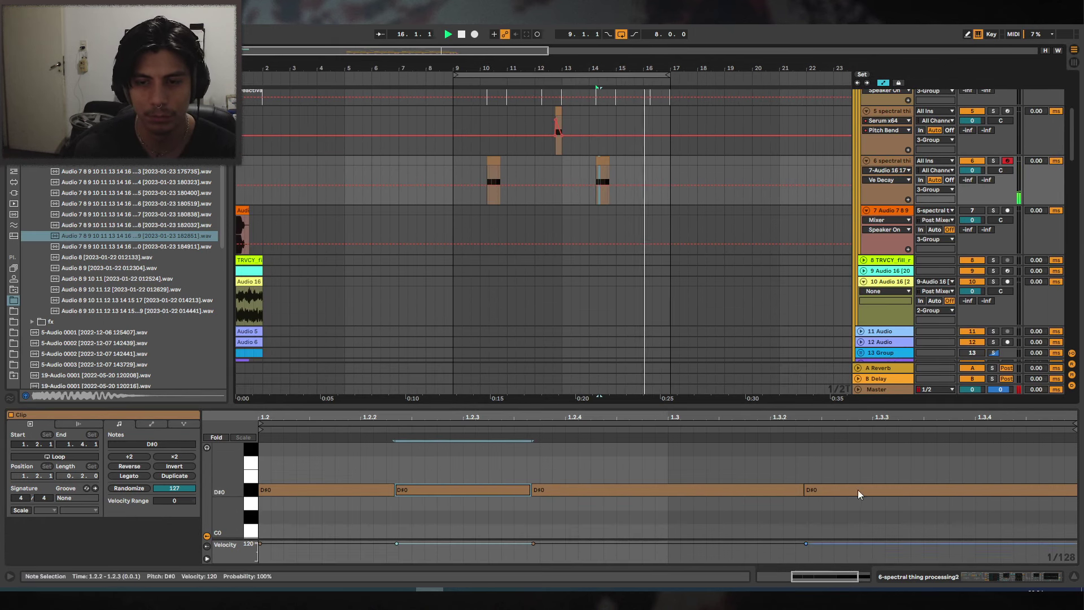
left_click(1074, 576)
key("space")
scroll(523, 329, "down", 3)
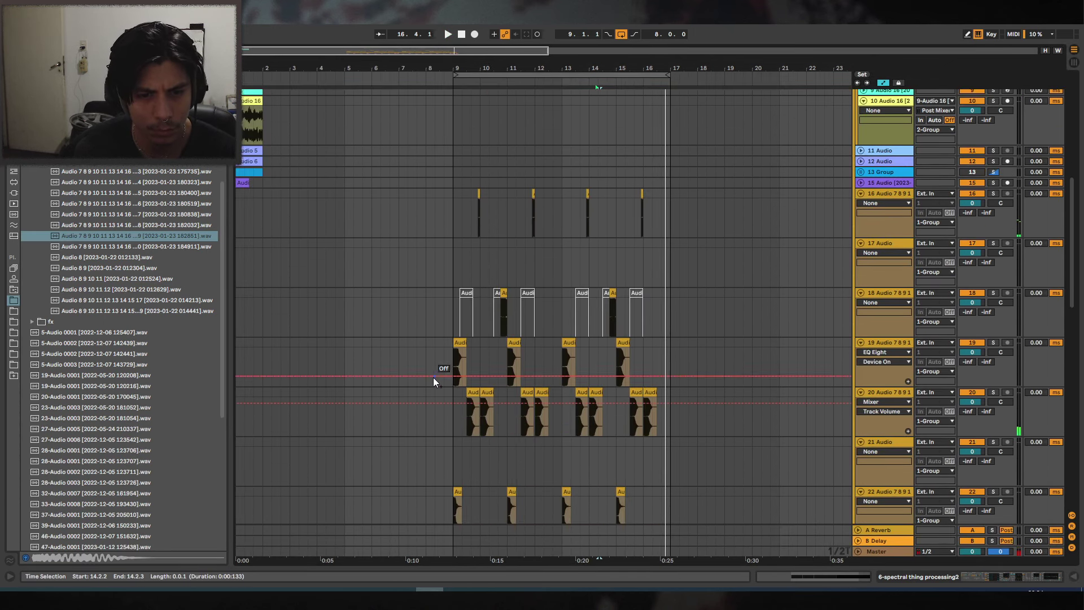
key("space")
left_click(437, 354)
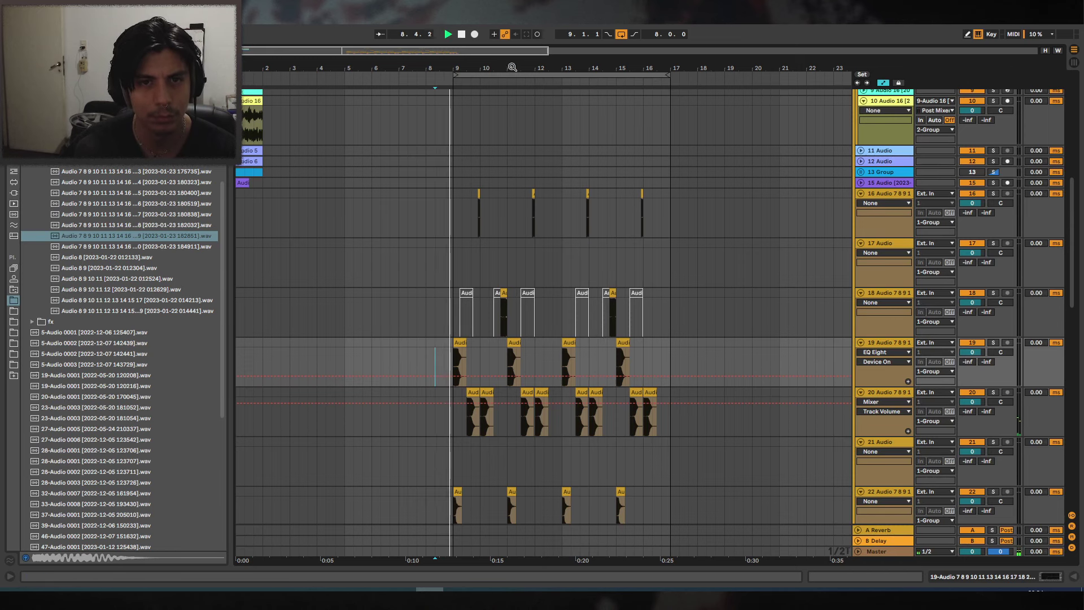
scroll(497, 197, "up", 5)
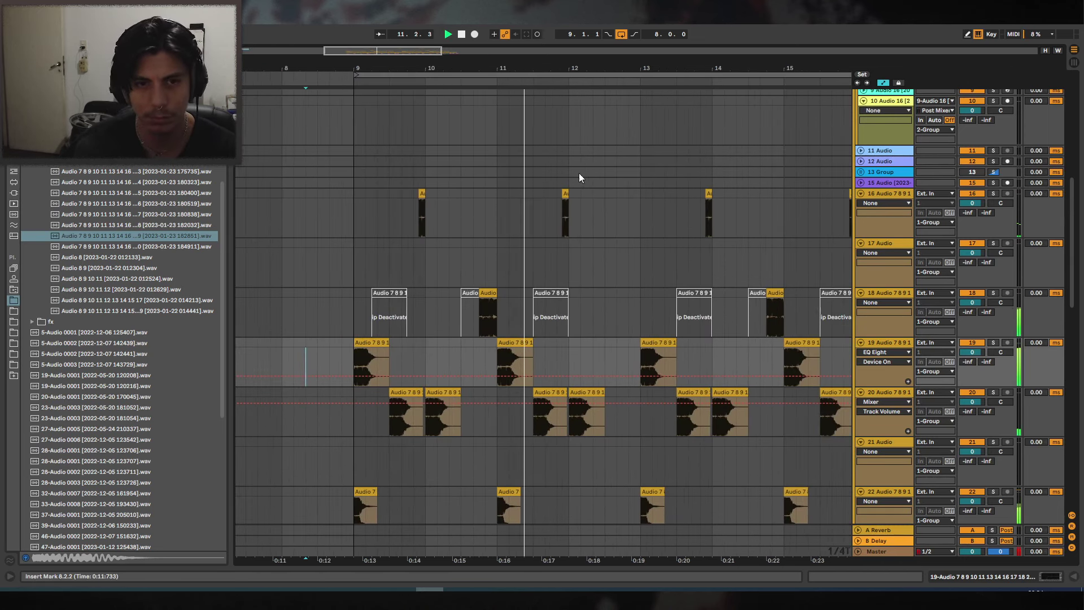
Select track 6's MIDI clip at 10.2.1, open its chain's Serum window and check the effects page.
scroll(520, 170, "up", 5)
left_click(456, 172)
key("space")
left_click(984, 576)
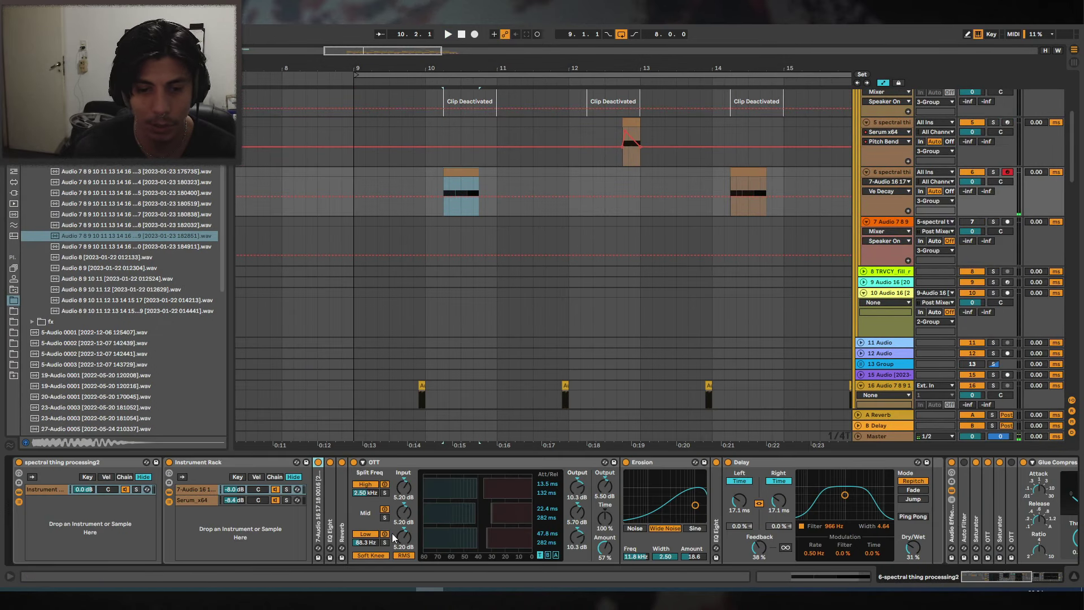
left_click(206, 498)
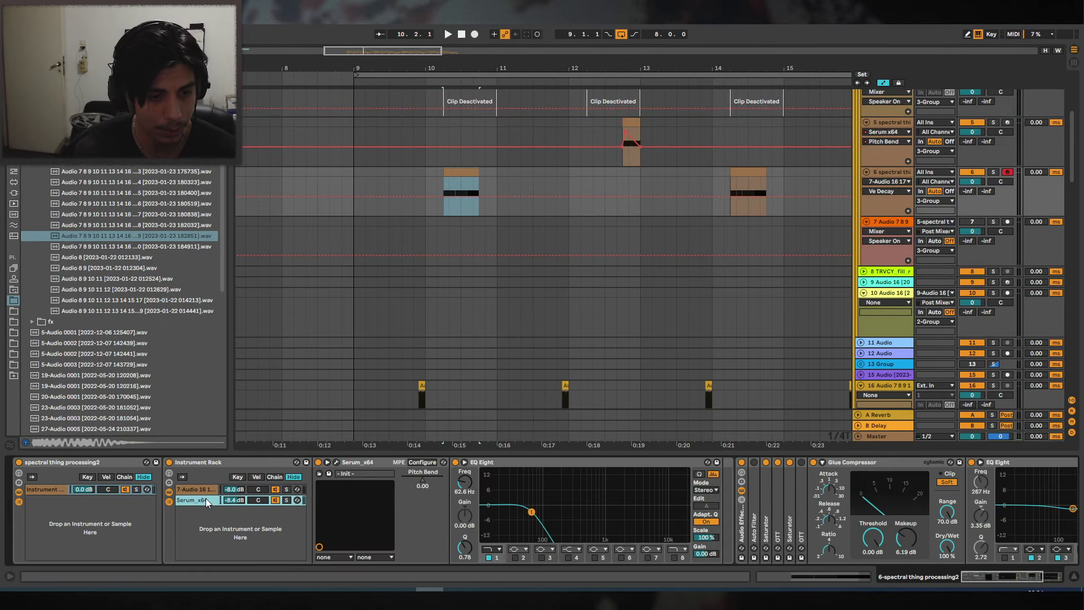
left_click(337, 461)
left_click(556, 110)
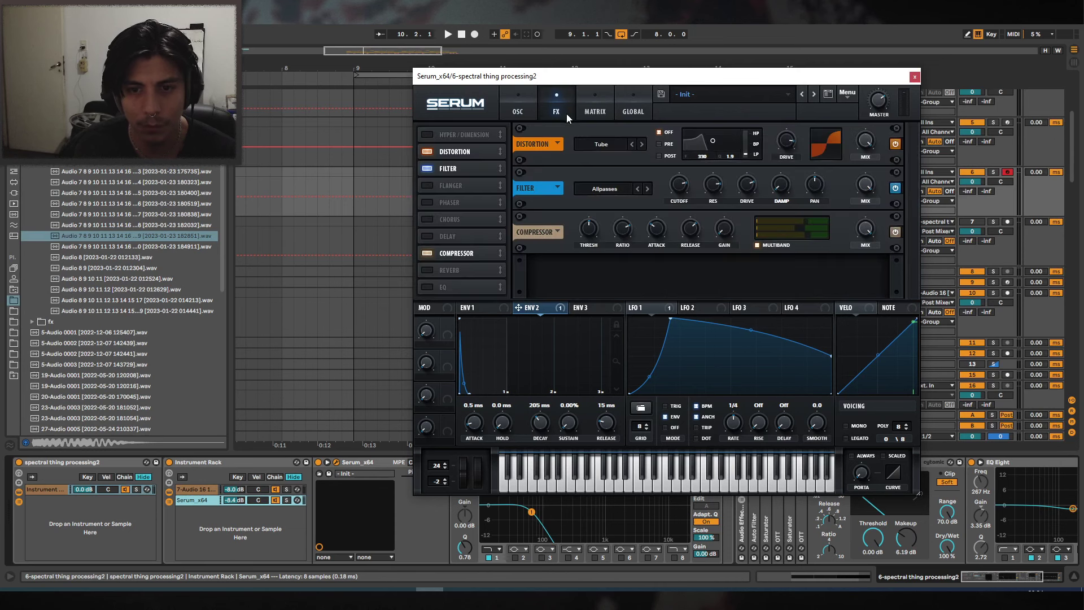
Reshape Serum's LFO 2 into a shallow downward slope starting at about half height.
left_click(518, 110)
left_click(696, 307)
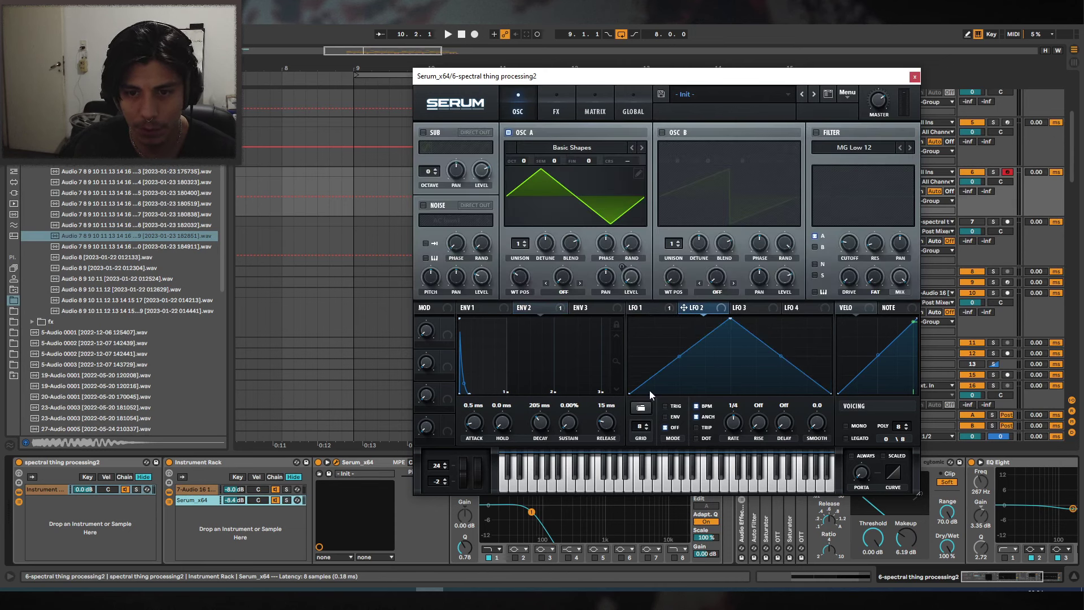
left_click_drag(631, 392, 635, 356)
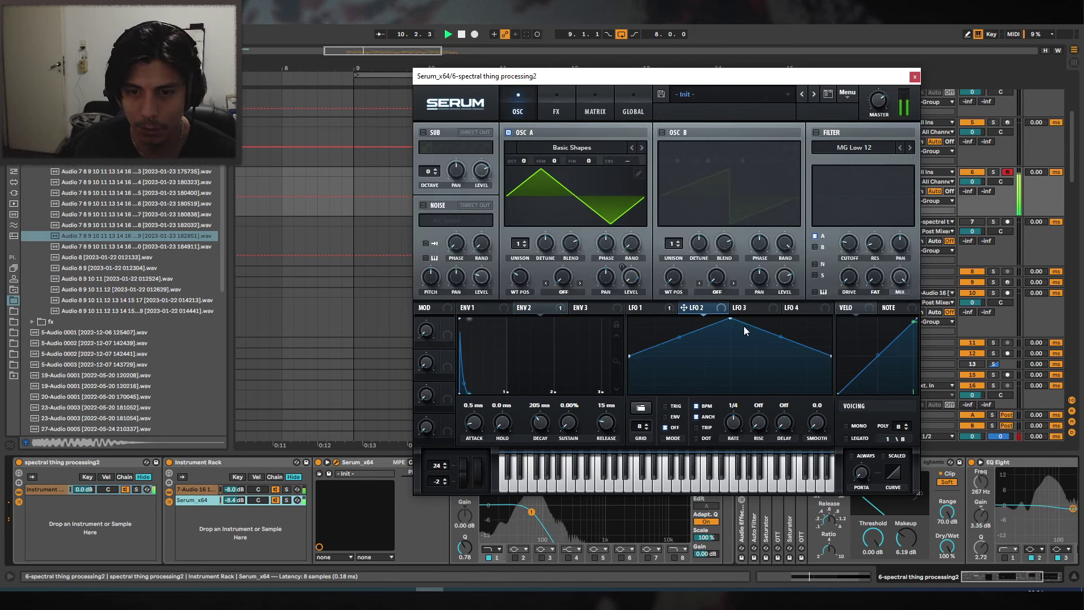
left_click_drag(729, 320, 830, 374)
Route LFO 2 to Mast.Tun in the third modulation matrix slot with an amount of 24.
left_click(600, 114)
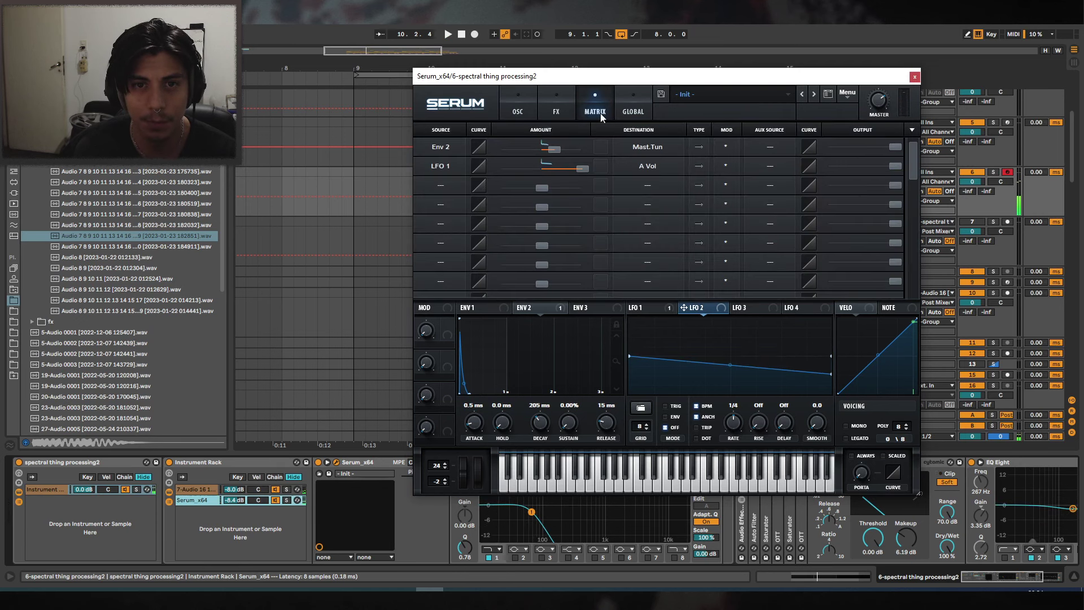
left_click(422, 201)
left_click(461, 207)
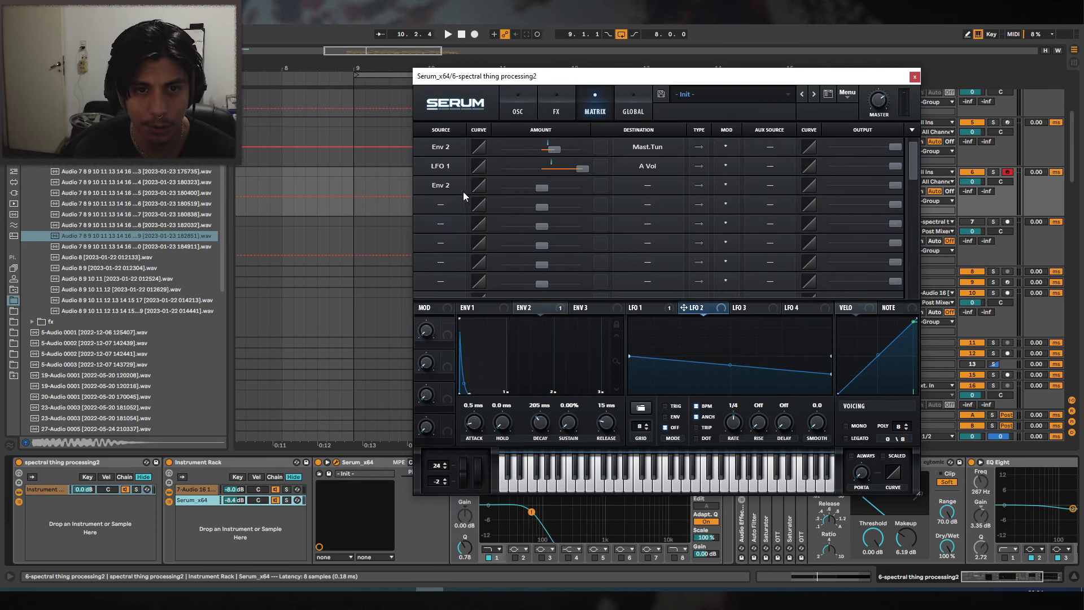
left_click(462, 187)
left_click(463, 185)
left_click(460, 187)
left_click(462, 247)
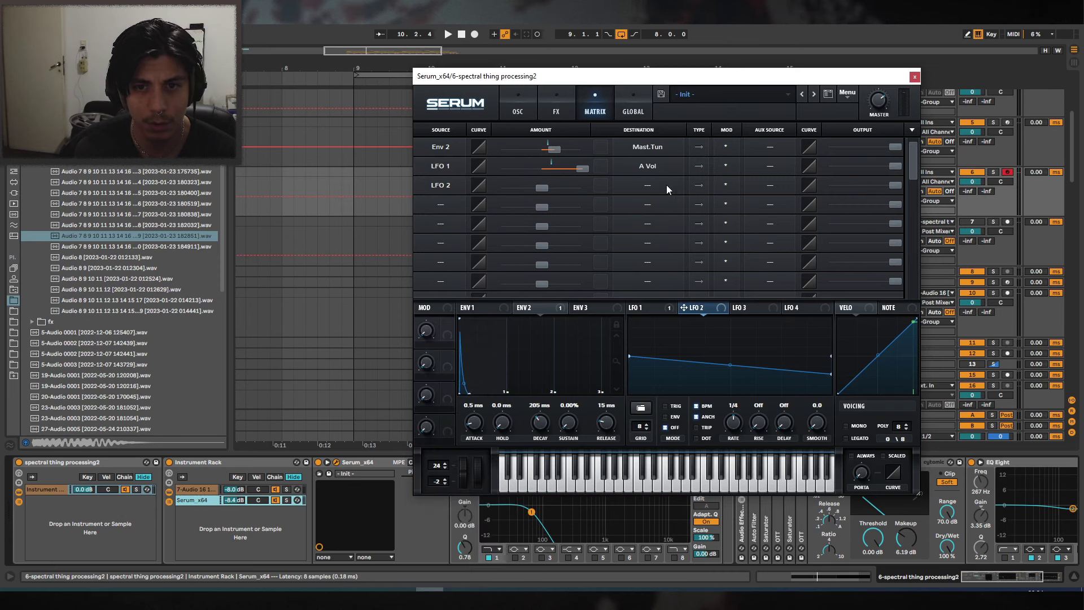
left_click(666, 185)
mouse_move(666, 286)
left_click(728, 286)
left_click_drag(542, 189, 551, 190)
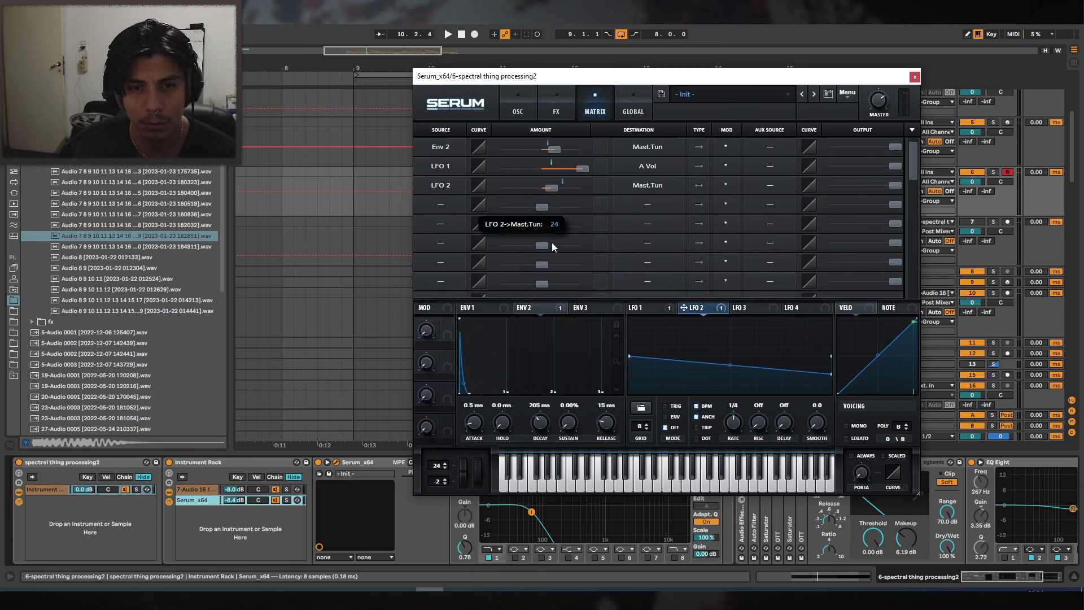
Set LFO 2 to ENV mode, shape it with an early peak and a later dip during playback, and close Serum.
left_click(679, 418)
key("space")
key("space")
left_click_drag(830, 375, 753, 365)
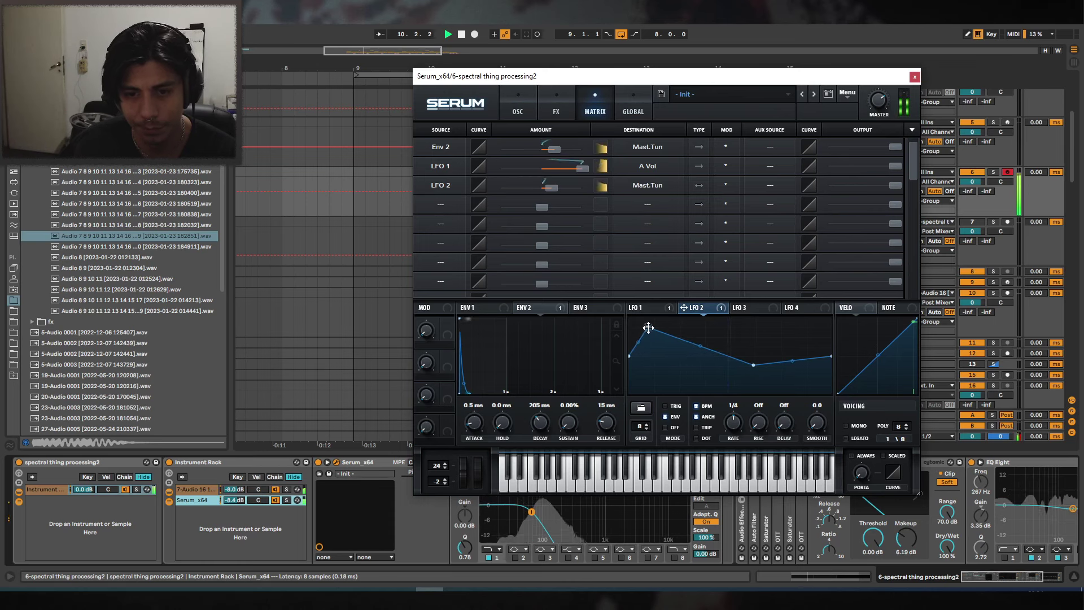
double_click(670, 346)
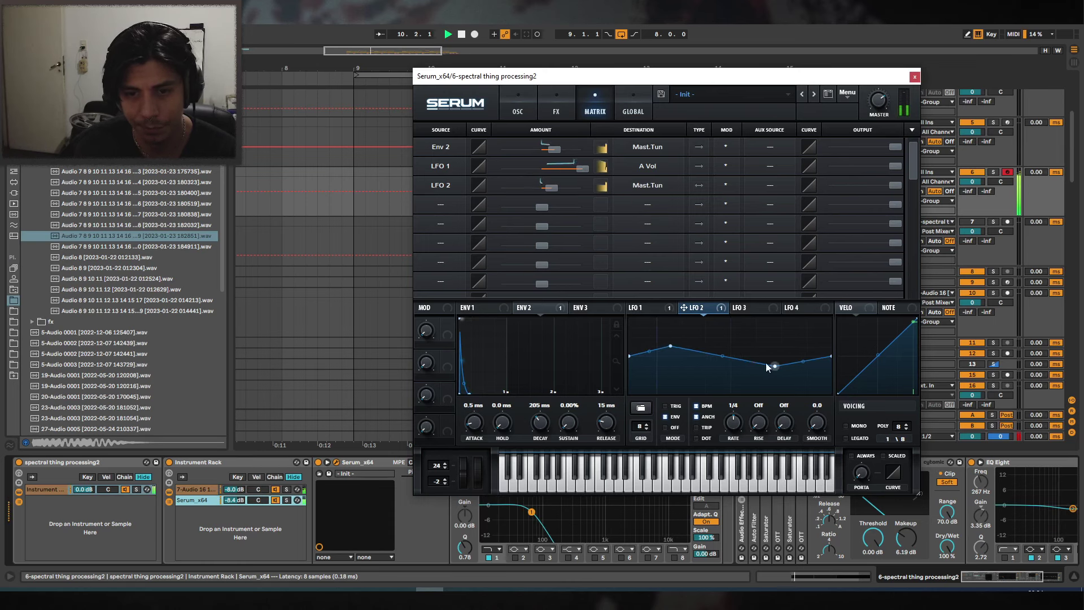
left_click(914, 77)
key("space")
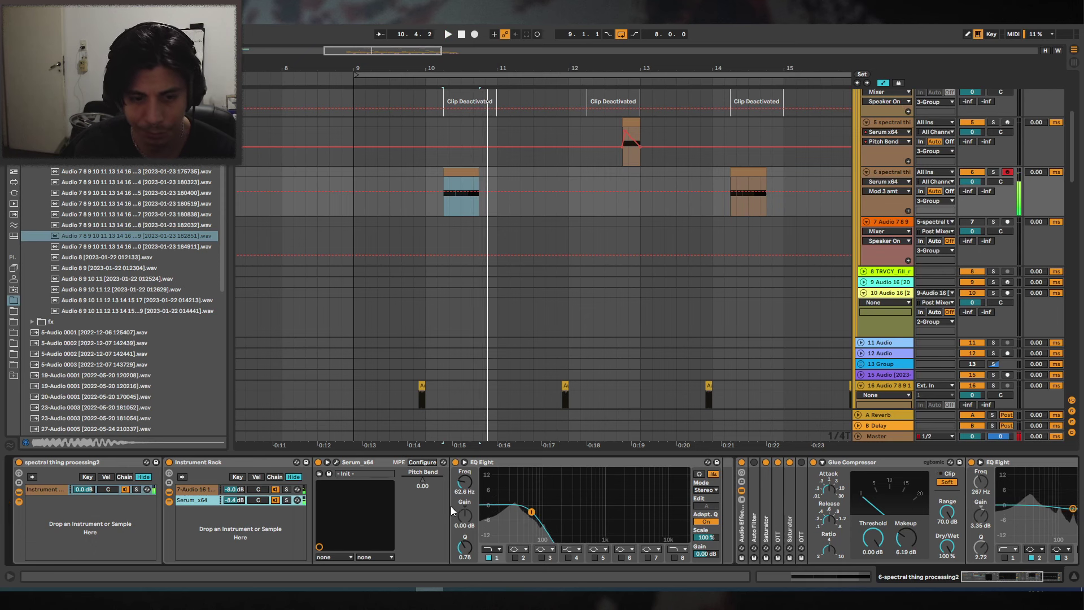
On track 6's sampler chain, lower EQ Eight's band to 316 Hz and raise OTT's amount to 69%.
left_click(196, 489)
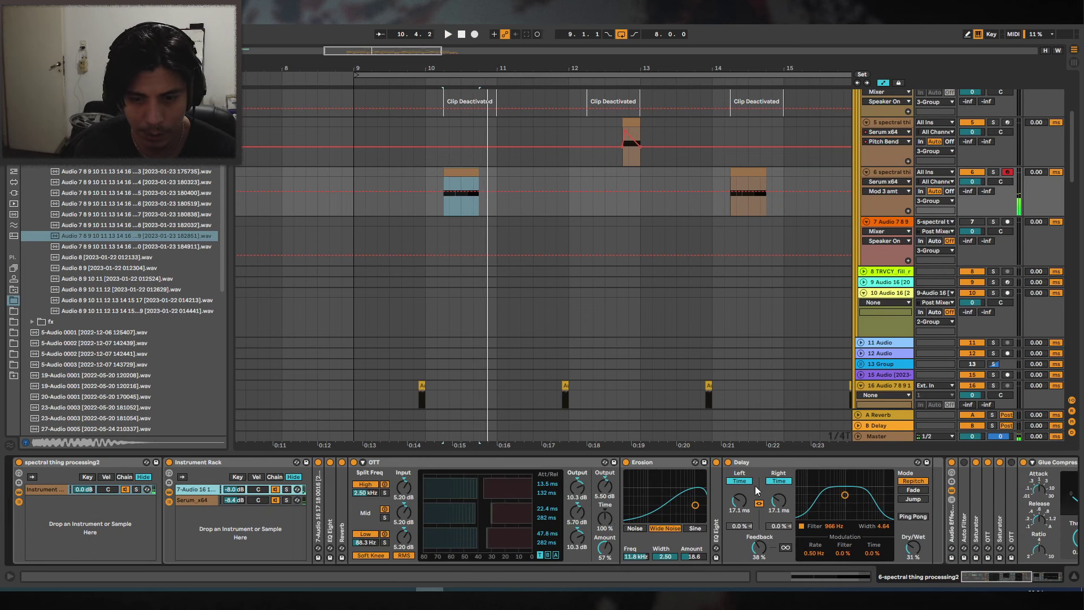
double_click(330, 498)
key("space")
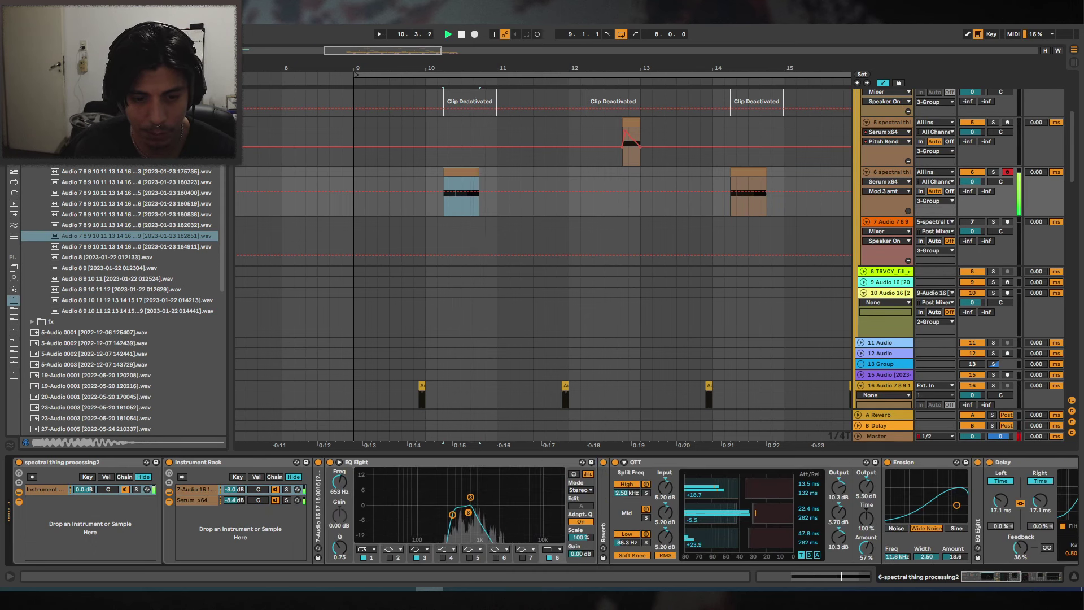
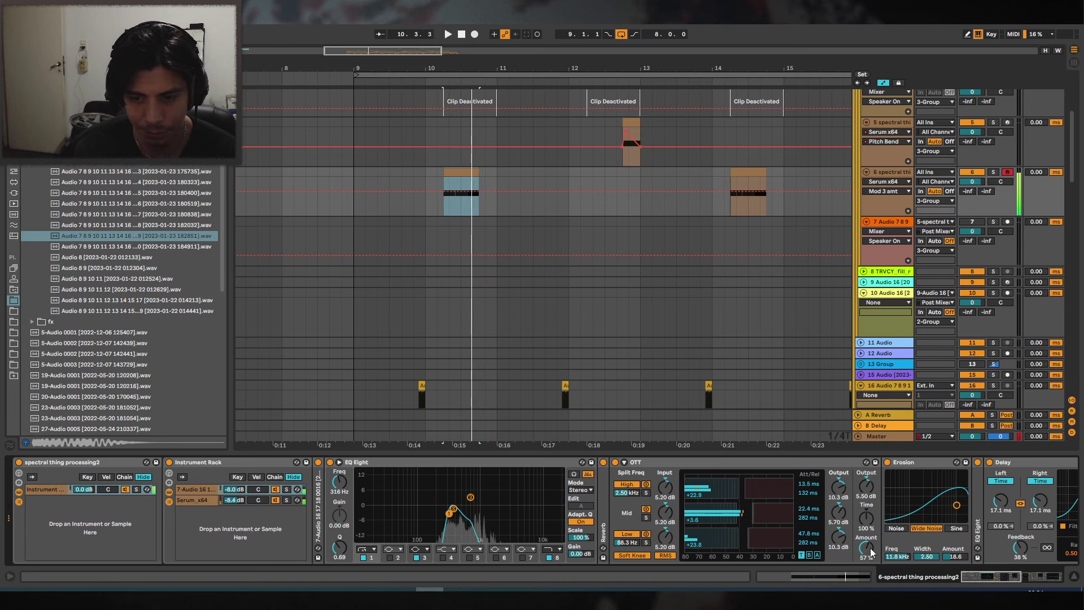
left_click_drag(872, 552, 872, 508)
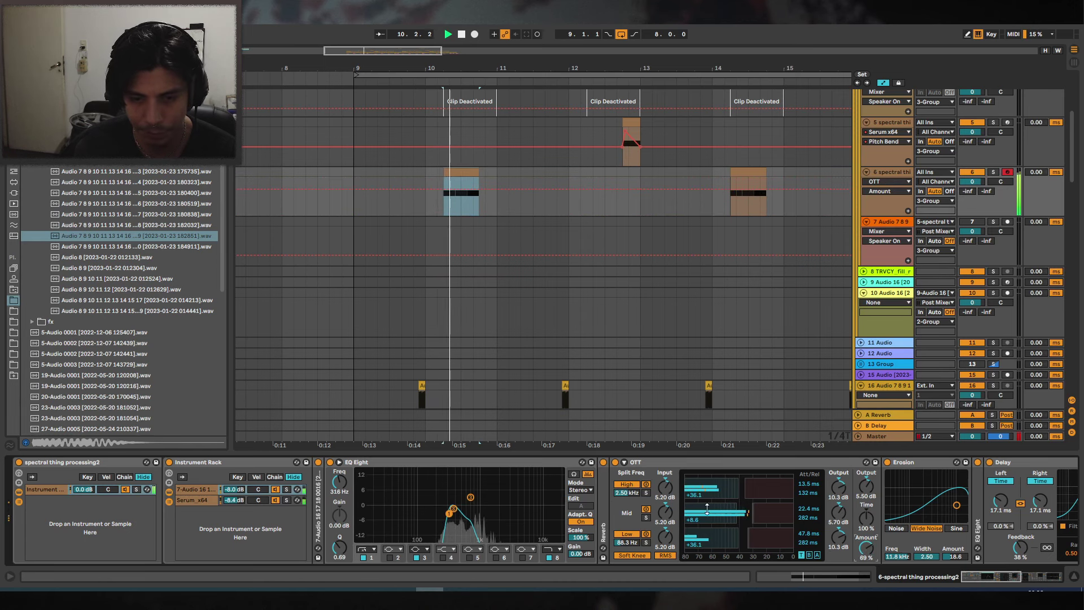
key("space")
Unfold the sampler, try different sample root keys during playback and set the root to D2.
double_click(318, 504)
left_click(532, 462)
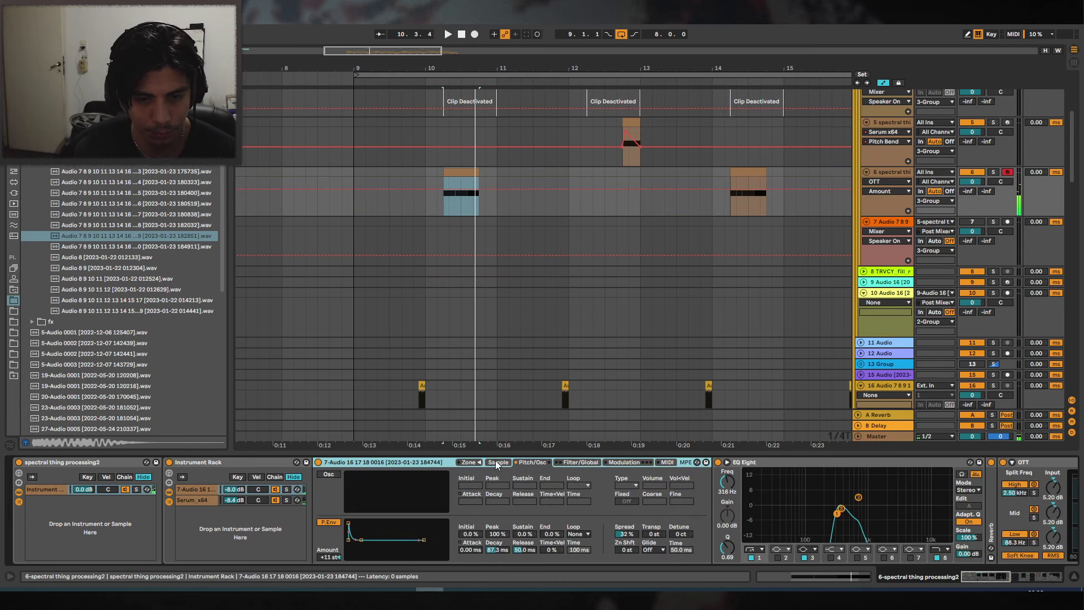
left_click(498, 463)
left_click(353, 558)
key("space")
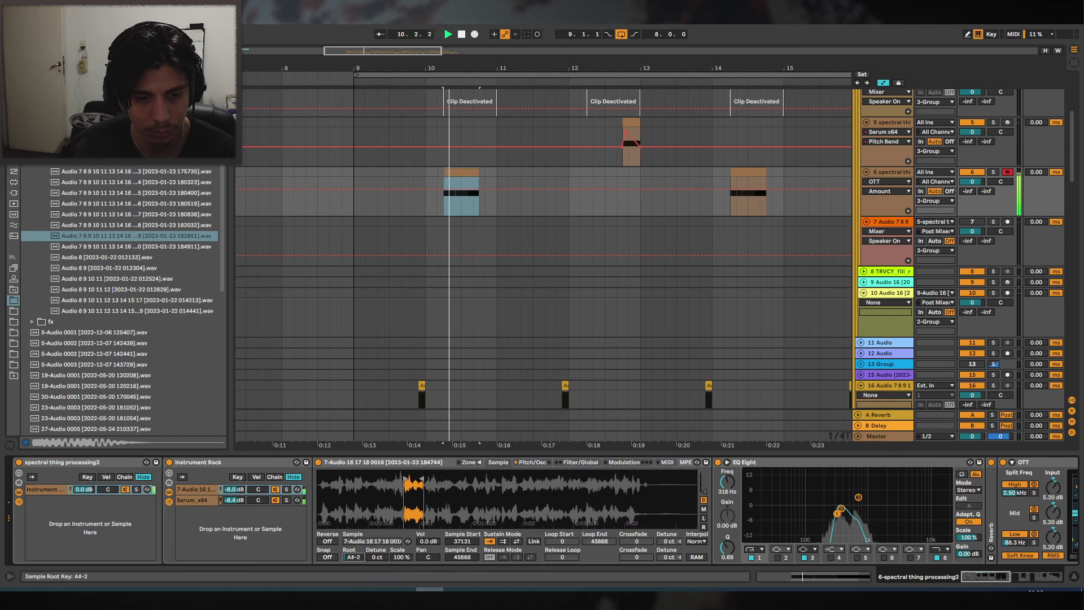
key("space")
key("space")
left_click_drag(353, 557, 353, 516)
key("space")
key("space")
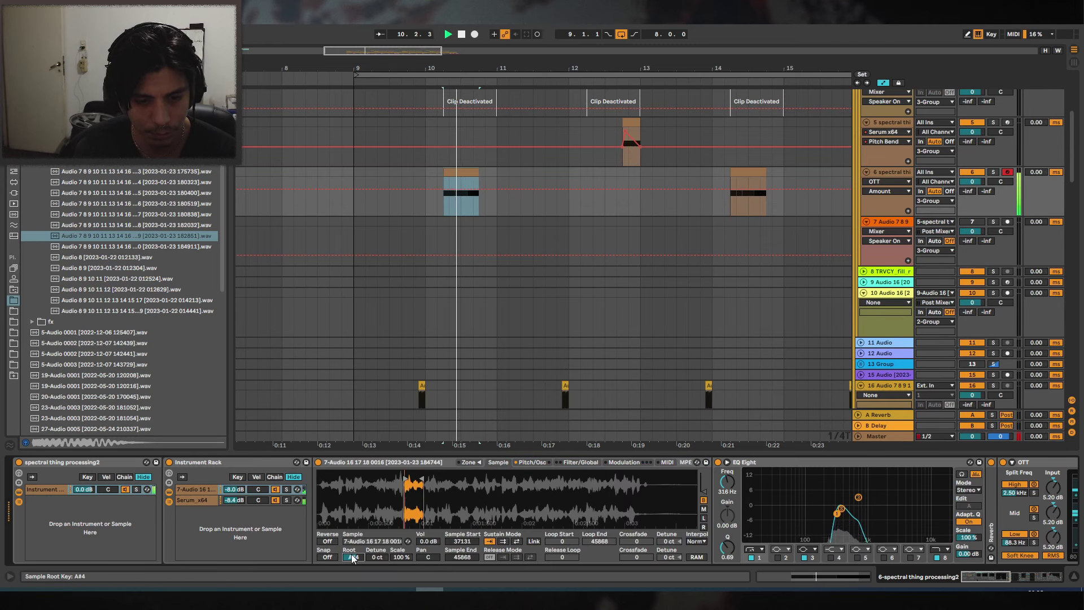
mouse_move(352, 556)
left_mouse_down()
mouse_move(372, 557)
mouse_move(353, 560)
left_mouse_up()
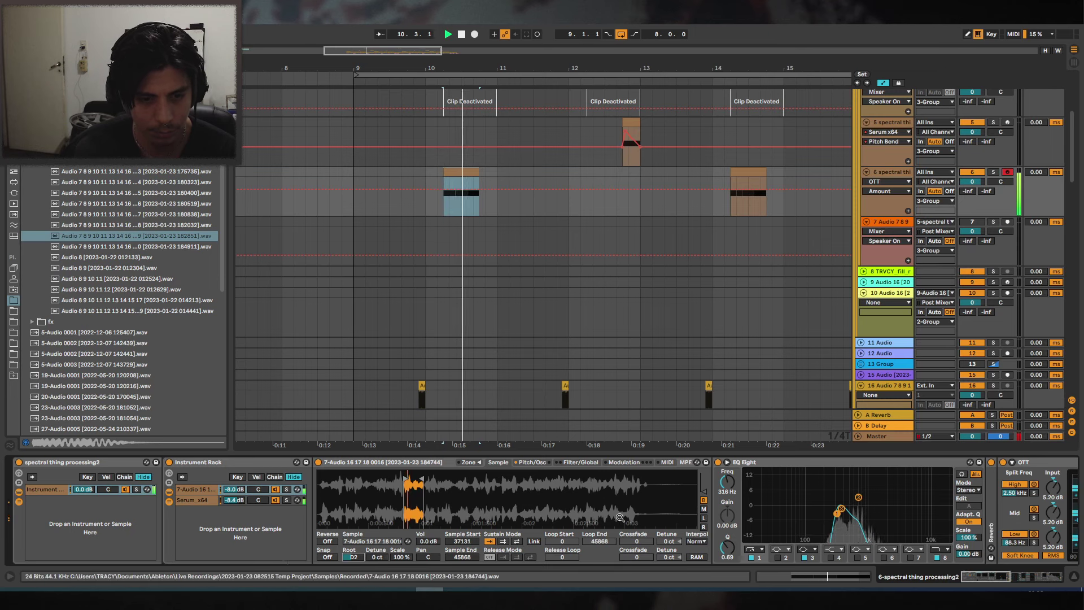
key("space")
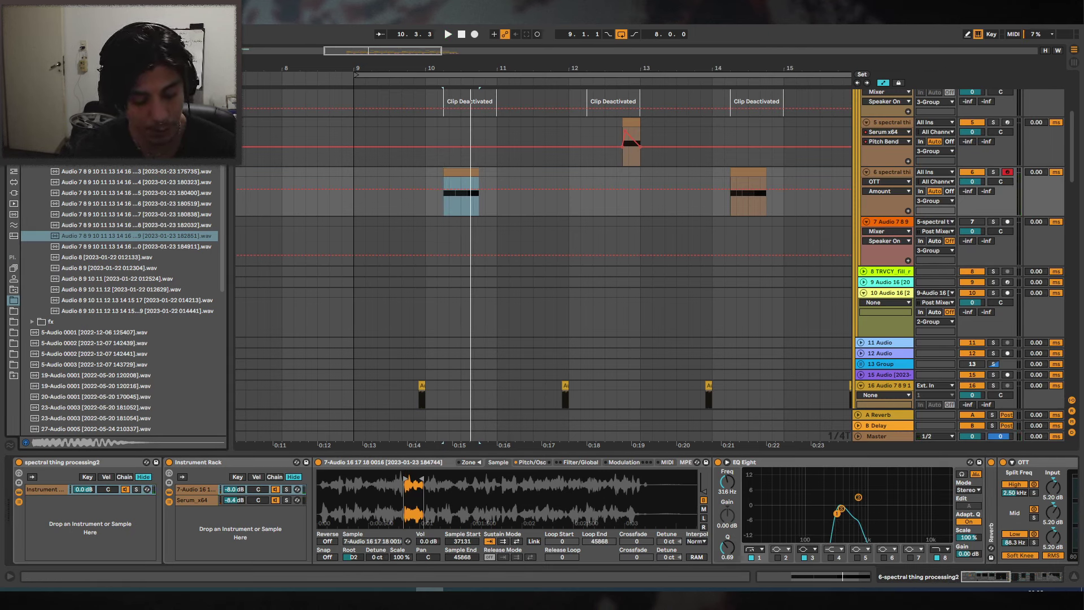
Find Big808Clap_SP_86_01.wav among the clap samples, load it into the sampler and set its root key to G0.
key("ctrl+f")
left_click(12, 248)
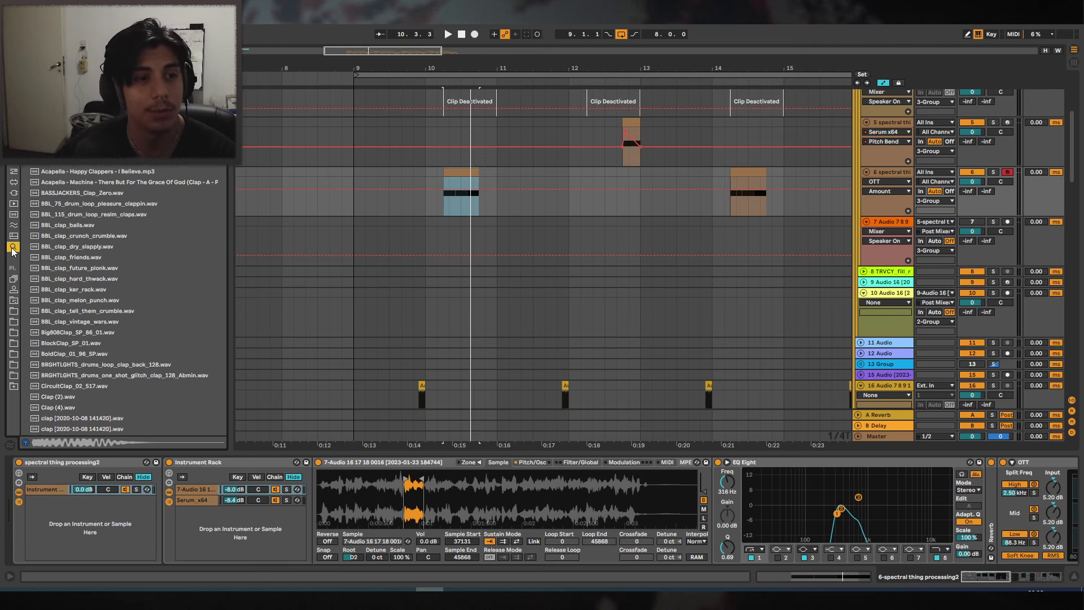
left_click(98, 246)
left_click(84, 332)
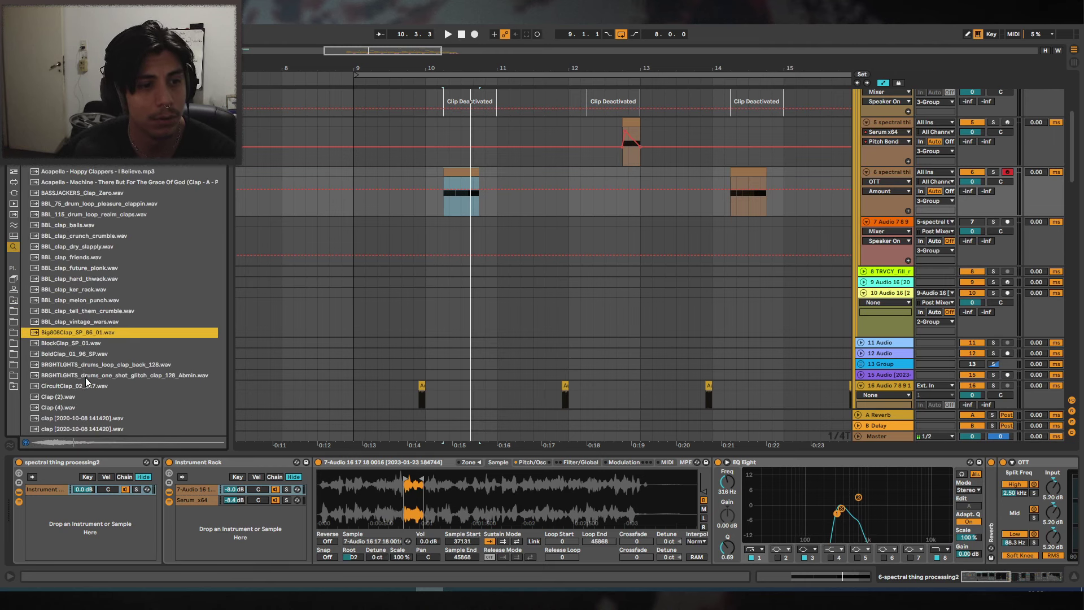
mouse_move(348, 497)
left_mouse_down()
mouse_move(326, 502)
mouse_move(360, 548)
mouse_move(354, 573)
left_mouse_up()
key("space")
key("space")
key("space")
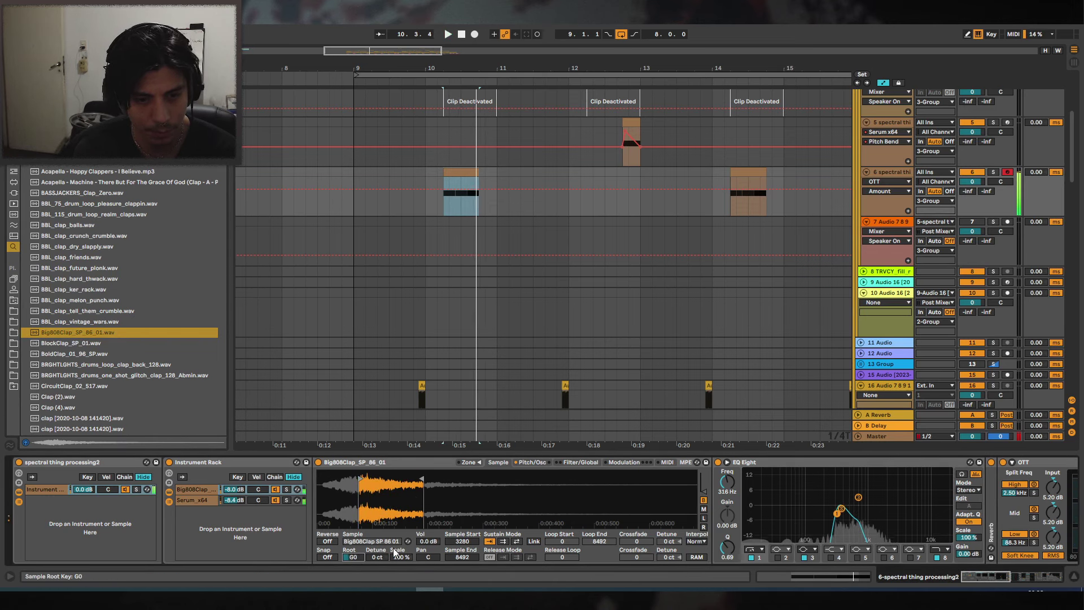
Set the sampler's volume envelope decay to 600 ms and shift the chain's EQ Eight bands up to about 681 Hz.
left_click(580, 461)
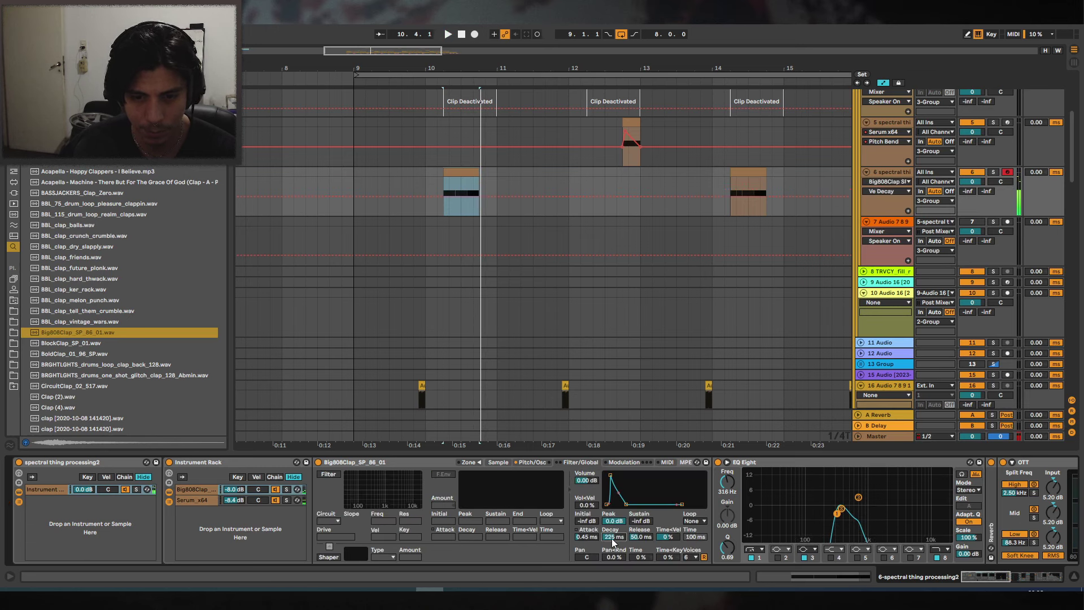
left_click(532, 462)
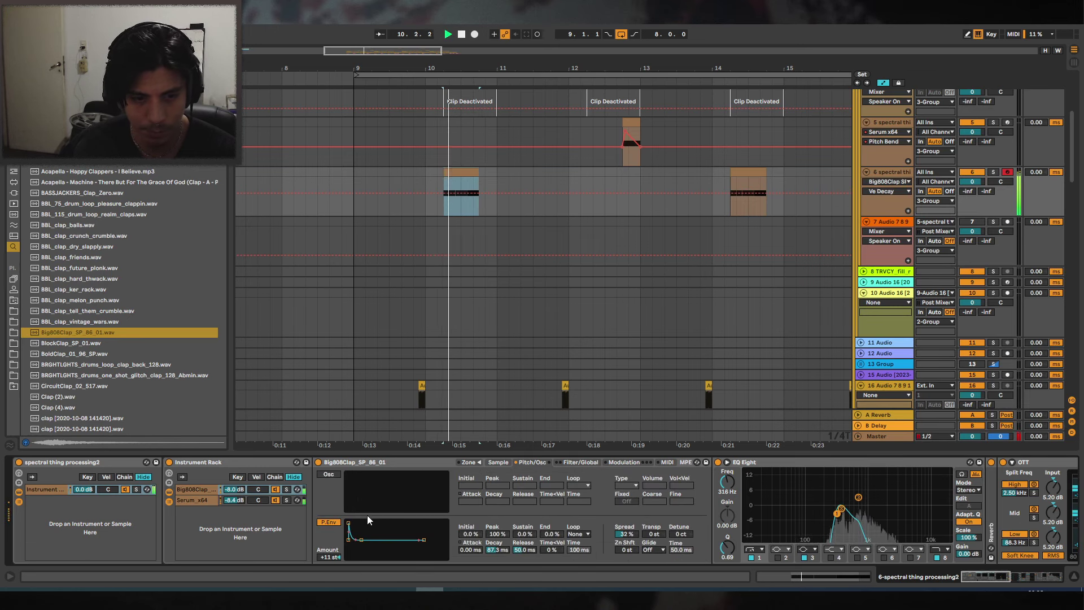
left_click(495, 464)
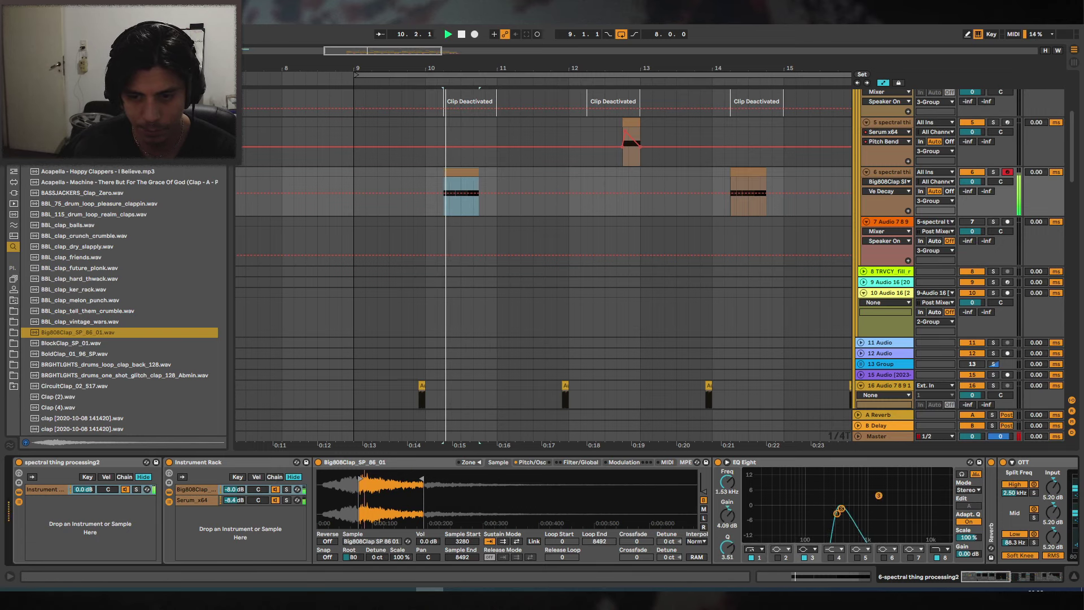
left_click_drag(842, 509, 873, 510)
key("space")
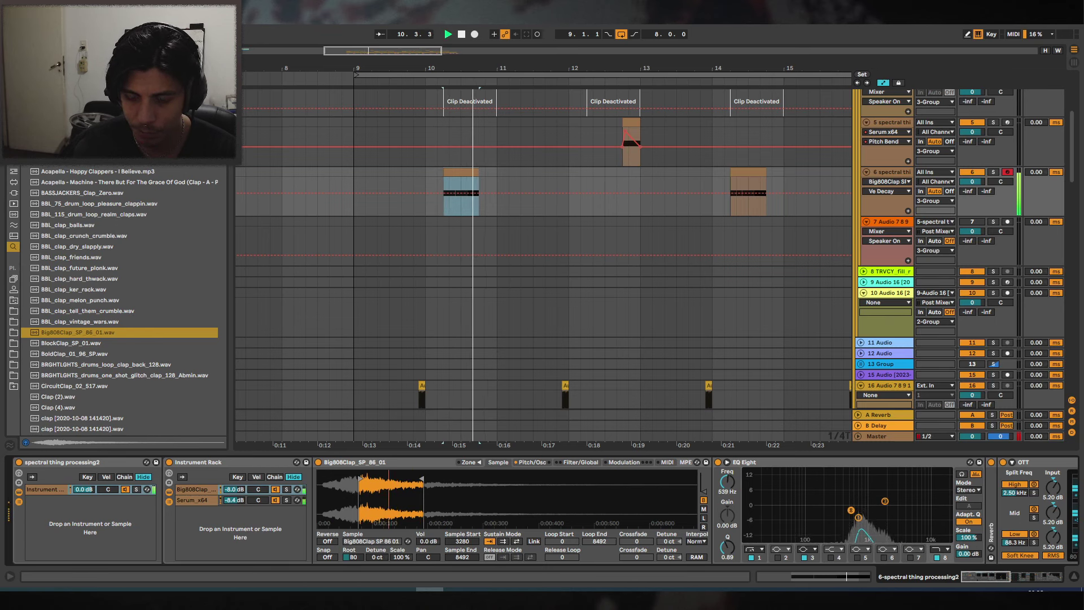
Set the sampler's pitch envelope decay to 376 ms and its volume envelope attack to 0 ms.
left_click(532, 462)
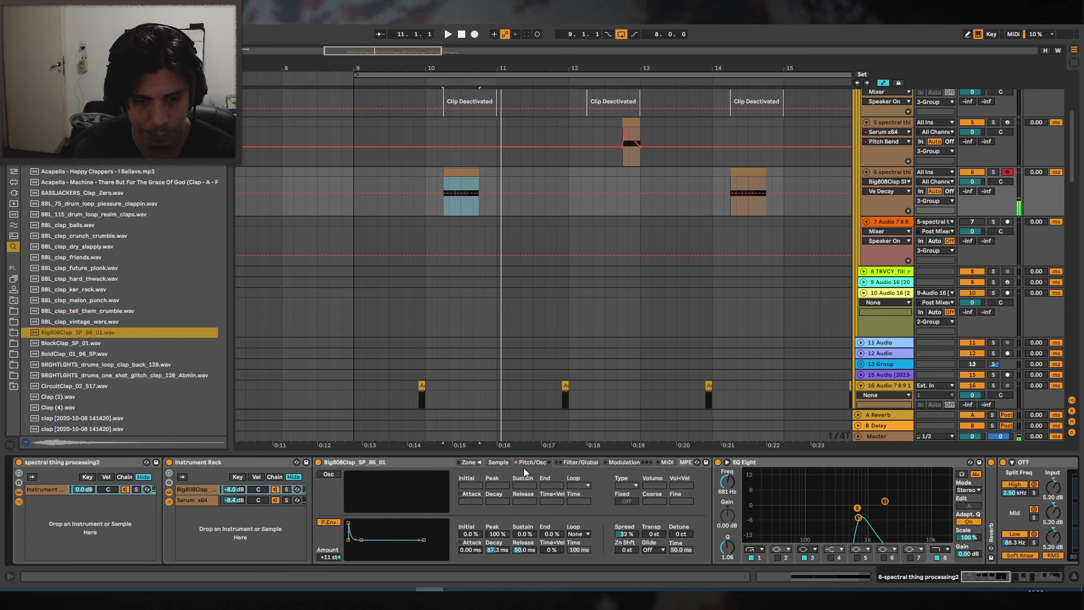
key("space")
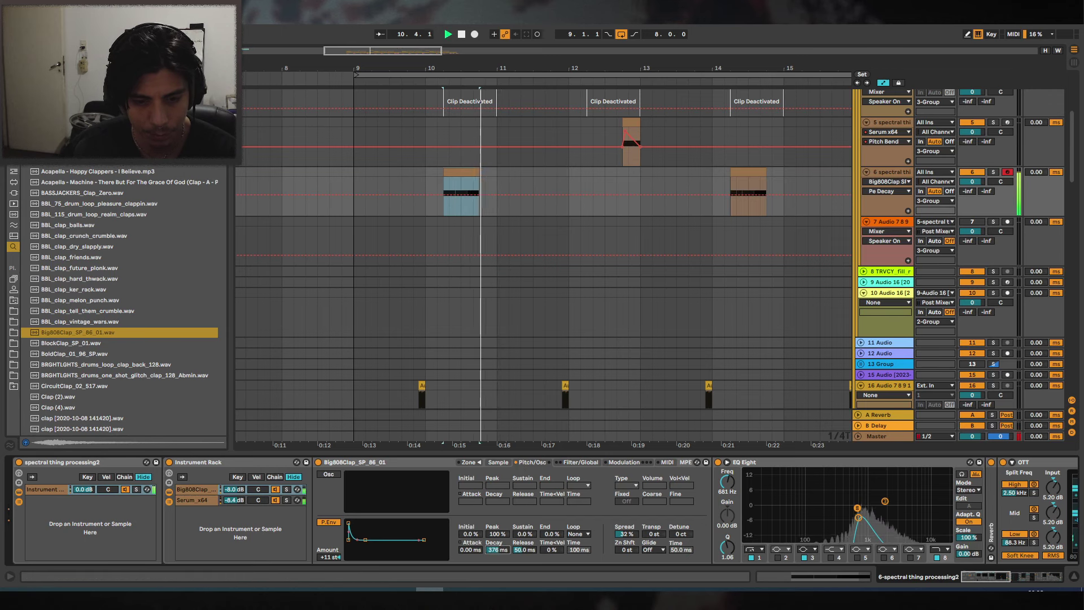
left_click(498, 461)
left_click(580, 462)
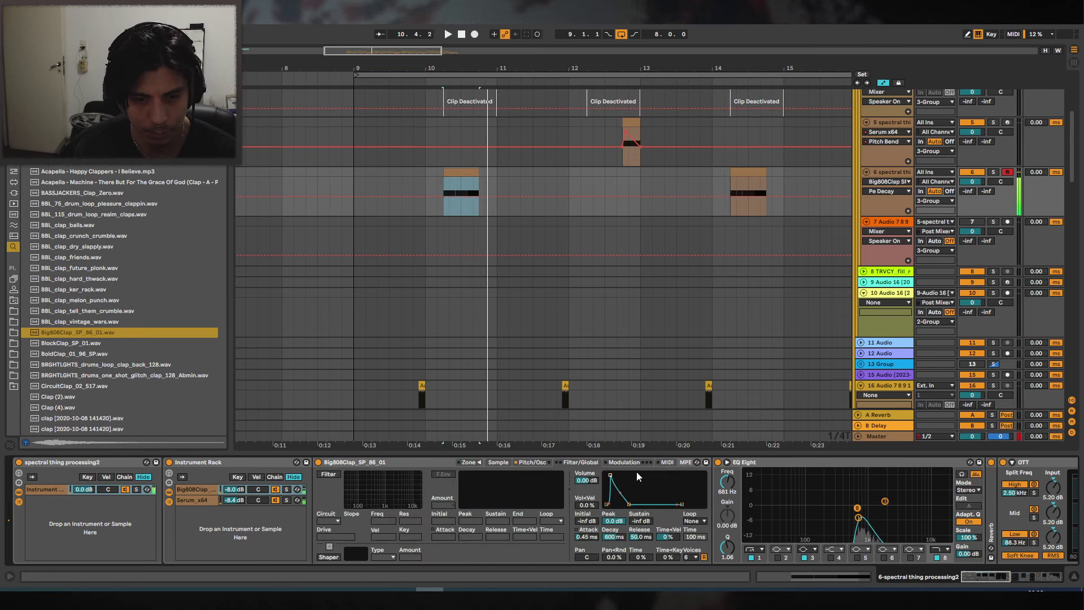
key("space")
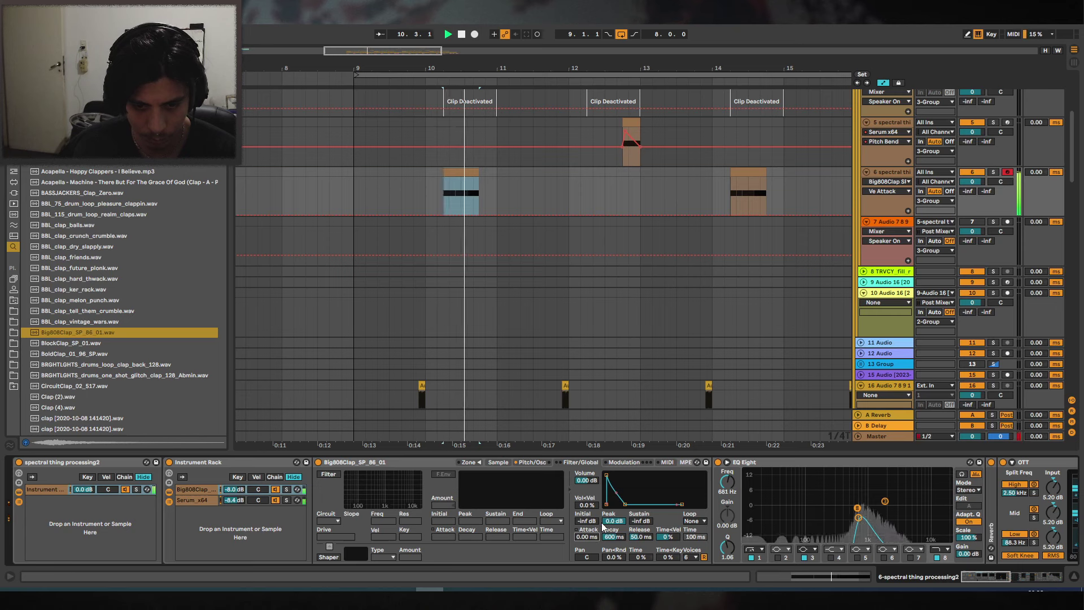
key("space")
Lengthen the sampler's pitch envelope decay to 667 ms and adjust the envelope amount during playback.
left_click(531, 462)
key("space")
mouse_move(494, 549)
left_mouse_down()
mouse_move(493, 533)
mouse_move(496, 569)
left_mouse_up()
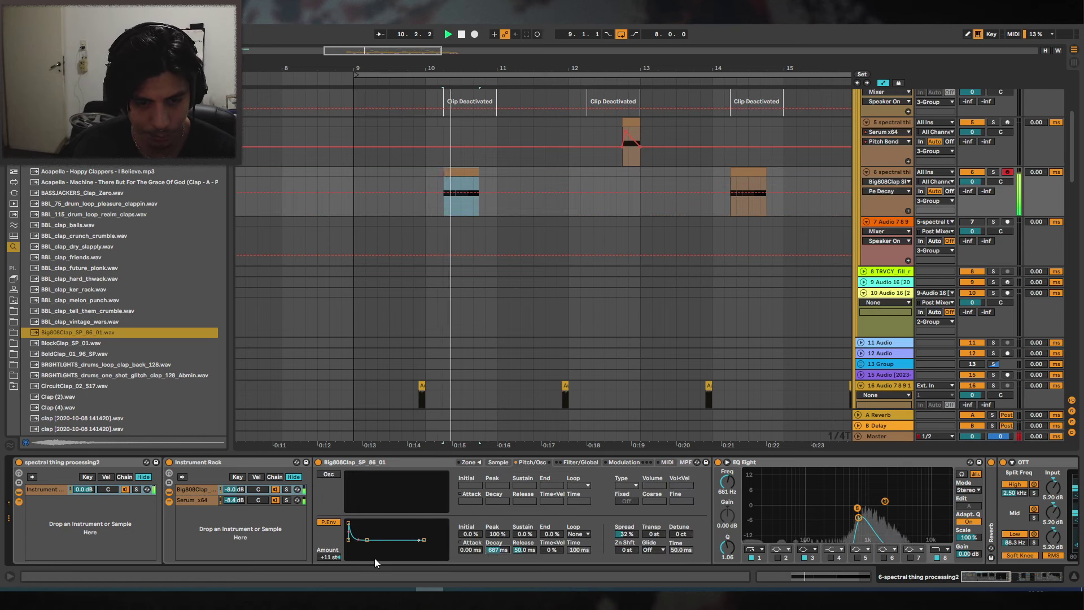
mouse_move(329, 557)
left_mouse_down()
mouse_move(329, 537)
mouse_move(327, 561)
left_mouse_up()
Audition the Serum chain, check Serum's effects page, close it and bypass the chain's EQ Eight.
left_click(214, 500)
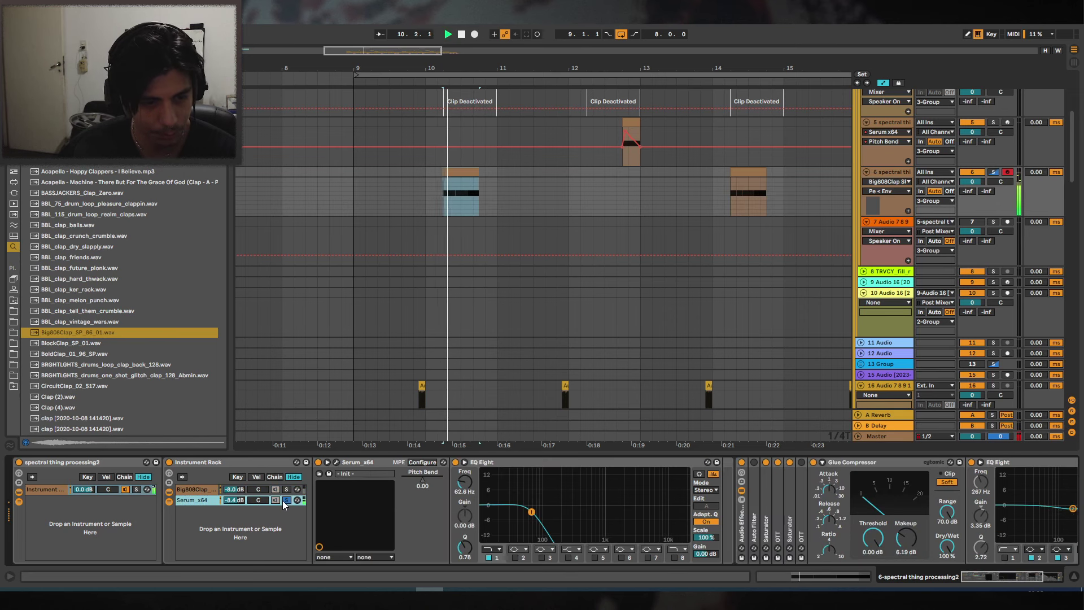
left_click(337, 462)
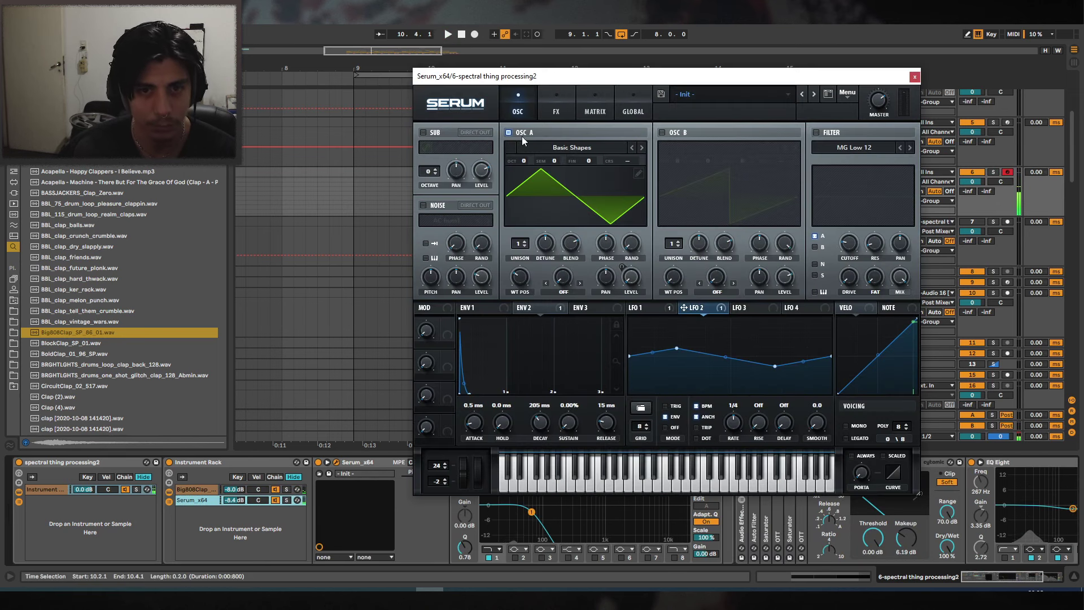
left_click(556, 102)
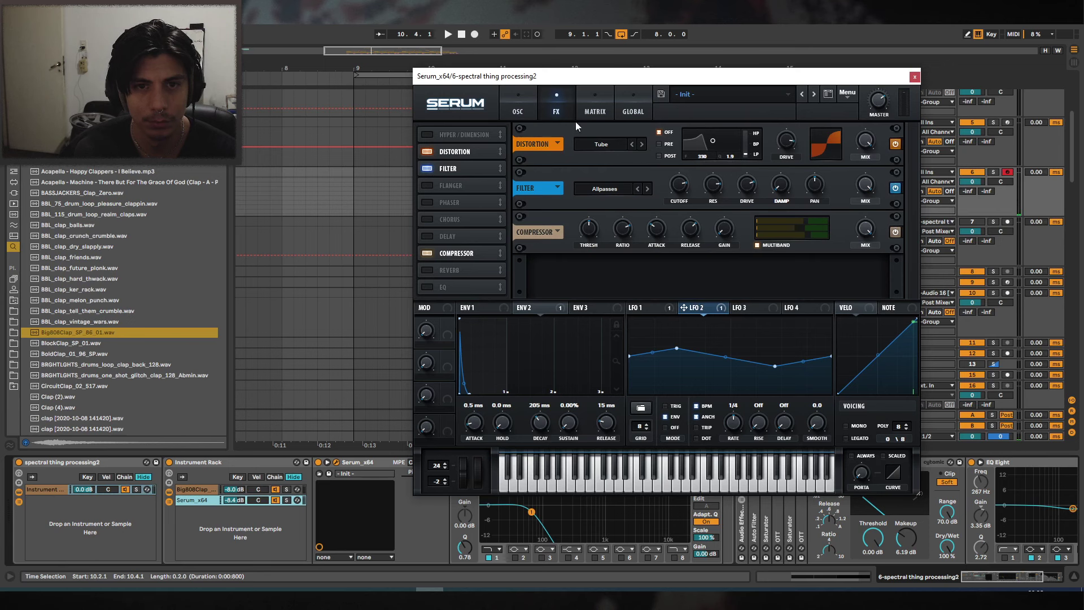
left_click(914, 78)
key("space")
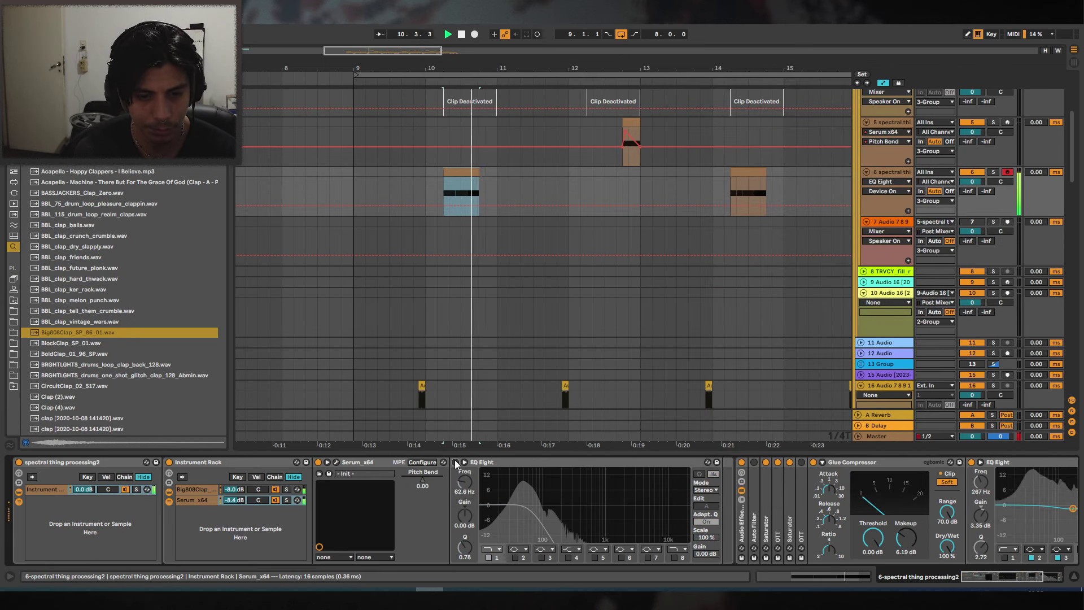
left_click(456, 462)
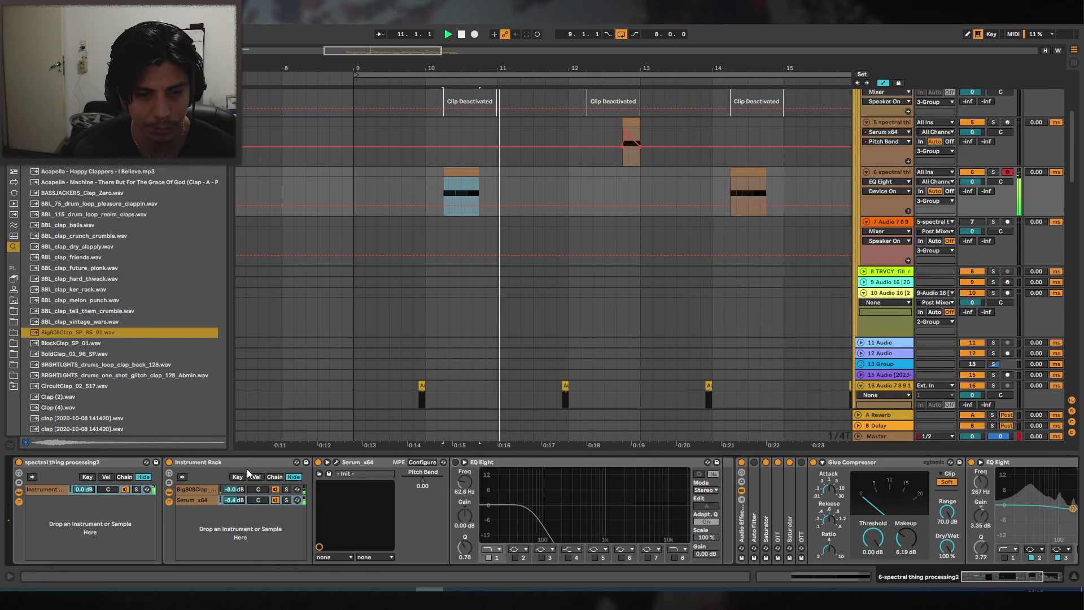
Play the phrase back from bar 9 and select track 19's audio clip at 11.1.1.
left_click(342, 192)
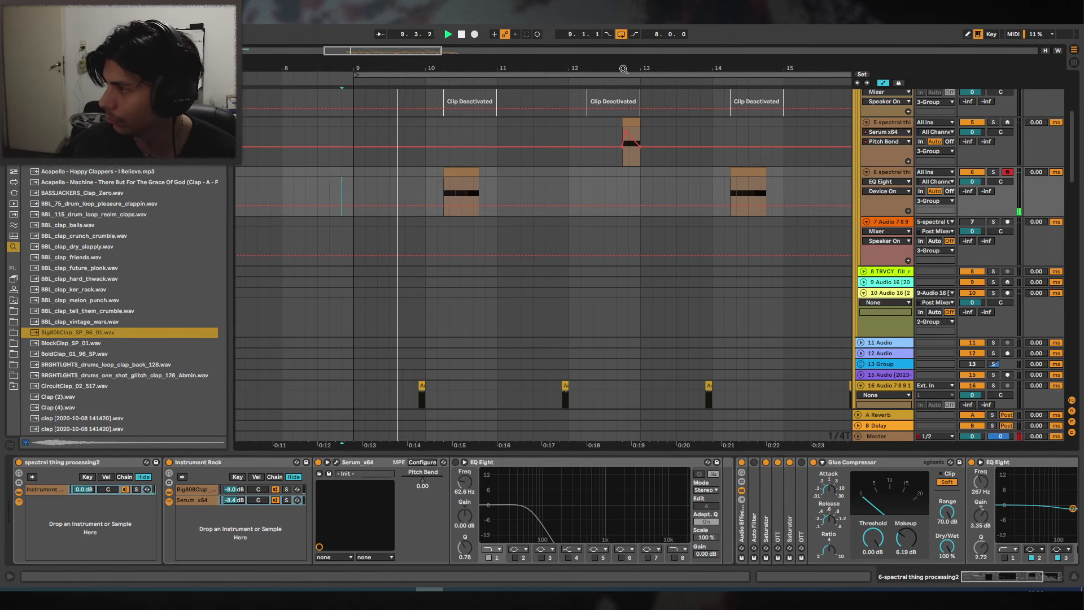
key("plus")
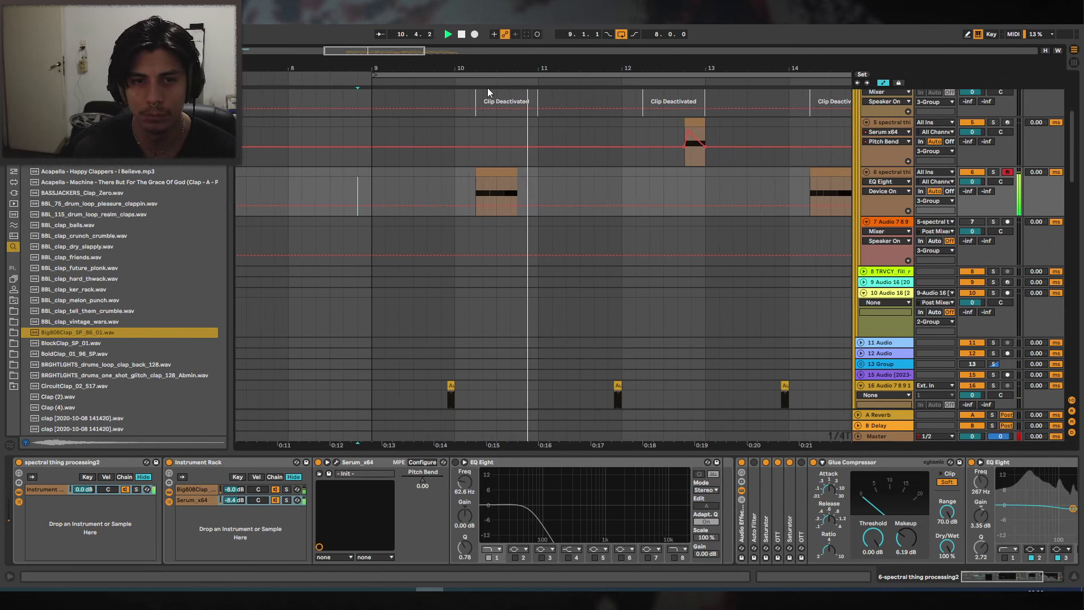
left_click(497, 172)
key("minus")
scroll(549, 170, "down", 10)
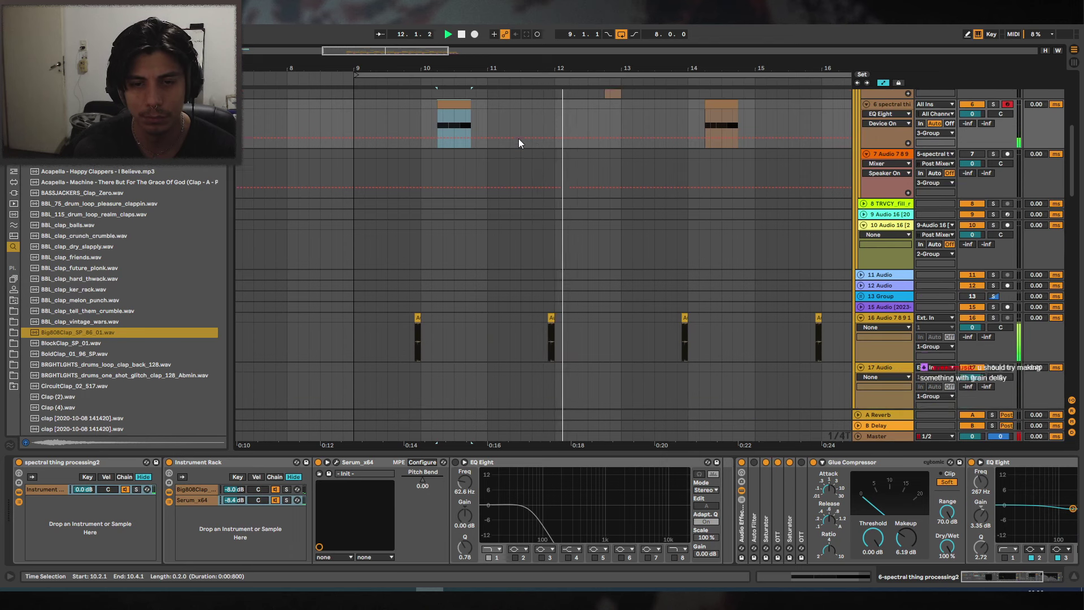
left_click(494, 184)
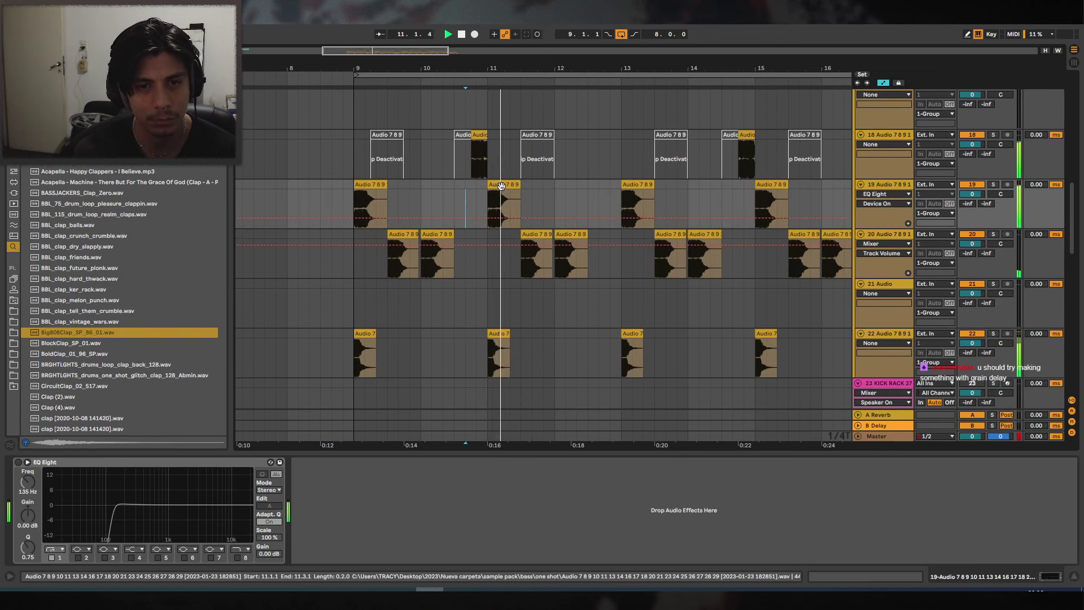
left_click(500, 184)
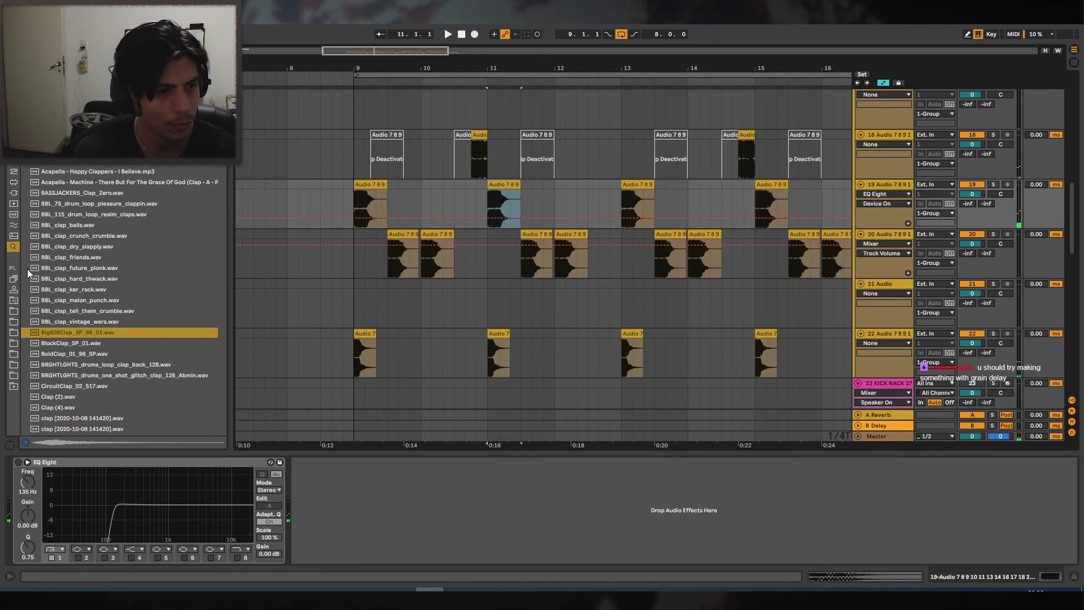
left_click(14, 311)
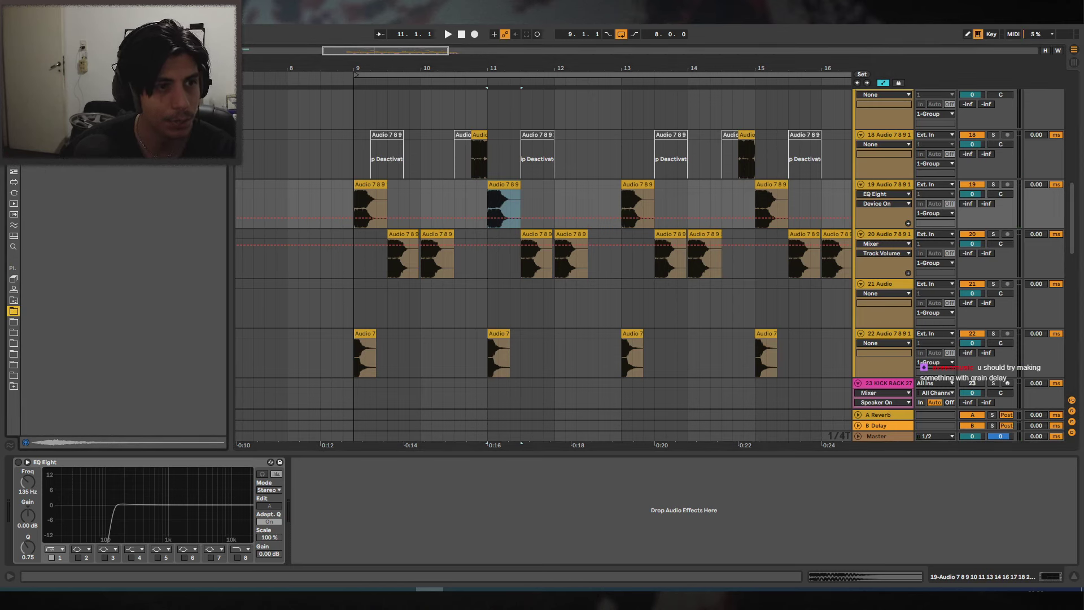
left_click(130, 193)
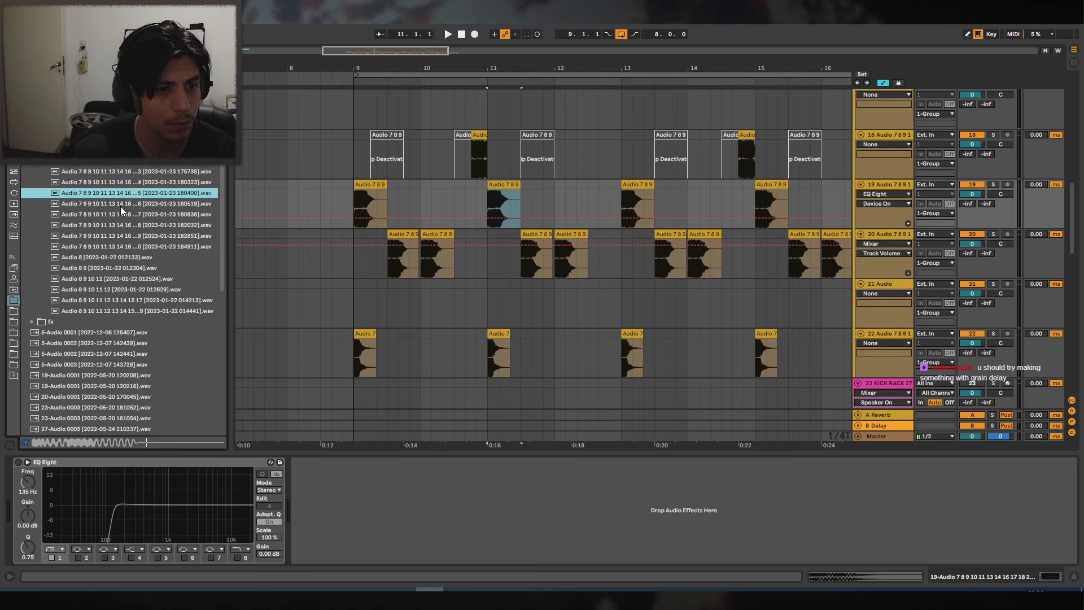
key("Up")
left_click(113, 266)
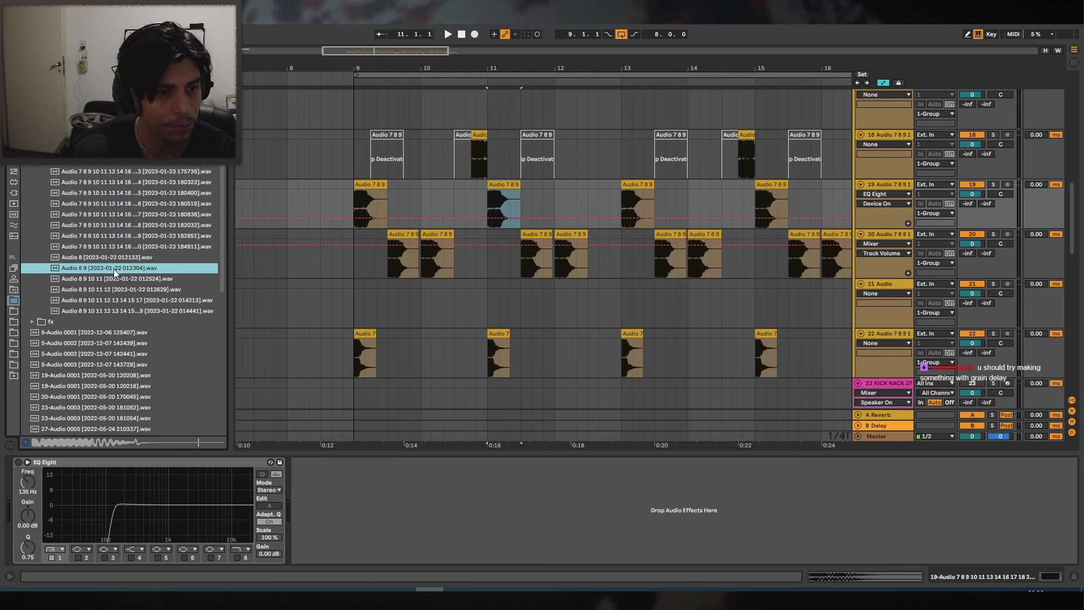
key("Down")
key("Down")
key("Down")
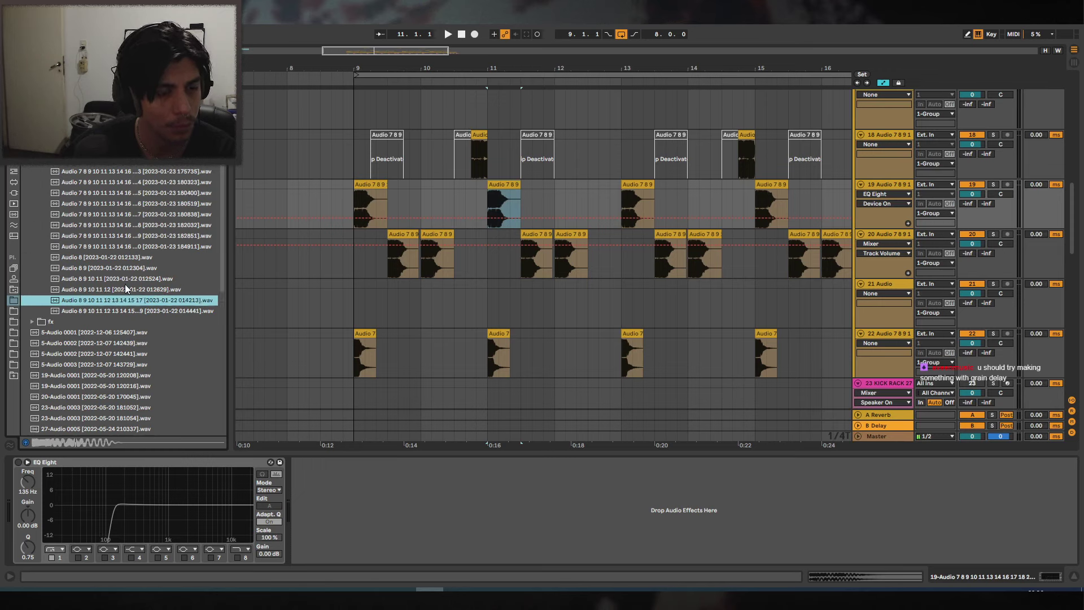
Audition the "Audio 7 8 9 10 11 13..." one-shots recorded on 2023-01-23, ending on the 180838 file.
left_click(114, 259)
scroll(150, 224, "up", 3)
left_click(150, 225)
scroll(150, 237, "up", 4)
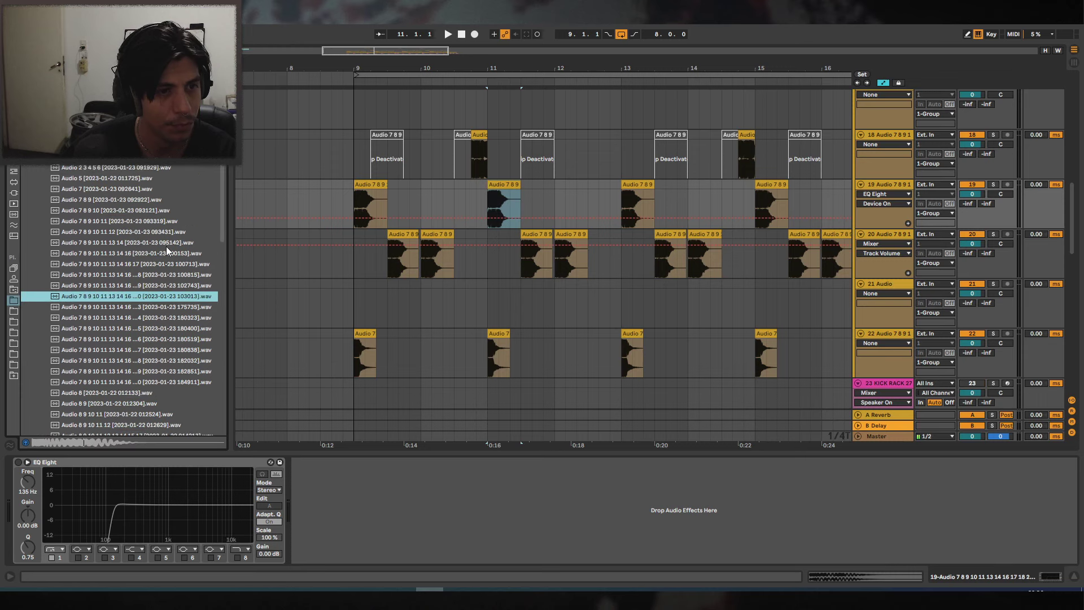
key("Up")
key("Up")
key("Up")
key("Up")
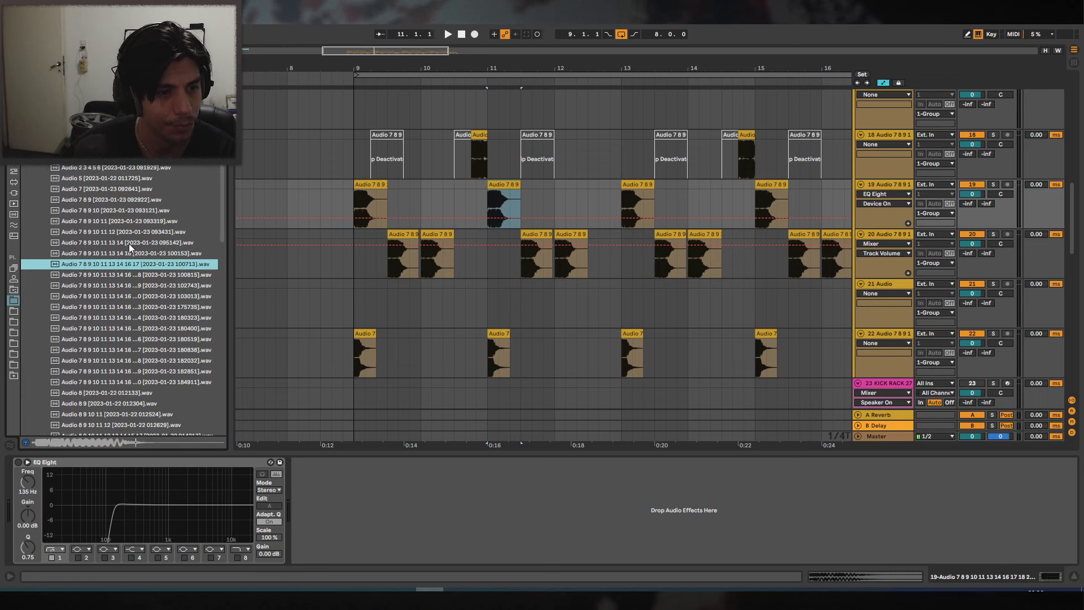
left_click(168, 329)
key("Down")
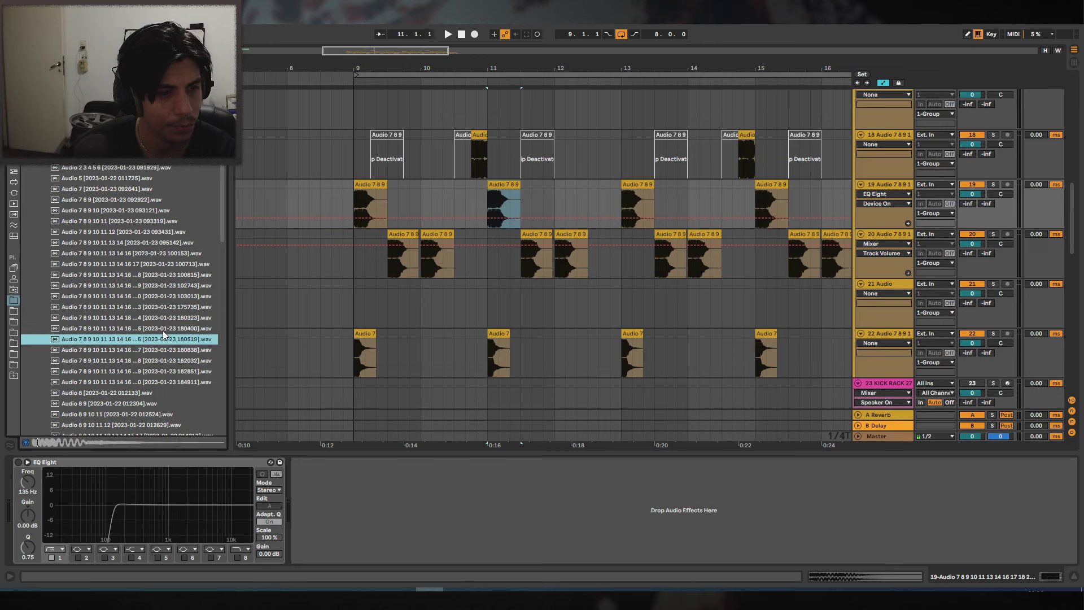
key("Down")
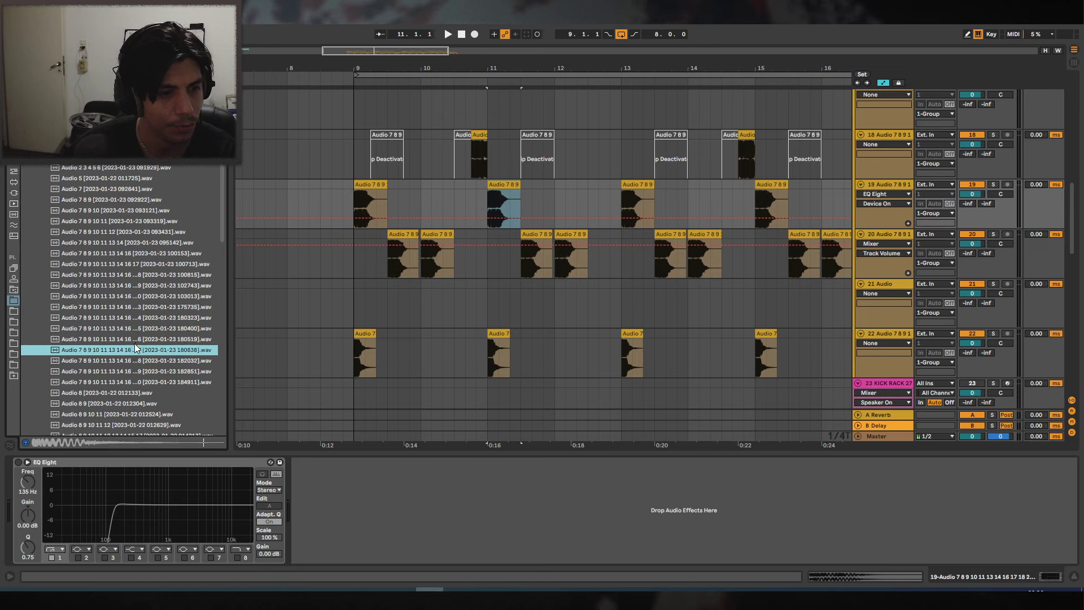
Try the 180838 one-shot on track 19 at 11.1.1, play it back, and delete the clip.
left_click_drag(134, 346, 490, 192)
key("space")
left_click(506, 184)
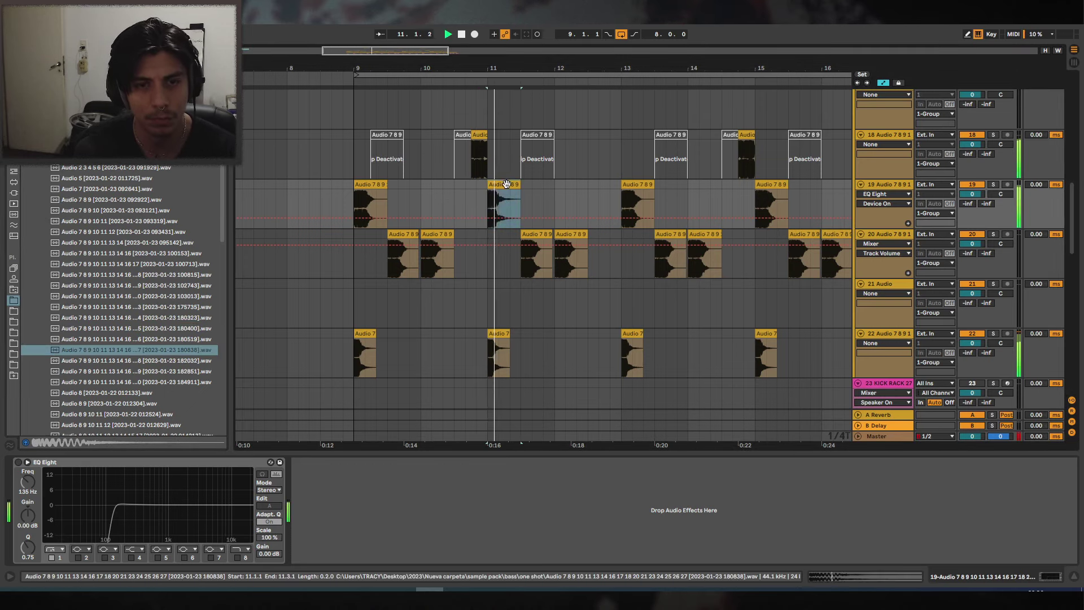
double_click(505, 184)
key("space")
key("Delete")
Play from just before bar 9 and select track 19's clip at 9.1.1.
left_click(347, 185)
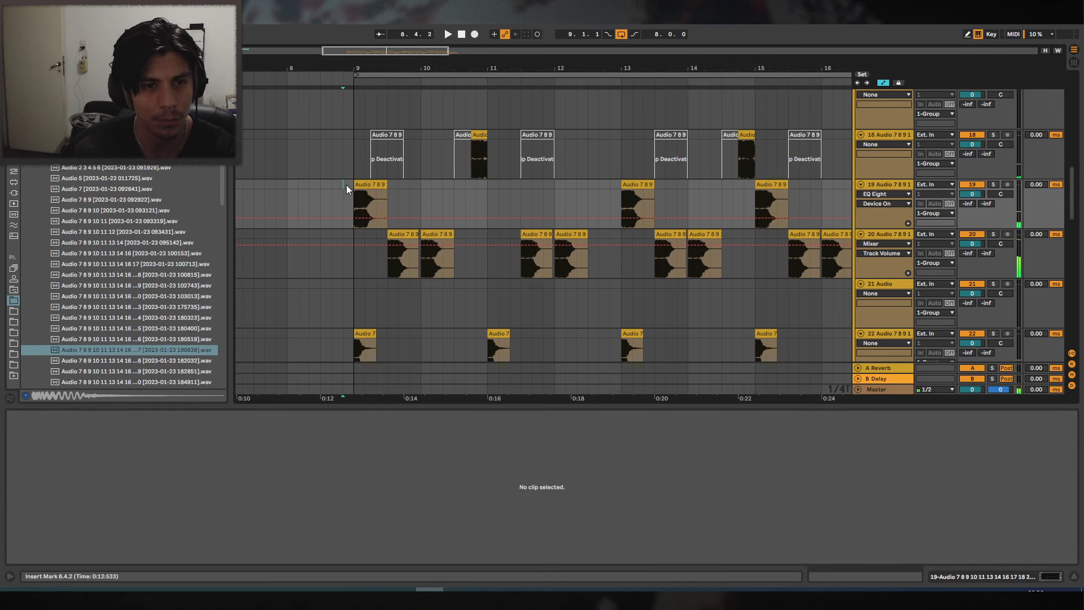
key("space")
left_click(381, 183)
Audition more one-shots in the browser, from the short-named recordings down to the 182032 file.
left_click(138, 199)
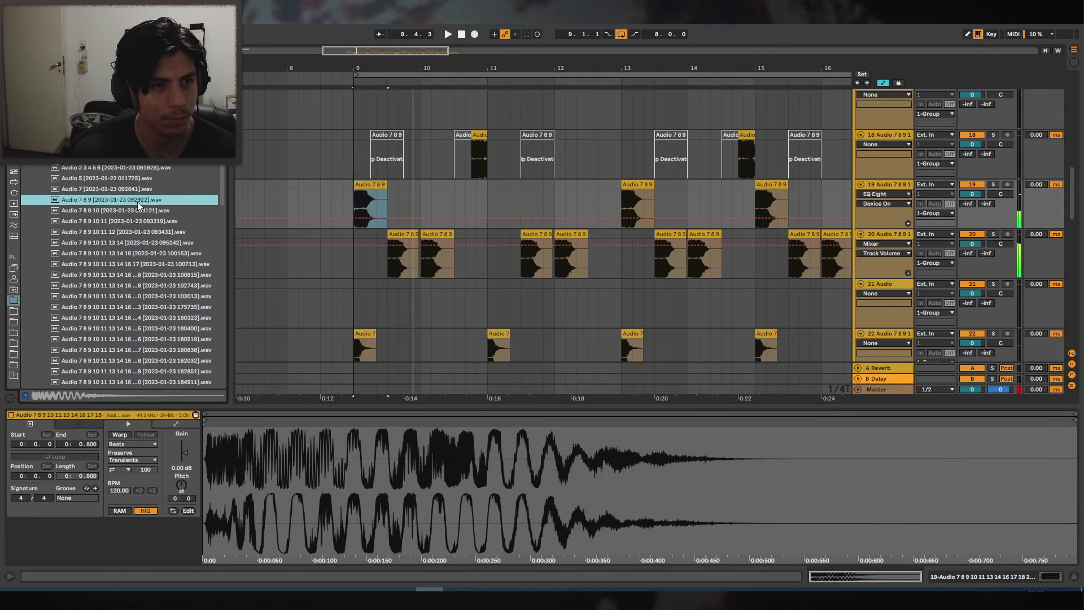
left_click(139, 157)
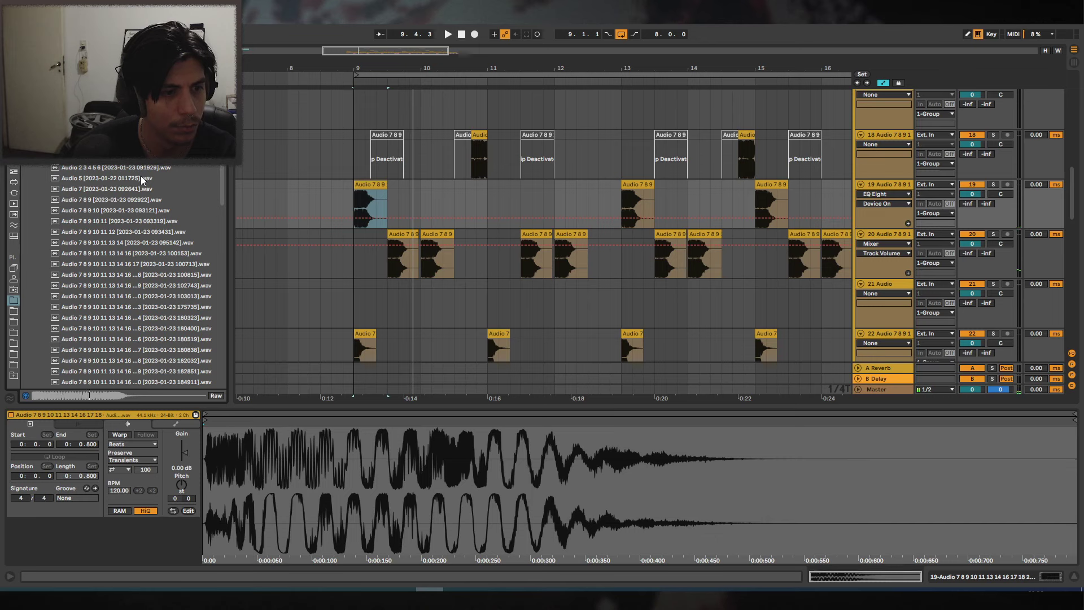
key("Up")
scroll(136, 179, "up", 3)
left_click(125, 172)
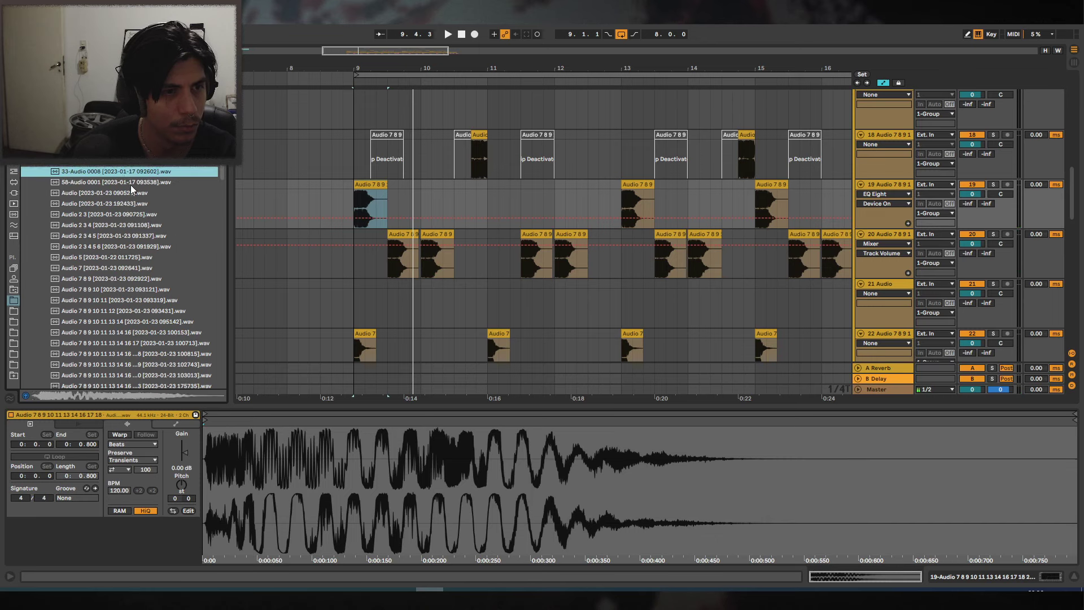
key("Up")
left_click(123, 334)
scroll(124, 332, "down", 4)
left_click(127, 320)
scroll(128, 310, "down", 3)
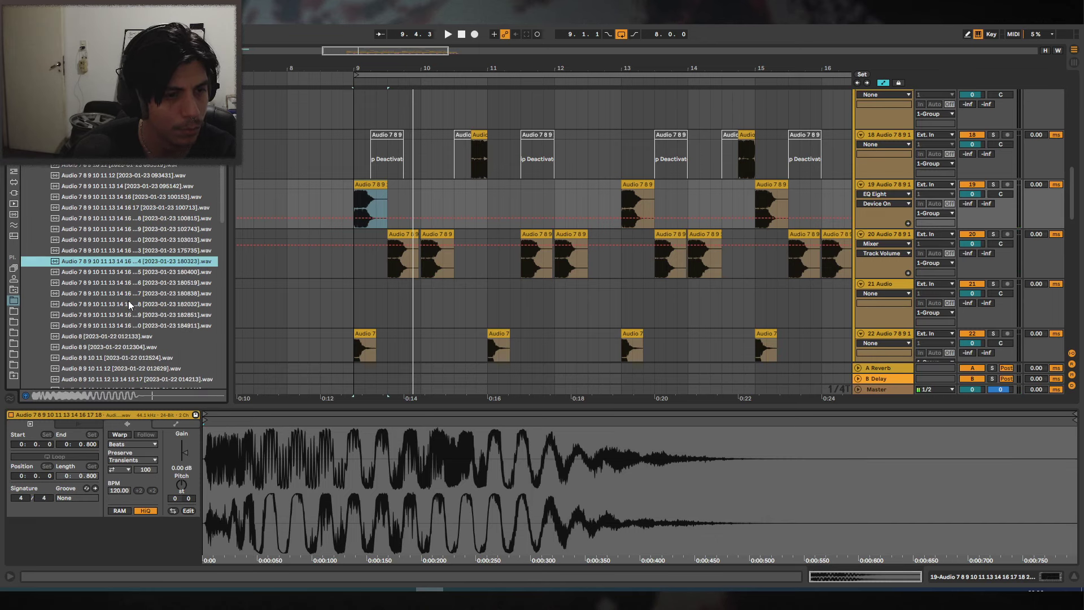
left_click(126, 272)
left_click(114, 284)
left_click(113, 303)
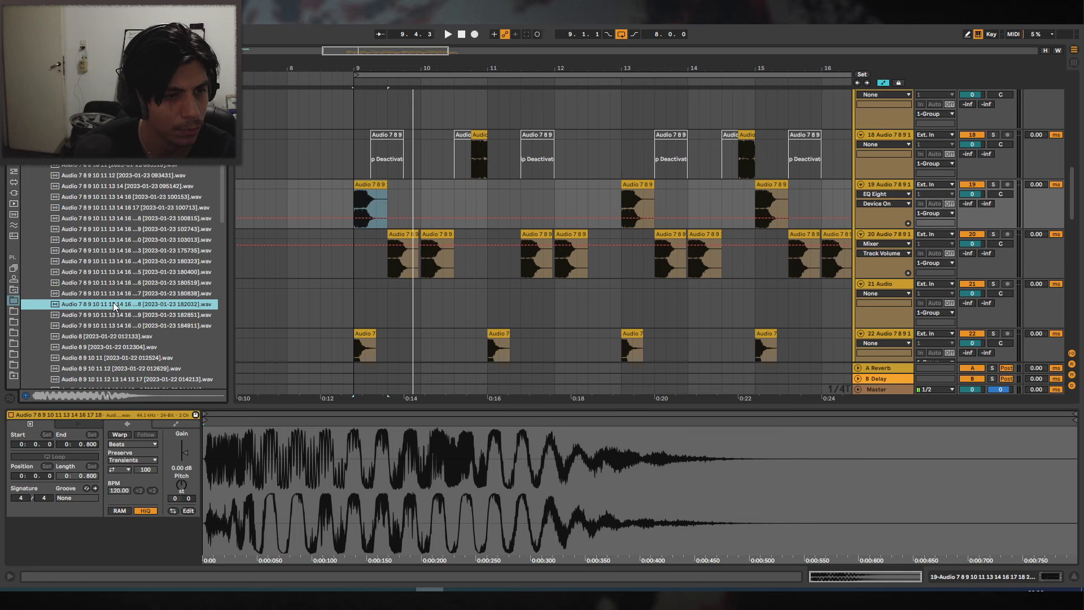
Try the 182032 one-shot on track 19 at 11.1.1, check it in solo and in context, and delete it.
left_click_drag(113, 313, 496, 203)
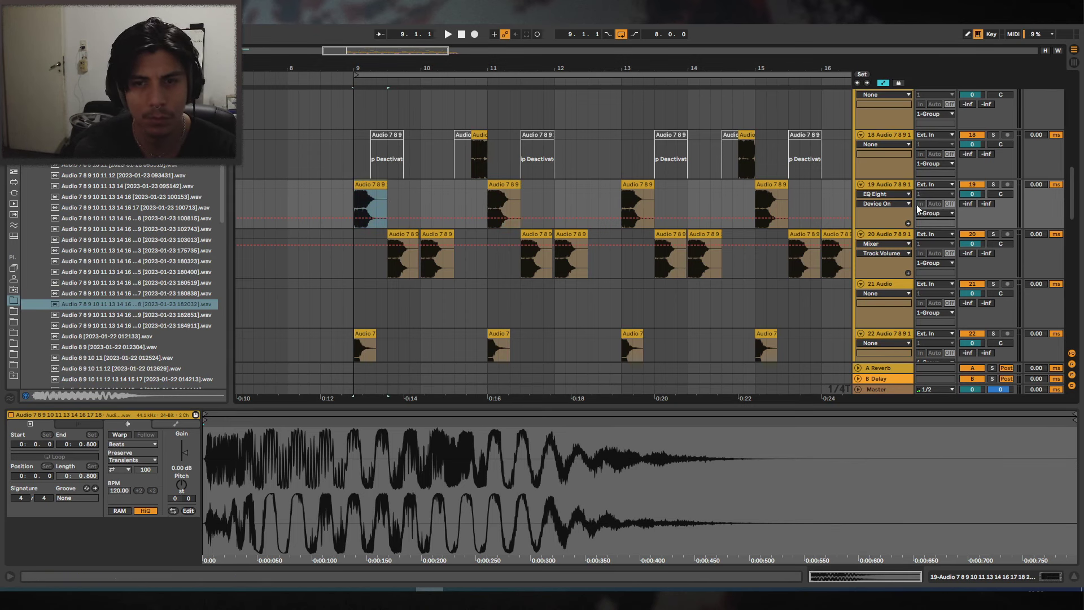
left_click(504, 206)
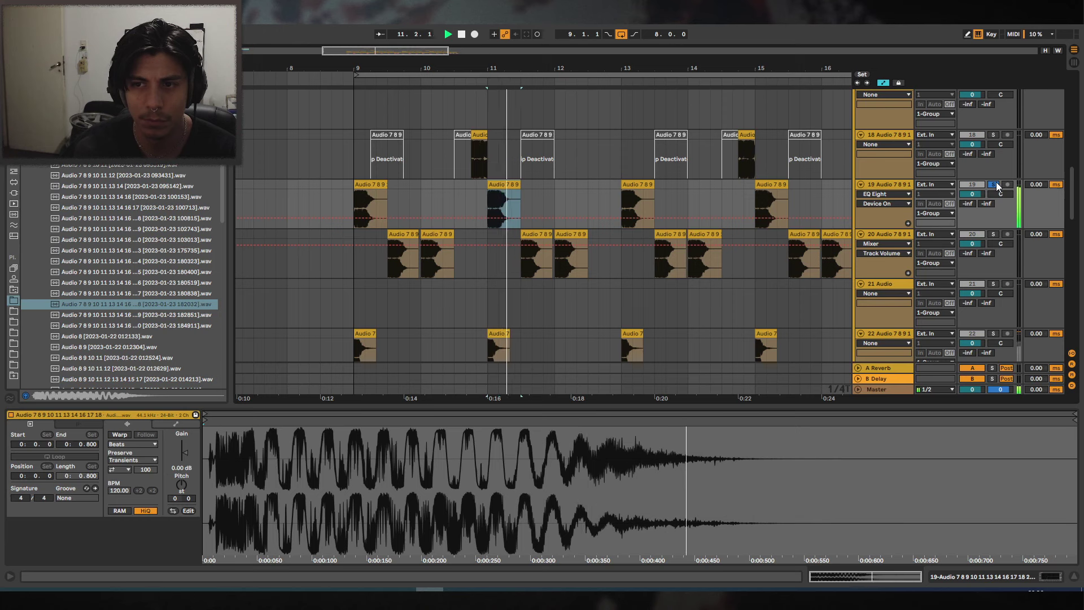
key("space")
left_click(562, 234)
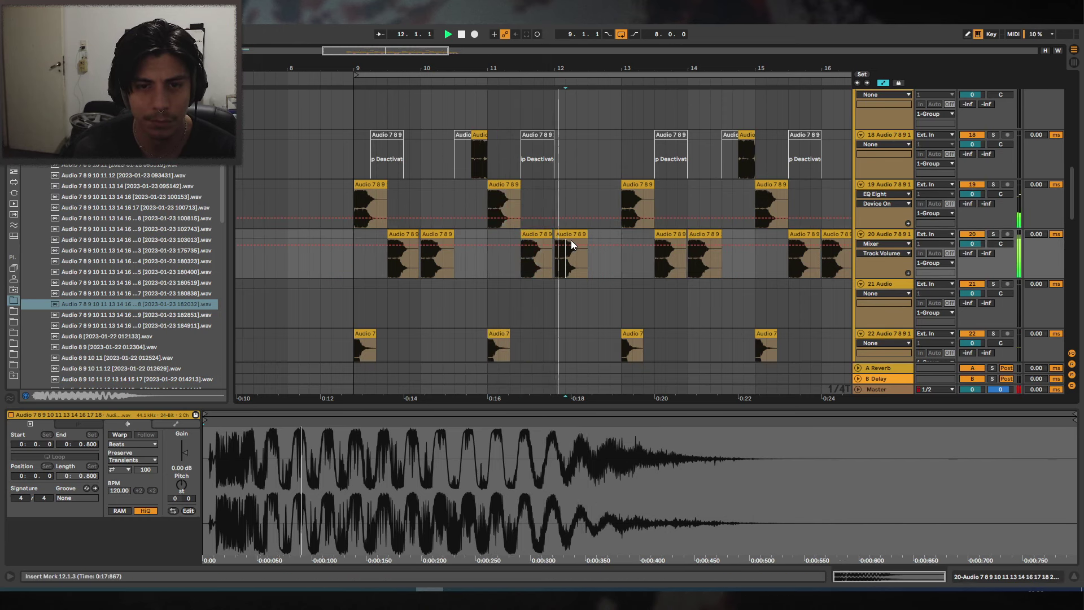
key("space")
left_click(499, 185)
key("Delete")
Copy track 19's clip from 9.1.1 to 11.1.1 and play the phrase from before bar 9.
left_click(379, 185)
left_click(487, 191)
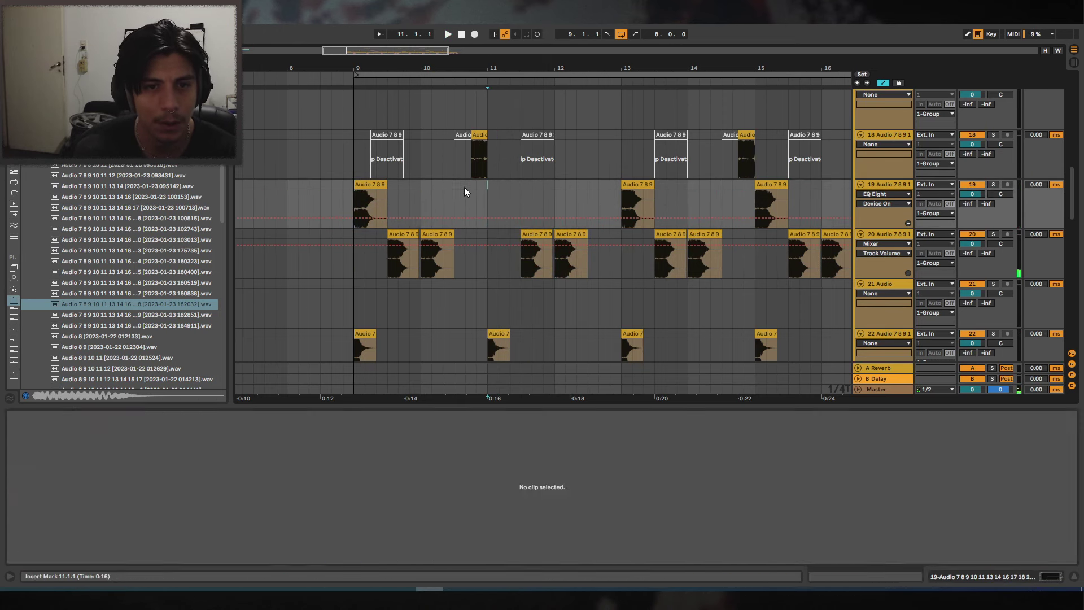
key("ctrl+v")
left_click(321, 194)
key("space")
Select track 22's clip at 9.1.1 and look over the bass and drum tracks during playback.
scroll(455, 250, "down", 3)
left_click(365, 272)
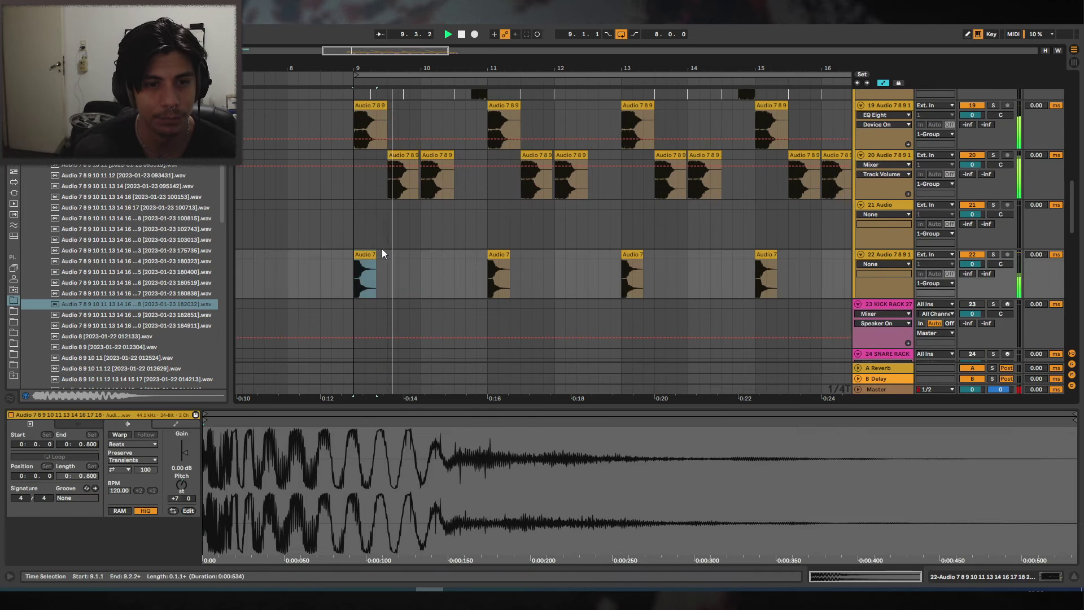
scroll(581, 178, "down", 3)
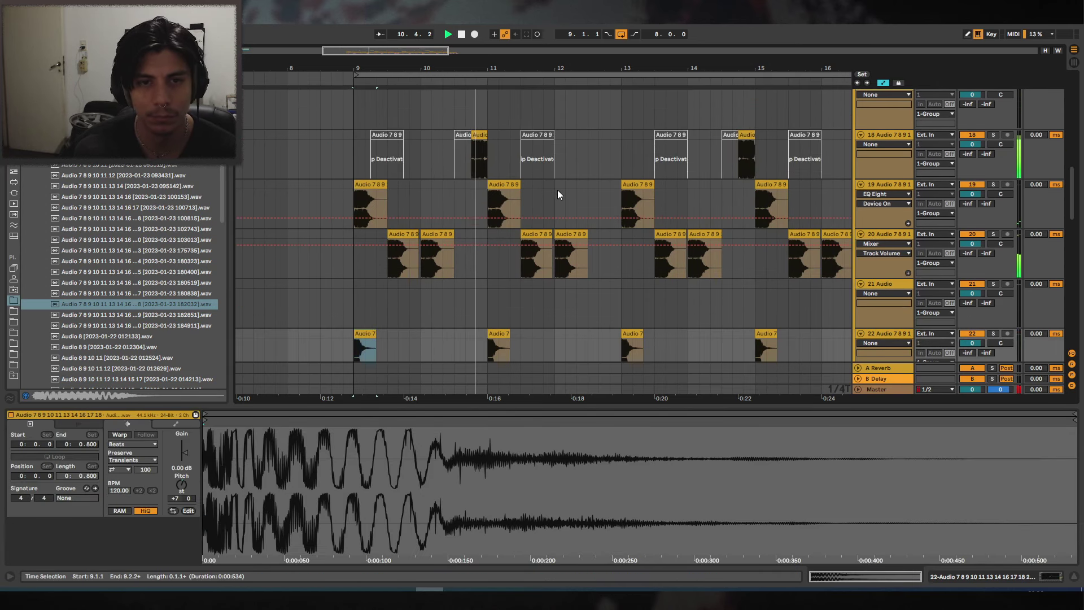
scroll(526, 229, "down", 10)
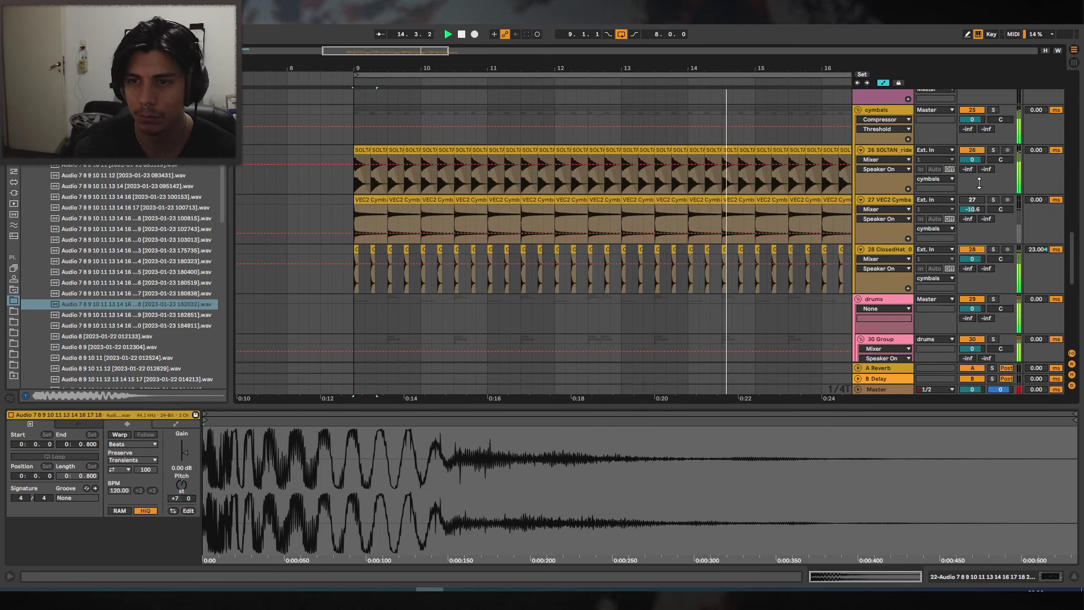
scroll(704, 172, "up", 10)
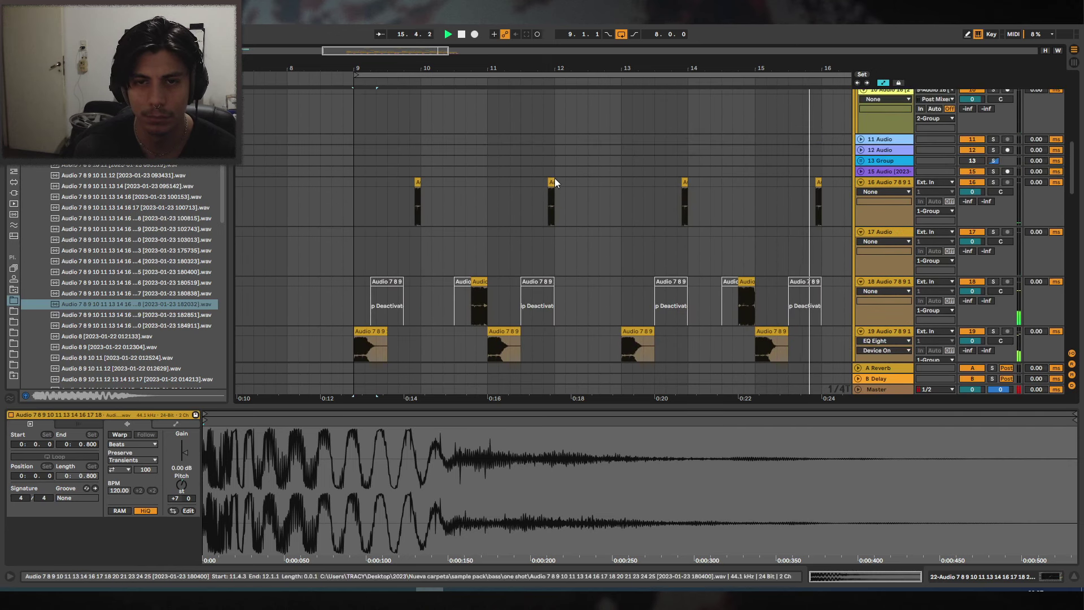
scroll(555, 182, "down", 5)
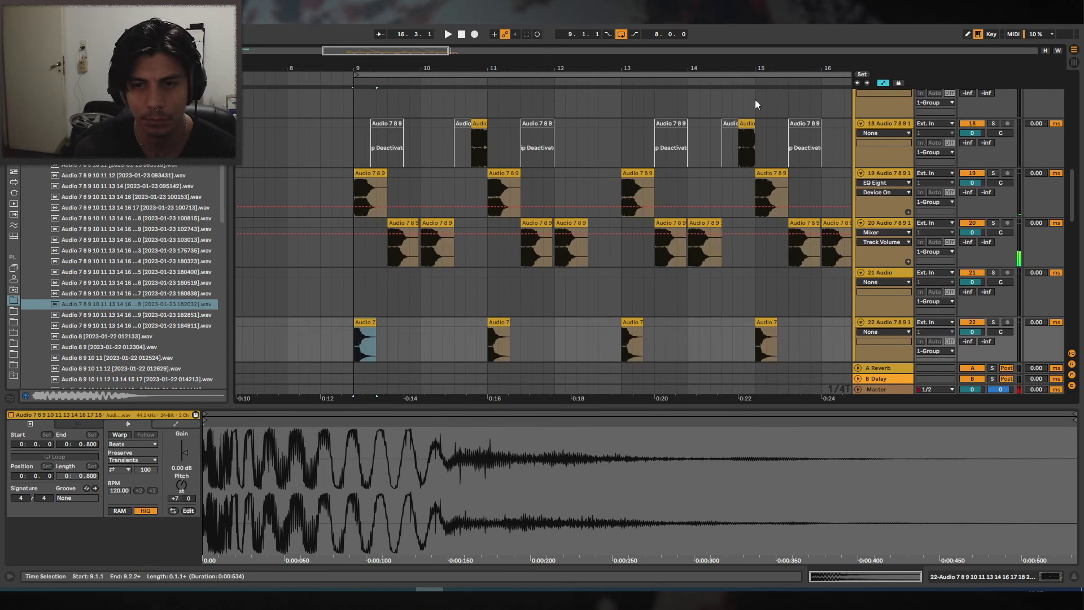
Play the end of the phrase from track 19's clip at 15.1.1.
left_click(647, 173)
left_click(758, 174)
left_click(753, 176)
left_click(759, 172)
key("space")
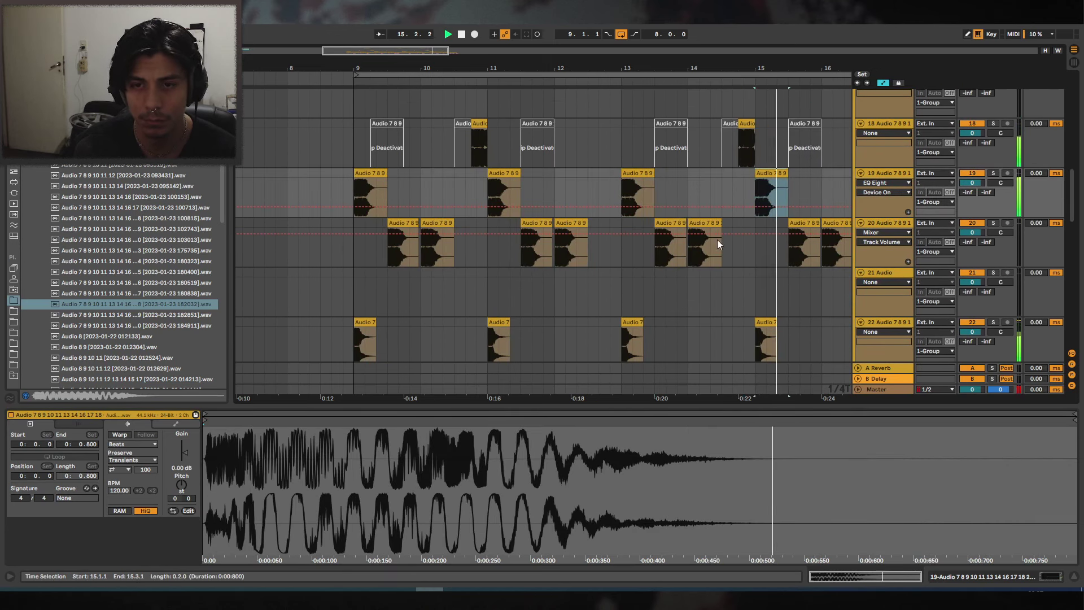
scroll(726, 220, "up", 15)
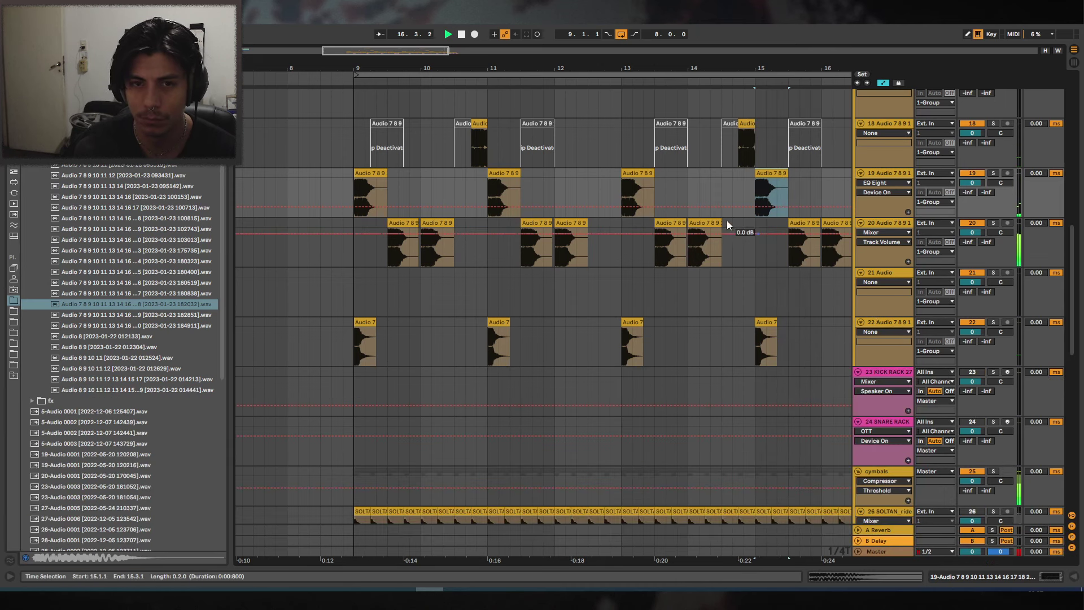
Select track 6's MIDI clip at 10.2.1, show the track's devices, and unfold the Saturator on the Serum chain.
left_click_drag(446, 56, 432, 76)
scroll(500, 199, "up", 3)
scroll(544, 230, "down", 2)
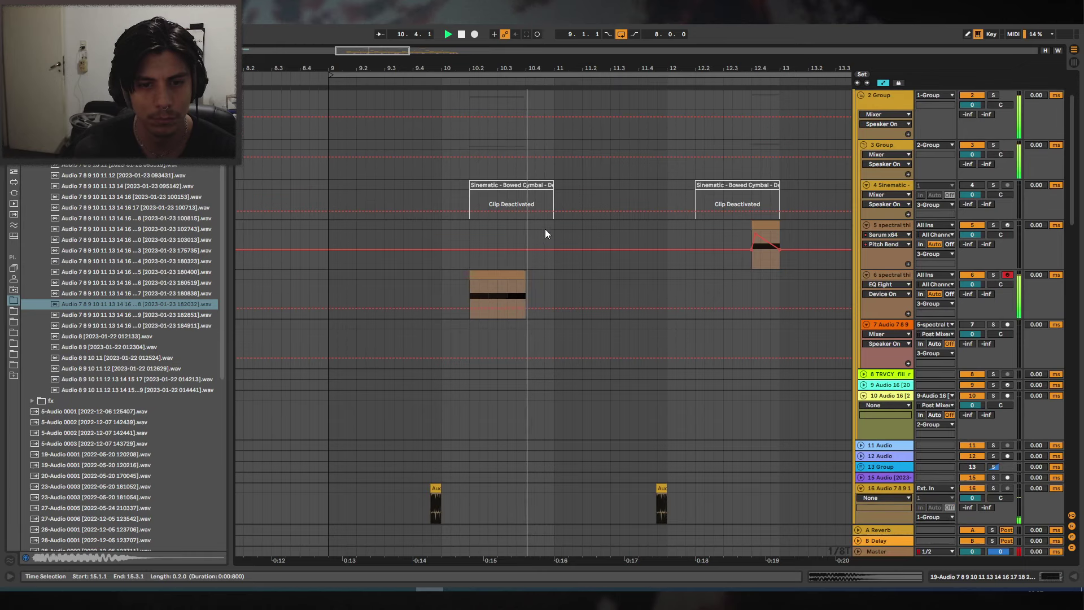
left_click(485, 275)
left_click(999, 578)
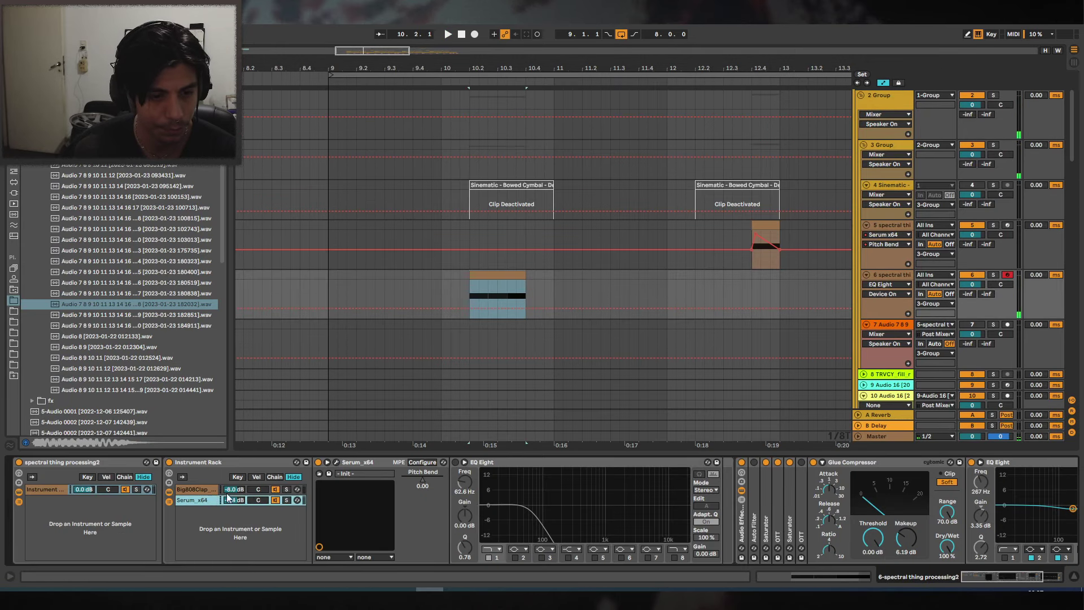
double_click(794, 502)
key("space")
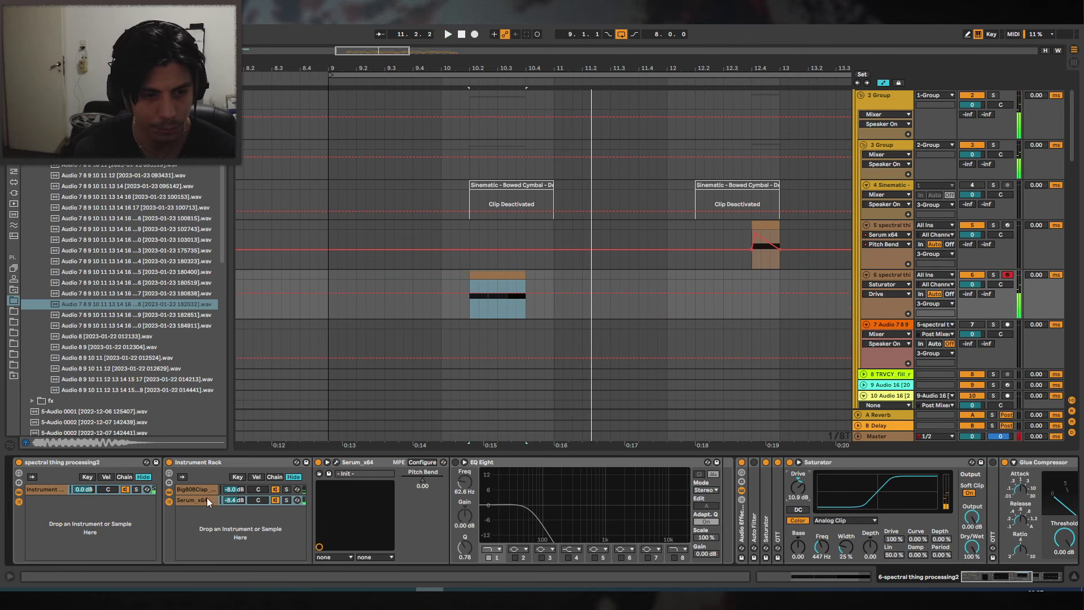
Open the Big808Clap chain's sampler on its Sample page and set the root key to G-1, checking by playback.
left_click(195, 489)
left_click(500, 462)
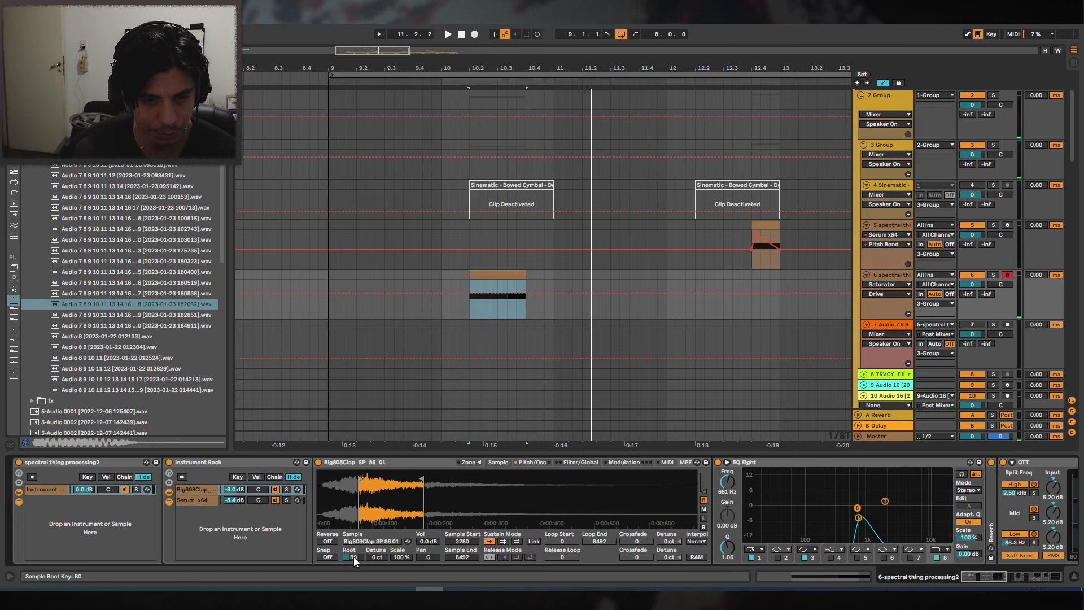
key("space")
mouse_move(354, 558)
left_mouse_down()
mouse_move(354, 573)
mouse_move(354, 540)
left_mouse_up()
key("space")
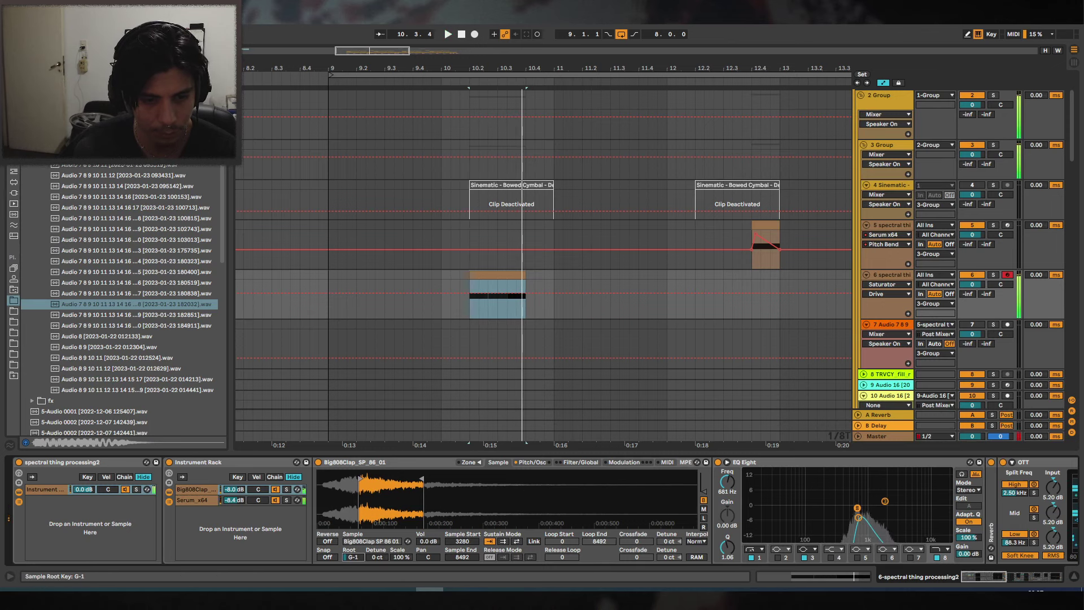
key("space")
key("space")
Set the clap chain's EQ Eight low cut to 138 Hz and its high cut to 516 Hz, checking by playback.
left_click_drag(885, 501, 819, 515)
key("space")
key("space")
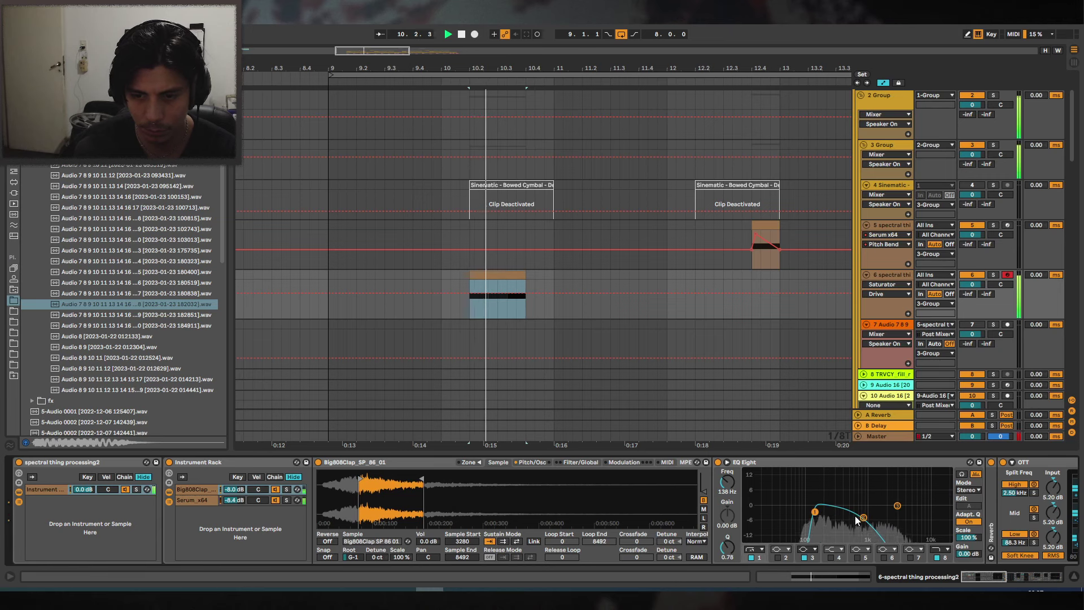
left_click_drag(864, 517, 850, 516)
key("space")
key("space")
key("space")
Set the Big808Clap sampler's root key to C#0 and replay the clip several times.
mouse_move(354, 557)
left_mouse_down()
mouse_move(354, 540)
mouse_move(358, 569)
left_mouse_up()
key("space")
key("space")
key("space")
key("space")
key("space")
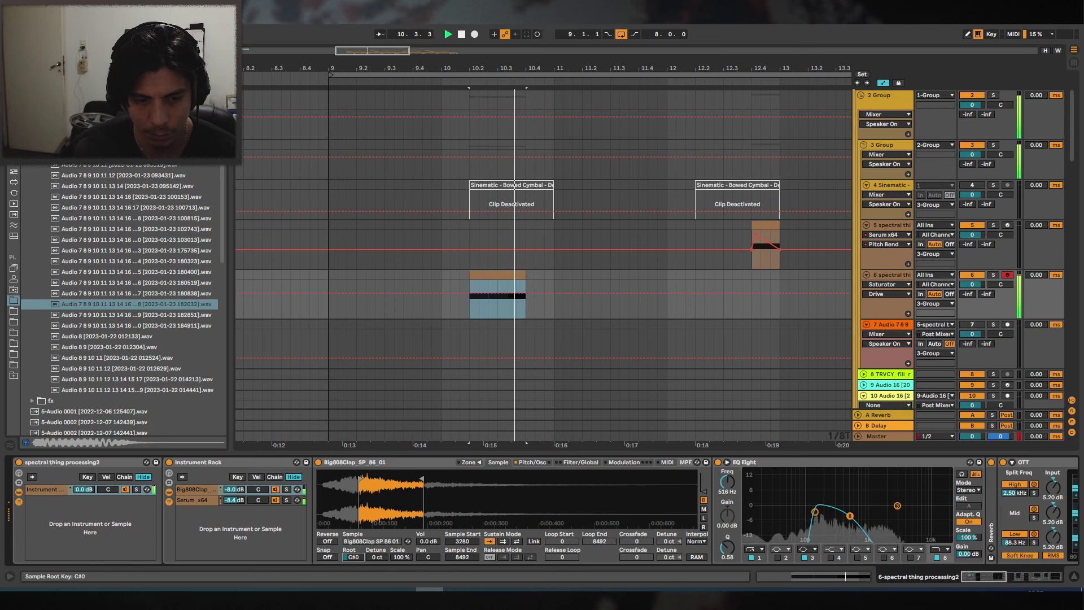
Show the Serum_x64 chain's devices and listen to the phrase past bar 11.
left_click(198, 499)
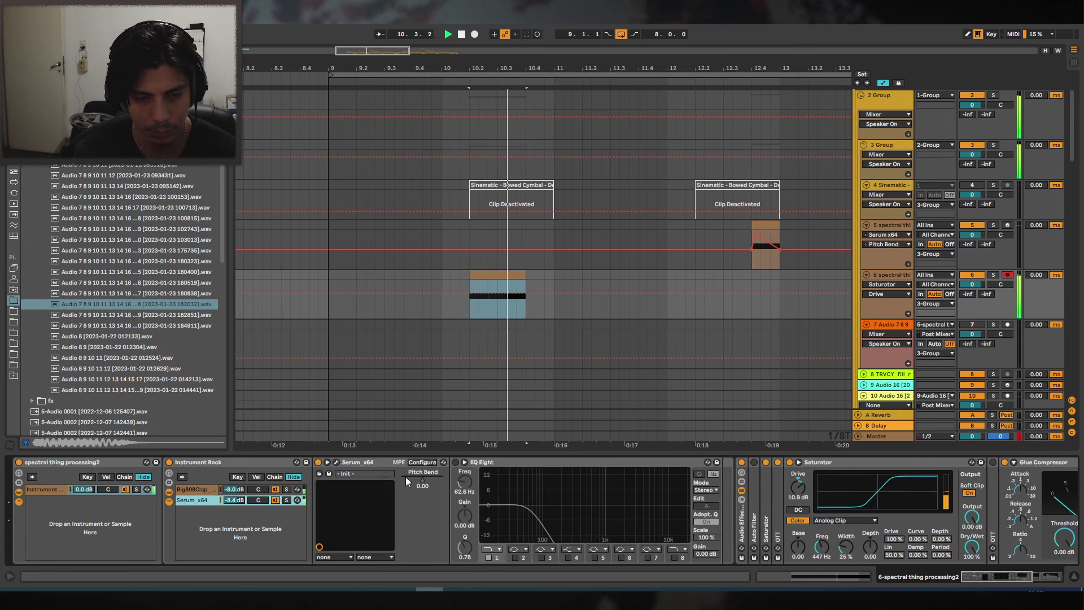
left_click_drag(502, 68, 519, 55)
scroll(685, 286, "down", 2)
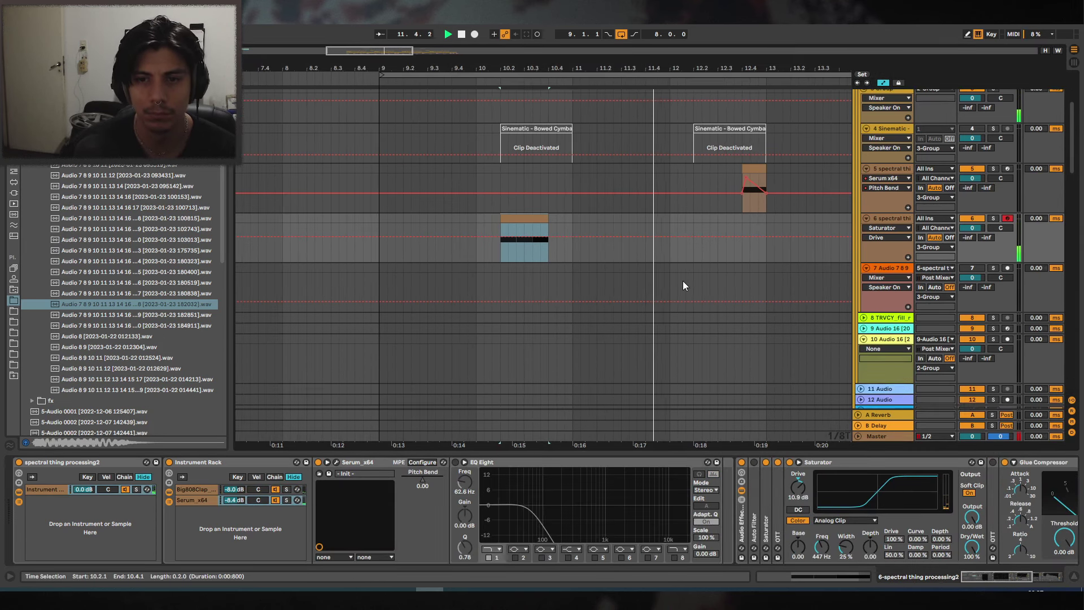
Add a Multiband Dynamics device with its default OTT preset to track 1 Group.
scroll(685, 286, "up", 3)
left_click_drag(702, 68, 589, 55)
scroll(889, 165, "up", 2)
left_click(883, 106)
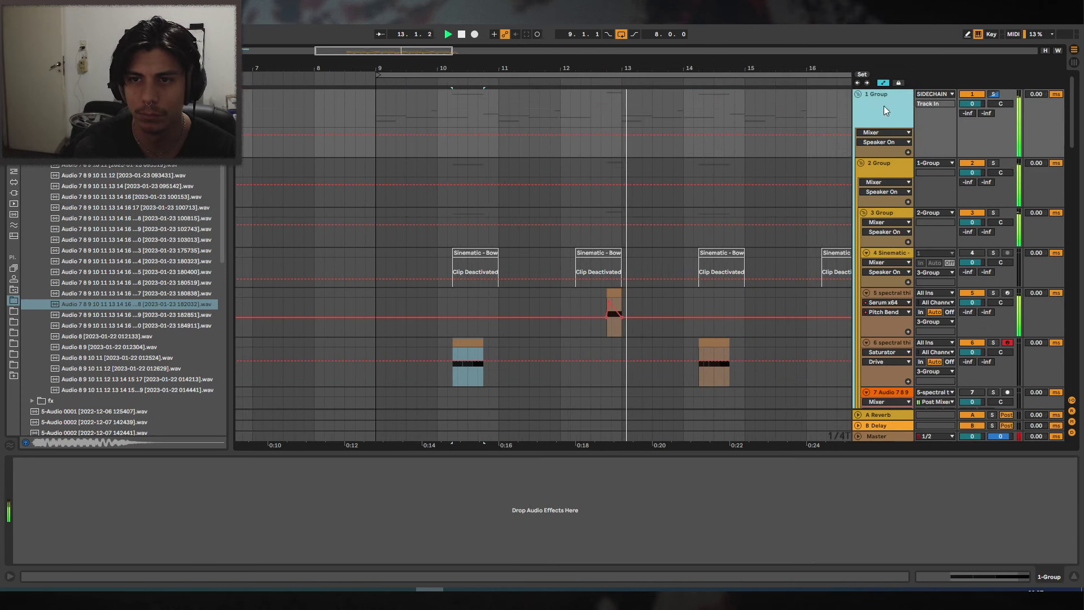
left_click(14, 162)
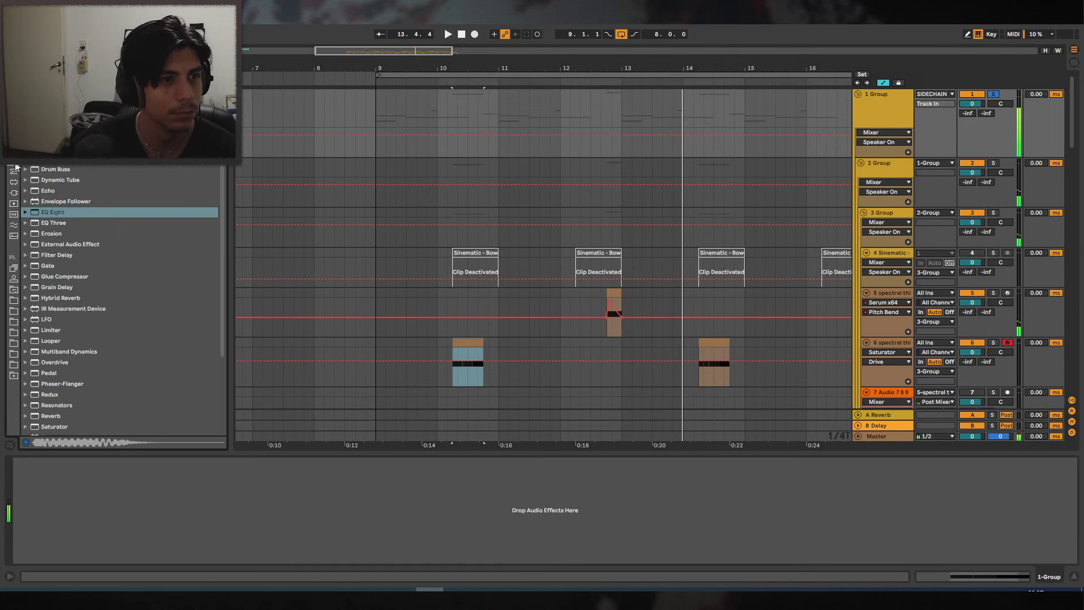
scroll(59, 232, "down", 4)
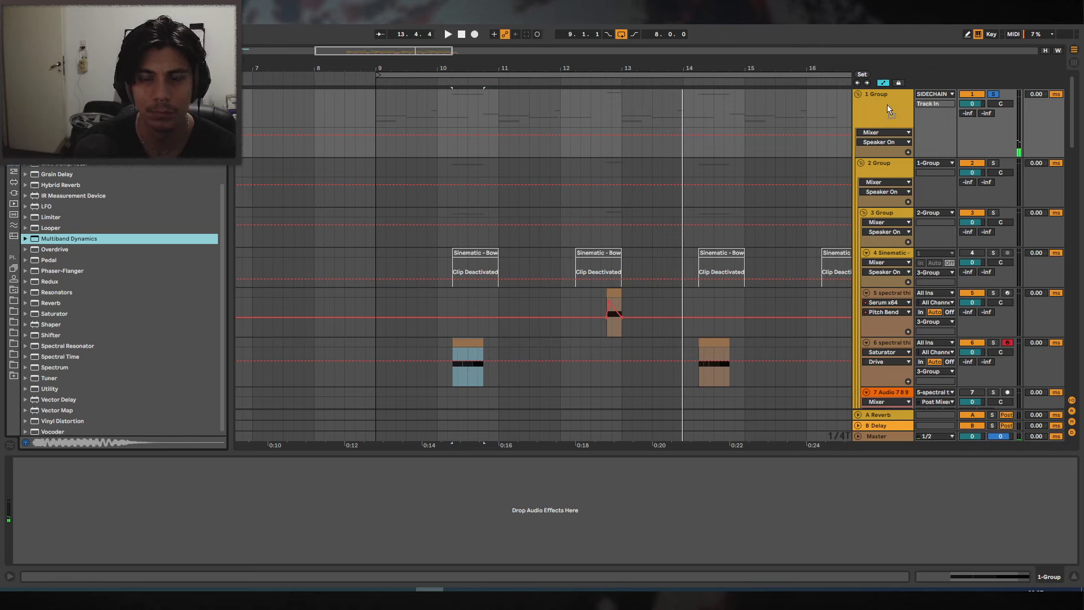
key("Return")
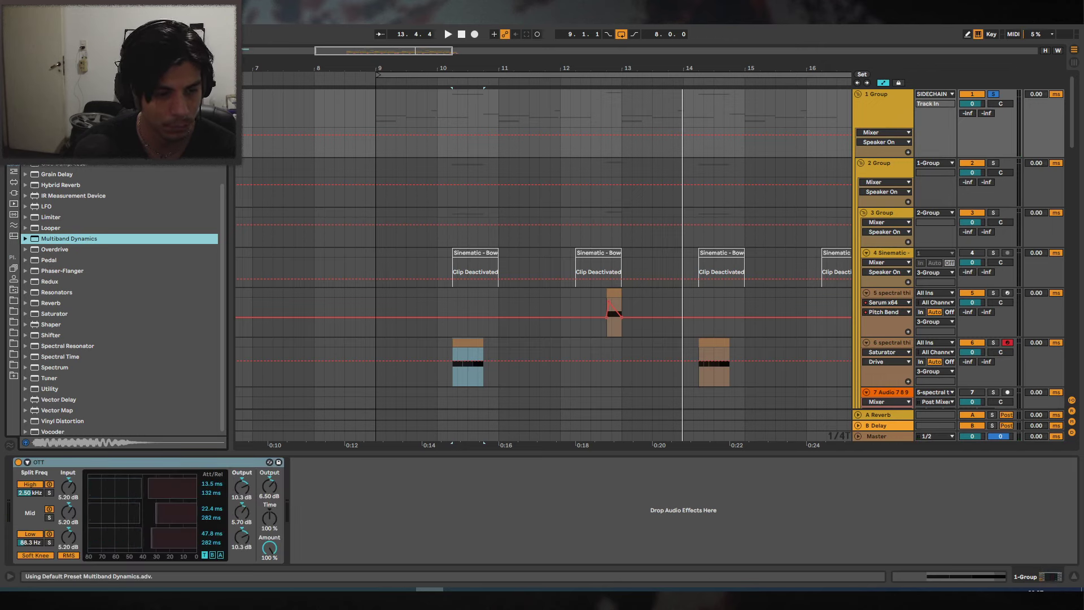
Set the OTT's output to 0.00 dB and its time scaling to 1000 %, checking by playback.
left_click(270, 489)
key("space")
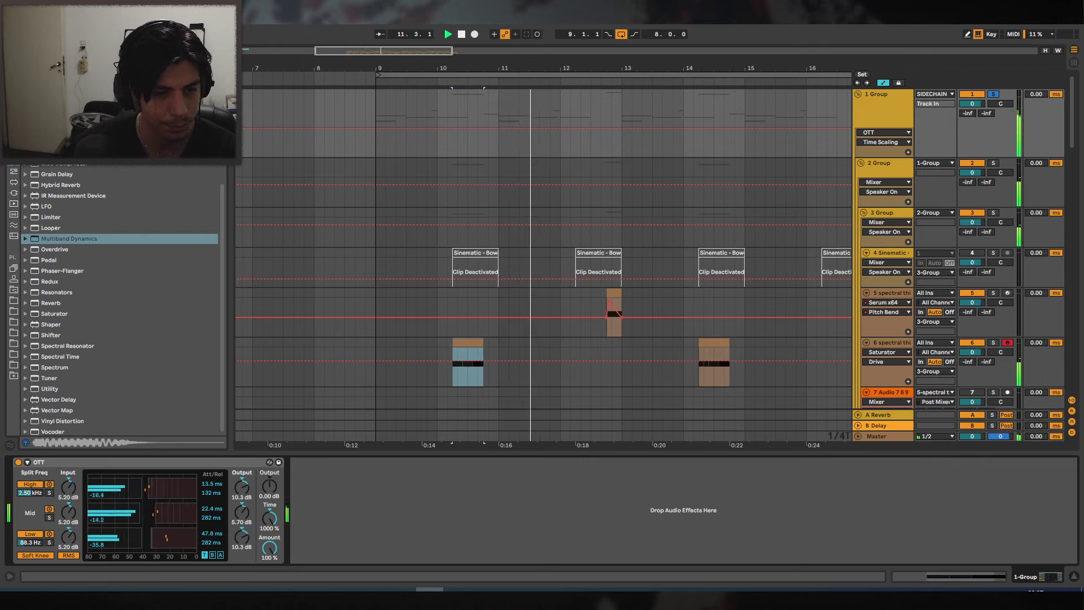
key("space")
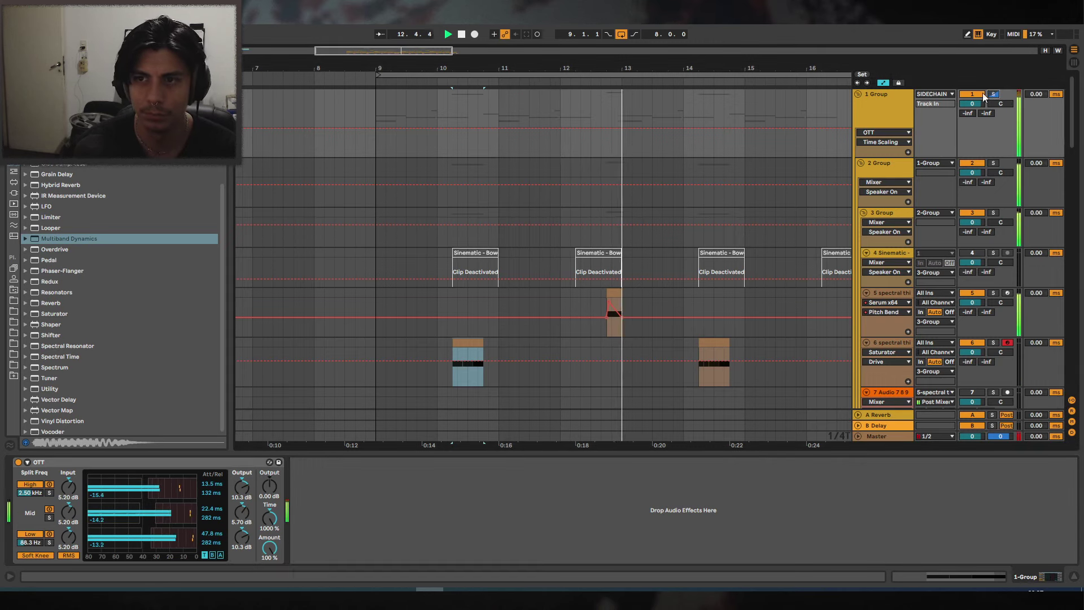
Listen to the phrase from bar 13 past bar 16 while looking over the tracks.
left_click_drag(668, 69, 609, 75)
scroll(679, 200, "down", 3)
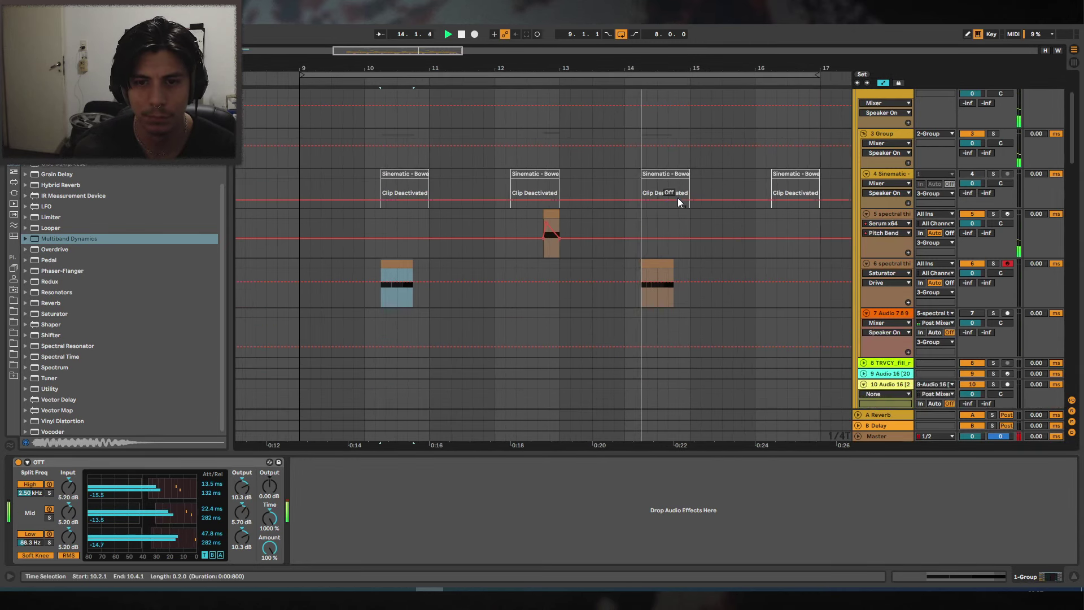
scroll(681, 189, "up", 2)
scroll(689, 225, "down", 6)
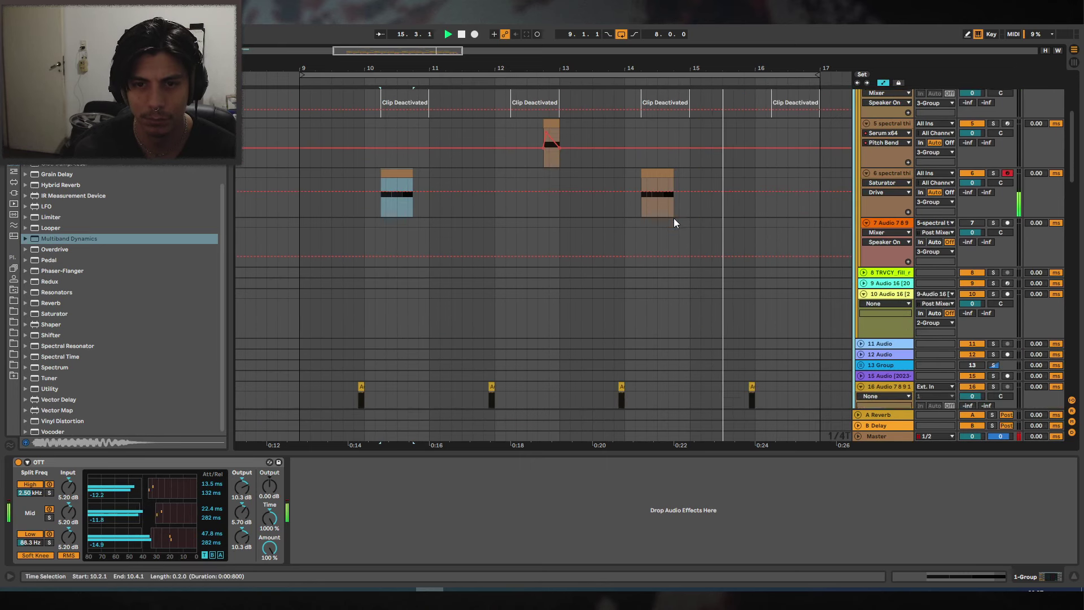
scroll(666, 220, "up", 8)
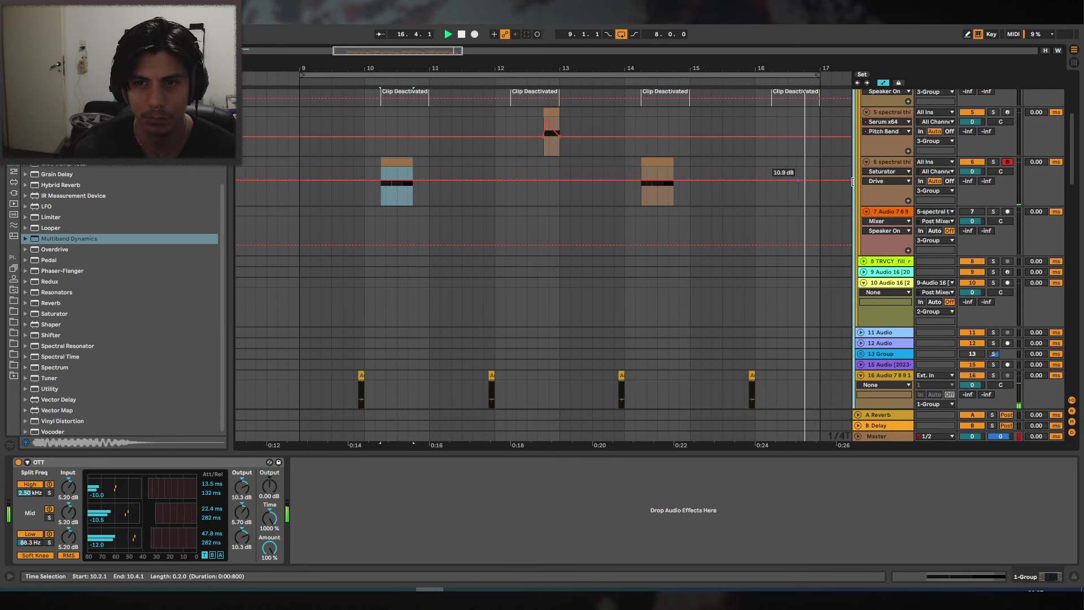
Open Serum on track 6 and adjust the LFO 2 curve during playback.
left_click(889, 172)
left_click(889, 171)
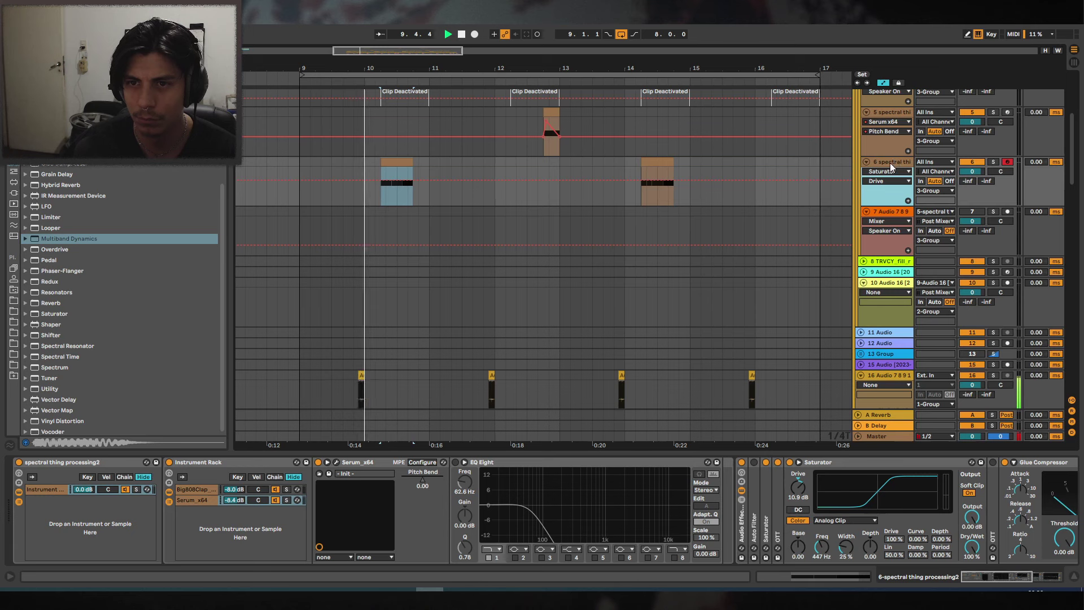
left_click(884, 171)
left_click(884, 173)
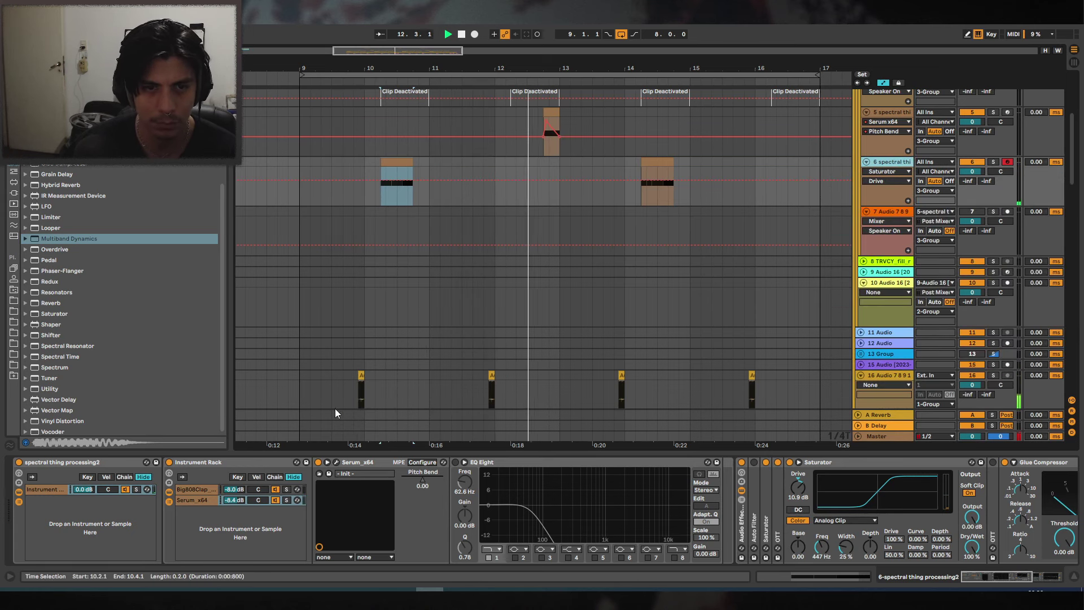
left_click(337, 462)
left_click_drag(775, 366, 833, 365)
key("space")
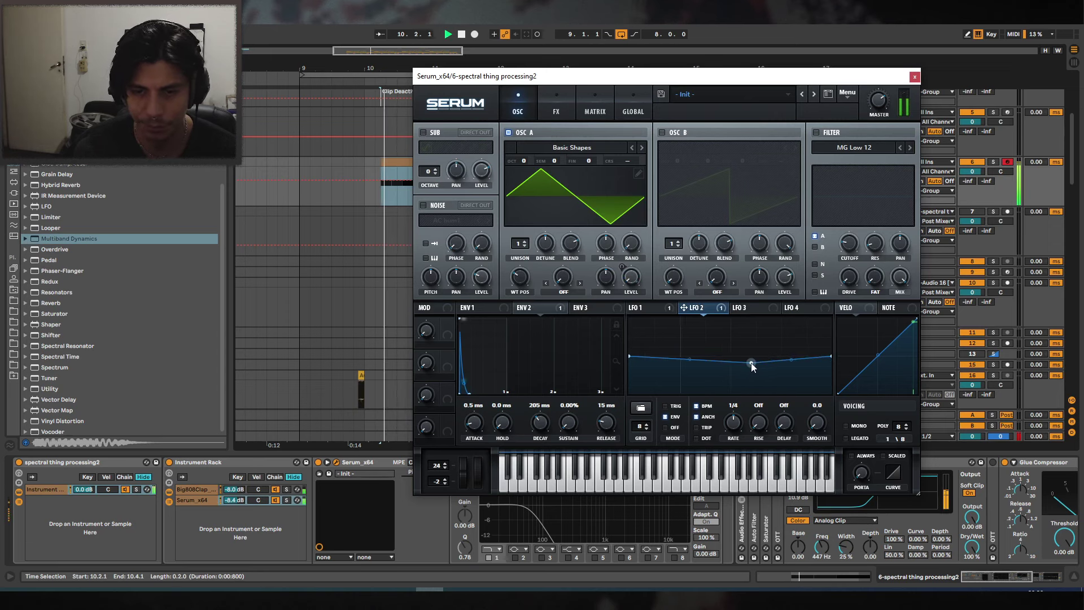
Reshape Serum's LFO 1 so its falling slope bends into a longer tail, and close the plug-in window.
left_click(655, 309)
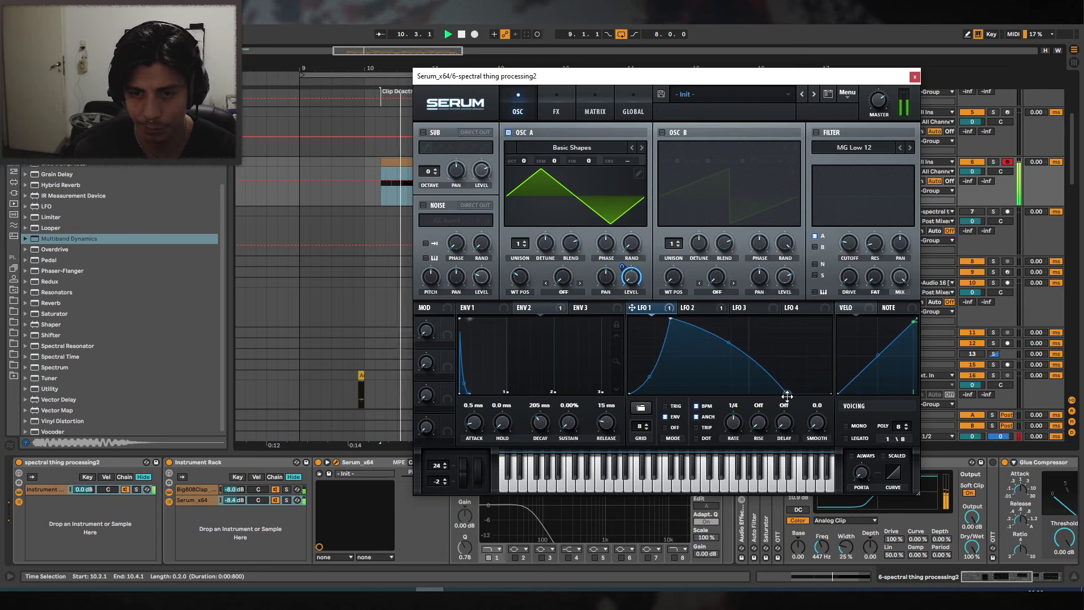
left_click_drag(738, 401, 728, 368)
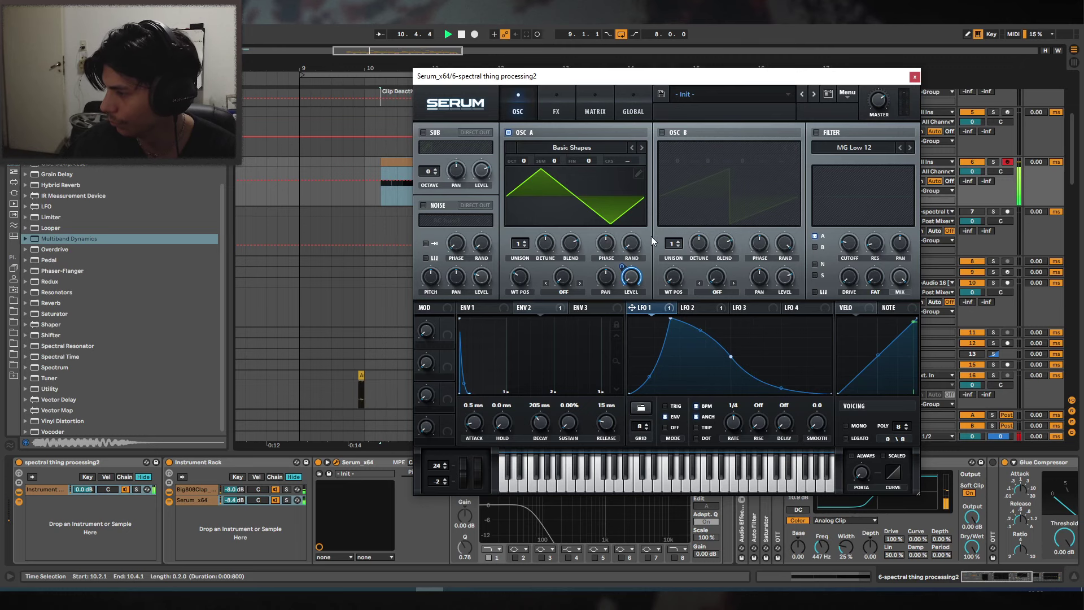
left_click(914, 78)
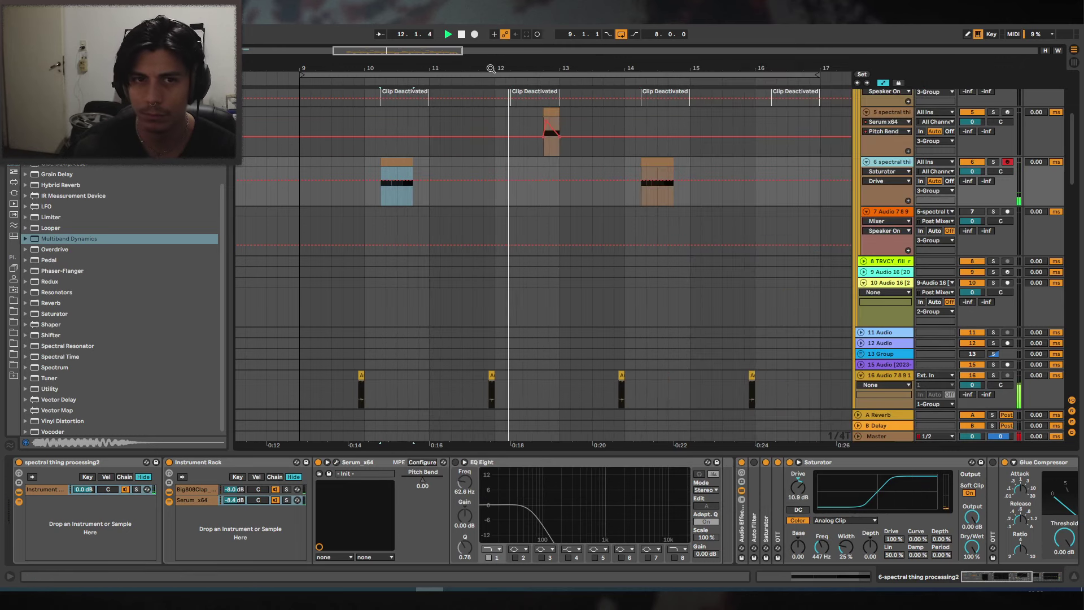
Review the audio tracks during playback and check the master output of the OTT on track 1 Group.
scroll(488, 218, "down", 5)
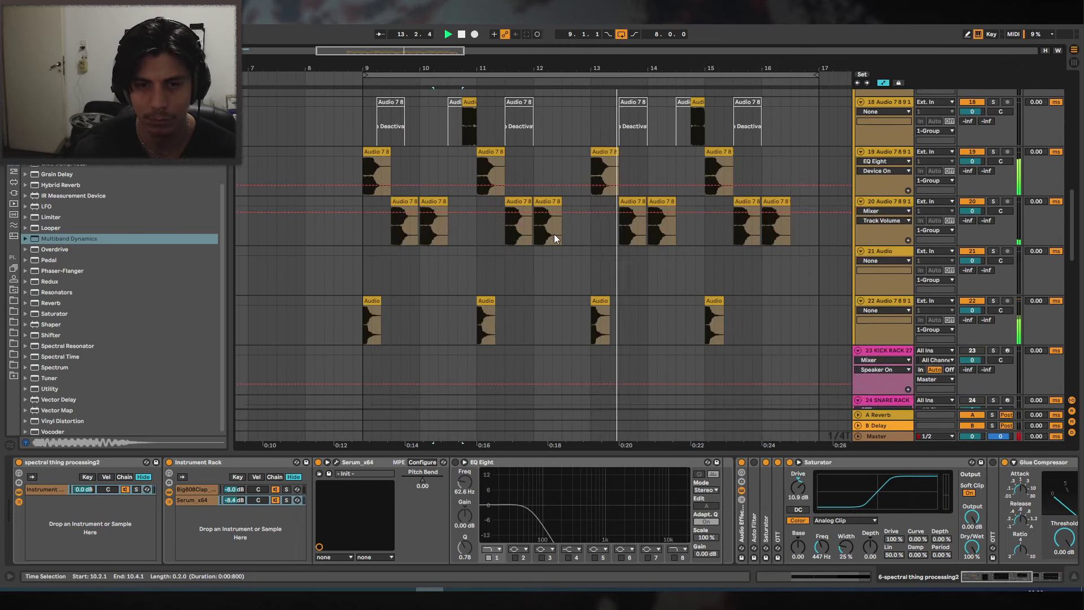
scroll(554, 234, "up", 1)
scroll(630, 224, "up", 8)
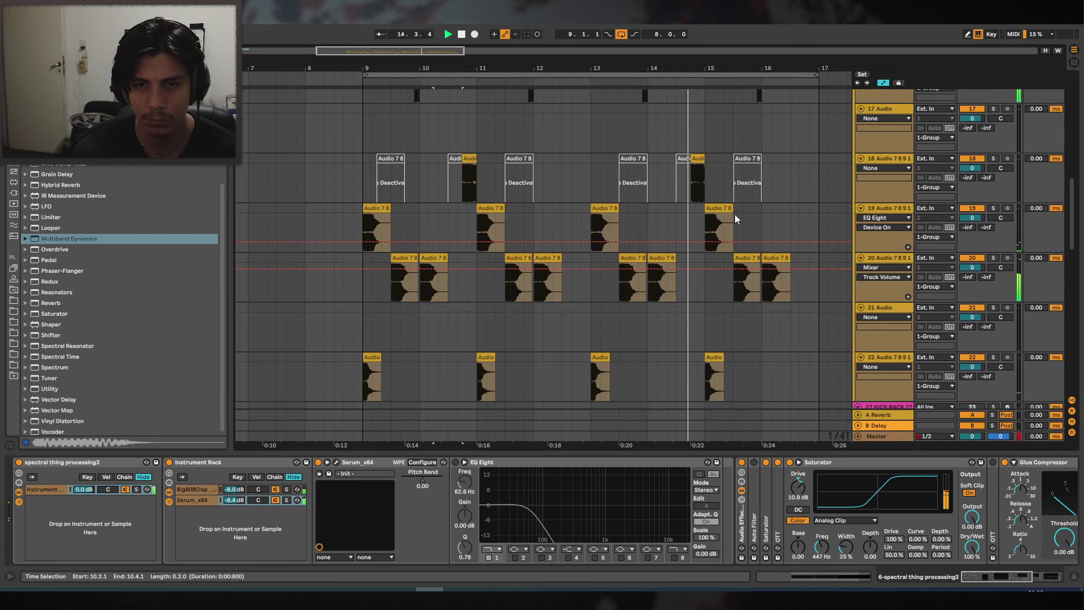
scroll(884, 184, "up", 4)
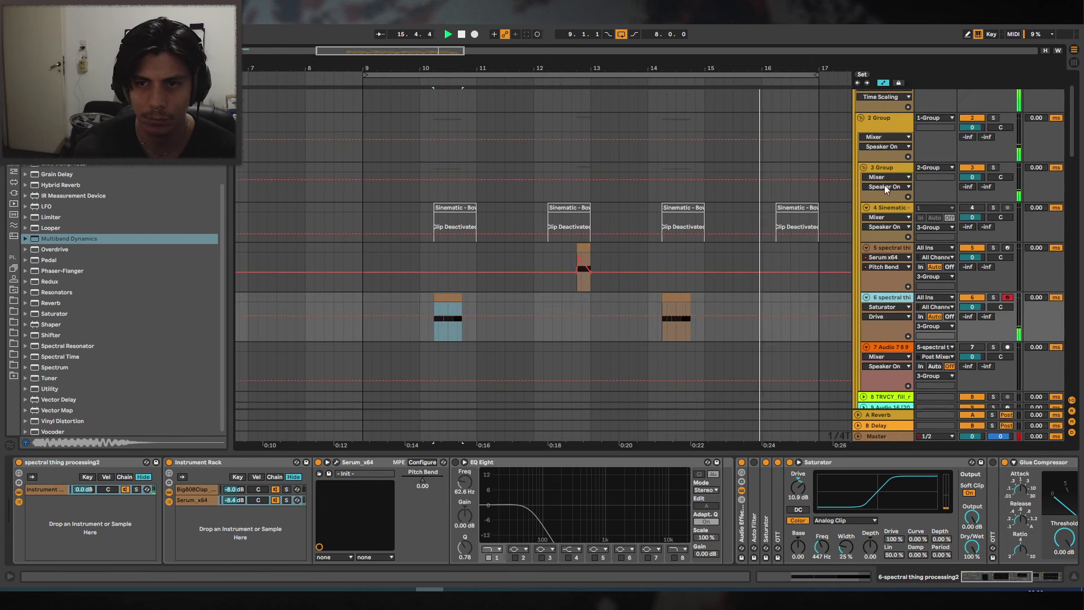
left_click(890, 147)
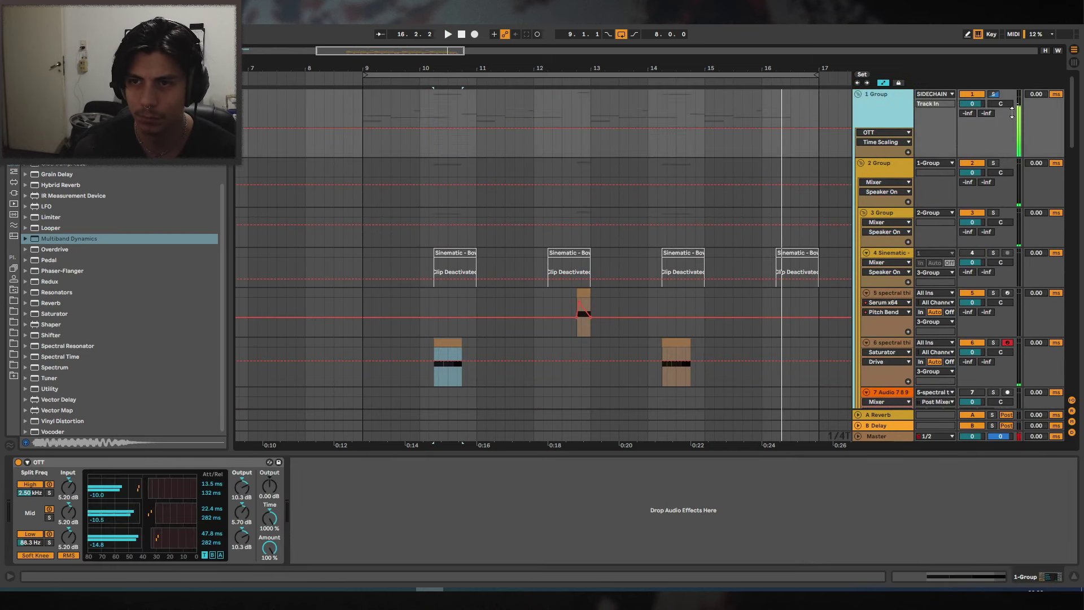
left_click(271, 490)
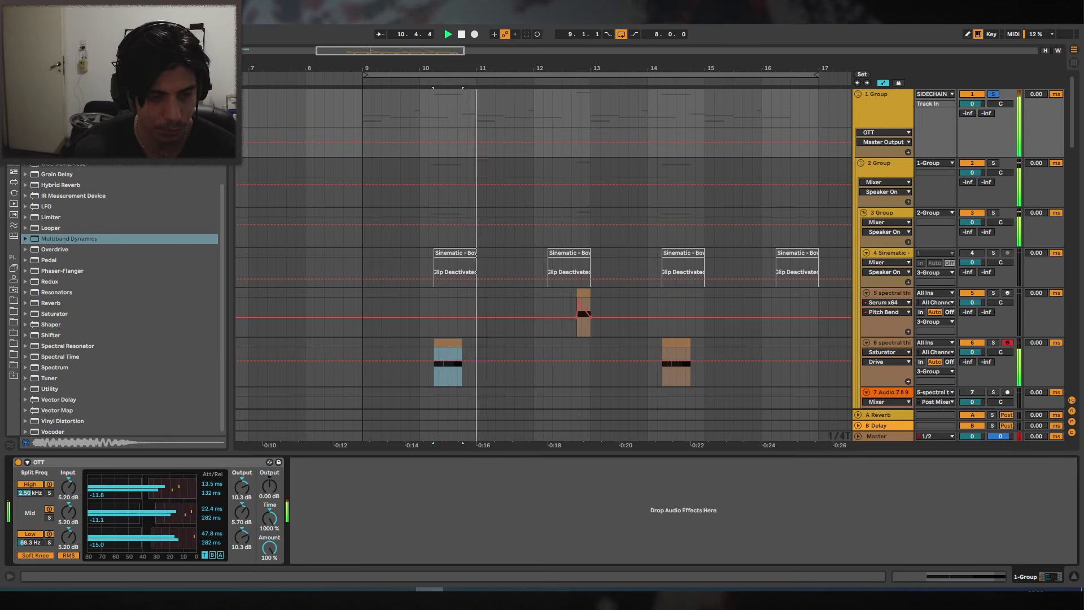
key("space")
Play the phrase from 8.3.3 and fold the 3 Group.
left_click(344, 114)
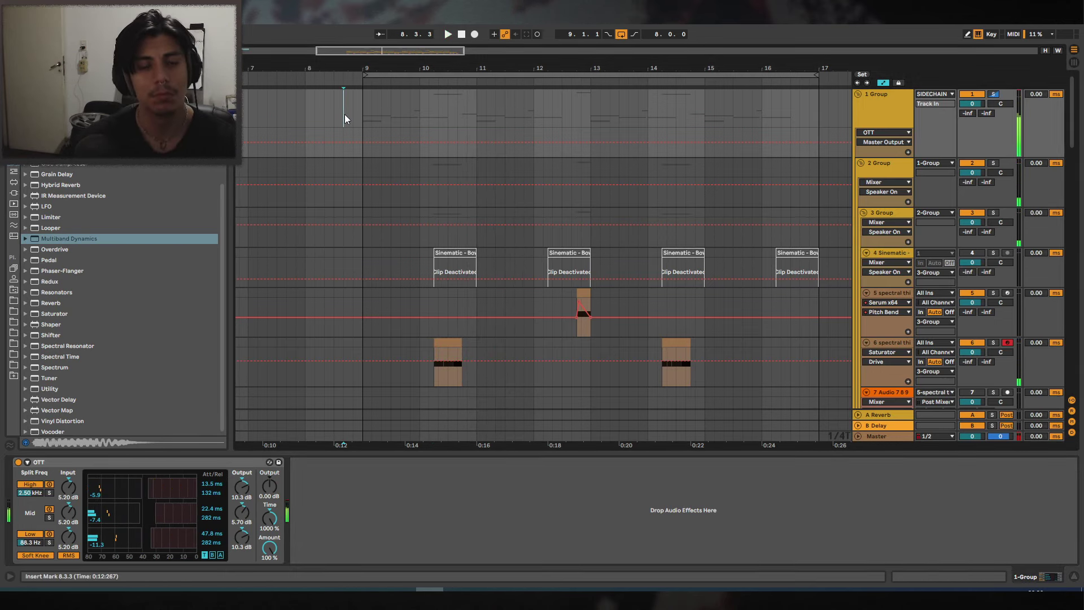
key("minus")
key("minus")
key("space")
scroll(522, 148, "down", 5)
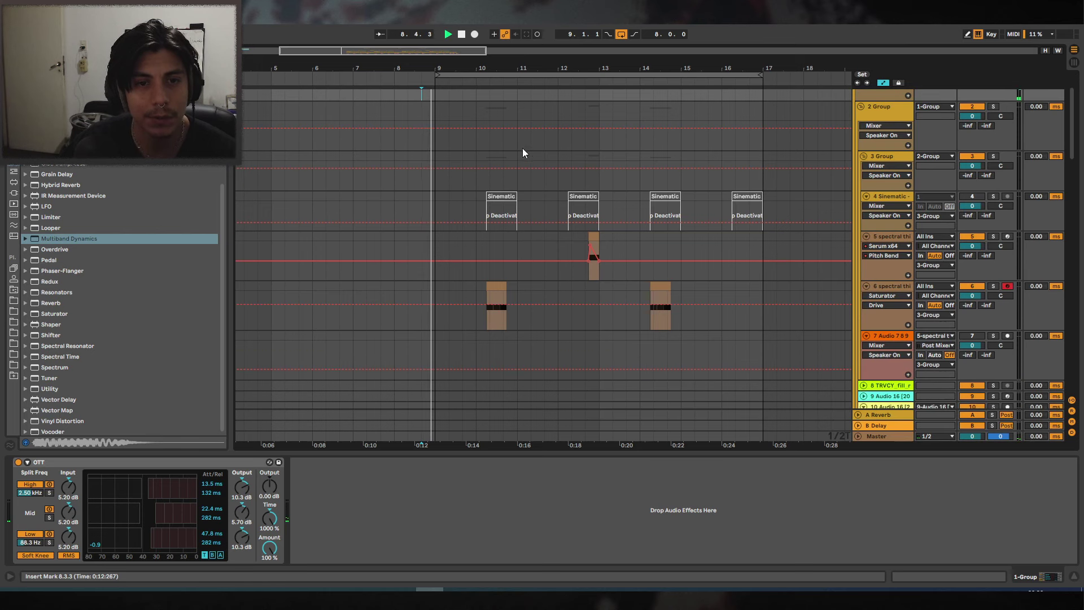
scroll(925, 355, "up", 4)
left_click(863, 179)
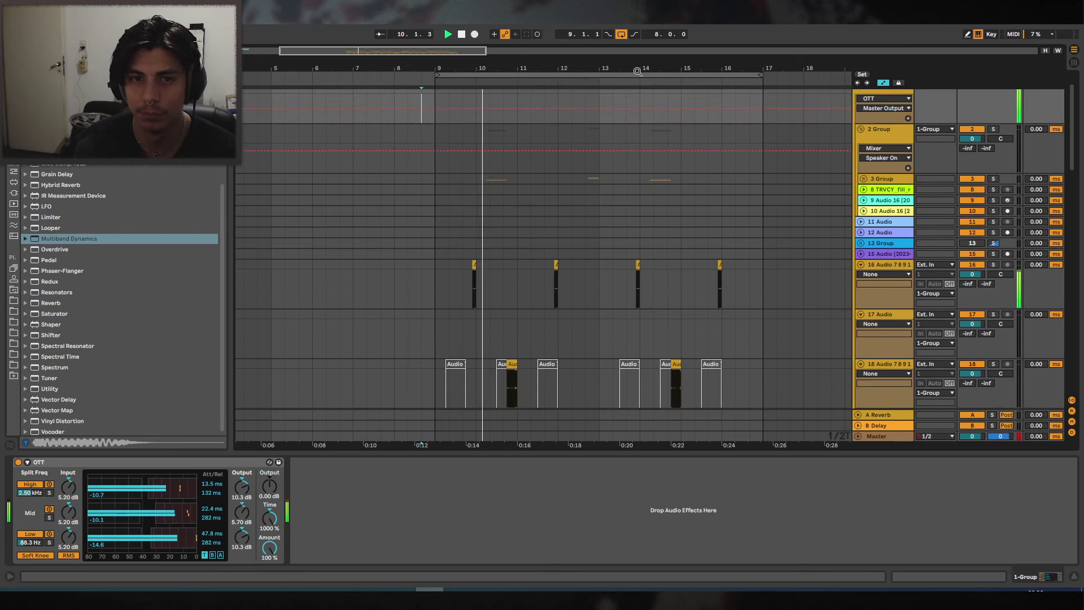
Transpose the track 16 clip just before bar 12 by -12 semitones, checking by playback.
left_click_drag(513, 79, 484, 84)
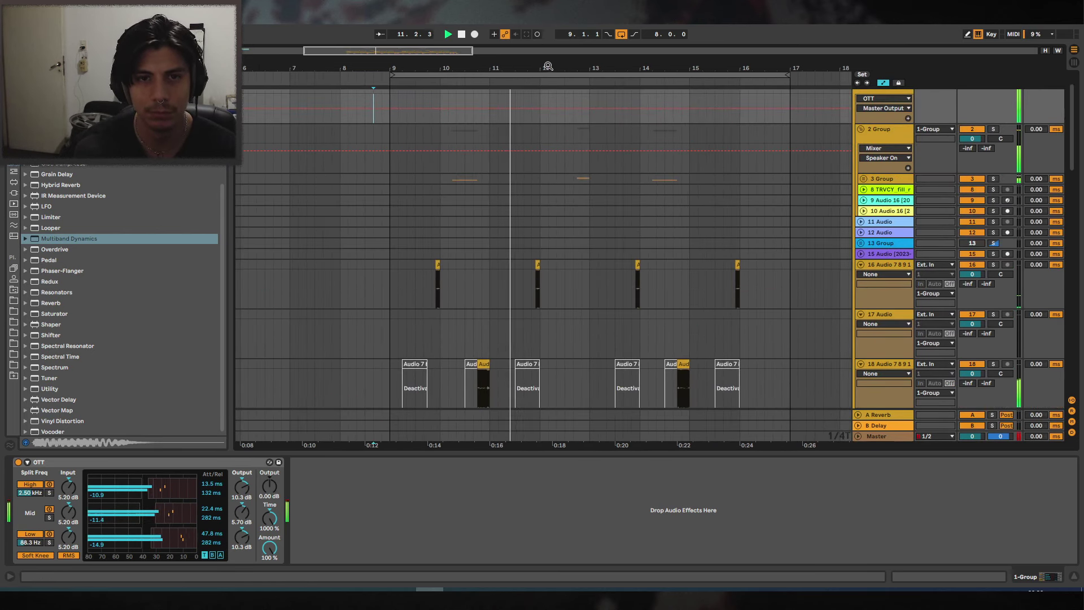
left_click_drag(547, 67, 556, 84)
scroll(432, 226, "down", 2)
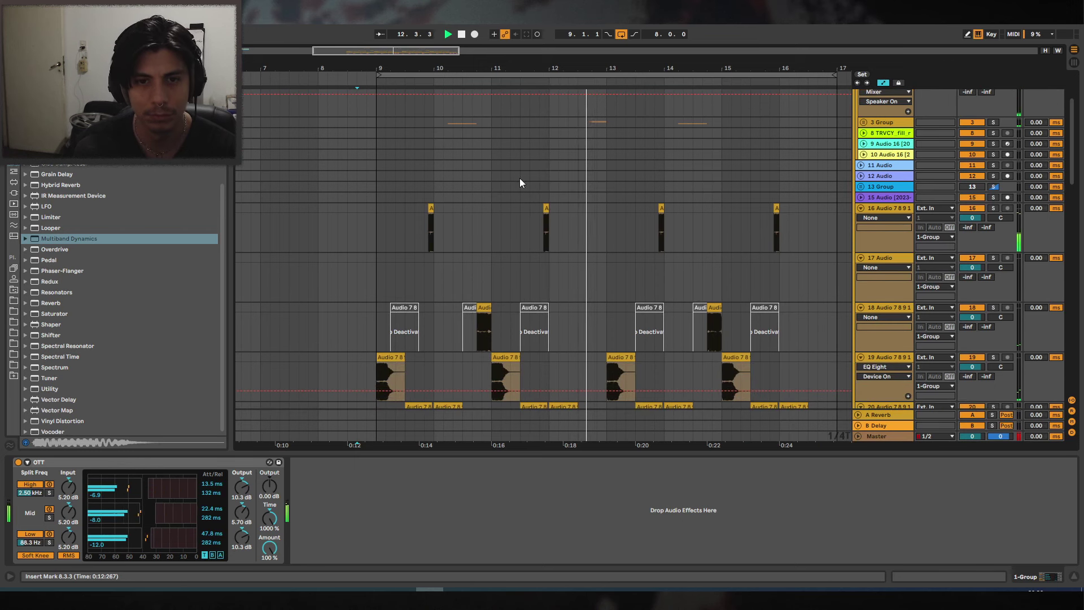
double_click(546, 207)
key("space")
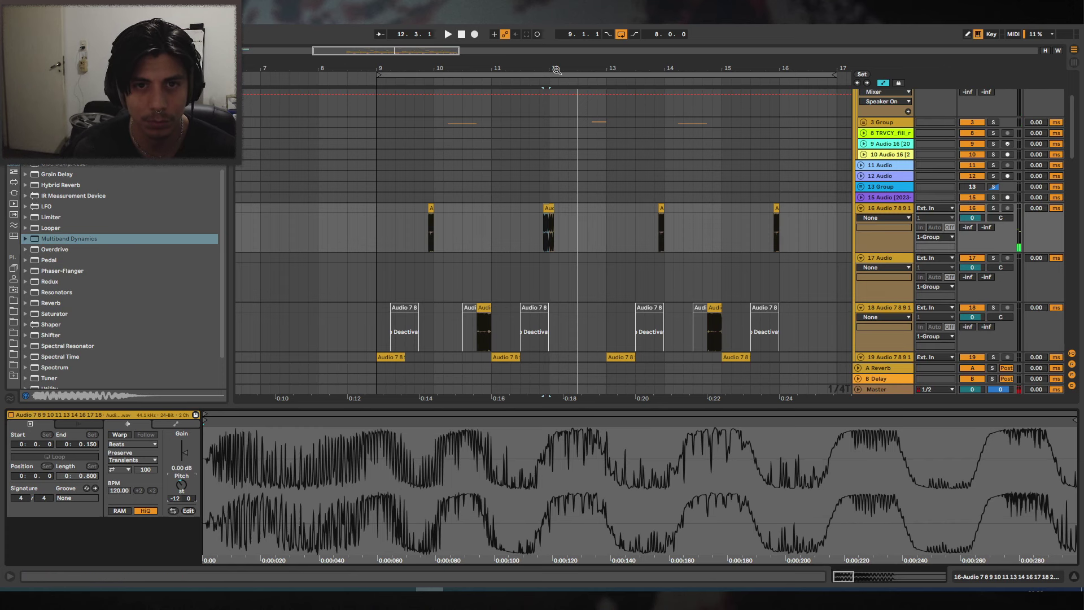
Trim the transposed track 16 clip to end at bar 12, fine-tune it, and replay the passage.
left_click_drag(556, 69, 588, 213)
left_click(498, 220)
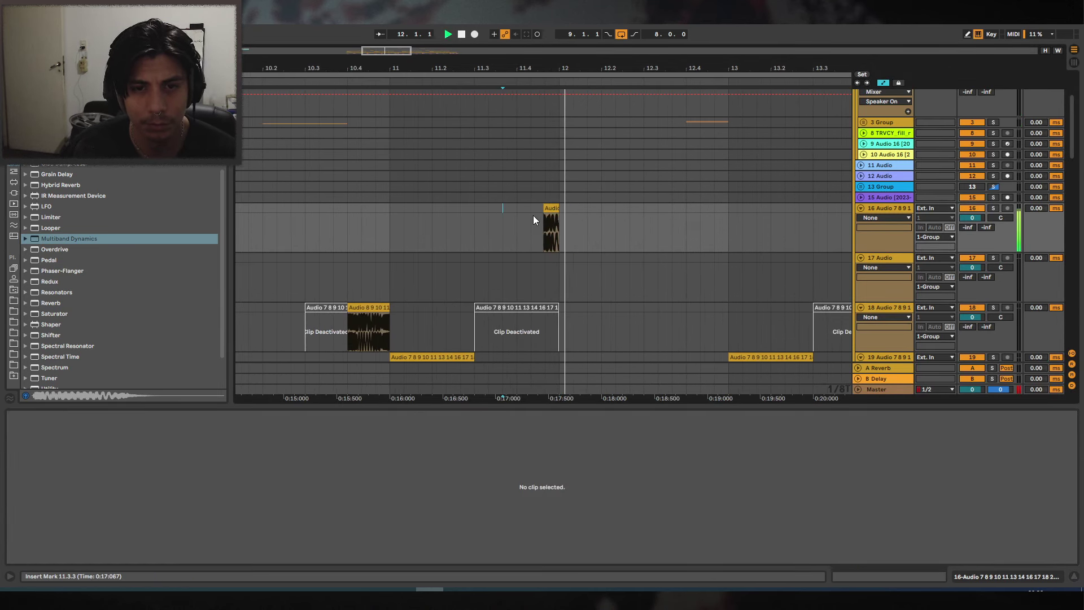
left_click(554, 209)
key("space")
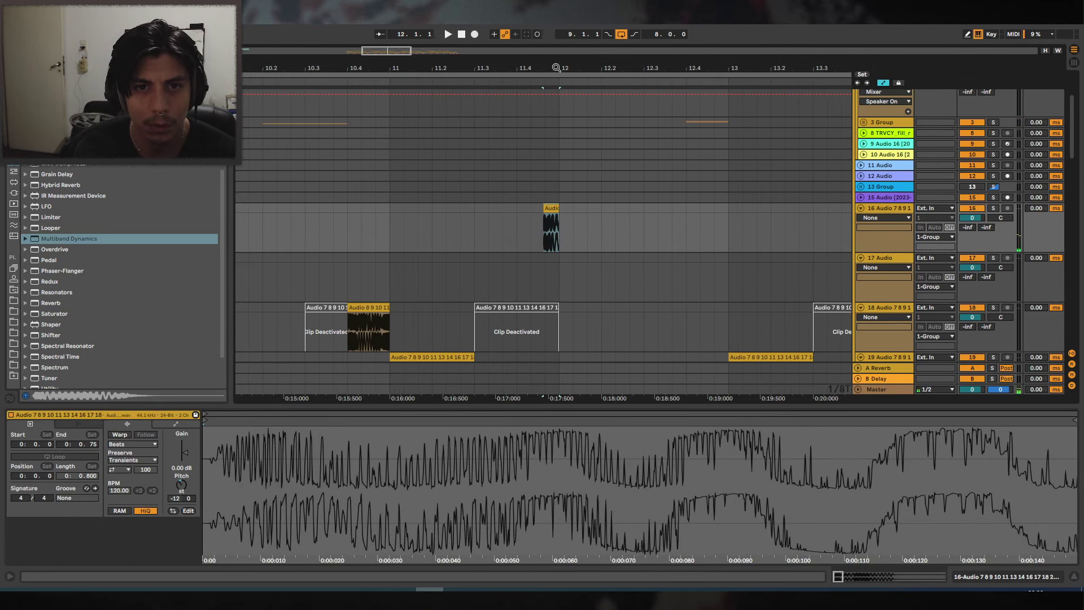
left_click_drag(556, 68, 556, 156)
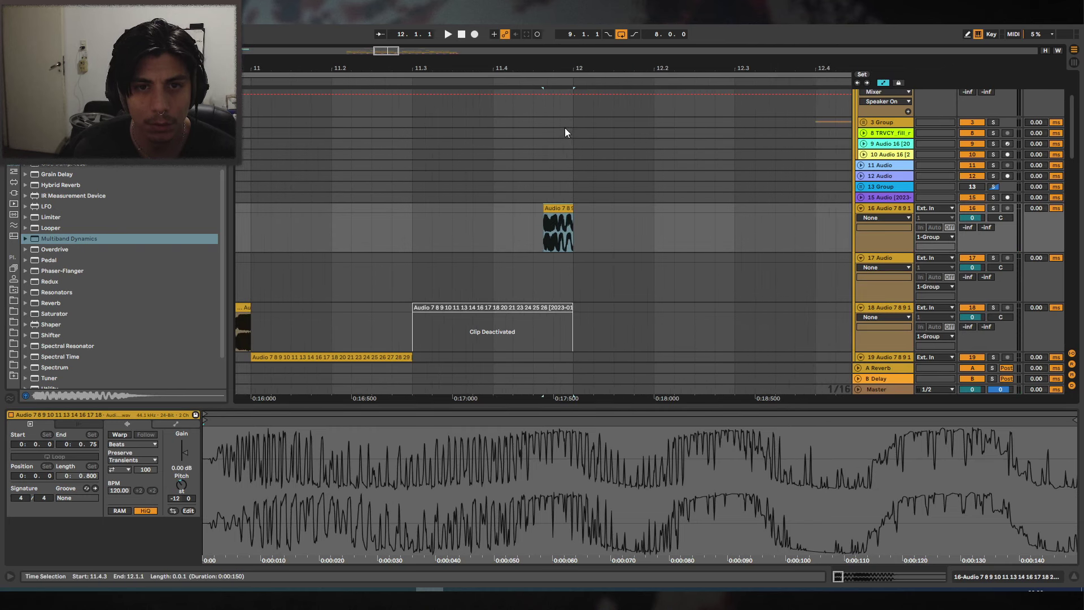
left_click_drag(556, 69, 557, 112)
left_click_drag(553, 208, 548, 208)
left_click_drag(547, 69, 683, 39)
key("space")
Try nudging the track 16 clip just before bar 10 slightly later and replay it.
left_click(334, 209)
scroll(324, 67, "up", 3)
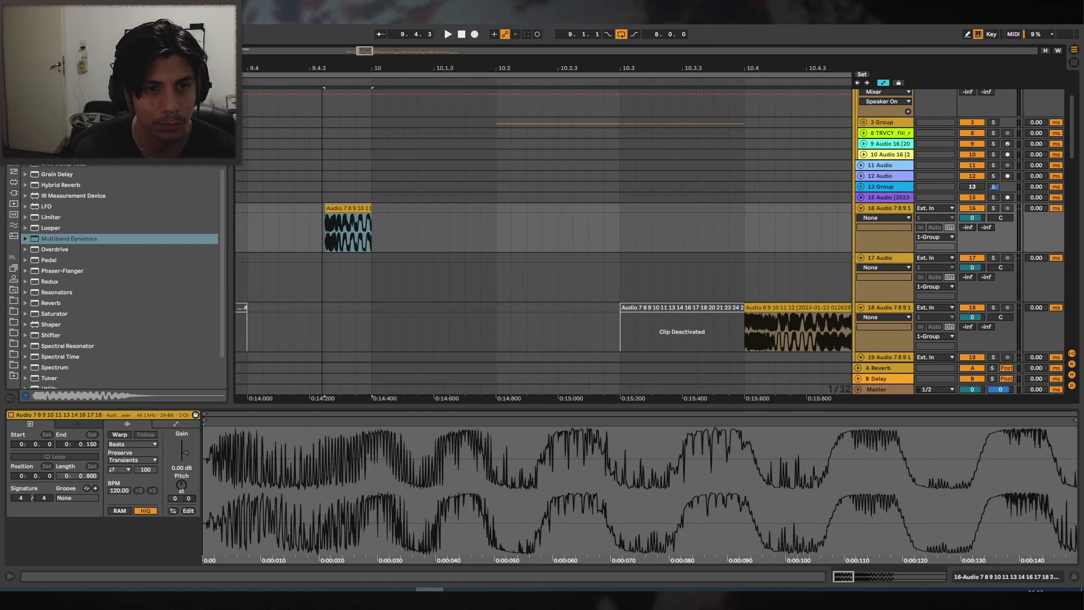
scroll(324, 66, "down", 3)
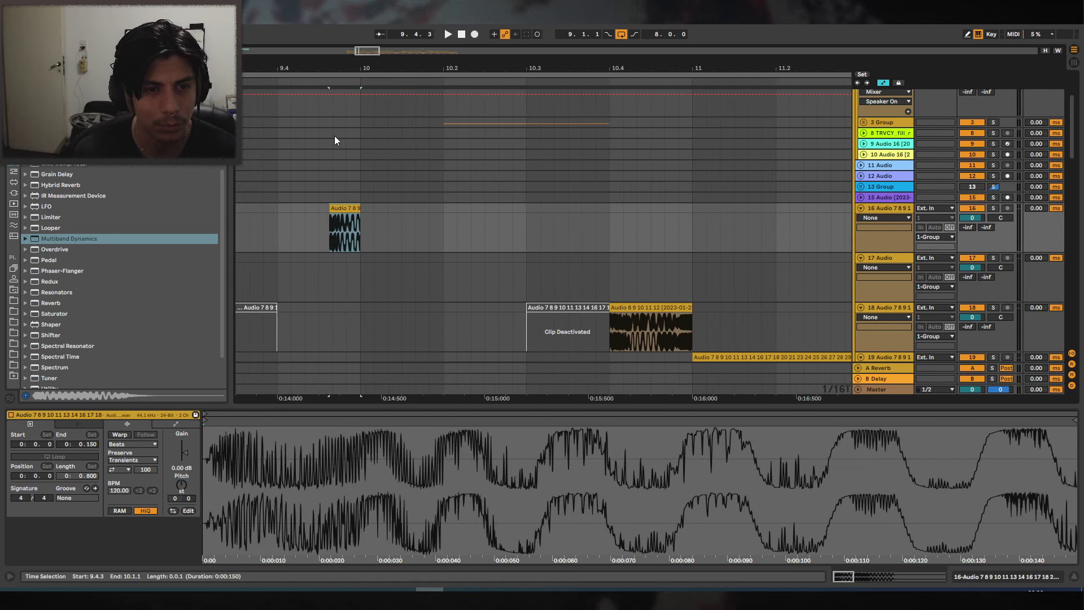
left_click(263, 213)
left_click_drag(349, 208, 355, 208)
key("space")
scroll(420, 78, "up", 2)
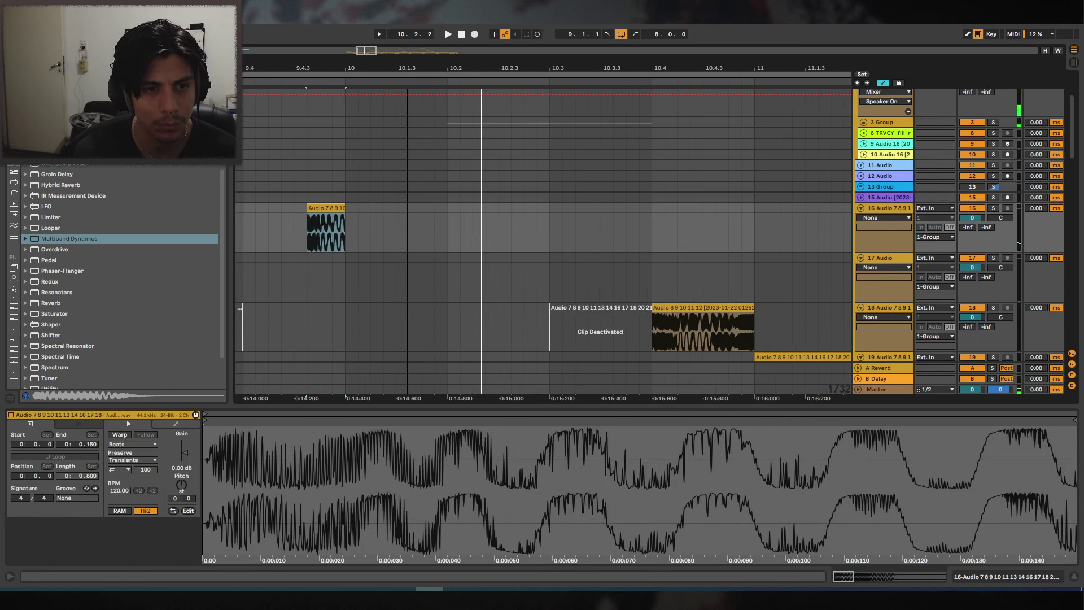
Shorten the track 16 clip just before bar 10 so its end marker sits at 0.133.
scroll(484, 71, "down", 2)
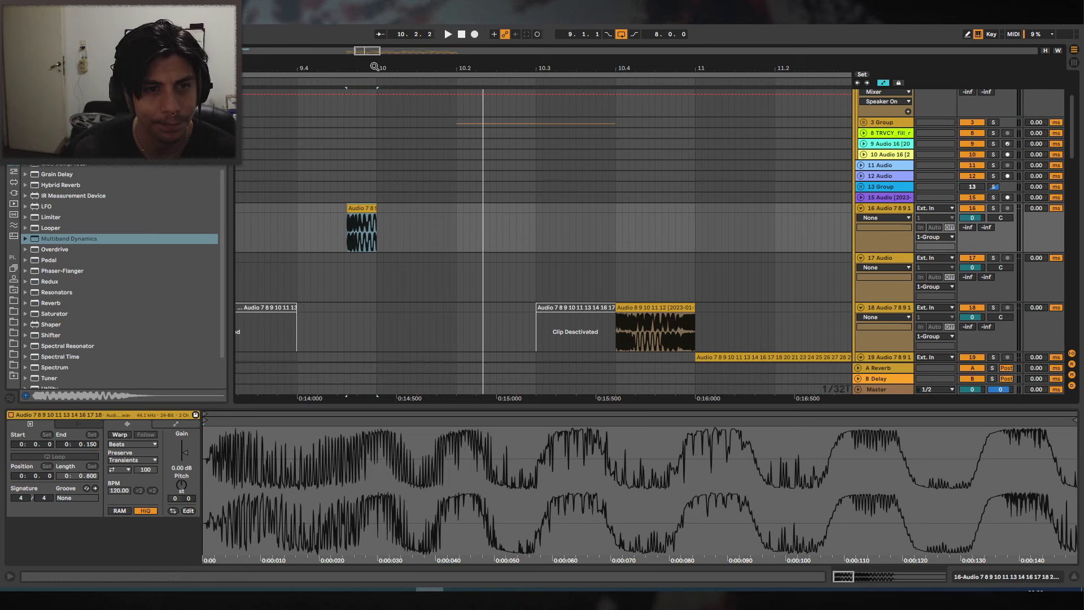
scroll(375, 67, "down", 1)
scroll(368, 67, "up", 3)
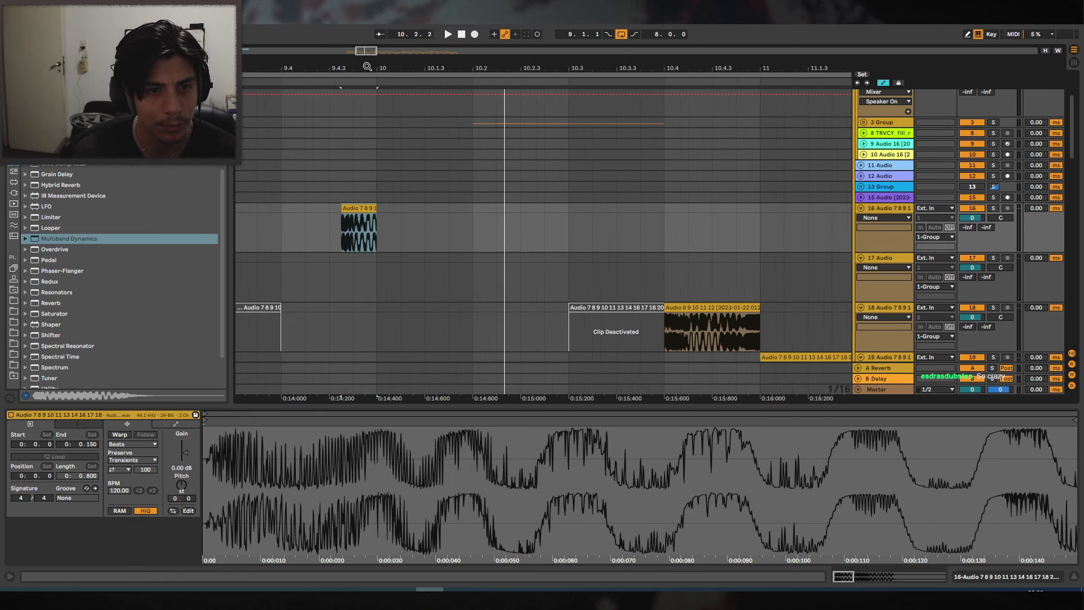
left_click_drag(359, 209, 376, 209)
scroll(473, 75, "down", 6)
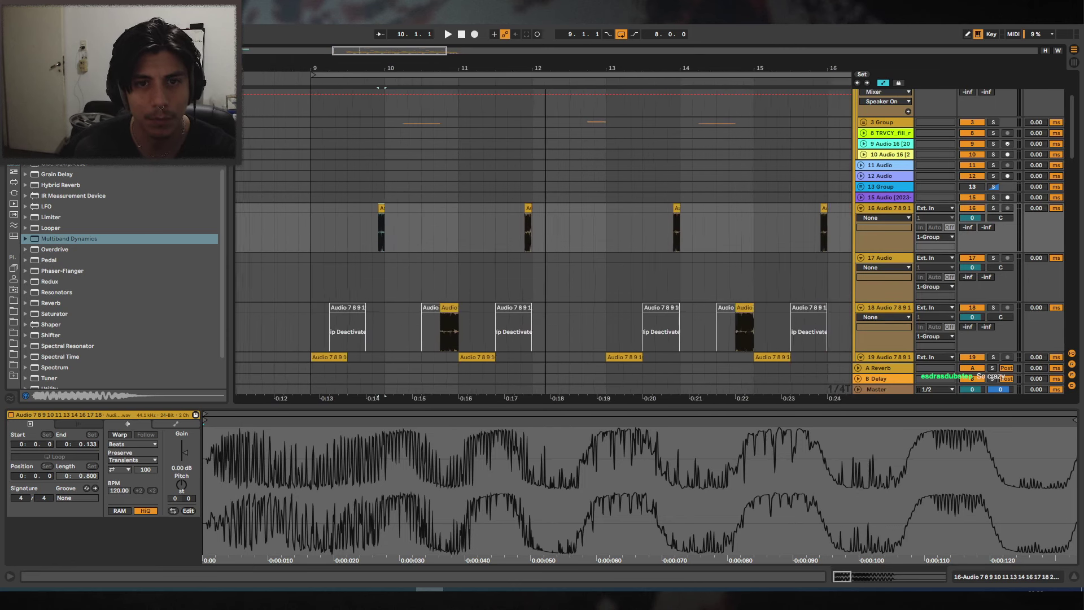
Replace the later track 16 clips with three repeats of the two-bar section from bar 9 to bar 11, filling up to bar 17.
left_click_drag(456, 222, 661, 222)
key("Delete")
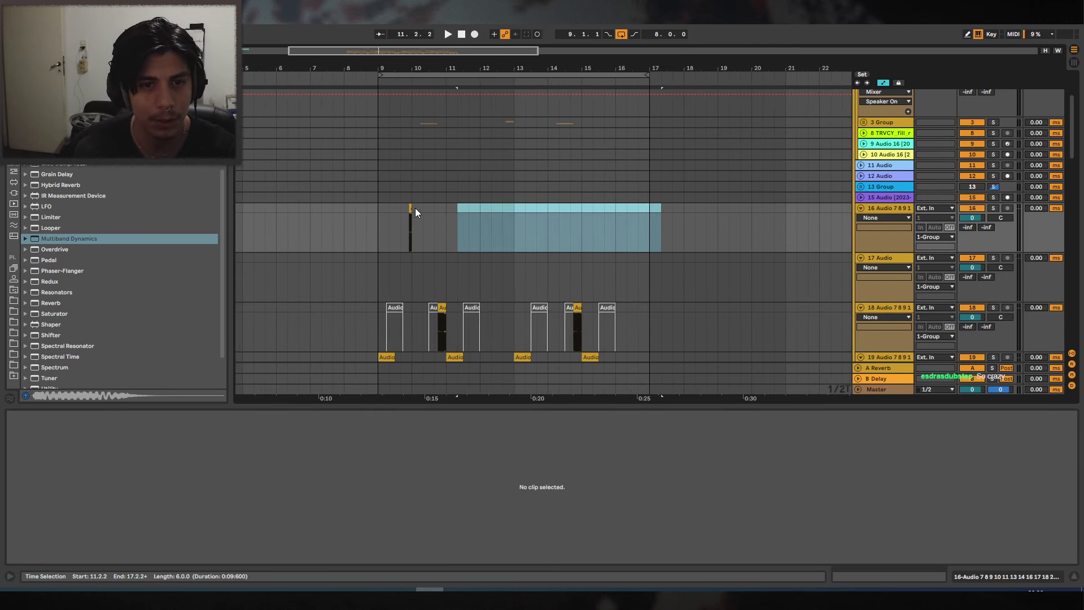
left_click_drag(447, 214, 374, 215)
key("ctrl+d")
key("ctrl+d")
key("ctrl+d")
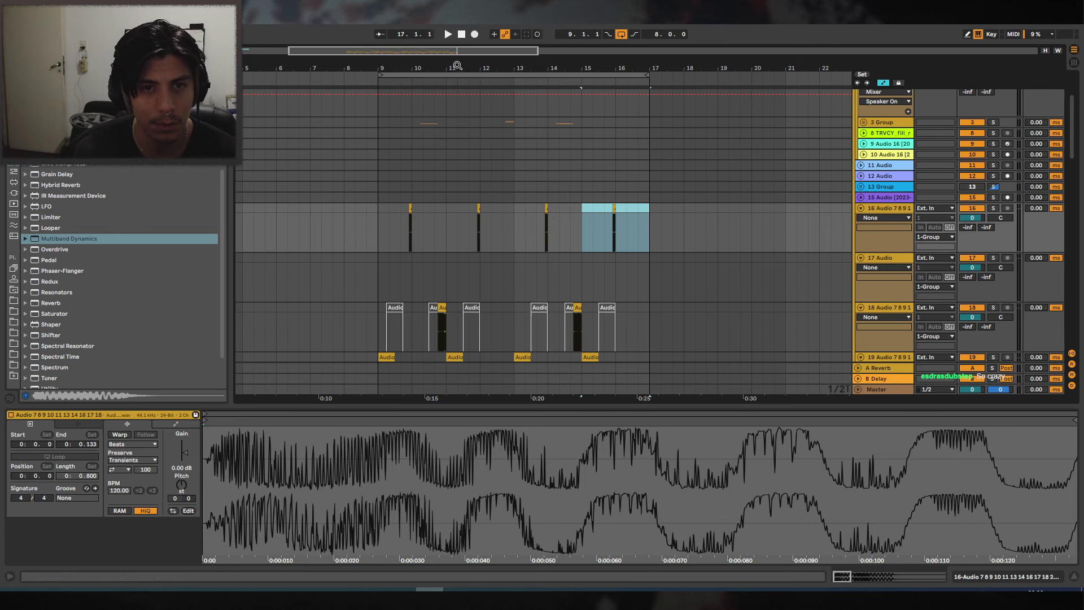
Transpose the track 16 clip just before bar 12 by -12 semitones, trim it to end at bar 12, and replay the passage.
scroll(465, 225, "up", 5)
left_click(525, 228)
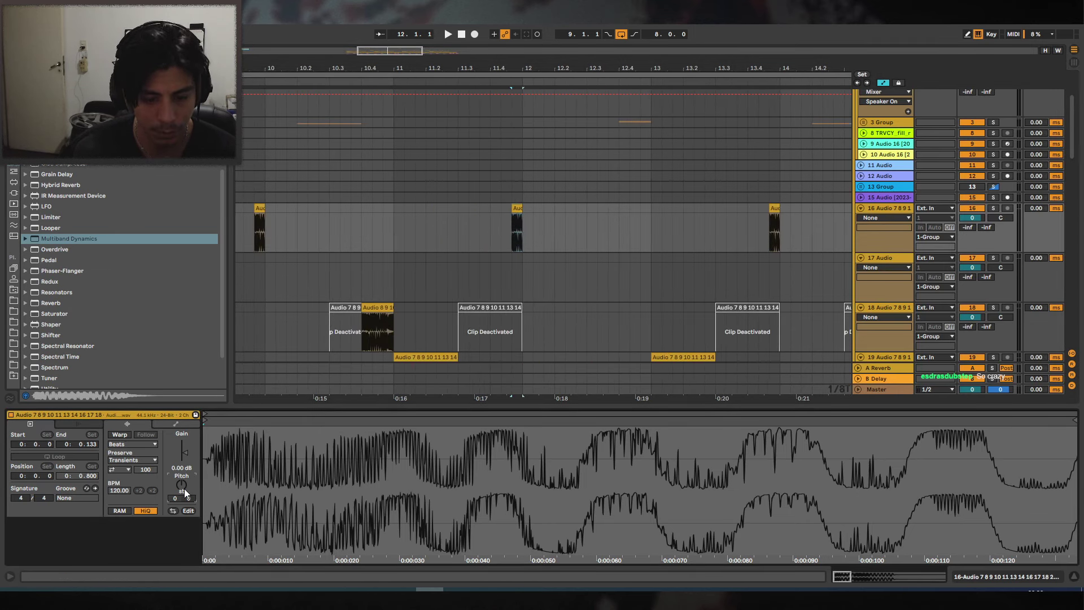
type("-12")
key("Return")
key("space")
left_click_drag(533, 211, 522, 210)
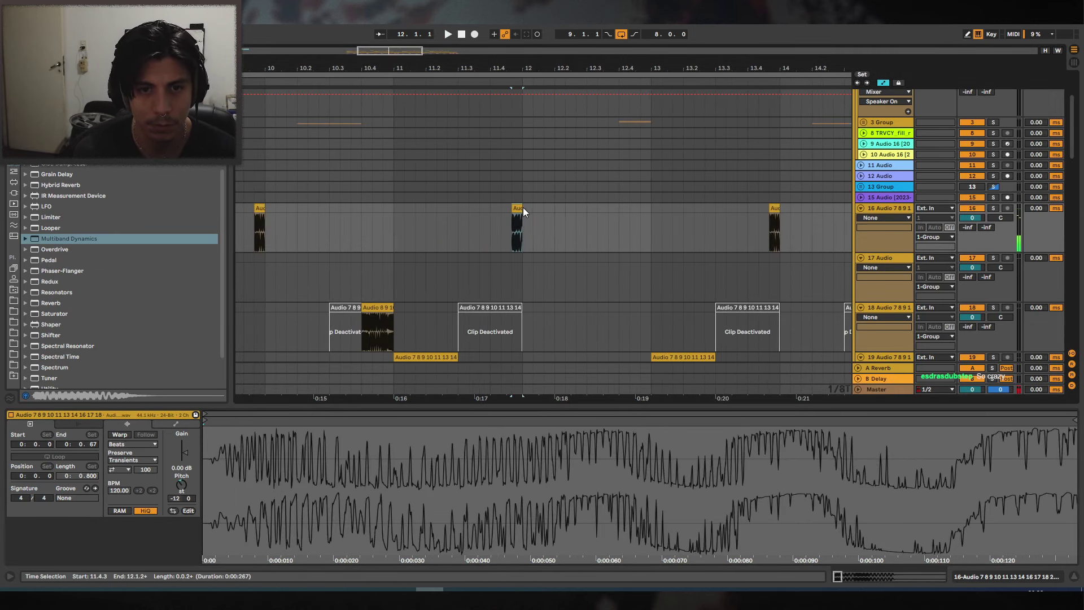
left_click_drag(525, 69, 620, 55)
left_click(350, 212)
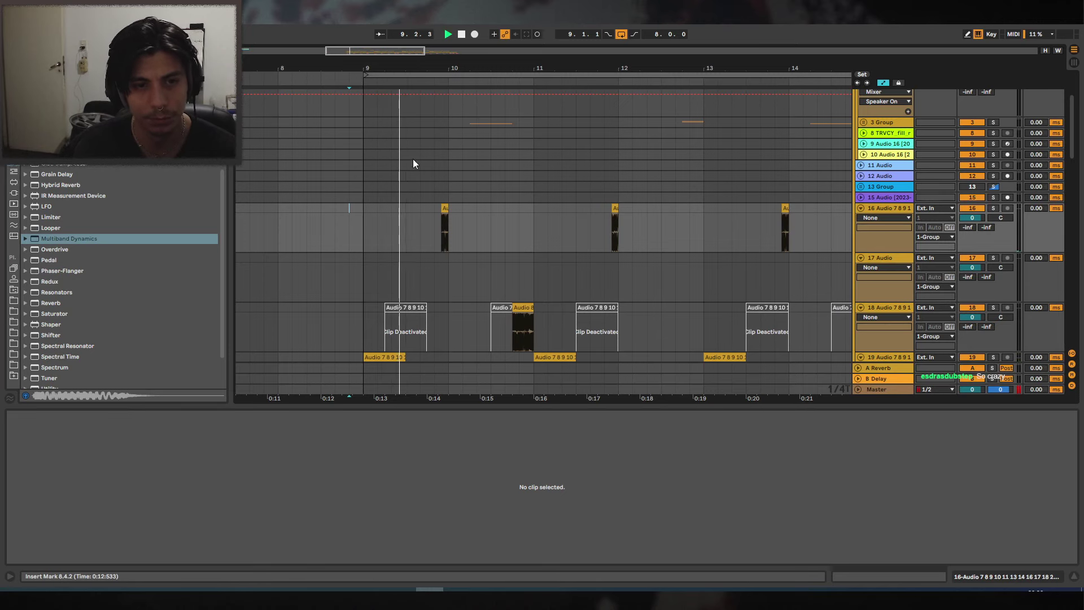
key("space")
Try a copy of the track 16 one-shot from just before bar 10 at 9.2, extended to 9.3.
left_click_drag(426, 69, 502, 99)
left_click(535, 208)
key("ctrl+c")
left_click(429, 212)
key("ctrl+v")
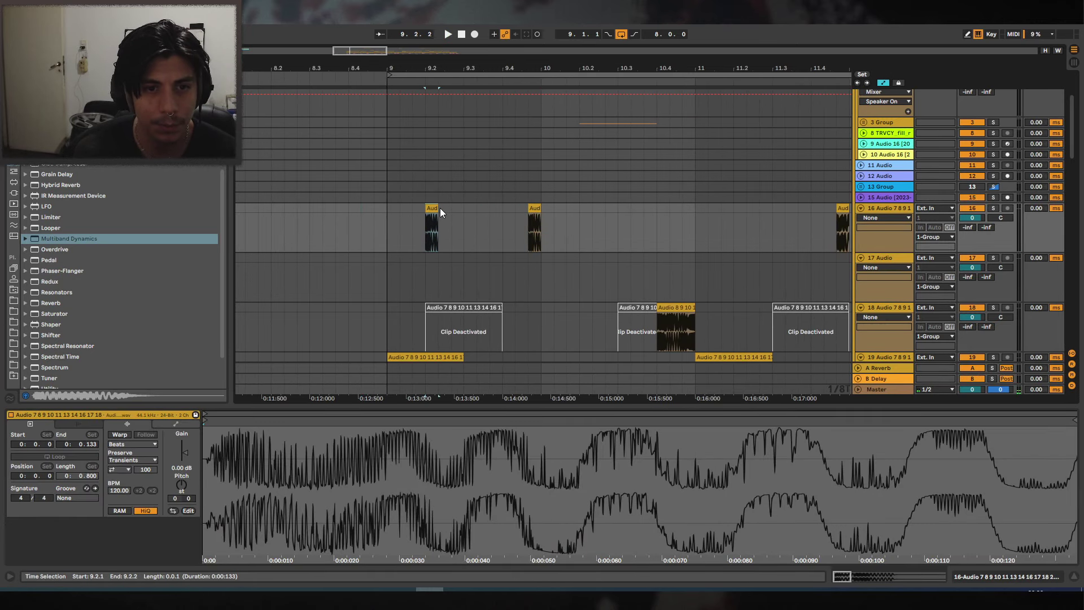
left_click_drag(440, 208, 464, 208)
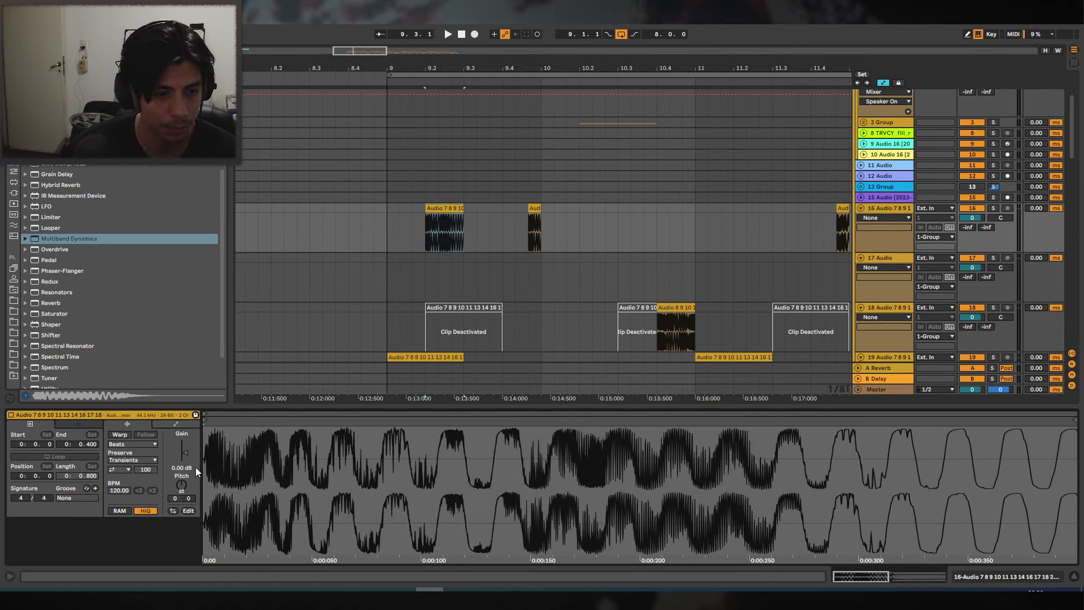
Try the copied clip at 9.2 transposed by -7 semitones and cut to its later portion, replay it, and delete it.
type("-7")
key("Return")
key("space")
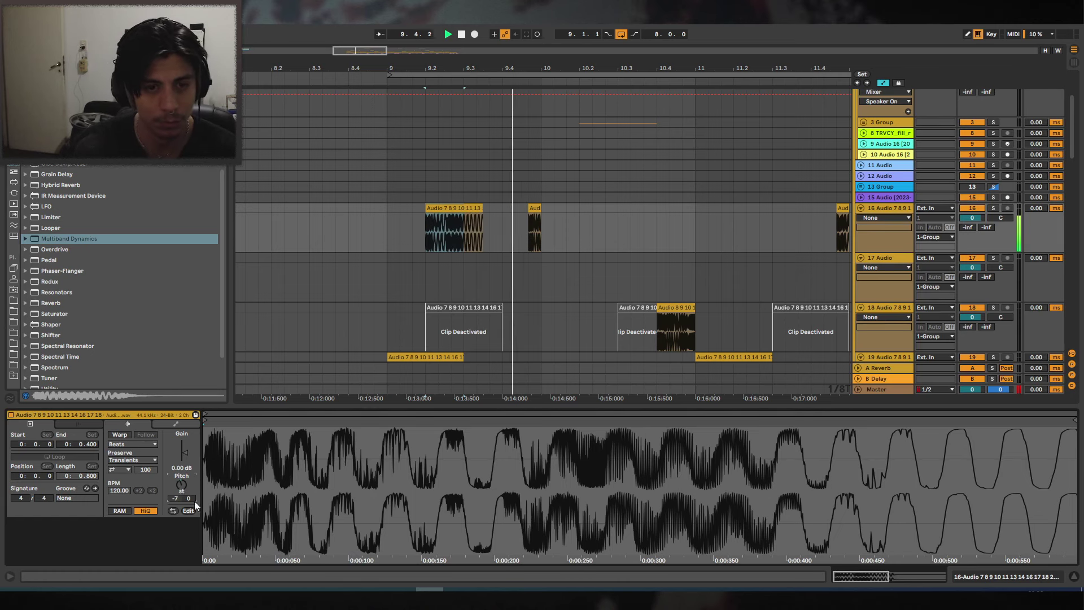
key("space")
left_click_drag(426, 213, 464, 208)
left_click(361, 231)
key("space")
key("space")
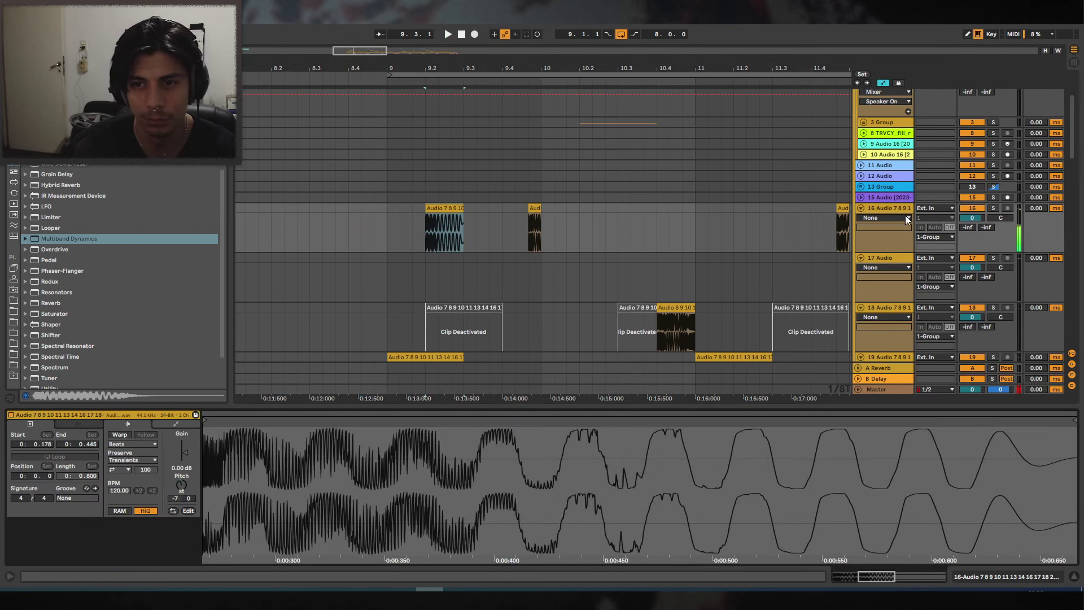
key("Delete")
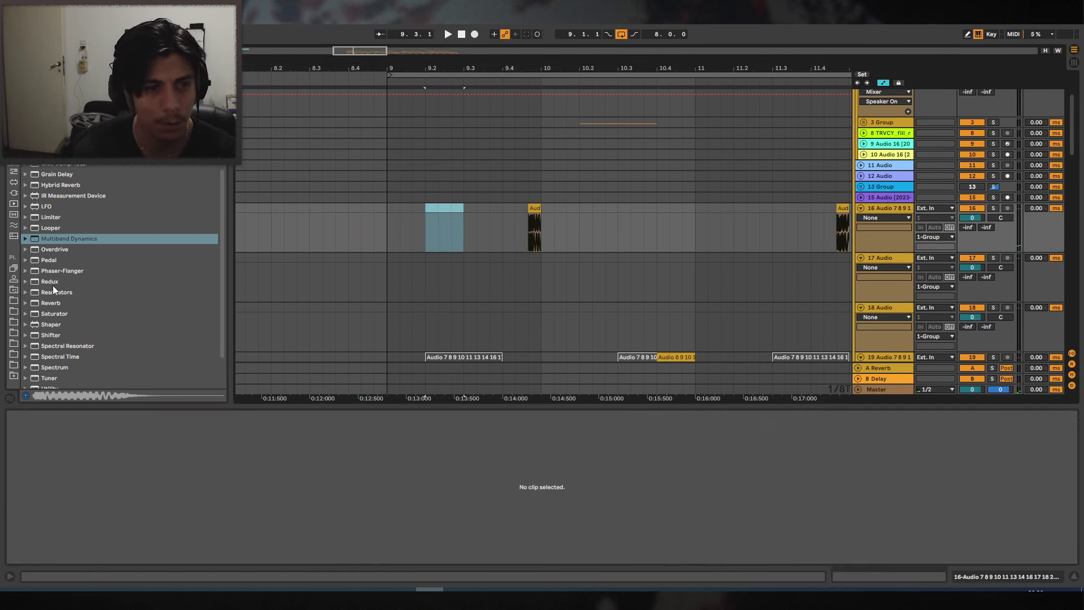
left_click(14, 301)
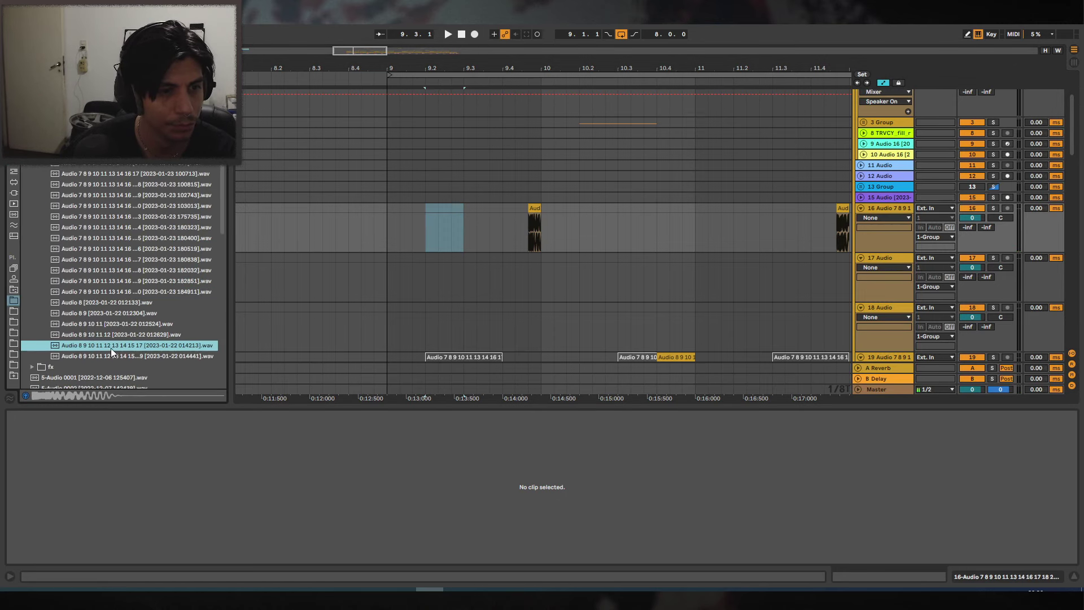
left_click(106, 292)
left_click_drag(106, 292, 464, 259)
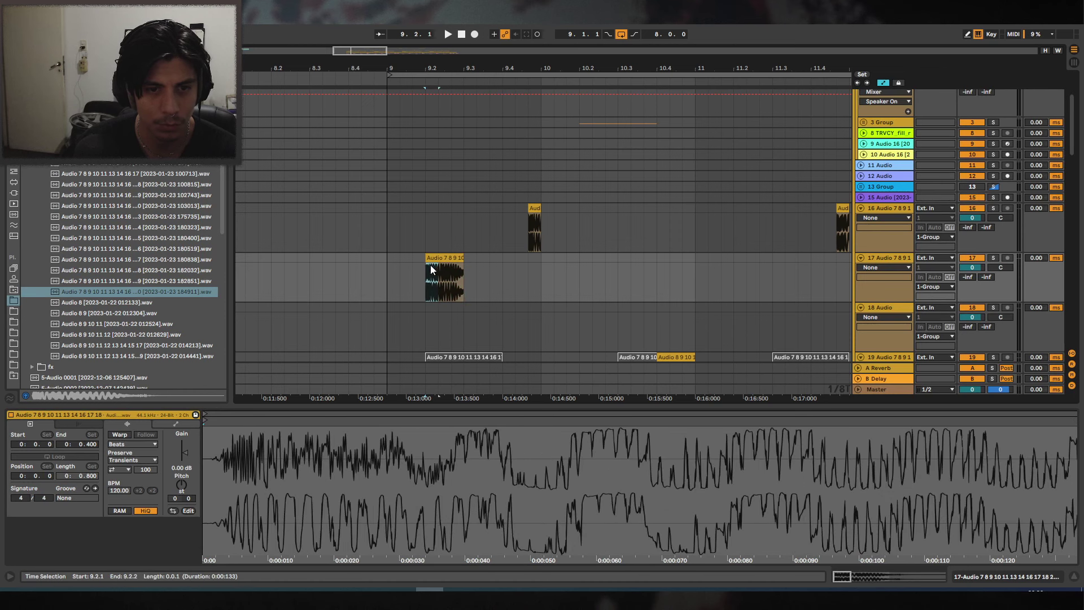
Add an EQ Eight to track 17 and, auditioning it in solo, set band 1 to a 48 dB high-pass at 240 Hz.
left_click(14, 169)
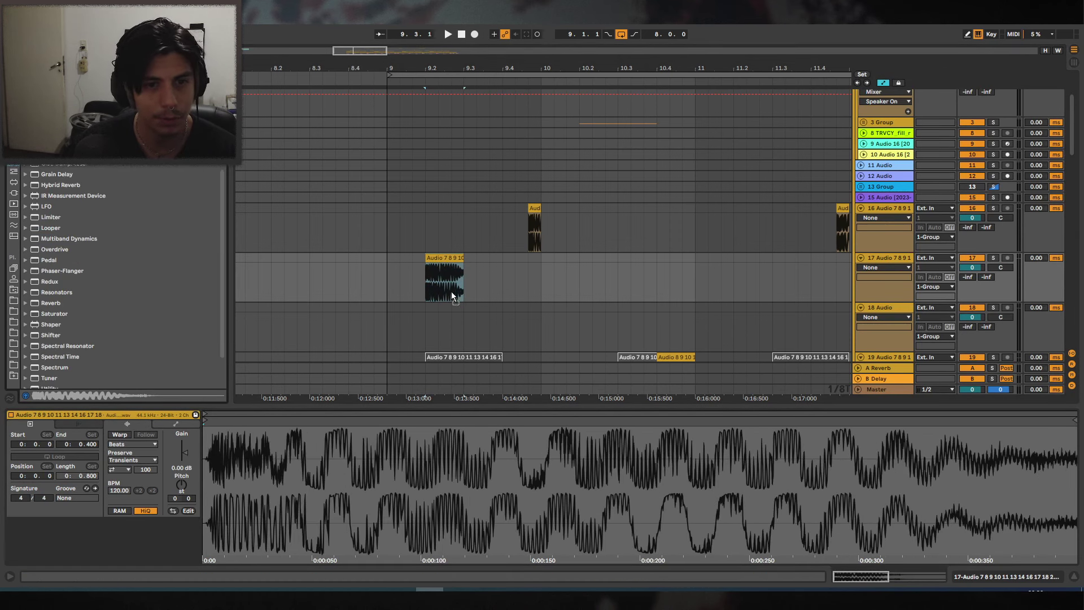
left_click(993, 258)
key("space")
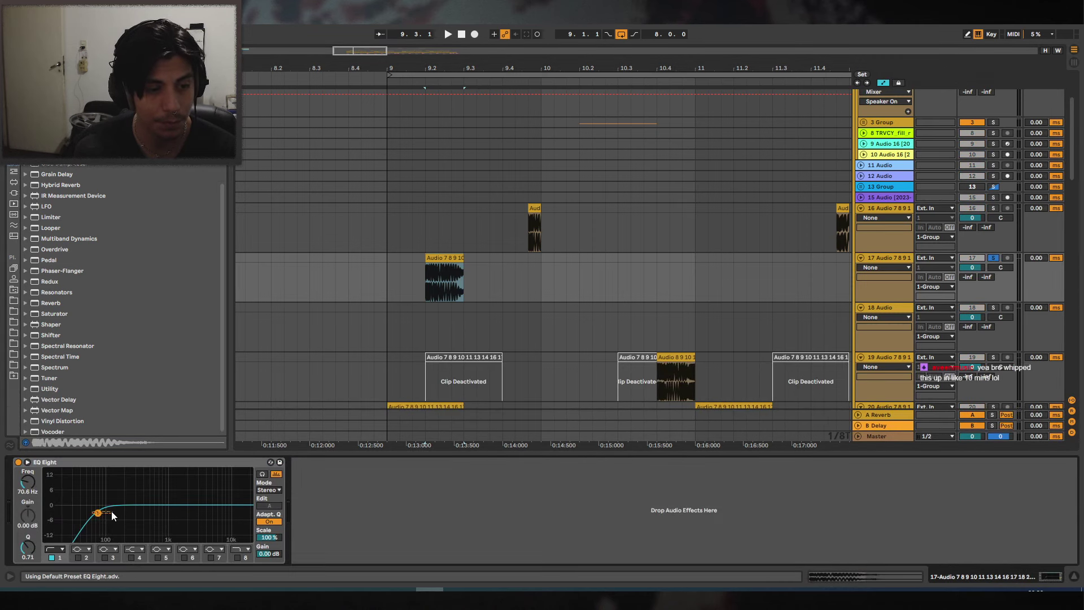
left_click_drag(96, 514, 129, 512)
key("space")
left_click(55, 548)
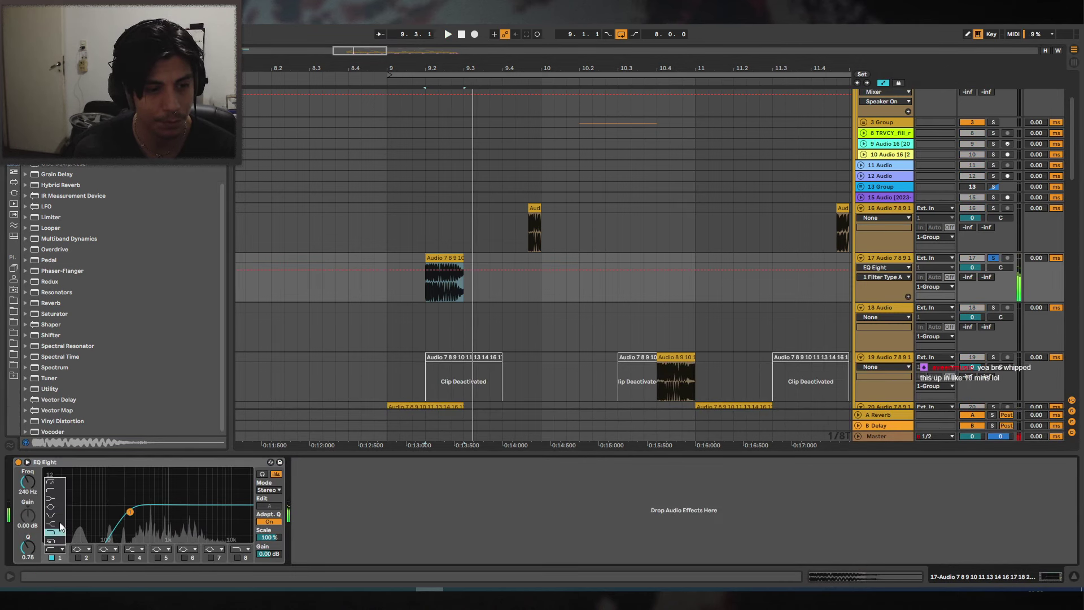
left_click(55, 481)
Unsolo track 17 and lower its EQ Eight high-pass to 178 Hz with Q 0.56, checking by playback.
left_click(993, 258)
key("space")
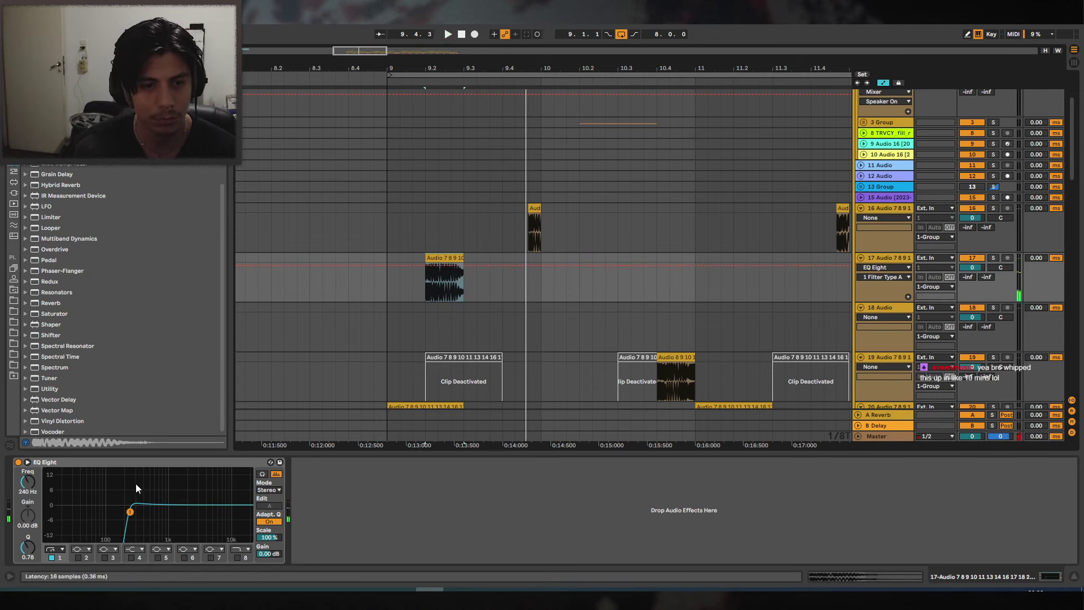
key("space")
left_click_drag(131, 512, 122, 516)
key("space")
key("space")
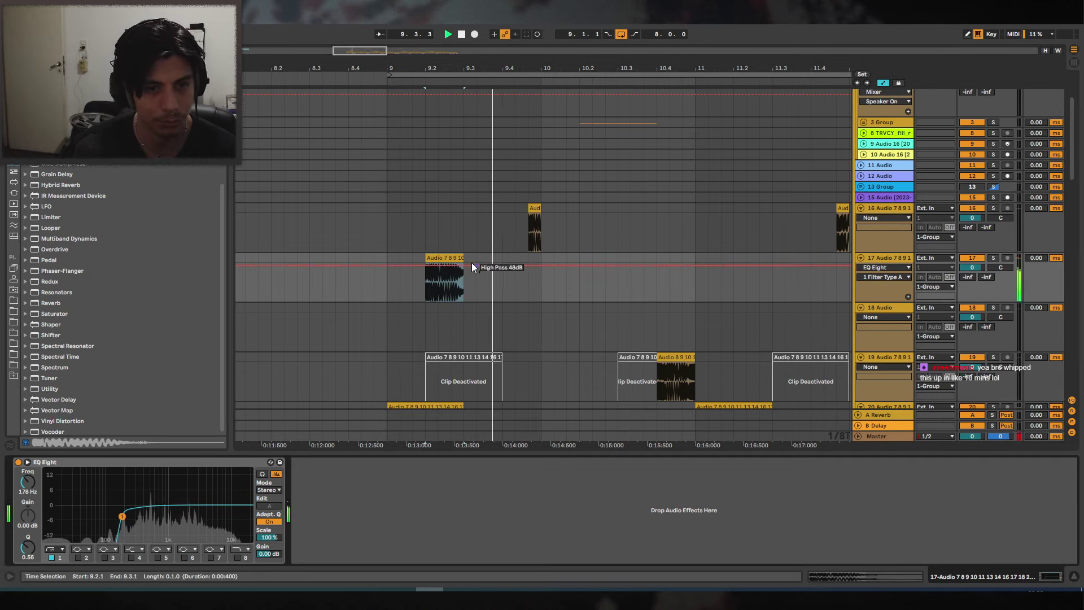
key("space")
Try a long fade-out on the track 17 clip at 9.2 and replay it.
key("a")
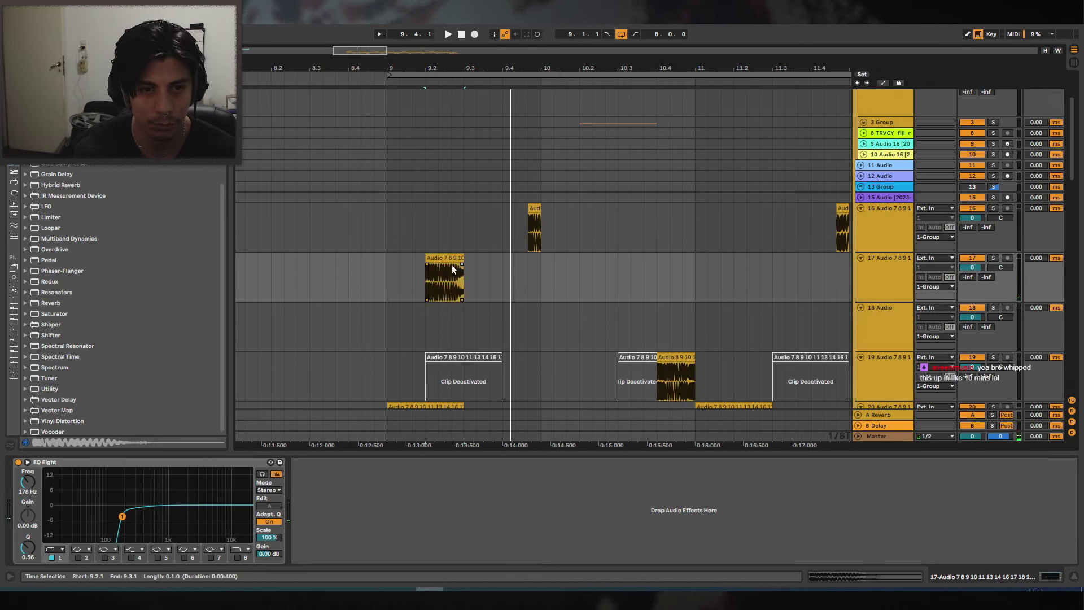
key("space")
left_click_drag(461, 265, 401, 280)
key("space")
key("space")
left_click(446, 257)
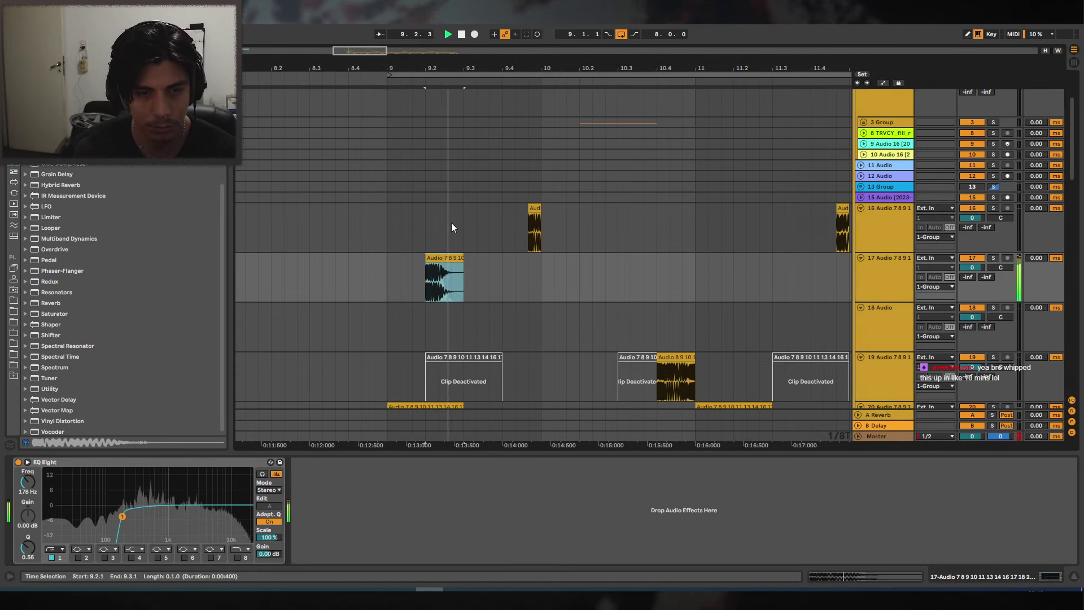
key("space")
Try the track 17 clip at 9.2 transposed by -6 semitones, auditioning it repeatedly.
double_click(445, 266)
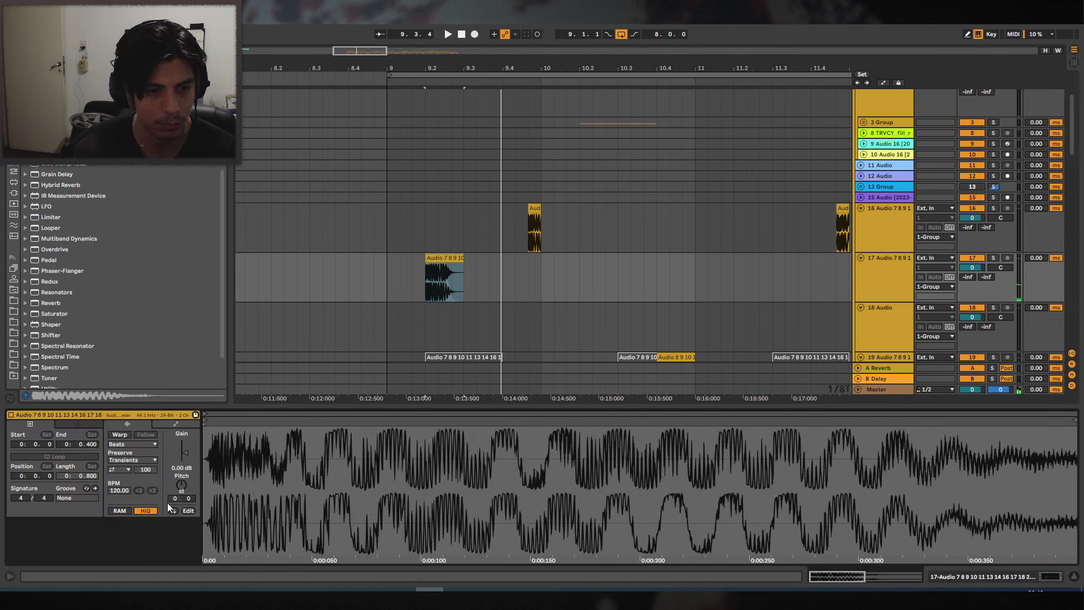
key("space")
mouse_move(180, 483)
left_mouse_down()
mouse_move(183, 498)
mouse_move(182, 458)
mouse_move(182, 511)
mouse_move(182, 478)
left_mouse_up()
key("space")
key("space")
key("space")
key("space")
key("space")
key("space")
key("space")
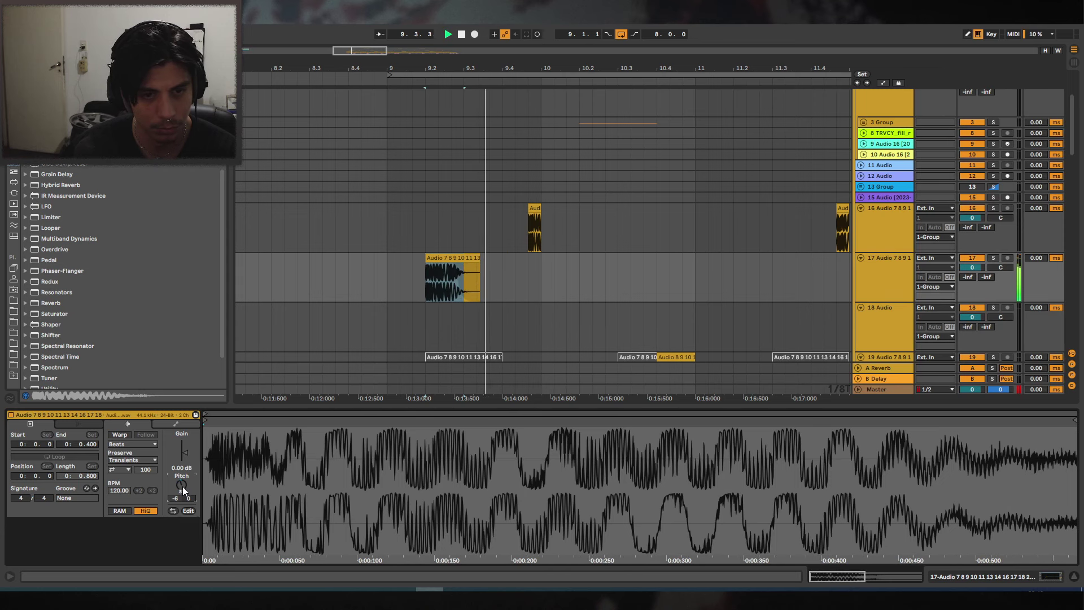
key("space")
Try trimming the transposed track 17 clip to end at 9.3 with an adjusted fade-out, replay it, and delete the clip.
left_click_drag(479, 258, 464, 258)
left_click(338, 265)
key("space")
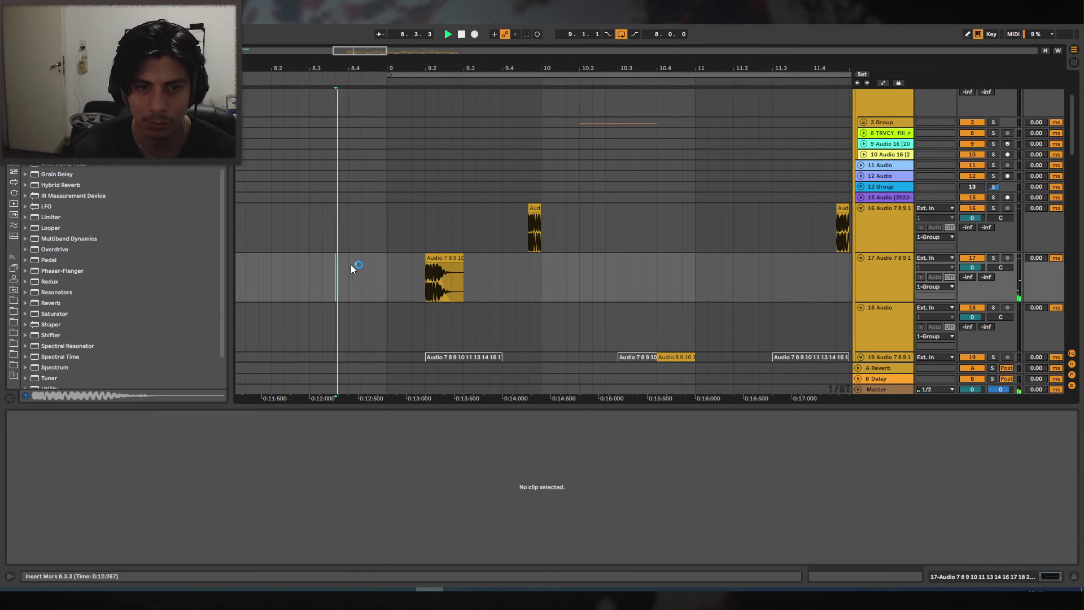
left_click(441, 264)
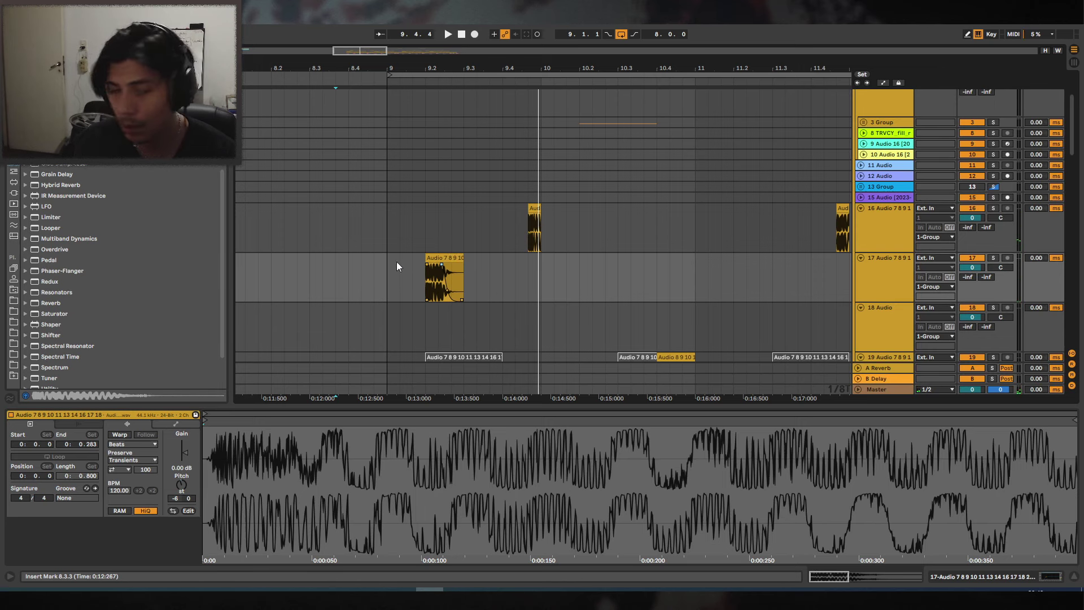
left_click(374, 267)
key("space")
left_click(443, 265)
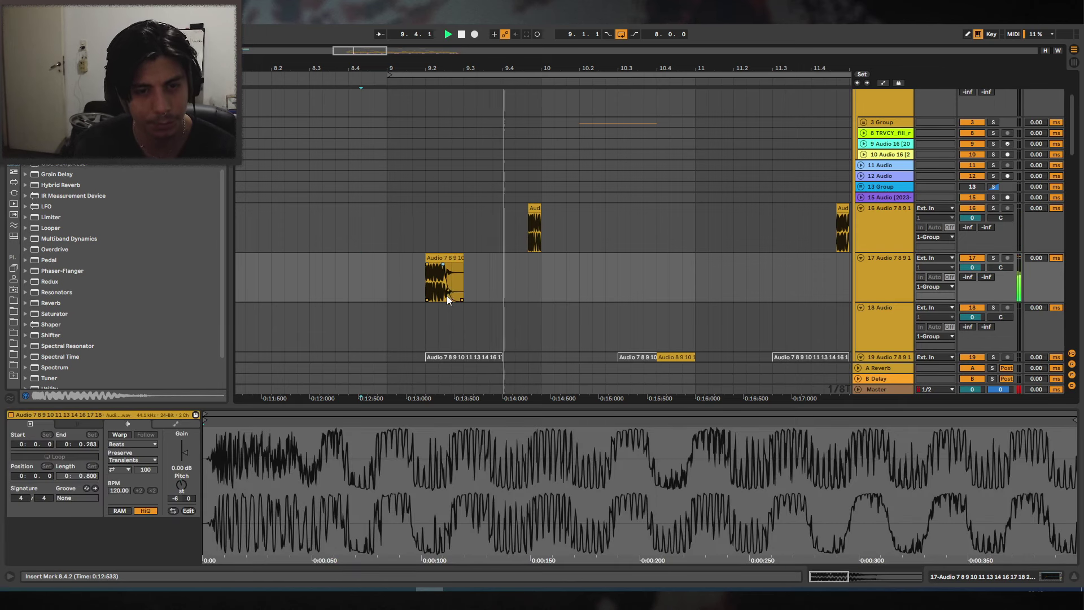
left_click(449, 286)
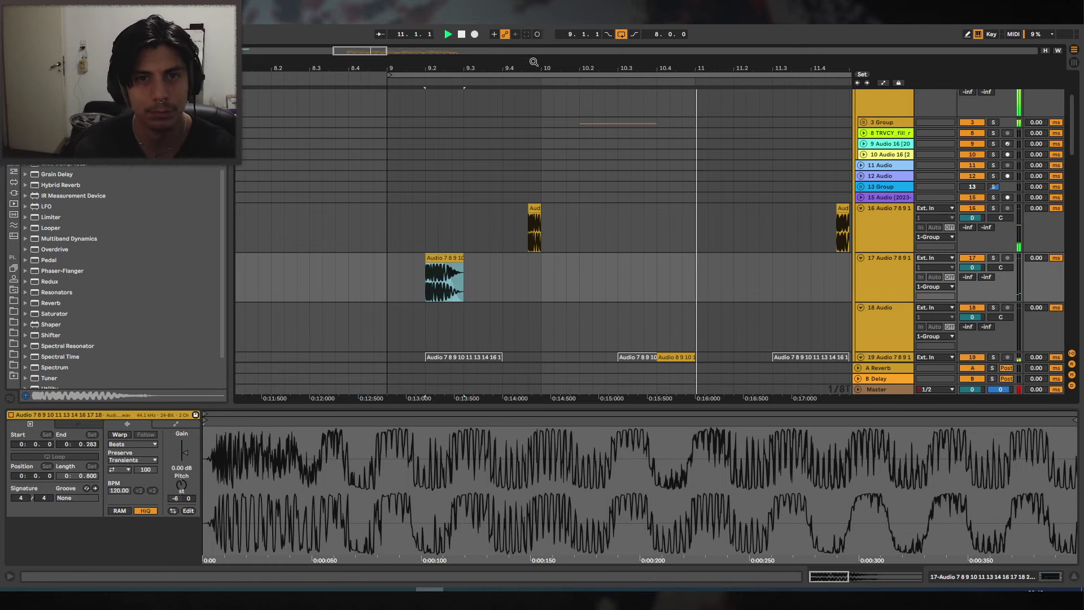
key("Delete")
Clear the later track 16 clips and duplicate its four-bar section from bar 9 to bar 13 across the following four bars.
key("minus")
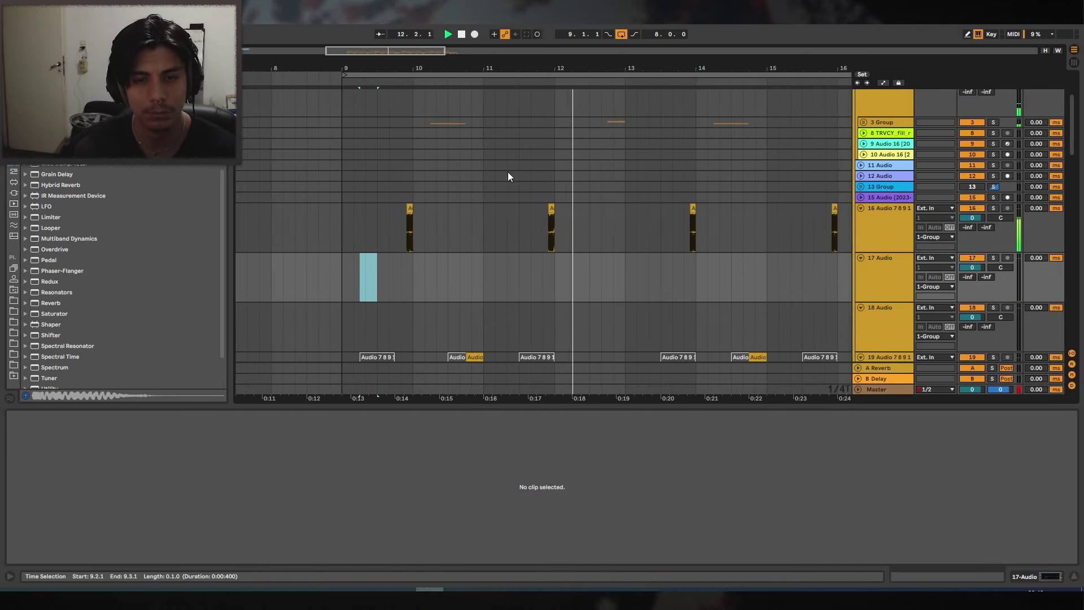
left_click_drag(642, 61, 505, 48)
left_click_drag(494, 208, 476, 210)
left_click_drag(579, 211, 719, 210)
key("Delete")
left_click_drag(490, 208, 283, 212)
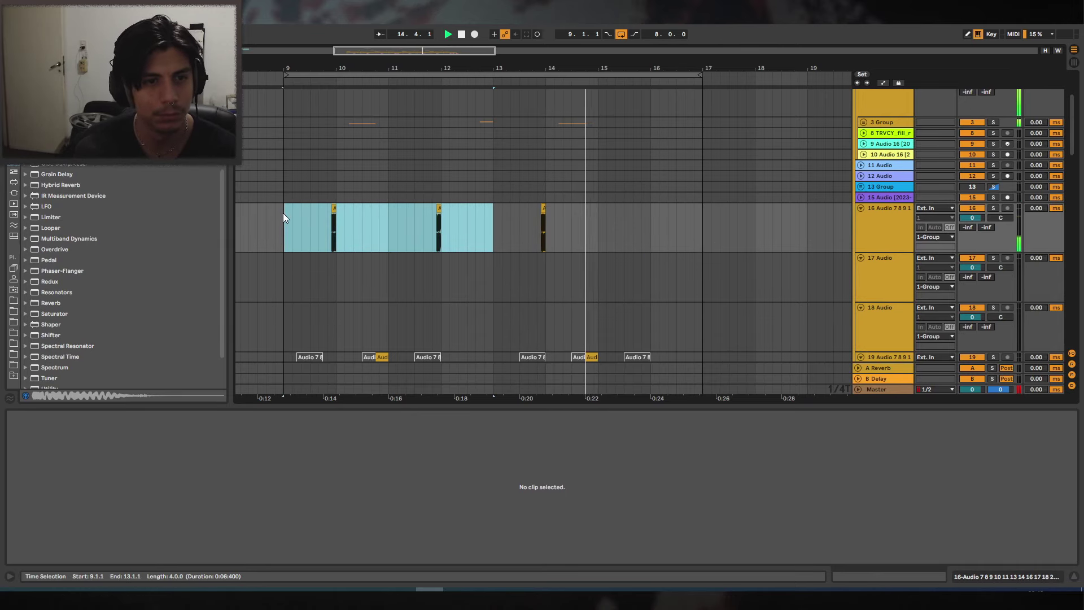
key("ctrl+d")
Set the EQ Eight after Serum on track 6 to 43.5 Hz with Q 2.61 and play the clip at 14.2.
scroll(601, 176, "up", 2)
left_click(863, 201)
left_click(568, 237)
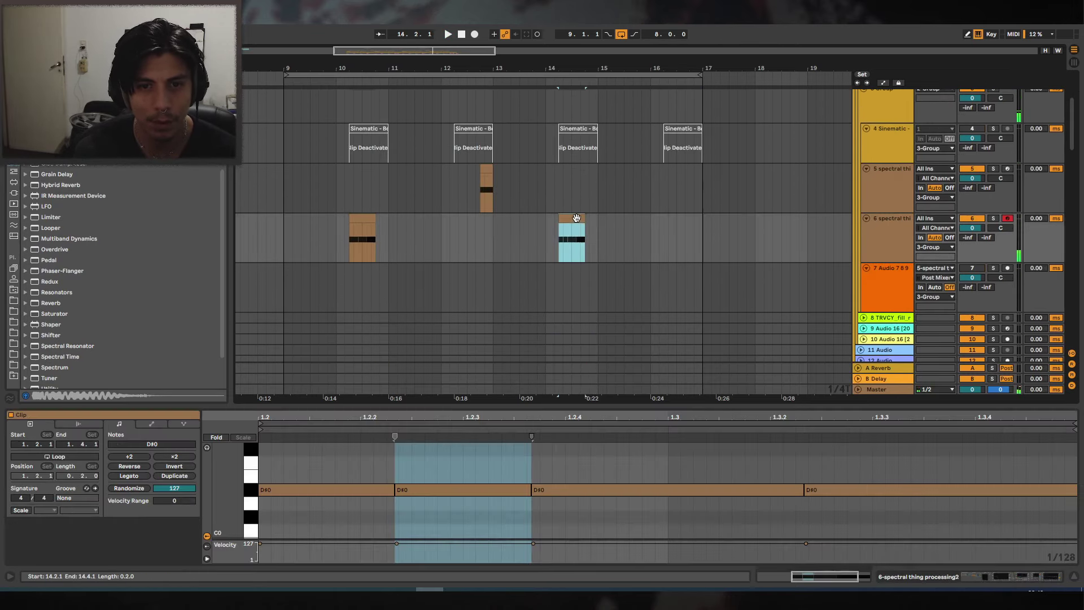
key("shift+Tab")
left_click(455, 461)
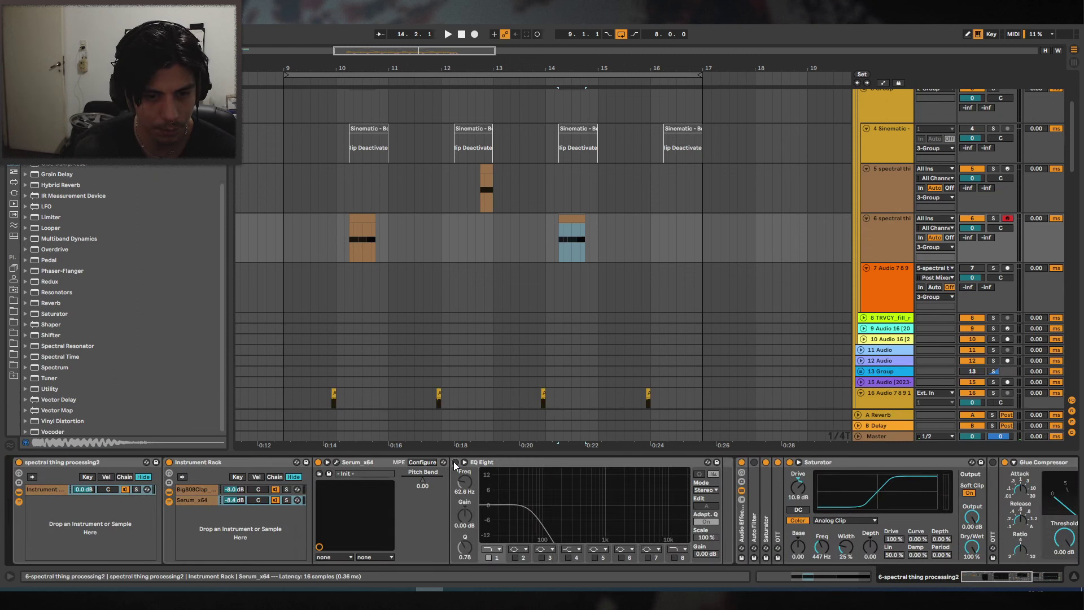
key("space")
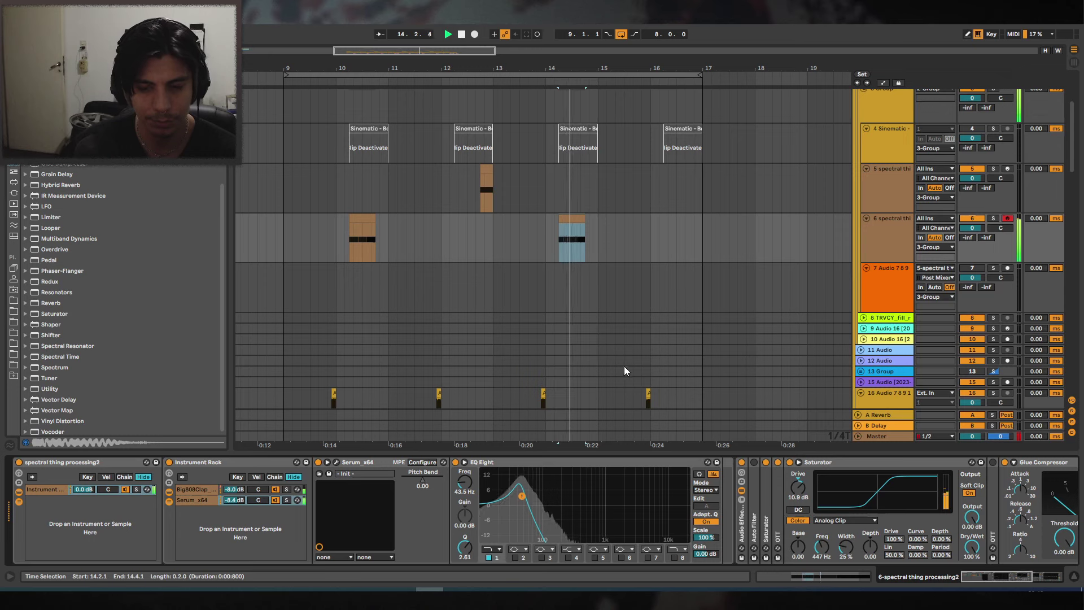
Try the first Saturator on track 6 with drive at 9.14 dB and base at 16.0, and reset the base.
double_click(766, 476)
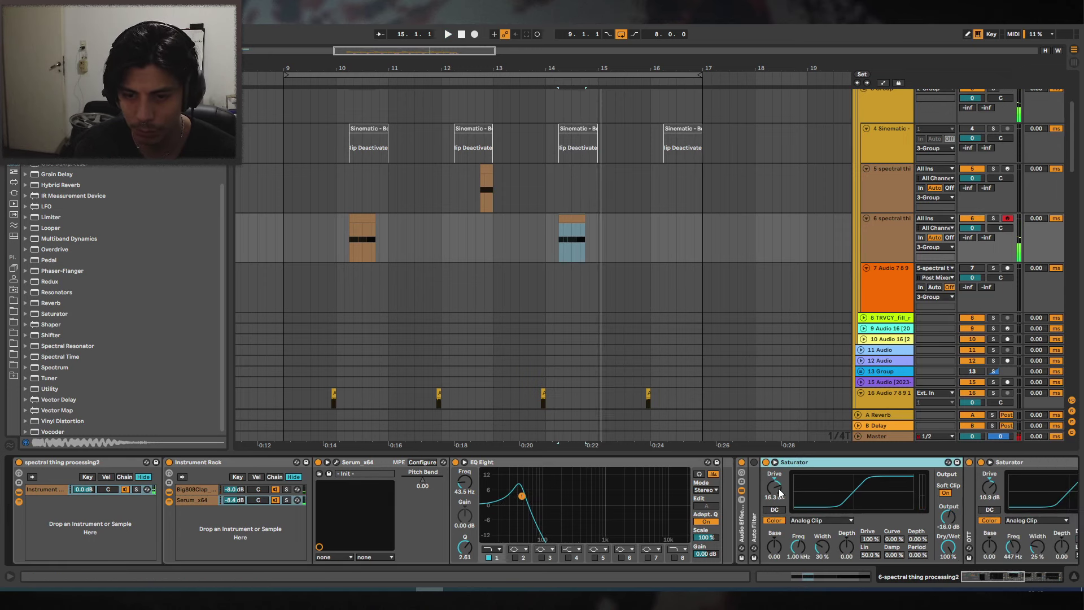
left_click_drag(775, 487, 774, 495)
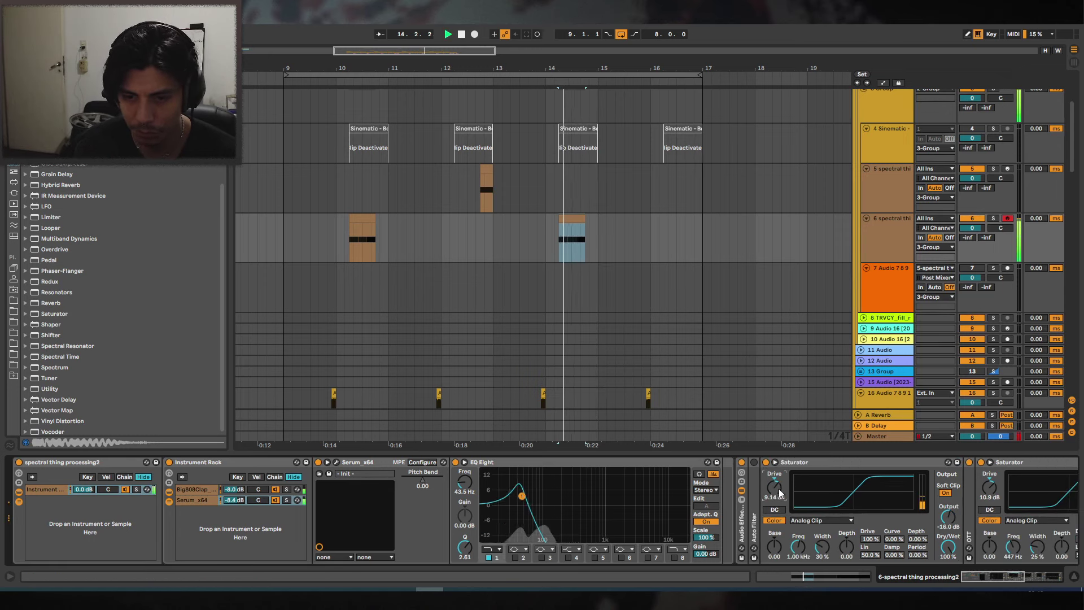
left_click_drag(774, 546, 774, 536)
double_click(774, 545)
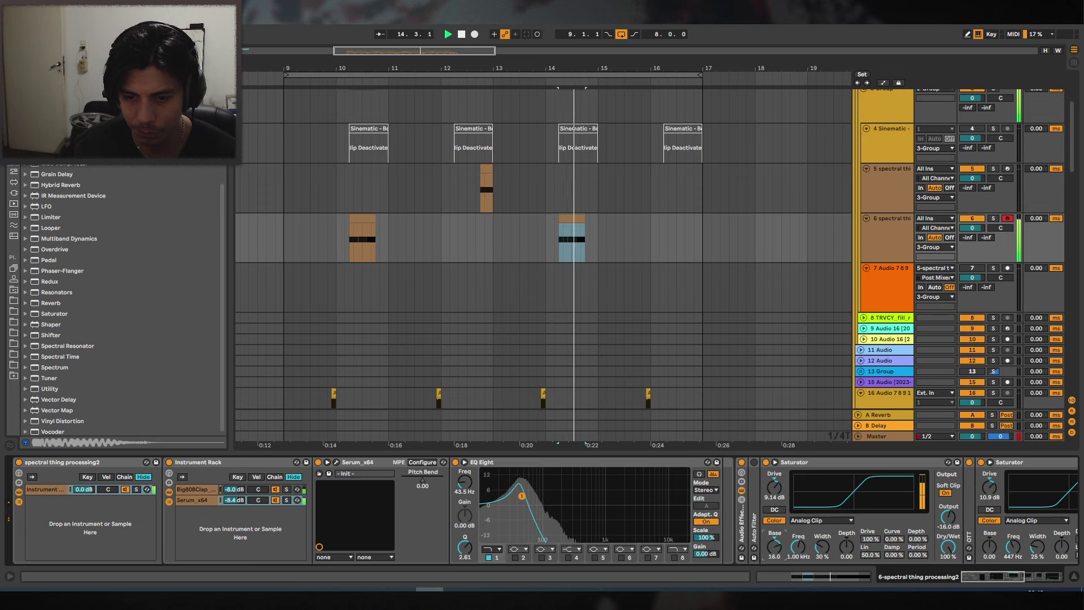
Set the first Saturator's drive on track 6 to 15.4 dB and replay the clip at 14.2.
mouse_move(774, 486)
left_mouse_down()
mouse_move(775, 474)
mouse_move(775, 485)
left_mouse_up()
key("space")
key("space")
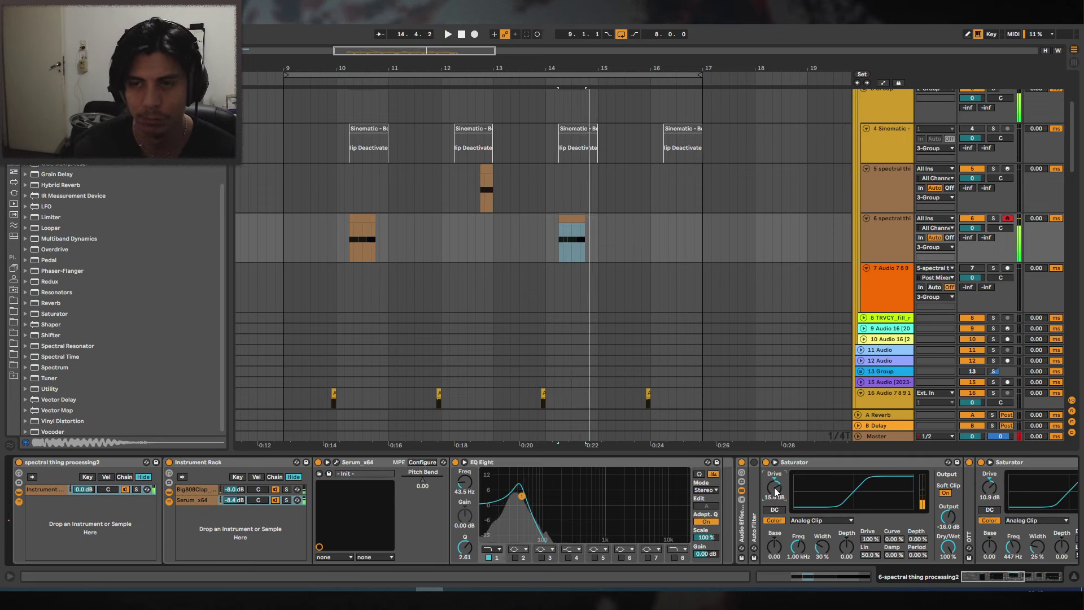
key("space")
key("space")
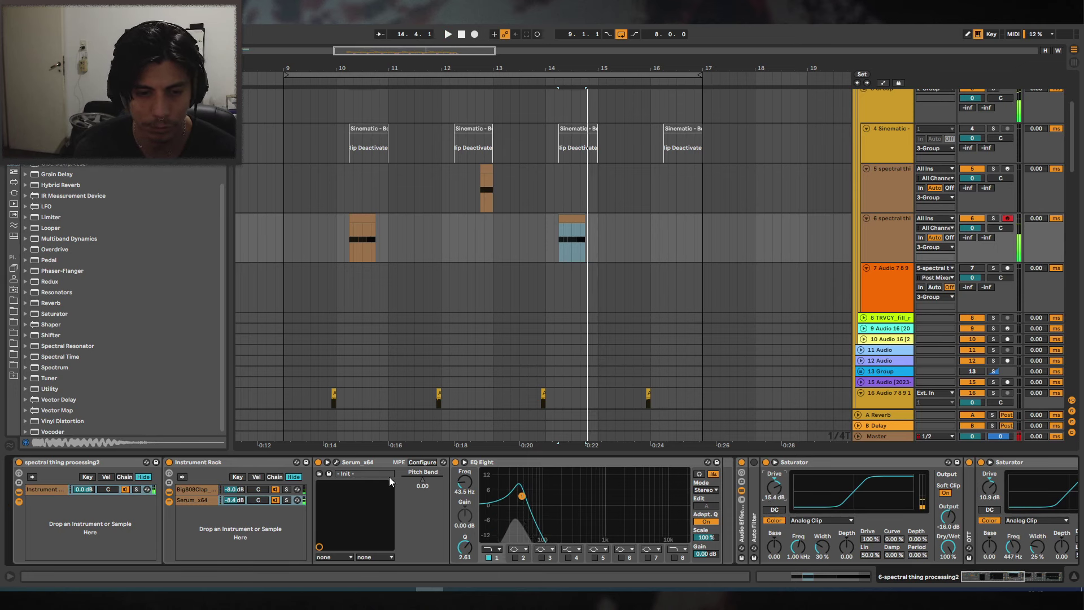
Open the Big808Clap chain in track 6's Instrument Rack, set its sample root key to F#0, and play the clip at 14.2.
double_click(493, 462)
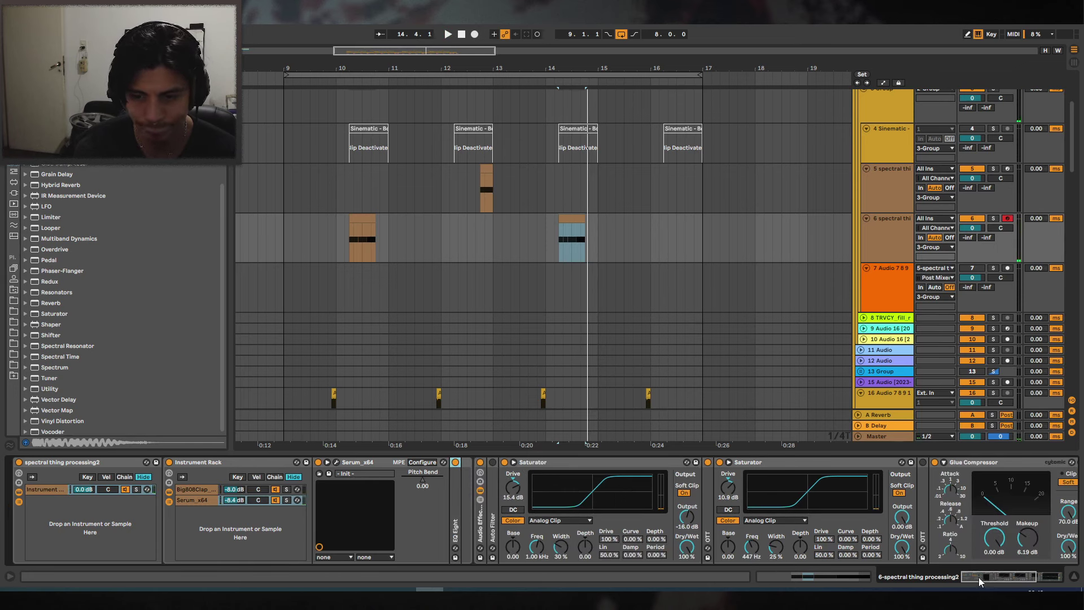
left_click_drag(969, 574, 941, 576)
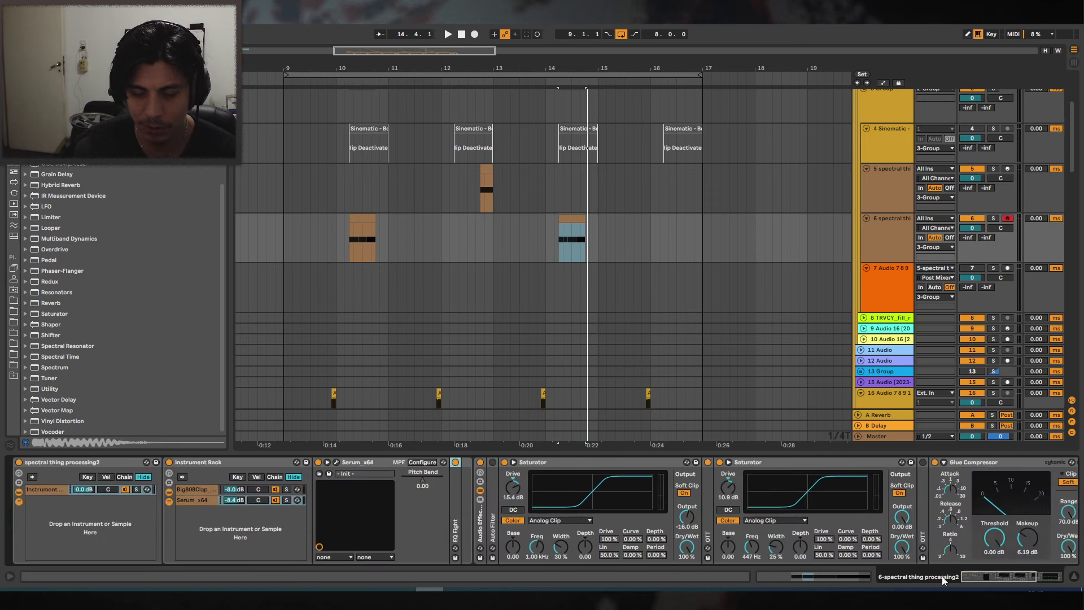
double_click(456, 497)
left_click(189, 495)
left_click_drag(353, 557, 353, 536)
key("space")
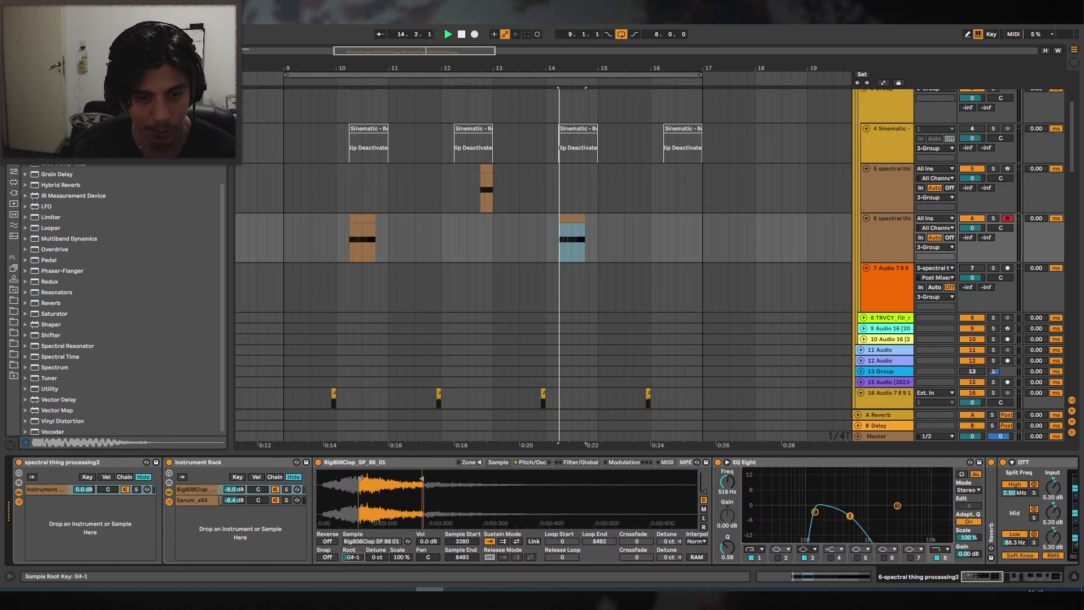
key("space")
key("space")
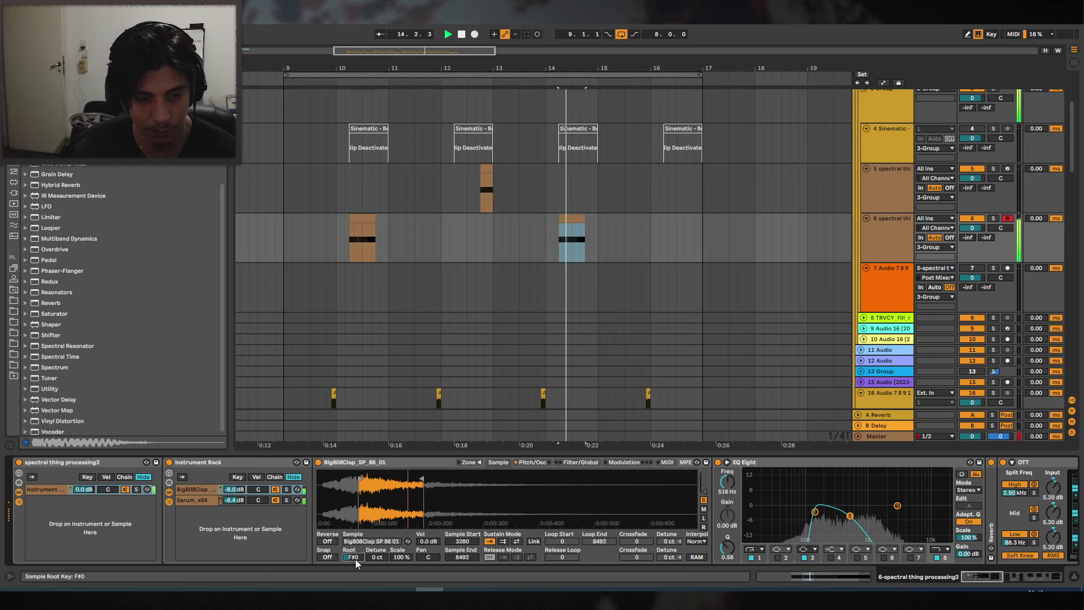
key("space")
Shift the Big808Clap sample region to start at 6740 and end at 12581, set its root key to E1, and replay the clip.
left_click_drag(366, 482, 405, 480)
key("space")
key("space")
key("space")
key("space")
left_click_drag(354, 558, 355, 543)
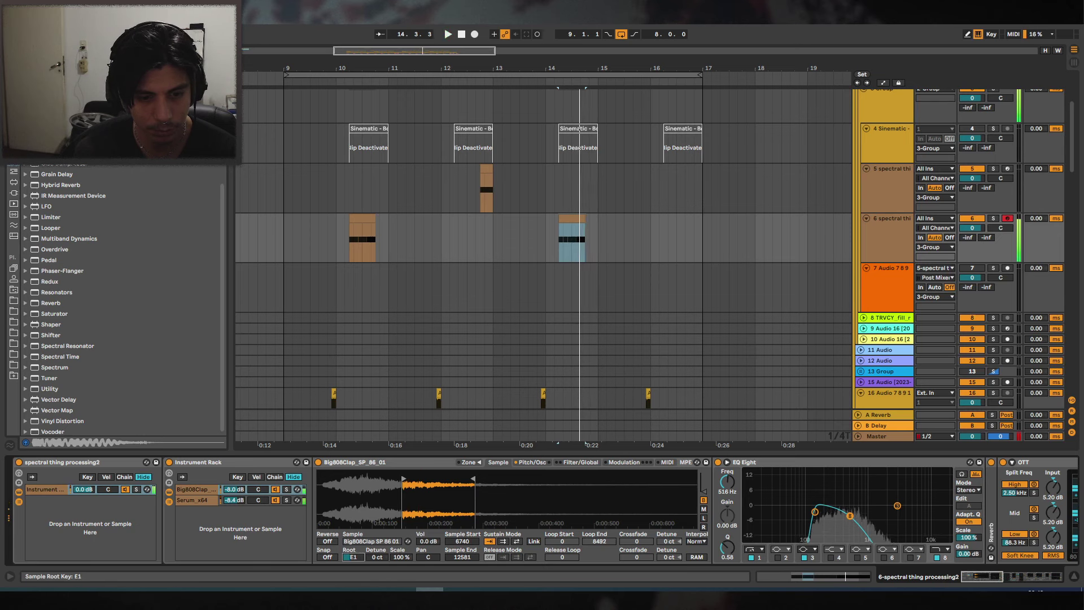
key("space")
key("space")
Set the Big808Clap pitch envelope amount to +12 st and its decay to 1.93 s, replaying the clip after each change.
left_click(530, 462)
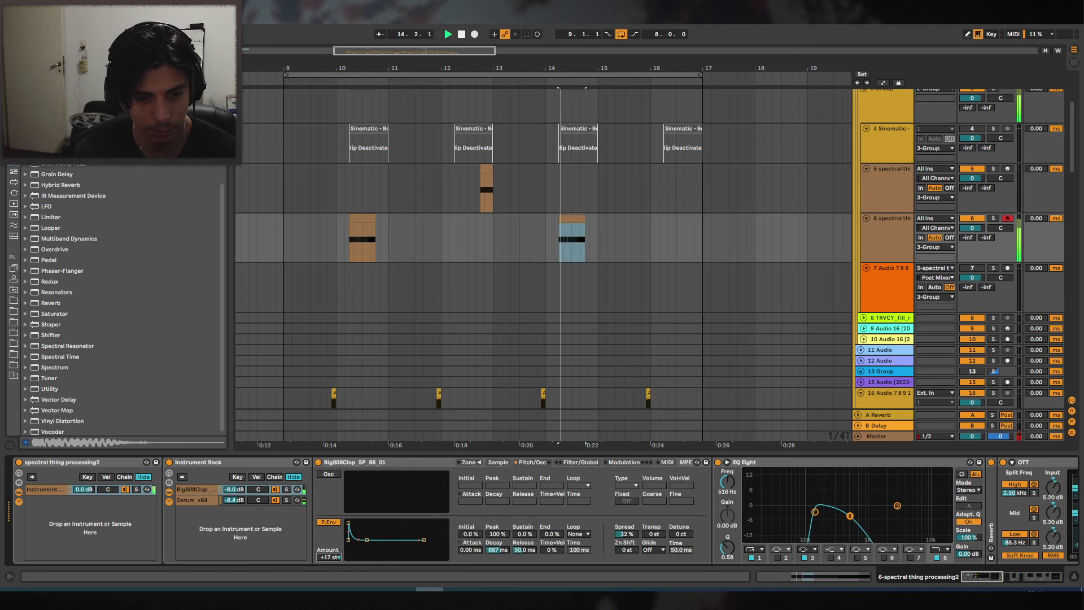
left_click_drag(329, 557, 329, 562)
key("space")
key("space")
key("space")
key("space")
left_click_drag(498, 550, 497, 538)
key("space")
key("space")
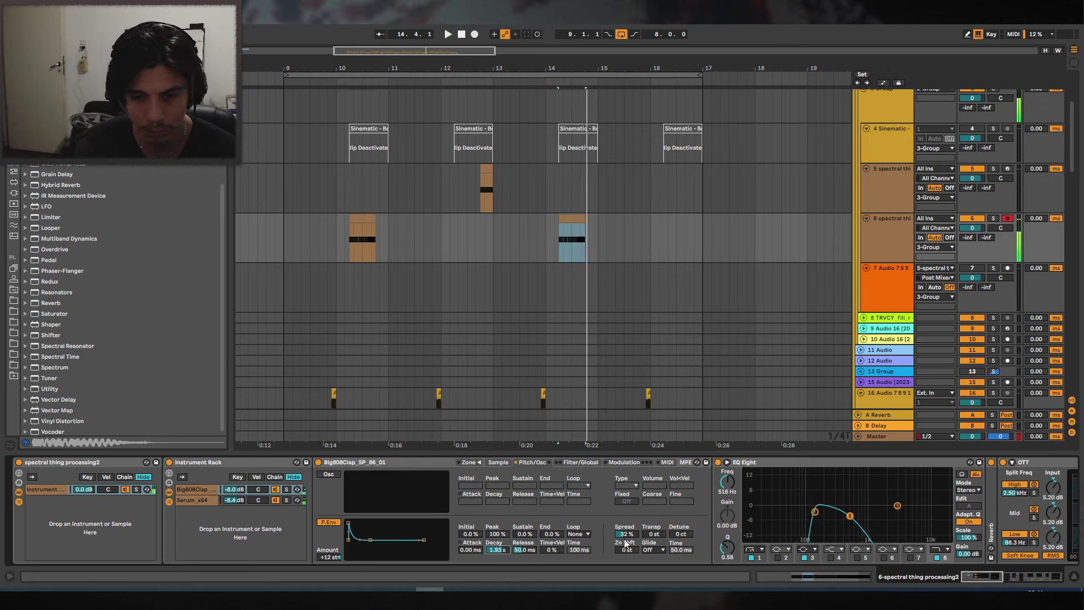
Shorten the Big808Clap volume envelope decay to 225 ms and replay the clip at 14.2.
left_click(592, 463)
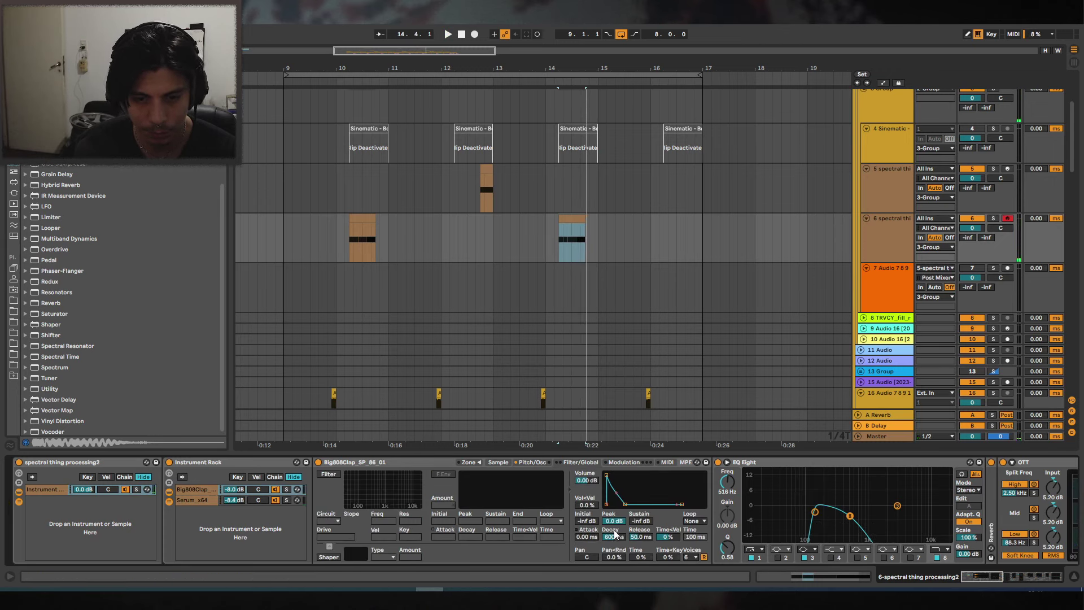
left_click_drag(615, 535, 614, 547)
key("space")
key("space")
key("space")
key("space")
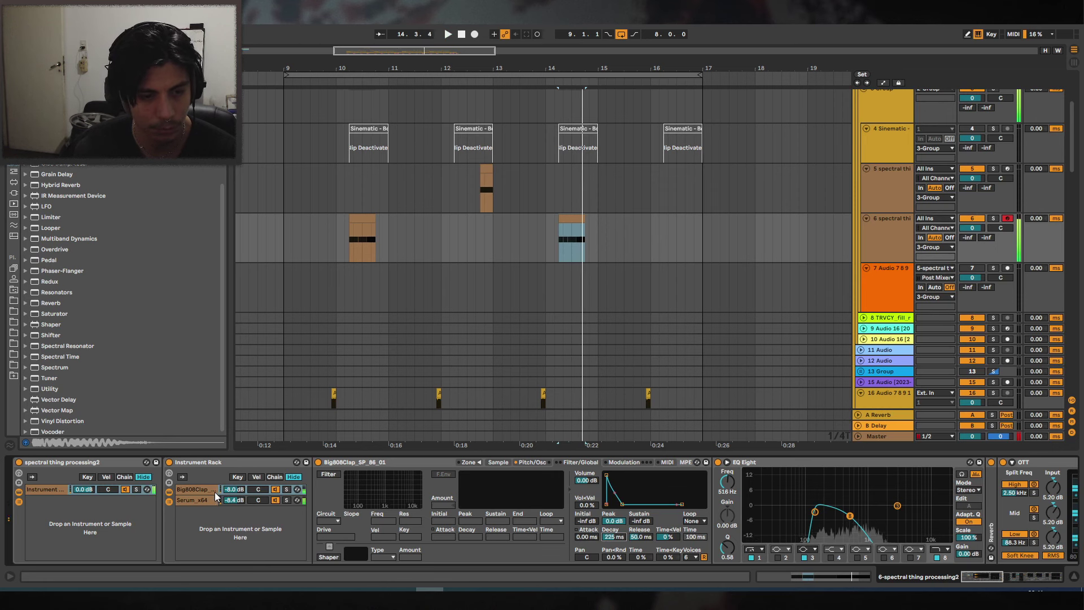
Inspect the Serum patch in track 6's Serum chain, play the clip, and close the plug-in window.
left_click(216, 499)
left_click(337, 462)
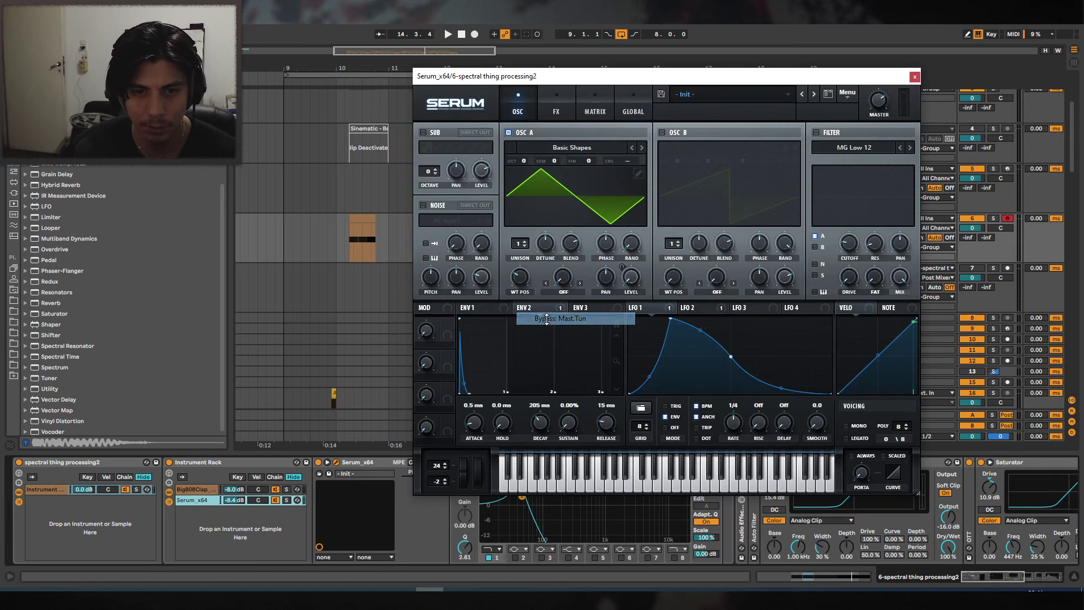
key("space")
left_click(911, 77)
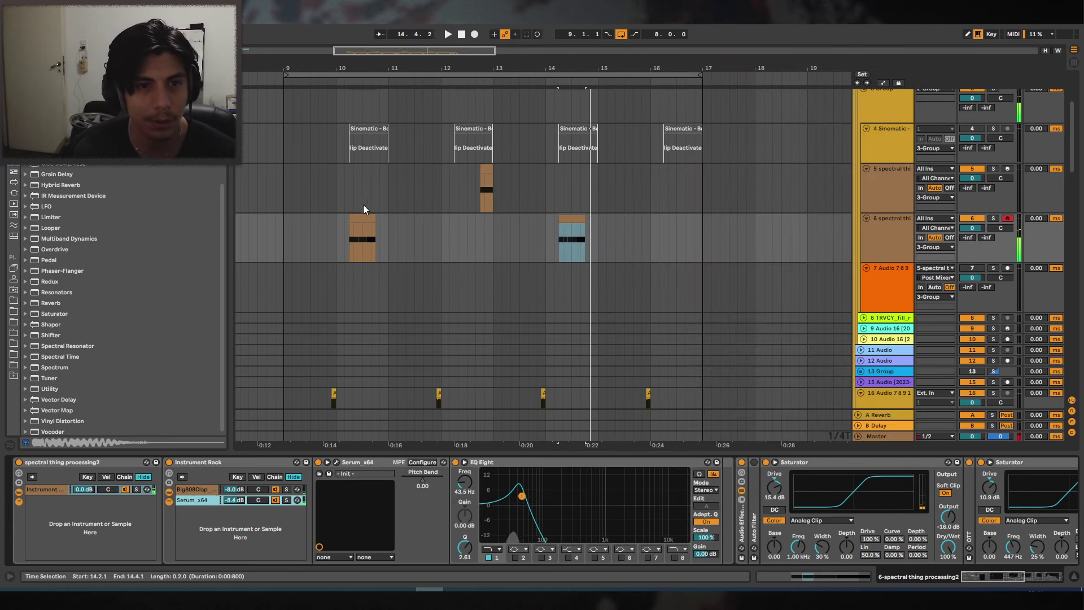
Play the arrangement from just before bar 9 and review the track 6 clips at 10.2 and 14.2 in context.
left_click(270, 226)
left_click_drag(318, 62, 347, 102)
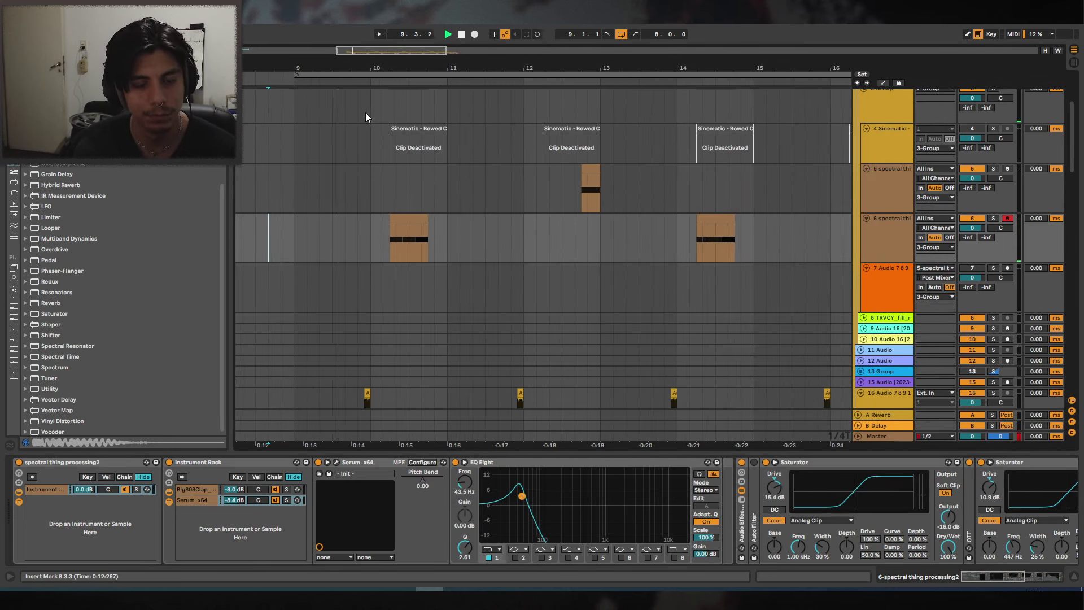
scroll(399, 175, "up", 1)
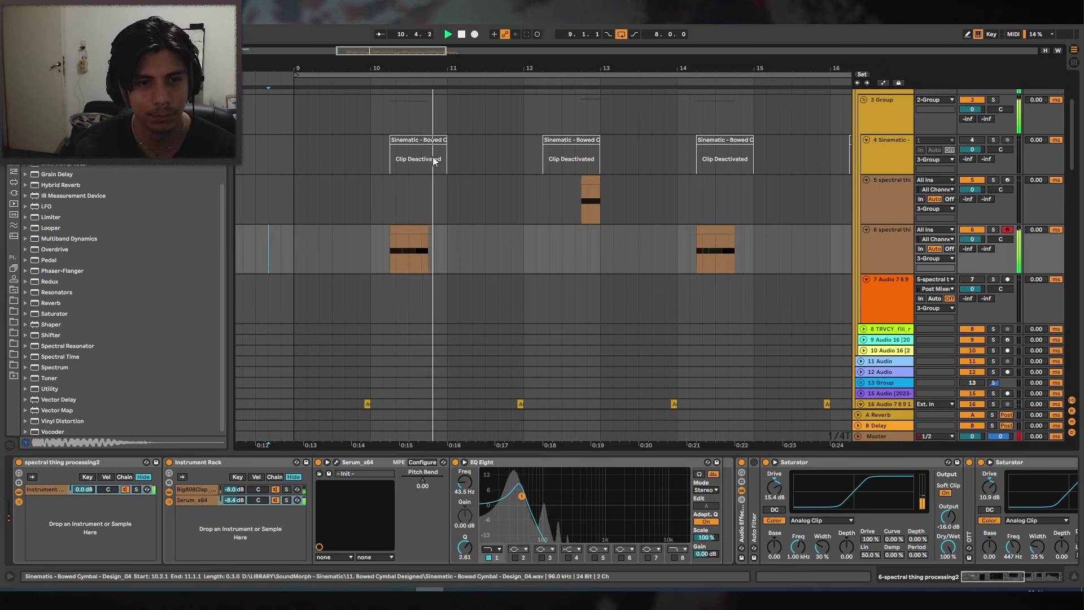
left_click(426, 227)
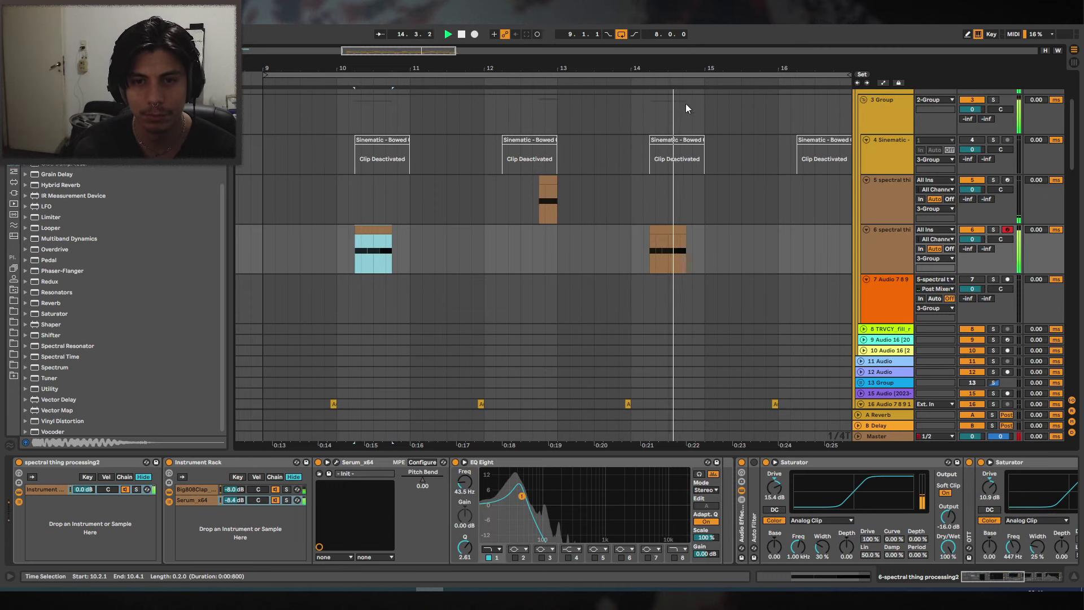
left_click_drag(676, 68, 643, 94)
left_click(622, 228)
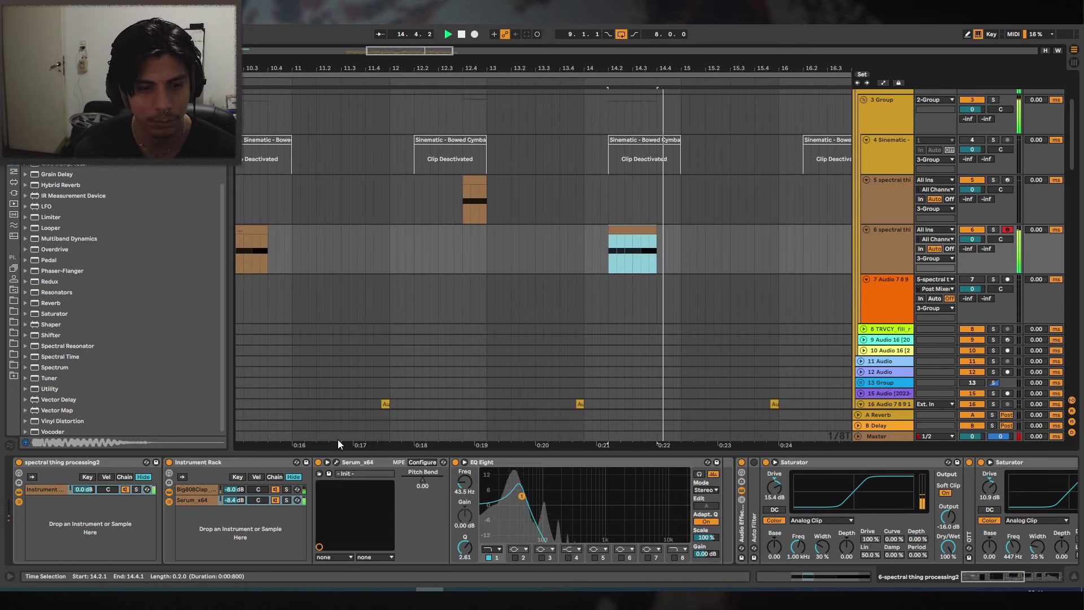
left_click_drag(734, 68, 592, 70)
key("space")
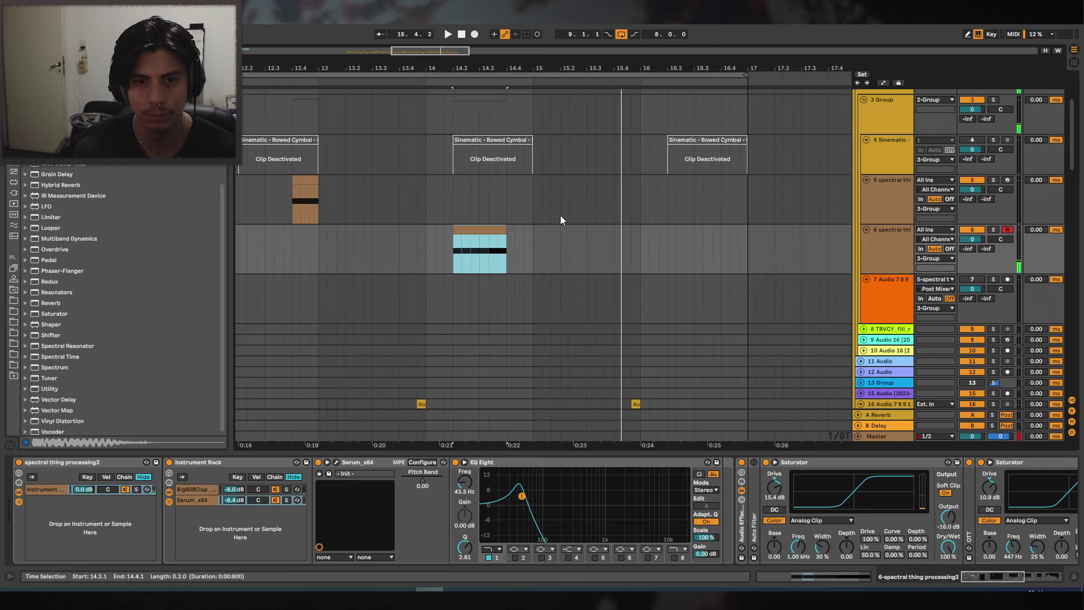
Try the track 21 clip at 15.3 transposed to +3 semitones and the one at 16.1 to +2, playing each.
scroll(598, 234, "down", 10)
double_click(609, 333)
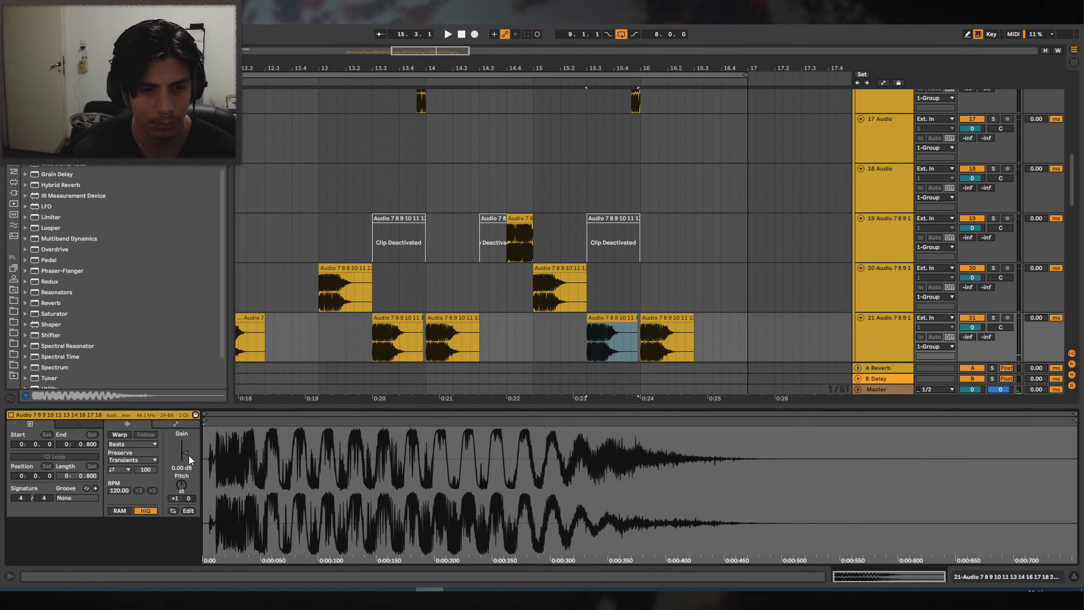
scroll(181, 482, "up", 2)
key("space")
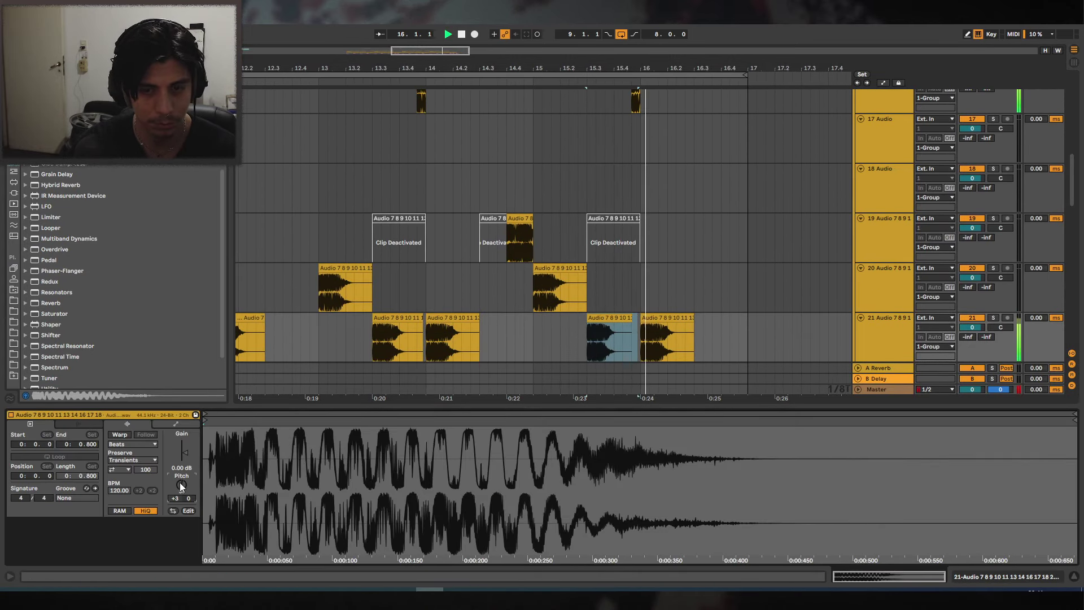
left_click(665, 331)
left_click_drag(178, 486, 179, 479)
key("space")
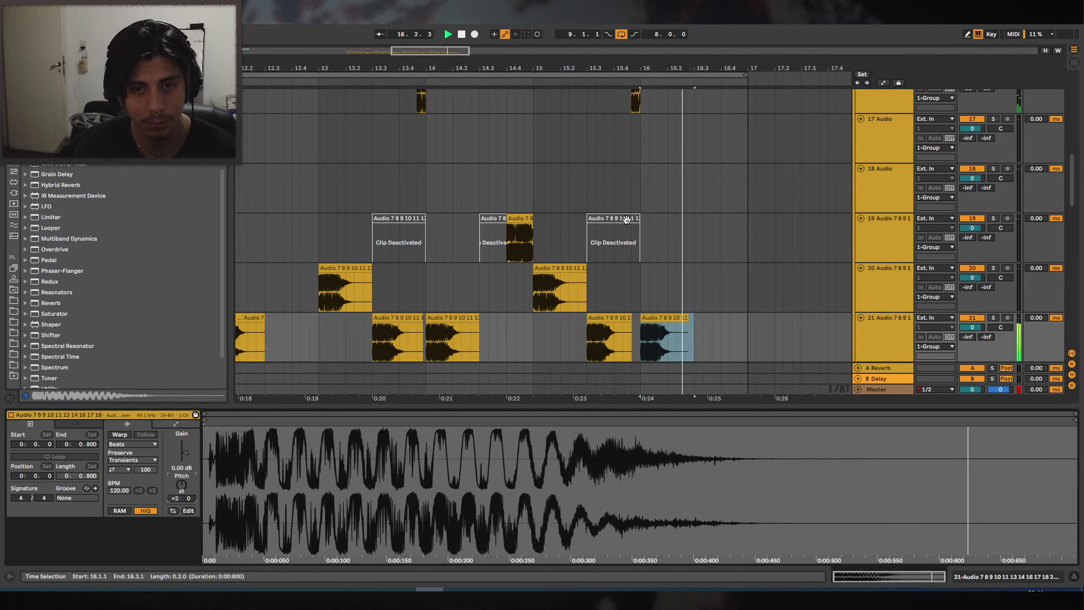
Play the phrase from 13.4 to check the transposed track 21 clips in context.
key("space")
left_click_drag(608, 64, 612, 181)
left_click(538, 277)
key("space")
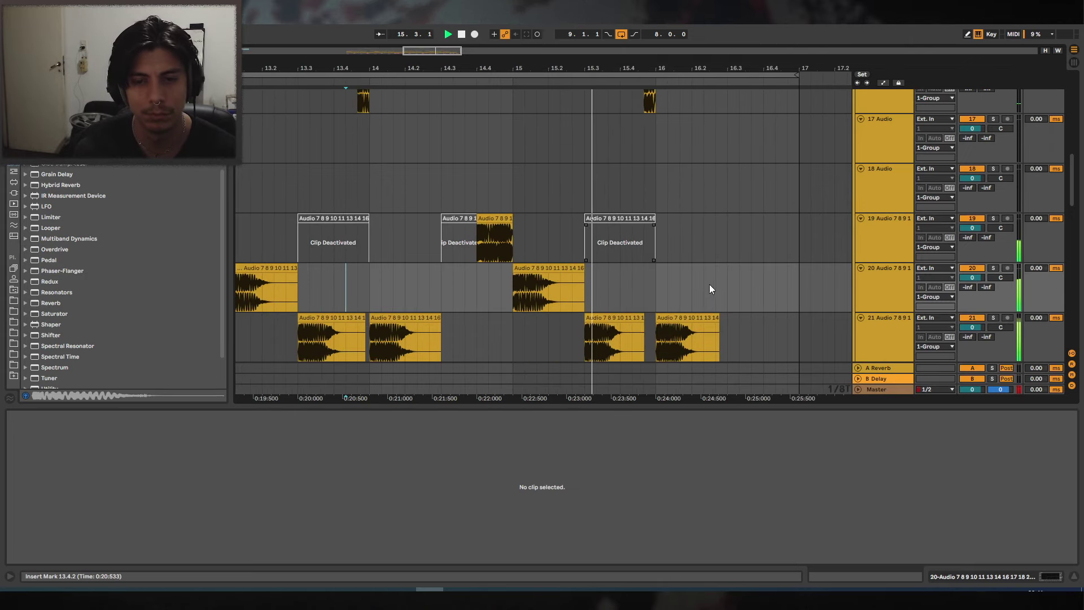
scroll(717, 285, "down", 1)
key("space")
Set the transposition of the track 21 clip at 15.3 to +1 semitone and replay from it.
left_click(619, 273)
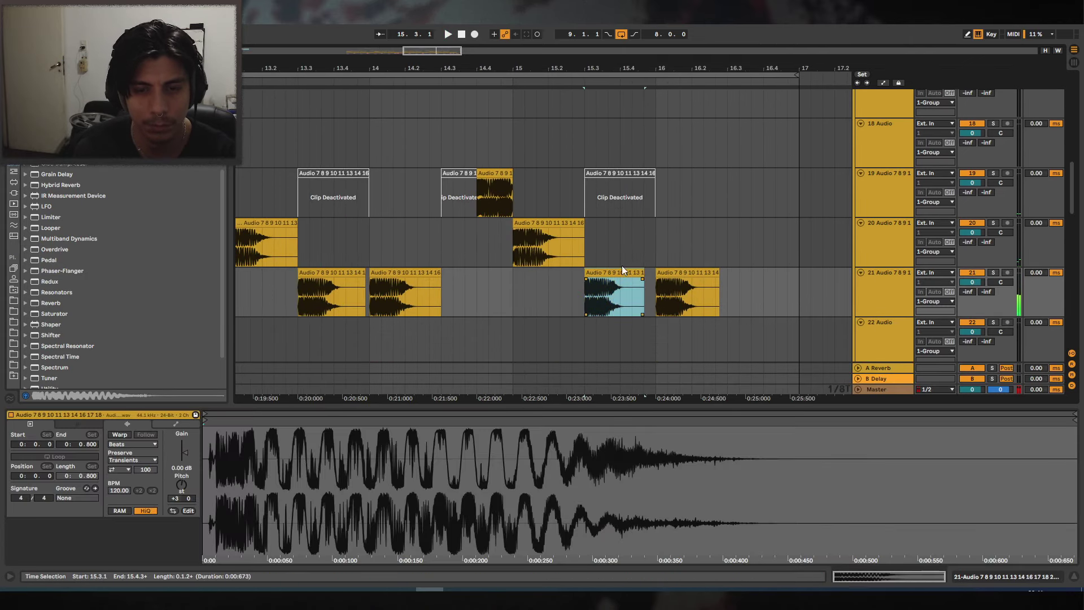
left_click_drag(182, 500, 181, 508)
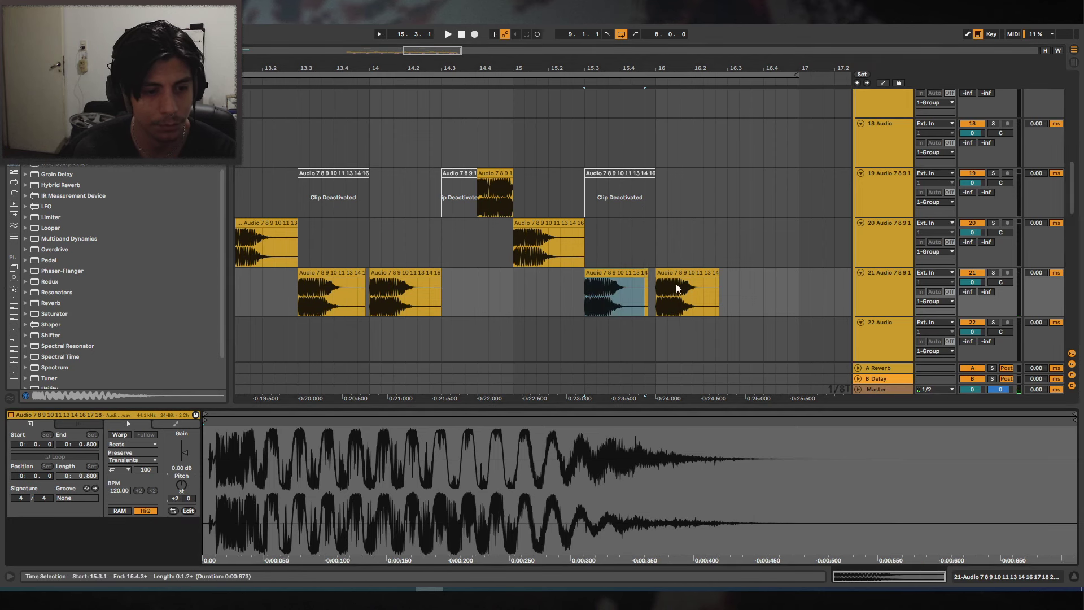
left_click(578, 265)
left_click(628, 272)
key("space")
key("space")
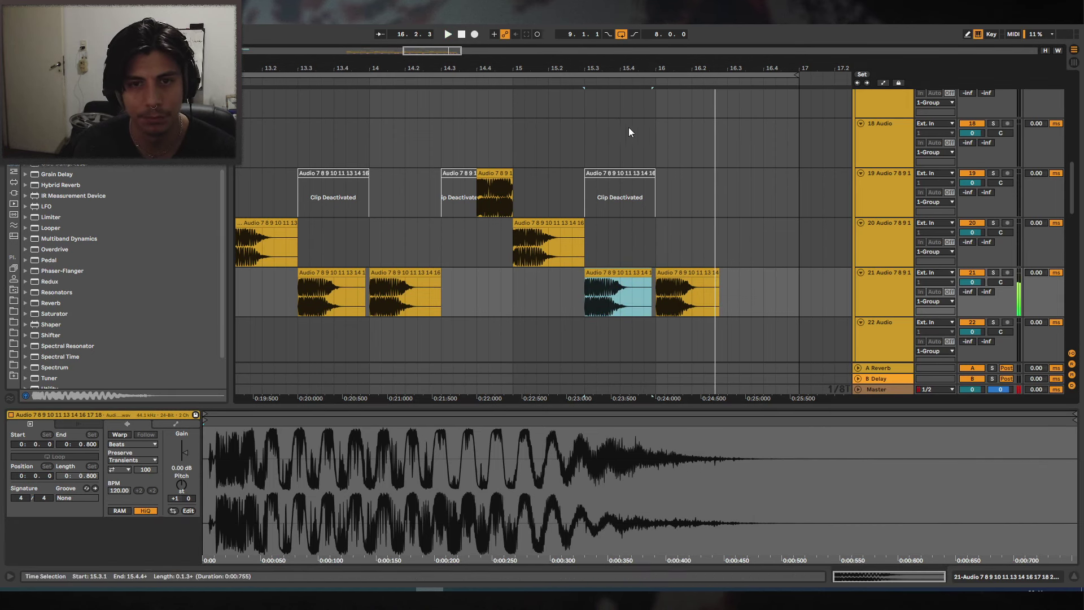
Replace the track 21 clip at 16.1 with a copy of the clip at 14.1 and play the end of the phrase.
left_click_drag(627, 68, 656, 35)
left_click(532, 273)
key("ctrl+c")
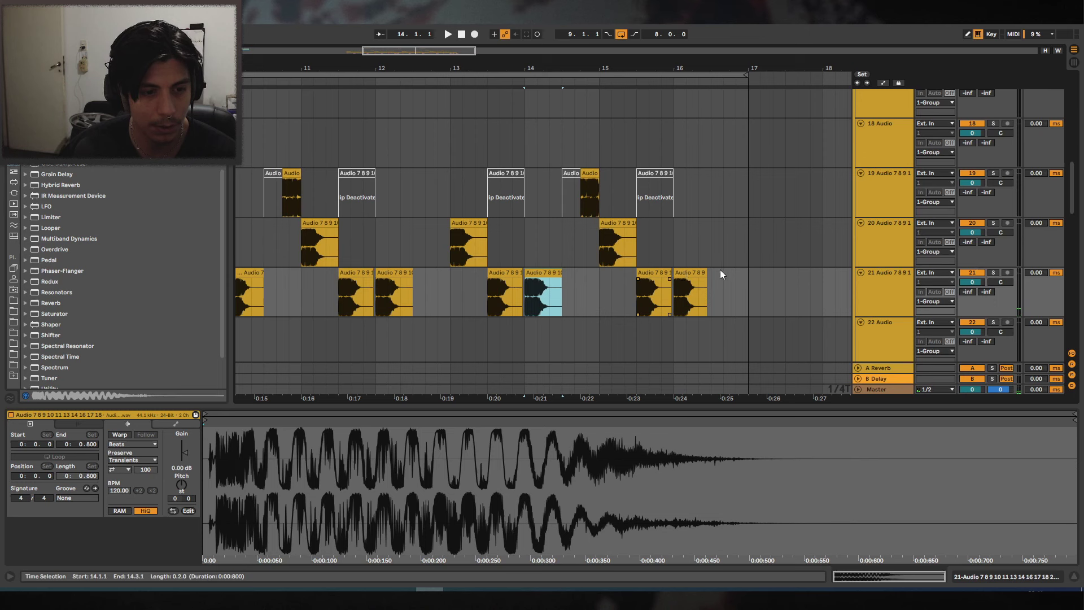
left_click(699, 273)
key("ctrl+v")
left_click(612, 292)
key("space")
left_click(648, 292)
Try the track 21 clip at 15.3 an octave lower at -11 semitones, play it, and restore its pitch.
left_click(662, 273)
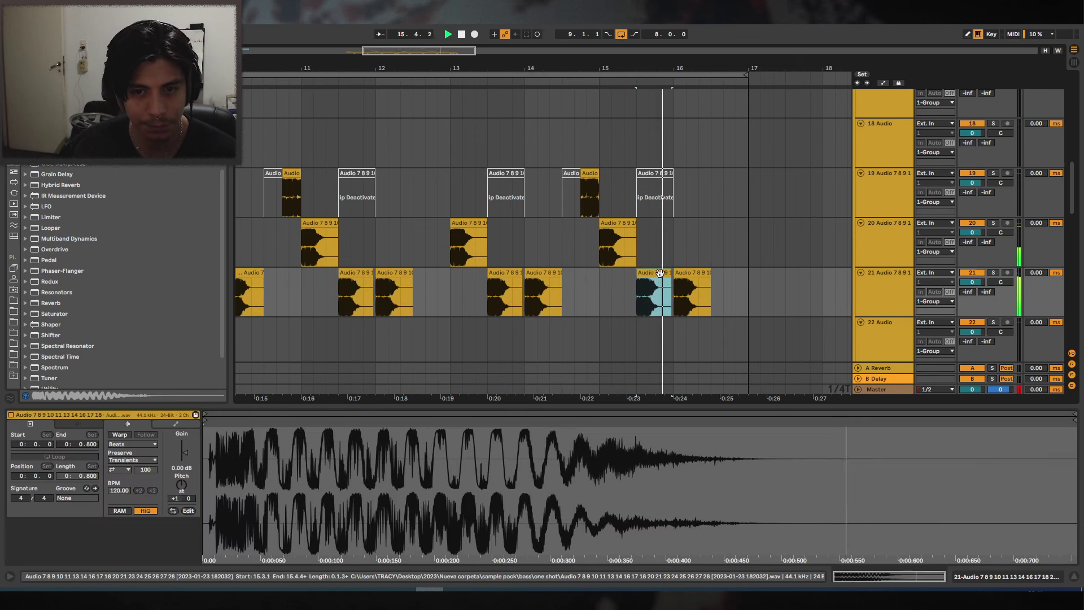
left_click(181, 485)
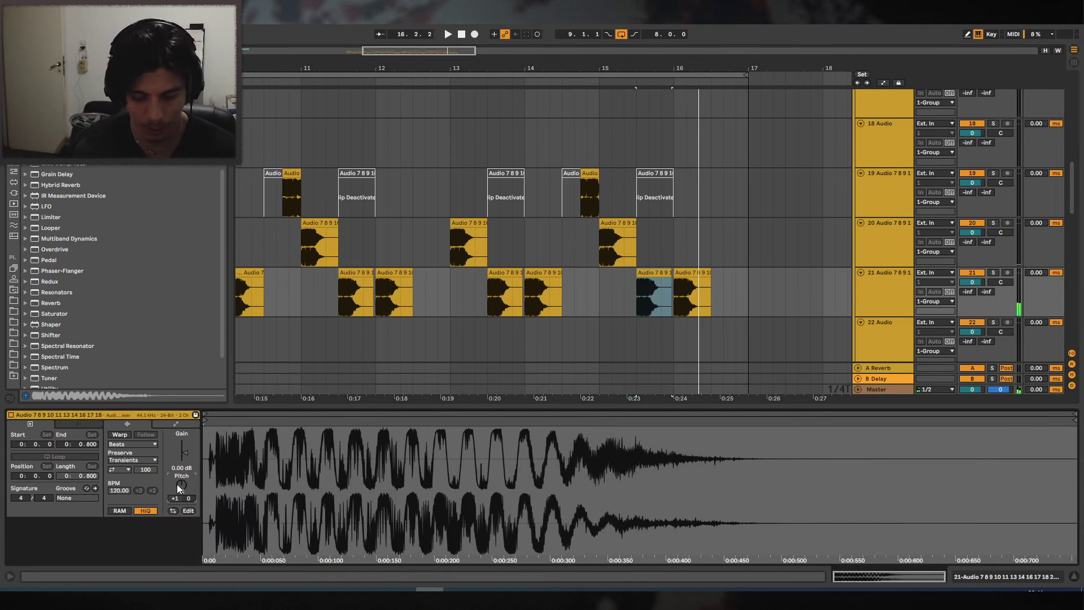
key("space")
key("shift+Down")
key("space")
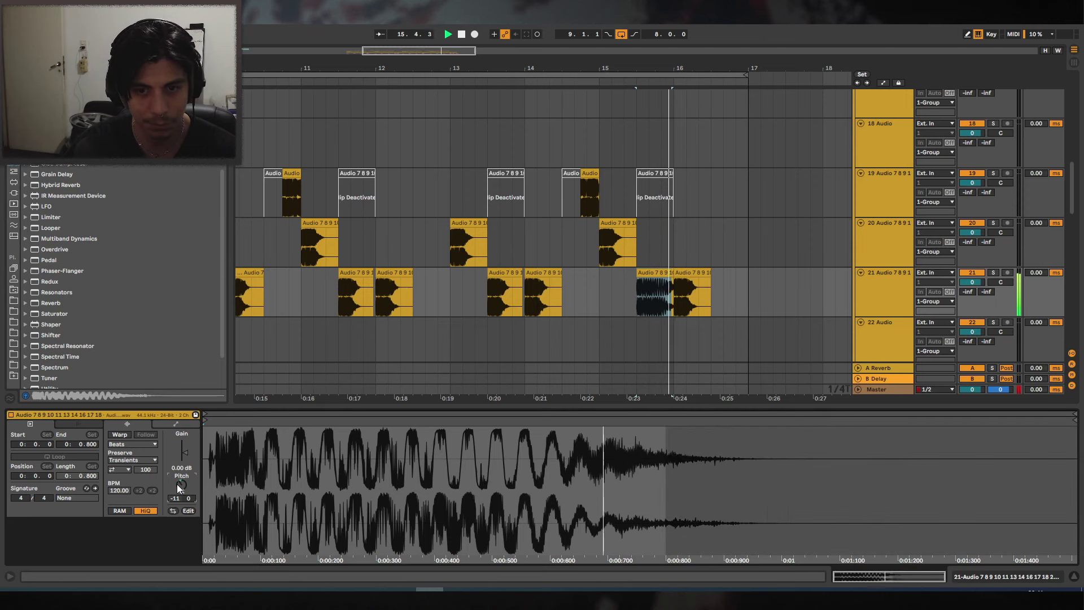
key("space")
key("shift+Up")
Play the full phrase from just before bar 9 with the clip details hidden, and review the tracks up to the spectral clips.
left_click_drag(452, 68, 620, 61)
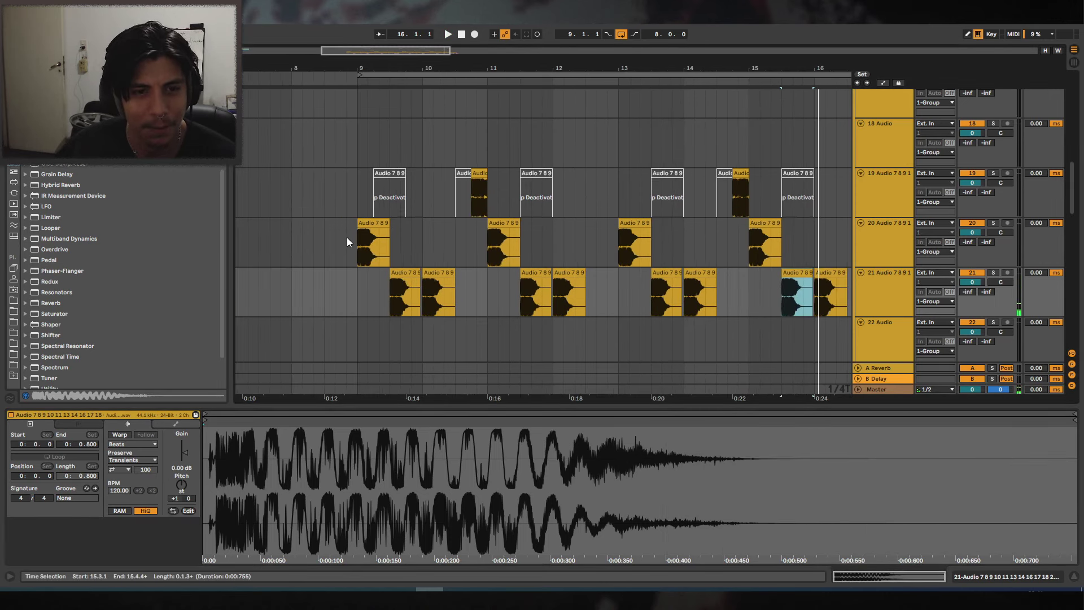
left_click(347, 237)
key("space")
left_click(1072, 576)
scroll(776, 276, "up", 6)
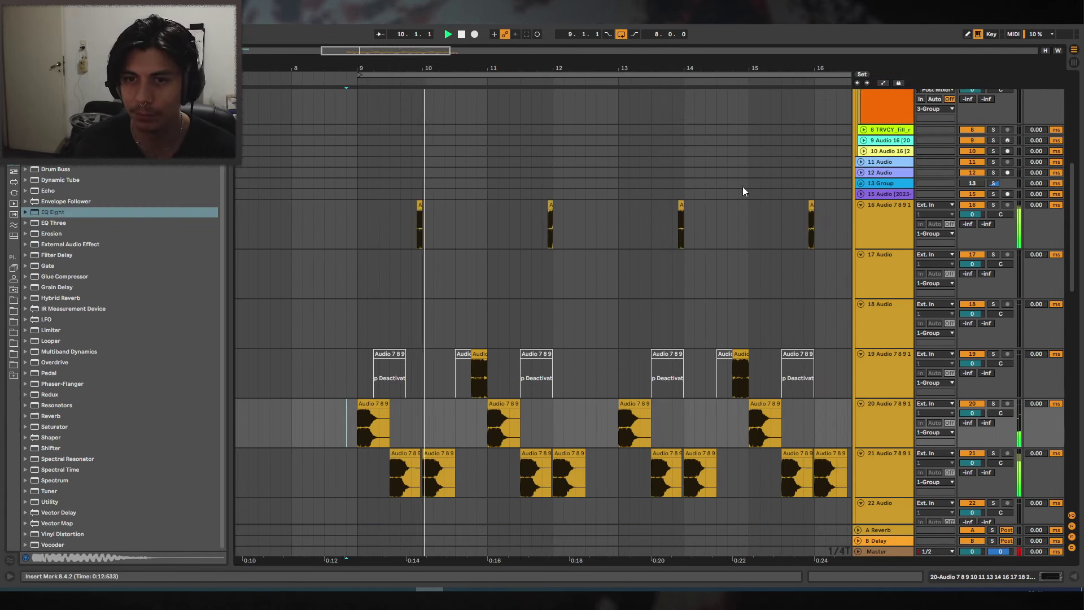
left_click_drag(649, 64, 604, 56)
scroll(898, 261, "up", 1)
scroll(835, 226, "up", 8)
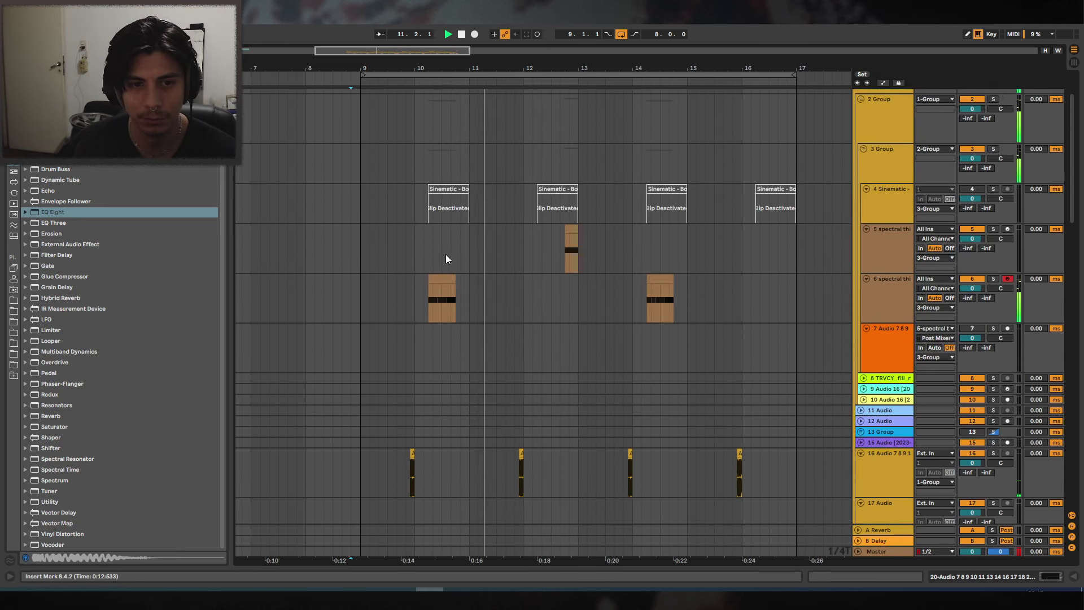
Solo track 6, play its clip at 10.2, and set the EQ Eight after Serum to 46.4 Hz with Q 1.21.
left_click(443, 280)
key("space")
left_click(1037, 579)
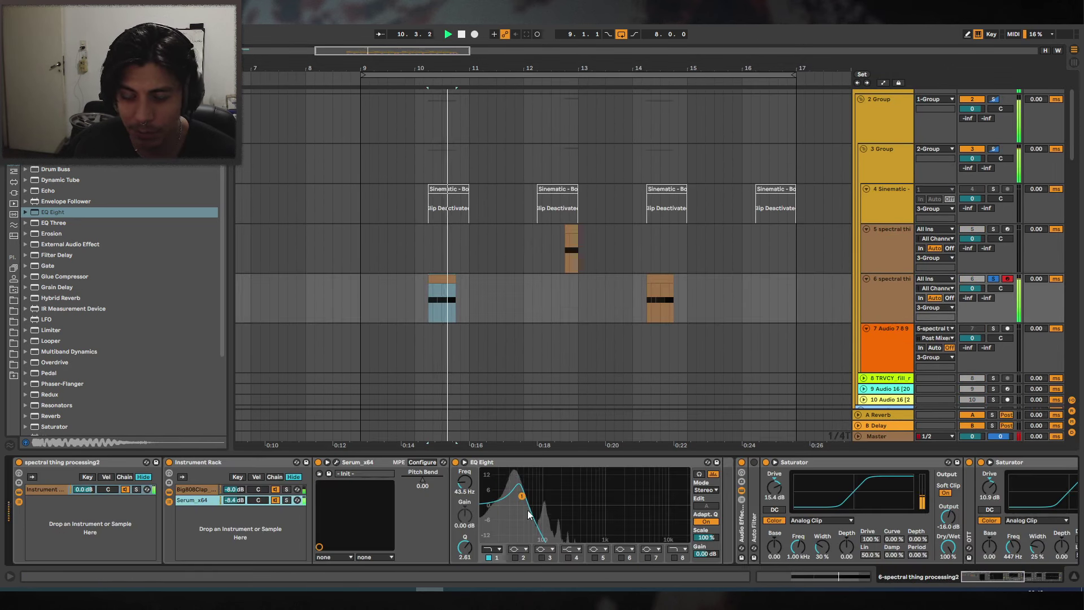
key("space")
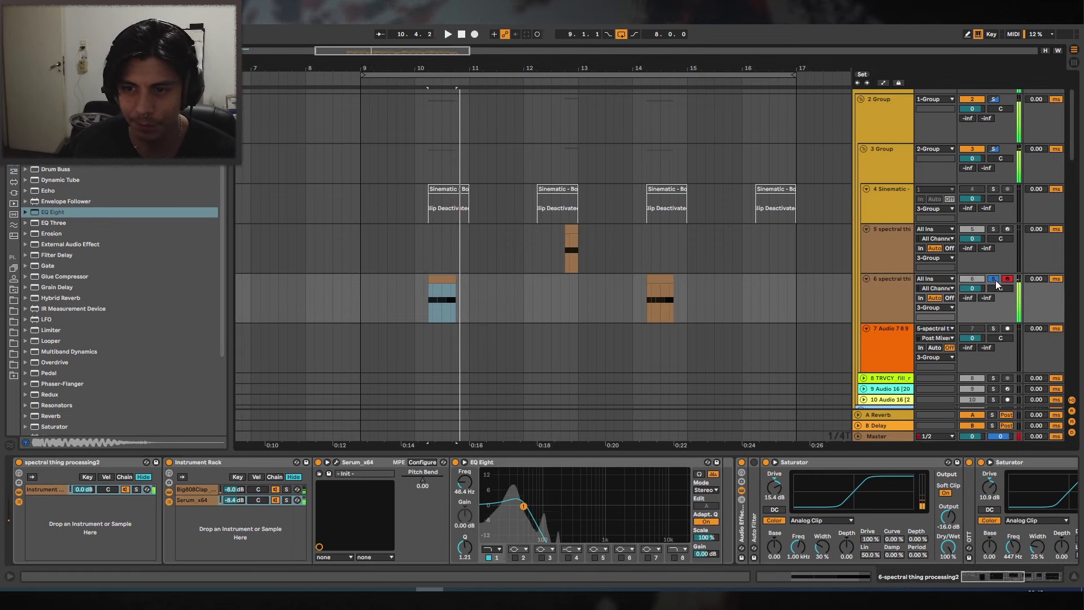
Raise and push out the falling curve of Serum's LFO 1, and set the Env 2 decay to 65 ms.
left_click(336, 462)
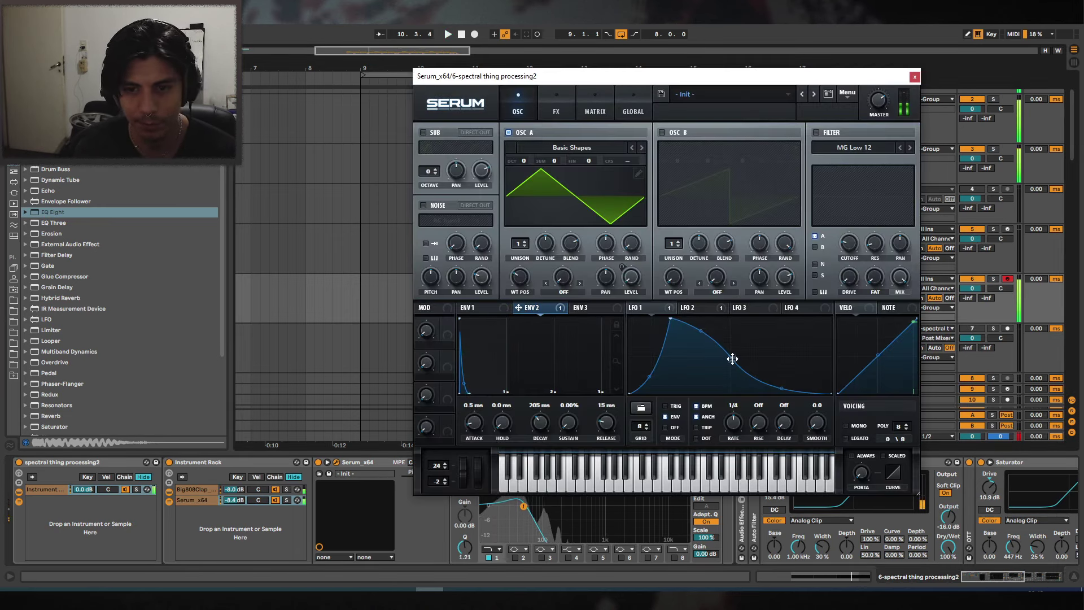
left_click_drag(732, 359, 764, 350)
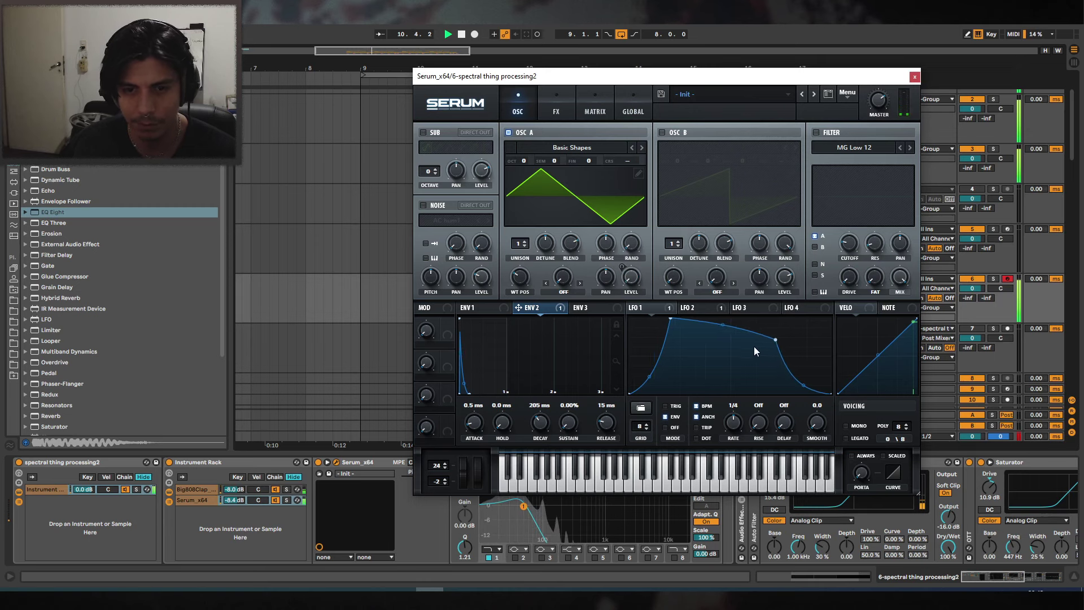
left_click_drag(539, 423, 537, 437)
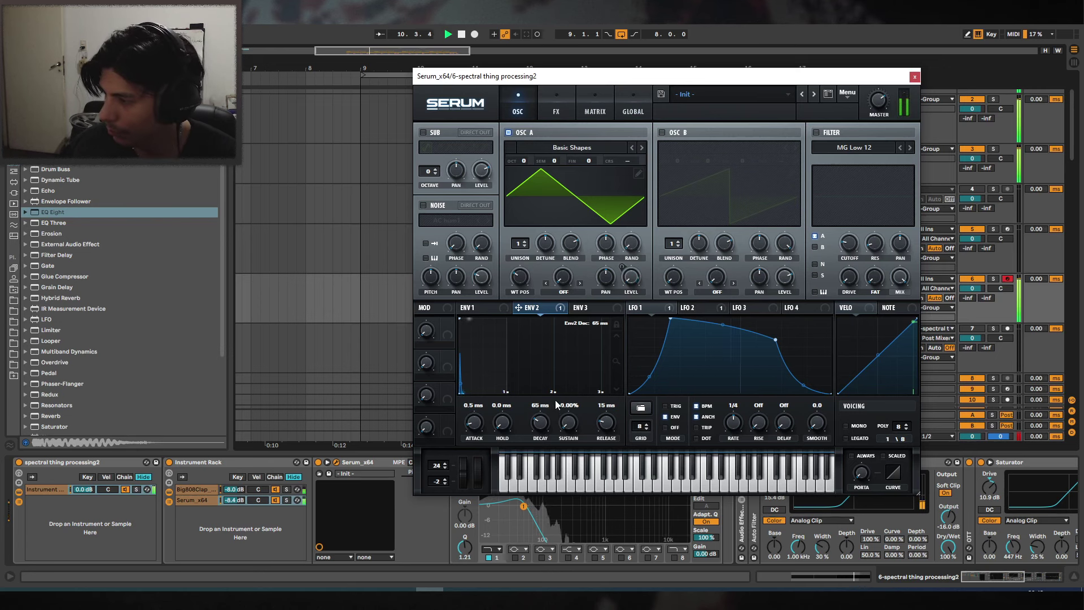
Close the Serum window of track 6 and stop the playback.
left_click(915, 77)
scroll(570, 225, "down", 4)
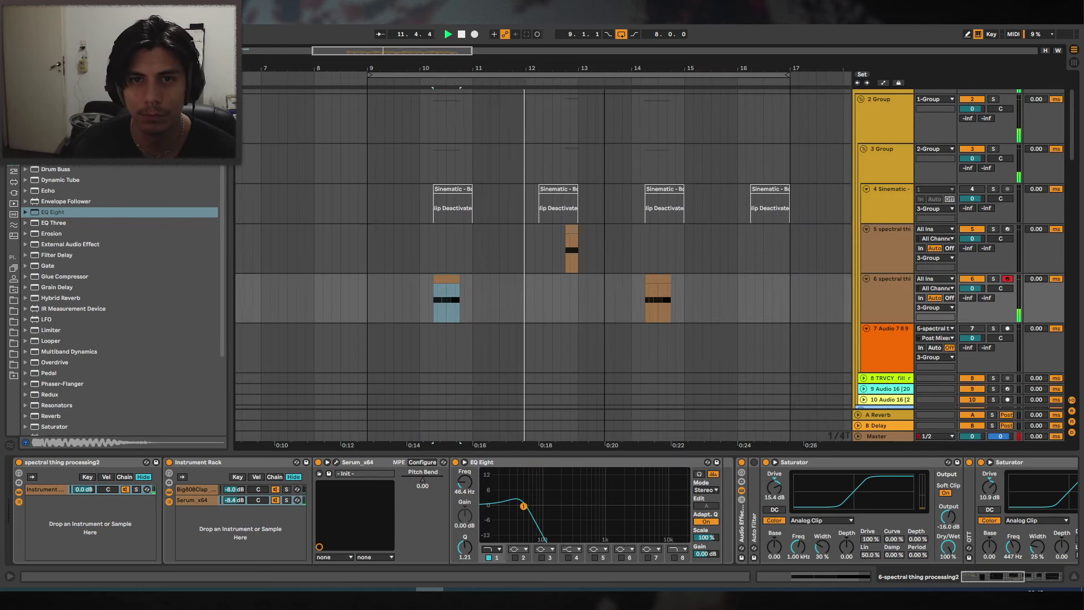
scroll(734, 214, "down", 4)
key("space")
Solo audio track 23 above the kick rack and play its first clip at bar 9.
scroll(1071, 181, "down", 1)
scroll(997, 311, "down", 10)
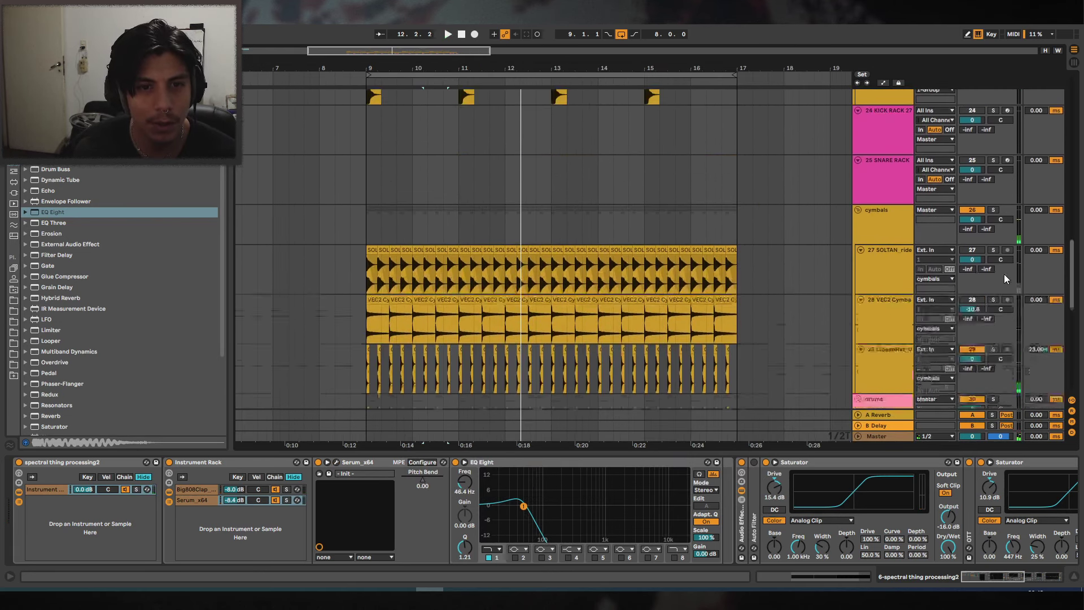
left_click(1004, 251)
left_click(993, 251)
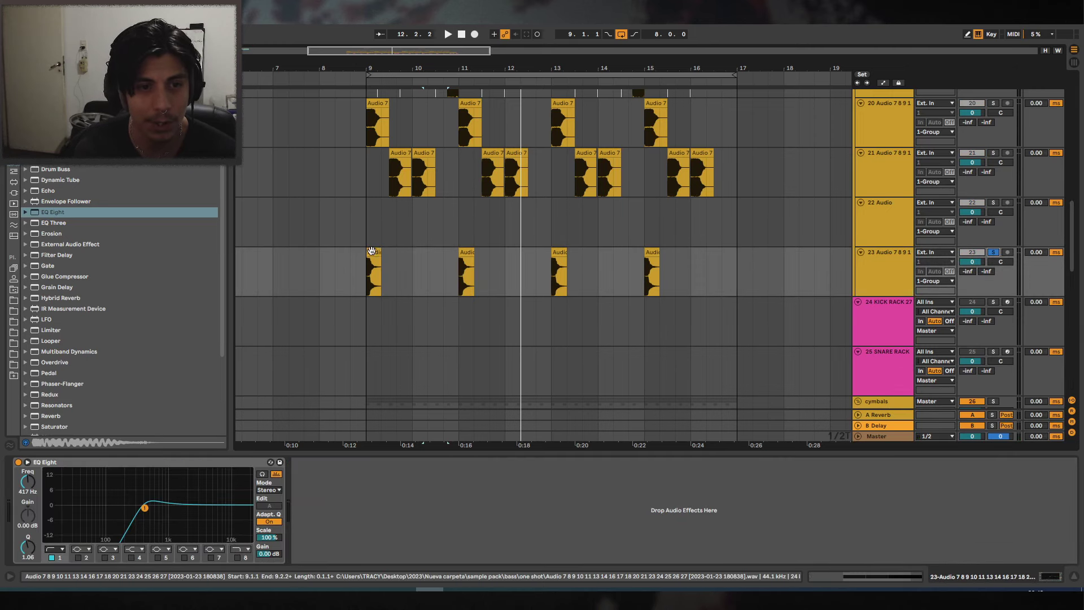
left_click(374, 274)
key("space")
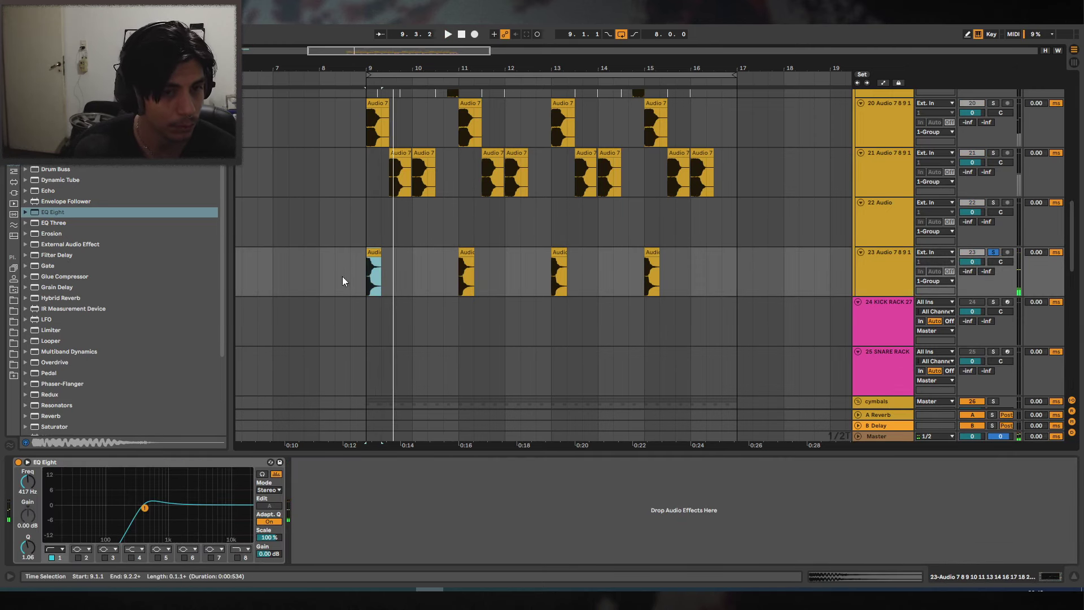
Try the track 23 clip at bar 9 with its pitch reset to 0 semitones, play it, and undo the reset.
double_click(373, 253)
double_click(181, 485)
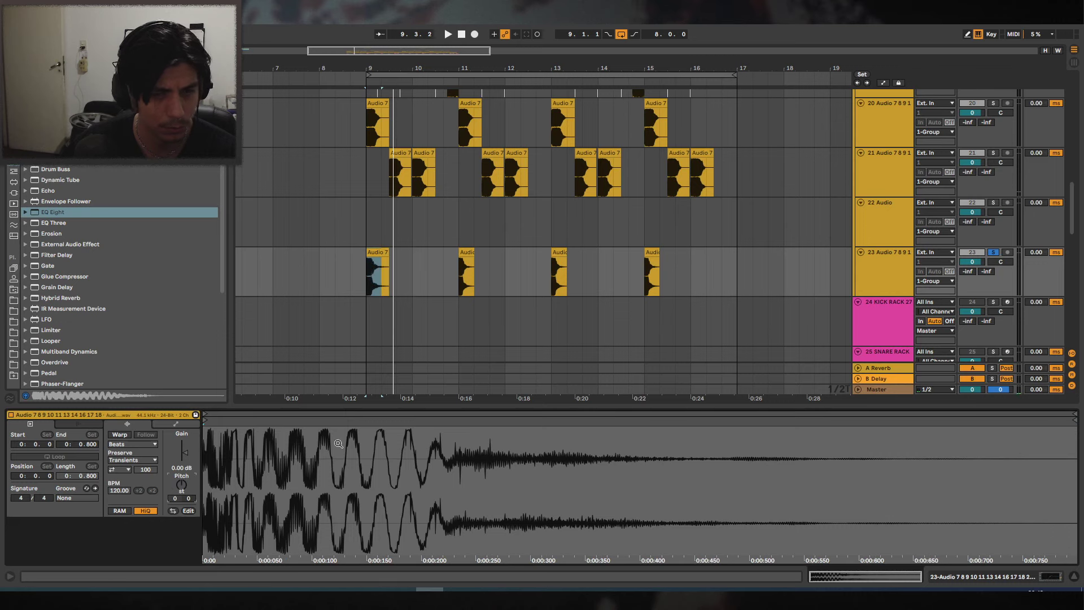
key("space")
key("ctrl+z")
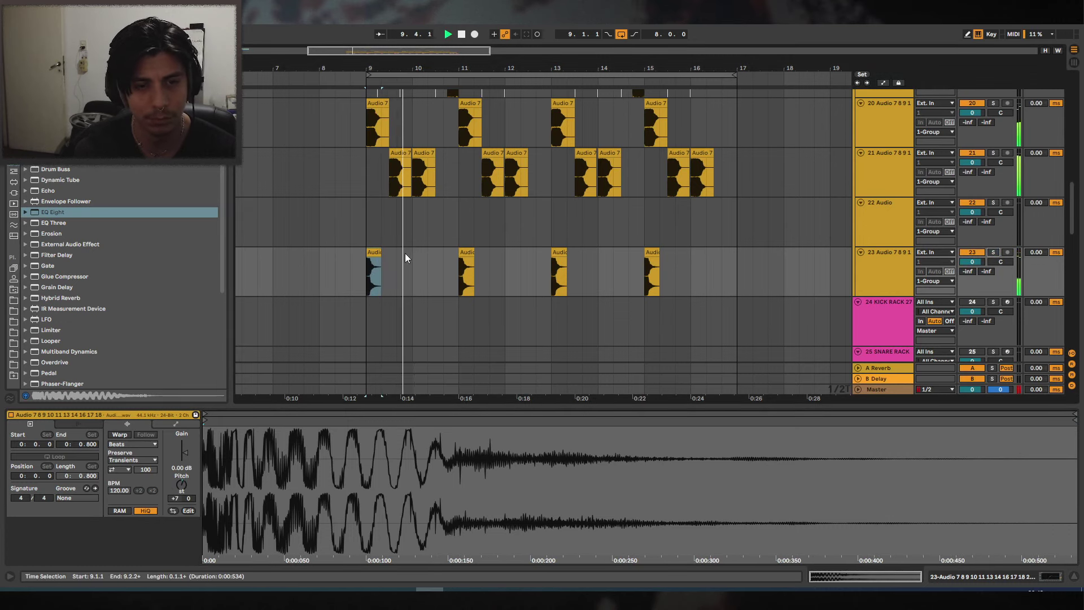
Select bars 9 to 17 on track 23 with its four clips and add a Reverb after the track's EQ Eight.
left_click_drag(736, 258, 364, 262)
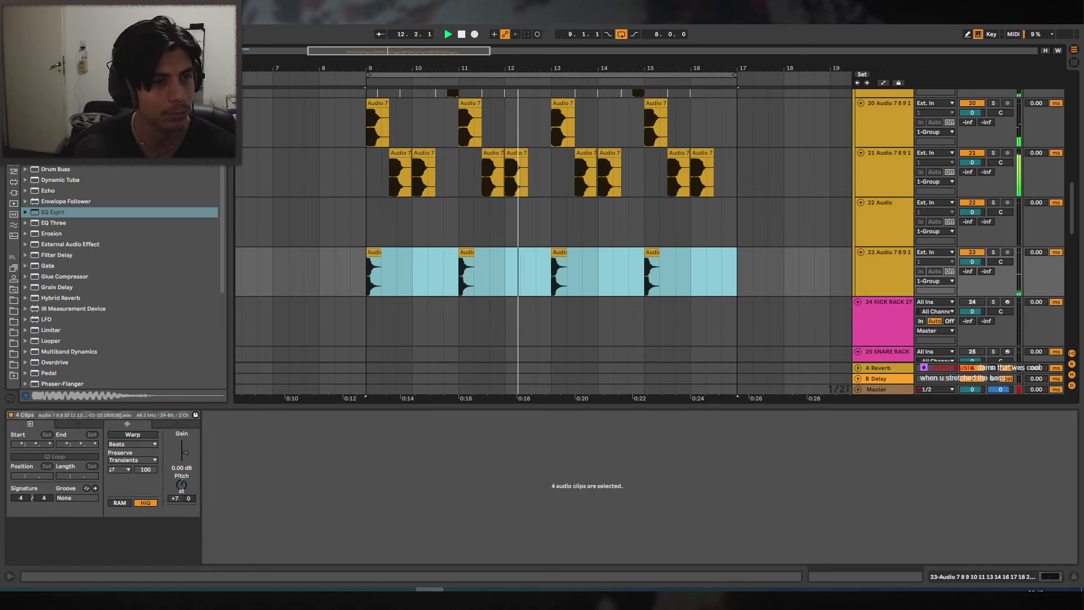
scroll(76, 326, "down", 3)
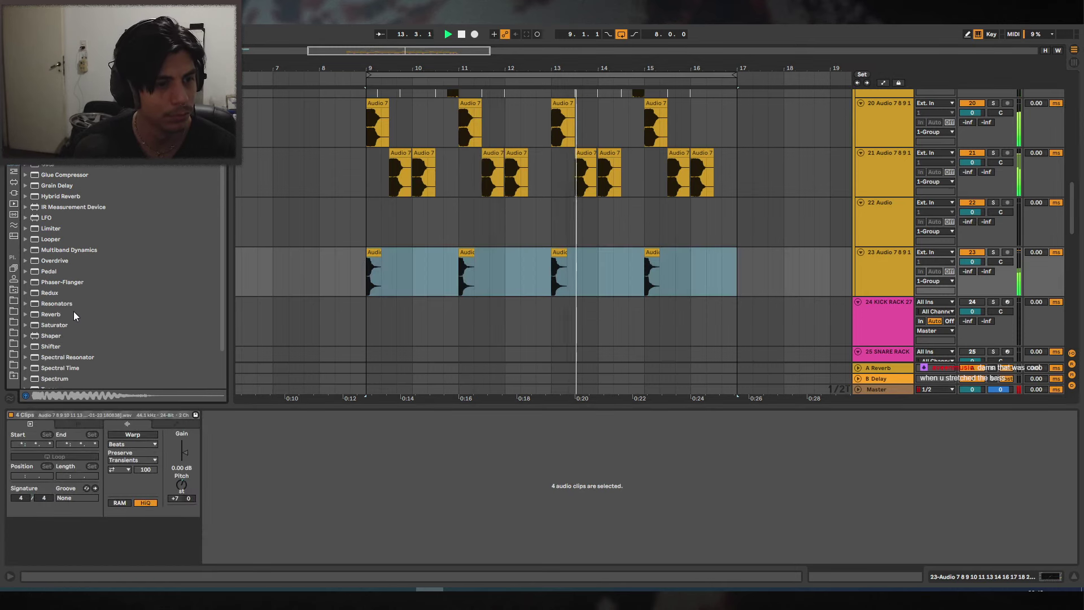
double_click(49, 315)
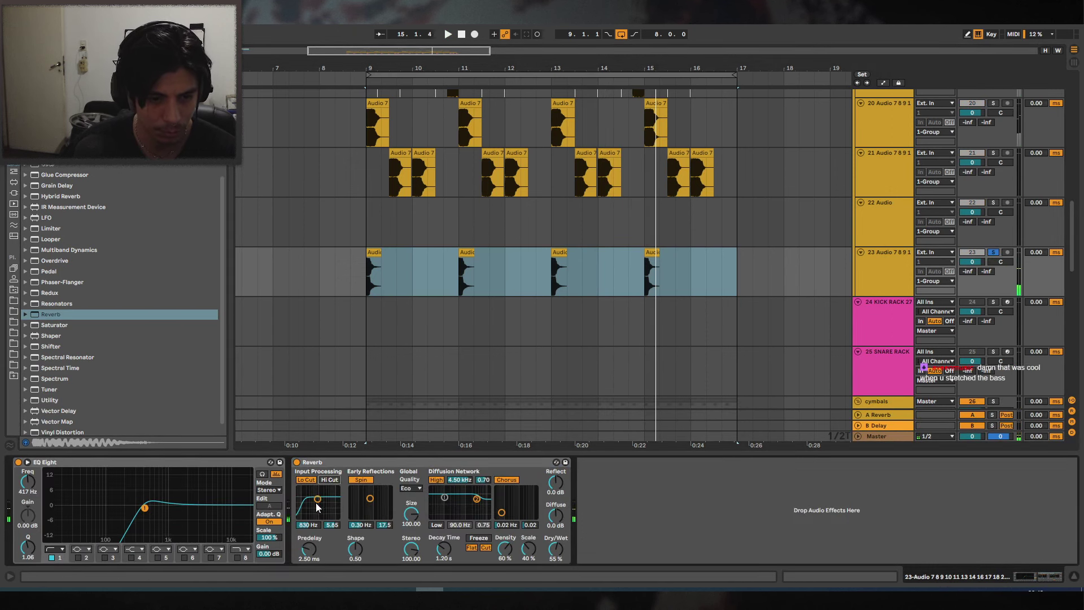
Enable the Reverb's Hi Cut and set its input filter to 556 Hz, decay time to 567 ms and dry/wet to 43%.
left_click(327, 481)
left_click_drag(319, 506, 314, 501)
key("space")
mouse_move(443, 549)
left_mouse_down()
mouse_move(443, 569)
mouse_move(443, 542)
left_mouse_up()
key("space")
key("space")
key("space")
key("space")
key("space")
key("space")
left_click_drag(555, 549, 556, 558)
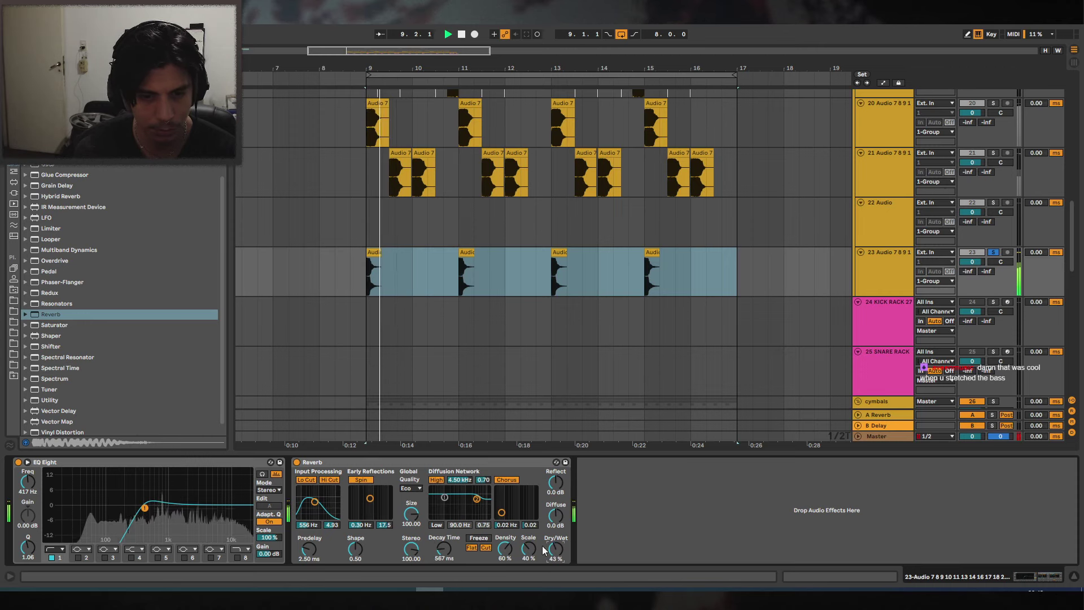
Set the Reverb's size to 26.08 and decay time to 932 ms, and audition the soloed track.
key("space")
left_click_drag(411, 514, 443, 537)
key("space")
key("space")
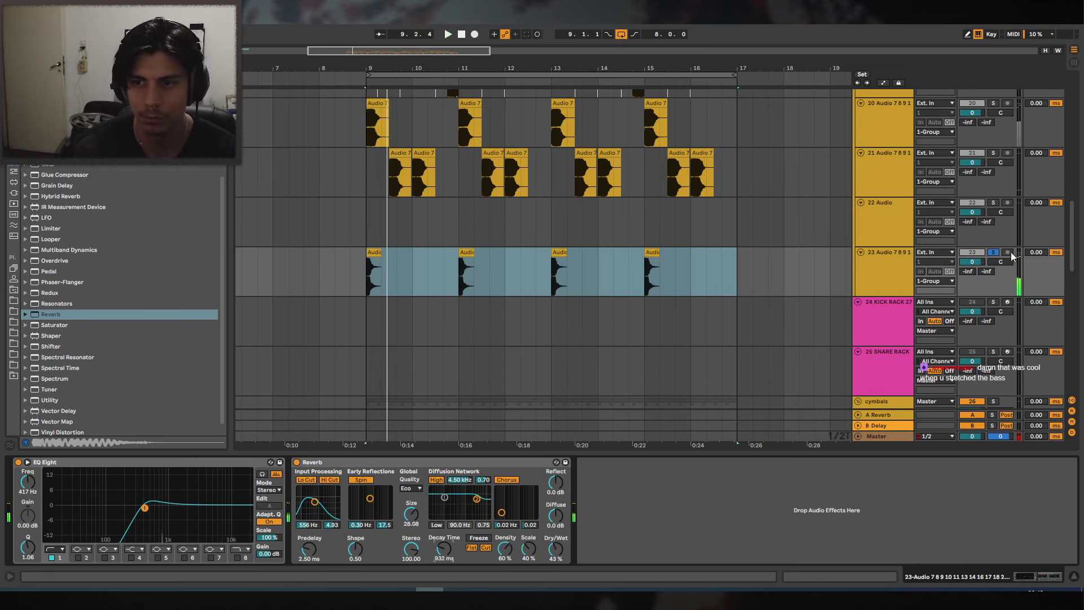
Unsolo track 23, show the automation lanes, and set the Reverb's dry/wet to 53% while playing the full mix.
left_click(993, 253)
left_click_drag(556, 548, 555, 581)
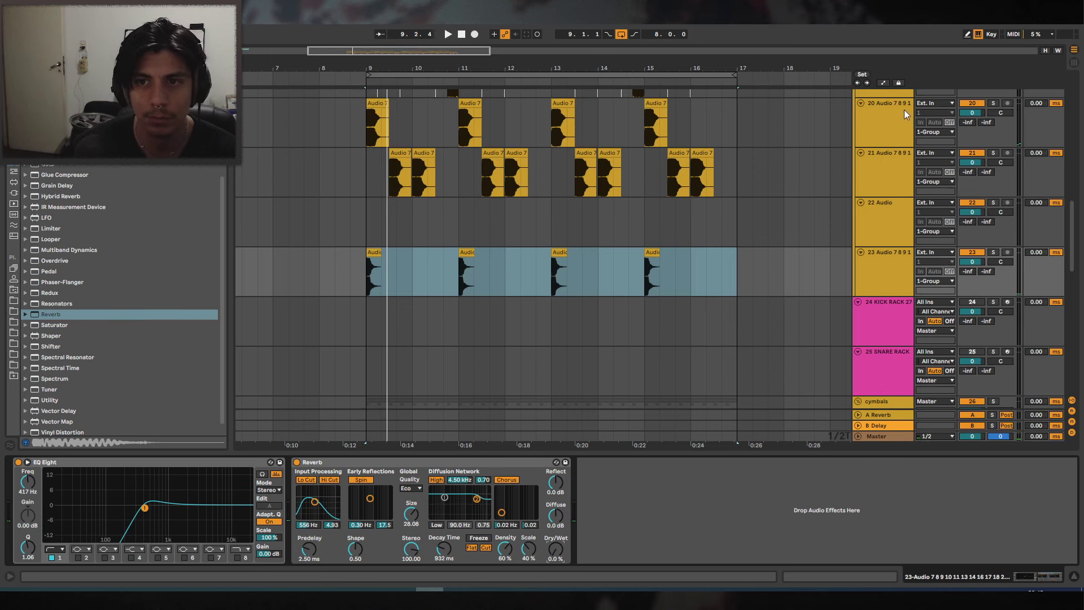
left_click(883, 82)
key("space")
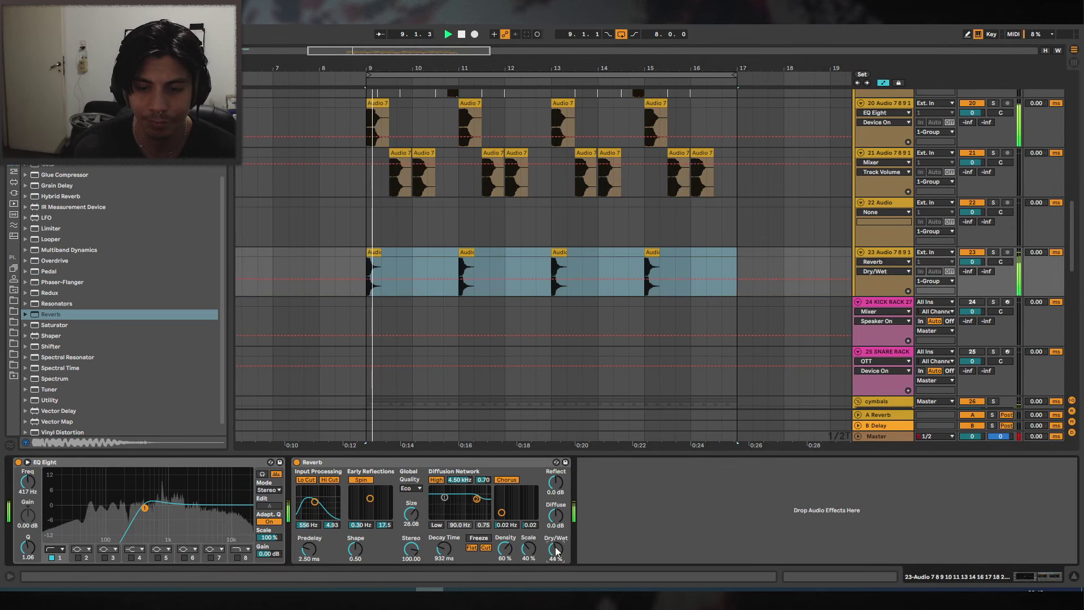
left_click_drag(556, 549, 556, 542)
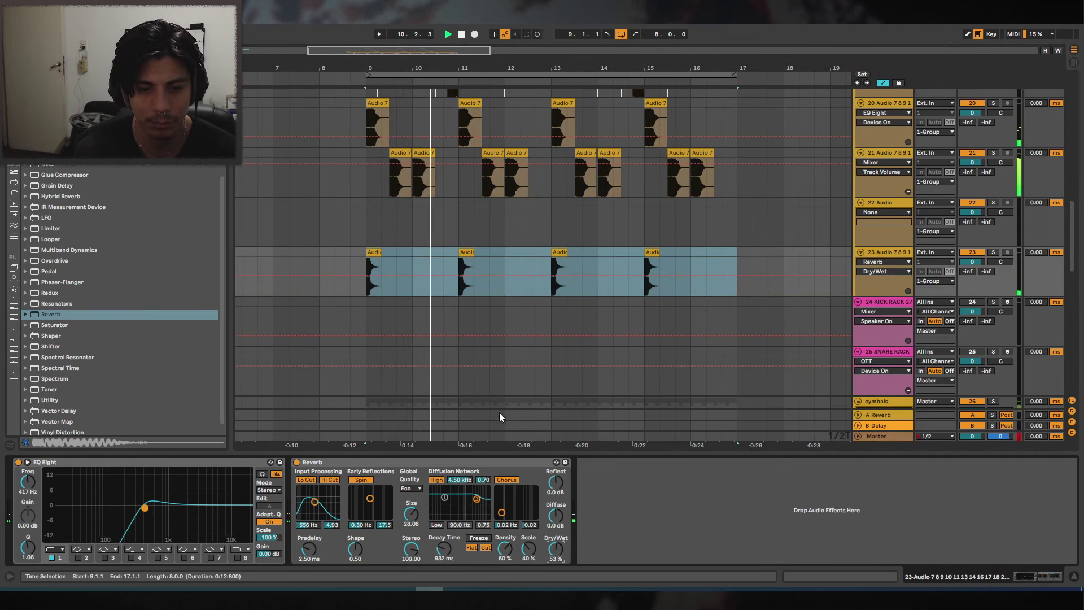
key("space")
key("space")
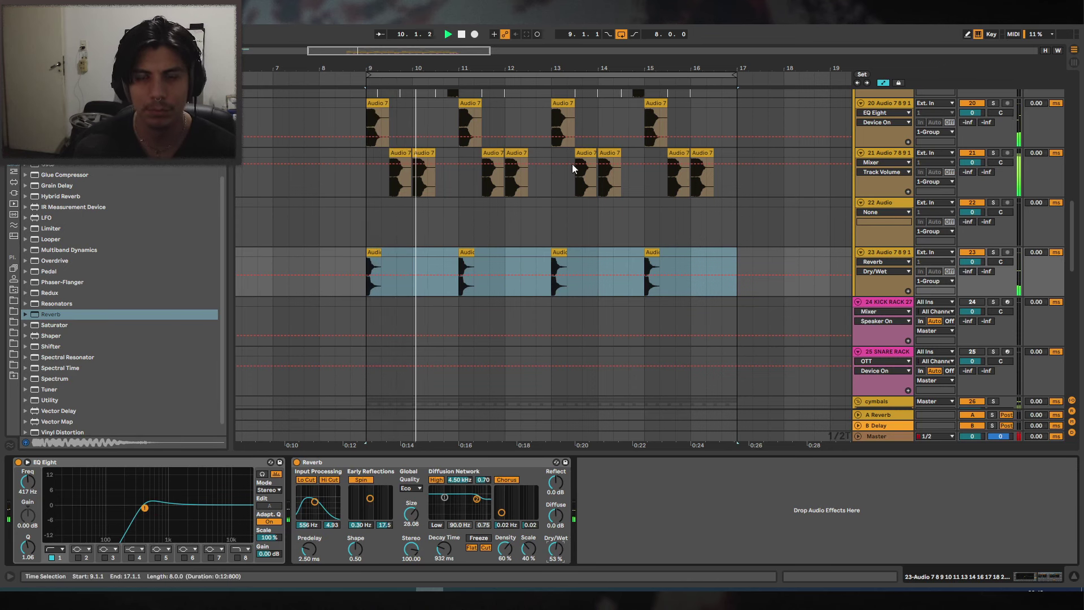
Listen to the loop while looking through the arrangement from the bass audio tracks down to the drum tracks.
left_click_drag(450, 67, 474, 130)
scroll(541, 226, "up", 2)
scroll(543, 226, "down", 2)
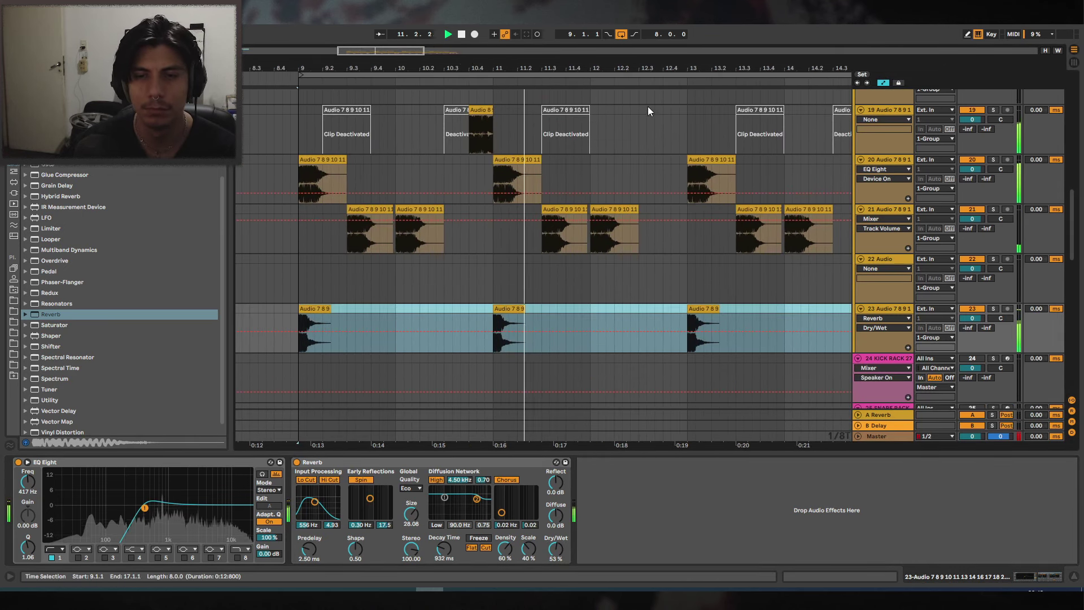
scroll(543, 225, "down", 2)
left_click_drag(230, 205, 160, 205)
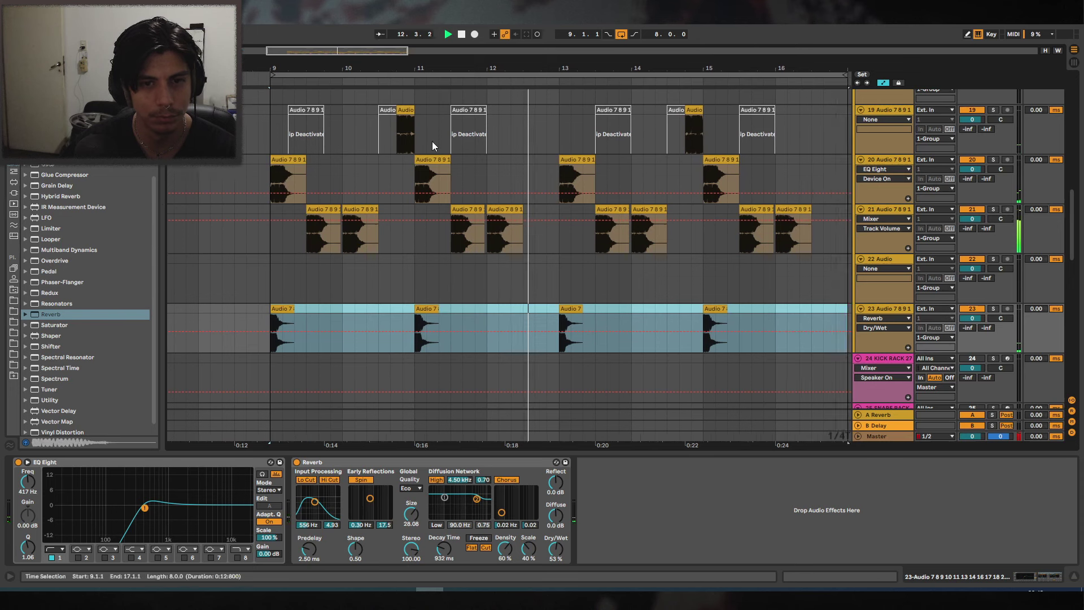
scroll(1046, 305, "down", 5)
scroll(1045, 305, "down", 8)
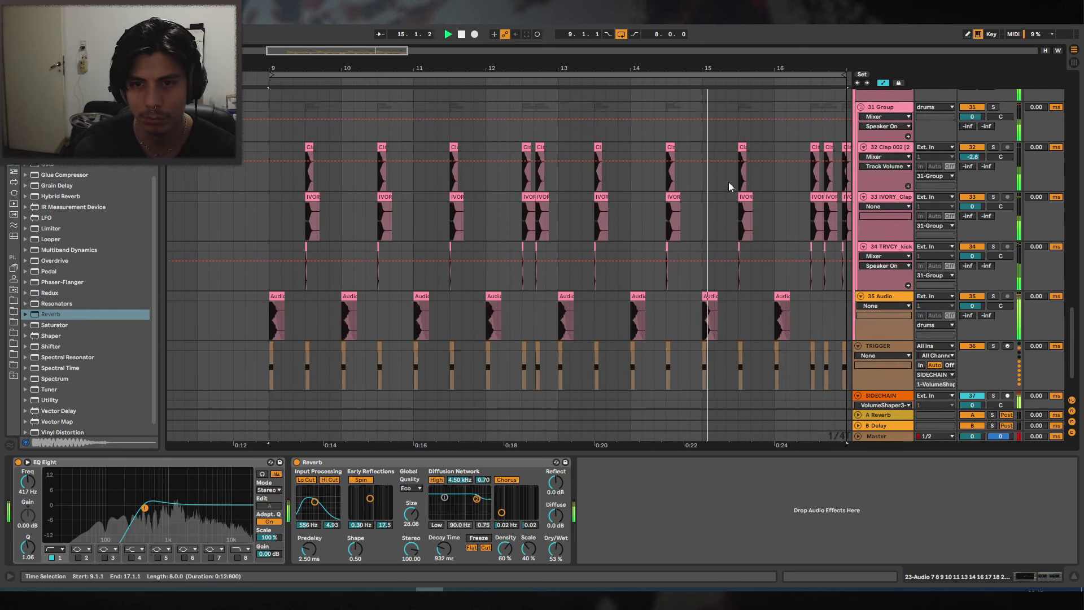
left_click_drag(702, 70, 629, 65)
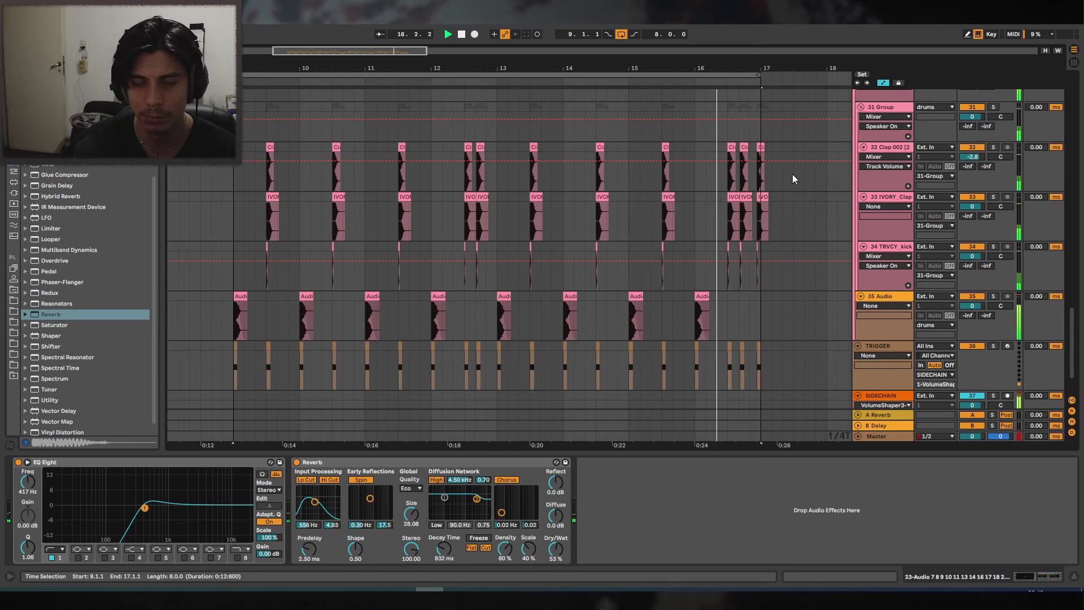
Mute the Clap 002 track and check the mix with the IVORY_Clap track off and on.
left_click(972, 147)
left_click(971, 197)
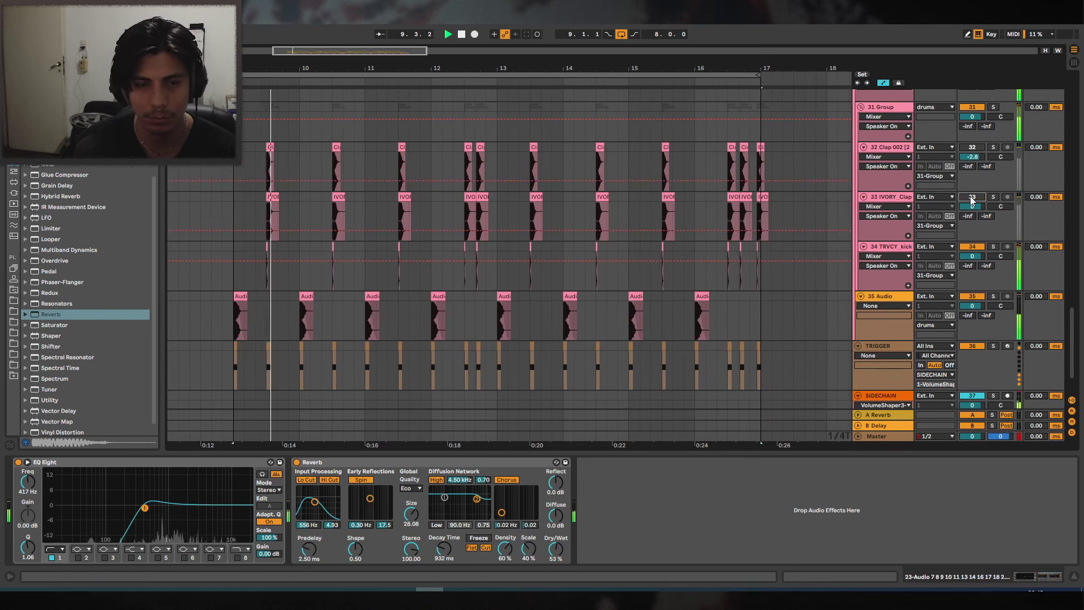
left_click(971, 197)
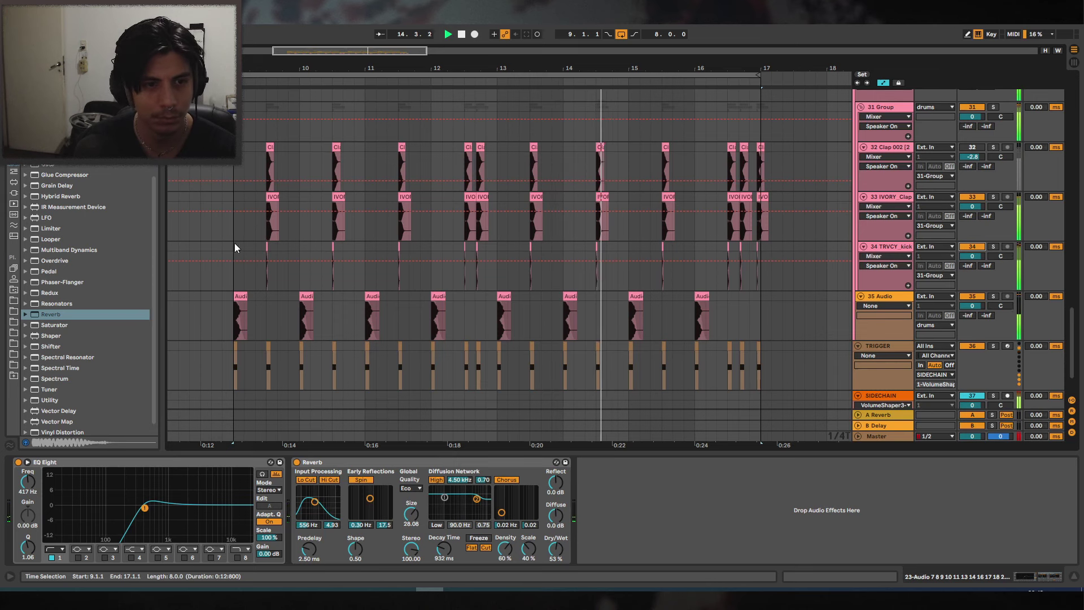
Try resetting the first TRVCY_kick clip's pitch to 0 semitones and pasting it over the next two kick clips on track 34.
left_click(268, 245)
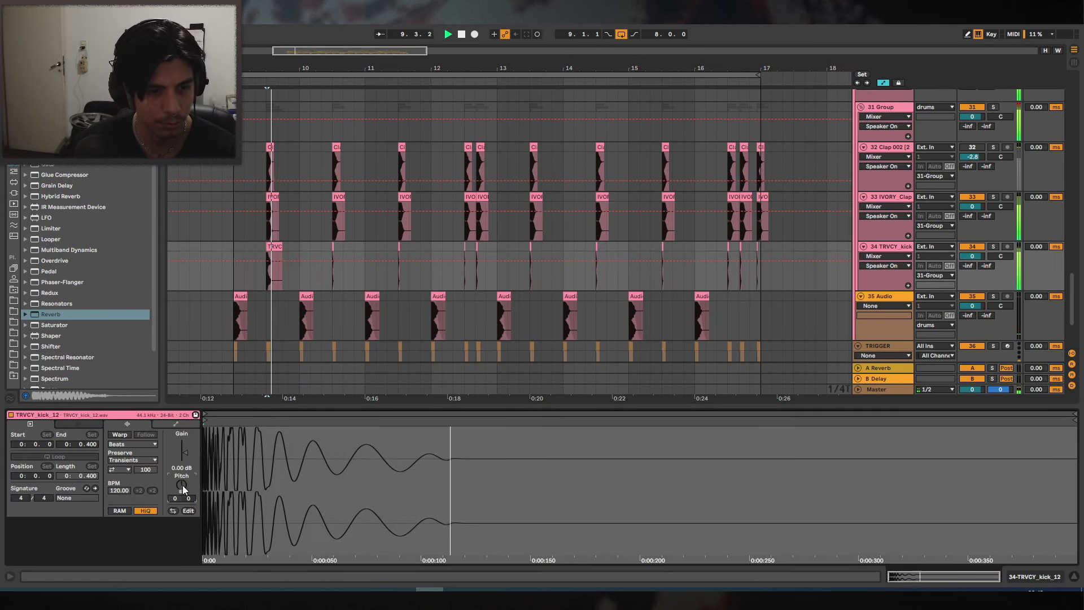
left_click(273, 248)
key("space")
left_click(330, 246)
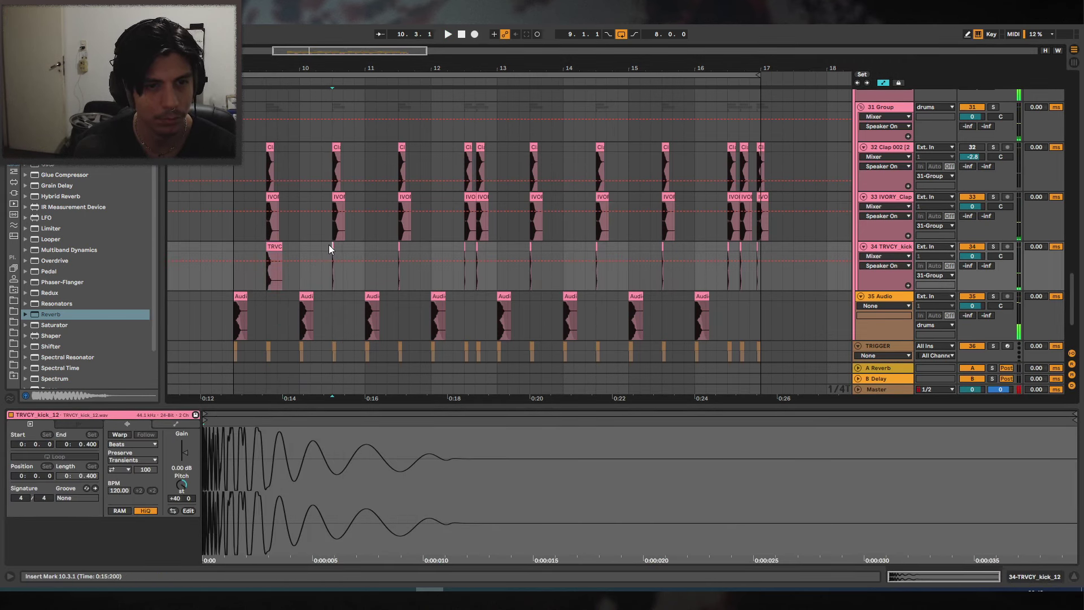
key("ctrl+v")
left_click(212, 265)
key("space")
left_click(339, 247)
left_click(399, 247)
key("ctrl+v")
left_click(465, 246)
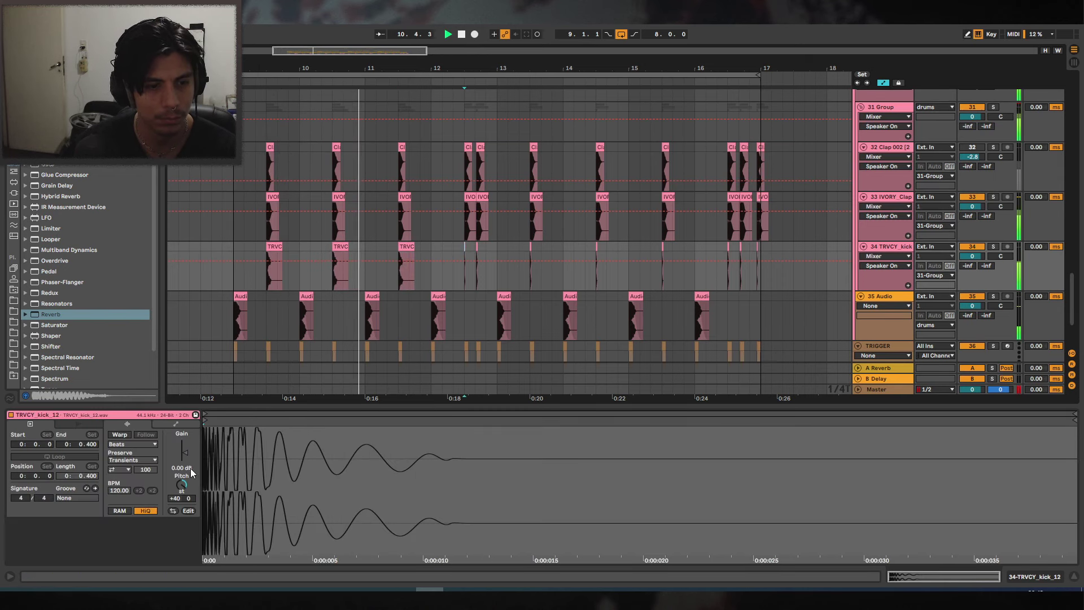
Undo the pasted kick clips and the pitch change on track 34, and replay the section.
key("space")
key("ctrl+z")
key("ctrl+z")
key("ctrl+z")
left_click(257, 249)
key("space")
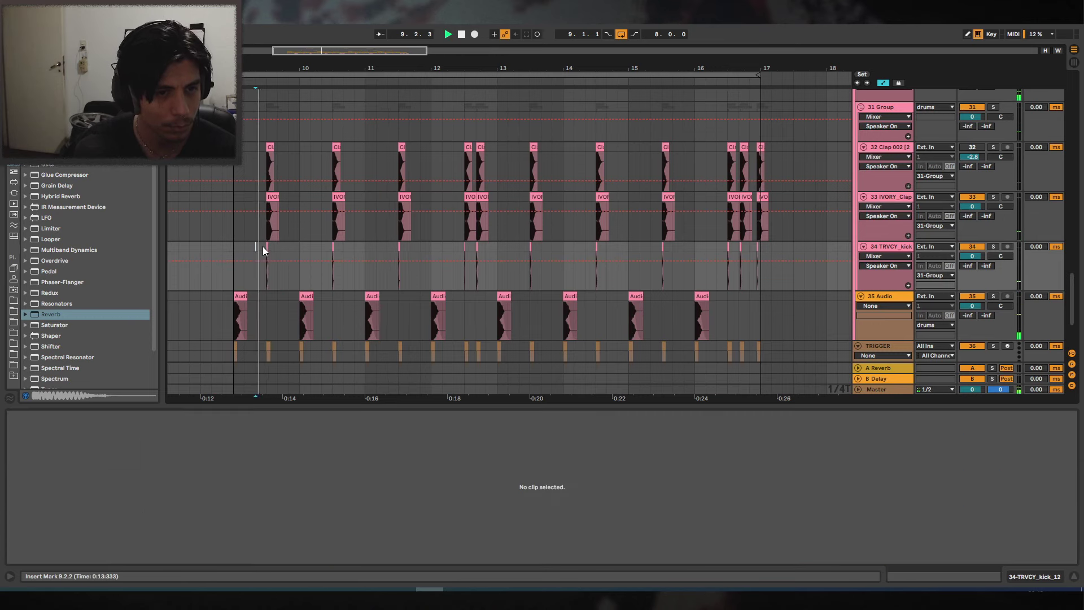
left_click(266, 246)
left_click(223, 247)
key("space")
key("space")
Hide the detail view and examine the tracks from the drums group up to the top groups against playback.
mouse_move(257, 69)
left_mouse_down()
mouse_move(257, 88)
mouse_move(293, 113)
mouse_move(332, 70)
mouse_move(317, 51)
left_mouse_up()
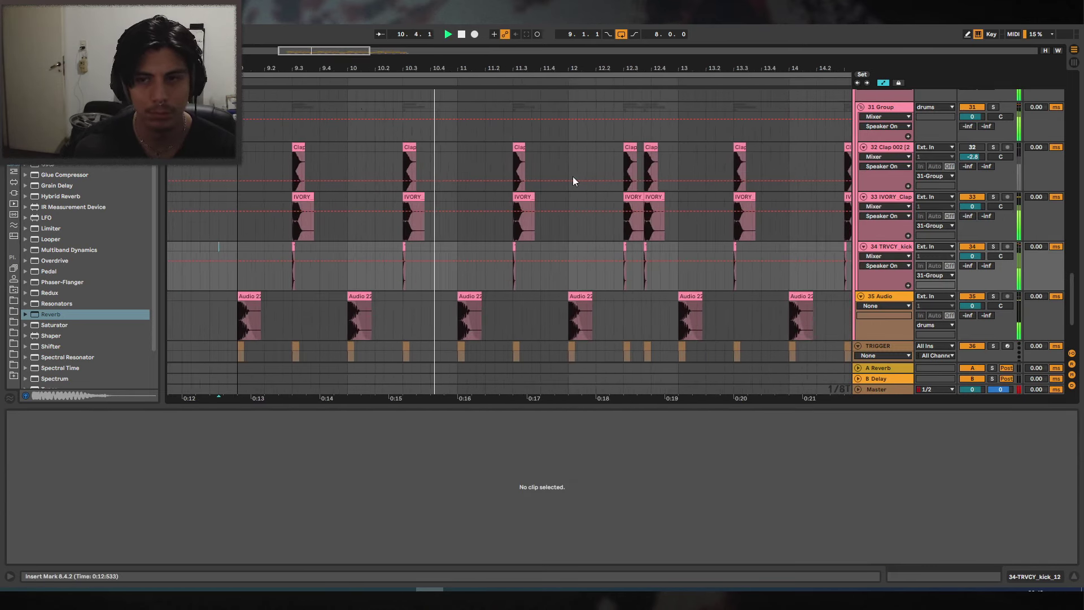
scroll(784, 183, "up", 3)
left_click(894, 192)
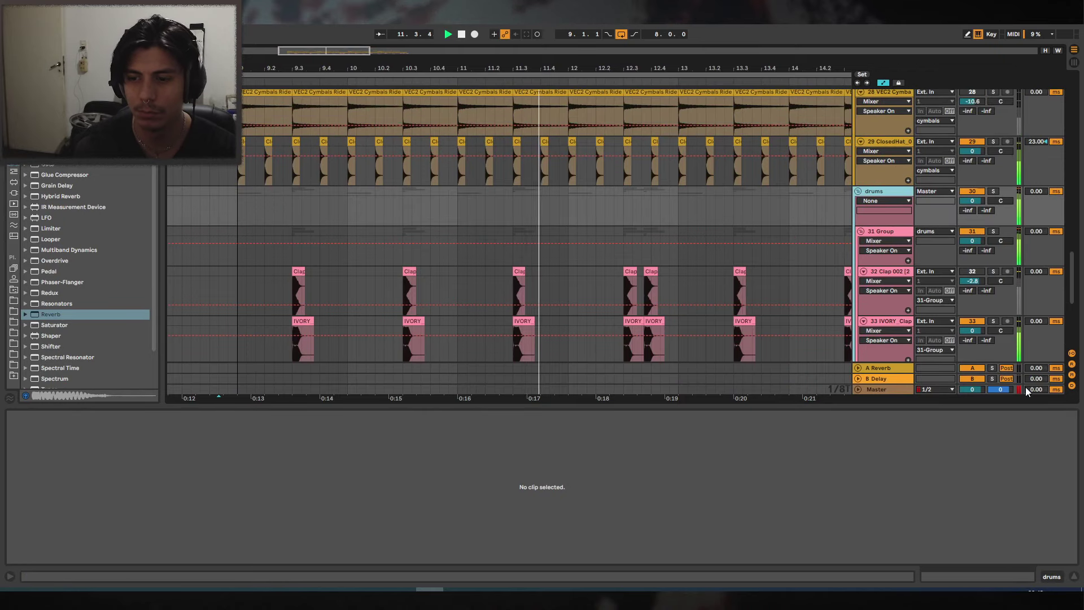
left_click(1074, 577)
scroll(645, 229, "up", 1)
scroll(621, 221, "up", 2)
scroll(579, 206, "down", 2, "ctrl")
scroll(559, 152, "up", 4)
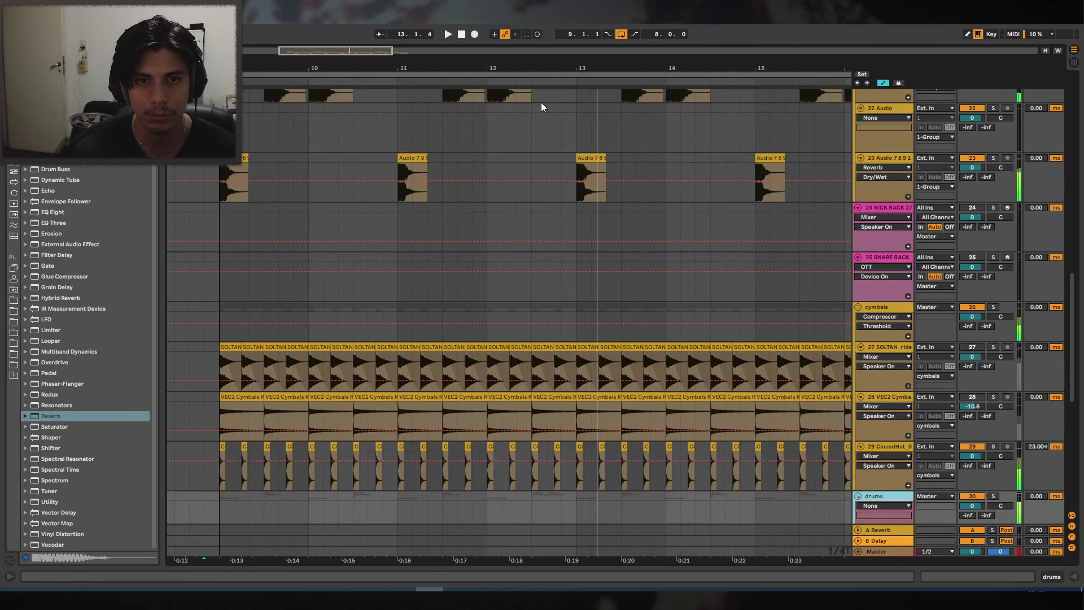
left_click(489, 146)
scroll(541, 176, "up", 10)
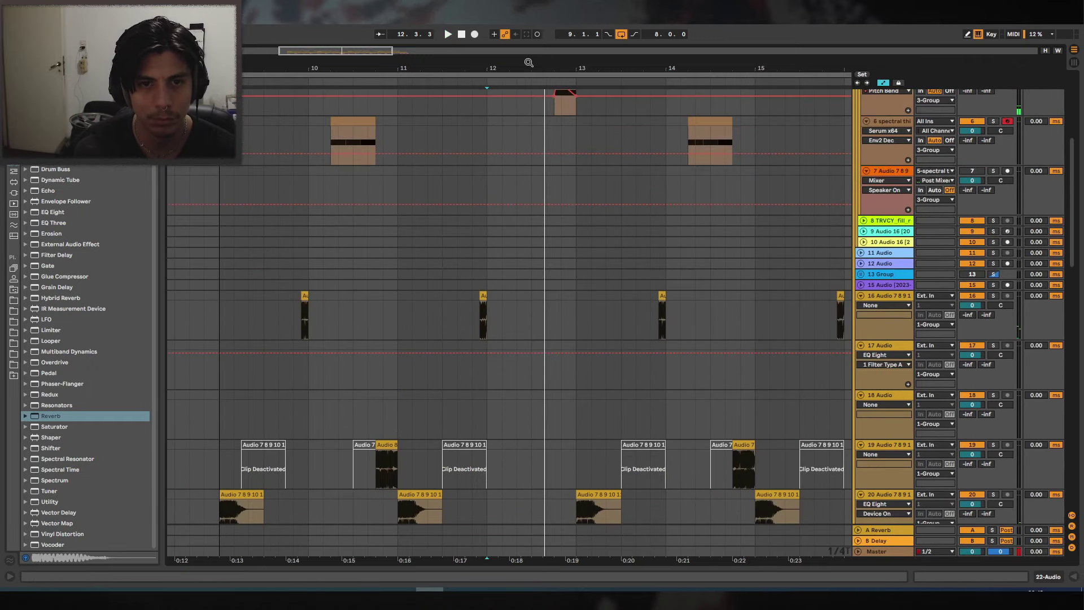
scroll(734, 161, "up", 5)
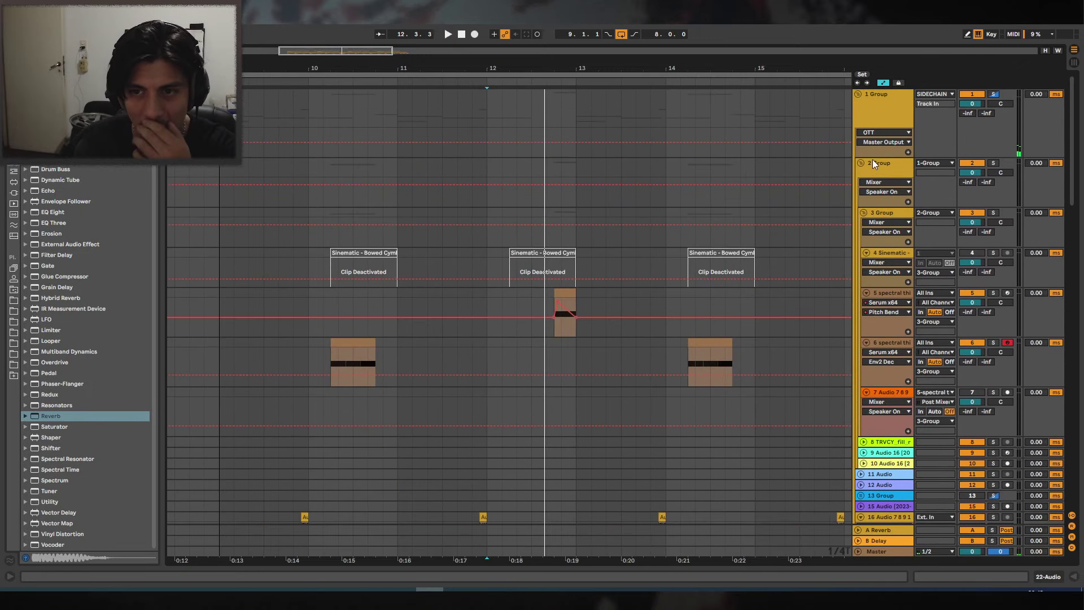
Fold 2 Group, play the section from bar 12 while reviewing the bass tracks, and unfold the group.
left_click(863, 161)
left_click(862, 162)
scroll(532, 229, "down", 6)
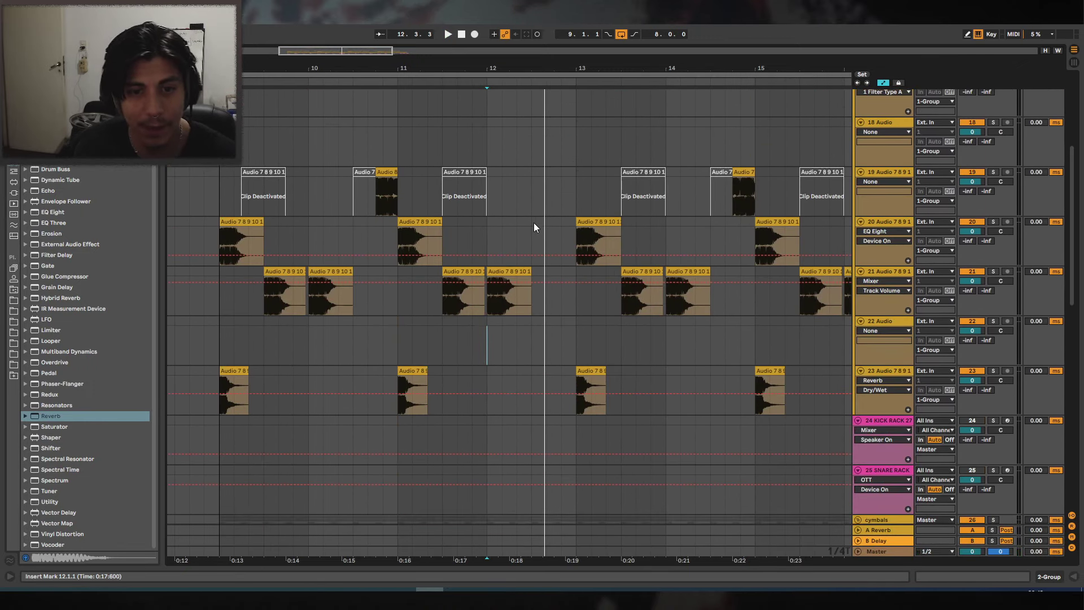
left_click(511, 235)
scroll(520, 226, "up", 5)
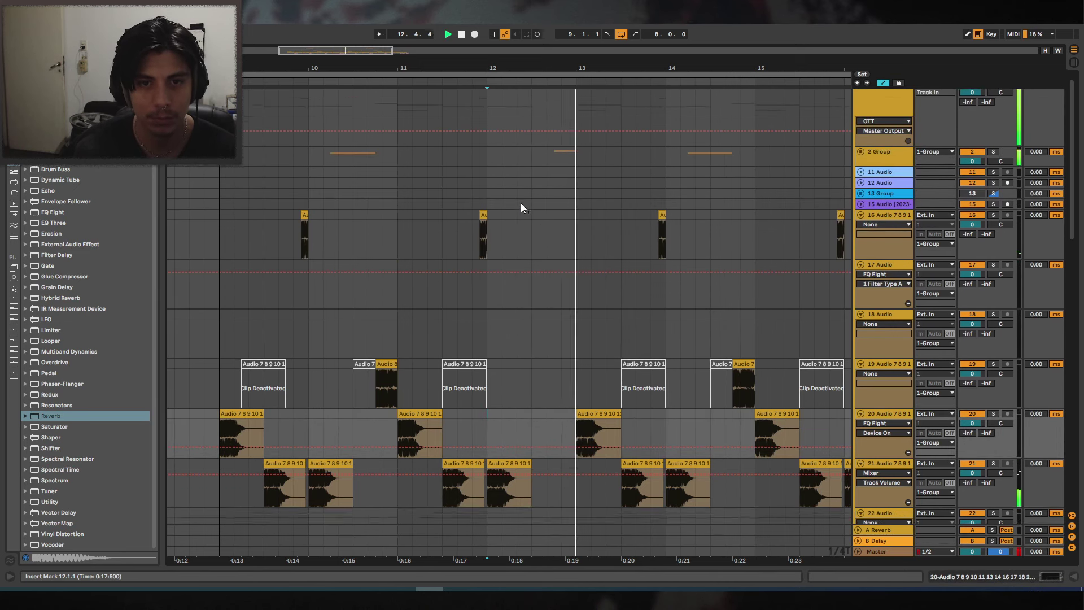
scroll(525, 204, "down", 2)
scroll(833, 262, "up", 6)
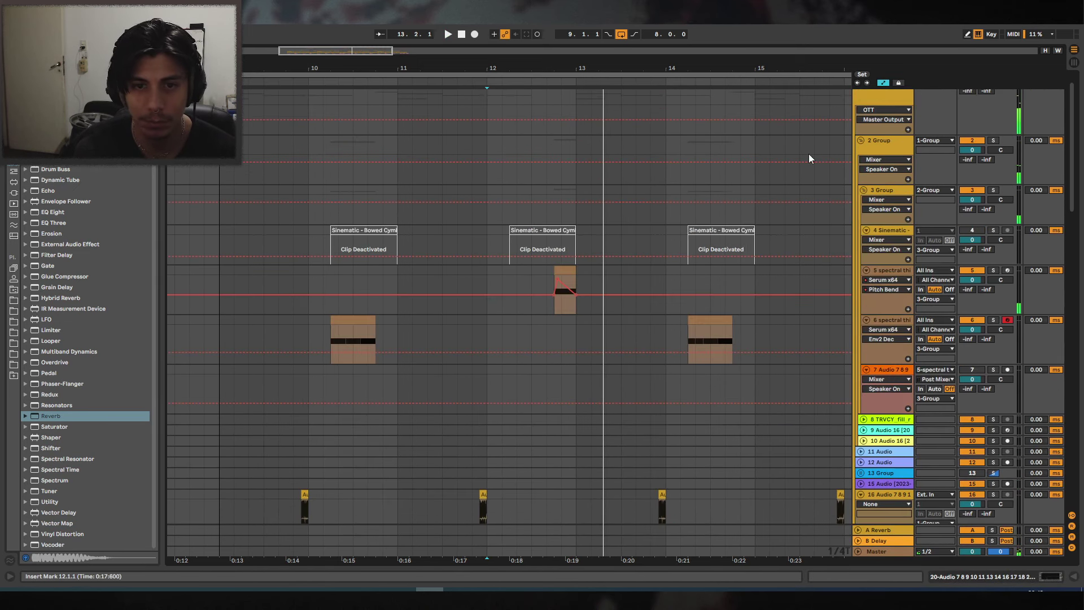
Duplicate the spectral thing track 5, move the copy's clip to beat 12.2 and remove its pitch bend automation.
left_click(879, 269)
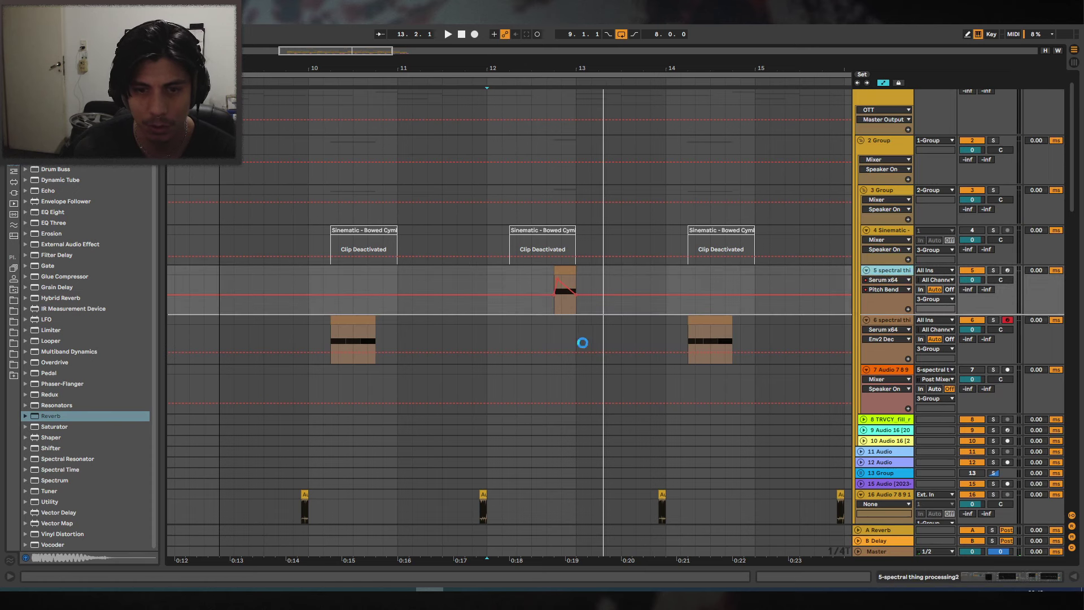
key("ctrl+d")
key("ctrl+3")
left_click_drag(559, 321, 582, 345)
left_click(468, 335)
key("space")
key("space")
key("Delete")
left_click(515, 320)
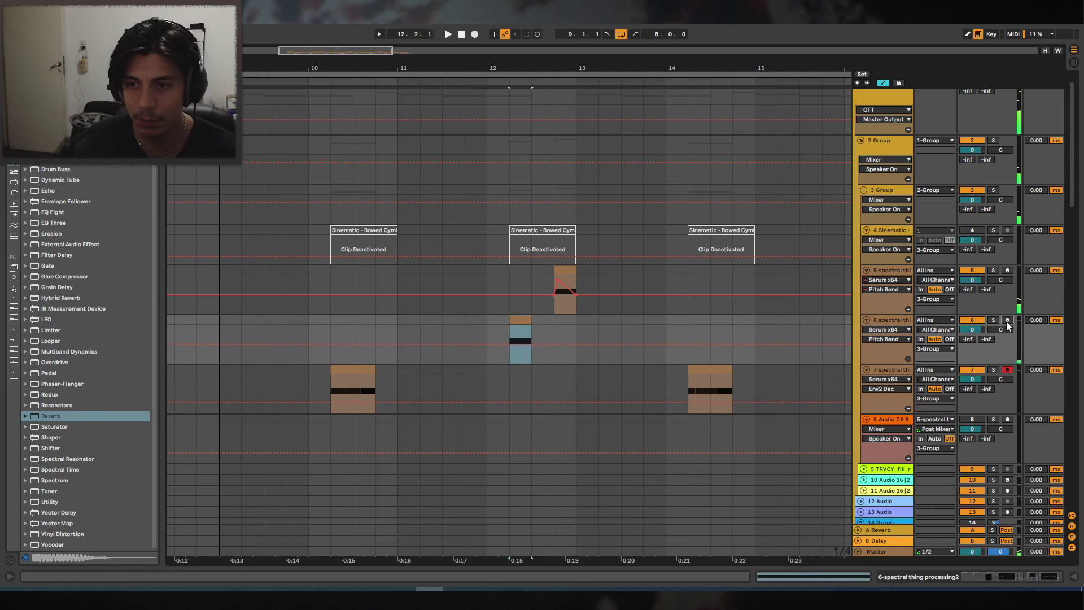
Show the duplicated track's device chain, select the 7-Audio sampler chain and collapse EQ Eight.
left_click(1004, 578)
left_click(196, 490)
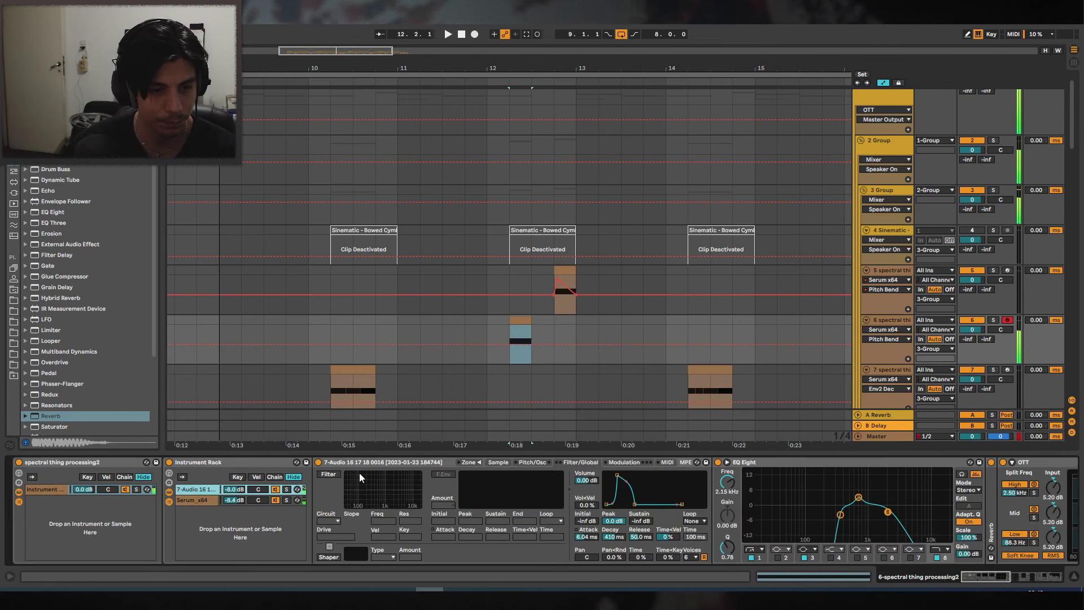
double_click(868, 465)
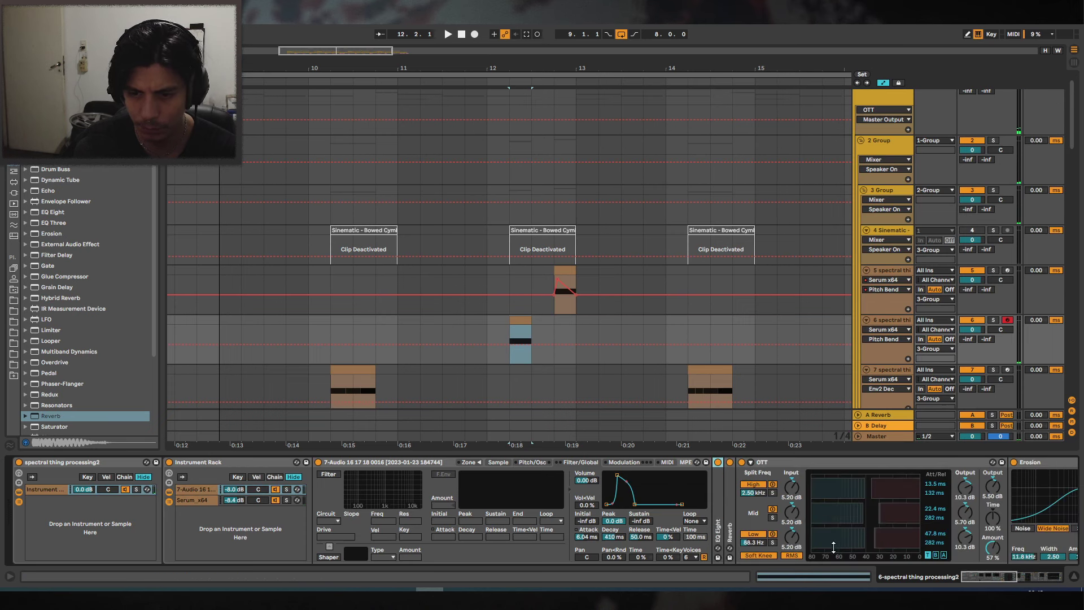
Set the OTT amount to 34%, the sampler's root key to G#1 and its sample start to 32520.
left_click(500, 462)
left_click(533, 462)
left_click(507, 461)
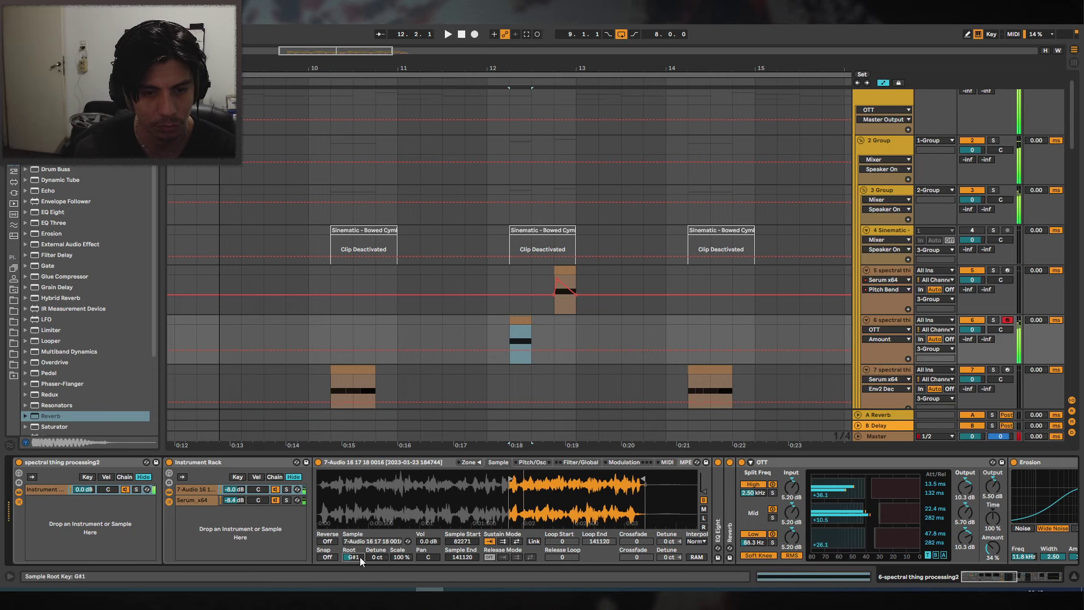
left_click_drag(511, 479, 395, 479)
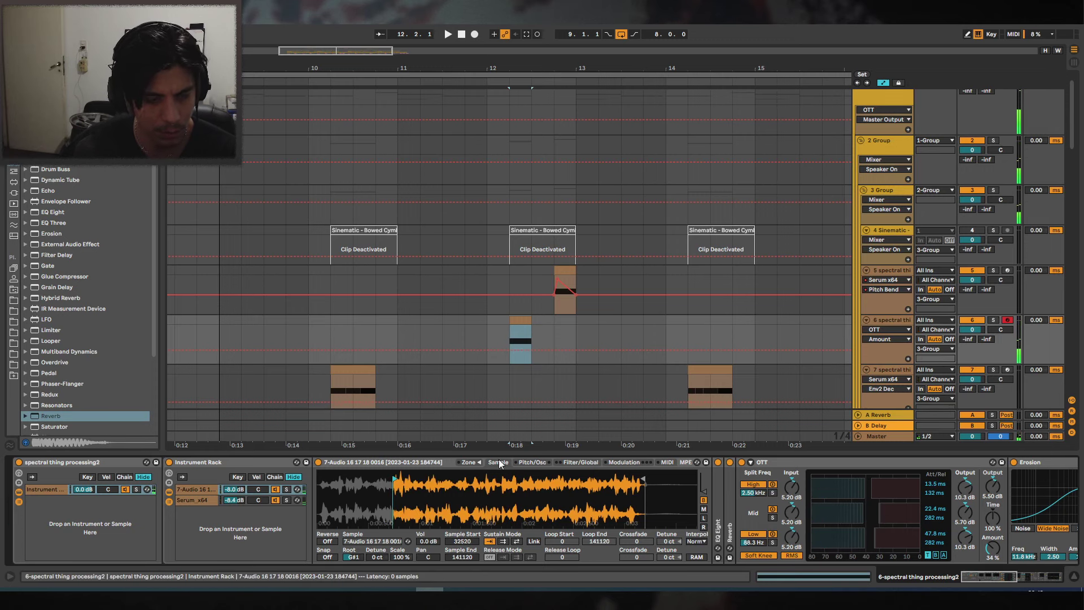
Set Erosion's frequency to 12.1 kHz and amount to 7.61, and collapse the OTT device.
left_click_drag(961, 574, 1016, 575)
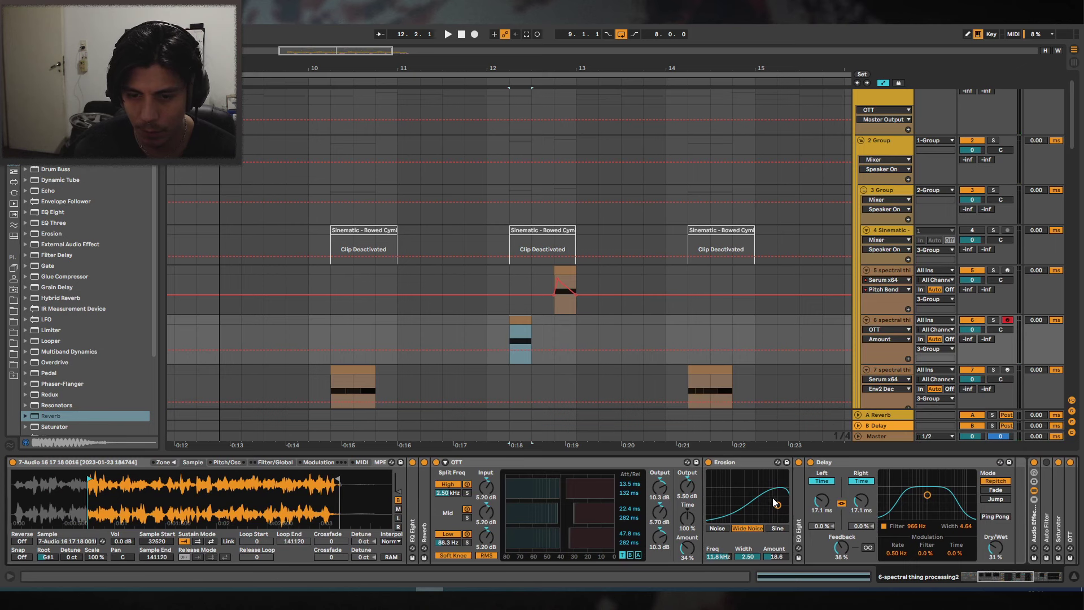
key("a")
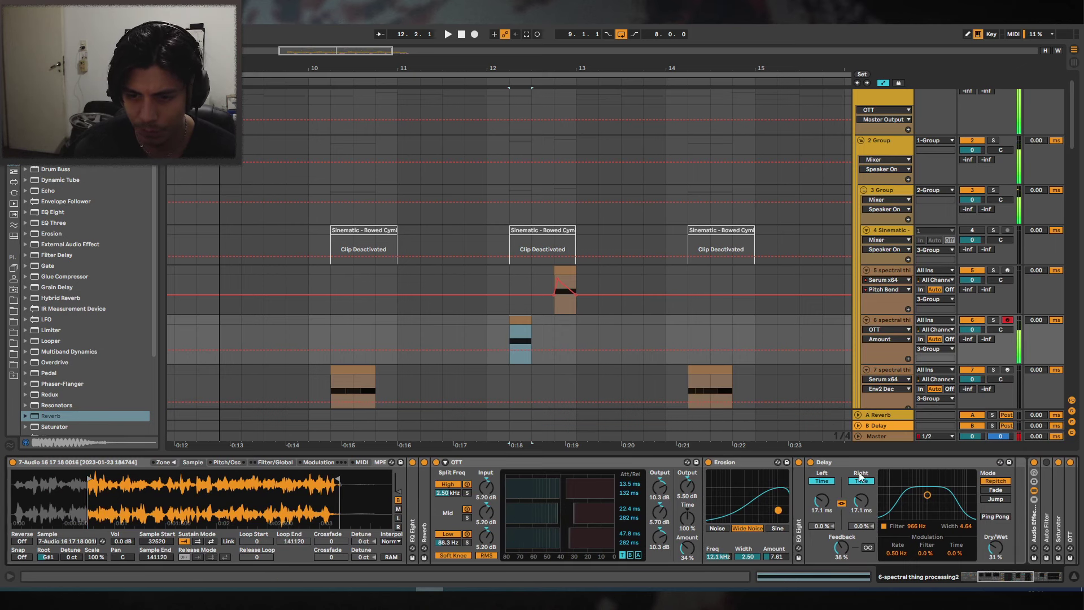
double_click(538, 464)
Set the sampler's root key to C#2 and sample start to 46353, and lower EQ Eight's upper band to 639 Hz.
left_click_drag(990, 575, 796, 570)
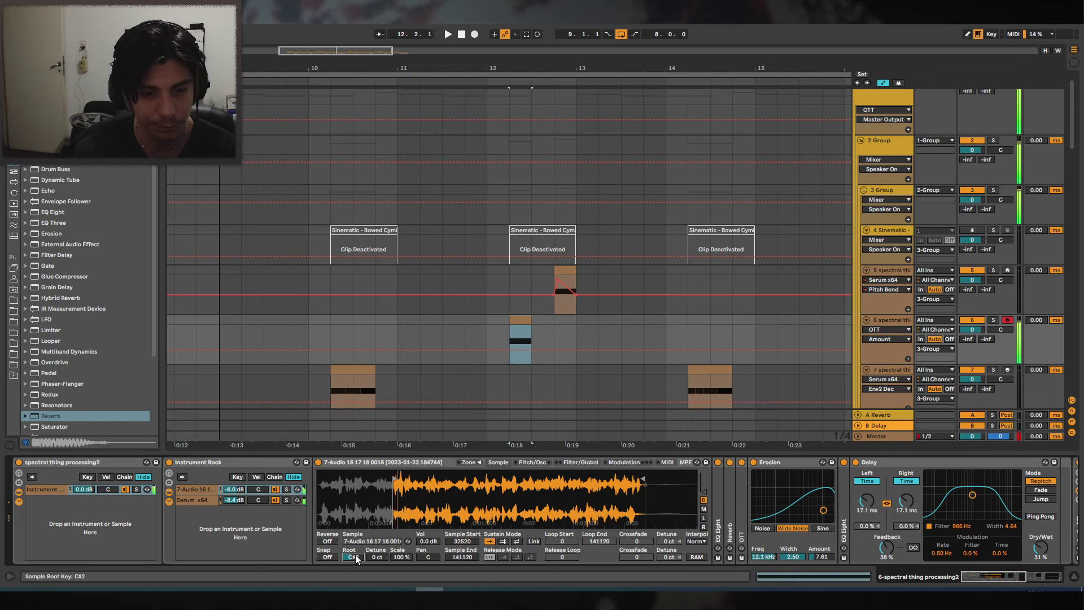
double_click(716, 496)
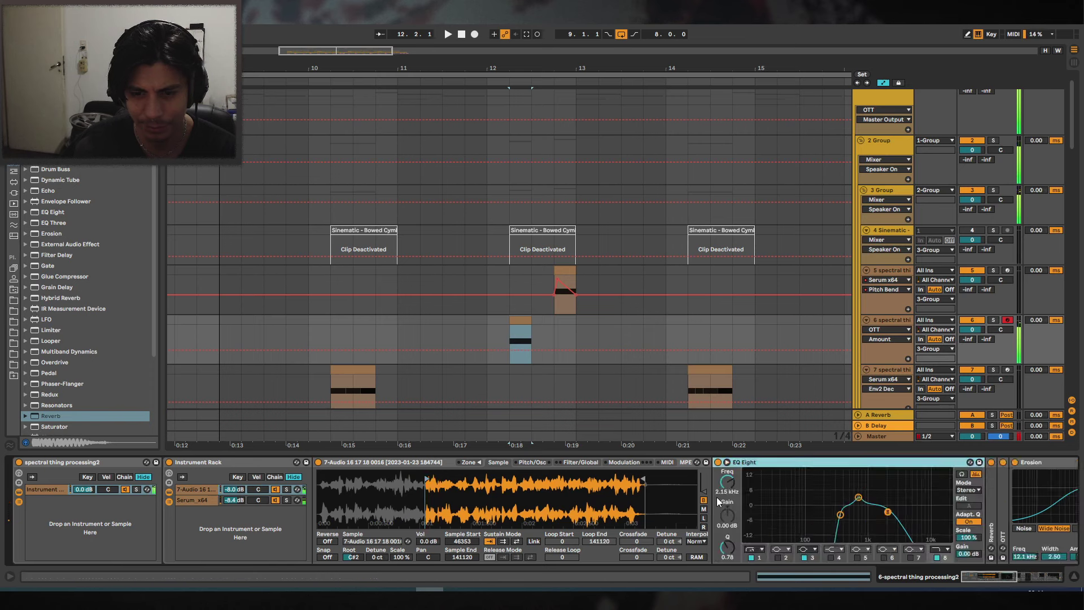
left_click_drag(888, 512, 857, 515)
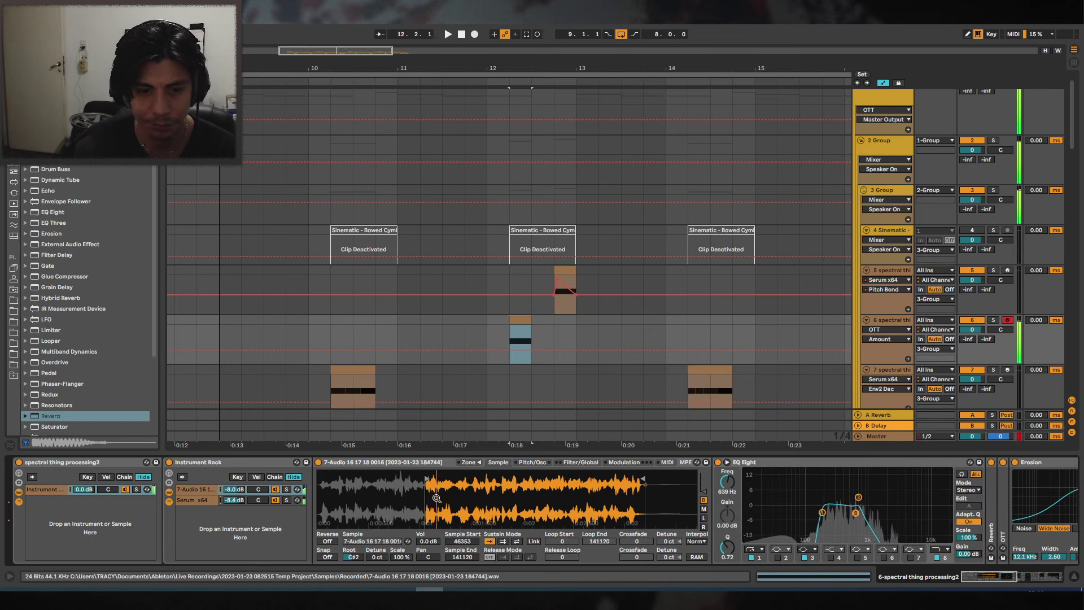
Play the arrangement from bar 9 to hear the duplicated spectral fill in context, and select its clip at 12.2.1.
key("space")
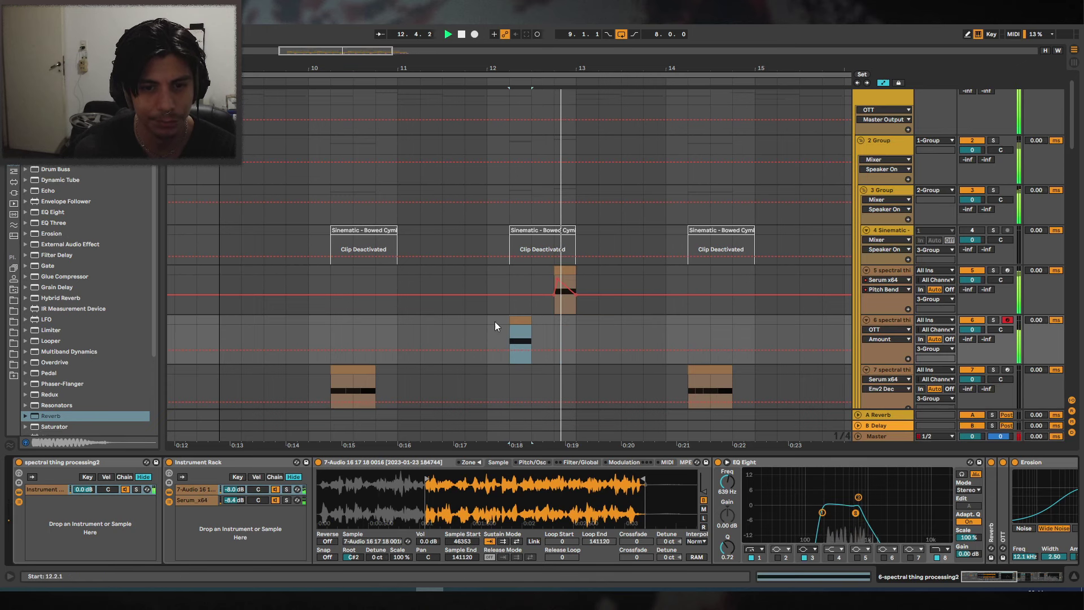
left_click(211, 319)
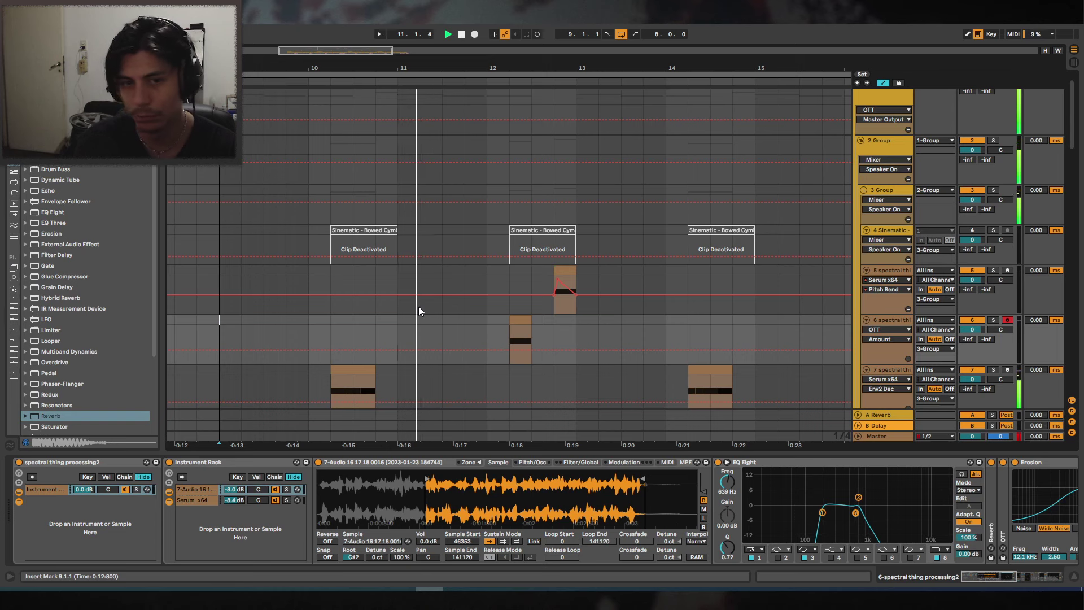
scroll(511, 265, "down", 2)
left_click(514, 283)
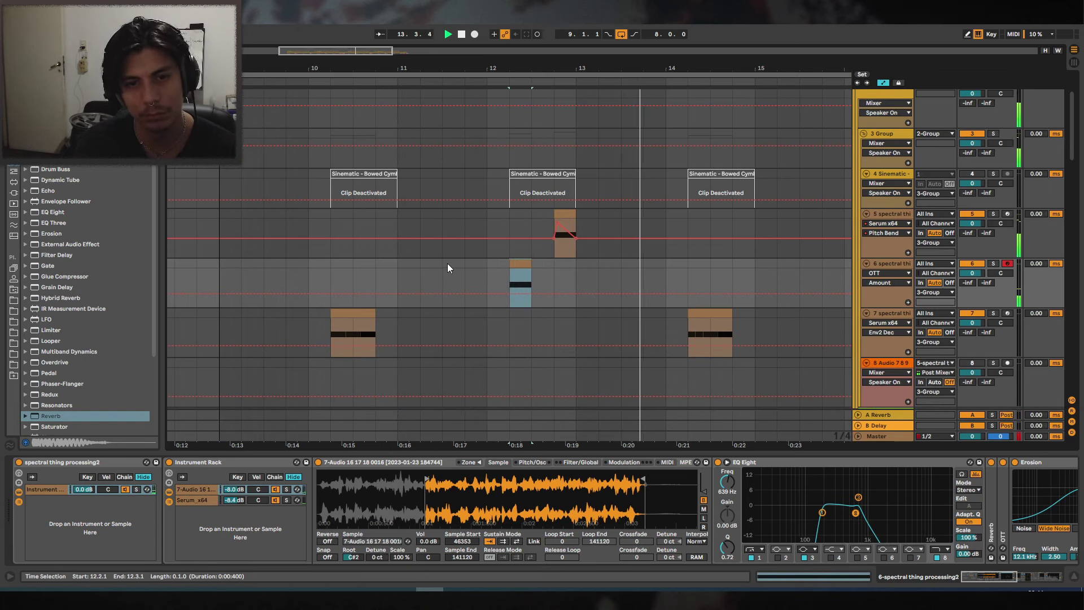
Stop playback and delete the duplicated spectral thing processing2 track, number 6.
key("space")
left_click_drag(447, 265, 618, 271)
left_click(884, 266)
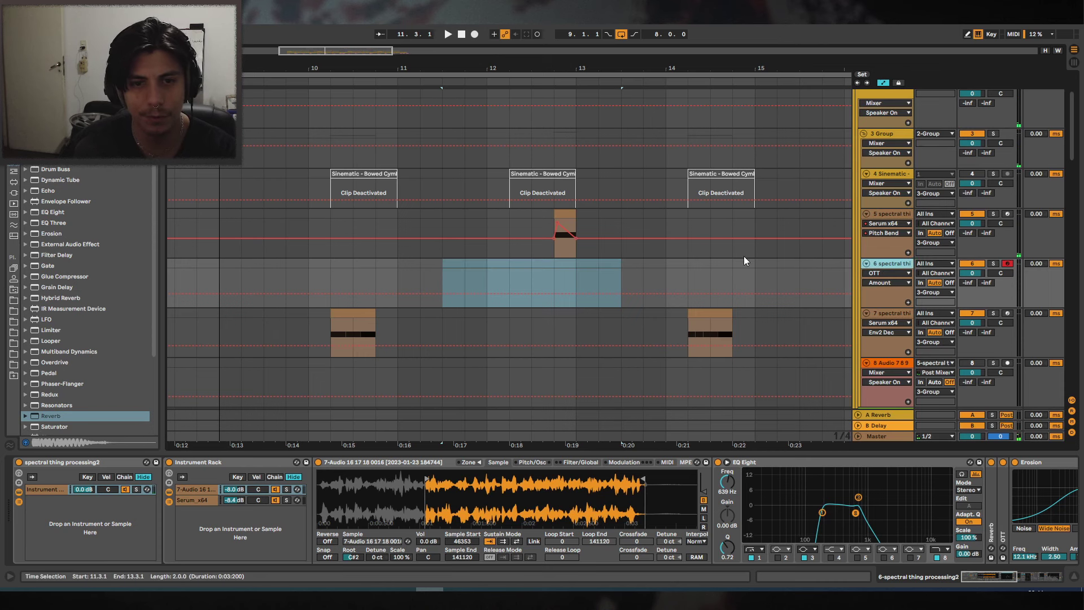
key("Delete")
scroll(868, 271, "down", 8)
scroll(863, 249, "down", 4)
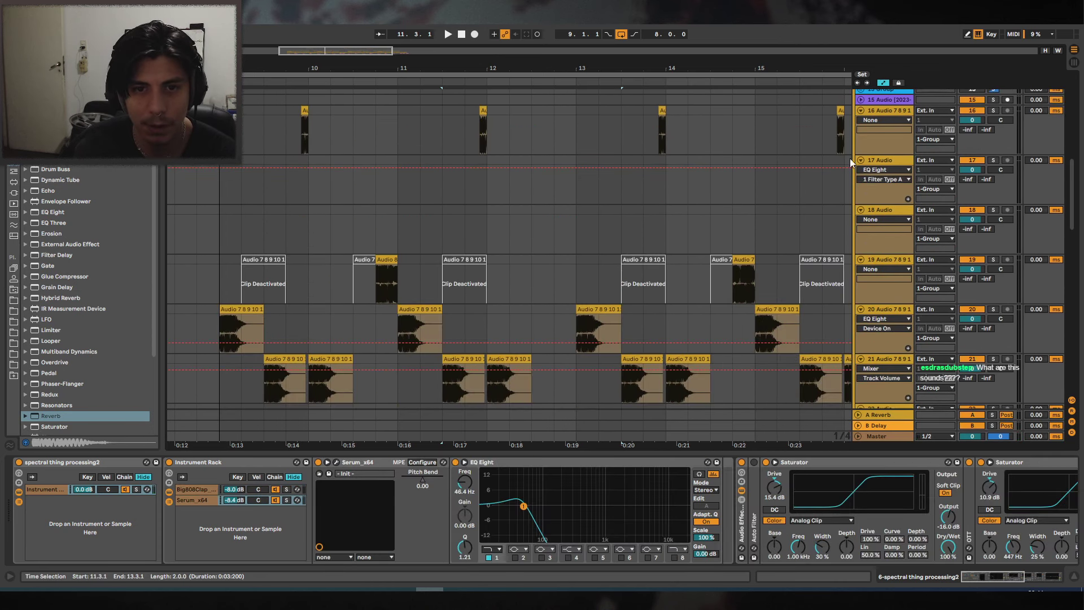
left_click(14, 300)
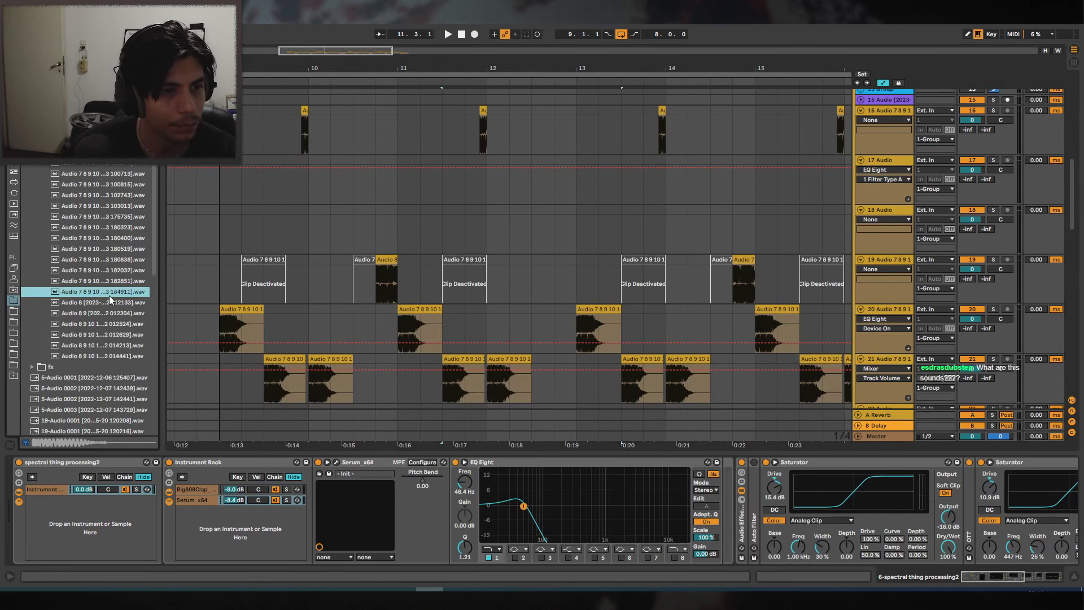
key("Down")
left_click_drag(160, 269, 262, 259)
left_click(132, 207)
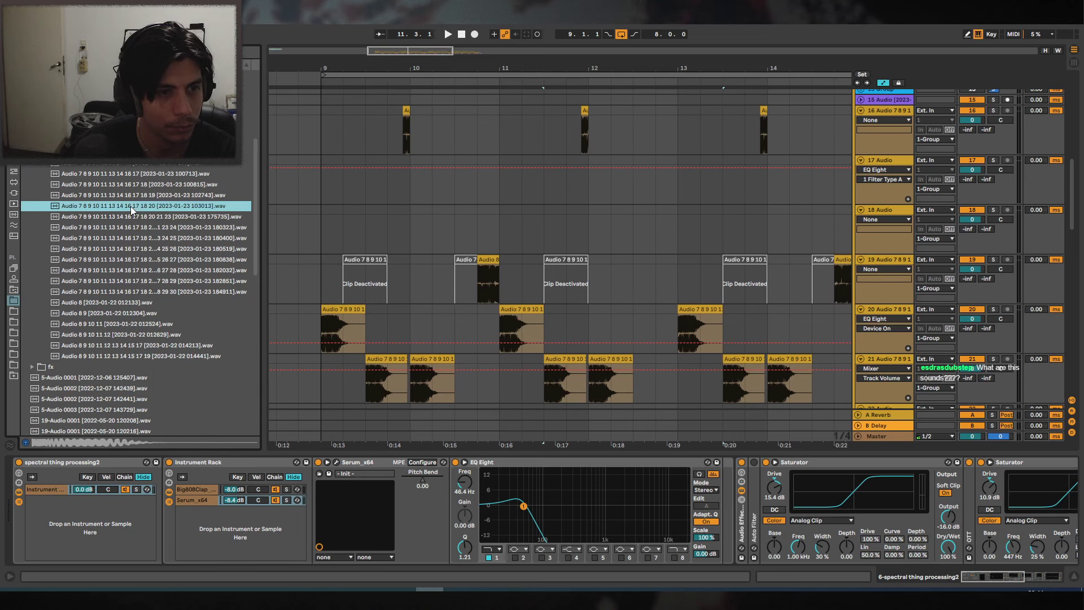
scroll(148, 229, "up", 3)
key("Up")
key("Up")
key("Up")
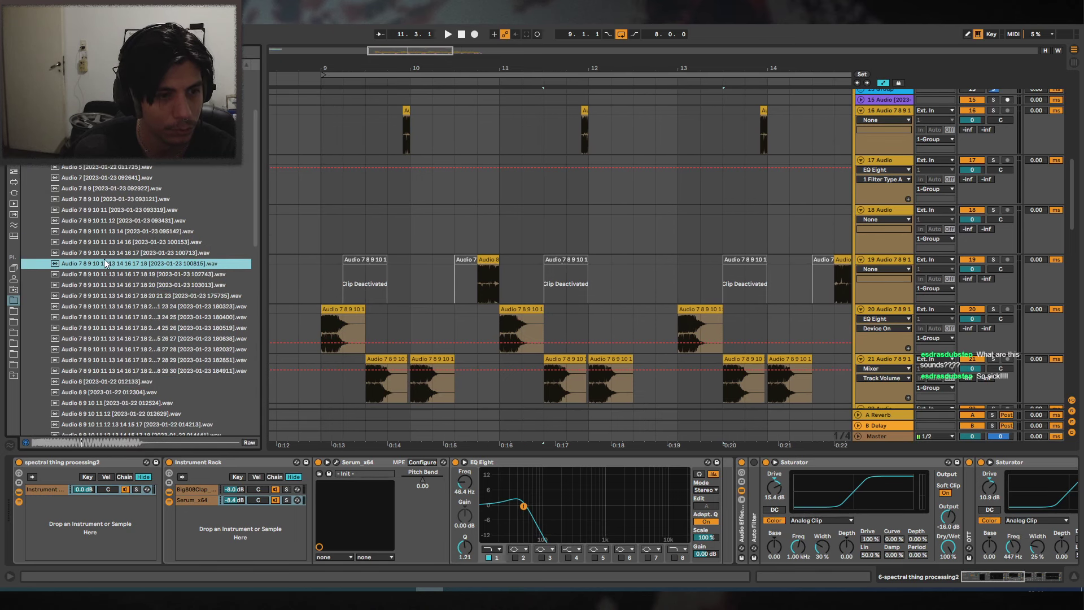
left_click(102, 263)
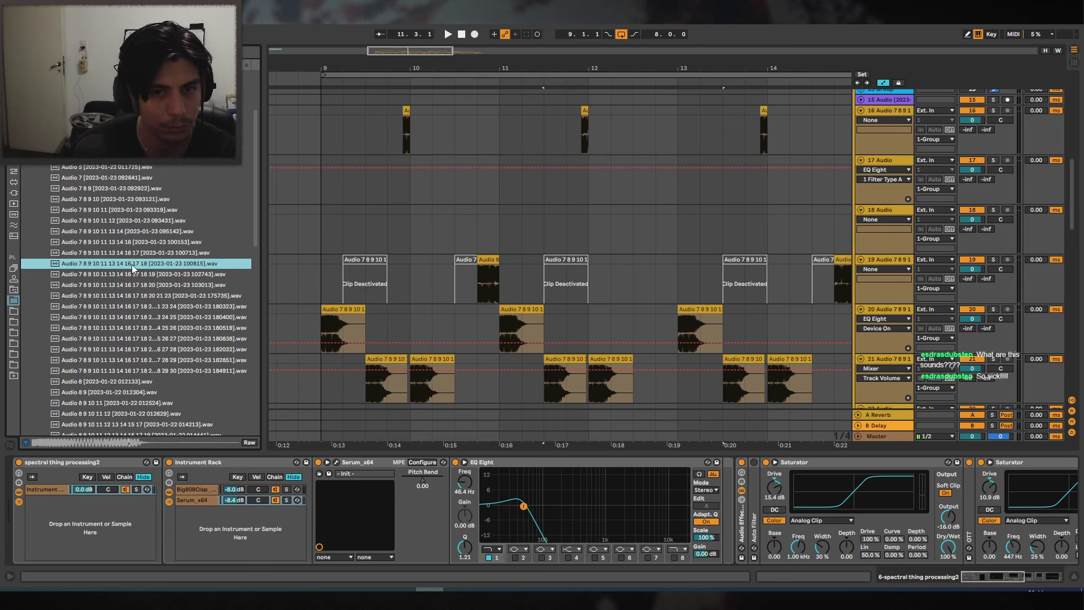
Place the selected sample on track 18 and trim it to a one-beat clip from 12.2.1 to 12.3.1.
scroll(810, 235, "up", 3)
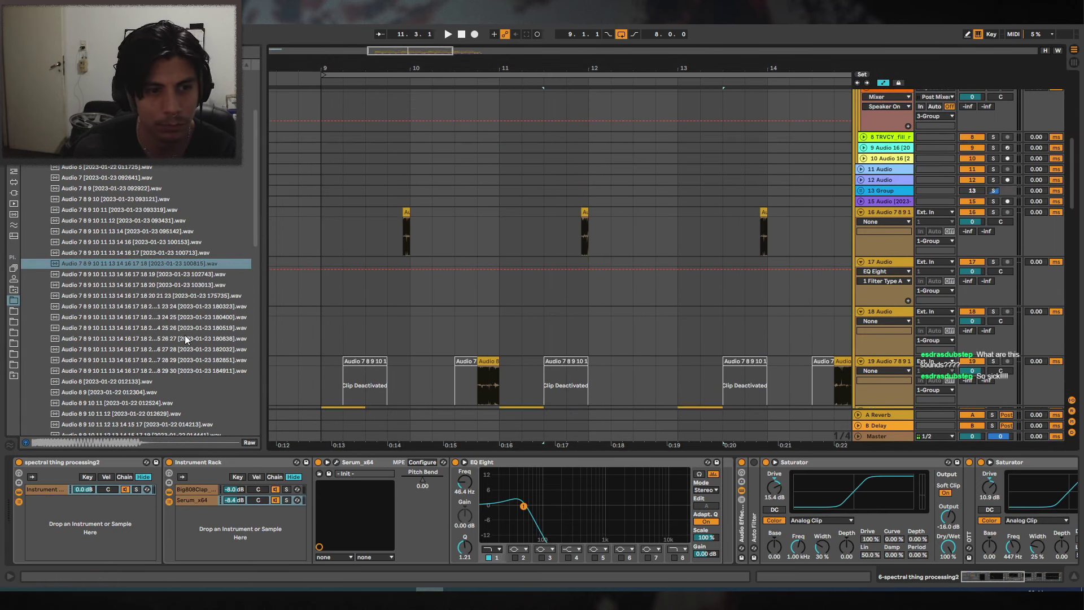
left_click_drag(178, 265, 640, 316)
left_click(566, 331)
key("ctrl+e")
left_click(585, 312)
key("Delete")
left_click(478, 331)
key("space")
left_click_drag(638, 316, 617, 317)
scroll(634, 272, "down", 3)
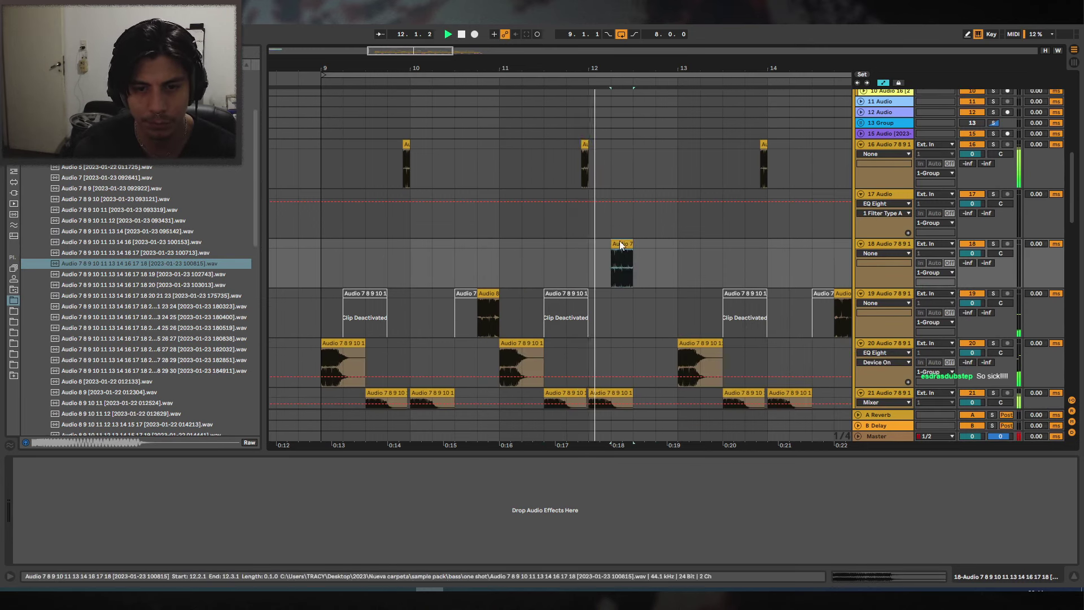
Play the area around the new one-beat clip on track 18 to check its timing.
left_click_drag(656, 62, 616, 91)
key("space")
mouse_move(552, 211)
left_mouse_down()
mouse_move(594, 213)
mouse_move(549, 213)
left_mouse_up()
left_click(566, 212)
key("space")
left_click(604, 209)
key("space")
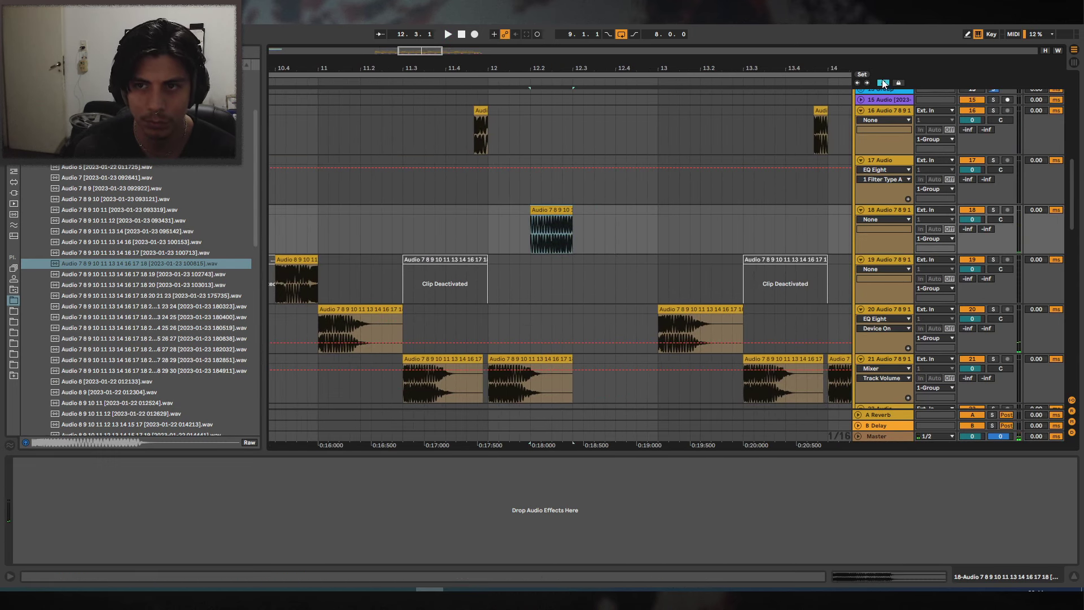
Hide automation and shape a fade-in across the full one-beat clip on track 18.
left_click(884, 84)
left_click(541, 208)
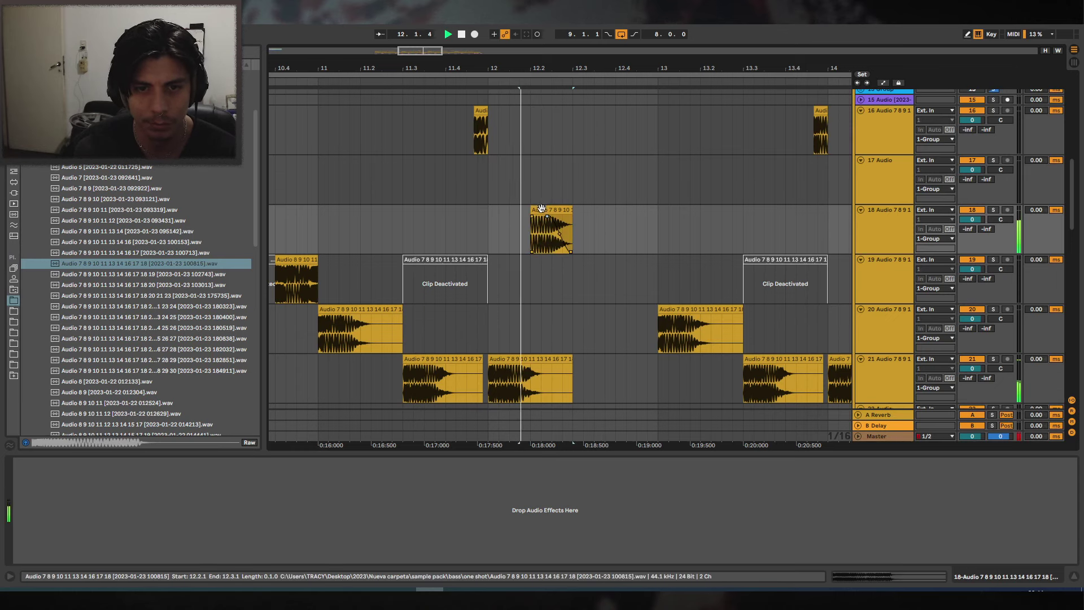
mouse_move(544, 211)
left_mouse_down()
mouse_move(590, 210)
mouse_move(551, 216)
left_mouse_up()
key("space")
key("ctrl+z")
key("space")
key("space")
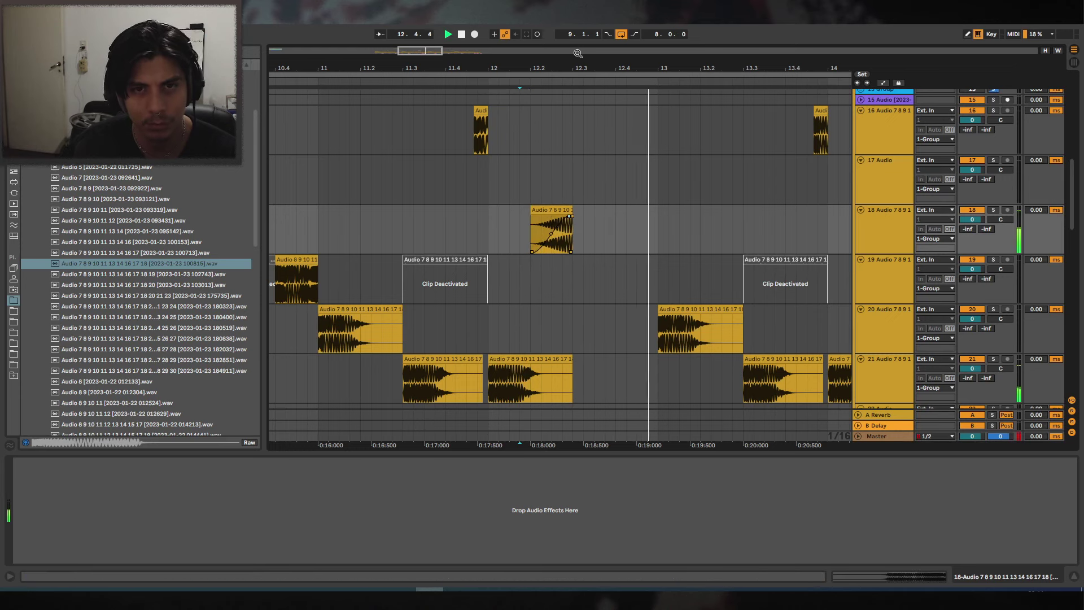
Select the spectral clip at 12.4.1 on track 5 and show automation again.
left_click_drag(576, 61, 520, 50)
scroll(513, 211, "up", 5)
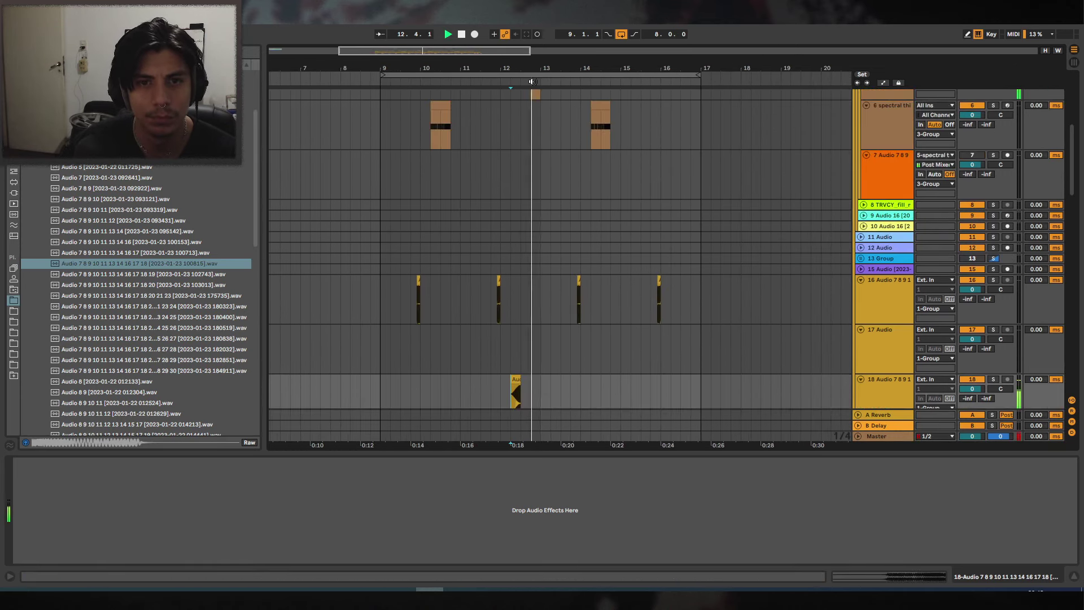
scroll(550, 164, "up", 2)
scroll(547, 152, "up", 3)
key("space")
left_click(538, 145)
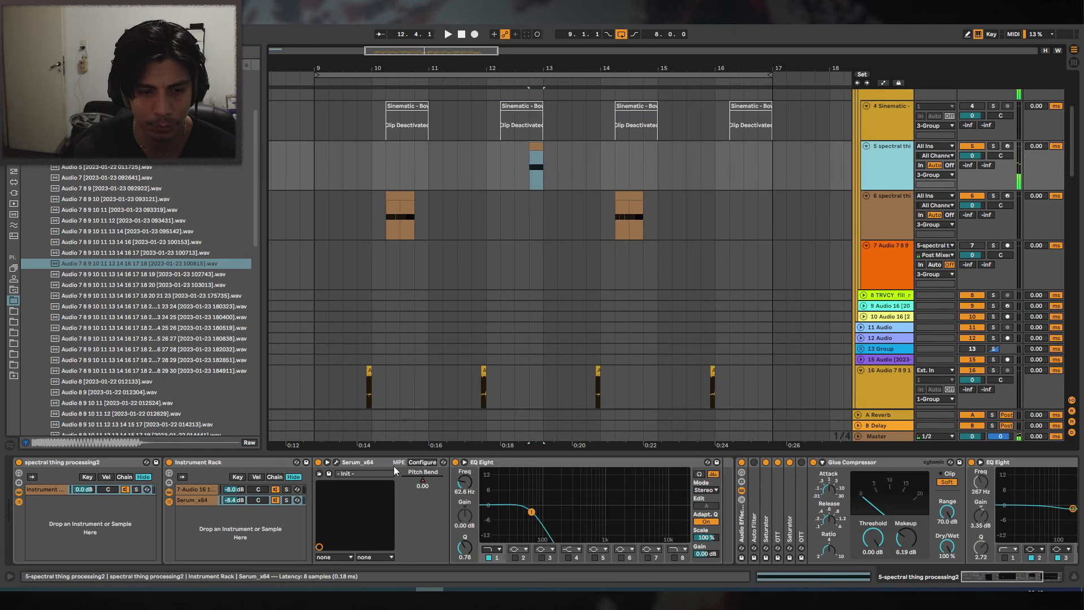
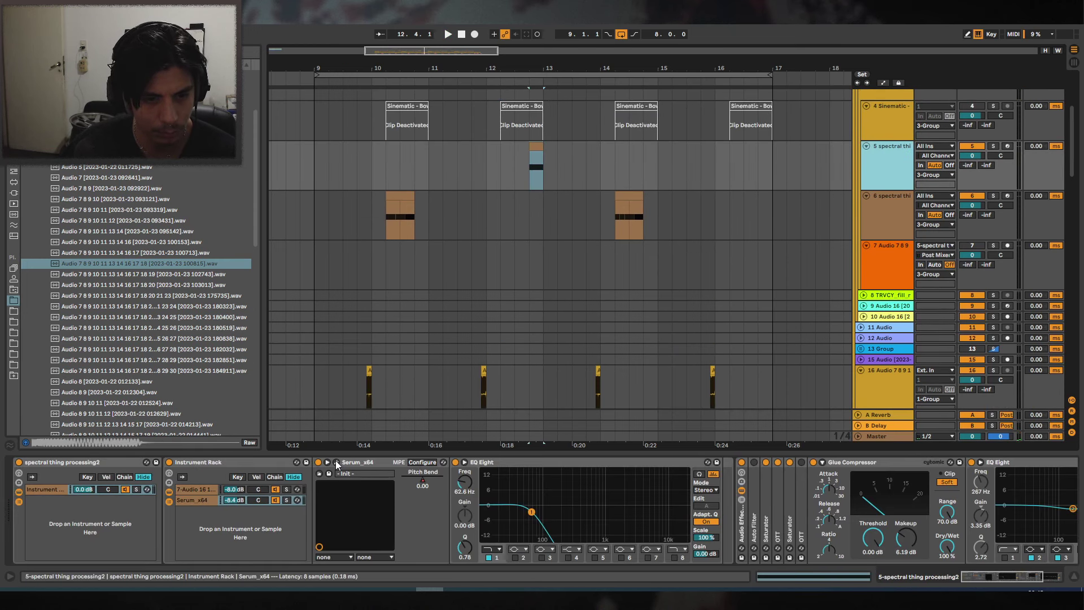
left_click(883, 83)
Play the spectral clip on track 5, starting from 12.3.4 and from the clip's own start.
left_click_drag(522, 70, 547, 207)
left_click(547, 208)
left_click(549, 162)
key("space")
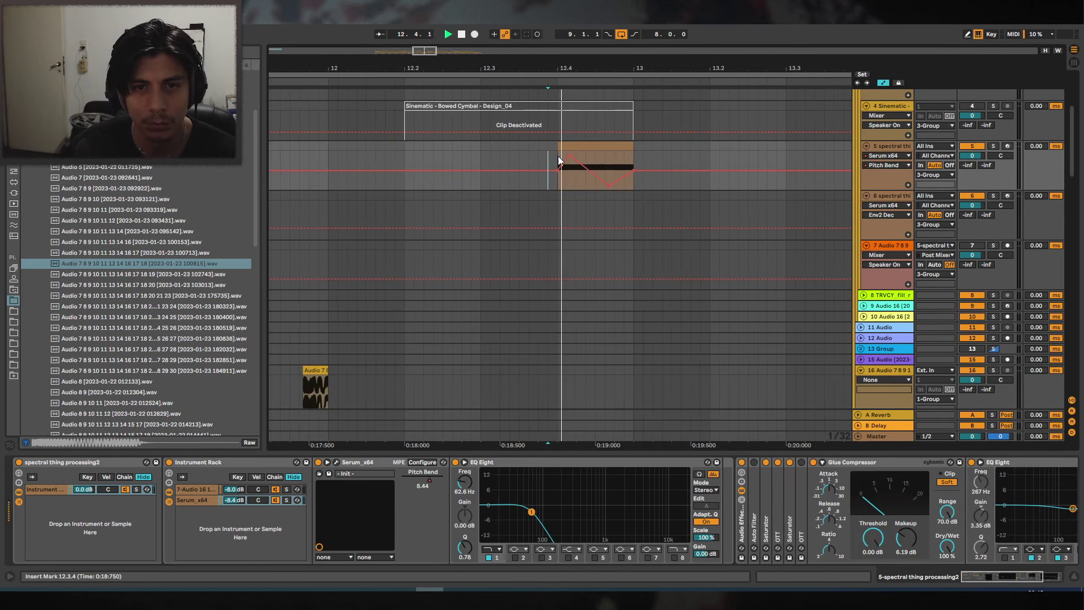
key("space")
left_click(568, 146)
key("space")
key("space")
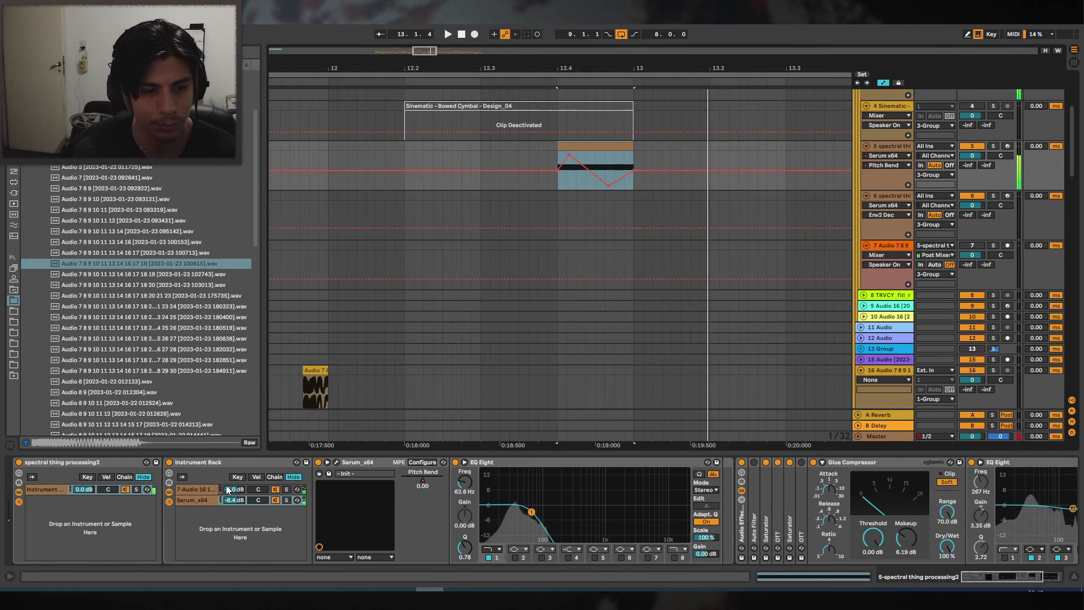
On track 5's 7-Audio chain, set the sampler volume to -9.00 dB and EQ Eight's upper band to 1.47 kHz with Q 0.61.
left_click(228, 490)
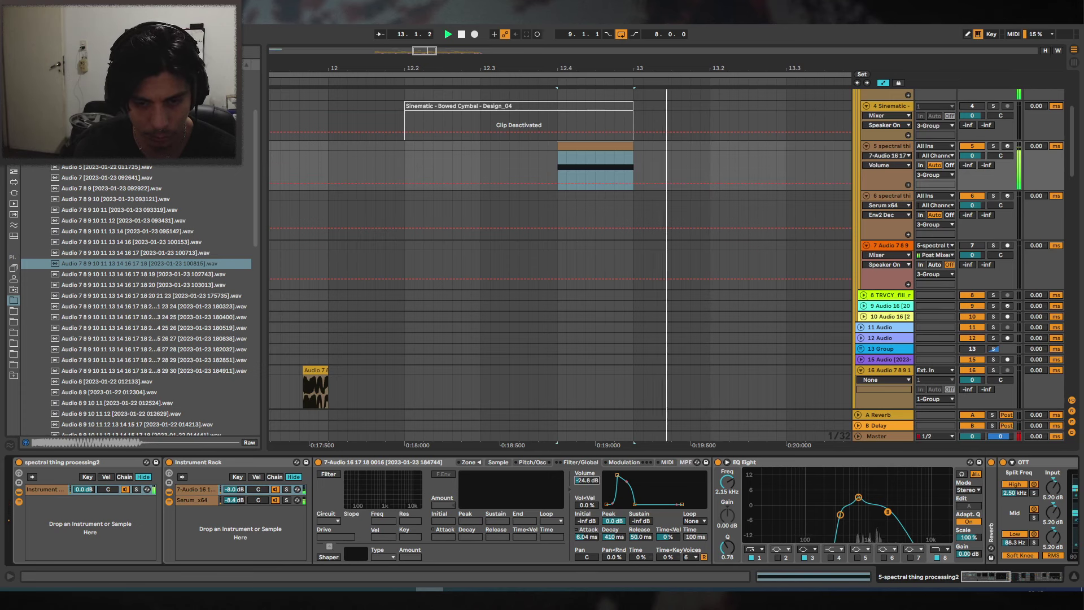
key("space")
key("space")
key("space")
key("space")
key("space")
key("space")
key("space")
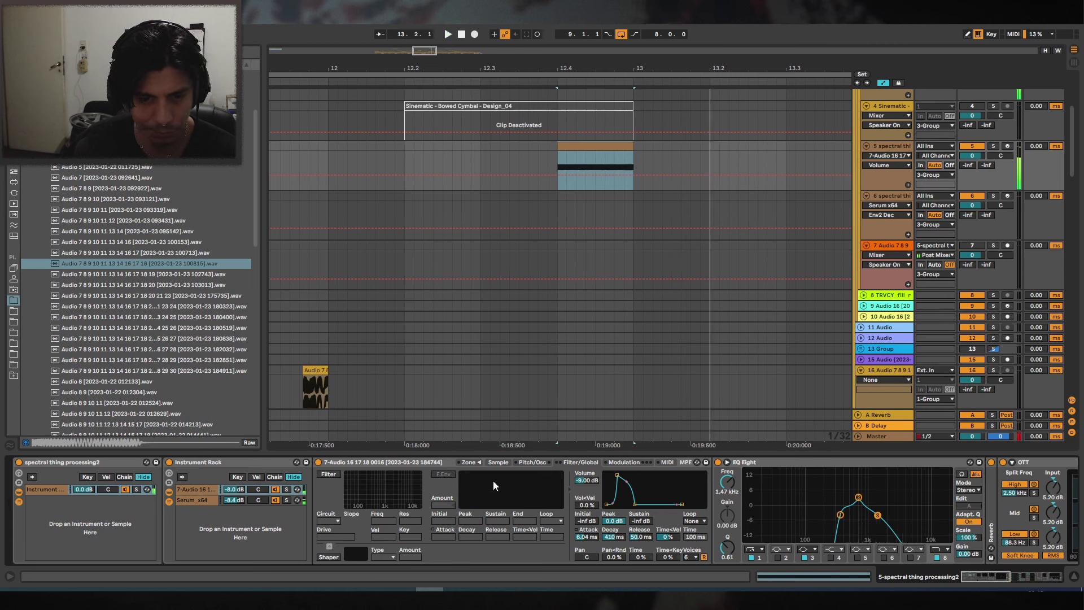
Set the sampler's root key to D1 and play the arrangement from bar 8.
left_click(498, 462)
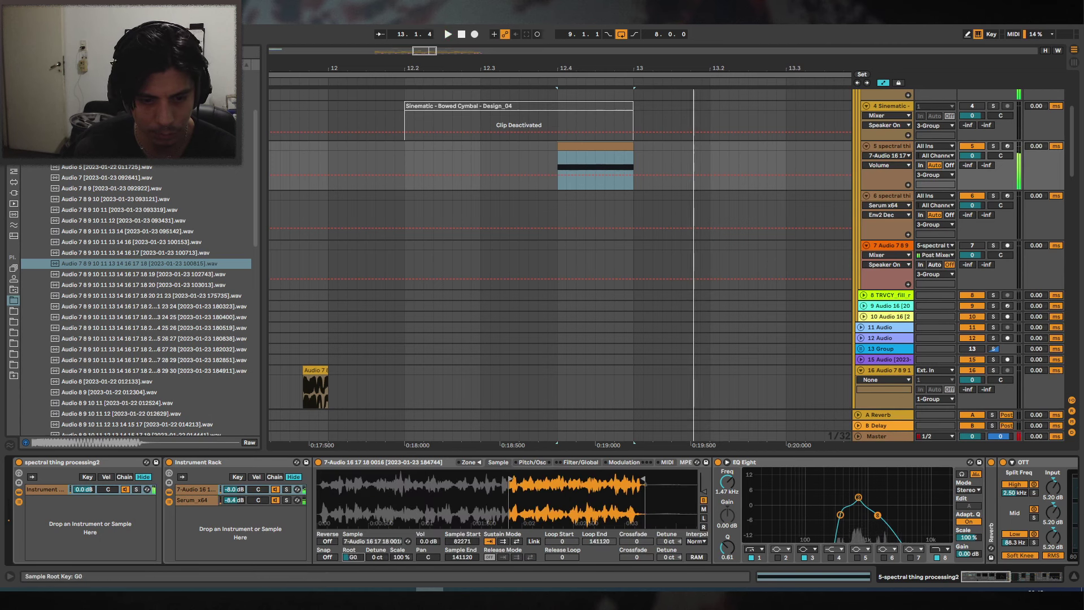
key("space")
left_click_drag(350, 554, 350, 547)
key("space")
key("space")
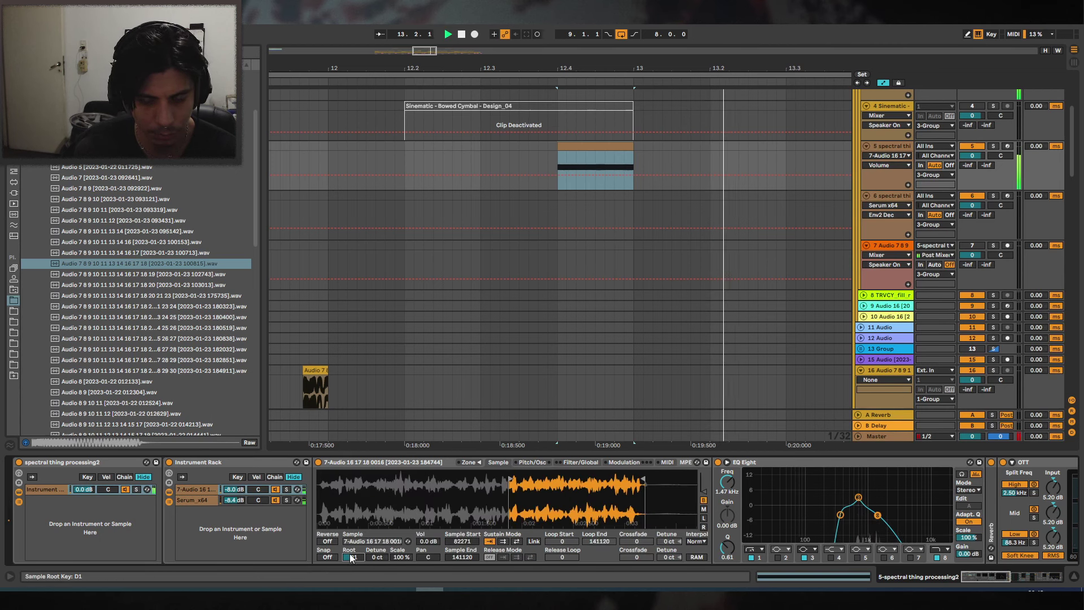
key("space")
left_click_drag(618, 66, 619, 31)
left_click(380, 176)
key("space")
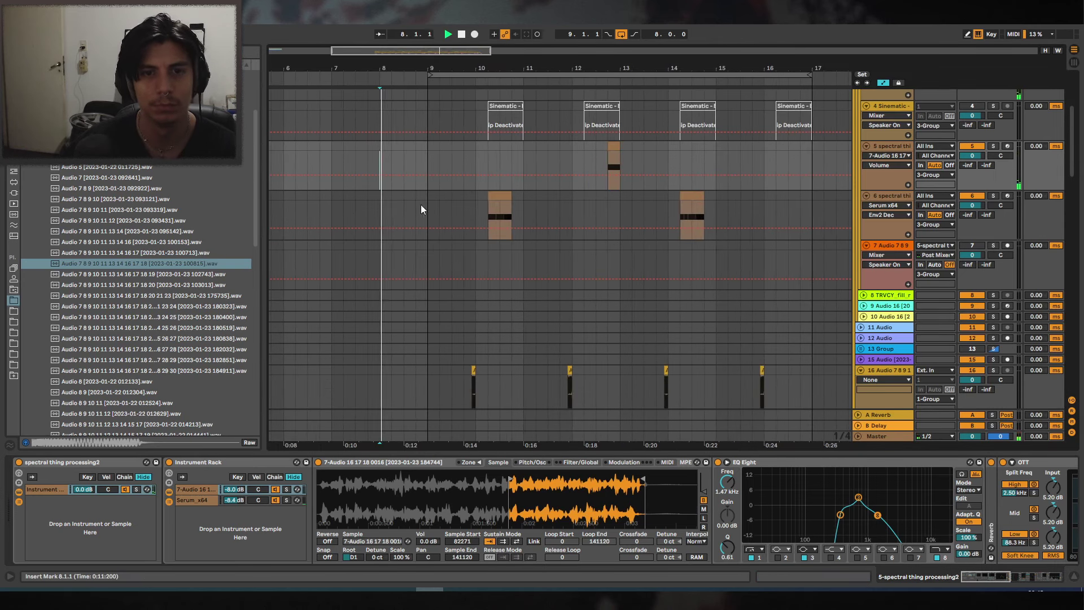
Hide the device view and narrow the browser to enlarge the arrangement area.
key("ctrl+alt+l")
key("plus")
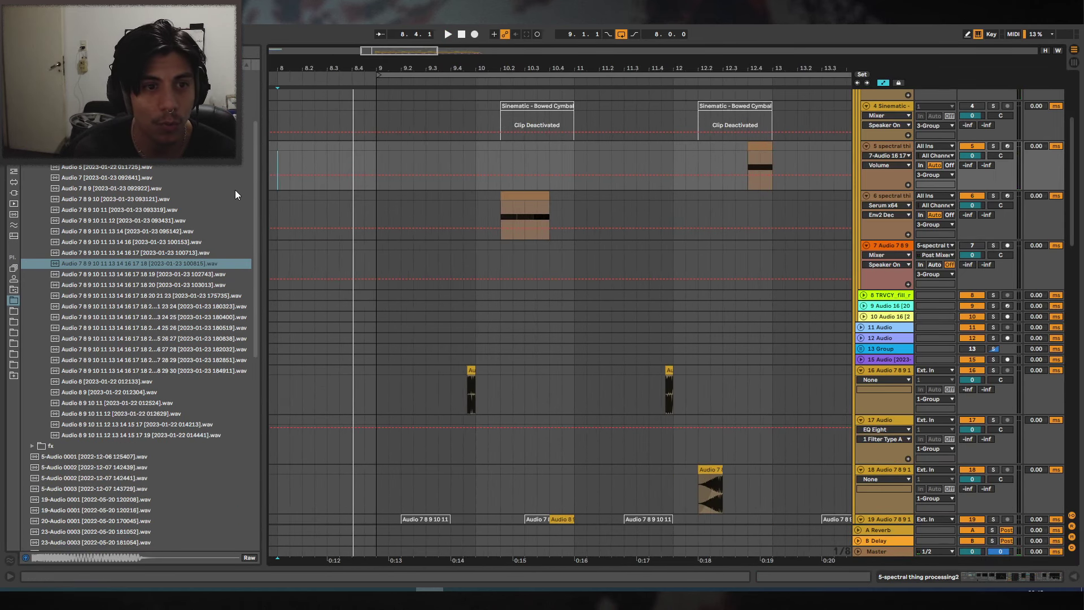
left_click_drag(263, 195, 200, 194)
Collapse 3 Group and 2 Group, and rename the outermost 1 Group as BASS.
scroll(863, 211, "up", 4)
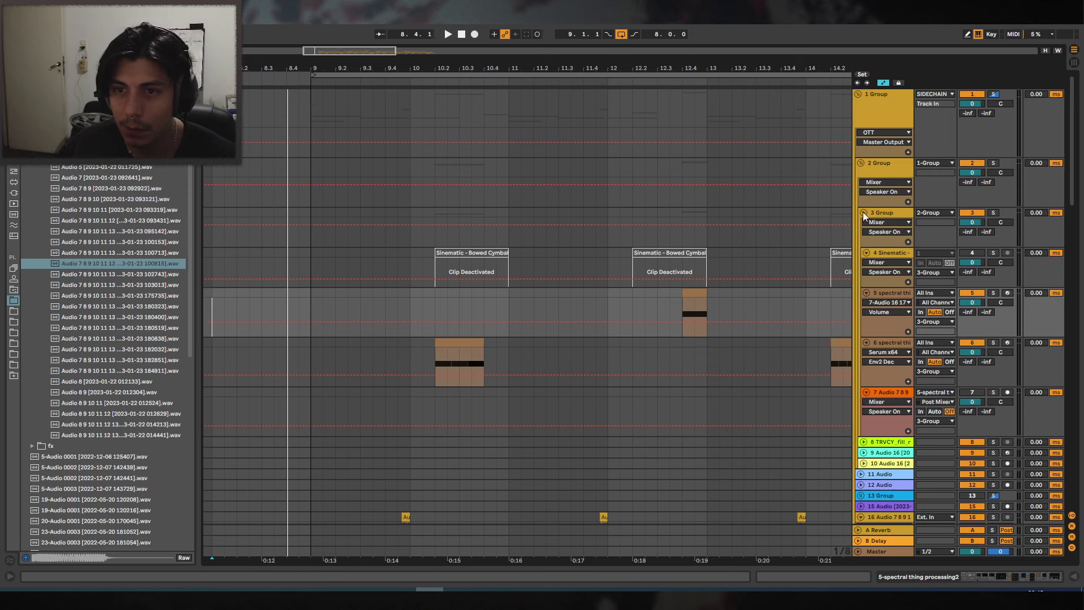
left_click(862, 213)
left_click(861, 166)
double_click(884, 101)
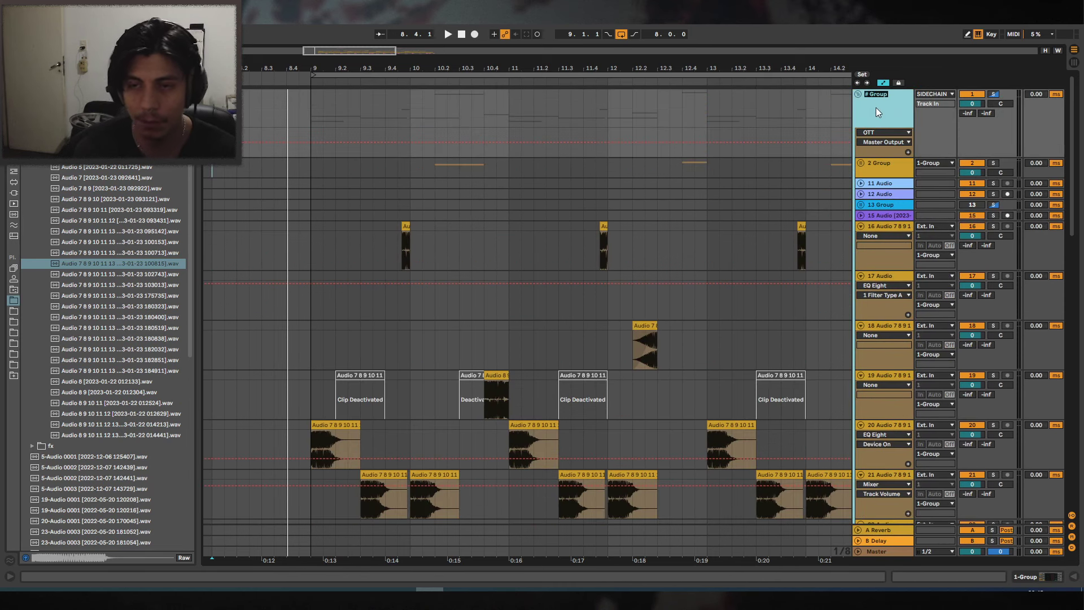
type("BASS")
key("Return")
Insert a new audio track below track 23 inside the BASS group.
scroll(886, 158, "down", 3)
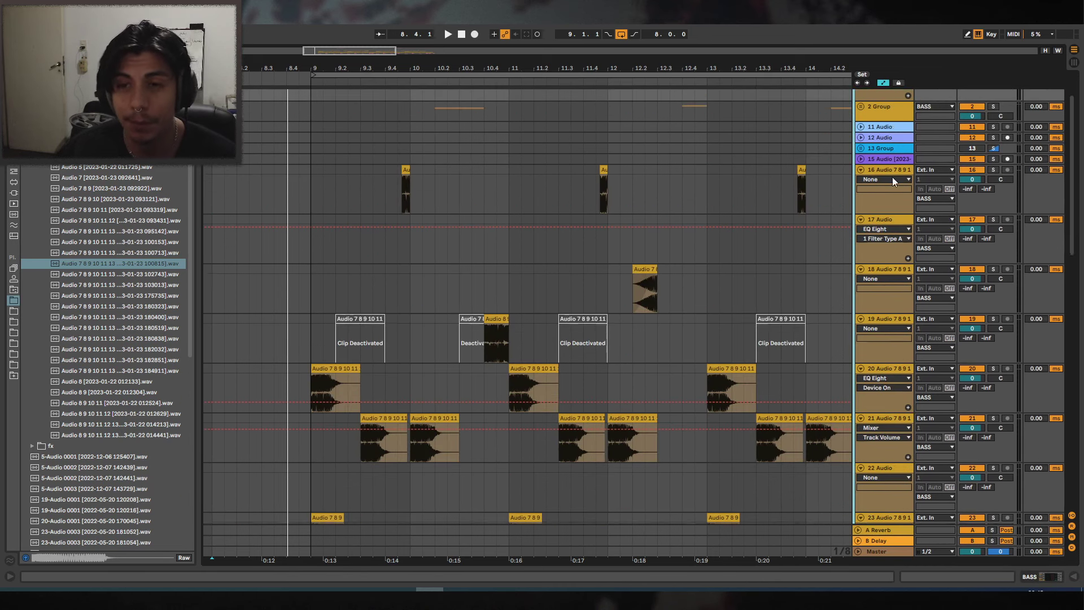
scroll(859, 123, "down", 4)
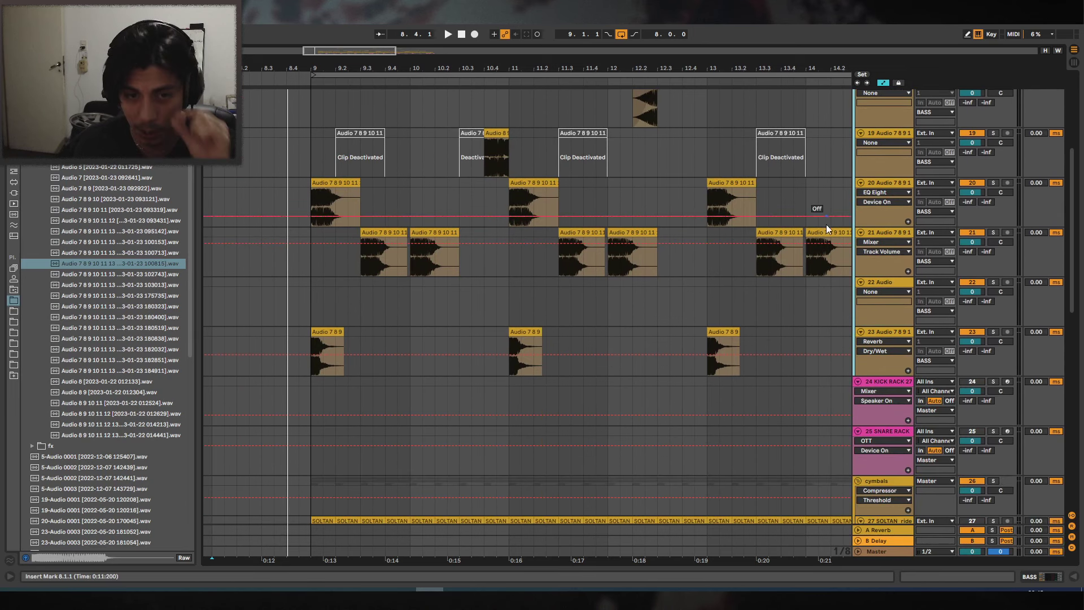
left_click(893, 327)
key("ctrl+t")
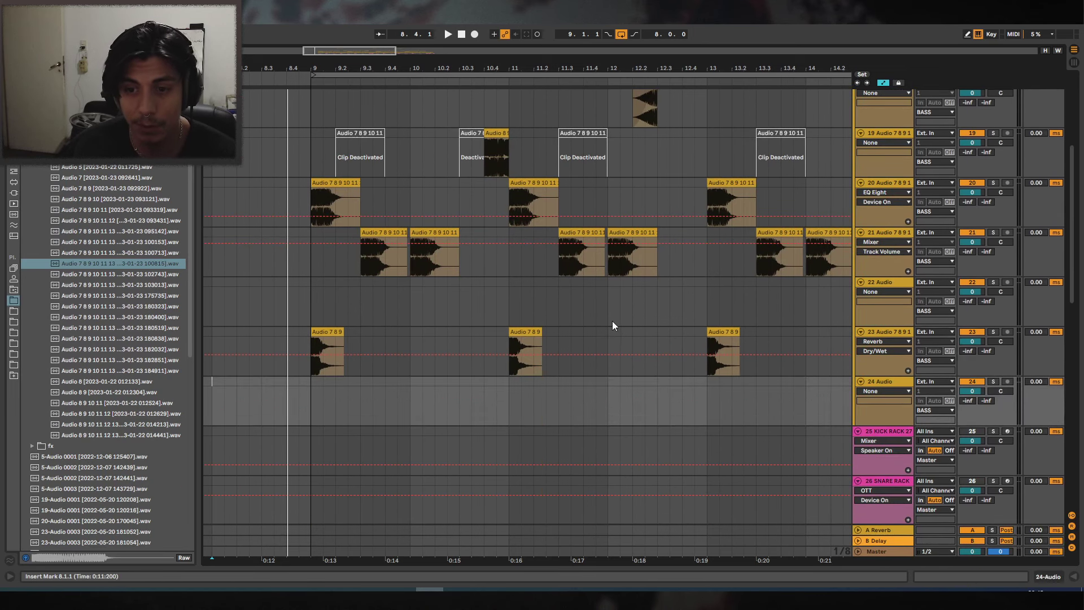
Audition the audio samples in the one-shot bass folder, comparing neighbouring files to choose one for the fill.
left_click(113, 177)
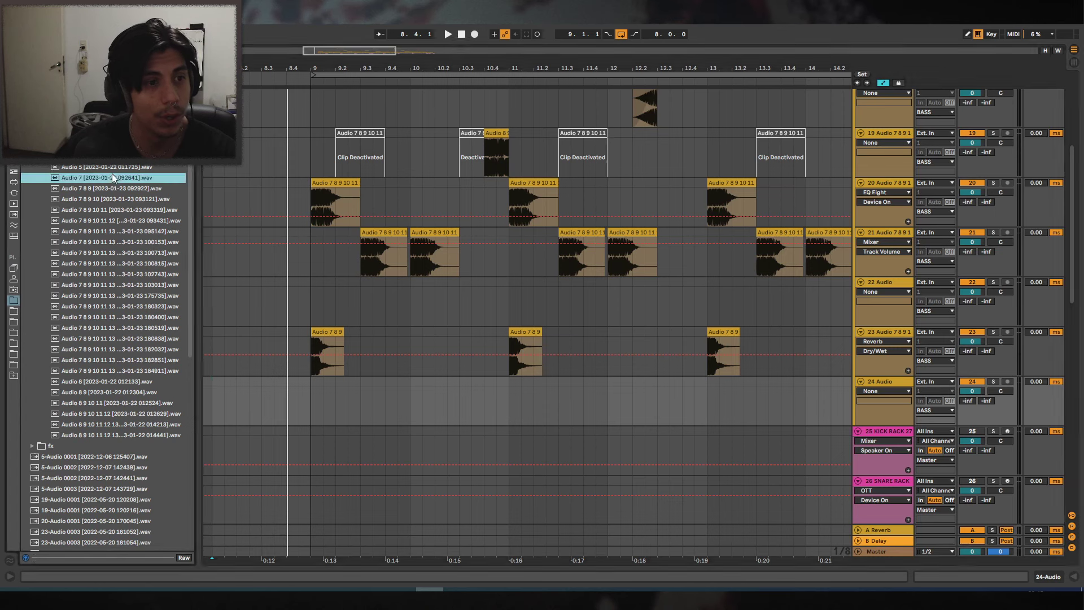
scroll(118, 188, "up", 3)
key("Up")
key("Up")
key("Up")
key("Up")
key("Up")
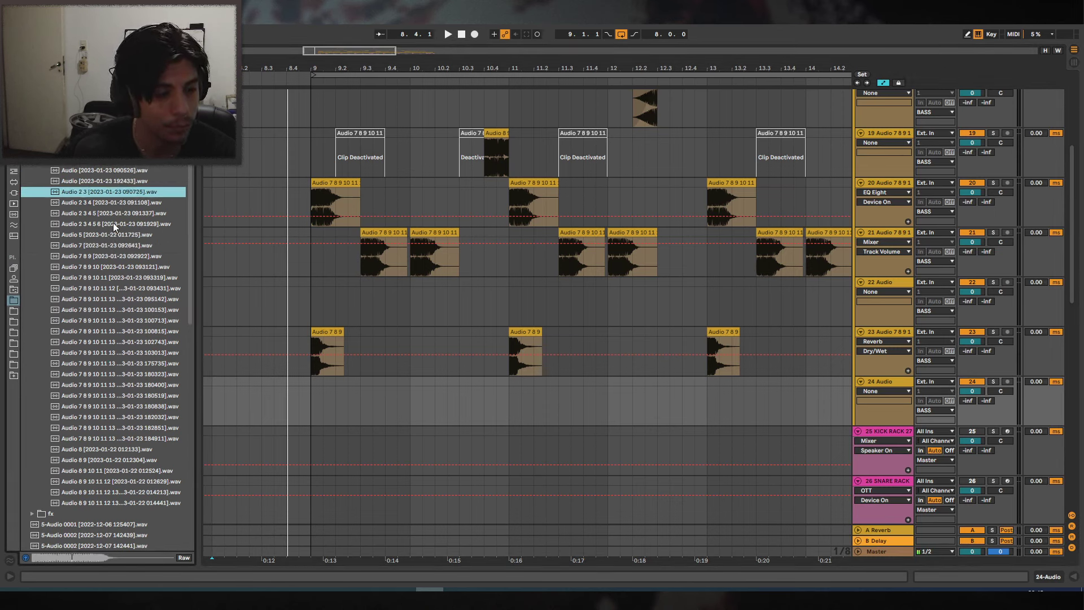
key("Up")
key("Up")
key("Up")
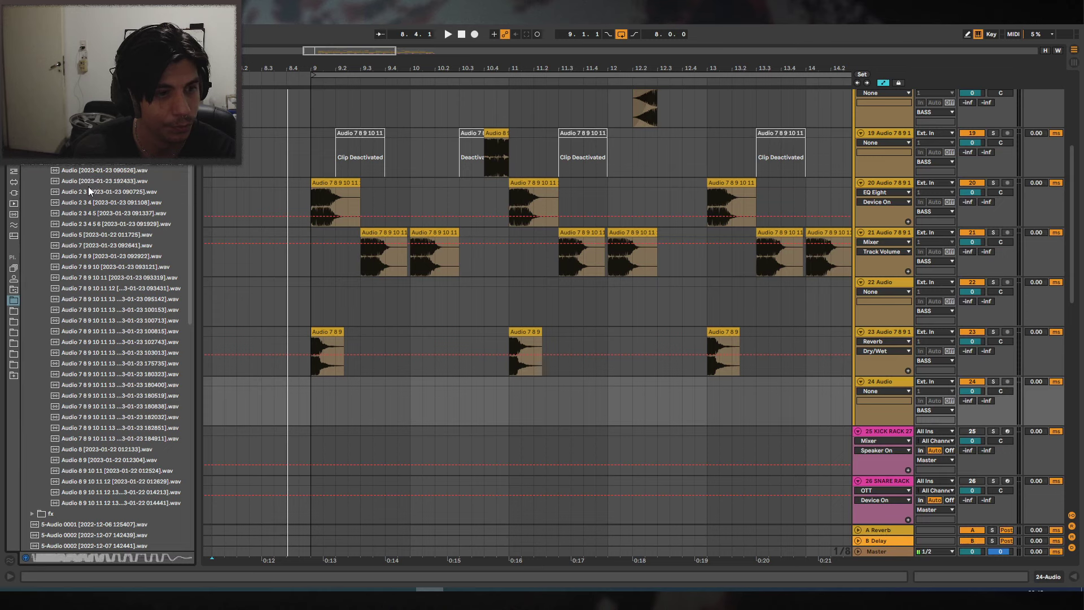
scroll(85, 225, "up", 2)
key("Up")
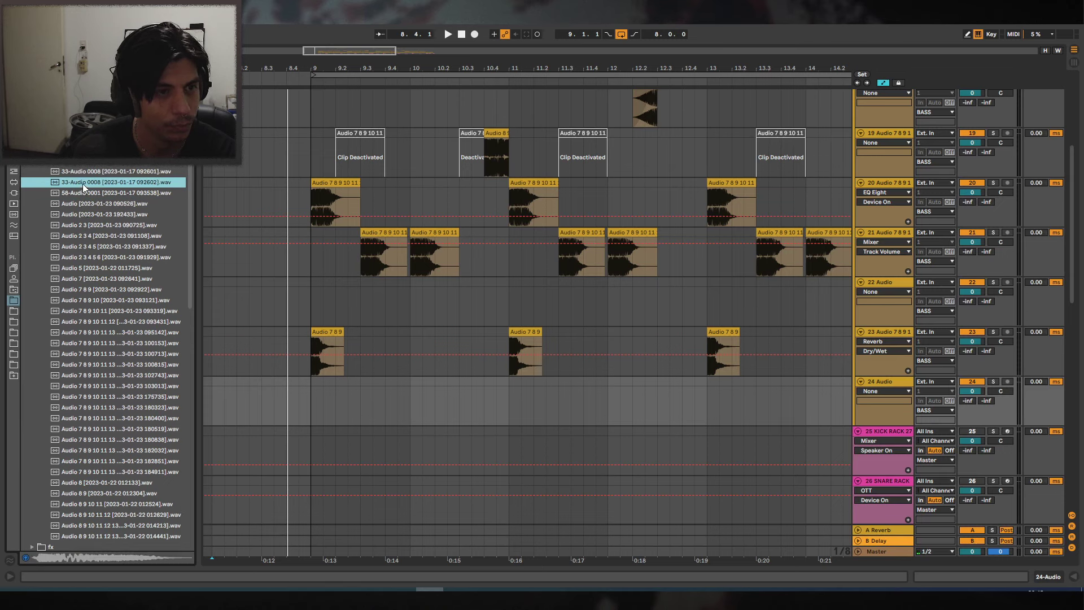
key("Up")
key("Up")
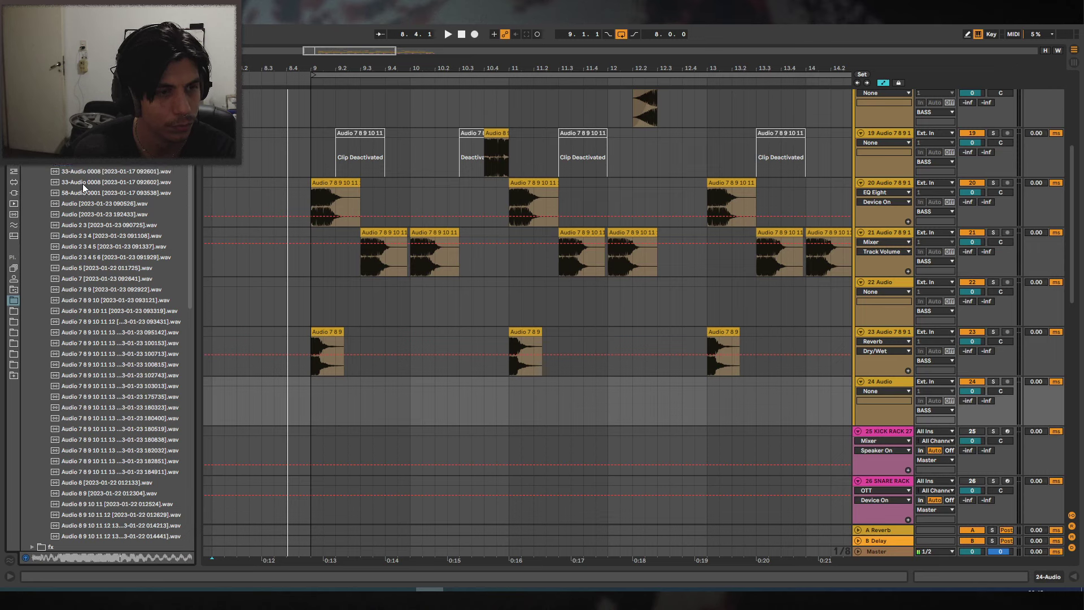
key("Down")
key("Down")
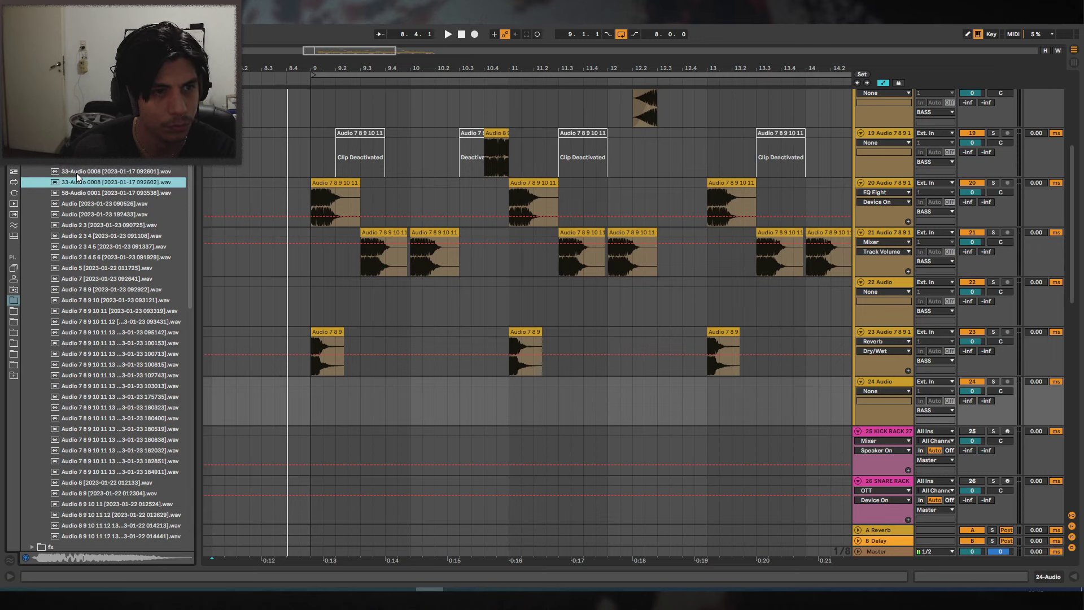
key("Up")
key("Up")
key("Down")
key("Down")
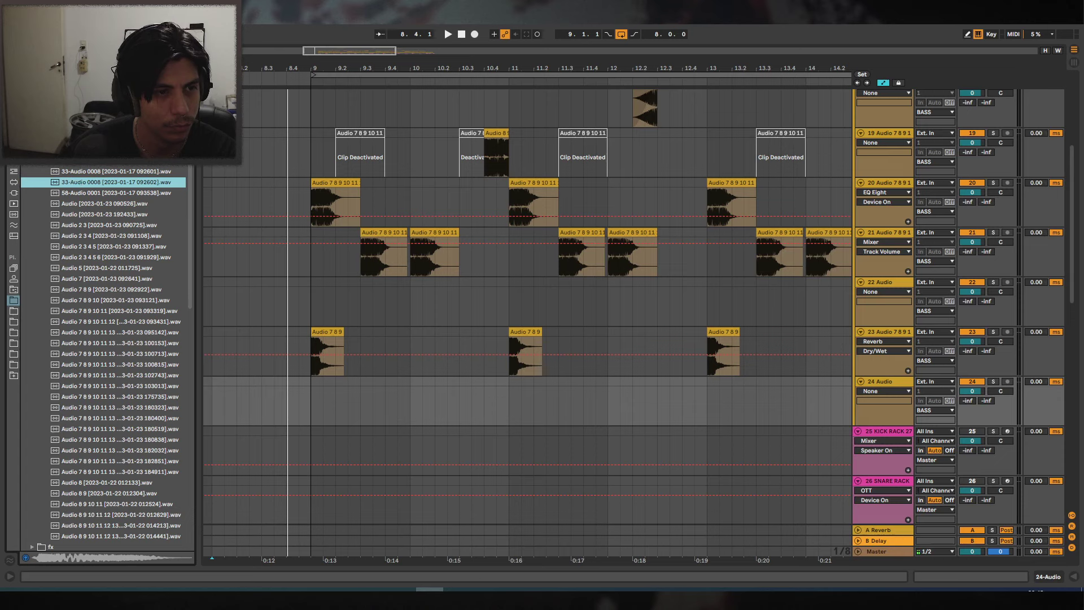
key("Up")
key("Up")
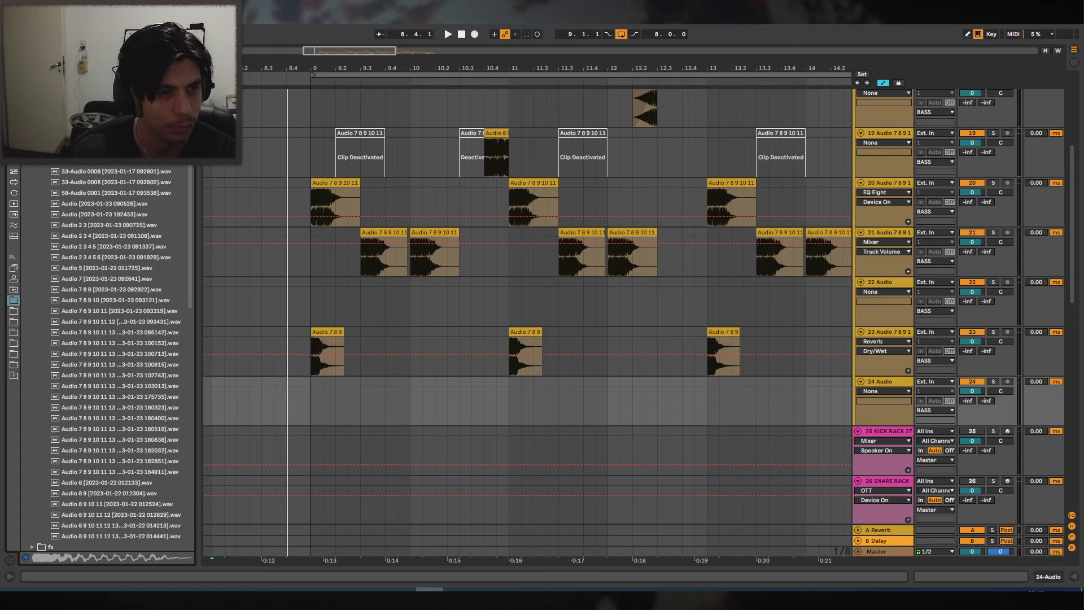
left_click_drag(113, 160, 352, 391)
left_click_drag(365, 382, 417, 385)
scroll(357, 223, "up", 3)
scroll(346, 234, "up", 4)
left_click(279, 218)
key("space")
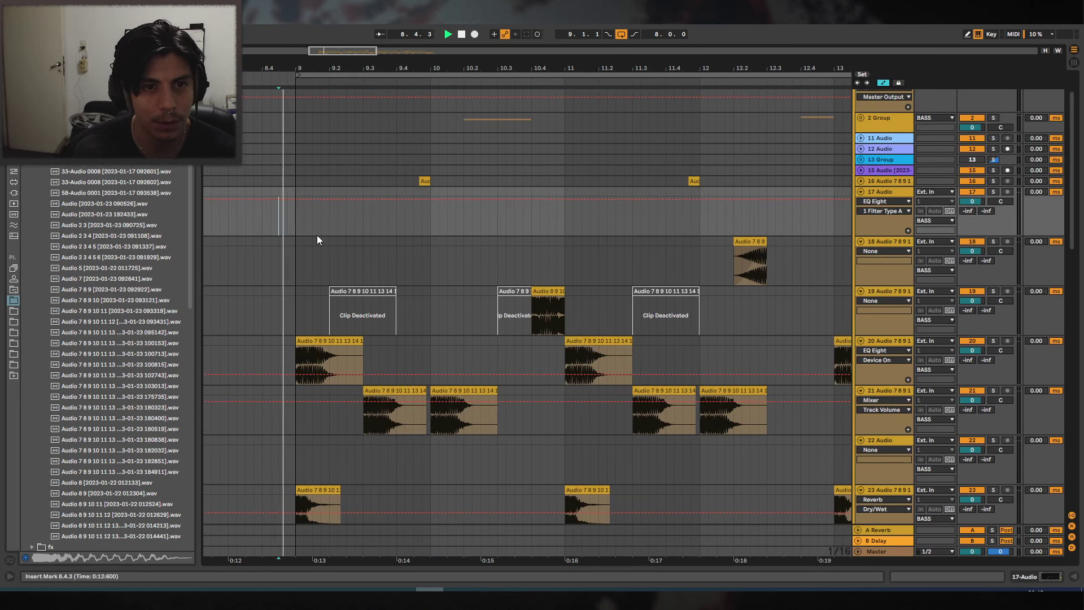
Move the one-shot clip on track 24 to 12.2.4 and play from 12.1.3.
scroll(317, 237, "down", 3)
left_click_drag(430, 461, 782, 460)
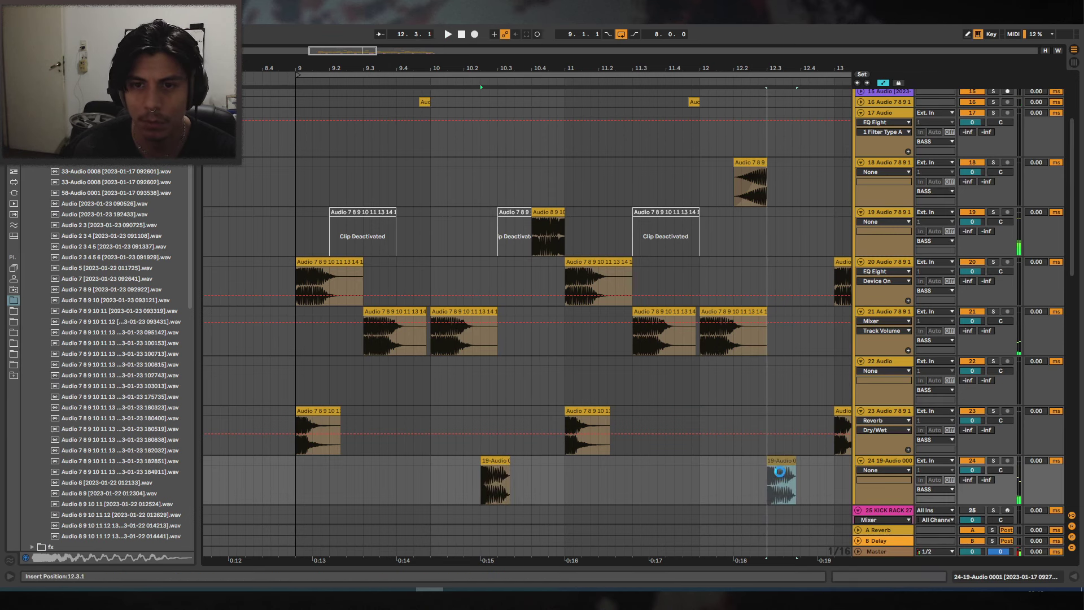
left_click_drag(780, 72, 661, 77)
left_click(563, 151)
key("space")
left_click_drag(652, 460, 636, 461)
key("space")
left_click(594, 473)
key("space")
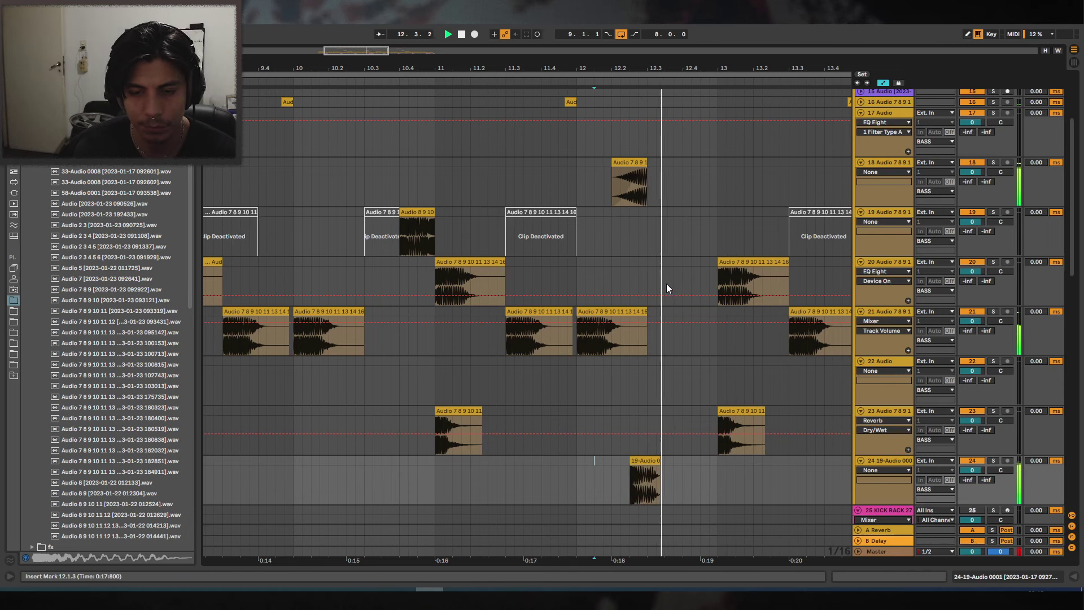
Copy the one-shot clip on track 24 to 12.3.2 and play the section.
key("space")
left_click_drag(660, 68, 575, 75)
left_click_drag(549, 462, 578, 461)
left_click(462, 474)
key("space")
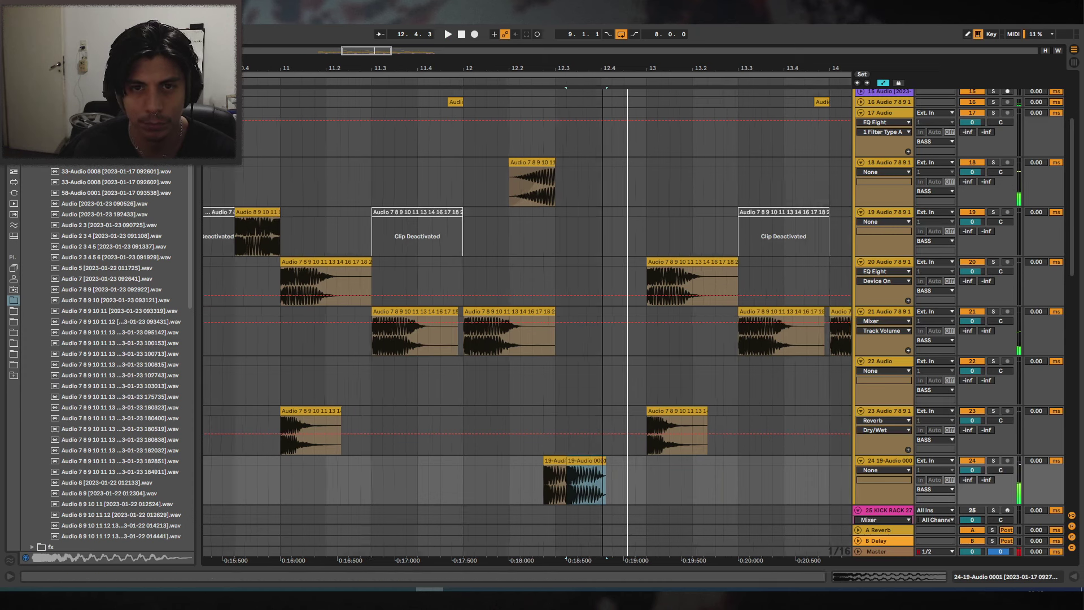
Move the second one-shot clip on track 24 to 12.3.3 and listen to the fill.
left_click_drag(602, 68, 606, 76)
double_click(537, 459)
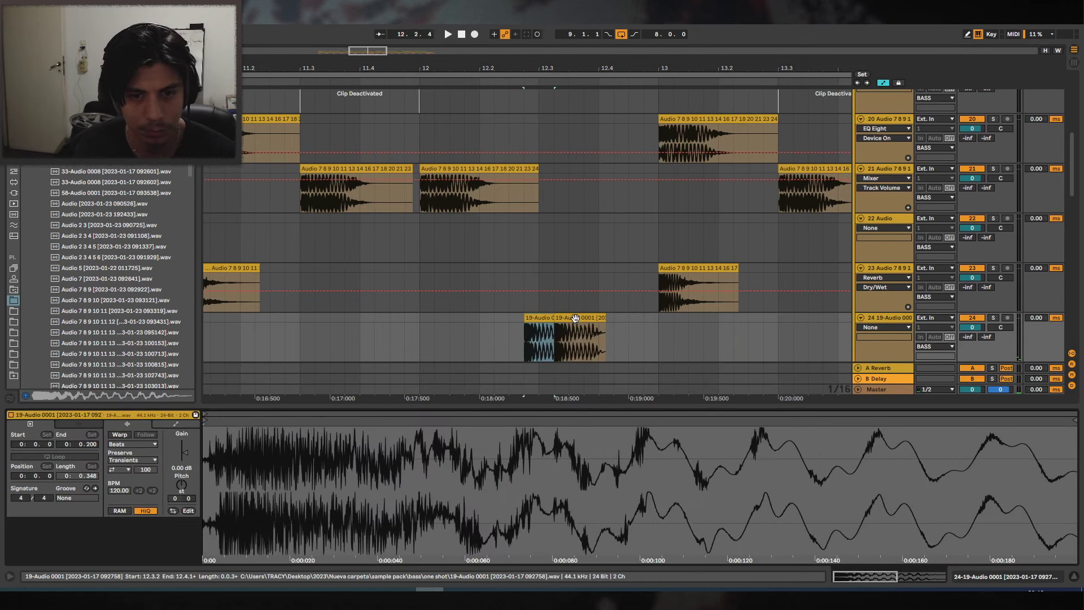
mouse_move(574, 317)
left_mouse_down()
mouse_move(589, 317)
mouse_move(567, 318)
left_mouse_up()
left_click(481, 332)
key("space")
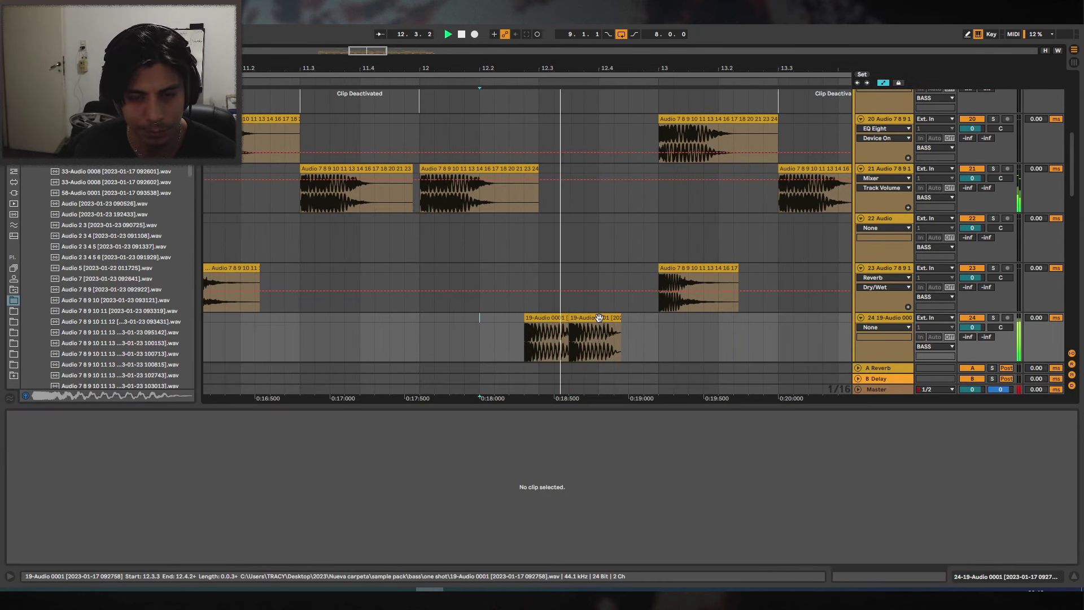
key("space")
Hide the clip view, move the second one-shot clip to 12.3.4 and play from 12.2.4.
left_click(1074, 576)
scroll(609, 353, "down", 10)
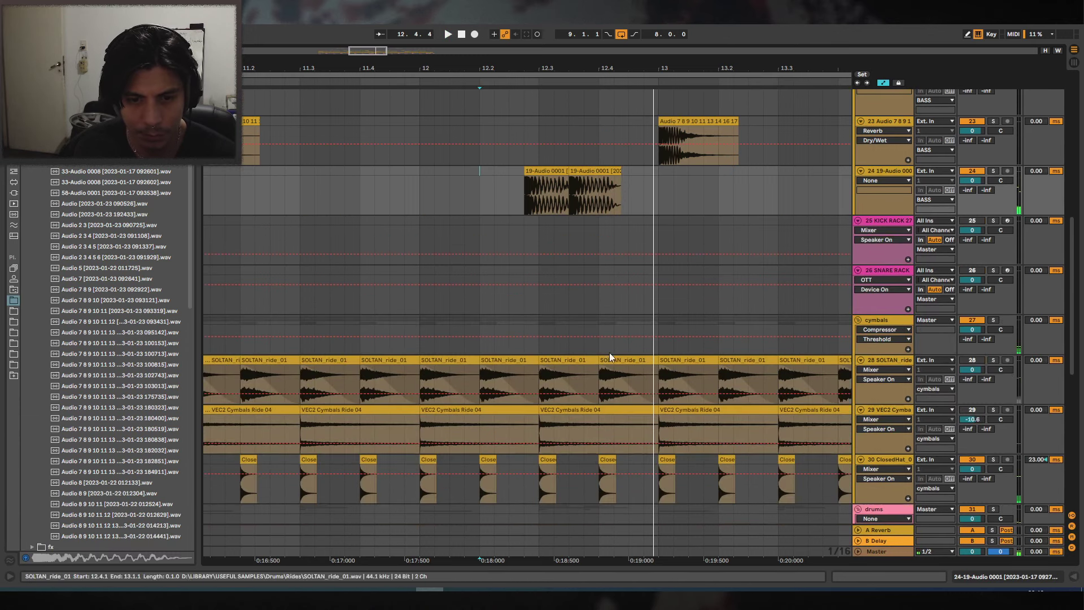
scroll(621, 332, "down", 3)
scroll(617, 334, "up", 8)
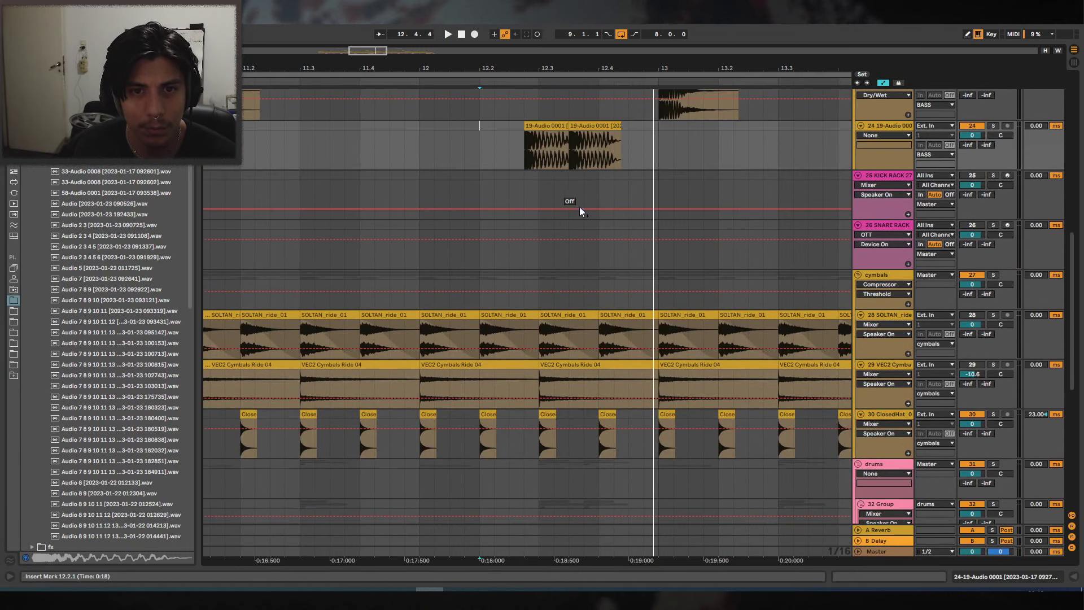
scroll(580, 208, "down", 3)
scroll(574, 214, "up", 3)
mouse_move(591, 115)
left_mouse_down()
mouse_move(605, 117)
mouse_move(579, 117)
left_mouse_up()
left_click(508, 120)
key("space")
key("space")
left_click(528, 122)
key("space")
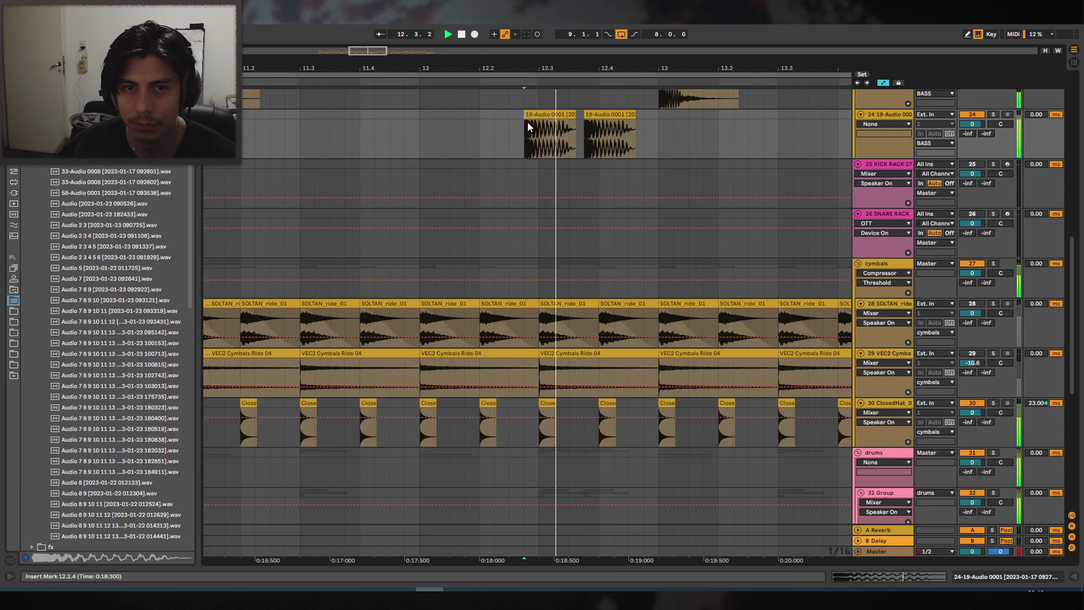
key("space")
left_click(996, 116)
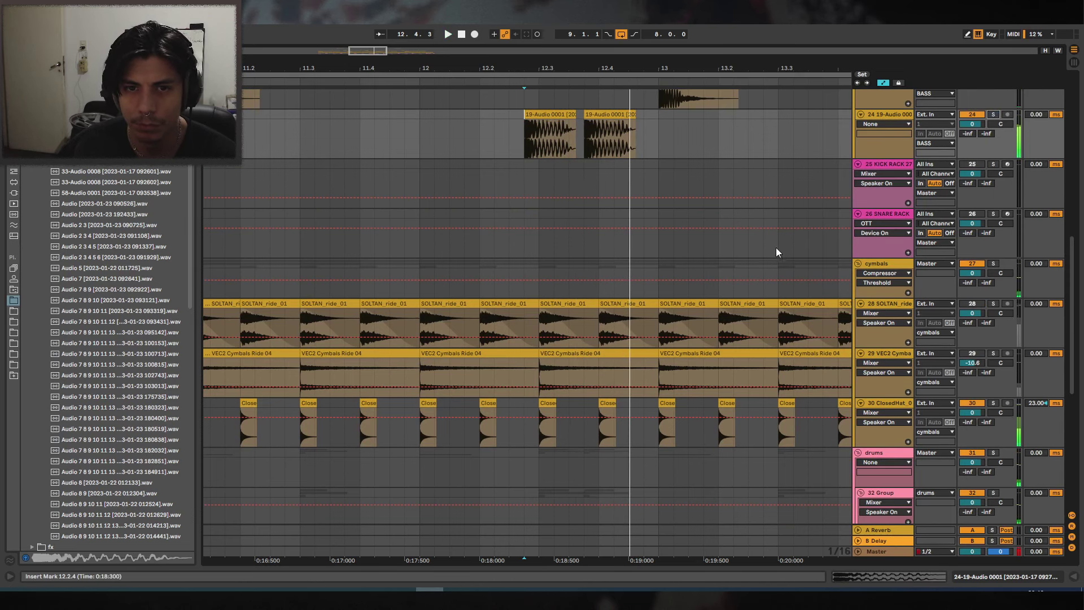
Move the first one-shot clip to 12.3.2, delete the second one at 12.3.4, and play the section.
scroll(619, 267, "down", 4)
scroll(570, 237, "up", 3)
scroll(569, 197, "up", 3)
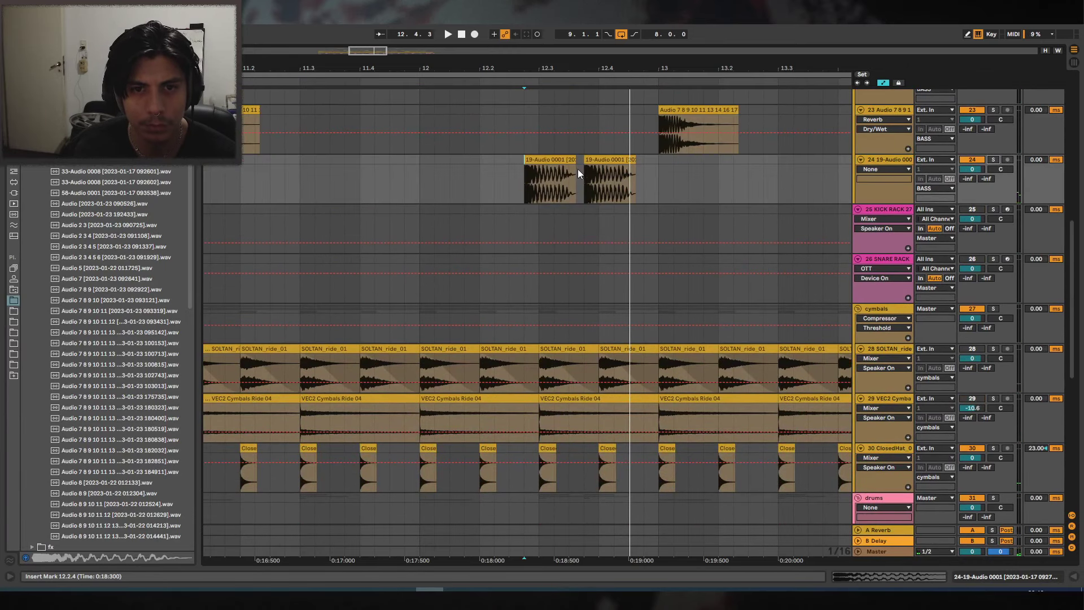
mouse_move(572, 159)
left_mouse_down()
mouse_move(552, 161)
mouse_move(564, 161)
left_mouse_up()
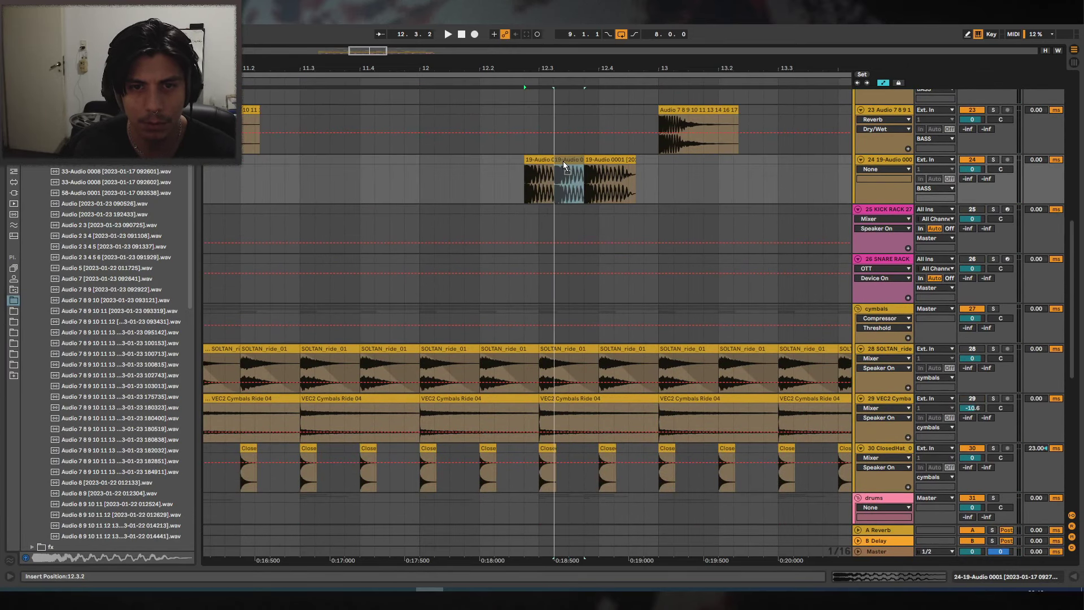
left_click(599, 161)
key("Delete")
left_click(507, 166)
key("space")
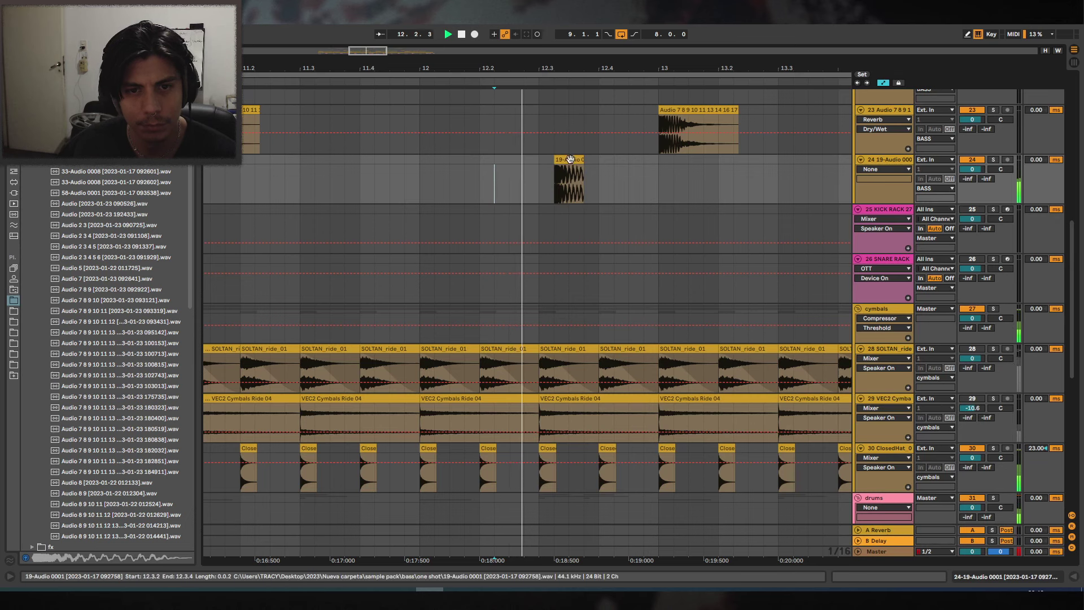
left_click(574, 163)
key("space")
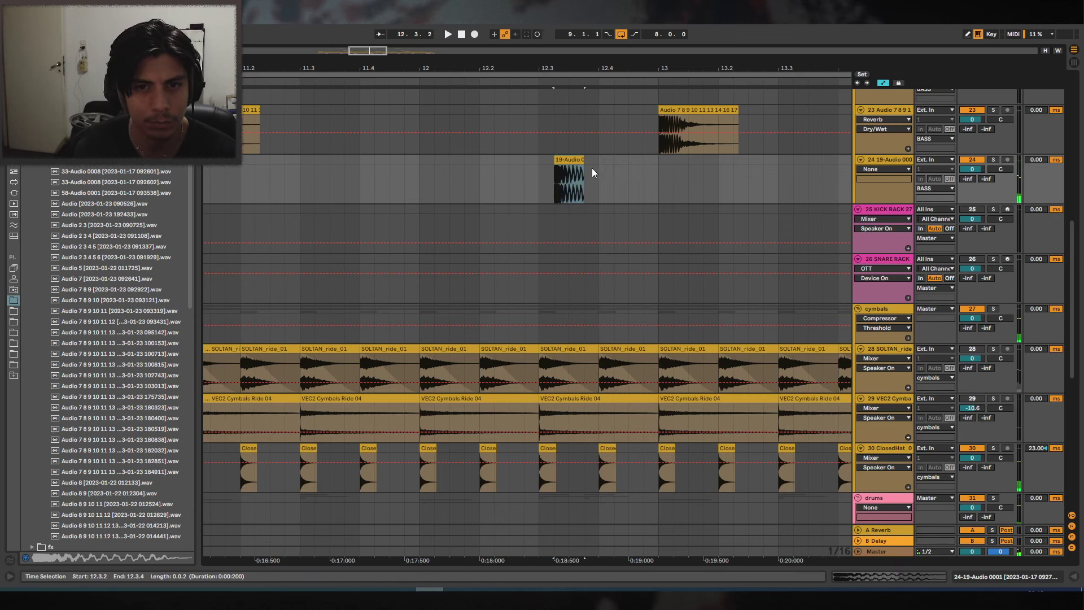
Move the remaining one-shot clip on track 24 to 12.2.4 and play from around 12.1.2.
left_click(540, 159)
left_click(526, 161)
key("space")
mouse_move(566, 160)
left_mouse_down()
mouse_move(581, 160)
mouse_move(531, 162)
mouse_move(544, 162)
left_mouse_up()
key("space")
left_click_drag(446, 160, 441, 161)
key("space")
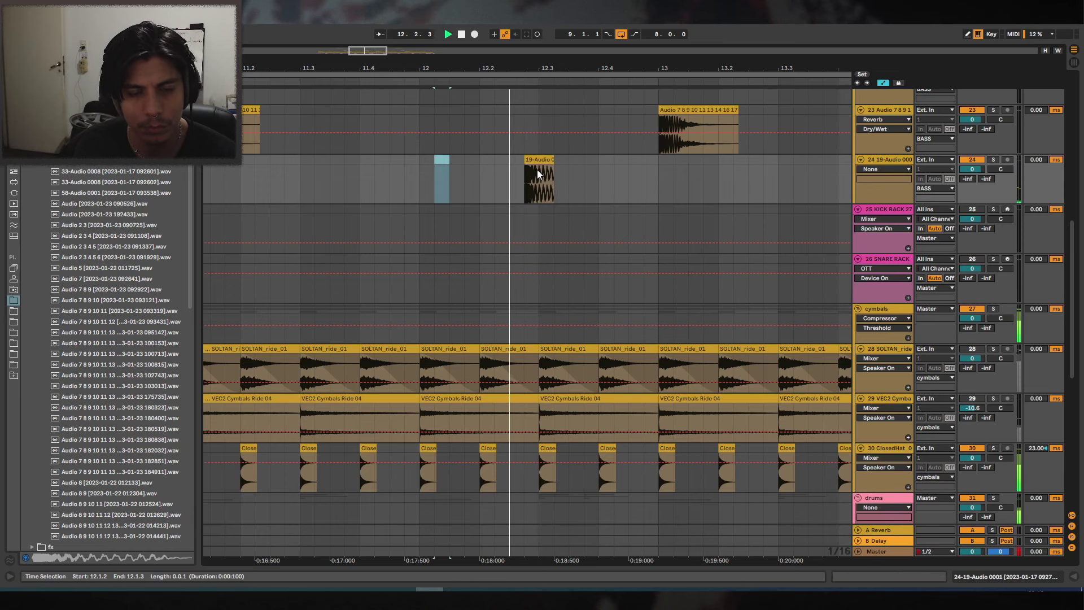
Switch to a 1/16 triplet grid, shift the one-shot clip slightly earlier and trim it to end at 12.3.1, then play from 11.4.3.
key("space")
key("ctrl+3")
left_click(451, 162)
mouse_move(532, 160)
left_mouse_down()
mouse_move(522, 160)
mouse_move(537, 160)
left_mouse_up()
key("space")
key("space")
left_click(459, 162)
key("space")
key("space")
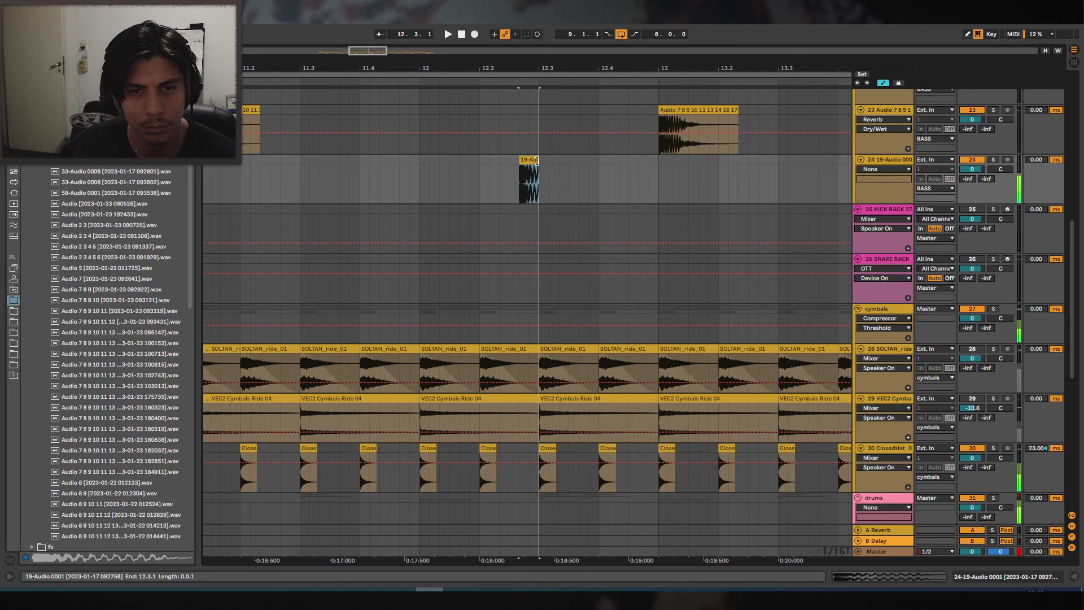
left_click(390, 162)
key("space")
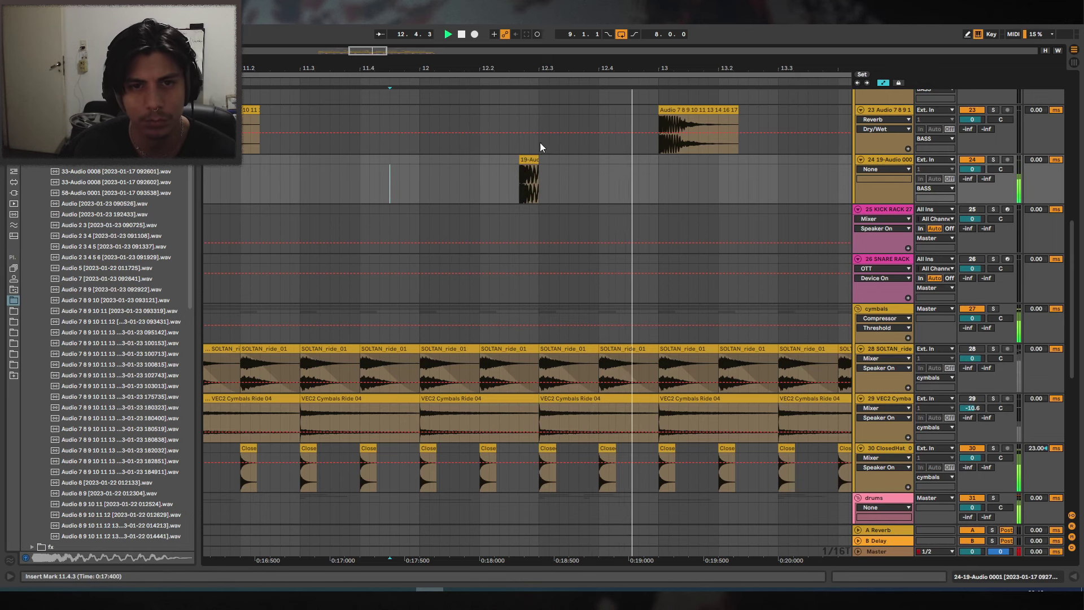
Copy the trimmed one-shot to 12.3.2, duplicate that copy directly after it, and play the fill.
key("space")
left_click_drag(547, 68, 519, 70)
left_click_drag(500, 160, 544, 158)
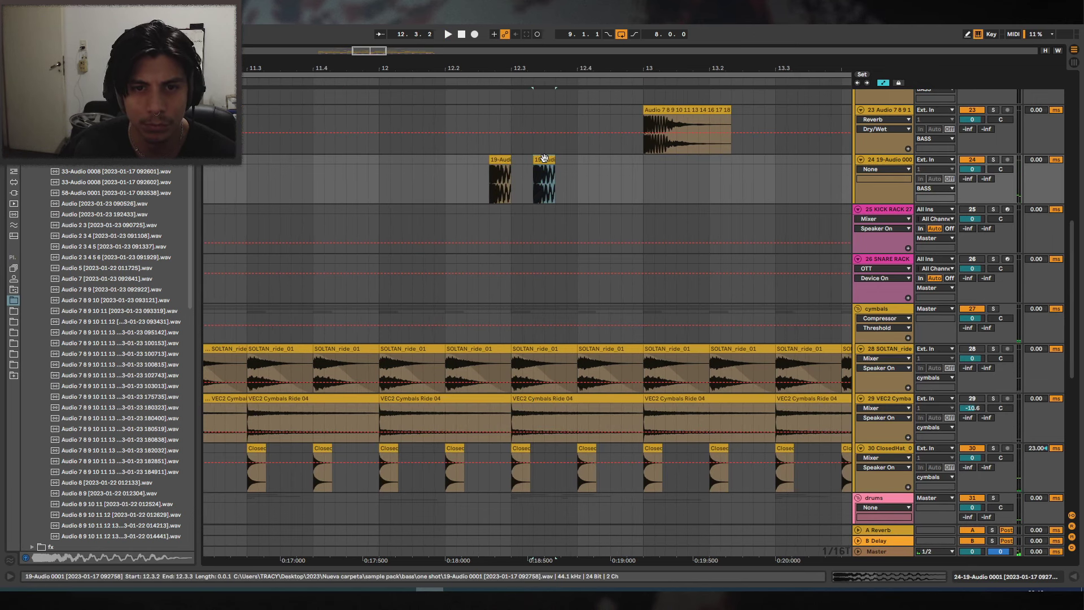
key("ctrl+d")
key("space")
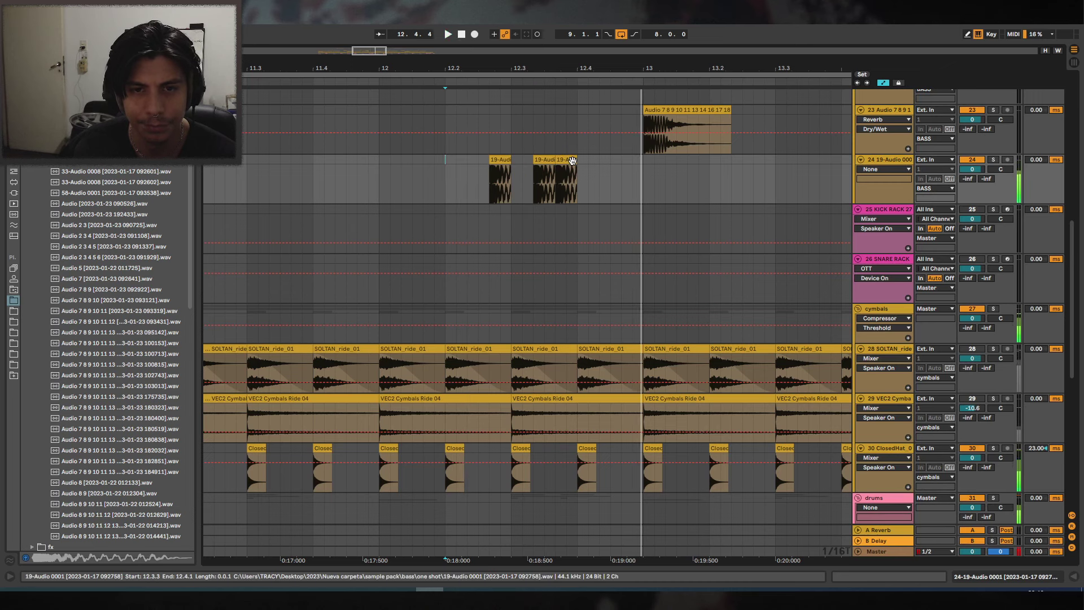
Move the last one-shot copy on track 24 so it ends at bar 13, and play the result.
left_click_drag(574, 160, 638, 166)
left_click(478, 170)
key("space")
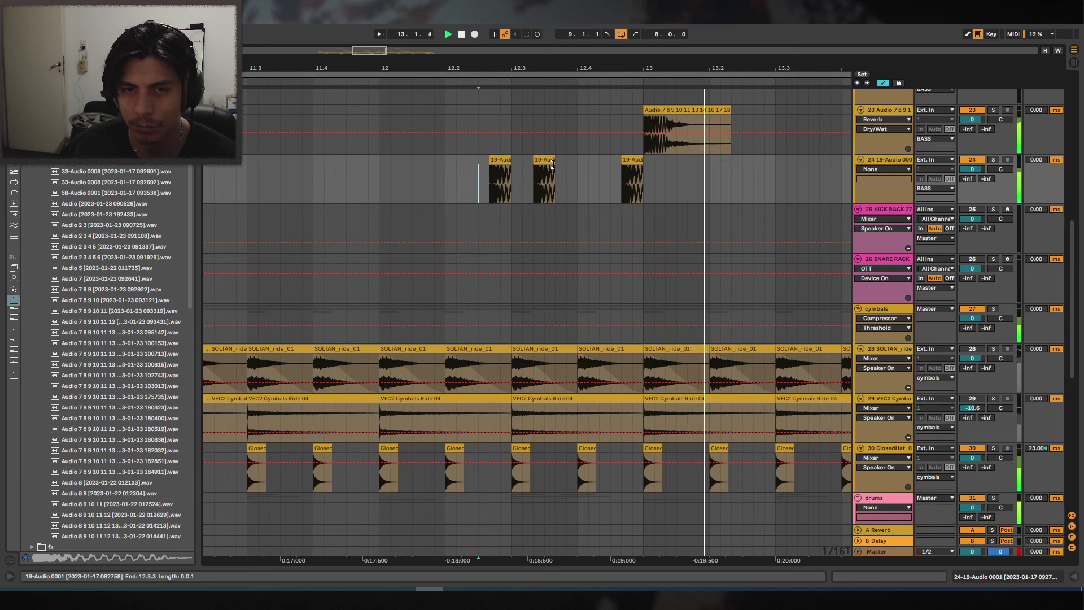
key("space")
Delete the middle one-shot copy at 12.3.2 and play from 12.2.2.
left_click(538, 160)
key("Delete")
left_click(467, 170)
key("space")
Expand 2 Group and 3 Group, and shorten track 5's spectral clip at 12.4 to end two triplet grid steps before bar 13.
scroll(650, 195, "up", 10)
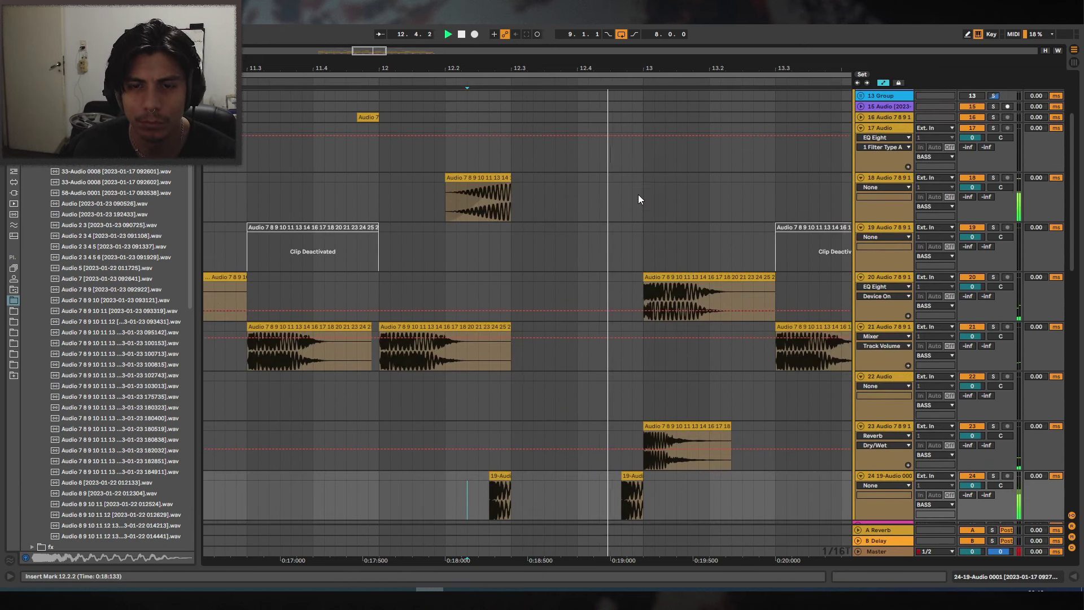
scroll(637, 195, "up", 3)
left_click(860, 164)
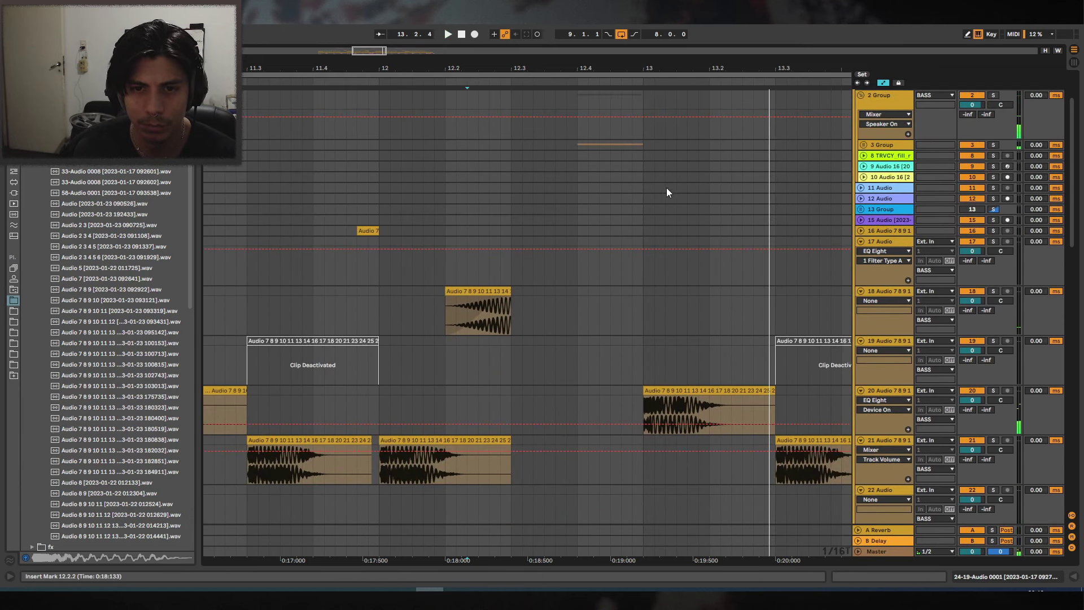
left_click(863, 145)
left_click_drag(641, 225, 621, 225)
left_click(541, 233)
key("space")
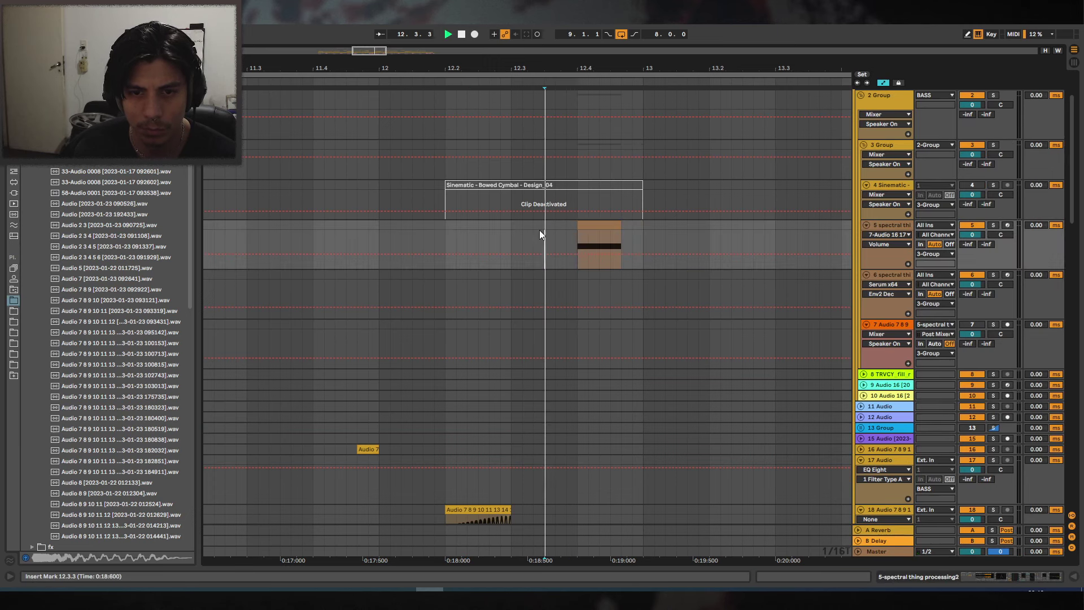
Play the fill from 12.2.4 and examine the bass, cymbal and drum tracks across bars 9 to 15.
scroll(601, 209, "down", 2)
left_click(576, 160)
scroll(574, 159, "down", 2)
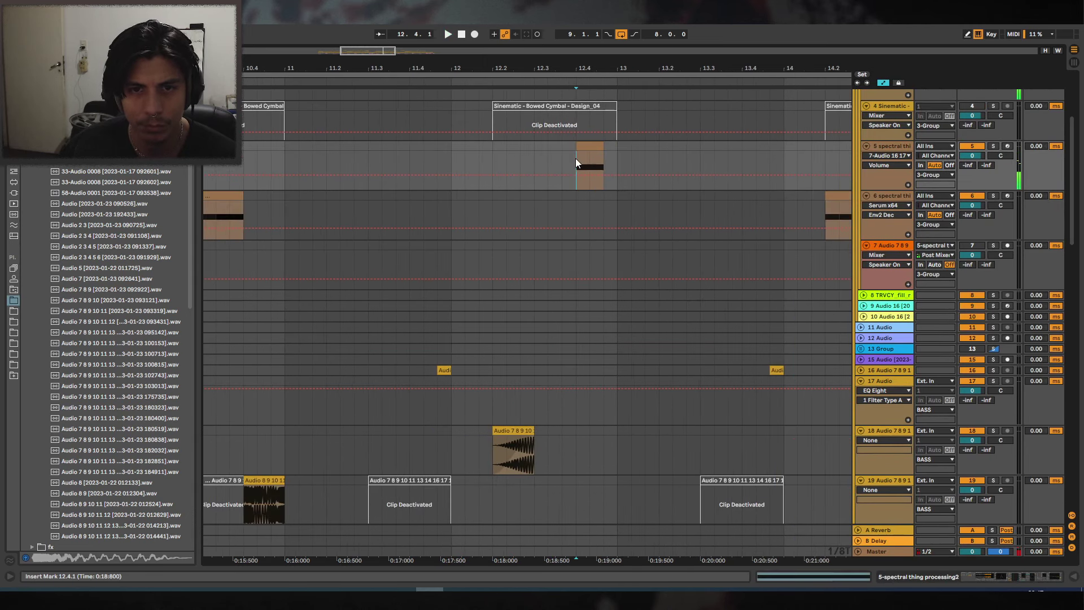
key("space")
scroll(675, 164, "up", 1)
left_click(501, 144)
key("space")
scroll(682, 212, "down", 5)
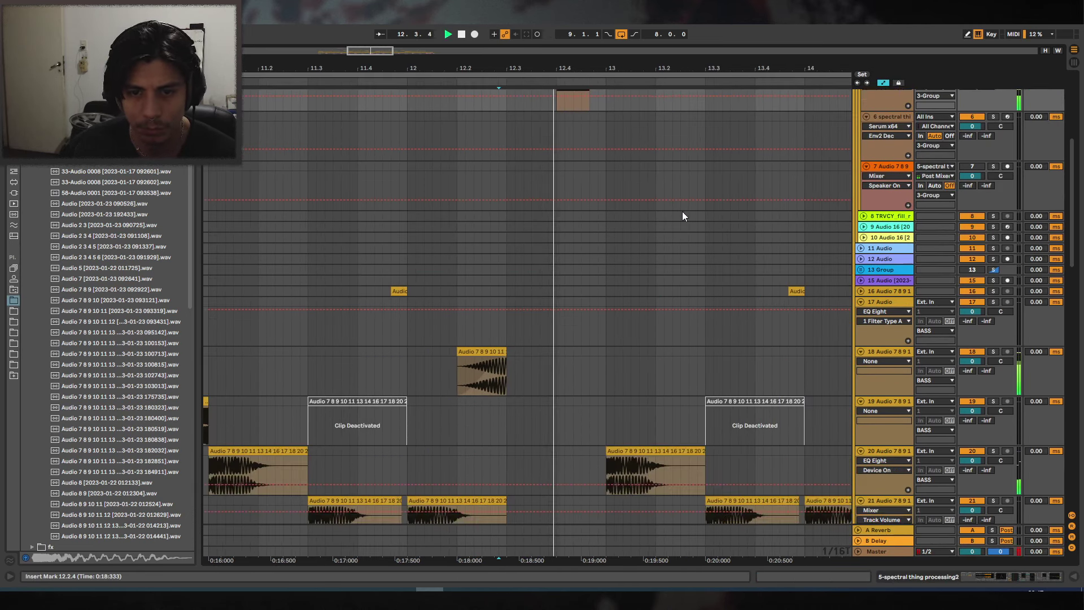
scroll(570, 203, "down", 4)
scroll(619, 58, "down", 2)
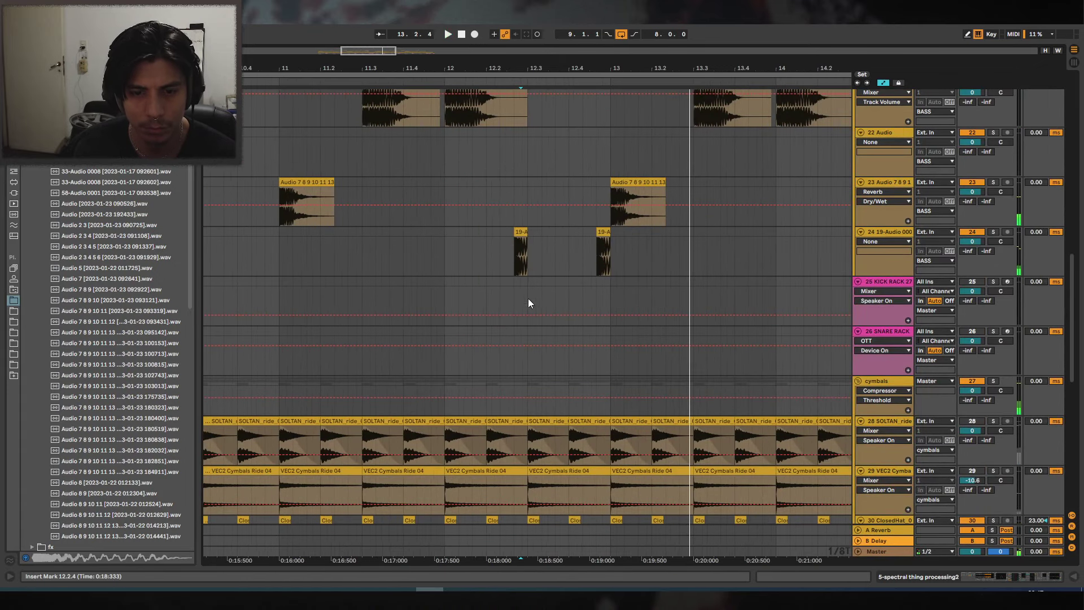
scroll(527, 298, "down", 8)
left_click_drag(578, 68, 623, 35)
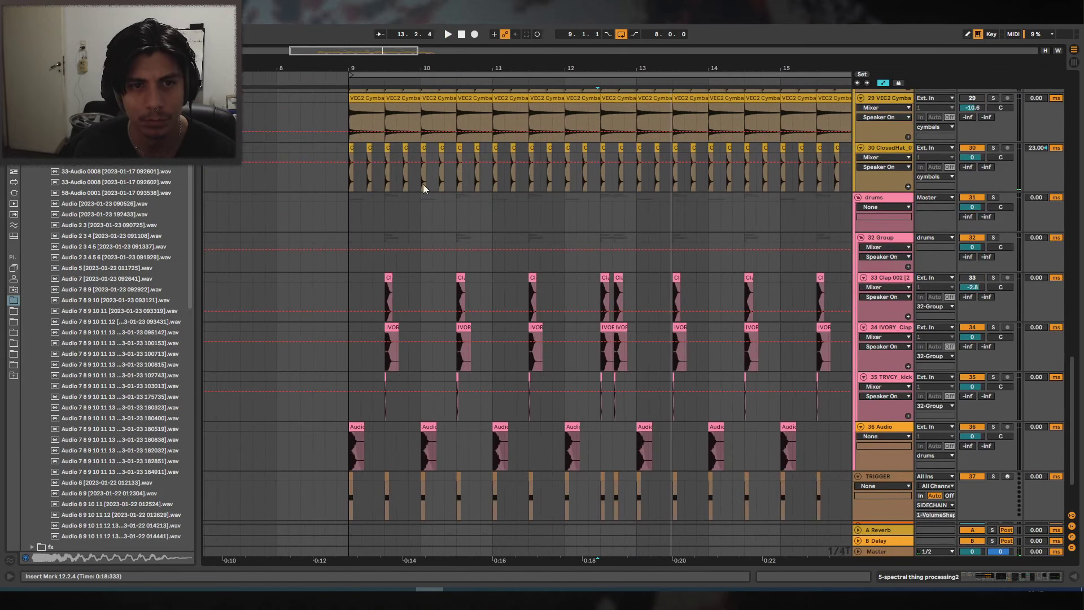
Play the drop from 8.4.2, try muting the closed-hat track 30, and undo the mute.
double_click(341, 184)
key("space")
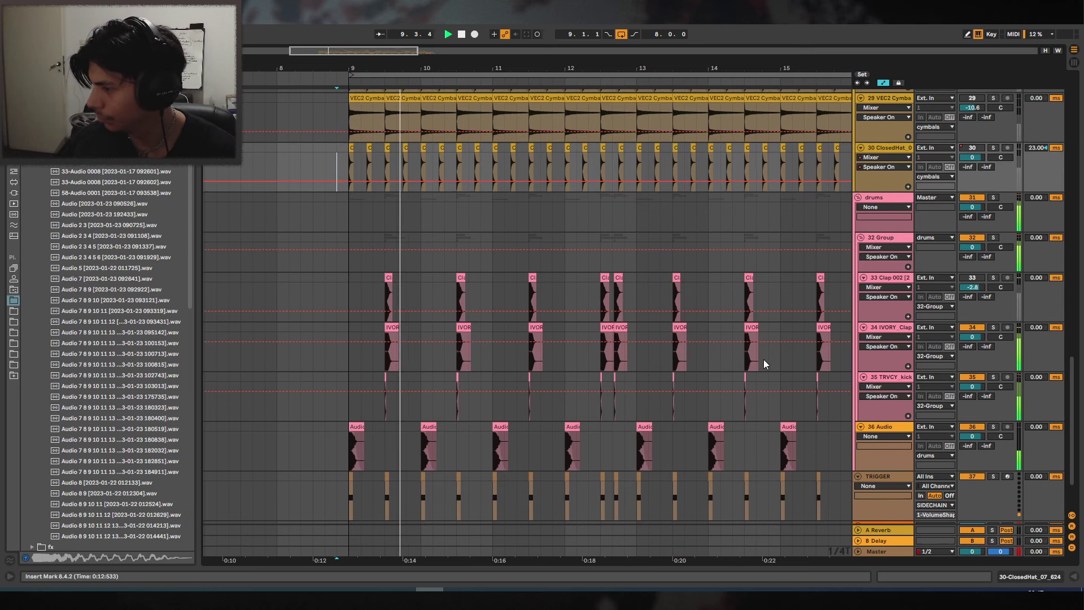
scroll(801, 265, "up", 2)
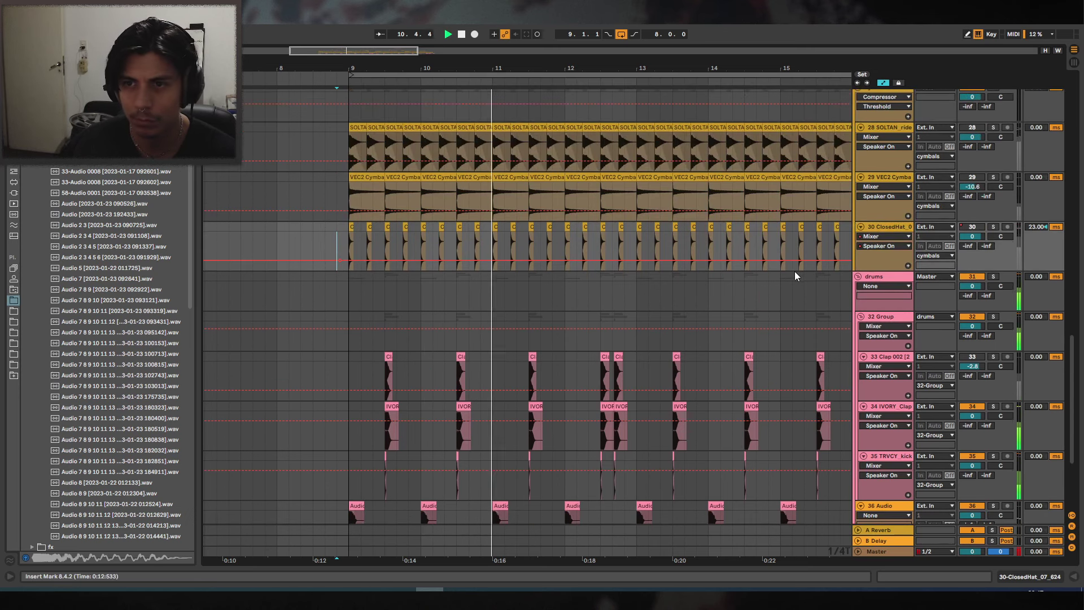
scroll(794, 275, "up", 1)
left_click(969, 271)
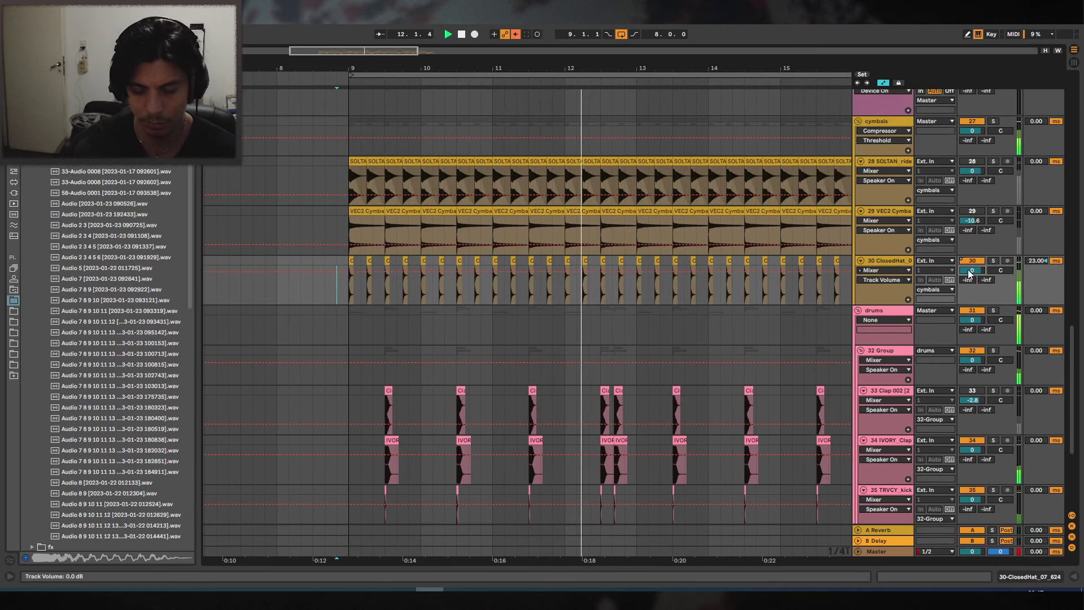
left_click(972, 261)
key("ctrl+z")
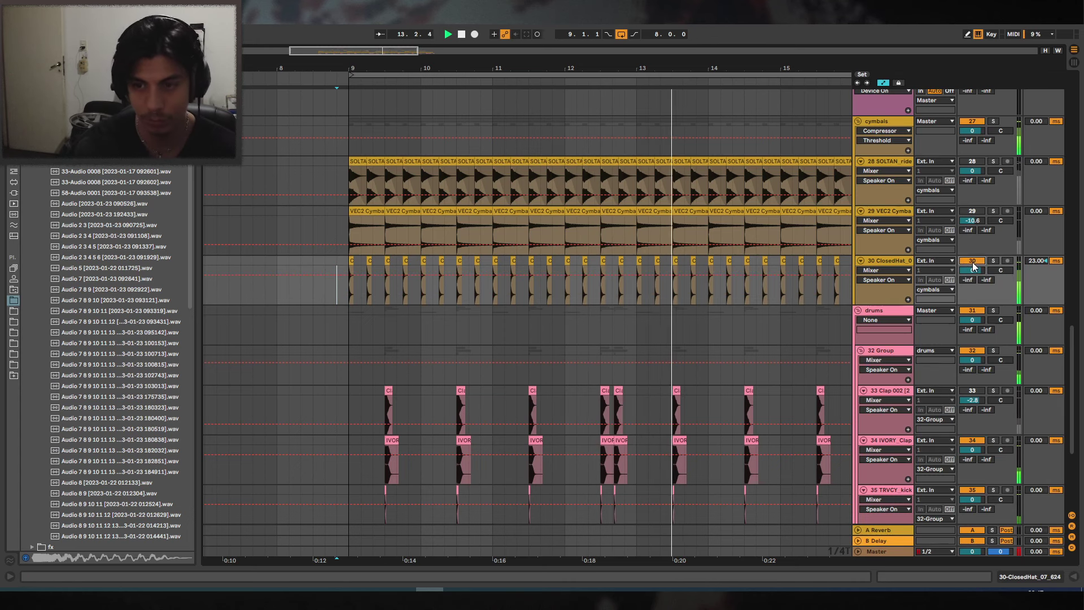
Examine the bass, rack and cymbal tracks across bars 9 to 17 while the drop plays.
left_click_drag(603, 70, 517, 64)
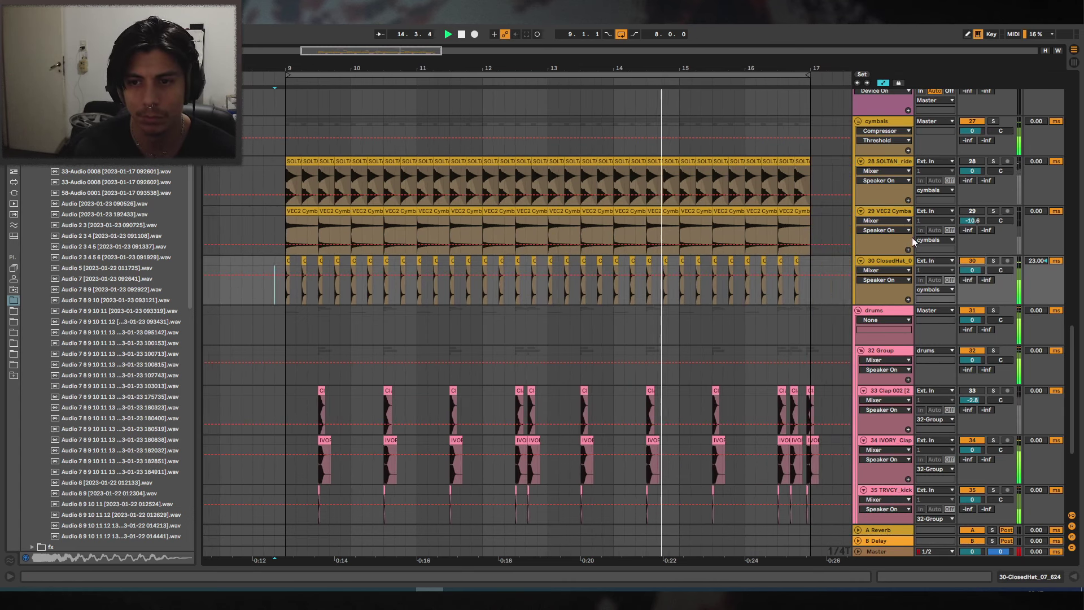
scroll(627, 209, "up", 10)
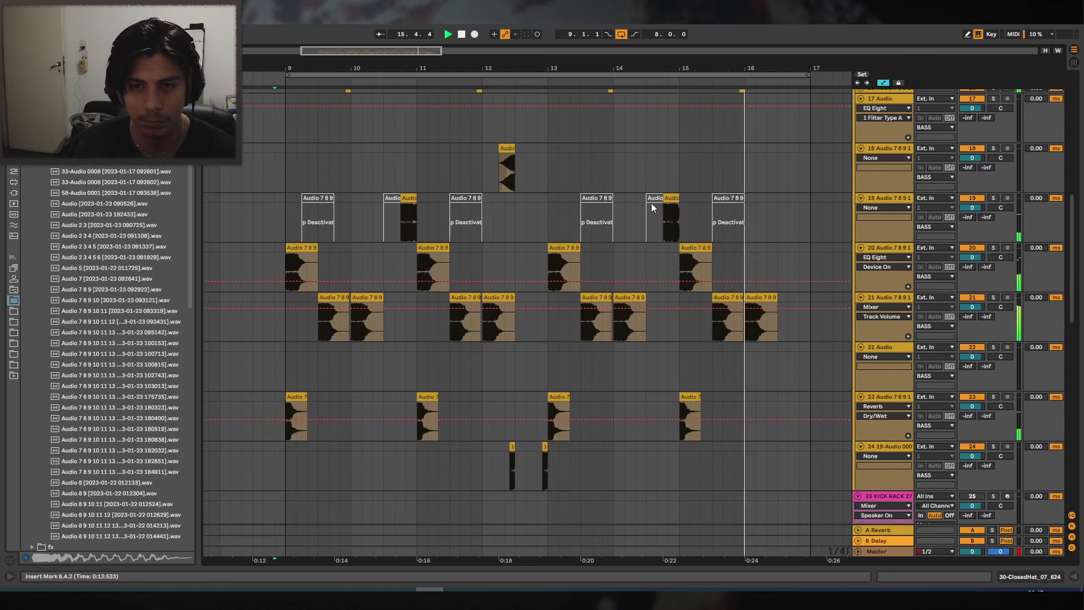
scroll(619, 211, "down", 6)
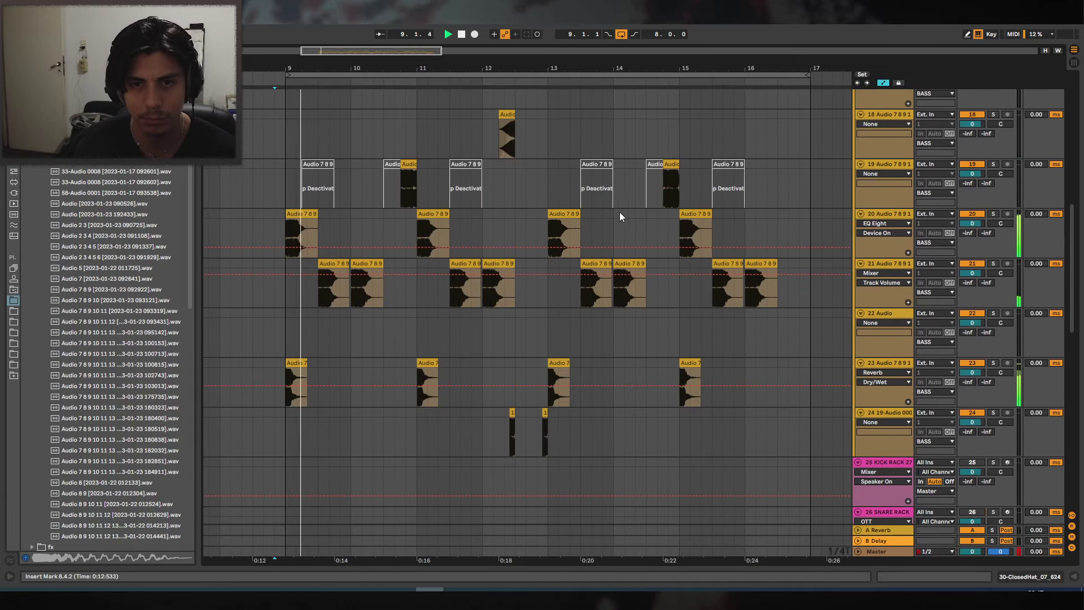
scroll(577, 220, "down", 1)
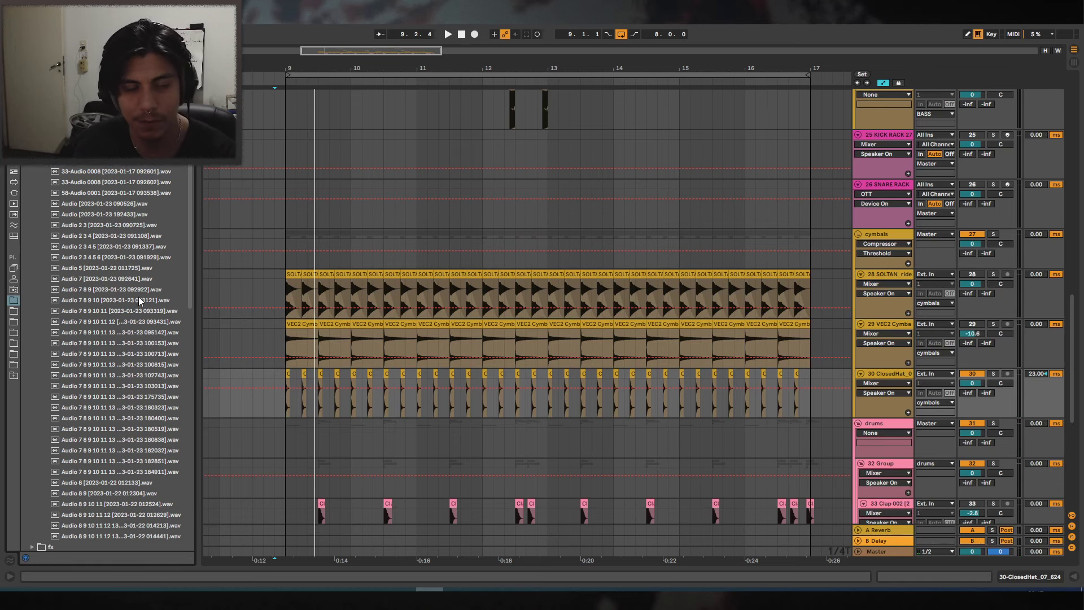
left_click(281, 240)
left_click(110, 299)
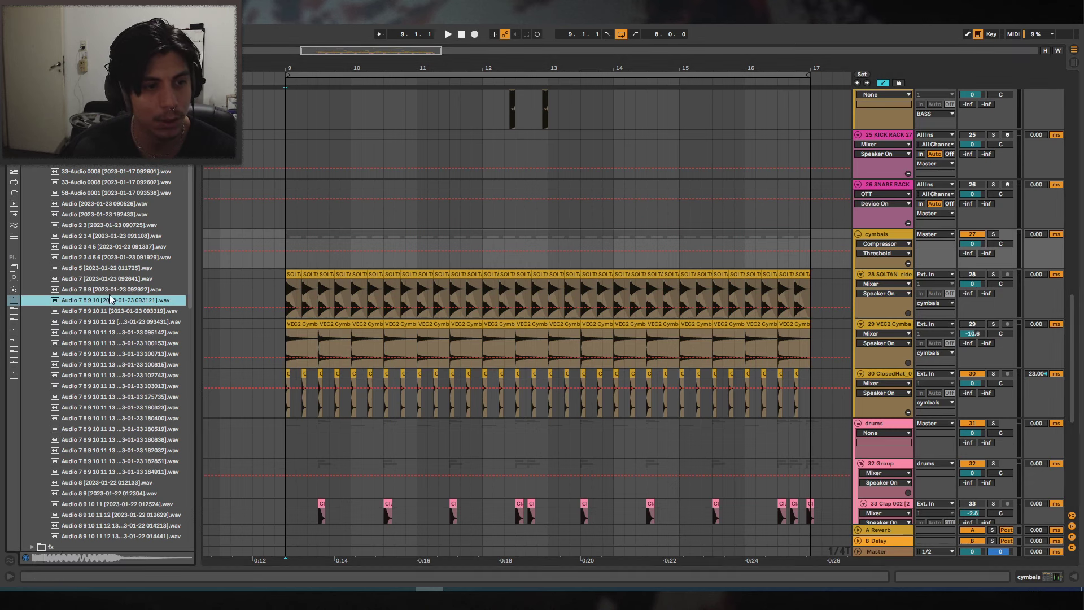
left_click(285, 249)
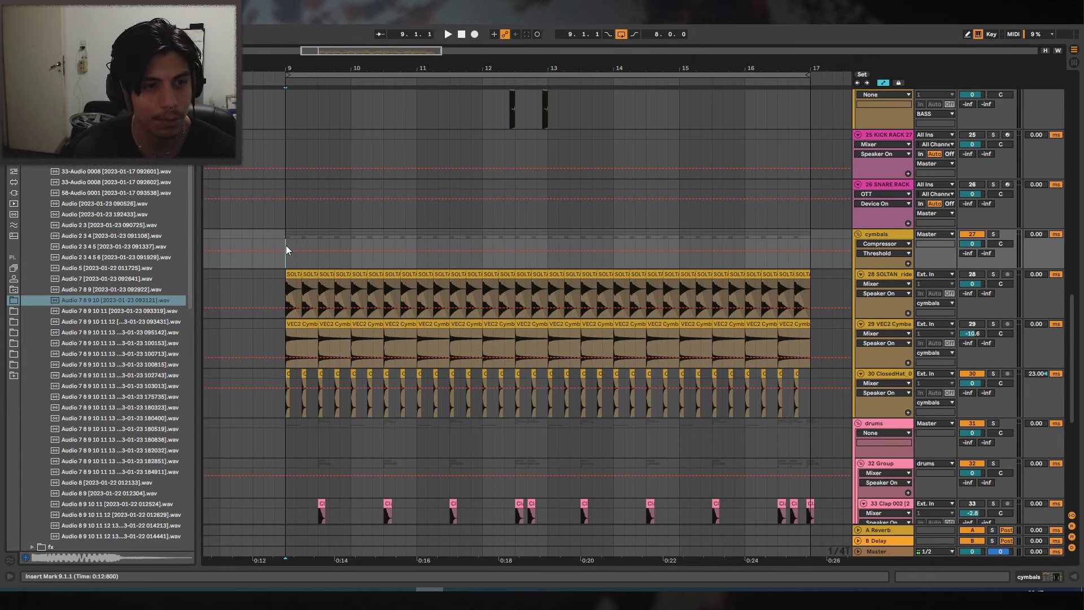
left_click(113, 277)
key("Up")
key("Up")
key("Up")
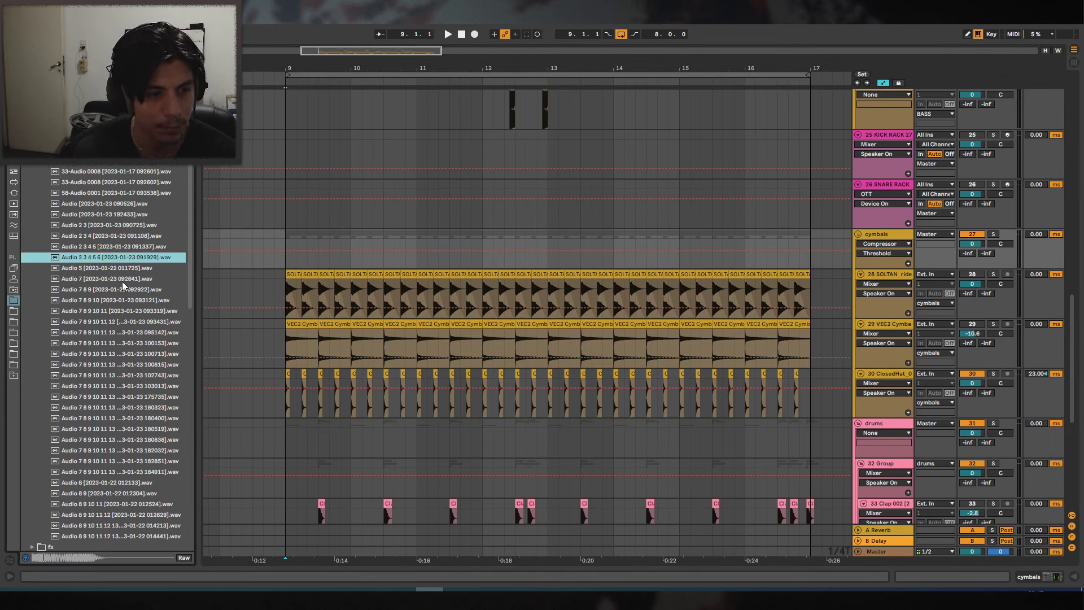
key("Down")
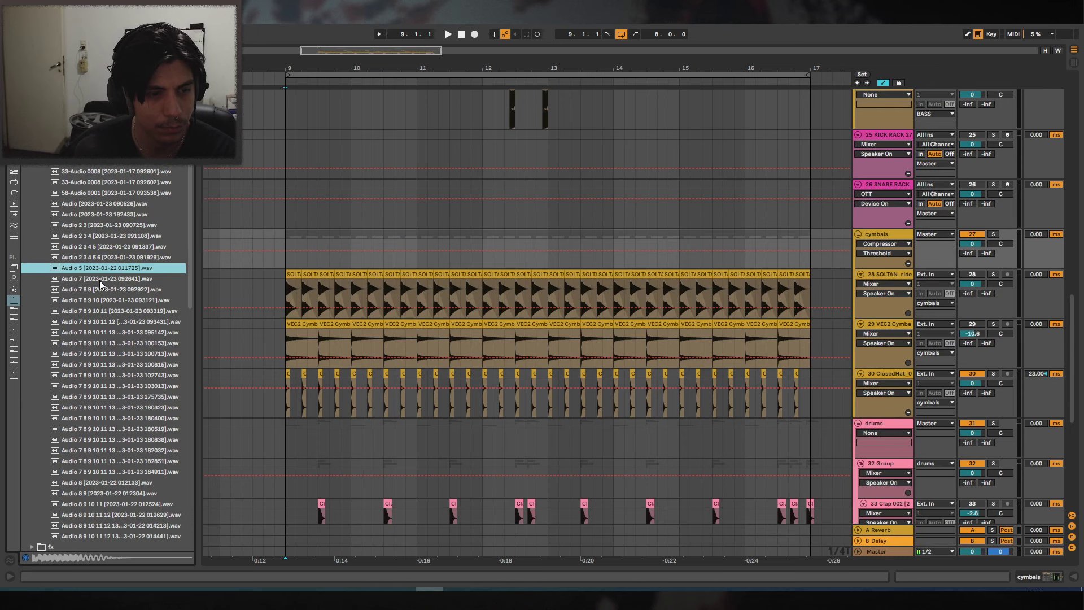
Place the Audio 5 one-shot at 16.3.1 on a new track 24 below track 23 in the bass group.
scroll(805, 271, "up", 9)
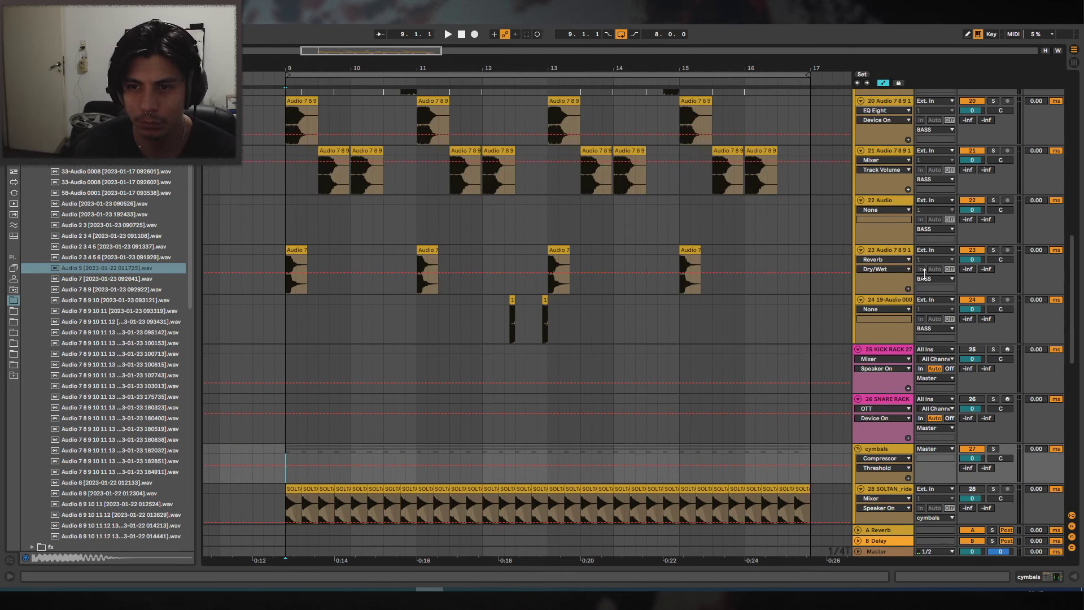
left_click(882, 304)
left_click(869, 282)
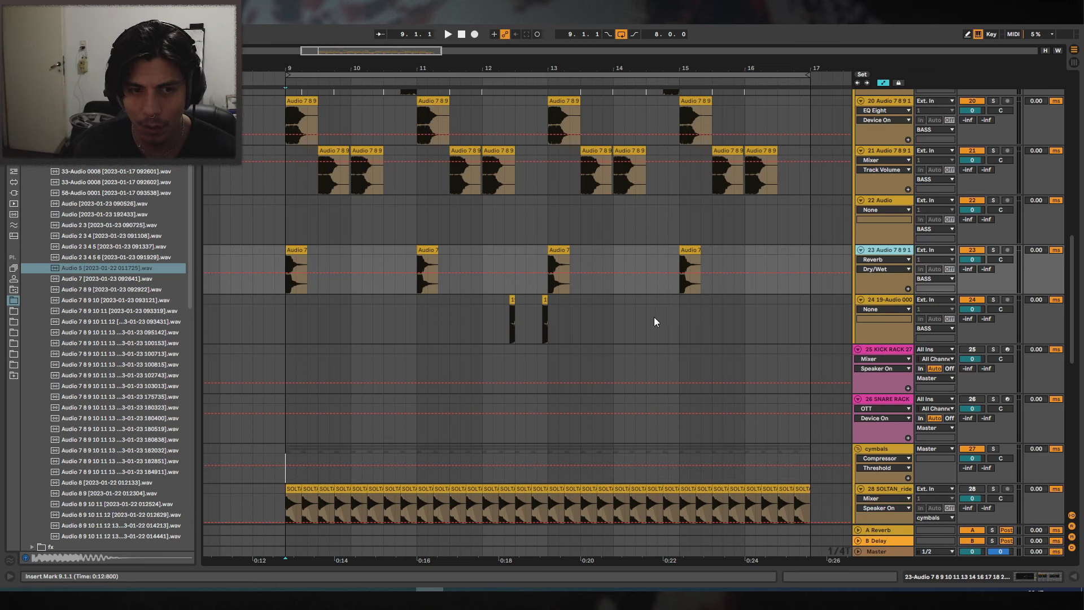
left_click_drag(131, 269, 782, 313)
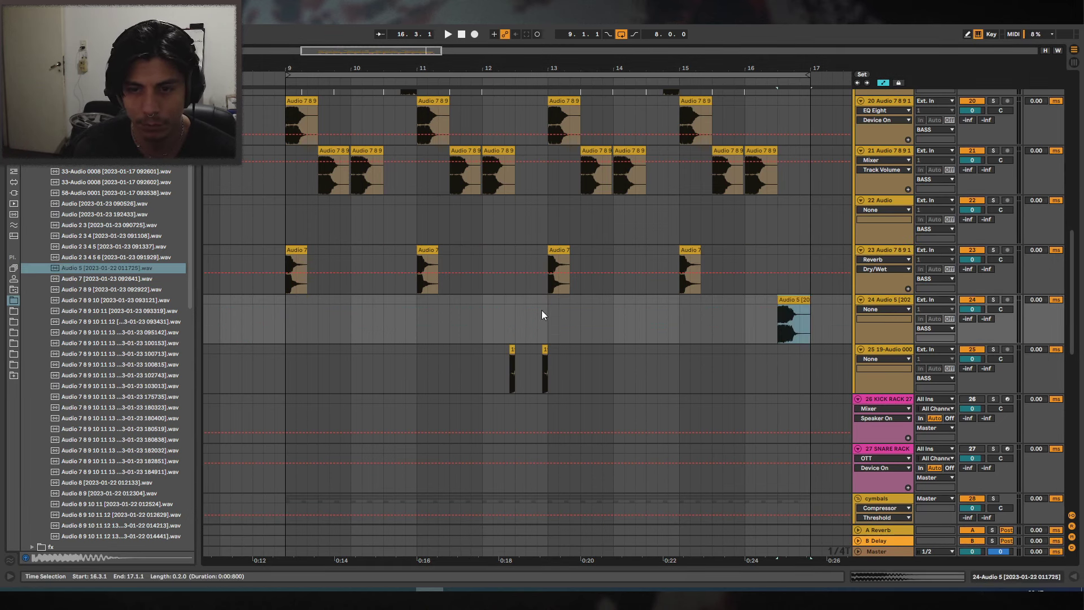
Add an EQ Eight to track 24 and play the new one-shot from 16.3.1.
left_click(15, 172)
left_click(54, 213)
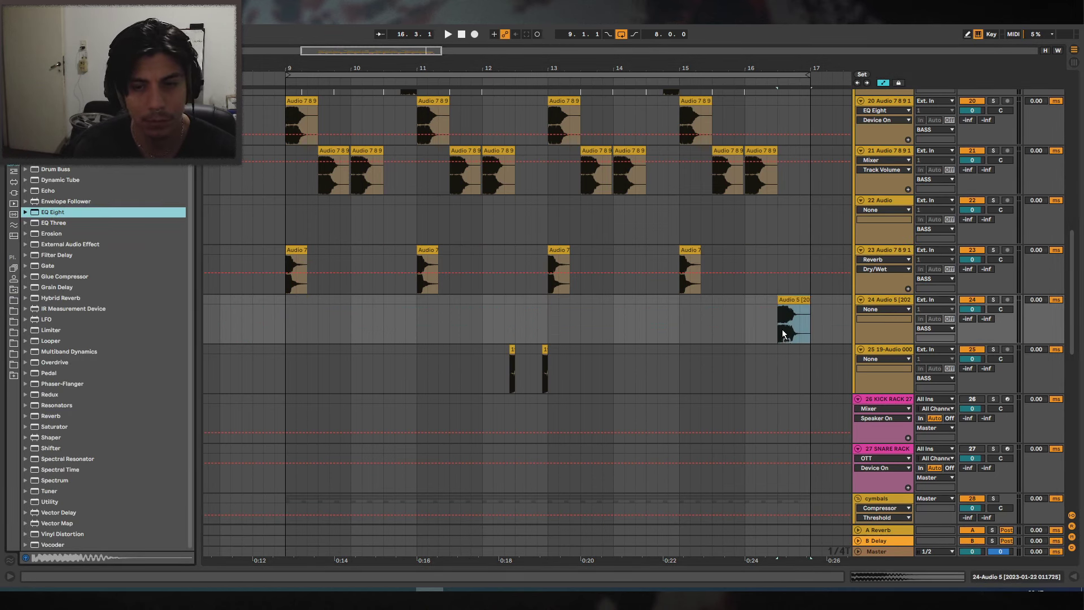
key("space")
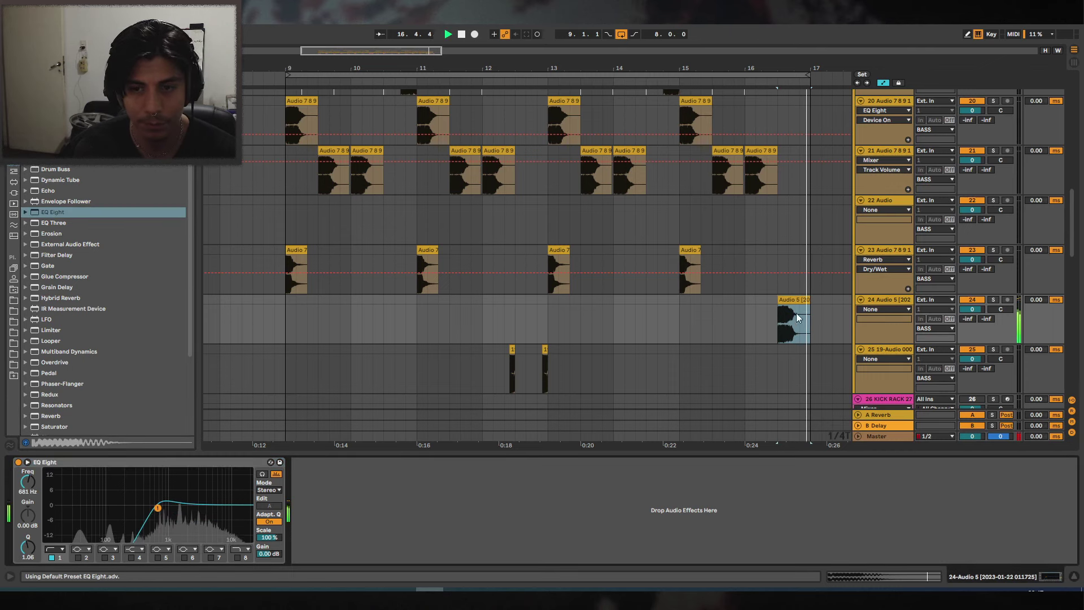
Turn off the triplet grid and move the Audio 5 clip to 9.3.1 on track 24.
mouse_move(805, 300)
left_mouse_down()
mouse_move(796, 299)
mouse_move(810, 299)
left_mouse_up()
left_click(760, 302)
key("space")
left_click(808, 300)
key("ctrl+3")
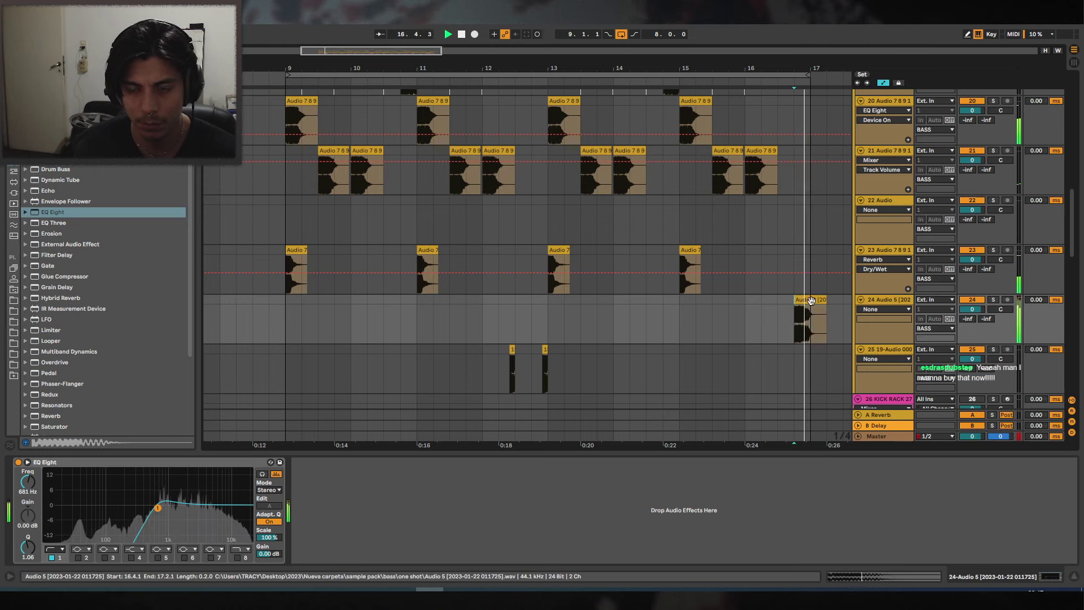
left_click_drag(811, 299, 340, 301)
Solo bass tracks 20 and 24 in turn to compare their one-shots, and return to full playback with the Audio 5 clip selected.
left_click(993, 100)
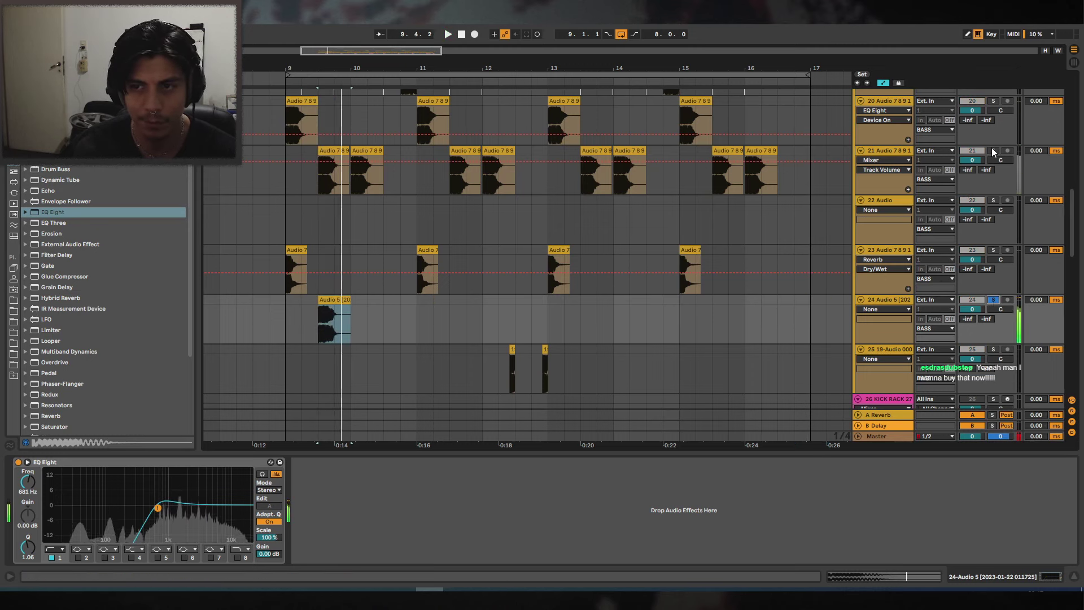
left_click(297, 117)
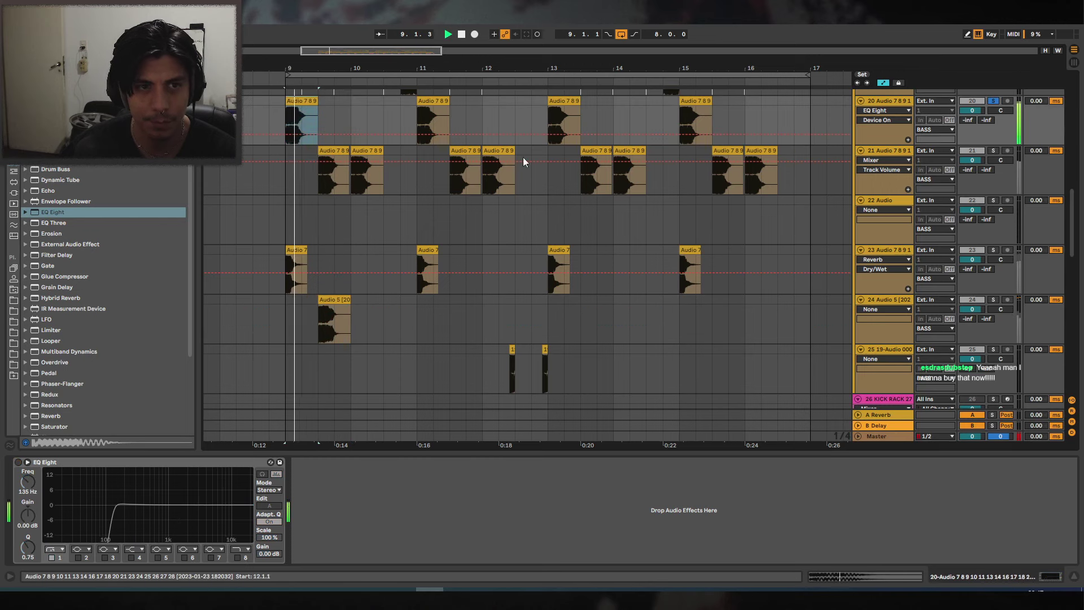
left_click(993, 300)
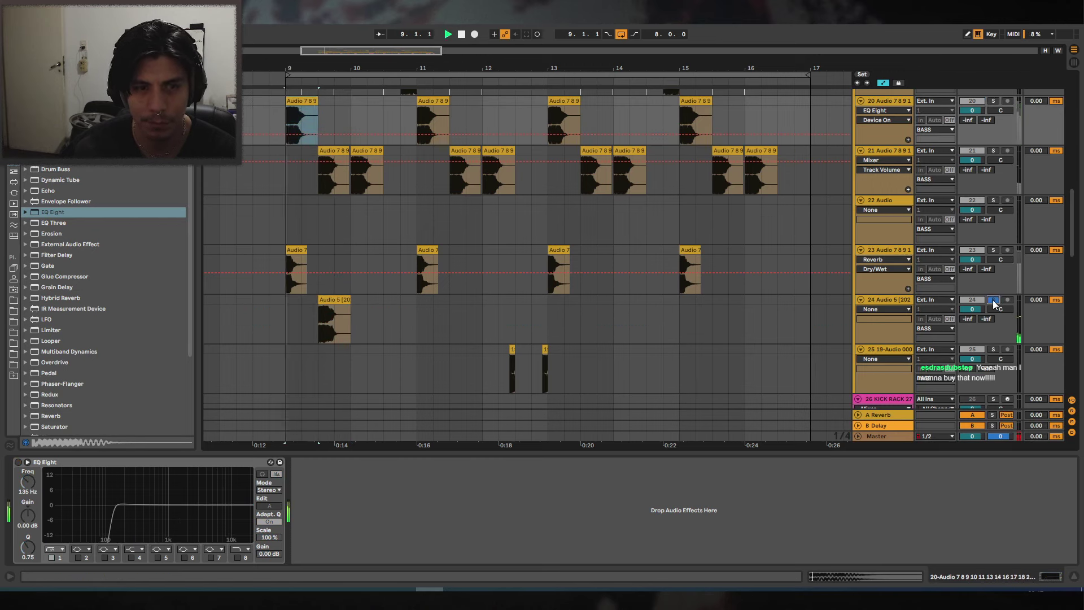
left_click(341, 300)
key("space")
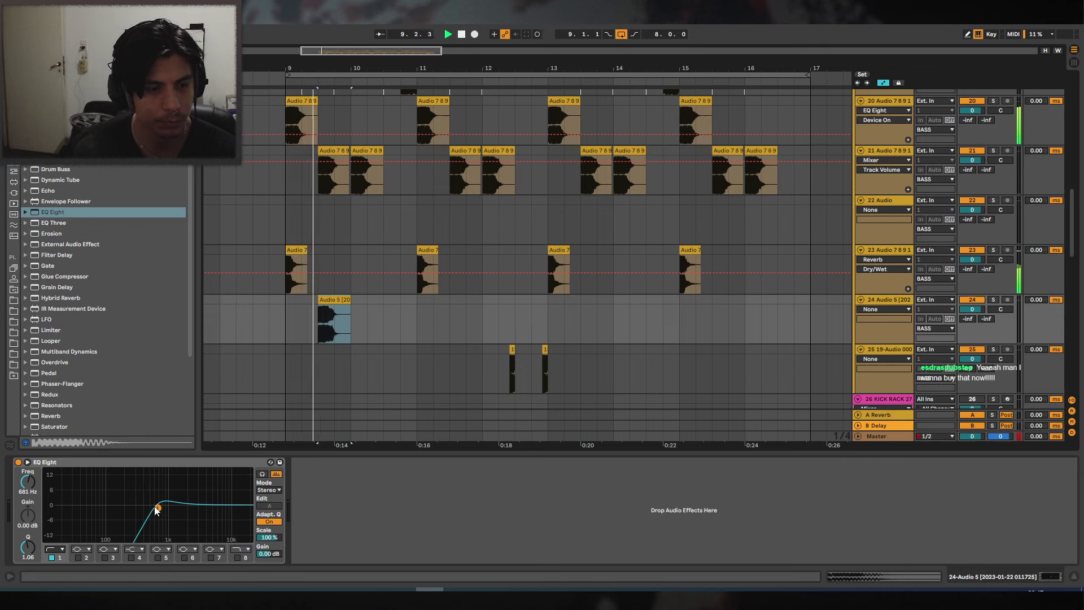
Set band 1 of track 24's EQ Eight to the steeper low cut at about 474 Hz with Q 1.43.
left_click_drag(157, 509, 153, 504)
key("space")
left_click(62, 551)
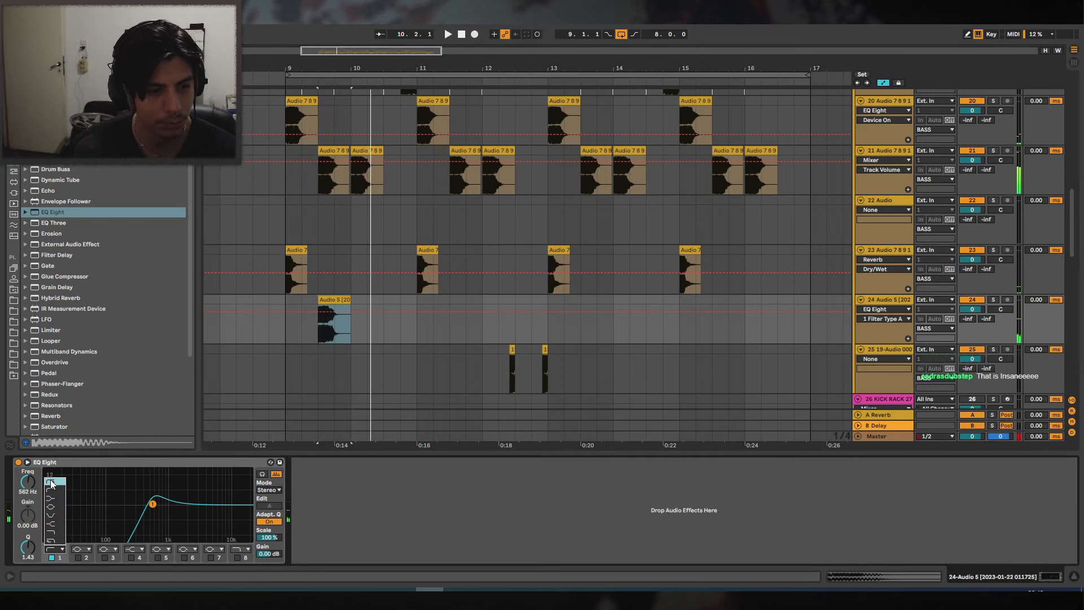
left_click(55, 480)
Copy the Audio 5 clip to 11.3.1 and duplicate track 24's bars 9 to 13 into bars 13 to 17.
left_click(332, 300)
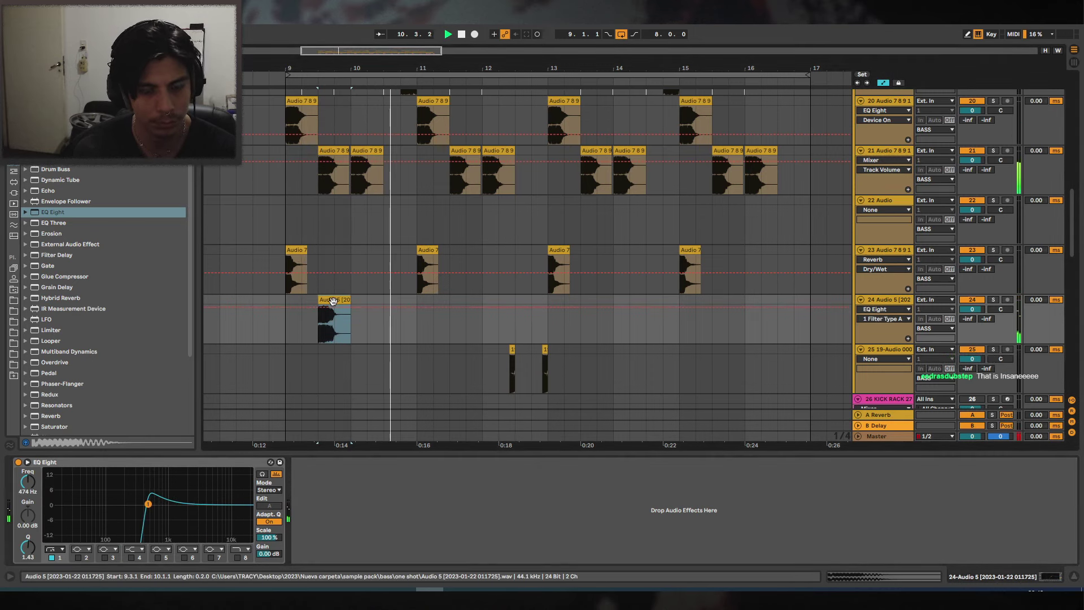
key("ctrl+c")
left_click(455, 296)
key("ctrl+v")
left_click(548, 297)
left_click_drag(547, 299, 285, 305)
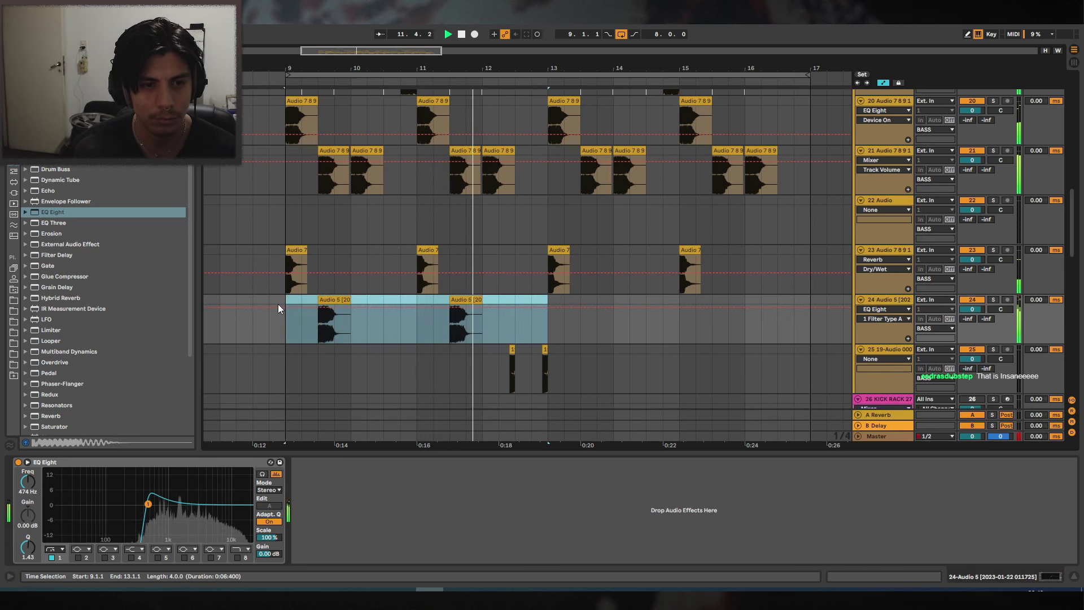
key("ctrl+d")
Transpose the Audio 5 clips at 13.3.1 and 9.3.1 to -5 semitones and listen to the result.
left_click(597, 319)
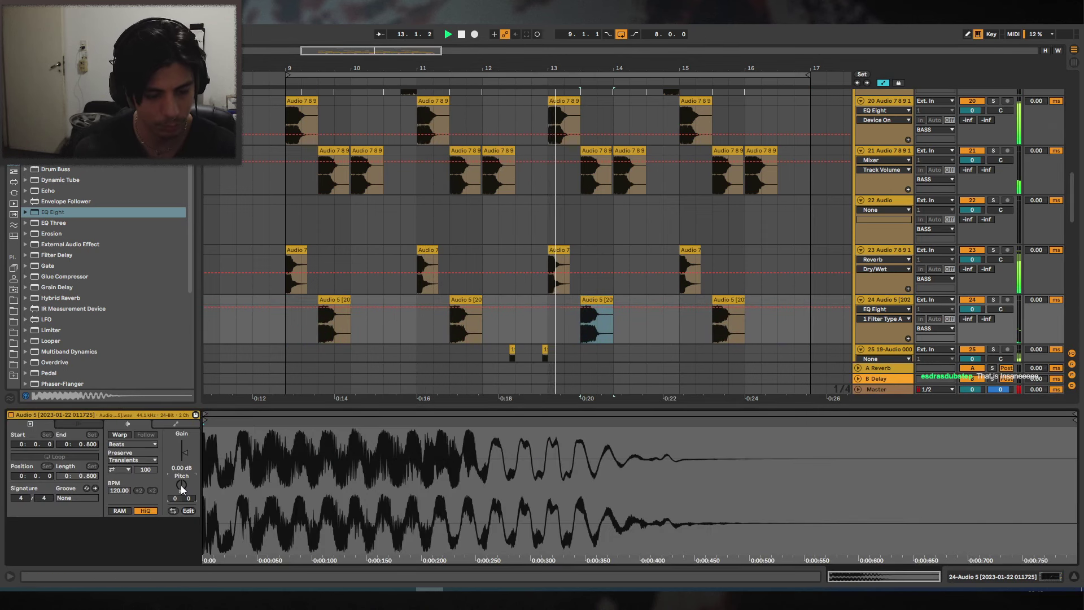
scroll(181, 486, "up", 7)
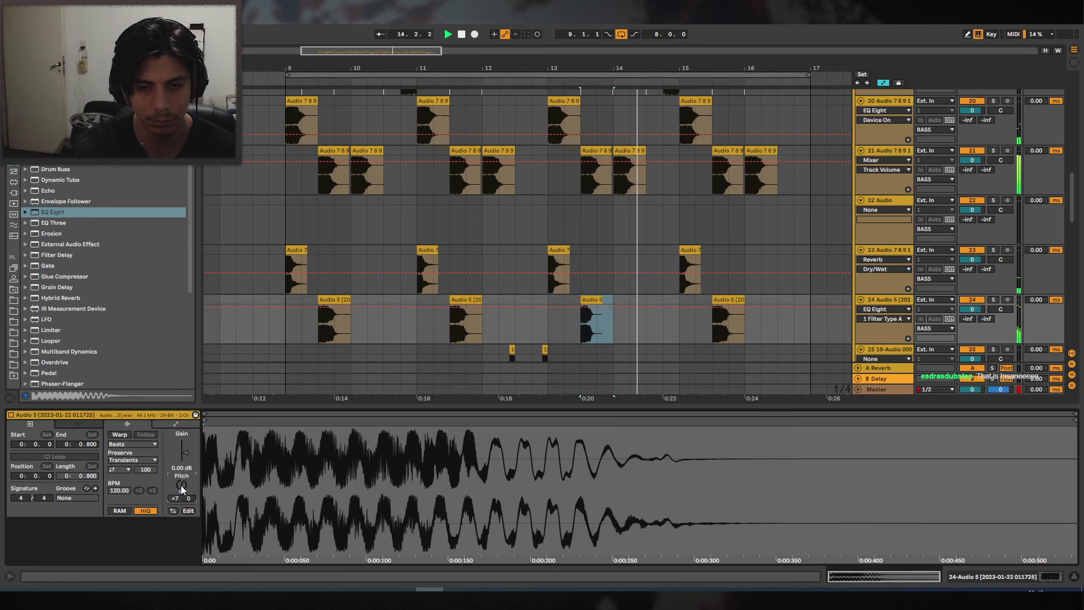
scroll(181, 486, "down", 12)
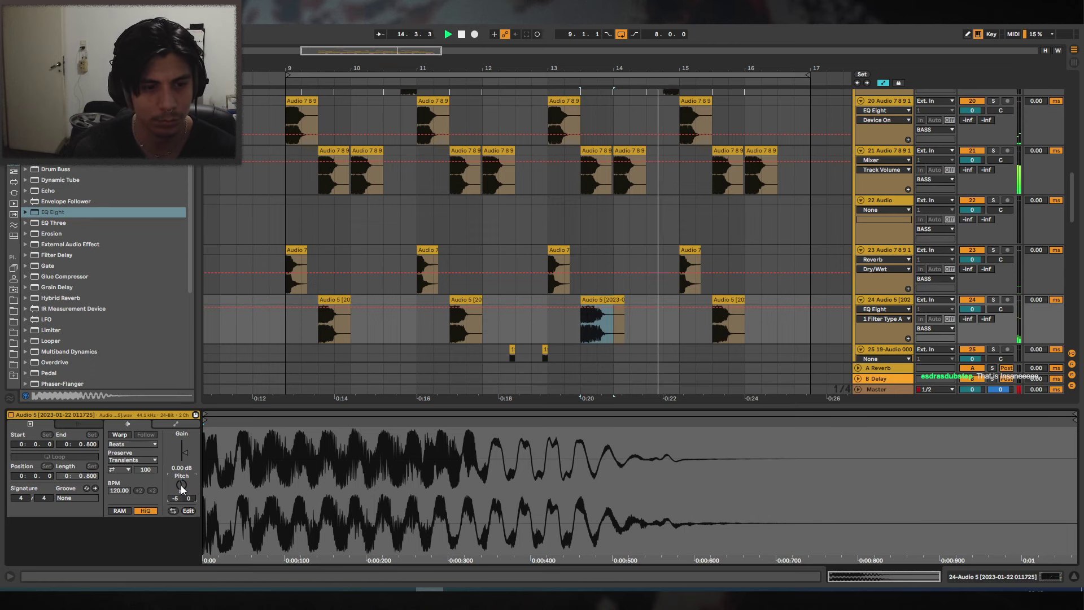
left_click(618, 299)
key("space")
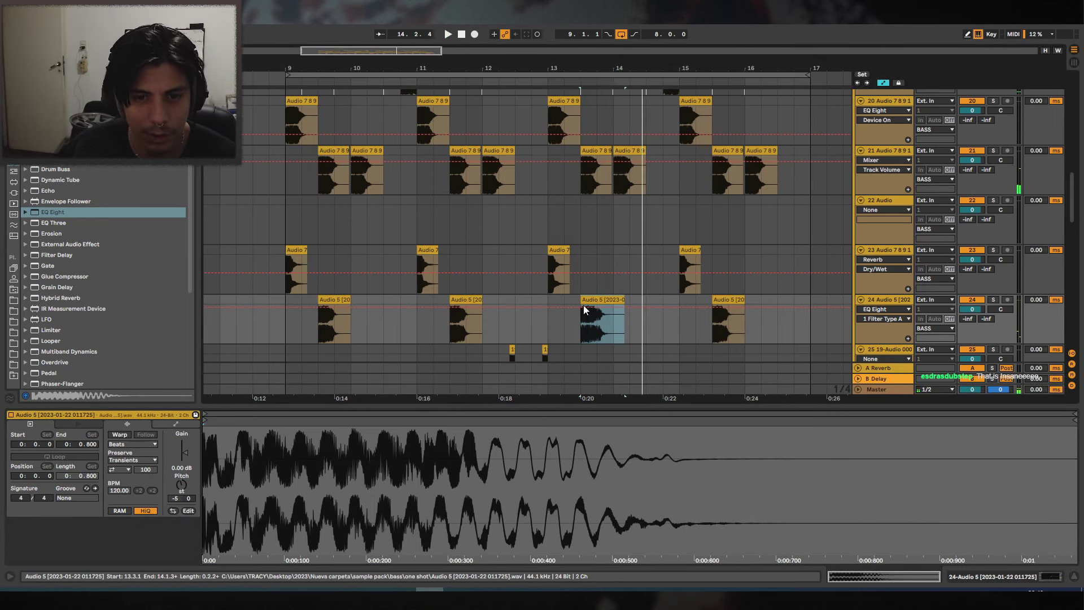
left_click(333, 299)
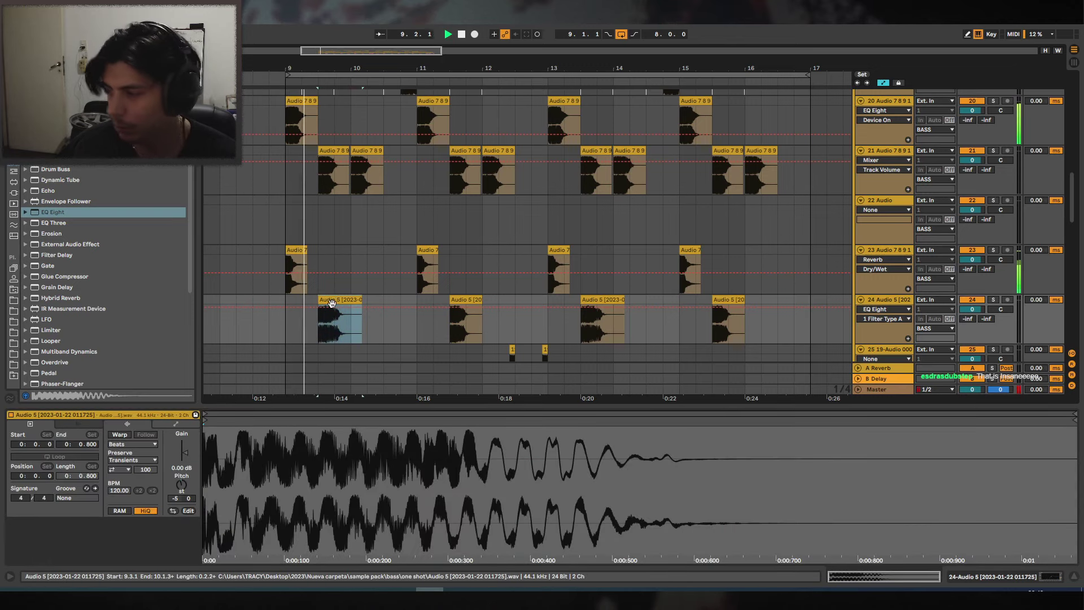
left_click_drag(347, 68, 368, 97)
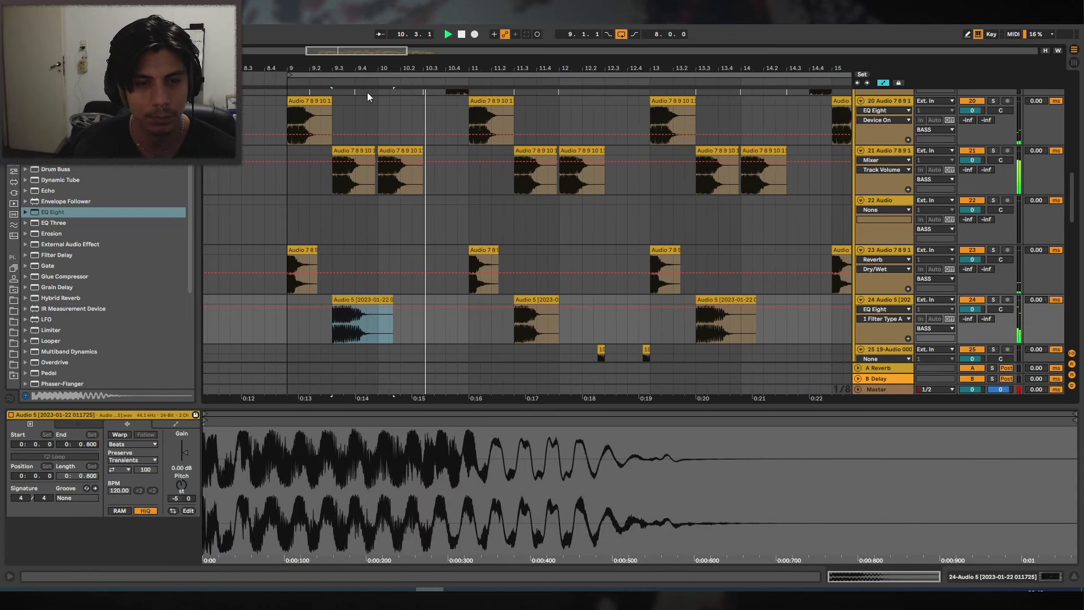
key("minus")
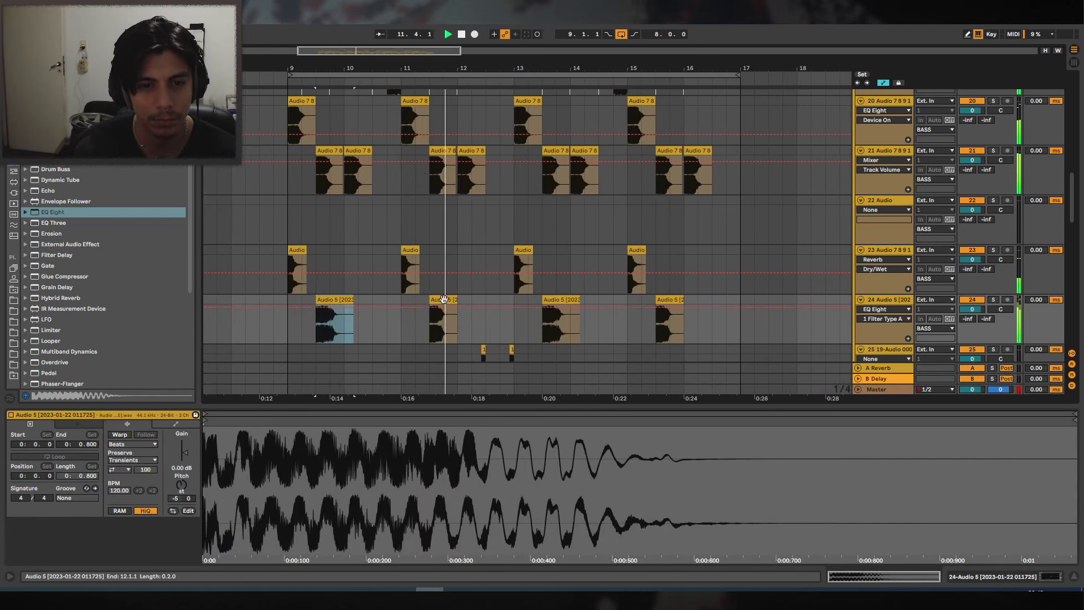
Split the lengthened Audio 5 clip at 10.1.1 on track 24 and delete its tail.
left_click(448, 300)
key("space")
left_click(448, 298)
left_click(329, 299)
left_click(344, 309)
key("ctrl+e")
left_click(350, 301)
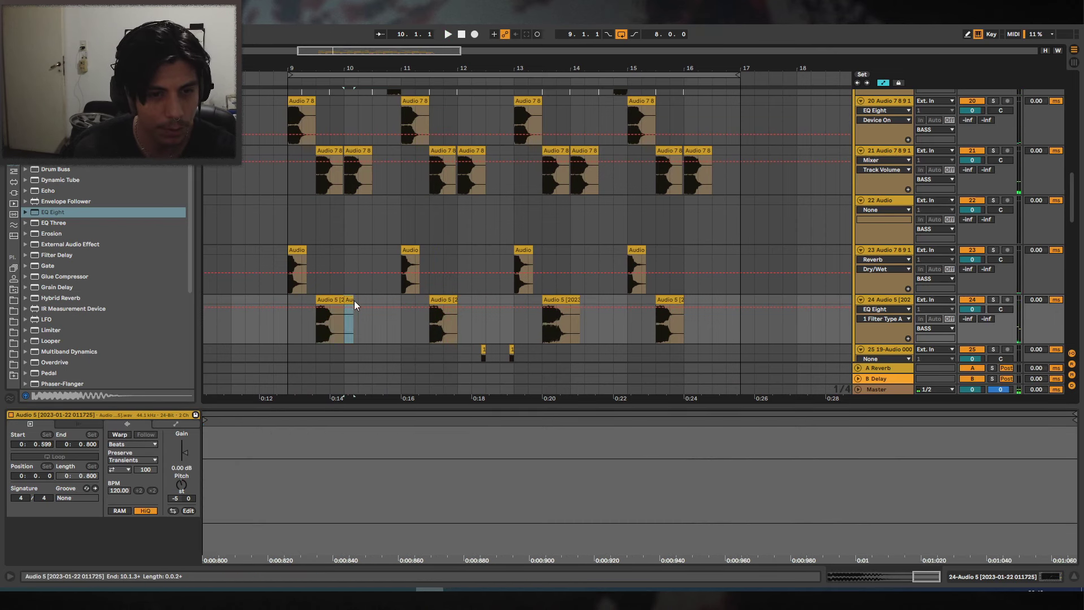
key("Delete")
Duplicate the whole arrangement from bars 9 to 17 up to bar 25 and extend the loop to 16 bars.
left_click(562, 300)
left_click(529, 75)
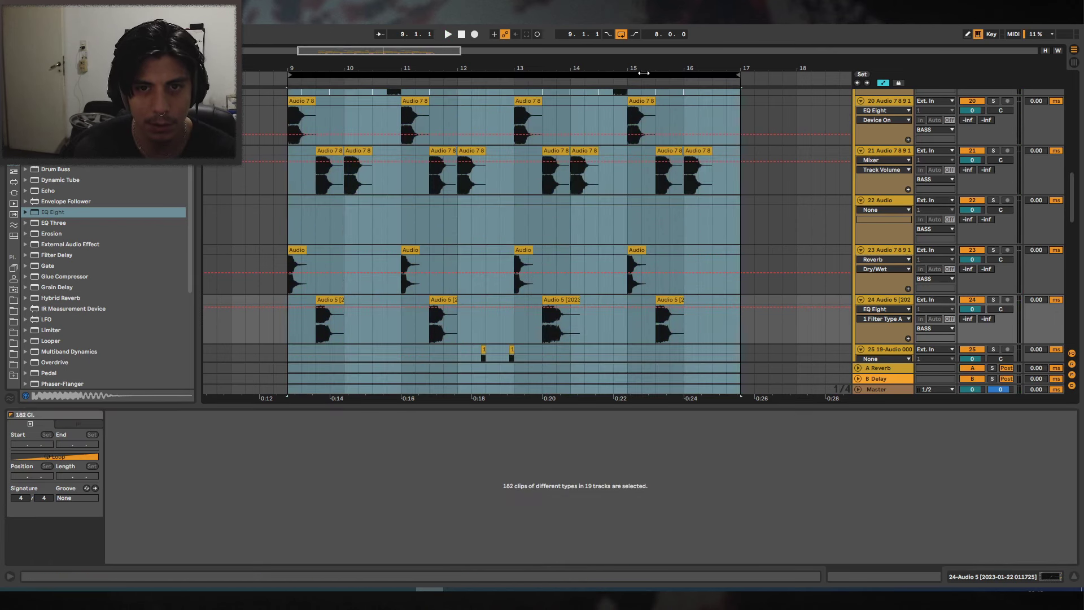
key("ctrl+d")
left_click_drag(529, 68, 595, 70)
left_click_drag(470, 75, 711, 80)
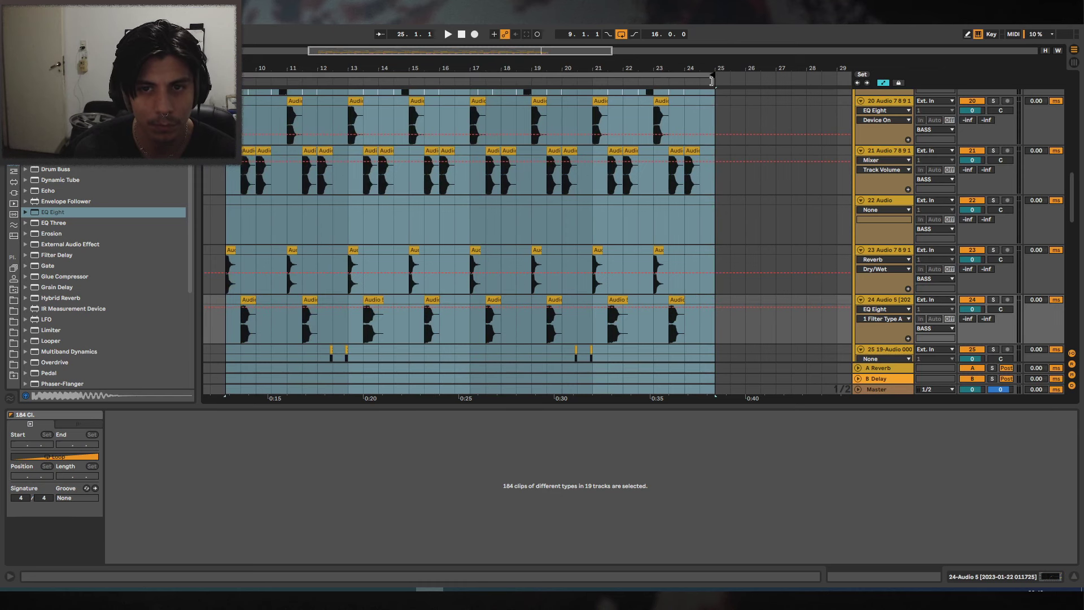
Place the -5 semitone Audio 5 clip on track 24 at 17.3.1, 19.3.1, 21.3.1 and 23.3.1.
left_click_drag(491, 68, 553, 74)
scroll(550, 252, "down", 2)
left_click_drag(417, 232, 683, 233)
left_click(759, 232)
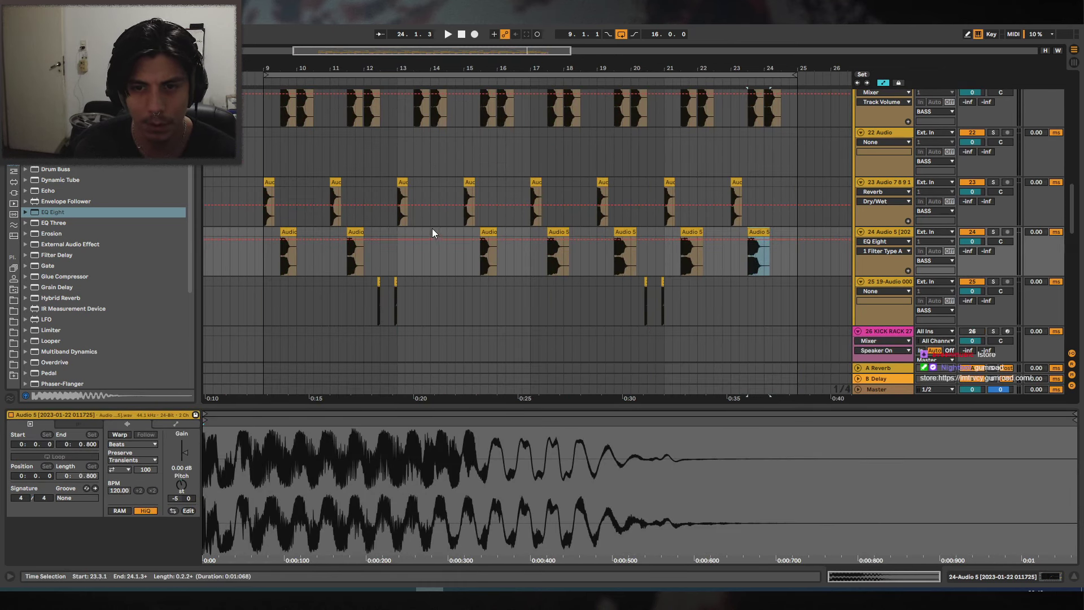
Duplicate track 24's bars 9 to 11 three times, filling the track up to bar 17.
left_click(413, 232)
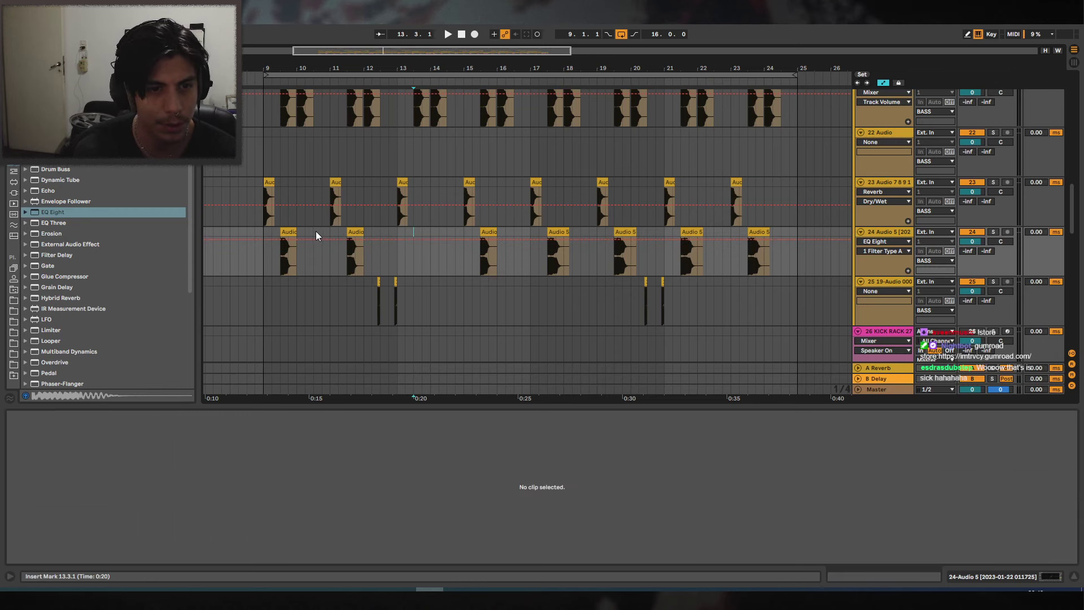
left_click_drag(330, 232, 266, 230)
key("ctrl+d")
key("ctrl+d")
key("ctrl+d")
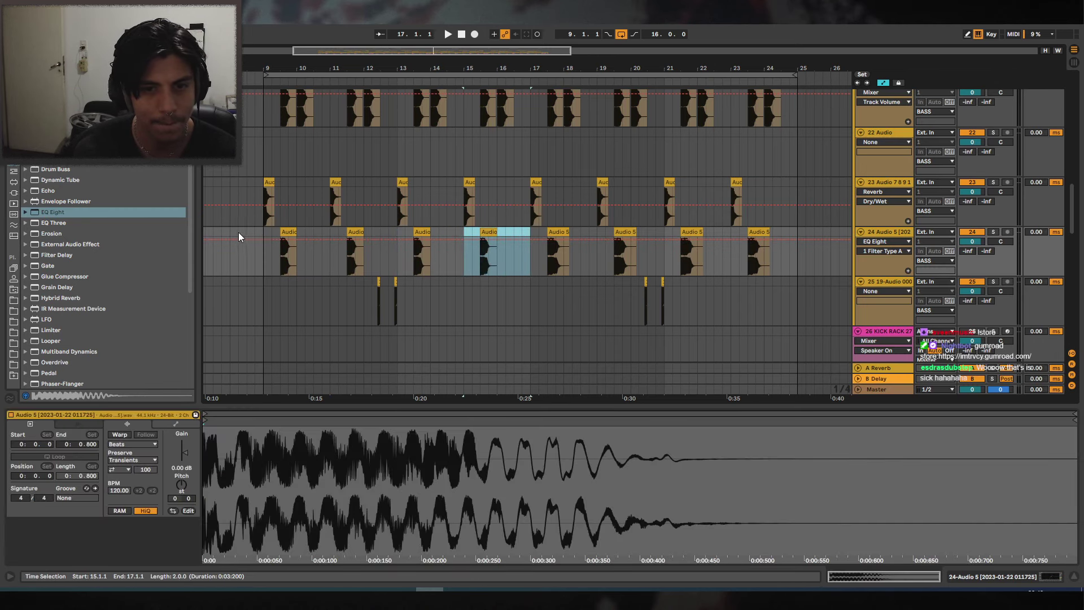
Play the drop from bar 8 and compare the transposition of track 24's Audio 5 clips at 9.3.1 and 17.3.1.
left_click(238, 233)
key("space")
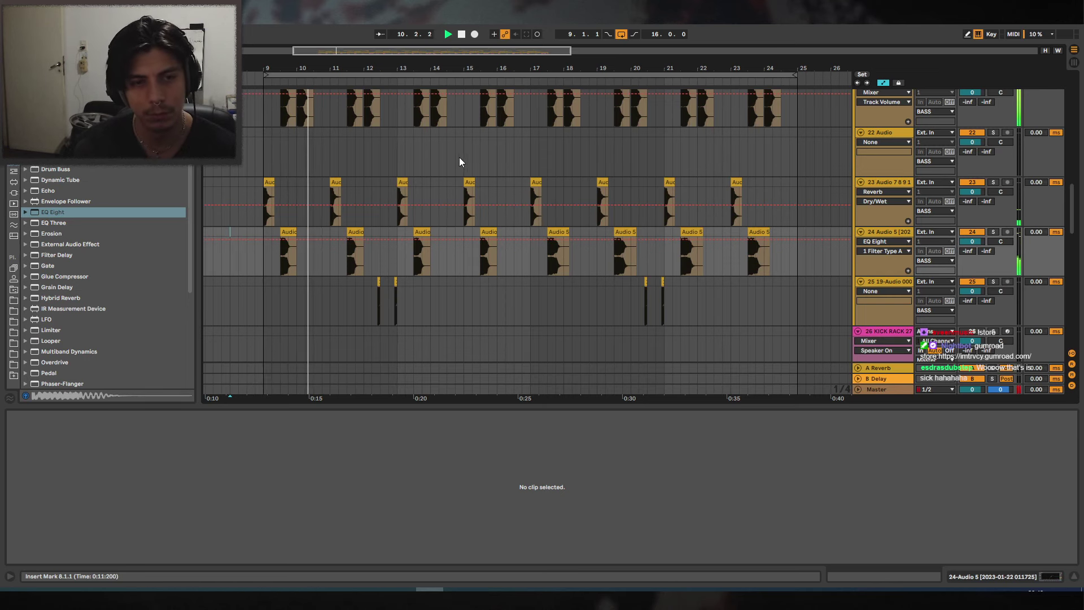
left_click(288, 254)
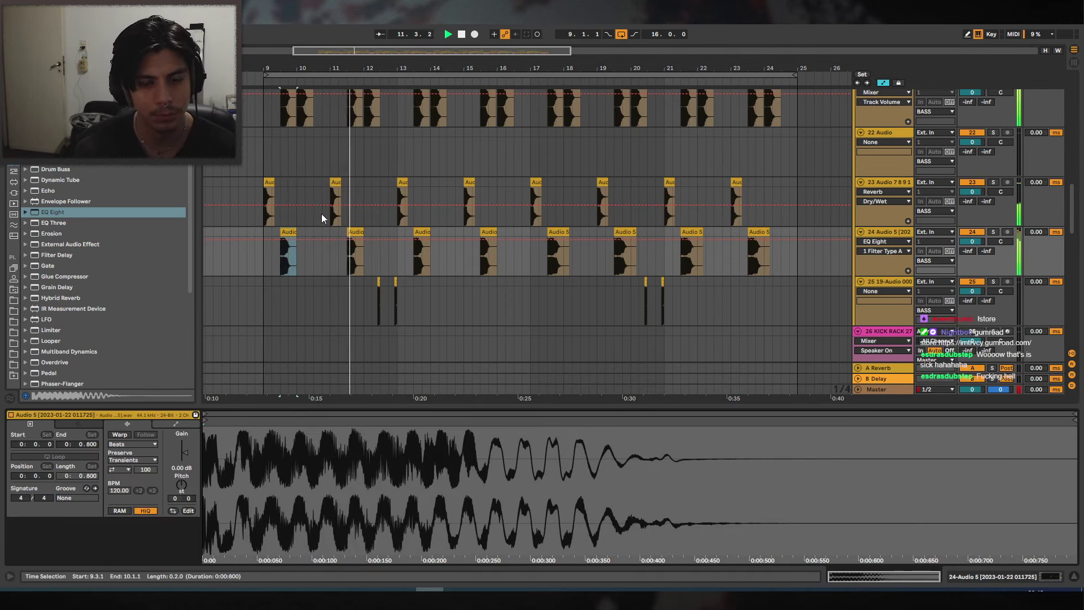
left_click(563, 233)
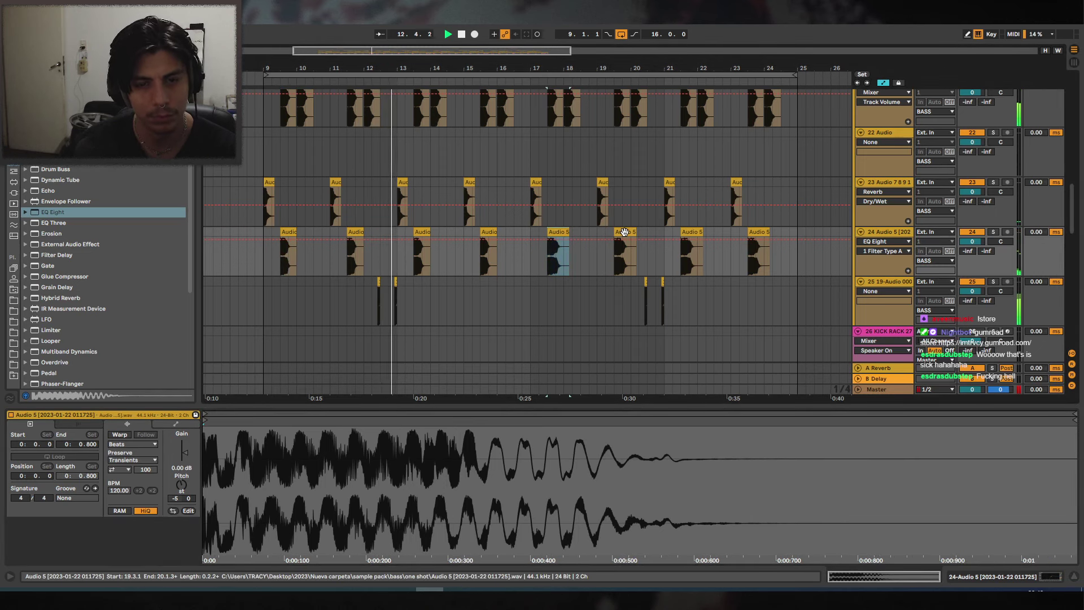
left_click(553, 232)
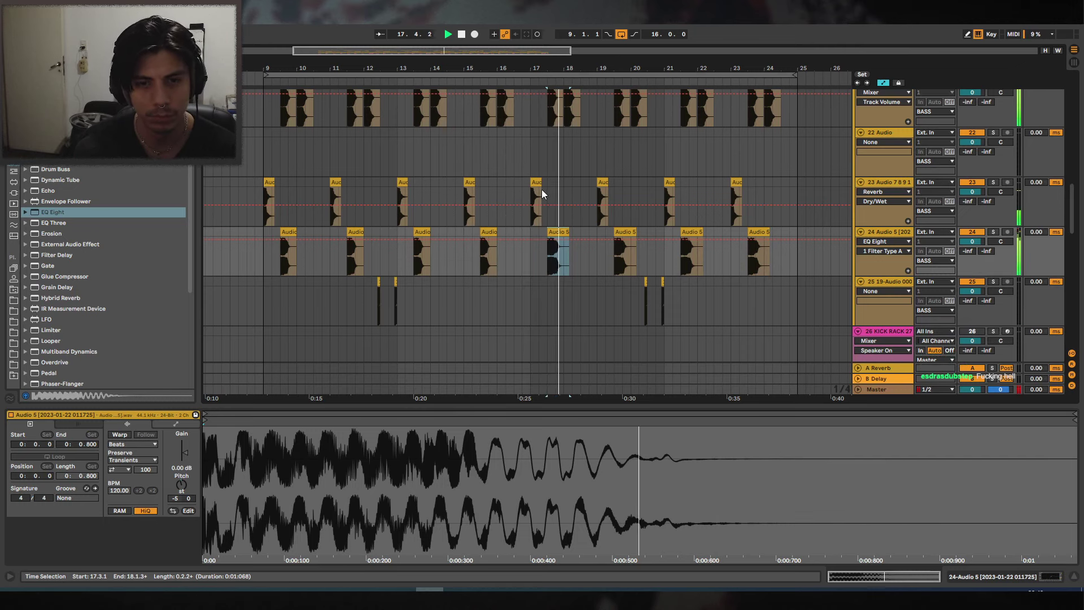
Copy track 24's Audio 5 clip from 17.3.1 to 18.1.1 and transpose the copy to -6 semitones.
left_click_drag(583, 63, 559, 85)
key("space")
left_click(489, 250)
key("space")
left_click(526, 242)
key("space")
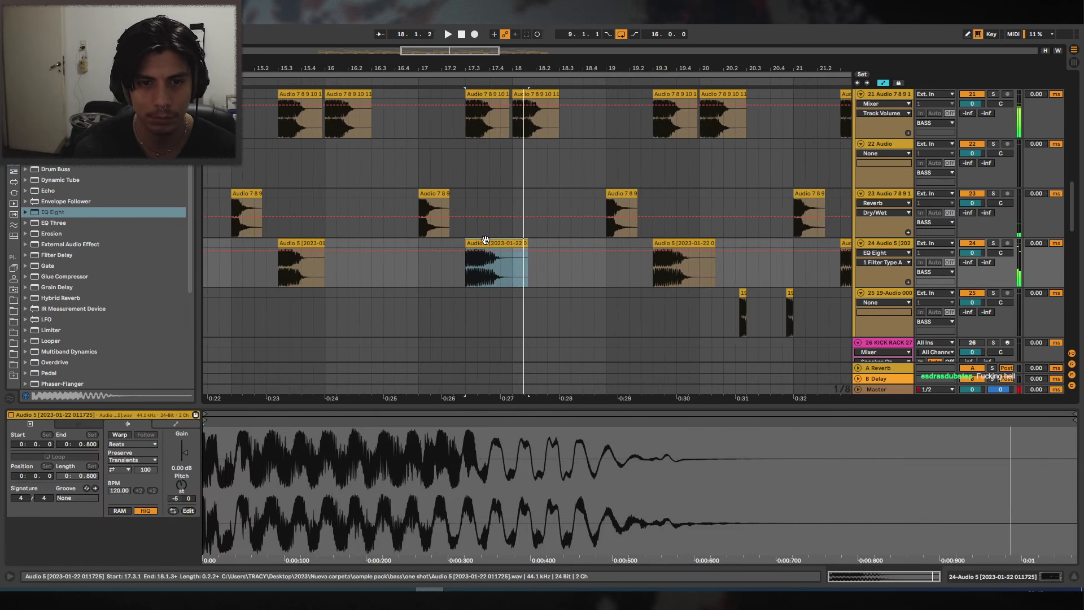
left_click_drag(485, 242, 536, 249)
key("space")
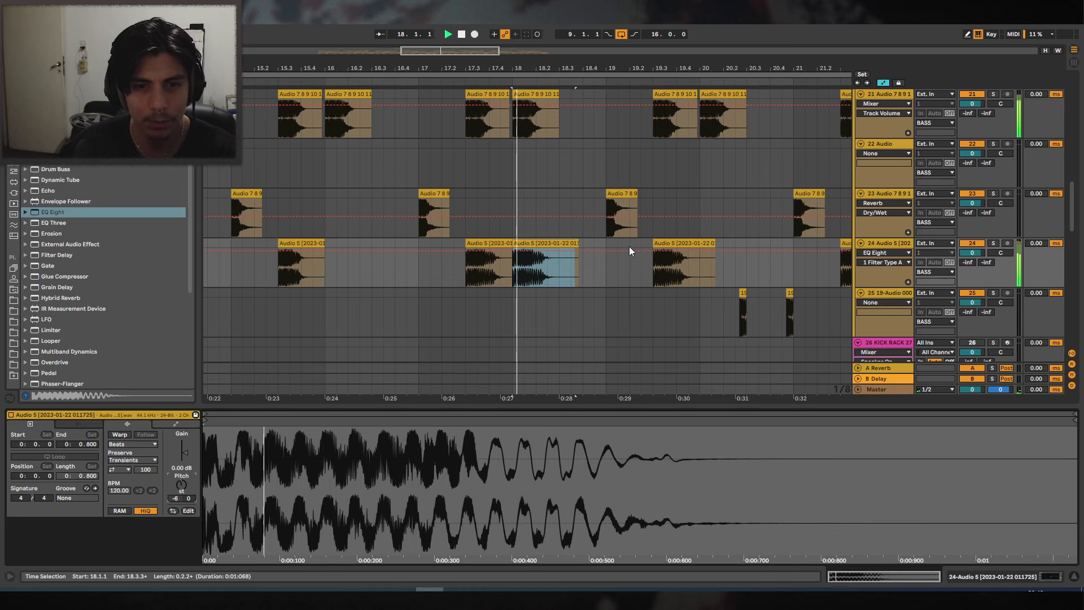
Replace track 24's clips after bar 19 with repeats of the bar 17 to 19 pattern up to bar 25.
left_click(406, 248)
left_click_drag(603, 55, 469, 40)
left_click_drag(461, 242, 767, 262)
key("Delete")
left_click_drag(464, 244, 351, 244)
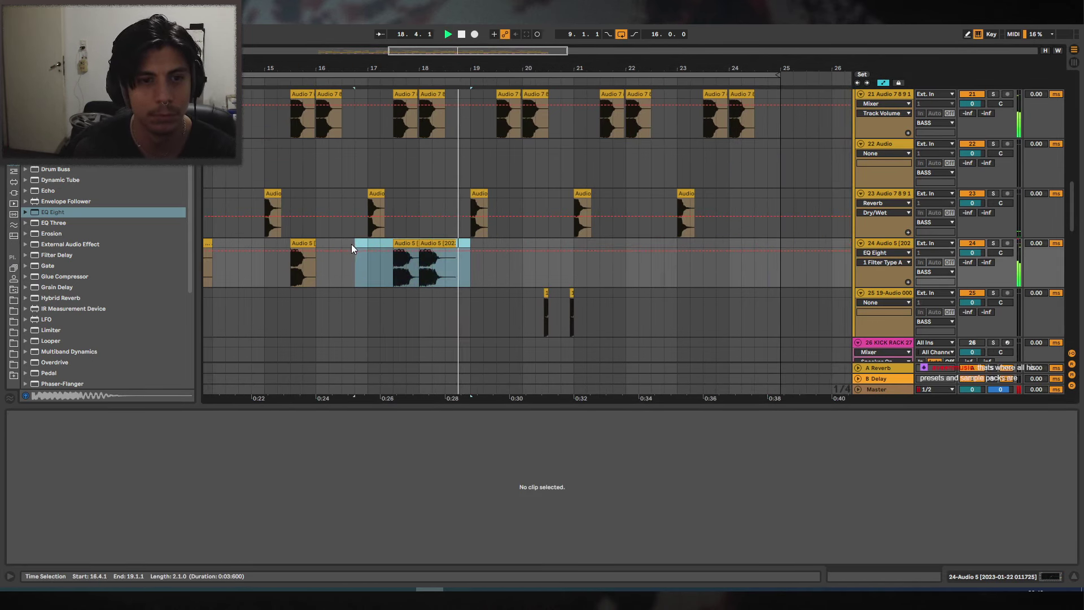
key("ctrl+d")
left_click(572, 255)
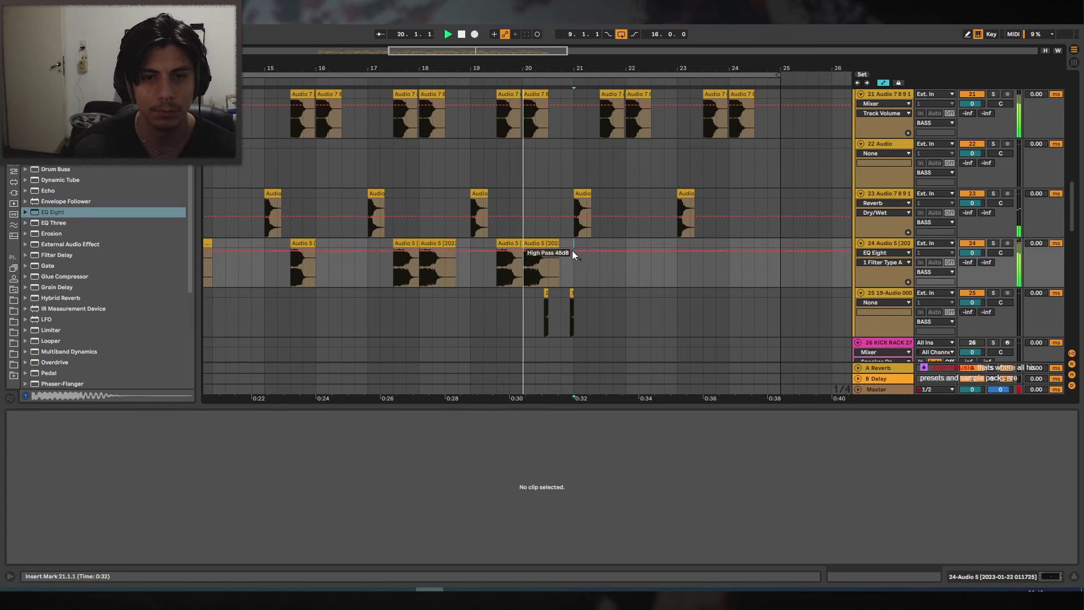
left_click_drag(571, 240, 367, 240)
key("ctrl+d")
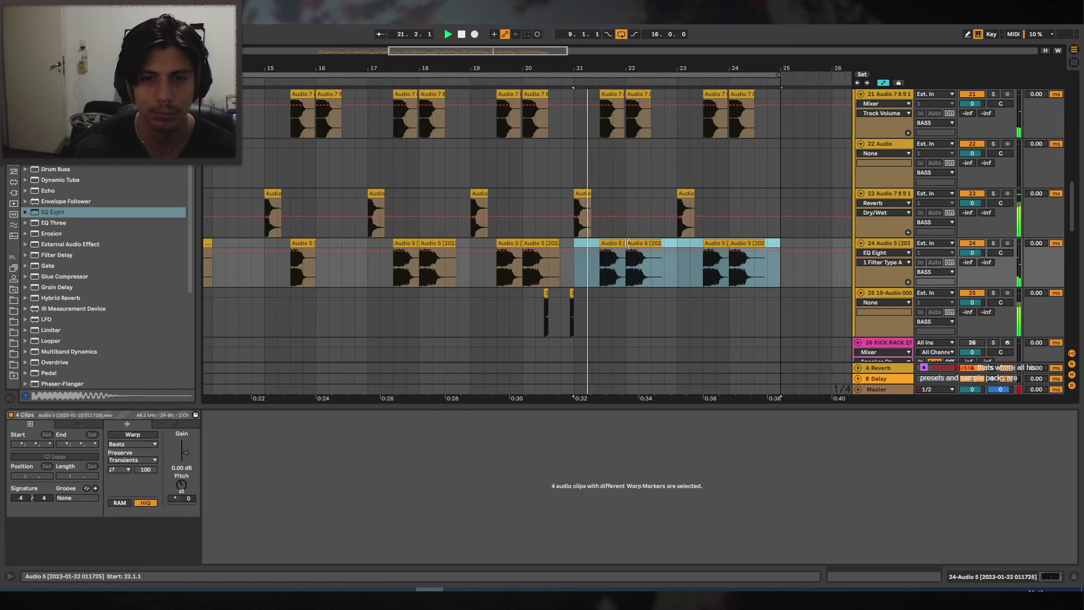
Transpose track 24's four Audio 5 clips in bars 21 to 25 up one octave and cut them out.
left_click_drag(182, 485, 183, 490)
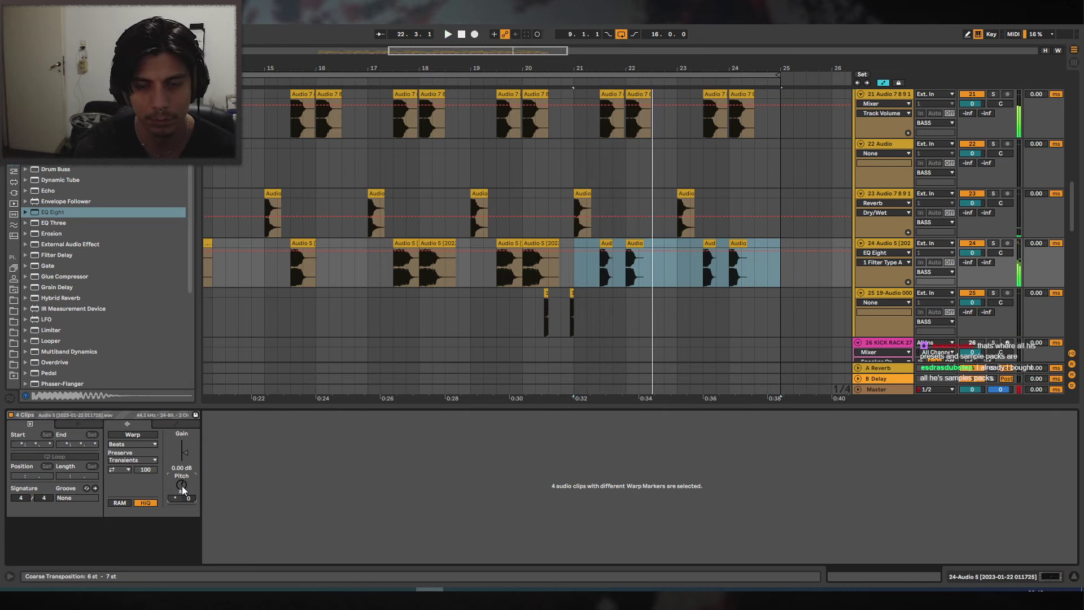
left_click_drag(361, 68, 507, 40)
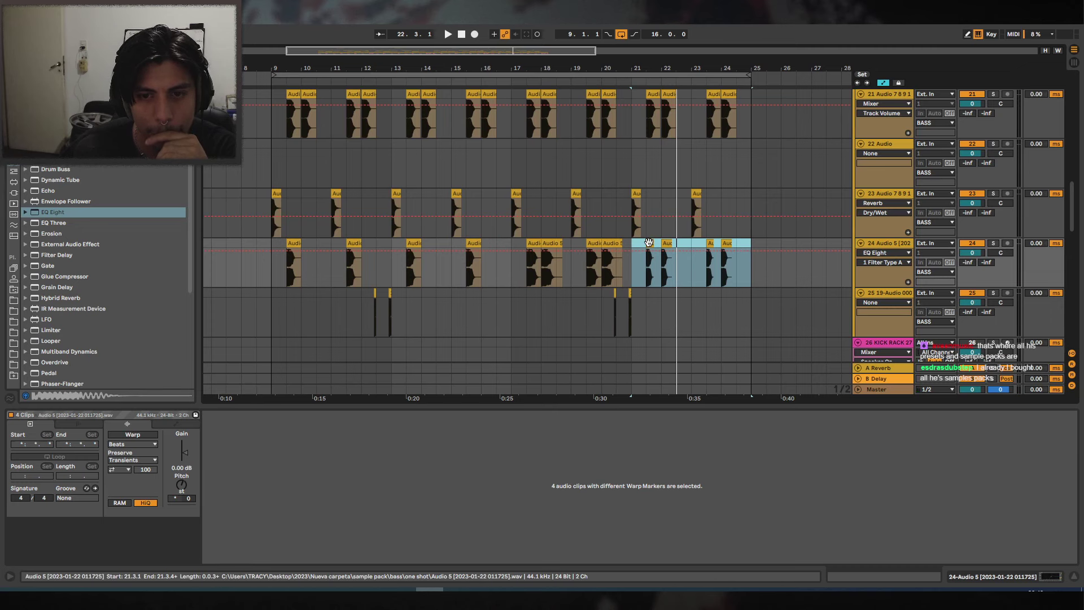
left_click(650, 259)
left_click_drag(751, 243, 636, 249)
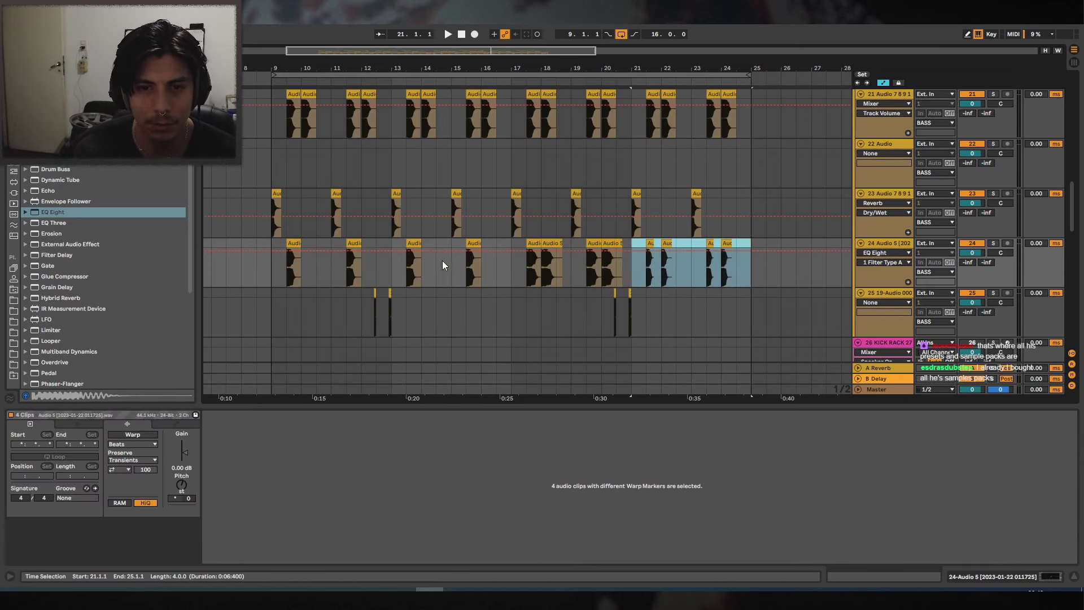
key("Delete")
Move track 24's clips from bars 9 to 17 into bars 1 to 9 and paste the cut clips at 9.1.1.
left_click_drag(271, 248, 511, 249)
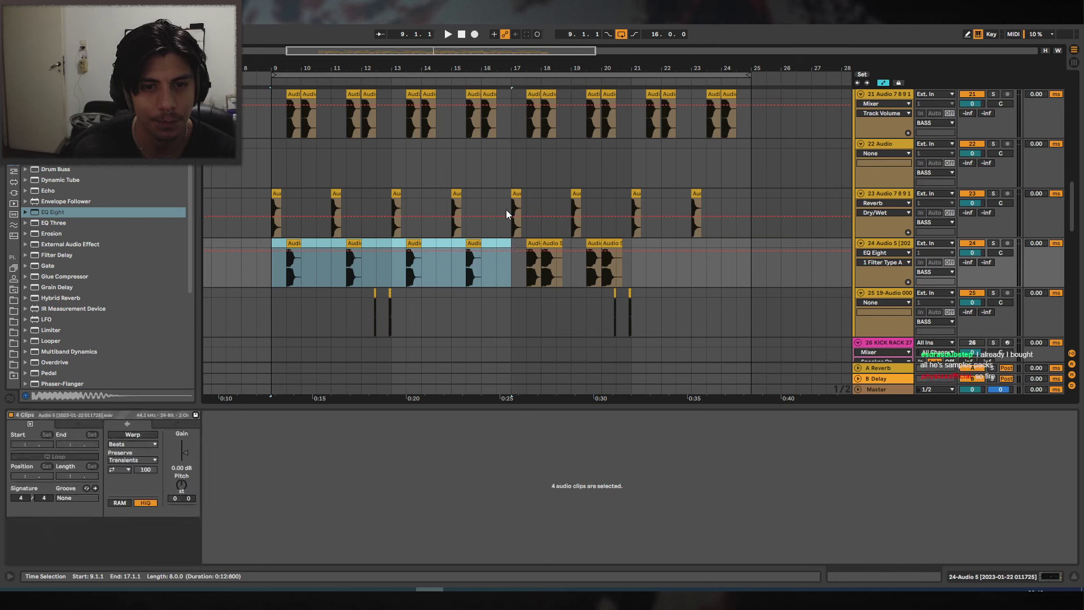
key("minus")
left_click_drag(398, 246, 215, 251)
left_click(390, 251)
key("ctrl+v")
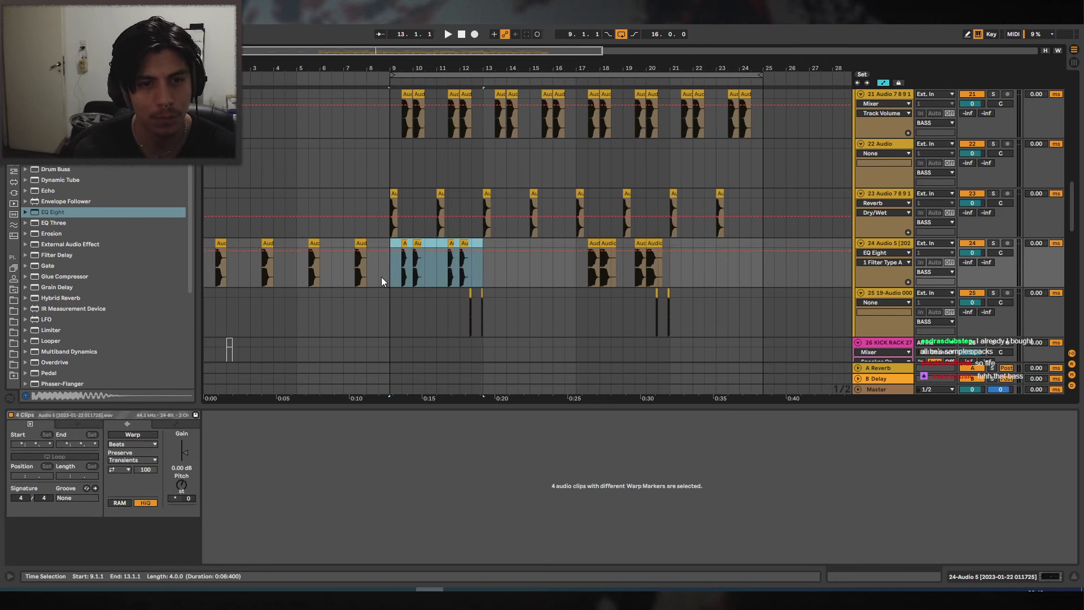
Deactivate the Audio 5 clips in bars 1 to 9 of track 24 and play from 8.3.1.
left_click_drag(390, 263, 205, 276)
key("0")
left_click(380, 277)
key("space")
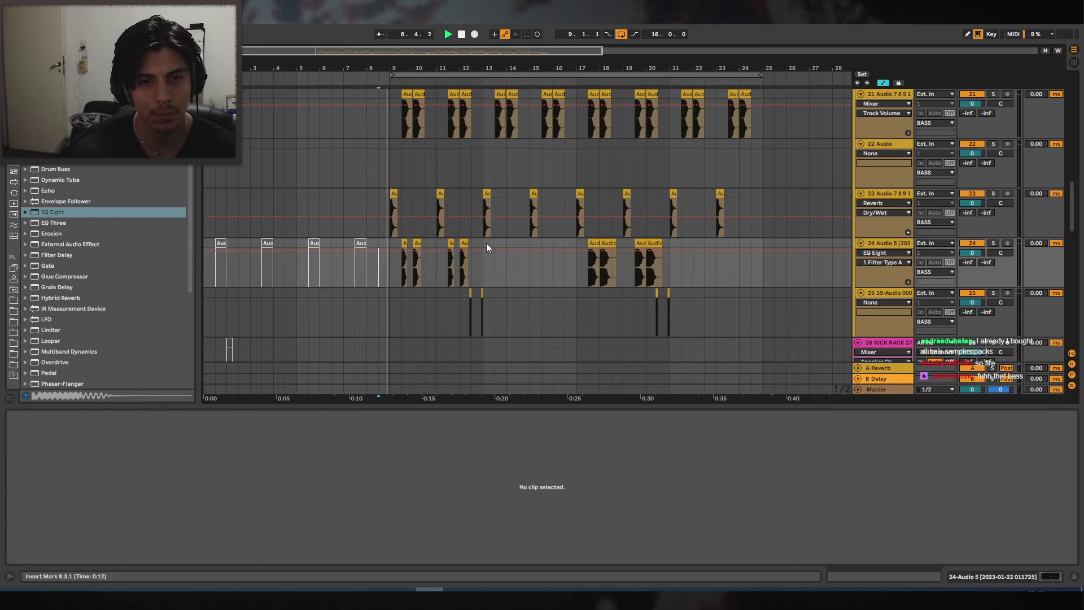
Duplicate track 24's bars 9 to 13 into bars 13 to 17 and hide the clip view.
left_click_drag(486, 246, 387, 245)
key("ctrl+d")
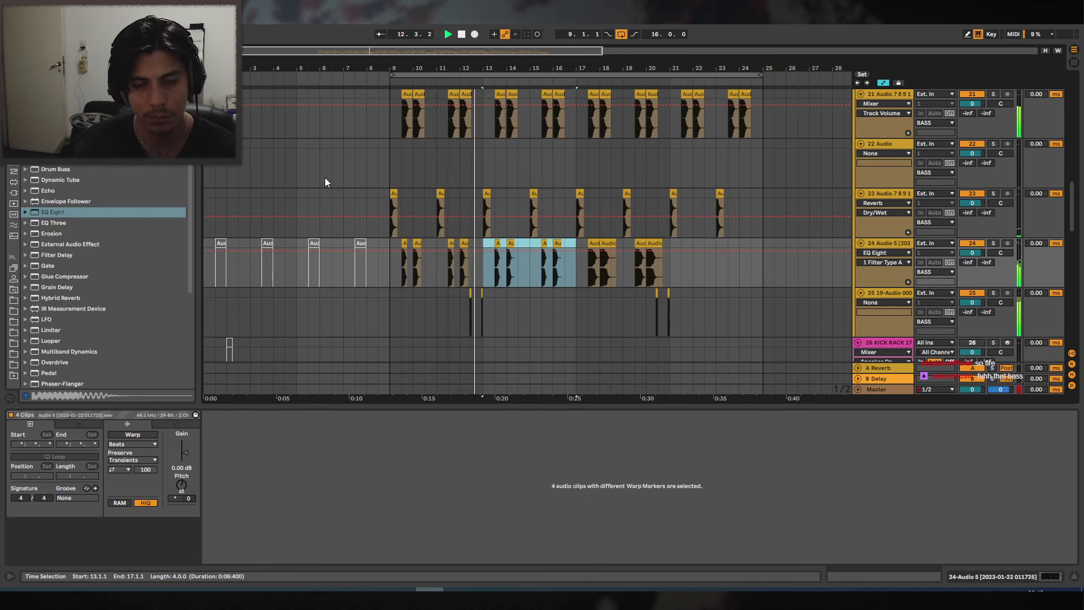
left_click_drag(475, 67, 493, 66)
scroll(477, 257, "up", 4)
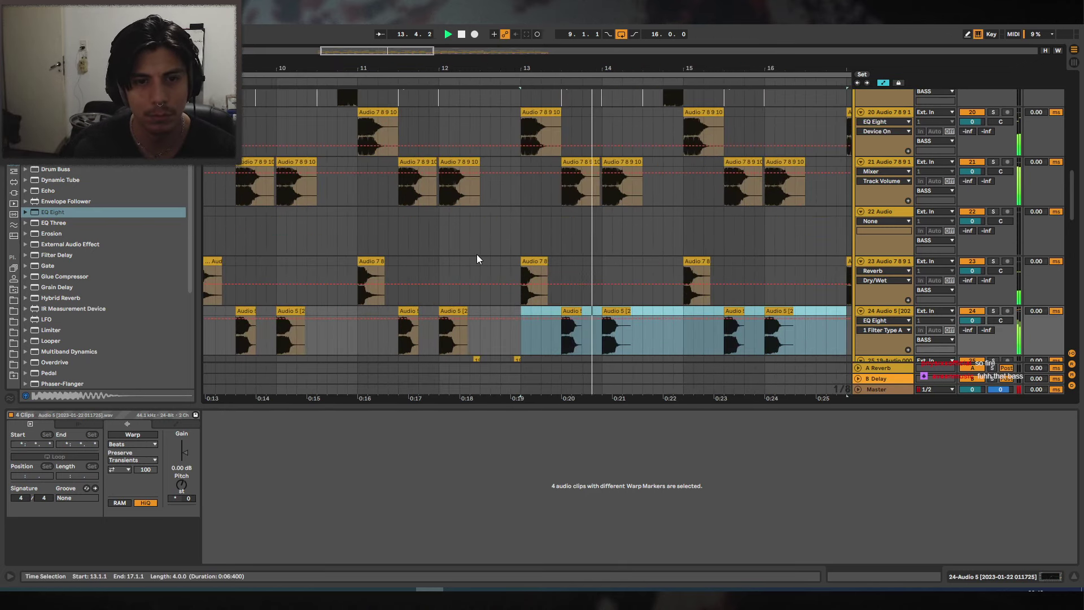
key("ctrl+alt+l")
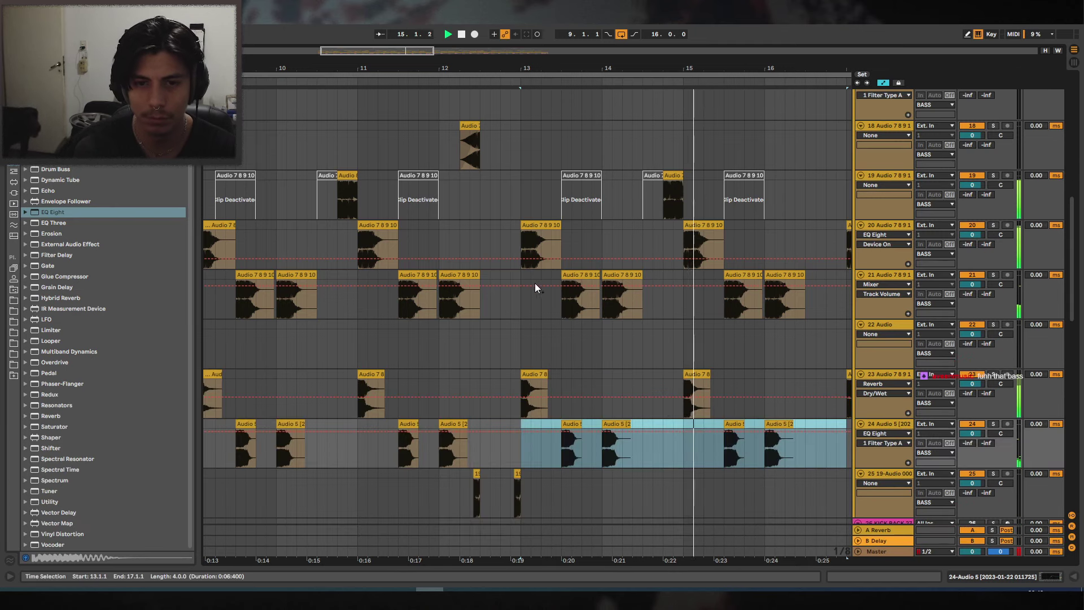
Listen to the rearranged bass tracks through bars 15 to 20 and replay the drop from 9.1.1.
left_click_drag(681, 67, 549, 63)
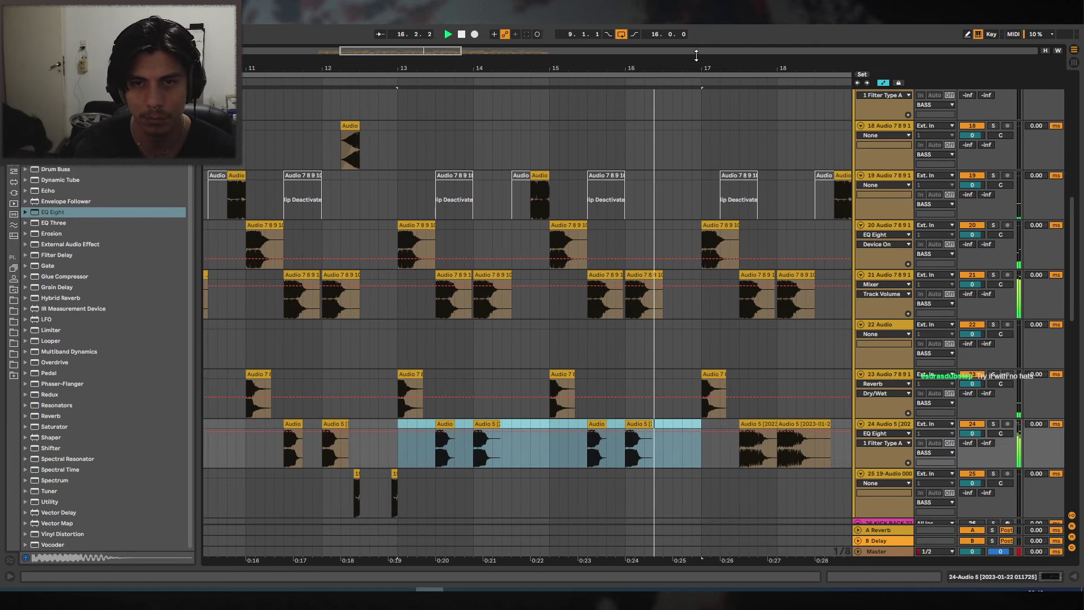
left_click_drag(696, 61, 528, 61)
scroll(577, 121, "down", 2)
scroll(525, 169, "down", 3)
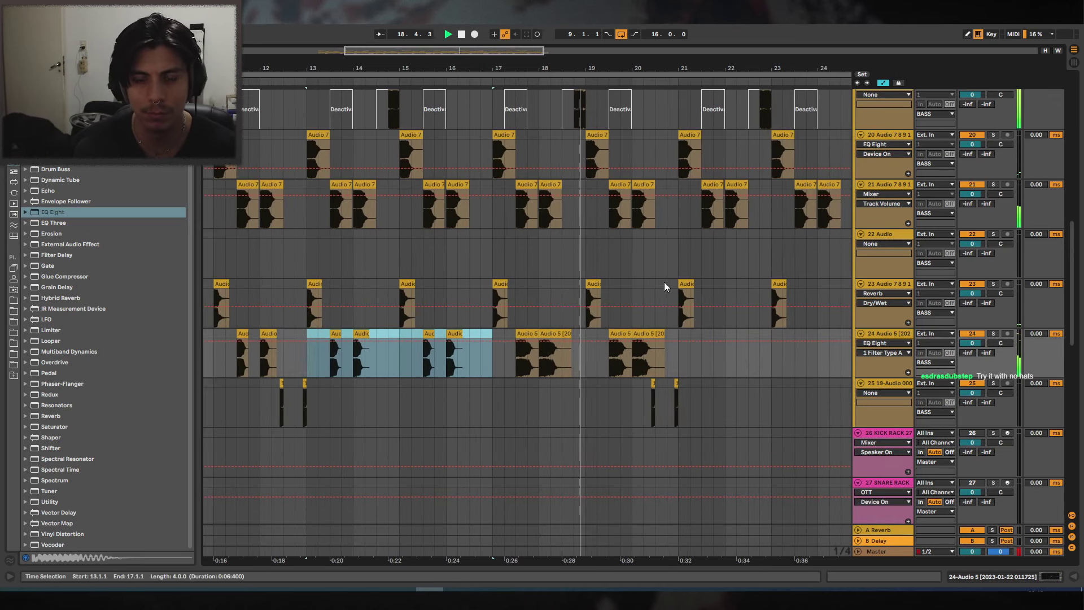
scroll(611, 230, "up", 5)
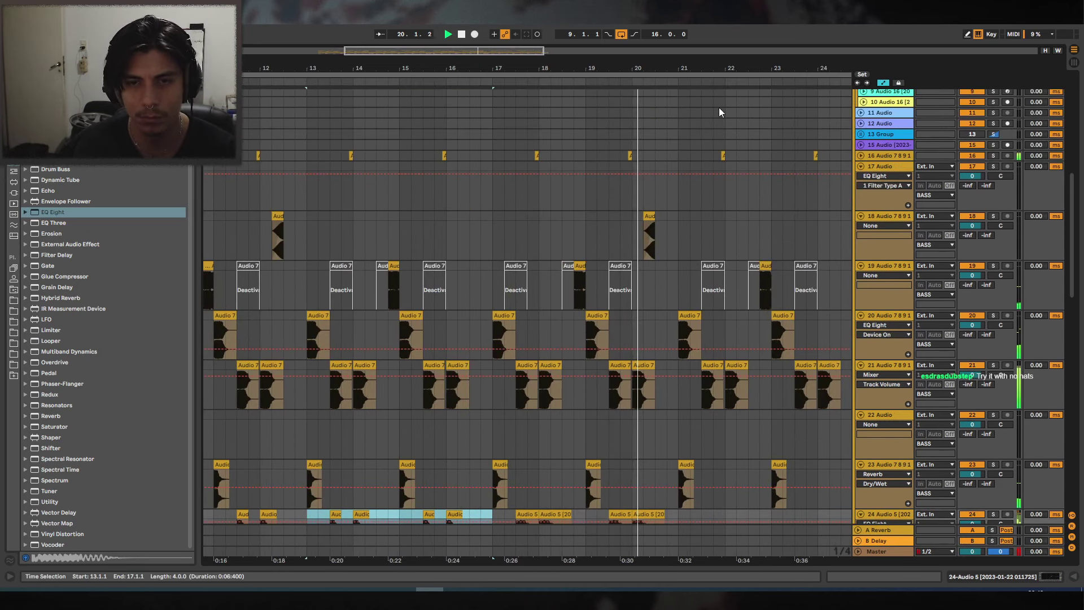
scroll(671, 225, "down", 3)
key("space")
left_click(8, 19)
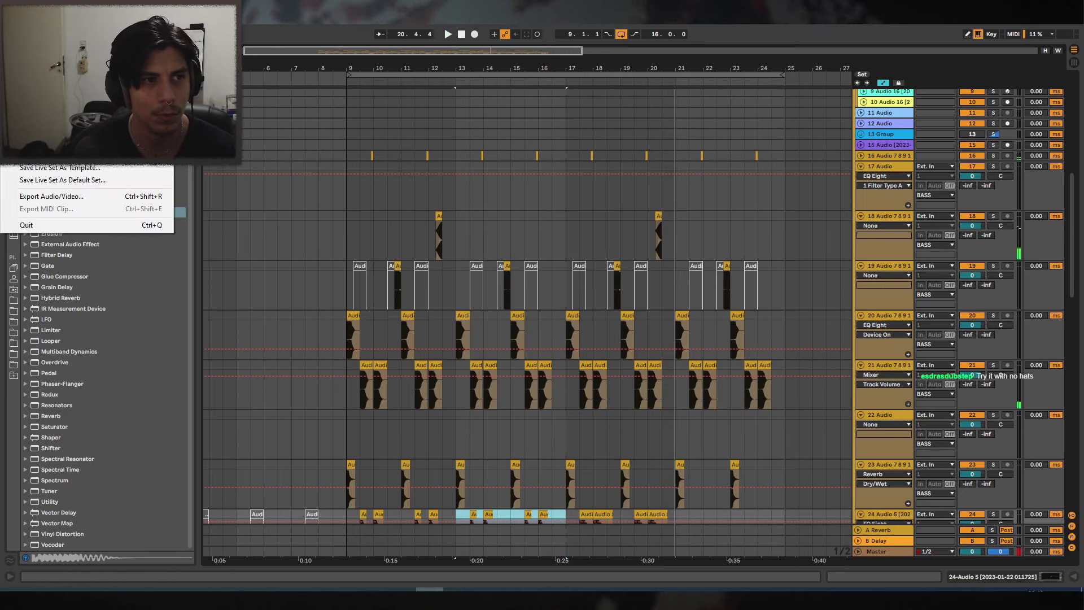
key("Escape")
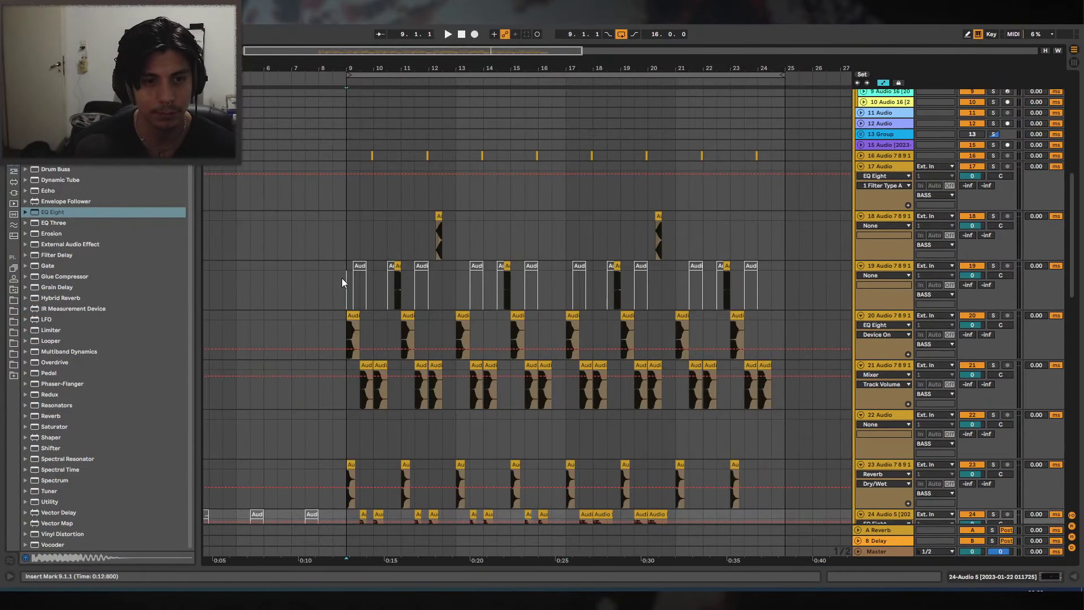
left_click(343, 283)
key("space")
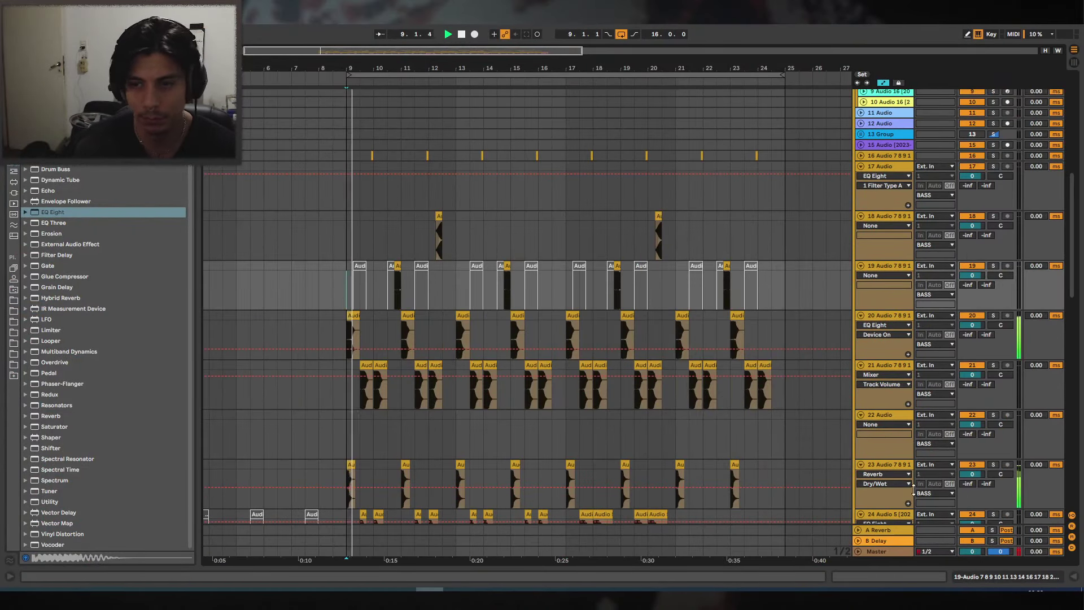
left_click(861, 217, "alt")
key("space")
Try deactivating every second ClosedHat clip in bars 9 and 10 of track 31 during playback.
left_click_drag(380, 68, 401, 113)
scroll(819, 279, "down", 3)
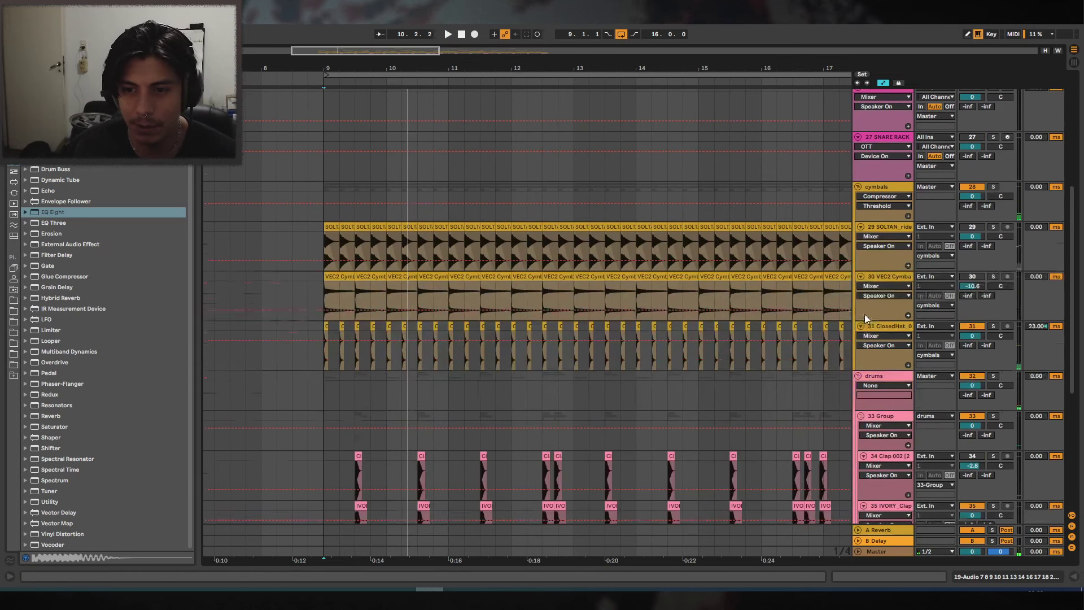
scroll(819, 307, "down", 1)
left_click(341, 316)
key("space")
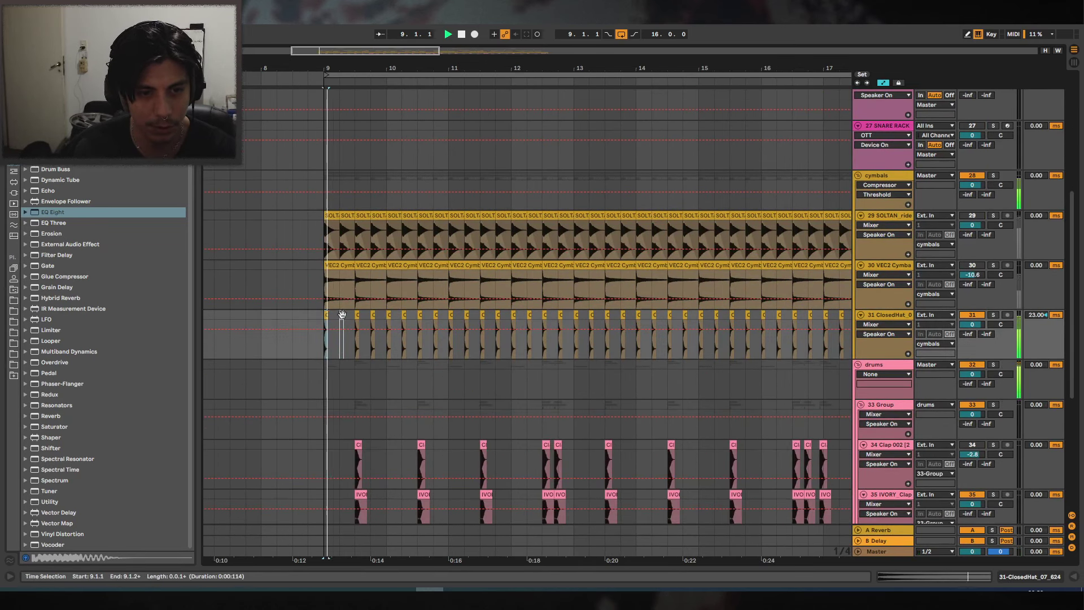
left_click(372, 314)
left_click(404, 315)
key("0")
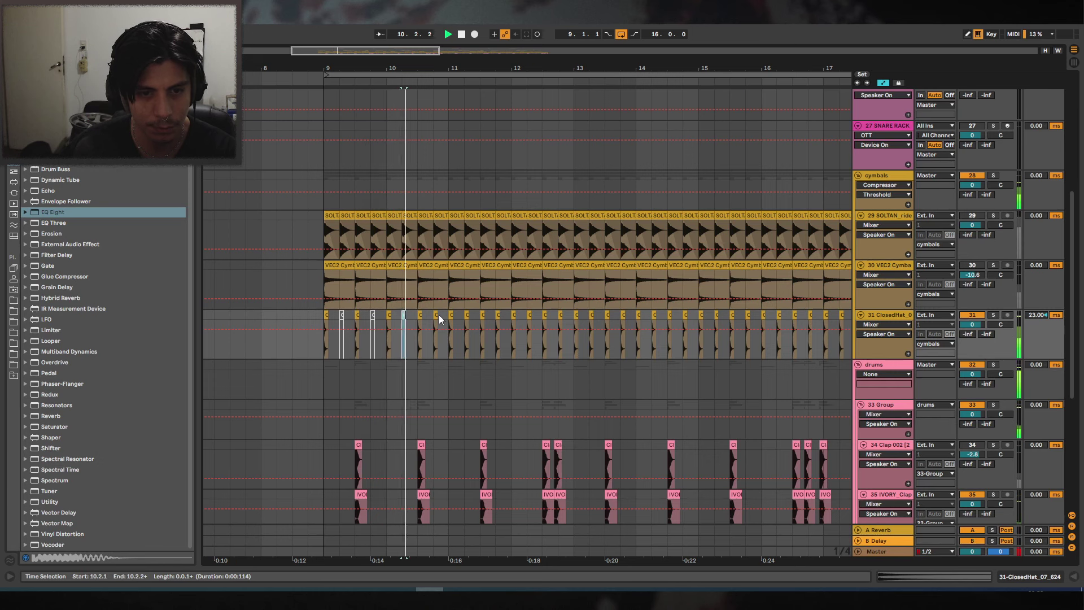
left_click(435, 314)
key("0")
key("space")
left_click_drag(508, 69, 479, 35)
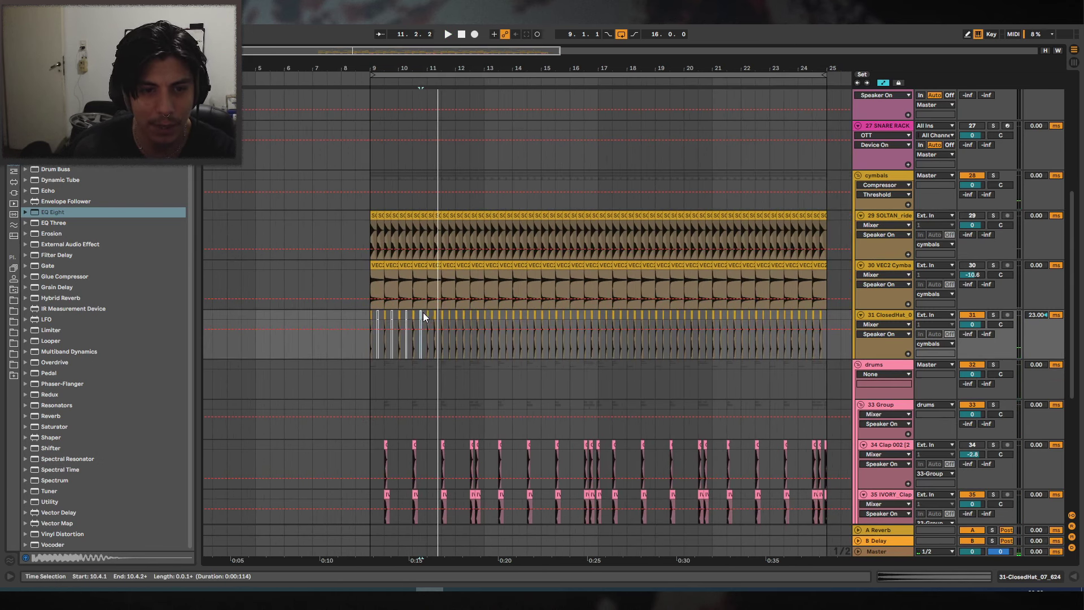
Clear the ClosedHat clips from bars 9 to 11 on track 31, paste a single hat at 9.1.1 and play it.
left_click_drag(422, 313, 483, 321)
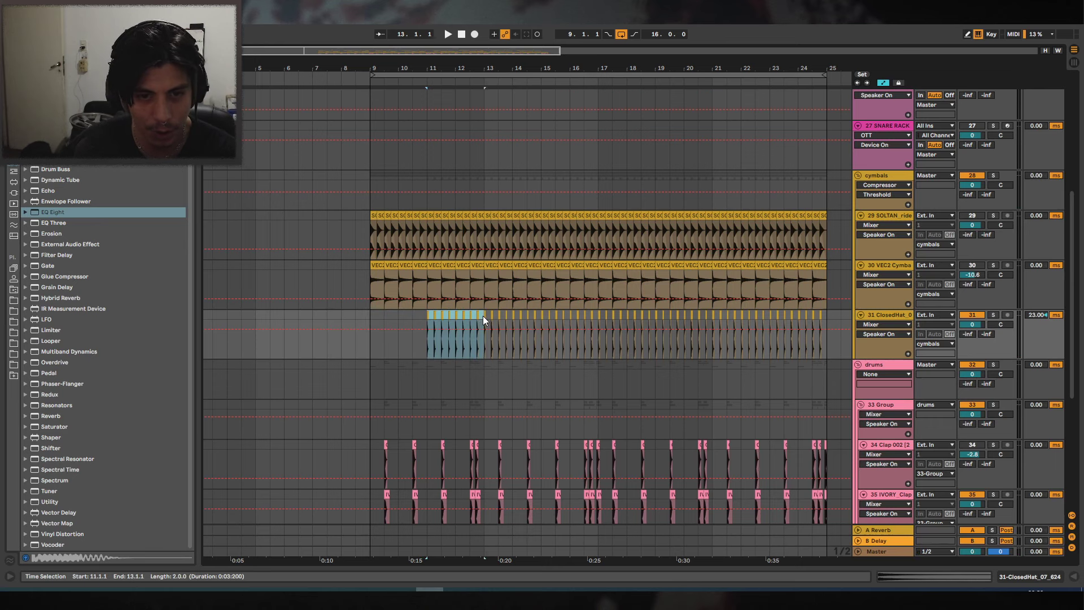
left_click(368, 312)
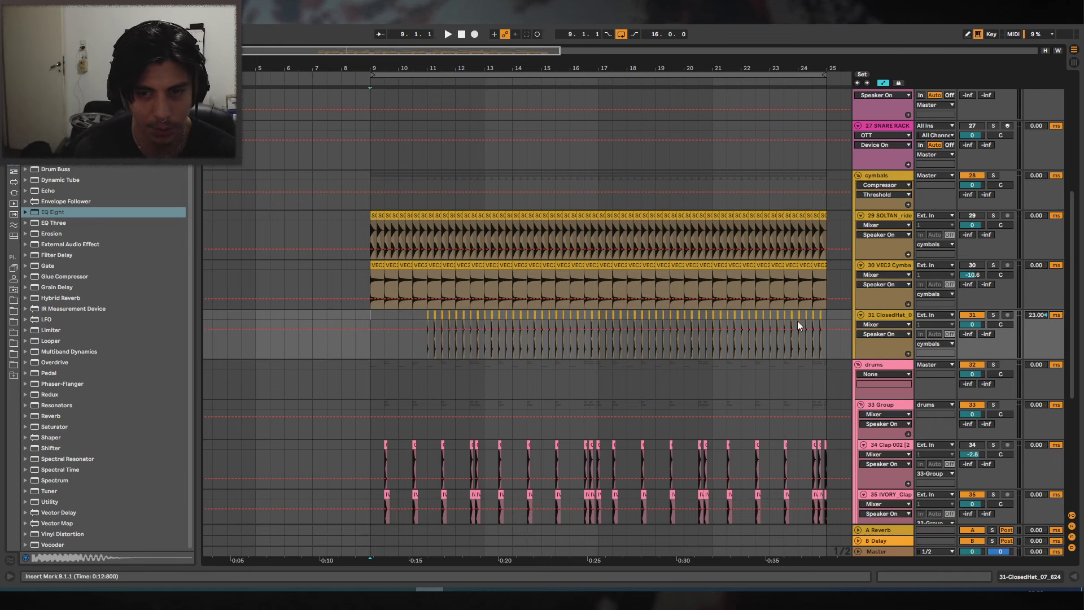
left_click(427, 315)
key("ctrl+c")
left_click(367, 315)
key("ctrl+v")
left_click_drag(391, 69, 387, 115)
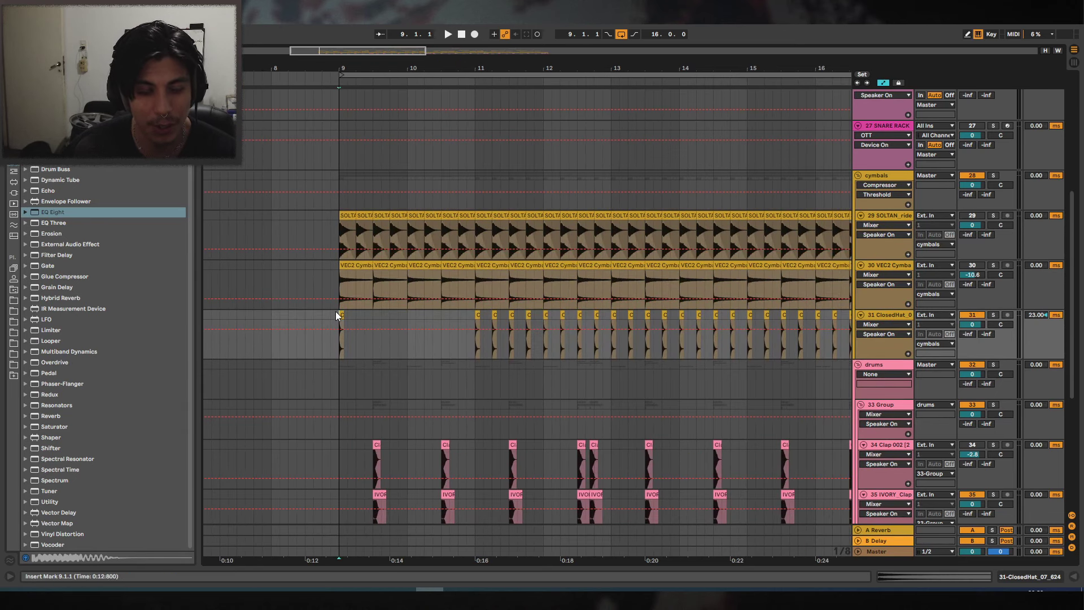
key("space")
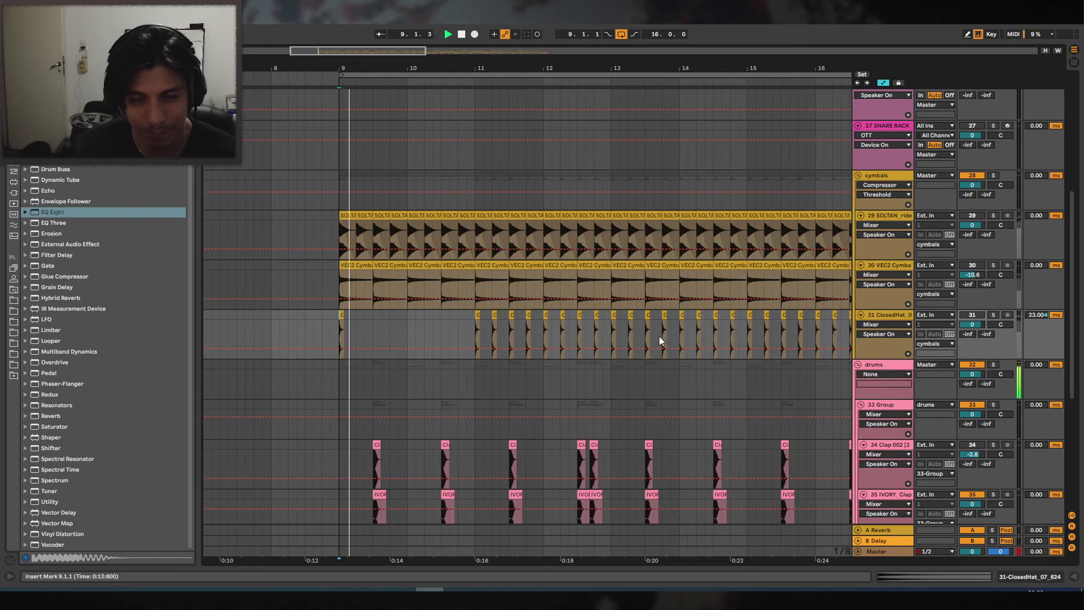
Move the ClosedHat clip from 11.1.1 to 9.3.1 on track 31 and duplicate bar 9 into bar 10.
left_click(492, 331)
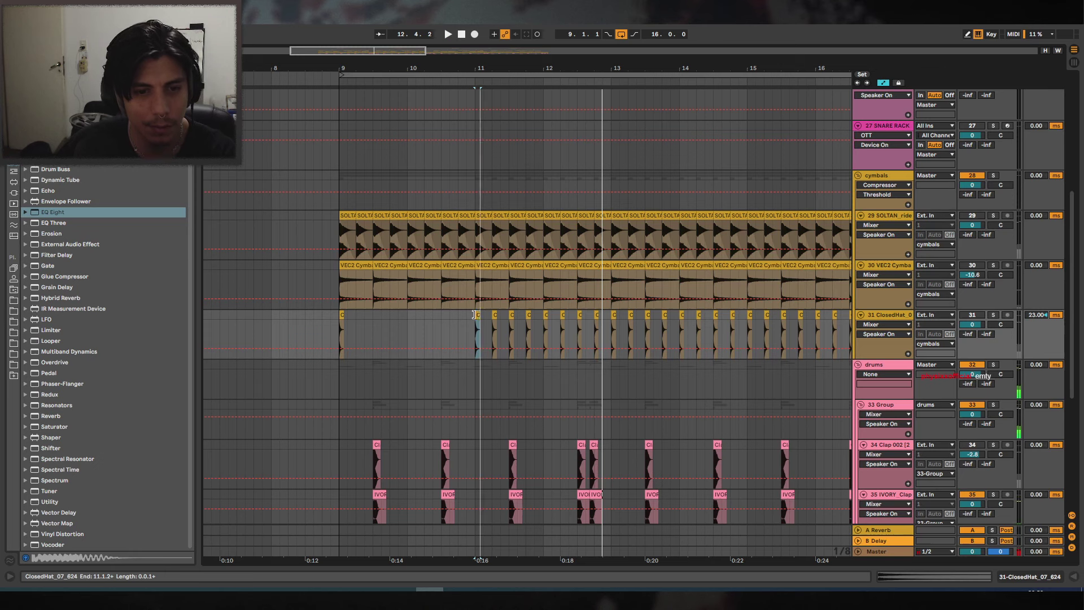
key("ctrl+x")
left_click(378, 315)
key("ctrl+v")
left_click_drag(412, 315, 335, 317)
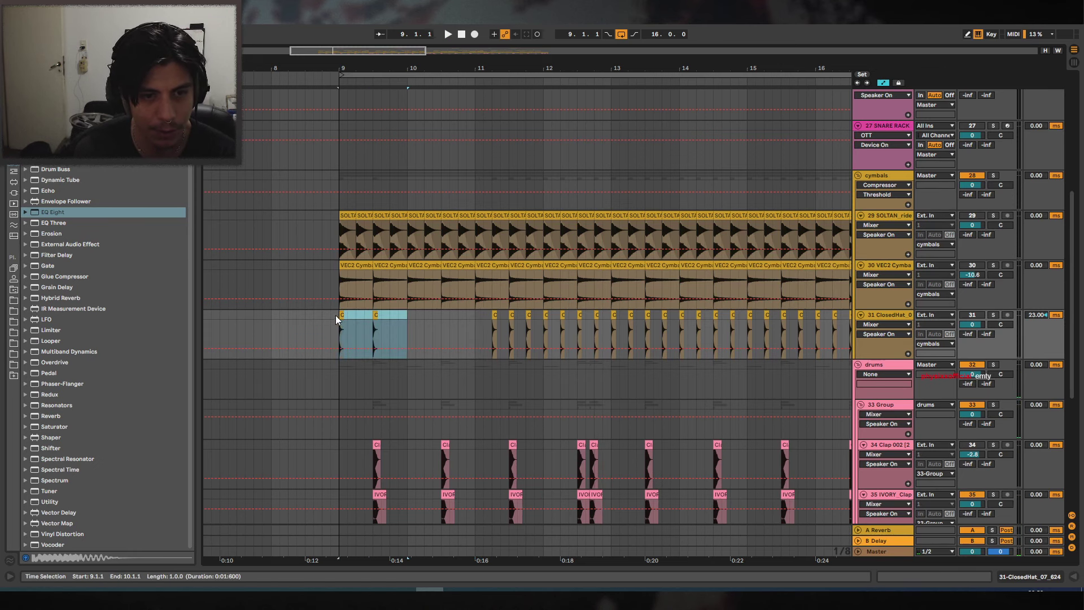
key("ctrl+d")
Clear the remaining old ClosedHat clips on track 31 and duplicate the half-bar hat pattern up to bar 25.
left_click_drag(528, 68, 508, 34)
left_click_drag(766, 316, 316, 315)
key("Delete")
key("ctrl+d")
key("ctrl+d")
key("ctrl+d")
key("ctrl+d")
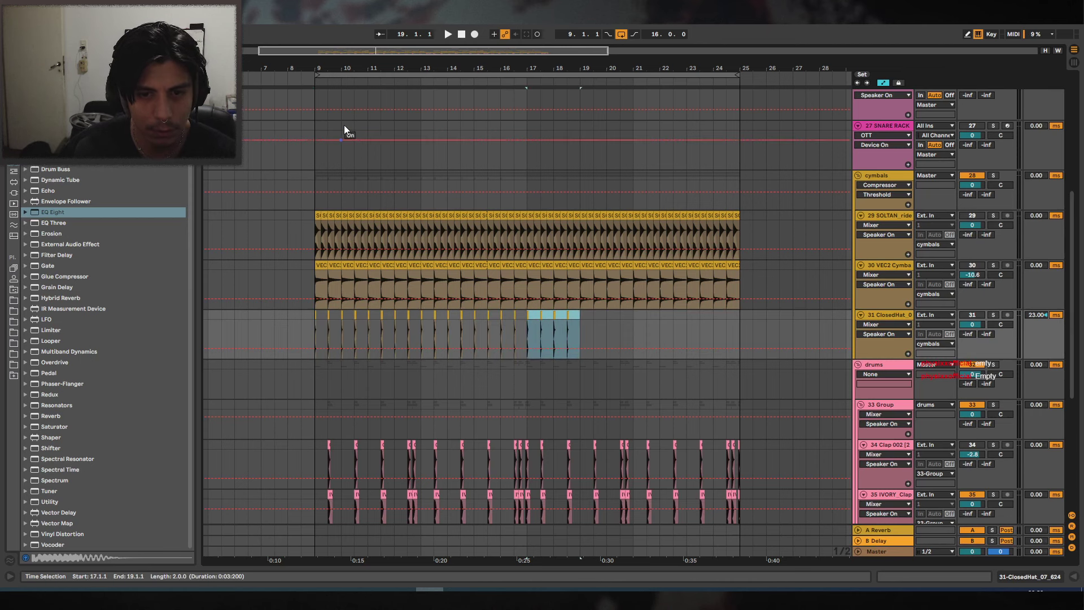
key("ctrl+d")
key("ctrl+d")
key("ctrl+d")
left_click_drag(475, 46, 512, 90)
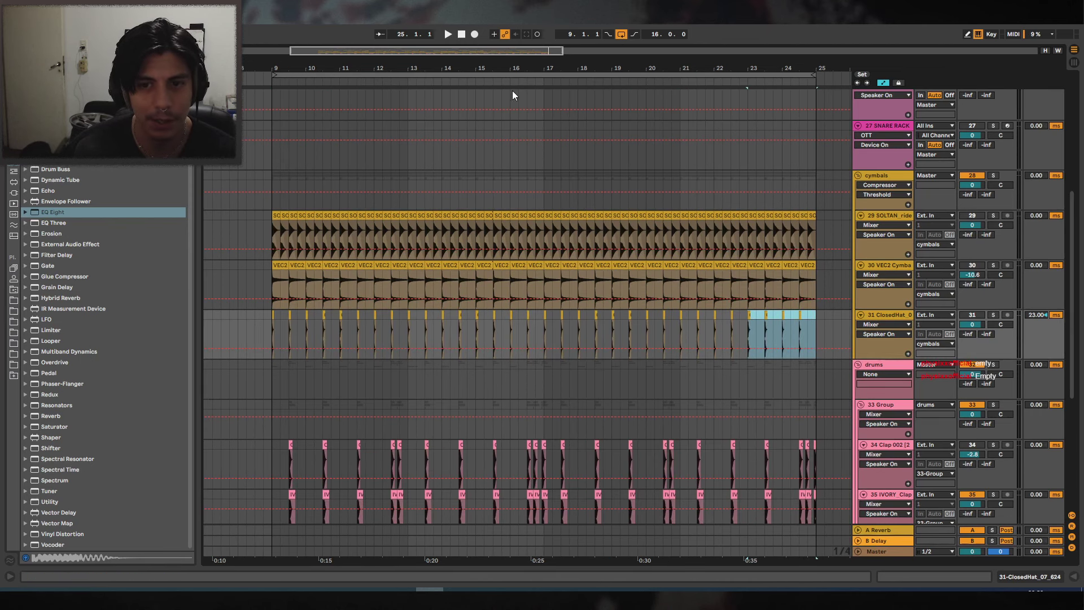
Insert a new audio track below track 30 in the cymbals group and search the sample library for "open hat".
left_click(888, 263)
key("ctrl+t")
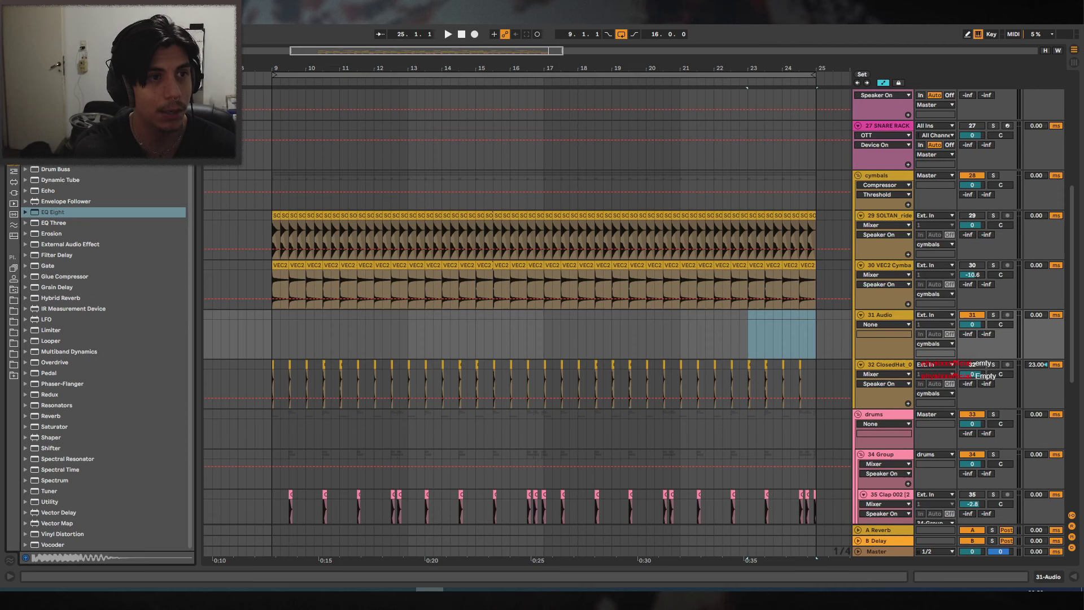
type("open hat")
left_click(14, 249)
Audition the Cymatics, HiHat Open and IVORY open-hat samples.
left_click(83, 202)
key("Up")
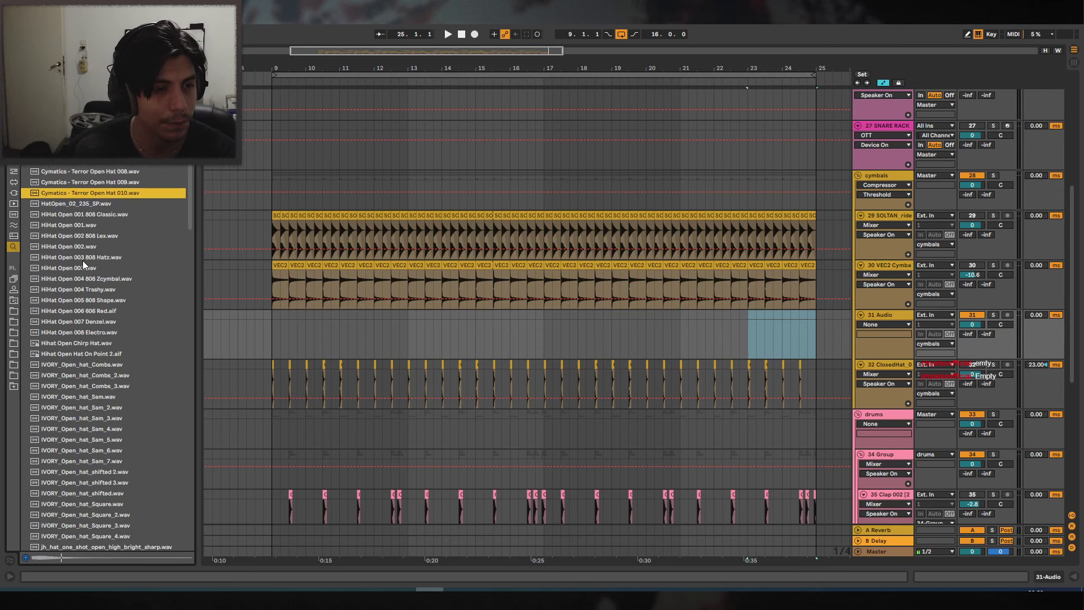
key("Down")
key("Down")
key("Down")
key("Down")
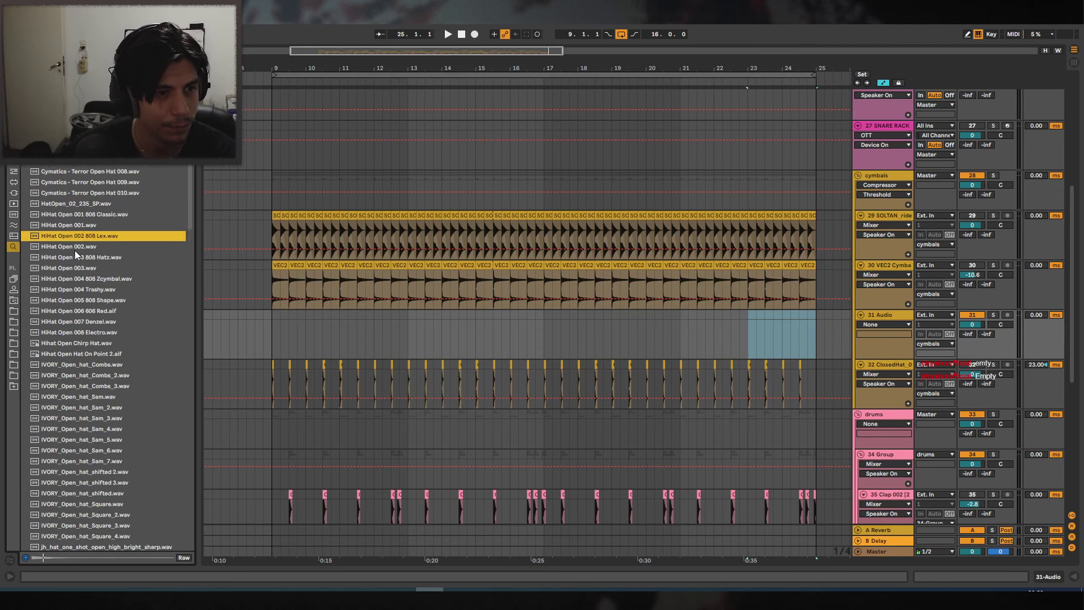
left_click(103, 374)
key("Up")
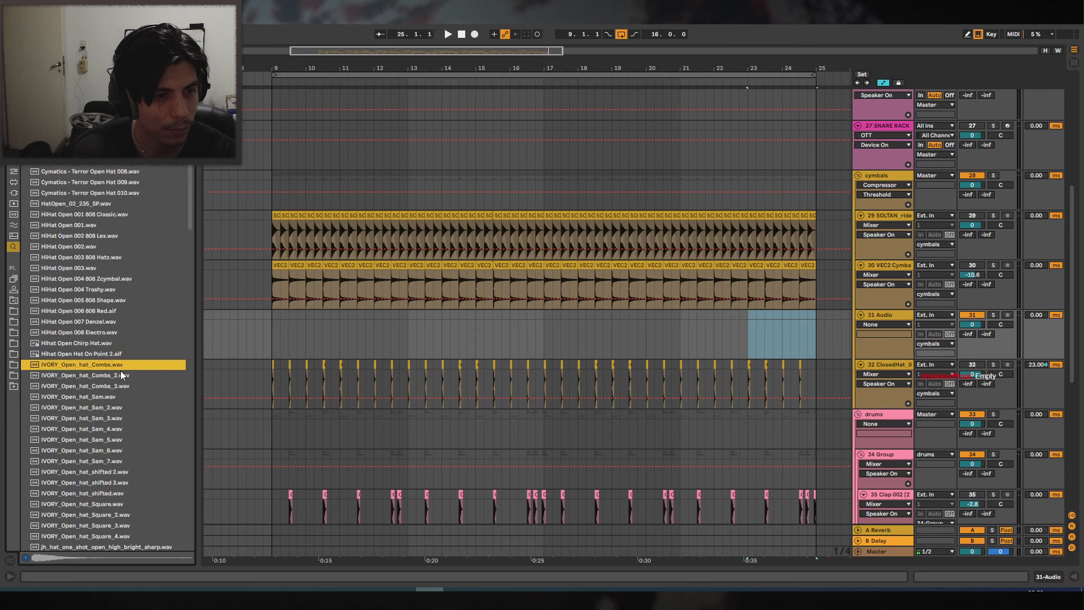
left_click(99, 419)
key("Down")
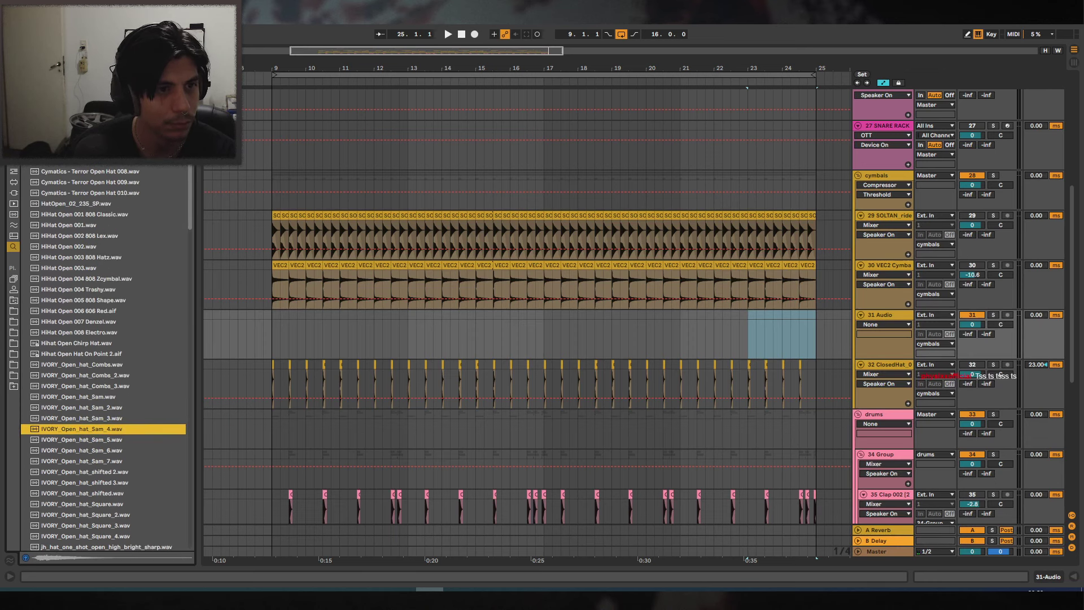
Audition the KSHMR and OS_TD open-hat samples further down the search results.
scroll(152, 364, "down", 15)
left_click(113, 438)
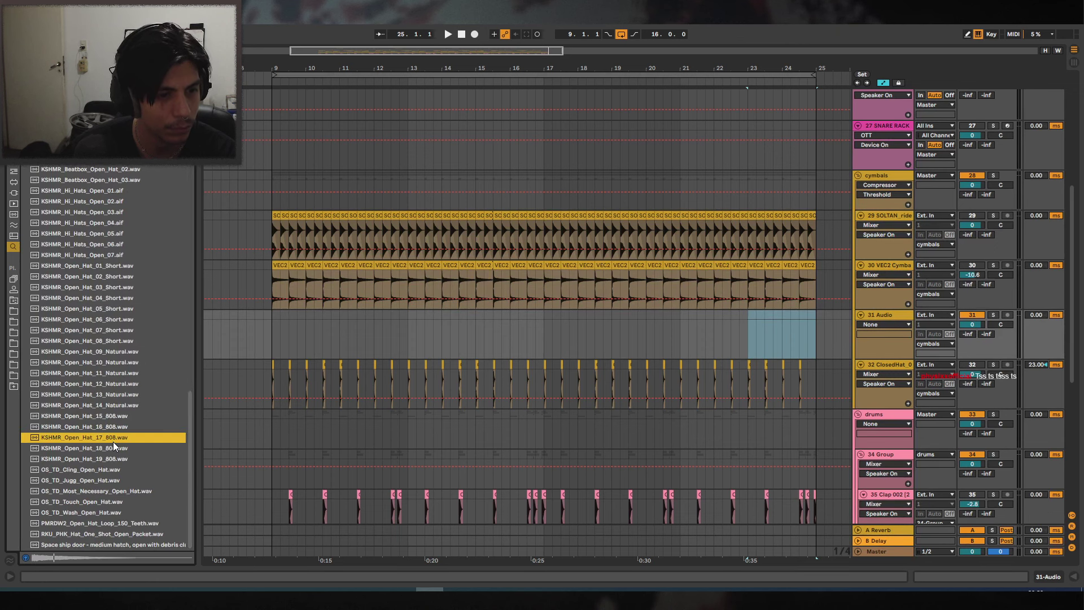
key("Up")
key("Down")
key("Down")
key("Down")
key("Down")
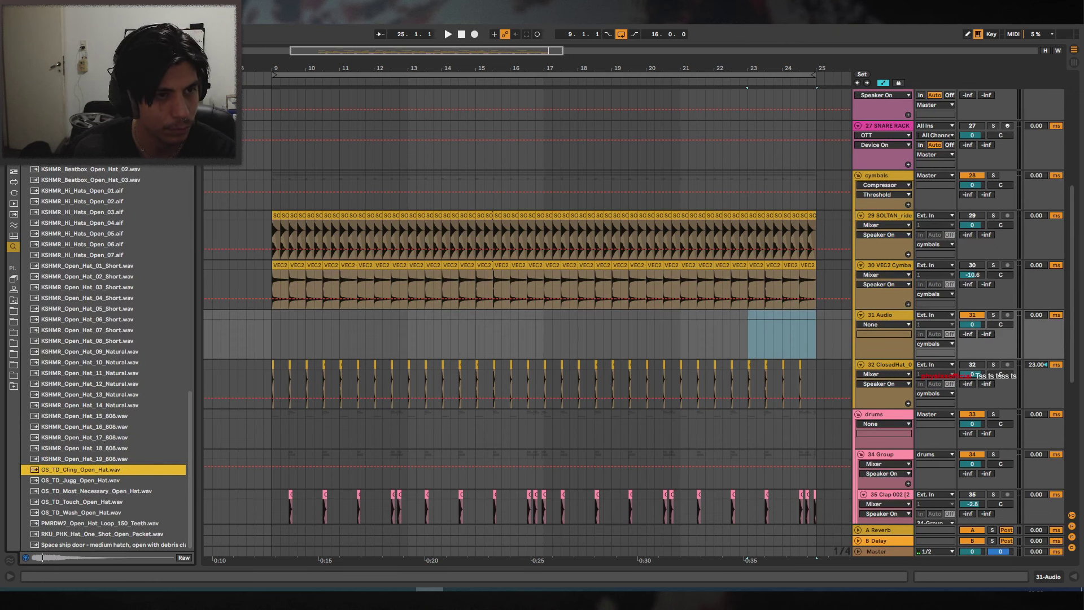
key("Up")
left_click(113, 334)
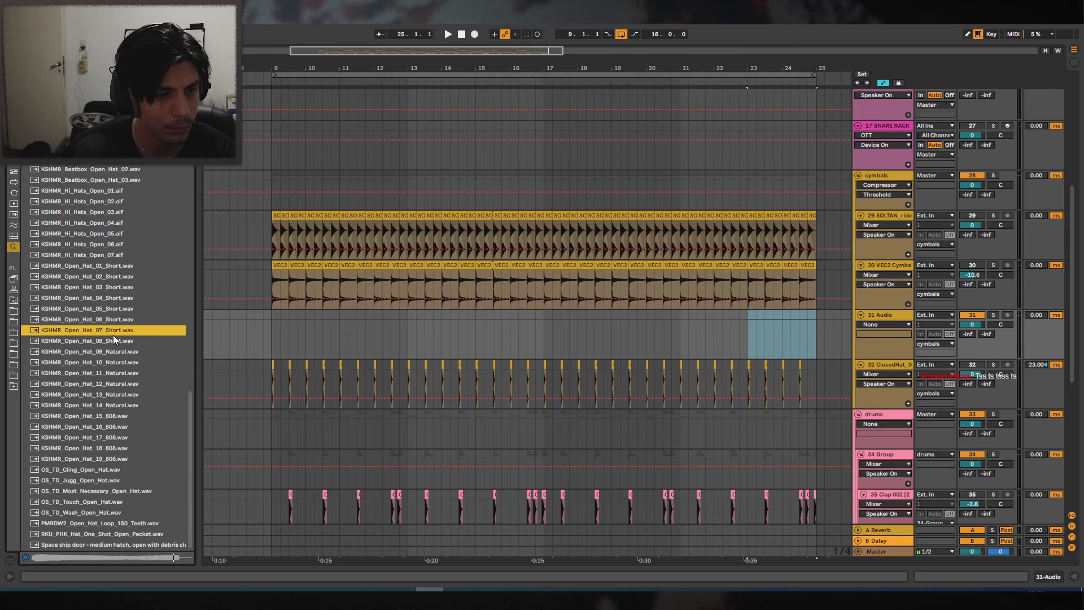
key("Up")
key("Up")
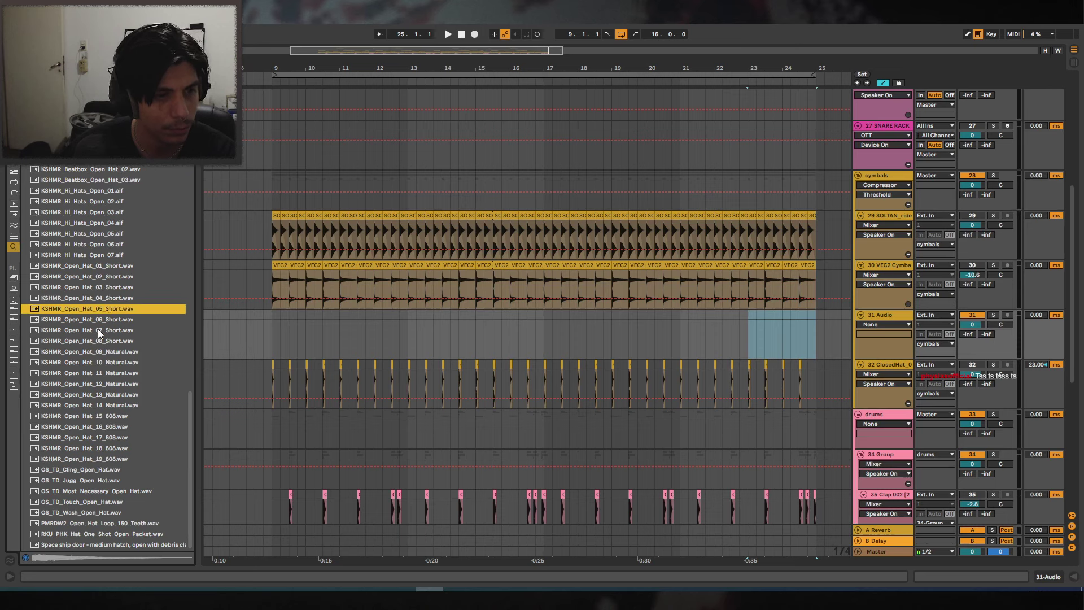
Place KSHMR_Open_Hat_06_Short at 17.2.1 on the new track 31, play it from 16.4.1 and deactivate the clip.
left_click_drag(99, 319, 544, 330)
left_click(537, 327)
key("space")
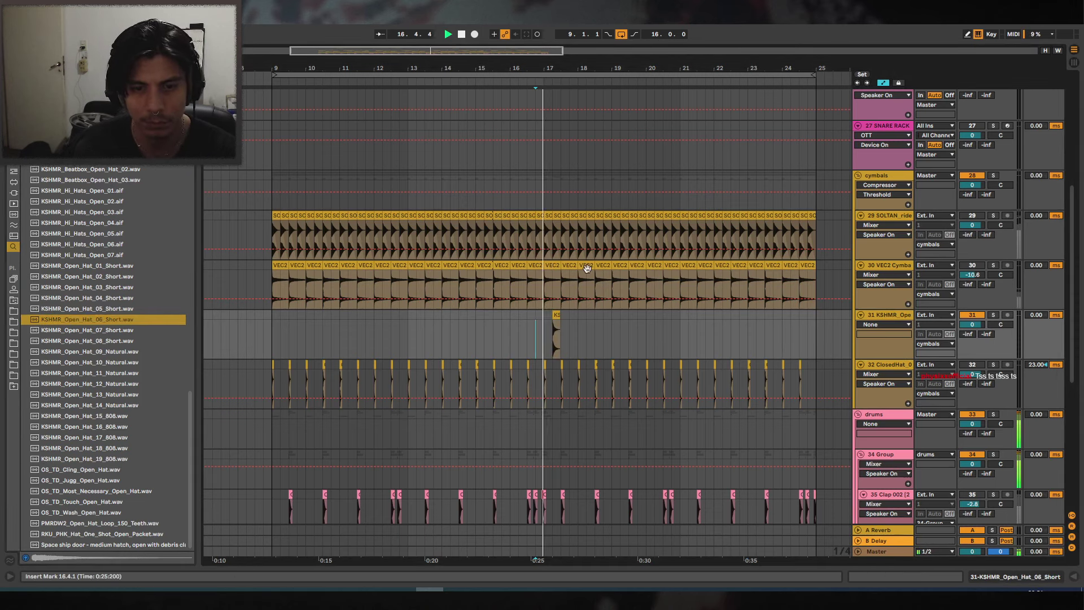
key("space")
left_click(556, 312)
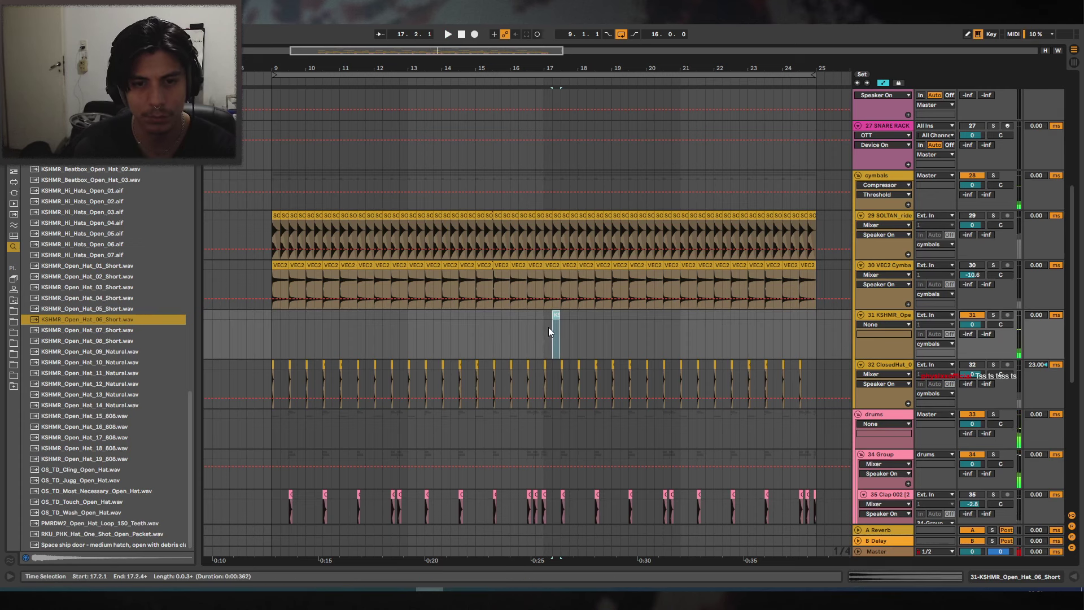
Play the drop from 8.3.1 and delete the KSHMR open-hat track.
left_click(255, 362)
key("space")
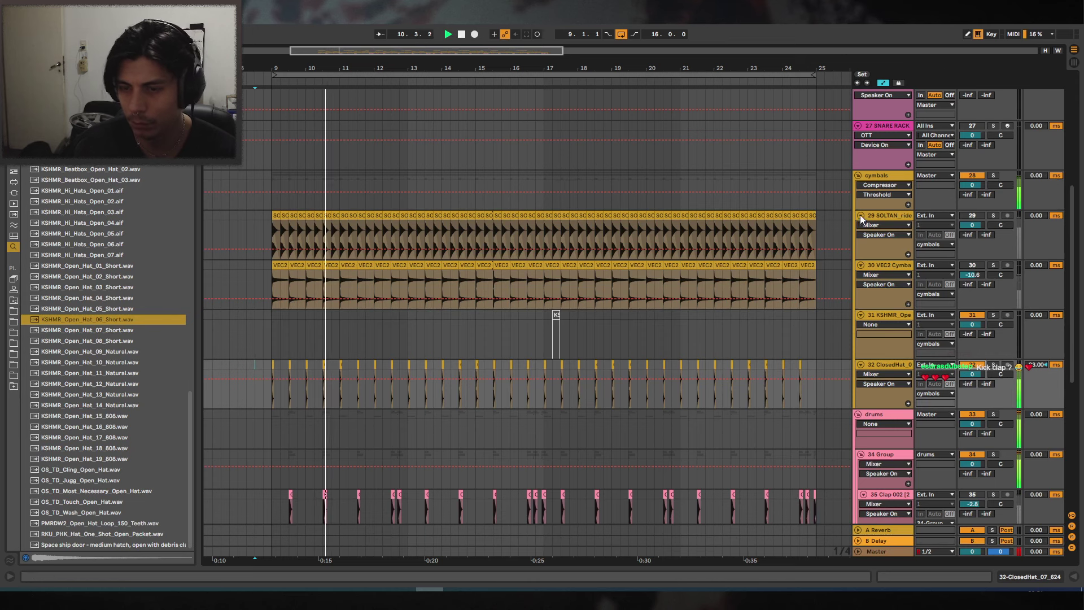
left_click(887, 315)
key("Delete")
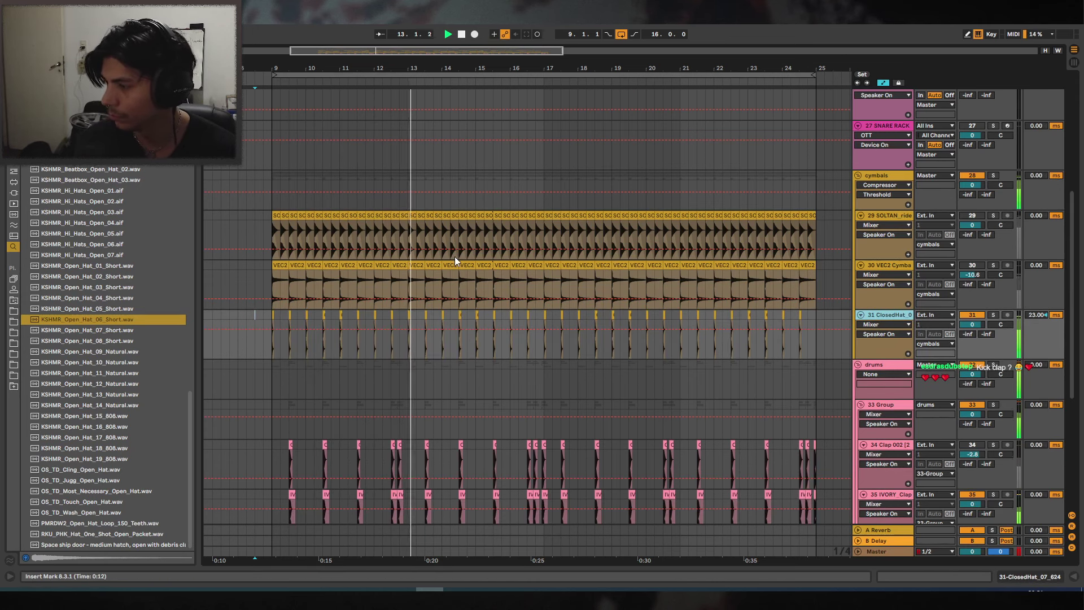
Listen to the drop through bars 14 to 21 and inspect the bass clip at 17.3.1 on track 21.
scroll(252, 144, "up", 3)
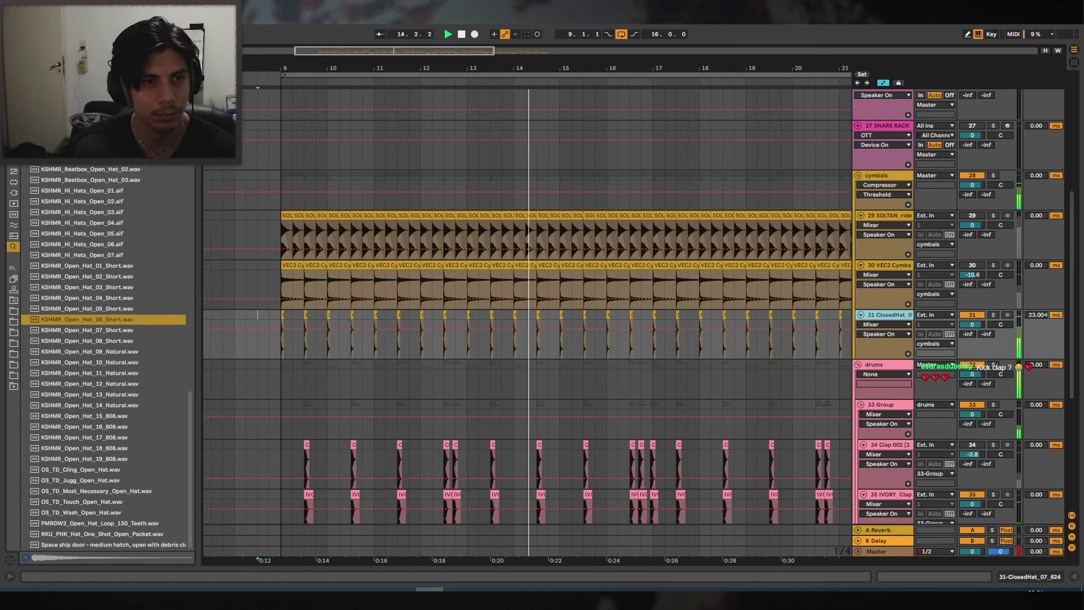
left_click_drag(623, 68, 568, 111)
left_click_drag(565, 68, 596, 34)
scroll(596, 120, "up", 10)
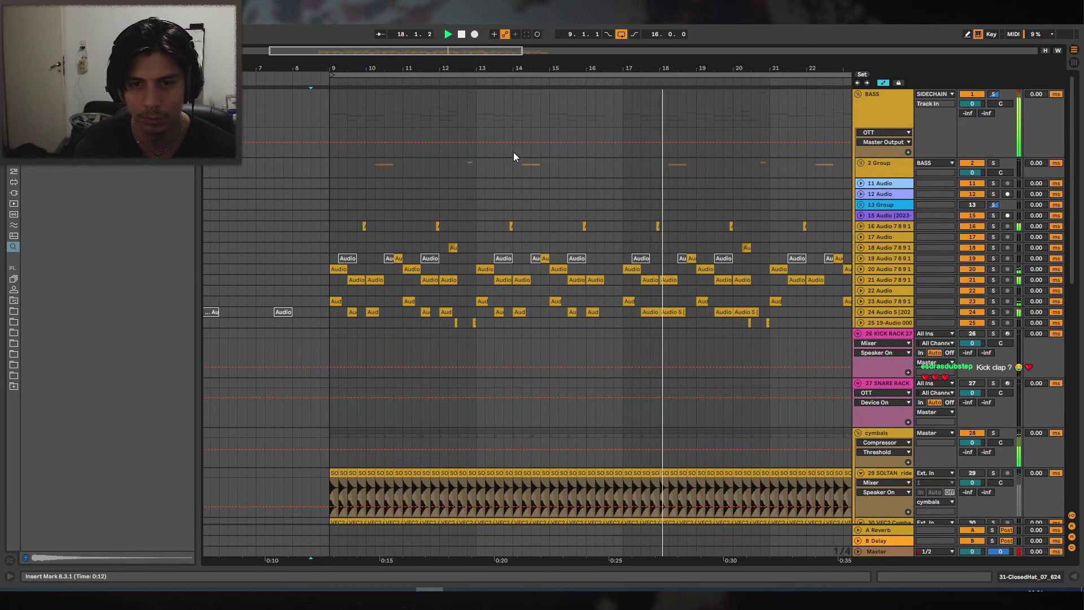
left_click(648, 279)
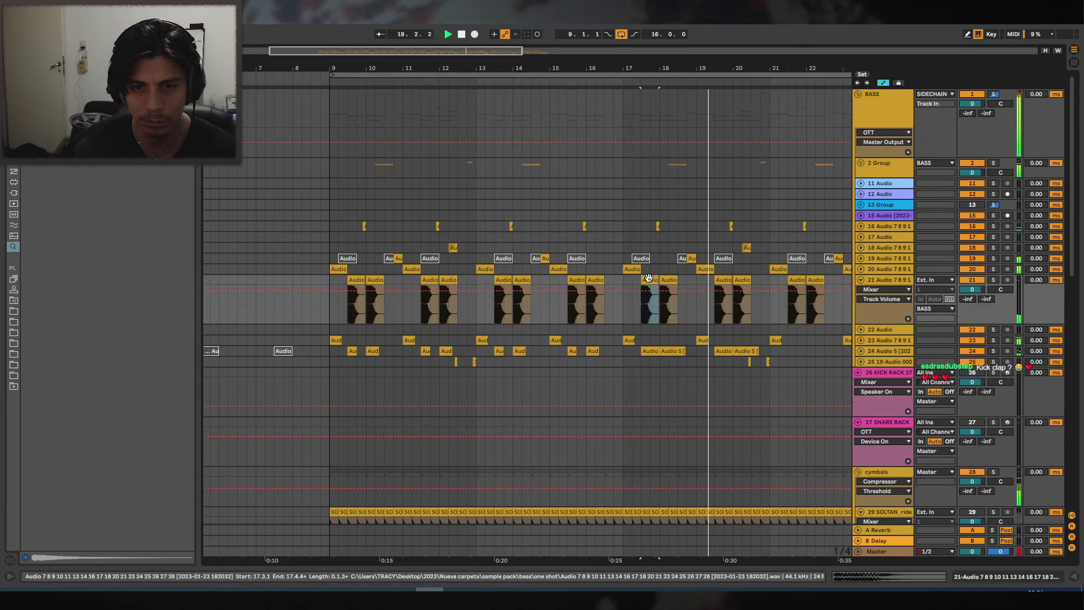
double_click(648, 278)
left_click(1073, 577)
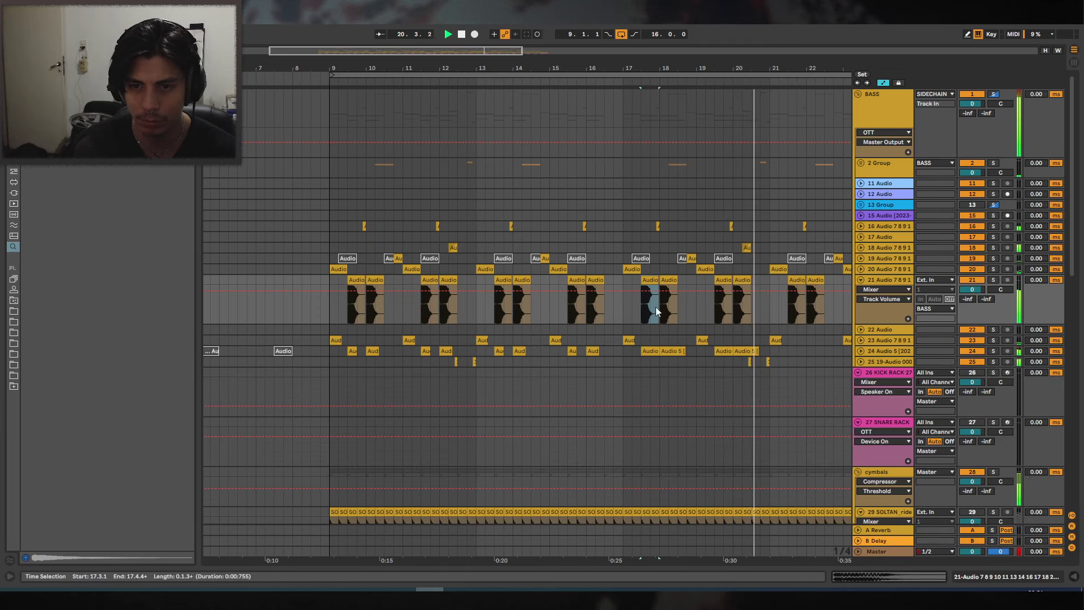
key("space")
Play the drop from 12.2.1 to check the gap after the bass hits in bar 12.
left_click_drag(411, 63, 439, 96)
left_click_drag(566, 69, 910, 259)
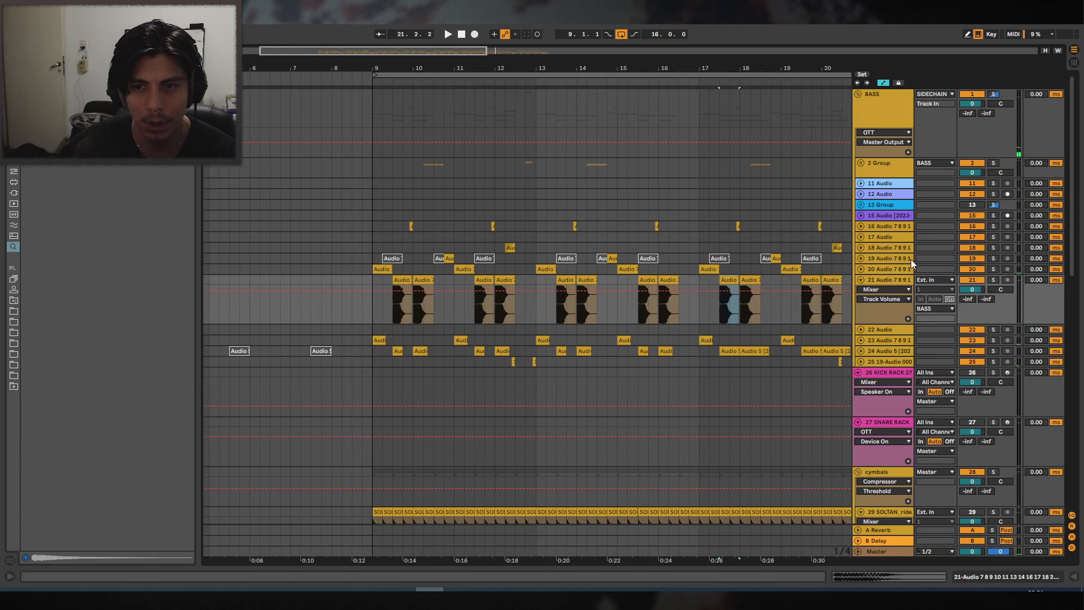
left_click(879, 236)
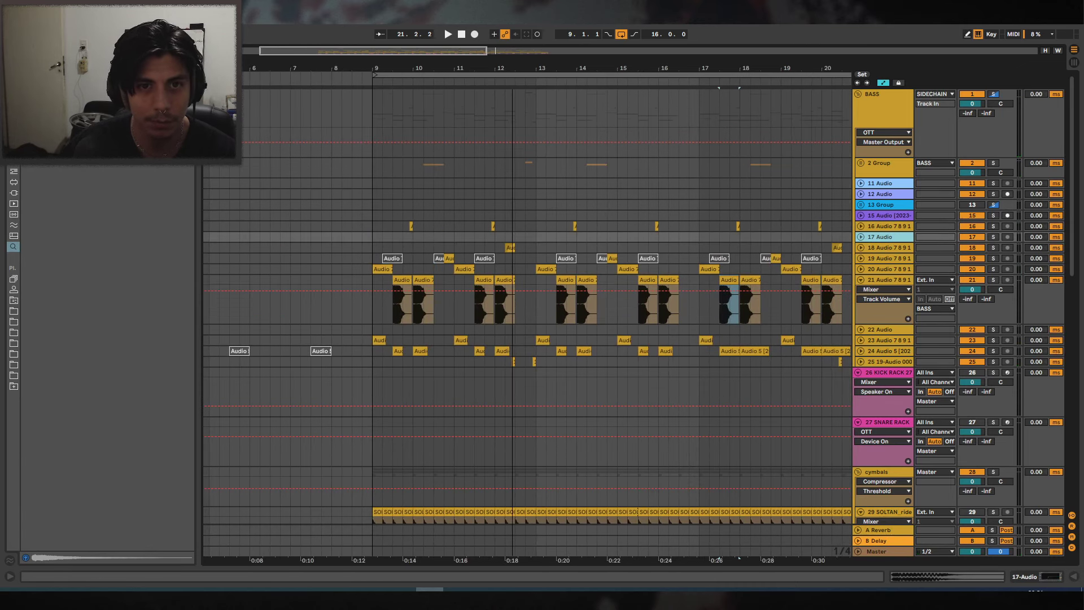
scroll(507, 232, "up", 2)
left_click(506, 227)
key("space")
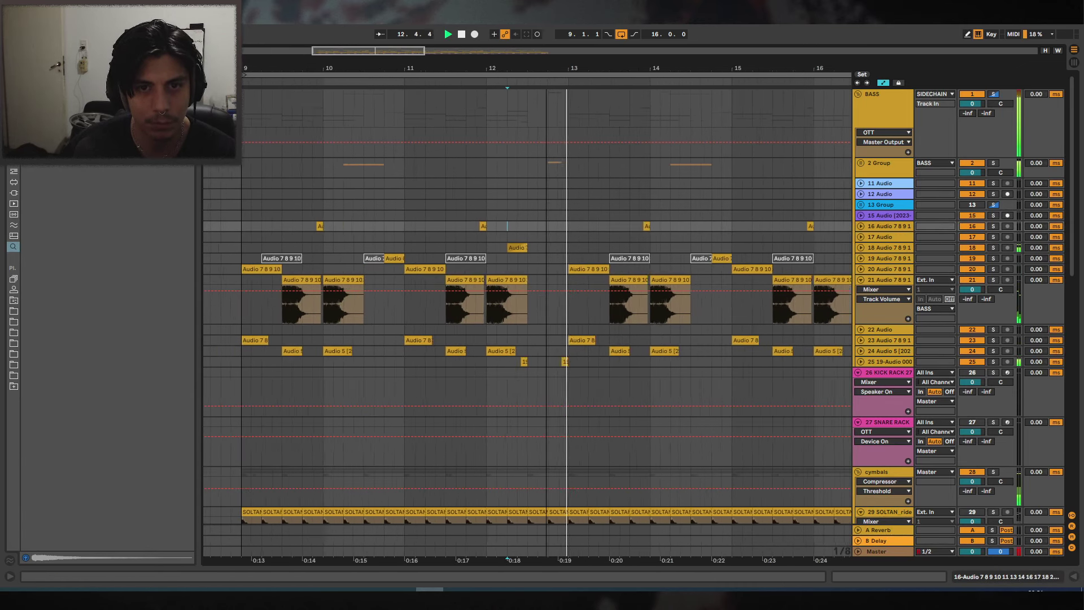
left_click_drag(546, 69, 555, 63)
key("space")
Unfold empty track 17 and open the current project's recorded samples in the browser.
left_click(867, 227)
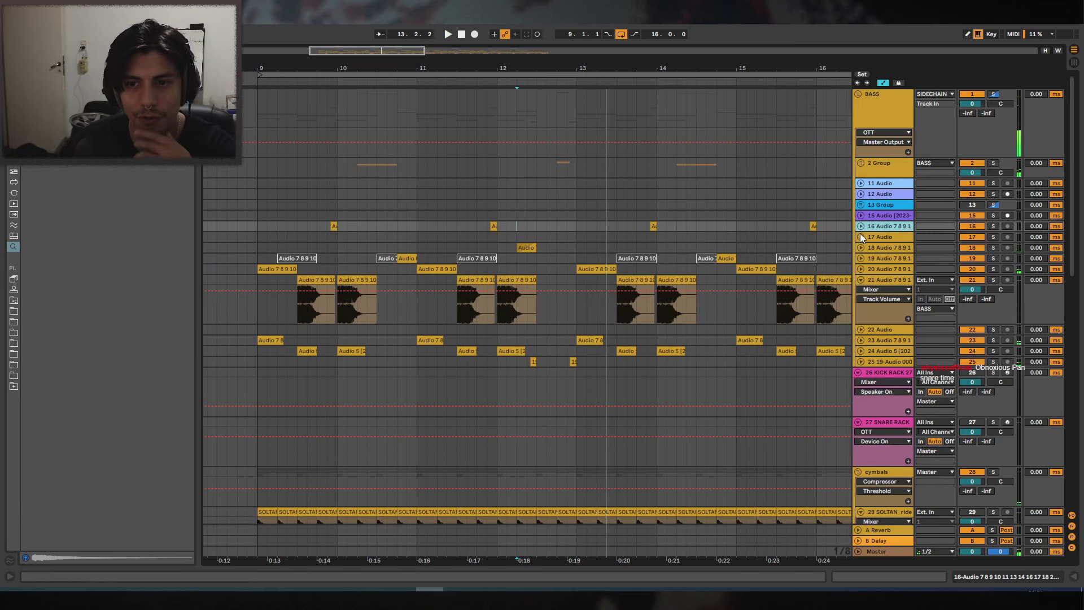
left_click(860, 236)
left_click(15, 310)
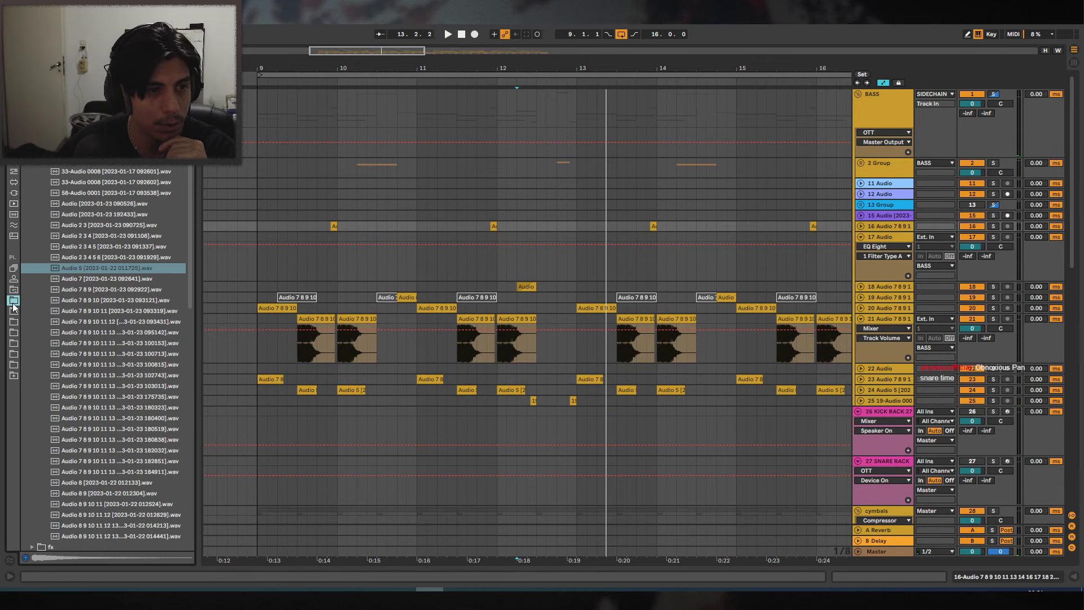
left_click(13, 289)
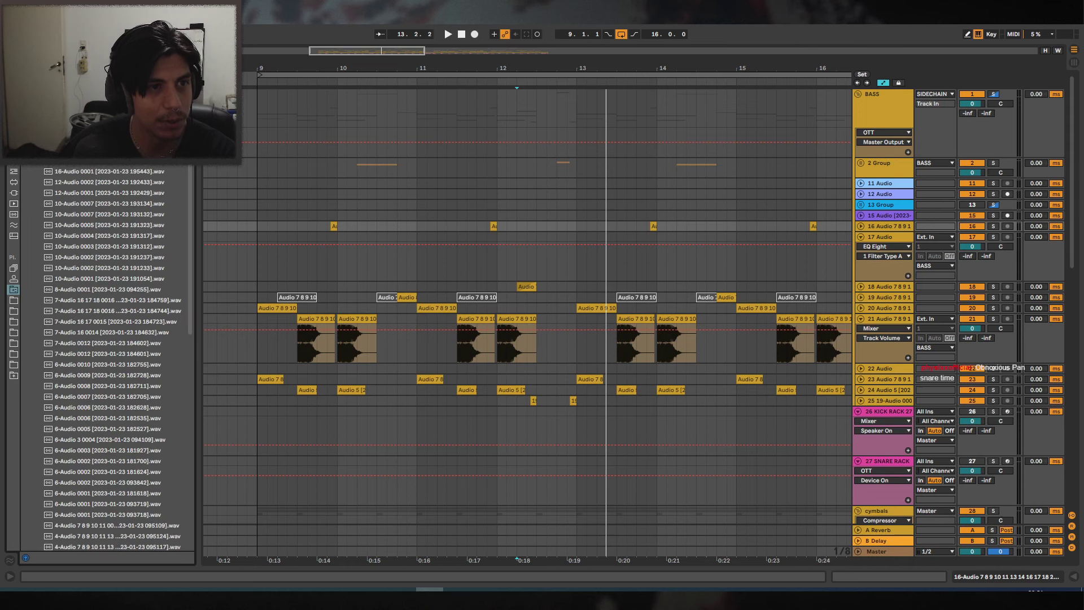
Audition the recorded samples from 10-Audio 0003 down to 7-Audio 16 0014.
left_click(111, 248)
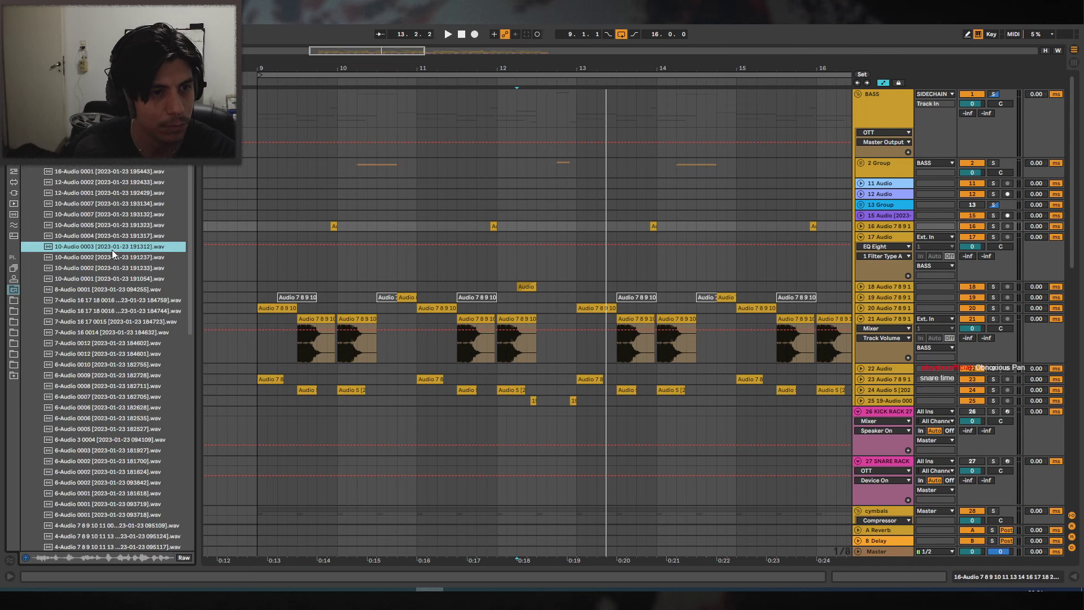
key("Up")
key("Down")
key("Down")
key("Down")
key("Down")
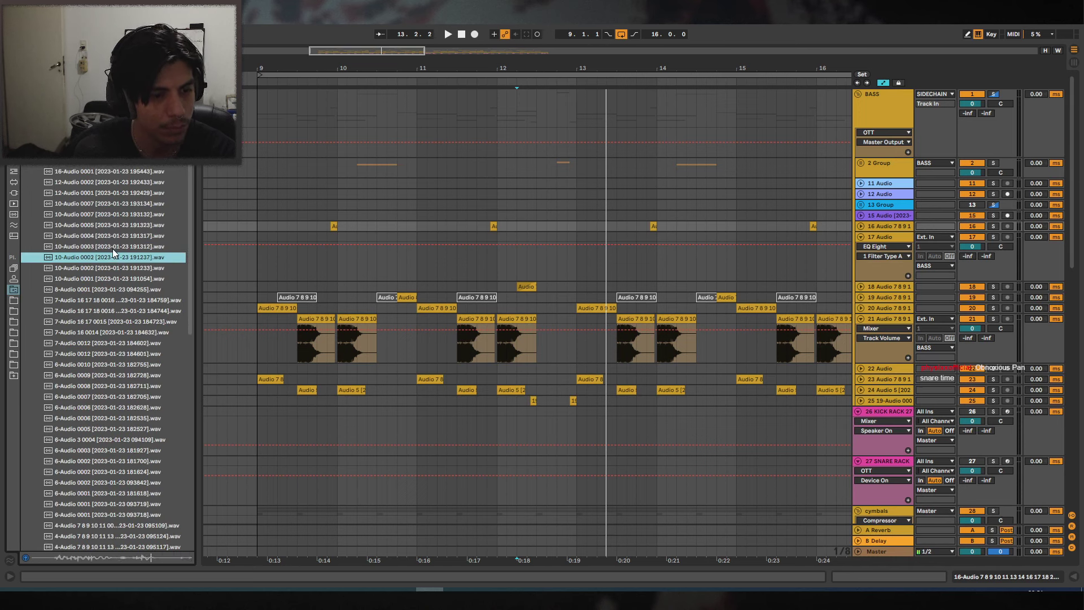
key("Down")
key("Down")
key("Down")
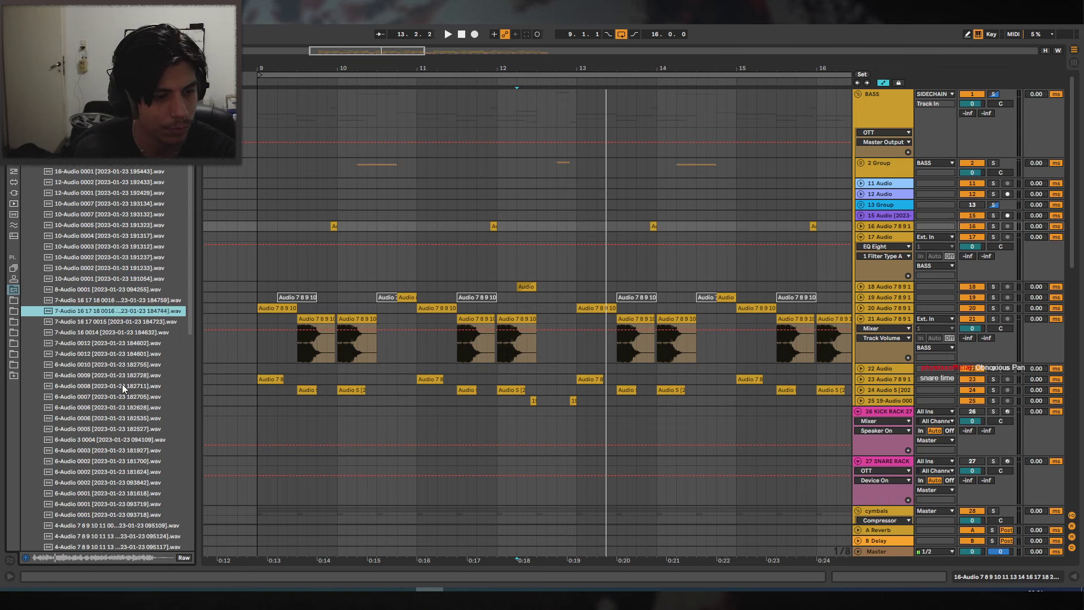
key("Down")
key("Down")
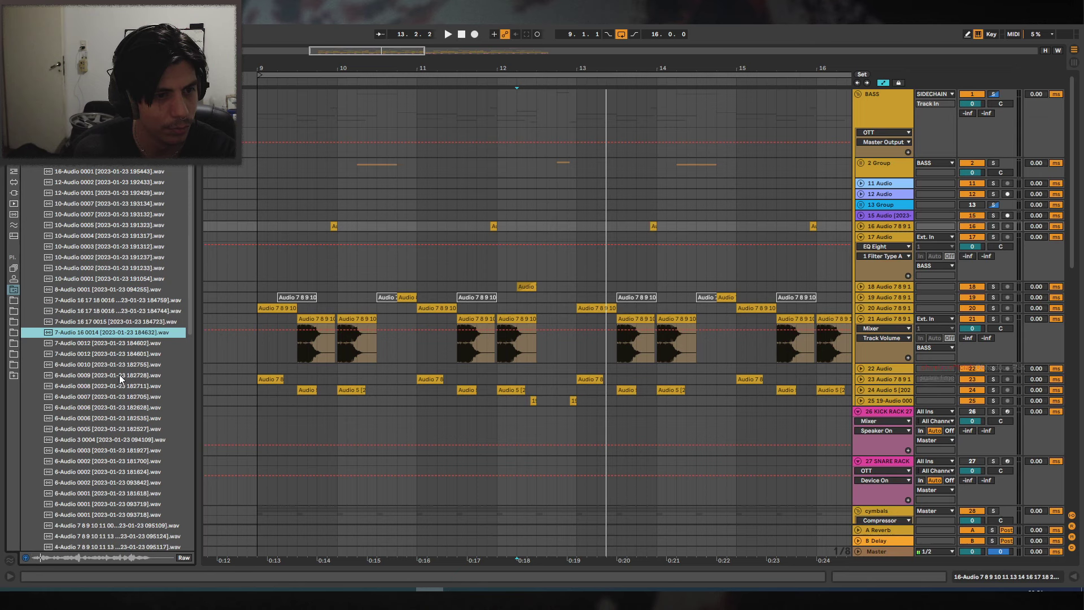
Place 7-Audio 16 0014 at 12.3.1 on track 17, unwarped and transposed to -21 st.
left_click_drag(116, 331, 535, 258)
left_click_drag(695, 237, 557, 238)
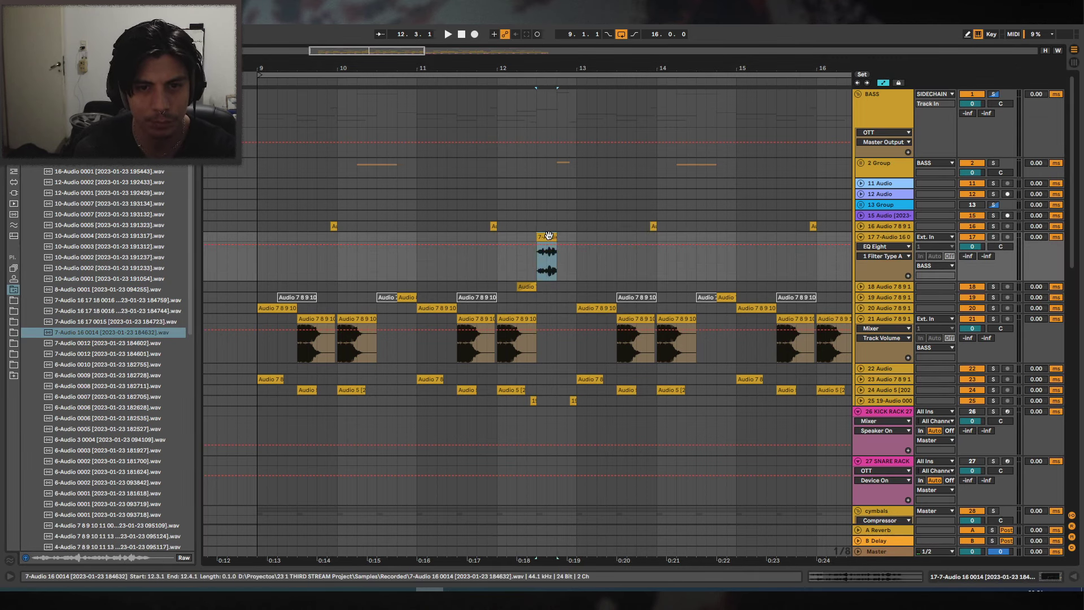
double_click(547, 237)
left_click(121, 435)
left_click_drag(179, 484, 180, 520)
Split the track 17 clip at 12.4.1, delete the remainder and play the one-beat piece in context.
left_click(557, 269)
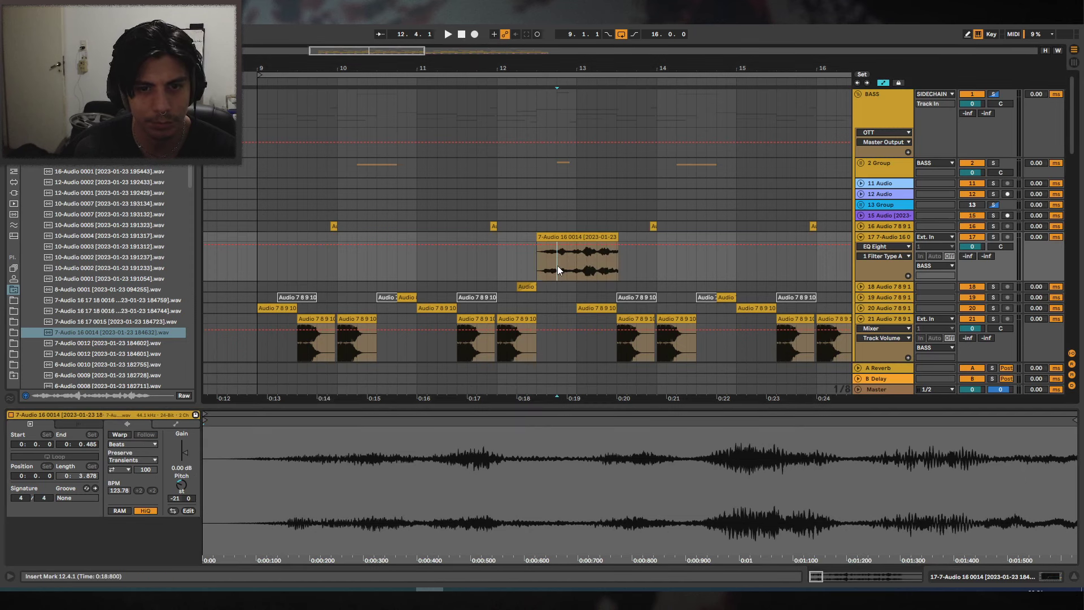
key("ctrl+e")
left_click(576, 237)
key("Delete")
left_click(546, 237)
key("space")
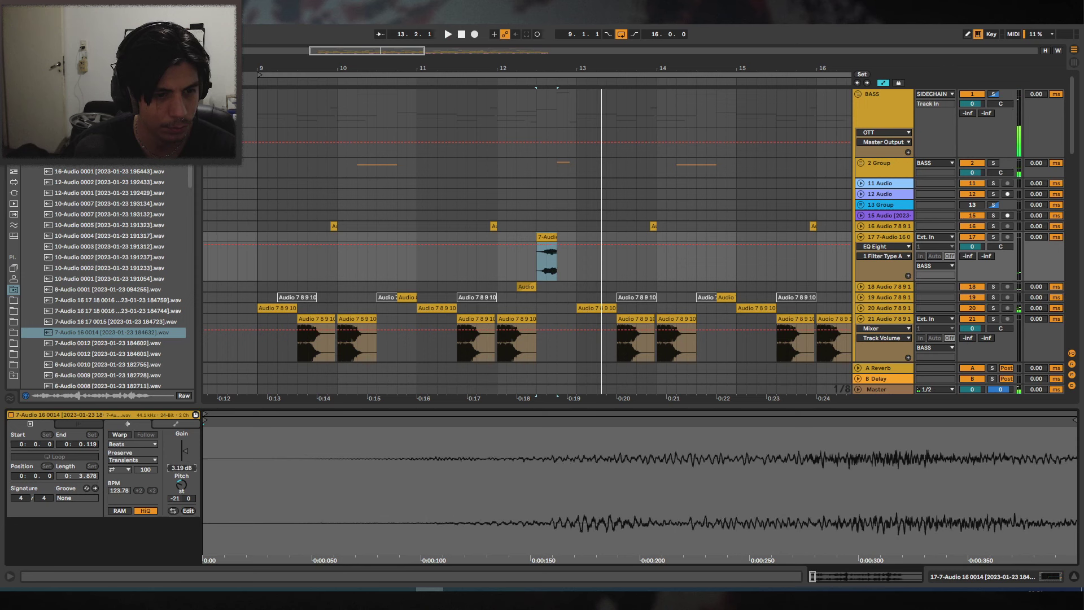
Raise the track 17 clip's gain to 11.9 dB and loop it warped in Beats mode with its start at 2.2.3.
left_click_drag(180, 468, 180, 446)
left_click(119, 434)
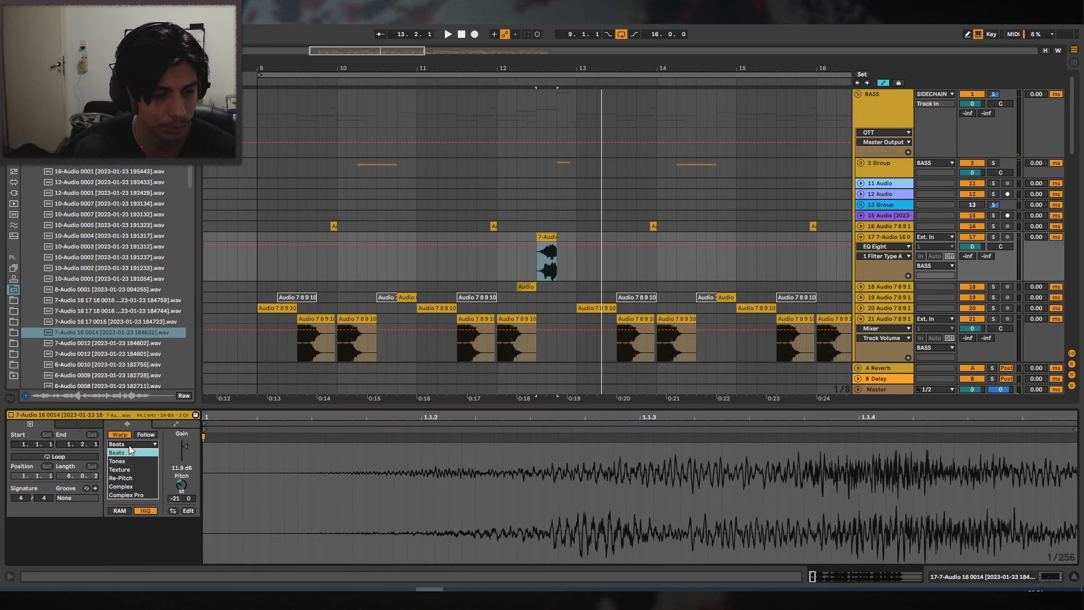
left_click(130, 451)
key("ctrl+l")
mouse_move(377, 419)
left_mouse_down()
mouse_move(226, 419)
mouse_move(817, 430)
left_mouse_up()
left_click(546, 204)
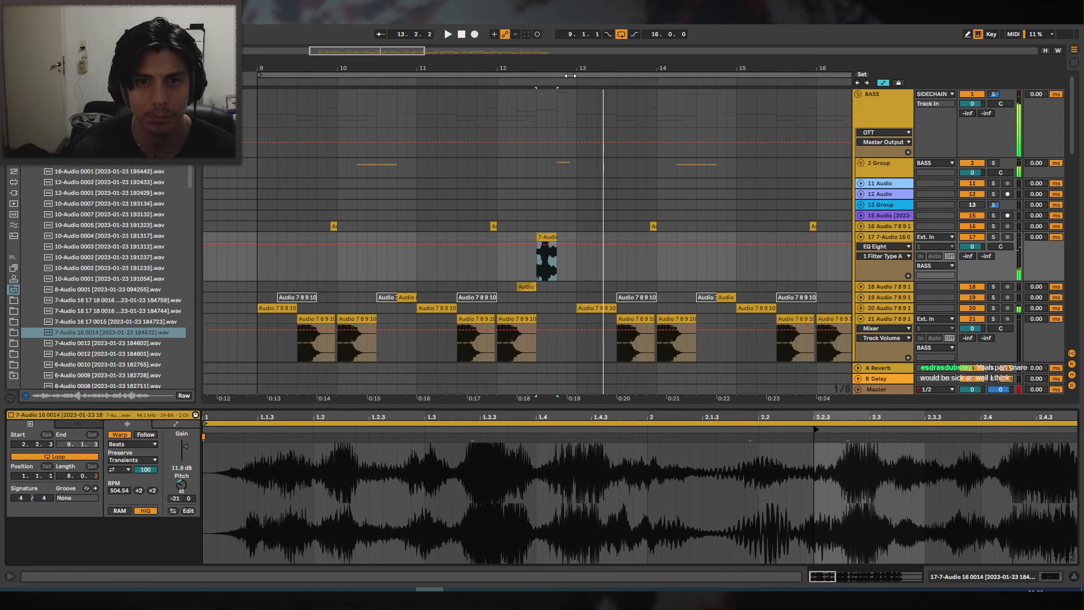
Play the track 17 clip in context with the spectral clip at 12.4.1, starting just before bar 12.
left_click_drag(570, 75, 561, 79)
scroll(852, 169, "down", 10)
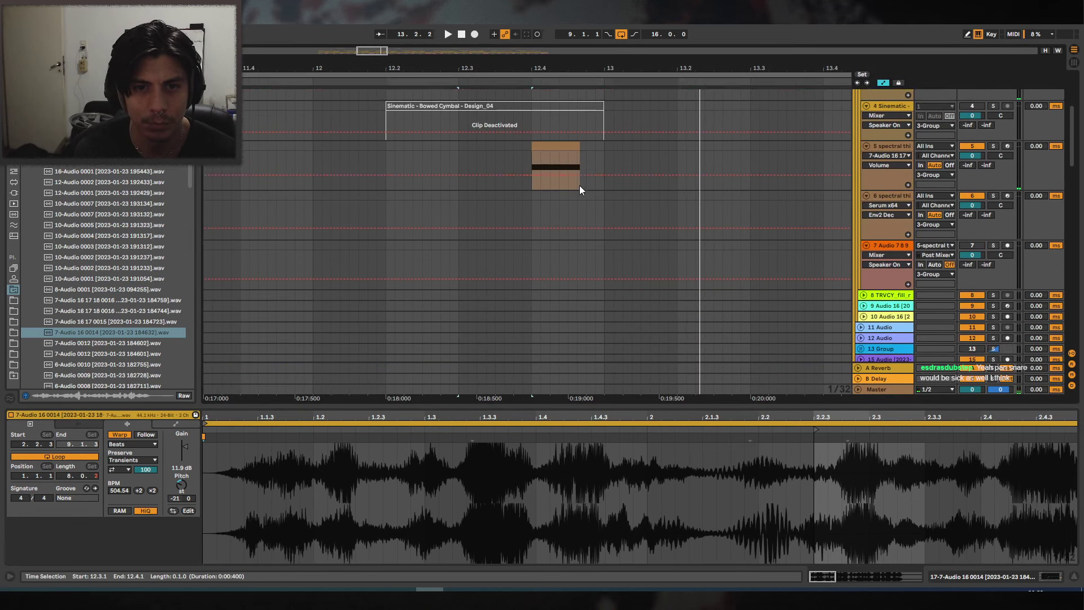
left_click(576, 183)
key("space")
key("space")
left_click(1073, 576)
scroll(499, 378, "down", 5)
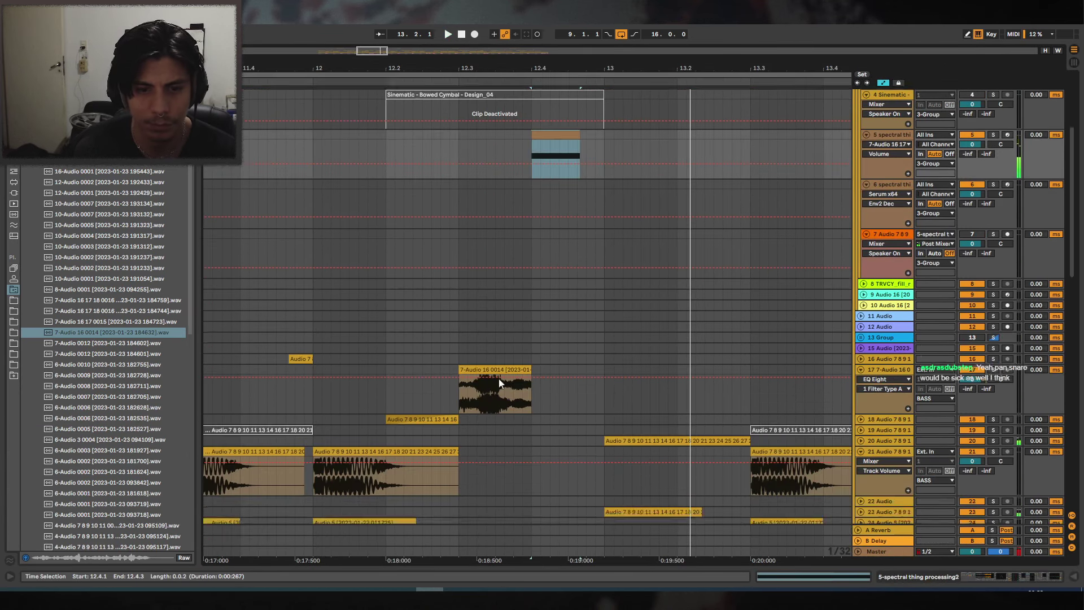
left_click(294, 336)
key("space")
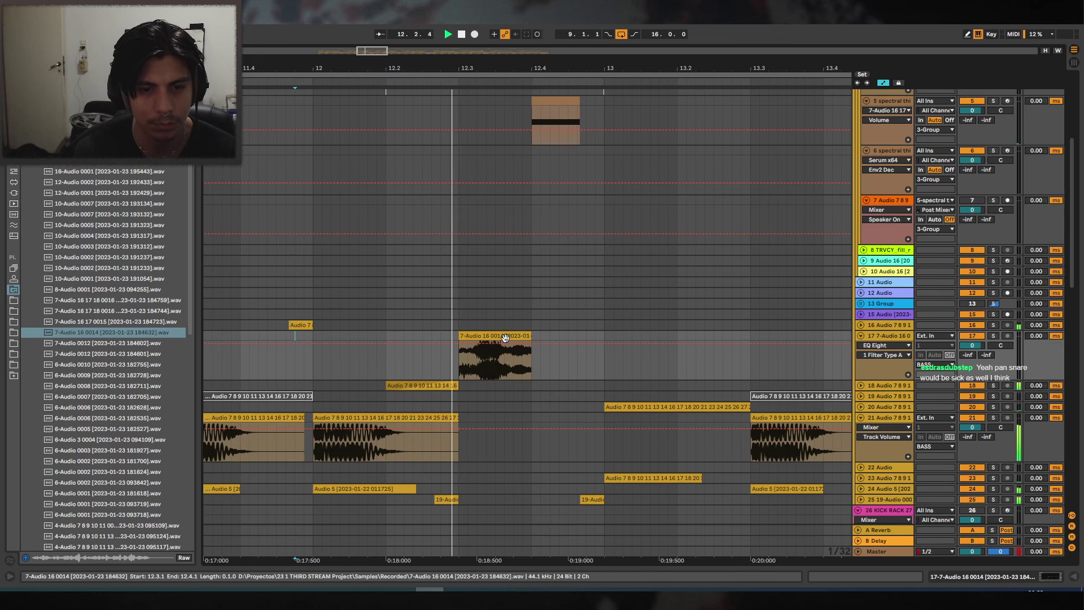
key("space")
Unwarp the track 17 clip, transpose it to -13 st and extend its end to 12.4.1, playing the result.
double_click(480, 336)
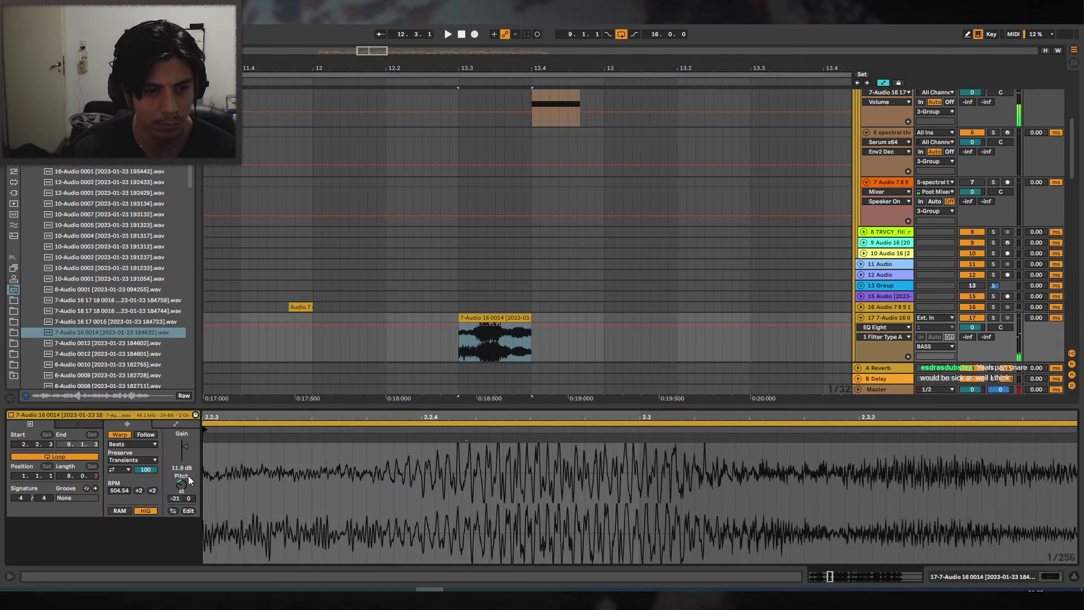
left_click(120, 435)
key("space")
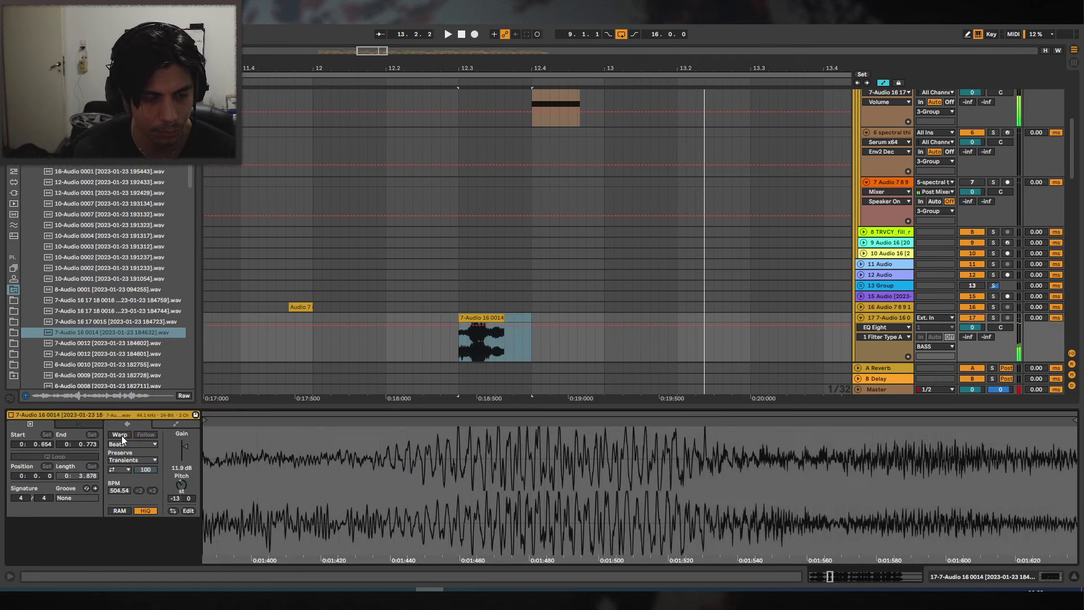
key("space")
key("space")
left_click_drag(503, 317, 539, 318)
key("space")
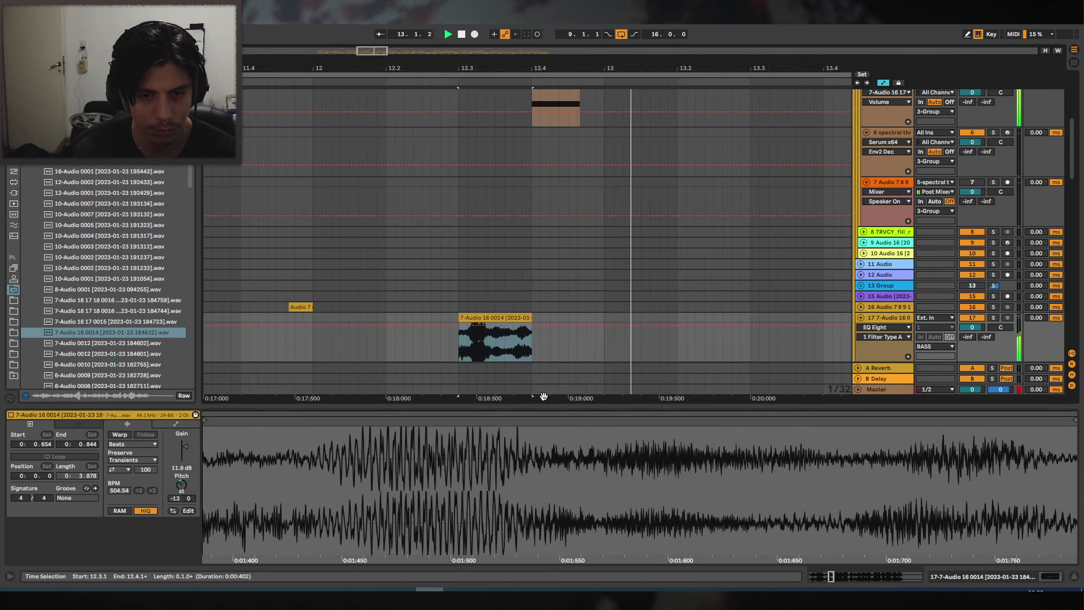
key("space")
Warp and loop the track 17 clip again with its start at 3.1.3, and audition it repeatedly.
left_click_drag(535, 457, 535, 390)
left_click(120, 440)
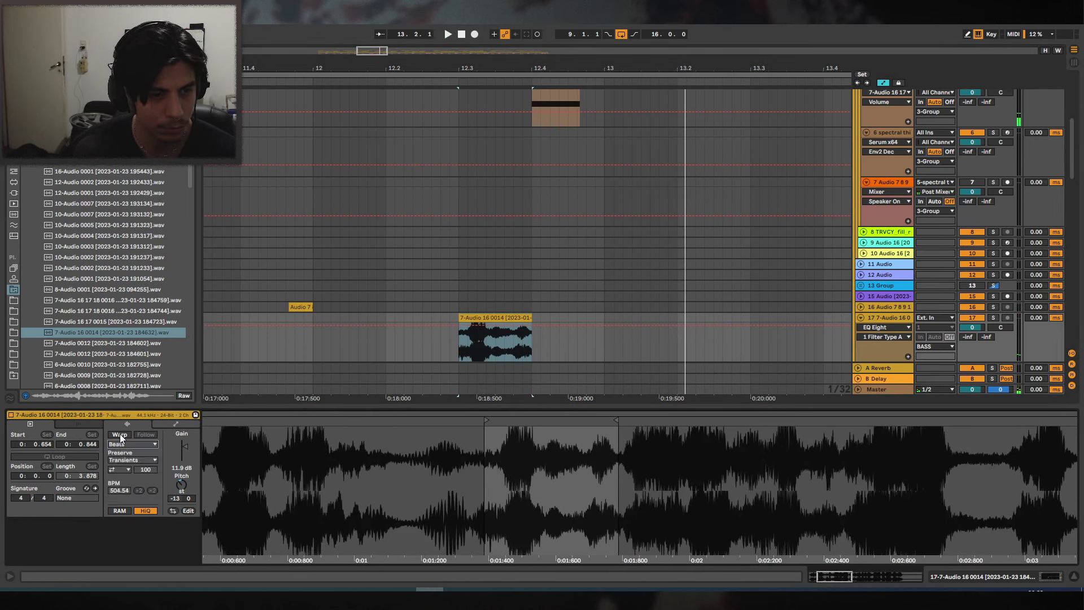
left_click(119, 434)
mouse_move(416, 458)
left_mouse_down()
mouse_move(585, 429)
mouse_move(804, 429)
mouse_move(501, 401)
mouse_move(582, 437)
mouse_move(698, 436)
mouse_move(726, 415)
left_mouse_up()
left_click(59, 456)
key("space")
key("space")
key("space")
key("space")
key("space")
key("space")
key("space")
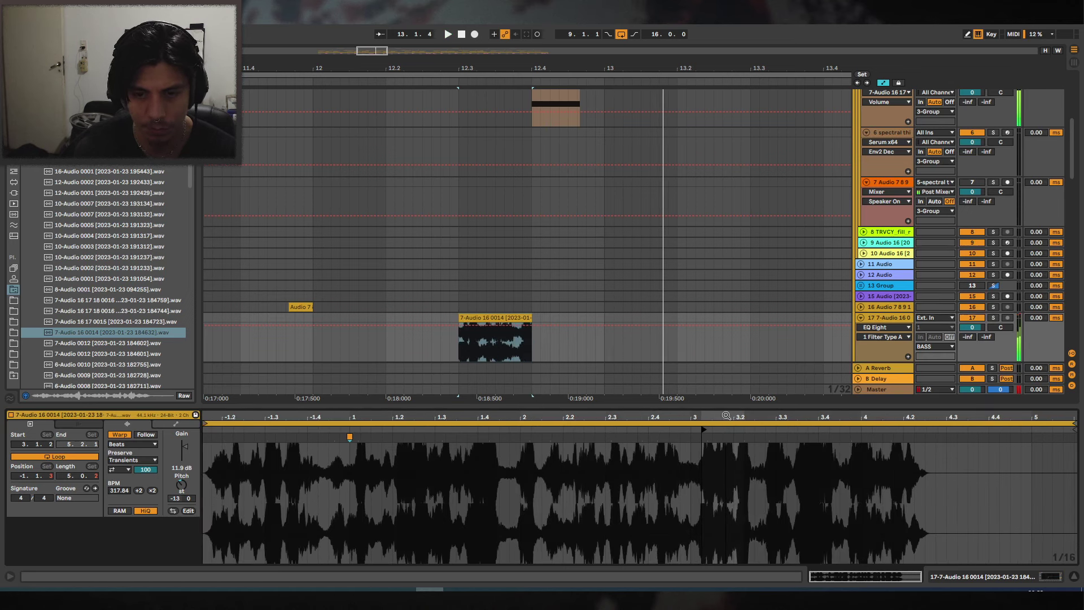
Extend the start of the track 17 clip back to 12.2.1 and play into it from bar 11.
left_click_drag(459, 324, 375, 319)
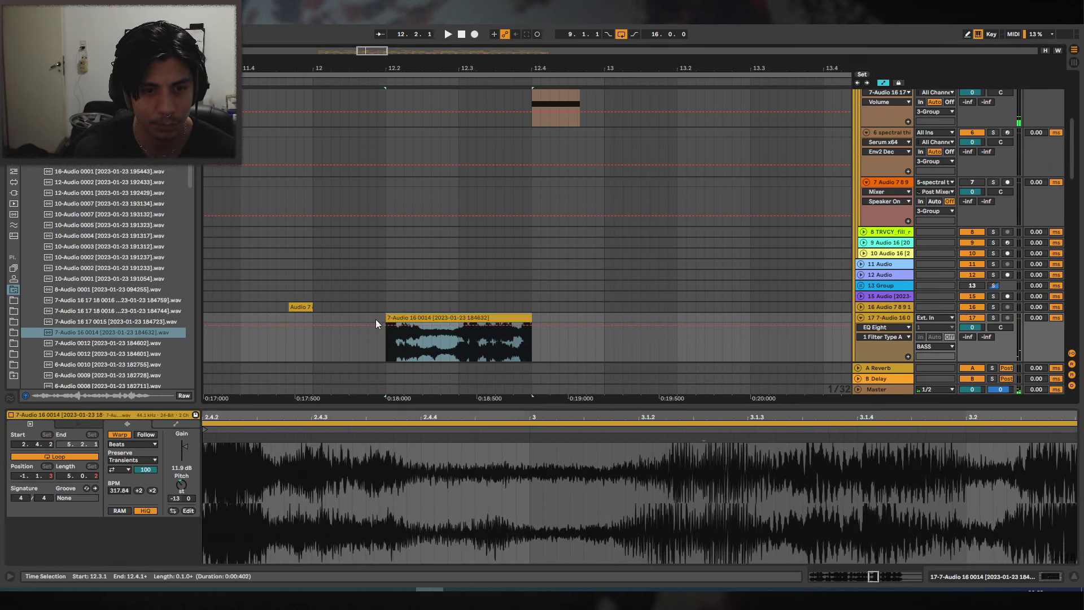
left_click(376, 319)
key("space")
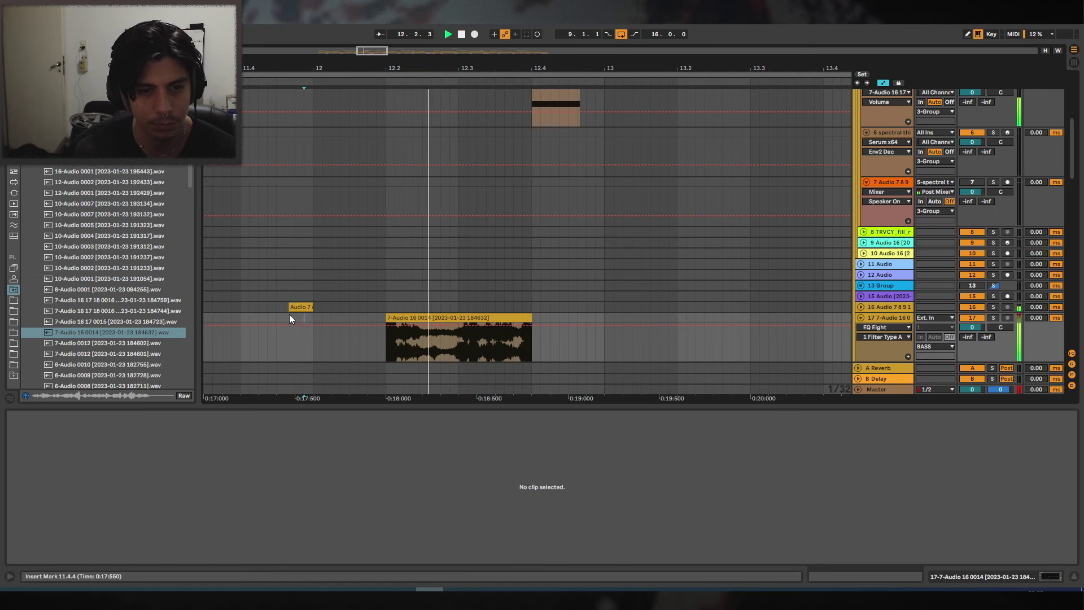
Hide the arrangement's automation and give the track 17 clip a fade-in of about one beat, playing the result.
left_click(389, 325)
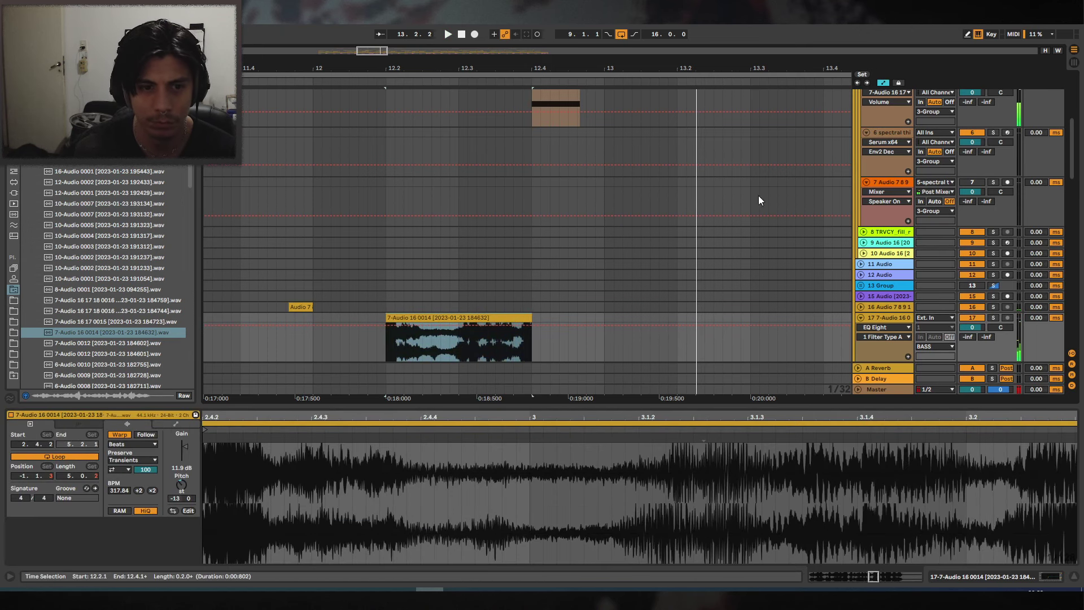
left_click(881, 84)
left_click_drag(388, 324, 452, 324)
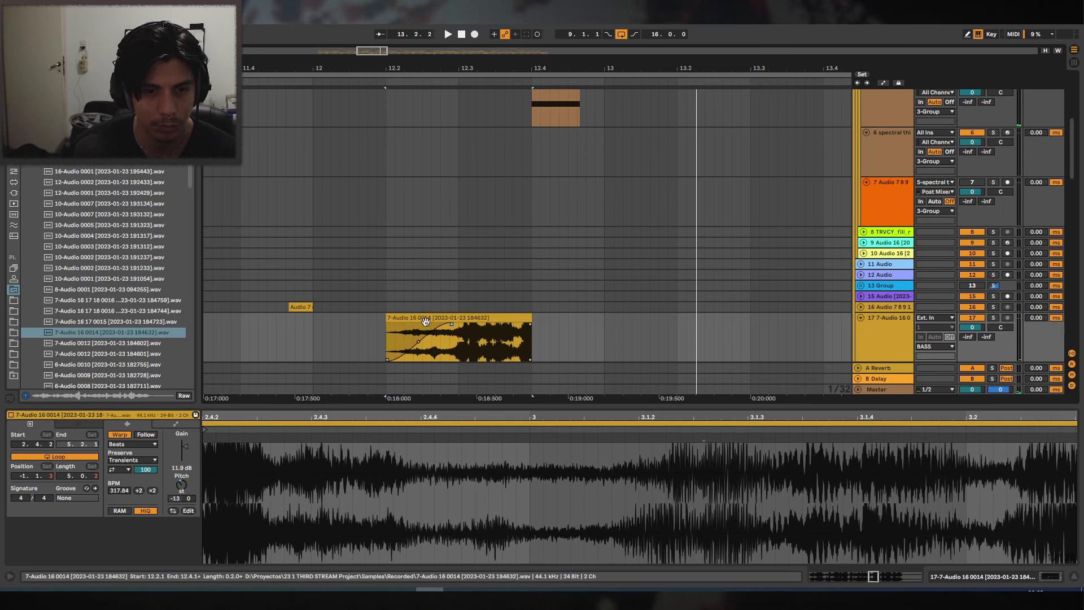
left_click(423, 319)
key("space")
scroll(442, 319, "down", 5)
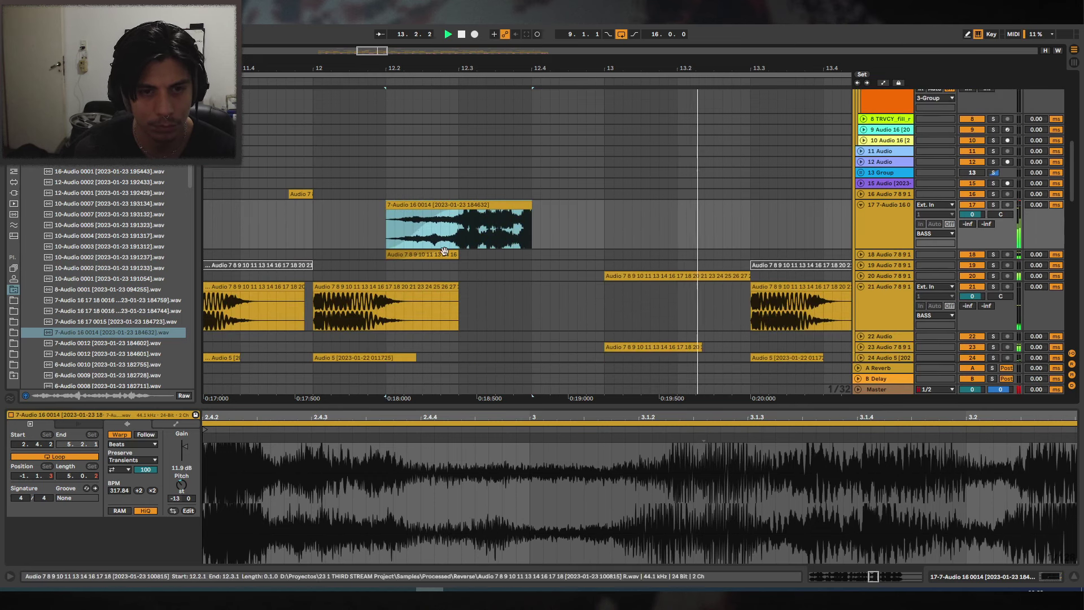
key("space")
Transpose the track 17 clip to -20 st and play the drop from bar 9.
left_click_drag(181, 484, 186, 489)
key("space")
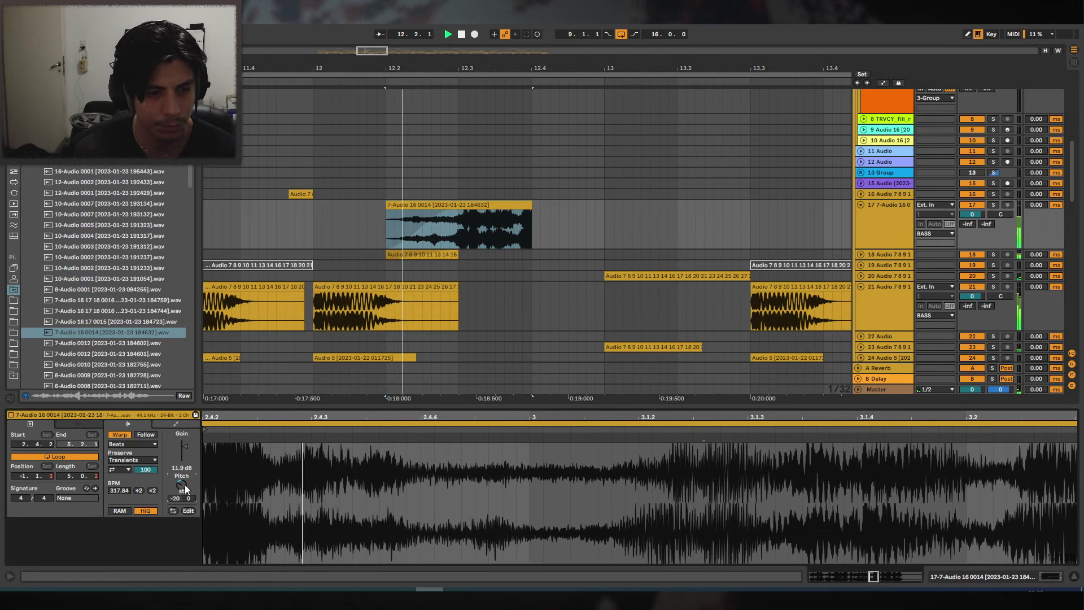
left_click_drag(491, 68, 571, 34)
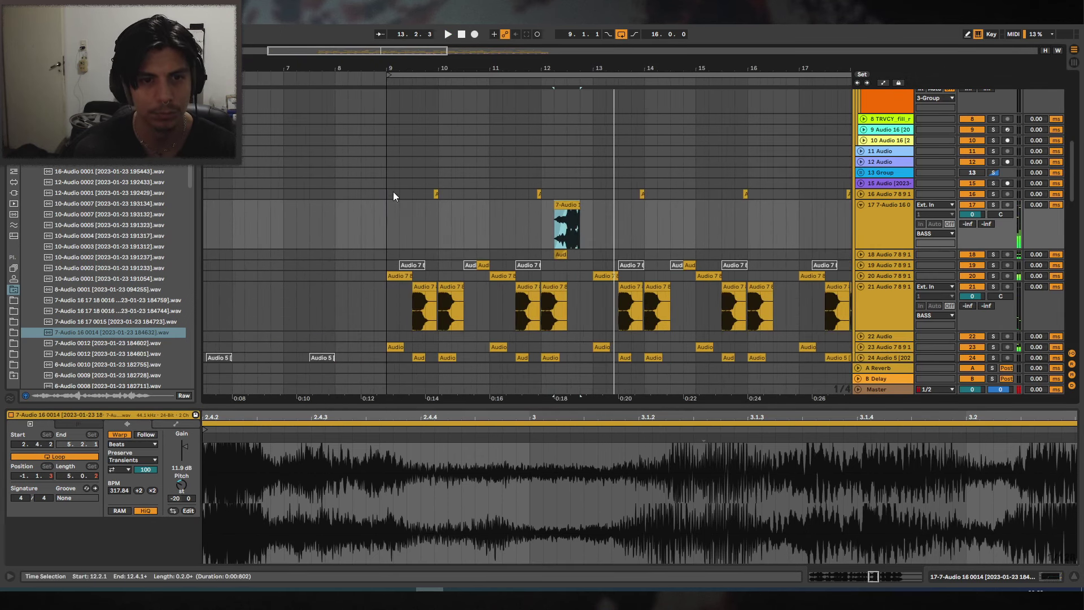
left_click(387, 245)
key("space")
key("space")
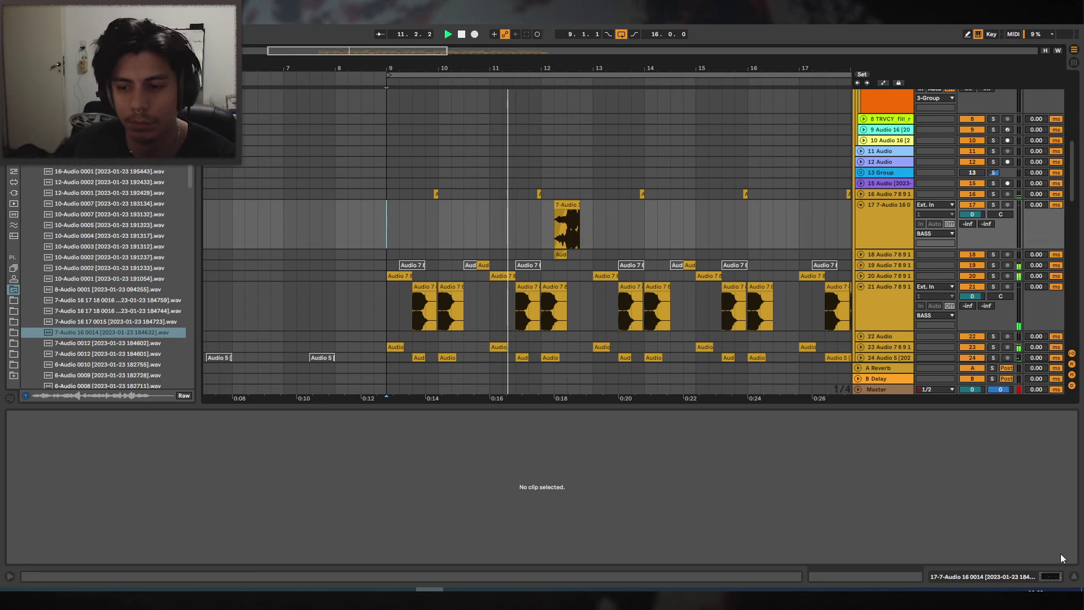
Show the device chain of track 6, spectral thing processing2, and set its Erosion amount to 42.5 during playback.
left_click(1073, 577)
scroll(496, 233, "up", 5)
left_click(464, 201)
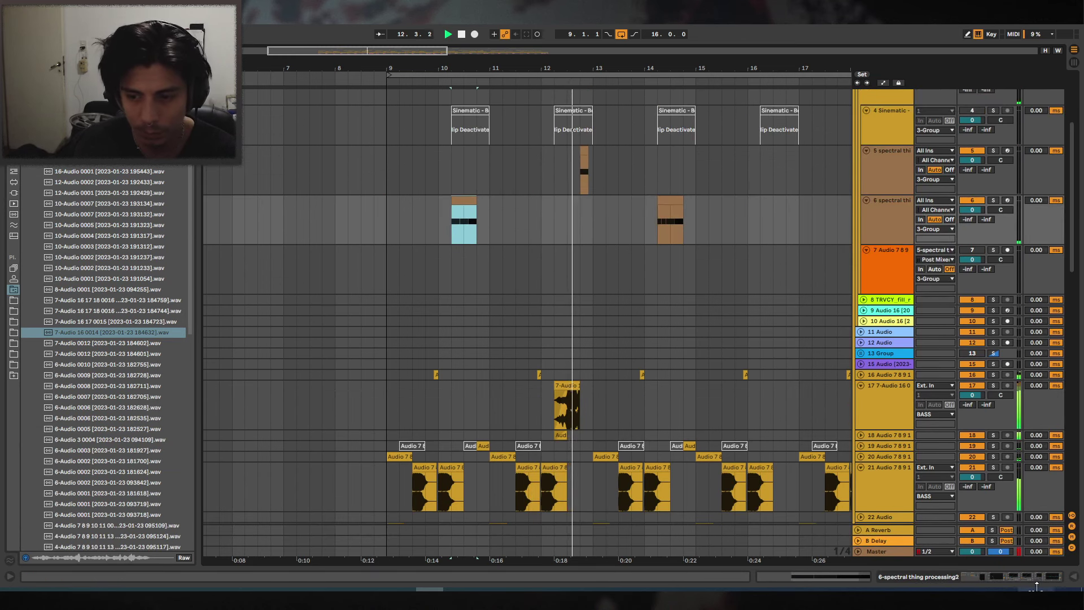
left_click(1073, 576)
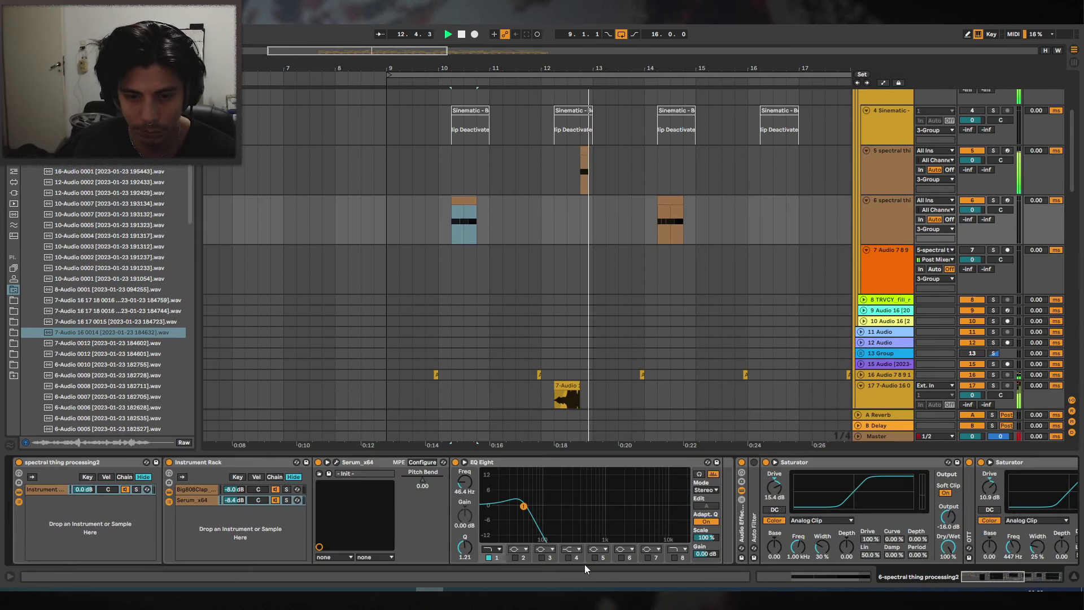
left_click(197, 490)
left_click_drag(965, 576, 986, 576)
left_click_drag(809, 556, 809, 542)
key("space")
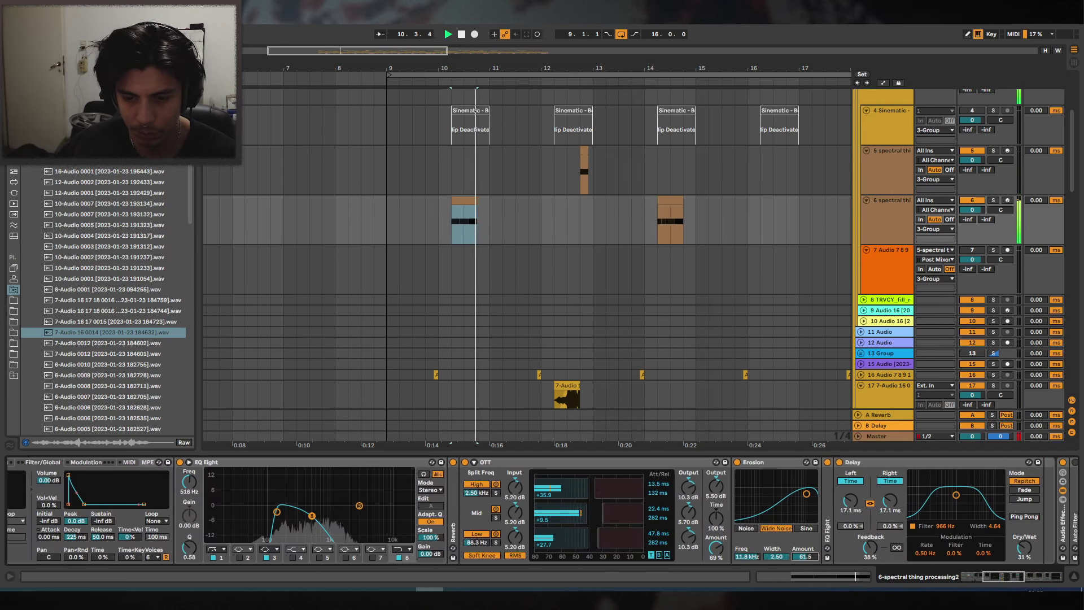
key("space")
key("space")
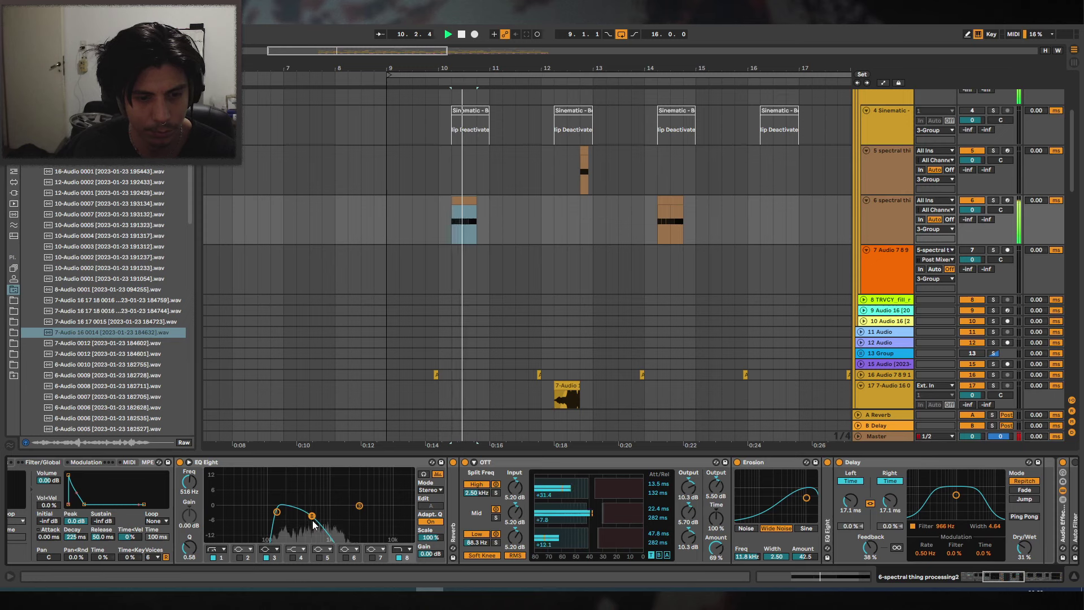
Move the high-cut band of track 6's EQ Eight to 1.29 kHz and play the clip.
left_click_drag(312, 515, 336, 511)
key("space")
key("space")
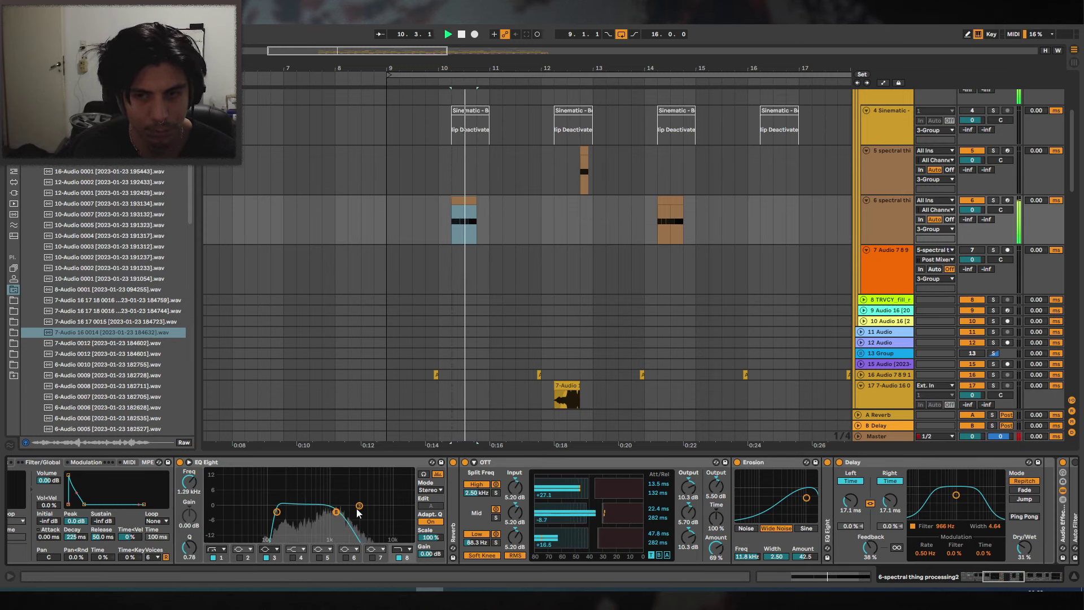
key("space")
Fold 2 Group and insert a new audio track below track 25 in the BASS group.
scroll(780, 209, "up", 1)
scroll(780, 208, "up", 4)
left_click(861, 162)
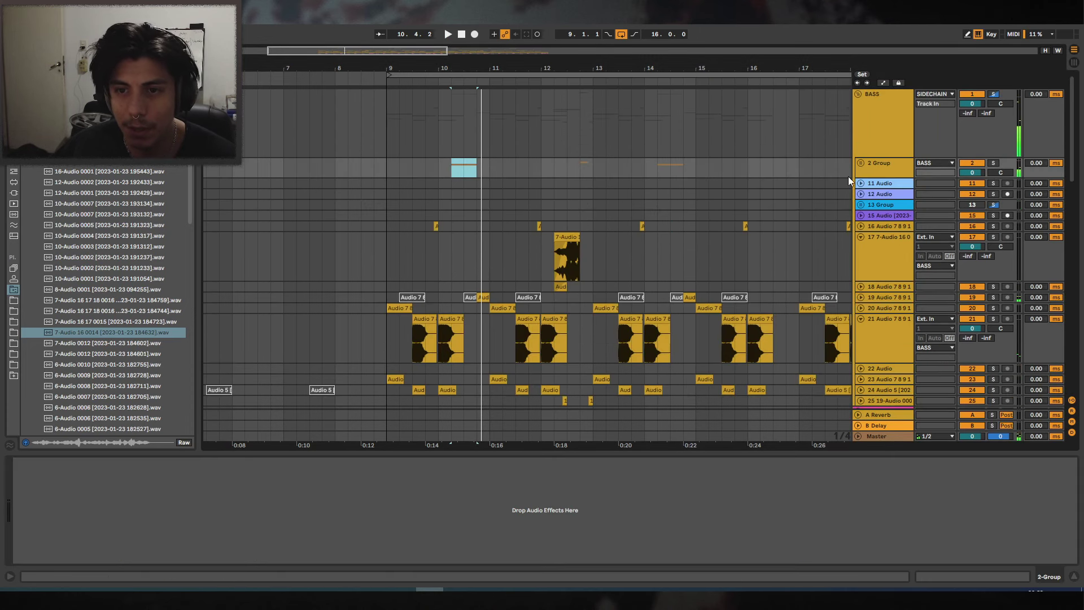
scroll(601, 228, "down", 3)
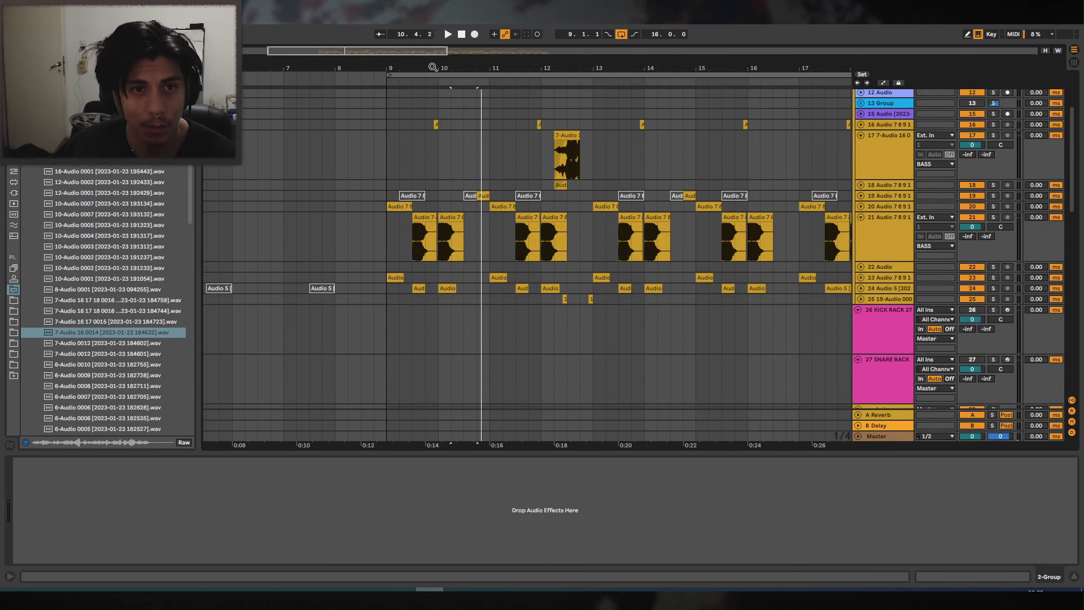
key("plus")
left_click(875, 298)
key("ctrl+t")
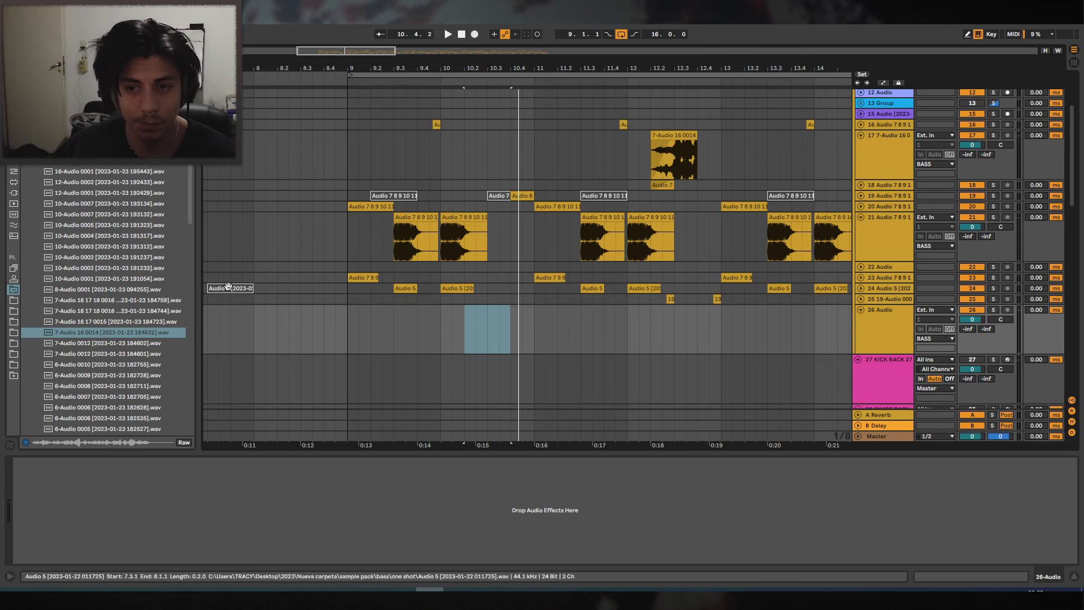
Audition the recorded samples from 6-Audio 0009 down to 6-Audio 0002.
left_click(133, 375)
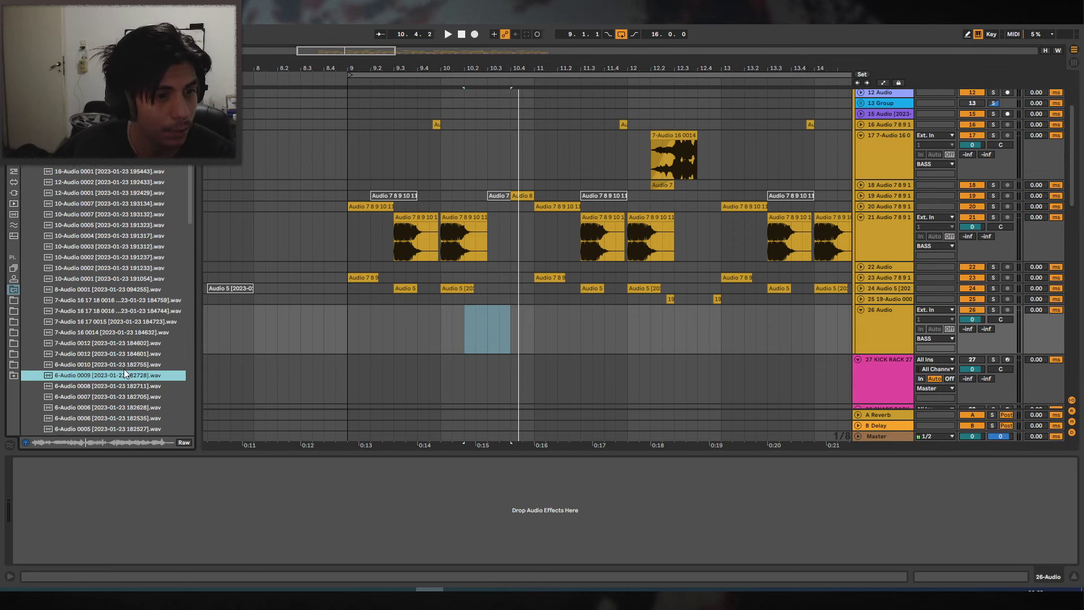
left_click(125, 407)
key("Down")
key("Down")
key("Down")
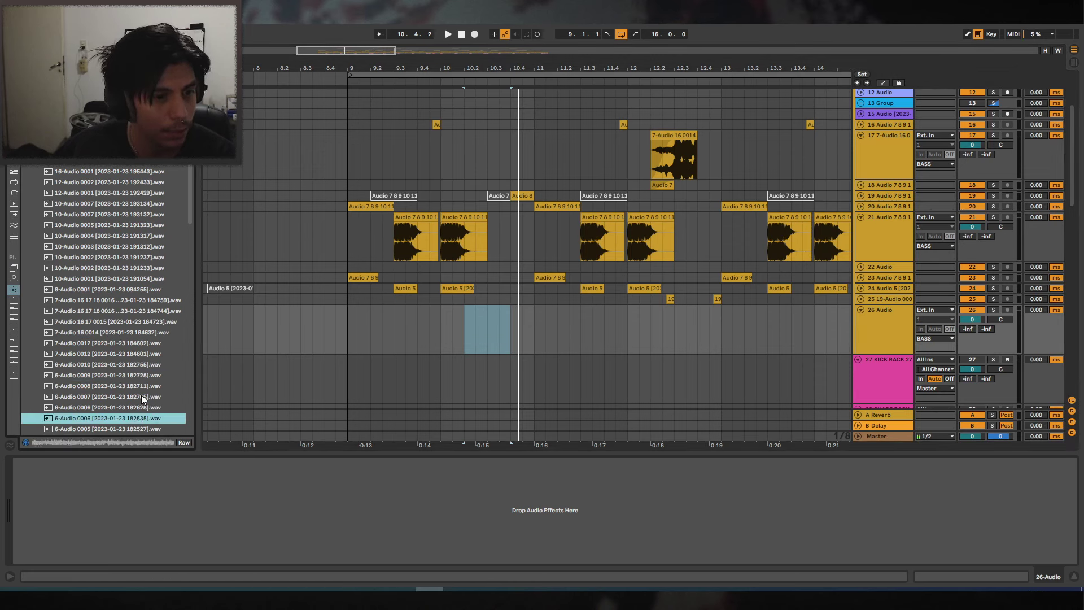
key("Down")
key("Down")
key("Down")
key("Down")
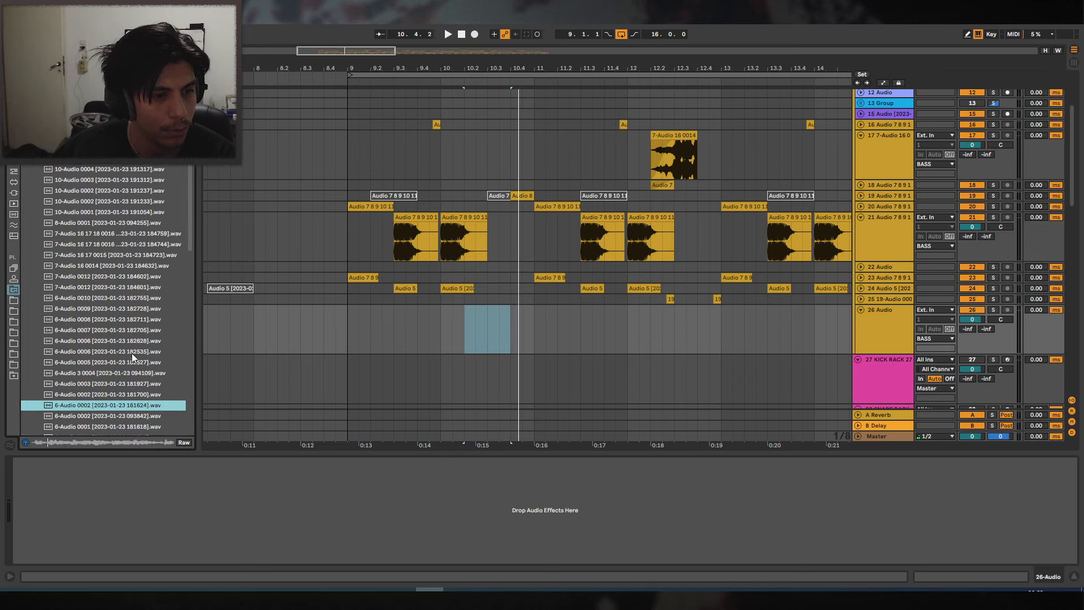
key("Up")
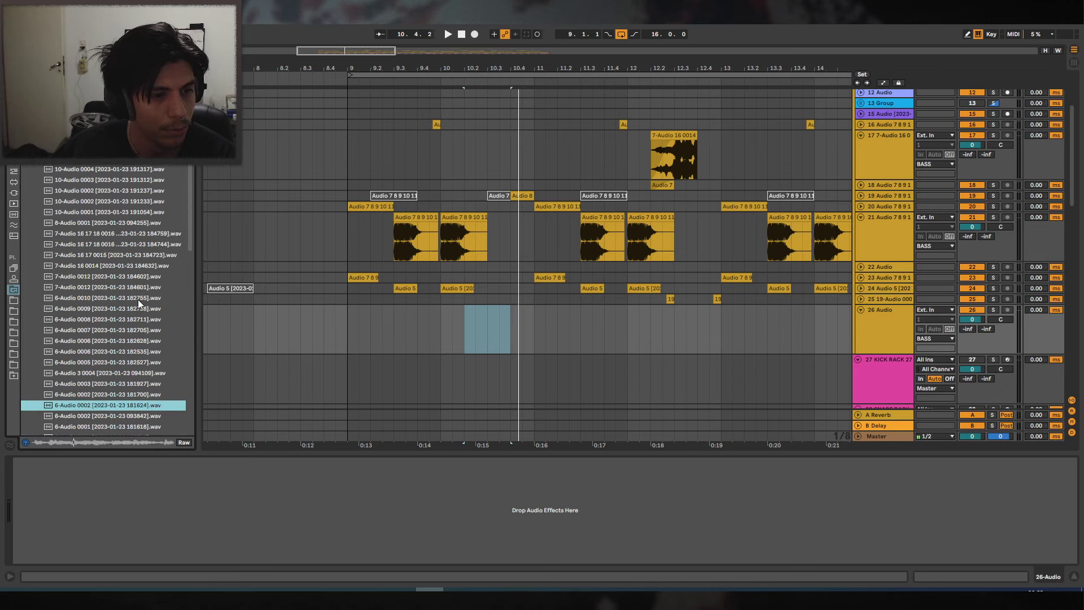
left_click_drag(110, 405, 454, 318)
left_click(121, 434)
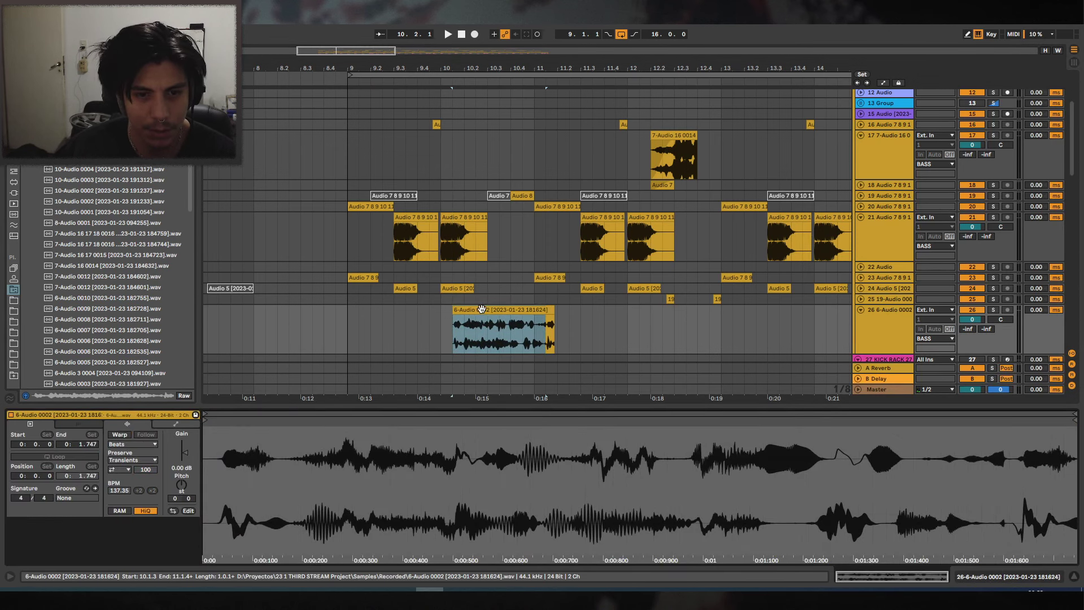
scroll(475, 155, "up", 3)
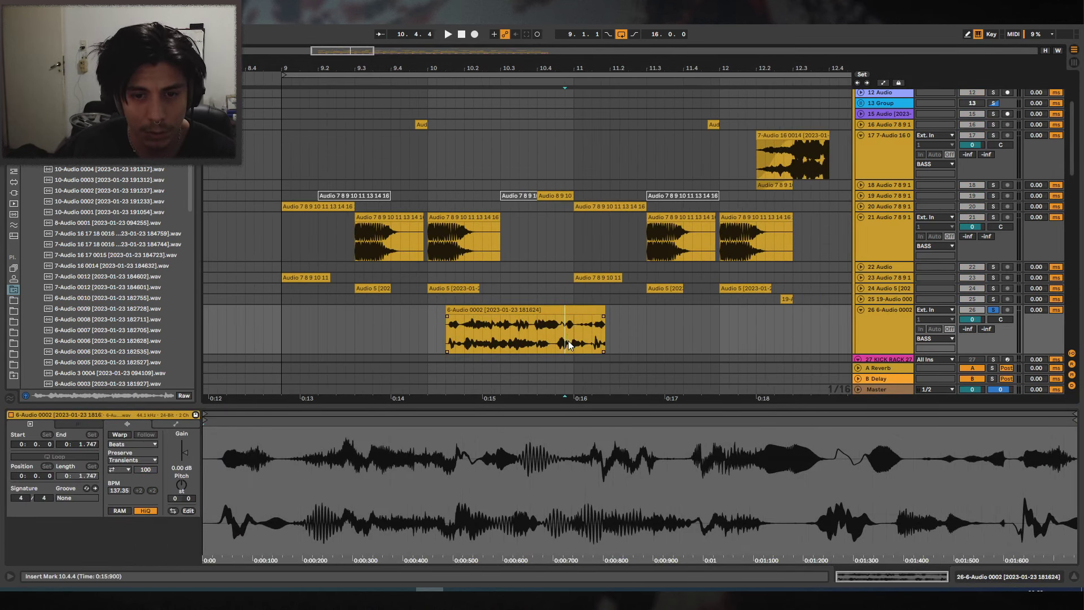
Split the track 26 clip at 10.4.4 and 11.1.3, keep only the middle piece and play it.
left_click(568, 341)
key("ctrl+e")
left_click(592, 337)
key("ctrl+e")
left_click(554, 310)
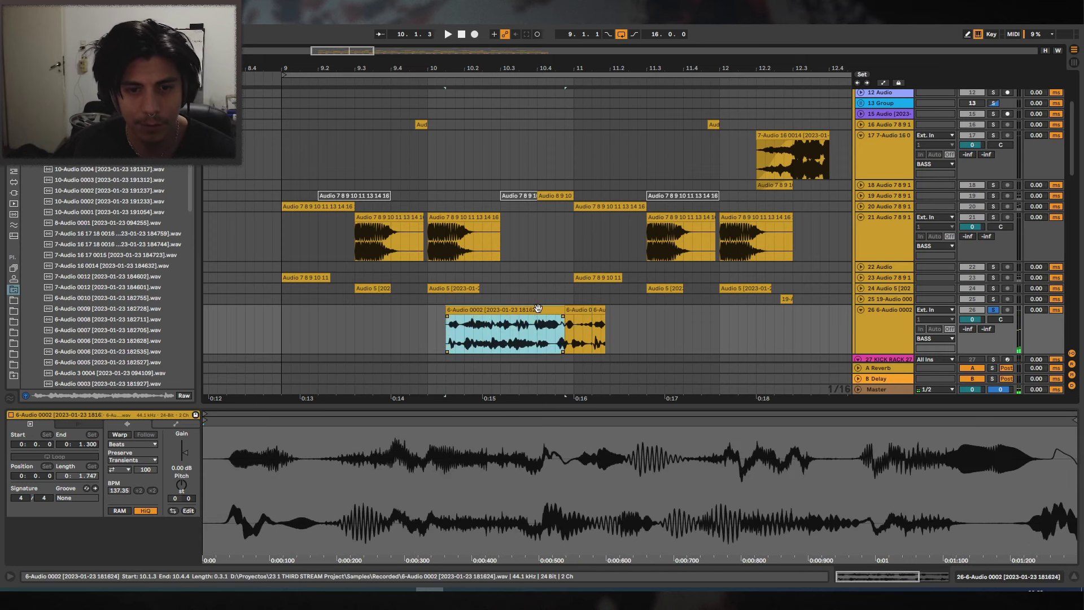
key("Delete")
left_click(573, 310)
key("space")
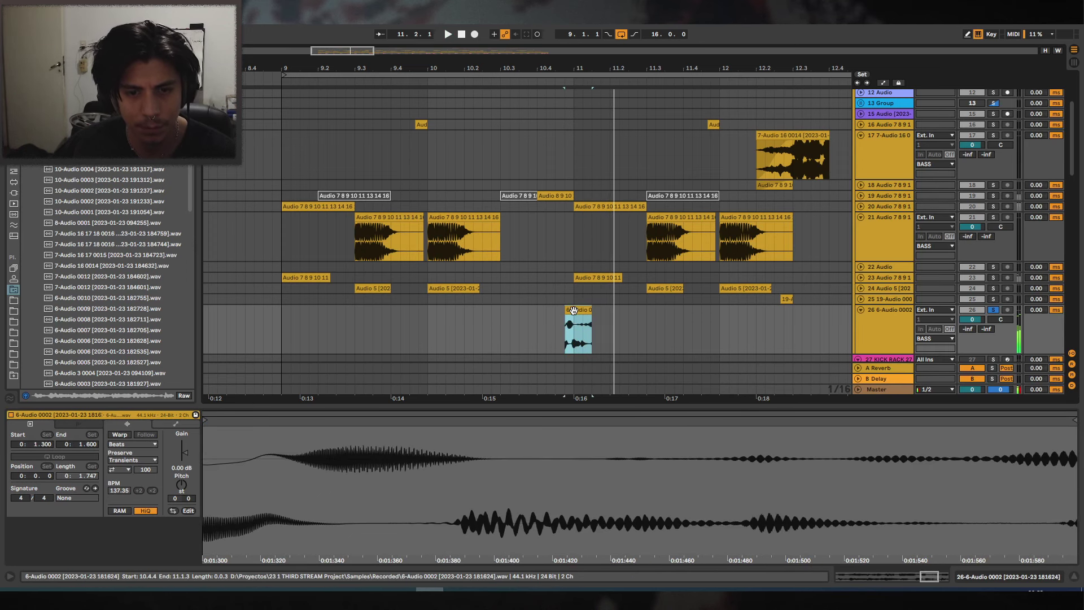
key("space")
Add EQ Eight to track 26, set its low cut to about 667 Hz, and unsolo the track.
left_click(14, 168)
left_click_drag(53, 213, 159, 231)
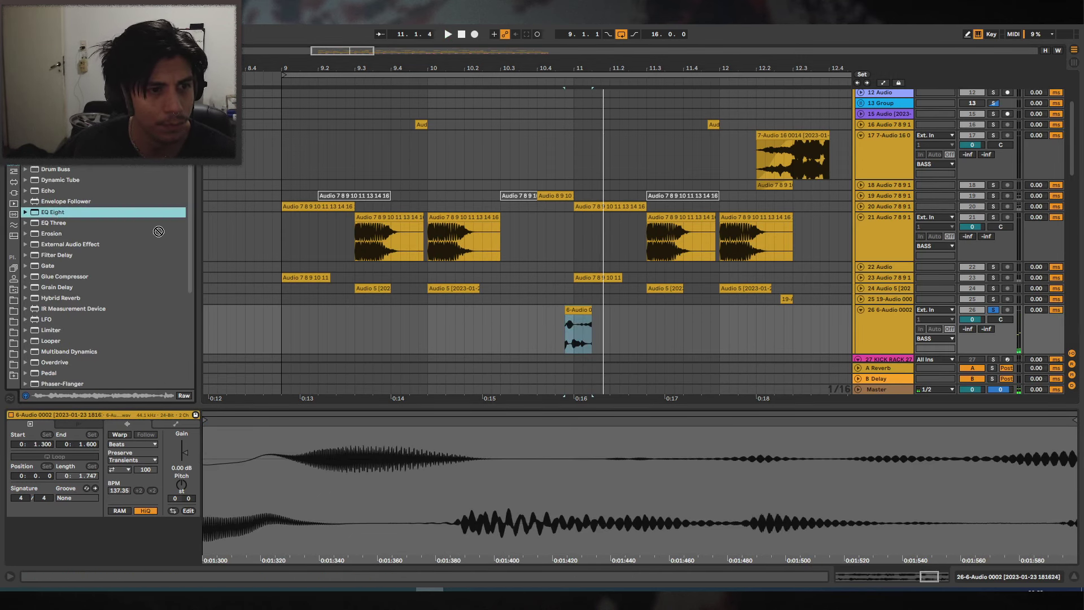
left_click_drag(100, 513, 157, 510)
left_click(993, 309)
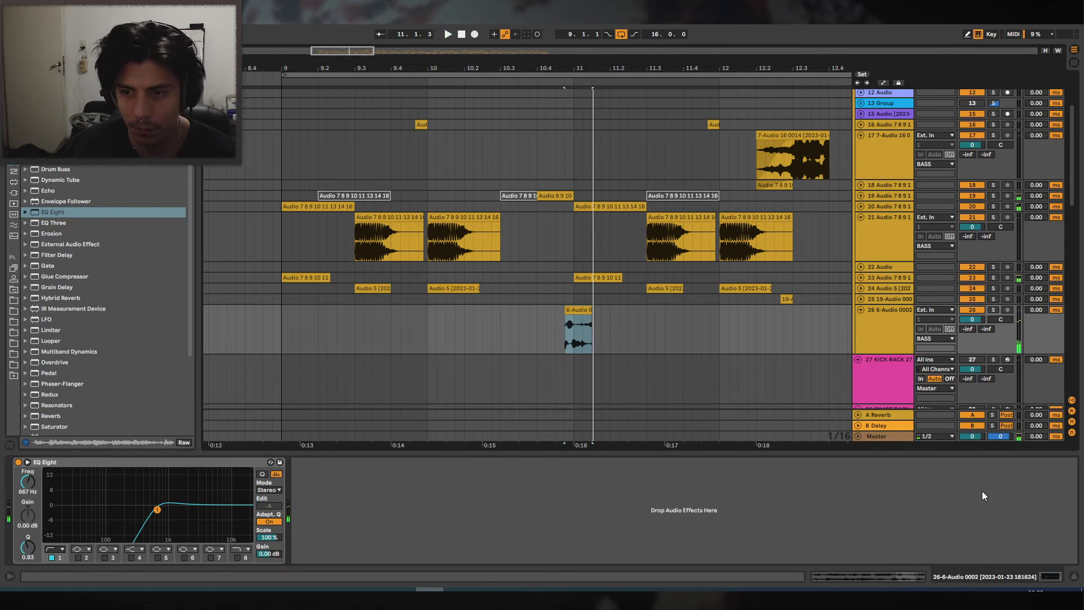
Move the 6-Audio 0002 track out of the BASS group and into the drums group, above the clap group.
left_click(1073, 578)
scroll(602, 310, "down", 3)
left_click(883, 241)
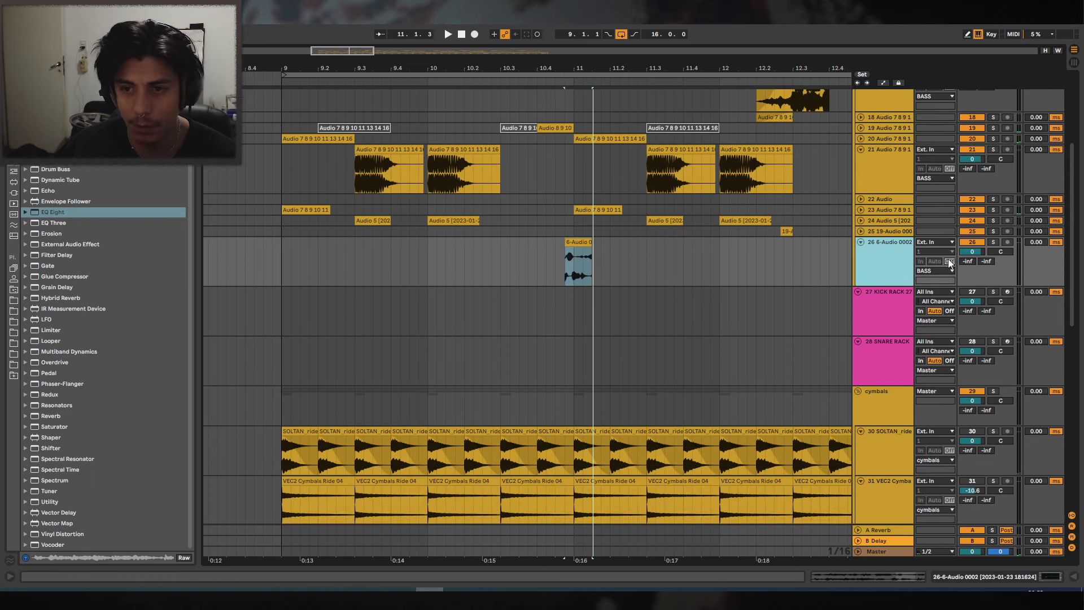
key("Delete")
scroll(944, 364, "down", 10)
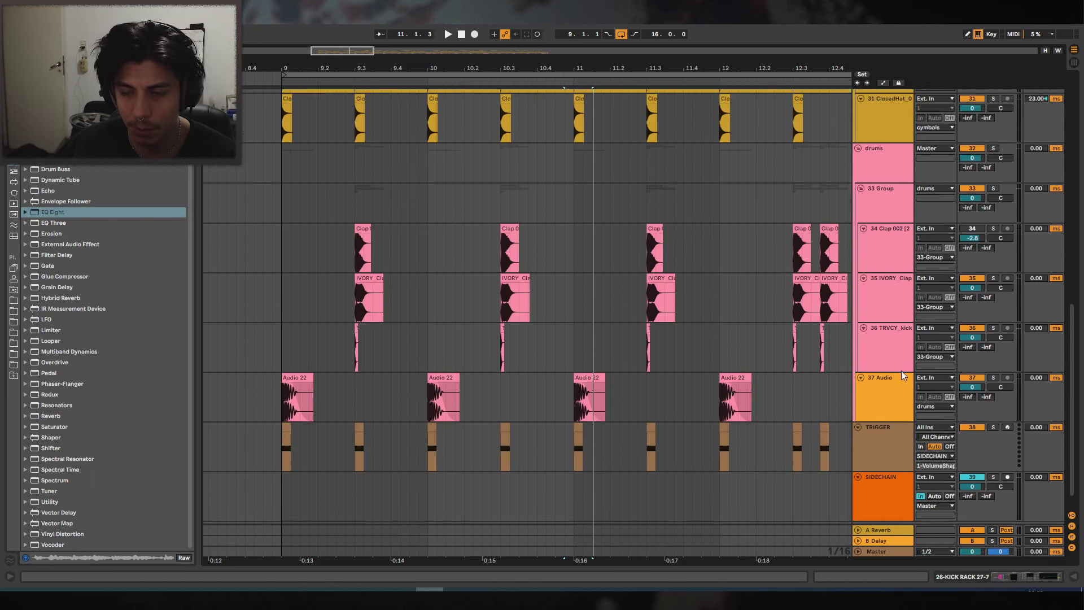
scroll(901, 370, "up", 3)
key("ctrl+z")
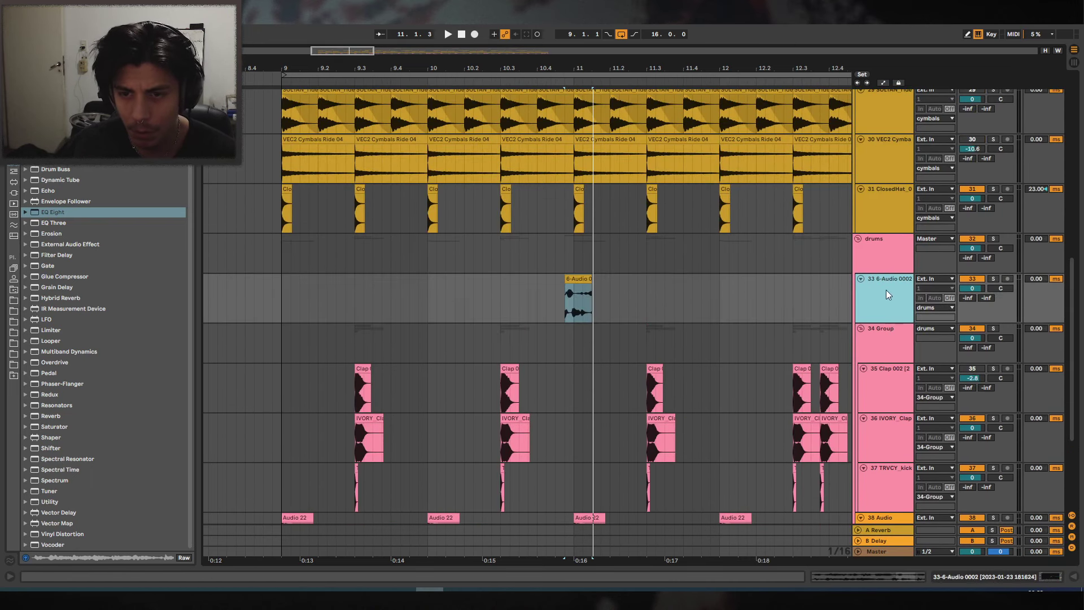
Move the 6-Audio 0002 clip to 9.3.1 and play it with the drums group soloed.
left_click_drag(586, 293, 376, 287)
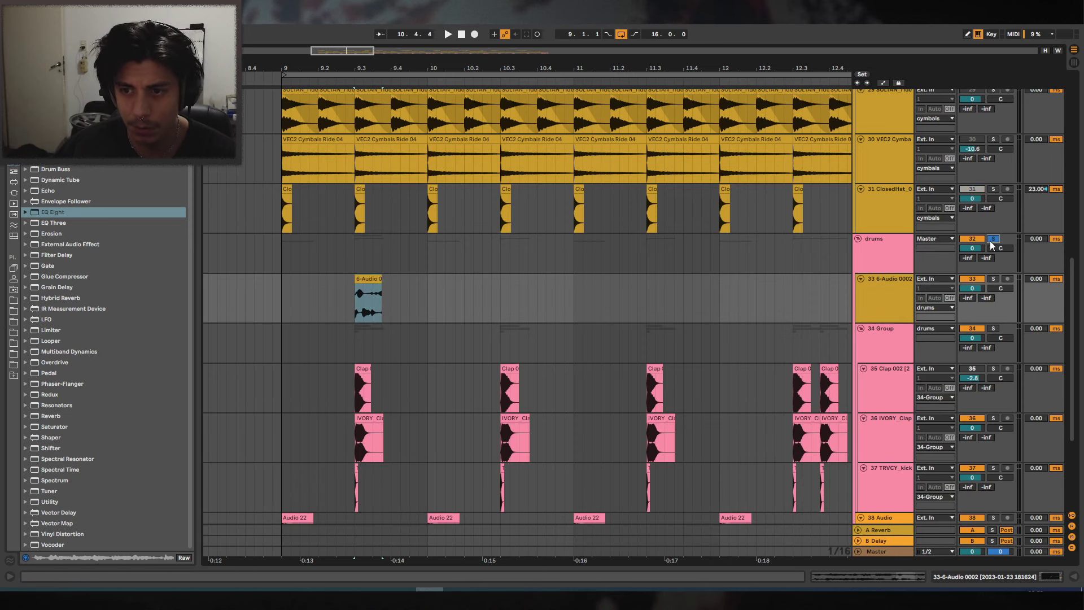
key("space")
left_click_drag(368, 68, 496, 104)
Raise the 6-Audio 0002 clip's gain to 7.94 dB and listen to it.
double_click(498, 279)
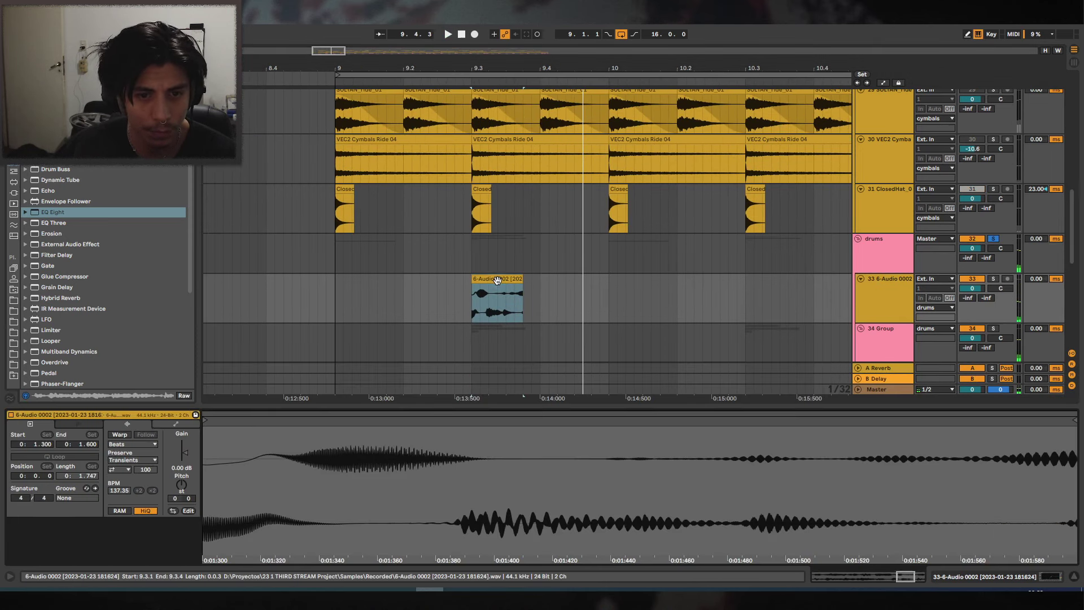
key("space")
left_click_drag(185, 452, 185, 447)
key("space")
key("space")
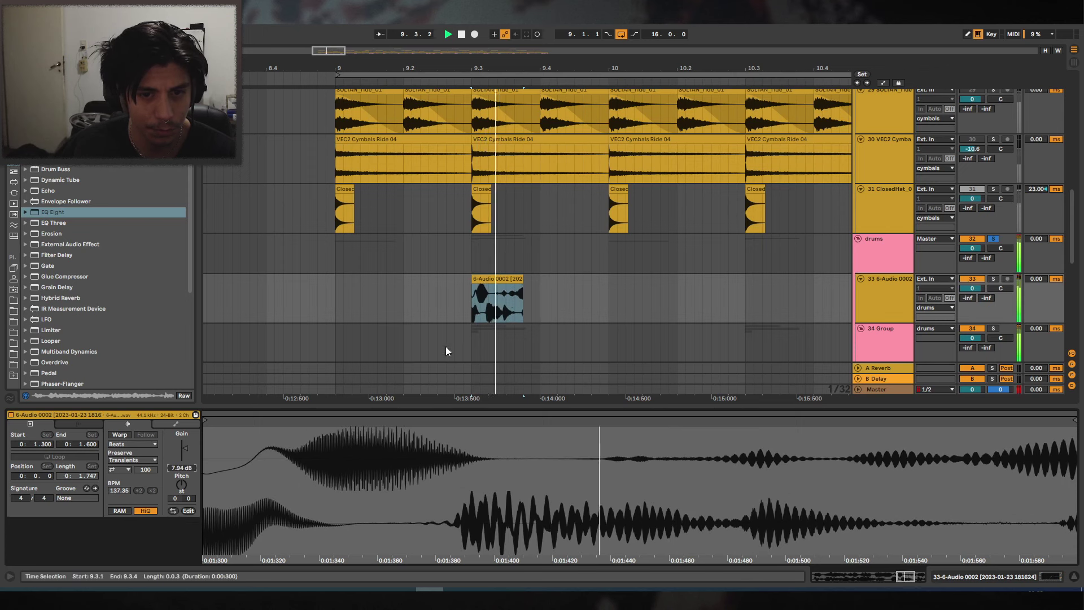
Add a curved fade-out to the 6-Audio 0002 clip and play the drums from before bar 9.
scroll(448, 350, "down", 1)
key("space")
left_click(497, 257)
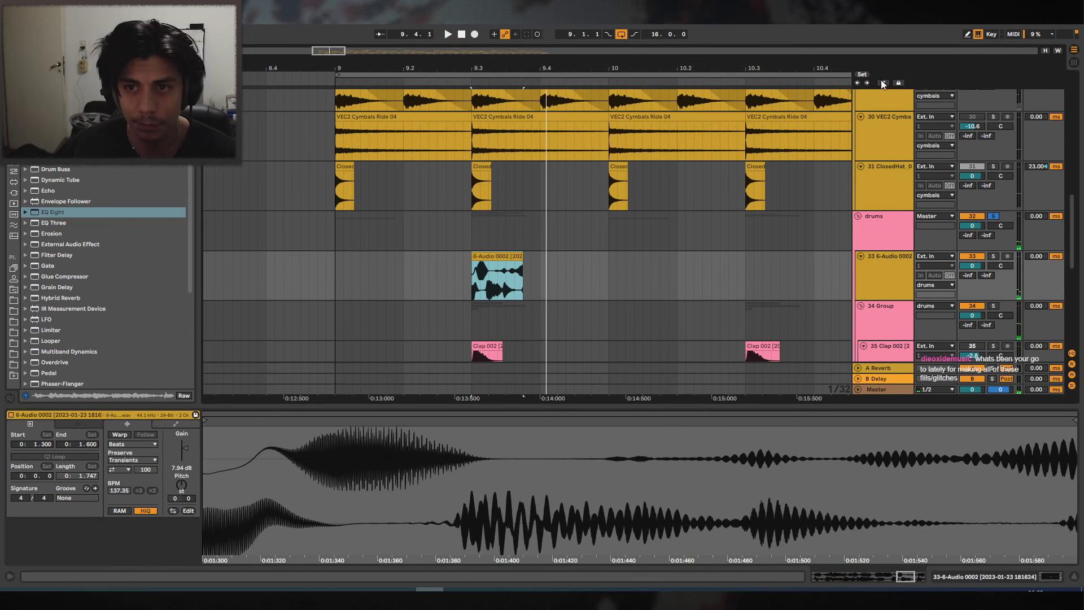
left_click(480, 249)
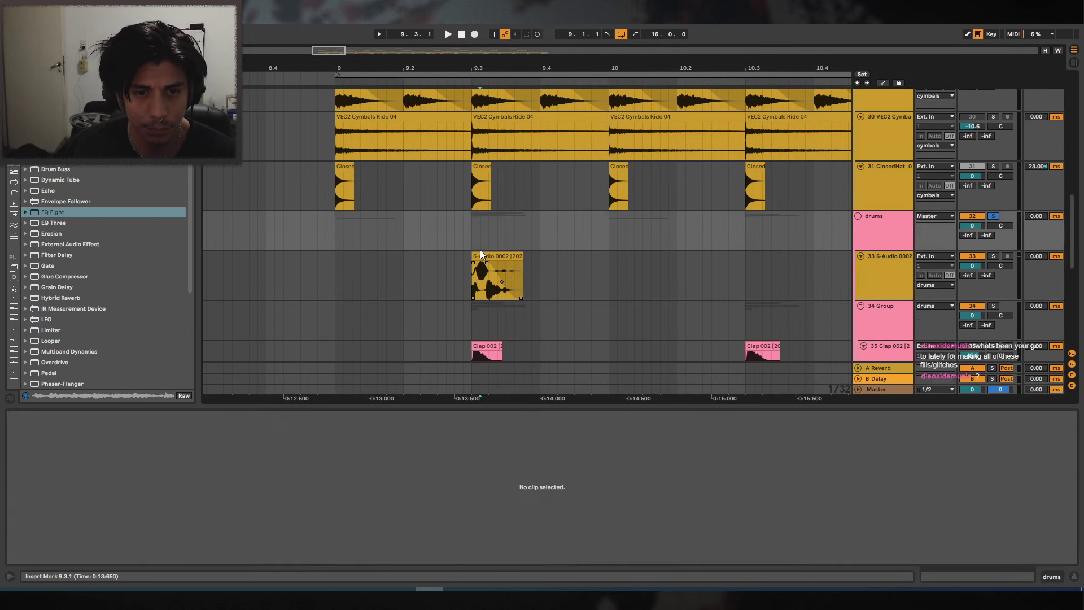
key("space")
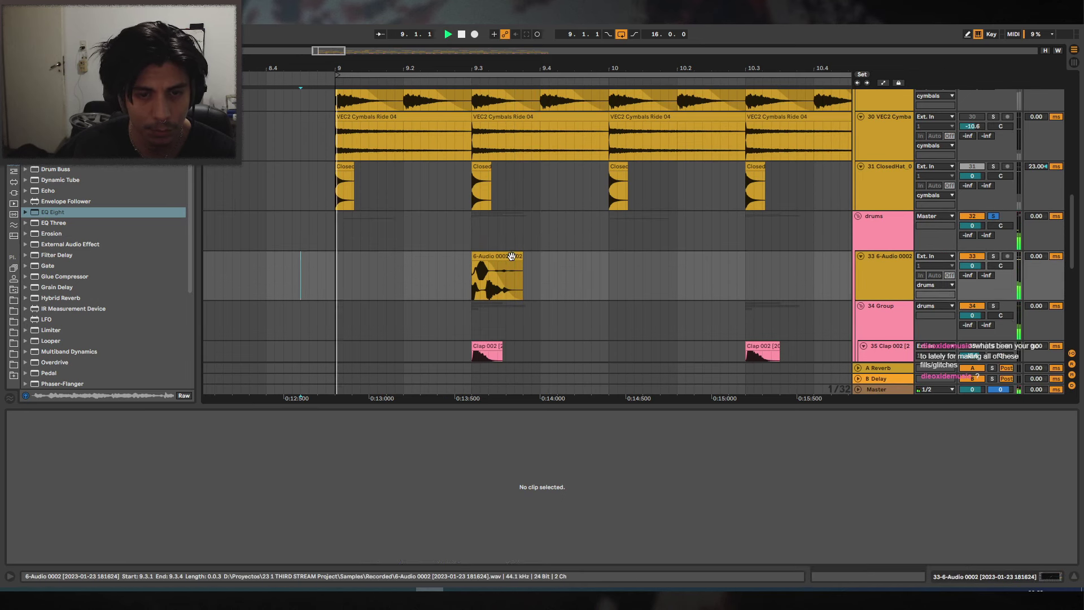
Transpose the 6-Audio 0002 clip to -6 semitones, playing it while adjusting.
left_click(494, 274)
key("space")
left_click_drag(181, 485, 181, 489)
key("space")
key("space")
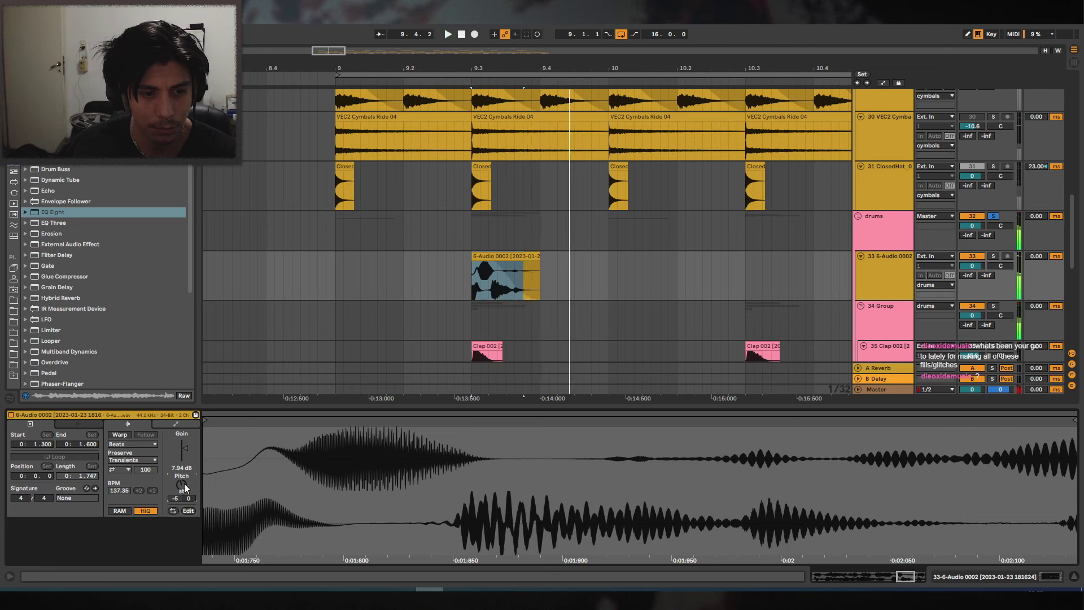
key("Down")
key("space")
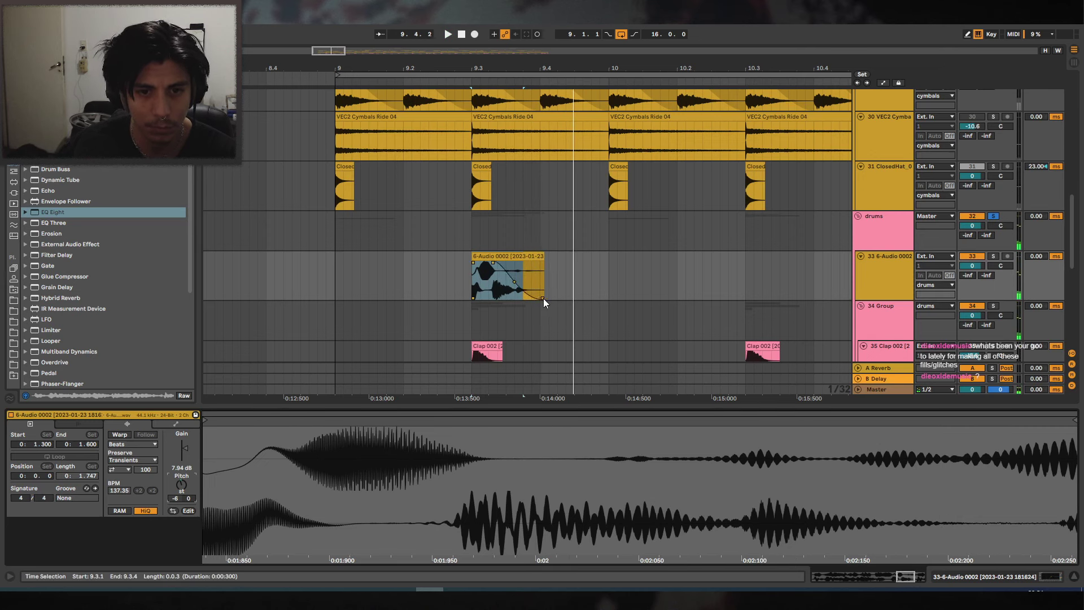
Shorten the 6-Audio 0002 clip to end at about 9.3.3 and play it.
left_click_drag(543, 298, 507, 304)
key("space")
key("space")
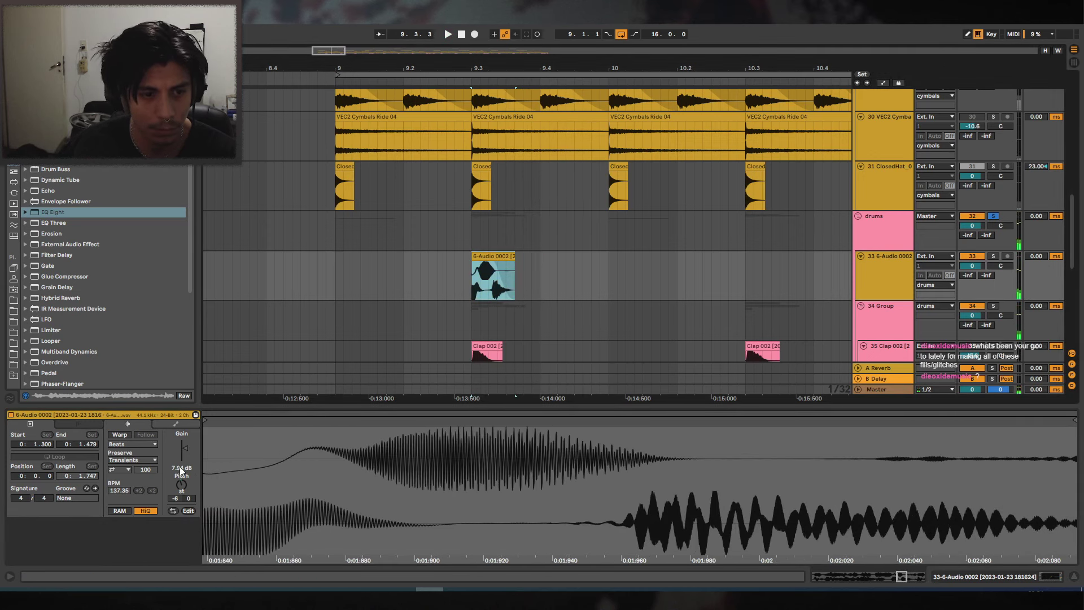
Try transposing the 6-Audio 0002 clip to -18 semitones, undo it, and replay.
left_click_drag(185, 488, 185, 502)
key("space")
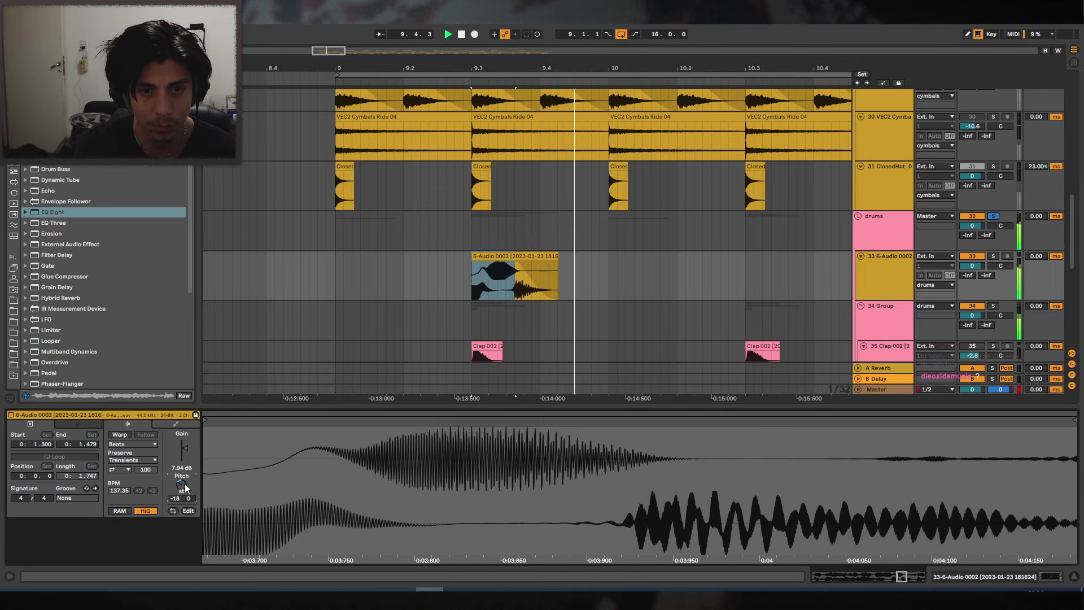
key("ctrl+z")
key("space")
key("space")
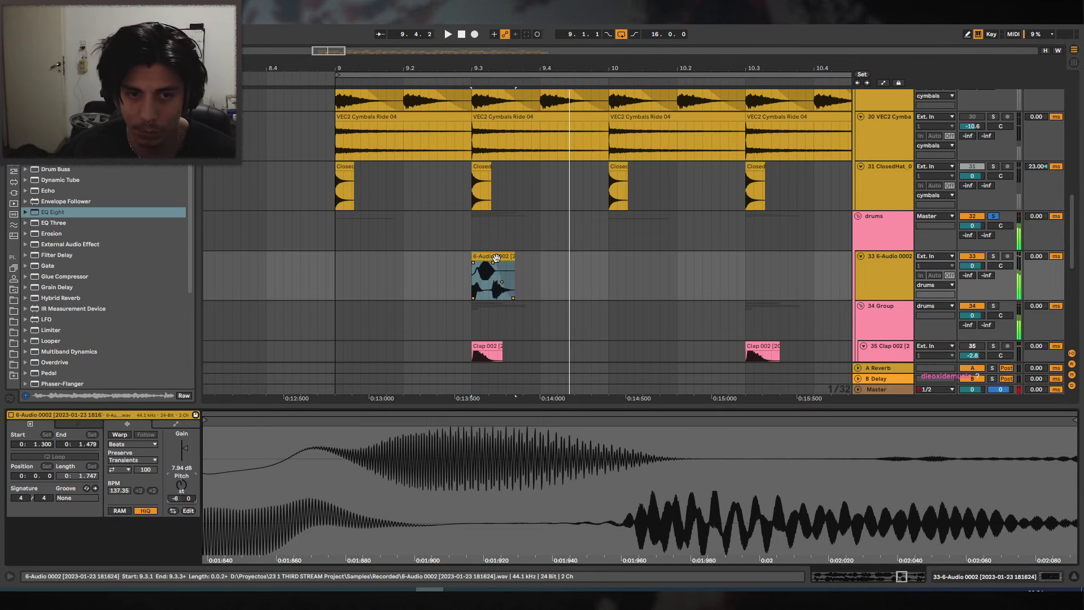
Turn on warping for the 6-Audio 0002 clip, move its sample start back to -1.4.3, and play it in the mix.
left_click_drag(446, 417, 446, 366)
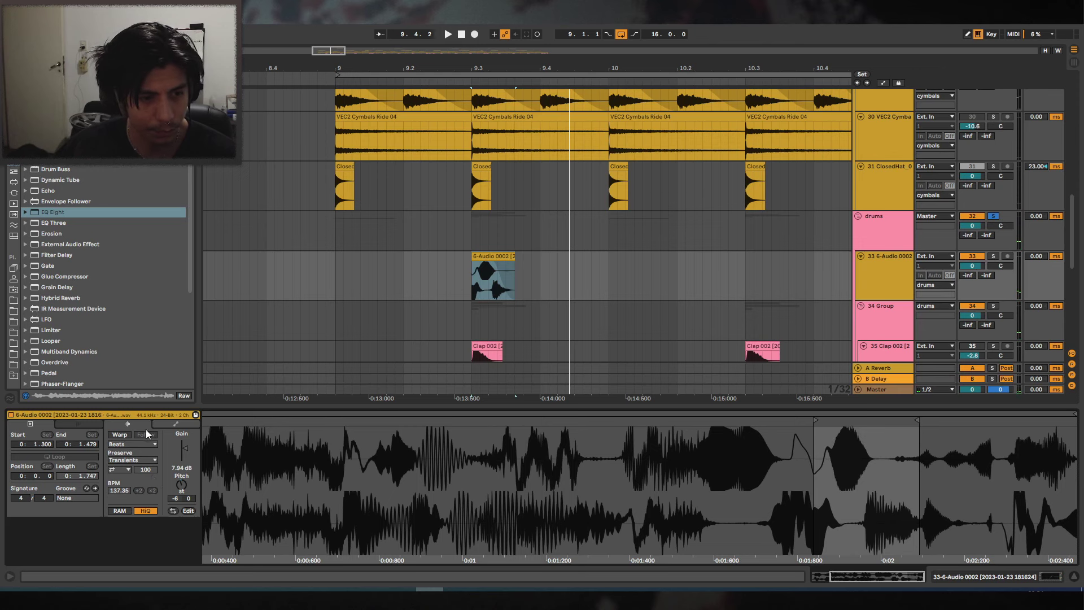
left_click(120, 434)
mouse_move(817, 428)
left_mouse_down()
mouse_move(1013, 433)
mouse_move(696, 440)
left_mouse_up()
key("space")
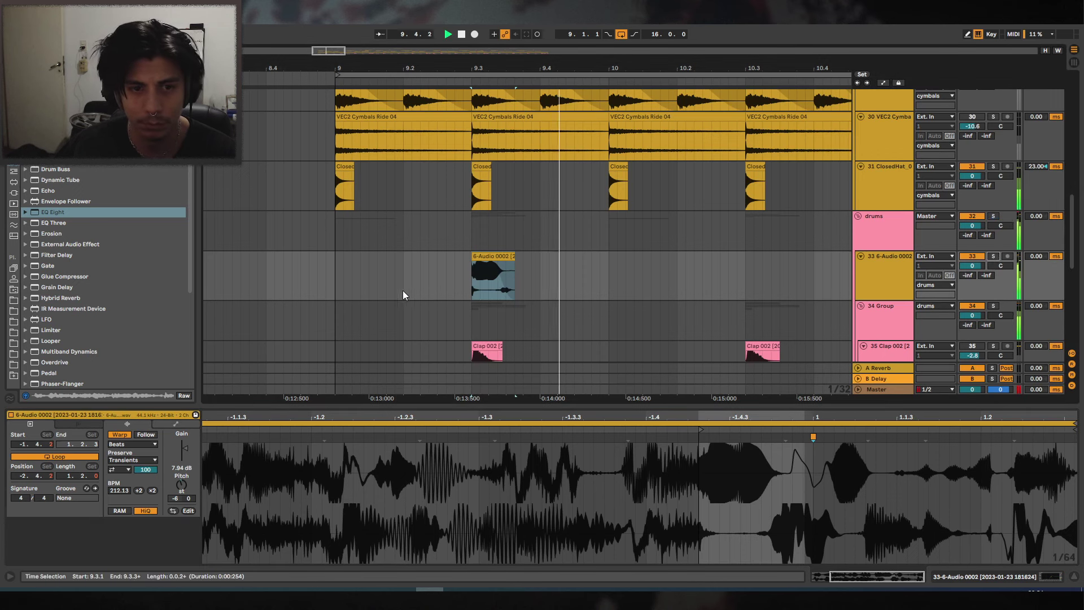
left_click(403, 279)
left_click(486, 280)
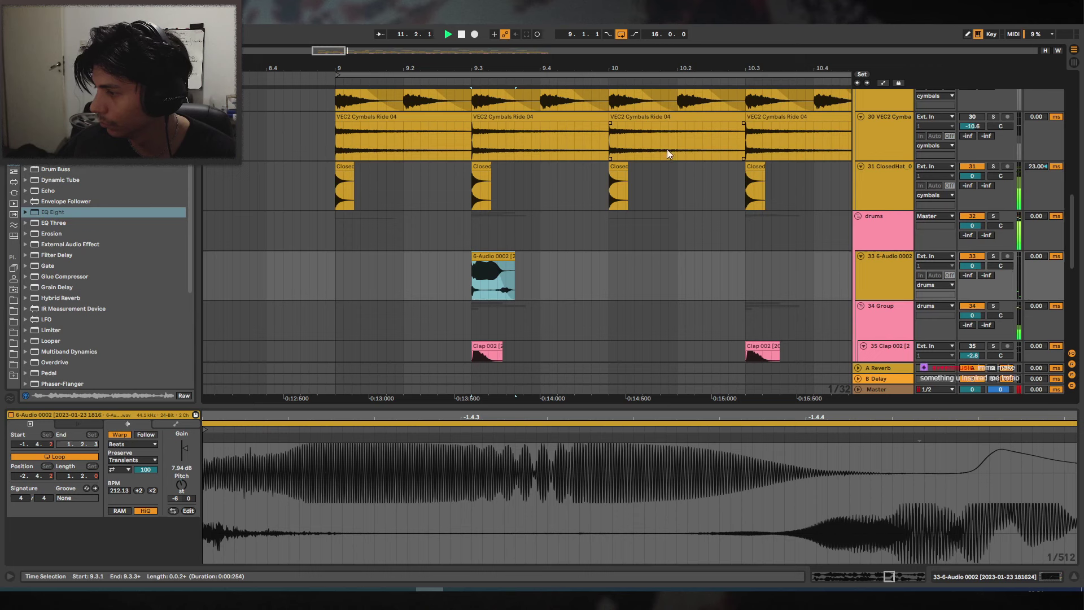
Duplicate bar 9 of the 6-Audio 0002 track three times to fill bars 9 to 12.
left_click_drag(582, 68, 363, 28)
left_click_drag(469, 69, 442, 42)
key("space")
left_click_drag(396, 259, 337, 259)
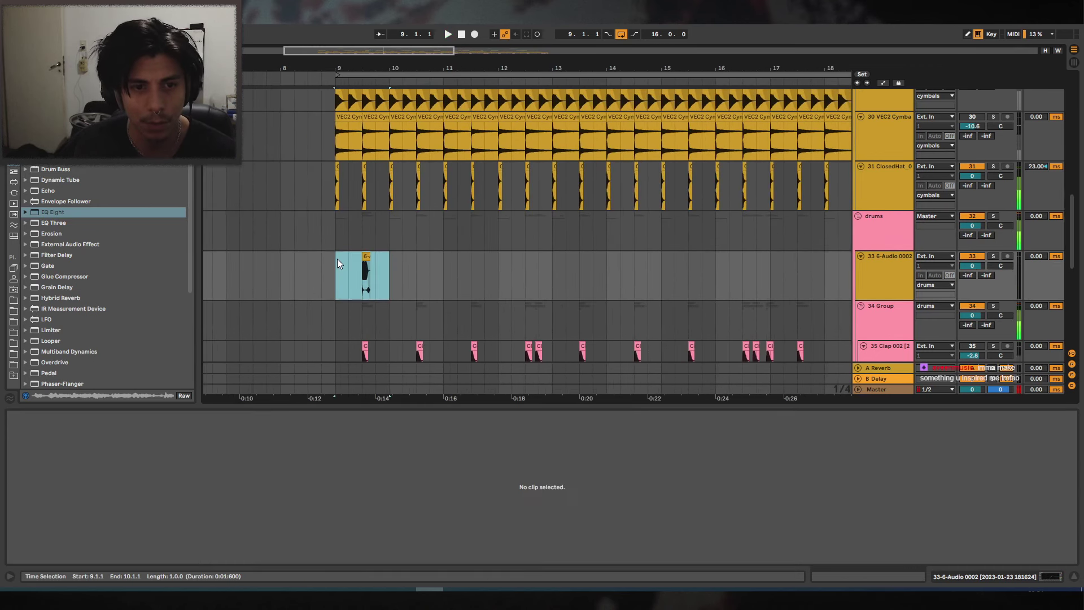
key("ctrl+d")
key("ctrl+d")
key("ctrl+d")
Duplicate the four-bar section 9.1.1 to 13.1.1 of track 33 three times, up to bar 25.
left_click(552, 255)
left_click_drag(553, 259, 337, 258)
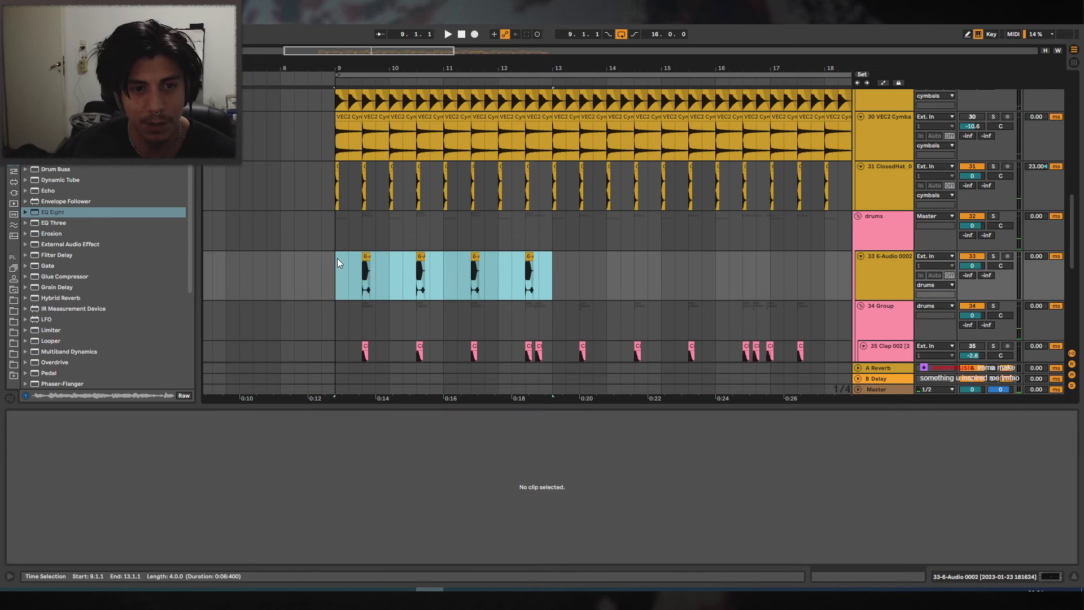
key("ctrl+d")
key("ctrl+d")
left_click_drag(646, 69, 489, 54)
key("ctrl+d")
left_click_drag(390, 67, 568, 80)
Solo bass track 21 and play it from its first clip at 9.3.1.
scroll(445, 257, "up", 10)
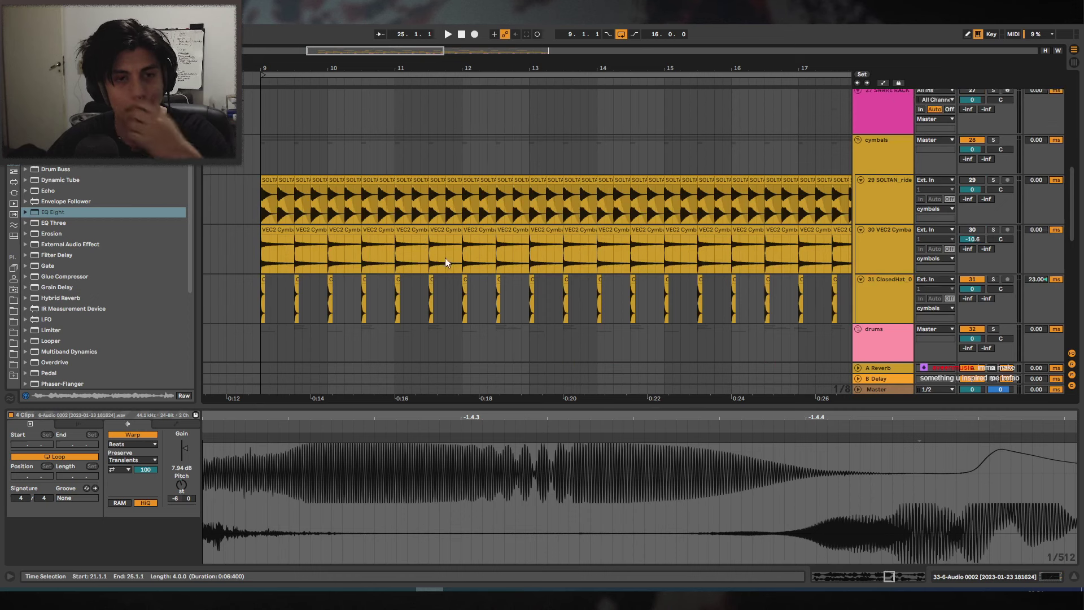
left_click(309, 219)
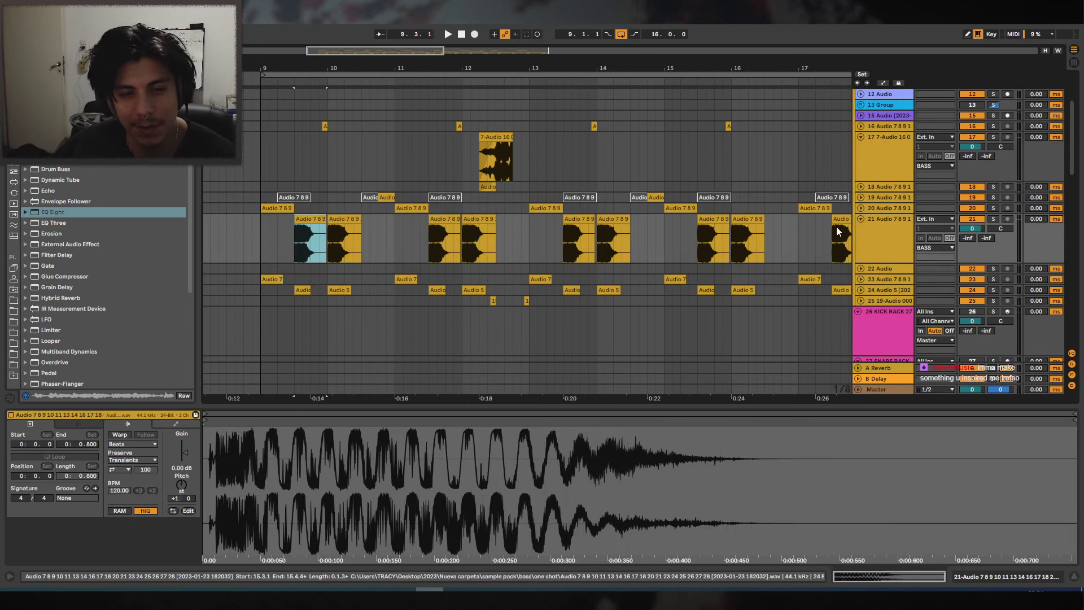
left_click(993, 219)
key("space")
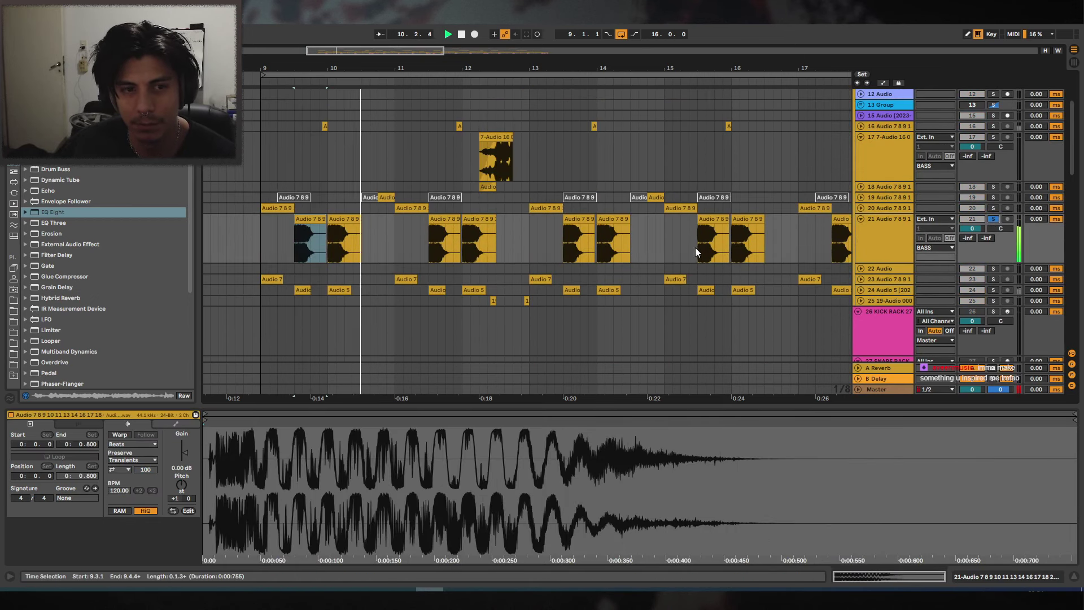
Extend the first track 33 clip's start back to 8.2.3, play it soloed, then undo the extension and unsolo.
scroll(329, 269, "down", 10)
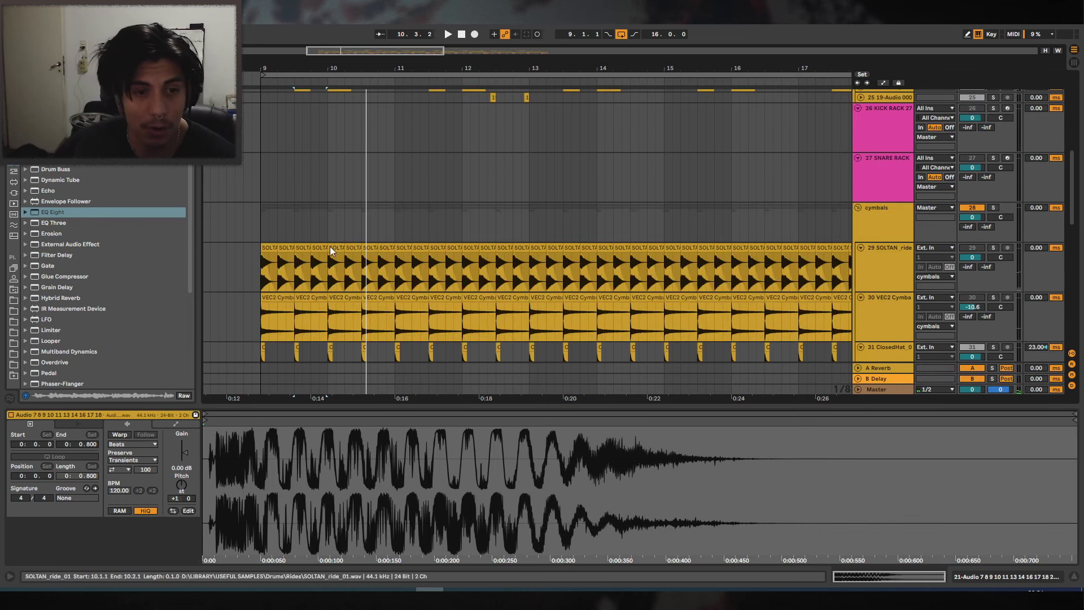
left_click(298, 156)
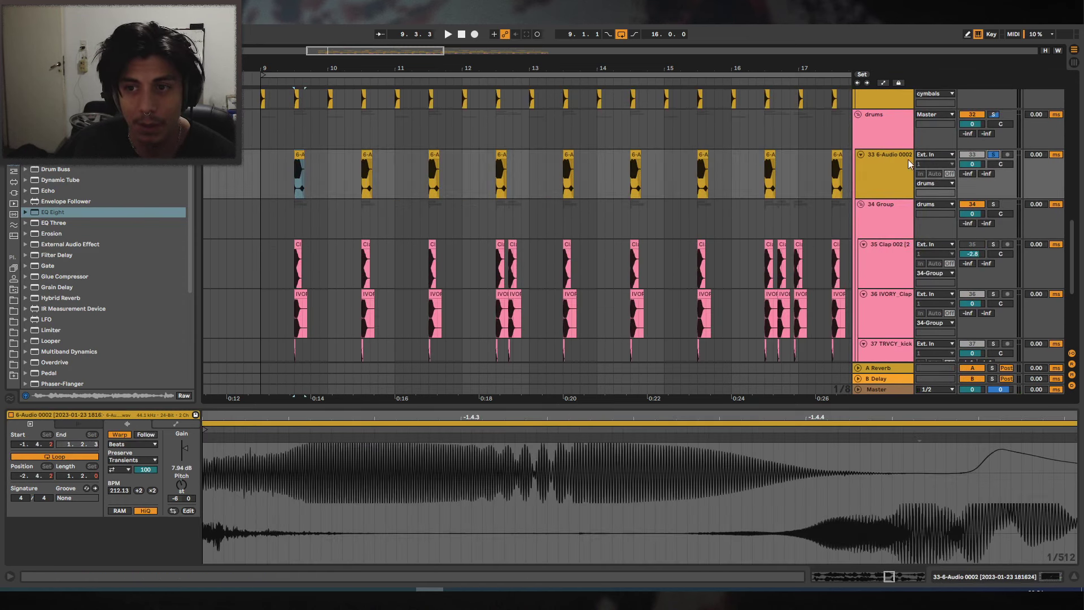
left_click_drag(296, 154, 219, 155)
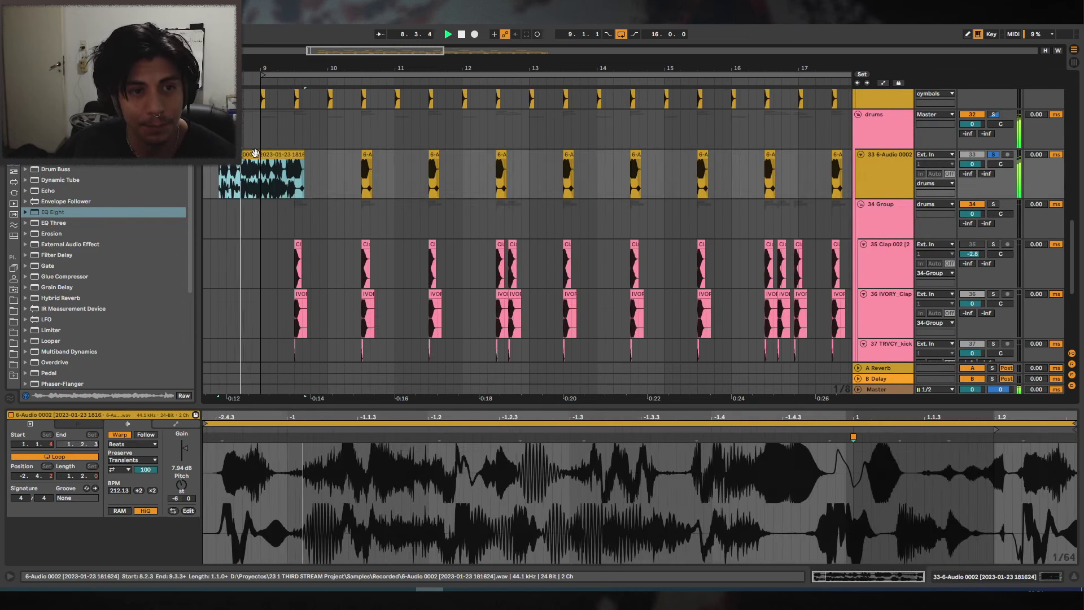
key("ctrl+z")
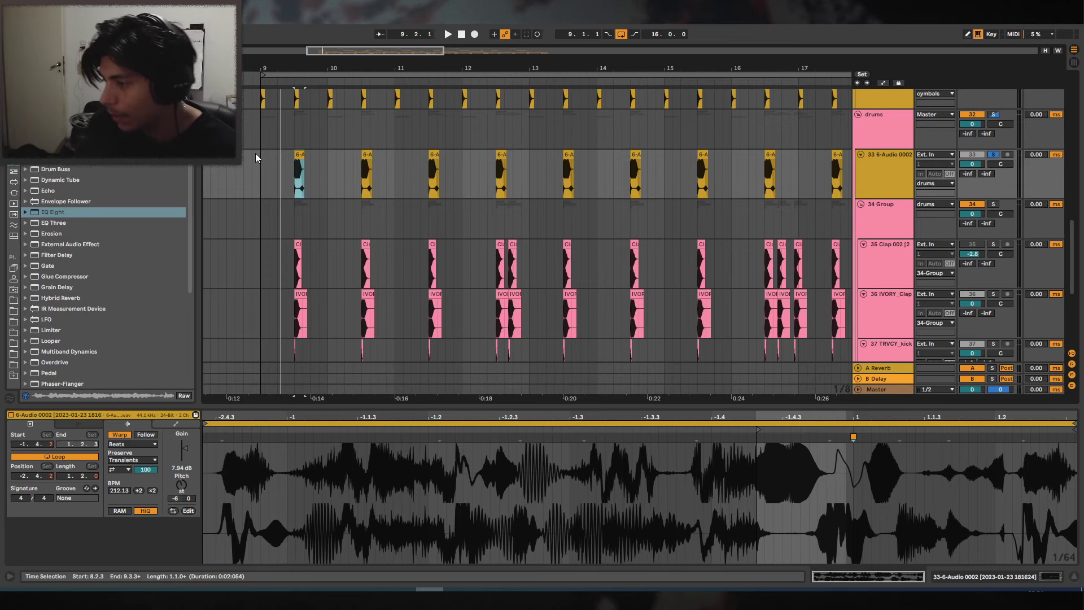
left_click(992, 154)
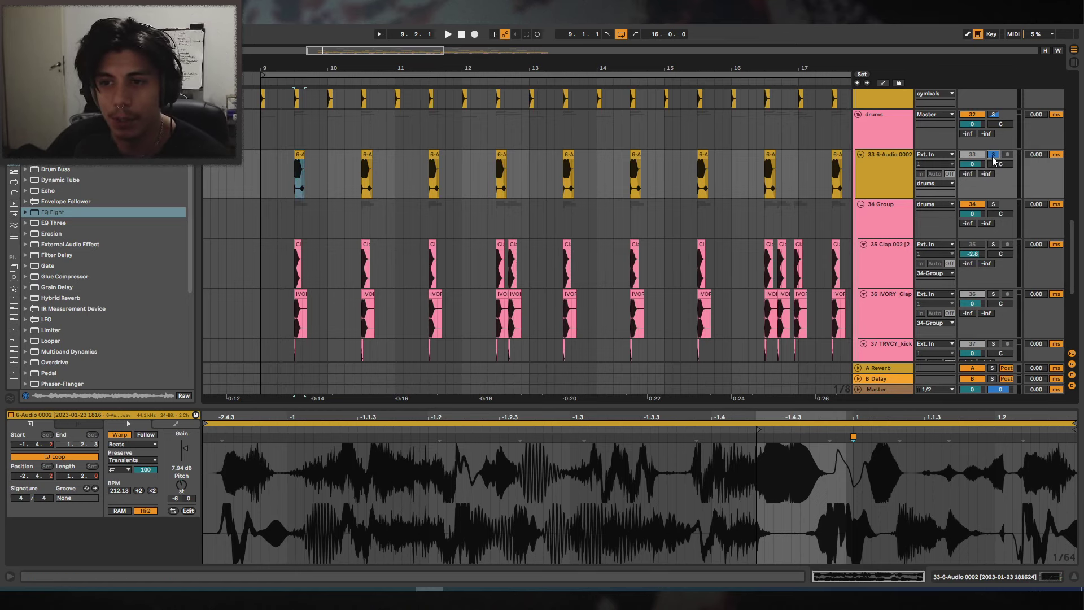
Play the full mix from 8.4.1 and review the new layer against the cymbals and drums tracks.
left_click_drag(328, 62, 410, 51)
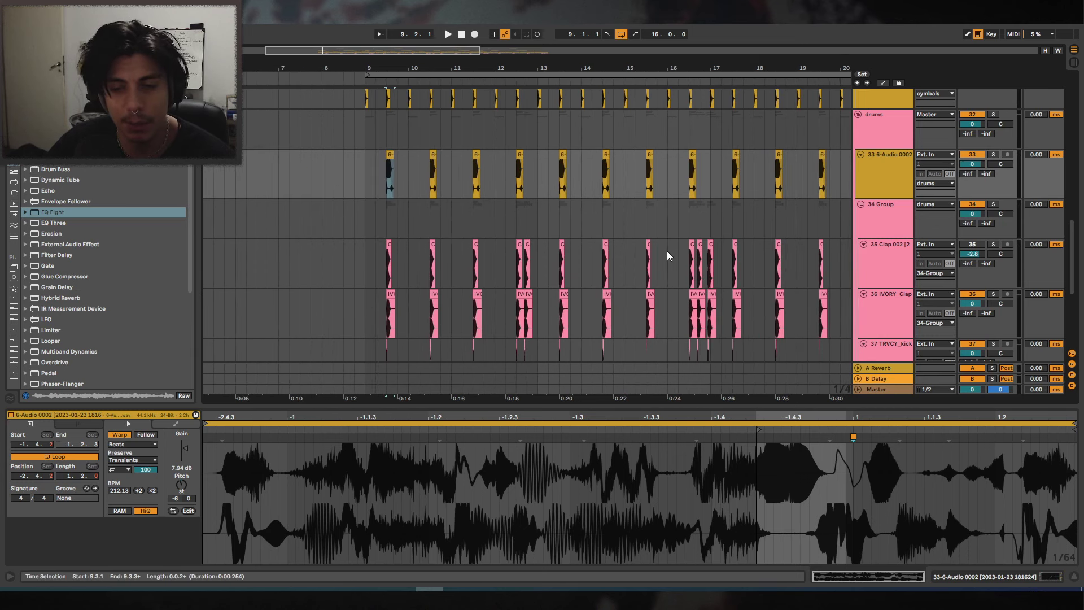
left_click(1071, 576)
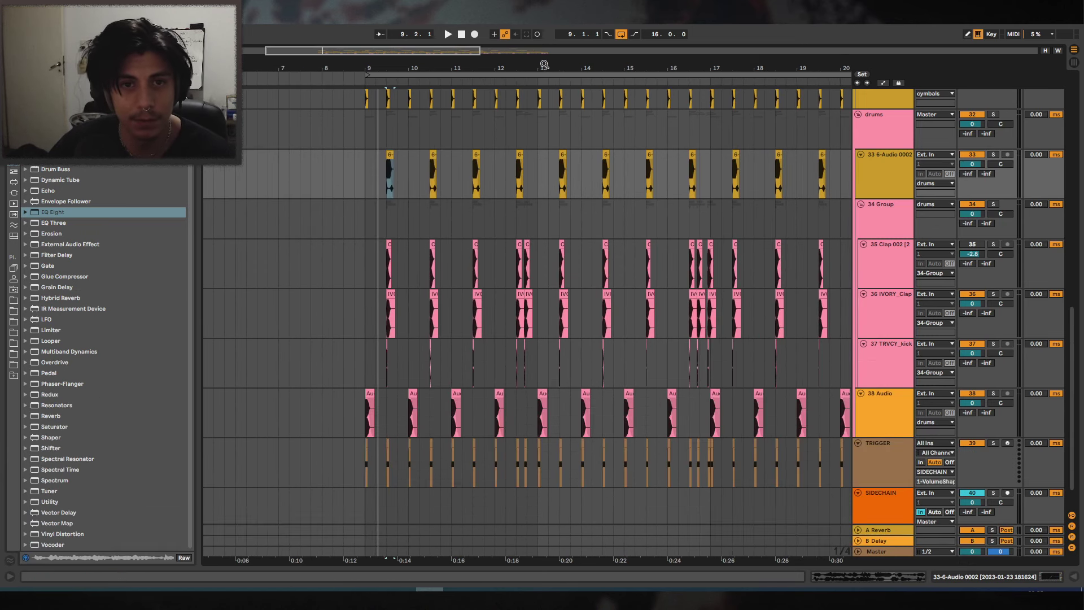
key("plus")
left_click(324, 172)
key("space")
scroll(344, 192, "up", 4)
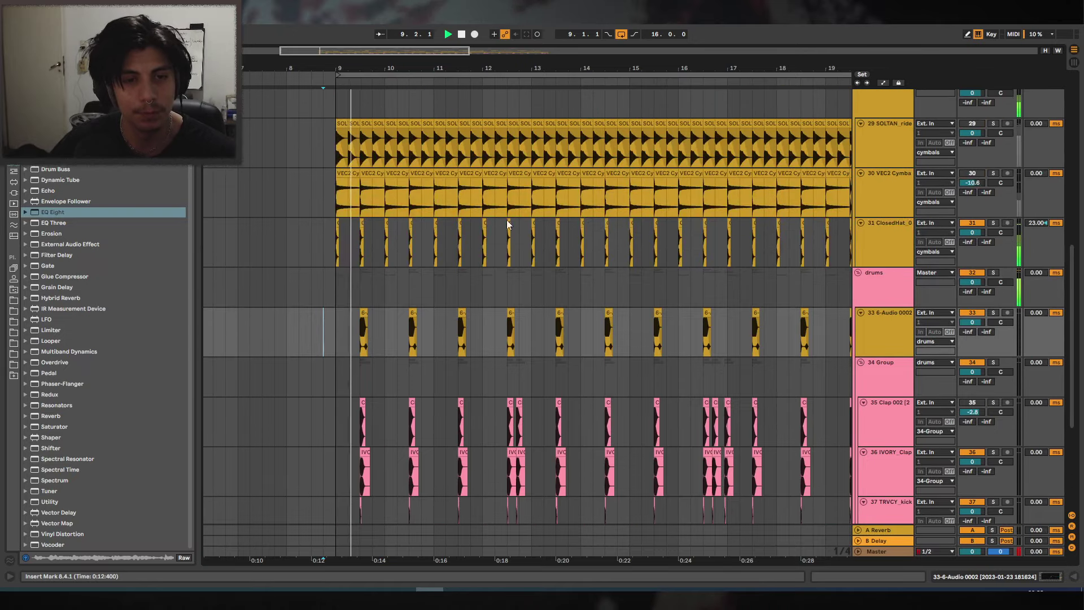
scroll(506, 219, "down", 4)
scroll(635, 199, "up", 4)
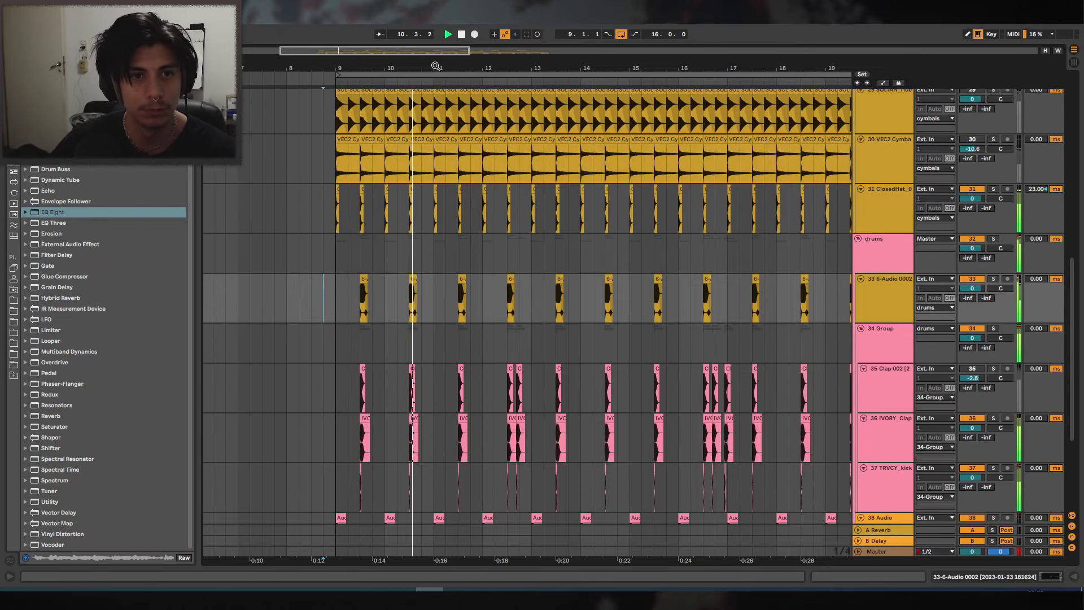
Delete every second 6-Audio 0002 clip on track 33, starting with the one at 10.3.1 and ending with the one in bar 24.
key("plus")
left_click(439, 278)
key("Delete")
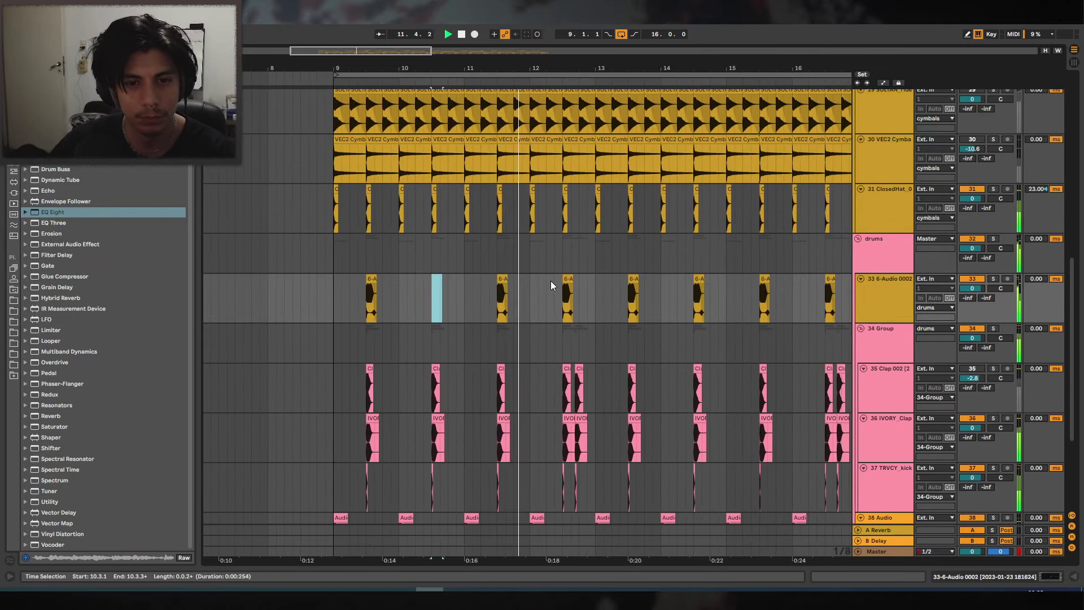
left_click_drag(549, 282, 603, 285)
key("Delete")
left_click_drag(619, 69, 442, 60)
key("Delete")
left_click_drag(483, 303, 604, 284)
key("Delete")
left_click_drag(653, 68, 557, 63)
left_click_drag(570, 286, 746, 283)
key("Delete")
key("Delete")
key("Delete")
left_click_drag(816, 287, 782, 281)
key("Delete")
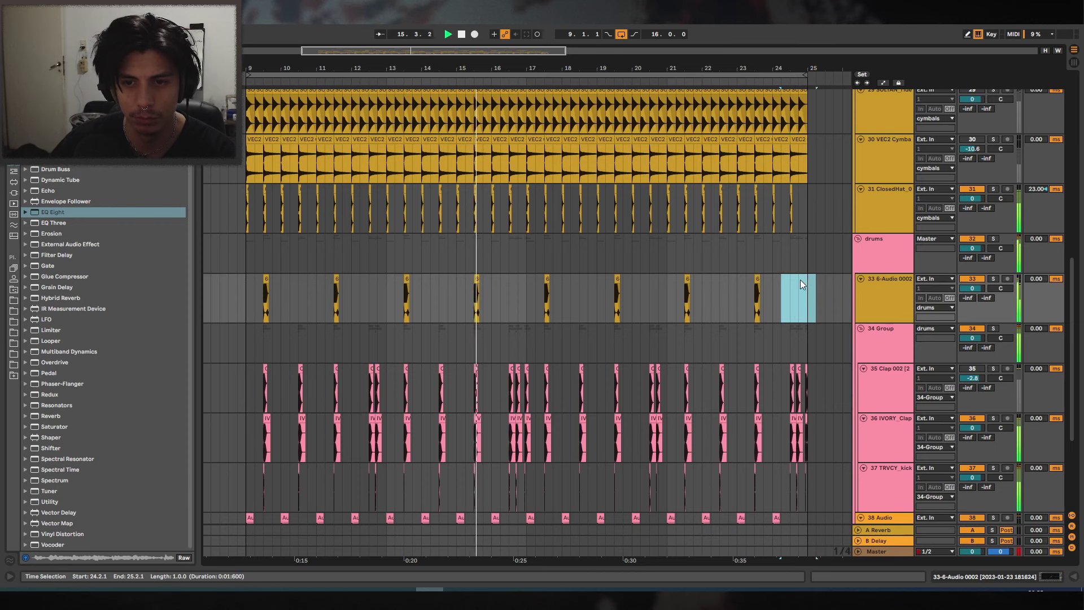
Copy the 7-Audio 16 clip from bar 12 on track 17 to 16.3.1 and shorten it to one beat.
scroll(508, 240, "up", 5)
scroll(475, 161, "up", 5)
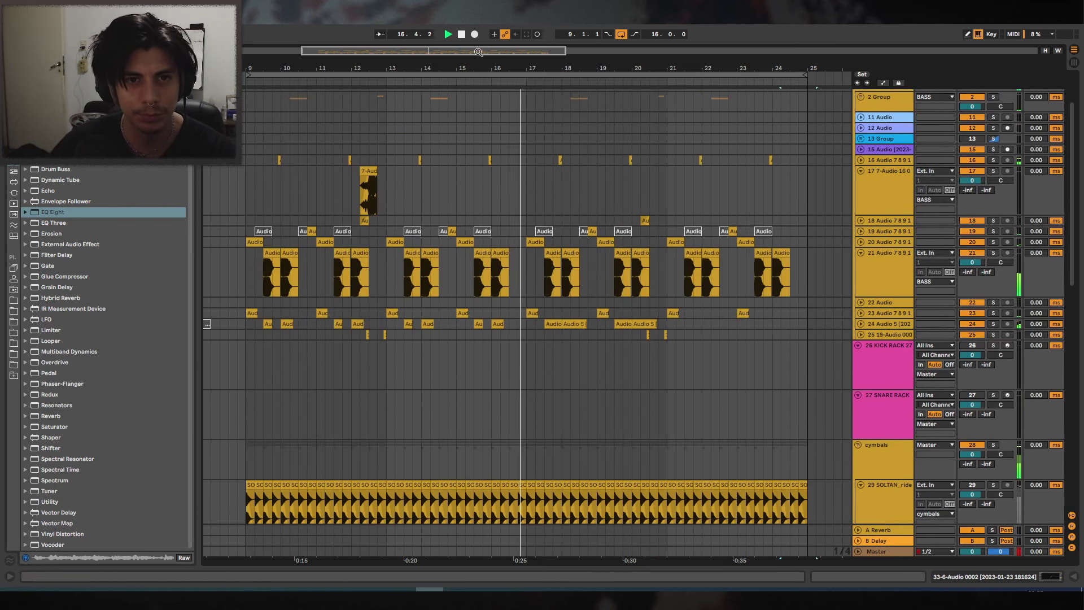
left_click_drag(463, 69, 534, 91)
scroll(536, 230, "up", 1)
key("space")
left_click(363, 216)
key("ctrl+c")
left_click(615, 228)
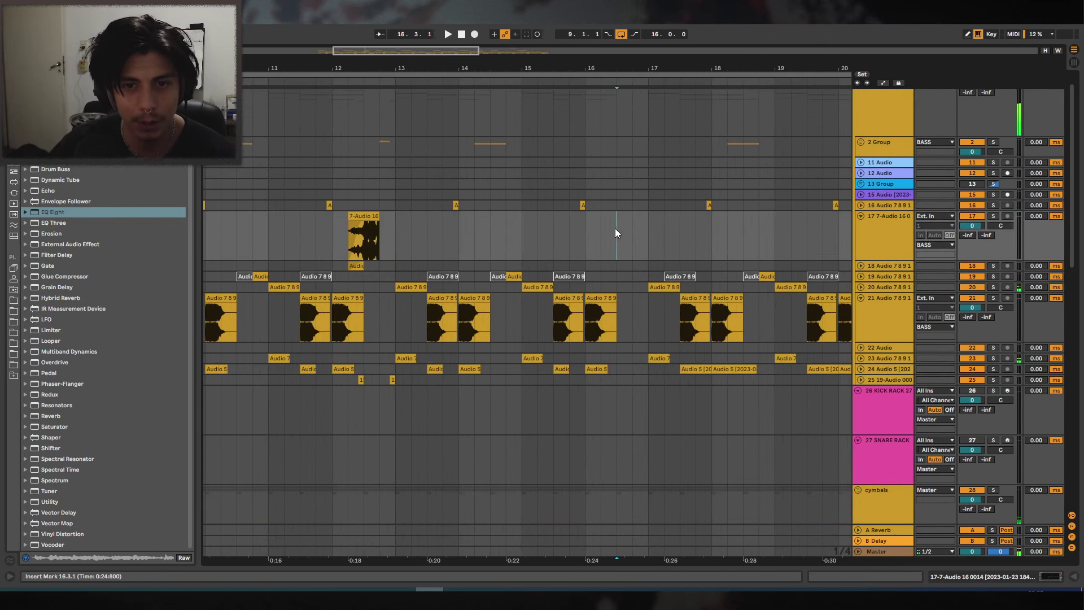
key("ctrl+v")
mouse_move(647, 216)
left_mouse_down()
mouse_move(621, 216)
mouse_move(634, 216)
left_mouse_up()
left_click_drag(636, 217, 621, 217)
key("space")
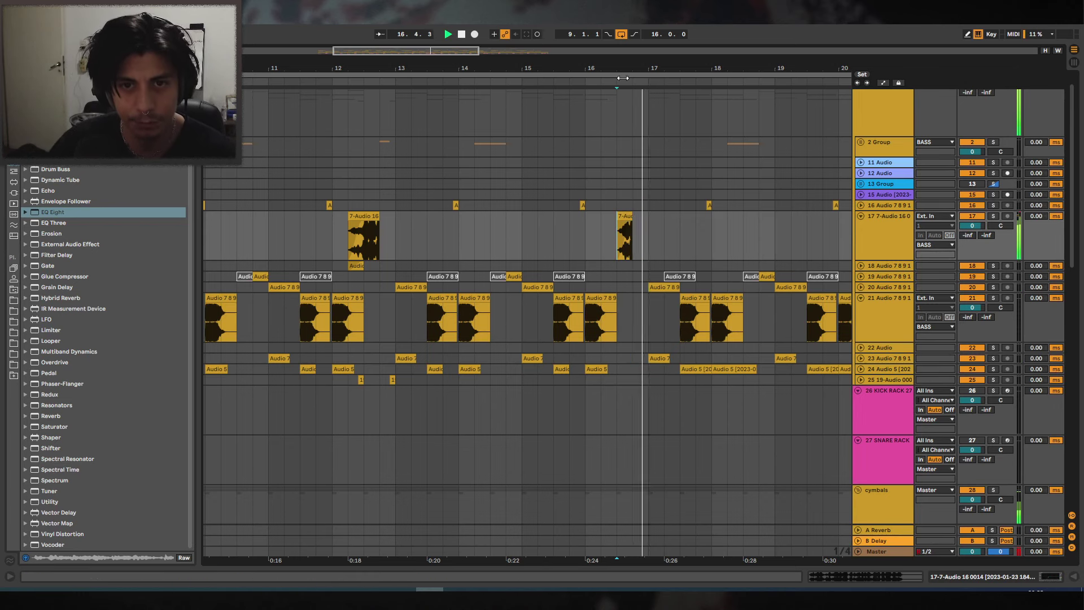
Audition the pasted clip, then in track 17's EQ Eight lower band 1 to 49.5 Hz and switch that band off.
left_click_drag(622, 74, 615, 96)
key("space")
double_click(607, 238)
key("space")
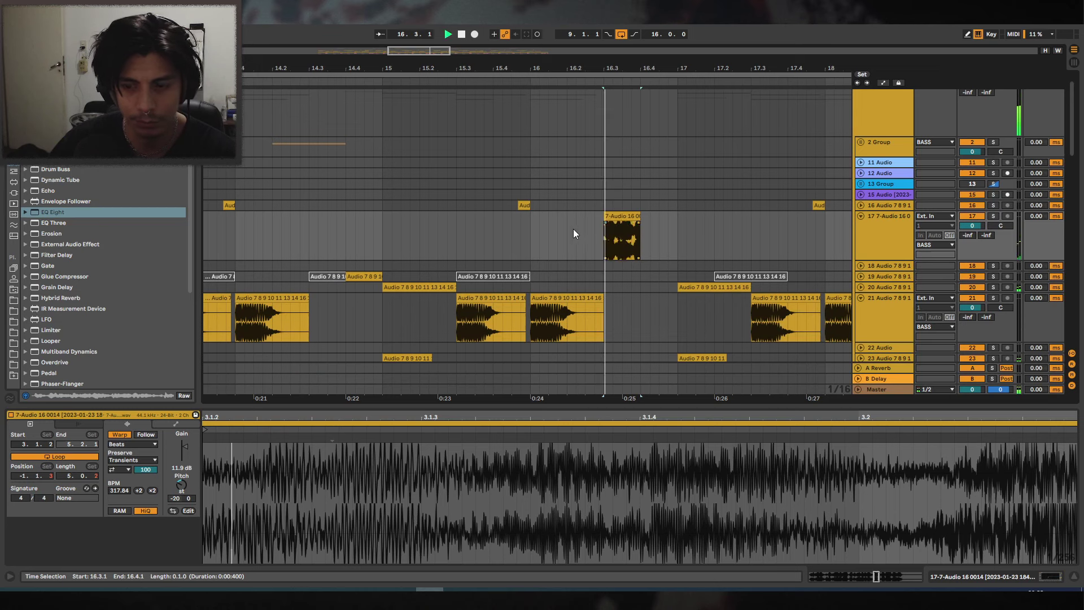
left_click(1024, 578)
key("space")
left_click_drag(122, 516, 88, 515)
key("space")
left_click(52, 557)
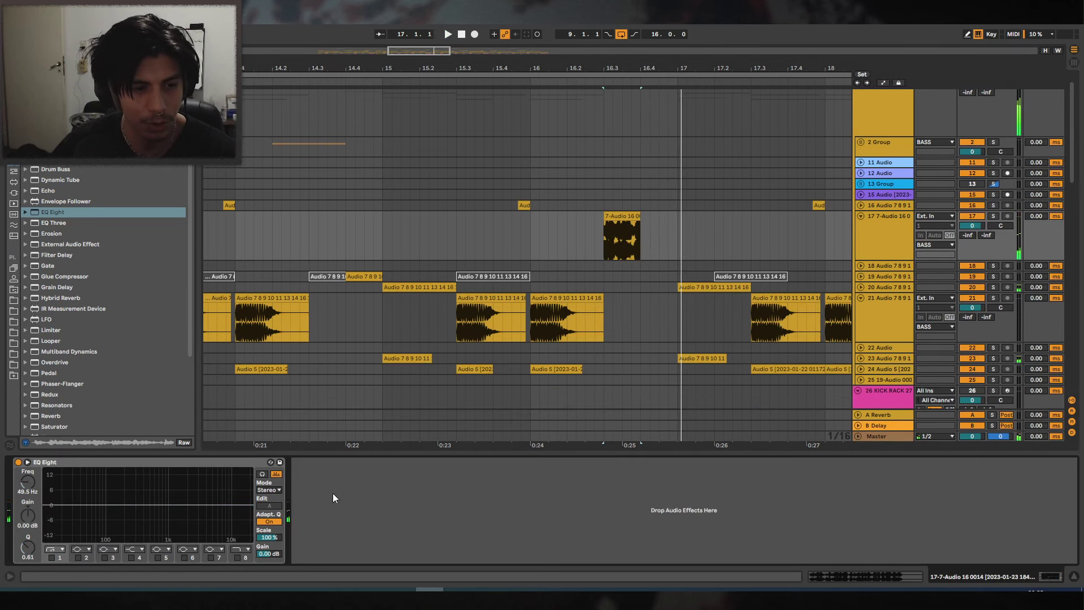
Try a later section of the sample at 3.3.4 in the 16.3.1 clip and extend the clip to 17.1.1.
left_click(621, 226)
left_click_drag(555, 417, 555, 361)
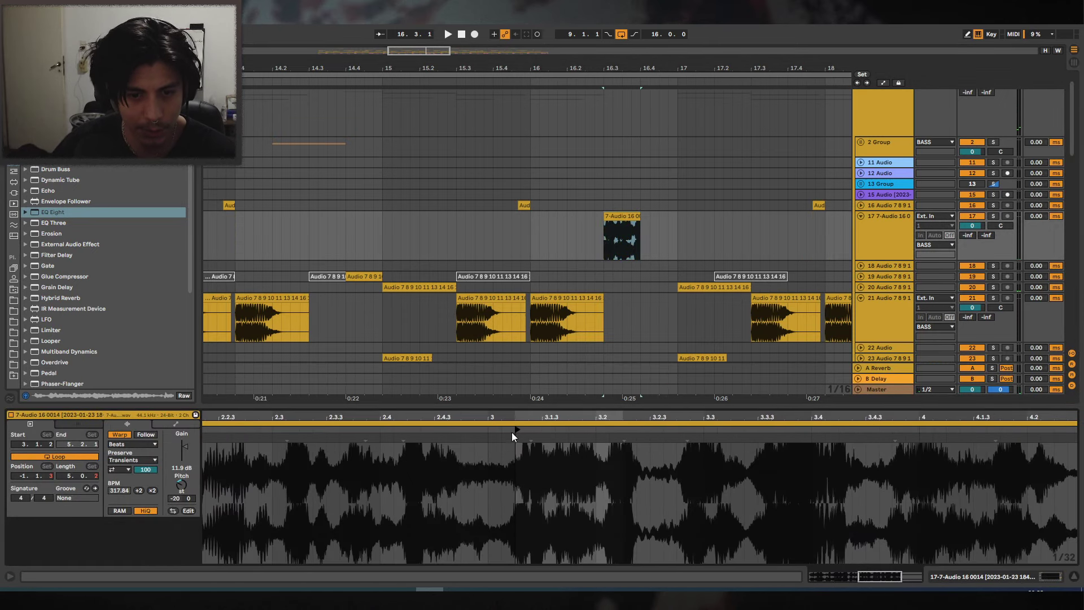
key("space")
left_click_drag(515, 433, 822, 435)
key("space")
key("space")
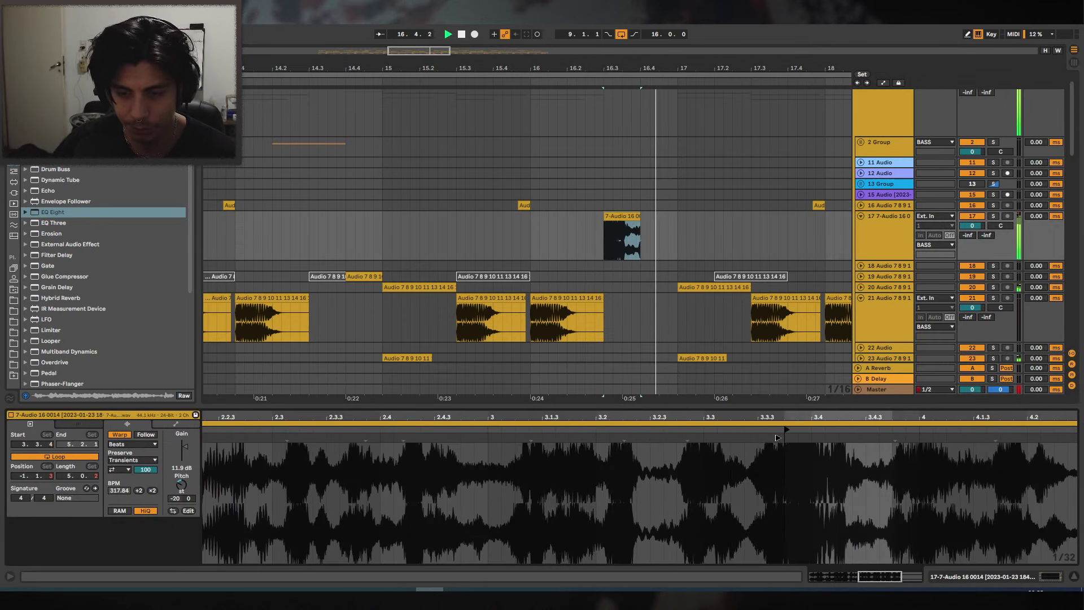
left_click(492, 225)
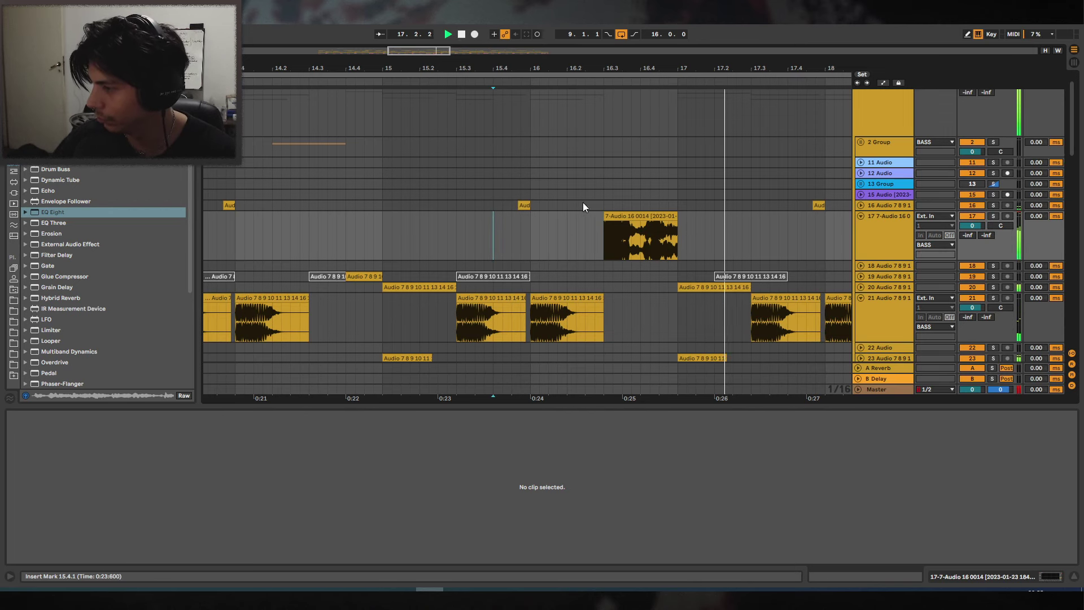
Play into the track 17 clip and try its start marker at 3.3.3, then at 1.2.3.
key("space")
left_click(608, 217)
left_click_drag(537, 68, 475, 65)
left_click(419, 230)
key("space")
left_click(548, 216)
left_click_drag(472, 417, 473, 389)
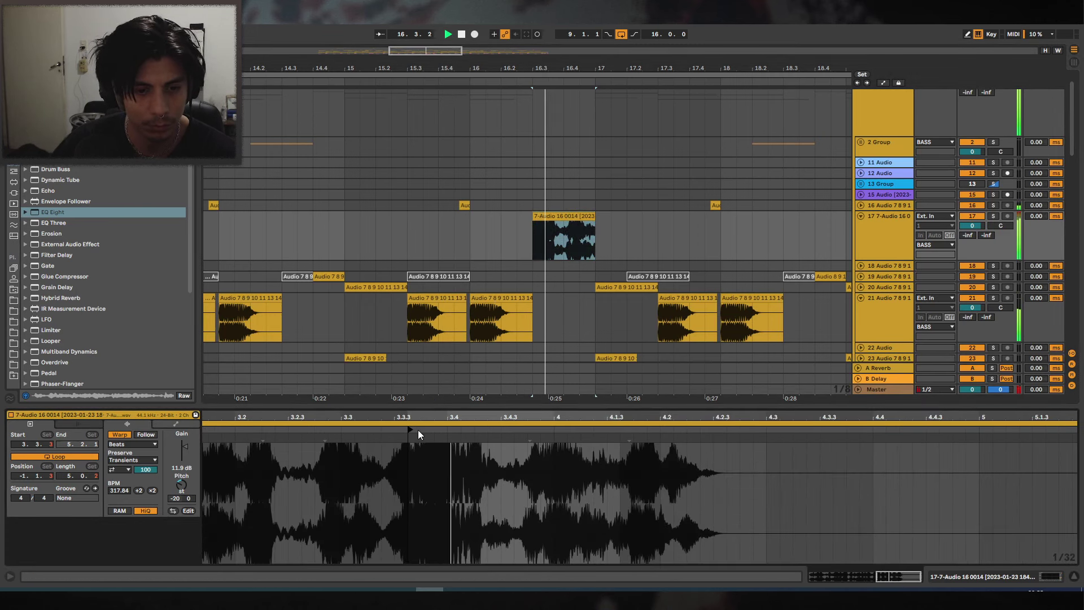
mouse_move(416, 430)
left_mouse_down()
mouse_move(251, 429)
mouse_move(784, 411)
mouse_move(612, 434)
mouse_move(307, 439)
mouse_move(414, 416)
left_mouse_up()
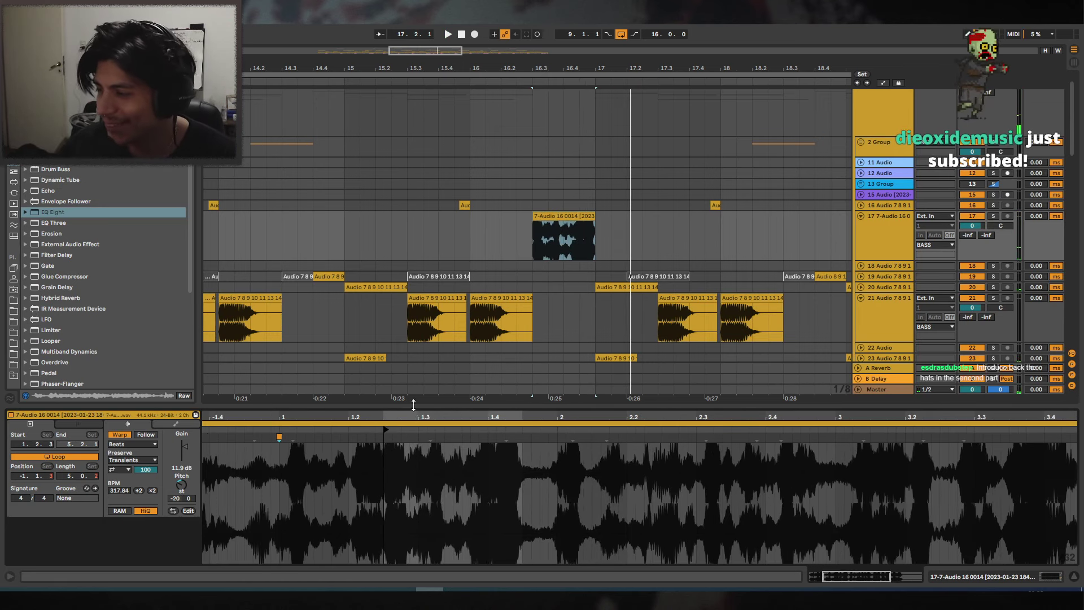
Audition the track 17 clip in its waveform and try a start marker slightly before 1.2.3.
left_click(556, 217)
double_click(500, 414)
left_click_drag(499, 415, 507, 418)
key("space")
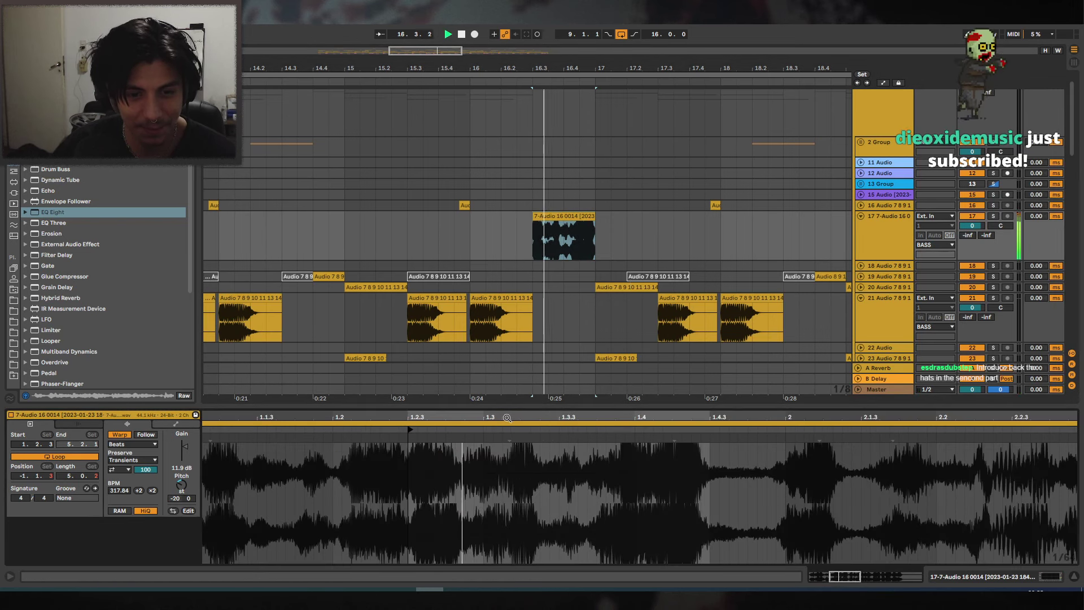
key("space")
key("space")
mouse_move(409, 430)
left_mouse_down()
mouse_move(305, 430)
mouse_move(485, 422)
mouse_move(371, 430)
left_mouse_up()
key("space")
key("space")
Switch warping off and back on for the track 17 clip, enable its loop and start it at 1.2.4.
left_click(120, 435)
key("space")
key("space")
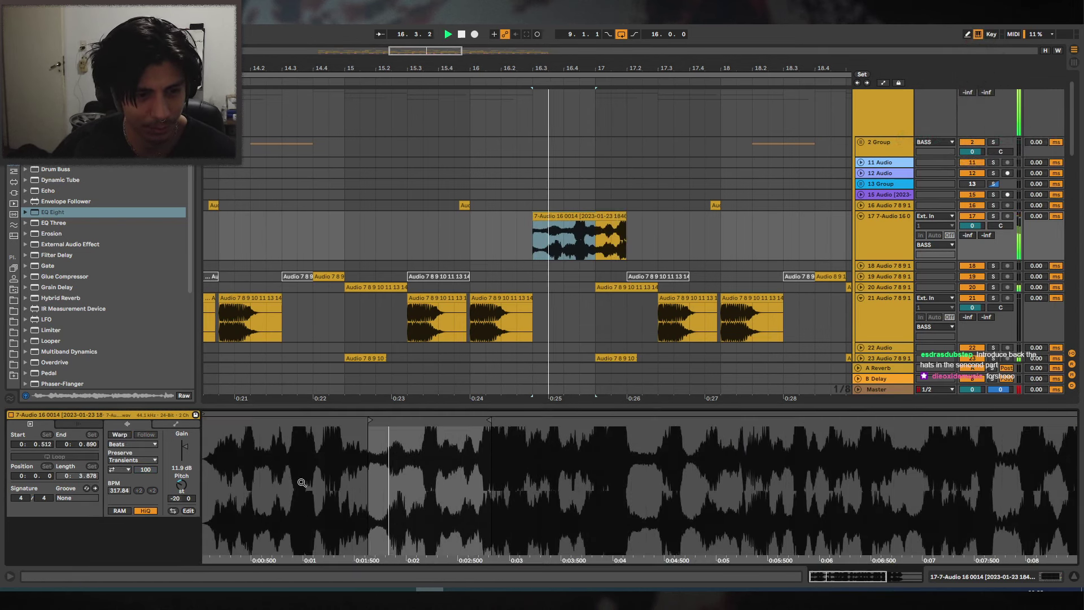
left_click(121, 434)
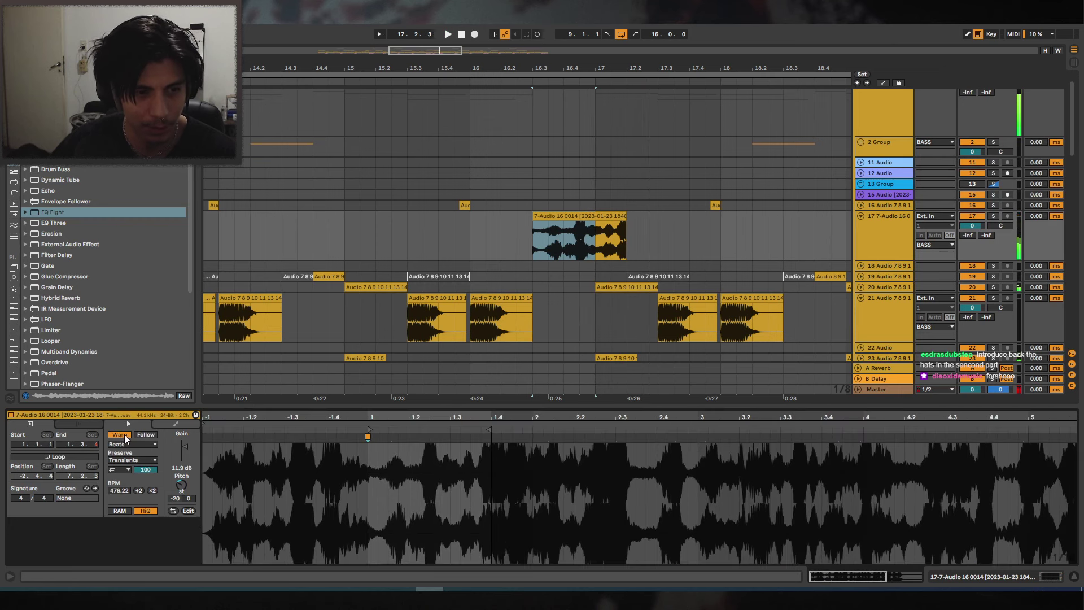
left_click(61, 456)
key("space")
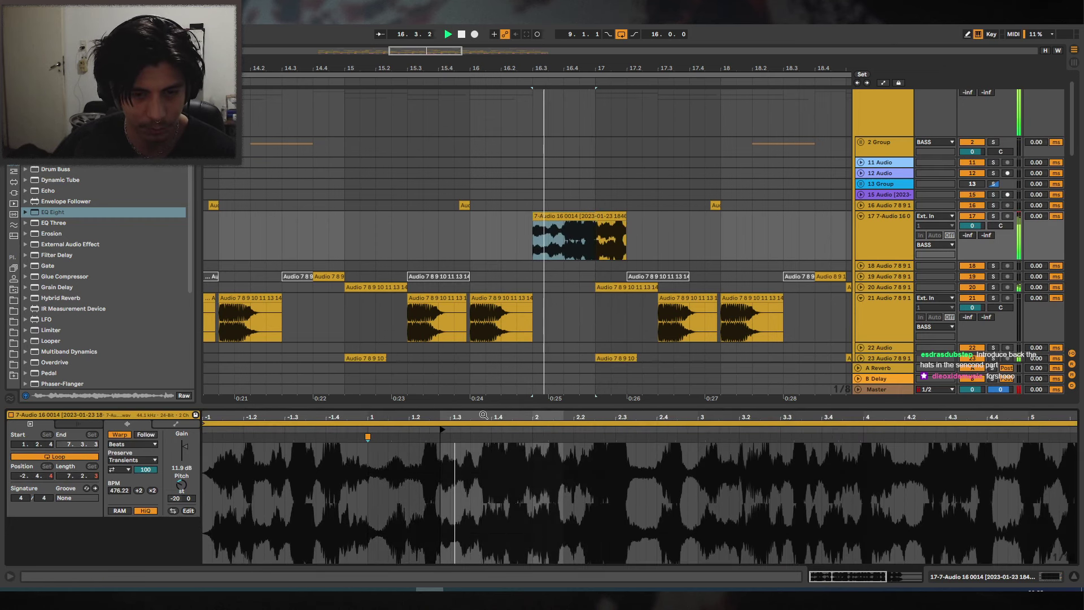
Rewarp the track 17 clip in Re-Pitch mode at 242 BPM and extend its end to 17.1.1.
left_click(120, 434)
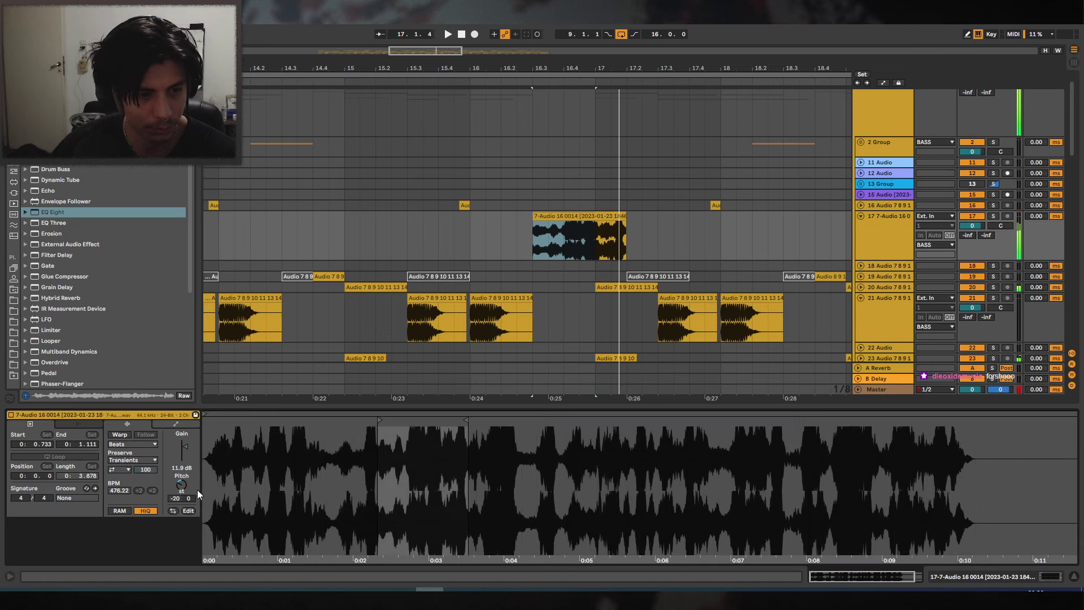
left_click(124, 434)
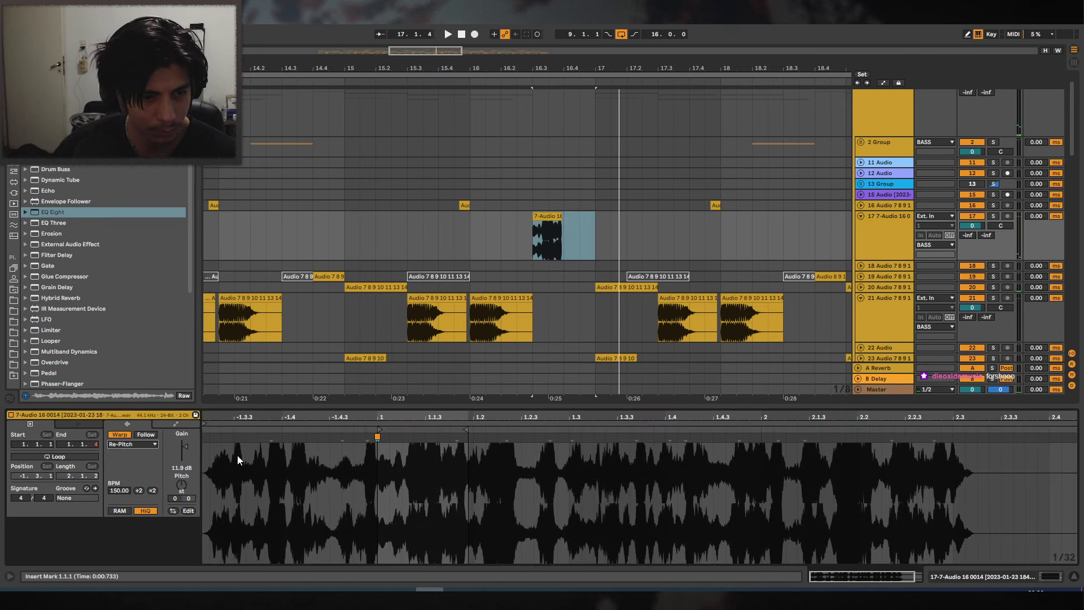
key("ctrl+z")
key("space")
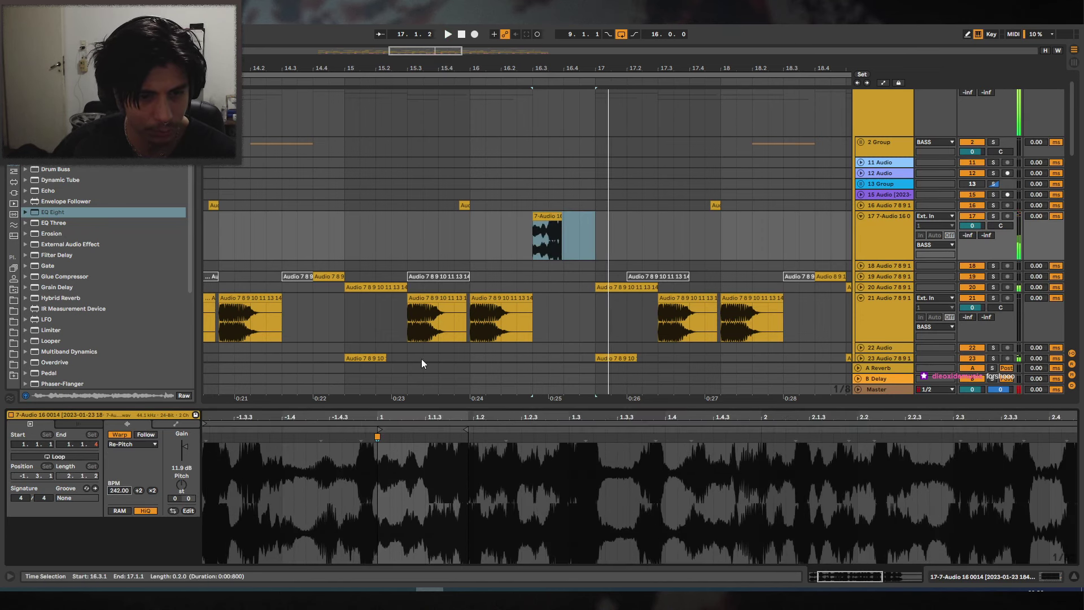
left_click_drag(562, 217, 595, 215)
key("space")
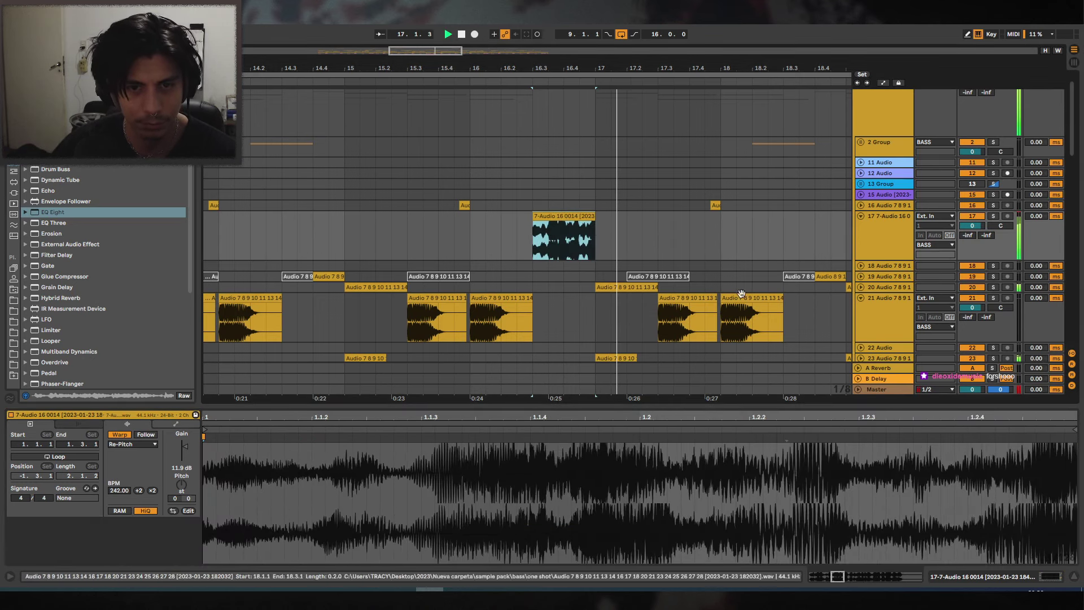
Play the new track 17 fill in context from bar 15 and lower the track's volume to -1.6 dB.
key("space")
left_click(442, 226)
key("space")
scroll(564, 225, "down", 3)
scroll(526, 225, "up", 4)
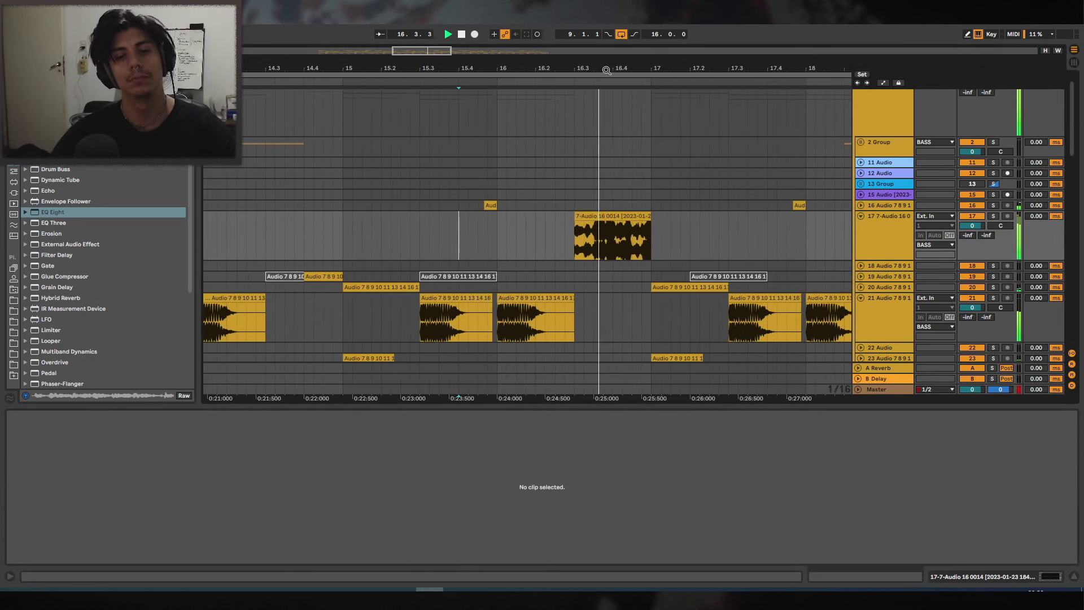
left_click_drag(981, 225, 984, 228)
key("space")
Play the arrangement from 8.3.1 and fold the unfolded bass audio tracks.
left_click_drag(698, 69, 666, 31)
key("minus")
left_click(371, 223)
key("space")
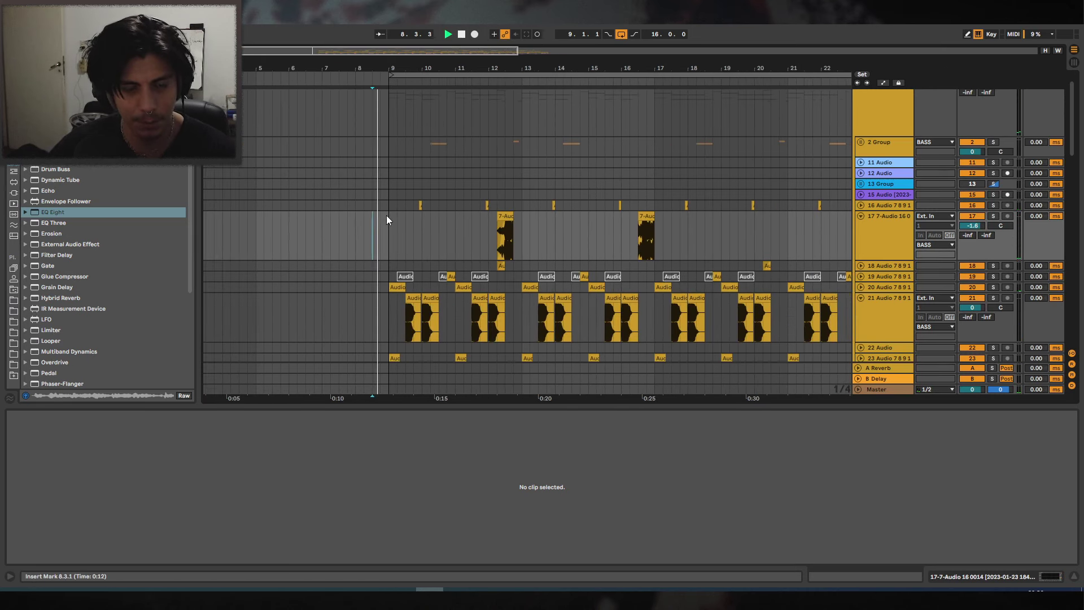
left_click(860, 216, "alt")
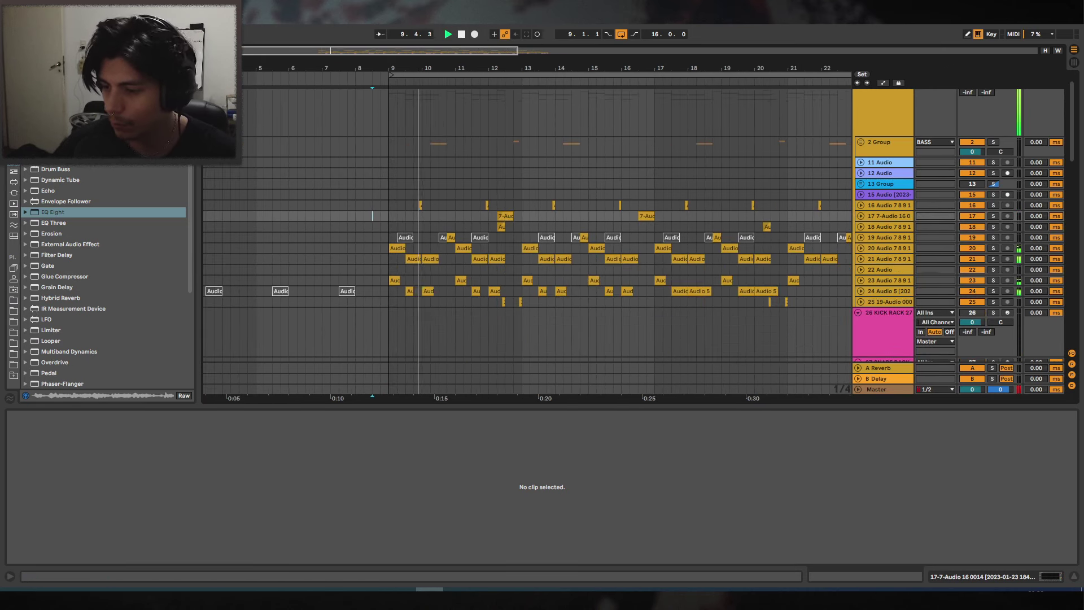
key("alt+Tab")
key("alt+Tab")
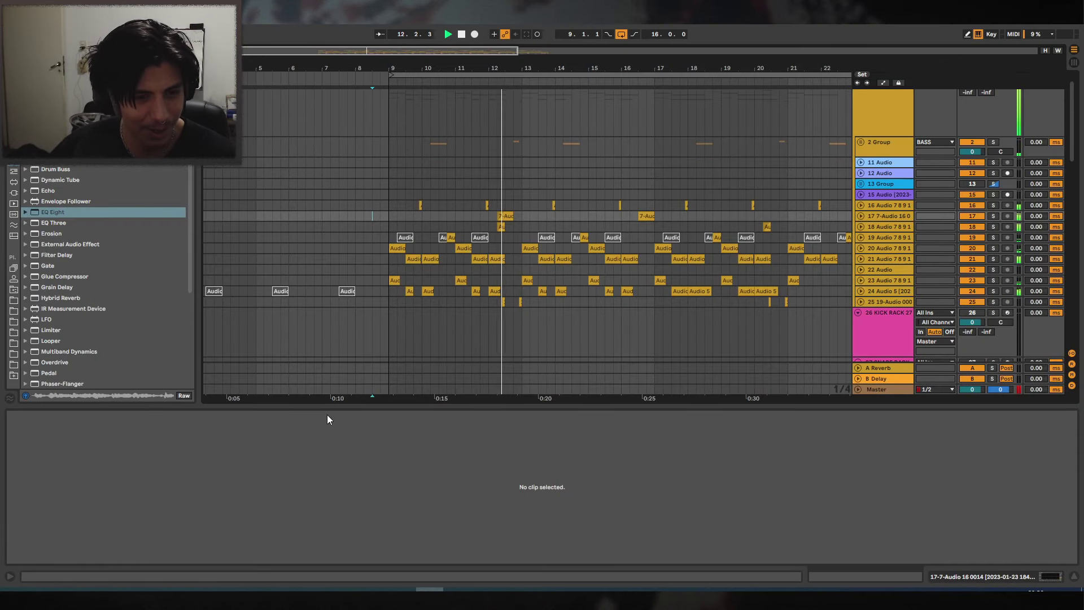
Stop at 9.1.1, search the system for "spl" and launch the matching application.
left_click(375, 300)
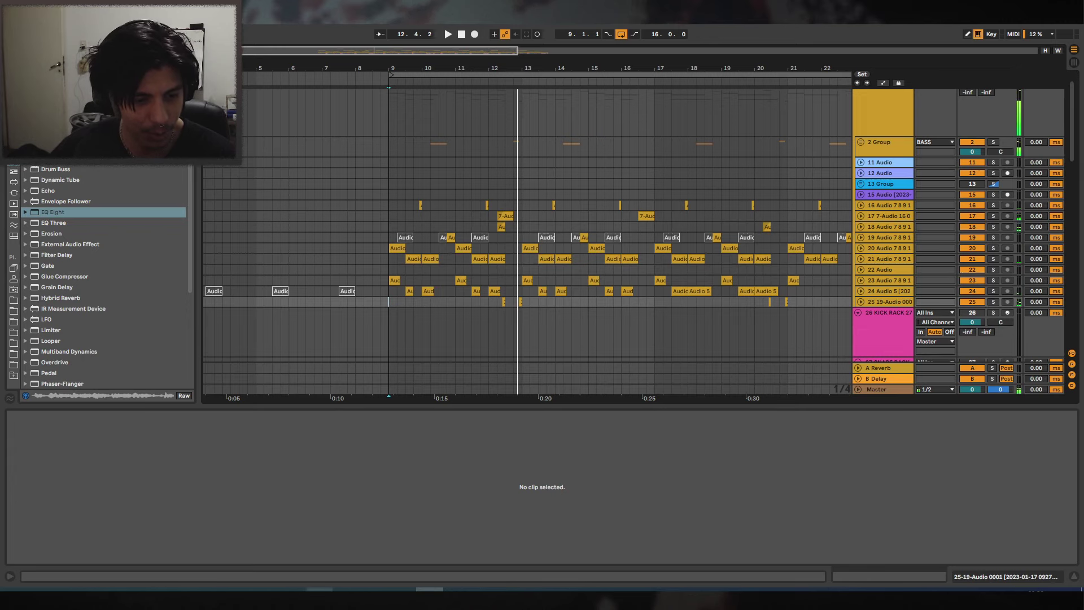
key("super")
type("spl")
key("Return")
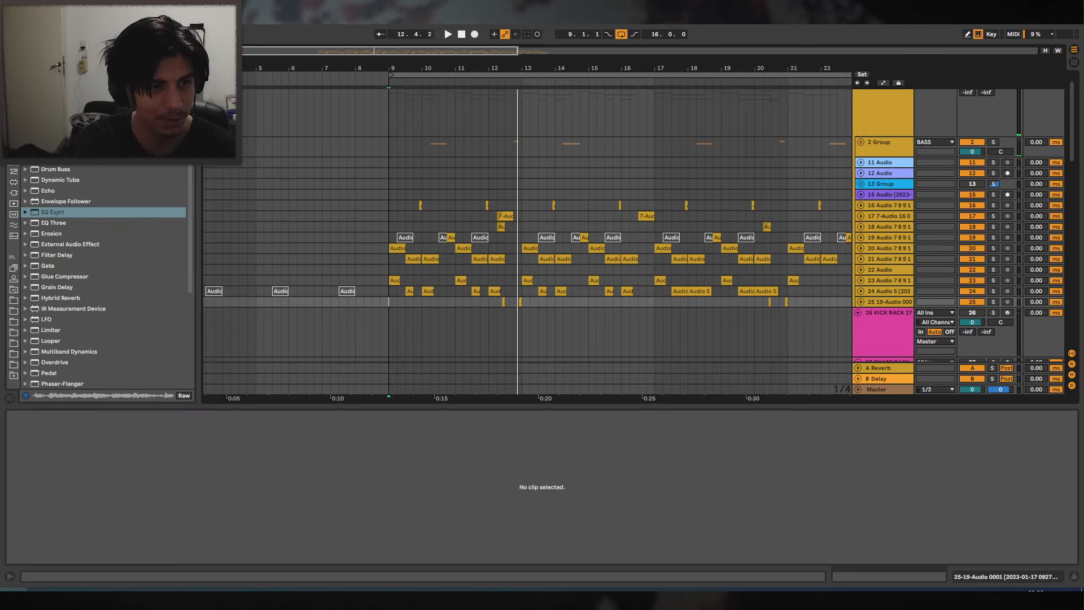
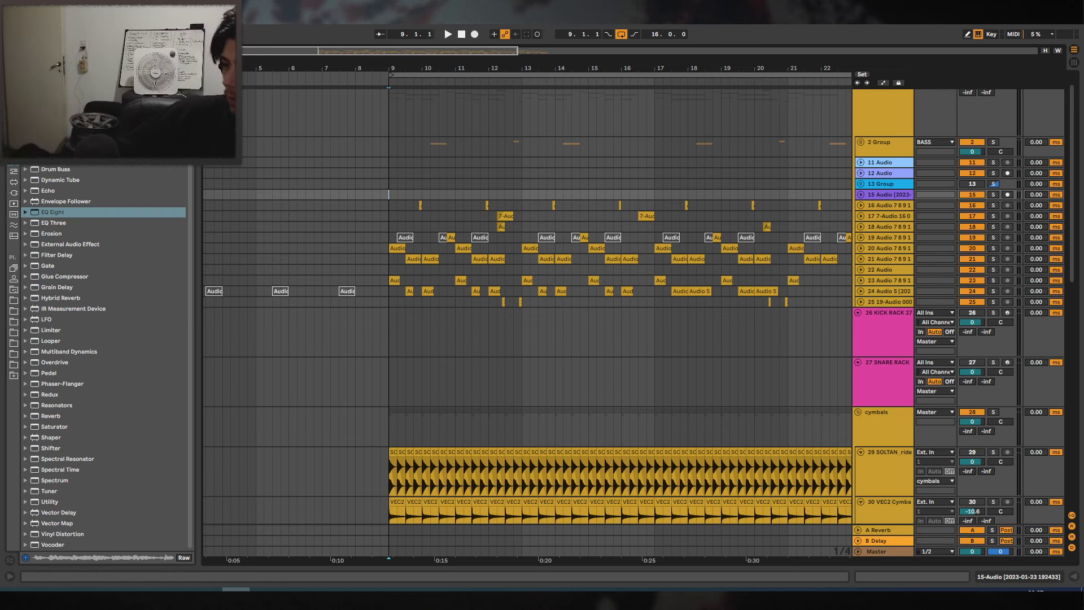
Play from 16.3.1 and add ClosedHat hits on track 31 so they fall on every beat of bars 17 and 18.
left_click(636, 330)
key("space")
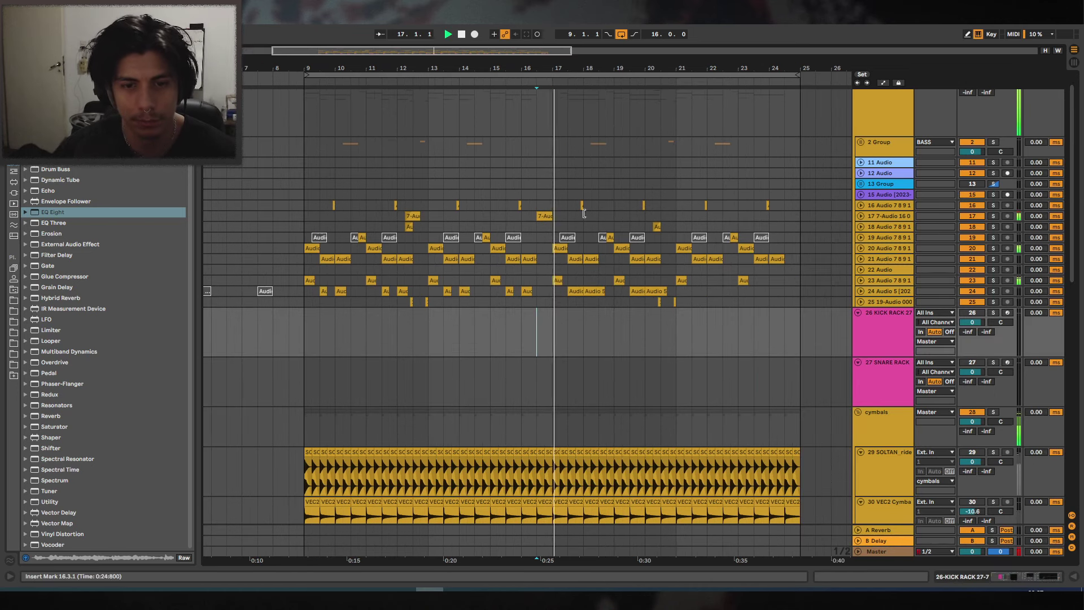
scroll(612, 300, "down", 10)
scroll(504, 177, "up", 5)
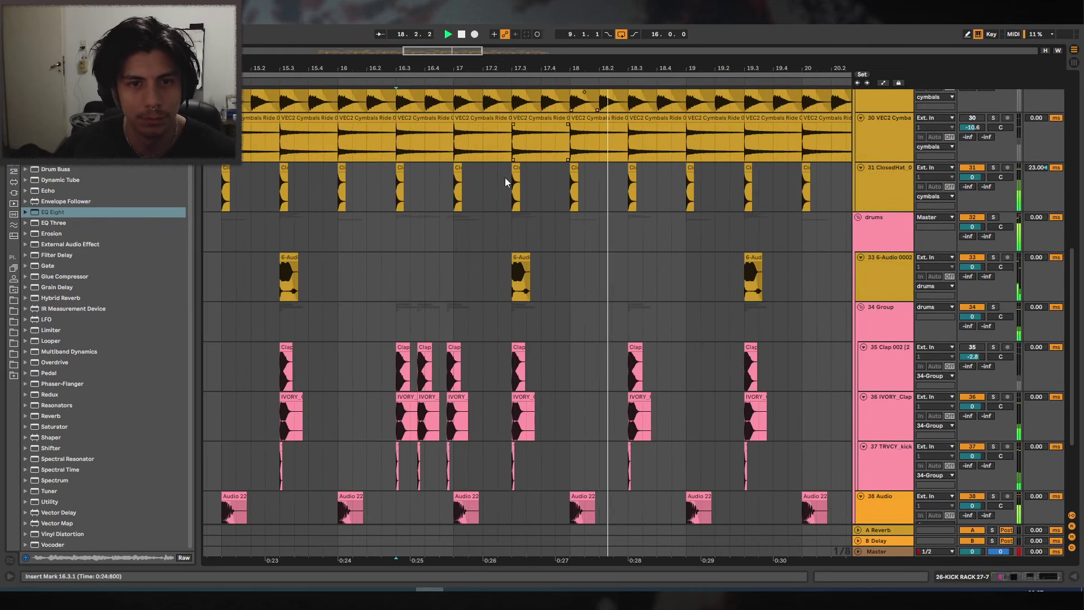
mouse_move(502, 169)
left_mouse_down()
mouse_move(377, 169)
mouse_move(487, 168)
left_mouse_up()
key("space")
left_click(481, 167)
key("ctrl+d")
scroll(544, 158, "down", 5)
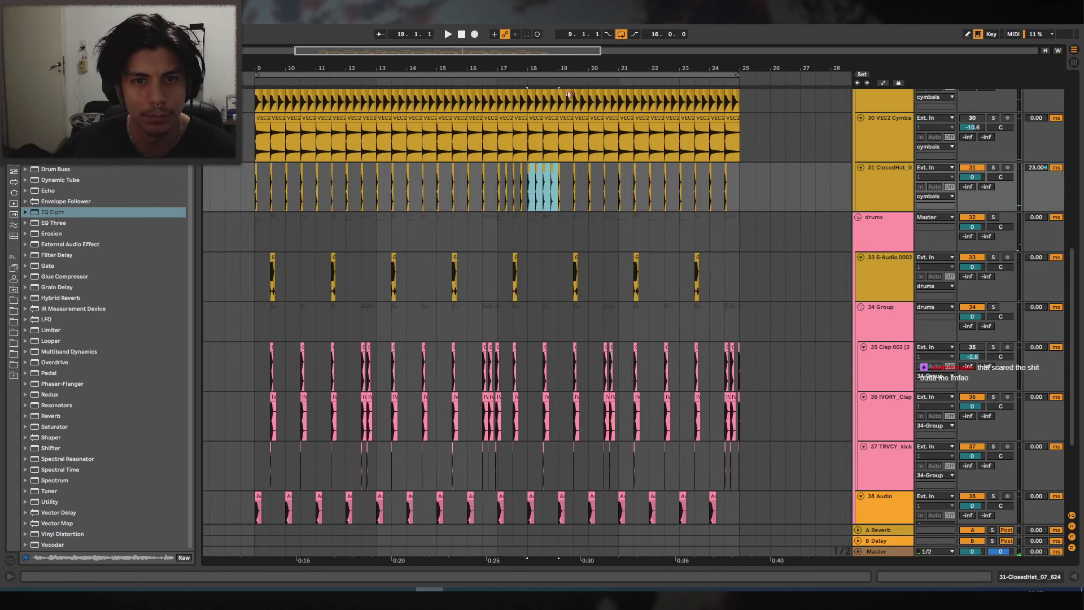
Duplicate the one-bar ClosedHat pattern from bar 18 six times, filling track 31 through bar 24.
key("ctrl+d")
key("ctrl+d")
key("ctrl+d")
key("ctrl+d")
key("ctrl+d")
key("ctrl+d")
Delete the VEC2 cymbal clips on track 30 from bar 9 to 17 and raise the track's volume to -5.9 dB.
left_click(973, 118)
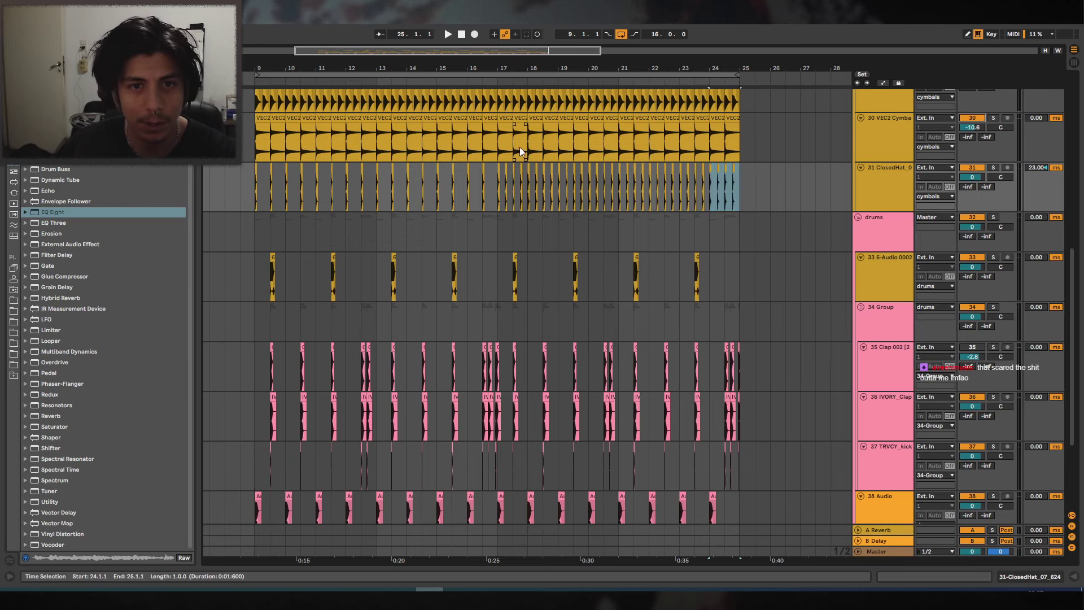
left_click_drag(354, 126, 257, 128)
key("Delete")
left_click(488, 134)
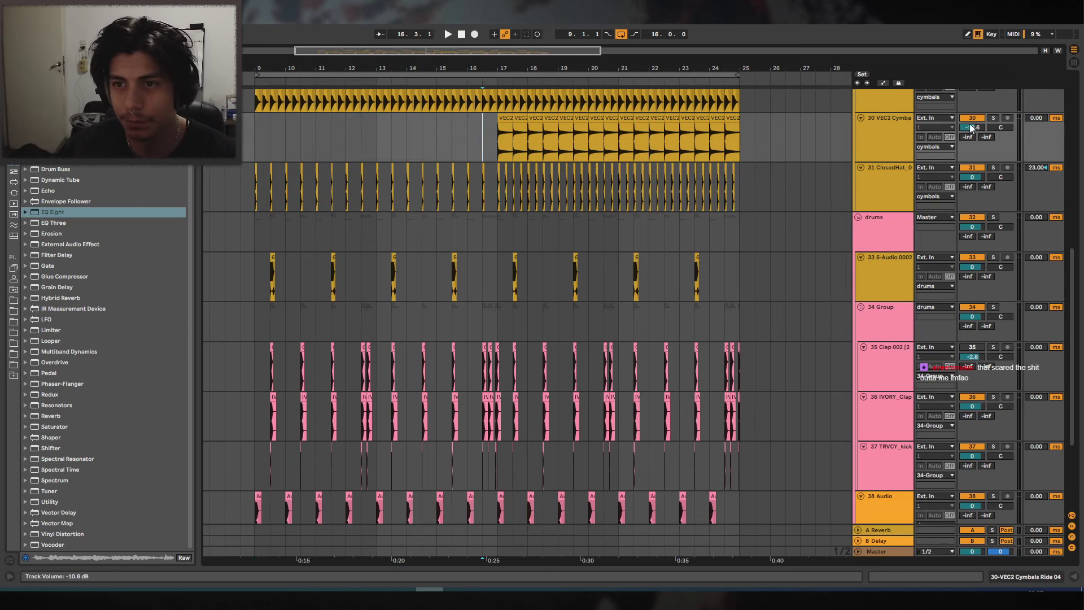
left_click_drag(970, 128, 970, 120)
key("space")
scroll(962, 168, "up", 7)
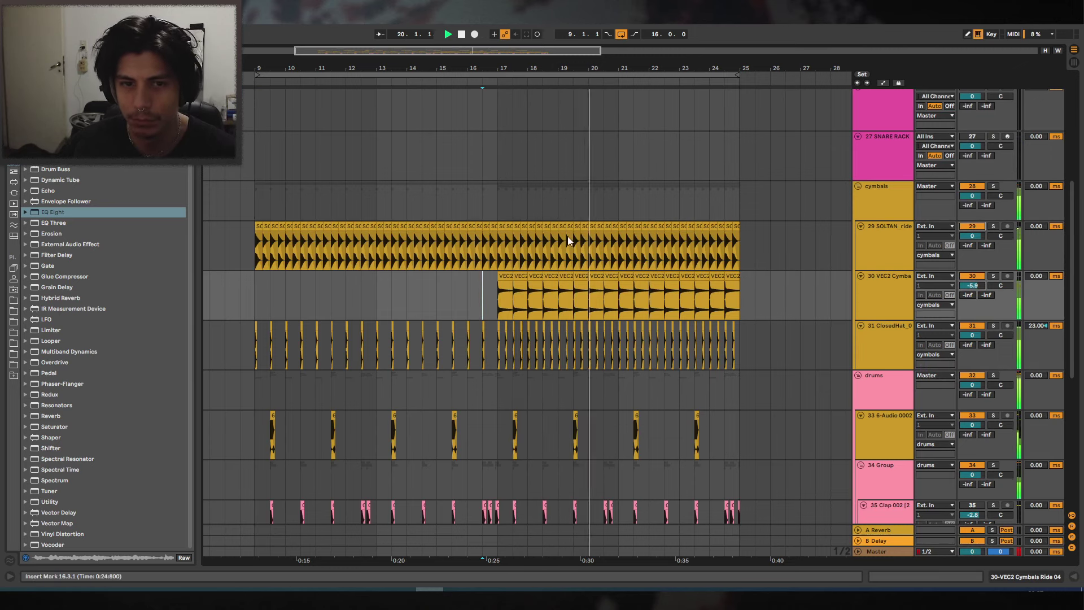
Delete the SOLTAN_ride clips from bar 9 to 17 on track 29 and consolidate the remaining ones into one clip.
left_click_drag(499, 235, 256, 233)
key("Delete")
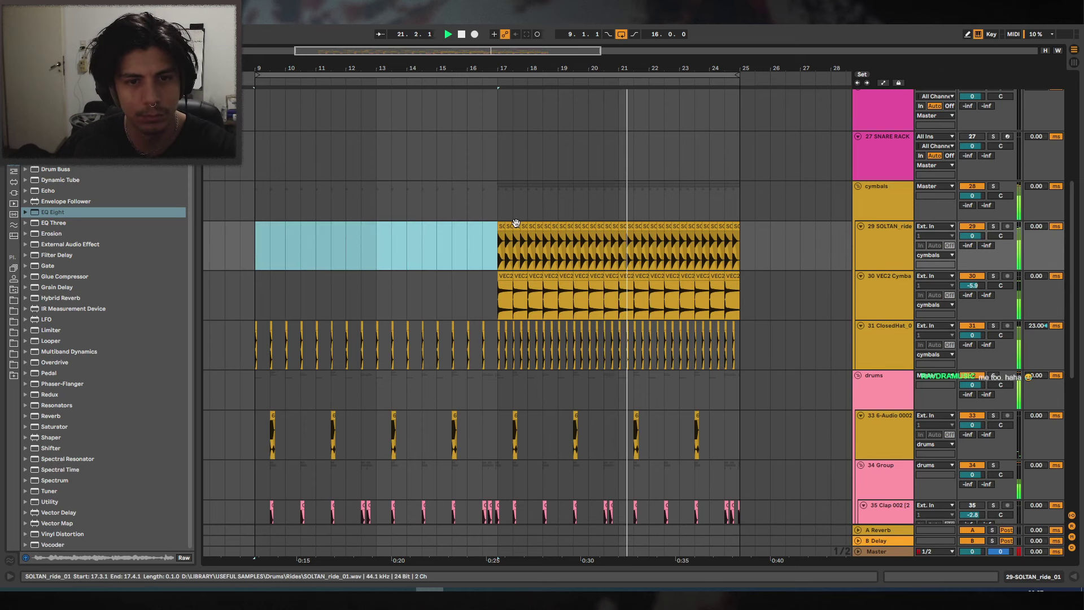
left_click(515, 222)
key("ctrl+j")
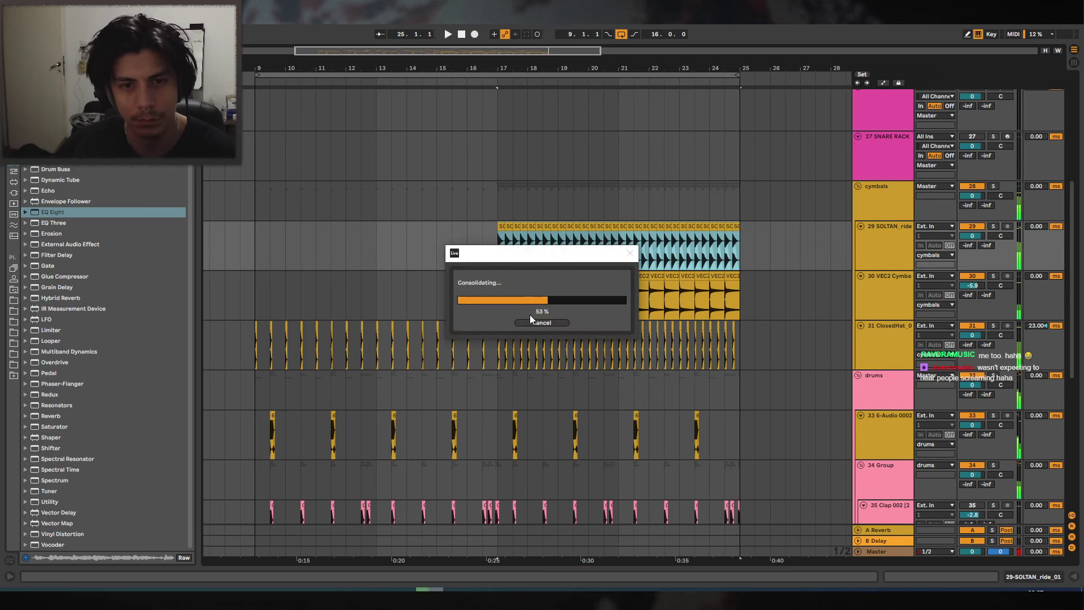
Play the consolidated SOLTAN_ride clip and set its Beats warping to no transient looping with an envelope of 57.
left_click(486, 228)
key("space")
double_click(504, 226)
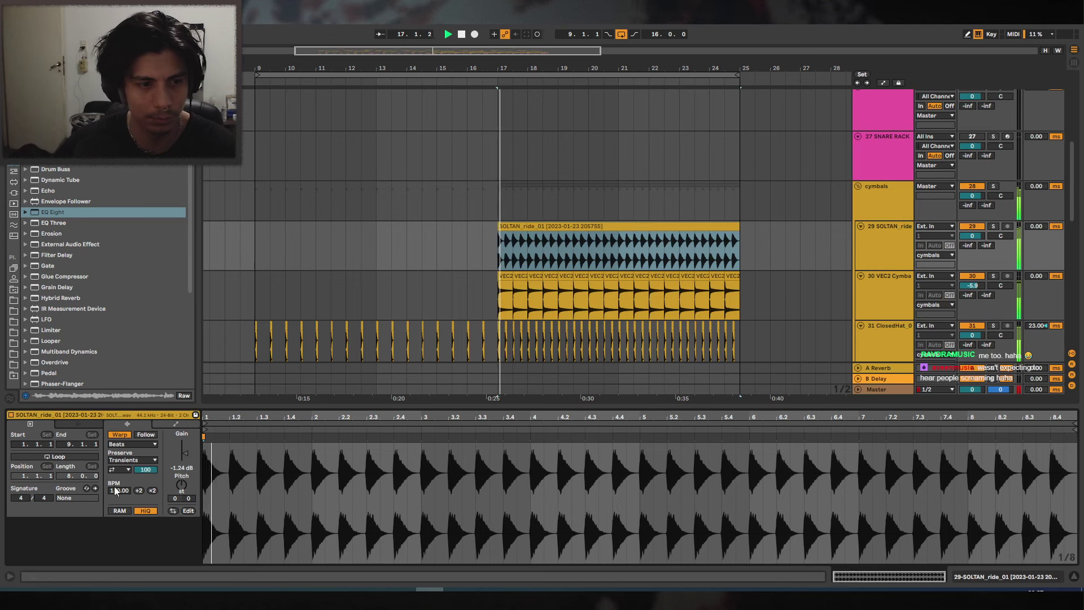
left_click(127, 470)
left_click(121, 479)
left_click_drag(145, 470, 144, 495)
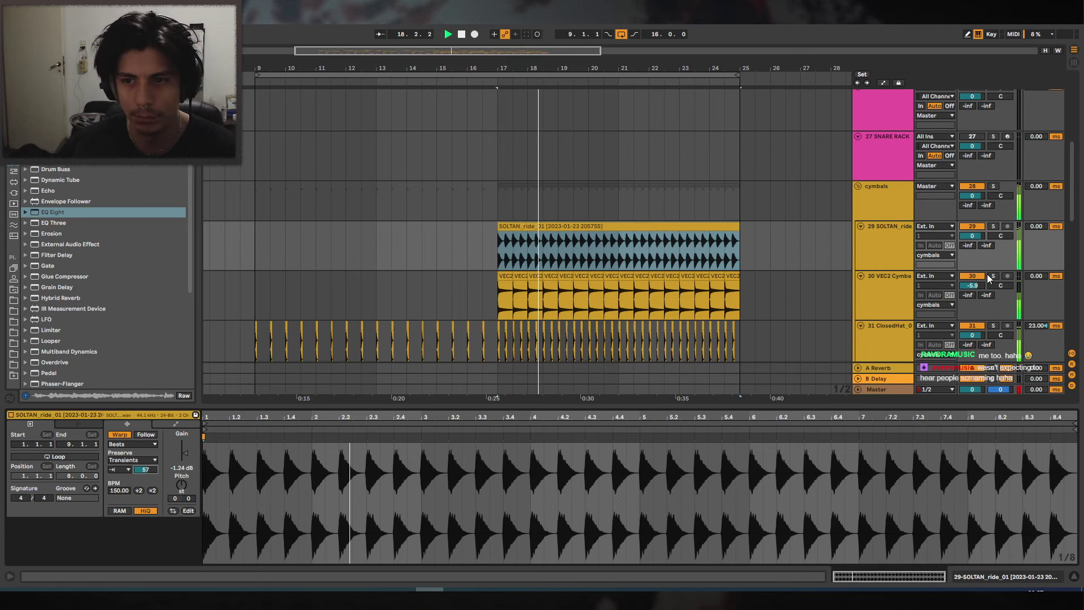
Deactivate the VEC2 cymbals track 30 and play the arrangement from 8.3.1.
left_click(974, 276)
left_click(603, 227)
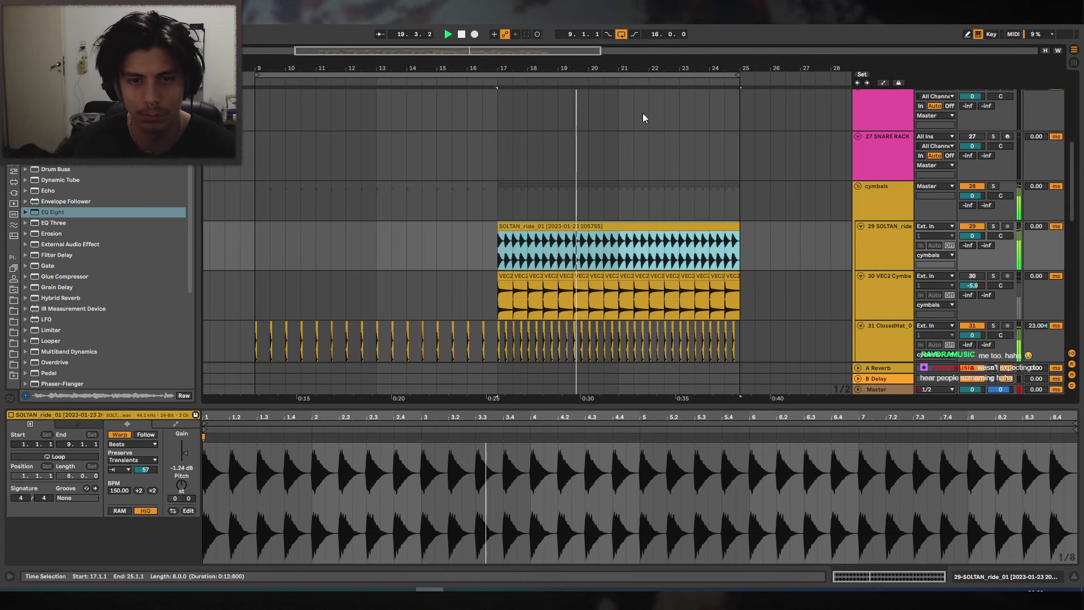
key("minus")
left_click(370, 239)
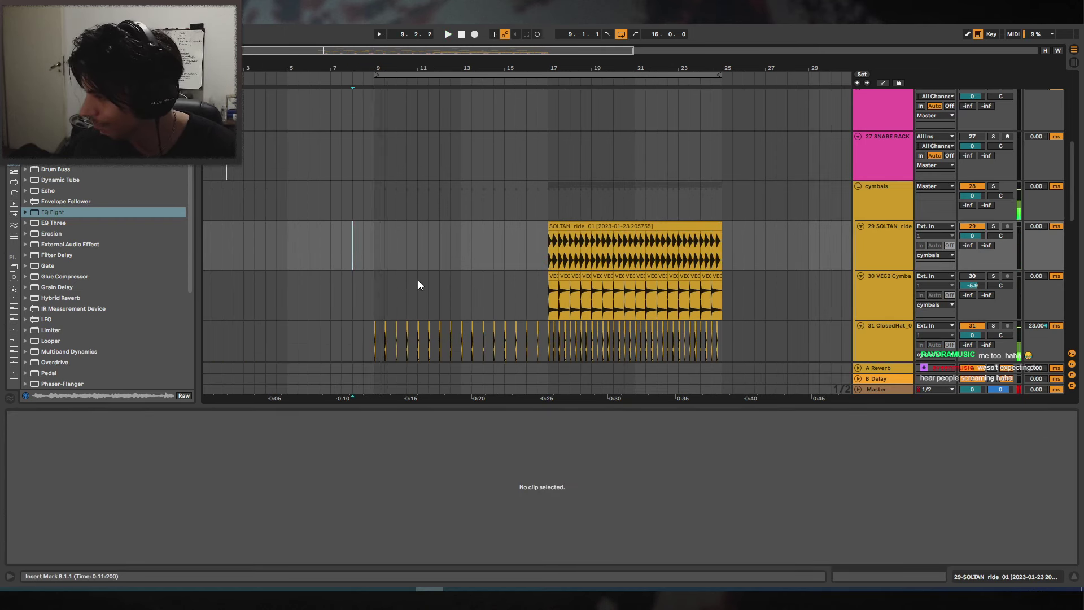
left_click(363, 285)
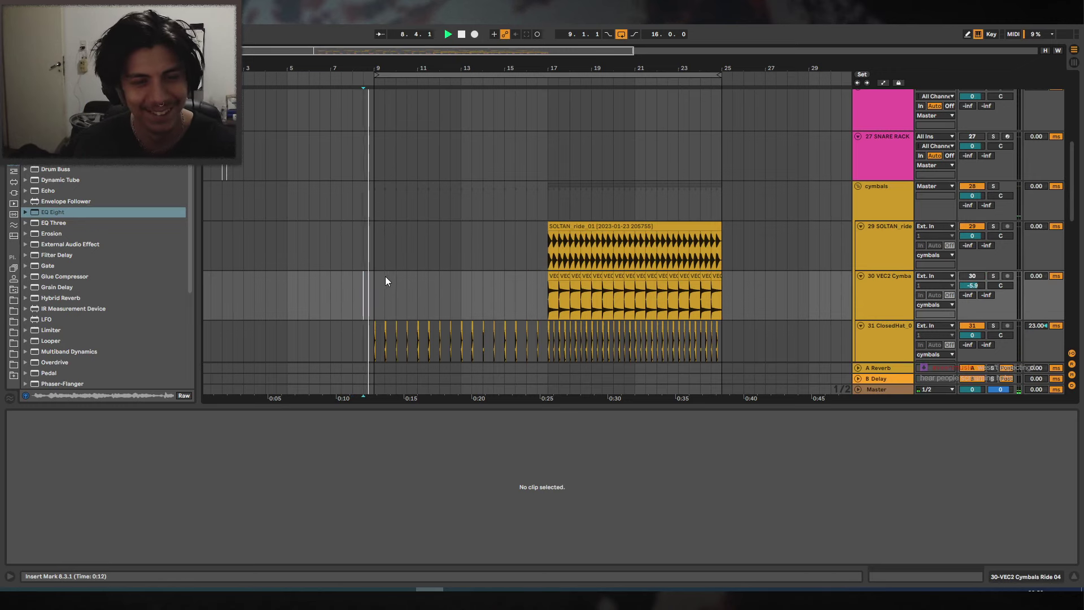
key("plus")
Hide the device view and look over the tracks of the drums group while the drop plays.
scroll(509, 246, "down", 2)
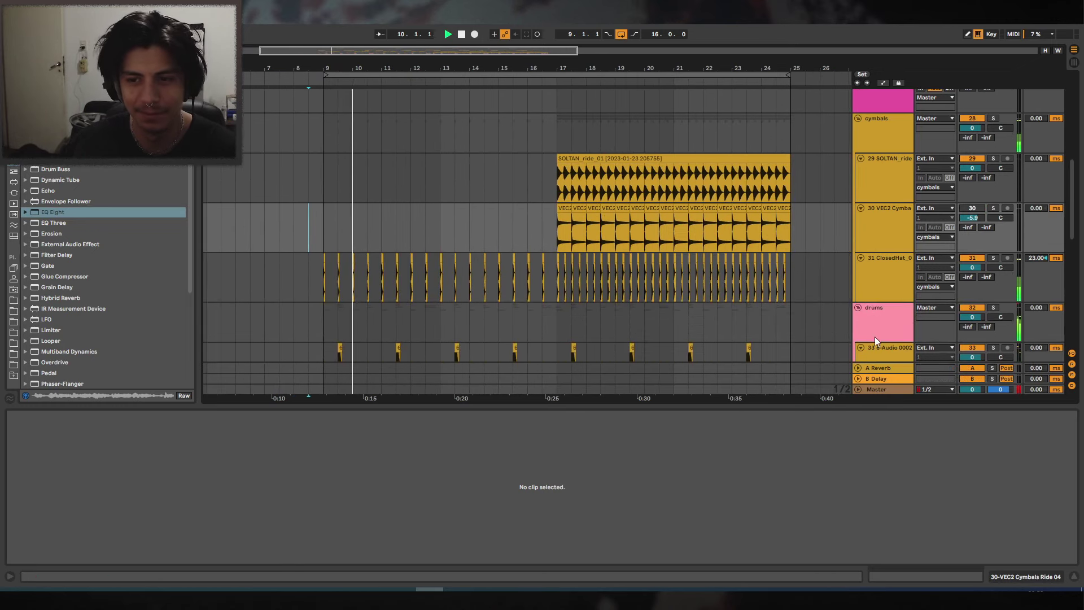
left_click(889, 390)
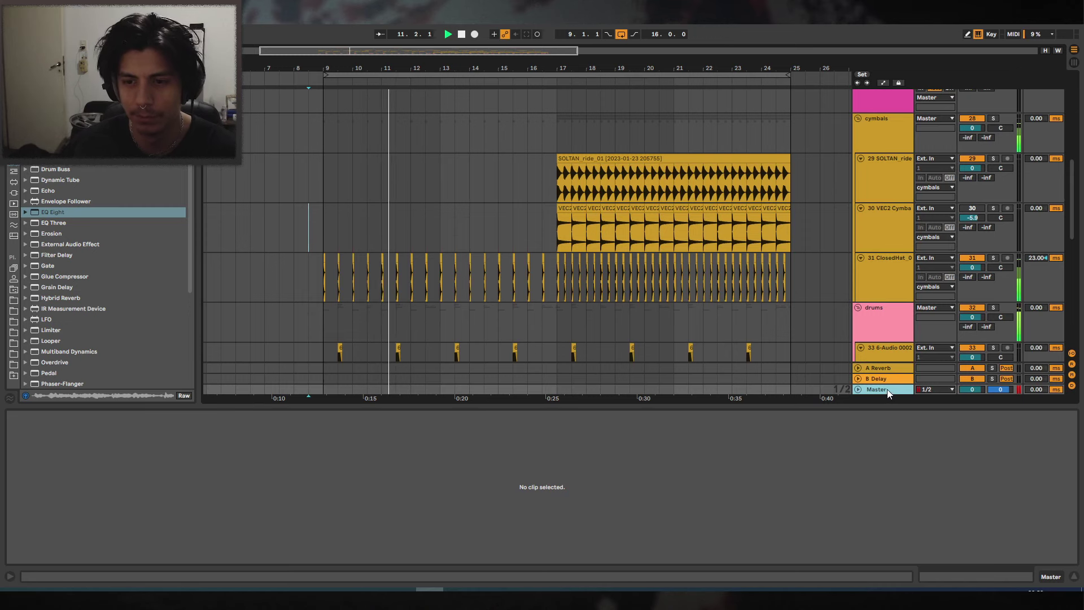
scroll(850, 332, "down", 2)
left_click(876, 241)
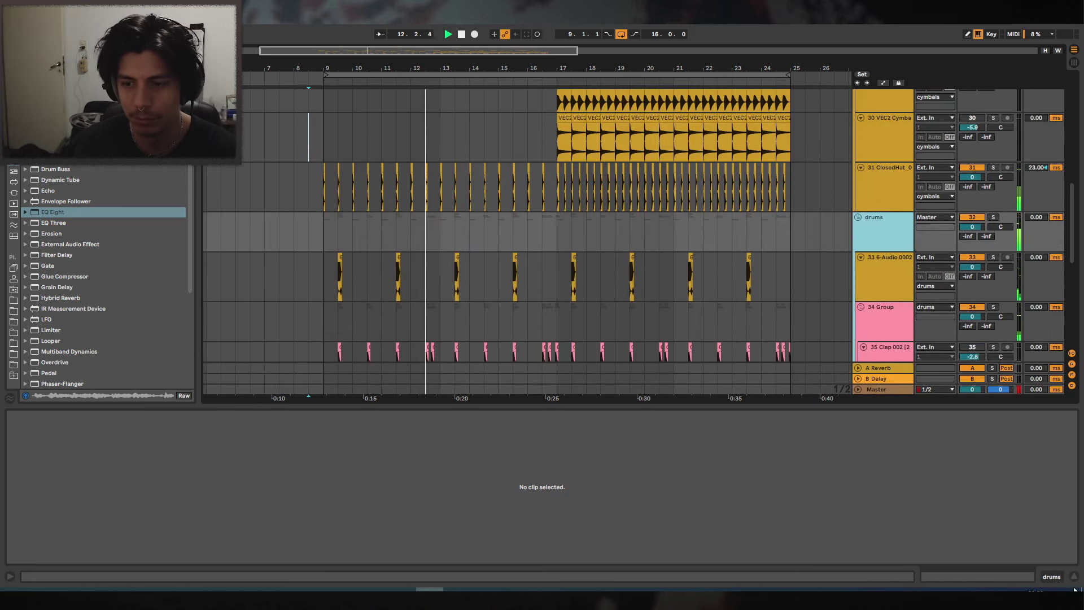
left_click(1073, 576)
key("plus")
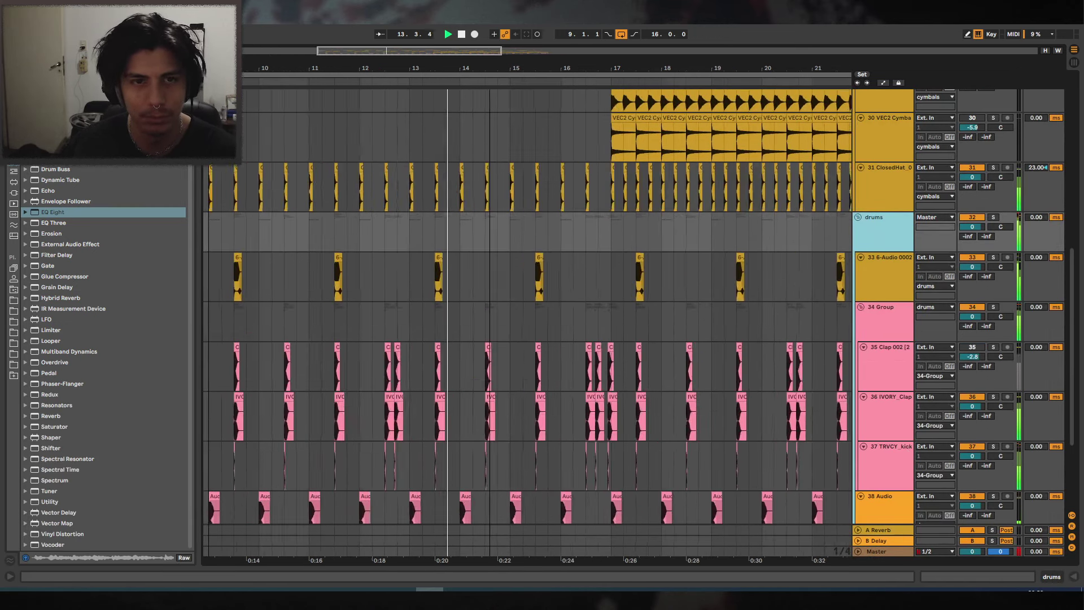
left_click_drag(487, 68, 538, 67)
scroll(582, 214, "down", 1)
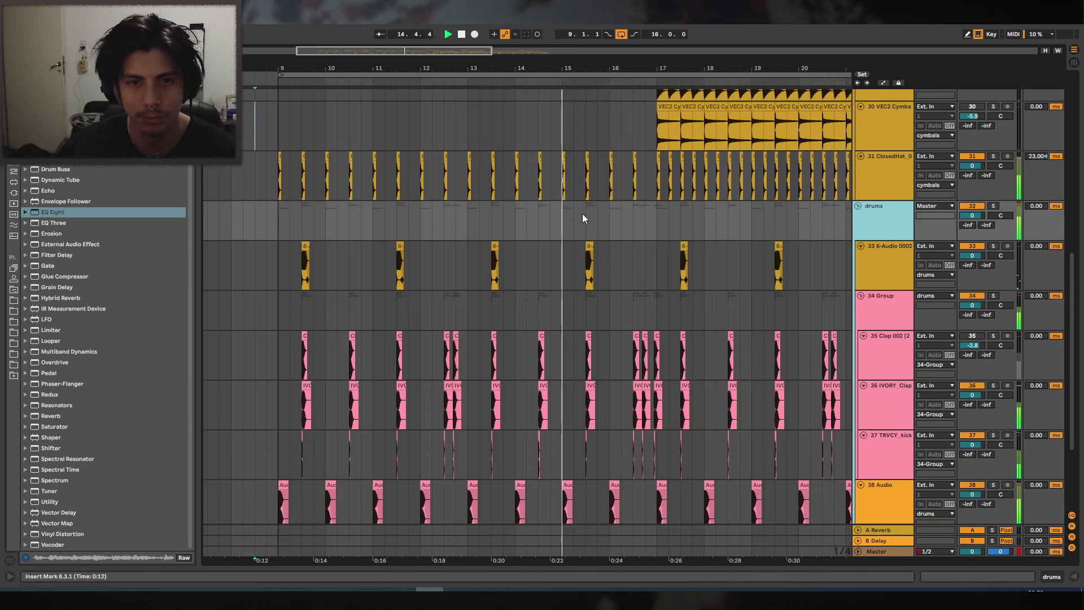
Unfold 2 Group to examine its Sinematic and spectral tracks during playback, and fold it again.
scroll(621, 186, "up", 10)
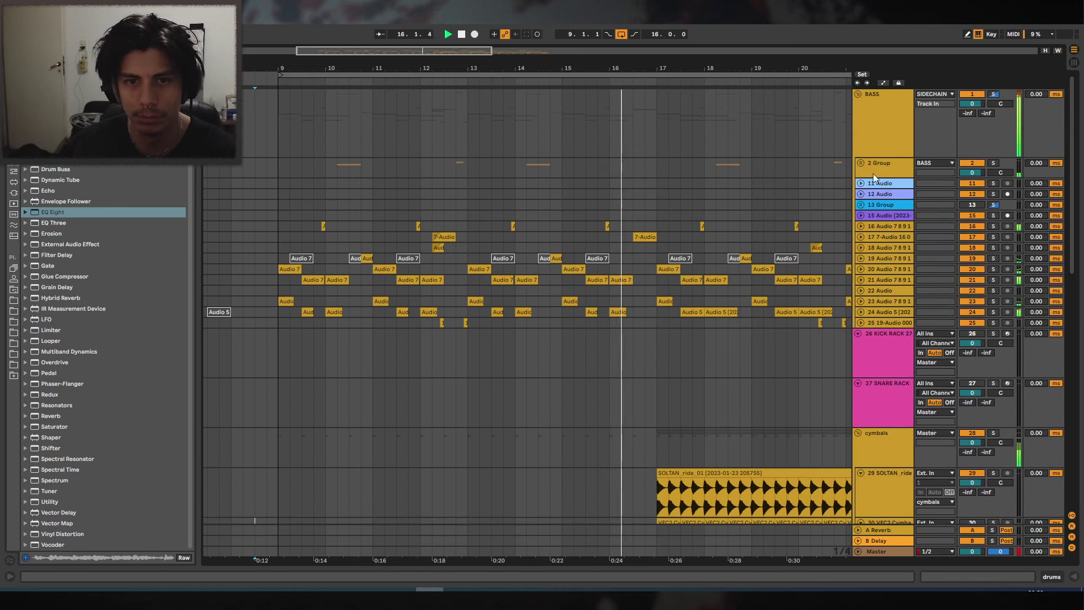
left_click(861, 163)
scroll(699, 225, "down", 3)
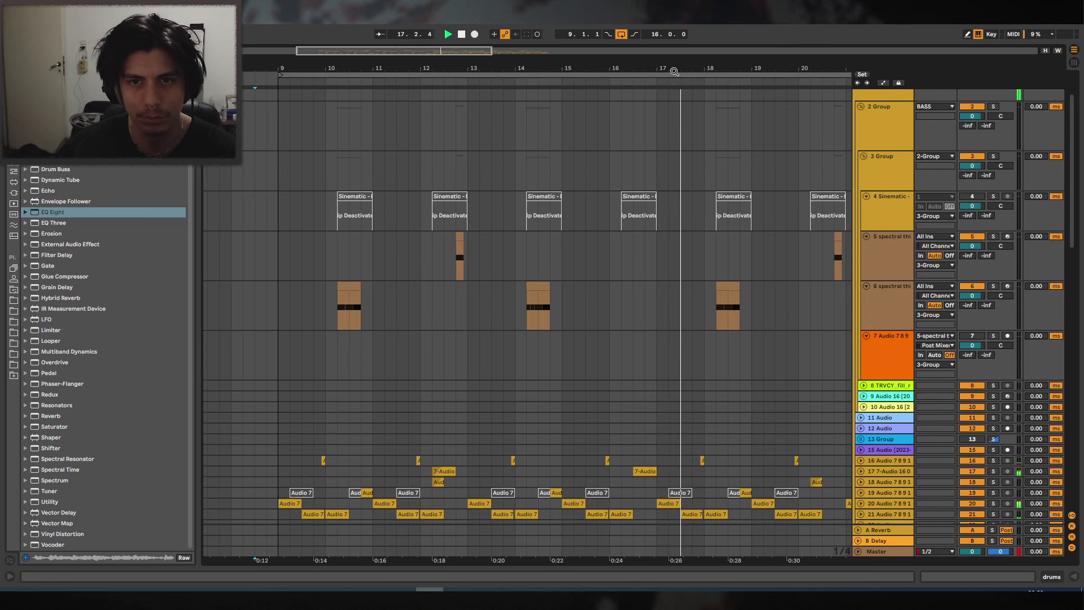
left_click_drag(674, 71, 563, 84)
scroll(588, 186, "down", 3)
left_click_drag(633, 71, 644, 66)
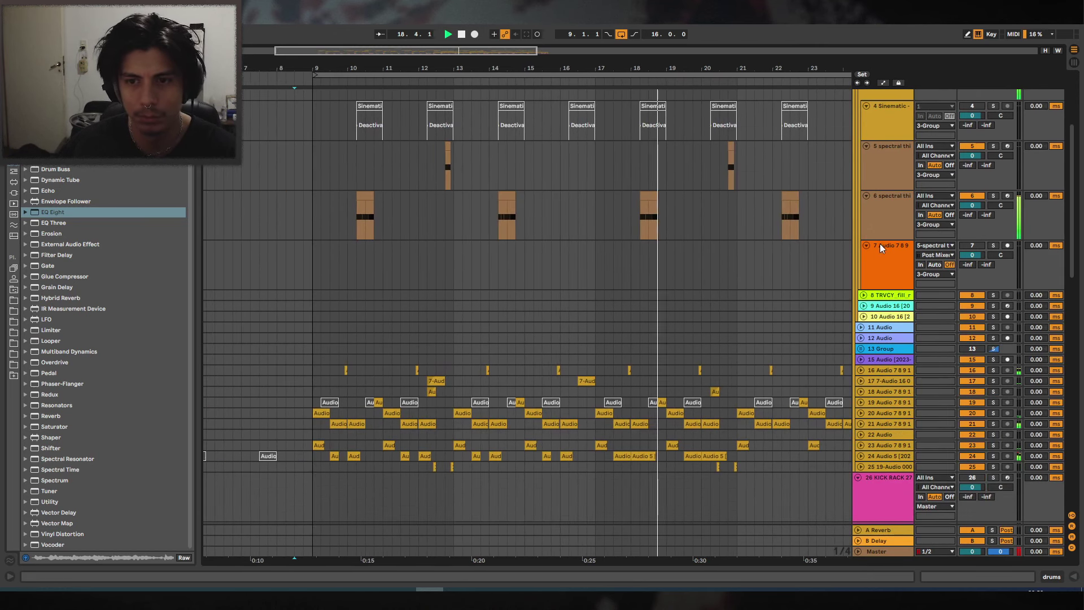
scroll(872, 209, "up", 5)
left_click(862, 166)
left_click(861, 163)
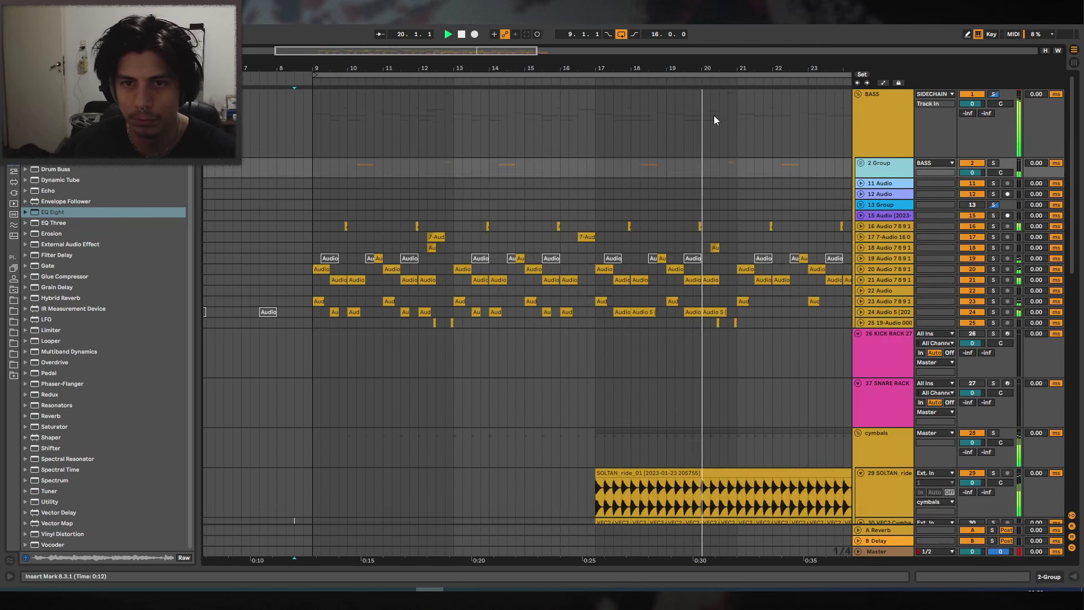
Play the drop from 20.3.1 and delete the bass clips on tracks 20 and 23 between 21.1 and 21.3.
left_click_drag(708, 70, 617, 66)
scroll(635, 253, "down", 3)
key("space")
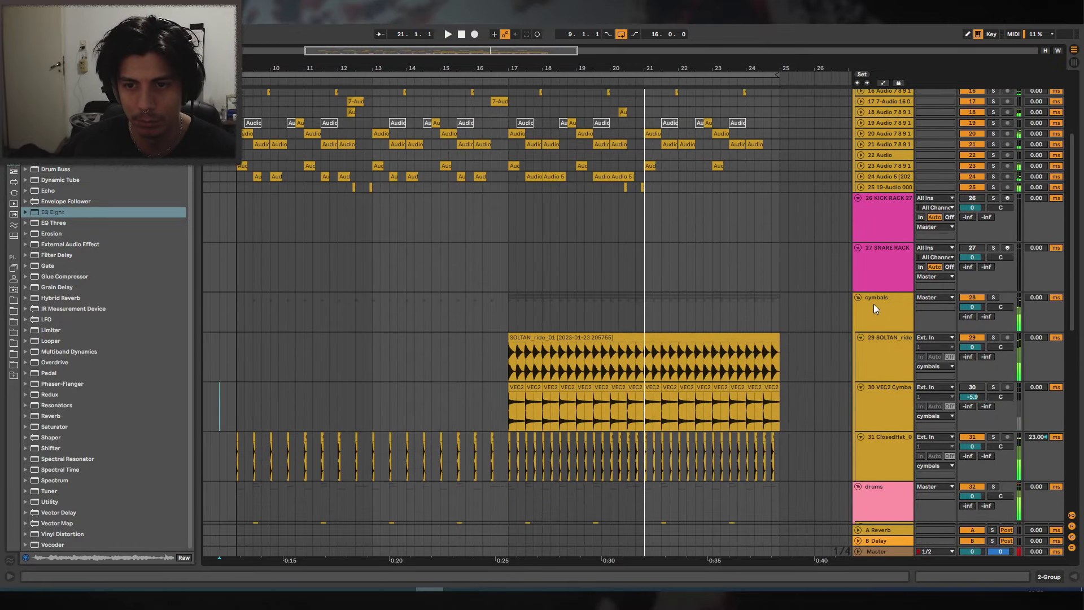
left_click(873, 305)
left_click(631, 163)
key("space")
left_click_drag(665, 67, 660, 85)
scroll(642, 239, "up", 2)
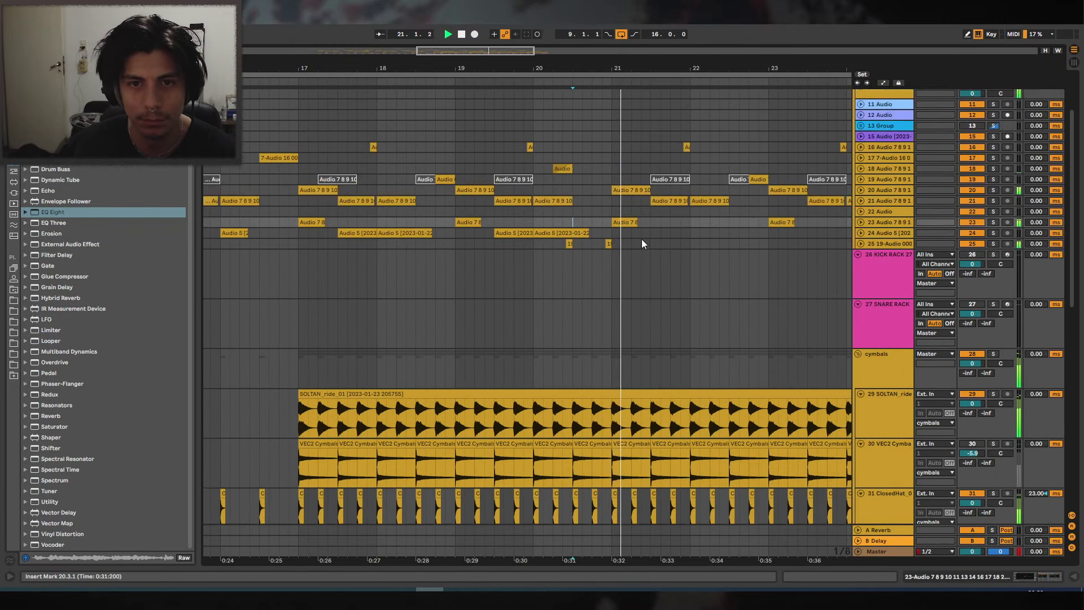
left_click_drag(648, 224, 616, 192)
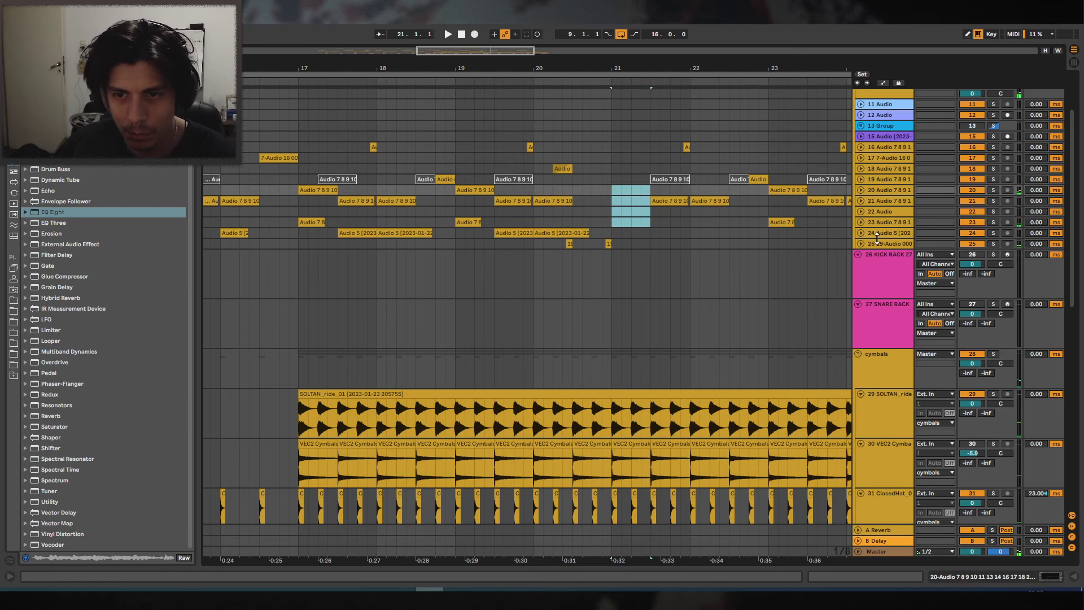
Unfold track 25 and copy its short 19-Audio clip to one triplet step after 21.1.1 and to 21.2.1.
left_click(861, 243)
scroll(537, 310, "up", 5)
left_click(538, 310)
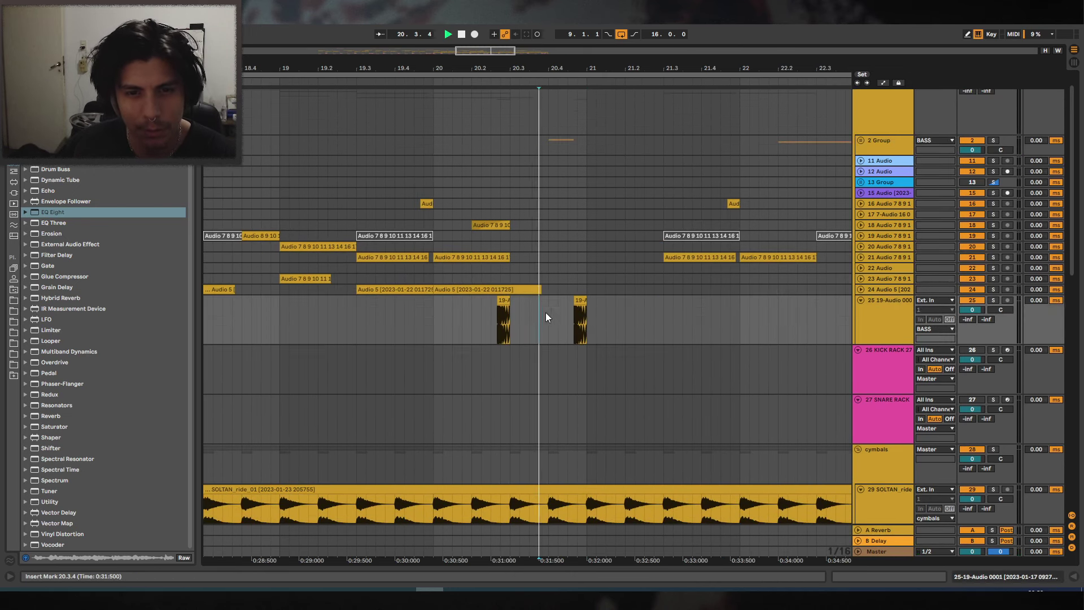
key("space")
left_click(586, 307)
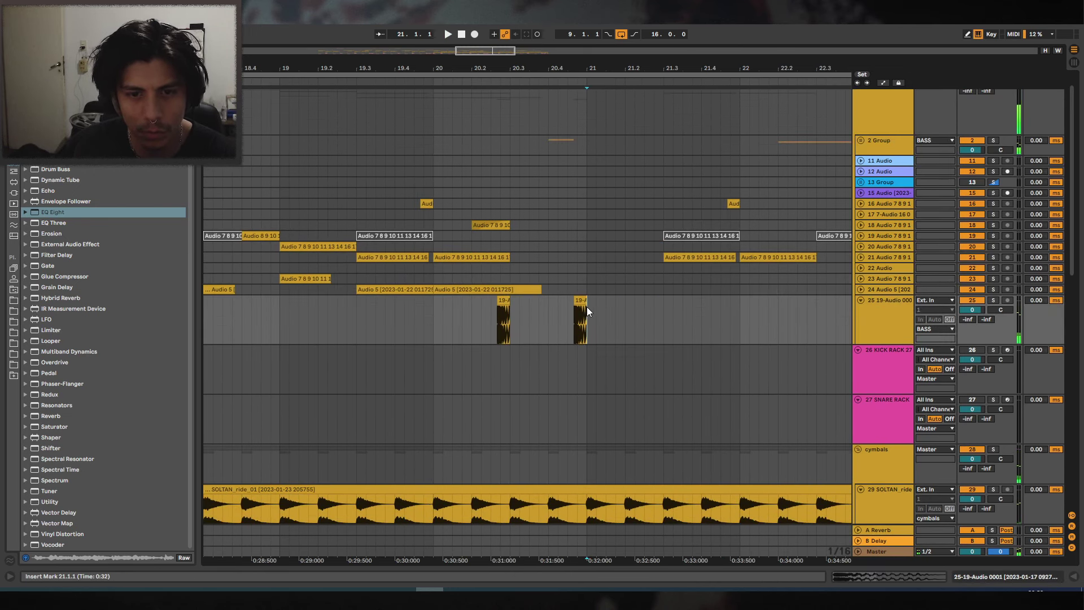
left_click_drag(617, 69, 571, 64)
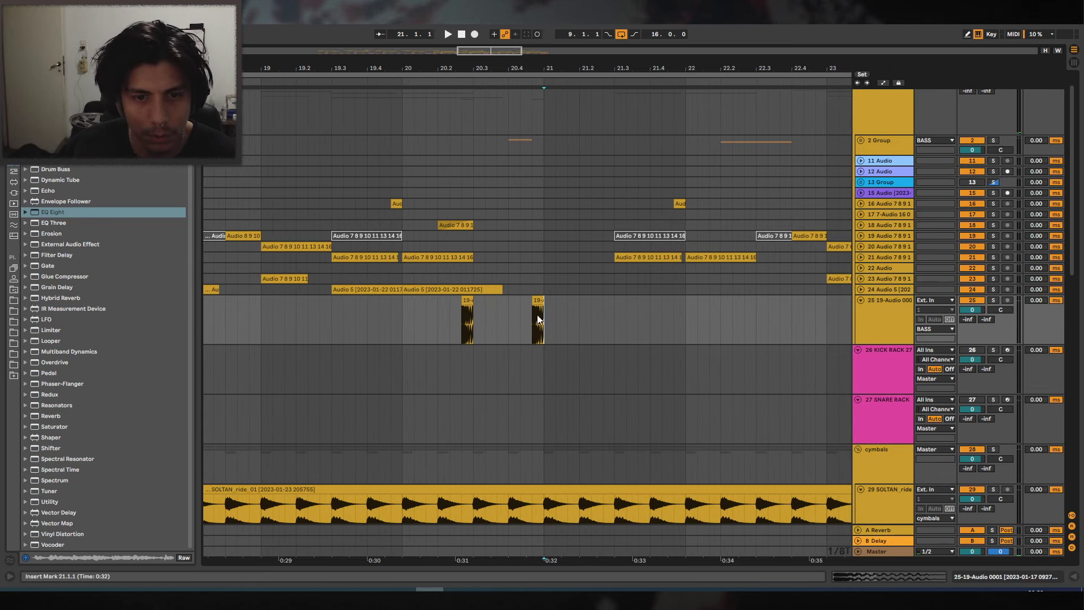
left_click_drag(537, 300, 562, 300)
key("space")
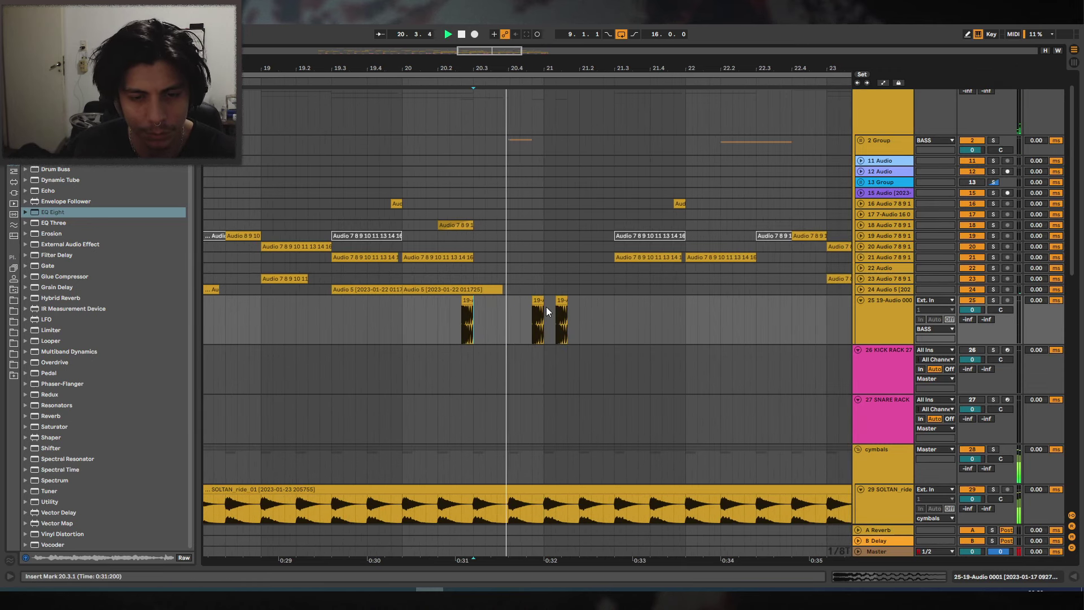
key("space")
key("ctrl+d")
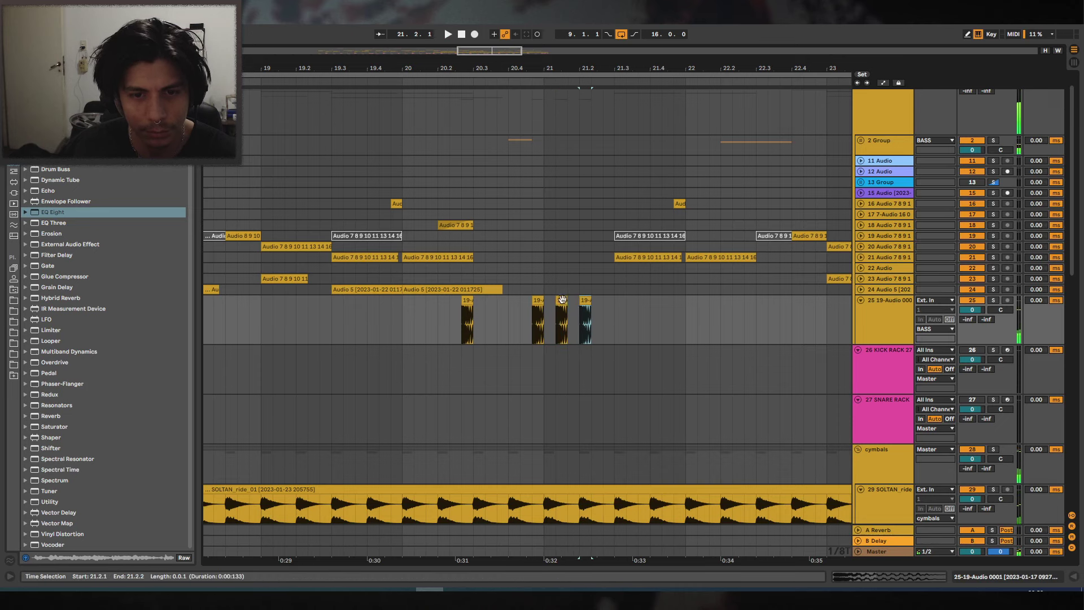
Try placing a copy of the 2 Group clip at 21.1.1 and play from 20.3.3.
left_click_drag(552, 148, 576, 141)
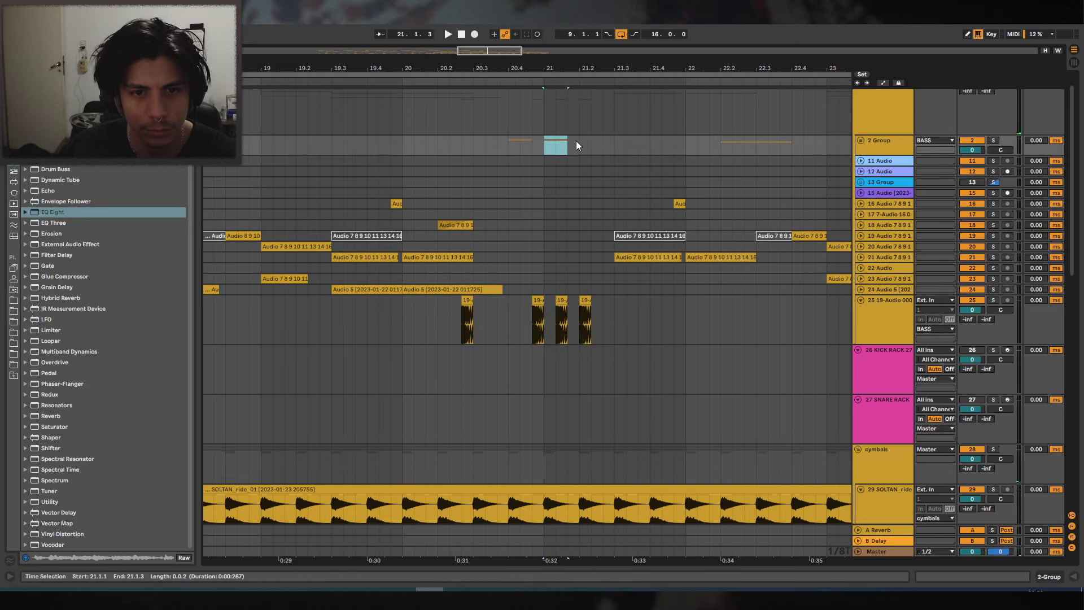
left_click(497, 148)
key("space")
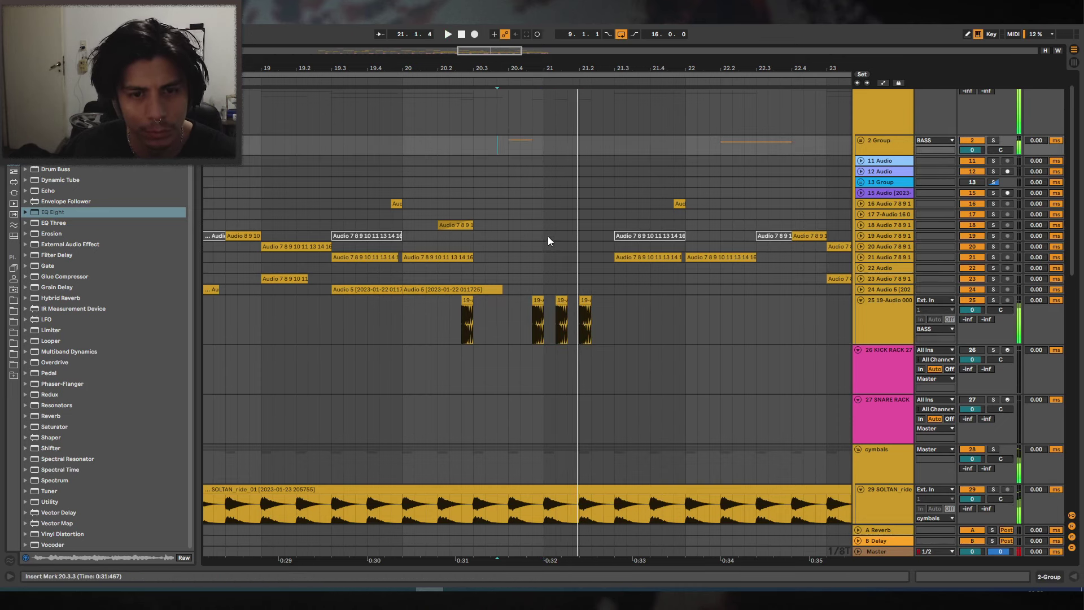
Try lengthening the 19-Audio clip at 21.2.1 to just before 21.3 and play it.
left_click_drag(590, 300, 610, 301)
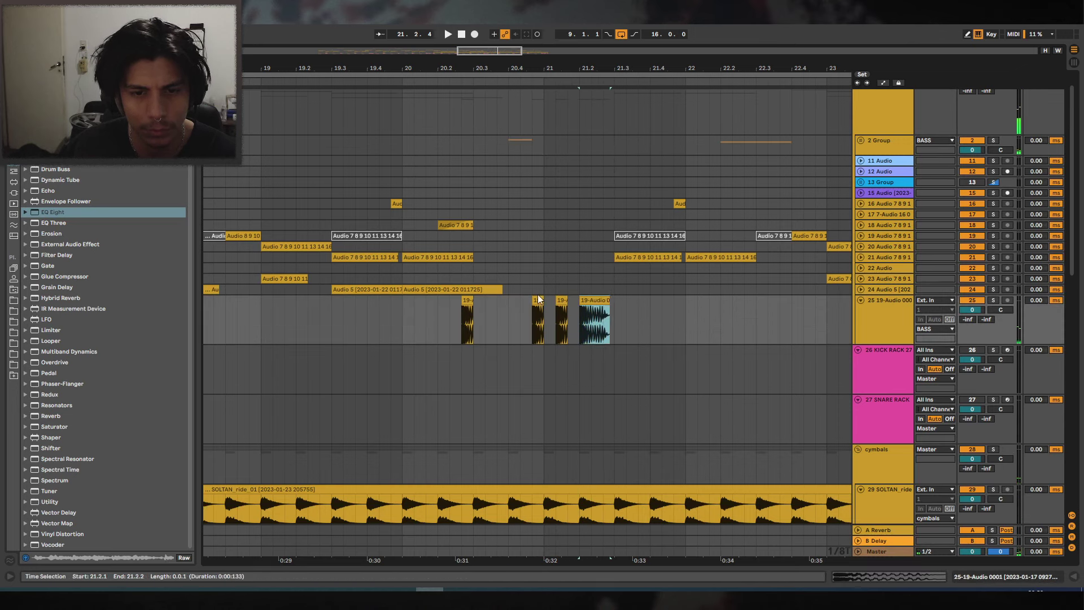
key("space")
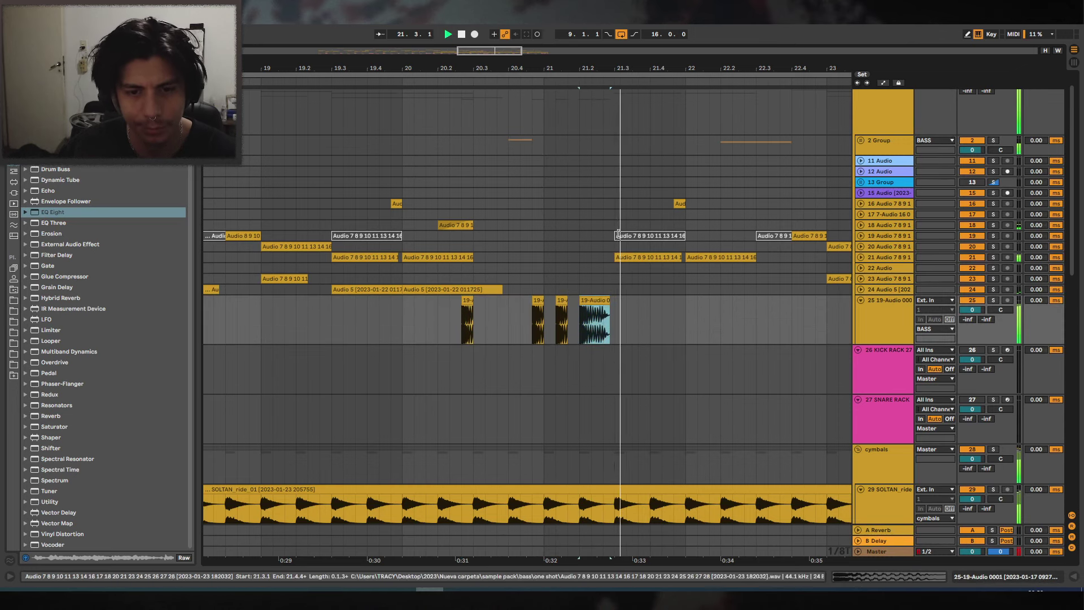
scroll(567, 300, "down", 1)
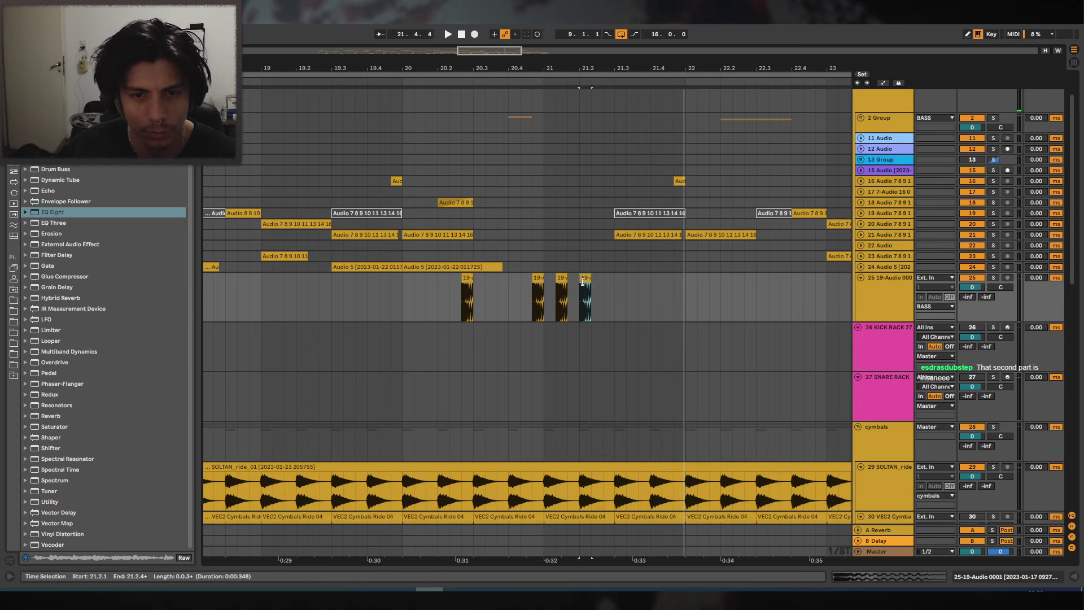
Lengthen the 19-Audio clip at 21.2.1 to end at 21.2.3, follow it with a short copy up to 21.3, and play the fill.
key("space")
left_click_drag(585, 278, 603, 277)
left_click(486, 287)
key("space")
key("space")
key("space")
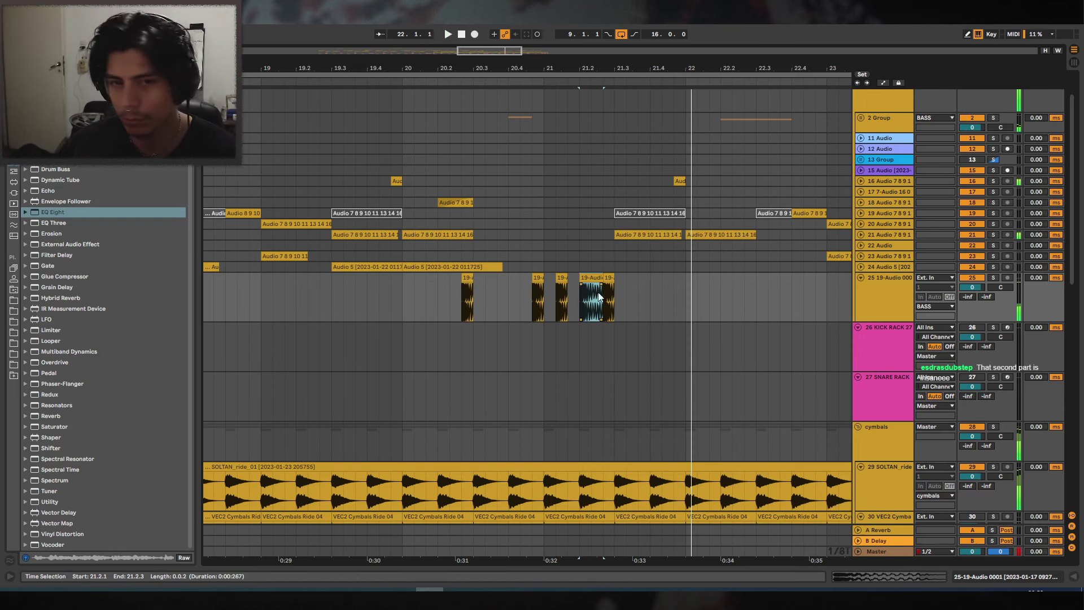
Lengthen the preceding 19-Audio clip on track 25 until it reaches 21.2.1 and play the fill from 20.3.3.
left_click(562, 277)
key("space")
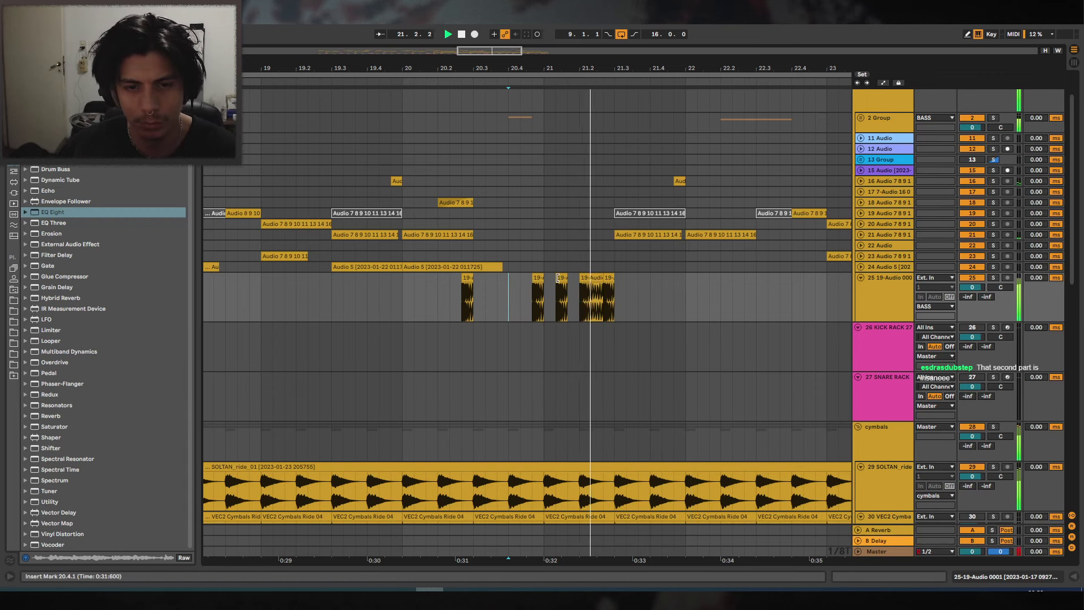
left_click_drag(566, 278, 580, 278)
left_click(496, 282)
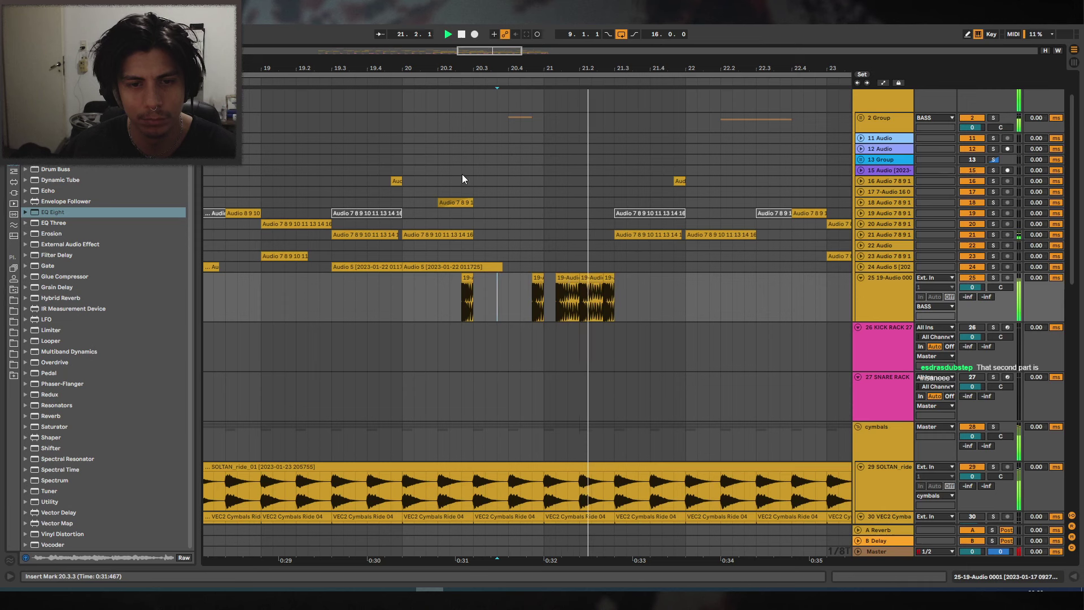
left_click_drag(636, 69, 633, 32)
key("space")
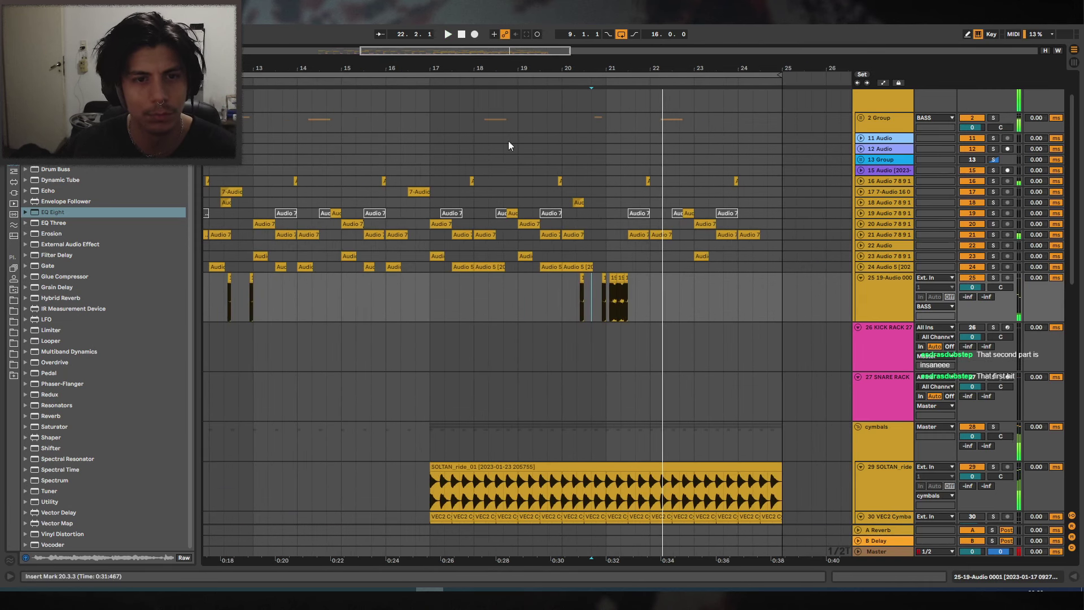
Play the whole drop from just before bar 9.
left_click_drag(504, 69, 558, 63)
scroll(355, 272, "down", 3)
left_click(352, 272)
key("space")
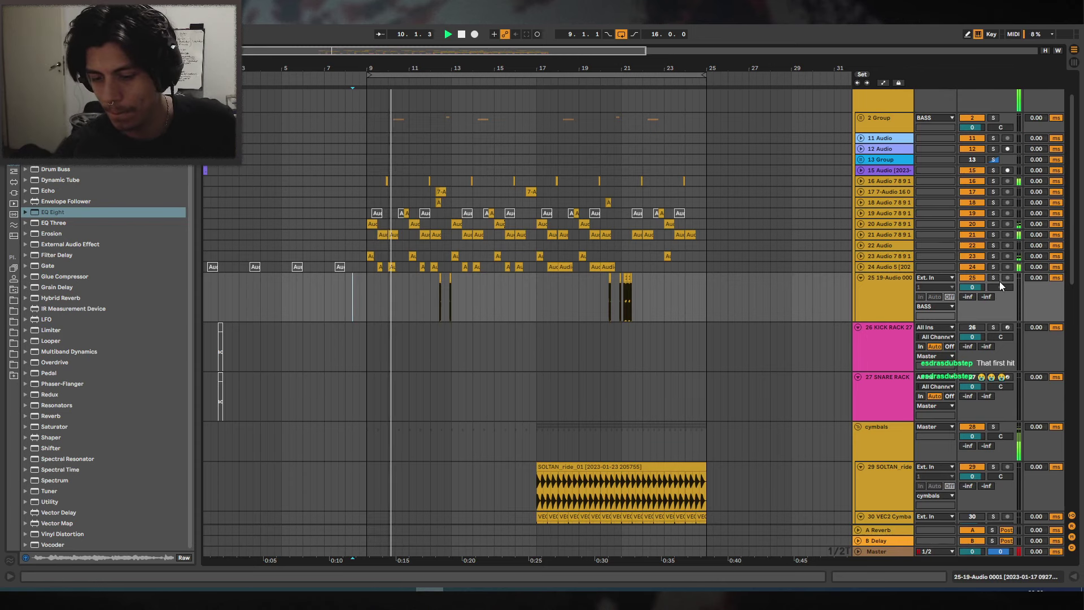
Add a Glue Compressor after OTT on the BASS group.
scroll(999, 281, "up", 2)
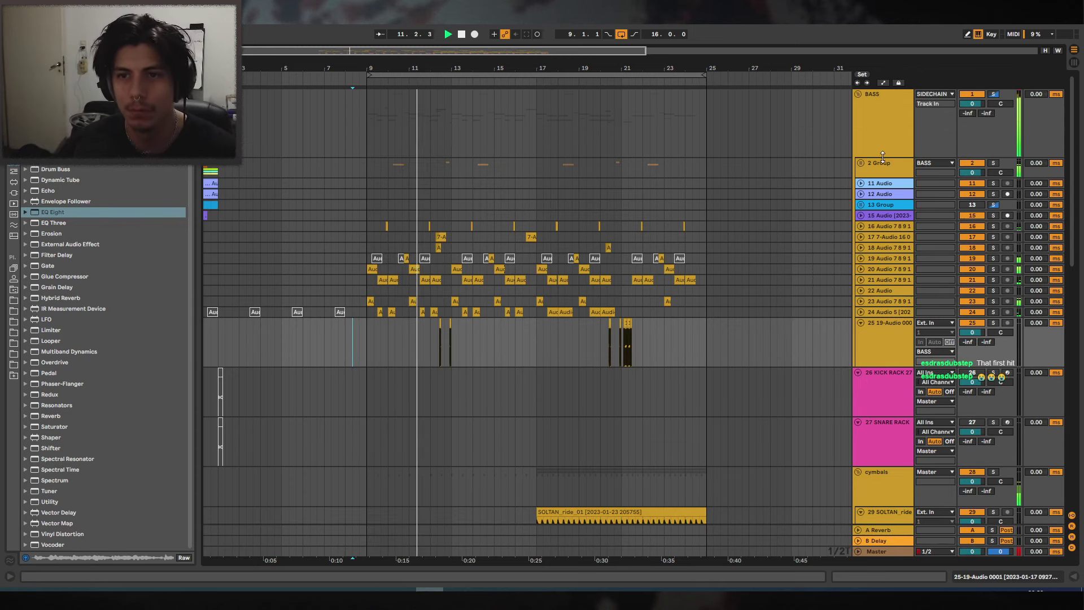
left_click(1054, 578)
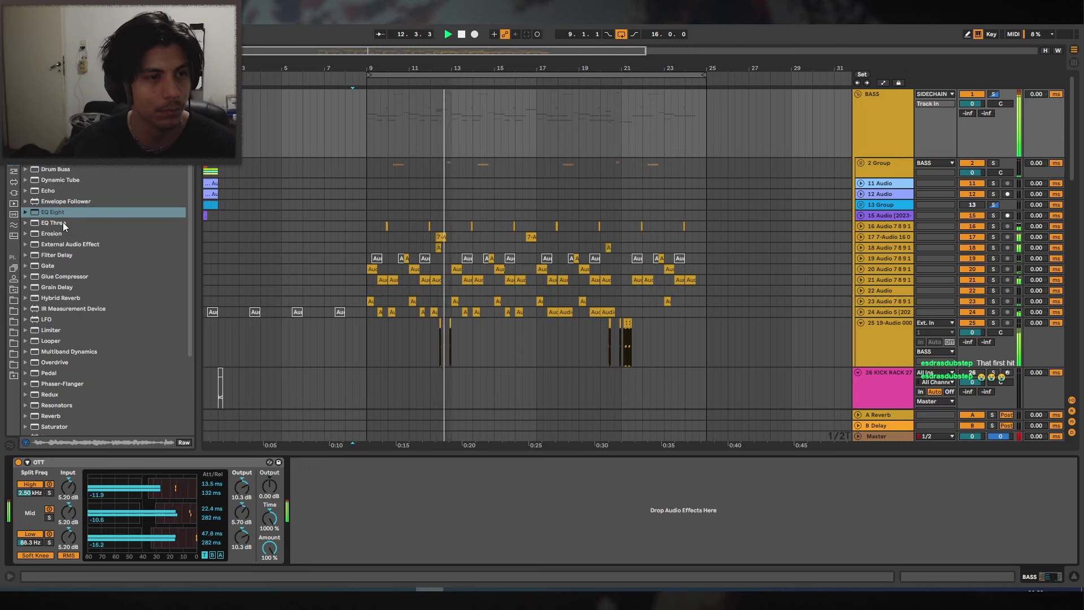
left_click_drag(60, 277, 402, 531)
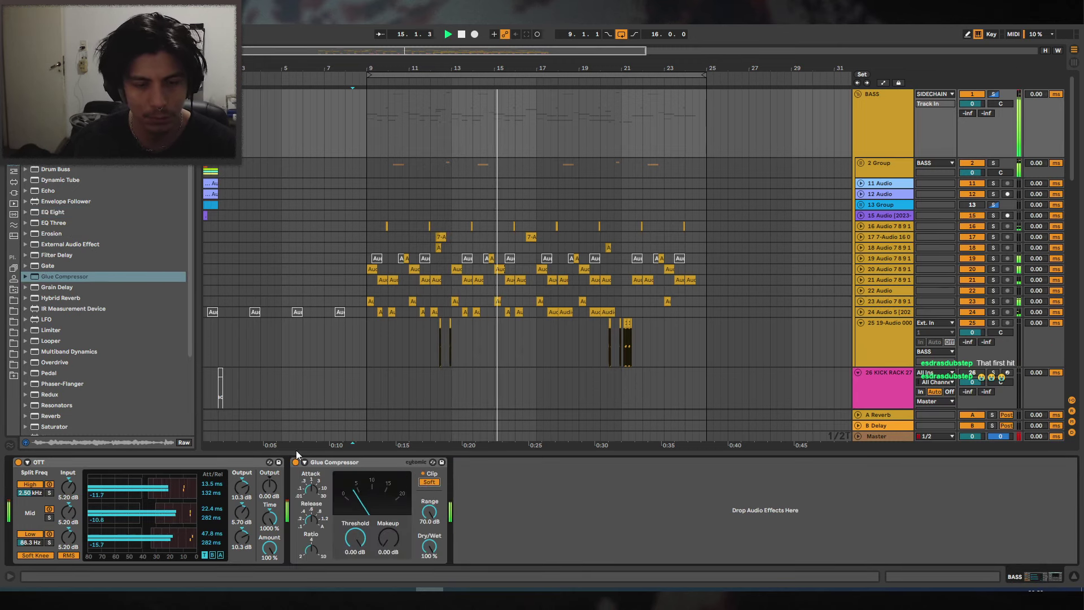
Play through the drop and look over the 7-Audio clip before bar 17 and the cymbal and hat tracks.
scroll(548, 196, "down", 1)
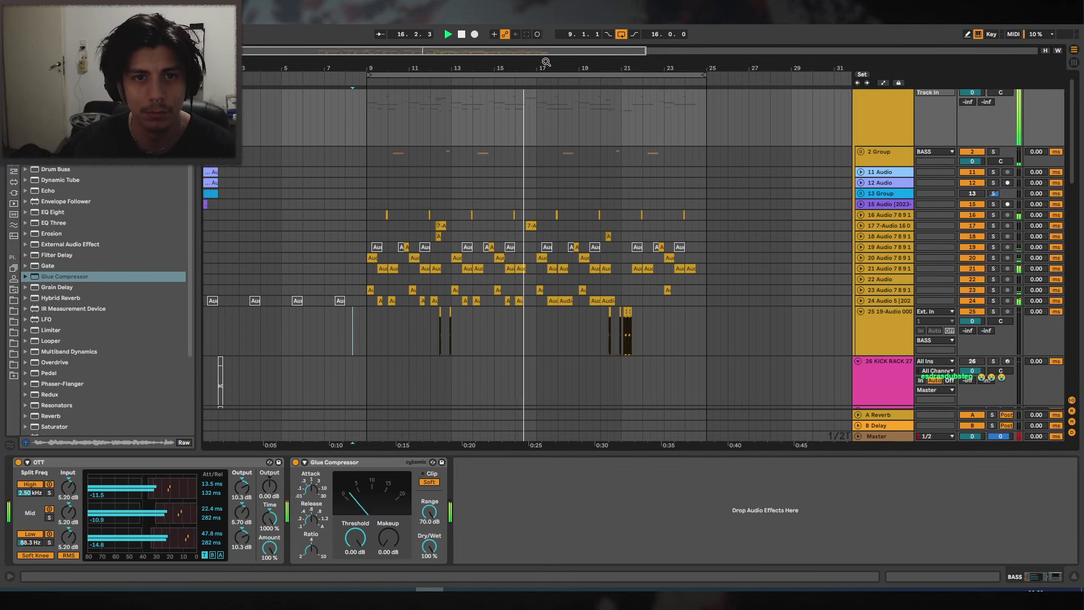
left_click_drag(546, 61, 525, 96)
left_click(508, 226)
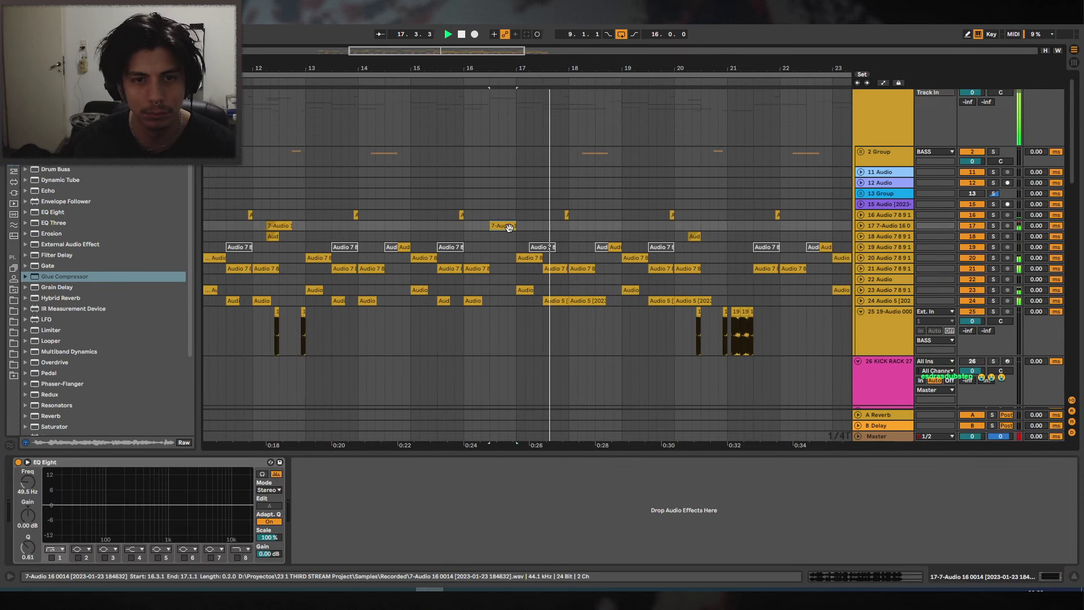
scroll(521, 192, "down", 12)
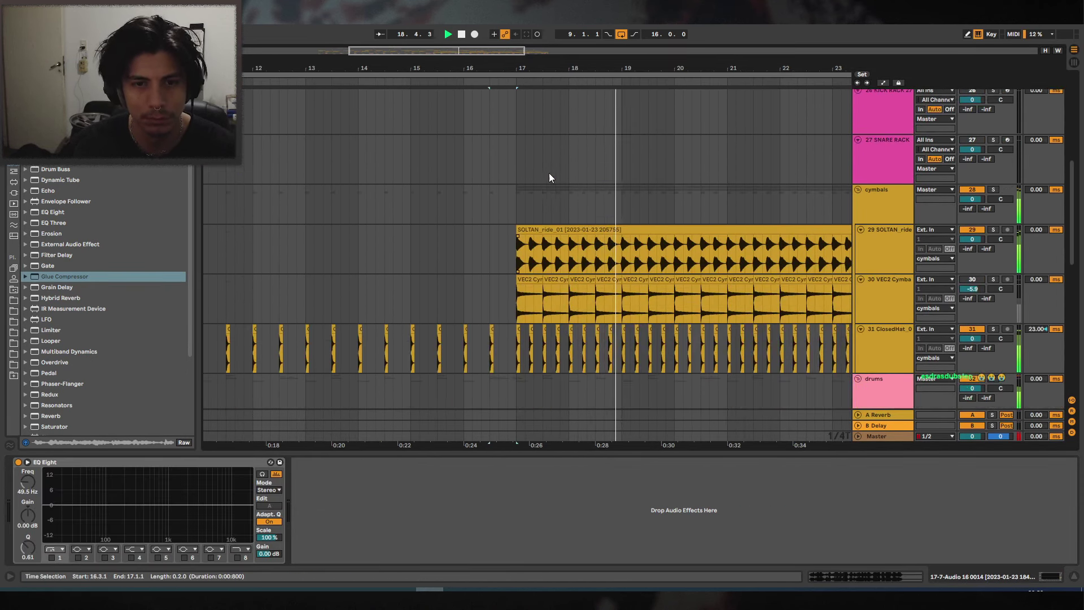
scroll(598, 136, "up", 12)
left_click(846, 143)
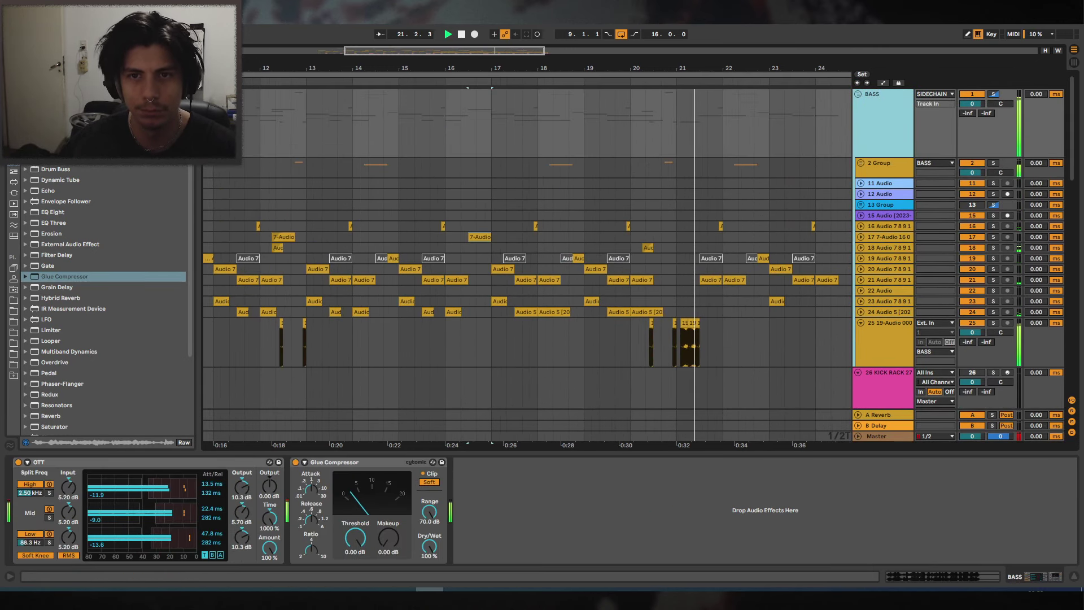
Lengthen the 19-Audio clip at 20.4.3 on track 25 until it meets the next clip, and play it.
left_click_drag(672, 68, 657, 113)
left_click_drag(655, 68, 649, 57)
left_click(495, 247)
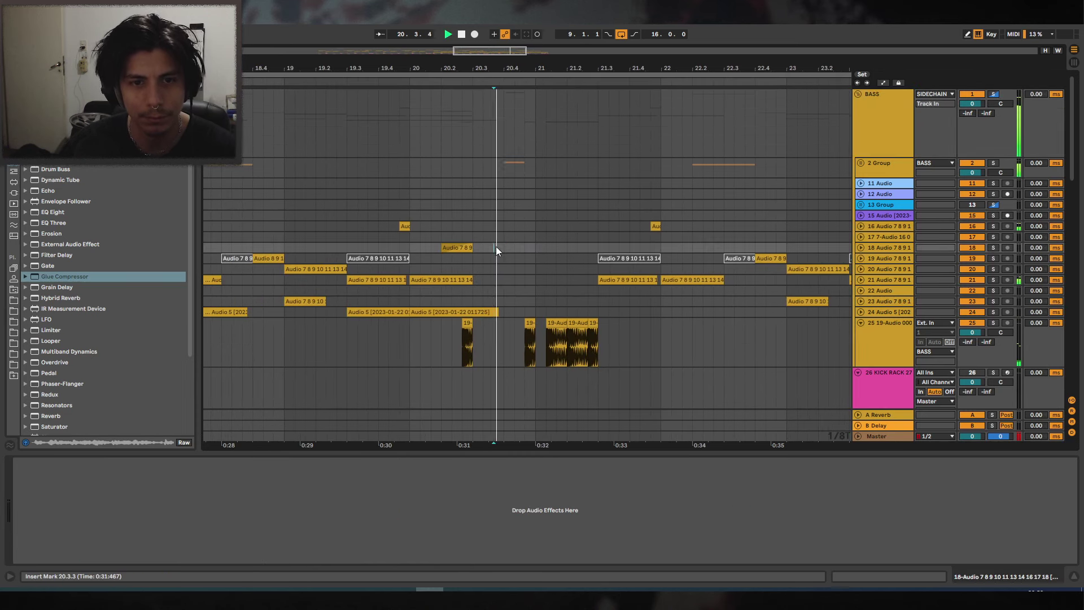
left_click_drag(534, 322, 546, 322)
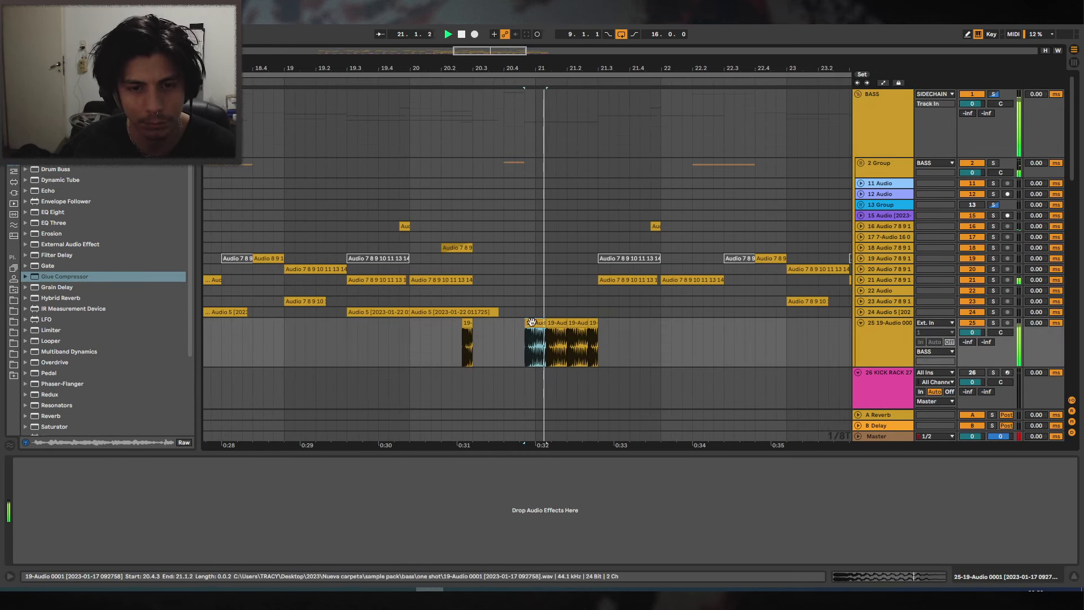
key("space")
Solo track 25, add an EQ Eight to it and make band 1 a notch at 245 Hz.
left_click(993, 322)
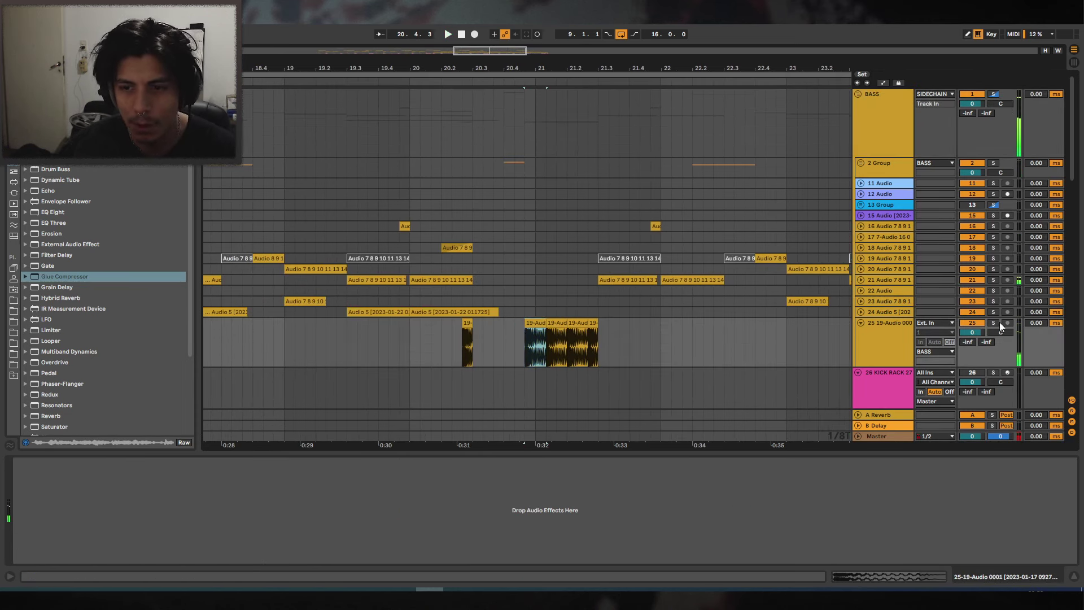
left_click_drag(48, 211, 557, 346)
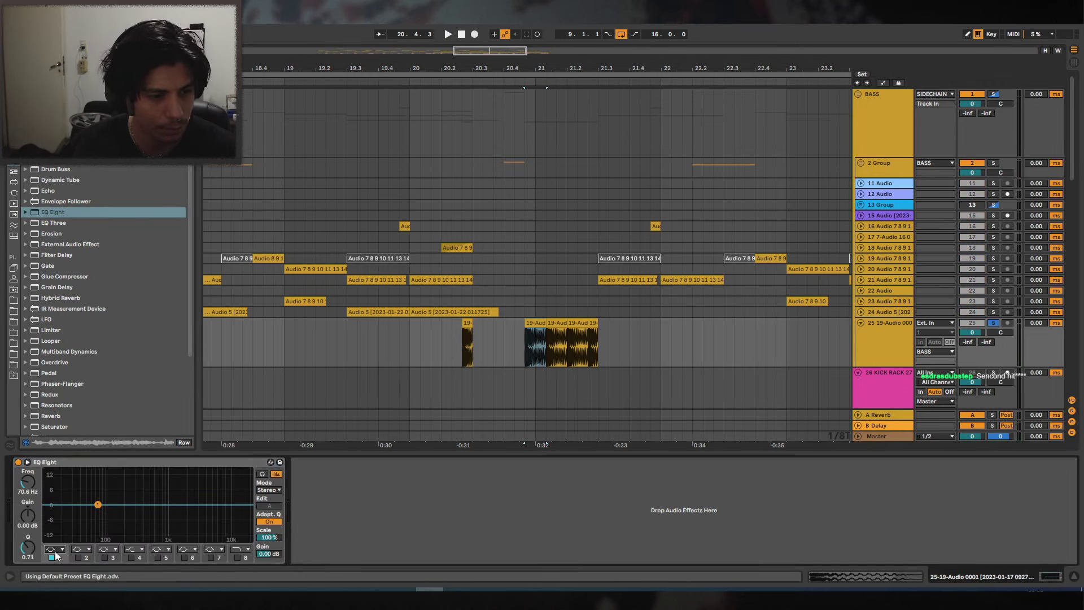
left_click(55, 516)
key("space")
left_click_drag(98, 504, 131, 514)
key("space")
key("space")
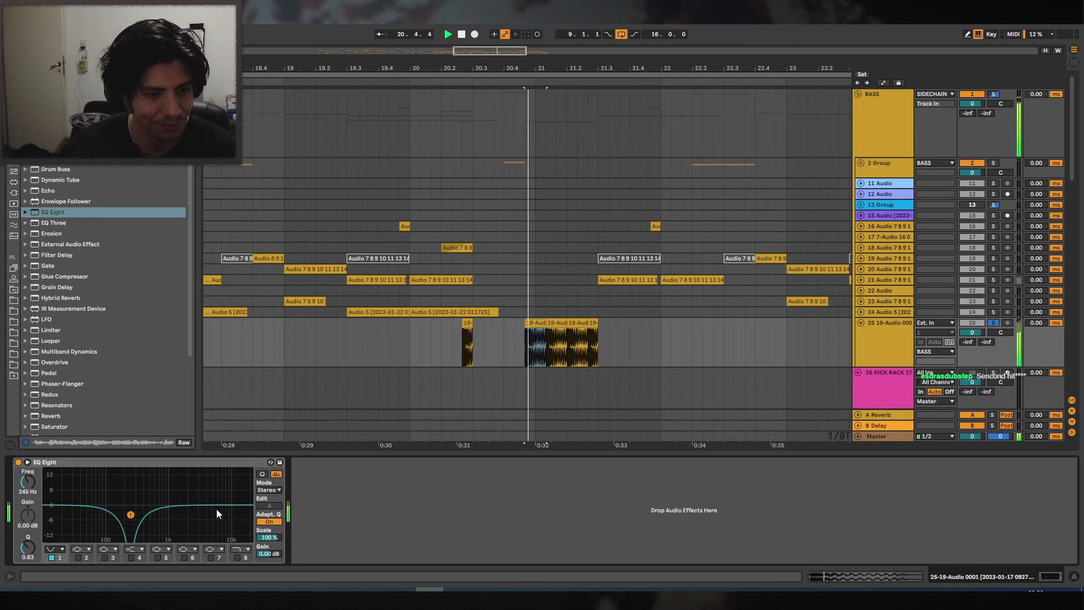
Unsolo track 25 and play the equalised bass fill in the full mix from 20.2.3.
left_click(993, 324)
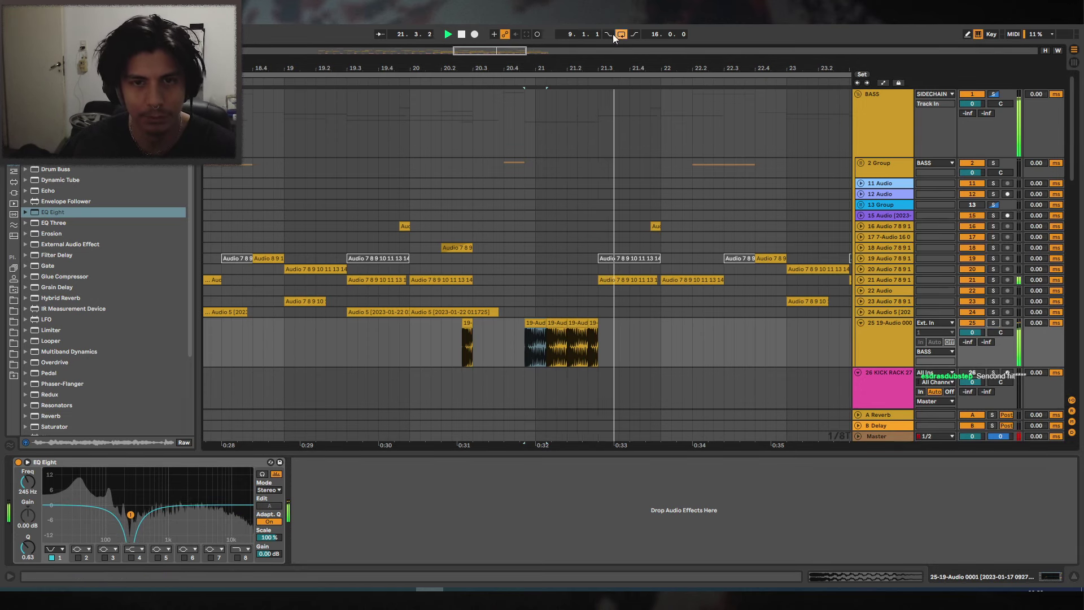
scroll(573, 184, "left", 1)
key("space")
left_click(503, 345)
key("space")
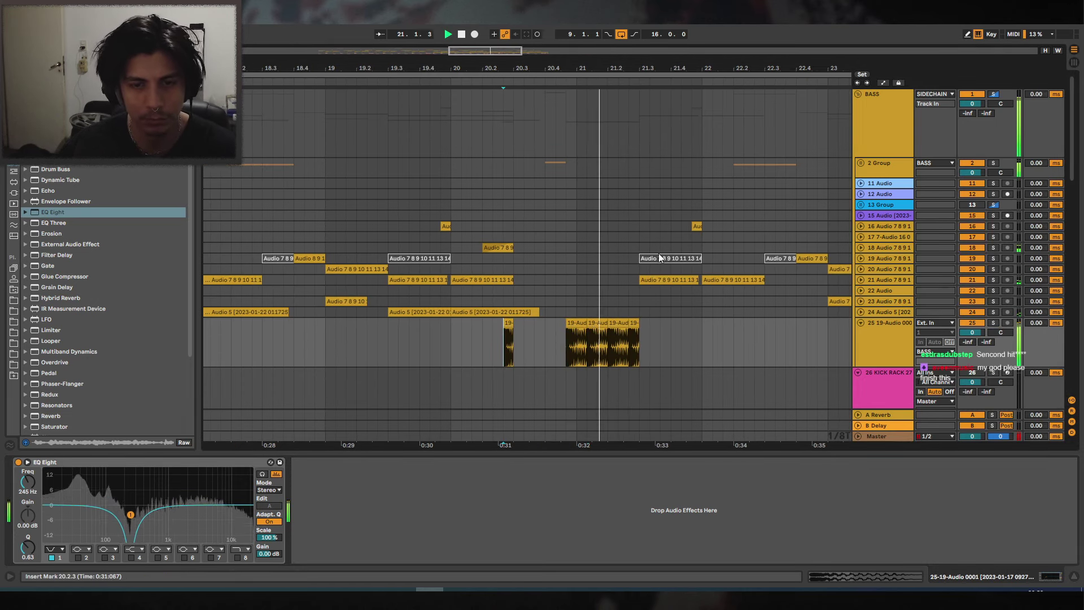
left_click_drag(671, 68, 700, 26)
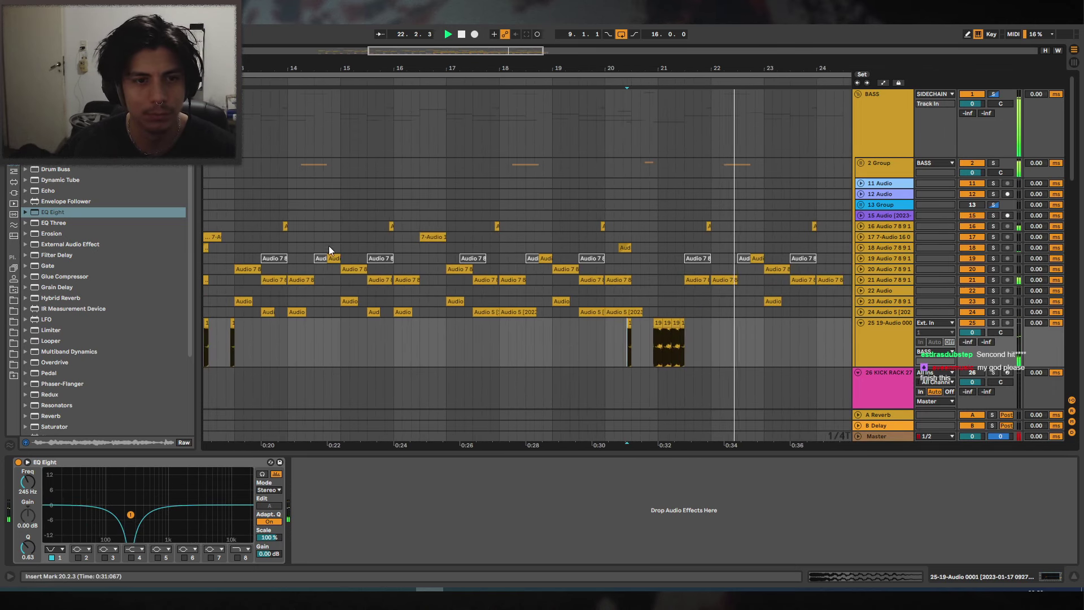
key("space")
Unfold the 2 Group, audition the spectral clip at 14.2 on track 6, and move its EQ Eight's middle band to 1.38 kHz with Q 0.85.
left_click_drag(483, 67, 620, 57)
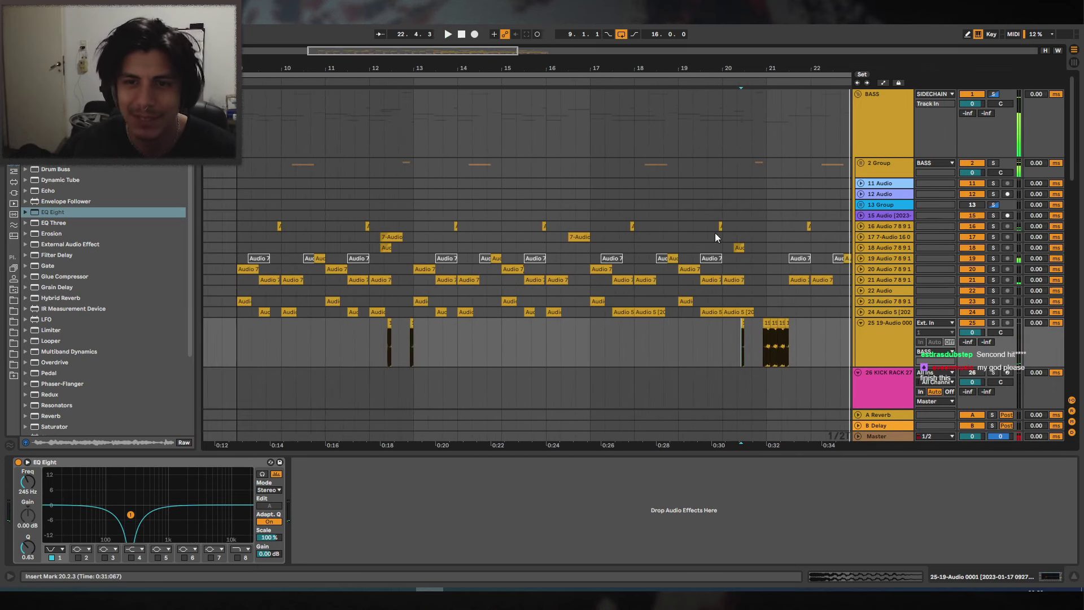
left_click(861, 163)
left_click(469, 269)
left_click(992, 264)
key("space")
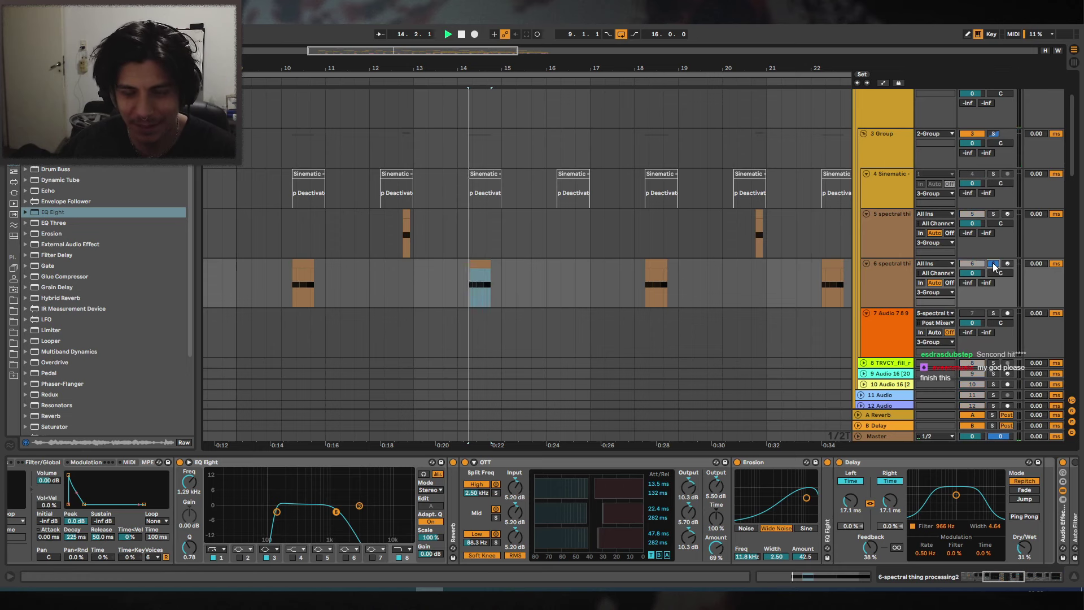
key("space")
key("space")
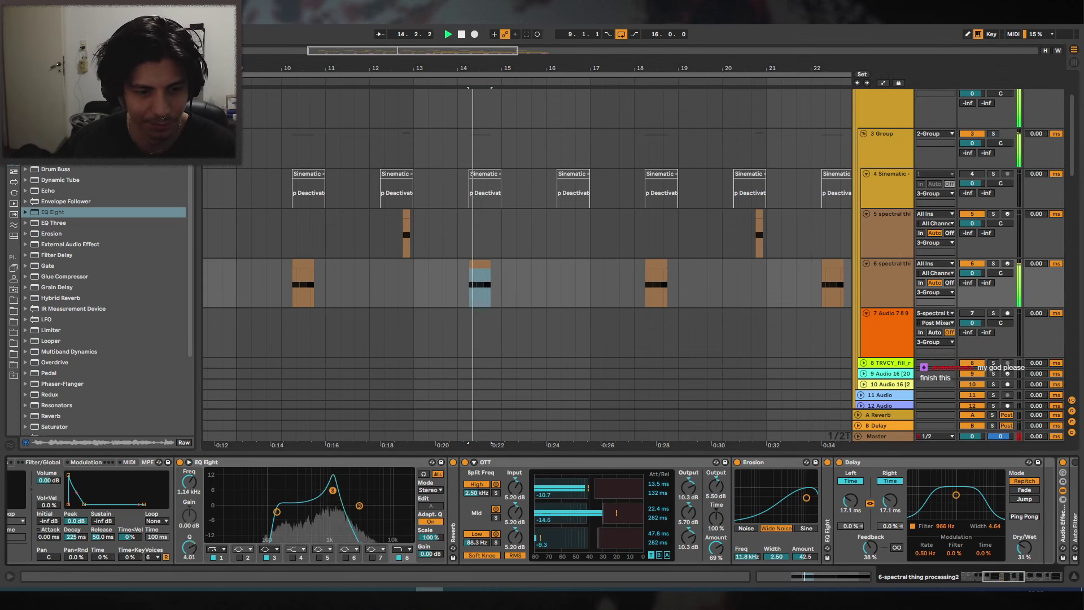
left_click_drag(332, 490, 338, 510)
key("space")
key("space")
key("space")
Select the Serum chain in track 6's Instrument Rack and adjust its EQ Eight low-pass band to about 46 Hz with Q 1.37 during playback.
scroll(291, 478, "up", 5)
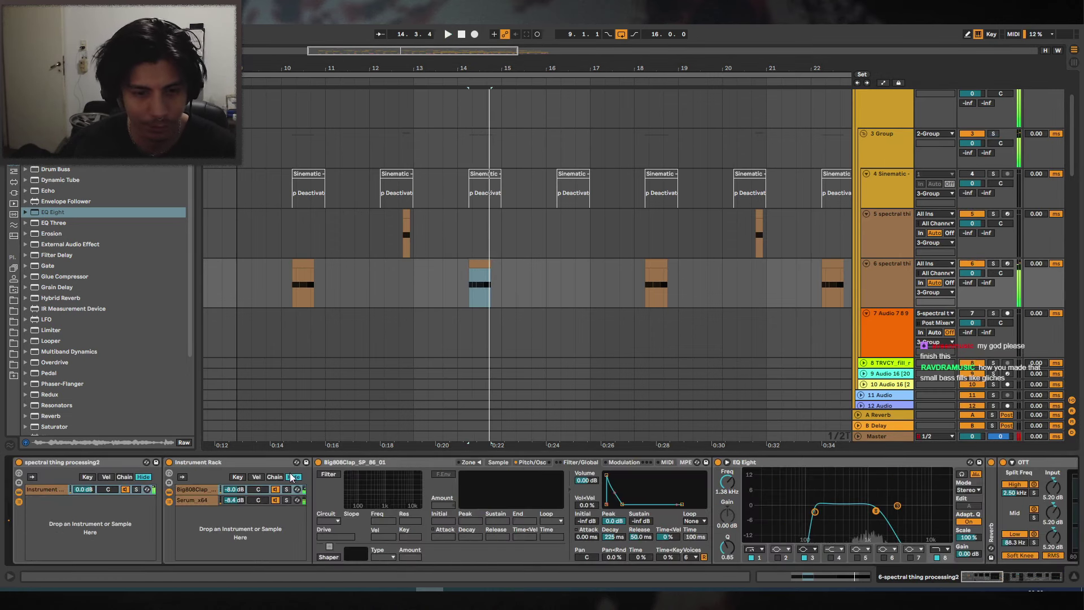
left_click(198, 500)
key("space")
mouse_move(528, 510)
left_mouse_down()
mouse_move(520, 489)
mouse_move(524, 505)
left_mouse_up()
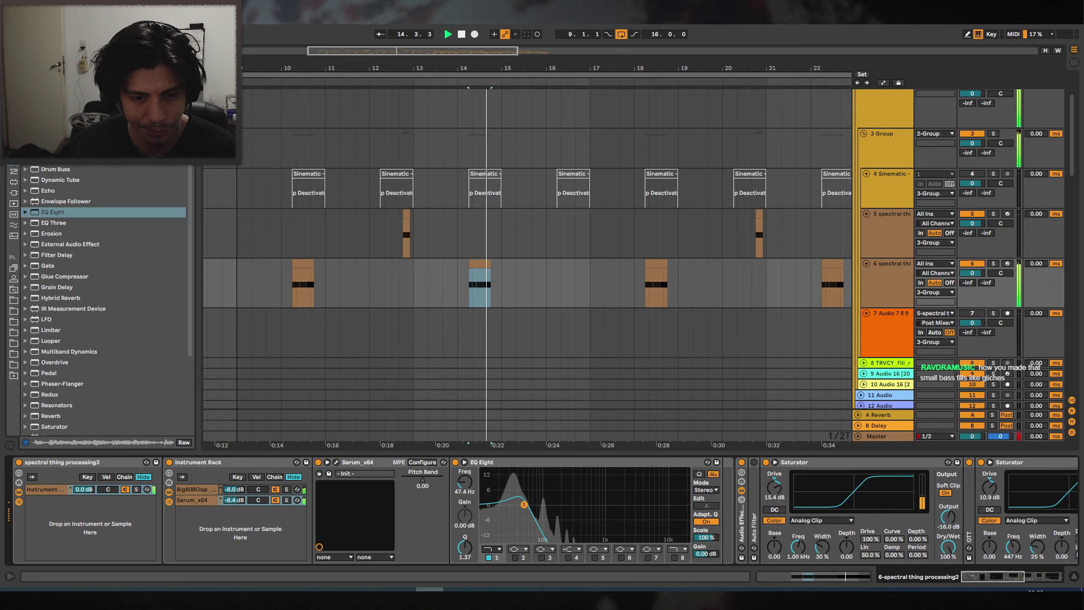
In track 6's Serum, set the Env 2 decay to 132 ms, reshape LFO 1 to fall smoothly, and set its rate to 1/8.
left_click(336, 463)
right_click(528, 308)
left_click(543, 307)
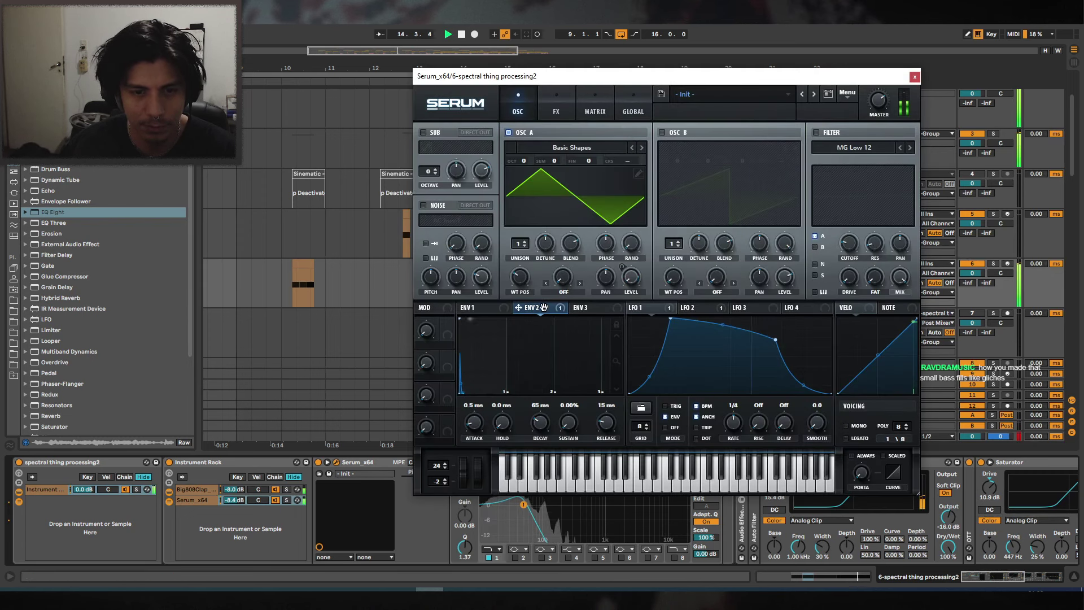
left_click_drag(541, 422, 540, 421)
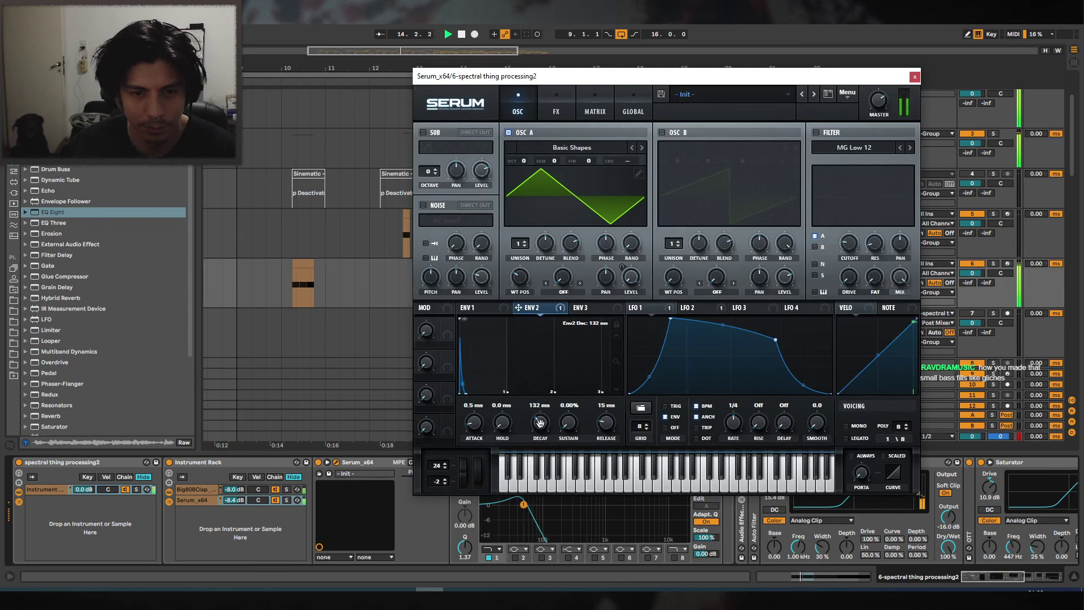
left_click_drag(775, 339, 820, 383)
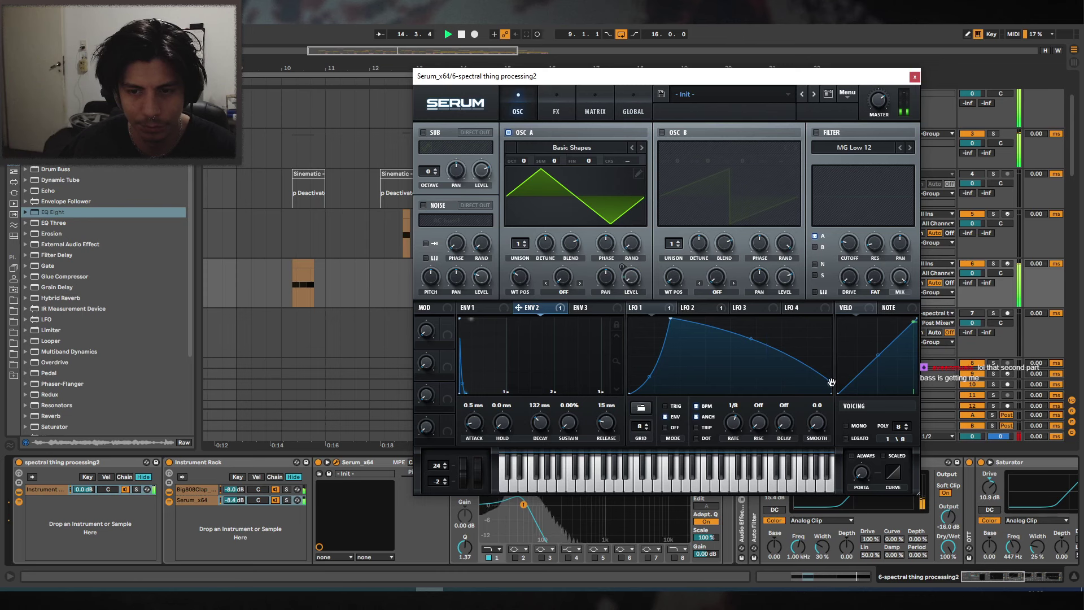
left_click(916, 75)
Play the drop from 10.1.1 and examine the spectral clips and the track 25 fill around bar 21.
left_click(283, 266)
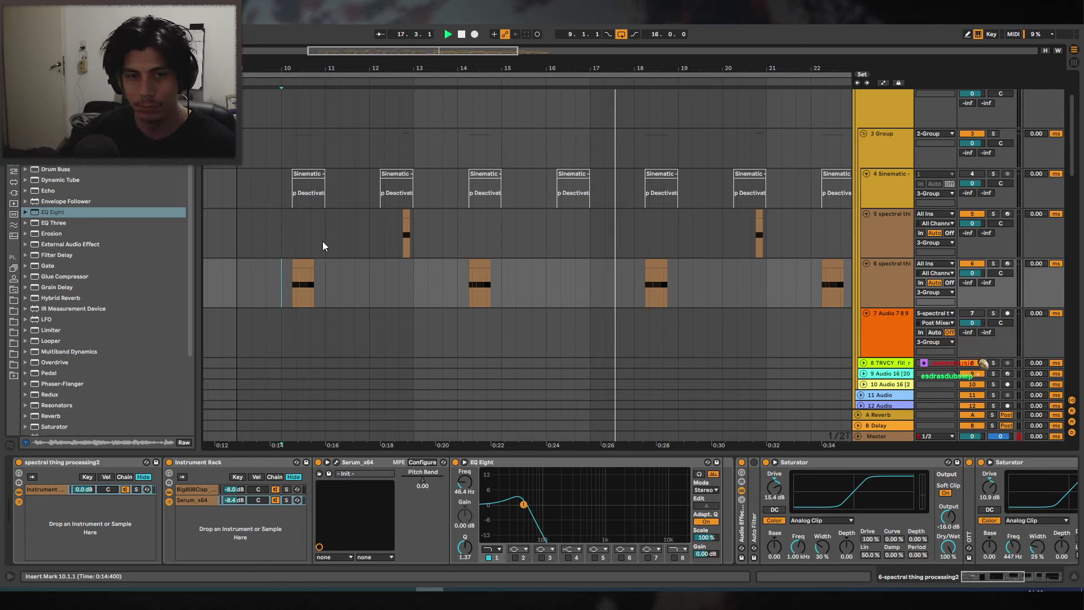
left_click_drag(705, 69, 636, 92)
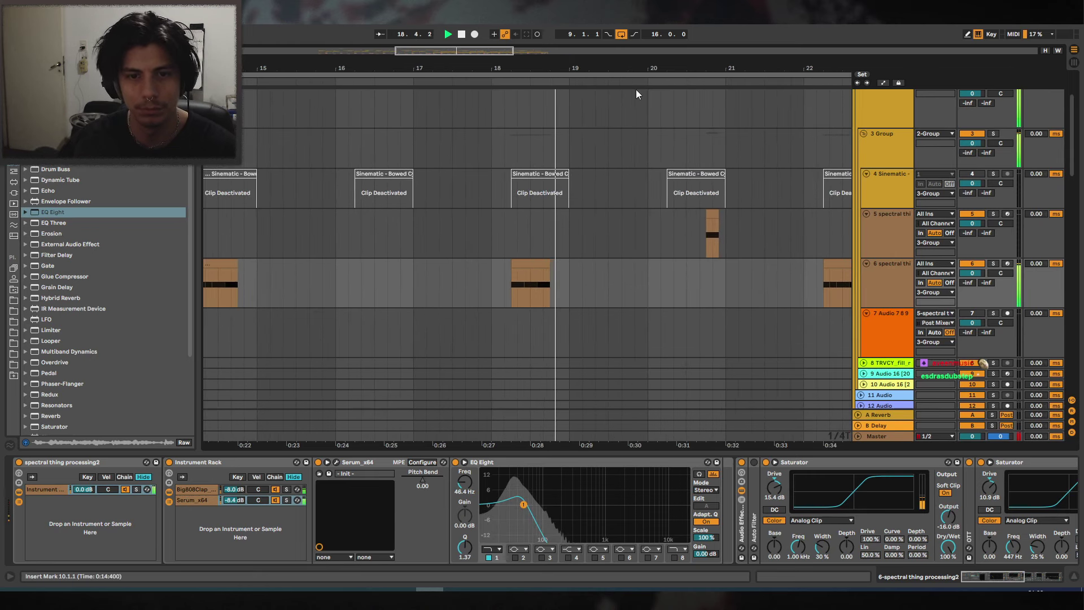
left_click_drag(582, 68, 596, 91)
left_click(537, 262)
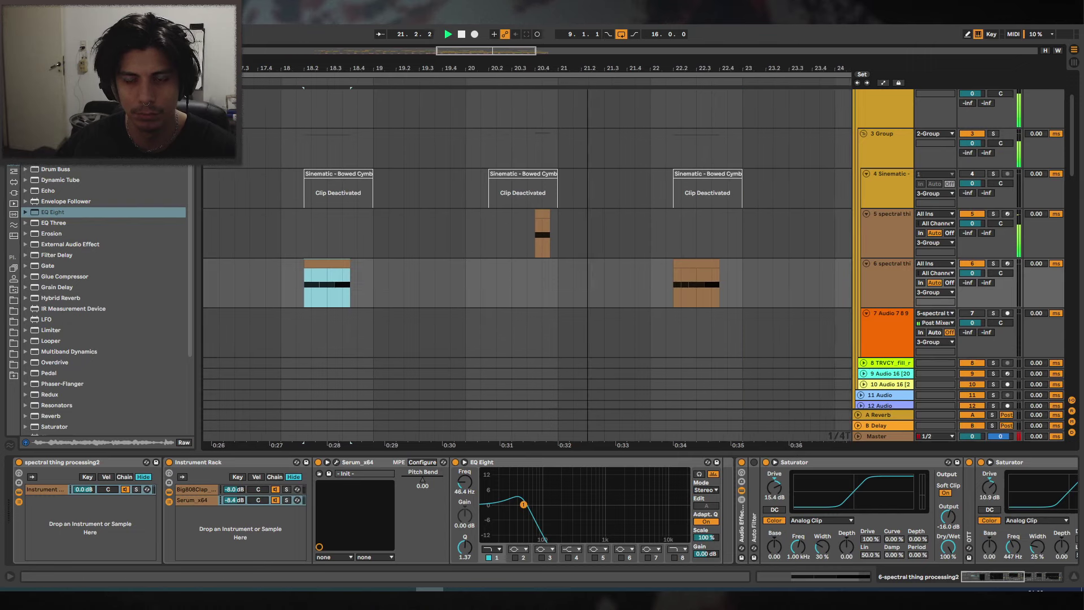
scroll(582, 193, "down", 4)
scroll(536, 324, "down", 5)
left_click_drag(540, 309, 628, 279)
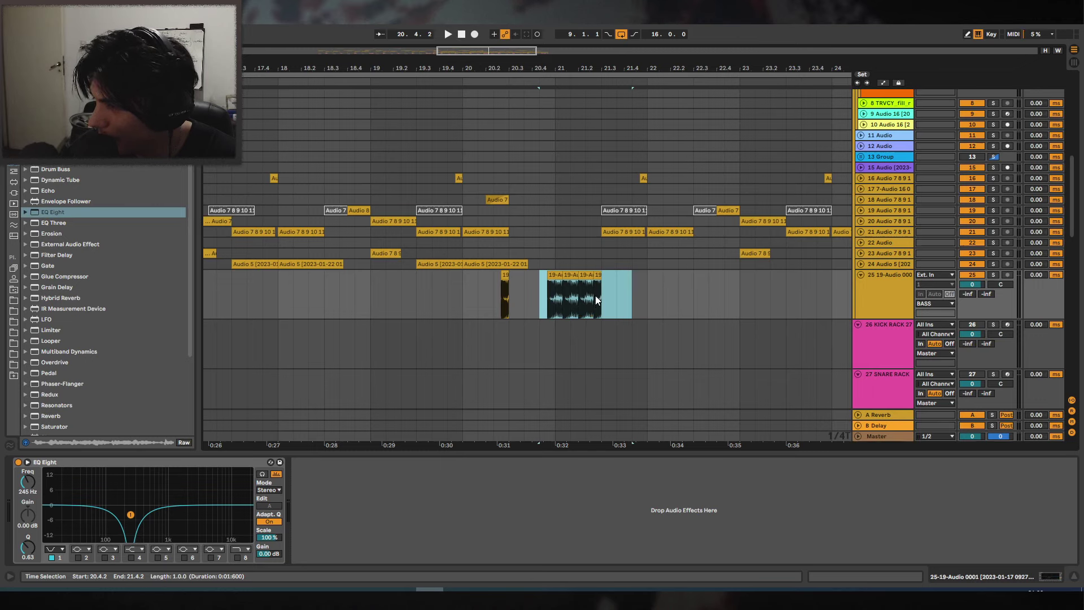
left_click(544, 280)
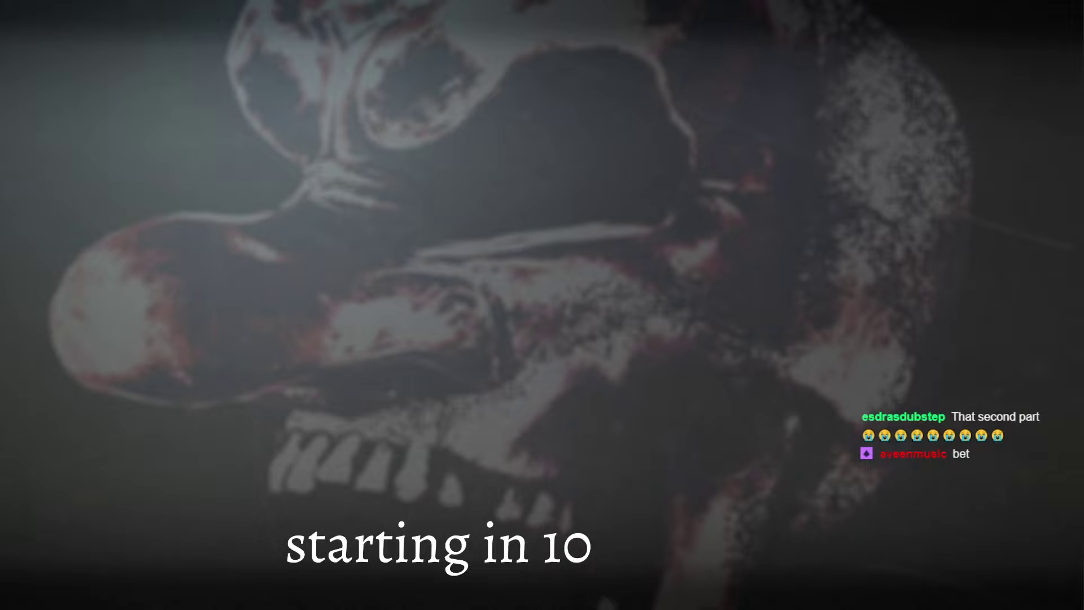
type("brb dog")
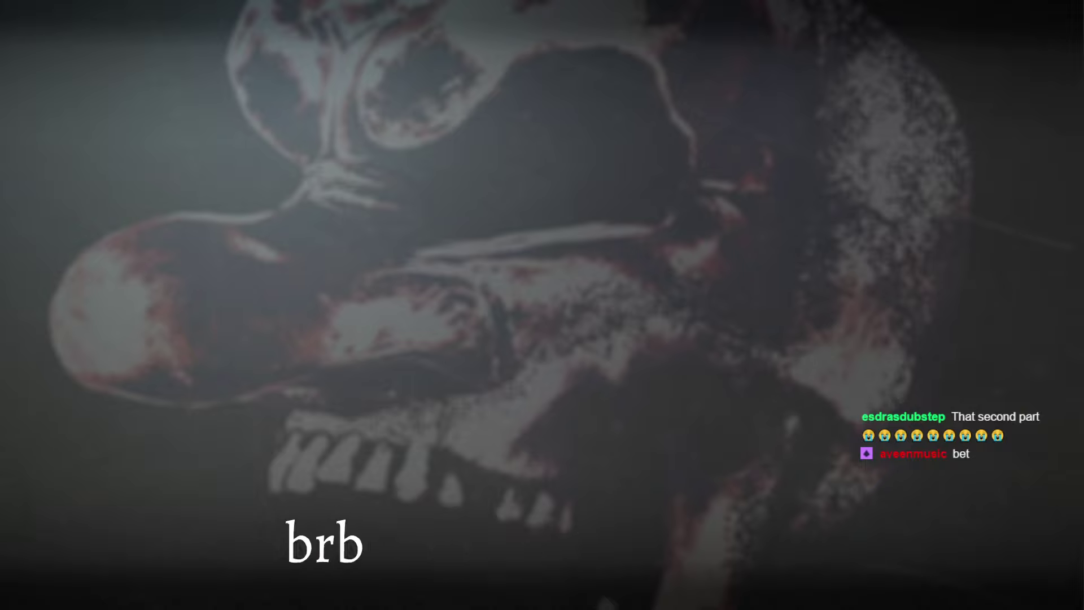
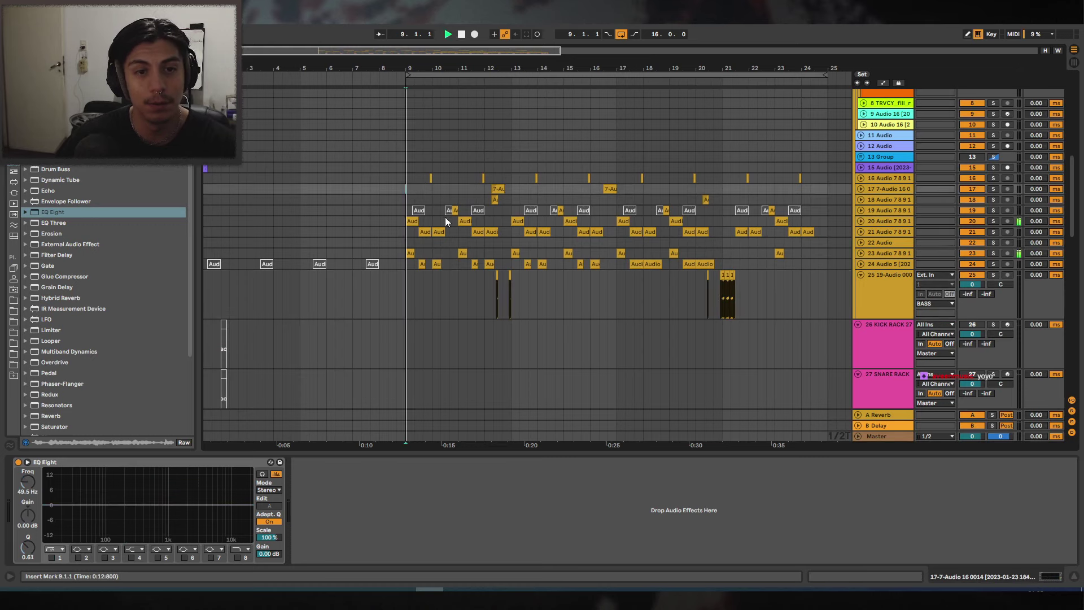
Show the Master track's devices and look over the bass clips around bar 17 while the drop plays.
left_click(892, 436)
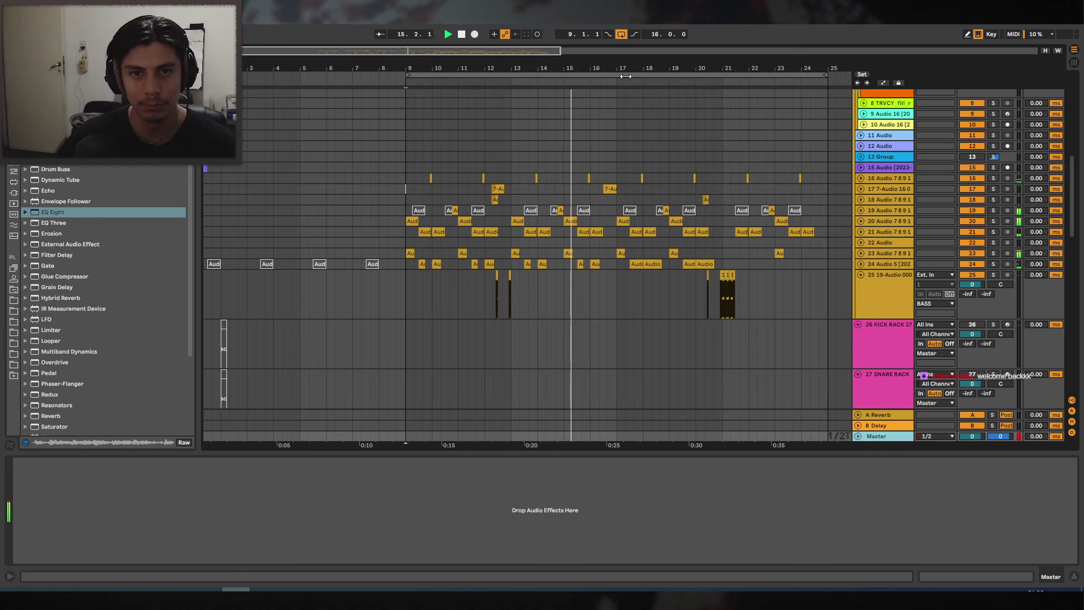
left_click_drag(619, 71, 578, 83)
scroll(626, 96, "down", 2)
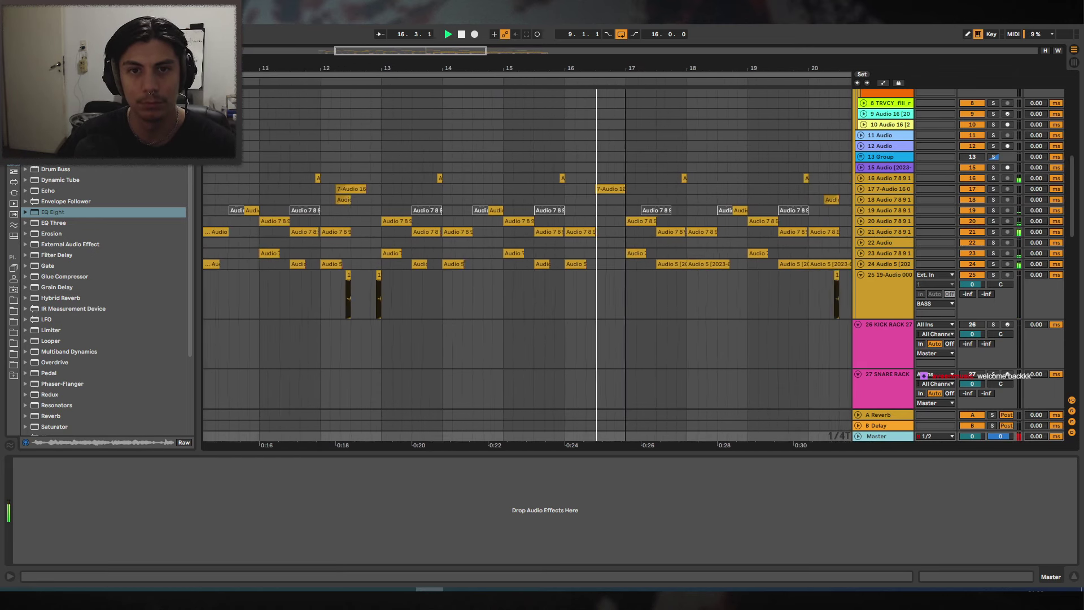
scroll(596, 192, "up", 6)
Enable the band 4 notch in track 6's last EQ Eight, set it to 297 Hz with Q 1.49, and audition the clip at 18.2.
left_click(872, 244)
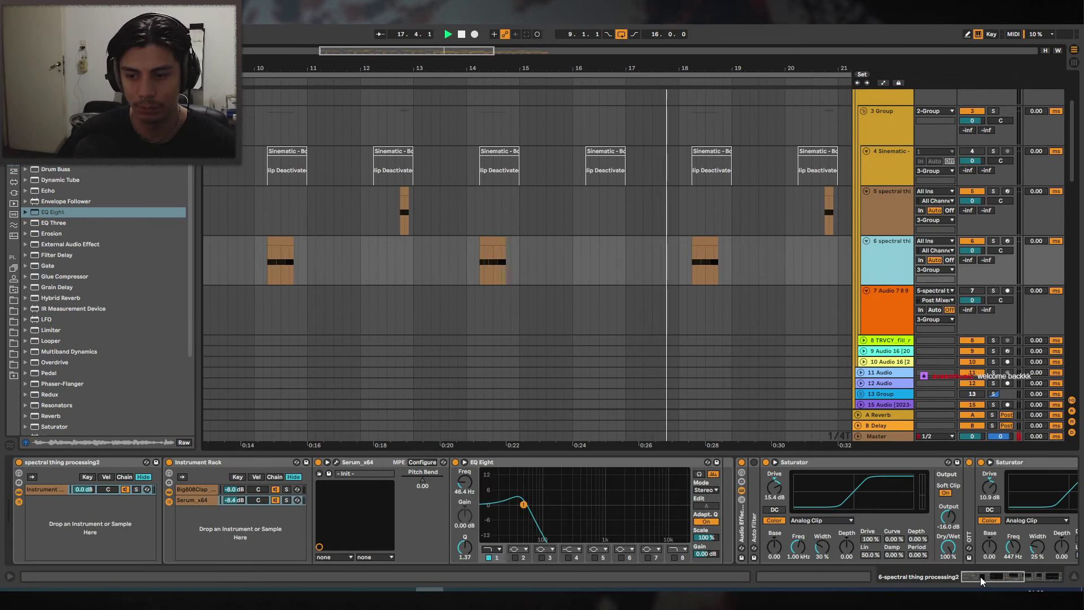
left_click_drag(982, 577, 1040, 577)
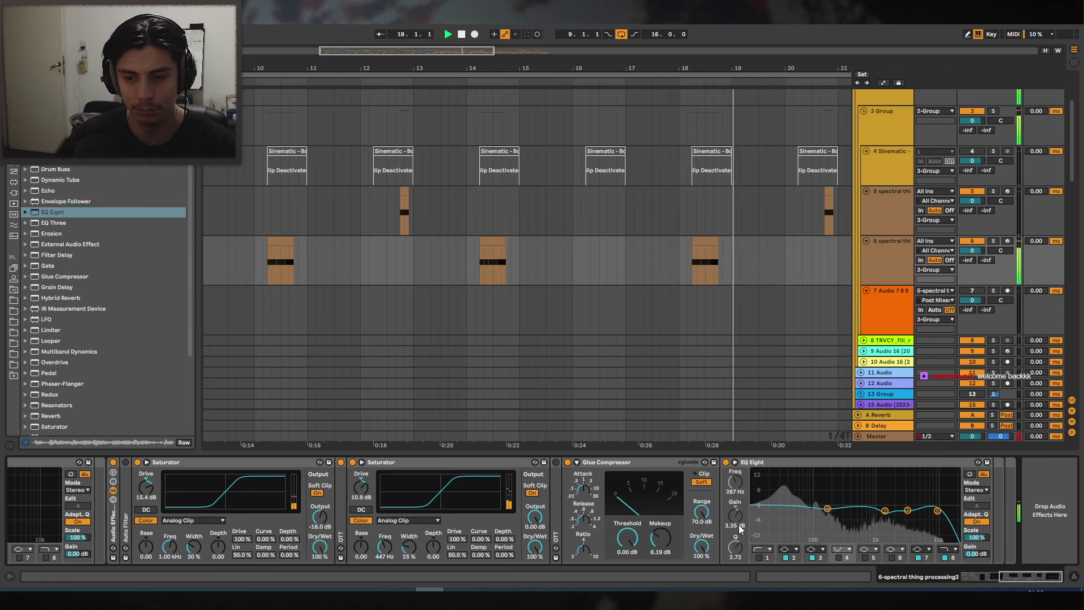
left_click(706, 251)
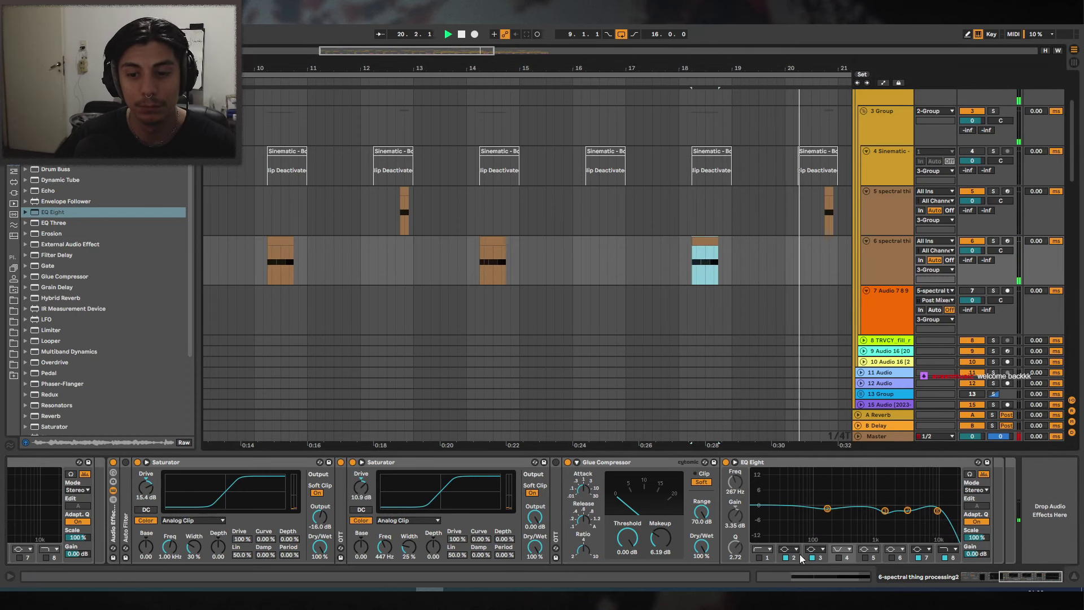
left_click(838, 557)
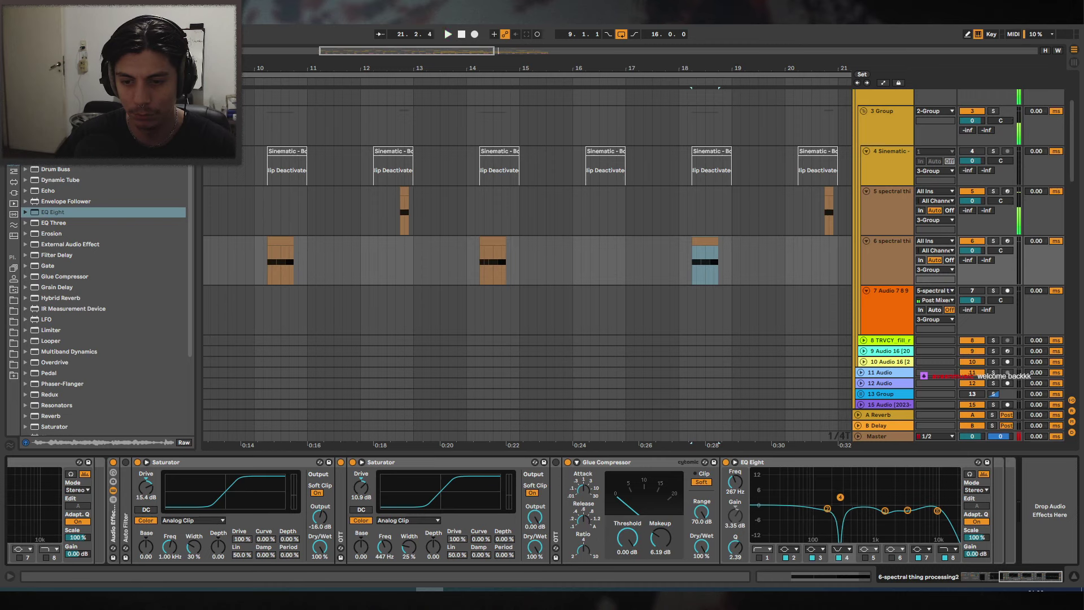
mouse_move(842, 515)
left_mouse_down()
mouse_move(857, 518)
mouse_move(823, 515)
mouse_move(843, 501)
left_mouse_up()
key("space")
key("space")
key("space")
key("space")
key("space")
key("space")
key("space")
key("space")
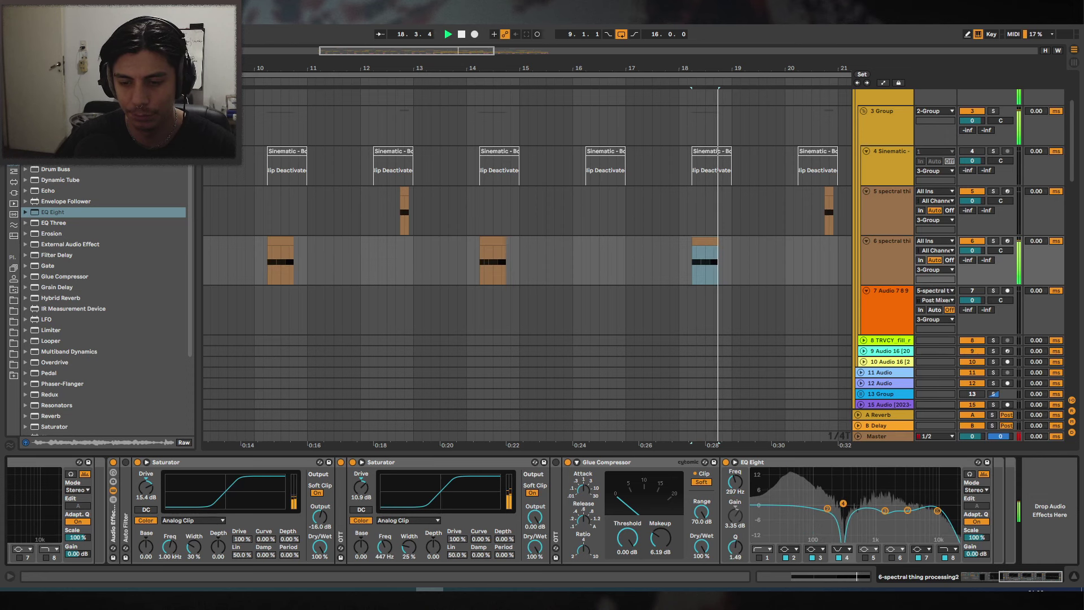
key("space")
In track 6's Serum, set the Env 1 release to 274 ms and the LFO 1 rate to 1/4 while auditioning the clip at 18.2.
left_click(705, 241)
left_click_drag(1003, 573, 642, 583)
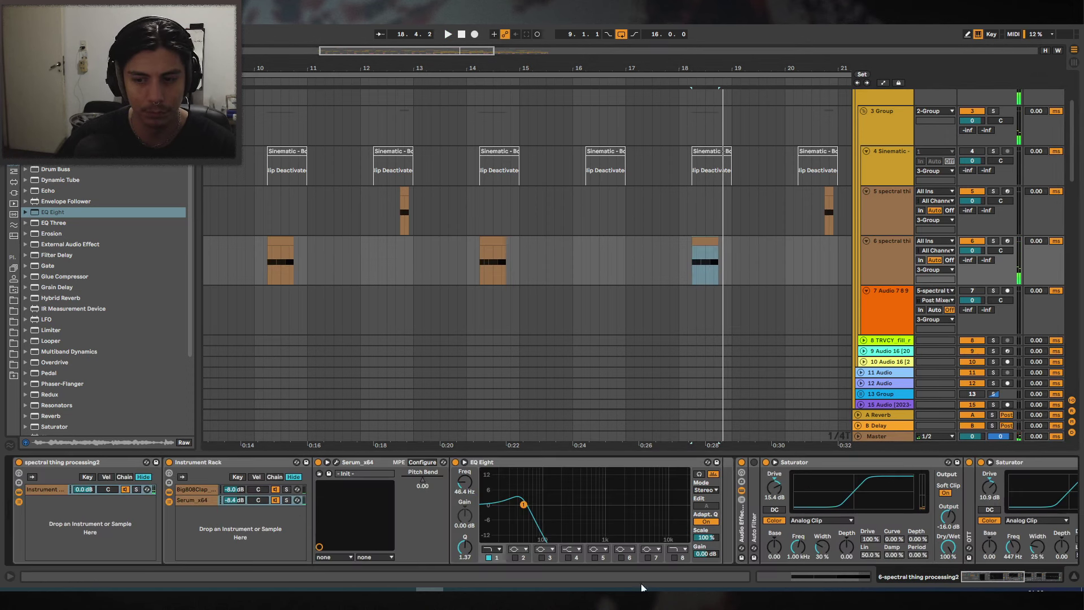
left_click(337, 462)
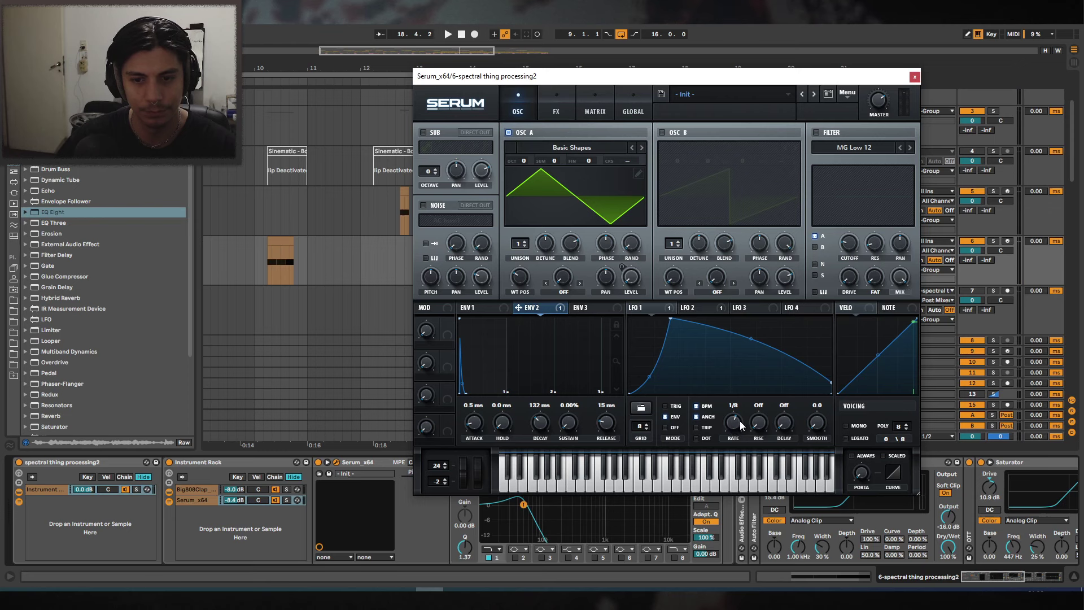
key("space")
left_click_drag(742, 426, 737, 426)
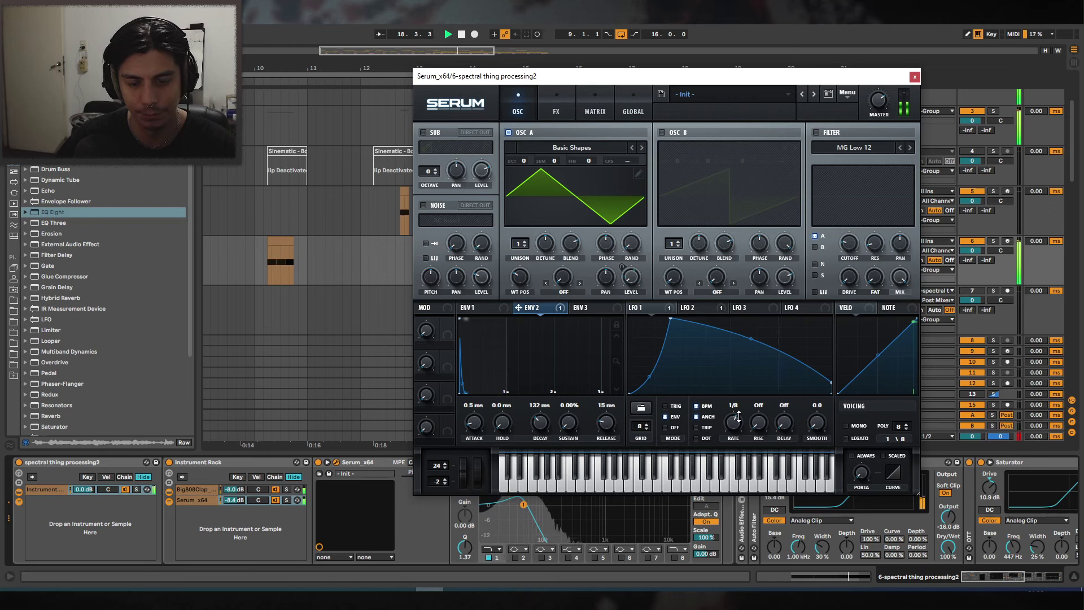
left_click(484, 307)
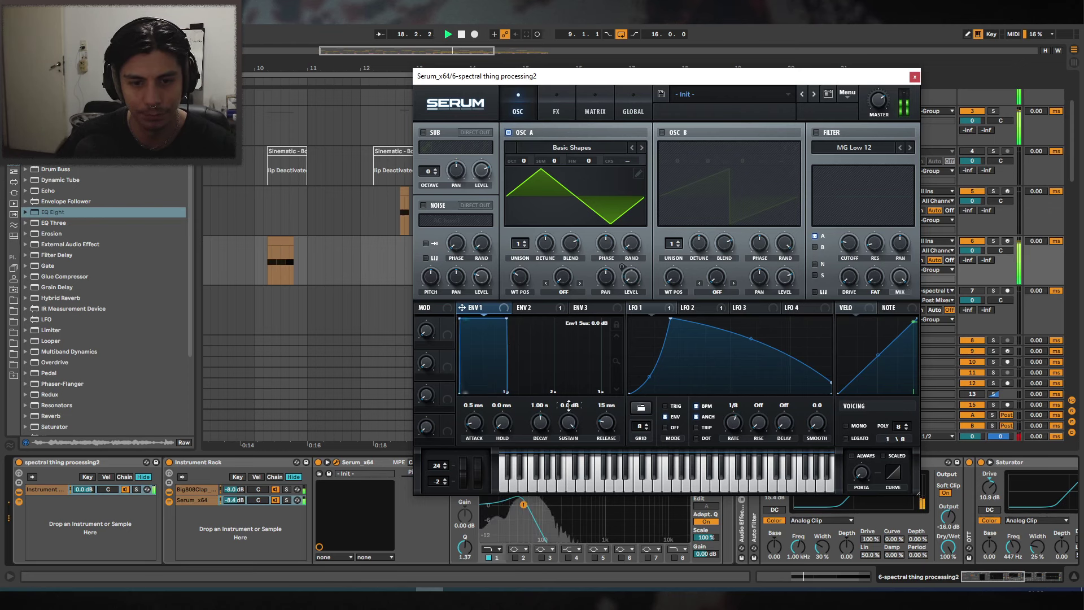
left_click_drag(606, 423, 609, 412)
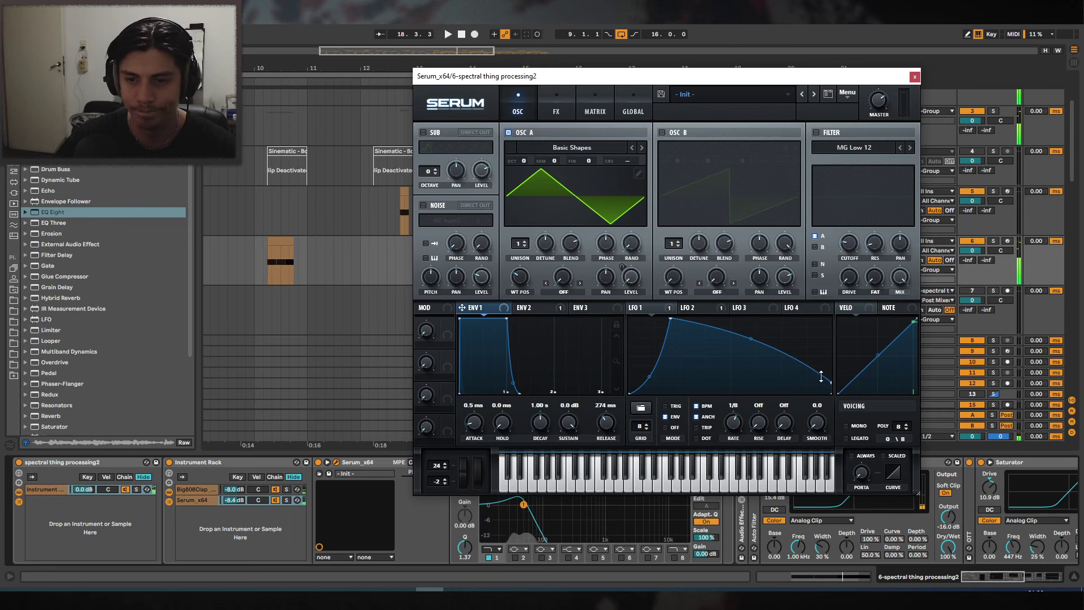
key("space")
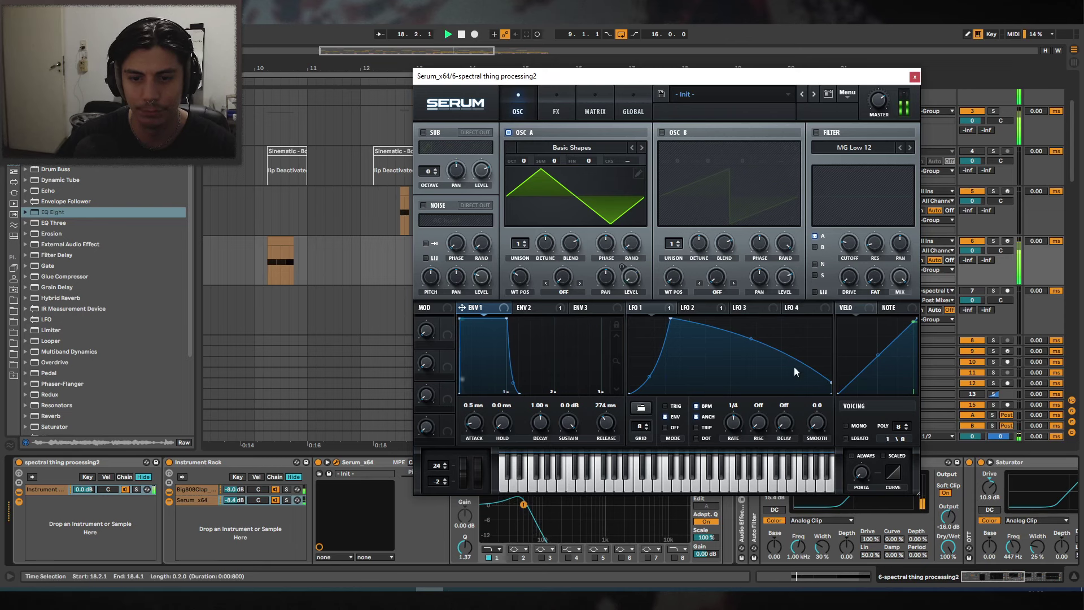
left_click(914, 77)
Audition track 6's spectral clip at 14.2 and briefly play the arrangement from bar 8.
key("space")
left_click(495, 239)
key("space")
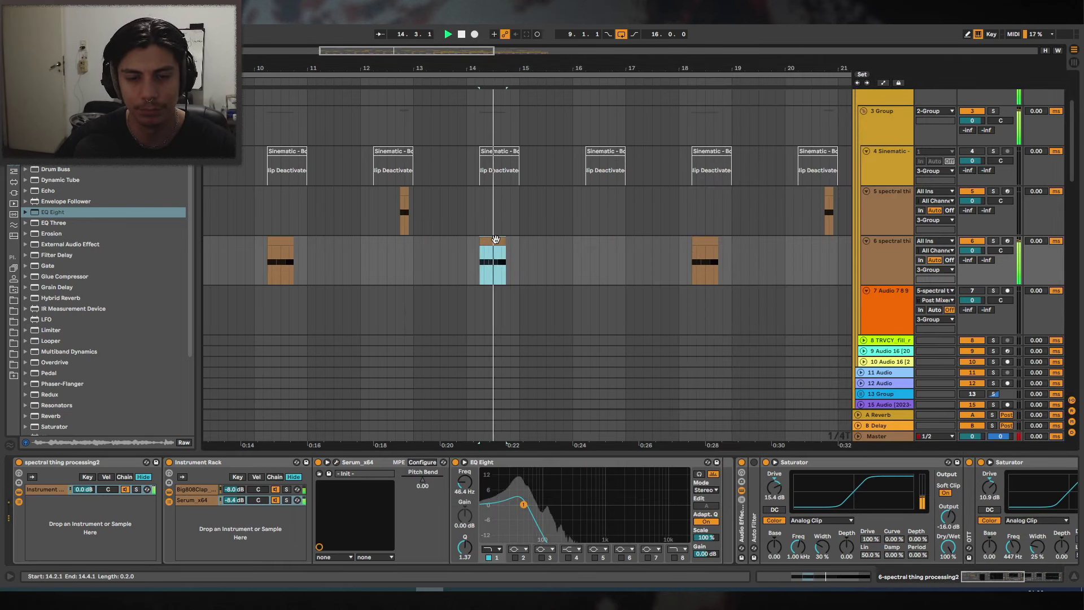
key("minus")
key("plus")
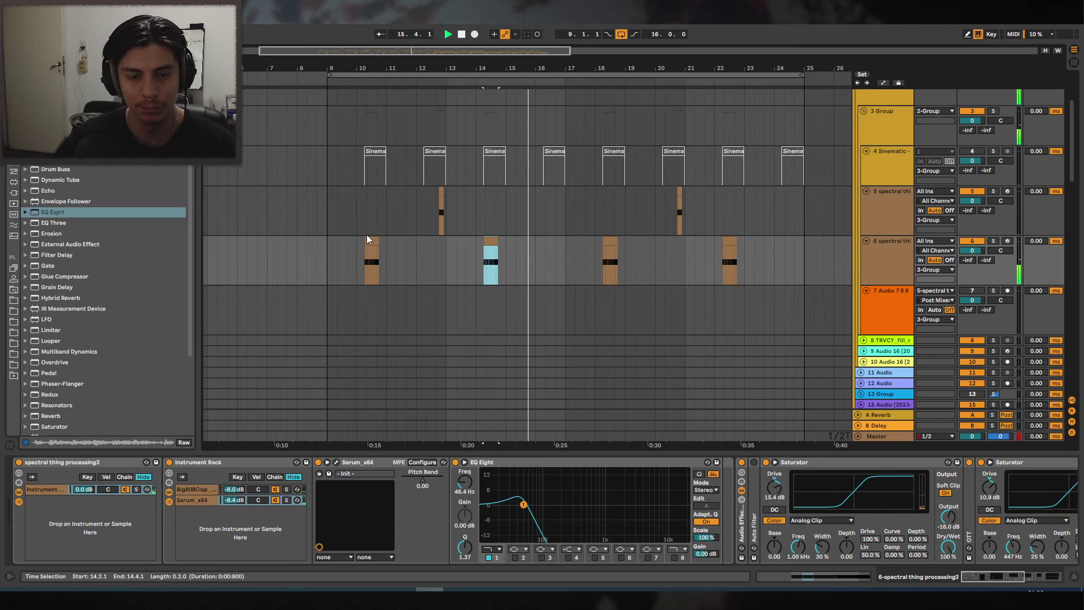
left_click(298, 243)
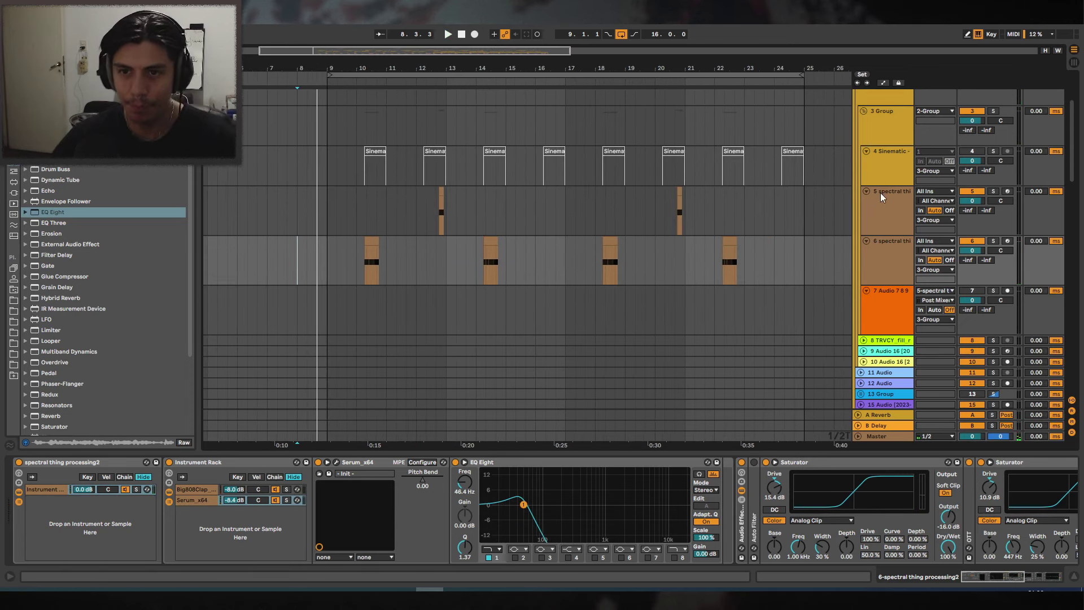
Fold 3 Group and 2 Group inside BASS and hide the device view to show more of the arrangement's tracks.
scroll(879, 192, "up", 2)
left_click(862, 169)
left_click(860, 161)
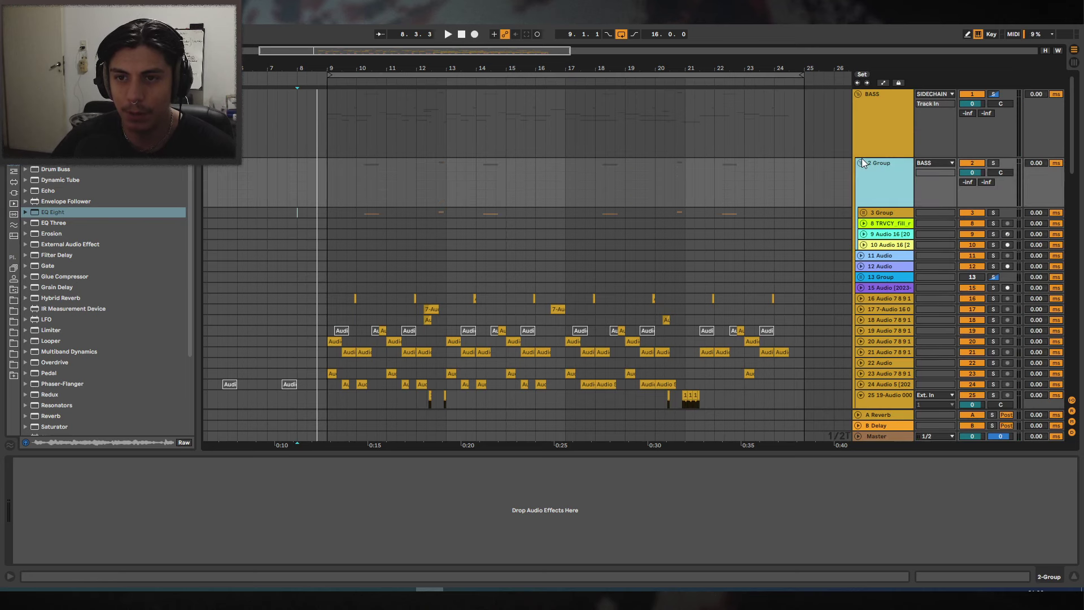
left_click(1073, 576)
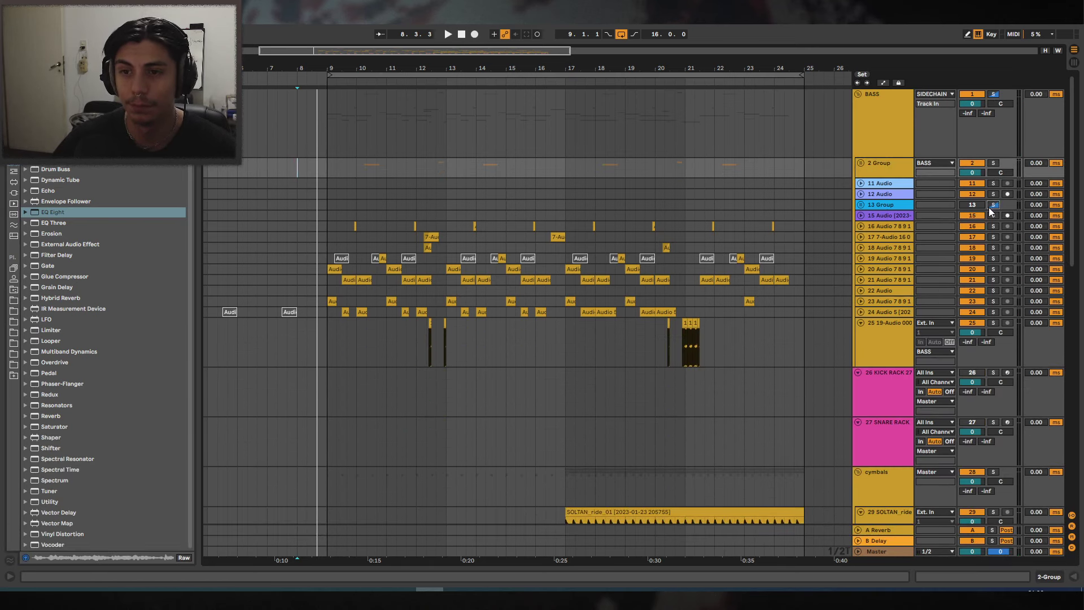
scroll(832, 263, "down", 3)
scroll(865, 264, "up", 2)
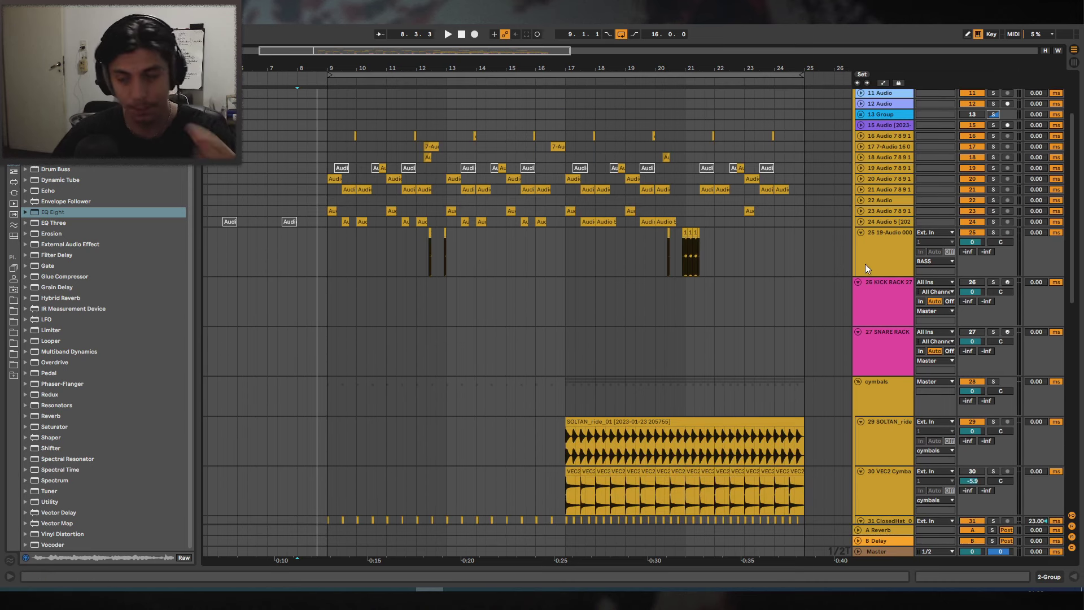
Fold the expanded 19-Audio track in the BASS group and collapse the BASS group.
scroll(863, 245, "up", 1)
left_click(860, 322)
scroll(871, 269, "down", 4)
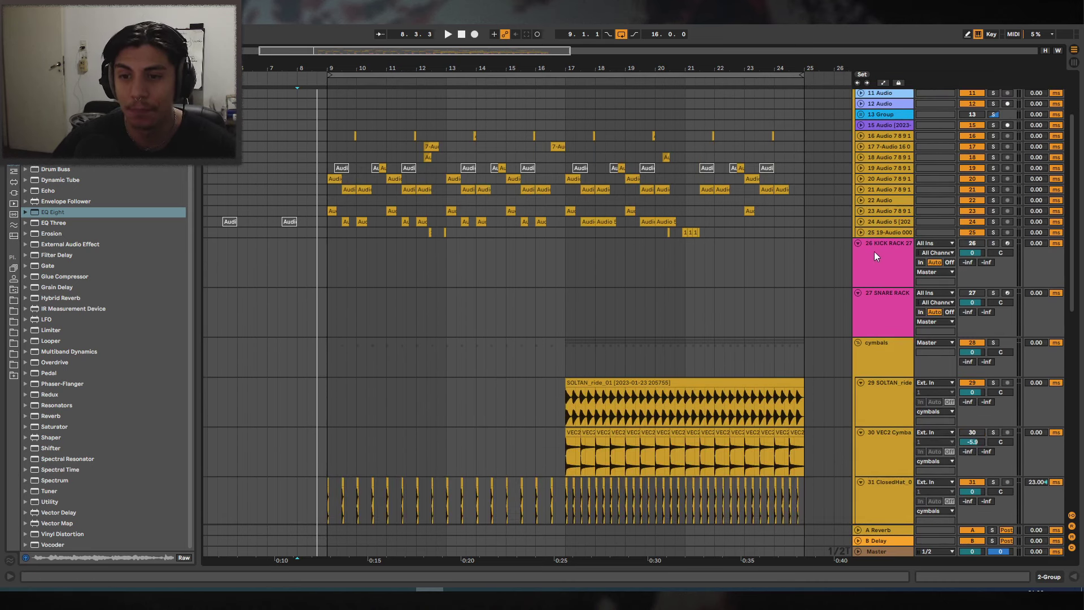
scroll(878, 266, "up", 1)
left_click(879, 267)
scroll(886, 197, "up", 3)
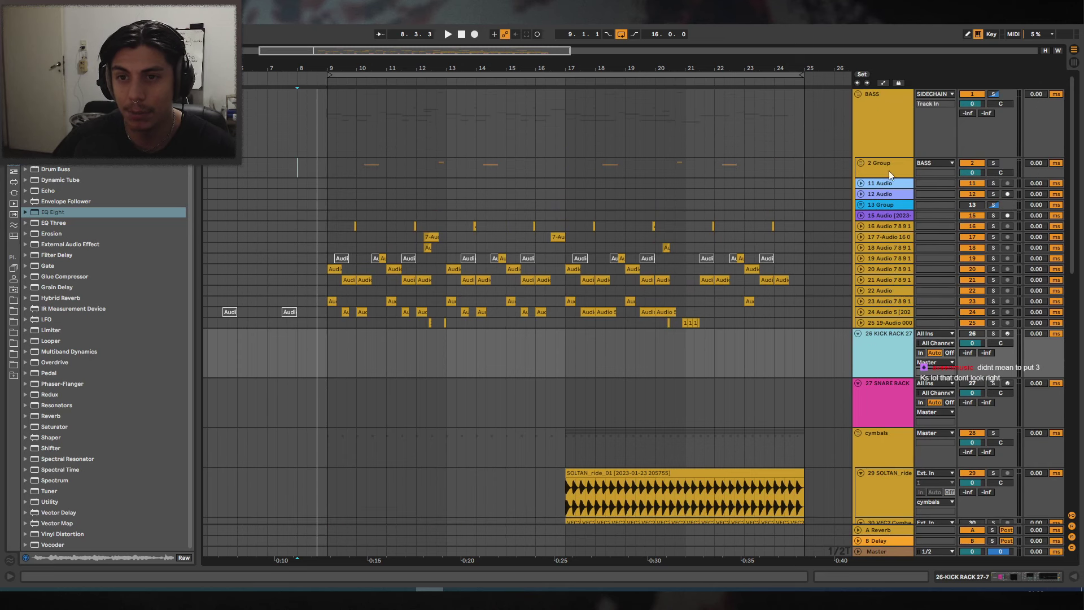
left_click(857, 95)
Insert a new audio track below the BASS group and put it in a new group named "FX".
key("ctrl+t")
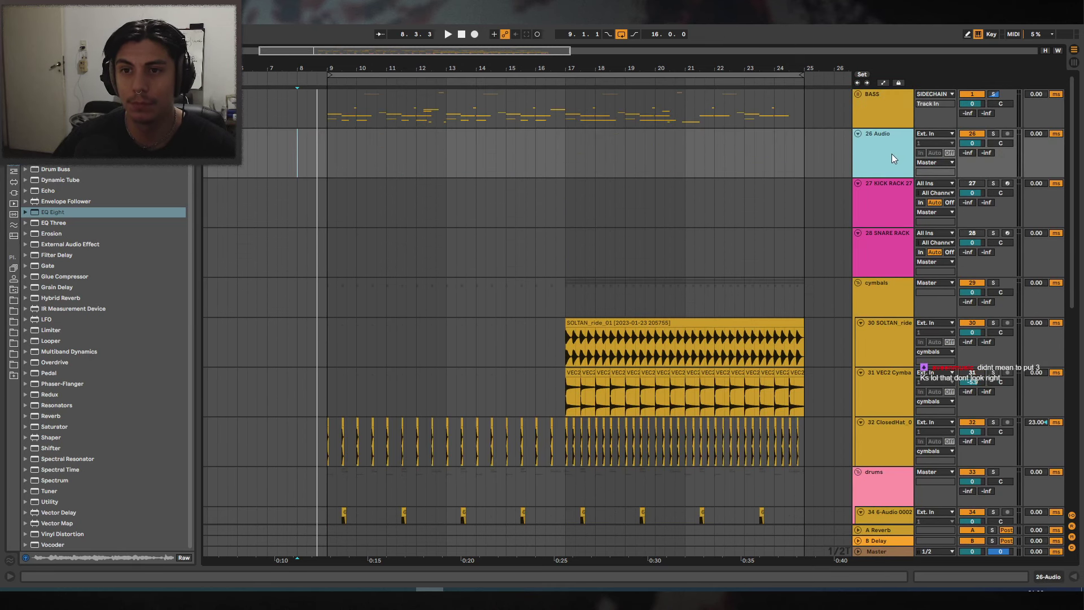
key("ctrl+g")
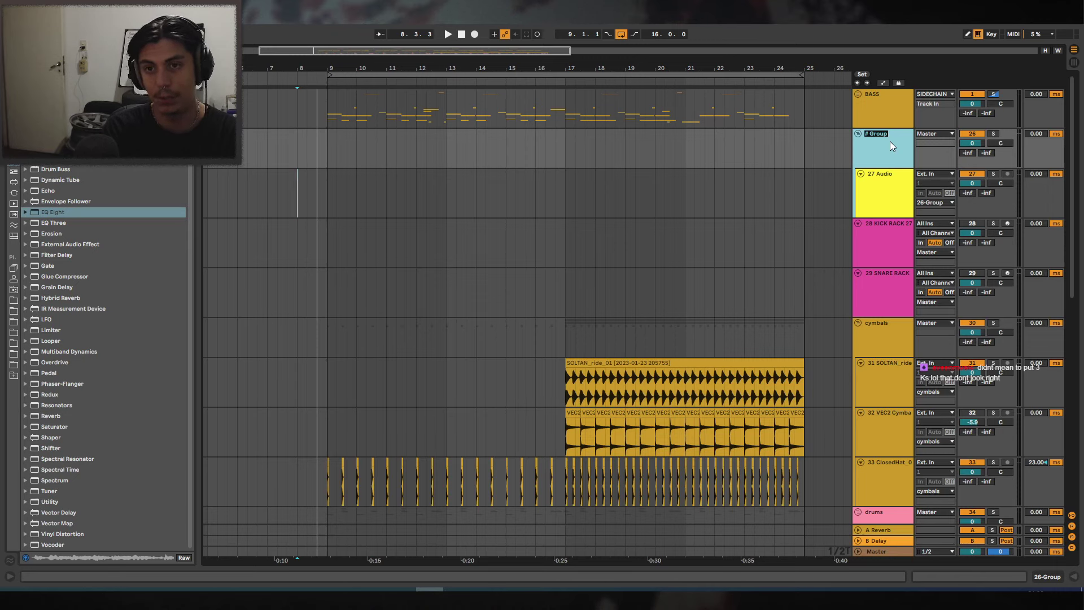
type("FX")
key("Return")
Route the FX group's output to SIDECHAIN and select the audio track inside it.
left_click(936, 133)
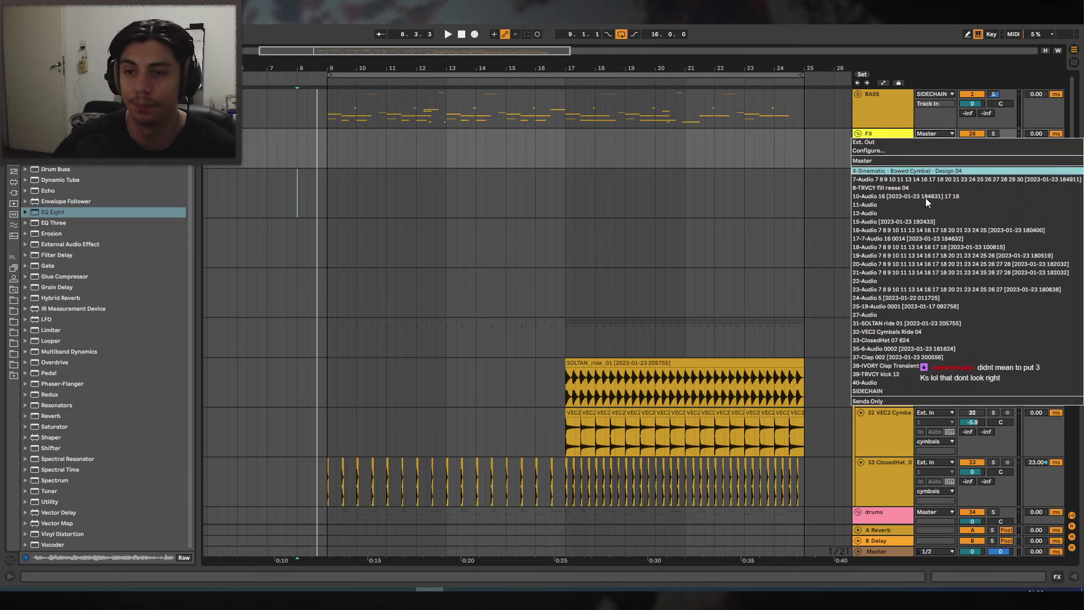
left_click(867, 390)
left_click(848, 207)
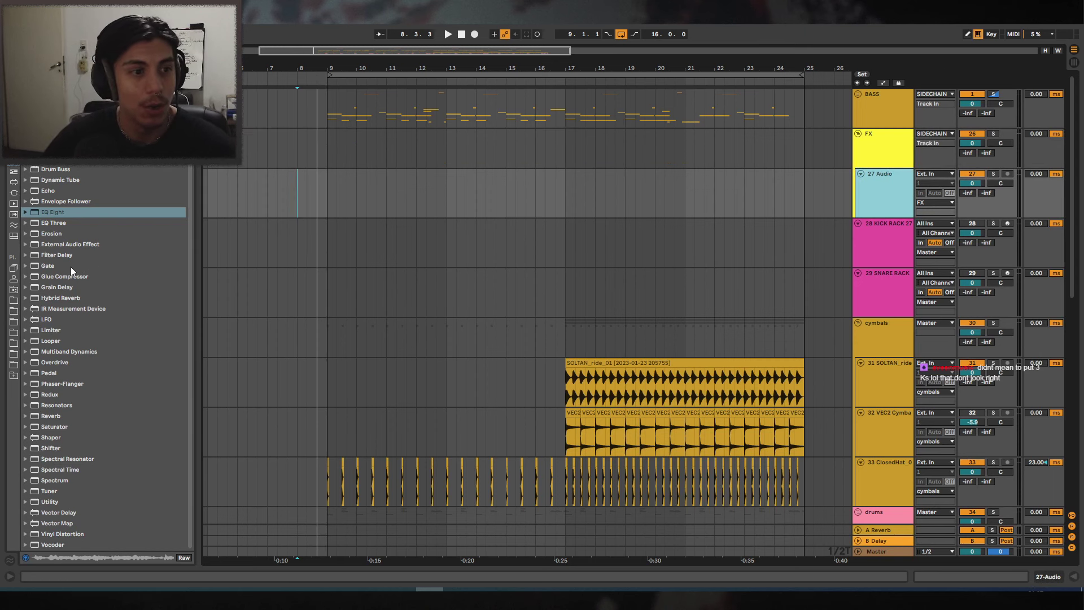
Audition the project's recorded samples, place 6-Audio 0006 at bar 9 on the FX audio track, and play it soloed.
left_click(13, 300)
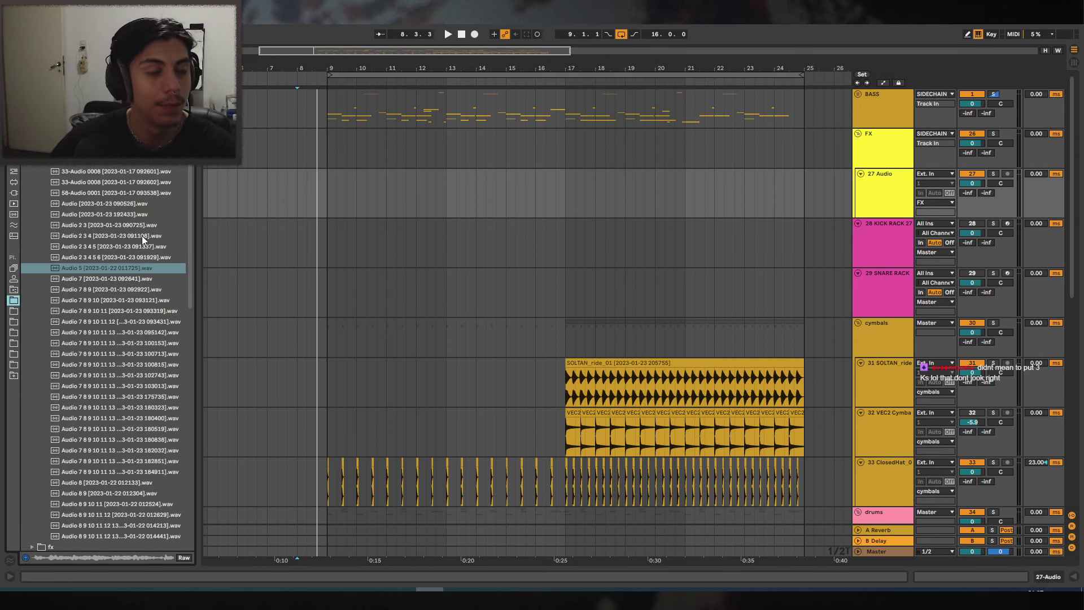
left_click(15, 288)
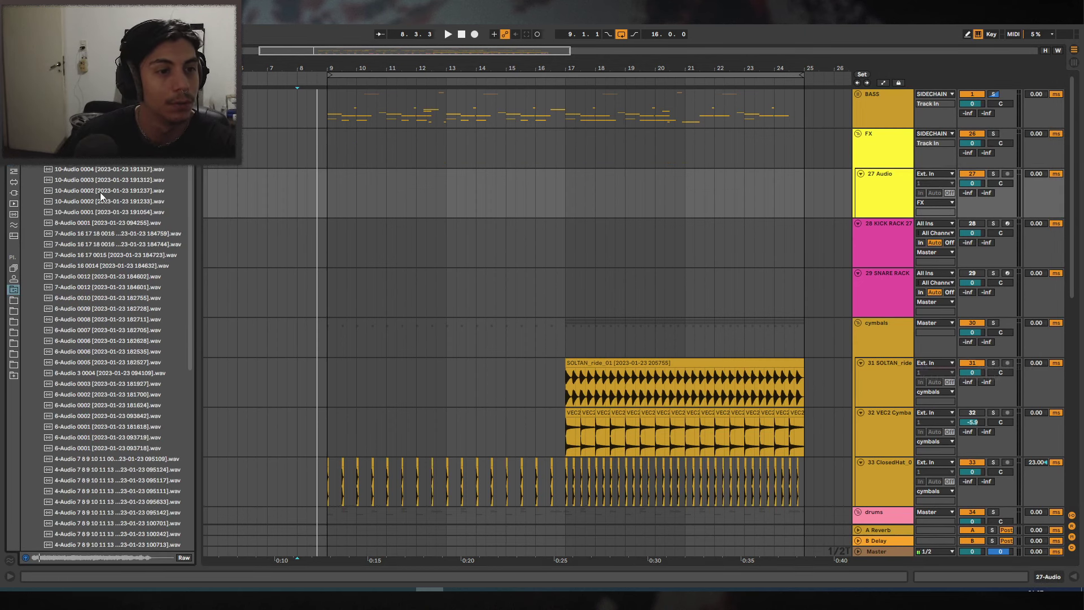
key("Down")
left_click(130, 365)
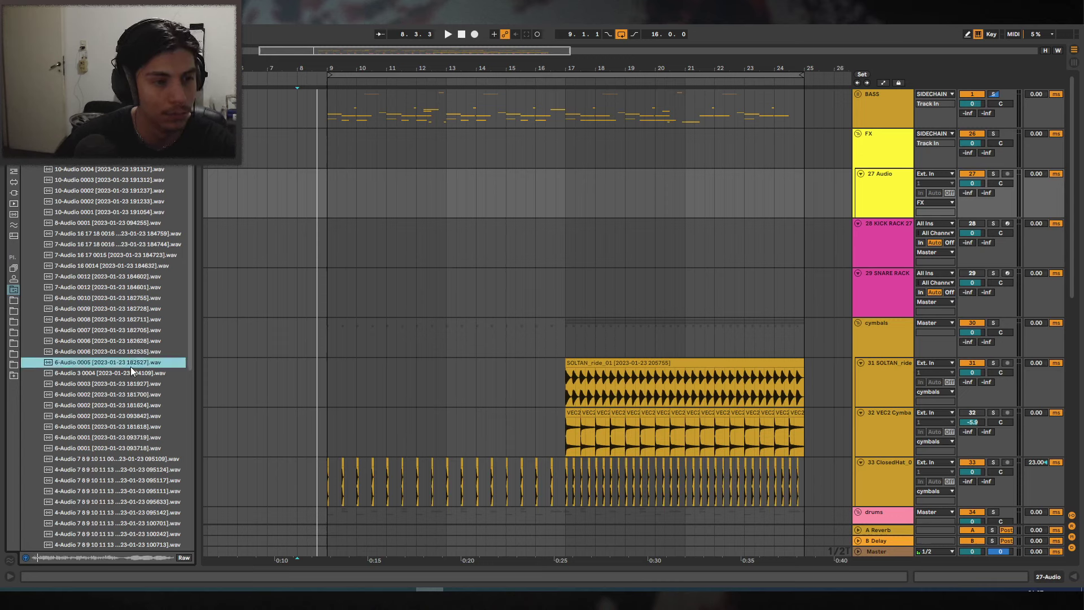
key("Up")
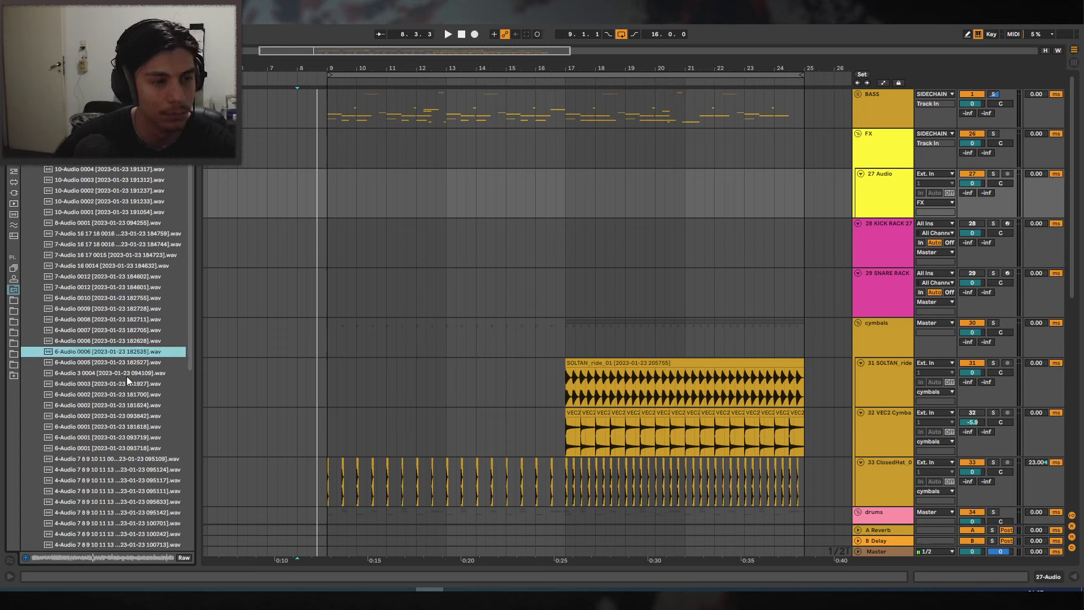
left_click_drag(133, 359, 330, 193)
key("z")
left_click(993, 174)
key("space")
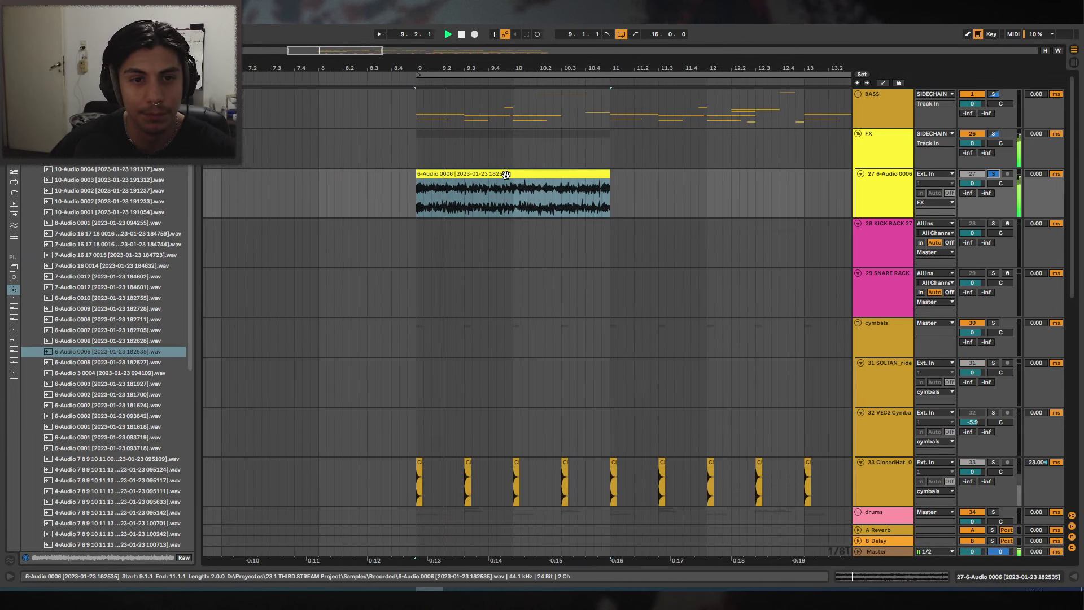
Turn off warping for the 6-Audio 0006 clip and crop it to the two bars from bar 9 to bar 11.
double_click(506, 173)
left_click(119, 435)
left_click(493, 198)
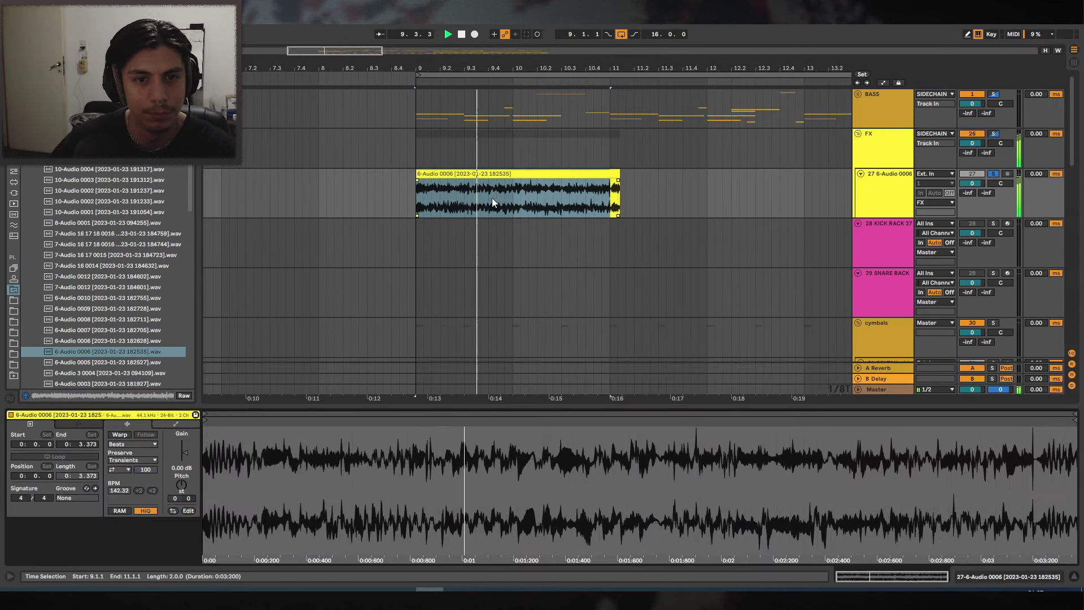
key("ctrl+shift+j")
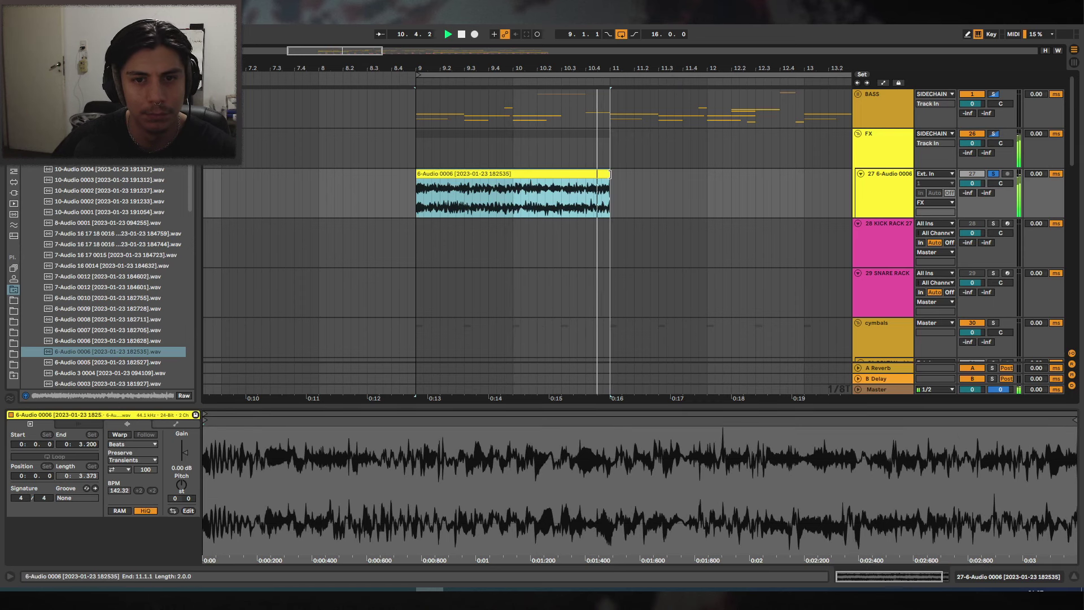
key("space")
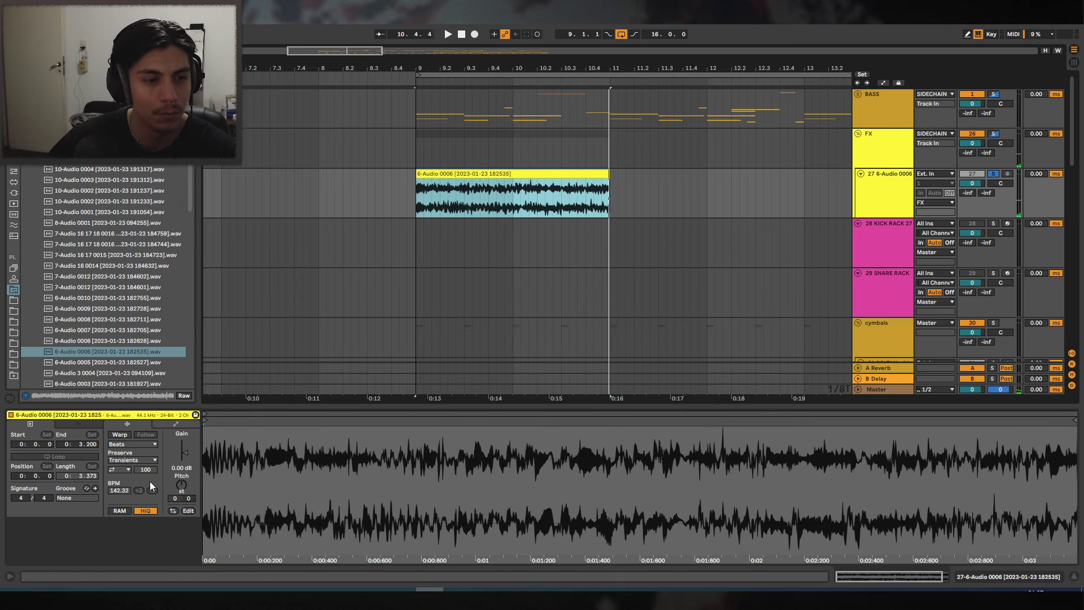
Transpose the 6-Audio 0006 clip down to -12 semitones while listening to it.
left_click_drag(185, 487, 185, 508)
key("space")
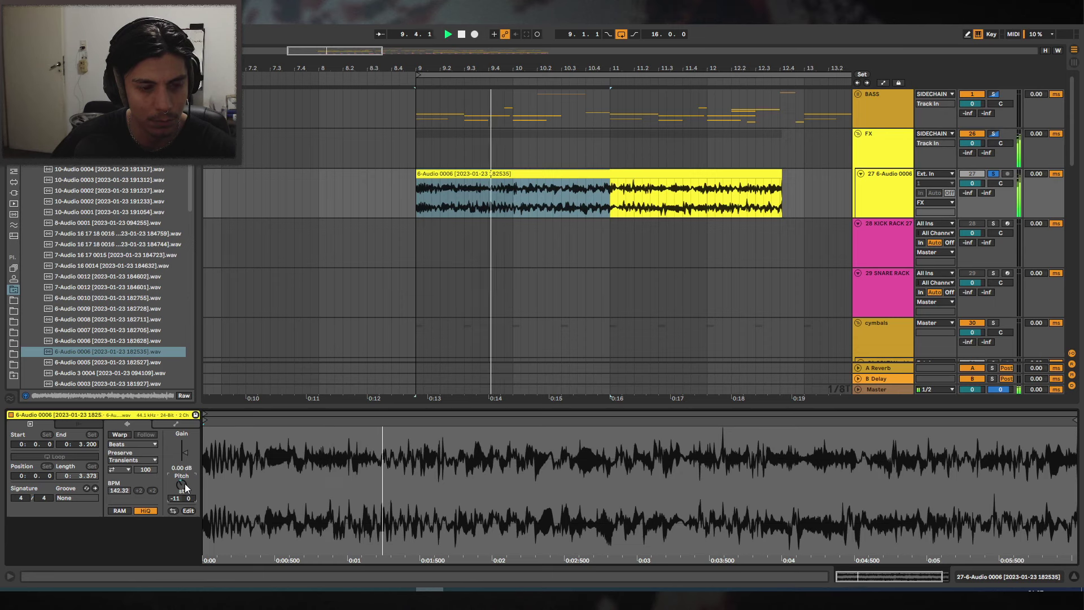
left_click_drag(183, 485, 182, 489)
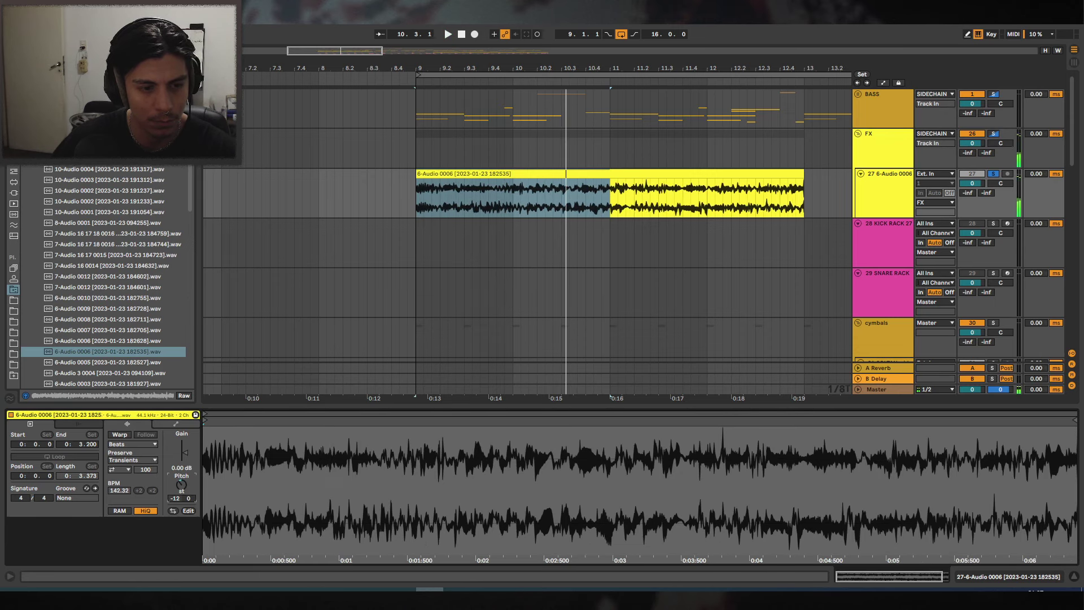
Add EQ Eight to the FX audio track and change its first band to the steep low-cut filter.
left_click(14, 151)
left_click(14, 161)
left_click_drag(52, 212, 436, 187)
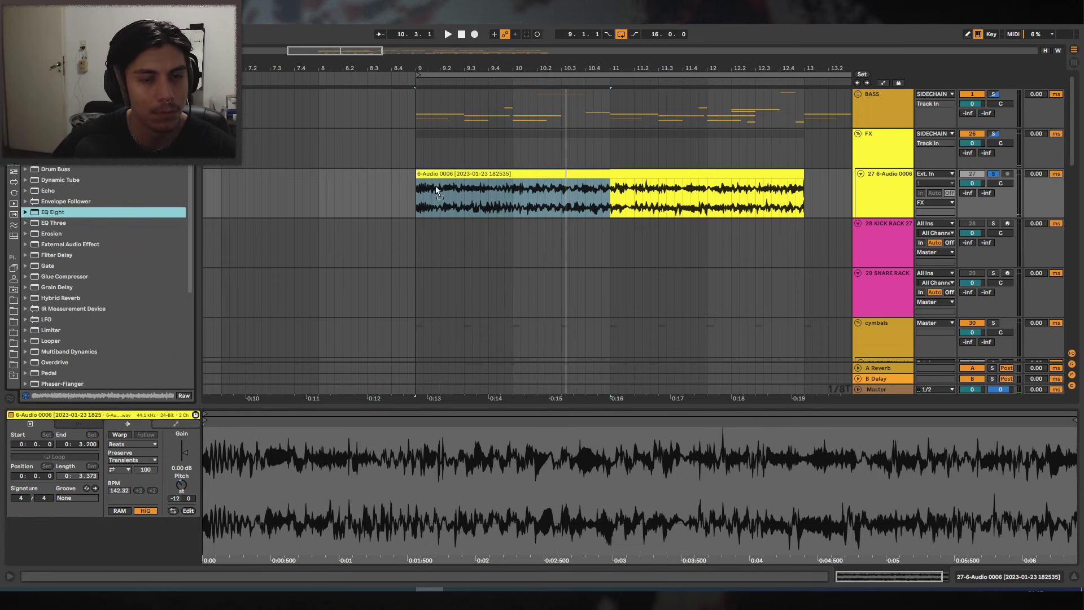
key("Return")
left_click(53, 549)
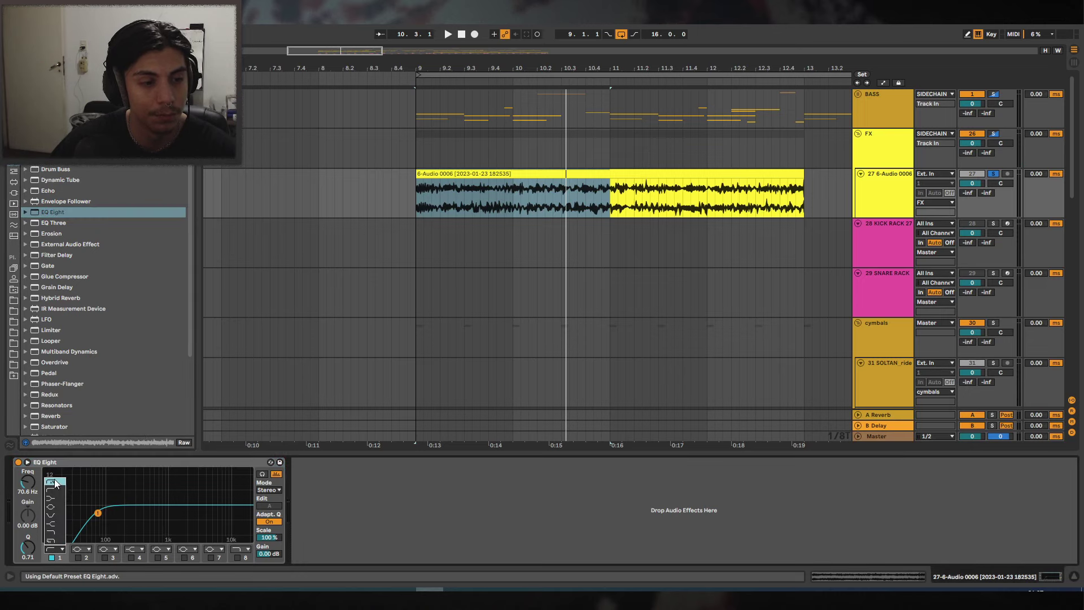
left_click(59, 483)
Set EQ Eight's low cut to about 667 Hz and its high cut to about 14.7 kHz during playback.
key("space")
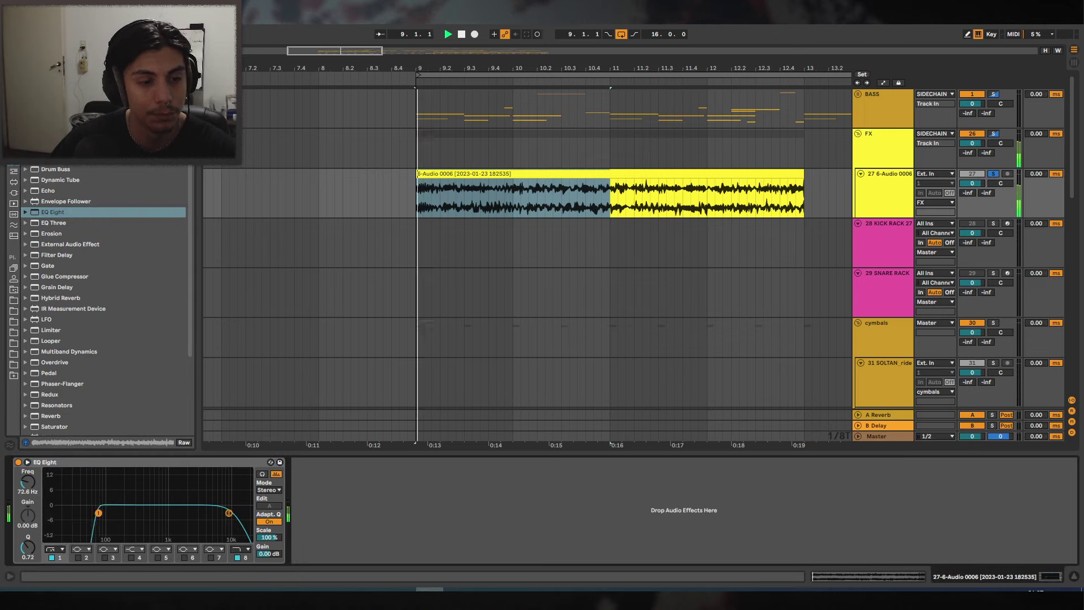
left_click_drag(98, 513, 157, 513)
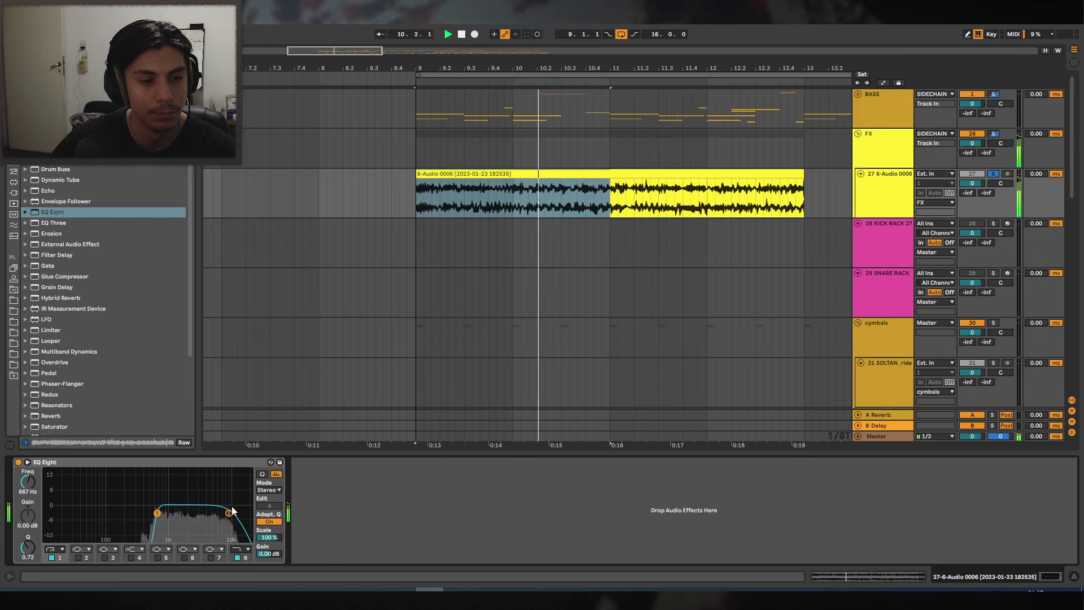
left_click_drag(228, 513, 239, 512)
key("space")
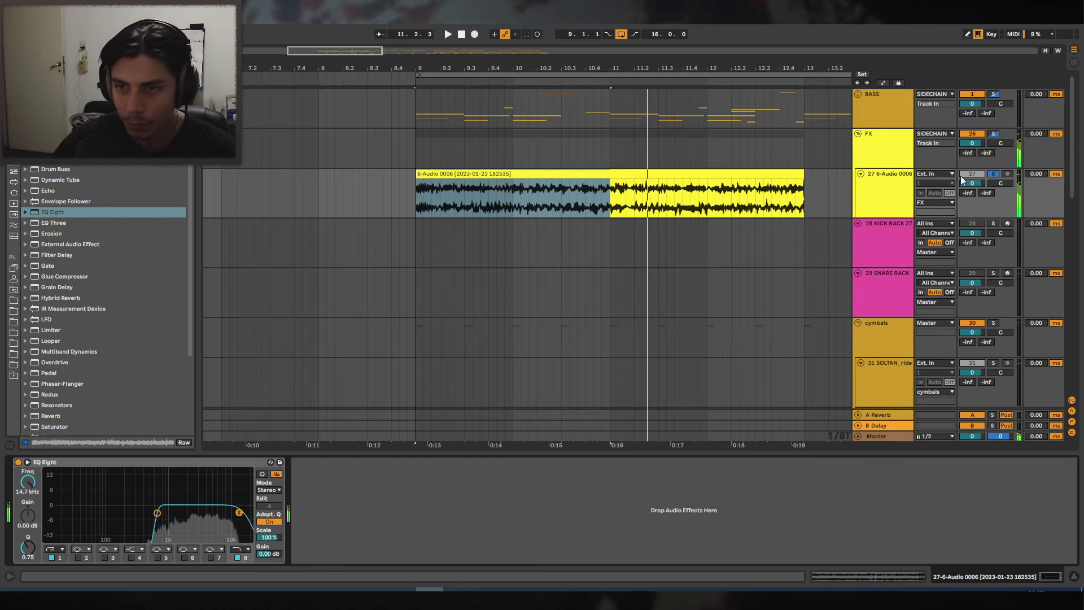
Unsolo the FX audio track and lower its volume to about -6.4 dB while playing the full mix.
left_click(993, 173)
key("space")
left_click_drag(662, 66, 588, 55)
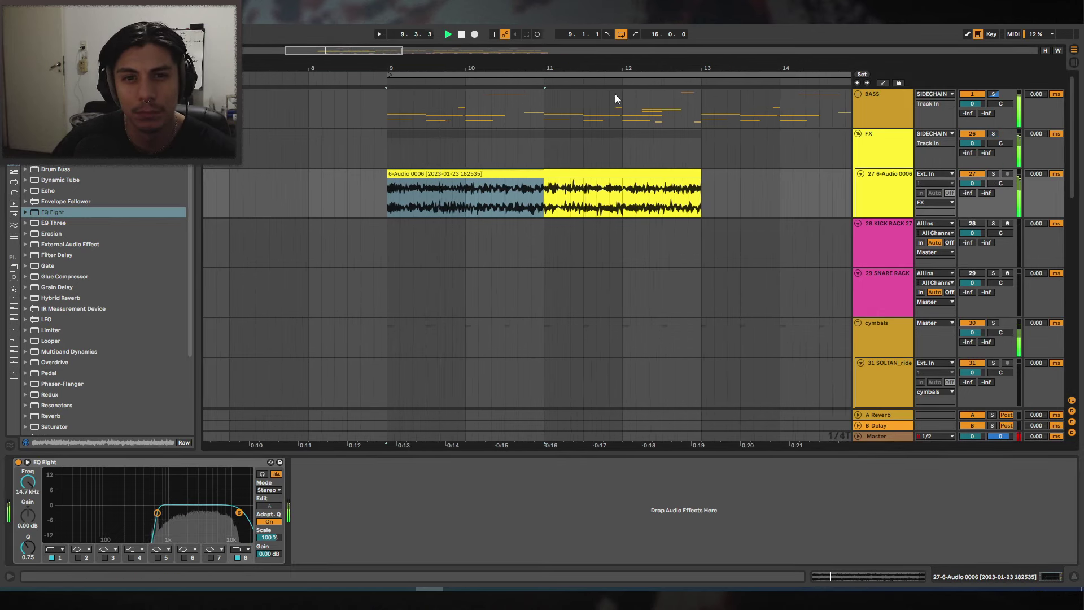
left_click_drag(973, 183, 973, 197)
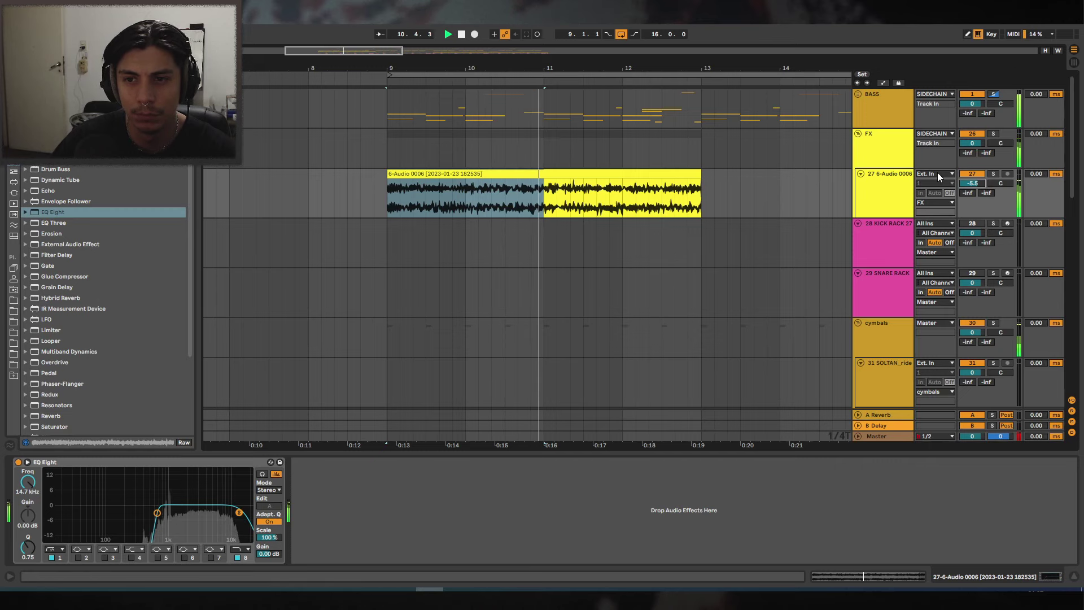
left_click_drag(707, 64, 645, 58)
left_click_drag(978, 185, 978, 189)
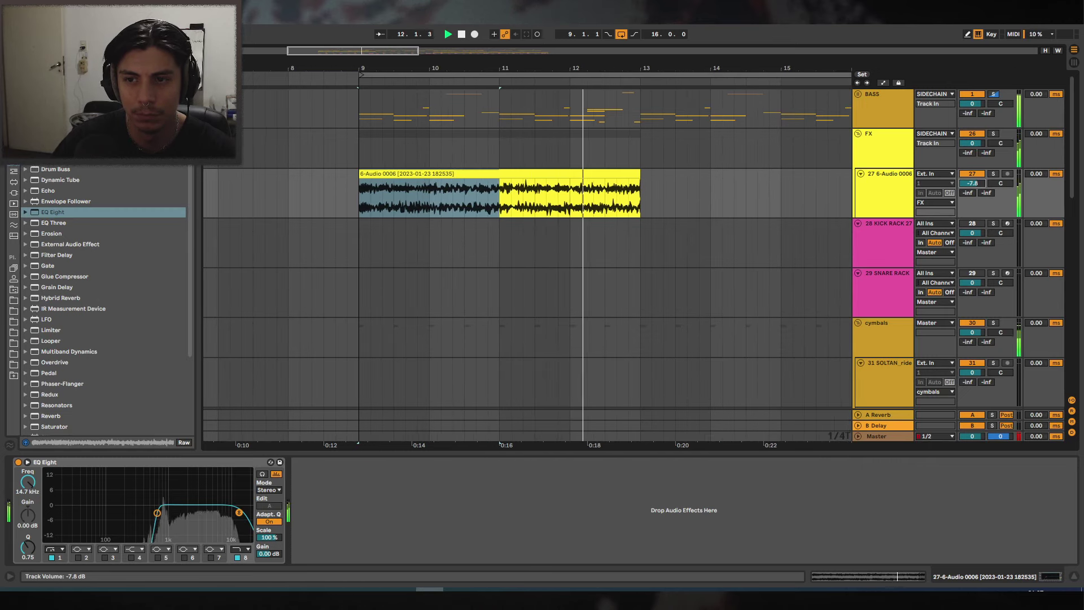
left_click(632, 174)
key("space")
Solo the FX audio track and add the BL-Air plug-in before EQ Eight.
left_click(993, 173)
left_click(993, 174)
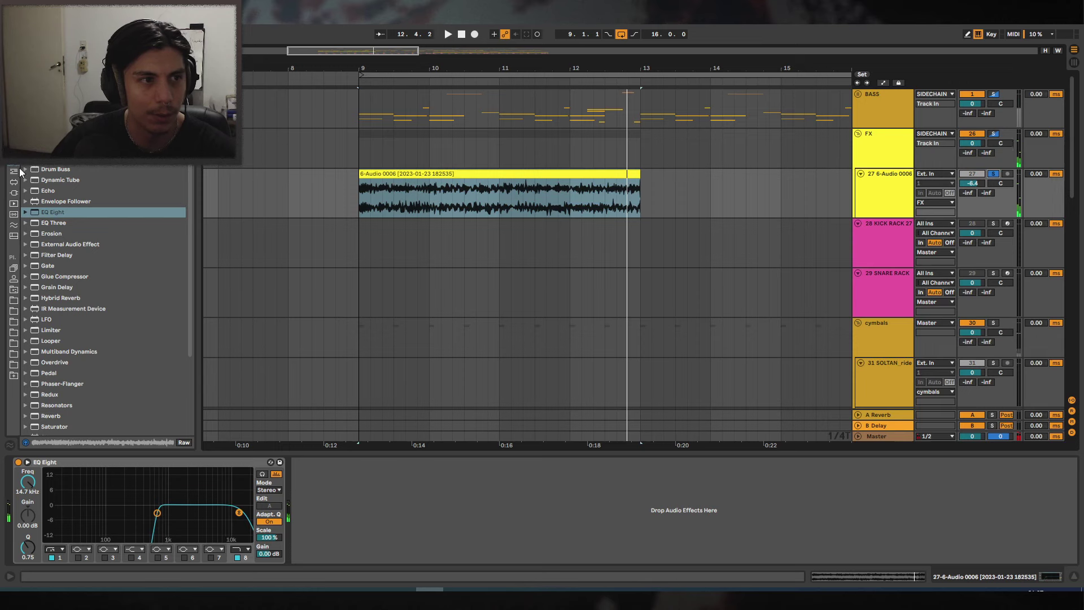
left_click(14, 214)
left_click(14, 193)
scroll(121, 167, "down", 2)
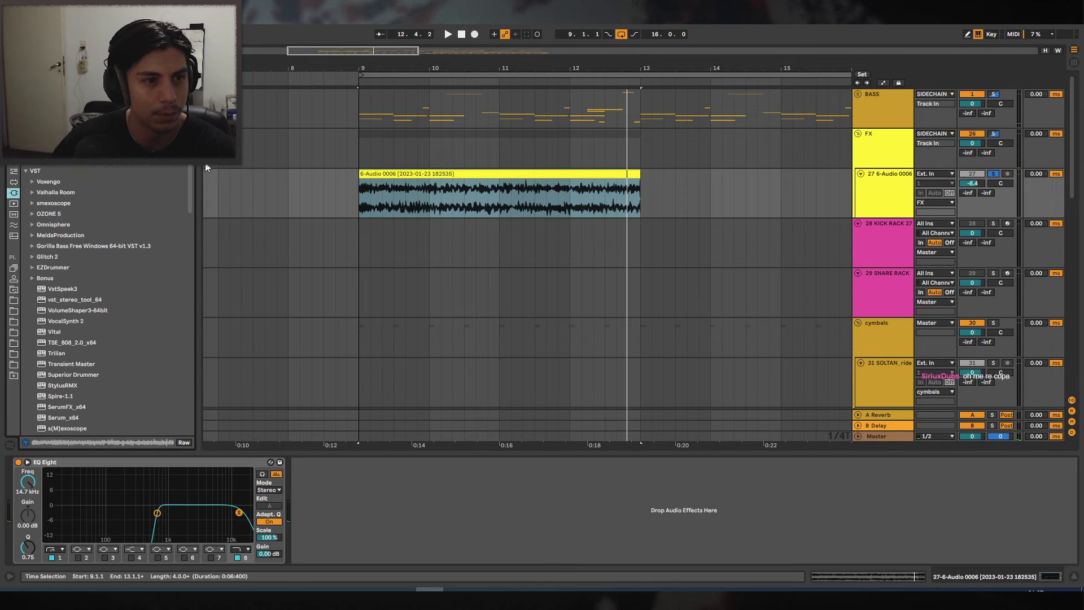
scroll(173, 303, "down", 10)
double_click(57, 419)
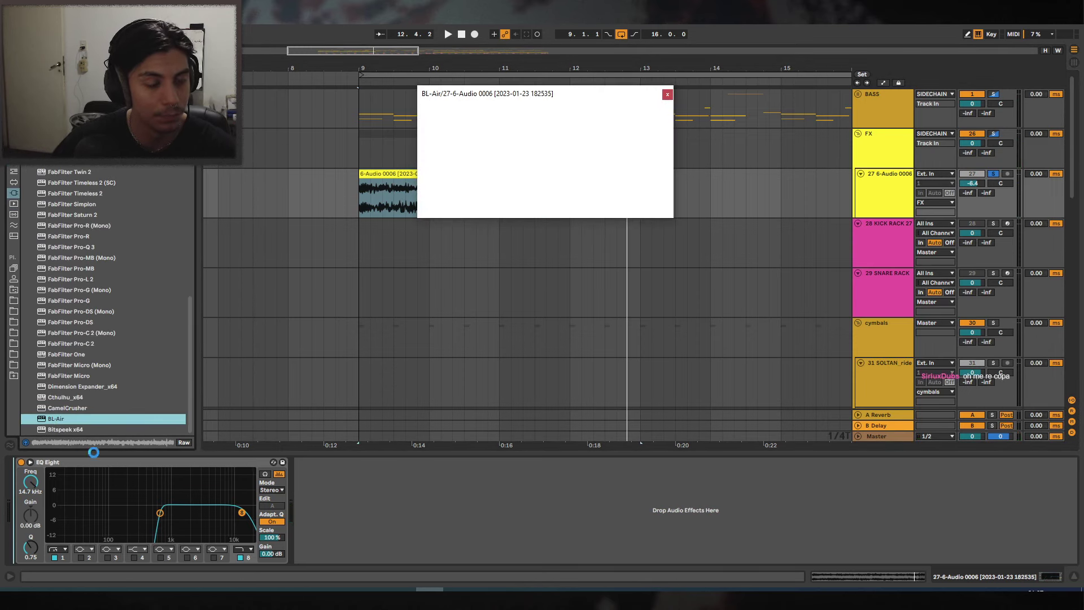
Set BL-Air's threshold to -105 dB and its mix to -100 % during playback, and close the plug-in window.
key("space")
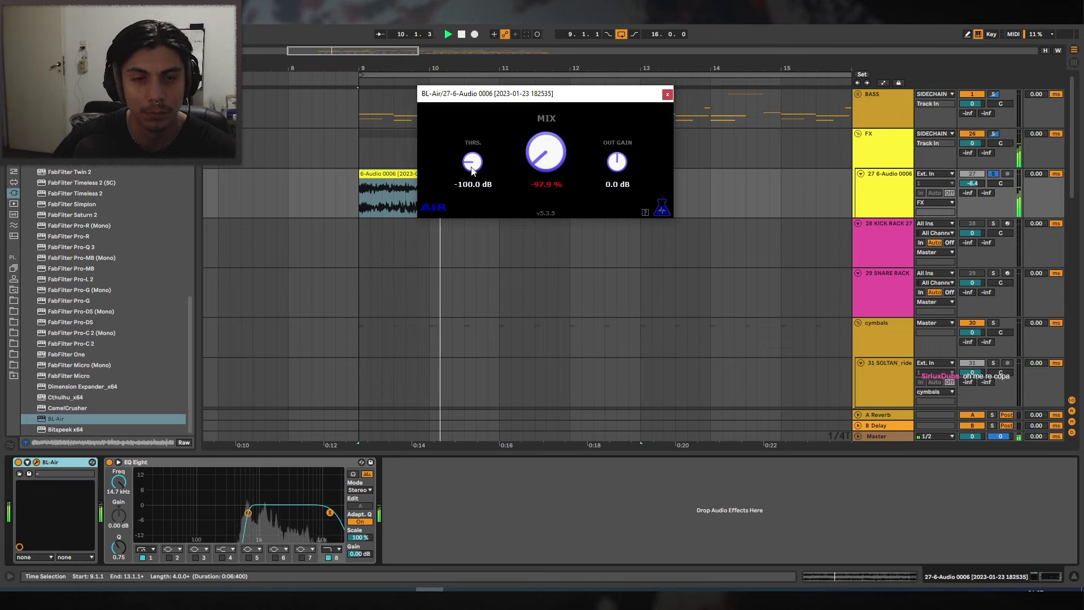
left_click_drag(473, 170, 472, 181)
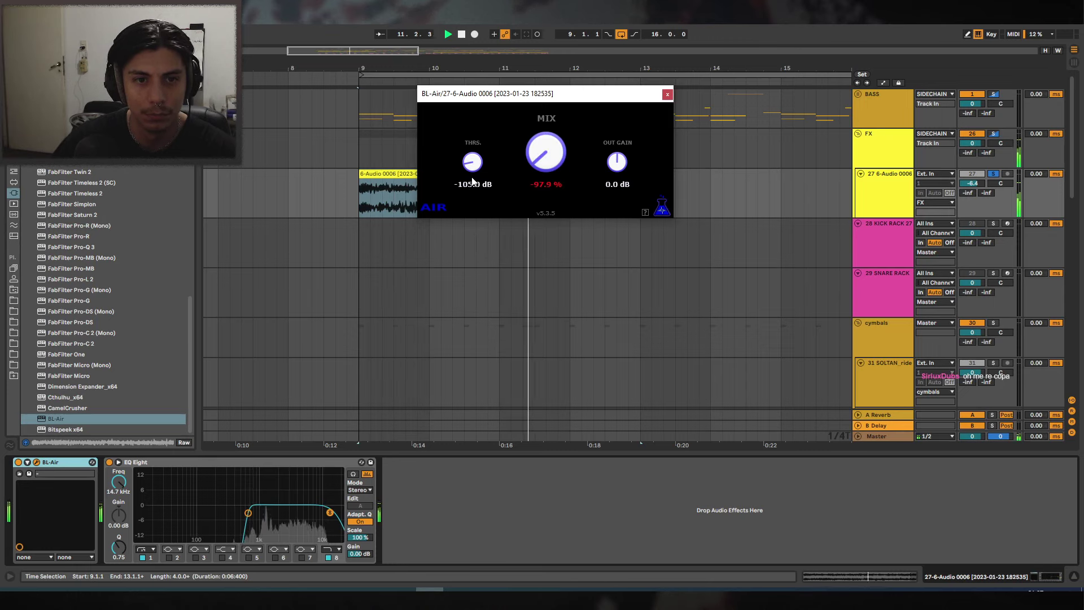
left_click_drag(545, 185, 546, 212)
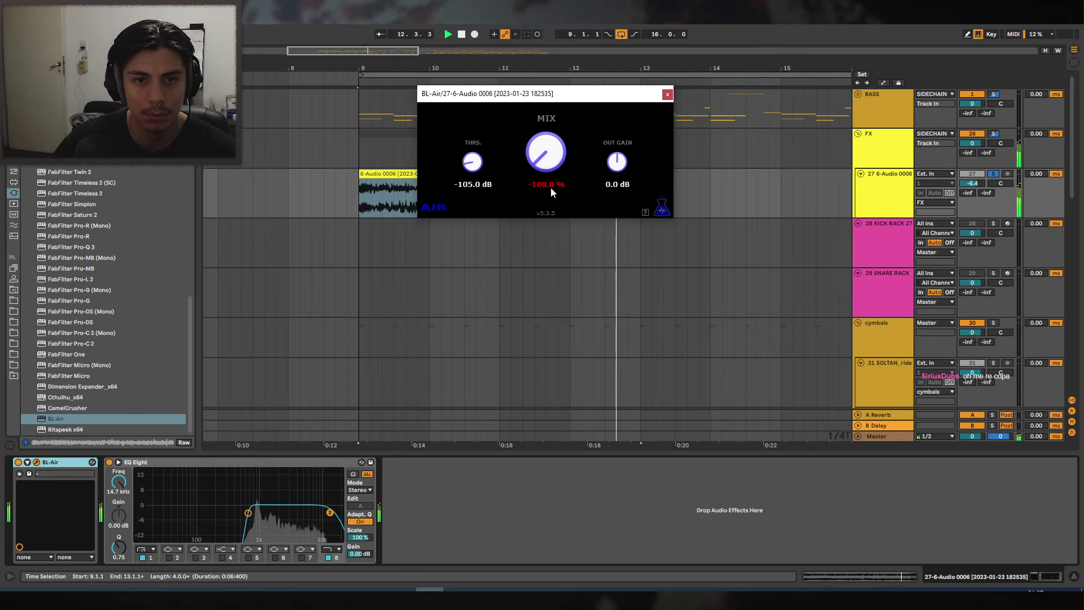
key("space")
left_click(667, 94)
Freeze and flatten the FX audio track to render its effects into the clip.
right_click(890, 194)
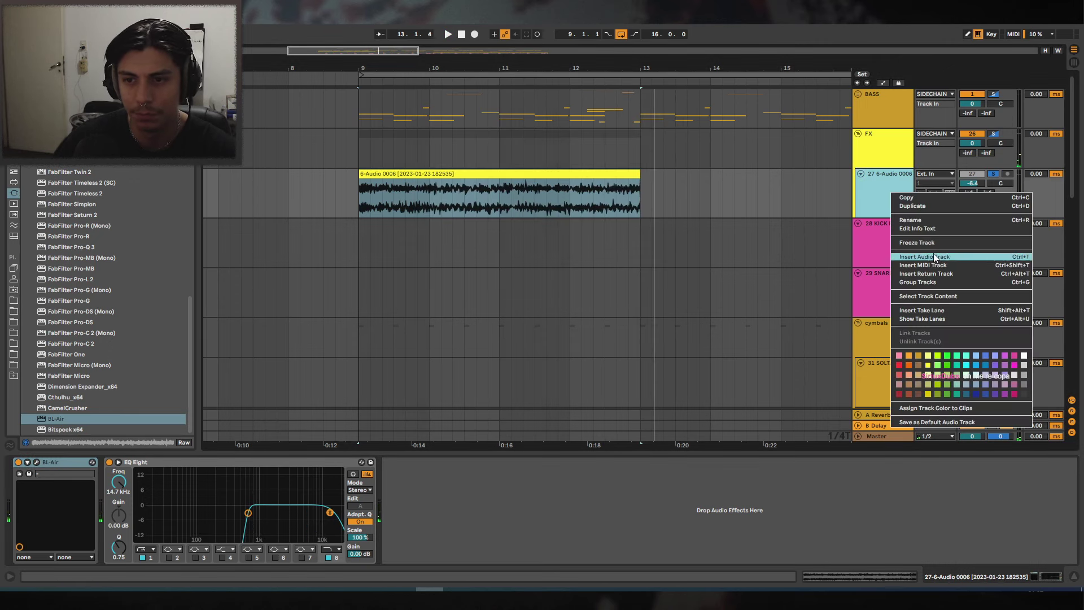
left_click(931, 242)
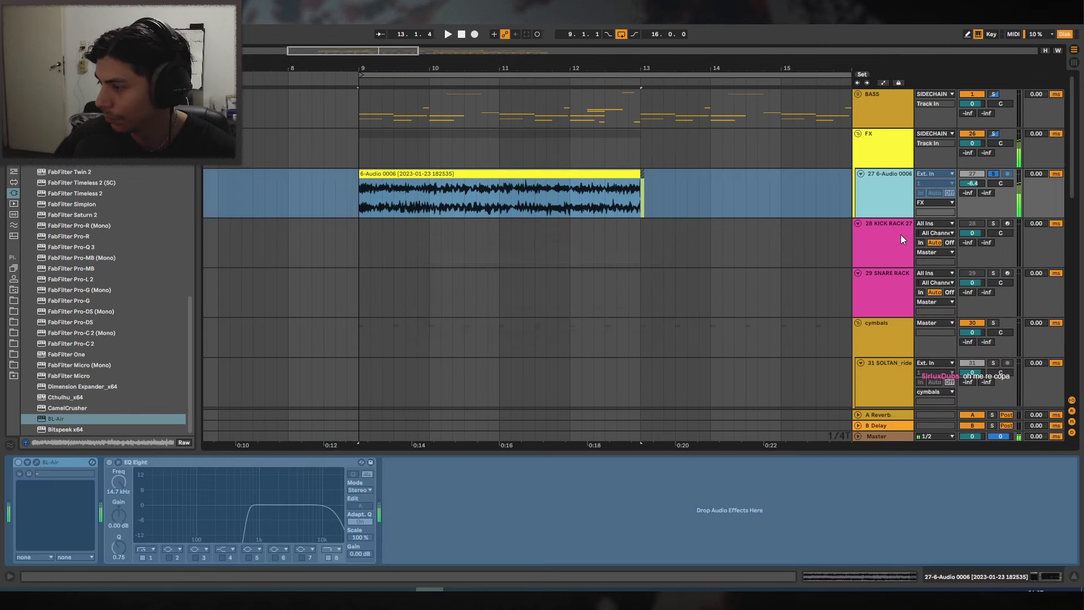
right_click(899, 205)
left_click(940, 264)
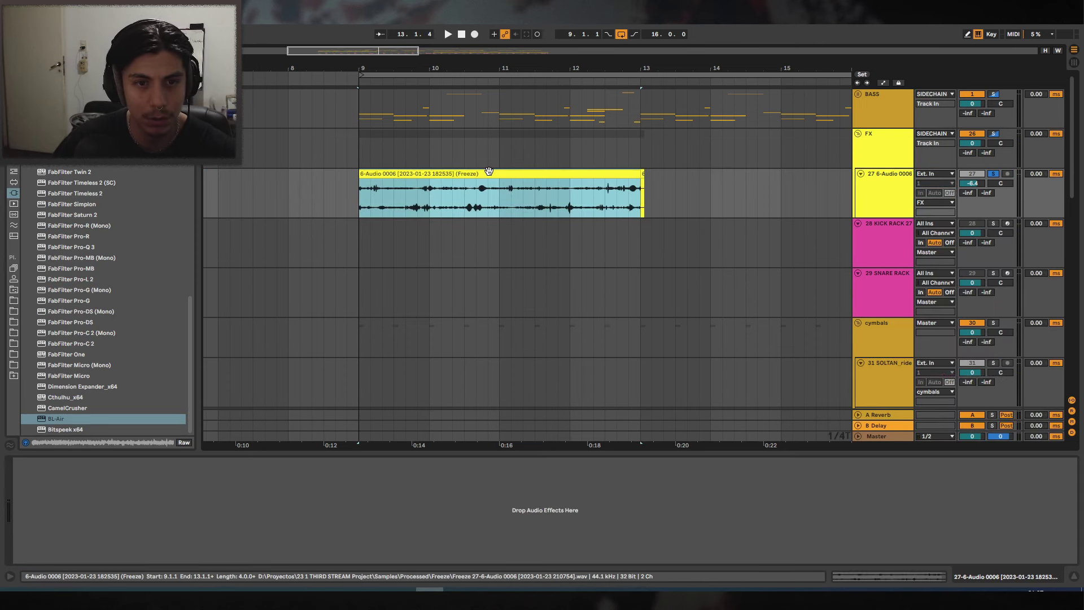
Raise the flattened clip's gain to 11.5 dB and play it with the full mix.
double_click(487, 173)
left_click_drag(185, 452, 185, 446)
key("space")
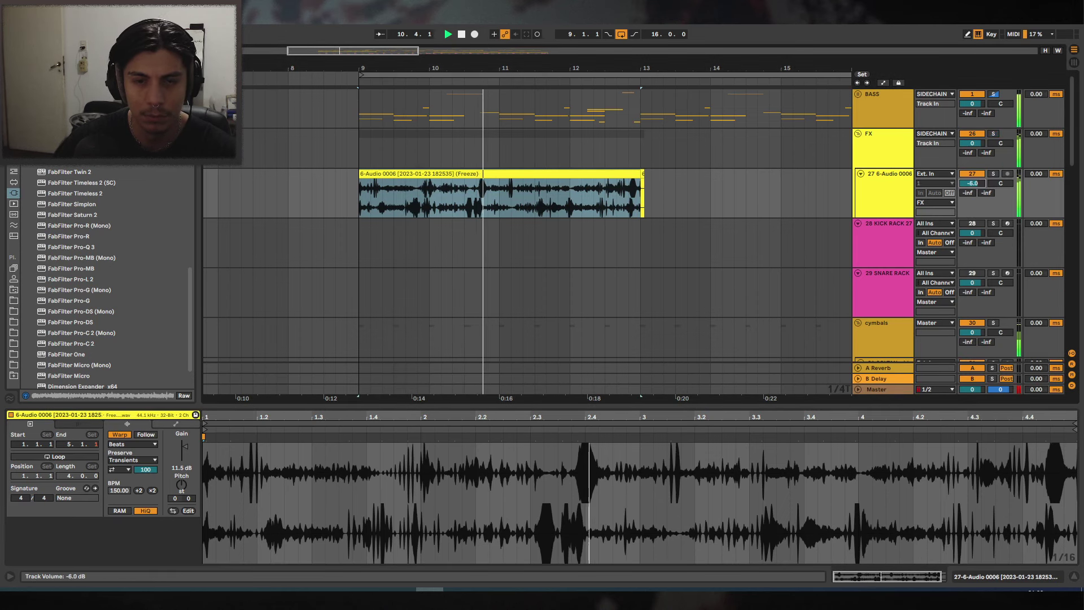
left_click(482, 205)
key("space")
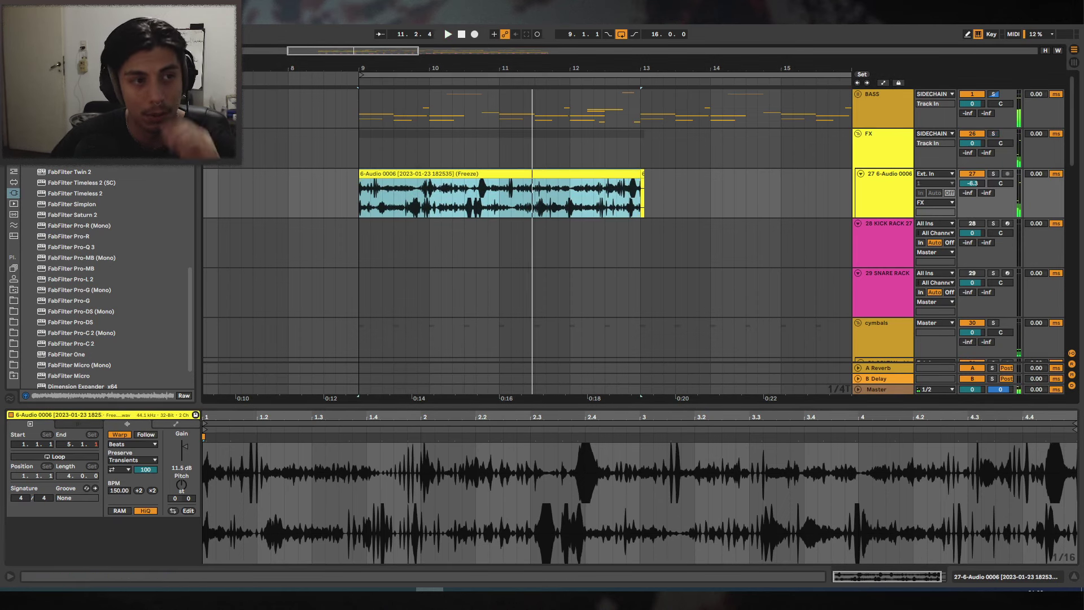
Solo the FX audio track and add the Auto Pan effect to it.
left_click(14, 161)
scroll(104, 237, "up", 2)
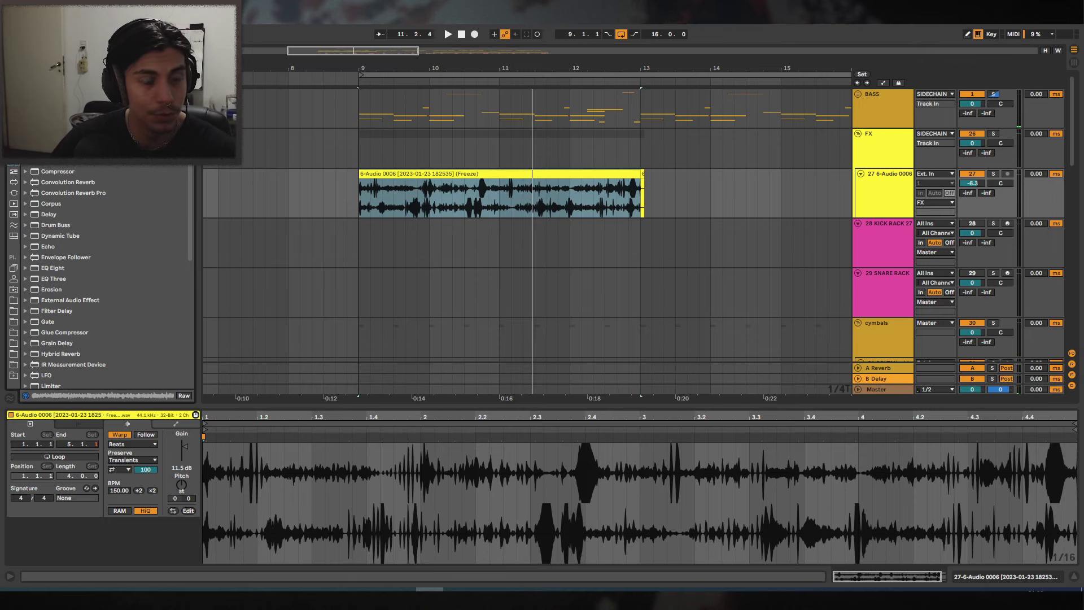
left_click(993, 174)
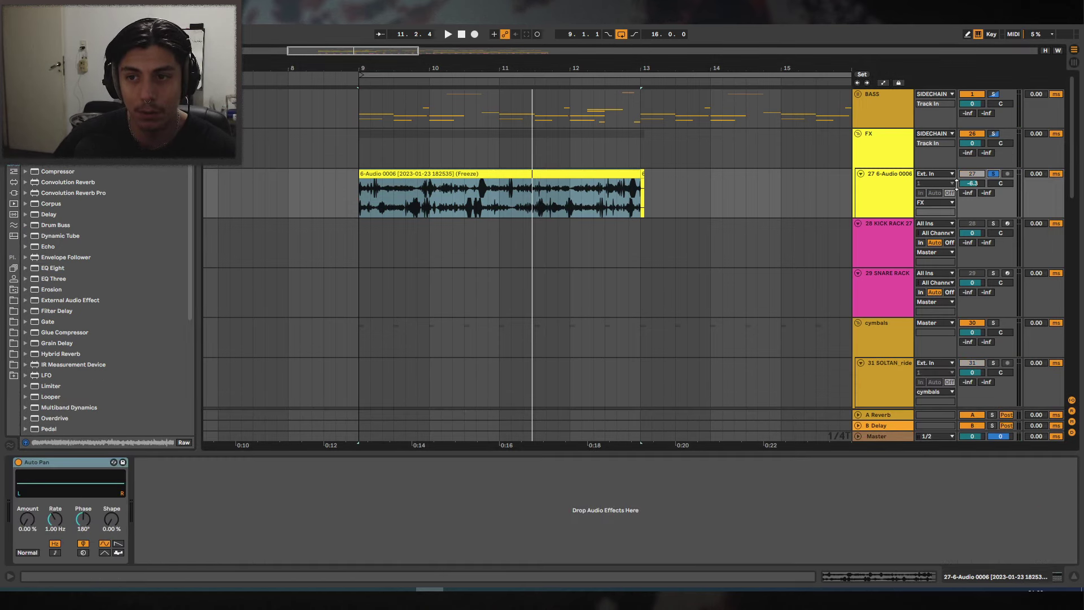
Set Auto Pan to 100 % amount, a tempo-synced 1/4 rate, 0° phase and 36.5 % shape during playback.
double_click(31, 519)
left_click(55, 542)
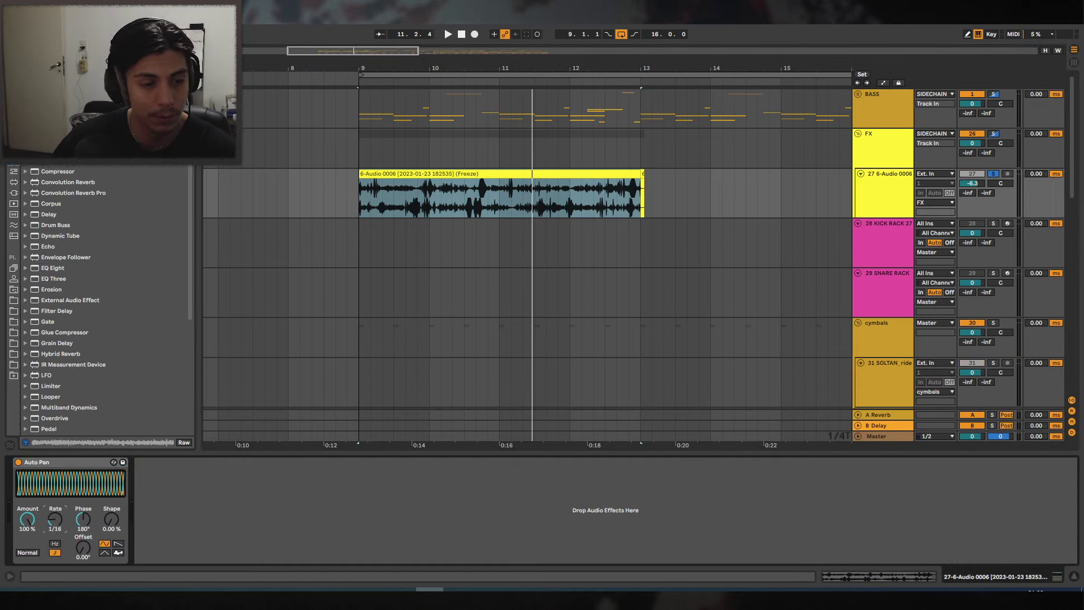
key("space")
left_click_drag(83, 519, 55, 512)
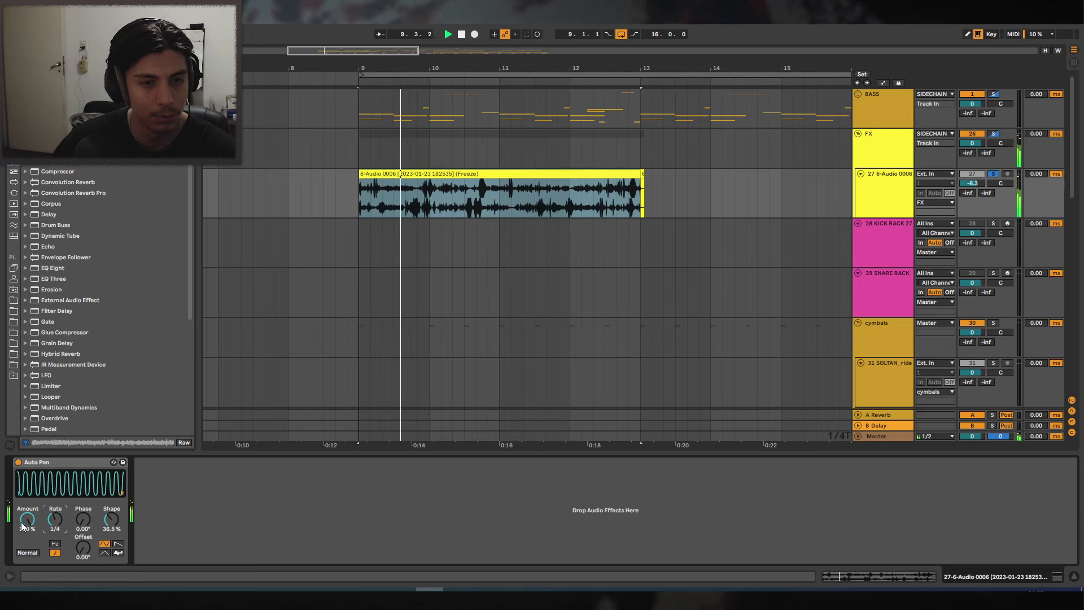
Unsolo the FX audio track and set Auto Pan's offset to 115° while the full mix plays.
left_click(994, 175)
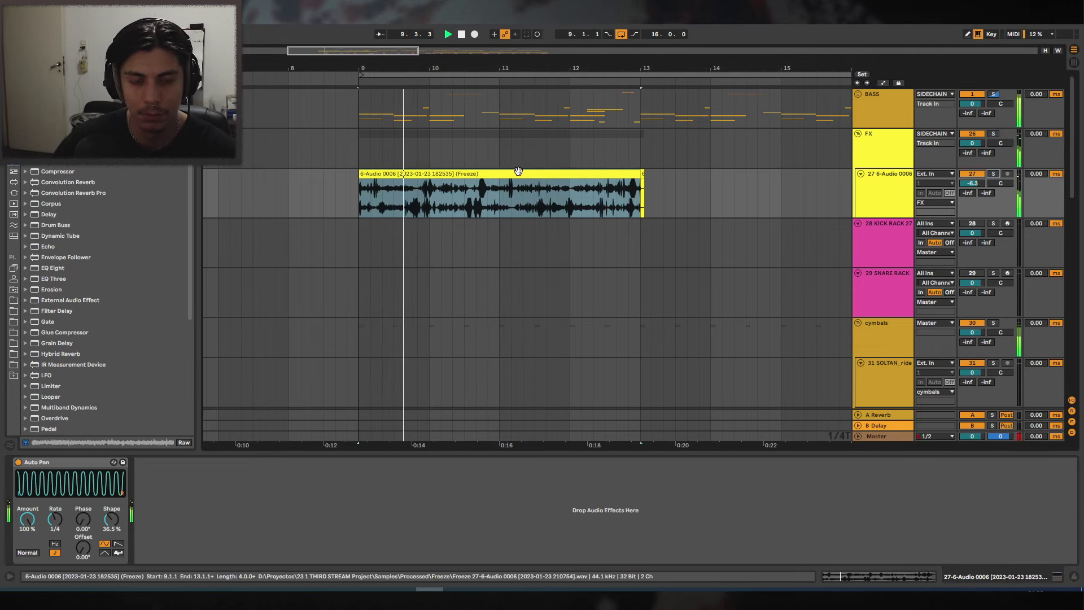
left_click(113, 524)
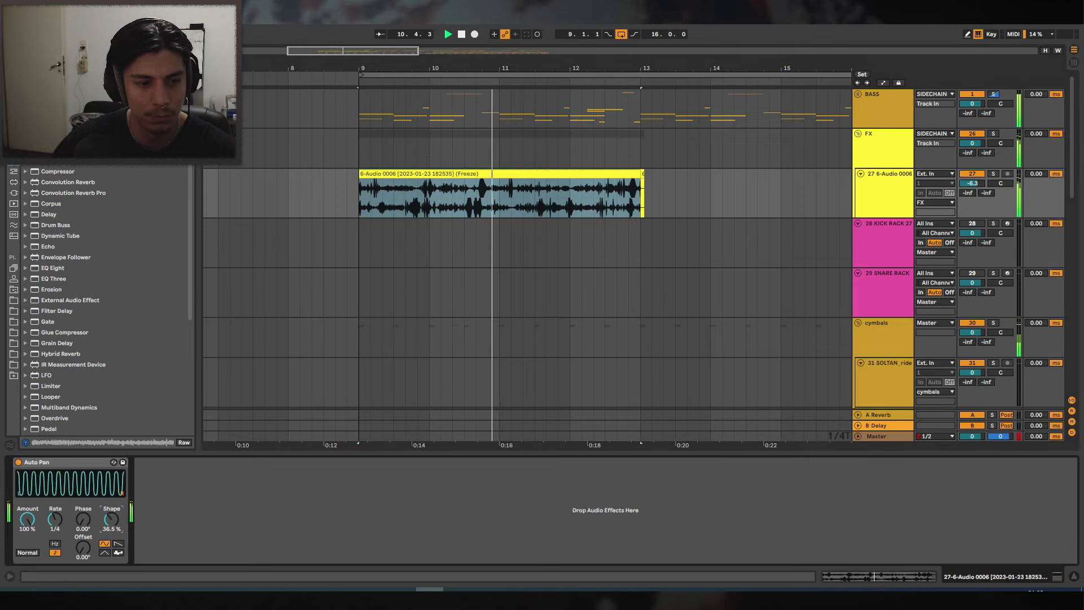
left_click_drag(83, 536, 83, 508)
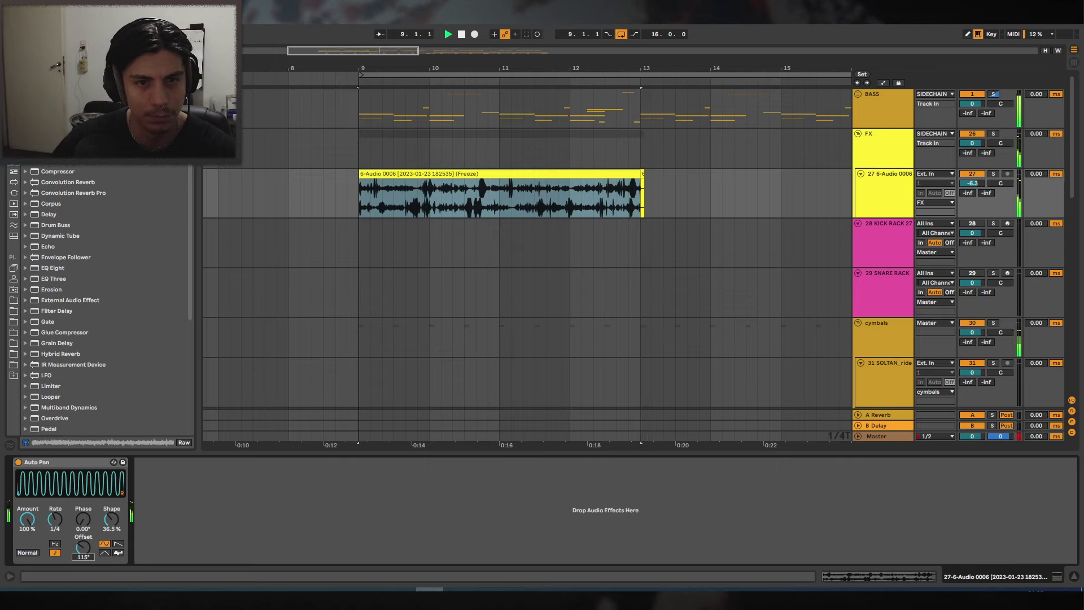
Try the FX audio track soloed at -12.6 dB while browsing the plug-ins and audio effects.
mouse_move(965, 183)
left_mouse_down()
mouse_move(965, 195)
mouse_move(971, 185)
left_mouse_up()
left_click(993, 174)
left_click(869, 186)
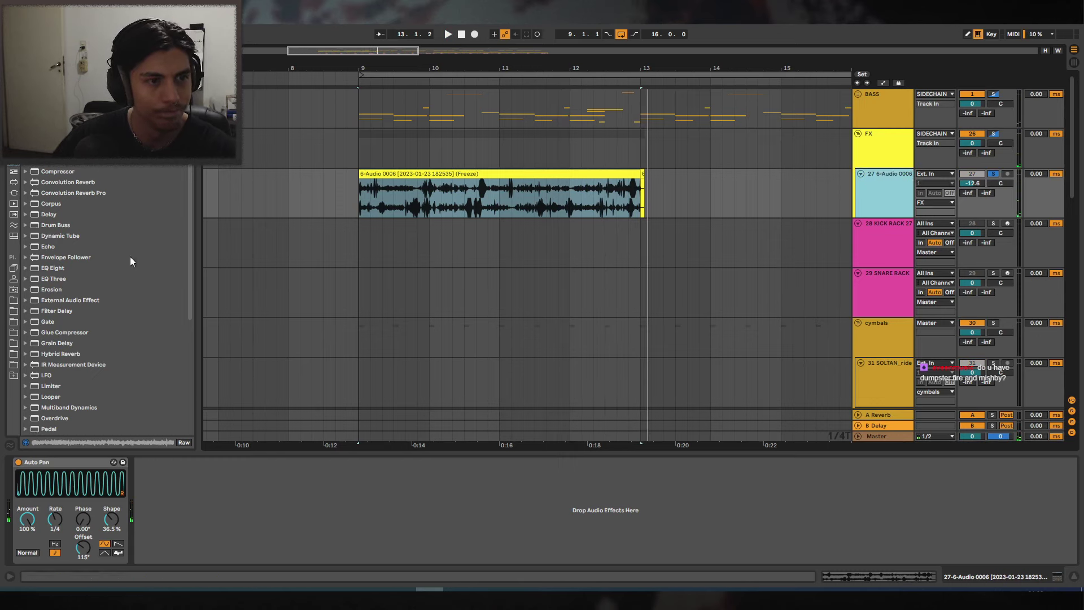
left_click(14, 193)
left_click(463, 194)
key("space")
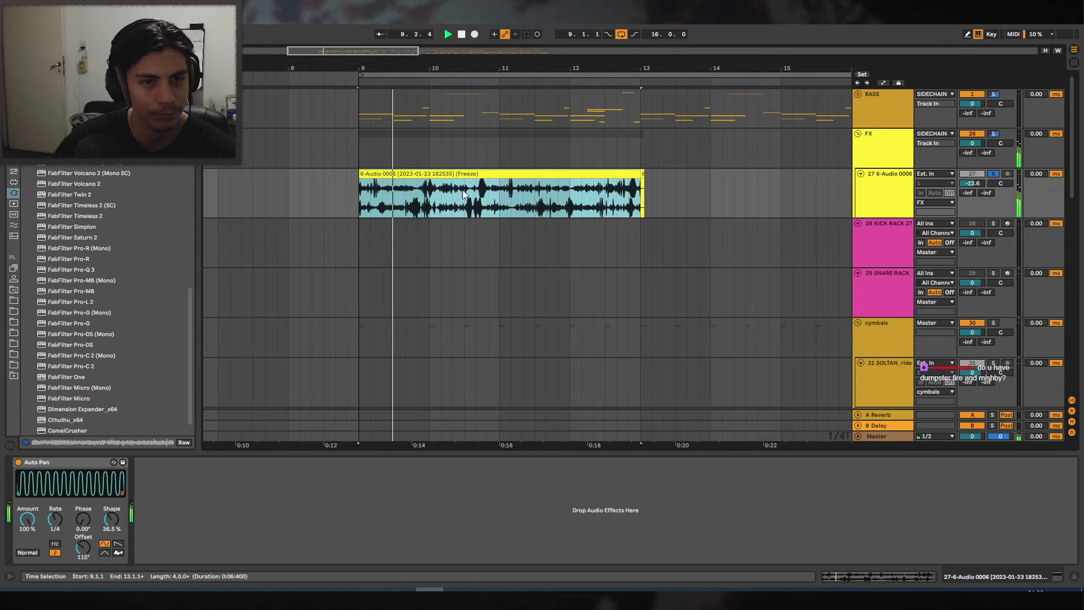
left_click(23, 169)
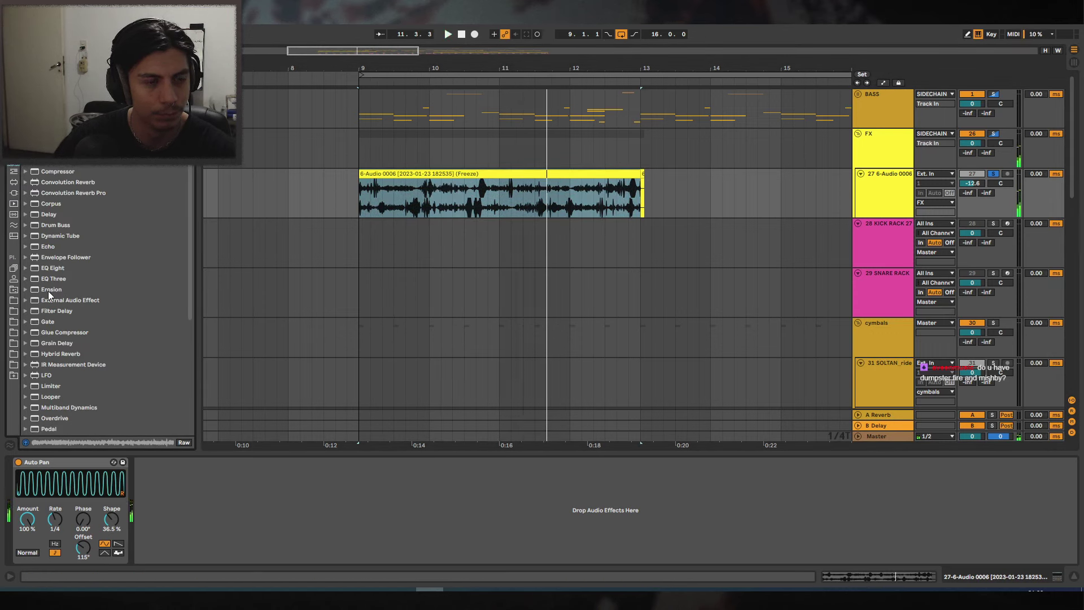
scroll(50, 293, "down", 3)
Unsolo the FX audio track and set its volume to -11.2 dB against the full mix.
left_click(996, 175)
left_click_drag(973, 183, 974, 172)
key("space")
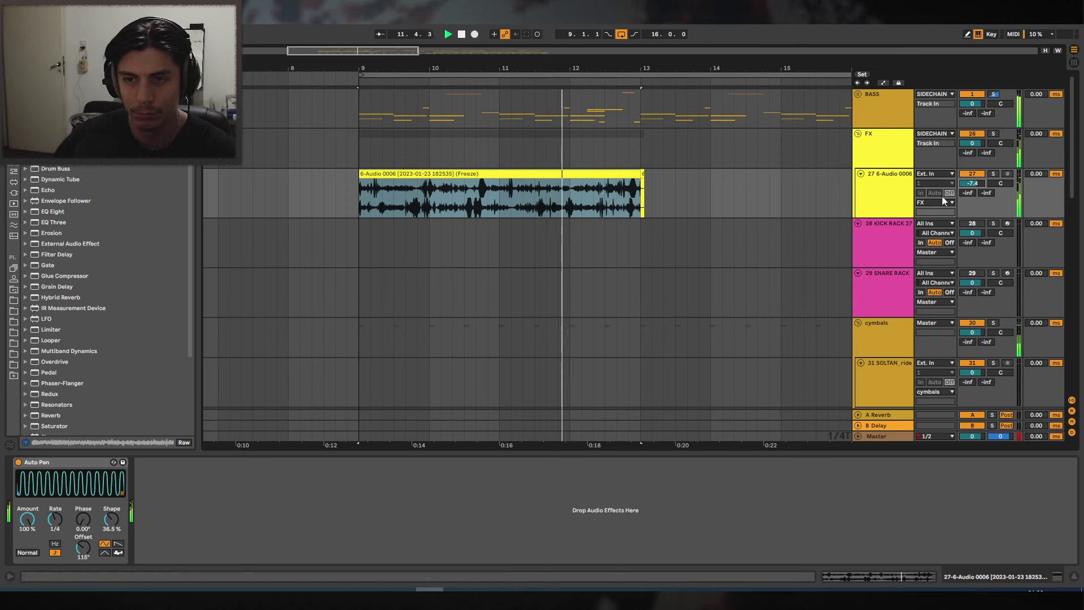
left_click_drag(633, 67, 523, 51)
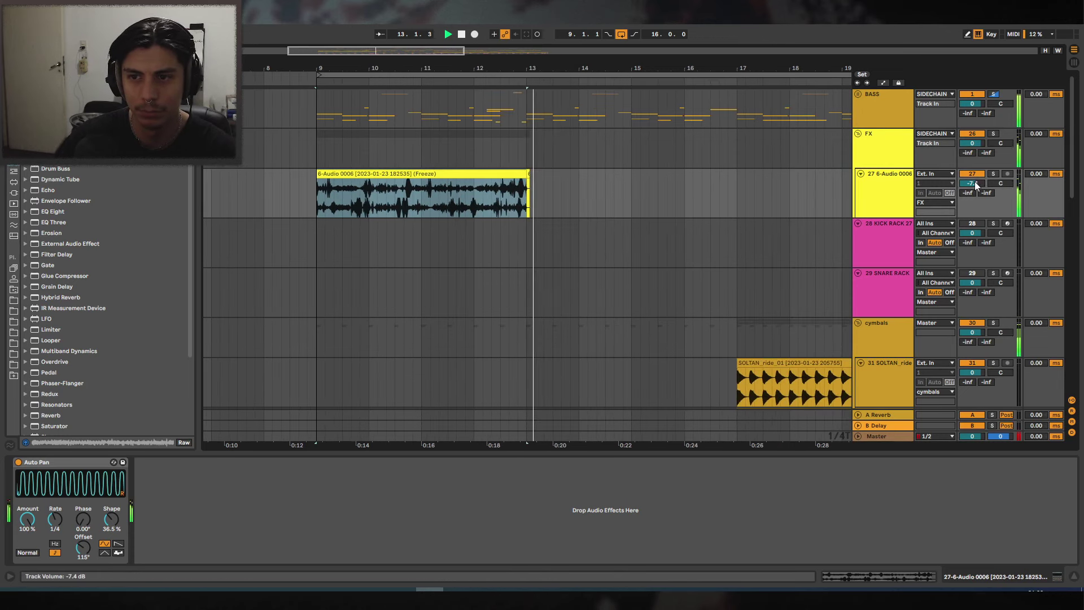
left_click_drag(974, 184, 974, 183)
Duplicate the four-bar FX clip, and duplicate the resulting pair so the layer fills bars 9 to 25.
left_click_drag(570, 64, 512, 49)
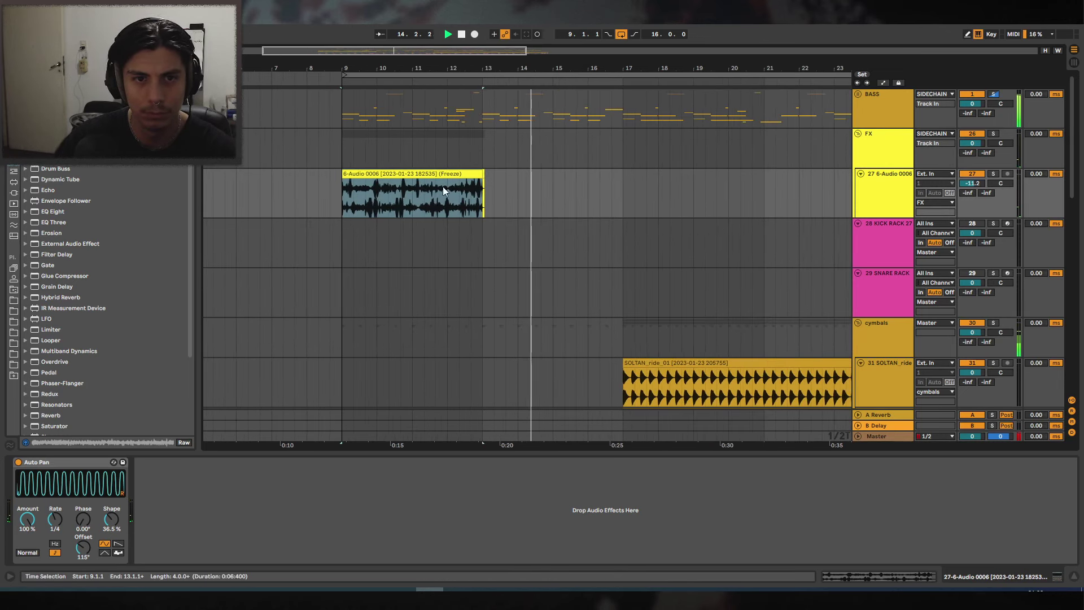
key("ctrl+d")
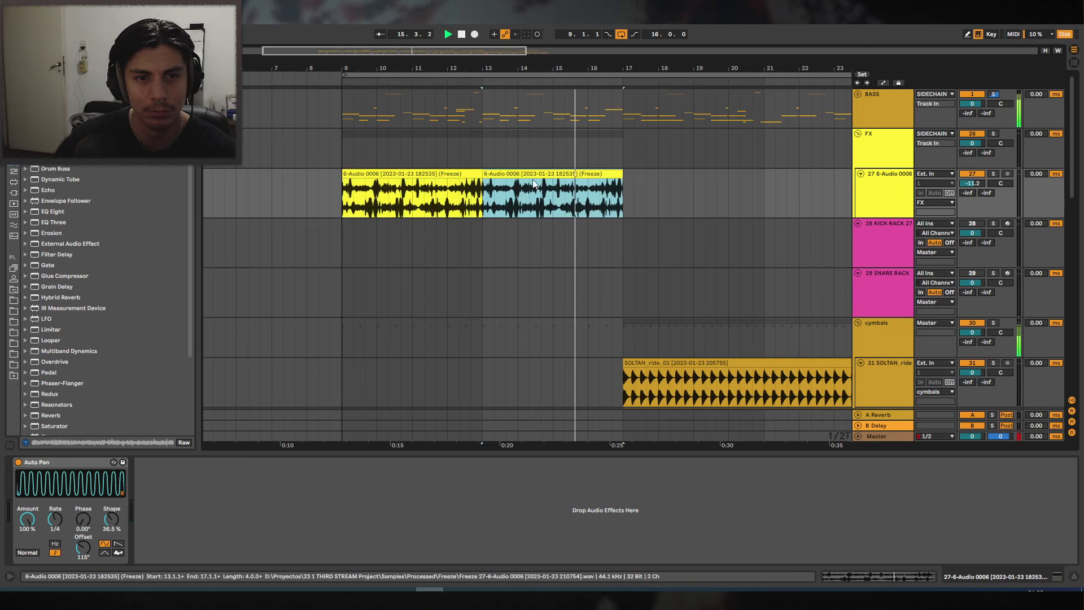
left_click_drag(623, 64, 574, 50)
left_click(416, 174, "shift")
key("ctrl+d")
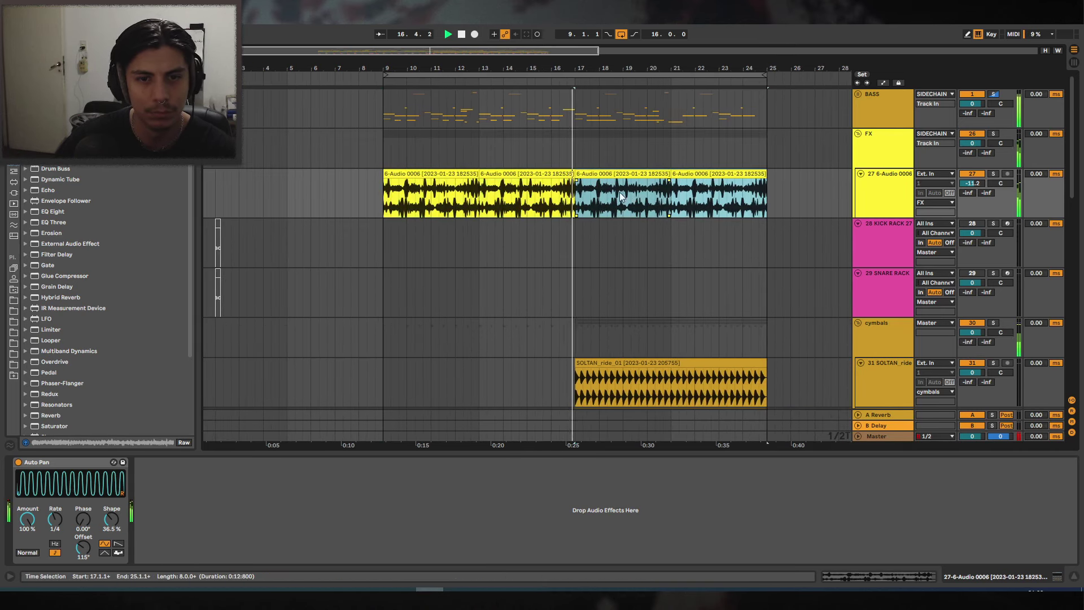
Hide the device view and play the full mix around bars 19 and 20 with the FX layer.
left_click(884, 189)
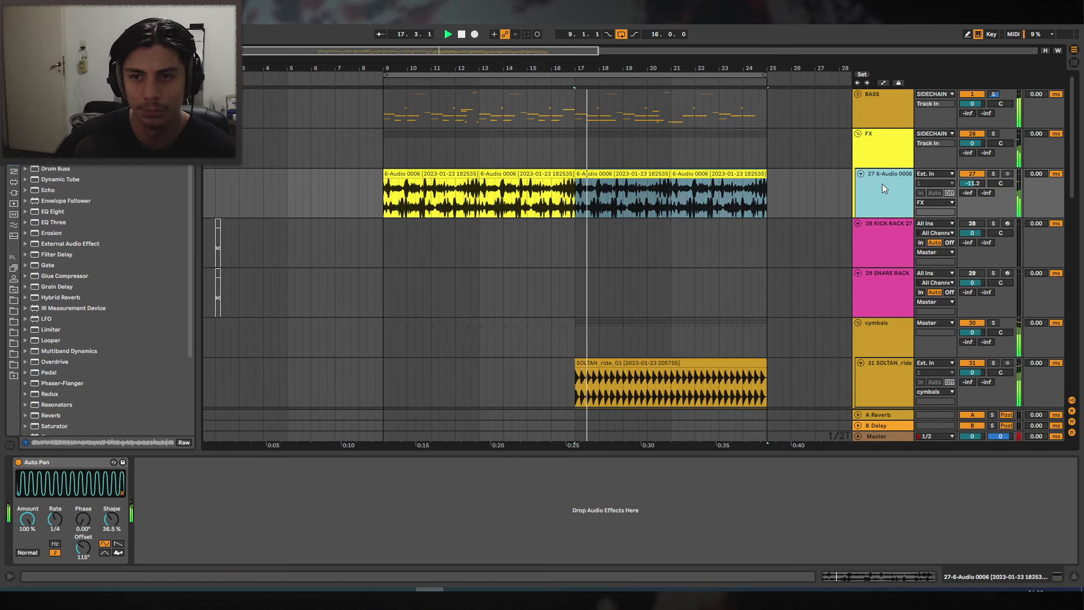
left_click(1073, 576)
left_click_drag(648, 66, 649, 93)
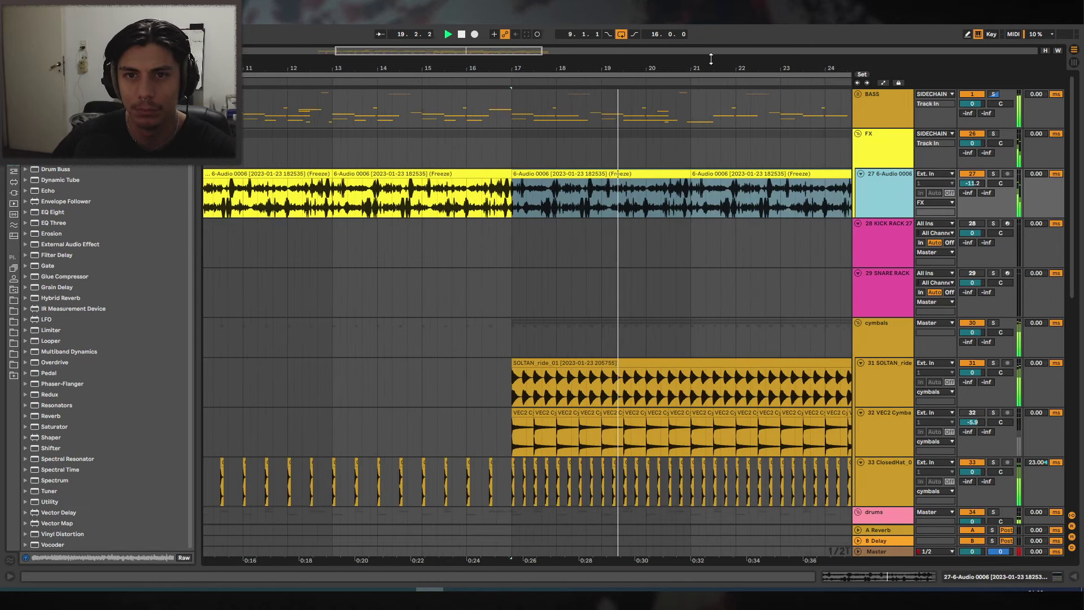
mouse_move(709, 64)
left_mouse_down()
mouse_move(599, 57)
mouse_move(558, 90)
left_mouse_up()
left_click(886, 149)
key("space")
left_click(539, 119)
key("space")
left_click_drag(615, 68, 618, 91)
key("space")
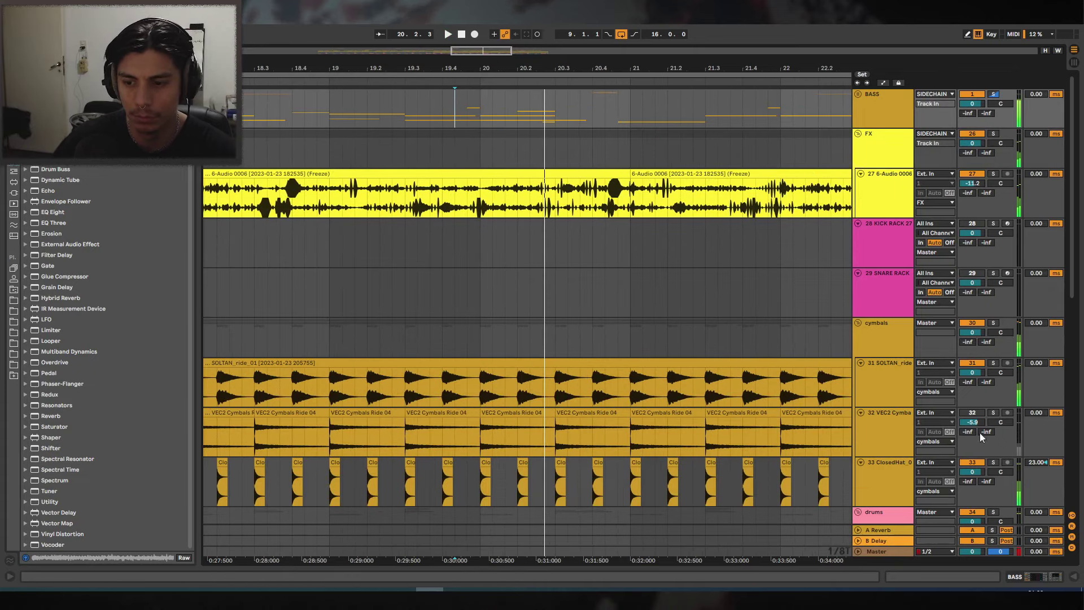
Fold the FX group, unfold the BASS group with all its tracks expanded, and play from beat 19.2.
left_click(858, 133)
left_click(857, 95)
scroll(597, 260, "down", 2)
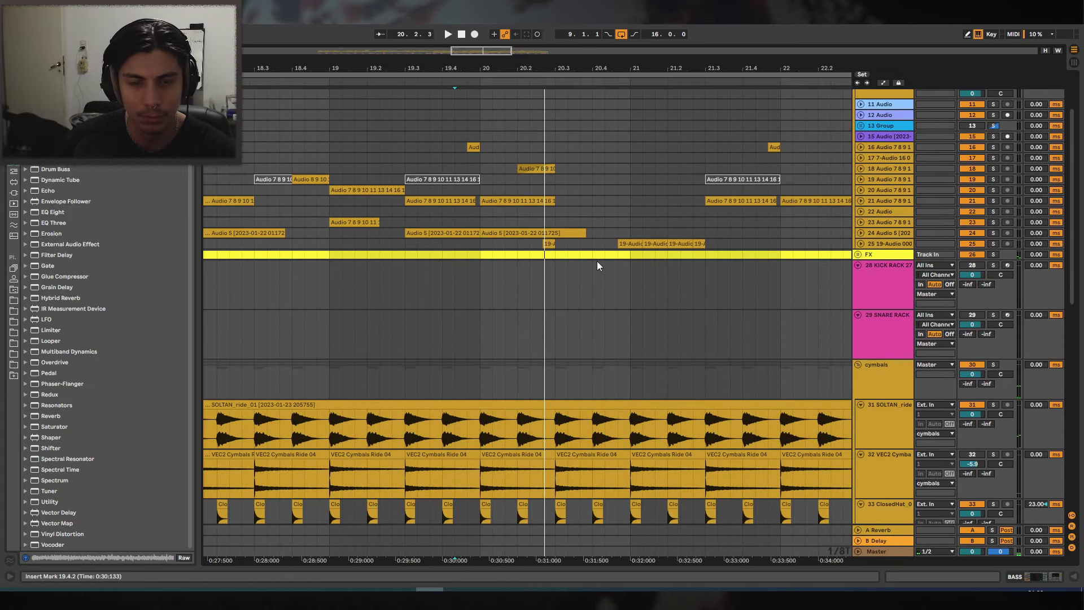
left_click(861, 201, "alt")
left_click(371, 270)
key("space")
scroll(484, 75, "up", 2)
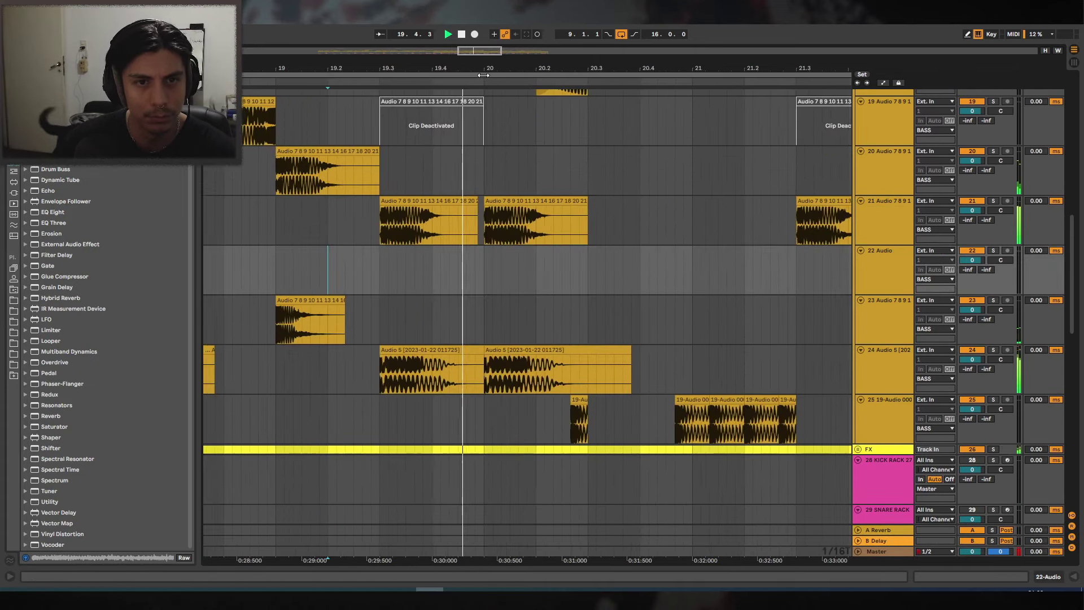
Duplicate the opening three sixteenths of the bass hits at bar 20 on tracks 21 and 24.
left_click_drag(523, 370, 487, 205)
key("ctrl+d")
left_click(456, 238)
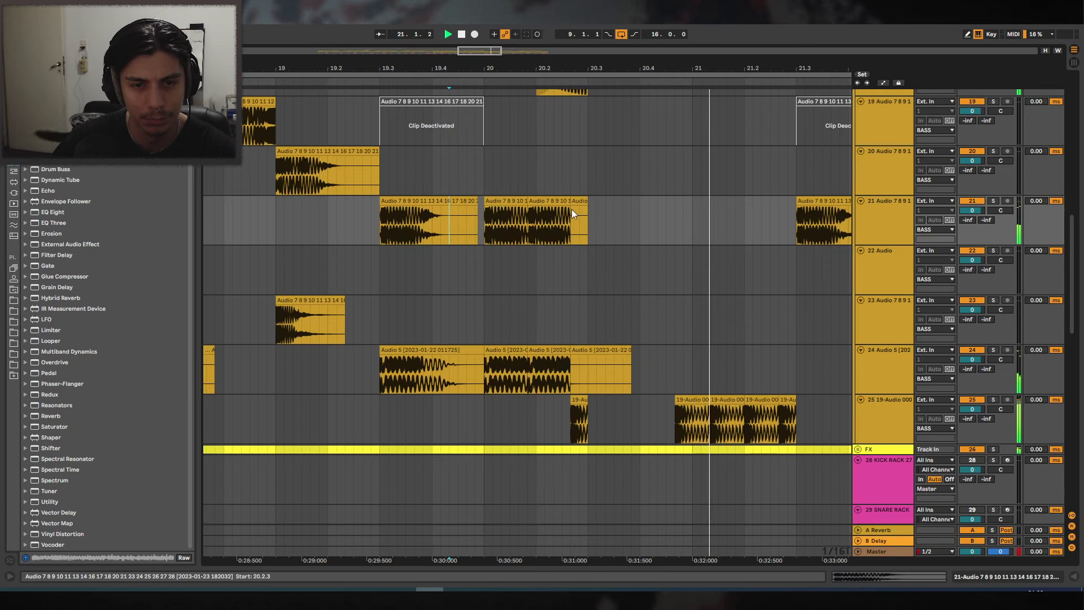
Extend the repeated bass clip on track 21 to beat 20.3 and play the passage from before bar 20.
scroll(572, 213, "up", 1)
key("space")
left_click_drag(568, 234, 588, 234)
left_click(567, 382)
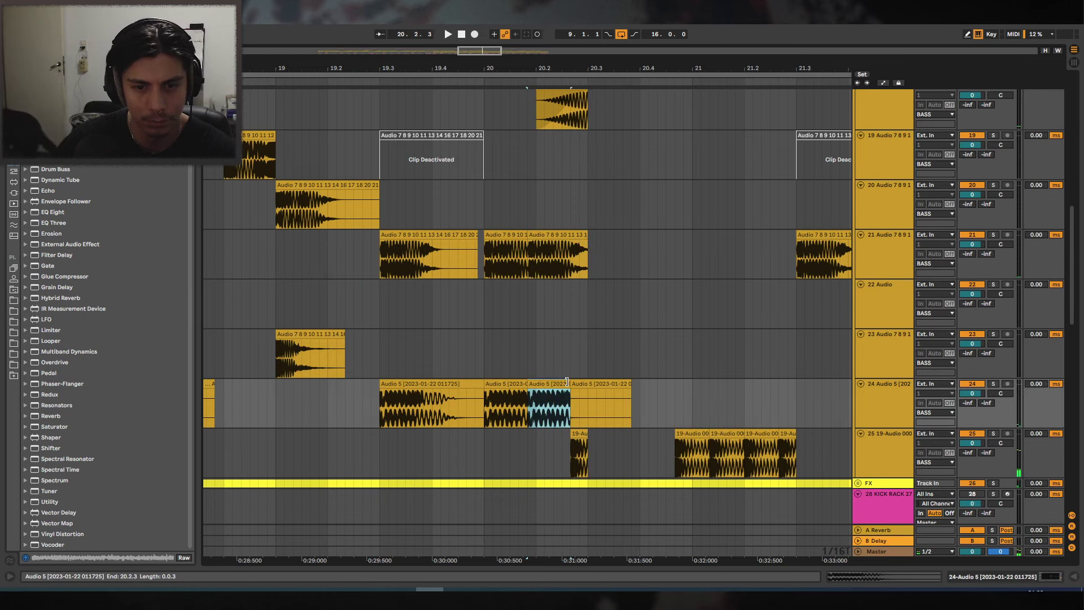
mouse_move(582, 232)
left_mouse_down()
mouse_move(570, 233)
mouse_move(605, 235)
mouse_move(587, 233)
left_mouse_up()
scroll(570, 209, "up", 2)
left_click(481, 127)
key("space")
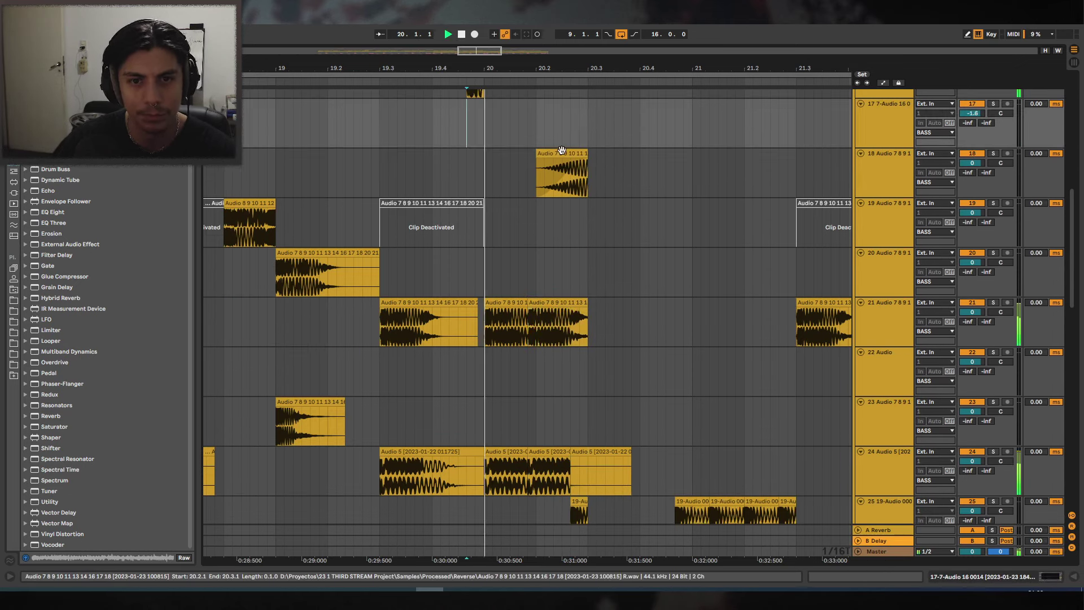
Examine the bass variation around bar 20 and the reversed clip on track 18 during playback from beat 19.2.
left_click(558, 152)
key("minus")
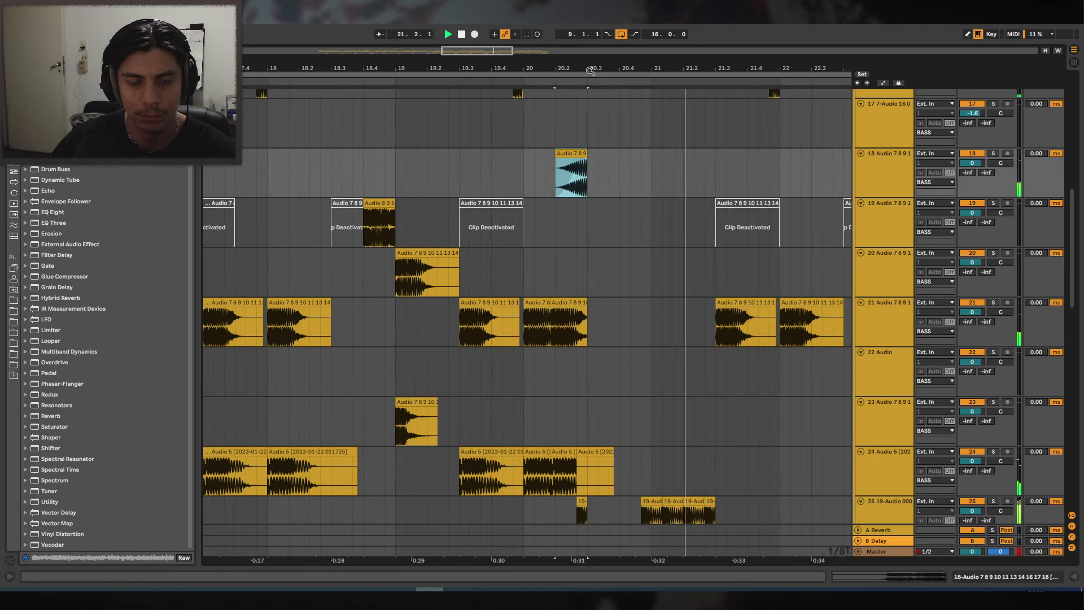
key("space")
mouse_move(430, 68)
left_mouse_down()
mouse_move(479, 33)
mouse_move(605, 35)
left_mouse_up()
left_click(608, 156)
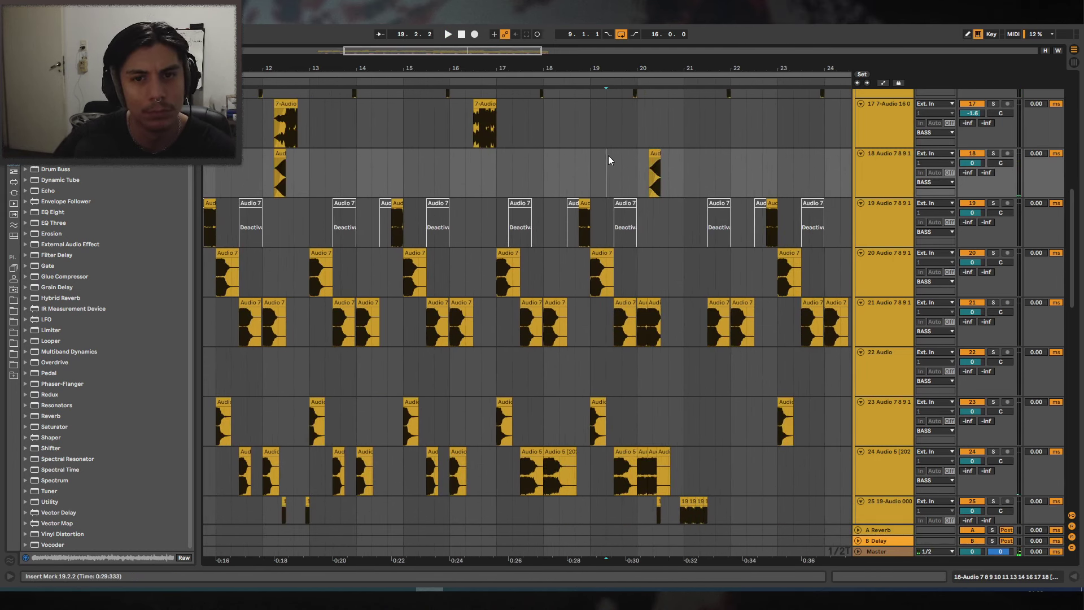
key("space")
left_click_drag(673, 68, 667, 85)
scroll(683, 137, "up", 2)
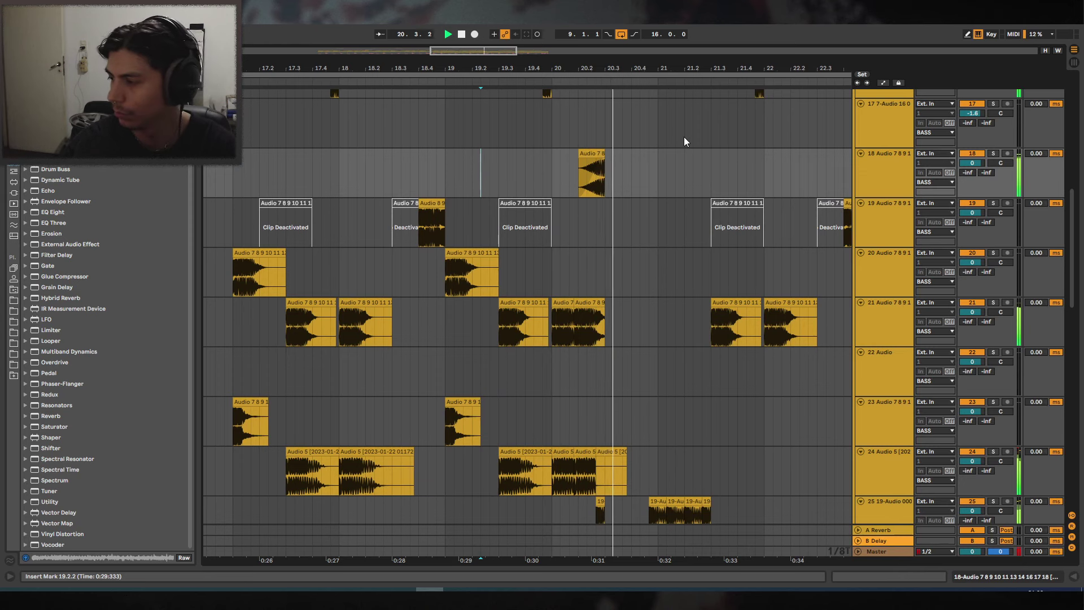
scroll(797, 222, "down", 8)
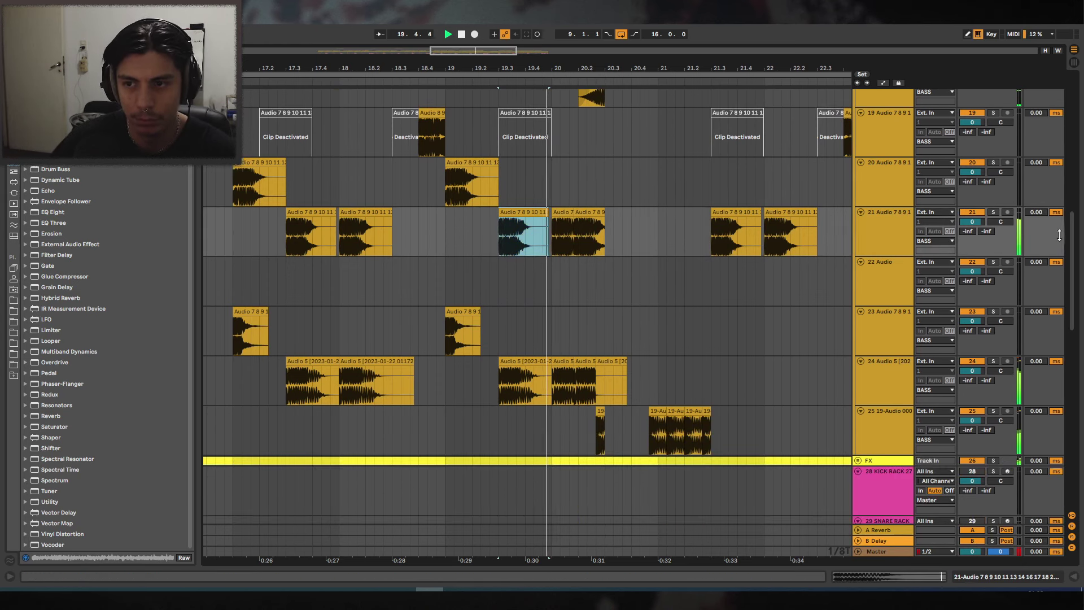
Duplicate the bar 20 kick on track 40 together with its trigger clip to 20.1.4, and play the result.
scroll(910, 446, "down", 8)
key("space")
left_click(572, 367)
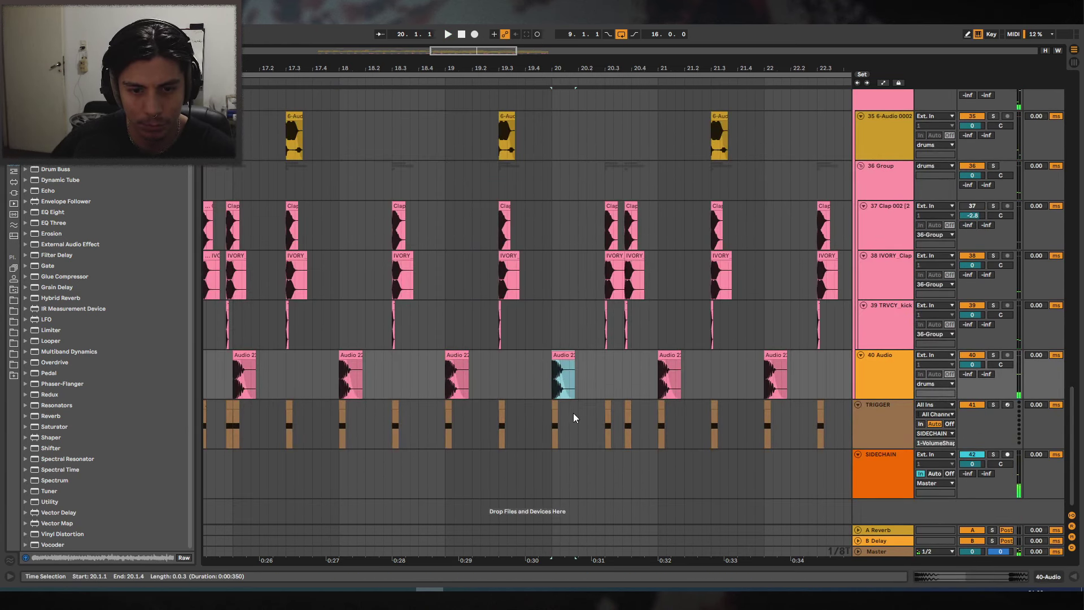
mouse_move(581, 62)
left_mouse_down()
mouse_move(524, 416)
mouse_move(558, 414)
mouse_move(512, 355)
left_mouse_up()
key("ctrl+d")
left_click(479, 367)
key("space")
scroll(956, 371, "up", 2)
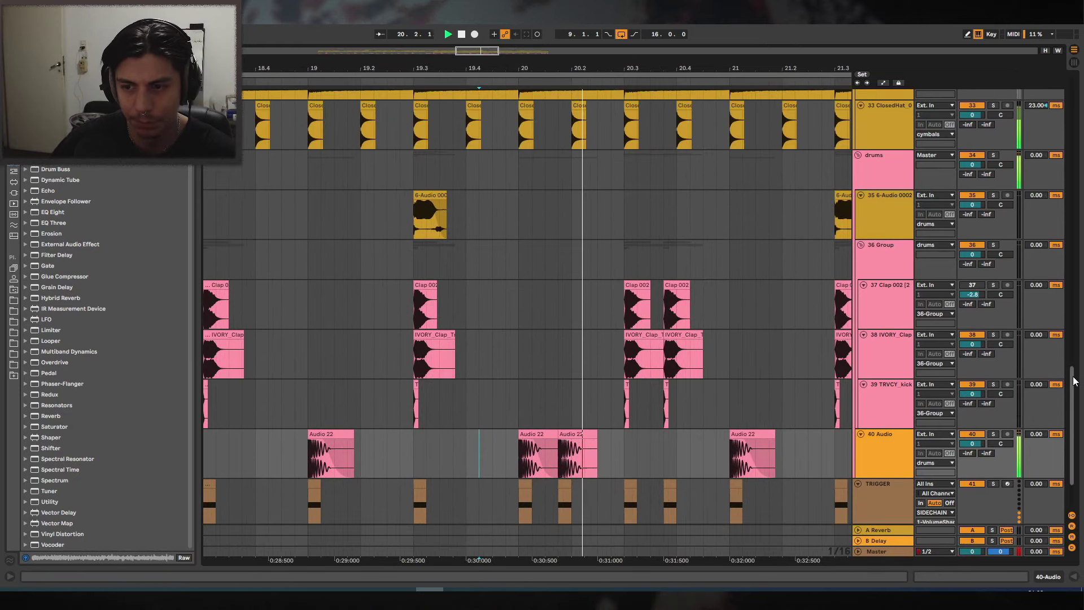
left_click_drag(1072, 375, 1006, 487)
key("space")
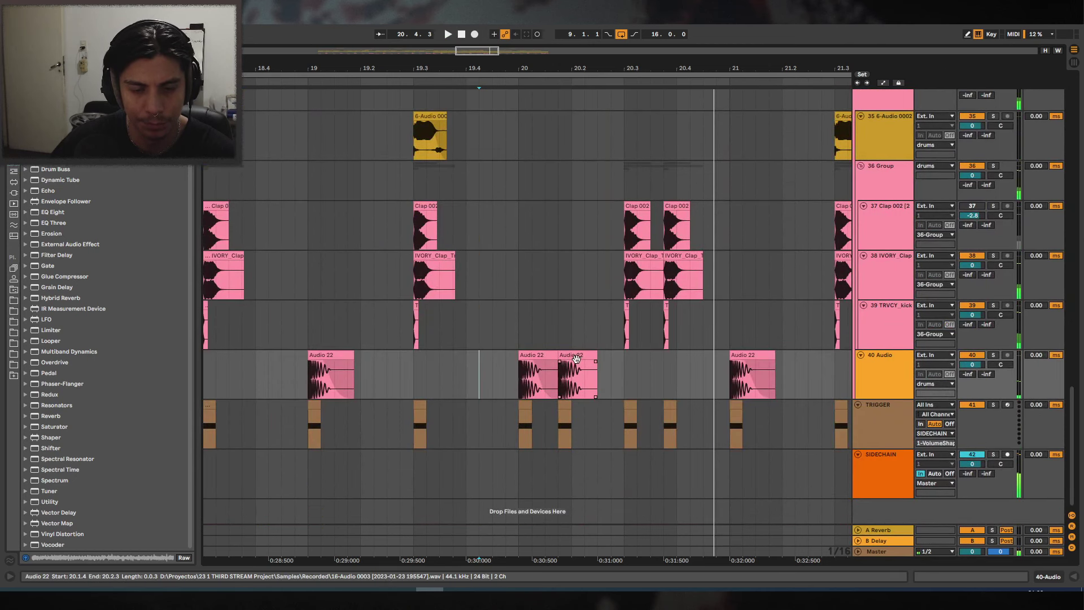
Try shortening the duplicated kick clip on track 40 to end at beat 20.2, and undo the trim.
mouse_move(596, 361)
left_mouse_down()
mouse_move(558, 361)
mouse_move(564, 390)
left_mouse_up()
left_click(492, 354)
key("space")
key("space")
key("space")
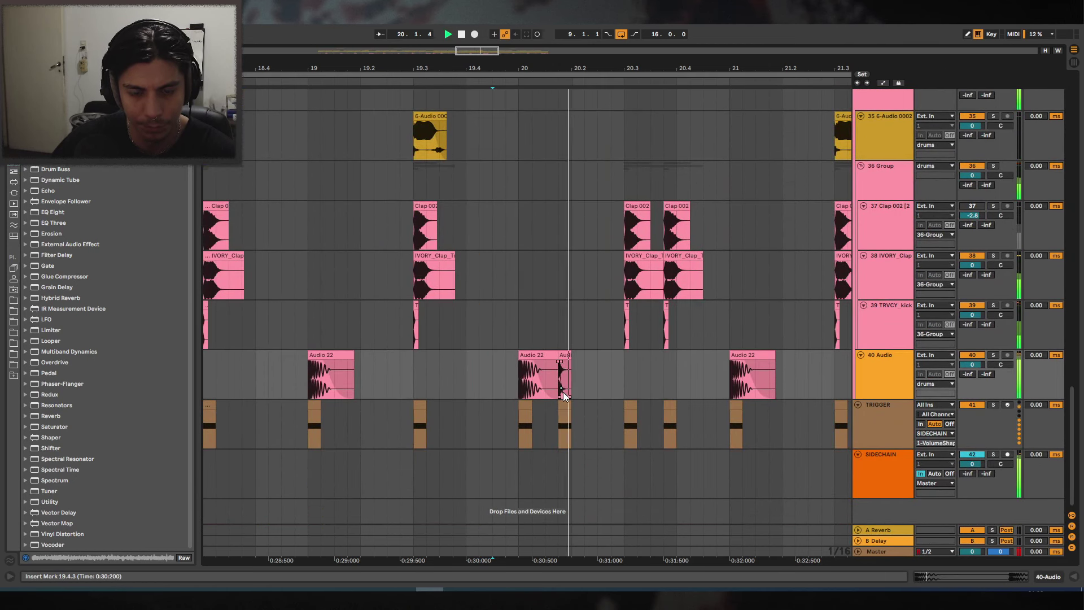
key("ctrl+z")
key("ctrl+z")
key("ctrl+z")
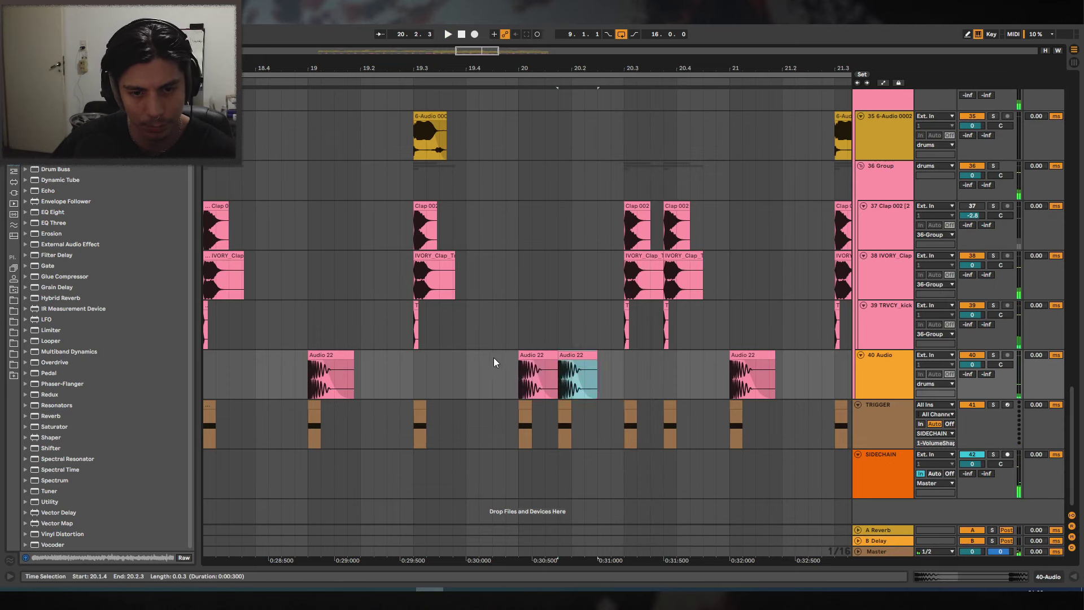
Play the kick repeat after bar 20 and delete the duplicated kick clip on track 40.
left_click(495, 363)
key("space")
left_click(567, 355)
key("space")
key("Delete")
Delete the matching duplicated clip at 20.1.4 on the TRIGGER track.
left_click(566, 405)
key("Delete")
key("ctrl+z")
left_click(479, 396)
key("space")
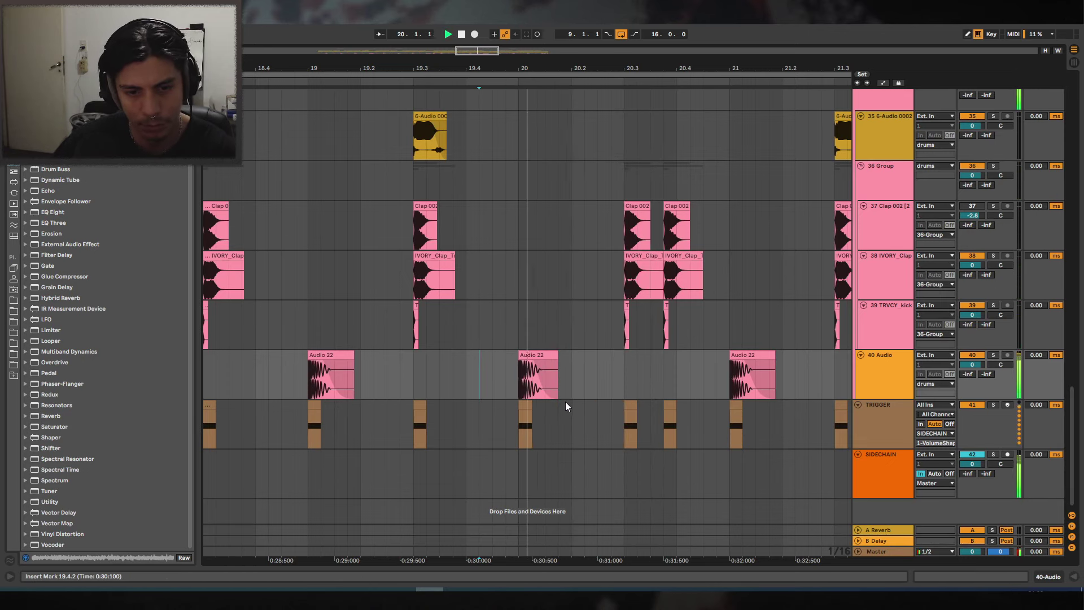
left_click(566, 404)
key("space")
key("Delete")
Play the passage from 19.4.4 to check the bass variation without the extra kick.
left_click(504, 394)
key("space")
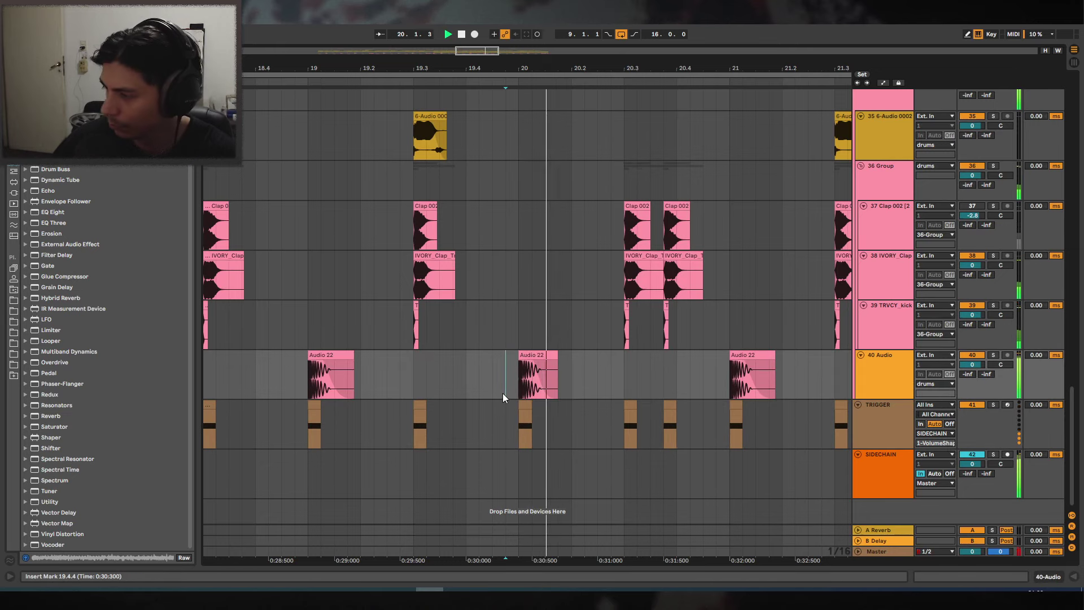
scroll(550, 330, "up", 5)
scroll(552, 329, "up", 7)
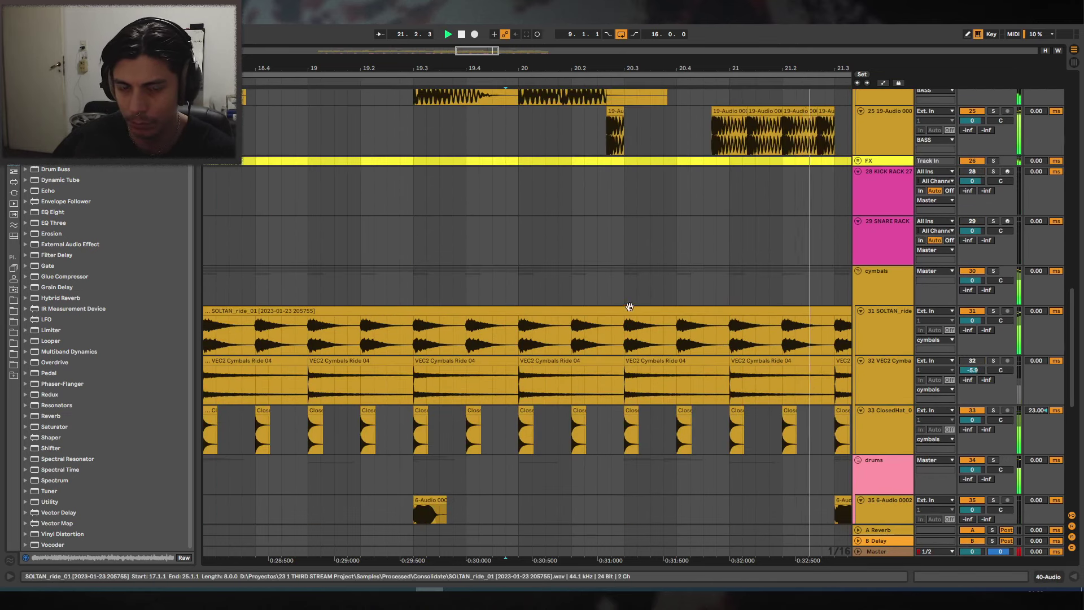
Add the iZotope Ozone 5 Imager to the Master track and close its plugin window.
left_click_drag(1073, 326, 1073, 156)
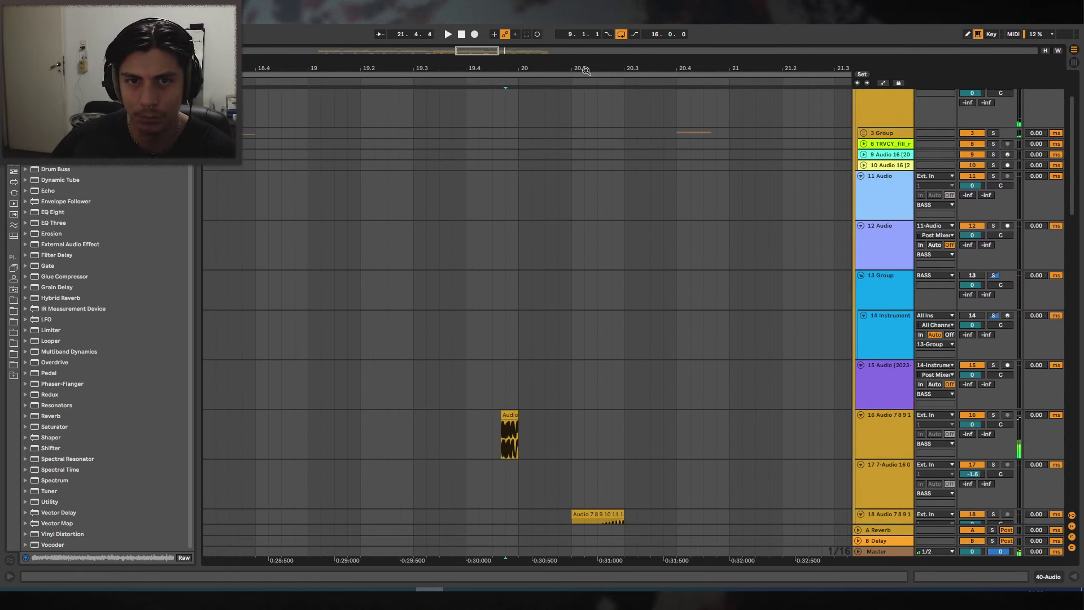
left_click_drag(586, 70, 597, 48)
left_click(884, 551)
left_click(1060, 576)
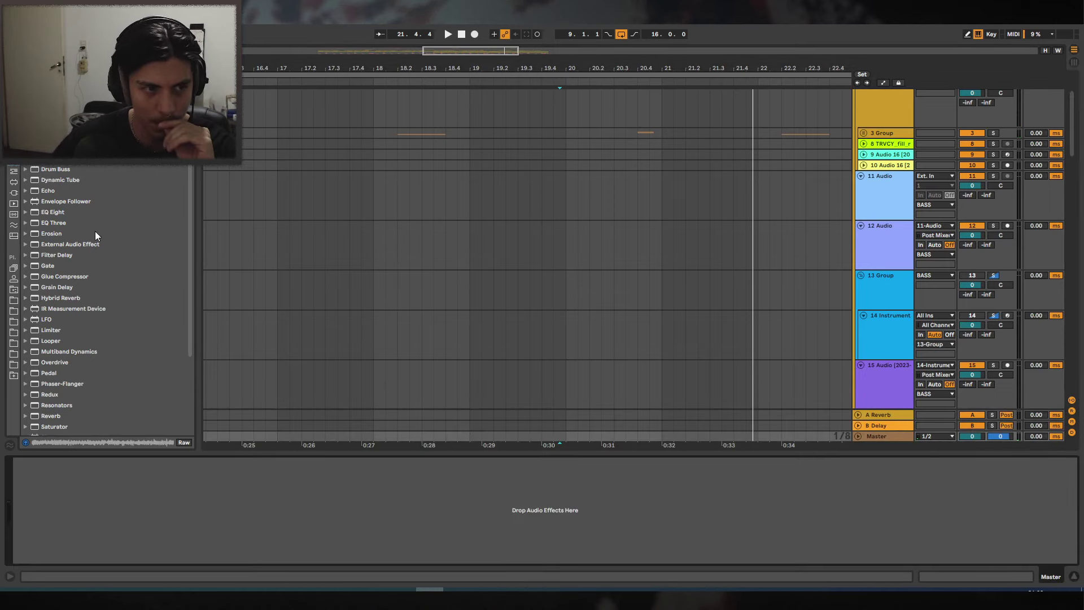
key("ctrl+f")
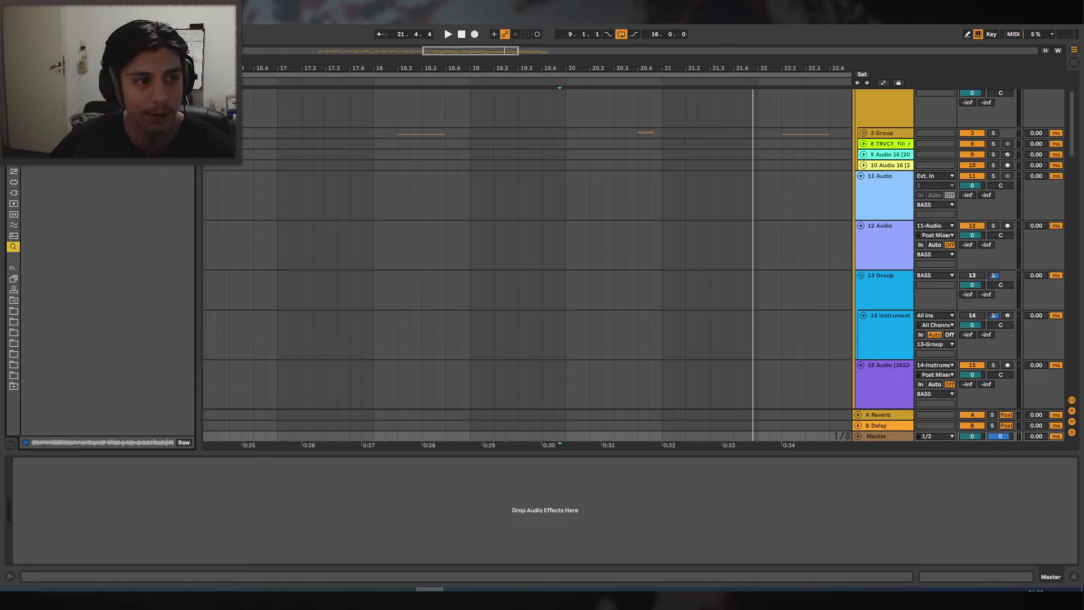
double_click(83, 135)
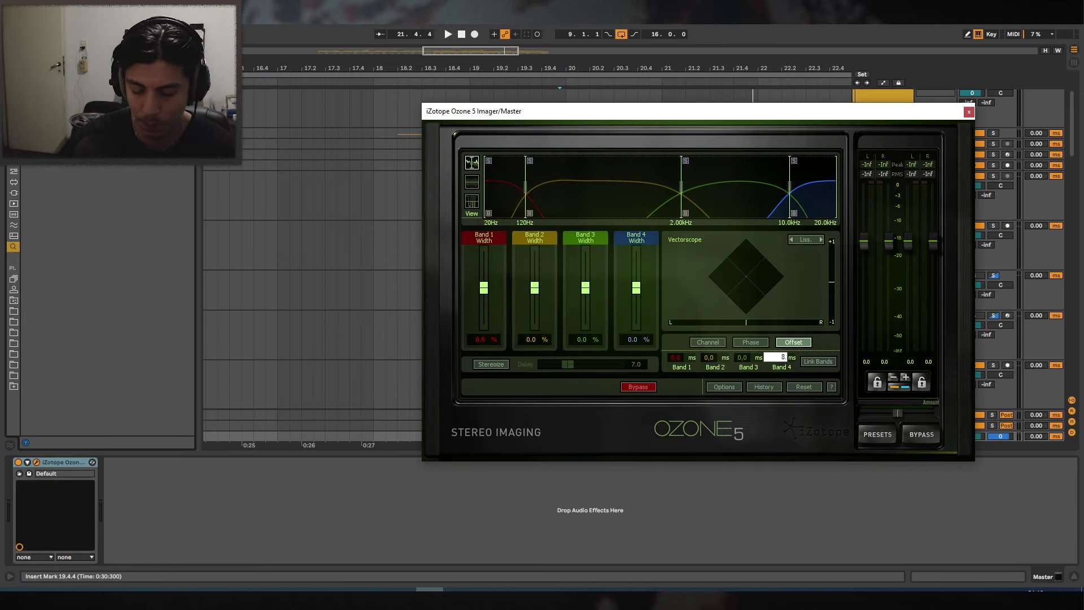
left_click(969, 111)
Play the drop from 19.1.1 and collapse the track groups to check the passage up to bar 25.
left_click(470, 247)
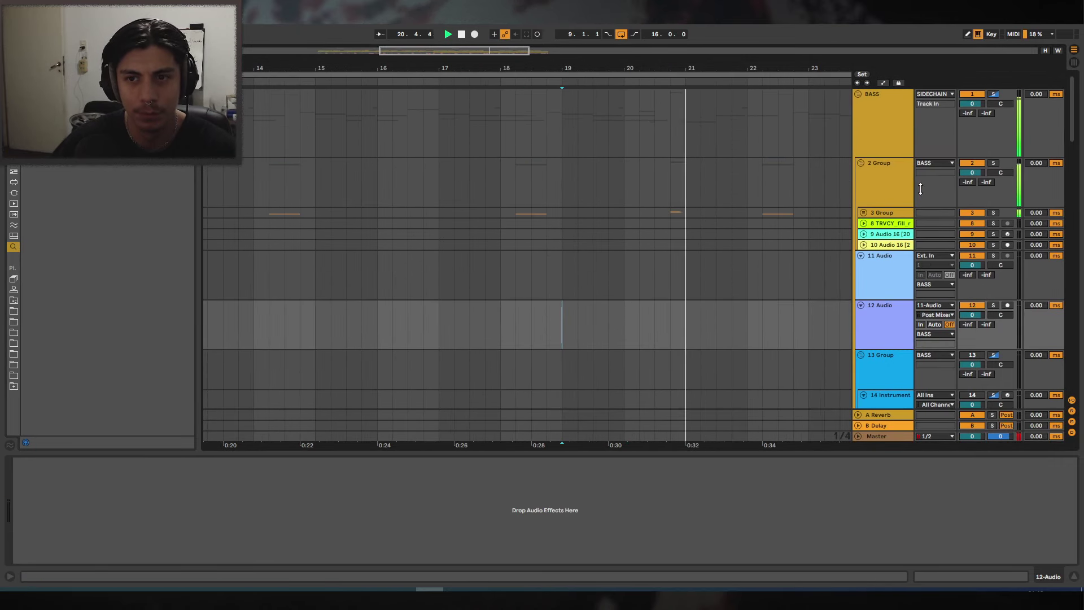
left_click(859, 94)
left_click_drag(777, 69, 646, 85)
left_click(858, 244, "alt")
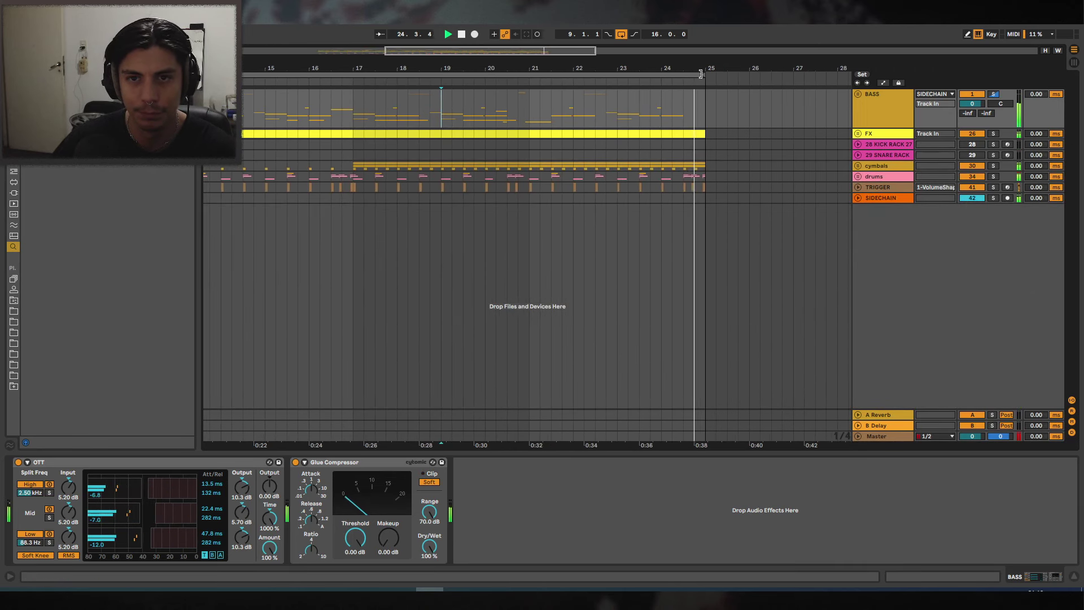
Delete the extra clap and TRVCY_kick_12 clips at 24.3.4 and 24.4.4 on tracks 37, 38 and 39.
left_click(858, 176)
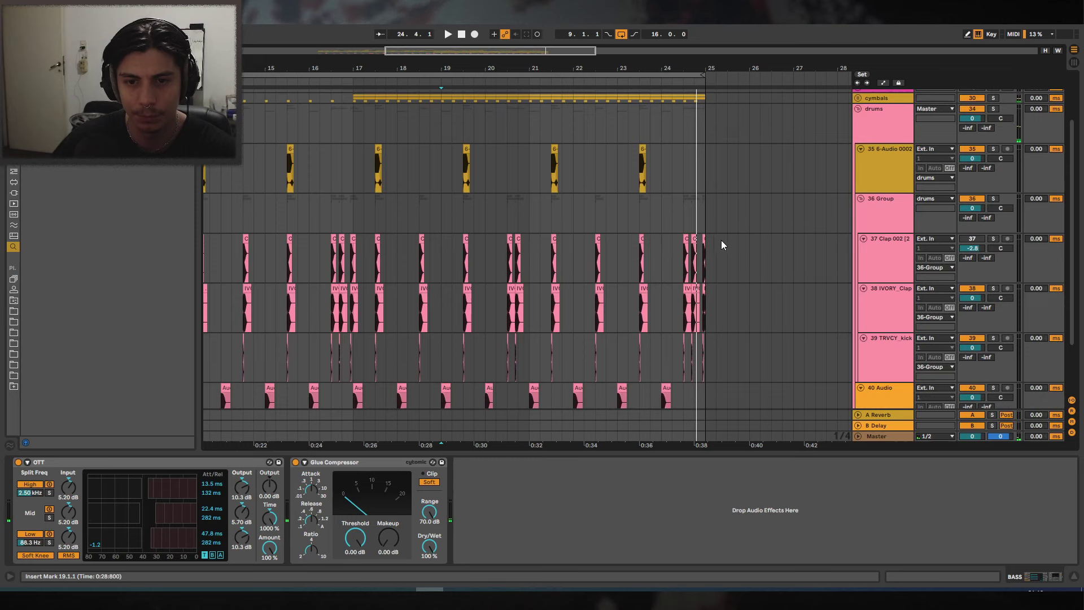
left_click_drag(718, 241, 690, 266)
left_click(696, 289)
key("Delete")
left_click(692, 232)
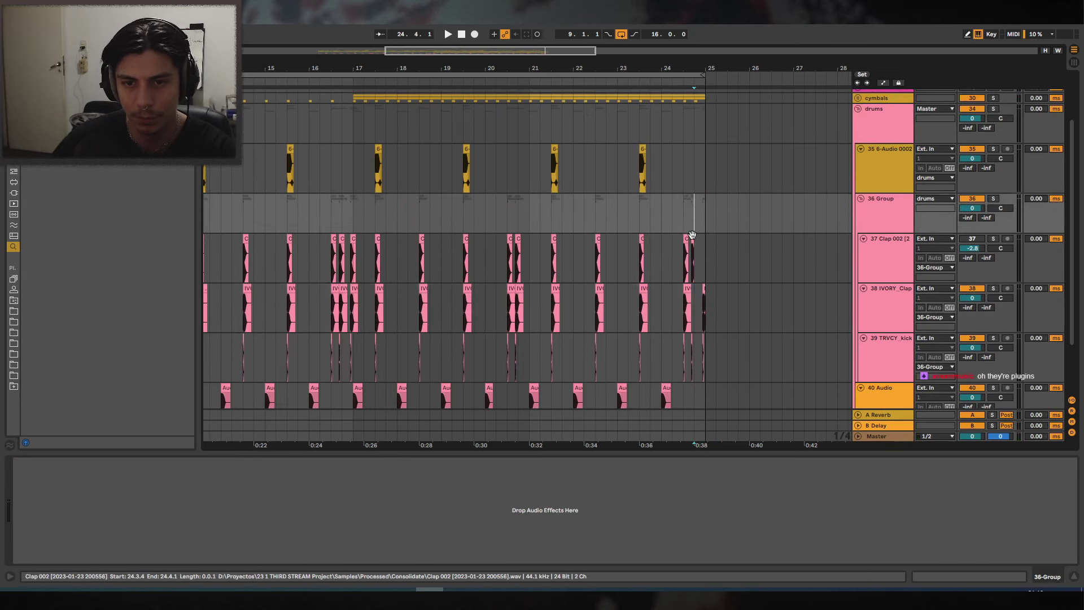
left_click(693, 238)
key("Delete")
left_click(704, 288)
key("Delete")
left_click(703, 339)
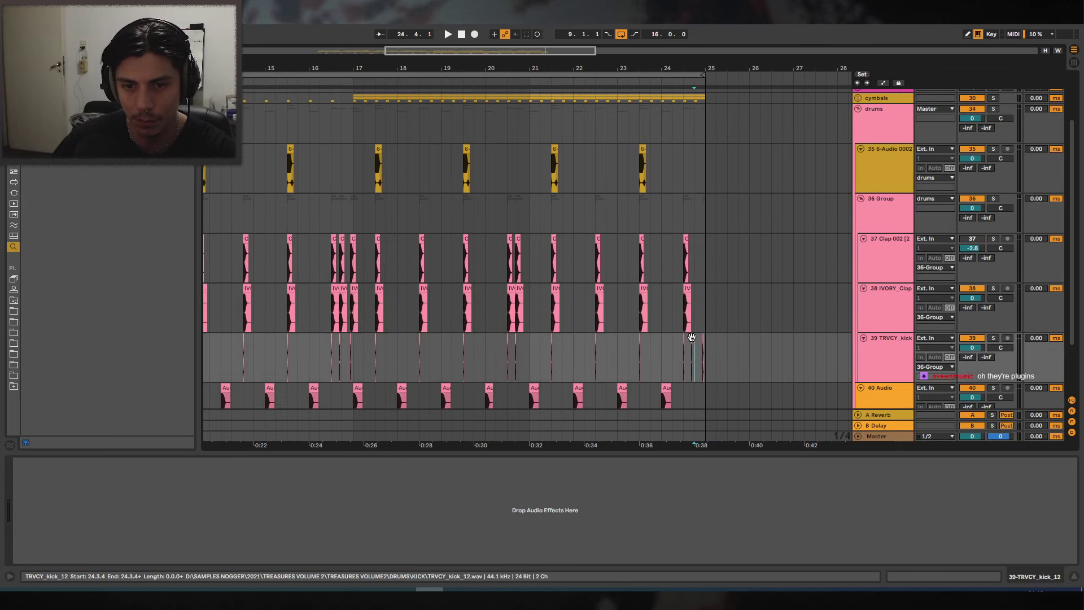
left_click(703, 339)
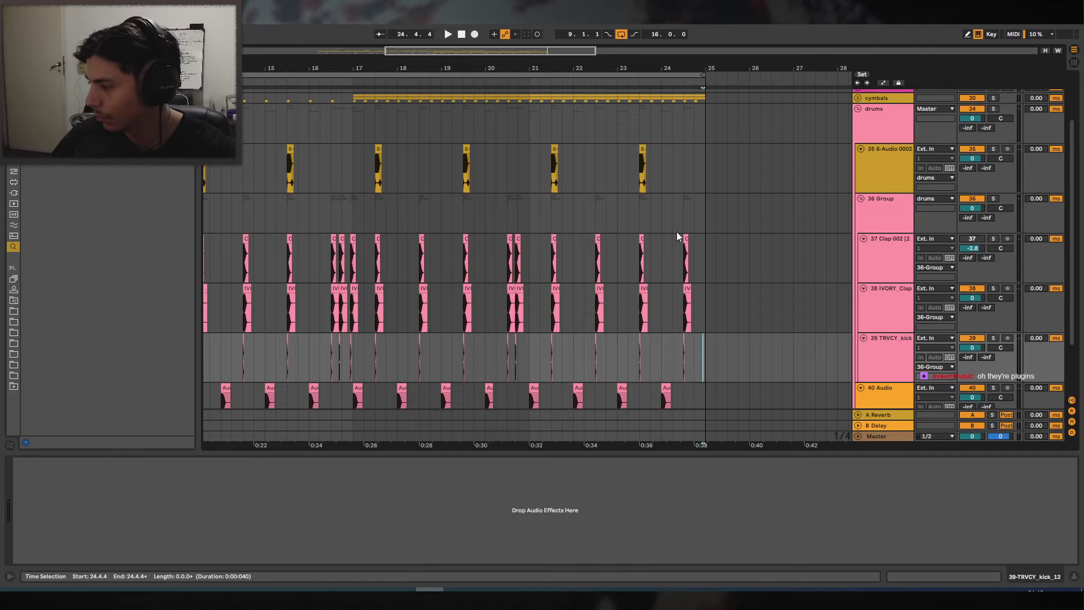
Paste the TRVCY_kick_12 clip into bar 16 on track 39, move it to 16.2.3 and play the fill.
left_click_drag(684, 68, 561, 70)
scroll(599, 363, "up", 4)
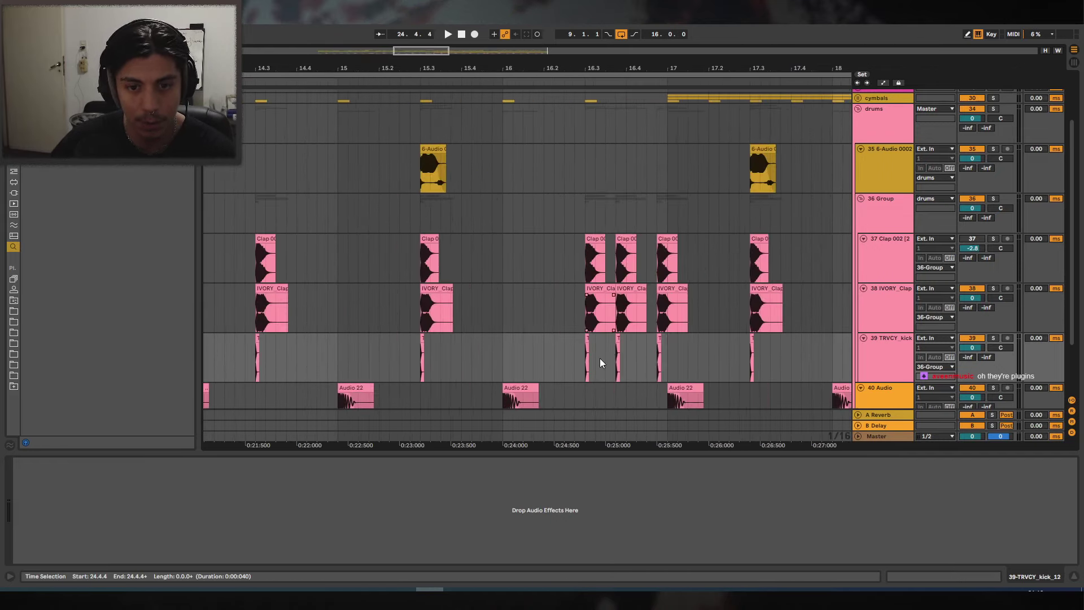
left_click(546, 337)
key("ctrl+v")
left_click(473, 339)
key("space")
left_click(544, 340)
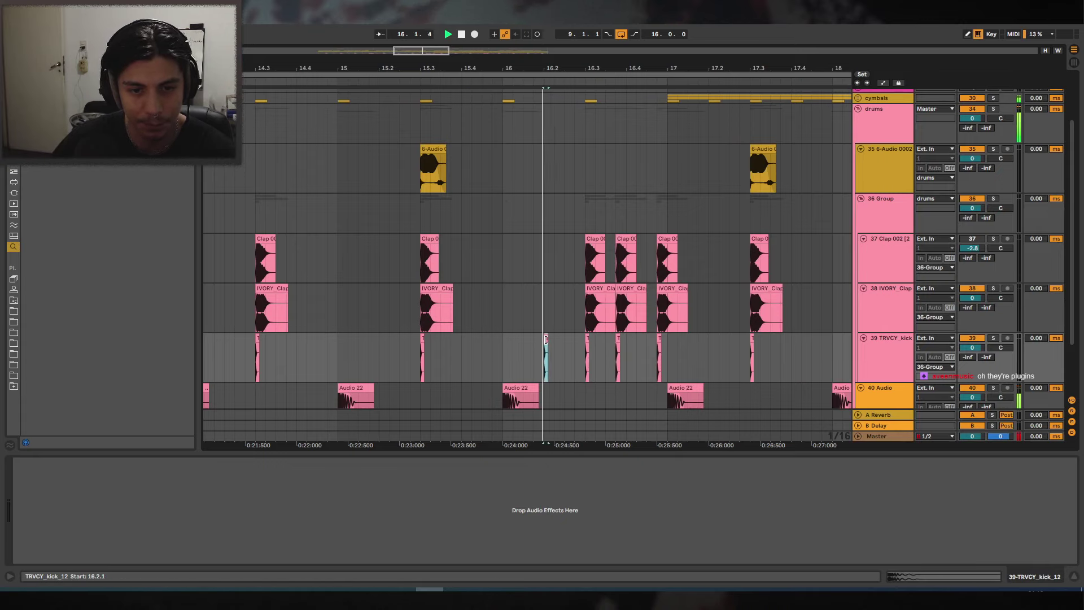
left_click_drag(546, 339, 565, 339)
key("space")
key("space")
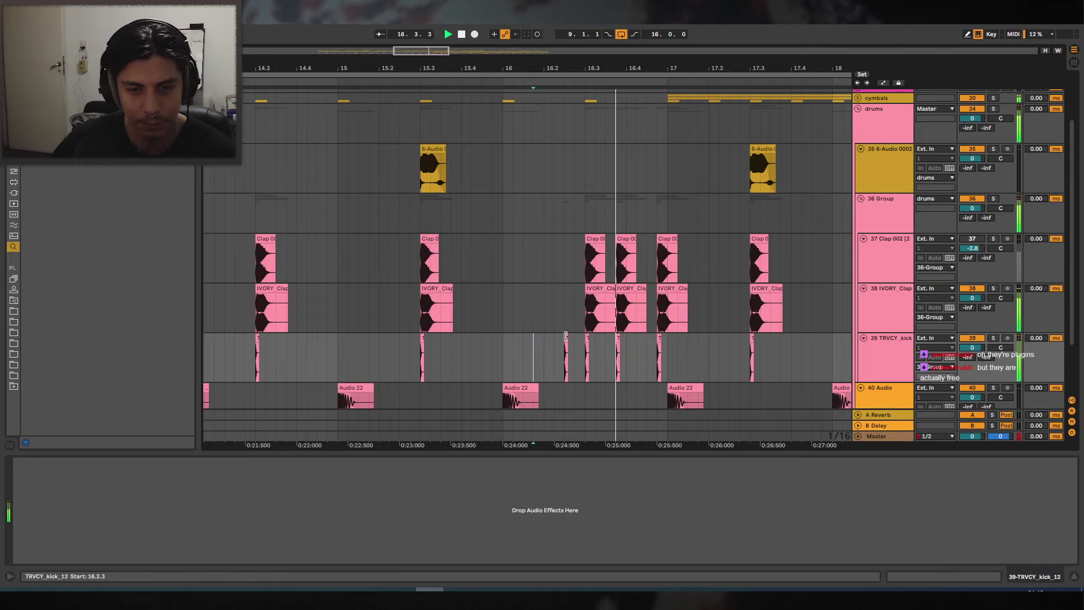
Expand the BASS group and its nested 3 Group to examine the clips of the bass layers.
scroll(688, 259, "down", 4)
scroll(886, 167, "up", 2)
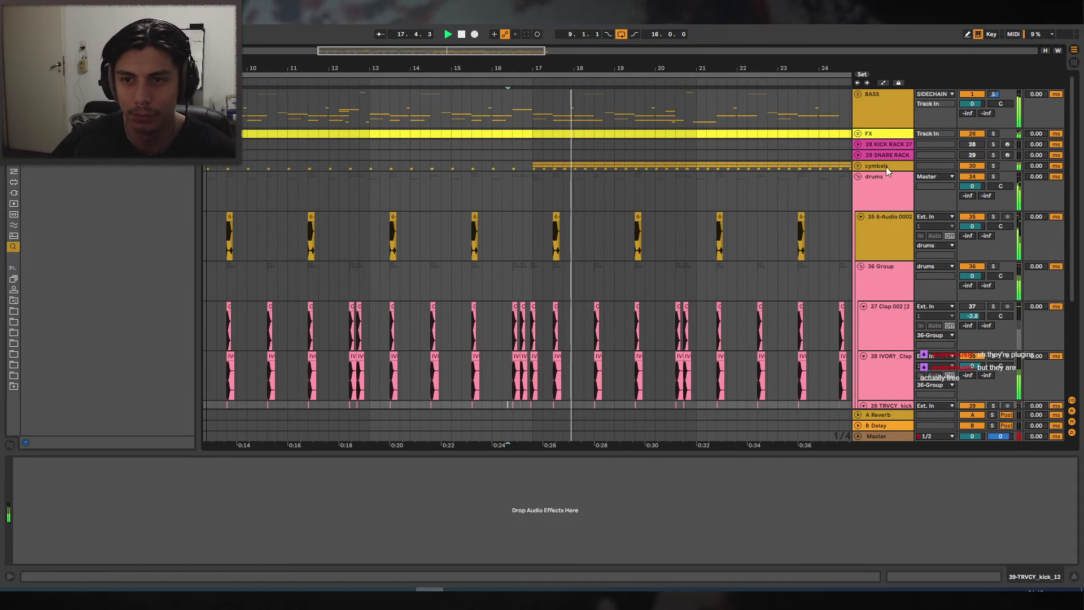
left_click(862, 95)
left_click(858, 94)
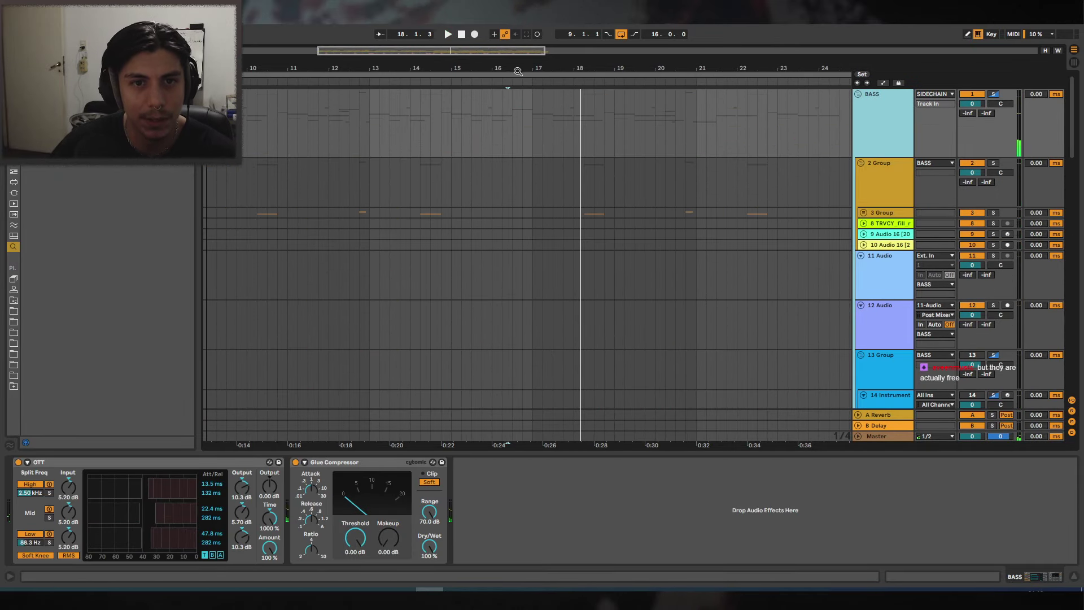
left_click_drag(517, 72, 607, 72)
scroll(854, 199, "down", 2)
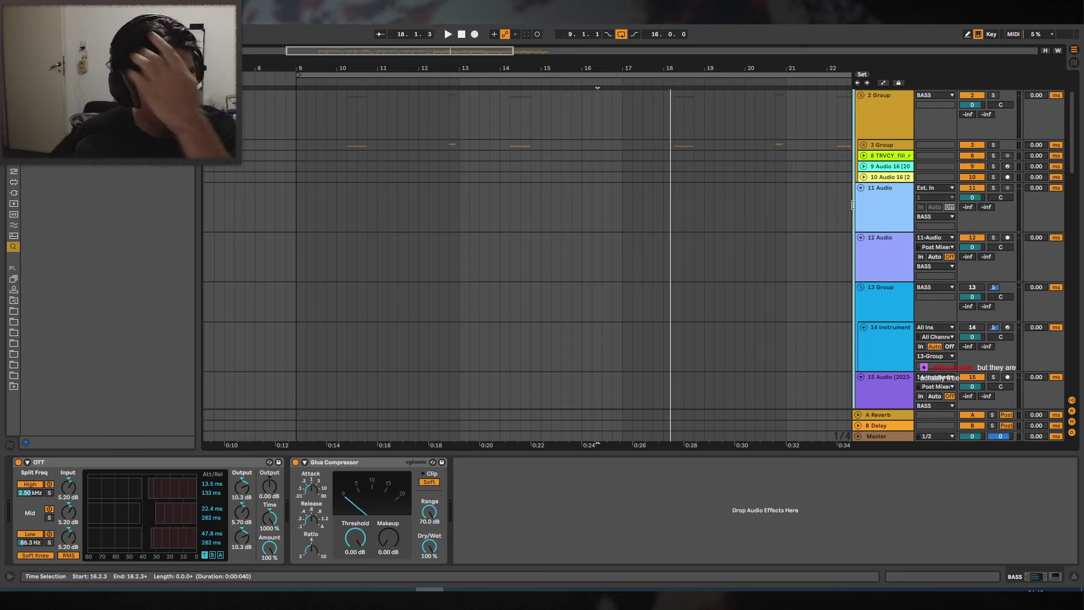
scroll(901, 260, "up", 2)
left_click(861, 164)
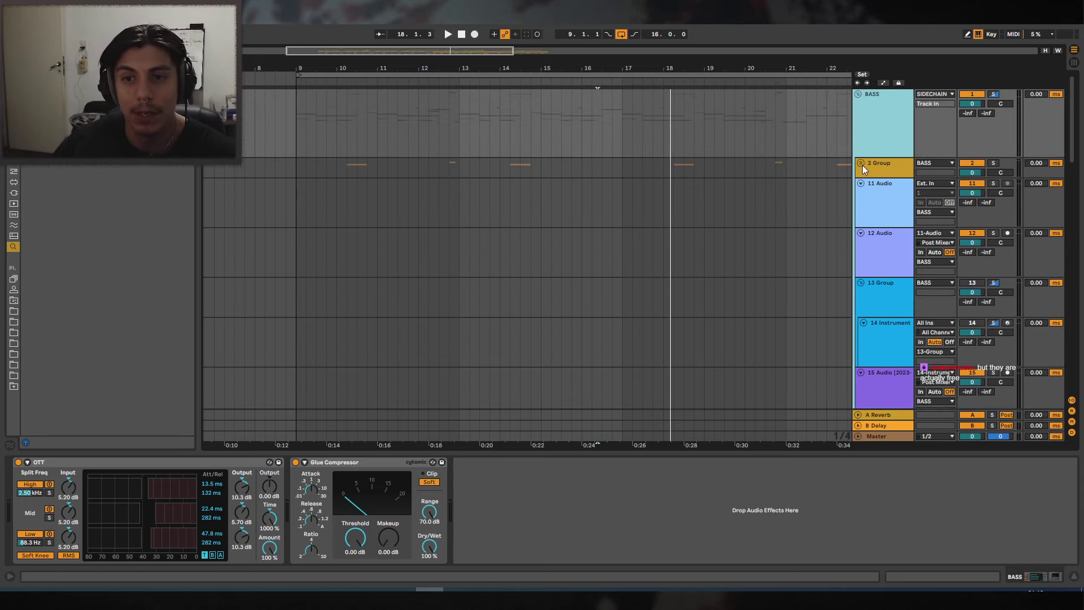
left_click(861, 164)
left_click_drag(712, 69, 462, 34)
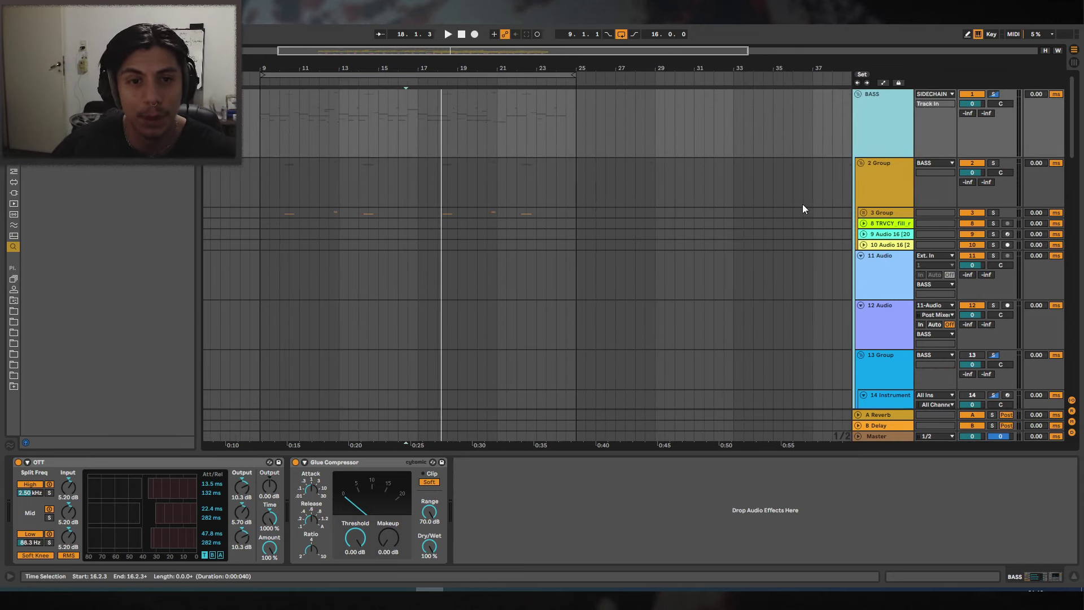
left_click(862, 214)
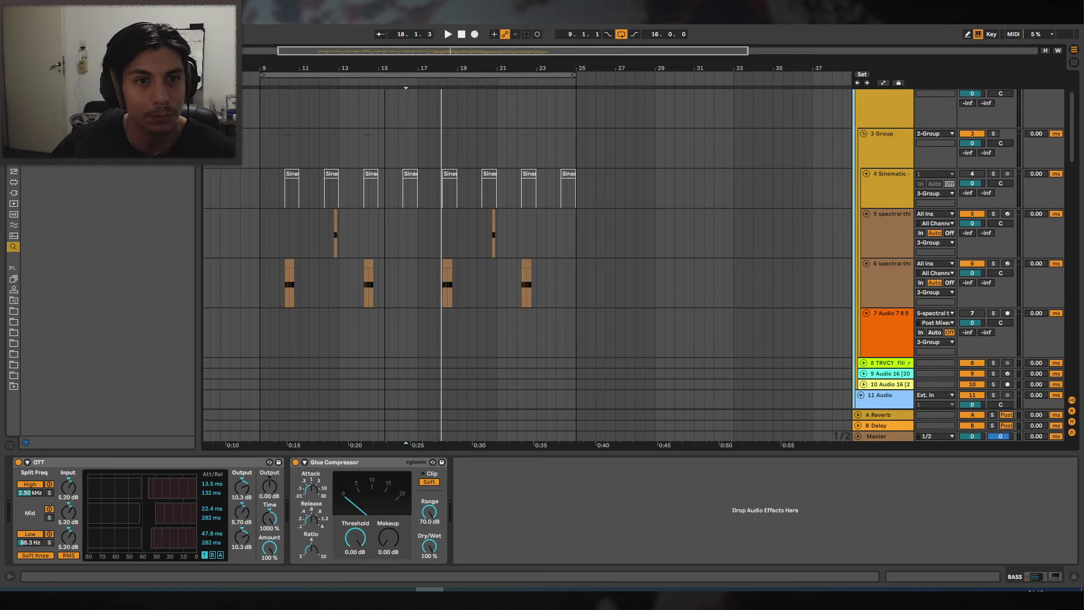
Play the bass from 16.1.1 and audition the clip at 16.3.1 on track 17 in solo.
left_click_drag(398, 68, 543, 223)
left_click(543, 223)
key("space")
left_click_drag(592, 68, 584, 61)
scroll(584, 213, "down", 7)
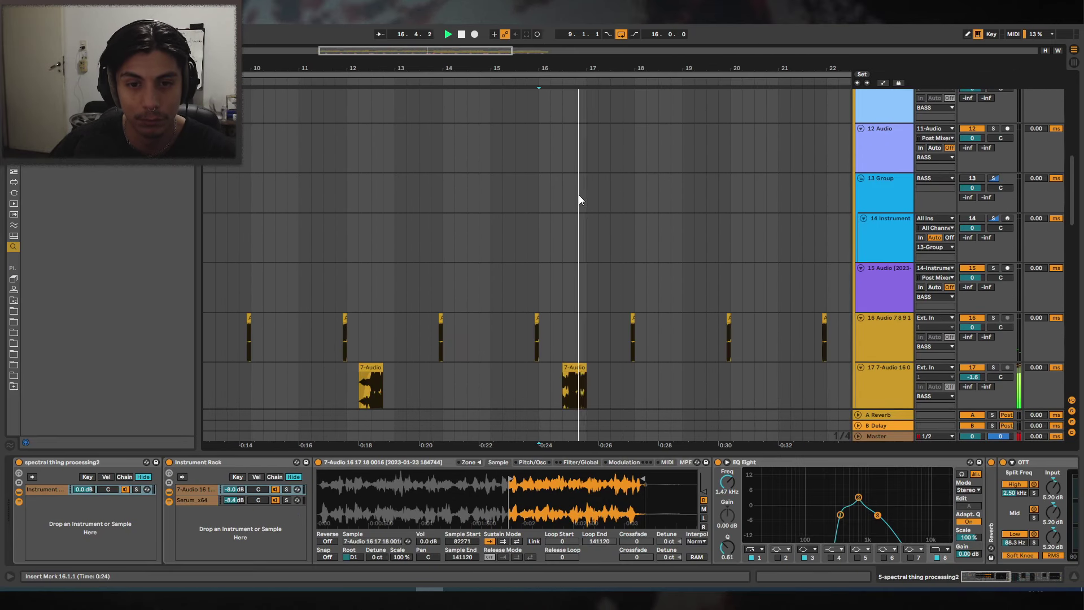
scroll(621, 218, "down", 3)
left_click(575, 231)
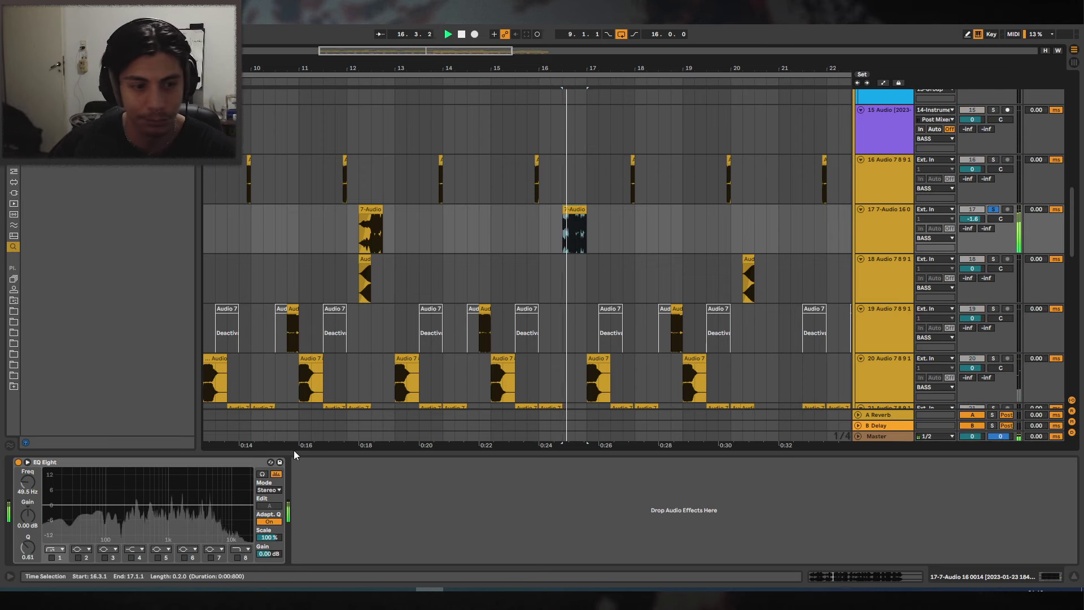
key("space")
left_click(993, 210)
key("space")
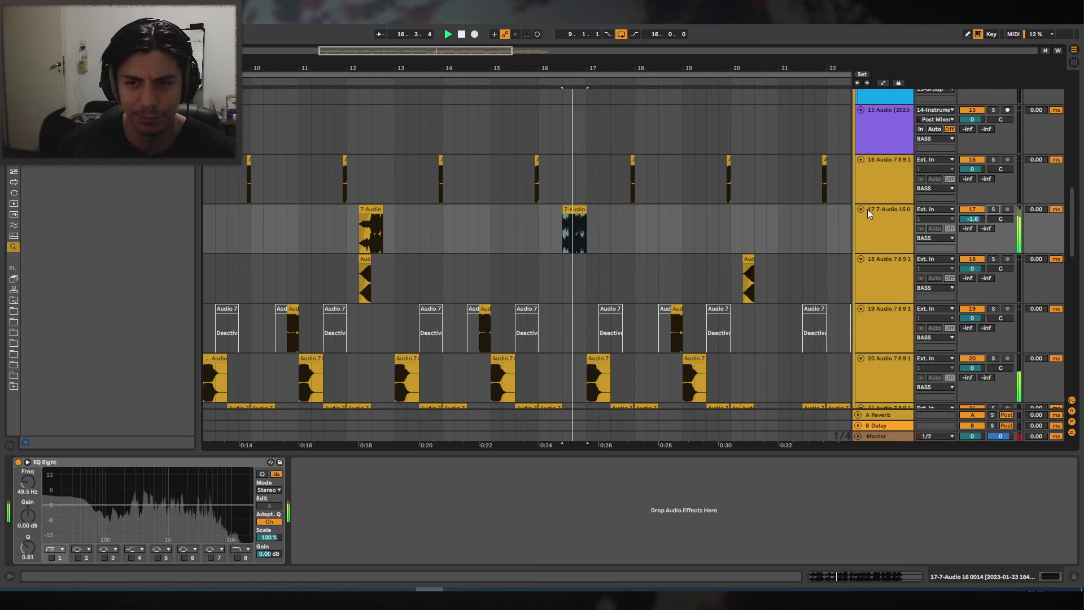
Set the gain of the clip at 16.3.1 on track 17 to 9.31 dB and turn off its warping.
double_click(569, 207)
key("space")
left_click_drag(183, 468, 184, 479)
left_click(124, 435)
key("space")
key("space")
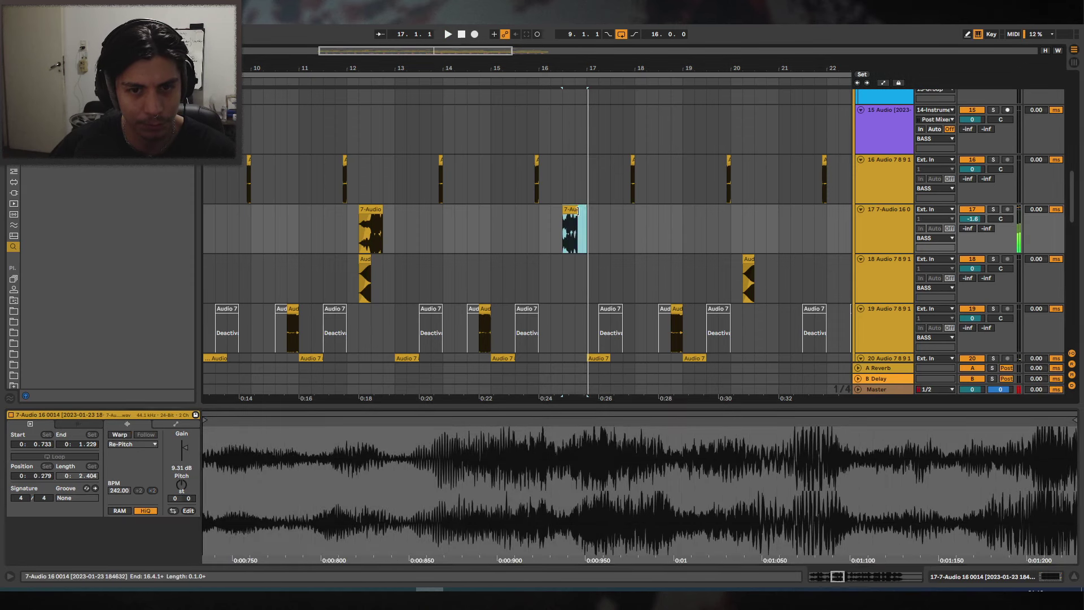
Extend the unwarped clip on track 17 to end at 17.1.1 and play it.
left_click_drag(578, 209, 587, 209)
key("space")
key("space")
Try inserting a new audio track below track 17 and undo the insertion.
left_click(897, 217)
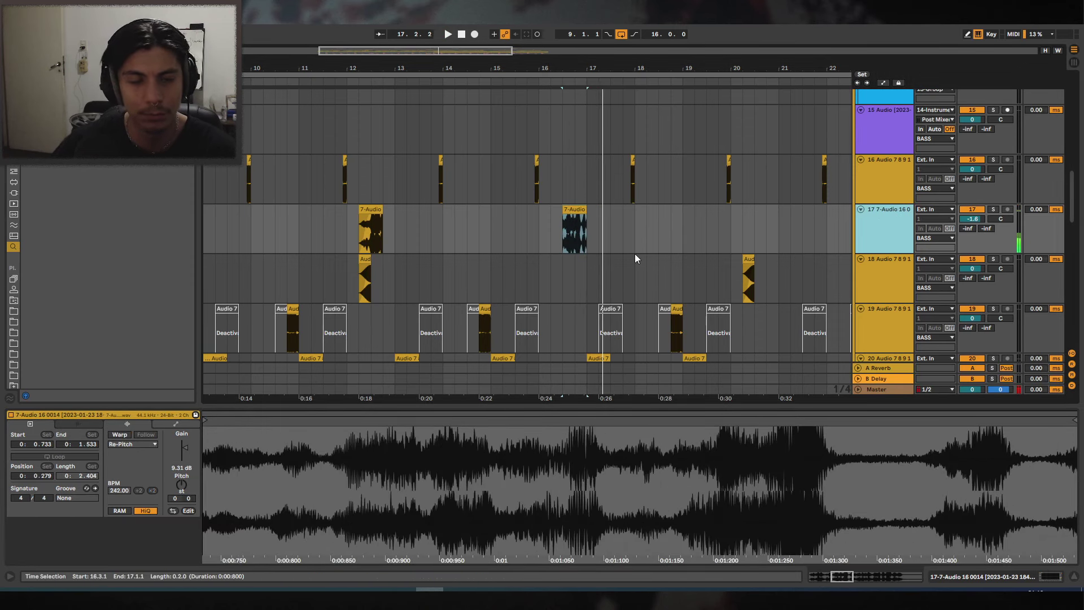
key("ctrl+t")
left_click_drag(590, 68, 615, 72)
key("ctrl+z")
scroll(824, 234, "up", 14)
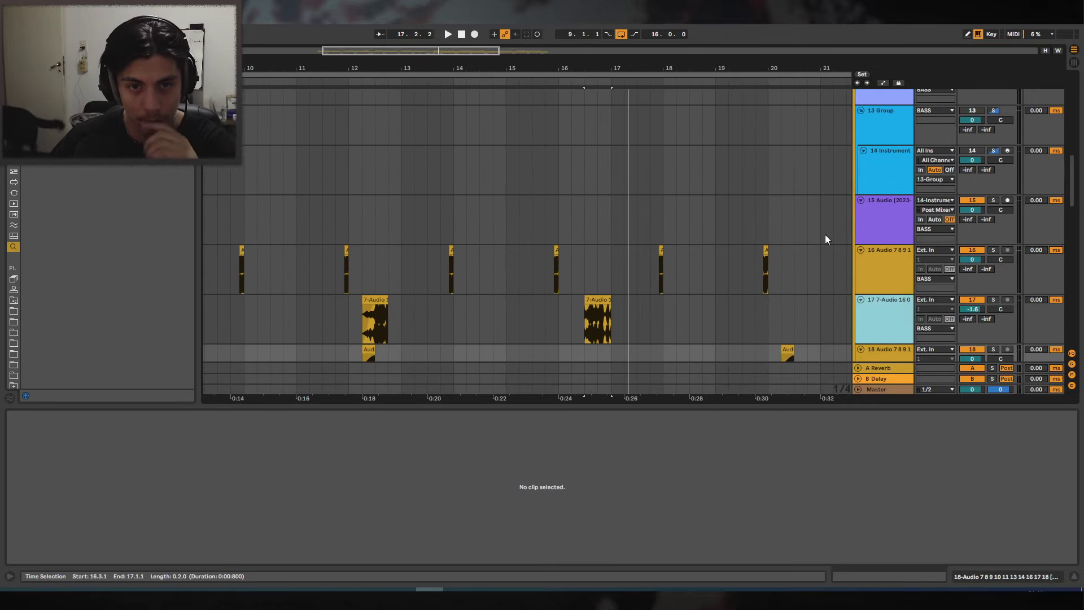
Insert an audio track below track 17, search for reese samples, and place TRVCY_reese_bass_2 on it at 16.3.1.
left_click(1074, 575)
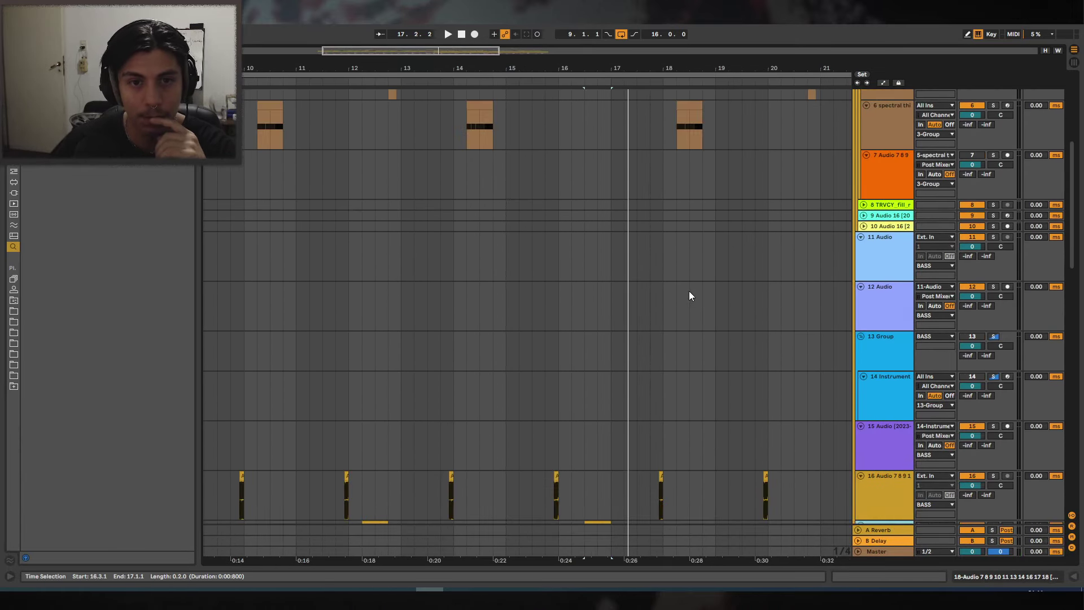
scroll(690, 294, "down", 5)
left_click(903, 351)
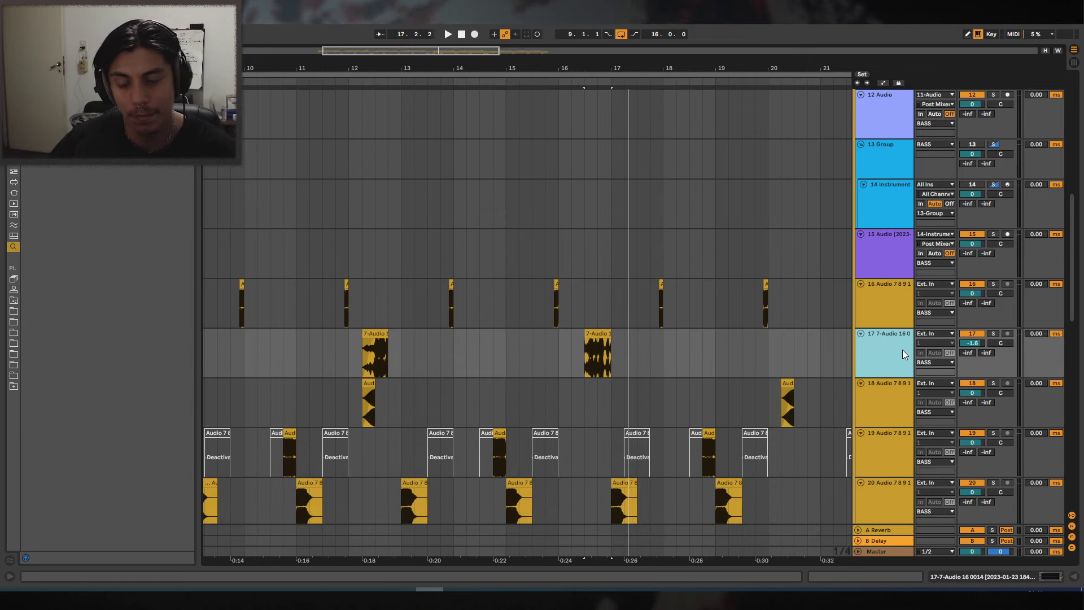
key("ctrl+t")
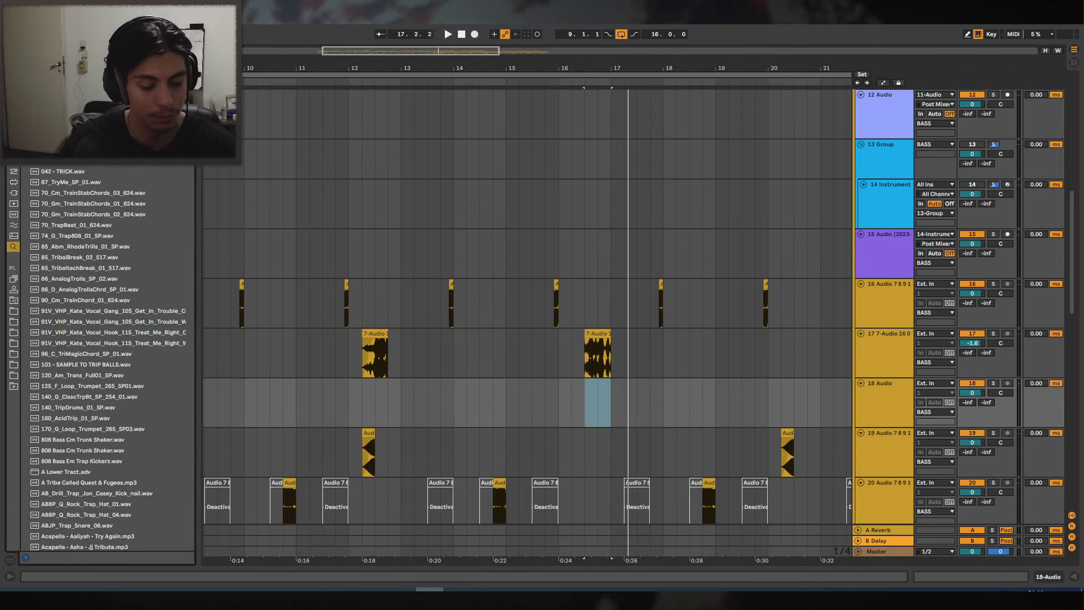
type("re")
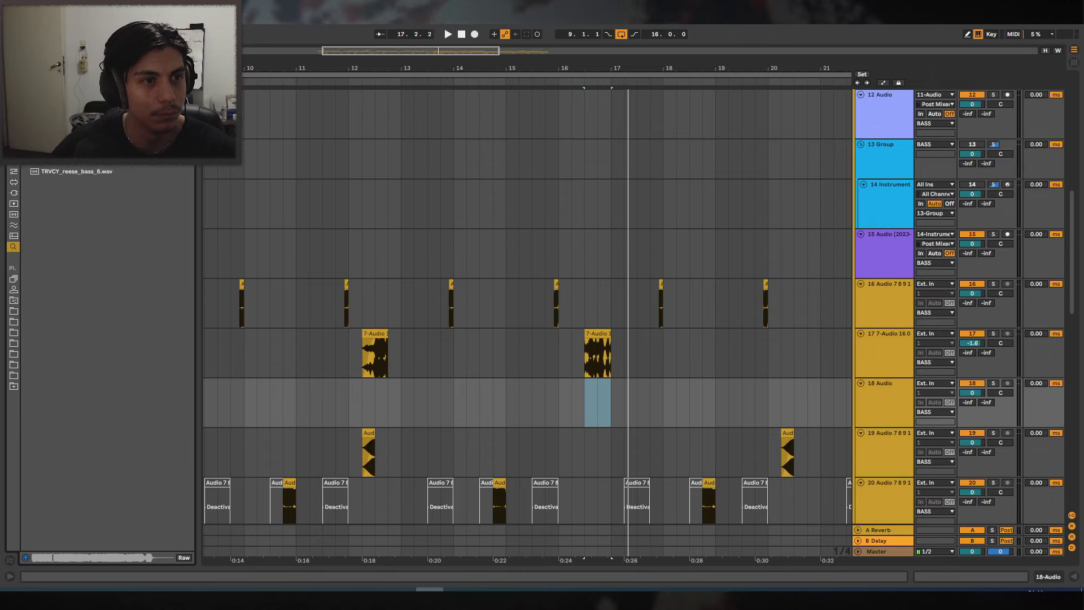
left_click_drag(74, 128, 589, 396)
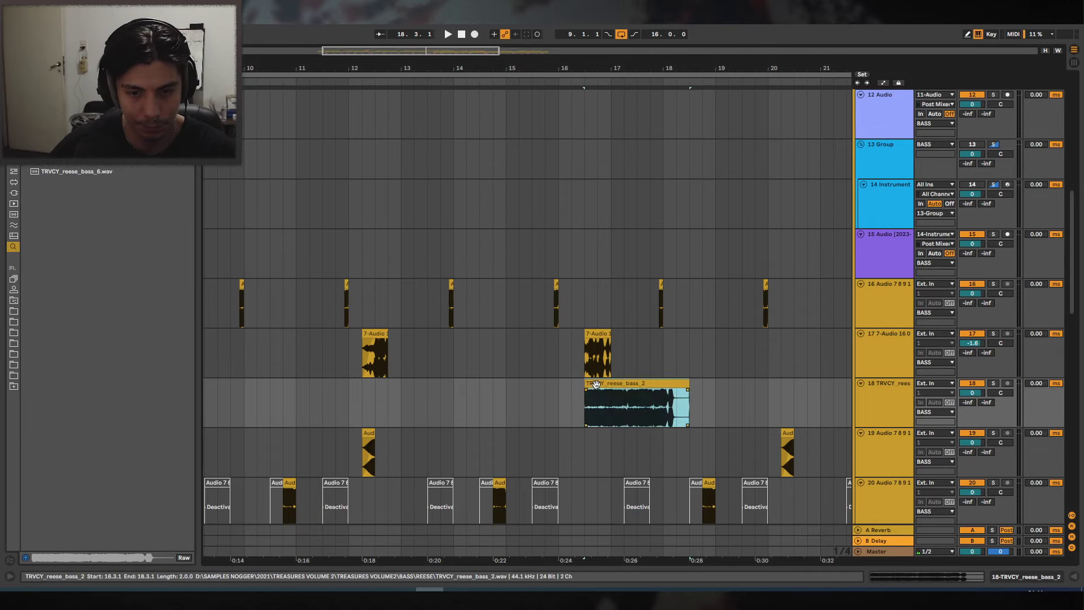
Turn off warping on the TRVCY_reese_bass_2 clip, split it at 17.1.1 and delete the remainder.
double_click(592, 384)
left_click(122, 435)
left_click(611, 340)
key("ctrl+e")
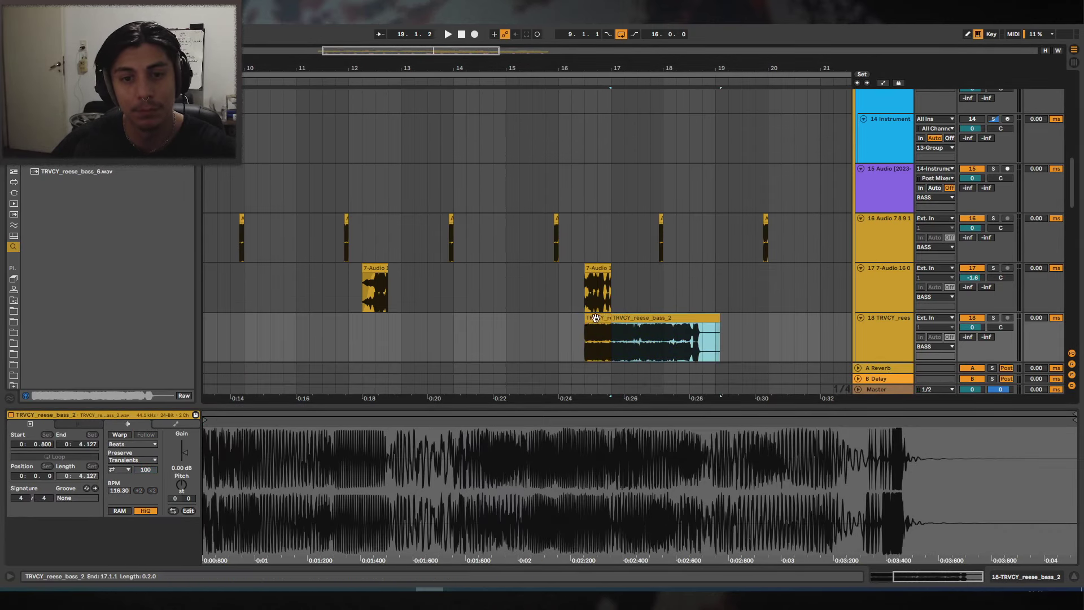
left_click(571, 338)
key("space")
left_click(626, 319)
key("Delete")
Turn warping on for the trimmed reese bass clip and move its sample start to 2.1.1 during playback.
left_click(600, 319)
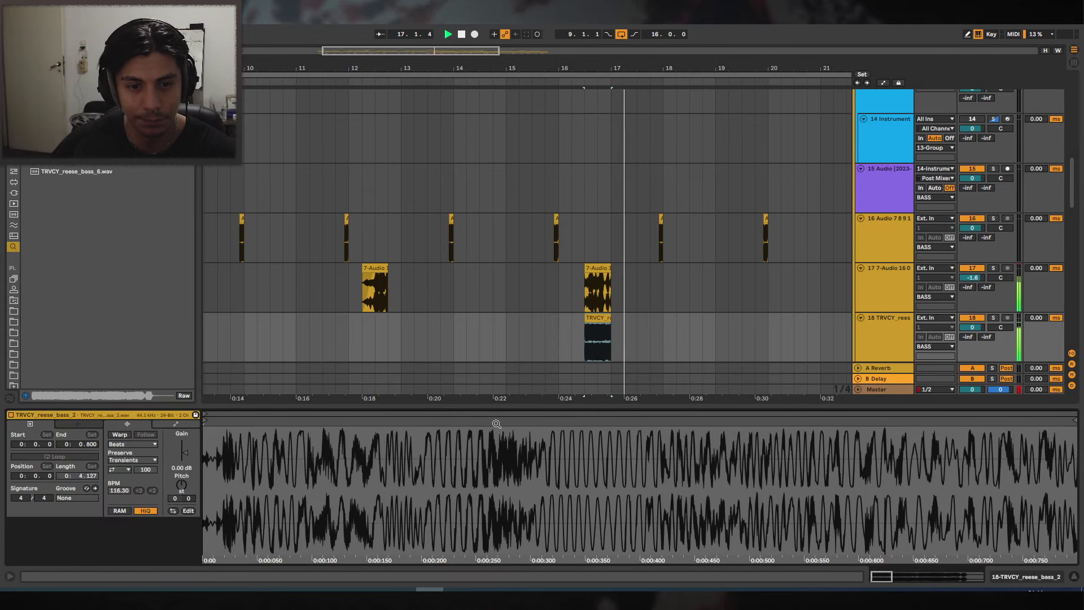
scroll(496, 440, "down", 3)
left_click(120, 435)
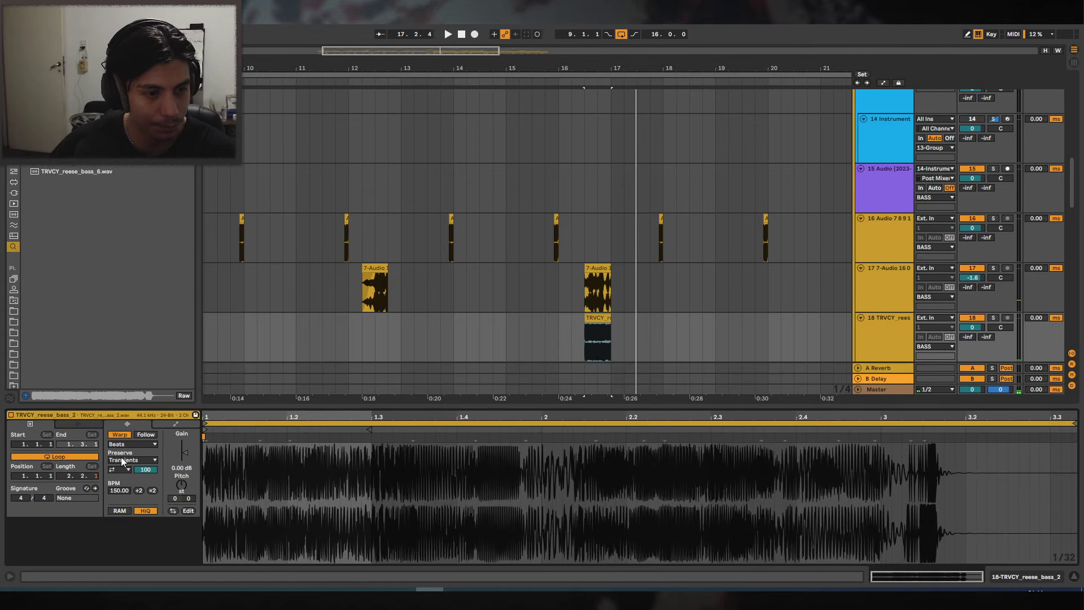
key("space")
key("space")
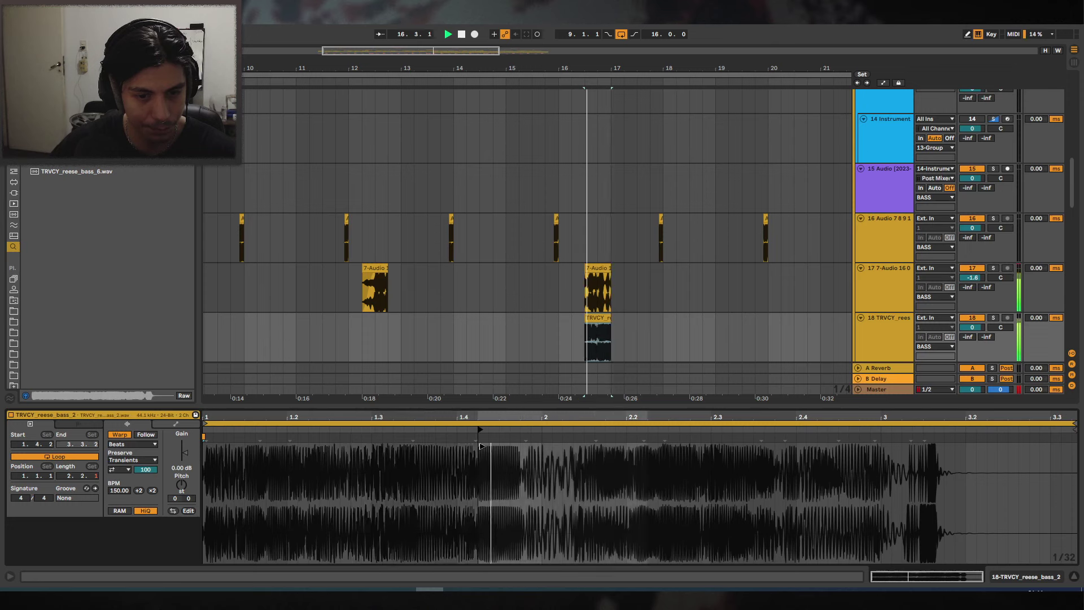
left_click(550, 456)
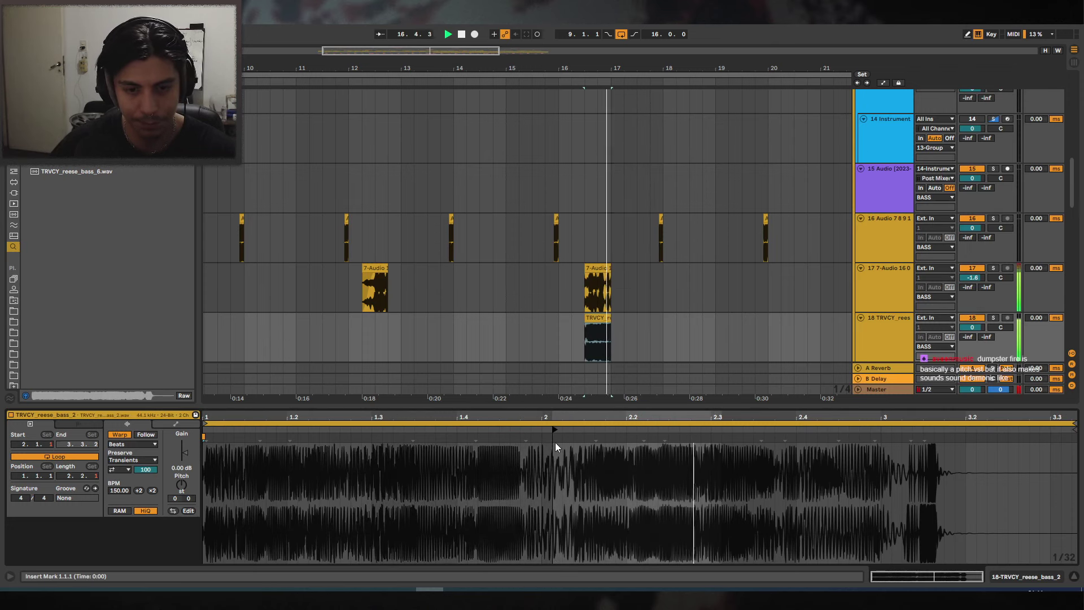
Move the TRVCY_reese_bass_2 clip's sample start to 2.2.1 and play back the section around bar 16.
mouse_move(556, 432)
left_mouse_down()
mouse_move(674, 431)
mouse_move(643, 431)
left_mouse_up()
key("space")
key("space")
left_click_drag(626, 68, 660, 90)
key("minus")
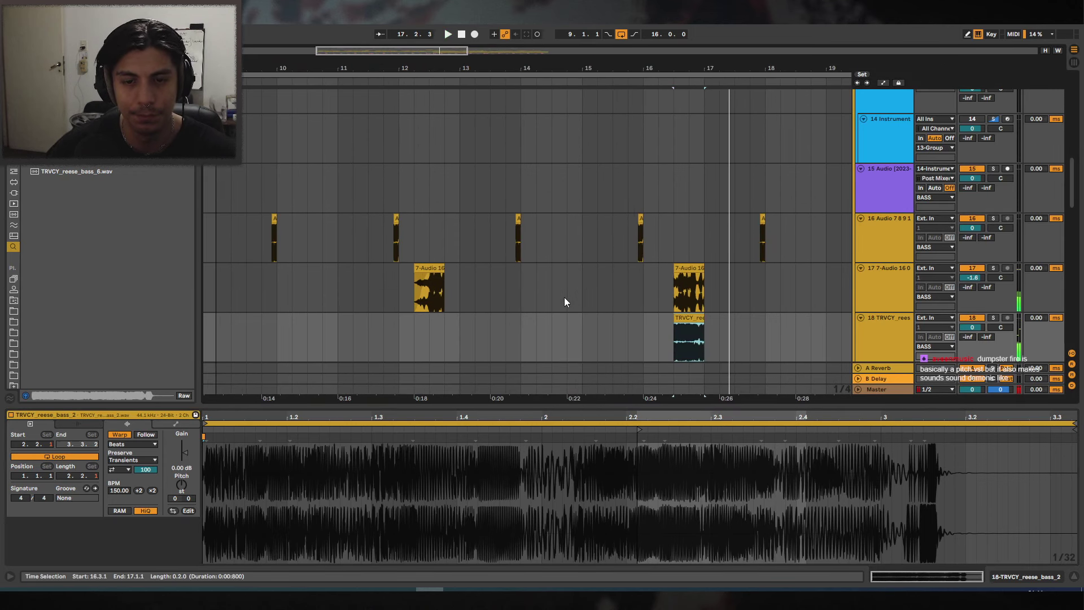
left_click(566, 297)
scroll(621, 283, "down", 2)
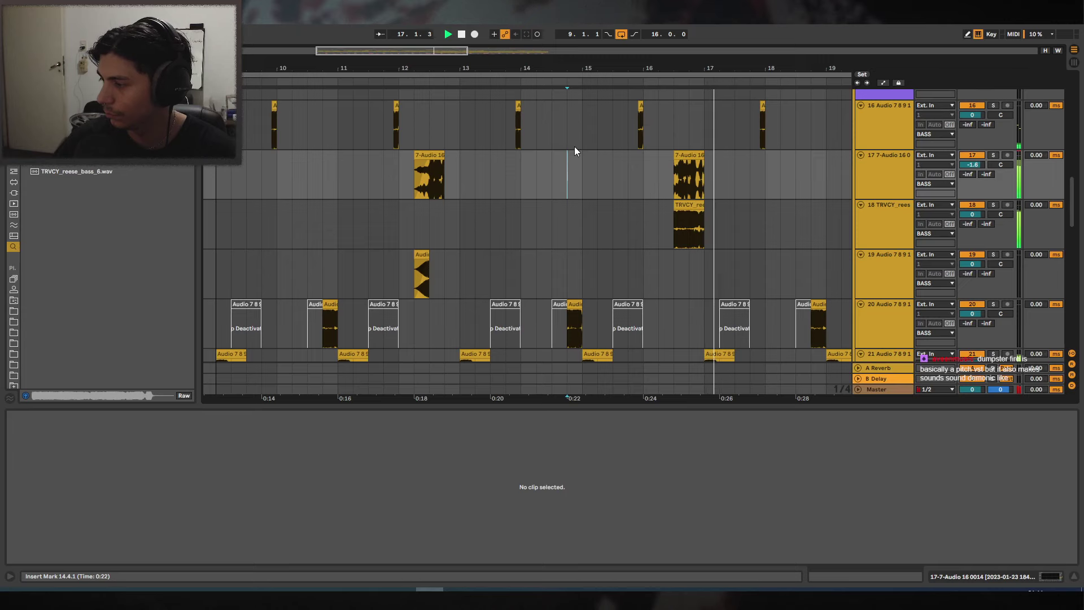
left_click_drag(646, 68, 632, 107)
key("space")
left_click(663, 205)
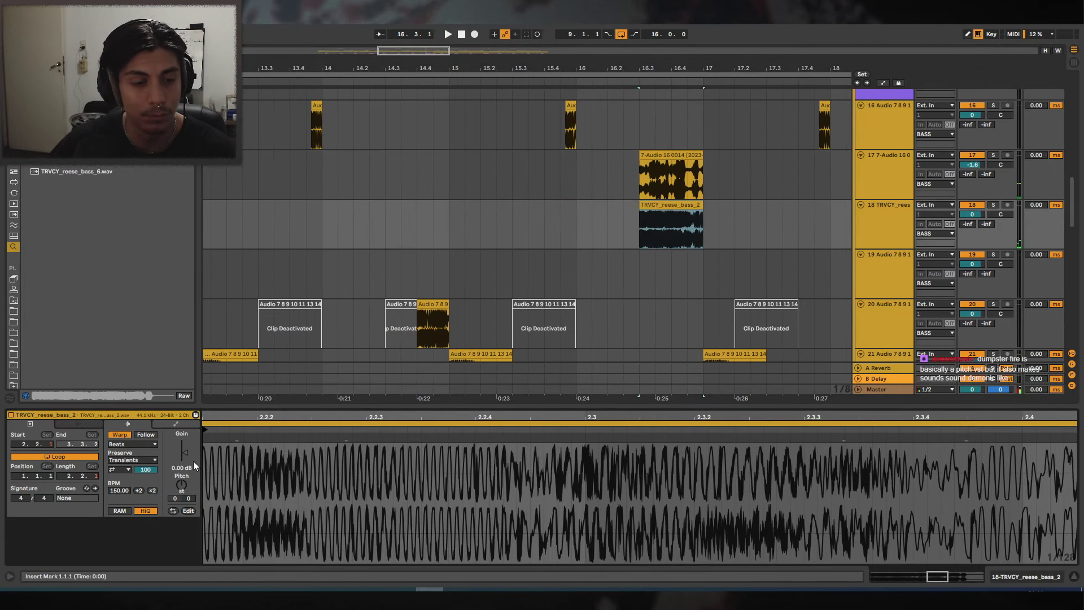
key("minus")
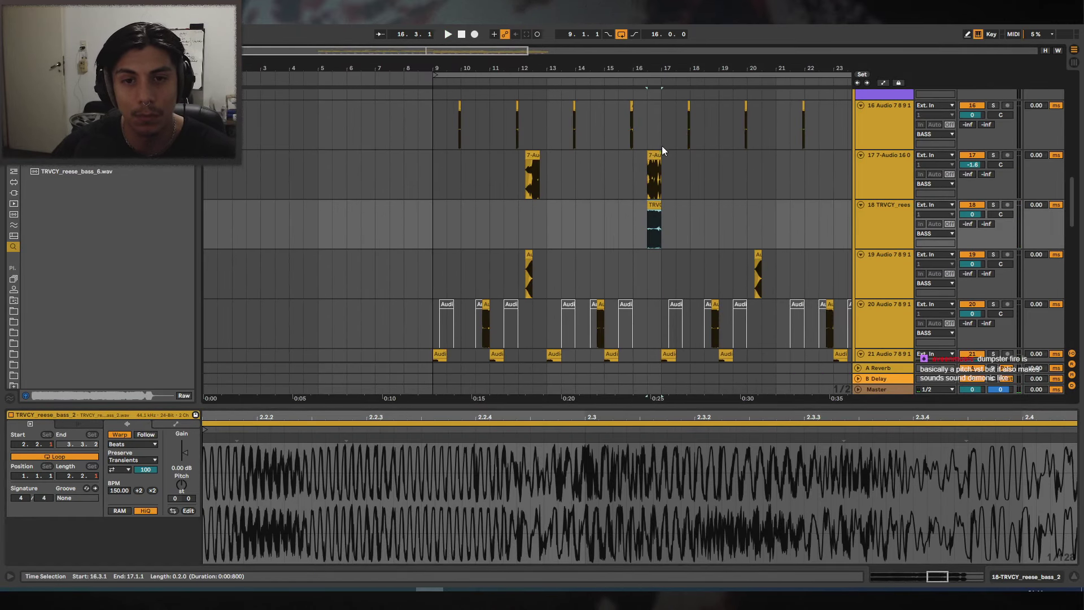
Collapse all the tracks and insert a new audio track below track 26 in the BASS group.
left_click(1073, 576)
scroll(895, 277, "up", 2)
left_click(859, 284, "alt")
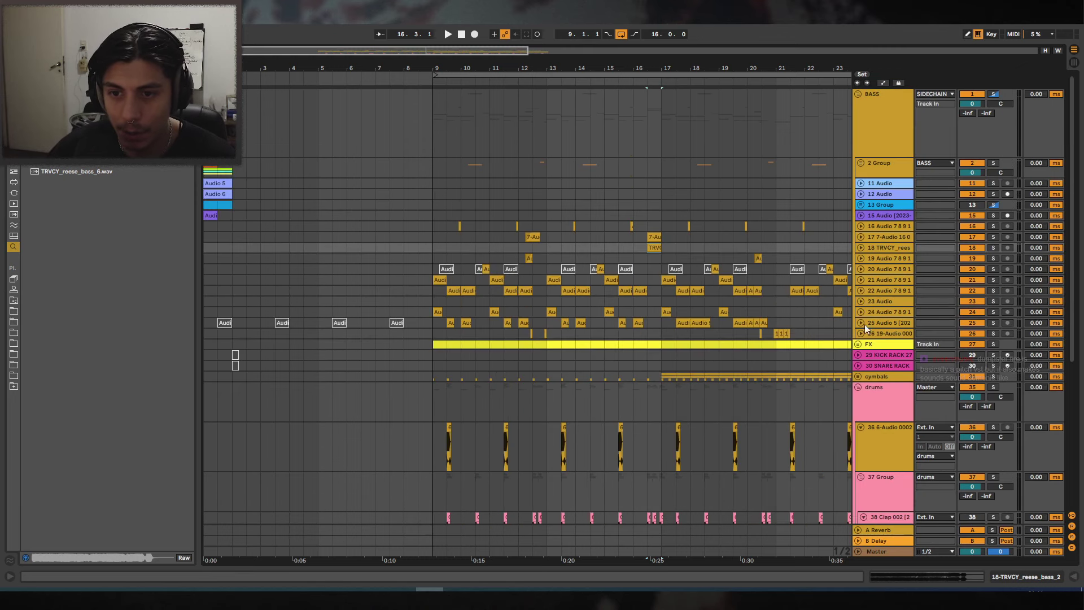
left_click(874, 332)
key("ctrl+t")
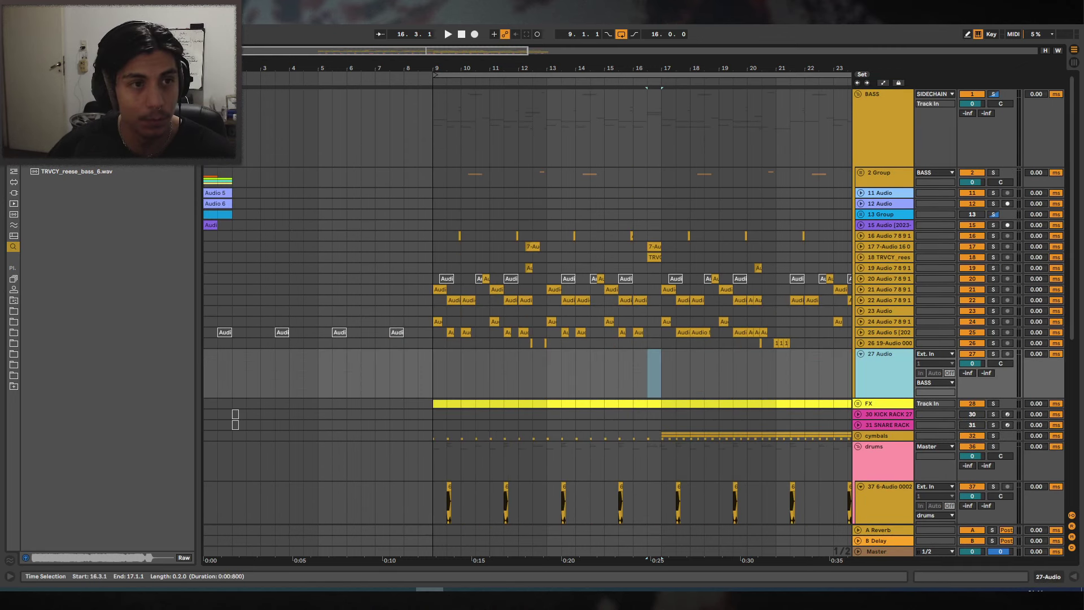
key("ctrl+f")
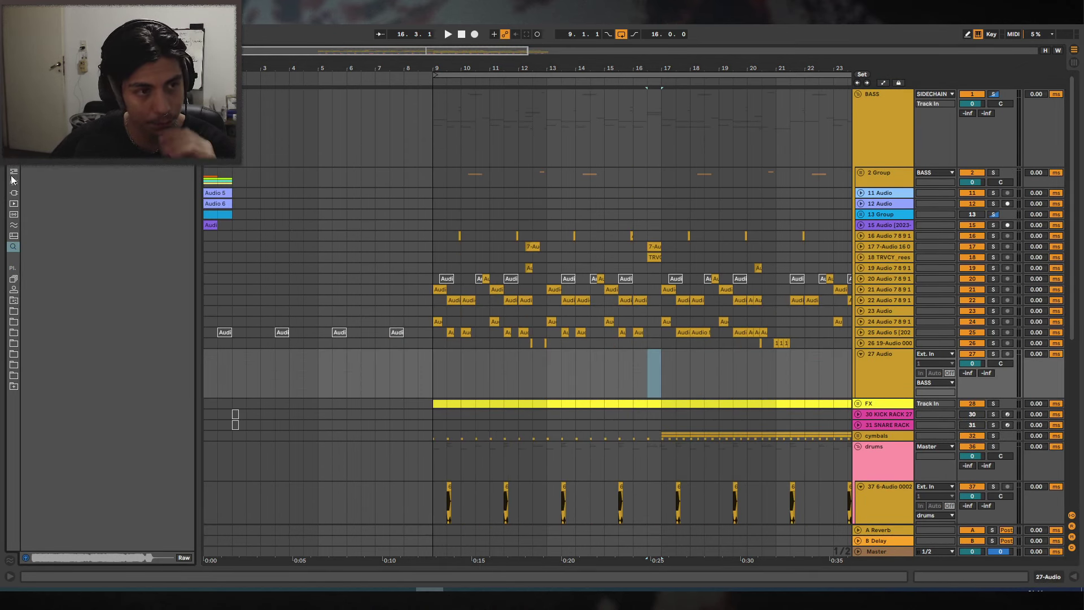
left_click(13, 313)
left_click(13, 311)
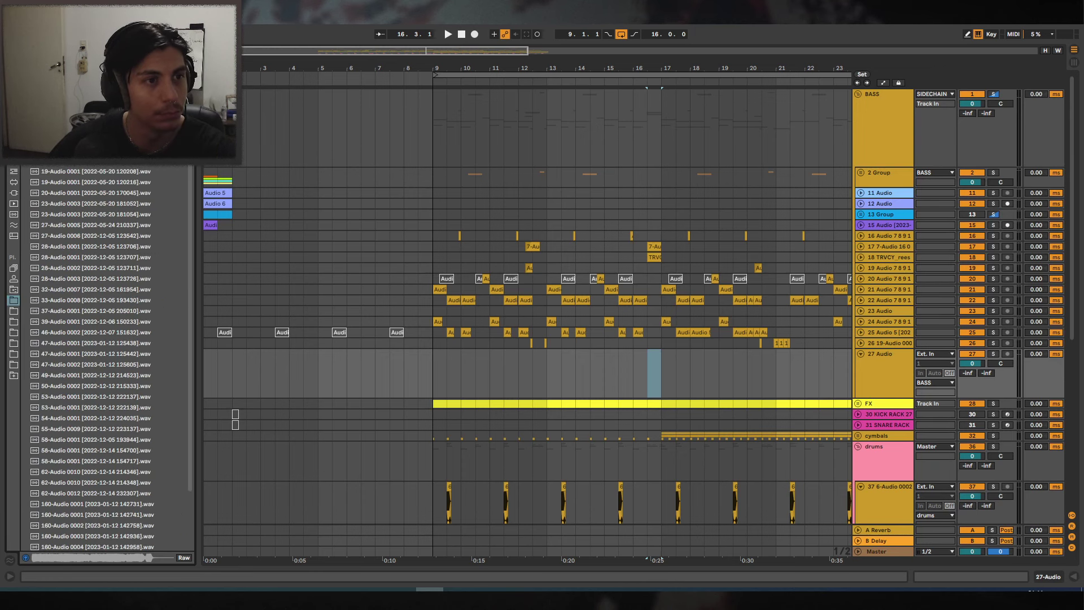
left_click(13, 301)
left_click(106, 289)
left_click(112, 214)
left_click(104, 289)
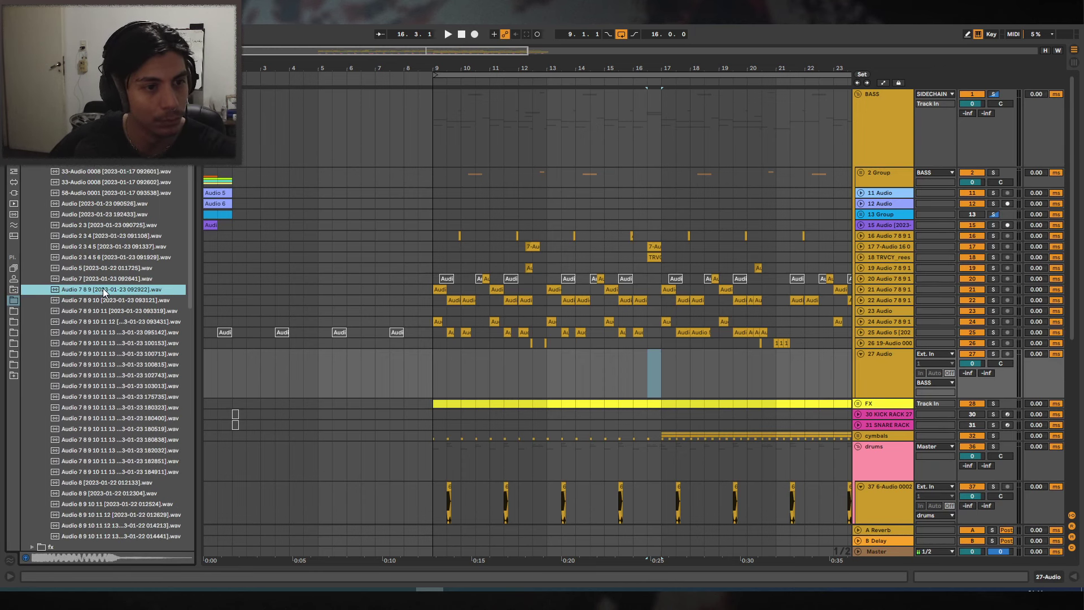
left_click_drag(116, 288, 438, 373)
key("space")
left_click_drag(439, 66, 439, 226)
key("space")
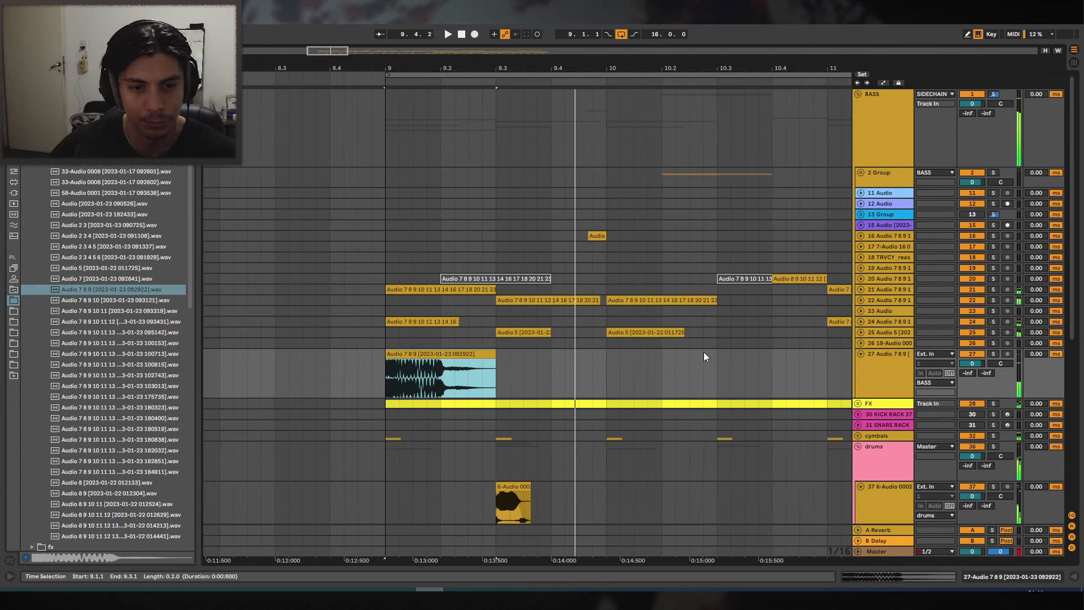
Solo track 27, shorten its clip to end at 9.2.1 and fade out the clip's end.
left_click(995, 354)
key("space")
key("space")
left_click_drag(495, 354, 441, 355)
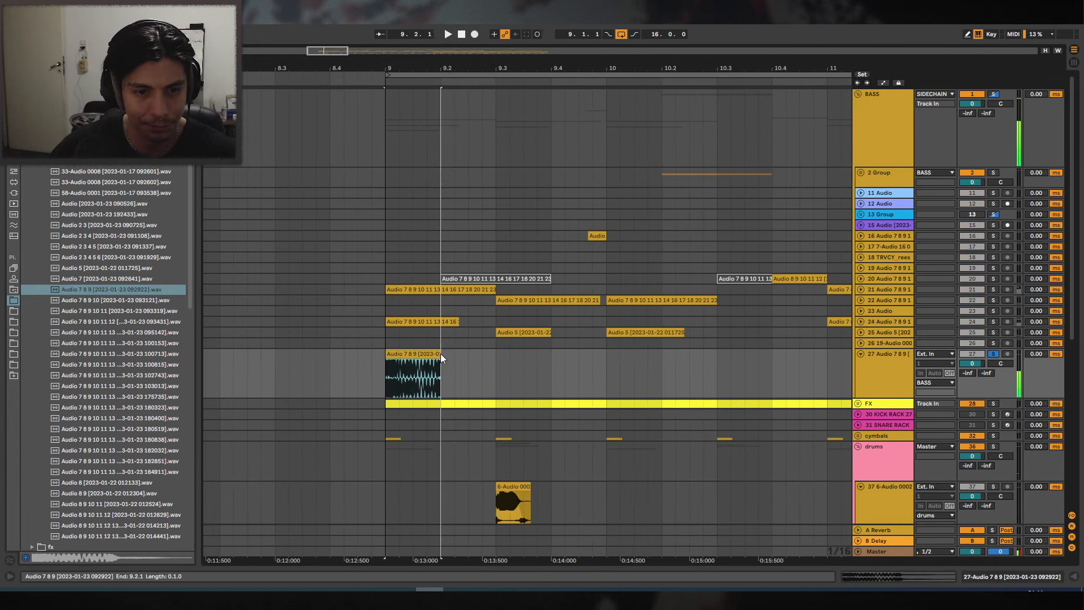
left_click(437, 366)
Add EQ Eight to track 27, enable band 8 as a high cut near 681 Hz, and set a steeper, higher low cut on band 1.
left_click(13, 160)
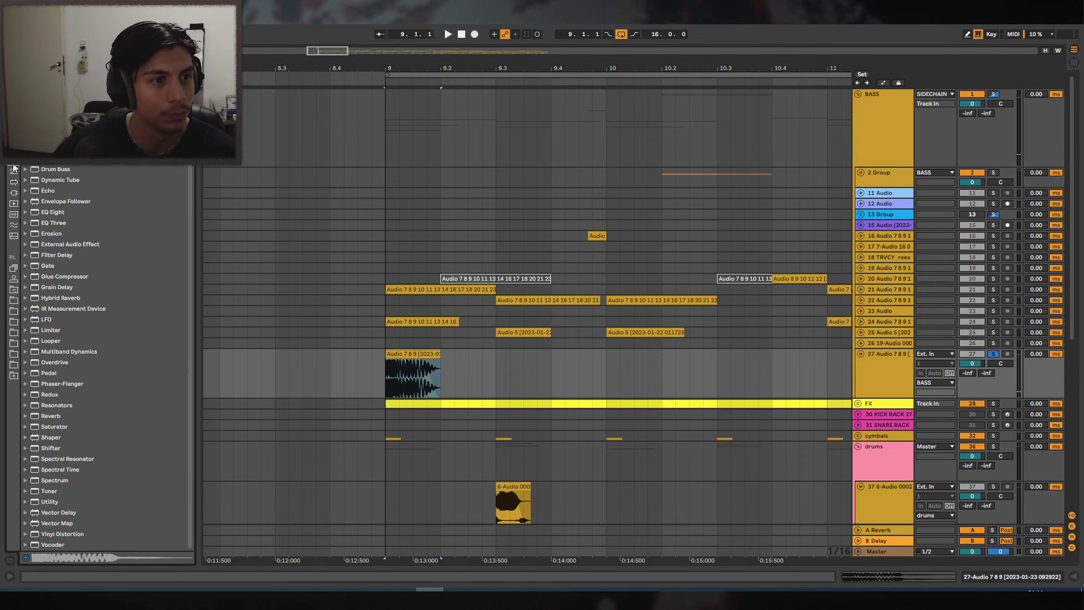
left_click(51, 214)
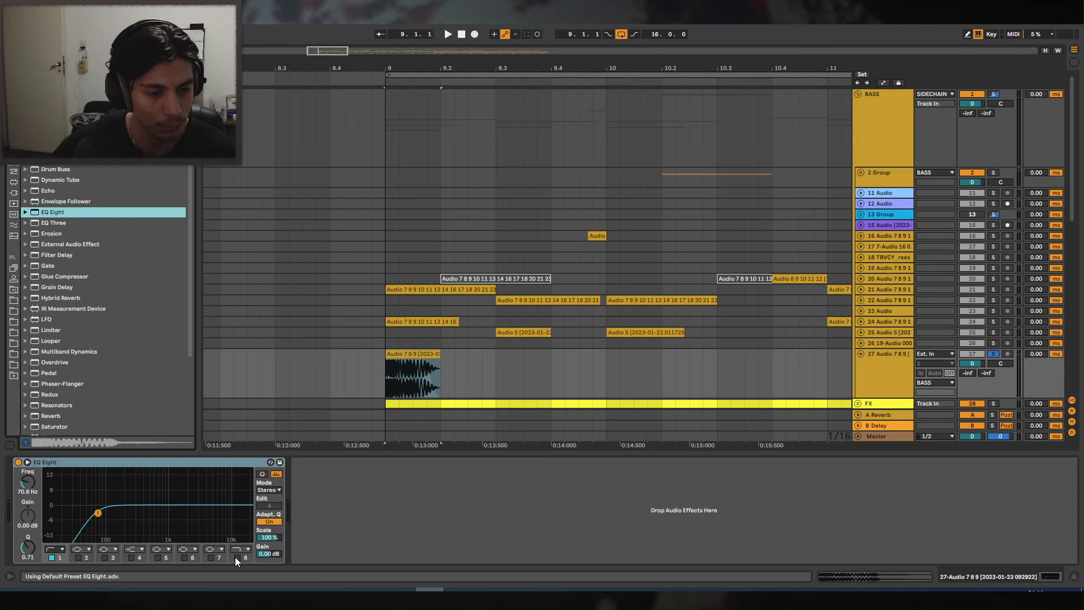
left_click(237, 557)
left_click_drag(247, 505, 158, 512)
key("space")
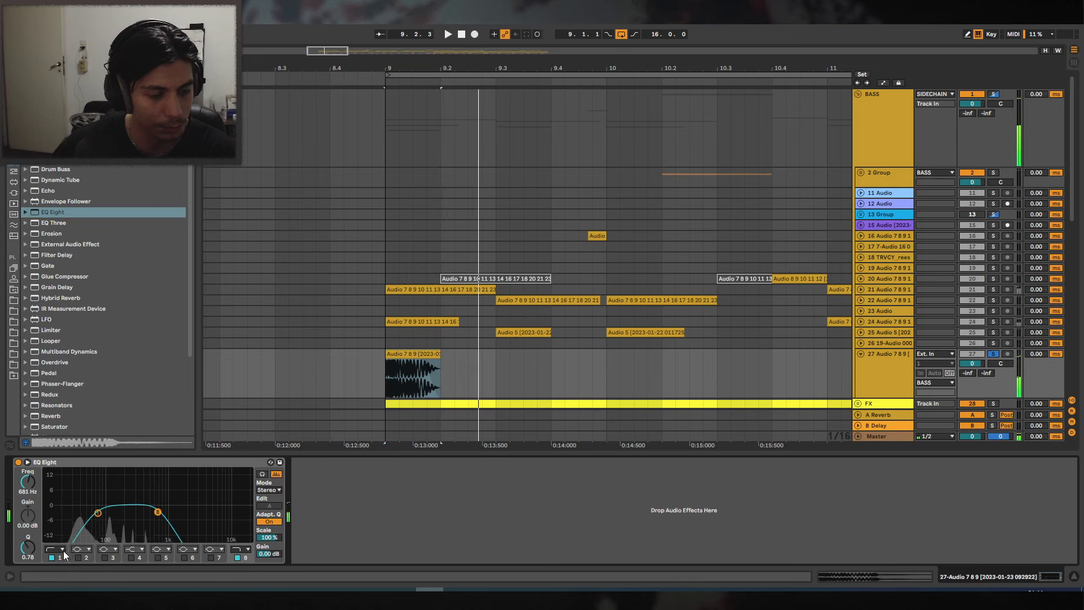
left_click(52, 482)
left_click_drag(98, 513, 111, 514)
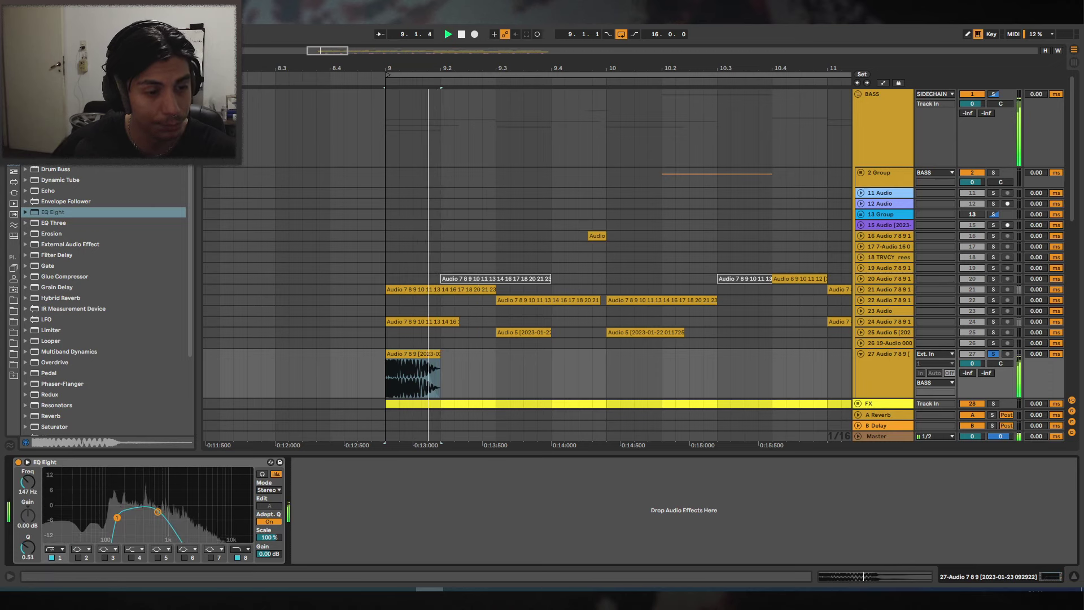
Unsolo track 27, set its volume to -2.0 dB, and raise the EQ's high cut to 2.45 kHz with Q 0.72.
left_click(993, 354)
key("space")
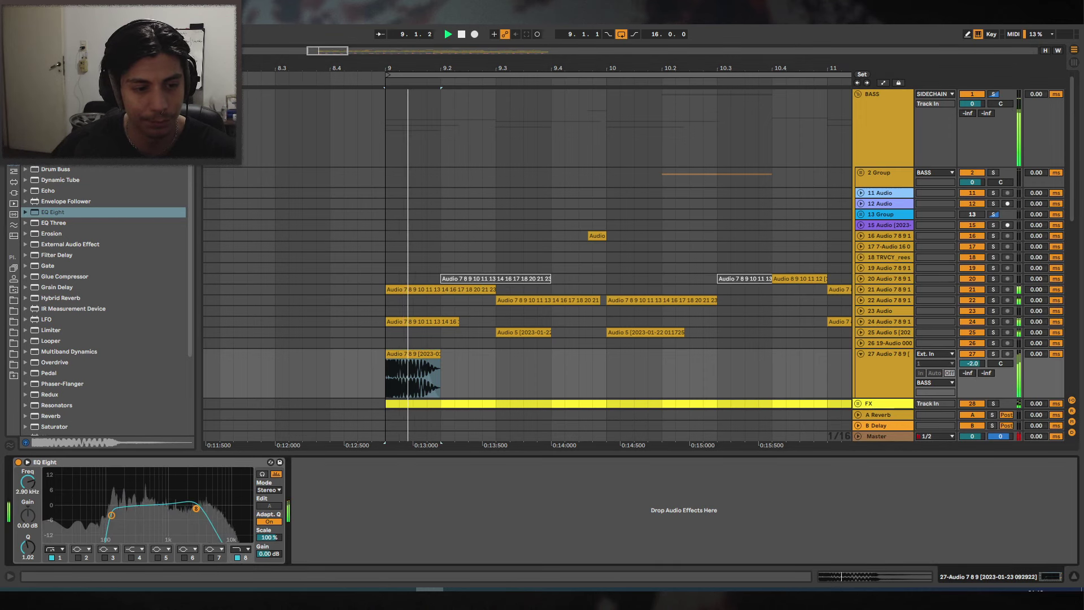
left_click_drag(198, 508, 192, 513)
Duplicate track 27's four-bar section from 9.1.1 to 13.1.1, then duplicate the resulting eight bars to 17.1.1.
left_click_drag(578, 68, 427, 45)
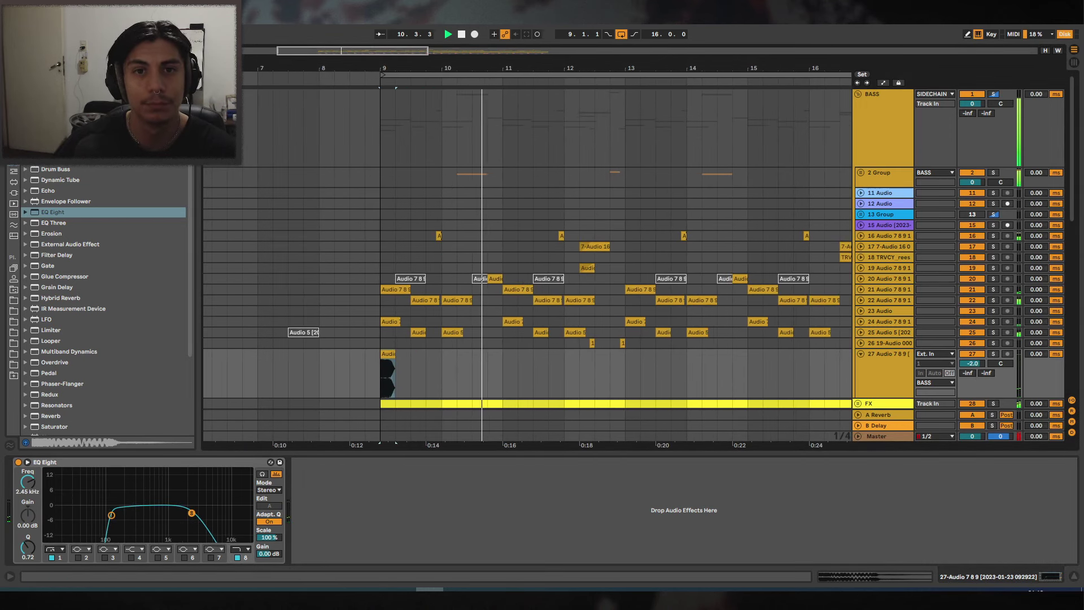
left_click_drag(589, 68, 500, 52)
scroll(502, 364, "down", 2)
left_click_drag(506, 301, 357, 302)
key("ctrl+d")
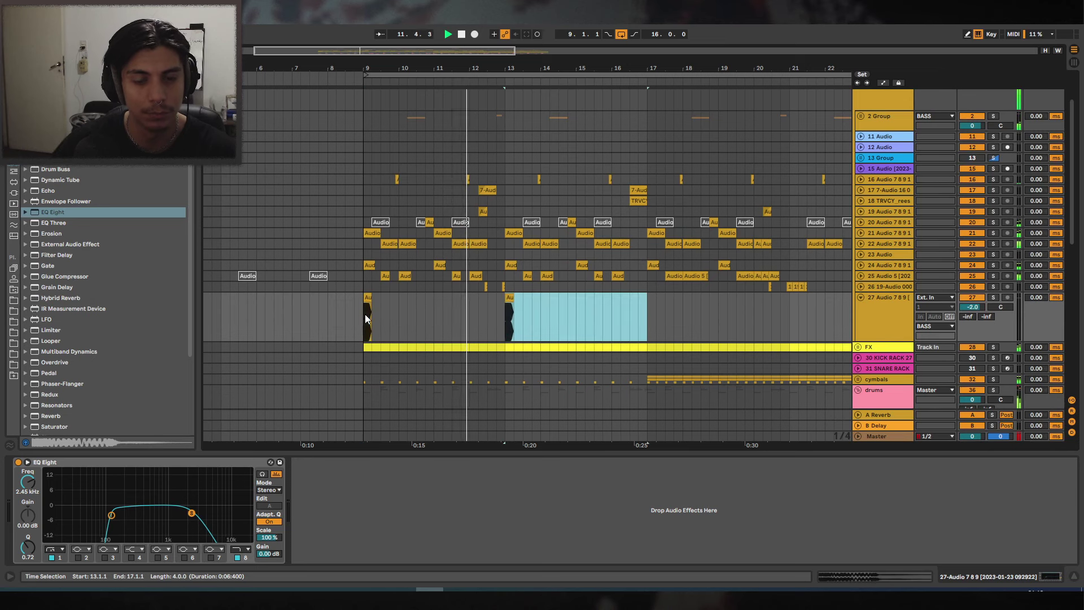
key("minus")
left_click_drag(511, 296, 351, 295)
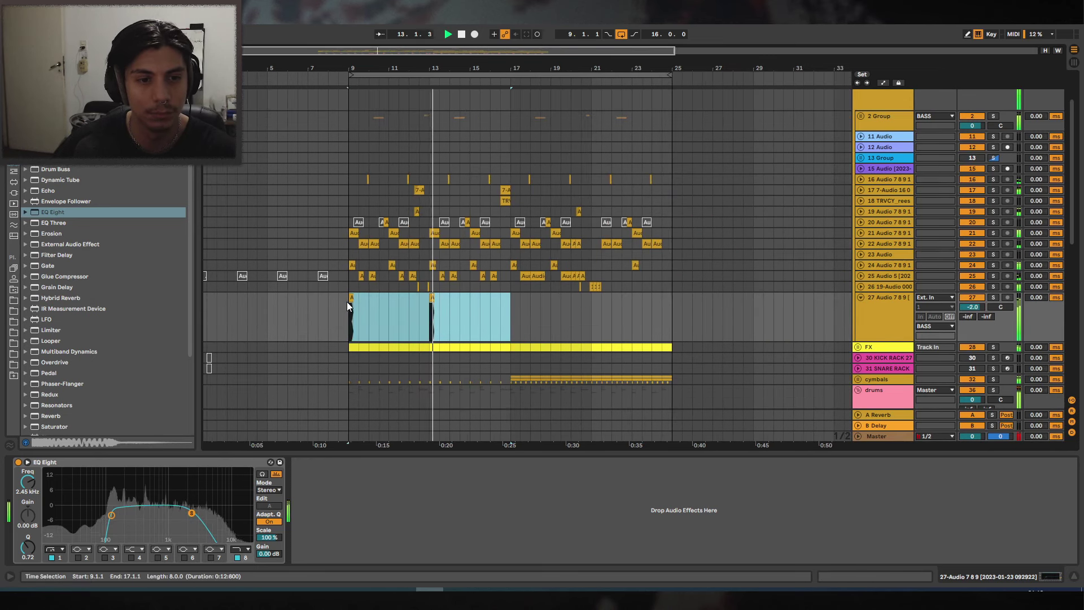
key("ctrl+d")
Play through the drop to bar 20 while examining the BASS group overview and the tracks around bar 17.
left_click_drag(586, 67, 643, 78)
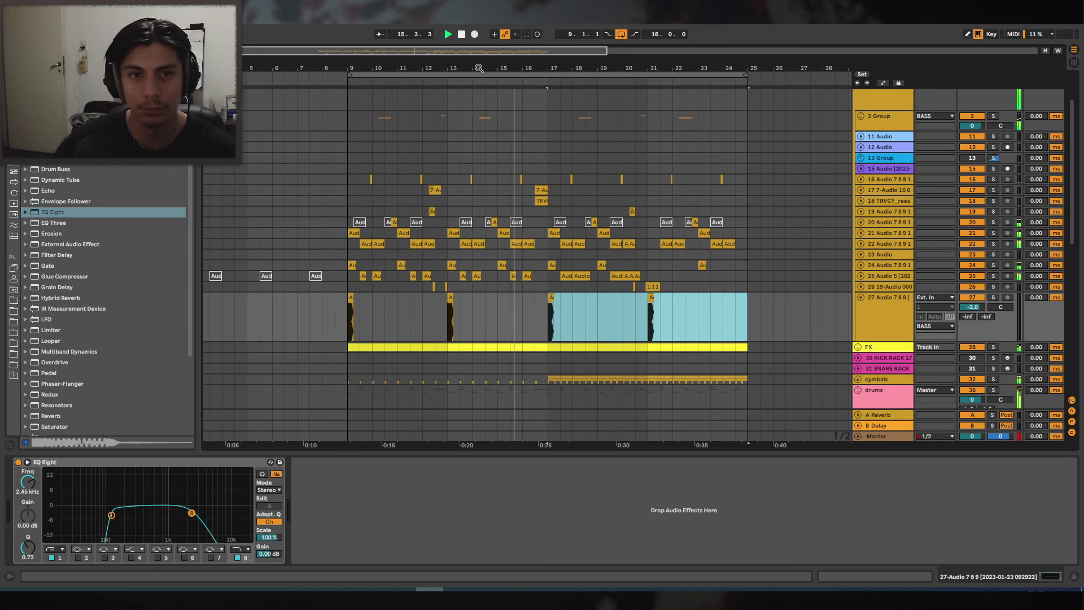
left_click_drag(480, 69, 495, 110)
scroll(596, 176, "up", 2)
left_click(858, 95)
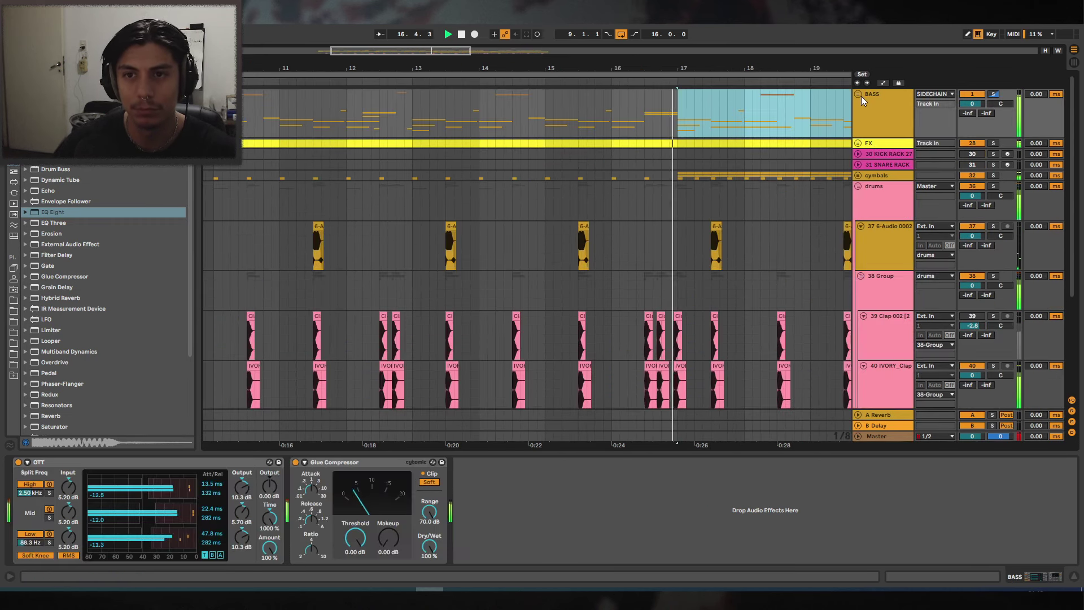
left_click_drag(718, 69, 840, 66)
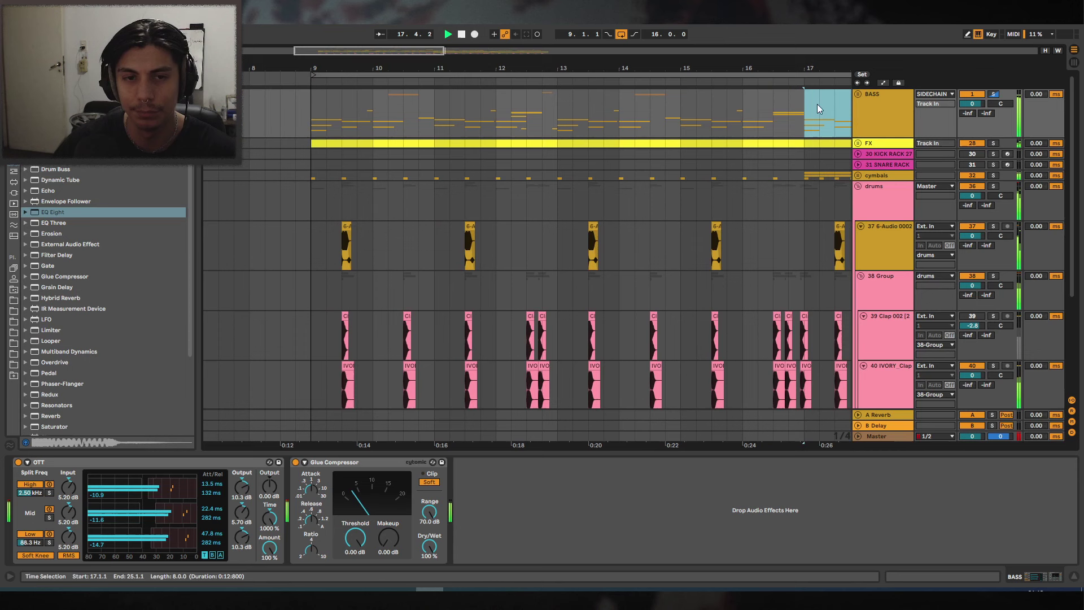
left_click(858, 94)
key("minus")
scroll(618, 122, "down", 4)
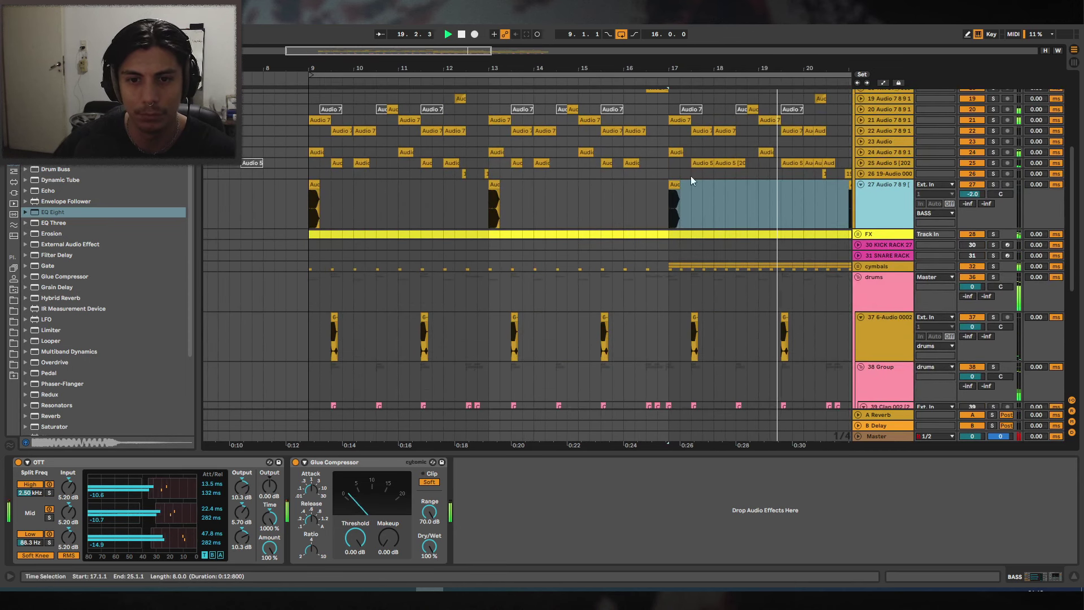
left_click_drag(697, 69, 534, 74)
Solo the cymbals and drums groups and add EQ Eight to the cymbals with a low cut at 1.07 kHz.
left_click(975, 270)
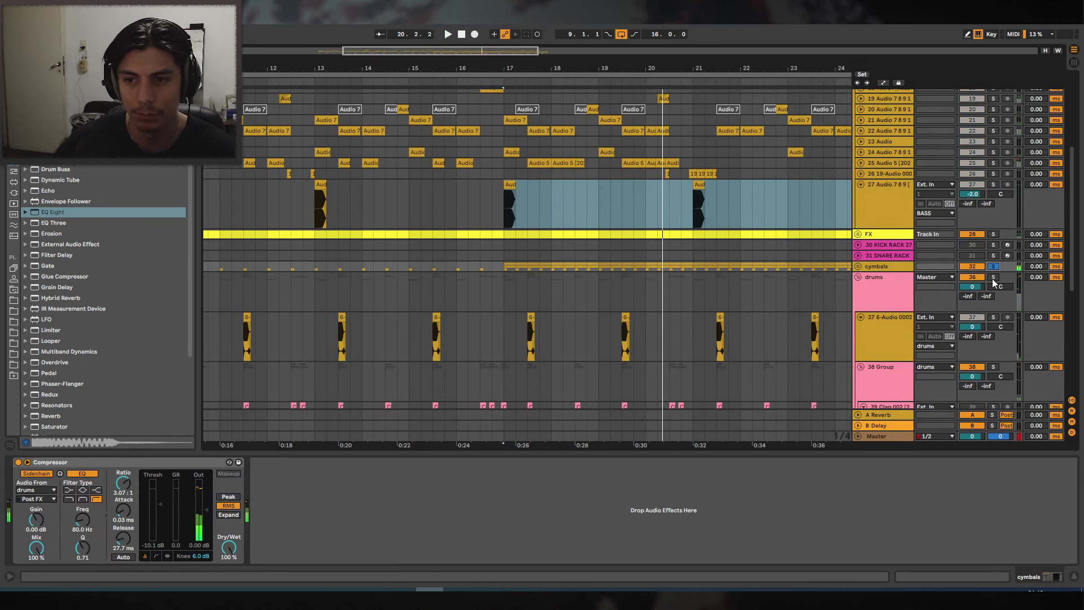
left_click(500, 267)
left_click_drag(57, 211, 406, 513)
Add Overdrive first in the cymbals chain with the Compressor last, setting frequency 20.0 kHz, bandwidth 8.11, Drive 33%, Tone 26% and Dry/Wet 33%.
scroll(61, 371, "down", 2)
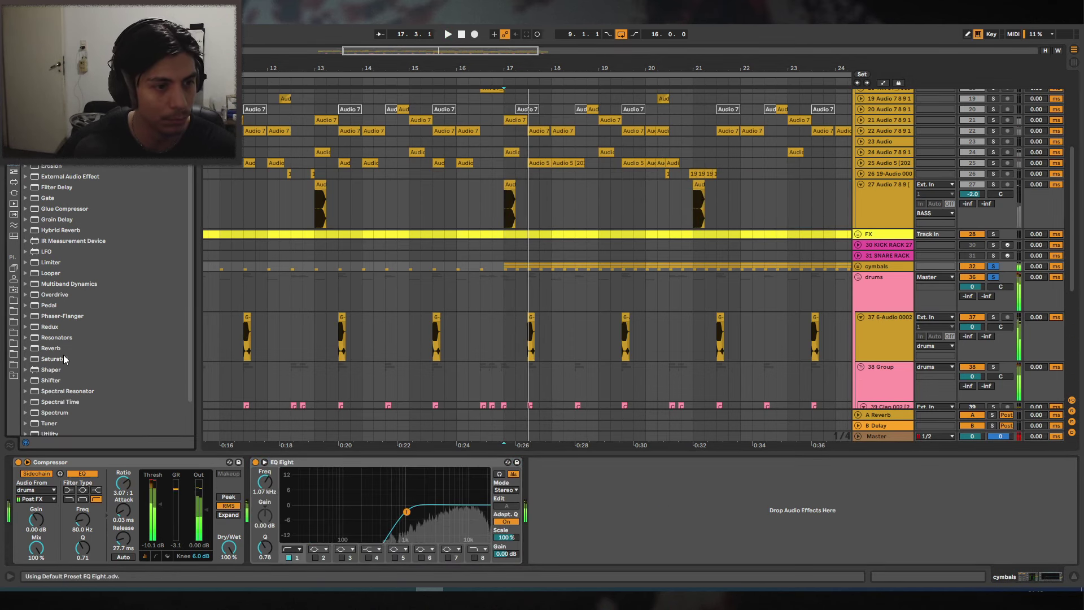
left_click_drag(54, 295, 251, 508)
key("space")
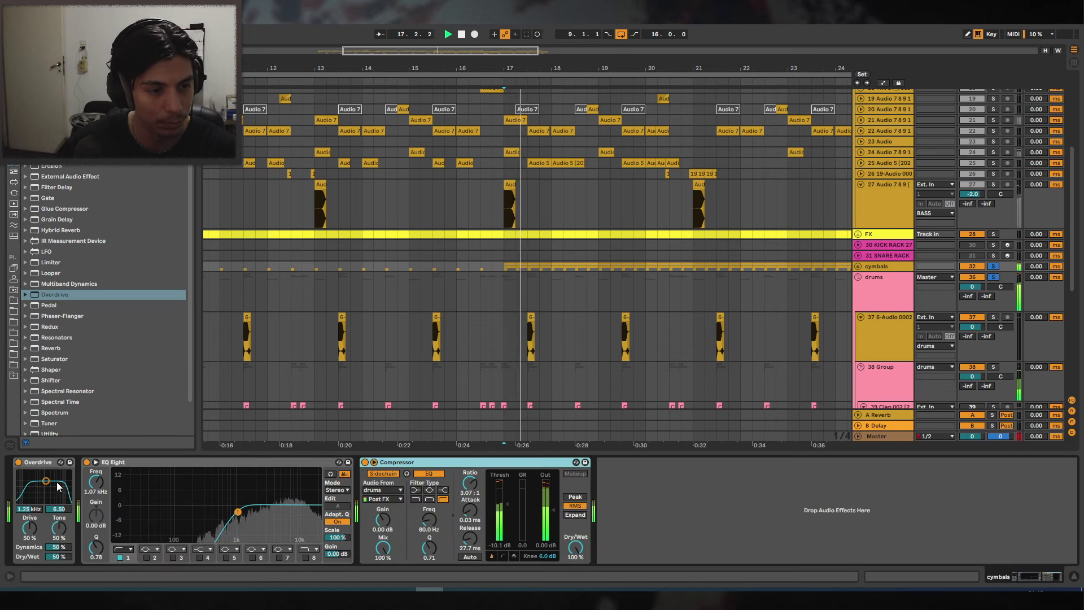
left_click_drag(47, 481, 69, 476)
left_click_drag(29, 528, 59, 577)
left_click_drag(59, 539, 58, 535)
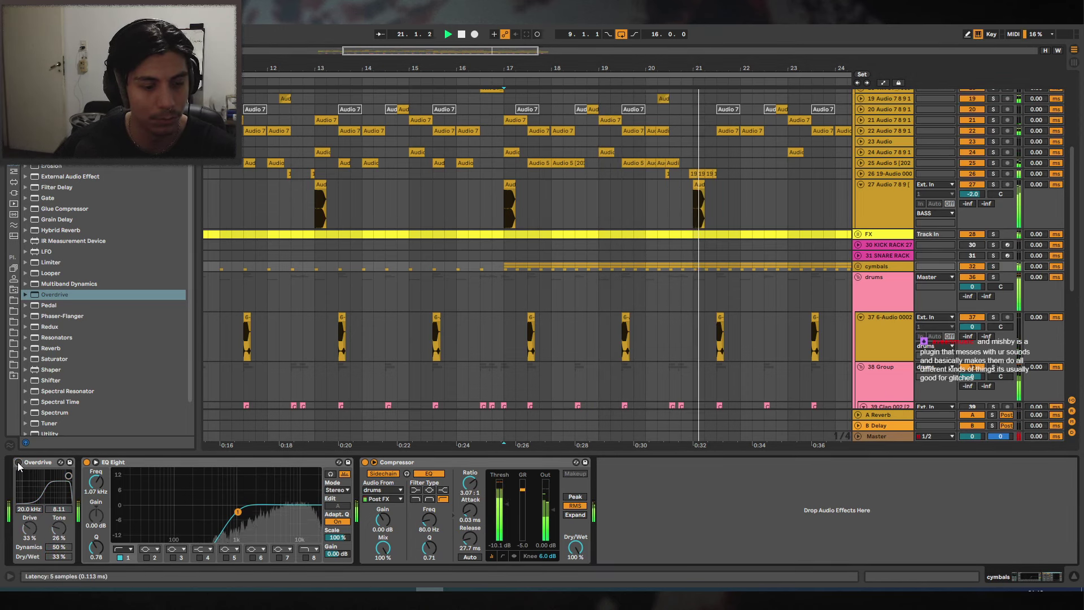
Play the drop's ending to bar 24, examine track 16's clips around bars 20 to 24, and collapse all the tracks.
left_click_drag(760, 68, 690, 108)
scroll(675, 174, "up", 5)
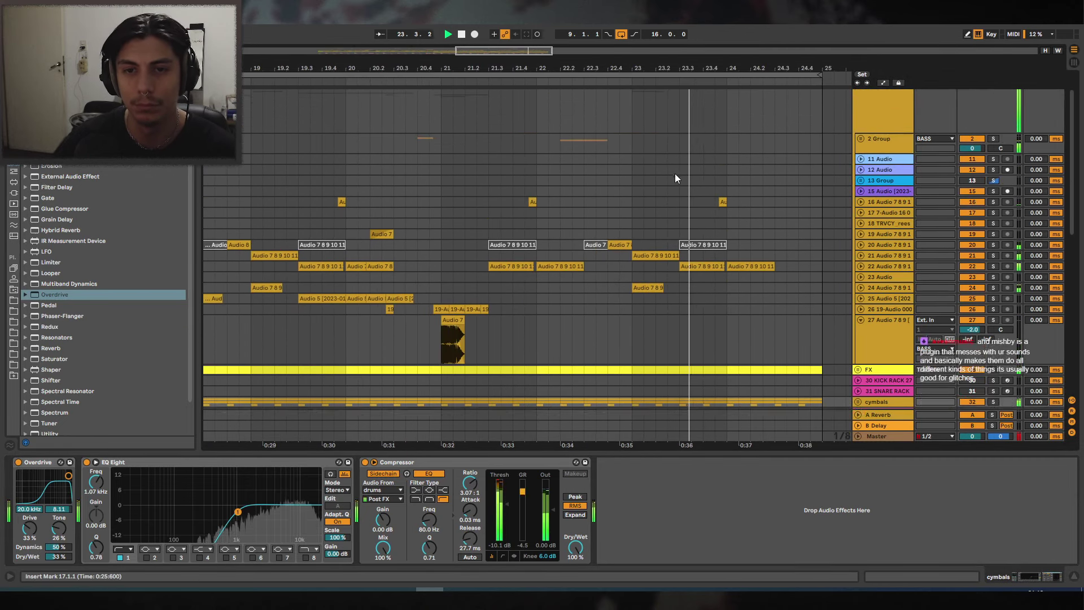
left_click(657, 212)
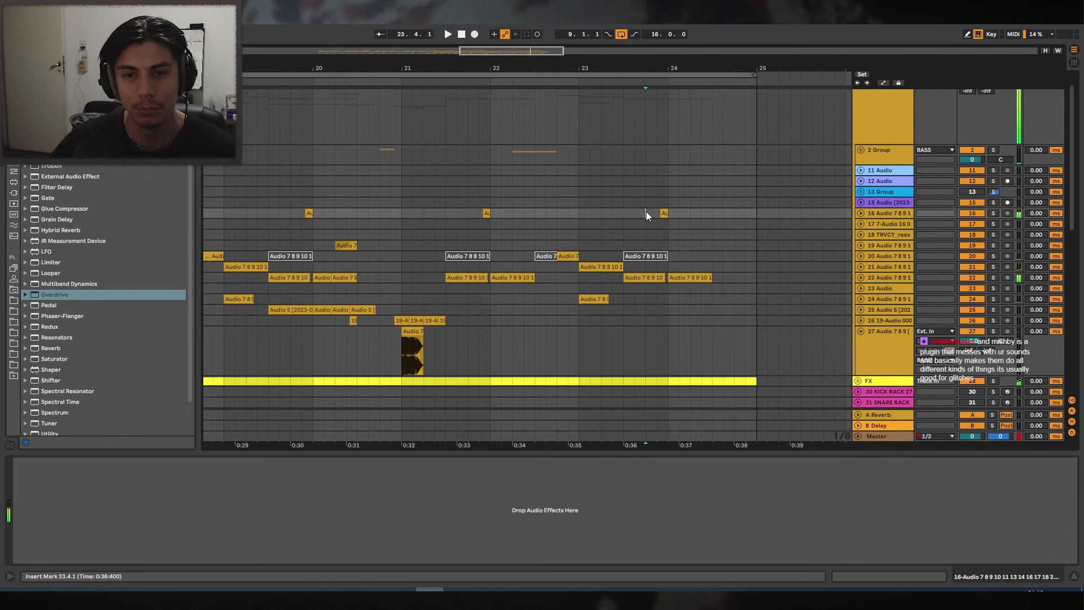
left_click(646, 212)
left_click(859, 213)
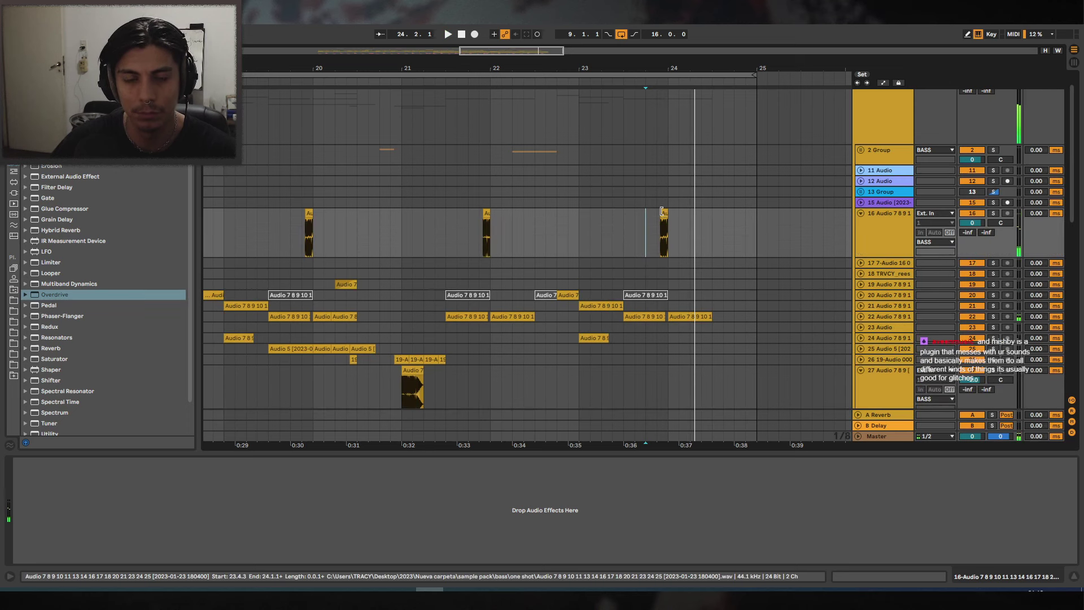
scroll(687, 178, "down", 5)
left_click(860, 213, "alt")
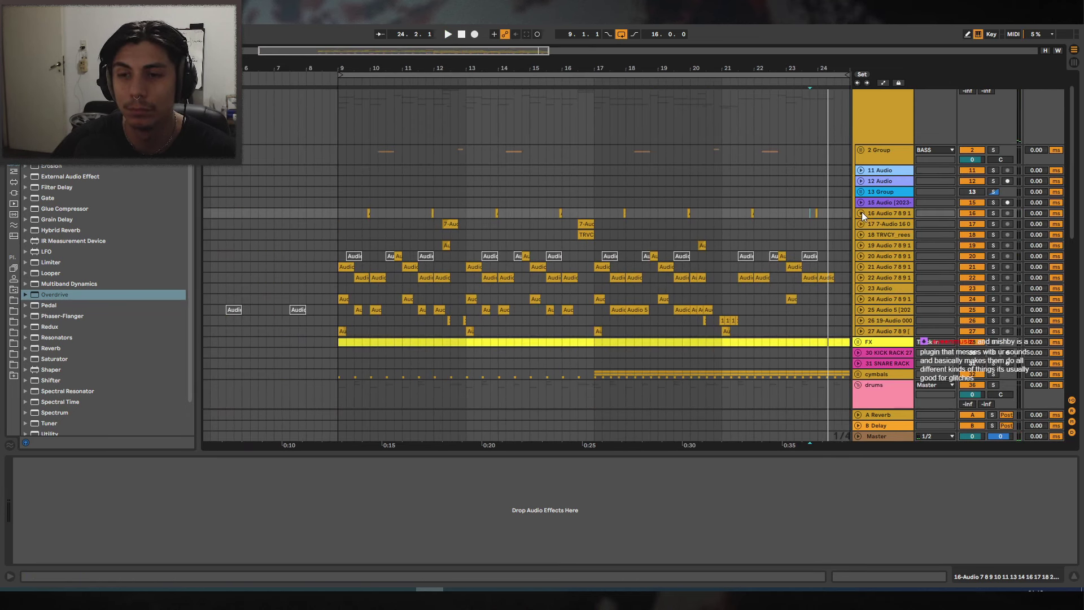
scroll(586, 186, "up", 2)
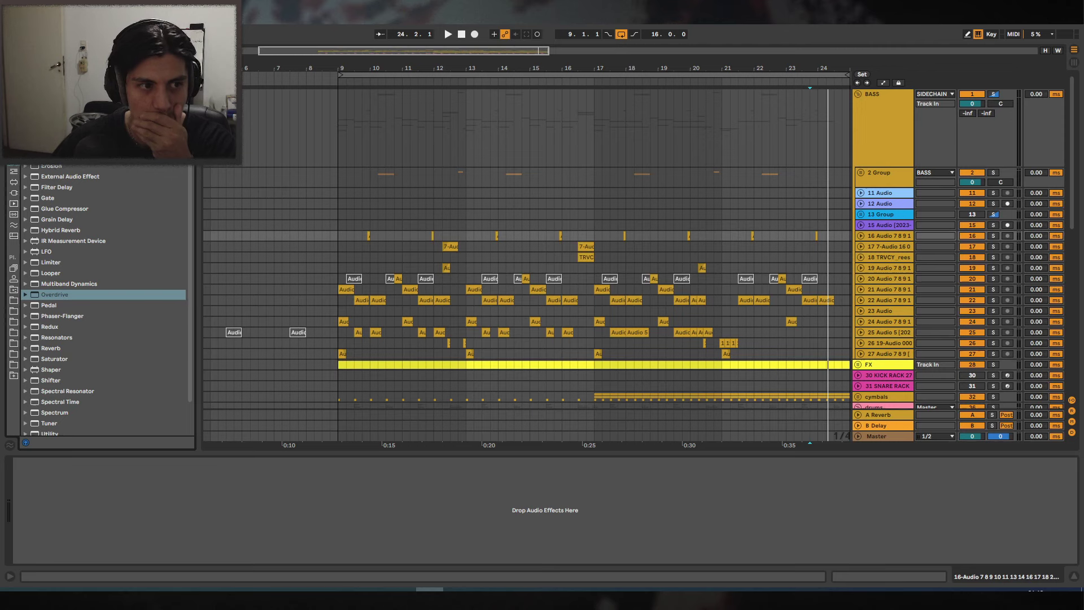
Search the browser for acapella samples, widen the browser, and preview 2Pac & 50 Cent - Let 'Em Have It (Acapella).mp3.
key("ctrl+f")
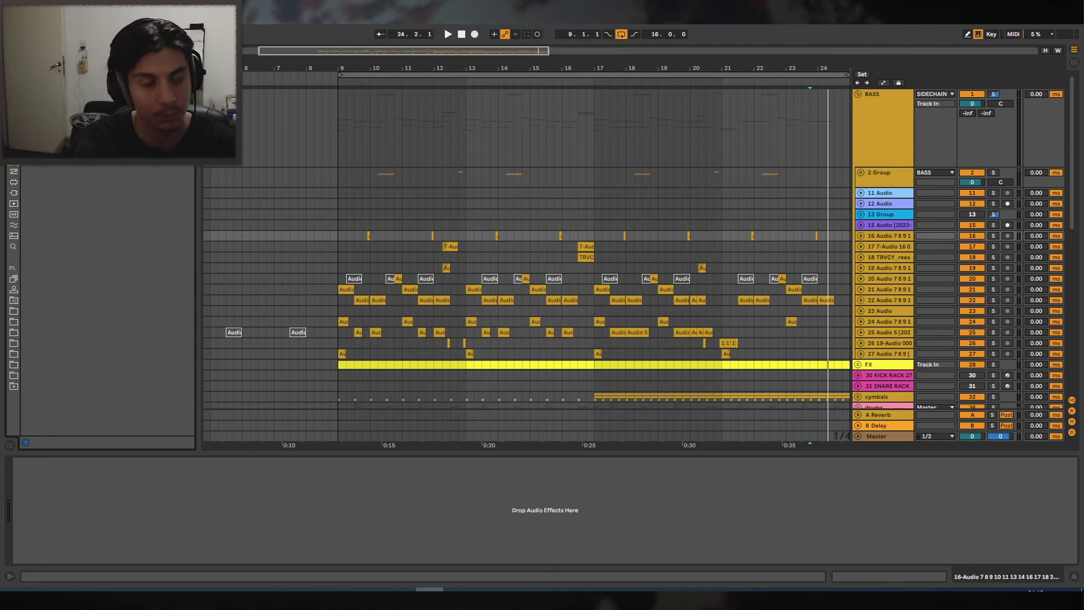
left_click(14, 248)
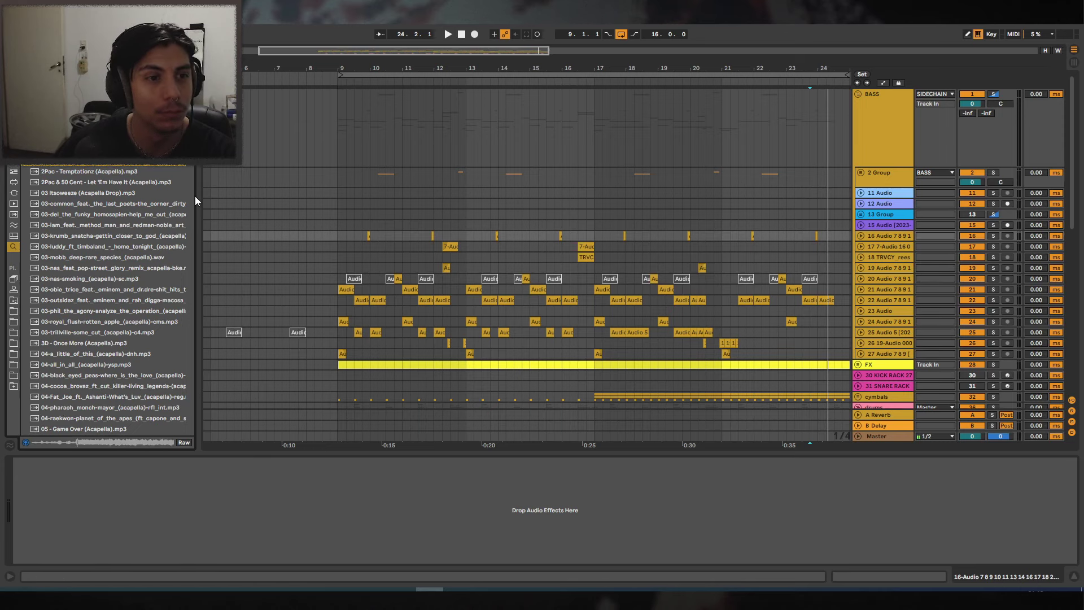
left_click_drag(196, 201, 272, 198)
left_click(104, 182)
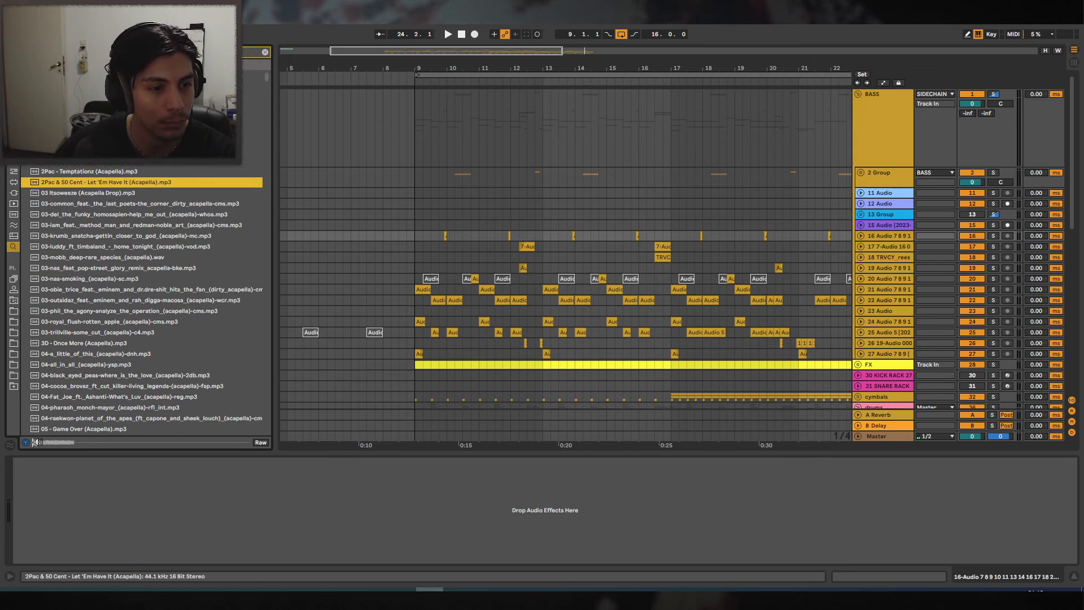
Preview the Del the Funky Homosapien "help me out", IAM "noble art" and Krumb Snatcha "gettin closer to god" acapellas.
left_click(90, 212)
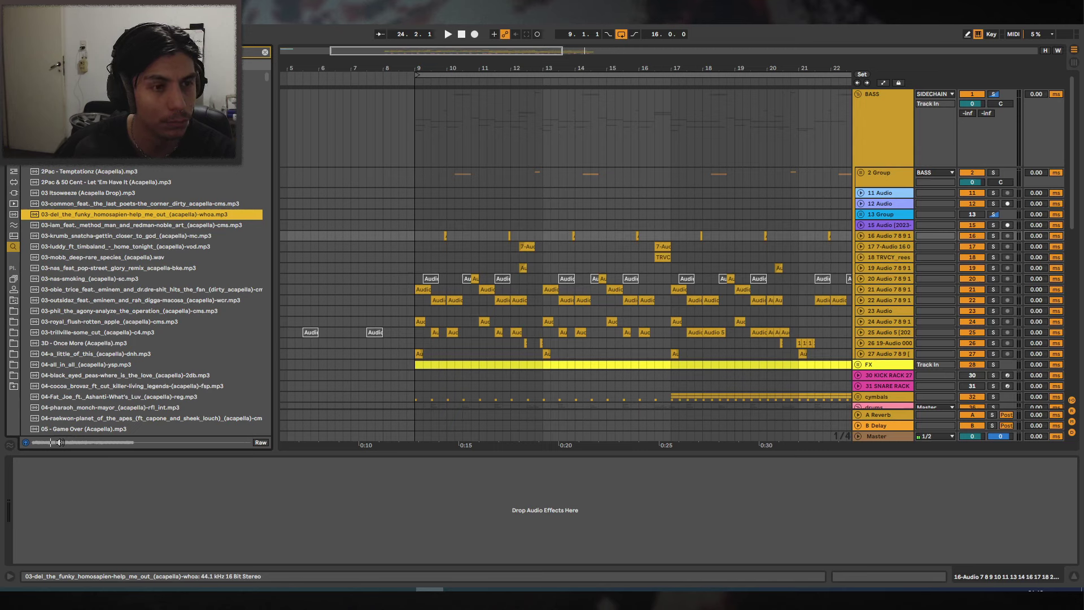
left_click(161, 225)
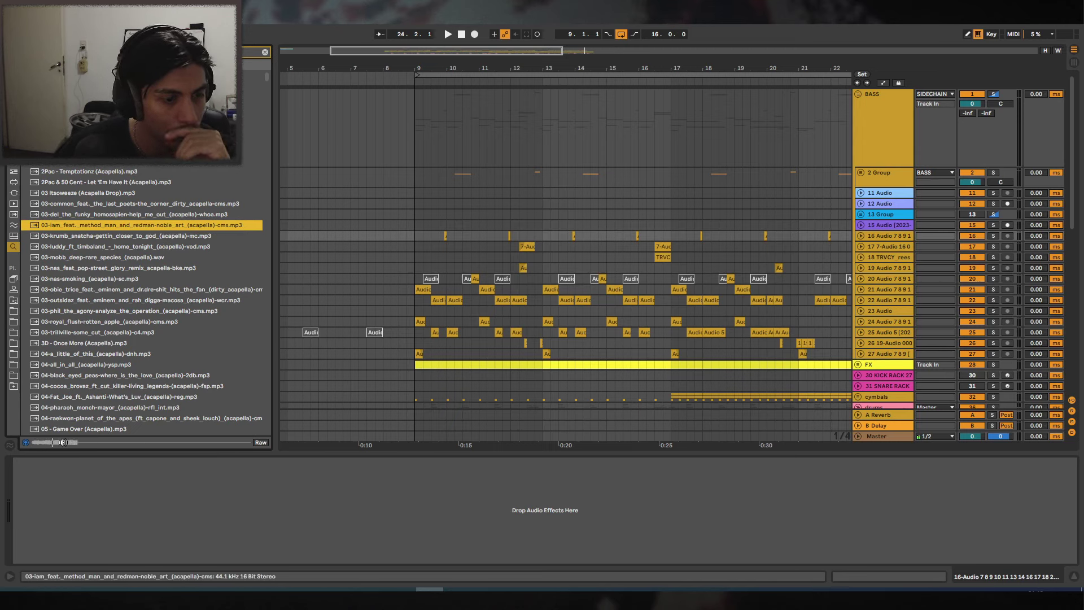
left_click(107, 239)
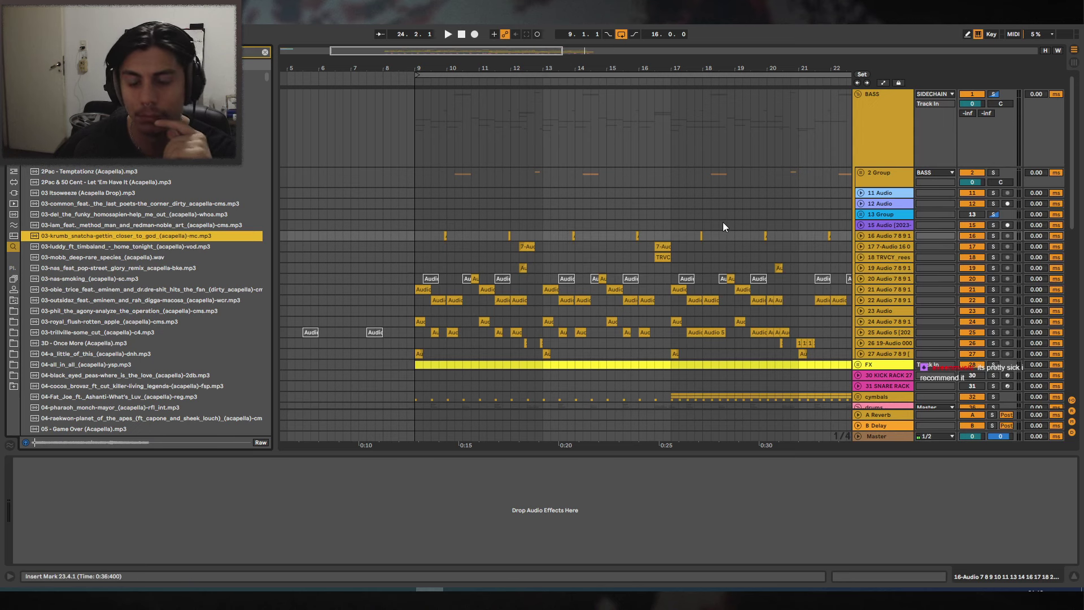
Collapse the BASS group, insert a new audio track below it, and place that track in a group named VOX.
left_click(1076, 577)
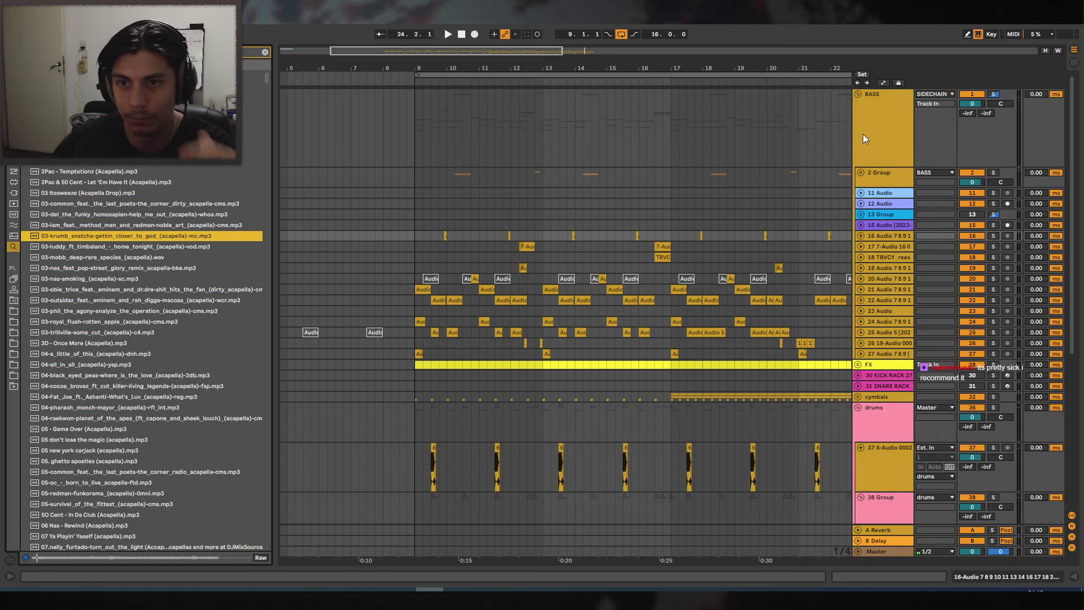
left_click(860, 173)
left_click(860, 173)
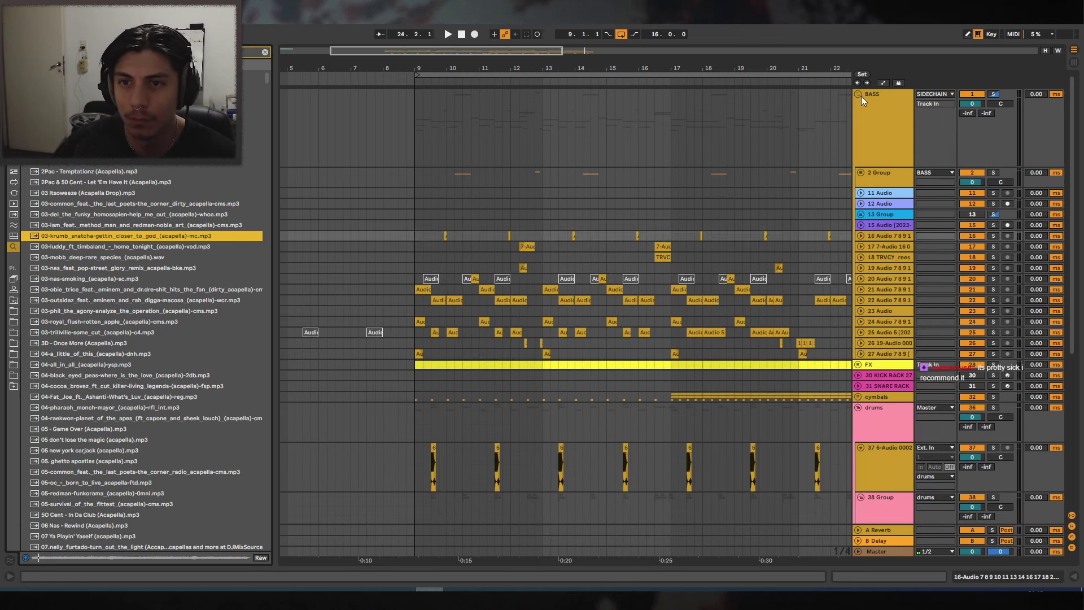
left_click(859, 94)
key("ctrl+t")
key("ctrl+g")
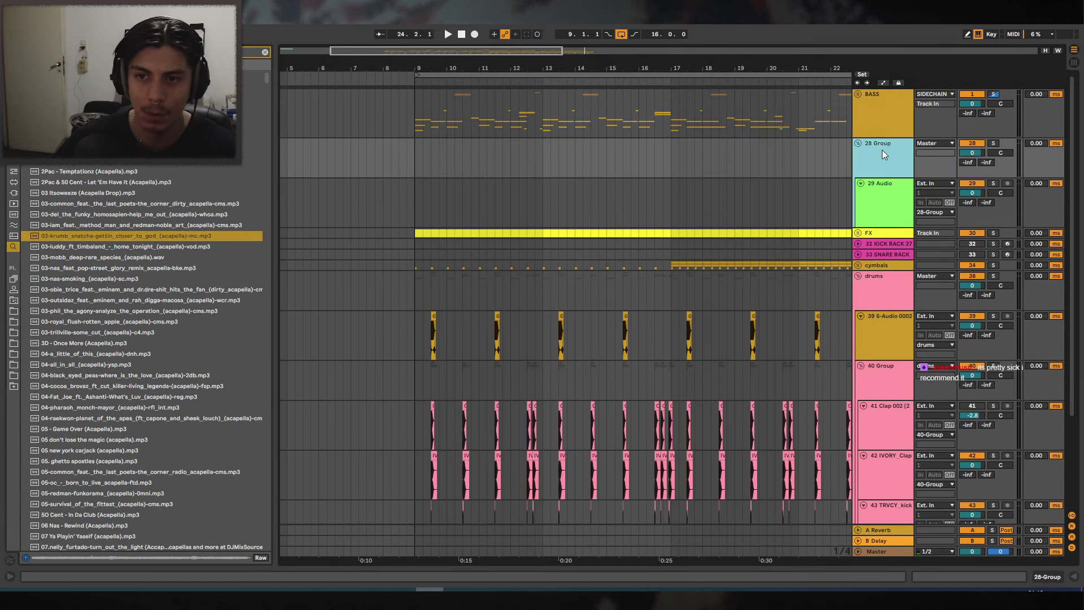
type("VOX")
key("Return")
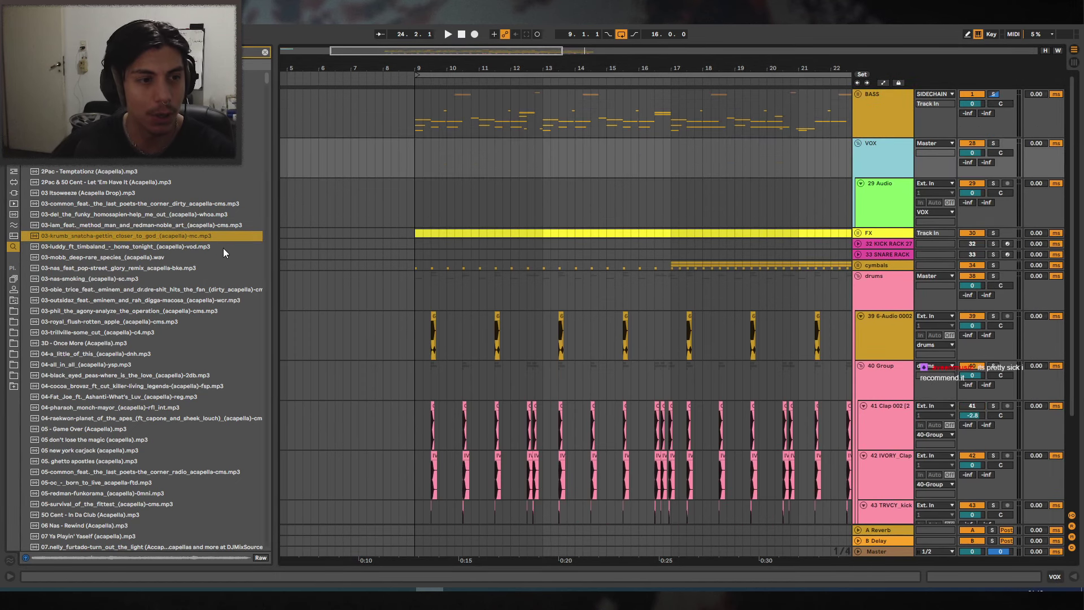
Preview the luddy_ft_timbaland and mobb_deep acapellas, then place 03-mobb_deep-rare_species_(acapella).wav at bar 9 on the VOX group's audio track.
left_click(100, 249)
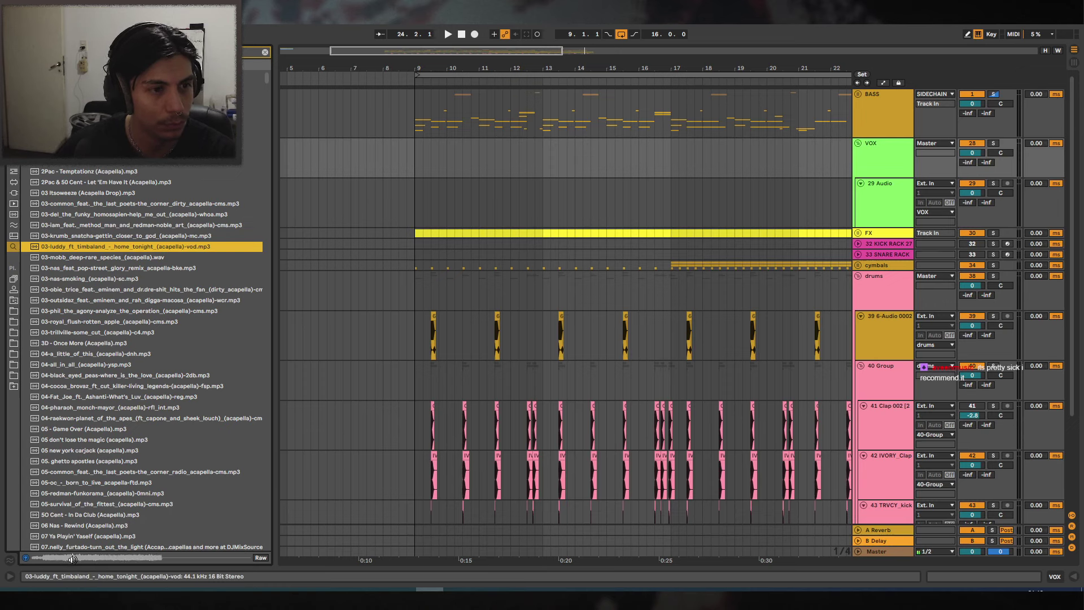
left_click(110, 257)
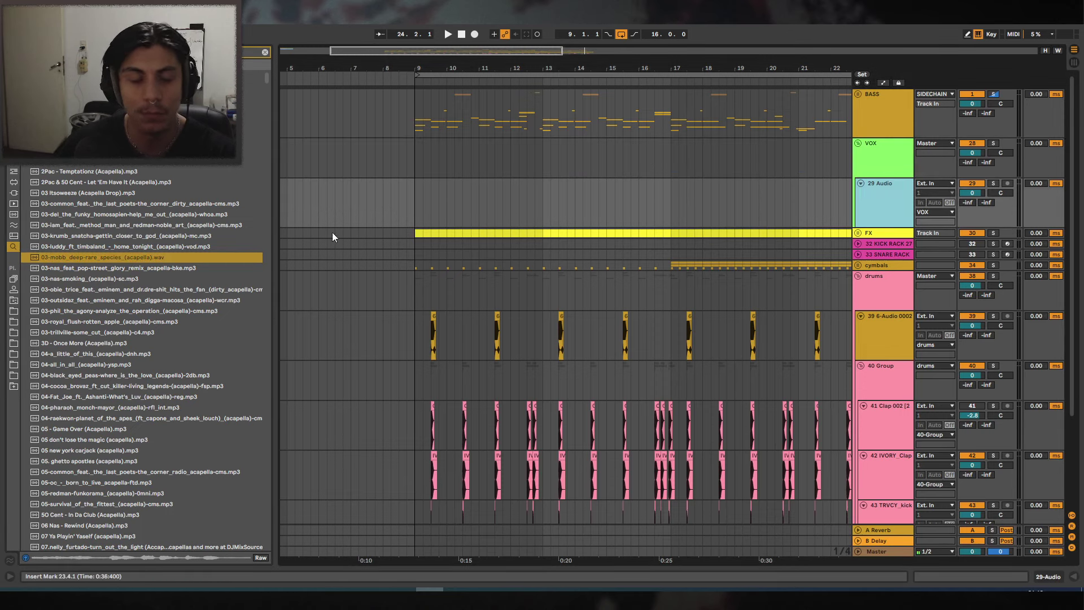
left_click_drag(111, 257, 431, 182)
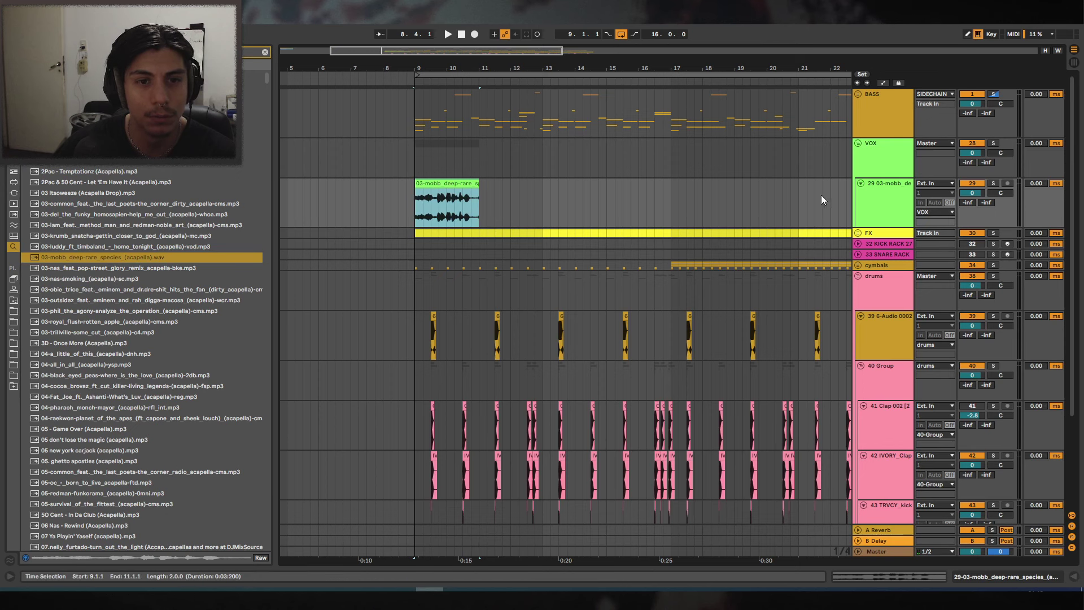
Play the vocal clip in solo, turn off its warping, and set its start to 1.619.
left_click(993, 184)
key("space")
double_click(444, 183)
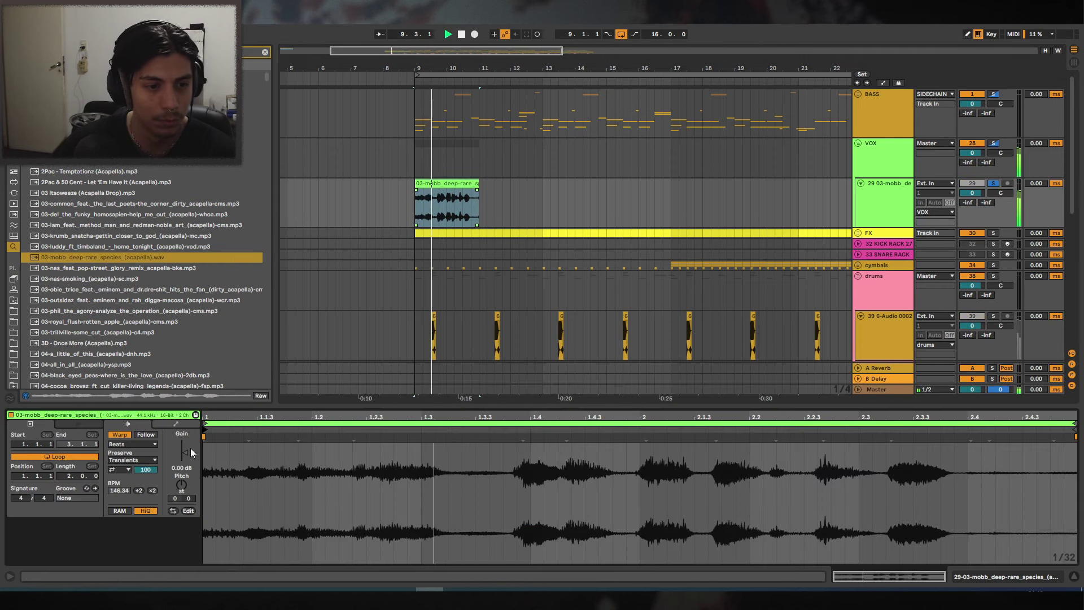
left_click(120, 435)
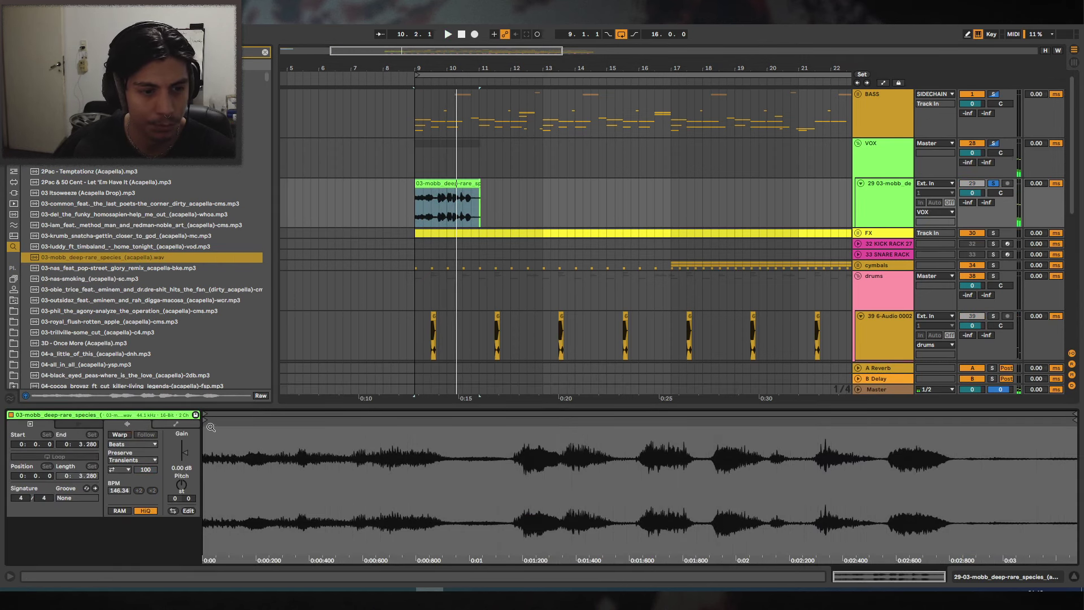
left_click_drag(206, 421, 636, 424)
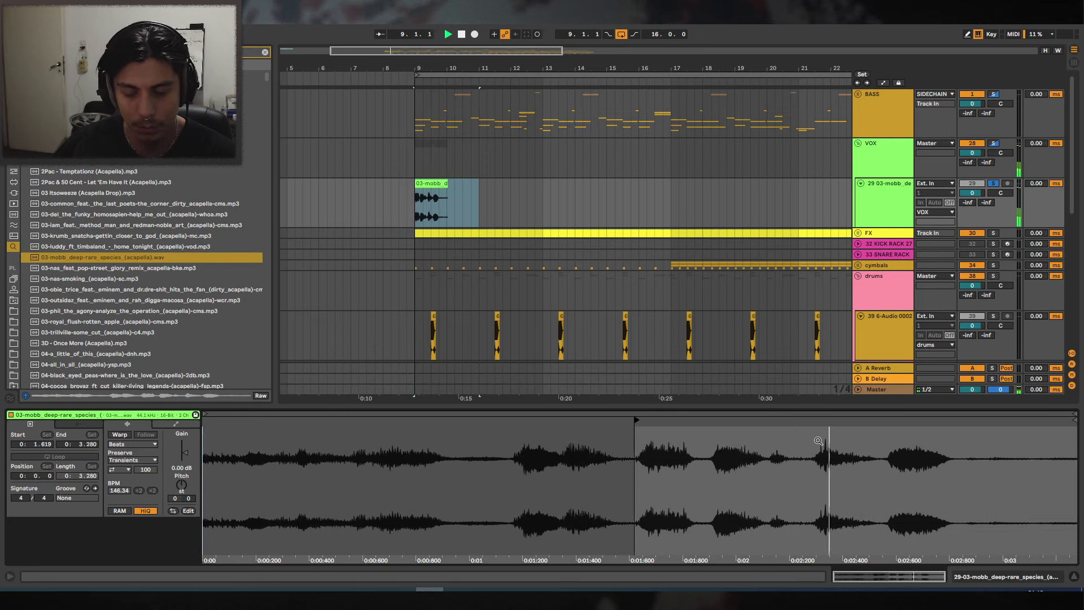
key("space")
Split off and delete the rest of the vocal clip, trim its end to 9.2.3, and play it unsoloed in the mix.
left_click_drag(411, 64, 407, 175)
left_click(492, 220)
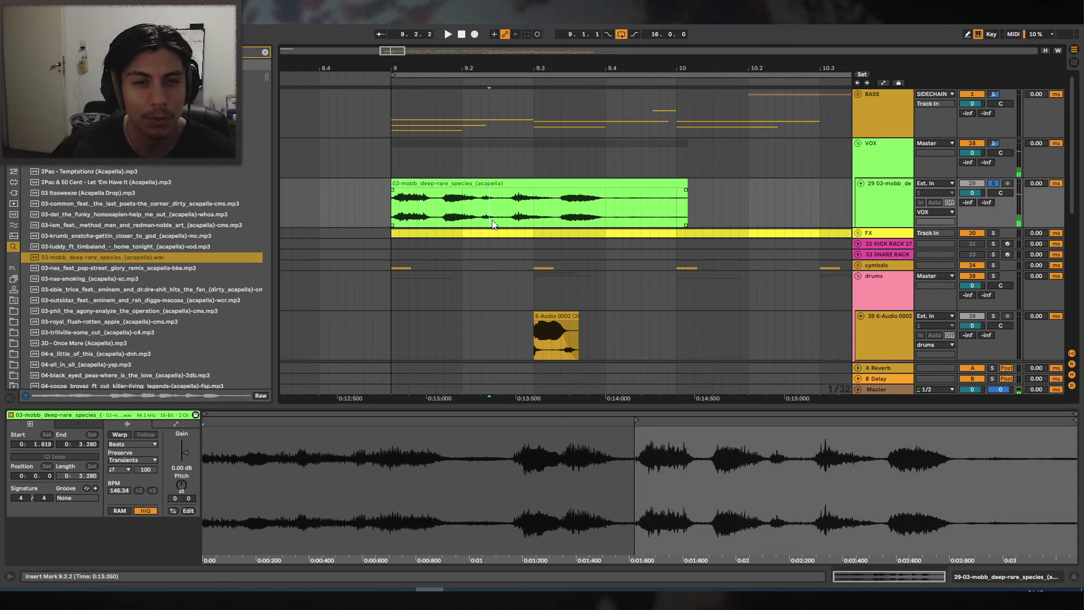
key("ctrl+e")
key("Delete")
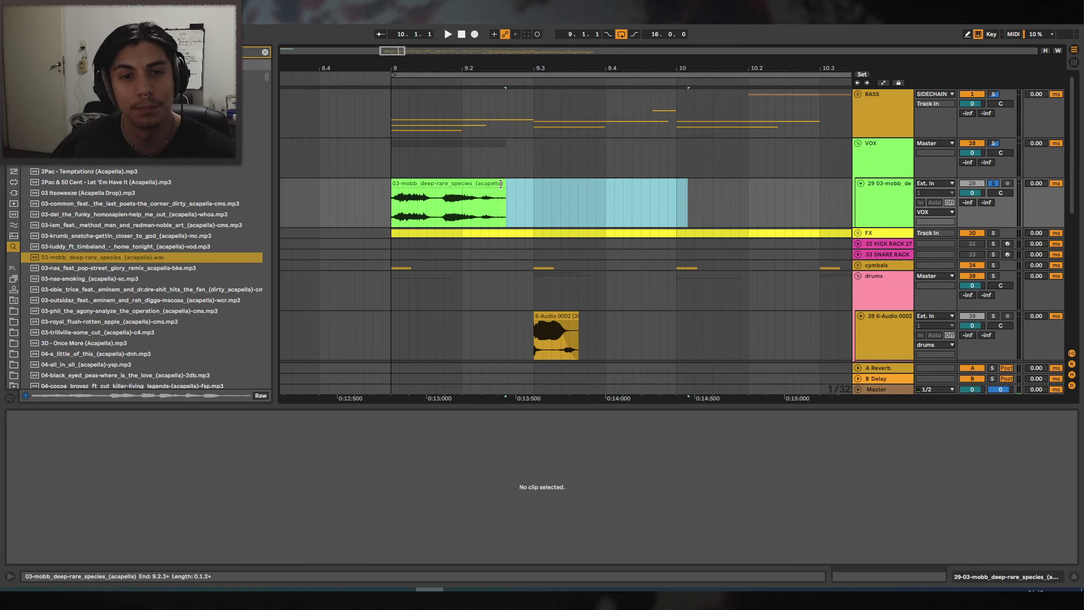
left_click_drag(505, 184, 495, 185)
key("space")
key("space")
left_click(994, 184)
key("space")
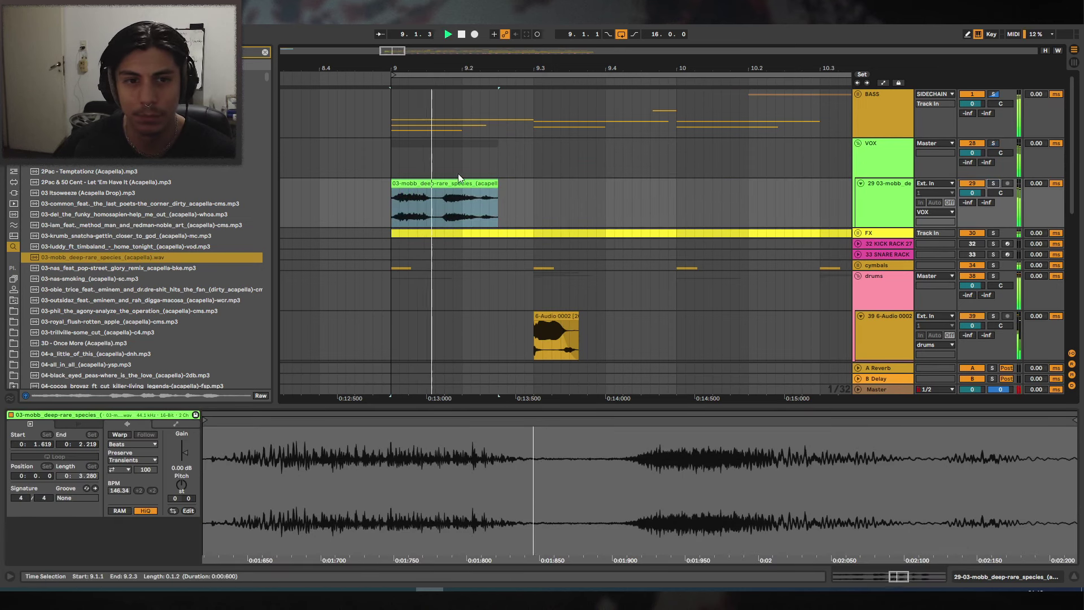
key("space")
Move the trimmed vocal clip from bar 9 to 12.3.3 and play the drop through it.
left_click_drag(547, 65, 422, 52)
left_click(1076, 577)
left_click(411, 184)
key("Delete")
left_click(388, 195)
key("space")
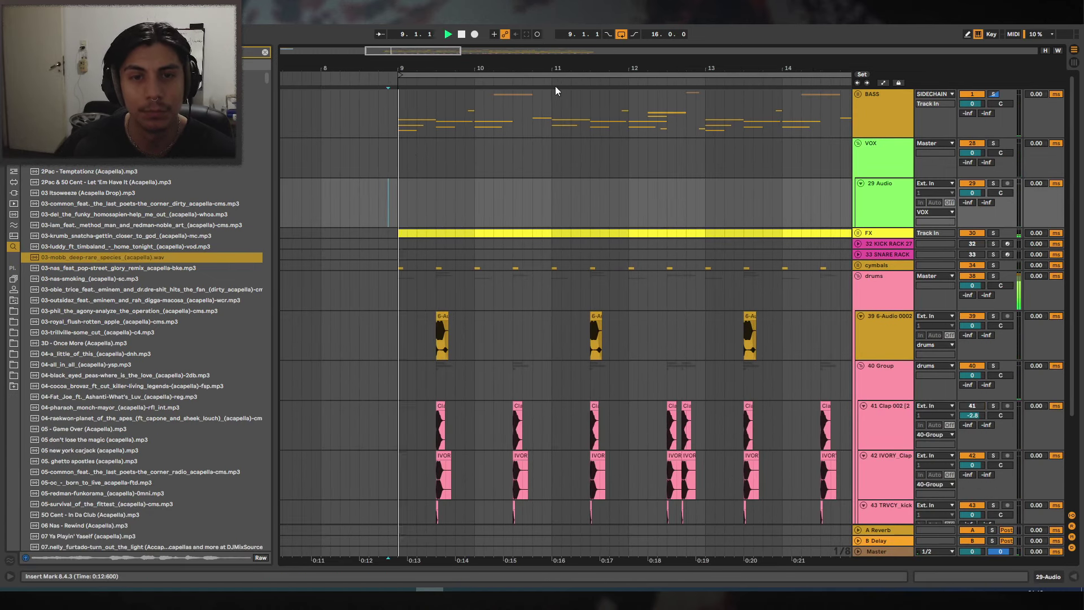
left_click_drag(556, 67, 462, 63)
left_click(595, 191)
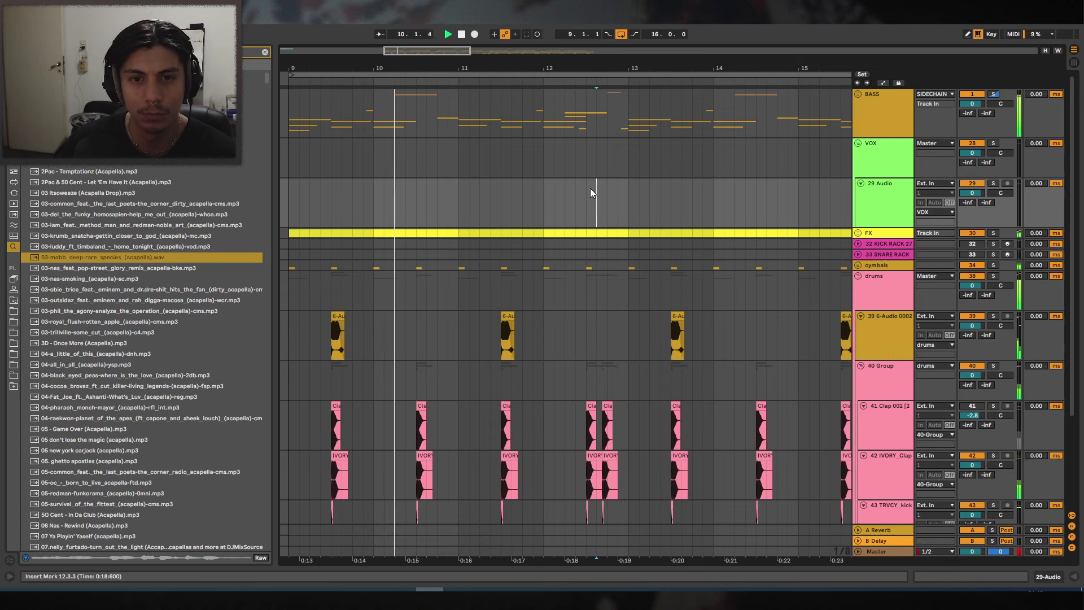
key("ctrl+v")
left_click_drag(586, 67, 610, 72)
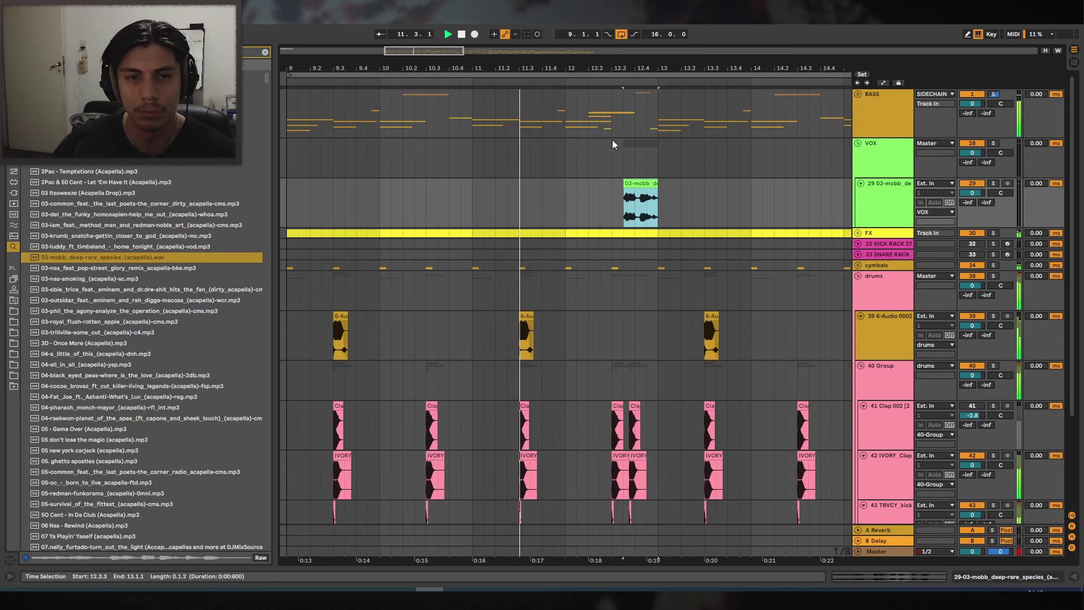
scroll(614, 145, "up", 2)
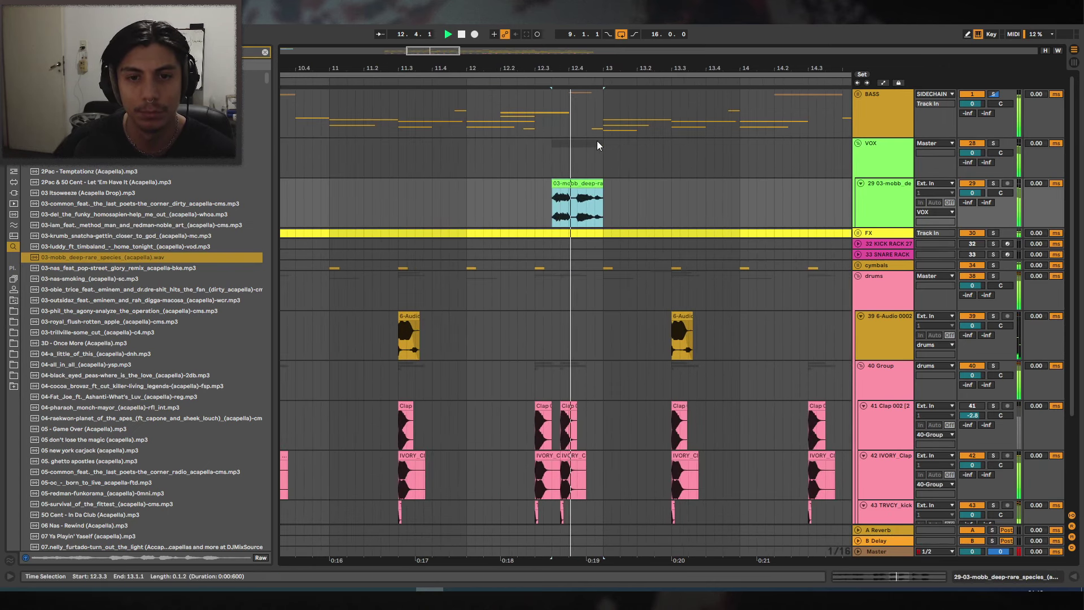
Move the vocal clip to 12.3.1, split it into two phrases with the second starting at 12.4.1, and play it in solo.
left_click(993, 183)
key("space")
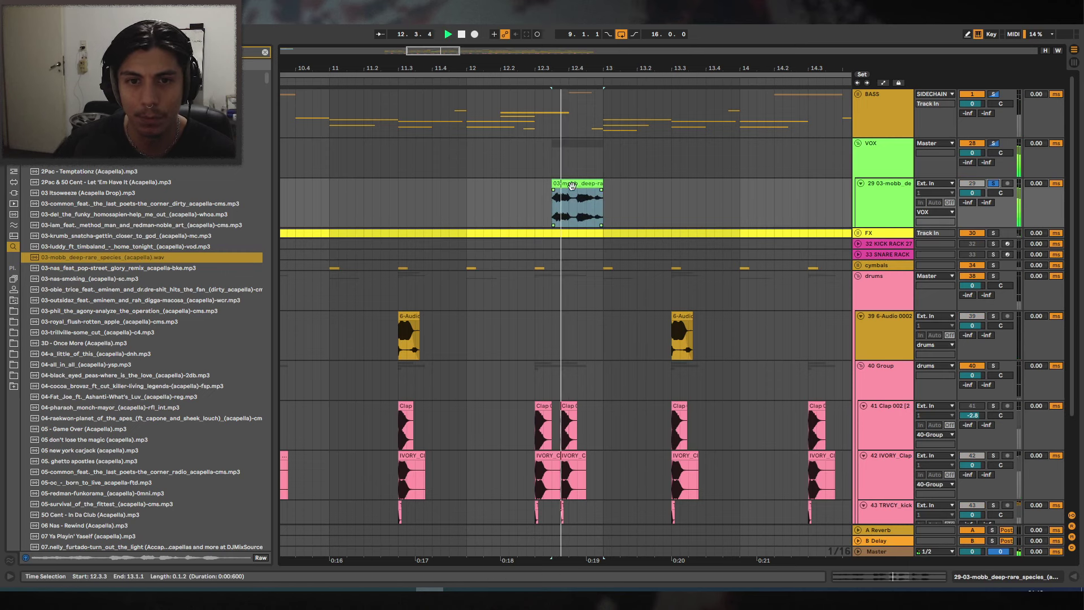
key("space")
left_click(545, 195)
mouse_move(560, 184)
left_mouse_down()
mouse_move(543, 184)
mouse_move(578, 183)
left_mouse_up()
left_click(554, 201)
left_click(557, 200, "alt")
key("ctrl+e")
left_click(544, 182)
key("space")
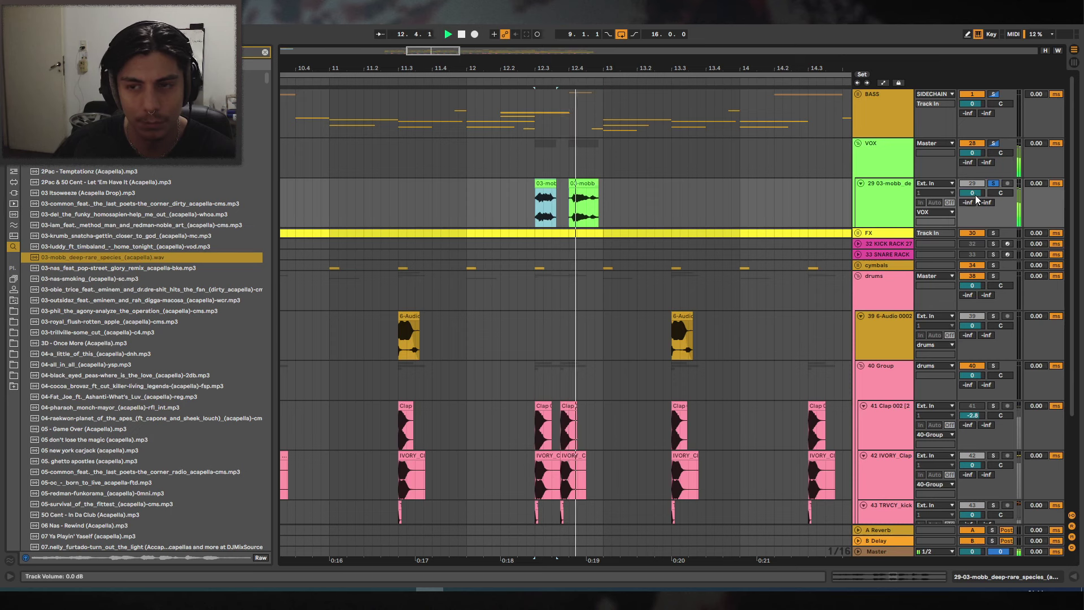
Play the unsoloed vocal pieces in the mix, adjust the second piece, and consolidate both into one clip from 12.3.1 to 13.1.1.
left_click(993, 184)
key("space")
key("space")
scroll(577, 189, "up", 3)
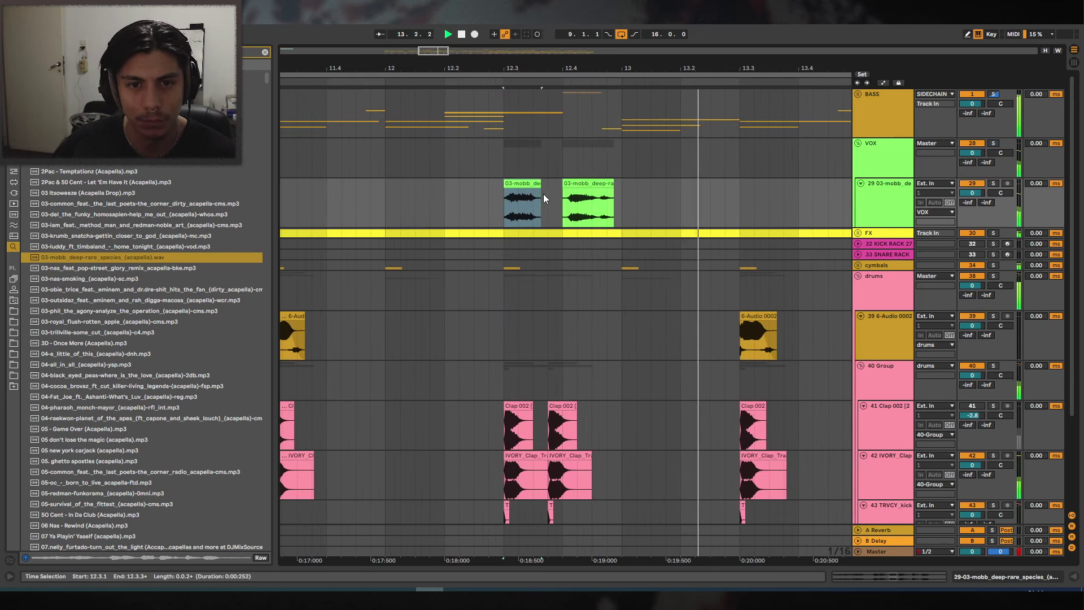
key("space")
left_click_drag(582, 184, 577, 185)
left_click_drag(621, 214, 502, 218)
key("ctrl+j")
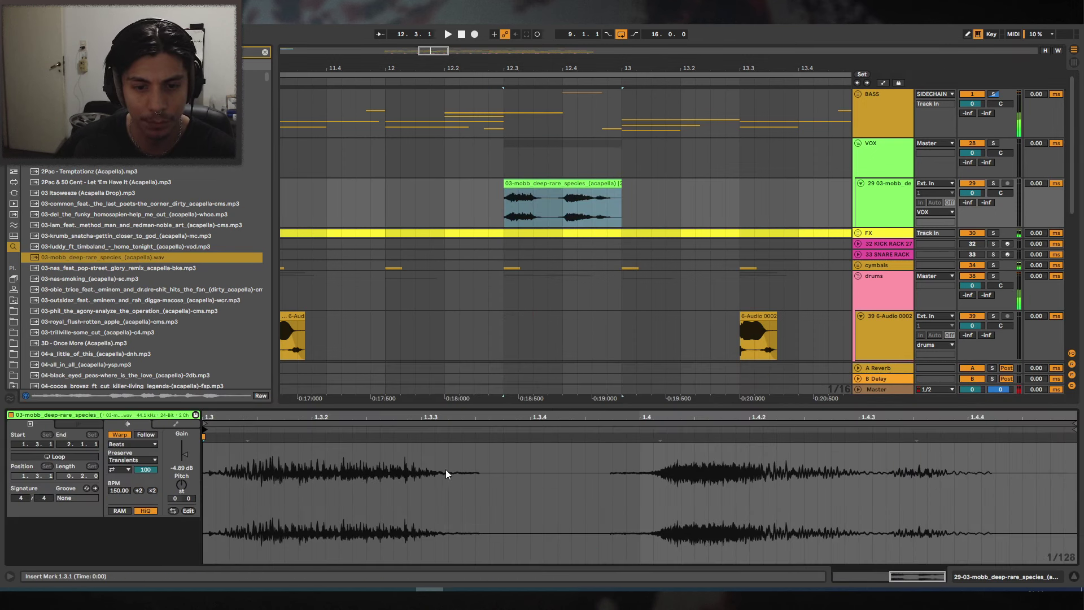
Stretch the two vocal phrases with a warp marker near the end of each, and set the clip's warp mode to Complex.
left_click_drag(474, 439, 503, 437)
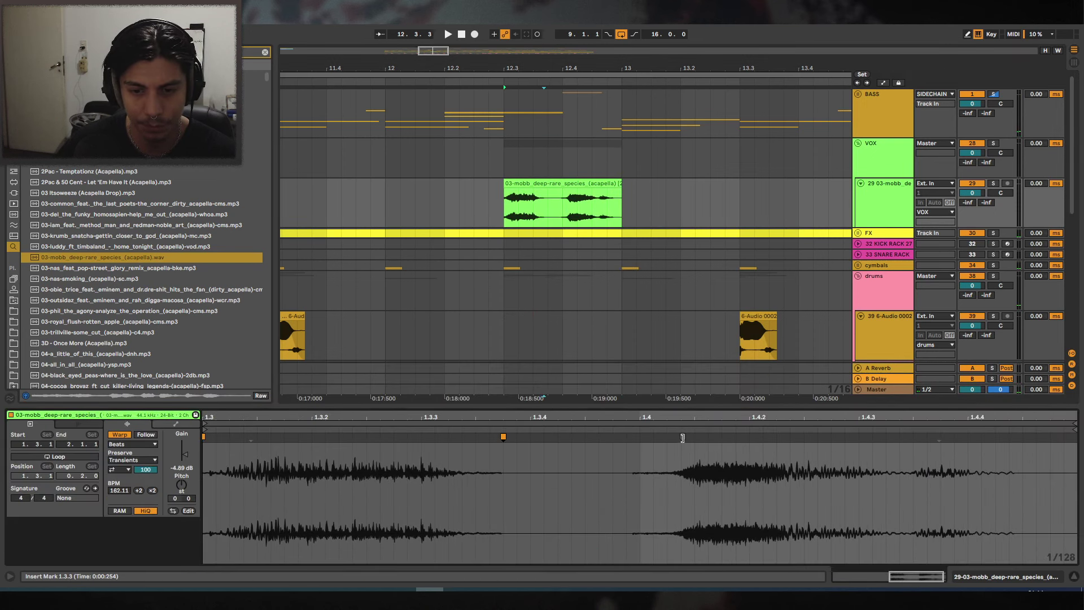
left_click_drag(682, 438, 660, 438)
double_click(885, 438)
left_click_drag(885, 438, 914, 437)
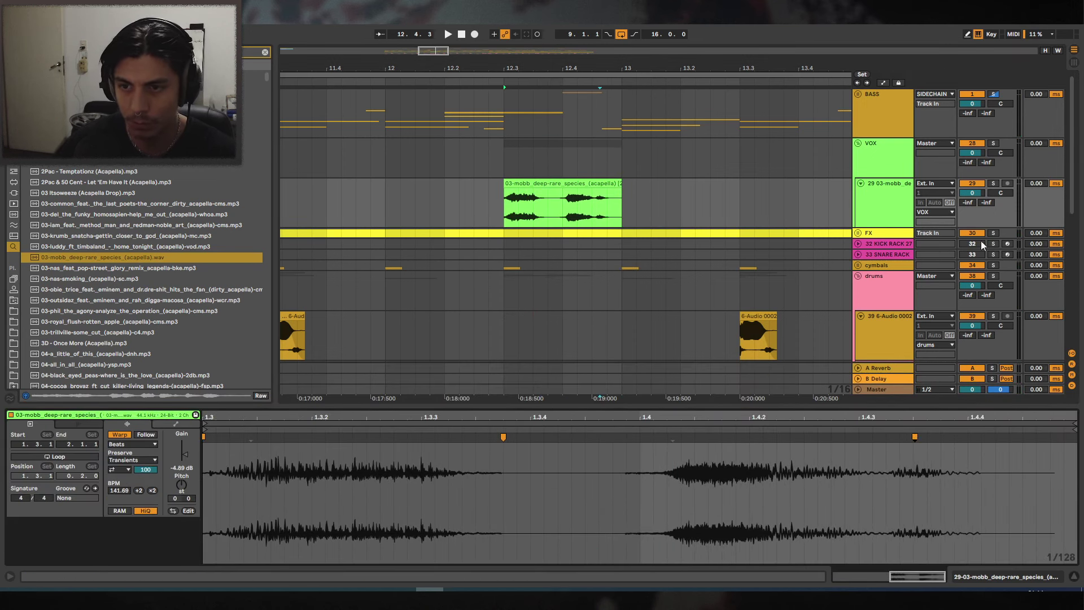
left_click(993, 183)
key("space")
left_click(132, 443)
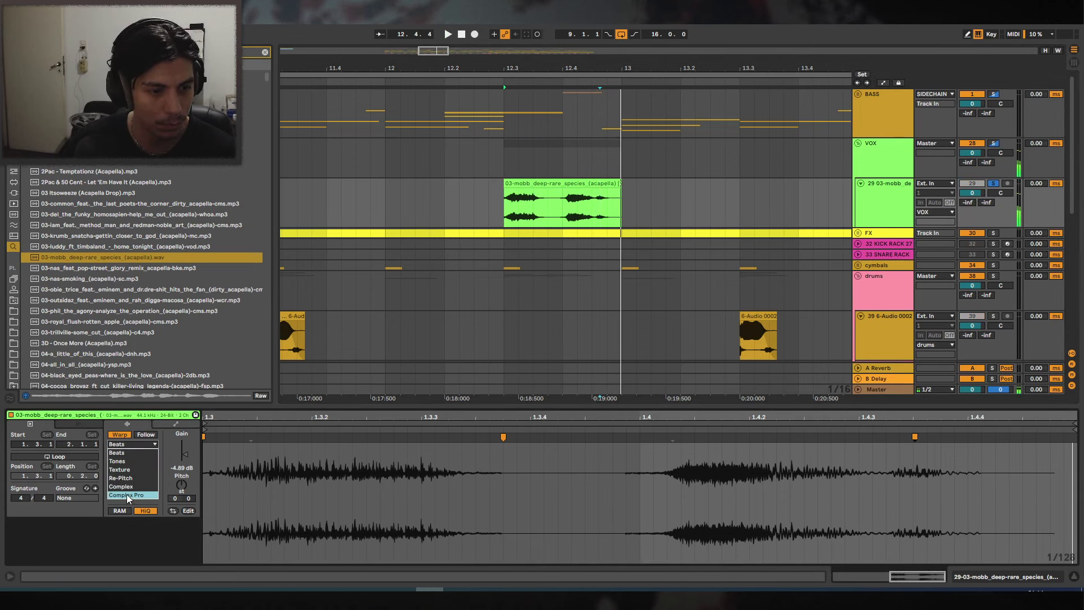
left_click(130, 474)
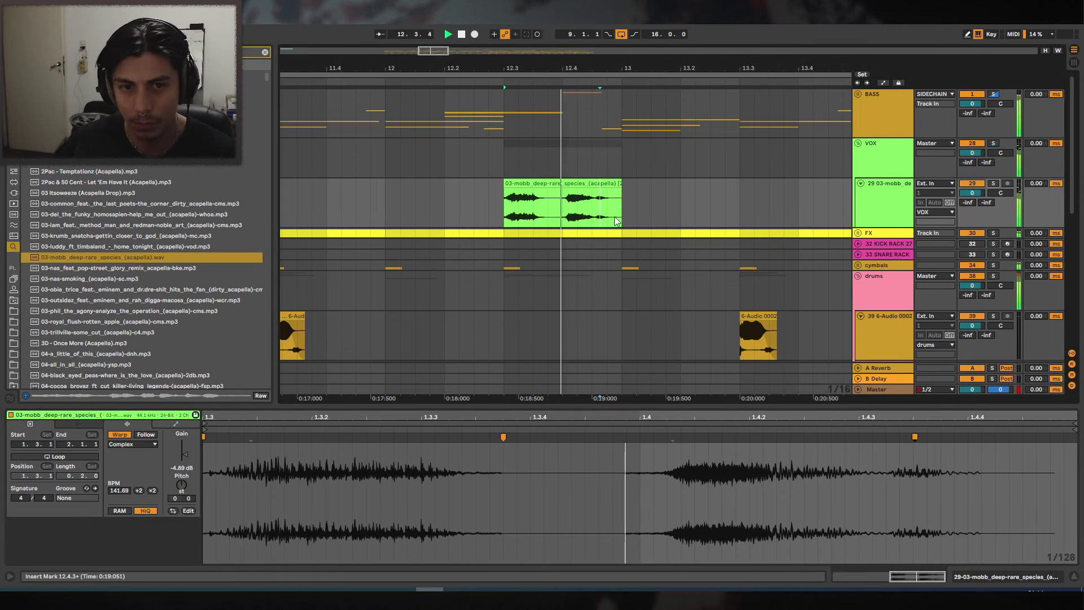
Select the consolidated vocal clip, search the browser for "satur", and add the default Saturator to its track.
left_click(576, 178)
left_click(574, 180)
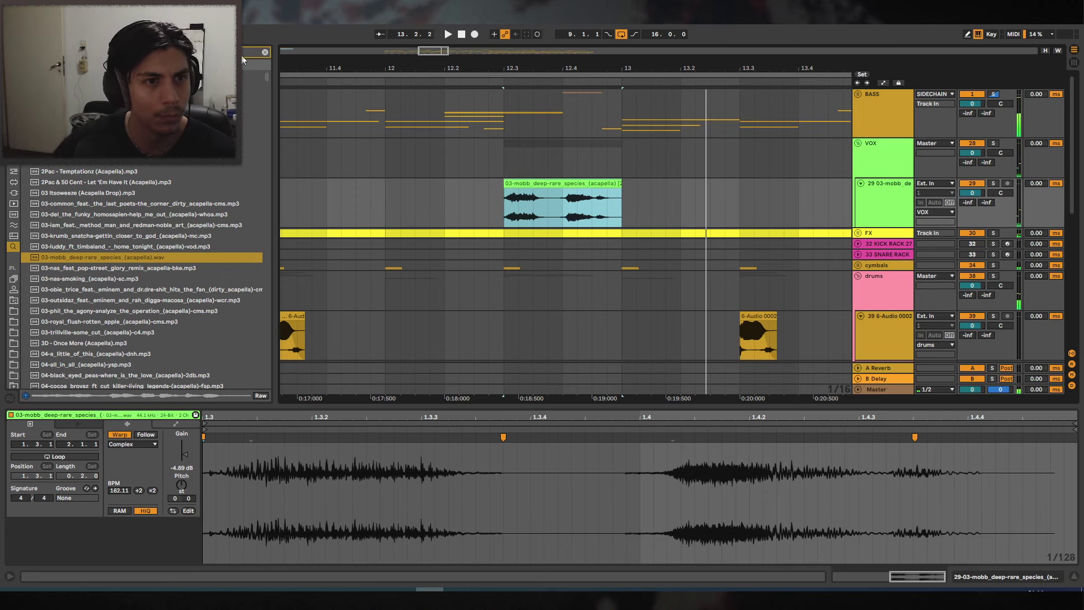
type("satur")
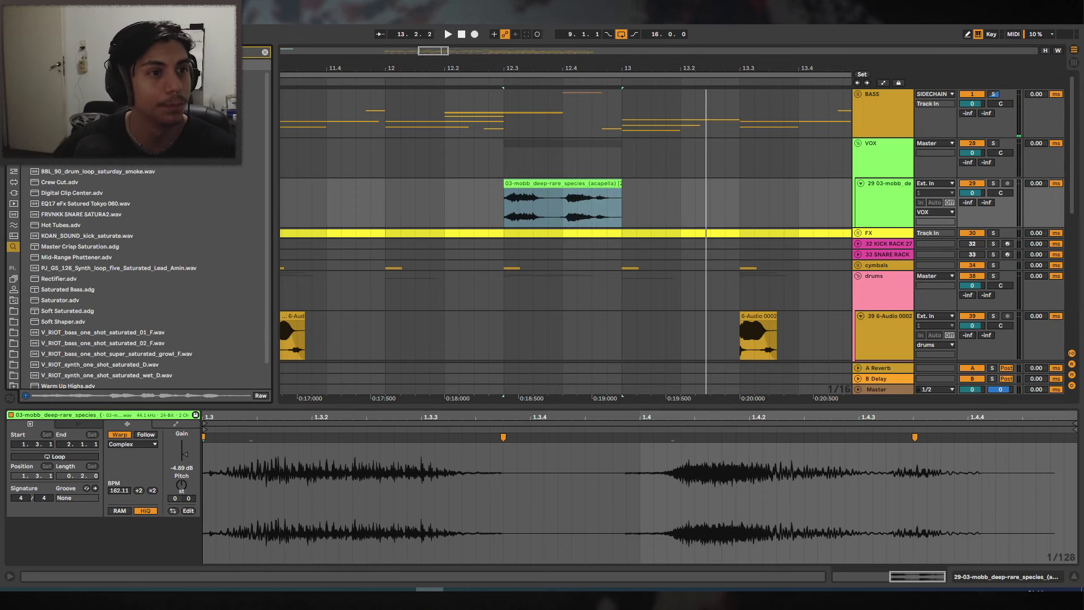
key("Return")
key("Return")
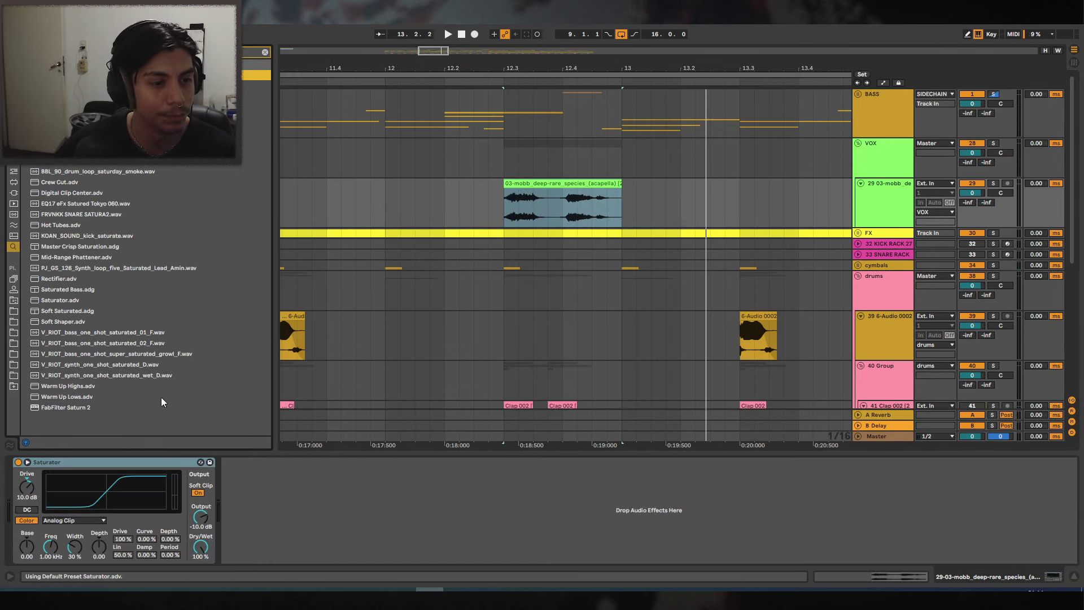
Search for "ott", add OTT.adv after the vocal's Saturator, and place a copy of the Saturator after OTT.
left_click(253, 53)
type("ott")
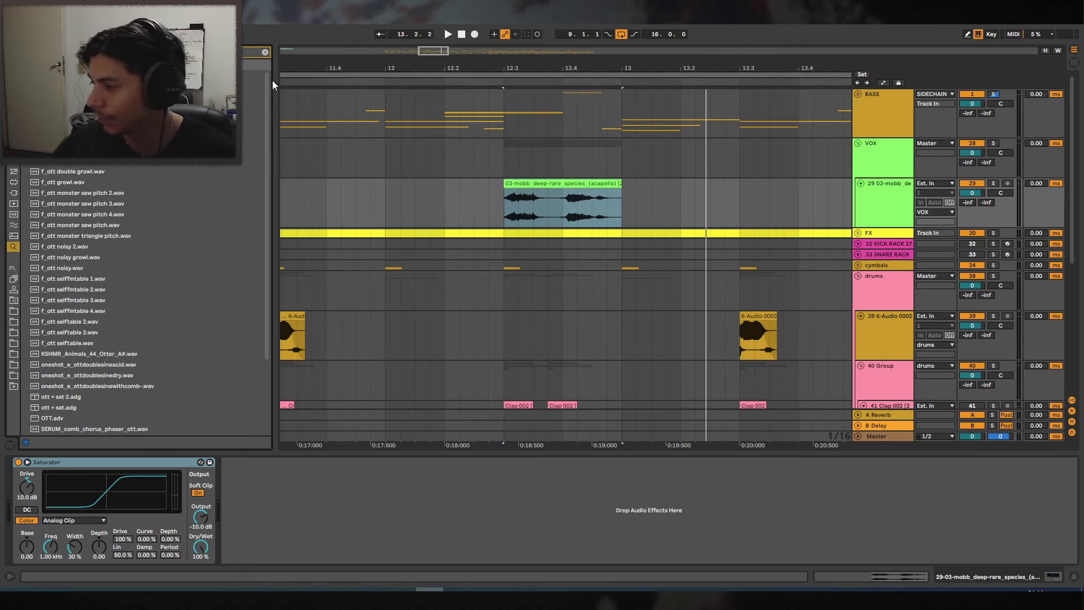
scroll(67, 294, "down", 3)
left_click(57, 322)
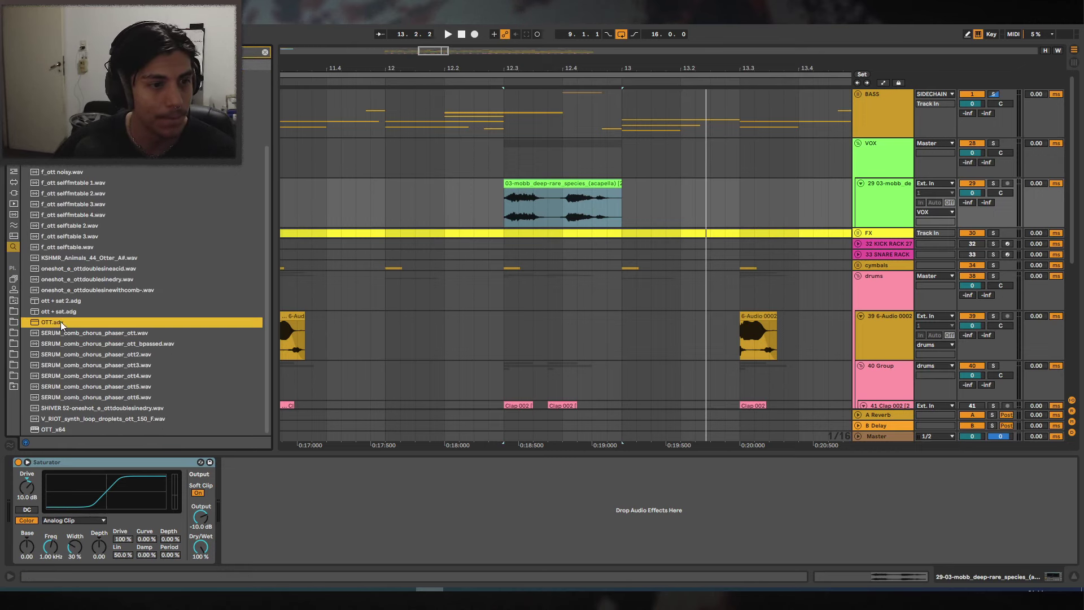
double_click(61, 322)
left_click_drag(154, 463, 302, 506)
Play the processed vocal in the full mix and in solo to check the Saturator and OTT chain.
key("space")
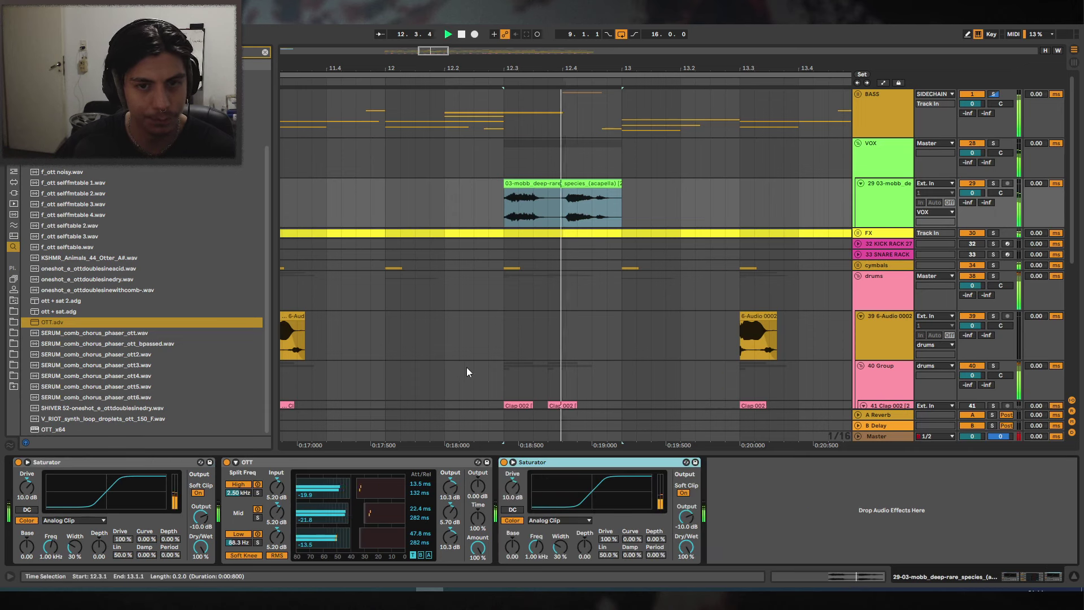
left_click(993, 184)
key("space")
key("space")
key("space")
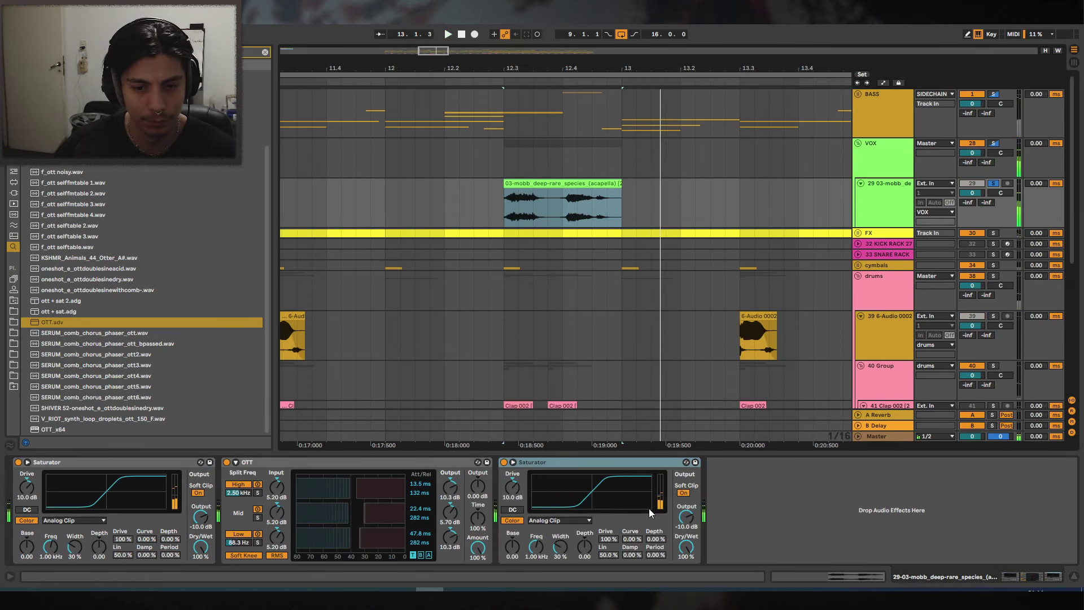
Reset the second Saturator's output to 0 dB and raise OTT's output to 6.20 dB while playing the vocal.
double_click(686, 516)
key("space")
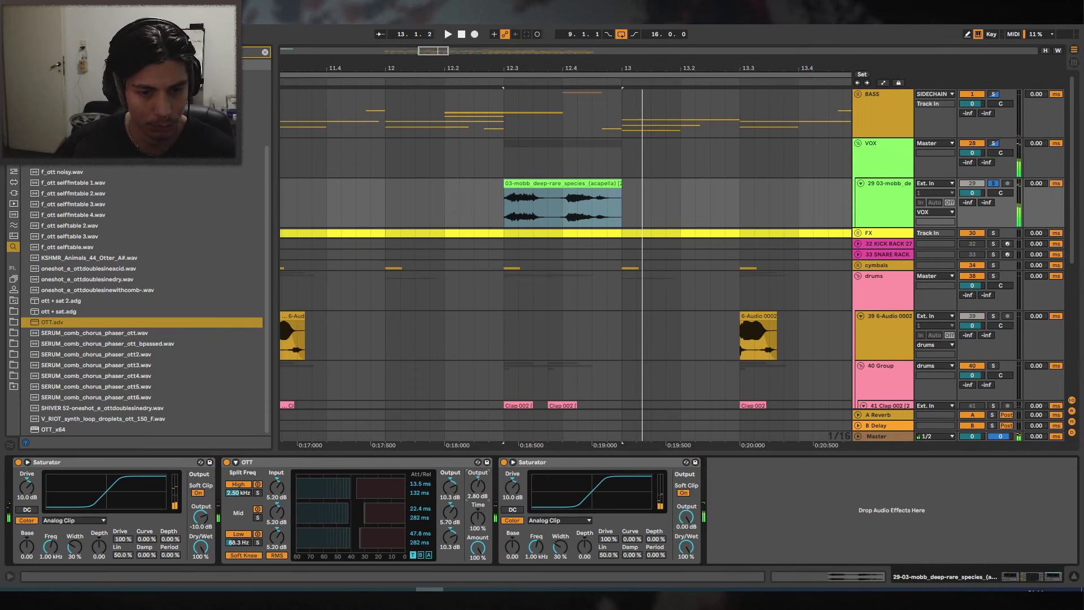
left_click_drag(477, 486, 477, 474)
key("space")
key("space")
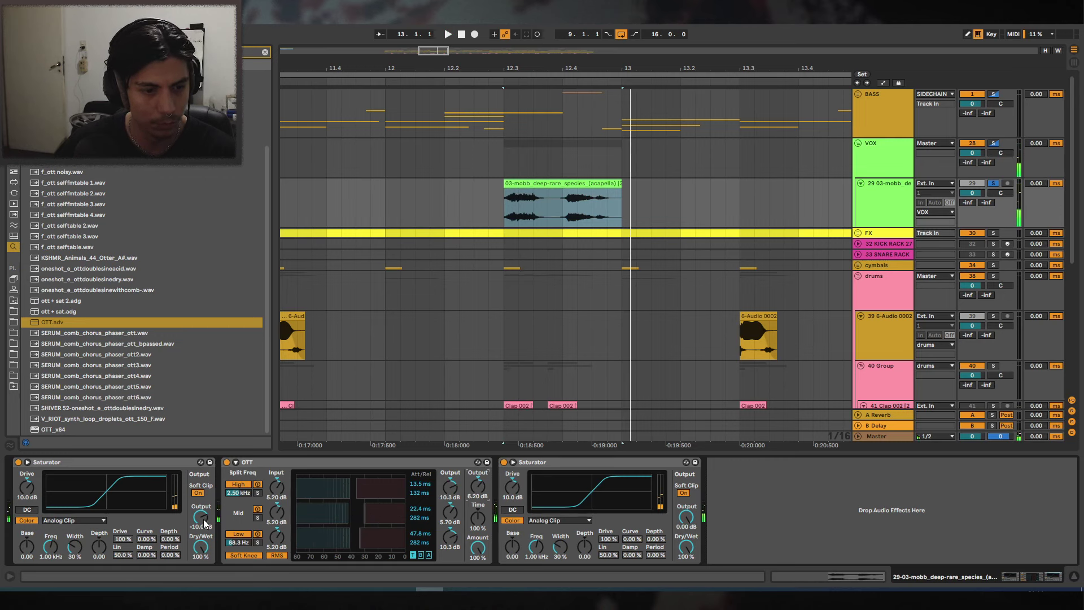
Lower the first Saturator's drive to 4.00 dB, reset its output to 0 dB, and play the vocal in the full mix.
left_click_drag(31, 491, 33, 516)
key("space")
key("space")
key("space")
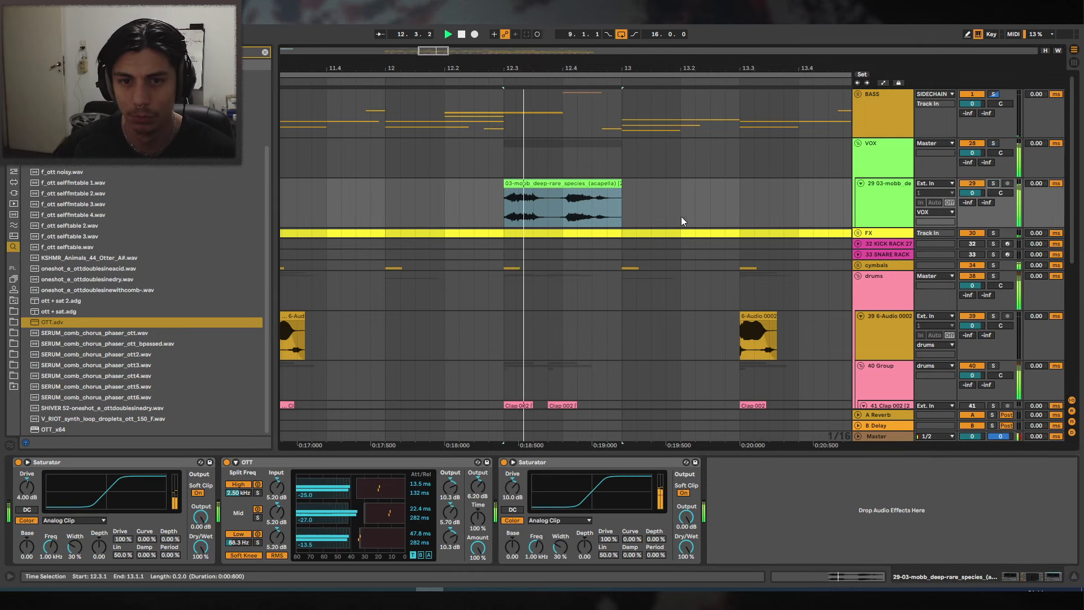
Turn off warping for the vocal clip and try transposing it by -5 semitones during playback.
left_click(571, 185)
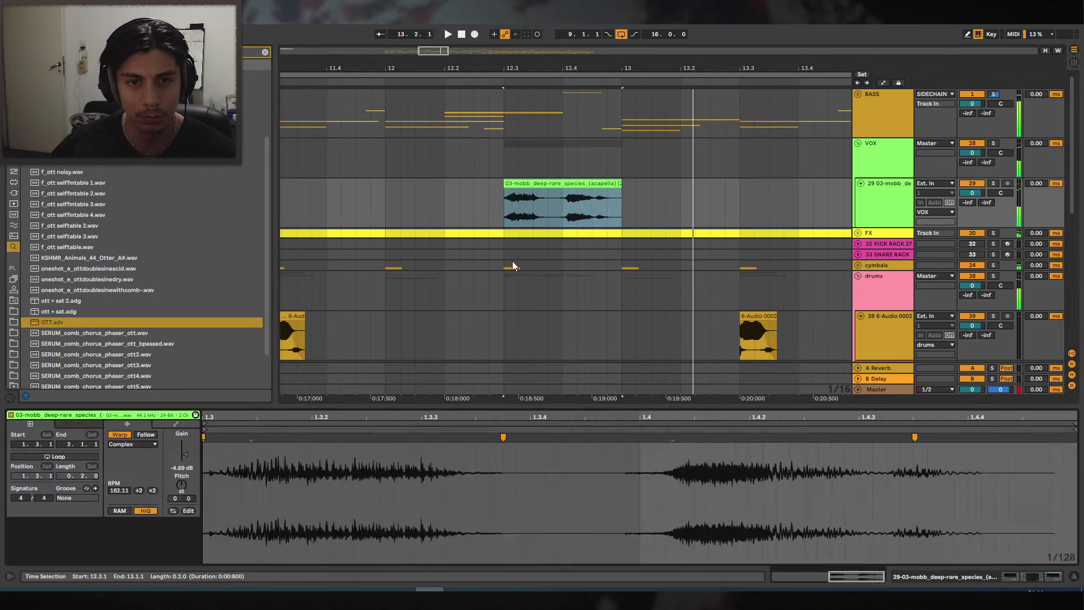
double_click(571, 185)
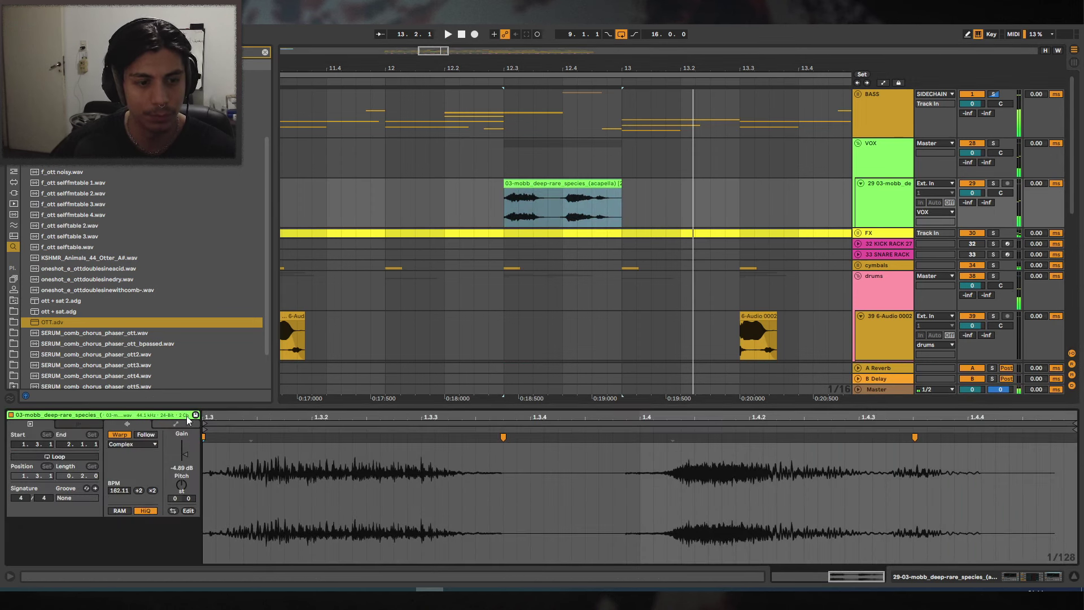
left_click(119, 435)
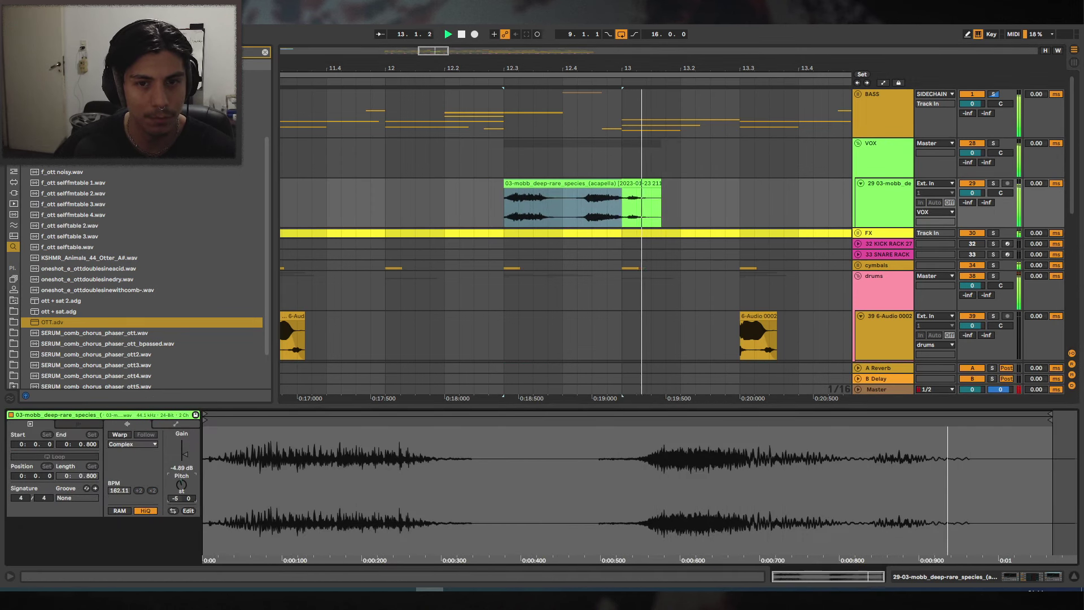
left_click_drag(191, 489, 191, 478)
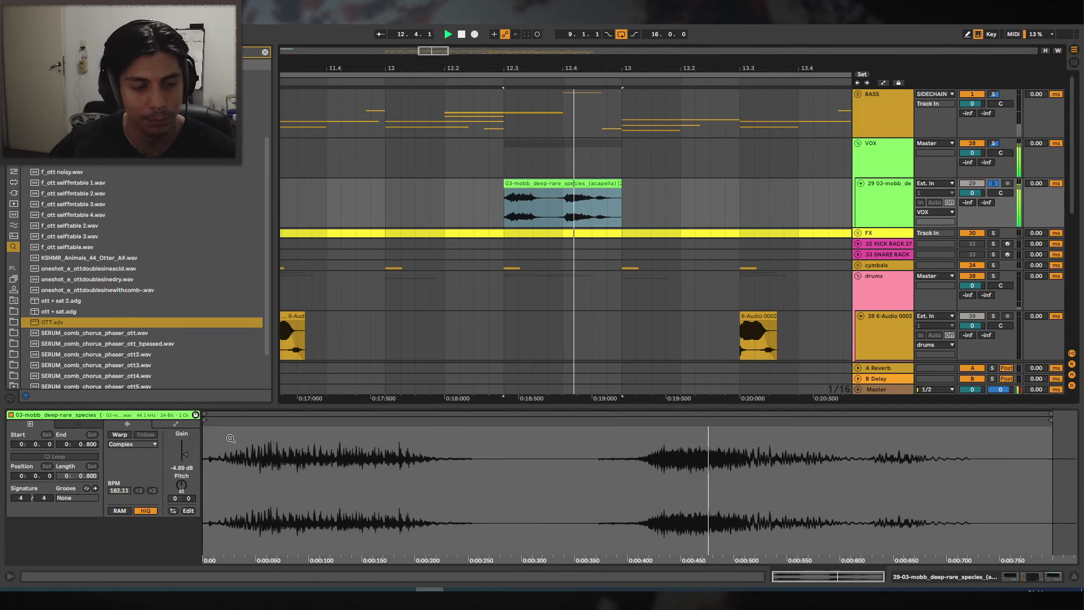
Delete the first Saturator from the vocal track's effect chain.
key("shift+Tab")
left_click(68, 470)
key("Delete")
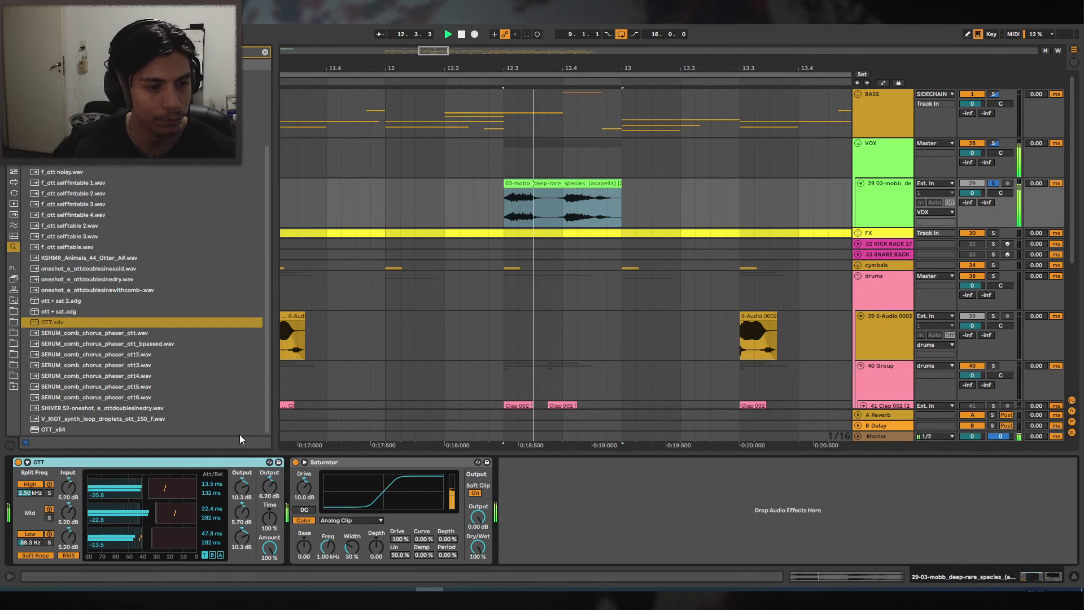
Set the remaining Saturator's drive to 5.00 dB and its curve type to Medium Curve, and play the vocal.
left_click_drag(304, 487, 305, 497)
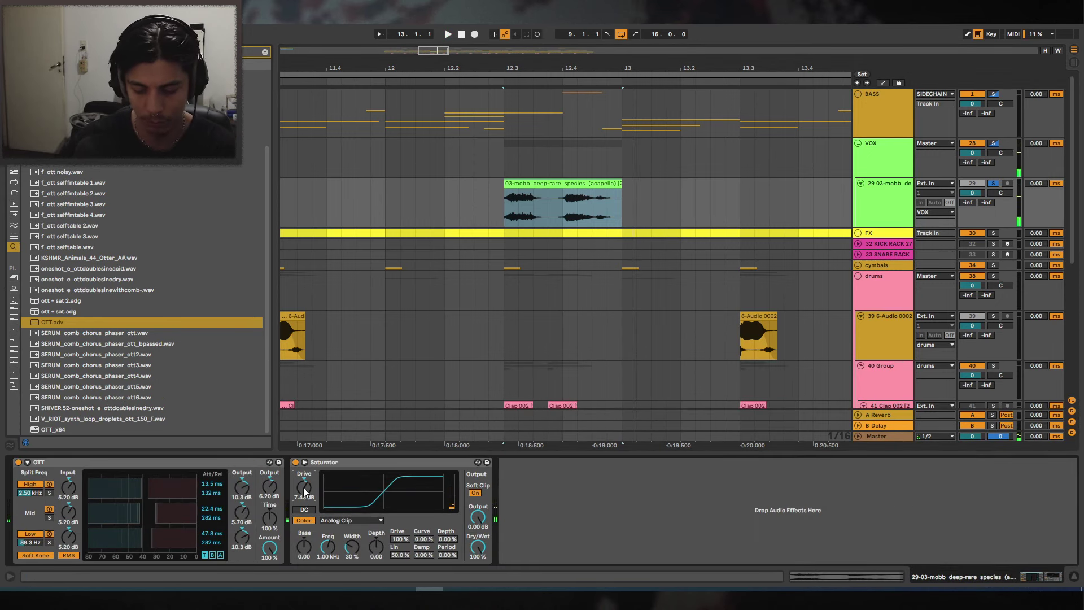
left_click(350, 521)
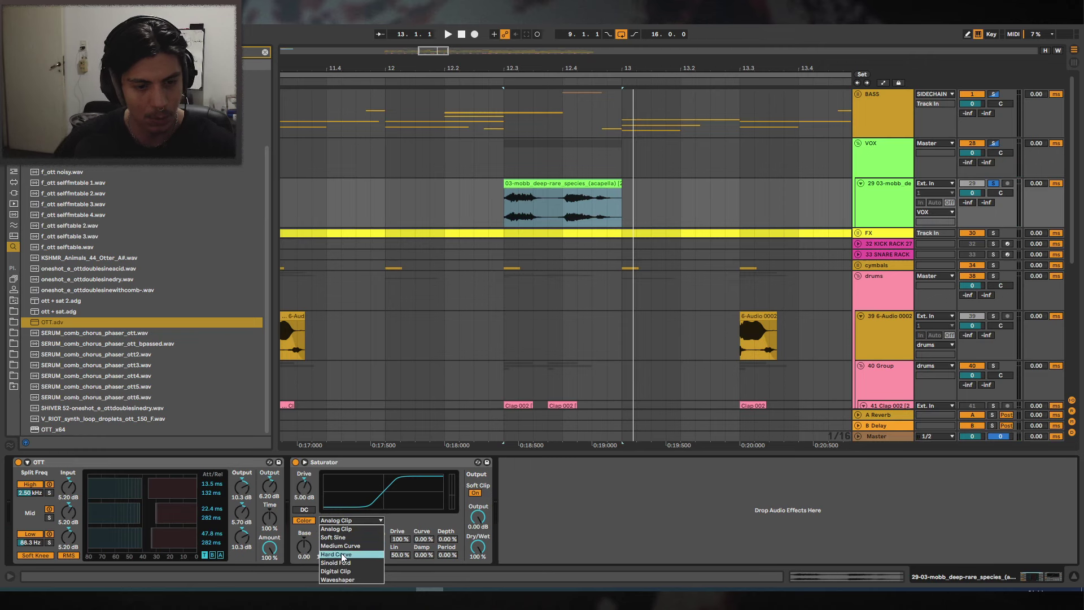
left_click(349, 545)
key("space")
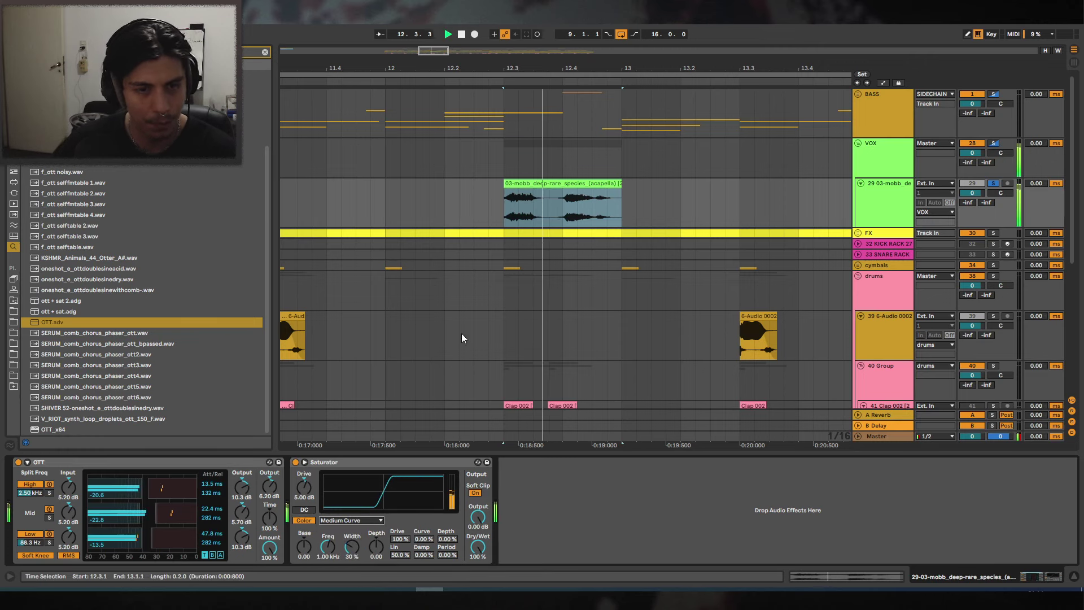
Play the drop around the vocal clip in the full mix and the vocal on its own in solo.
left_click(525, 185)
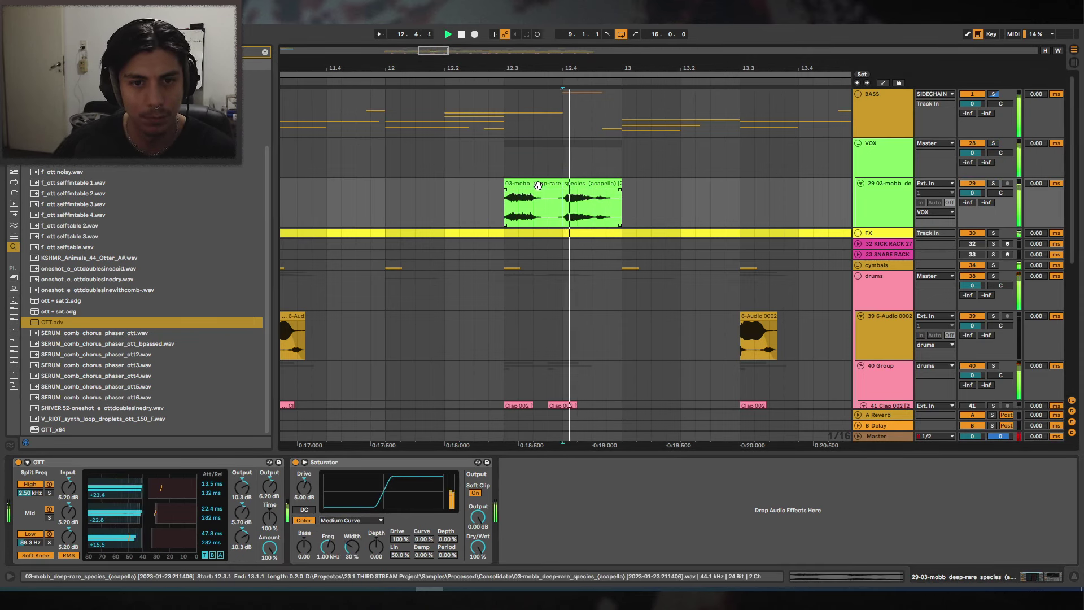
left_click(348, 184)
scroll(539, 181, "down", 2)
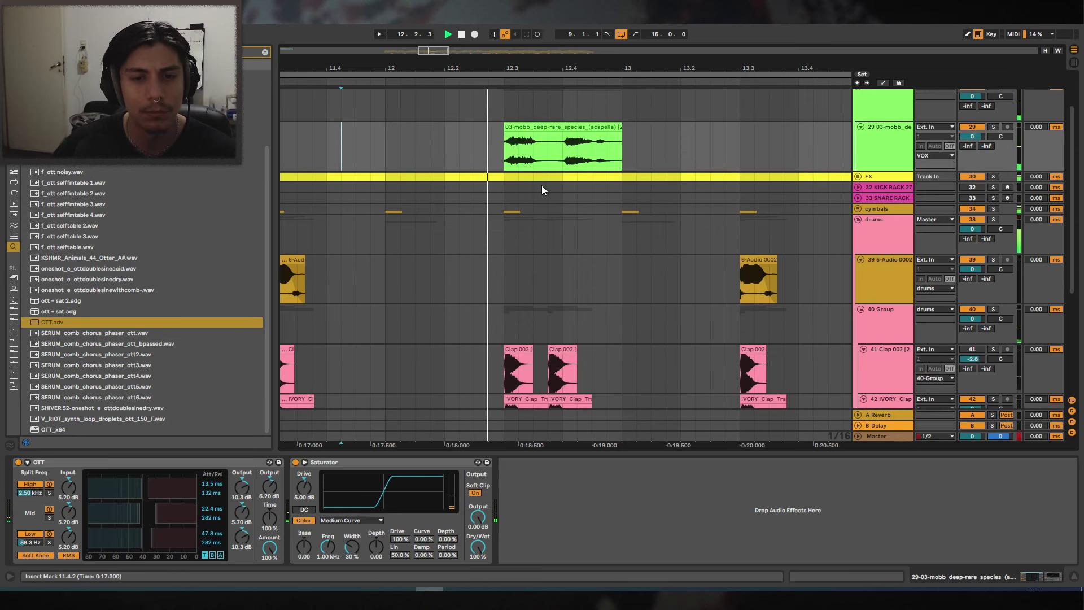
scroll(544, 187, "up", 2)
left_click_drag(582, 63, 613, 48)
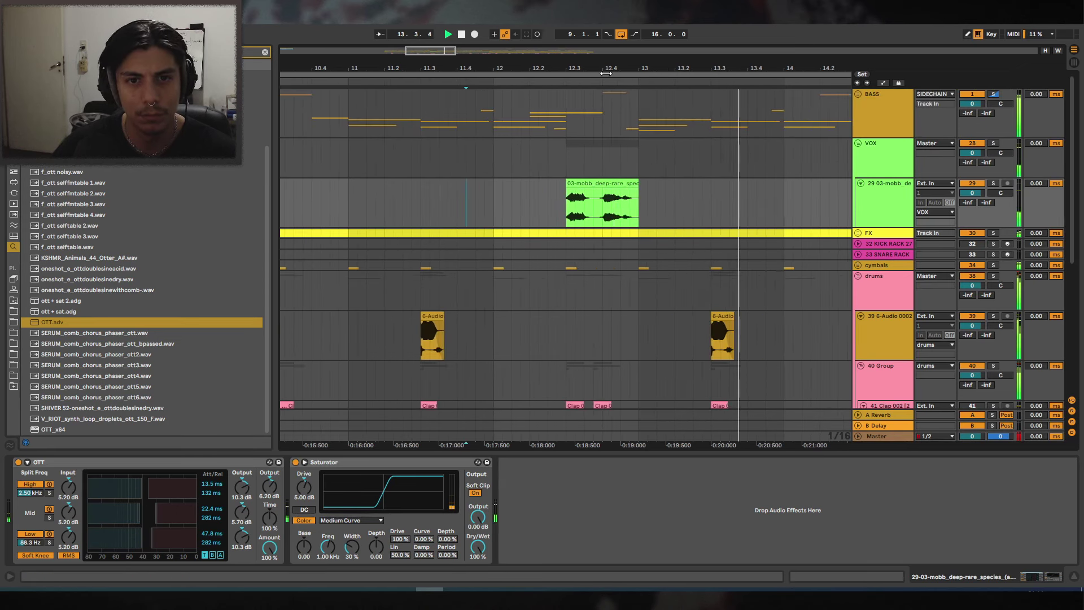
key("space")
left_click(594, 183)
left_click(592, 198)
left_click(603, 184)
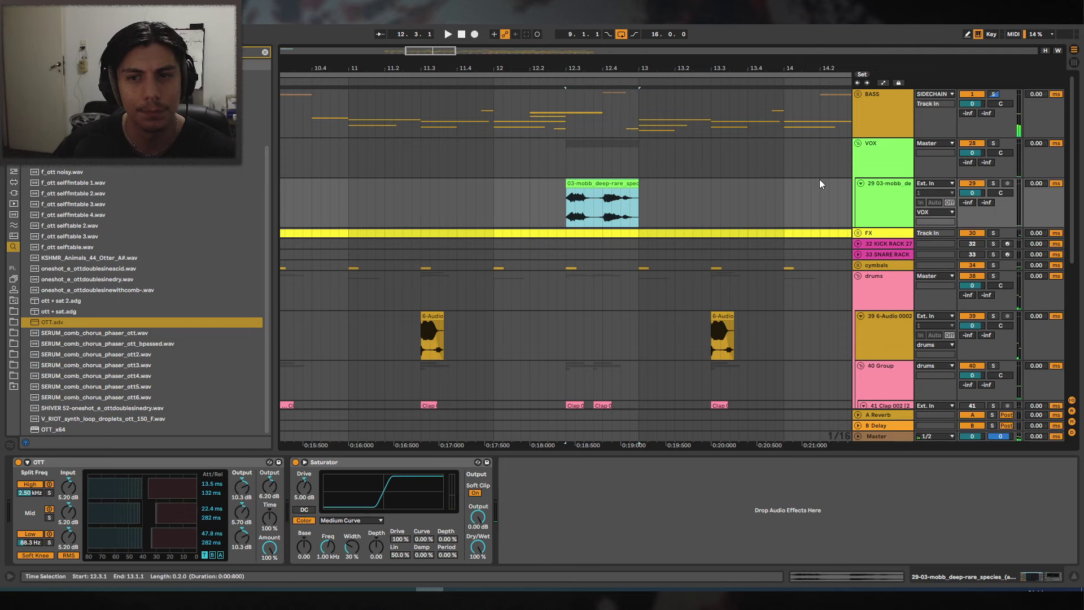
left_click(993, 184)
key("space")
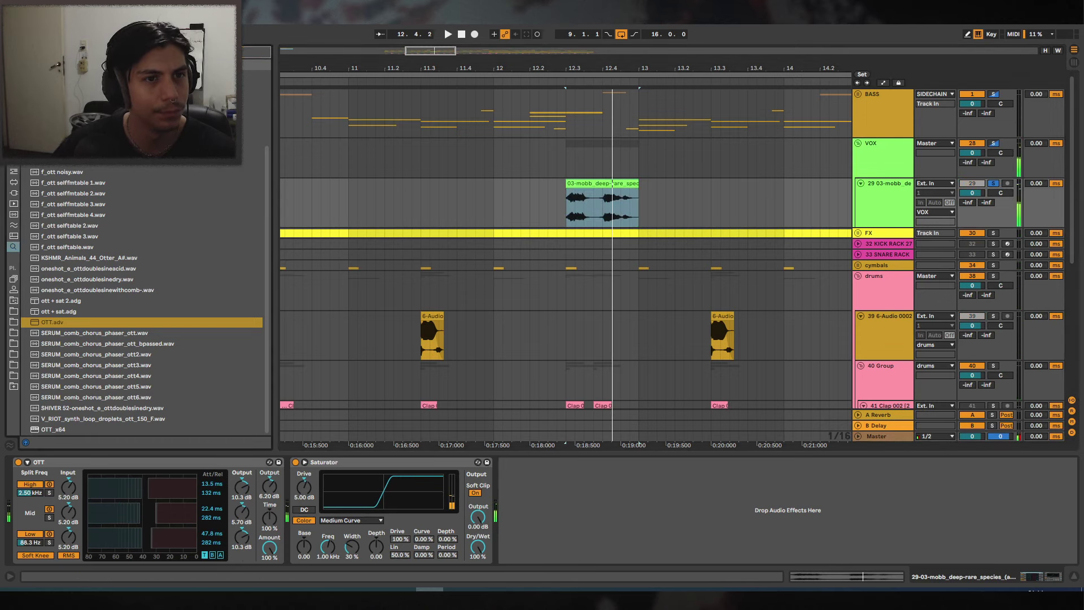
left_click(601, 199)
key("space")
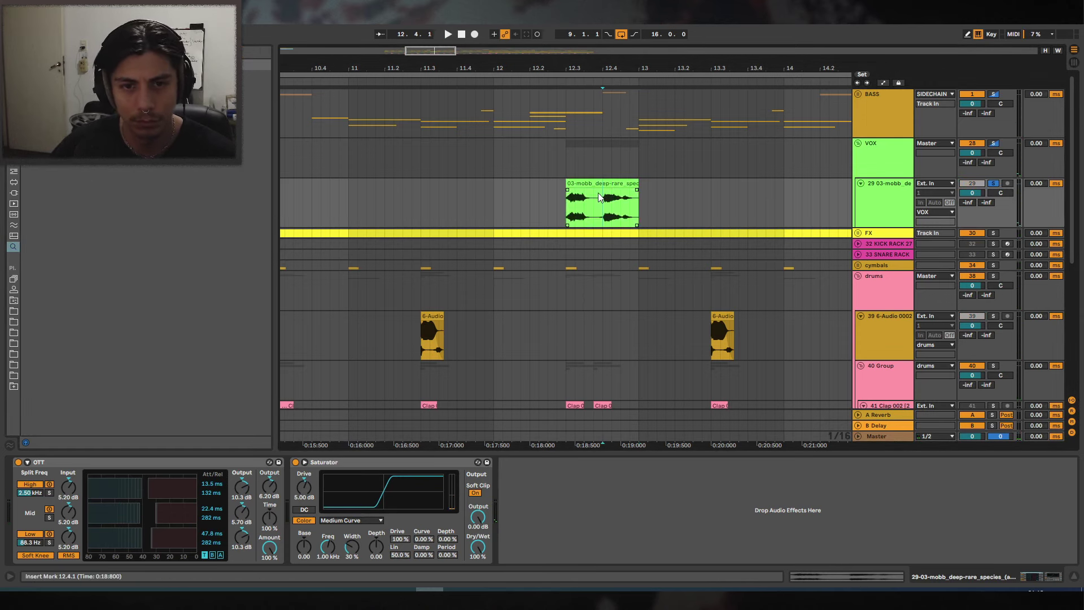
Cut away the first vocal phrase so the clip starts at 12.3.4, and open the clip's settings.
left_click(589, 184)
key("Delete")
left_click_drag(605, 184, 594, 184)
double_click(603, 184)
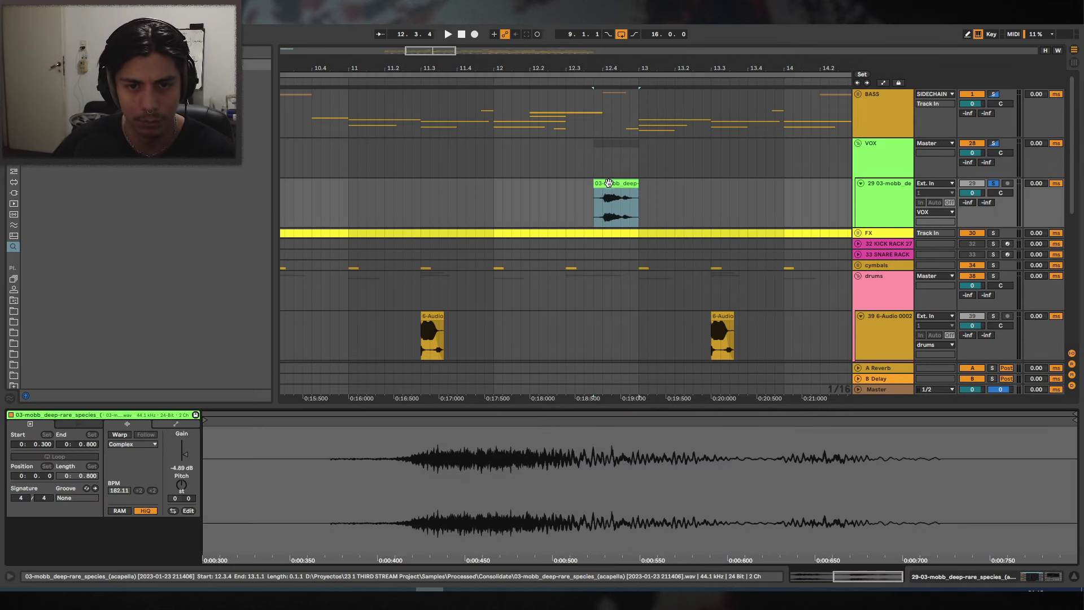
Try a higher transposition on the unwarped vocal clip, and undo the change.
key("space")
left_click_drag(181, 485, 181, 477)
key("space")
key("ctrl+z")
Turn warping back on for the vocal clip, keeping its current timing, and set the warp mode to Complex Pro.
left_click(120, 434)
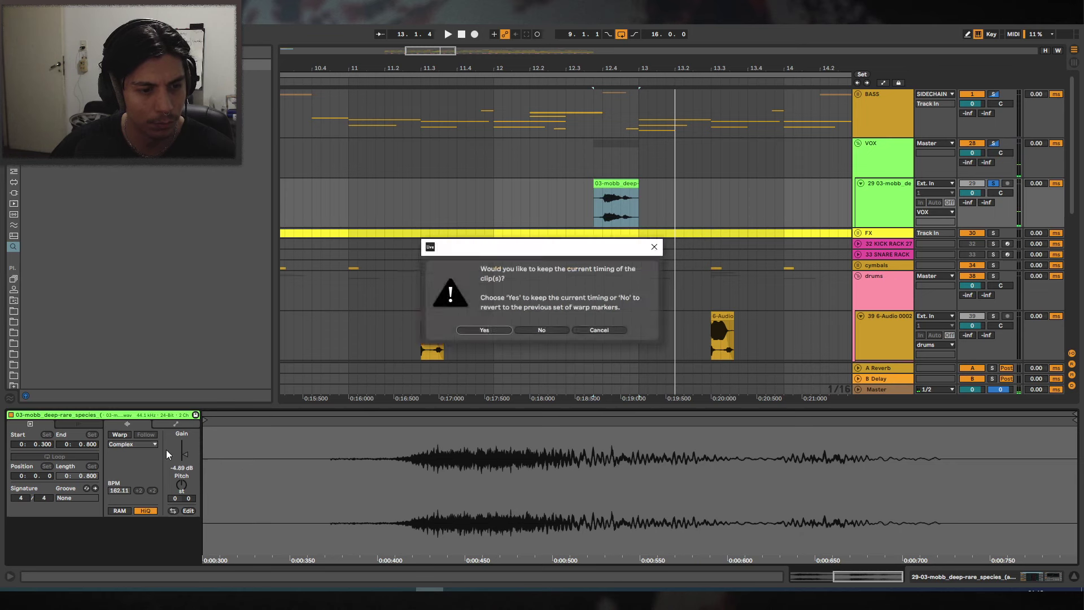
key("Return")
left_click(133, 443)
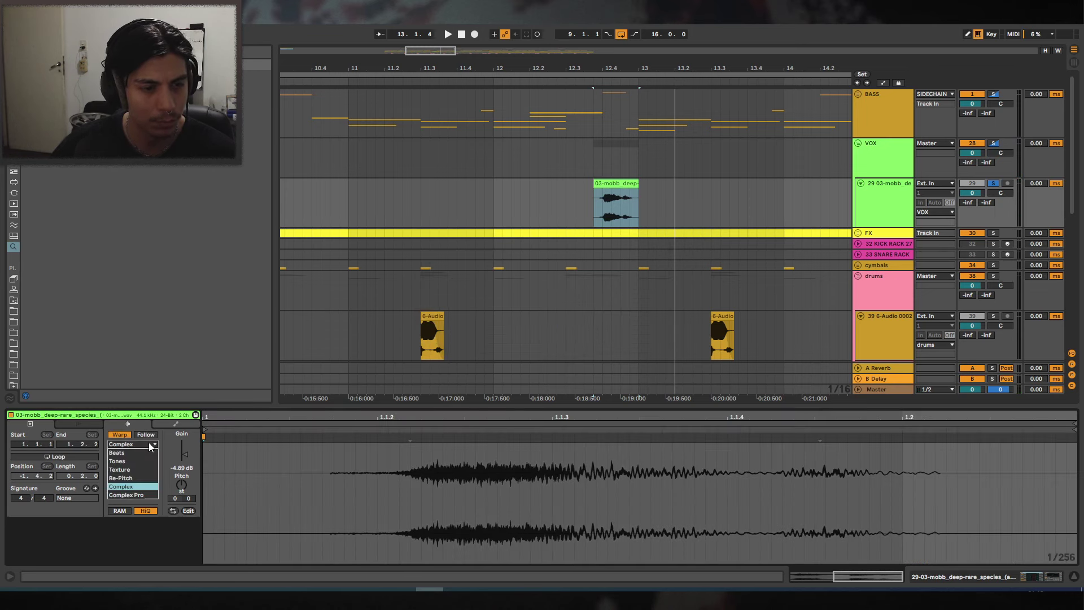
left_click(138, 495)
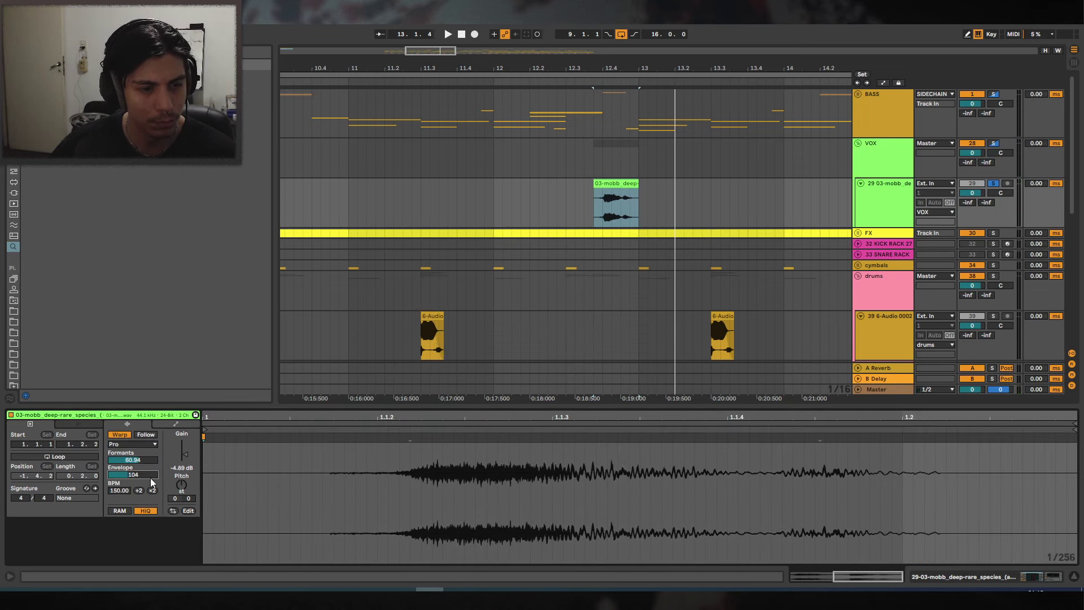
Set the vocal's transposition to -4, formants to 39.84 and envelope to 52, checking it in the mix and in solo.
key("space")
left_click_drag(181, 485, 182, 499)
key("space")
key("space")
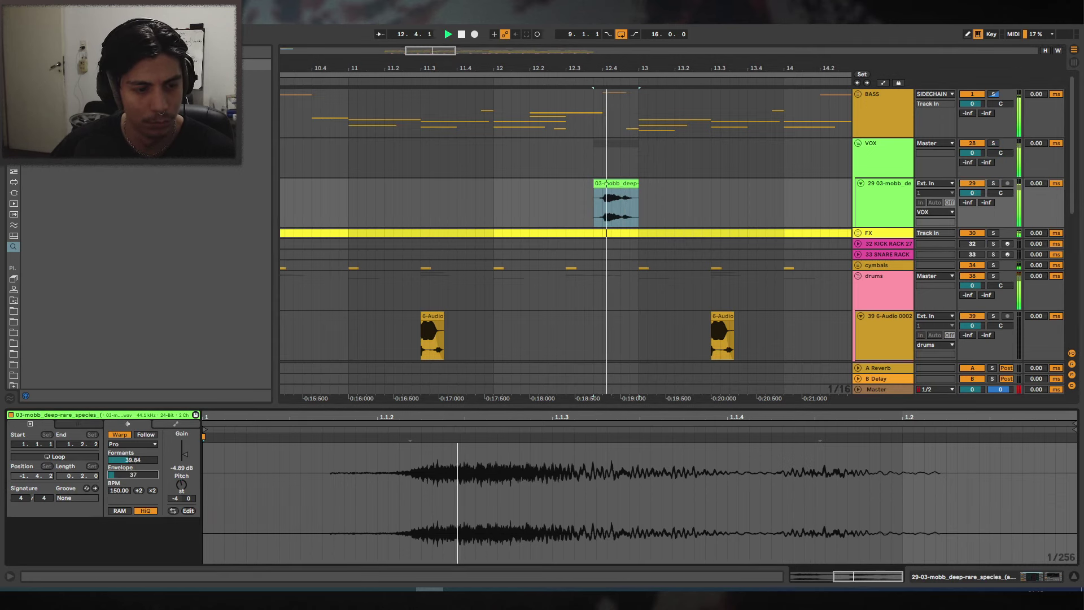
left_click(994, 184)
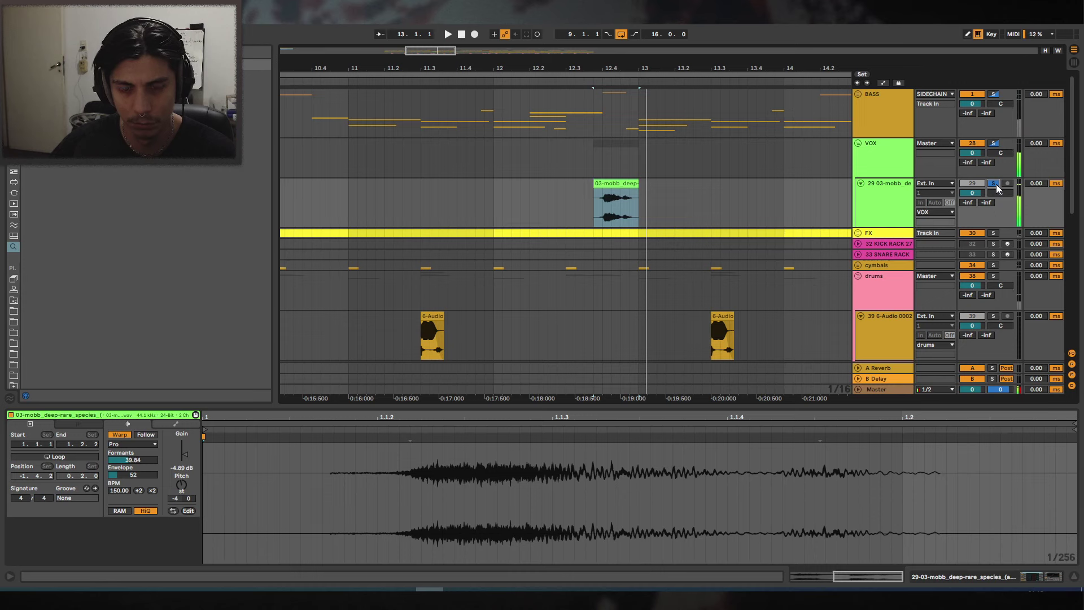
left_click(994, 184)
key("space")
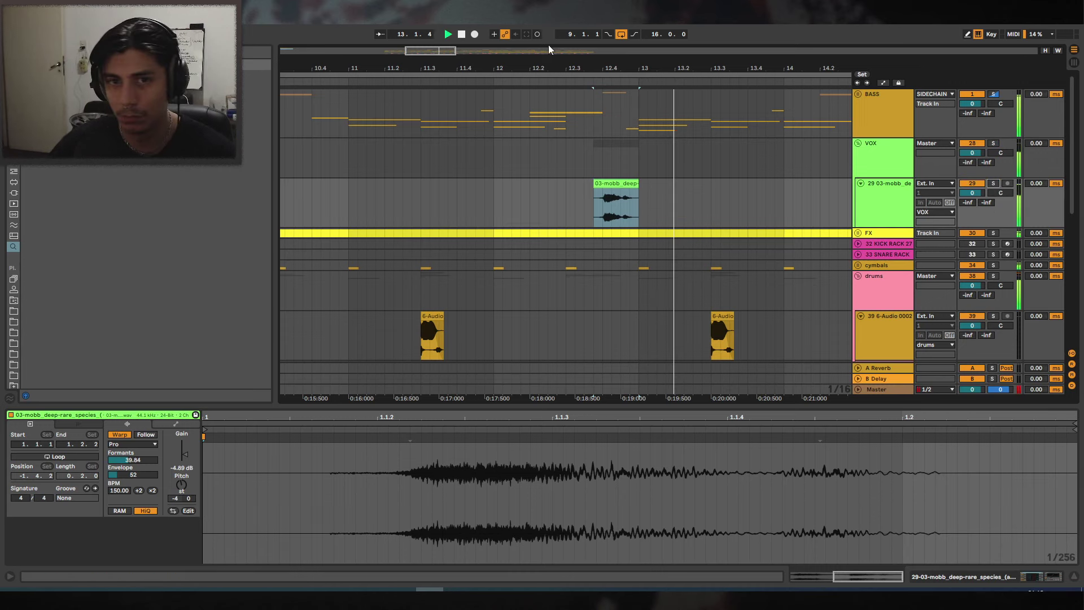
Unfold the BASS group and play the bass clips surrounding the vocal between 12.3.4 and 13.1.1.
key("space")
left_click_drag(601, 69, 593, 79)
left_click(857, 94)
scroll(729, 193, "down", 4)
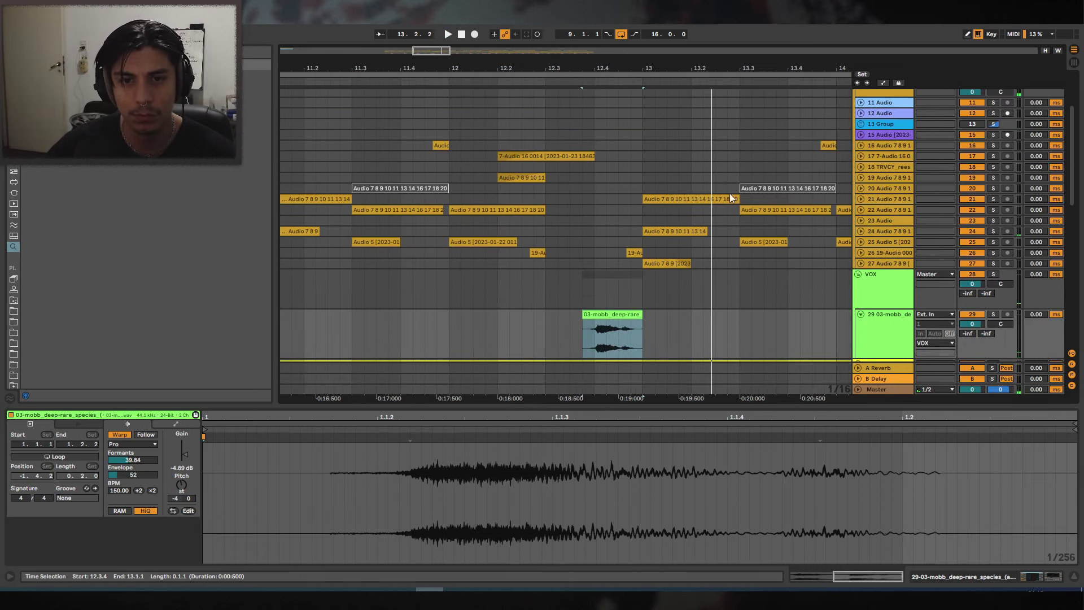
left_click(589, 244)
key("space")
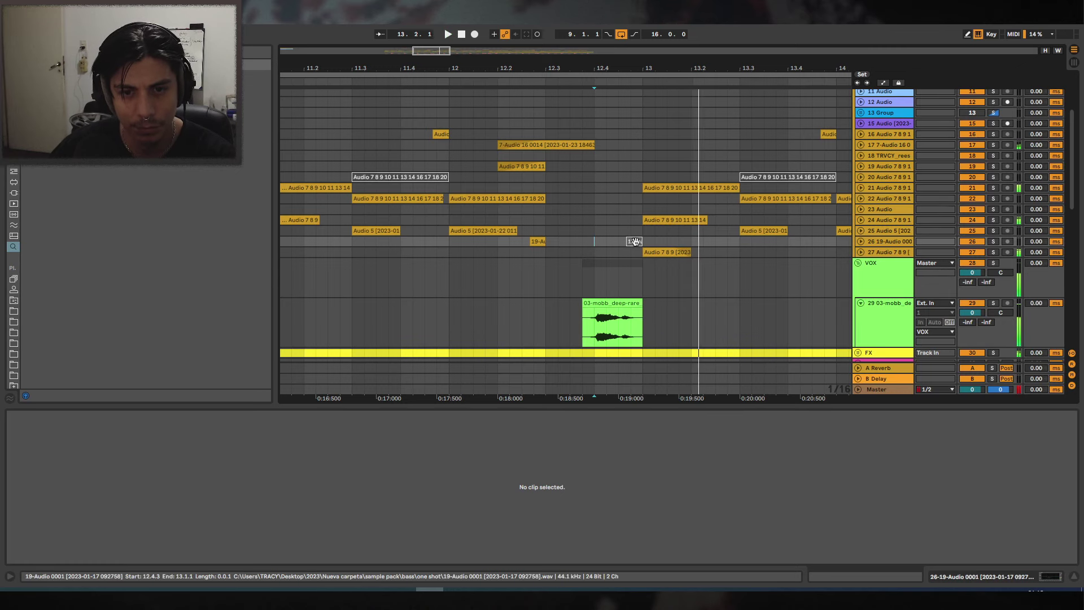
left_click(570, 244)
left_click(593, 304)
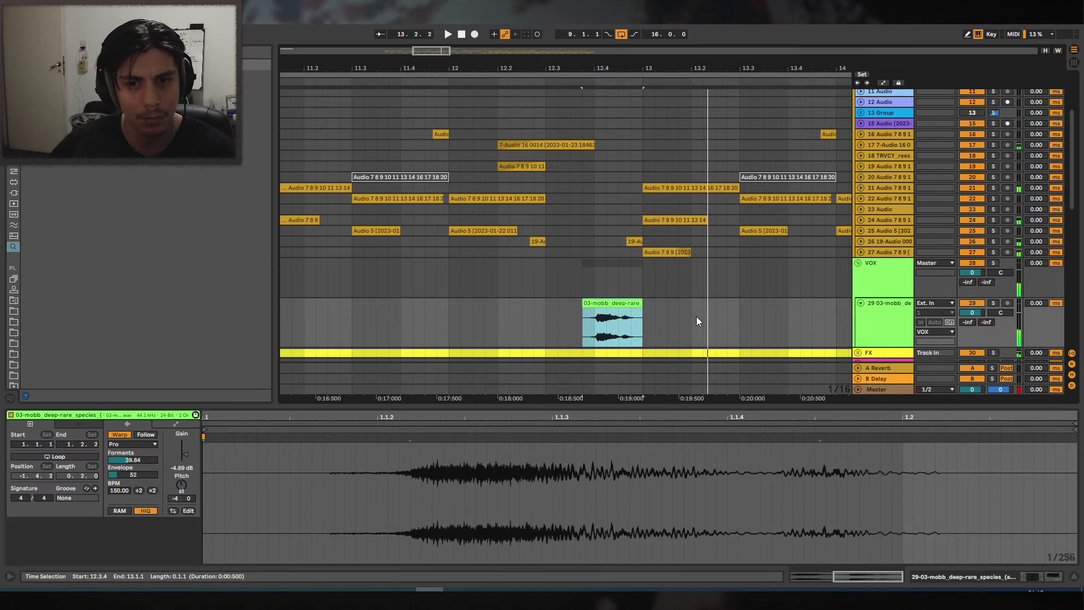
Play the vocal section with 2 Group active and with it deactivated to compare.
scroll(969, 171, "up", 3)
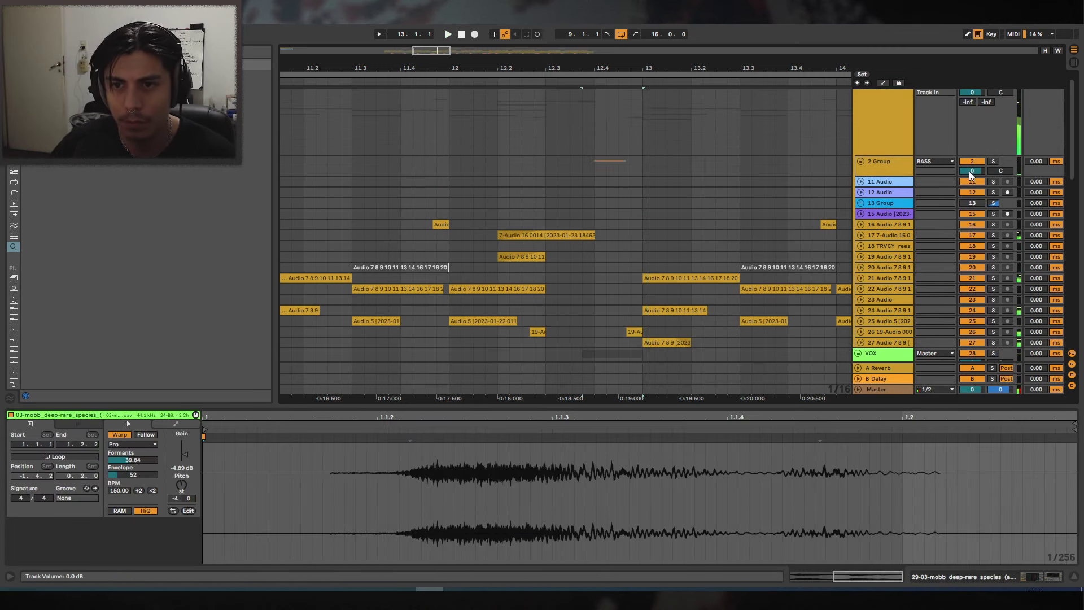
left_click(993, 162)
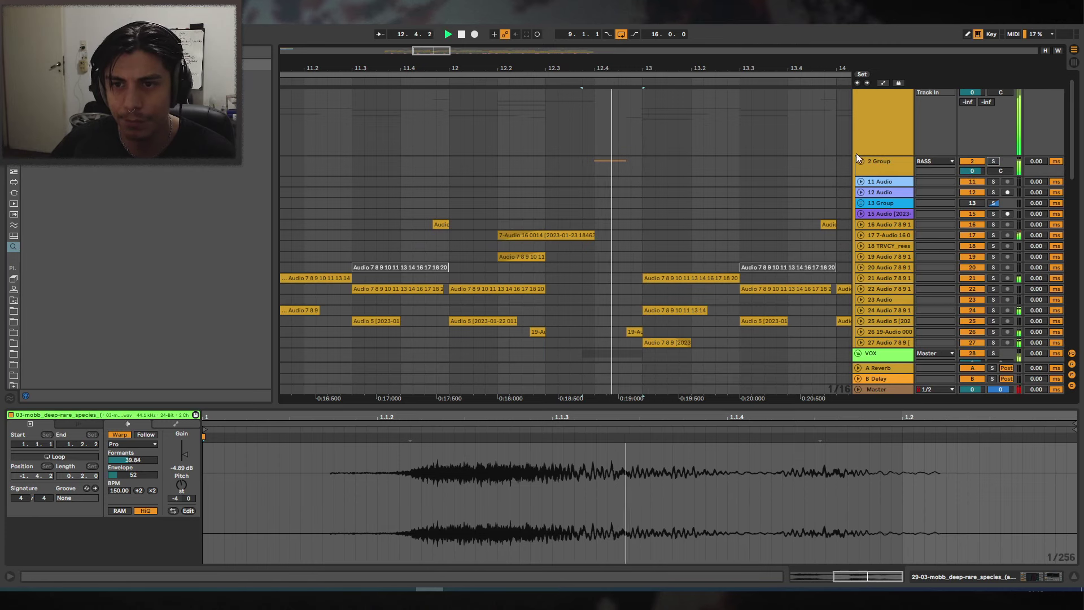
left_click(969, 161)
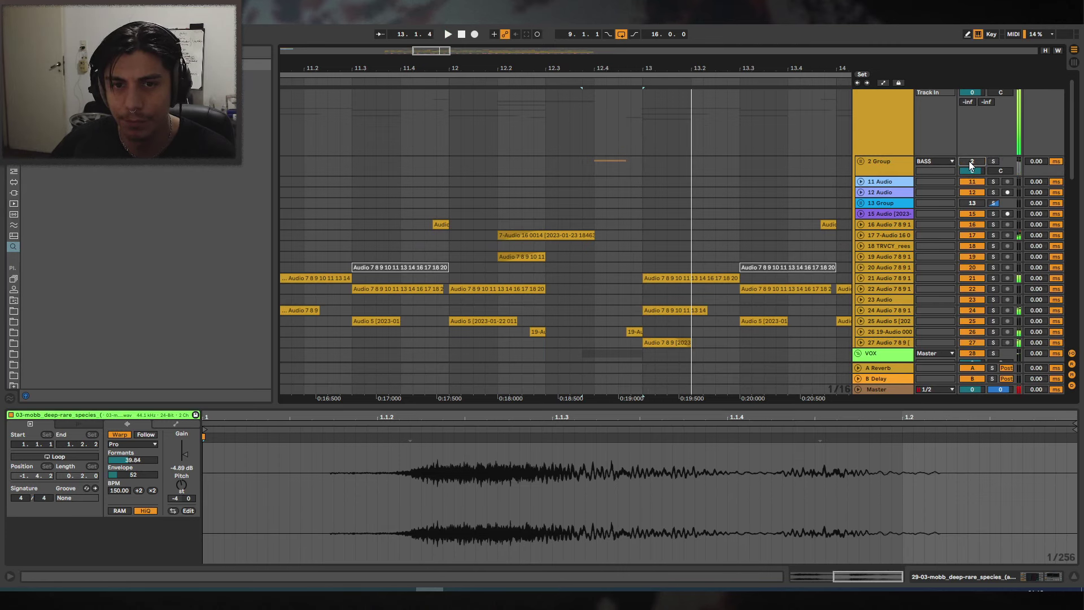
Unfold 2 Group, deactivate the short spectral thing clip starting at 12.4.1, and play from 12.1.1.
left_click(860, 162)
left_click_drag(653, 69, 669, 36)
scroll(647, 228, "down", 2)
left_click_drag(647, 228, 671, 237)
left_click(606, 240)
key("space")
scroll(669, 150, "down", 2)
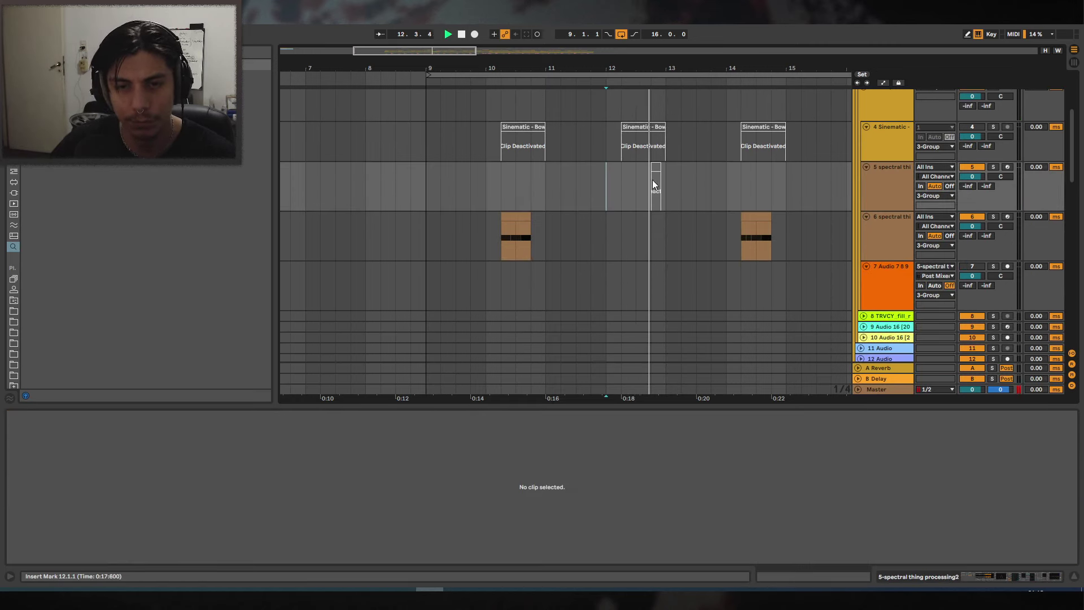
scroll(678, 117, "up", 6, "ctrl")
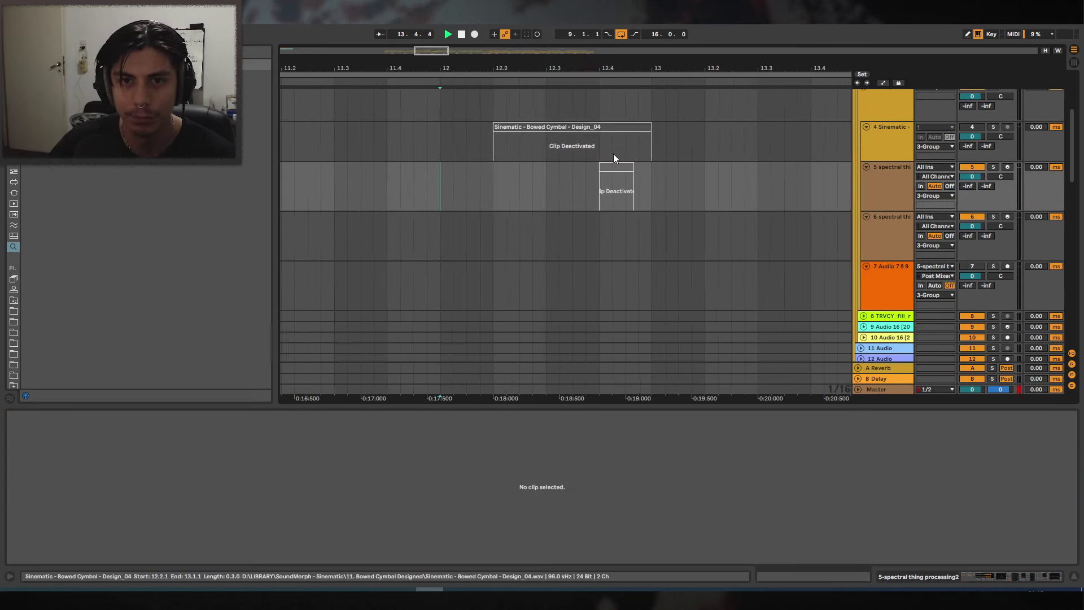
Extend the vocal clip's start back to 12.3.1 and play both phrases from 12.2.4.
scroll(563, 233, "down", 5)
scroll(563, 232, "down", 2)
key("space")
left_click_drag(586, 278, 545, 278)
left_click(532, 279)
key("space")
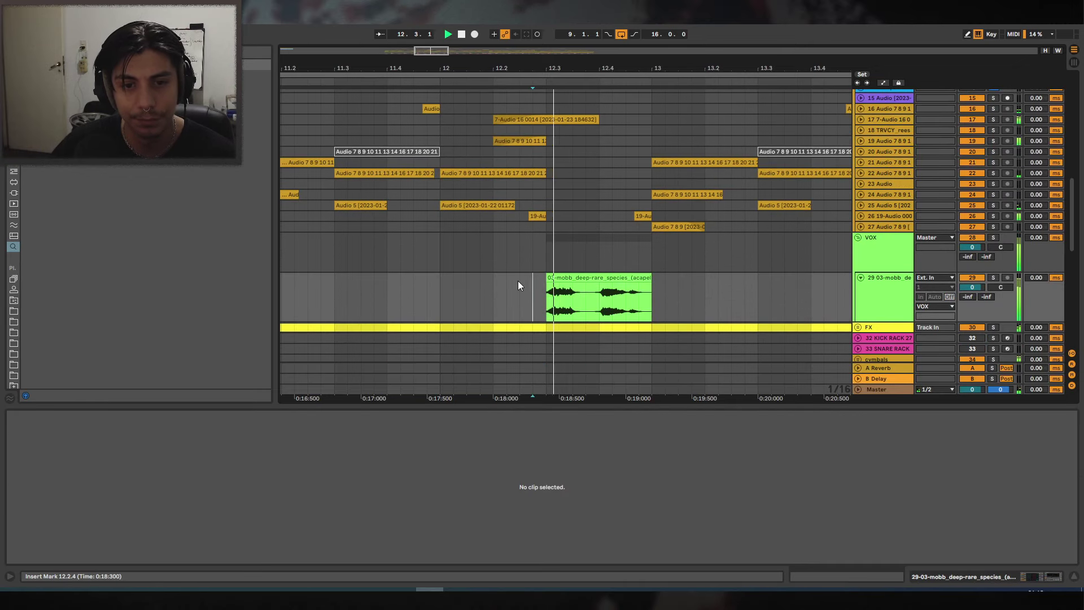
key("space")
Split the vocal clip at 12.3.4, shorten the end of the first phrase, and play the result.
left_click(584, 292)
key("ctrl+e")
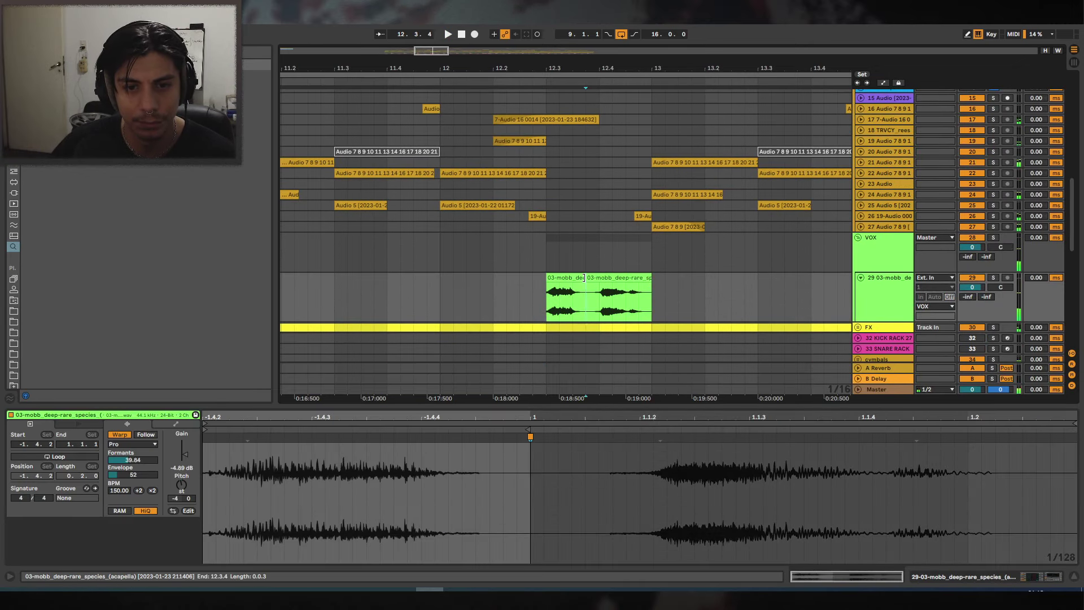
left_click_drag(584, 279, 574, 278)
key("space")
Remove the first vocal phrase, start the second at 12.4.1, and split off its tail just after 12.4.3.
left_click_drag(532, 276, 618, 277)
left_click(569, 278)
left_click(520, 278)
key("space")
left_click(604, 277)
left_click_drag(531, 277, 523, 277)
key("space")
left_click(635, 278)
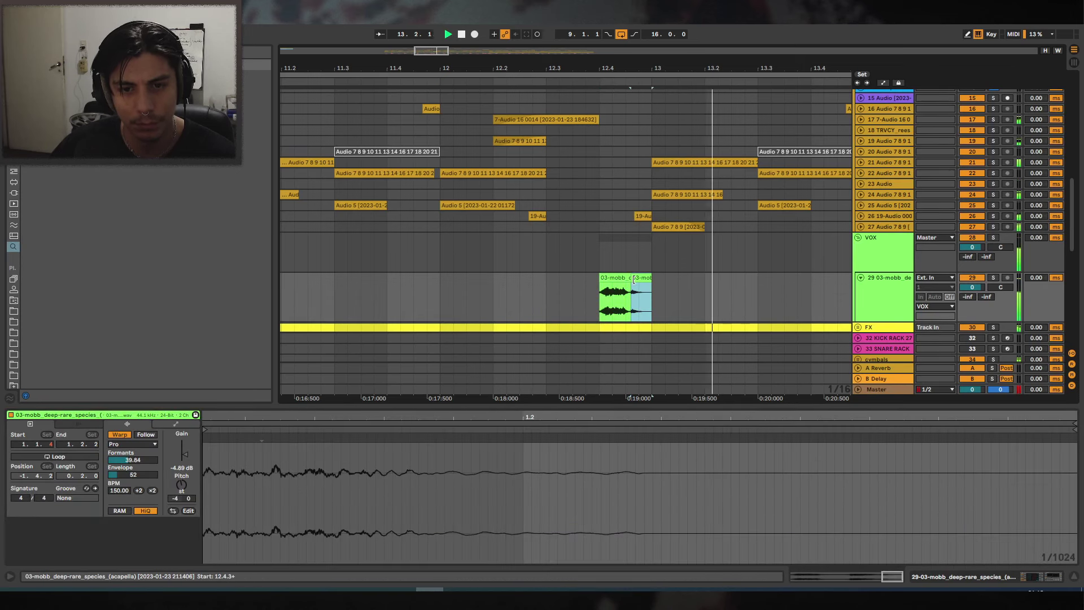
Try moving the split between the two vocal pieces to 12.4.3 and a little later, and play each version.
left_click_drag(633, 278, 627, 277)
left_click(575, 279)
key("space")
key("space")
left_click(614, 277)
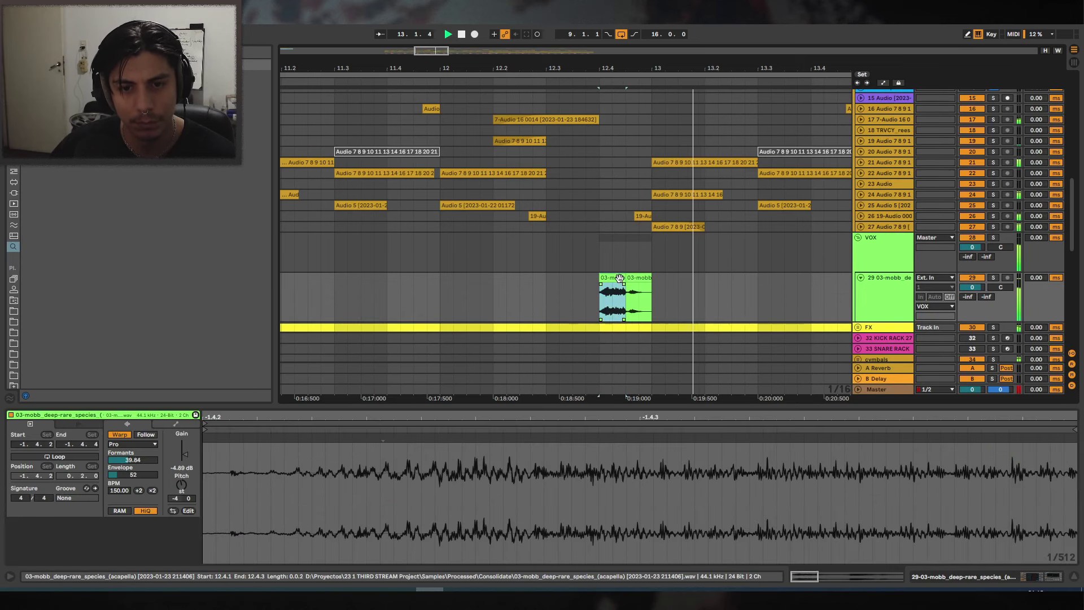
left_click(635, 277)
key("space")
mouse_move(624, 277)
left_mouse_down()
mouse_move(652, 277)
mouse_move(638, 284)
left_mouse_up()
left_click(585, 278)
key("space")
key("space")
Undo the recent vocal edits back to the two adjoining phrases meeting at 12.4.1, then solo the vocal track and play it.
key("ctrl+z")
key("ctrl+z")
key("ctrl+z")
key("ctrl+z")
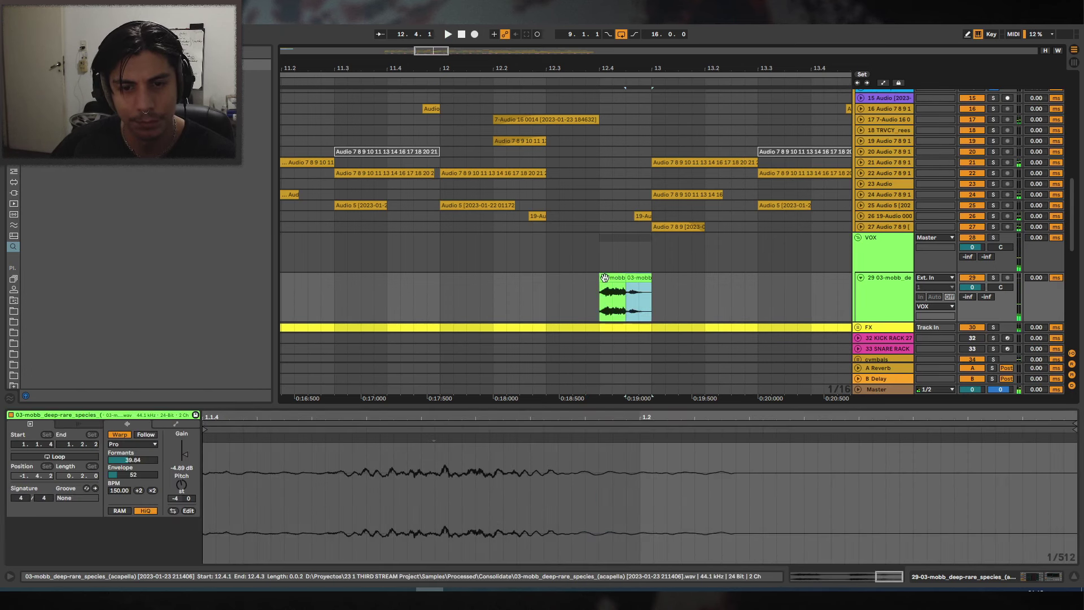
left_click(614, 280)
left_click(993, 277)
key("space")
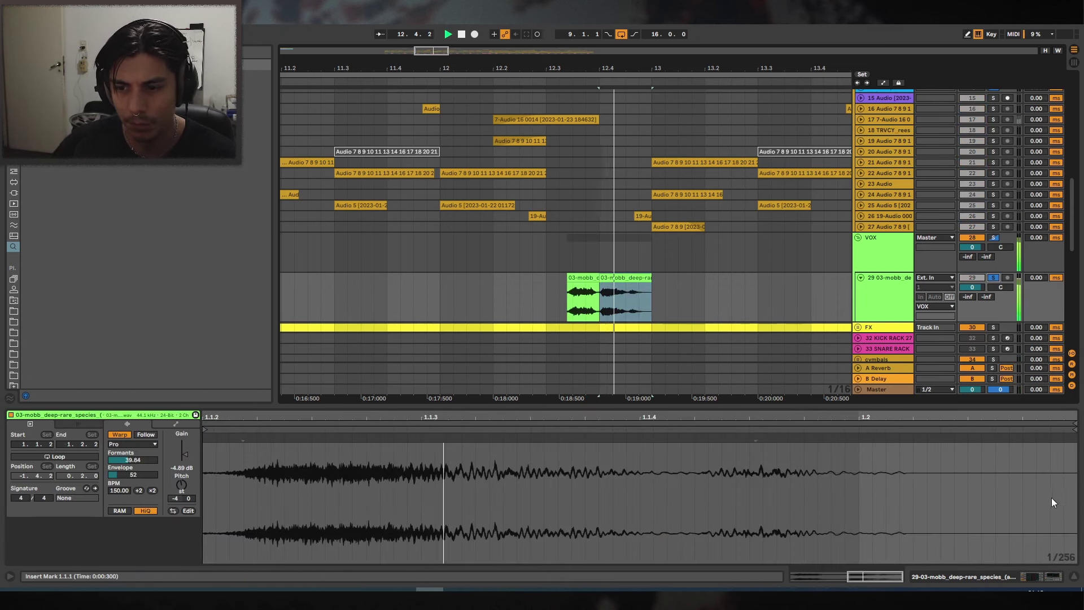
Add an EQ Eight after Saturator on the vocal track with a low-cut on band 1, and play the vocal.
left_click(1051, 578)
left_click(15, 170)
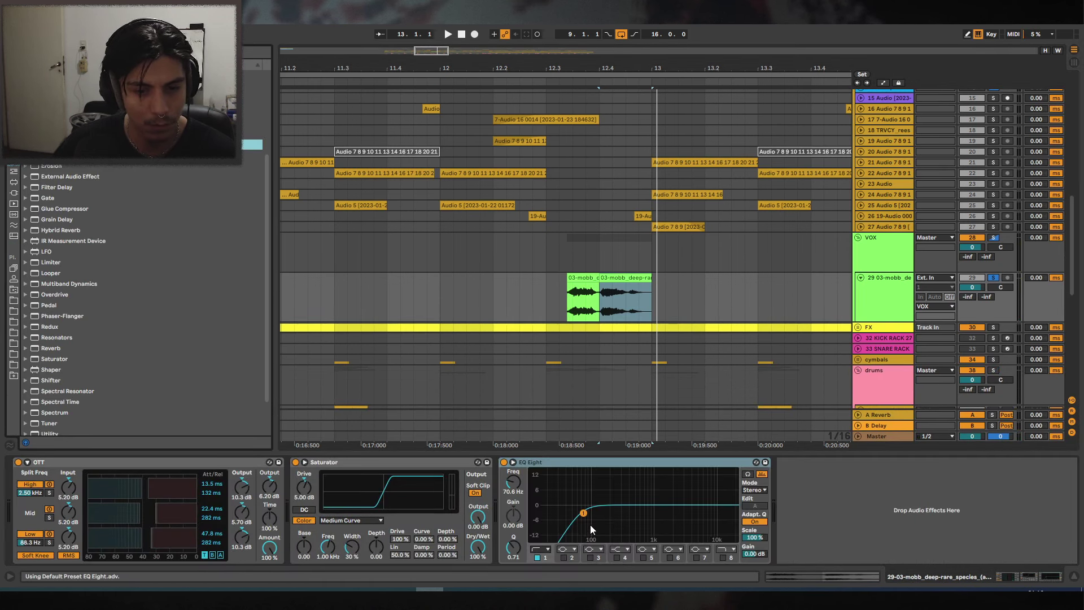
key("space")
key("space")
key("space")
Set EQ Eight's band 1 to a steeper low-cut at 186 Hz with a Q of 0.85, and play the vocal.
left_click_drag(585, 512, 608, 511)
key("space")
left_click(547, 548)
left_click(546, 481)
key("space")
key("space")
key("space")
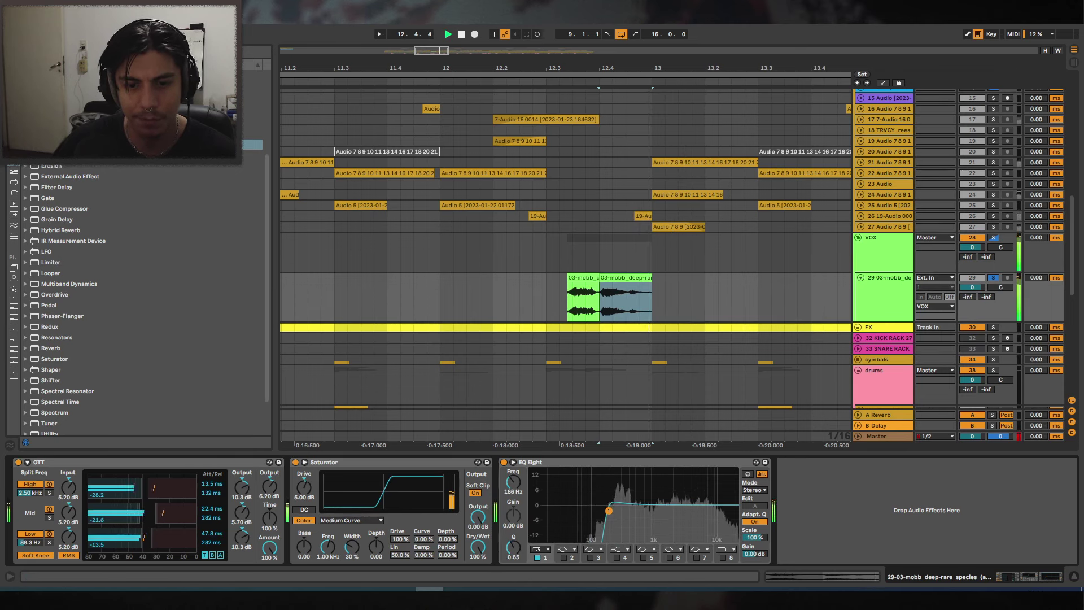
Move the first vocal phrase to start at 12.3.1 and consolidate both phrases into one clip ending at 13.1.1.
key("space")
left_click(581, 277)
key("space")
key("space")
left_click_drag(578, 278, 555, 279)
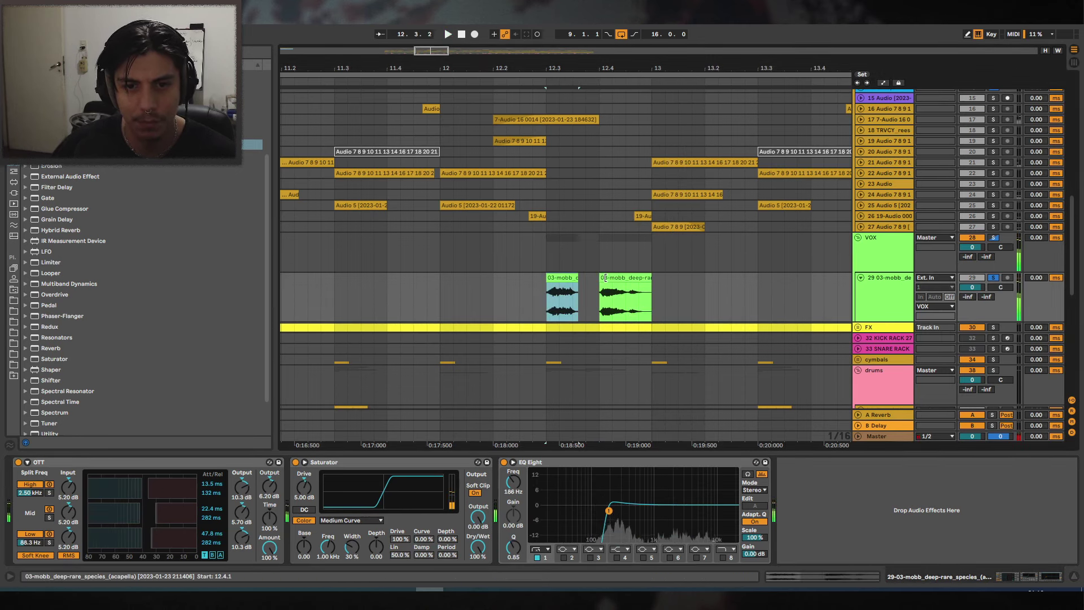
left_click(616, 278, "shift")
key("ctrl+j")
Unsolo the vocal track and play the consolidated vocal clip together with the drop.
left_click(558, 296)
key("space")
key("space")
left_click(994, 277)
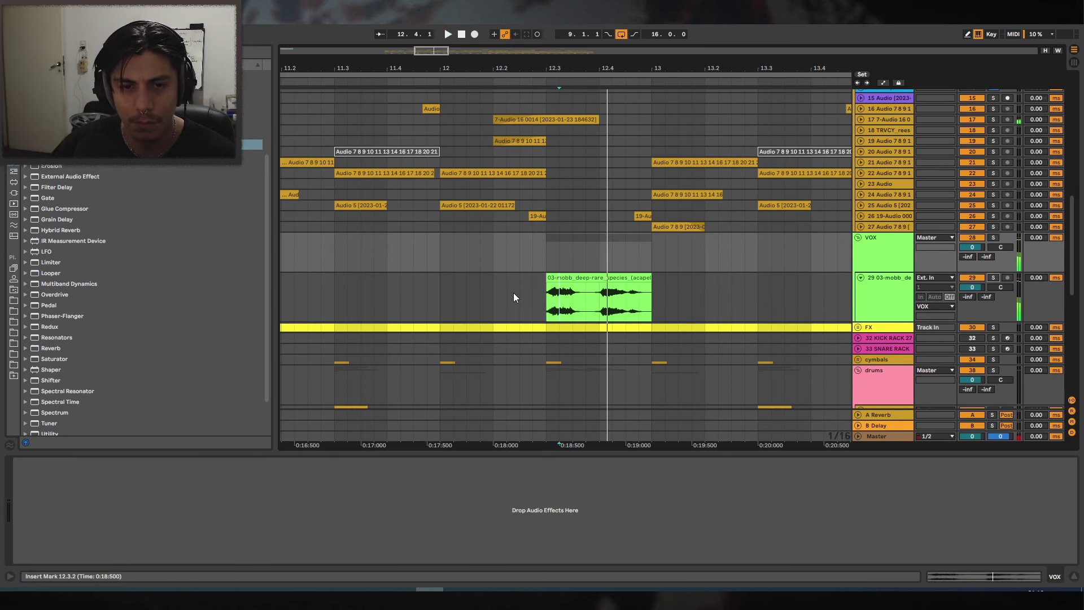
left_click(514, 298)
left_click(570, 285)
Reactivate the short spectral thing clip at 12.4.1 and play the section from 12.2.3.
scroll(570, 283, "up", 6)
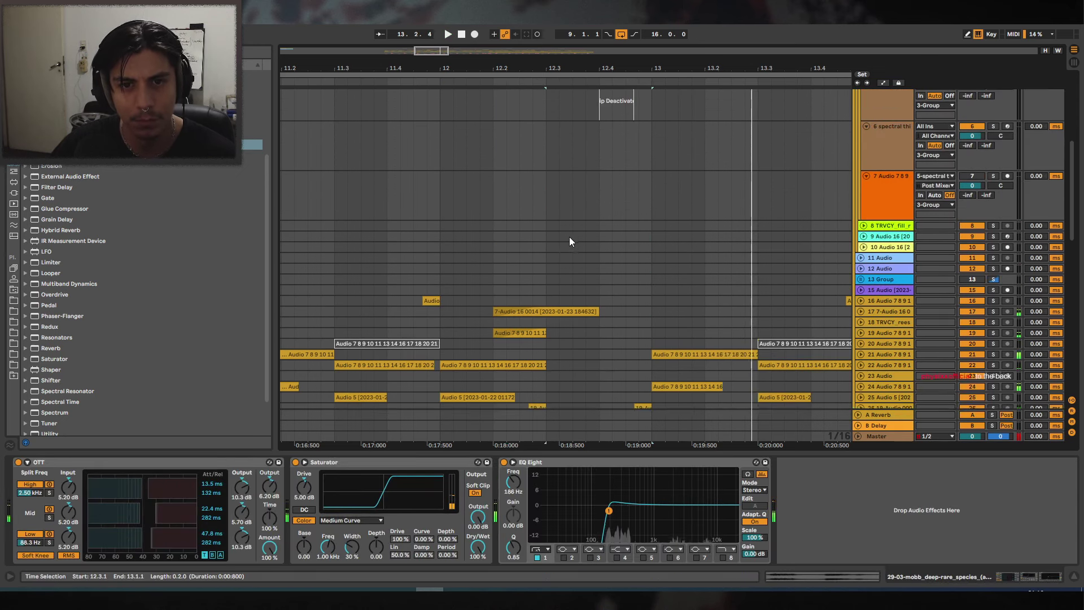
scroll(570, 241, "up", 3)
left_click(612, 157)
key("0")
left_click(528, 163)
key("space")
scroll(605, 199, "up", 2)
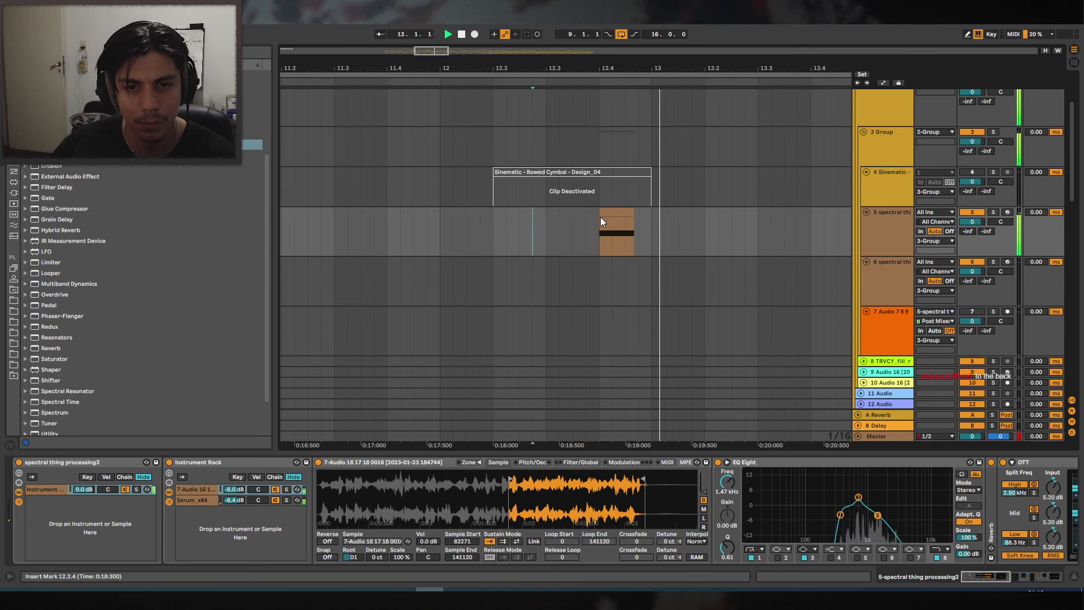
left_click(602, 214)
left_click(520, 220)
key("space")
key("space")
Split the consolidated vocal clip at 12.4.3 and delete the tail up to 13.1.1.
scroll(650, 316, "down", 3)
key("space")
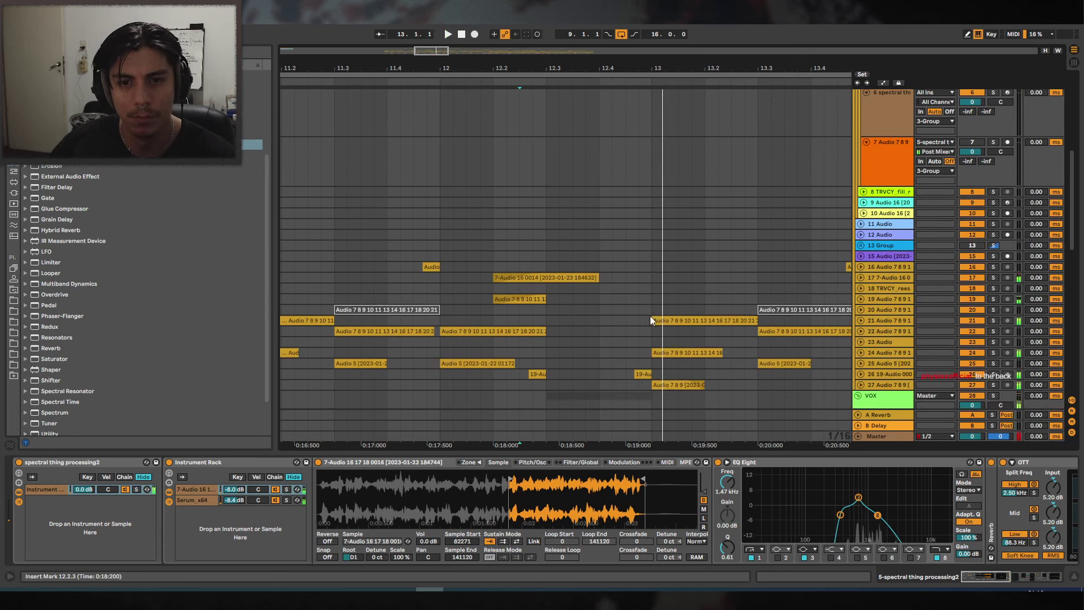
scroll(650, 319, "down", 4)
left_click(631, 278)
key("ctrl+e")
left_click(633, 245)
key("Delete")
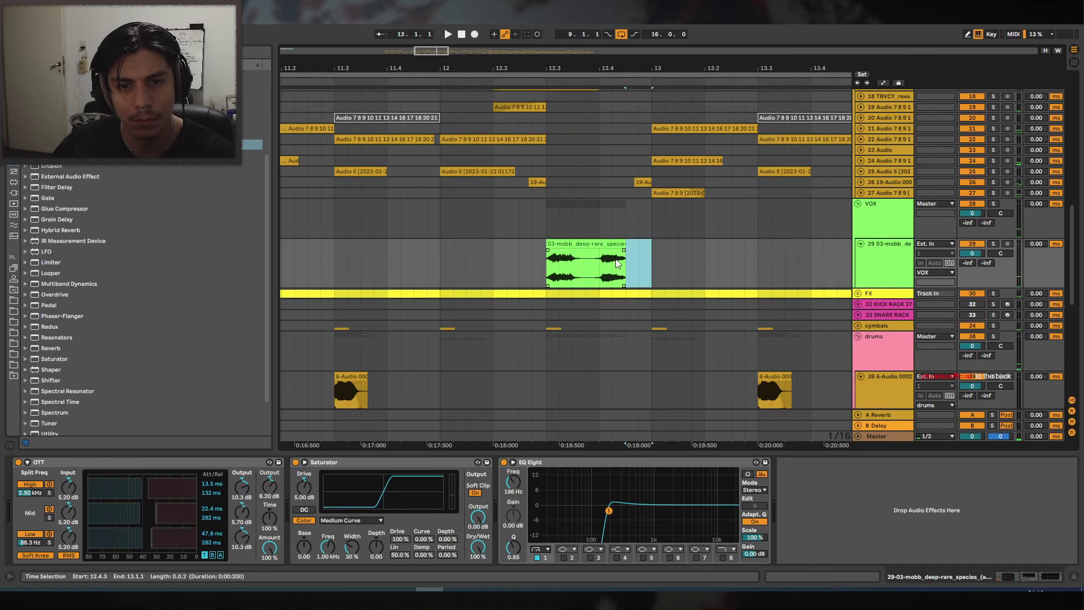
Split the remaining vocal clip at 12.4.1 and play both phrases in the drop.
left_click(534, 257)
key("space")
left_click_drag(635, 68, 649, 60)
key("space")
left_click(624, 267)
key("ctrl+e")
mouse_move(635, 244)
left_mouse_down()
mouse_move(665, 245)
mouse_move(632, 246)
left_mouse_up()
left_click(540, 250)
key("space")
left_click(654, 246)
key("space")
left_click(578, 248)
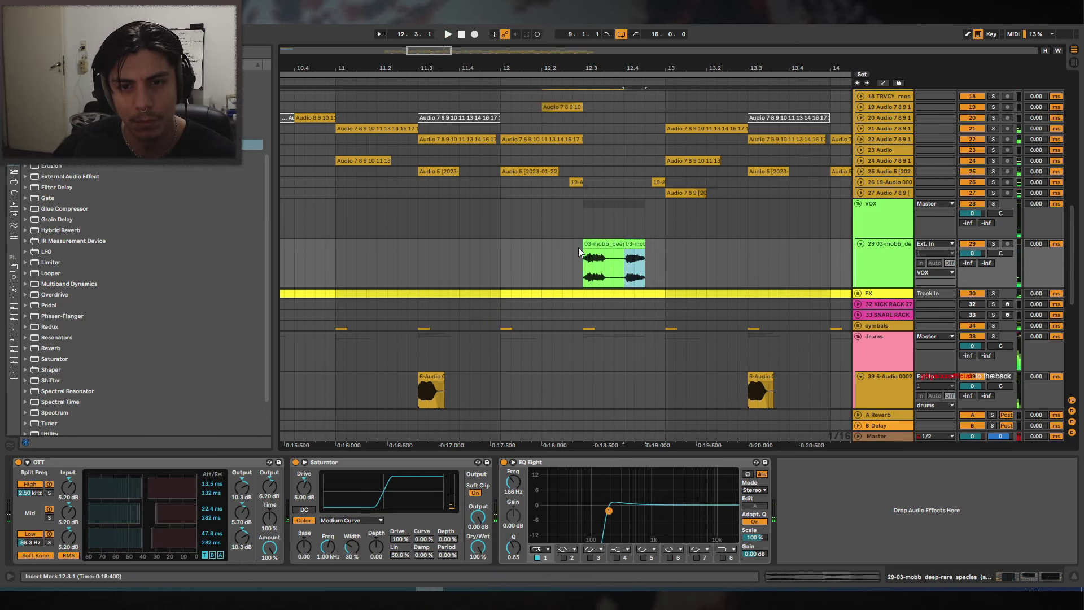
Search the browser for acapellas and preview several, including 3D - Once More, 04-a_little_of_this and 05 - Game Over.
key("ctrl+f")
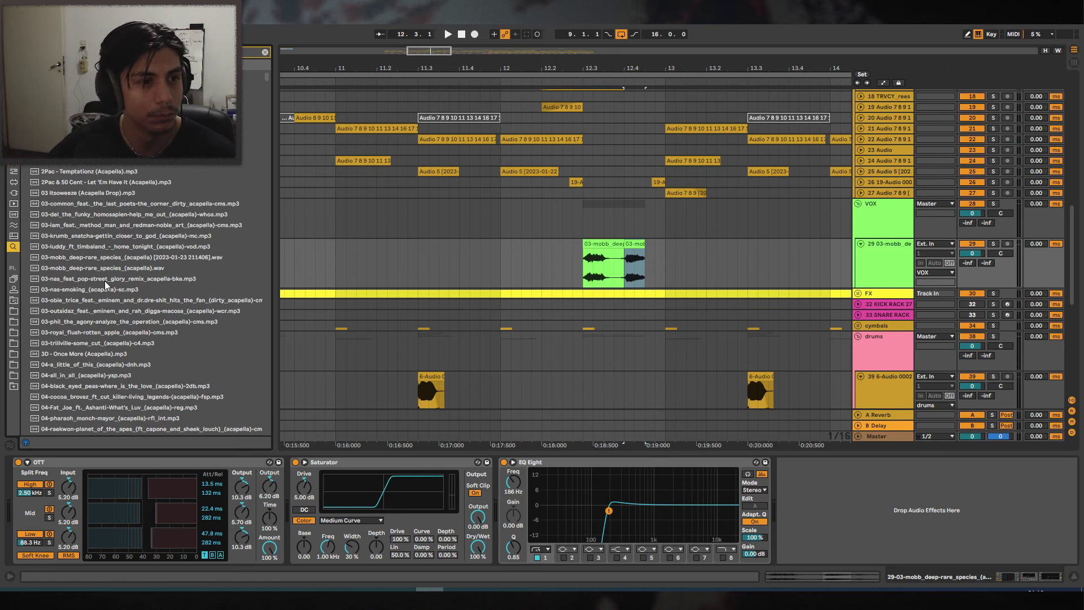
left_click(124, 289)
key("Down")
scroll(114, 400, "down", 2)
left_click(105, 331)
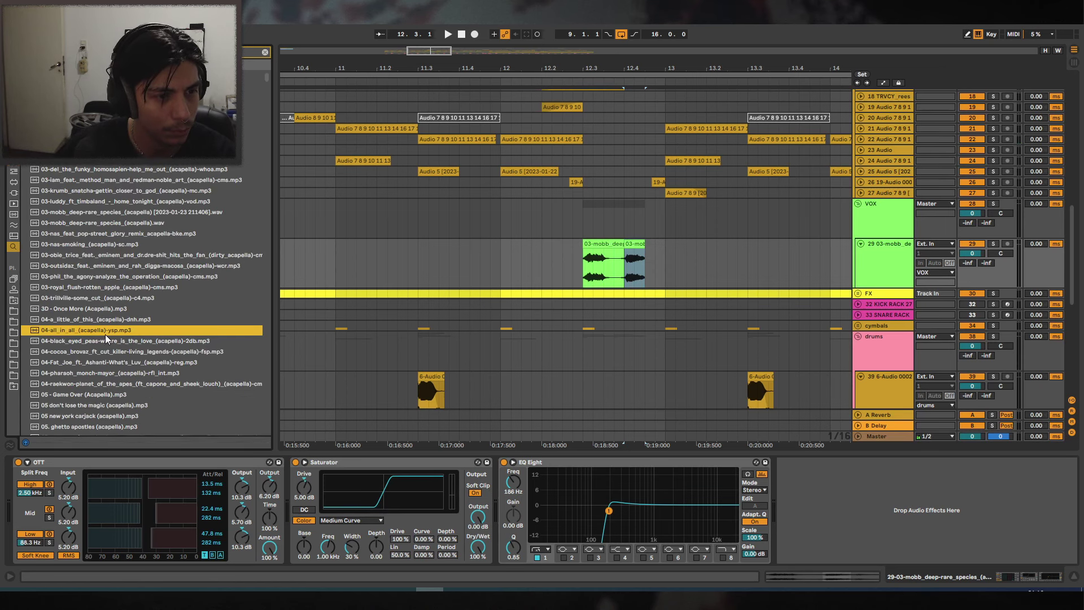
key("Up")
key("Up")
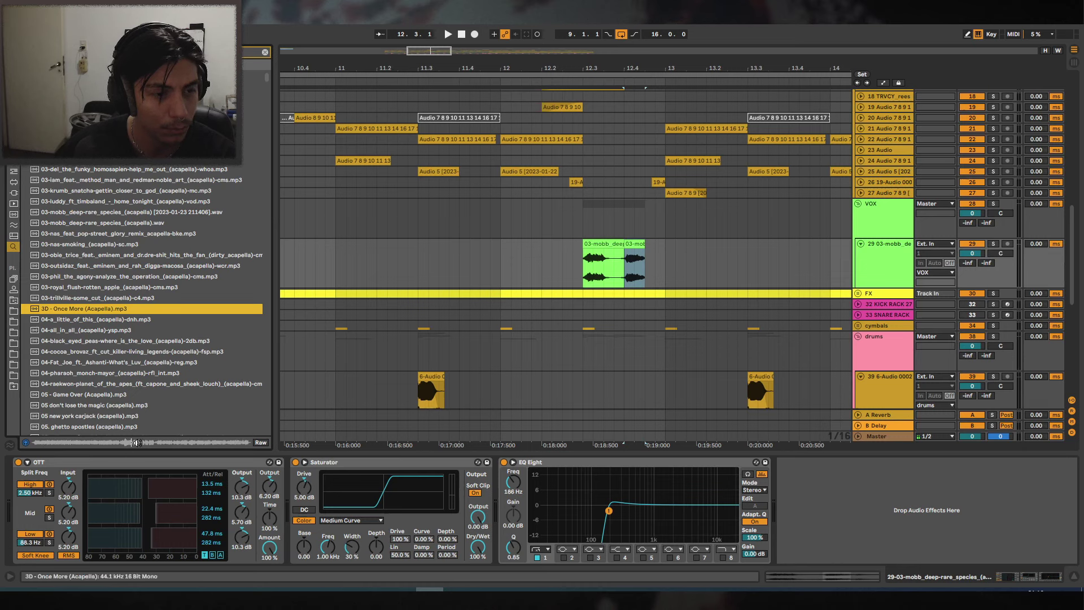
left_click(118, 320)
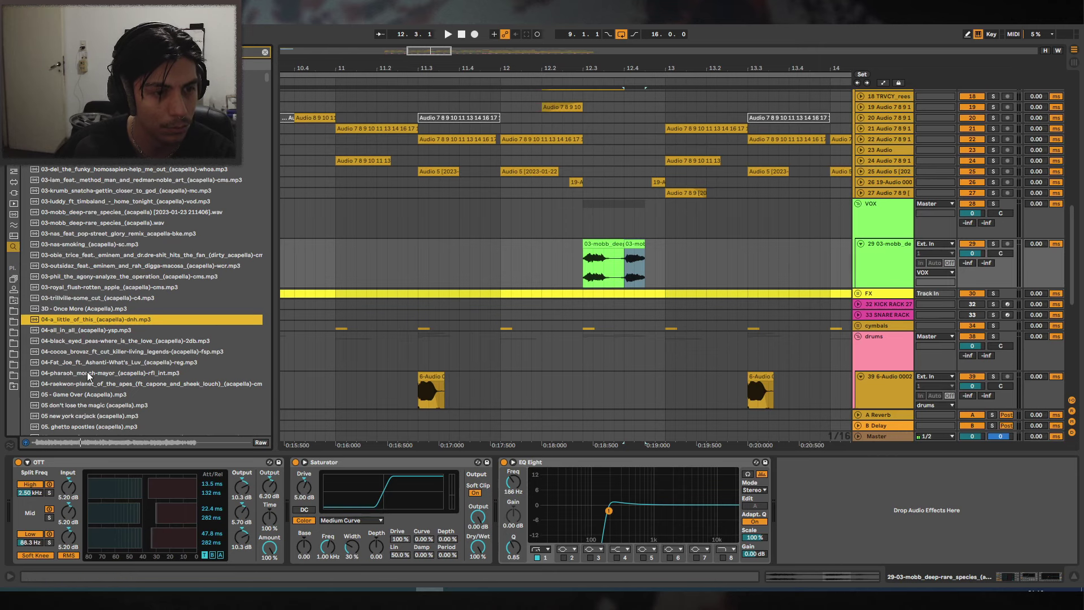
left_click(99, 342)
scroll(92, 356, "down", 2)
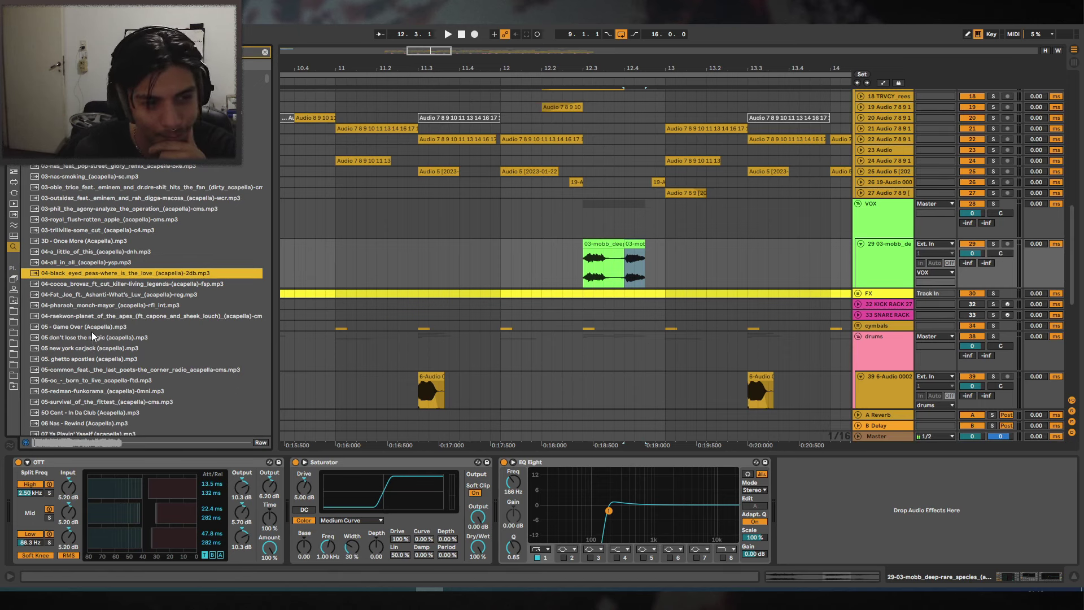
left_click(91, 329)
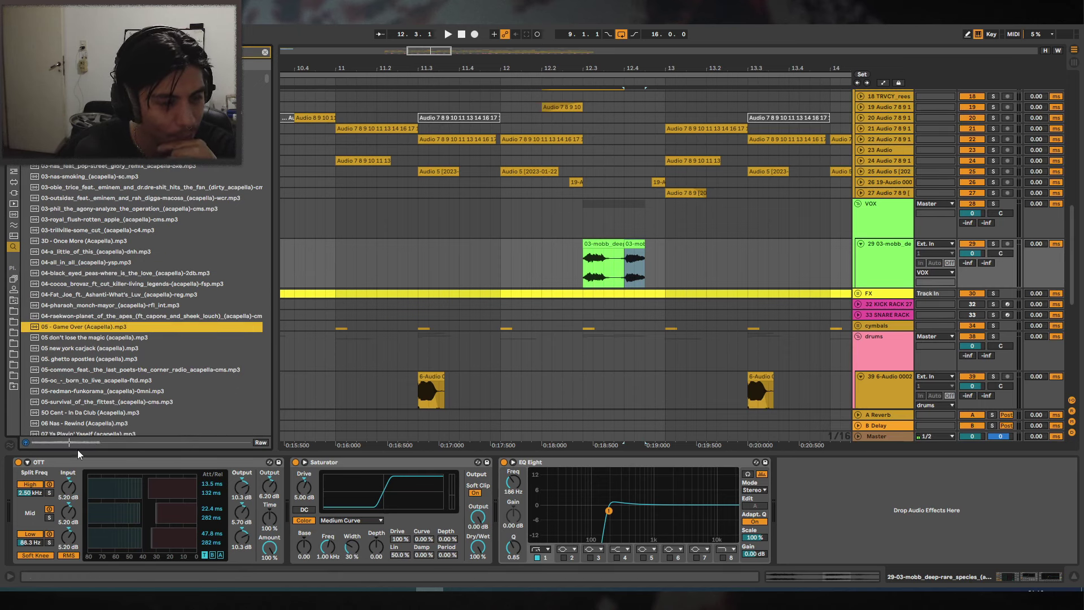
Place 05 - Game Over (Acapella).mp3 on a new VOX group track at 12.2.4, solo it, and set its start to 0:4.749.
left_click(888, 252)
left_click_drag(121, 330, 591, 312)
left_click(584, 315)
key("space")
mouse_move(240, 425)
left_mouse_down()
mouse_move(240, 398)
mouse_move(850, 421)
mouse_move(387, 401)
mouse_move(634, 419)
left_mouse_up()
key("space")
key("space")
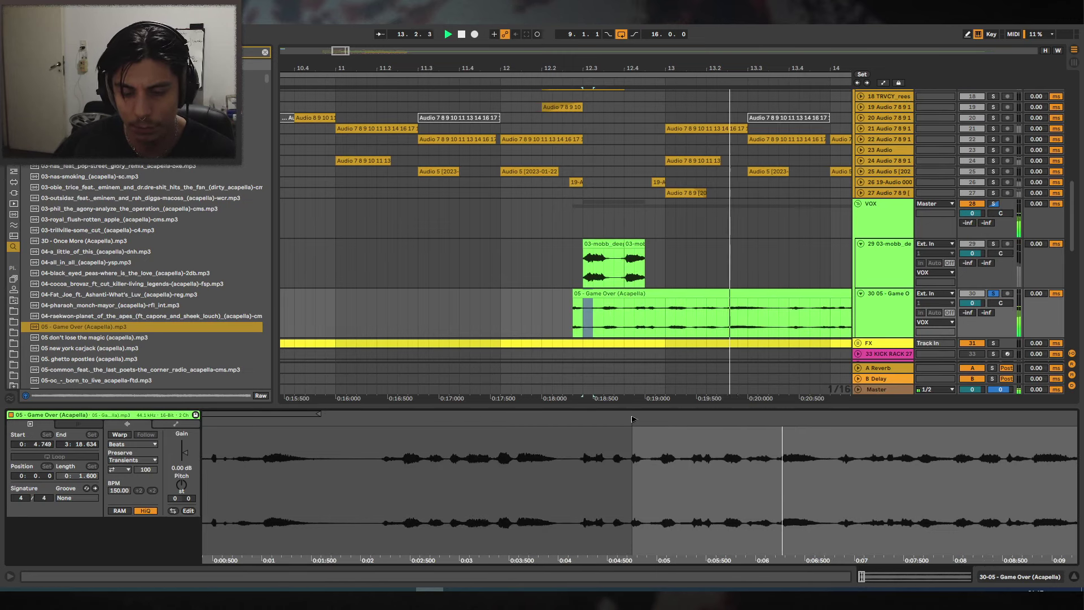
Set the Game Over clip's start to 0:4.158 and play it through to about bar 15.4.
left_click_drag(730, 414, 458, 421)
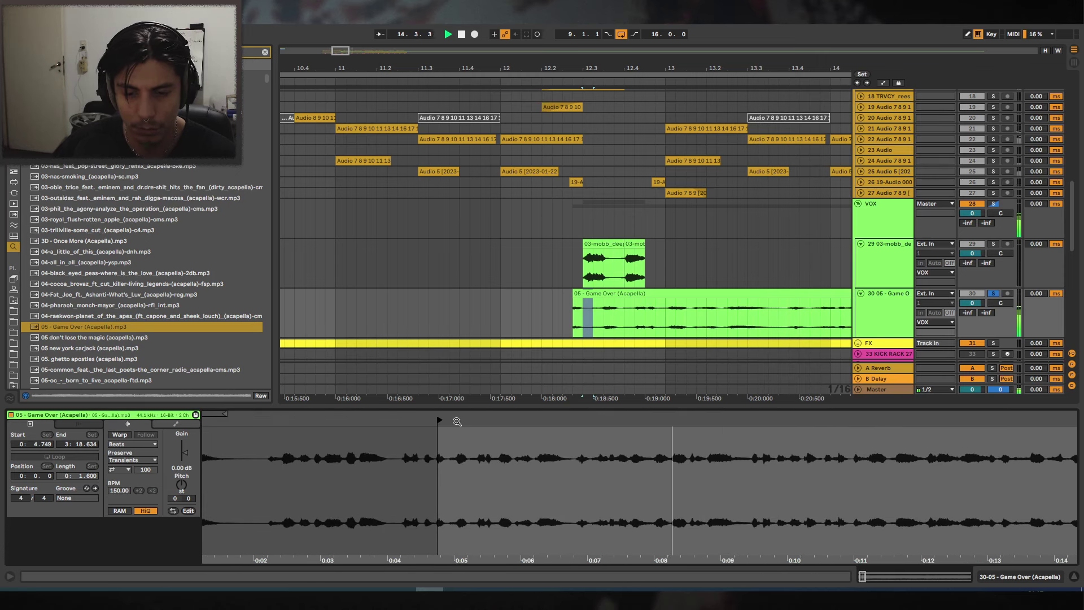
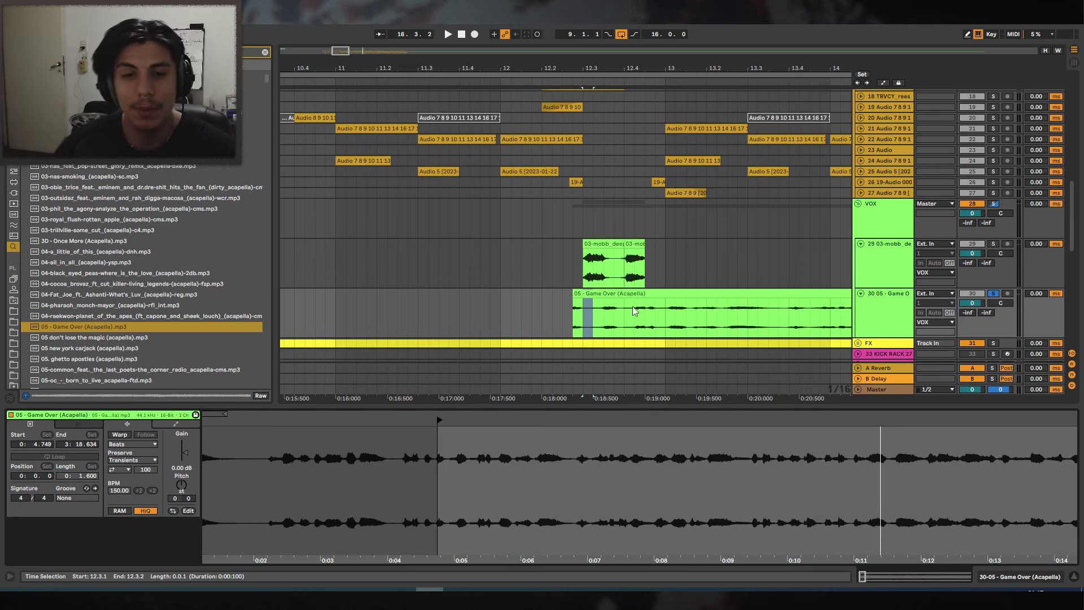
left_click(594, 294)
left_click_drag(531, 413, 531, 398)
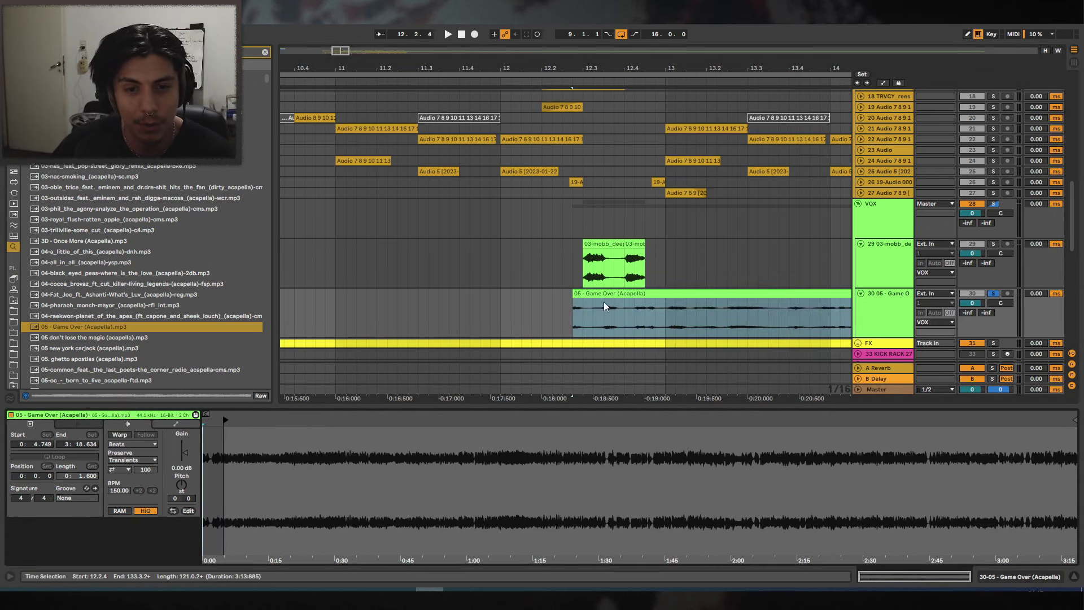
double_click(604, 302)
left_click_drag(271, 433, 476, 491)
key("space")
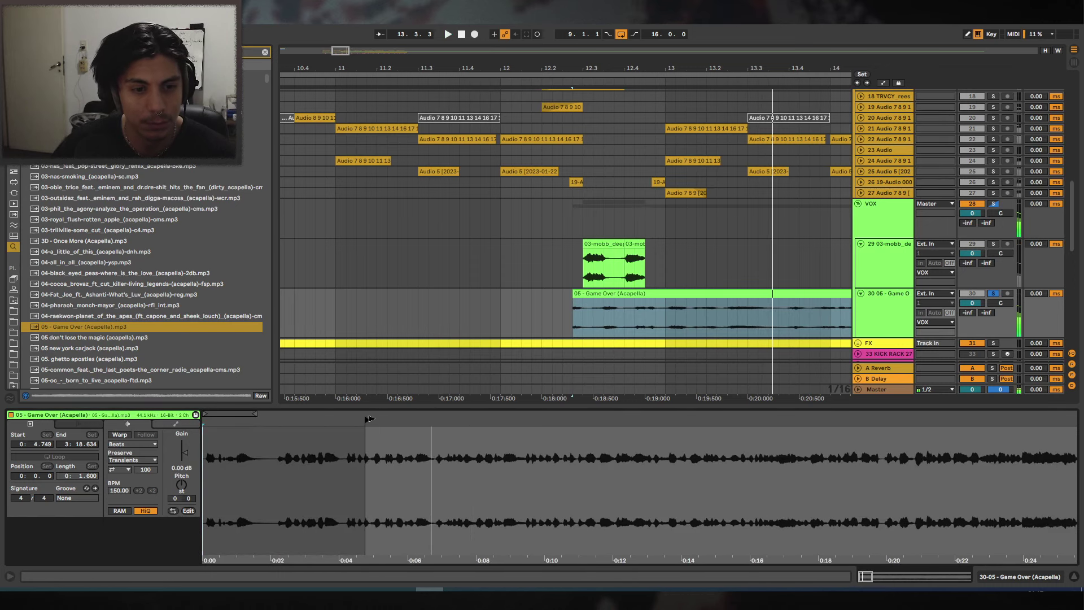
left_click_drag(367, 419, 346, 419)
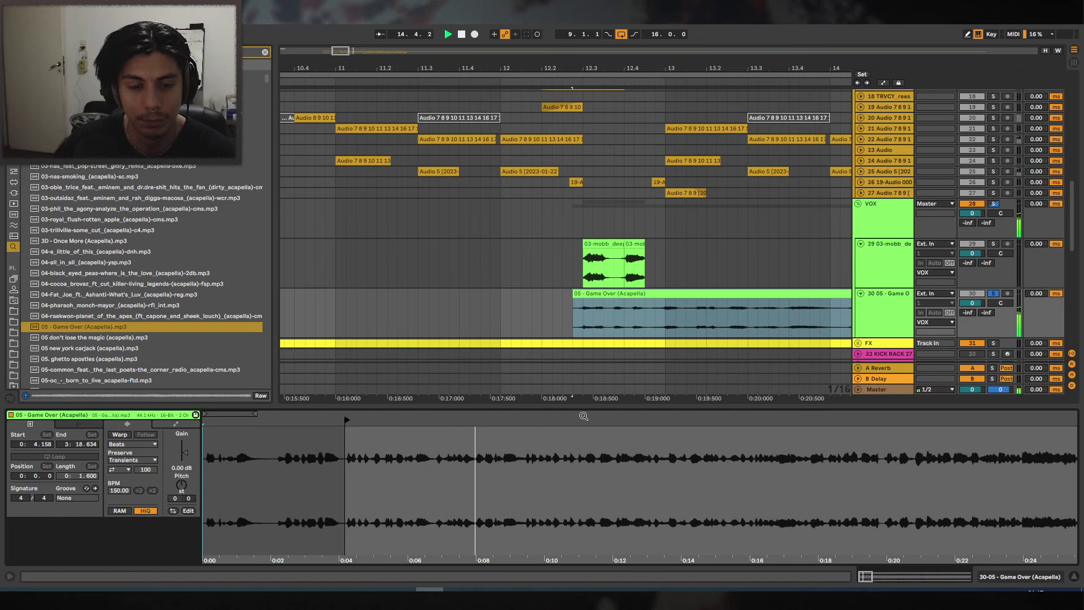
left_click_drag(467, 68, 466, 52)
key("space")
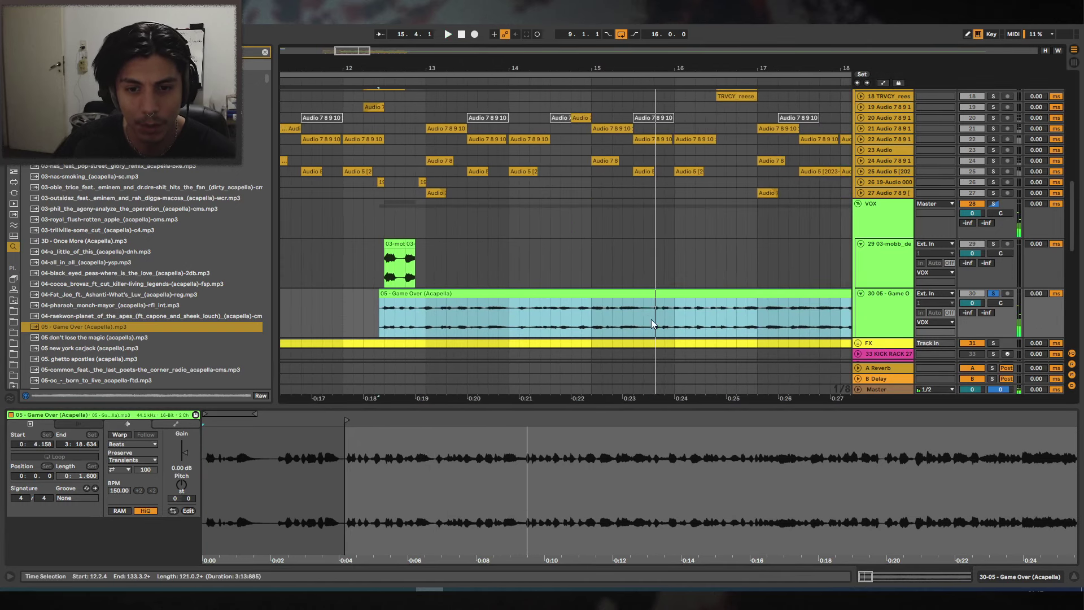
Split the Game Over clip at about 15.3.4 and consolidate the section from 12.2.4 to the split.
left_click(651, 320)
key("ctrl+e")
left_click(611, 293)
key("ctrl+j")
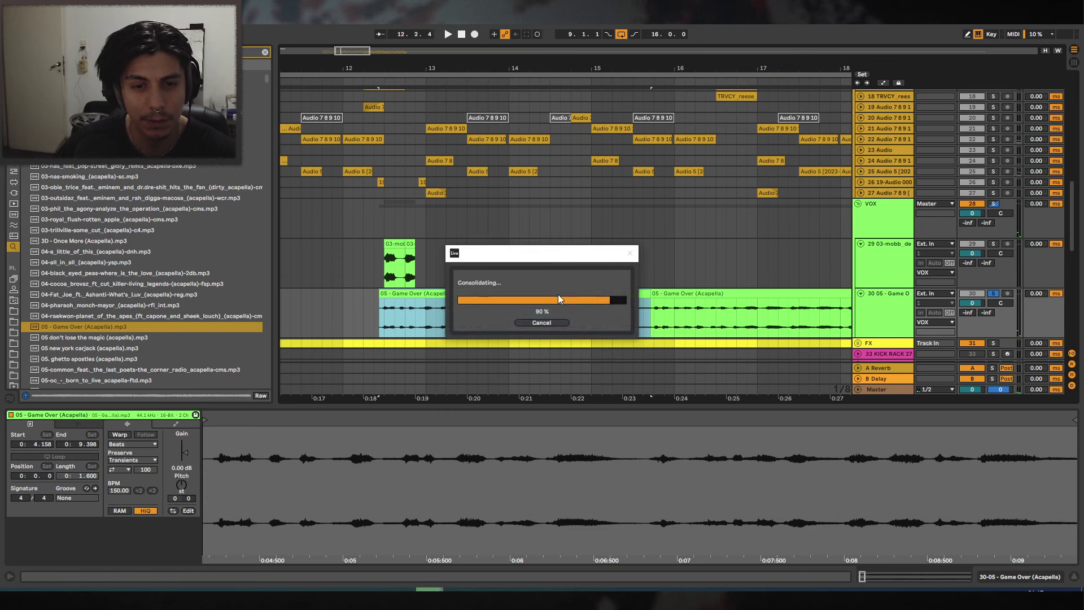
Set the consolidated Game Over clip's gain to 0.00 dB and play it.
right_click(471, 302)
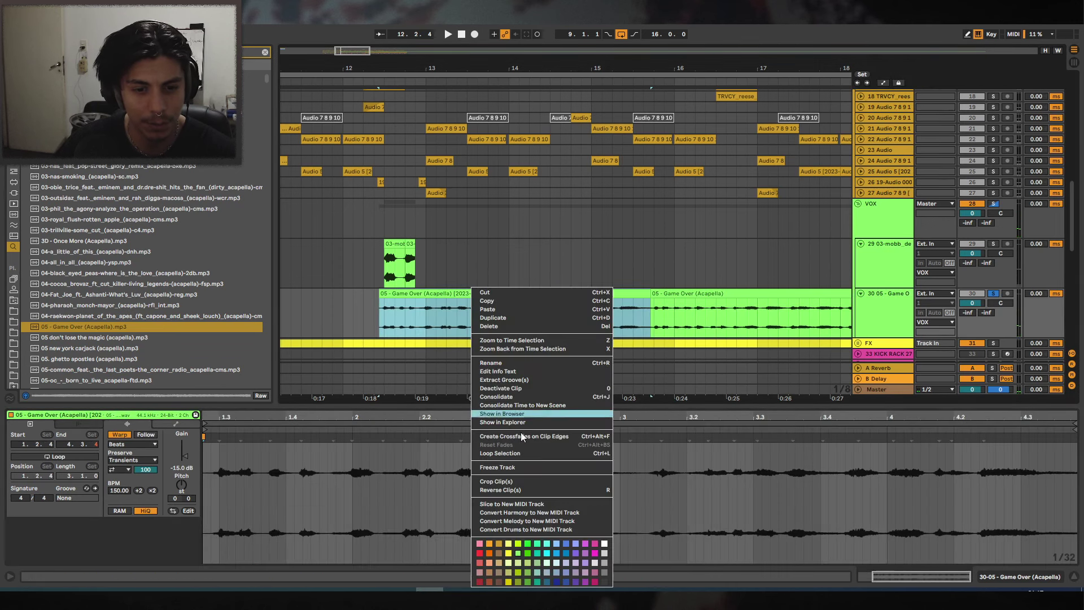
left_click(516, 503)
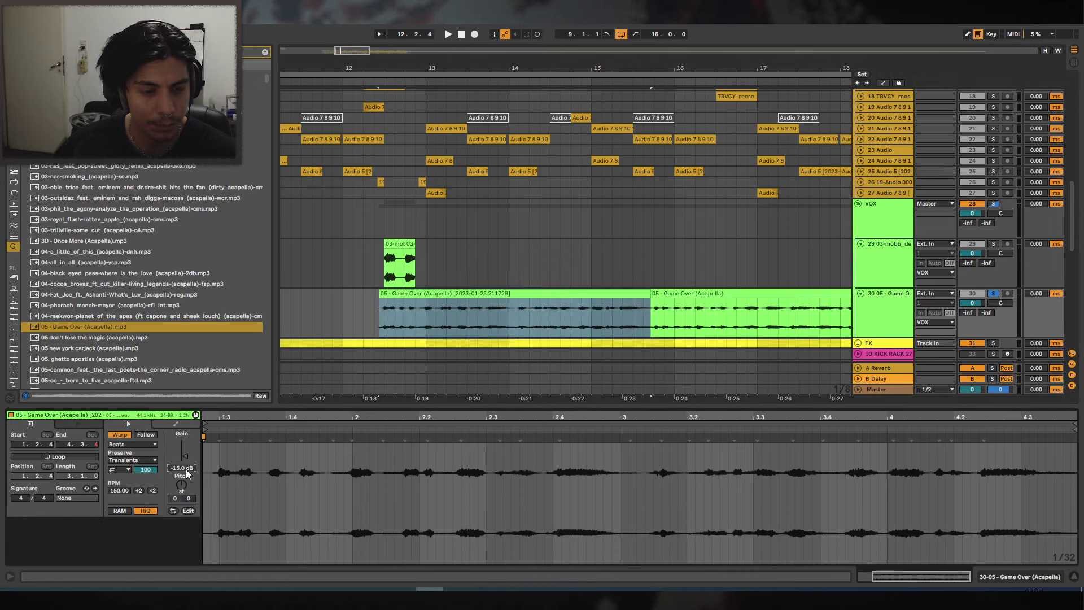
key("Delete")
key("space")
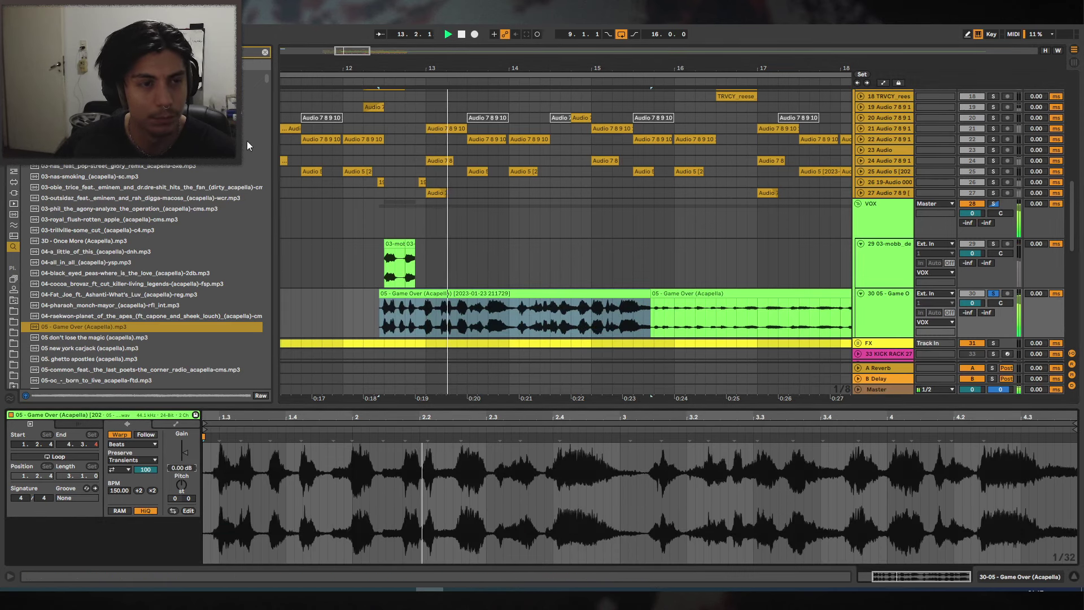
key("space")
Insert a MIDI track below the mobb_deep vocal track and search the browser for Simpler to load on it.
left_click(265, 52)
right_click(875, 259)
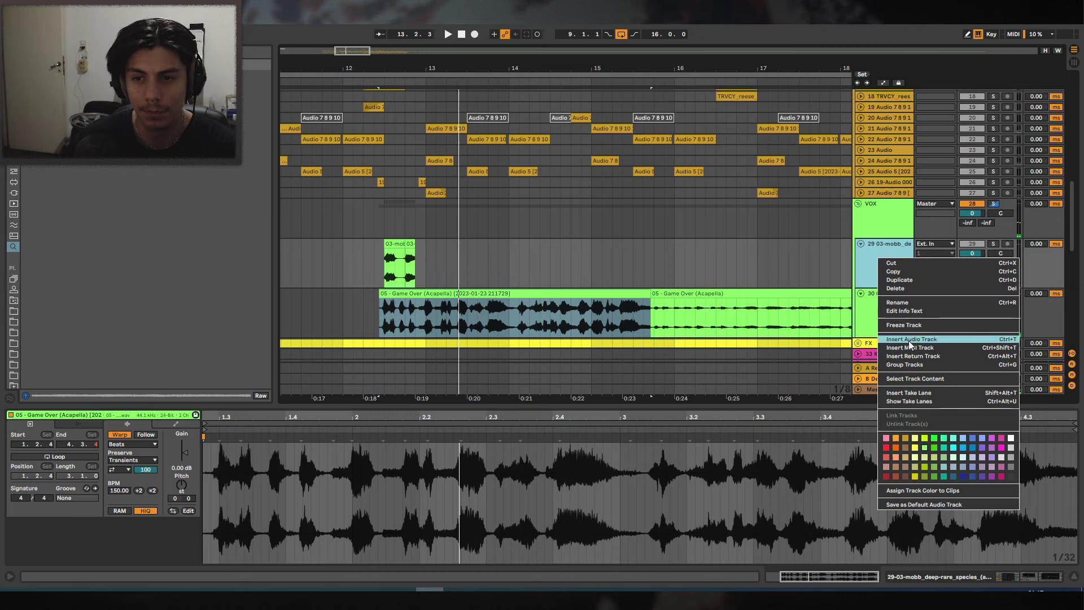
left_click(909, 341)
key("ctrl+f")
type("sim")
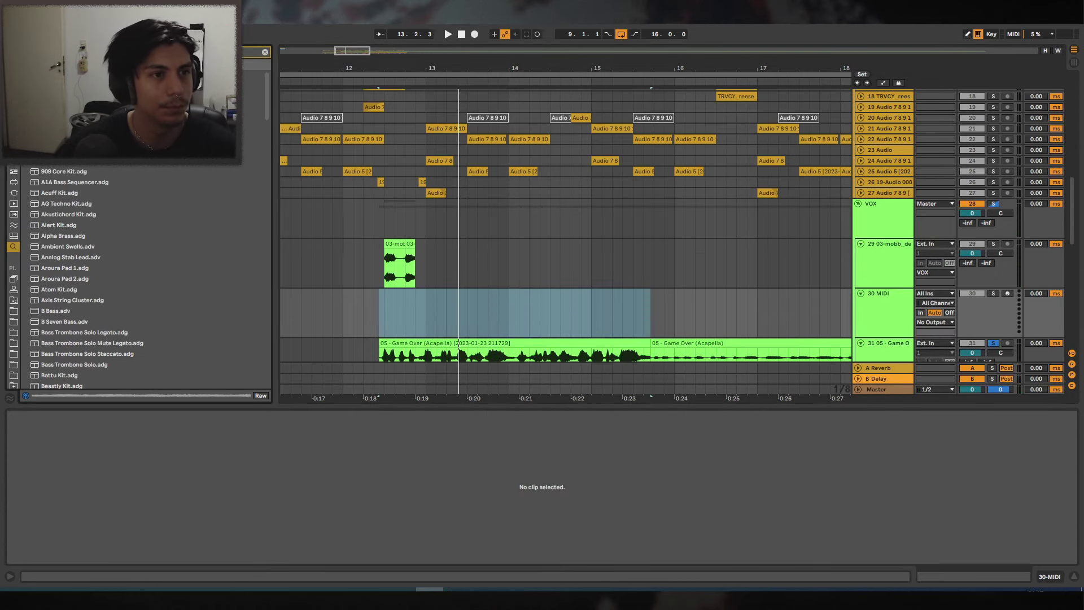
Load the consolidated Game Over clip into Simpler in Slice mode, unsolo its audio track, and keep the Simpler track armed.
left_click_drag(455, 341, 457, 341)
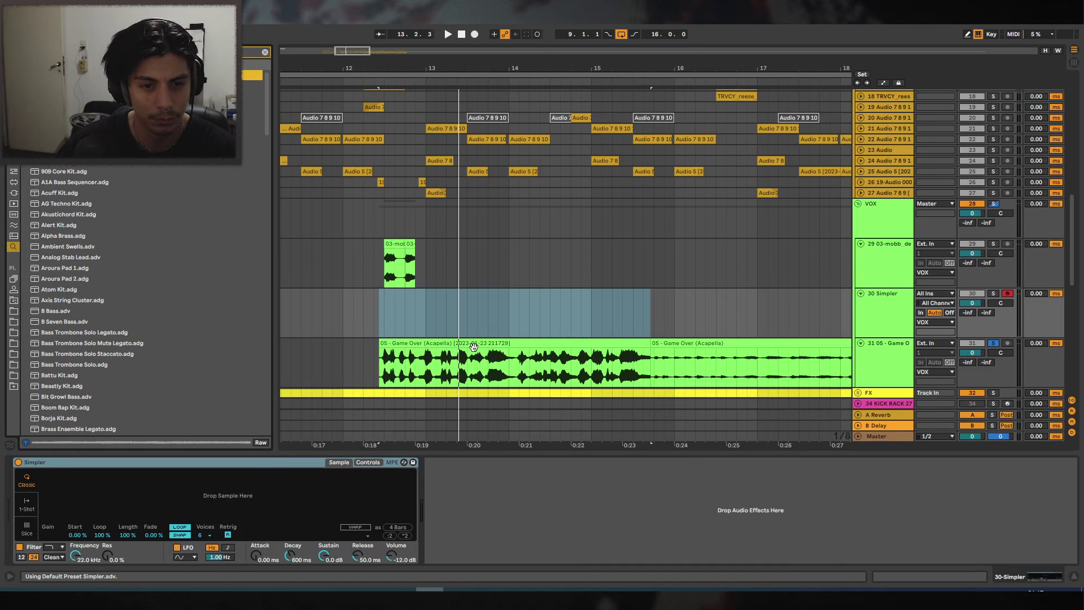
left_click(1006, 344)
left_click(1007, 293)
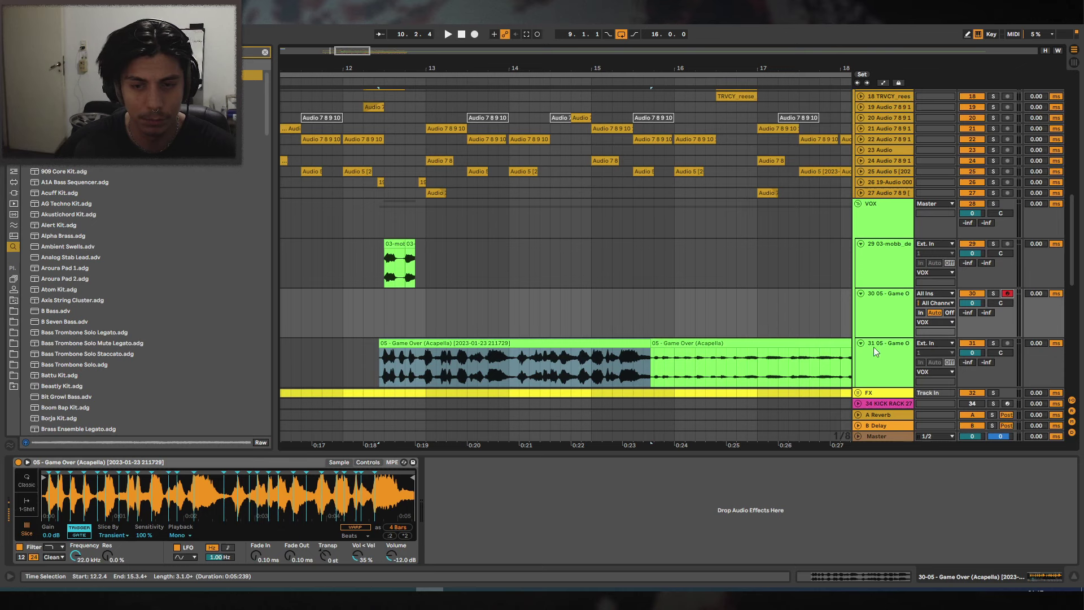
Play the Game Over slices in Simpler and set the transient slicing sensitivity to 54%.
key("z")
key("z")
key("a")
left_click(972, 343)
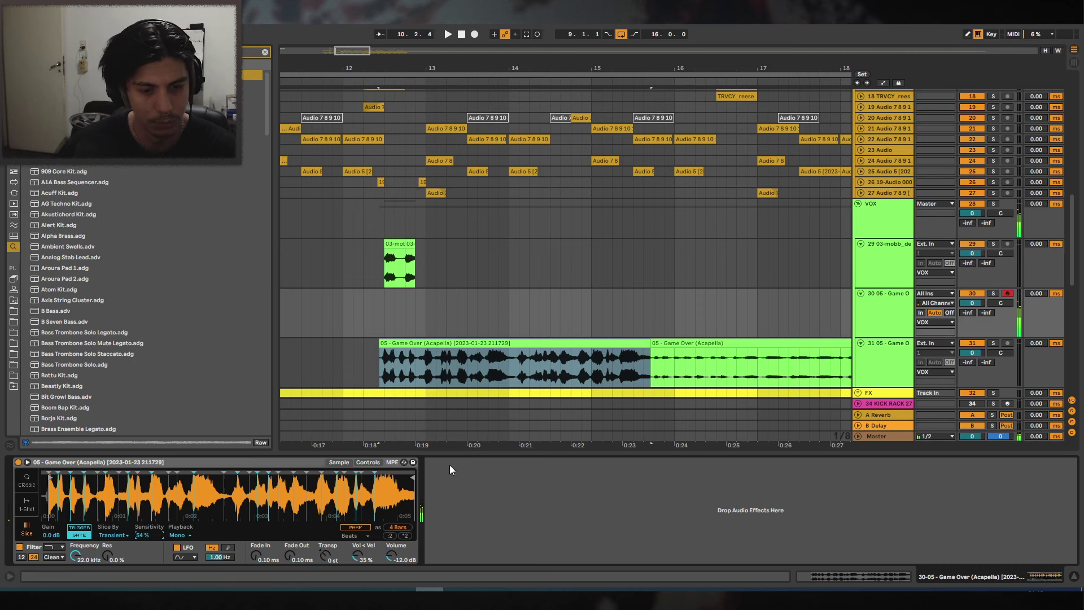
Deactivate the consolidated Game Over clip and select the first mobb_deep vocal phrase at 12.3.1.
left_click(525, 343)
key("0")
left_click(659, 344)
left_click(403, 245)
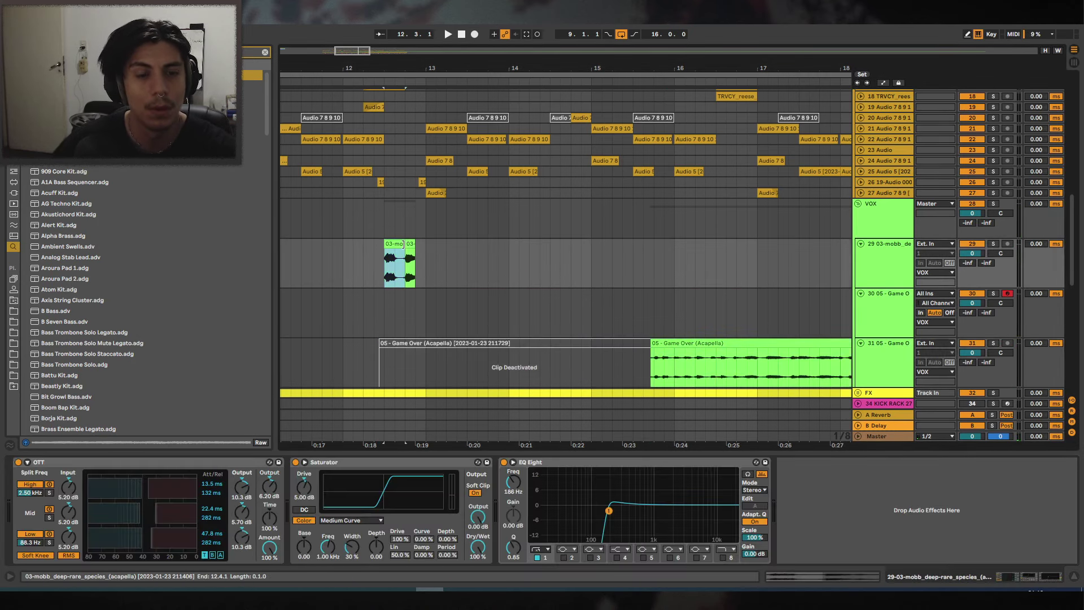
Copy the OTT, Saturator and EQ Eight devices from the mobb_deep vocal track onto the Game Over Simpler track.
left_click_drag(402, 66, 508, 107)
left_click(522, 244)
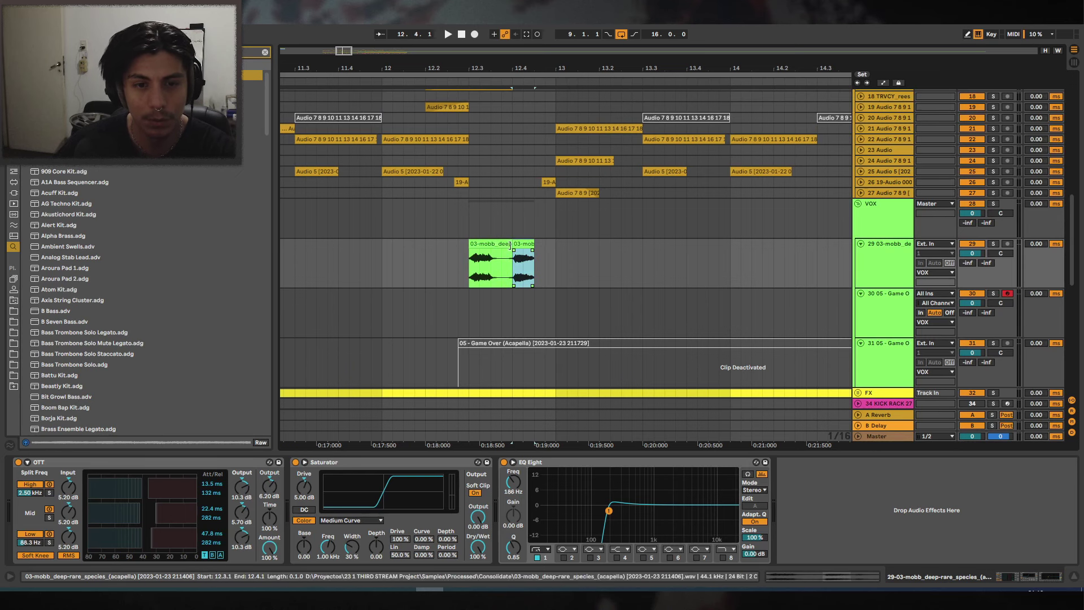
left_click(591, 463)
left_click(164, 463, "shift")
left_click(882, 316)
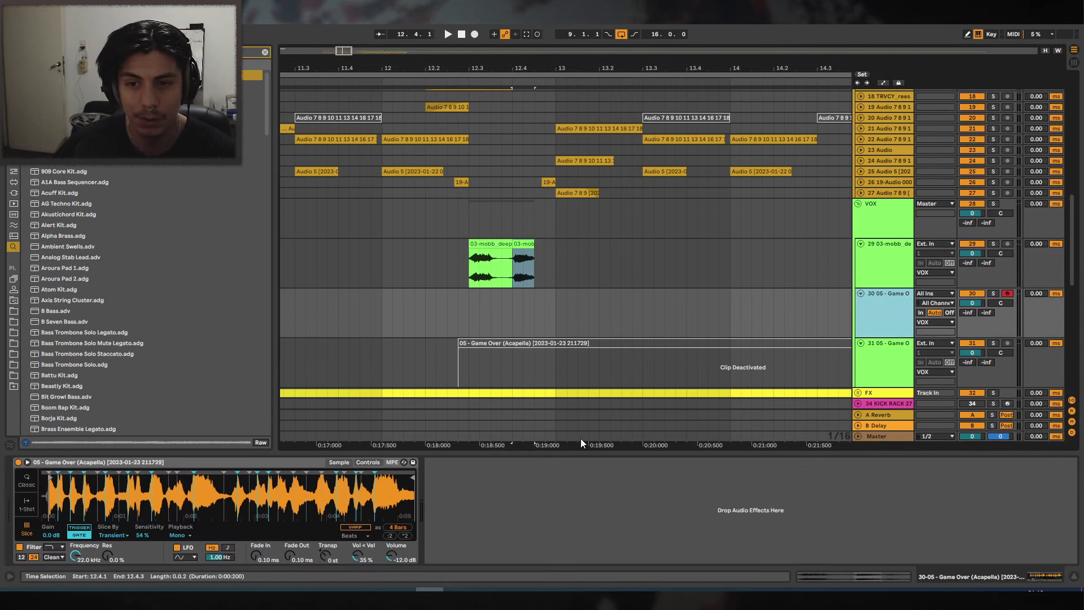
left_click(471, 501)
Deactivate both mobb_deep vocal phrases between 12.3.1 and 12.4.3.
left_click(523, 241)
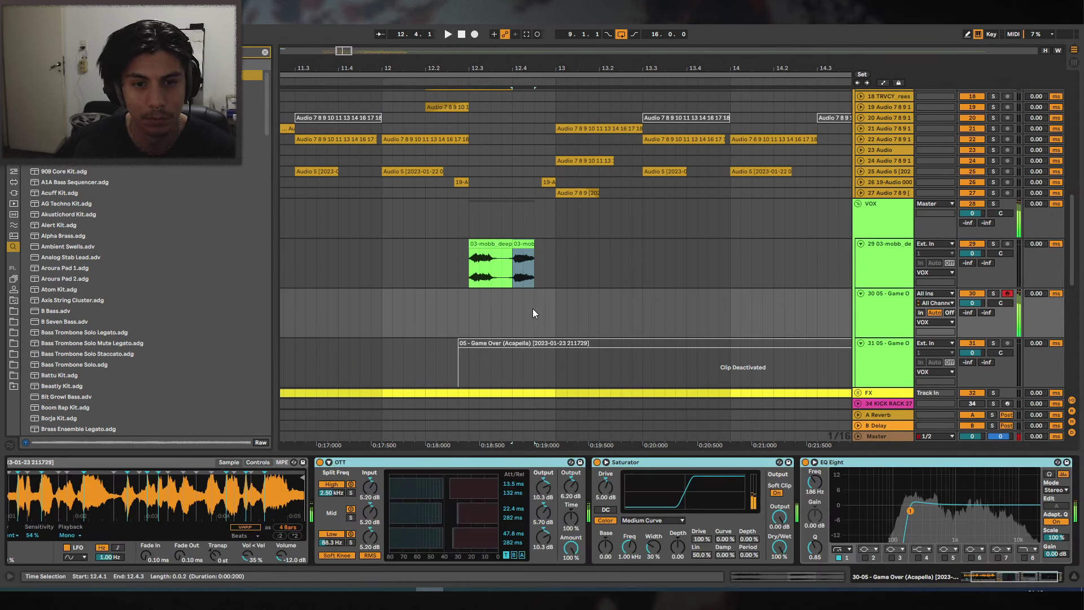
key("0")
left_click(489, 243)
key("0")
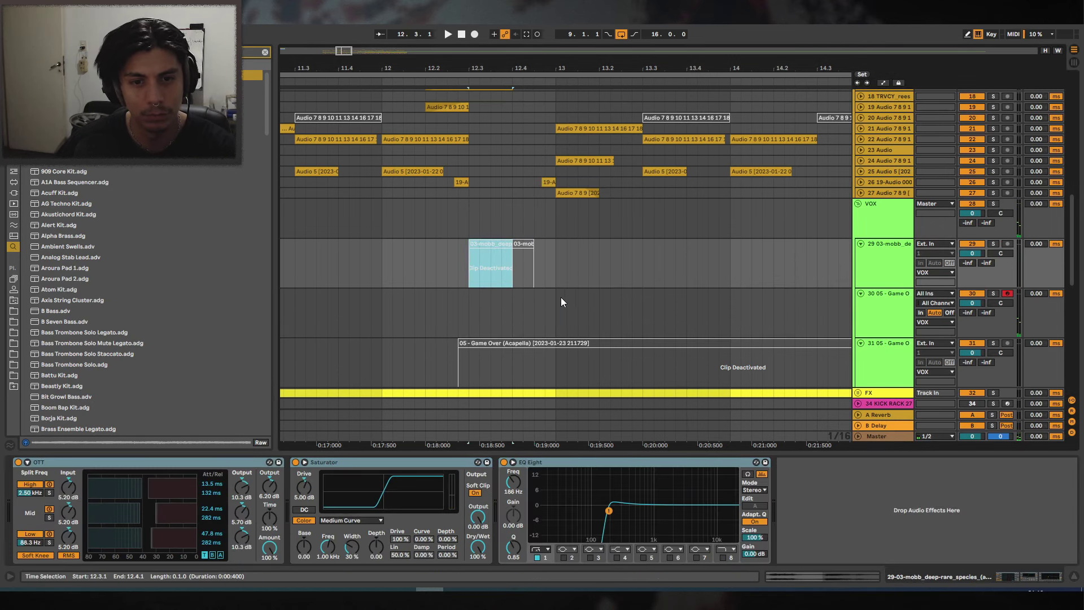
Create an empty MIDI clip from 12.3.1 to 13.1.1 on the Simpler track and enlarge its note editor.
left_click_drag(559, 300, 470, 299)
key("ctrl+shift+m")
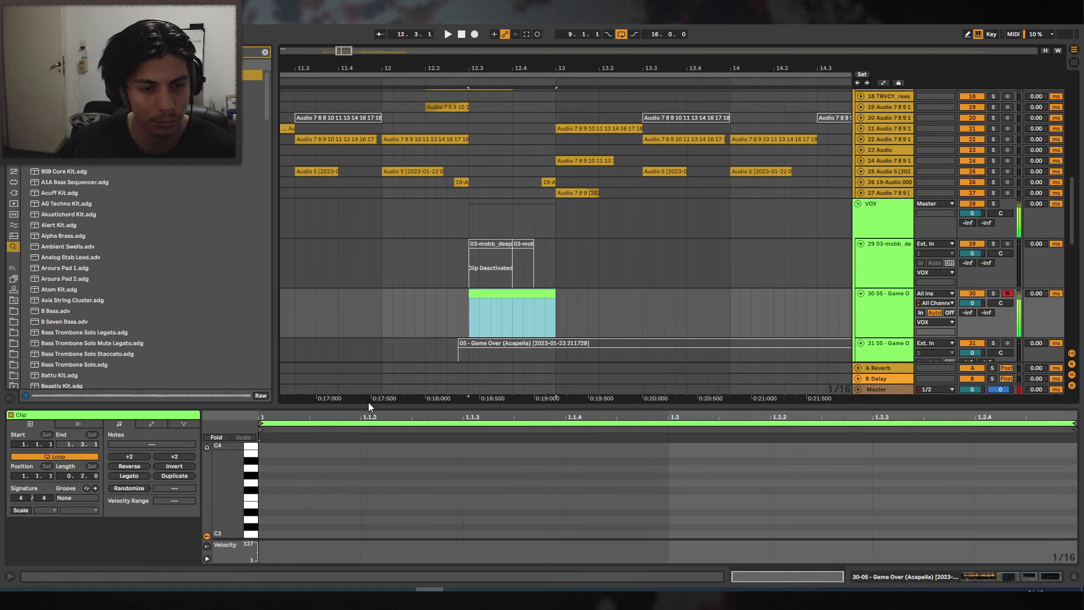
left_click_drag(368, 404, 305, 313)
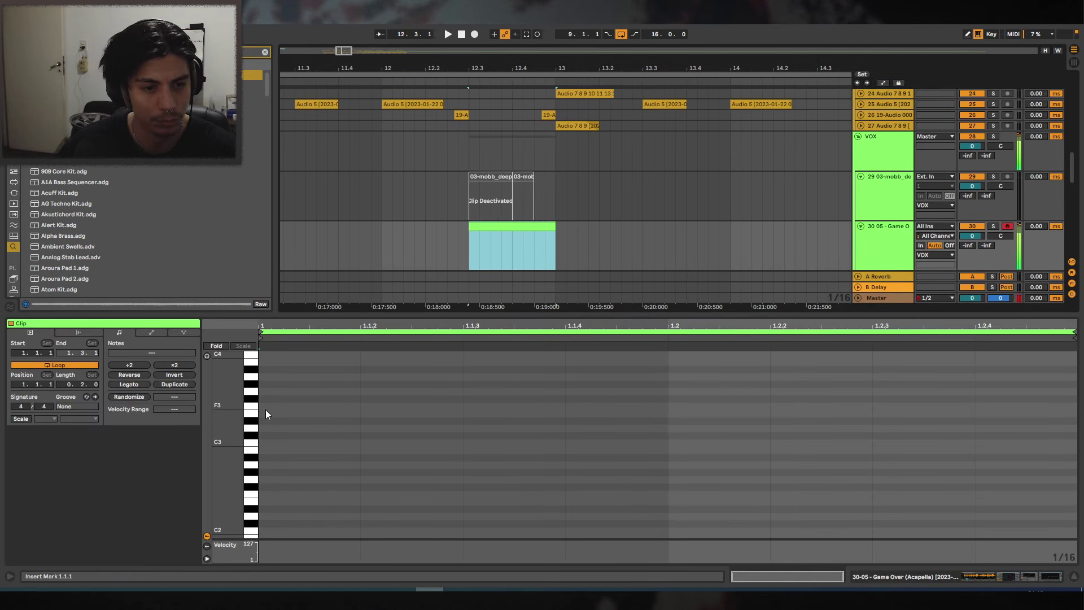
Set Simpler's transient slicing sensitivity to 66%.
left_click(1009, 571)
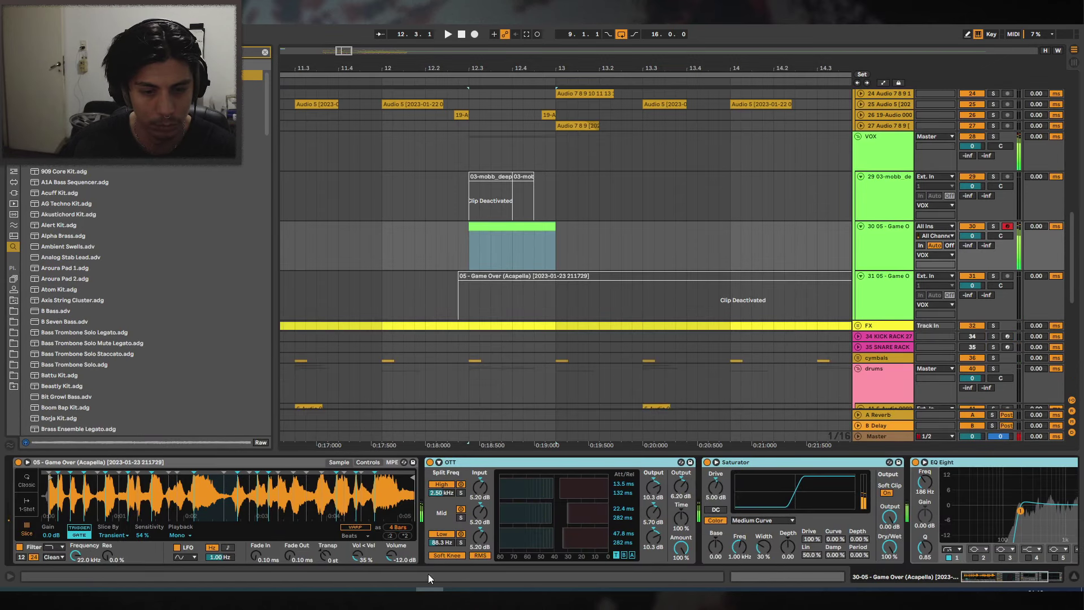
left_click(87, 529)
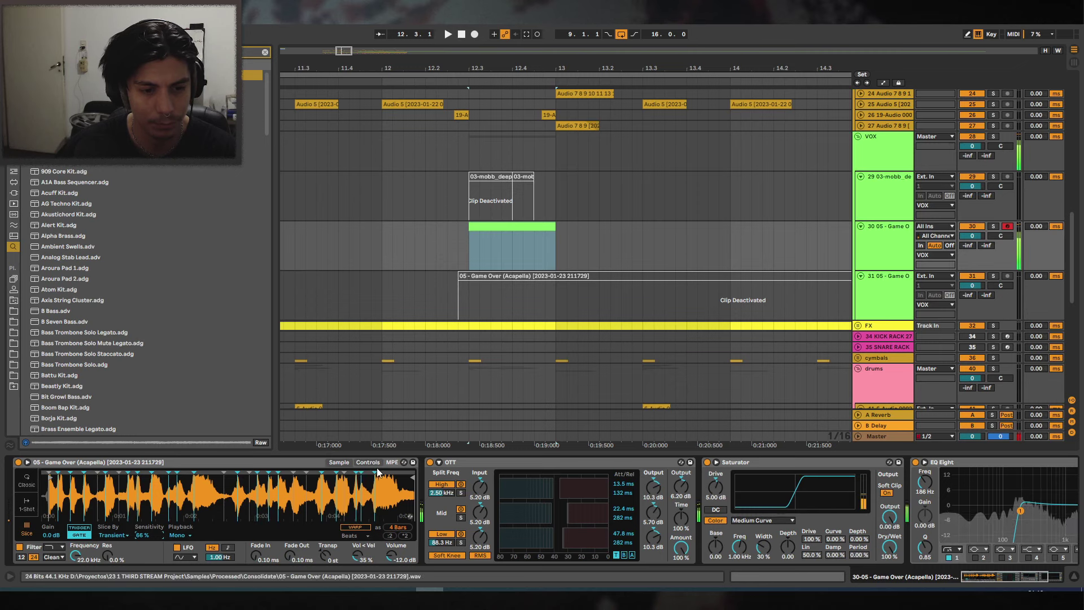
Reset the Simpler track's Saturator drive to 0 dB and lower its EQ Eight low-cut frequency to 91.8 Hz.
double_click(715, 490)
left_click_drag(1020, 510, 1001, 509)
key("space")
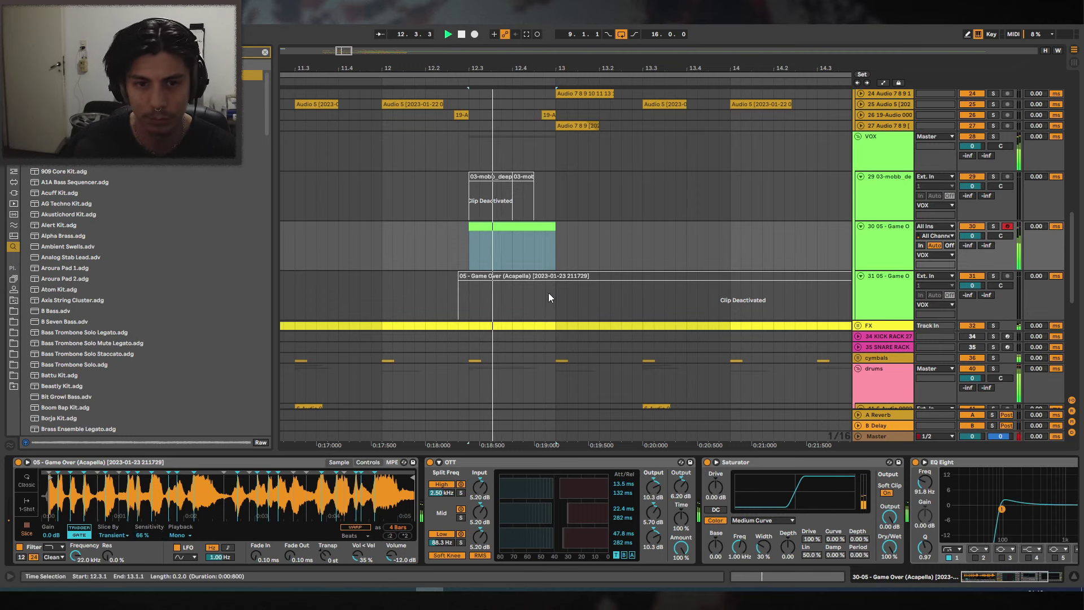
key("space")
Open the MIDI clip with note preview enabled and audition the Game Over slices from the piano roll down to A1.
double_click(515, 225)
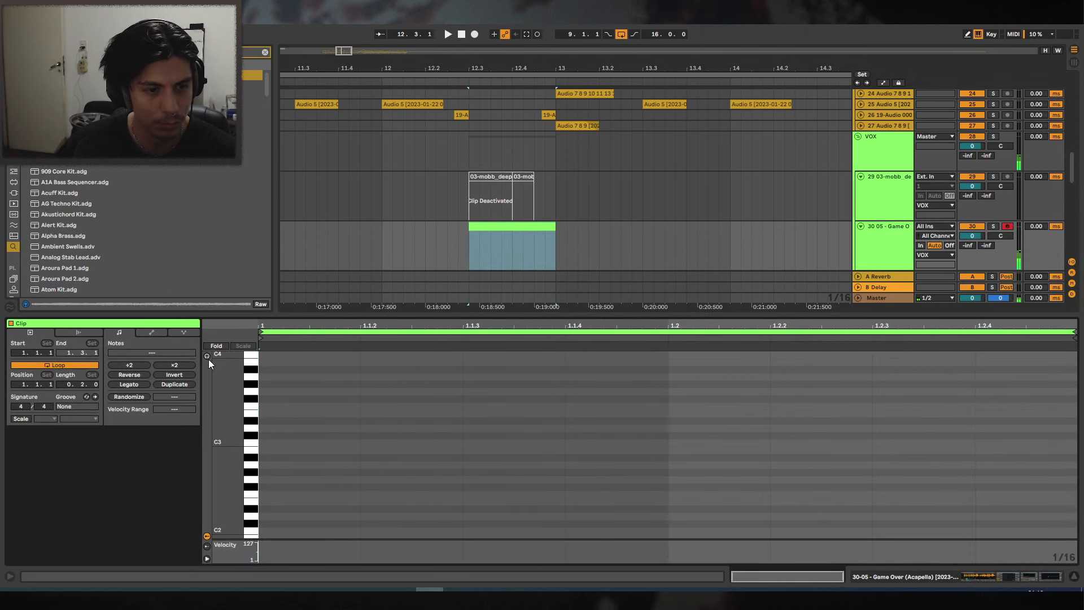
left_click(207, 357)
left_click(251, 436)
left_click(249, 464)
left_click(248, 492)
scroll(249, 490, "down", 1)
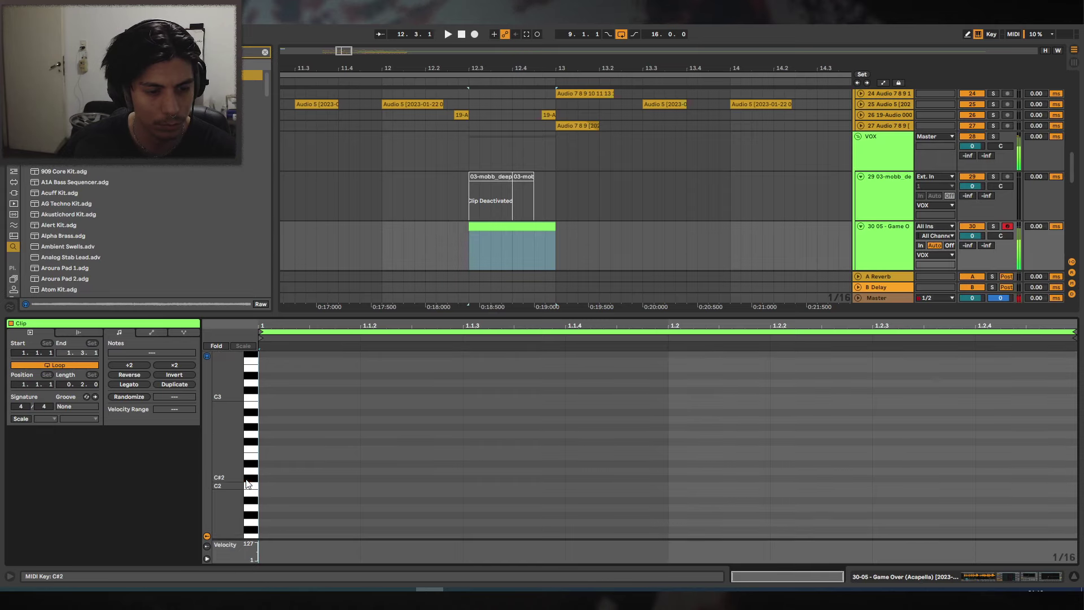
left_click(249, 501)
scroll(251, 495, "down", 1)
left_click(251, 481)
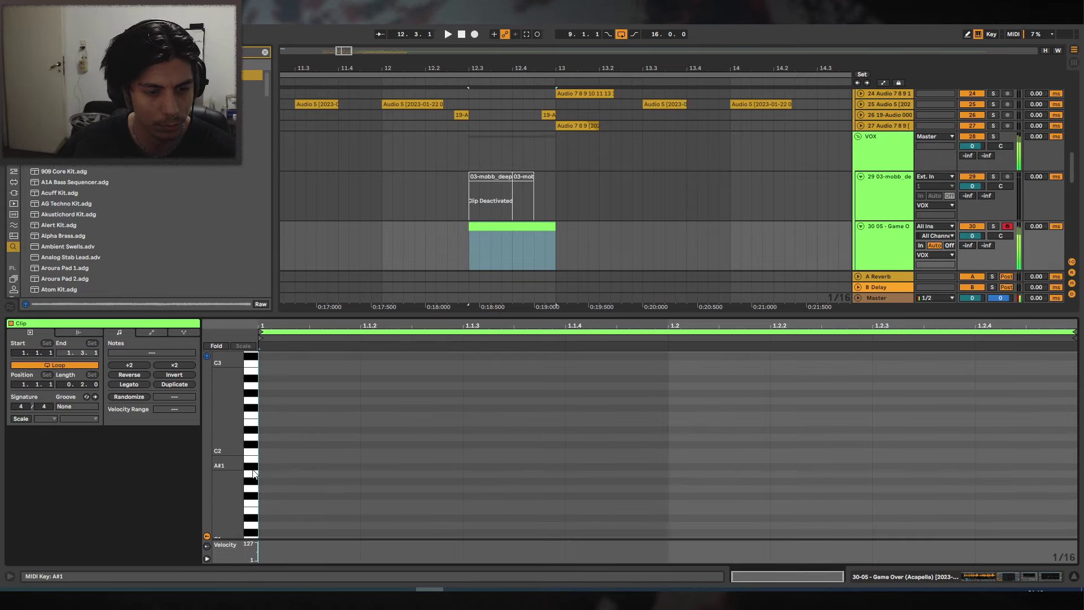
left_click(251, 473)
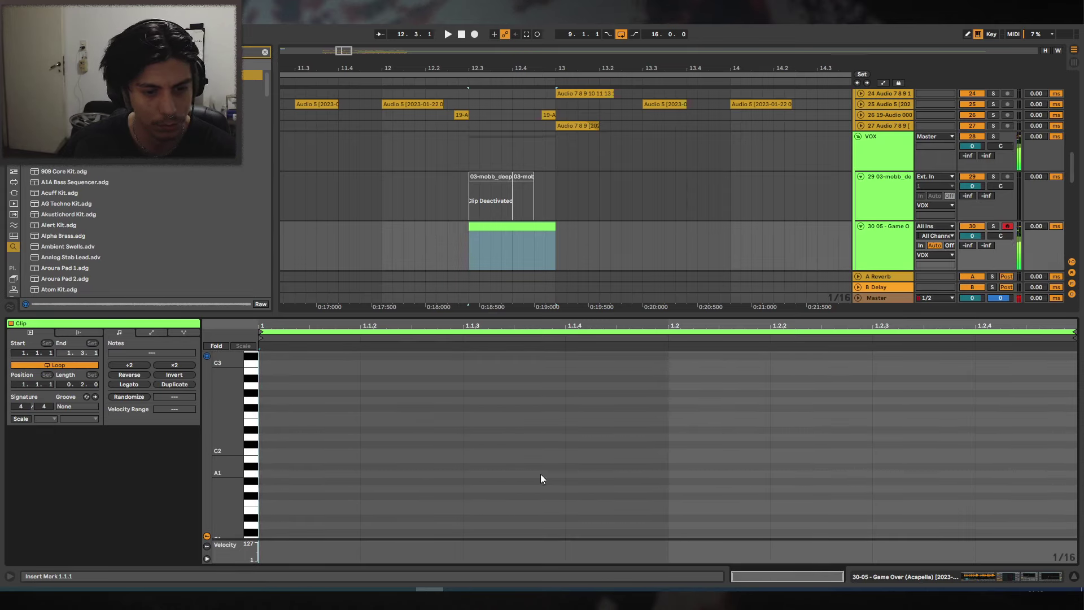
Add a sixteenth-length A1 note at 1.2.1 in the MIDI clip and play it soloed and in the mix.
double_click(571, 474)
key("space")
left_click_drag(584, 474, 719, 486)
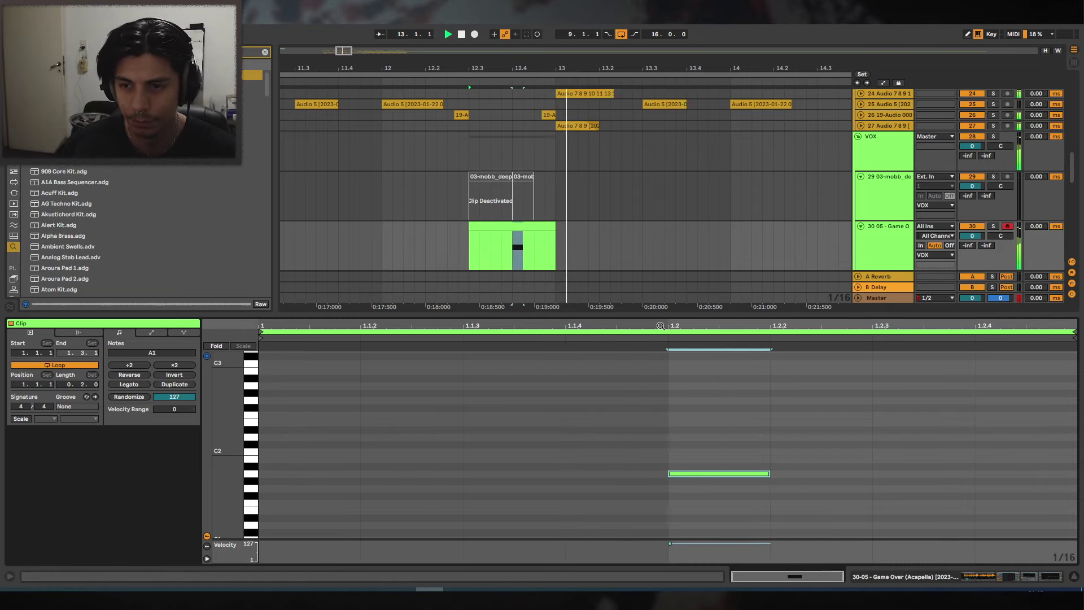
key("space")
left_click(992, 226)
key("space")
key("space")
left_click(992, 226)
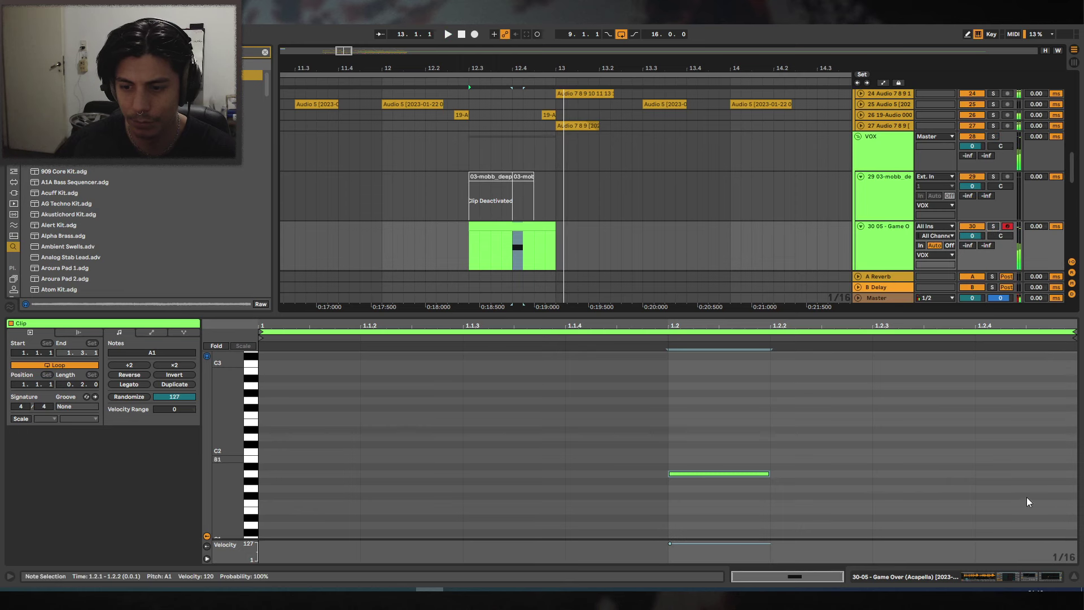
Set Simpler's warp mode to Complex Pro and play the slice soloed and in the mix.
left_click(1019, 576)
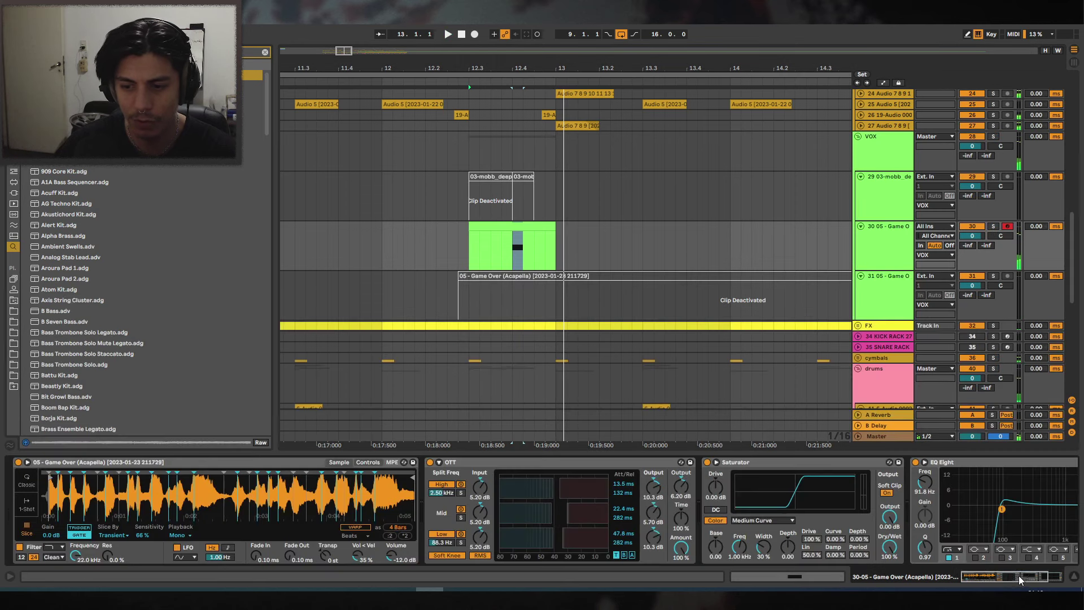
left_click(355, 526)
left_click(354, 535)
left_click(347, 539)
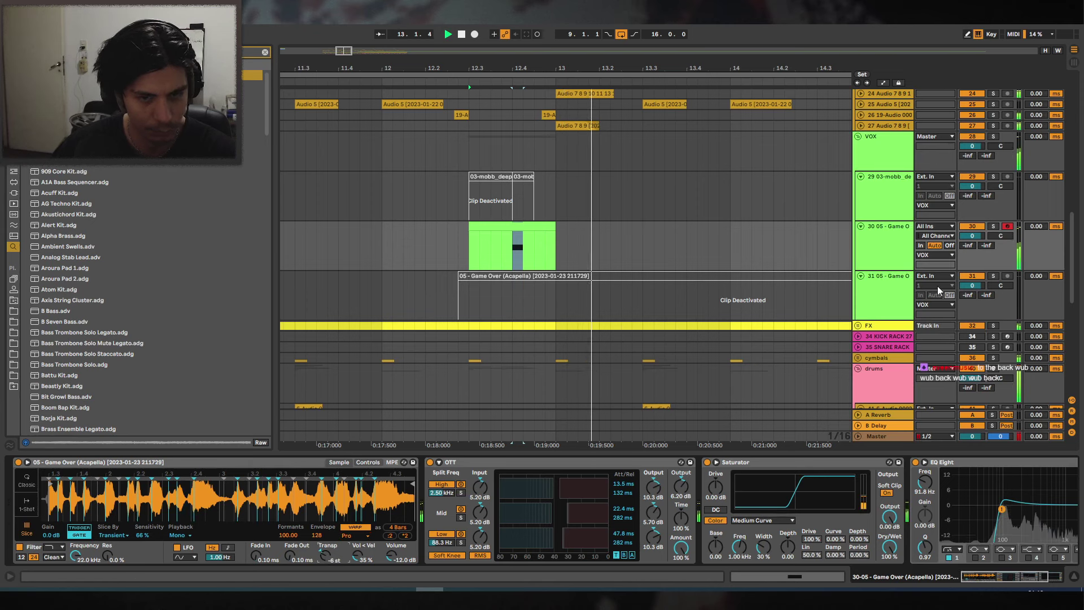
left_click(993, 226)
key("space")
left_click(992, 231)
key("space")
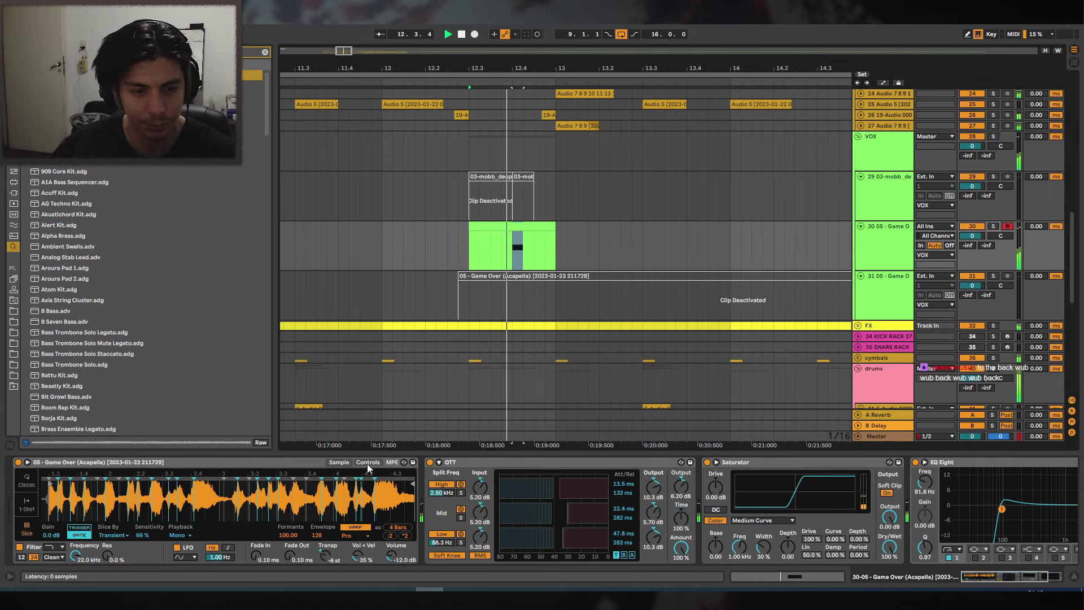
key("space")
key("space")
Set Simpler's formants to 67.19, envelope to 54 and volume to 0 dB while playing the slice soloed.
left_click_drag(288, 535, 317, 576)
left_click(993, 227)
key("space")
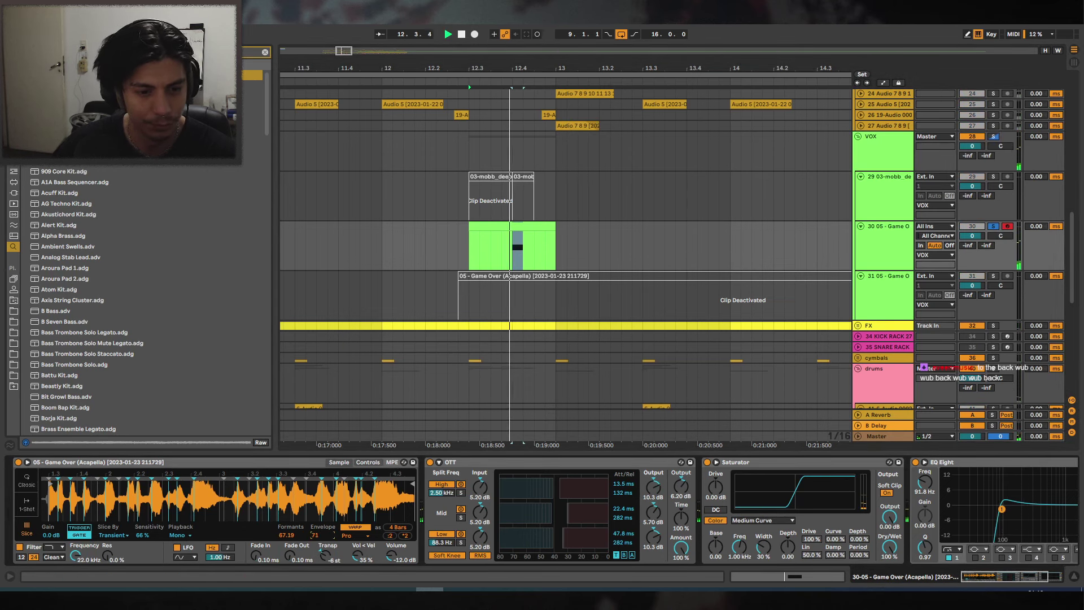
key("space")
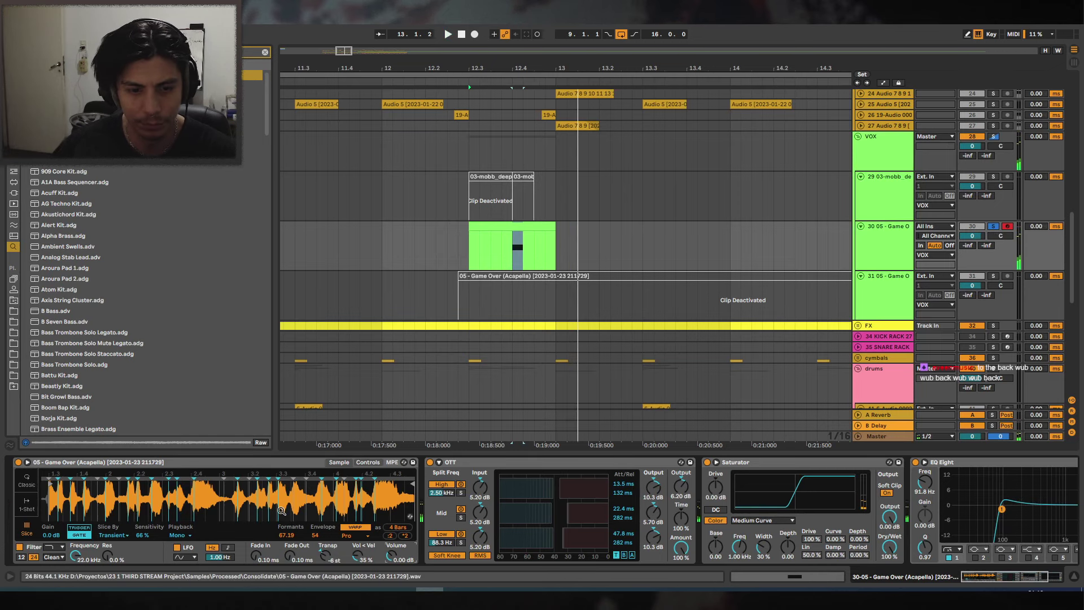
left_click(993, 226)
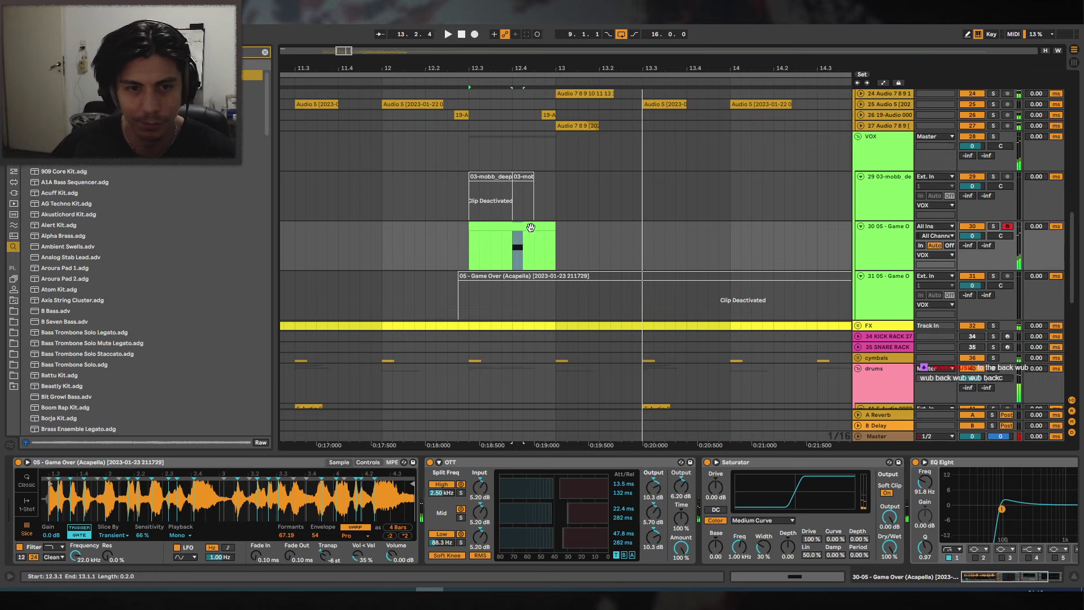
Move the Game Over MIDI clip to start at 12.3.3, keep its end at 13.1.1, and play it with the track soloed.
left_click_drag(530, 227, 555, 225)
left_click(478, 235)
key("space")
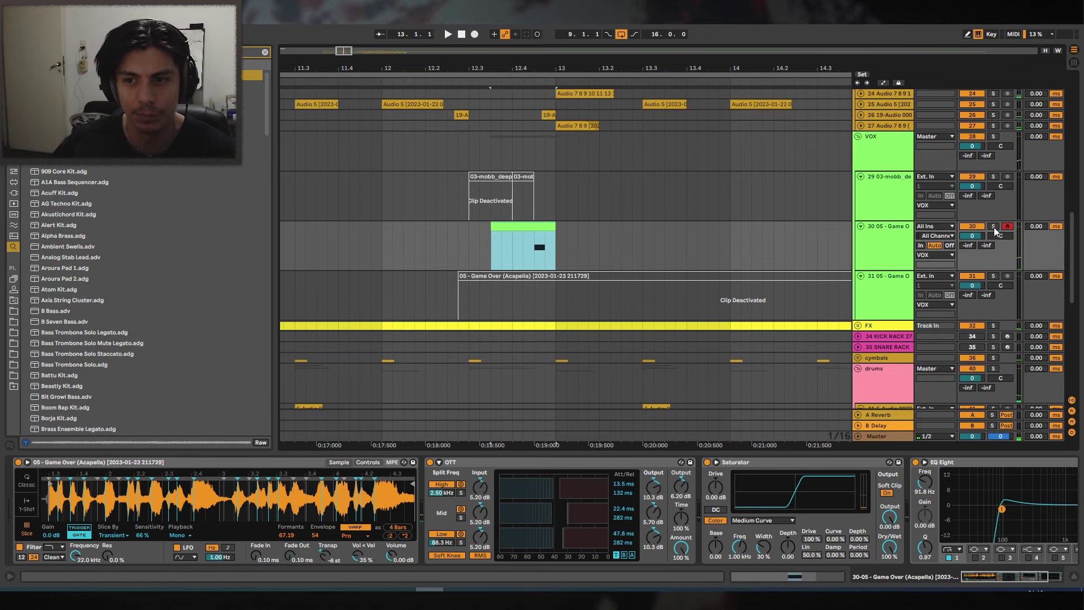
left_click(993, 226)
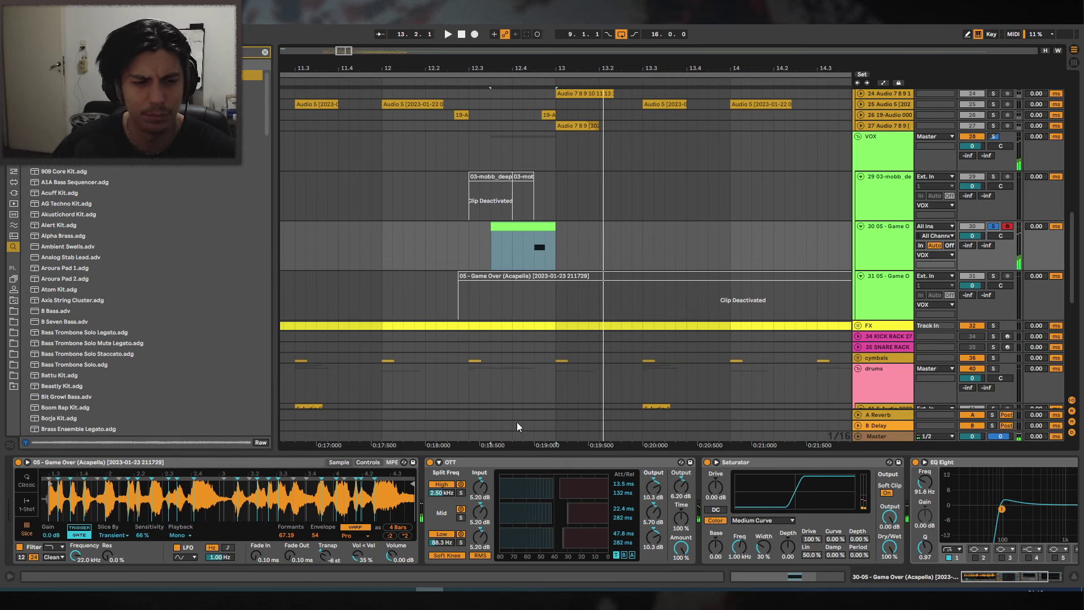
Clear the browser search, find Redux among the audio effects and insert it between Simpler and OTT.
left_click(265, 52)
left_click(14, 171)
left_click(14, 161)
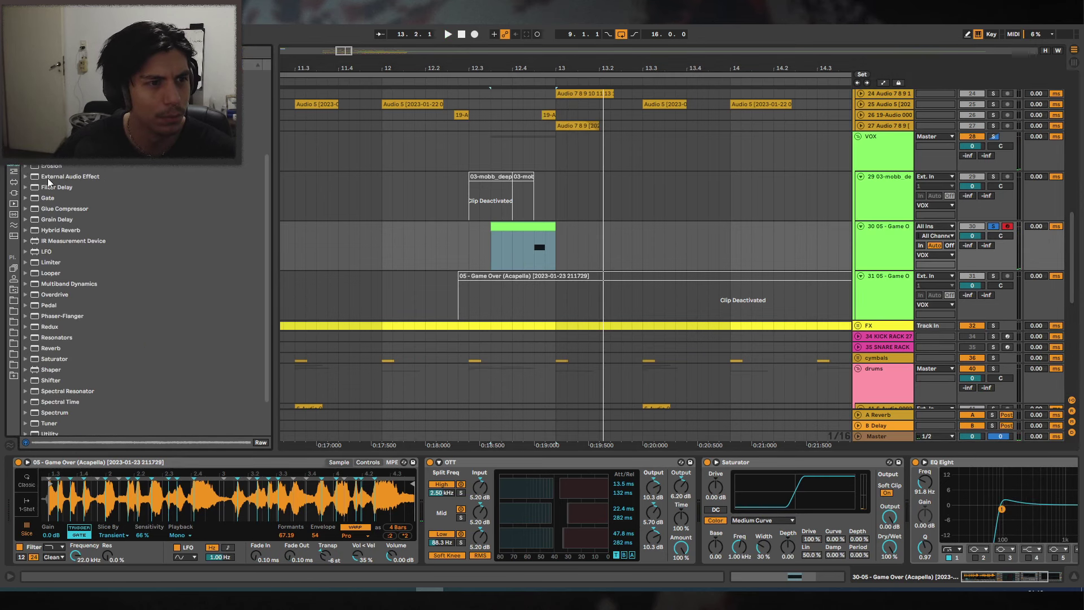
scroll(69, 203, "up", 1)
left_click_drag(49, 281, 421, 500)
Set Redux's rate to 10.8 kHz and its bit depth to 8 while playing the vocal slice.
key("space")
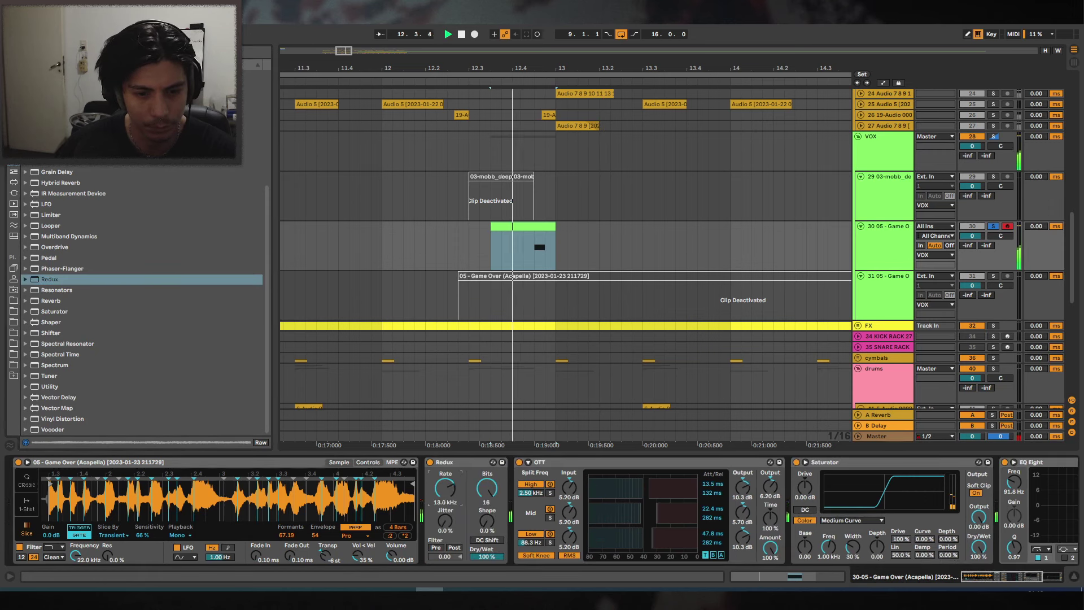
left_click_drag(487, 488, 445, 479)
key("space")
key("space")
key("space")
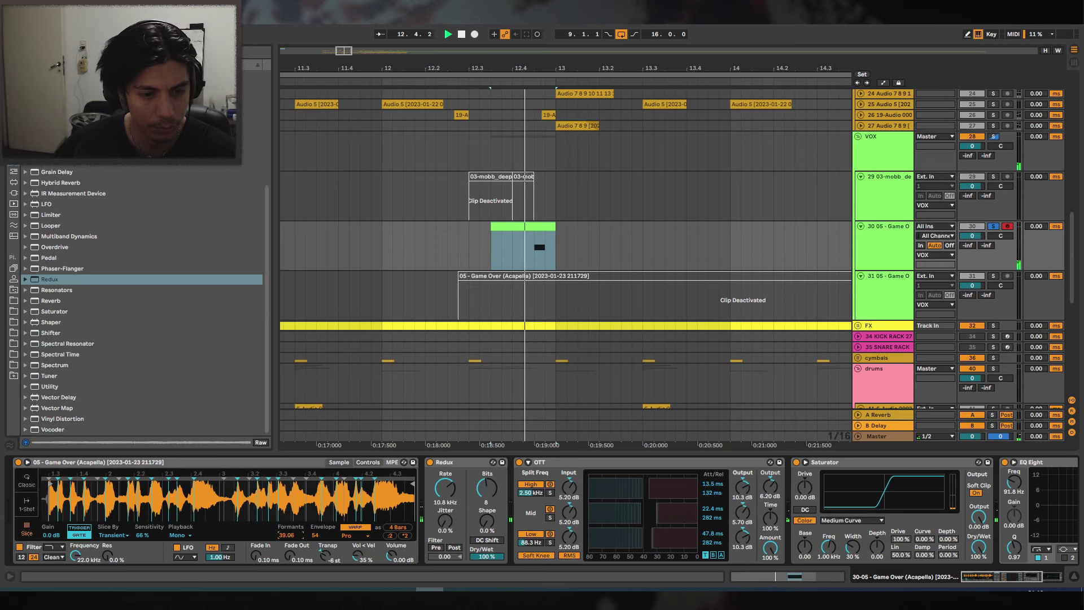
Set Simpler's formants to 45.31 and envelope to 120, replaying the slice to judge the sound.
left_click_drag(288, 534, 288, 500)
left_click_drag(315, 536, 323, 566)
key("space")
key("space")
key("space")
key("space")
key("space")
key("space")
key("space")
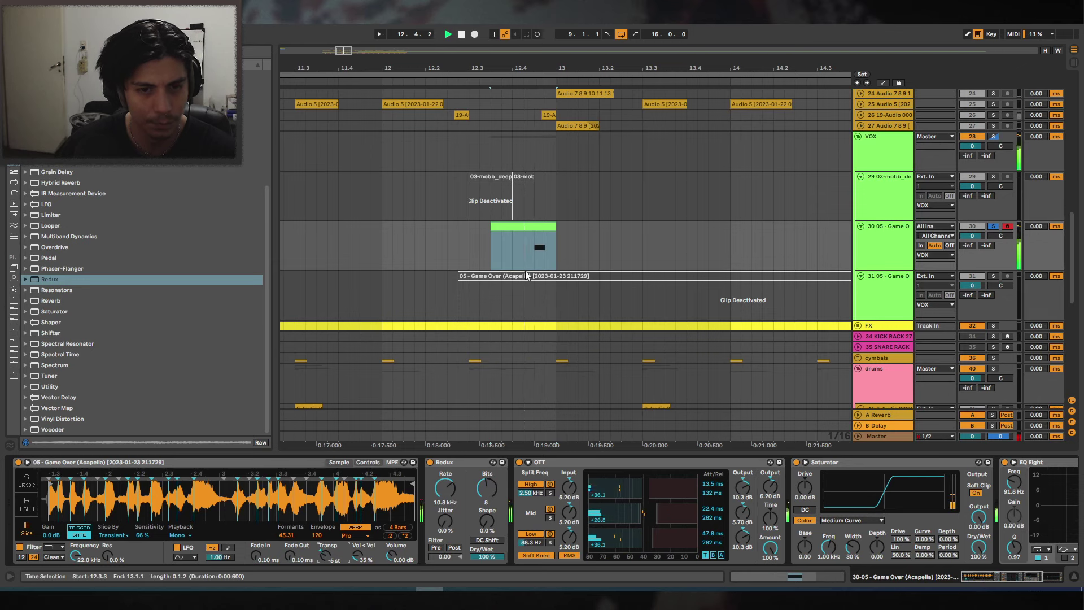
Change the clip's note to D2 to trigger another slice, then unsolo the track and play it in the mix.
double_click(529, 227)
left_click_drag(855, 475, 852, 438)
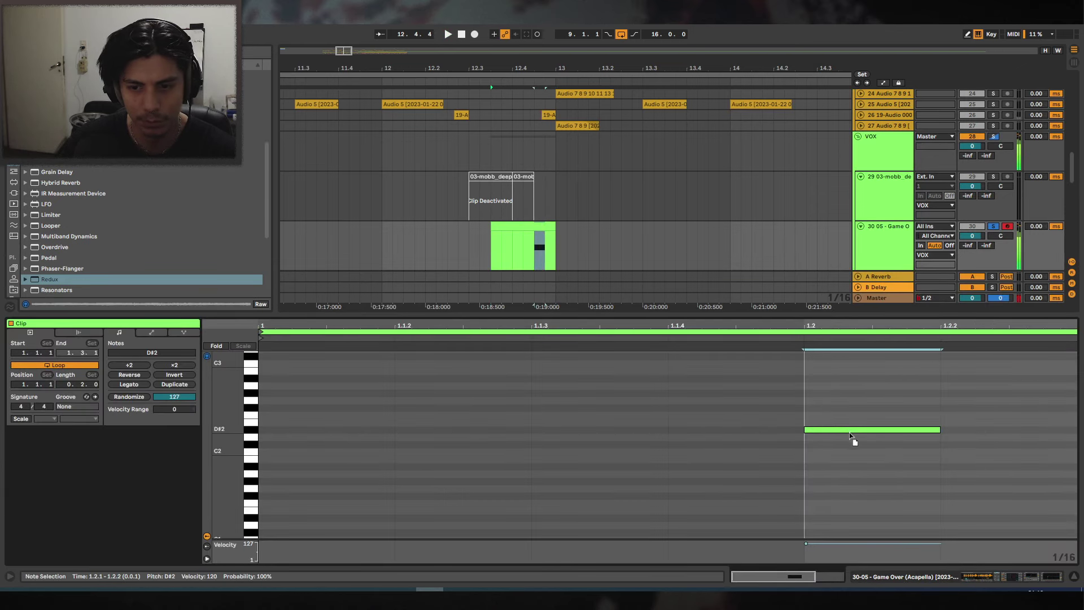
key("space")
left_click(992, 225)
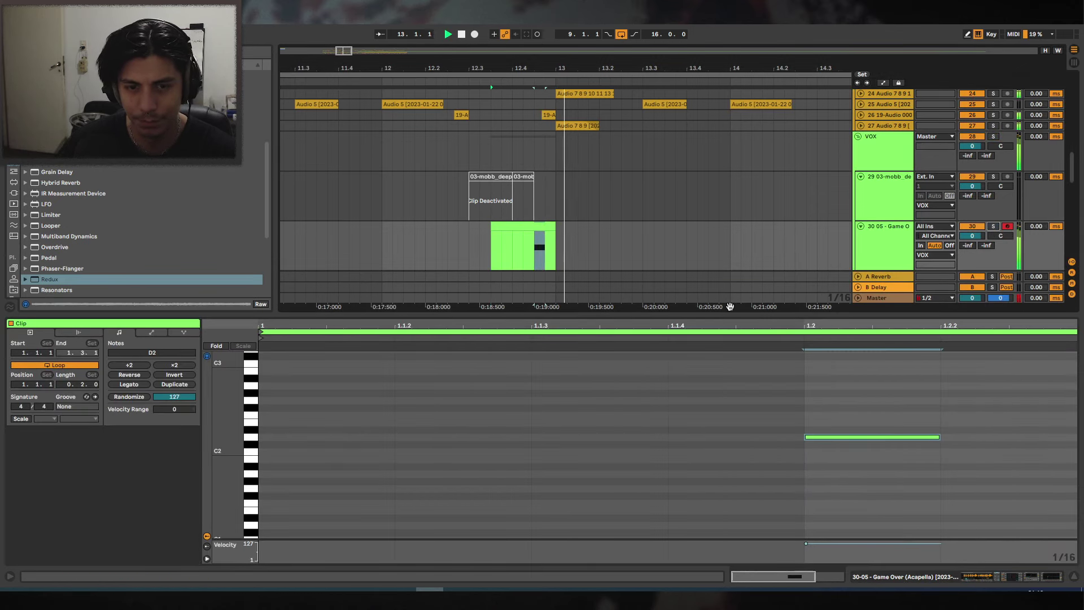
left_click(458, 242)
left_click(535, 225)
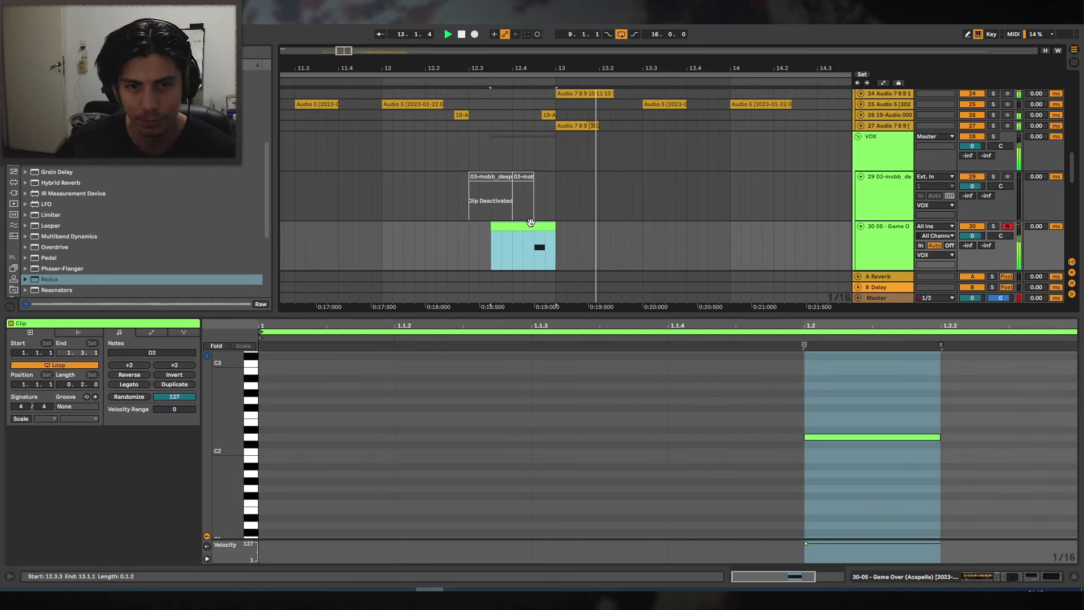
Move the D2 note to 1.1.3, extend it to 1.2.1 and play it back.
left_click_drag(825, 438, 553, 436)
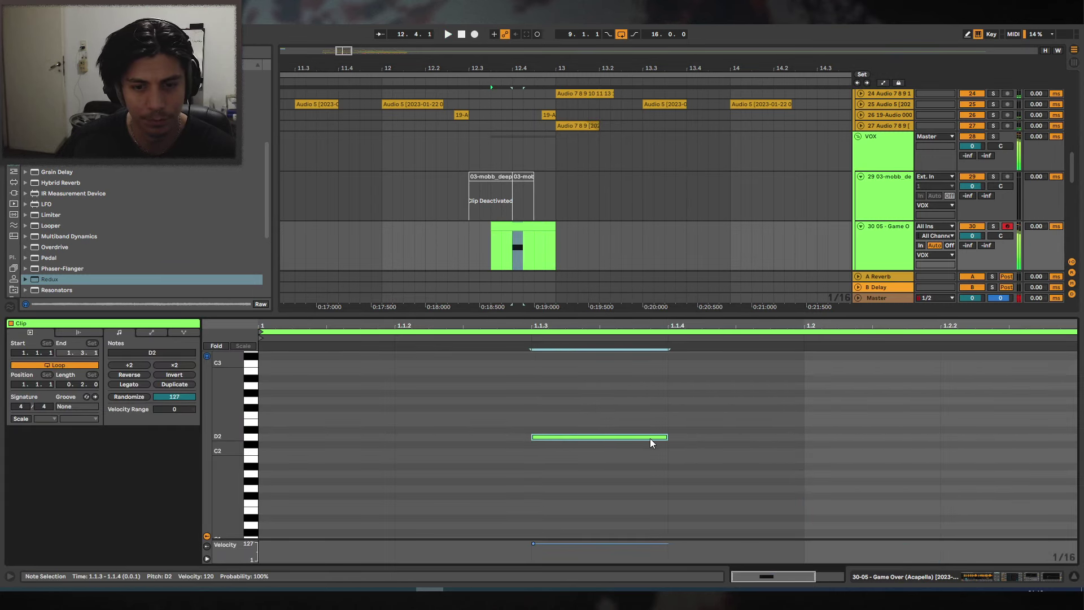
left_click_drag(666, 438, 818, 438)
key("space")
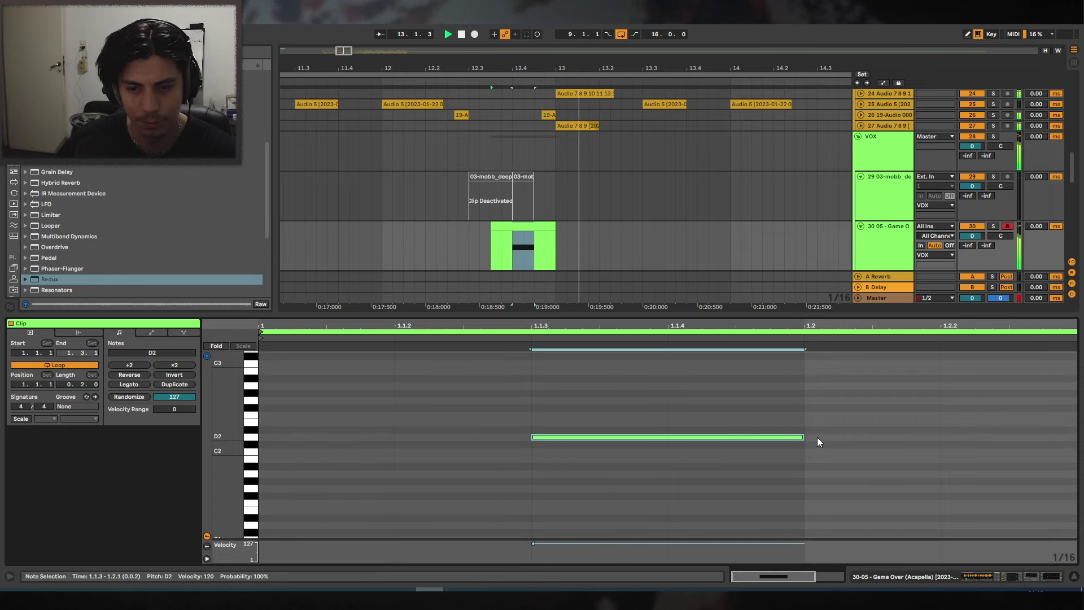
Raise the note to D#2 and play the section in the mix.
left_click_drag(724, 437, 716, 430)
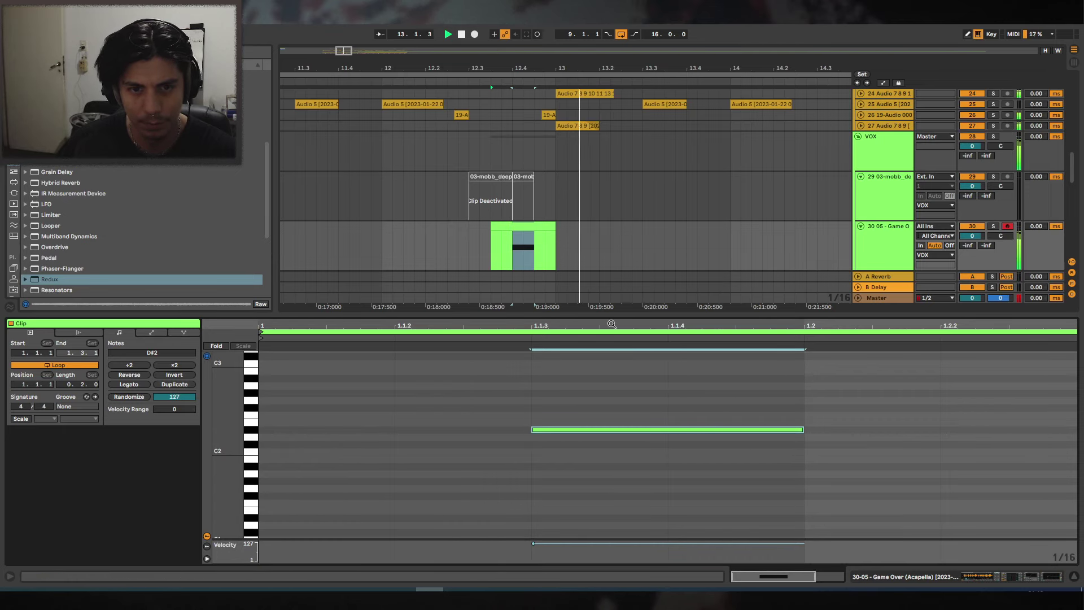
left_click(464, 233)
key("space")
key("space")
left_click(509, 226)
Solo the Game Over Simpler track, glance at the mobb_deep track's effects, and collapse OTT in the Game Over device chain.
left_click(1028, 581)
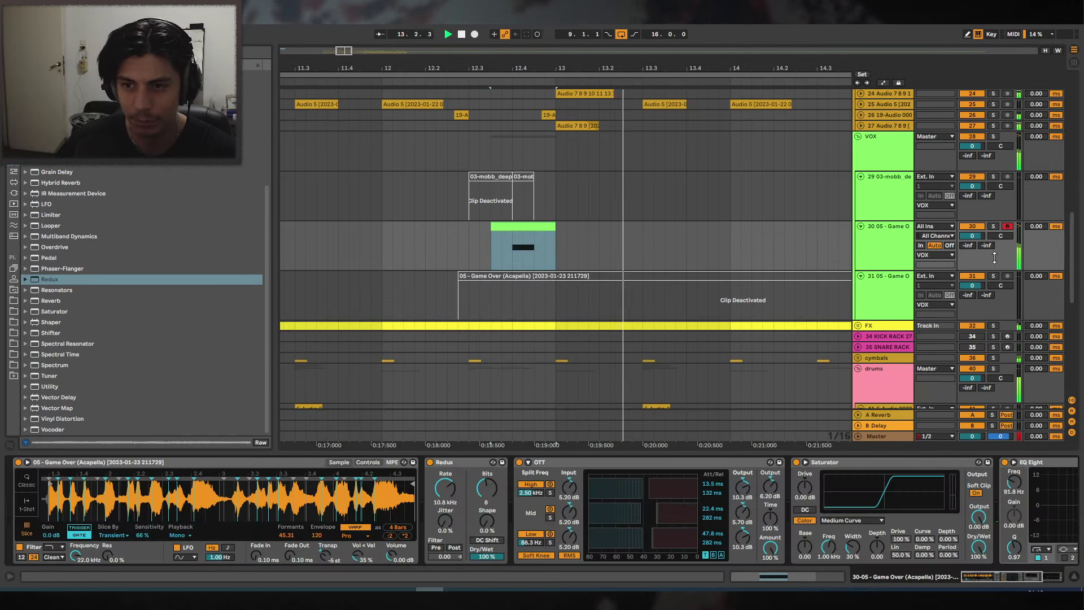
key("space")
left_click(886, 177)
left_click(993, 226)
key("space")
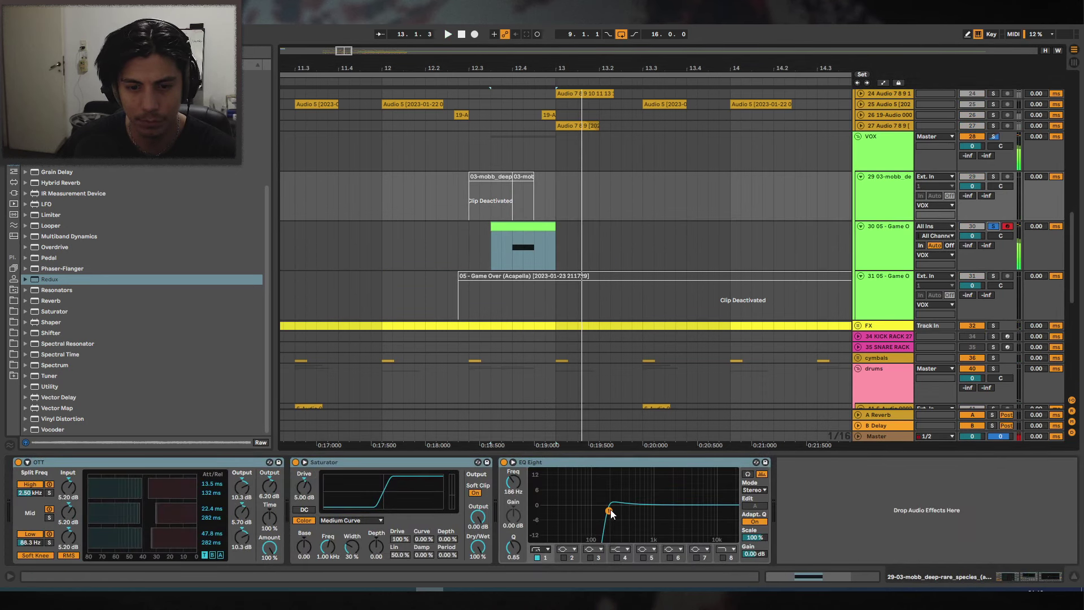
left_click(897, 232)
double_click(676, 461)
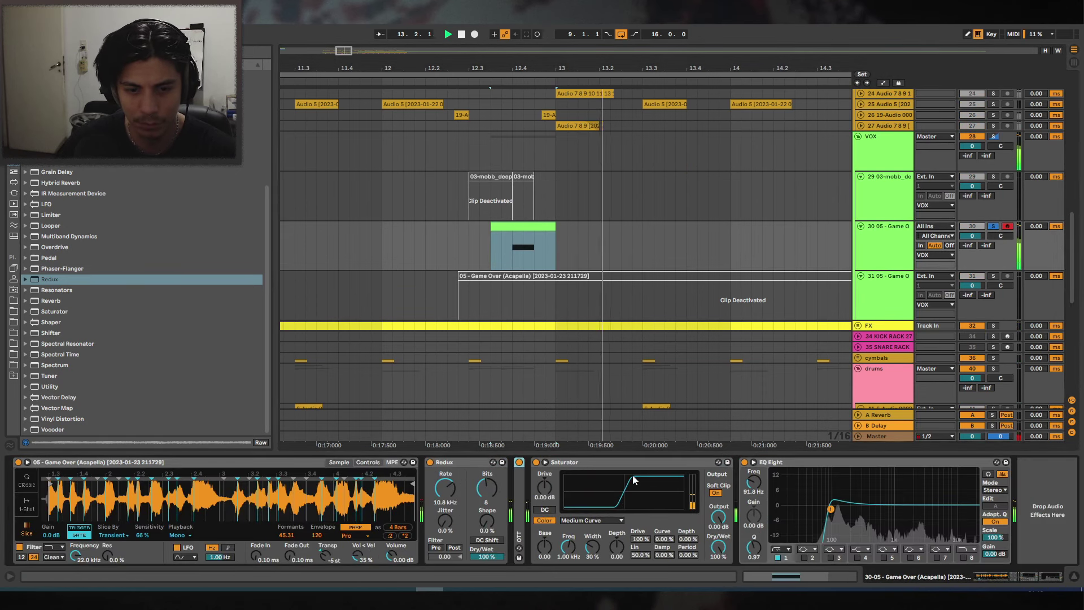
Set the Game Over track's EQ Eight low cut to 190 Hz with Q 1.26, then unsolo the track and play it in the mix.
key("space")
left_click_drag(831, 510, 850, 506)
key("space")
key("space")
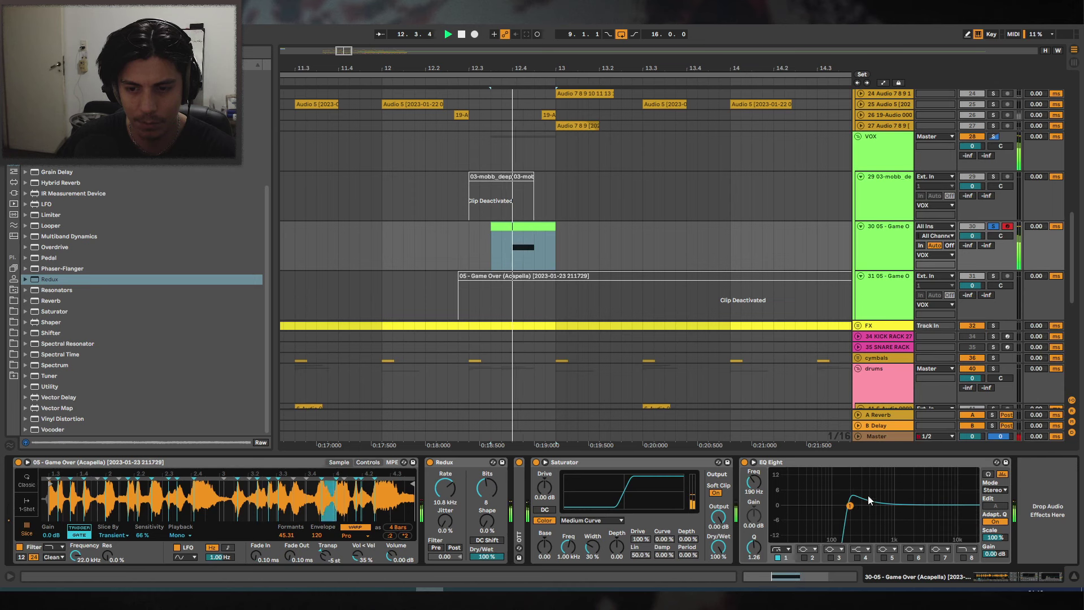
key("space")
left_click(993, 226)
key("space")
key("space")
Deactivate the remaining active Game Over acapella clip on track 31 and play from just before the drop.
scroll(553, 243, "down", 7)
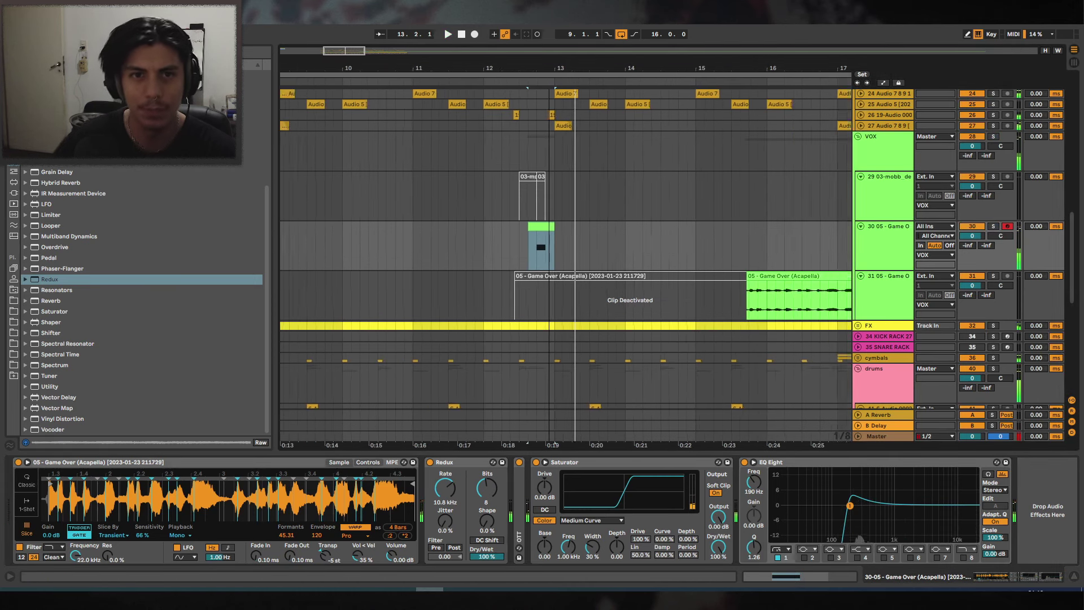
left_click(750, 277)
left_click_drag(693, 67, 582, 62)
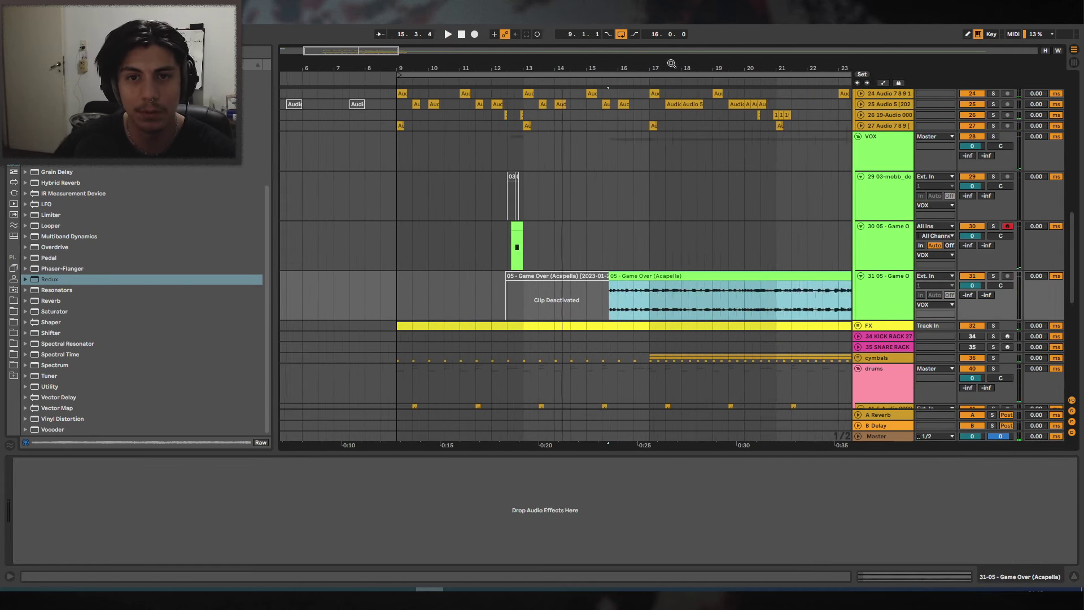
key("0")
left_click(362, 230)
key("space")
Duplicate bars 9 to 13 of the Game Over MIDI track into bars 13 to 17, with the copied clip starting at 16.3.1.
left_click(520, 228)
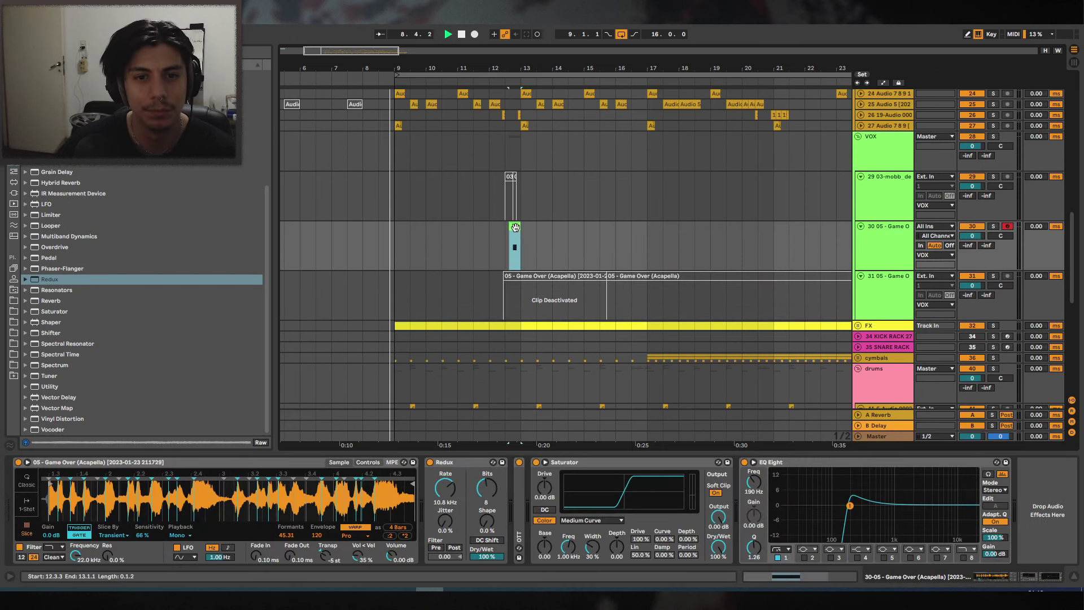
left_click_drag(521, 228, 394, 226)
key("ctrl+d")
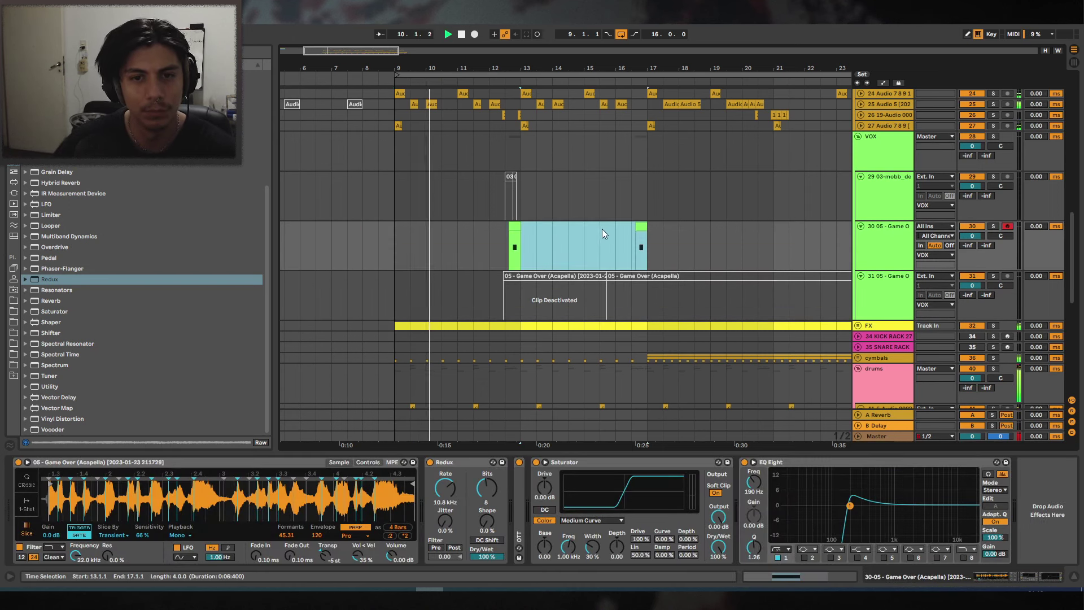
double_click(638, 229)
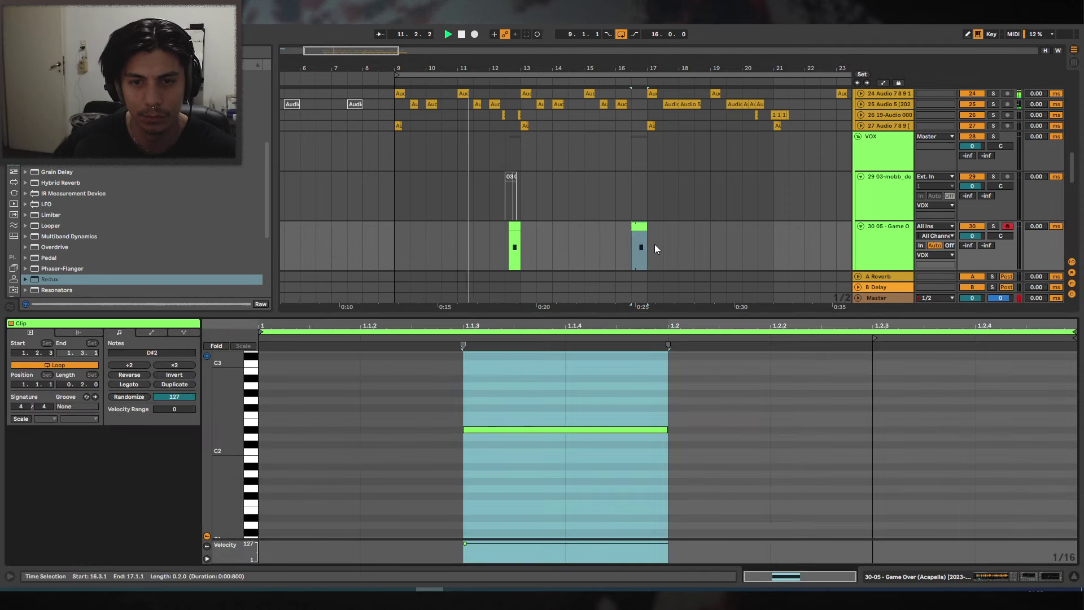
Extend the first Game Over MIDI clip's start back to 12.3.1 and consolidate it.
left_click_drag(510, 227, 505, 227)
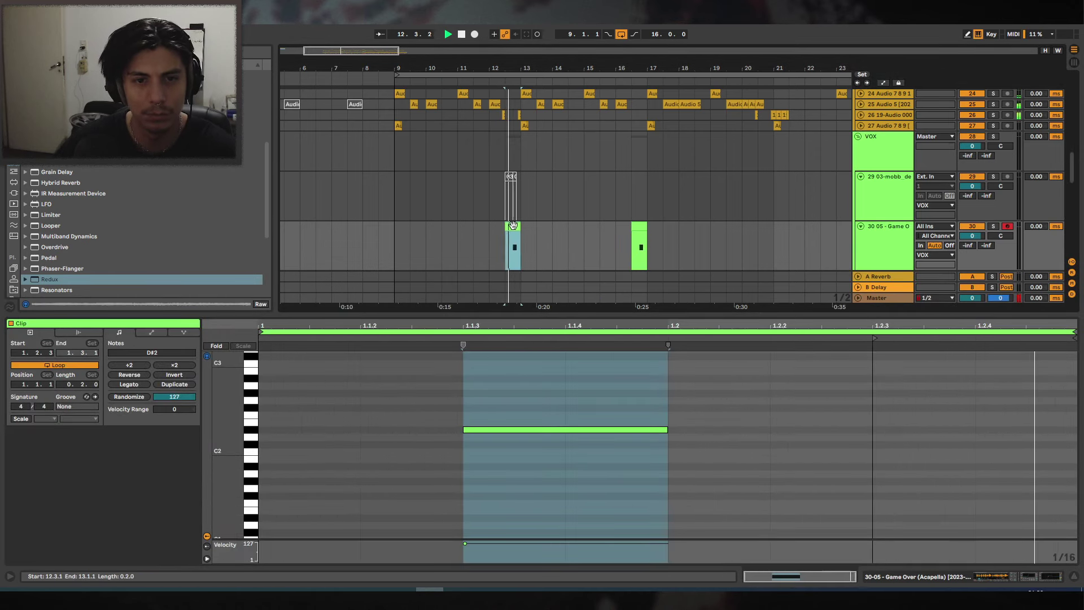
key("ctrl+j")
left_click(550, 320)
left_click(512, 240)
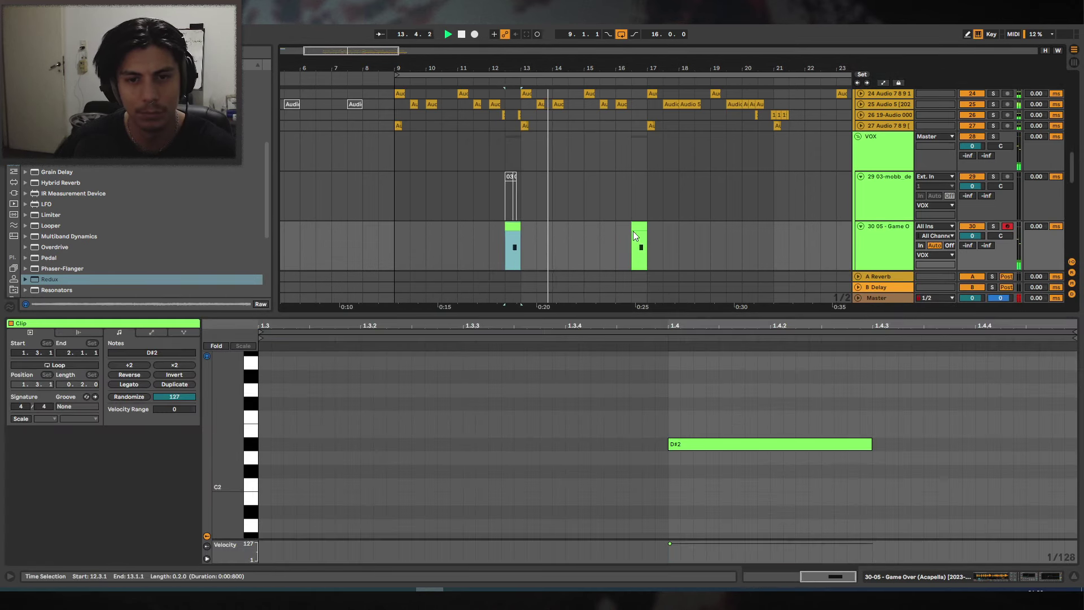
In the copied Game Over clip, lower the D#2 note to B1 and add a D2 note at 1.4.3, then close the note editor.
left_click(639, 237)
double_click(734, 326)
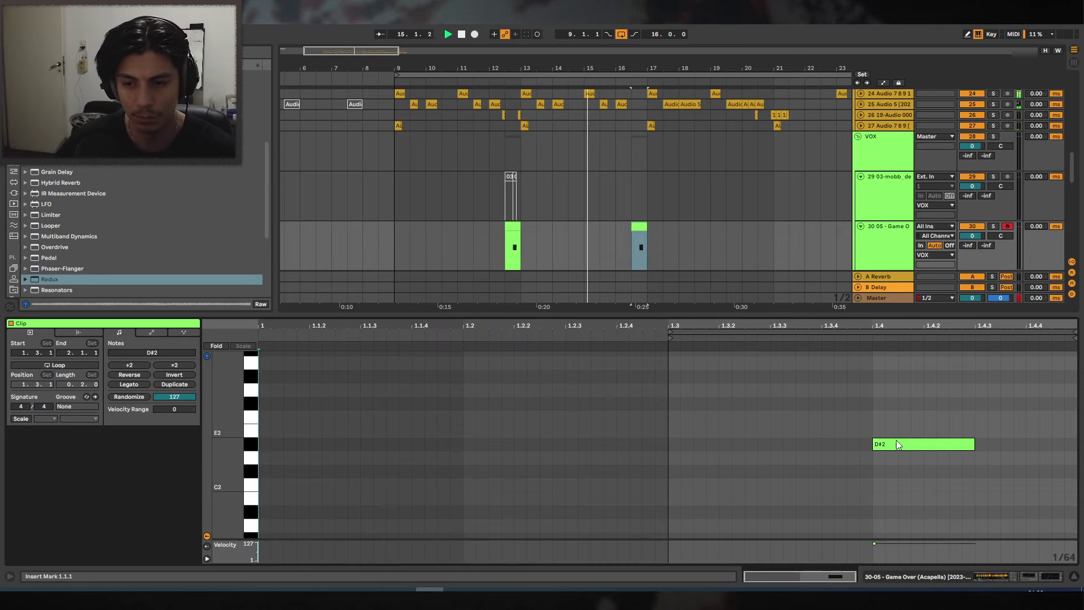
left_click_drag(896, 441, 901, 504)
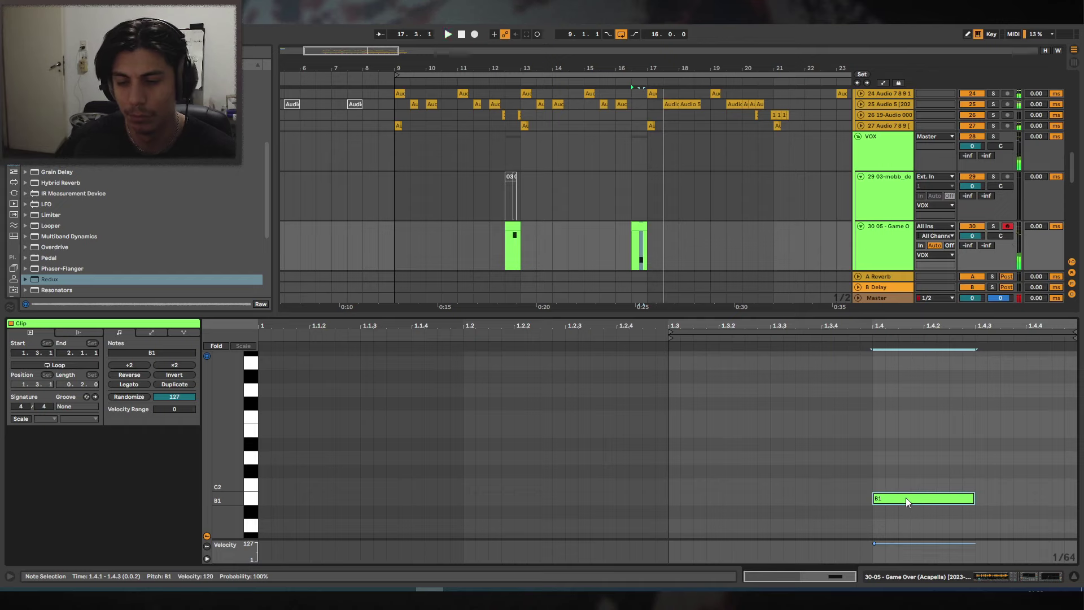
left_click_drag(906, 497, 998, 460)
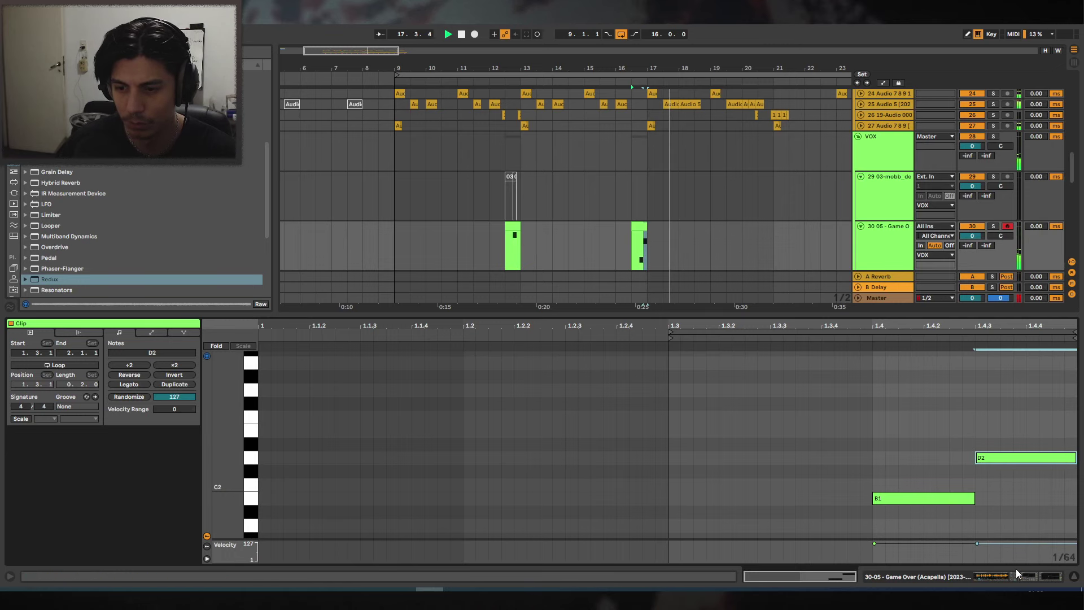
left_click_drag(624, 50, 633, 44)
left_click(1073, 577)
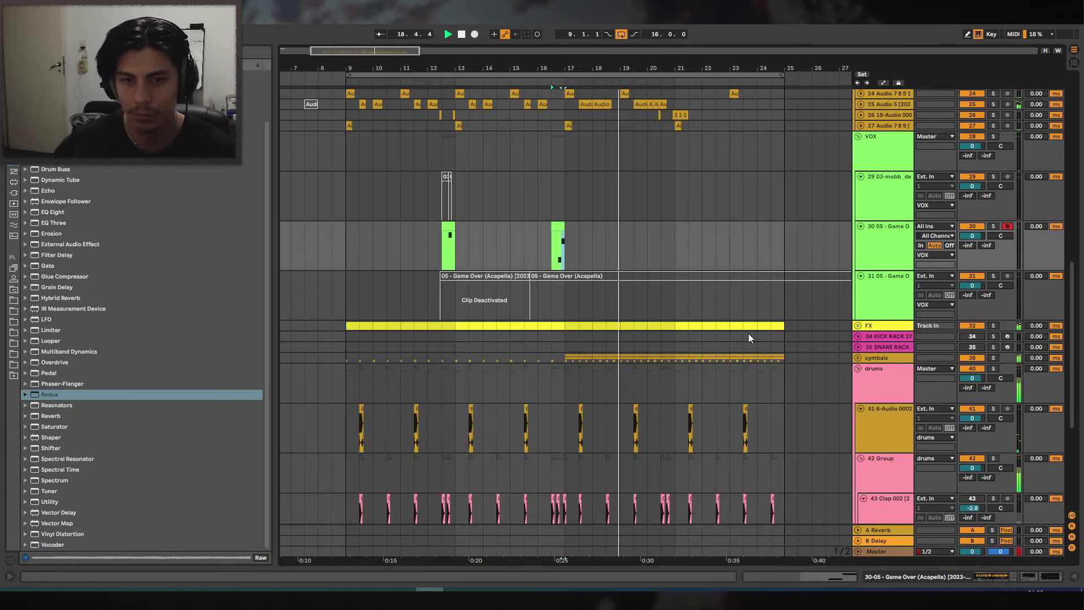
Unfold the cymbals group and remove the start of the SOLTAN_ride clip so it begins at 17.2.1.
scroll(623, 146, "up", 3)
scroll(581, 230, "down", 3)
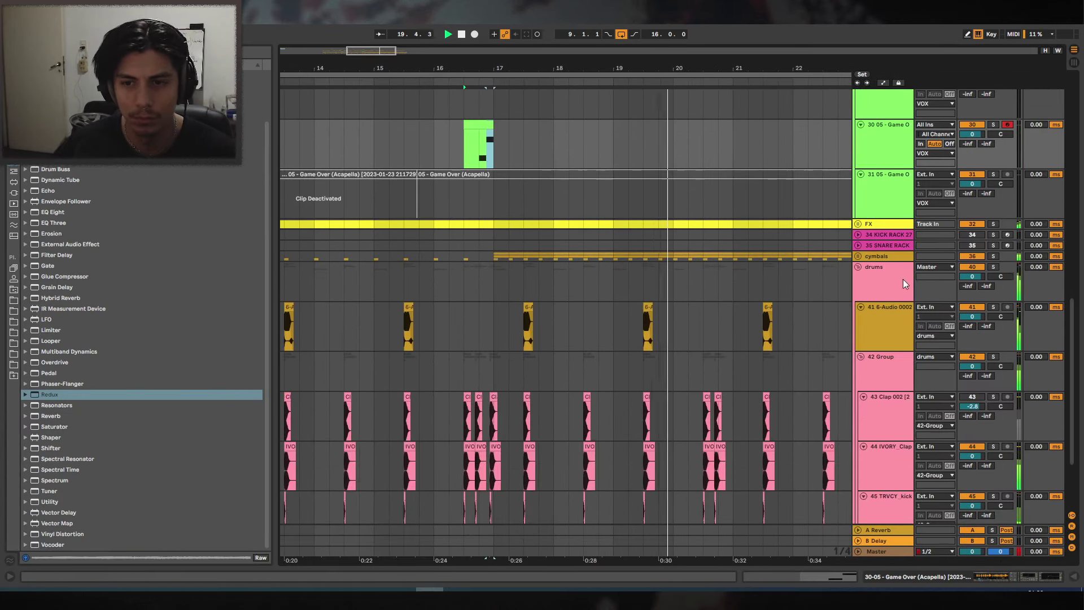
left_click(857, 258)
scroll(813, 258, "down", 3)
left_click_drag(712, 68, 613, 60)
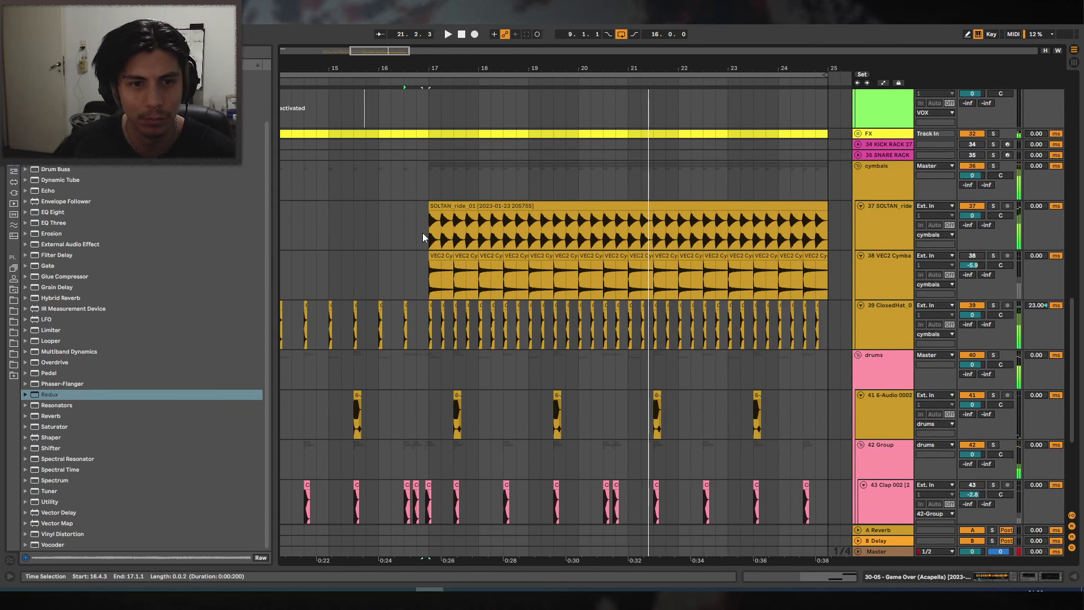
key("space")
left_click_drag(434, 227, 421, 207)
key("Delete")
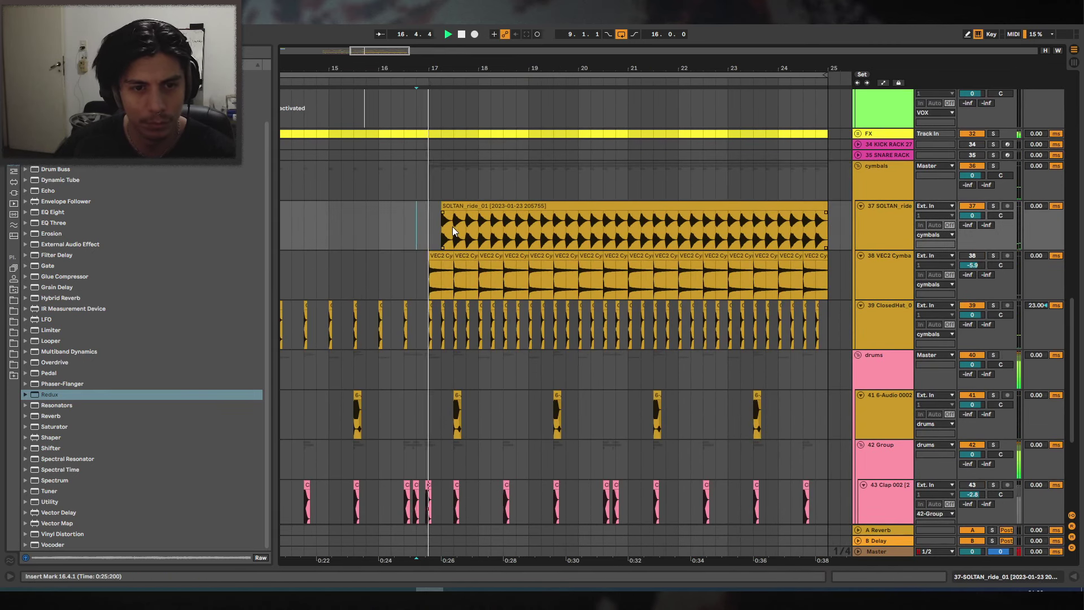
key("space")
Delete the SOLTAN_ride clip from 17.3.1 onward, keeping a single offbeat hit, and play the section.
left_click(464, 203)
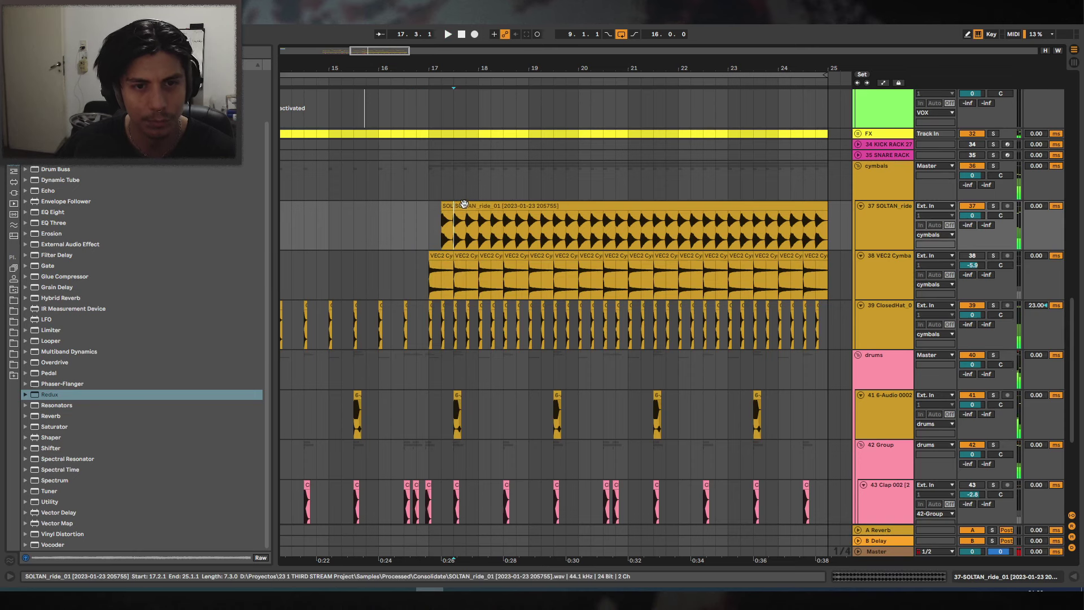
left_click(453, 214, "shift")
key("Delete")
key("space")
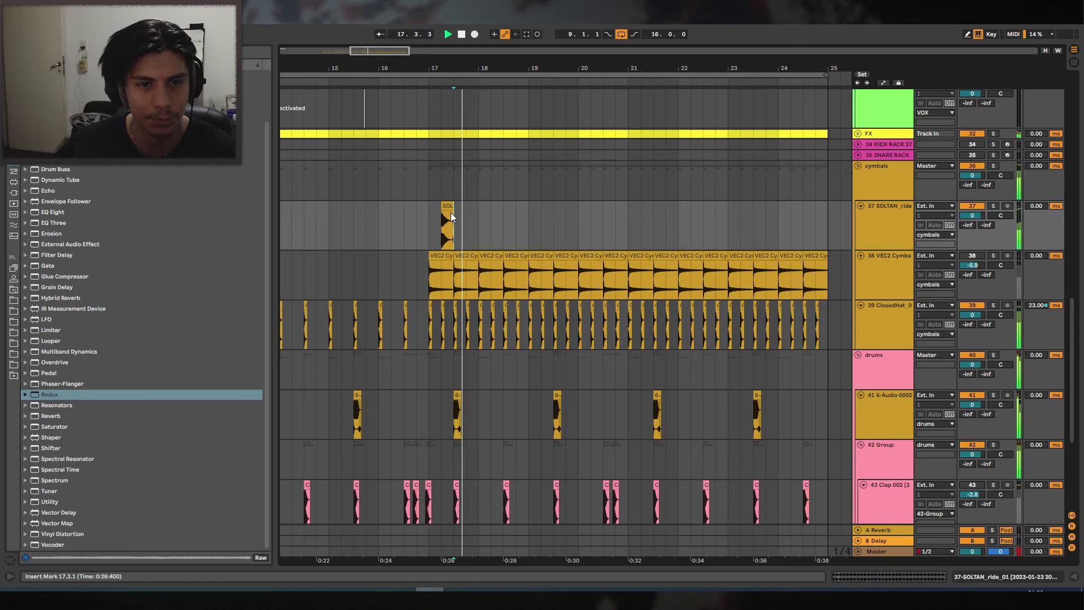
scroll(450, 212, "up", 2)
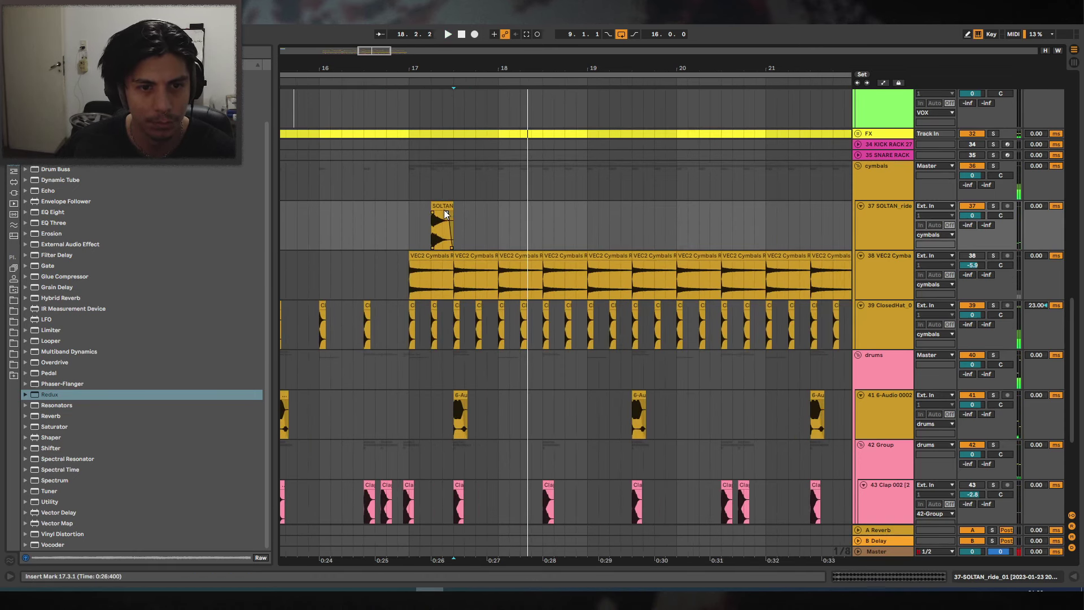
Duplicate the half-bar ride pattern from 17.1.1 twice along the SOLTAN_ride track and play it back.
left_click(388, 210)
key("space")
key("space")
left_click_drag(455, 205, 411, 207)
key("ctrl+d")
key("ctrl+d")
left_click(388, 209)
key("space")
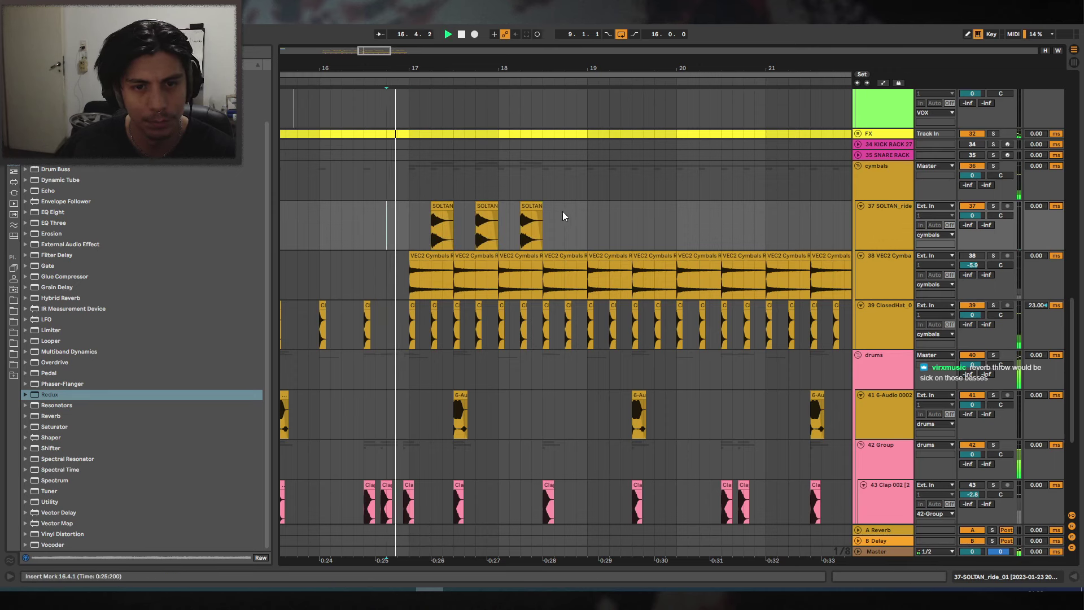
Duplicate the offbeat ride hits in progressively longer blocks to fill the SOLTAN_ride track up to bar 25.
left_click_drag(500, 203, 408, 207)
key("ctrl+d")
scroll(446, 232, "down", 2)
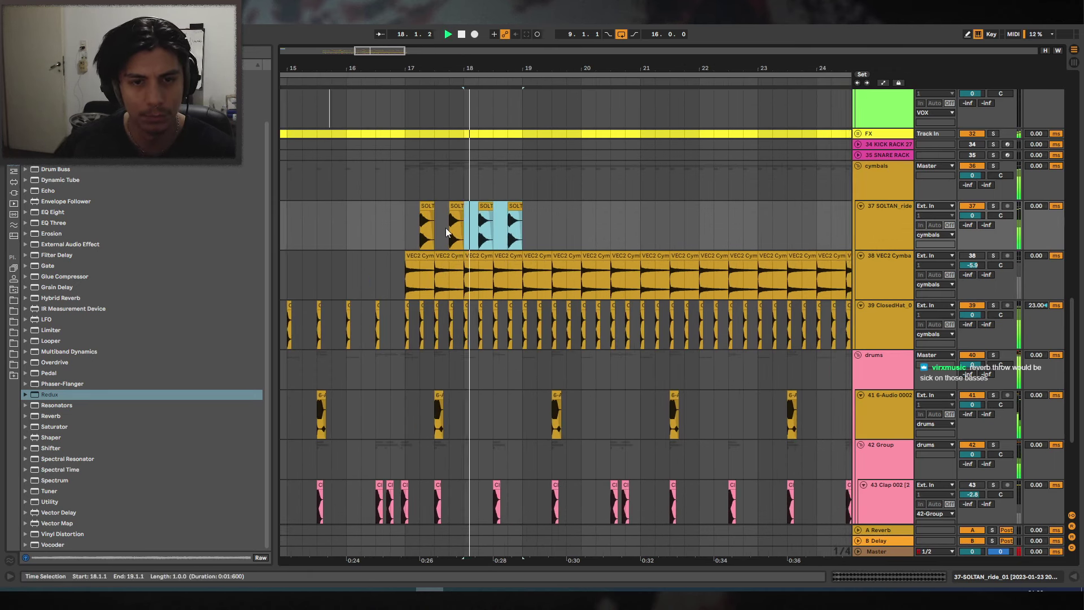
left_click(426, 226, "shift")
key("ctrl+d")
scroll(592, 169, "down", 3)
key("ctrl+d")
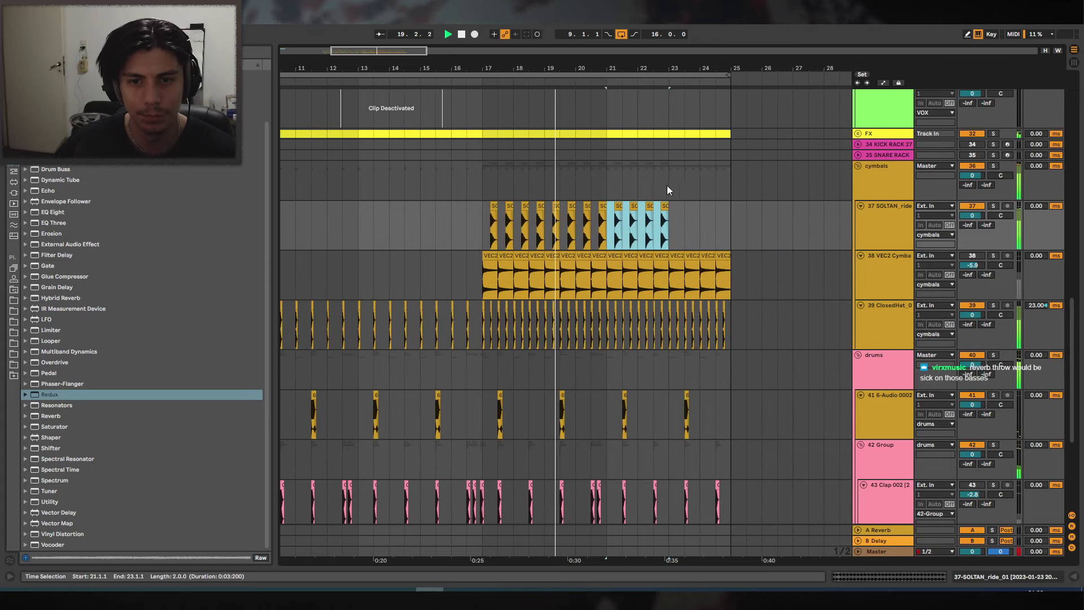
Look over the arrangement's tracks during playback and unfold track 25 to inspect its Audio 5 bass clips.
scroll(678, 186, "up", 3)
scroll(731, 174, "up", 5)
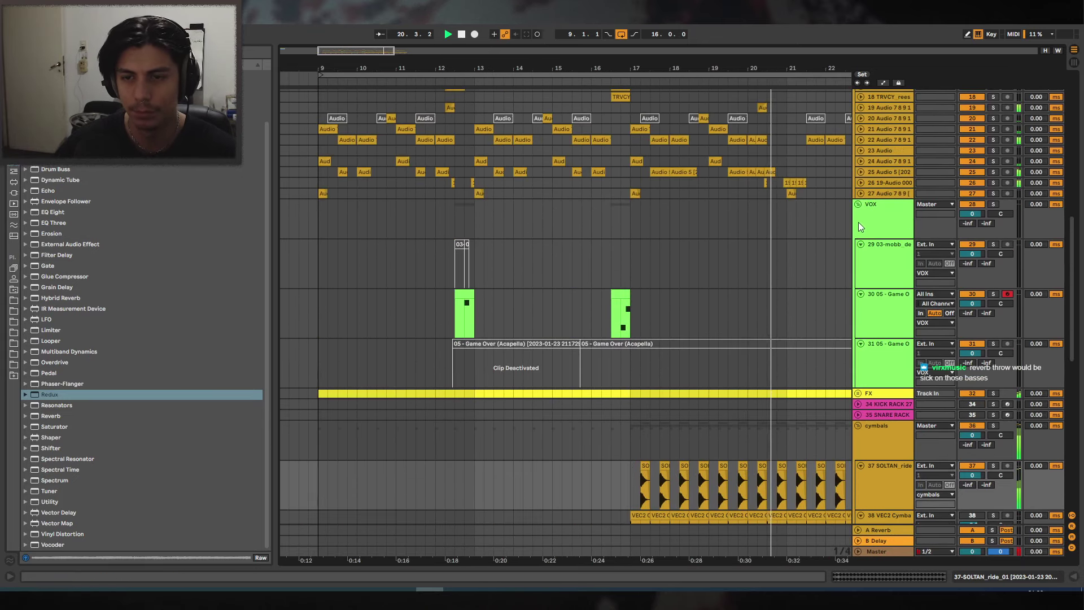
scroll(858, 222, "down", 1)
scroll(864, 204, "up", 8)
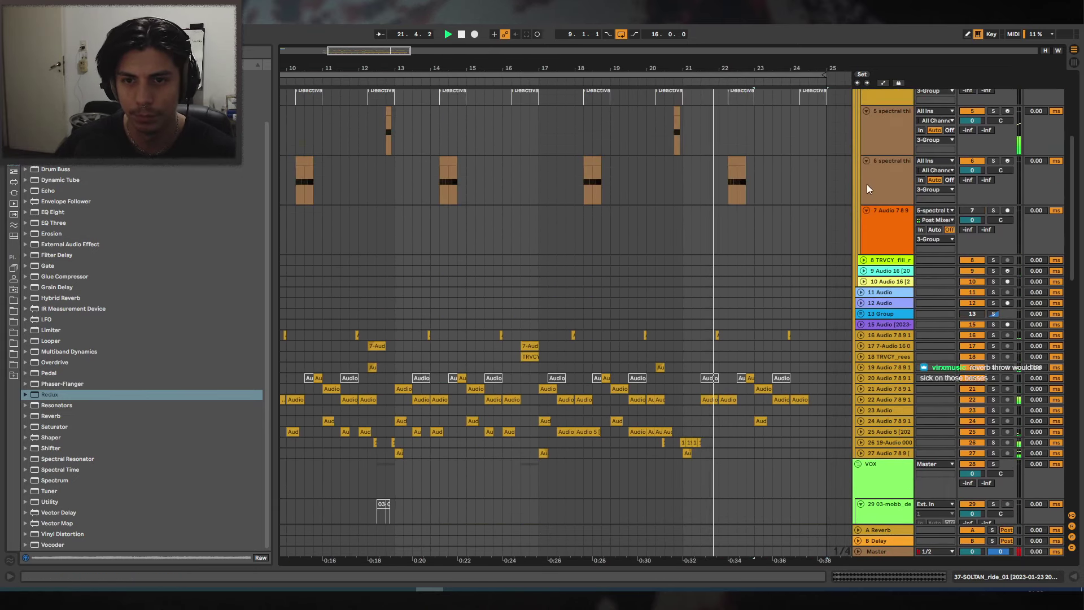
scroll(856, 203, "up", 4)
scroll(709, 244, "down", 8)
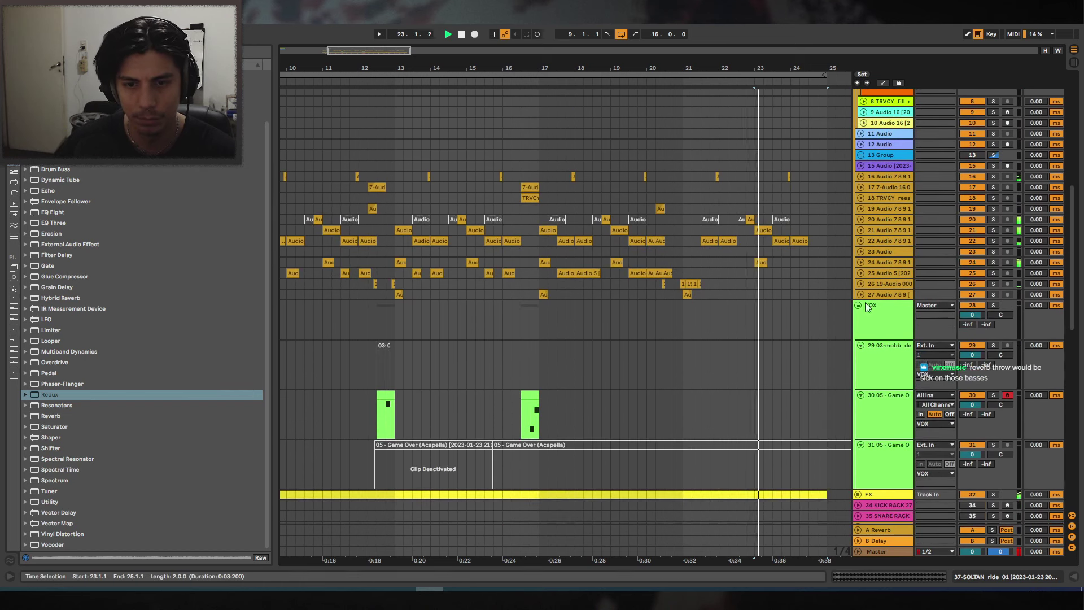
key("space")
left_click(860, 273)
scroll(680, 268, "down", 5)
scroll(671, 262, "up", 3)
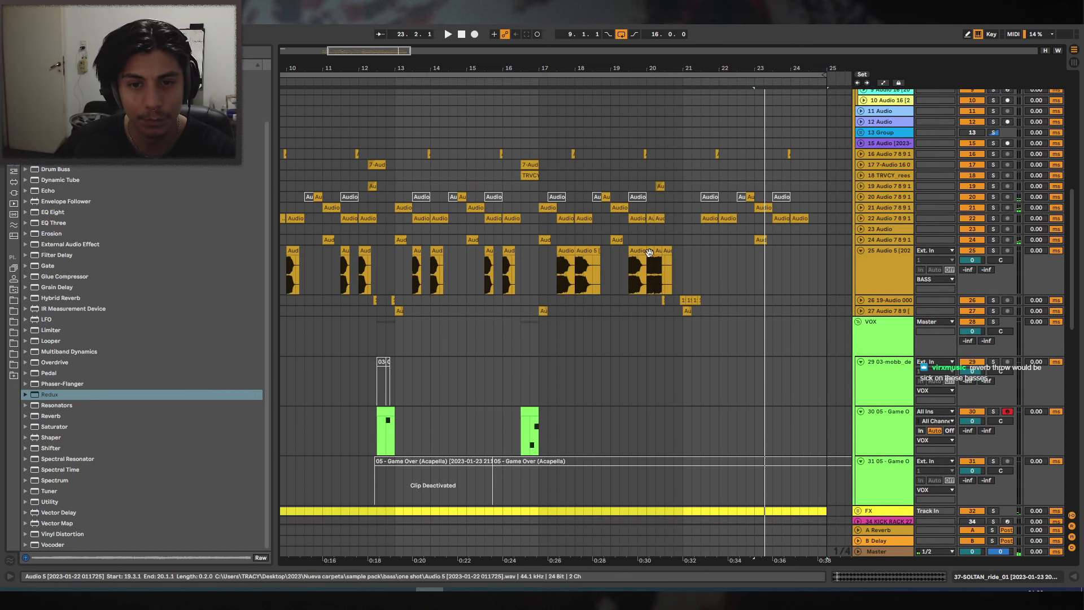
Copy bars 17 to 19 of the Audio 5 bass track, paste them at 21.1.1 and play the result.
left_click_drag(539, 253, 653, 255)
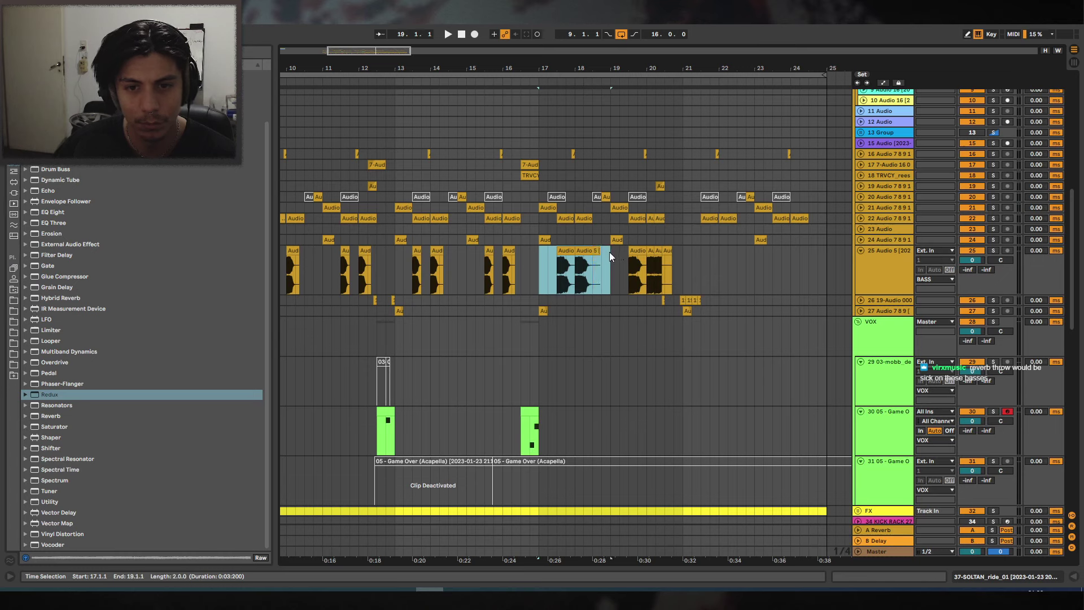
key("ctrl+c")
left_click(684, 254)
key("ctrl+v")
key("space")
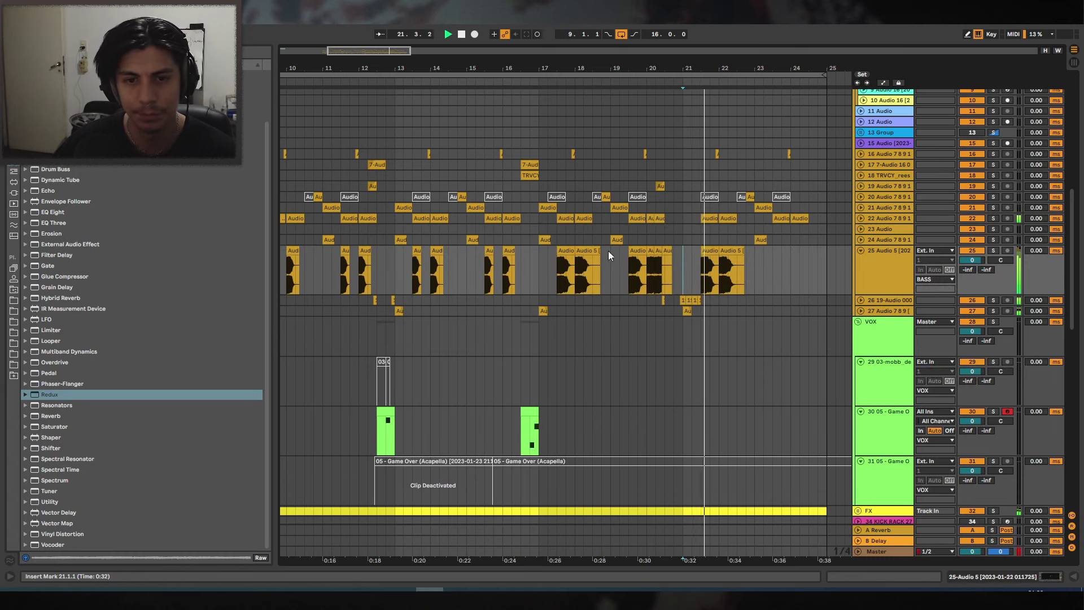
Paste another copy of the Audio 5 bass clips from bars 17 to 19 at bar 23.
left_click_drag(540, 253, 614, 254)
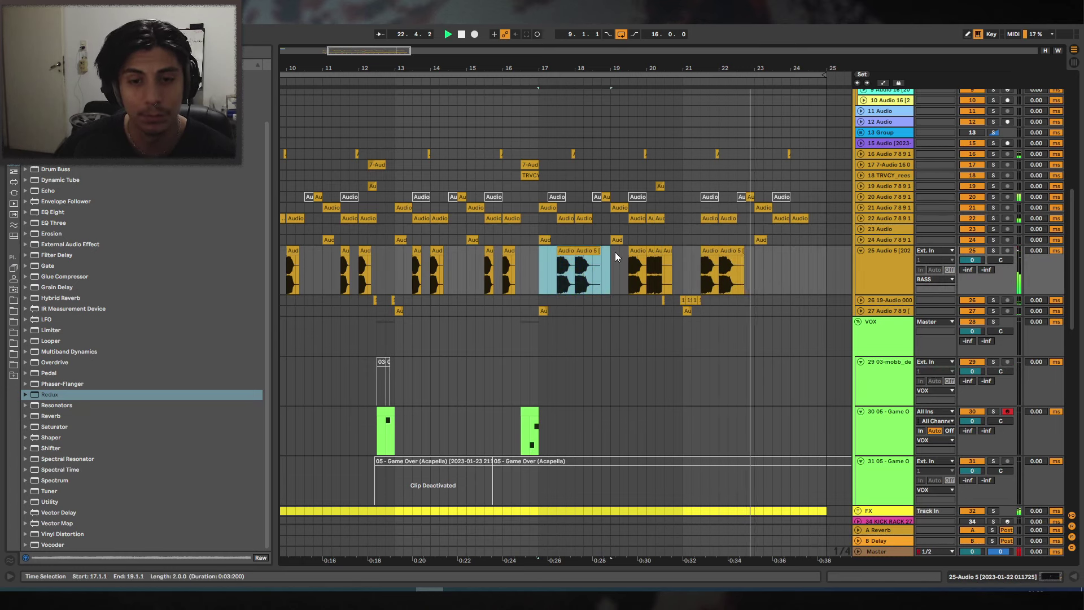
key("ctrl+c")
left_click(756, 253)
key("ctrl+v")
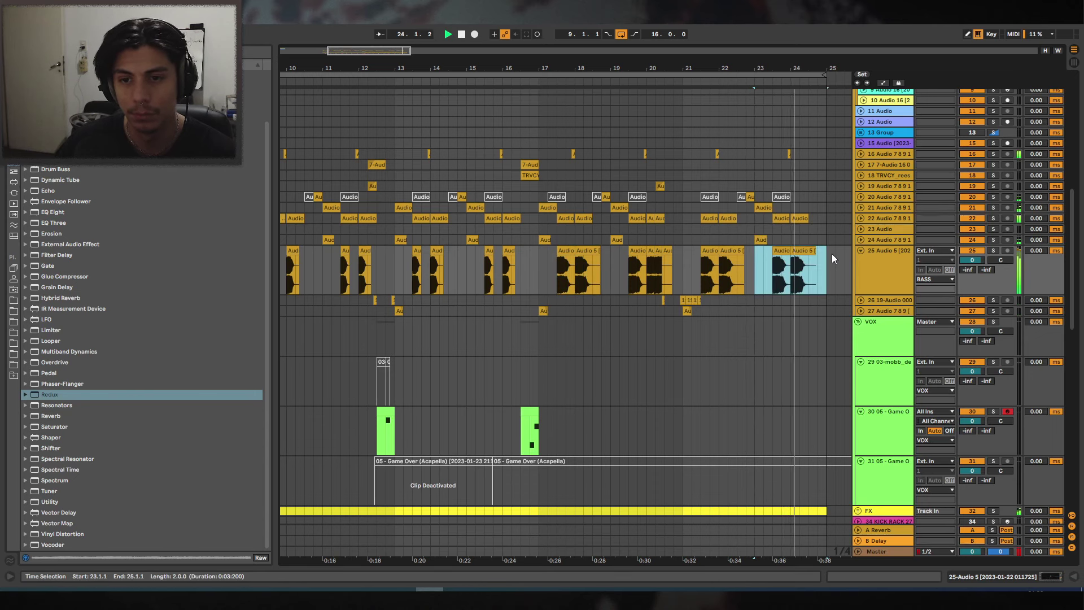
Play the end of the drop, stop playback, and place the insert marker at 8.1.1 on the mobb_deep track.
left_click(806, 251)
key("space")
scroll(830, 259, "down", 4)
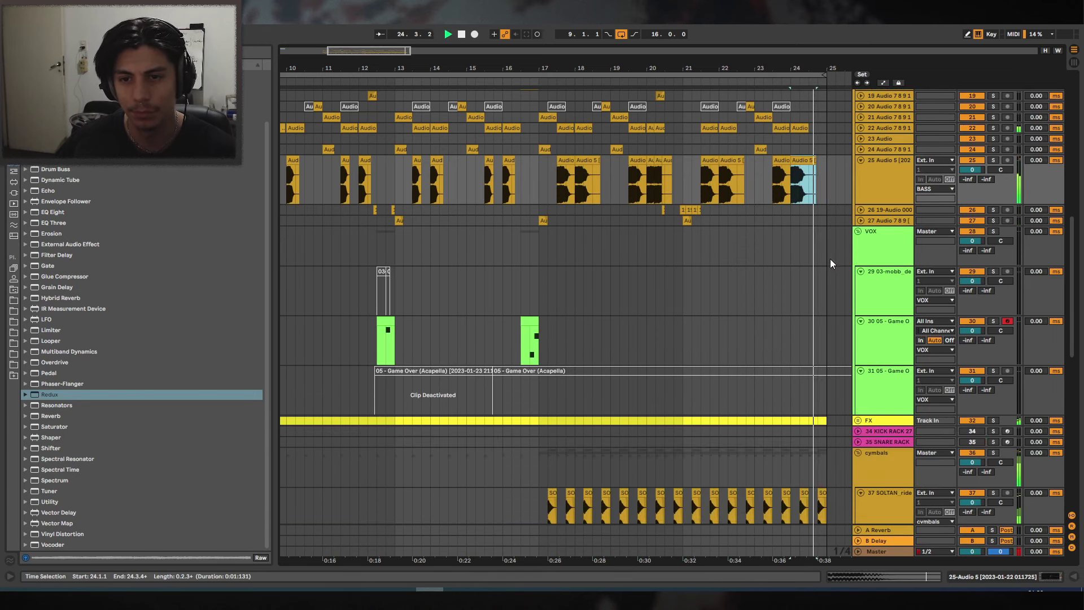
left_click_drag(638, 55, 672, 93)
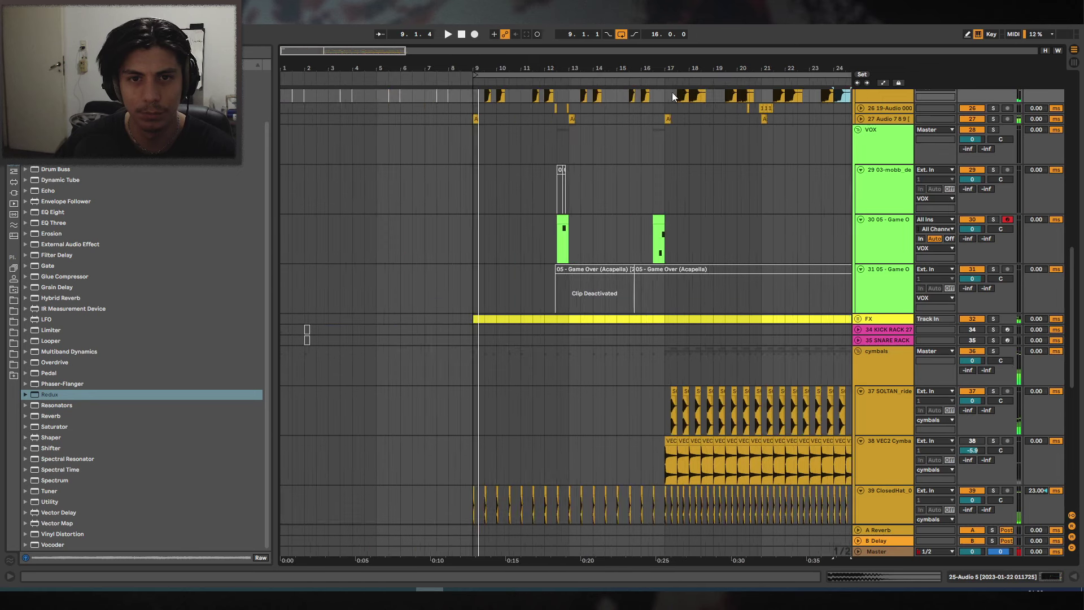
left_click(452, 194)
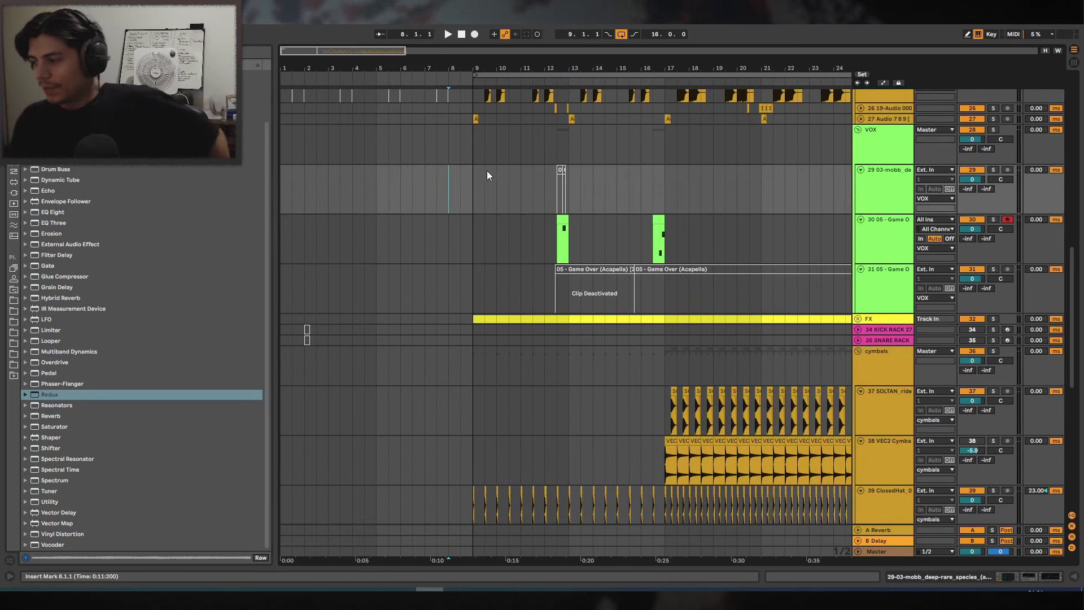
Solo the BASS group, play it from 9.1.1 and show its device chain.
scroll(569, 242, "up", 5)
scroll(569, 241, "up", 5)
left_click_drag(516, 79, 506, 107)
scroll(835, 216, "up", 7)
scroll(901, 188, "up", 5)
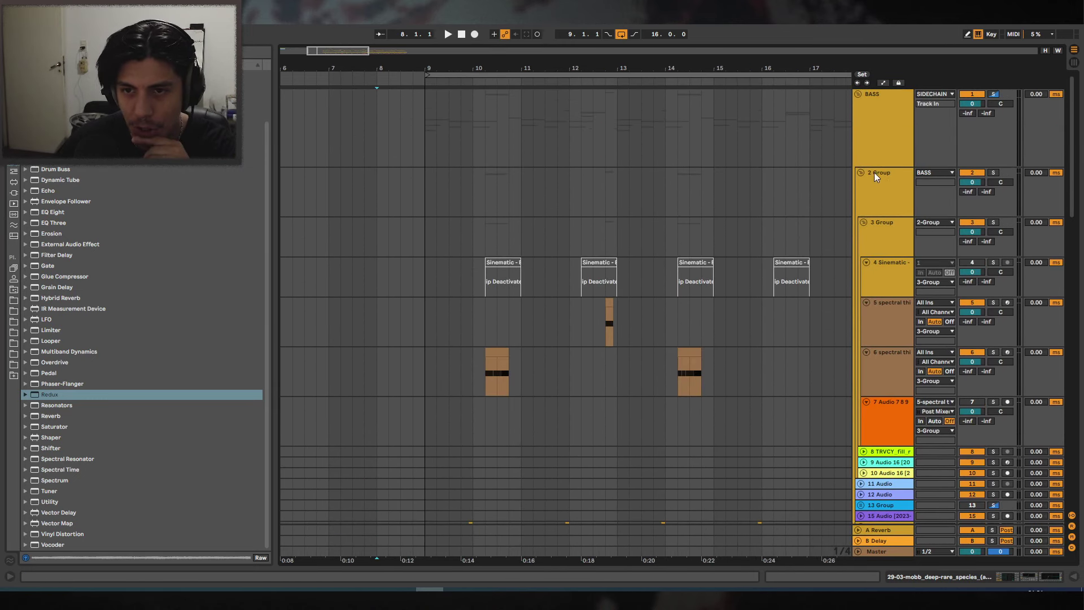
left_click(993, 94)
left_click(843, 111)
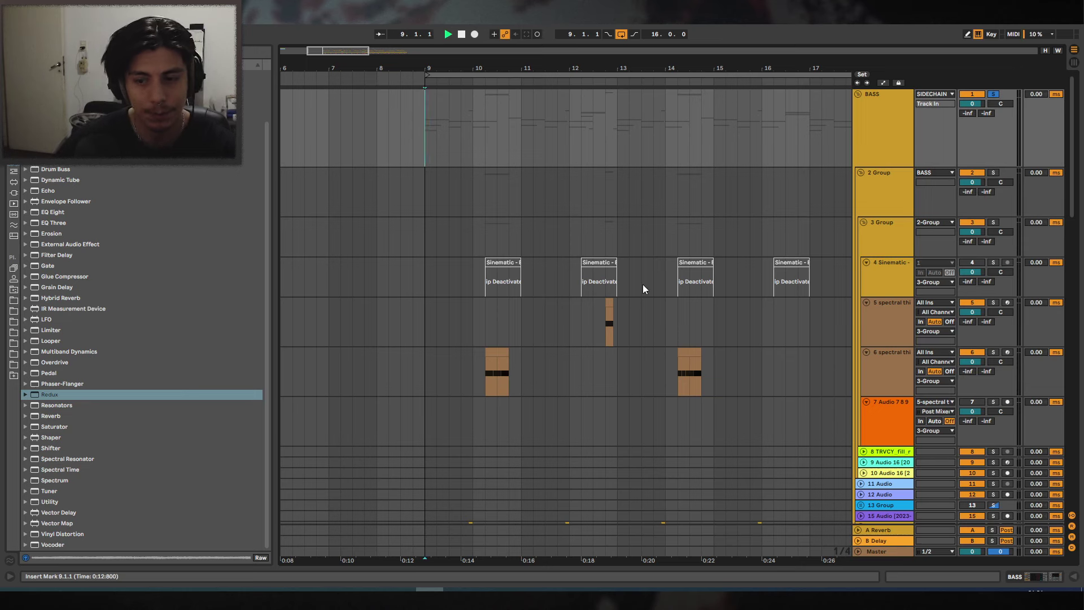
key("shift+Tab")
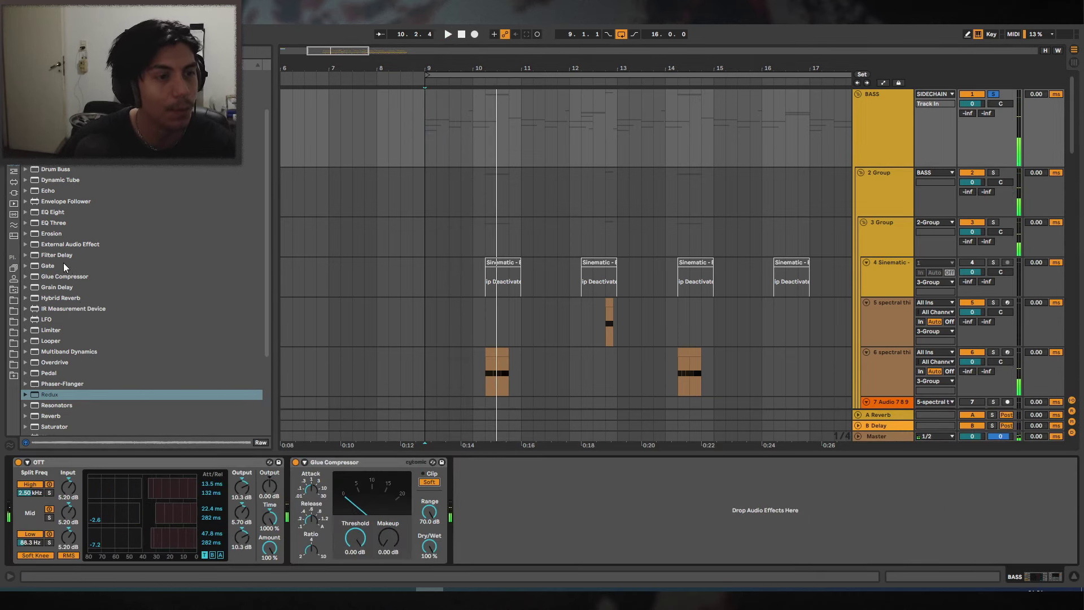
Insert a Reverb at the start of the BASS chain with a 2.64 s decay time and Dry/Wet at 0%.
scroll(56, 377, "down", 3)
left_click_drag(55, 365, 34, 466)
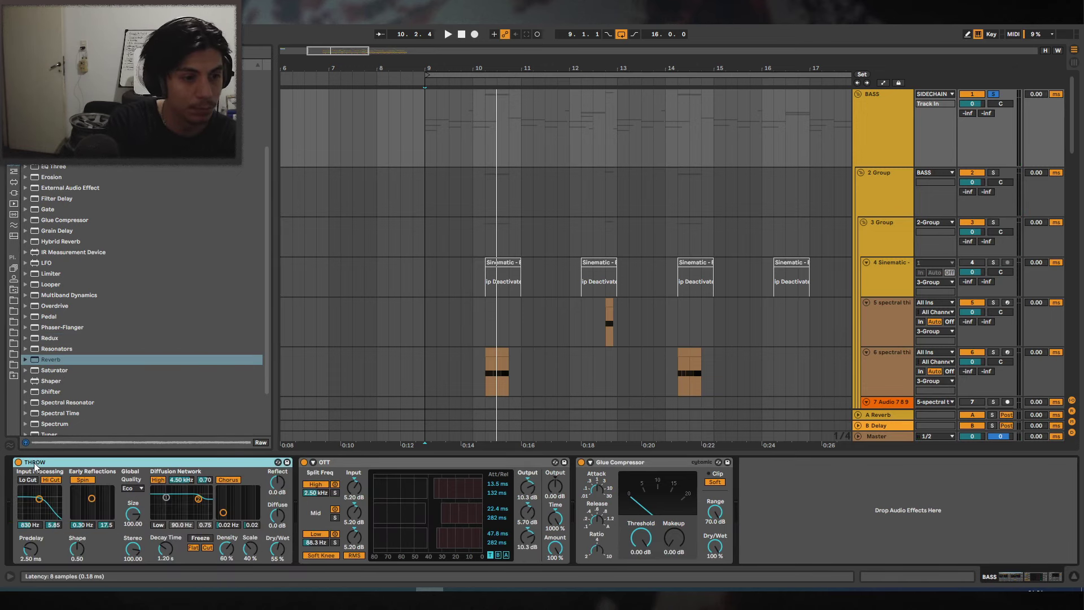
left_click_drag(166, 548, 166, 533)
key("space")
left_click_drag(270, 553, 270, 604)
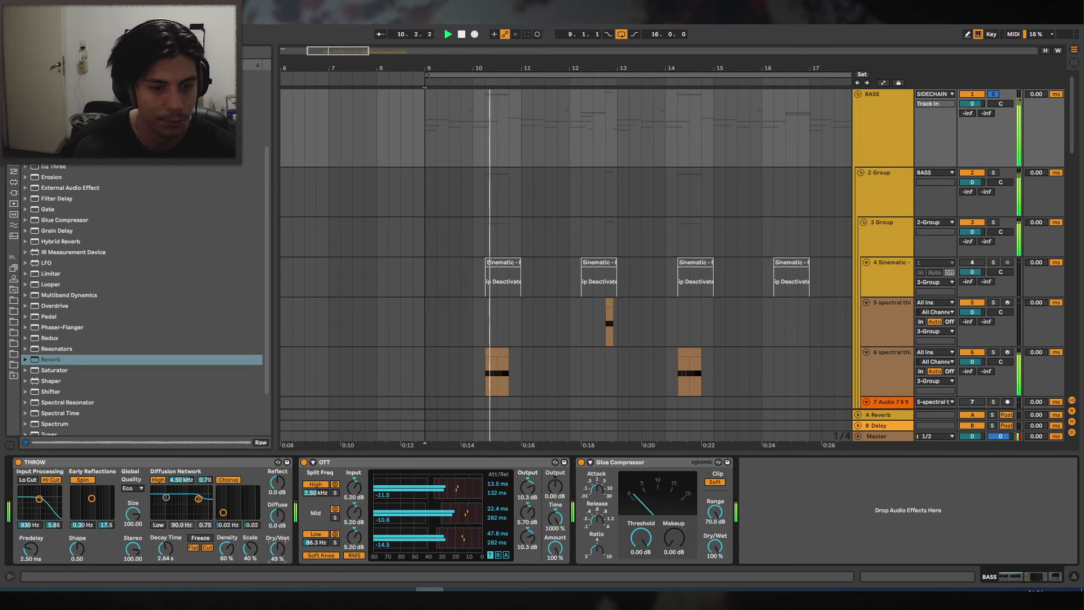
Set the THROW reverb's input filter to 3.02 kHz with width 8.65, lengthen its decay, and bring Dry/Wet back to 0%.
key("space")
left_click_drag(44, 498, 47, 490)
key("space")
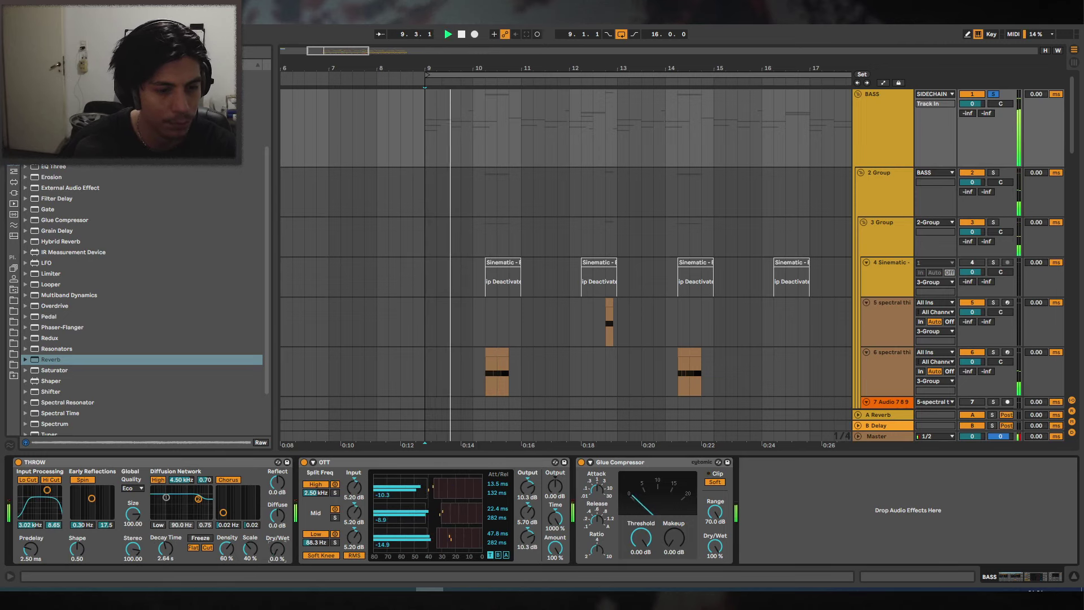
mouse_move(277, 549)
left_mouse_down()
mouse_move(276, 466)
mouse_move(277, 571)
left_mouse_up()
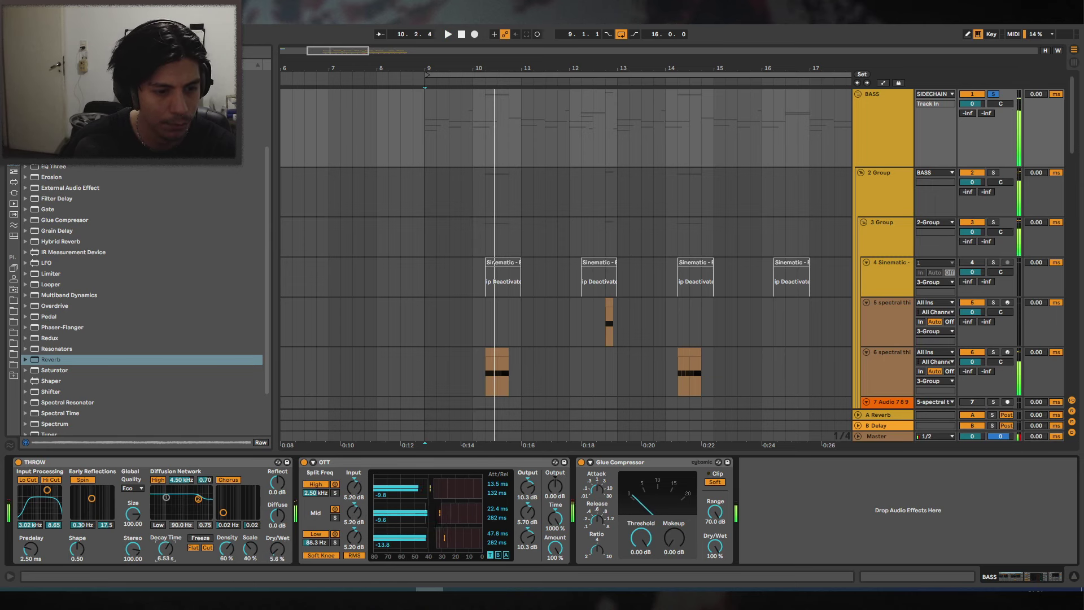
Show the automation lanes and draw a THROW Dry/Wet ramp on the BASS group peaking at 10.2, auditioning it from bar 10.
left_click(883, 83)
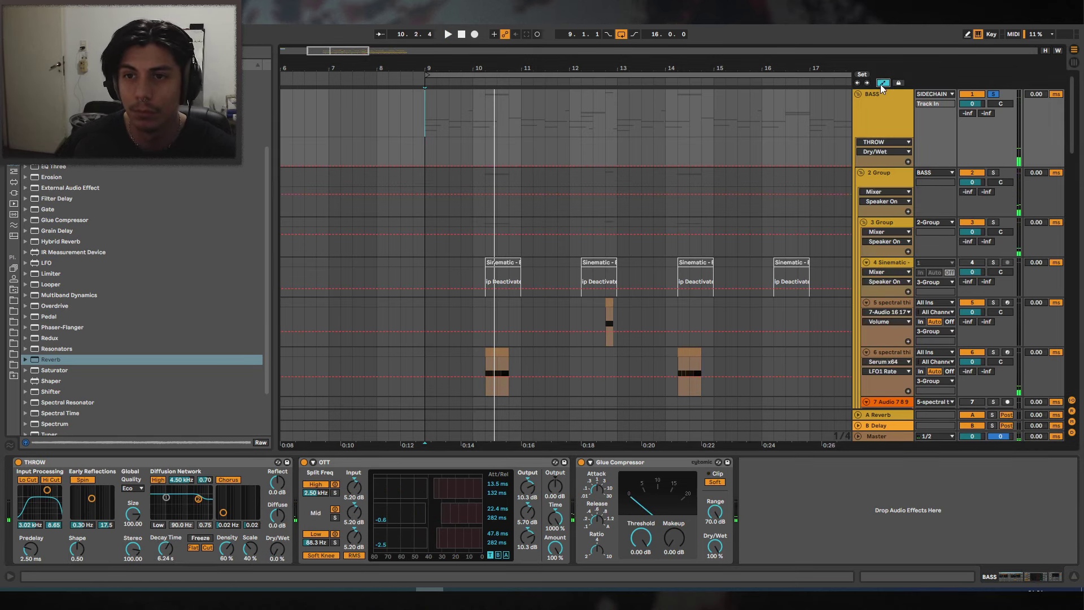
left_click_drag(472, 67, 436, 85)
left_click_drag(575, 67, 548, 123)
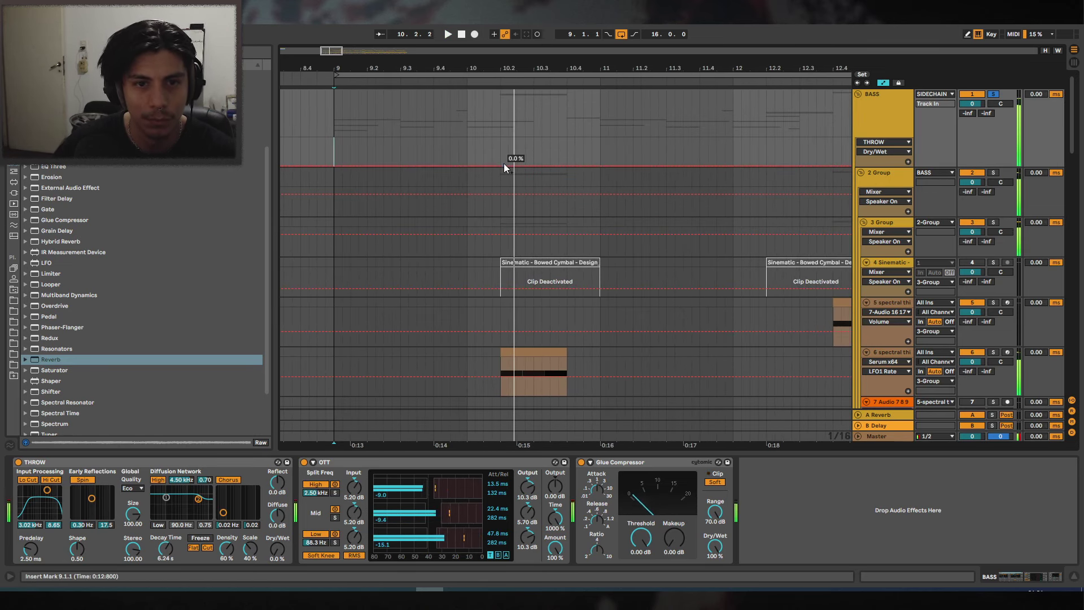
left_click_drag(508, 67, 509, 71)
left_click(479, 151)
key("space")
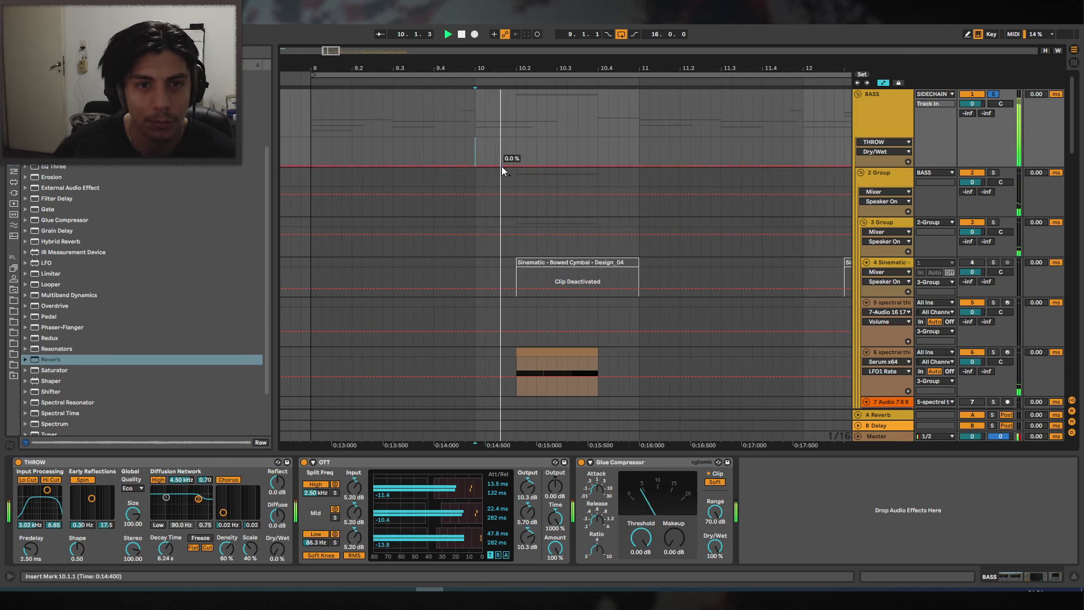
key("space")
left_click(517, 165)
left_click_drag(511, 166, 516, 138)
left_click(467, 146)
key("space")
left_click_drag(515, 72, 540, 72)
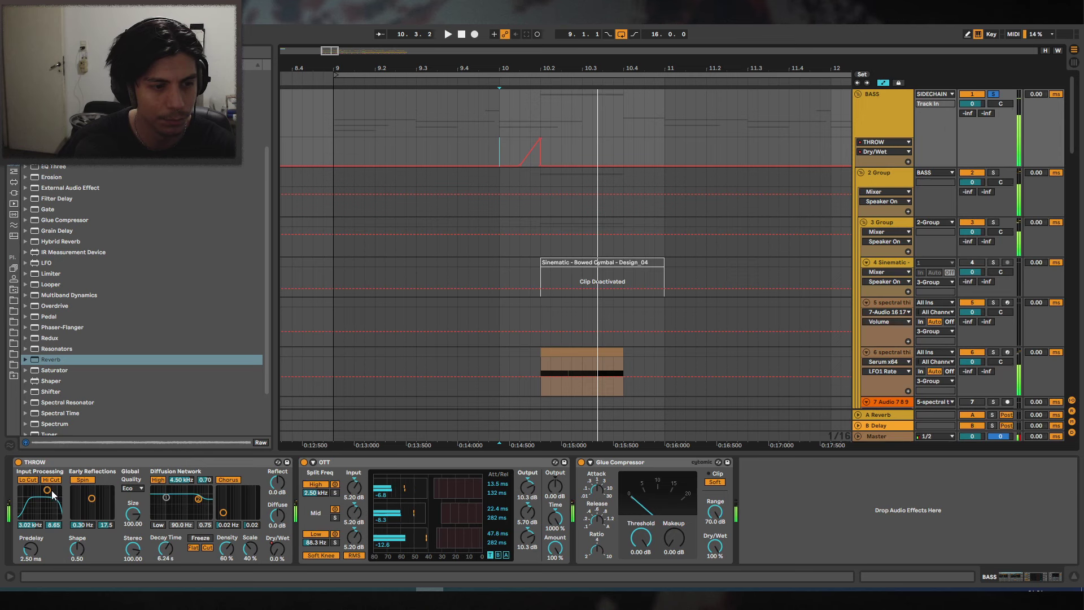
Set THROW's input filter to 1.24 kHz, decay time to 13.5 s and high diffusion filter to 1.57 kHz while auditioning.
left_click_drag(52, 494, 41, 489)
key("space")
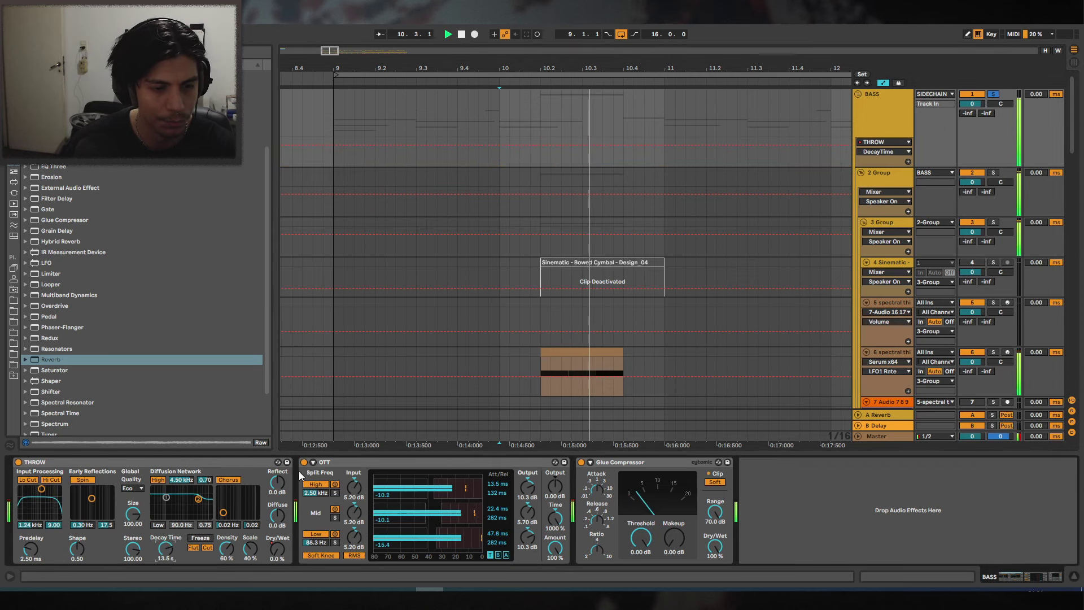
key("space")
mouse_move(197, 501)
left_mouse_down()
mouse_move(182, 513)
mouse_move(189, 507)
left_mouse_up()
key("space")
key("space")
Show THROW's Dry/Wet automation in its own lane and duplicate the bar 10 ramp to bar 14.
left_click_drag(682, 67, 658, 56)
left_click(886, 151)
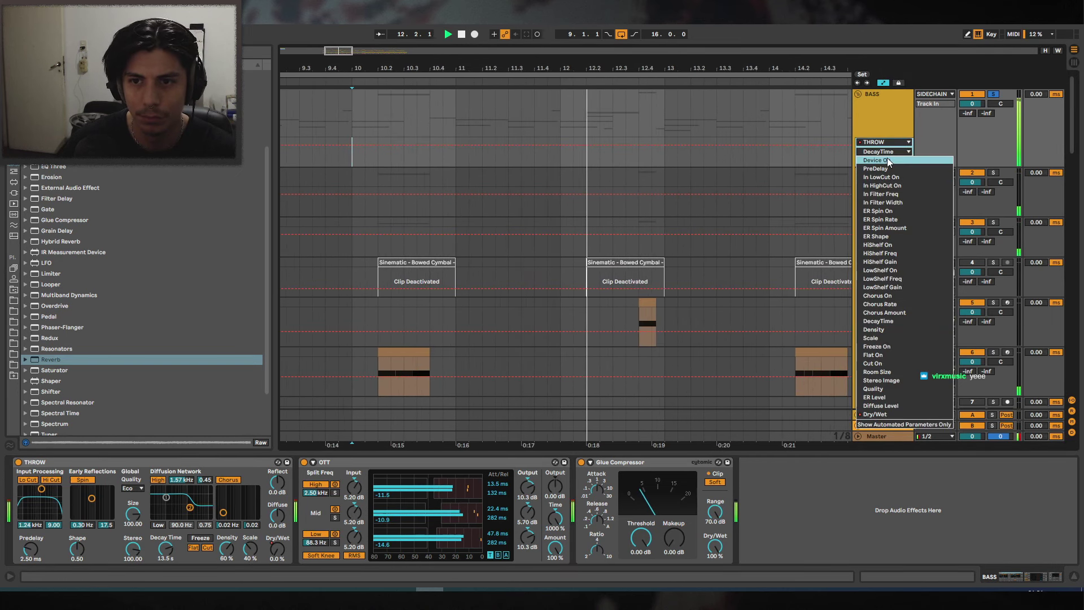
left_click(875, 414)
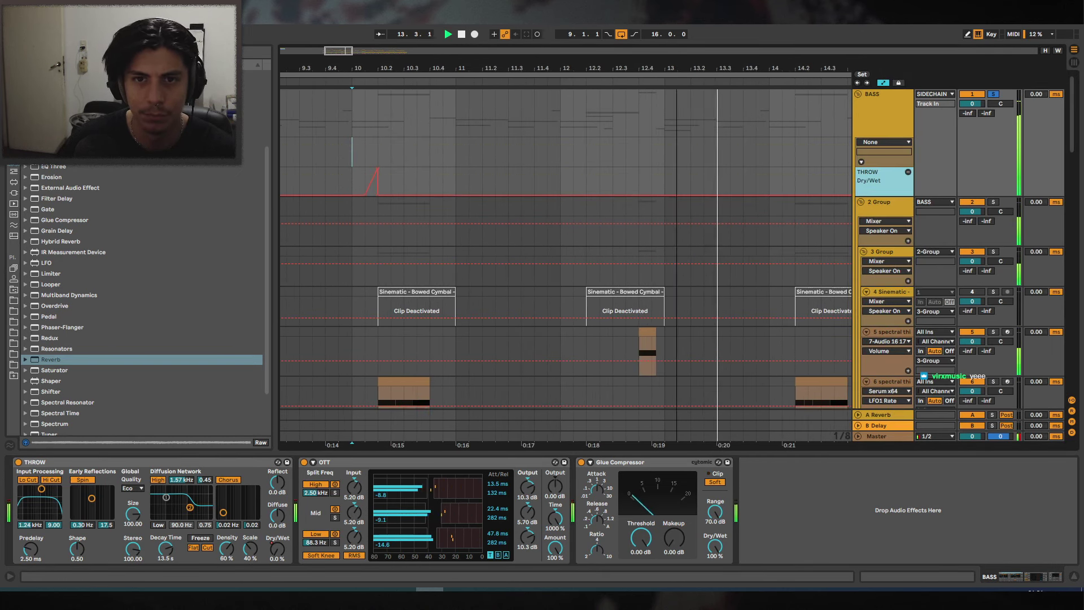
left_click_drag(632, 67, 632, 58)
mouse_move(645, 171)
left_mouse_down()
mouse_move(497, 171)
mouse_move(622, 173)
left_mouse_up()
key("space")
left_click(481, 176)
key("ctrl+d")
Reshape the bar 14 Dry/Wet ramp into a short plateau at 100% ending at 14.2, and play it from 14.1.1.
left_click(606, 175)
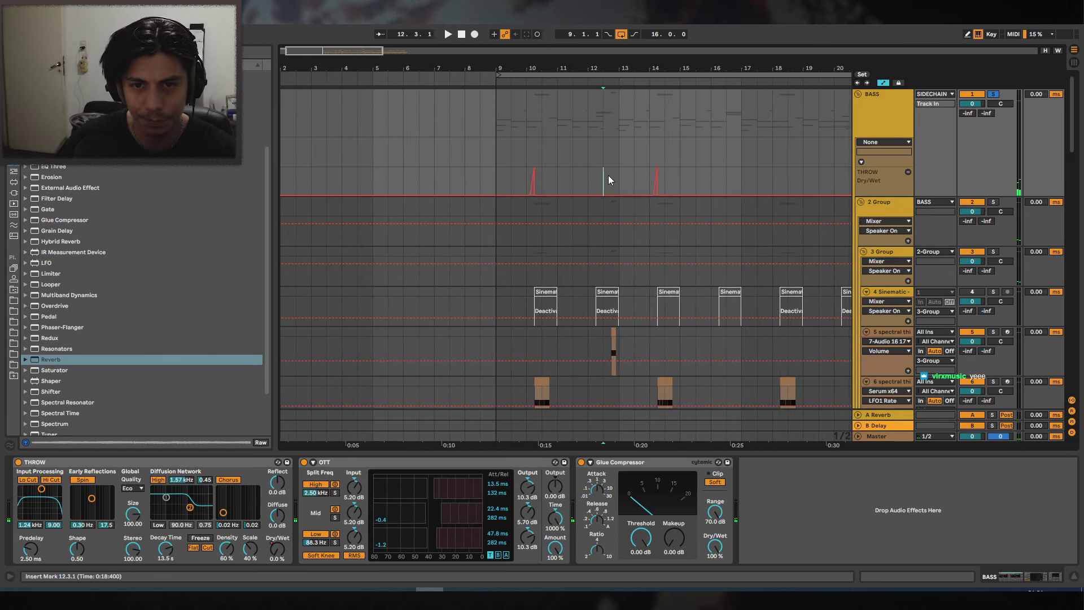
key("space")
left_click_drag(656, 51, 629, 128)
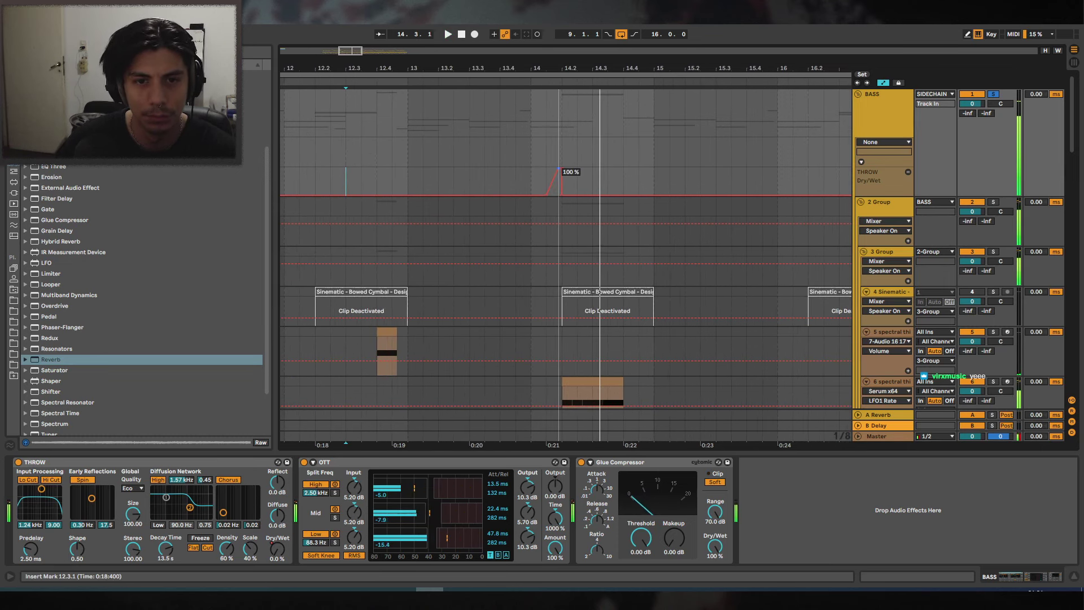
left_click_drag(558, 169, 553, 168)
left_click(518, 178)
key("space")
left_click_drag(591, 67, 593, 91)
key("space")
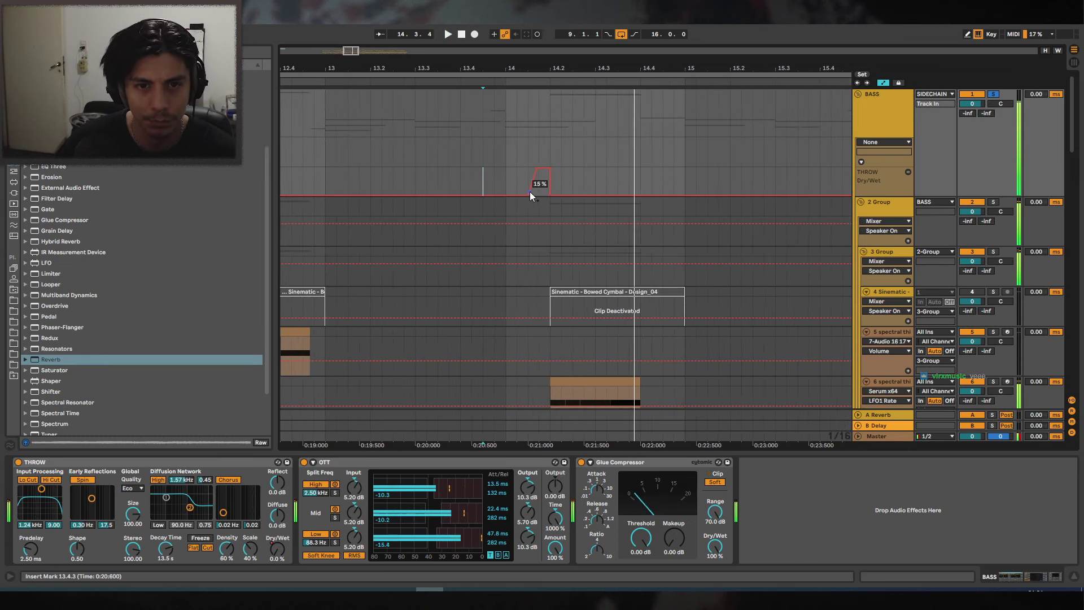
left_click(507, 179)
key("space")
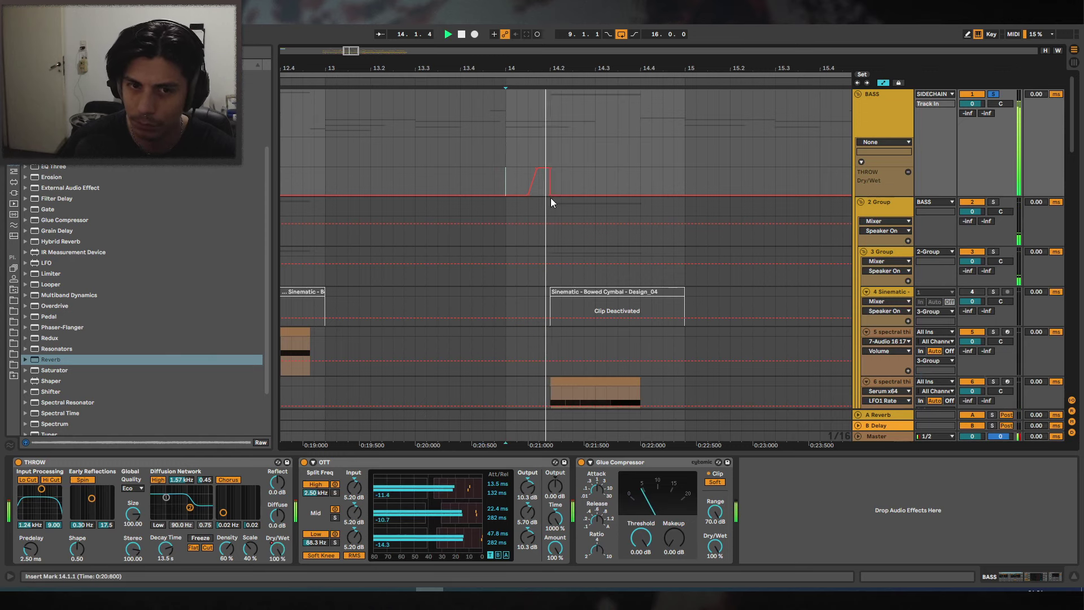
Try a lower Time amount on the BASS group's OTT during playback, then reset it.
key("space")
key("space")
key("space")
left_click(555, 518)
key("space")
double_click(553, 525)
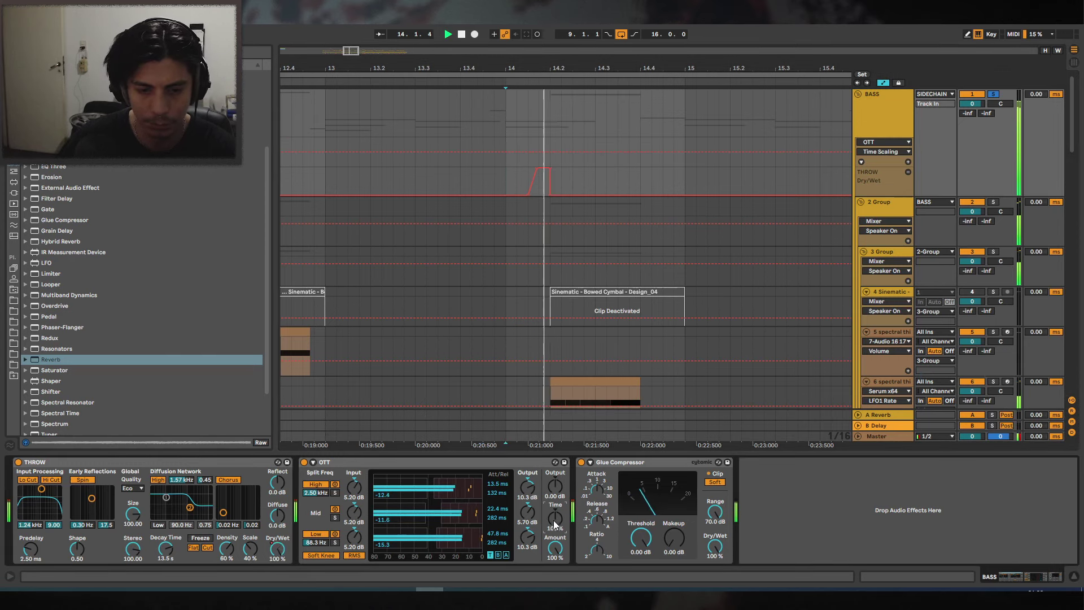
Retune THROW to a 3.95 kHz input filter, 4.09 kHz high diffusion filter, 8.19 s decay and size 4.47, then unsolo BASS.
key("space")
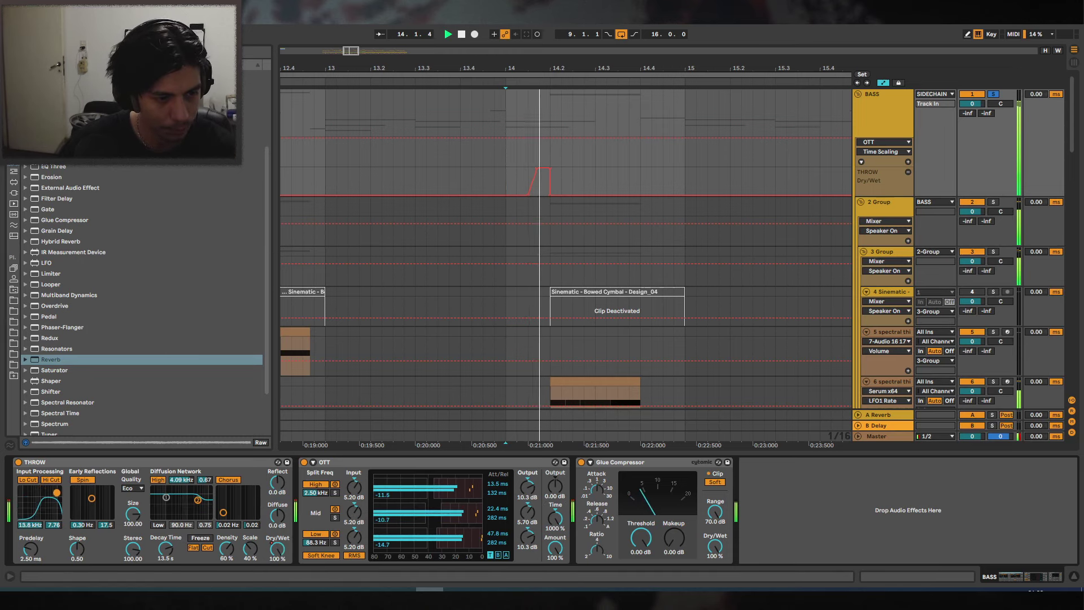
key("space")
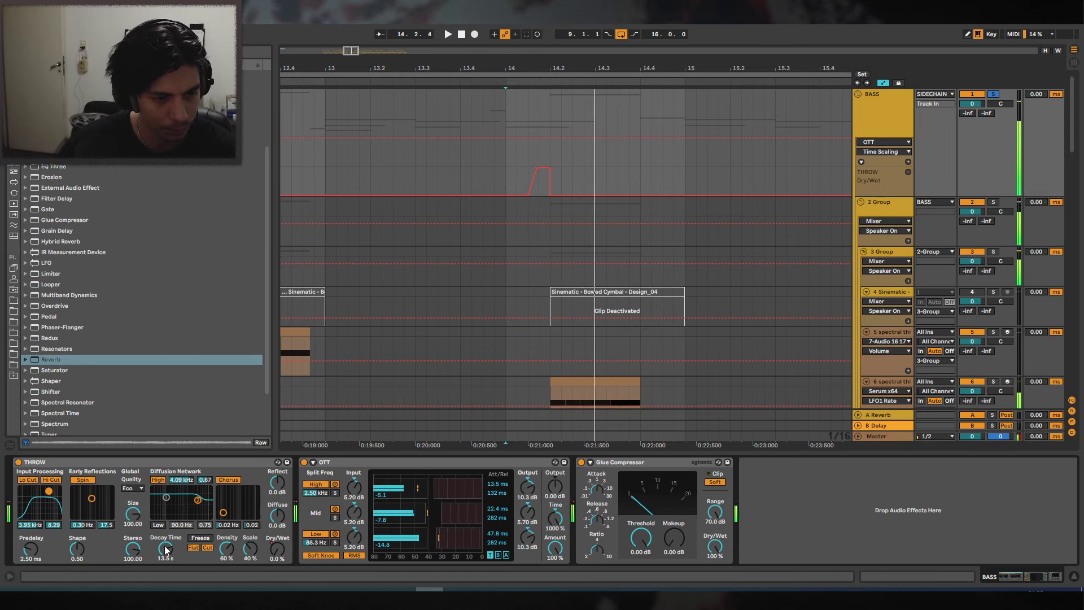
key("space")
left_click_drag(129, 512, 133, 512)
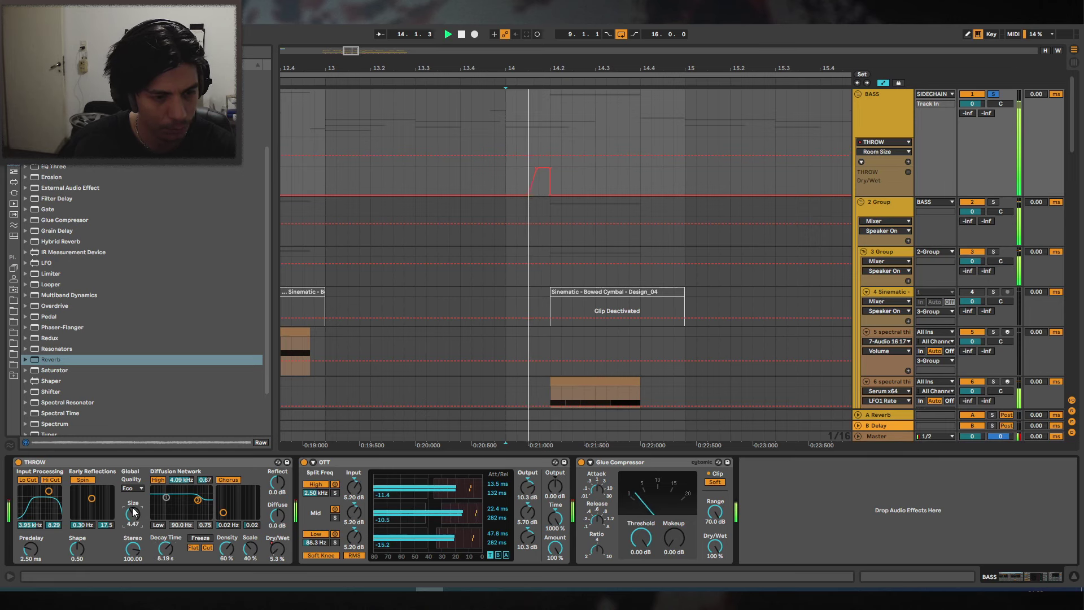
left_click(992, 95)
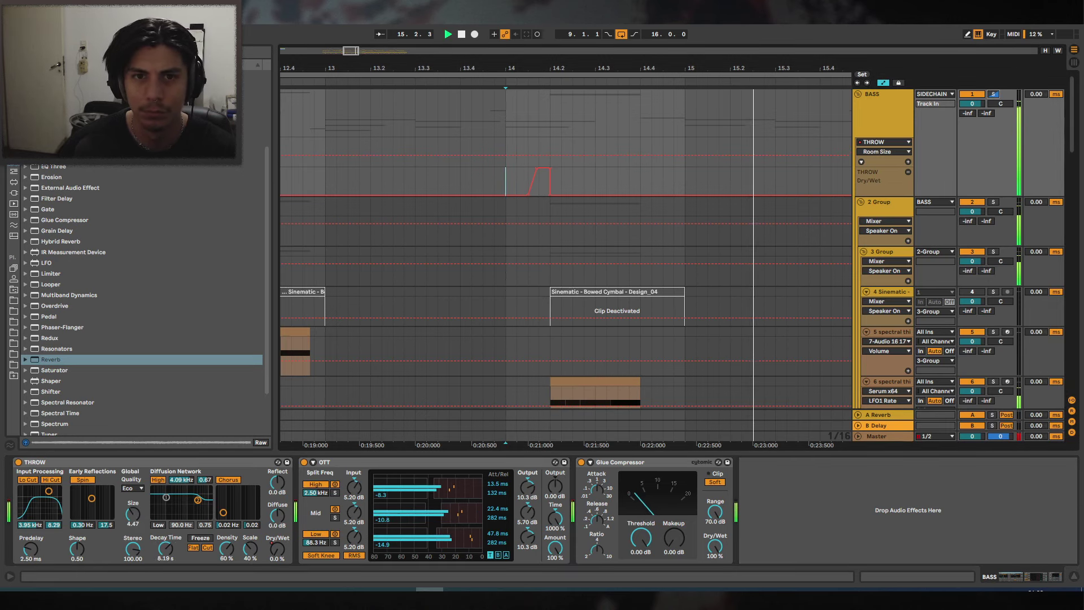
Copy the bar 14 Dry/Wet throw automation and paste it at 10.1.1 over the earlier ramp.
scroll(609, 167, "down", 5)
left_click_drag(586, 164, 644, 174)
key("ctrl+c")
left_click(366, 174)
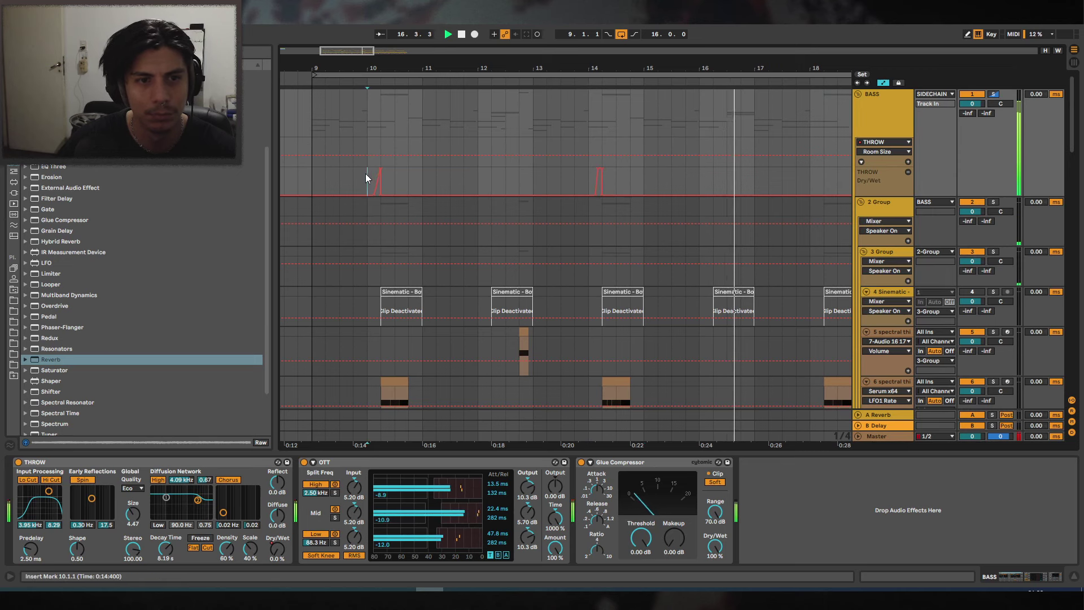
key("ctrl+v")
Duplicate the Dry/Wet throw automation from bars 10 and 14 so it repeats at bars 18 and 22.
left_click_drag(666, 71, 535, 68)
left_click_drag(537, 177, 374, 185)
key("ctrl+d")
scroll(583, 87, "up", 5)
Audition the reverb throws in the drop's second half from bar 18 and from bar 20 with BASS soloed.
left_click(537, 170)
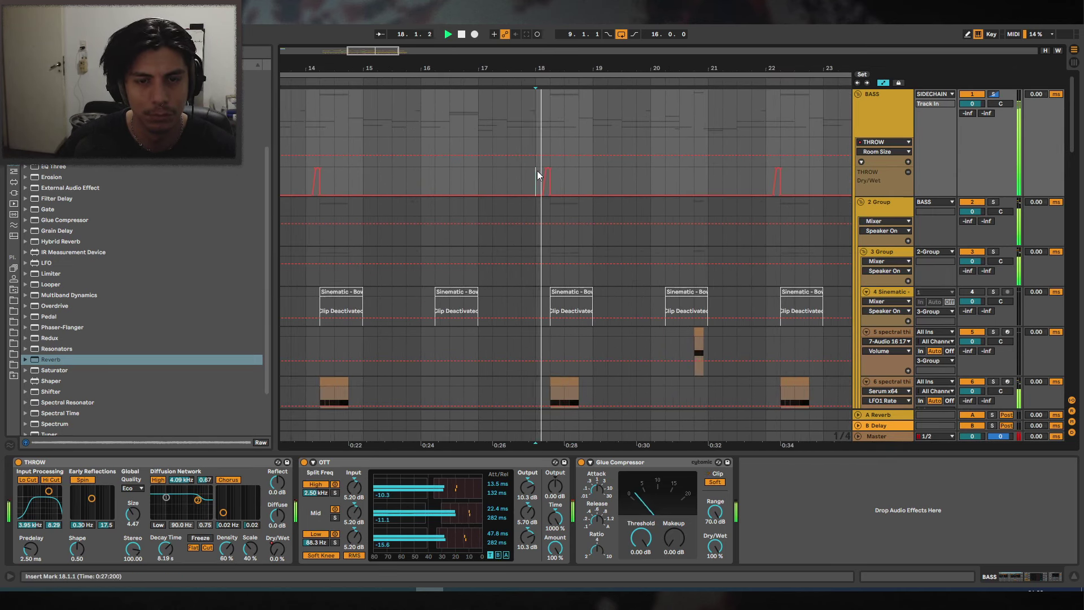
left_click_drag(577, 65, 562, 96)
left_click_drag(672, 69, 541, 73)
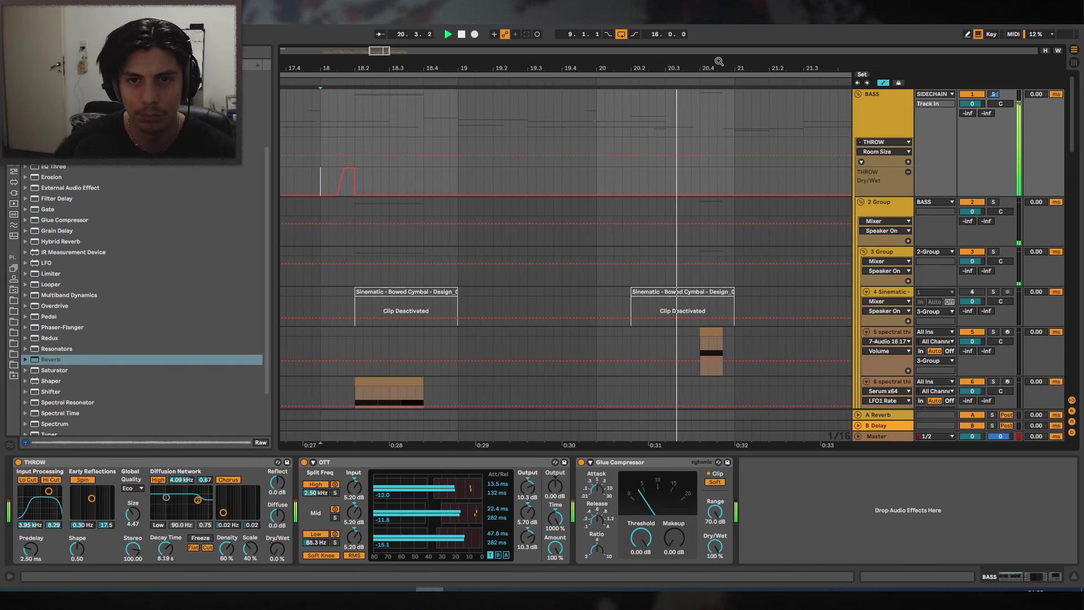
scroll(634, 84, "down", 3)
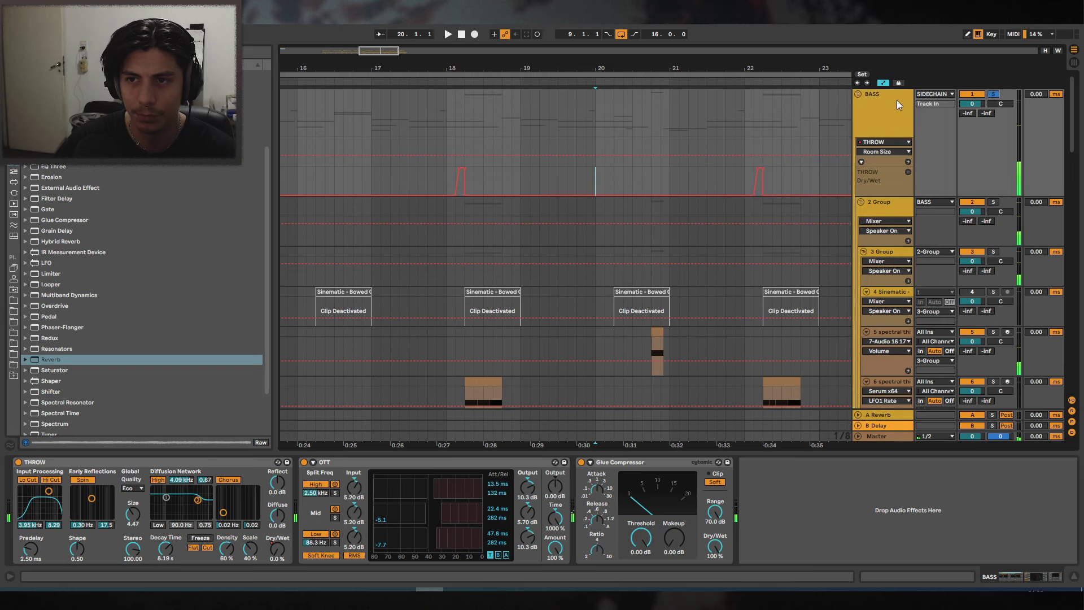
key("space")
scroll(398, 158, "down", 2)
scroll(398, 158, "down", 2)
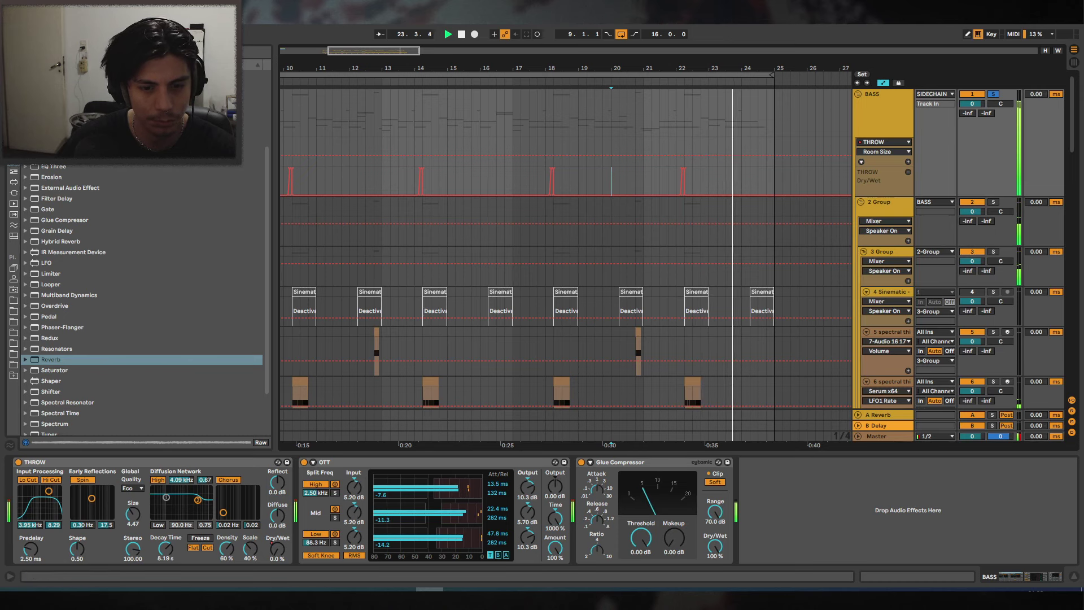
key("space")
Browse the plug-ins and add iZotope Ozone 5 Imager to the BASS group.
left_click(14, 193)
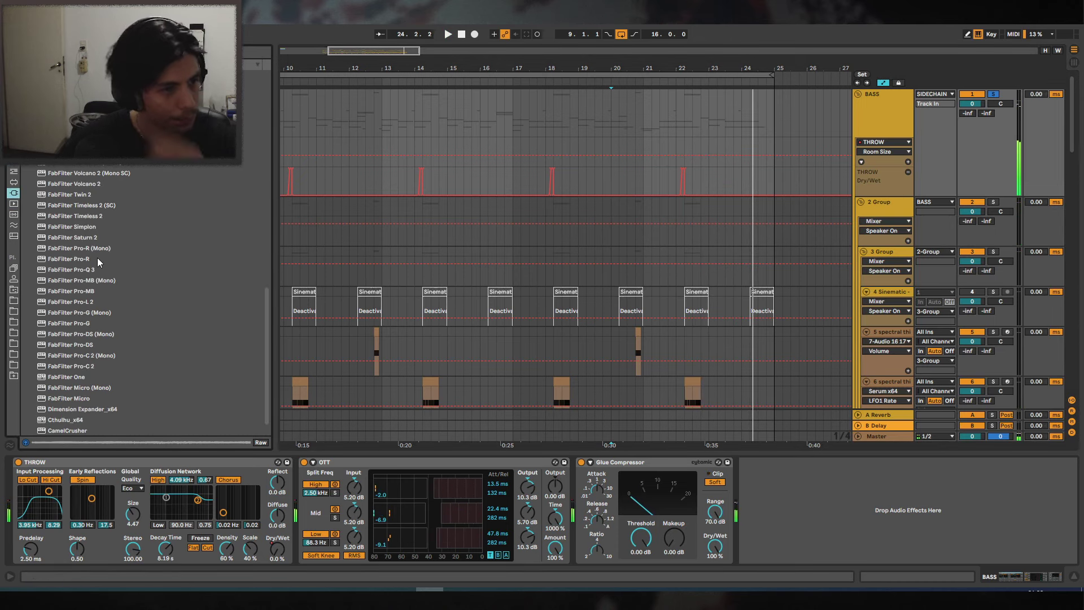
scroll(103, 271, "up", 5)
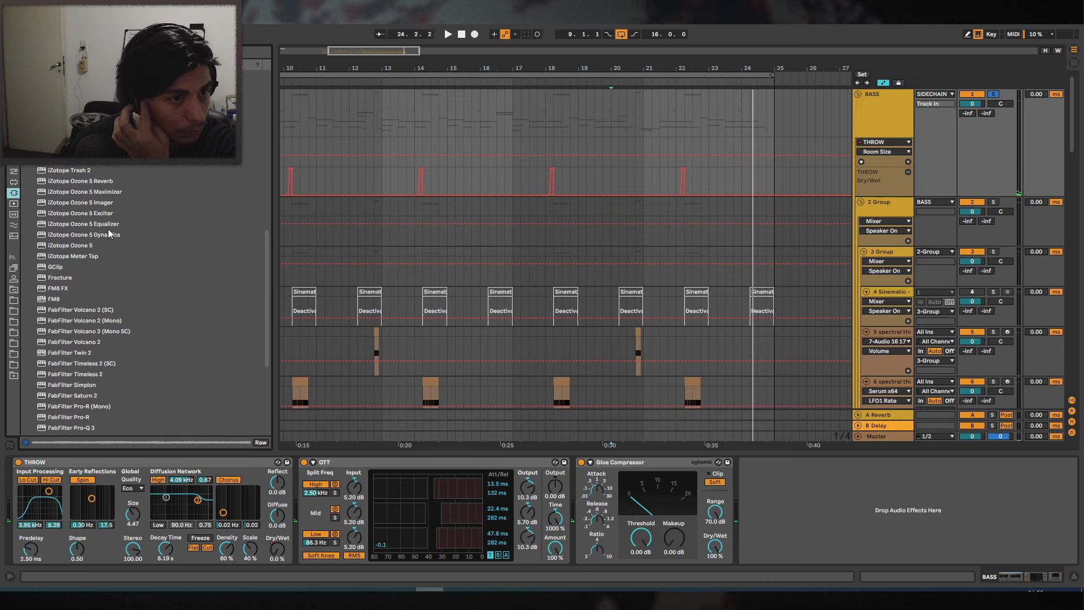
double_click(105, 204)
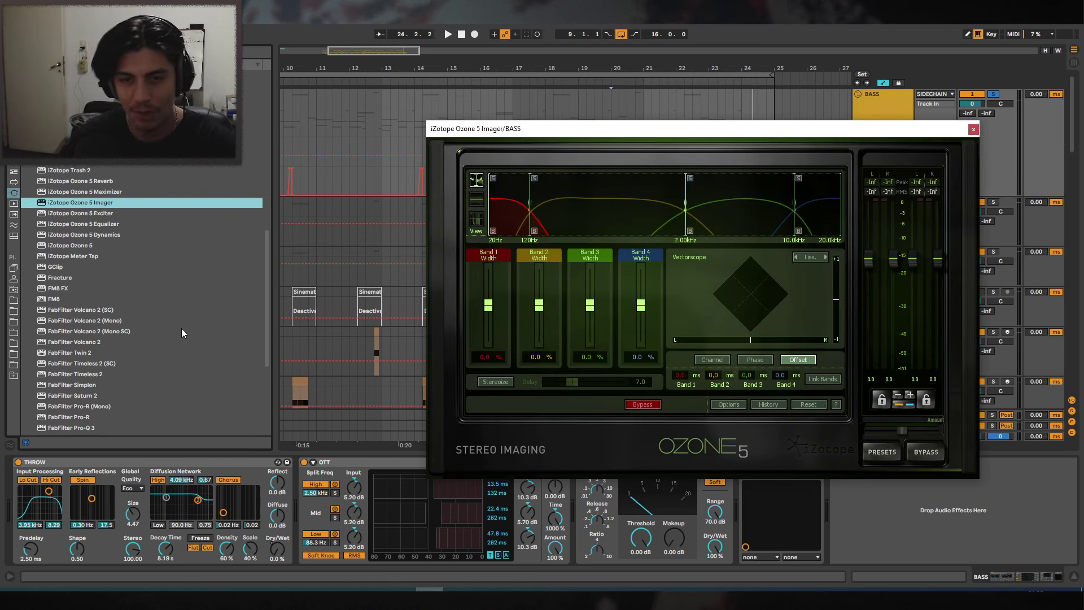
Play from 9.1.1 to check the Imager's spectrum and isolated top band, then close its window.
left_click_drag(724, 141, 671, 239)
left_click_drag(417, 71, 364, 149)
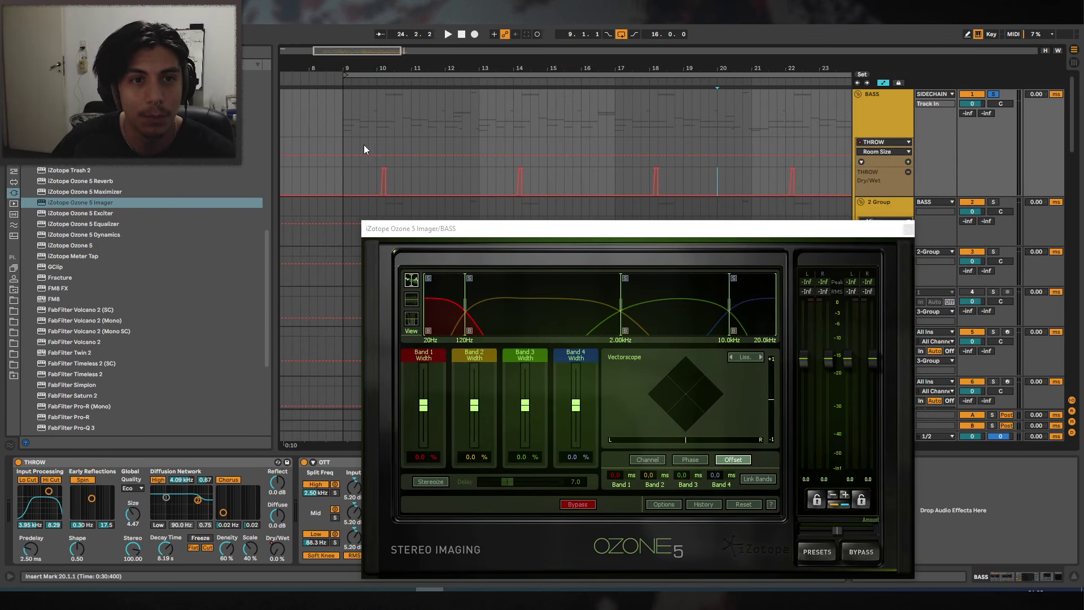
key("space")
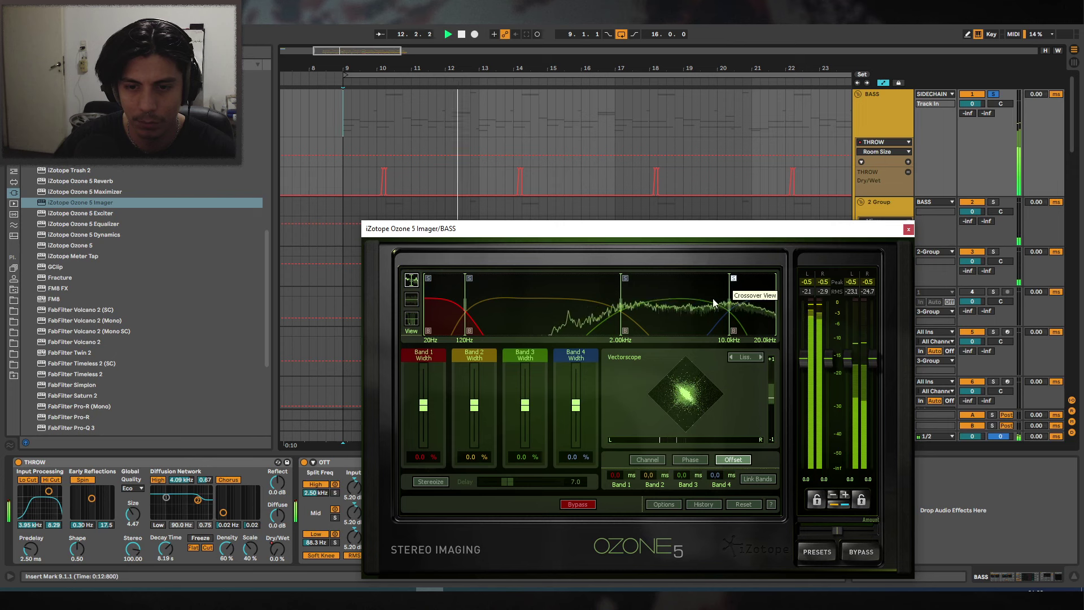
left_click(733, 278)
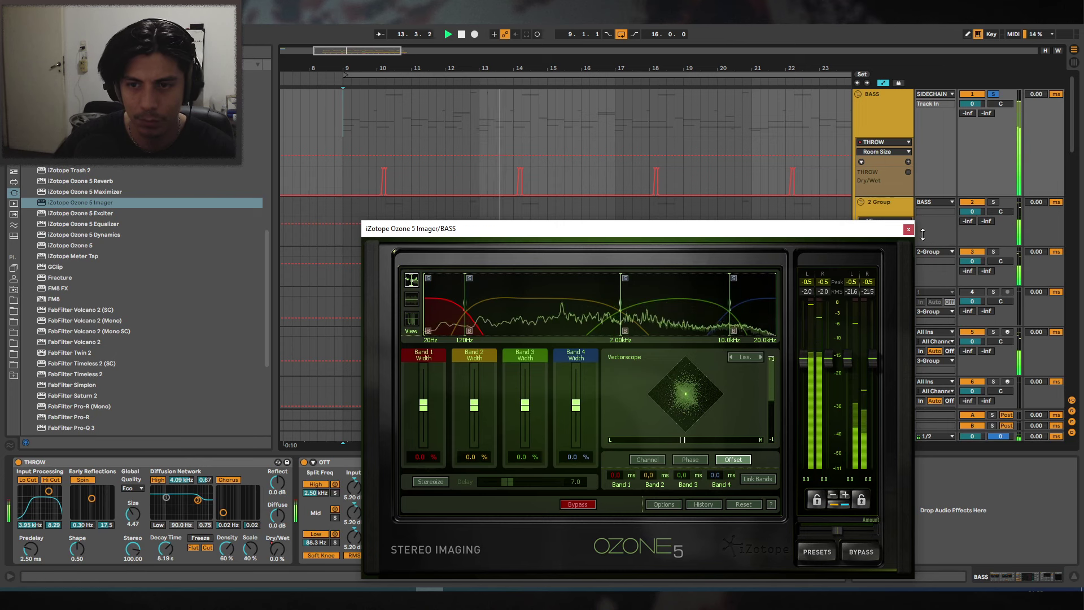
left_click(908, 229)
Add iZotope Ozone 5 Exciter to the BASS group's device chain.
left_click_drag(109, 215, 577, 508)
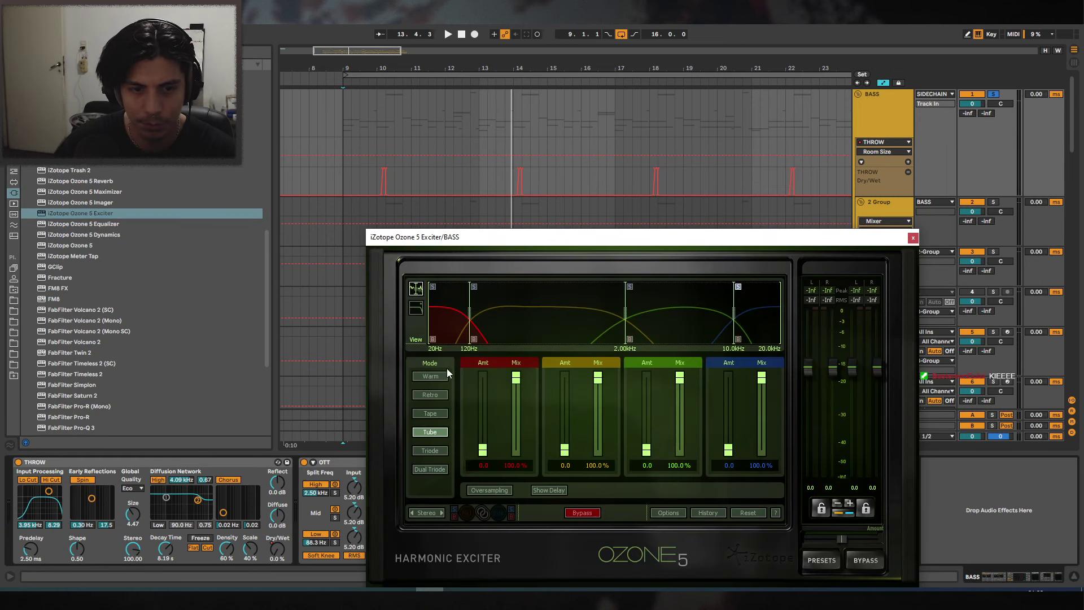
Play from 9.1.1 and set the Exciter to Tube mode with the fourth band's amount at 5.5 and mix at 57%.
left_click(336, 169)
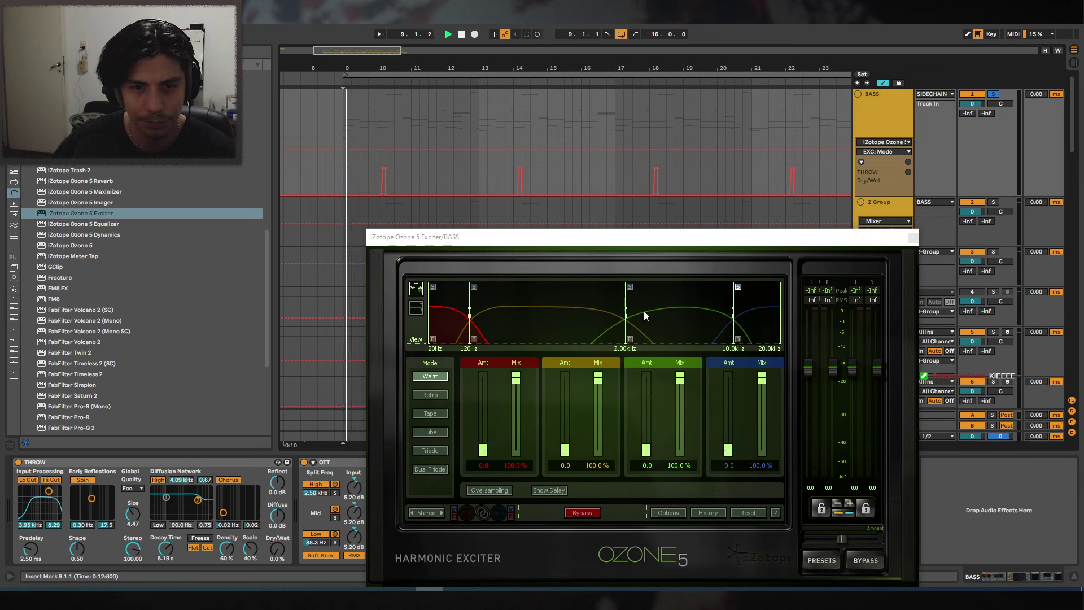
left_click_drag(733, 448, 734, 425)
left_click(446, 433)
left_click_drag(765, 379, 764, 410)
left_click(738, 287)
Set the Exciter's third band to amount 3.5 and mix 43%, and the second band's amount to 2.9, isolating each band.
left_click(630, 287)
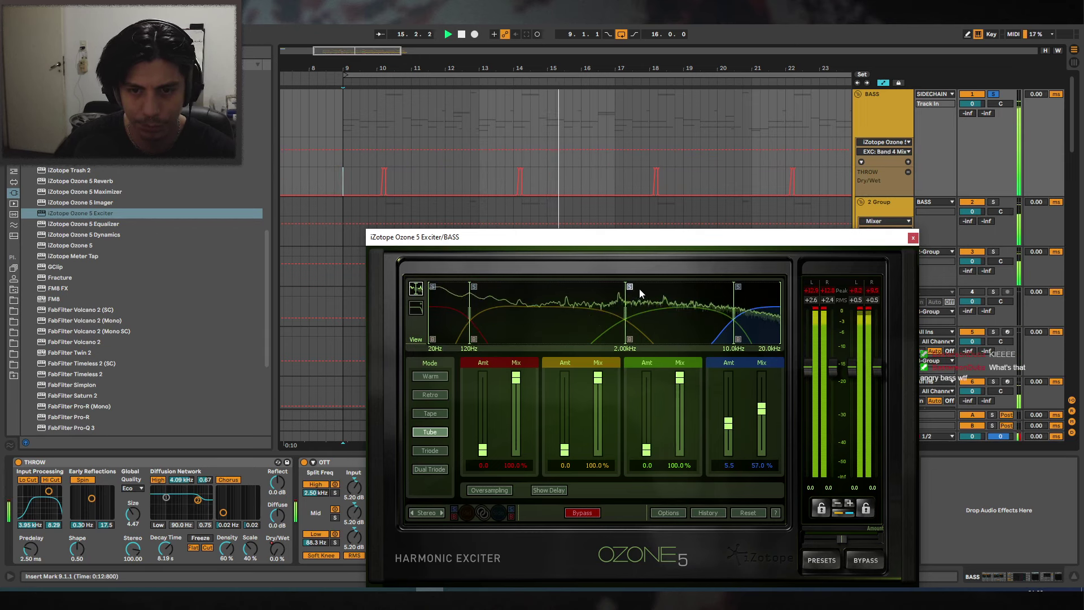
left_click_drag(647, 450, 646, 422)
left_click_drag(679, 376, 646, 433)
left_click_drag(469, 286, 471, 286)
left_click(473, 287)
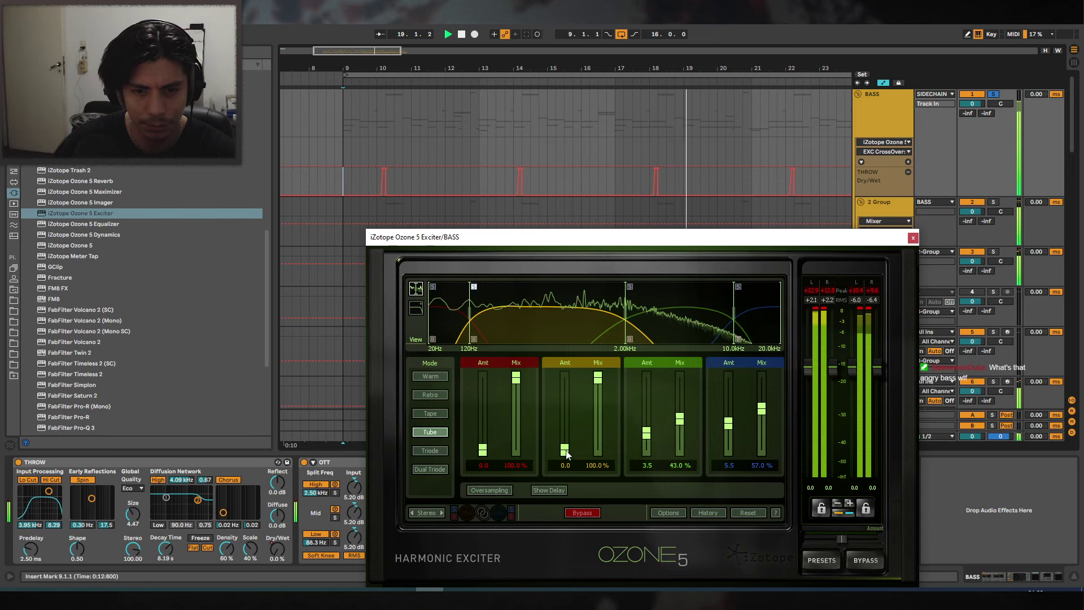
left_click_drag(565, 451, 565, 435)
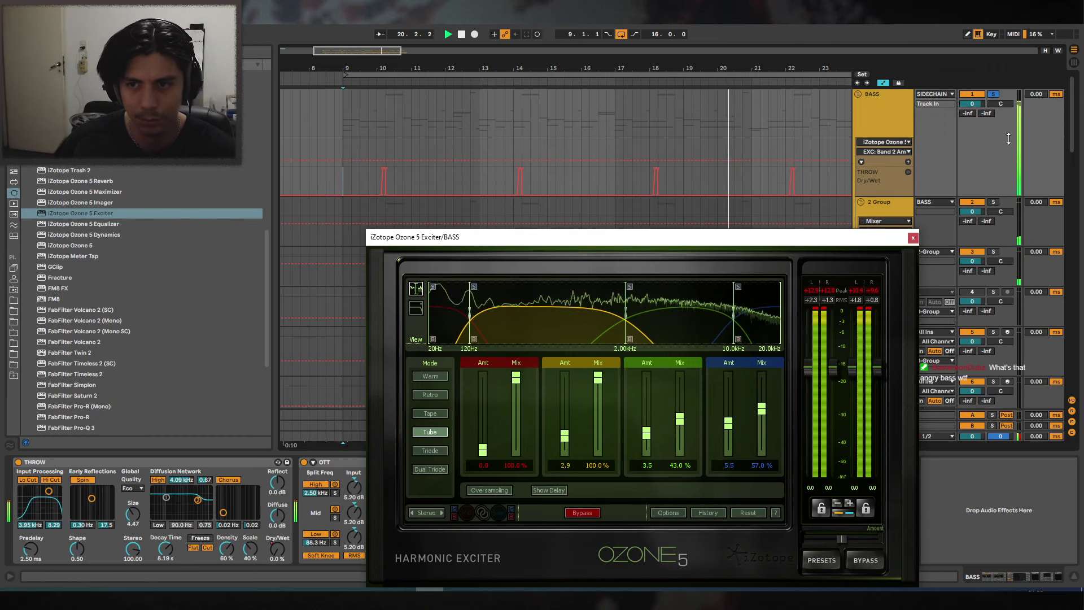
Unsolo the BASS group and close the Exciter window.
left_click(994, 93)
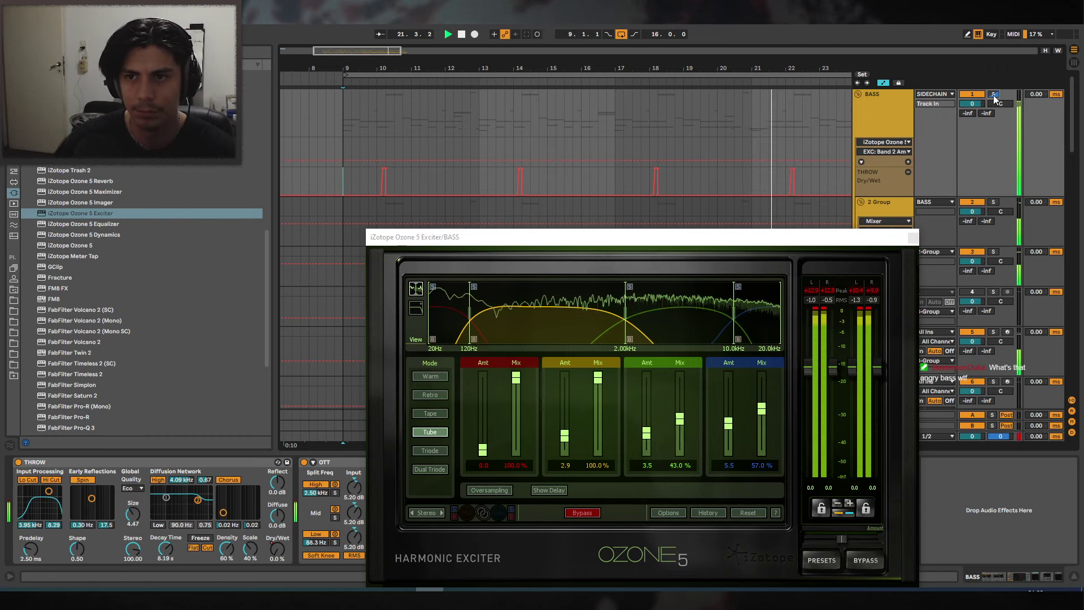
key("minus")
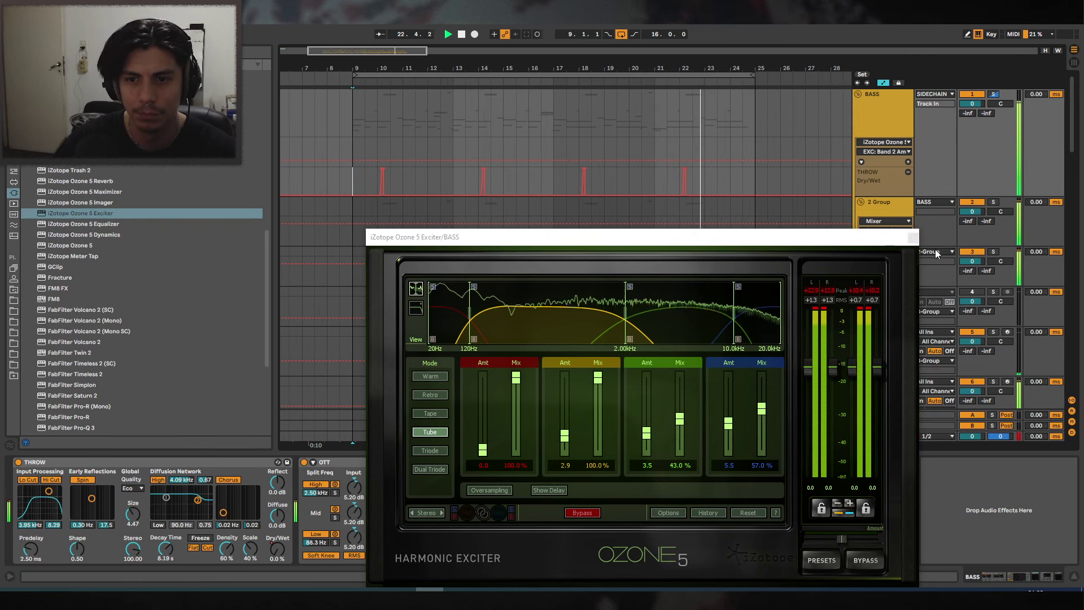
left_click(913, 237)
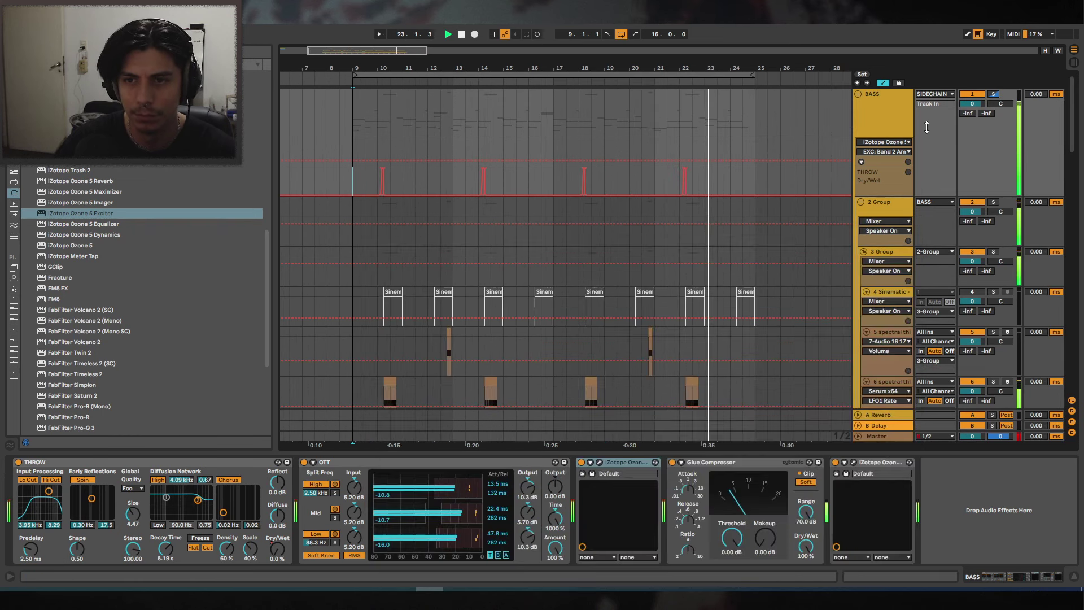
Fold the 2 Group and paste the reverb throw automation into bar 24 of BASS.
left_click(861, 202)
left_click_drag(721, 54, 720, 61)
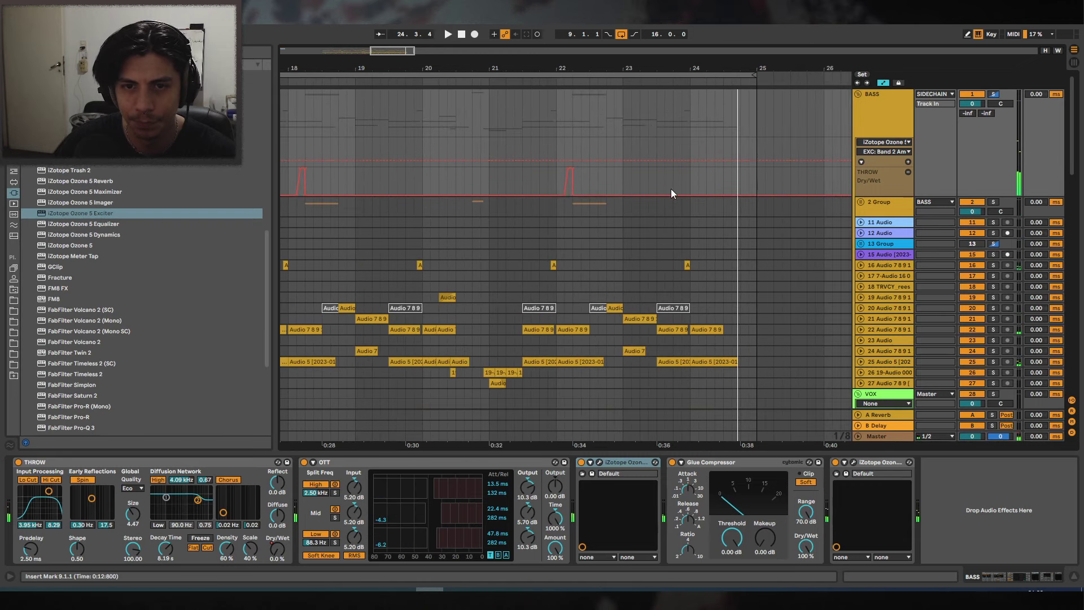
left_click(687, 184)
key("ctrl+v")
key("space")
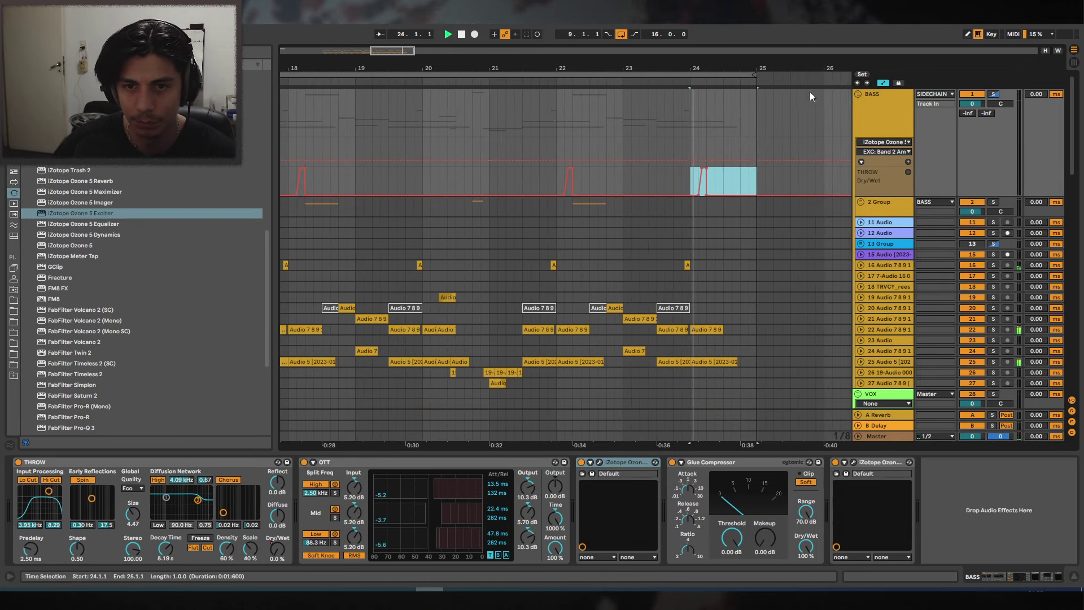
Extend the bar 24 throw's Dry/Wet plateau to 25.1.1 and play it from 24.1.1.
left_click_drag(778, 58, 733, 162)
key("space")
left_click(742, 81)
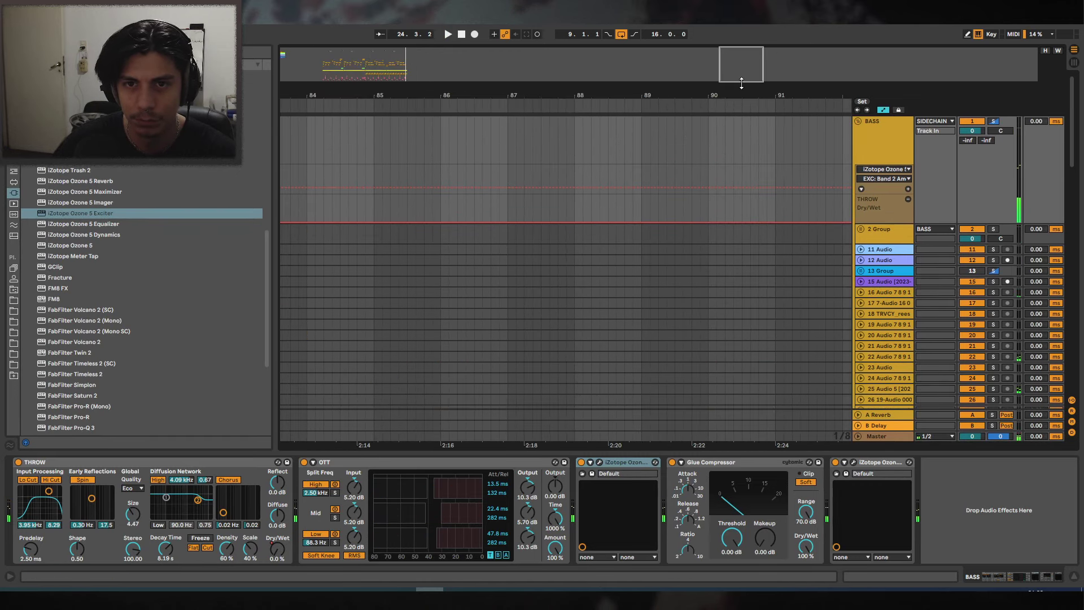
left_click(396, 61)
left_click_drag(664, 223, 710, 221)
left_click(632, 202)
key("space")
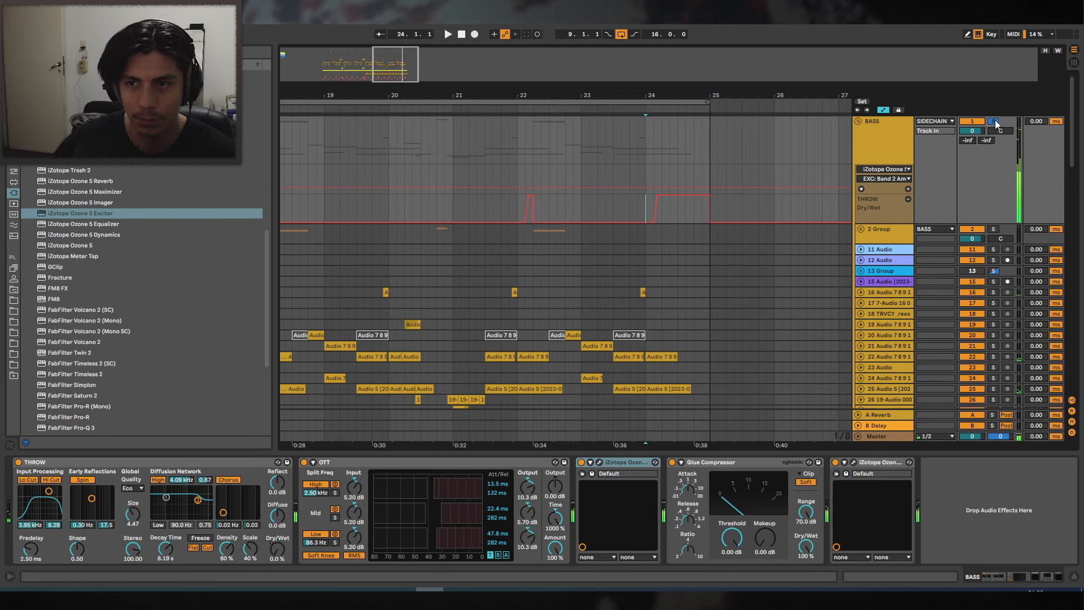
Audition bar 24 and set the THROW reverb's size to 18.29, decay time to 5.21 s and input filter to 1.36 kHz, 5.46.
key("space")
left_click_drag(131, 522, 132, 505)
key("space")
key("space")
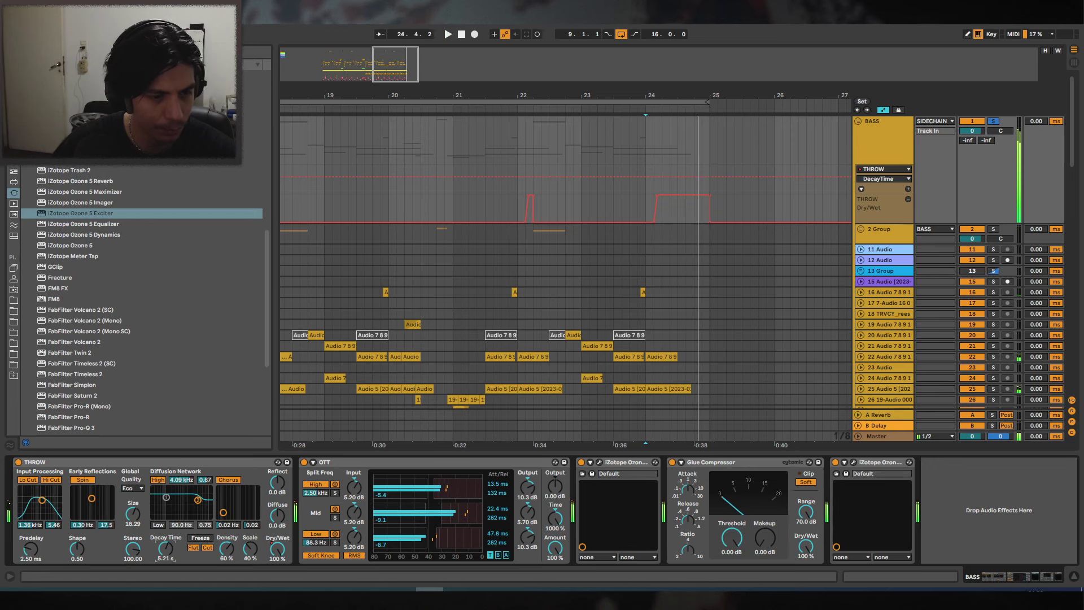
Delete the Dry/Wet throw automation between 23.2.3 and 25.3.3 on BASS.
left_click_drag(605, 210, 751, 211)
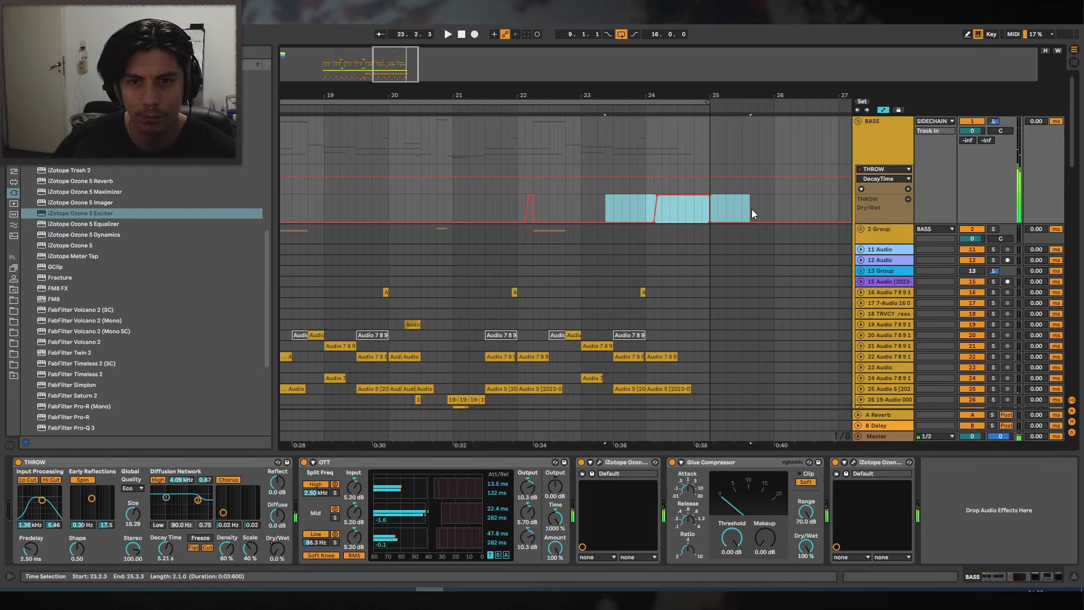
left_click_drag(617, 94, 631, 51)
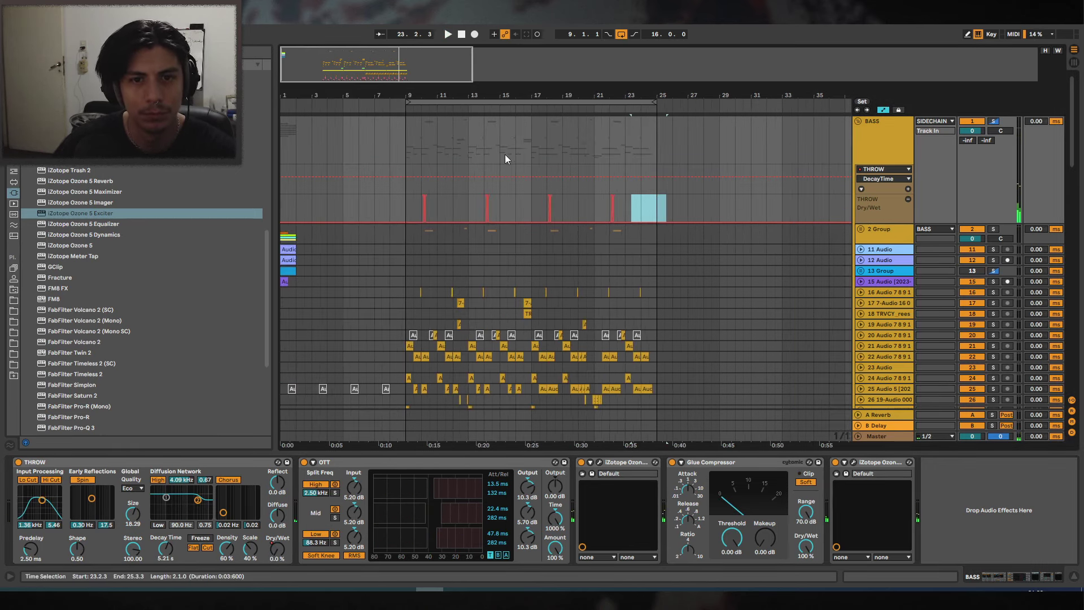
Try the THROW reverb after OTT during playback and return it to the front of the BASS device chain.
left_click(128, 481)
left_click_drag(574, 489, 574, 489)
key("space")
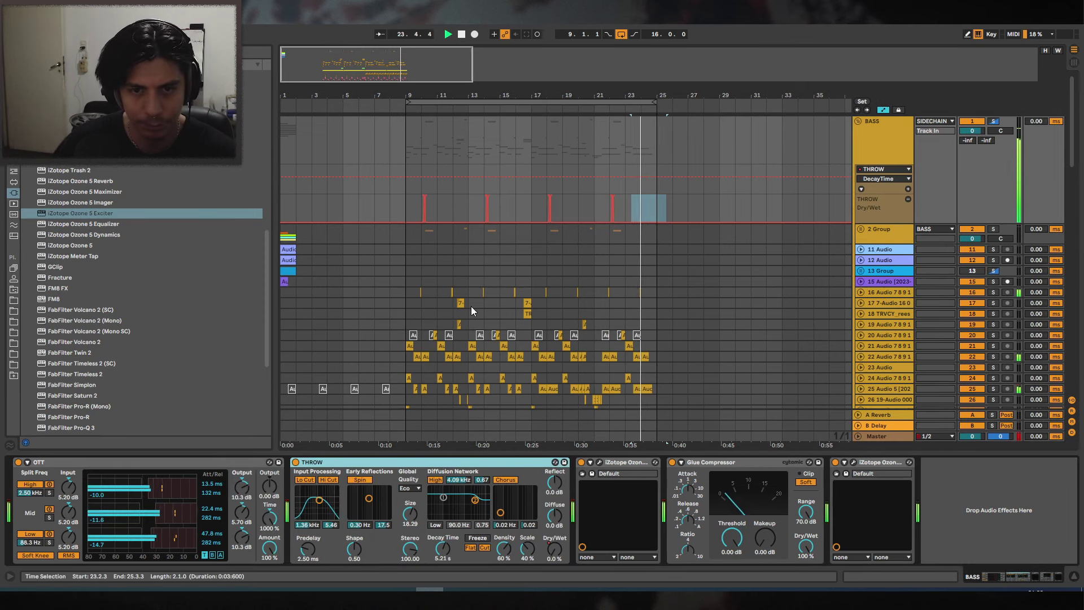
left_click(422, 203)
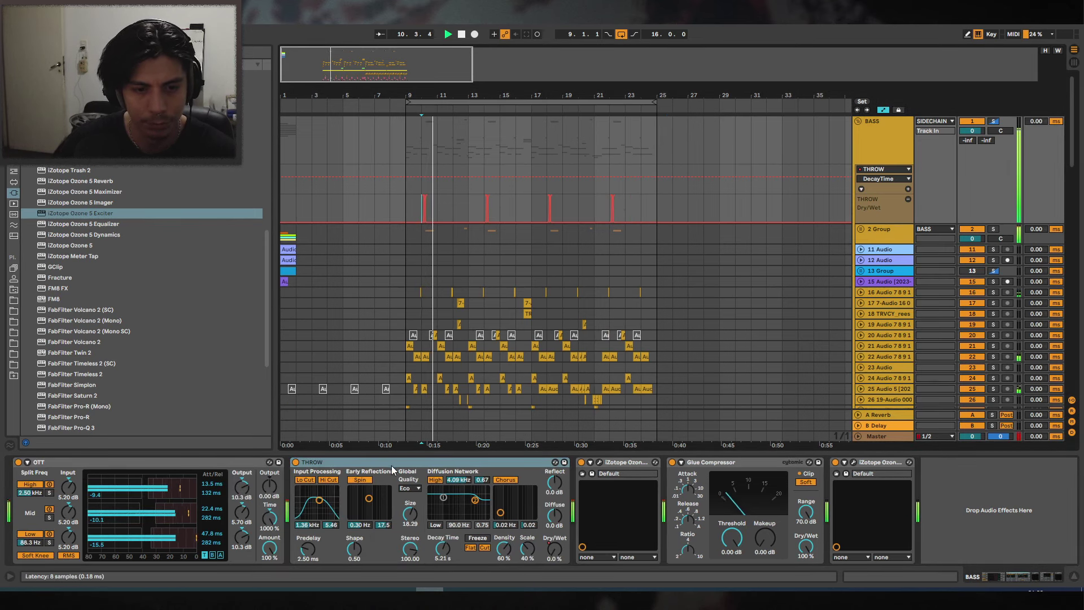
left_click_drag(389, 459, 22, 469)
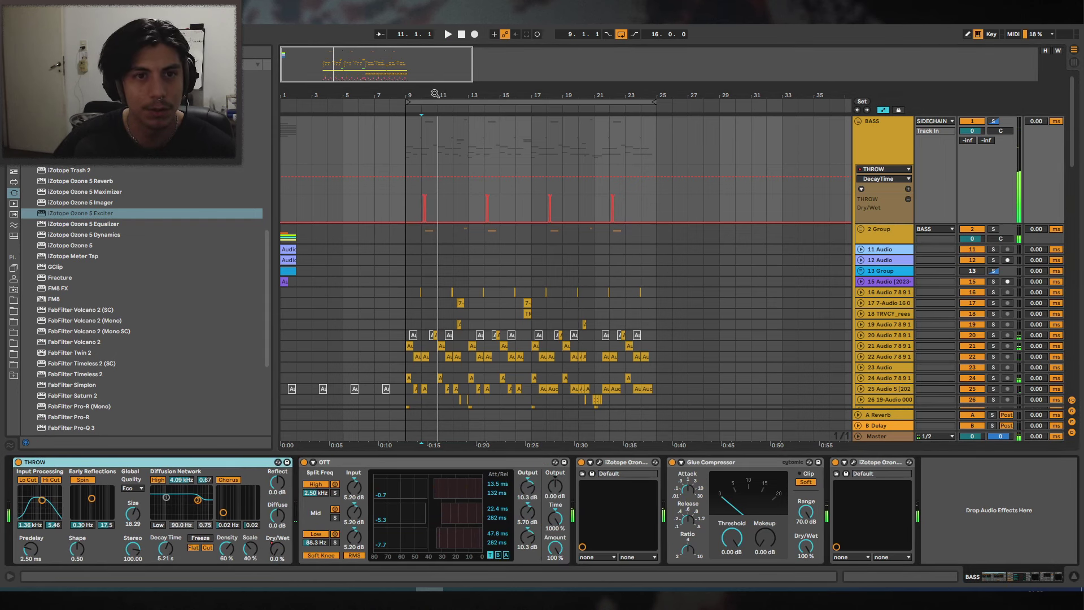
Listen to the reverb throws from 9.4.4 and again from just before bar 9, following playback through bar 17.
left_click_drag(435, 93, 562, 209)
key("space")
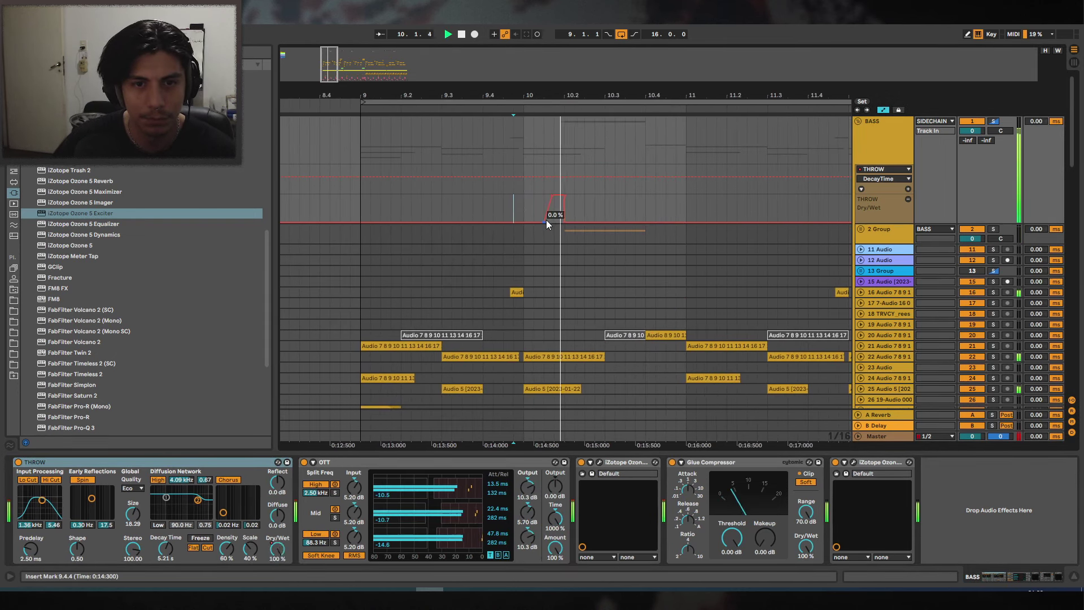
left_click(333, 186)
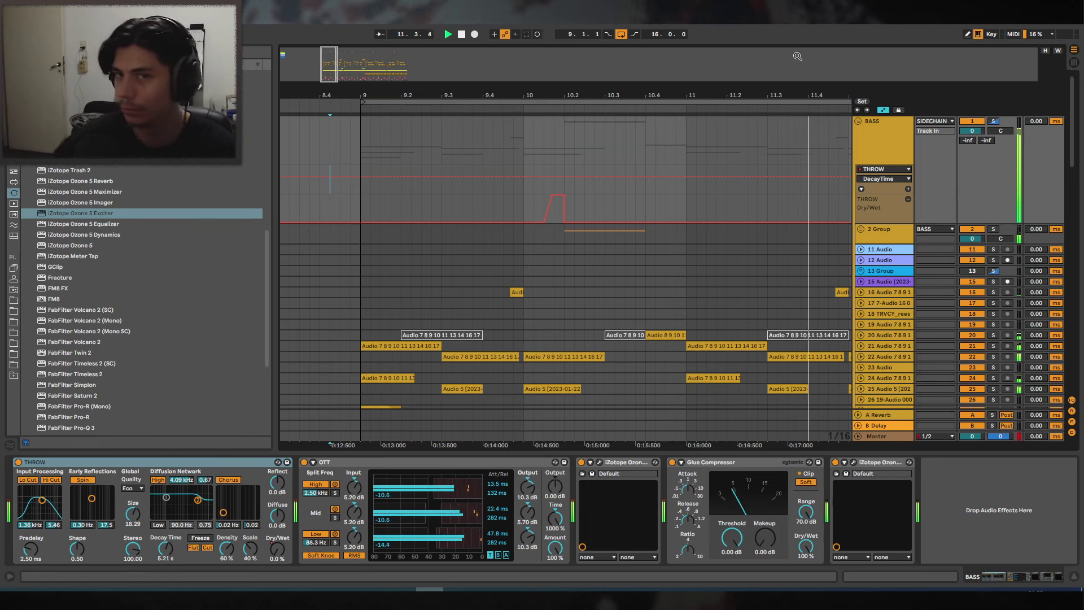
left_click_drag(605, 95, 522, 115)
left_click_drag(277, 179, 172, 176)
left_click_drag(624, 92, 572, 79)
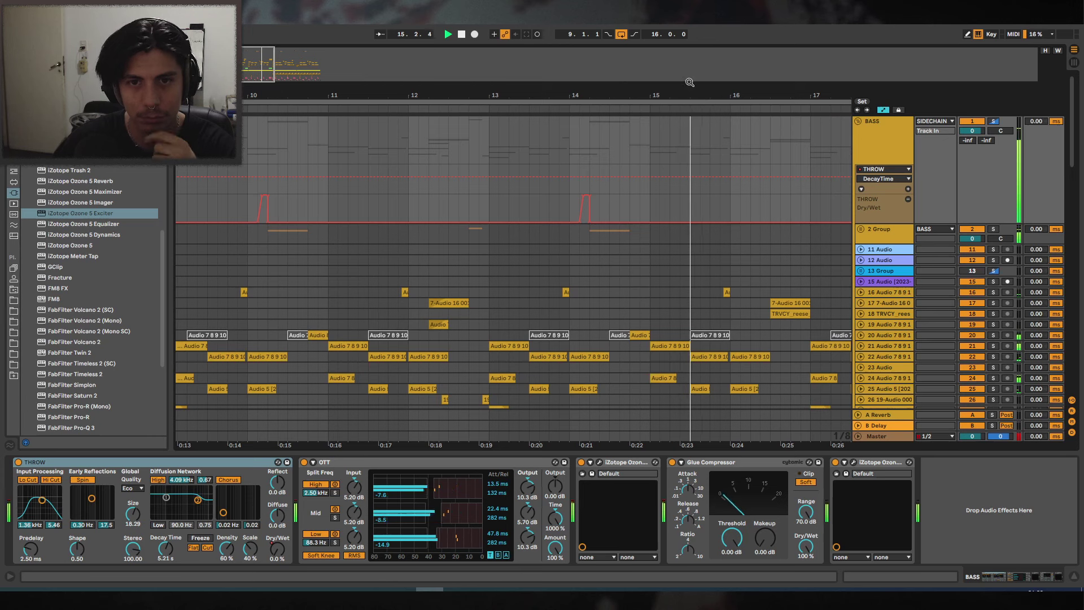
left_click_drag(689, 83, 554, 90)
left_click_drag(658, 91, 561, 97)
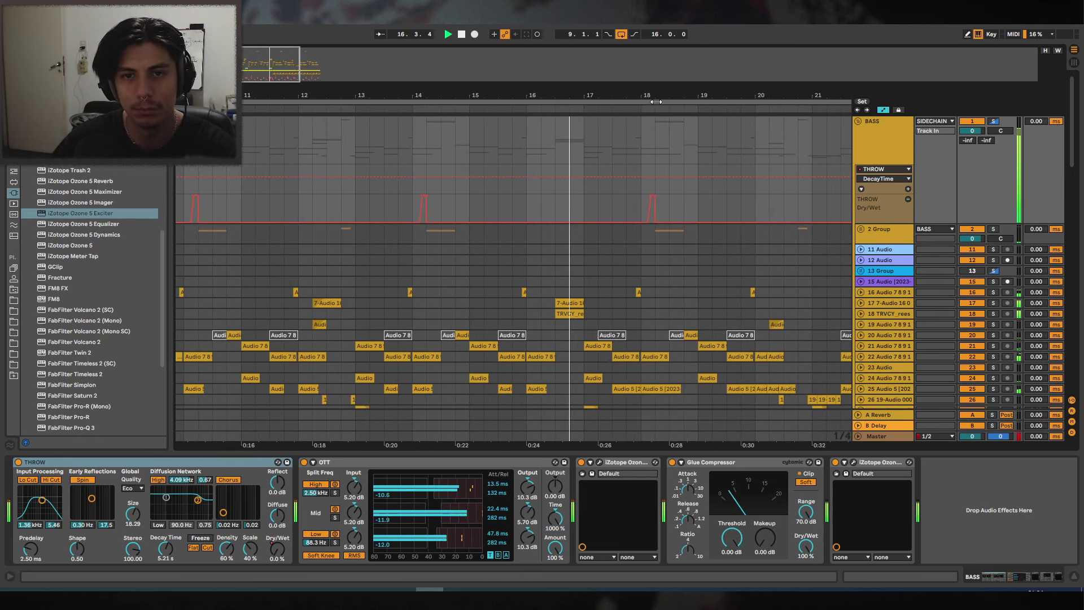
left_click_drag(656, 97, 688, 88)
Fold the BASS group and look over the VOX, cymbals and drums tracks below it.
scroll(862, 120, "down", 10)
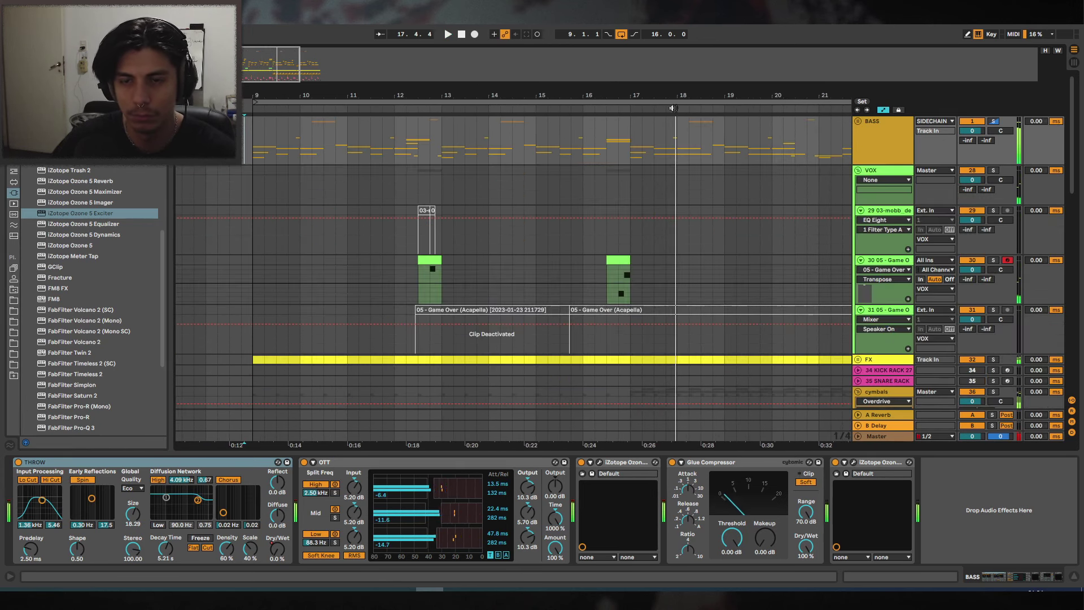
key("minus")
scroll(871, 177, "down", 4)
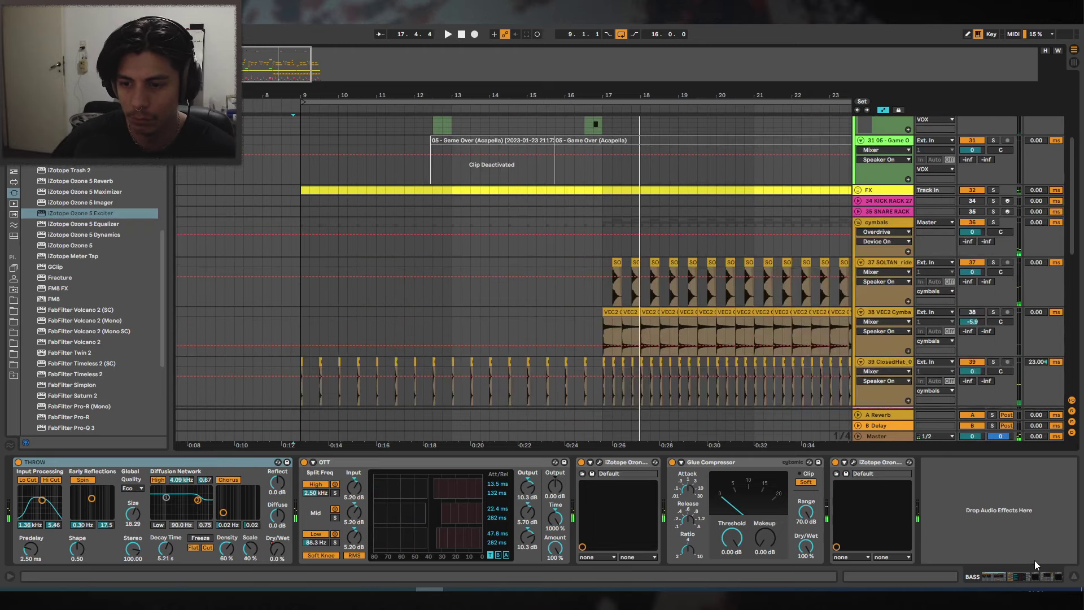
left_click(1076, 578)
left_click_drag(521, 94, 619, 95)
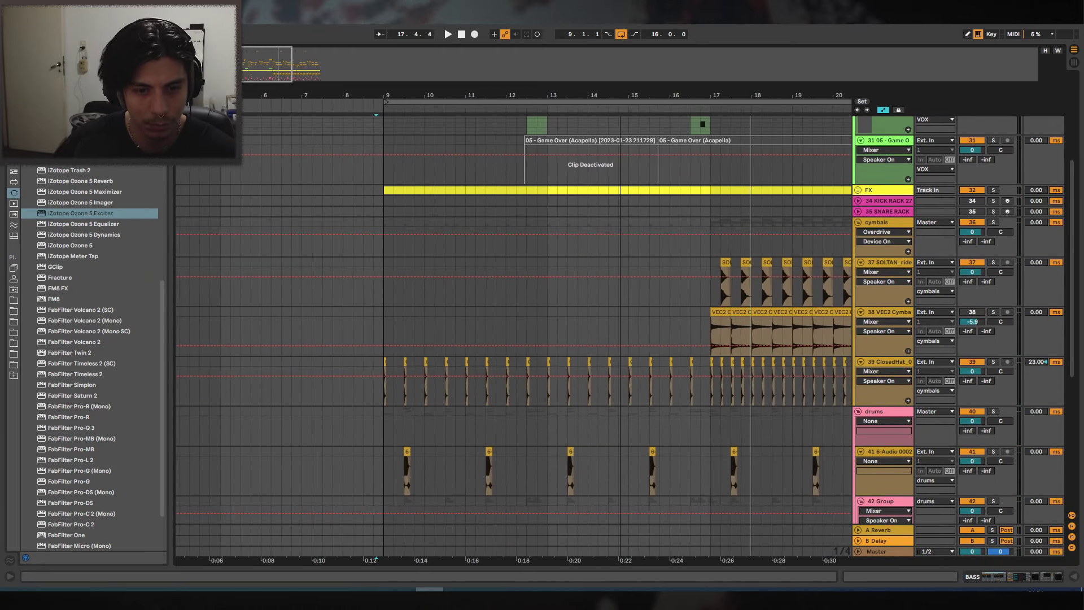
scroll(437, 276, "down", 2)
scroll(436, 276, "up", 7)
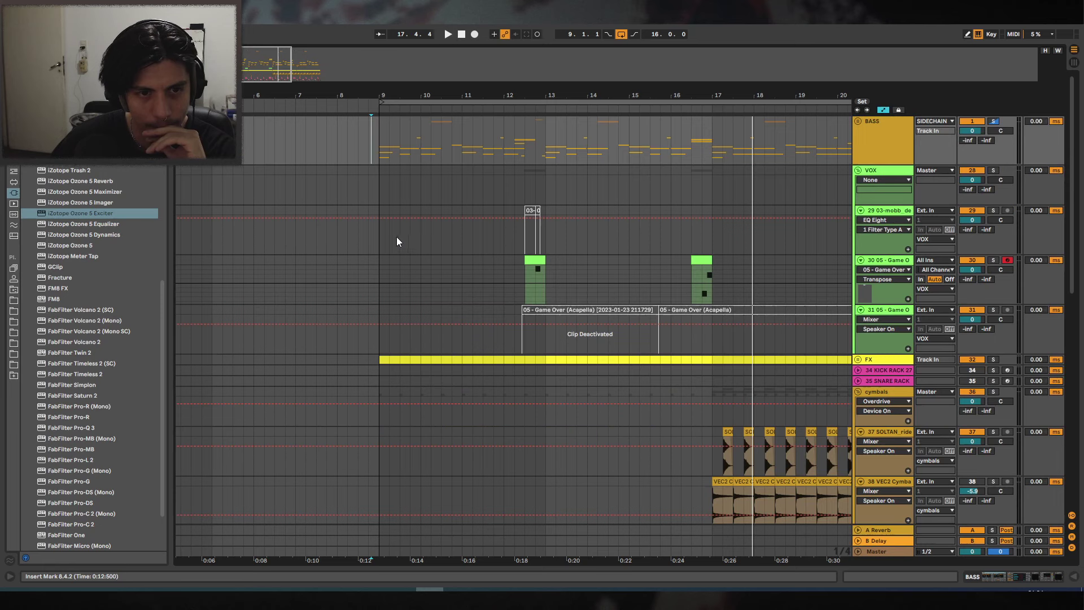
Place a one-beat copy of the Game Over vocal MIDI clip at 9.2.1 and open its notes during playback.
left_click_drag(416, 92, 418, 127)
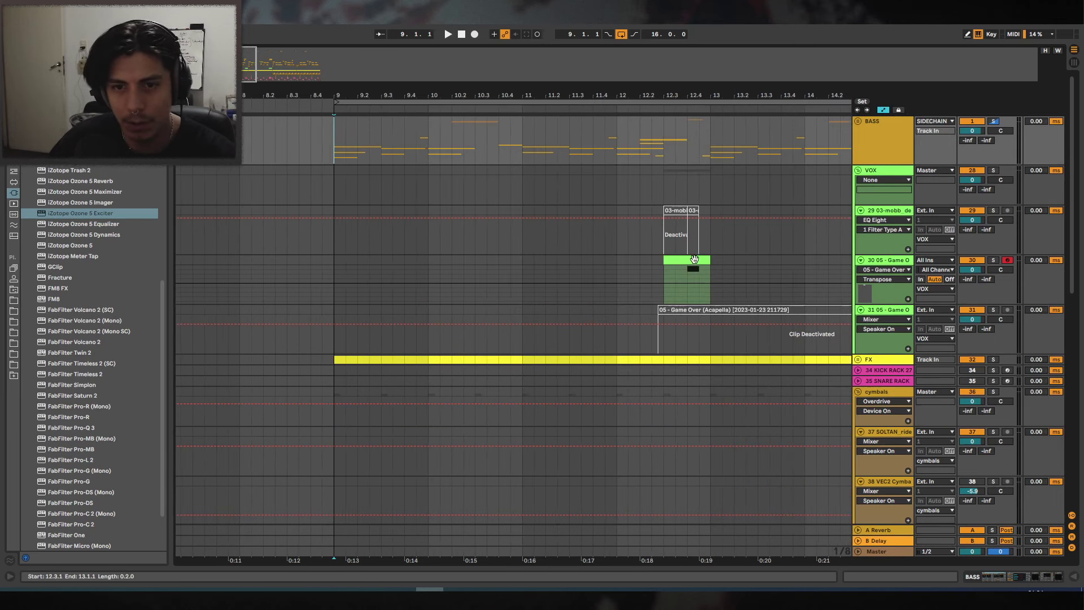
mouse_move(694, 259)
left_mouse_down()
mouse_move(428, 270)
mouse_move(359, 261)
left_mouse_up()
left_click(318, 261)
key("space")
double_click(369, 262)
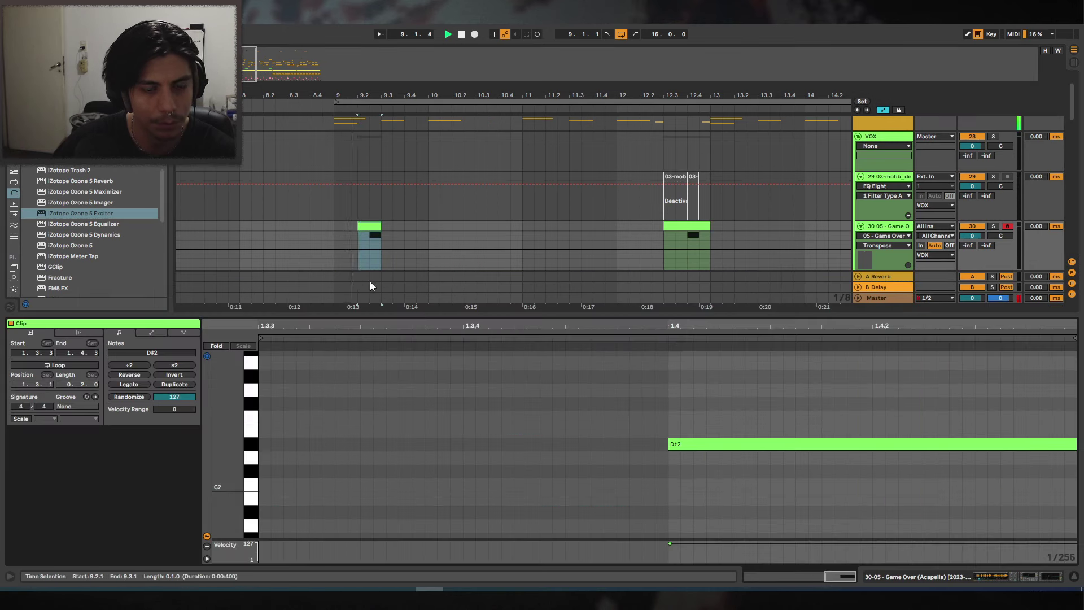
Move the copied vocal clip's note to 1.3.3, transpose it to G1 and play it.
left_click_drag(723, 326, 867, 308)
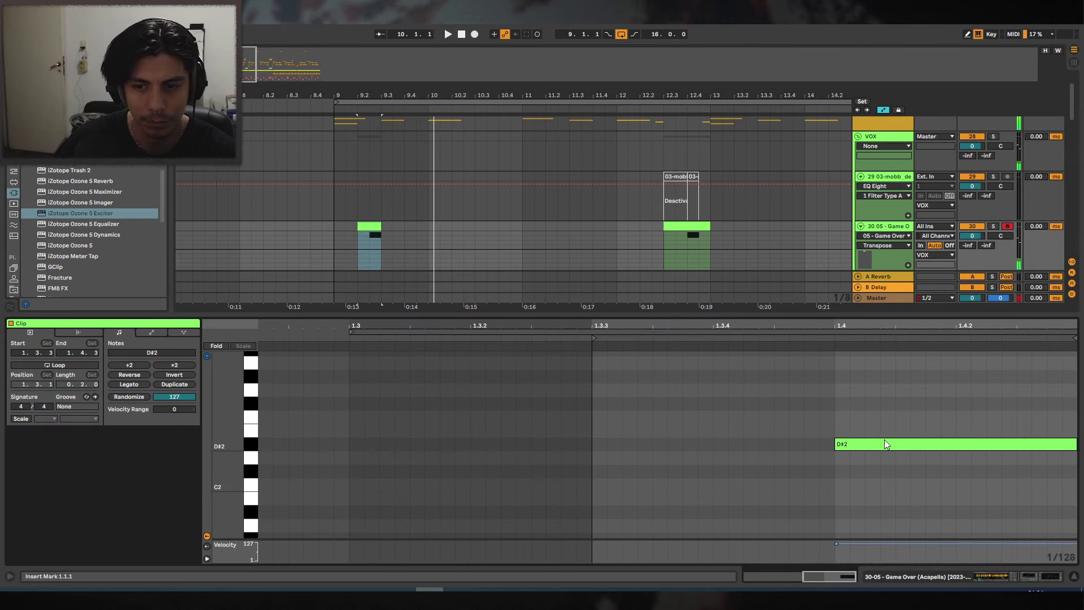
left_click_drag(882, 444, 648, 404)
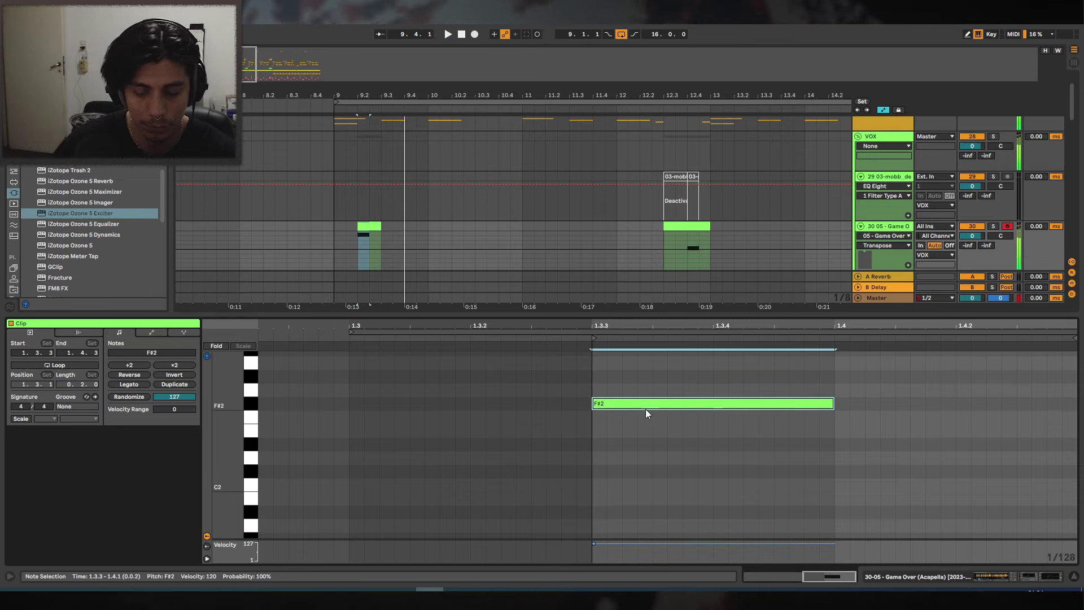
key("shift+Down")
key("Up")
key("Up")
key("Down")
key("space")
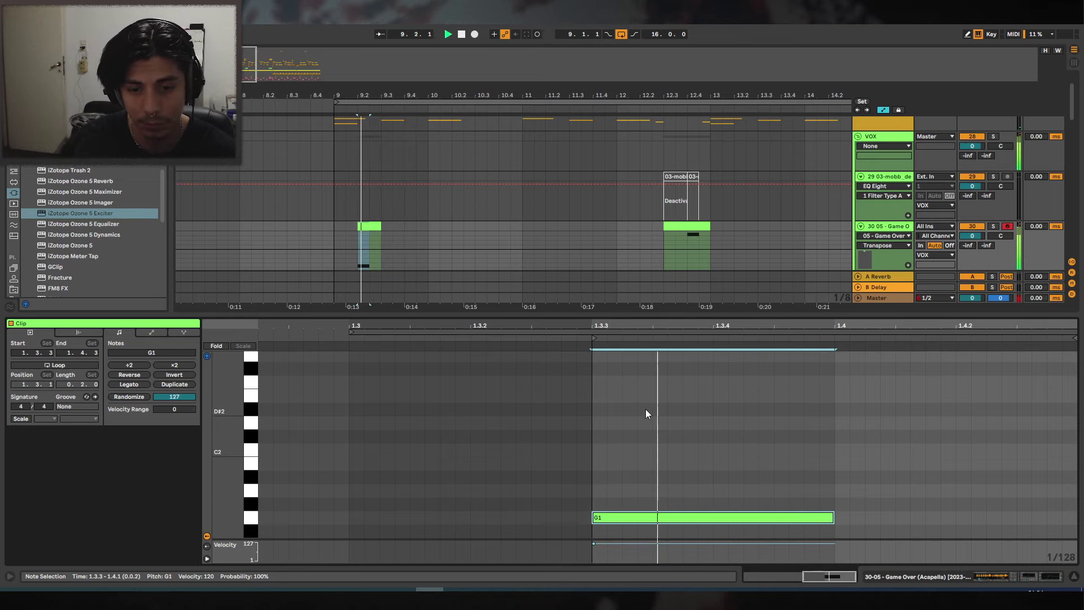
Lengthen the G1 note to the end of the copied vocal clip and audition it with the track's devices shown.
left_click(336, 224)
left_click(371, 226)
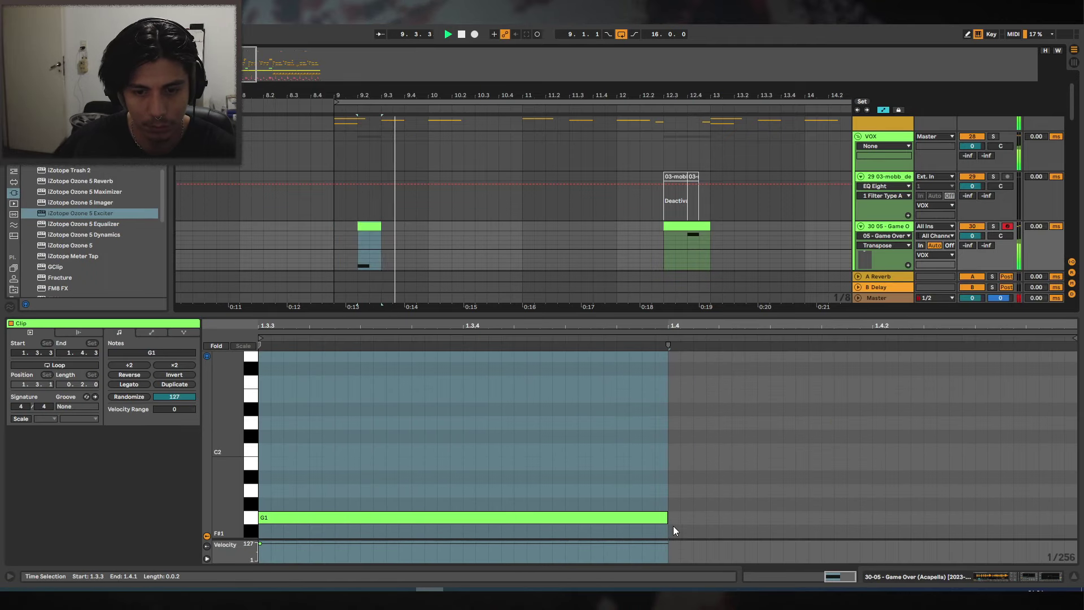
left_click_drag(667, 518, 986, 518)
left_click(1011, 578)
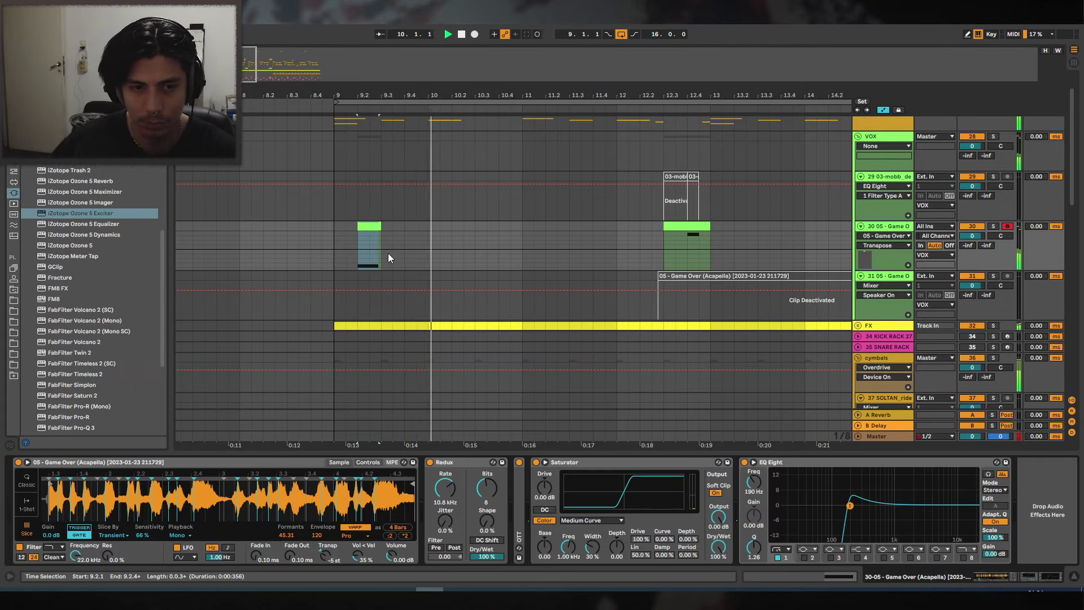
key("space")
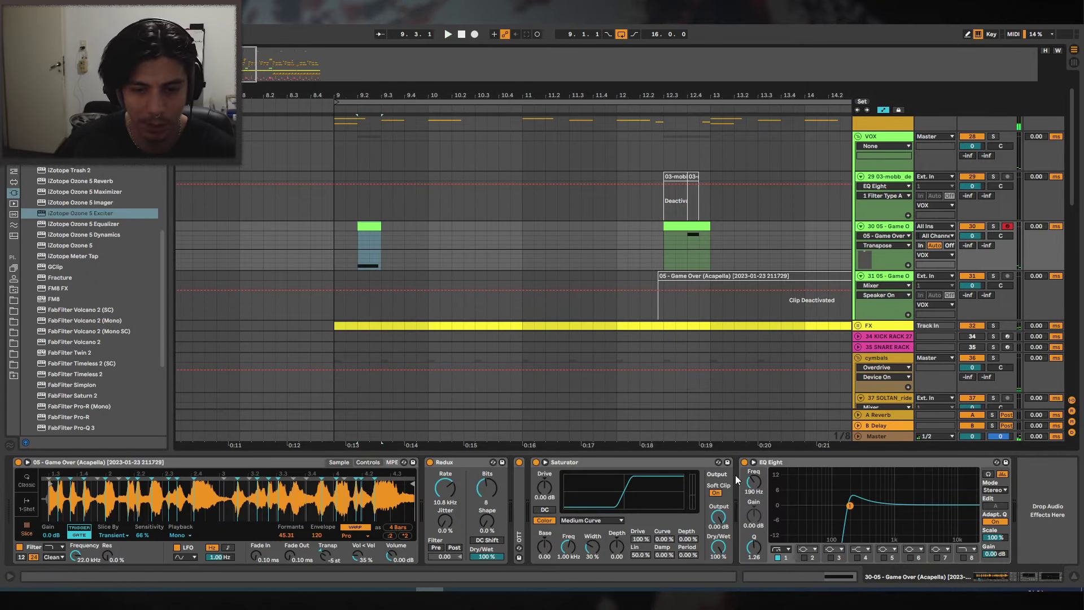
Expand the vocal track's EQ Eight, remove the clip copy at 9.2.1 and replay the drop from before bar 9.
left_click(751, 462)
key("space")
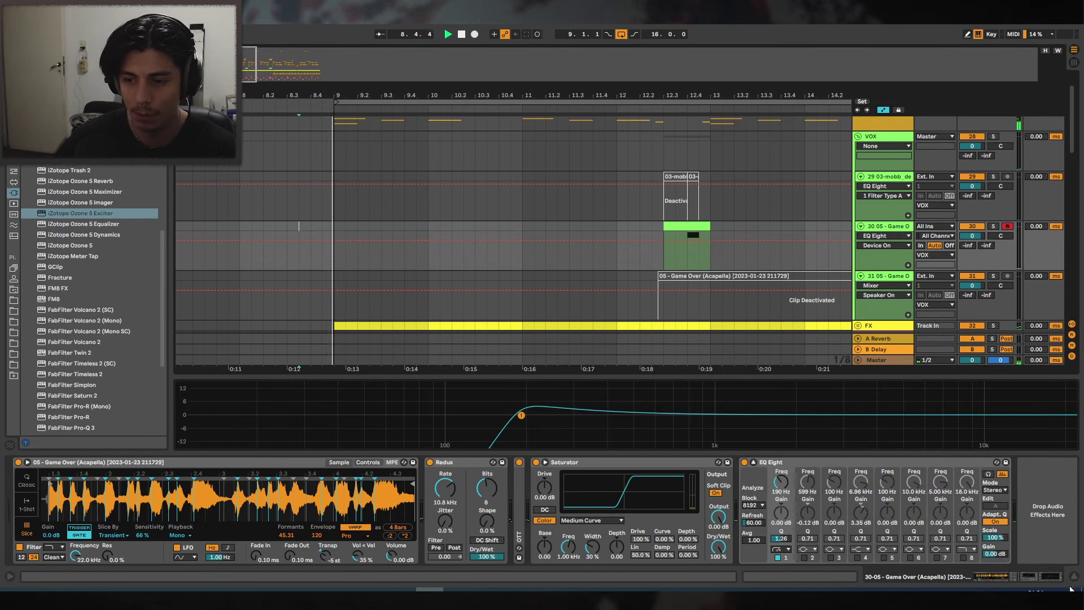
left_click(1074, 576)
scroll(351, 212, "up", 2)
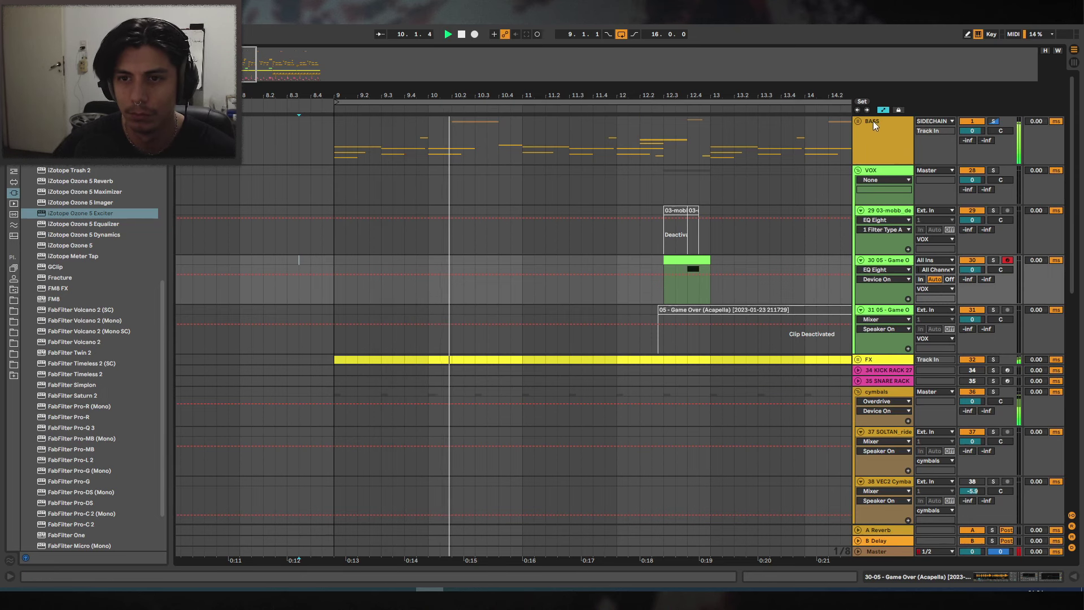
Unfold the BASS group and insert a new audio track below track 19.
left_click(858, 121)
scroll(794, 206, "down", 2)
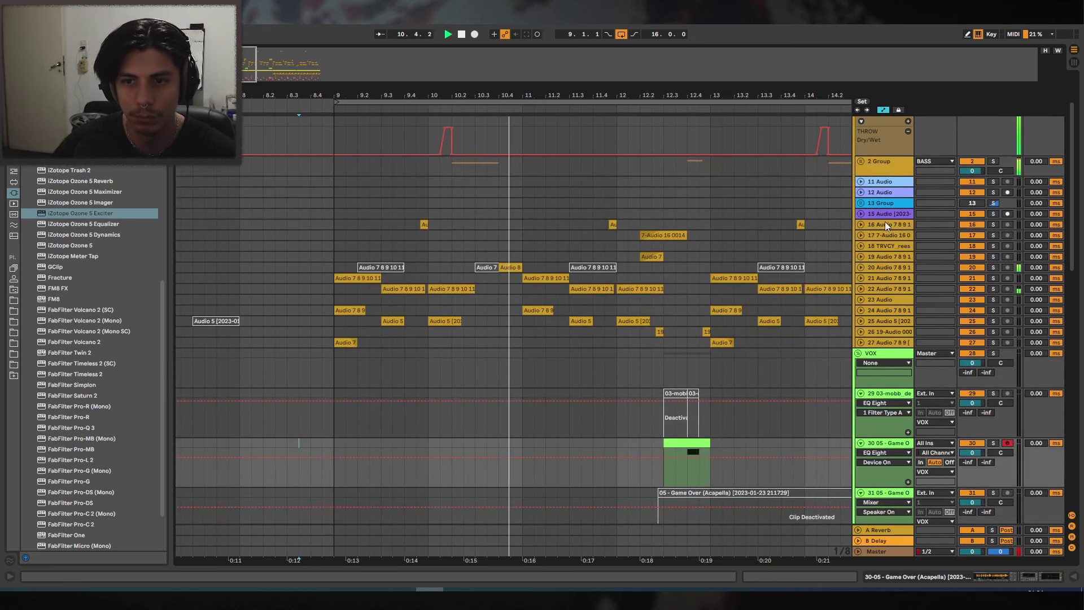
left_click(886, 258)
key("ctrl+t")
key("minus")
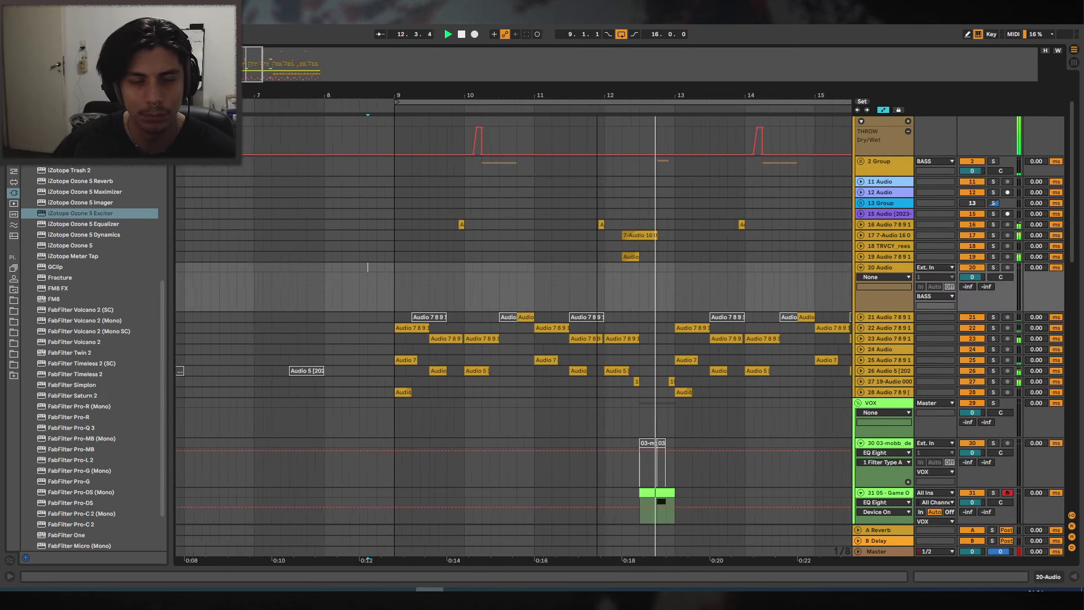
Stop playback, unfold the 2 Group and select the spectral MIDI clip at 14.2.1 on track 6.
mouse_move(597, 95)
left_mouse_down()
mouse_move(566, 106)
mouse_move(621, 107)
mouse_move(614, 92)
left_mouse_up()
left_click(623, 235)
left_click_drag(719, 92, 608, 92)
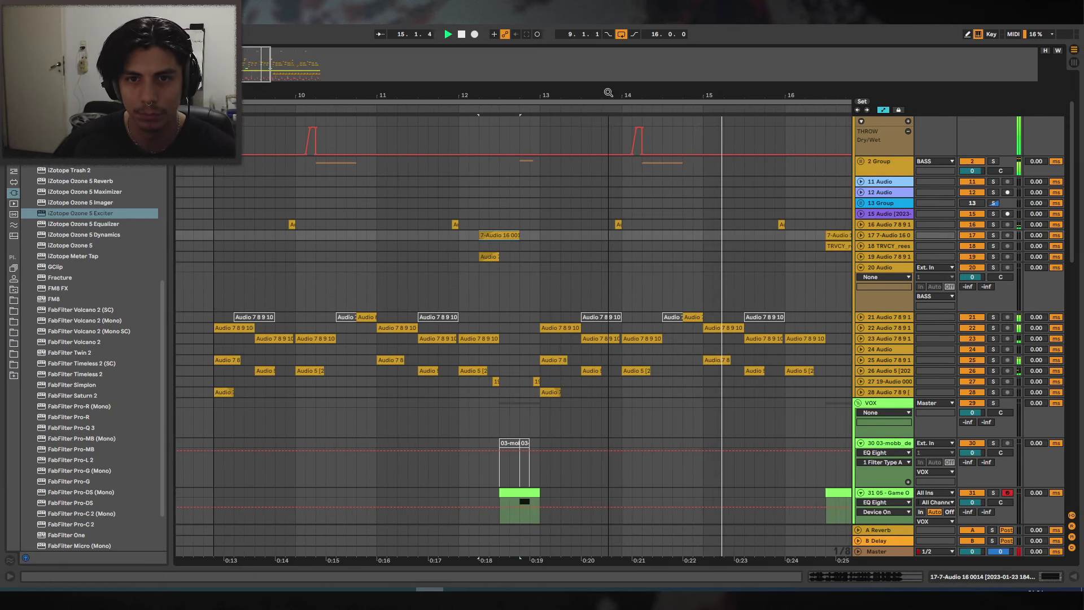
left_click(638, 168)
key("space")
left_click(860, 162)
scroll(652, 317, "down", 1)
left_click(657, 317)
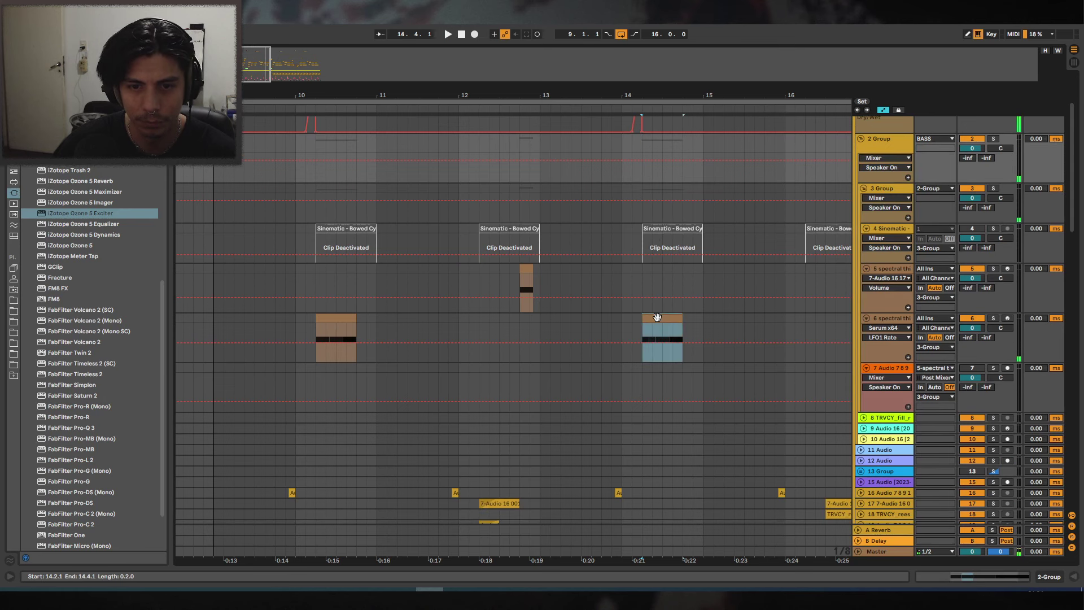
In the track 6 MIDI clip at bar 14, delete the second D#0 note and fill its gap by extending the first with Legato.
double_click(657, 318)
left_click_drag(393, 399, 532, 400)
key("space")
key("ctrl+z")
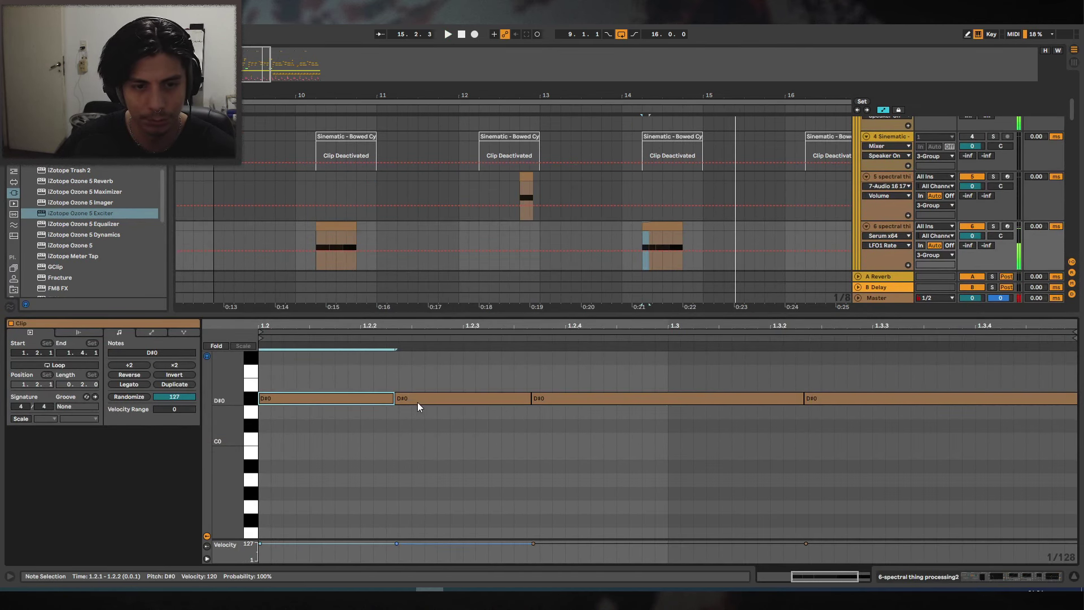
key("space")
left_click_drag(456, 386, 453, 446)
key("Delete")
left_click(372, 401)
left_click(119, 385)
key("space")
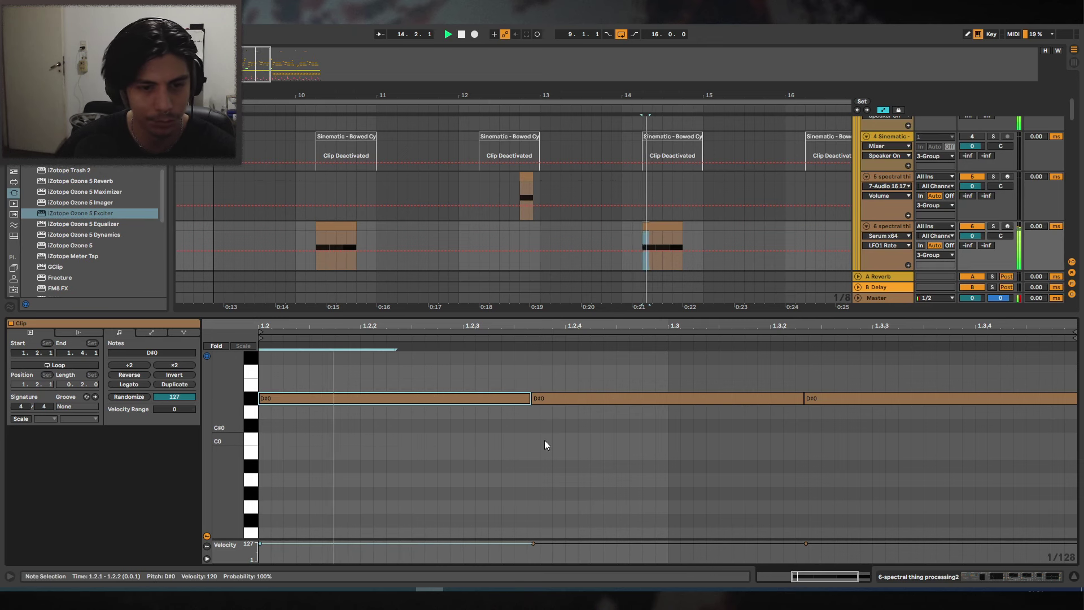
Open track 6's device chain and bring up the automation for Serum's Pitch Bend parameter.
left_click(1003, 577)
key("space")
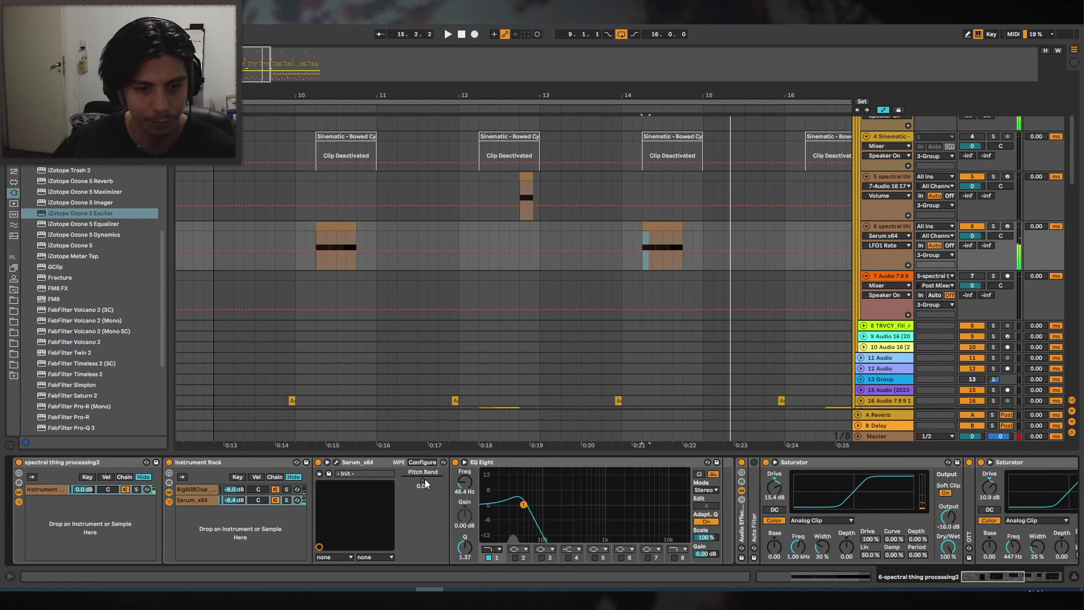
key("space")
mouse_move(423, 479)
left_mouse_down()
mouse_move(437, 479)
mouse_move(423, 479)
left_mouse_up()
key("space")
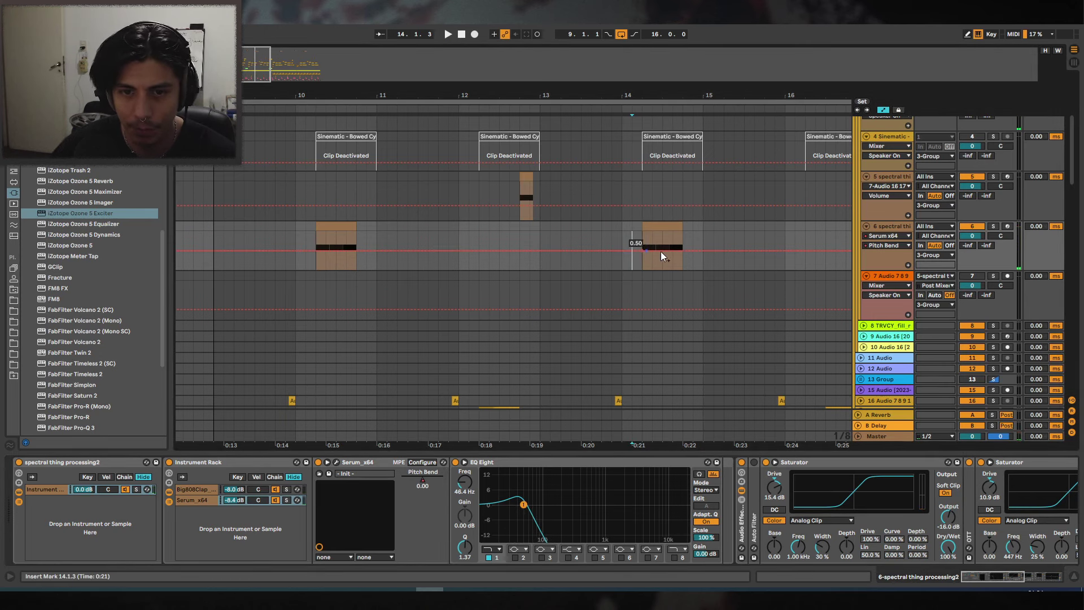
Shape a Serum Pitch Bend curve on track 6 that rises at the start of the bar 14 clip and falls back by its end.
left_click(632, 229)
key("space")
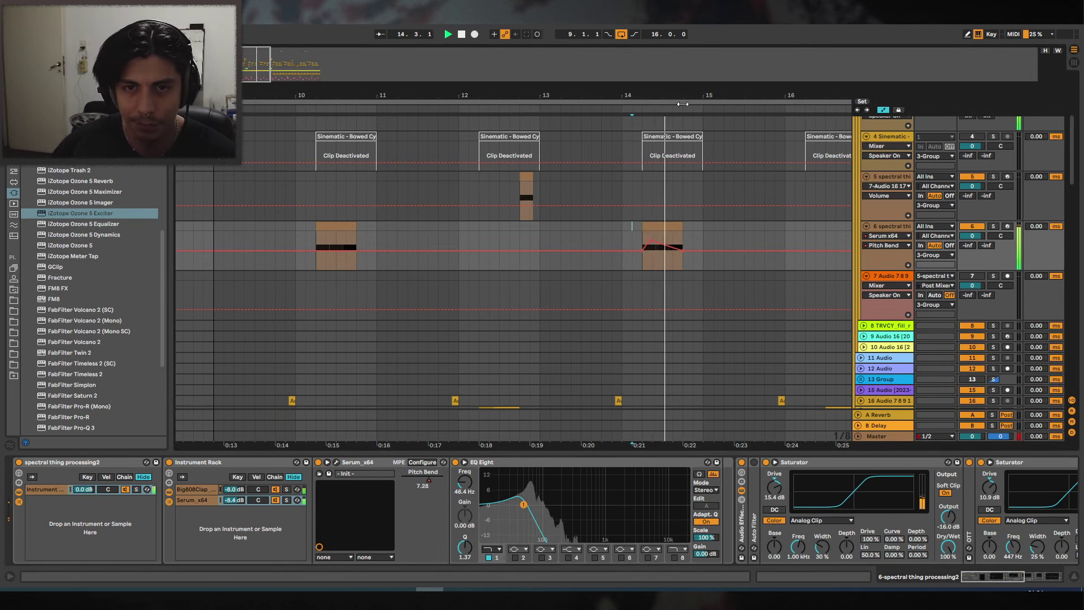
left_click_drag(683, 96, 673, 133)
key("space")
key("space")
left_click_drag(581, 240, 578, 235)
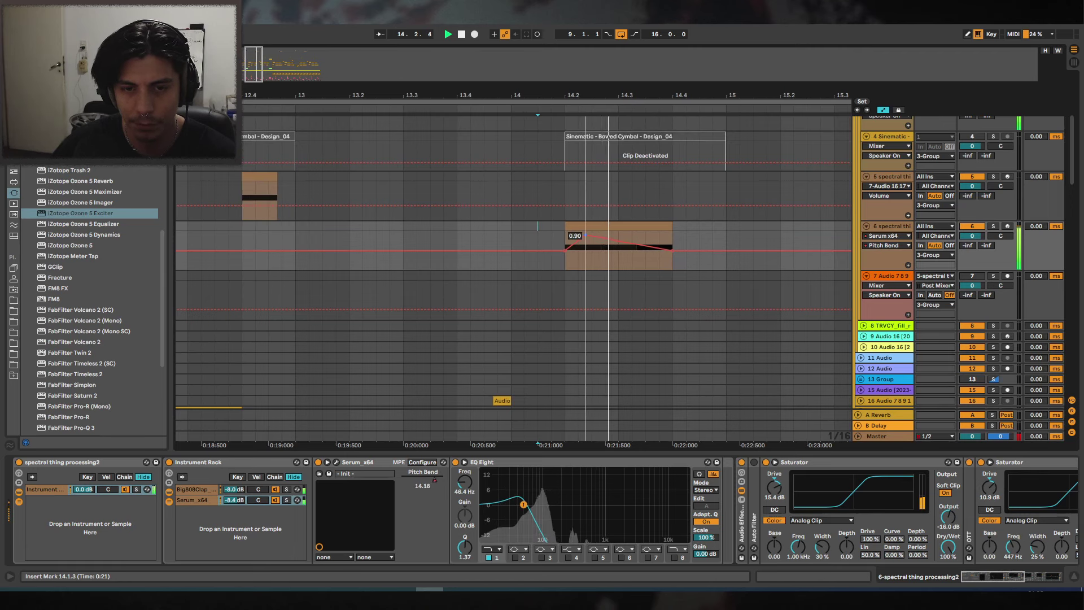
left_click_drag(628, 99, 419, 97)
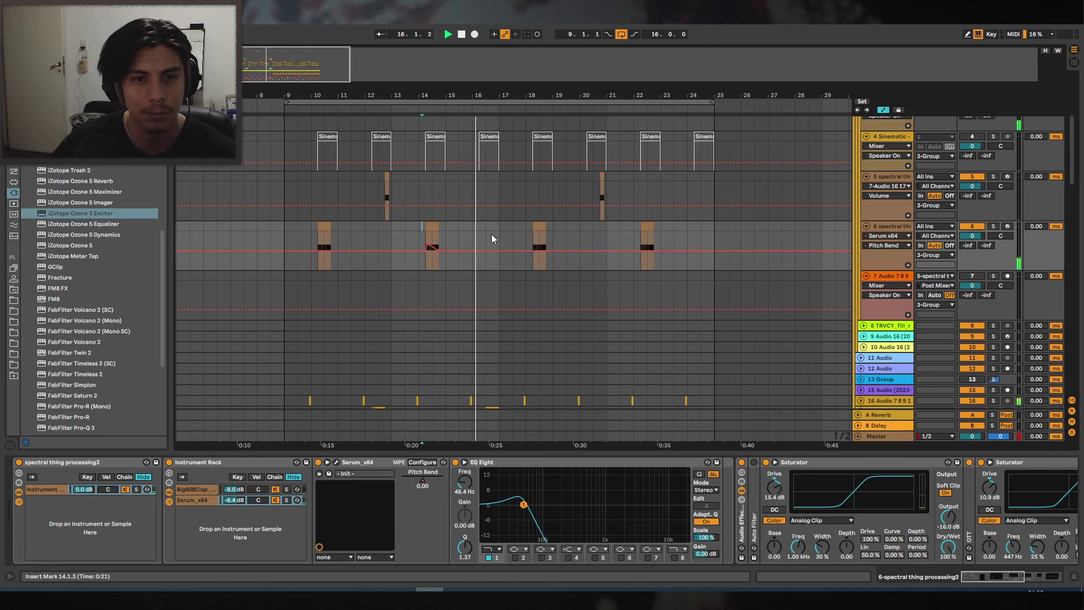
Duplicate track 6's clips and pitch bend automation from bars 9–17 into bars 17–25.
left_click_drag(499, 240, 284, 242)
key("ctrl+d")
left_click_drag(463, 96, 523, 141)
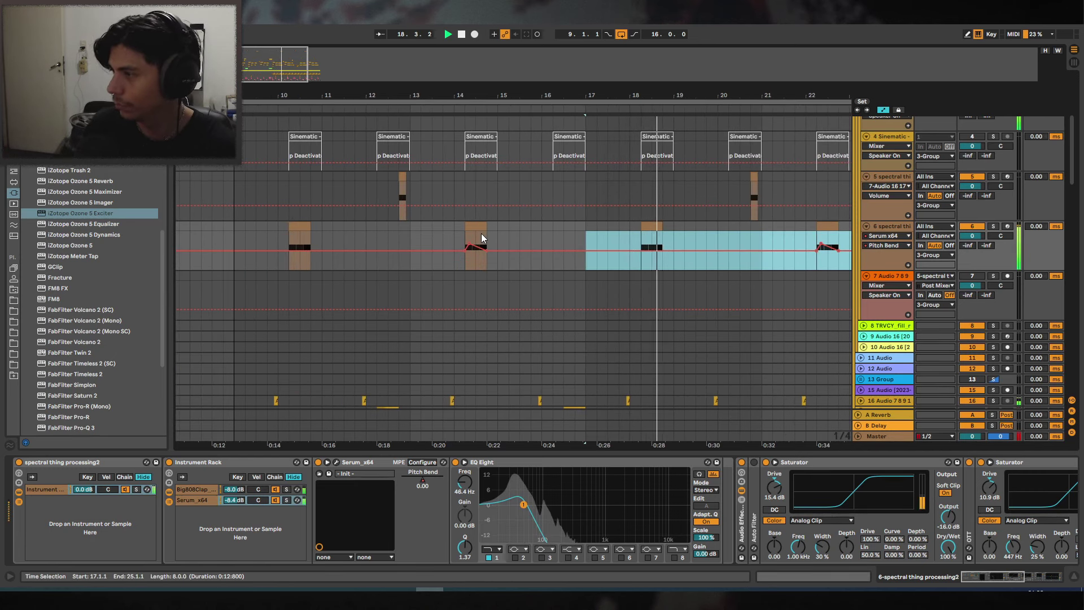
scroll(649, 169, "down", 2)
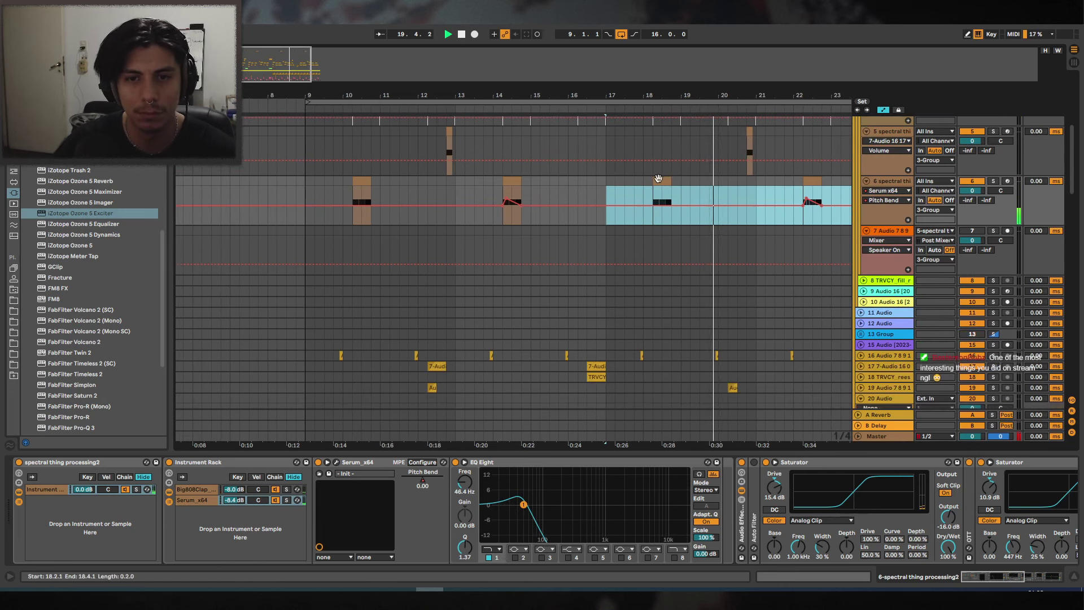
left_click(661, 180)
scroll(672, 169, "up", 1)
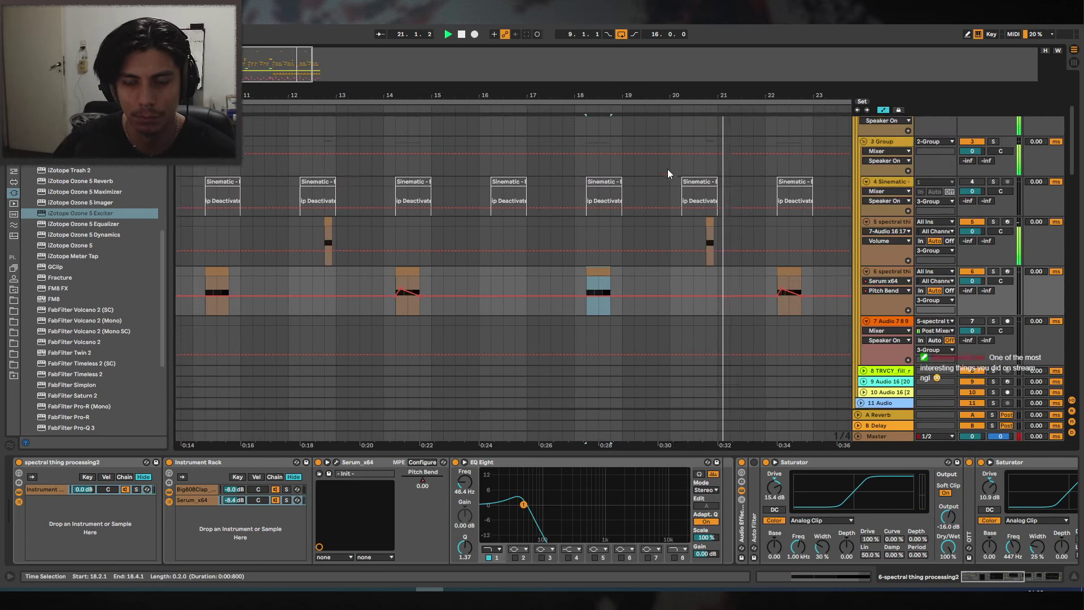
Expand track 27 and play back its clips around bar 21.
left_click_drag(726, 93, 675, 181)
scroll(673, 179, "down", 2)
key("space")
left_click_drag(668, 93, 669, 51)
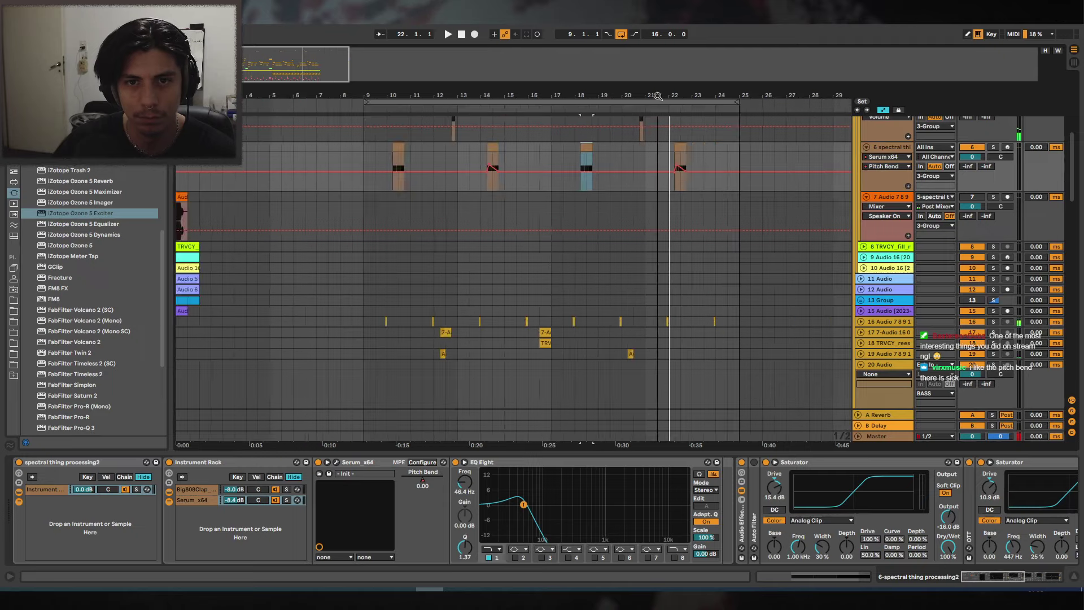
scroll(646, 134, "down", 3)
left_click_drag(643, 95, 646, 181)
scroll(659, 266, "down", 3)
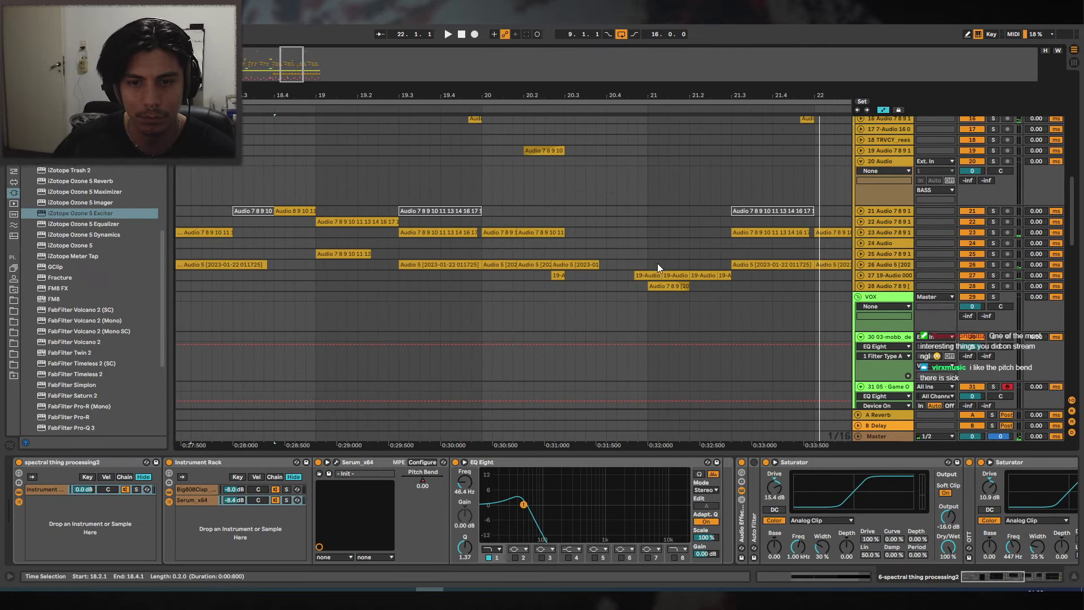
left_click(861, 276)
left_click(607, 276)
key("space")
mouse_move(700, 94)
left_mouse_down()
mouse_move(691, 85)
mouse_move(579, 97)
left_mouse_up()
left_click(522, 275)
key("space")
key("space")
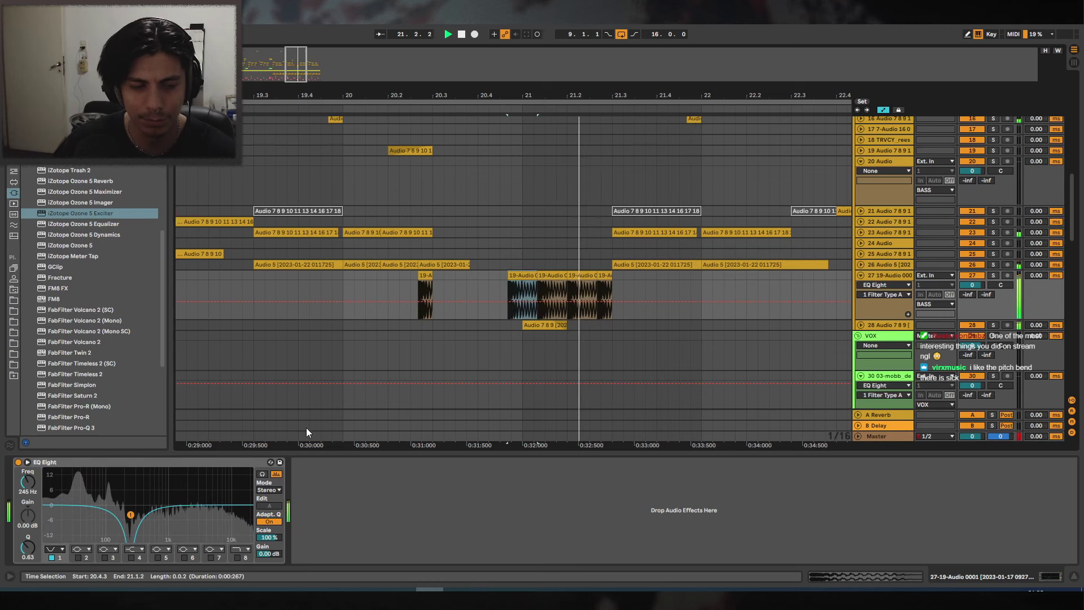
Compare track 27 with EQ Eight band 1 off and on, and listen to track 28 in solo.
left_click(52, 558)
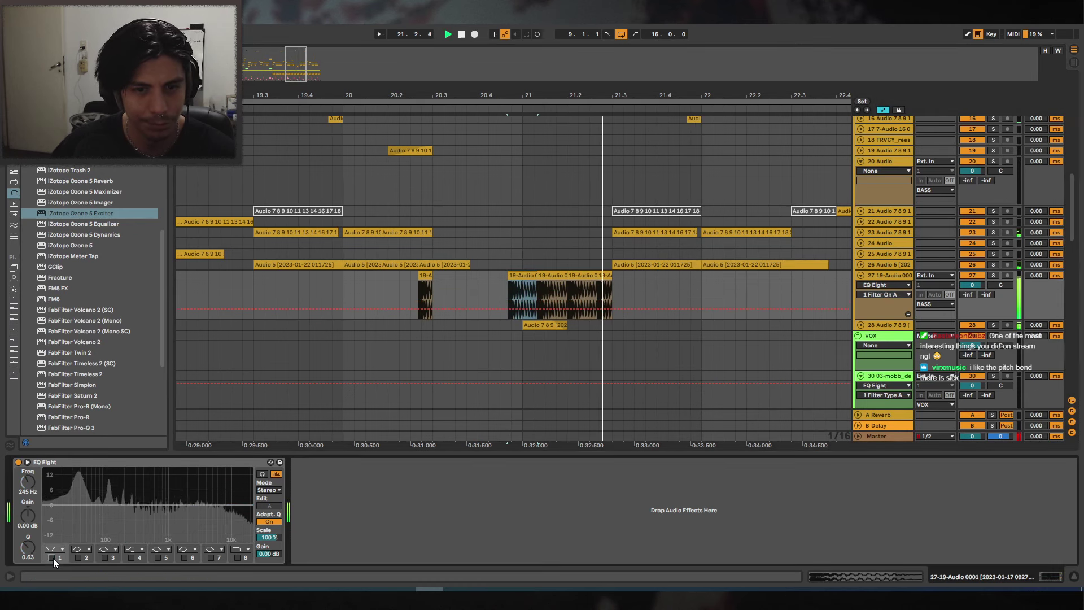
left_click(52, 558)
left_click(860, 325)
left_click(994, 325)
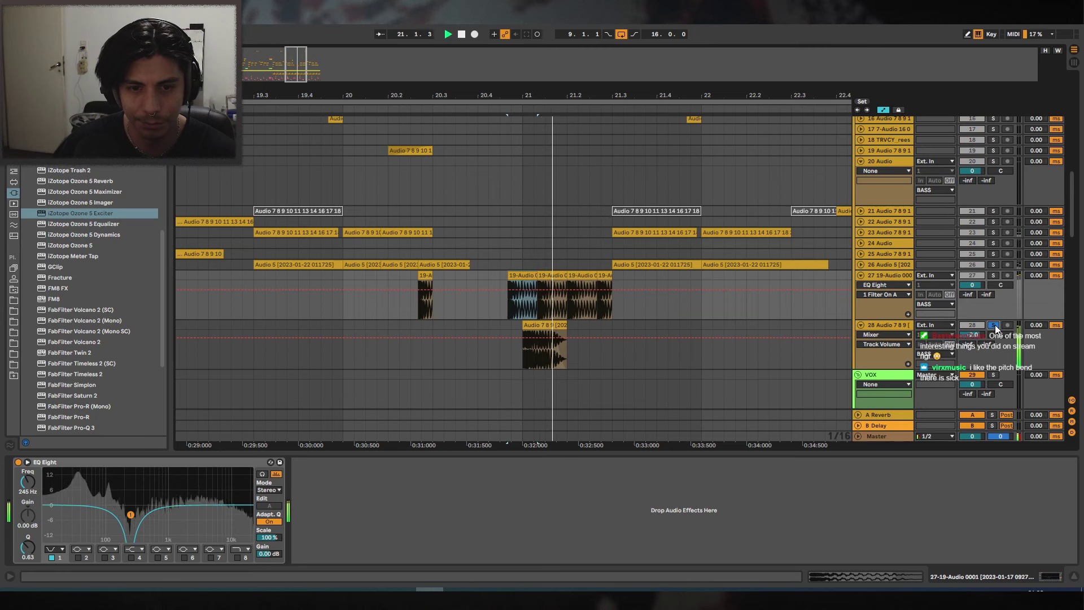
left_click(995, 326)
Deactivate the audio clip at bar 21 on track 28.
left_click(596, 345)
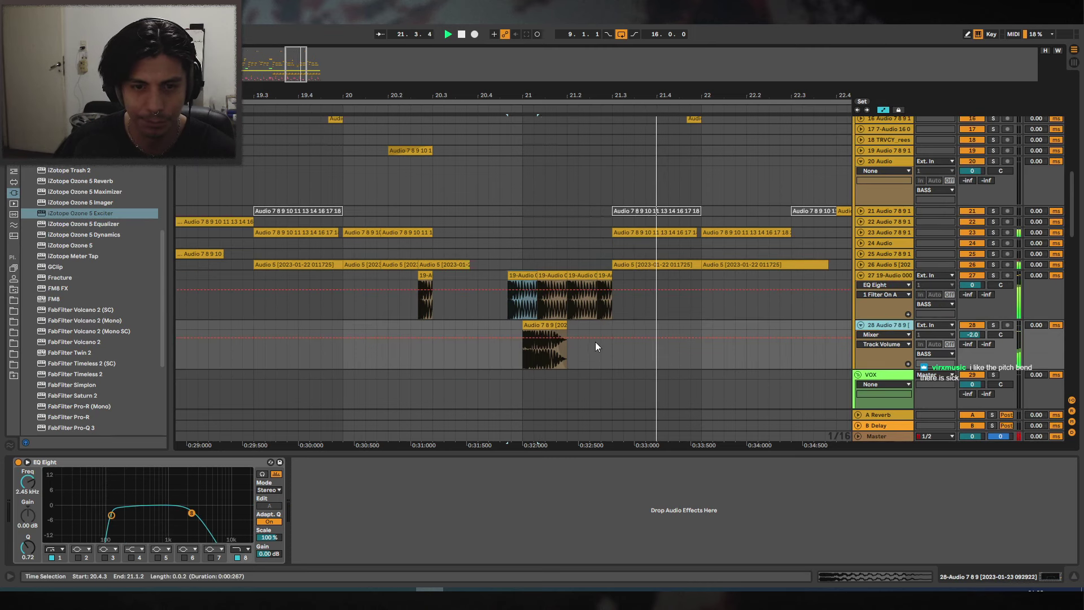
left_click(544, 326)
key("0")
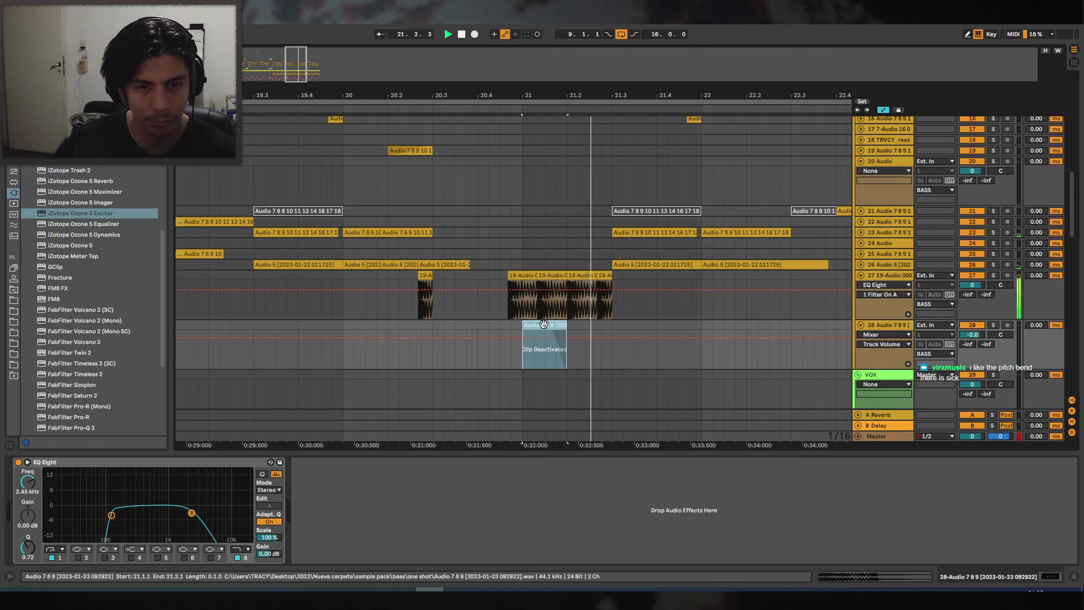
Collapse all the audio tracks inside the BASS group.
left_click_drag(591, 95, 591, 17)
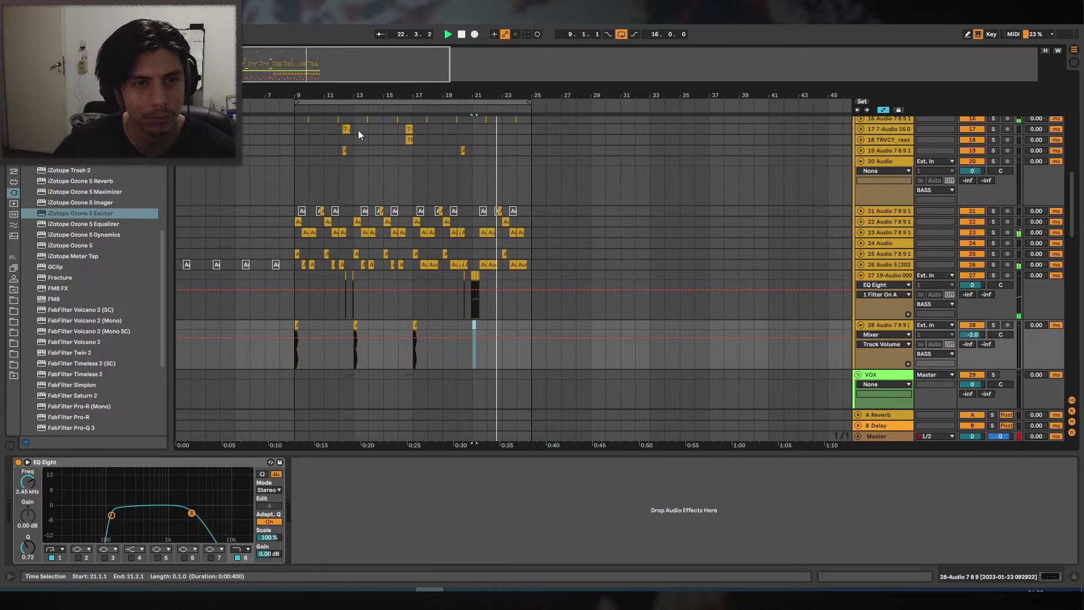
left_click_drag(358, 96, 416, 129)
left_click(861, 162, "alt")
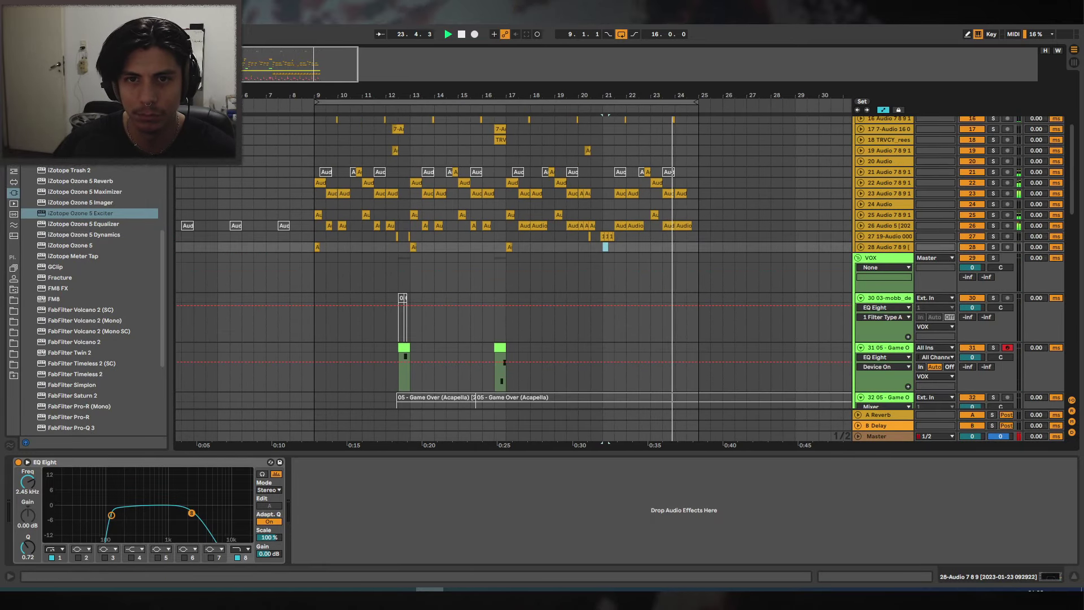
key("plus")
scroll(771, 390, "up", 1)
left_click_drag(746, 96, 723, 142)
scroll(889, 201, "up", 5)
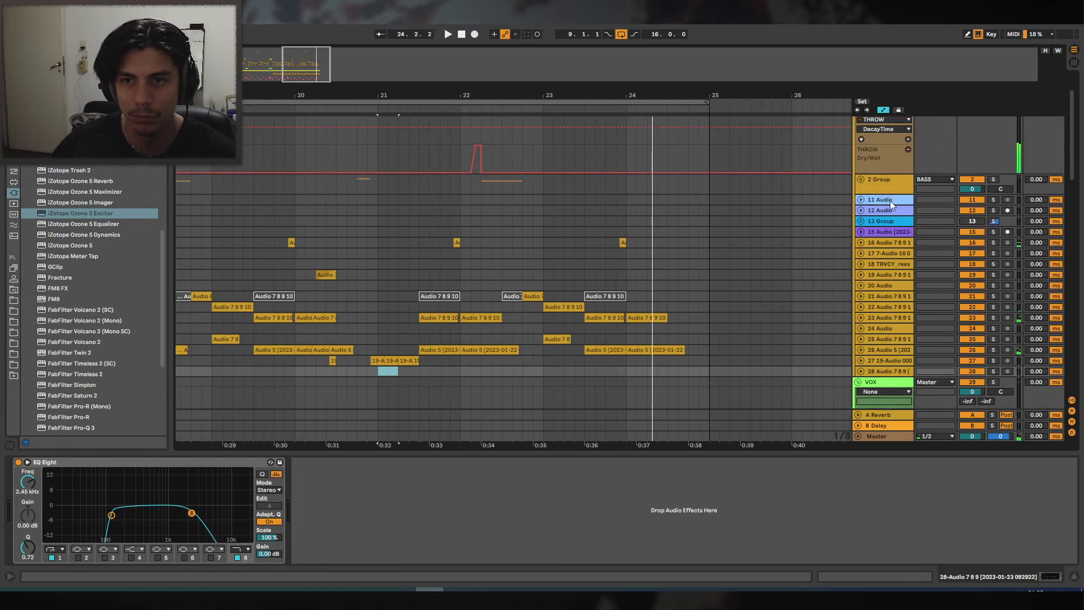
Add an Echo to the end of the BASS group's device chain and turn its Dry/Wet fully down.
left_click(873, 202)
left_click(13, 171)
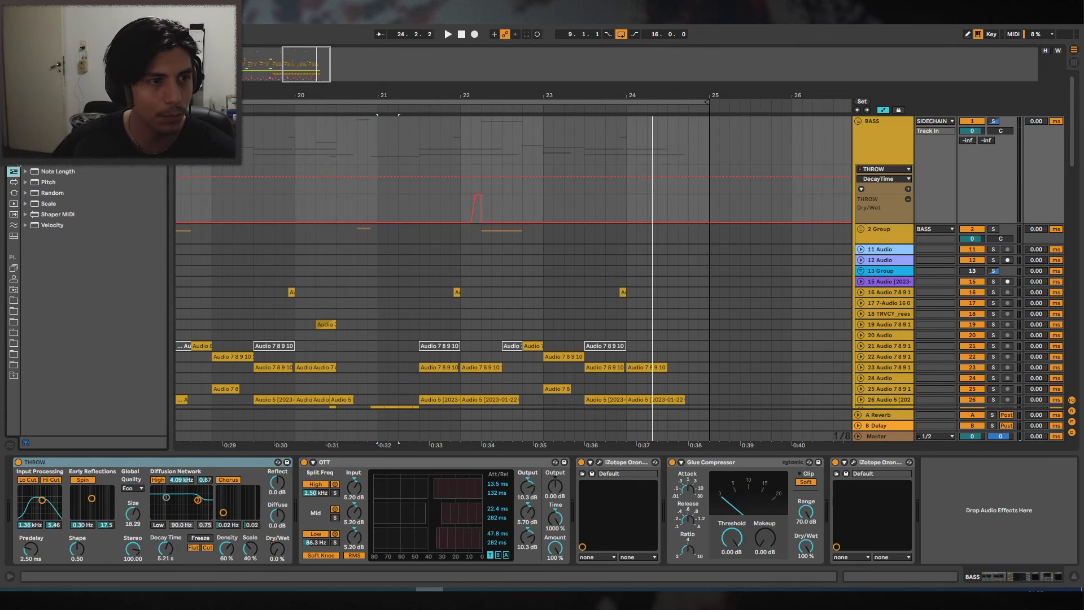
left_click(13, 161)
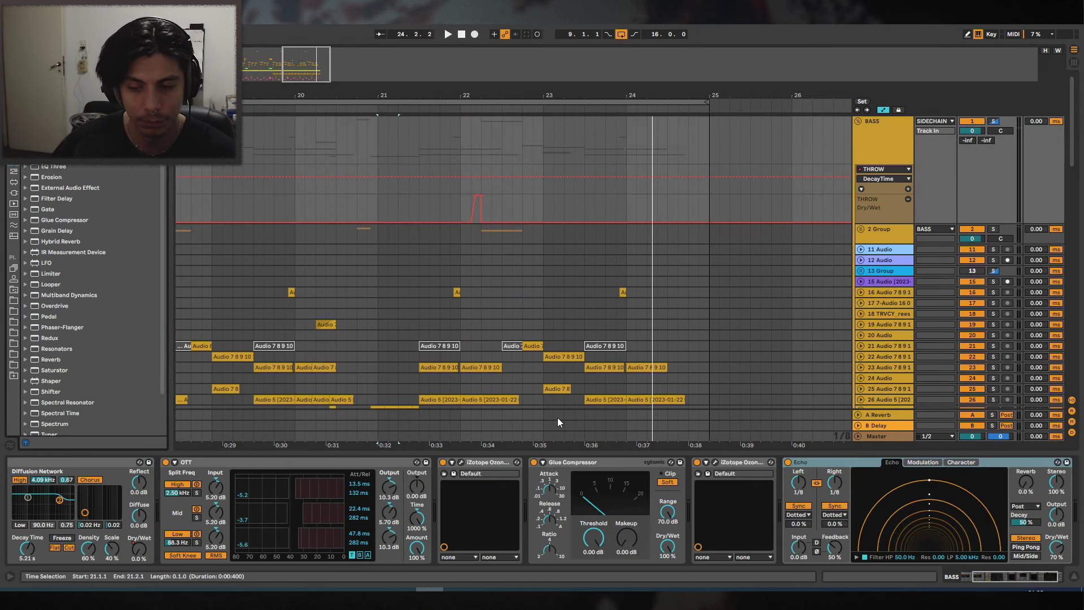
left_click_drag(1055, 547, 1054, 598)
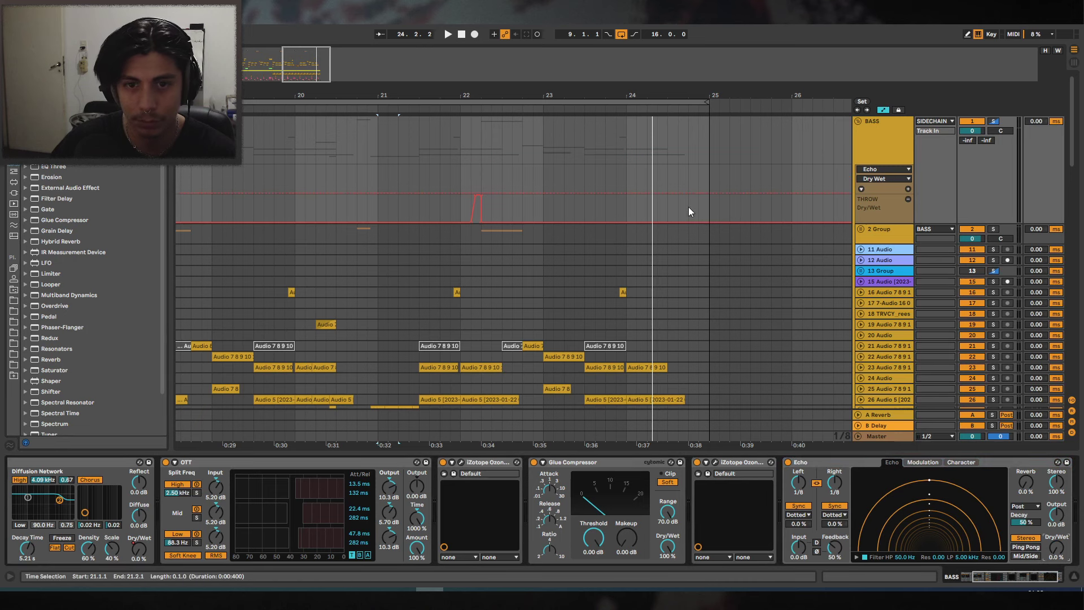
Automate the BASS group's Echo Dry/Wet to ramp up to maximum just after bar 24 starts, and play it back.
left_click(635, 193)
left_click_drag(662, 192, 657, 165)
left_click(626, 167)
key("space")
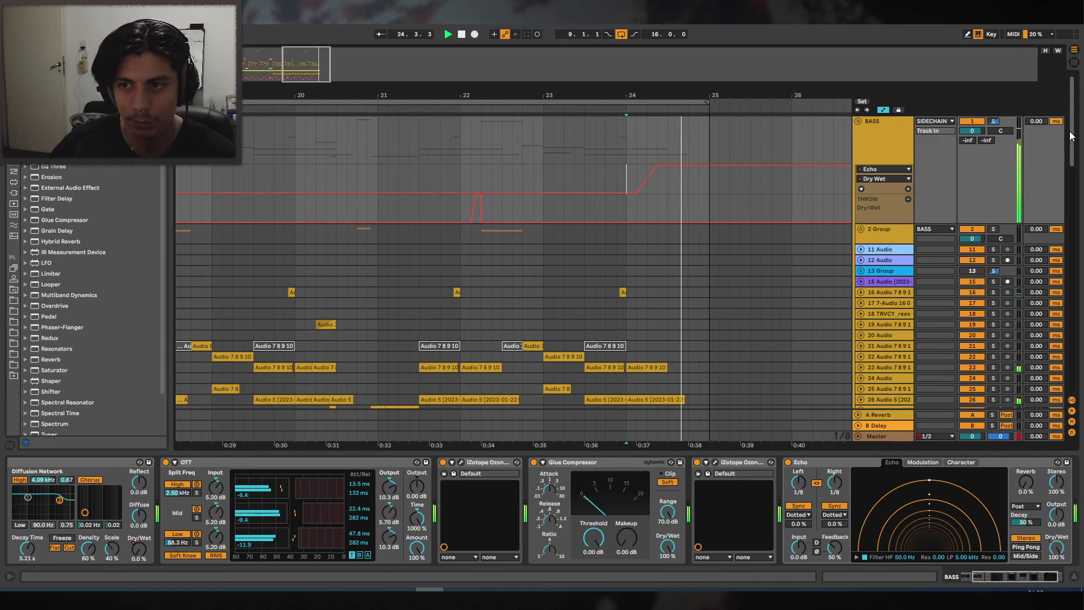
Delete the drum clips in the latter part of bar 24 on tracks 44–47 and play back from the end of bar 23.
scroll(944, 436, "down", 15)
left_click(615, 367)
scroll(670, 343, "up", 1)
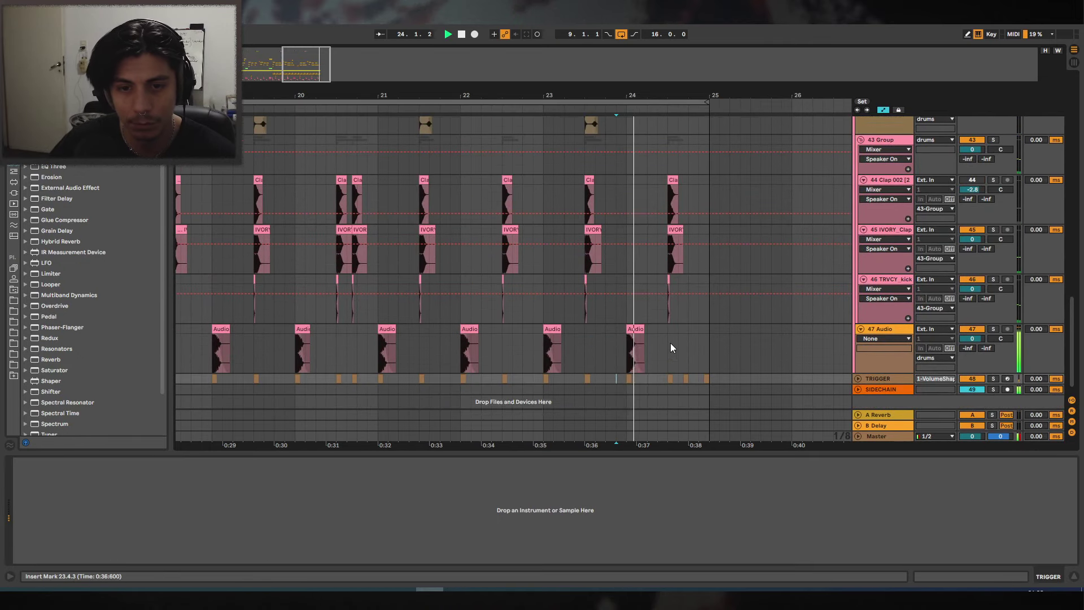
left_click_drag(647, 187, 713, 374)
key("Delete")
left_click(595, 339)
scroll(680, 318, "up", 1)
scroll(680, 314, "up", 1)
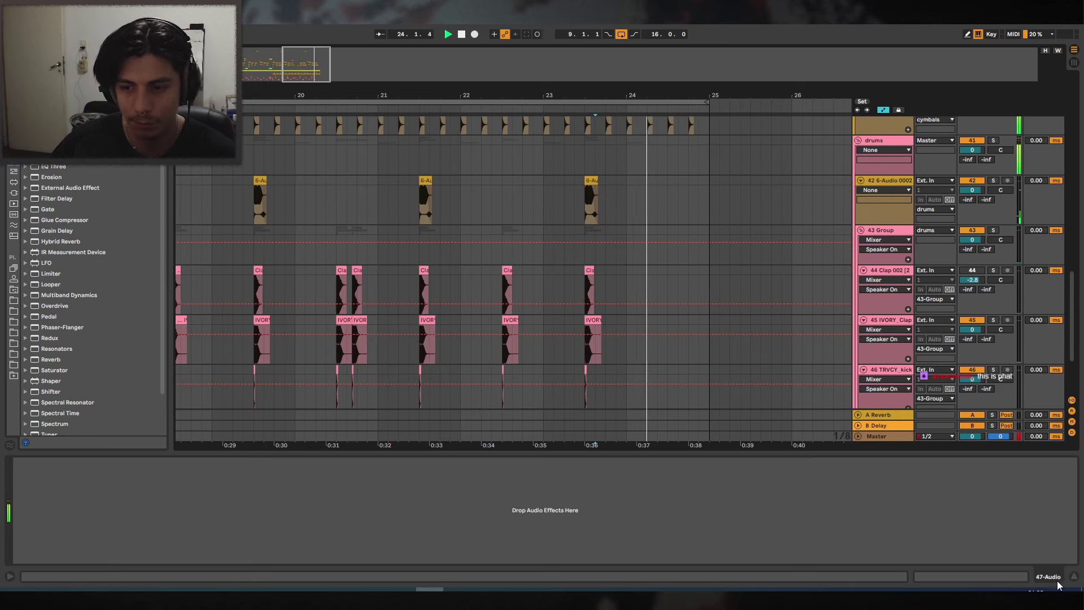
Hide the device view and delete the cymbal material on tracks 38–40 from just after bar 24 to bar 25.
left_click(1074, 577)
scroll(1077, 370, "up", 3)
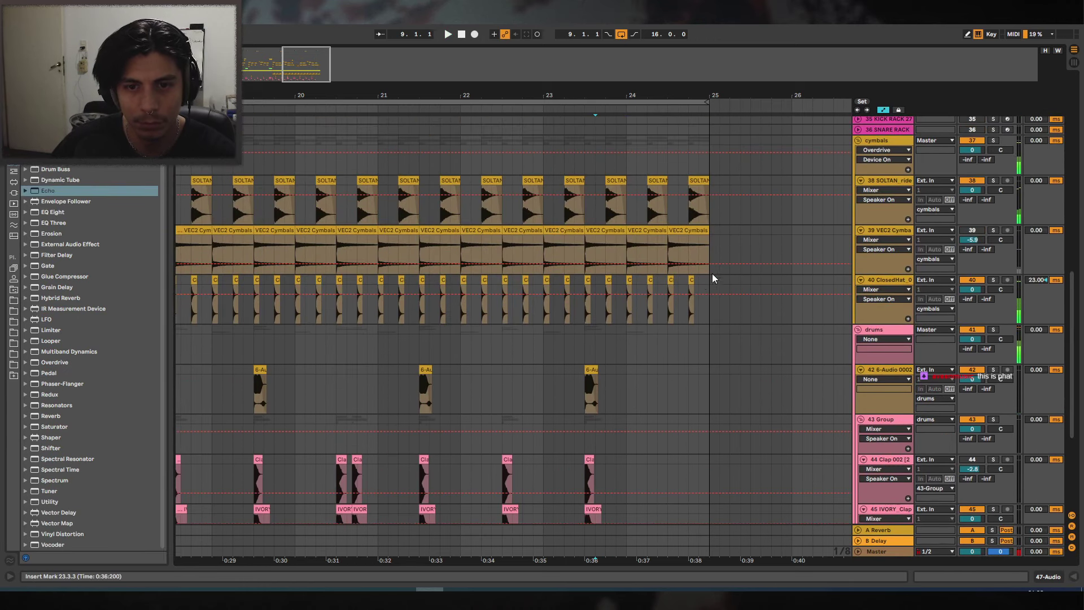
left_click_drag(710, 277, 638, 171)
key("Delete")
left_click(700, 247)
Delete the FX audio on track 34 from 24.1.1 to the end of the section.
scroll(698, 299, "up", 8)
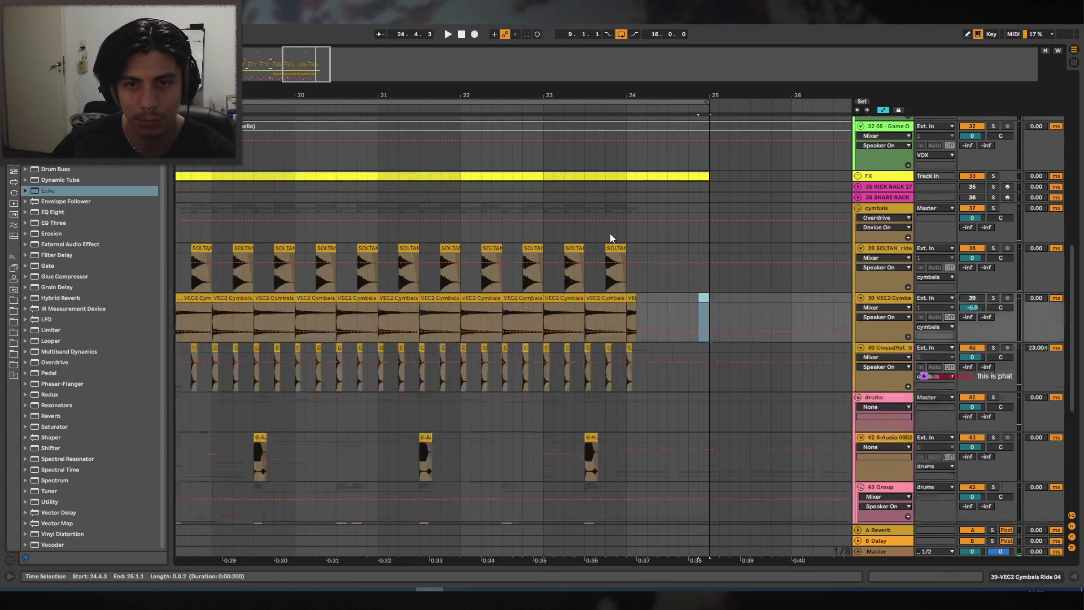
left_click_drag(697, 355, 624, 335)
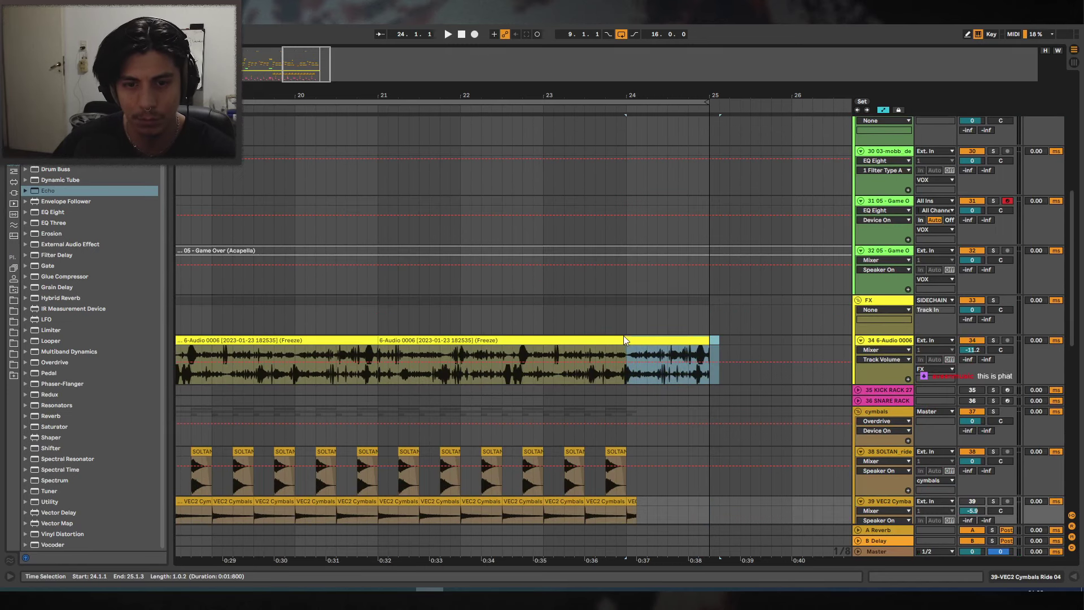
key("Delete")
Play the loop from 23.4.1 back around through bar 13 and listen to the edited ending and restart.
left_click(606, 322)
key("space")
left_click_drag(1073, 324, 1050, 204)
left_click_drag(620, 92, 818, 92)
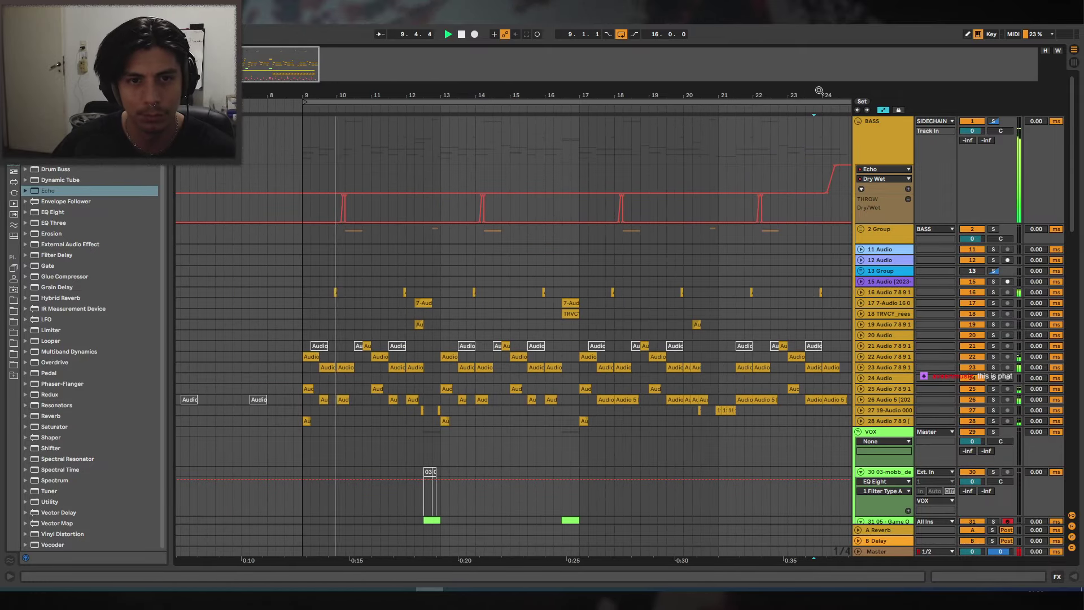
left_click_drag(738, 92, 806, 92)
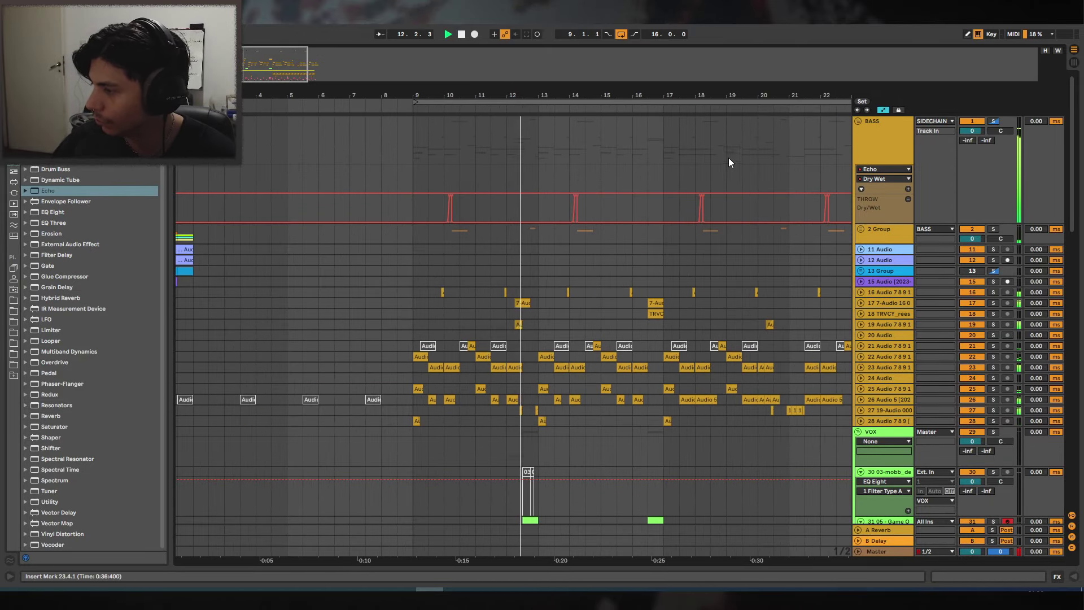
left_click_drag(566, 91, 625, 106)
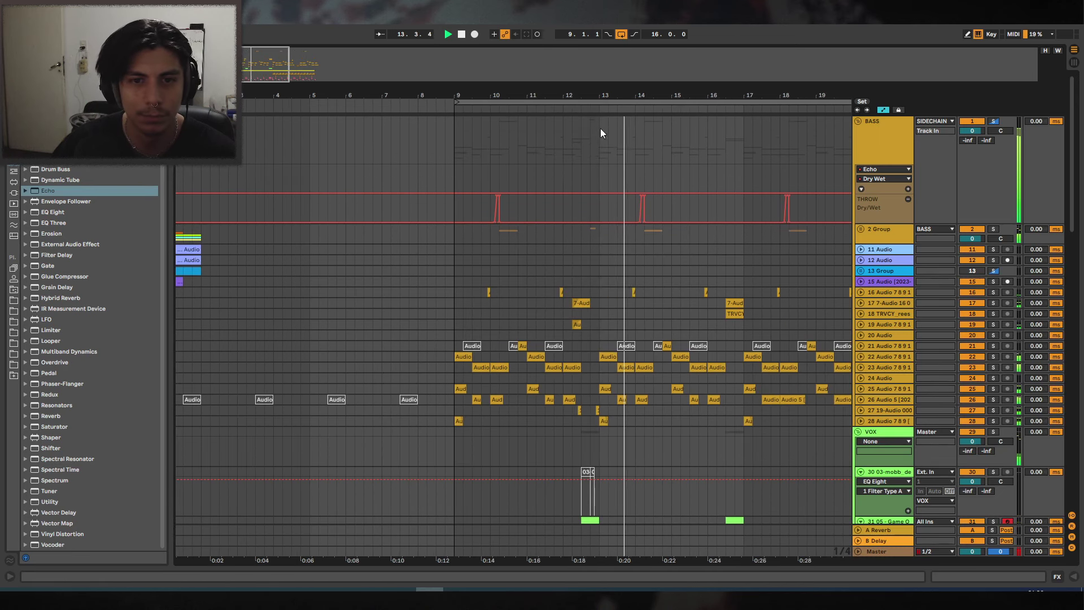
left_click(446, 165)
key("space")
Select the 16-bar loop range from bar 9 to bar 25 across all tracks and collapse the BASS group.
mouse_move(446, 95)
left_mouse_down()
mouse_move(434, 74)
mouse_move(424, 93)
left_mouse_up()
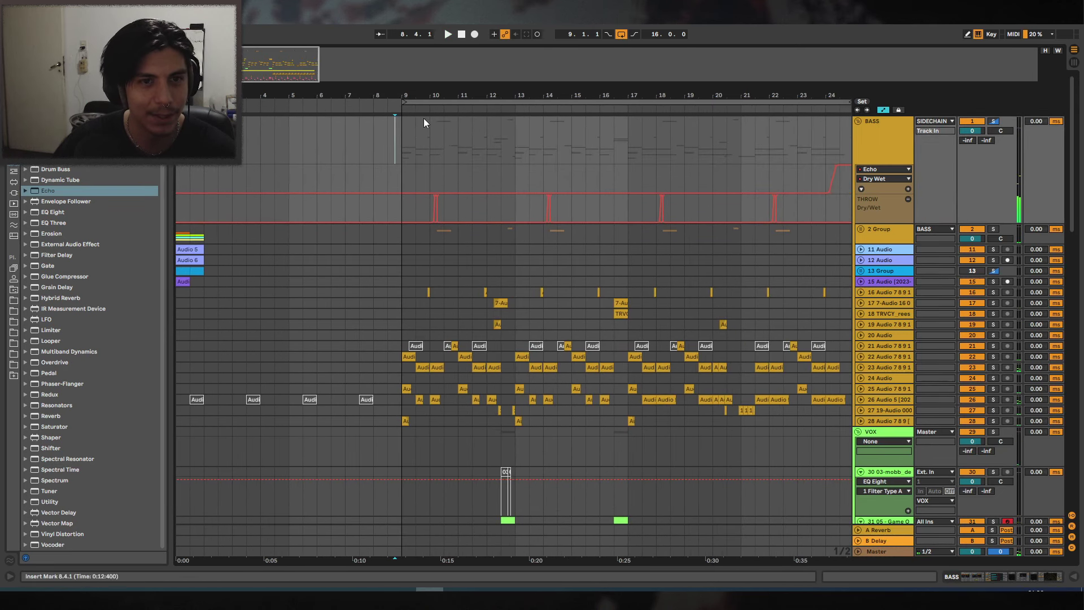
left_click(428, 102)
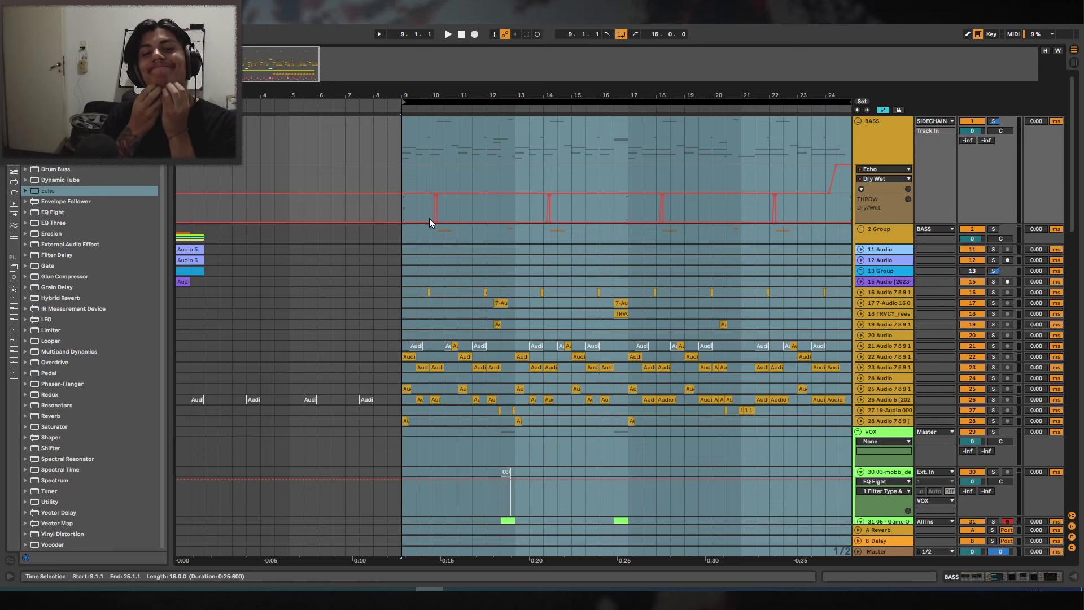
left_click(859, 121)
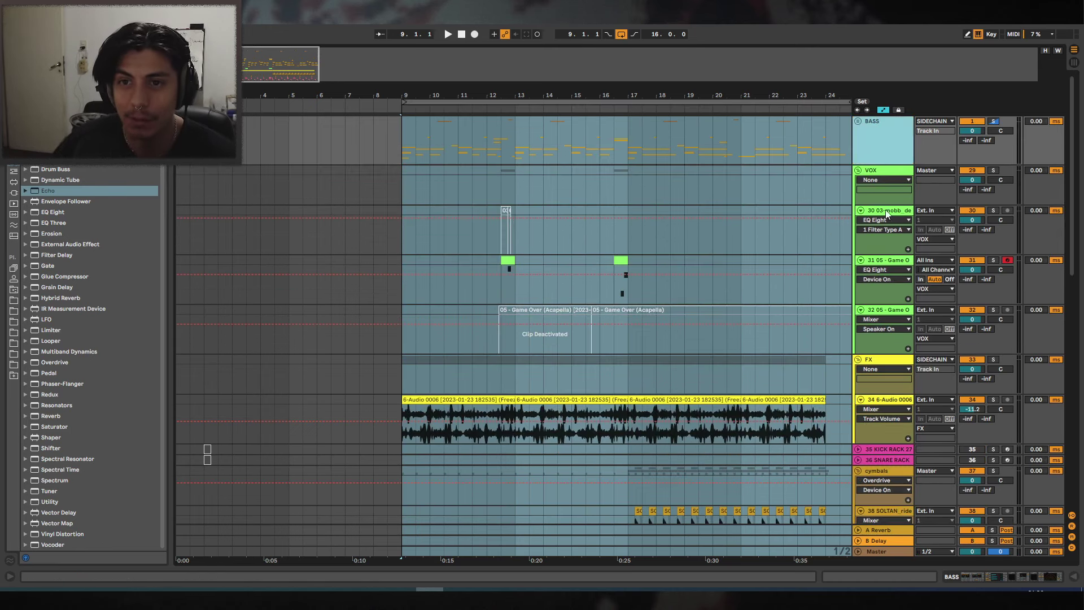
Collapse the VOX, FX, cymbals and drums groups in the arrangement.
left_click(858, 170)
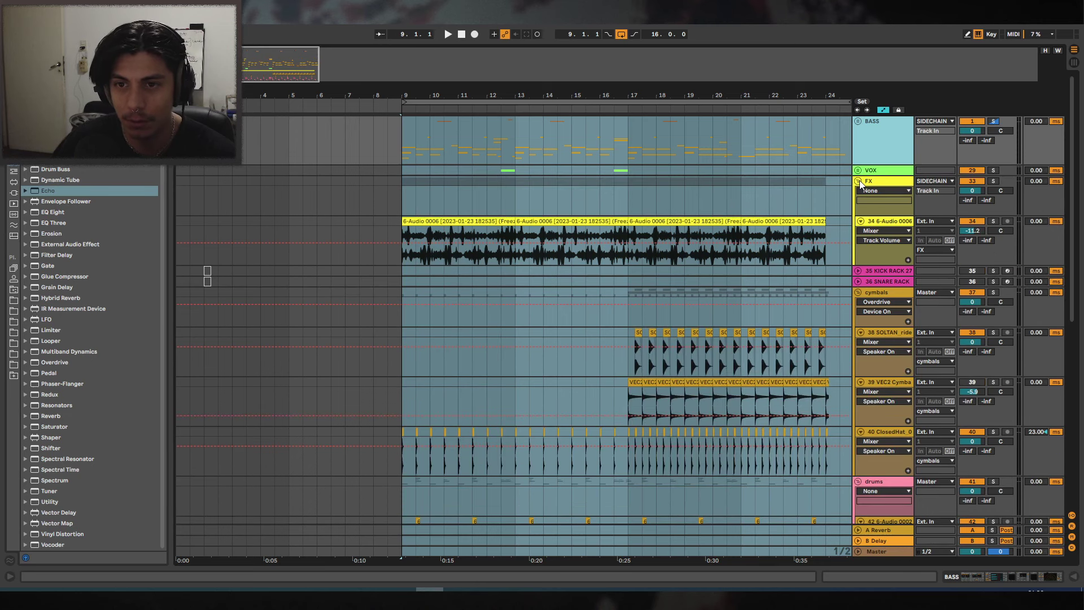
left_click(859, 181)
left_click(858, 213)
left_click(857, 224)
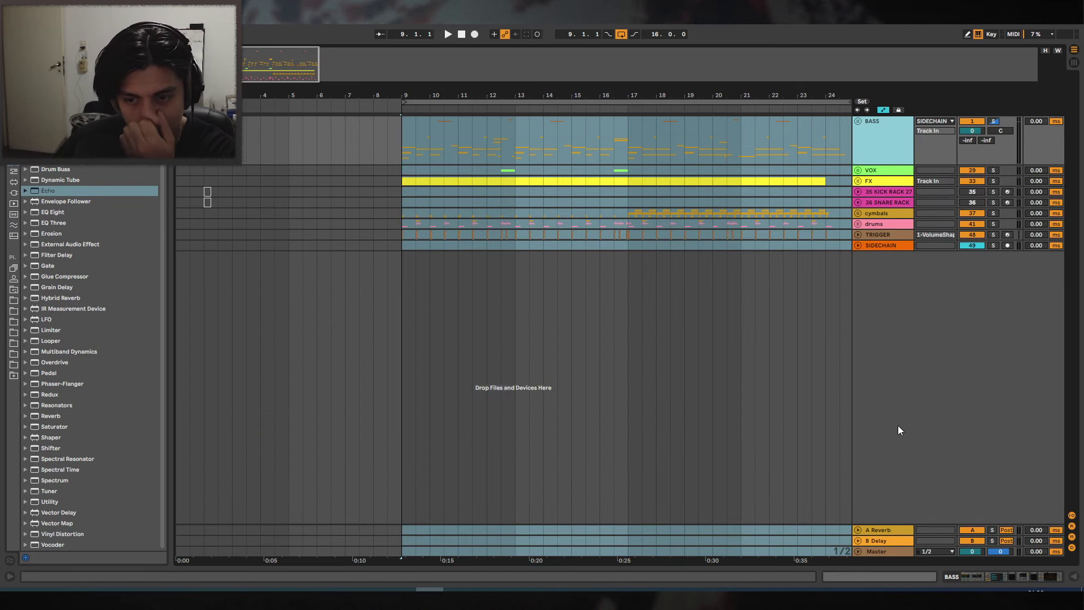
Add an iZotope Ozone 5 Imager after the existing Ozone plug-in on the Master track and play the loop.
left_click(900, 551)
left_click(1059, 576)
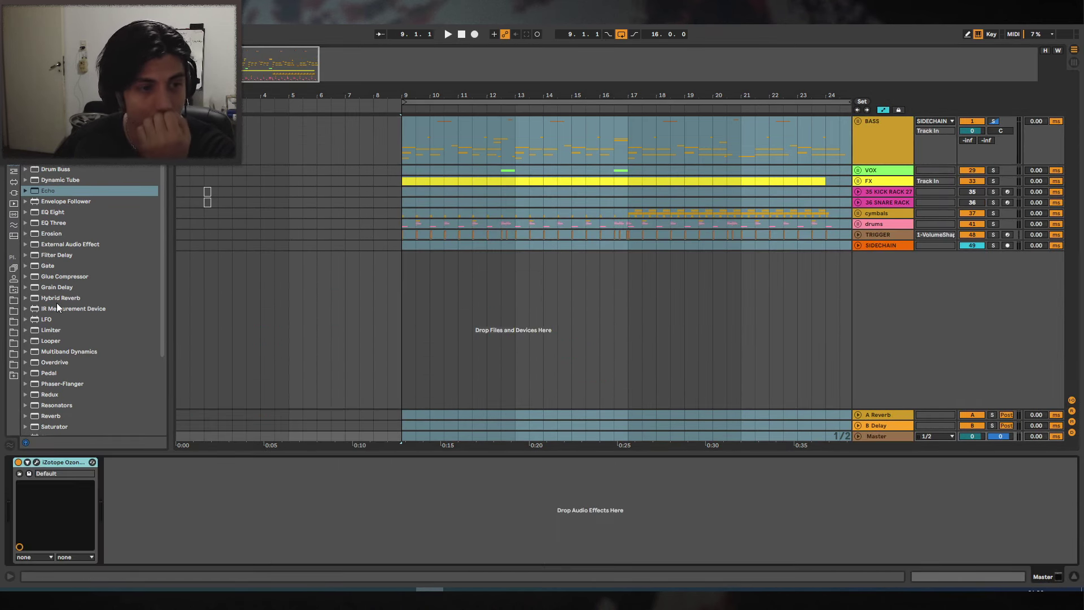
left_click(14, 192)
left_click_drag(104, 208, 175, 474)
key("space")
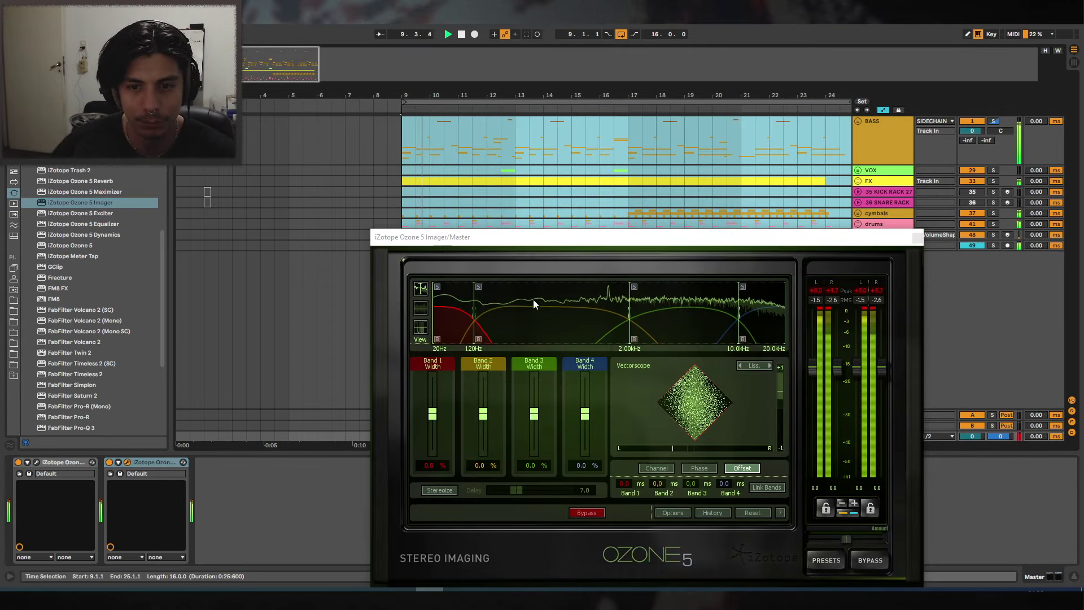
Set the imager's stereo width to -100% on band 1, 12.5% on band 3 and 26.6% on band 4.
left_click(404, 202)
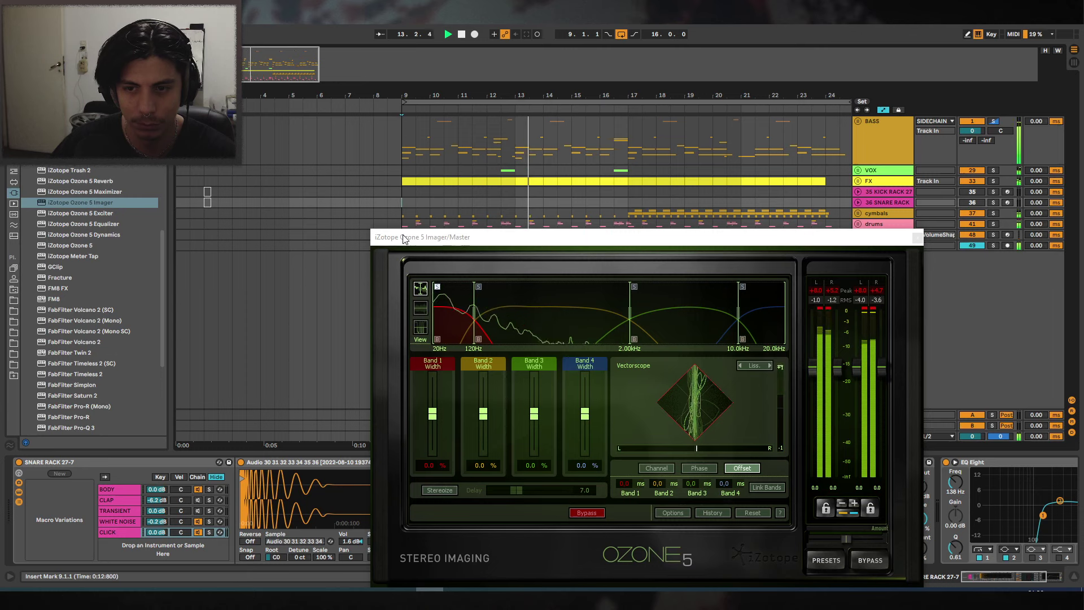
left_click_drag(433, 414, 434, 455)
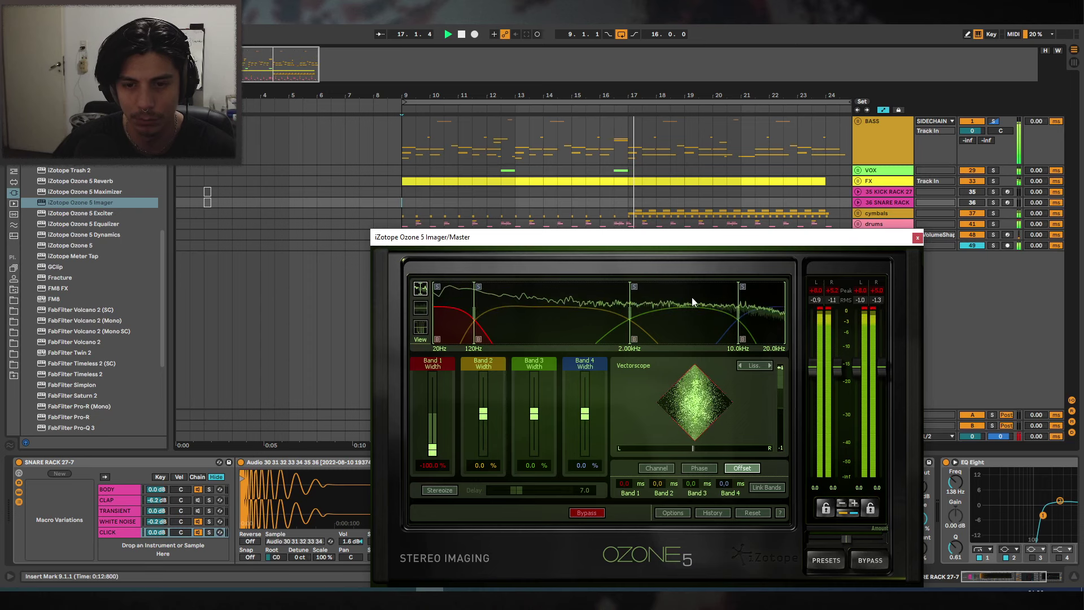
left_click_drag(584, 414, 586, 404)
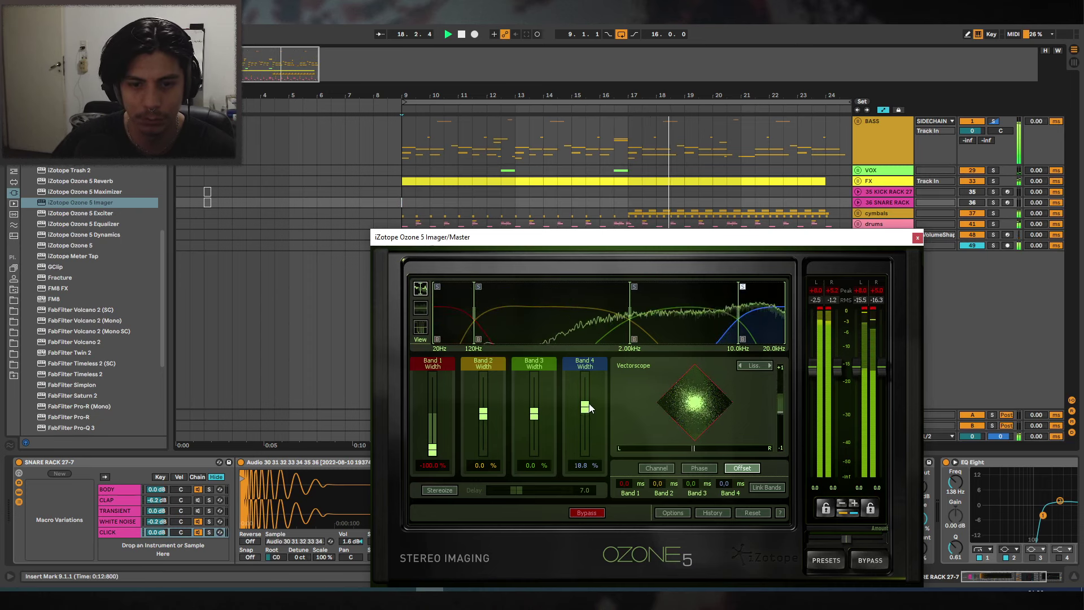
left_click(743, 287)
left_click(635, 287)
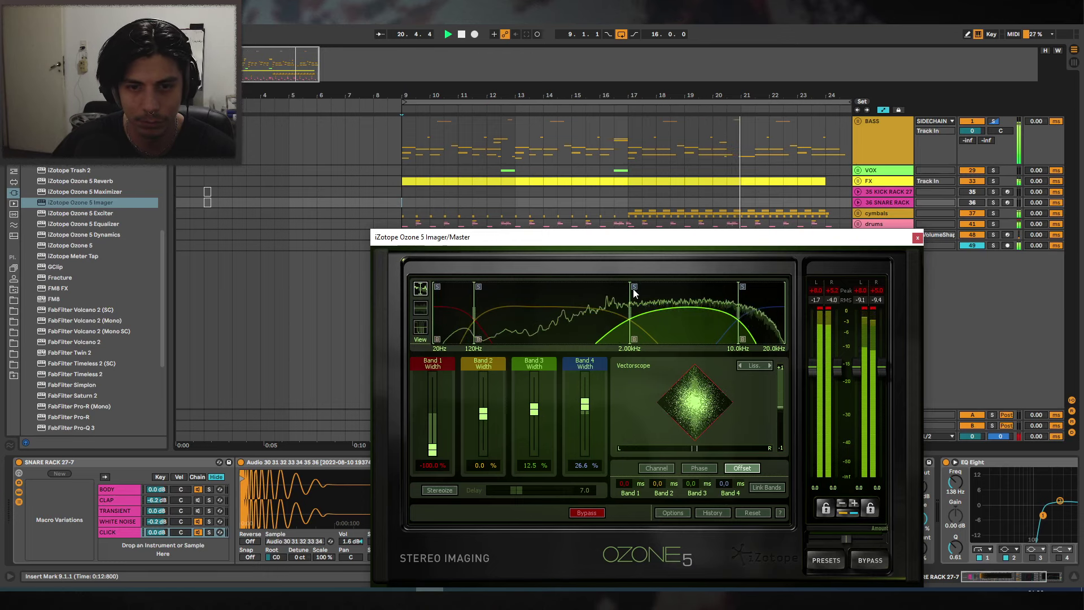
Solo band 2, set its width to -21.9%, and close the imager after listening to the result.
left_click(479, 287)
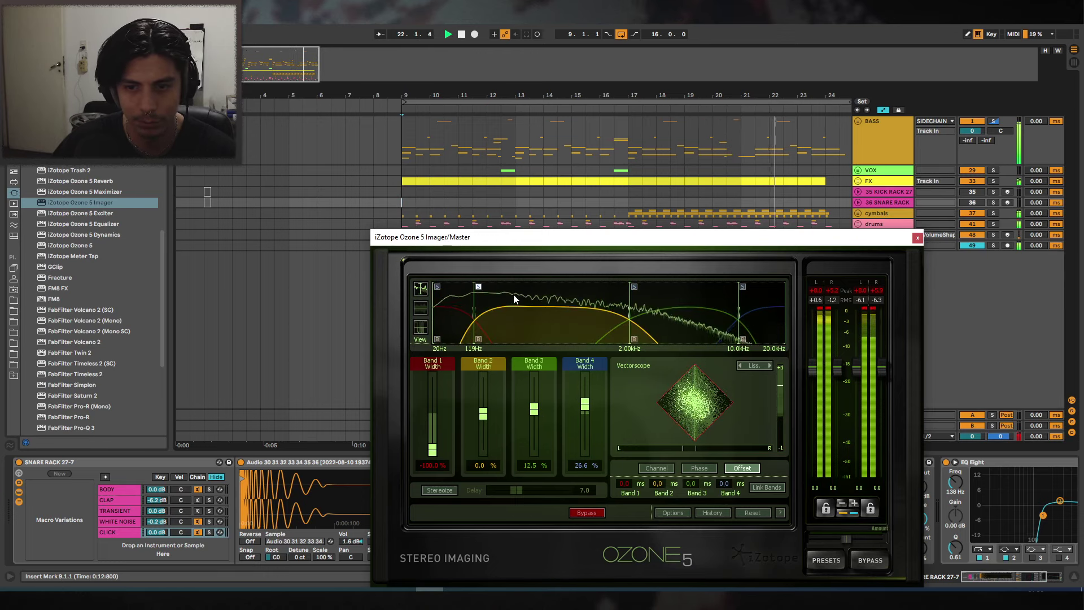
left_click(484, 422)
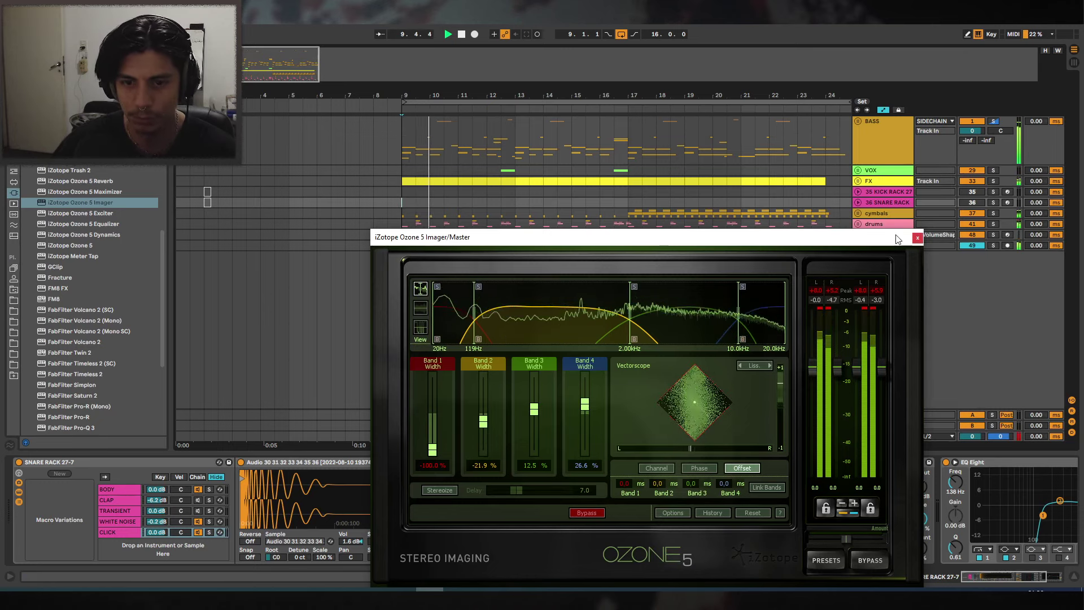
left_click_drag(582, 96, 582, 87)
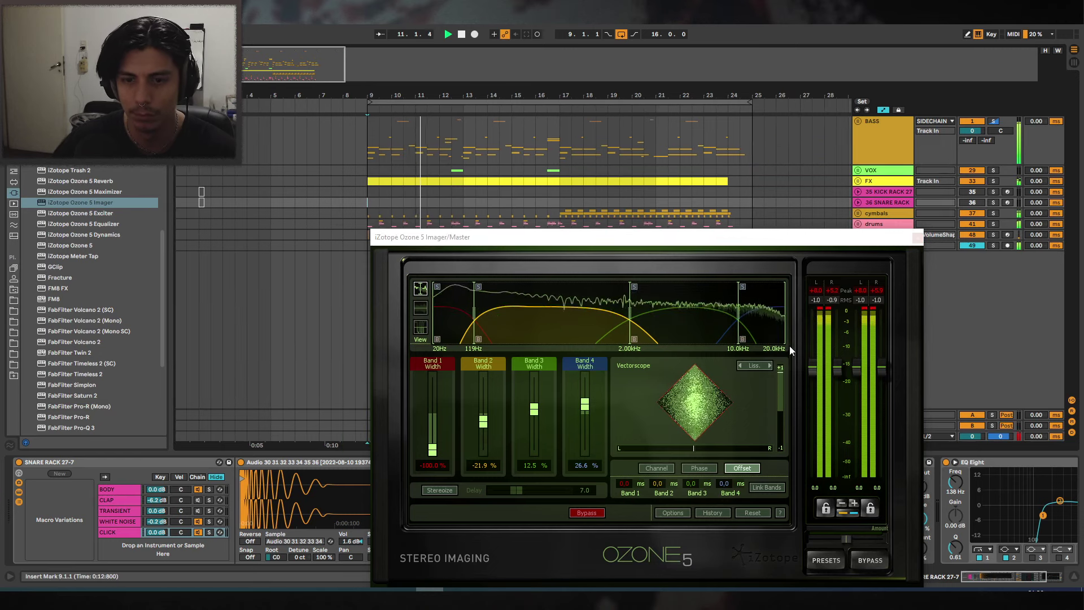
key("plus")
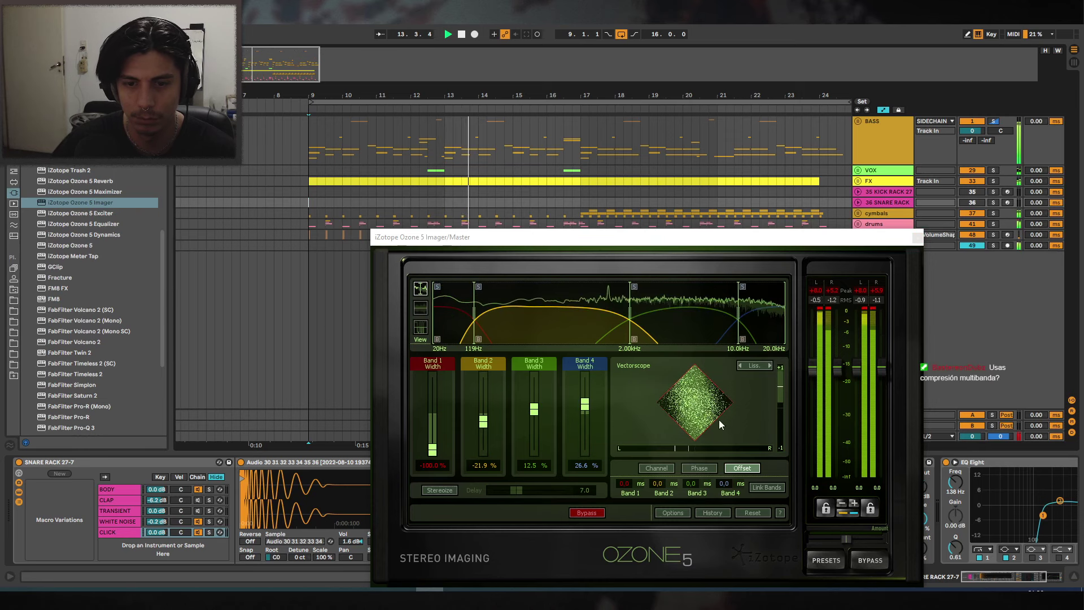
left_click(918, 239)
left_click_drag(436, 94, 515, 105)
key("space")
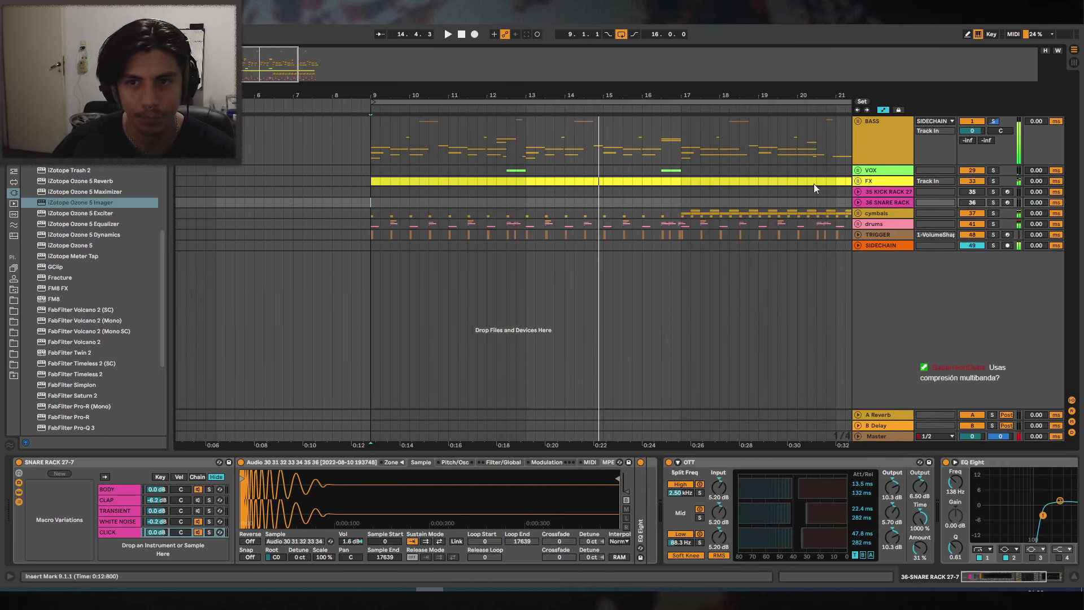
Look through the tracks inside the BASS group, collapse it again and expand the FX group.
left_click(858, 121)
scroll(824, 178, "down", 2)
scroll(825, 178, "up", 2)
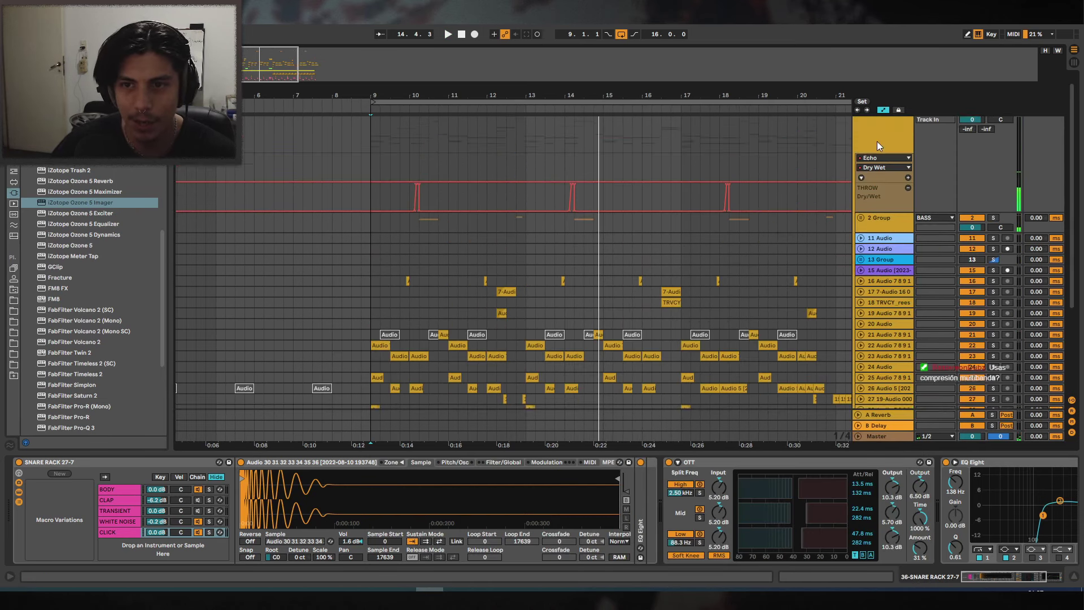
left_click(858, 121)
scroll(407, 167, "up", 3)
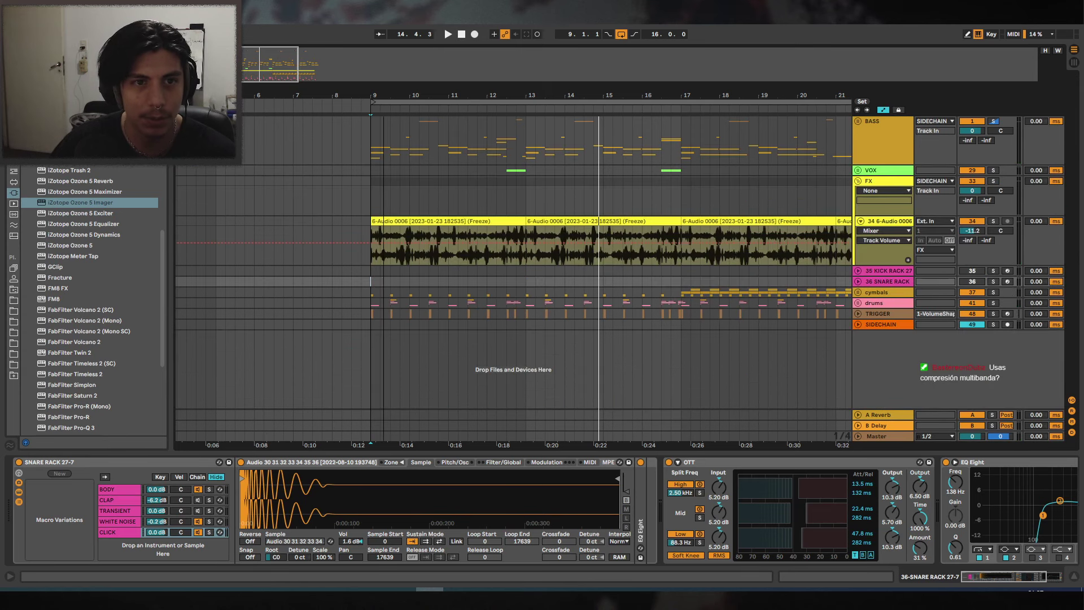
Split the FX clip on track 34 at 9.2.1 and delete the piece from 9.1.1 to 9.2.1.
left_click_drag(383, 94, 467, 135)
left_click(456, 235)
key("ctrl+e")
left_click(437, 222)
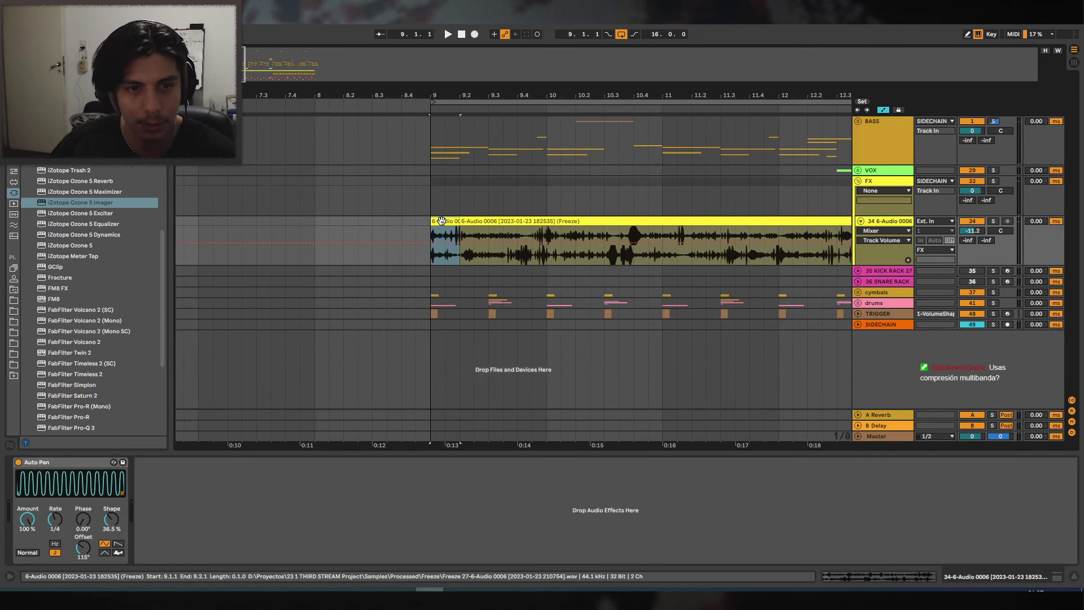
key("Delete")
Remove the FX audio on track 34 from 9.3.1 to 9.4.1 and turn off the track's Auto Pan.
left_click(508, 221)
key("space")
left_click(489, 233)
key("space")
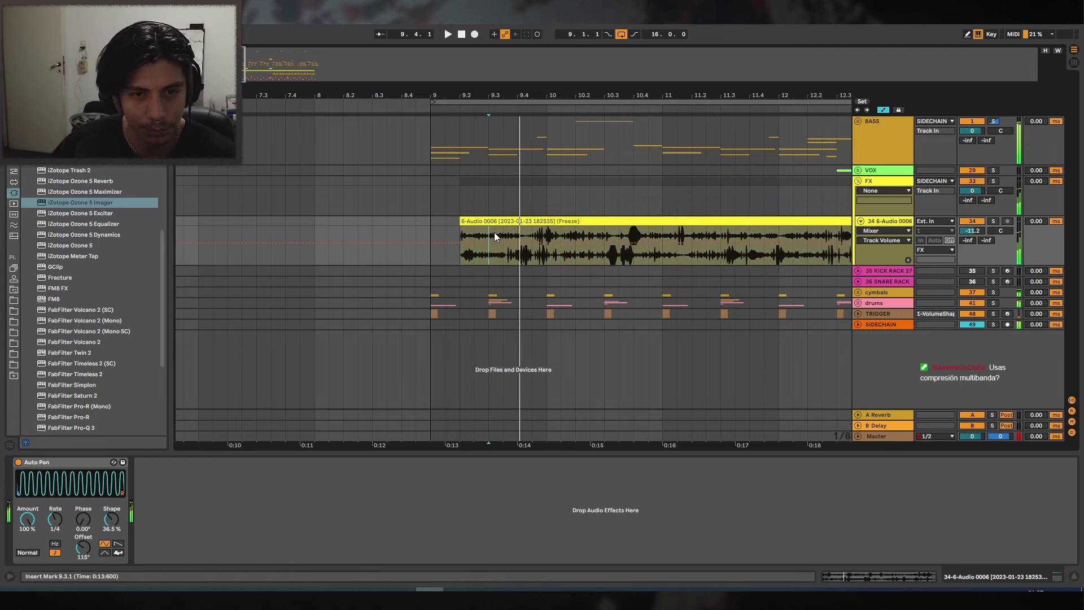
key("ctrl+e")
left_click(20, 461)
left_click_drag(490, 221, 512, 221)
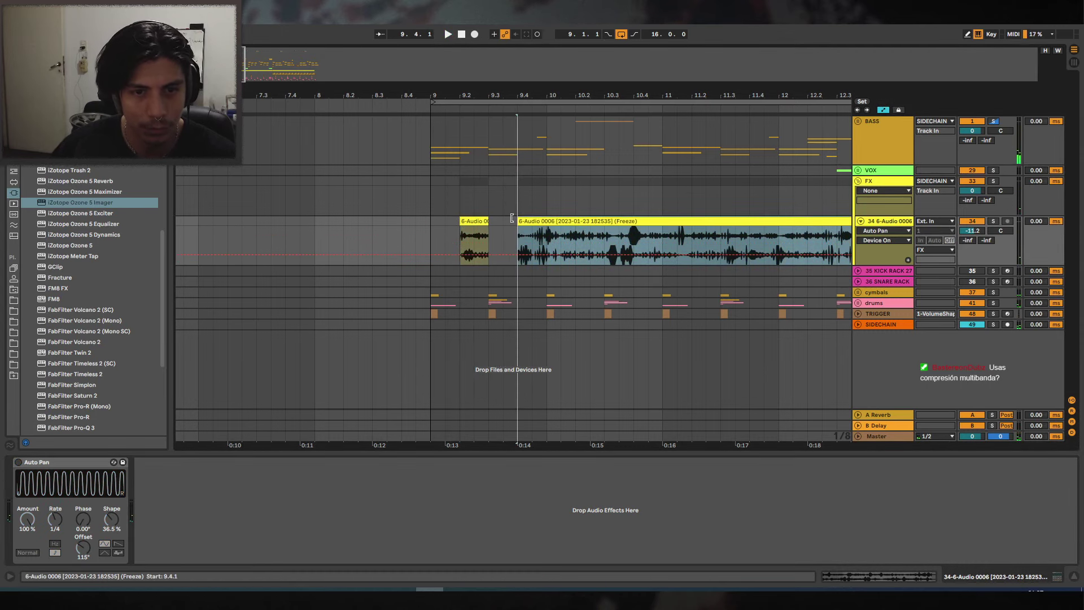
Play the chopped FX, split its clip just before bar 10 and trim the following piece's start to about 10.2.
left_click(442, 225)
key("space")
scroll(495, 102, "up", 2)
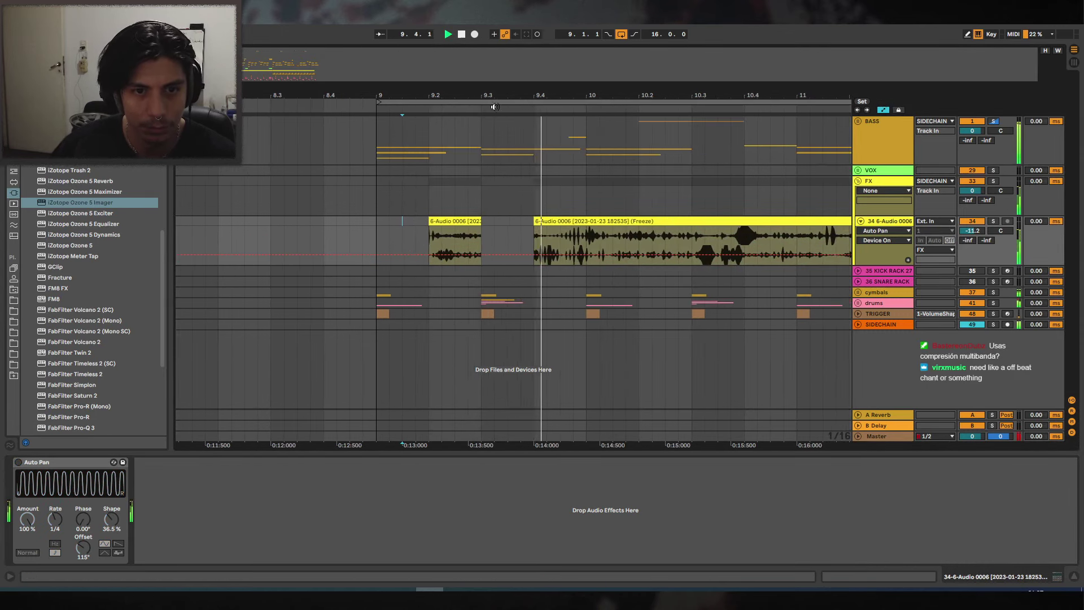
left_click(582, 222)
key("space")
left_click(588, 234)
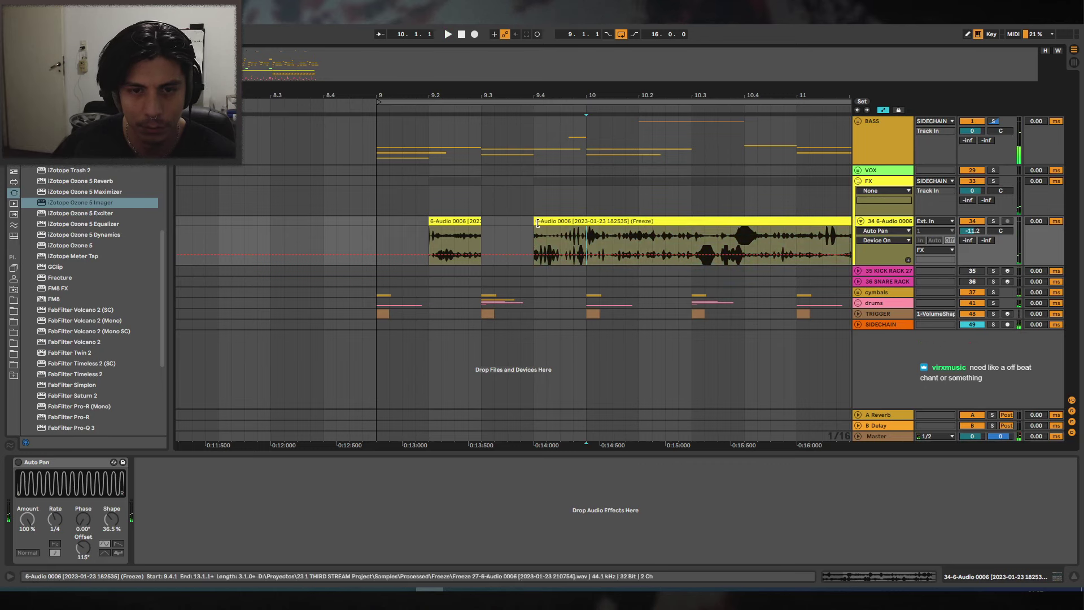
left_click(562, 234)
key("ctrl+e")
left_click_drag(574, 221, 641, 221)
Split the FX clip at 10.4.1, delete the piece before it and play the edit from 10.3.1.
left_click(590, 233)
key("space")
left_click_drag(818, 96, 691, 95)
key("space")
left_click(617, 239)
key("ctrl+e")
left_click(604, 222)
key("Delete")
left_click(569, 236)
key("space")
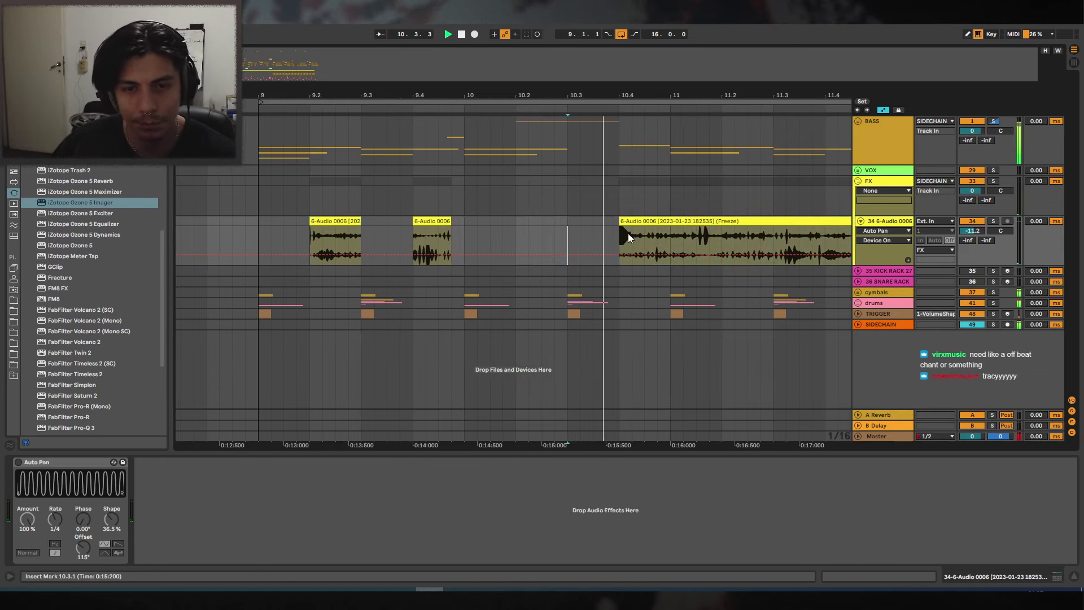
Listen from 11.2.1 and replace the chopped FX audio on track 34 with an uncut clip from 9.1.1 to 13.1.1.
key("space")
left_click_drag(669, 96, 545, 96)
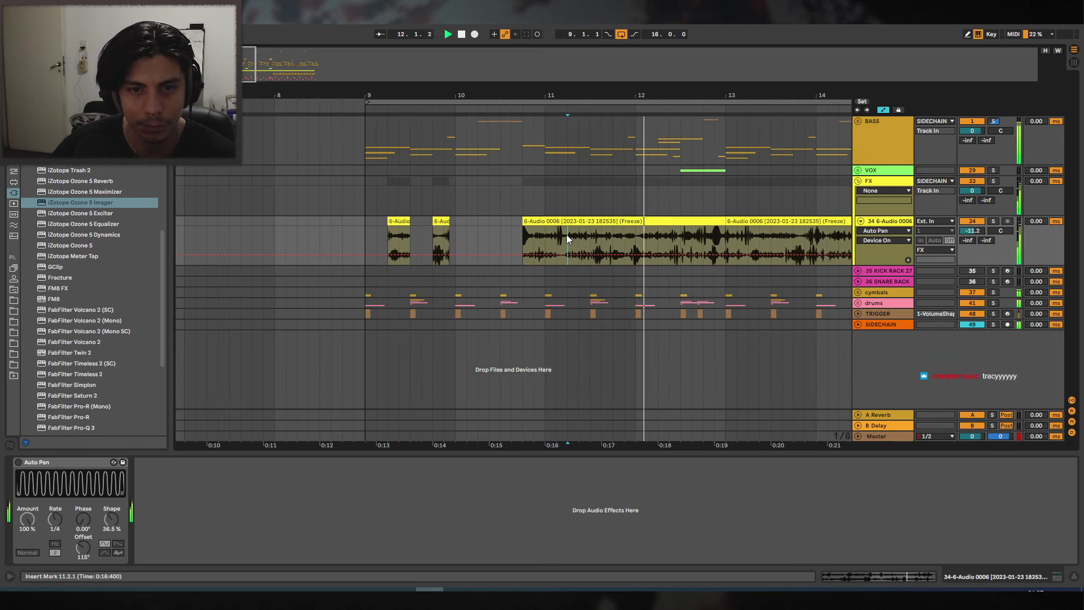
key("space")
left_click_drag(567, 233, 361, 223)
left_click(545, 221)
Set track 34's volume to -7.7 dB and add a Gate after its Auto Pan.
left_click(881, 224)
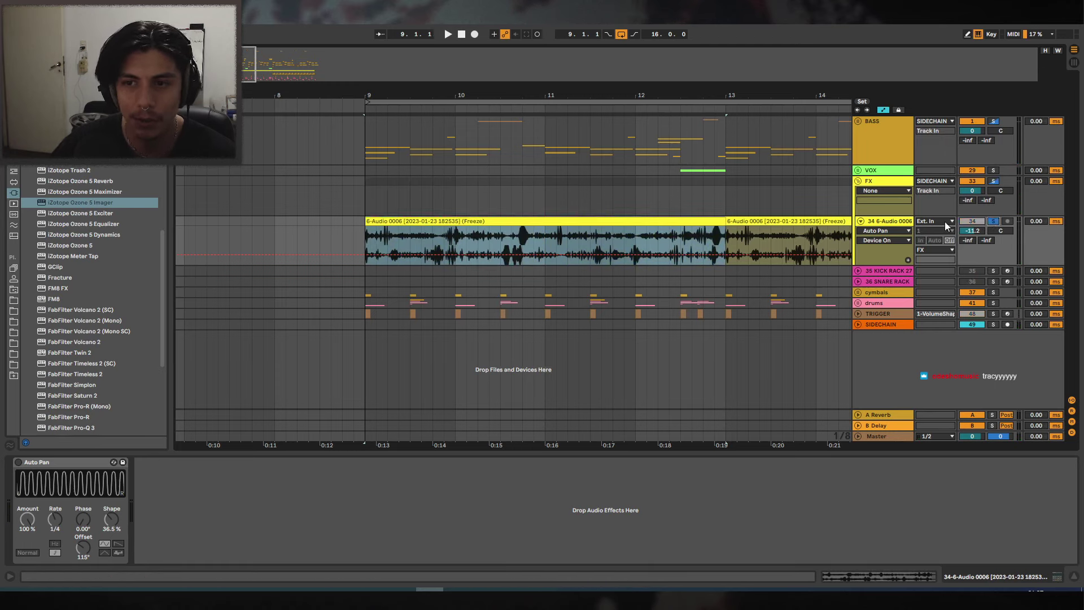
key("ctrl+f")
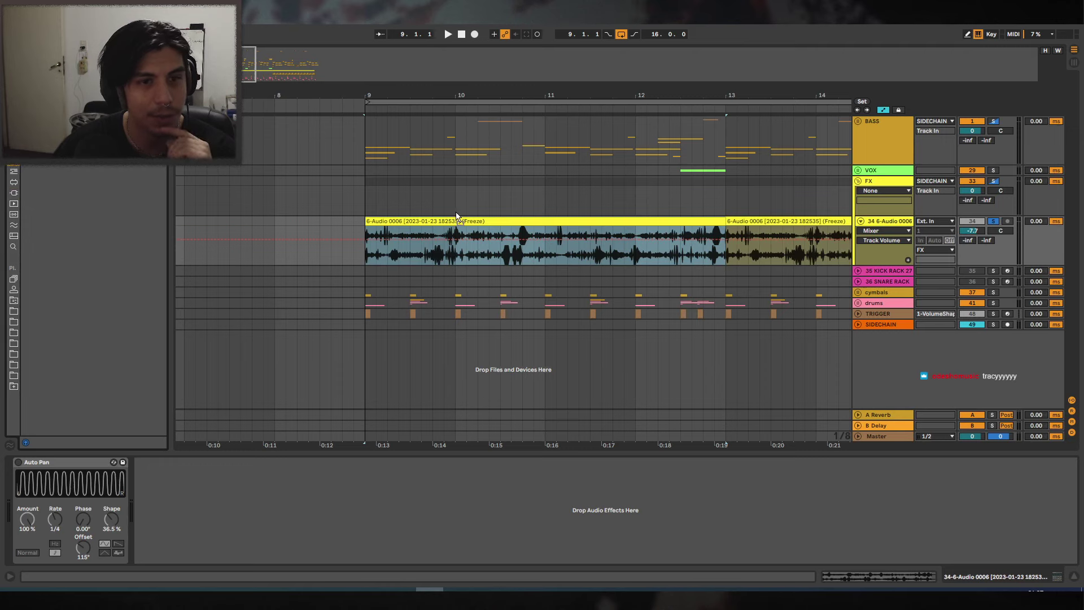
left_click_drag(418, 221, 774, 259)
left_click(148, 462)
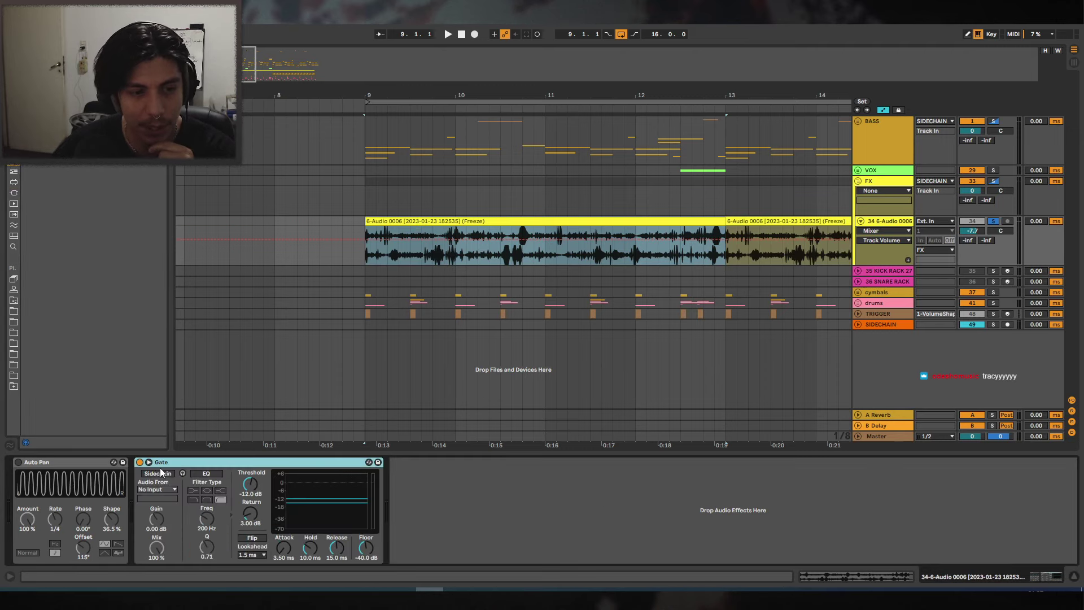
Enable the gate's sidechain with BASS as its source and set the threshold to -16.2 dB.
left_click(159, 473)
left_click(156, 489)
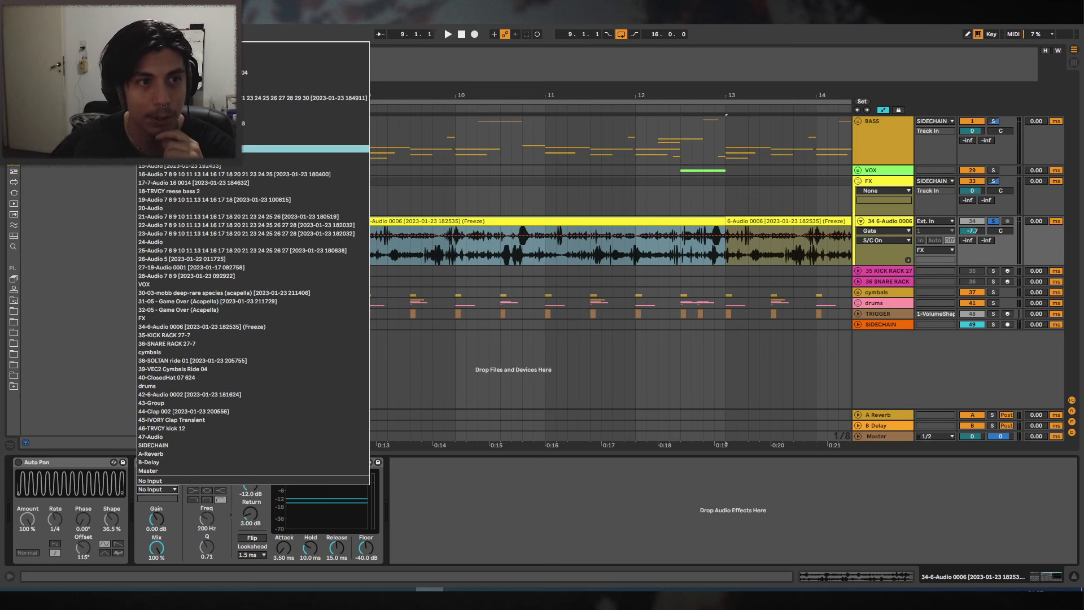
key("Escape")
key("space")
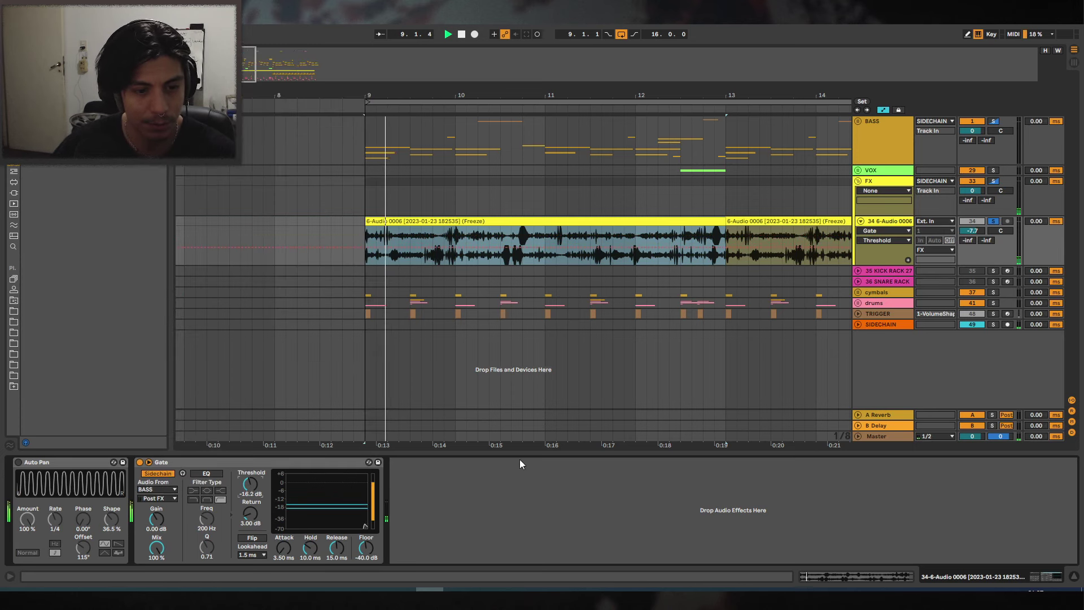
key("space")
Solo the BASS and FX groups together and play the loop from bar 9 through the gate.
left_click(972, 221)
left_click(994, 121)
key("space")
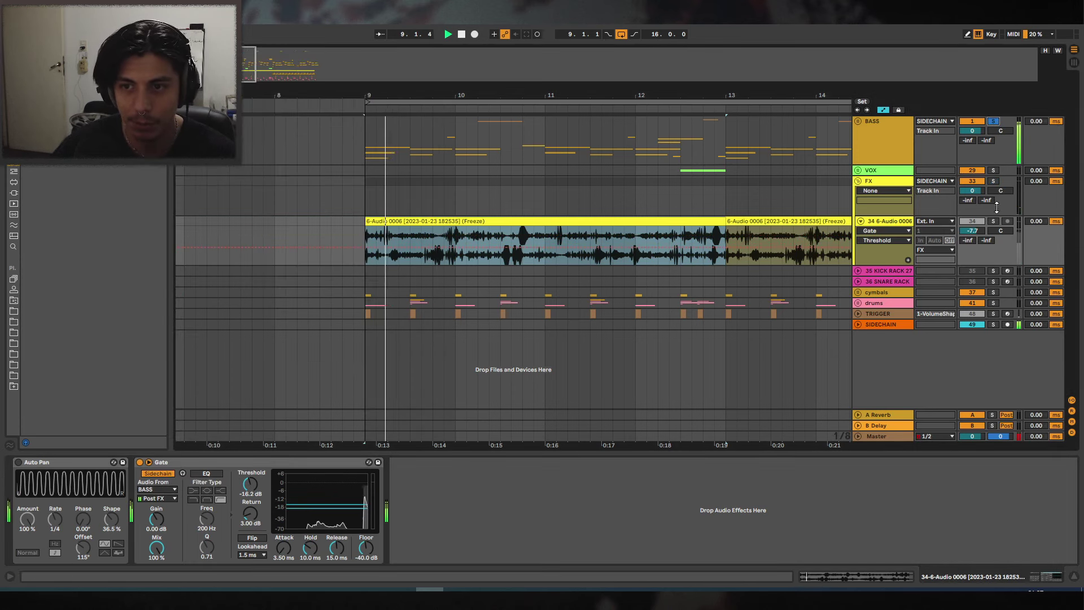
key("space")
left_click(990, 183, "ctrl")
key("space")
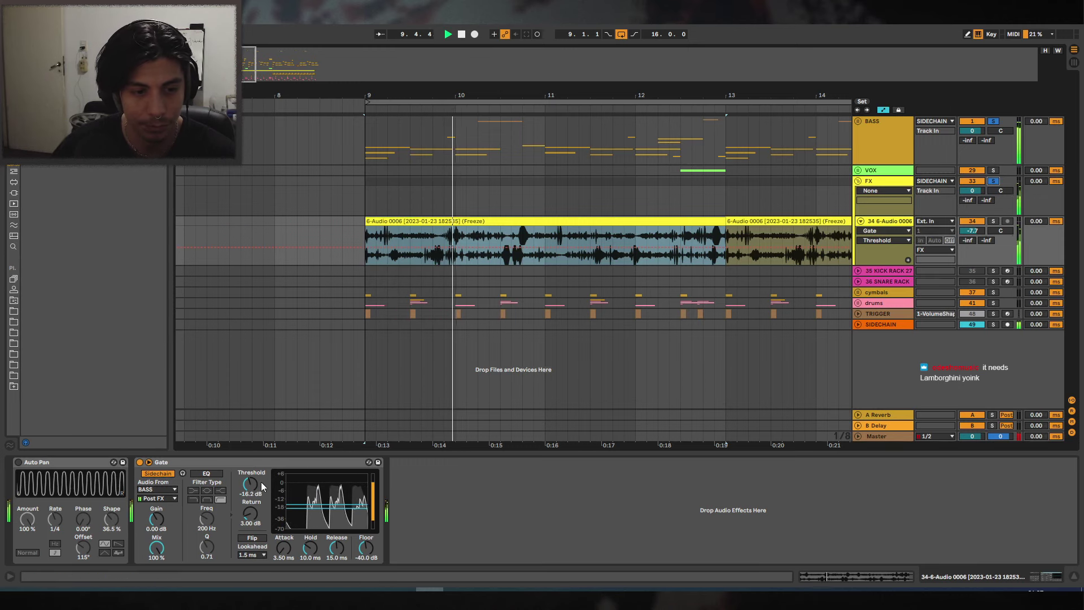
Set the gate's floor to -57.1 dB, turn on Flip and lower the threshold to -27.6 dB.
left_click_drag(250, 484, 253, 490)
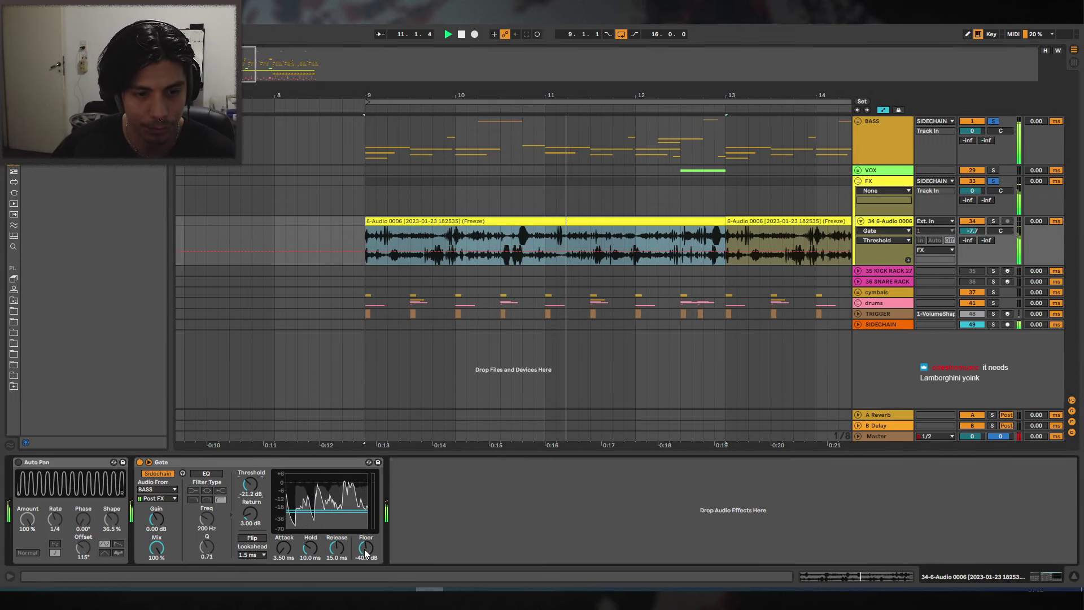
left_click_drag(365, 552, 366, 559)
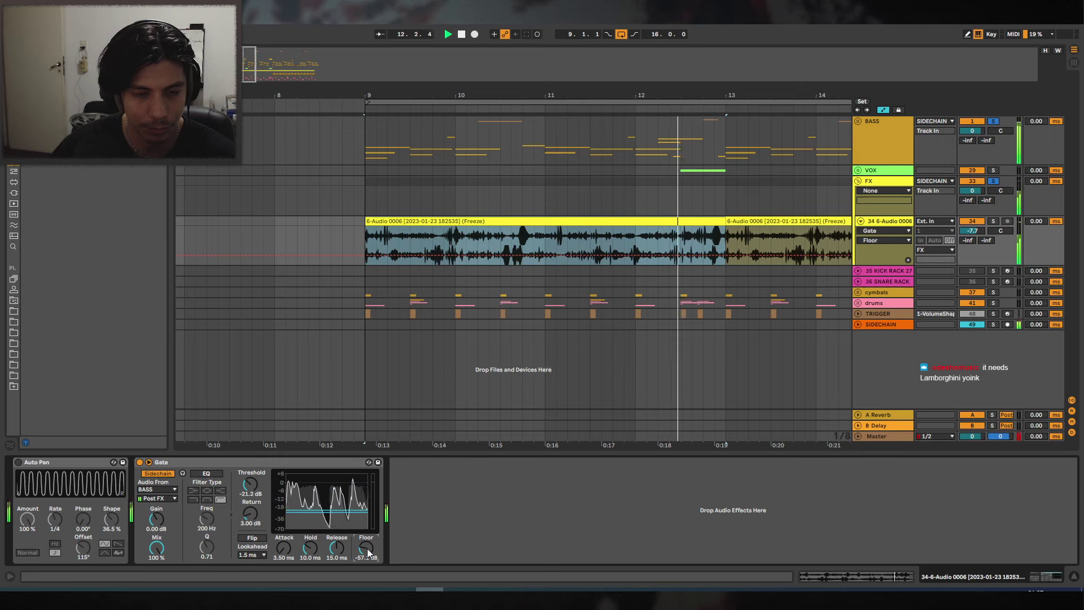
left_click(251, 539)
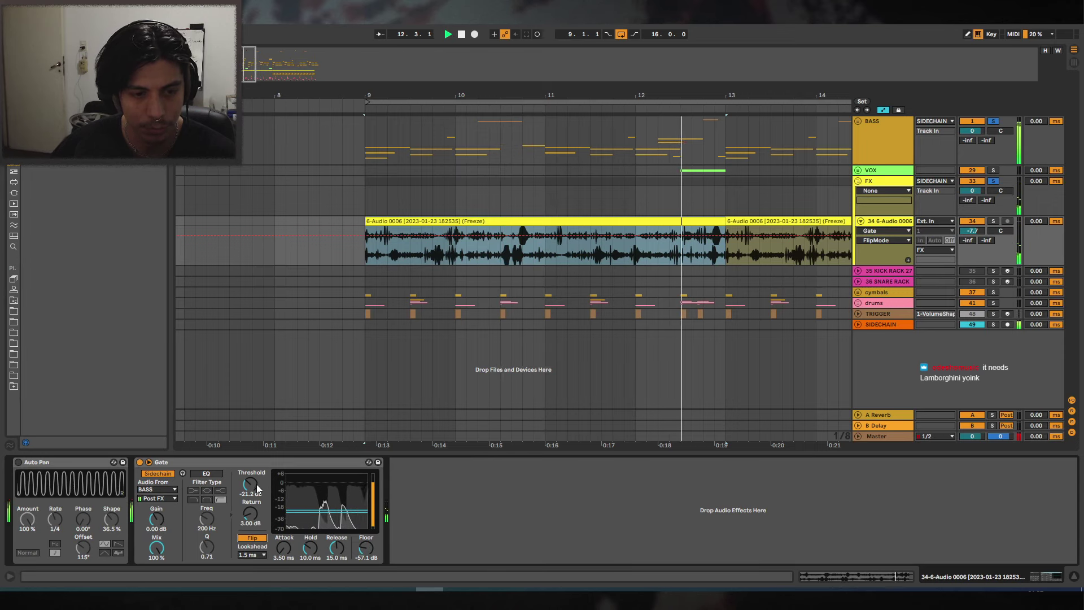
left_click_drag(256, 489, 257, 502)
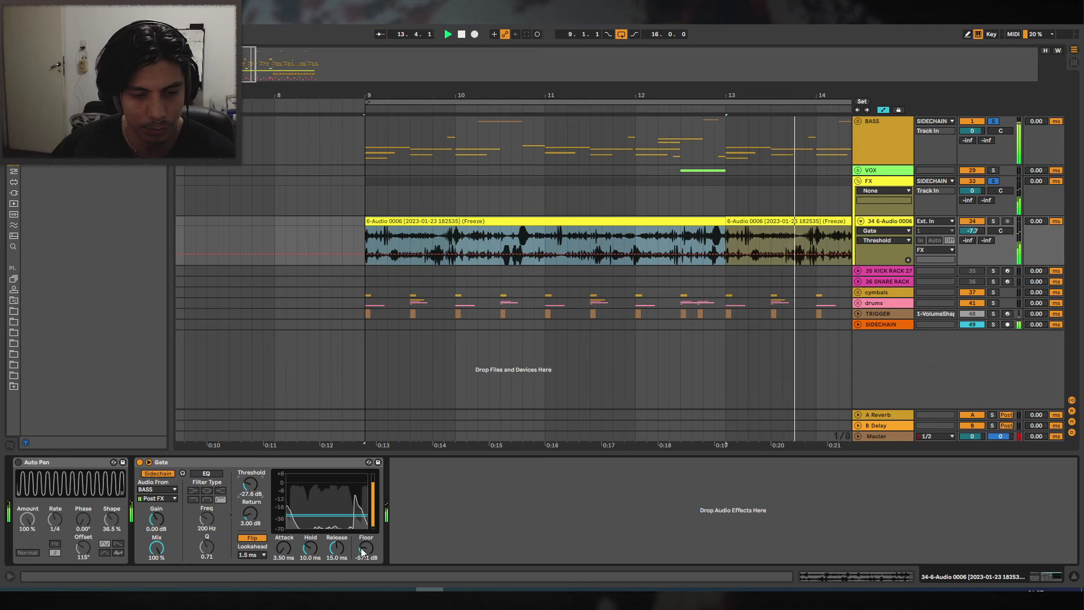
Set track 34's volume to -3.2 dB and listen to the gated FX with the bass through bar 16.
left_click(972, 230)
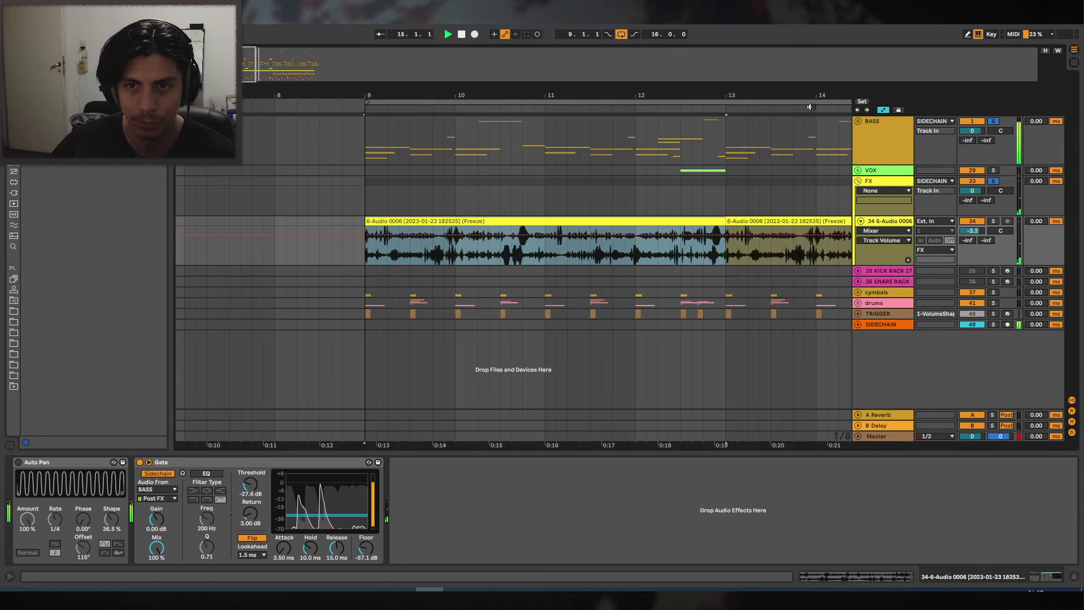
left_click_drag(810, 107, 583, 116)
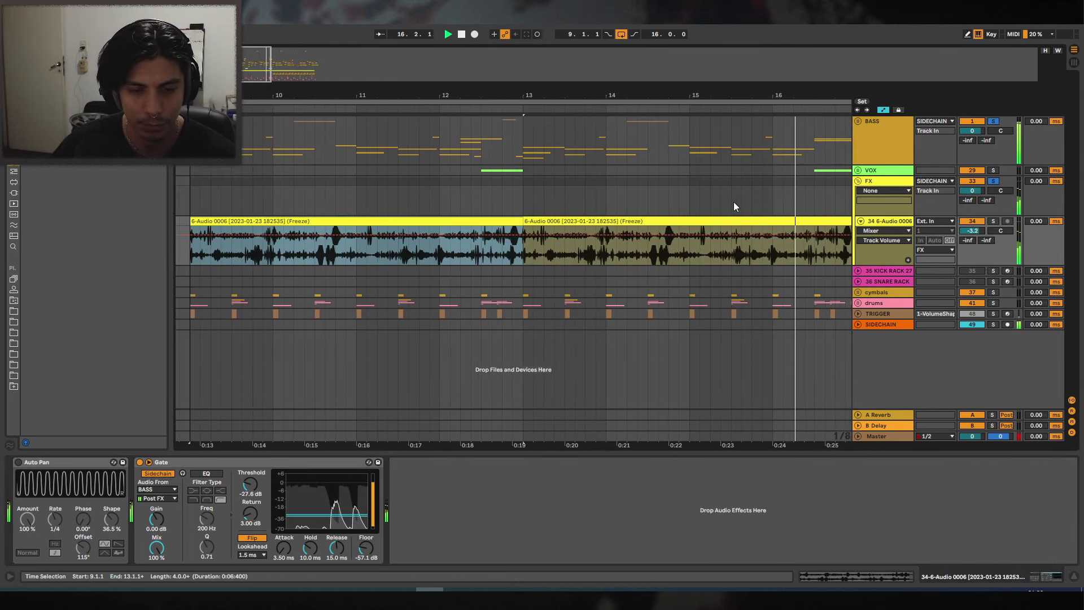
Listen to the gated FX past bar 16 and check the first FX clip's audio settings.
left_click_drag(742, 95, 695, 62)
left_click_drag(754, 96, 616, 89)
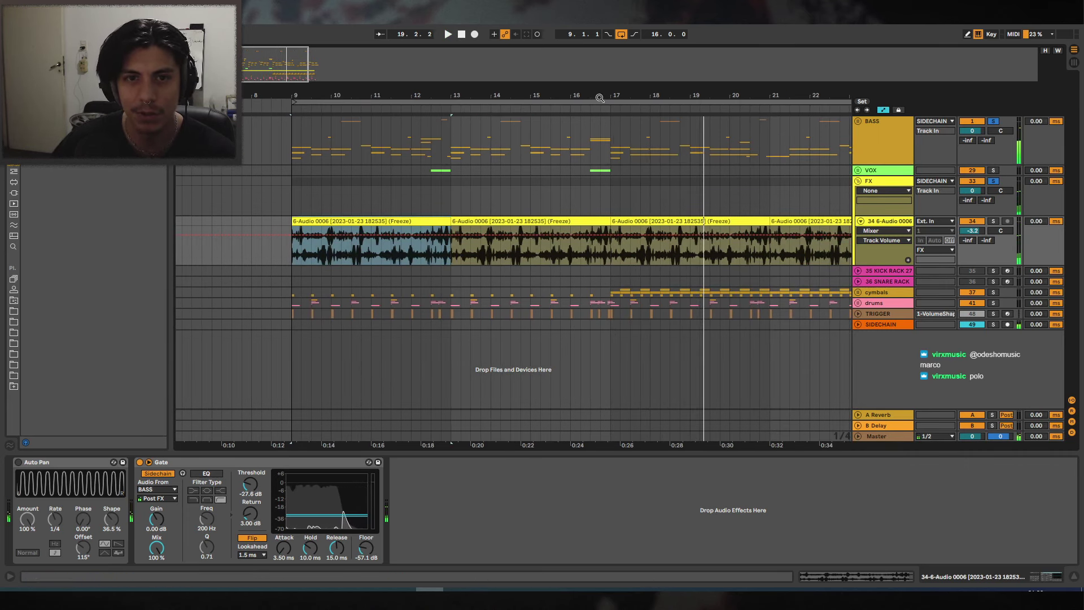
left_click_drag(601, 94, 603, 91)
double_click(469, 222)
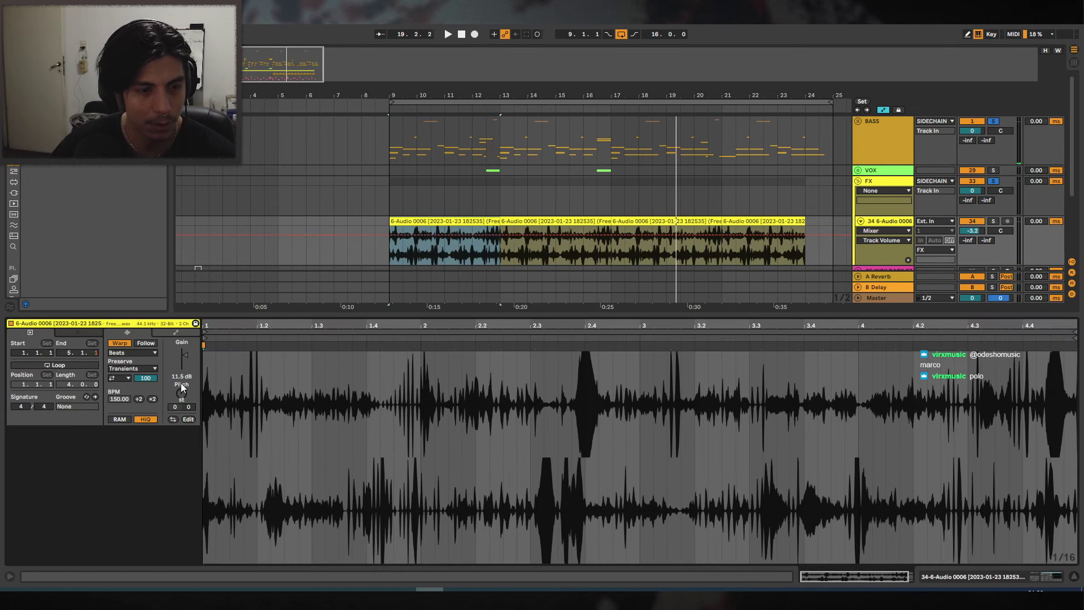
left_click(1053, 577)
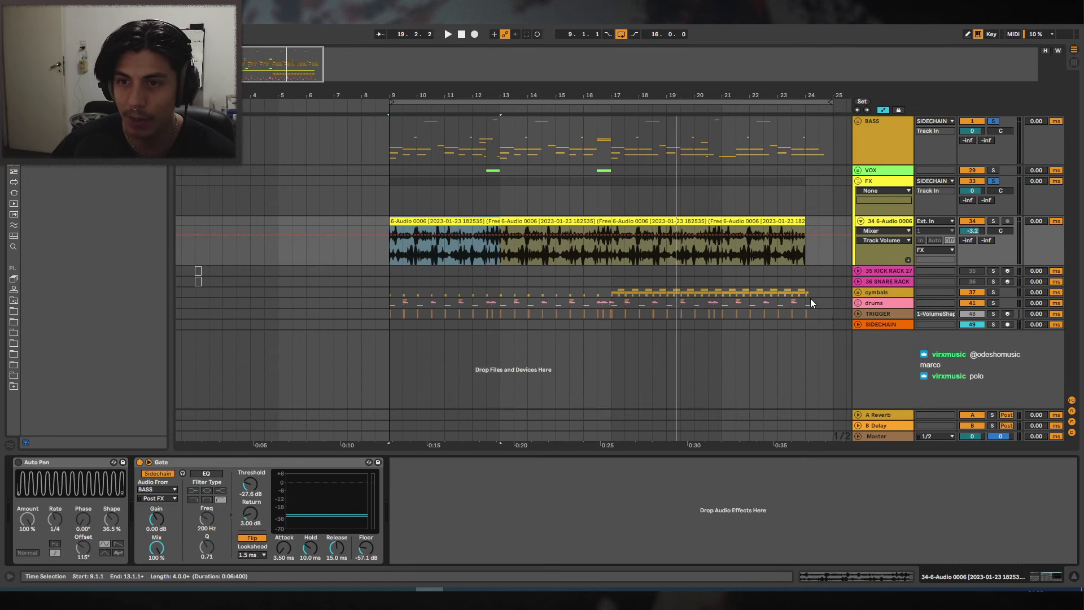
Unsolo the BASS and FX groups and play the full mix from bar 9.
left_click(994, 122)
key("space")
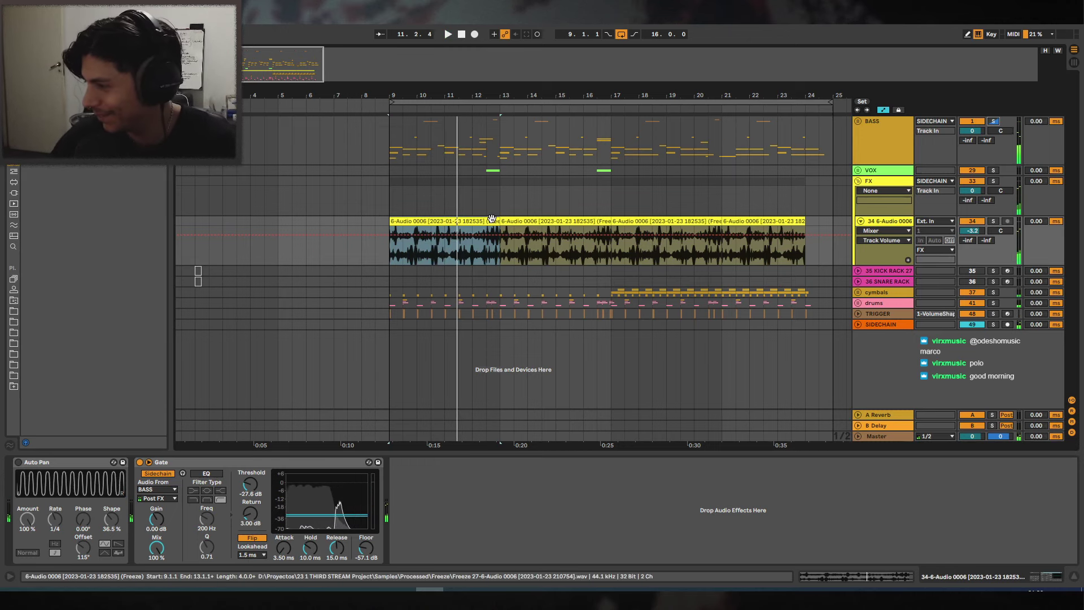
key("space")
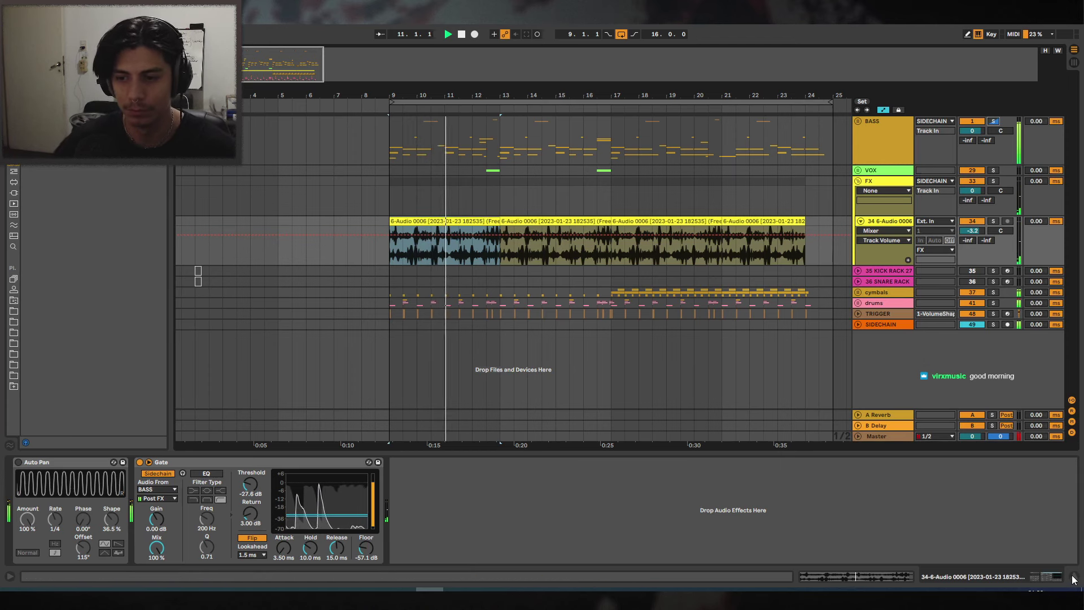
Hide the device view, follow the full mix to bar 19 and check the tracks inside the drums group.
key("ctrl+alt+l")
left_click_drag(502, 92, 503, 132)
left_click(896, 222)
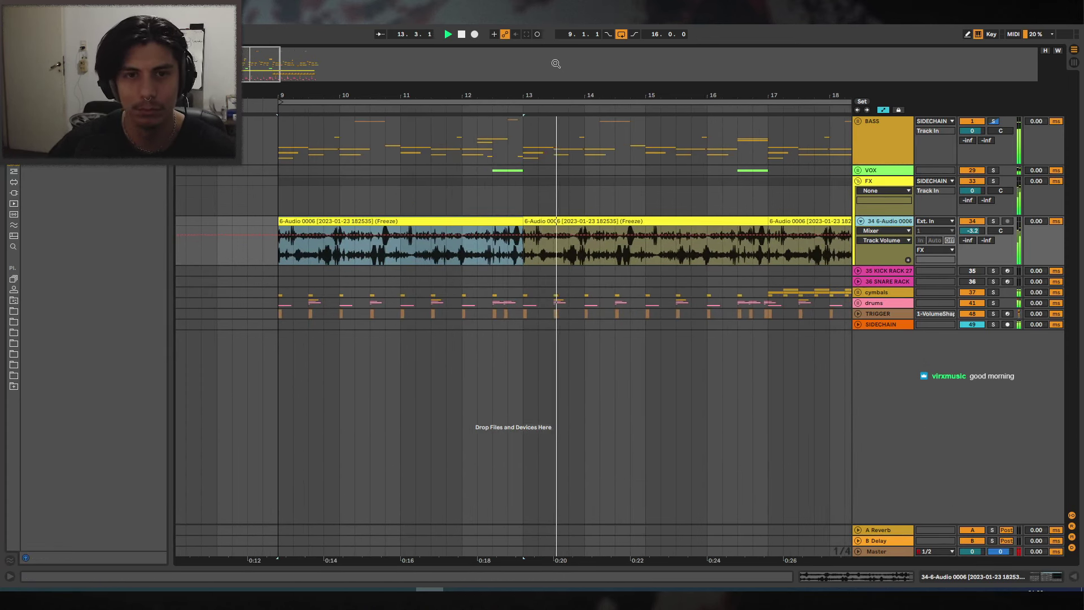
left_click_drag(547, 95, 547, 101)
left_click_drag(810, 95, 582, 70)
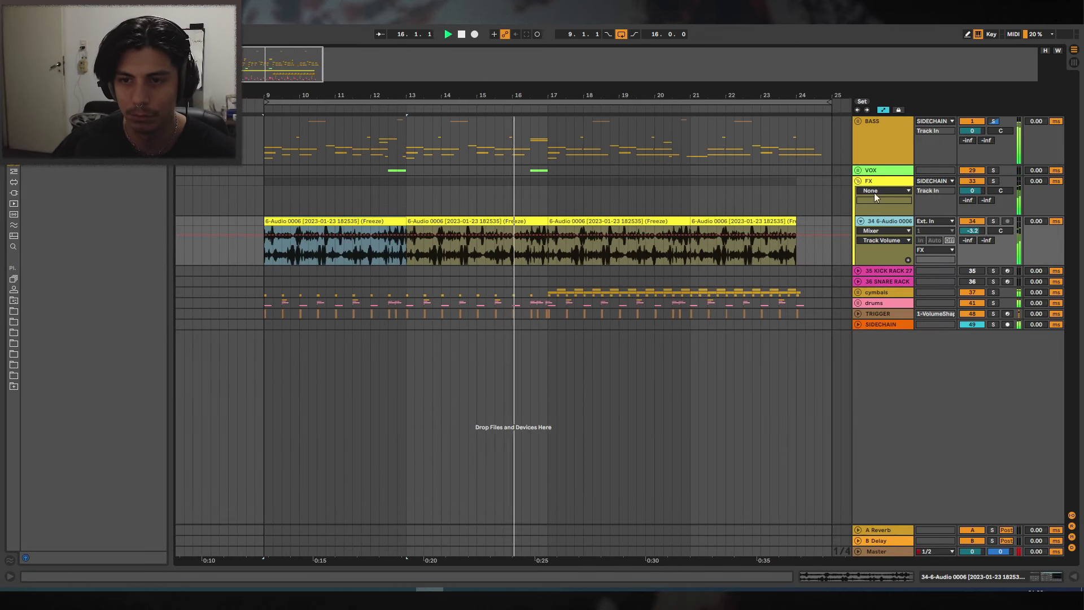
left_click(858, 303)
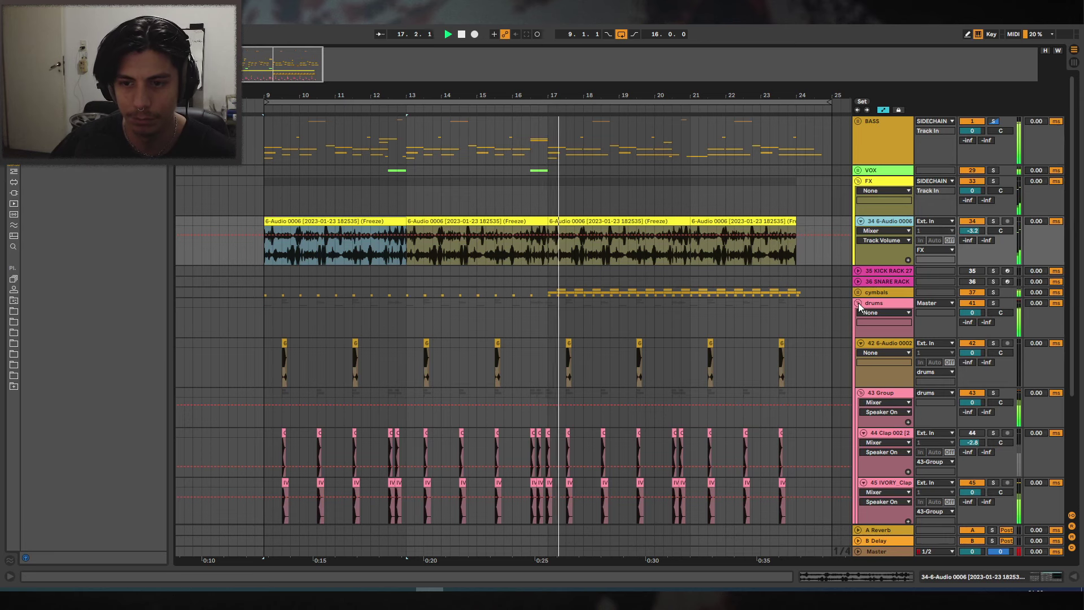
left_click(858, 303)
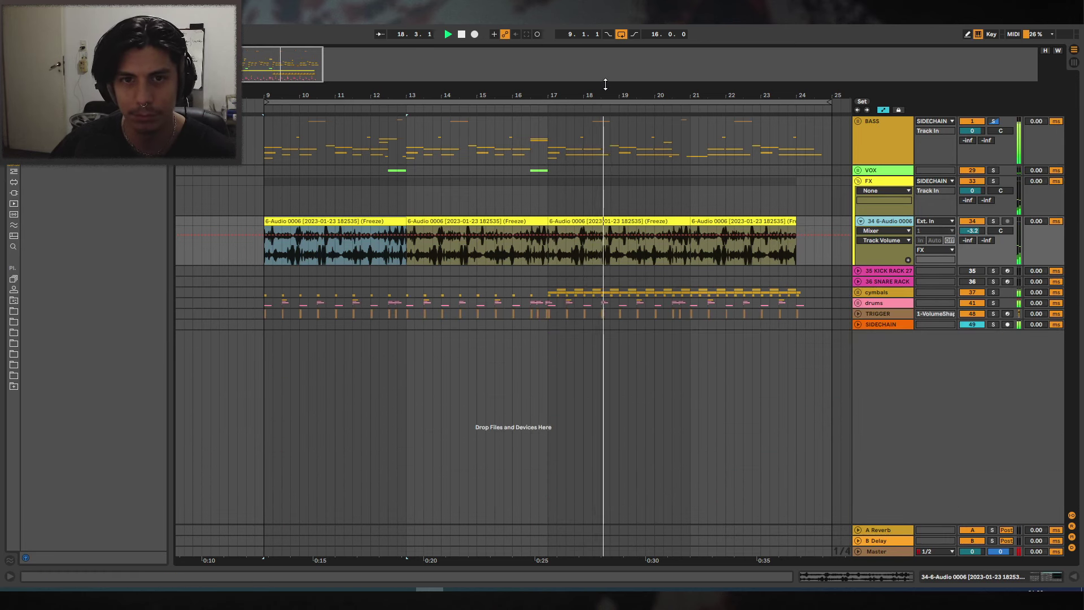
left_click_drag(604, 85, 594, 100)
key("minus")
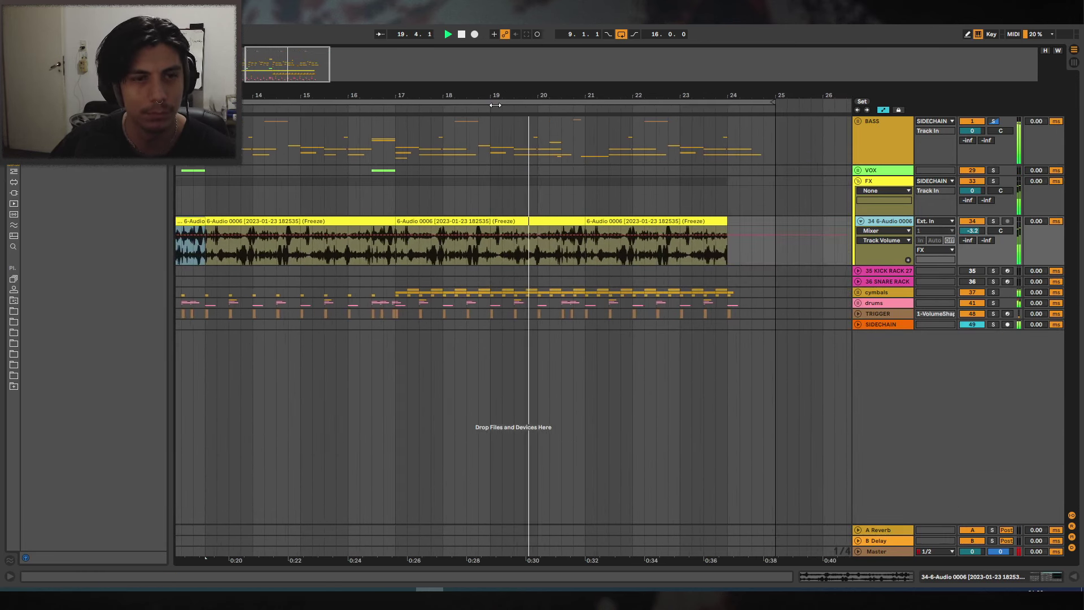
Try the drop at faster tempos, listening to each, and restore the original tempo.
key("space")
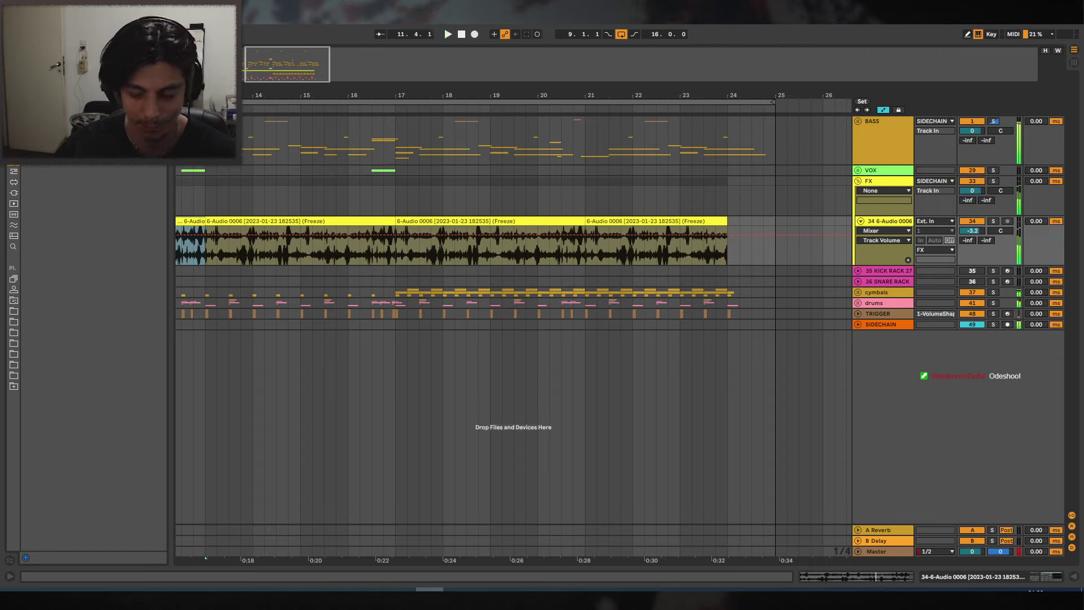
key("space")
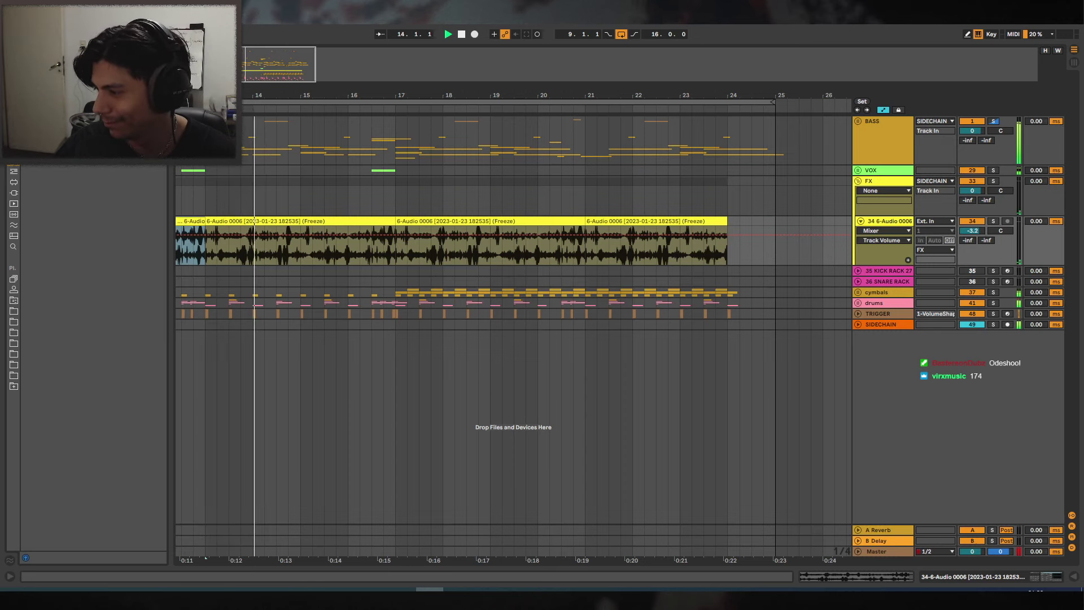
left_click_drag(308, 97, 368, 120)
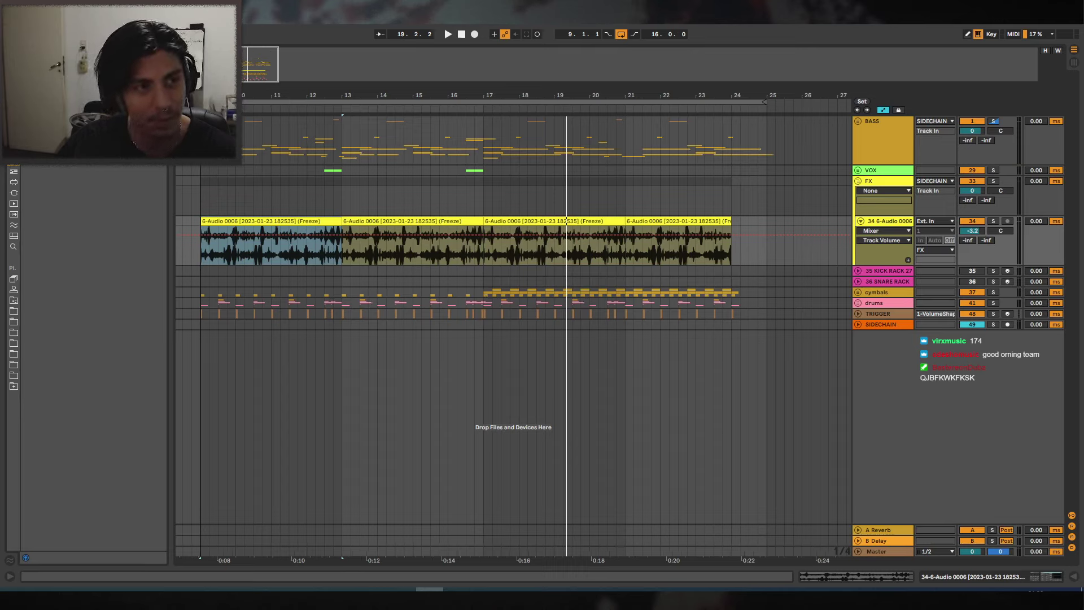
key("space")
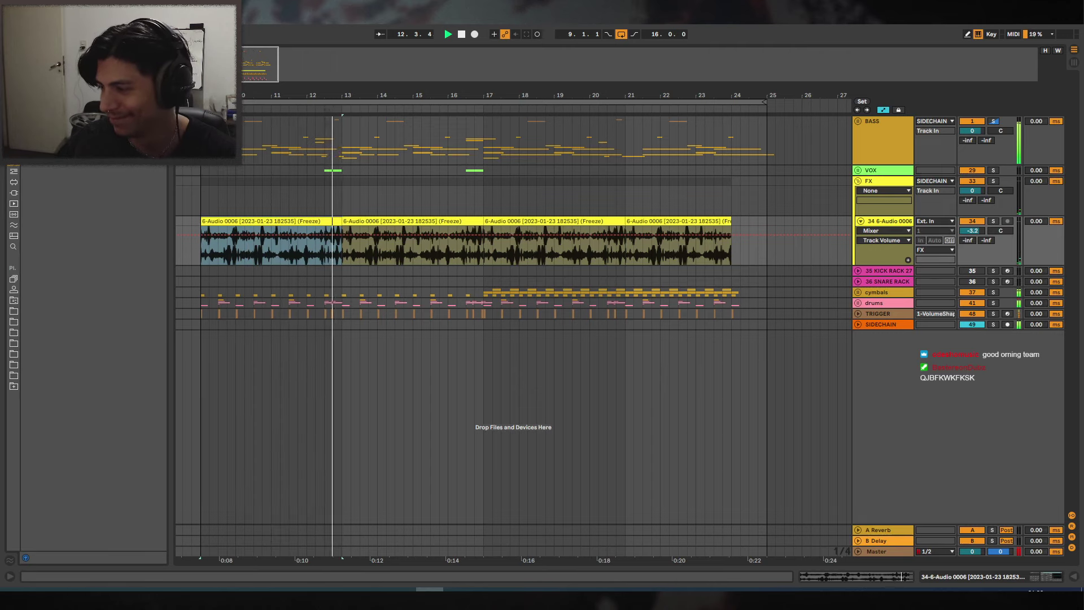
key("space")
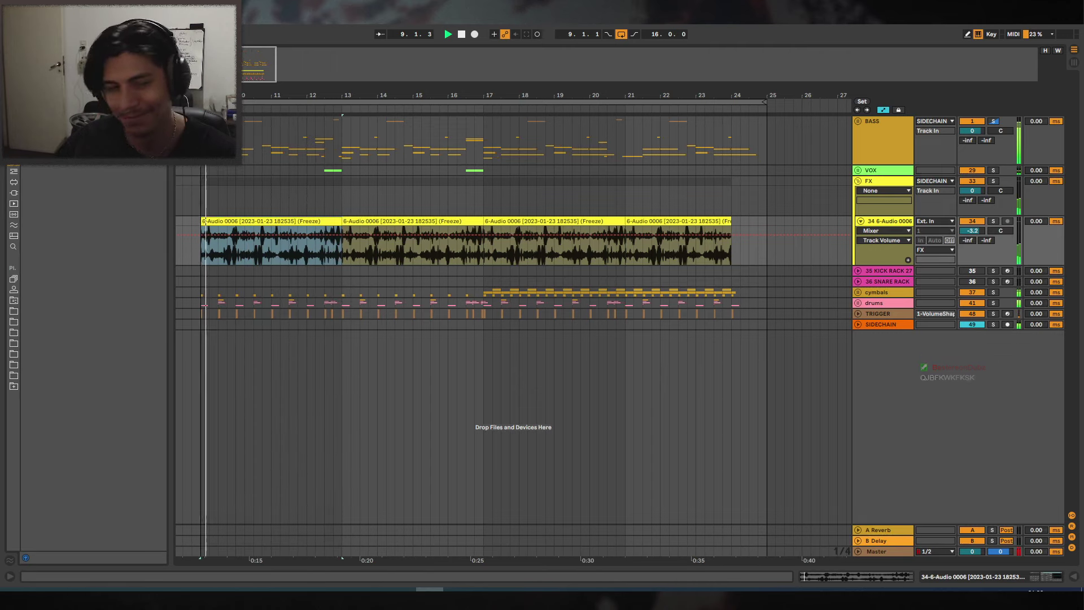
Listen to the drop's opening bars at the original tempo and save the project.
key("Escape")
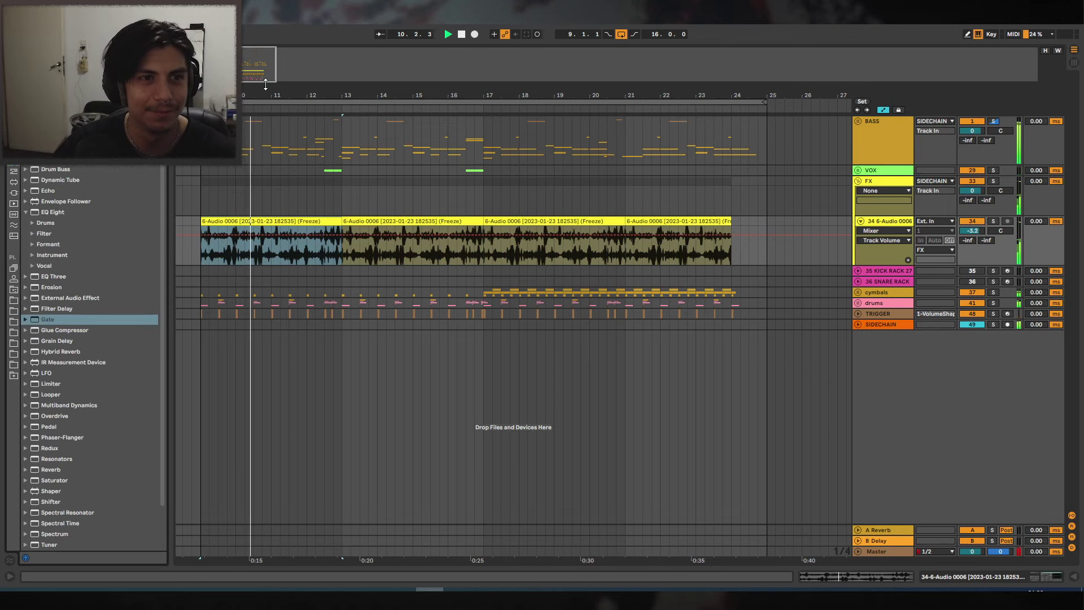
mouse_move(258, 95)
left_mouse_down()
mouse_move(309, 108)
mouse_move(275, 85)
left_mouse_up()
key("plus")
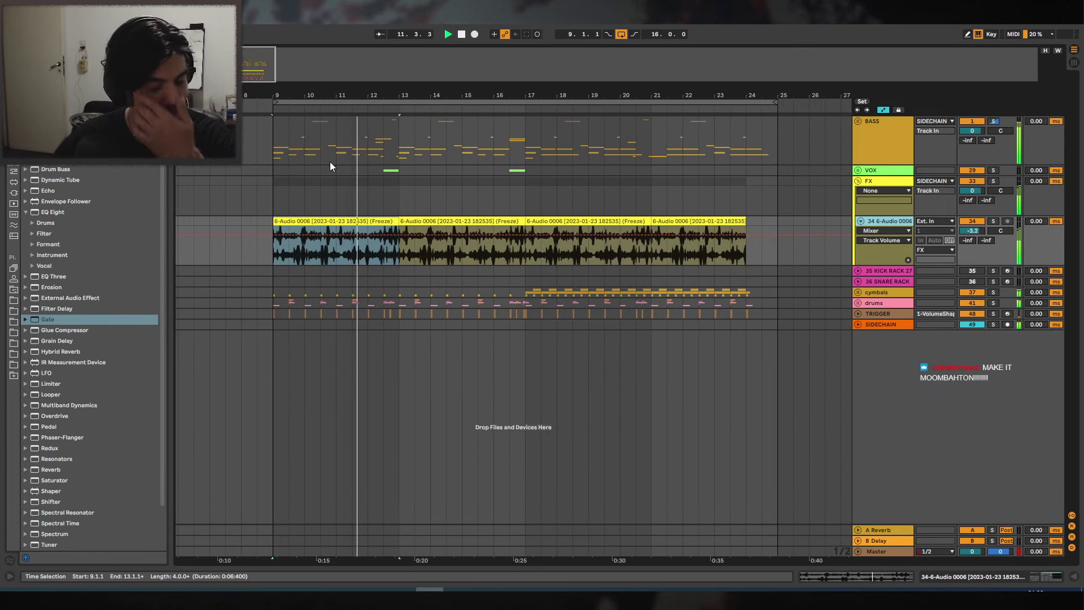
key("minus")
key("ctrl+s")
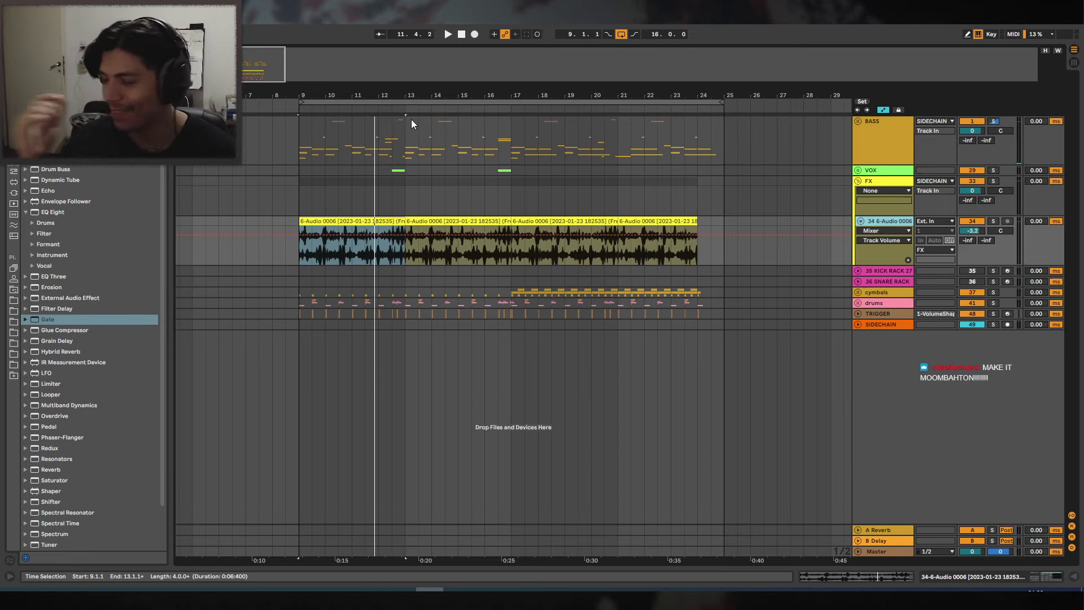
Find the BL-Air plug-in in the browser and add it to the Master track.
left_click_drag(433, 95, 469, 95)
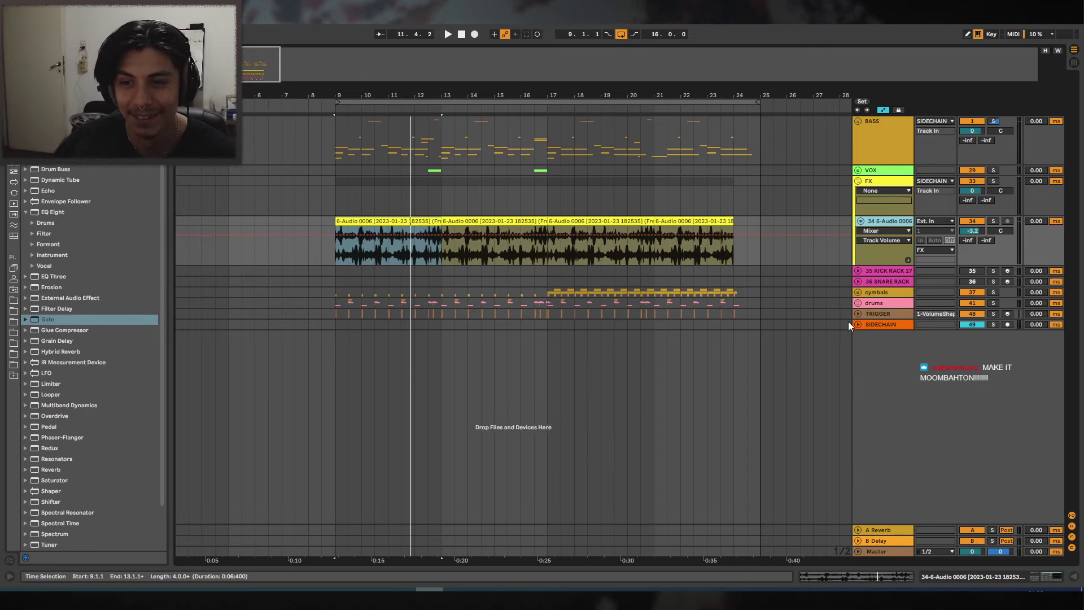
left_click(902, 550)
left_click(13, 193)
left_click(15, 204)
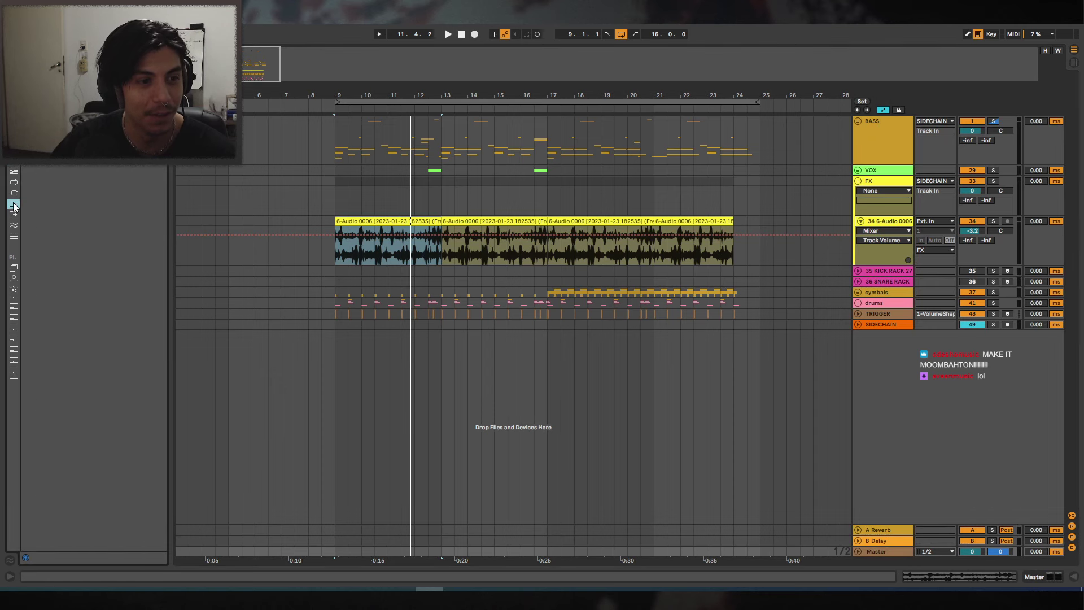
left_click(12, 194)
scroll(160, 292, "down", 3)
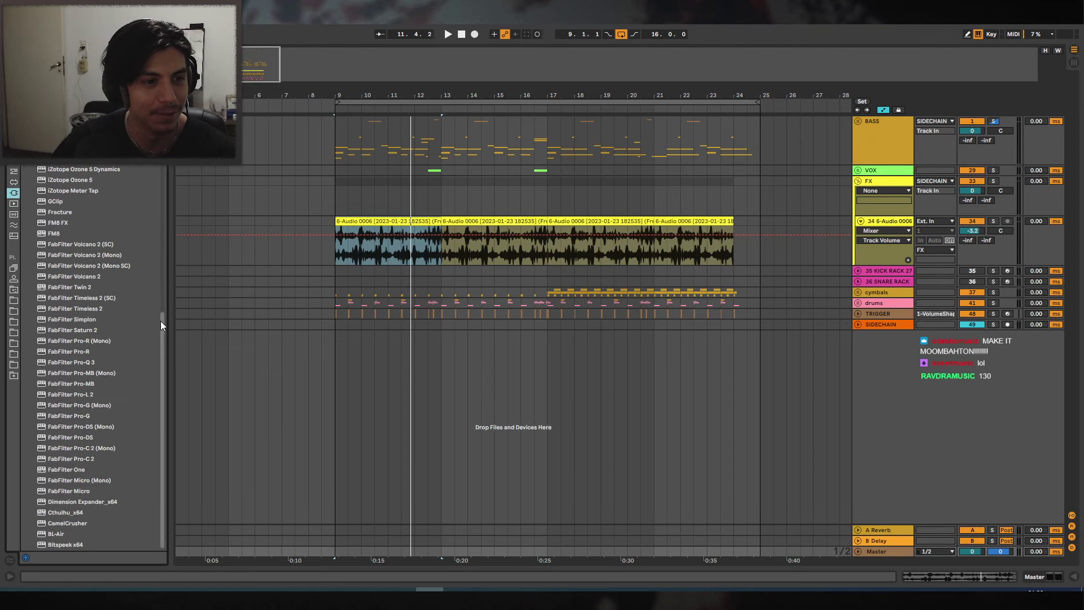
left_click_drag(54, 534, 148, 547)
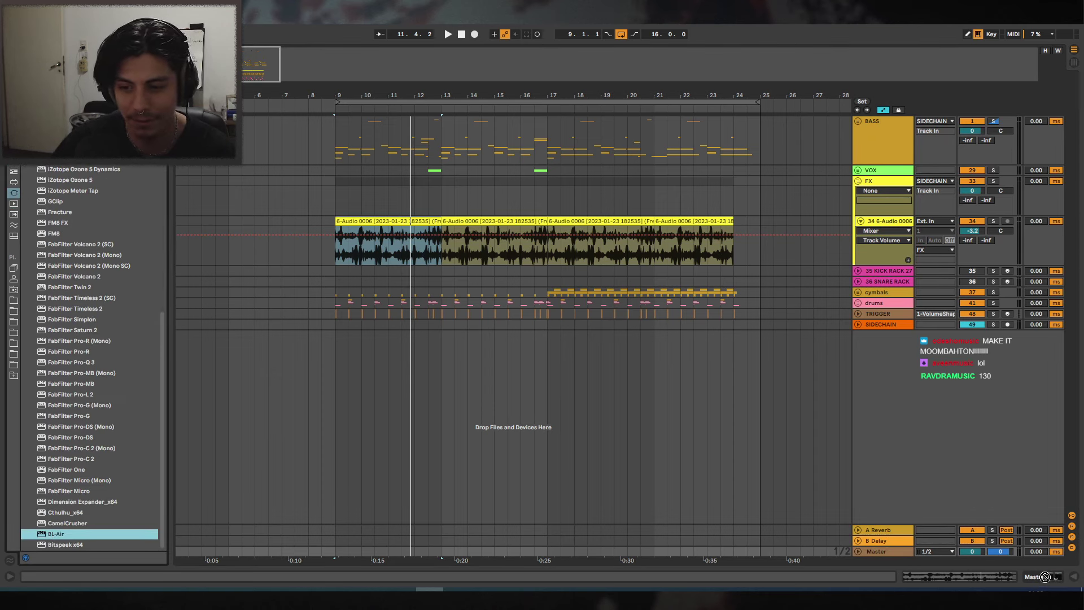
left_click_drag(1045, 576, 1044, 578)
Play the drop and set BL-Air's mix to -100% and its threshold to -88.3 dB.
key("space")
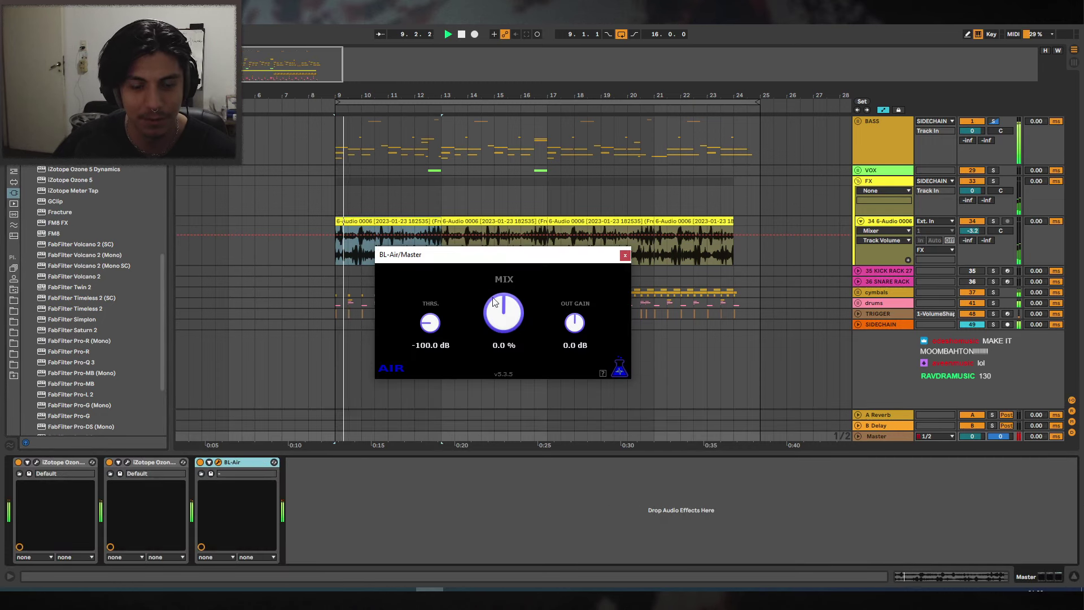
left_click_drag(498, 307, 487, 363)
left_click_drag(430, 330, 430, 340)
left_click_drag(503, 314, 490, 373)
left_click_drag(433, 324, 440, 292)
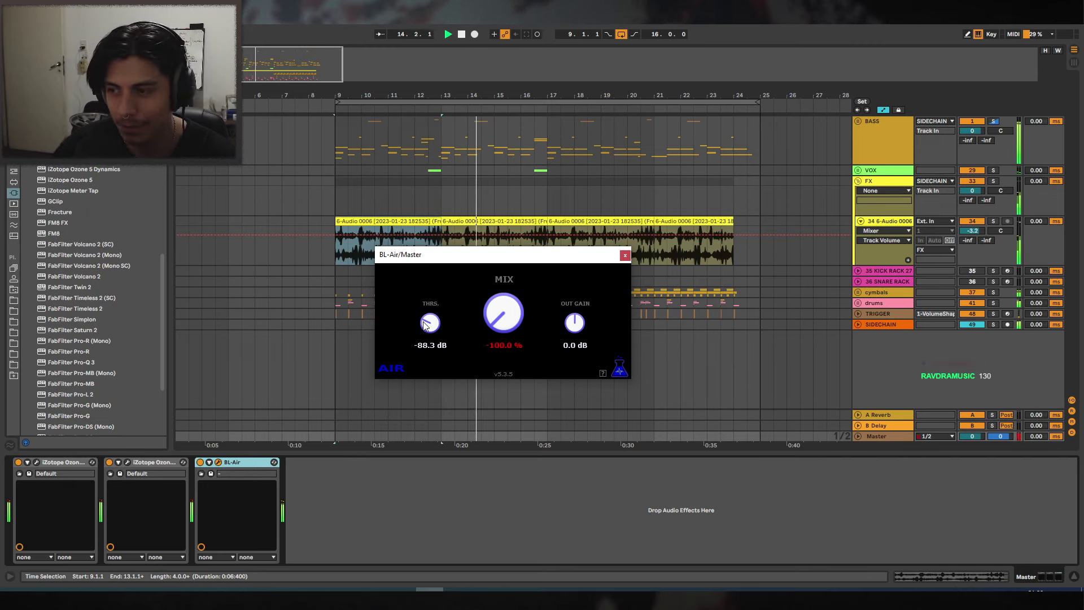
Set BL-Air's threshold to -101.7 dB and output gain to 9.5 dB, replaying the drop from bar 9.
left_click(346, 232)
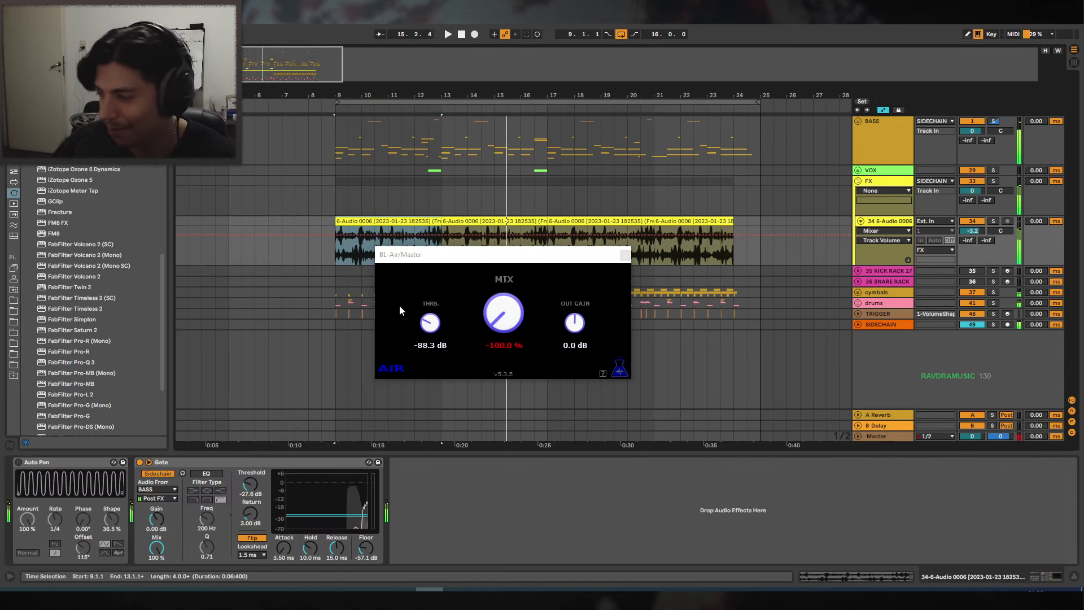
key("space")
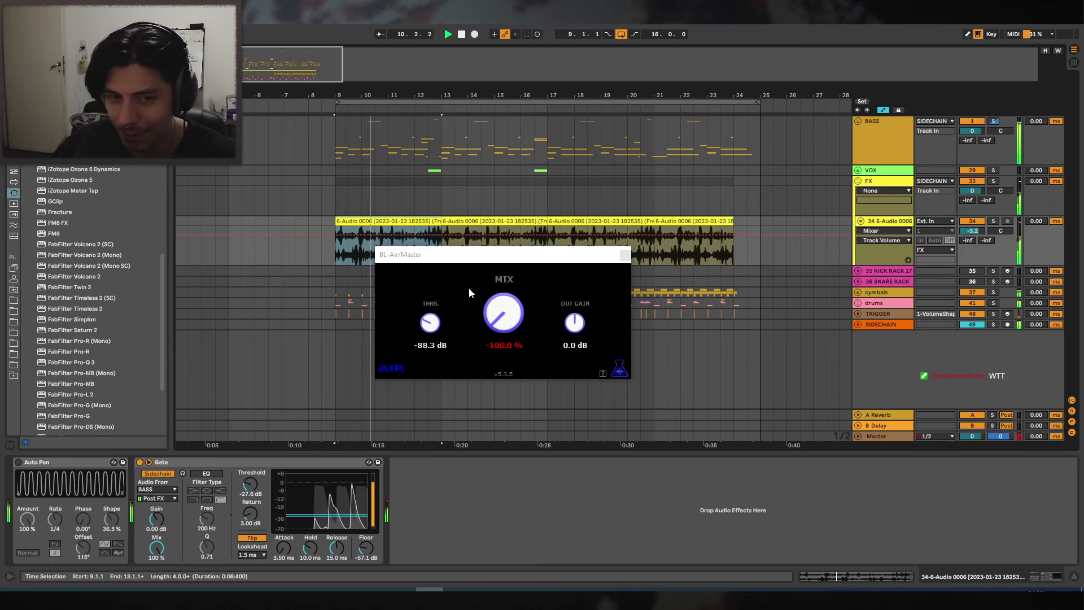
left_click_drag(430, 323, 429, 329)
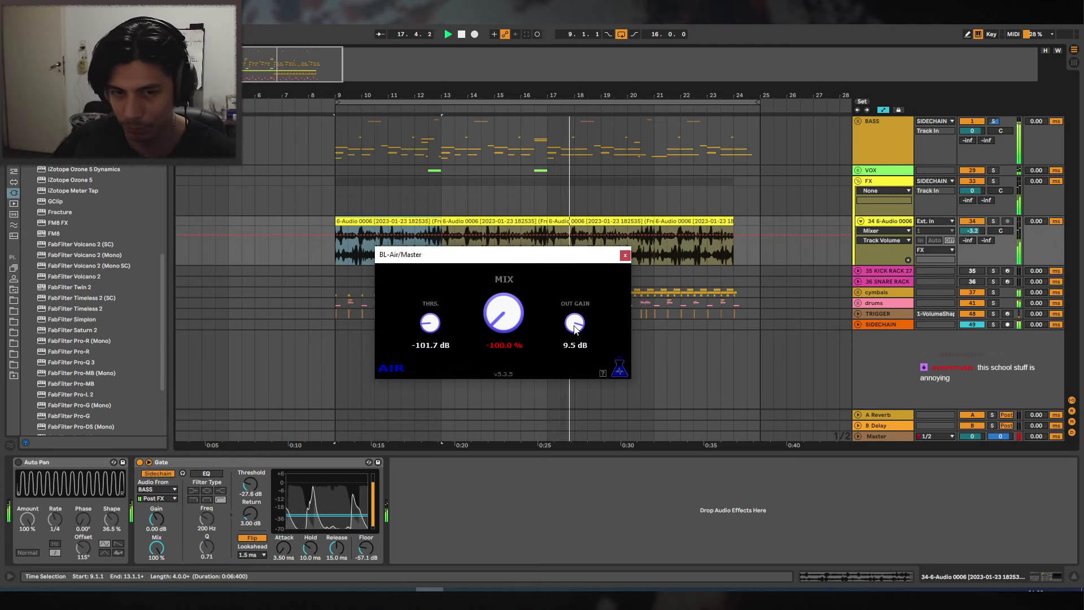
left_click(350, 222)
key("space")
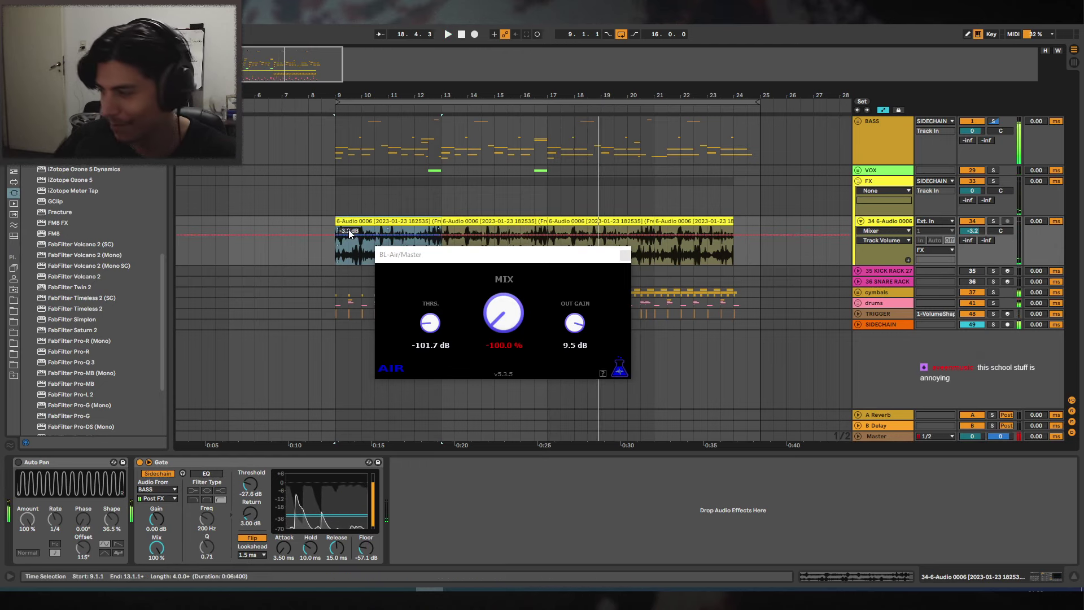
key("space")
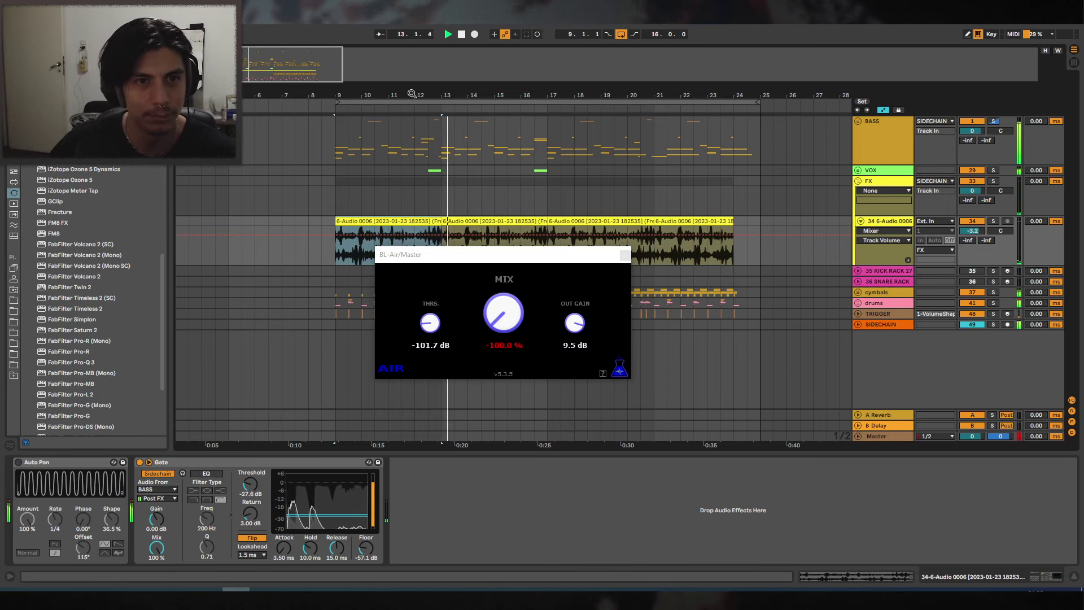
left_click_drag(411, 93, 442, 98)
key("space")
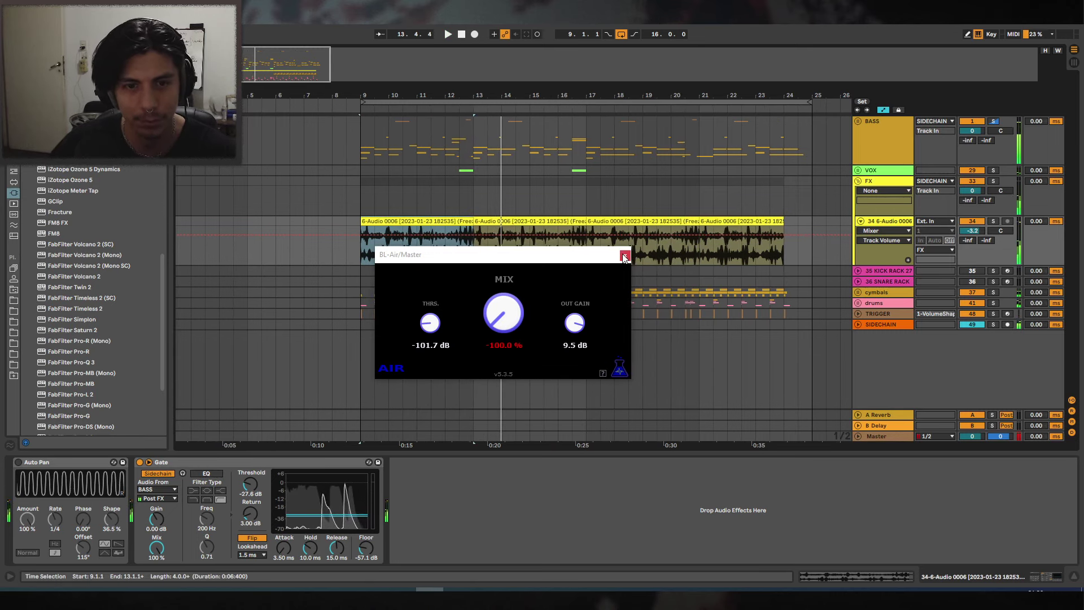
Close the BL-Air window and move the plug-in from the Master track to the drums group.
left_click(624, 256)
left_click(928, 440)
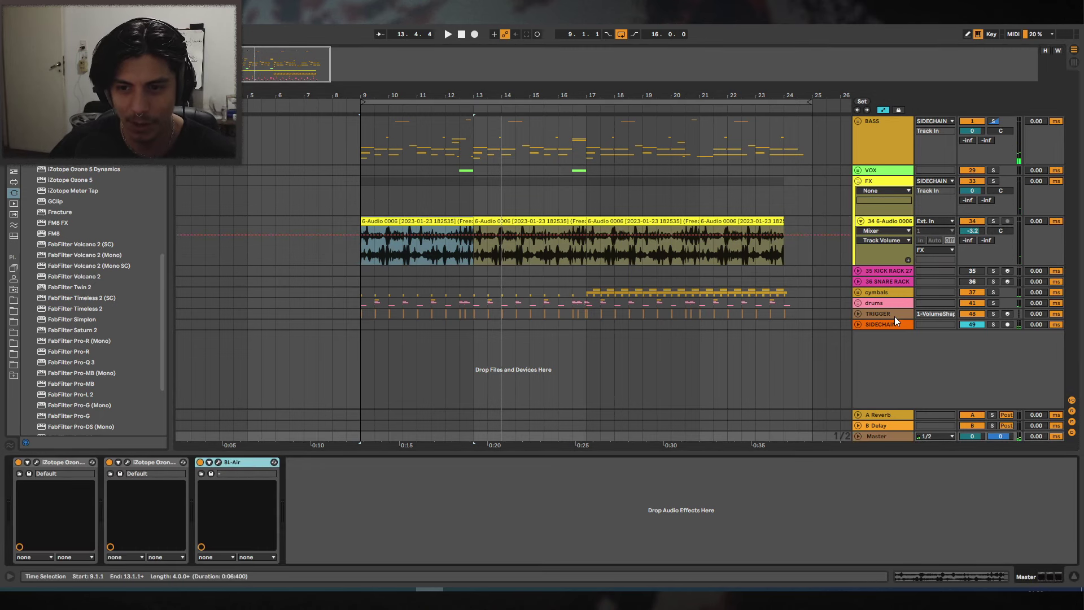
key("ctrl+x")
left_click(891, 305)
key("ctrl+v")
Play the mix with BL-Air on the drums group, then solo the group and replay it from bar 9.
key("space")
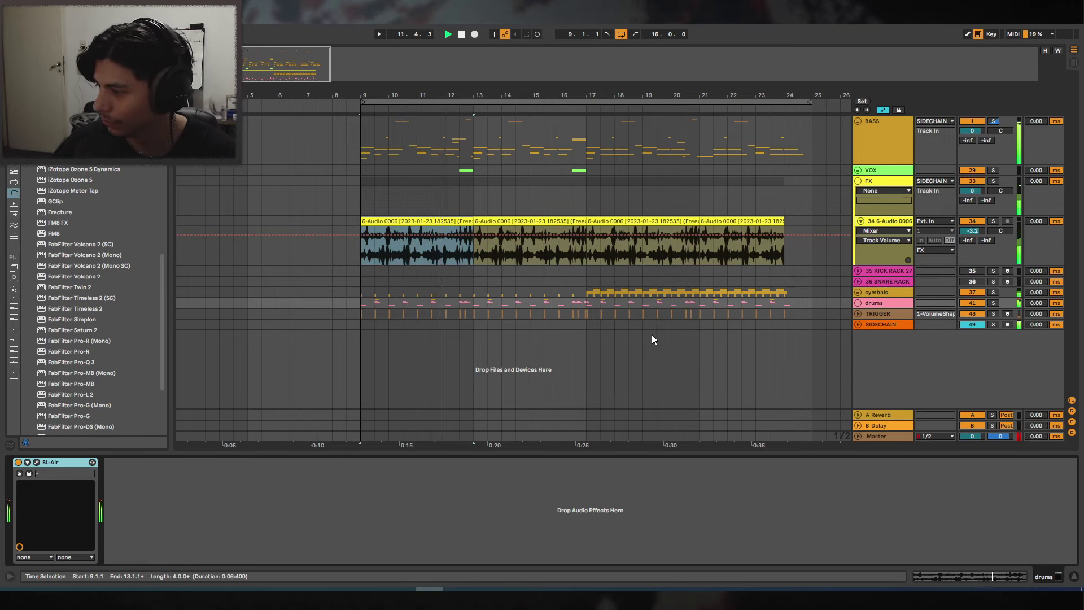
left_click(993, 303)
key("space")
key("space")
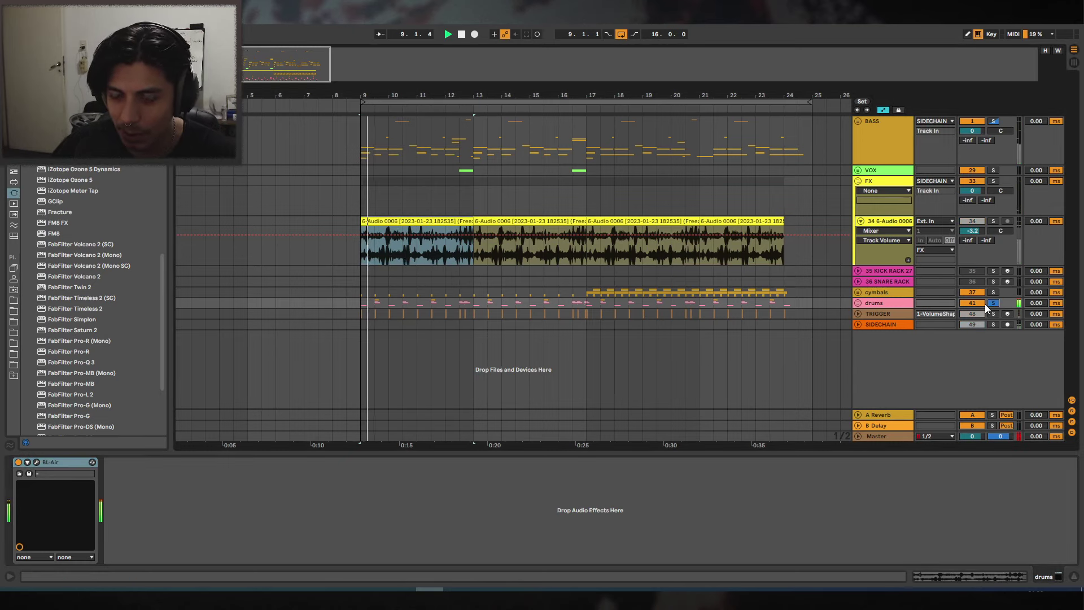
Insert an audio track below the collapsed drums group and set its input to the drums group's post-mixer output.
left_click(858, 303)
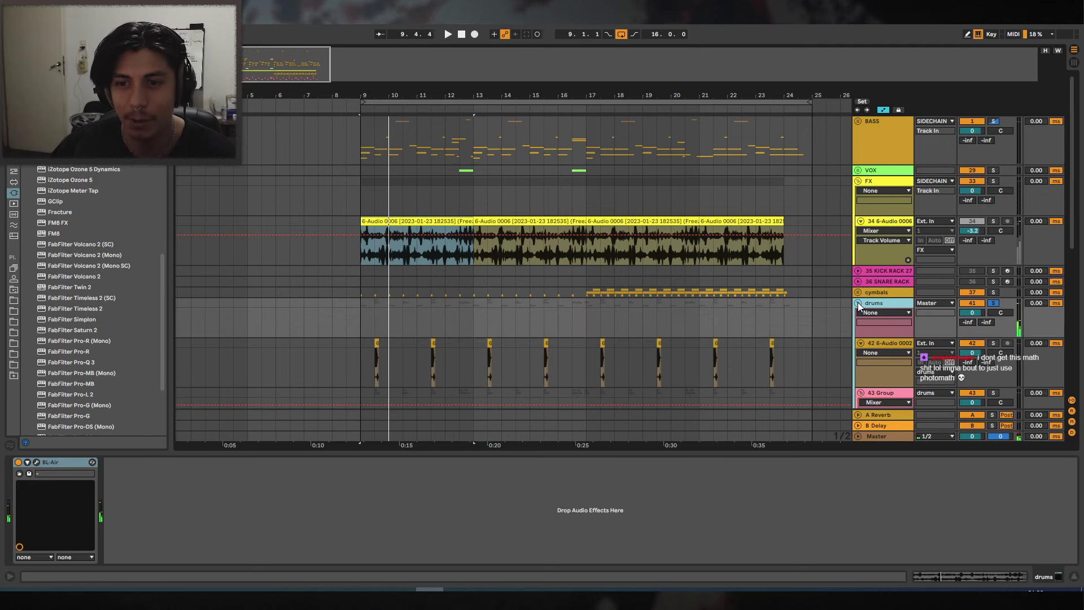
scroll(858, 302, "down", 2)
left_click(858, 270)
right_click(876, 304)
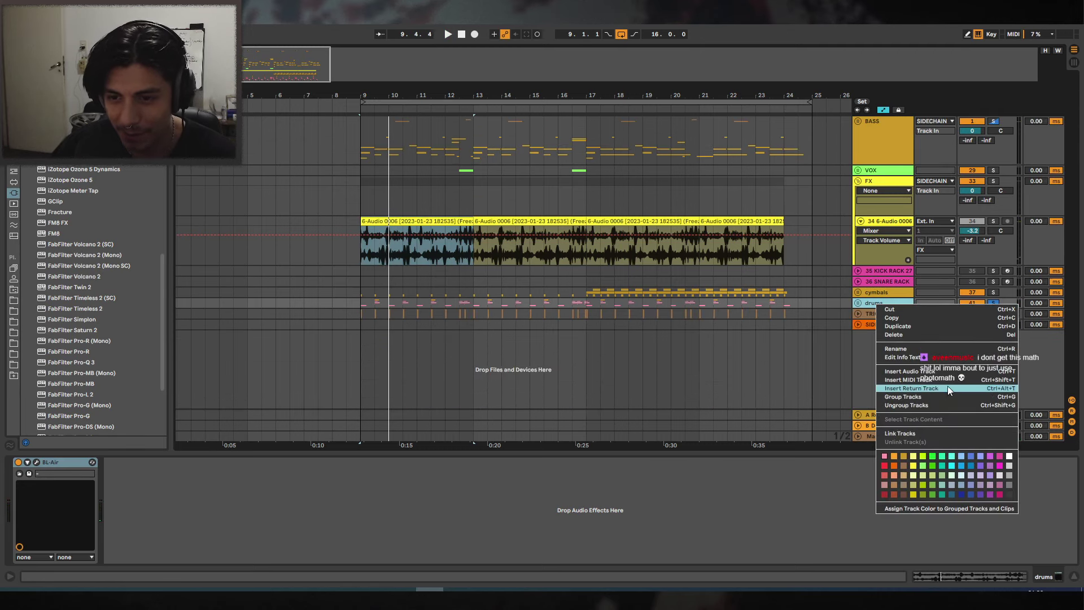
left_click(926, 371)
left_click(933, 314)
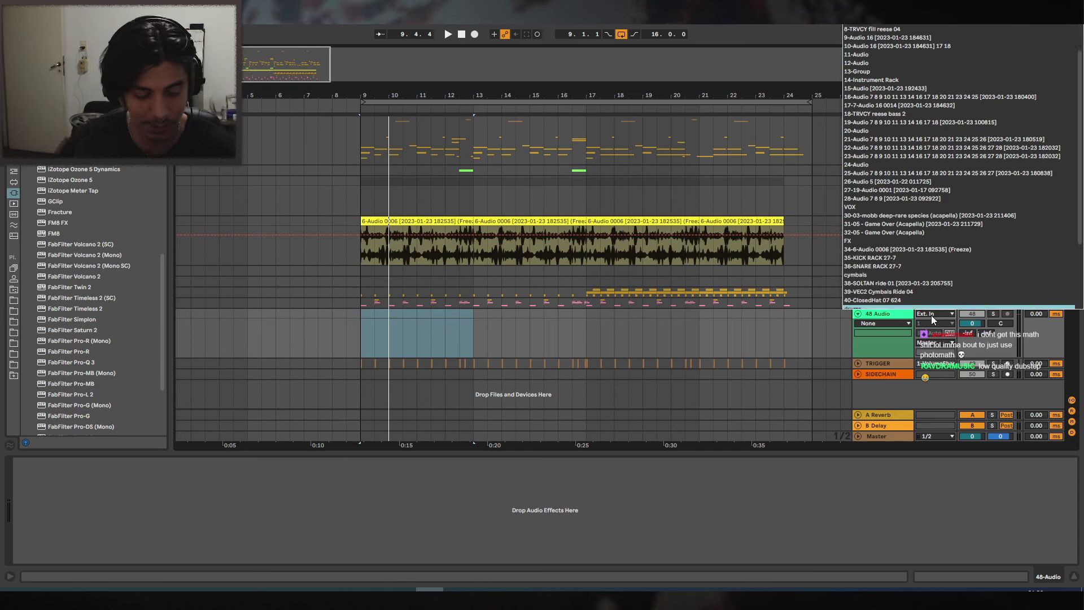
left_click(930, 309)
Record the drums group's output onto the new audio track from bar 9 to bar 12.
left_click(360, 314)
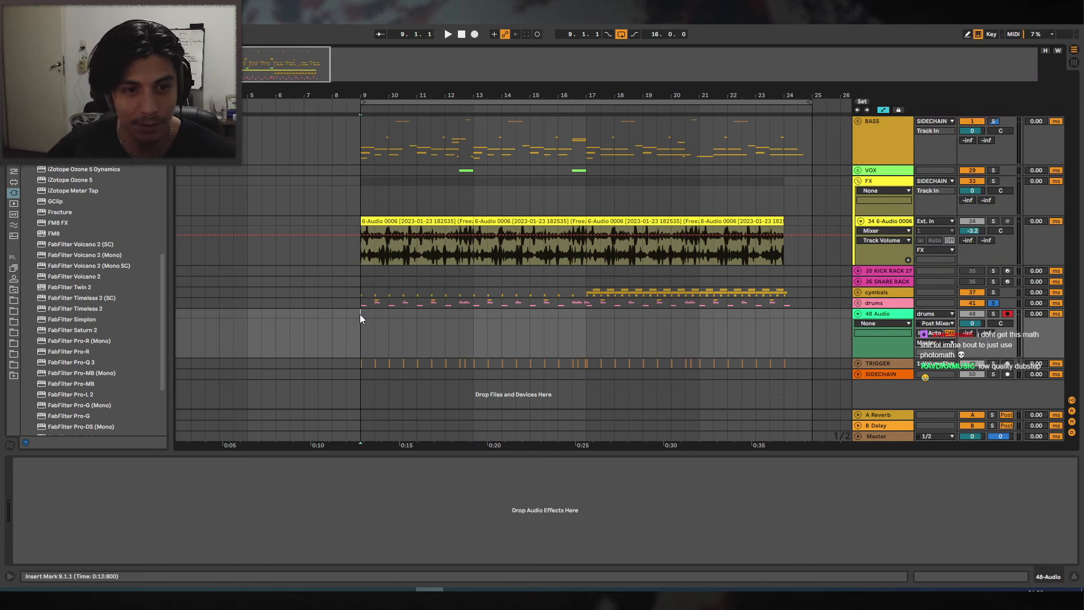
left_click(474, 34)
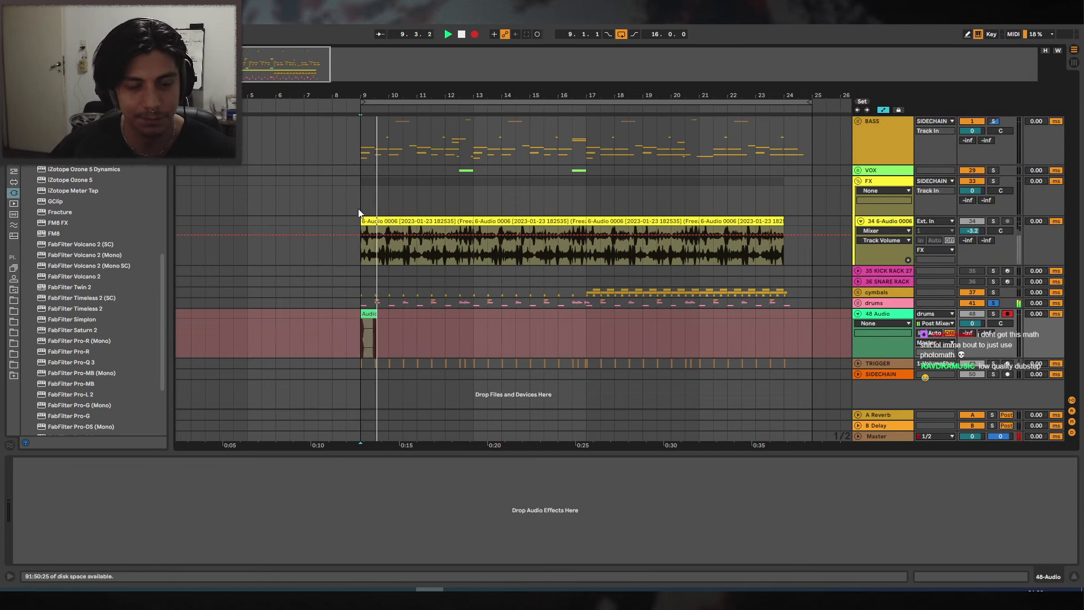
left_click_drag(432, 94, 549, 145)
left_click_drag(543, 90, 499, 80)
key("space")
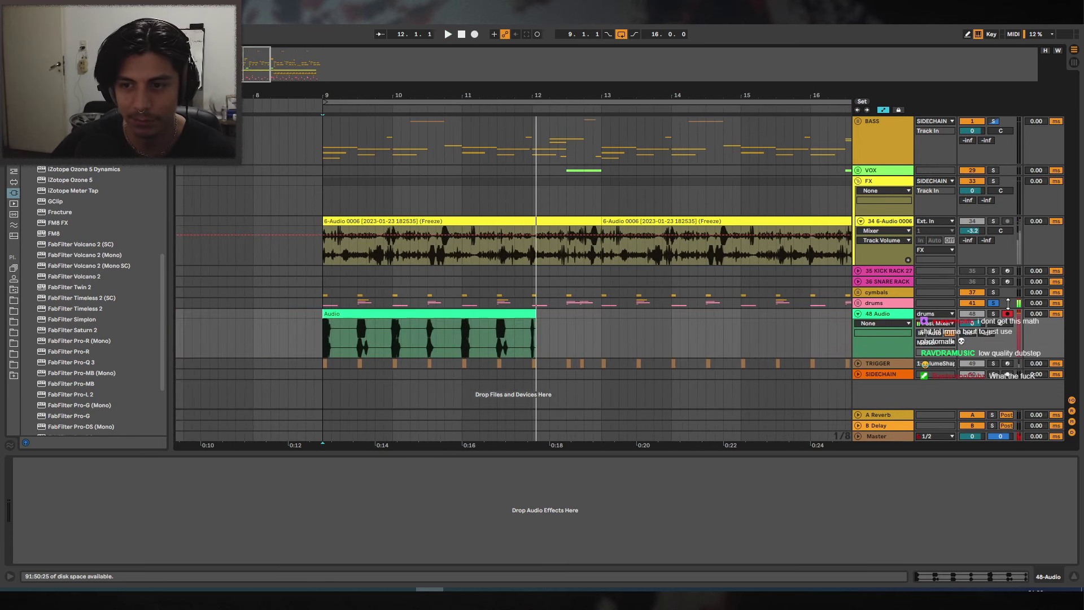
Bypass BL-Air on the drums group, then audition the recorded track soloed and trim its clip's start to 9.2.1.
left_click(857, 304)
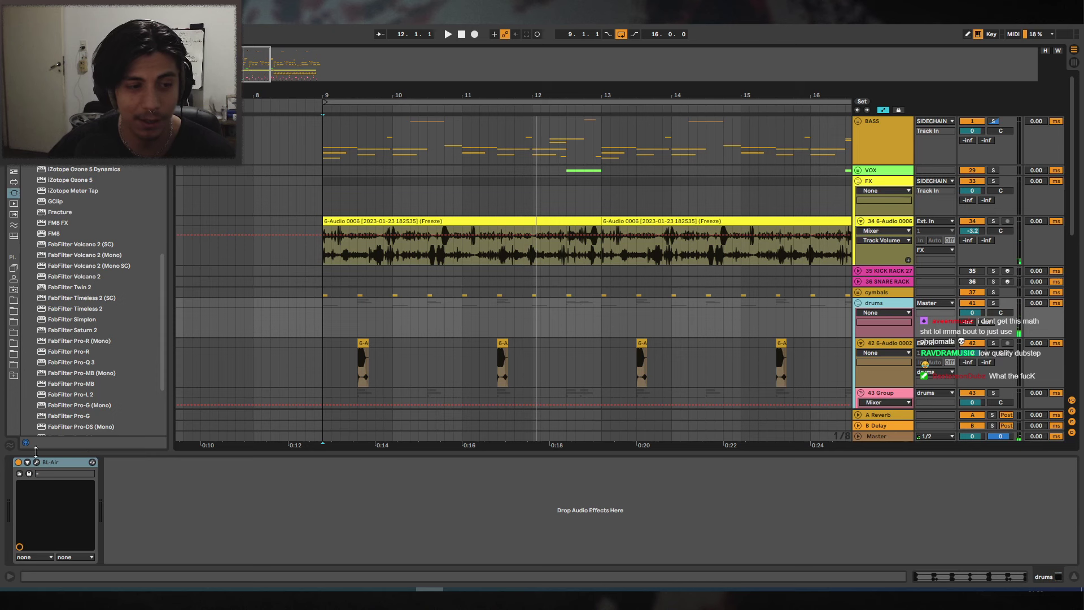
scroll(406, 336, "down", 6)
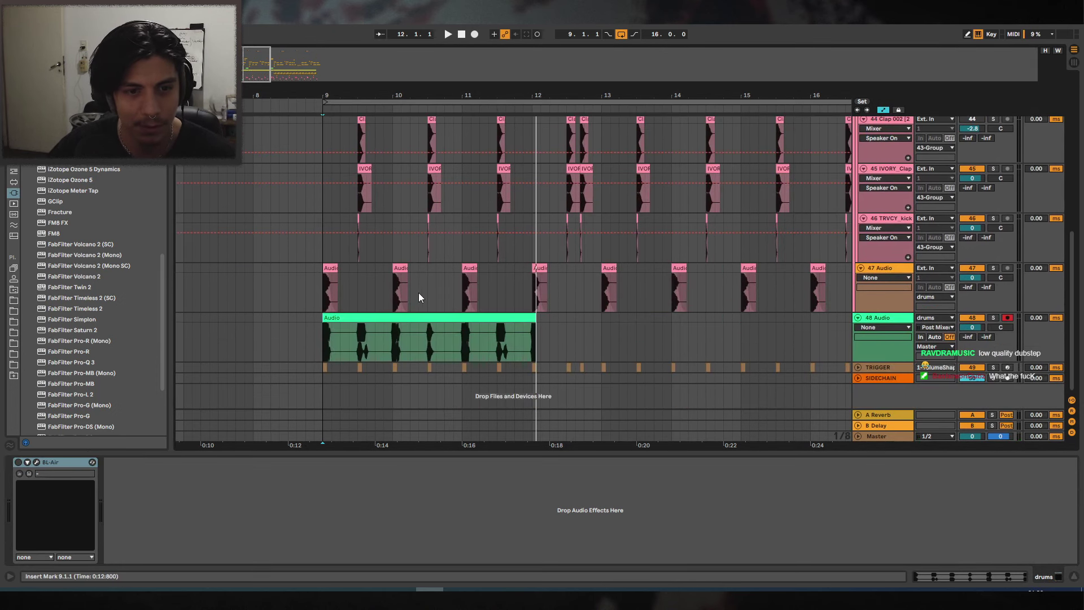
left_click(409, 317)
left_click(993, 318)
key("space")
key("space")
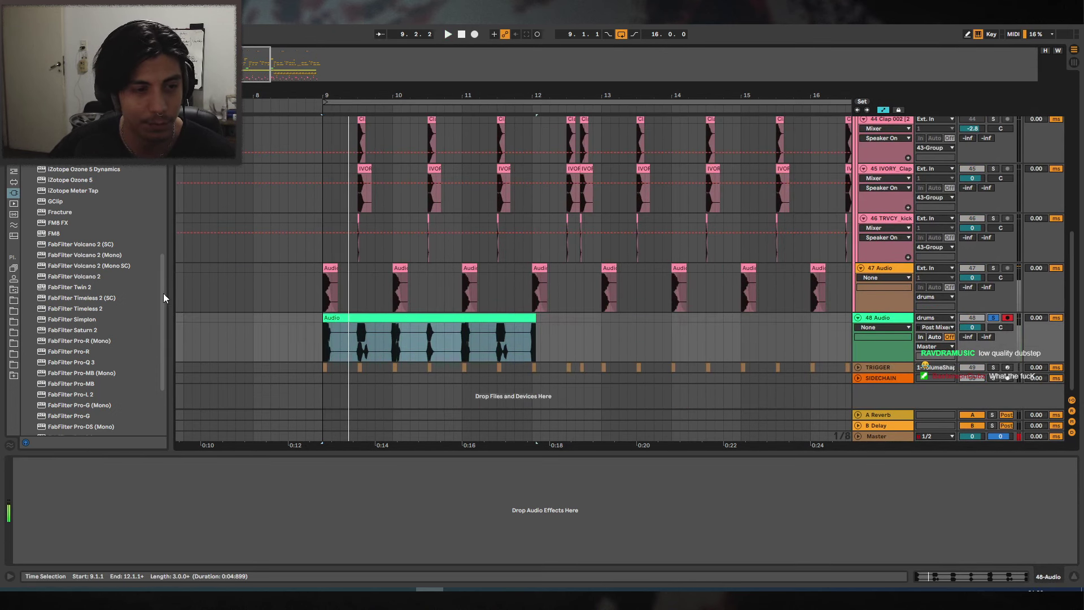
left_click_drag(324, 318, 341, 319)
Solo the clap group and then the whole drums group, playing each to check the layers.
scroll(964, 207, "up", 5)
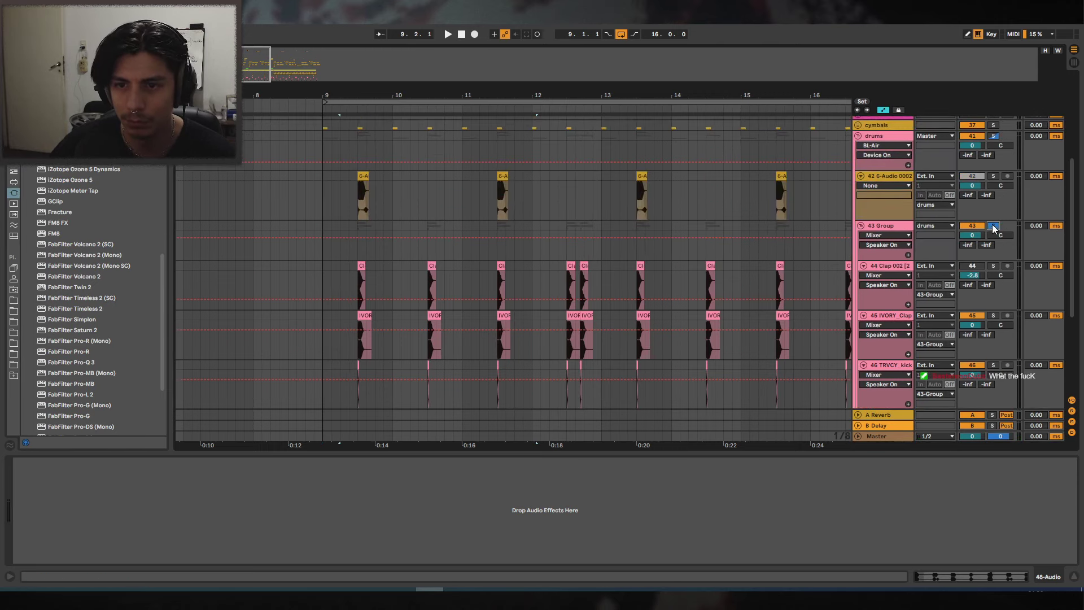
left_click(993, 226)
scroll(993, 215, "down", 2)
scroll(994, 162, "up", 3)
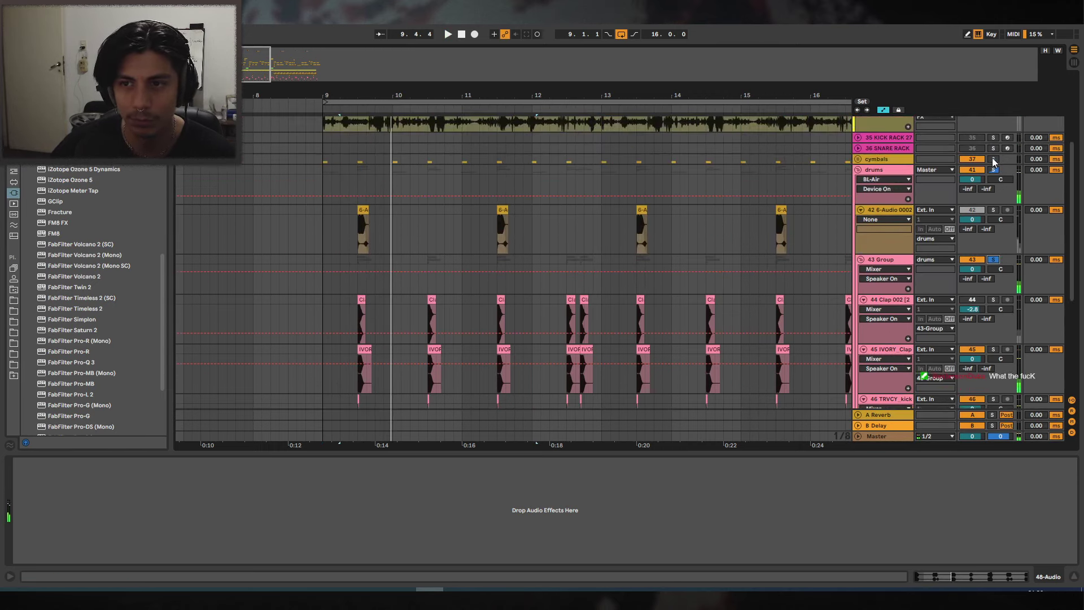
left_click(994, 169)
key("space")
scroll(347, 293, "up", 3)
key("space")
scroll(408, 296, "down", 2)
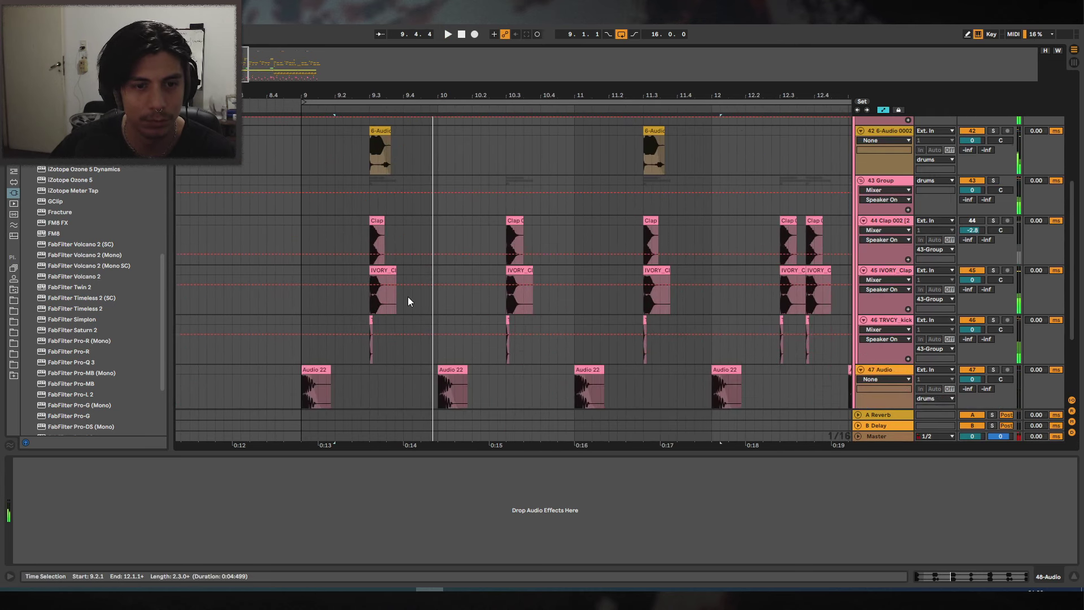
scroll(408, 301, "down", 2)
scroll(493, 292, "up", 3)
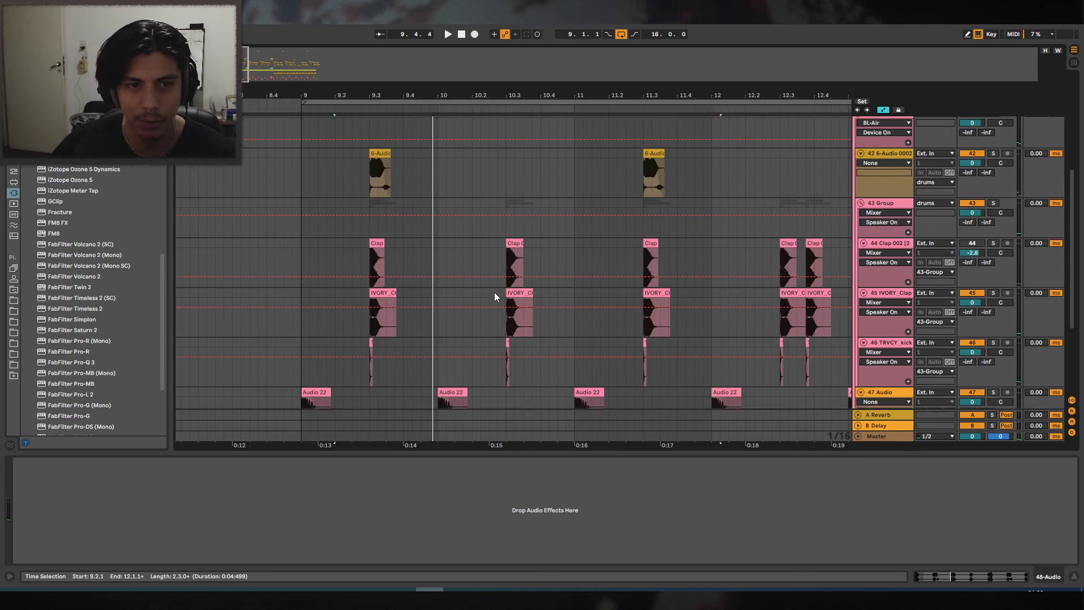
Hide the device view and play from 9.2.1, then replay with the recorded track soloed.
left_click(1073, 576)
key("space")
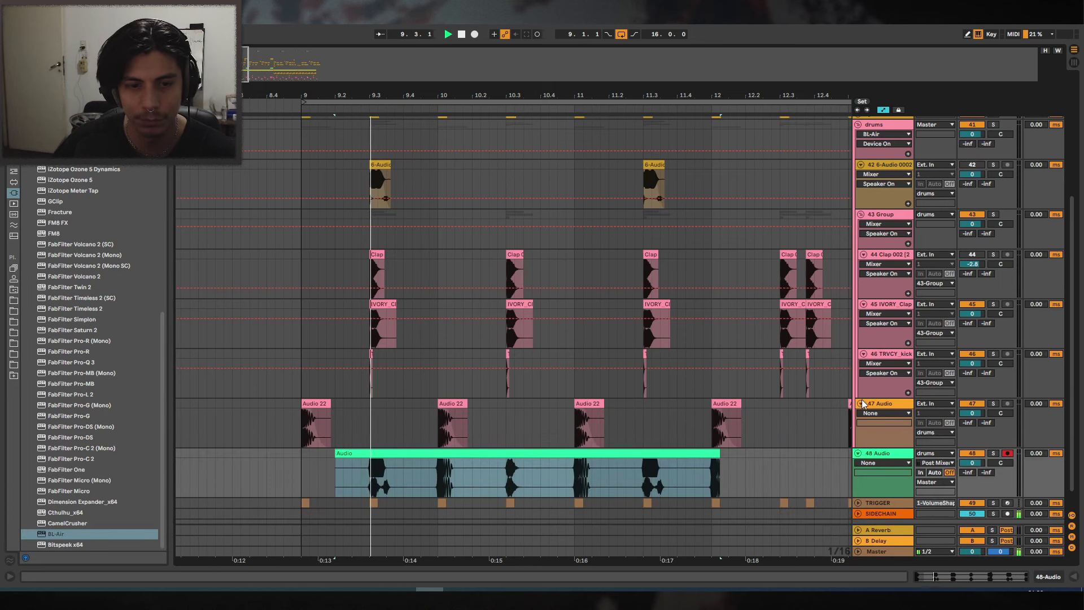
key("space")
left_click(993, 453)
key("space")
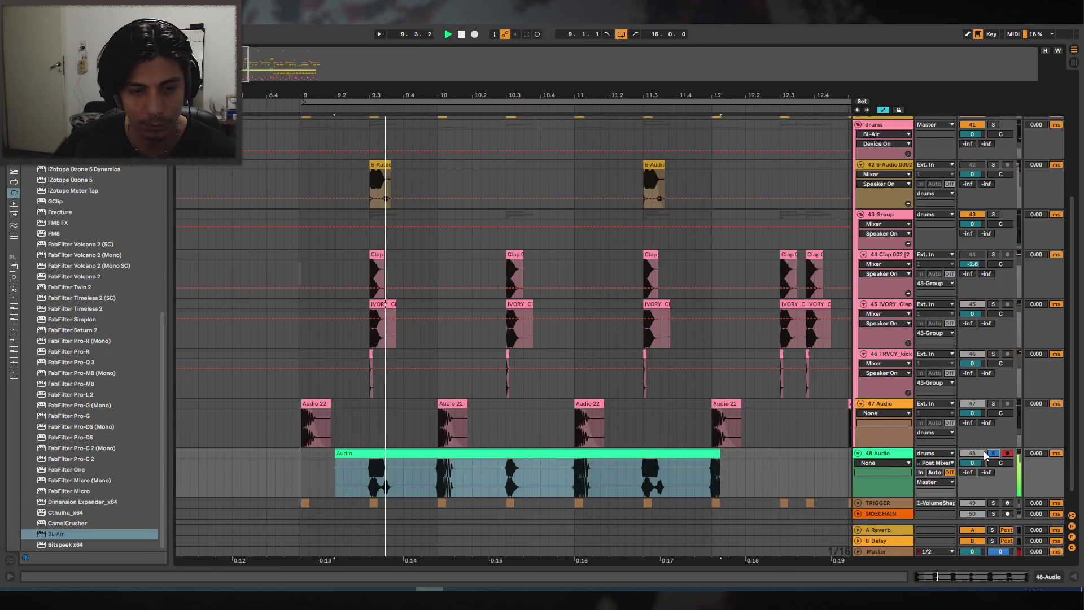
Move the recorded track to the start of the drums group and deactivate the 6-Audio 0002 track.
left_click_drag(900, 458, 880, 180)
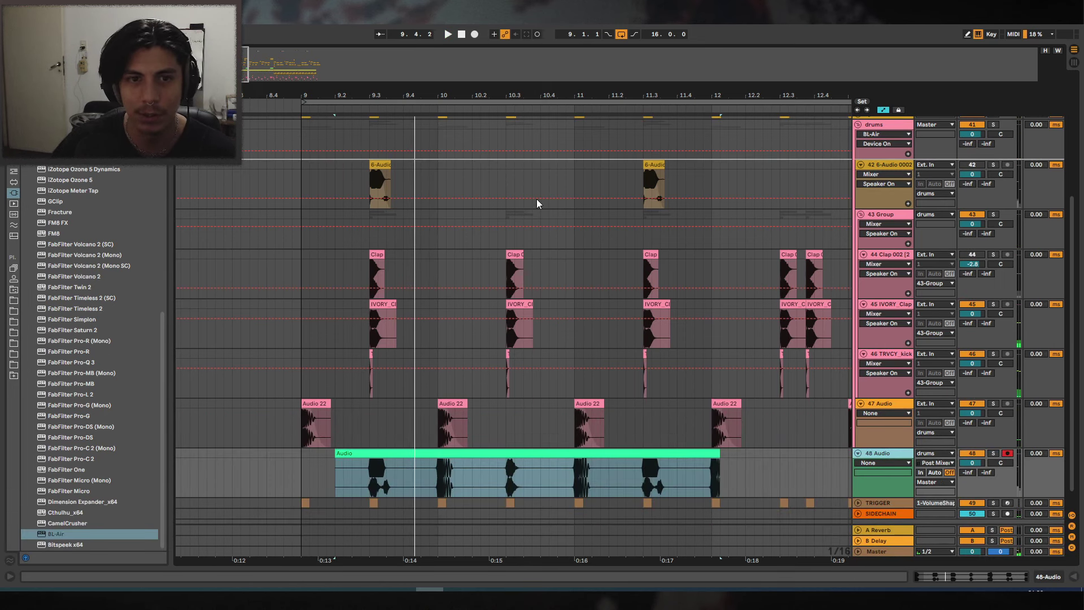
left_click_drag(665, 96, 587, 75)
left_click(893, 225)
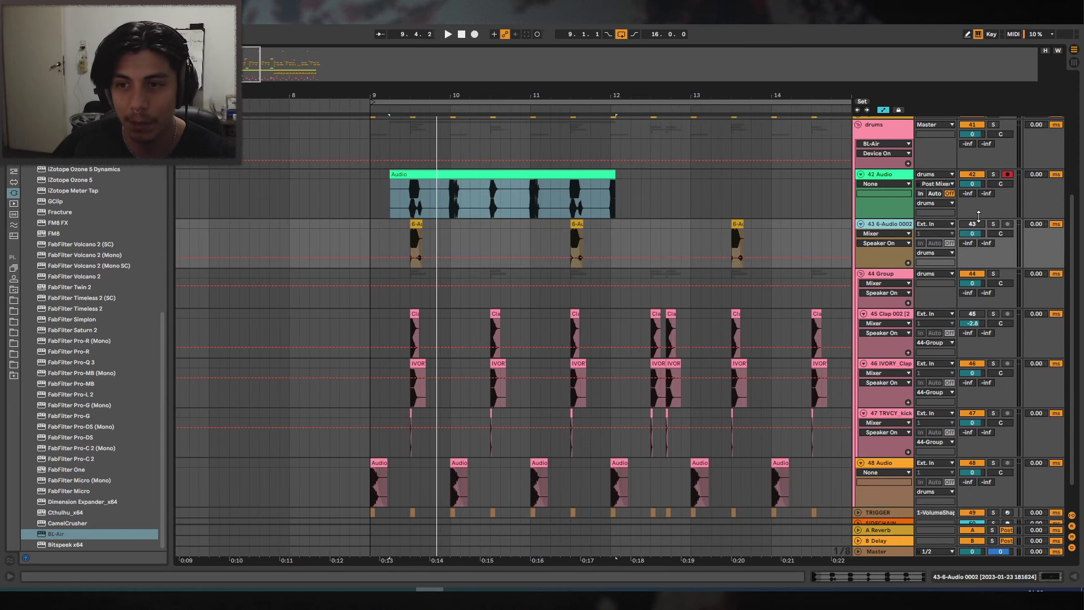
Cut the recorded clip down to its hit at 9.3 and duplicate it every two bars through the drop.
left_click_drag(442, 201, 369, 175)
key("ctrl+e")
key("ctrl+d")
key("ctrl+d")
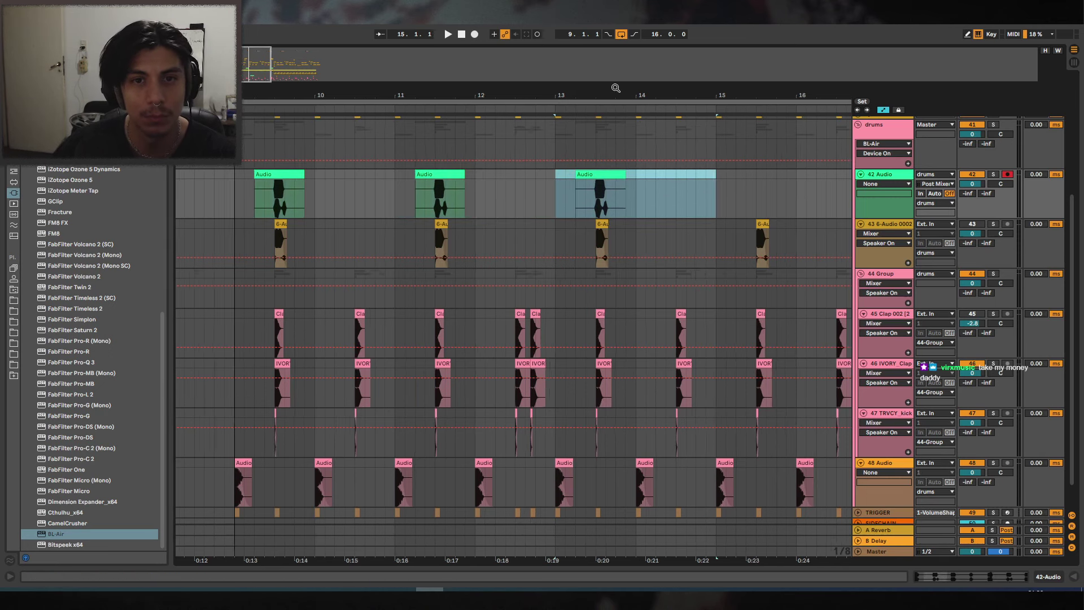
key("ctrl+d")
key("minus")
key("minus")
key("ctrl+d")
key("ctrl+d")
key("ctrl+d")
key("ctrl+d")
Play the drop from bar 9 to check the duplicated hits, then place the insert marker at 11.3.1.
left_click(368, 189)
key("space")
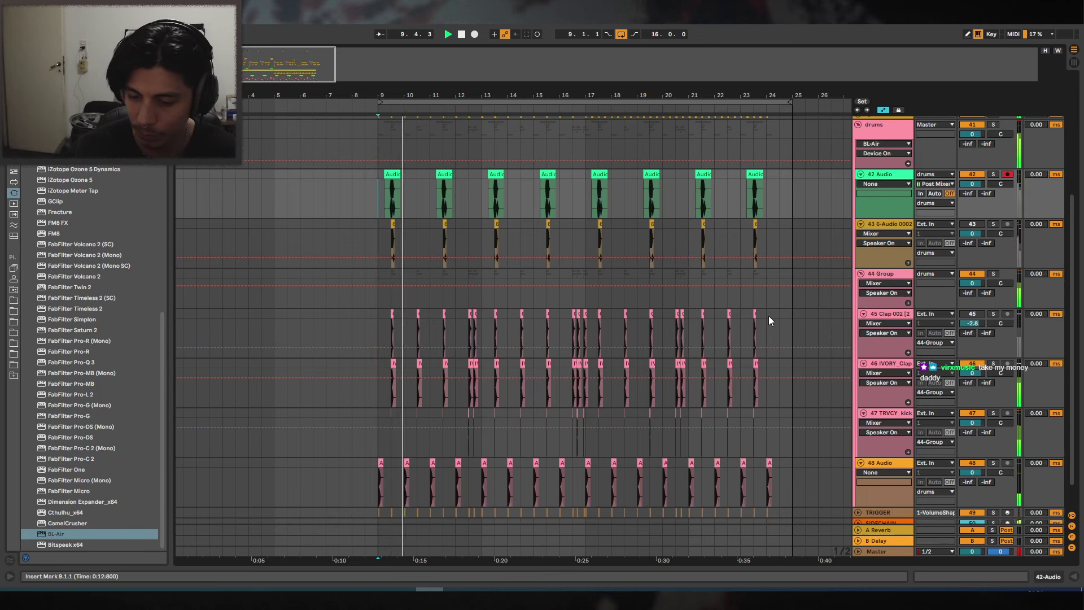
left_click_drag(441, 93, 433, 120)
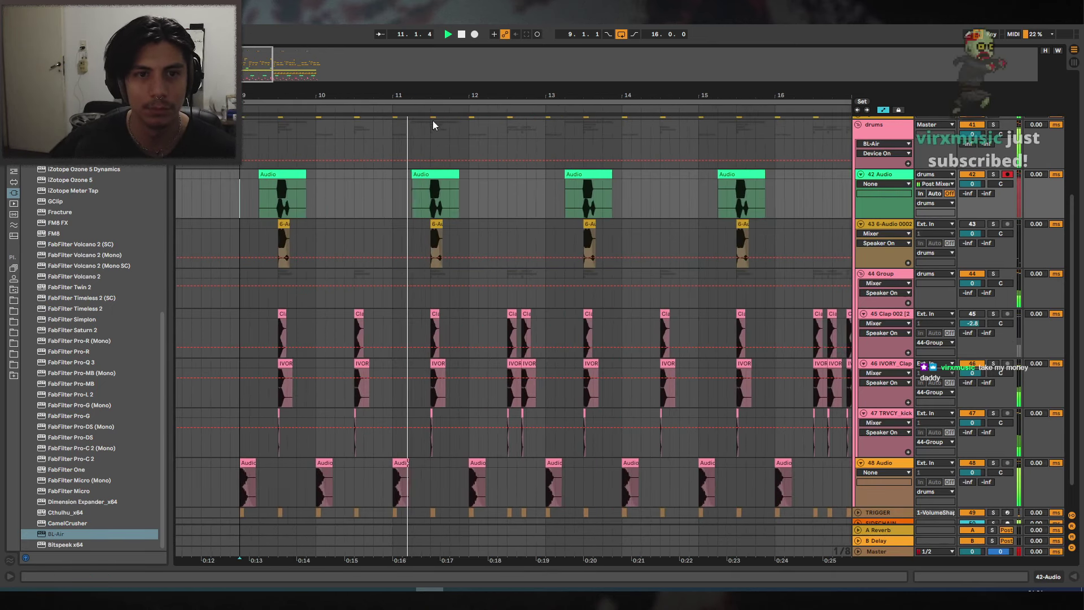
left_click(435, 240)
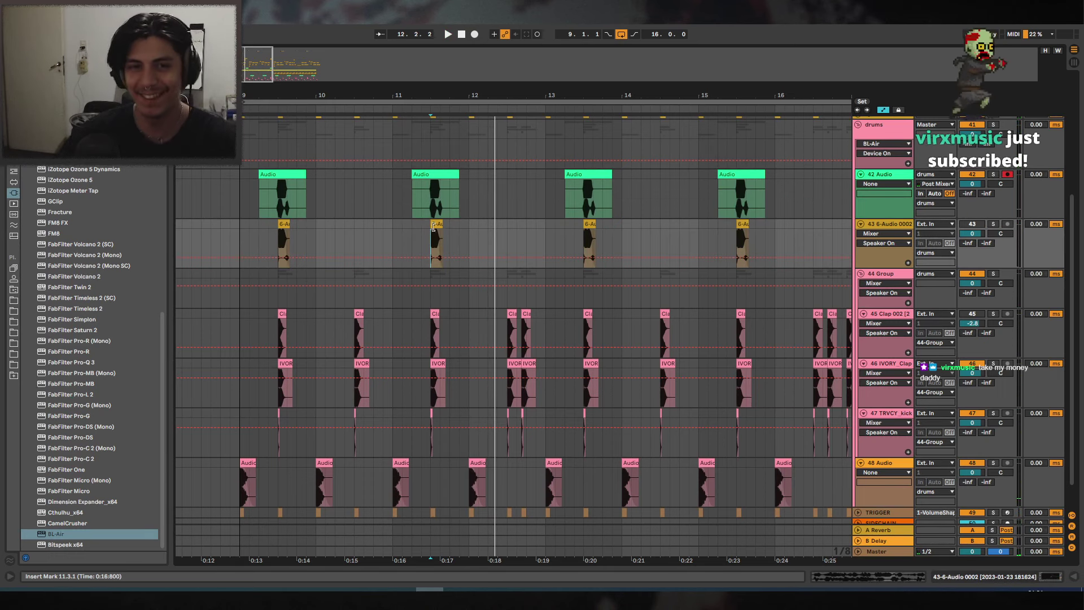
left_click_drag(539, 98, 583, 78)
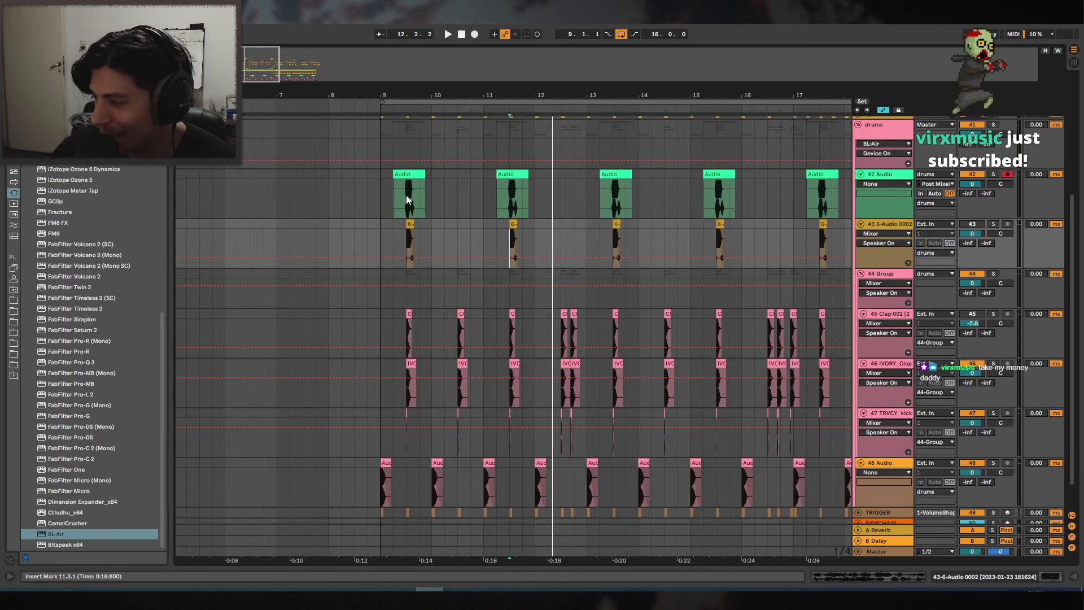
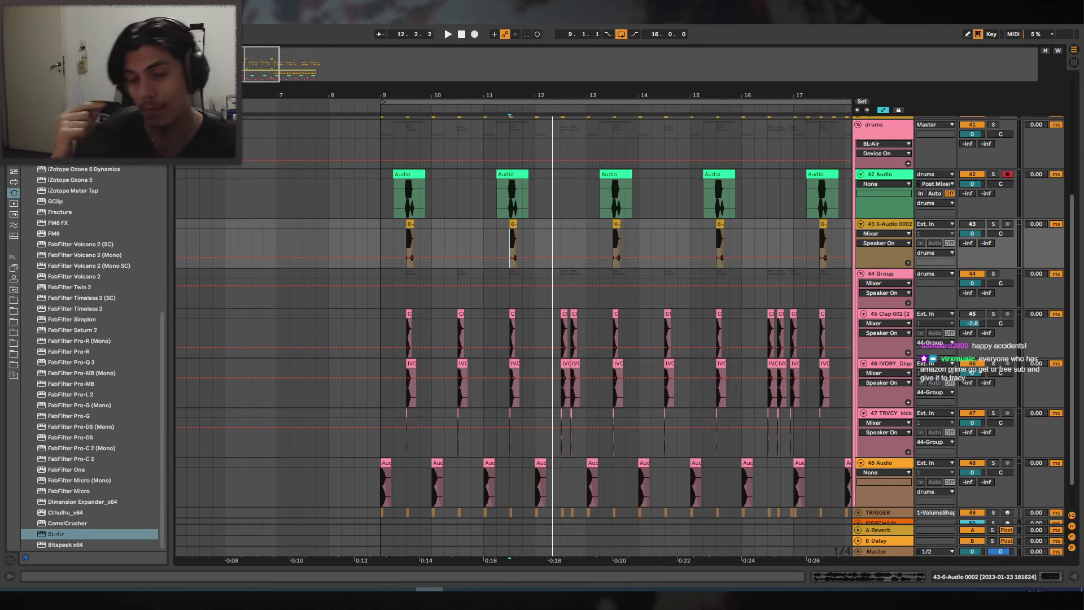
scroll(465, 167, "down", 2)
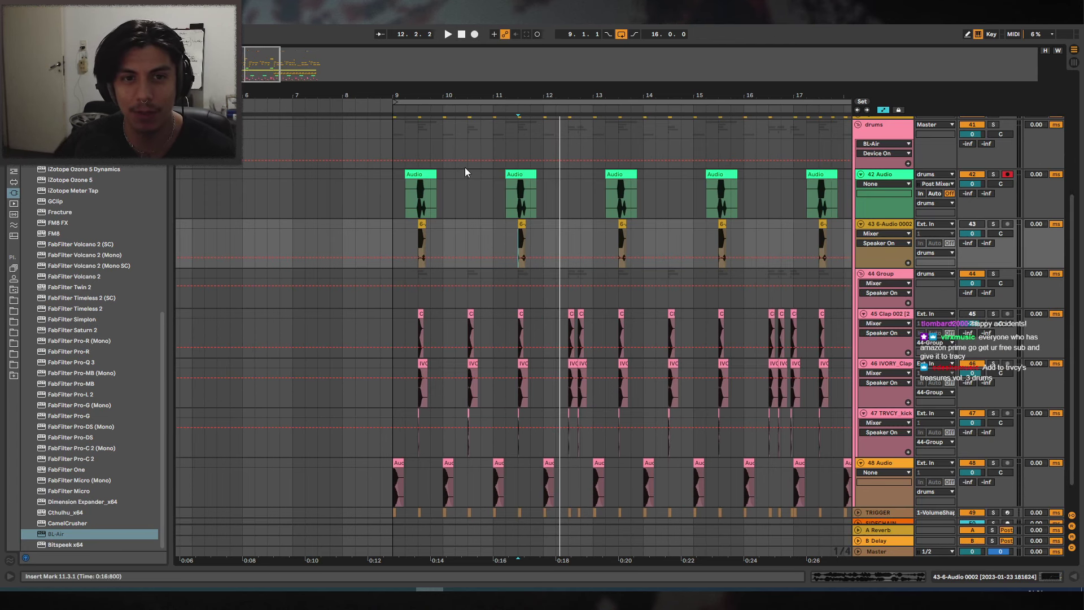
Fold the tracks inside the drums group and play the full mix from bar 9, then from 11.4.3.
left_click(398, 227)
key("space")
left_click_drag(445, 97, 484, 93)
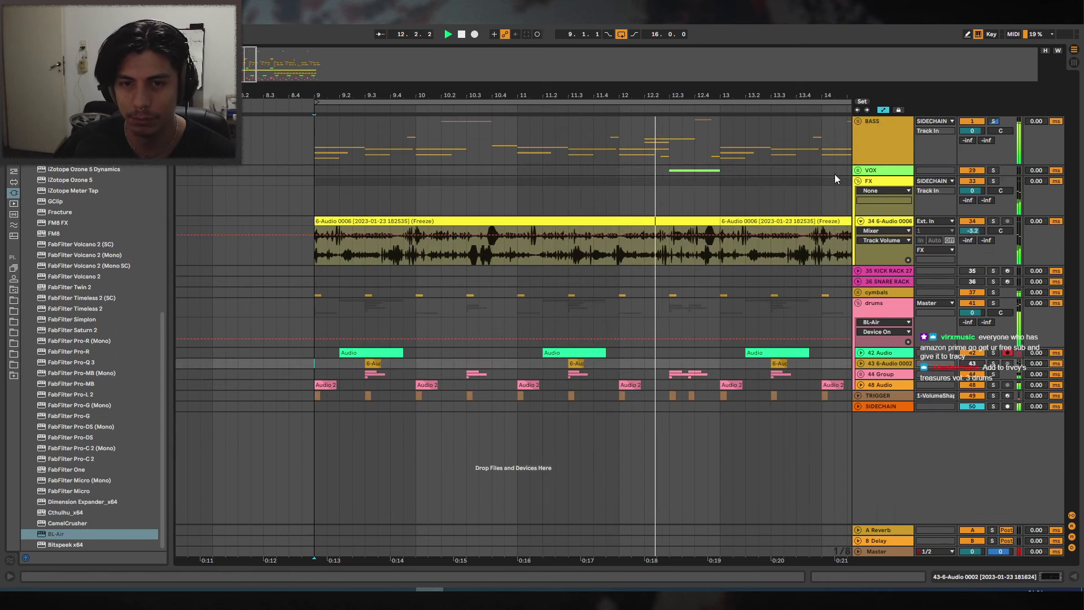
left_click(861, 173, "alt")
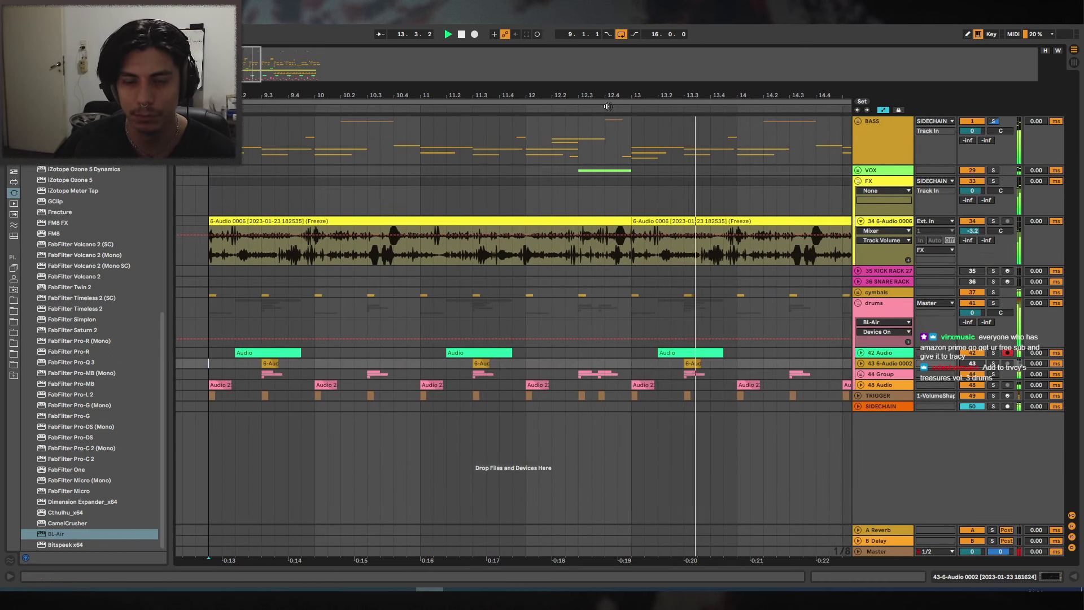
left_click(512, 154)
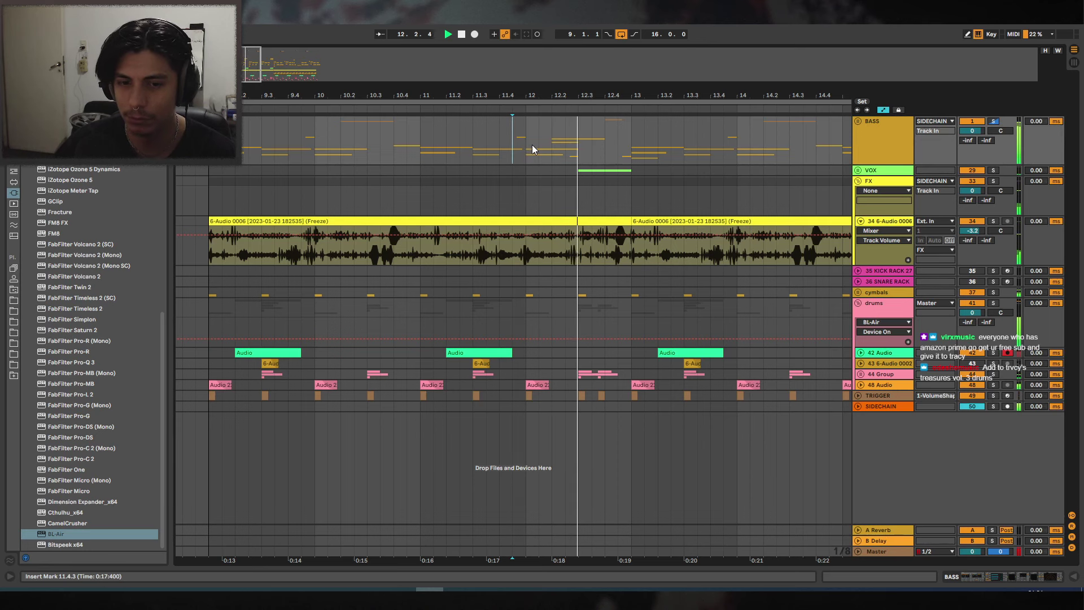
Expand the BASS group, trim the end of the 7-Audio 16 0014 clip to 12.3 and replay from 12.1.3.
left_click(857, 121)
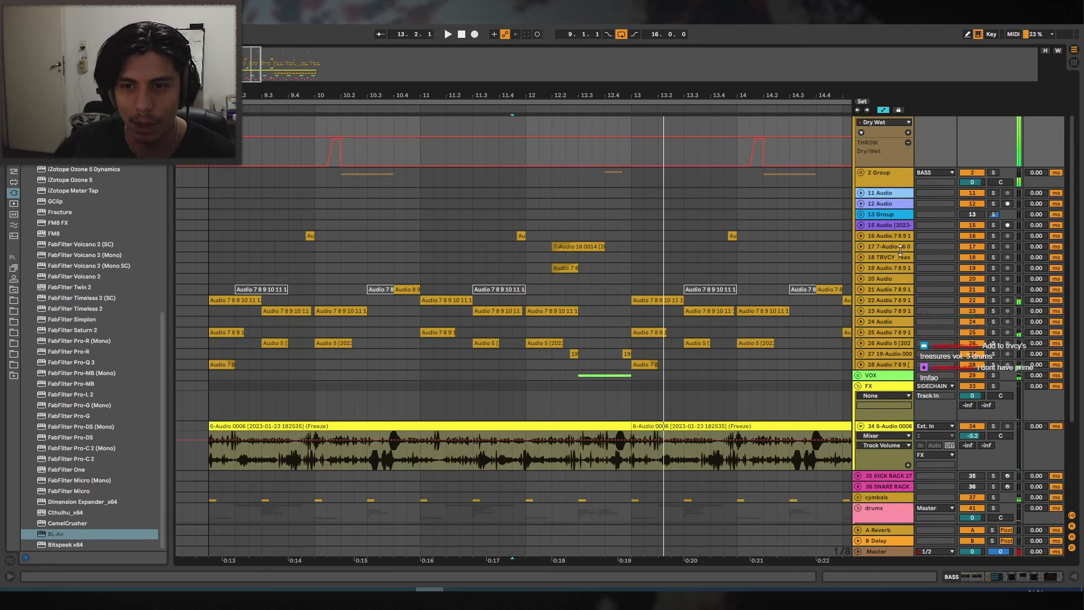
left_click(861, 246)
left_click_drag(587, 100, 625, 106)
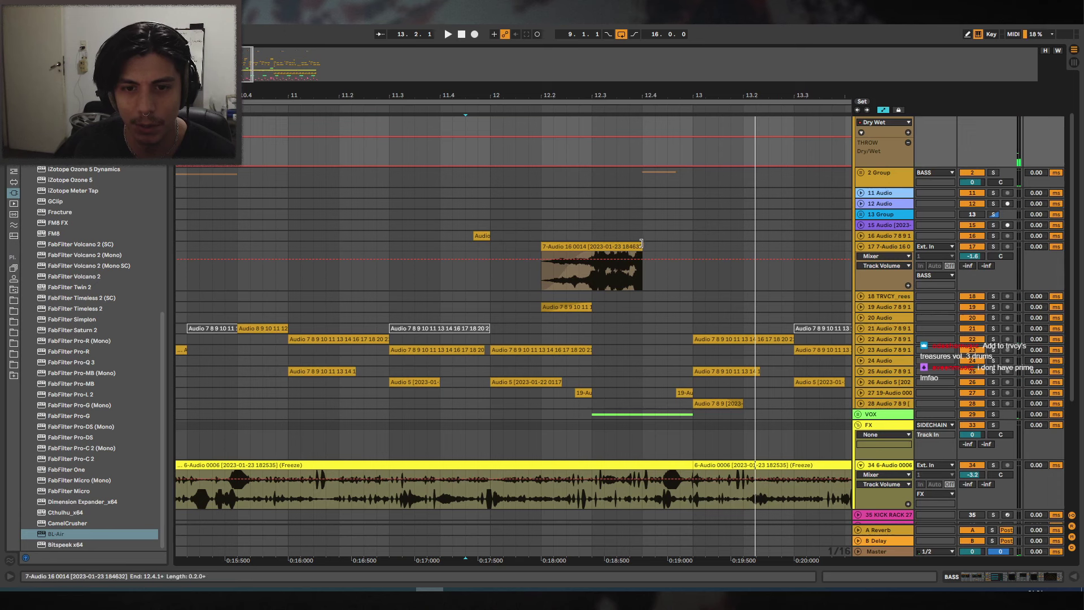
left_click_drag(642, 244, 592, 245)
left_click(522, 242)
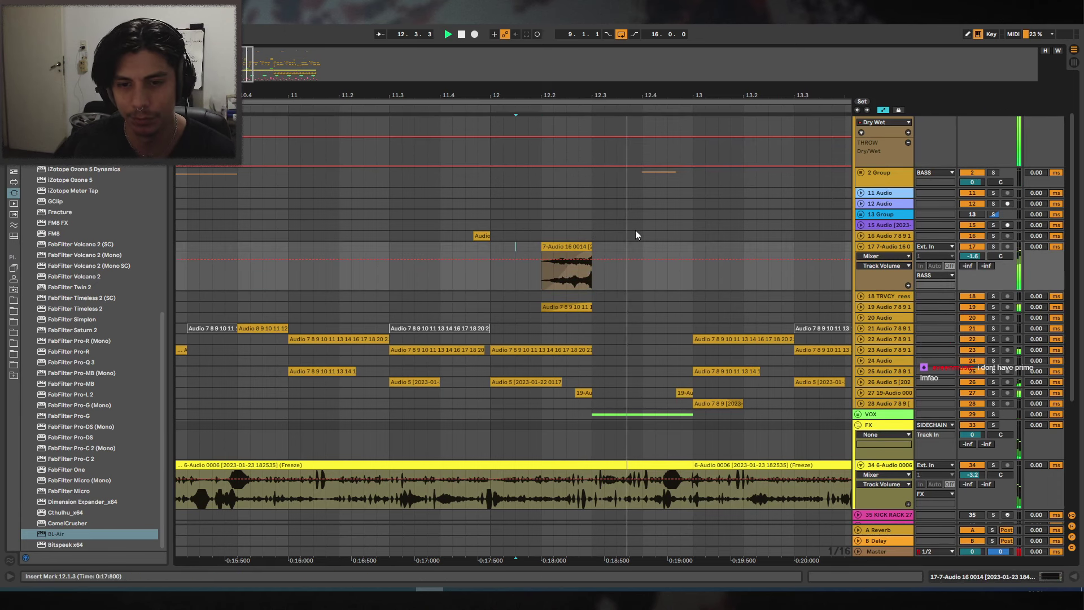
Expand 2 Group, move the spectral clip on track 5 from 12.4 to 12.3 and play from 12.1.2.
left_click(860, 174)
left_click(860, 173)
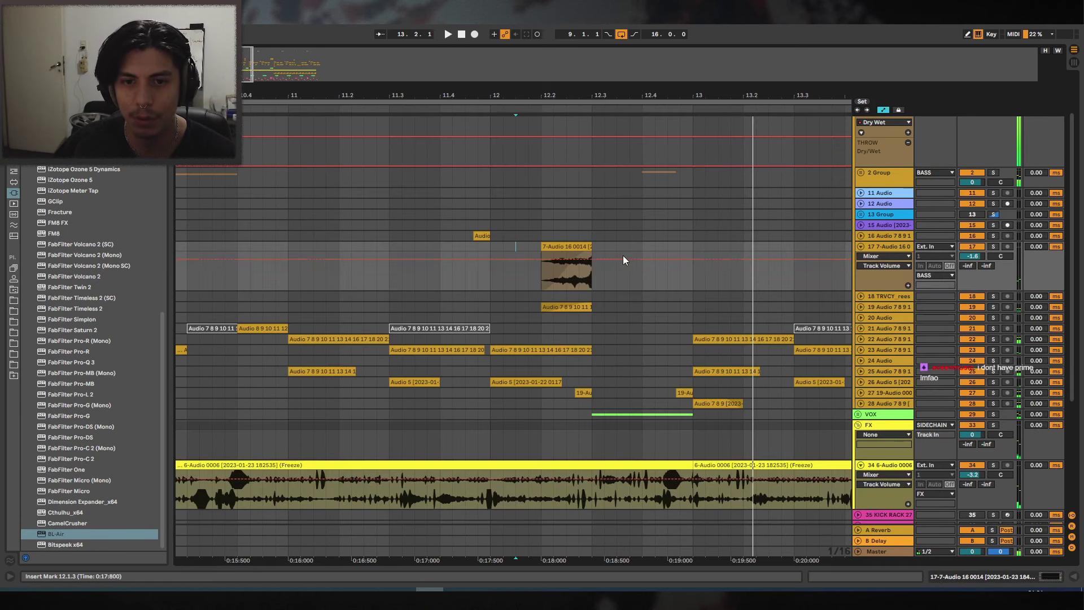
scroll(624, 230, "down", 1)
left_click(861, 161)
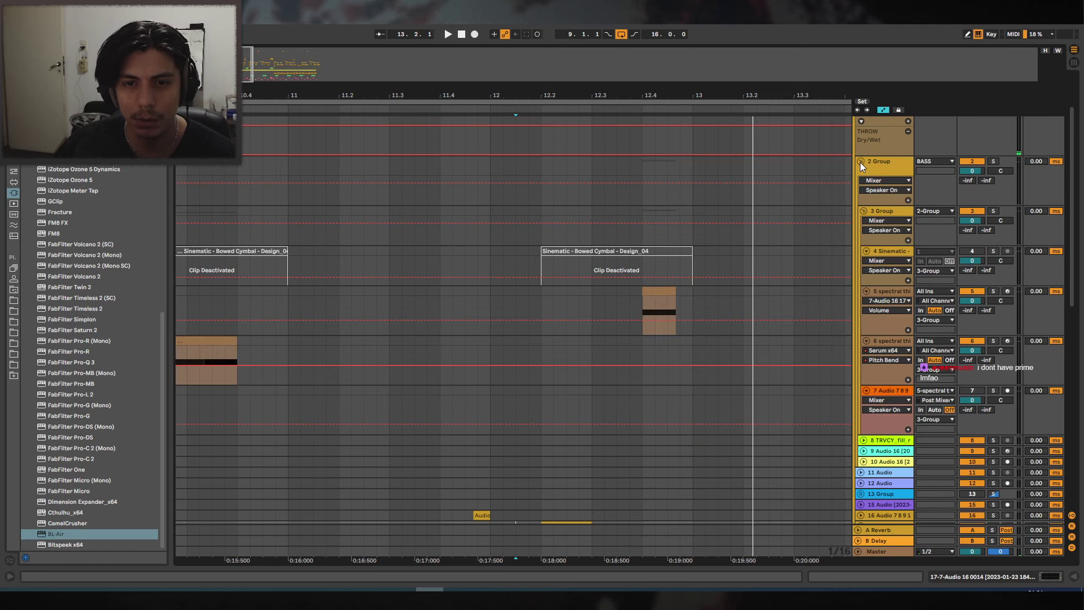
scroll(683, 272, "down", 8)
left_click_drag(658, 201, 605, 205)
key("space")
left_click(503, 212)
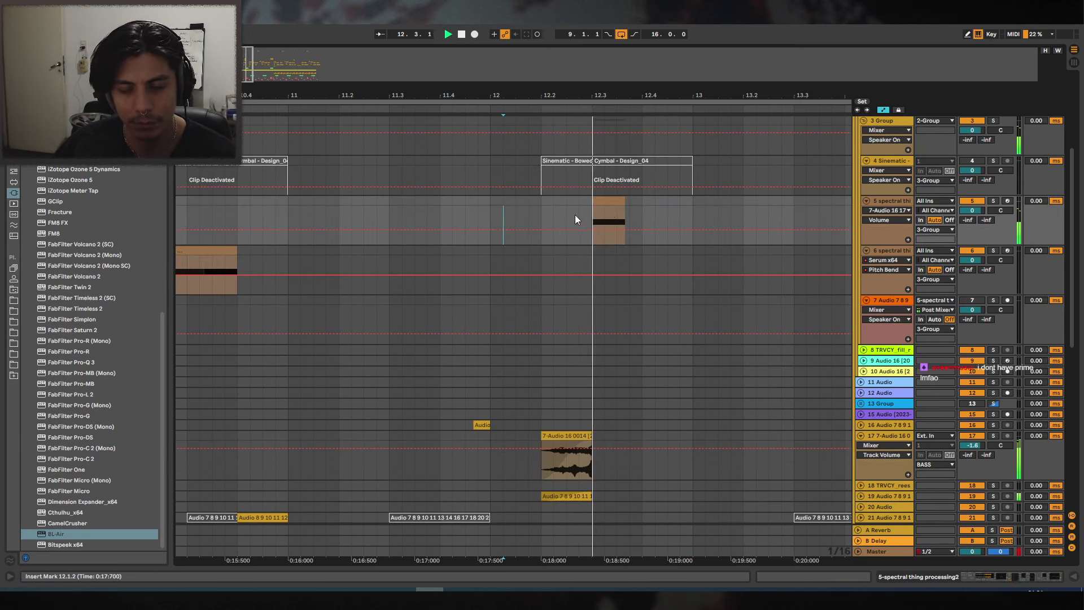
Extend the end of track 5's spectral clip to 12.4, replay the passage and select the clip.
scroll(789, 196, "down", 5)
scroll(789, 192, "down", 4)
scroll(608, 185, "up", 6)
key("space")
scroll(631, 328, "down", 5)
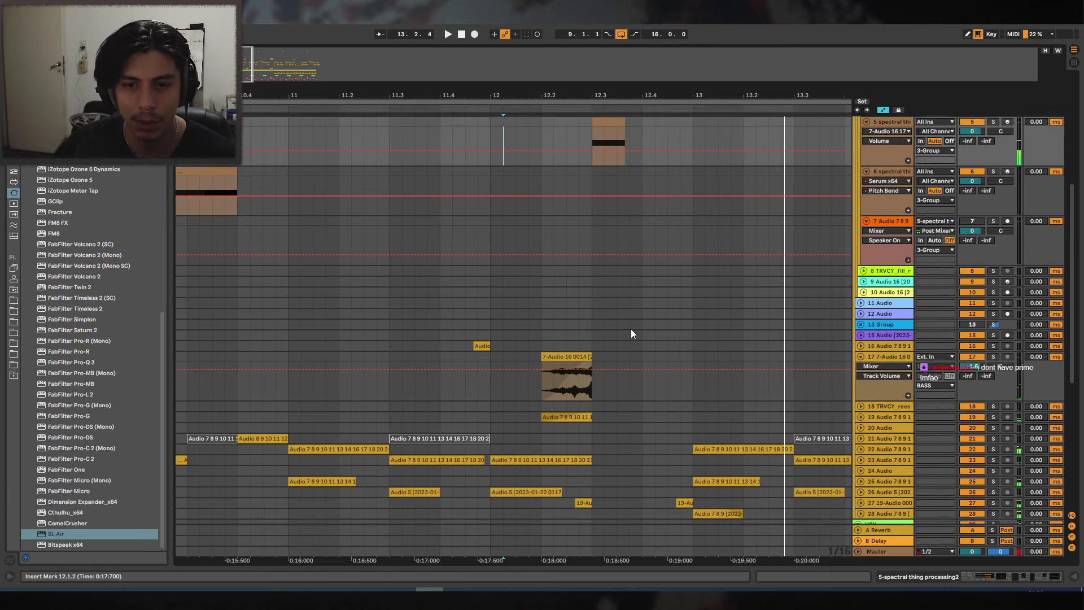
left_click_drag(644, 414, 683, 428)
scroll(639, 270, "up", 4)
left_click(553, 142)
mouse_move(622, 142)
left_mouse_down()
mouse_move(641, 142)
mouse_move(629, 145)
left_mouse_up()
key("space")
left_click(621, 143)
key("Left")
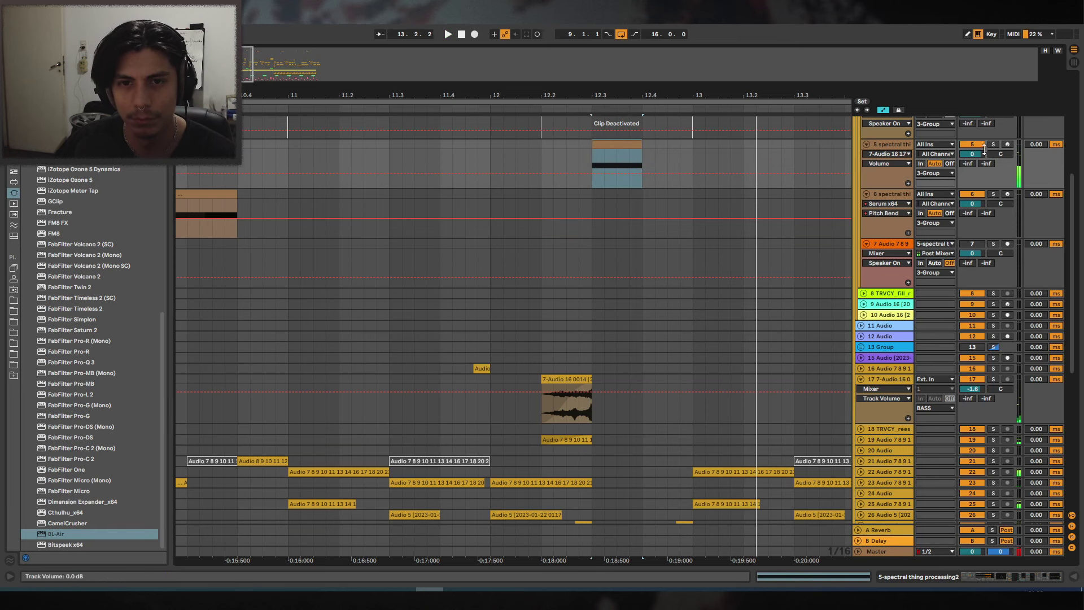
Expand track 27, copy its 19-Audio clip before bar 13 to a slightly earlier position and play from 12.2.3.
scroll(627, 286, "down", 10)
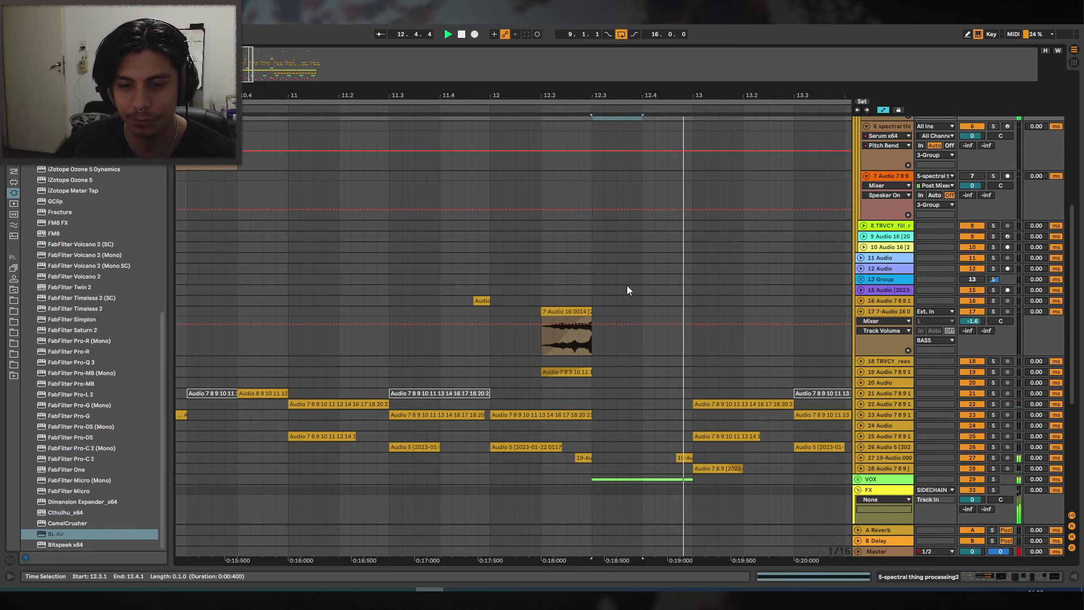
left_click(860, 356)
left_click_drag(686, 364, 665, 358)
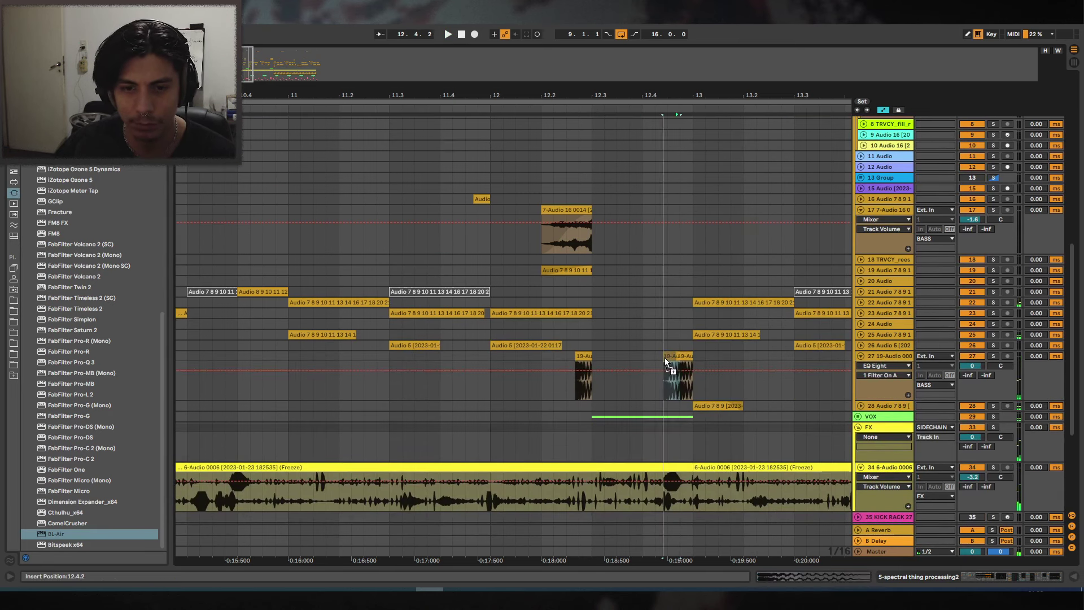
left_click(565, 356)
key("space")
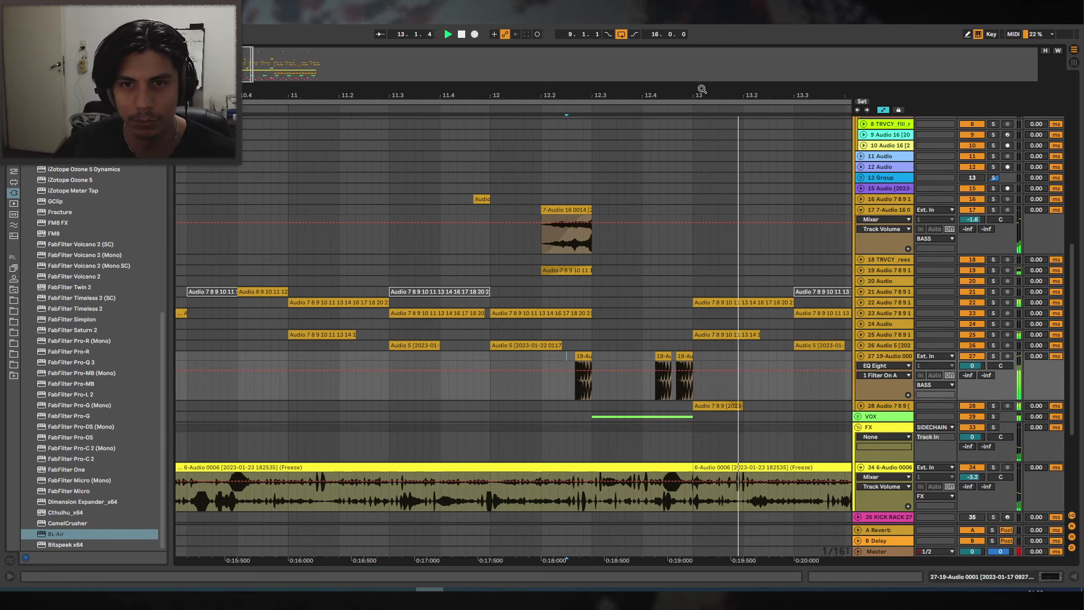
left_click_drag(701, 92, 664, 98)
key("space")
scroll(643, 158, "down", 3)
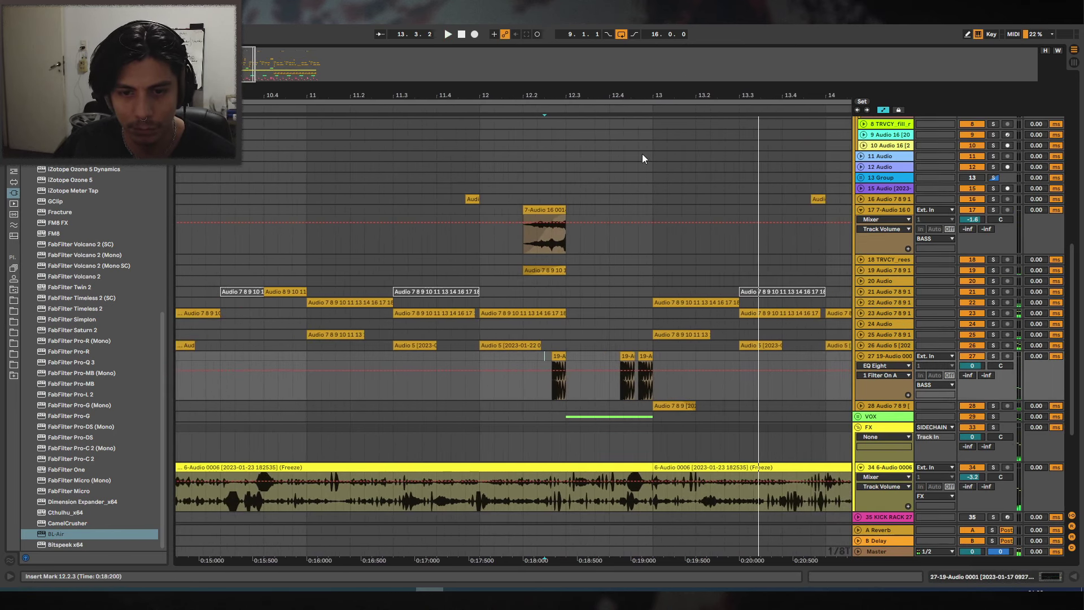
Move the copied clip up against the original, replay from 12.3.1 and place the copy over the original.
left_click(646, 367)
left_click(587, 364)
key("space")
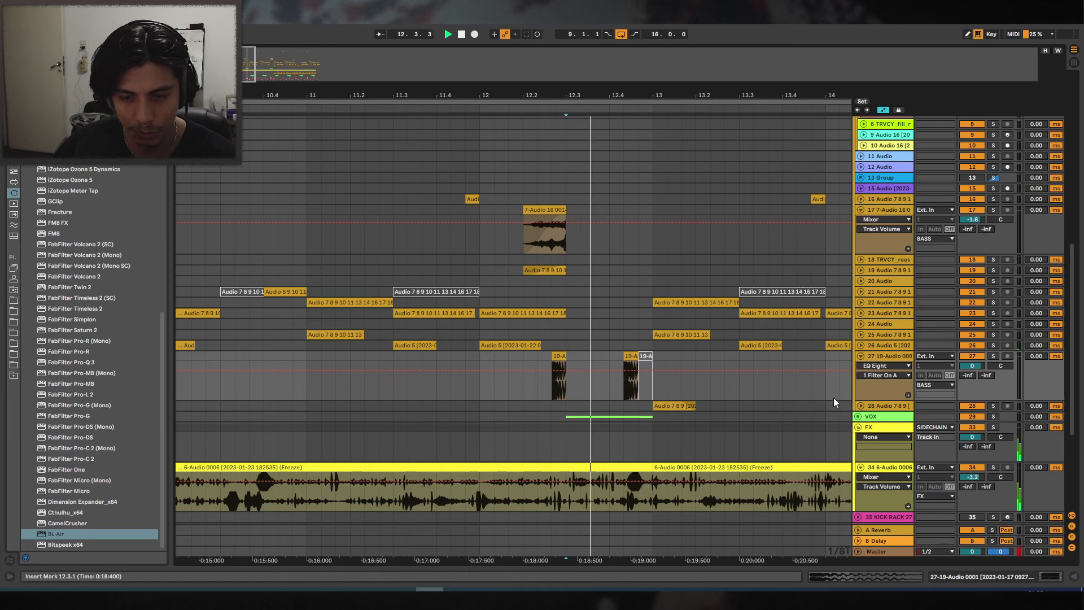
scroll(650, 344, "down", 3)
left_click_drag(632, 287, 646, 287)
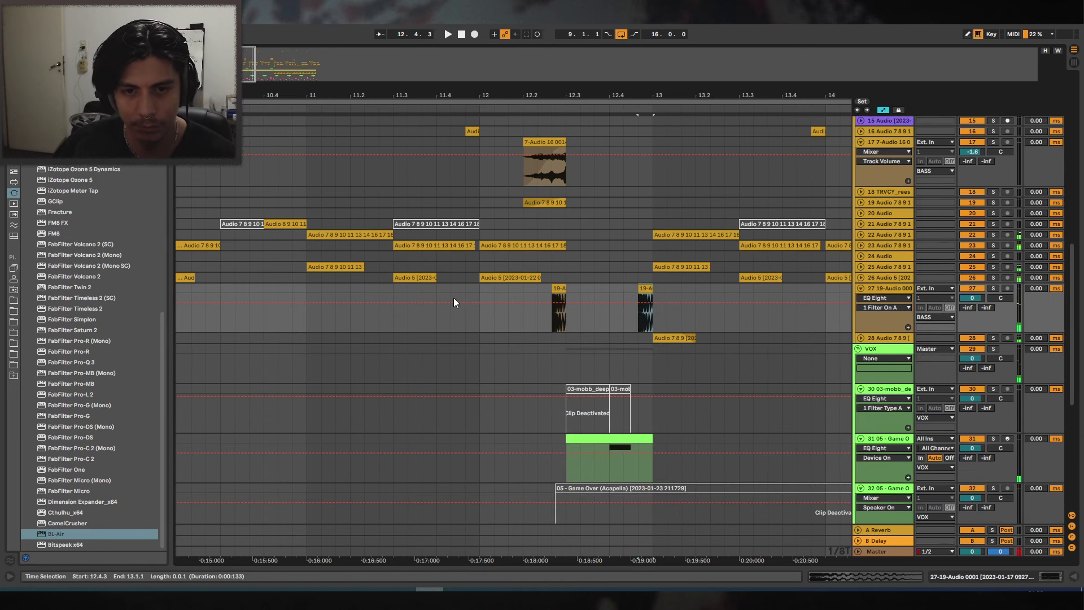
Play the passage from 11.4.1 and set the insert marker at 12.2.3.
left_click(436, 294)
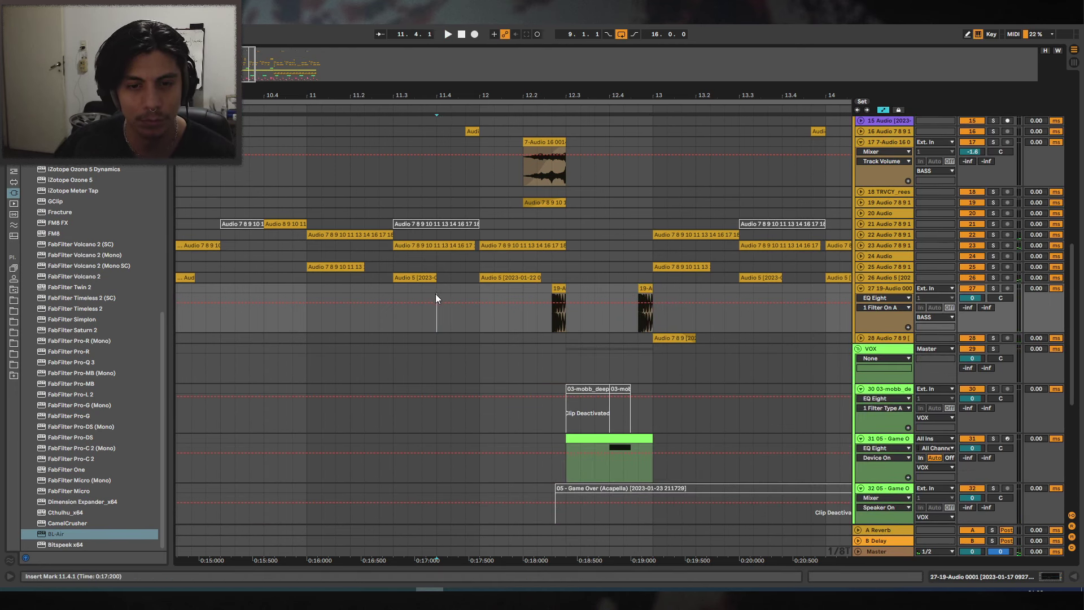
key("space")
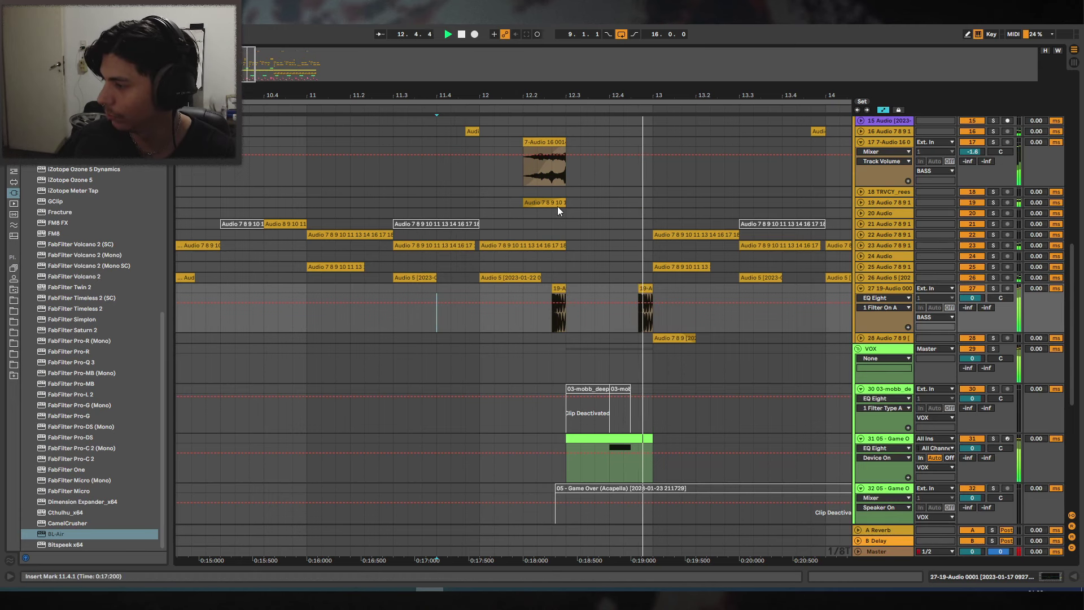
key("space")
left_click(553, 325)
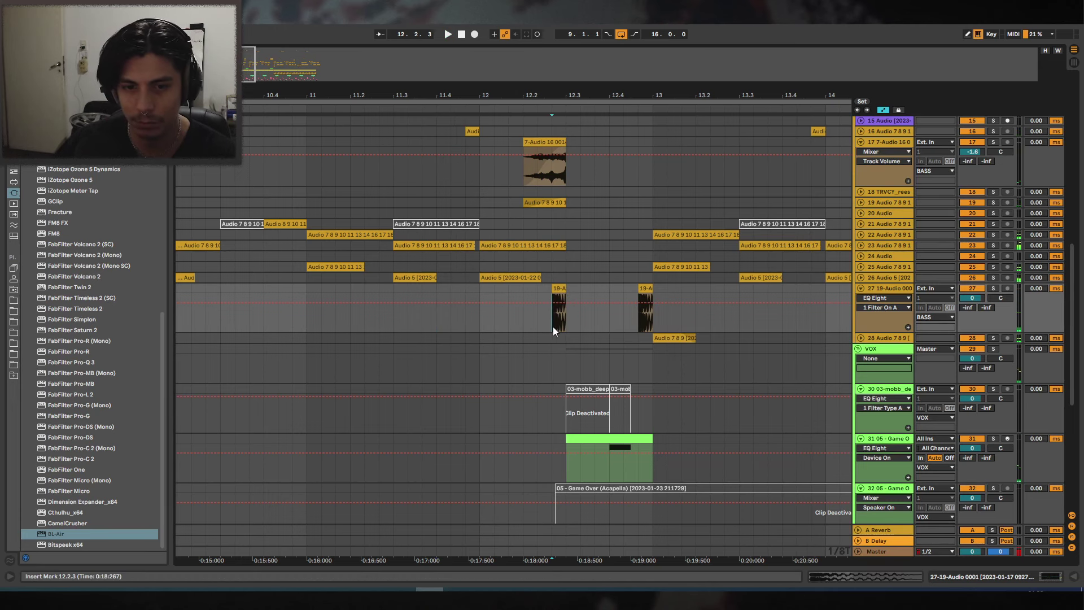
Set the low-cut band of track 31's EQ Eight to 72.6 Hz with a Q of 1.26 and replay.
scroll(565, 350, "down", 1)
double_click(623, 394)
left_click(857, 447)
left_click(993, 576)
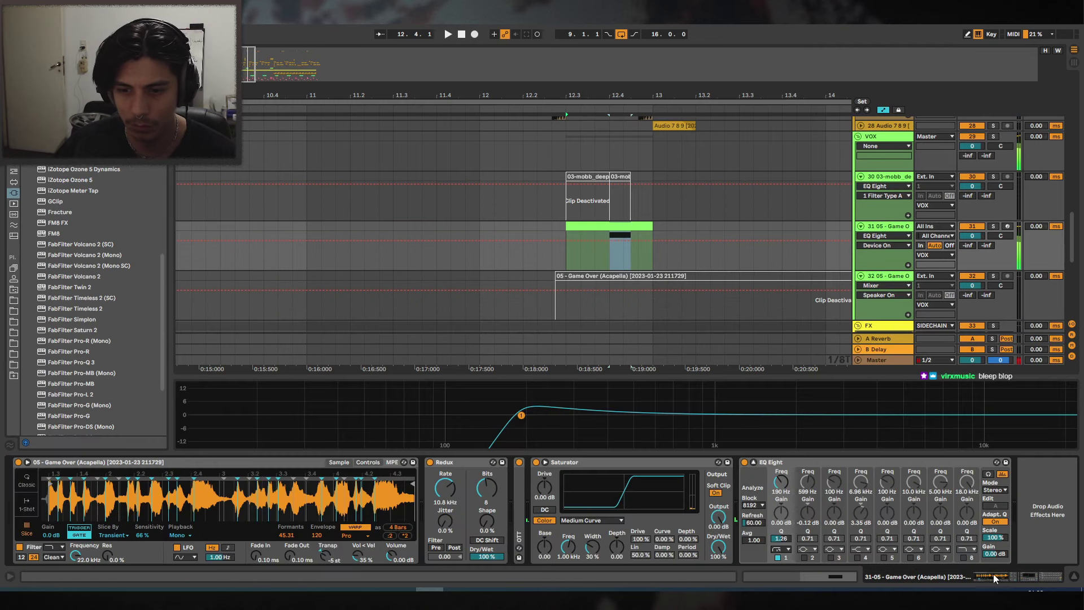
left_click_drag(521, 415, 419, 412)
left_click(753, 462)
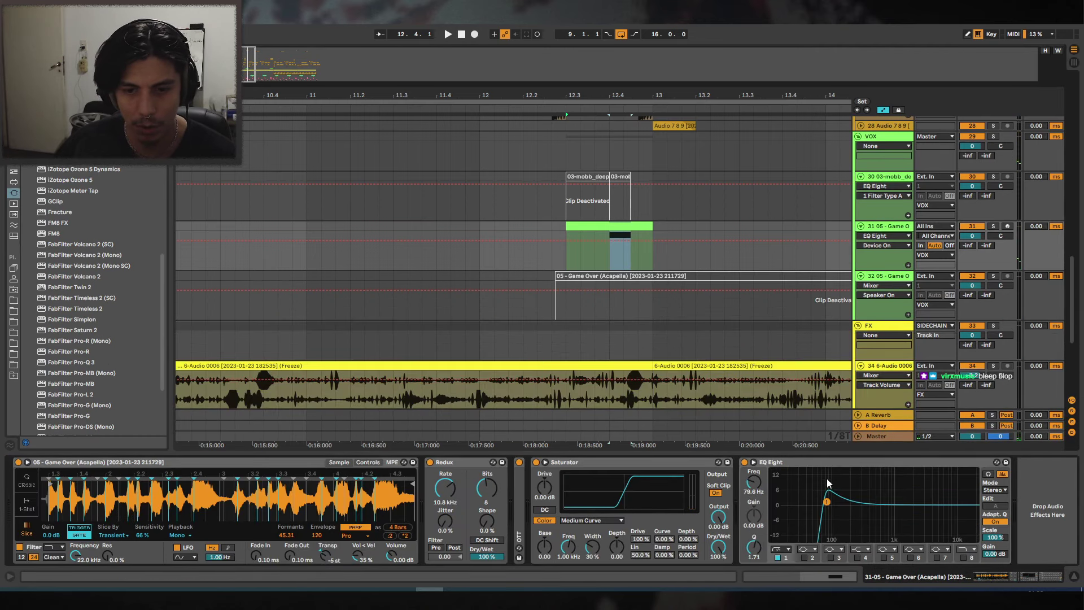
left_click_drag(827, 503, 824, 506)
key("space")
key("space")
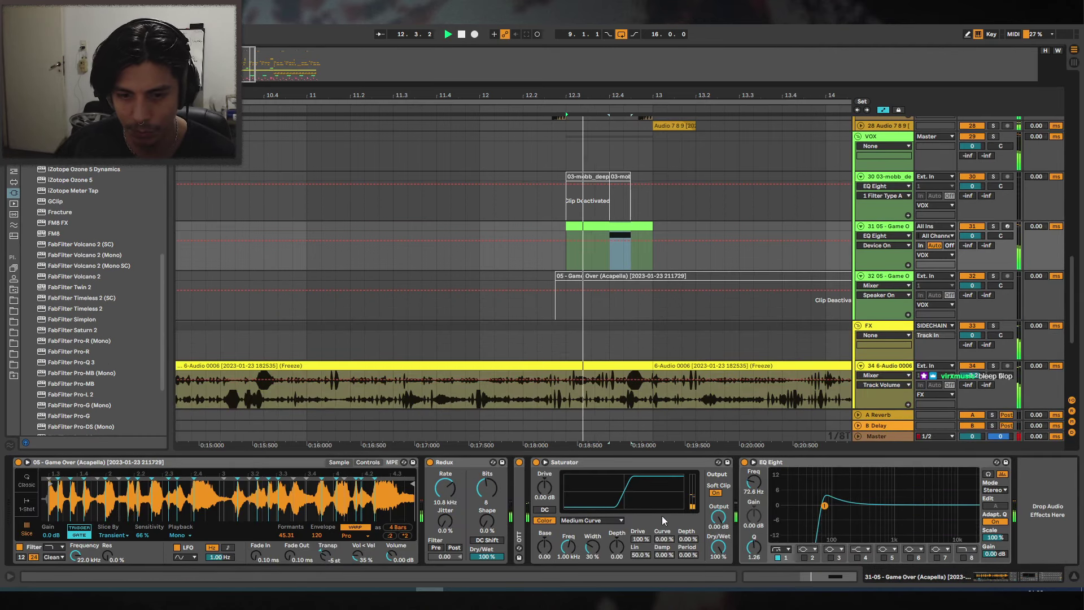
Transpose the note in track 31's Game Over MIDI clip down to B1 and replay the fill.
double_click(632, 225)
left_click_drag(704, 439, 703, 493)
key("space")
key("space")
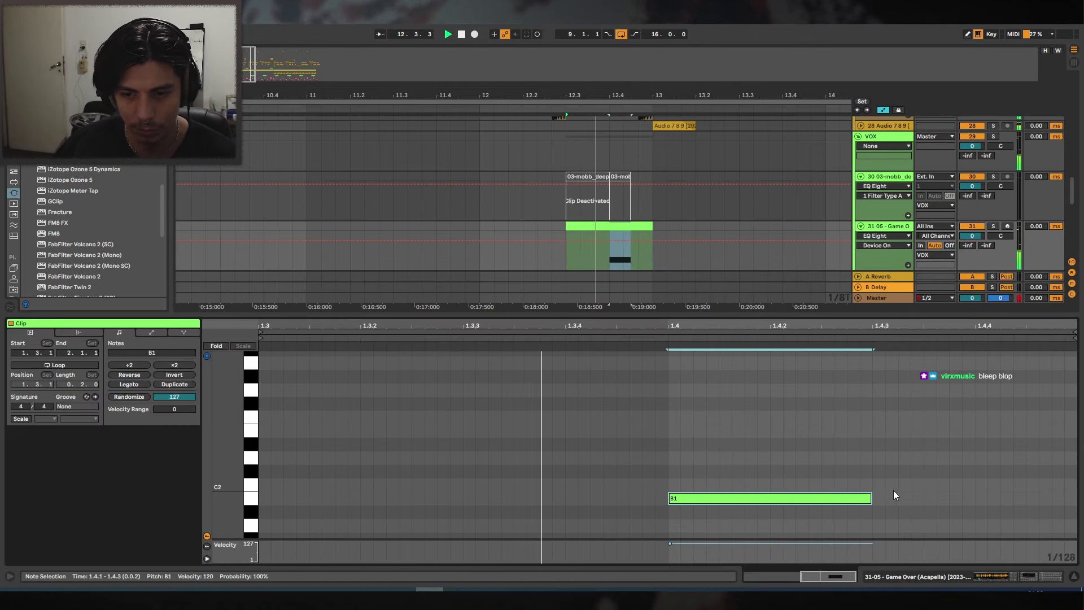
Audition the Game Over vocal slices on the piano keys from C2 down to C#1, then return to the device chain and select the clip.
left_click(248, 489)
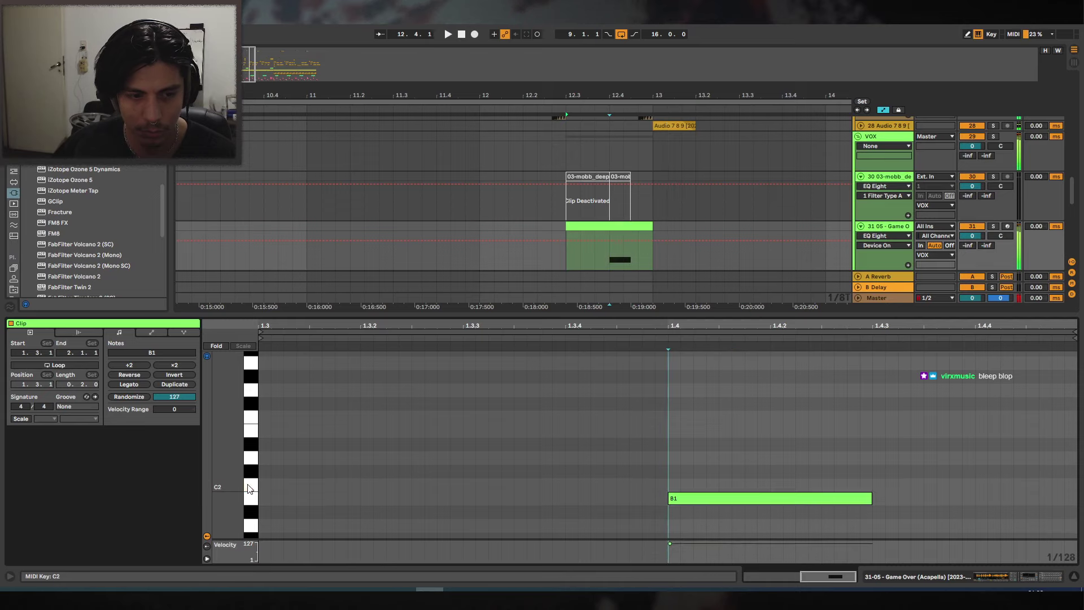
left_click(249, 489)
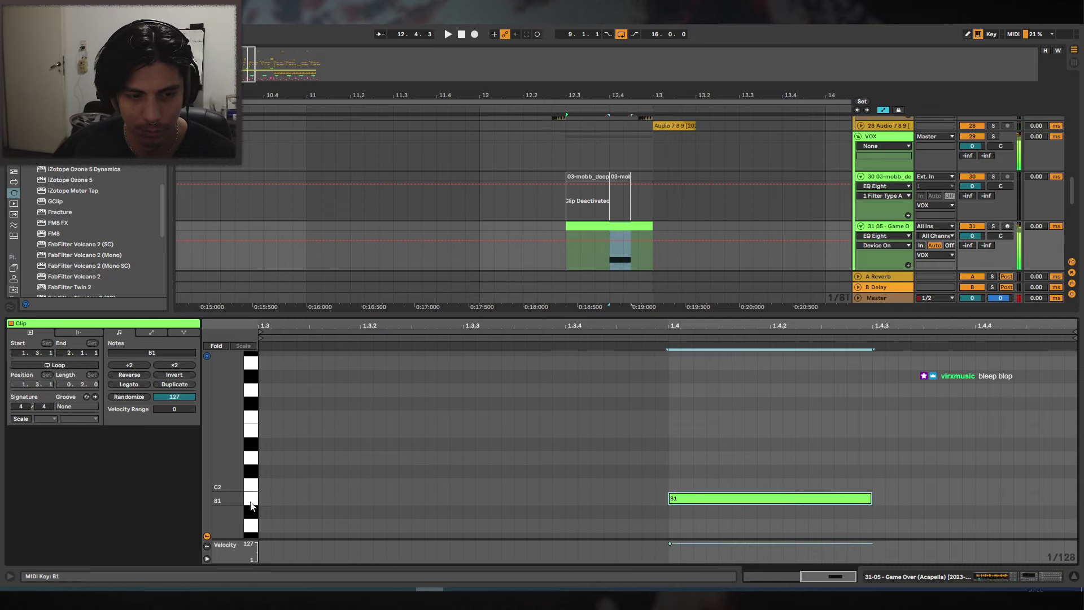
left_click(251, 513)
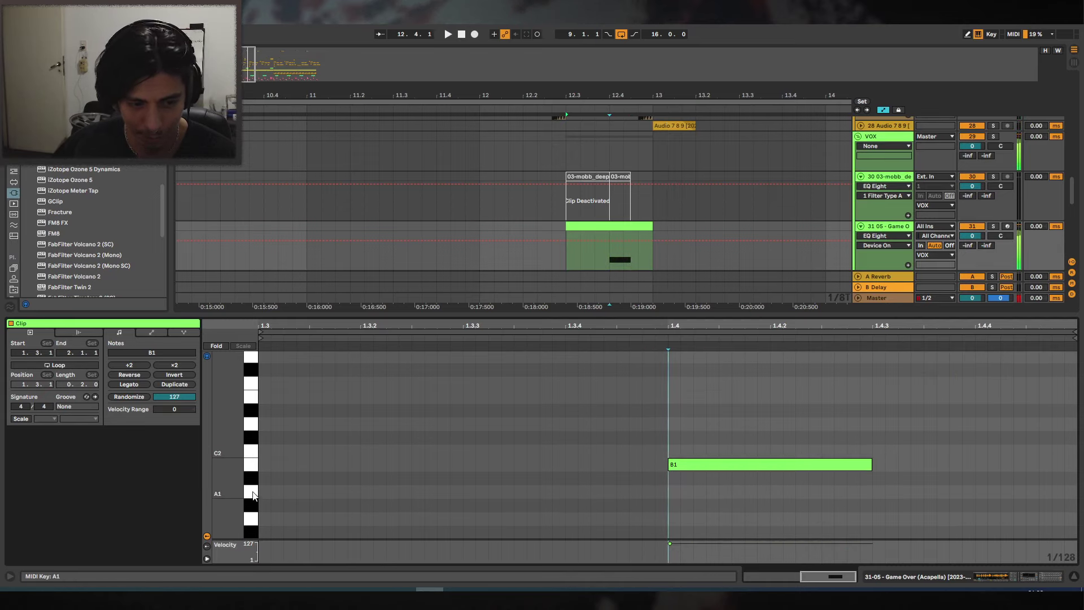
scroll(254, 490, "down", 2)
left_click(254, 485)
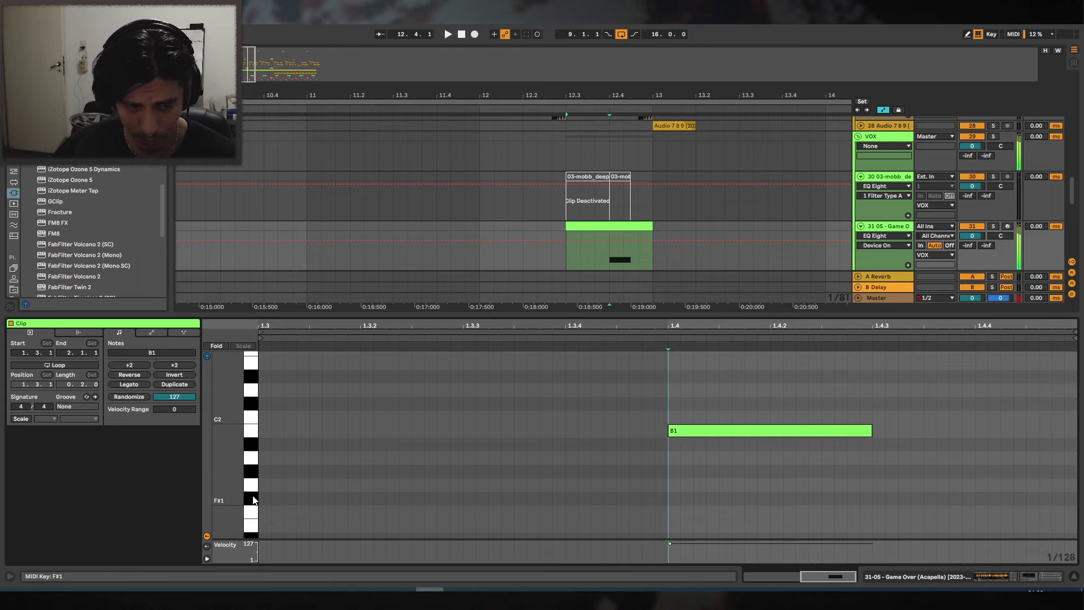
left_click(252, 498)
left_click(251, 512)
scroll(251, 511, "down", 3)
left_click(254, 473)
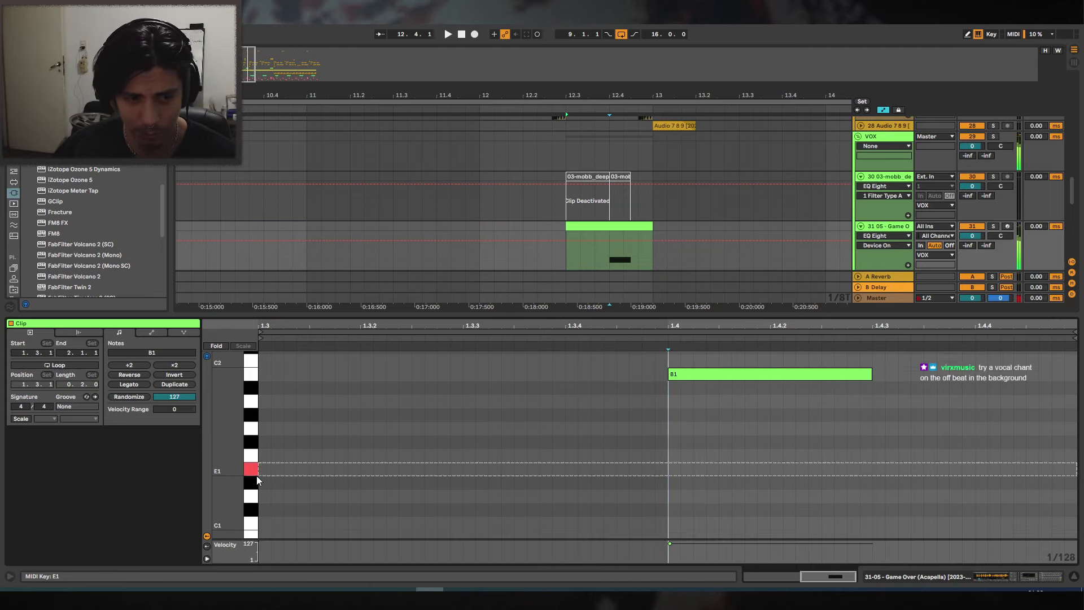
left_click(251, 507)
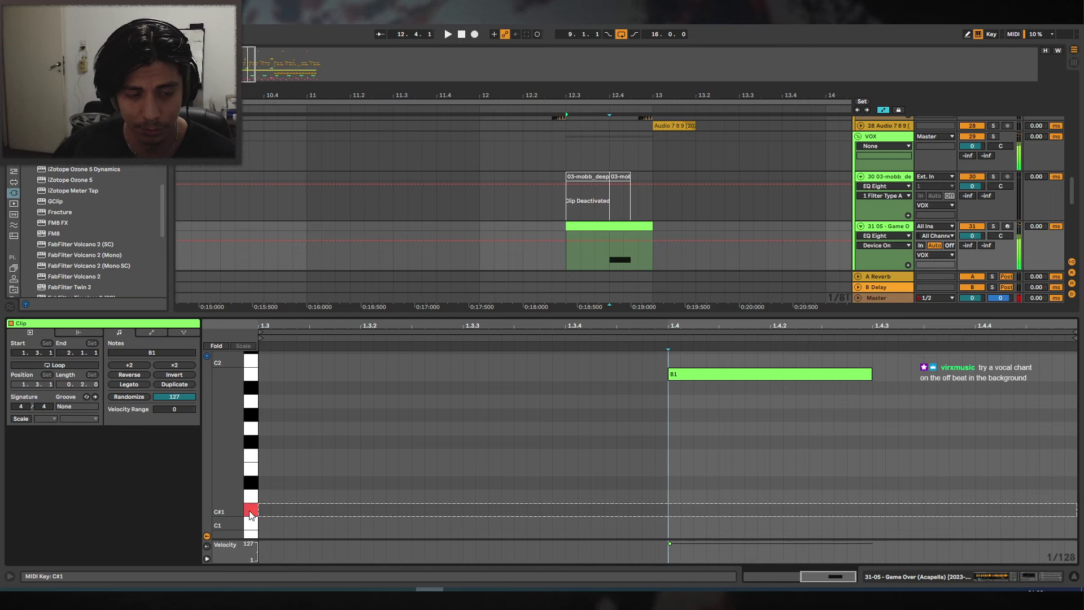
left_click(1004, 581)
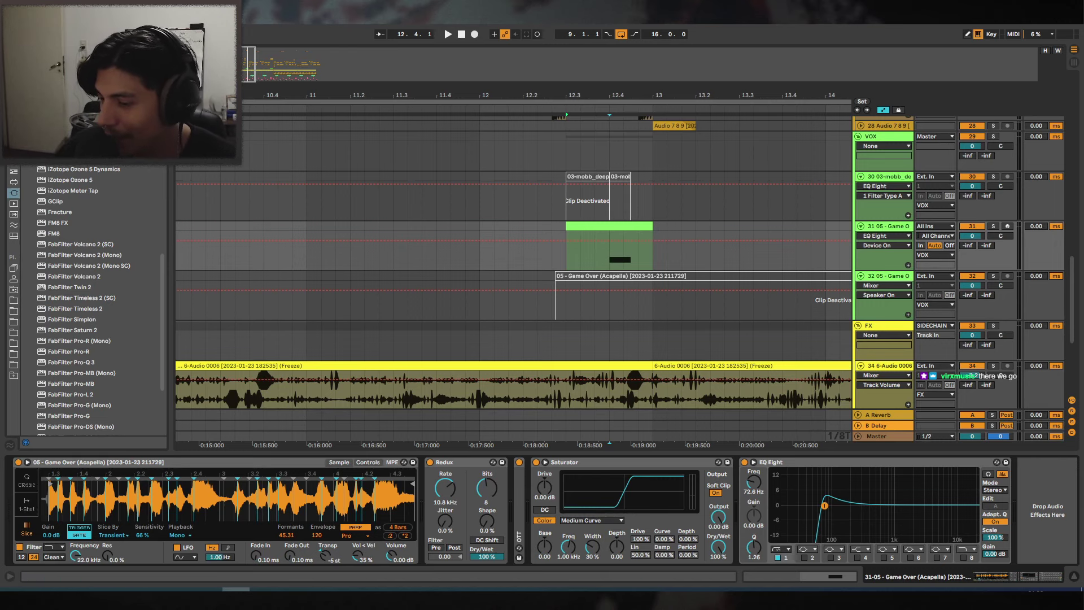
left_click(587, 226)
Fold all groups, color the tracks from BASS to SIDECHAIN bright green and assign that color to their grouped tracks and clips.
scroll(846, 197, "up", 2)
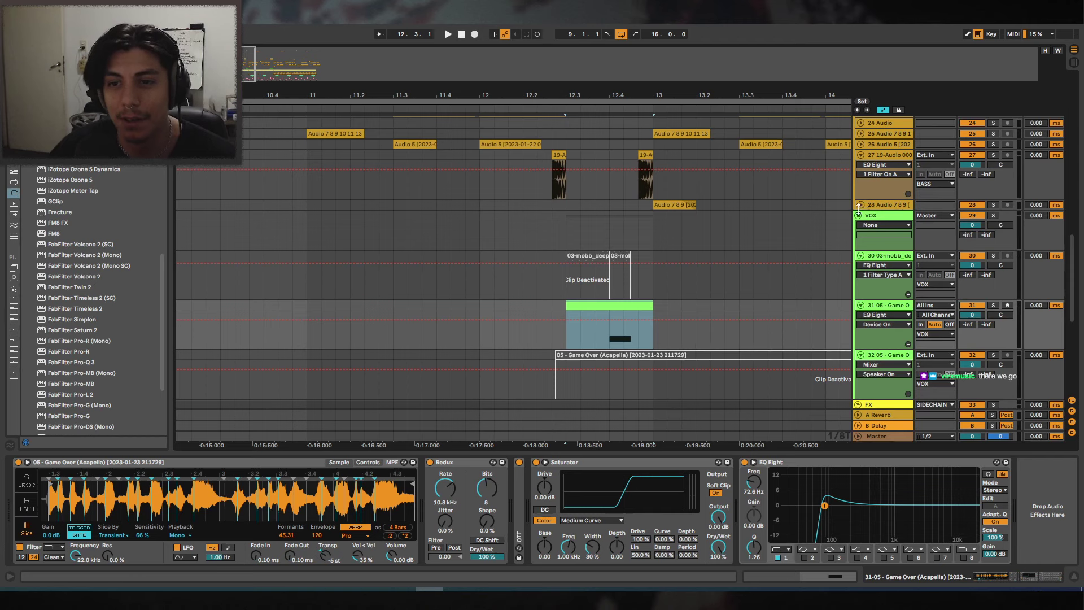
left_click(857, 215, "alt")
left_click(879, 130)
left_click(882, 254, "shift")
right_click(887, 110)
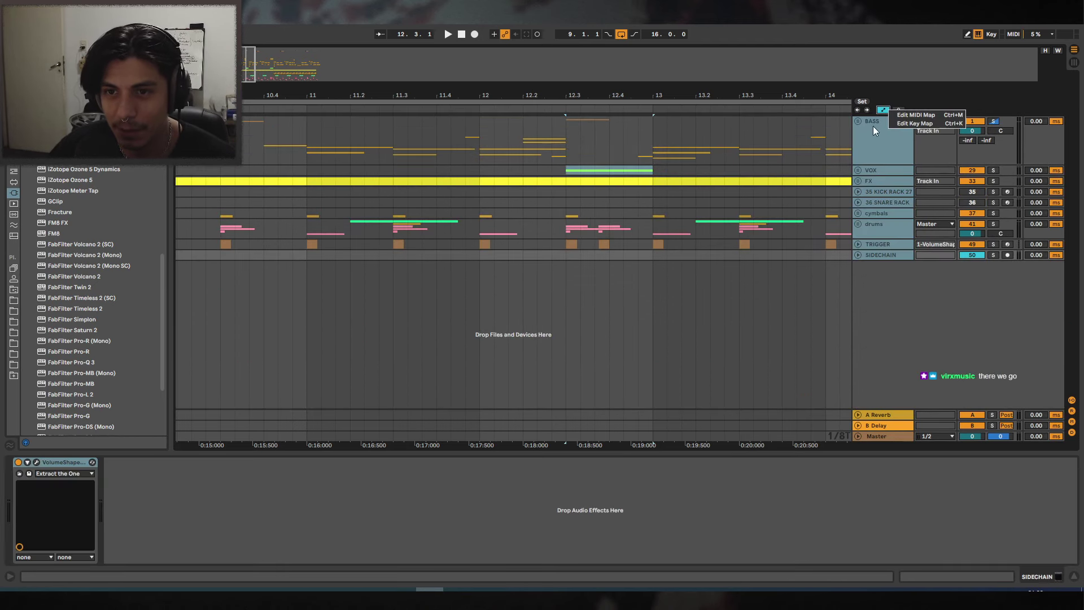
right_click(887, 123)
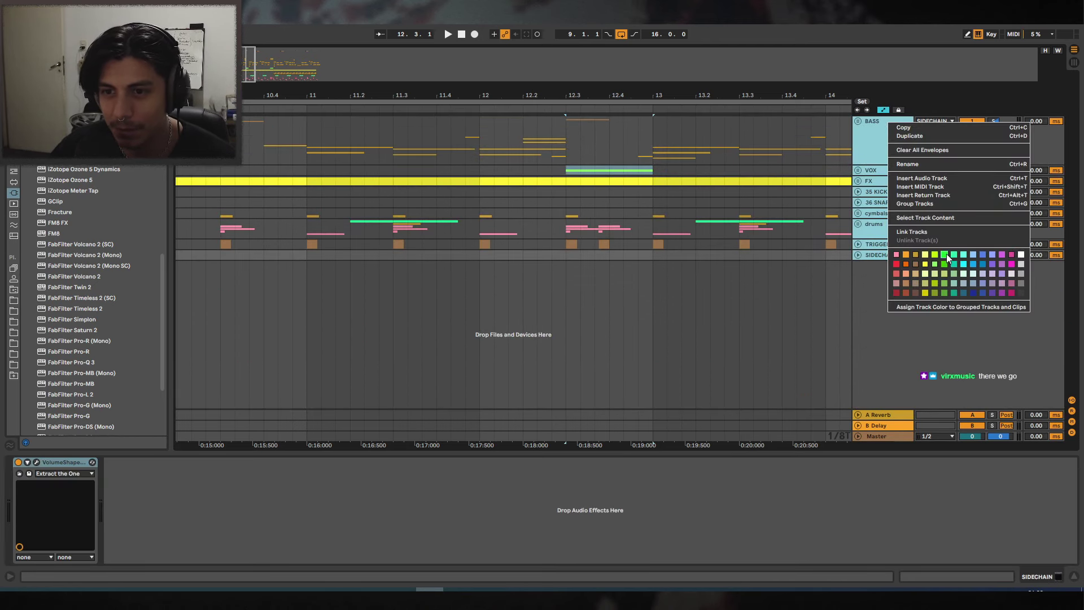
left_click(946, 256)
right_click(886, 117)
left_click(930, 316)
Expand the BASS group and play the drop from 11.3.3.
left_click(858, 121)
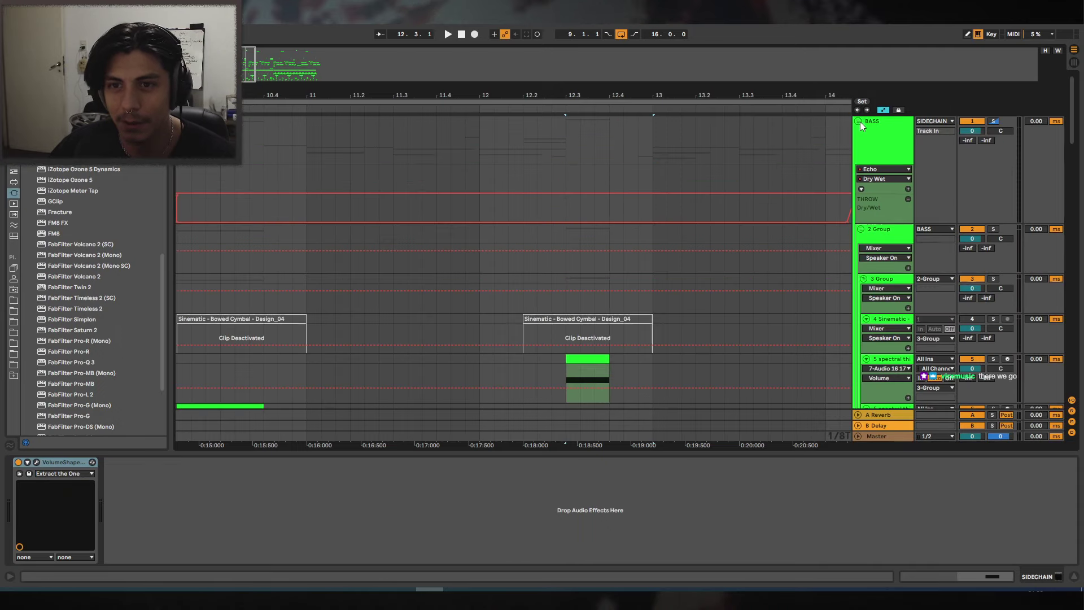
scroll(588, 170, "down", 5)
left_click_drag(570, 94, 615, 56)
left_click(547, 130)
key("space")
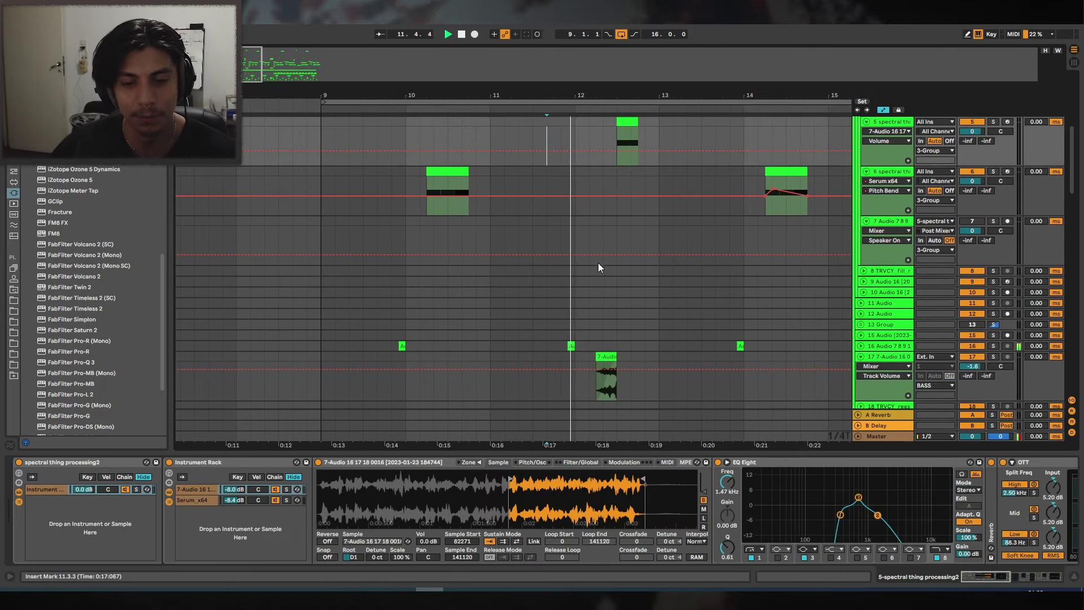
scroll(597, 262, "down", 3)
key("ctrl+alt+l")
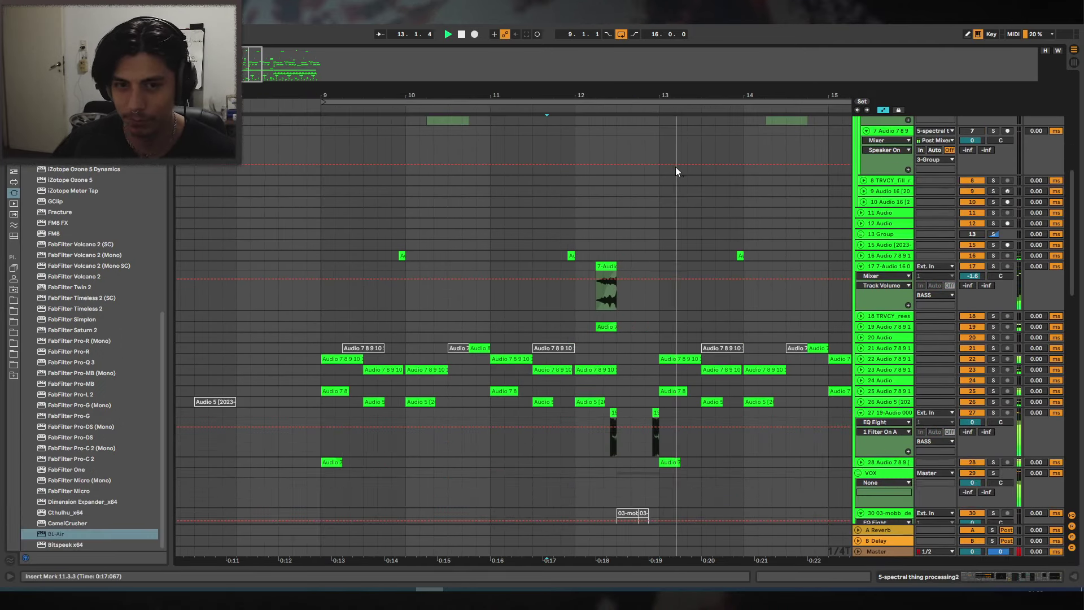
left_click_drag(677, 95, 686, 130)
scroll(713, 313, "down", 5)
key("space")
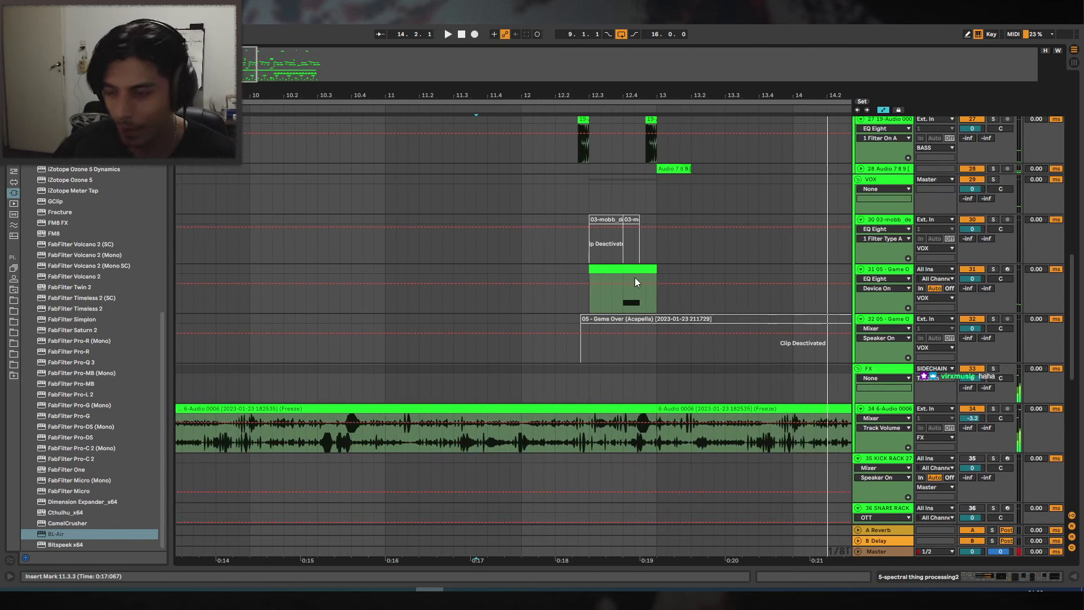
Replay track 31's Game Over clip, show its devices and switch the browser to the folder of recorded audio files.
left_click(631, 268)
key("space")
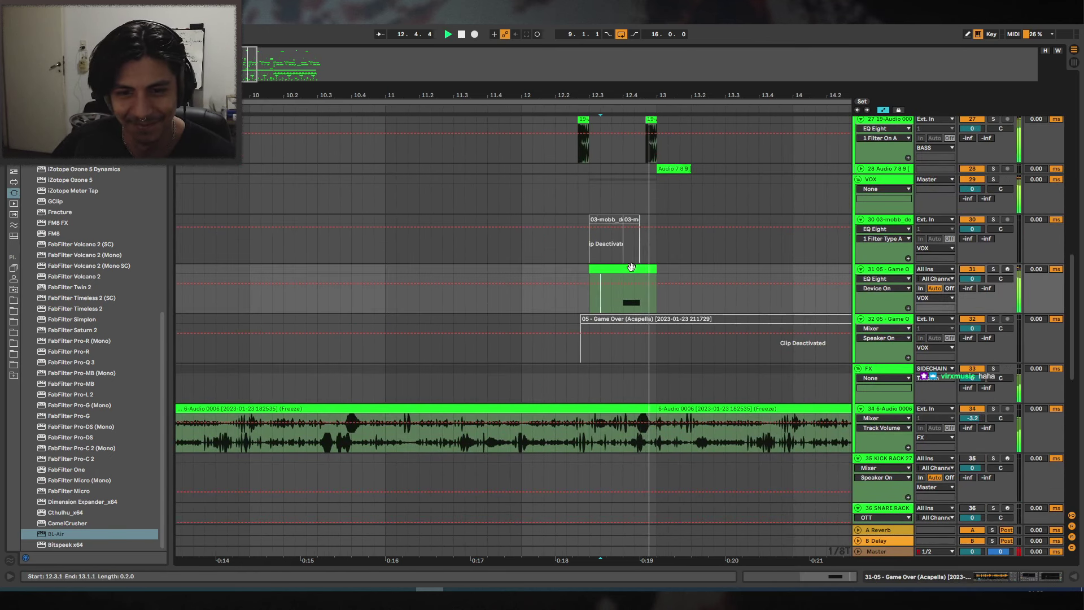
key("ctrl+alt+l")
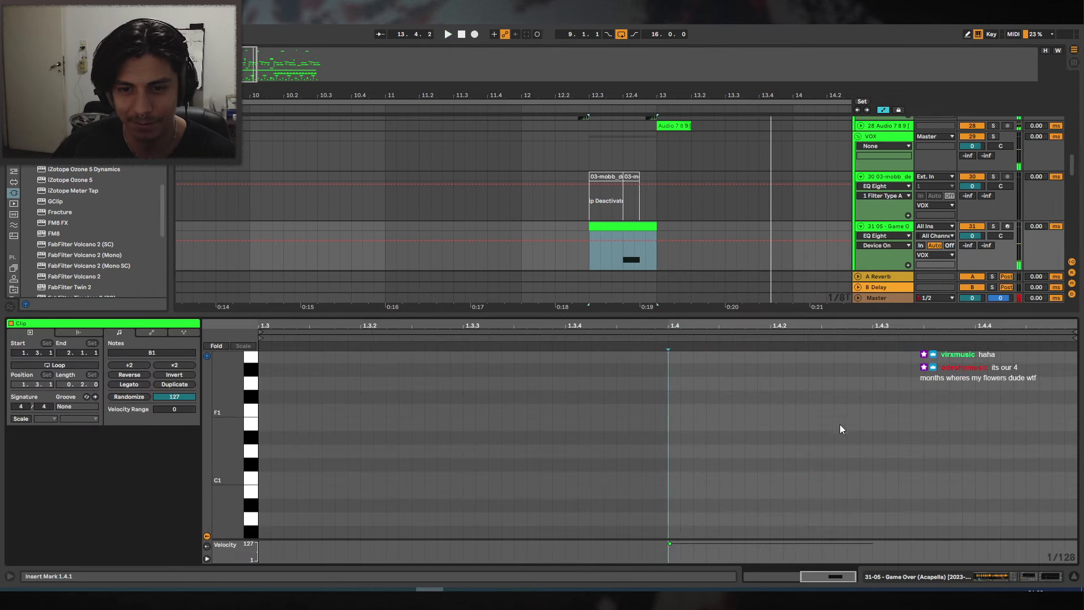
left_click(1030, 582)
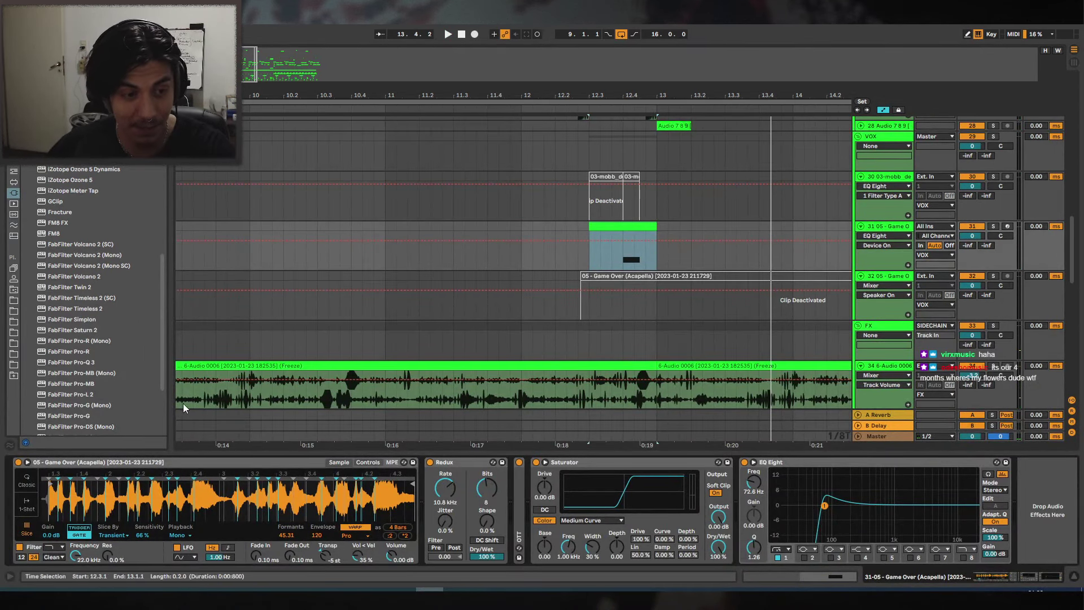
left_click(14, 290)
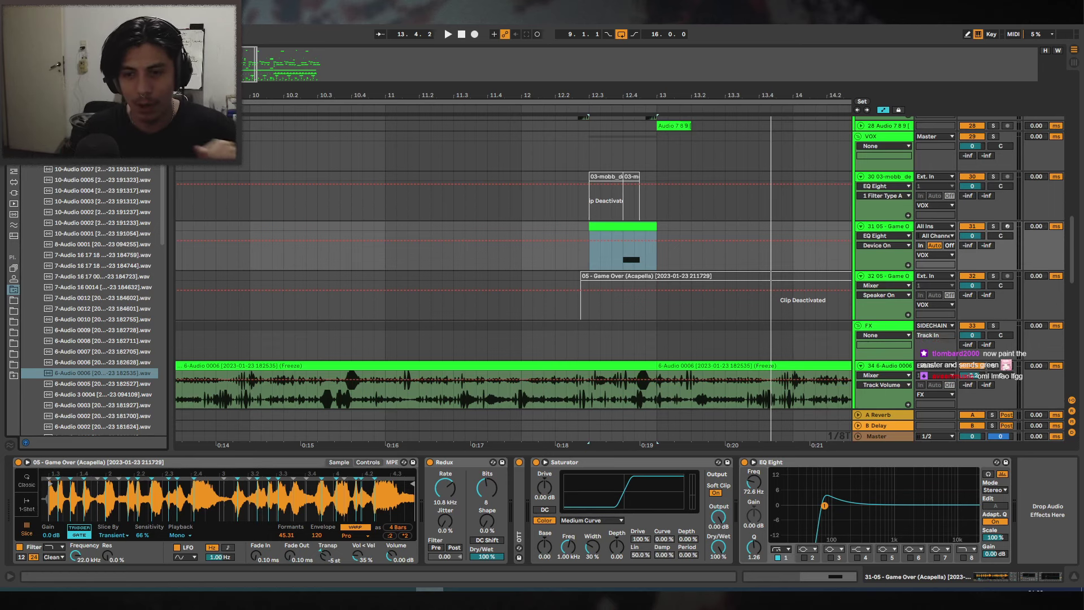
Color the A Reverb and B Delay return tracks and the Master track bright green.
left_click(876, 412)
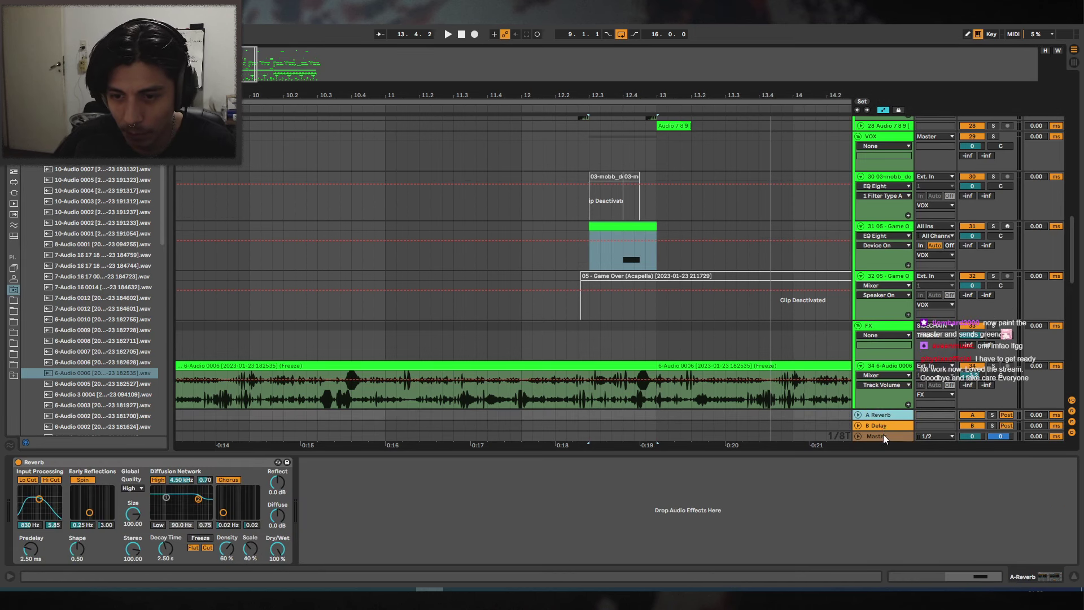
right_click(883, 414)
left_click(878, 433)
right_click(882, 413)
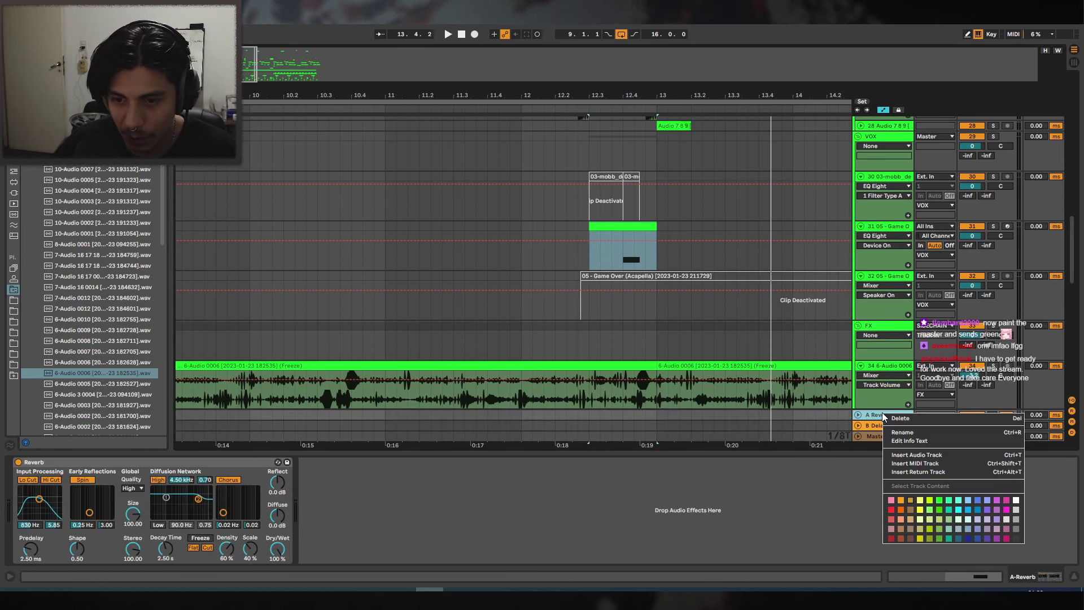
left_click(871, 439)
left_click(879, 427, "shift")
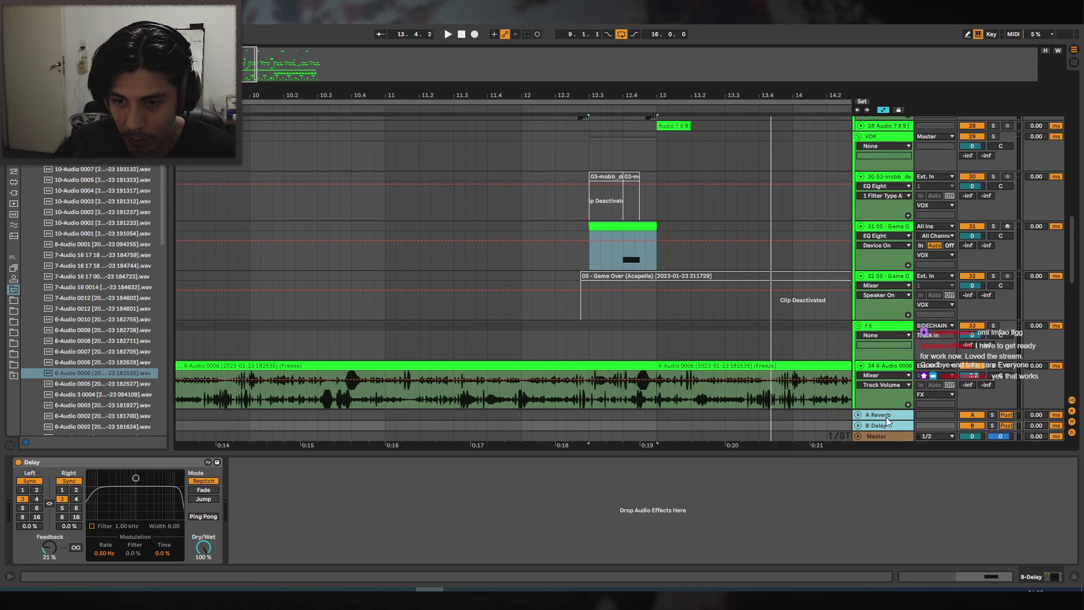
right_click(885, 417)
left_click(946, 497)
right_click(888, 439)
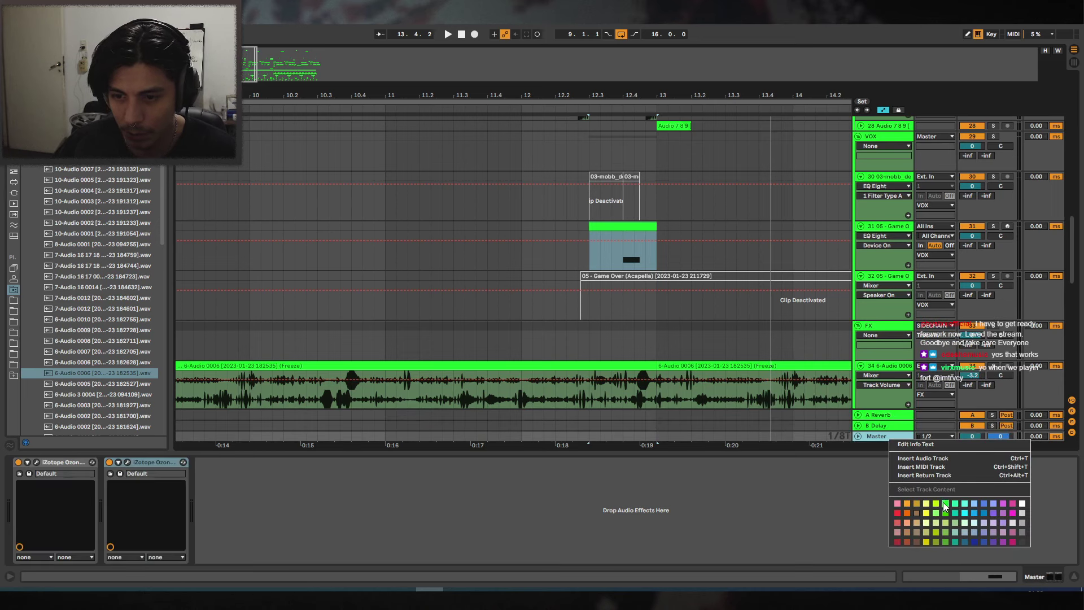
left_click(915, 524)
Open the Look/Feel preferences and try the Light, Mid Light and Dark interface themes.
left_click(99, 18)
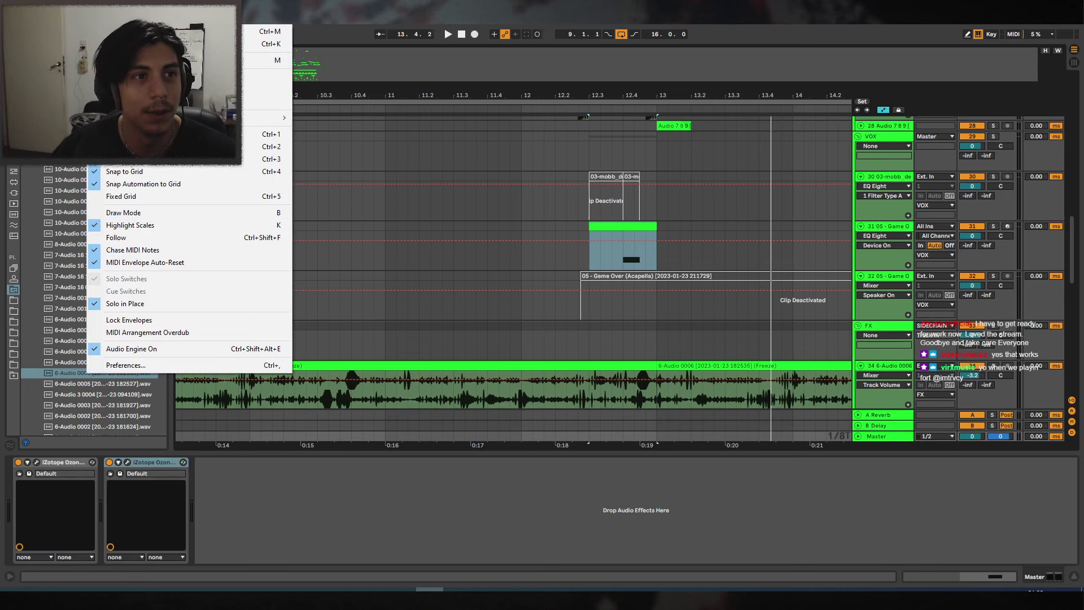
left_click(152, 366)
left_click(423, 154)
left_click(593, 344)
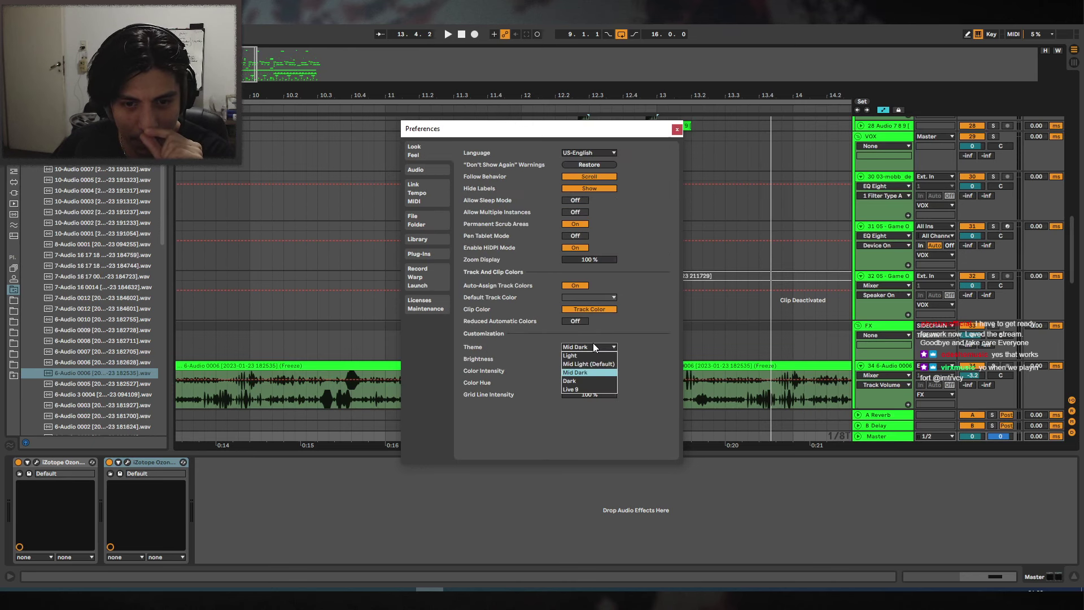
left_click(584, 357)
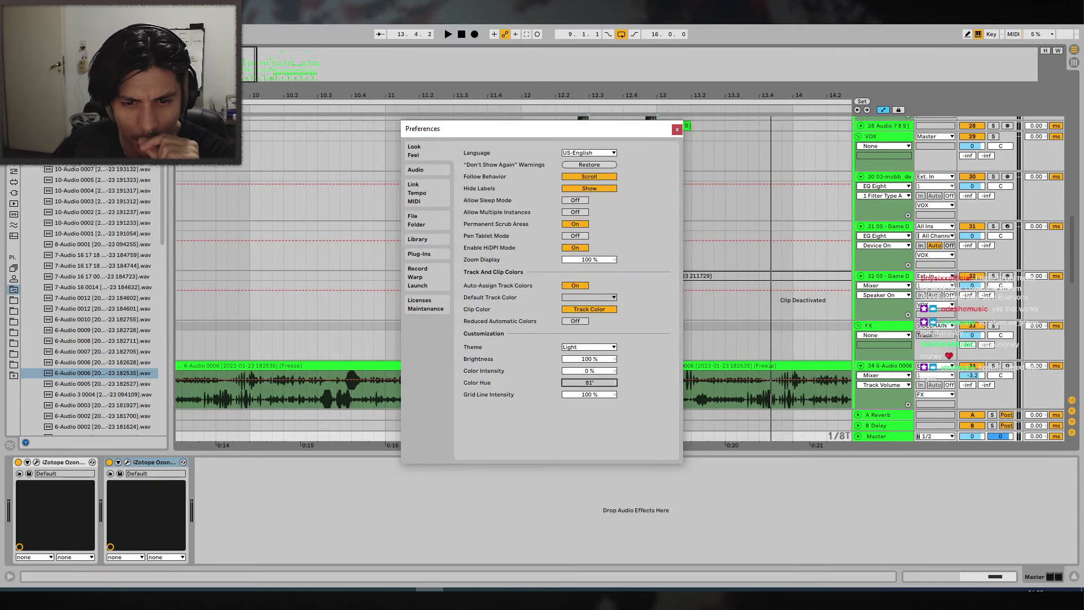
left_click(588, 347)
left_click(585, 368)
left_click(588, 347)
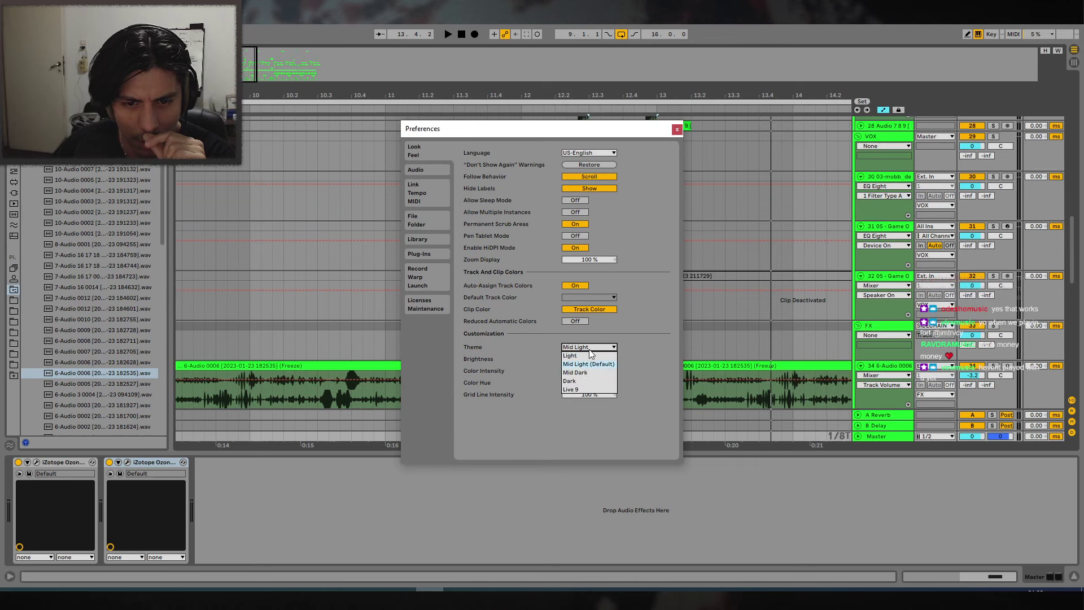
left_click(584, 376)
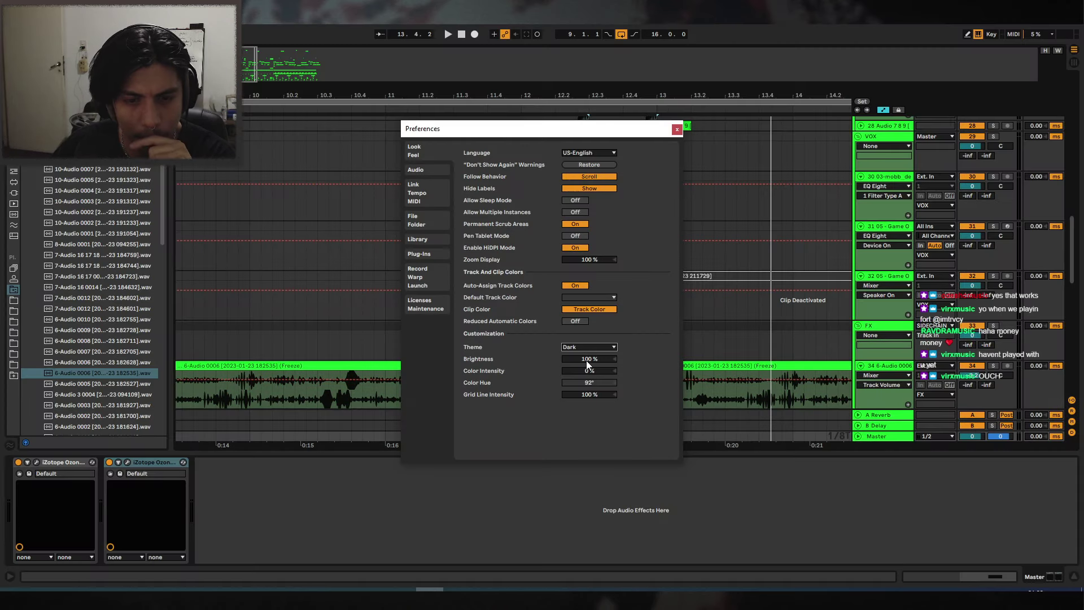
Tint the interface green with the Light theme, 50 % brightness, 100 % color intensity and 129° color hue.
mouse_move(587, 370)
left_mouse_down()
mouse_move(591, 316)
mouse_move(590, 395)
mouse_move(589, 367)
left_mouse_up()
left_click(589, 346)
left_click(595, 375)
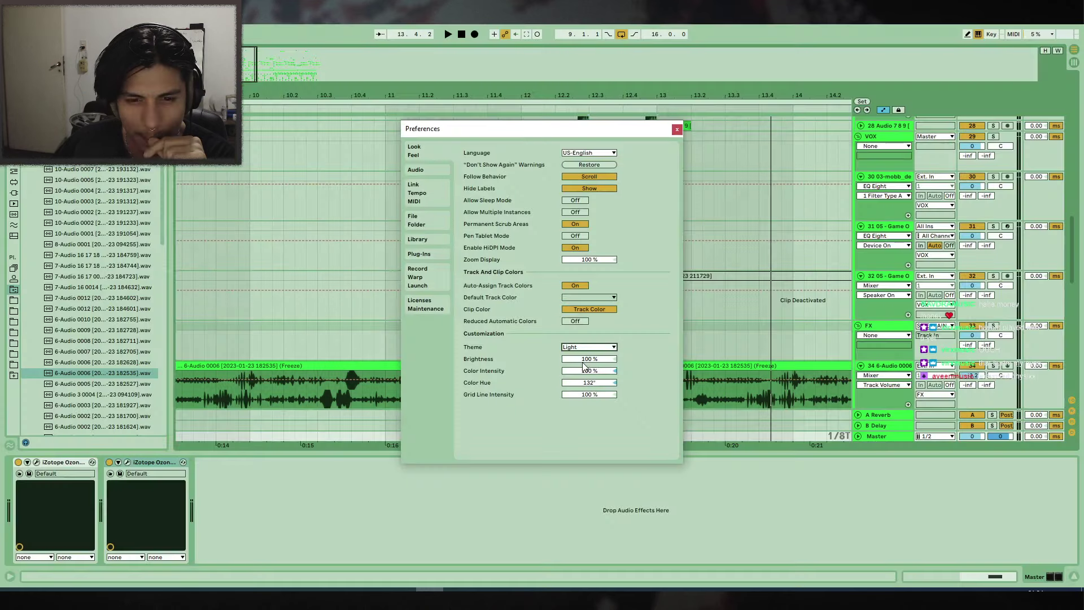
mouse_move(592, 382)
left_mouse_down()
mouse_move(591, 357)
mouse_move(591, 383)
left_mouse_up()
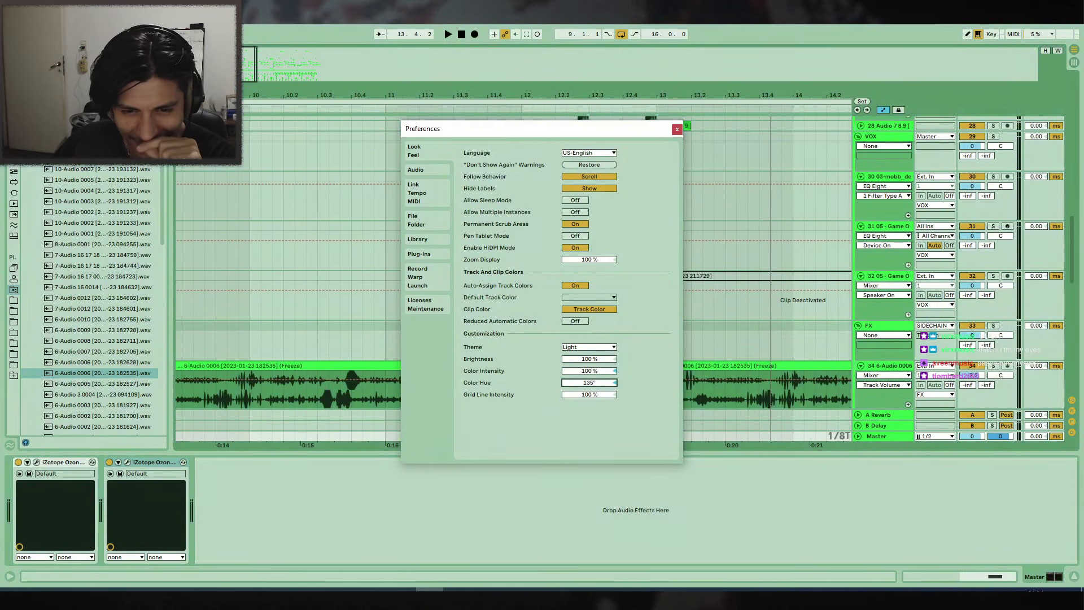
left_click(589, 370)
mouse_move(595, 359)
left_mouse_down()
mouse_move(595, 344)
mouse_move(594, 384)
mouse_move(590, 344)
left_mouse_up()
left_click_drag(589, 388, 589, 383)
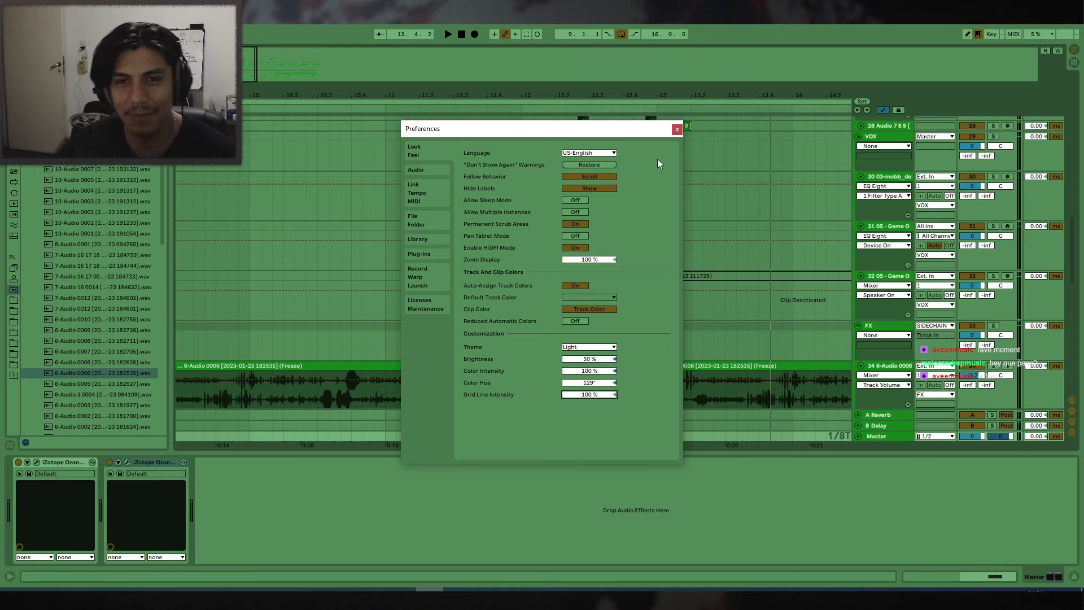
left_click(677, 129)
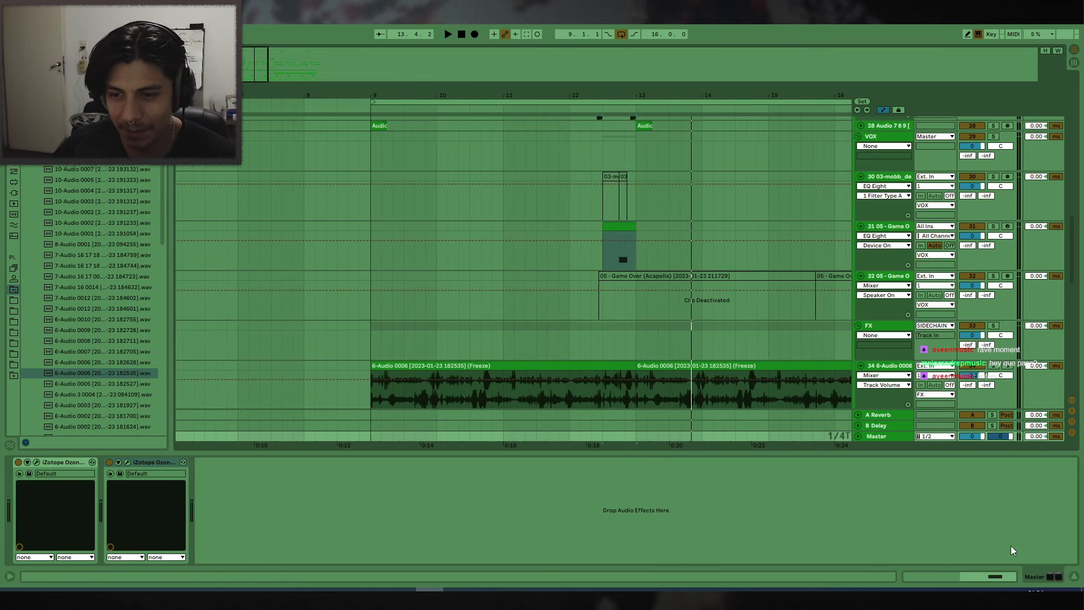
Reopen the preferences and set the interface brightness to 101 %.
left_click(1072, 577)
left_click(1073, 578)
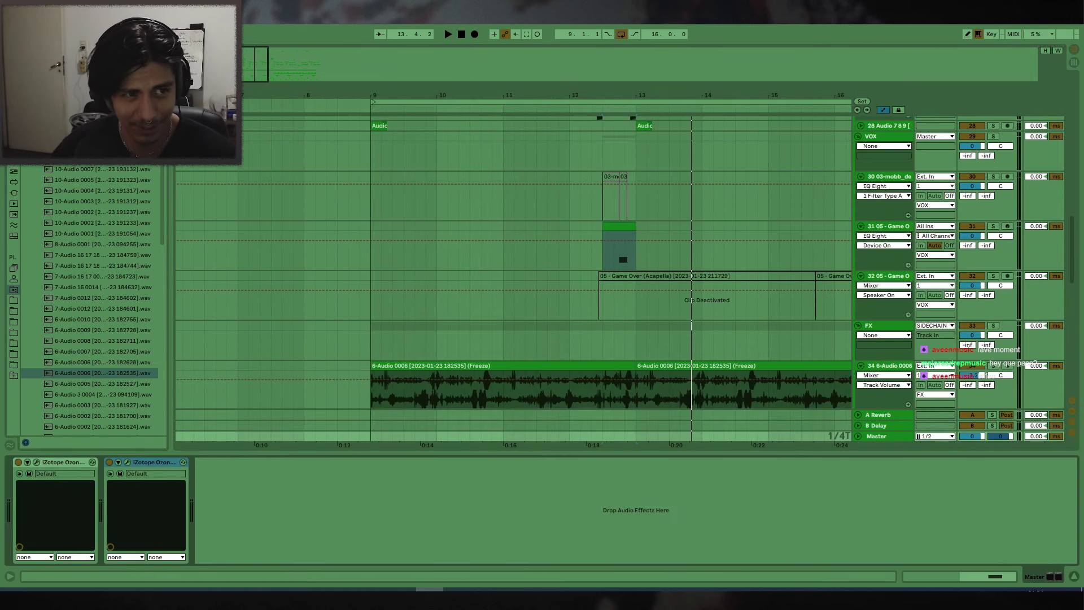
left_click(99, 18)
left_click(125, 365)
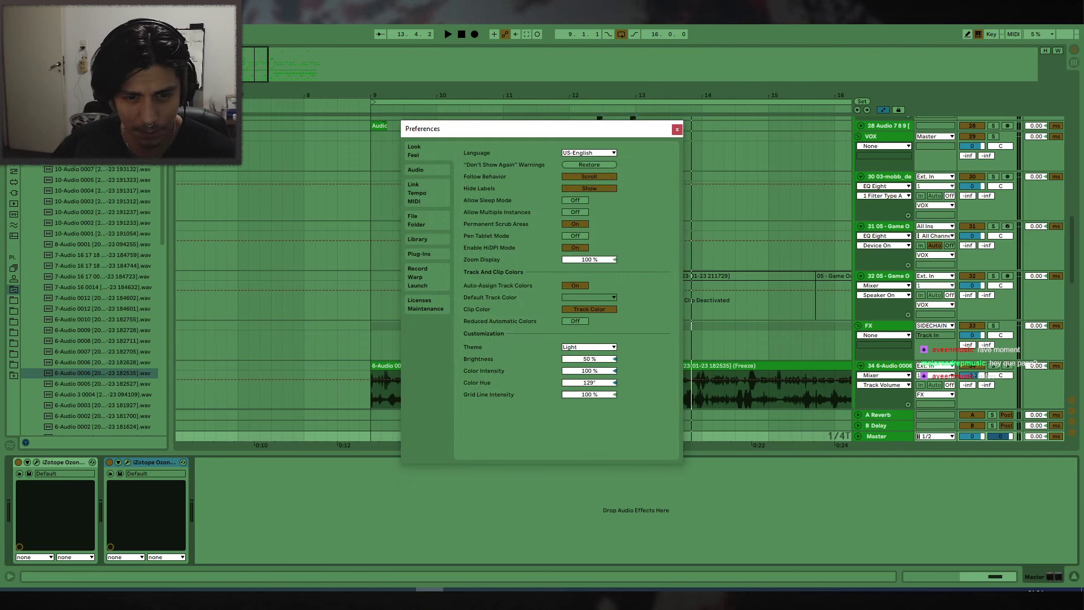
left_click_drag(593, 359, 594, 322)
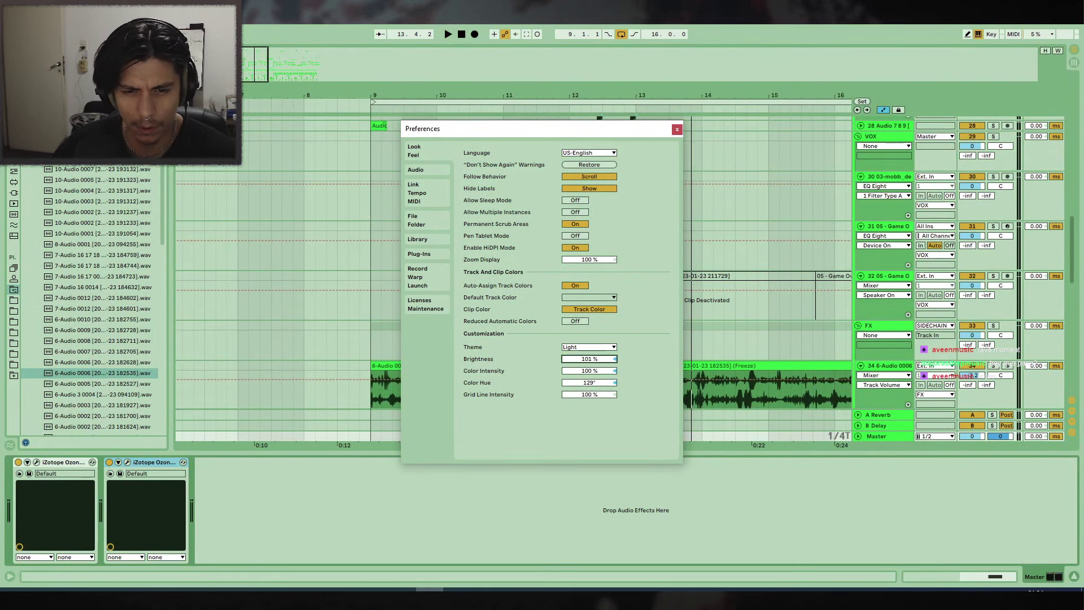
left_click(677, 130)
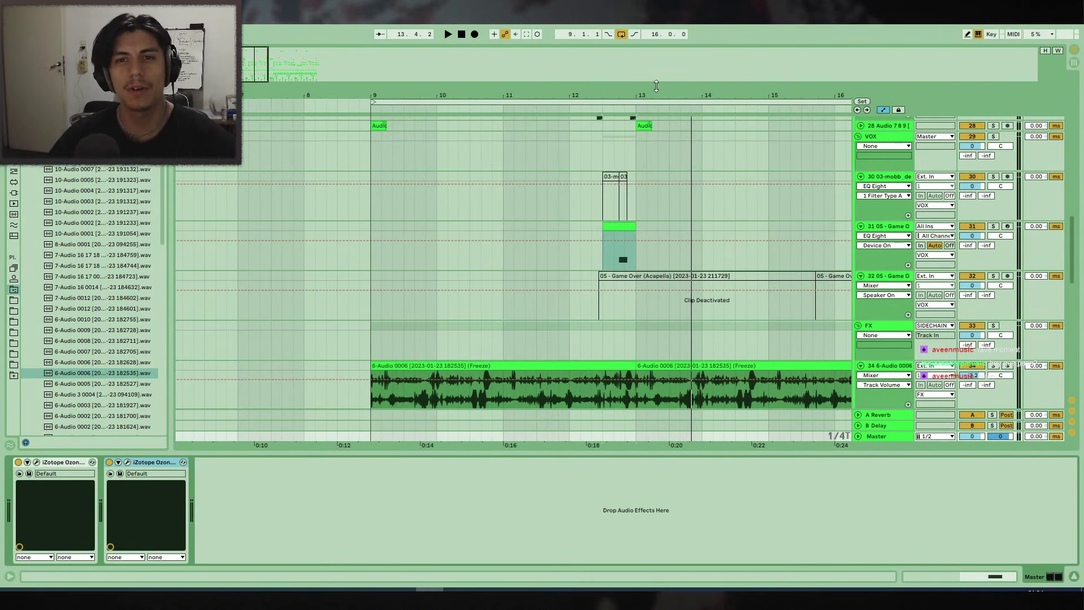
Shrink the arrangement overview and play the drop from track 31's Game Over clip at 12.3.1.
left_click_drag(557, 82, 556, 47)
scroll(545, 147, "down", 5)
scroll(511, 202, "down", 4)
scroll(492, 192, "up", 2)
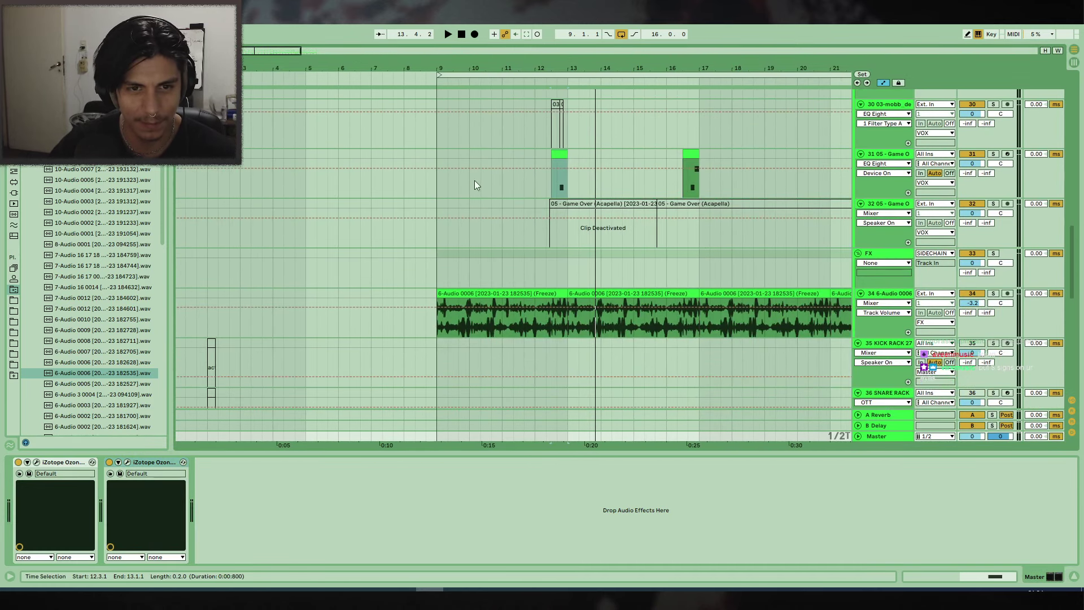
left_click(563, 156)
scroll(563, 169, "up", 4)
key("space")
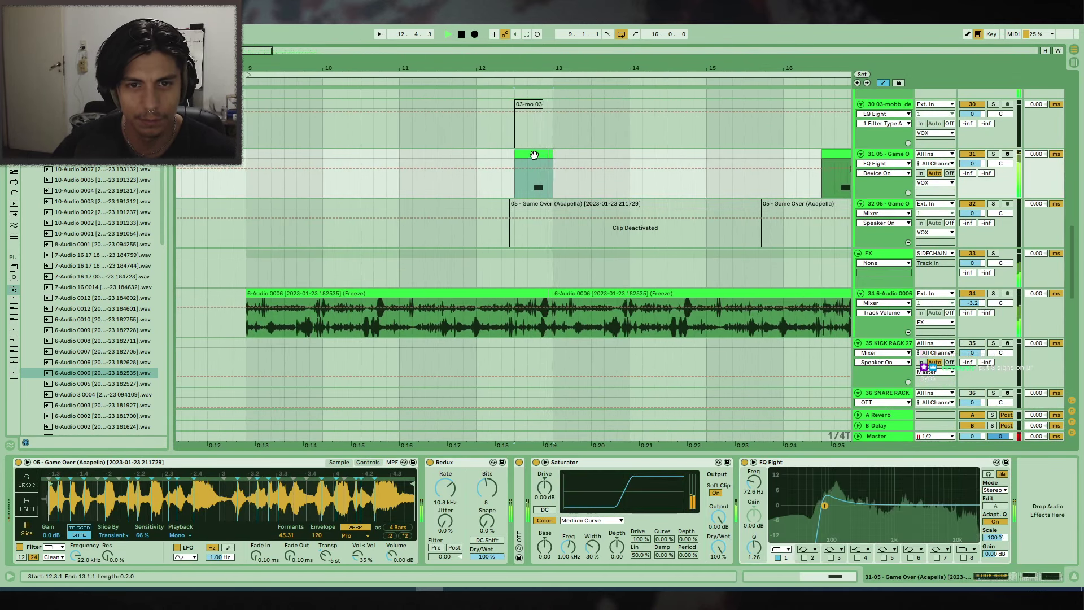
key("space")
key("space")
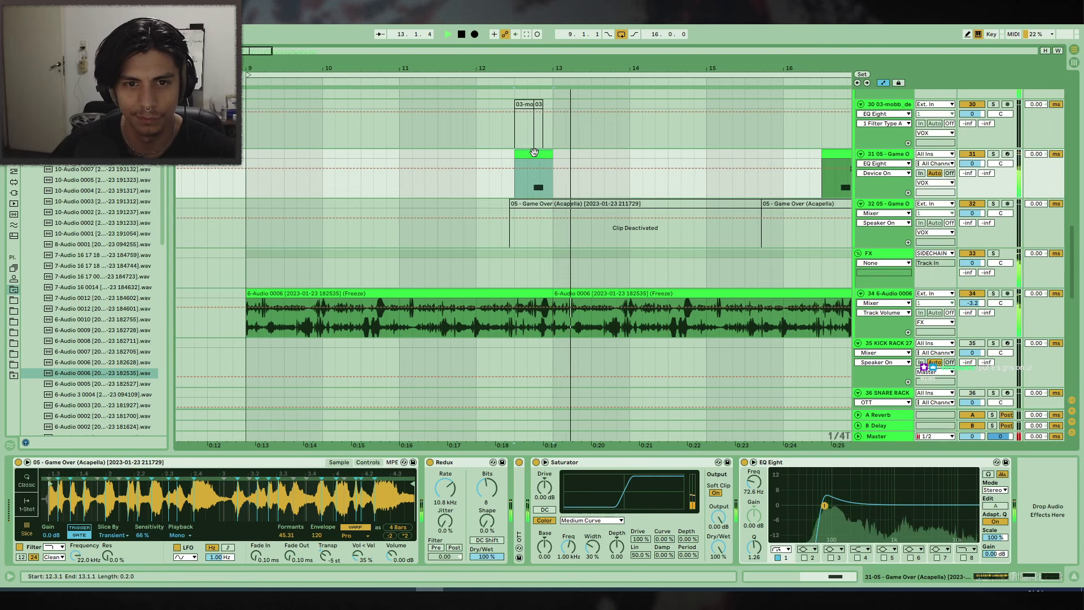
Audition the Game Over clip's note at 1.4.1 lengthened and moved to G#1, and delete that note.
double_click(533, 153)
scroll(727, 376, "up", 5)
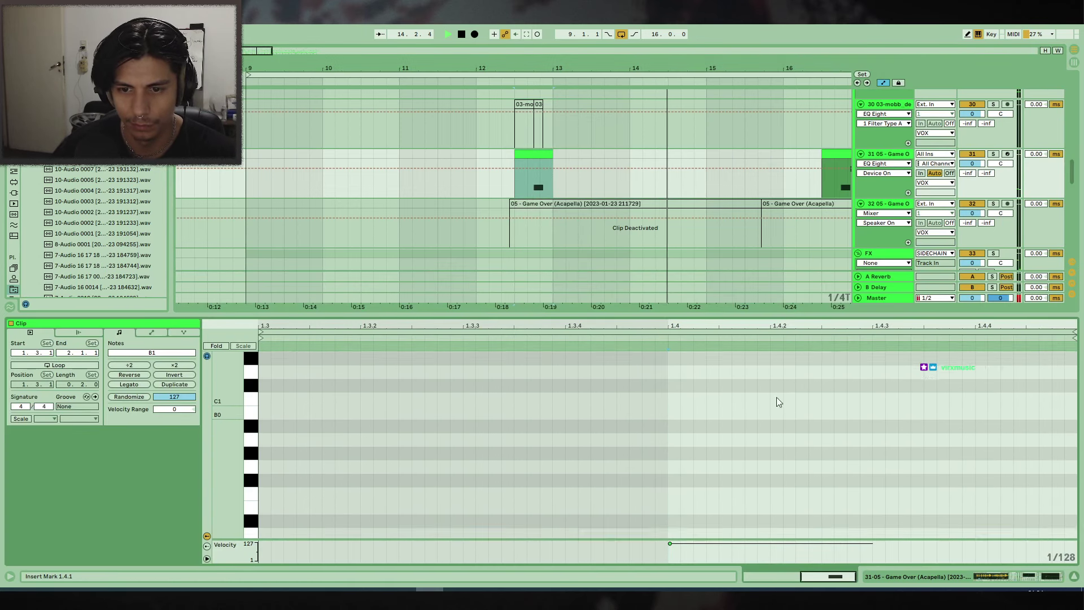
left_click_drag(870, 430, 1008, 422)
left_click_drag(798, 428, 801, 470)
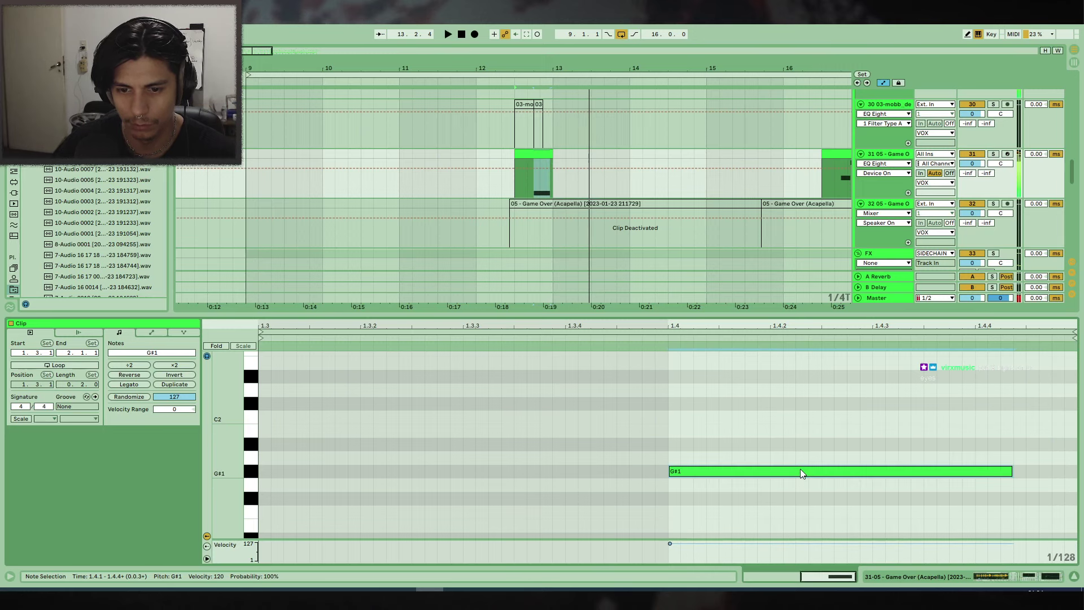
key("space")
key("Delete")
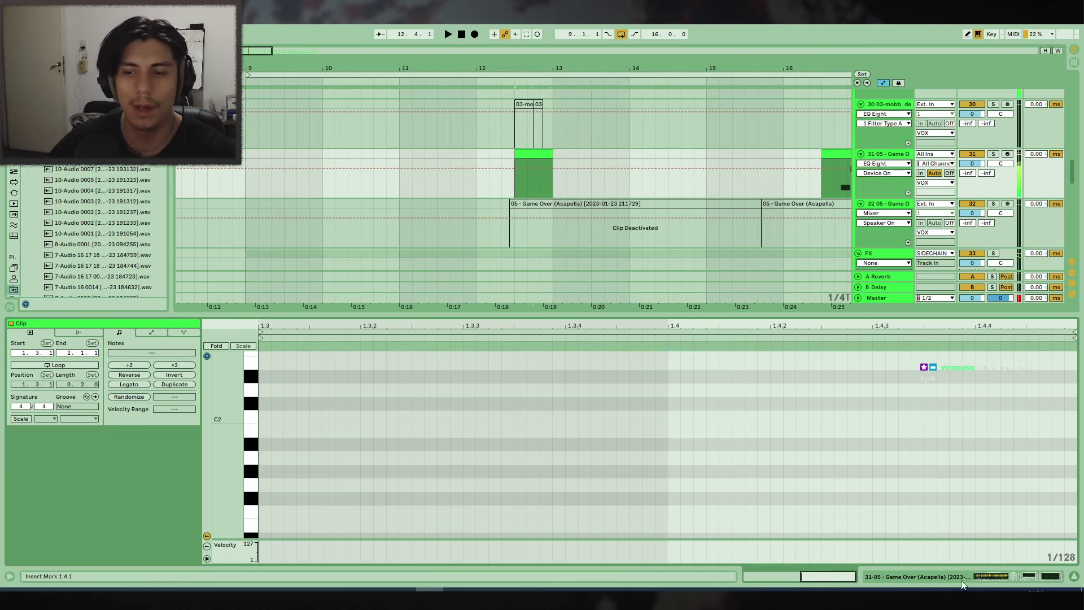
left_click(1074, 576)
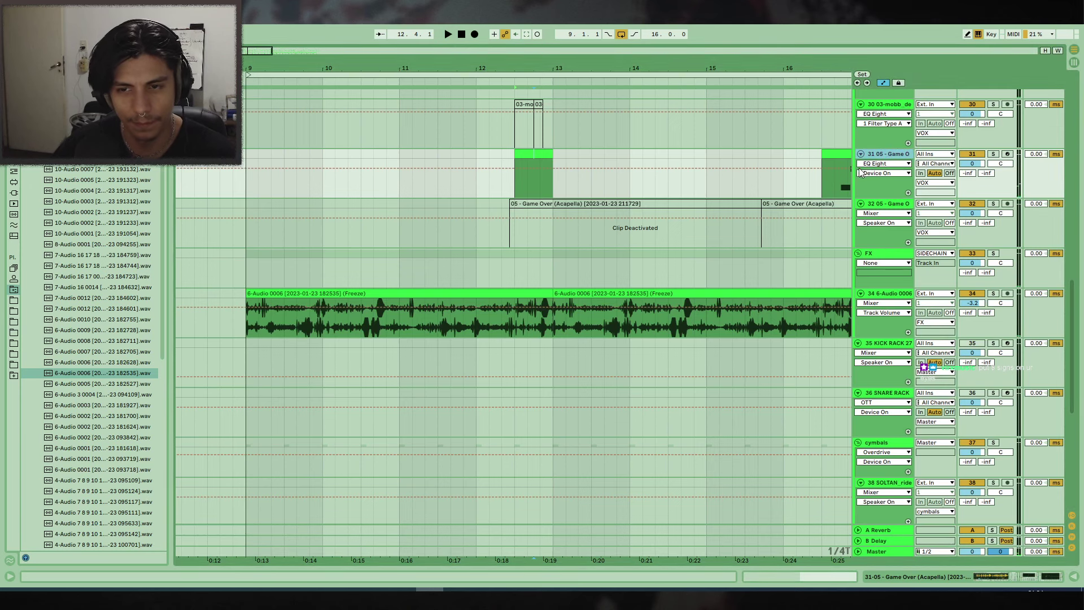
Insert an audio track below track 31 and find the sample 91V_GV_Yeah_07_Clean.wav in the browser.
key("ctrl+t")
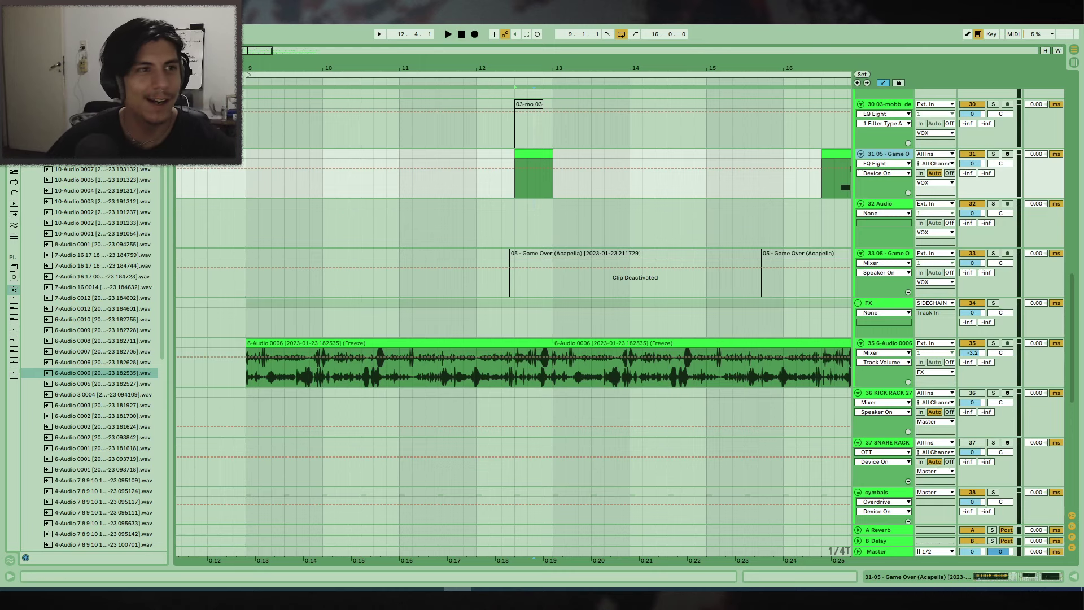
key("ctrl+f")
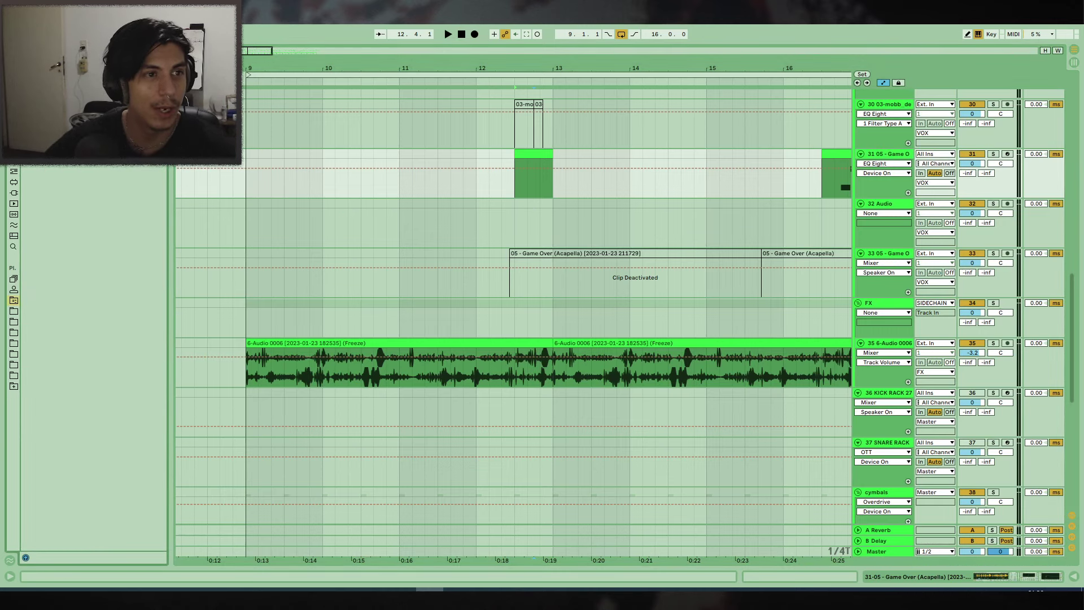
left_click(14, 247)
left_click(135, 204)
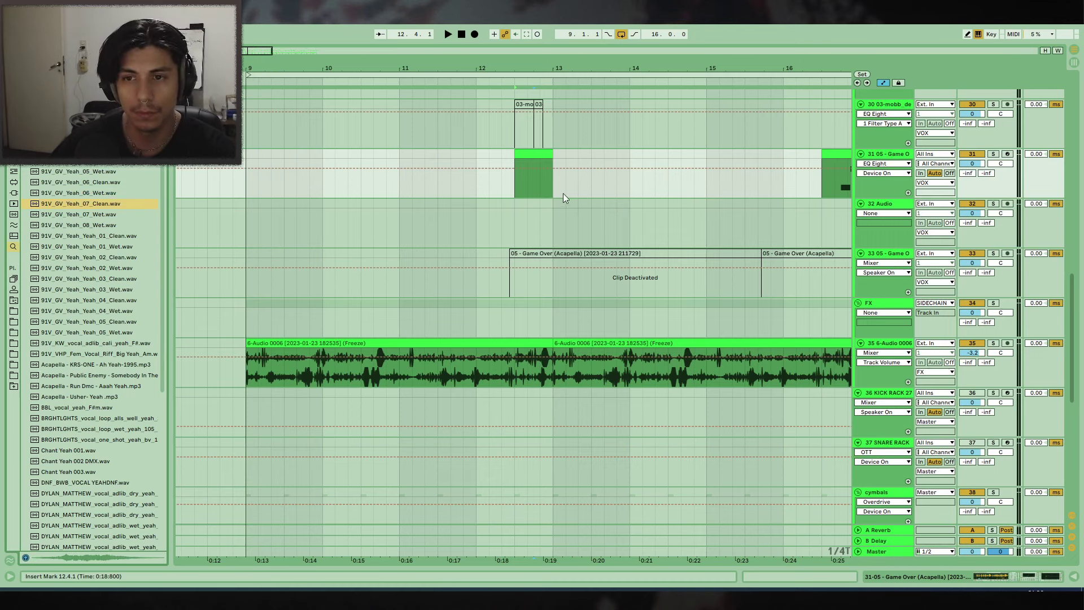
Place 91V_GV_Yeah_07_Clean.wav on track 32 at 12.3.1 and add a copy of it at 12.4.1.
left_click_drag(92, 205, 513, 215)
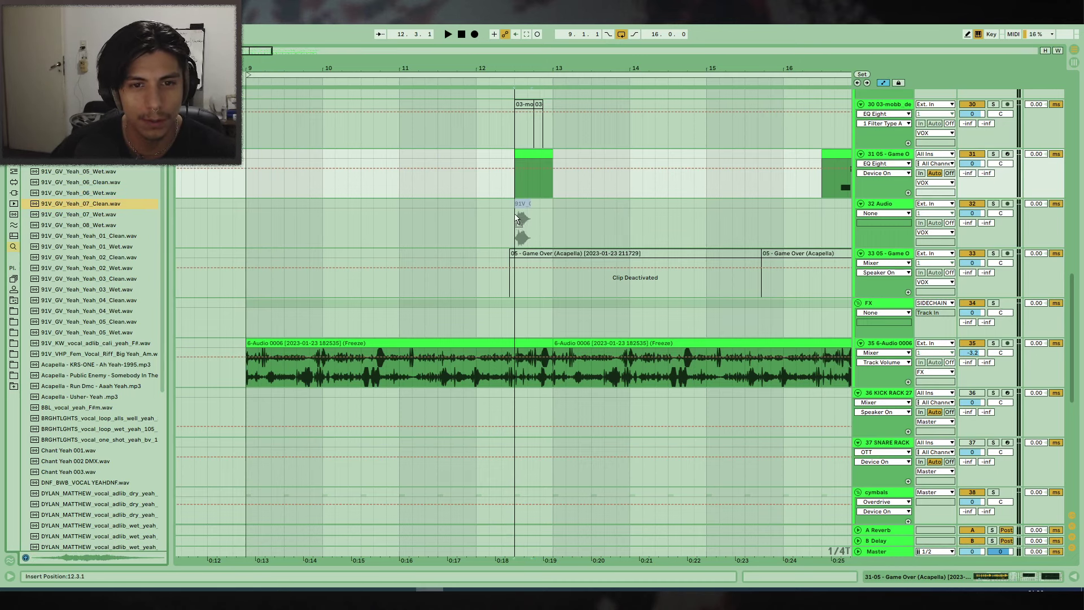
key("space")
key("plus")
left_click(552, 203)
key("ctrl+d")
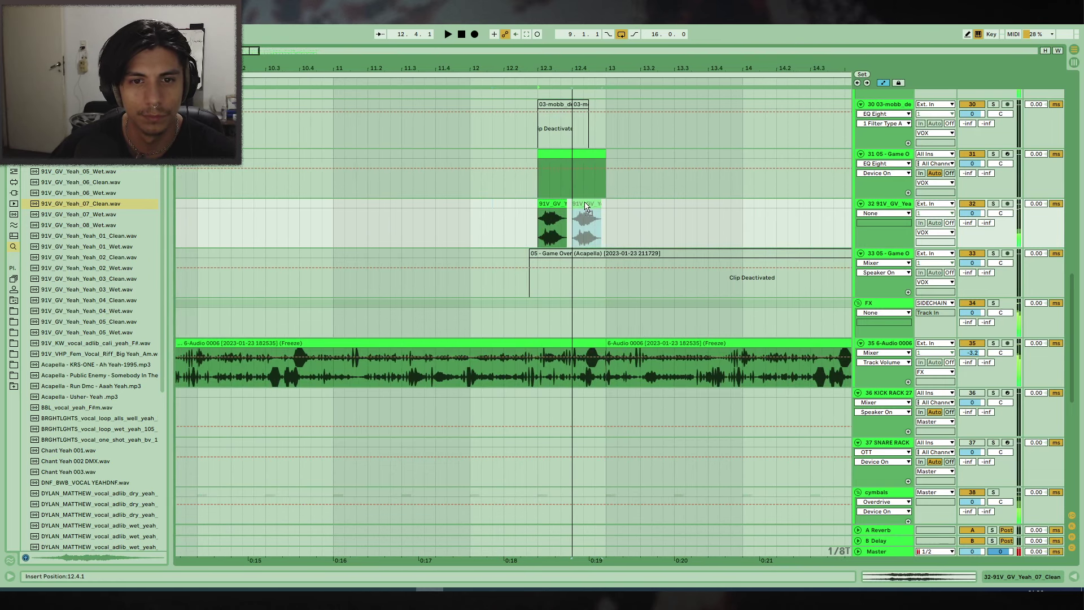
Remove the Yeah clip at 12.3.1, start the remaining copy slightly before 12.4.1 and play from bar 12.
left_click(554, 202)
key("Delete")
left_click(578, 202)
left_click(463, 202)
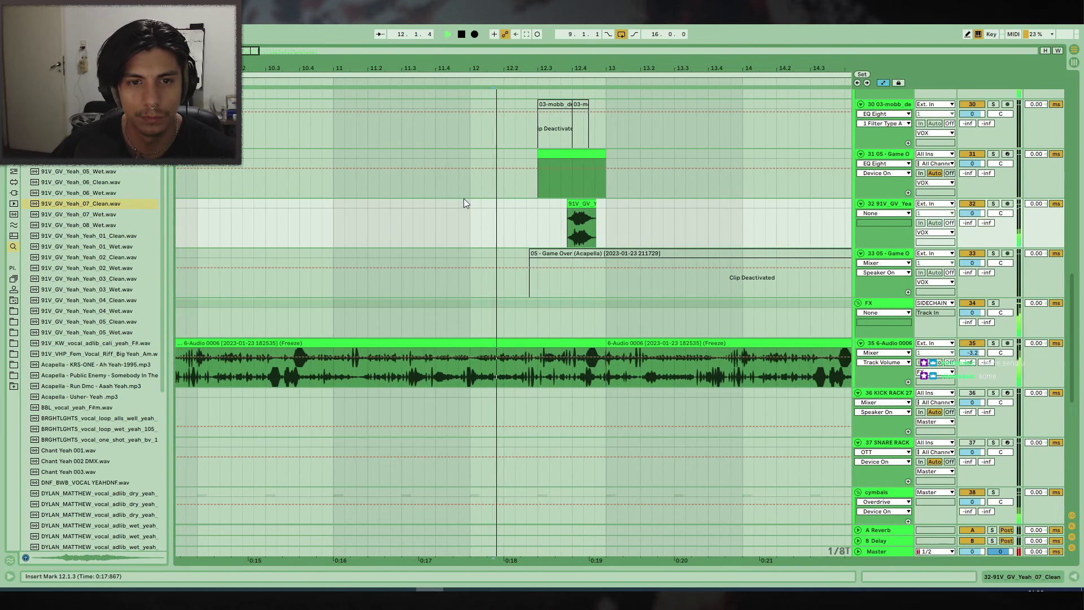
left_click_drag(448, 212, 437, 212)
scroll(548, 113, "down", 5)
scroll(565, 169, "up", 4)
Delete the remaining Yeah clip from track 32 and stop playback.
left_click(583, 231)
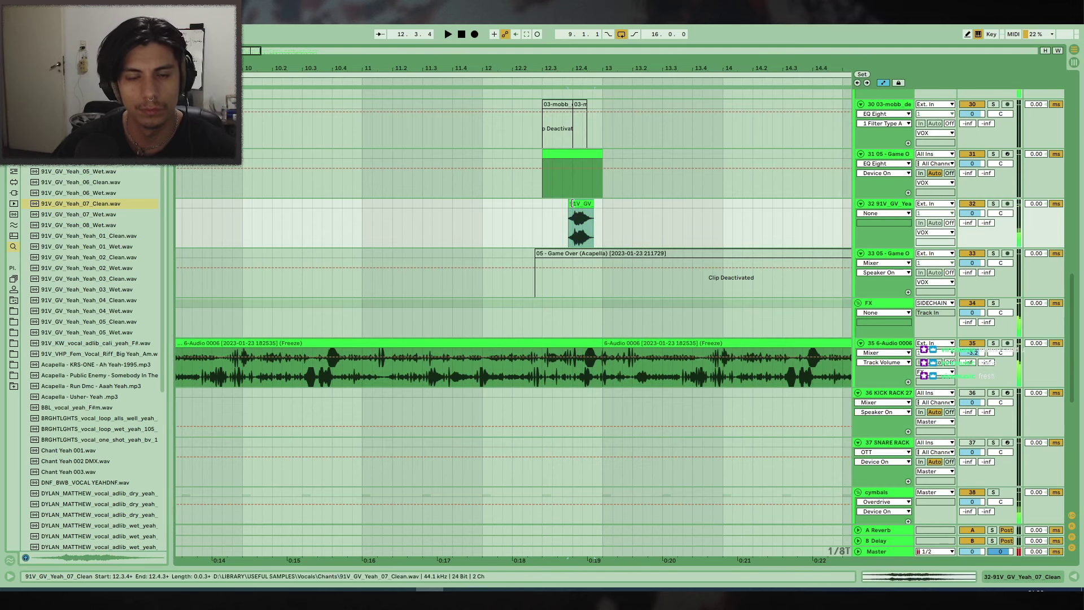
key("Delete")
key("space")
Open the saved sample folders in the browser to look for fill material beyond the Yeah samples.
left_click(13, 279)
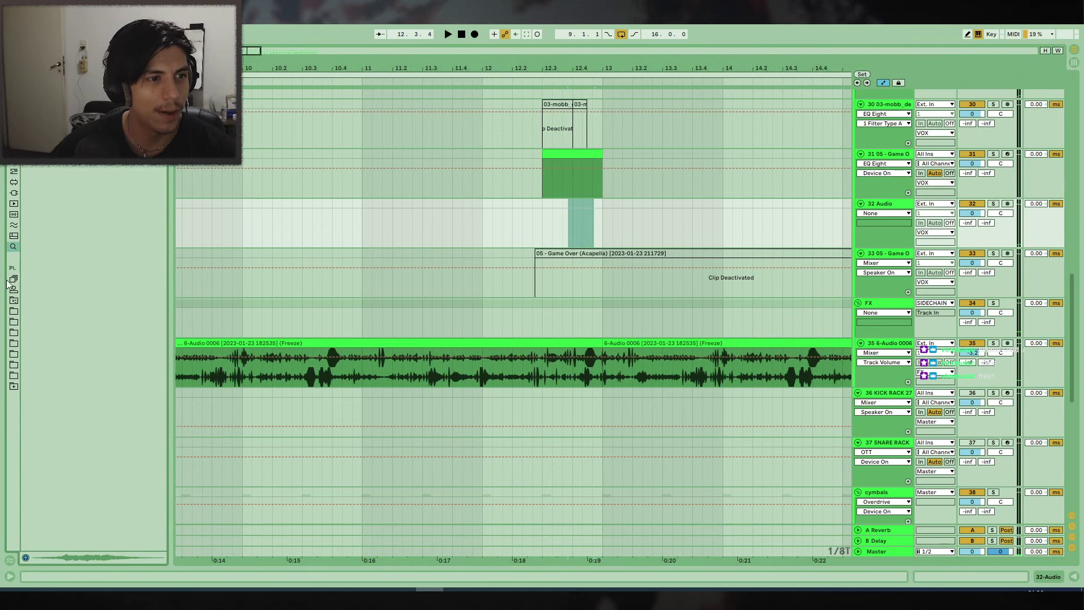
left_click(14, 312)
left_click(26, 107)
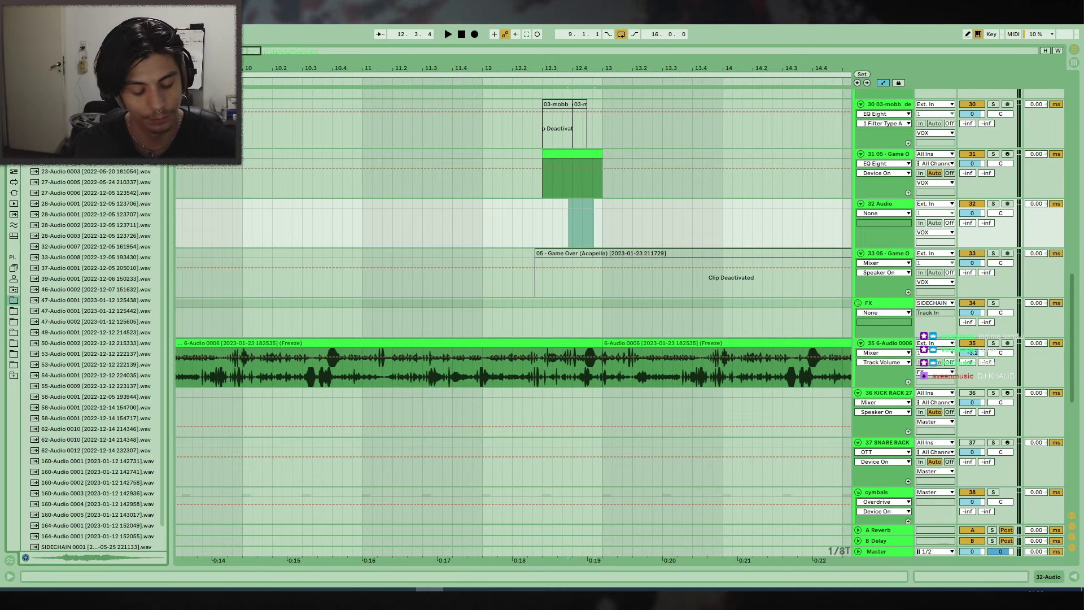
left_click(13, 311)
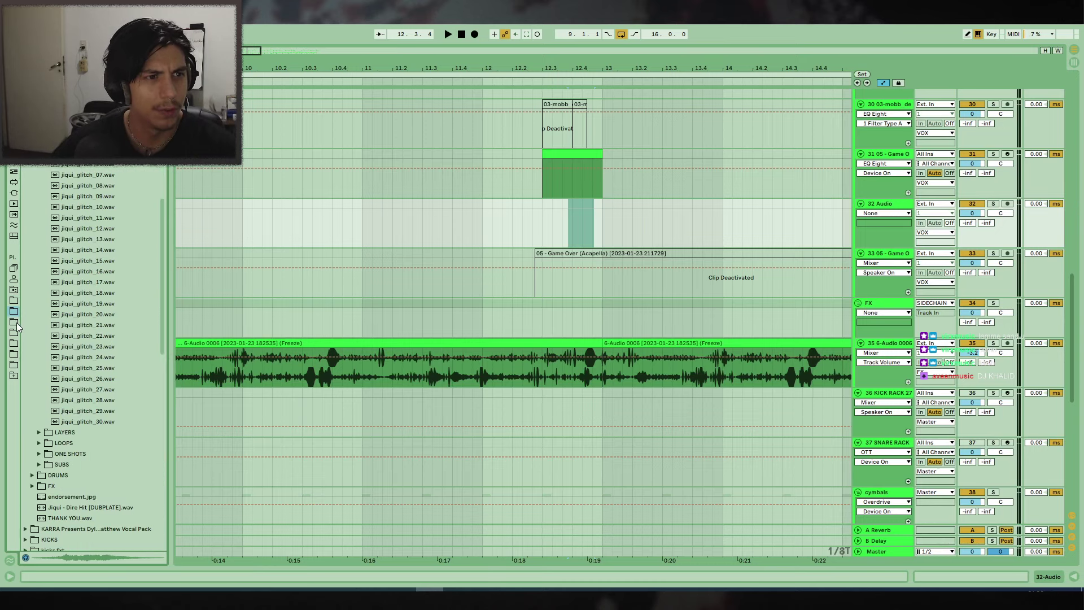
left_click(14, 320)
left_click(26, 107)
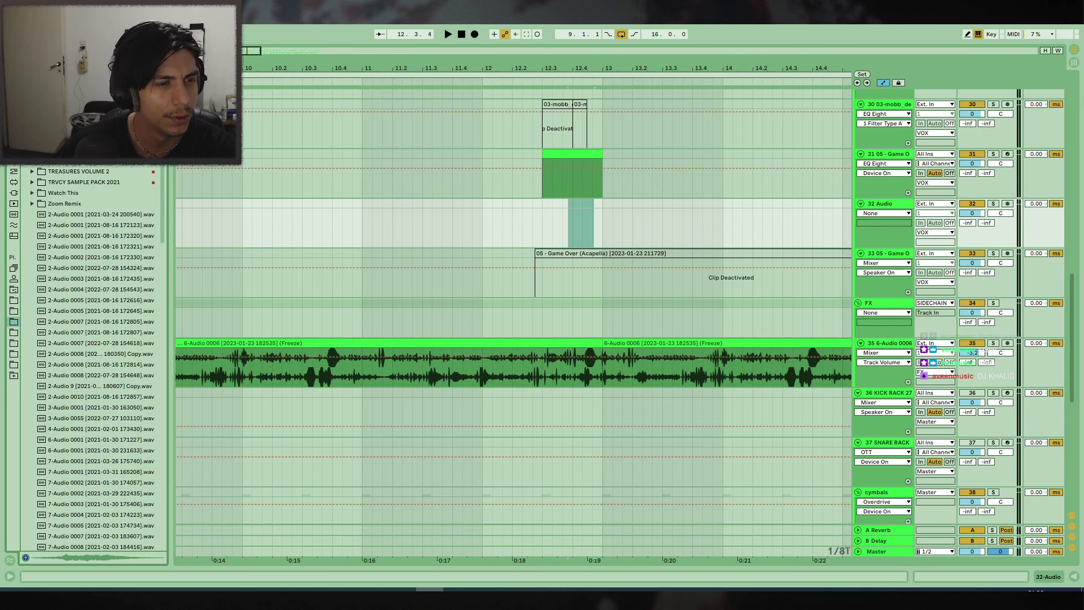
Audition the recorded audio samples from the 3-17-Audio series through 15-Audio 0001.
scroll(93, 282, "up", 9)
left_click(93, 257)
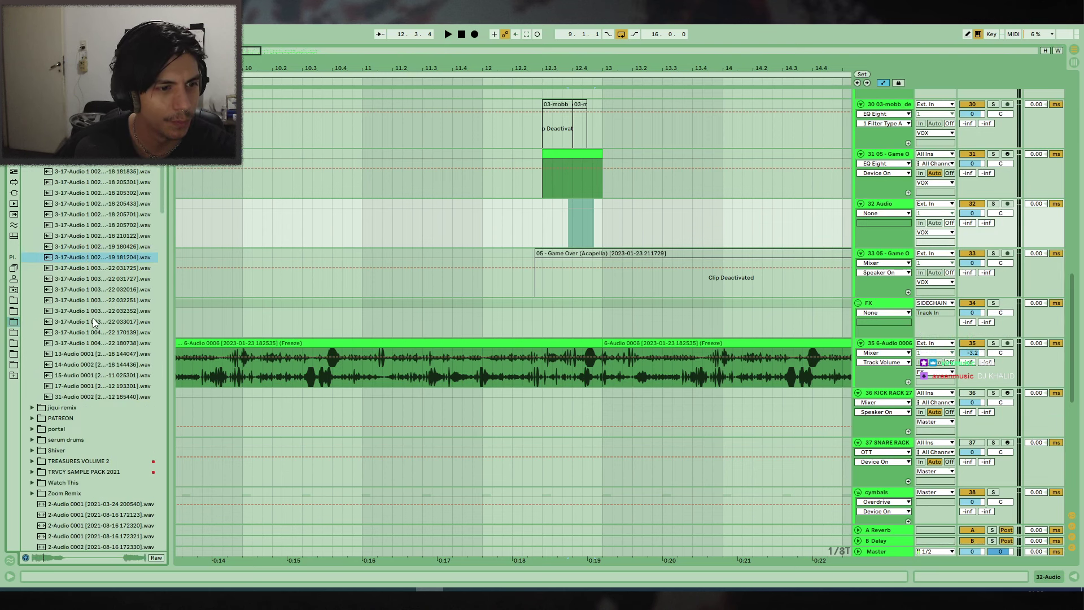
key("Down")
key("Down")
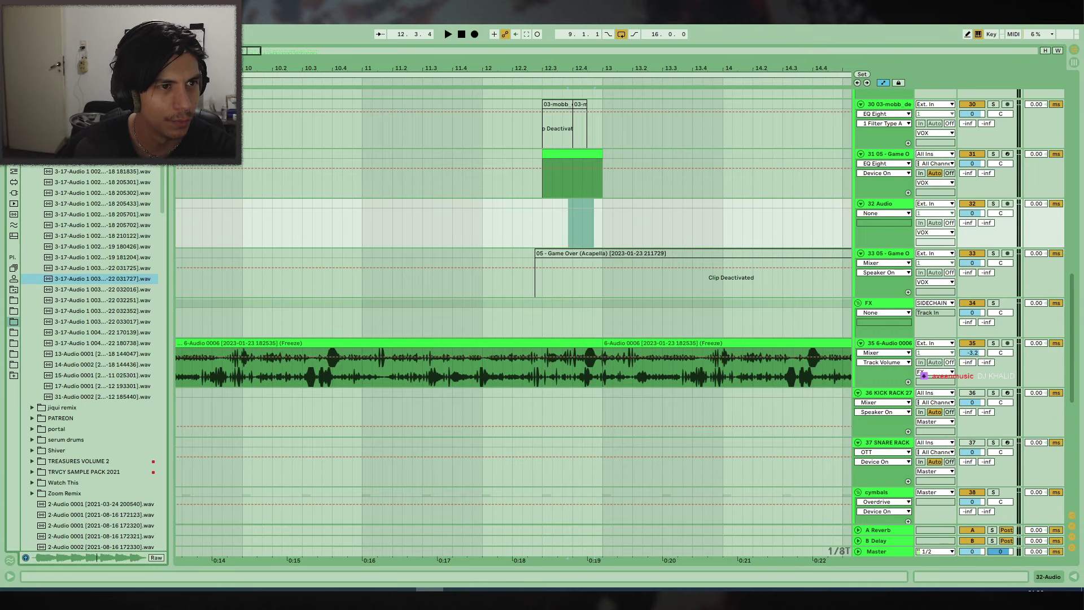
key("Down")
key("Down")
key("Down")
key("Down")
key("Down")
key("Down")
key("Down")
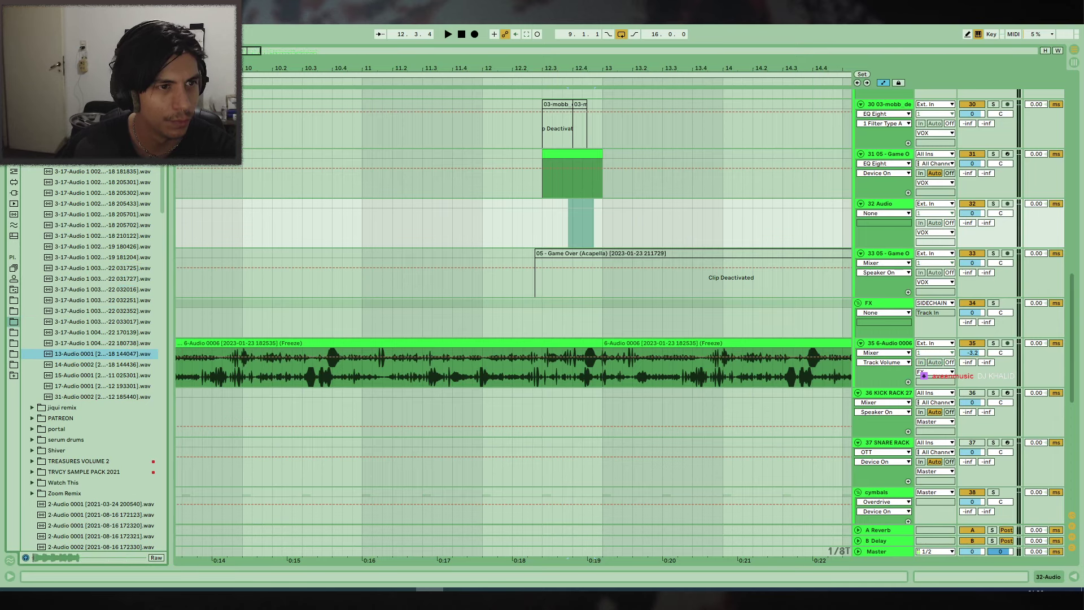
key("Down")
key("Down")
Audition one-shots and loops from EXCLUSIVE 2.wav through Graves_140_hat_loop.wav.
scroll(90, 355, "down", 9)
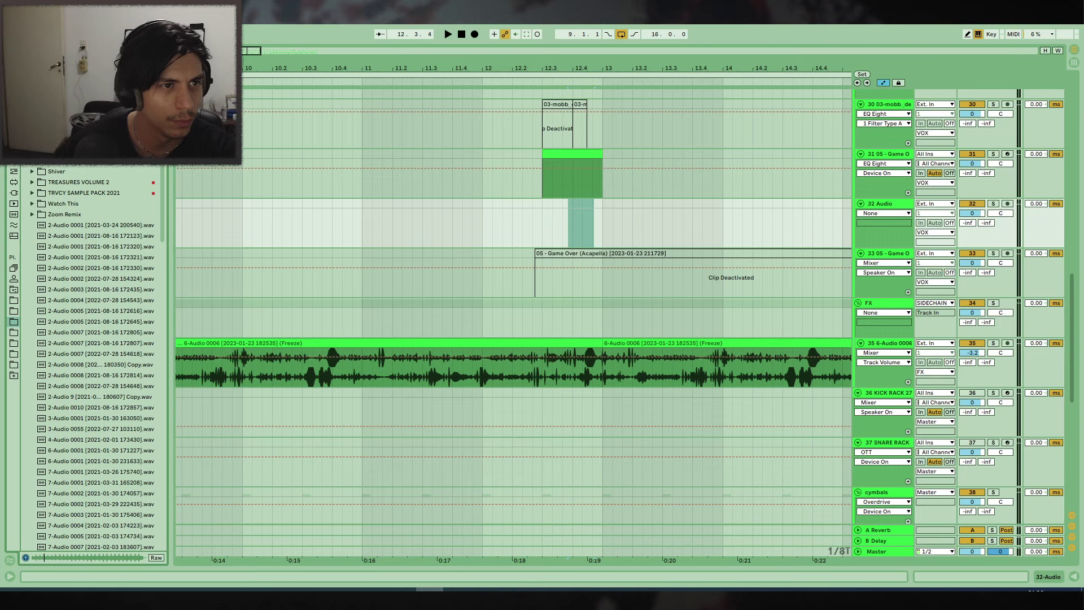
scroll(90, 356, "up", 1)
scroll(91, 355, "up", 12)
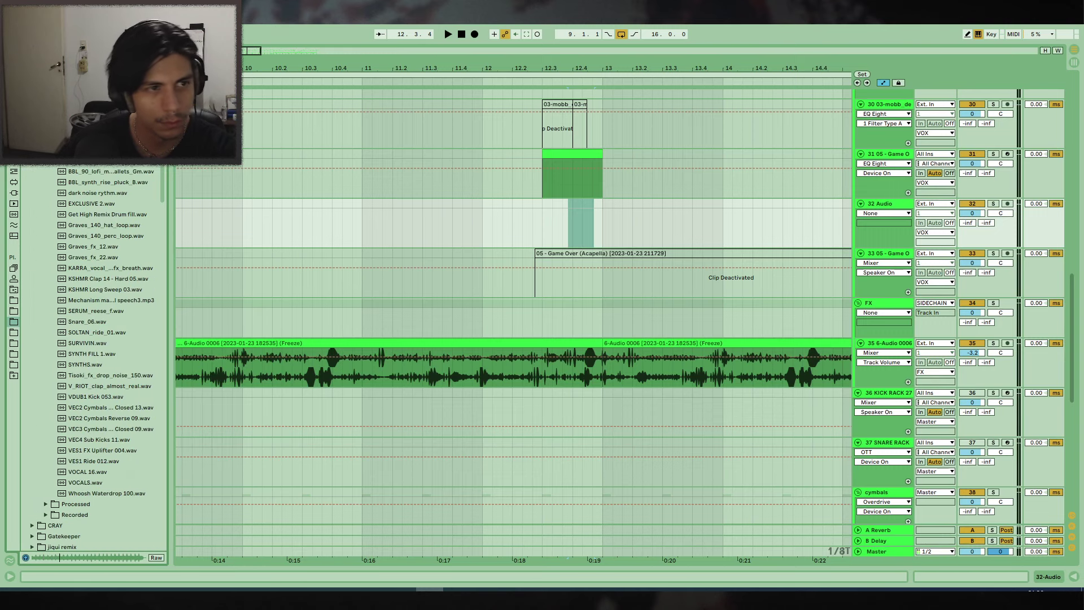
left_click(79, 202)
key("Down")
key("Down")
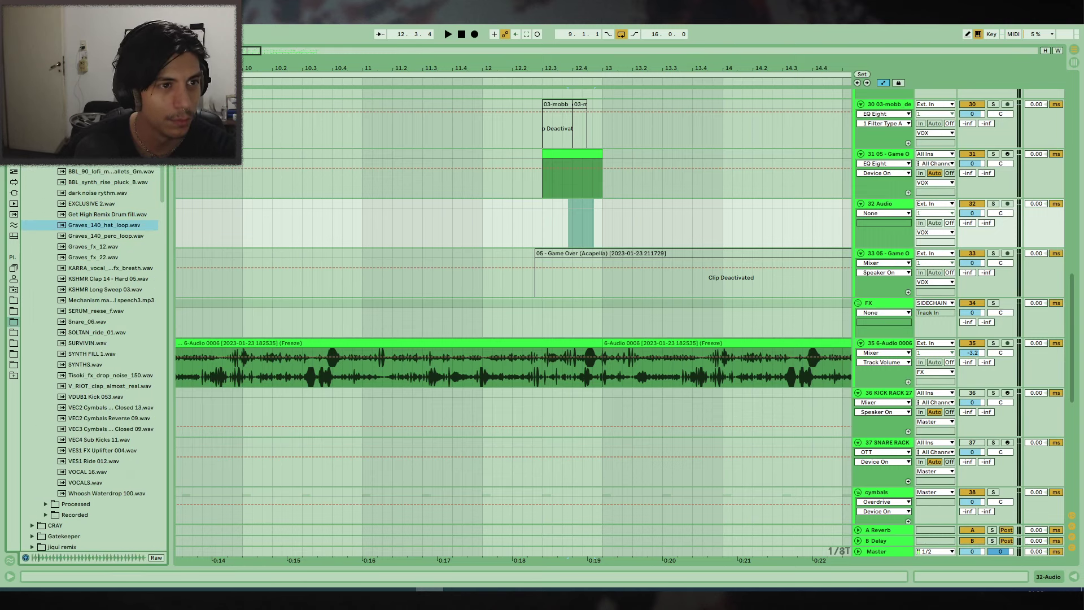
Switch to the folder of recorded audio and audition samples there, including one 89-Audio 0004 recording.
left_click(32, 128)
scroll(32, 128, "up", 1)
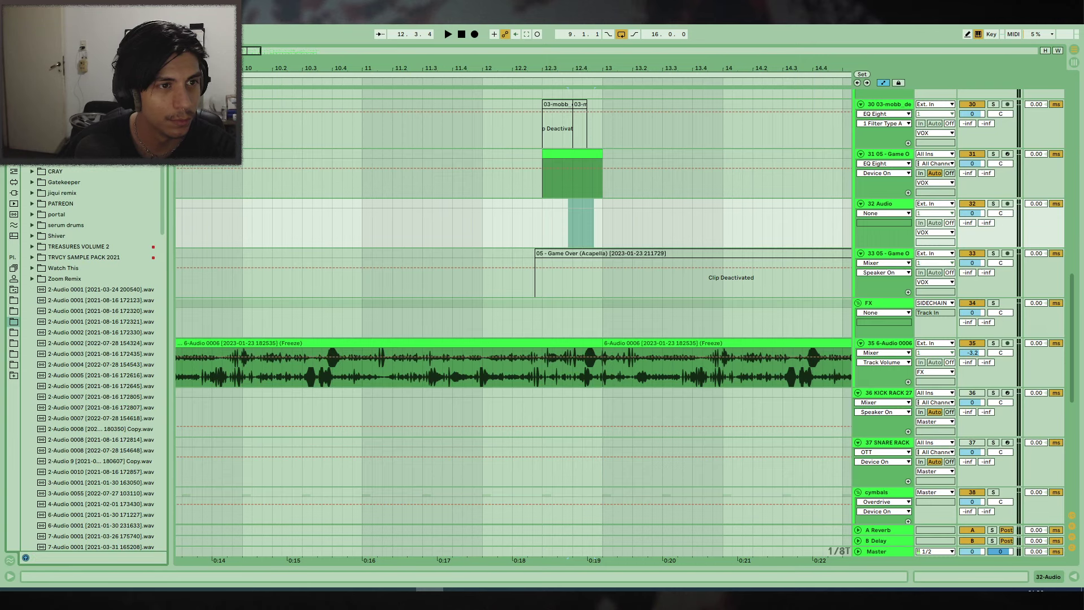
left_click(43, 161)
left_click(104, 278)
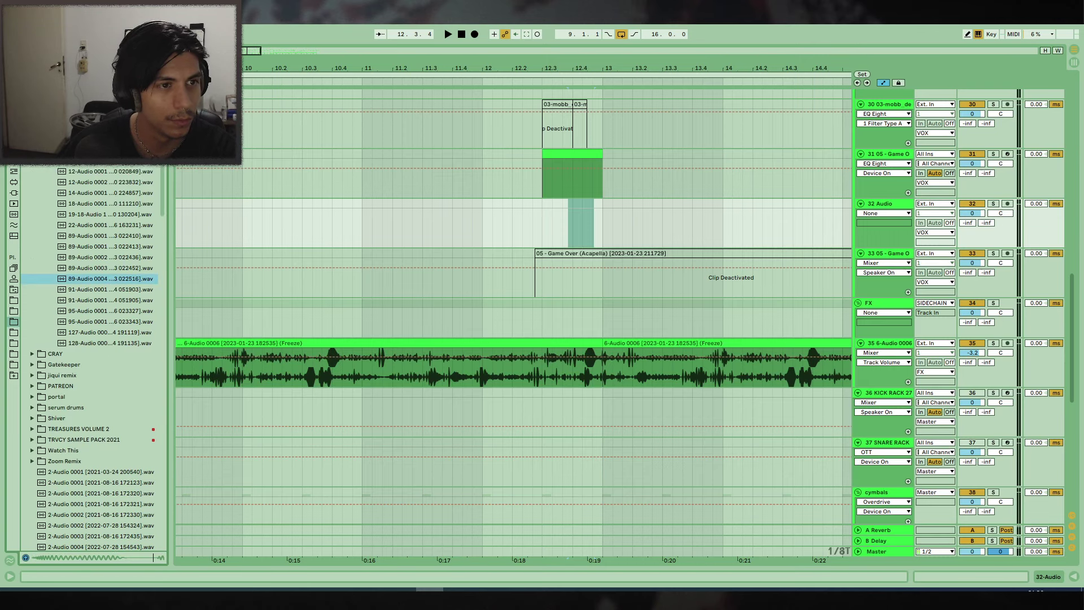
left_click(87, 150)
Delete the empty audio track 32 below the Game Over track 31.
left_click(545, 215)
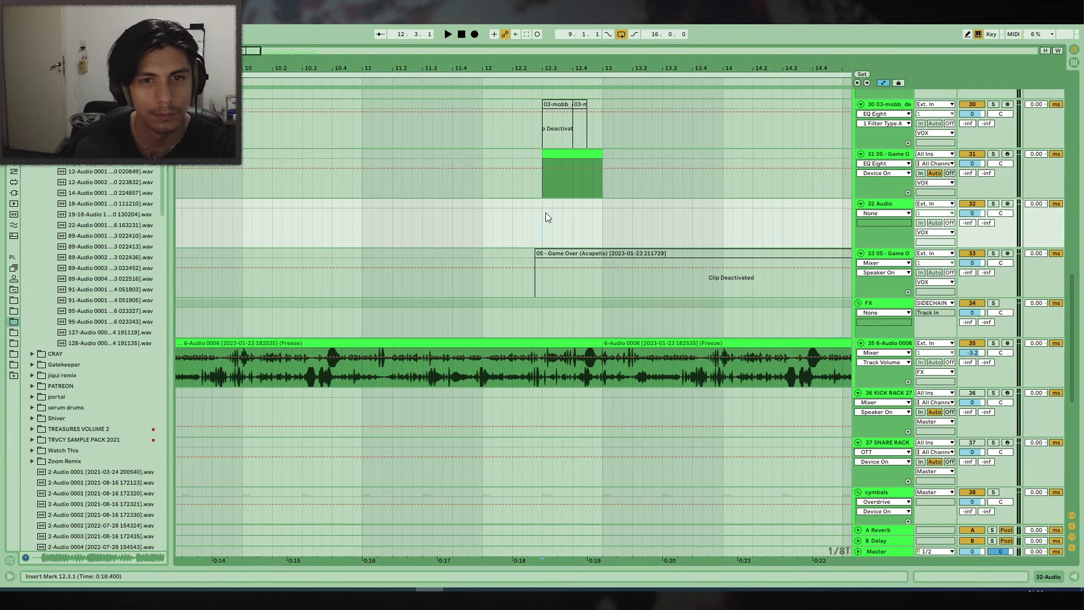
left_click(881, 203)
key("Delete")
Play through bar 12 and trim the track 31 Game Over clip to start at 12.4.1.
scroll(617, 173, "down", 4)
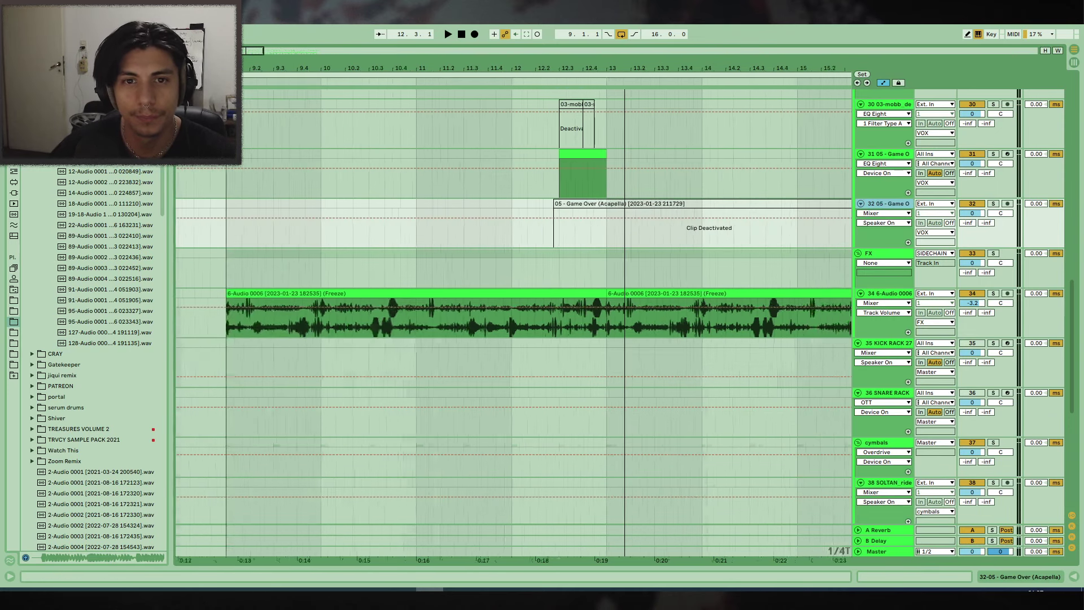
left_click_drag(781, 154, 600, 155)
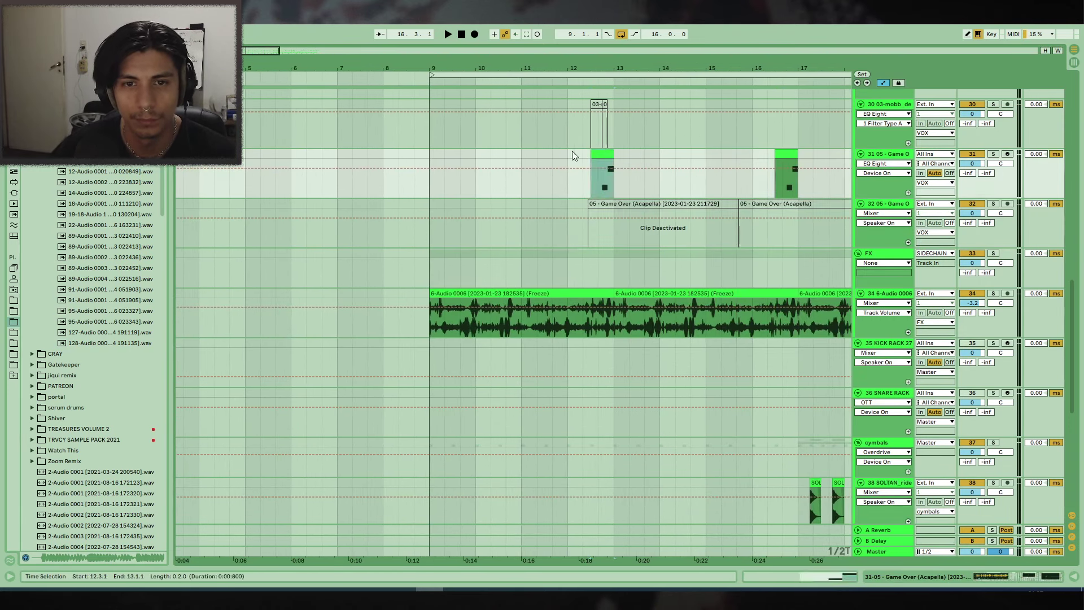
left_click(571, 151)
key("space")
scroll(629, 161, "up", 4)
scroll(650, 161, "up", 1)
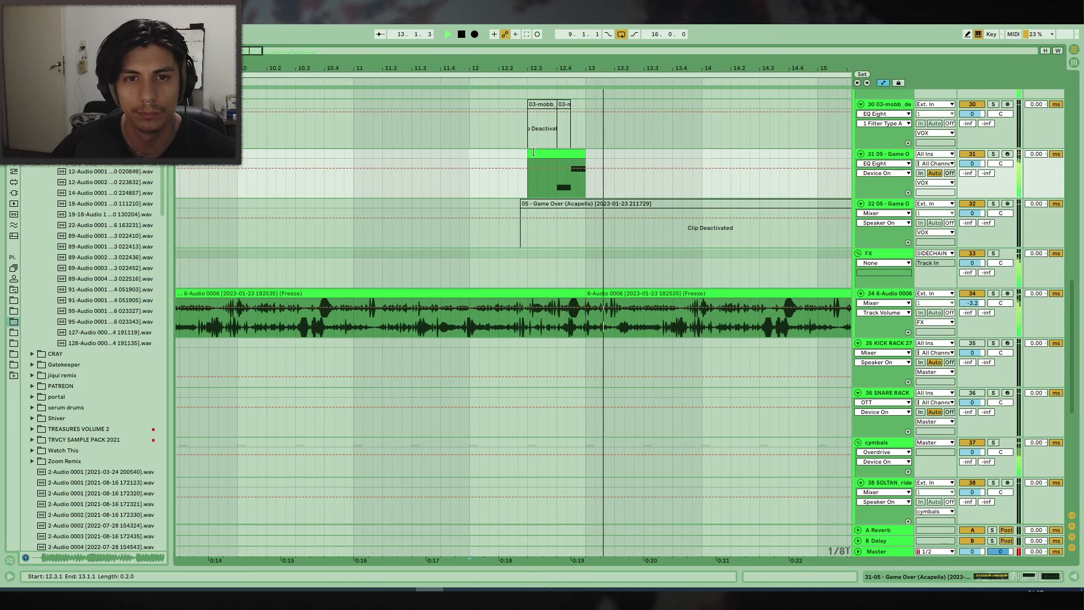
left_click_drag(528, 154, 557, 154)
Duplicate bars 9.1.1 to 17.1.1 of track 31 onto 17.1.1 to 25.1.1 and stop playback.
scroll(588, 67, "down", 5)
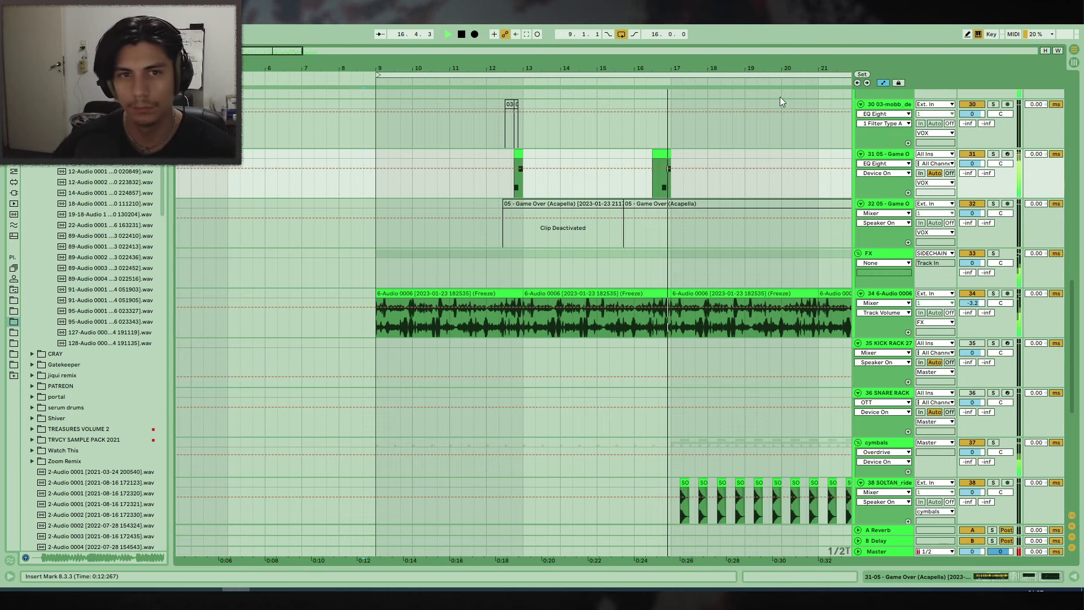
left_click_drag(644, 68, 487, 83)
left_click_drag(507, 164, 272, 160)
key("ctrl+d")
mouse_move(589, 69)
left_mouse_down()
mouse_move(589, 111)
mouse_move(586, 76)
left_mouse_up()
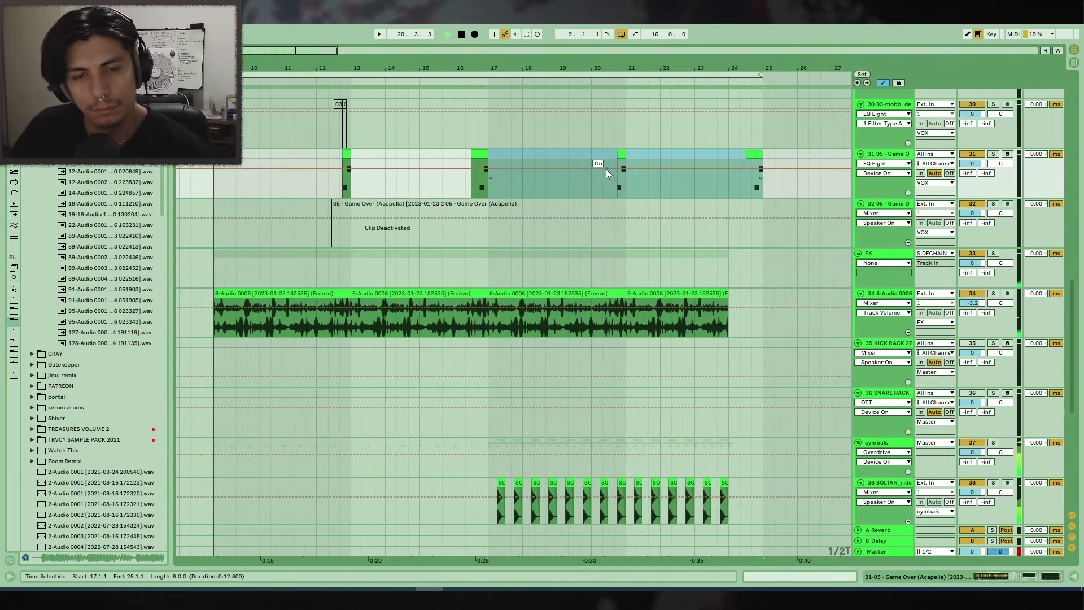
left_click(614, 152)
scroll(601, 178, "up", 10)
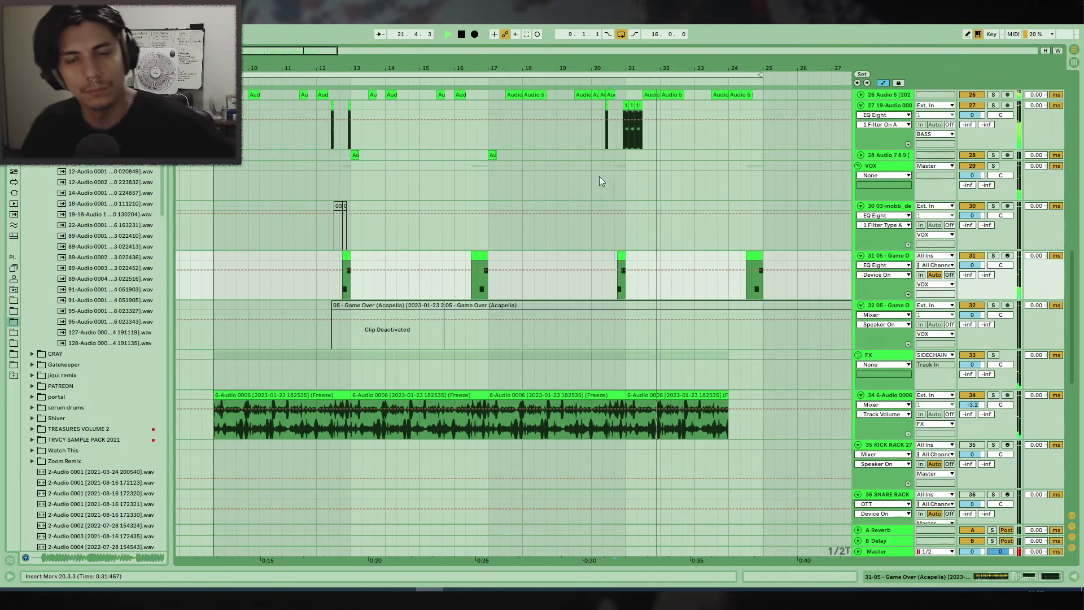
key("space")
Replace bar 20 of the spectral processing track 5 with a copy of its bar 12.
scroll(627, 119, "up", 5)
left_click_drag(610, 69, 629, 77)
left_click_drag(299, 185, 253, 191)
key("ctrl+c")
left_click_drag(607, 190, 650, 188)
key("Delete")
left_click(610, 188)
key("ctrl+v")
Play from 19.3.3 to hear the copied spectral clip in bar 20, then stop playback.
left_click(595, 190)
key("space")
scroll(526, 194, "down", 3)
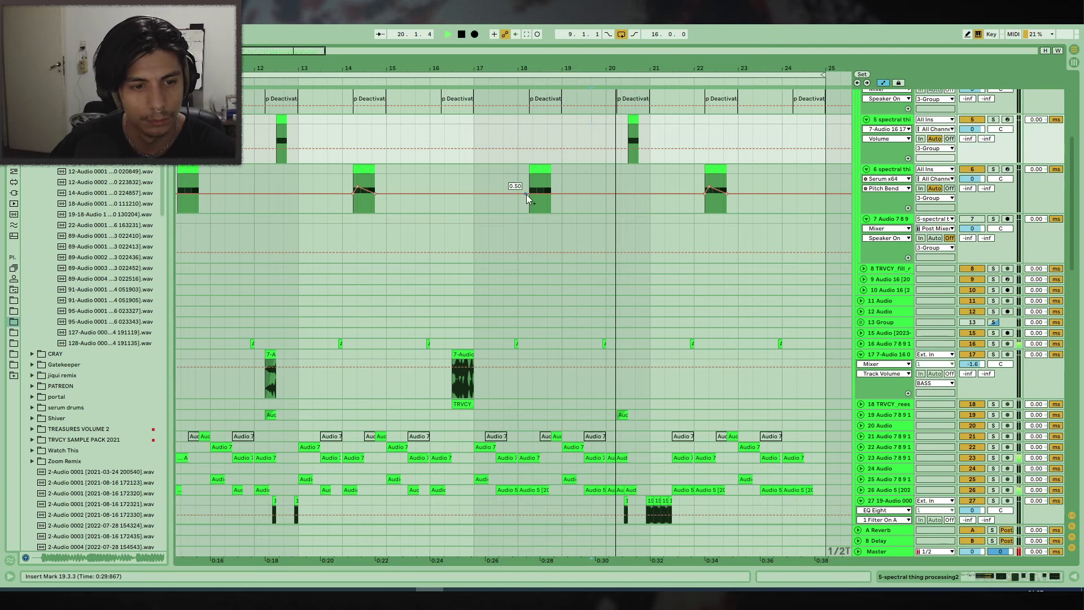
scroll(577, 164, "down", 5)
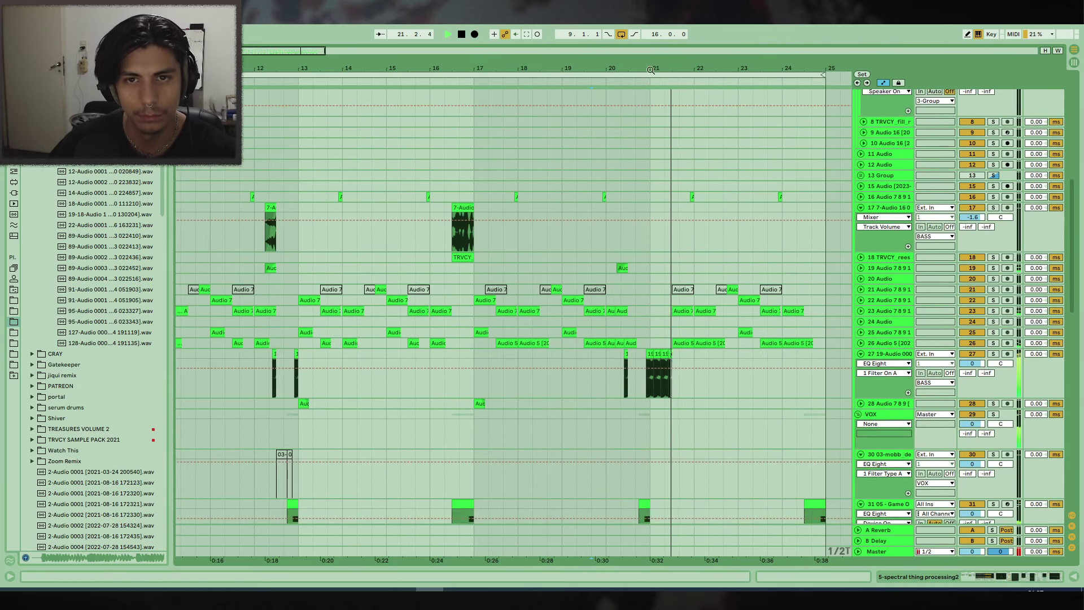
left_click_drag(642, 69, 625, 91)
key("space")
Play from the track 26 clip at 20.1.4 to check the bass and vocal fill around bar 20.
left_click(563, 342)
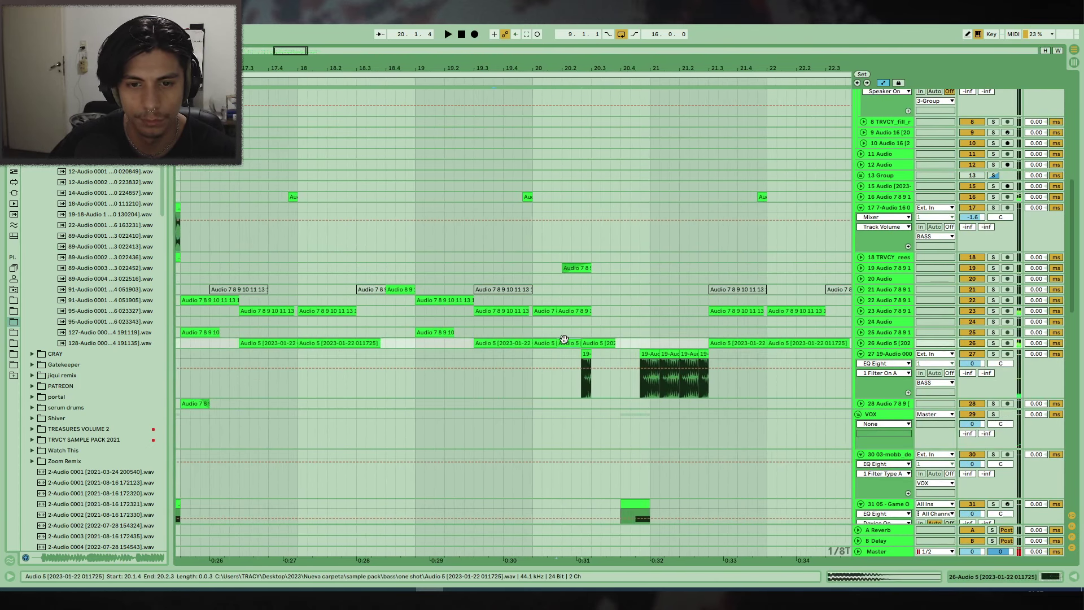
key("space")
scroll(621, 299, "down", 4)
scroll(635, 287, "up", 2)
scroll(645, 281, "up", 1)
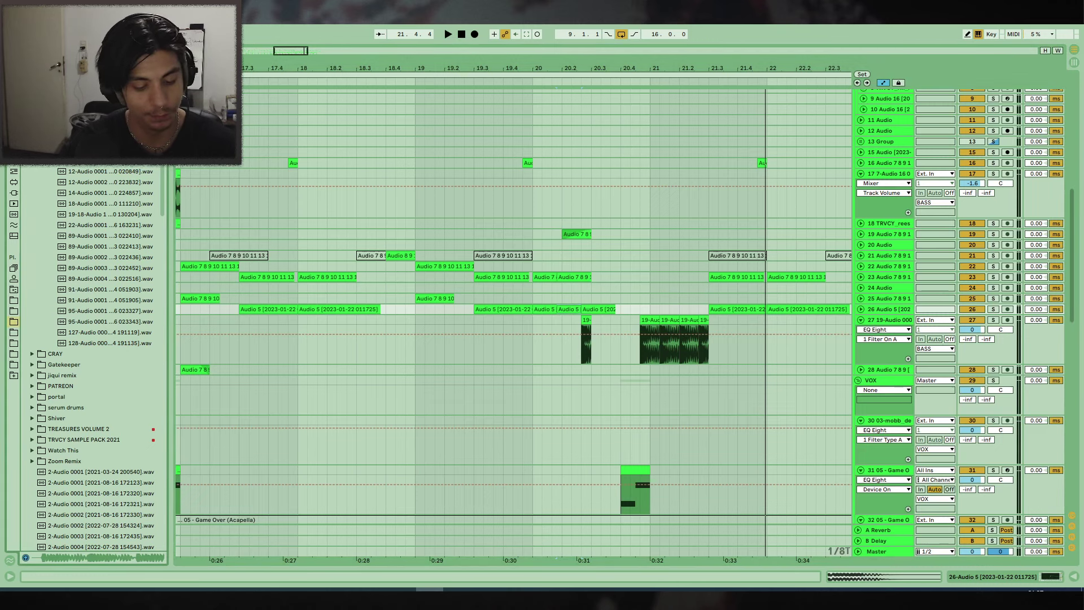
Find chant samples in the browser and audition Chant Go 013.wav, Chant8.wav and a DYLAN_MATTHEW dry vocal chant.
key("ctrl+f")
left_click(14, 247)
left_click(117, 258)
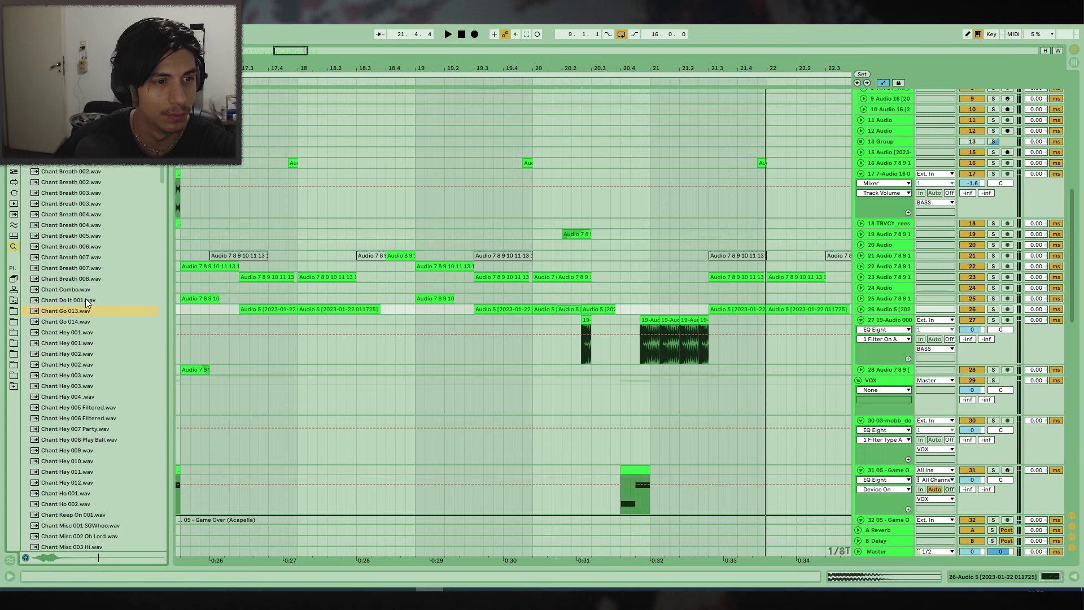
scroll(96, 290, "down", 15)
left_click(90, 372)
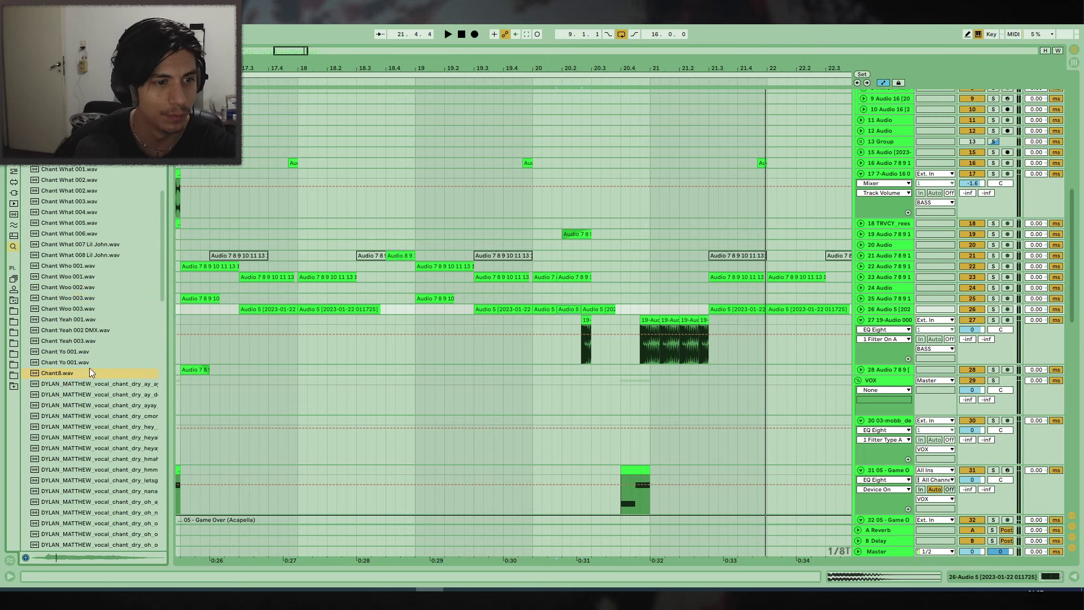
left_click(90, 382)
Collapse group track 2 and insert a new audio track directly below it.
left_click_drag(321, 70, 654, 56)
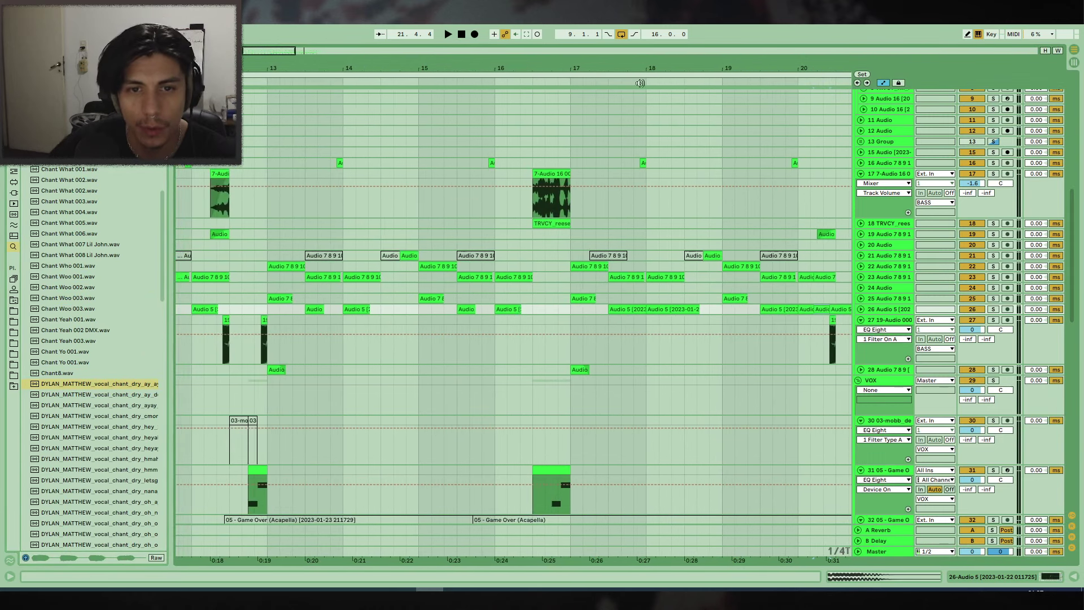
scroll(641, 83, "up", 1)
left_click_drag(549, 66, 725, 65)
scroll(919, 221, "up", 5)
scroll(918, 222, "up", 5)
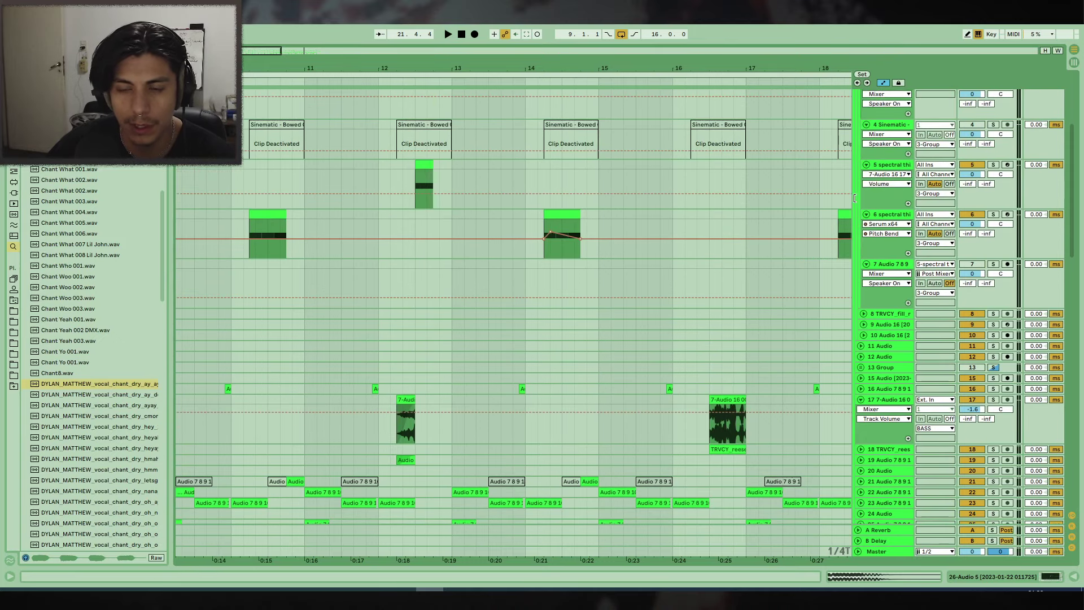
left_click(859, 171)
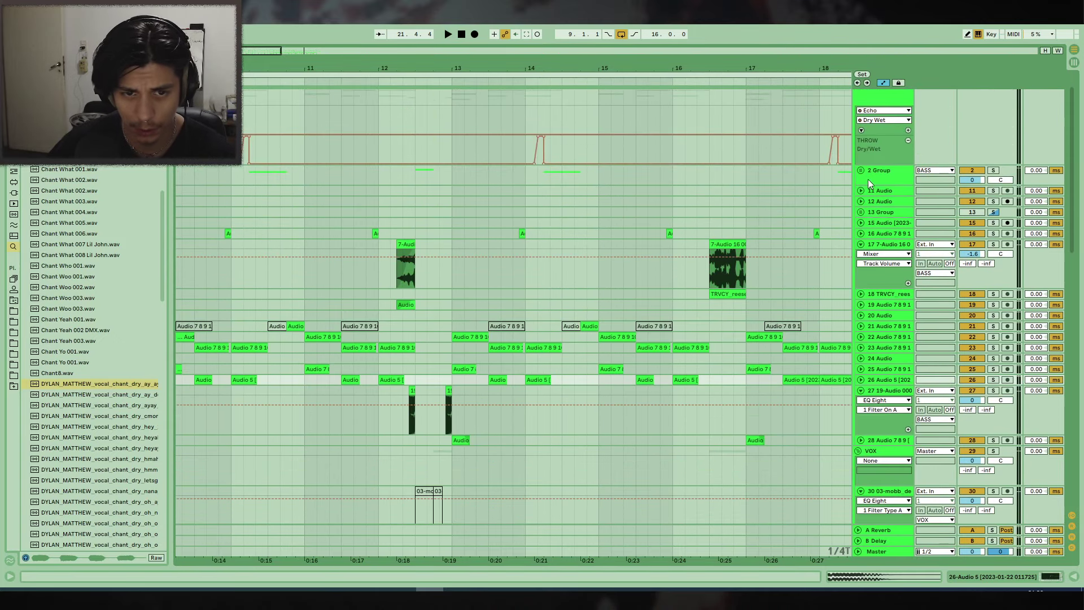
left_click(869, 178)
left_click_drag(602, 78, 654, 77)
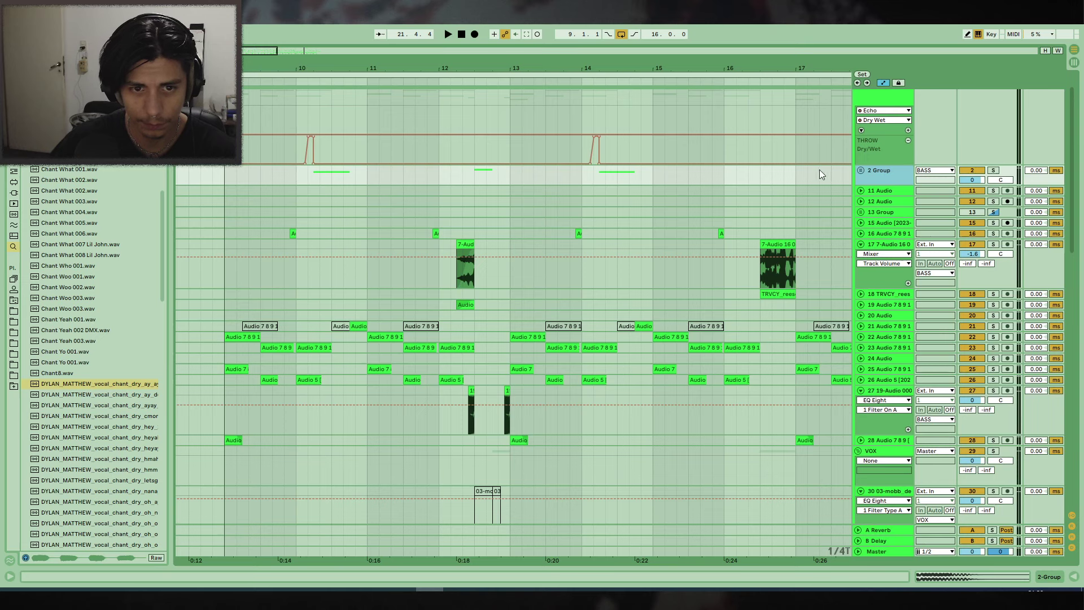
key("ctrl+t")
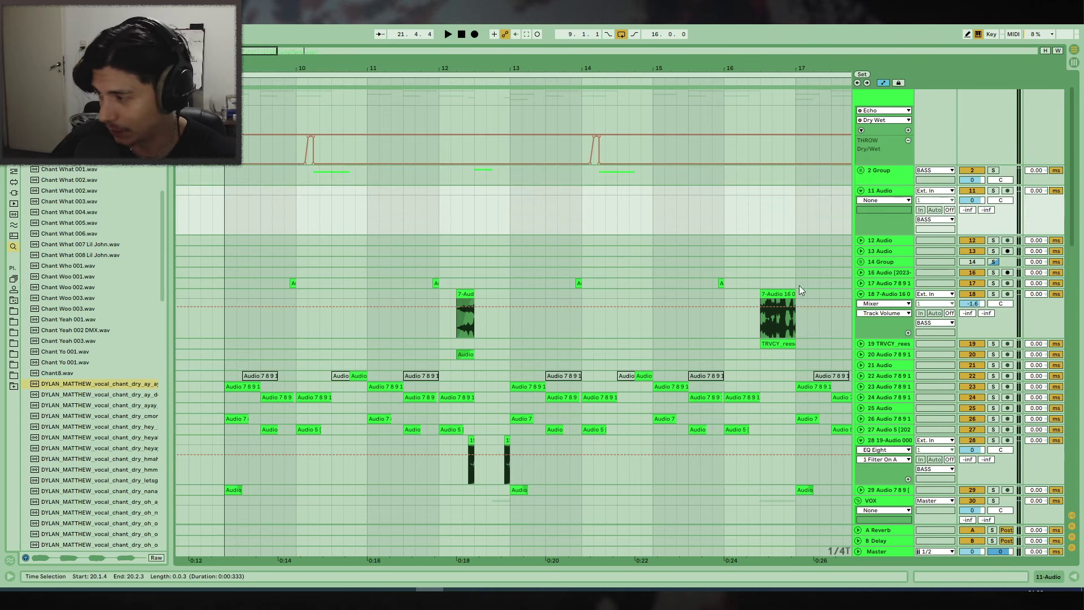
Play short passages of the arrangement from around bar 14 to listen for where a fill is needed.
left_click_drag(491, 86, 534, 84)
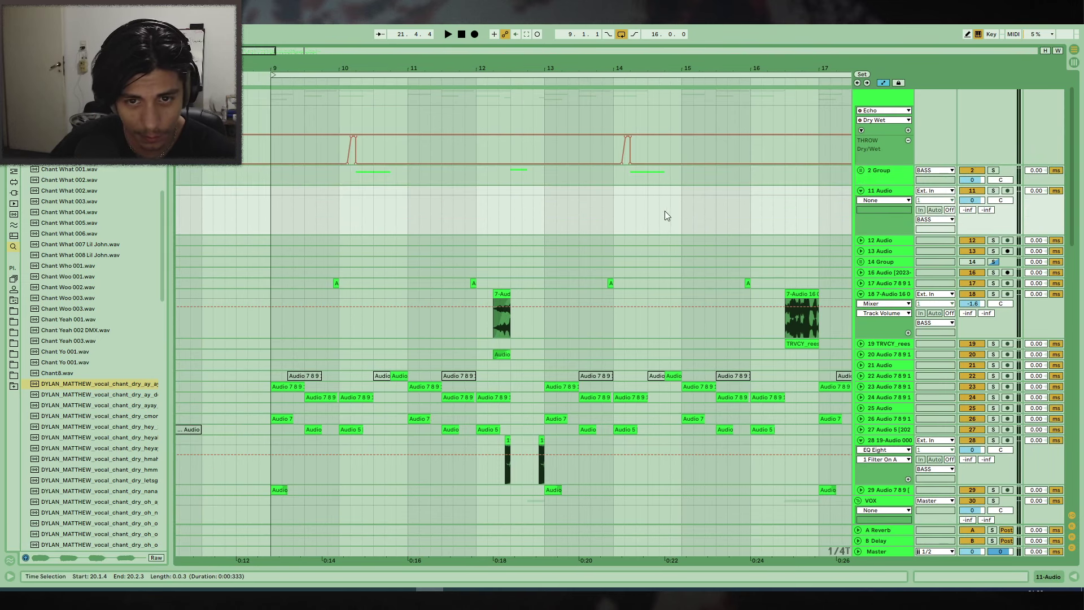
left_click(648, 203)
key("space")
left_click_drag(649, 69, 638, 41)
left_click(563, 198)
key("space")
key("space")
Play the drop from 9.1.1 and review the tracks through bar 13.
scroll(600, 176, "up", 3)
scroll(604, 153, "down", 1)
left_click(419, 233)
key("space")
key("space")
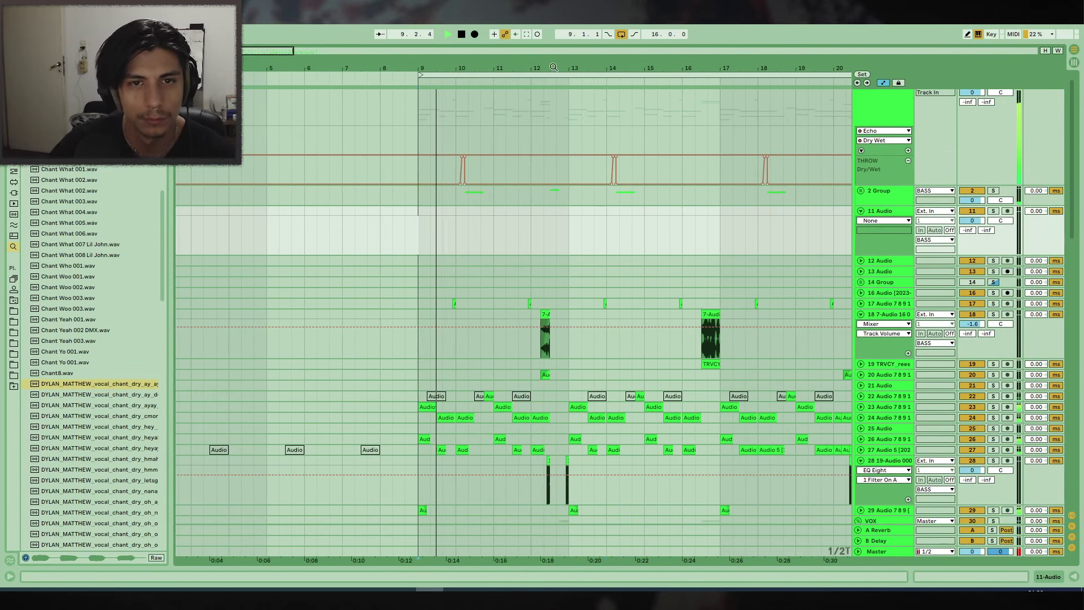
left_click_drag(553, 69, 538, 91)
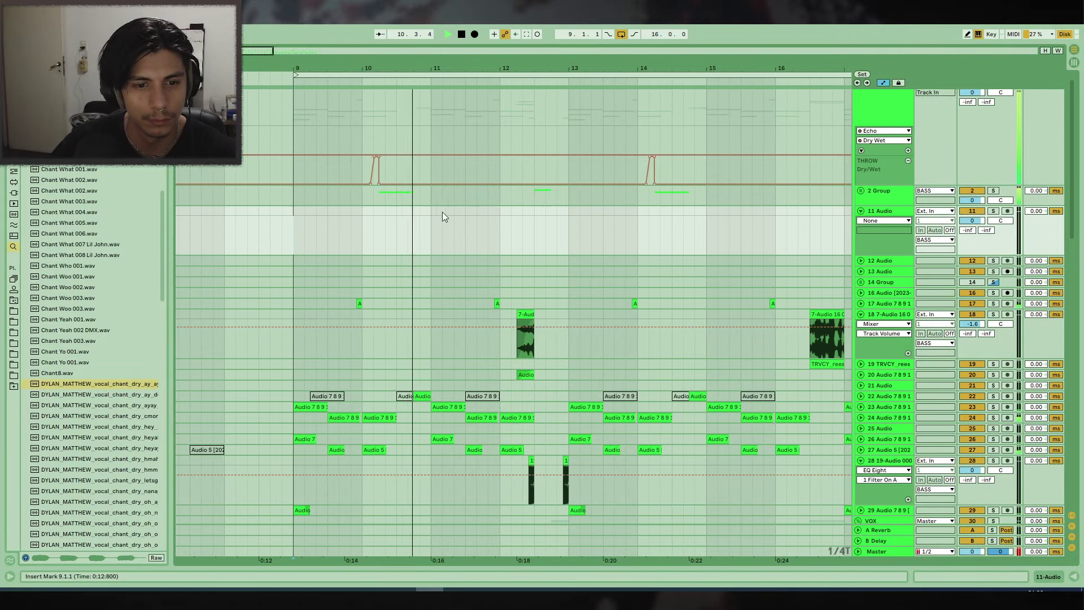
scroll(519, 222, "down", 3)
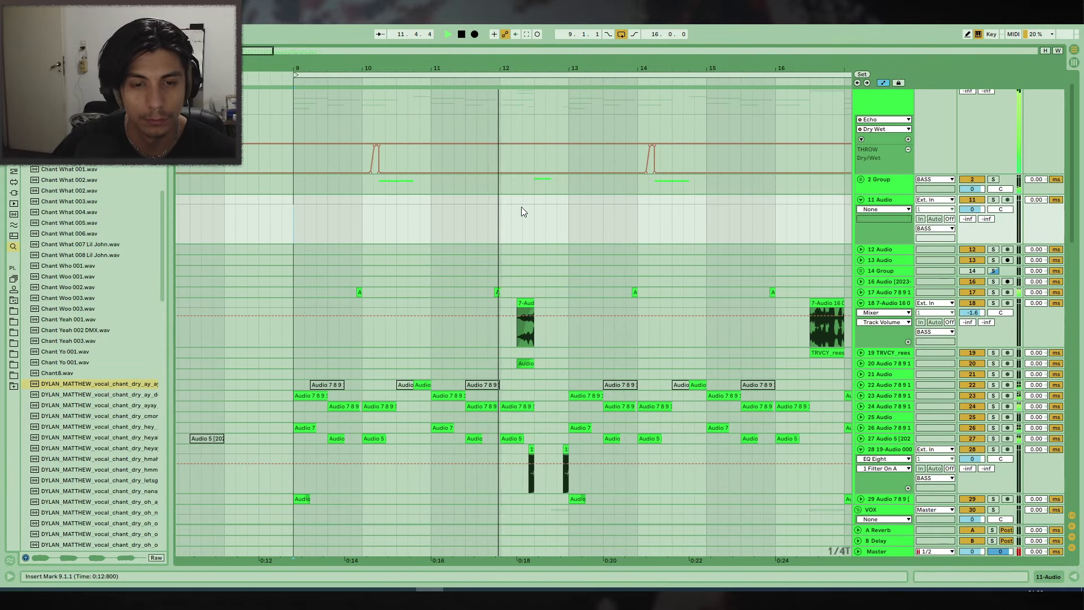
scroll(551, 198, "down", 4)
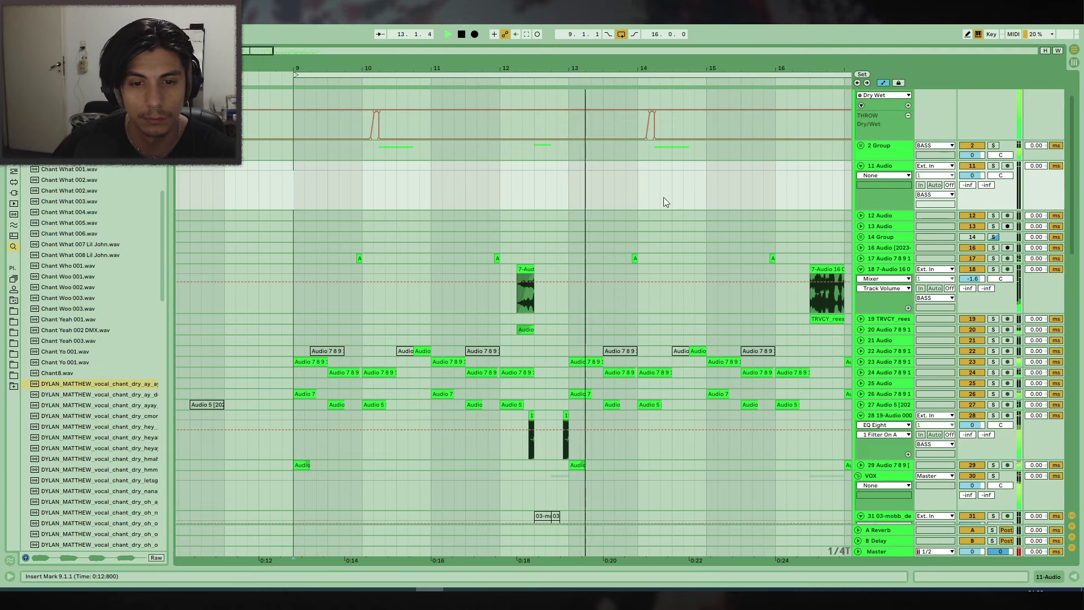
Play the end of the drop's first half and replay from around bar 16 to listen to the fill.
scroll(575, 198, "up", 2)
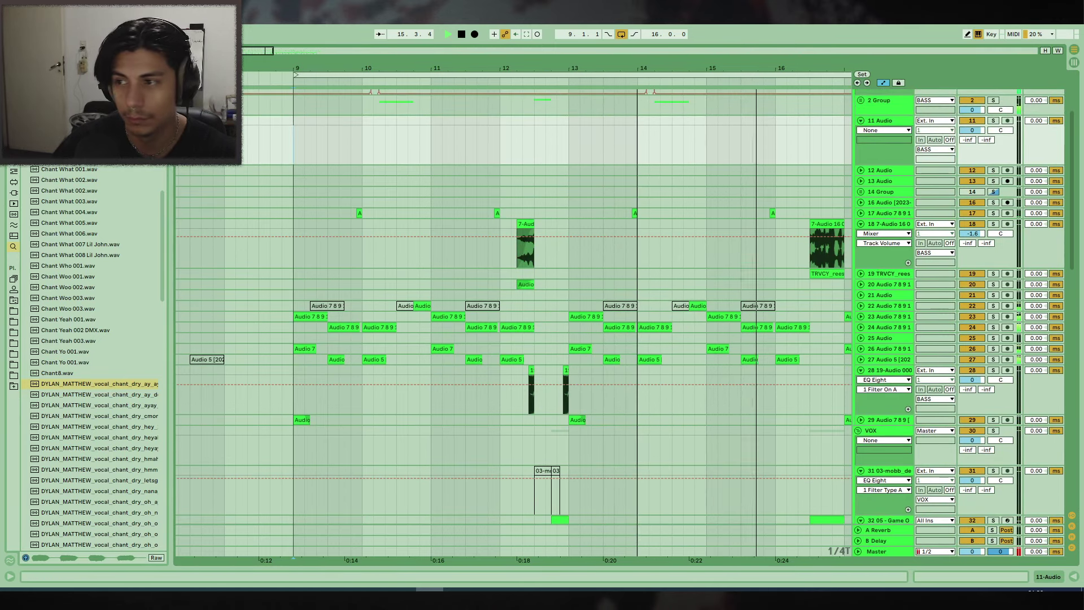
left_click_drag(725, 68, 655, 65)
scroll(657, 92, "up", 3)
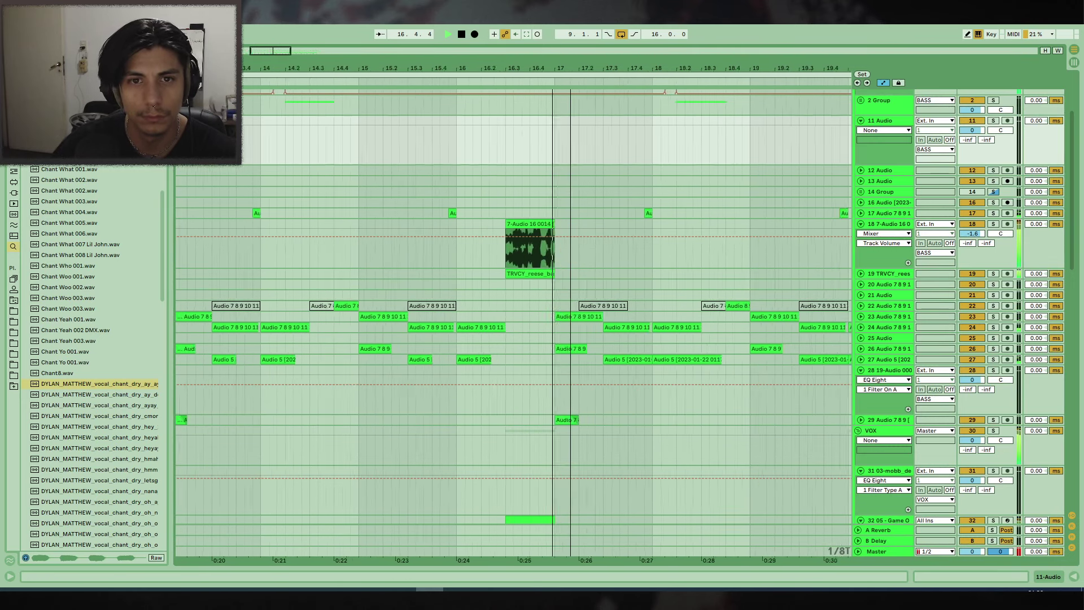
left_click(590, 225)
left_click(543, 237)
key("space")
key("space")
scroll(550, 186, "up", 1)
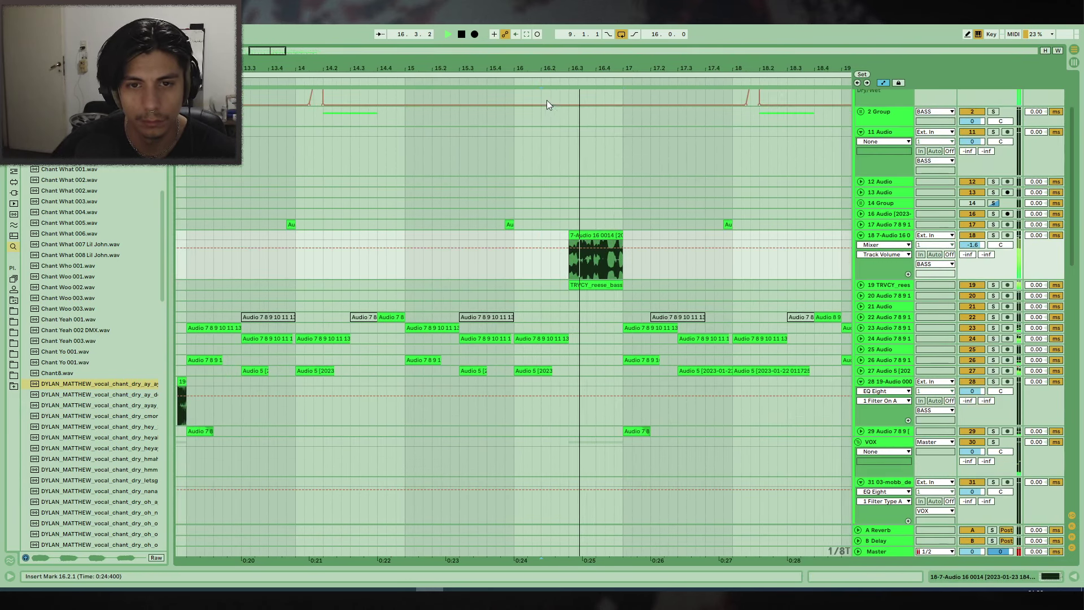
Replay bar 16 from 16.2.1 and examine the bass, vocal and FX tracks surrounding the fill.
left_click_drag(575, 68, 573, 84)
scroll(556, 273, "down", 10)
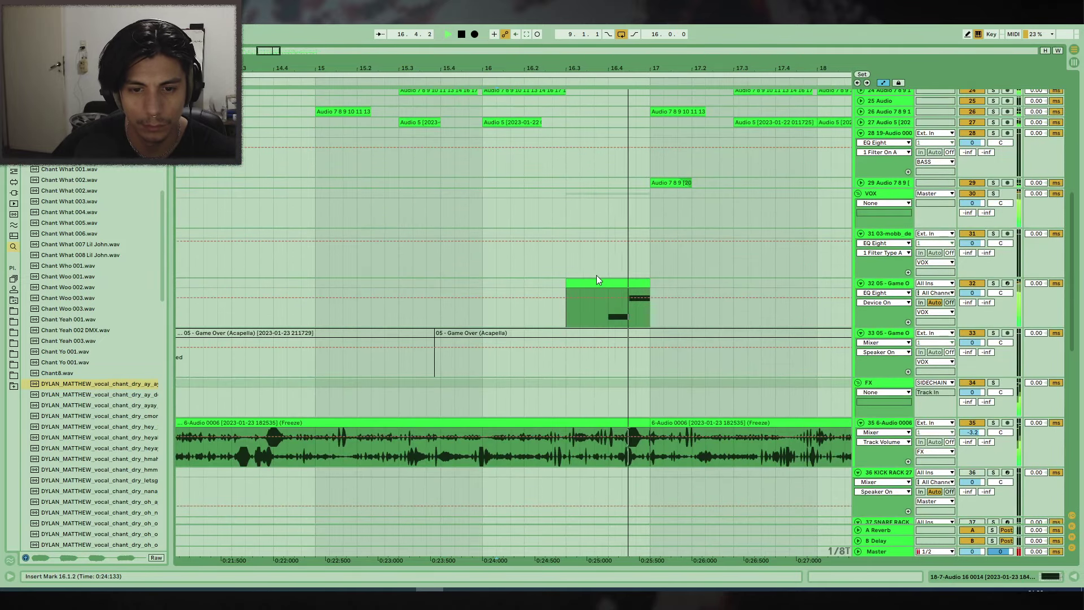
key("space")
left_click(521, 368)
scroll(814, 377, "up", 8)
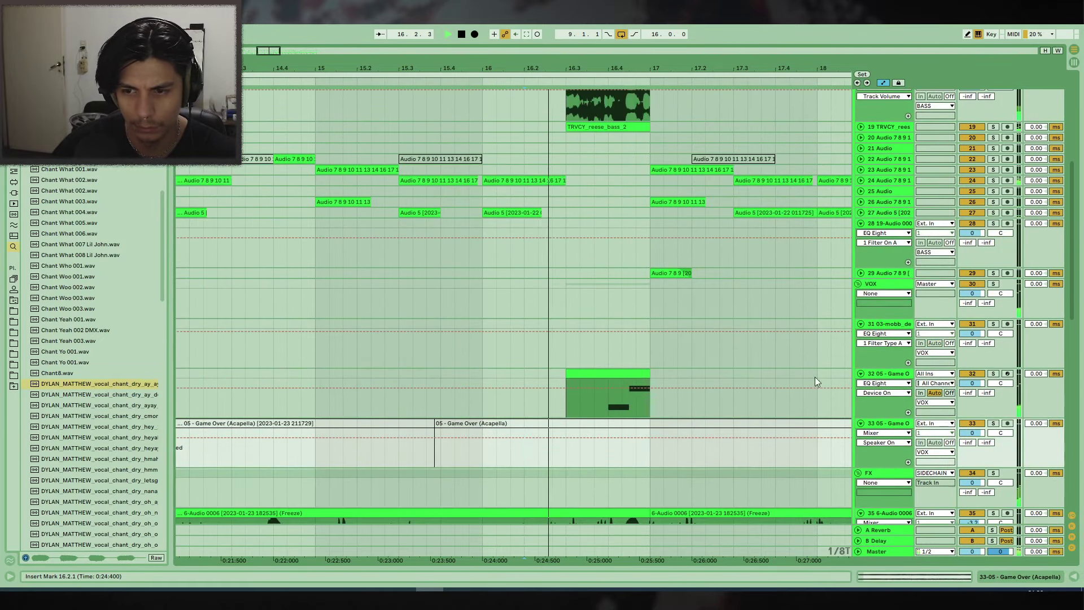
scroll(651, 304, "down", 2)
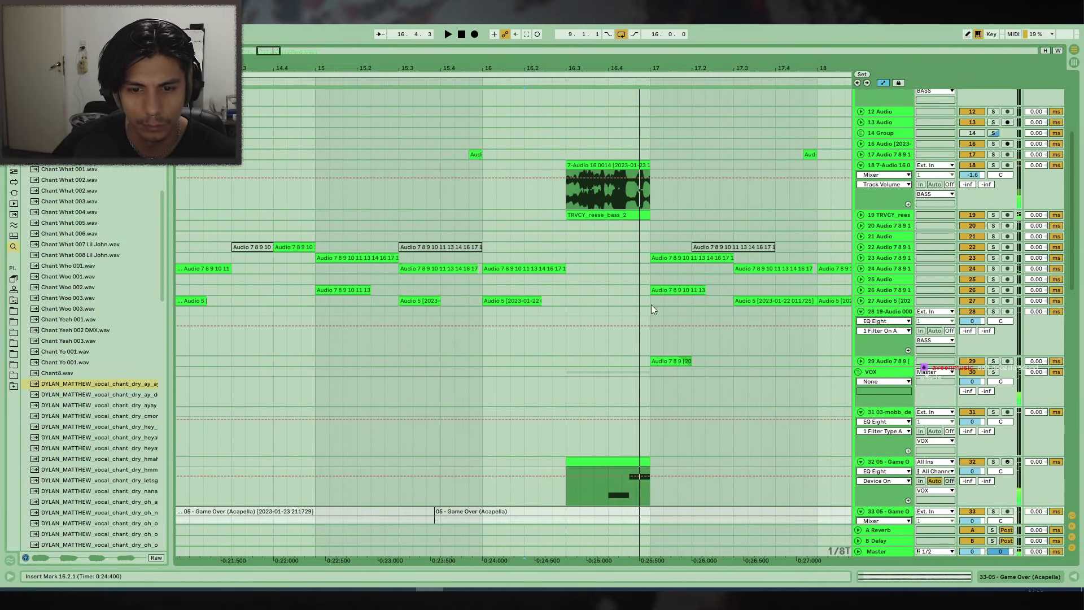
scroll(652, 302, "down", 4)
scroll(663, 185, "up", 2)
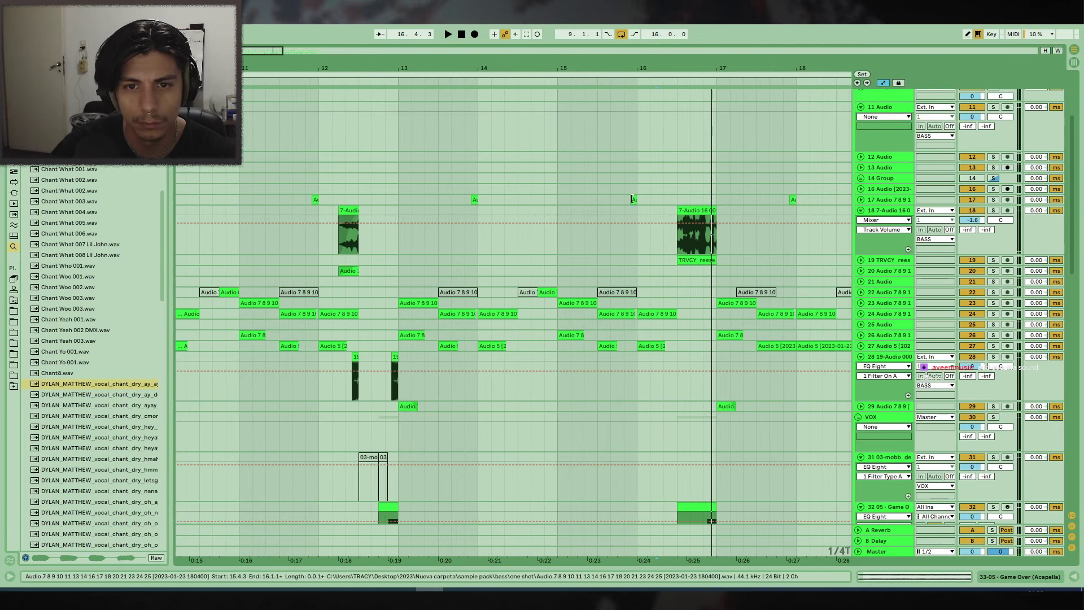
Insert a new audio track directly below track 18.
left_click(875, 200)
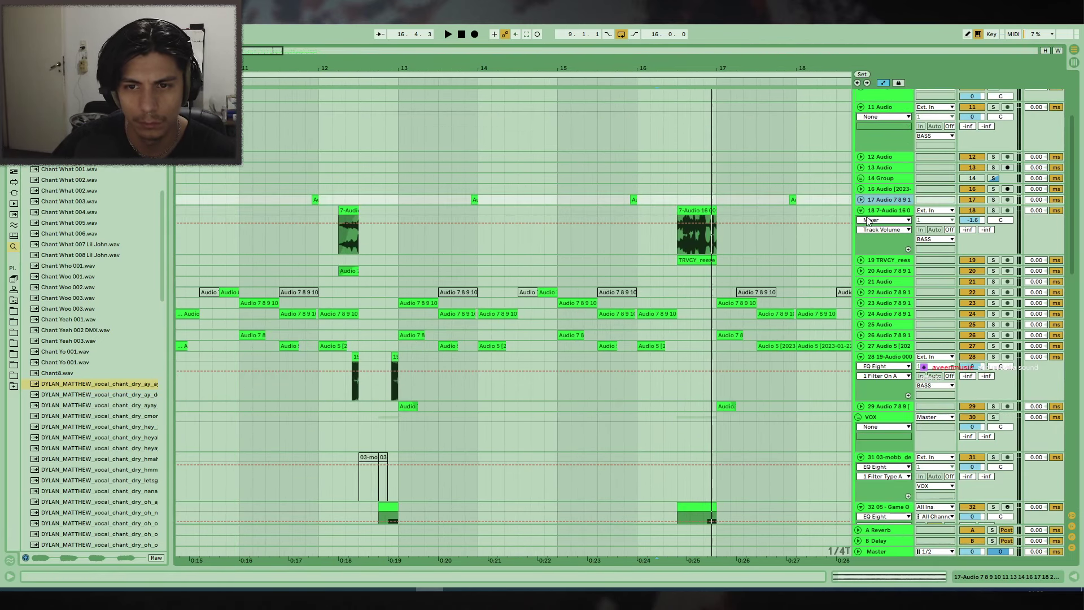
left_click(878, 251)
key("ctrl+t")
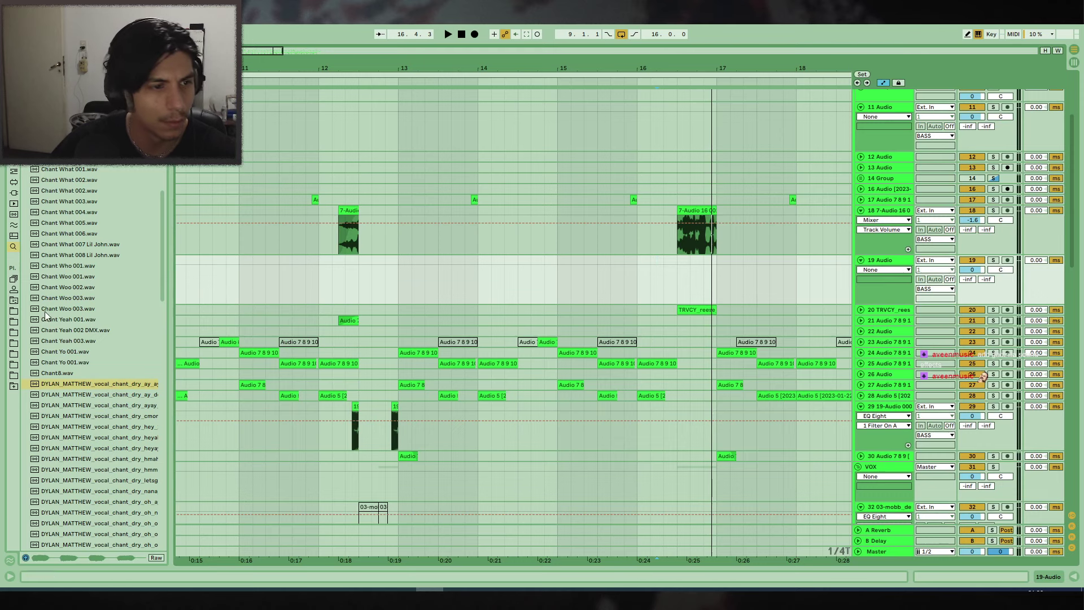
Find the bass one-shot ending in 182851.wav in the sample folders and place it on track 19 at 15.4.2.
left_click(15, 288)
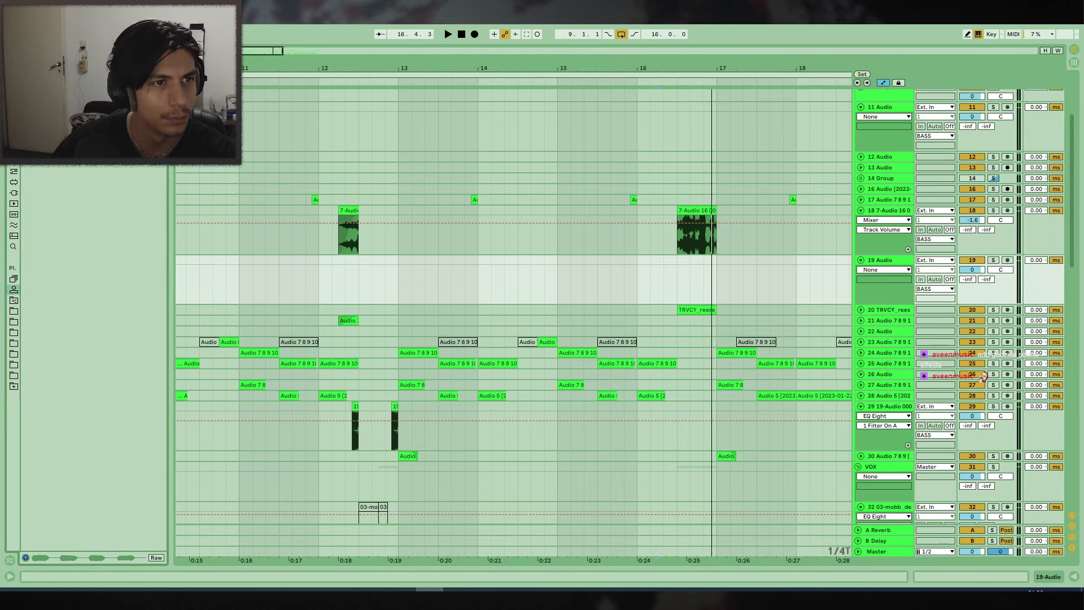
left_click(15, 289)
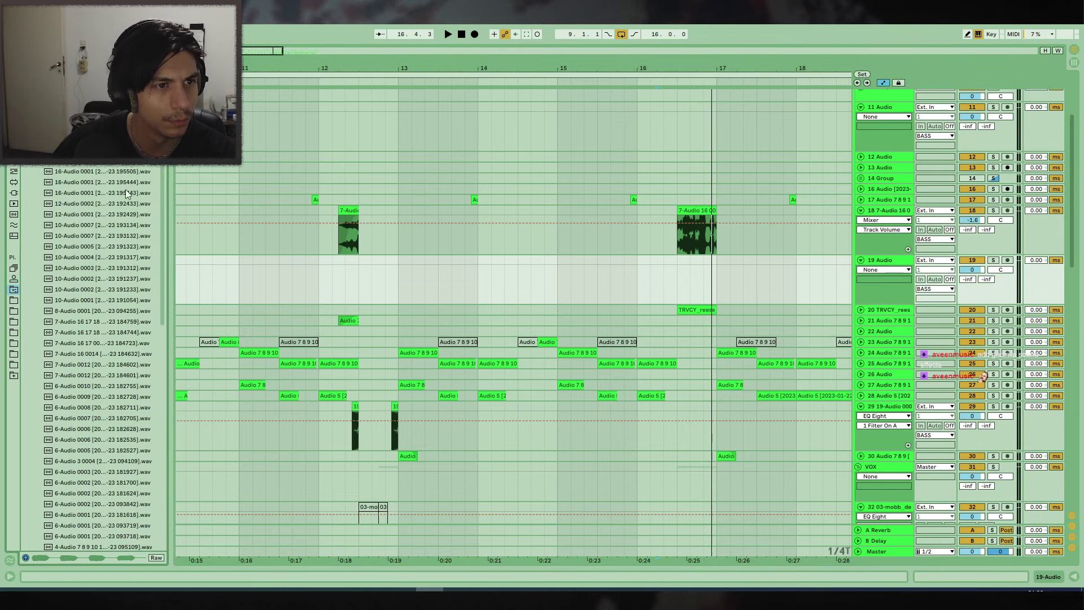
left_click(15, 170)
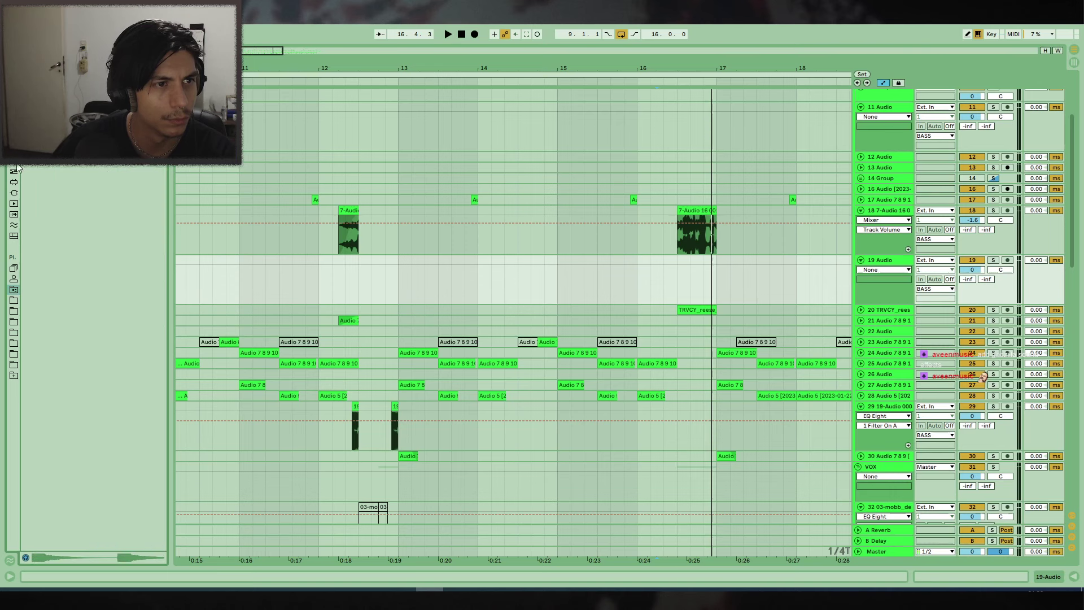
left_click(17, 292)
left_click(62, 216)
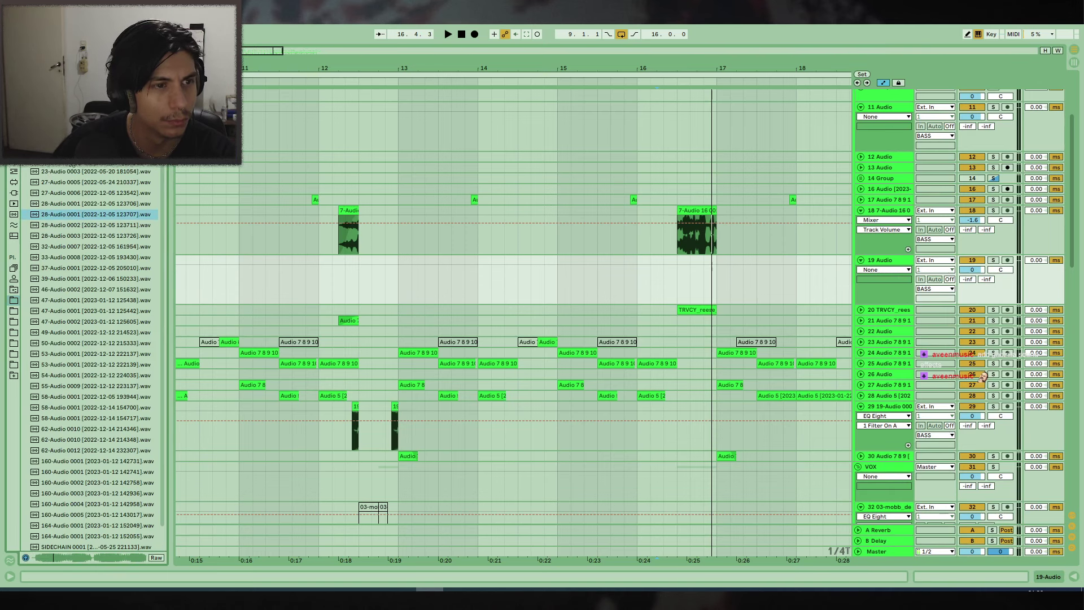
scroll(65, 215, "up", 10)
left_click(71, 180)
left_click(107, 482)
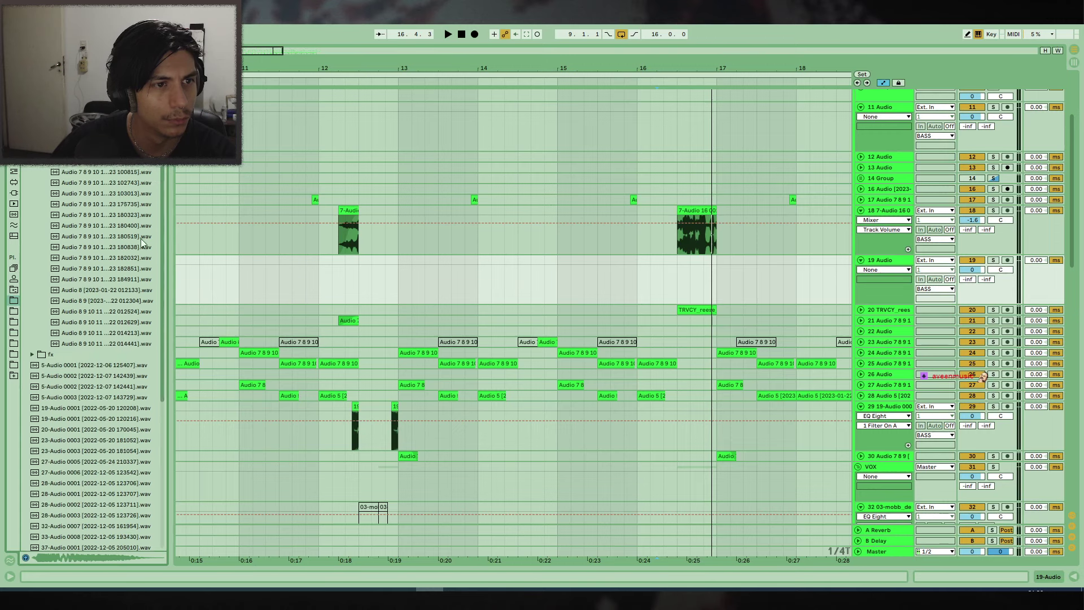
scroll(123, 290, "down", 7)
key("Up")
key("Up")
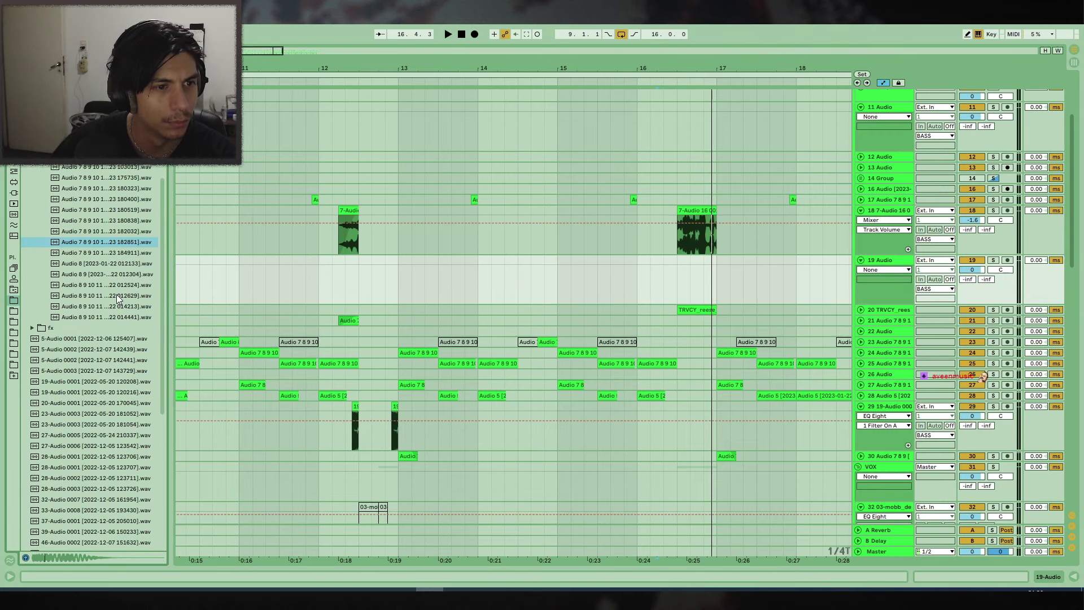
left_click_drag(102, 245, 627, 276)
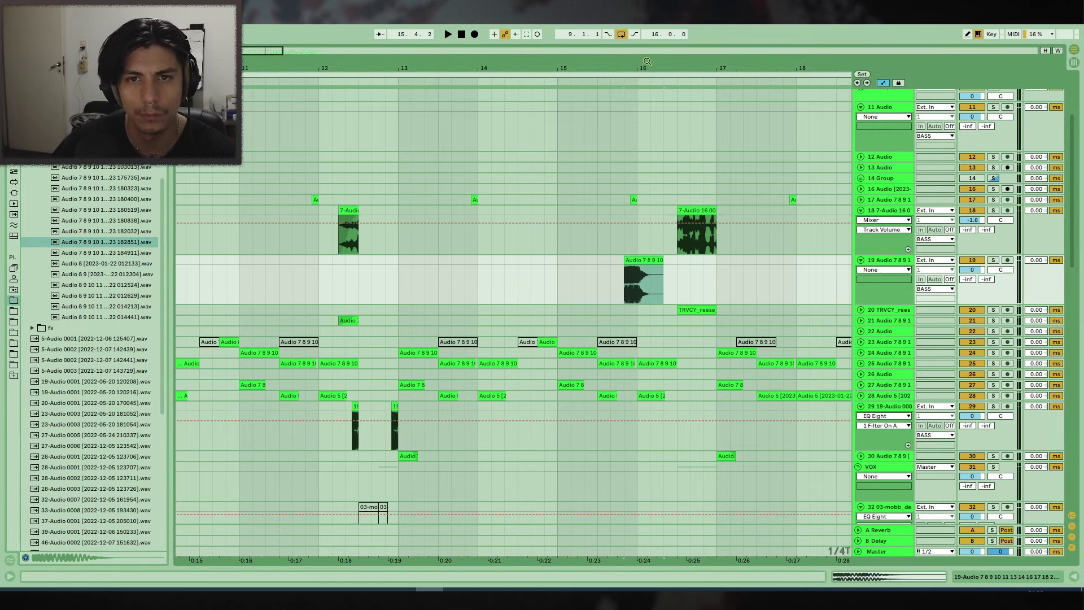
Split the bass one-shot on track 19 and delete its tail, leaving a clip 0.0.1 long.
left_click_drag(639, 65, 634, 91)
left_click(587, 288)
key("ctrl+e")
left_click(606, 260)
key("Delete")
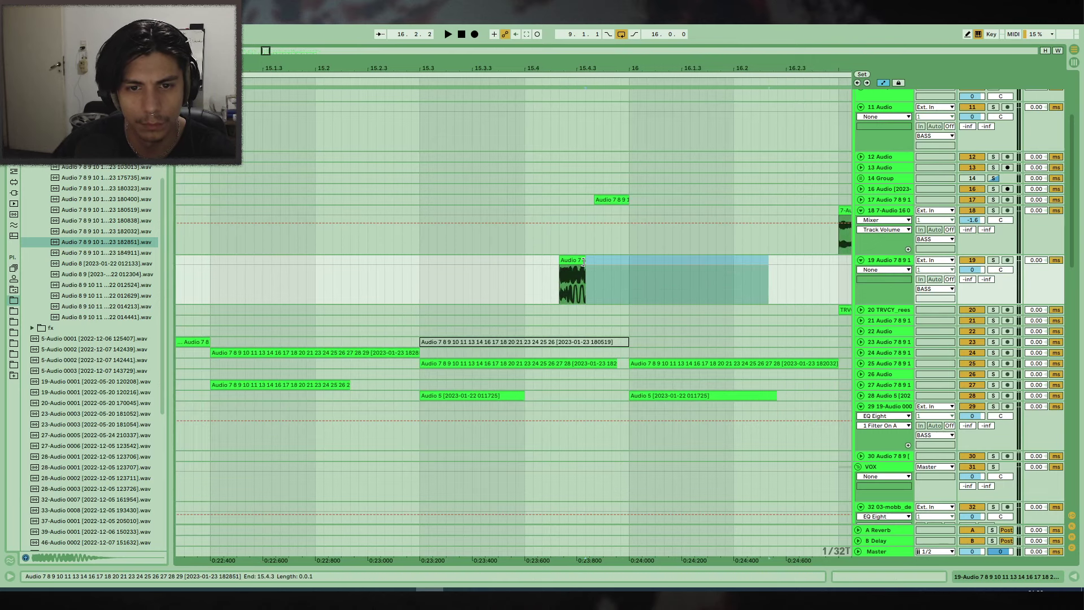
left_click_drag(586, 261, 594, 261)
Audition the short bass clip and move it so that it ends at 16.3, directly before the track 18 fill.
left_click(403, 271)
key("space")
left_click_drag(609, 66, 467, 44)
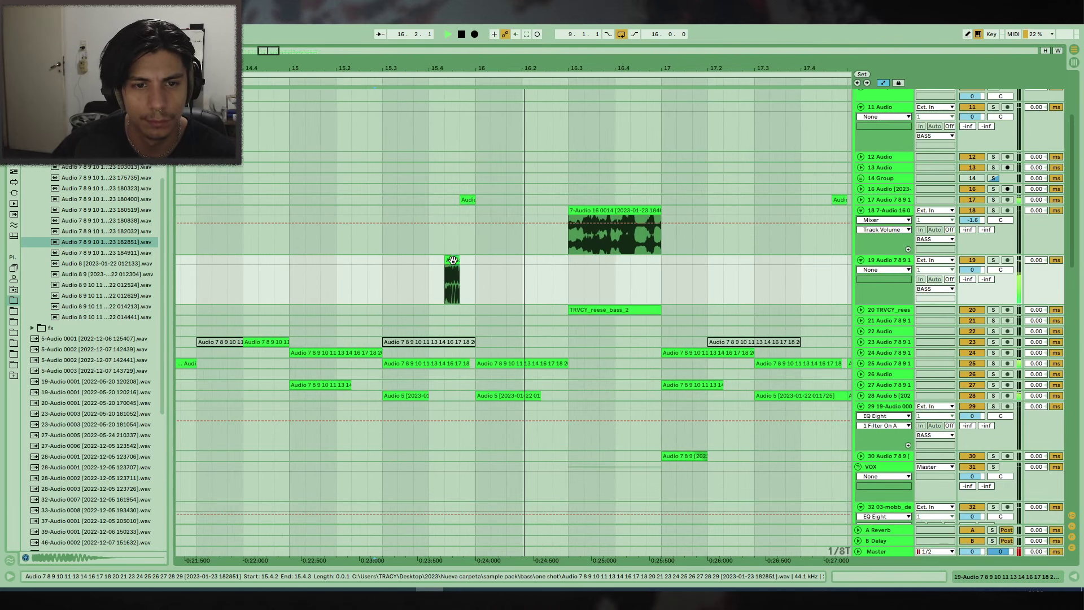
key("space")
left_click_drag(450, 261, 558, 264)
left_click(517, 269)
key("space")
key("space")
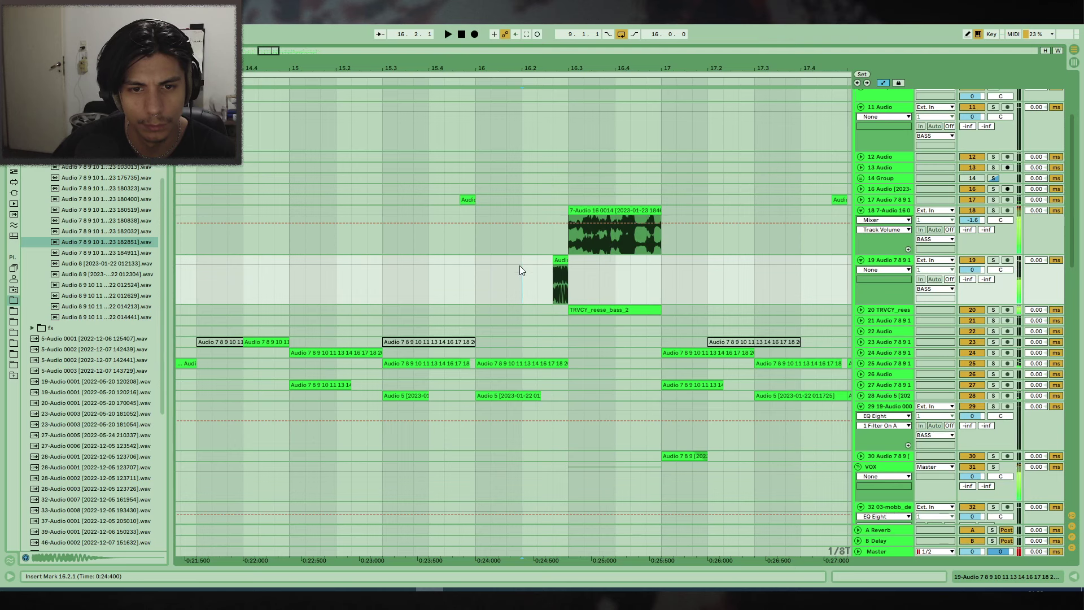
Switch off the triplet grid, adjust the bass clip to run from 16.2.4 to 16.3.1, and play the transition.
key("ctrl+3")
left_click(502, 270)
key("space")
scroll(572, 76, "up", 1)
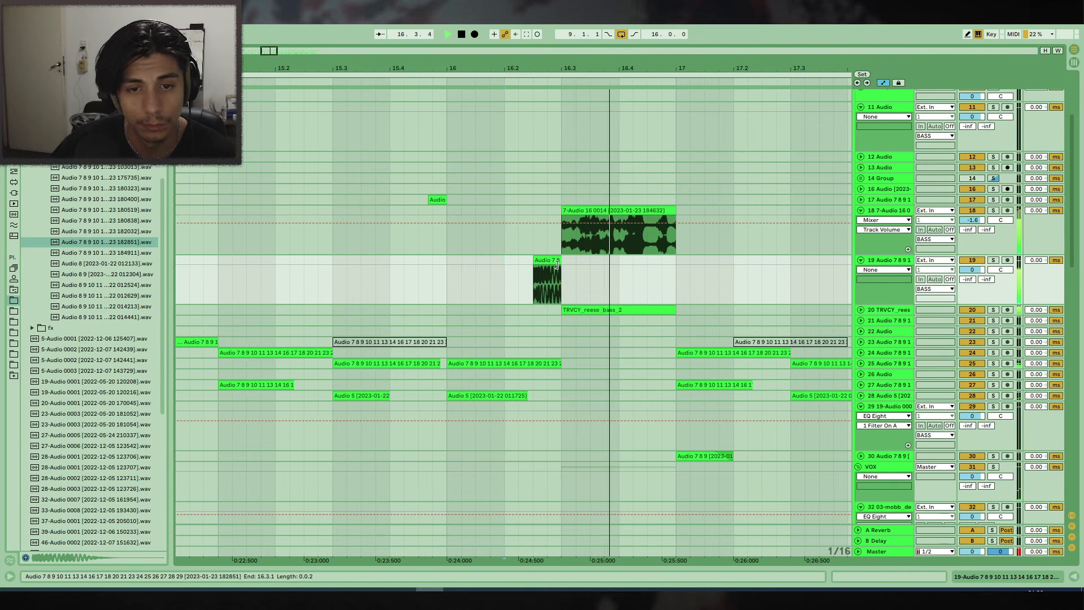
key("space")
left_click_drag(554, 263, 561, 260)
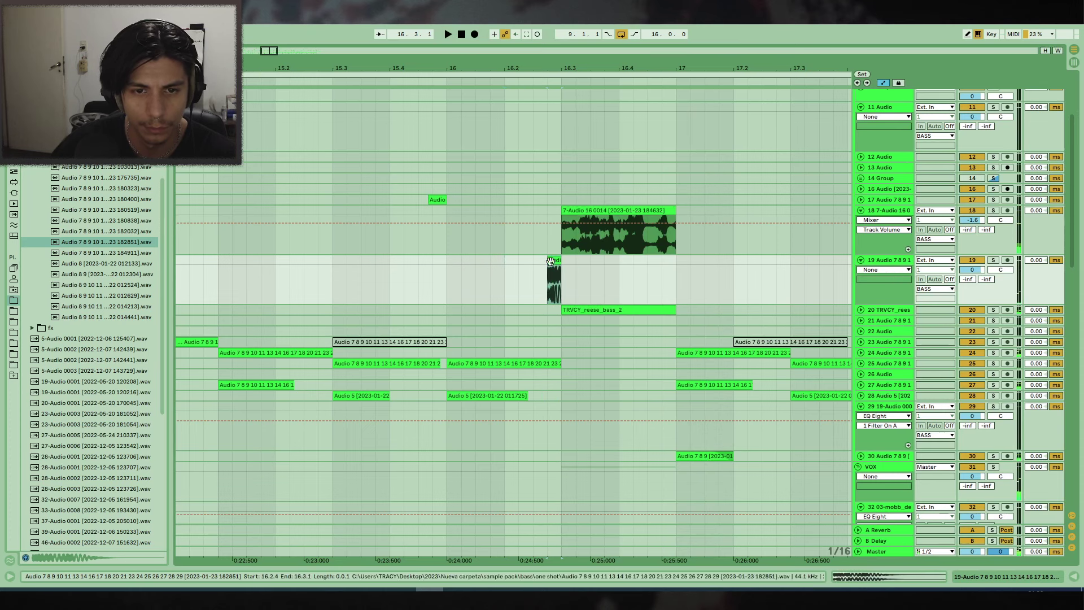
left_click(494, 263)
key("space")
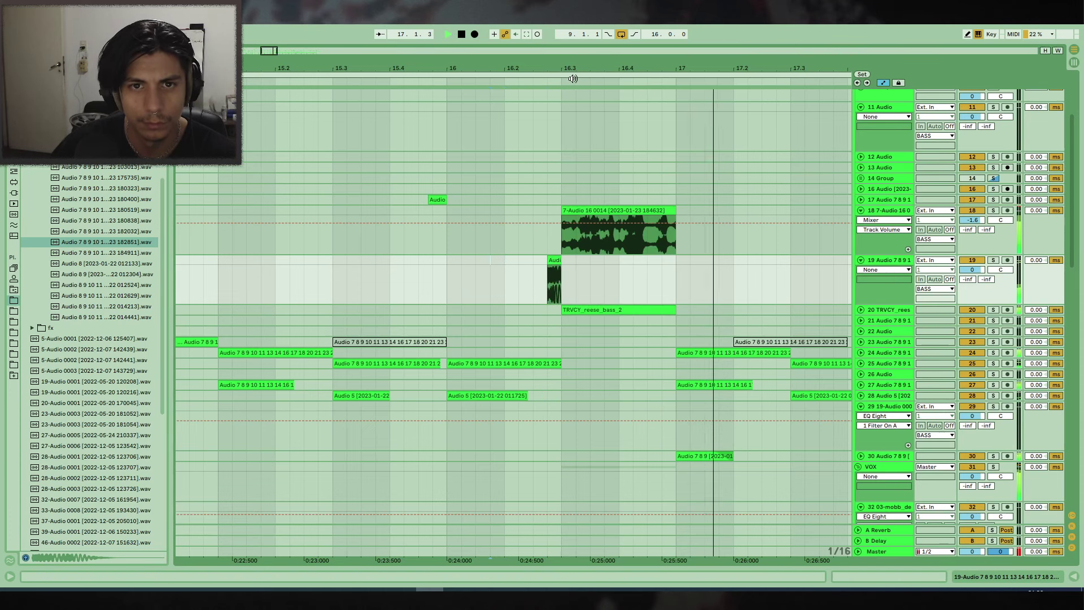
Shift the bass clip slightly earlier on a 1/16 triplet grid and extend its end to 16.3.1.
key("space")
left_click_drag(552, 261, 547, 260)
left_click(459, 262)
key("space")
left_click(551, 260)
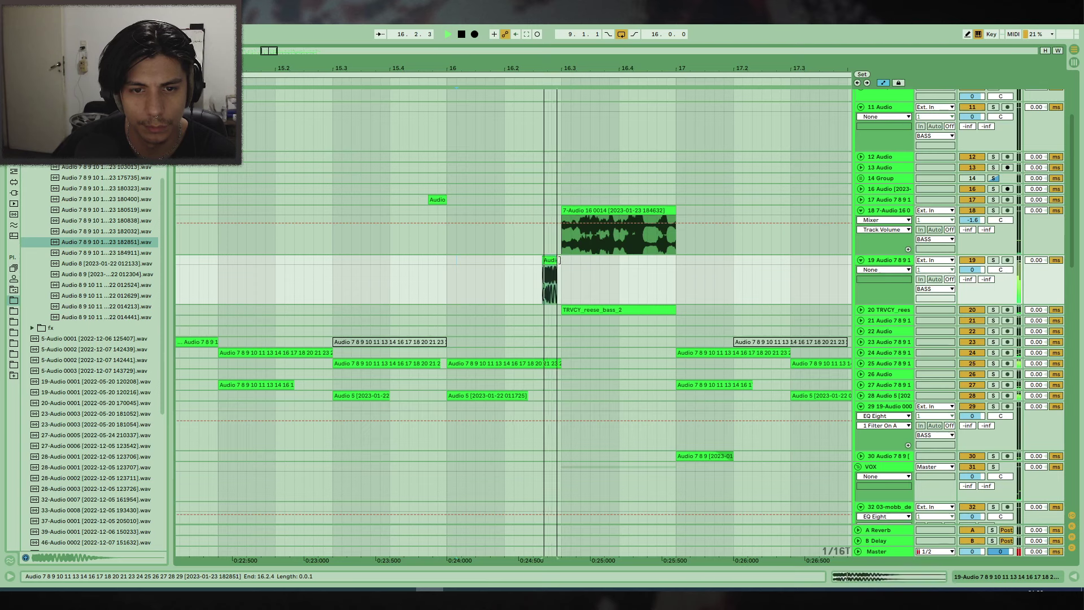
Try transposing the short bass clip up 12 semitones while listening to the transition.
double_click(551, 261)
key("space")
left_click_drag(177, 395, 176, 395)
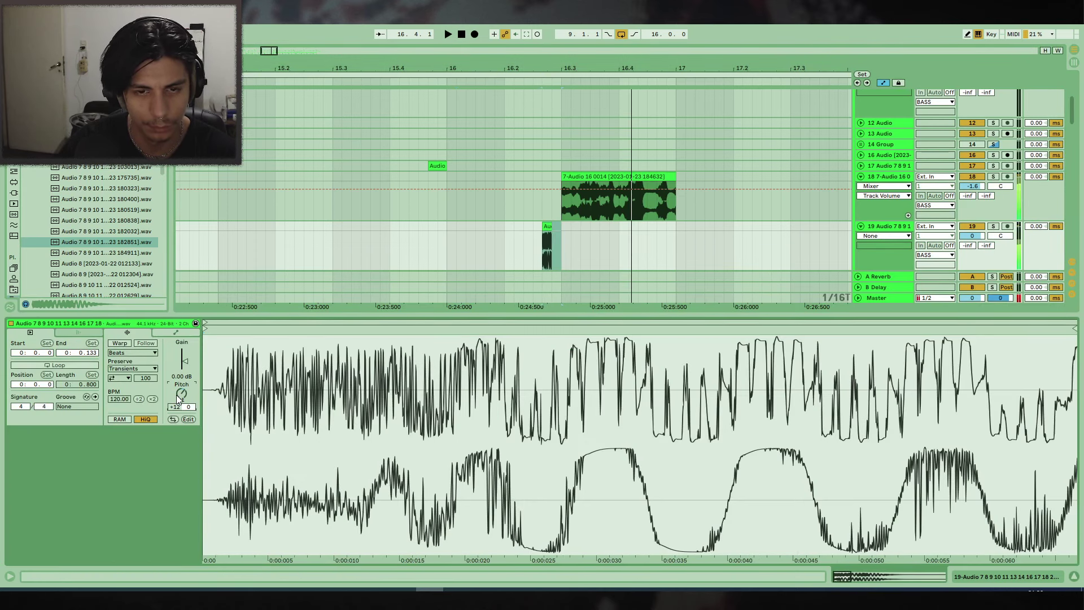
key("space")
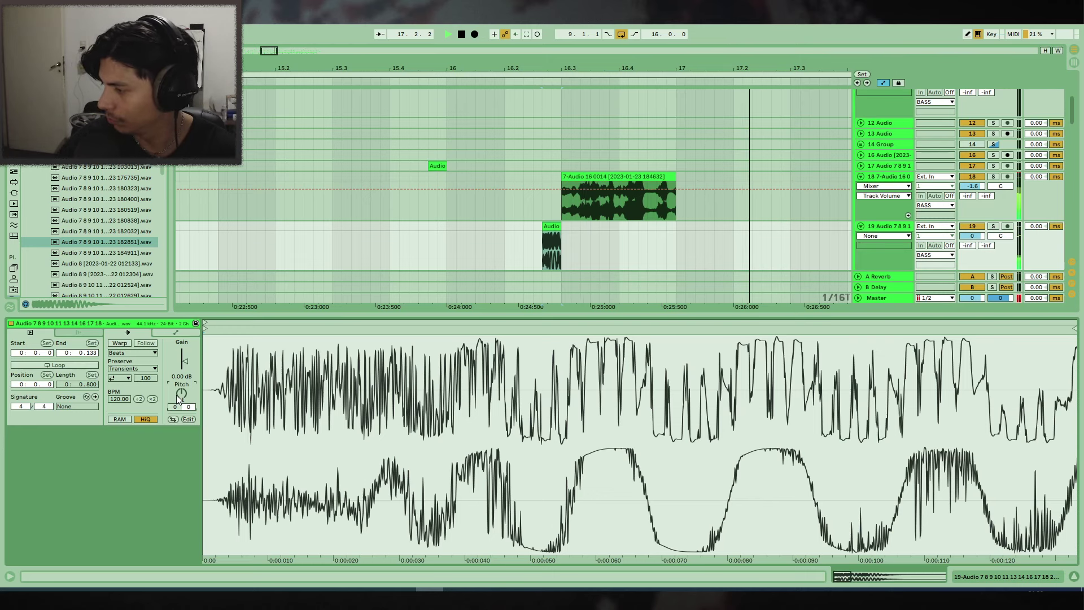
Close the clip details and play on through bar 19 with the whole drop in view.
left_click_drag(537, 68, 470, 35)
left_click(1073, 576)
key("space")
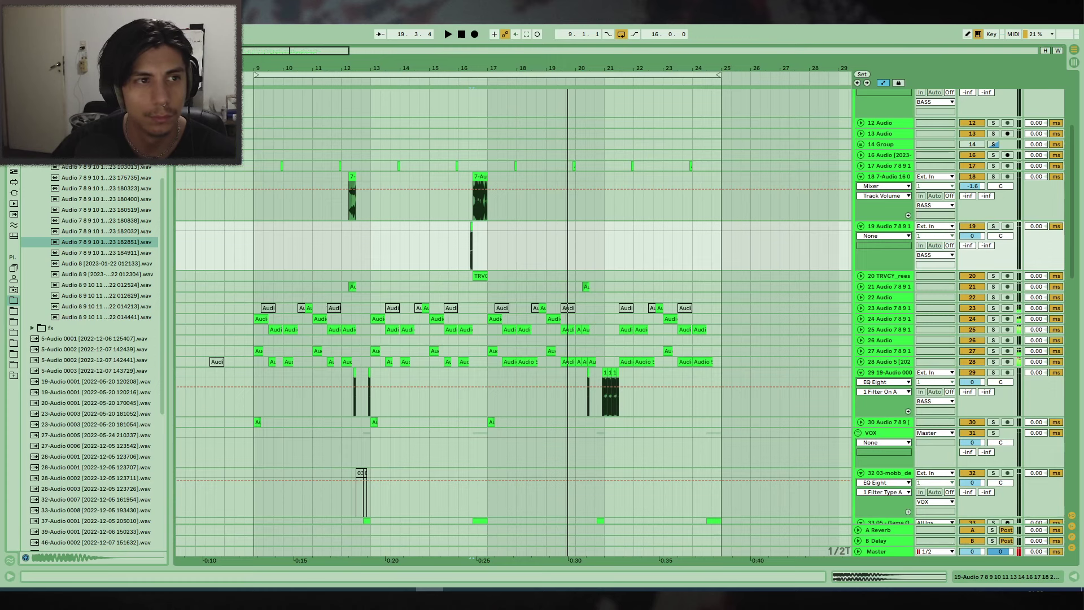
Search the sample library for "get down" and collapse track 19.
key("ctrl+f")
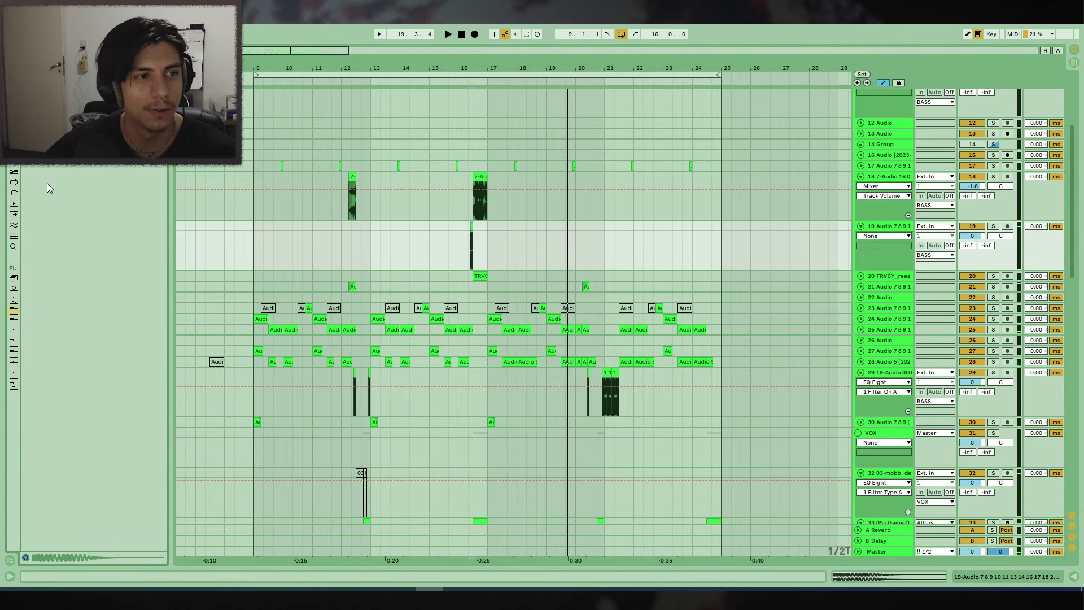
left_click(12, 248)
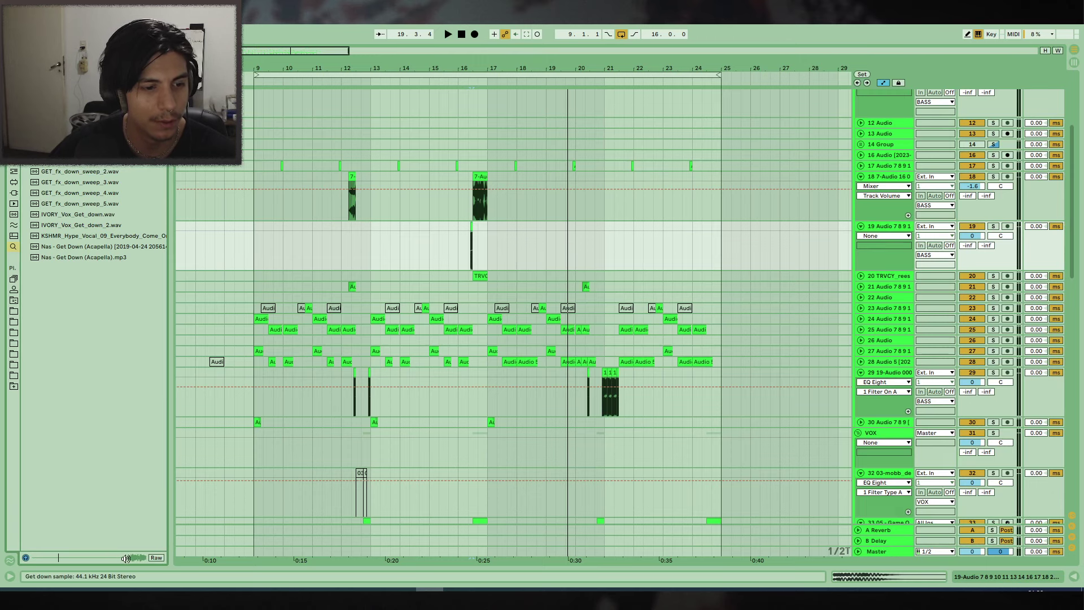
left_click_drag(535, 81, 655, 78)
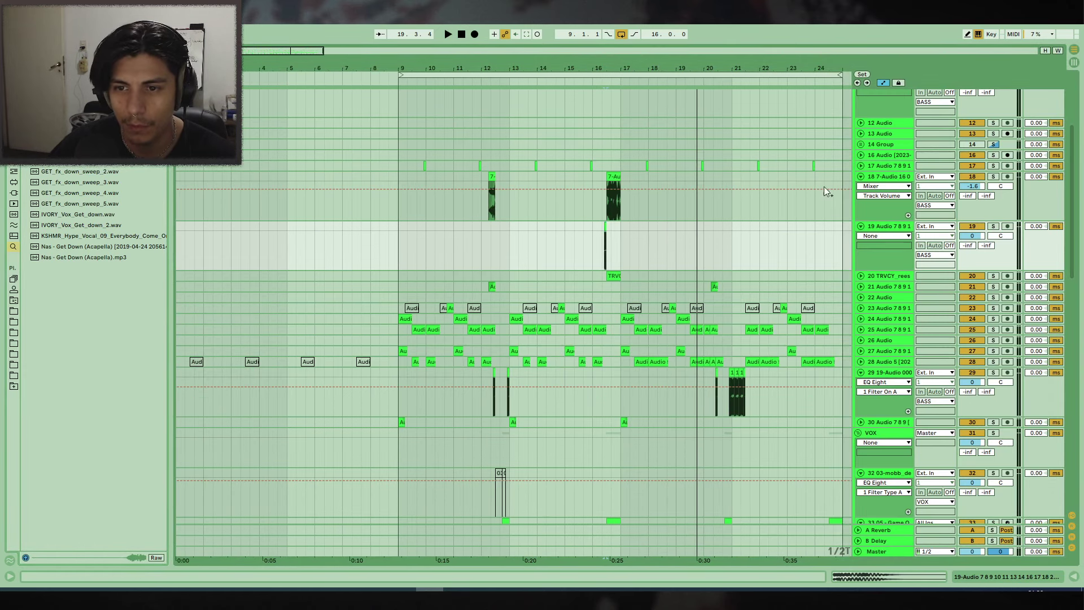
scroll(552, 266, "up", 4)
scroll(565, 265, "down", 3)
left_click(860, 249)
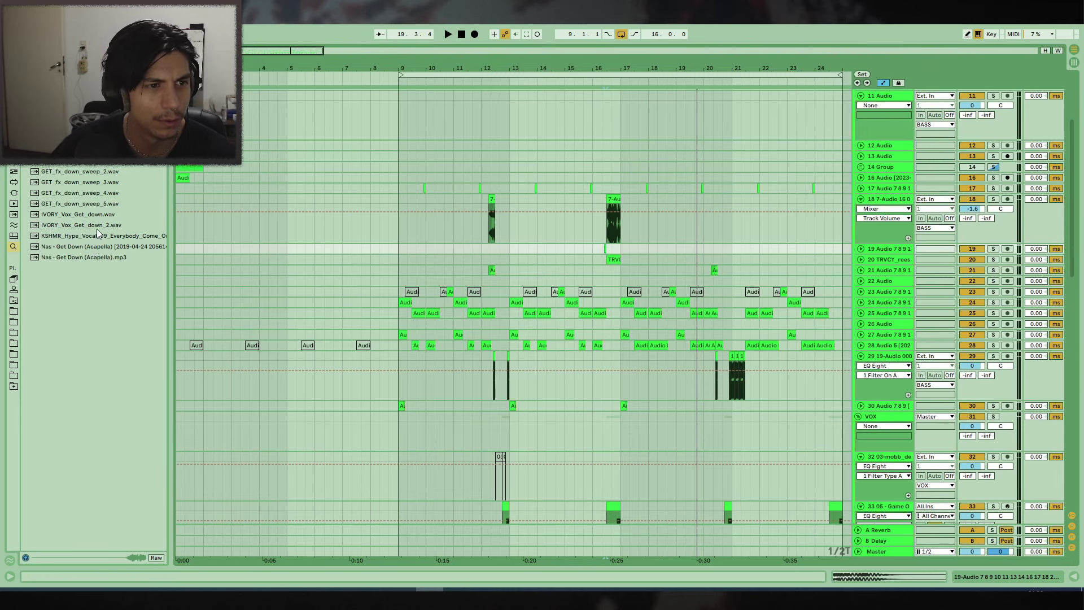
Audition the matching samples, place the Get down sample on track 19 from 8.1.1 to 9.1.1, and play it.
left_click(98, 258)
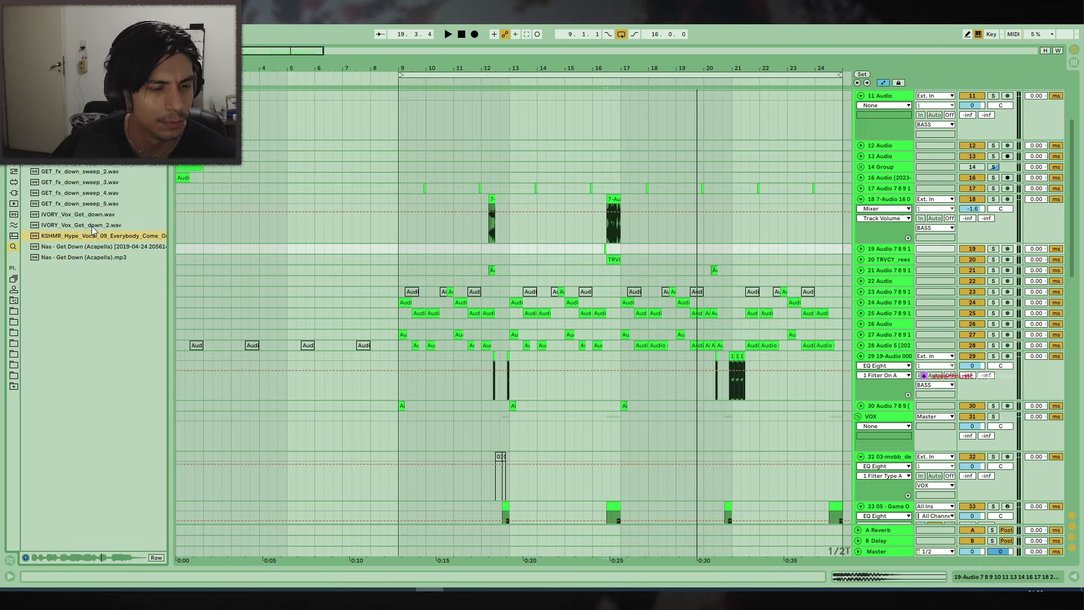
left_click(99, 193)
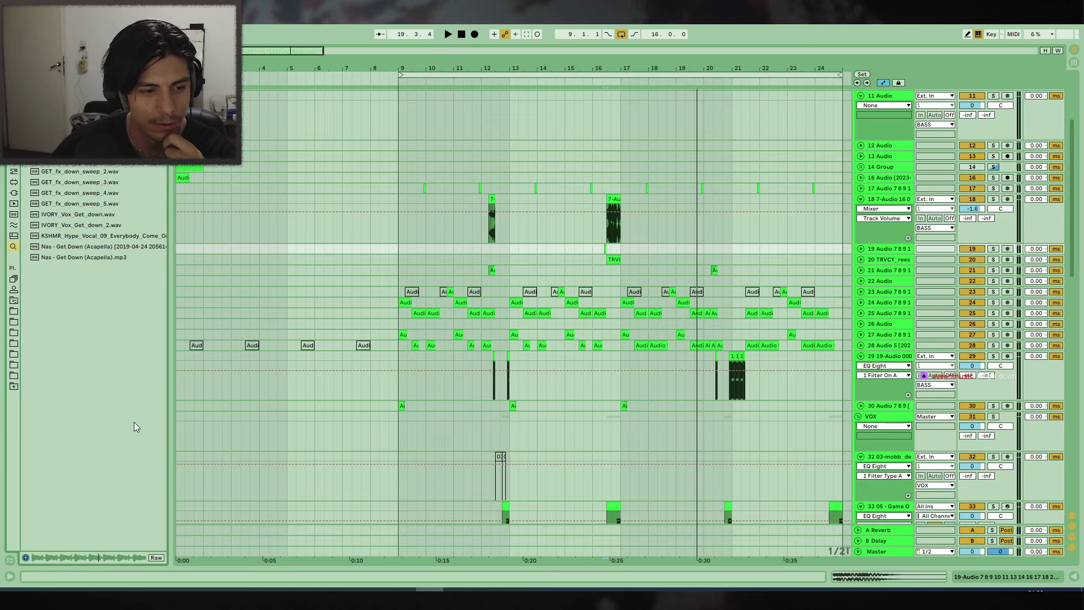
left_click(550, 244)
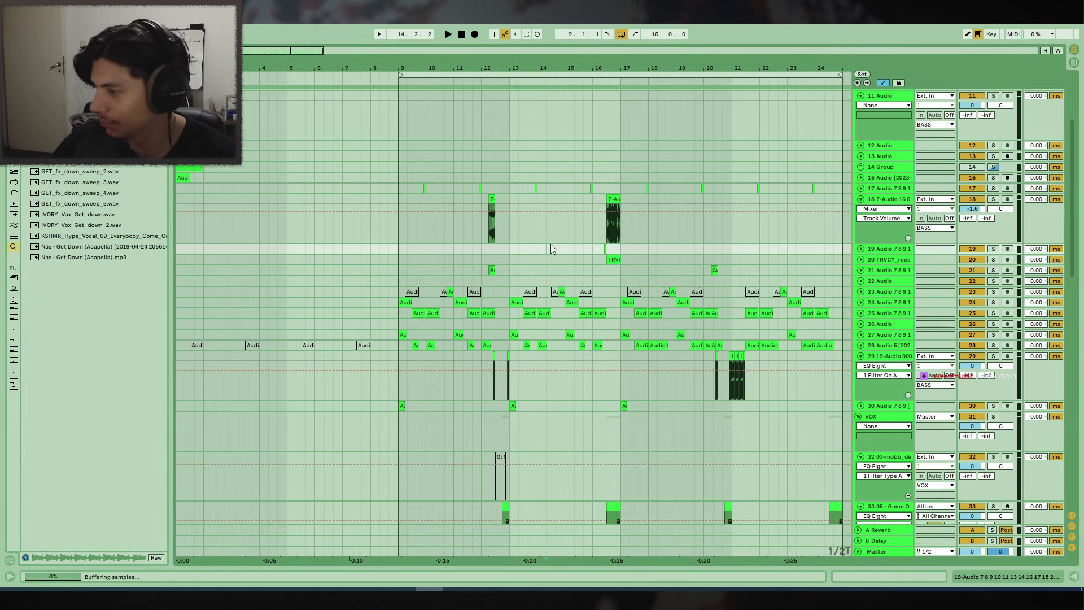
left_click(375, 248)
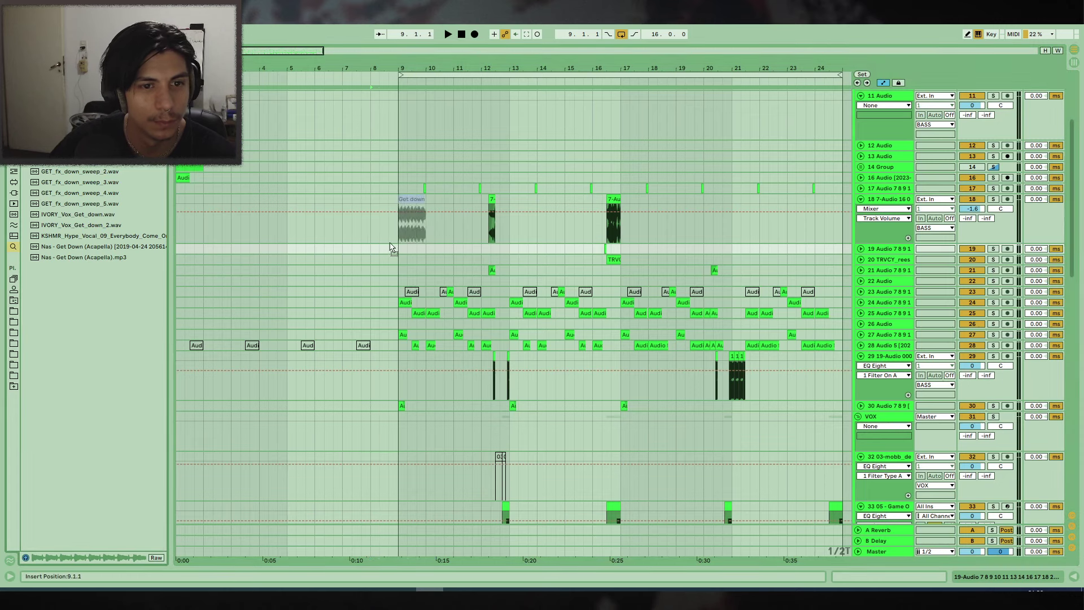
key("ctrl+v")
key("space")
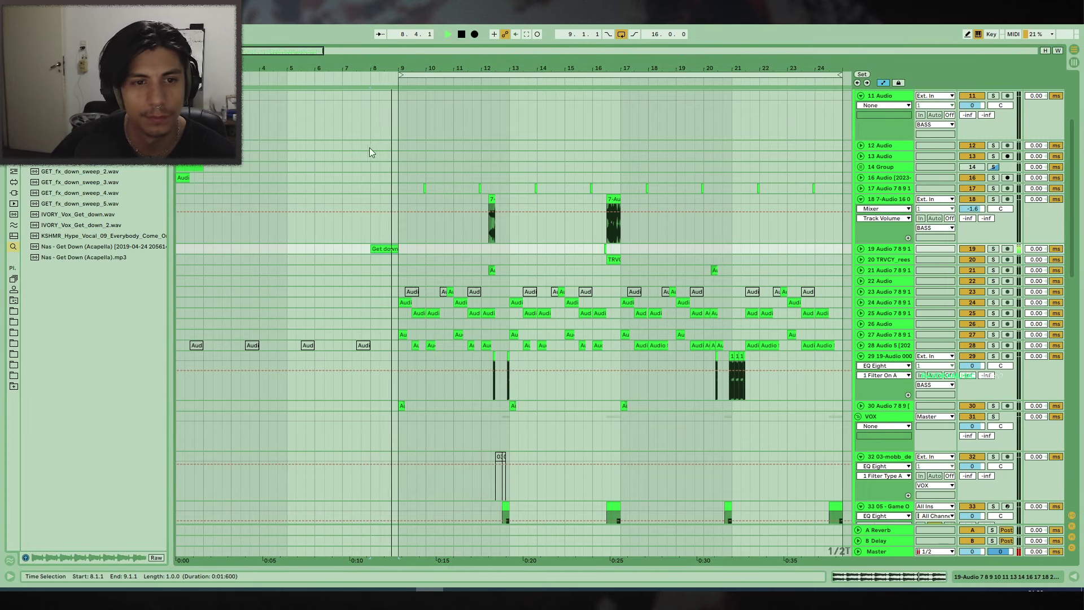
Move track 19, holding the Get down sample, into the VOX group above the 03-mobb_deep track and stop playback.
left_click_drag(406, 68, 406, 107)
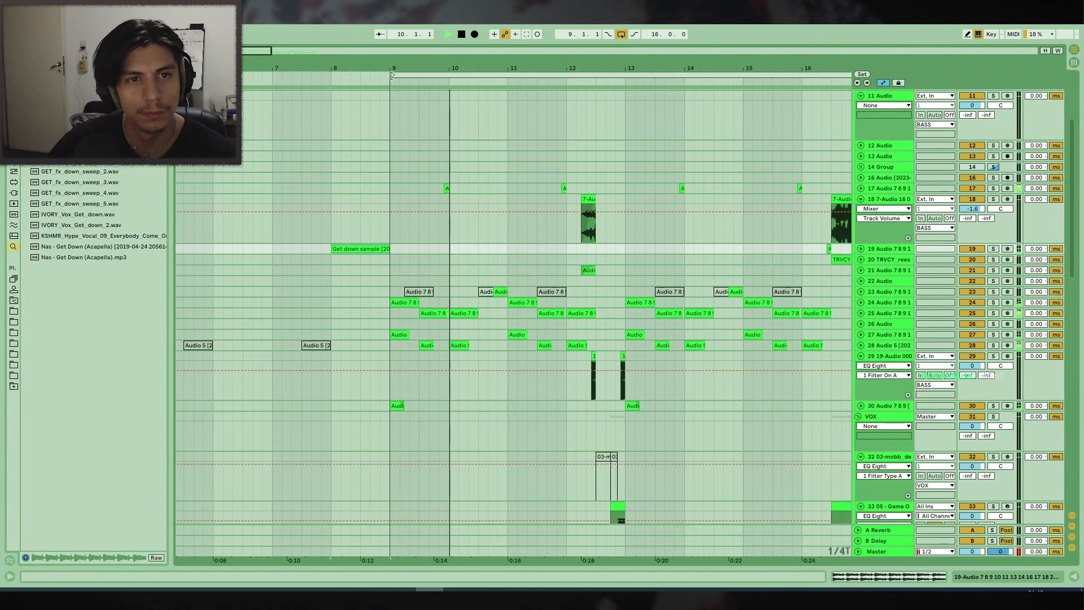
scroll(663, 242, "left", 1)
left_click(1073, 577)
scroll(842, 215, "up", 1)
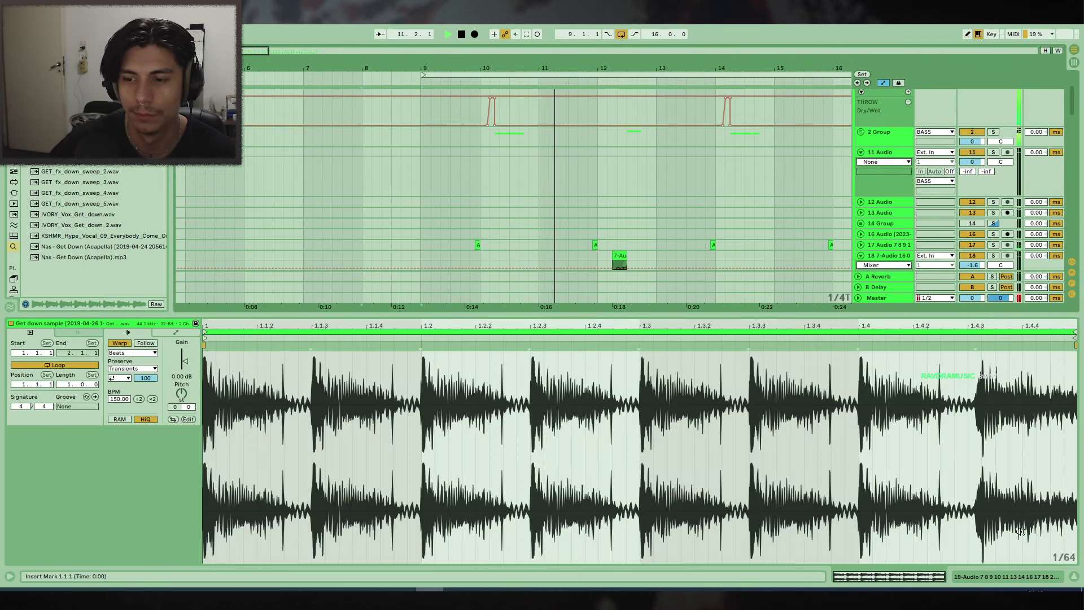
left_click(1073, 576)
scroll(838, 178, "up", 2)
scroll(859, 199, "down", 6)
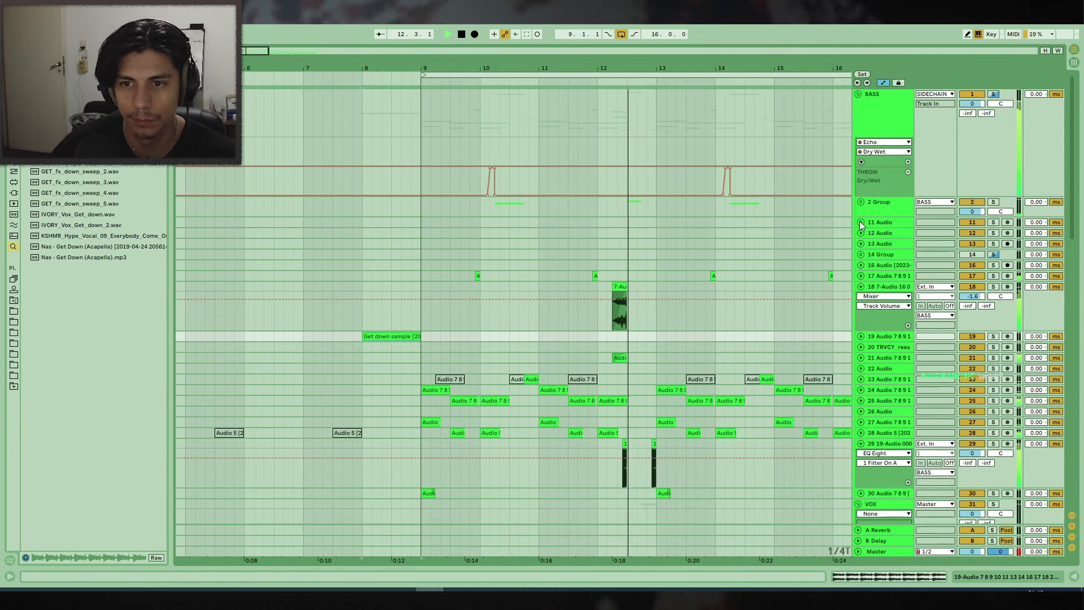
scroll(860, 216, "down", 4)
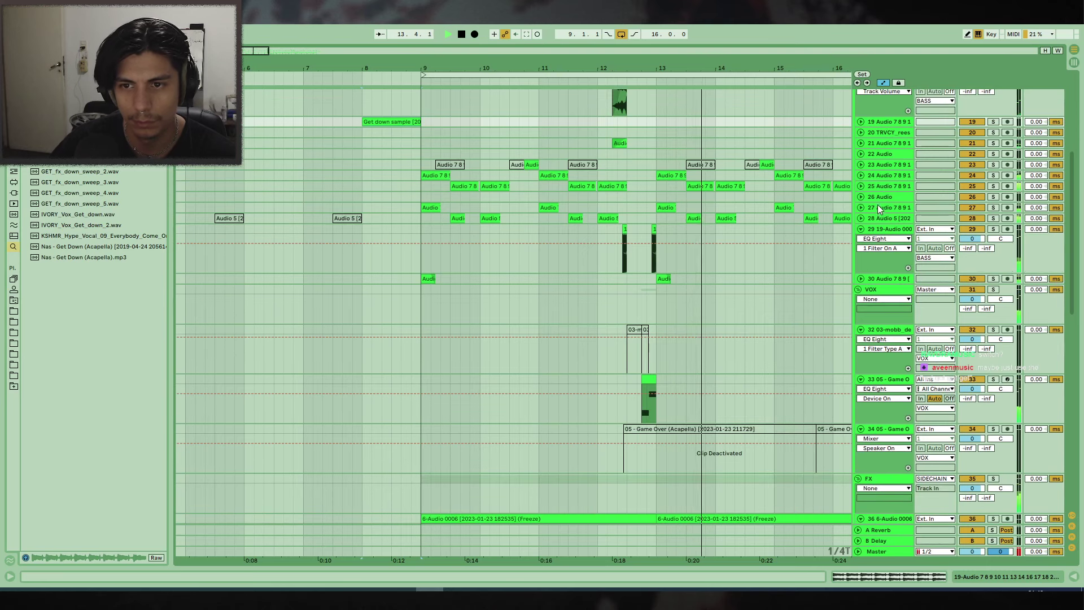
scroll(867, 204, "up", 3)
scroll(867, 205, "up", 1)
left_click_drag(868, 210, 859, 402)
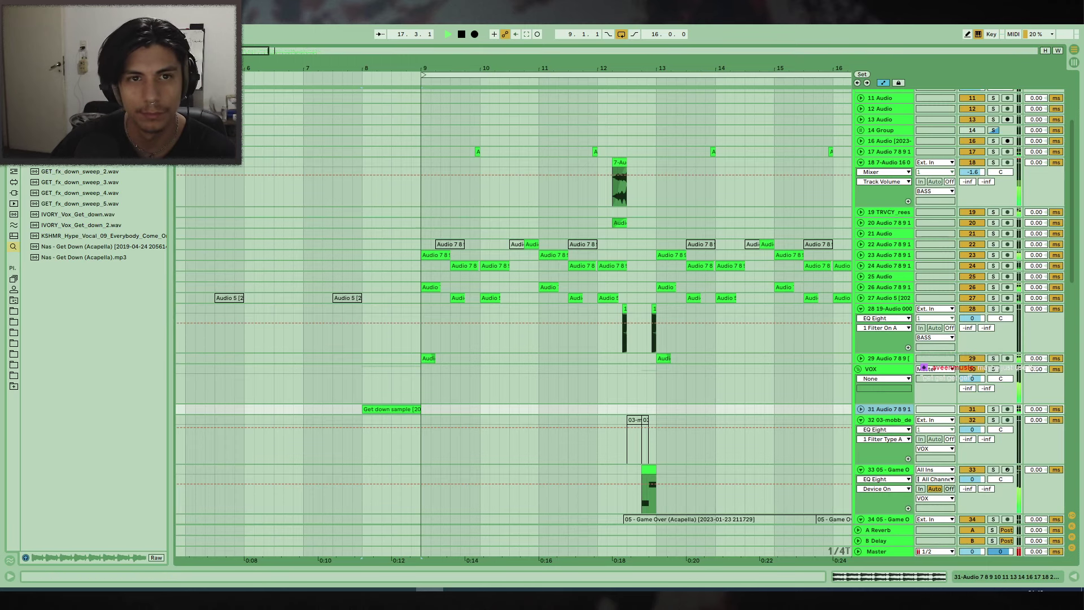
left_click_drag(445, 55, 286, 48)
key("space")
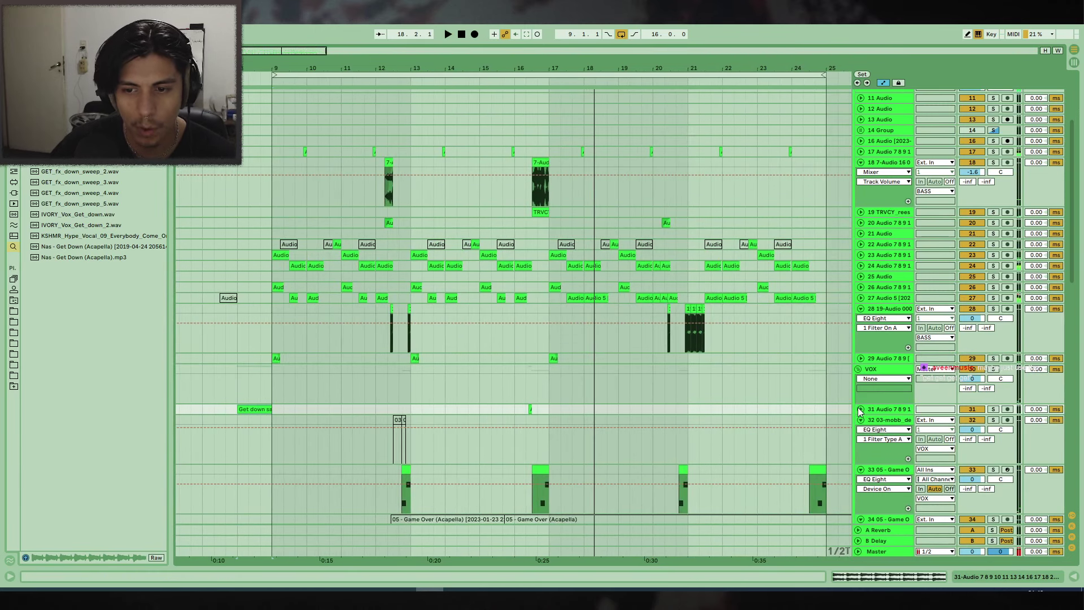
Copy the Get down sample's opening slice from 8.1.1 to 8.1.3 and place it at 12.4.1 on track 31.
left_click(259, 407)
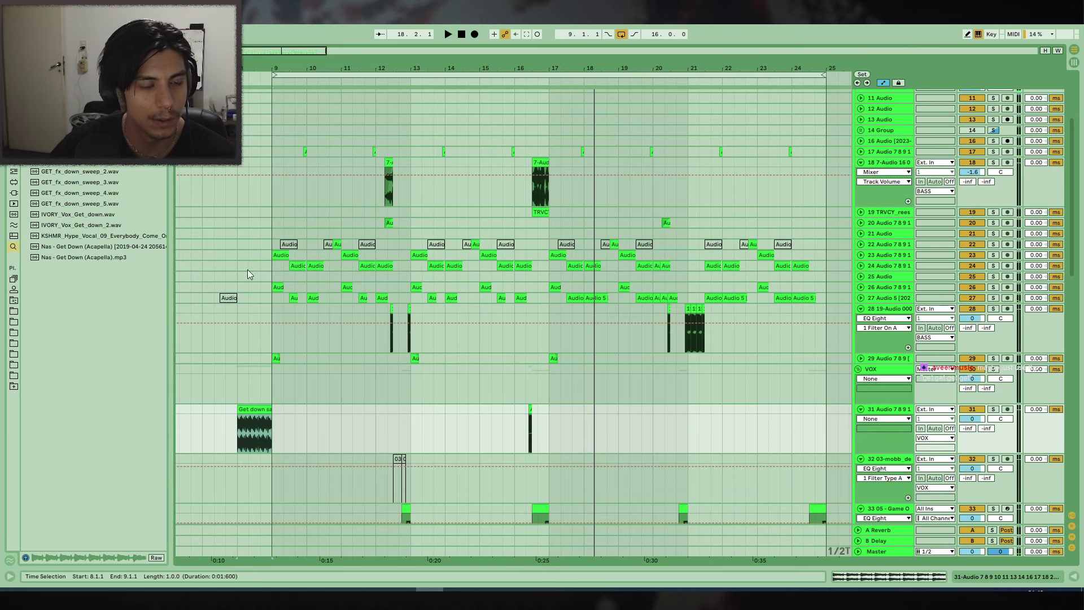
left_click_drag(235, 69, 413, 350)
left_click_drag(432, 424, 428, 424)
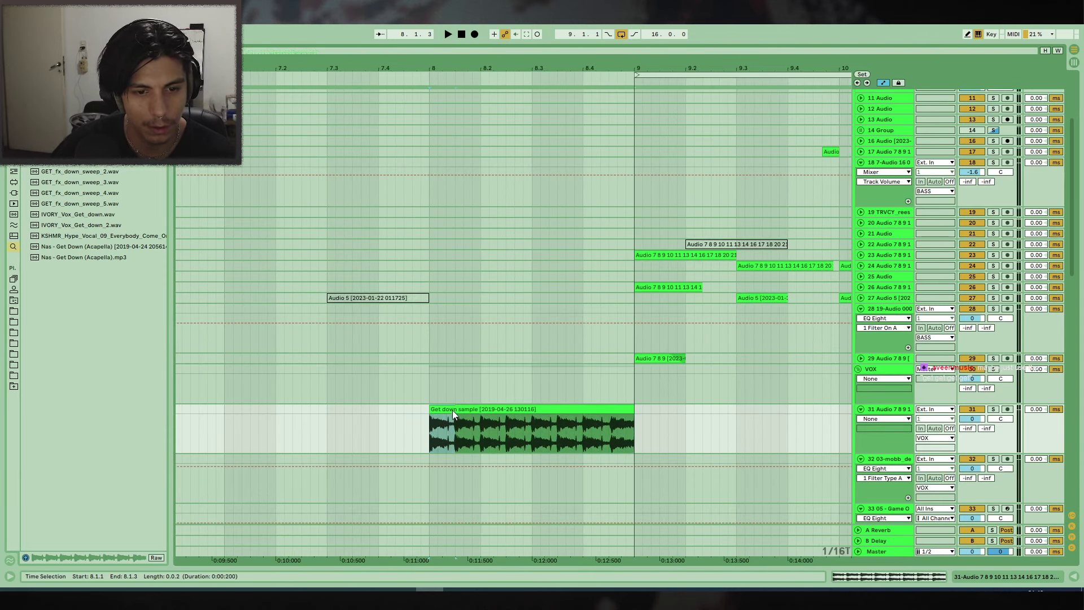
key("minus")
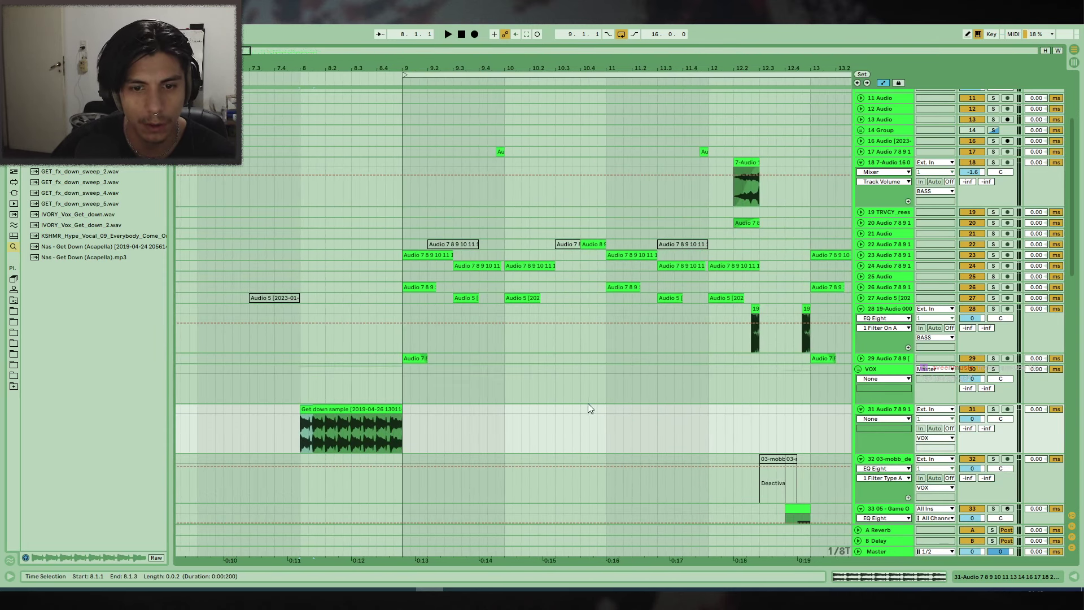
left_click(587, 415)
key("space")
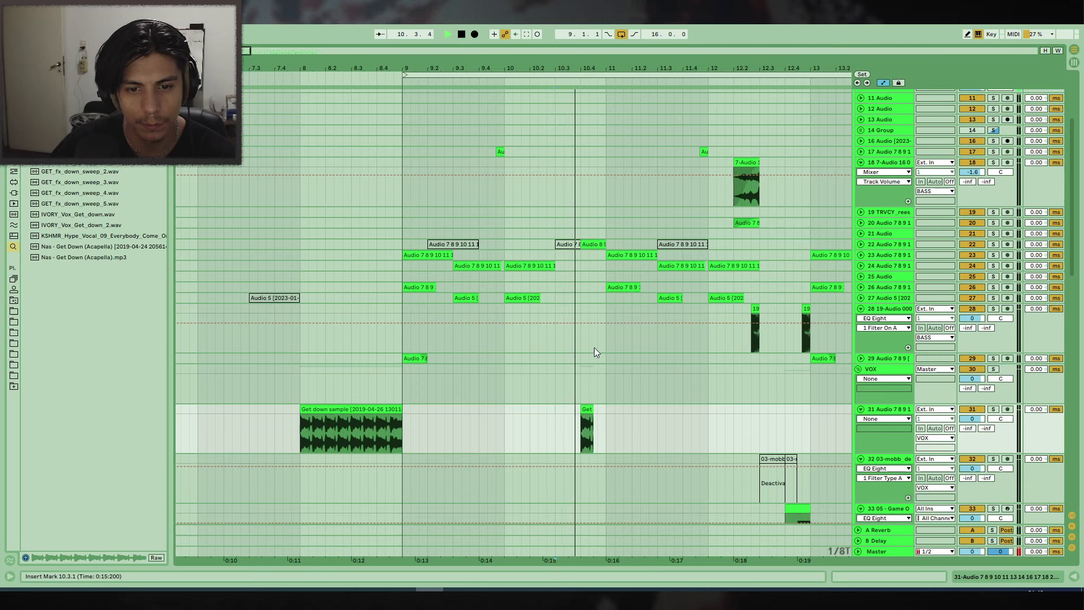
left_click(595, 409)
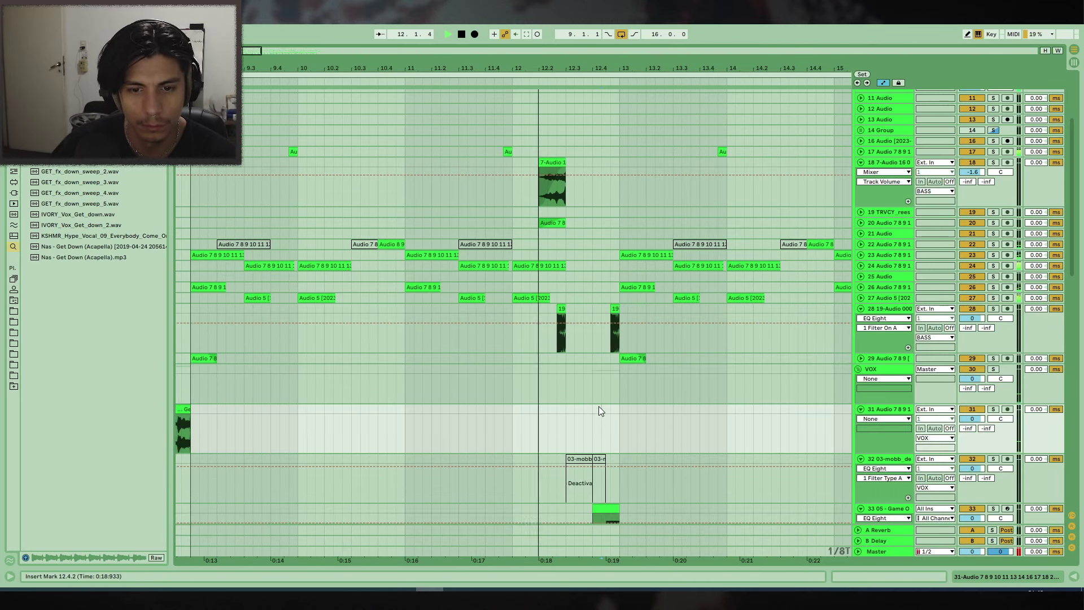
key("ctrl+v")
Play the fill from 12.3.4, briefly soloing track 31 to hear the pasted slice on its own.
left_click_drag(619, 69, 619, 128)
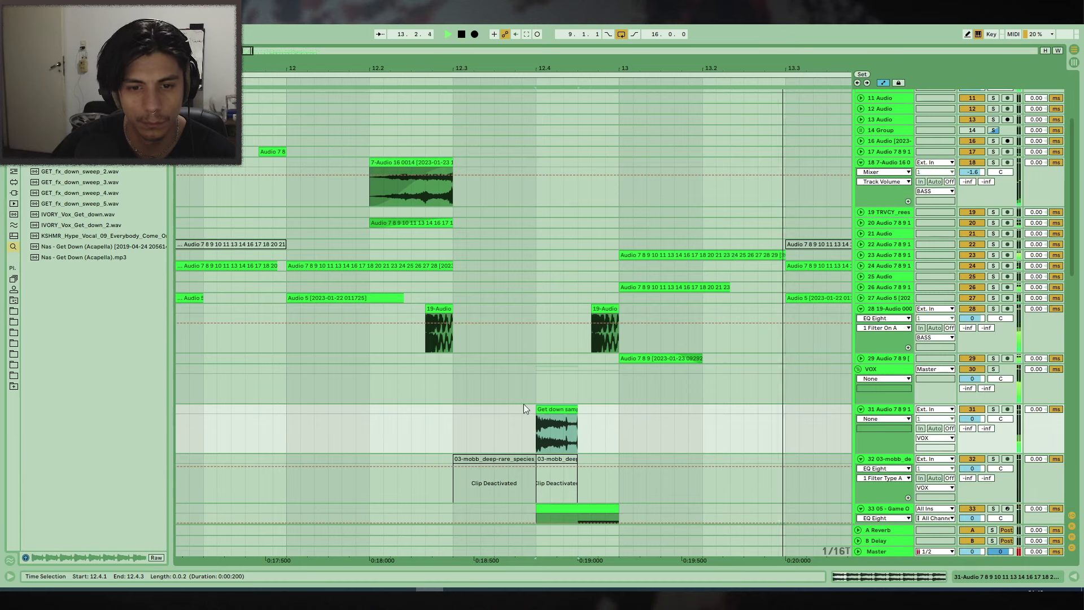
left_click(523, 408)
key("space")
key("space")
left_click(992, 409)
key("space")
key("space")
left_click(992, 409)
key("space")
key("space")
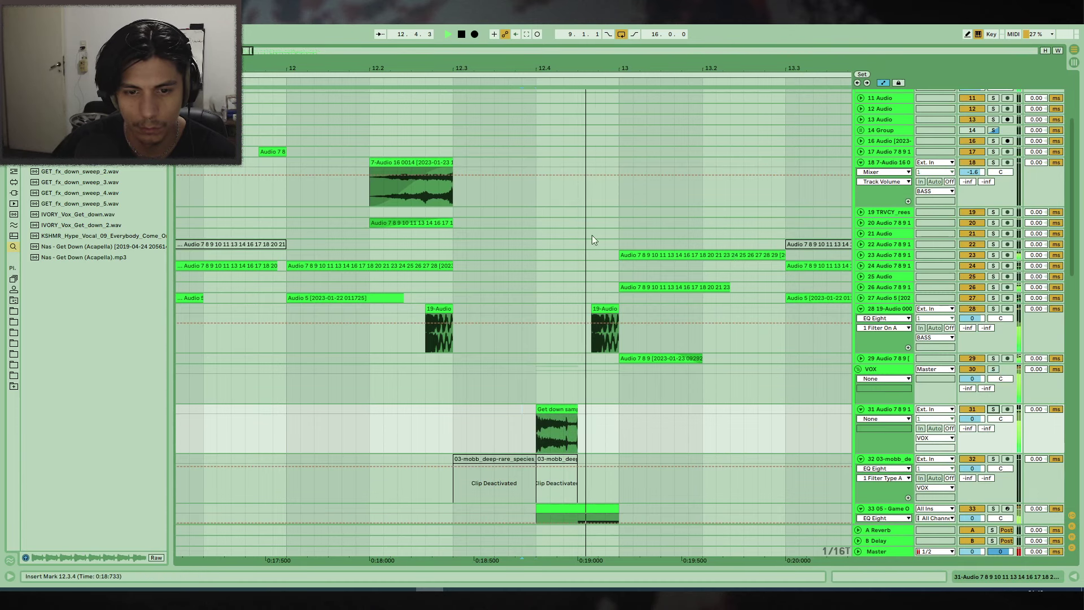
Try deactivating the track 33 clip from 12.4.1 to 13.1.1 while playing the fill, and reactivate it.
scroll(569, 360, "down", 4)
key("space")
scroll(569, 365, "down", 2)
left_click(588, 430)
key("0")
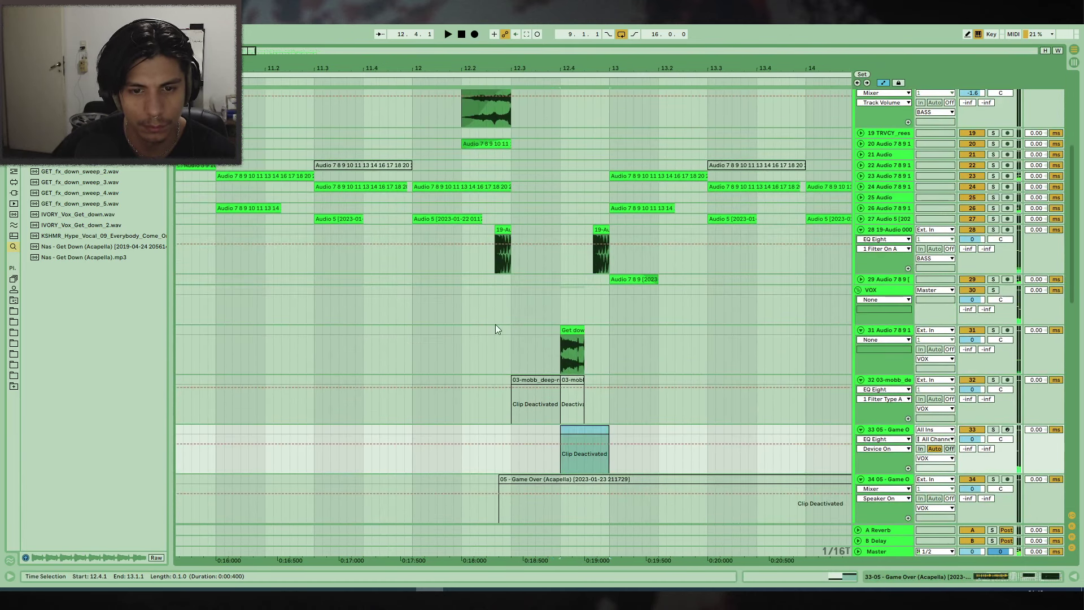
left_click(496, 345)
key("space")
left_click(569, 330)
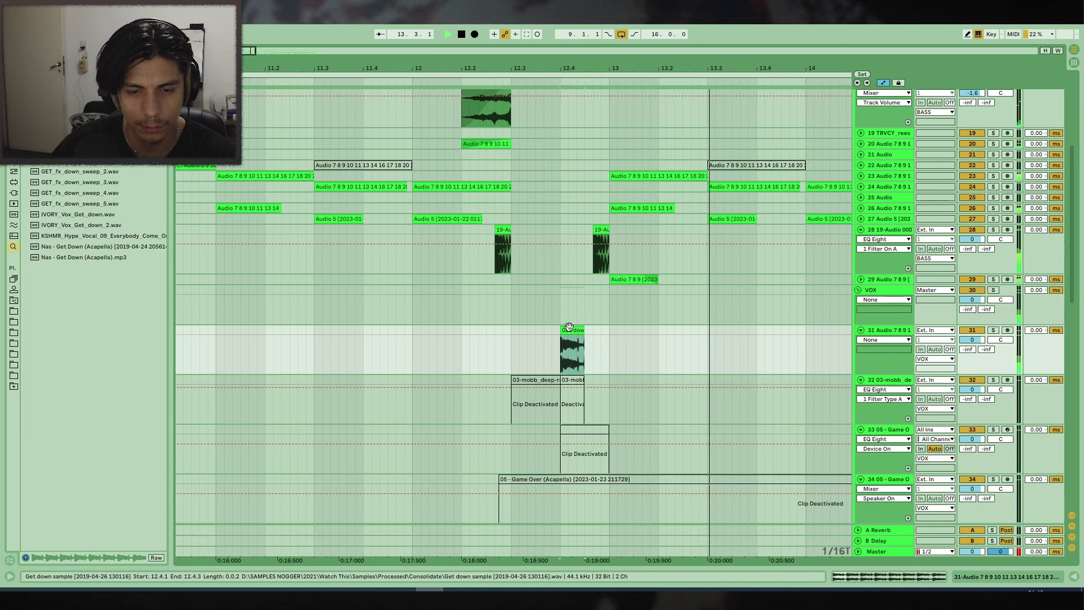
left_click(568, 428)
key("0")
With track 33 soloed for playback, set EQ Eight's first filter to 69.6 Hz, Q 0.41, and adjust the vocal sampler's transposition.
key("space")
left_click(993, 429)
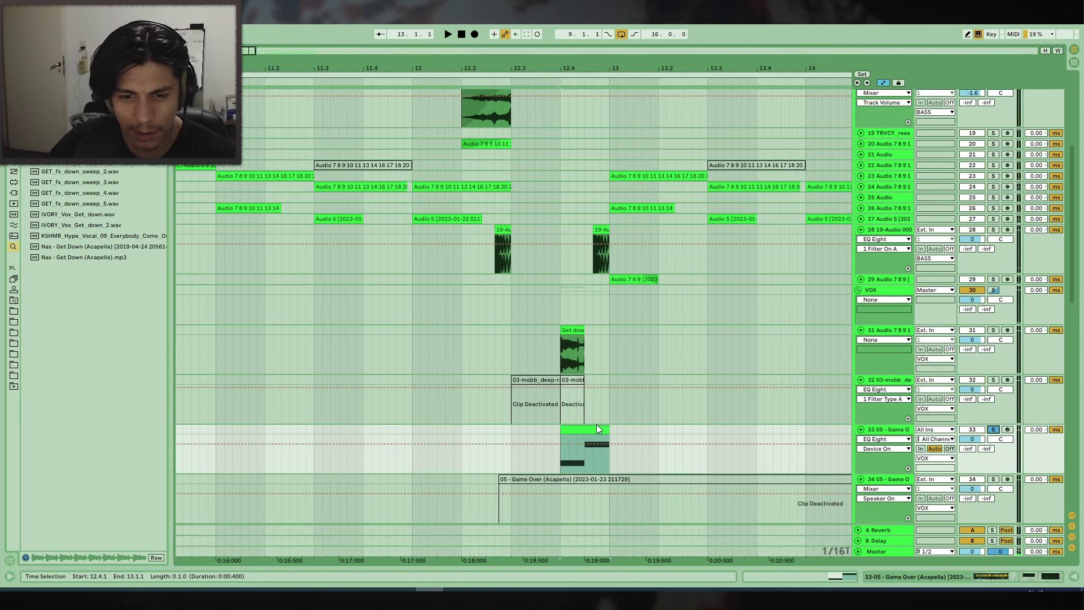
left_click(1027, 575)
key("space")
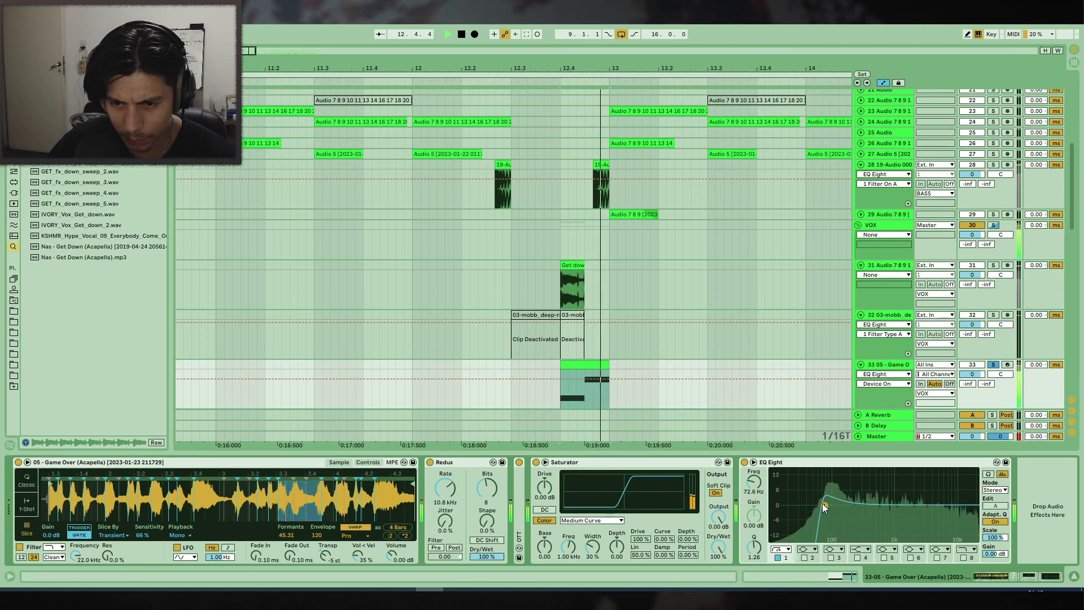
left_click_drag(827, 507, 813, 543)
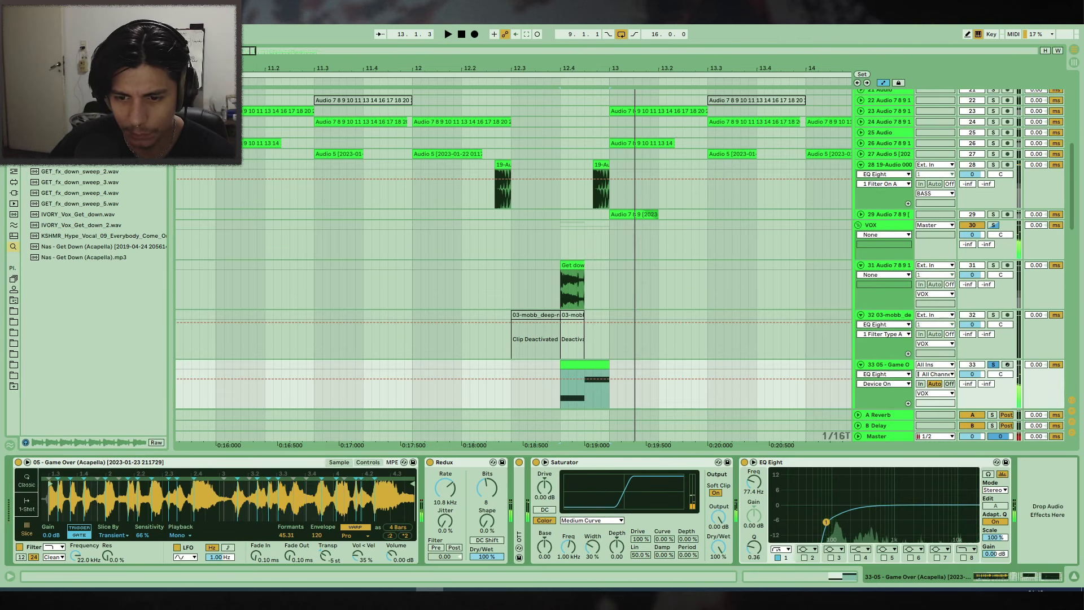
mouse_move(341, 551)
left_mouse_down()
mouse_move(360, 551)
mouse_move(323, 550)
left_mouse_up()
key("space")
key("space")
key("space")
left_click(993, 365)
key("space")
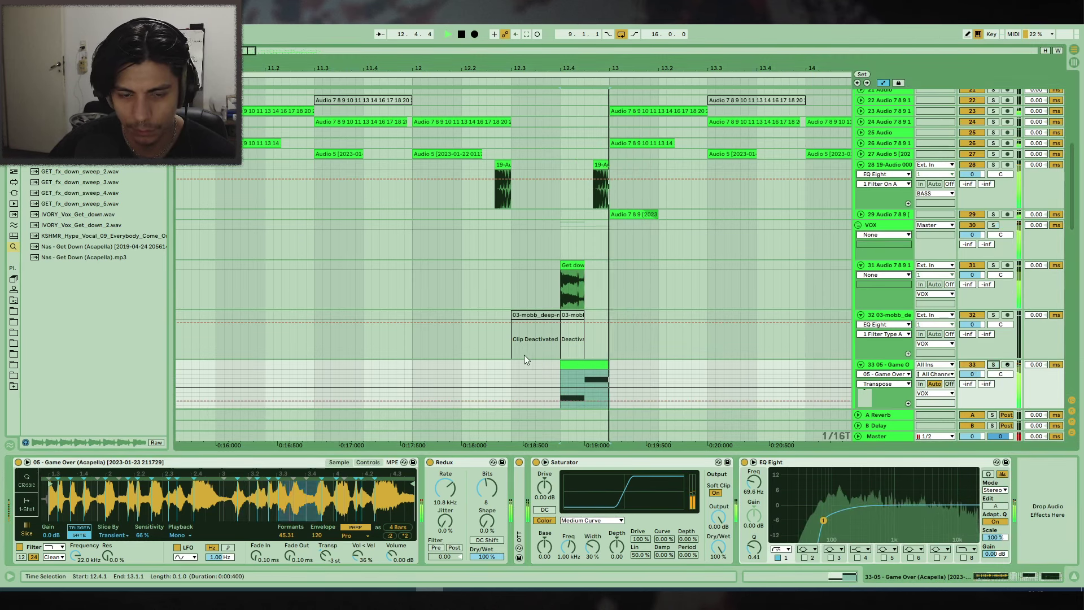
Play the fill from 12.2.3 and delete the short Get down slice at 12.4.1 on track 31.
left_click(494, 356)
scroll(493, 362, "down", 2)
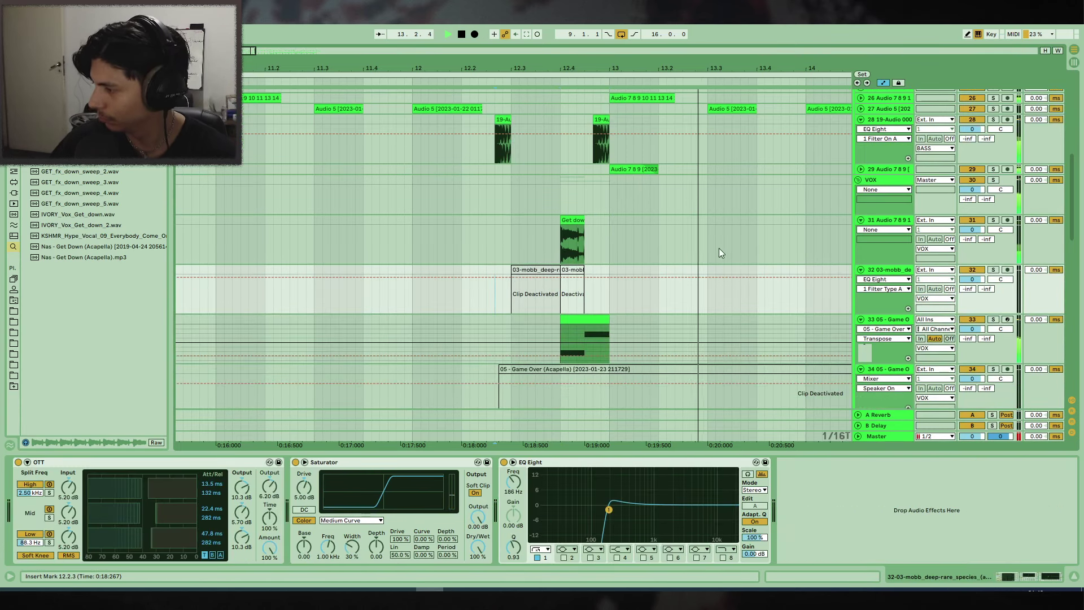
left_click_drag(490, 68, 442, 35)
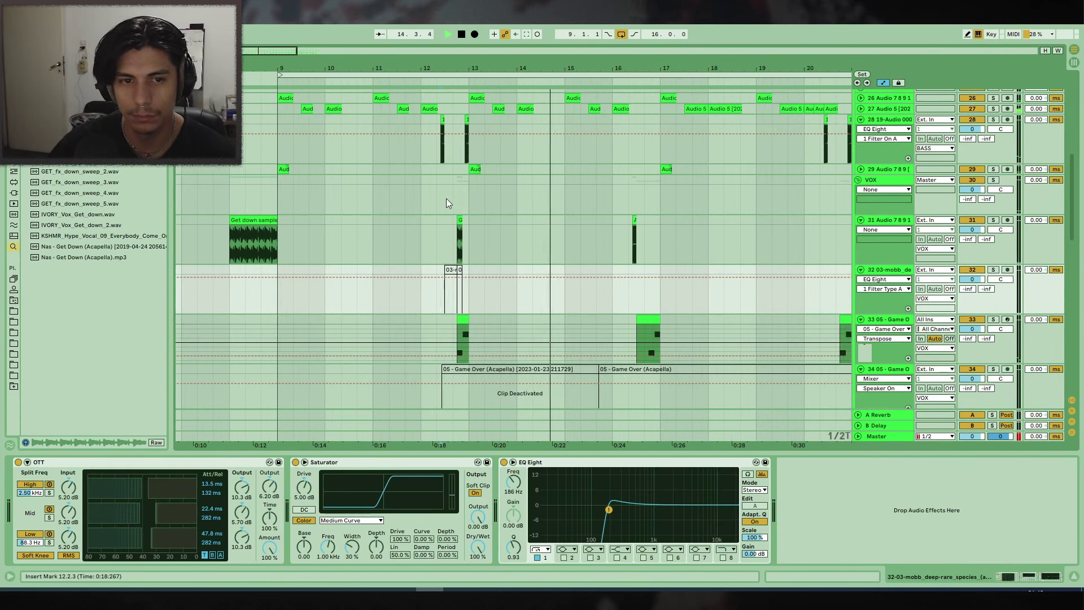
left_click_drag(467, 222, 510, 227)
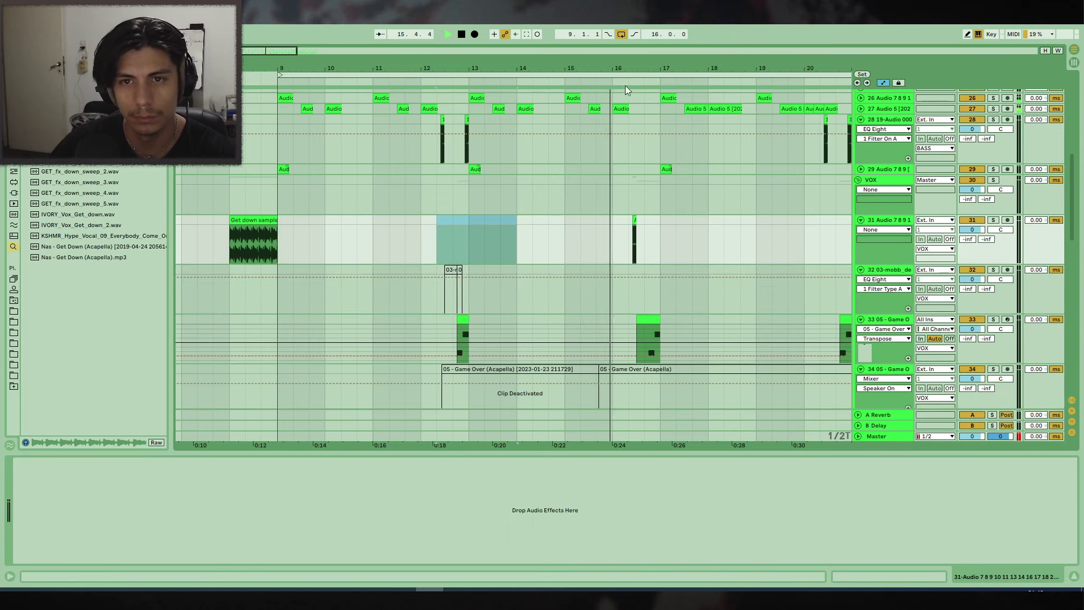
Move the short clip between 16.1.1 and 17.1.1 from track 31 to empty track 21 and play from bar 16.
scroll(625, 86, "up", 5)
left_click_drag(625, 67, 617, 35)
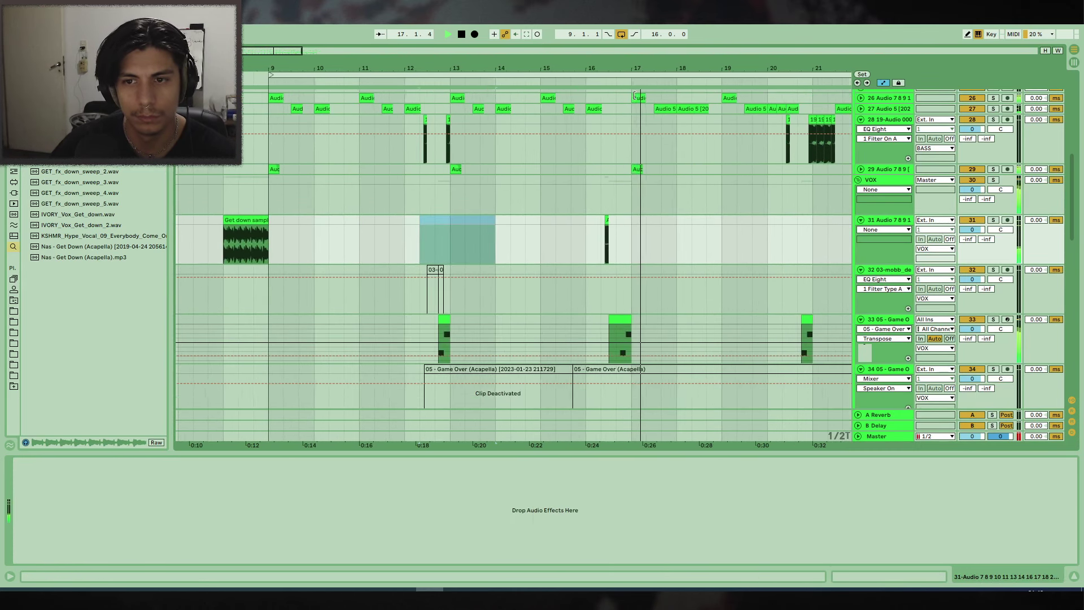
scroll(889, 273, "up", 2)
scroll(785, 330, "up", 2)
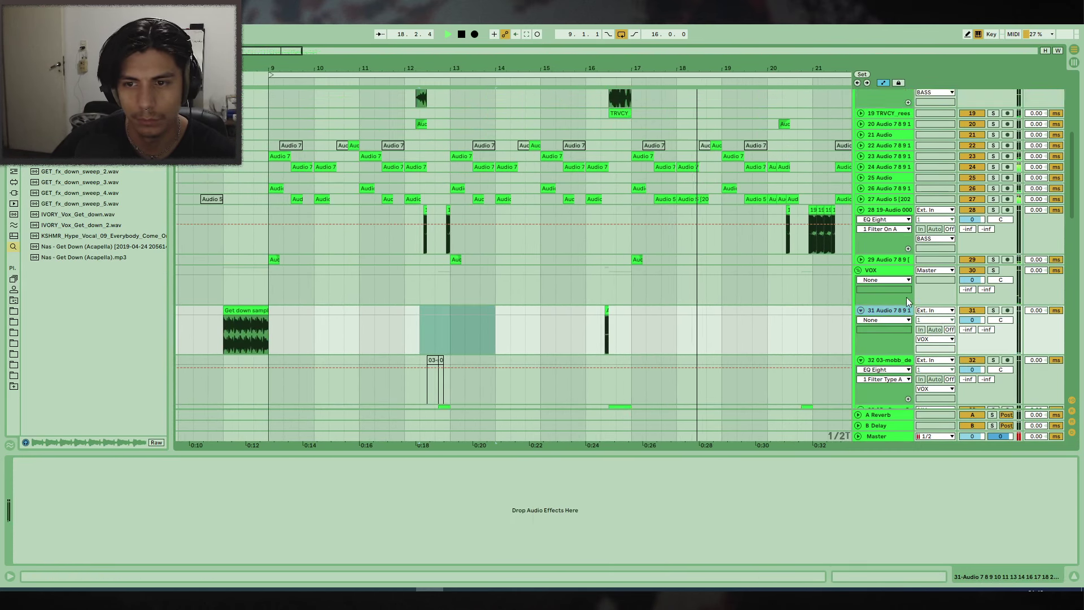
left_click(593, 310)
key("space")
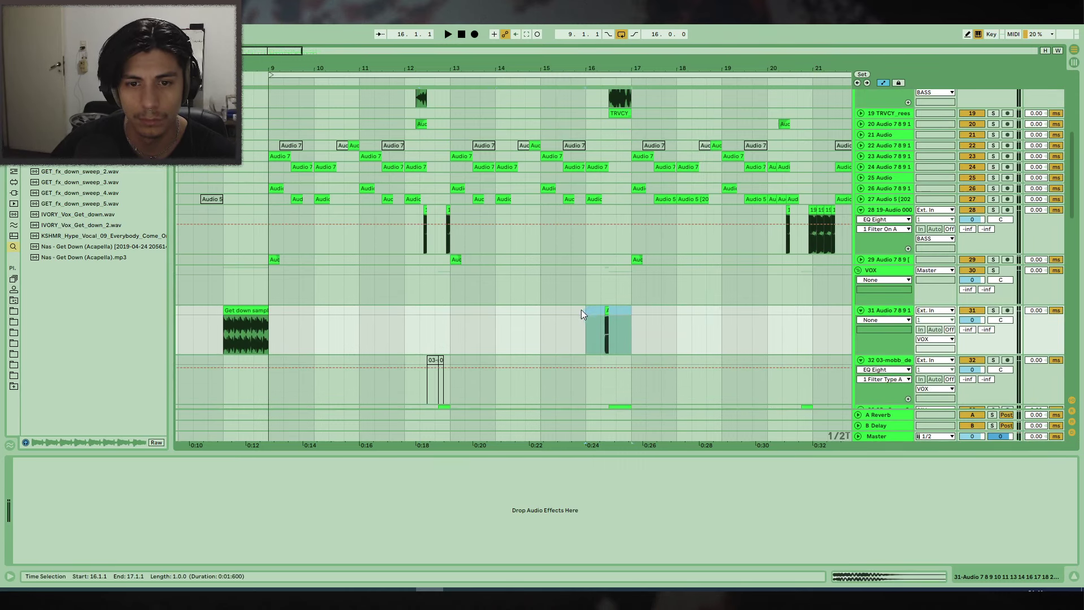
left_click_drag(580, 310, 631, 311)
left_click(584, 134)
key("space")
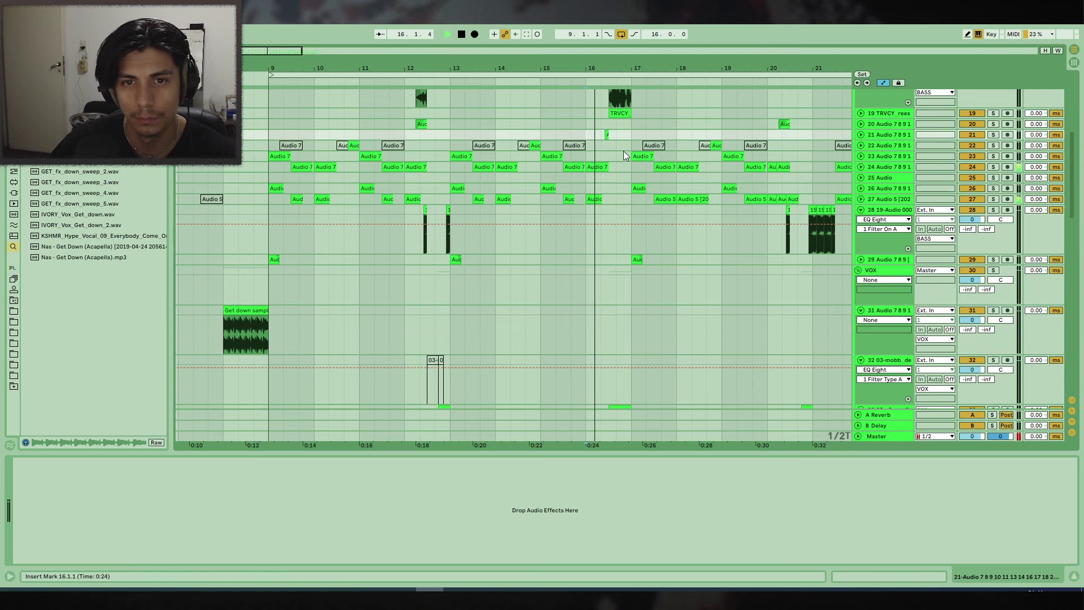
Duplicate track 21's range from 9.1.1 to 17.1.1 into the following eight bars, ending at 25.1.1.
left_click_drag(638, 69, 524, 58)
left_click(519, 133)
left_click_drag(519, 134, 267, 134)
key("ctrl+d")
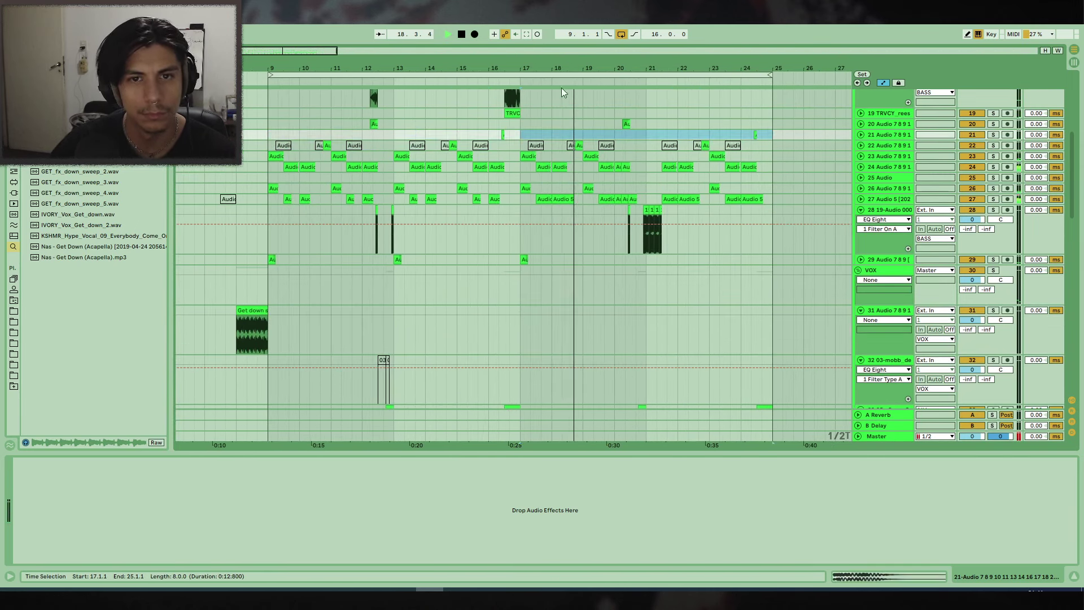
Collapse all track groups for an overview of the whole drop and stop playback.
left_click_drag(565, 69, 663, 64)
scroll(875, 197, "up", 1)
scroll(876, 198, "up", 4)
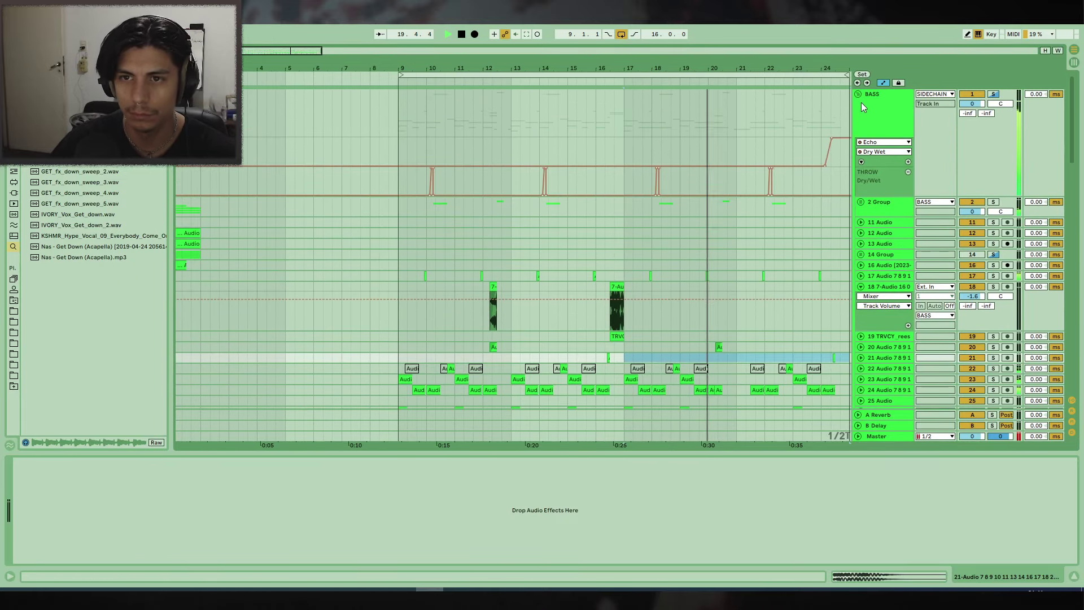
left_click(858, 94, "alt")
key("space")
scroll(377, 136, "down", 1)
Move the entire drop on all tracks, including its one-bar vocal lead-in, to start at 32.1.1.
left_click(377, 126)
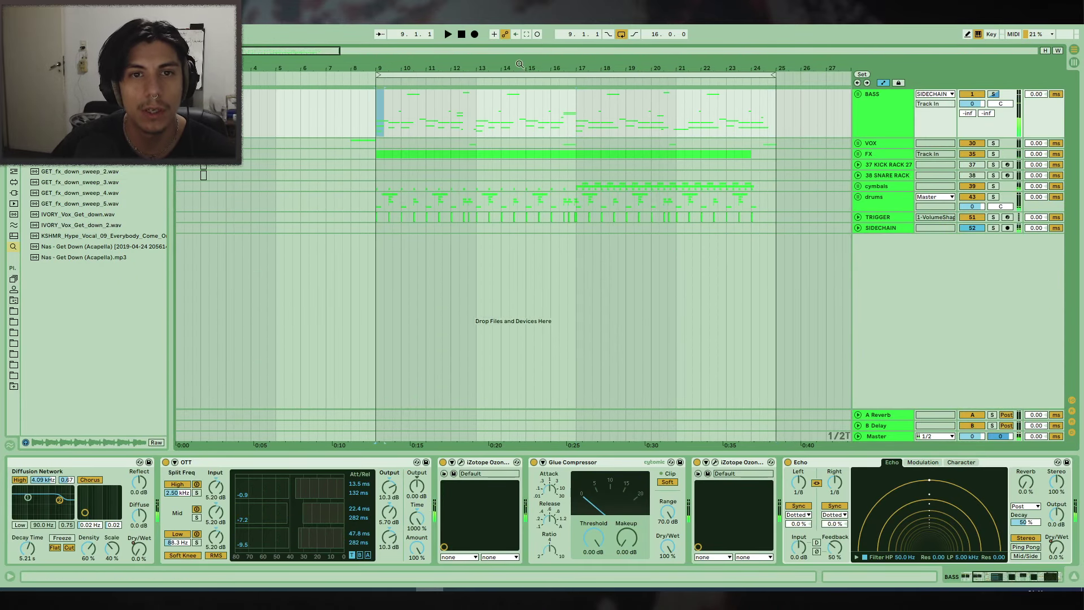
left_click_drag(520, 64, 386, 59)
left_click_drag(298, 100, 282, 84)
left_click_drag(360, 67, 542, 79)
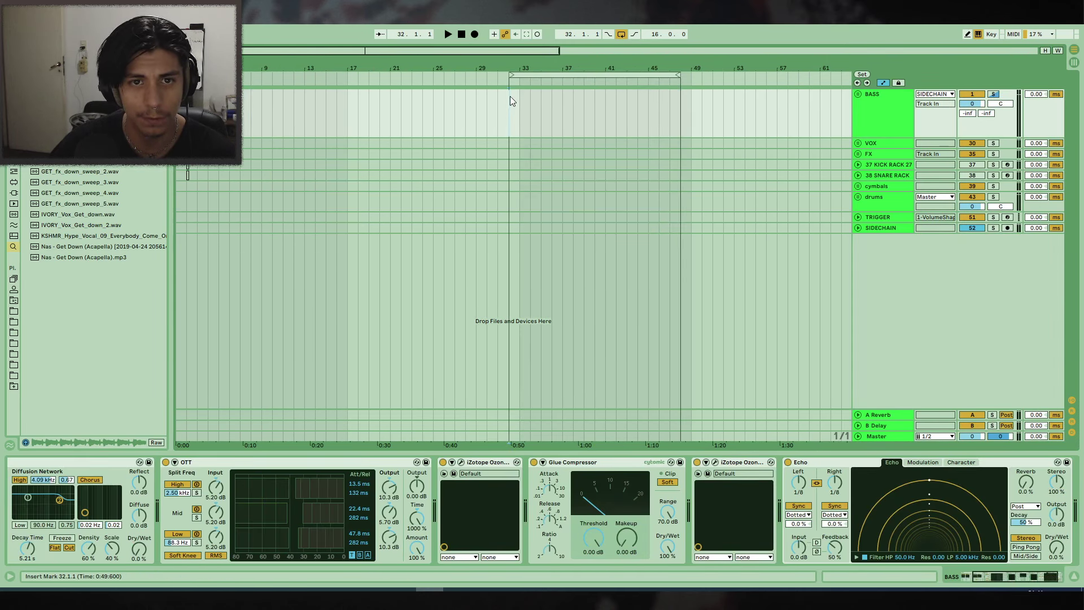
left_click(515, 110)
Set the interface colour intensity to 0 % and the theme to Mid Light in the preferences.
left_click(101, 14)
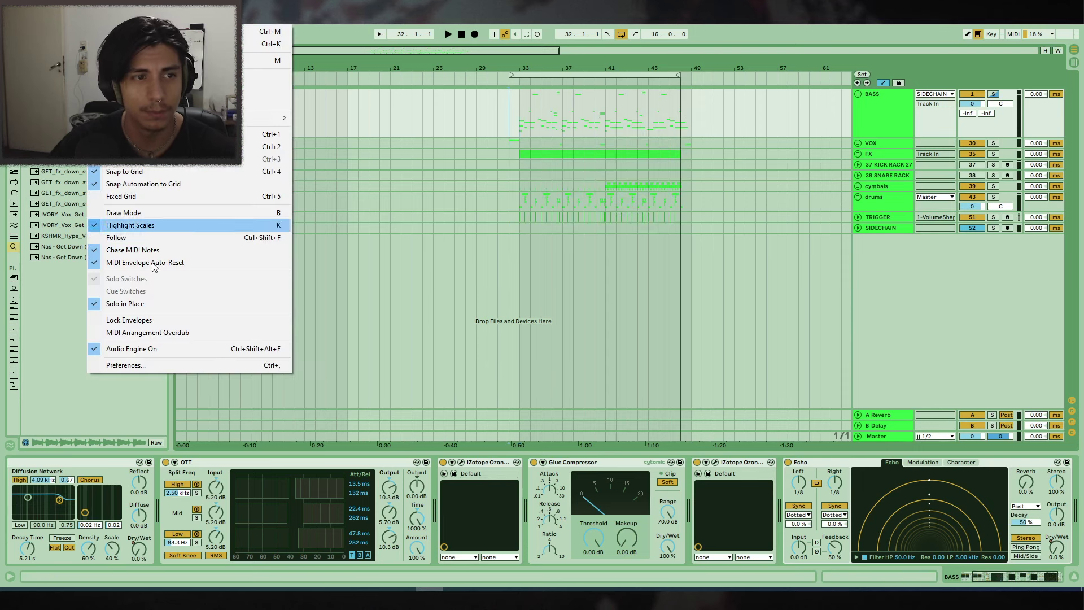
left_click(209, 365)
left_click_drag(589, 371, 591, 423)
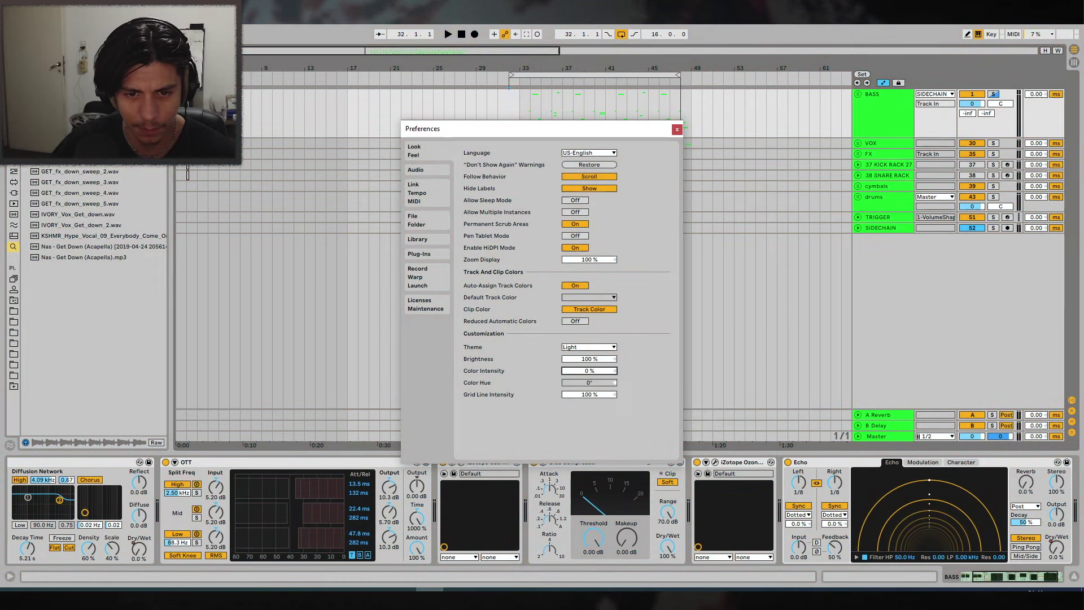
left_click(587, 347)
left_click(584, 379)
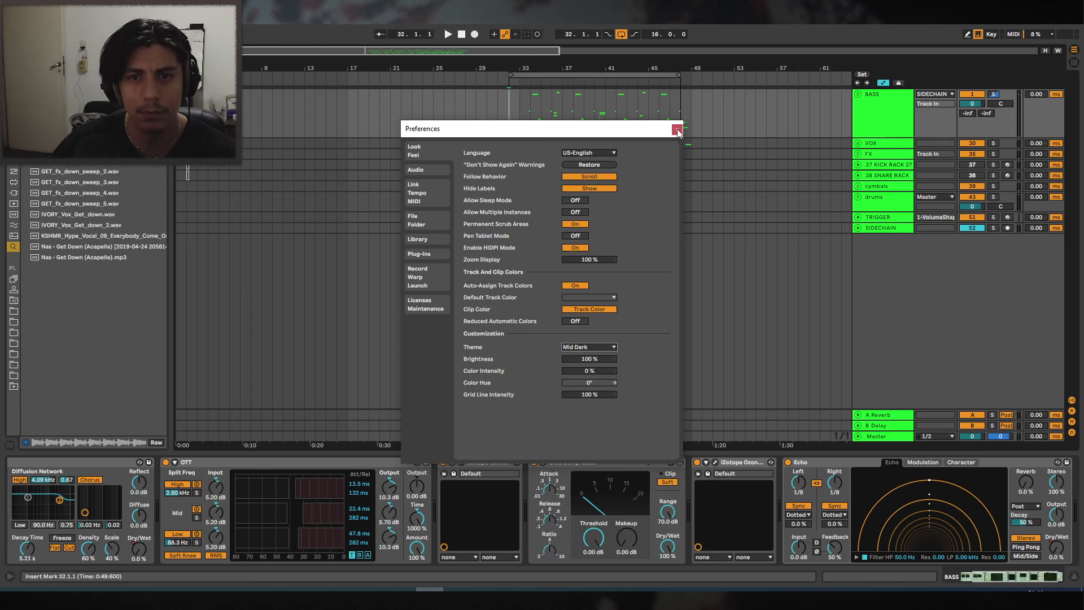
left_click(586, 364)
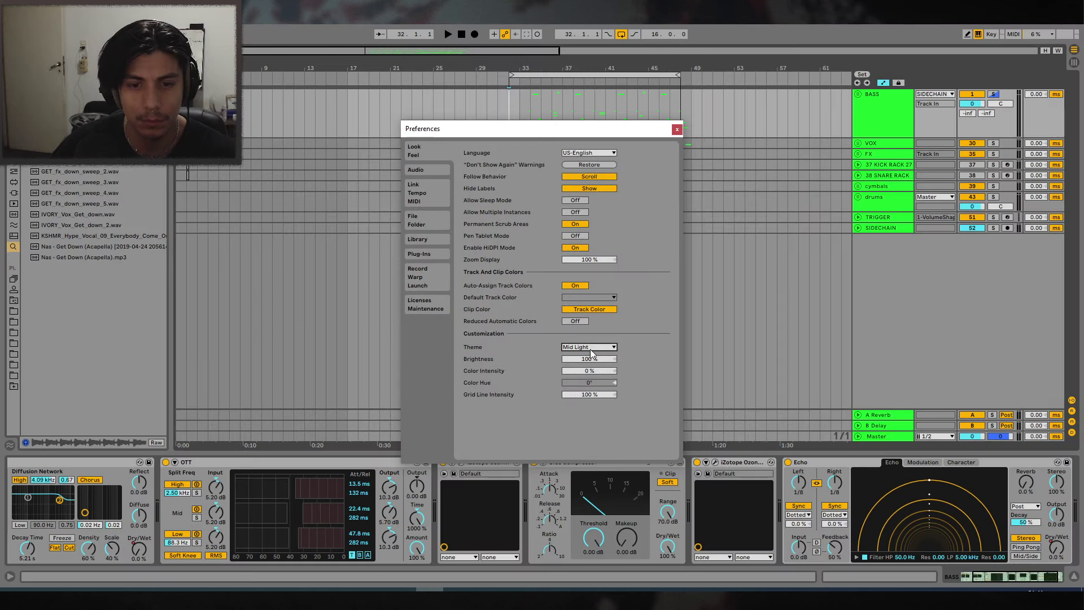
left_click(677, 130)
Start the loop at 33.1.1 and play the relocated drop from its vocal lead-in at 32.1.1.
left_click_drag(567, 68, 735, 107)
left_click(507, 129)
key("space")
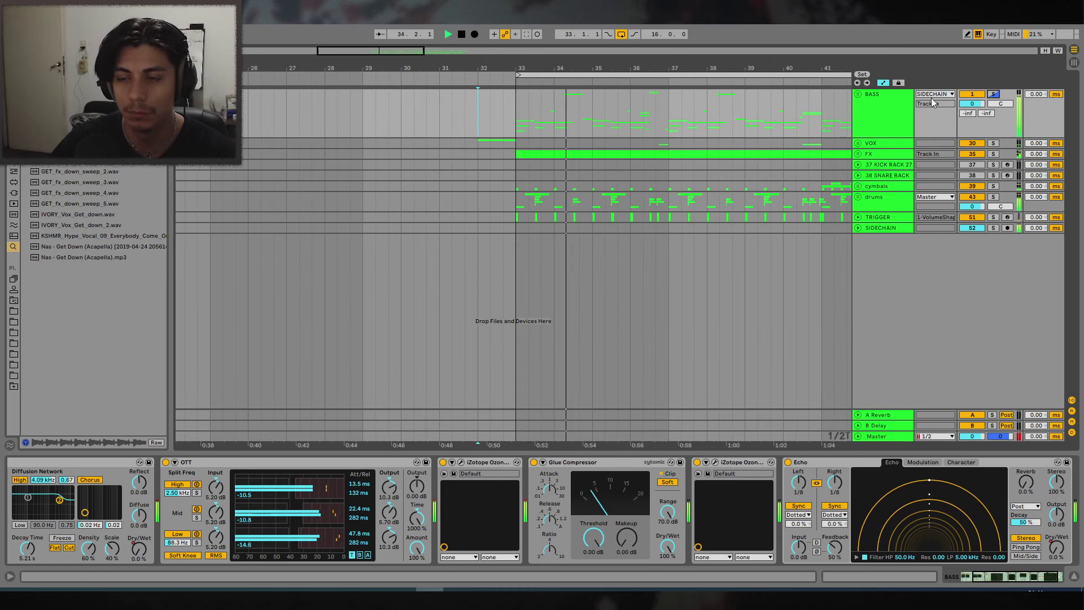
Solo the BASS group and play the drop's bass from 32.1.1 and from 33.1.1.
key("space")
key("space")
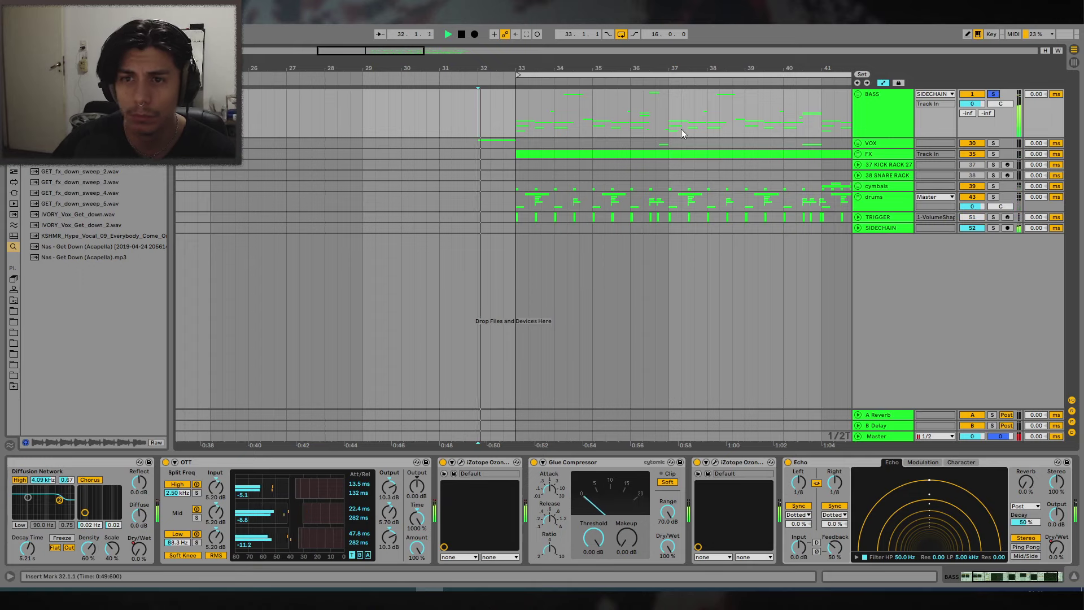
key("space")
left_click(527, 114)
key("space")
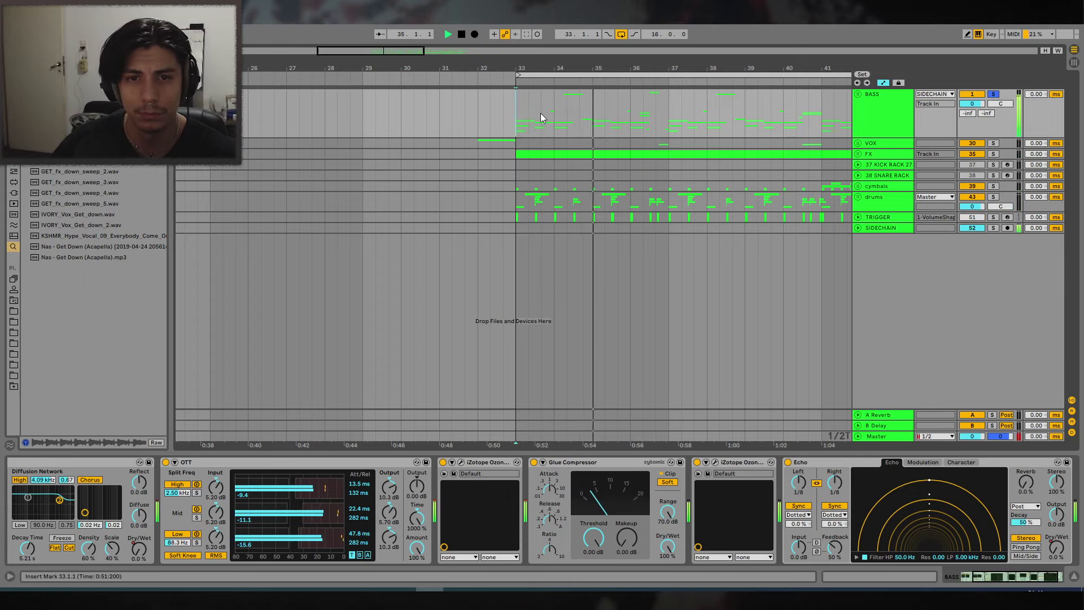
left_click(886, 100)
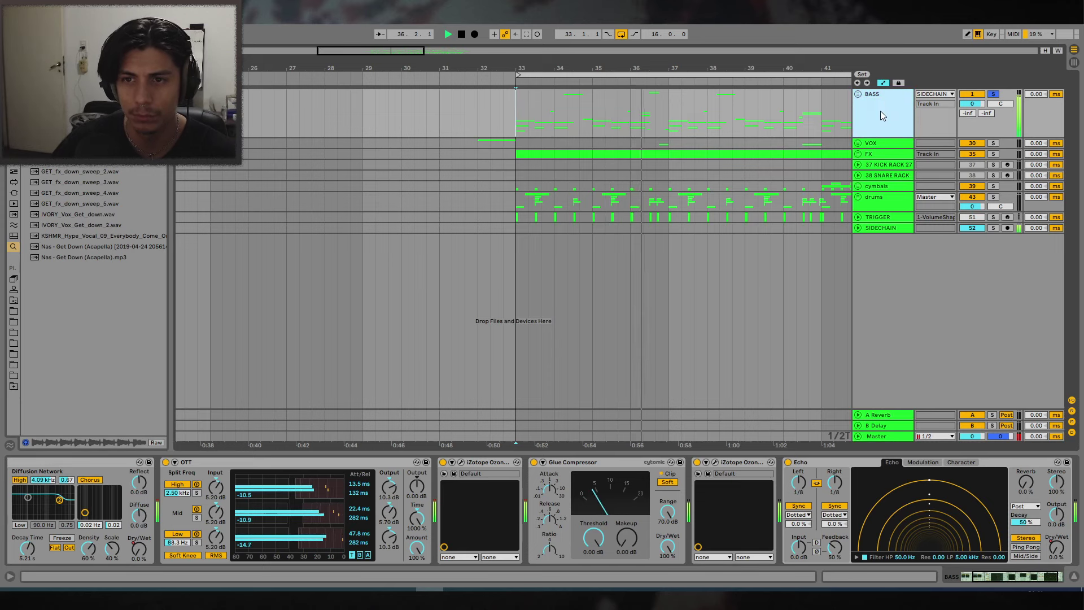
key("space")
right_click(878, 111)
left_click(866, 123)
Insert an audio track below track 36 in the FX group, armed for recording with BASS Post Mixer as its input.
left_click(858, 156)
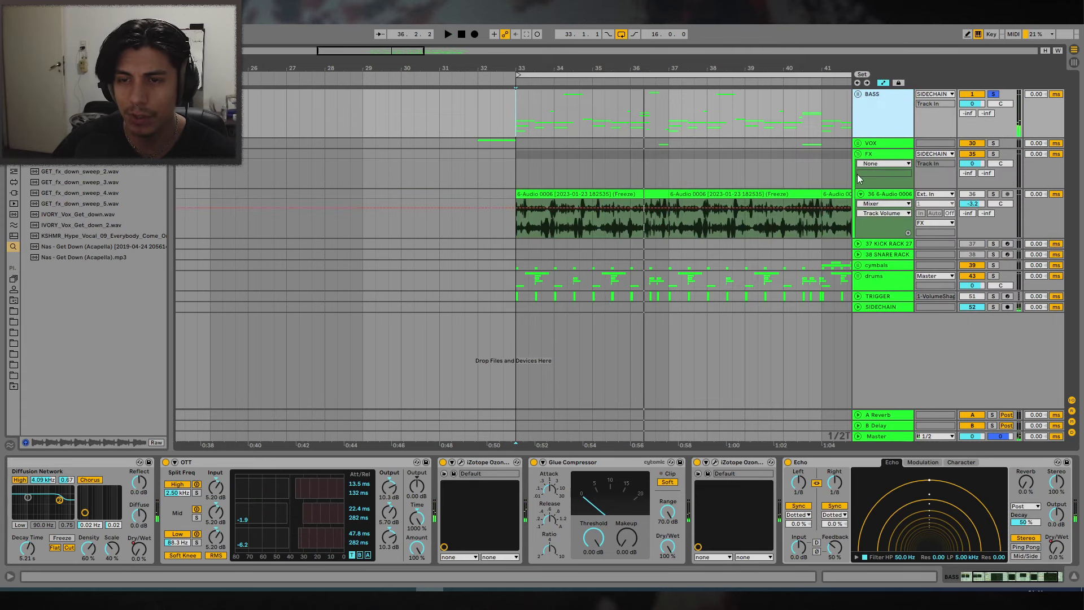
left_click(879, 192)
right_click(879, 193)
left_click(920, 258)
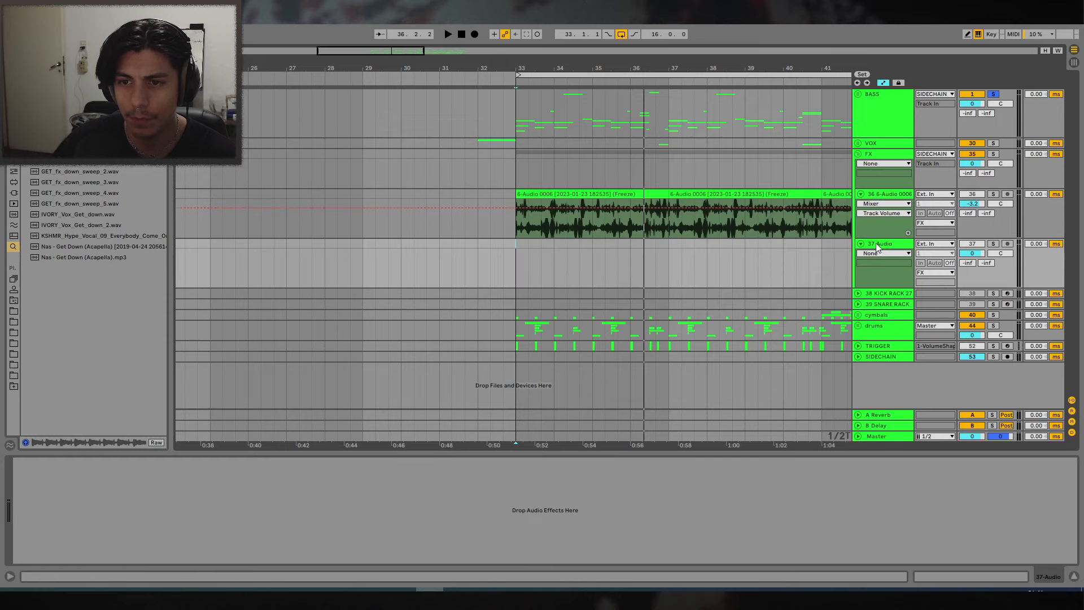
left_click(918, 246)
left_click(922, 247)
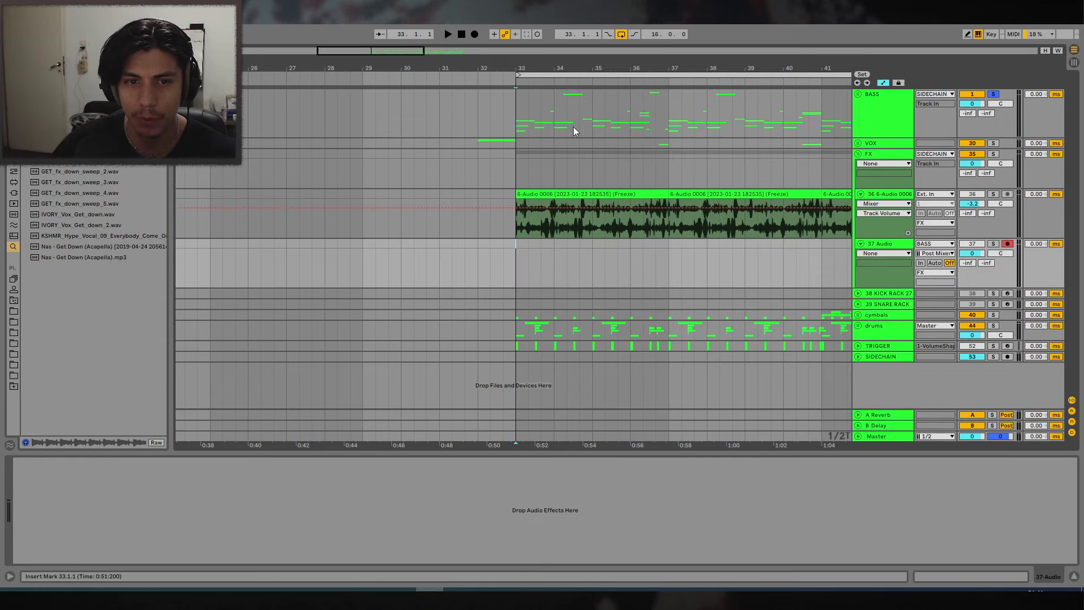
Record the BASS output onto the new audio track from 33.1.1 and split the recording at 41.1.1.
left_click(477, 35)
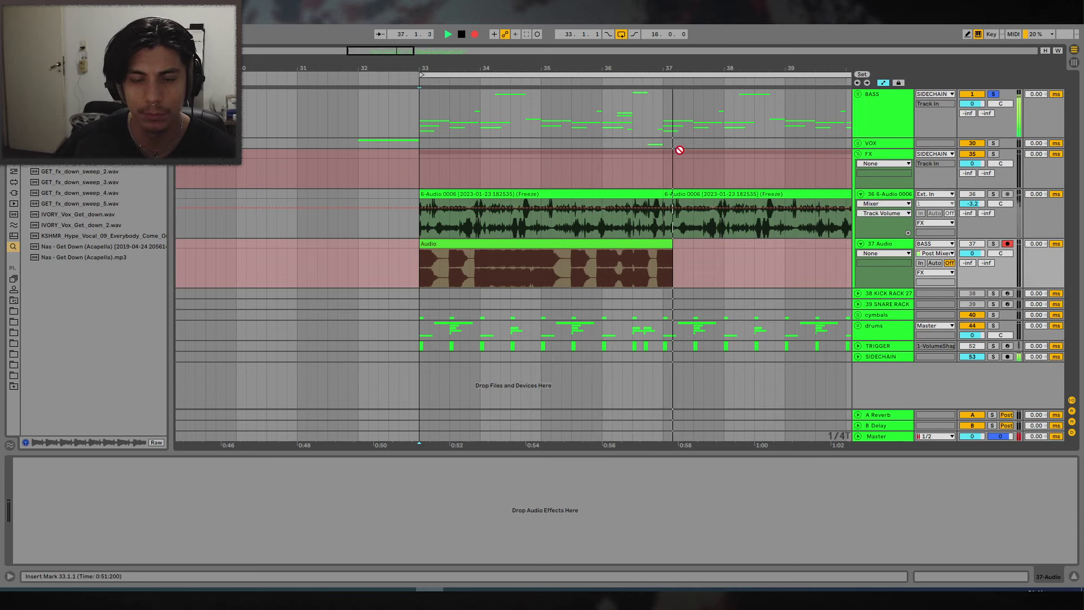
left_click_drag(678, 68, 593, 46)
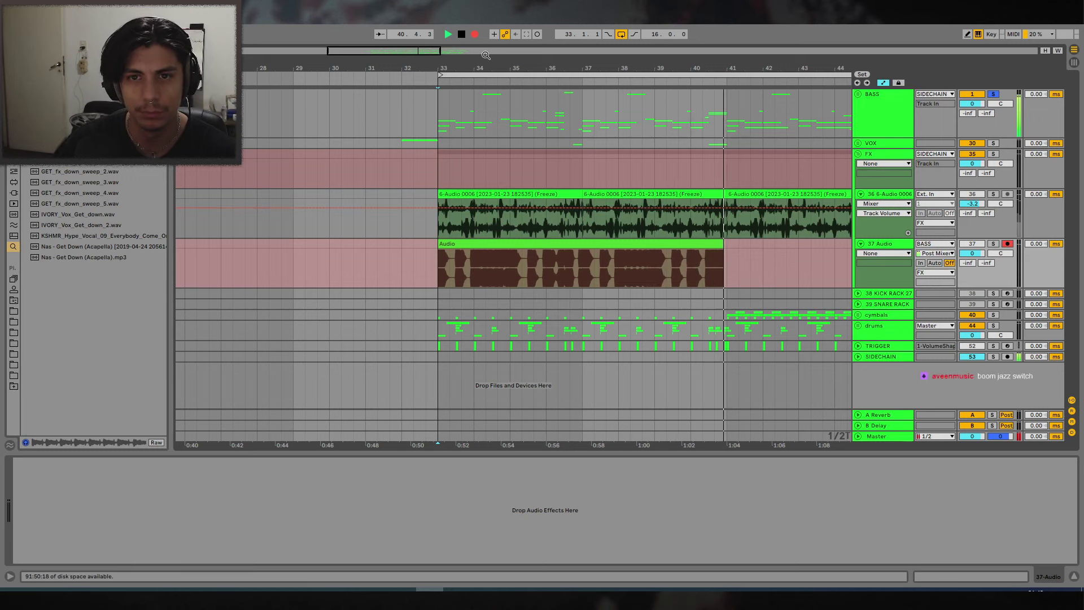
key("space")
left_click(725, 260)
key("ctrl+e")
left_click(680, 243)
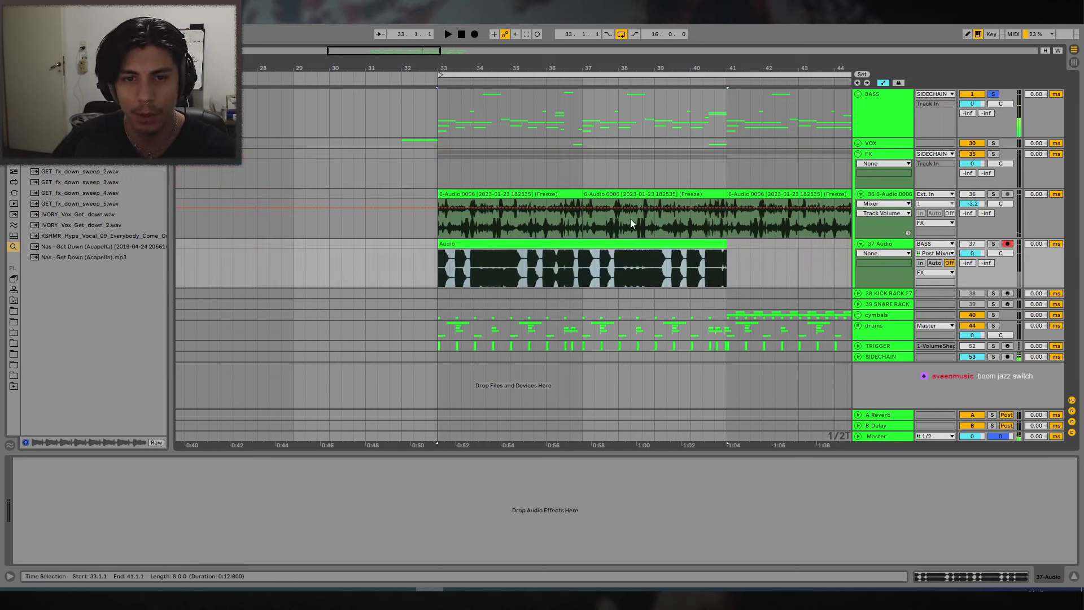
Move the eight-bar bass recording from the drop to 9.1.1 on the same track.
key("minus")
key("minus")
key("Delete")
left_click(288, 243)
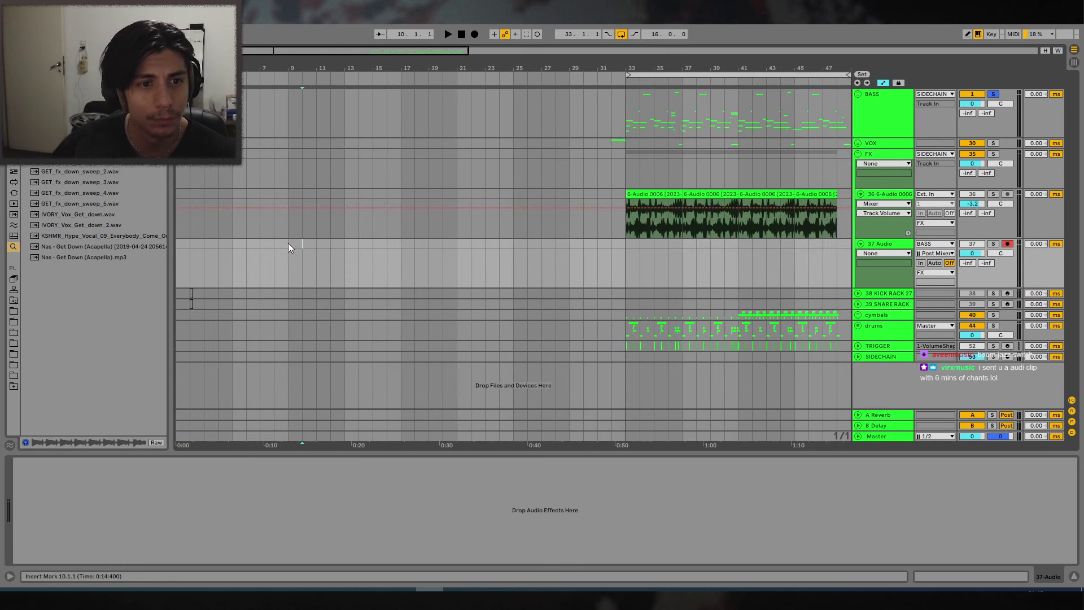
key("ctrl+v")
Add a locator named build up at bar 25, ahead of the drop.
left_click_drag(287, 114, 621, 127)
left_click(511, 117)
left_click(842, 74)
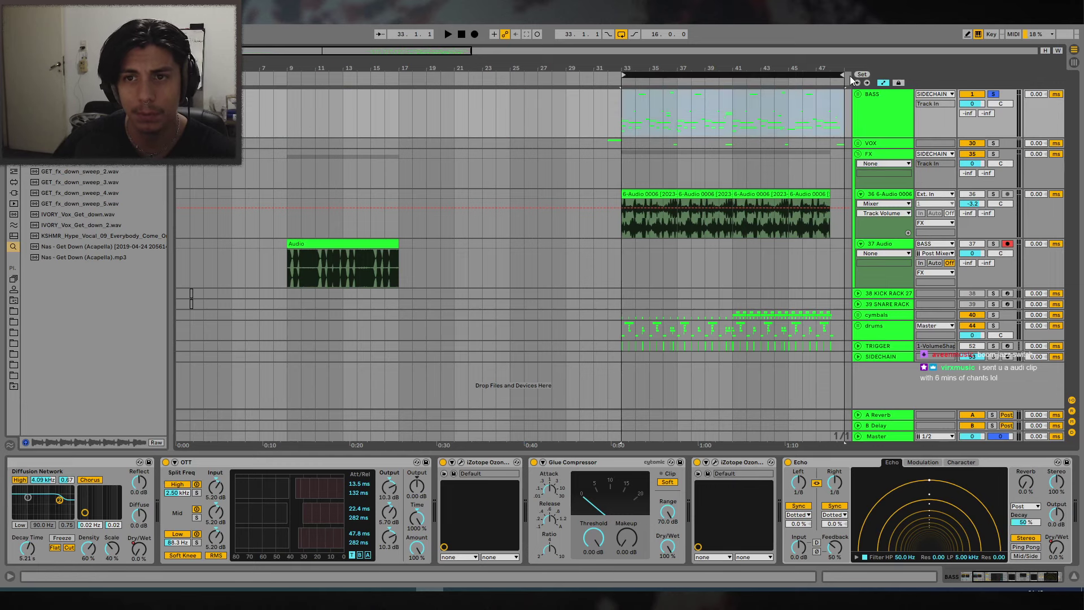
left_click_drag(639, 80, 508, 87)
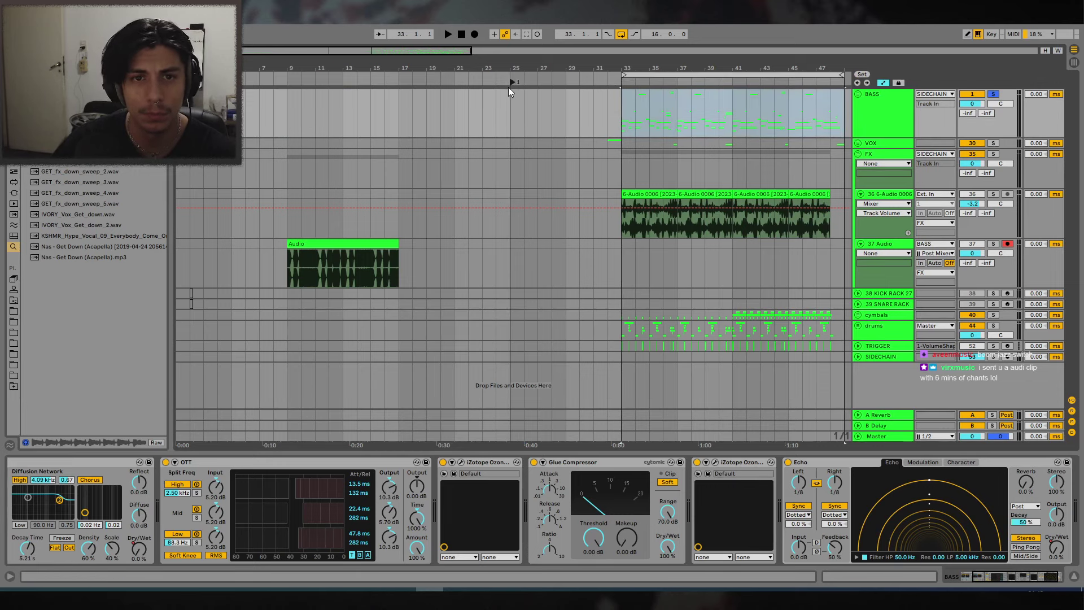
type("ld up")
key("Return")
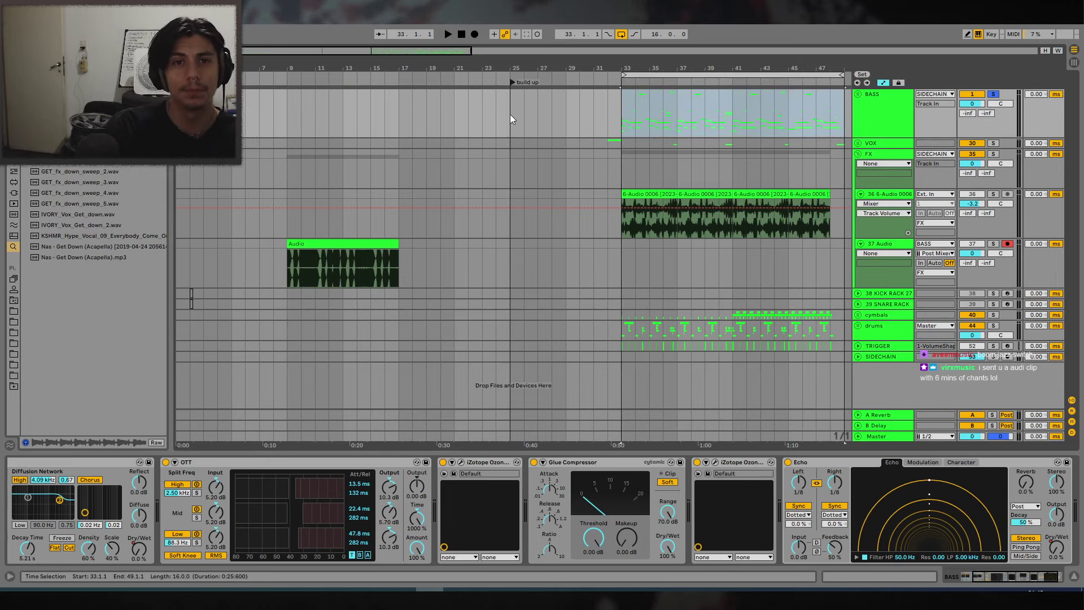
Add a locator named intro at 9.1.1, where the bass recording starts.
left_click(286, 102)
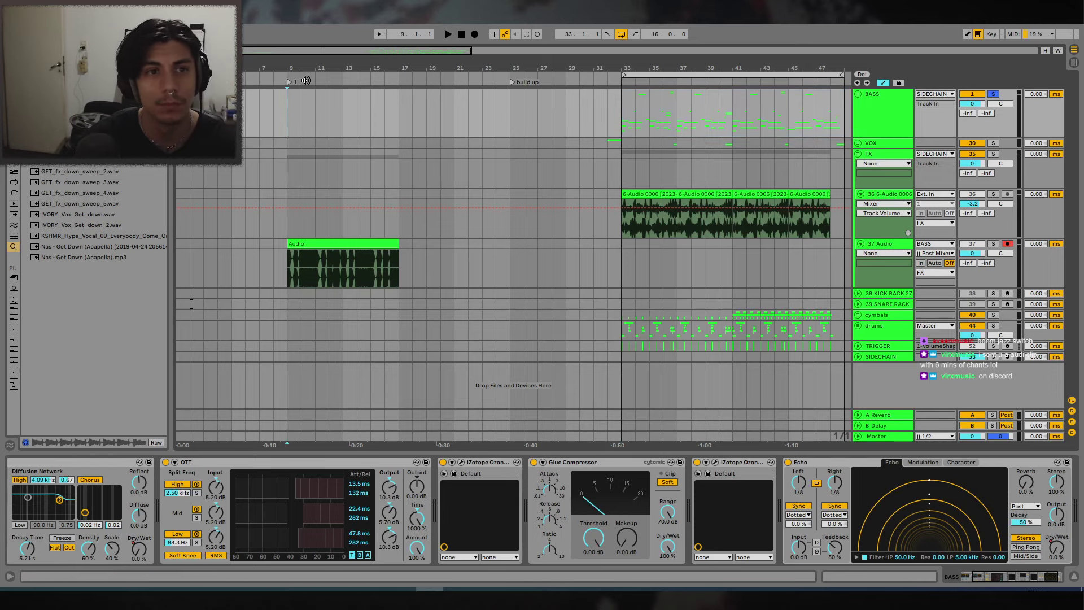
key("ctrl+r")
type("intro")
key("Return")
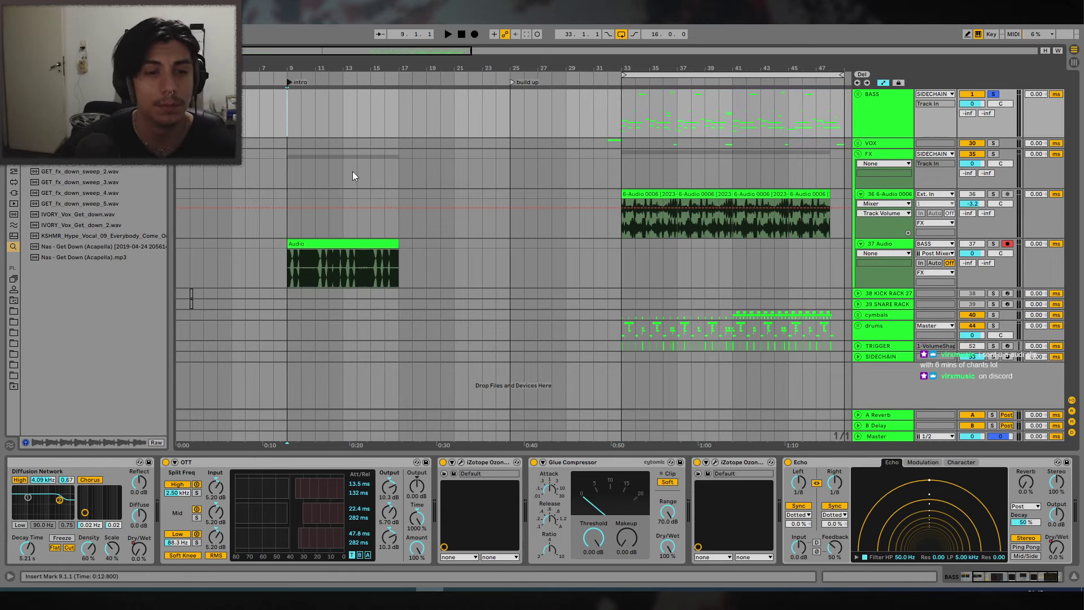
Add the BL-Air plug-in to the recorded bass track, solo the track and set Mix to -100 % during playback.
left_click_drag(399, 262, 287, 262)
key("ctrl+f")
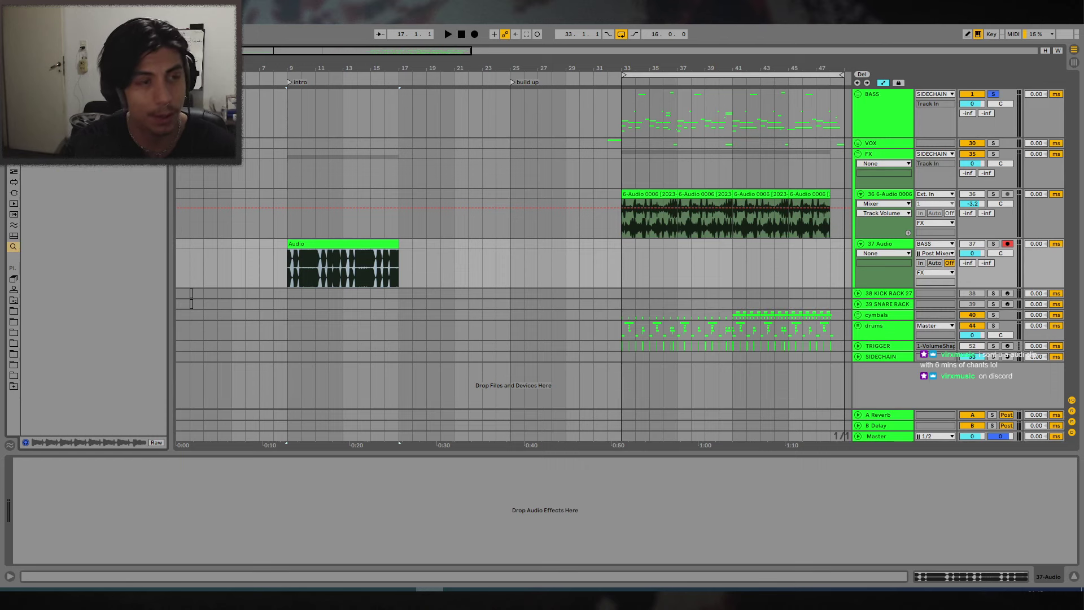
left_click(14, 194)
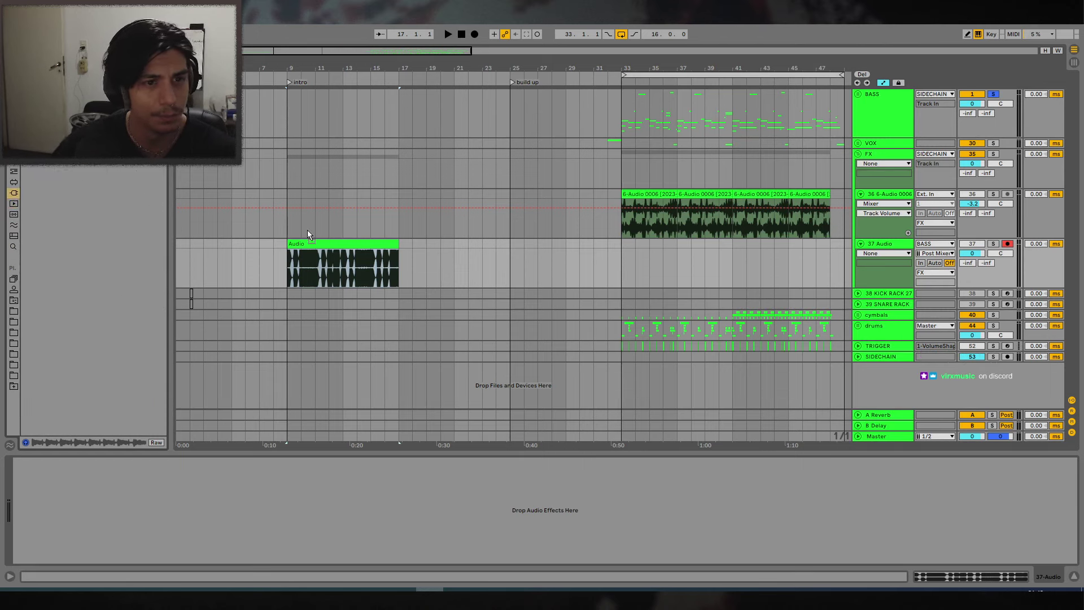
left_click_drag(308, 231, 312, 257)
key("s")
key("space")
left_click_drag(437, 340, 475, 441)
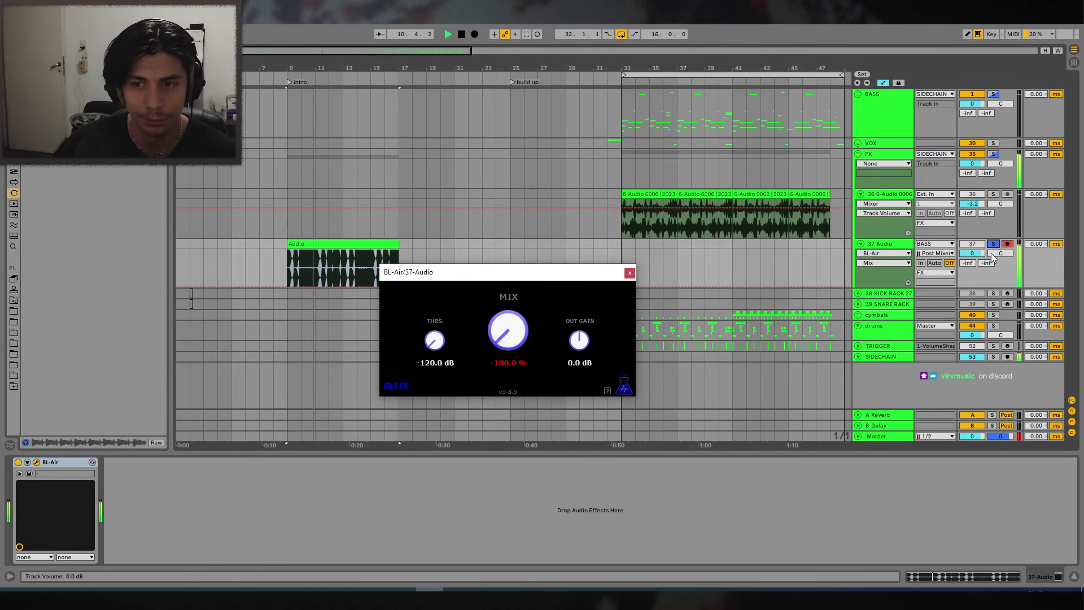
Try removing BL-Air from the recorded bass track, and undo the removal.
left_click(883, 246)
key("space")
left_click(568, 274)
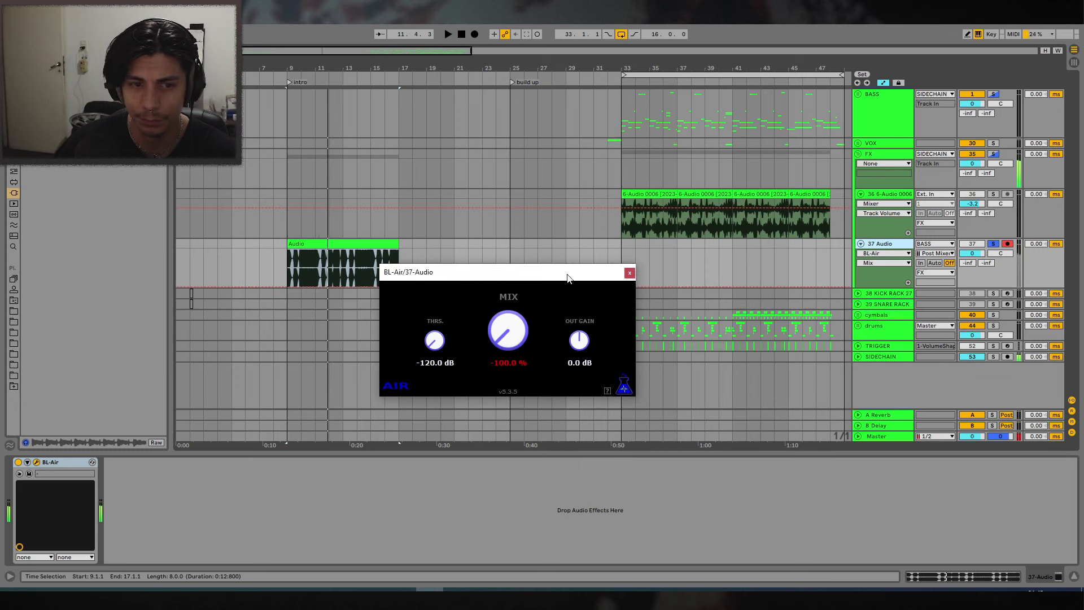
left_click(64, 460)
key("Delete")
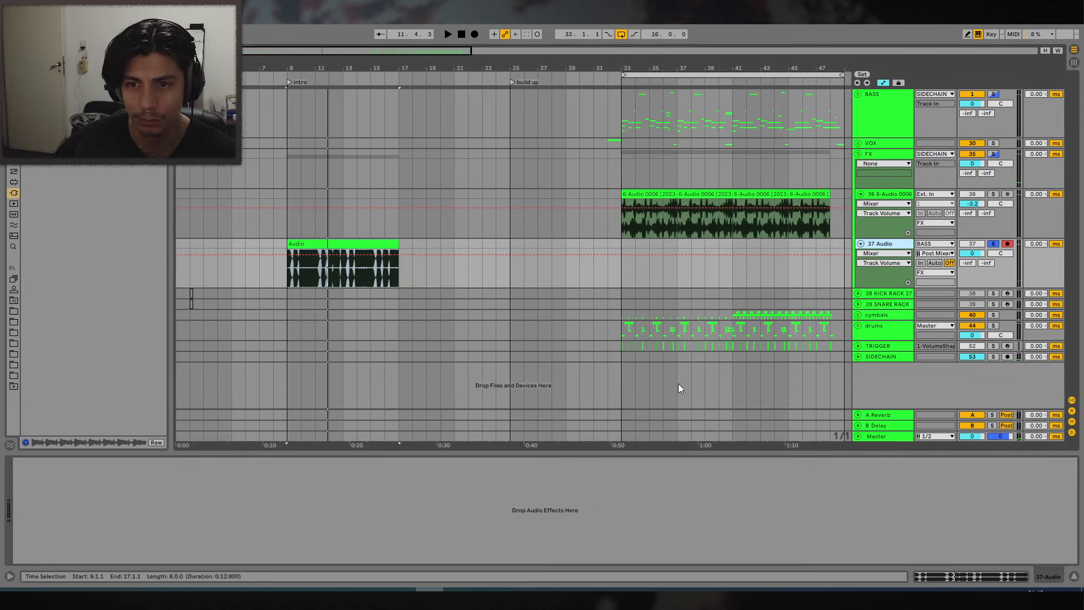
key("ctrl+z")
Play the recorded bass clip from 9.1.1 with BL-Air on the track.
key("space")
left_click(392, 244)
key("space")
key("space")
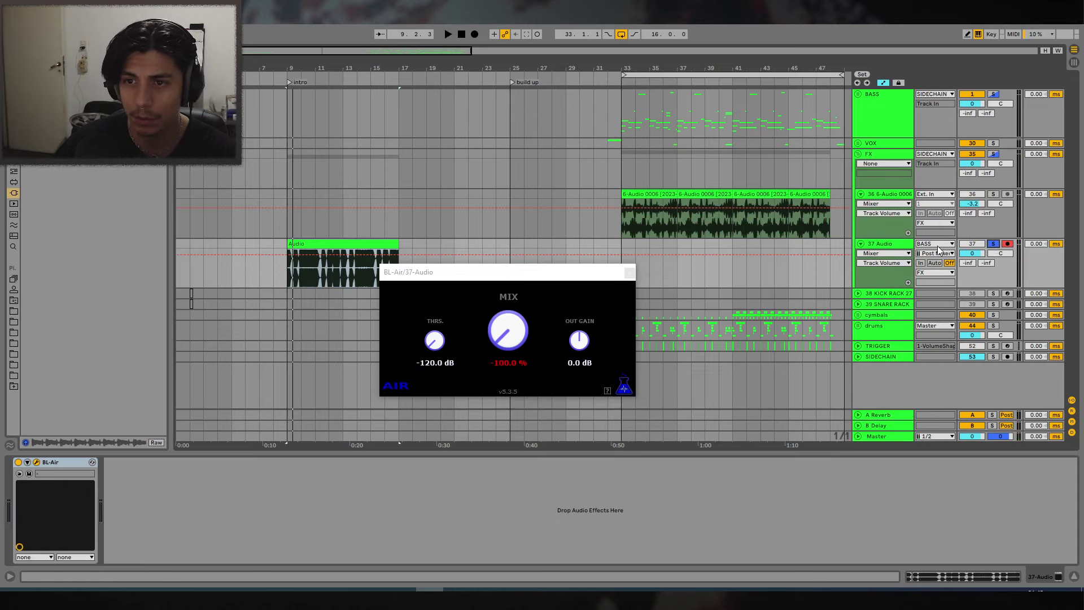
Set the recorded bass track's audio input to FX and play the clip from 9.1.1.
left_click(937, 244)
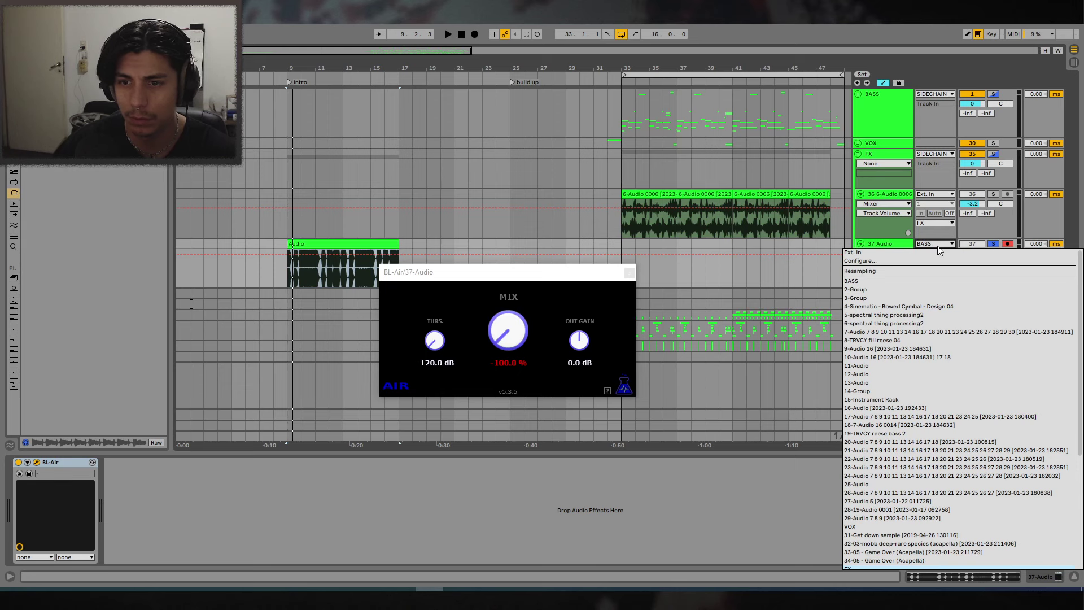
left_click(938, 248)
key("space")
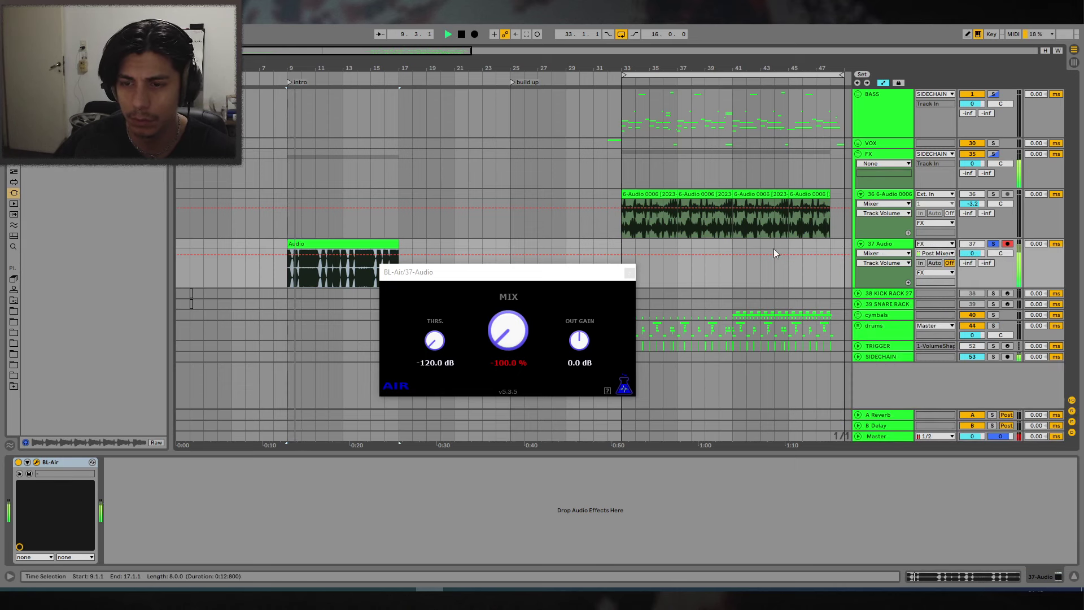
left_click(936, 245)
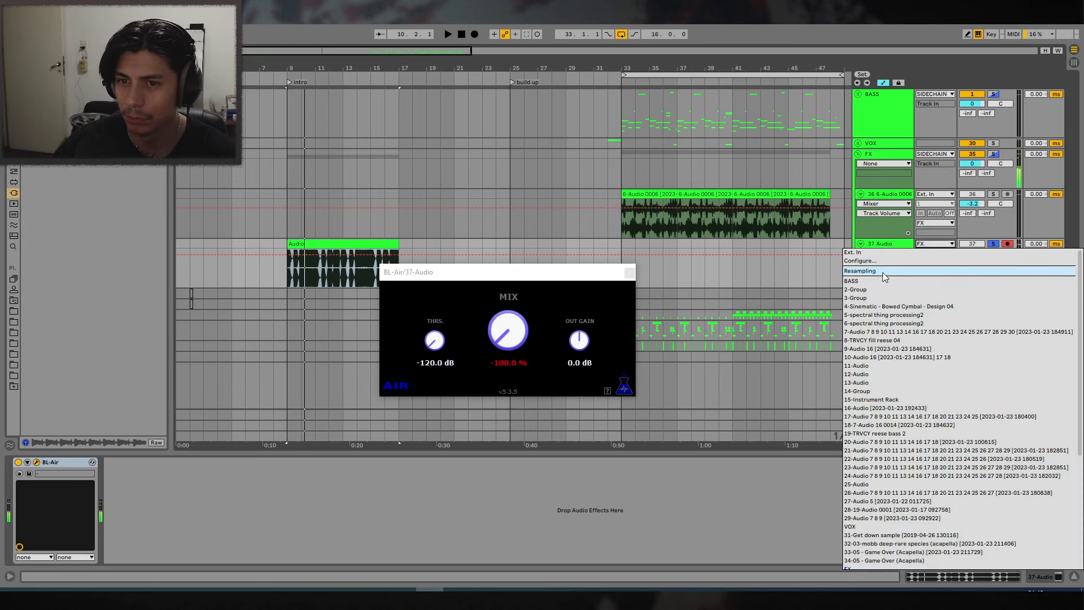
left_click(365, 243)
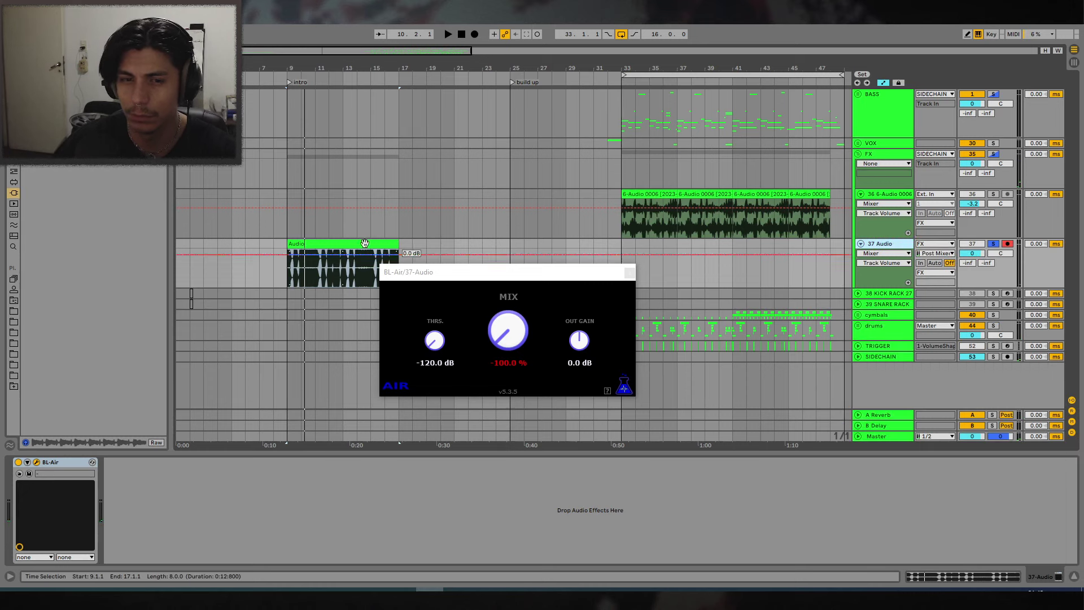
Try BL-Air's Mix at 100 % while playing from 13.1.1, and return it to -100 %.
left_click(343, 217)
left_click(894, 245)
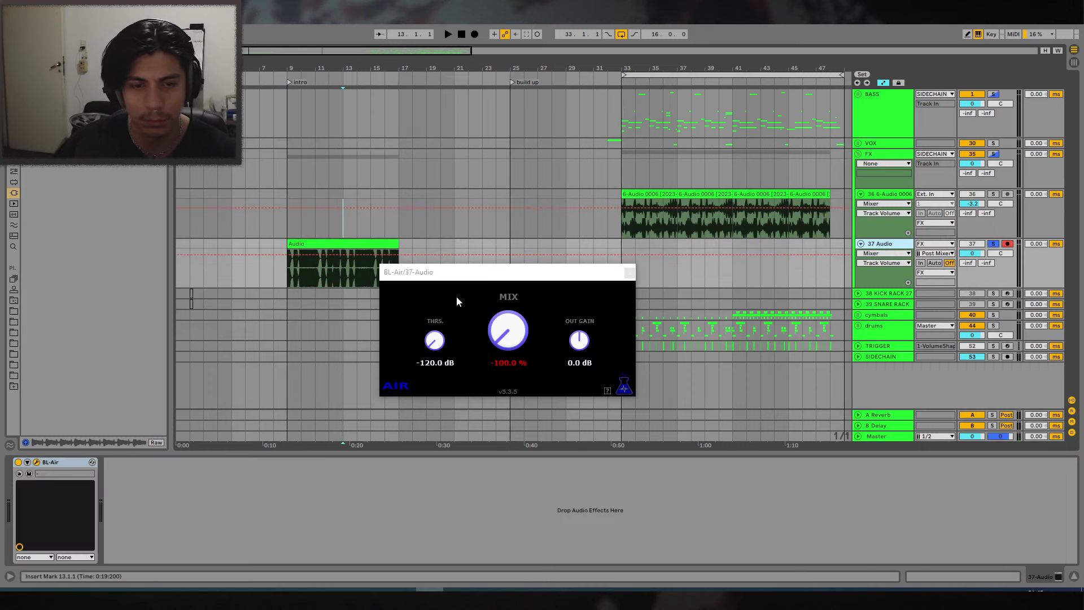
left_click_drag(499, 337, 602, 164)
key("space")
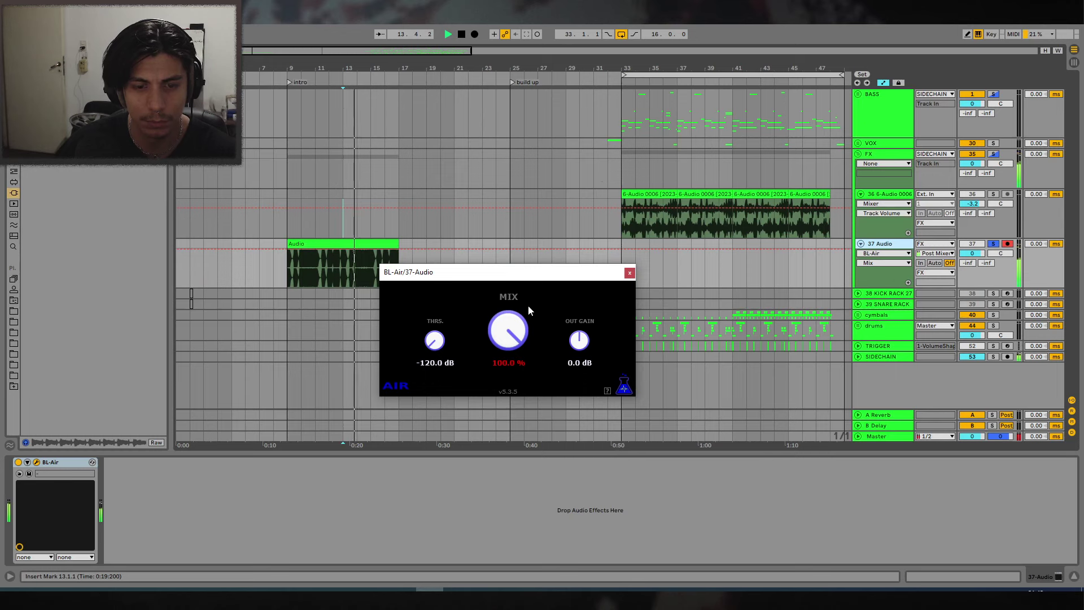
left_click_drag(510, 330, 480, 487)
key("space")
key("space")
Set BL-Air's threshold to -97.5 dB while playing the clip from 9.1.1, and close the plug-in window.
left_click_drag(435, 345, 440, 313)
left_click(360, 246)
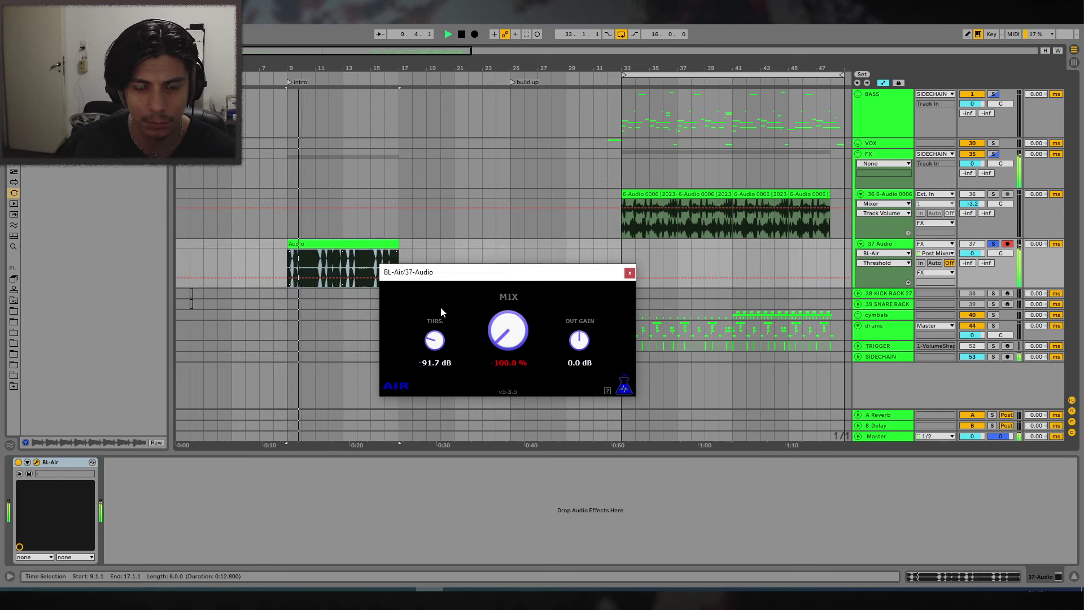
left_click_drag(356, 68, 428, 198)
key("space")
left_click_drag(434, 336, 436, 346)
key("space")
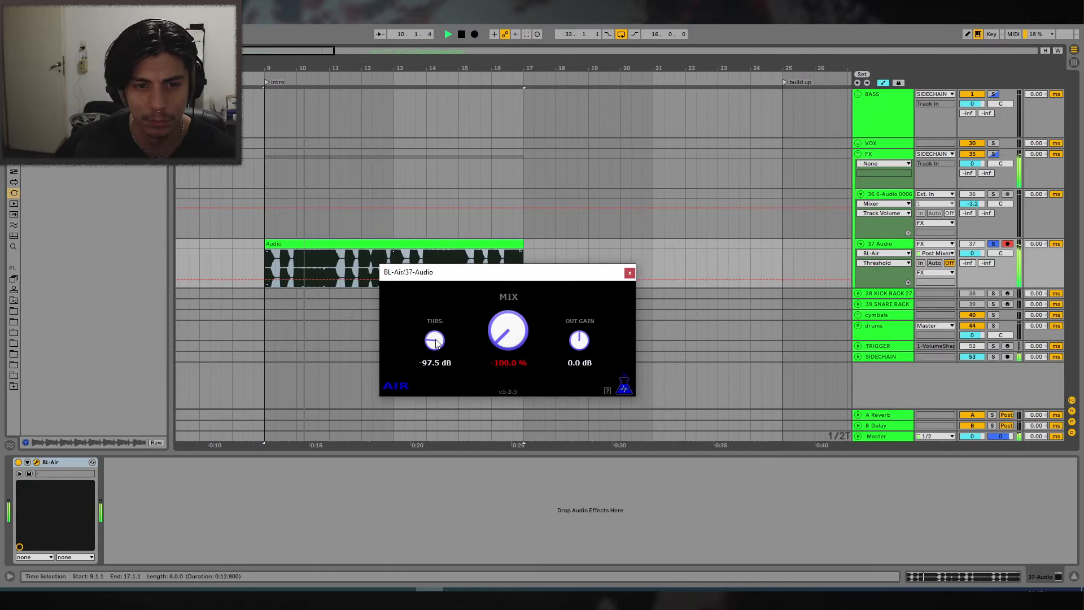
key("space")
left_click(630, 273)
Freeze and flatten the recorded bass track to render the BL-Air processing into its clip.
right_click(900, 248)
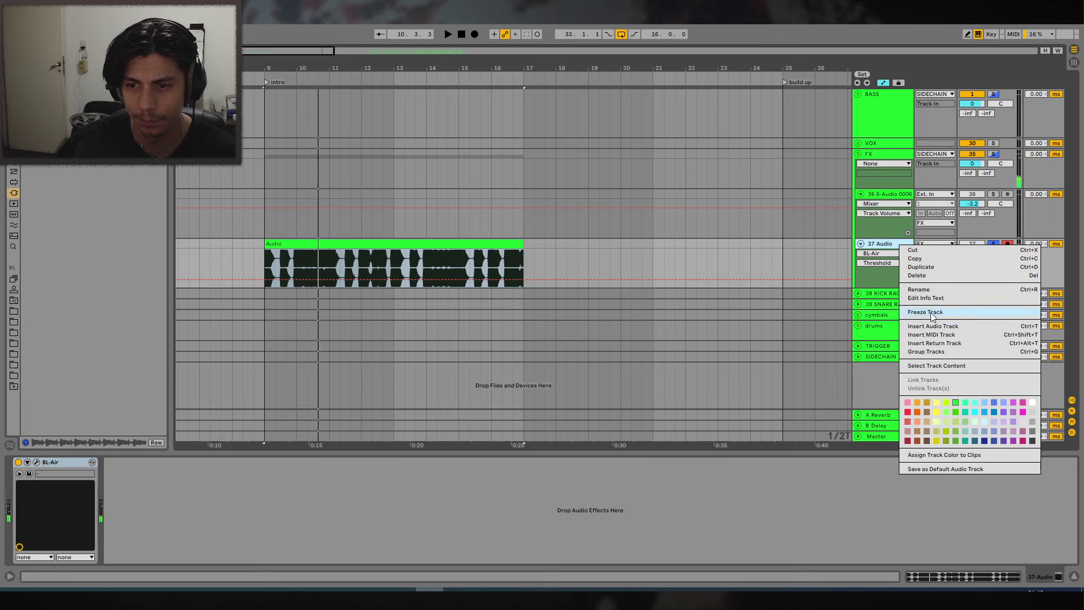
left_click(931, 312)
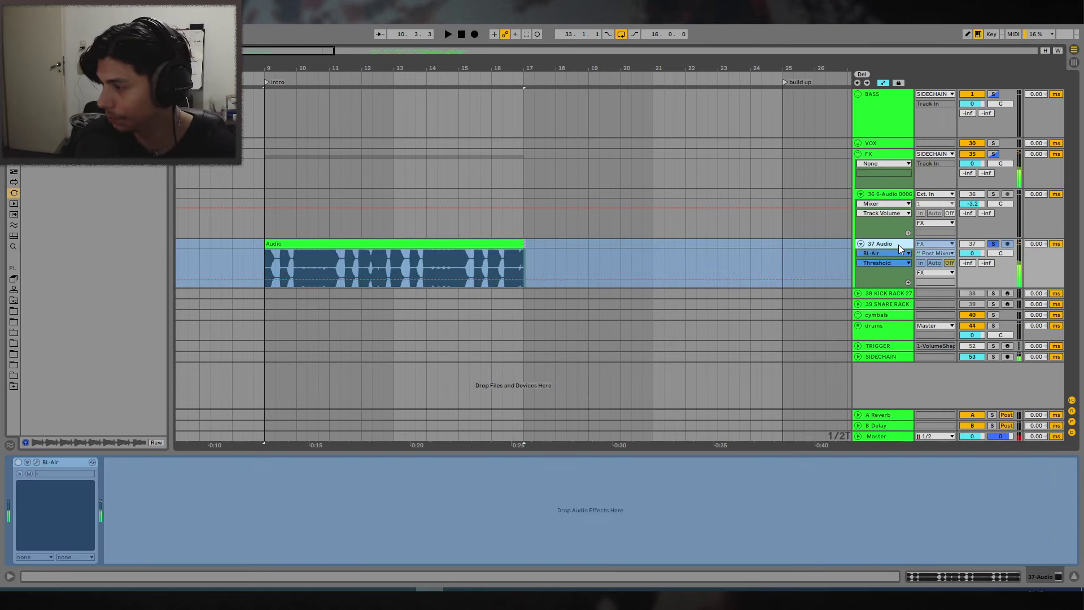
right_click(898, 246)
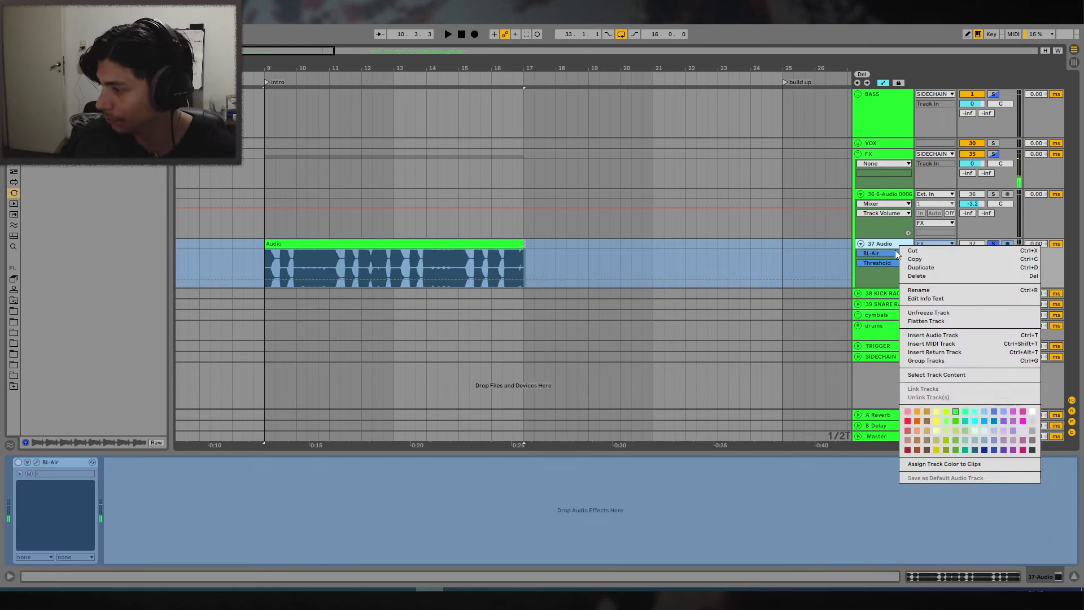
left_click(926, 321)
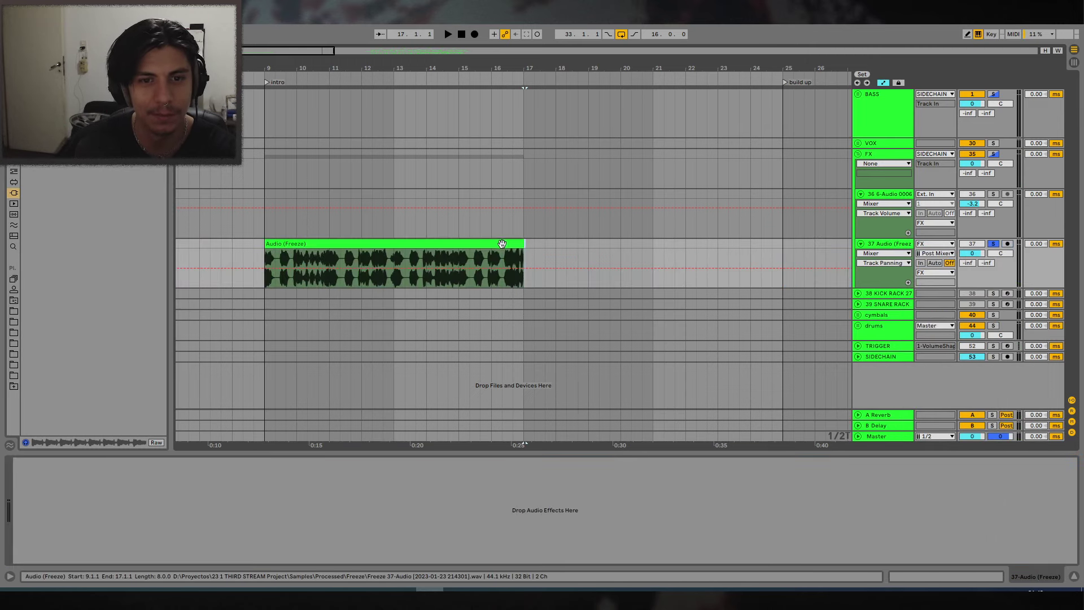
Add Convolution Reverb to the flattened bass track with Dry/Wet at 35.8 % while playing the clip from 9.1.1.
key("space")
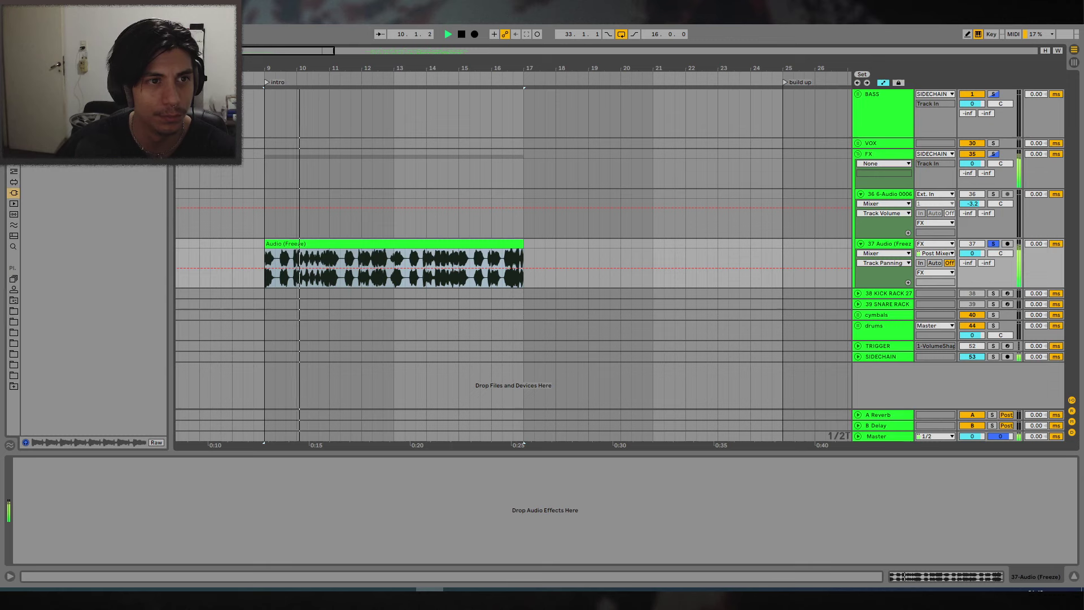
left_click(14, 161)
key("space")
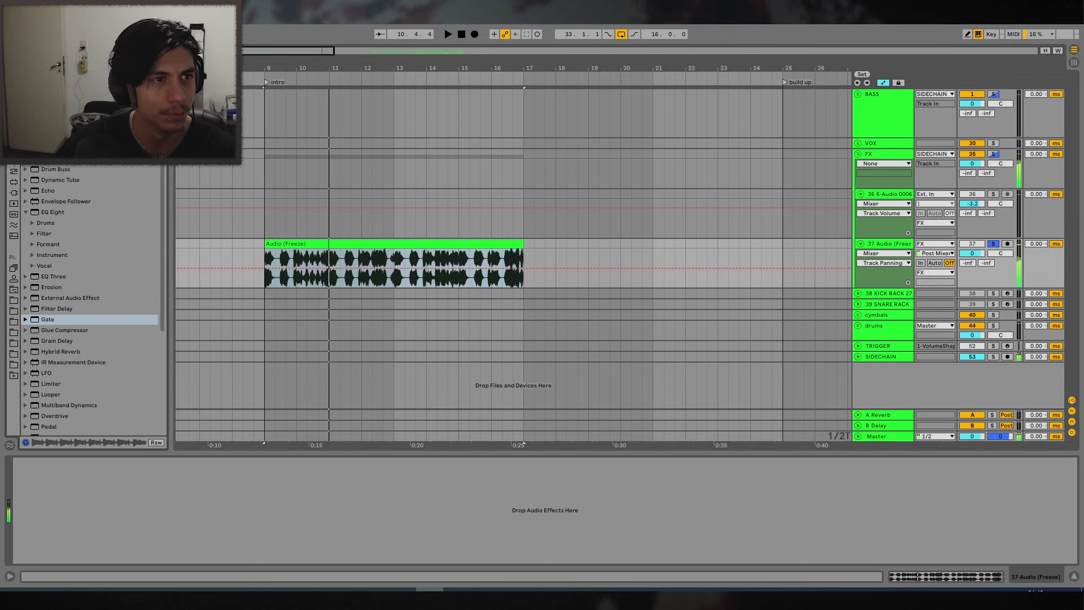
left_click(13, 150)
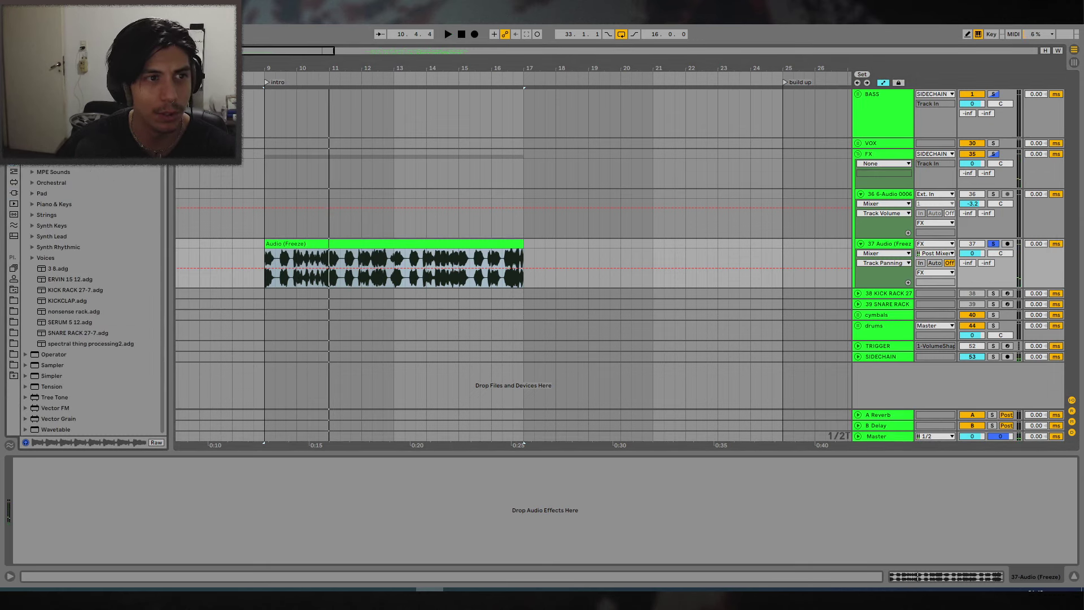
left_click(25, 107)
key("Down")
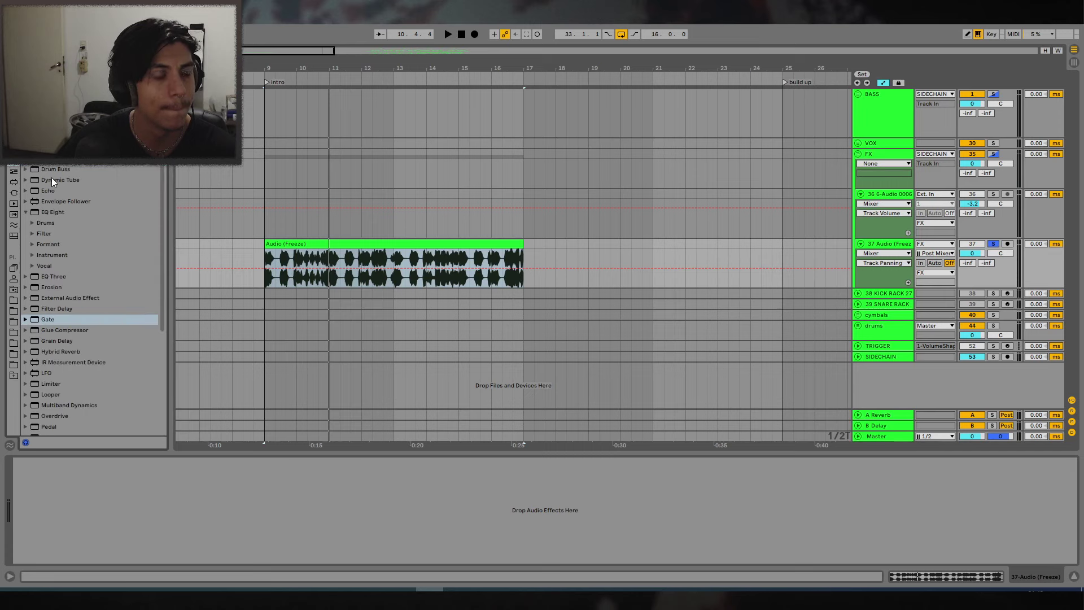
left_click_drag(50, 116, 355, 273)
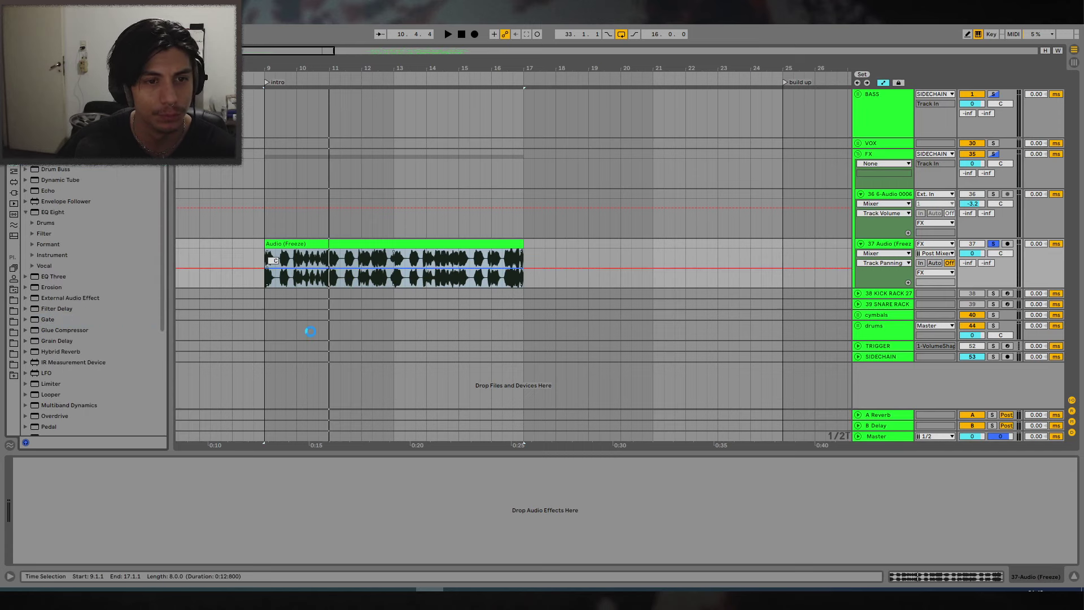
key("space")
left_click_drag(194, 546, 193, 556)
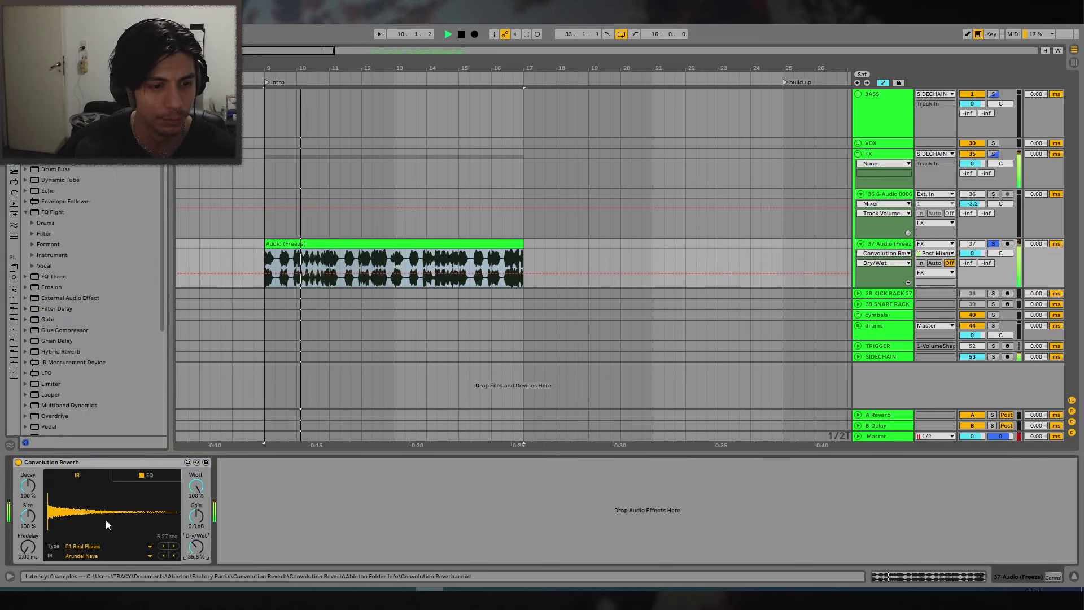
Set the reverb's Decay to 127 % and Size to 87 %, and lower its EQ's low band to -18 dB at 197 Hz.
left_click_drag(26, 489, 28, 522)
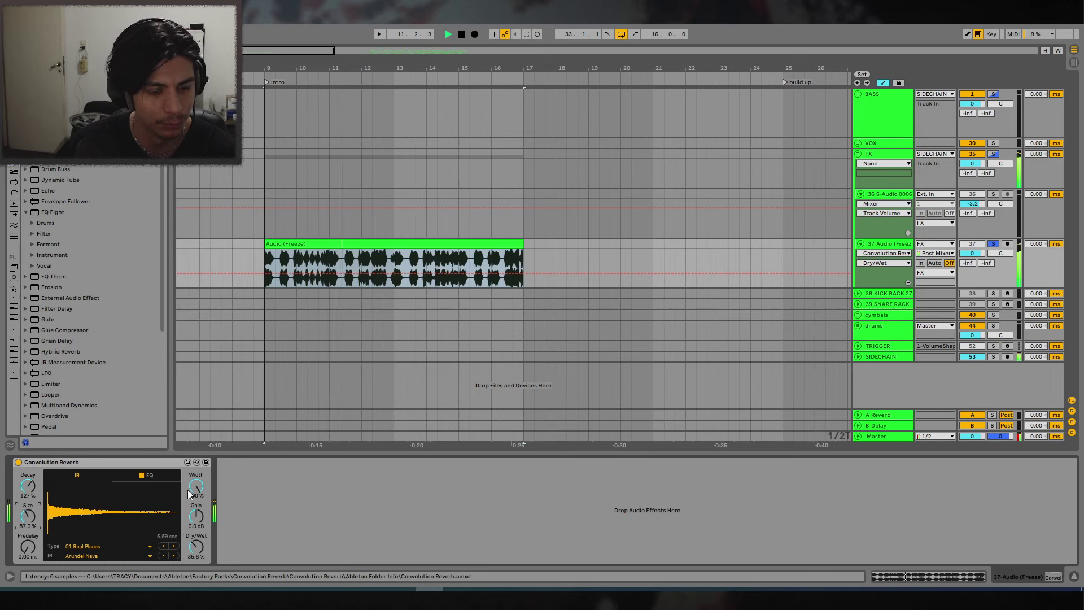
left_click(148, 476)
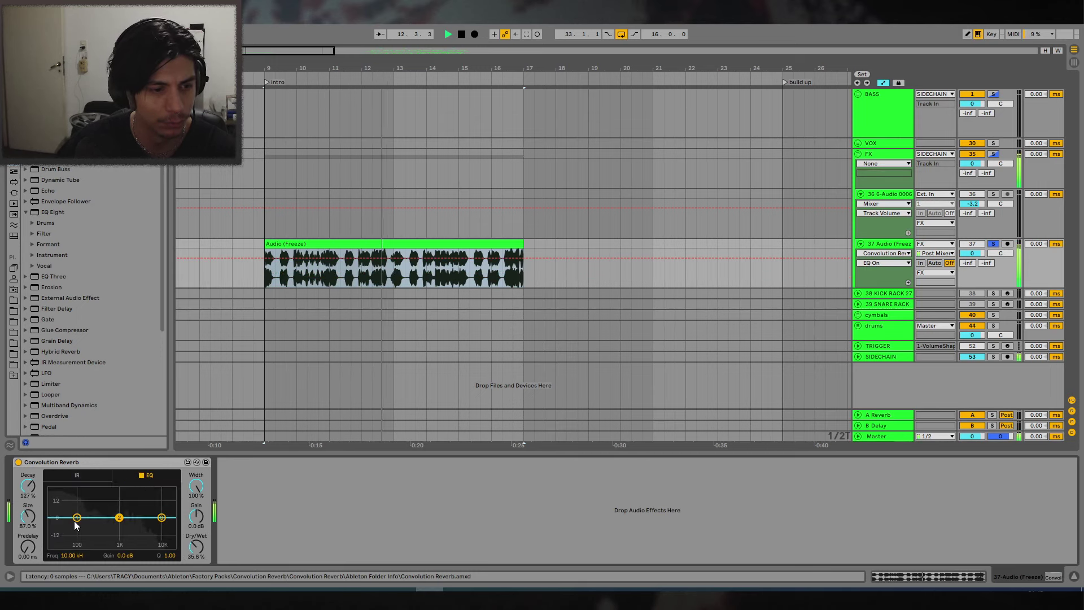
left_click_drag(77, 521, 89, 543)
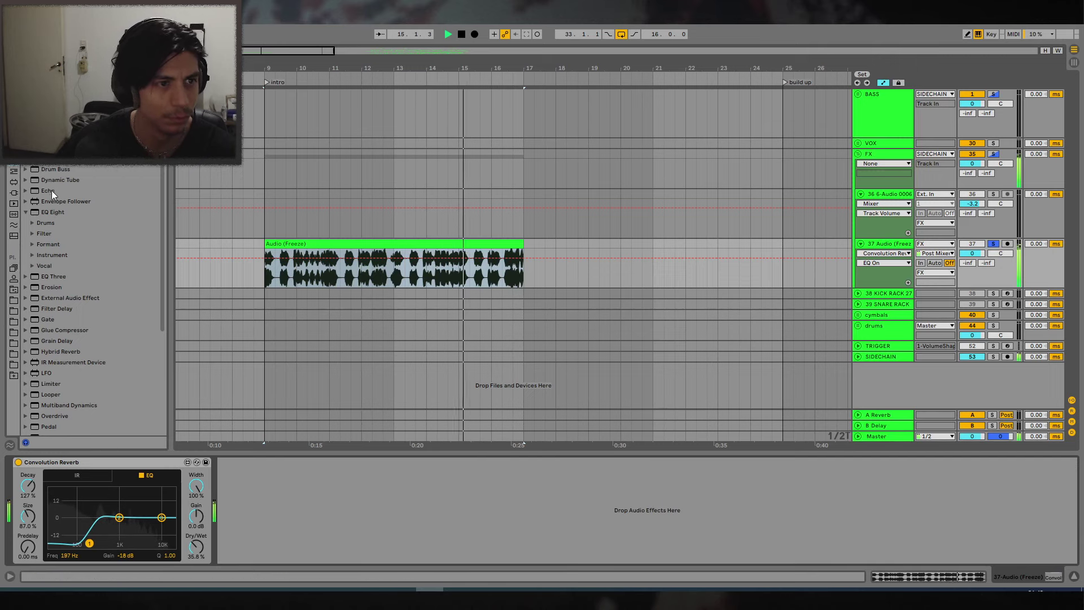
Insert EQ Eight before the Convolution Reverb and set its low-cut band to 206 Hz while playing the clip.
left_click(25, 213)
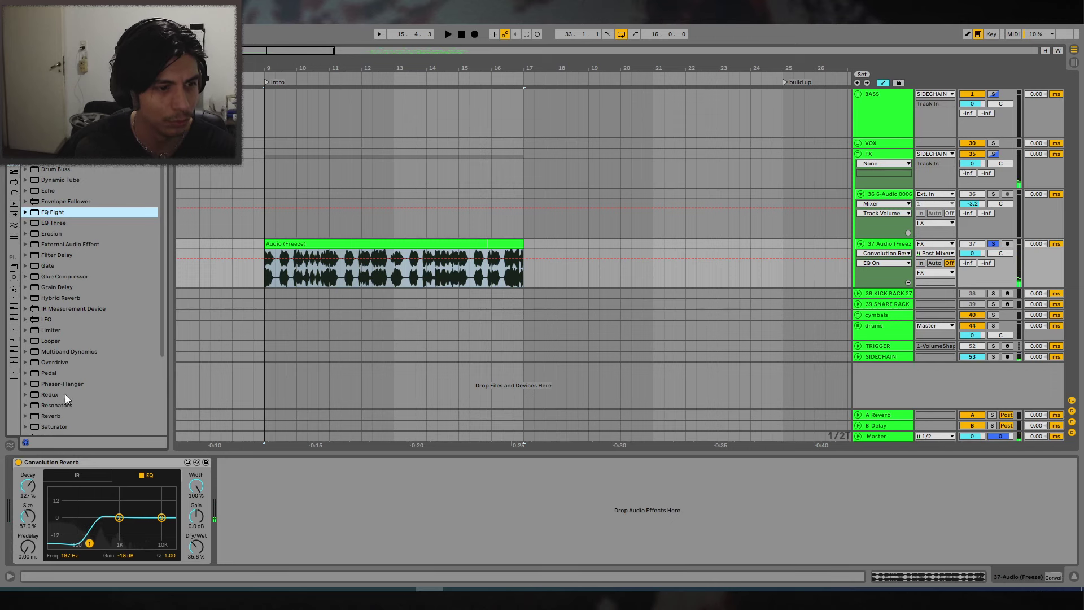
left_click_drag(35, 289, 25, 477)
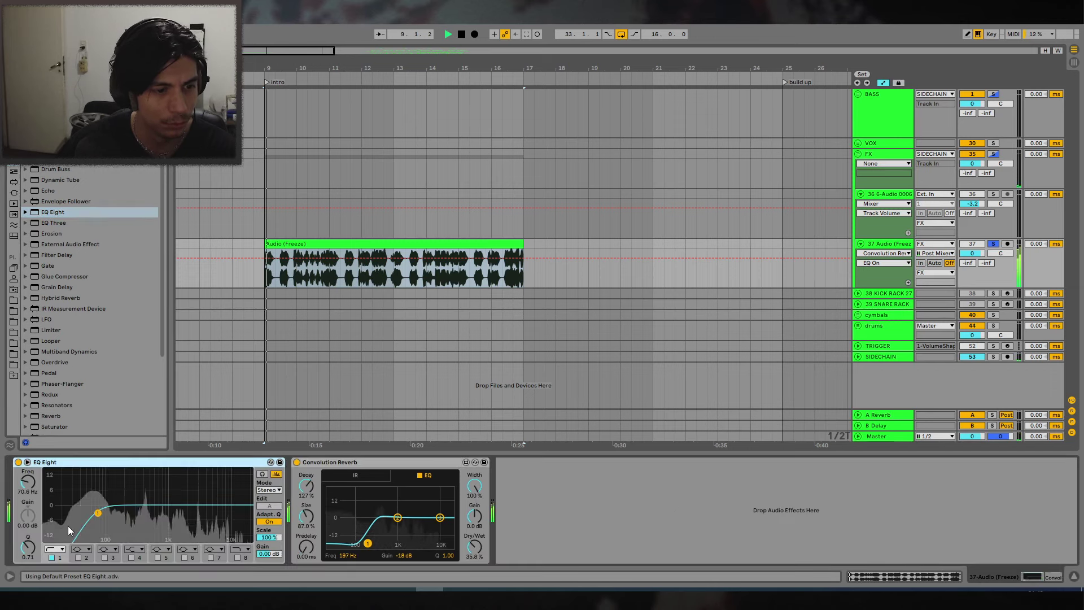
key("space")
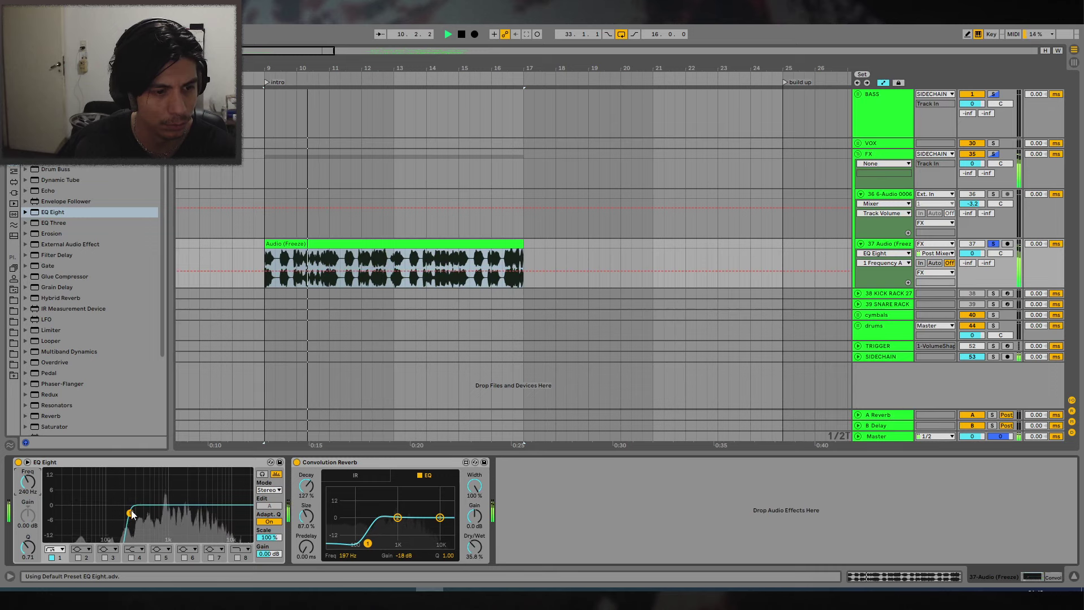
left_click_drag(130, 513, 126, 514)
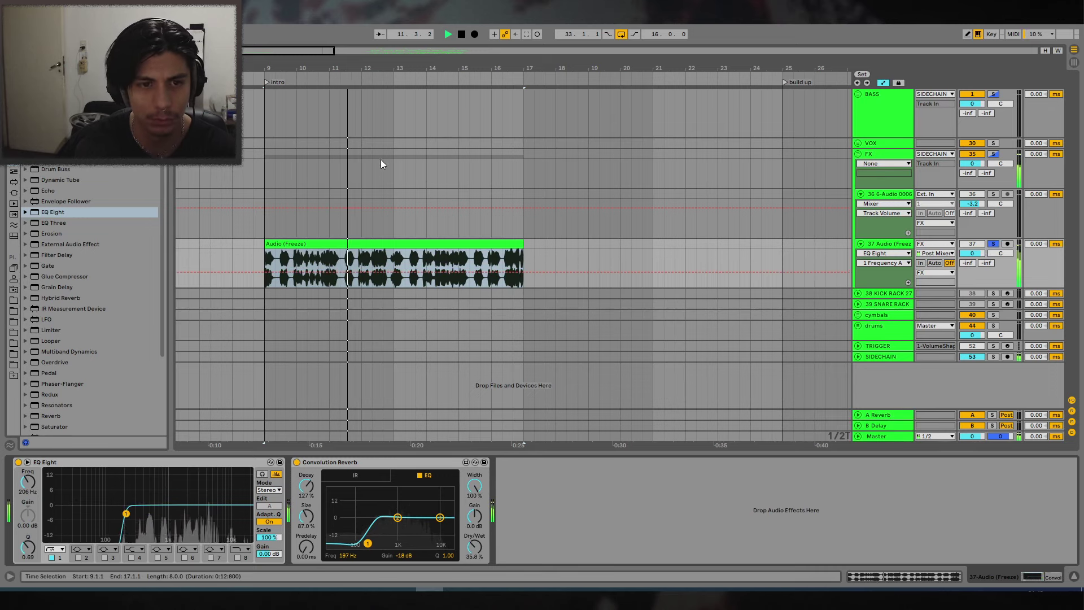
Listen closely to the opening of the processed bass clip from 9.1.1.
left_click_drag(371, 67, 372, 119)
key("space")
left_click_drag(560, 104, 587, 93)
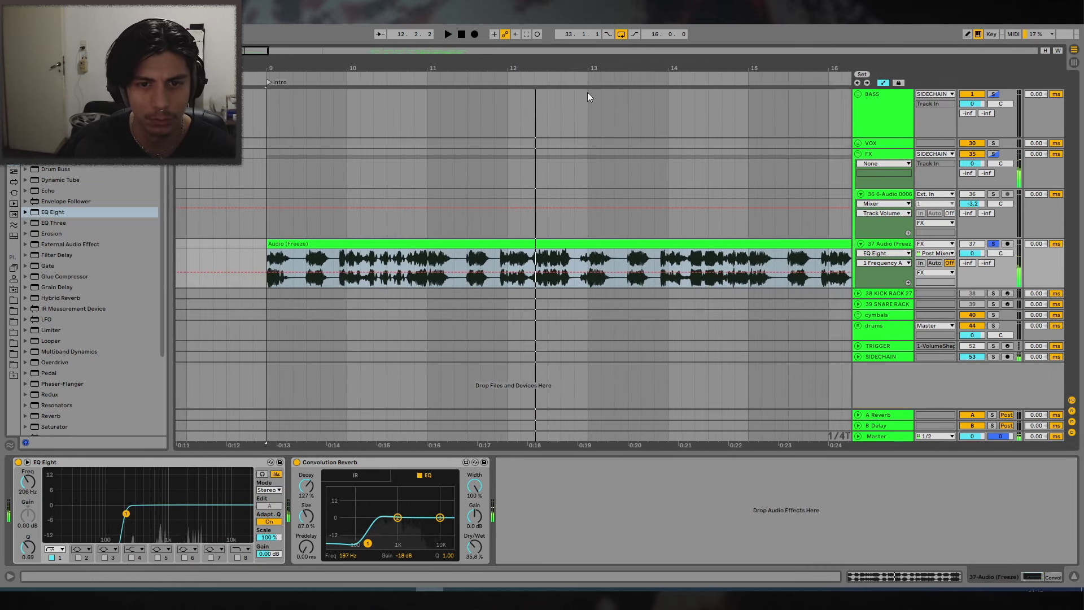
left_click(529, 258)
left_click(286, 243)
key("space")
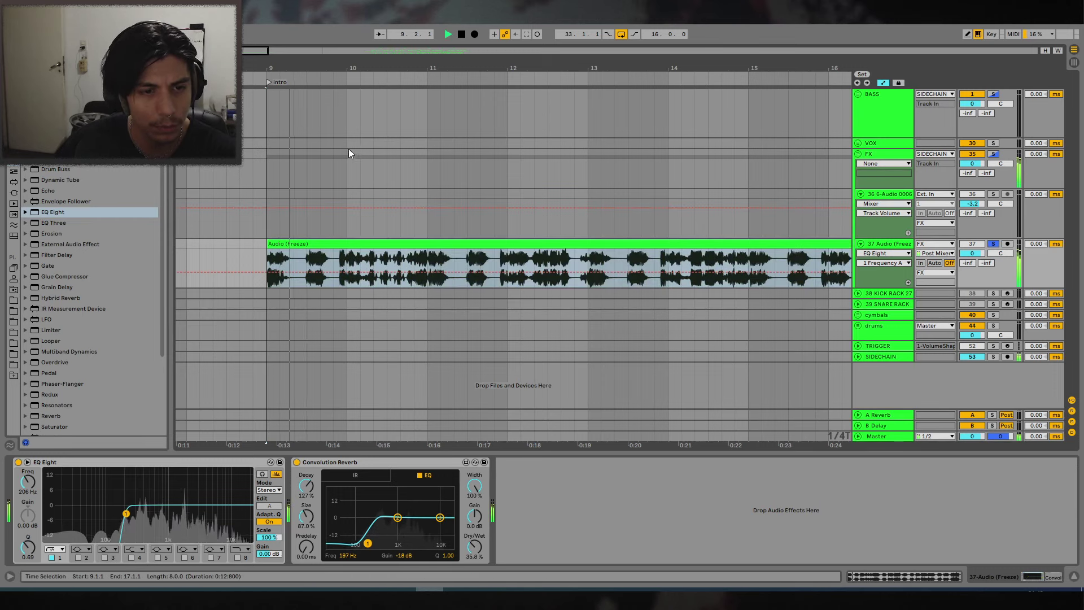
left_click_drag(347, 68, 350, 141)
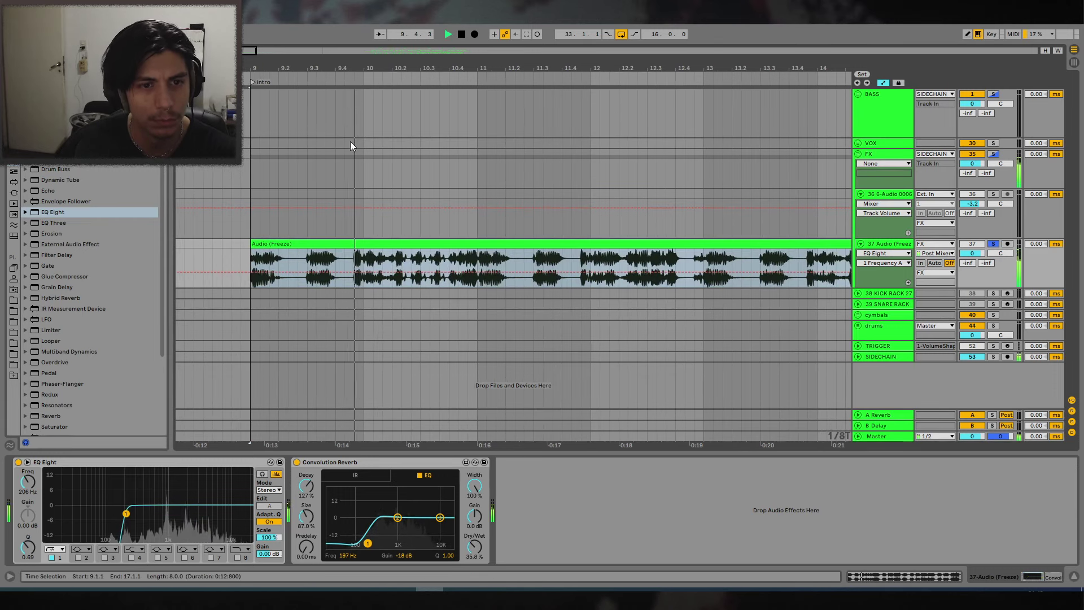
key("space")
left_click(395, 254)
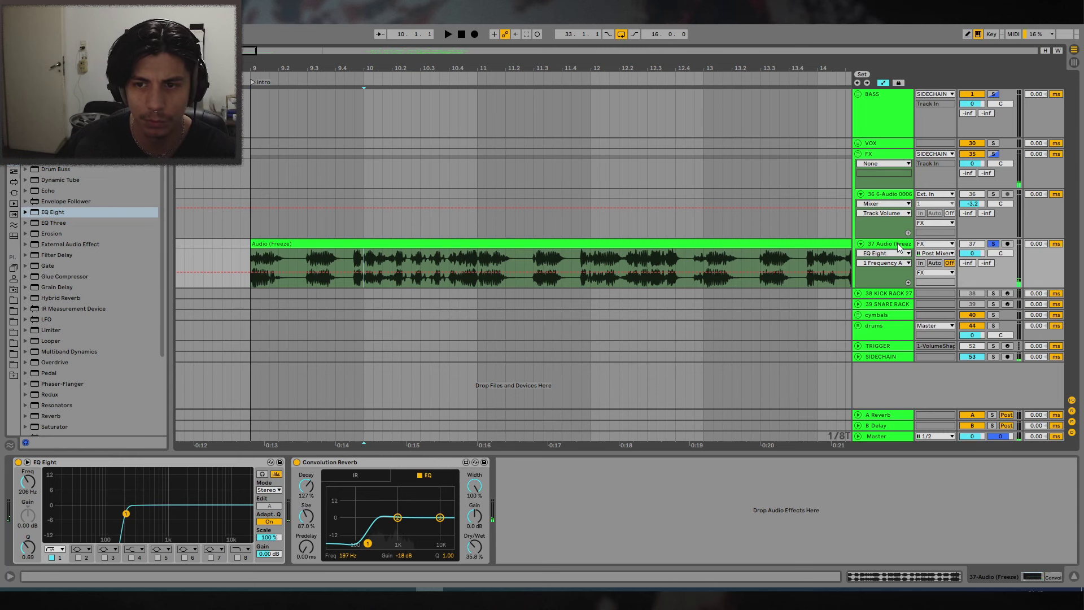
Try the clip's pitch at -12 semitones, return it to 0, and set the warp mode to Complex.
double_click(390, 243)
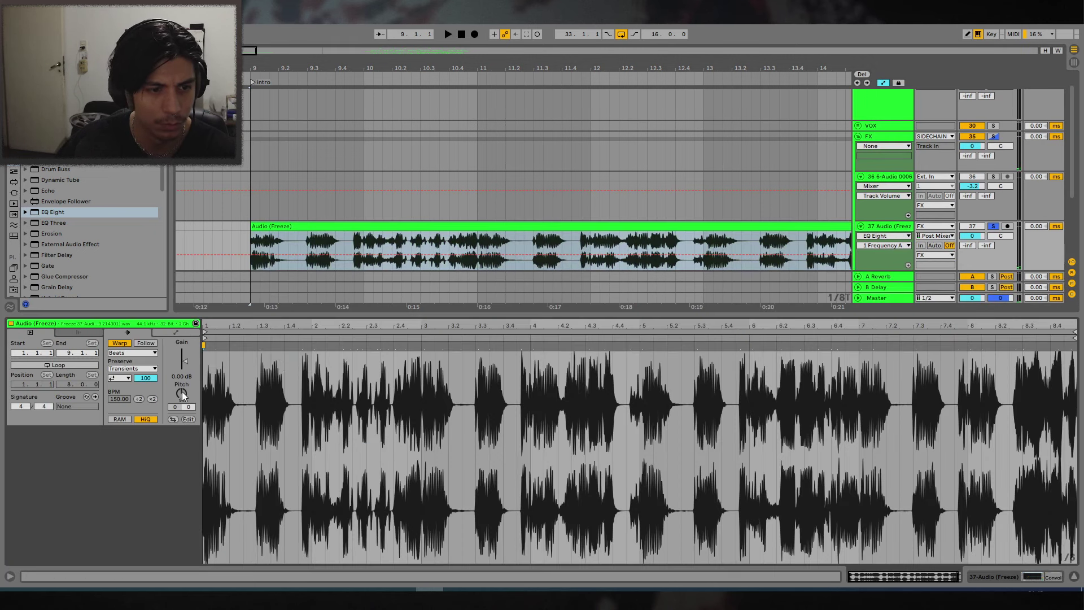
left_click_drag(181, 391, 181, 391)
key("space")
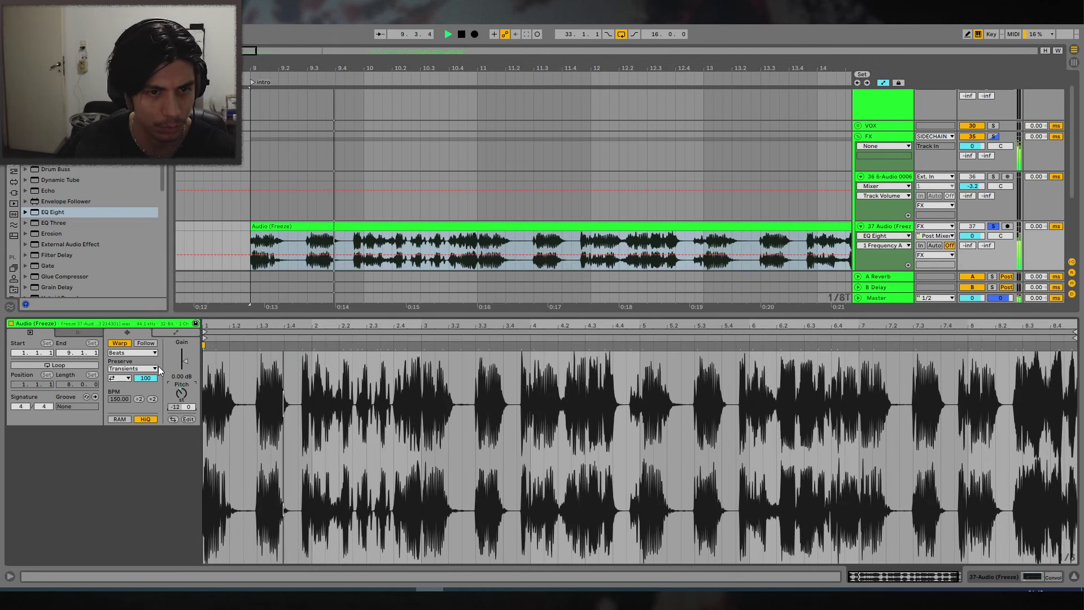
left_click(126, 353)
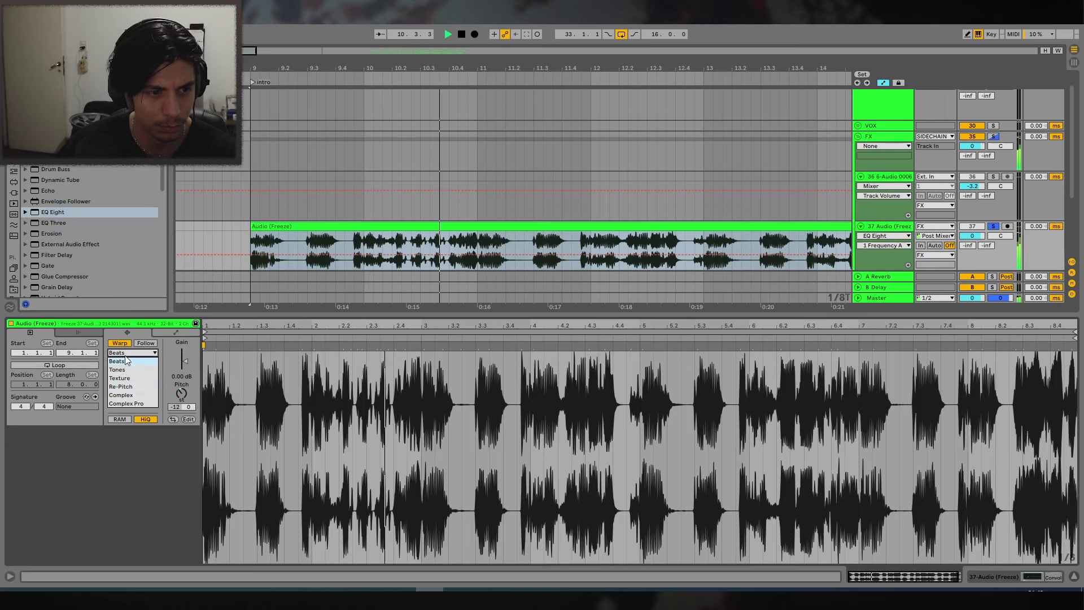
left_click(134, 391)
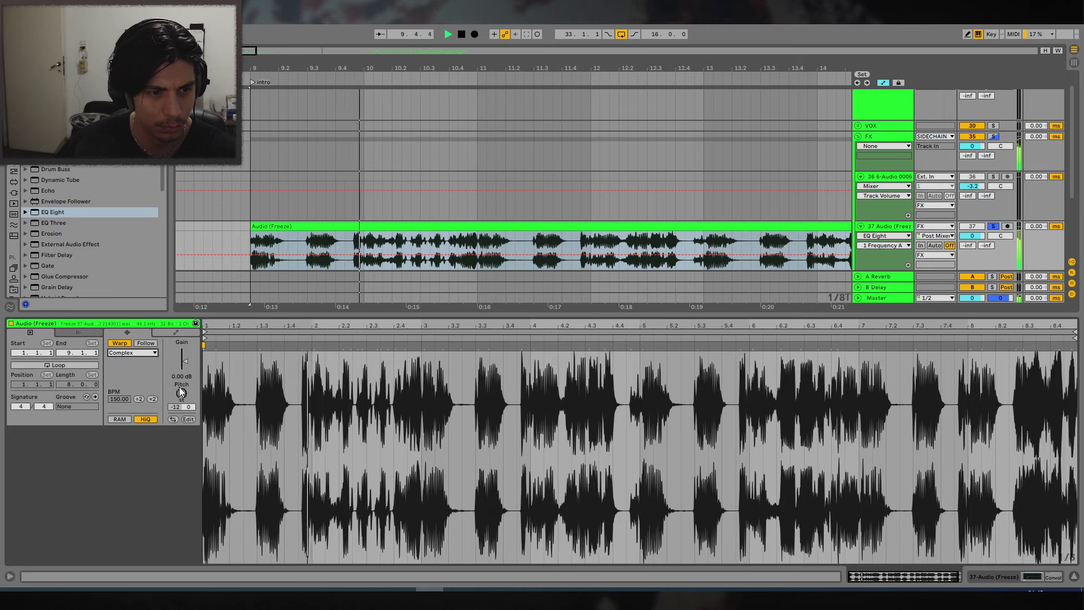
Play the clip from 9.1.1 with the bass track unsoloed and soloed to judge which part to keep.
left_click(993, 226)
key("space")
key("space")
left_click(1073, 576)
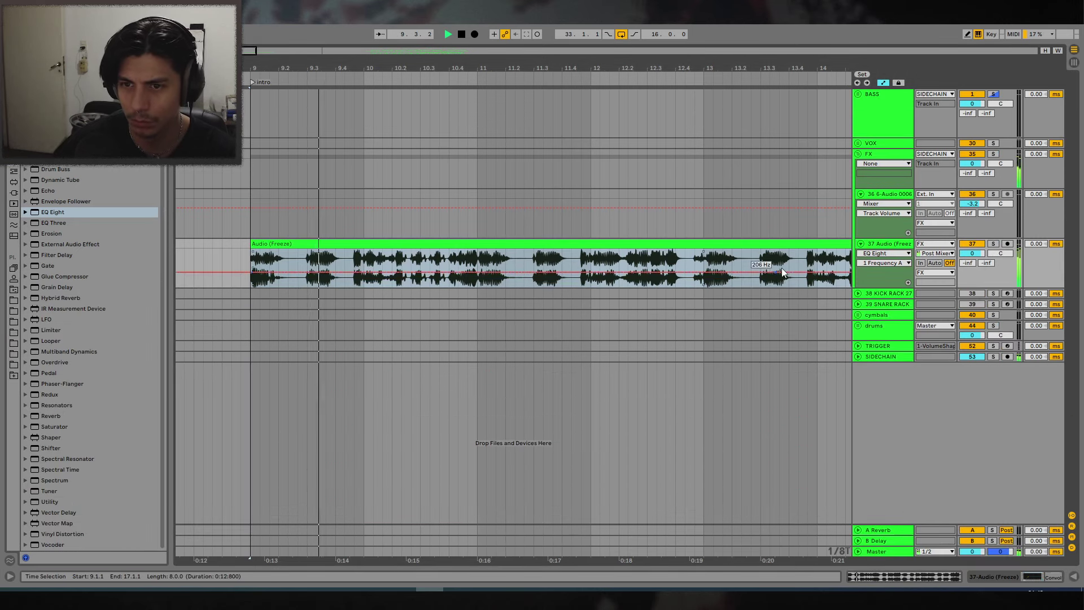
left_click_drag(614, 69, 491, 31)
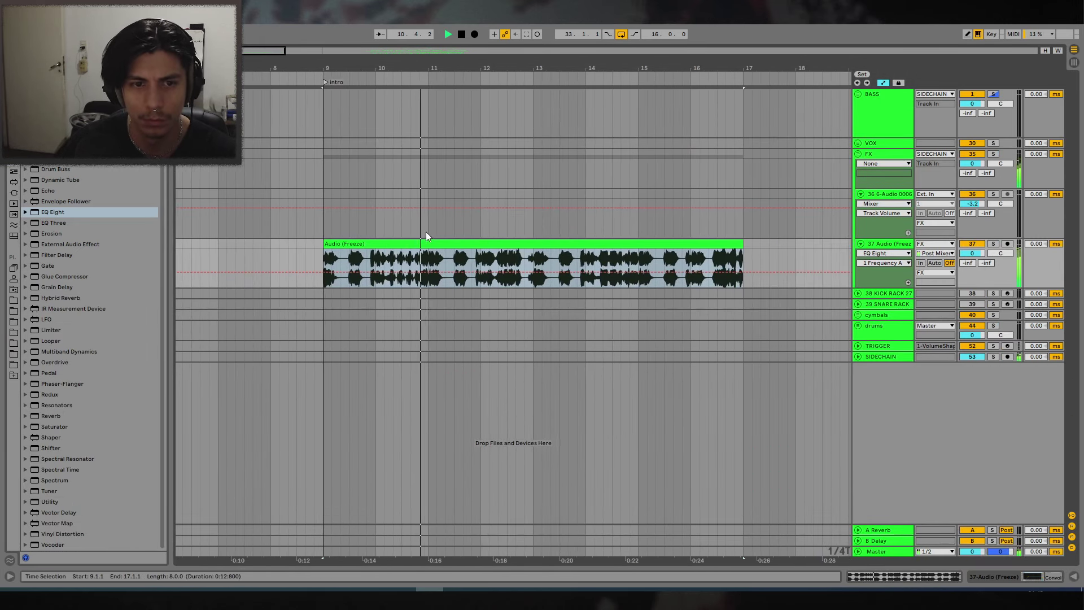
left_click(904, 245)
left_click(994, 244)
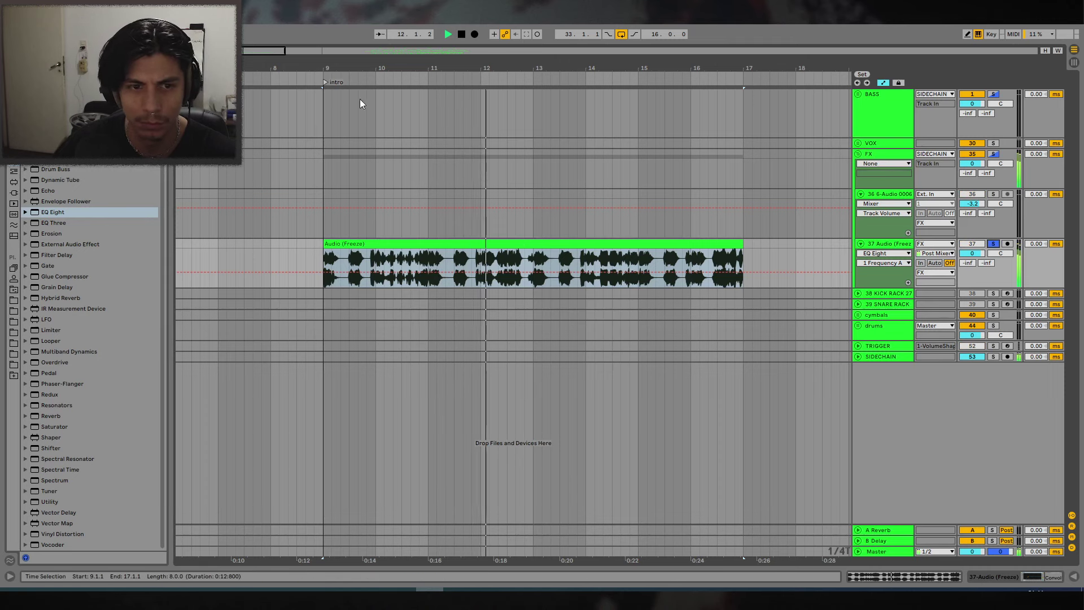
key("space")
left_click_drag(342, 59, 368, 194)
key("space")
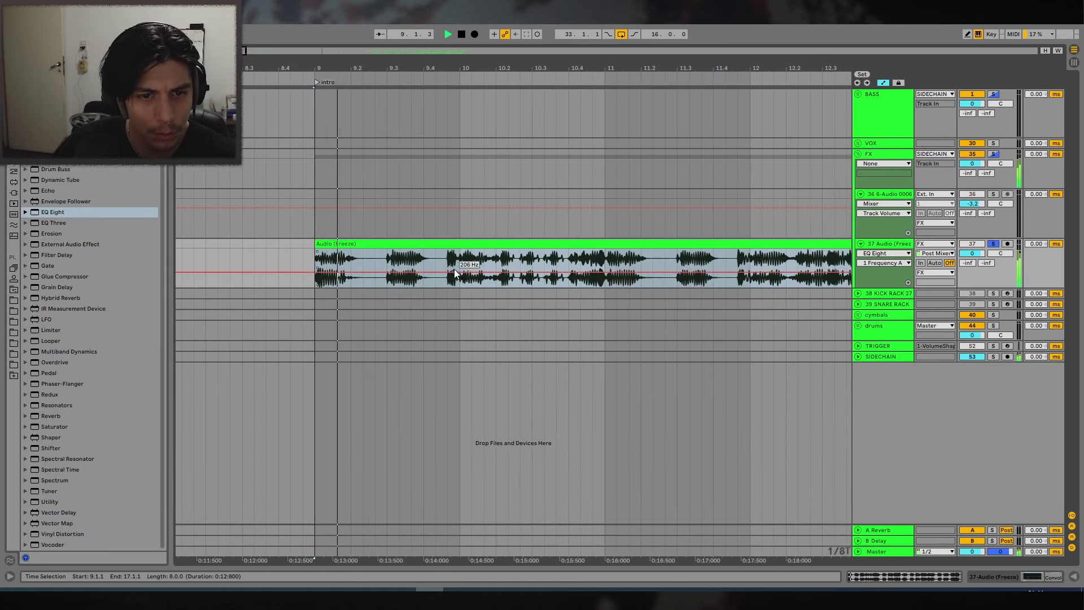
Split the bass clip at 10.2.1 and delete everything after the split.
left_click(492, 259)
key("ctrl+e")
left_click(501, 244)
key("Delete")
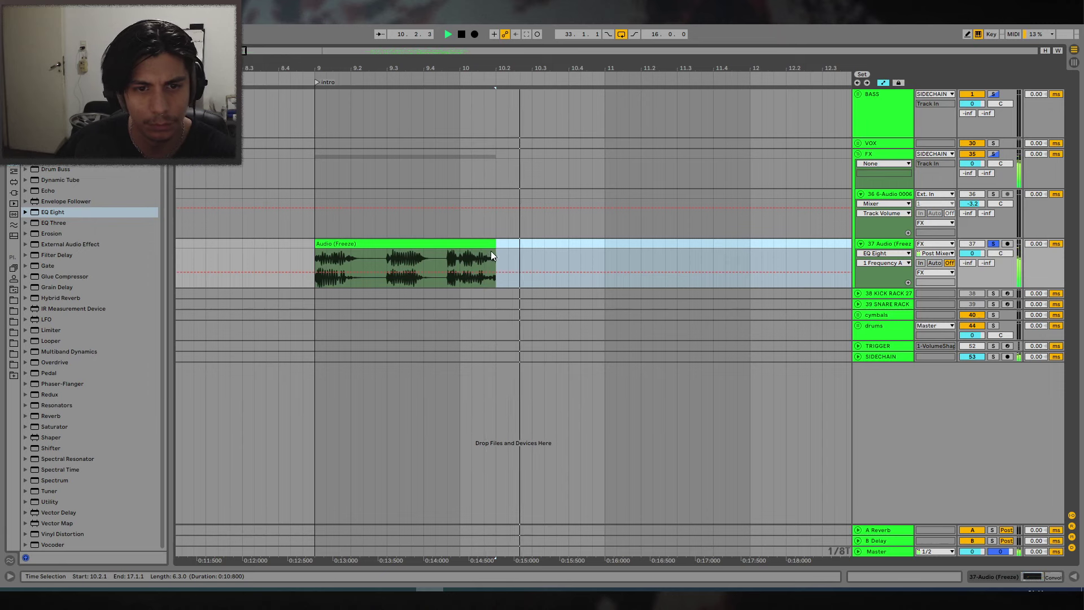
Hide the automation lanes and add a short fade-out at the end of the trimmed bass clip.
key("space")
mouse_move(494, 244)
left_mouse_down()
mouse_move(507, 245)
mouse_move(496, 245)
left_mouse_up()
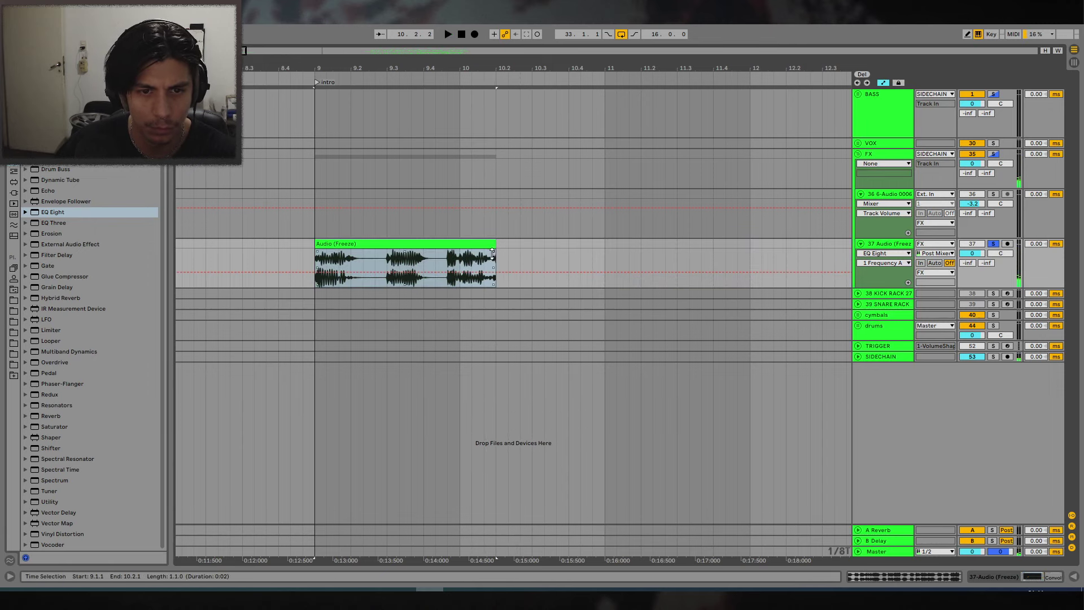
key("ctrl+j")
left_click(884, 83)
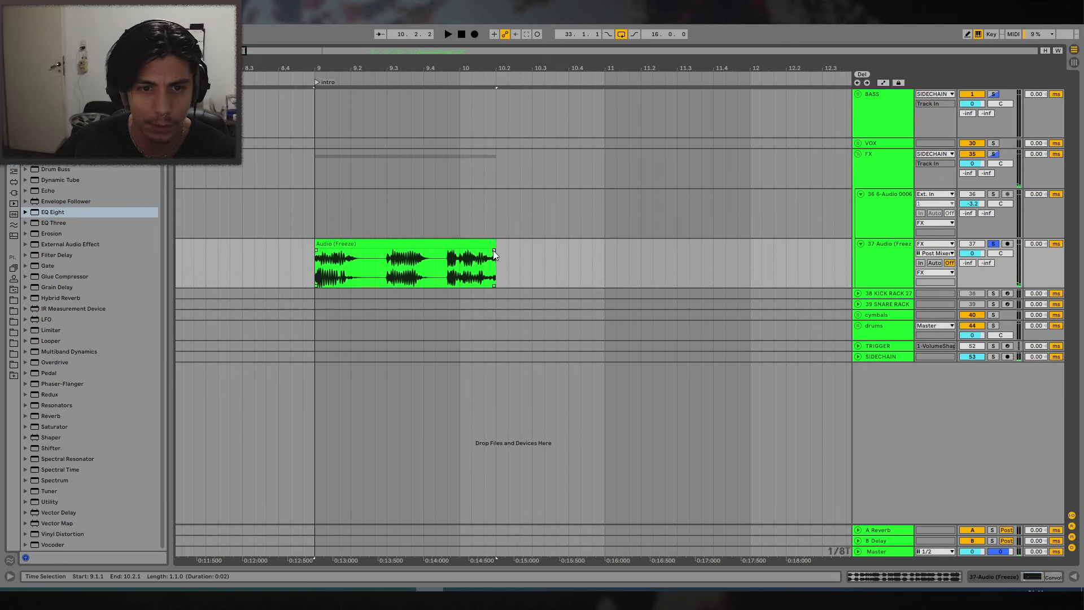
Lower EQ Eight's low-cut frequency to 119 Hz while playing the trimmed clip.
key("space")
key("ctrl+alt+l")
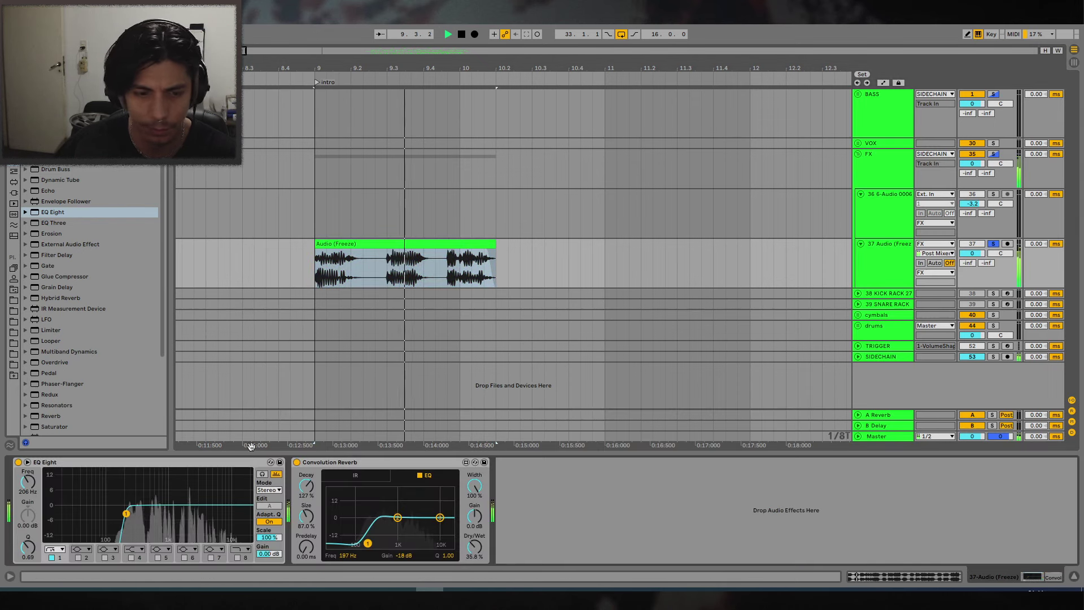
left_click_drag(127, 514, 111, 515)
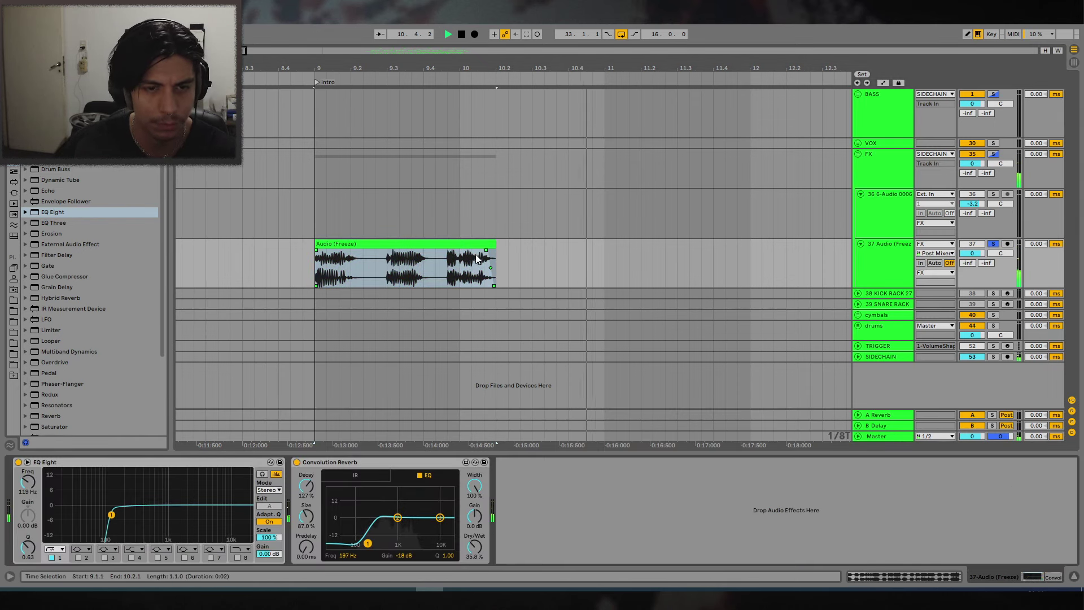
key("space")
Enable EQ Eight's band 8 high cut at 2.97 kHz while playing the clip, and unsolo the bass track.
left_click_drag(533, 63, 465, 36)
left_click_drag(503, 248, 351, 248)
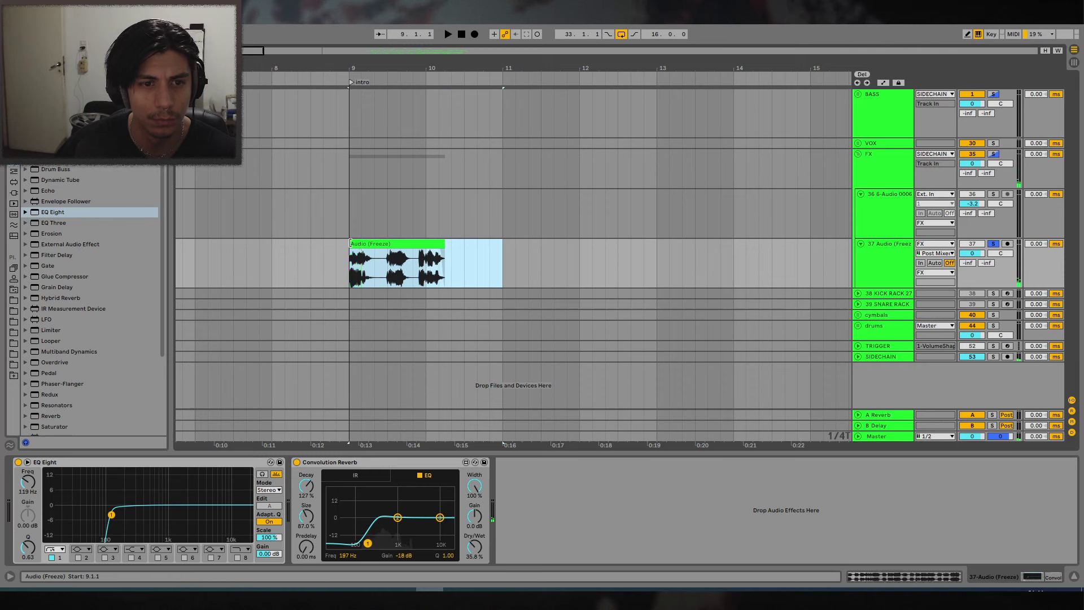
double_click(357, 244)
key("space")
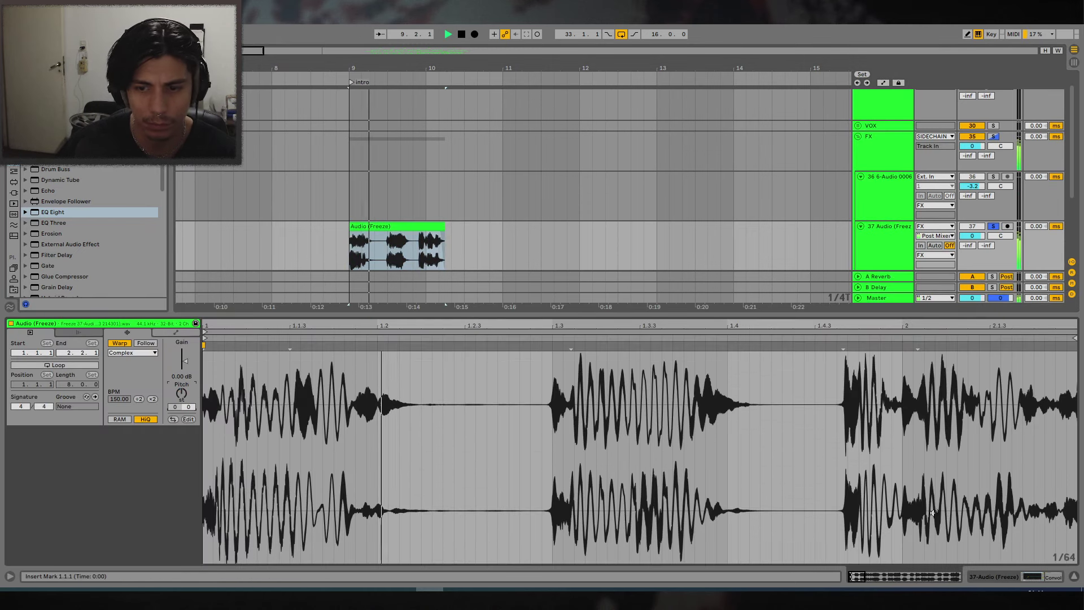
left_click(1040, 576)
left_click(237, 558)
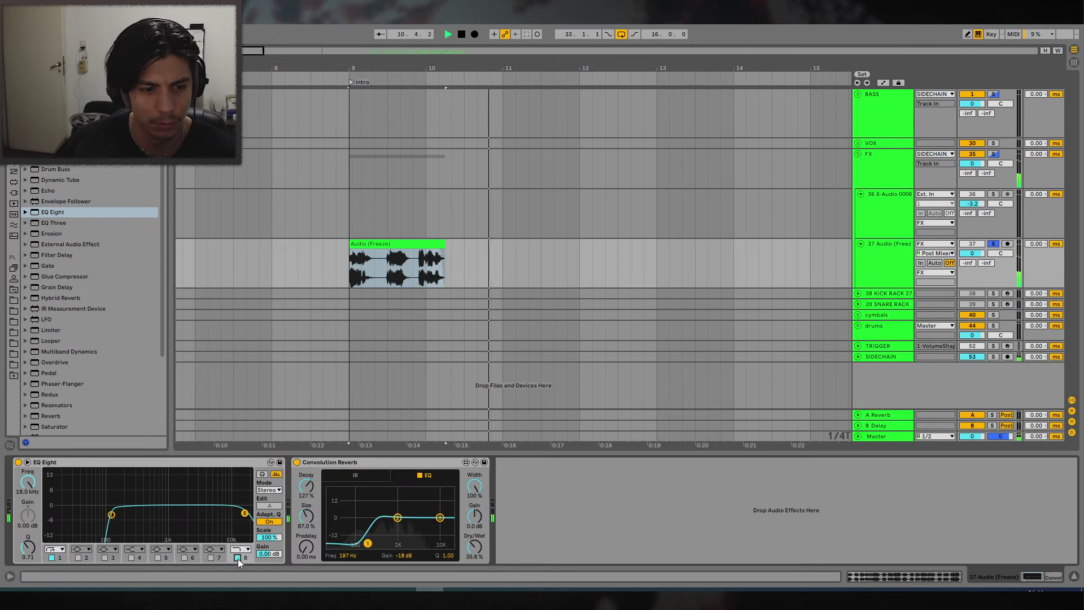
left_click_drag(245, 513, 200, 516)
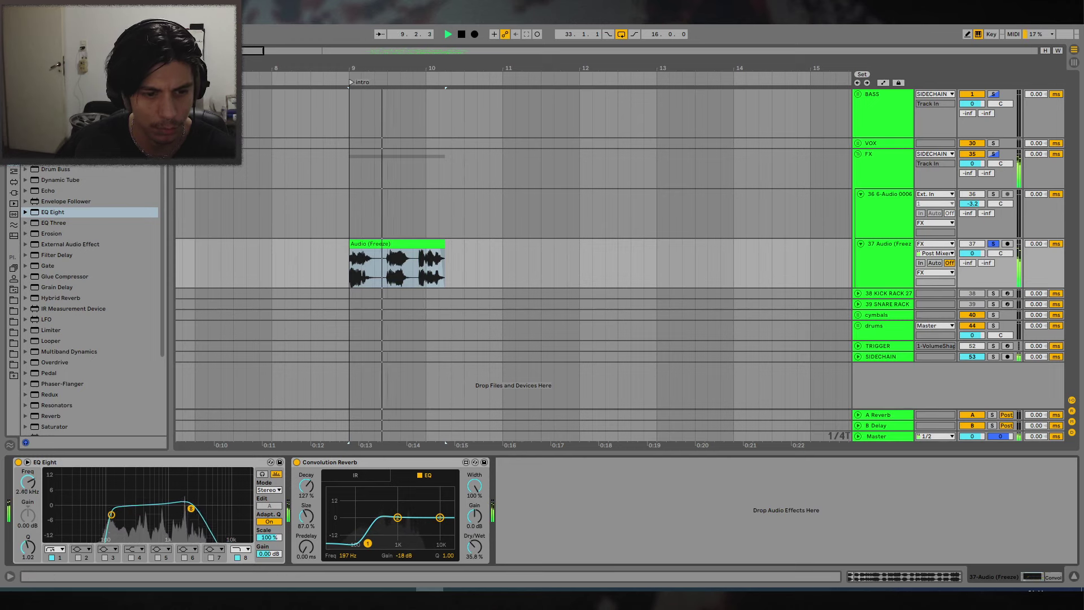
key("space")
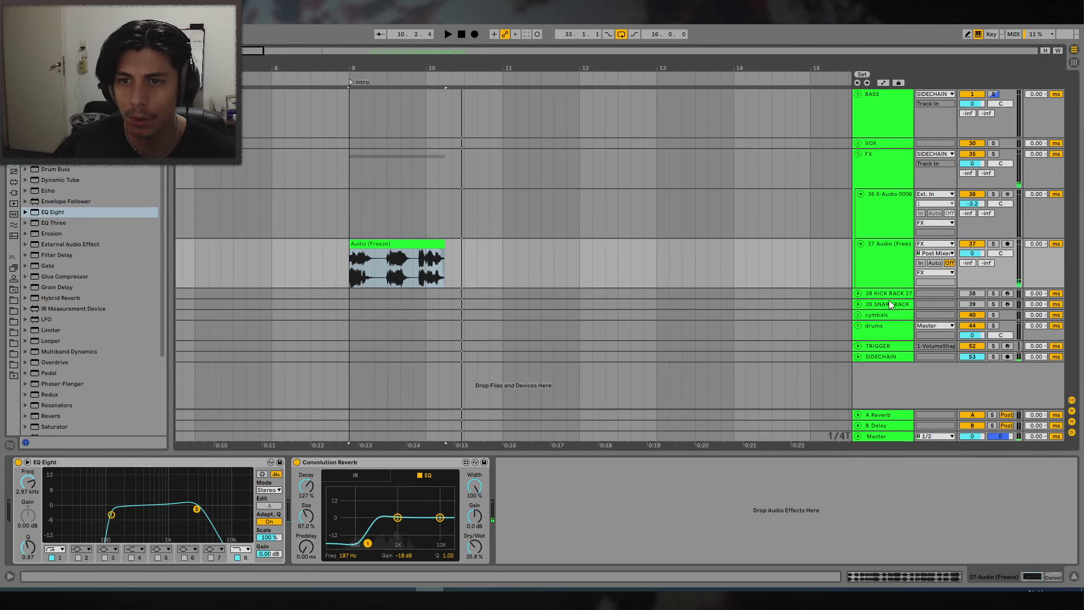
Insert a MIDI track below VOX, group it as SYNTH, and select the new track inside the group.
right_click(879, 144)
left_click(903, 221)
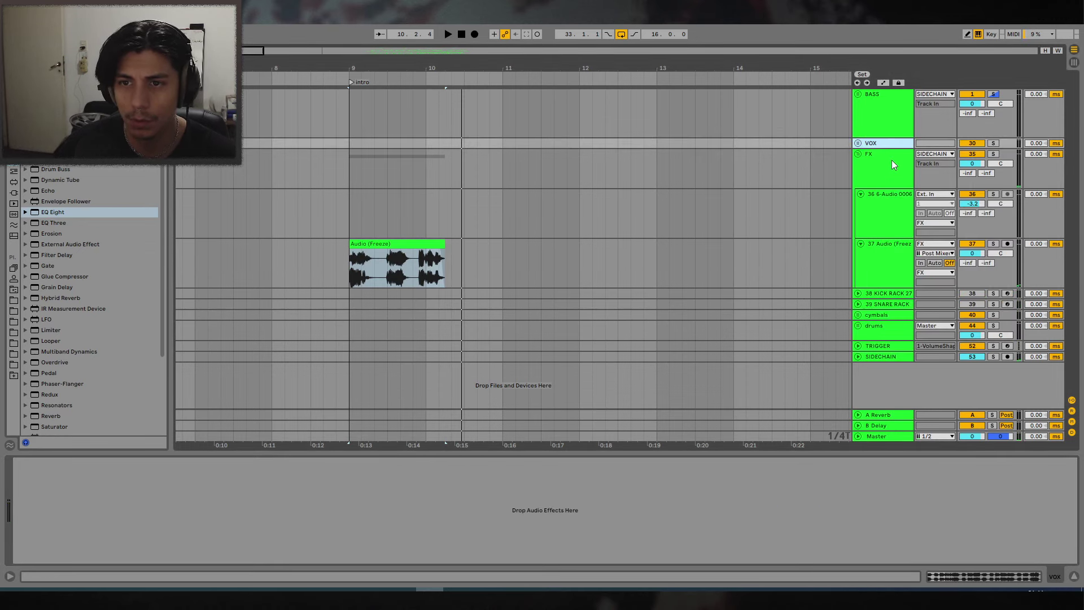
key("ctrl+g")
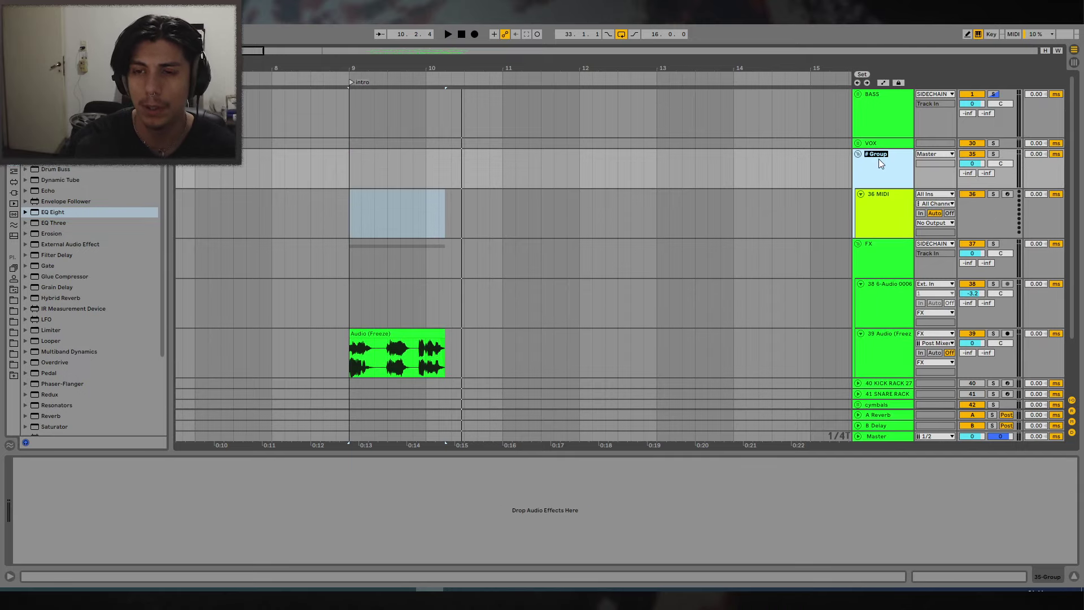
left_click(879, 203)
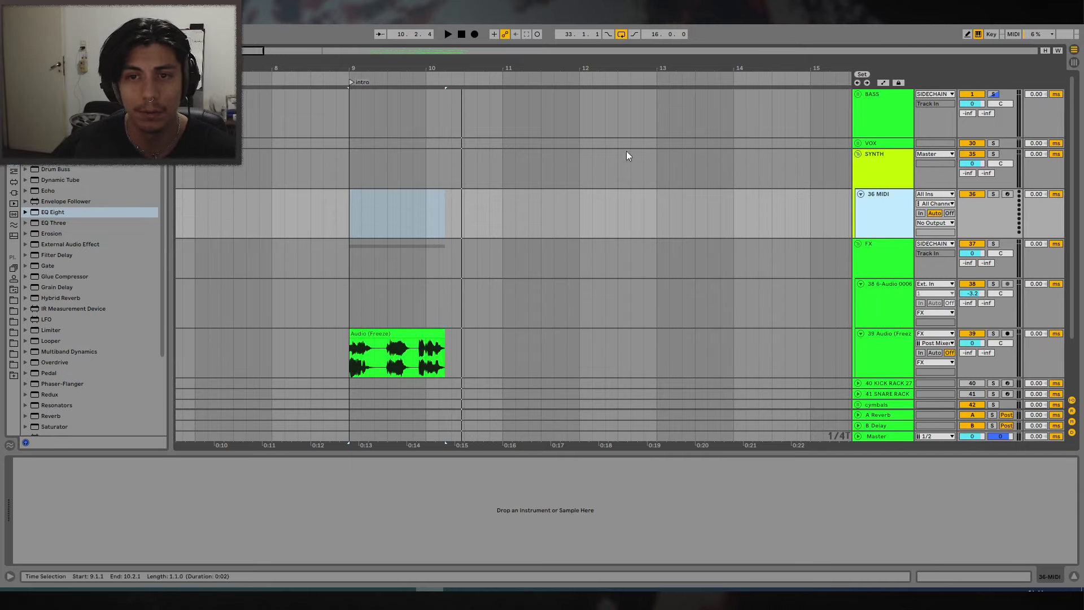
Load Serum onto the MIDI track in the SYNTH group, try a note on it, and close the plugin window.
left_click(93, 52)
type("s")
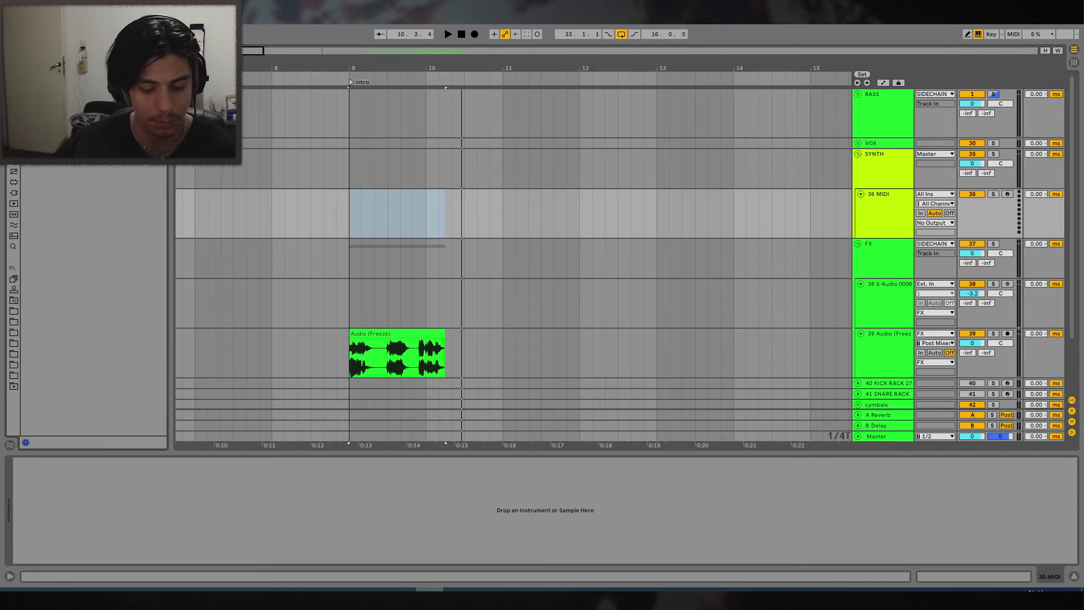
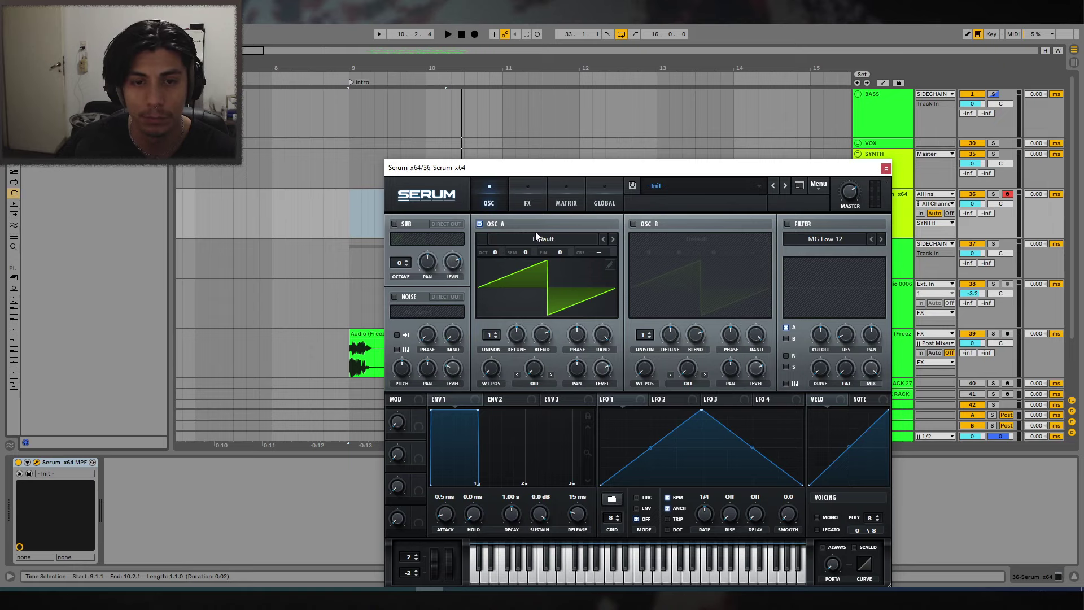
key("a")
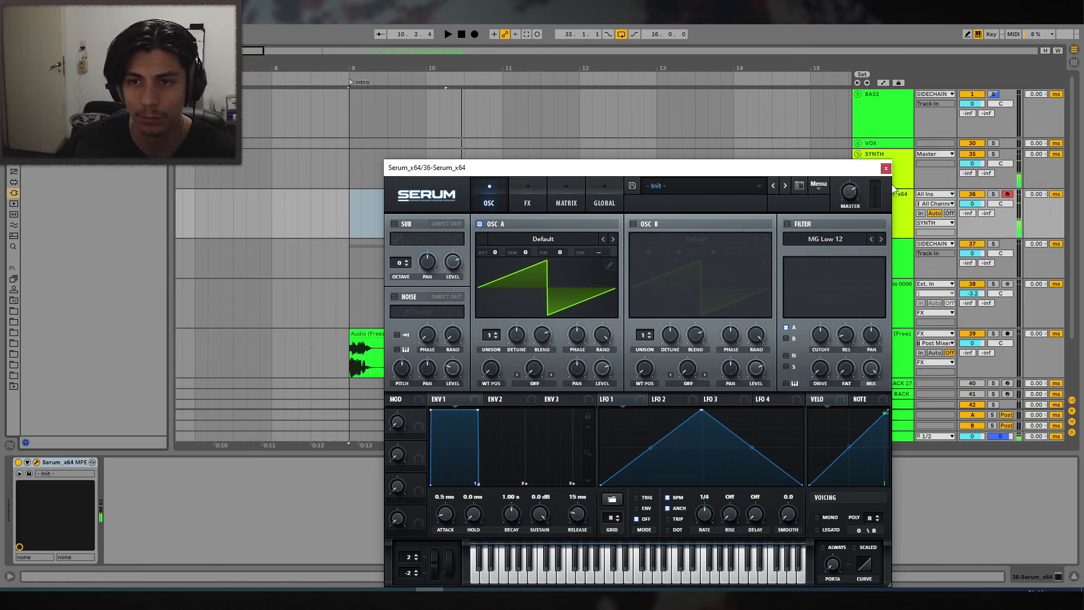
left_click(886, 168)
Lower the computer keyboard octave to C0–D1 and audition Serum notes against the bass texture playing from bar 9.
key("space")
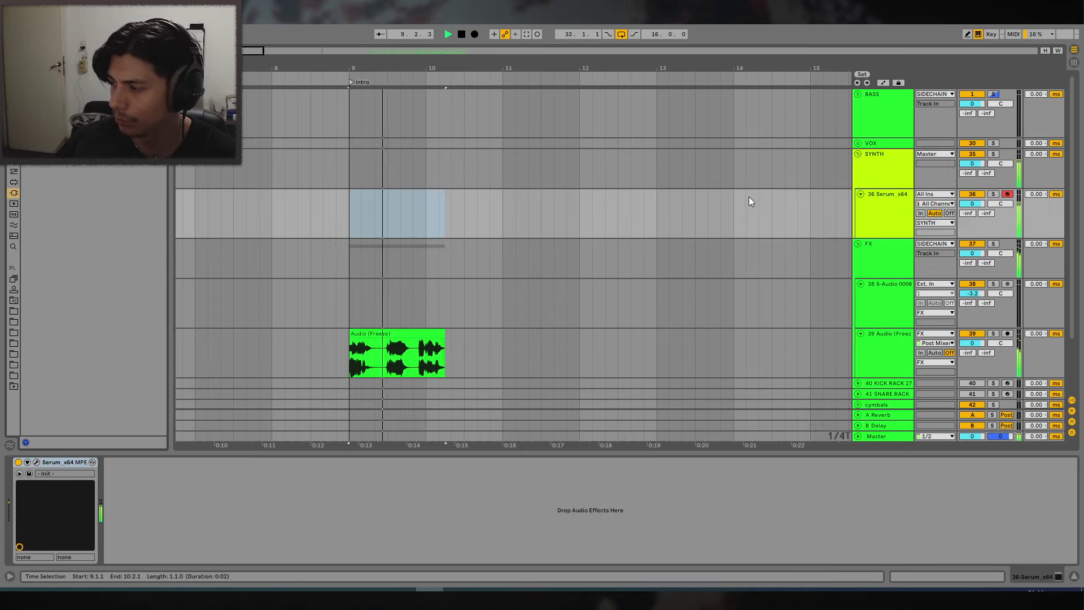
key("space")
key("z")
key("space")
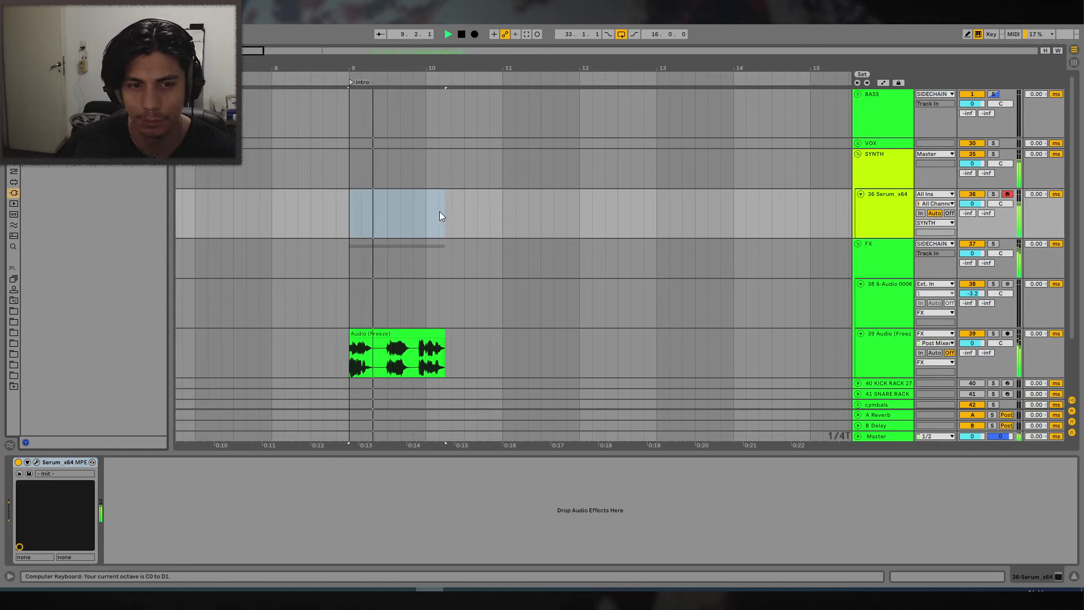
key("a")
key("space")
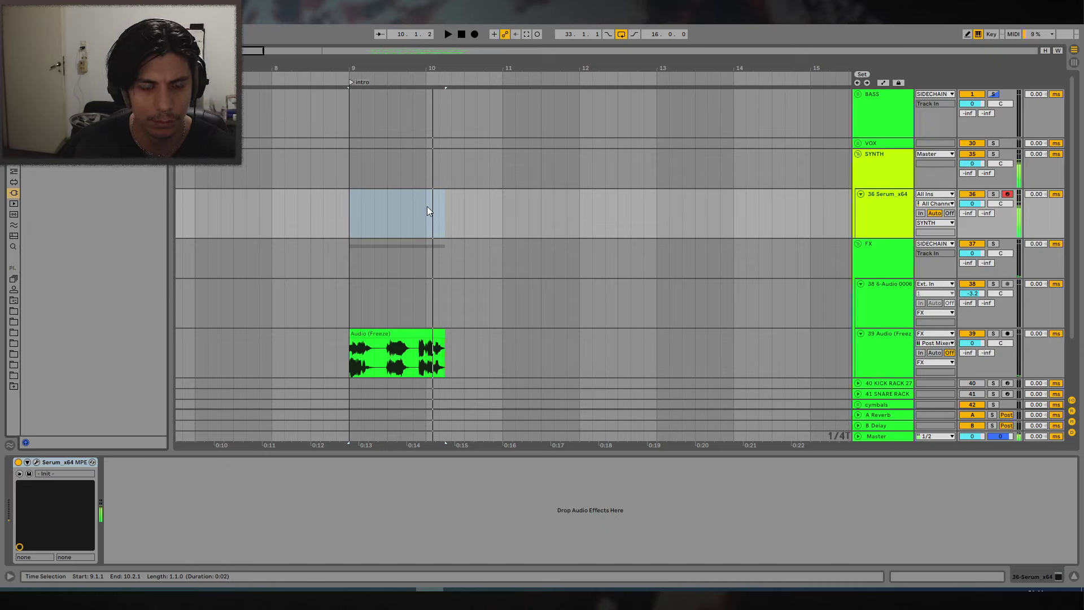
left_click(343, 195)
key("space")
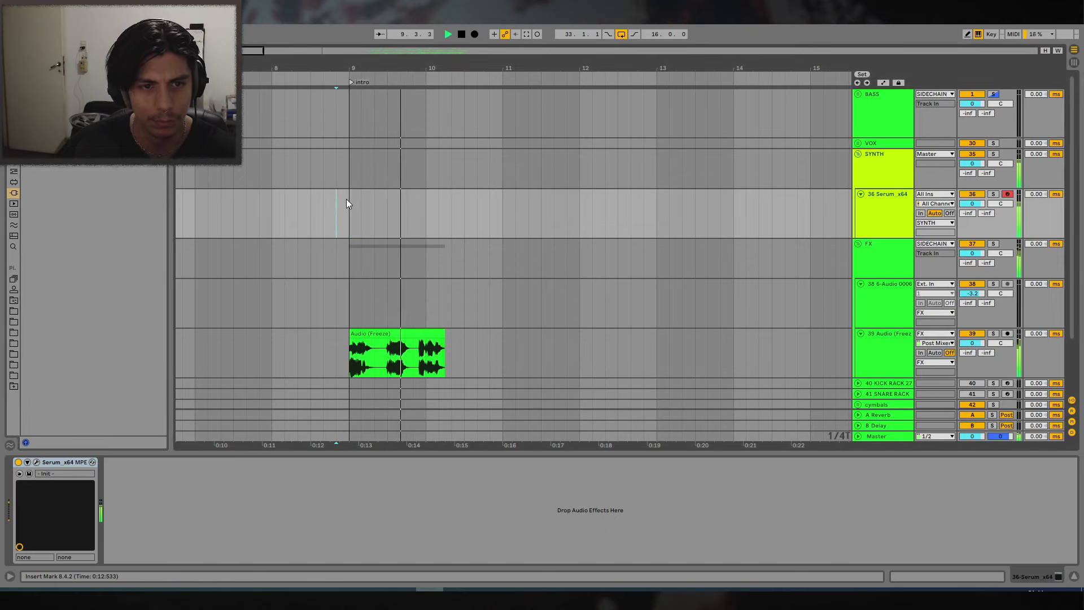
key("space")
Insert a MIDI clip from 9.1.1 to 11.1.1 on the Serum track with one-beat notes D#0 at 1, G0 at 1.3 and F#0 at 2.
left_click_drag(355, 204, 508, 204)
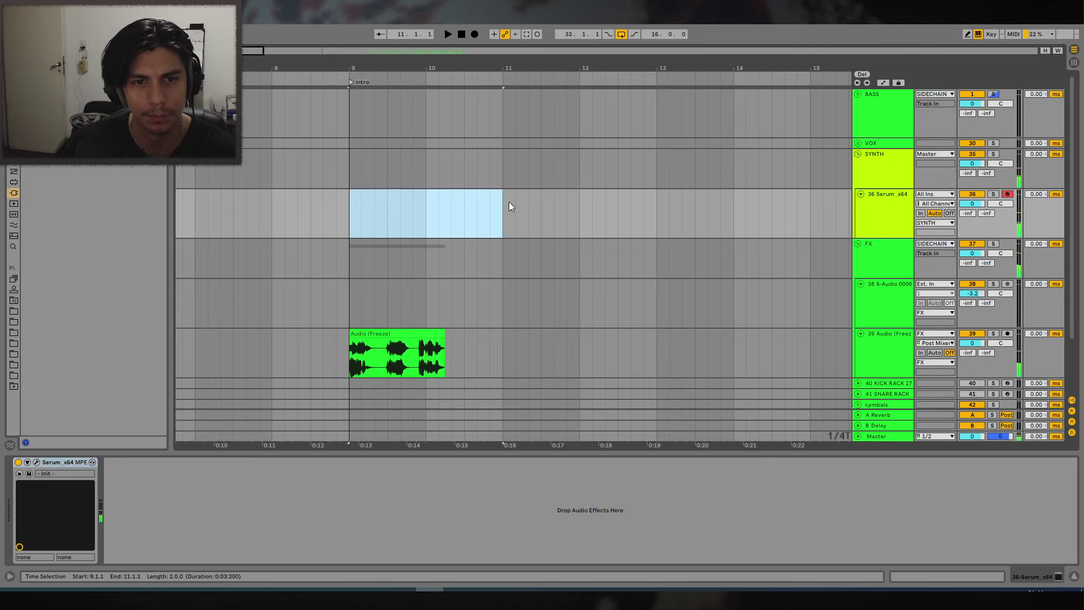
key("ctrl+shift+m")
scroll(333, 462, "down", 10)
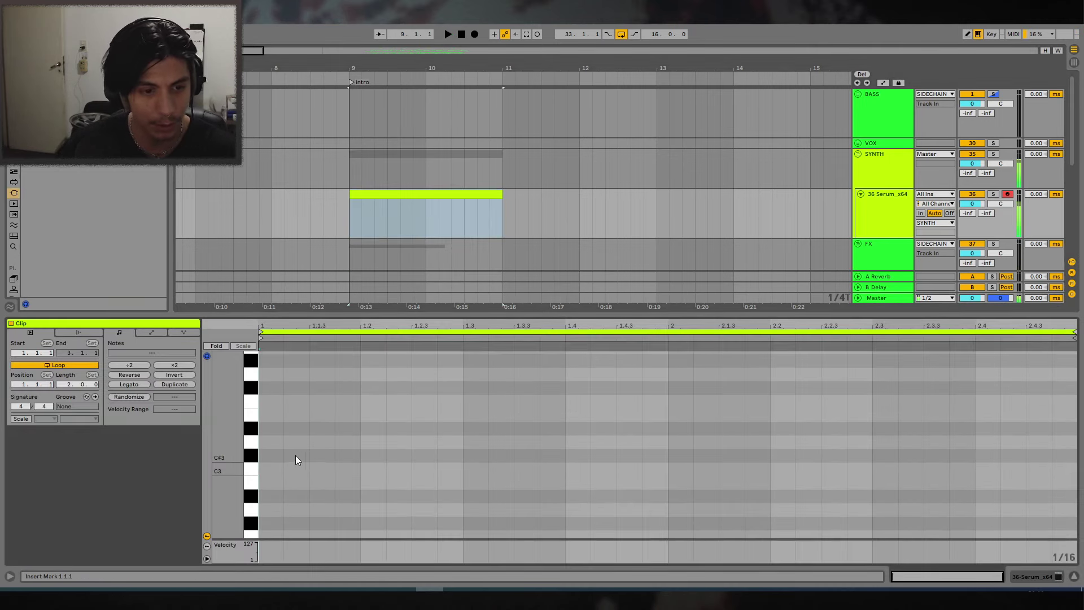
scroll(271, 444, "down", 3)
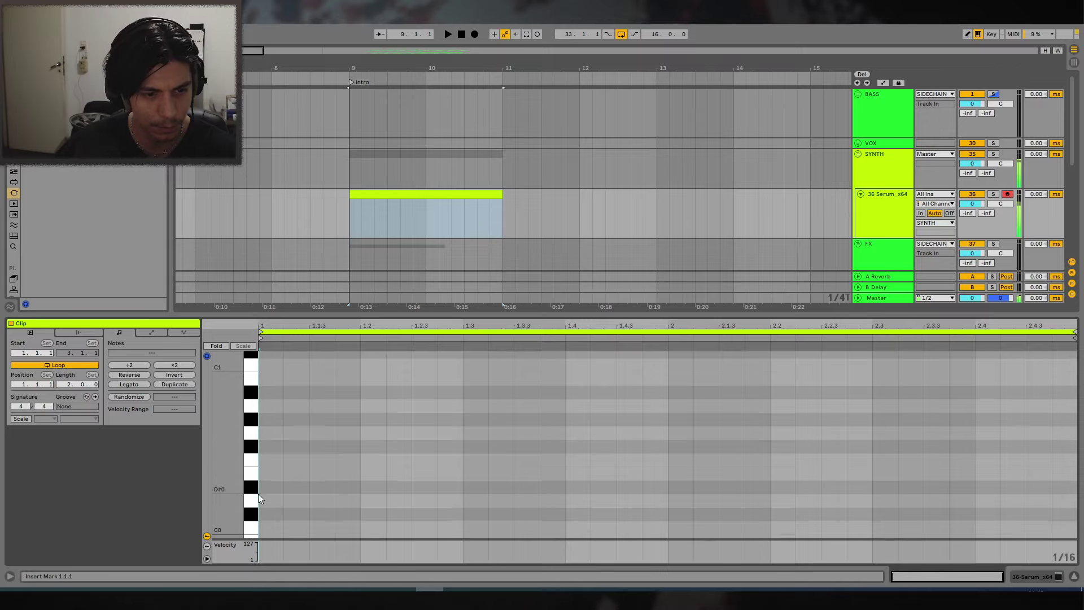
double_click(265, 487)
key("space")
left_click_drag(284, 486, 694, 450)
key("space")
key("space")
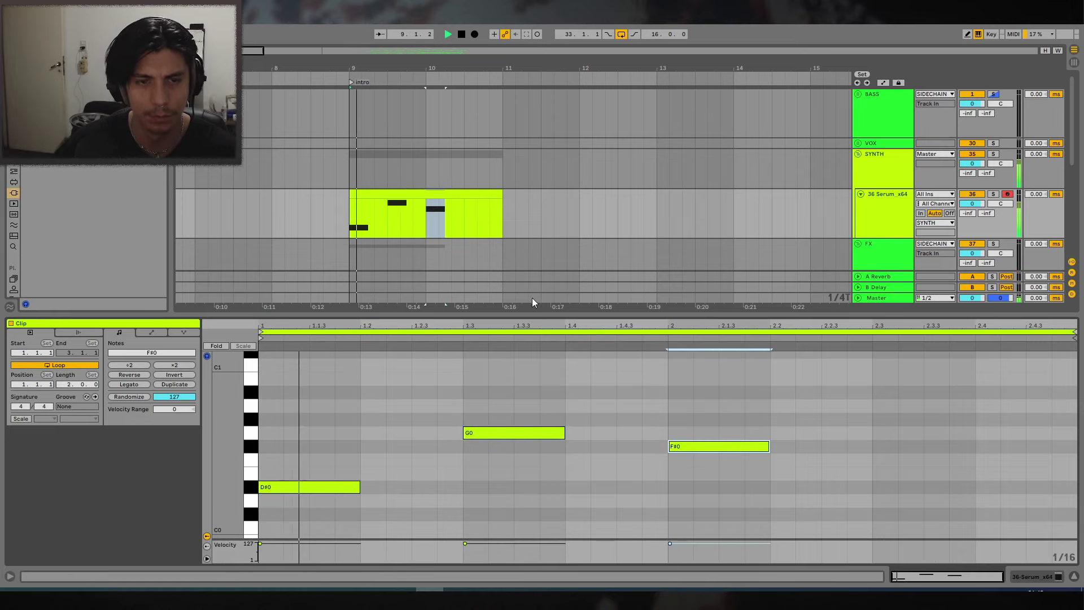
left_click(454, 198)
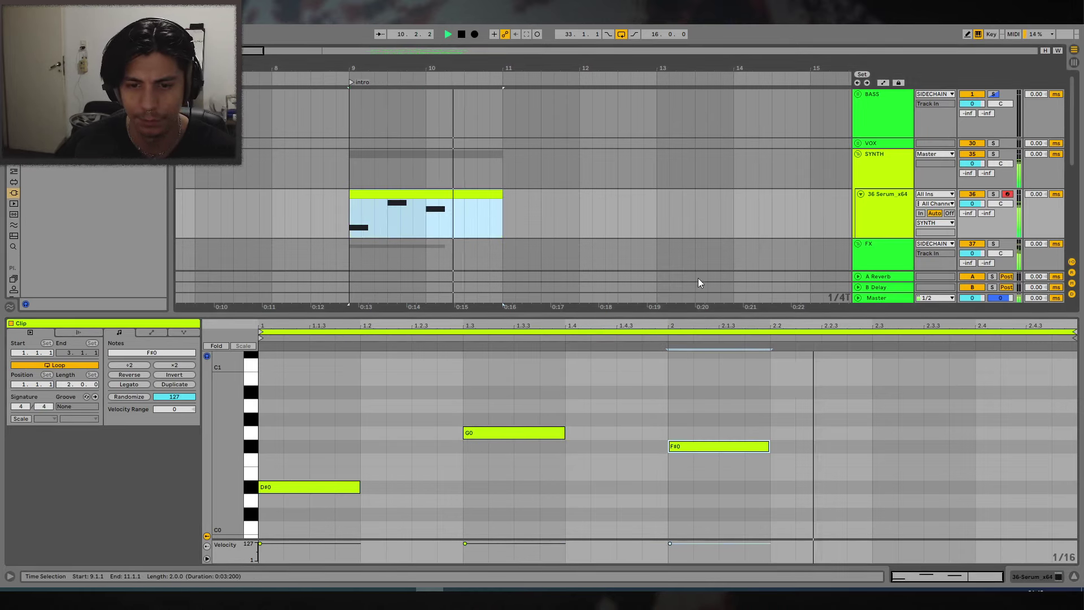
Duplicate the two-bar Serum MIDI clip and consolidate both copies into one four-bar clip starting at bar 9.
key("ctrl+d")
left_click(412, 194, "shift")
key("ctrl+j")
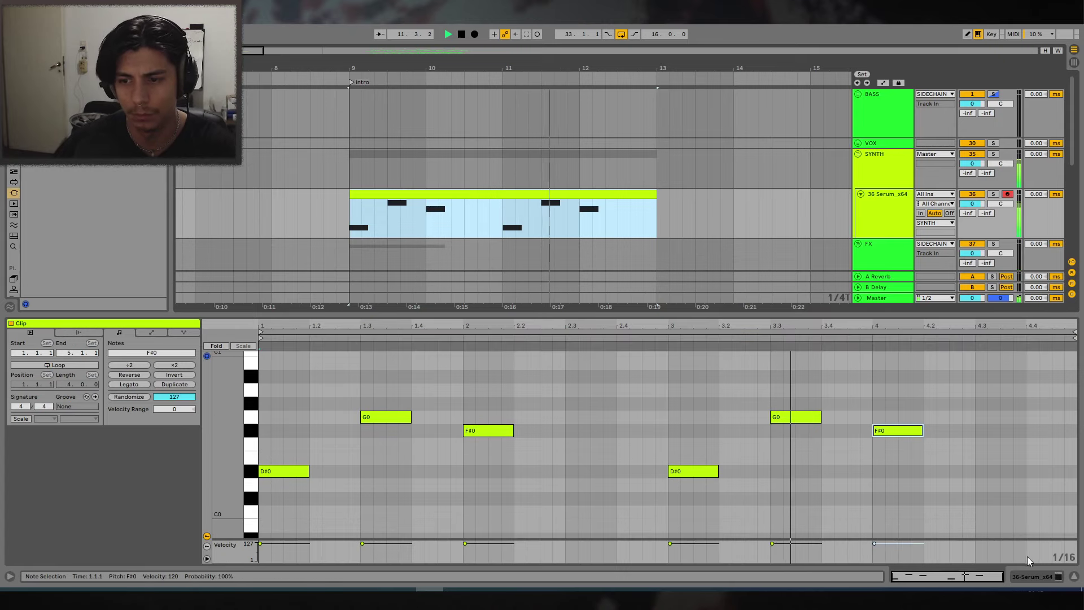
Copy the Audio (Freeze) clip in the FX group from bar 9 to bar 11.
left_click(1030, 576)
key("space")
left_click_drag(396, 334, 550, 333)
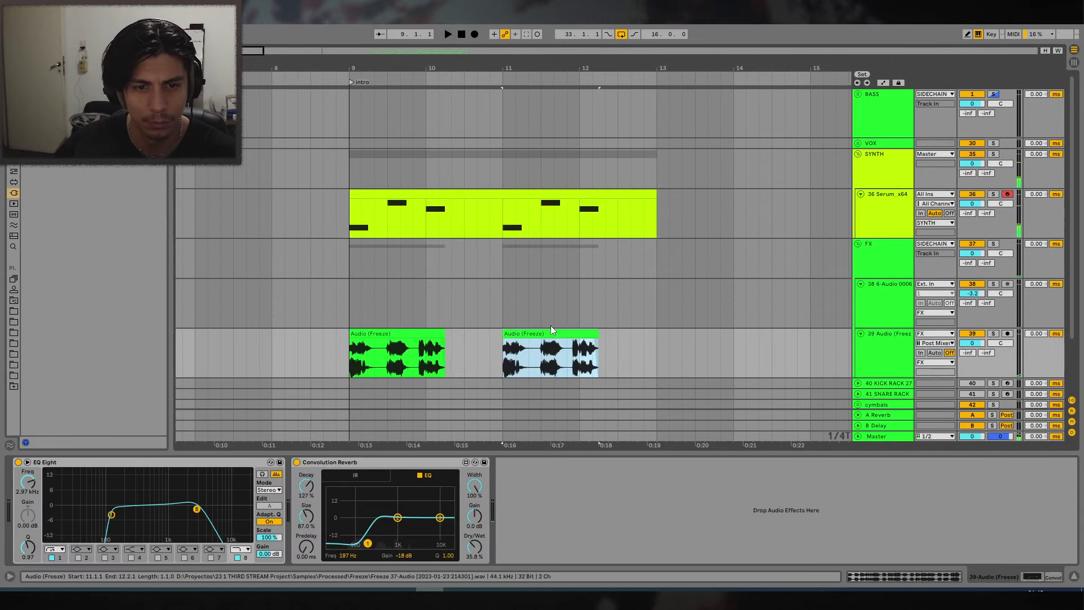
Load the Basic Shapes wavetable into Serum's Oscillator A and move its wavetable position to the triangle shape during playback.
left_click(454, 196)
left_click(36, 461)
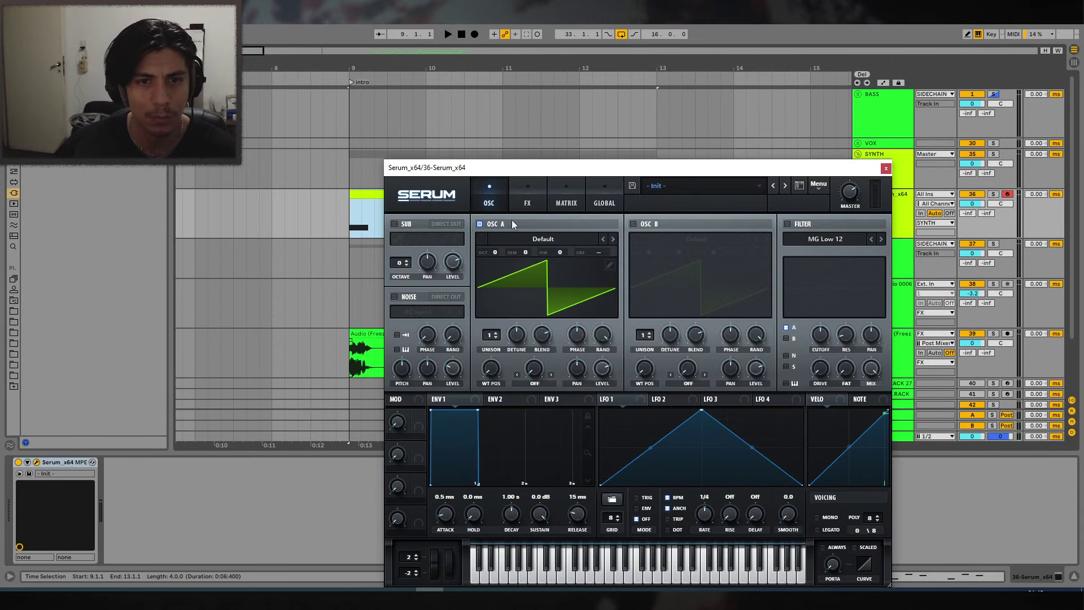
left_click(510, 238)
mouse_move(539, 249)
left_click(595, 305)
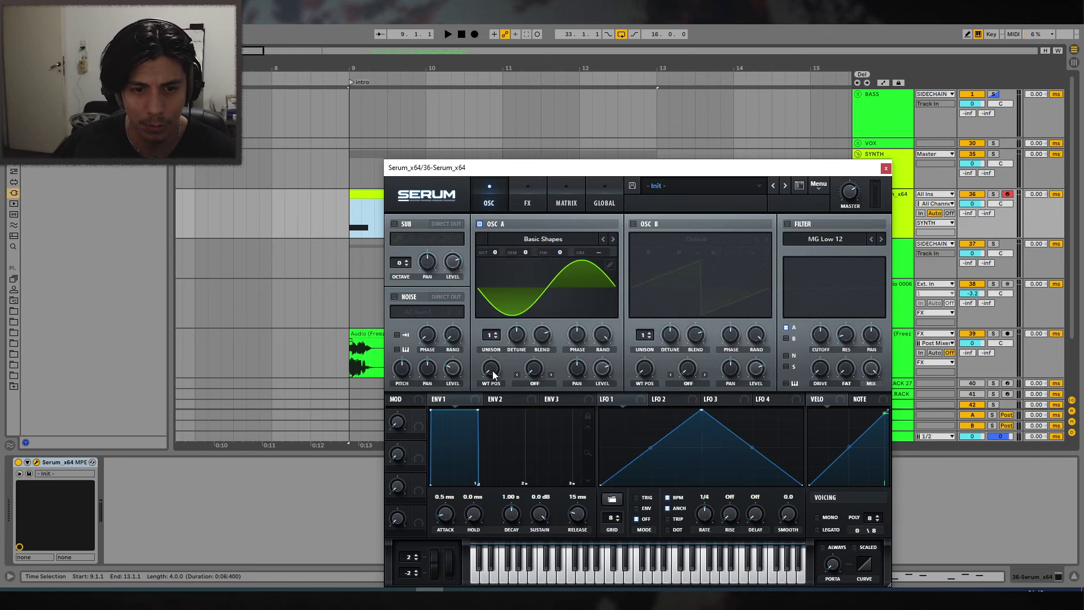
key("space")
left_click_drag(492, 373, 525, 363)
Enable Serum's Distortion effect in Tube mode and raise its drive.
left_click(527, 195)
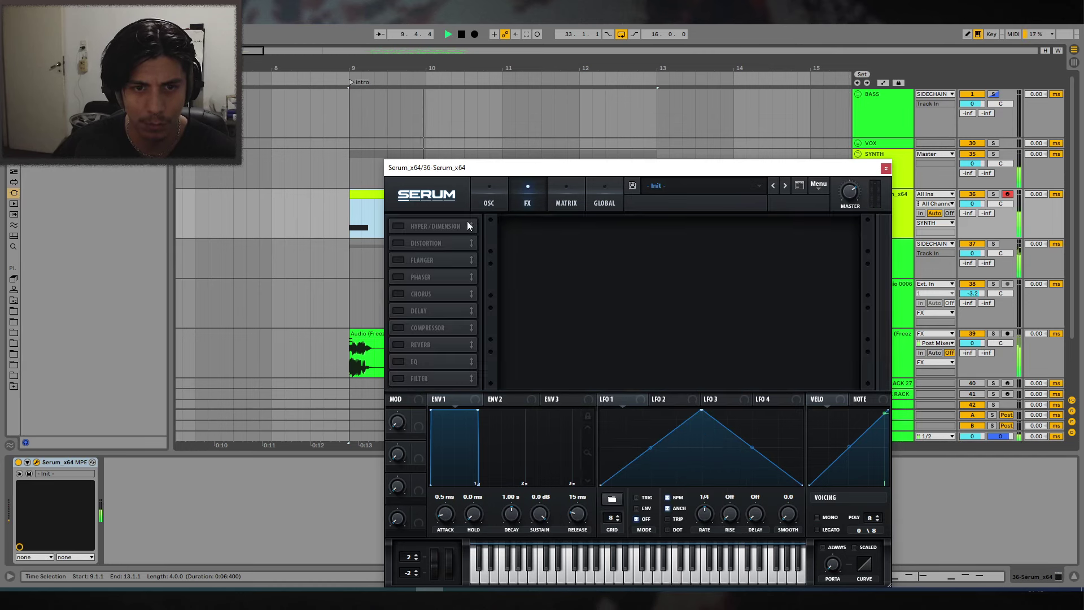
left_click(398, 243)
left_click_drag(758, 232, 765, 175)
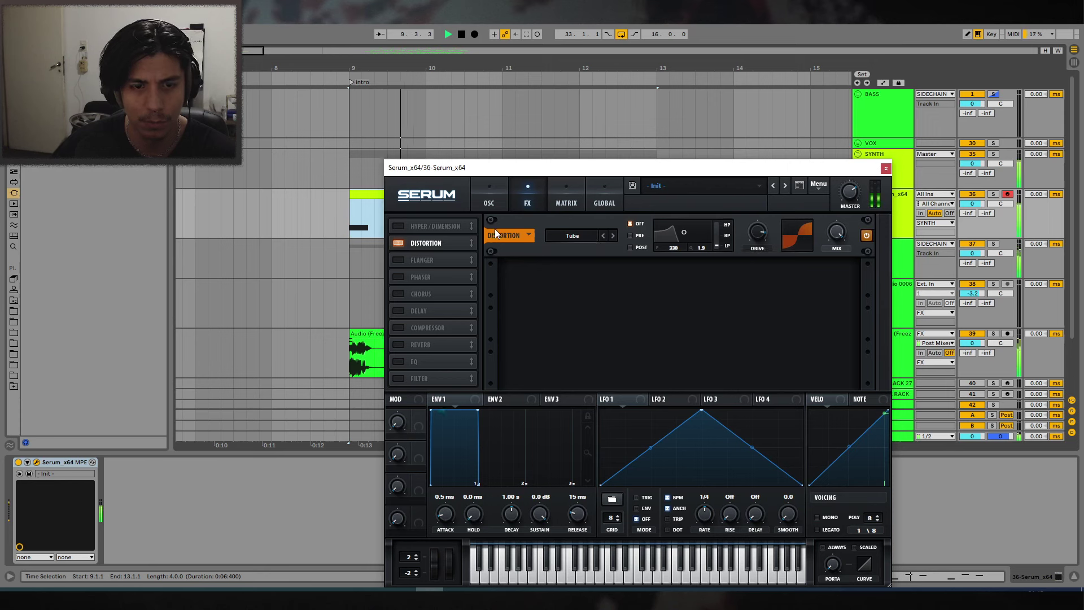
Set Oscillator A's unison to 16 voices, reset its detune to the default, and close Serum.
left_click(484, 203)
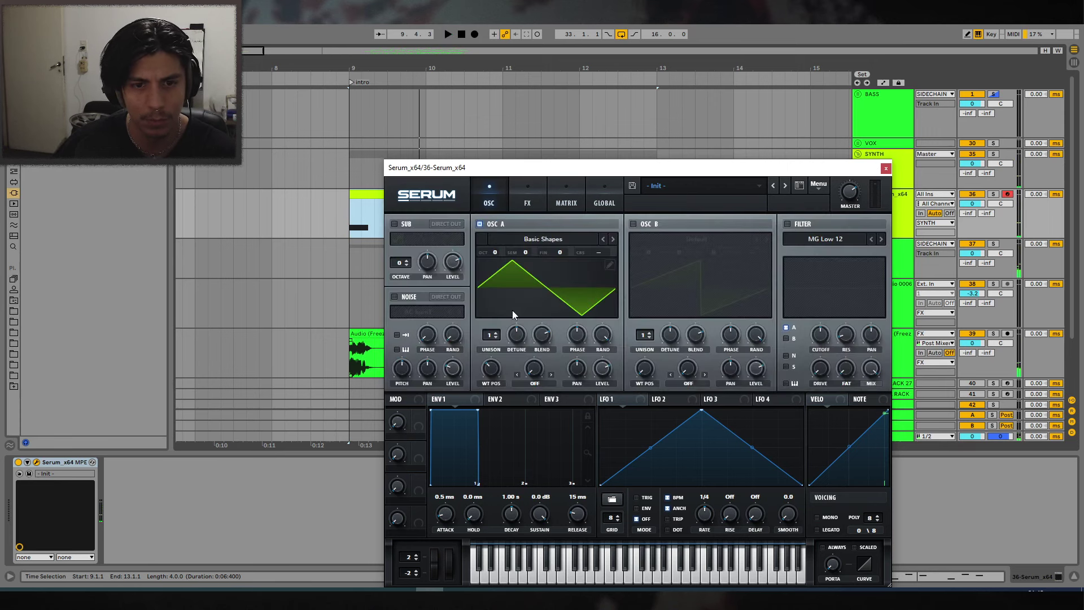
left_click_drag(508, 337, 515, 324)
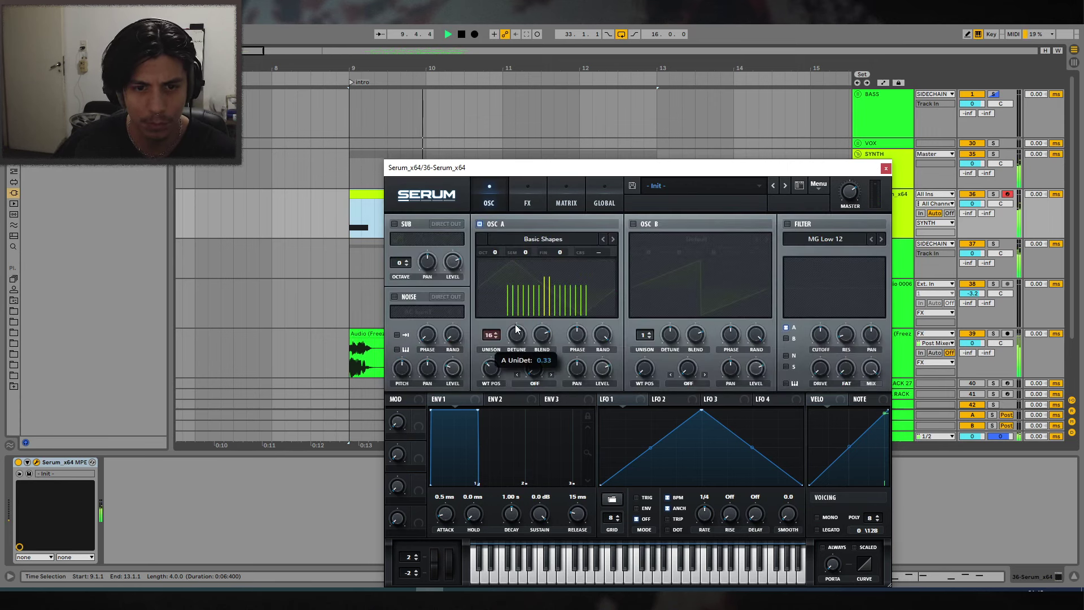
left_click(605, 206)
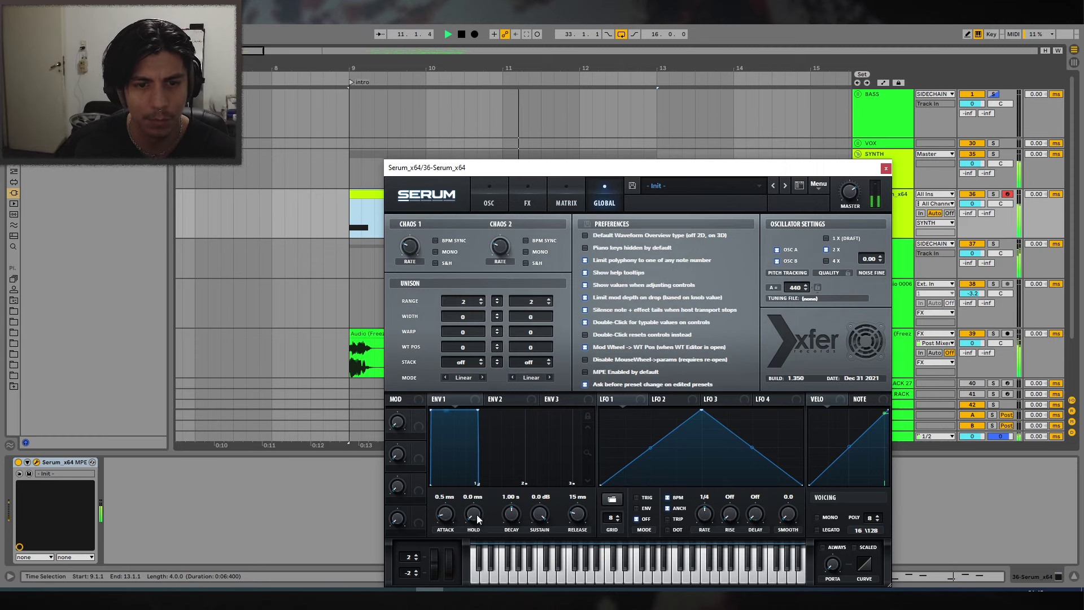
left_click(490, 199)
double_click(515, 340)
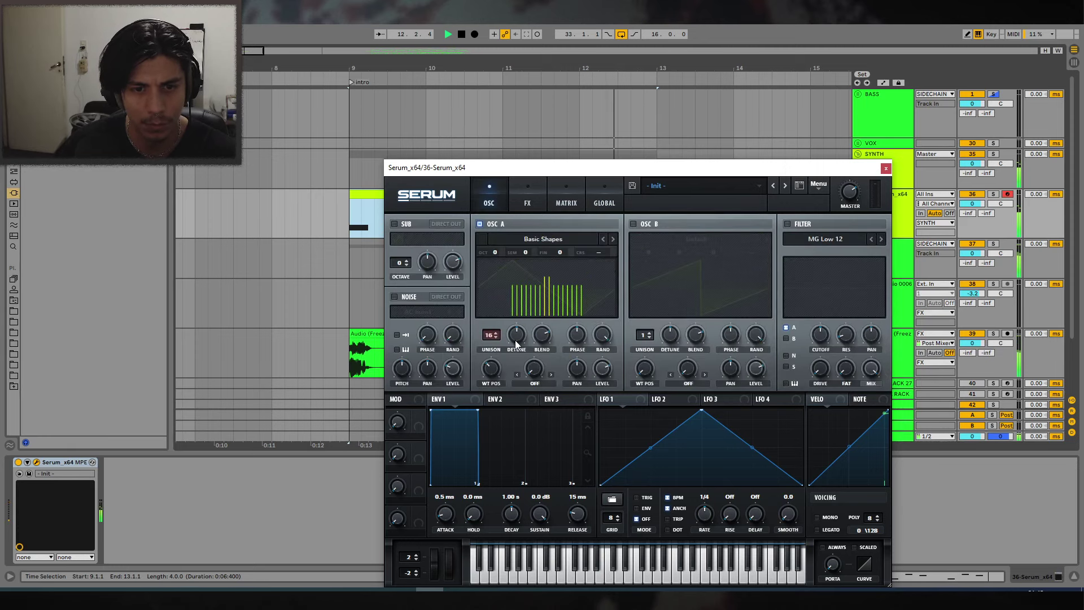
key("space")
left_click(522, 201)
left_click(489, 201)
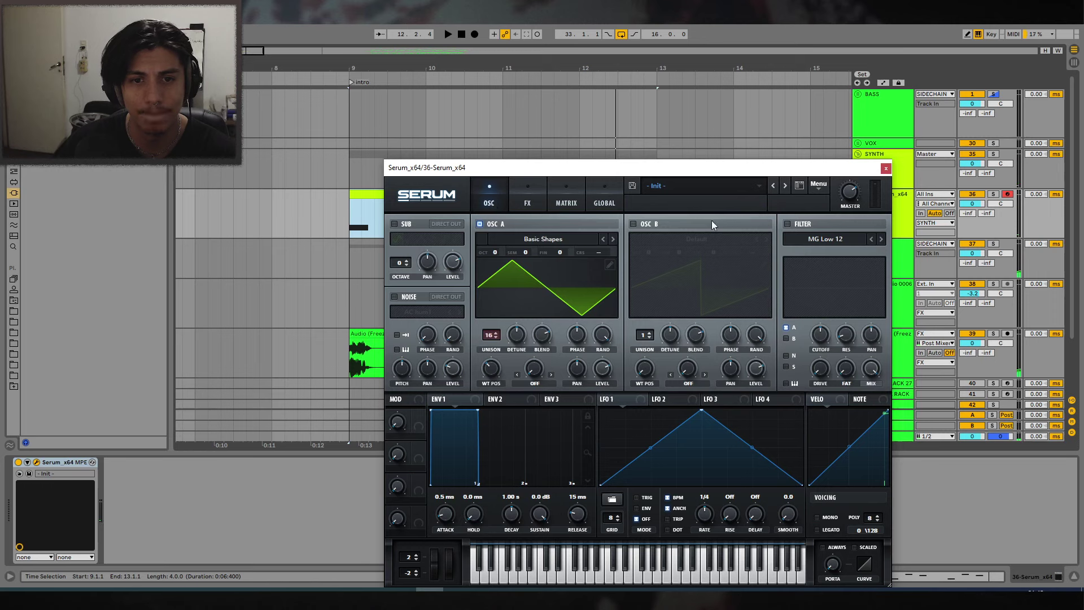
left_click(885, 168)
Compare the Audio (Freeze) track's sound with its Convolution Reverb bypassed and enabled.
double_click(367, 356)
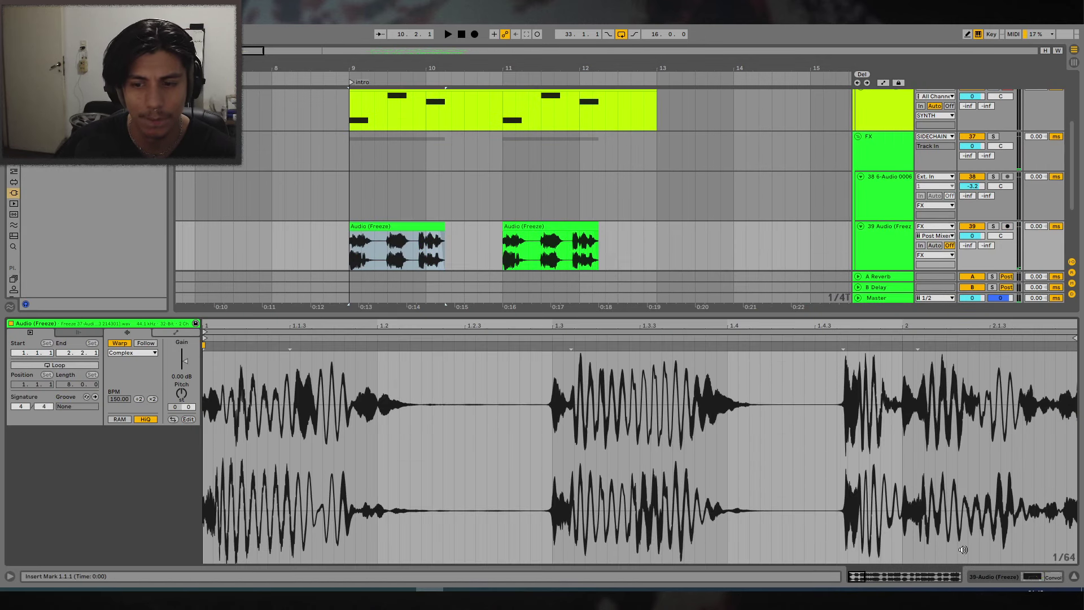
left_click(1029, 578)
left_click(297, 462)
key("space")
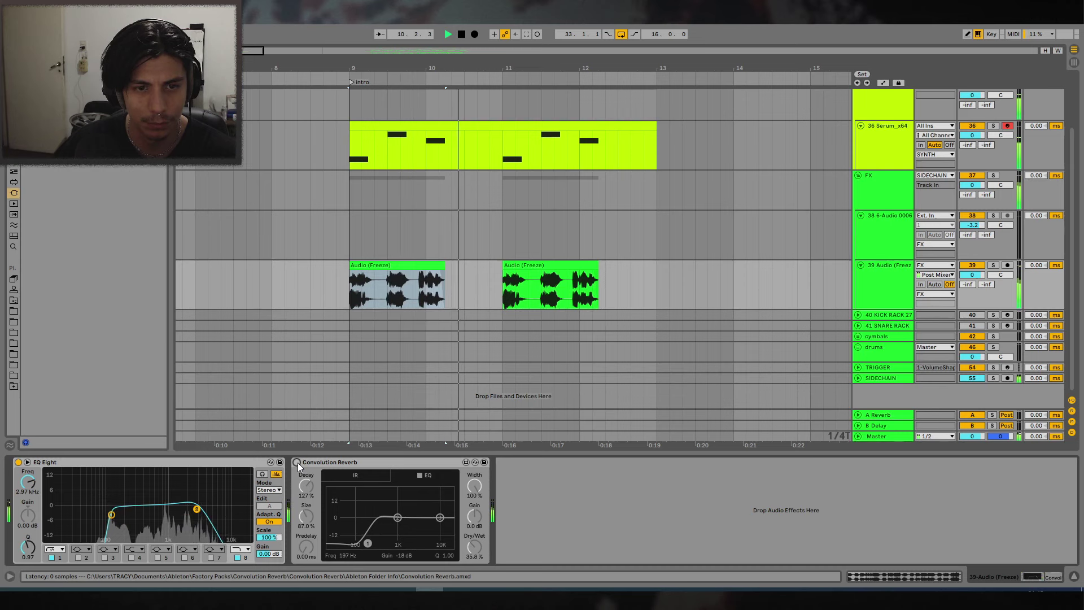
left_click(297, 463)
key("space")
Choose the 10 Strange Places type and the UMSS282 Space Repeat 2 impulse response in the Convolution Reverb.
left_click(355, 475)
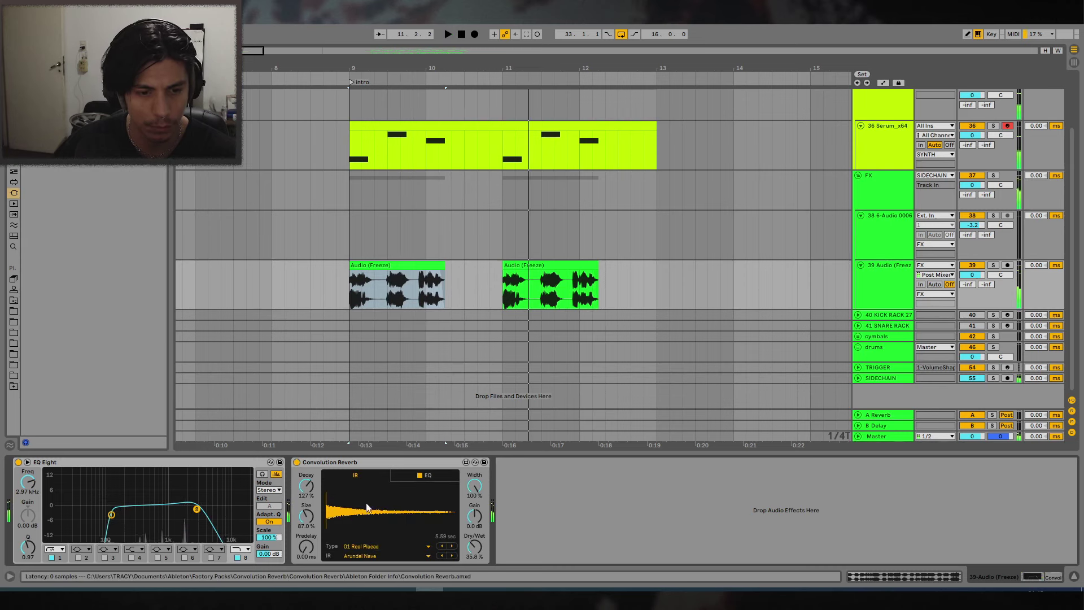
left_click(368, 546)
left_click(368, 525)
left_click(368, 555)
left_click(385, 499)
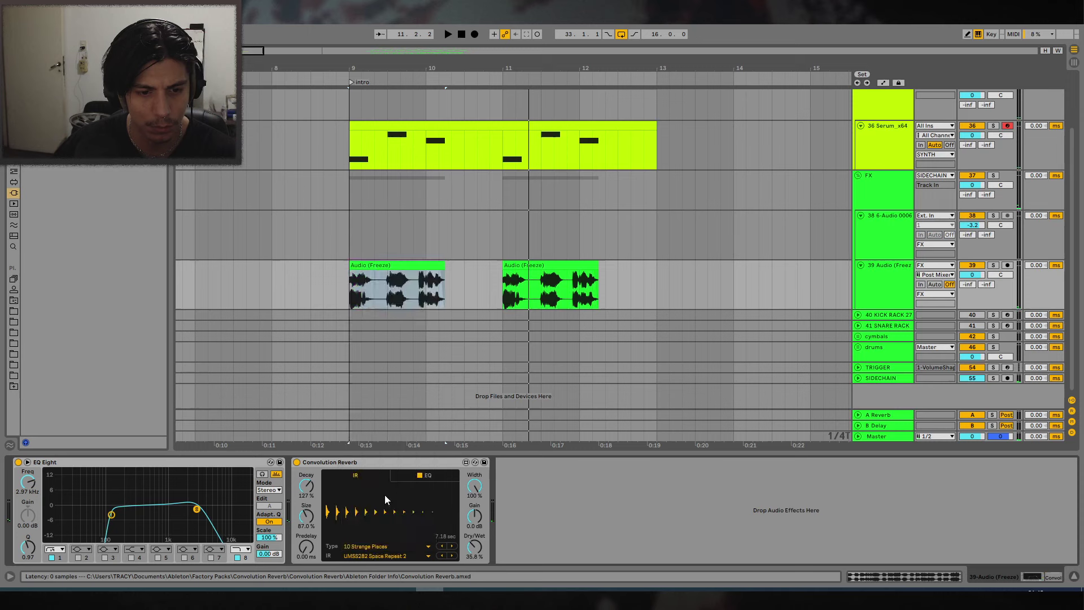
Set the Convolution Reverb's size to 135 %, decay to 150 % and dry/wet to 50 % while listening.
key("space")
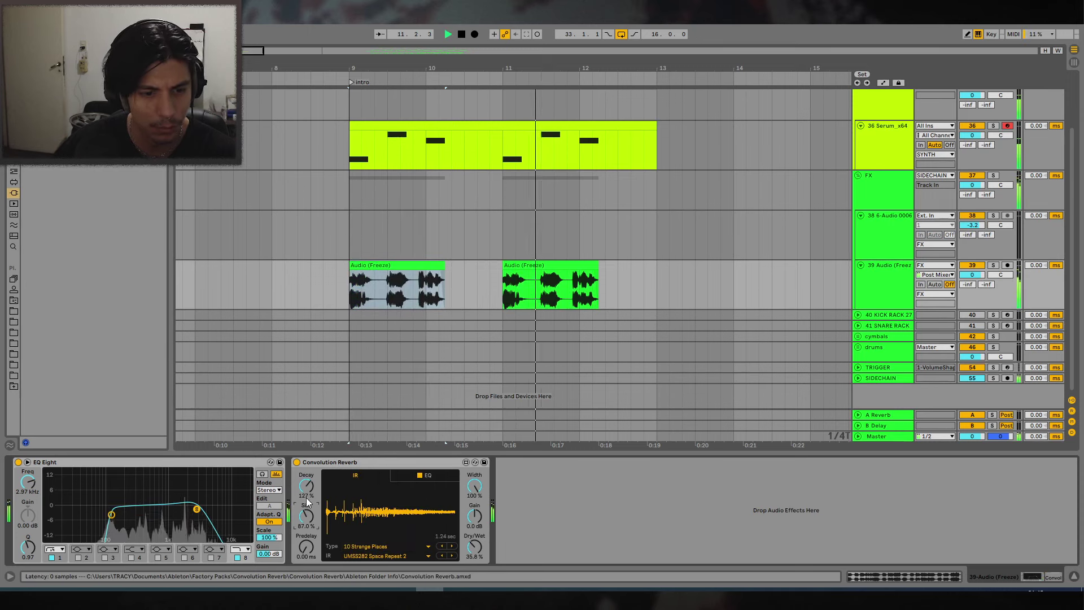
left_click_drag(307, 502, 308, 474)
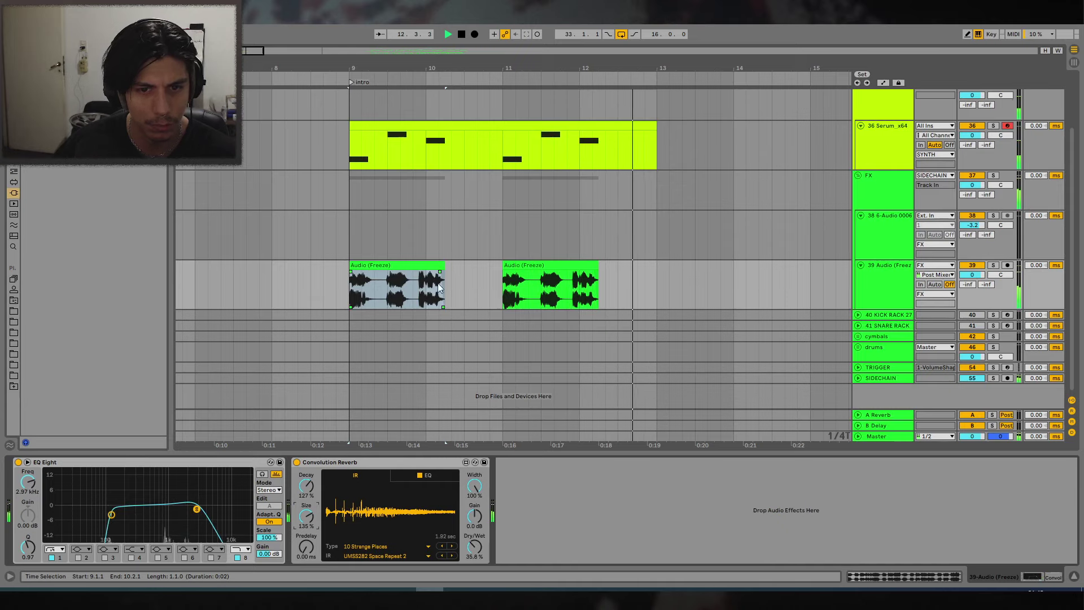
key("space")
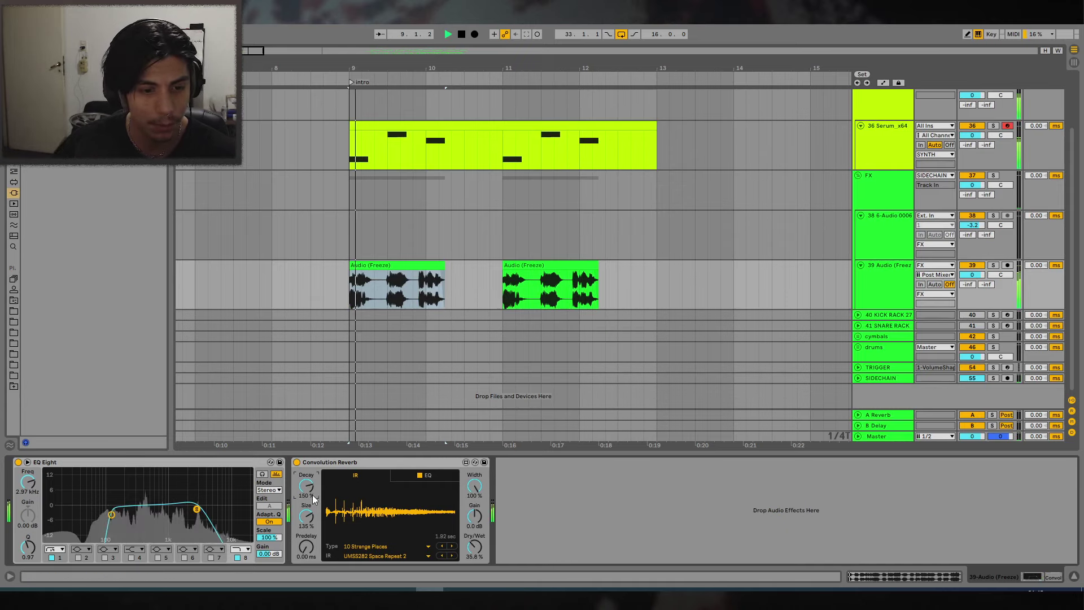
left_click_drag(307, 486, 307, 473)
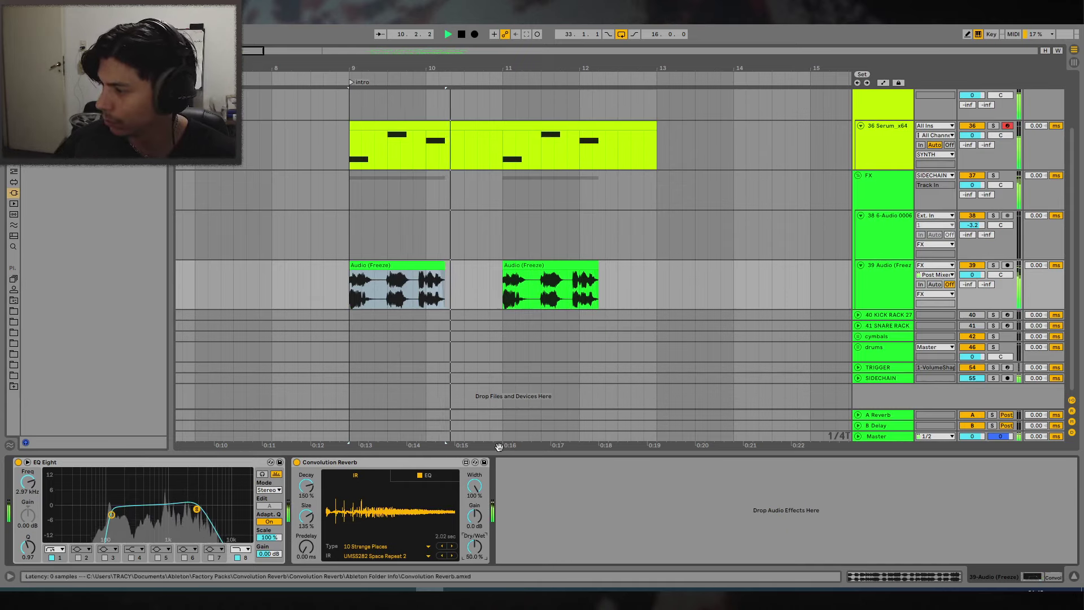
Reopen Serum from the MIDI clip's track and move Oscillator A's wavetable position to the sawtooth shape.
left_click(560, 265)
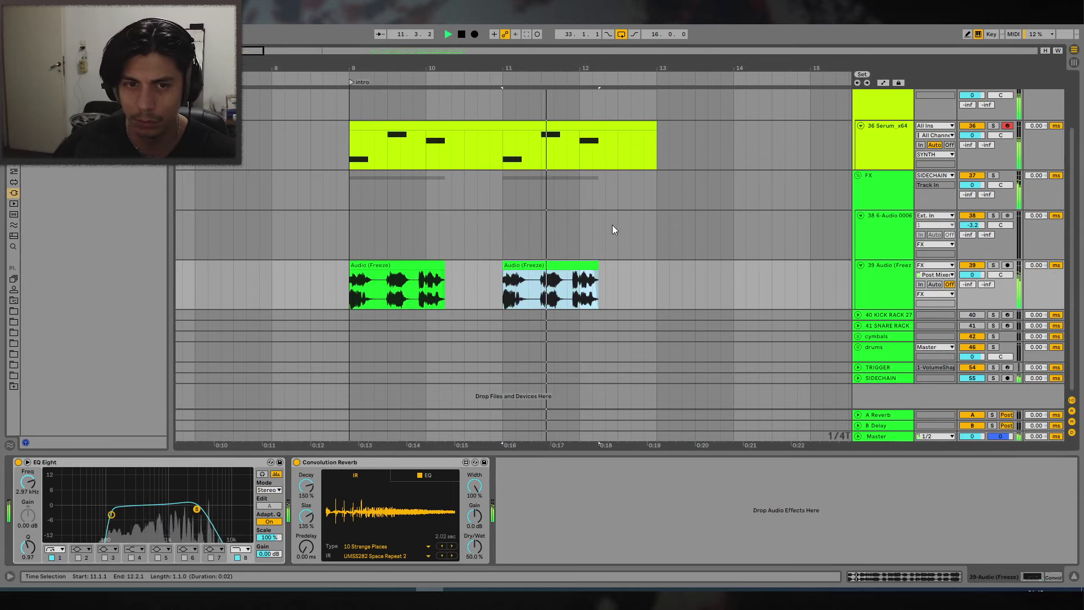
left_click(566, 124)
double_click(499, 126)
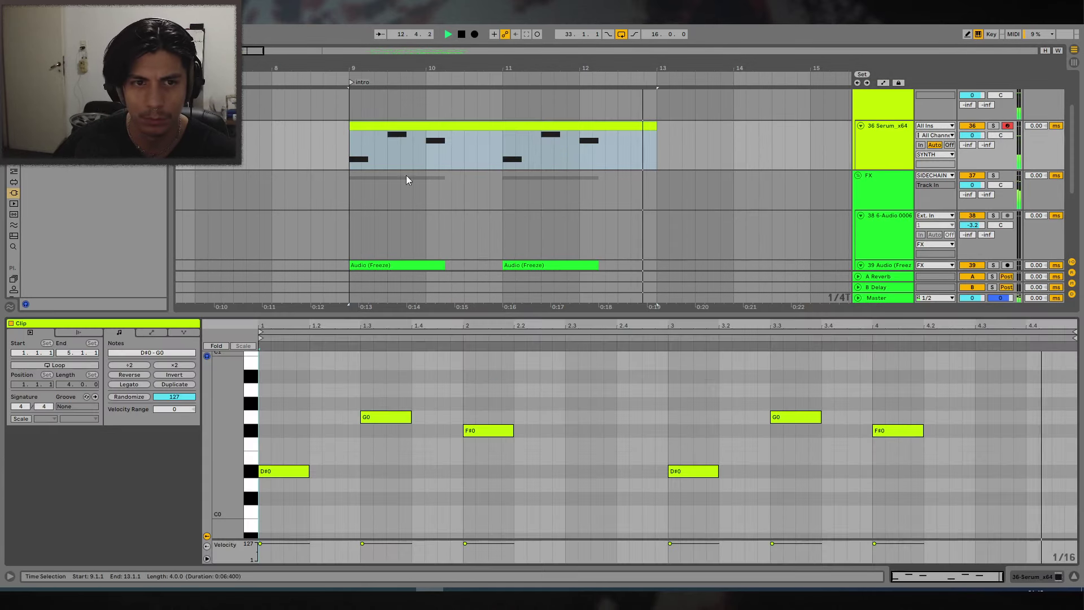
key("space")
left_click(1043, 571)
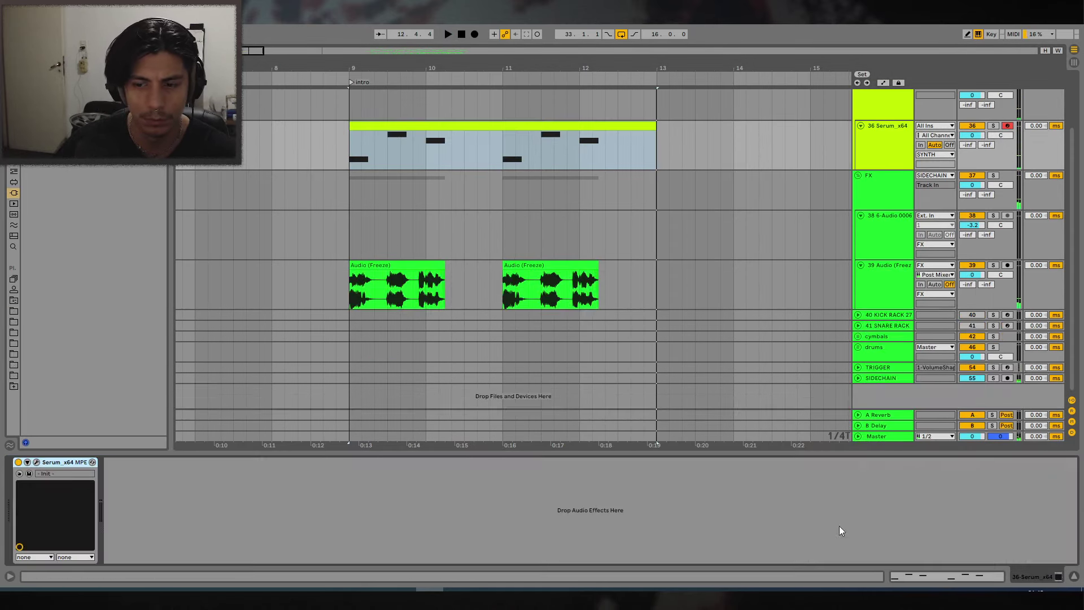
left_click(36, 461)
key("space")
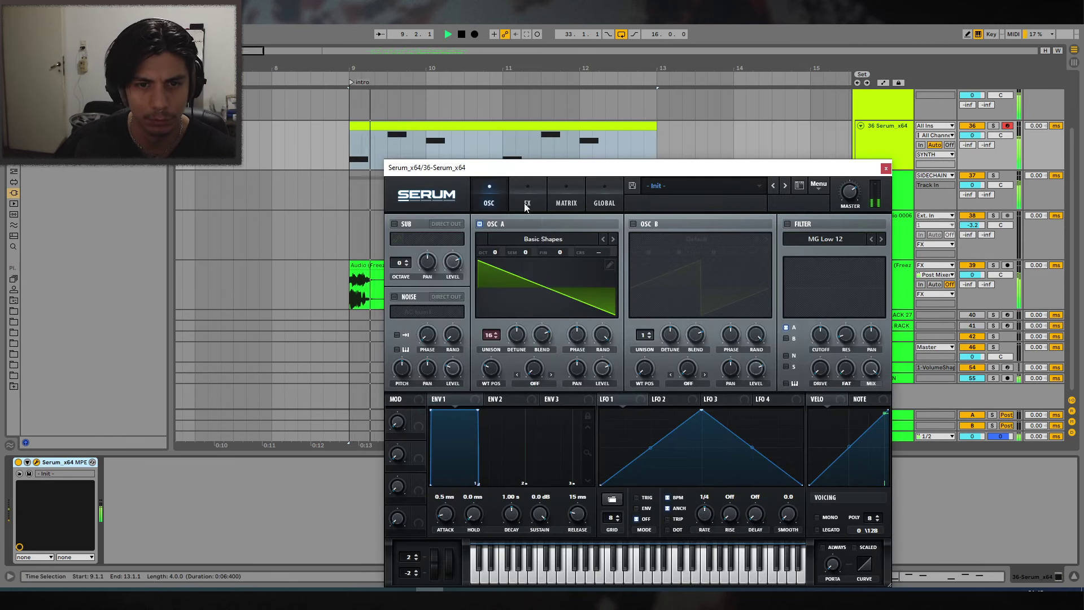
Turn off Serum's Distortion effect, listen to the result, and close the synth.
left_click(525, 198)
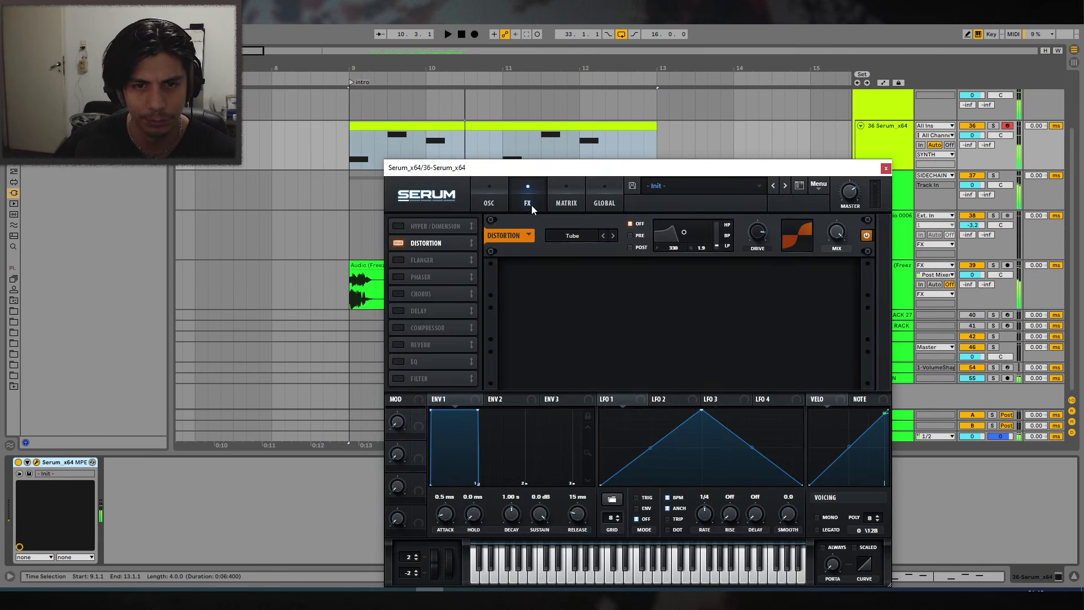
left_click(398, 242)
key("space")
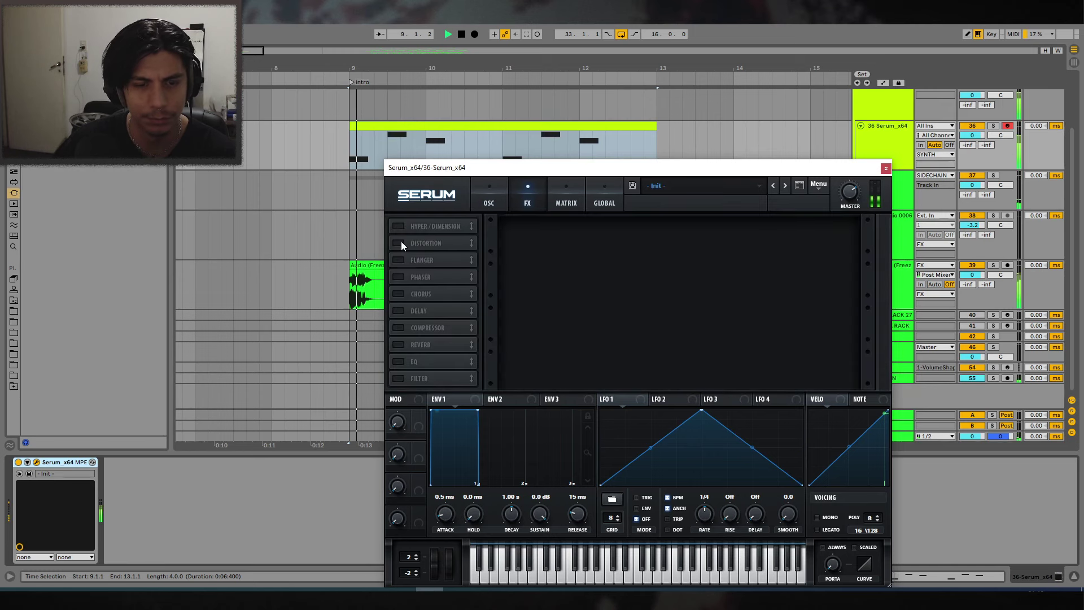
left_click(487, 202)
left_click(886, 168)
key("space")
Apply Legato to all notes of the Serum MIDI clip and play it back.
double_click(489, 125)
key("ctrl+a")
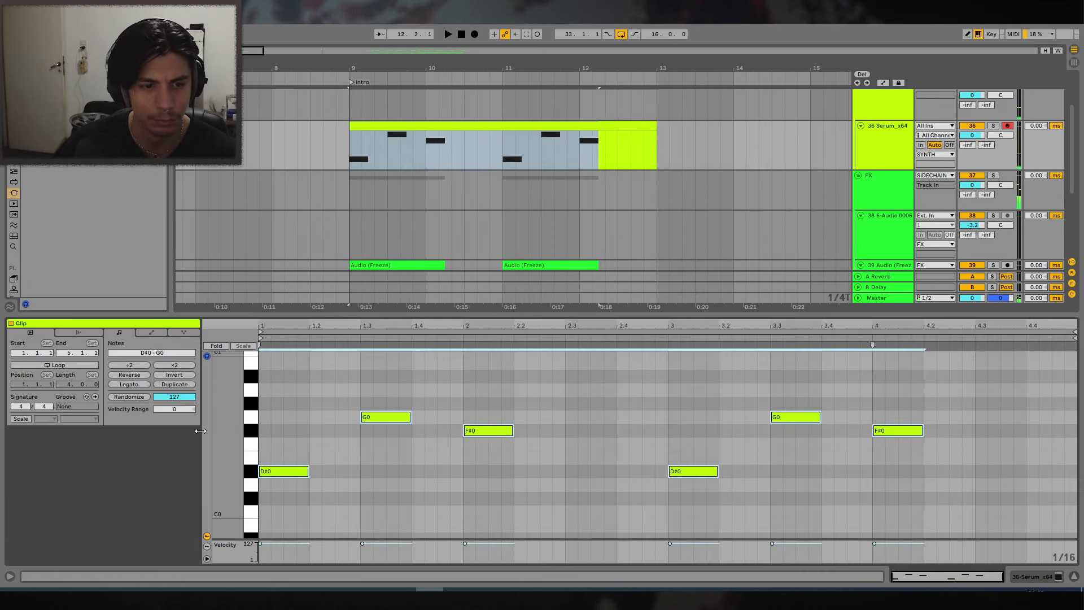
left_click(136, 387)
key("space")
Reduce Oscillator A's unison in Serum to 2 voices and raise its detune to about 0.47.
left_click(1045, 578)
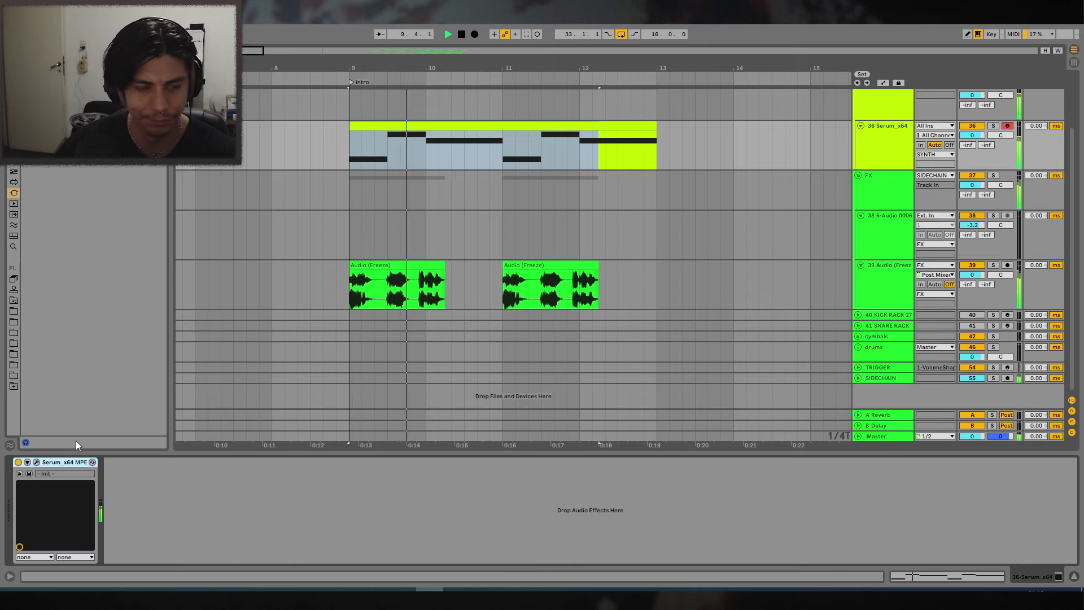
left_click(36, 462)
left_click_drag(492, 335, 485, 368)
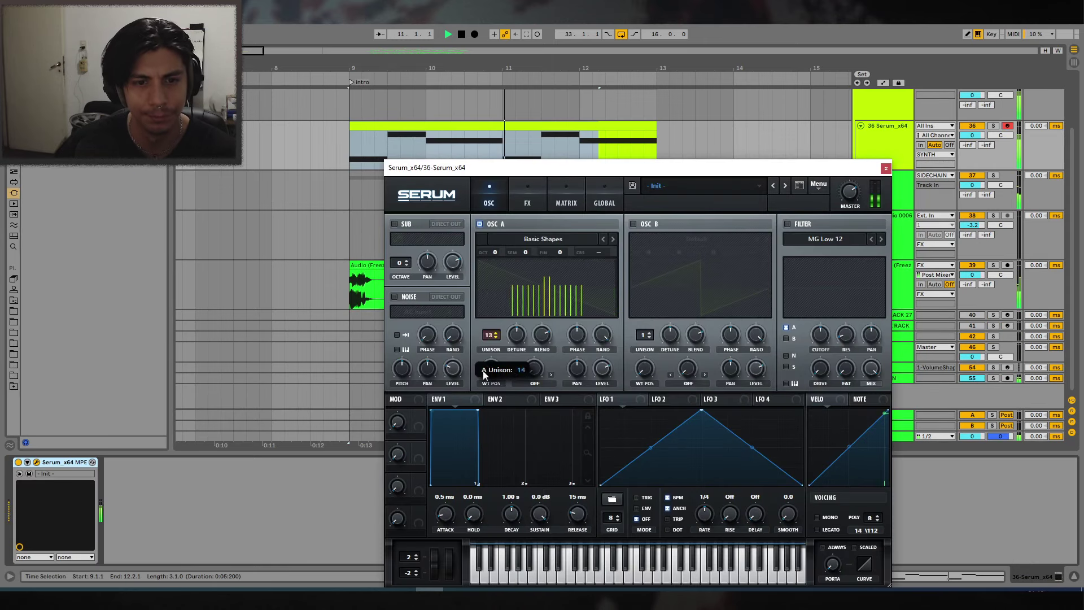
left_click_drag(492, 329, 515, 340)
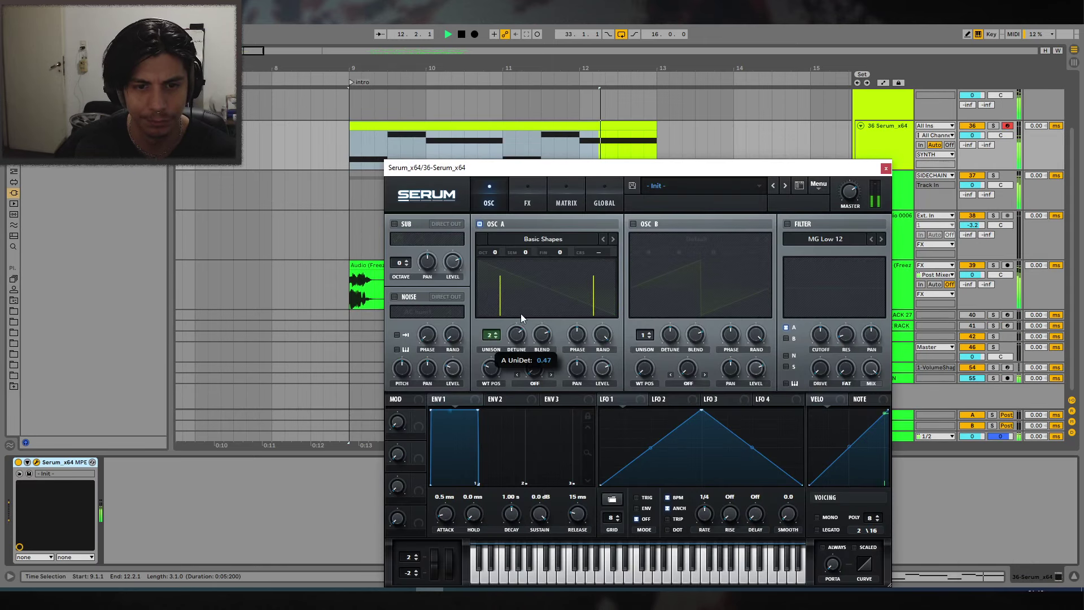
left_click(553, 203)
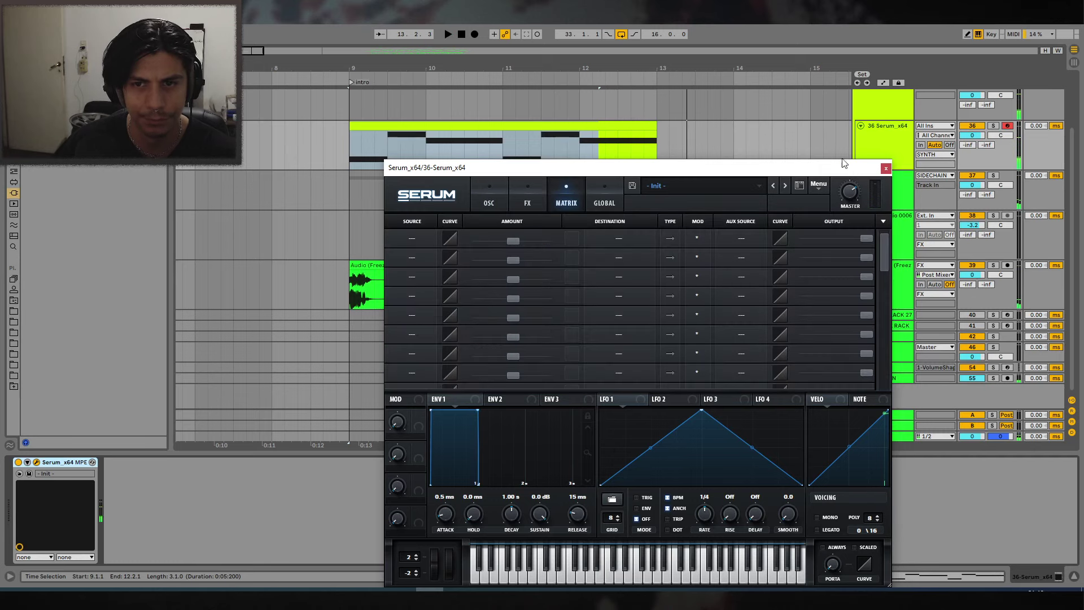
left_click(887, 168)
double_click(544, 125)
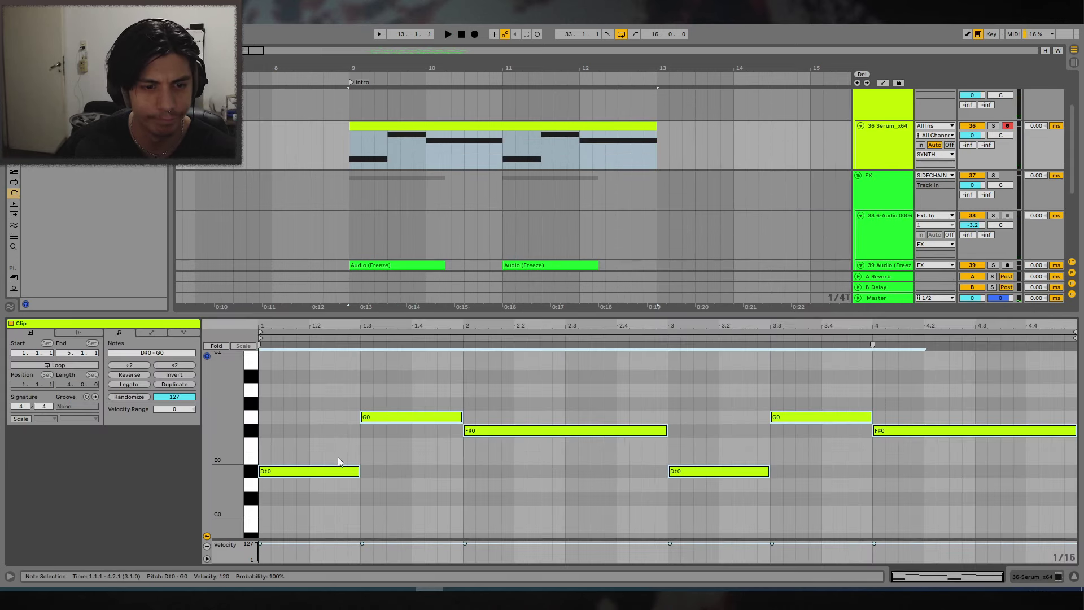
left_click(1037, 577)
left_click(36, 461)
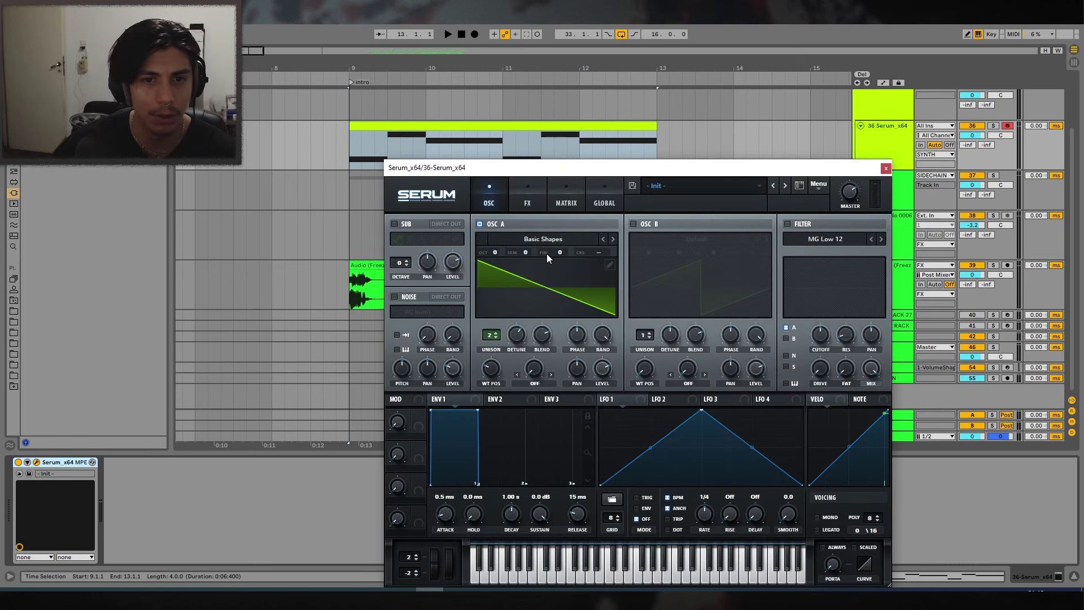
left_click(887, 169)
Close the Serum synth and insert a new audio track directly below the Serum track.
left_click(879, 143)
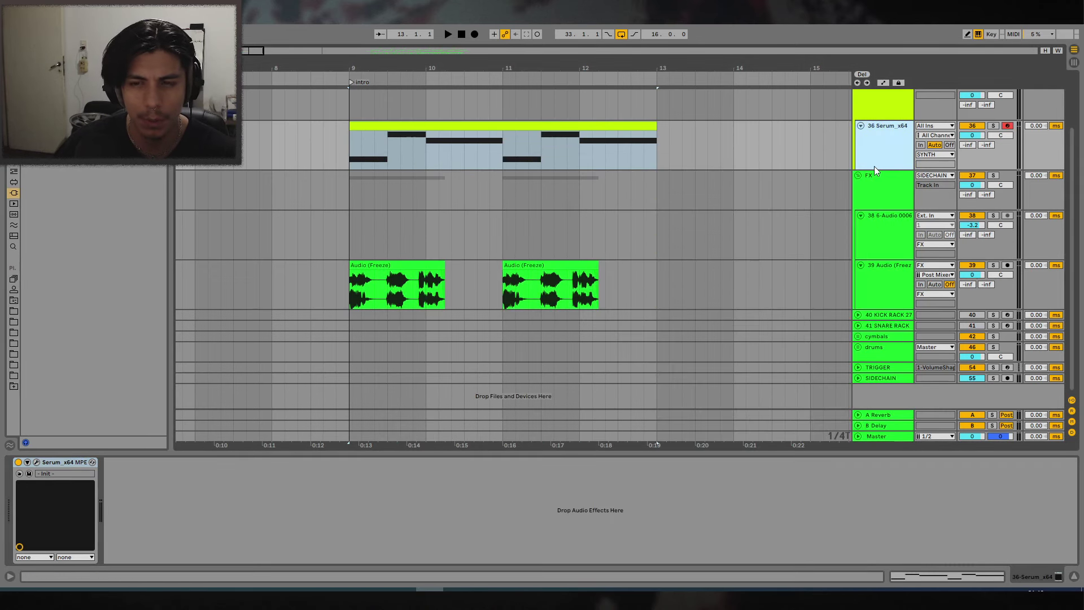
scroll(873, 168, "up", 1)
key("ctrl+t")
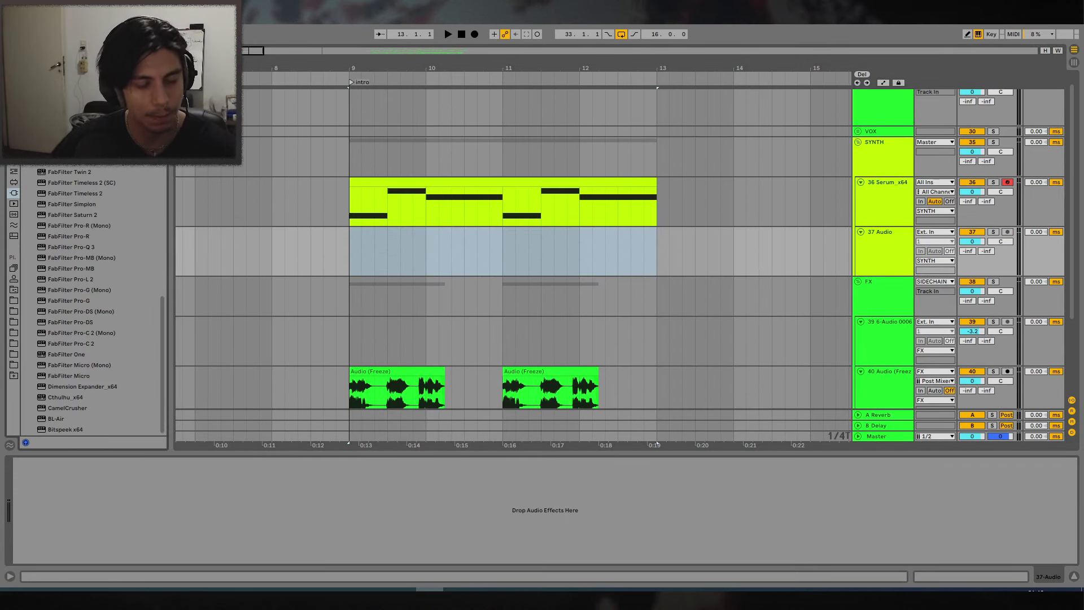
Search the sample library for 808 sounds and audition several of them up to the BBL_808 samples.
type("se")
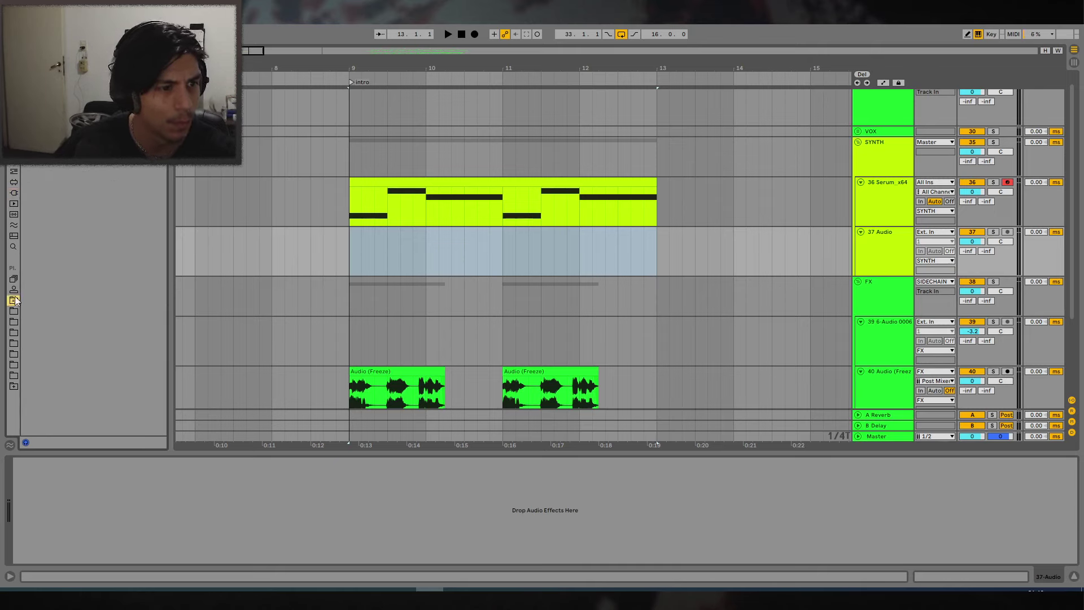
left_click(14, 247)
left_click_drag(163, 157, 163, 169)
left_click(86, 222)
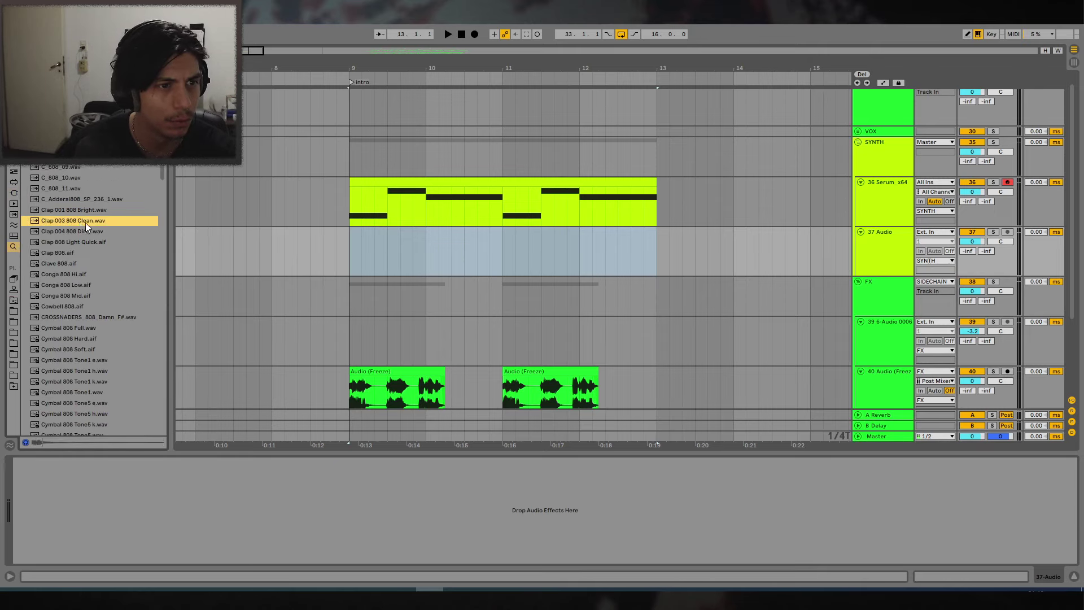
scroll(82, 219, "up", 3)
left_click(82, 204)
scroll(84, 197, "up", 2)
left_click(87, 152)
scroll(96, 212, "up", 2)
left_click(97, 165)
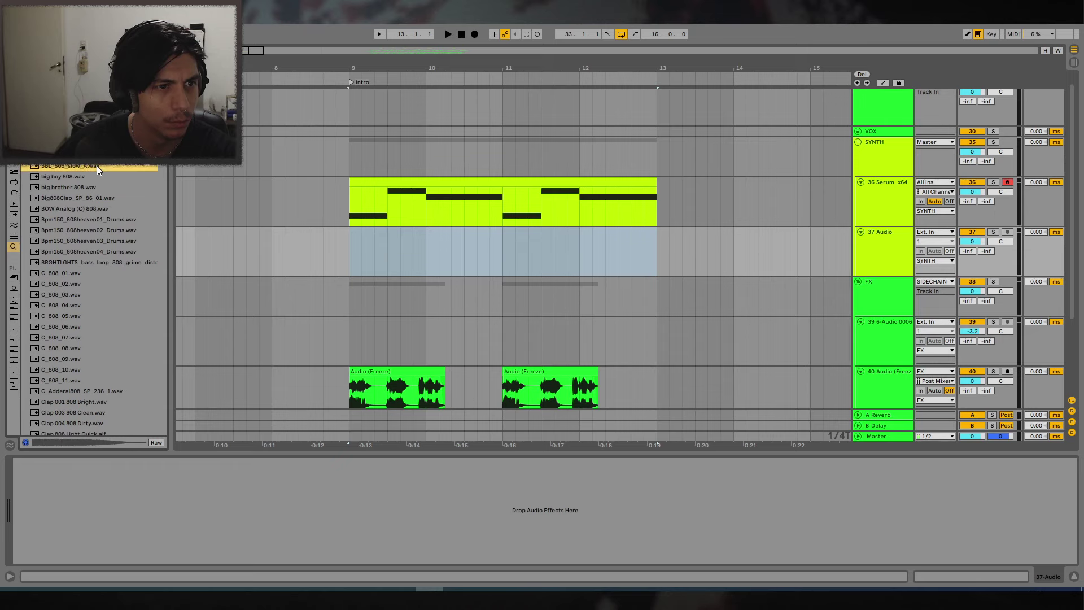
Replace the Serum MIDI clip with the BBL_808_shift_E sample at bar 9 of the new track, with its warping turned off.
left_click_drag(97, 166, 371, 235)
key("Delete")
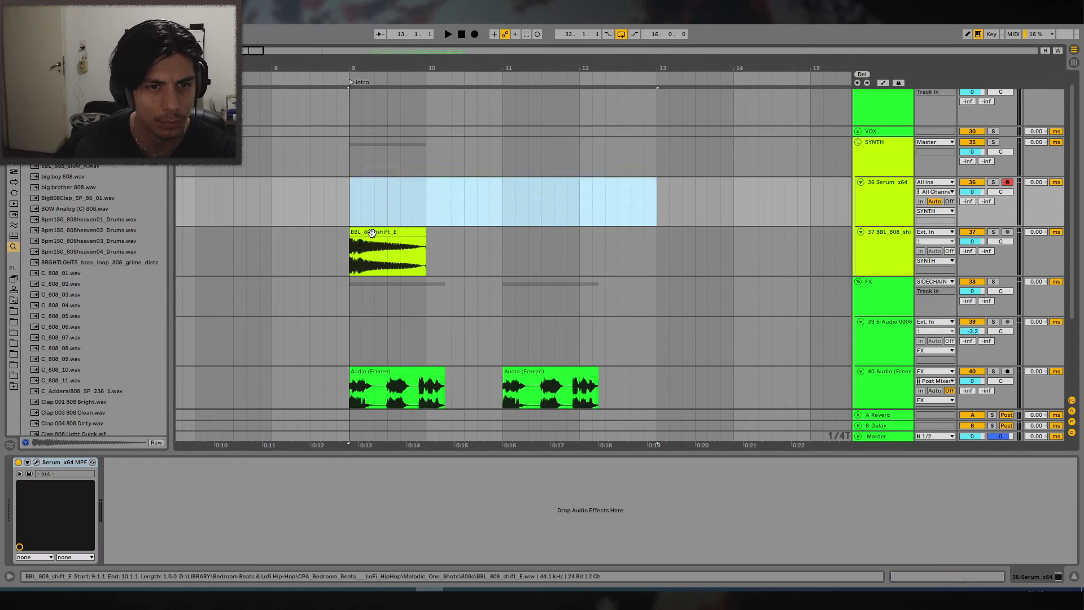
double_click(372, 233)
left_click(120, 343)
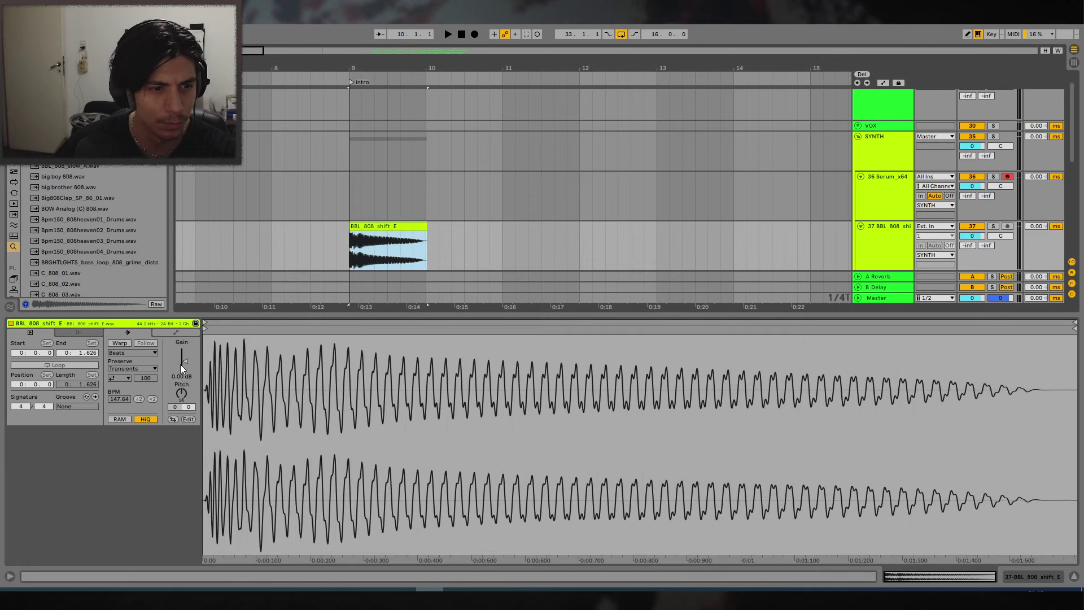
key("space")
key("space")
Duplicate the 808 clip to bar 11 with a full-length fade-out and play back the intro.
mouse_move(430, 231)
left_mouse_down()
mouse_move(387, 231)
mouse_move(536, 239)
left_mouse_up()
left_click(311, 251)
key("space")
left_click(1070, 576)
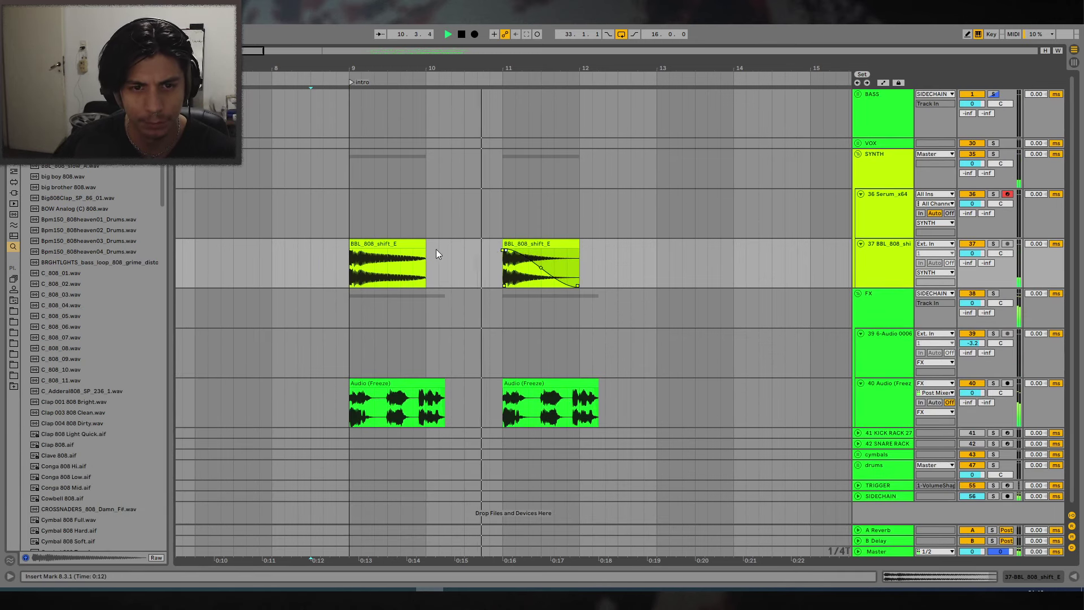
Fade out the first 808 clip and consolidate bars 9 to 13 of its track into one clip.
left_click(380, 252)
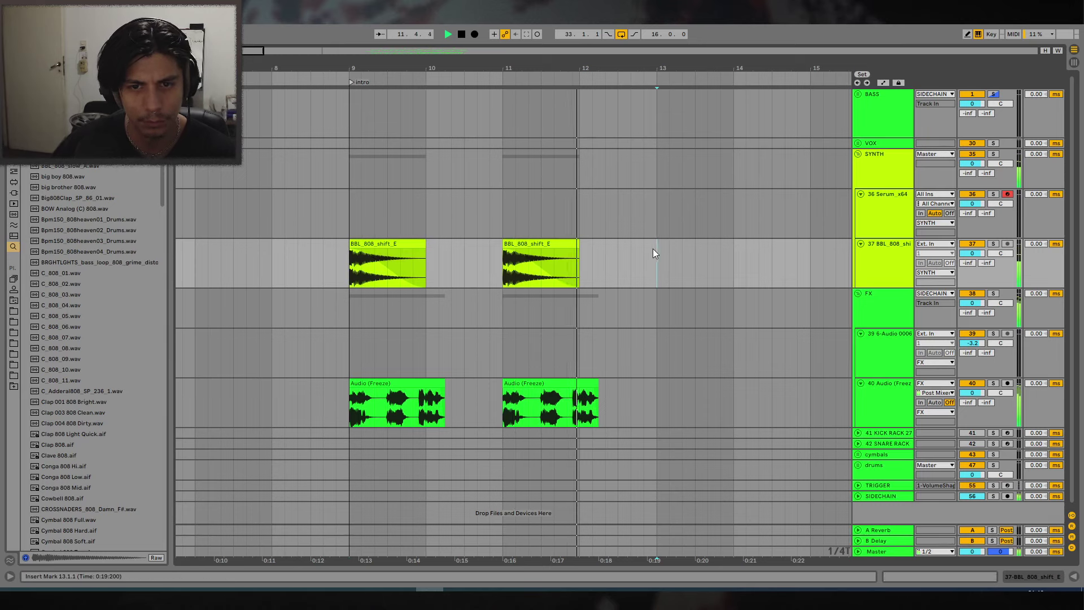
left_click(654, 249, "shift")
key("ctrl+j")
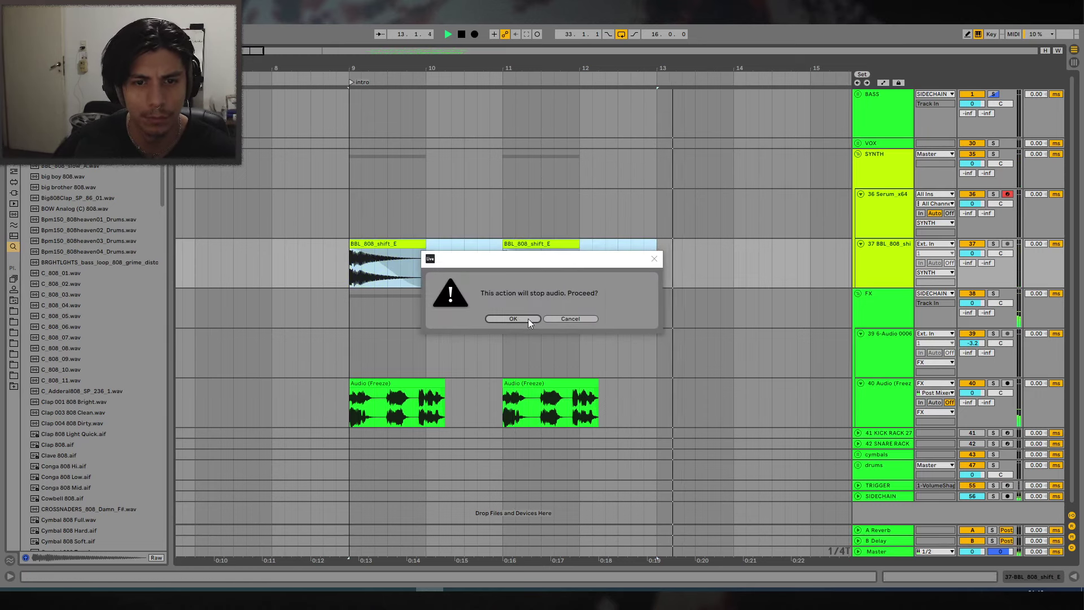
left_click(513, 318)
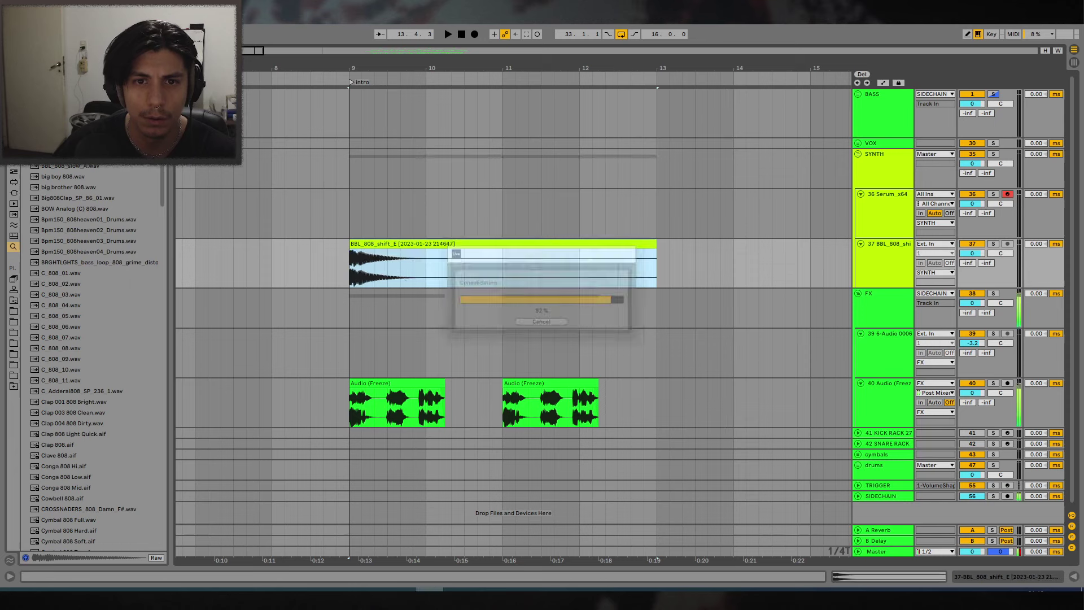
Duplicate the consolidated 808 clip and the two Audio (Freeze) clips to bar 13, and play from bar 9.
key("minus")
key("ctrl+d")
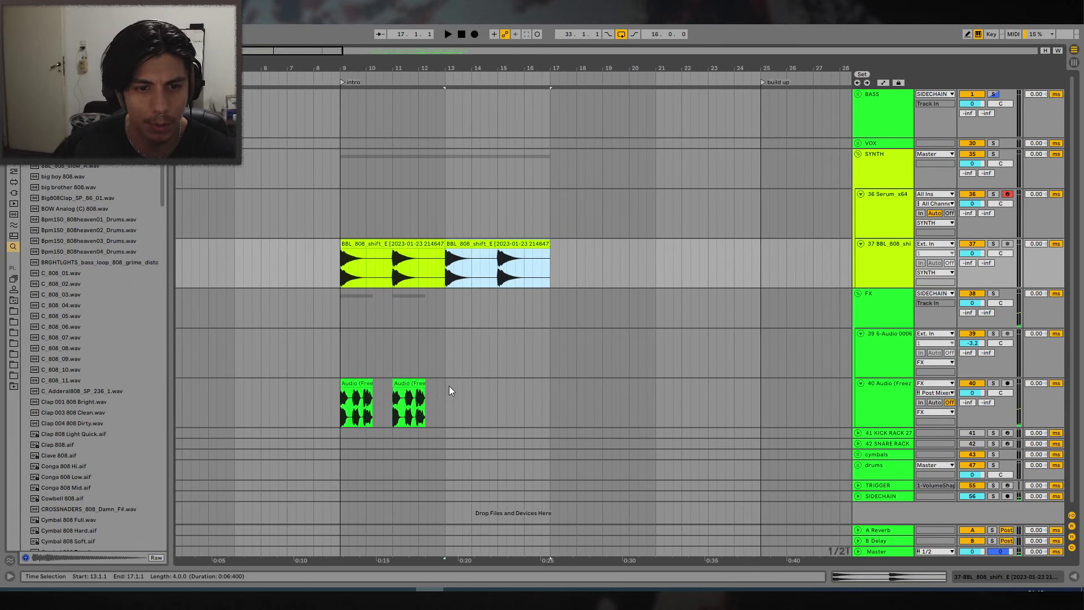
left_click_drag(449, 387, 339, 389)
key("ctrl+d")
left_click(369, 243)
key("space")
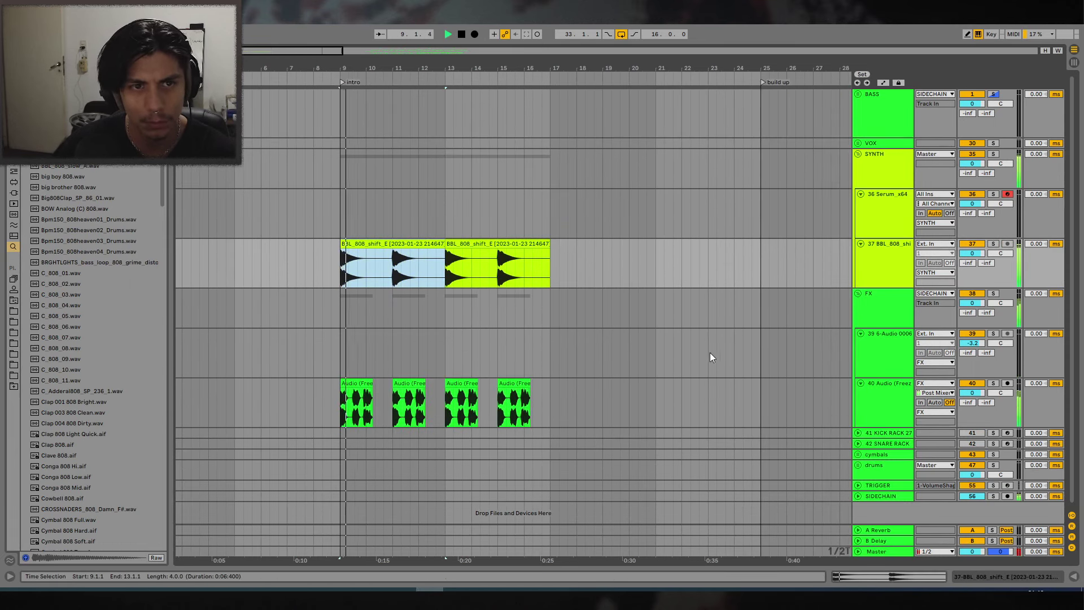
Move the 808 and Audio (Freeze) clips of bars 9 to 17 to the build up marker at bar 25.
key("minus")
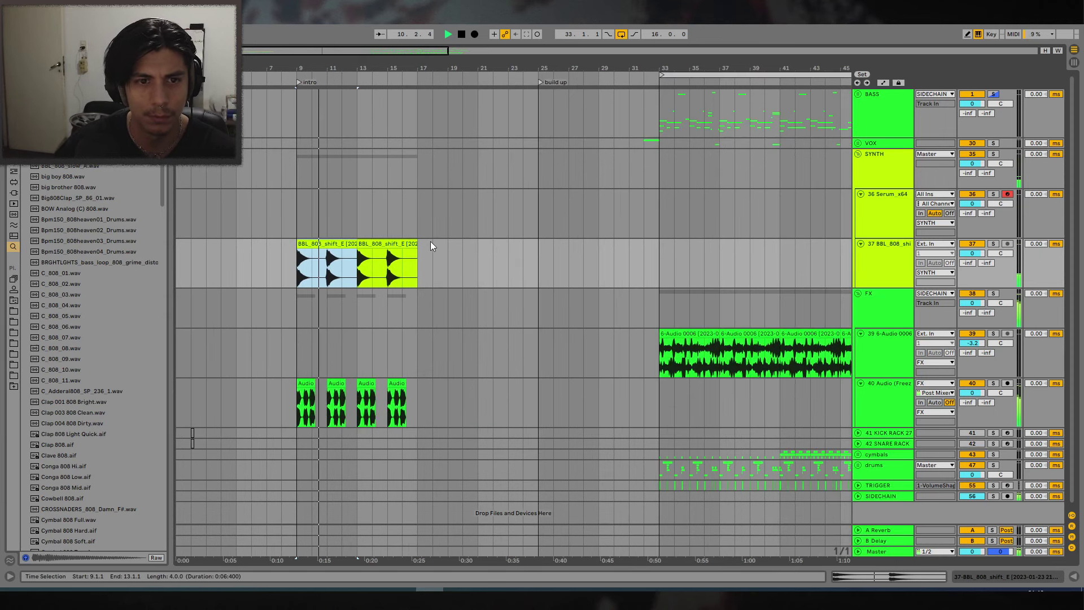
left_click_drag(420, 259, 297, 418)
key("ctrl+x")
left_click(553, 256)
key("ctrl+v")
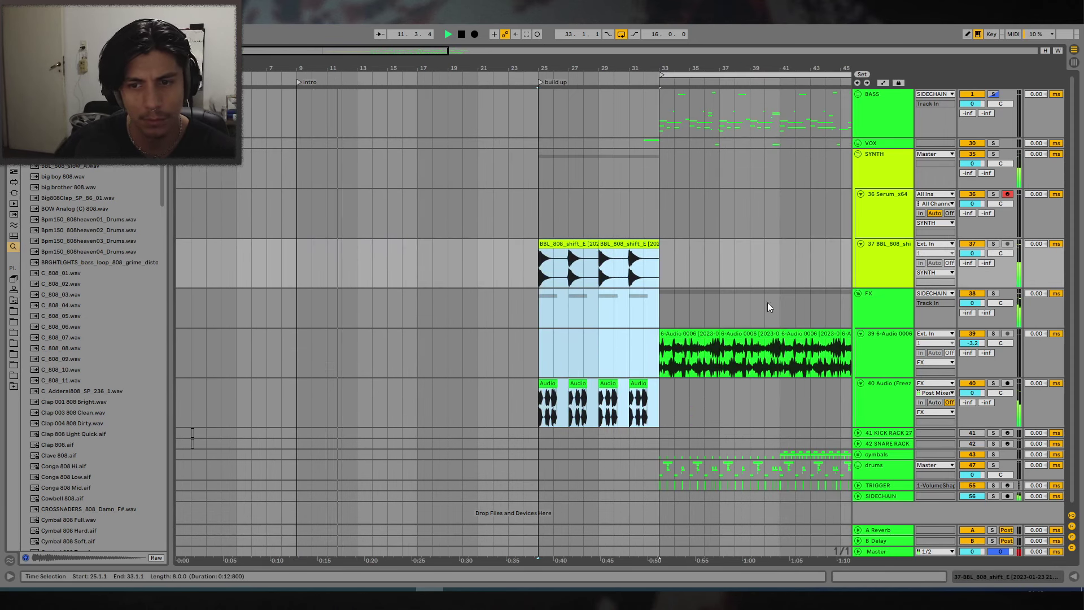
Play the build up from bar 25, unfold the drums group, and stop playback.
left_click(548, 260)
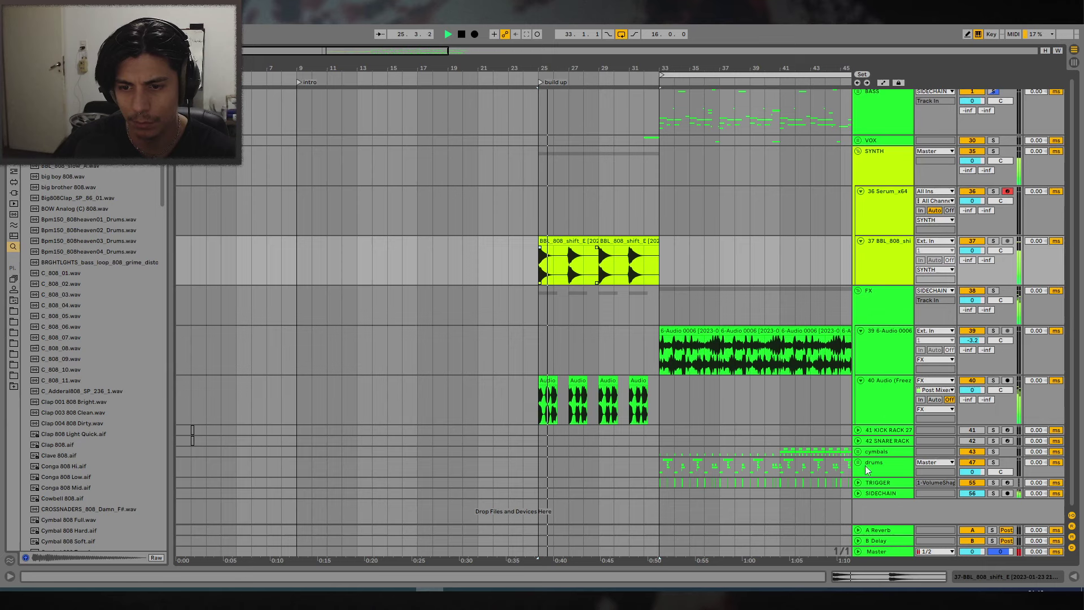
left_click(858, 461)
scroll(602, 289, "down", 2)
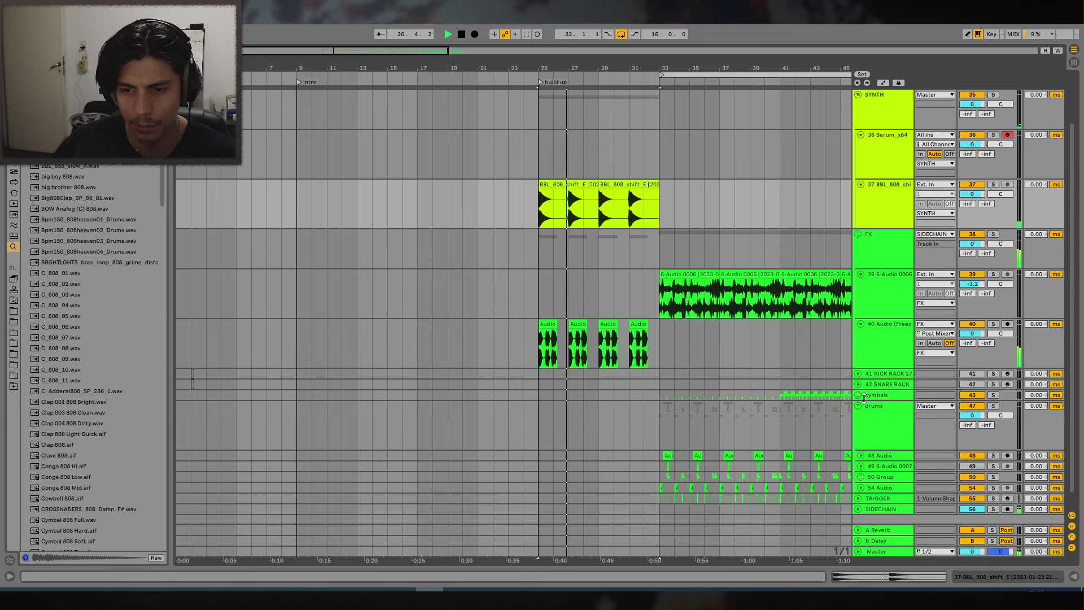
key("space")
Extend the first Audio (Freeze) clip of the build up to bar 27 and play it back.
left_click(548, 324)
left_click_drag(557, 66, 557, 125)
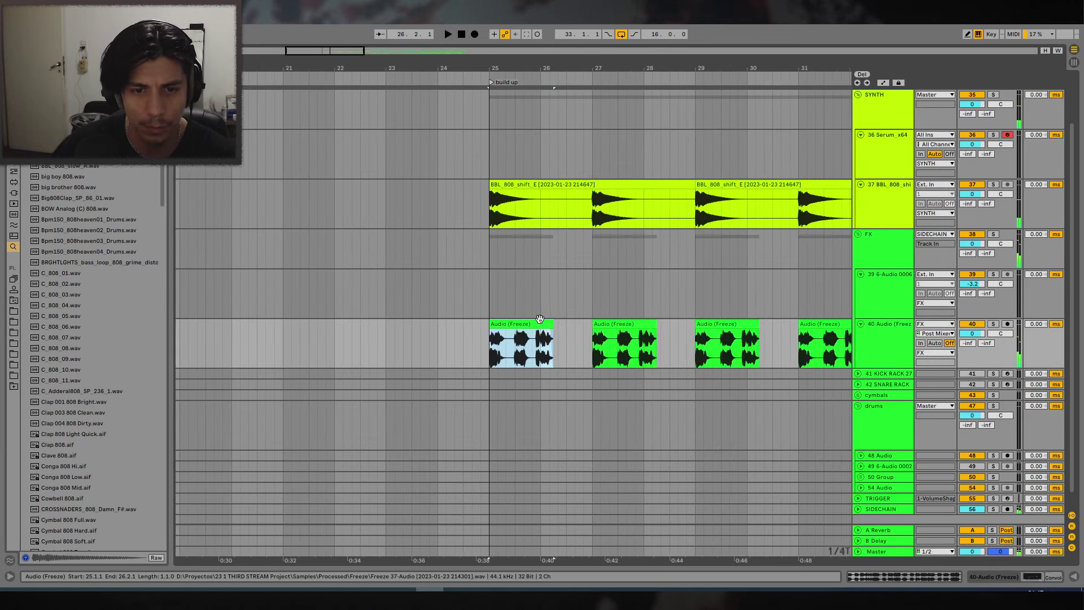
left_click_drag(558, 325, 591, 324)
key("space")
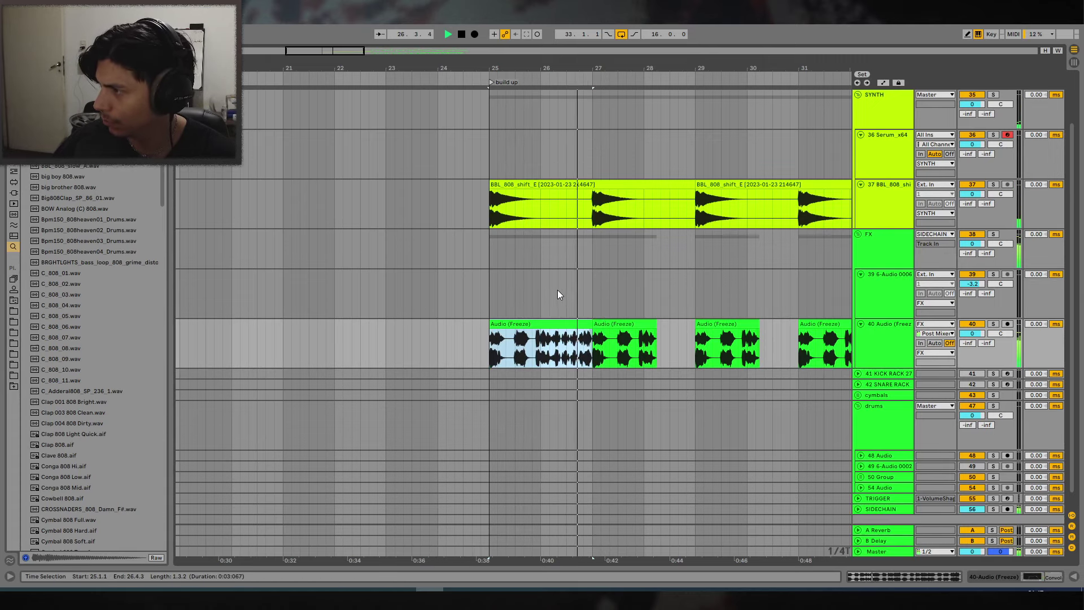
Extend the second Audio (Freeze) clip to bar 29 and consolidate it with the first one.
left_click_drag(648, 67, 593, 65)
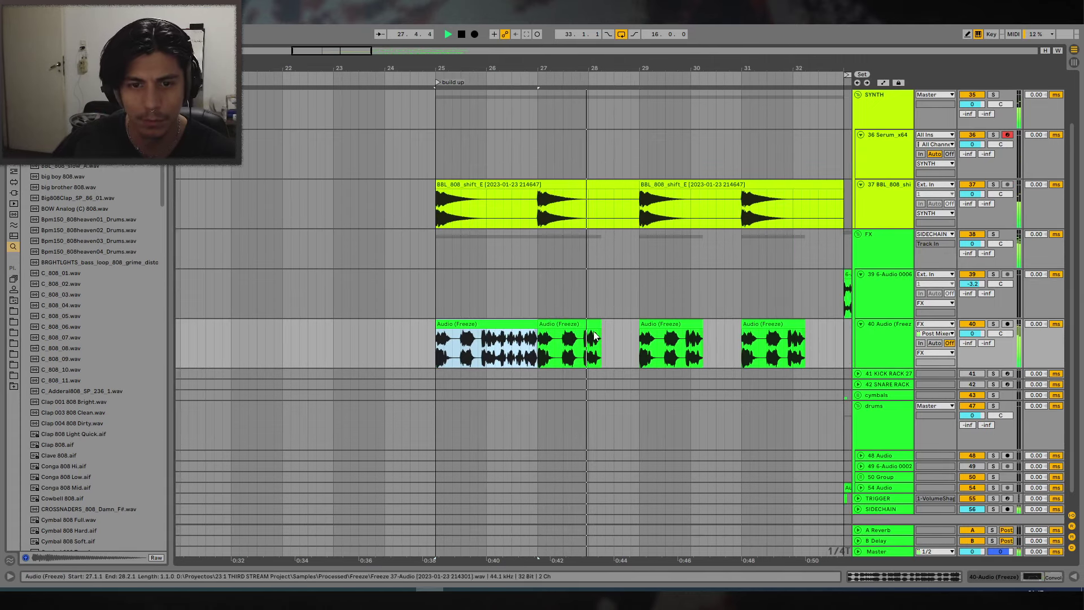
left_click_drag(601, 326, 640, 325)
left_click(517, 324, "shift")
key("ctrl+j")
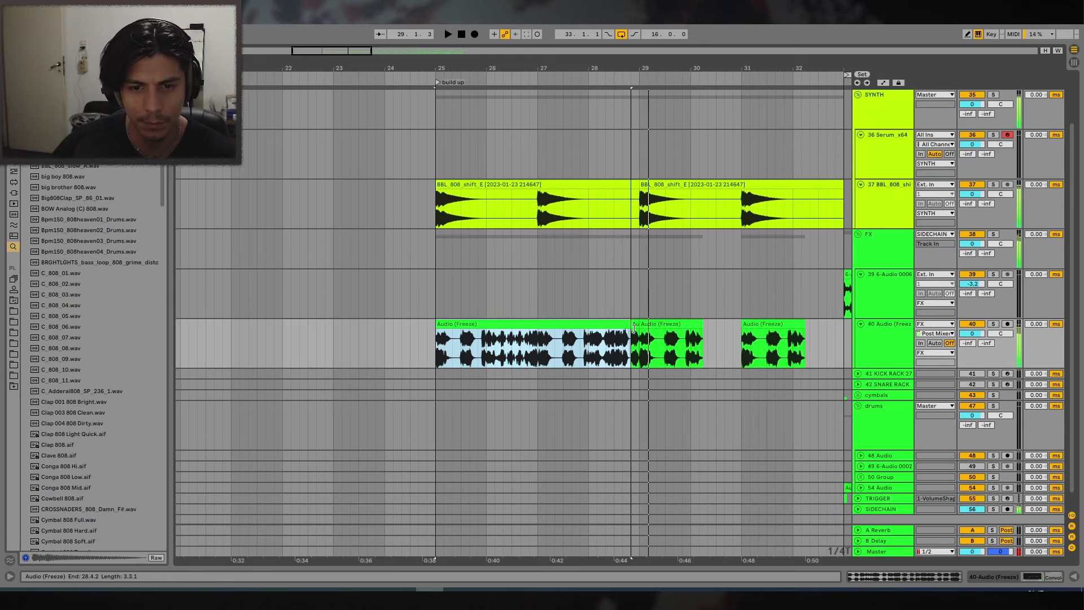
Duplicate the consolidated Audio (Freeze) clip to bar 29, shorten the copy to end at bar 32, and play the build up.
scroll(565, 293, "right", 5)
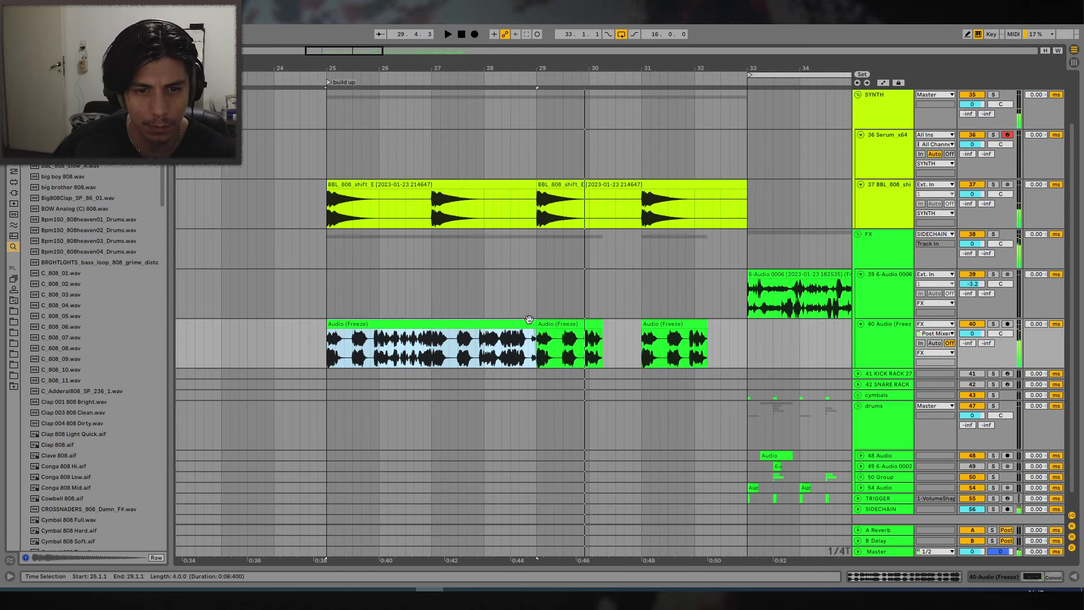
key("ctrl+d")
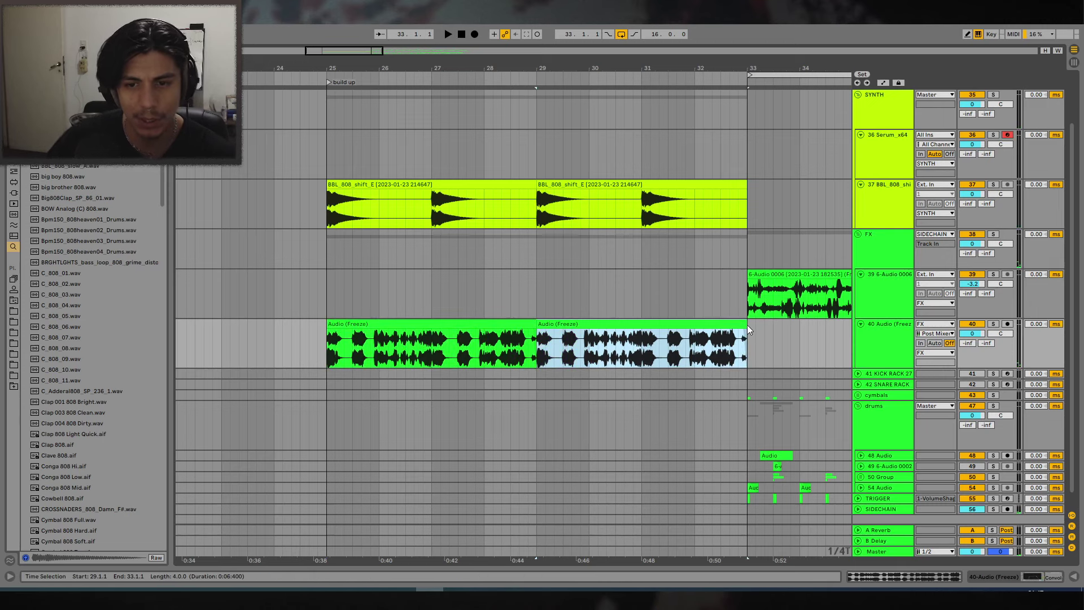
left_click_drag(745, 324, 695, 328)
left_click(316, 321)
key("space")
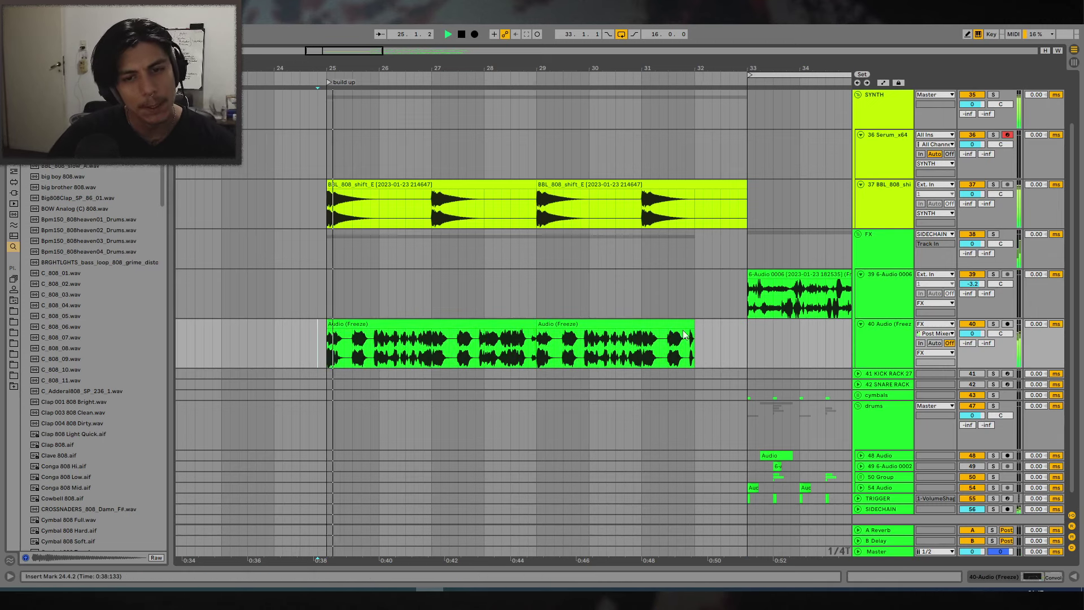
Merge the Audio (Freeze) clips of the build up into one clip spanning bars 25 to 32.
scroll(592, 271, "down", 1)
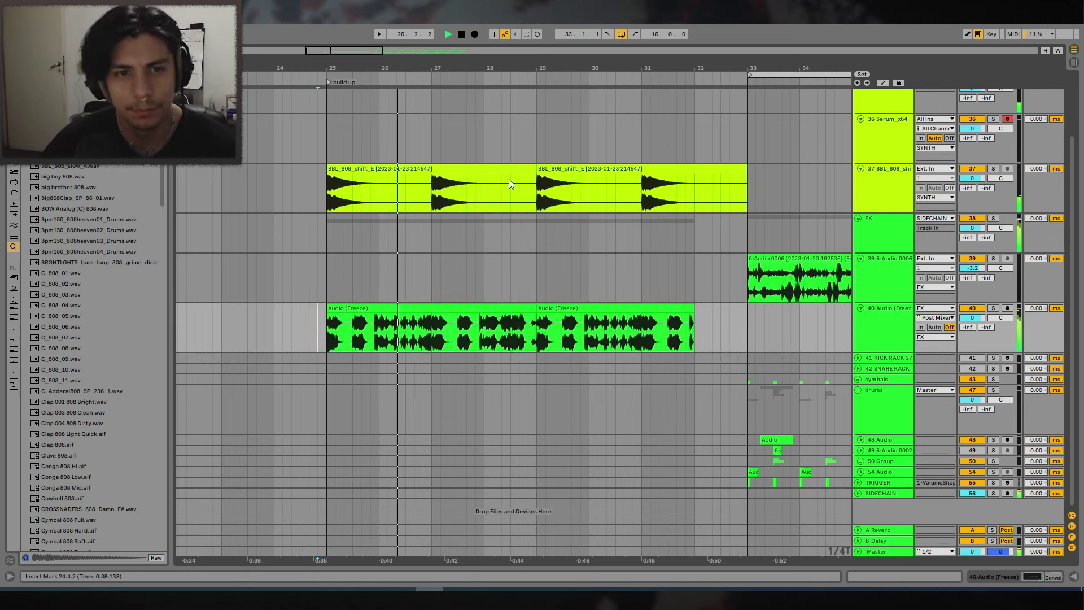
left_click(399, 170)
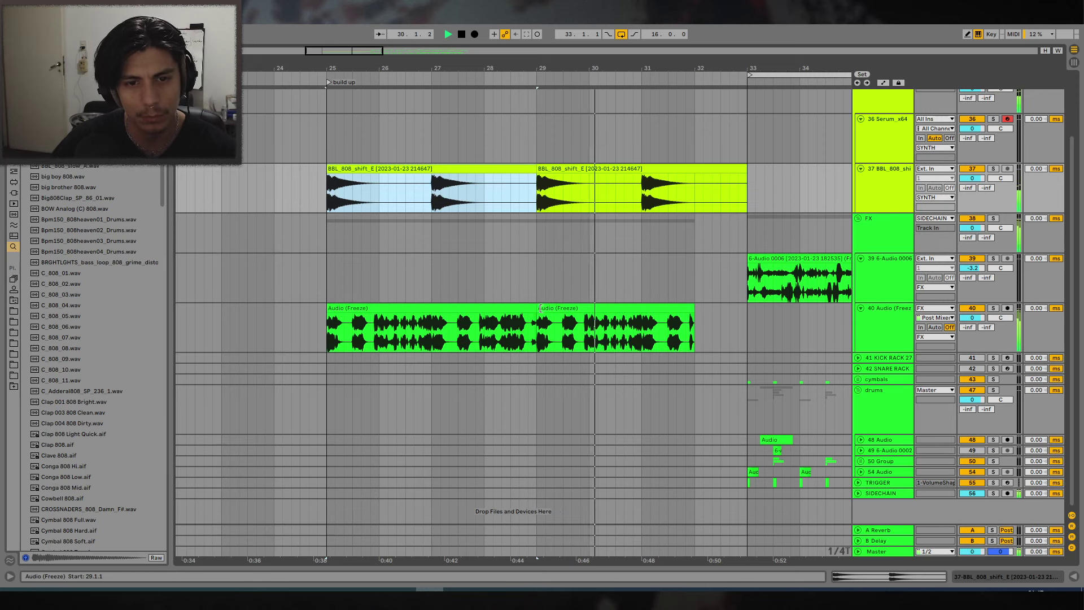
left_click_drag(536, 314, 695, 313)
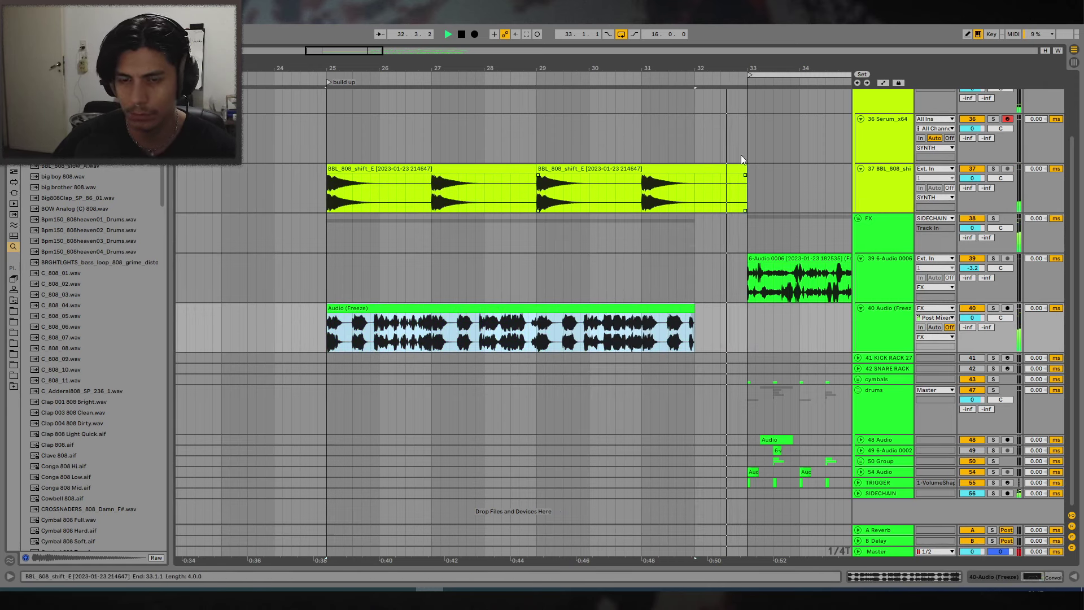
Listen to the transition into bar 33 and insert a new audio track below the Audio (Freeze) track.
scroll(649, 165, "down", 4)
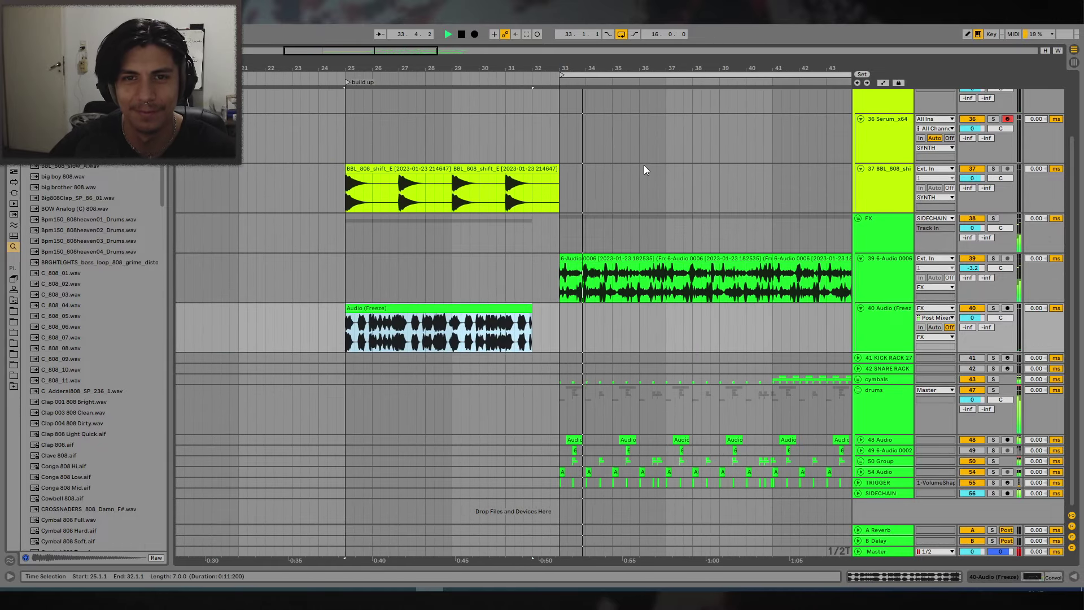
scroll(598, 141, "right", 2)
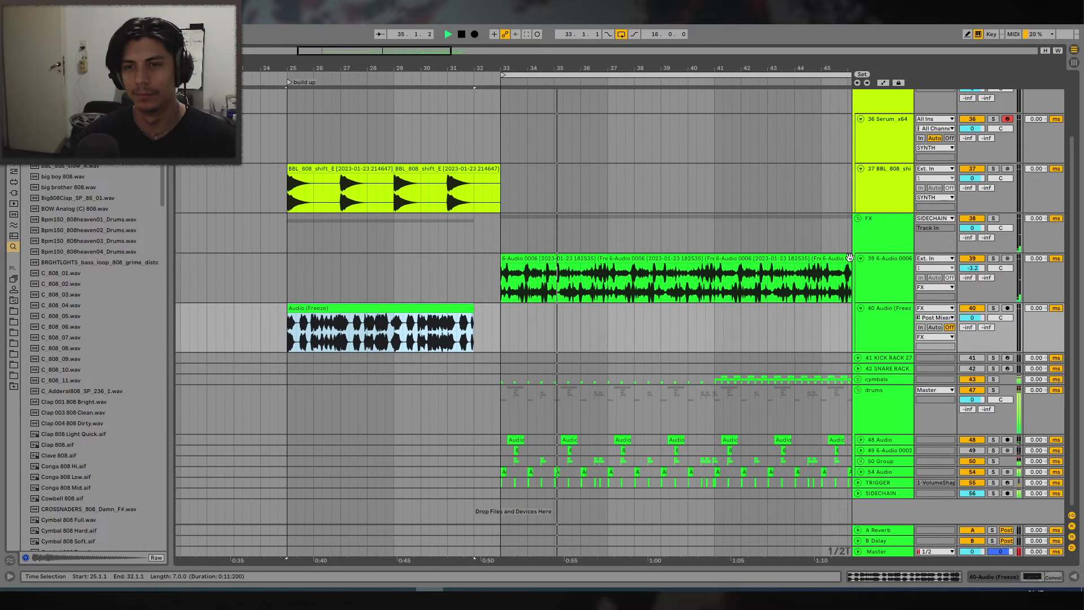
left_click(884, 337)
key("ctrl+t")
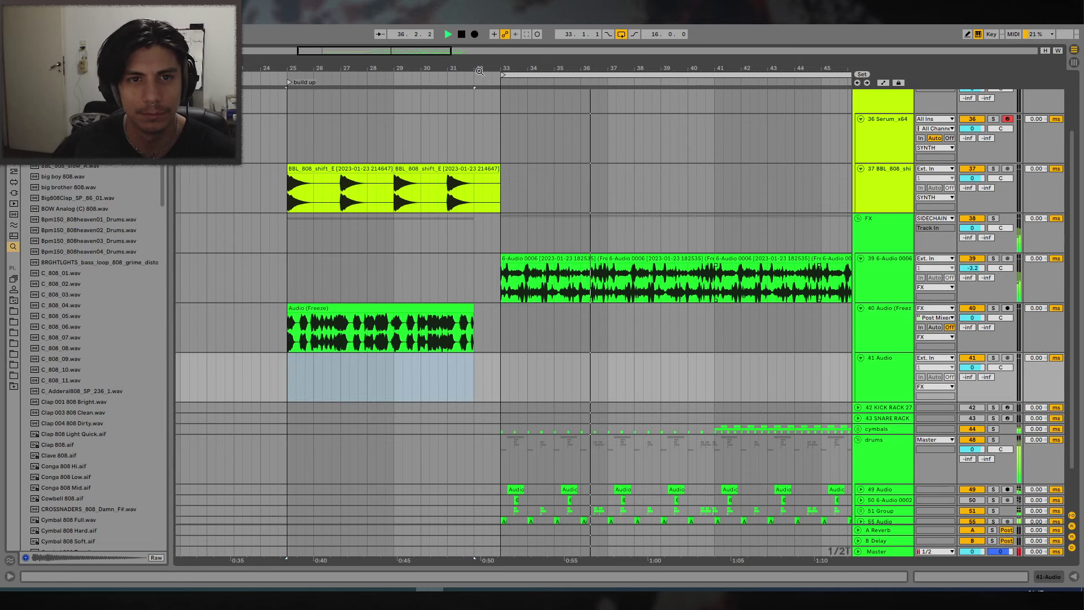
Search the sample library for "get down" sounds and audition the vocal results, starting with IVORY_Vox_Get_down.wav.
scroll(677, 205, "up", 2)
scroll(637, 212, "up", 2)
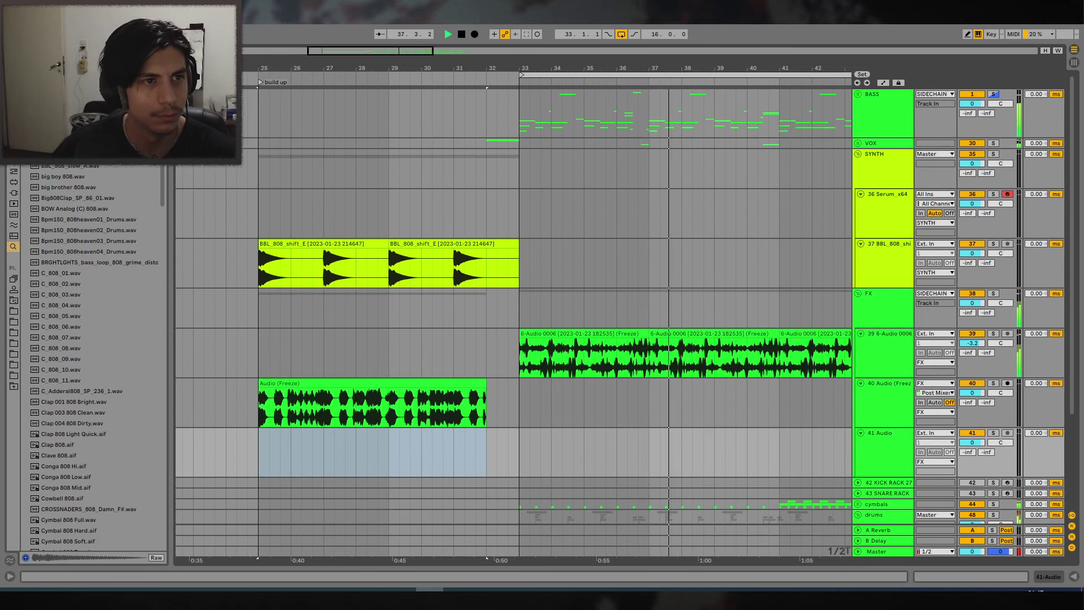
left_click(93, 51)
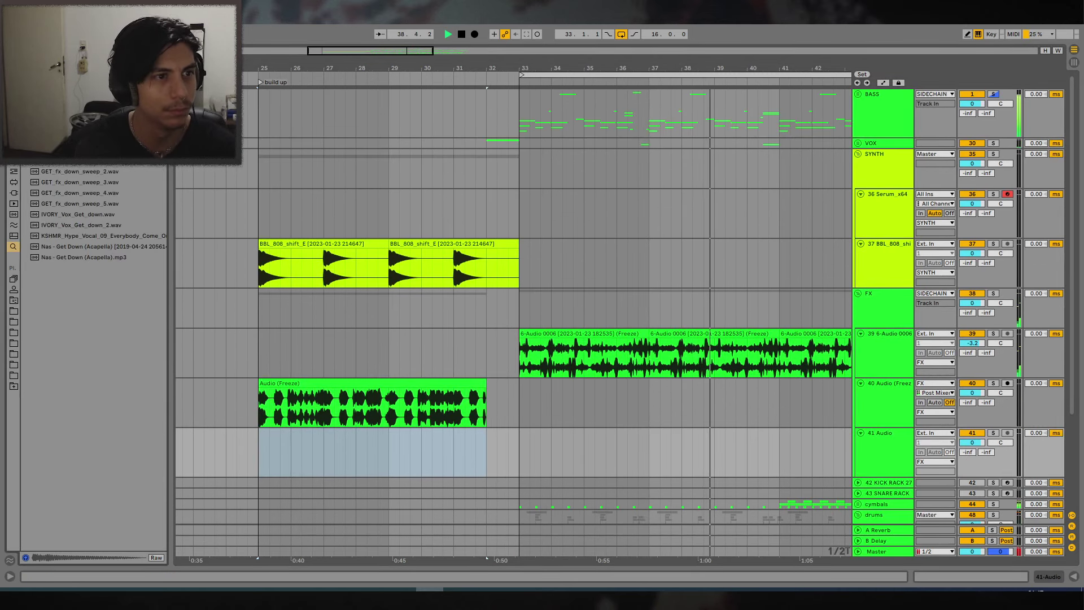
left_click(486, 163)
left_click(99, 214)
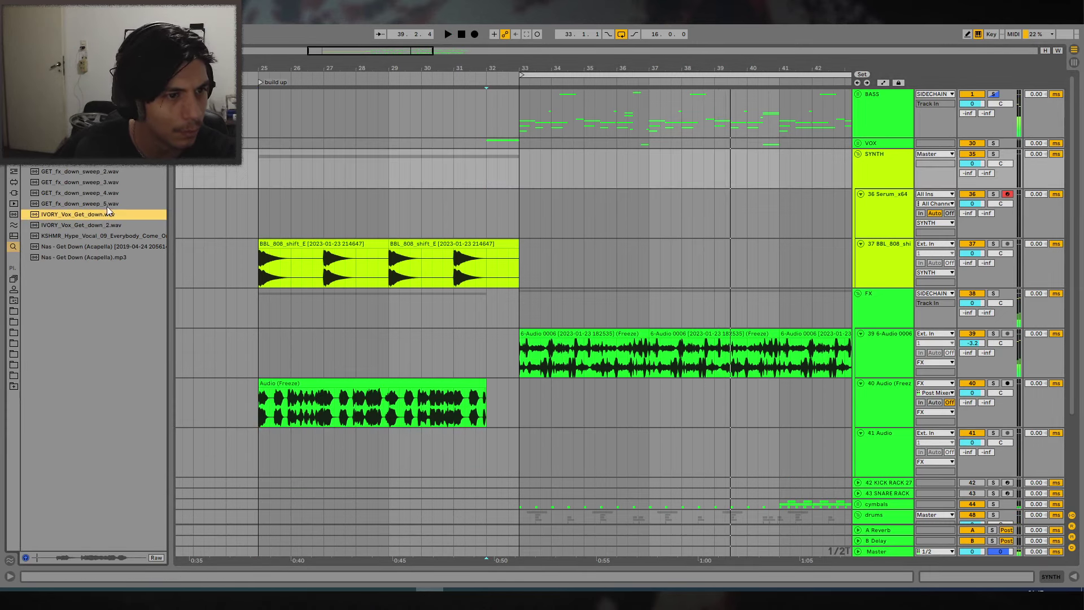
key("Down")
key("Down")
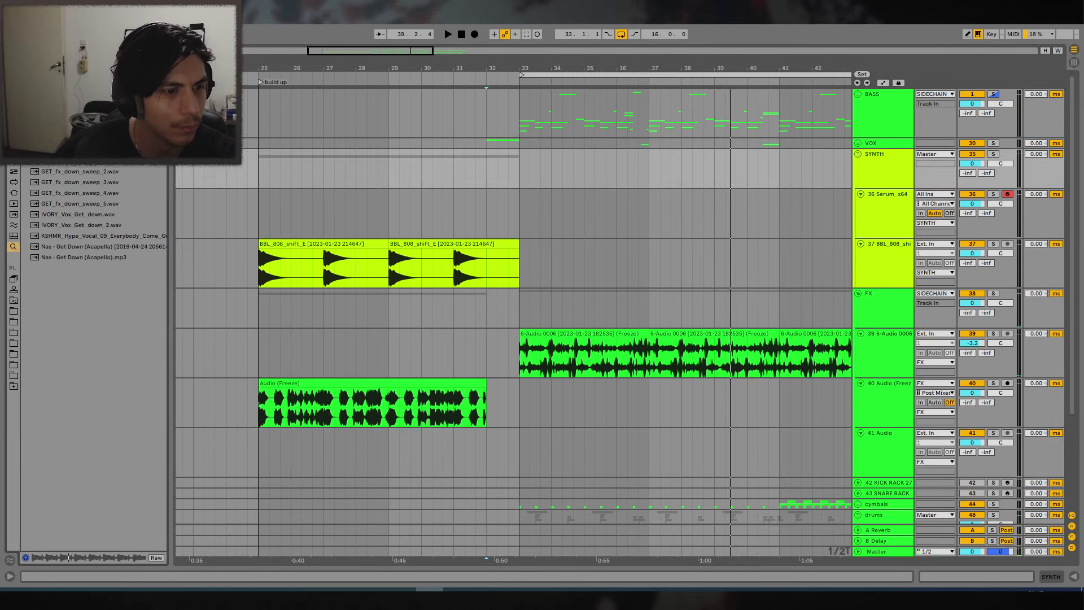
Unfold the VOX group at bar 32 and select its Get down sample track.
left_click(505, 144)
double_click(883, 145)
left_click(899, 193)
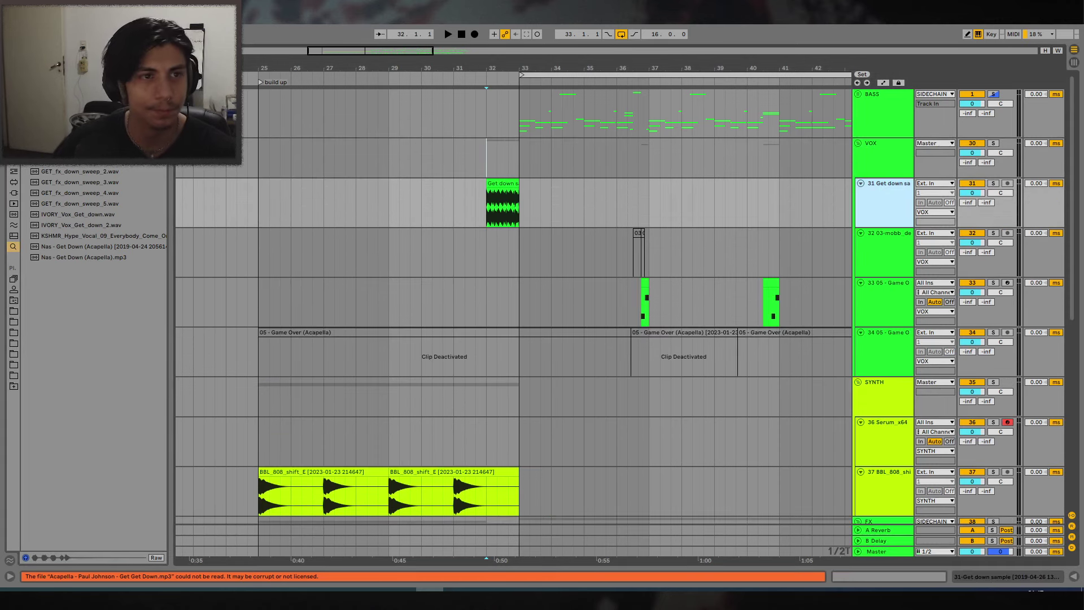
Add an Auto Filter to the Get down sample track and play the sample through it from bar 32.
key("ctrl+f")
key("BackSpace")
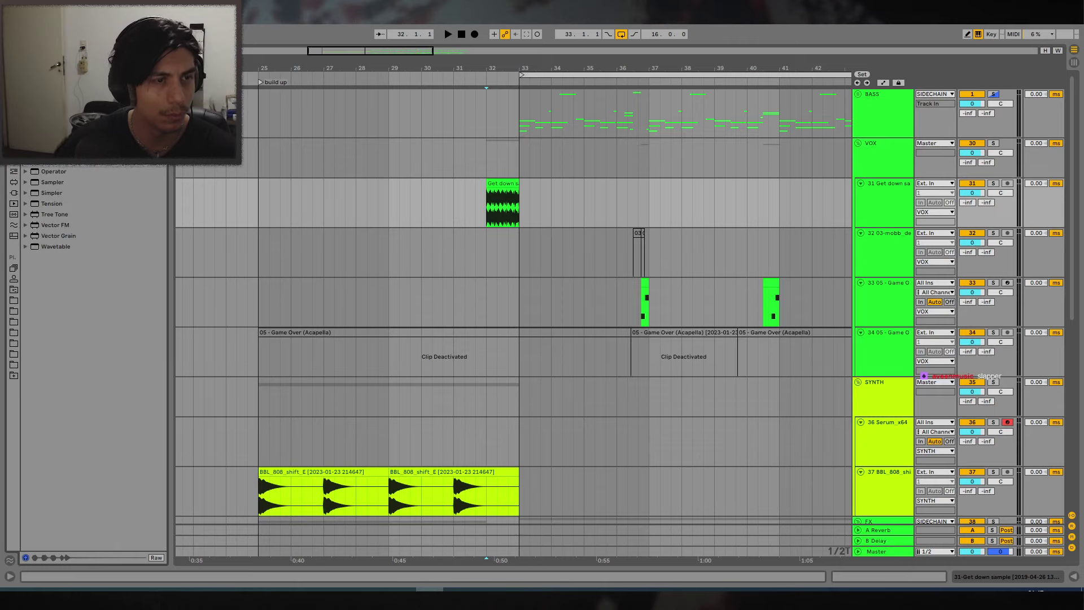
key("ctrl+f")
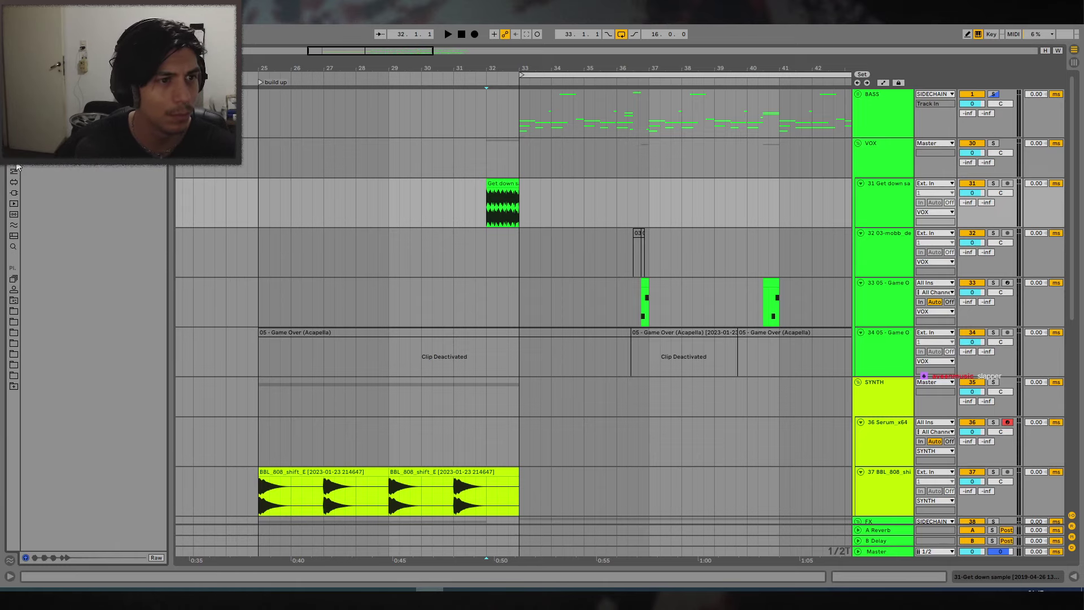
key("Return")
key("space")
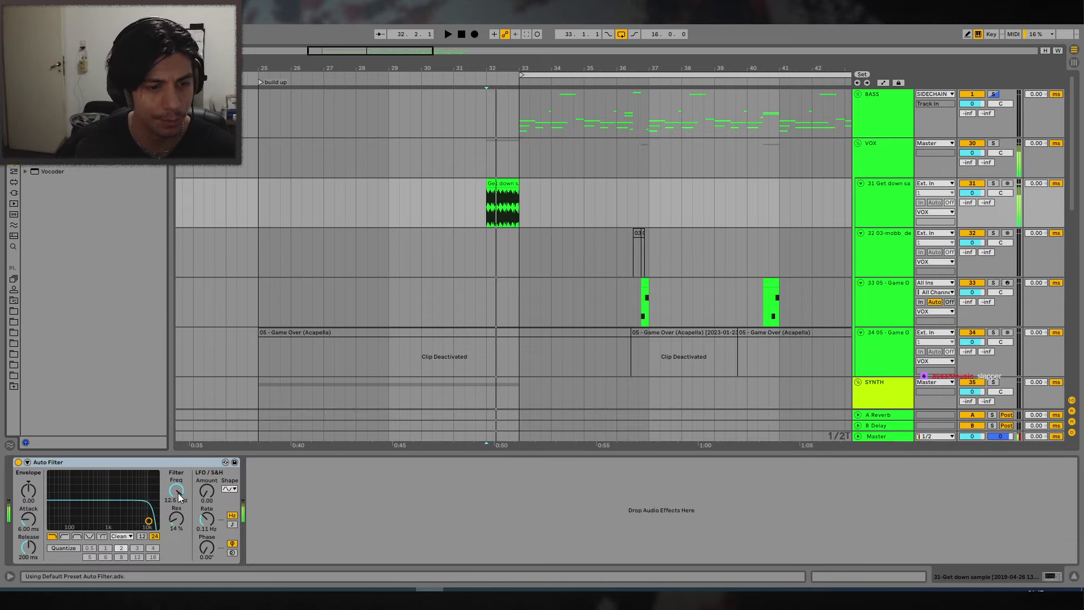
key("space")
Automate the Auto Filter frequency on the Get down track to rise from the start of bar 32 to 19.9 kHz at 32.4.
left_click_drag(179, 497, 179, 537)
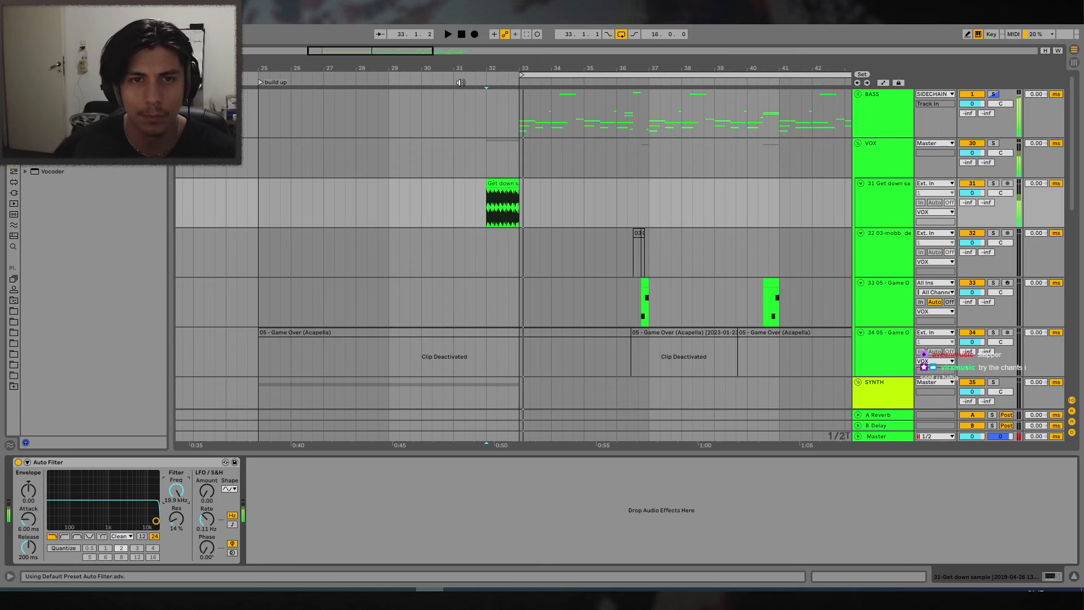
left_click_drag(488, 68, 641, 188)
key("a")
key("space")
left_click(640, 183)
key("space")
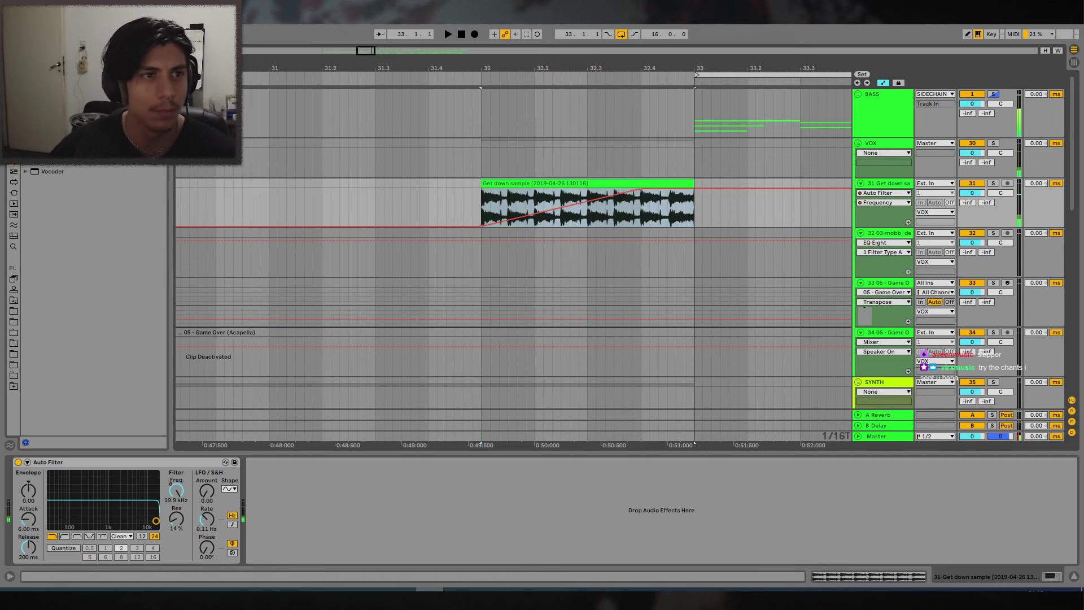
Insert Dimension Expander before the Auto Filter on the Get down track, reduce its Size and adjust its Dry/Wet.
key("ctrl+f")
type("re")
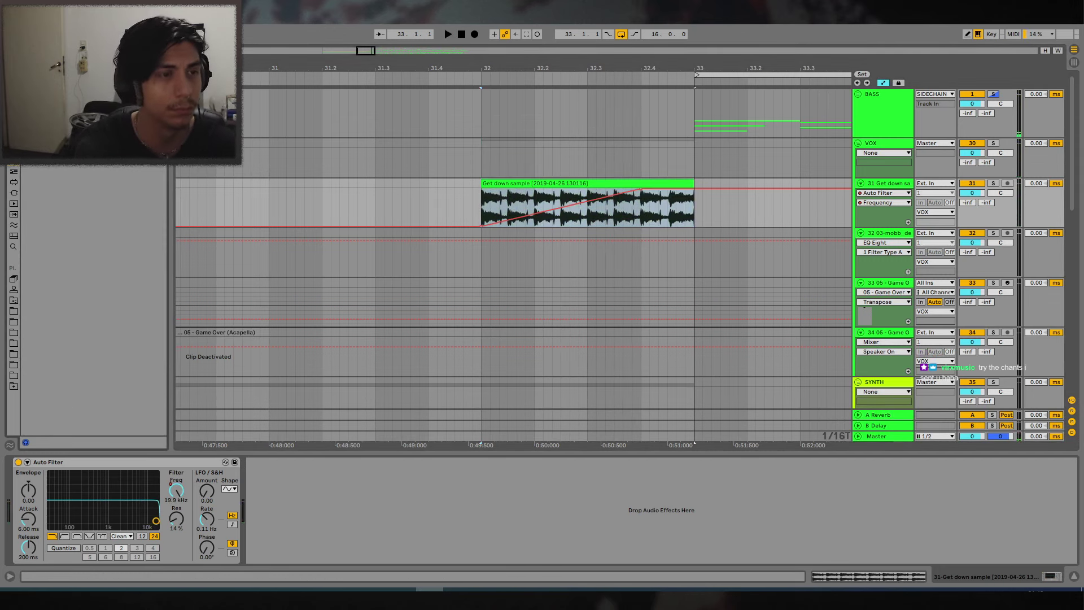
left_click_drag(68, 85, 65, 504)
left_click_drag(456, 219, 456, 245)
key("space")
left_click(421, 219)
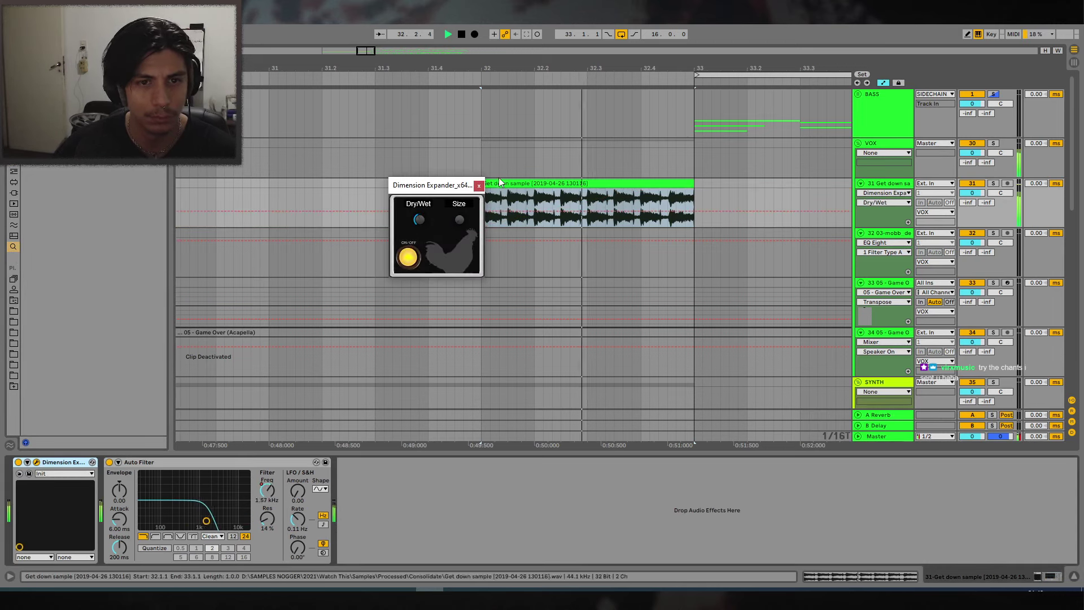
left_click(480, 186)
Listen through the transition into the drop and collapse the individual tracks inside the VOX group.
left_click_drag(511, 69, 640, 71)
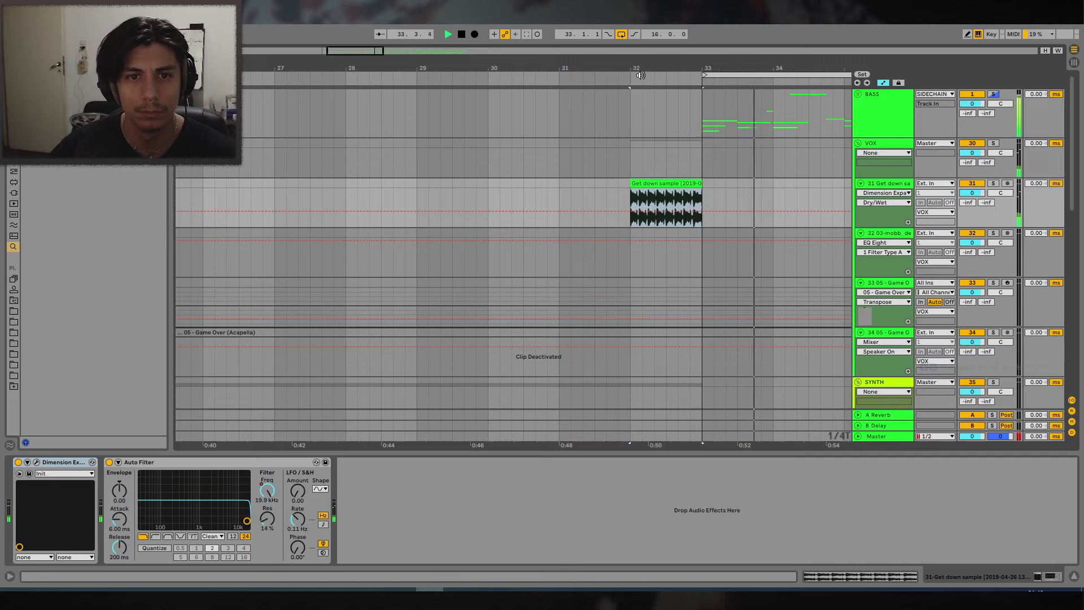
scroll(747, 344, "down", 2)
left_click(1073, 576)
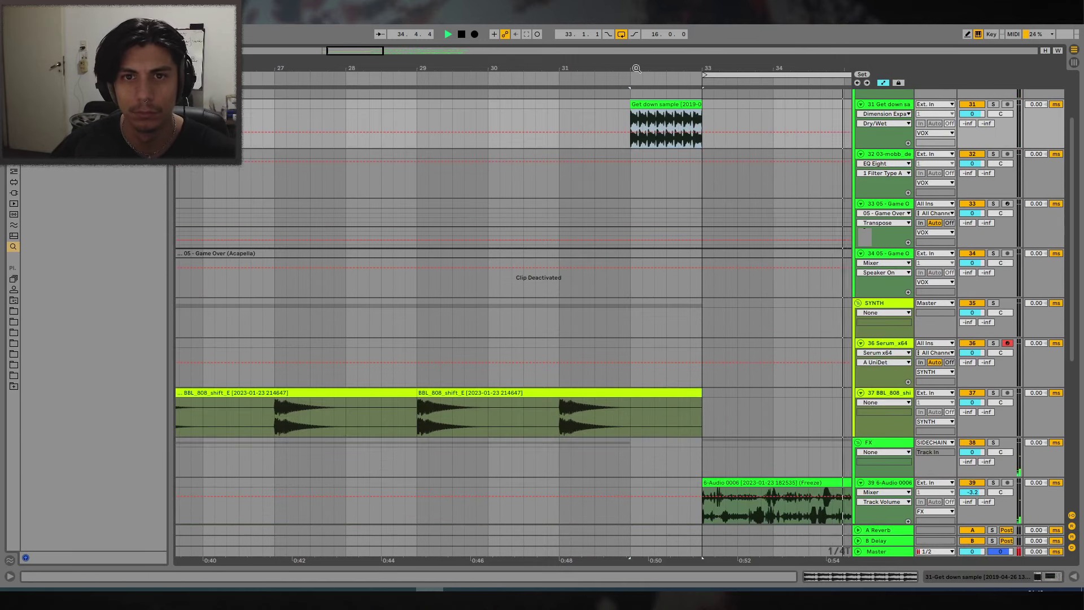
scroll(683, 301, "down", 2)
scroll(789, 281, "down", 2)
scroll(789, 280, "down", 2)
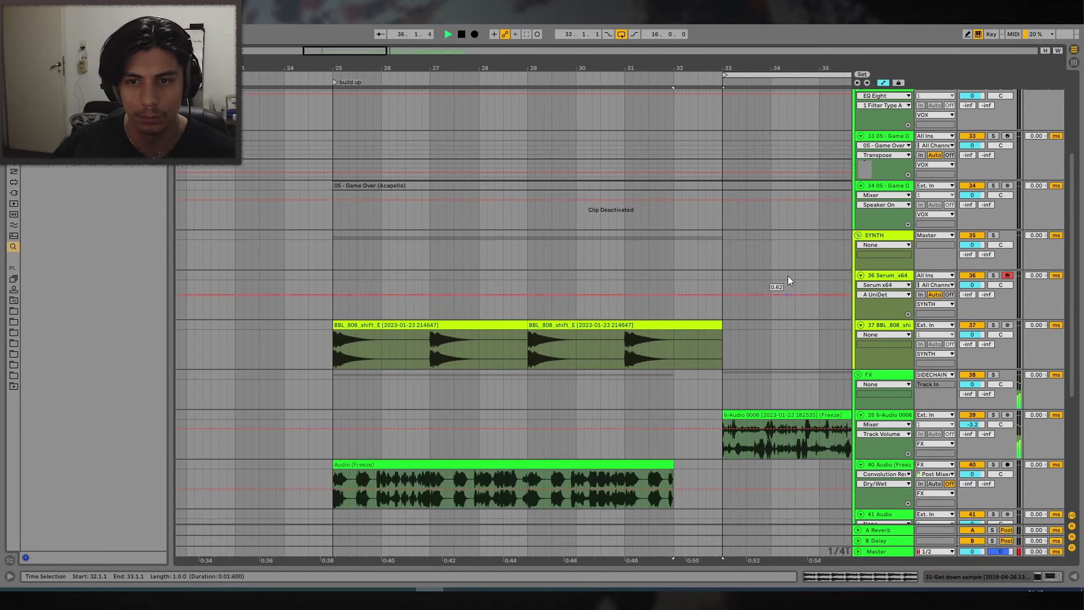
left_click(861, 135)
left_click_drag(608, 64, 498, 53)
scroll(638, 225, "down", 2)
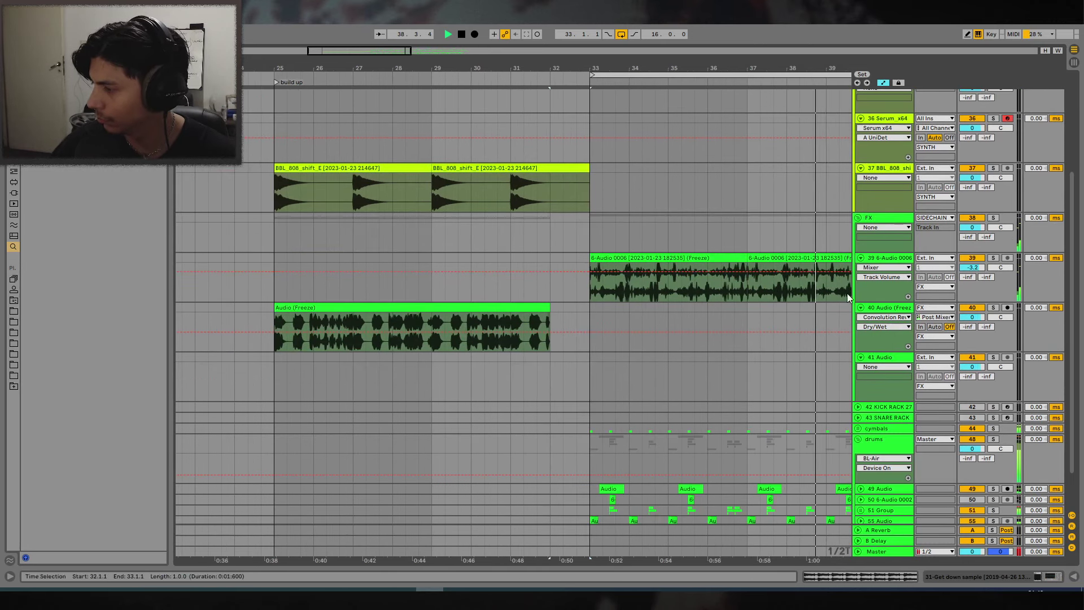
left_click(293, 167)
scroll(293, 168, "down", 3)
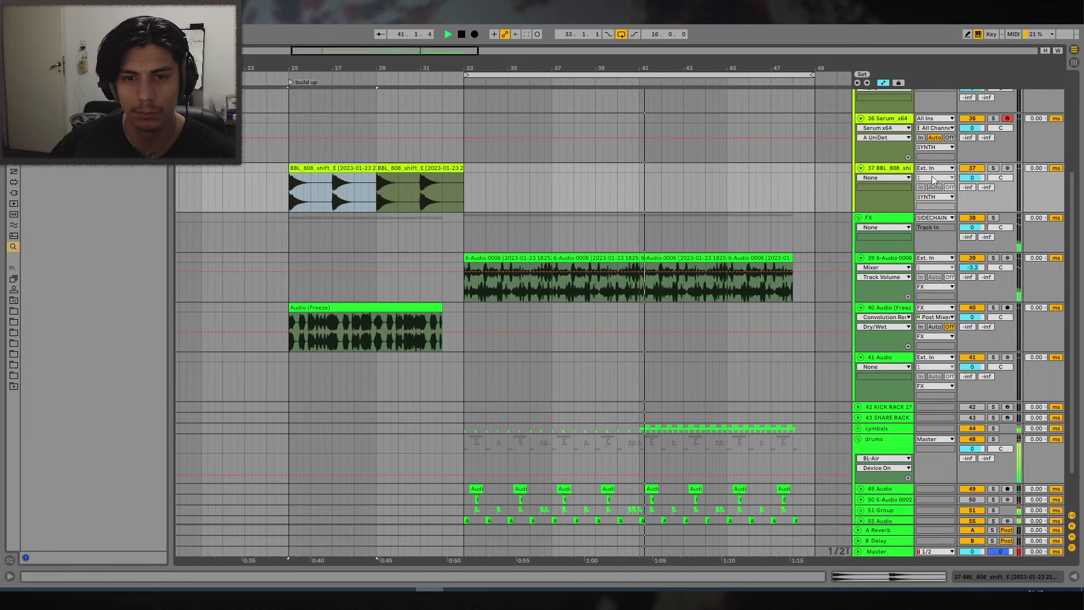
scroll(672, 248, "up", 3)
scroll(671, 247, "up", 2)
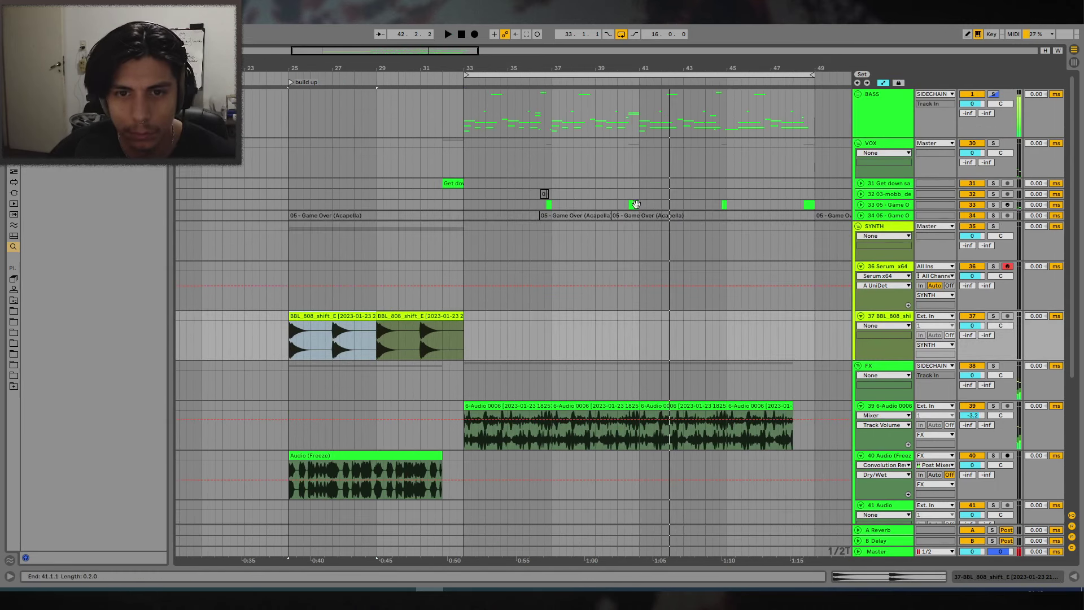
Solo the 05 - Game Over MIDI track and, in its clip at bar 40, move the first note to D#2 and the second to E2.
double_click(634, 204)
left_click_drag(753, 496, 754, 444)
key("space")
left_click_drag(908, 455, 909, 402)
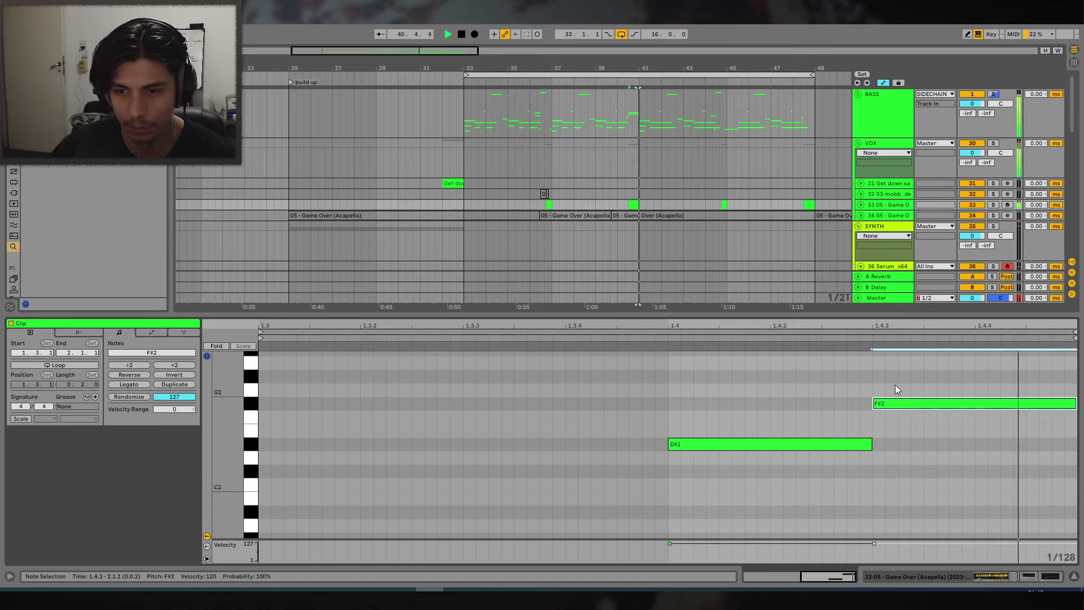
left_click(993, 205)
left_click_drag(906, 404, 910, 421)
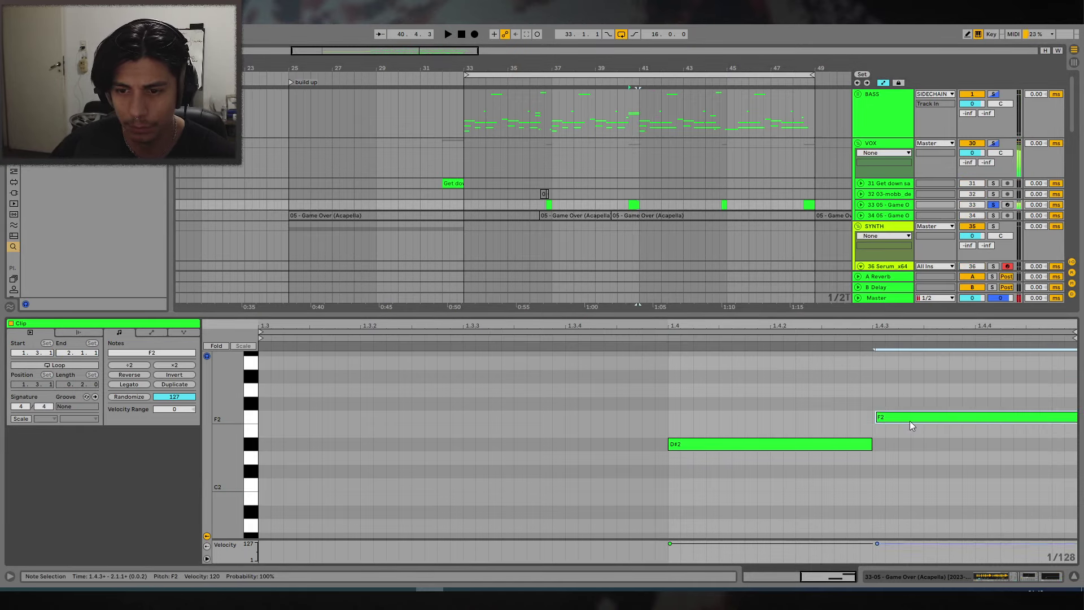
key("Down")
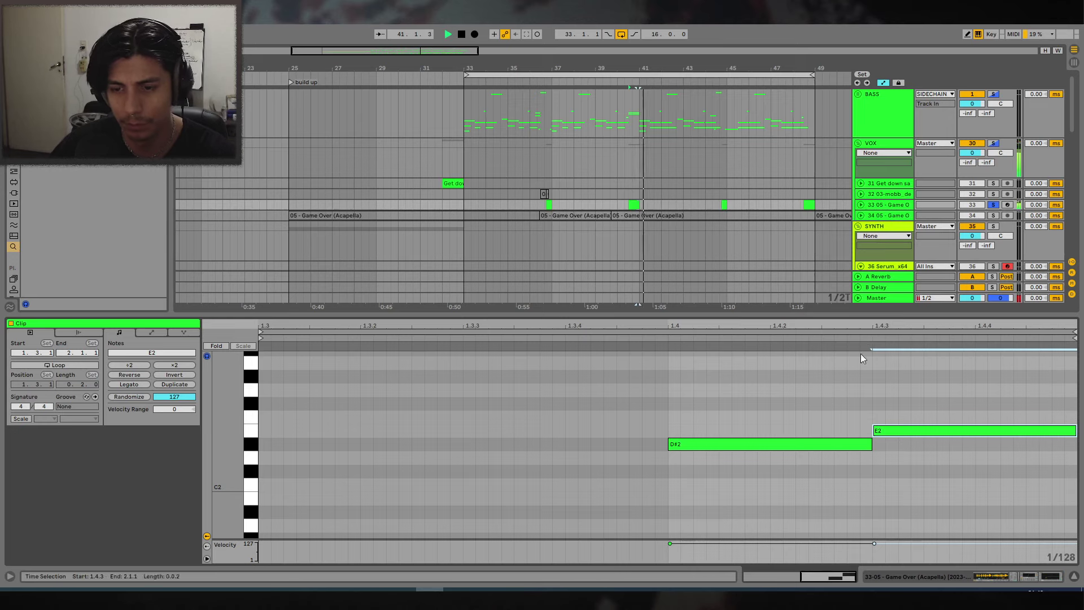
Raise the first note of the bar 40 Game Over clip to E2 and lower the second to C#1.
left_click_drag(681, 443, 911, 520)
key("Down")
key("Down")
key("Down")
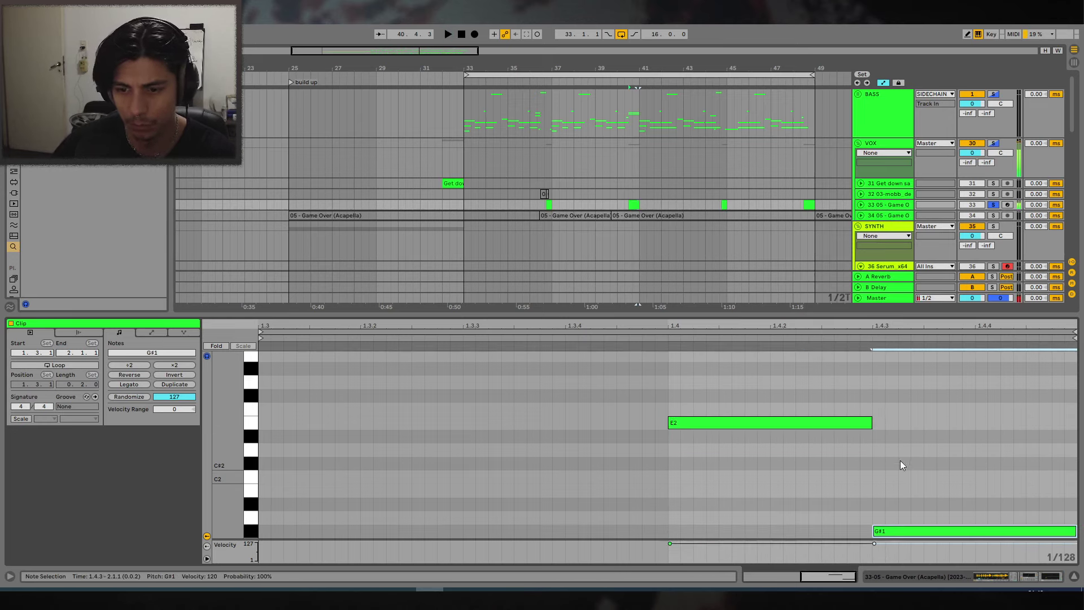
key("Down")
key("Down")
key("Down")
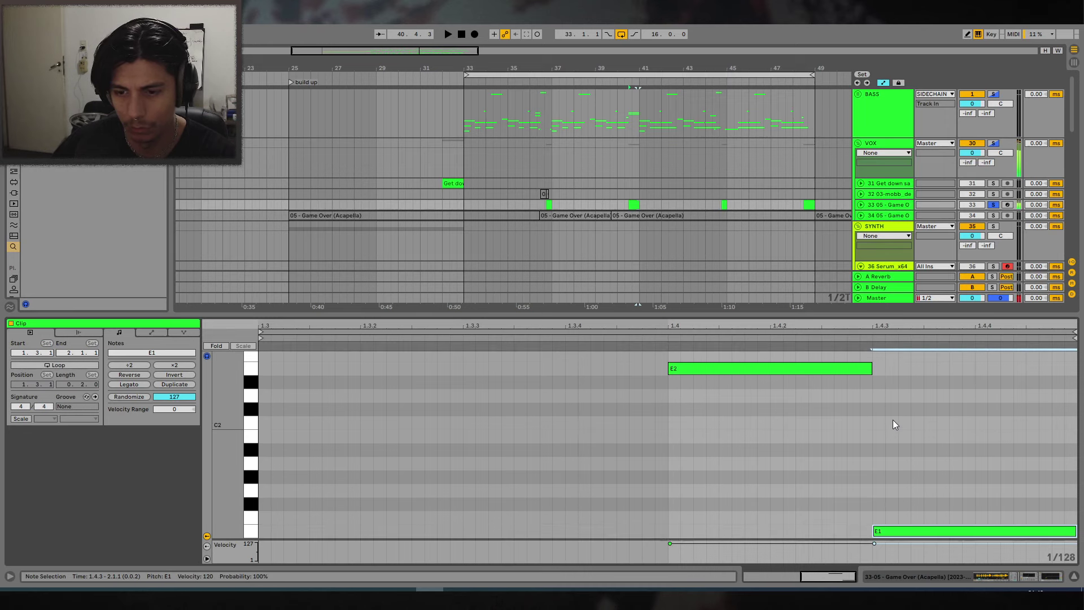
key("Down")
key("Down")
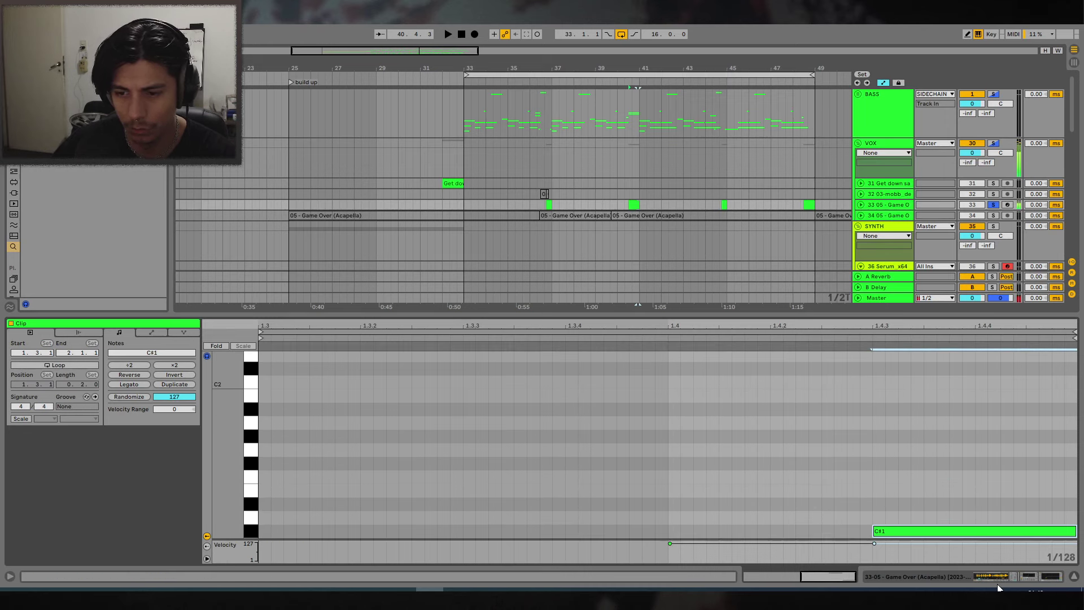
Show the Game Over track's devices, play its bar 40 clip unsoloed in the full mix, and delete the track's last clip before bar 49.
left_click(993, 577)
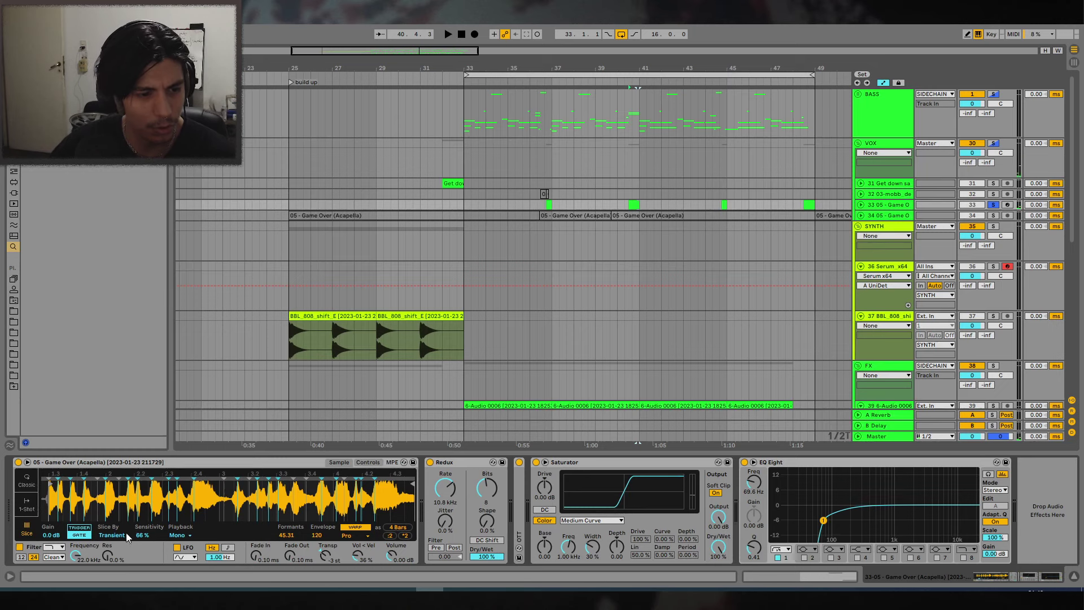
left_click(633, 205)
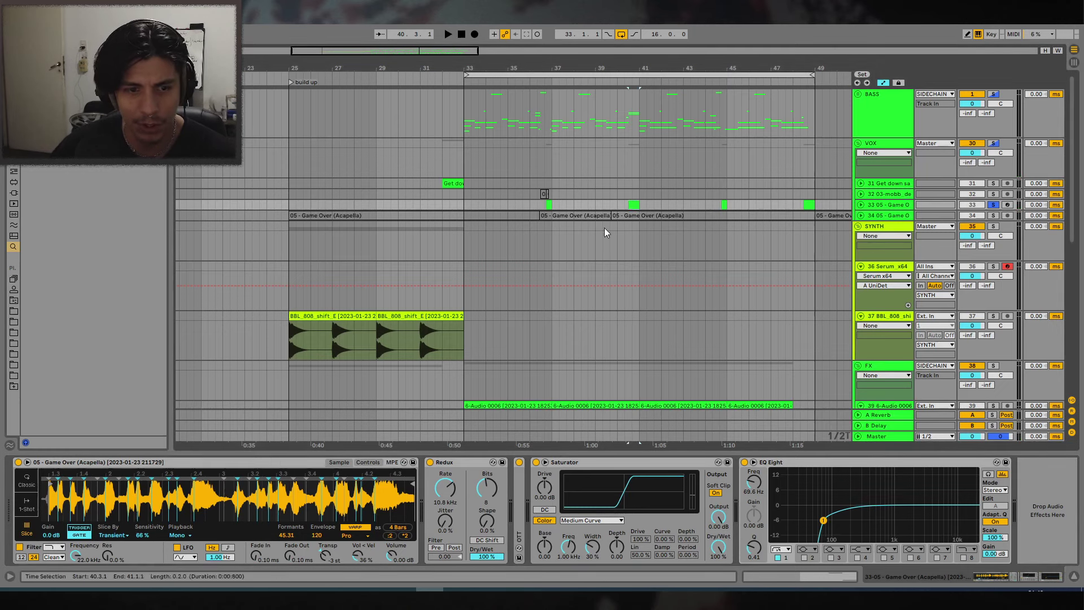
left_click(369, 462)
left_click(340, 462)
key("space")
left_click(993, 205)
key("space")
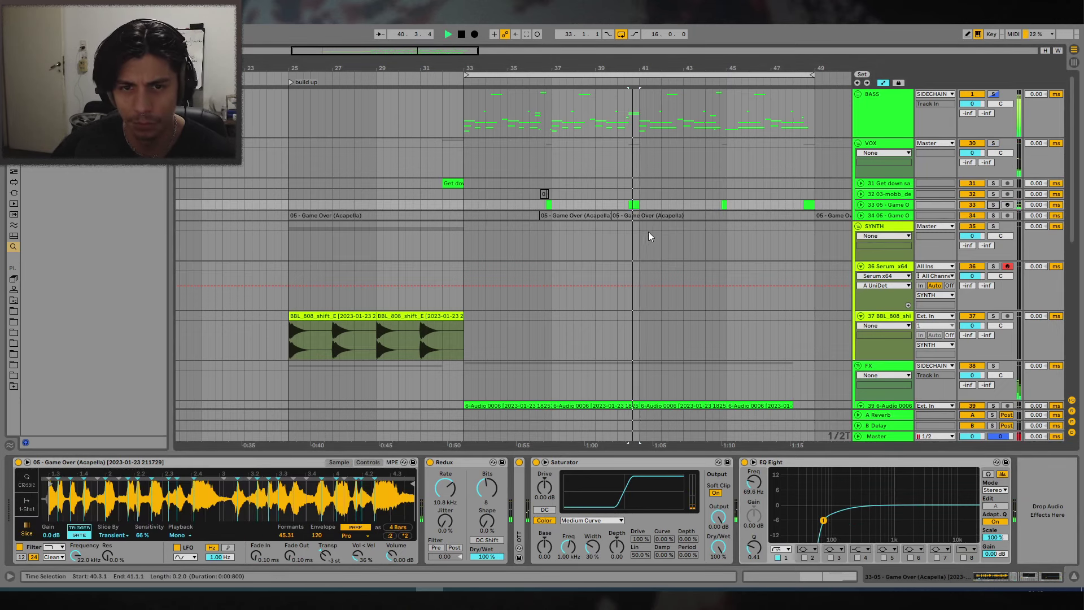
left_click_drag(639, 69, 631, 70)
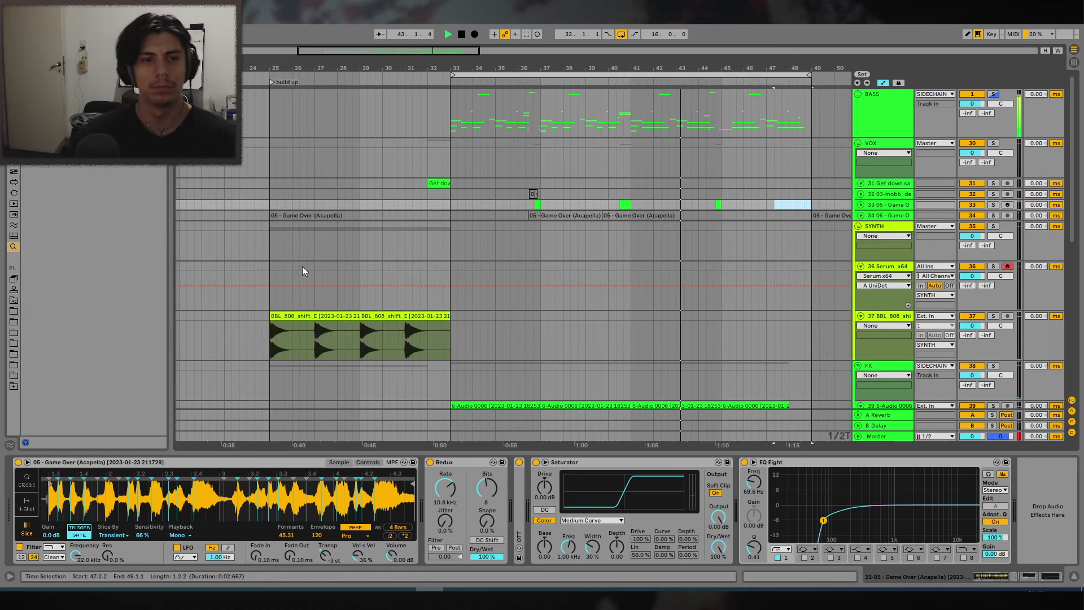
Replay the build up from just before bar 25 and insert an empty audio track above the first Audio track in the drums group.
left_click(255, 276)
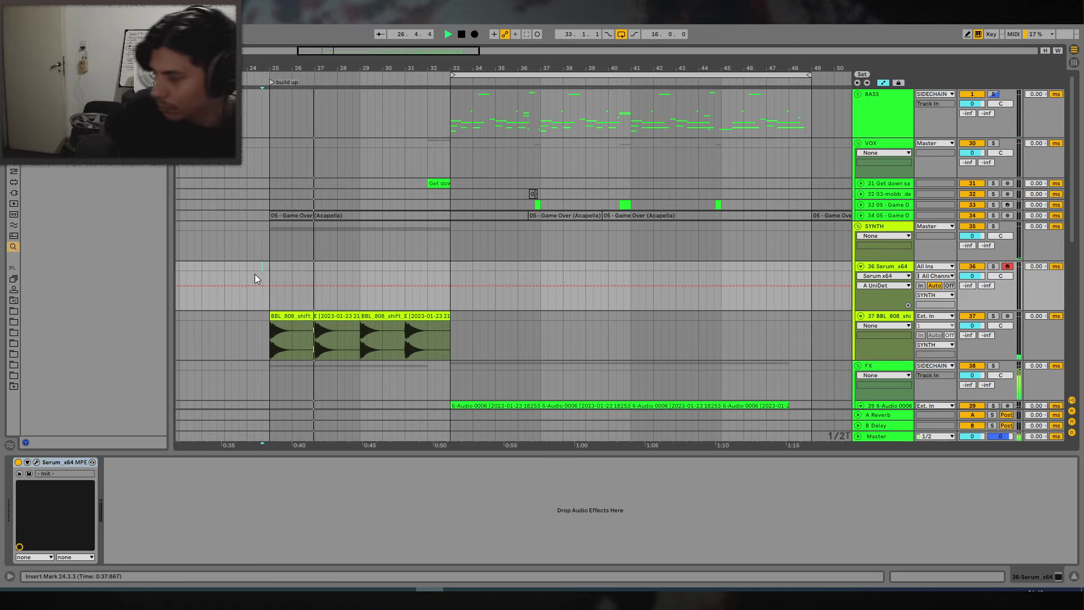
scroll(379, 249, "down", 3)
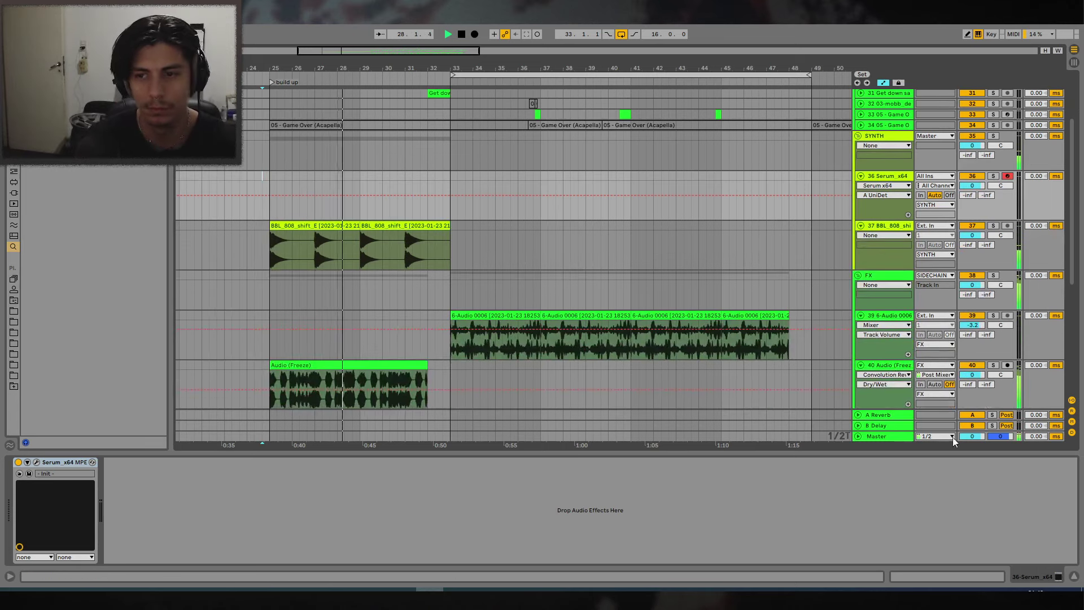
left_click(1074, 577)
scroll(824, 322, "down", 4)
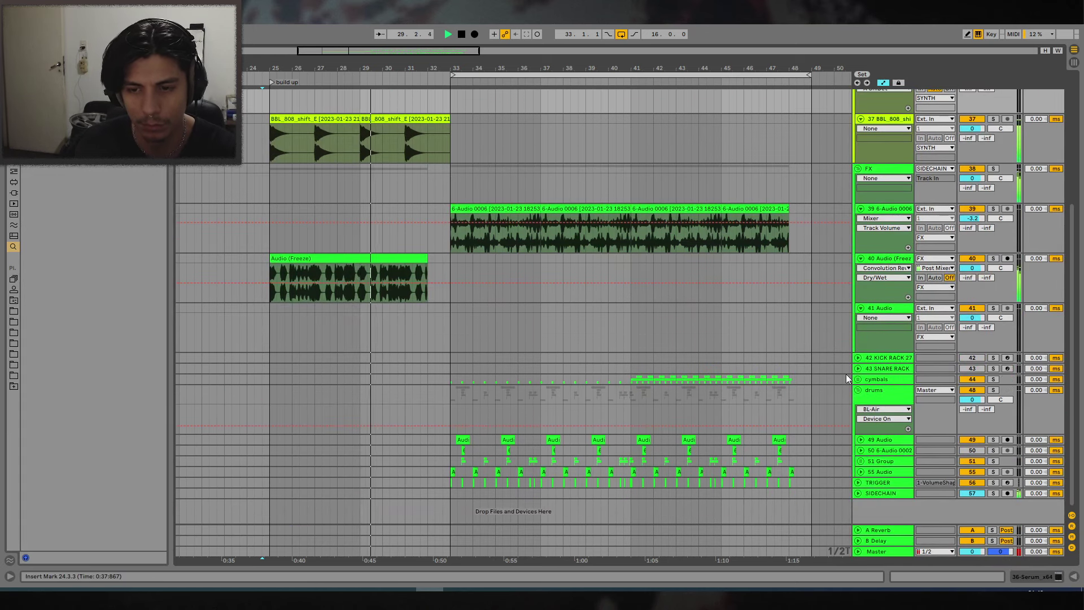
left_click(866, 442)
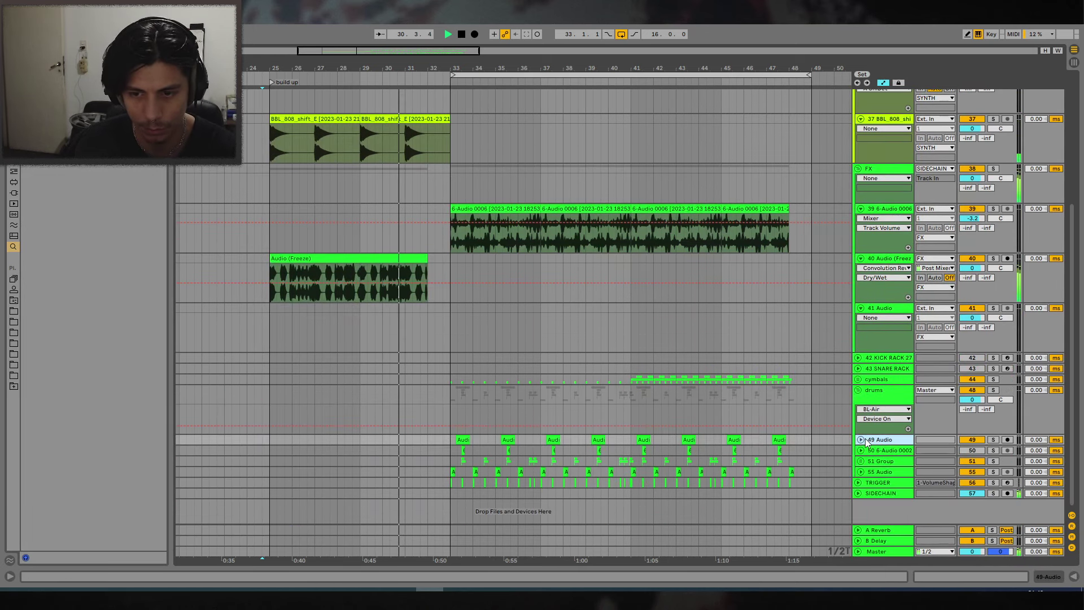
key("ctrl+t")
left_click_drag(886, 451, 885, 435)
Try transposing the Get down sample clip in bar 32 up 12 semitones and play it into the drop.
left_click_drag(449, 60, 540, 271)
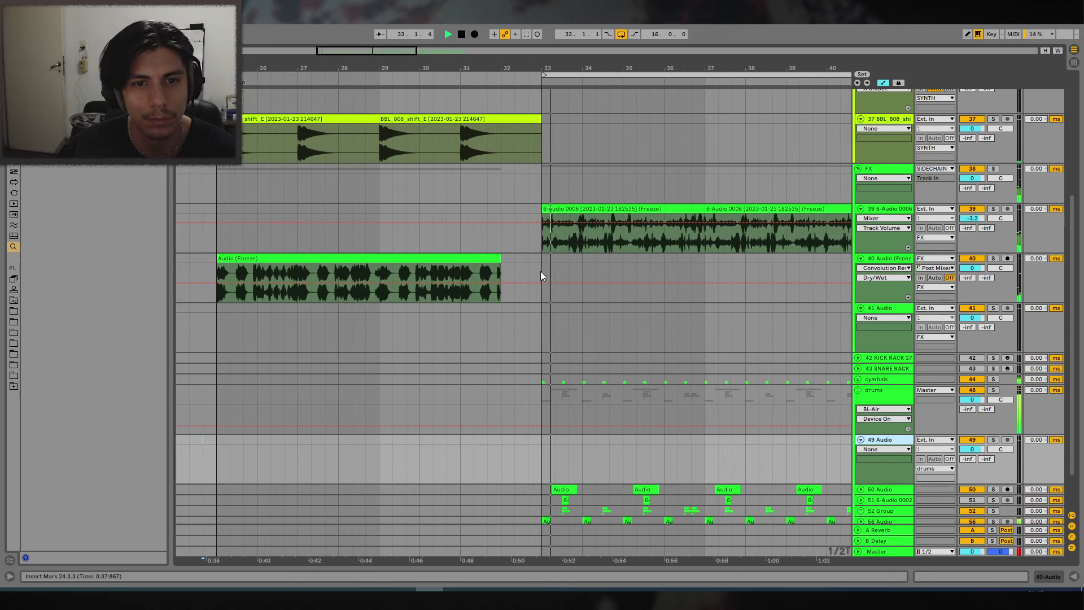
scroll(585, 180, "up", 4)
scroll(585, 180, "up", 3)
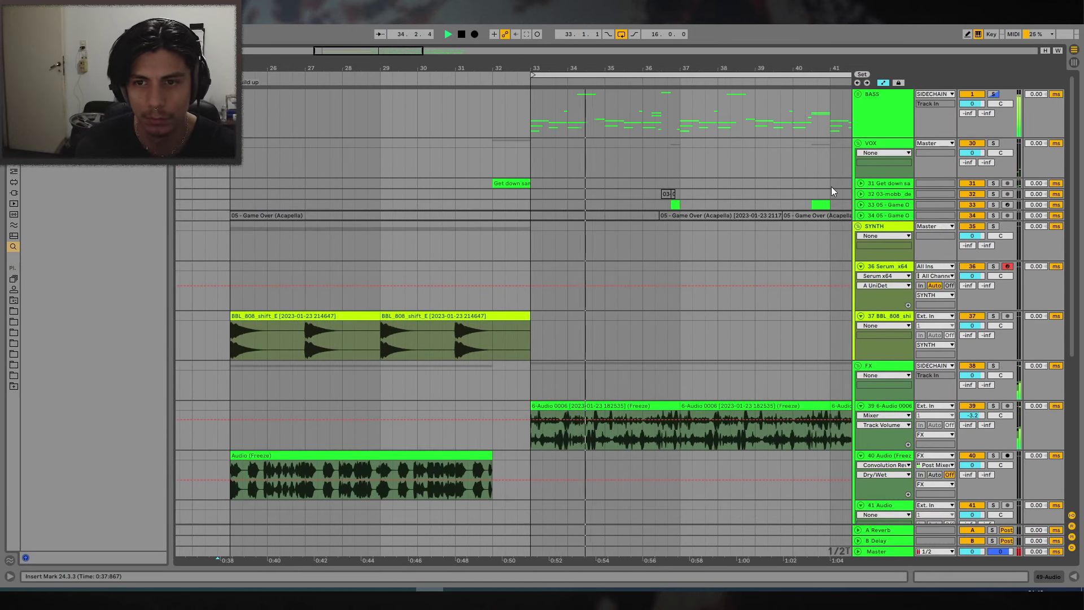
left_click(852, 186)
double_click(507, 183)
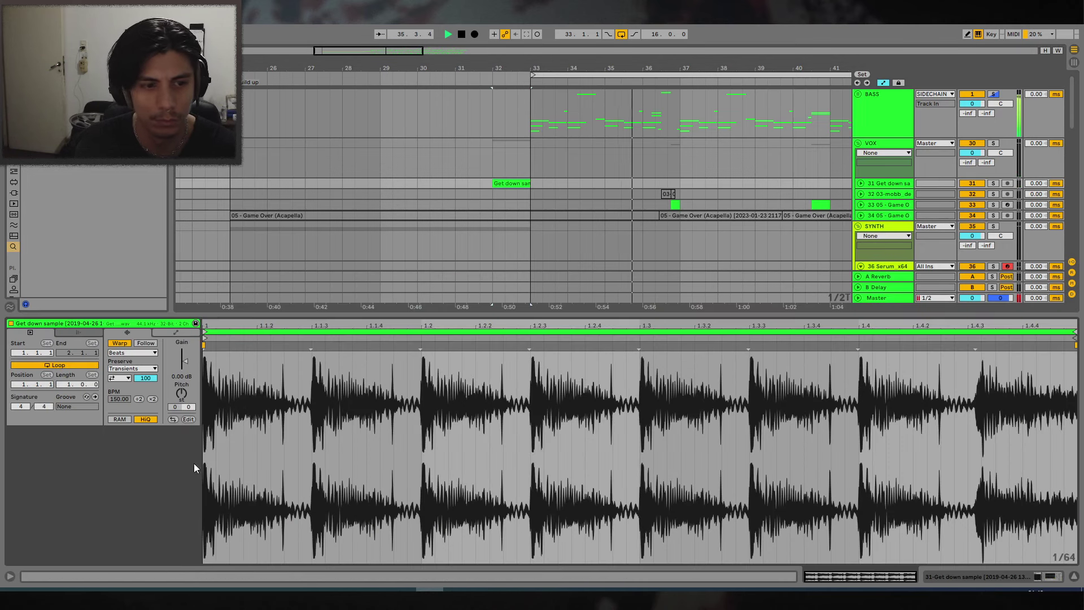
type("12")
key("Return")
key("space")
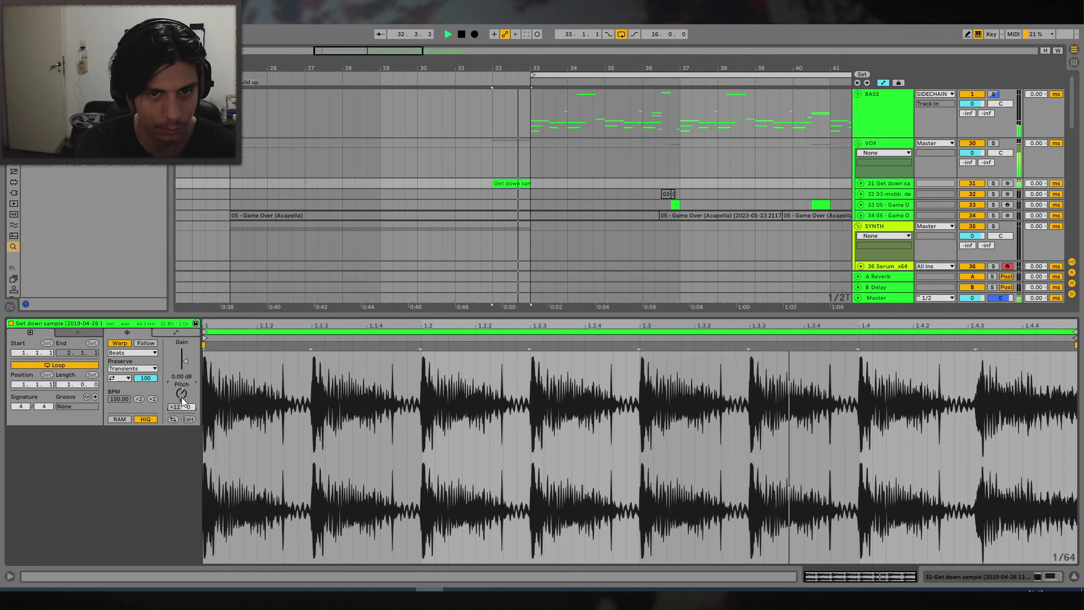
key("space")
key("space")
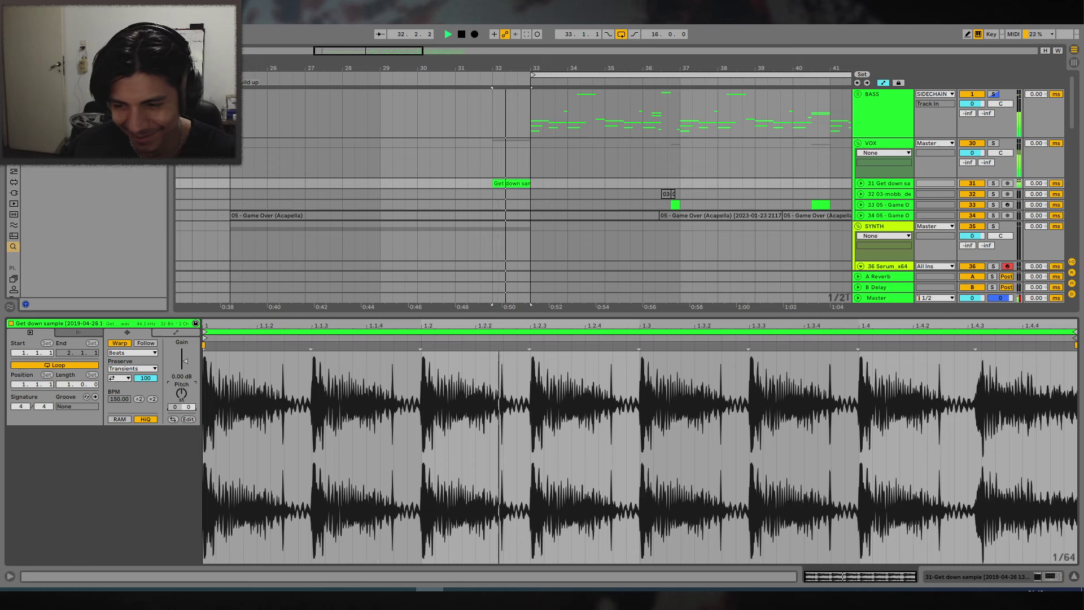
Show the Get down track's devices and listen to the drop while looking over the FX and drum tracks around bar 33.
left_click(1048, 577)
scroll(582, 272, "down", 1)
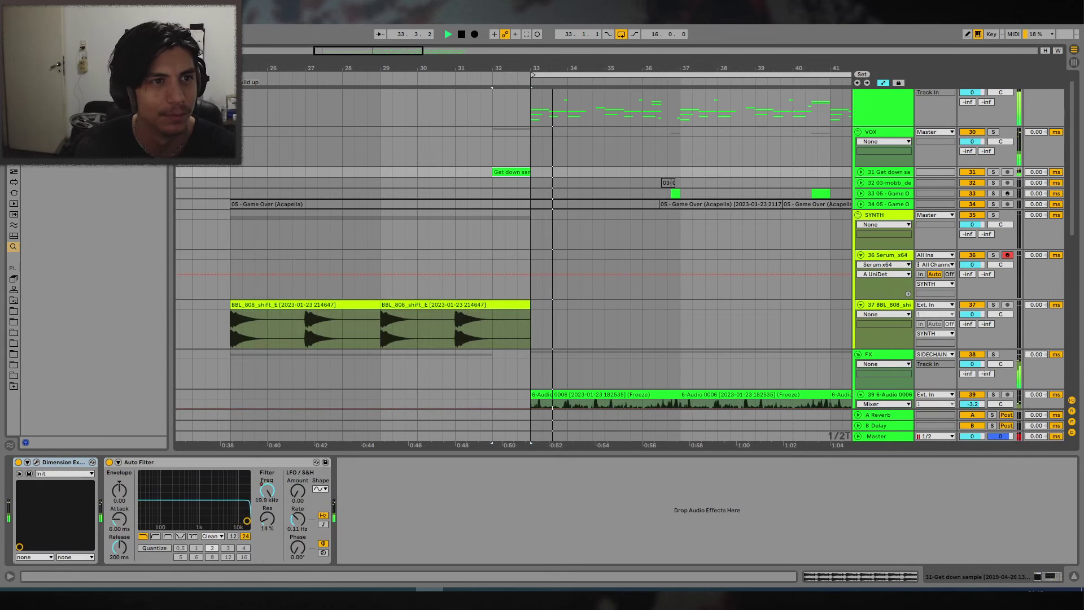
left_click_drag(353, 68, 365, 66)
scroll(450, 254, "down", 4)
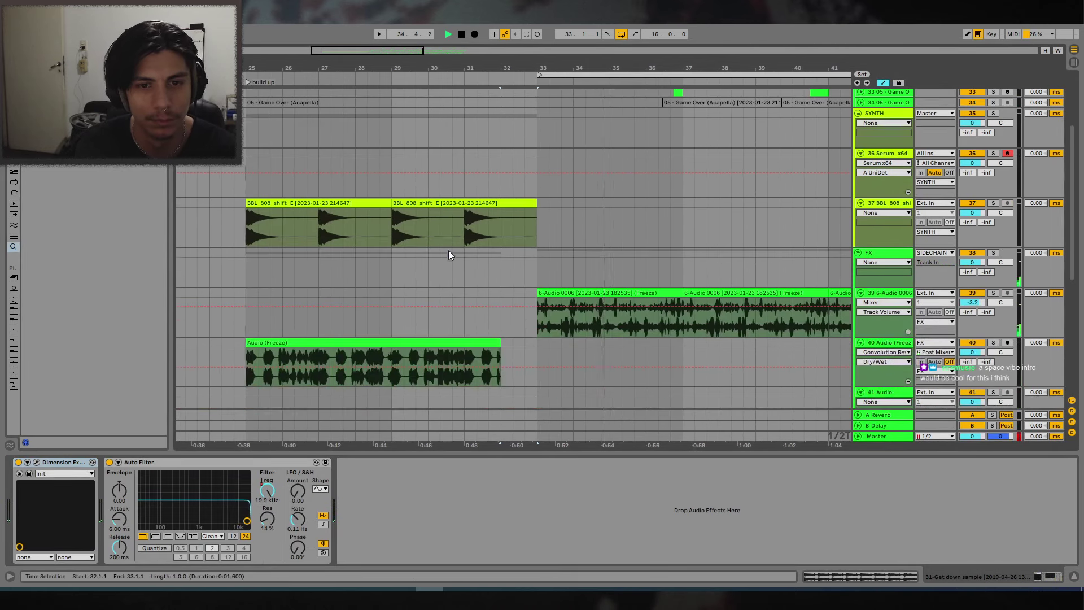
scroll(583, 228, "up", 2)
scroll(584, 228, "down", 10)
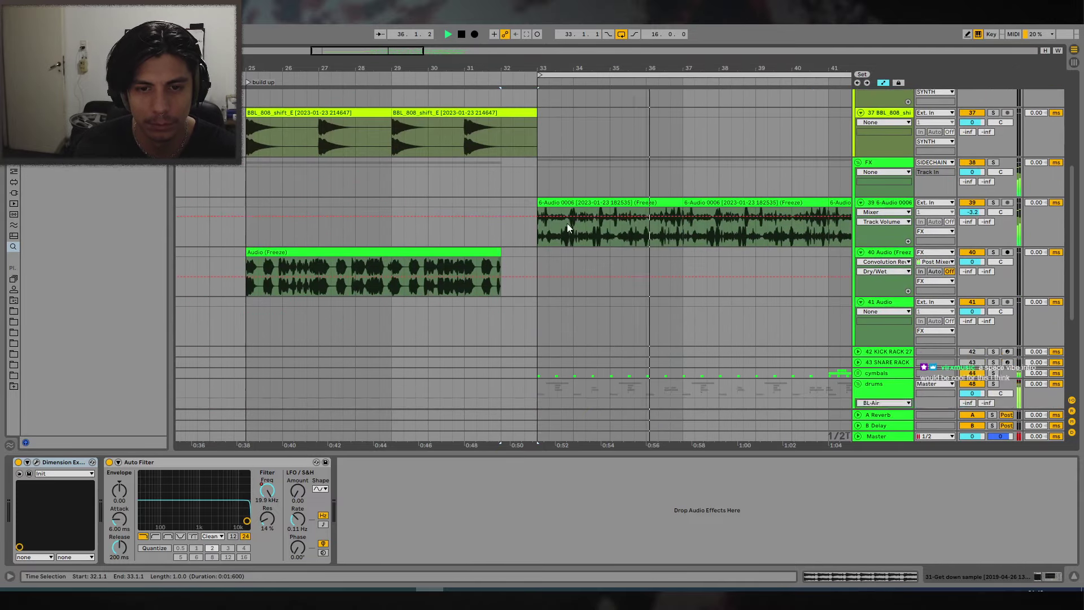
Expand the clap group inside the drums group and listen to it soloed, then back in the mix around bar 33.
left_click_drag(663, 68, 527, 73)
double_click(887, 346)
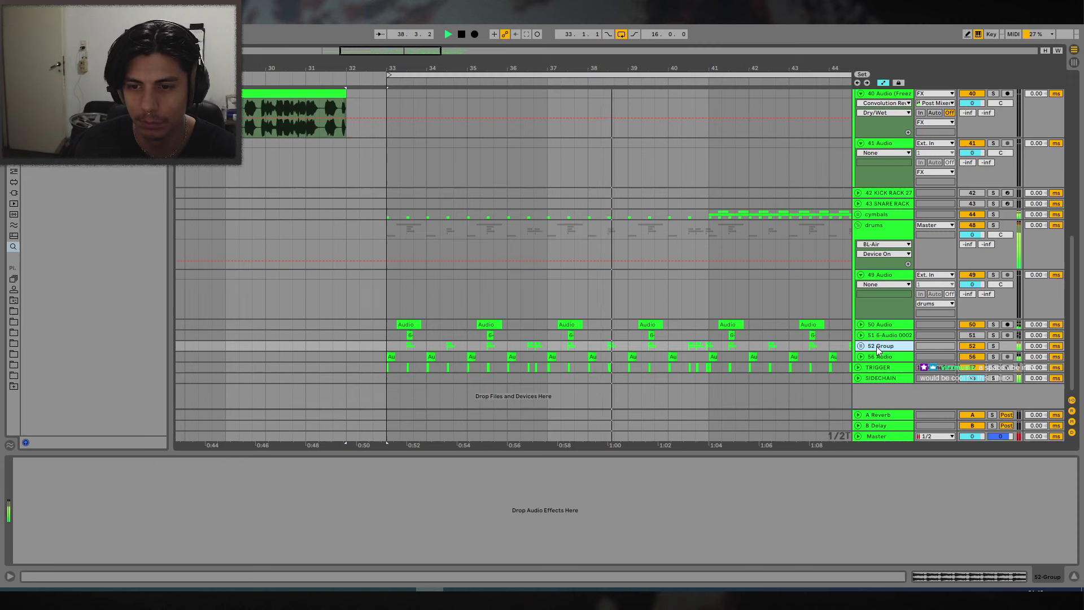
left_click(993, 346)
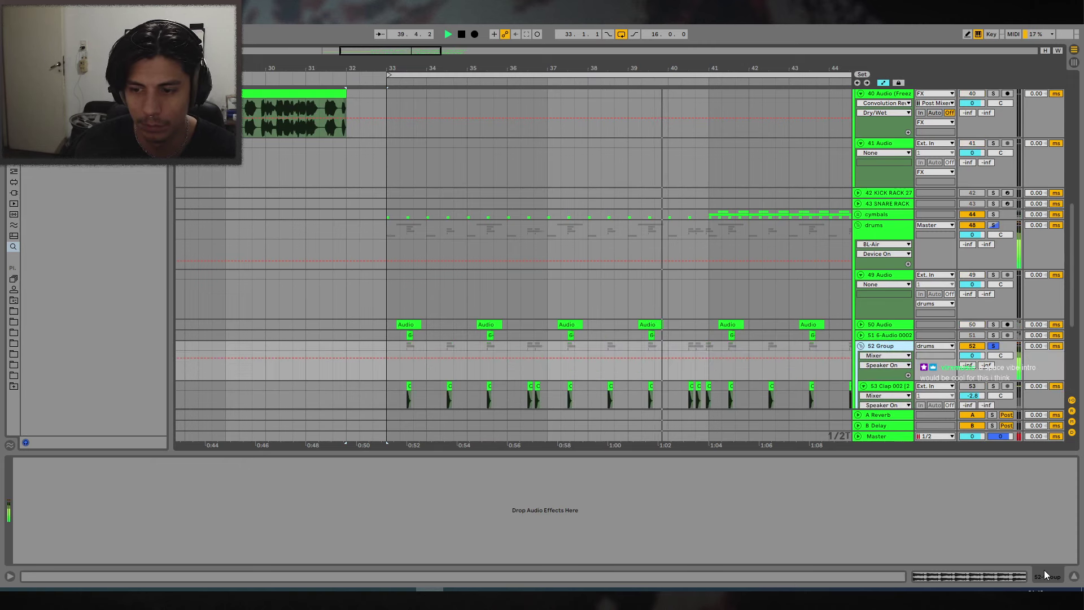
left_click(993, 345)
key("space")
scroll(762, 344, "down", 3)
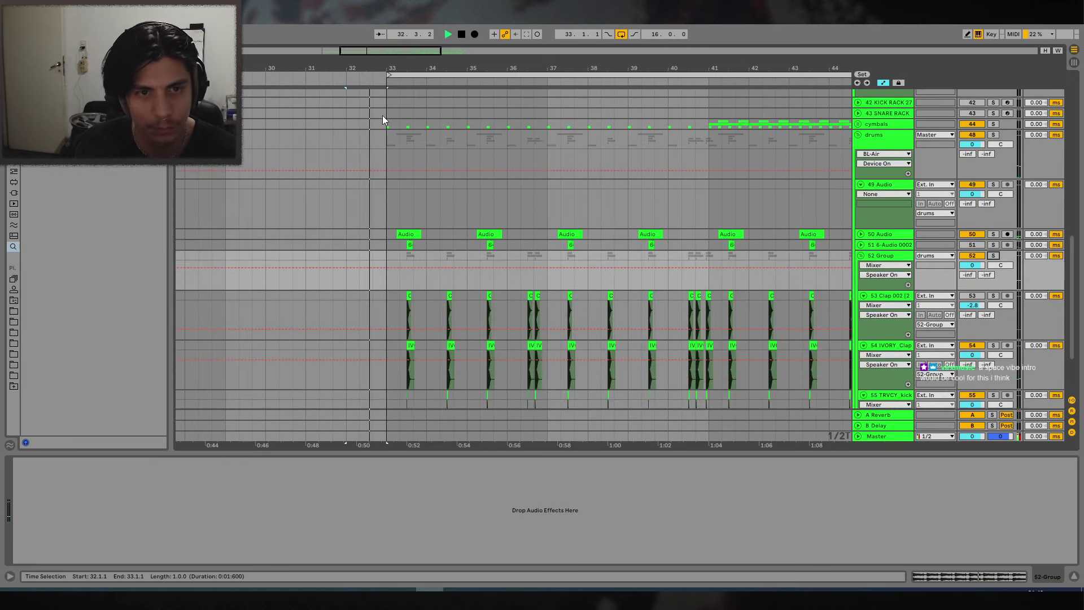
key("space")
Place the insert marker at bar 25 on the empty Audio track in the drums group and hide the device view.
left_click_drag(387, 68, 583, 68)
scroll(328, 266, "up", 3)
left_click(265, 272)
scroll(677, 336, "up", 4)
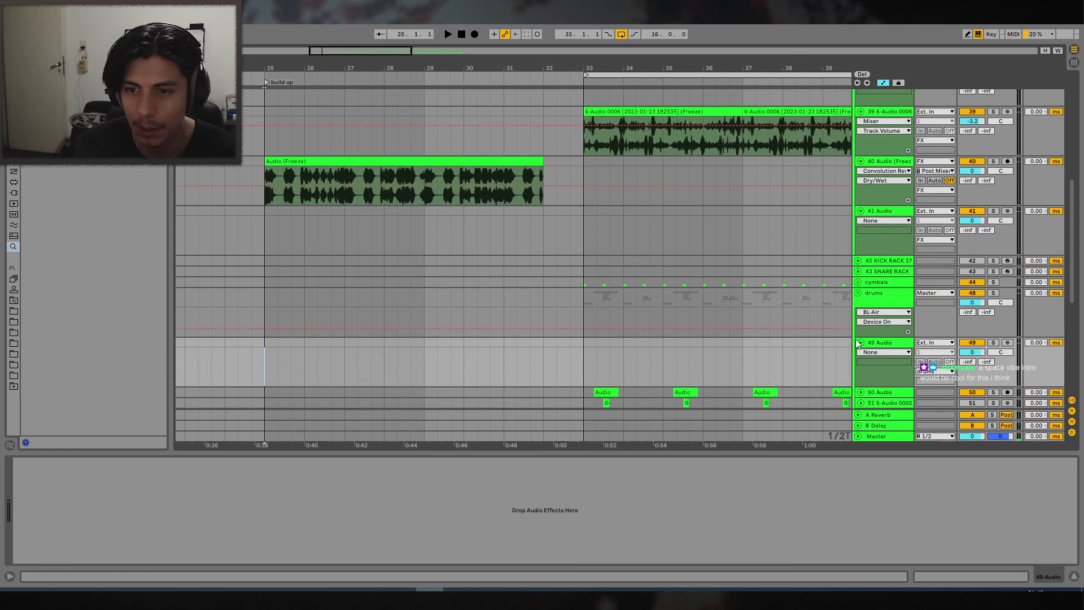
left_click(860, 342)
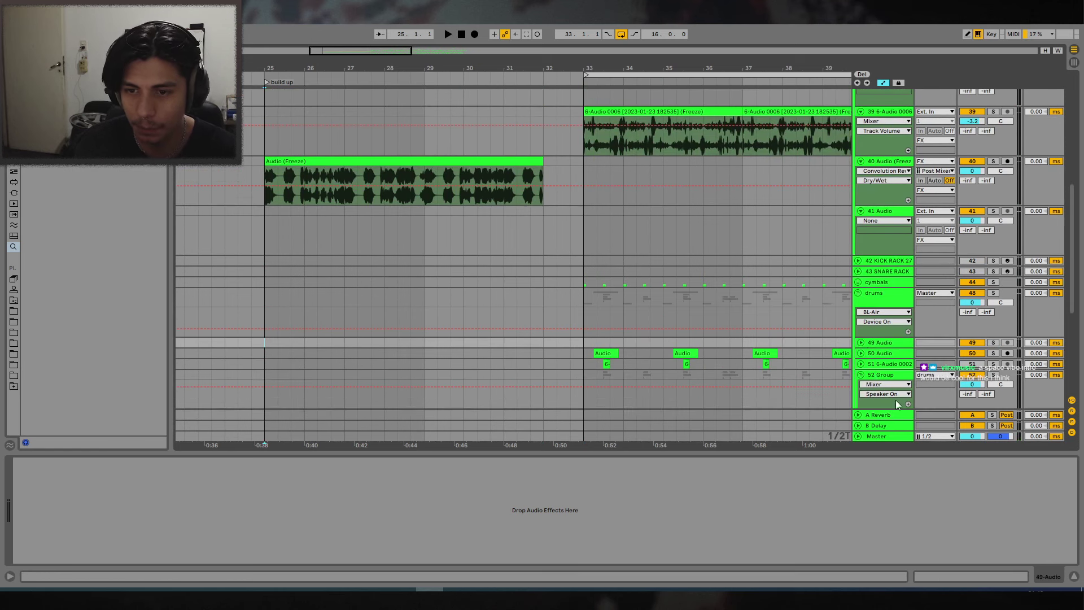
left_click(1074, 576)
left_click(860, 342)
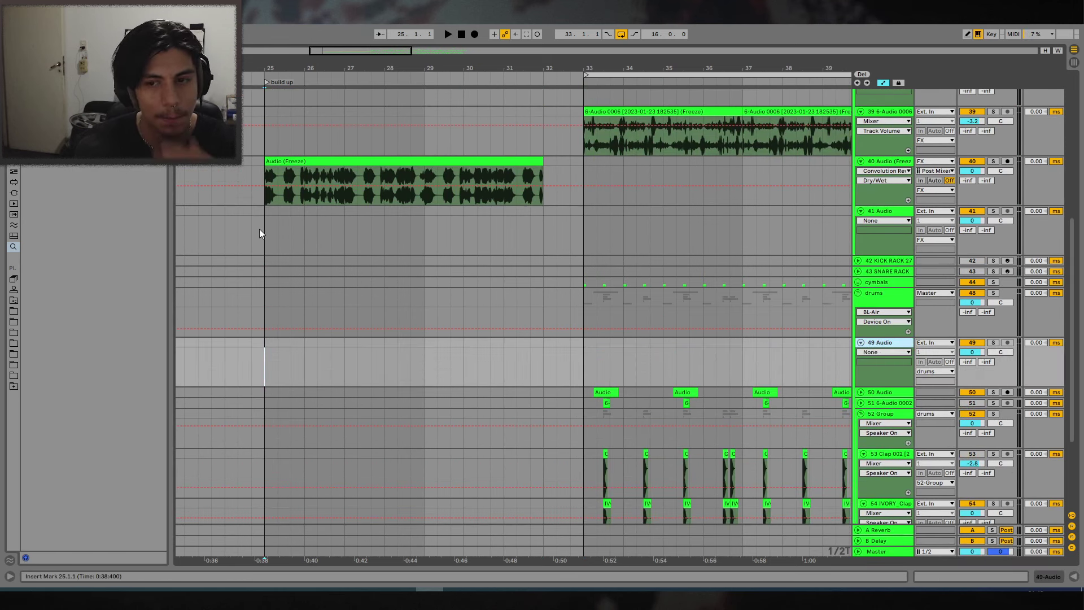
Browse the folder of recorded samples in a widened browser and audition the Audio 7 8 9 recordings.
left_click(13, 170)
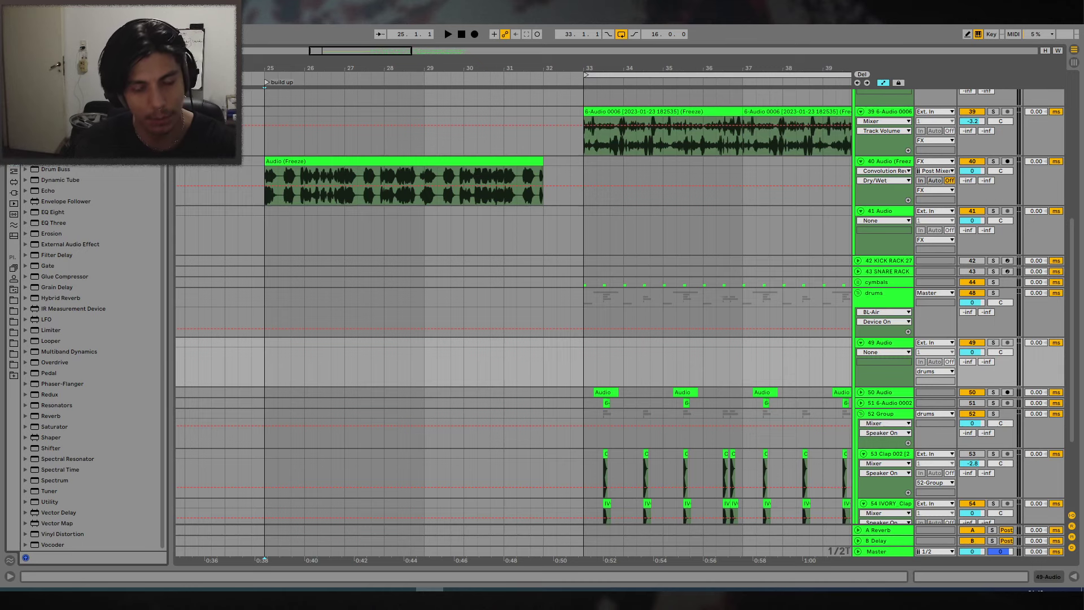
left_click(13, 300)
left_click(97, 257)
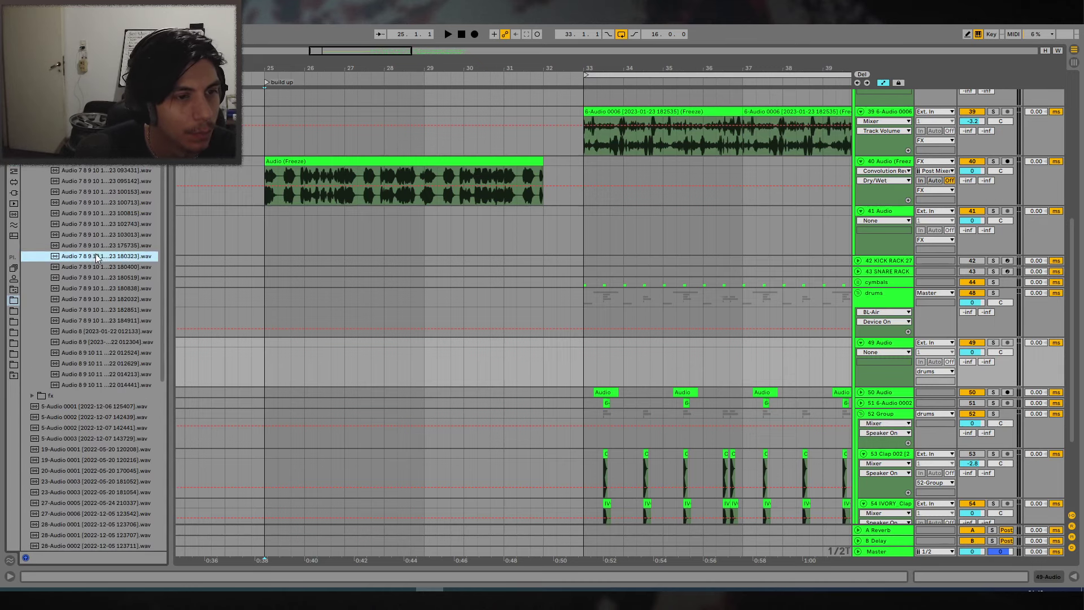
left_click_drag(172, 250, 227, 253)
scroll(182, 257, "up", 3)
left_click(163, 257)
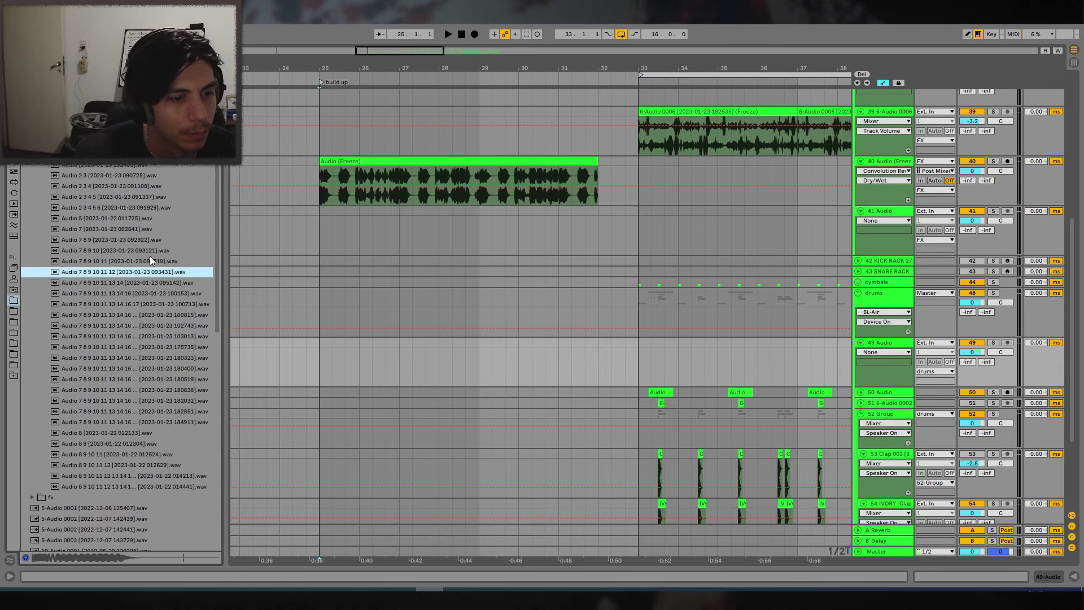
left_click(151, 260)
left_click(146, 252)
key("Up")
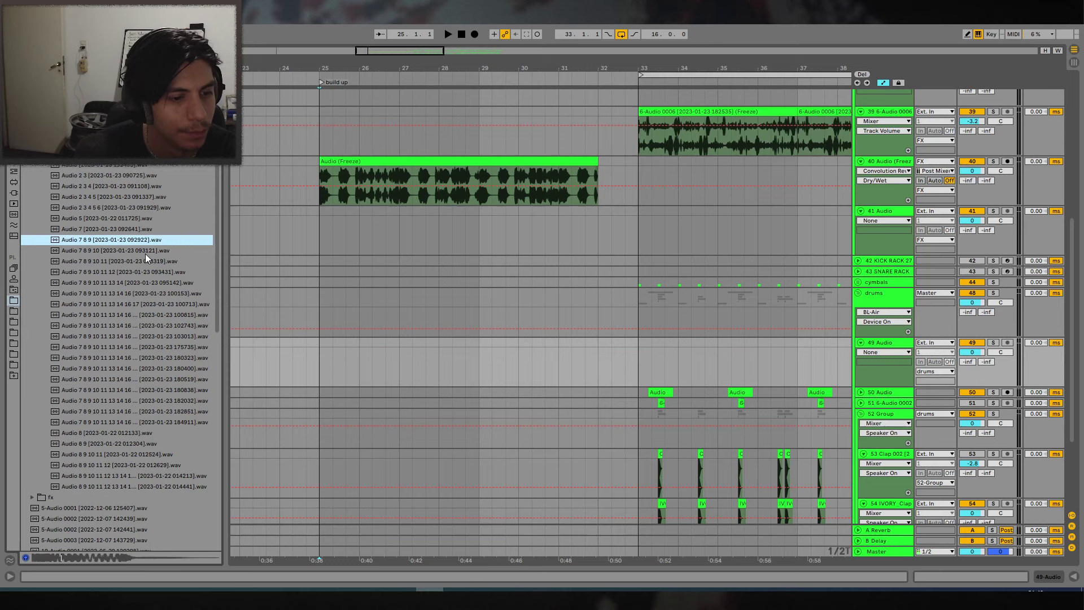
left_click_drag(113, 240, 319, 348)
key("ctrl+z")
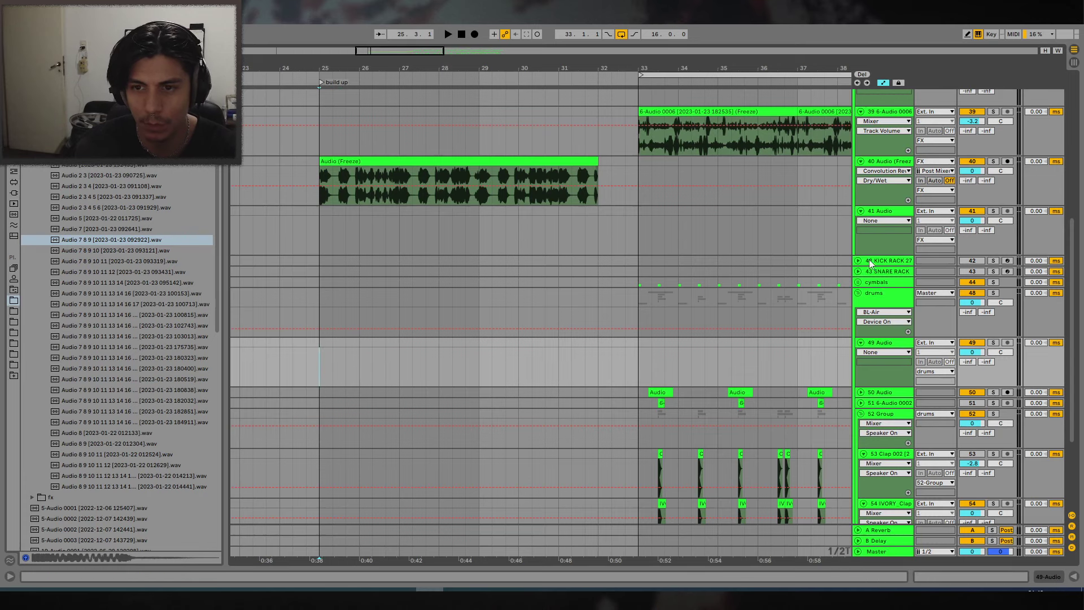
scroll(892, 219, "up", 4)
left_click(892, 314)
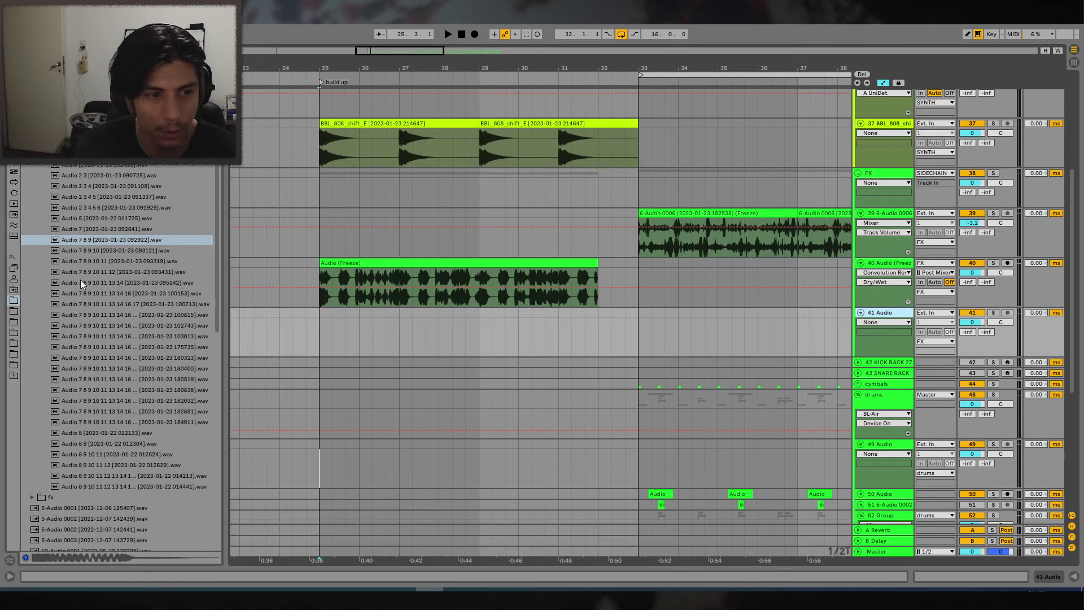
left_click_drag(327, 327, 327, 328)
left_click_drag(326, 80, 381, 73)
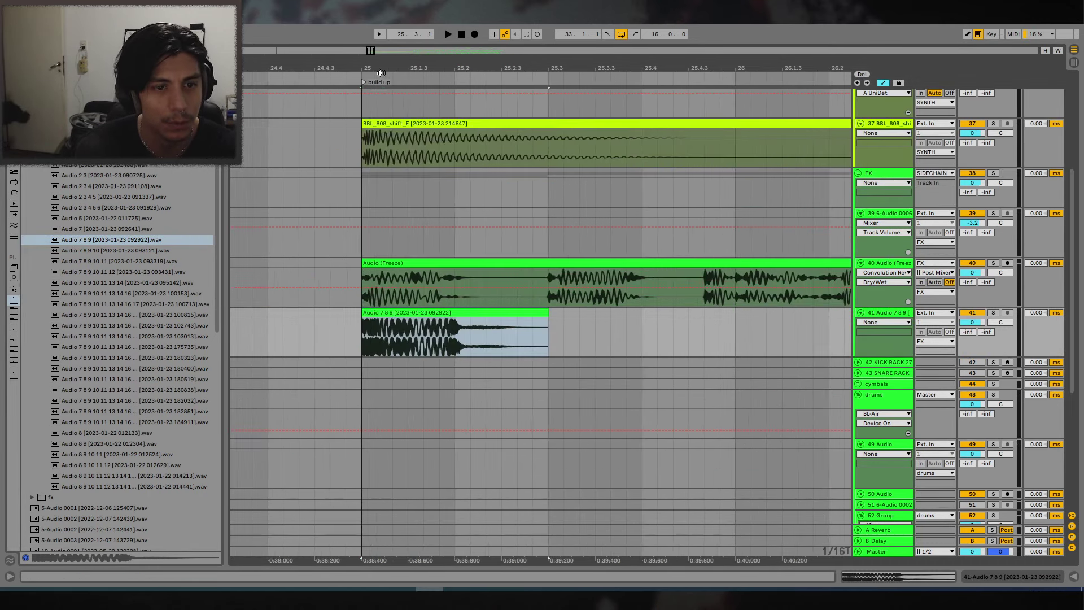
Solo track 41 and play its Audio 7 8 9 clip from bar 25.
left_click_drag(364, 313, 424, 313)
left_click(992, 313)
key("space")
key("space")
scroll(531, 314, "down", 2)
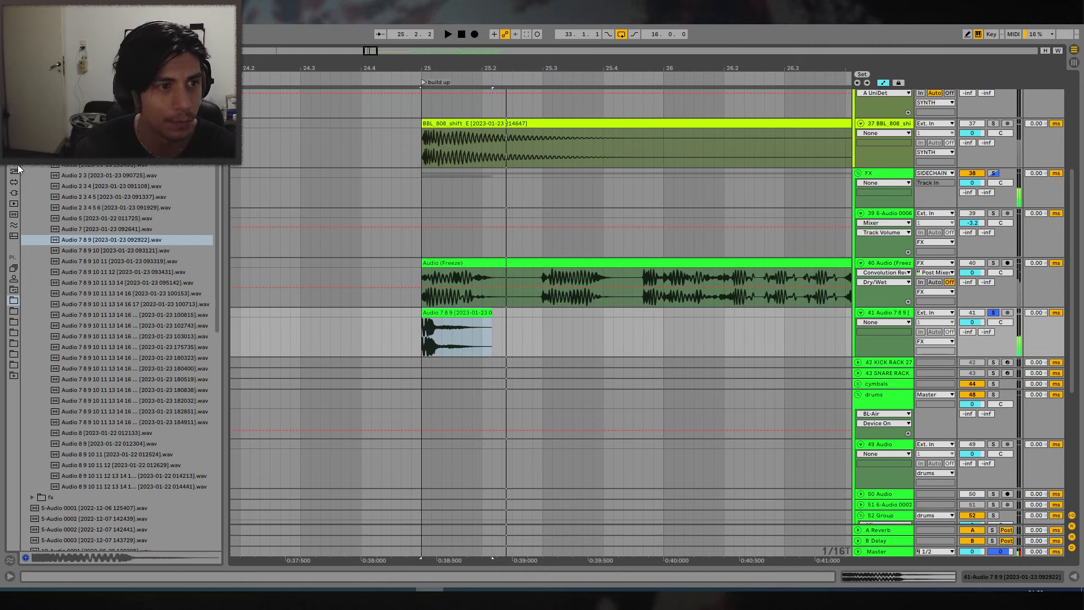
Add an EQ Eight to track 41 and set its low cut to 495 Hz.
left_click(16, 171)
left_click(19, 165)
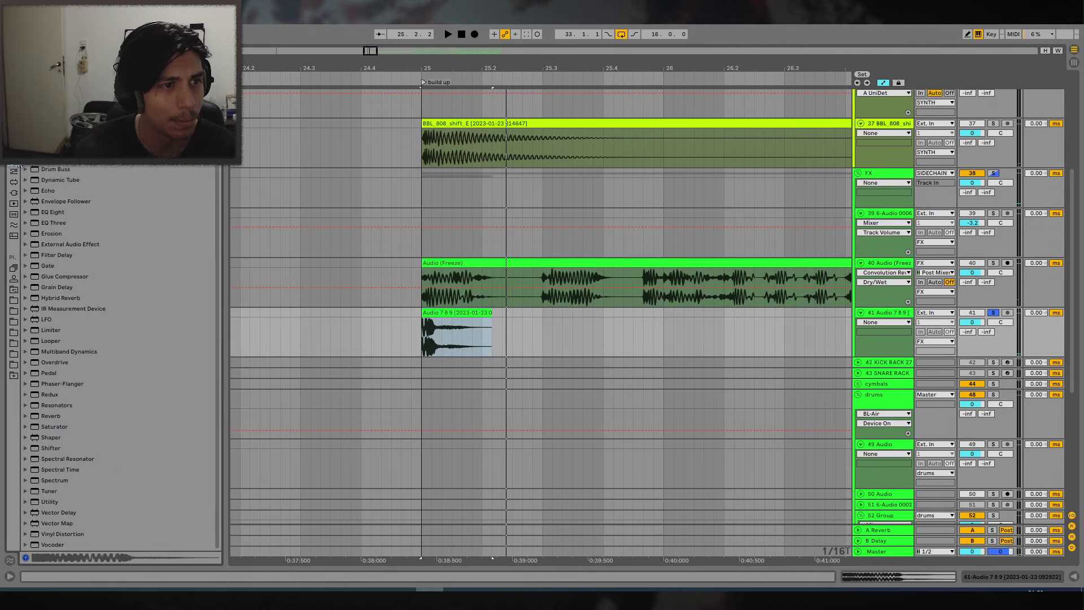
double_click(47, 214)
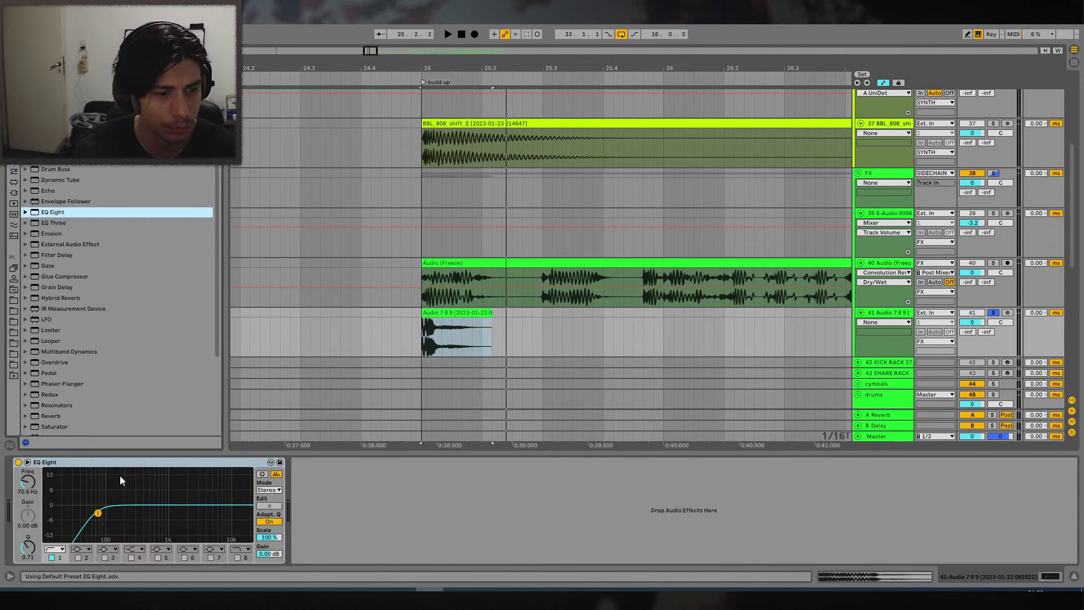
left_click_drag(98, 513, 149, 513)
key("space")
key("space")
scroll(56, 376, "down", 2)
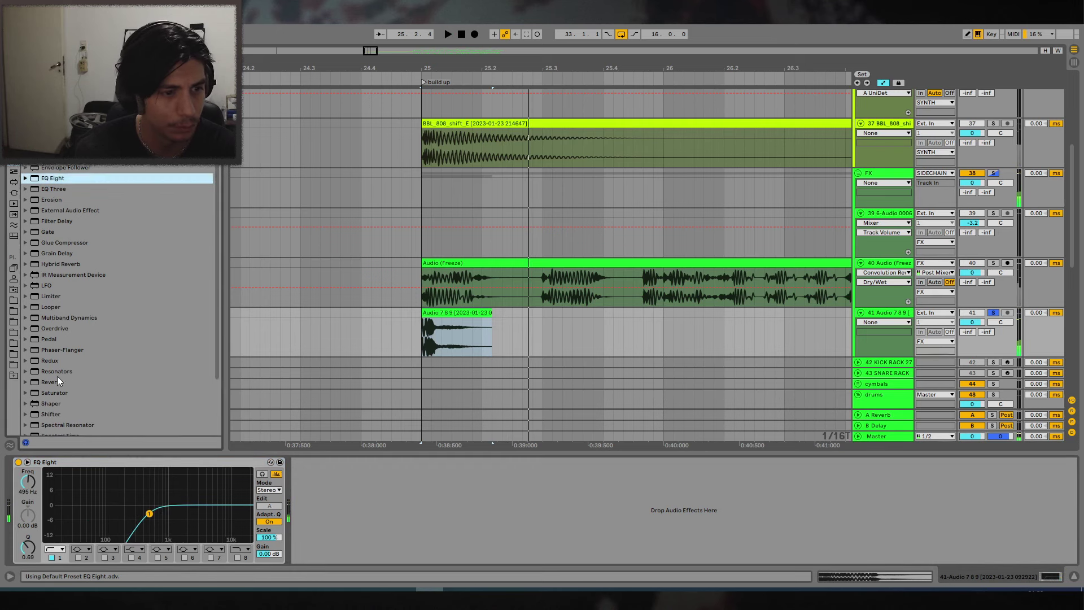
Add a Reverb before the EQ Eight with a 7.82 s decay, input low cut enabled and the input filter at 2.77 kHz.
left_click_drag(59, 374, 34, 508)
key("space")
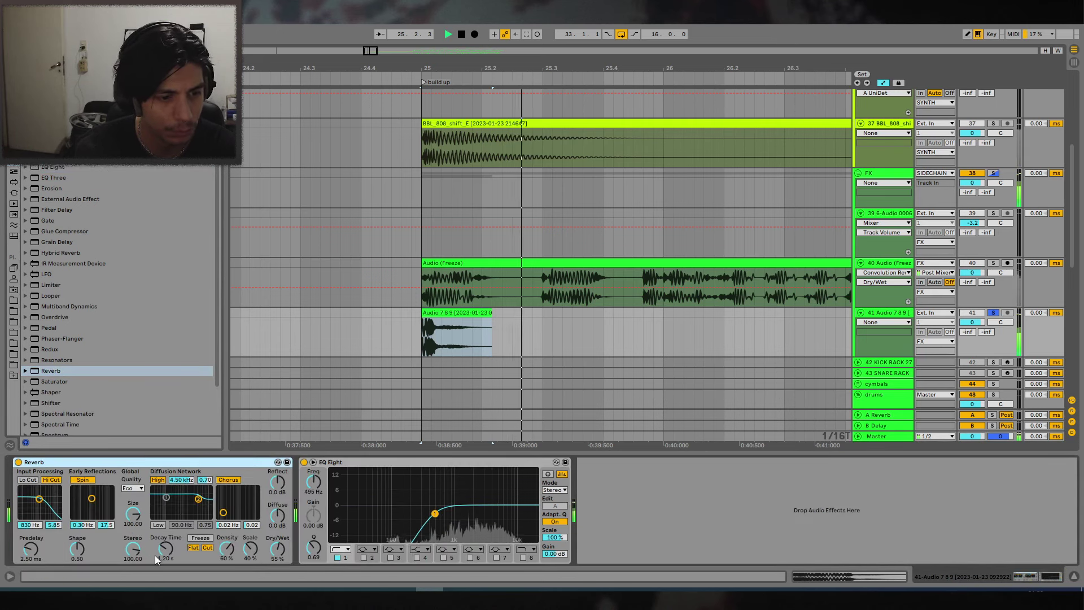
left_click_drag(165, 549, 166, 554)
left_click(28, 479)
key("space")
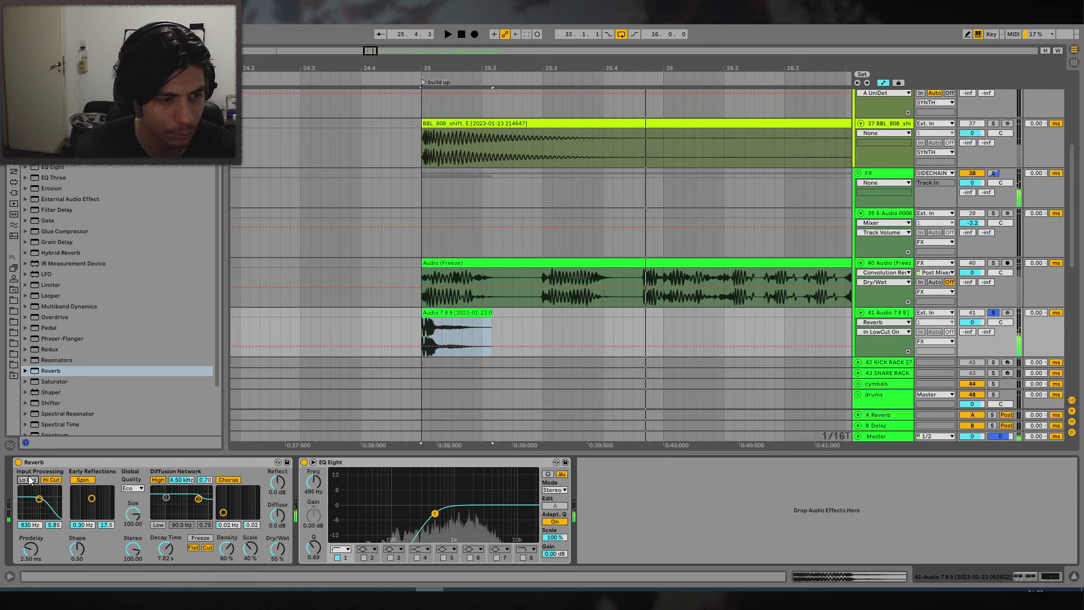
key("space")
left_click_drag(39, 499, 46, 493)
key("space")
Insert Multiband Dynamics with the OTT preset between the Reverb and the EQ Eight, and play the result.
left_click_drag(72, 307, 301, 494)
left_click_drag(452, 477, 452, 477)
key("space")
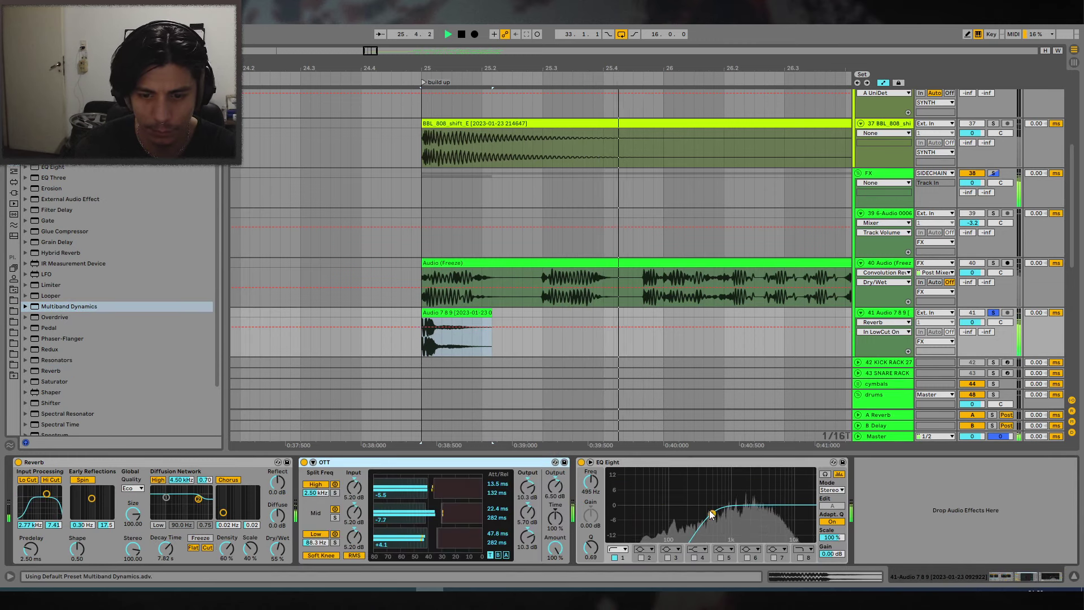
Switch the EQ Eight to a steeper low cut at 375 Hz and listen to track 41 soloed and in the full mix.
left_click(617, 549)
left_click(618, 481)
key("space")
key("space")
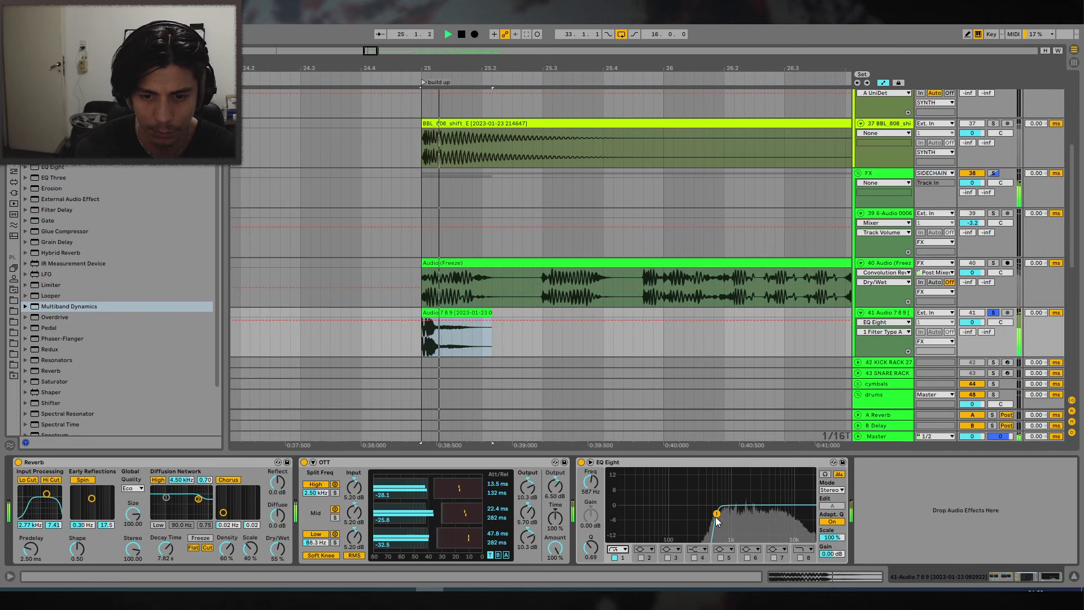
left_click_drag(713, 513, 705, 515)
key("space")
key("space")
left_click(993, 313)
key("space")
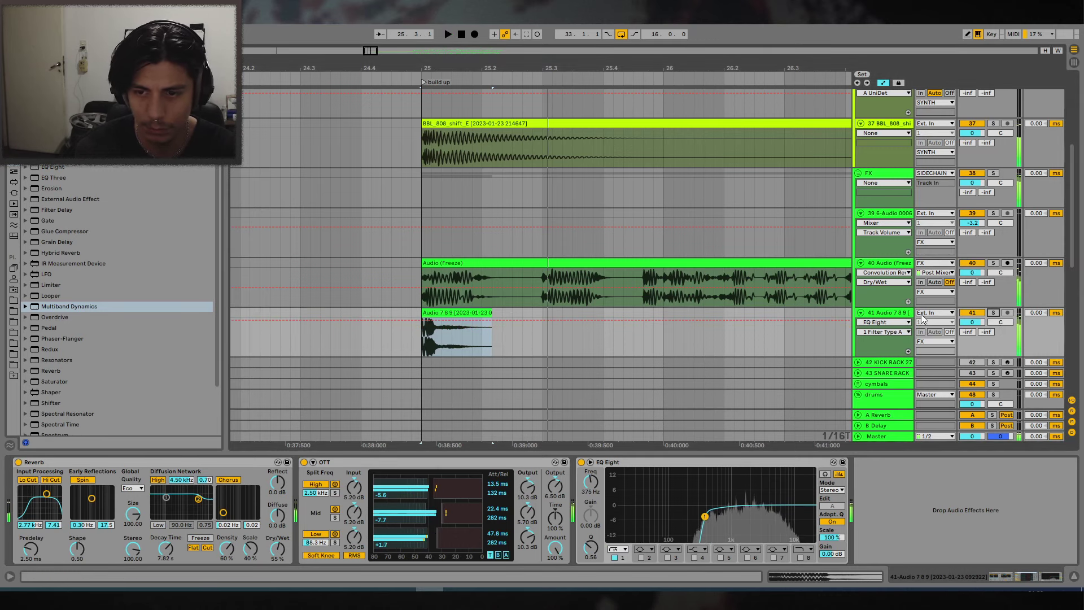
Freeze track 41 and flatten it to audio.
right_click(901, 320)
left_click(926, 421)
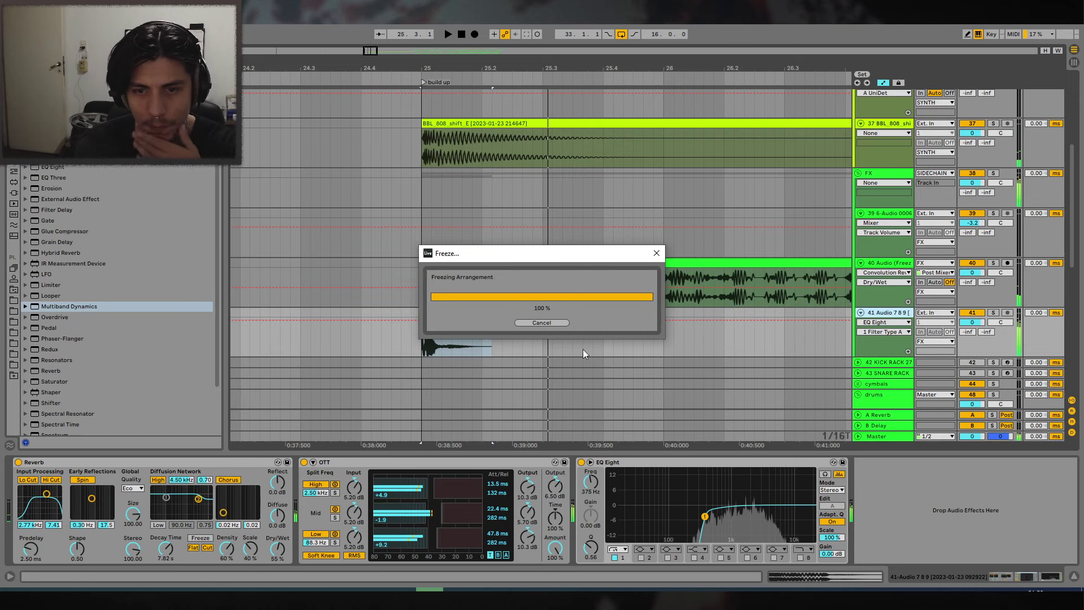
right_click(884, 313)
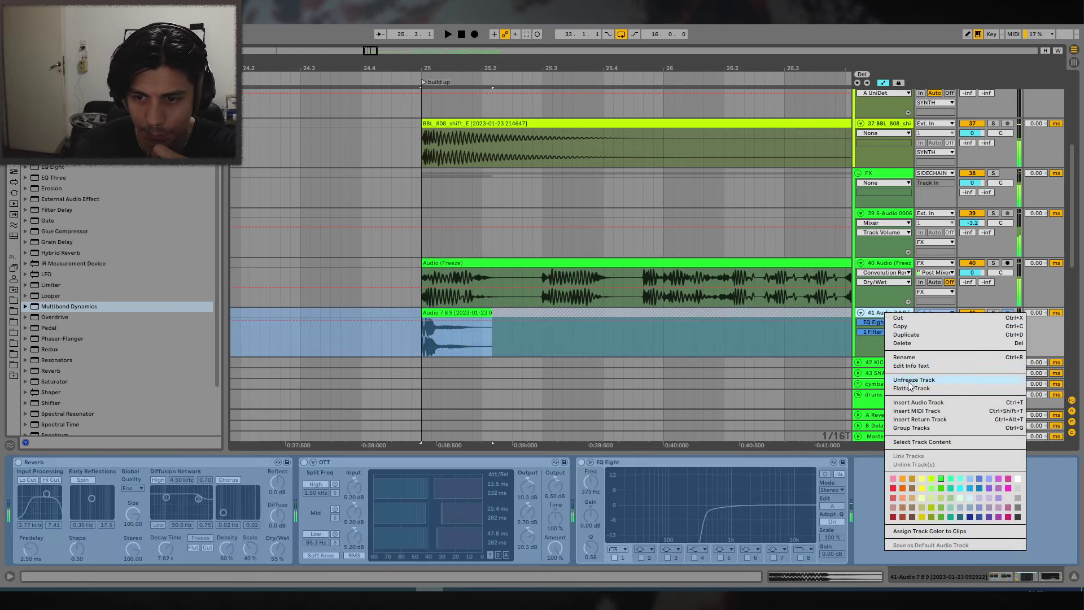
left_click(910, 388)
Move the Audio 7 8 9 freeze tail clip to start at bar 25 and listen to it in the build up.
left_click(370, 321)
key("space")
left_click_drag(567, 68, 505, 50)
left_click_drag(461, 313, 421, 313)
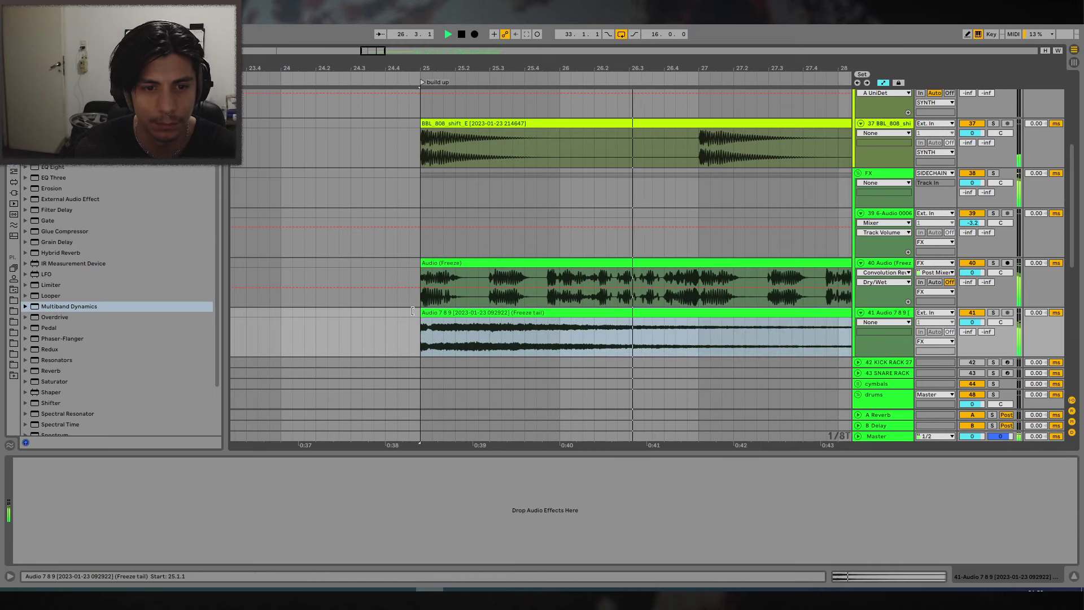
left_click_drag(631, 68, 630, 48)
key("minus")
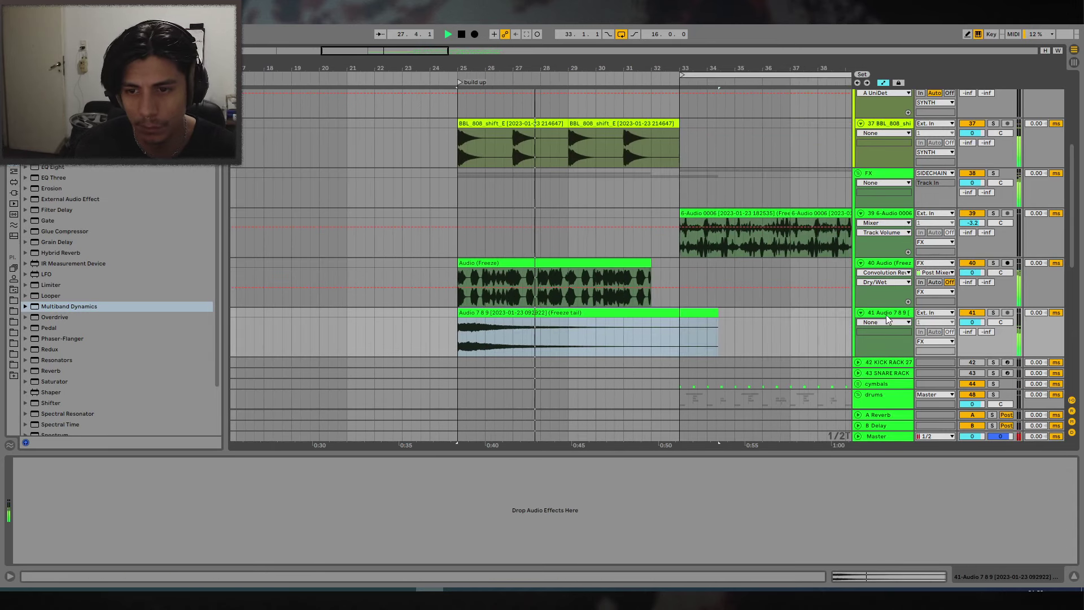
Duplicate track 41 and reverse the freeze tail clip on the copy.
scroll(886, 314, "down", 3)
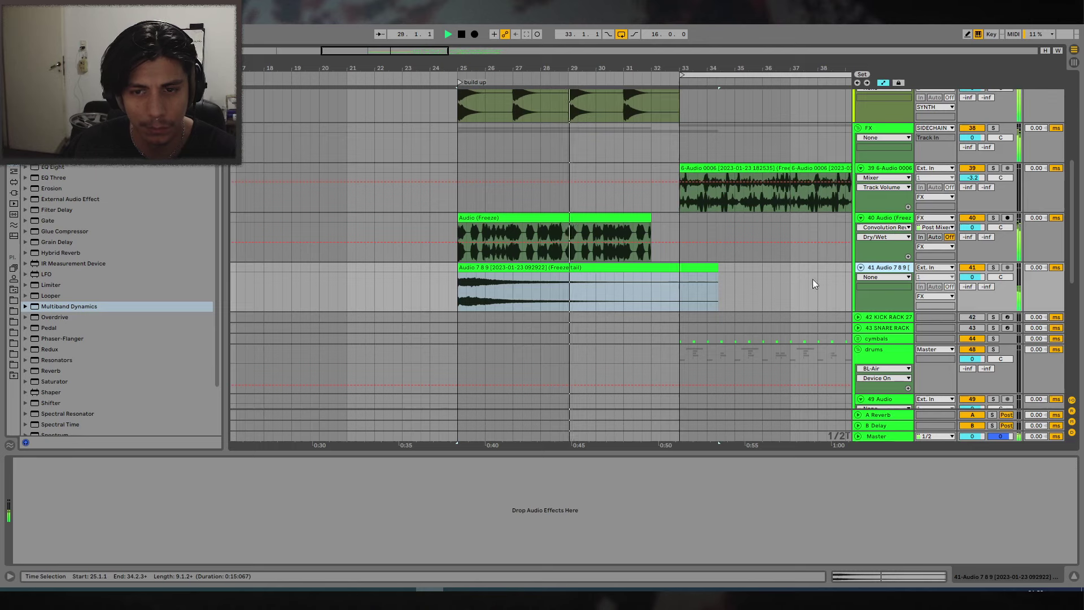
key("ctrl+d")
key("space")
left_click(556, 317)
key("r")
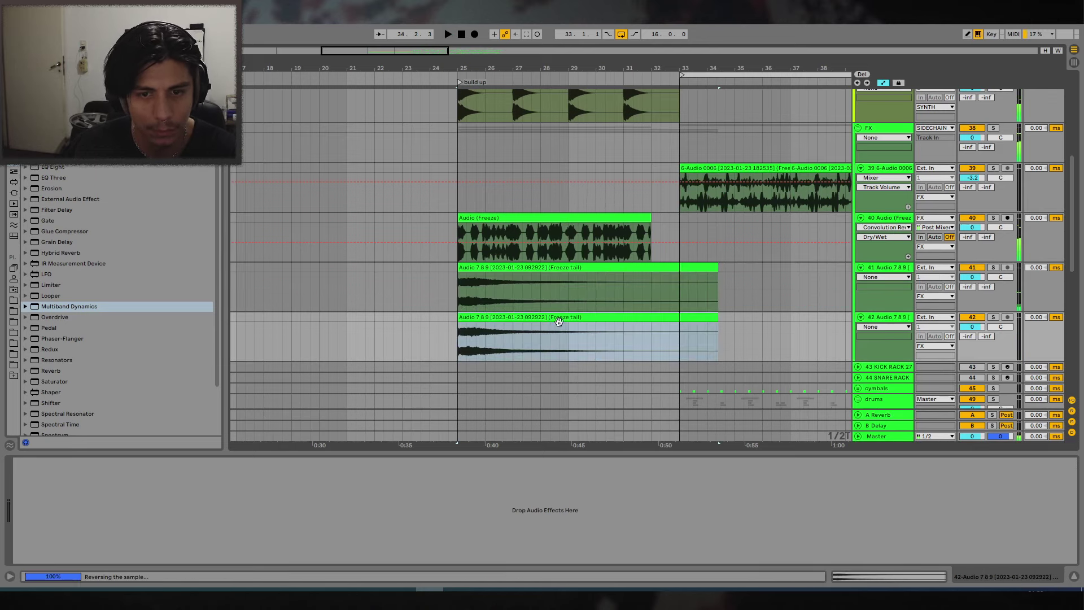
Try cutting the reversed clip at bar 33, removing the part after it and playing into the drop.
left_click(716, 322)
left_click_drag(716, 322, 681, 321)
key("ctrl+e")
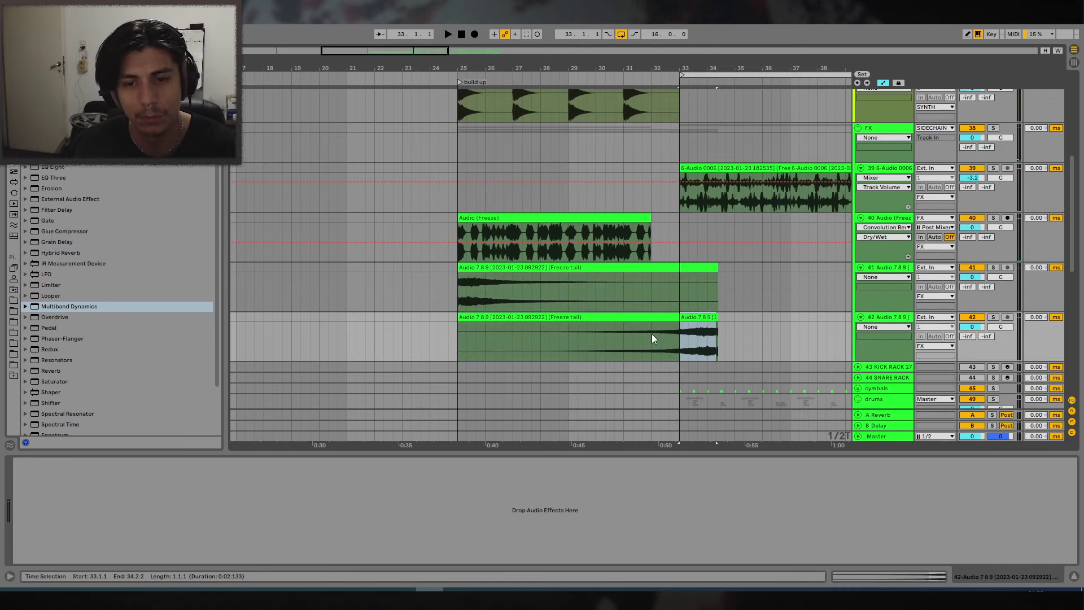
key("Delete")
left_click(650, 332)
key("space")
left_click(675, 317)
left_click_drag(708, 321, 780, 322)
key("Delete")
key("space")
Move the reversed clip on track 42 earlier so that it ends at bar 32.
mouse_move(665, 317)
left_mouse_down()
mouse_move(628, 317)
mouse_move(691, 318)
mouse_move(392, 317)
left_mouse_up()
left_click(649, 332)
key("ctrl+e")
left_click(530, 334)
left_click_drag(646, 317, 650, 317)
left_click(549, 334)
left_click(489, 320)
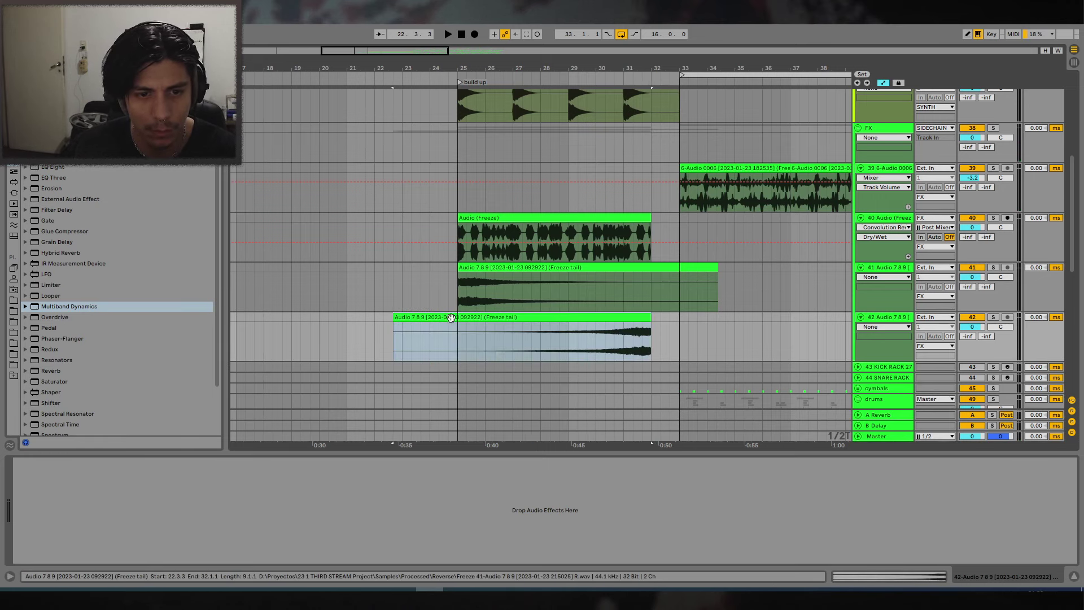
Turn off warping for the reversed clip and transpose it up 7 semitones.
double_click(450, 318)
left_click(119, 343)
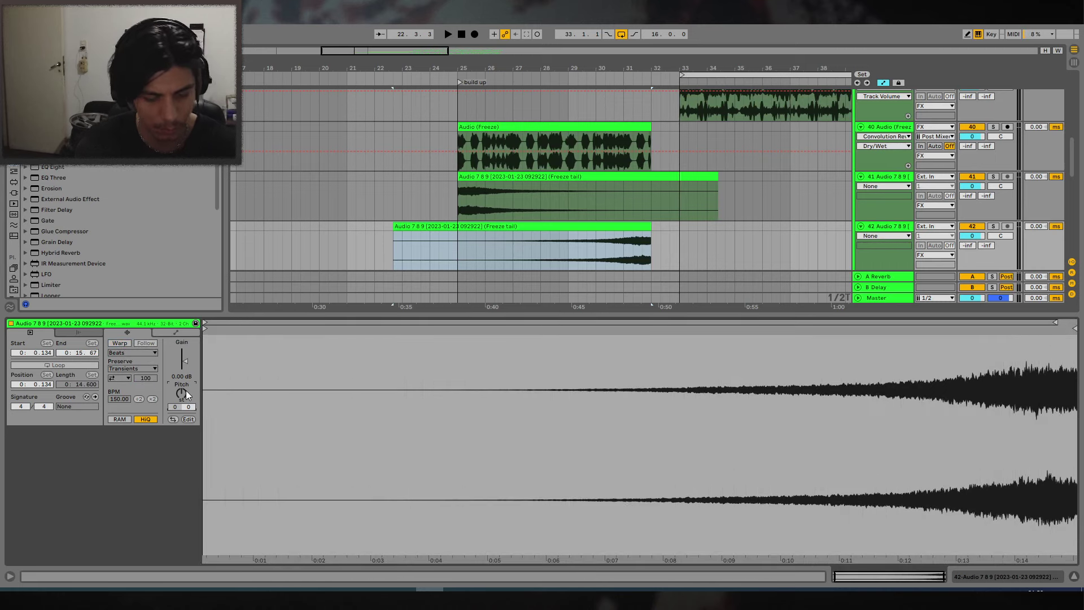
type("7")
key("Return")
Realign the transposed reversed clip to end at bar 32 and play the end of the build up.
key("space")
left_click(682, 243)
left_click_drag(546, 227, 634, 233)
left_click(671, 260)
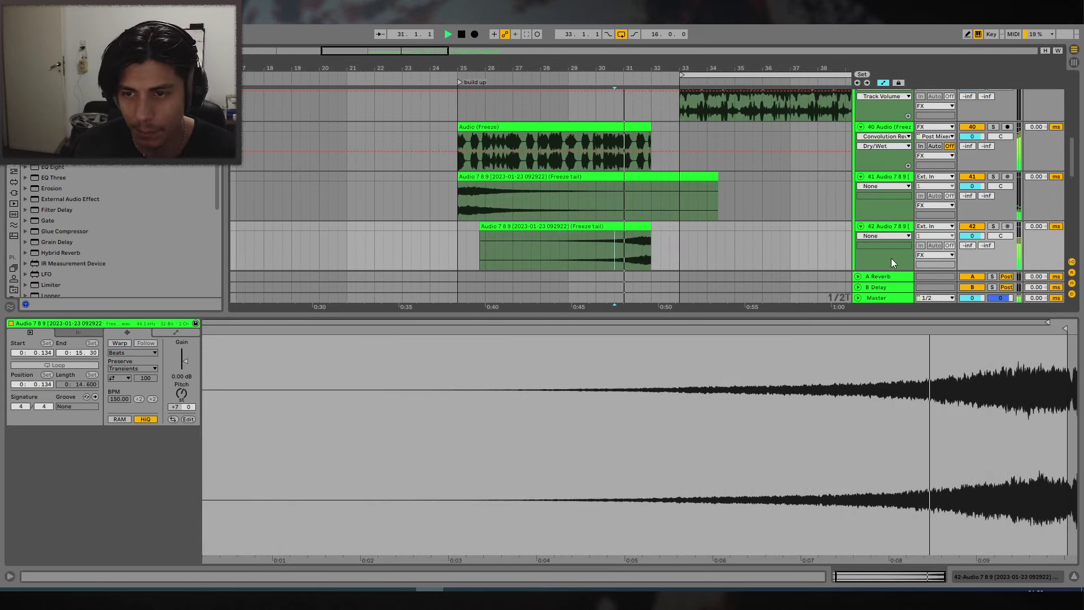
Lower track 42's volume to -2.7 dB, hide the clip view and listen through into the drop.
left_click_drag(958, 236, 958, 242)
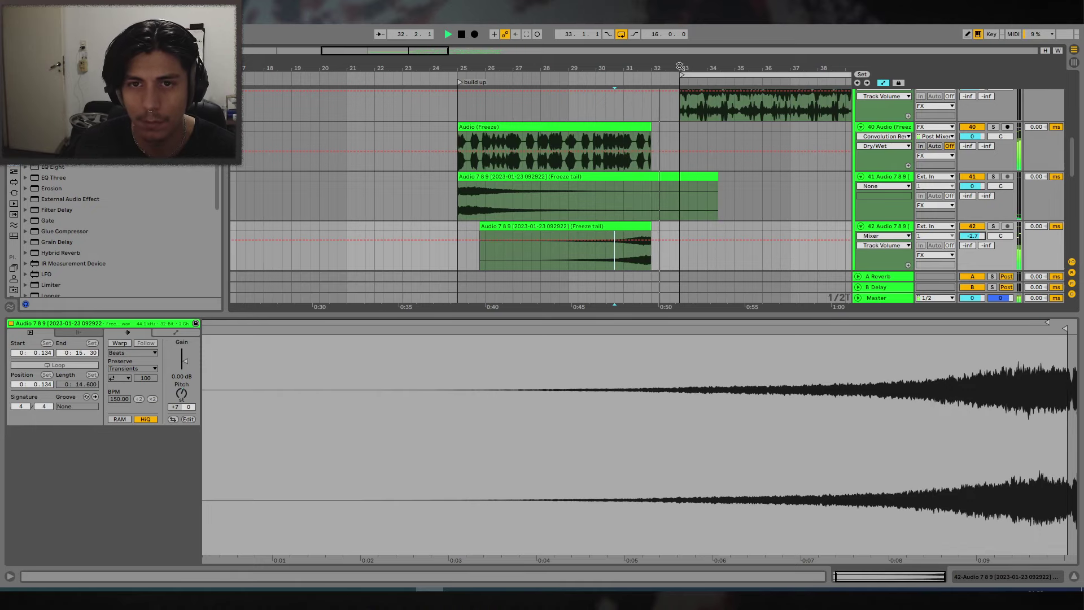
left_click_drag(680, 67, 666, 84)
left_click(1074, 576)
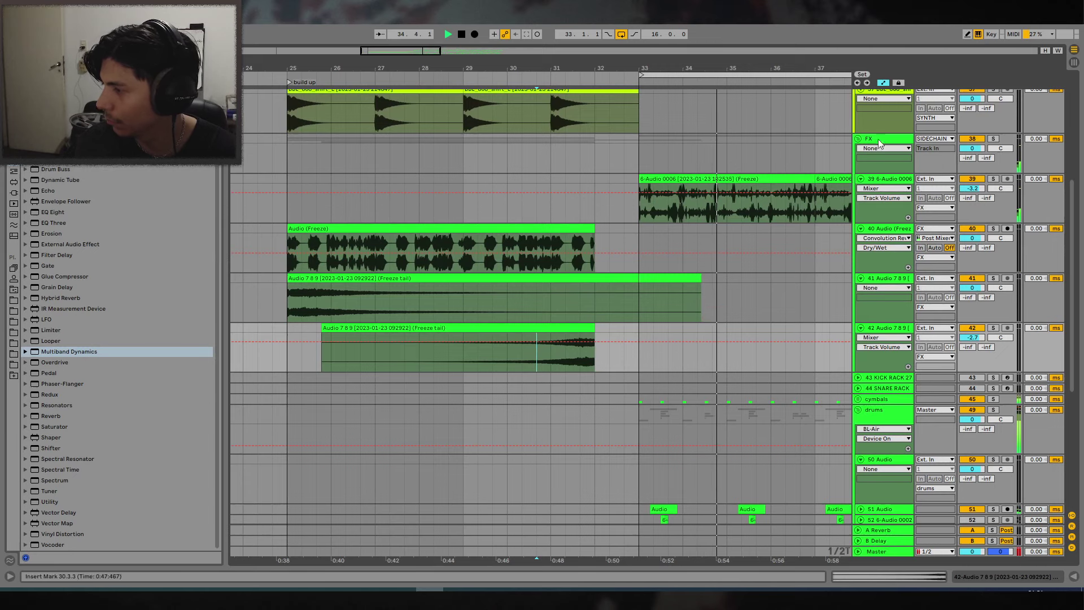
left_click_drag(703, 68, 599, 49)
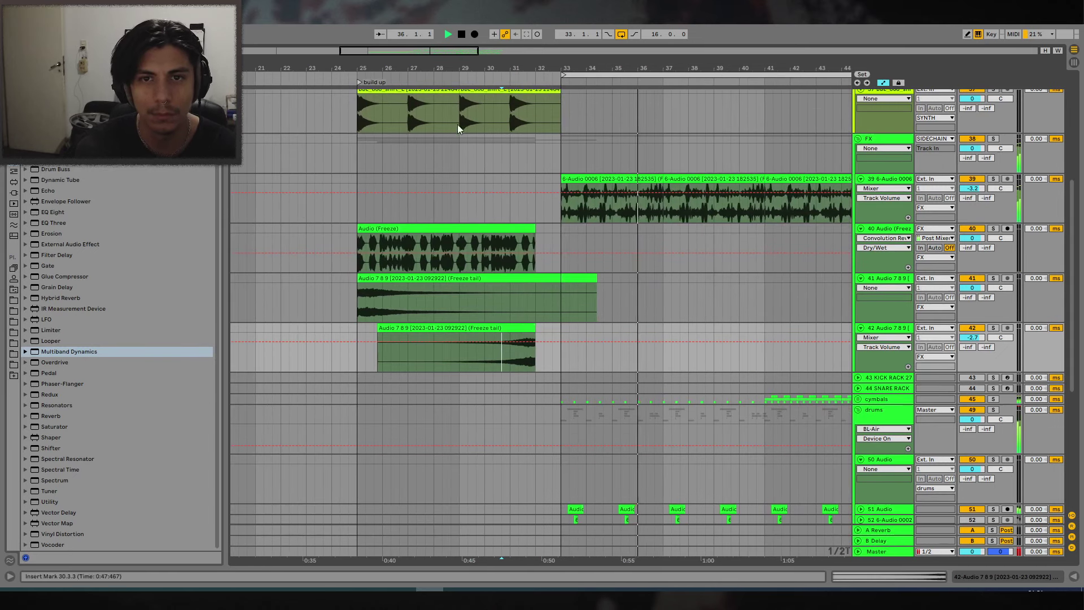
Play on through the drop to about bar 42 and review the arrangement of its tracks.
left_click_drag(225, 219, 116, 218)
left_click_drag(528, 58, 496, 61)
scroll(601, 201, "up", 6)
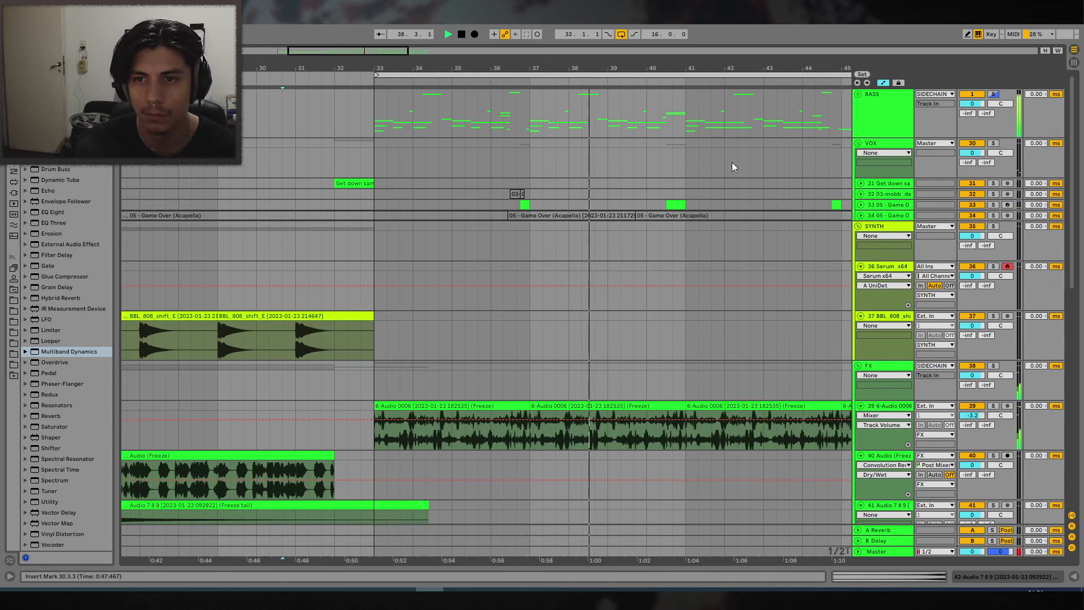
left_click_drag(667, 60, 691, 104)
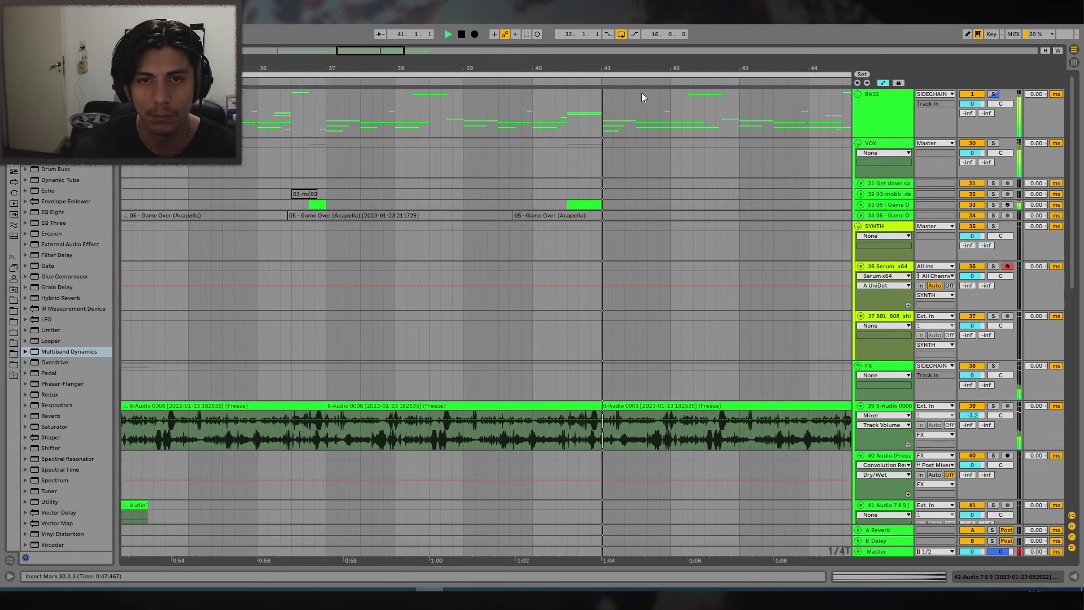
left_click_drag(648, 69, 672, 44)
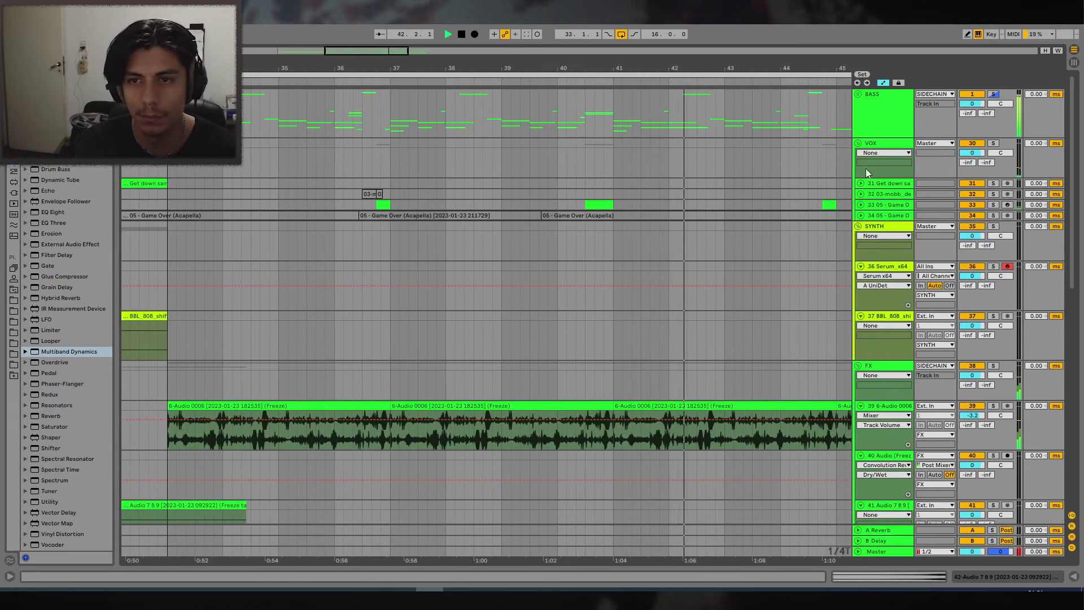
Collapse the VOX group and select the empty audio track 50 in the drums group.
left_click(858, 144)
scroll(862, 129, "down", 3)
scroll(863, 129, "up", 3)
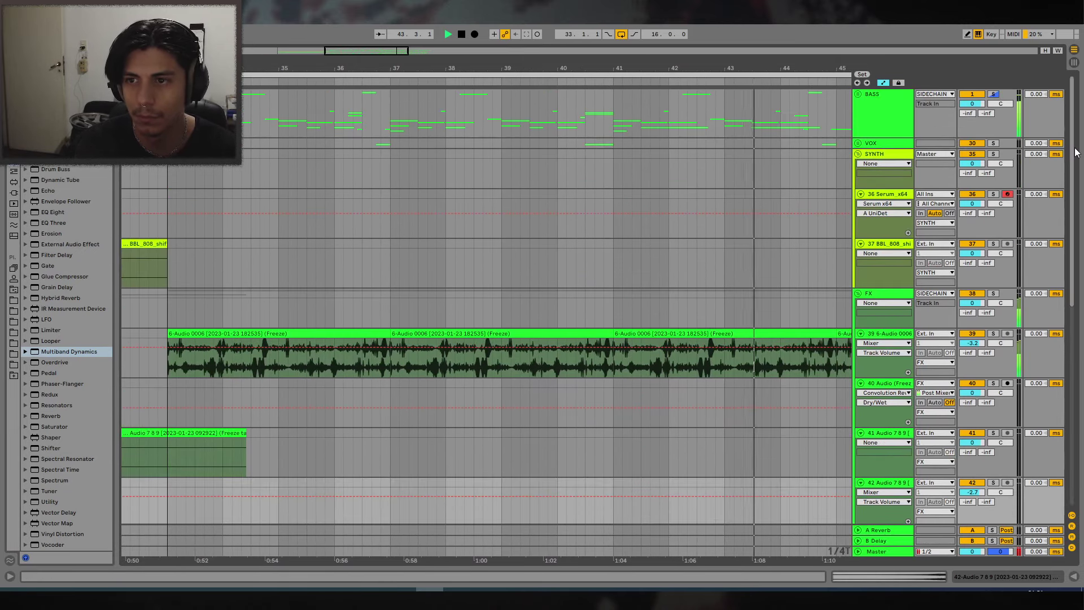
left_click_drag(1075, 152, 1044, 437)
left_click(872, 260)
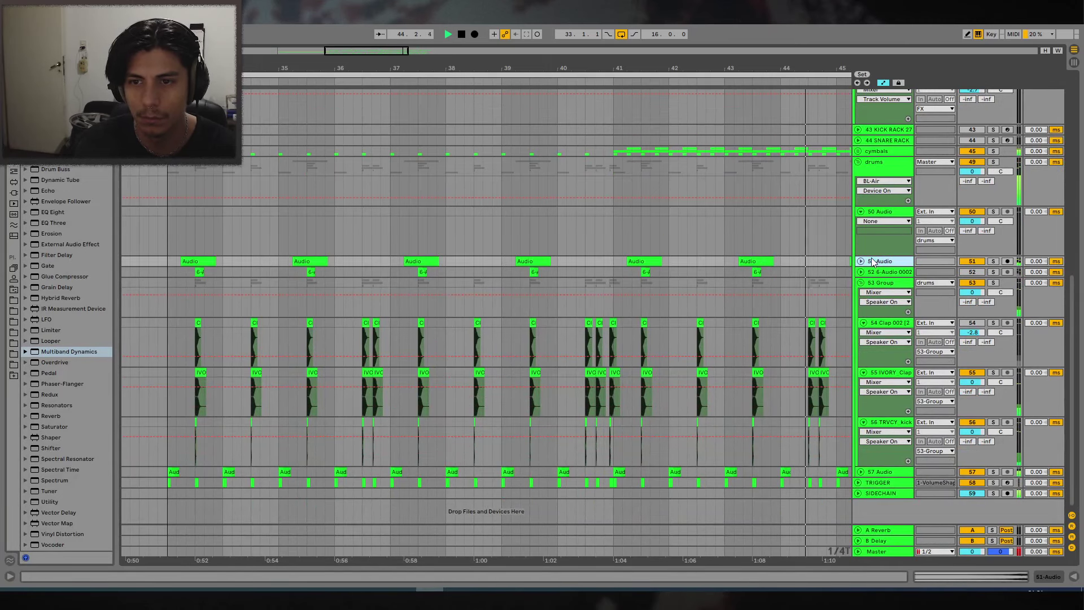
left_click(884, 219)
key("space")
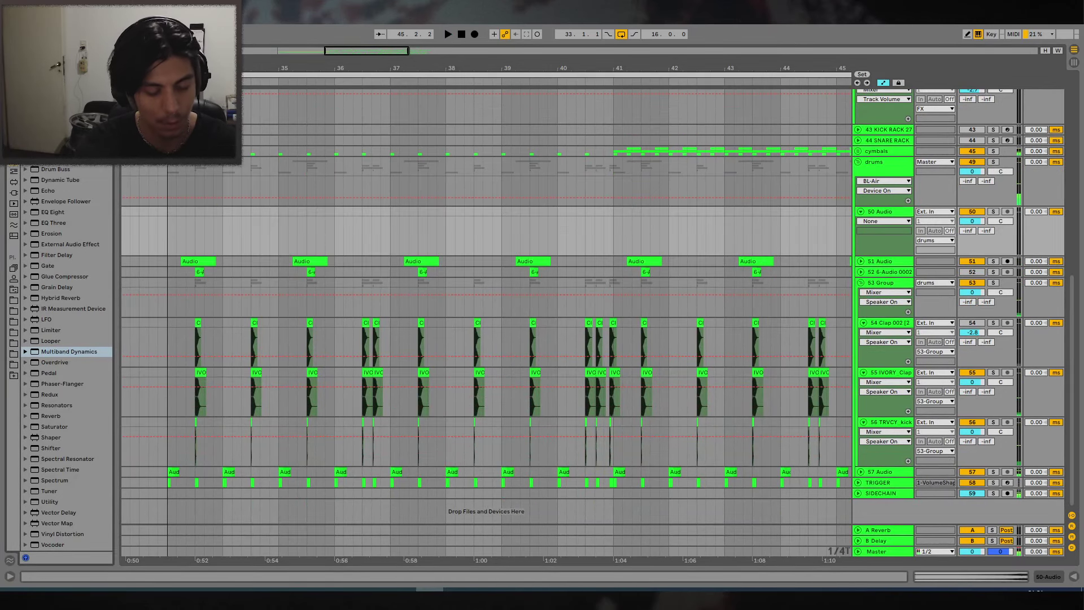
Search the browser for snare samples and audition the KSHMR_Hip_Hop_Snare files, settling on KSHMR_Hip_Hop_Snare_12_D#.wav.
key("ctrl+f")
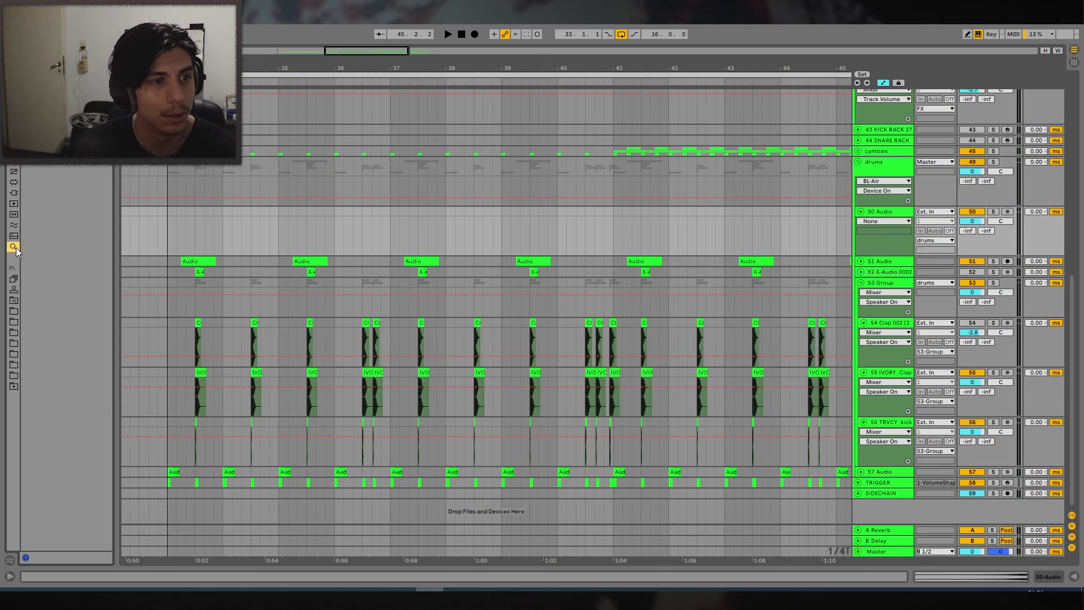
left_click_drag(117, 242, 238, 237)
left_click_drag(230, 101, 229, 201)
left_click(158, 212)
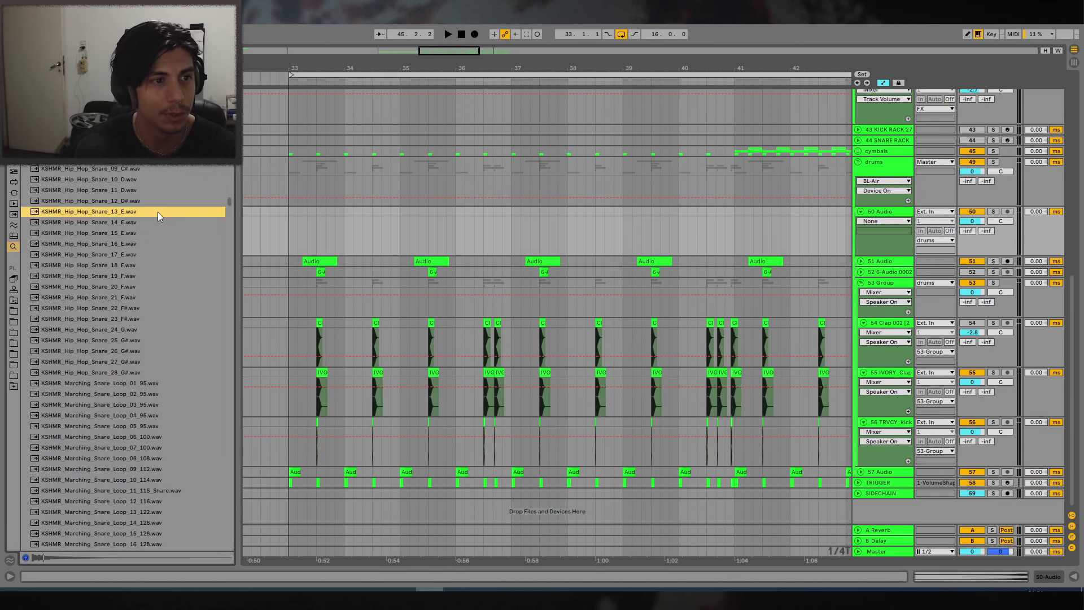
key("Down")
key("Up")
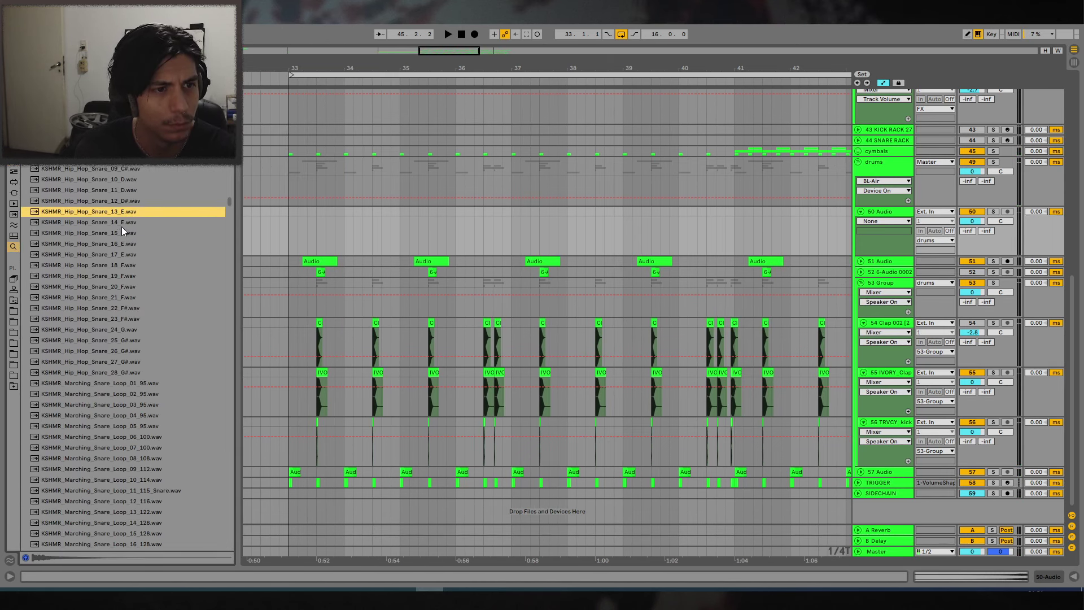
key("Up")
key("Up")
key("Down")
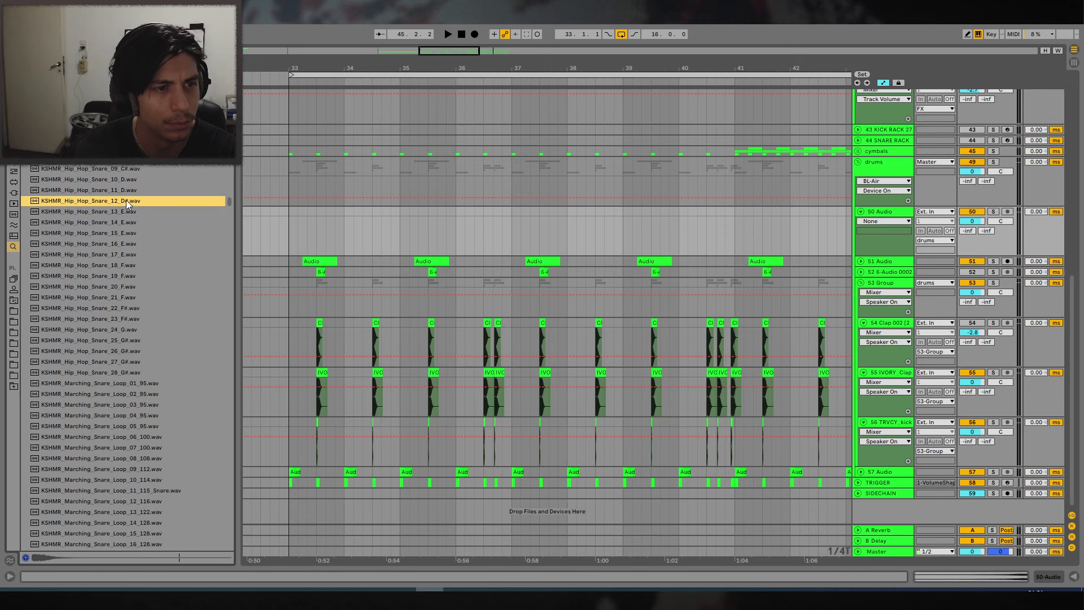
Place the KSHMR_Hip_Hop_Snare_12_D# sample on track 50 at 33.2.3 and play it against the drop.
left_click_drag(313, 210, 314, 211)
left_click_drag(337, 65, 344, 125)
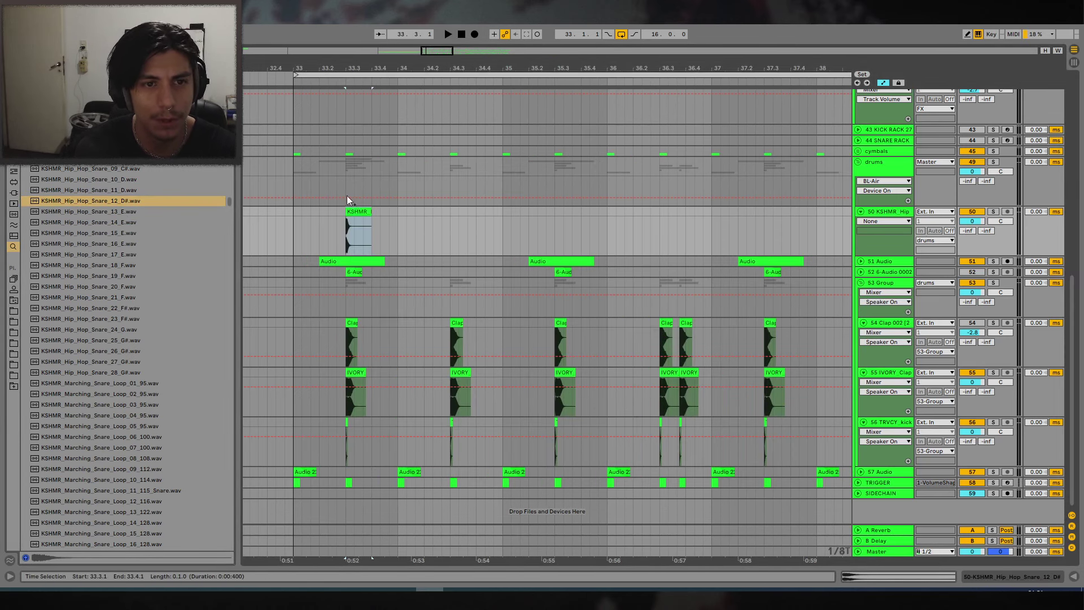
key("Delete")
left_click_drag(401, 68, 449, 70)
scroll(383, 236, "up", 2)
left_click(391, 248)
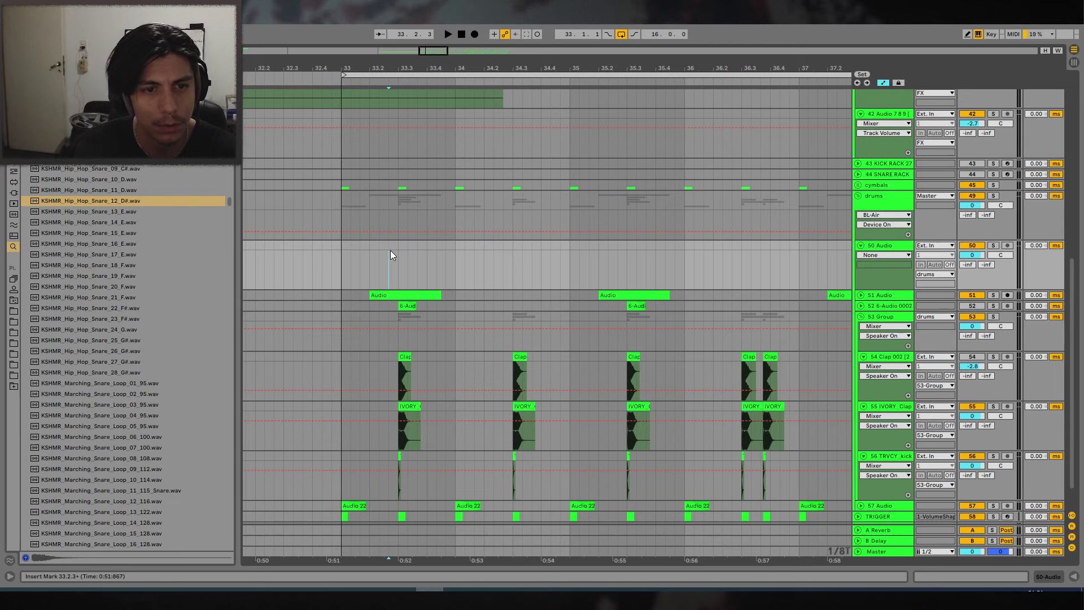
key("ctrl+v")
left_click(314, 247)
key("space")
left_click_drag(408, 77, 407, 85)
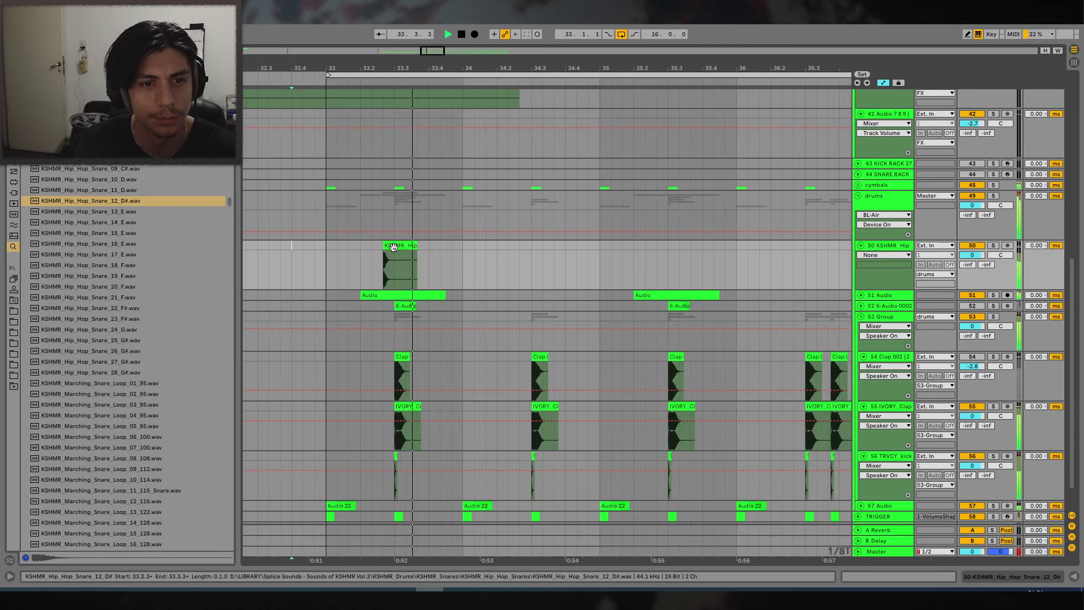
Move the snare clip on track 50 to 35.2.3 and play that section.
left_click_drag(394, 247, 668, 248)
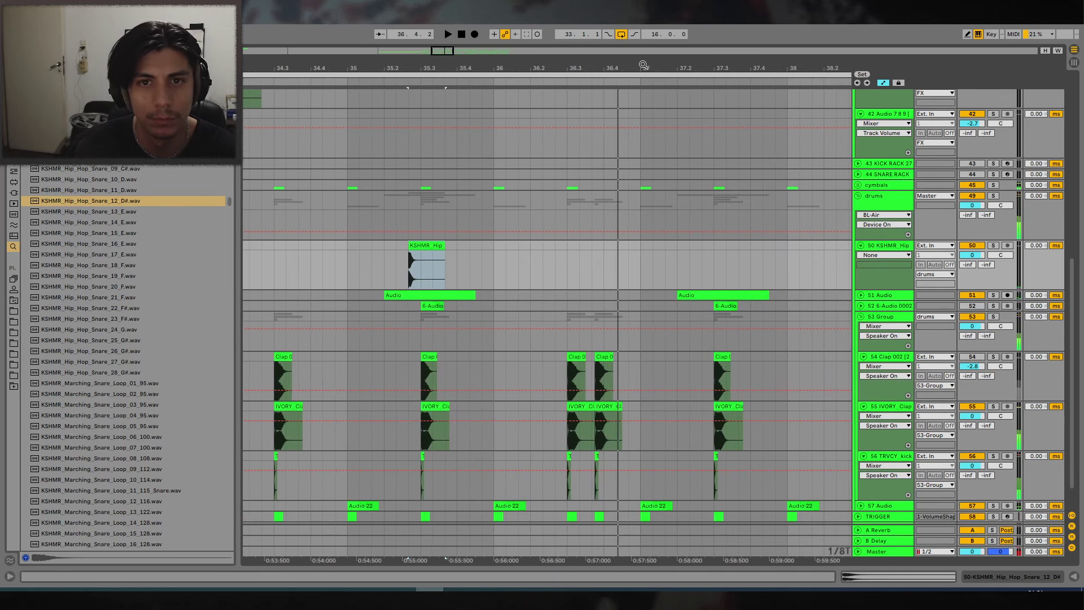
left_click_drag(642, 65, 556, 65)
key("space")
left_click_drag(439, 68, 515, 52)
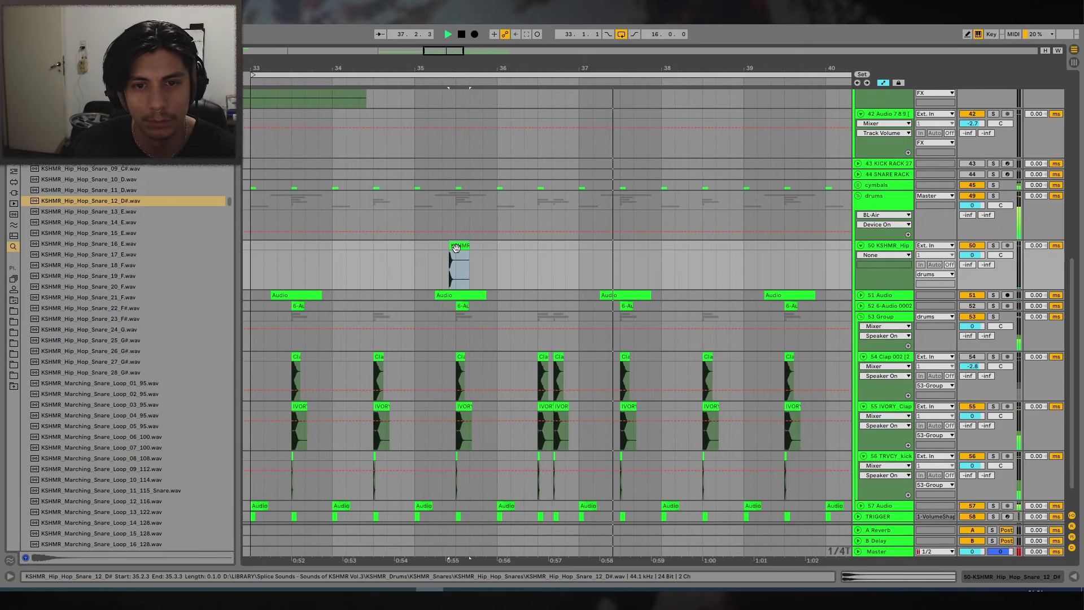
Try out a copy of the snare clip shortly before bar 39 and remove it.
left_click_drag(457, 247, 737, 245)
left_click(713, 245)
key("space")
key("space")
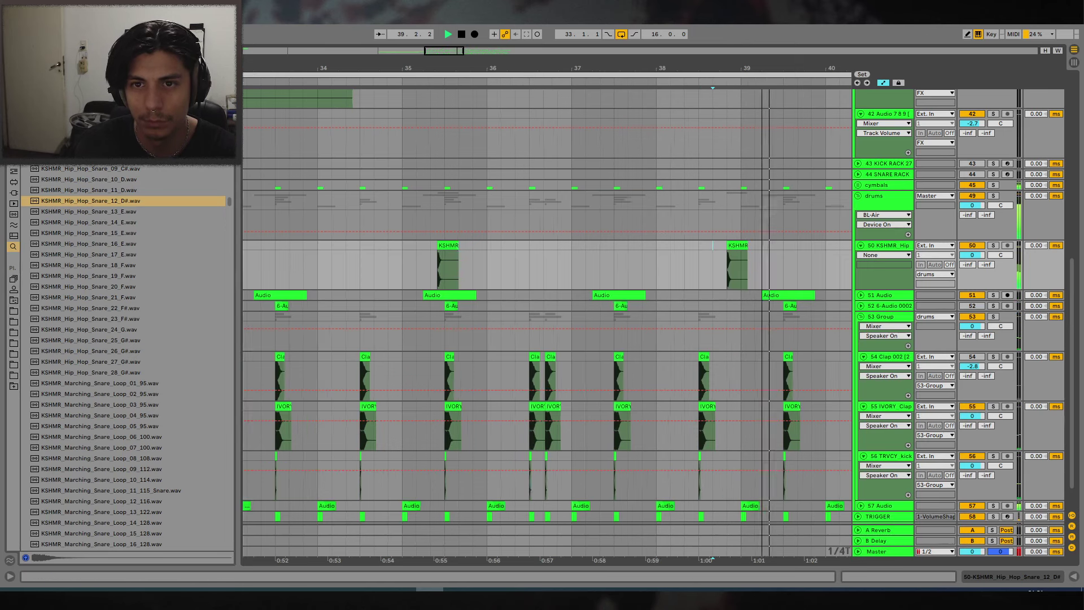
key("plus")
key("minus")
key("minus")
key("minus")
left_click_drag(649, 262, 682, 246)
key("Delete")
Duplicate the section from 33.1.1 to 37.1.1 on track 50 and play the repeated snare.
left_click_drag(555, 246, 406, 249)
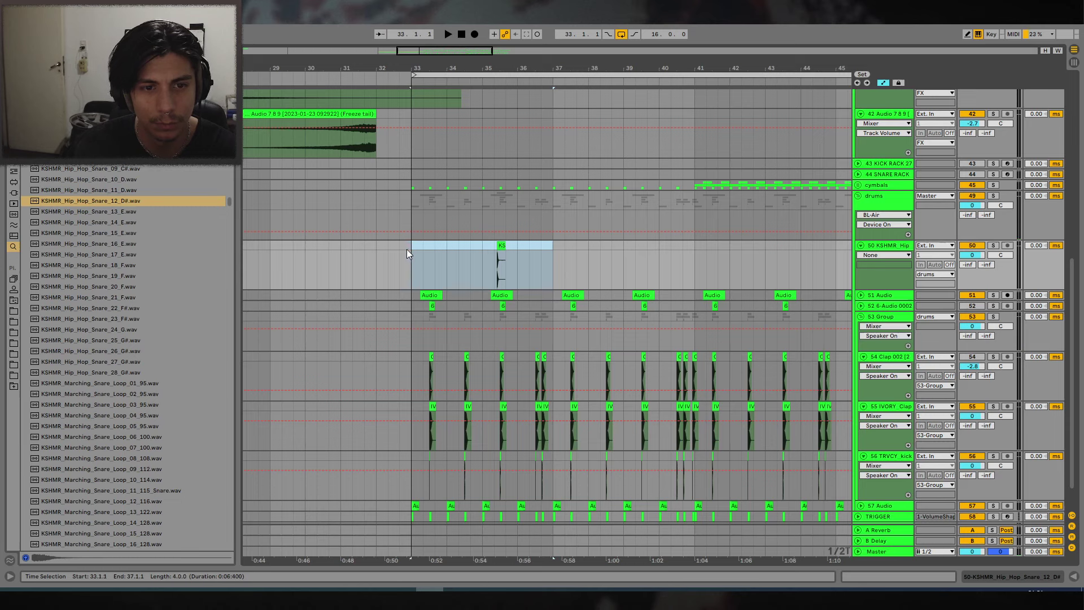
key("ctrl+d")
left_click(400, 248)
key("space")
scroll(621, 225, "up", 1)
scroll(593, 221, "down", 1)
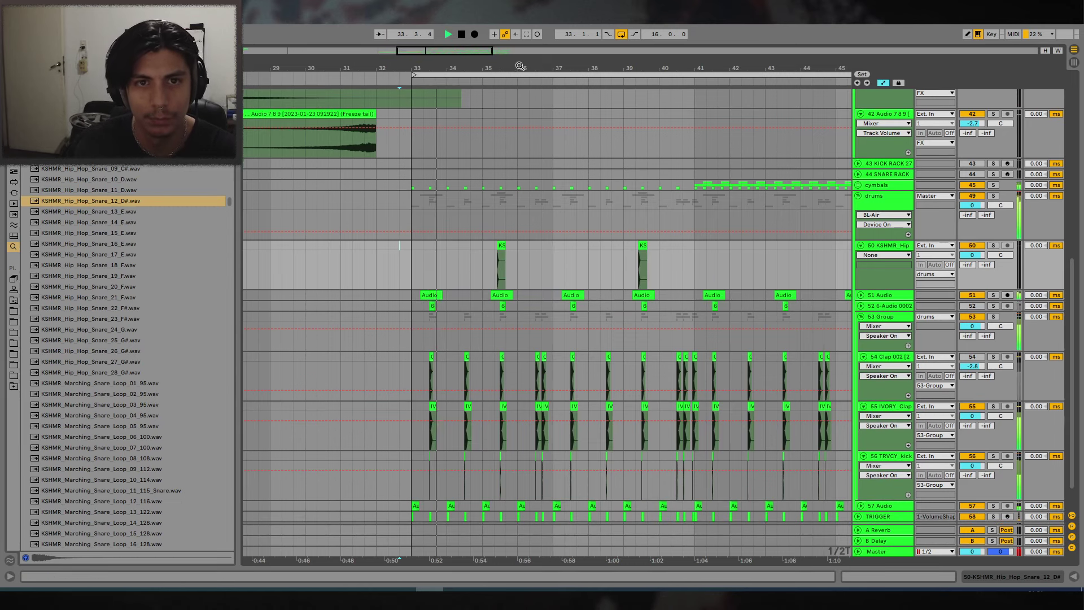
left_click_drag(497, 68, 455, 231)
left_click(768, 218)
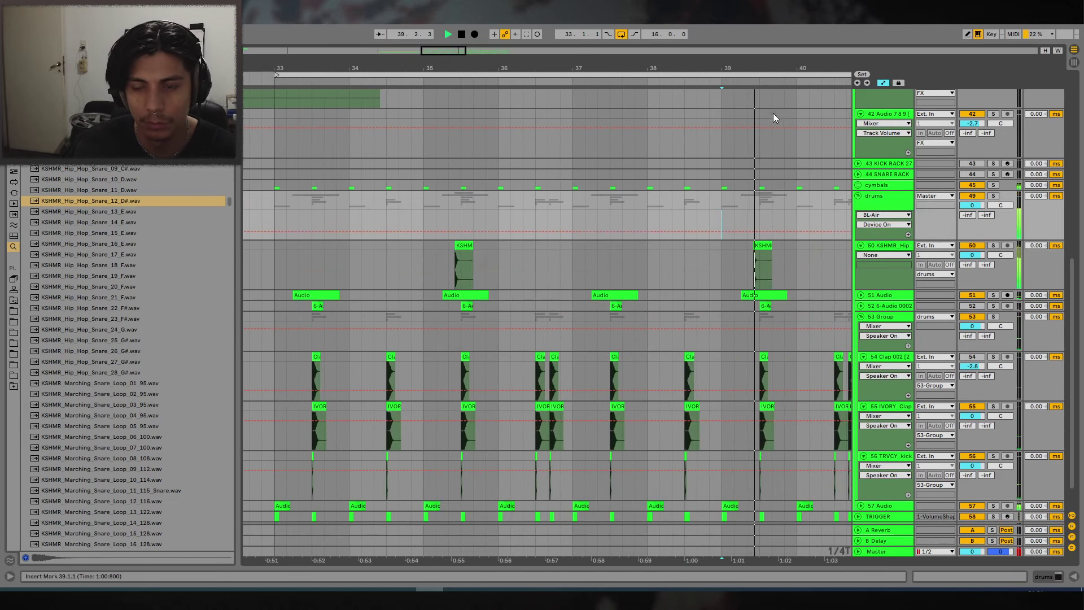
Turn the snare at 39.2.3 into a double hit by overlapping its start with a slightly delayed copy, and play it.
left_click_drag(790, 64, 539, 167)
key("space")
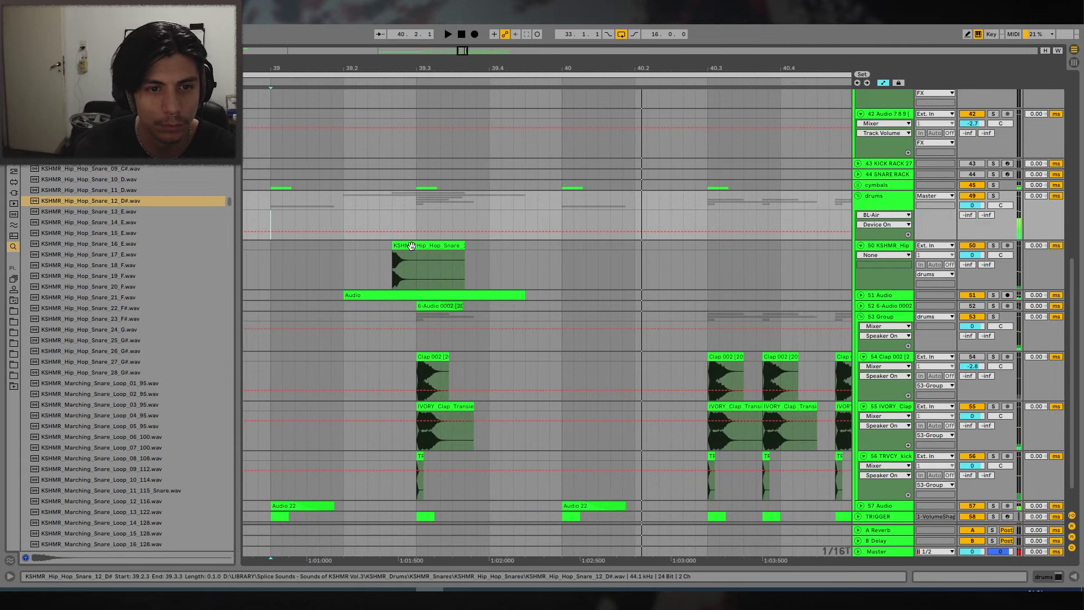
left_click_drag(421, 245, 433, 246)
left_click_drag(317, 260, 309, 260)
left_click_drag(404, 67, 502, 104)
left_click_drag(491, 268, 481, 246)
key("space")
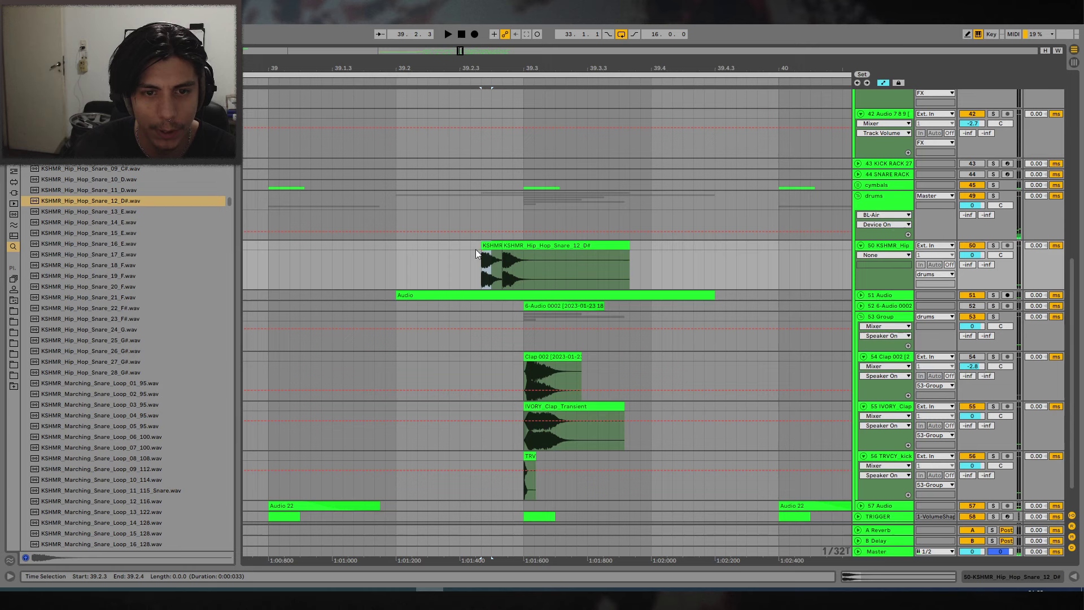
key("ctrl+e")
left_click(397, 252)
key("space")
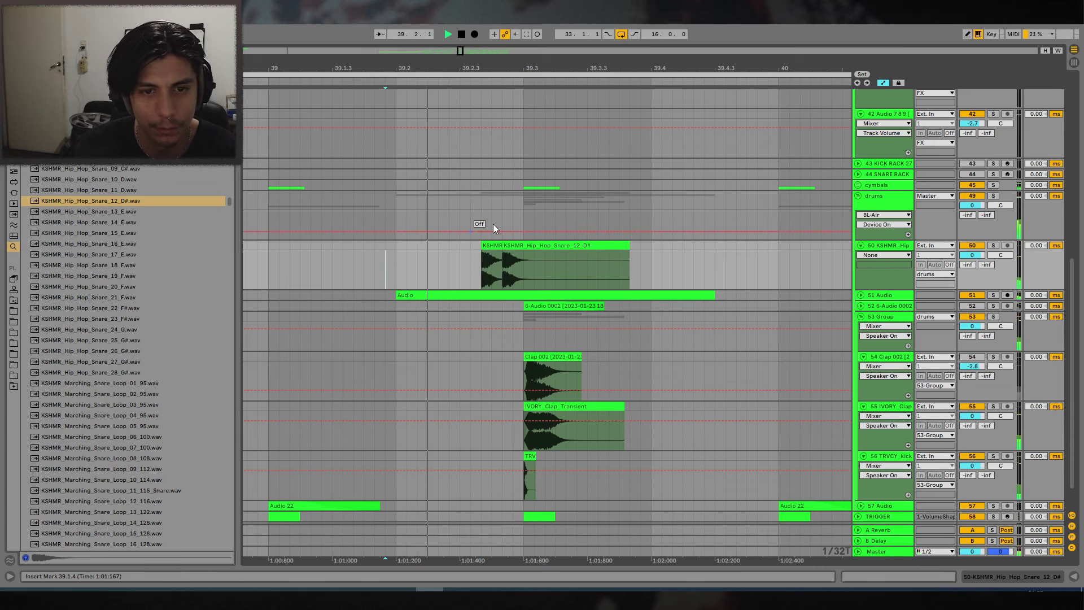
Repeat the short snare hit to build a six-hit roll on track 50 starting at 39.2.1.
key("minus")
left_click_drag(573, 244, 532, 244)
key("ctrl+d")
key("ctrl+d")
key("ctrl+d")
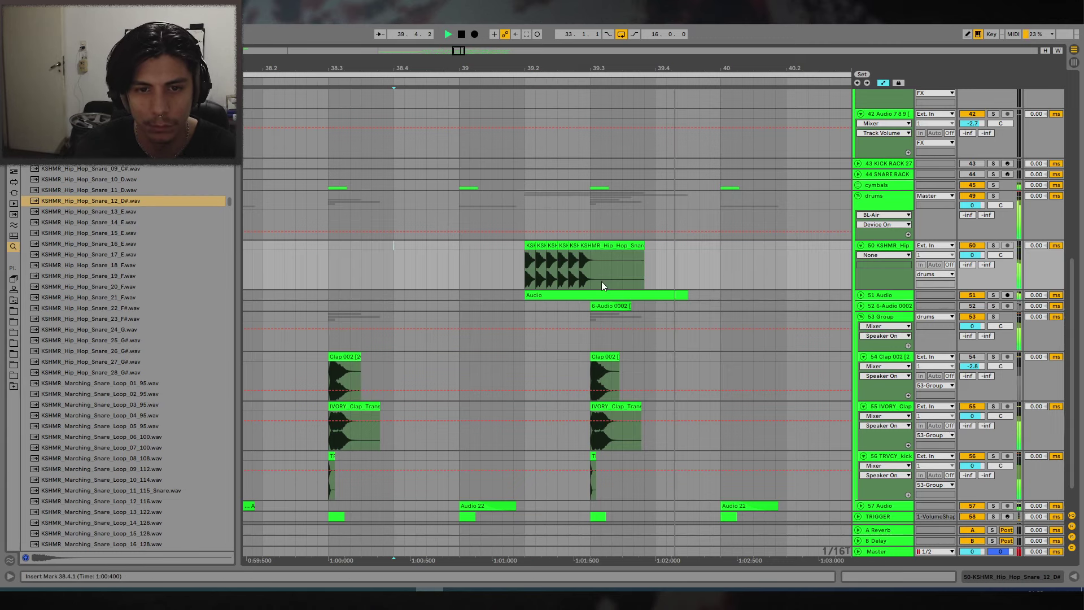
Play the snare roll from 39.2.1 with track 50 soloed and together with the full mix.
key("space")
left_click(527, 252)
left_click(993, 246)
key("space")
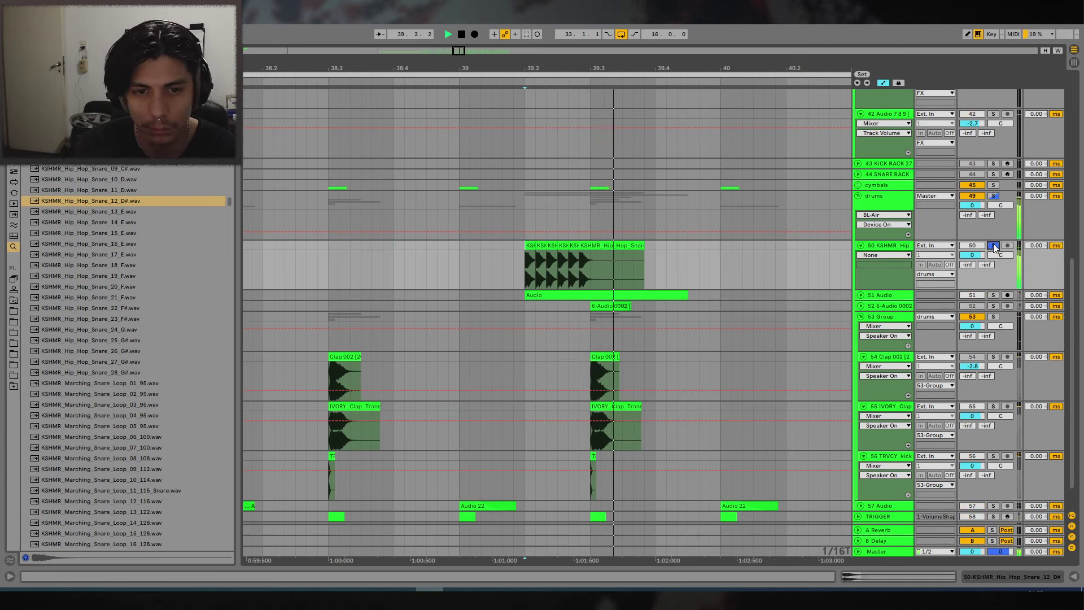
left_click(993, 247)
key("space")
key("space")
key("space")
Add Multiband Dynamics with the OTT preset to track 50, set Time to 100% and Amount to 72%, and play the roll.
key("ctrl+f")
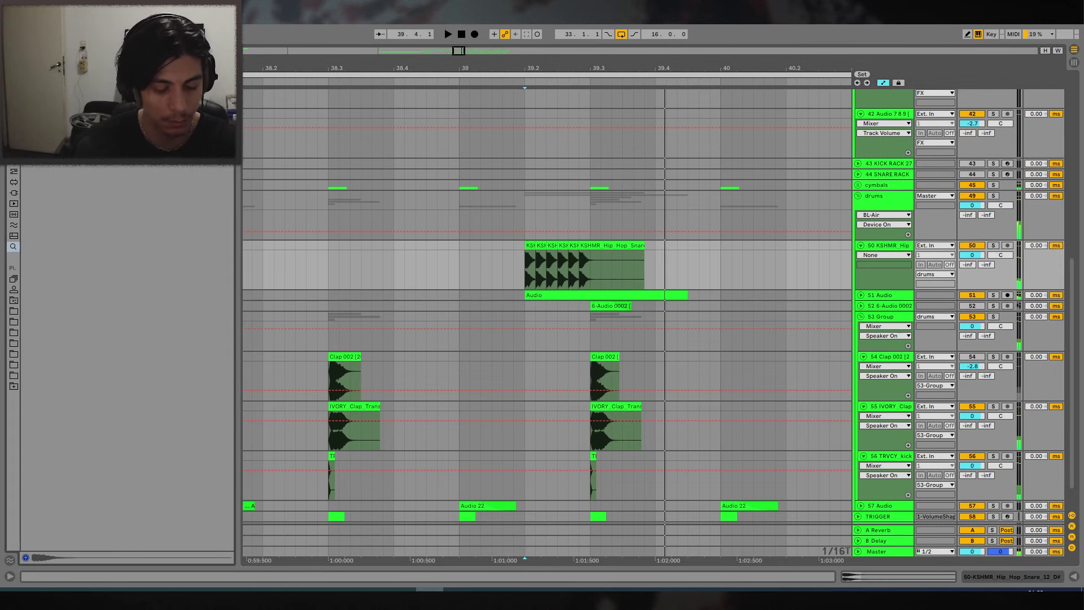
left_click(13, 150)
left_click(14, 160)
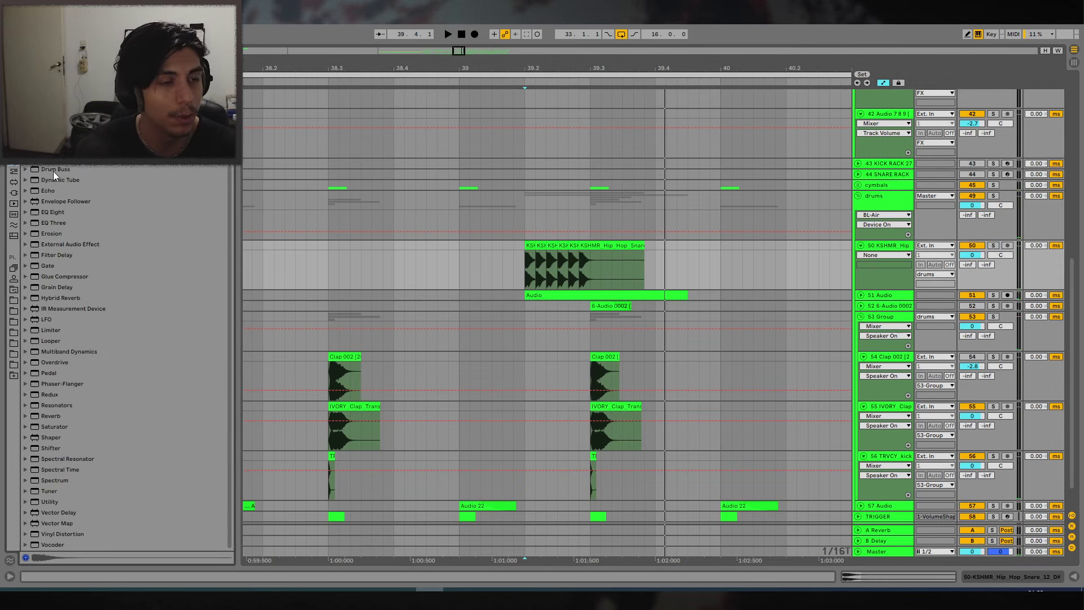
left_click(64, 352)
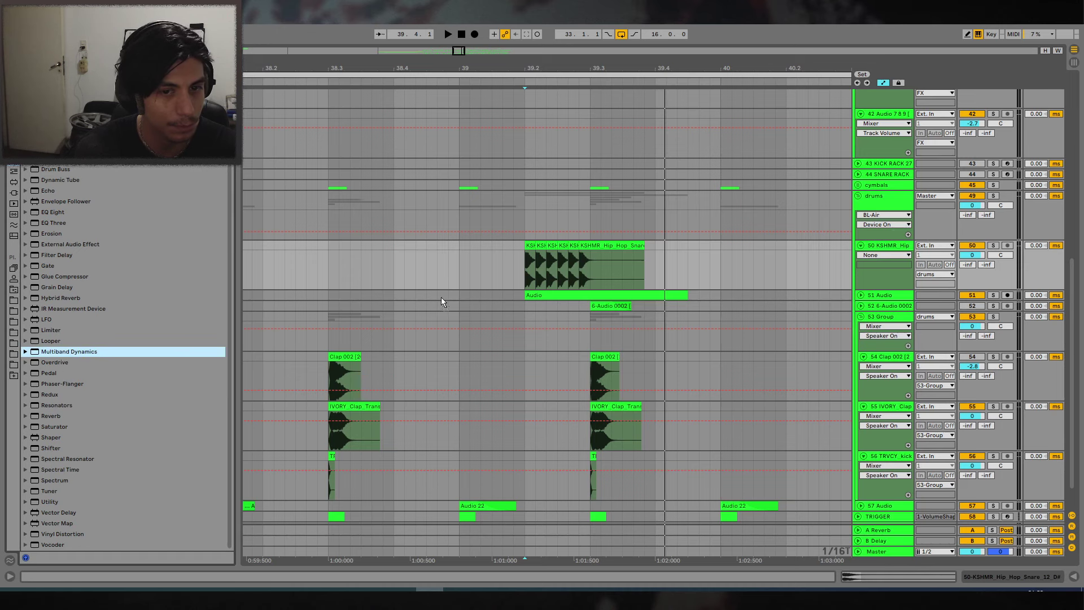
key("space")
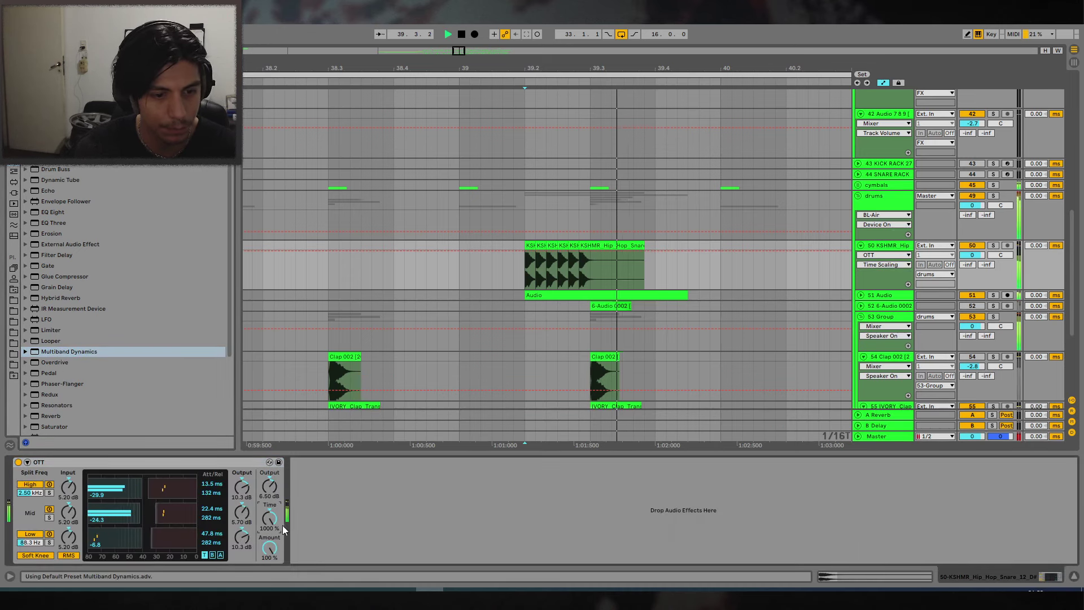
key("space")
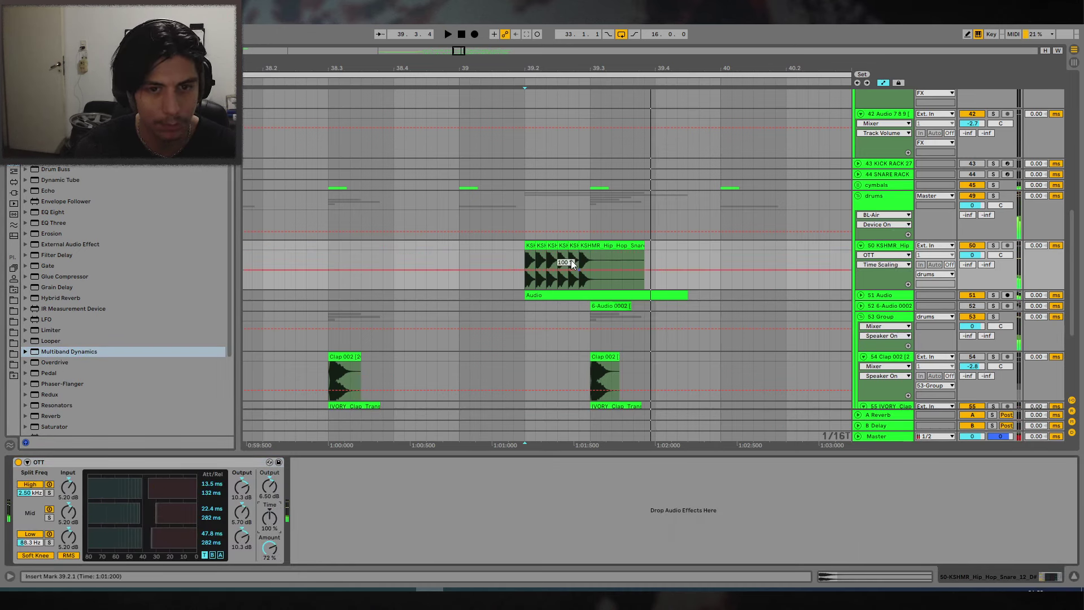
left_click(530, 246)
key("space")
key("space")
Add EQ Eight after OTT on track 50 with a low cut at 574 Hz and play the roll.
left_click_drag(48, 213, 431, 506)
key("space")
left_click(61, 463)
key("space")
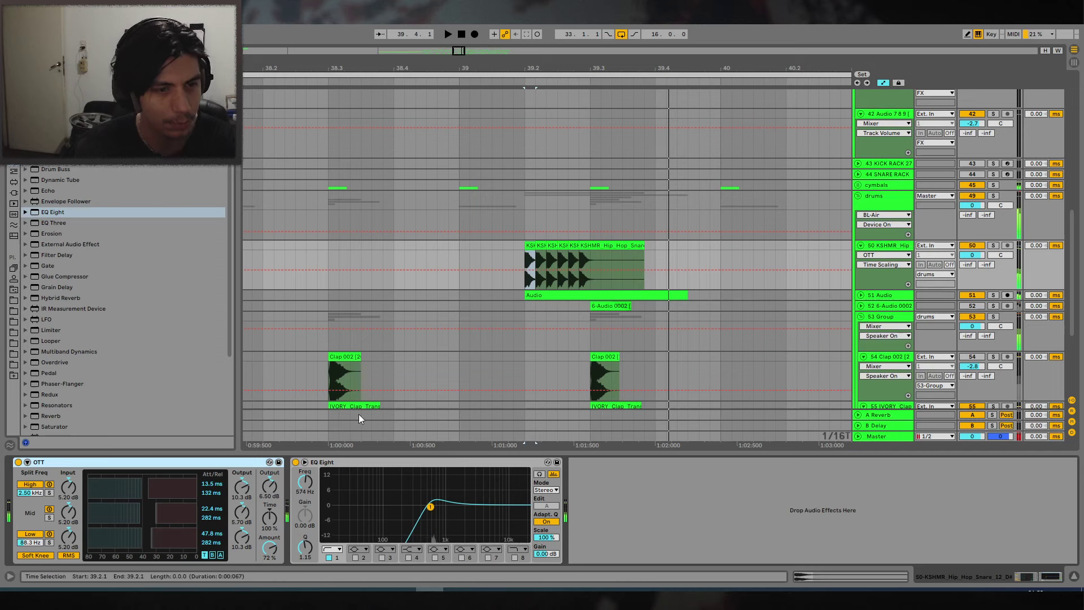
Try transposing the second hit of the snare roll down 5 semitones and play the roll.
double_click(530, 243)
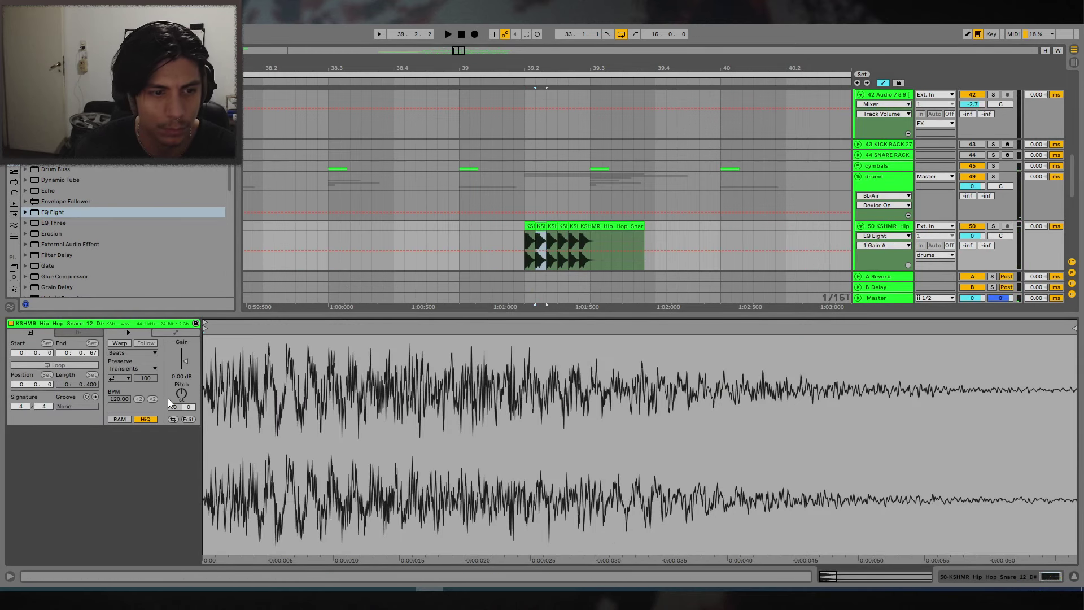
left_click_drag(184, 391, 184, 404)
key("space")
left_click(514, 223)
key("space")
Delete the first two hits of the snare roll and play the shortened roll.
left_click(538, 227)
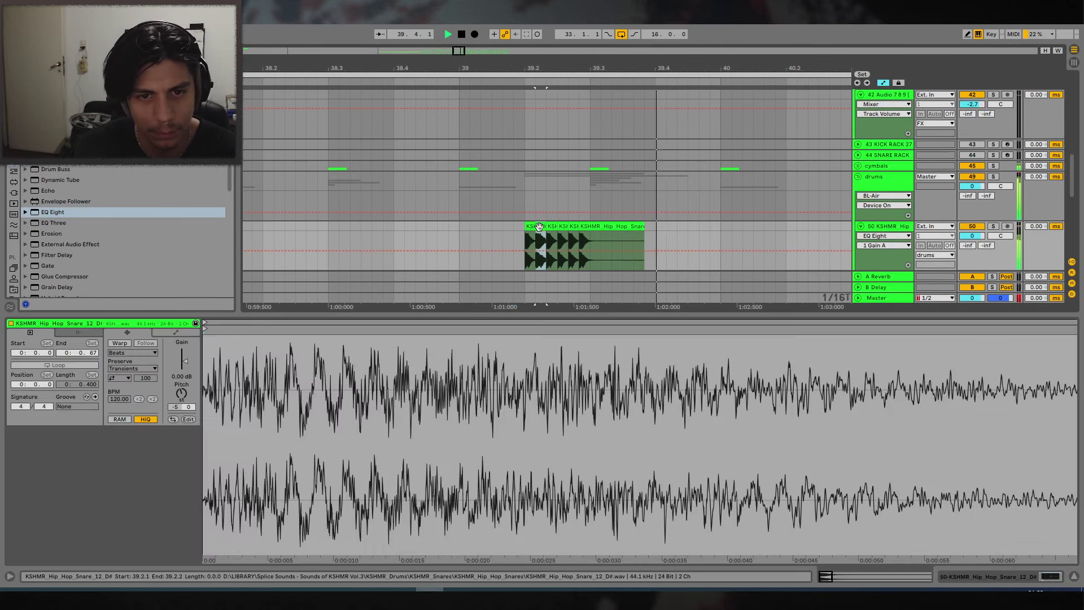
key("space")
left_click(514, 228)
key("Delete")
left_click(449, 232)
key("space")
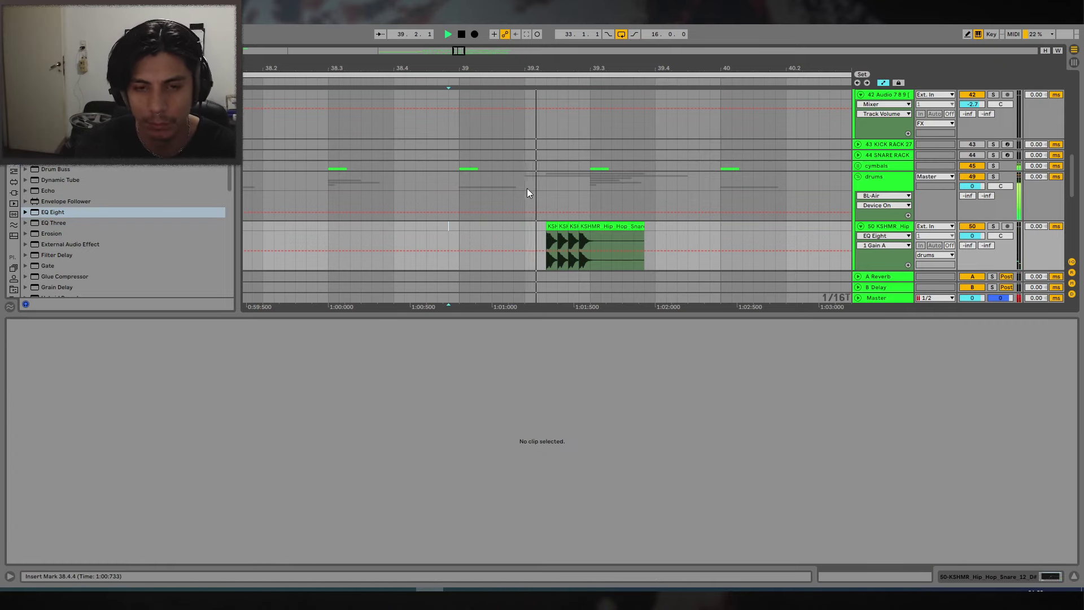
Delete two more hits from the start of the snare roll, hide the clip view and play from bar 39.
key("Delete")
left_click(458, 224)
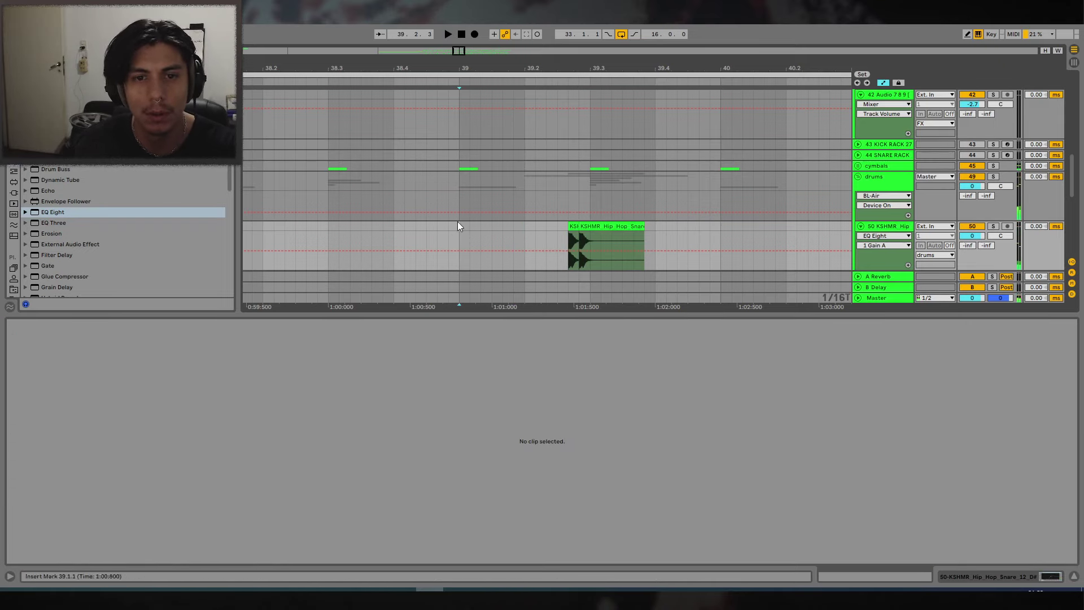
key("space")
left_click(1074, 576)
left_click(899, 228)
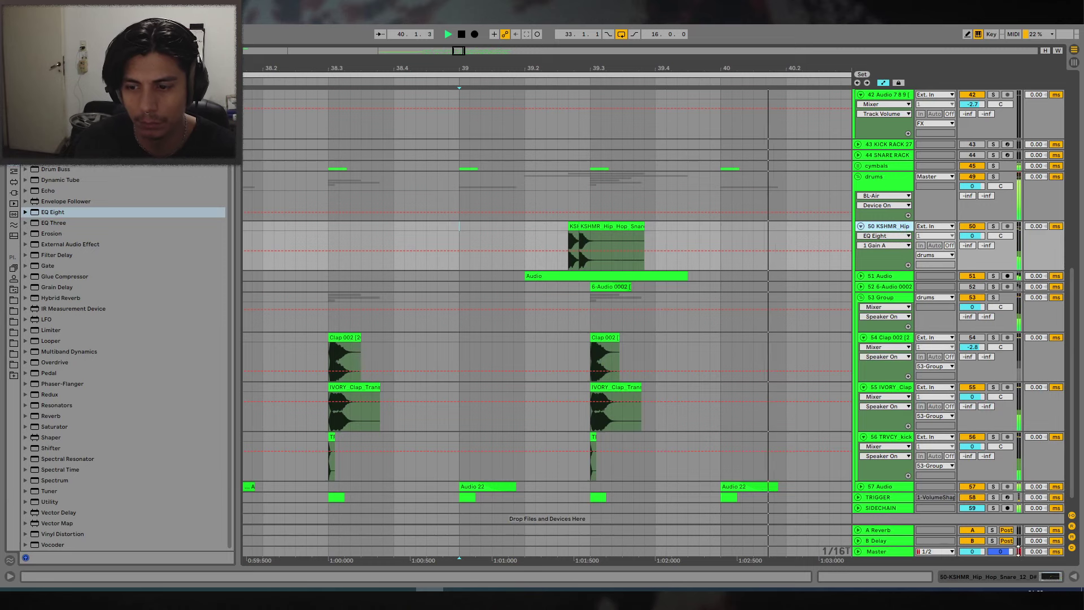
Stop playback and remove OTT and EQ Eight from snare track 50.
left_click(1050, 575)
key("space")
key("Delete")
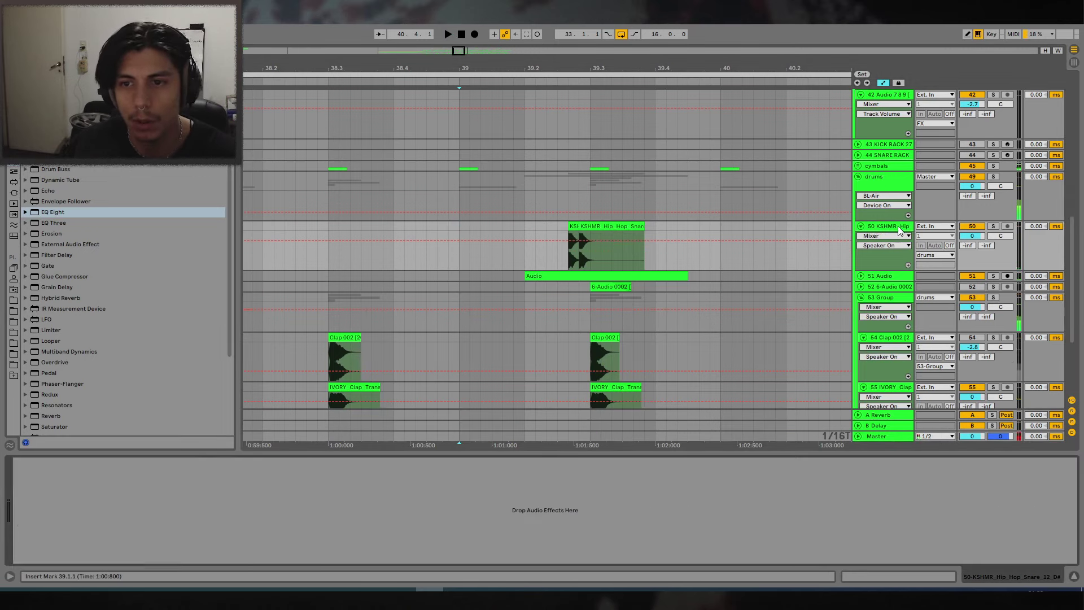
Insert an audio track below track 50 and audition reverse samples, including IVORY_150_ins_loop_Reverse_brass_D# and IVORY_150_Fx_creepy reverse.
key("ctrl+t")
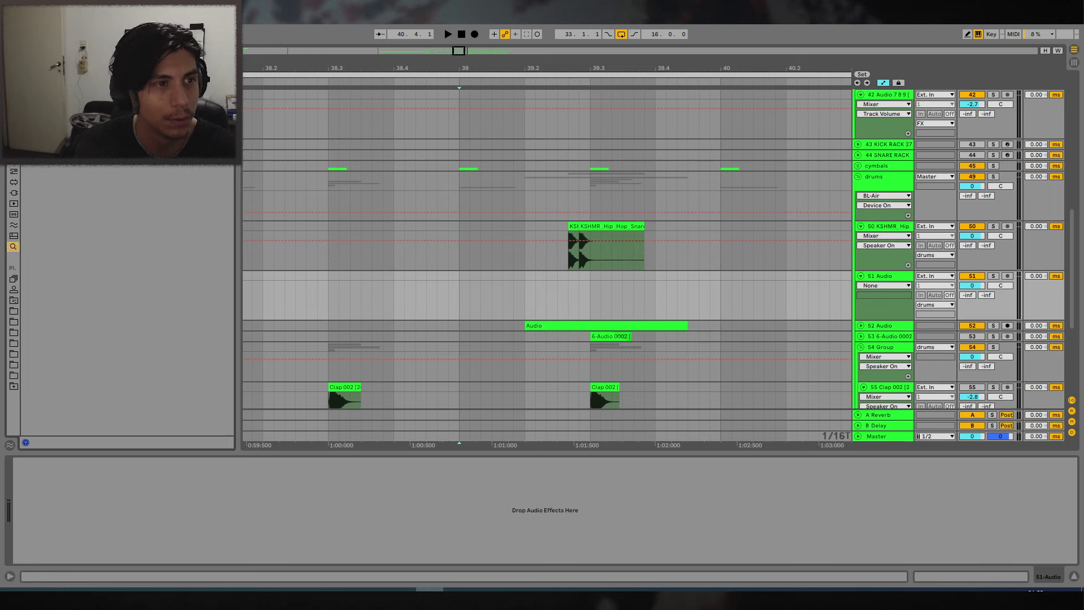
left_click(76, 205)
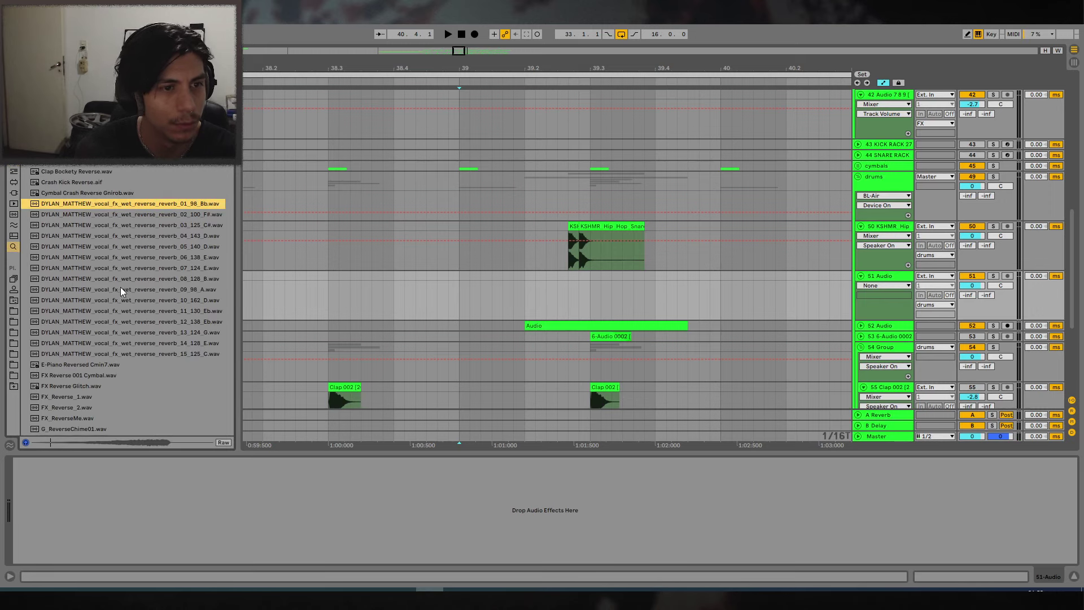
scroll(126, 283, "down", 10)
left_click(125, 181)
left_click(139, 203)
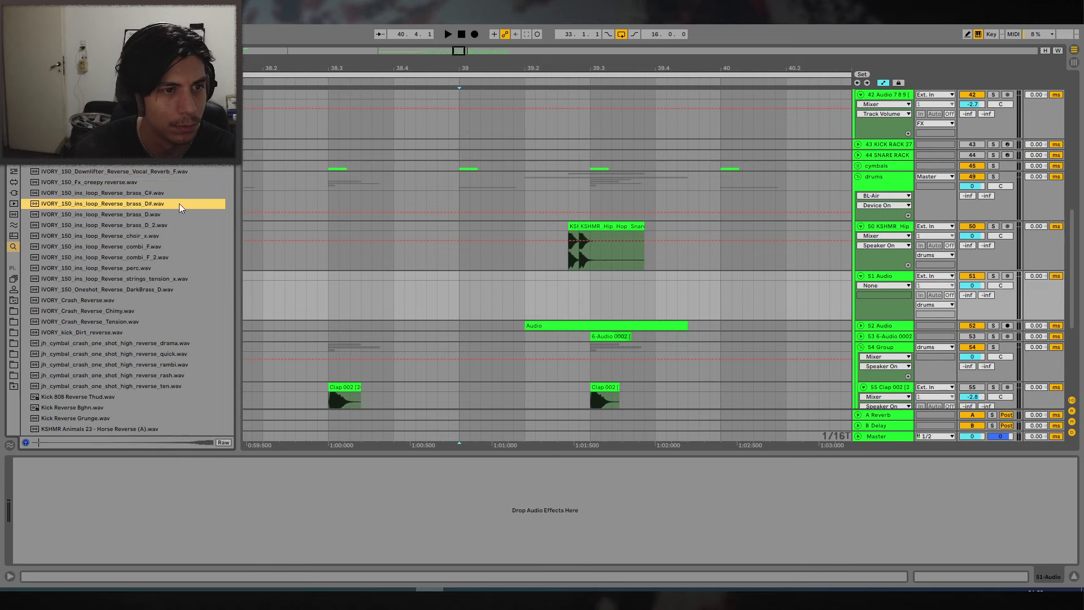
key("Up")
key("Up")
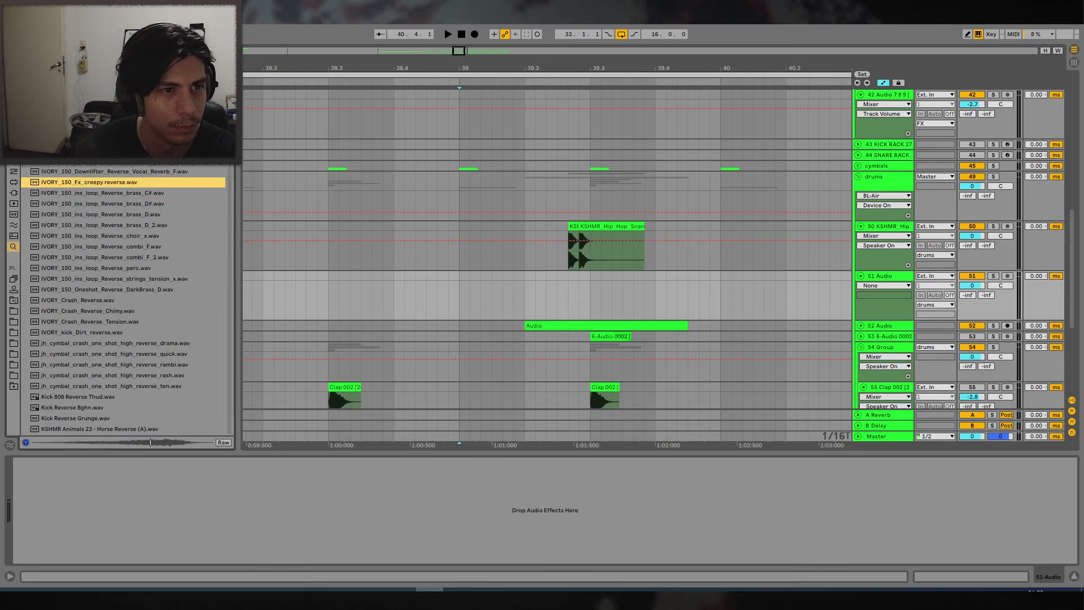
Audition further reverse samples, including KSHMR Reverse Vocal 09 and VEC3 Cymbals Reverse 14.
scroll(150, 209, "down", 5)
left_click(150, 209)
left_click(80, 334)
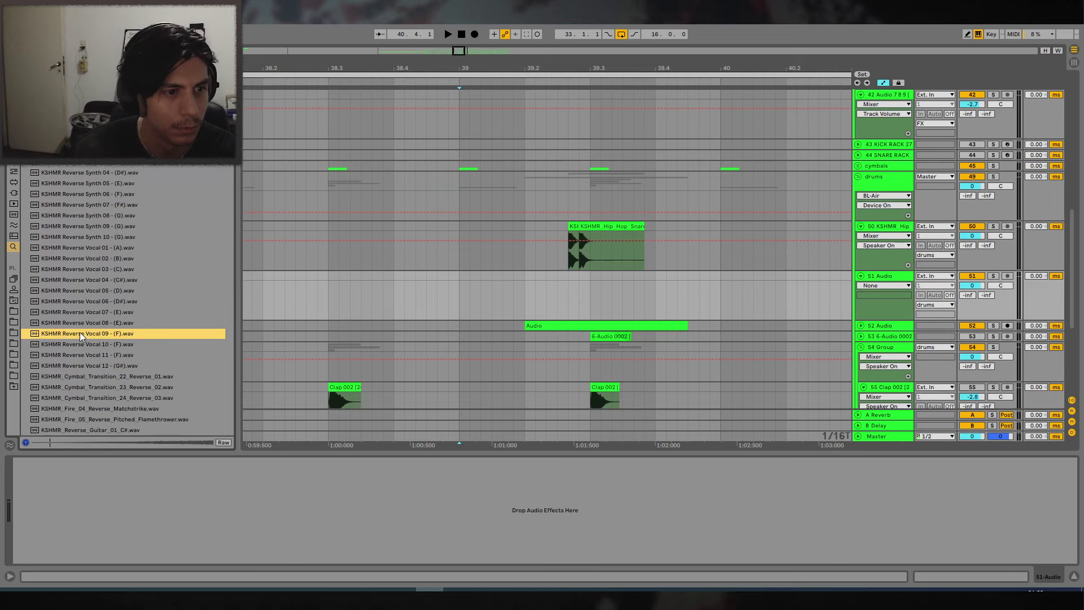
left_click_drag(229, 174, 218, 243)
left_click(121, 238)
left_click(71, 242)
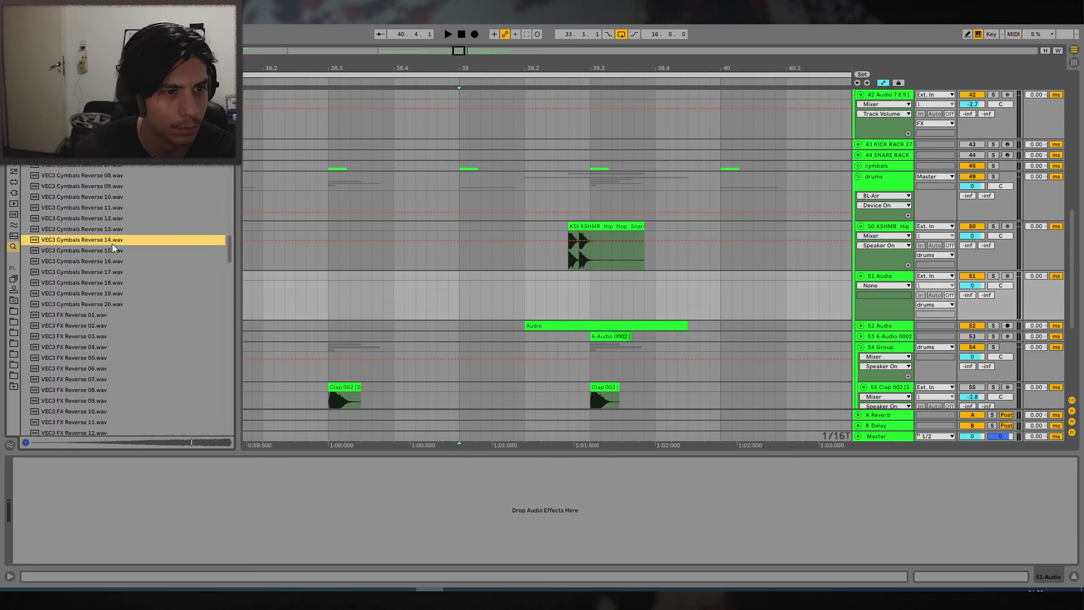
Place VEC3 Cymbals Reverse 14 on track 51 at bar 39 and trim its end to the start of the snare roll.
left_click_drag(111, 242, 461, 290)
left_click(557, 288)
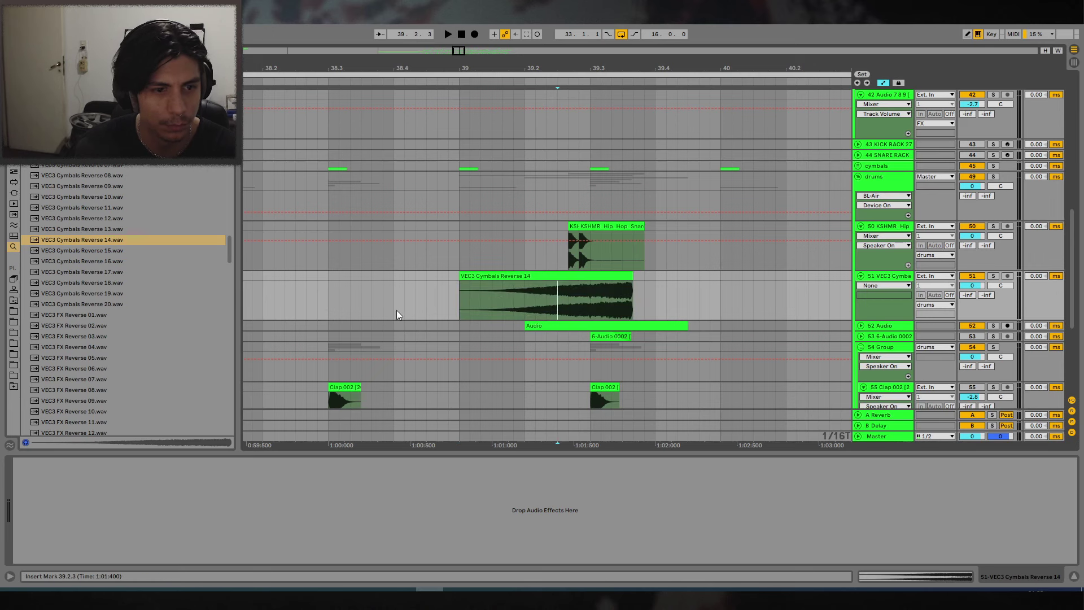
double_click(474, 277)
left_click_drag(633, 232, 568, 232)
Play the reverse cymbal into the snare roll and lower track 51's volume to -7.8 dB.
left_click(453, 241)
key("space")
left_click_drag(971, 236, 971, 248)
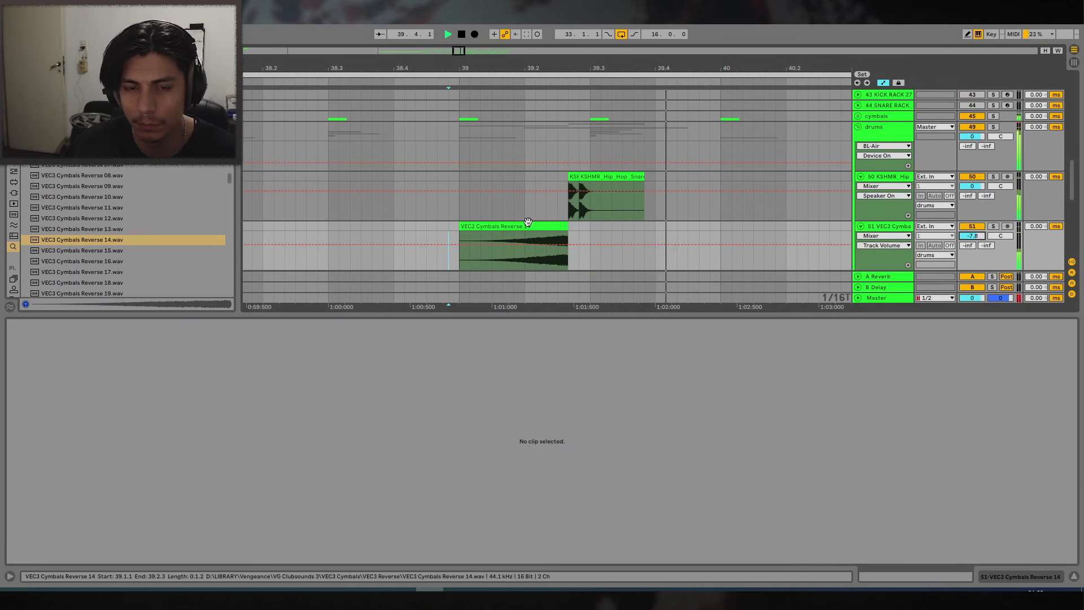
left_click(514, 253)
key("space")
key("space")
left_click(1074, 578)
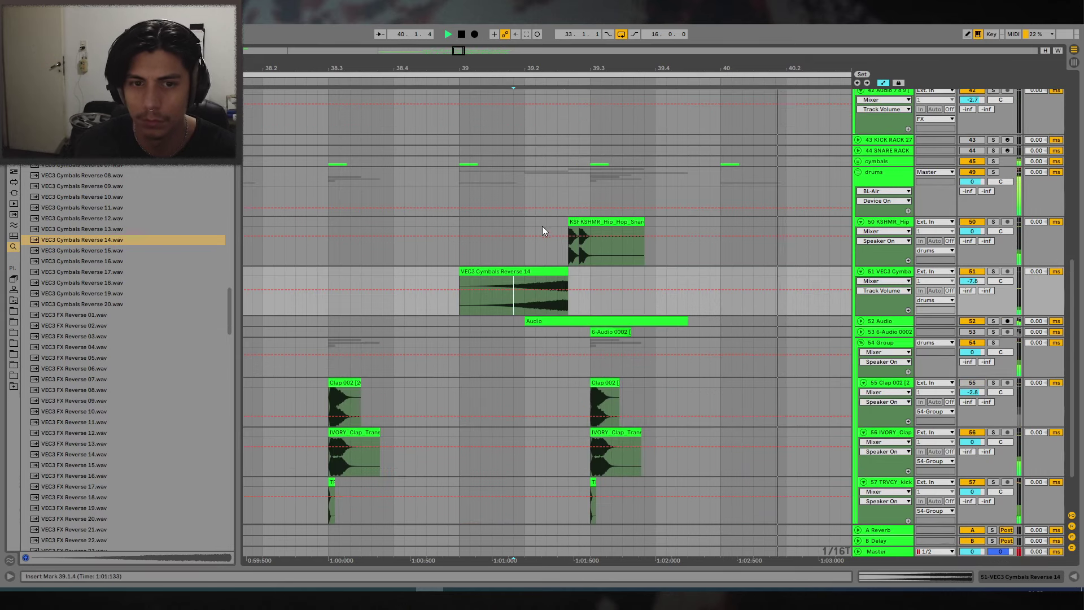
Delete the reverse cymbal clip and its track 51.
left_click(539, 272)
scroll(553, 192, "down", 3)
key("Delete")
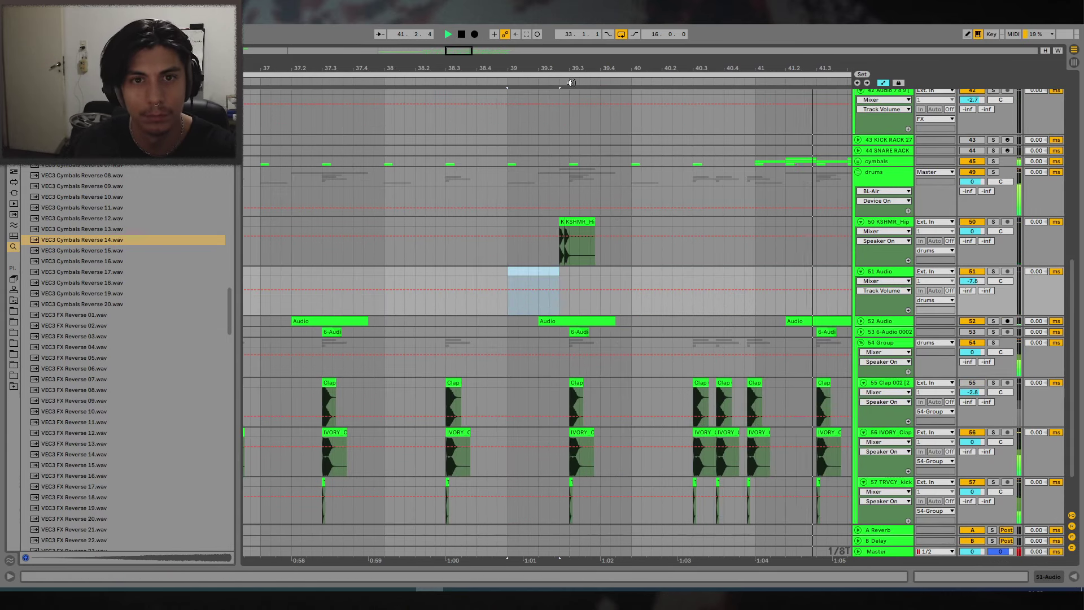
scroll(557, 102, "down", 5)
left_click(895, 272)
key("Delete")
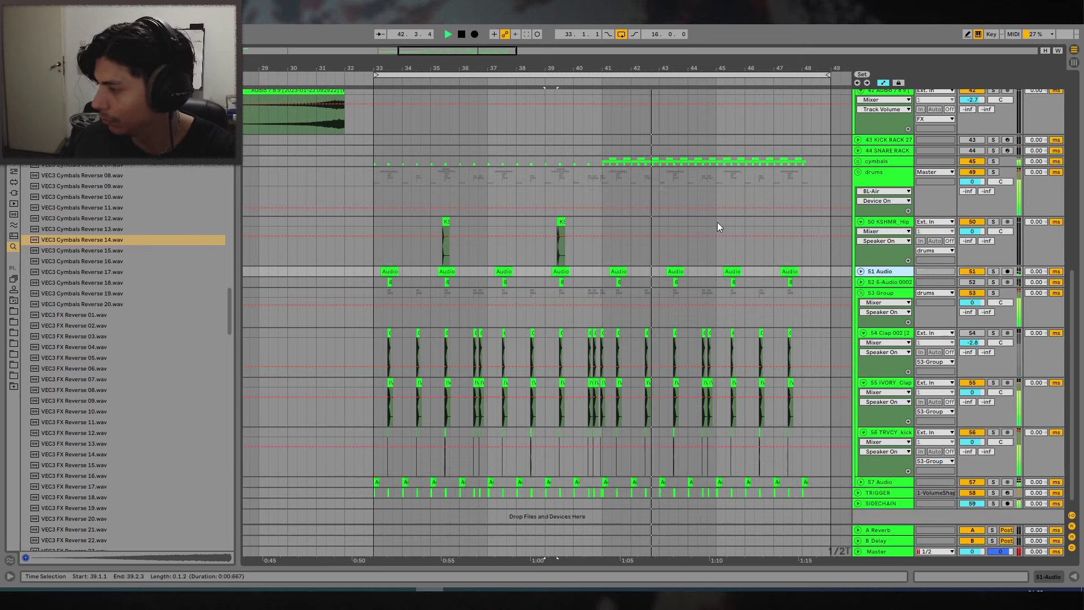
Play the build up from bar 25 and review its synth and FX tracks.
left_click_drag(609, 73, 714, 40)
scroll(508, 247, "up", 5)
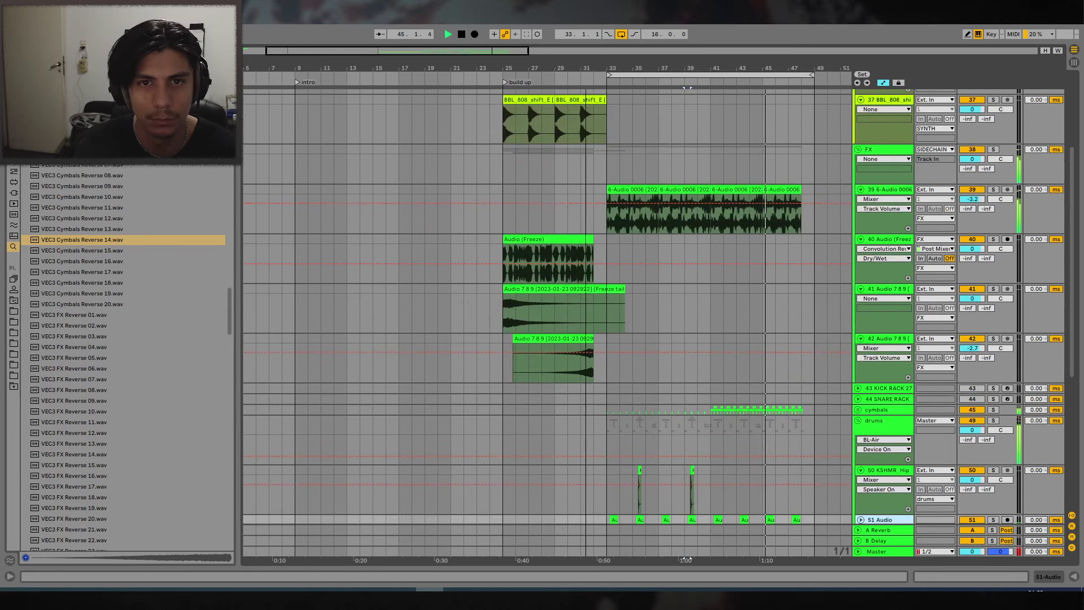
left_click_drag(526, 71, 438, 181)
scroll(438, 182, "up", 2)
left_click(380, 202)
key("space")
key("space")
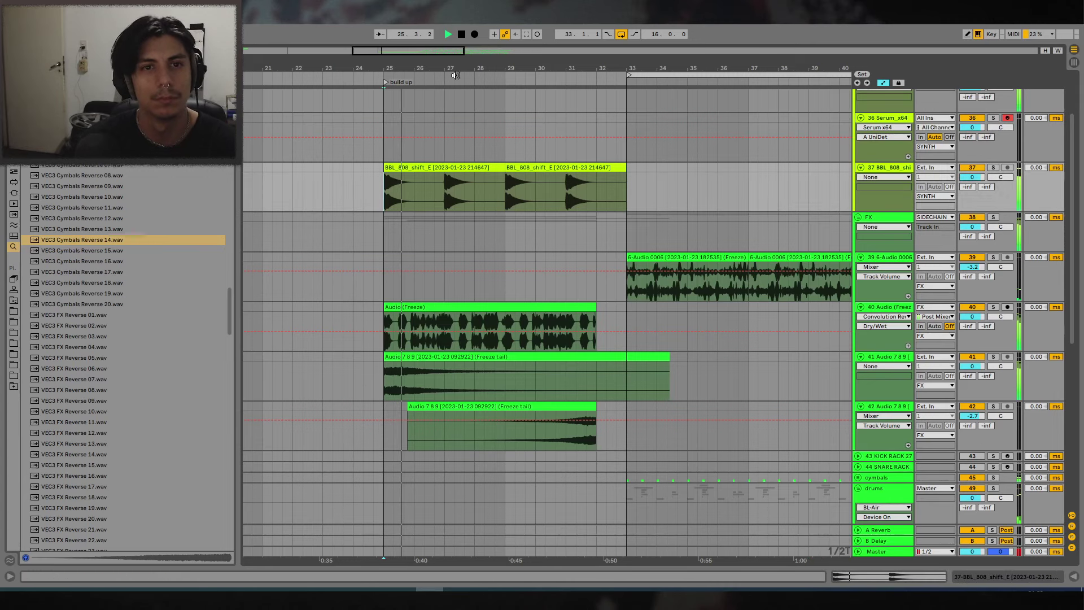
left_click_drag(454, 73, 482, 57)
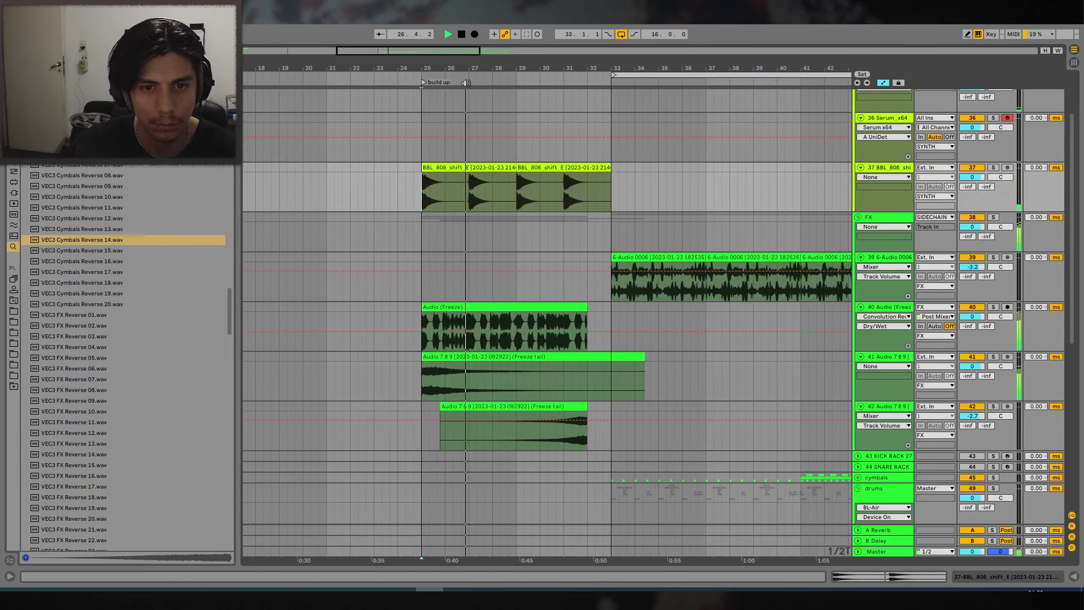
scroll(486, 223, "up", 3)
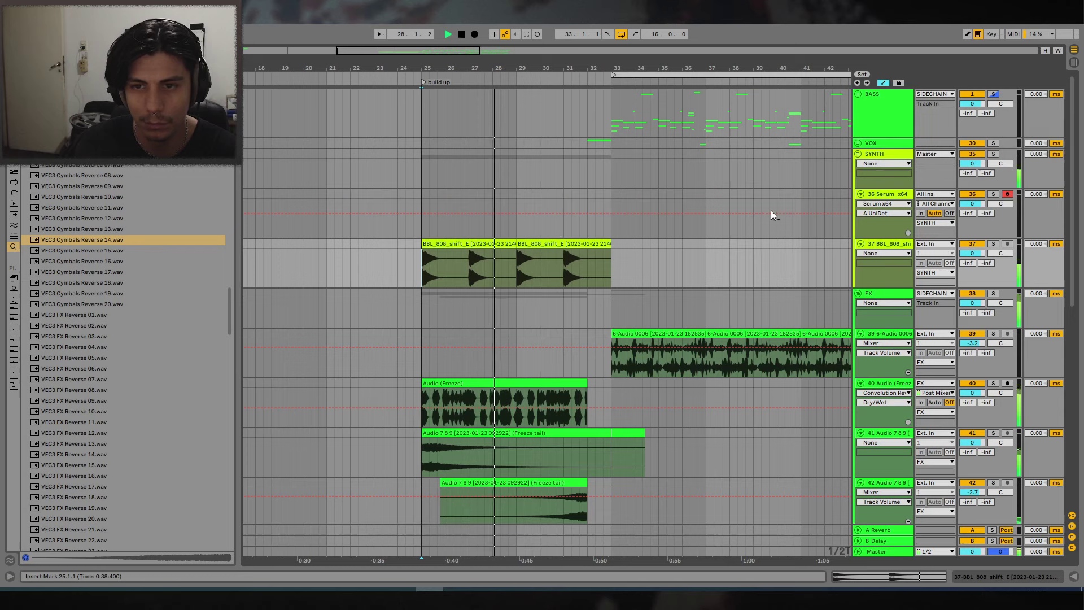
scroll(561, 321, "down", 3)
Insert an empty audio track below frozen track 40 in the FX group.
left_click(888, 307)
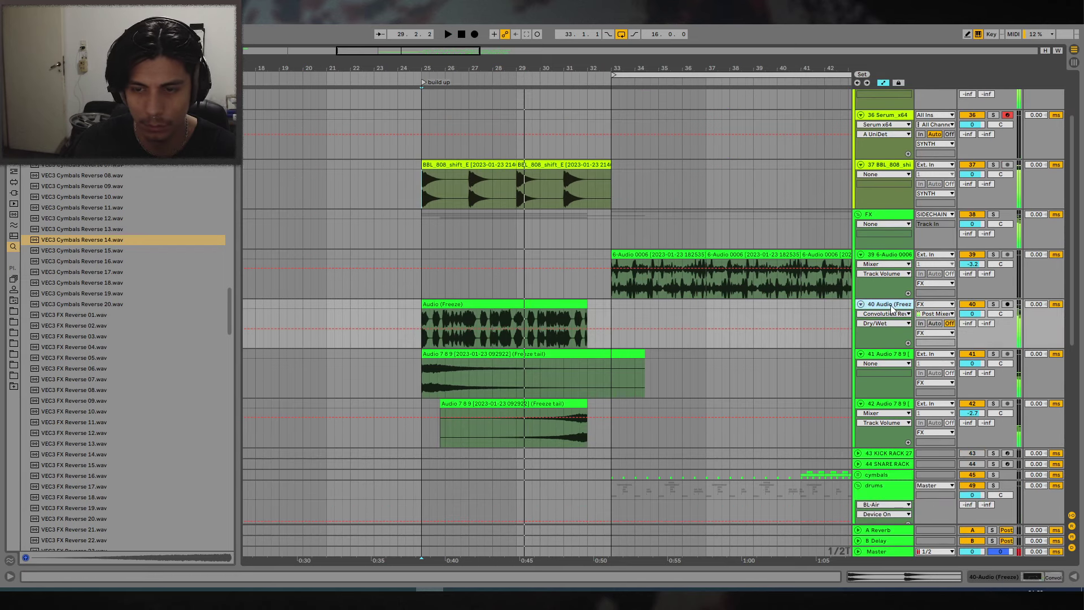
right_click(892, 308)
left_click(926, 396)
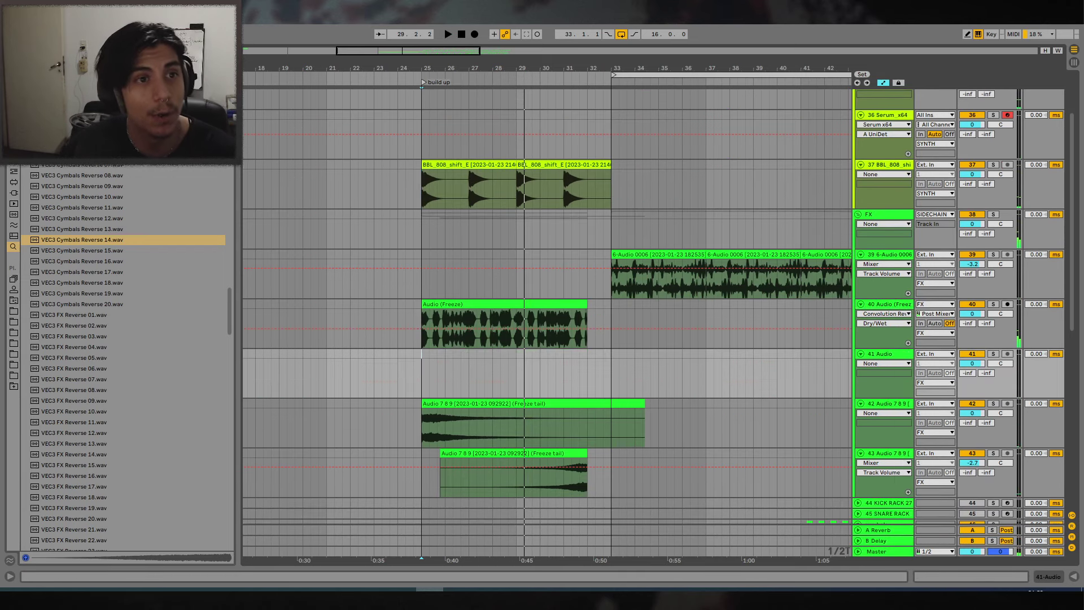
Search the sample library for risers, audition TRVCY_riser_08 and place it on track 41 at bar 25.
key("ctrl+f")
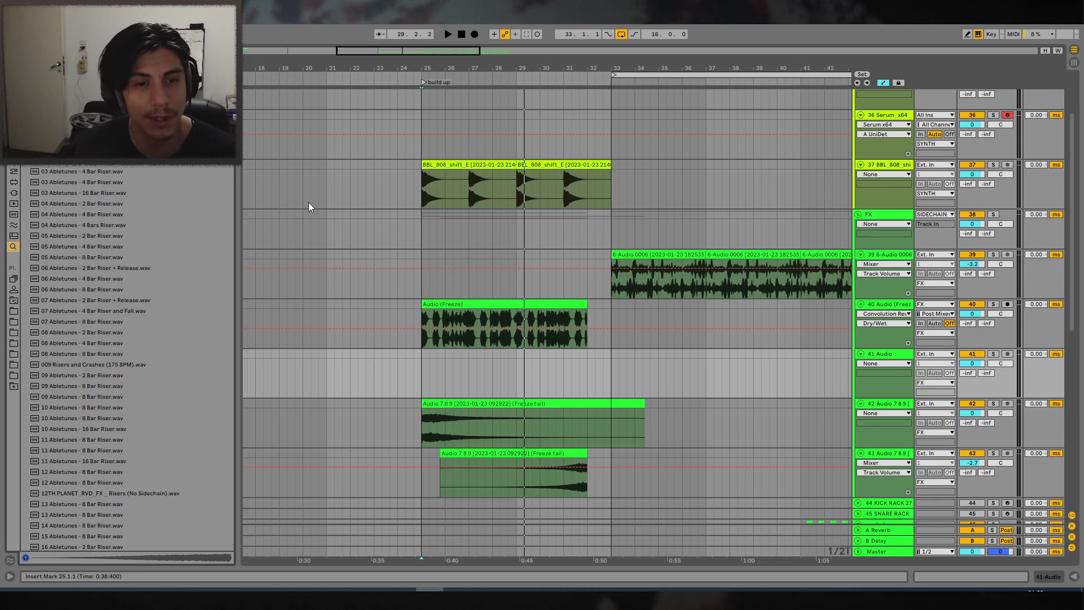
left_click_drag(229, 106, 205, 414)
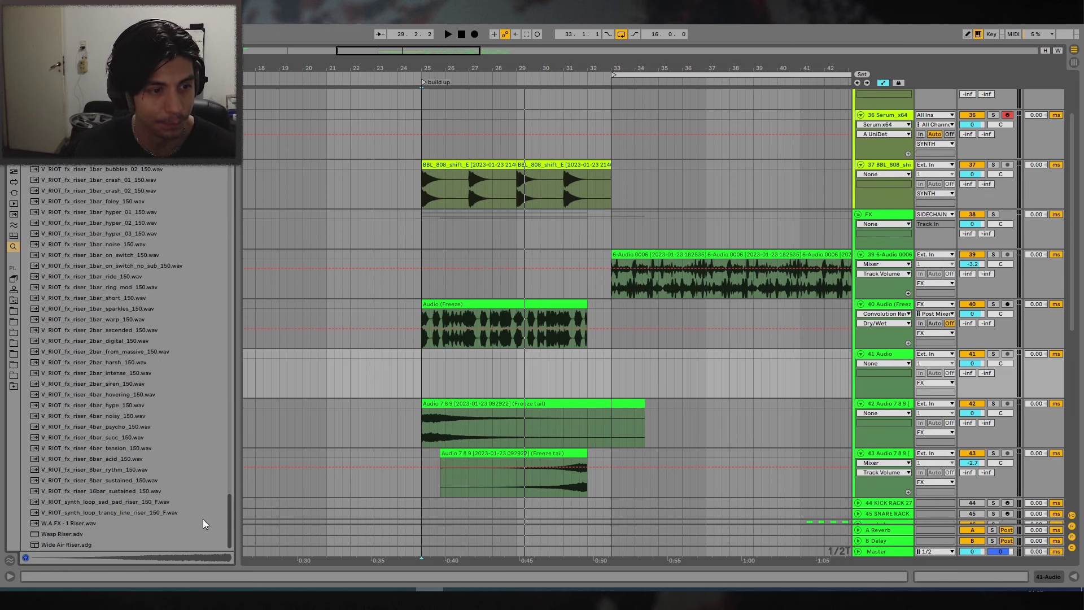
scroll(209, 497, "down", 10)
left_click(70, 366)
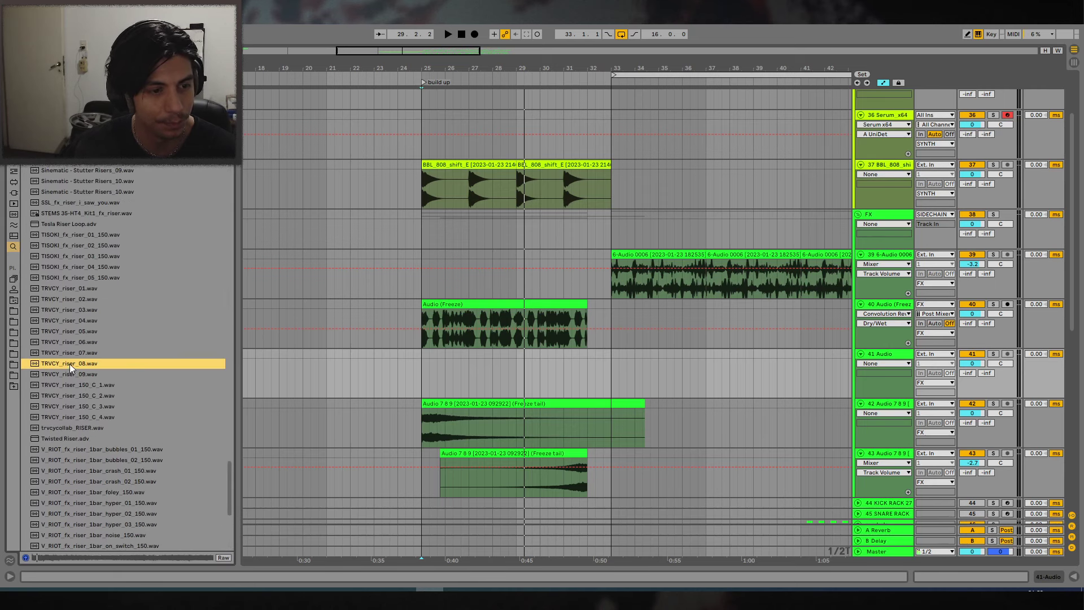
left_click_drag(77, 367, 423, 367)
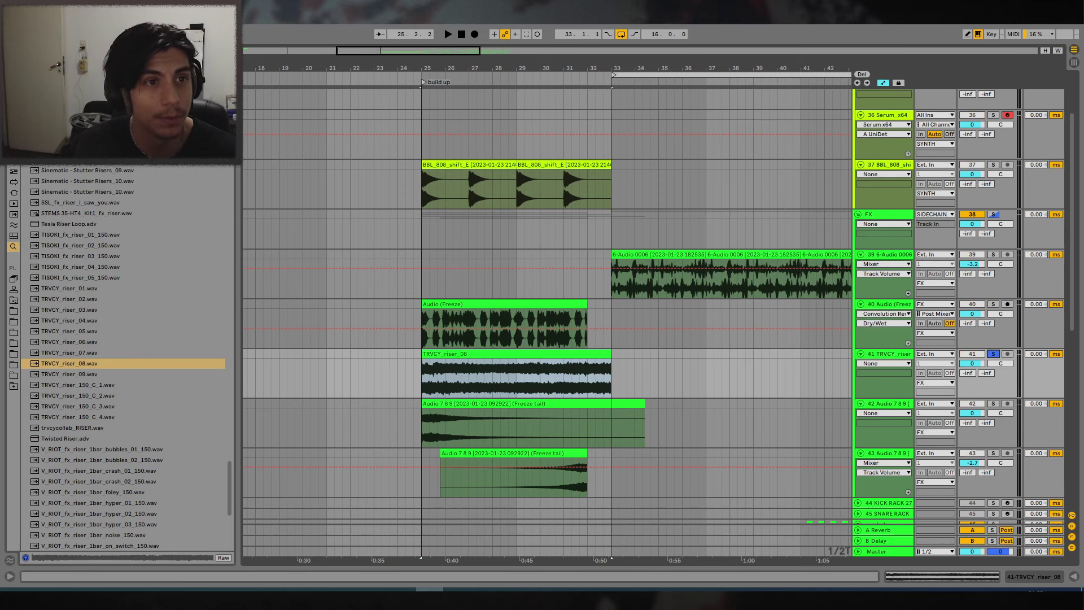
Find the Frequency Magnet plug-in among the installed plug-ins and add it to the riser track 41.
key("ctrl+f")
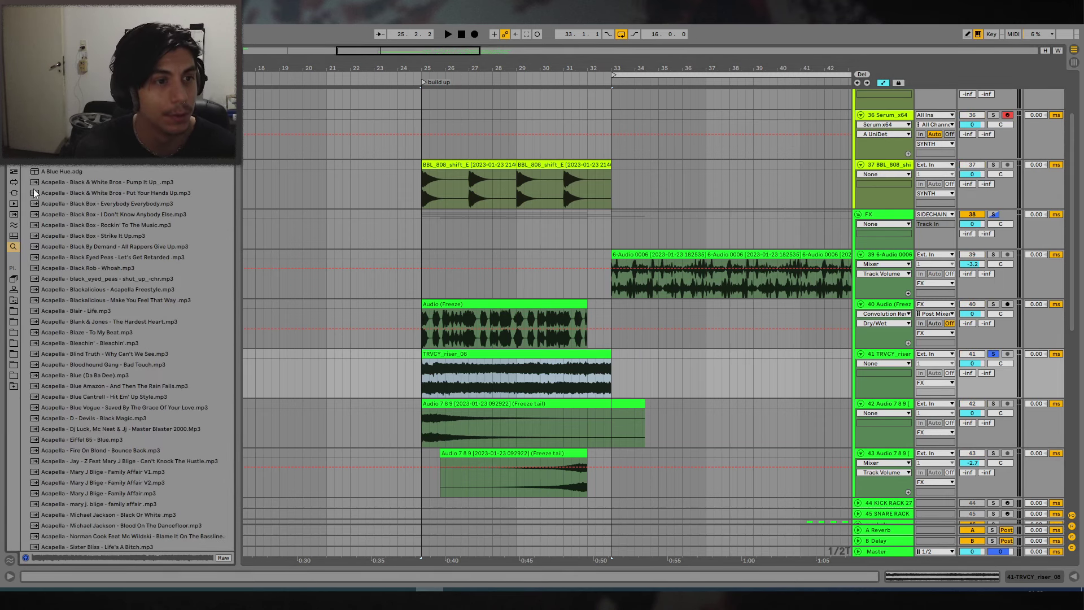
left_click(13, 203)
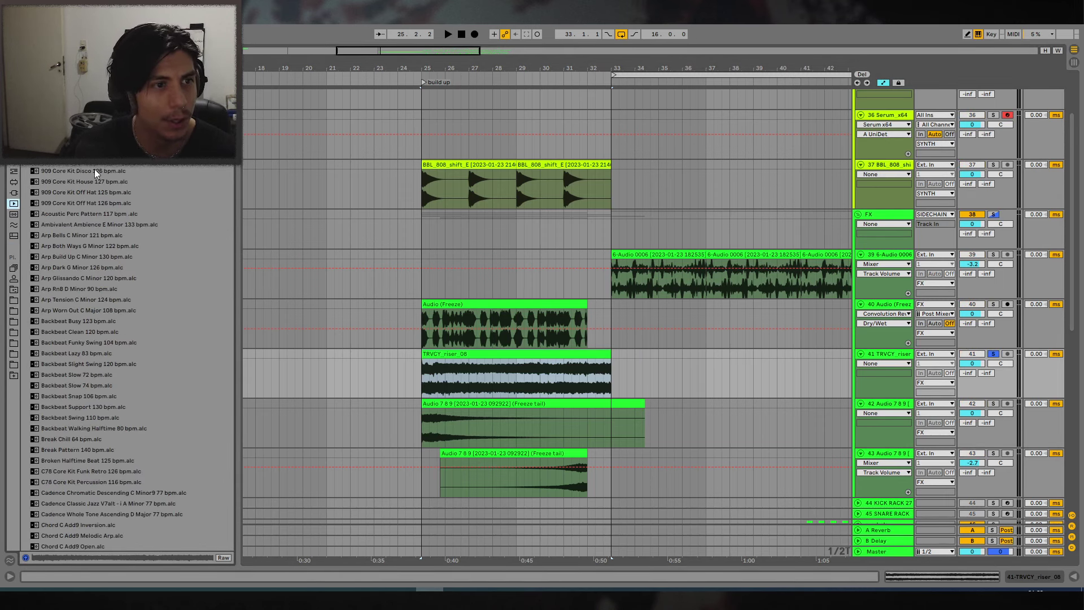
left_click(13, 182)
left_click(14, 193)
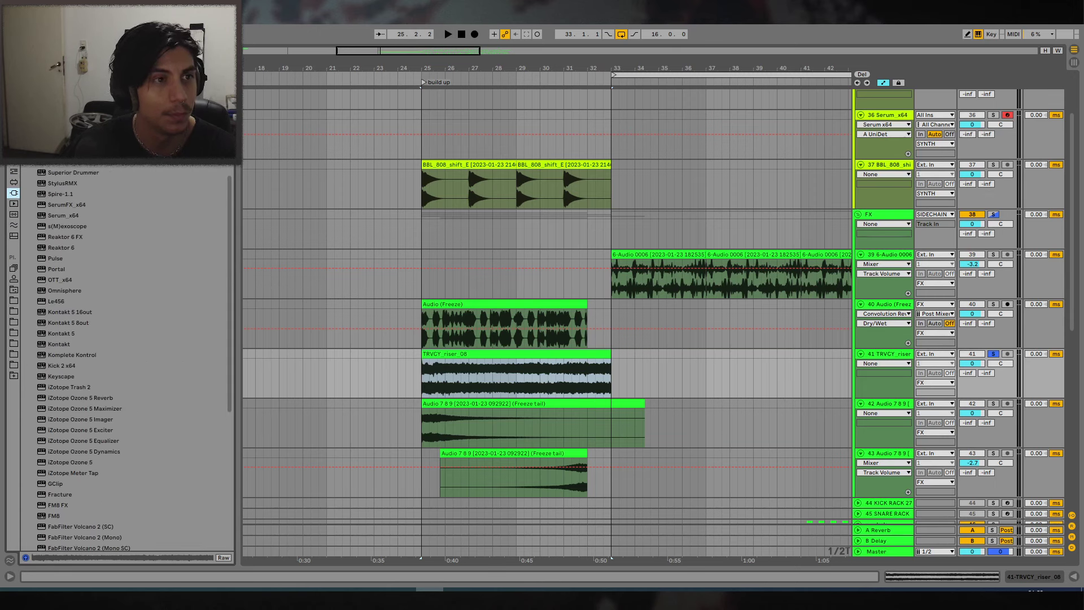
scroll(62, 194, "up", 4)
left_click(62, 194)
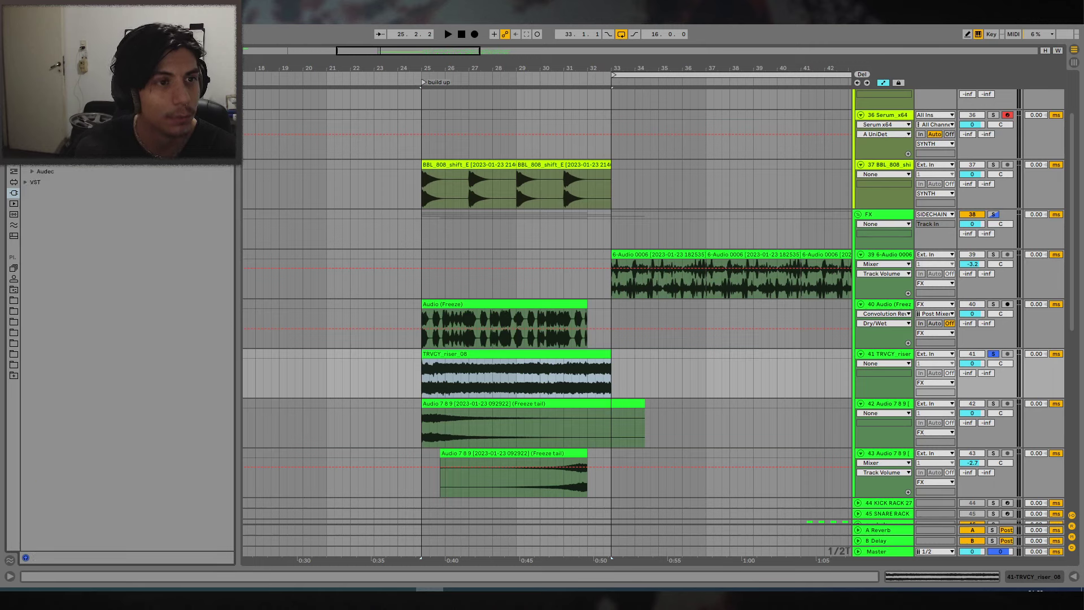
left_click(559, 377)
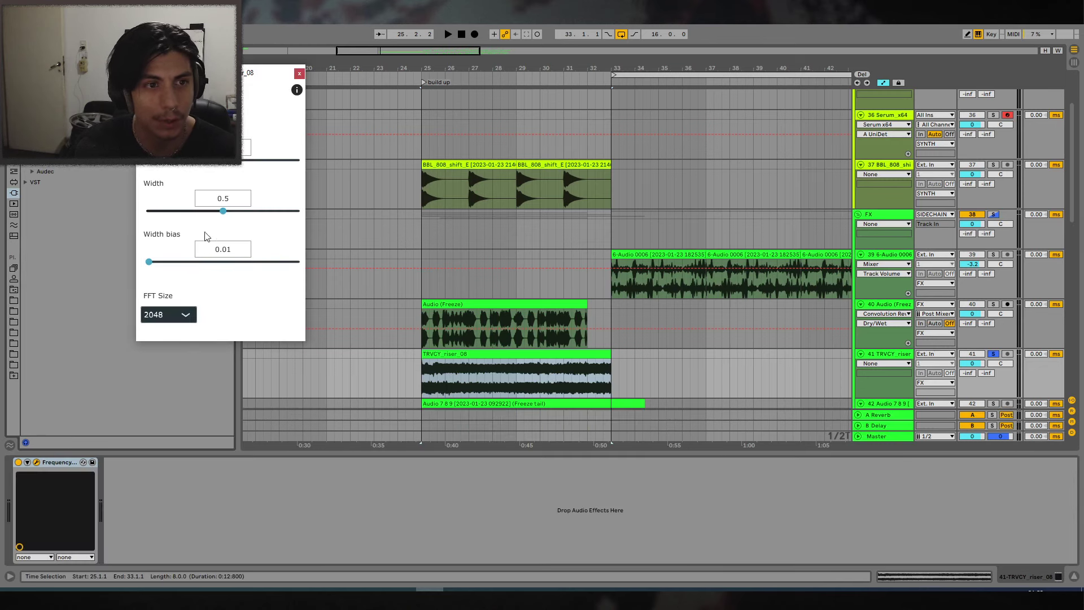
Play the riser and set Frequency Magnet's width to 0.81 and width bias to 0.61.
key("space")
left_click_drag(223, 211, 271, 211)
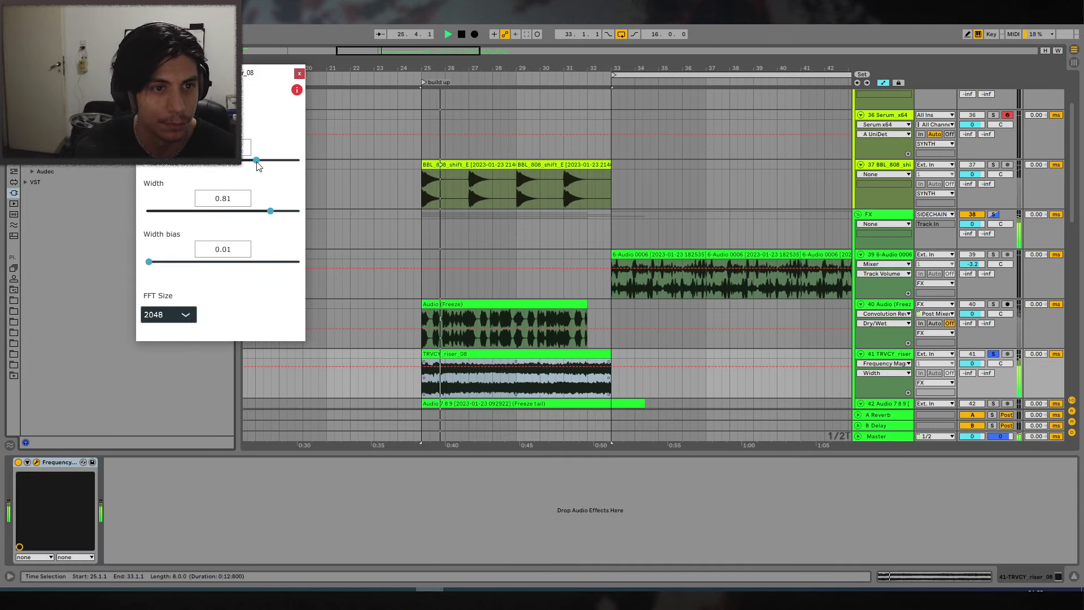
left_click_drag(153, 263, 240, 263)
Try an FFT size of 4096 in Frequency Magnet and return it to 2048.
left_click(169, 314)
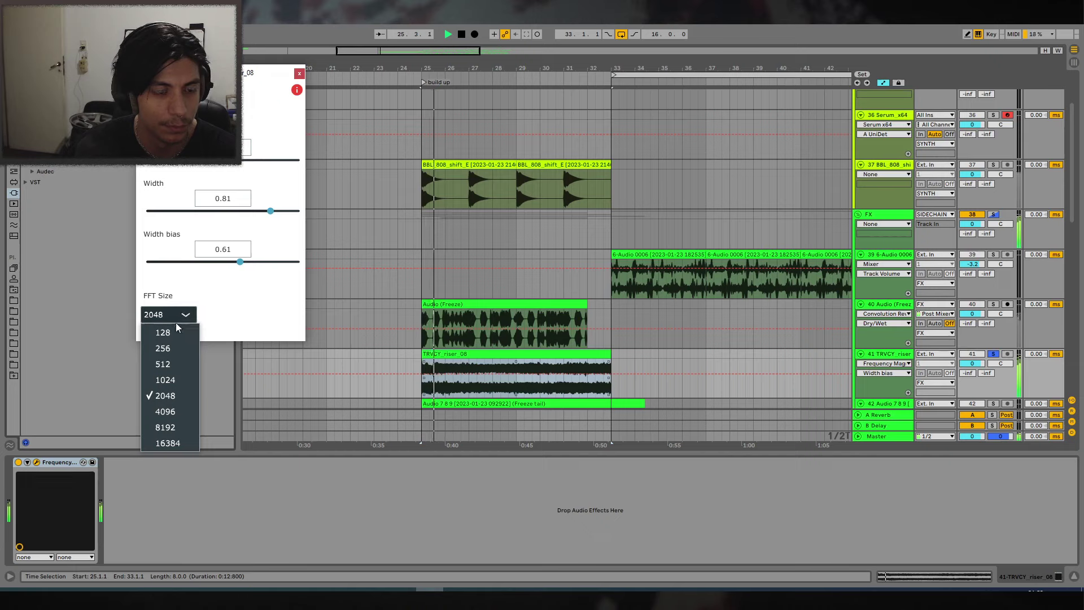
left_click(169, 411)
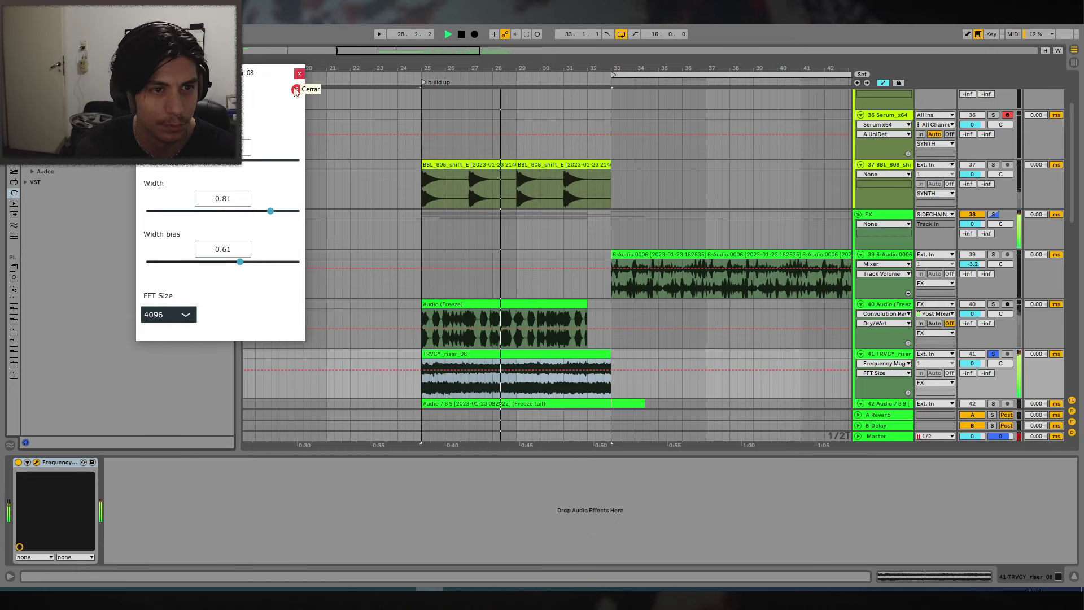
left_click(185, 319)
left_click(165, 389)
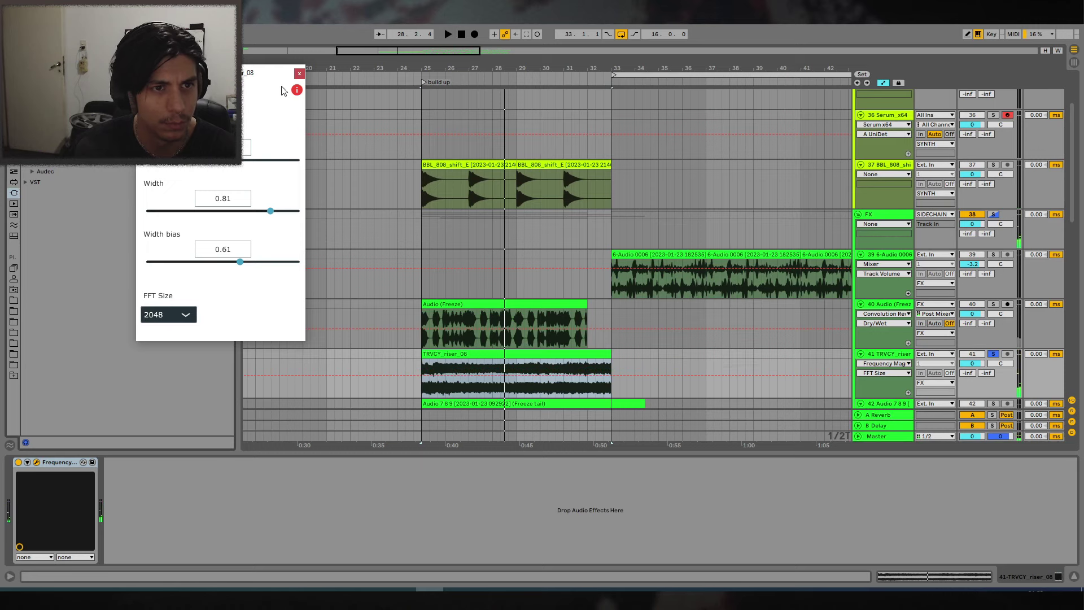
Add the Bin Scrambler plug-in before Frequency Magnet on track 41 and close the Frequency Magnet window.
left_click_drag(62, 119, 25, 489)
left_click_drag(284, 80, 303, 121)
left_click(298, 75)
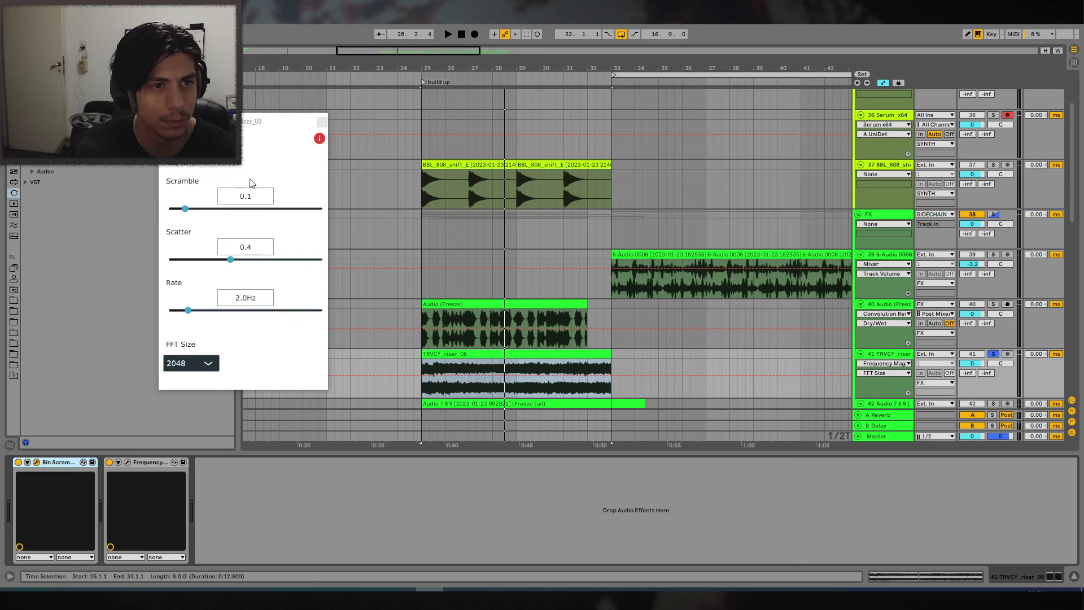
Set Bin Scrambler's scramble to 0.38, scatter to 0.53, rate to 6.96 Hz and FFT size to 4096, and play the riser from bar 25.
left_click_drag(189, 209, 228, 209)
left_click_drag(231, 259, 251, 259)
left_click_drag(188, 310, 237, 310)
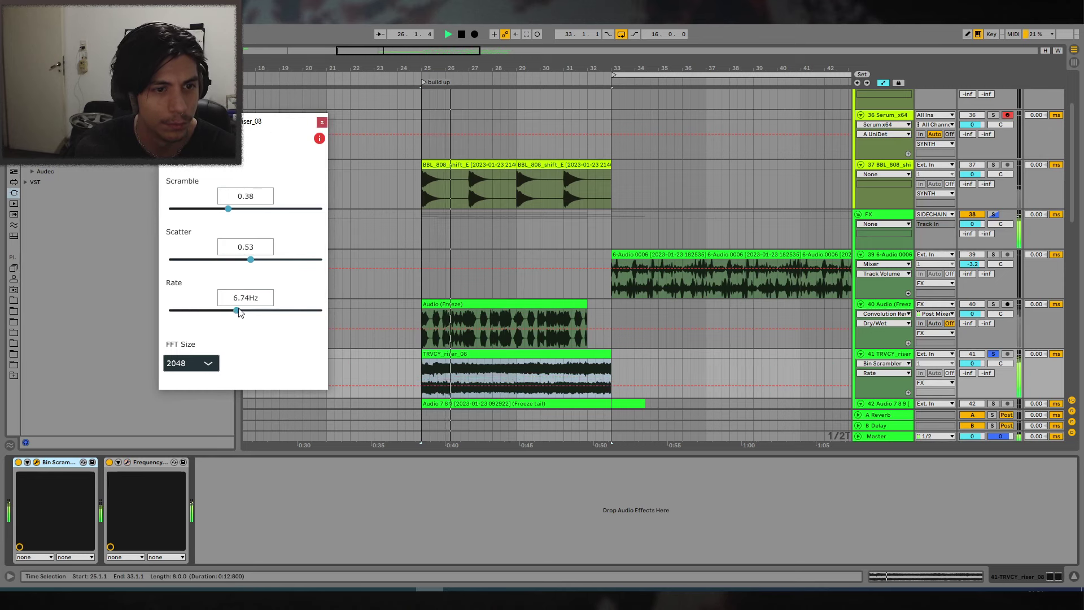
left_click(204, 361)
left_click(189, 461)
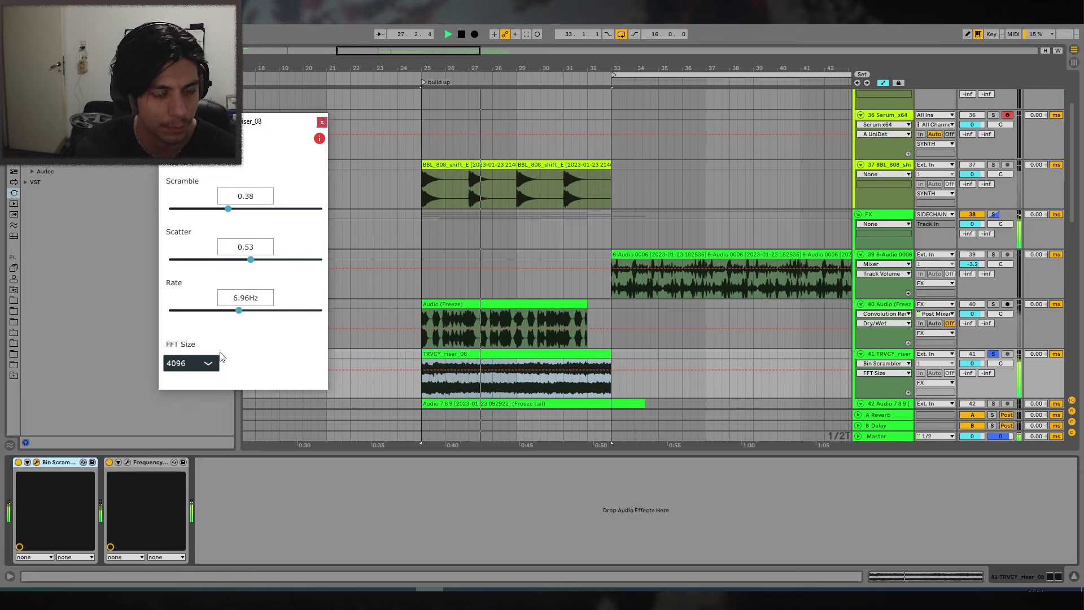
key("space")
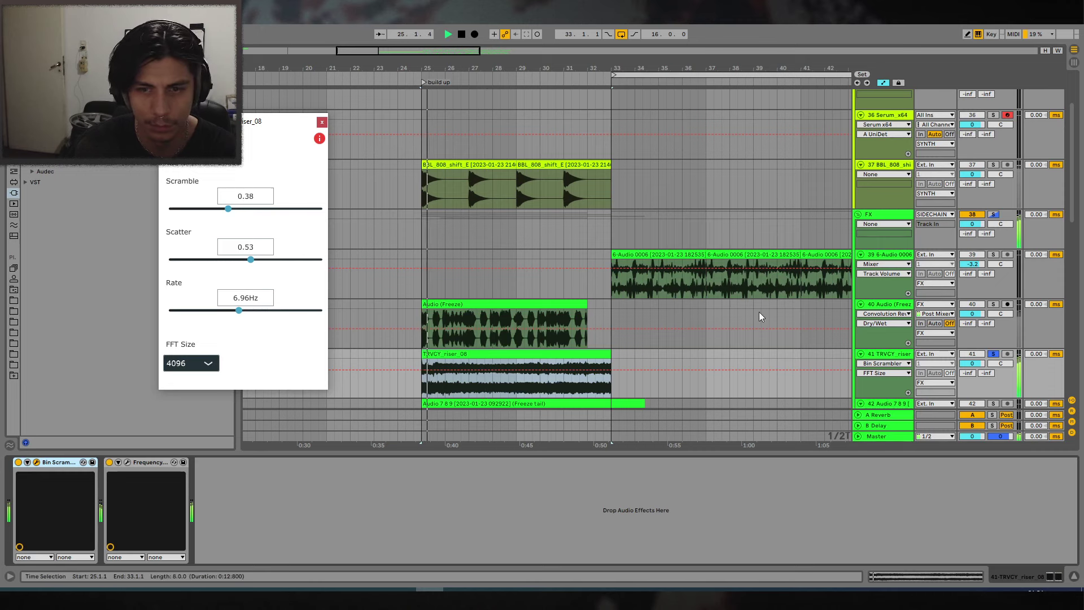
Add EQ Eight to track 41 with a steep low cut at 250 Hz and place it after Frequency Magnet.
left_click(14, 170)
key("space")
left_click_drag(55, 213, 52, 508)
key("space")
left_click(52, 549)
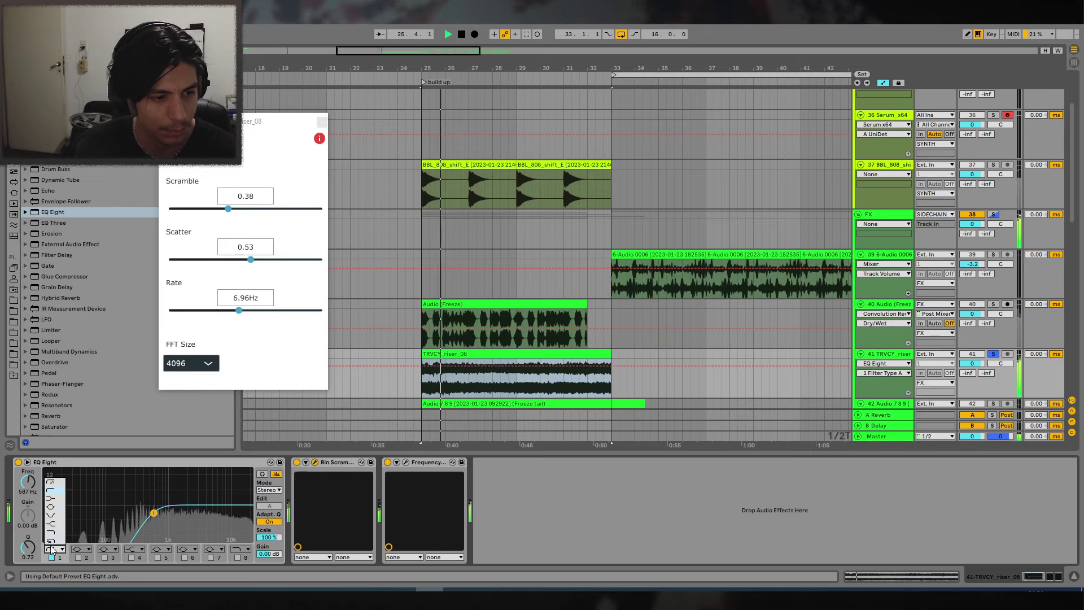
left_click(52, 481)
left_click_drag(225, 462, 497, 497)
Unsolo track 41, set its volume to -1.9 dB and shorten the riser clip to end at bar 32.
left_click(993, 354)
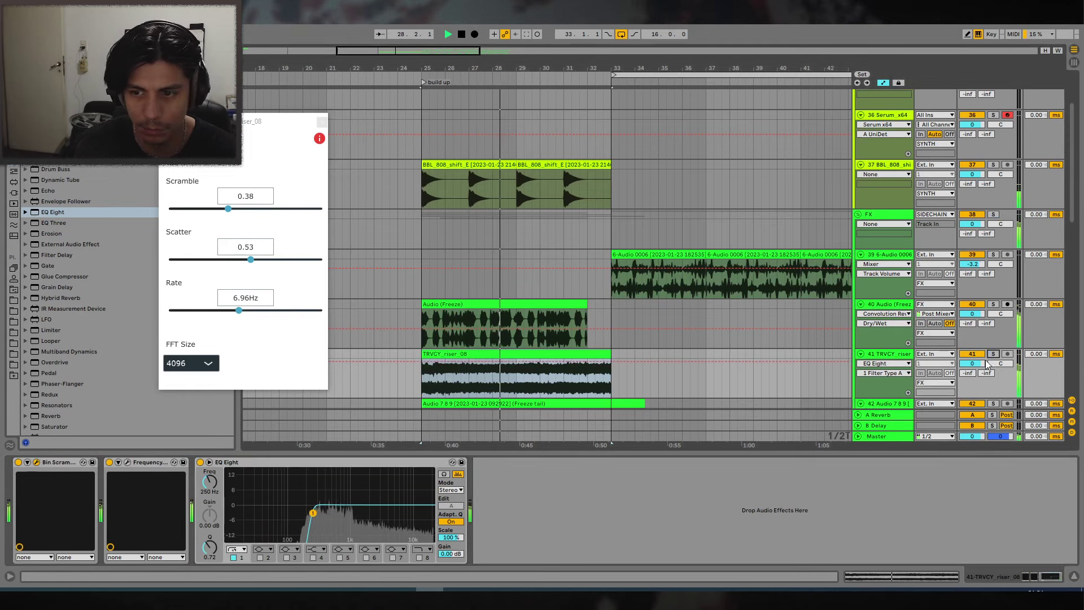
left_click_drag(987, 364, 987, 369)
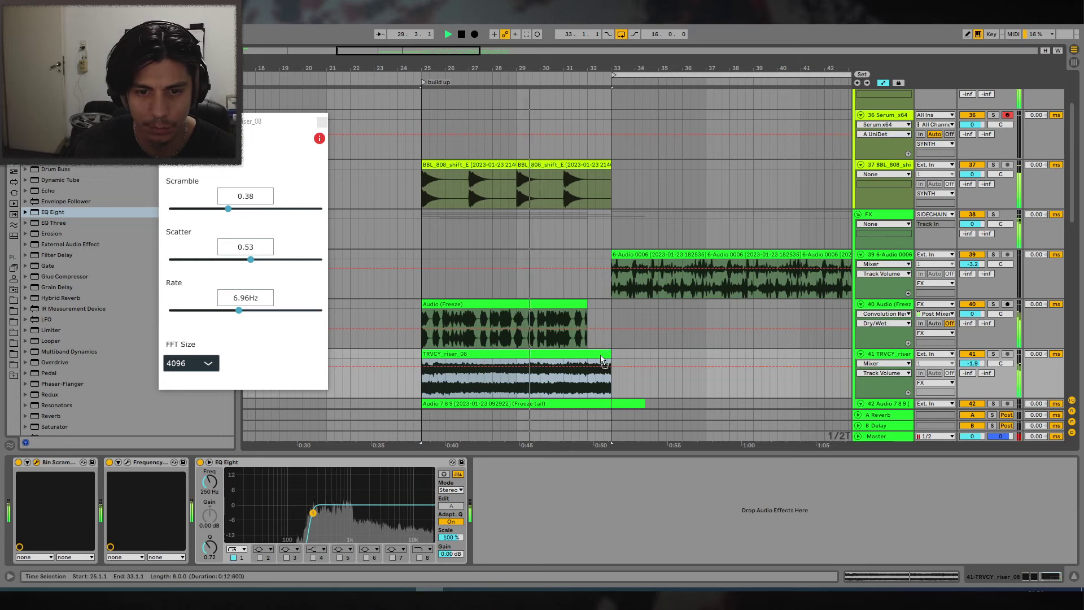
left_click_drag(610, 356, 587, 357)
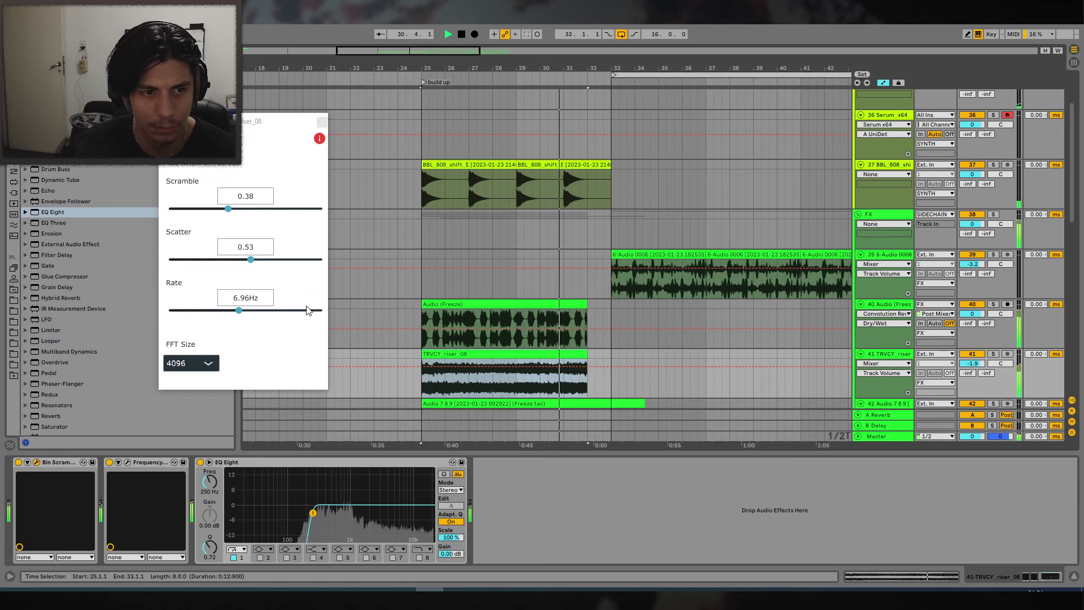
Set Bin Scrambler's scatter to 0.71 and scramble to 0.5, and close its window.
left_click_drag(250, 259, 278, 260)
left_click_drag(228, 208, 246, 208)
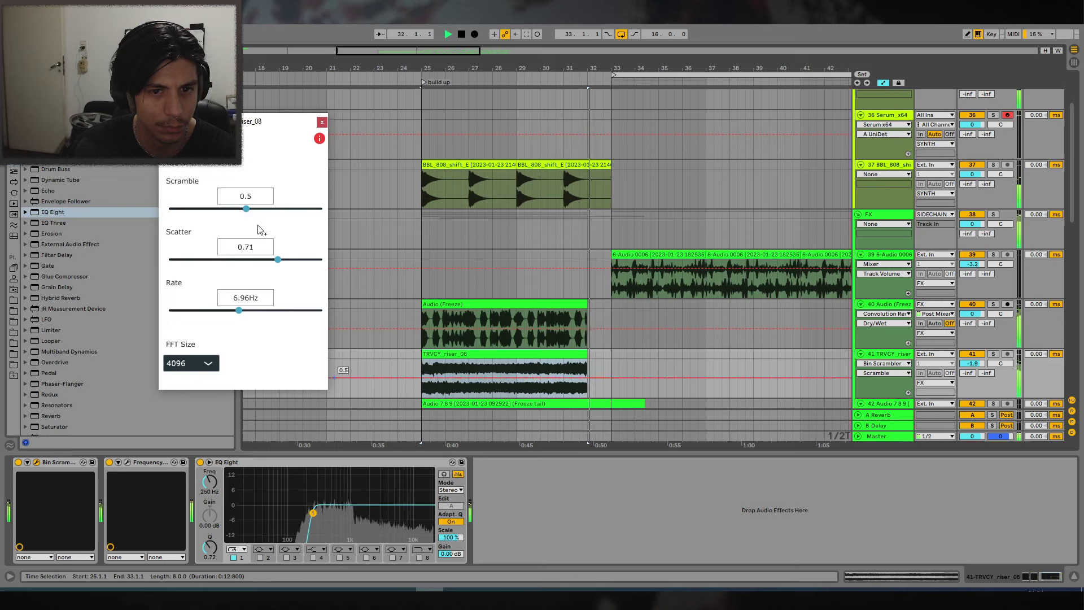
scroll(597, 286, "up", 5)
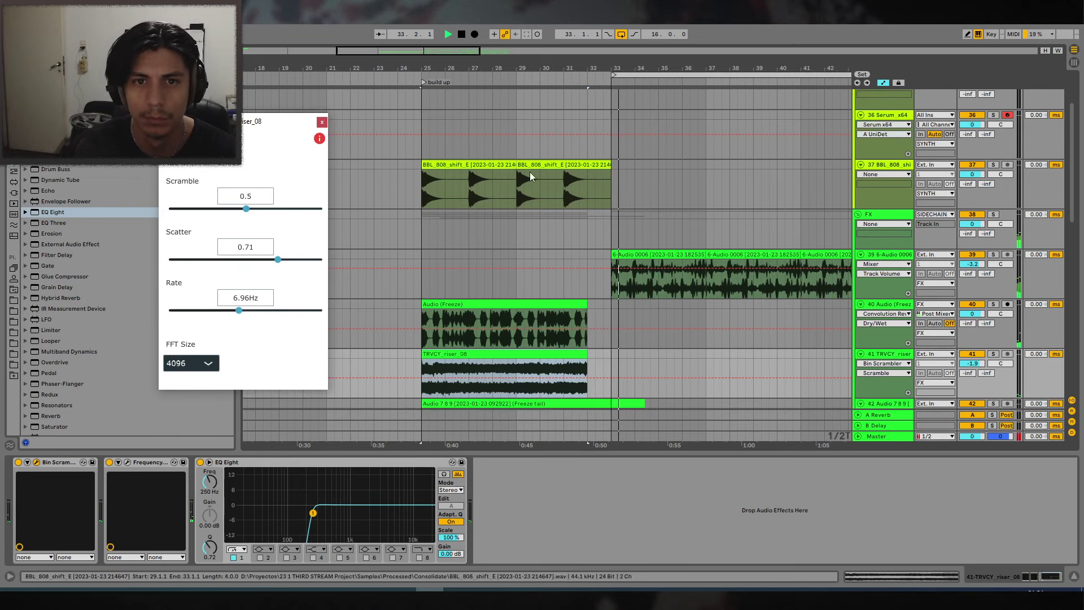
left_click(322, 122)
Play the build up from bar 25 into the drop and review the riser together with the other tracks.
left_click_drag(534, 65, 497, 60)
left_click(399, 164)
key("space")
key("space")
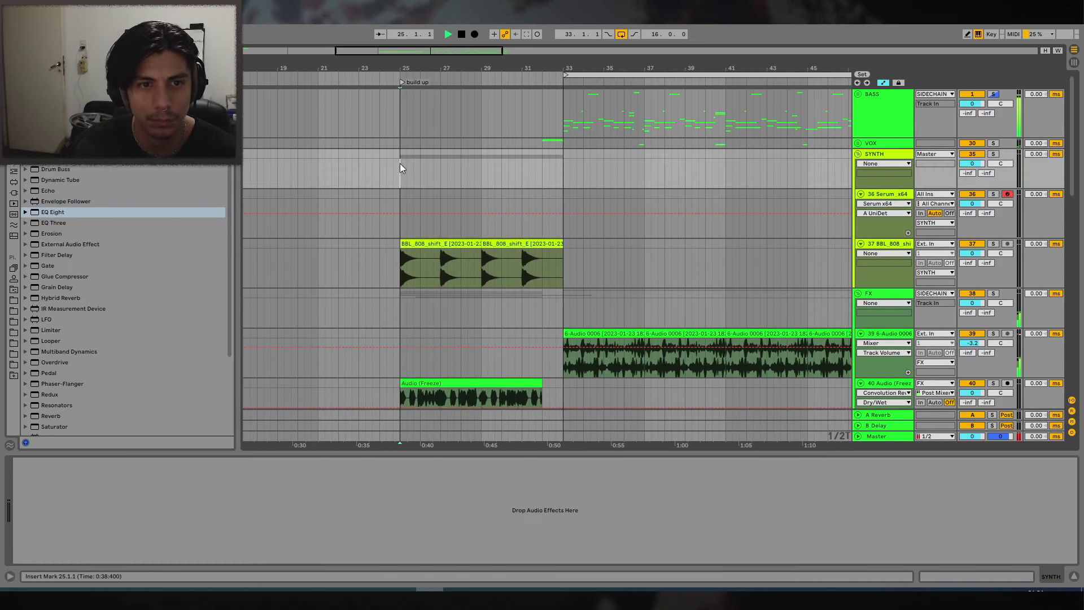
scroll(454, 198, "down", 4)
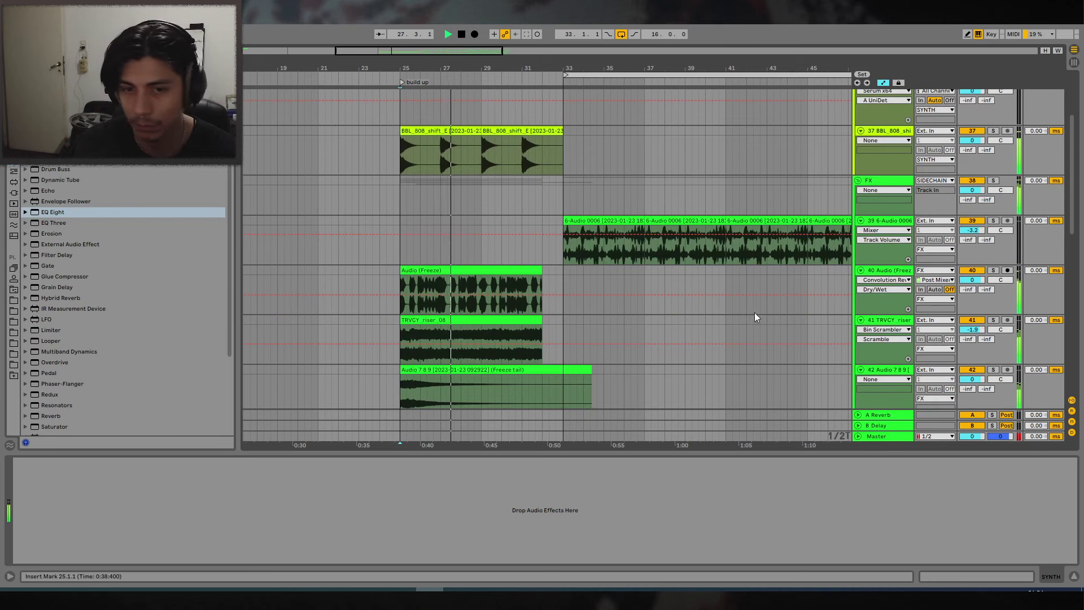
scroll(568, 330, "down", 3)
left_click(892, 256)
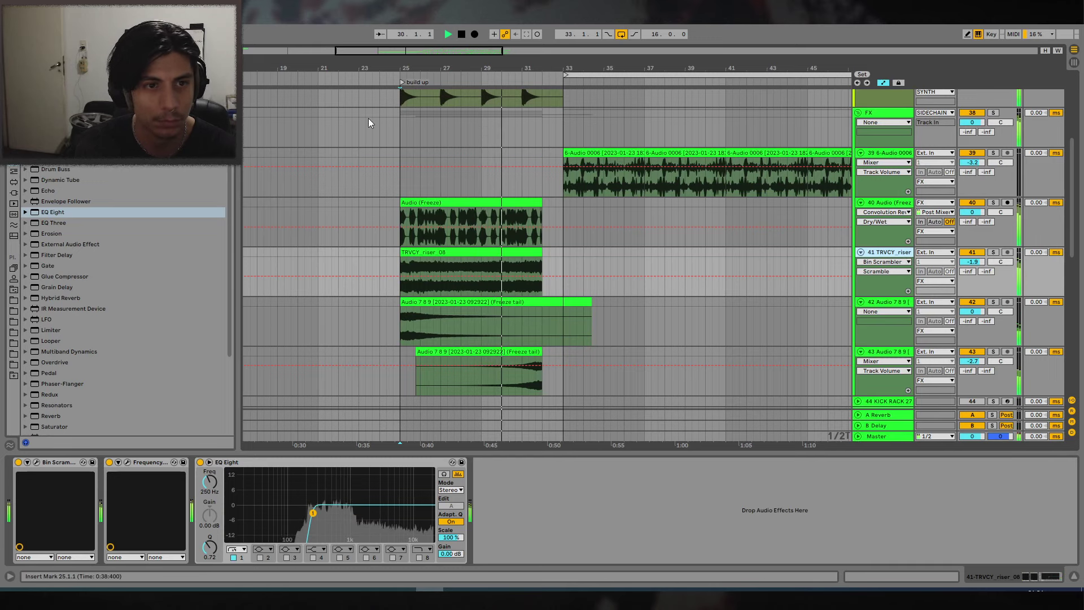
scroll(451, 266, "up", 3)
left_click(536, 141)
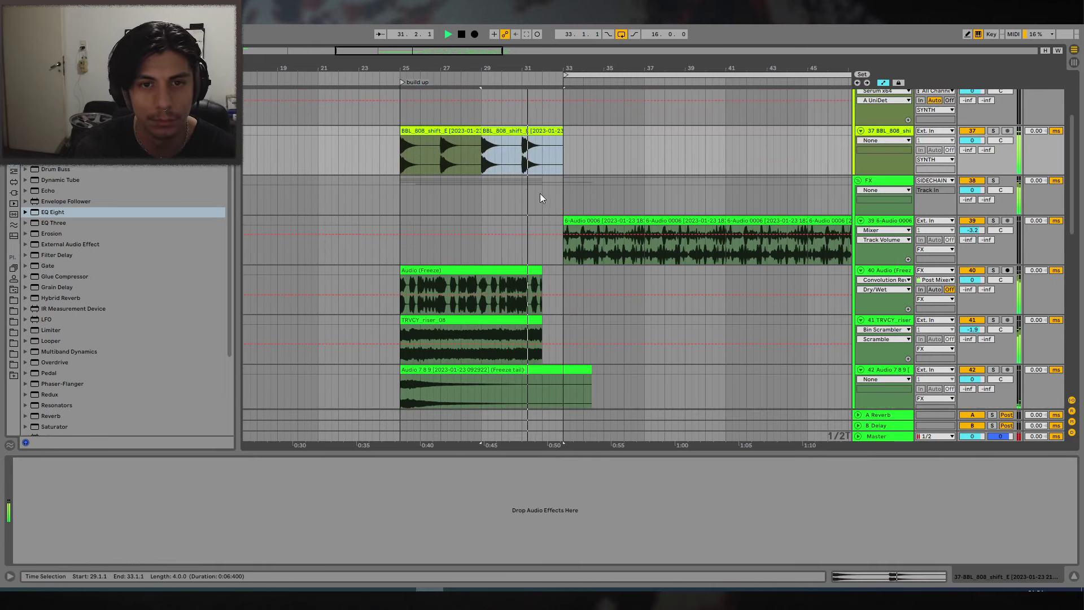
scroll(562, 107, "up", 4)
scroll(559, 125, "down", 2)
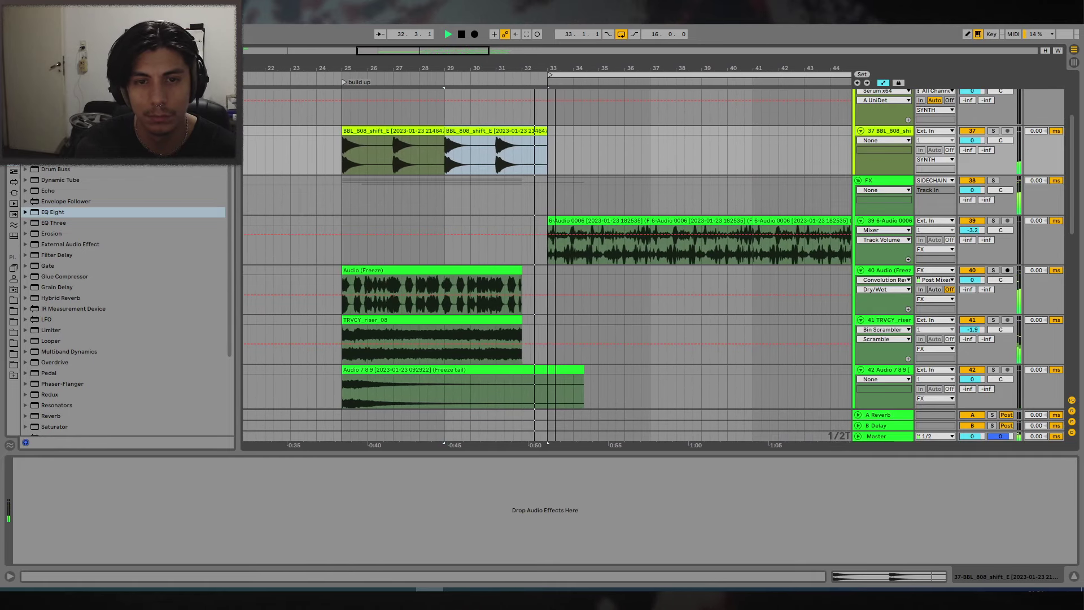
scroll(552, 167, "up", 3)
scroll(551, 166, "up", 2)
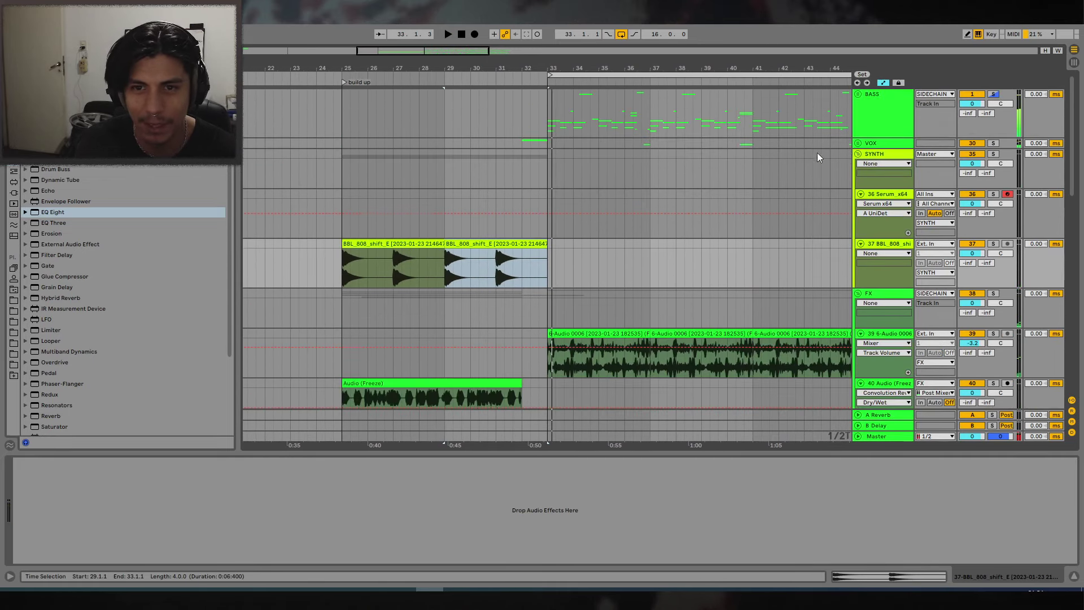
Unfold the VOX group and the Get down sample track, and play the vocal sample from bar 32 into the drop.
left_click(857, 143)
scroll(556, 73, "up", 2)
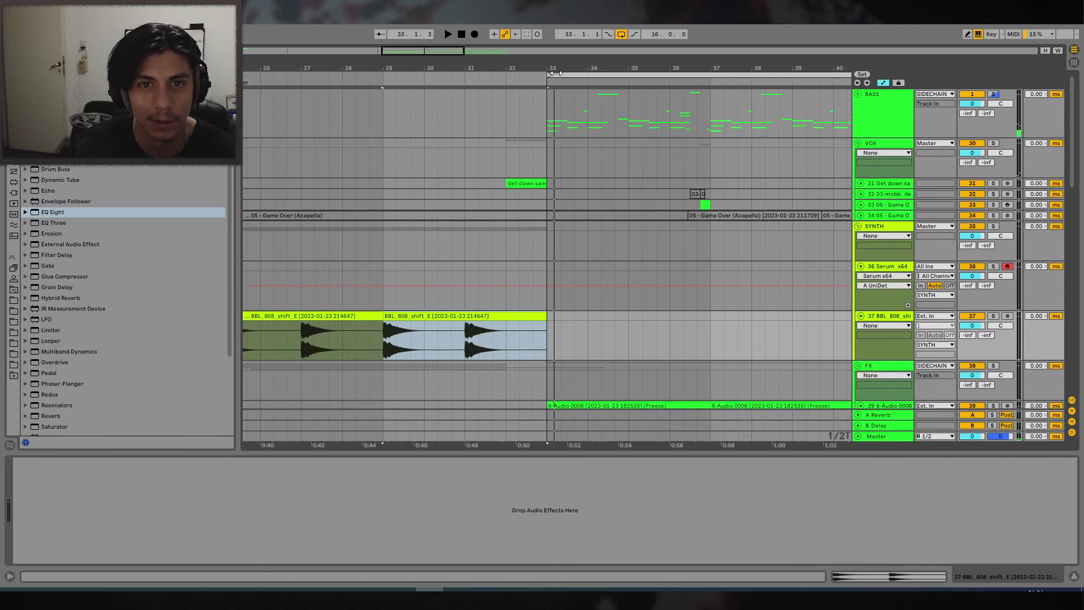
left_click(865, 187)
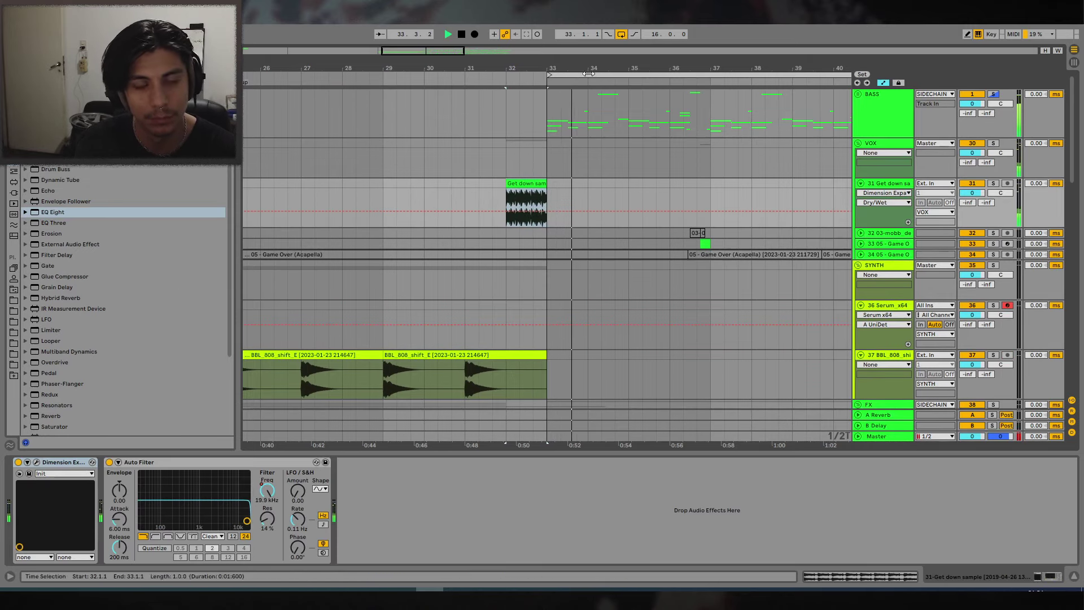
Delete the KSHMR snare clip at bar 35 on track 51.
left_click_drag(568, 68, 557, 47)
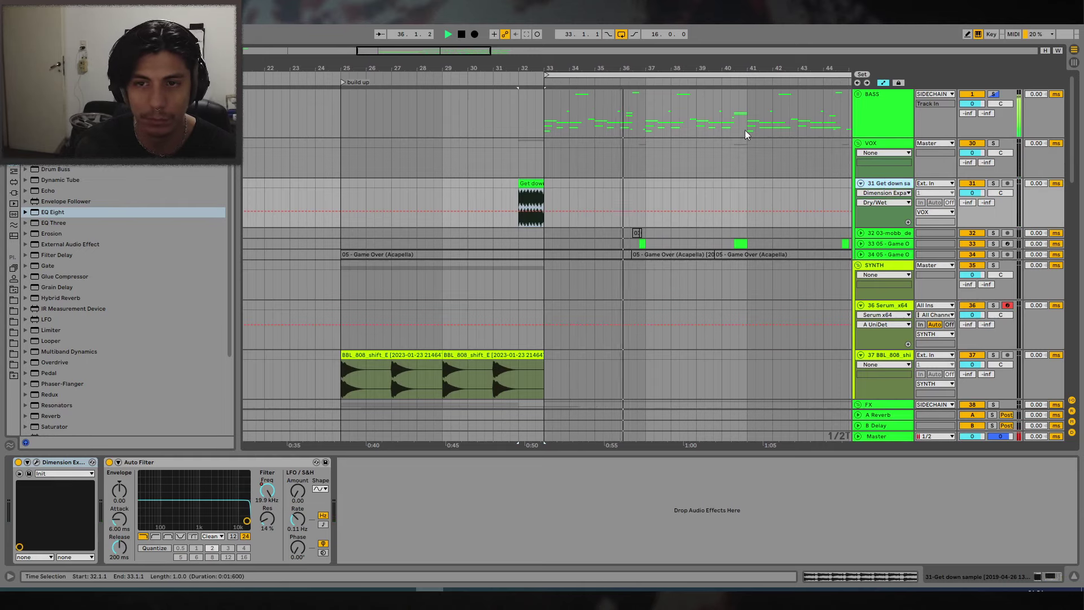
left_click_drag(652, 68, 545, 52)
scroll(709, 233, "down", 7)
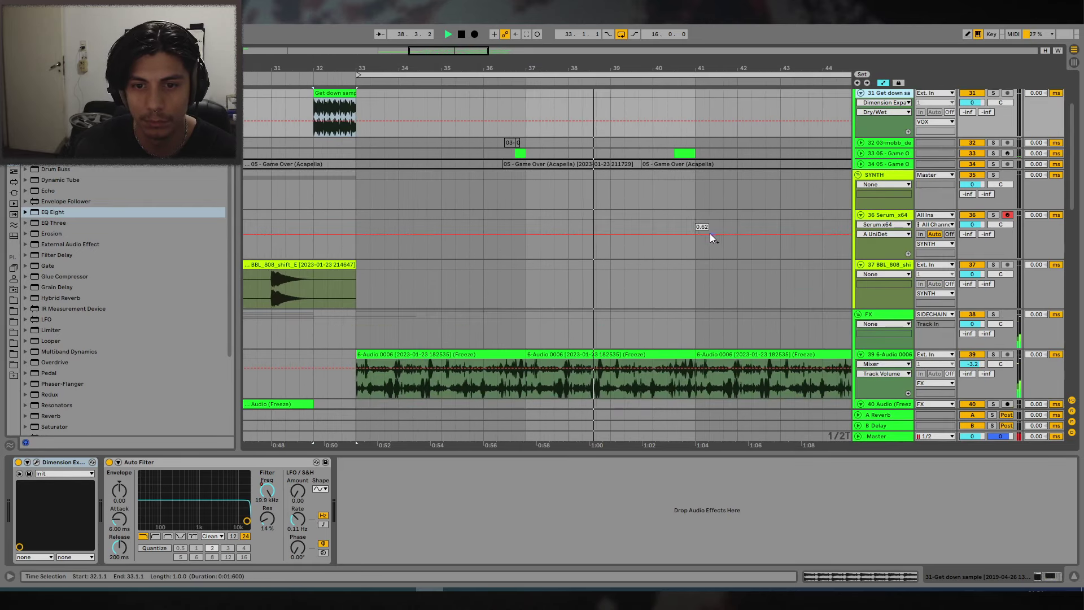
scroll(683, 248, "down", 12)
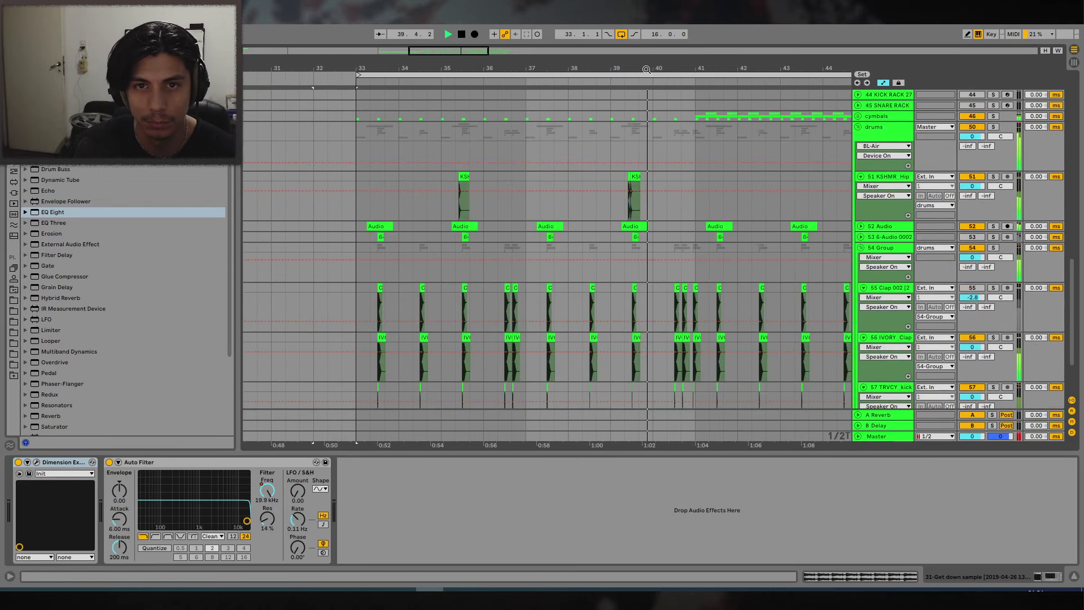
left_click(464, 176)
left_click_drag(583, 67, 498, 58)
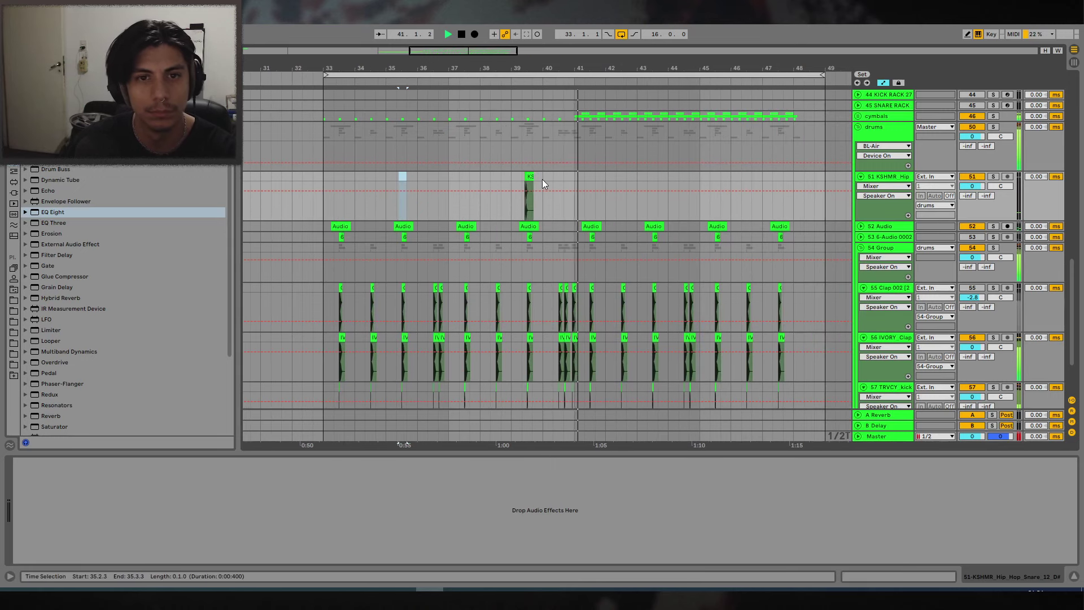
key("ctrl+x")
Duplicate bars 33 to 41 of snare track 51 into bars 41 to 49.
left_click(574, 173)
left_click_drag(574, 175, 327, 182)
key("ctrl+d")
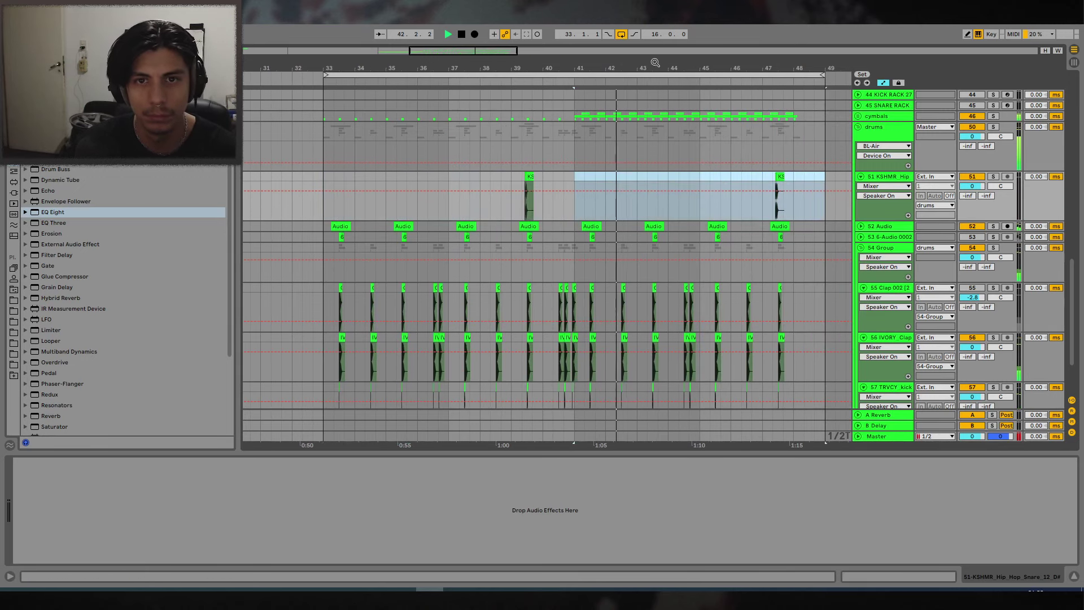
Fold all track groups in the arrangement.
key("plus")
scroll(617, 160, "up", 3)
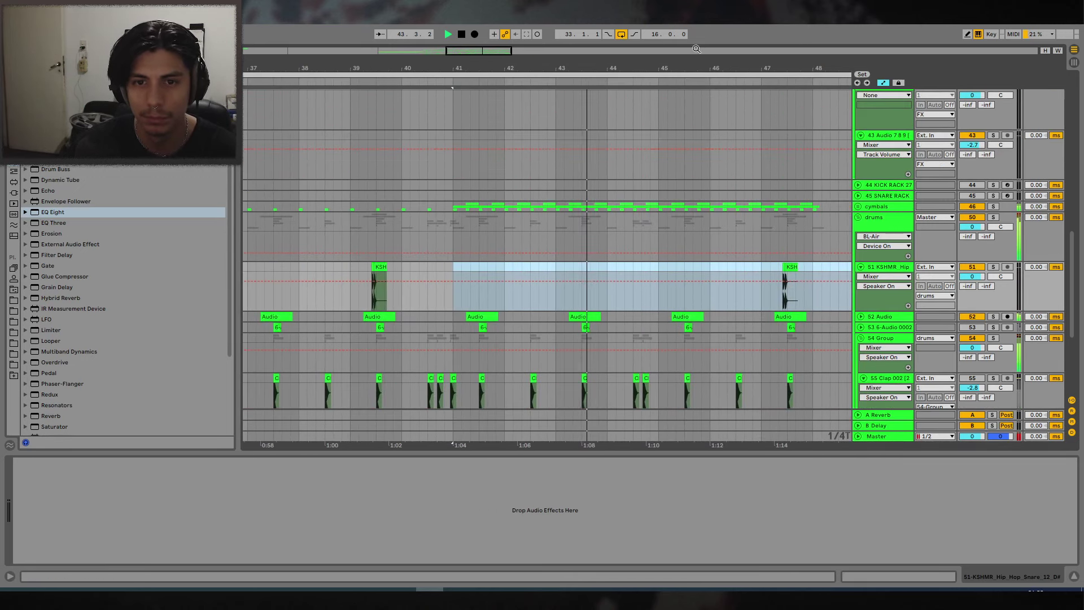
scroll(826, 259, "up", 2)
left_click(857, 274)
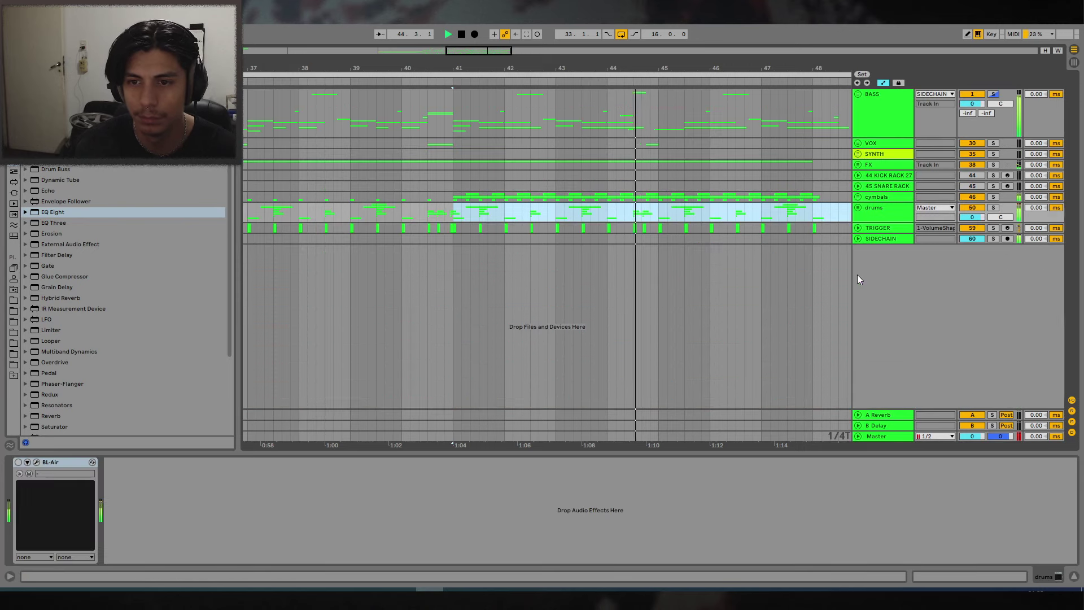
Examine the Master and BASS device chains while playing the drop from bar 41.
left_click(883, 436)
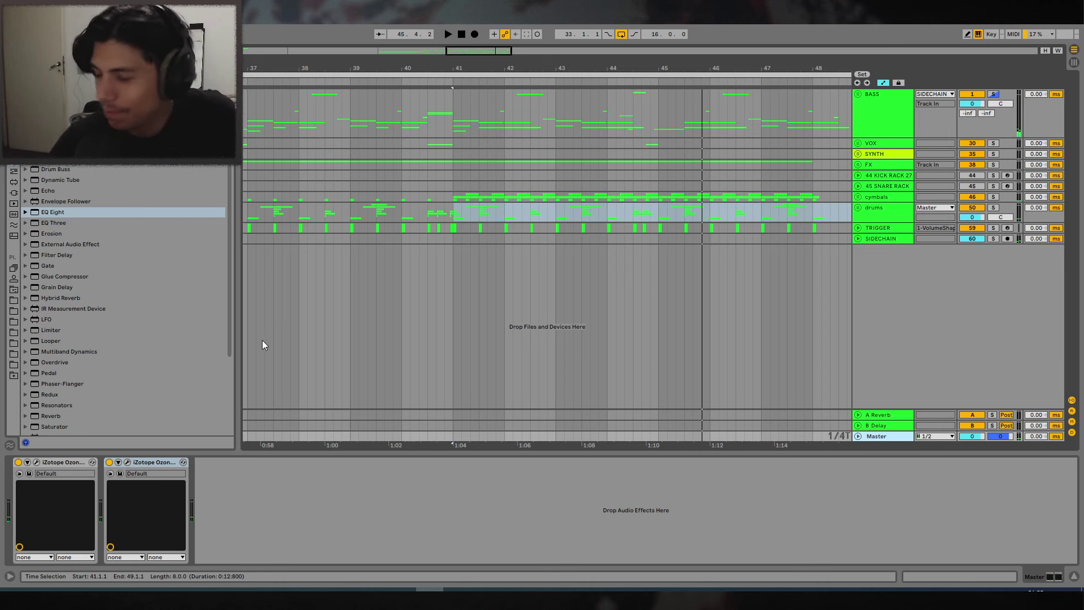
left_click(878, 118)
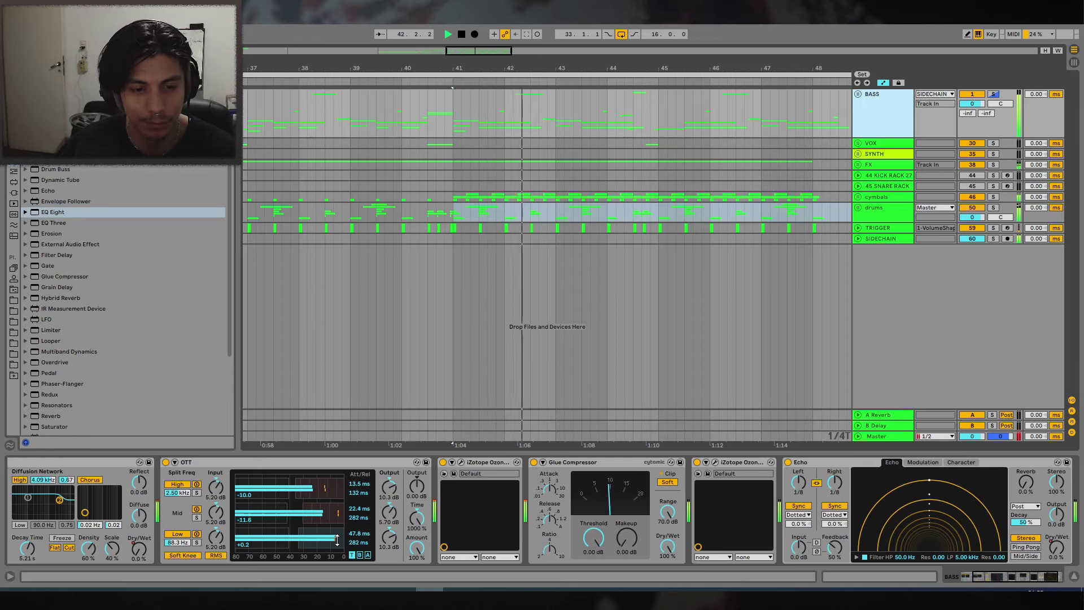
key("space")
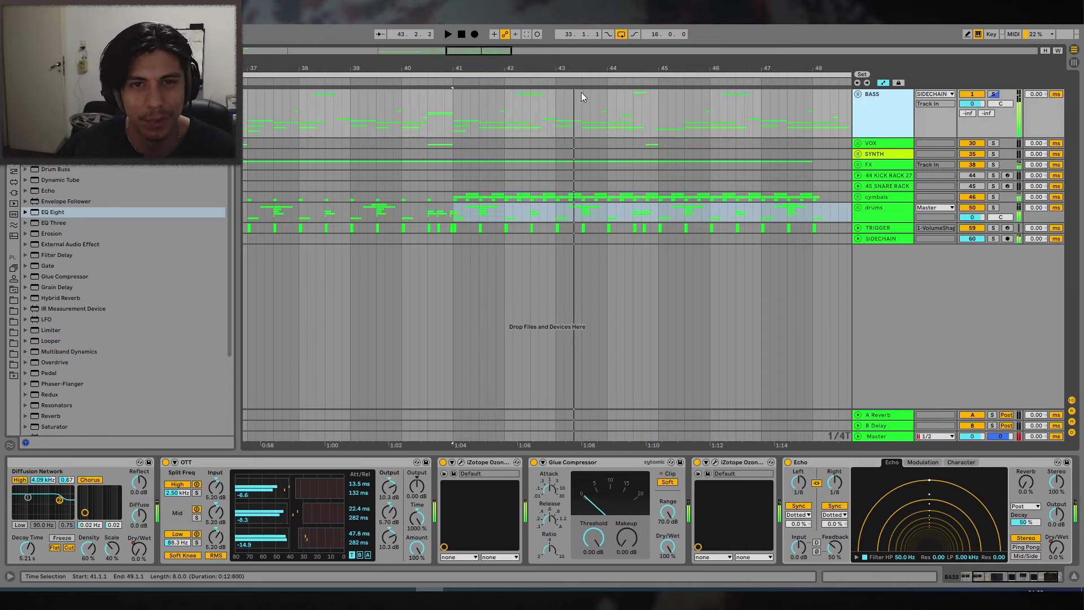
Add EQ Eight after the Ozone plug-ins on the Master, try a 6.32 dB bell boost at 38.3 Hz and switch that band off.
left_click(891, 437)
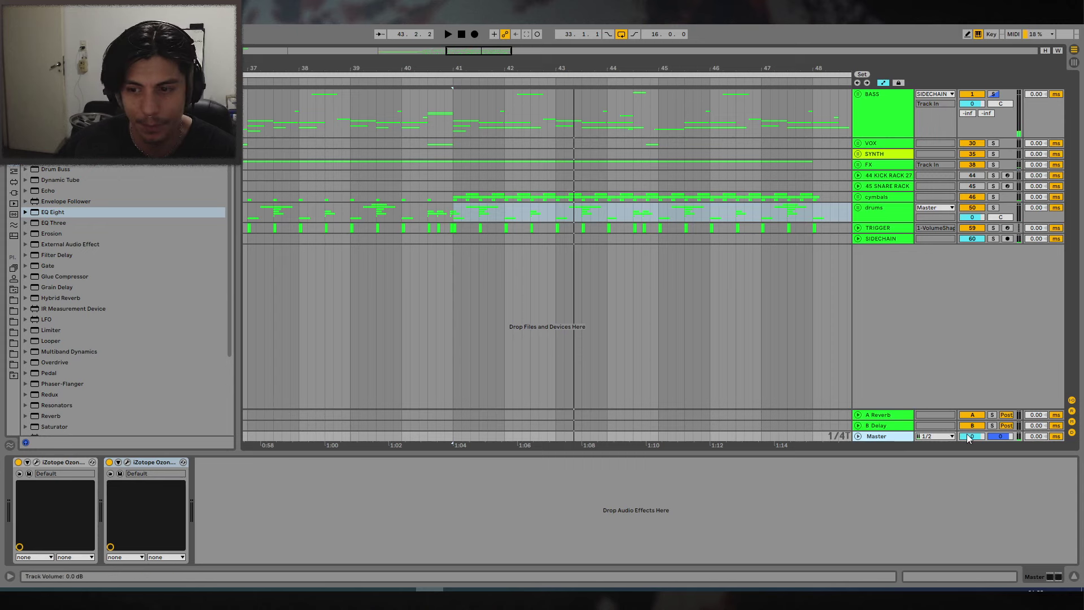
left_click_drag(88, 217, 272, 513)
left_click_drag(255, 571, 238, 561)
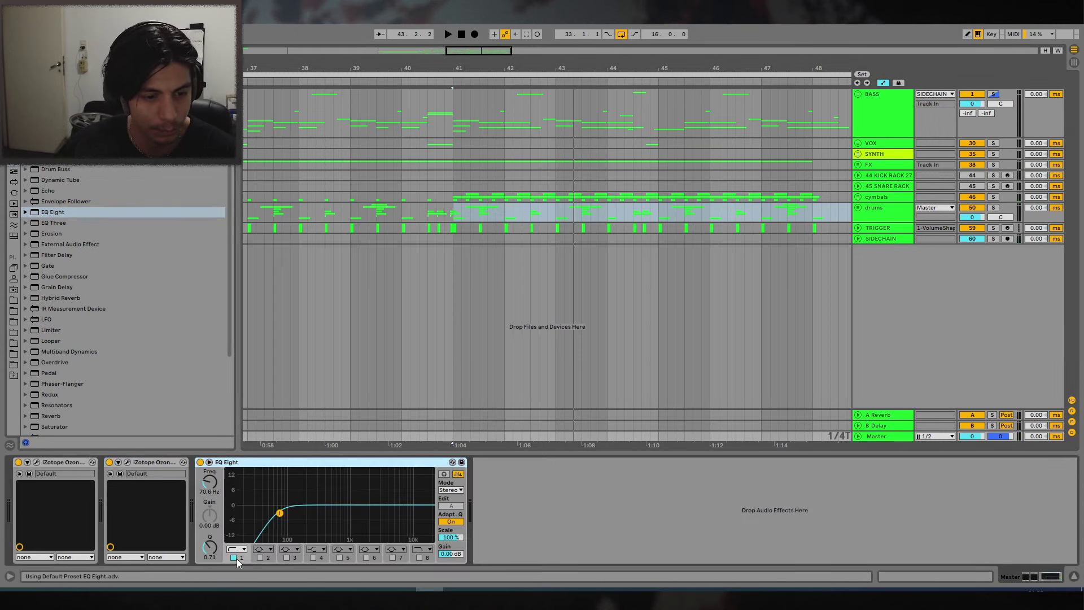
left_click(261, 558)
key("space")
left_click_drag(338, 506, 263, 490)
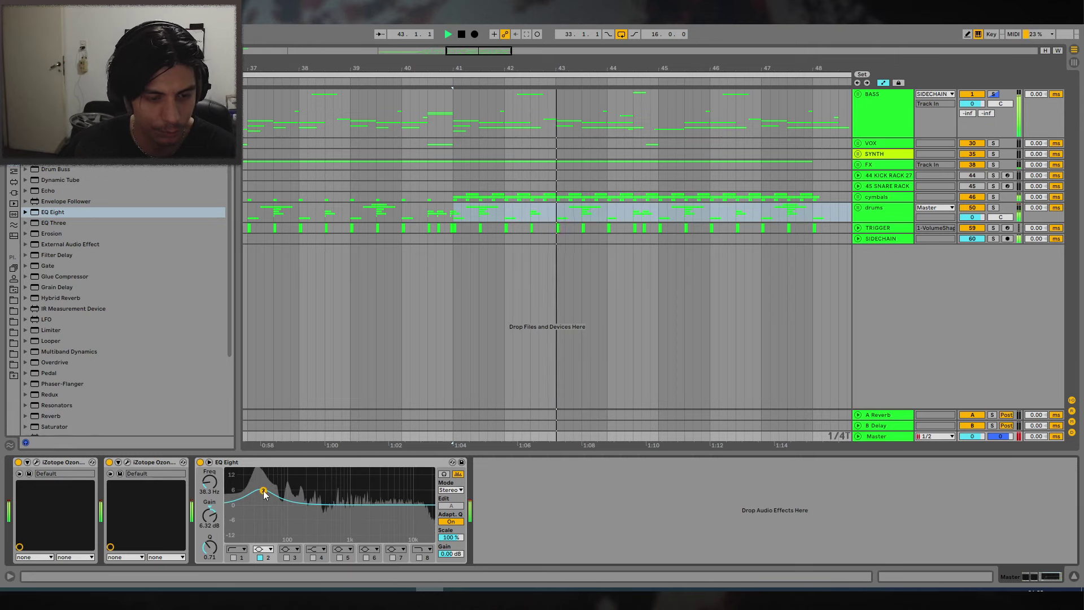
left_click(259, 557)
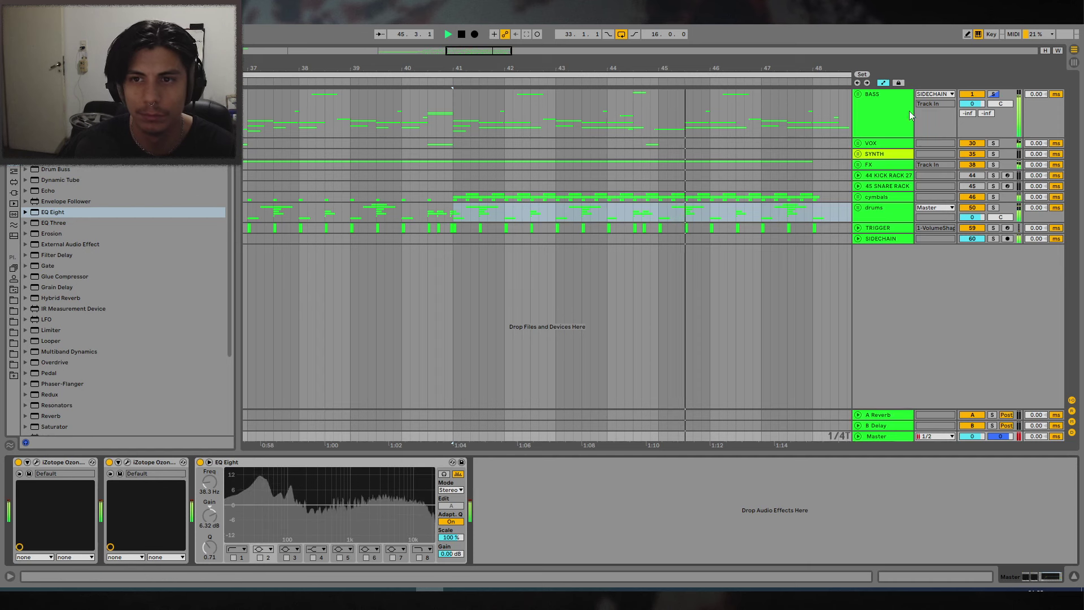
Turn off soft clipping in the BASS group's Glue Compressor during playback from bar 41 and check the Ozone plug-in after it.
left_click(882, 115)
key("space")
key("space")
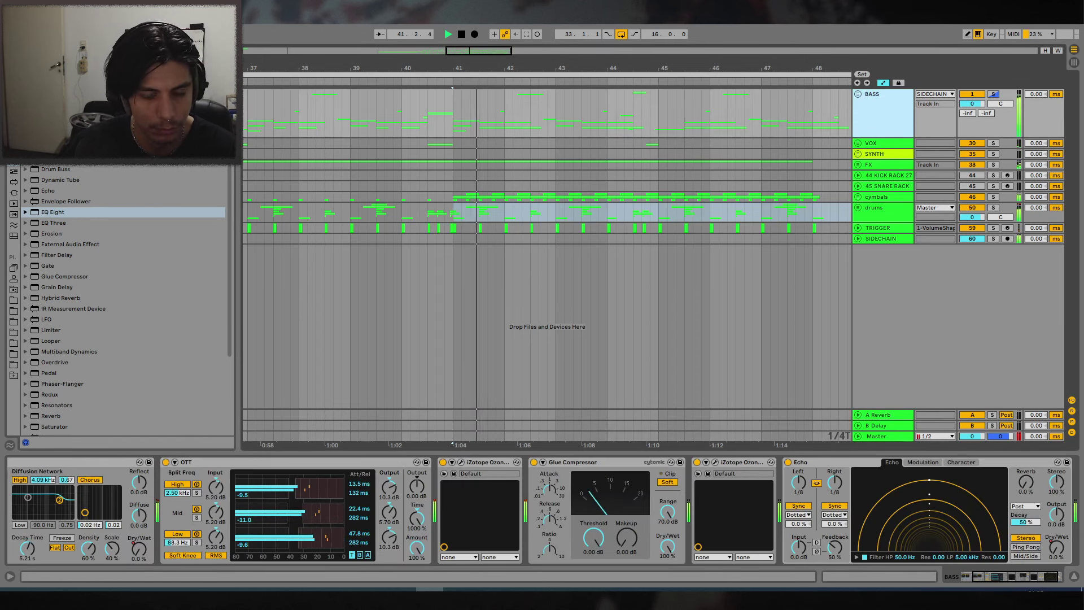
left_click(667, 482)
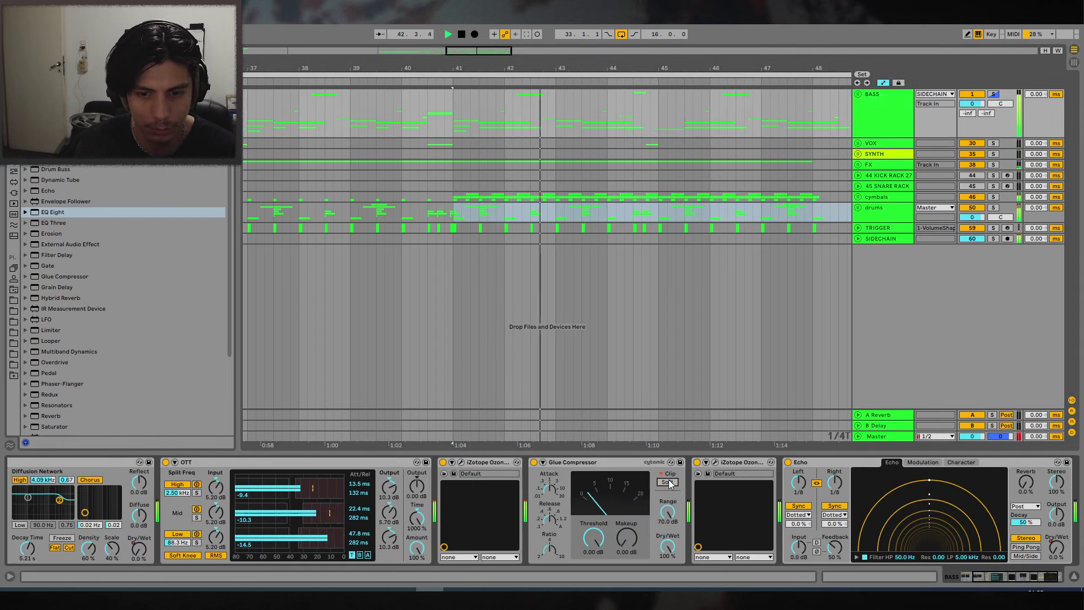
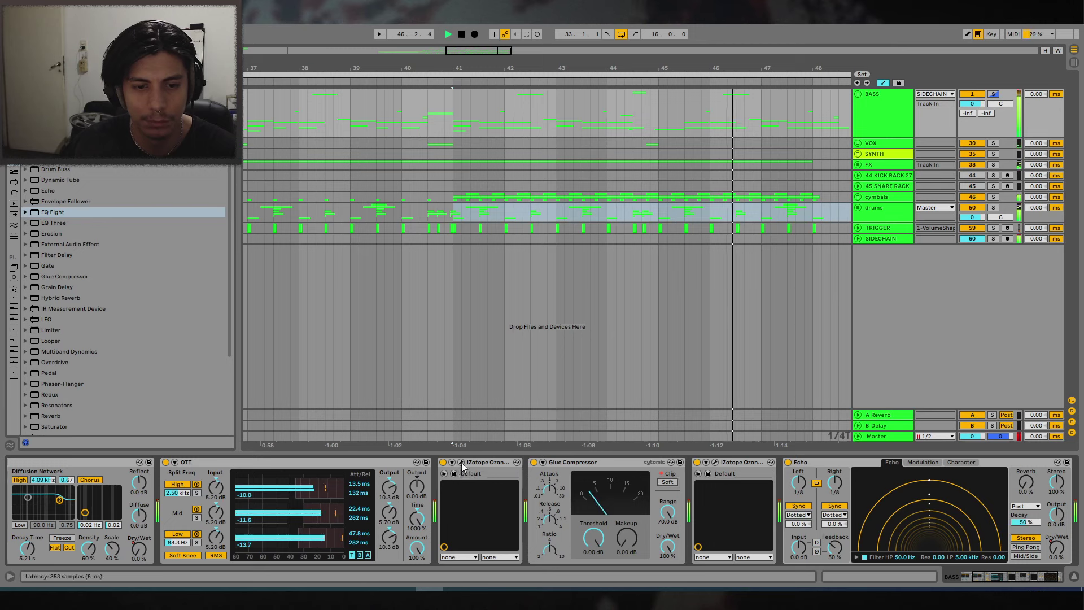
left_click(715, 462)
left_click(913, 237)
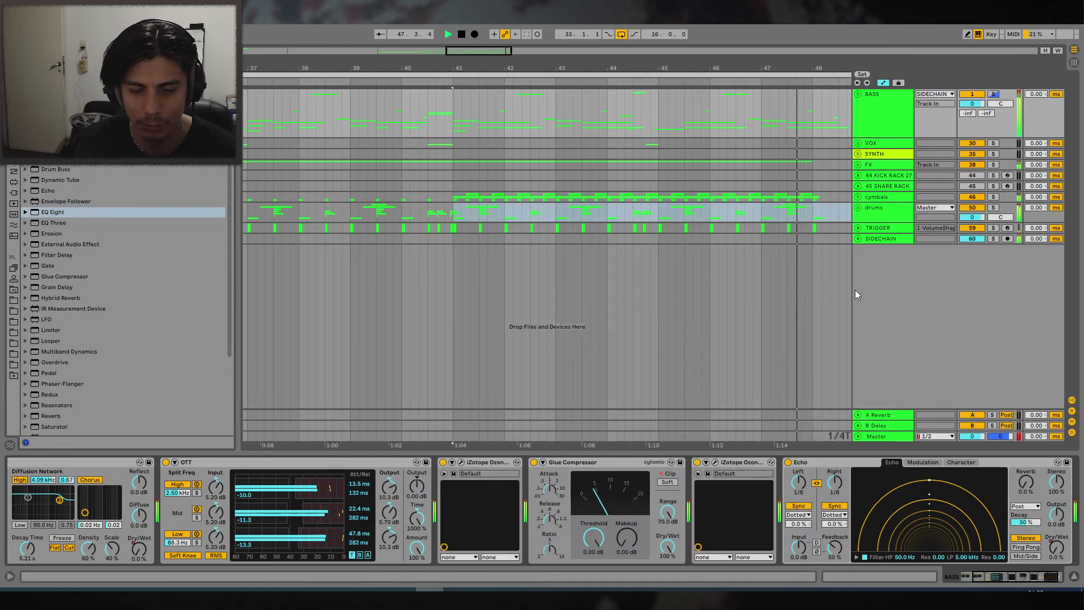
Play the end of the drop from bar 48 and unfold the BASS group to examine its tracks.
left_click_drag(793, 63, 729, 33)
left_click(740, 141)
key("space")
key("space")
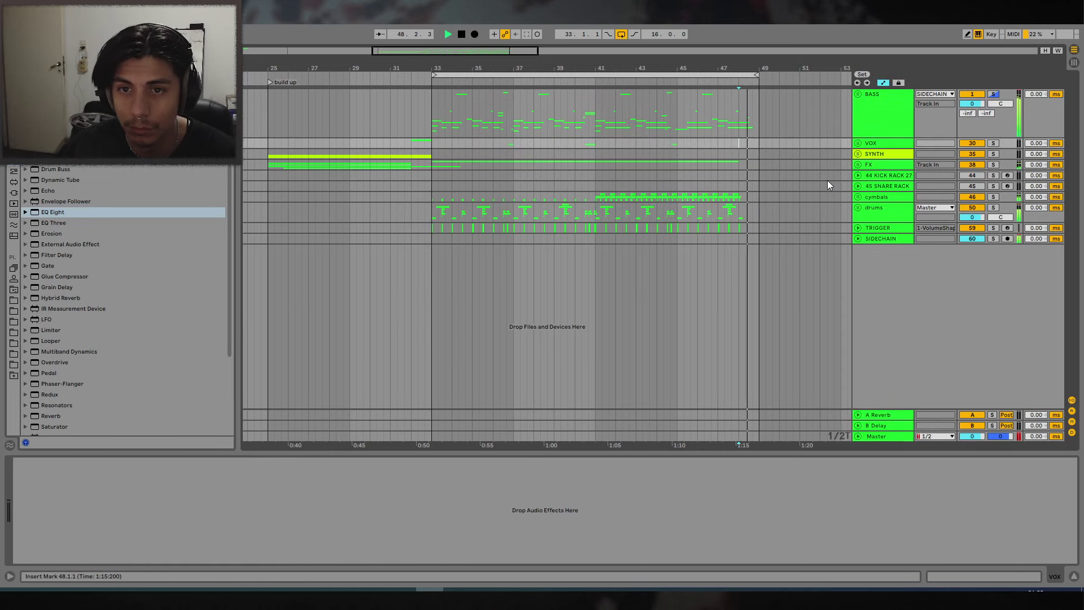
left_click(859, 95)
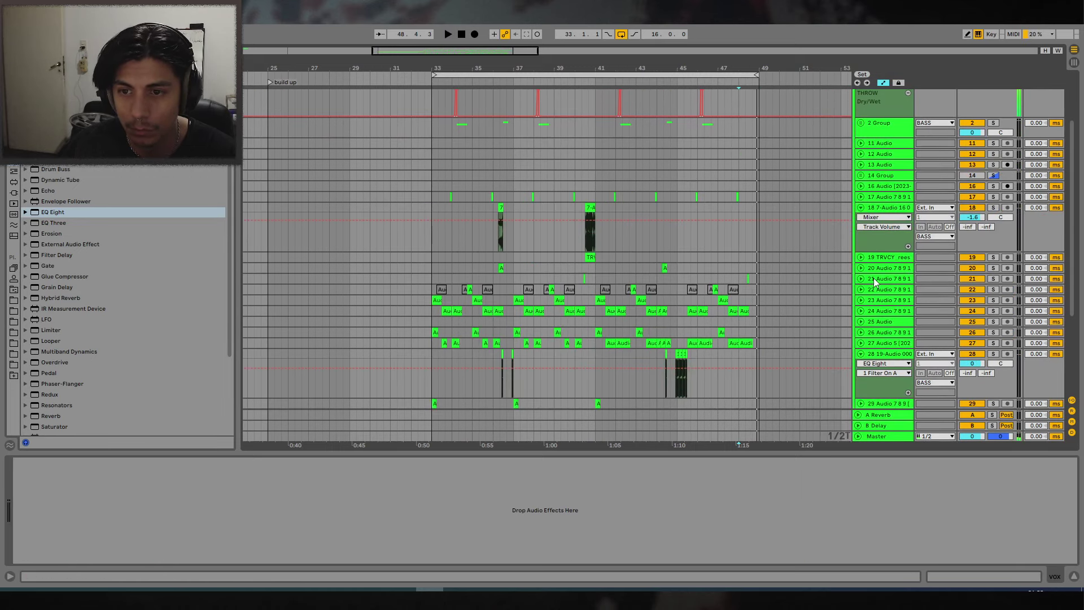
key("space")
scroll(873, 278, "up", 3)
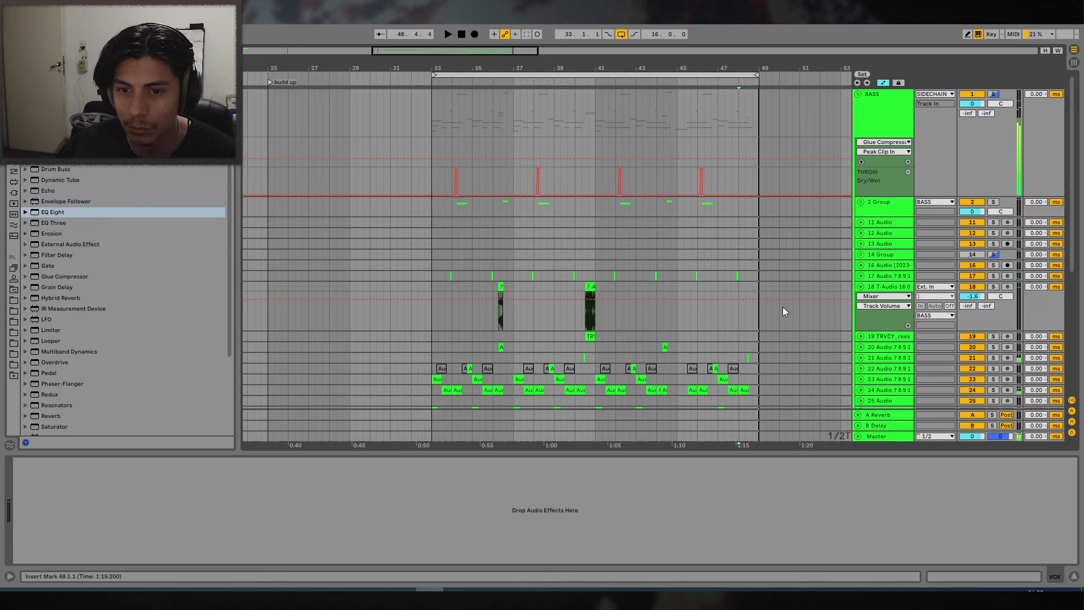
Delete the short clip just after bar 48 on track 21 and play the end of the drop without it.
scroll(783, 308, "down", 1)
left_click_drag(757, 59, 750, 121)
left_click_drag(620, 312, 698, 314)
key("Delete")
left_click(590, 312)
key("space")
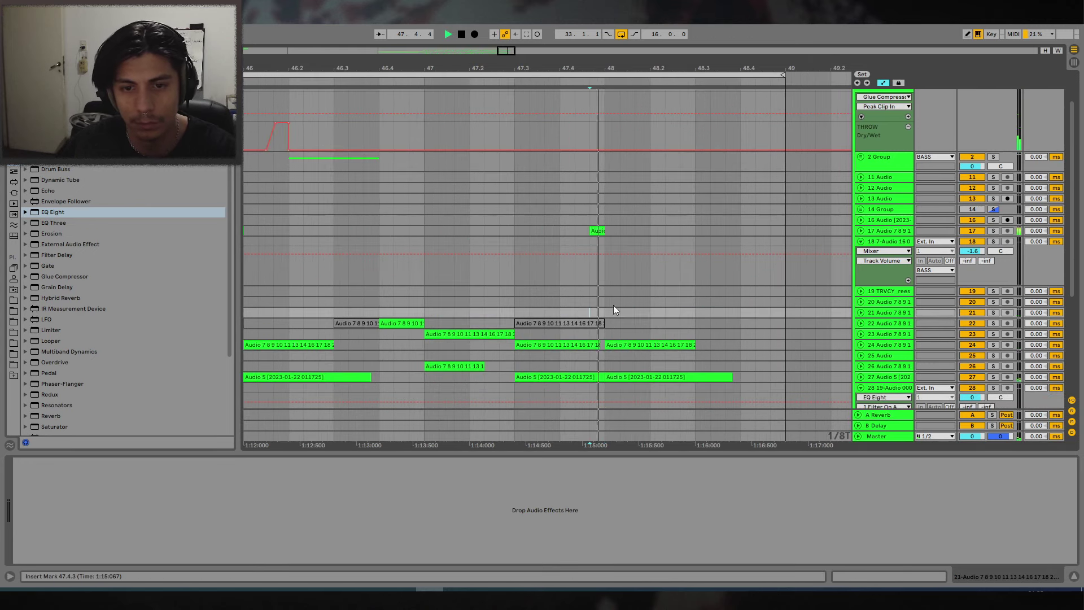
left_click_drag(722, 66, 796, 11)
key("space")
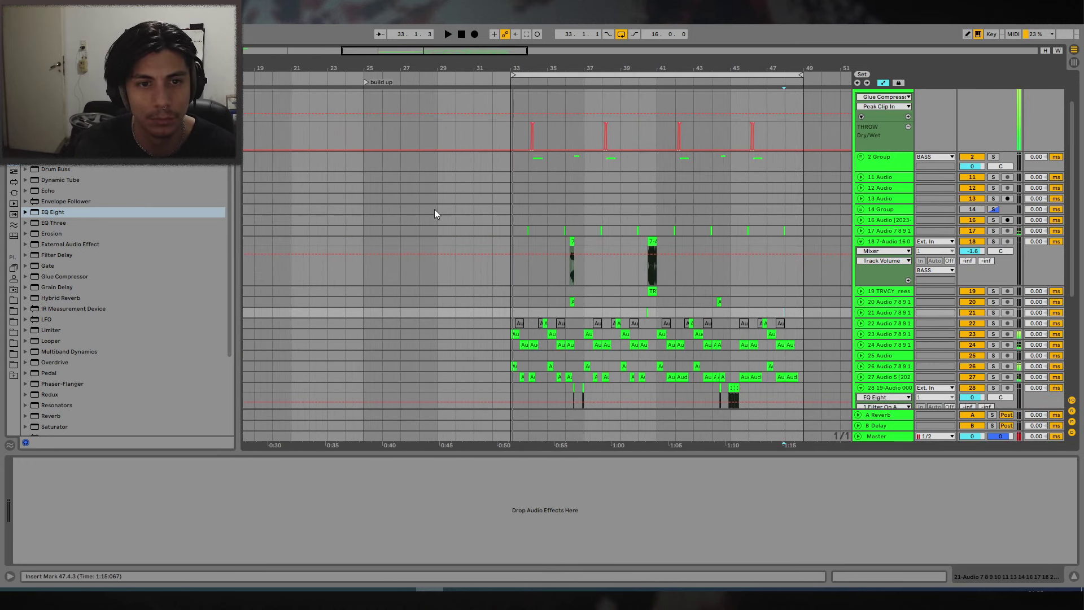
Play the build up from bar 25, unfold the FX group's tracks and examine the frozen audio clip's device chain.
left_click(365, 230)
key("space")
scroll(875, 120, "up", 1)
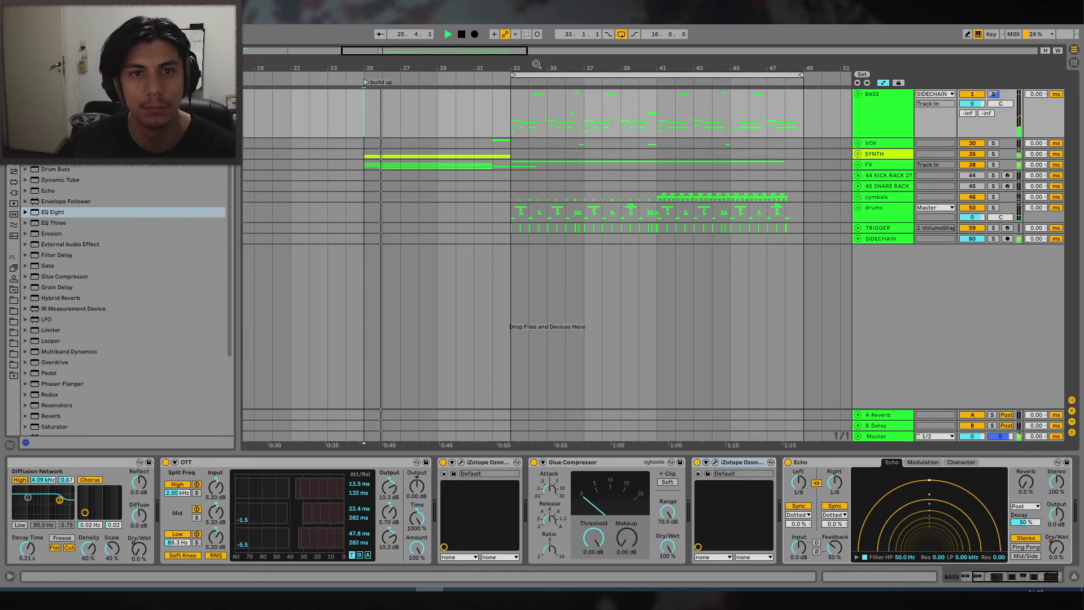
scroll(619, 125, "down", 2)
left_click(422, 166)
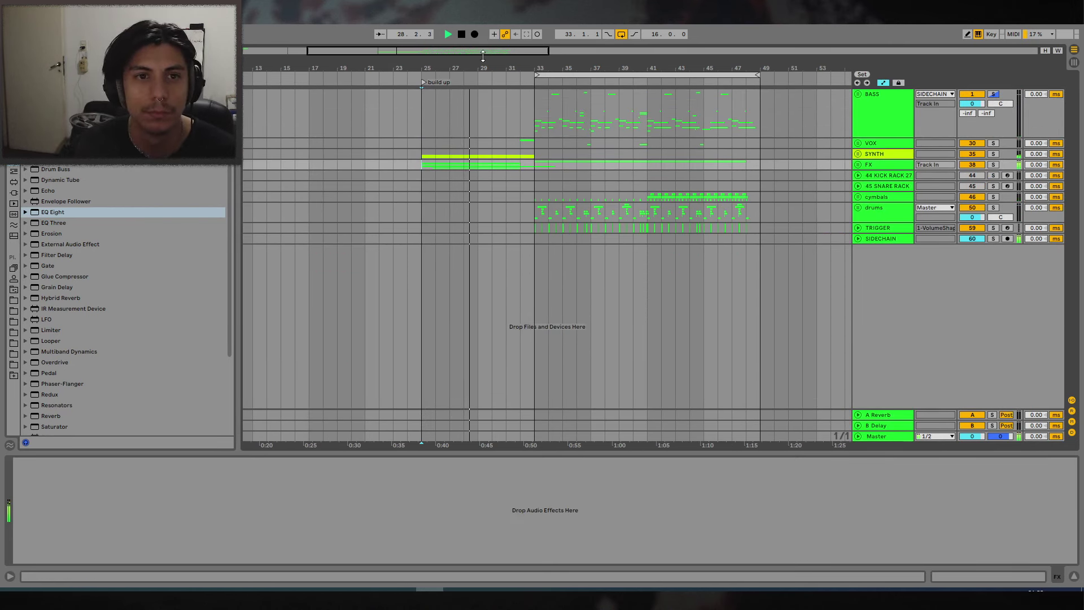
left_click_drag(464, 67, 613, 65)
key("u")
left_click_drag(744, 197, 743, 129)
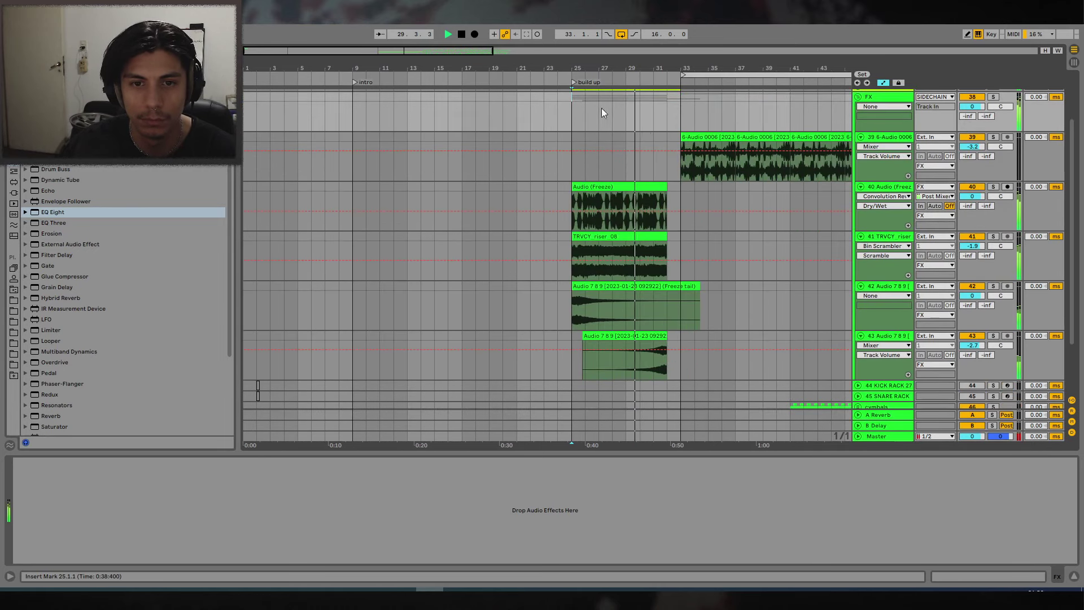
left_click_drag(600, 67, 681, 84)
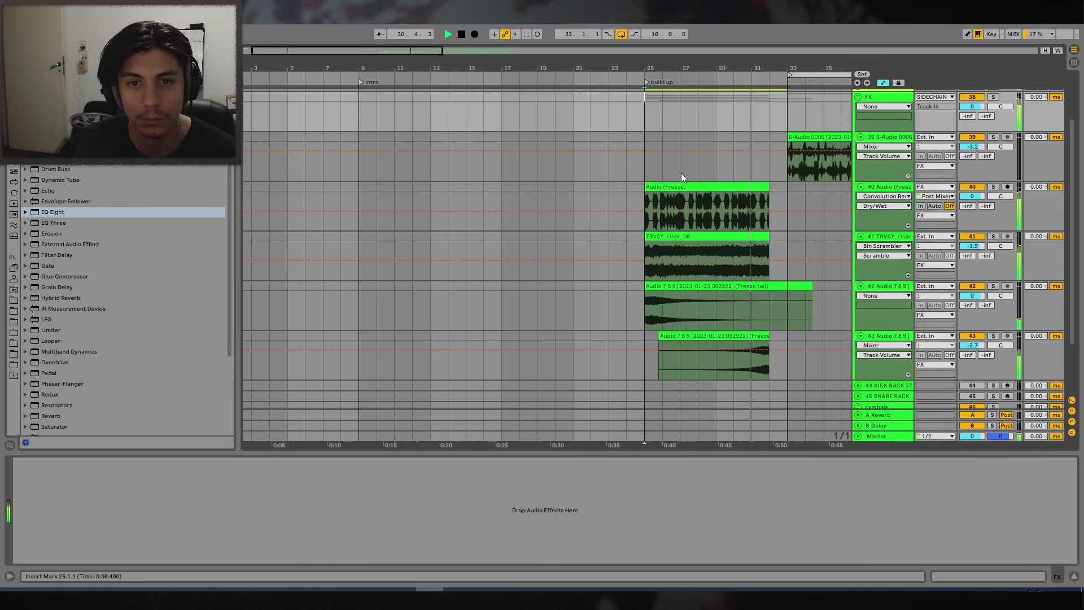
left_click(679, 186)
left_click_drag(751, 67, 657, 64)
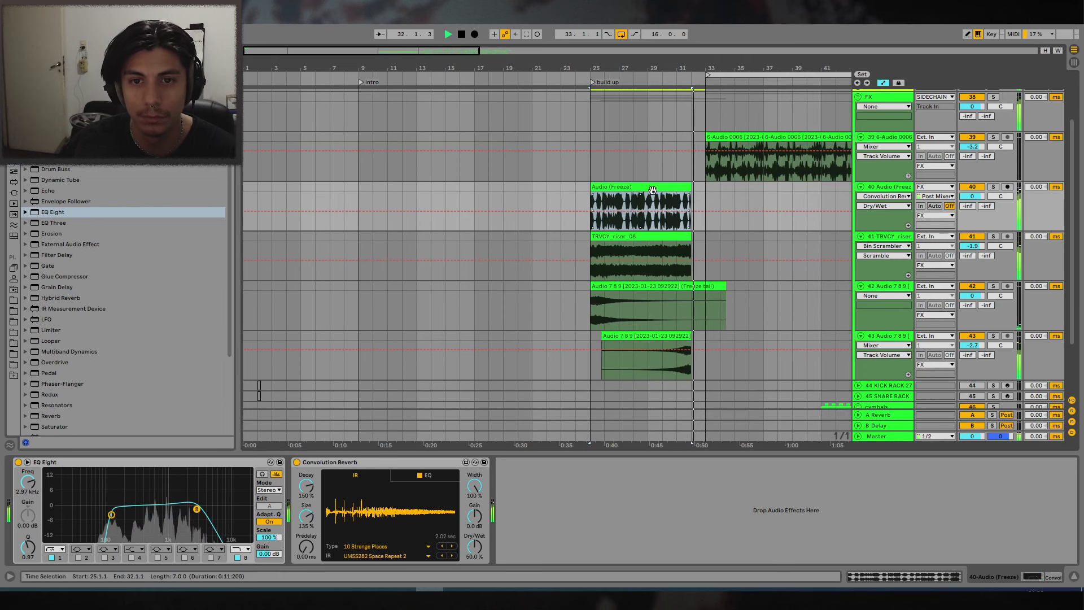
Trim the long freeze-tail clip on track 42 so that it ends at bar 33.
left_click_drag(731, 67, 645, 66)
scroll(718, 141, "up", 2)
scroll(669, 323, "down", 1)
left_click_drag(668, 328, 589, 327)
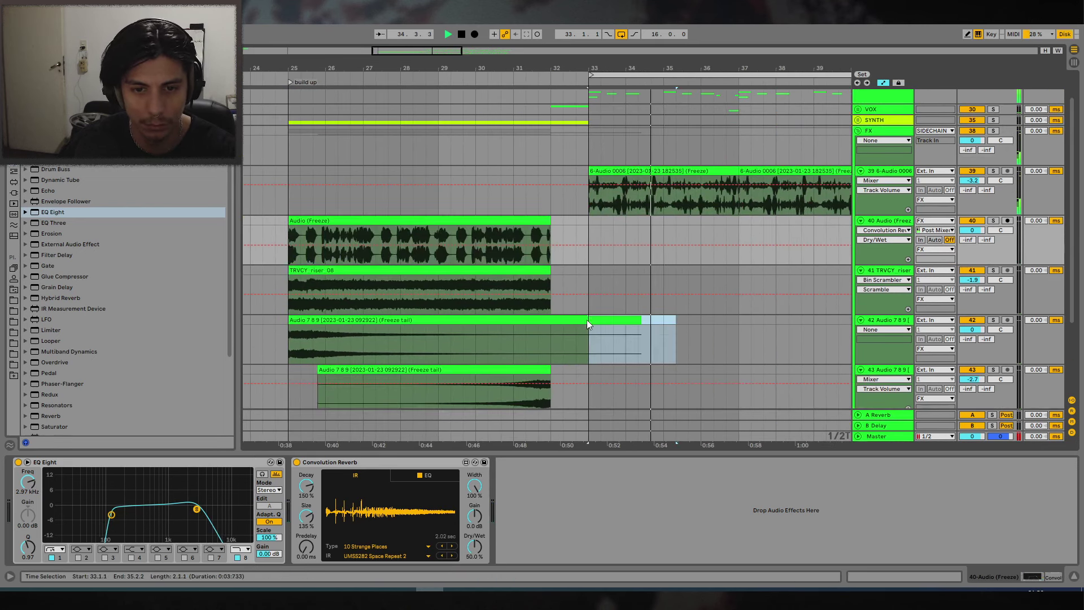
Compare the drop with the FX group's 6-Audio 0006 track muted and active, and examine its clips and devices.
scroll(556, 129, "right", 3)
left_click(523, 169)
scroll(523, 168, "up", 2)
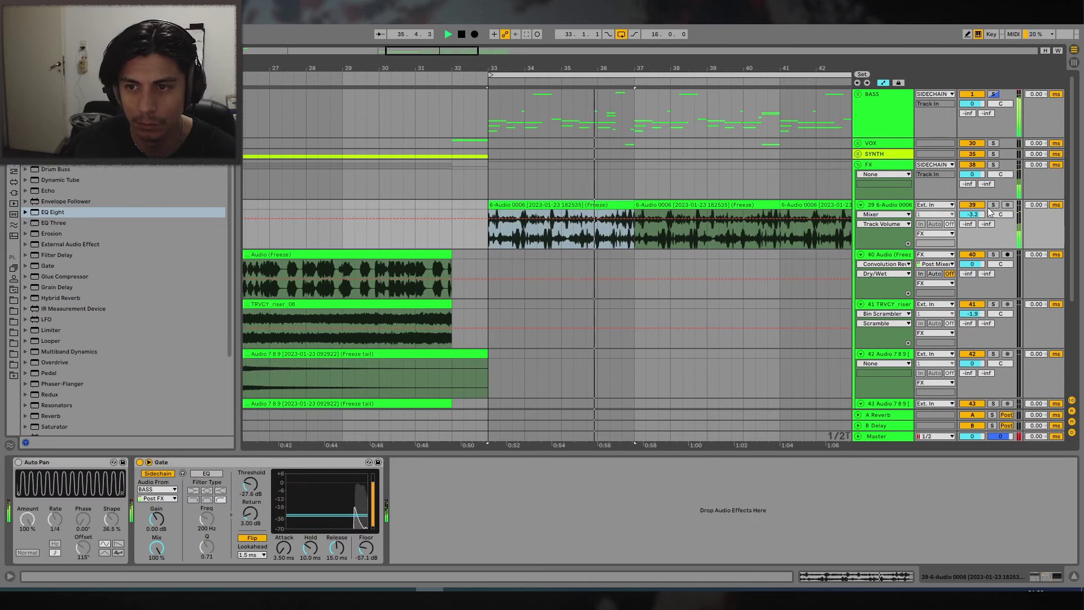
left_click(971, 204)
left_click(971, 205)
left_click_drag(619, 68, 663, 56)
scroll(729, 205, "down", 2)
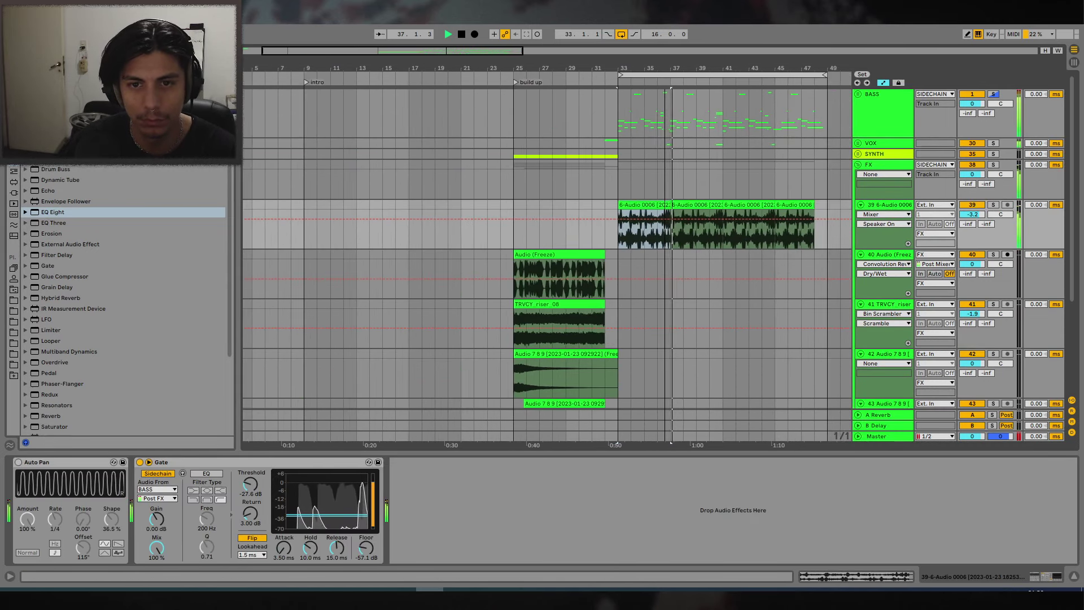
left_click(730, 205)
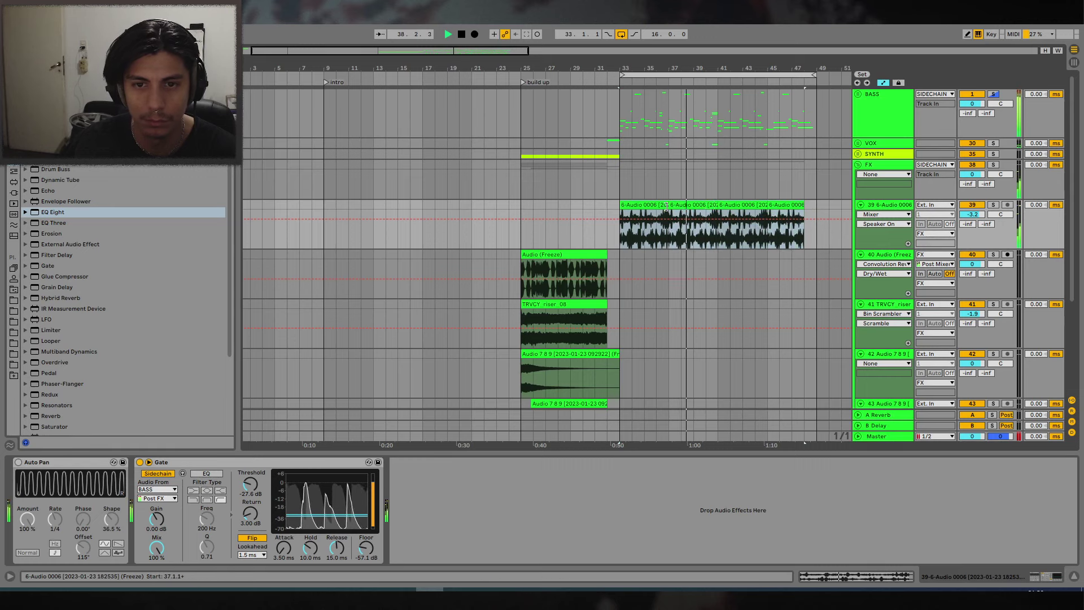
Try copies of the first two 6-Audio 0006 clips at bar 9 in the intro, play them and delete them.
left_click(649, 205)
left_click(704, 205, "shift")
key("ctrl+c")
left_click(329, 208)
key("space")
key("ctrl+v")
key("space")
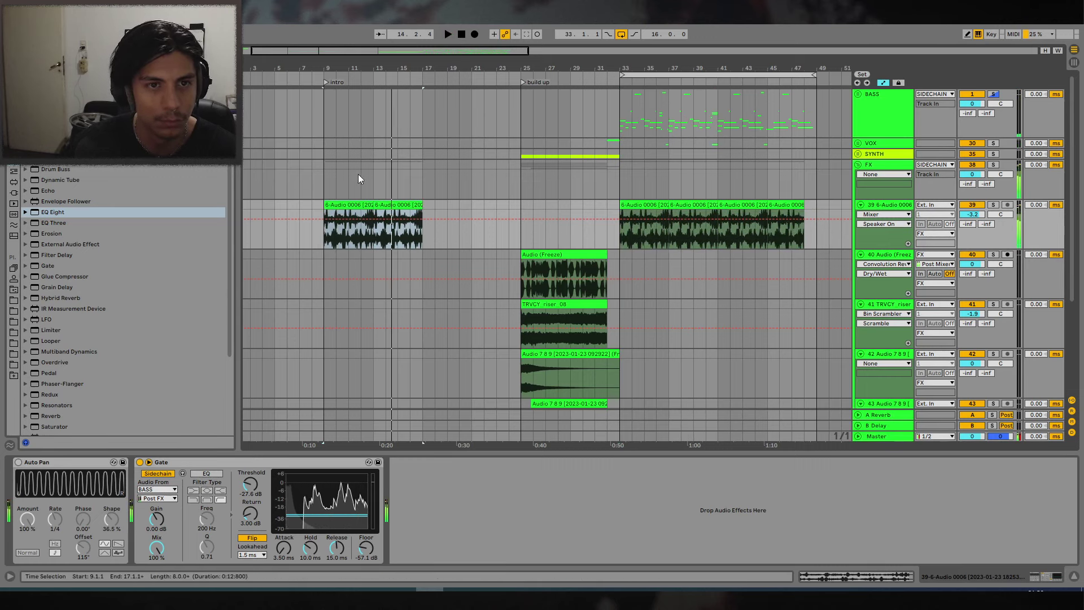
key("space")
key("Delete")
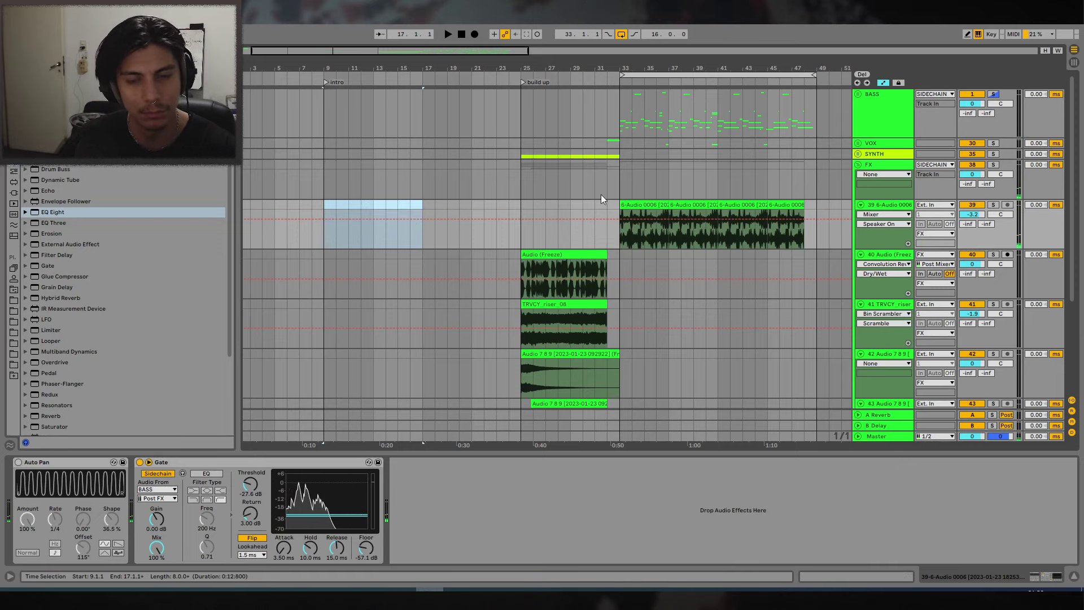
Hide the device view and search the sample library for Dm samples.
left_click(893, 205)
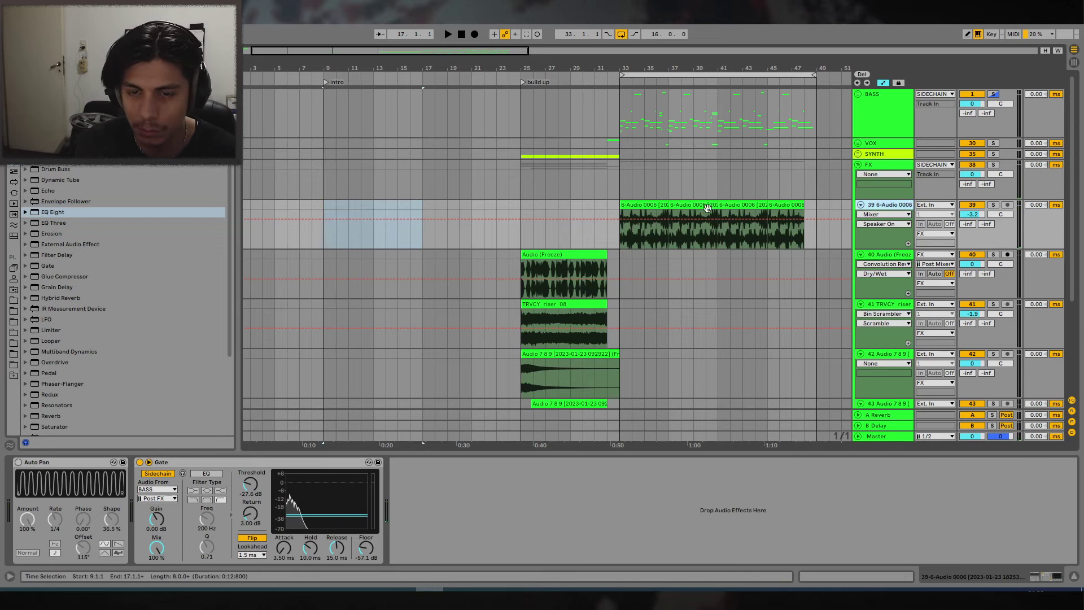
left_click(1073, 581)
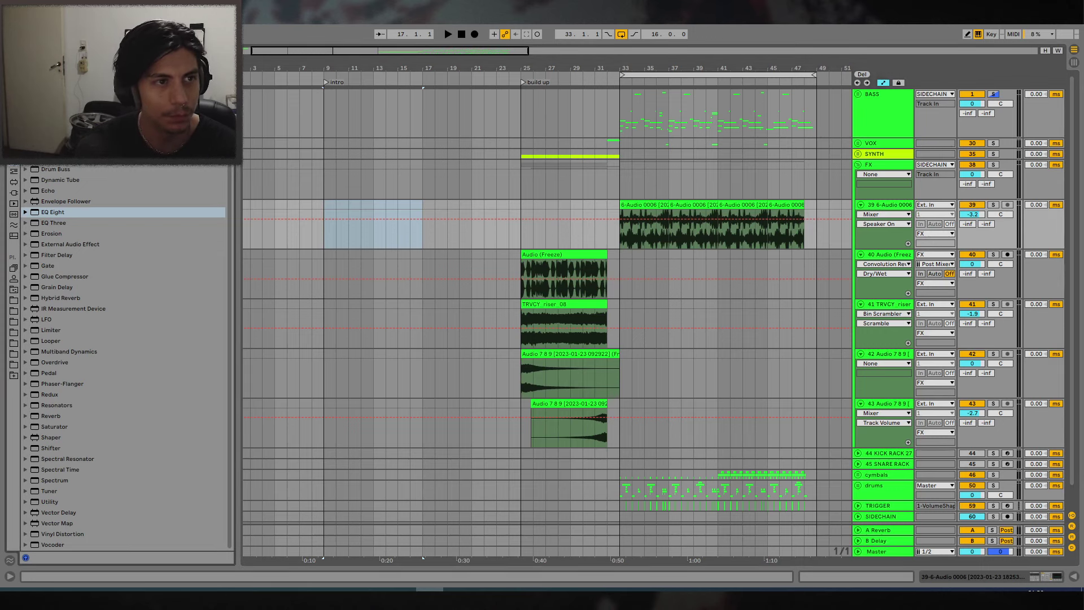
key("ctrl+f")
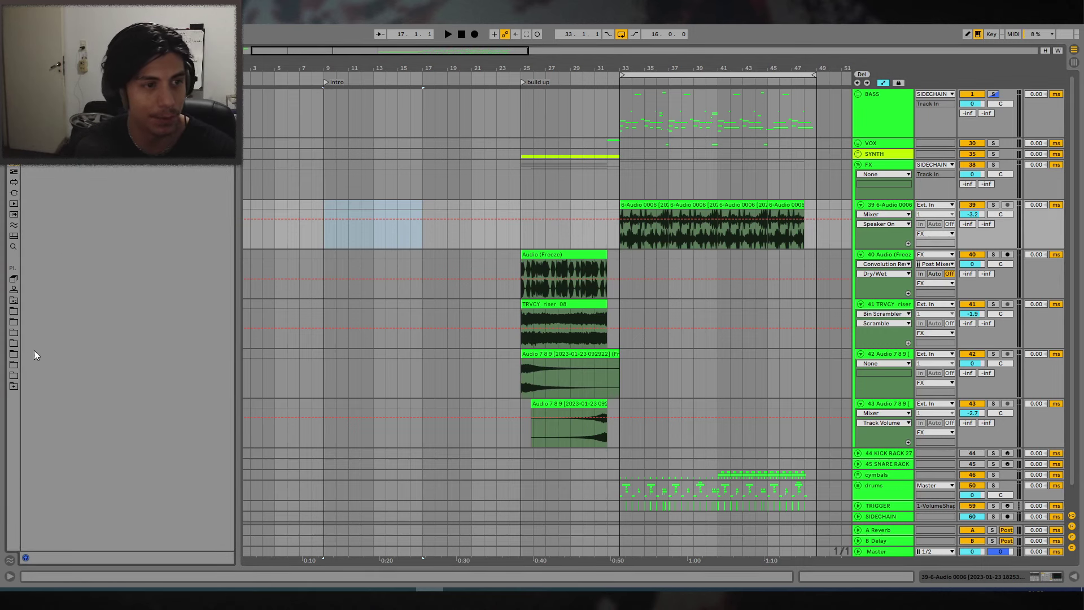
left_click(13, 247)
scroll(116, 192, "down", 3)
Audition several Dm samples, including 170_Dm_RoomyLead_10_S17, 174_Dm_CrosstechLead_03_S17 and BBL_75_lofi_keys_dougal_Dm.
left_click(118, 226)
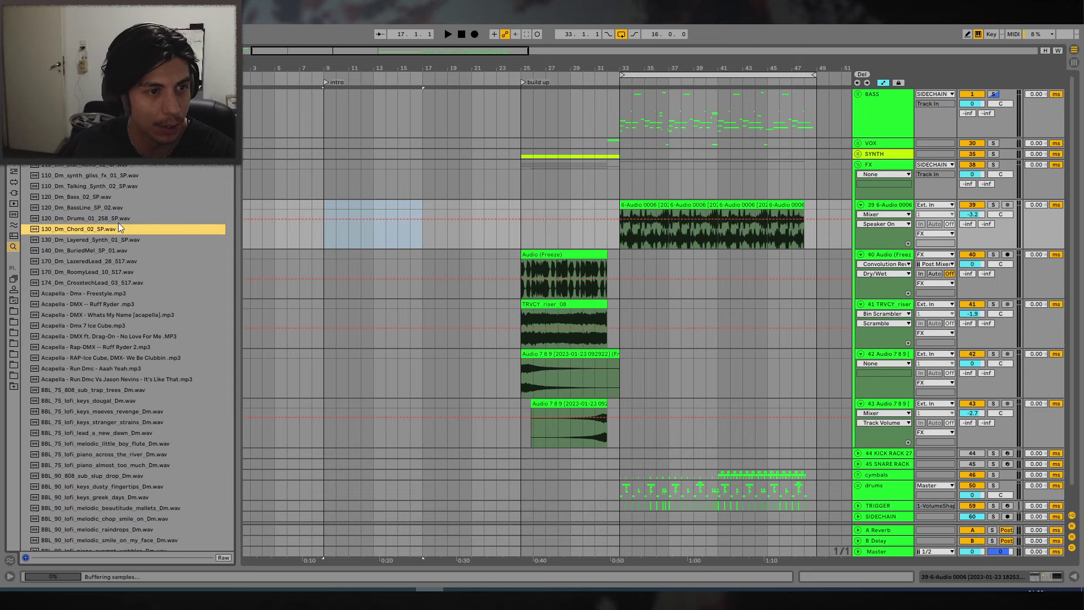
key("Up")
left_click(101, 273)
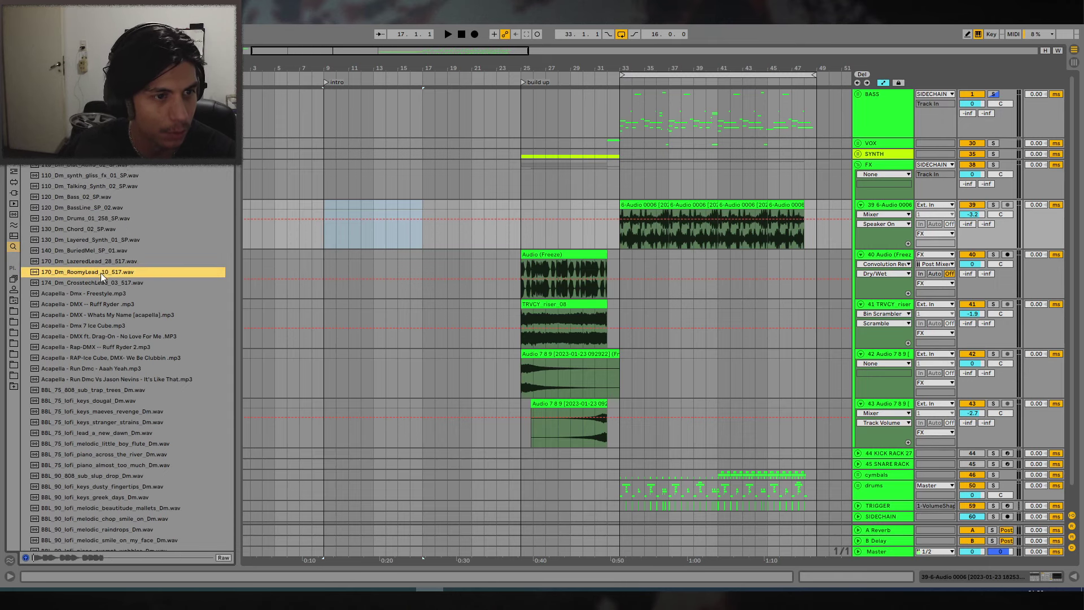
left_click(104, 281)
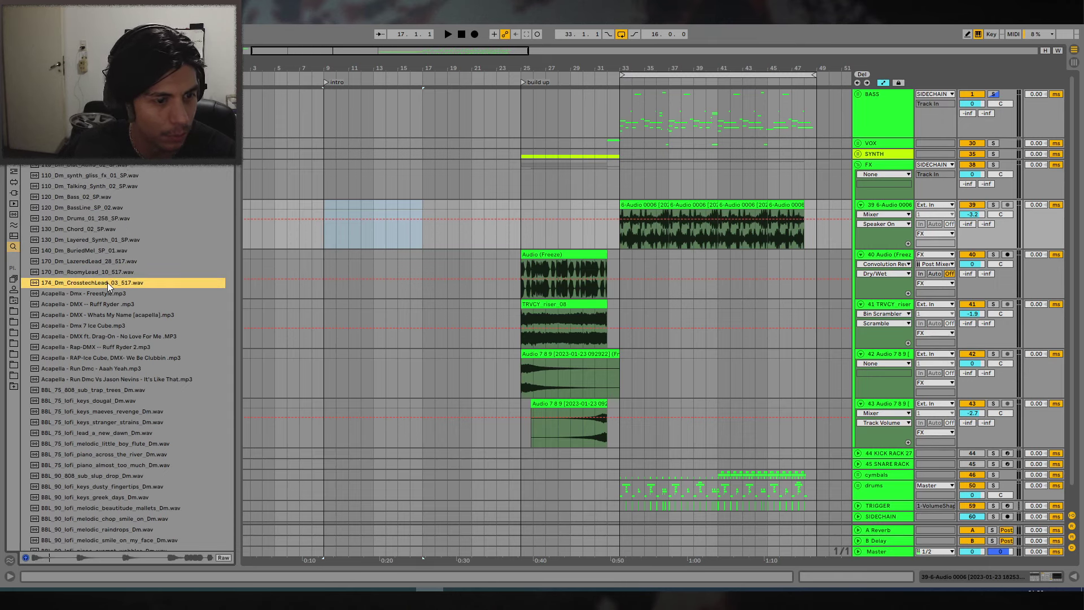
left_click(107, 293)
left_click(105, 304)
left_click(83, 399)
scroll(86, 394, "down", 2)
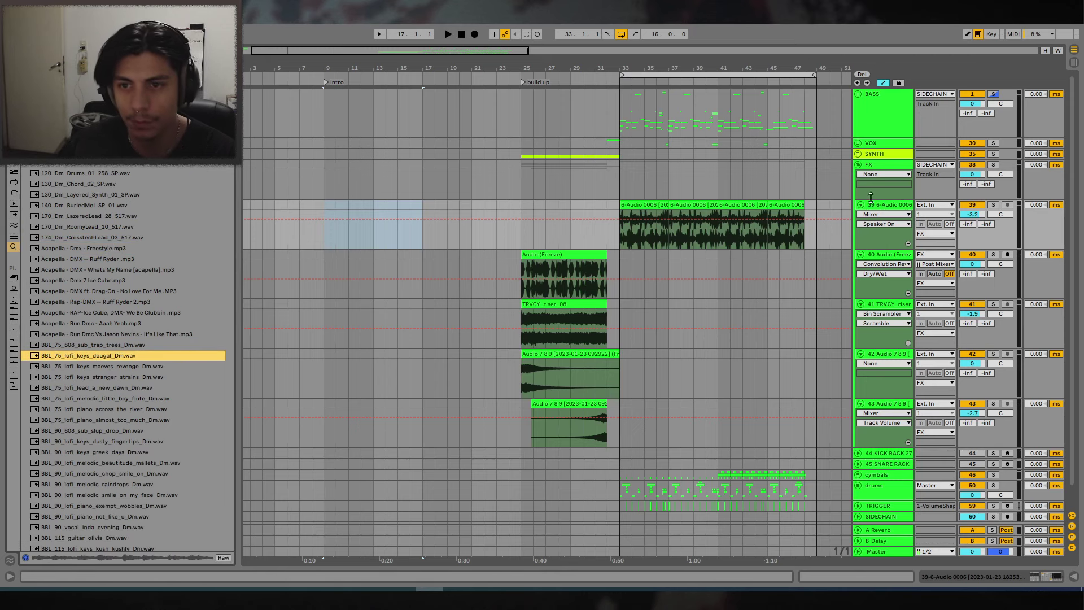
Place BBL_75_lofi_keys_dougal_Dm at bar 9 on a new track in the unfolded SYNTH group, play it and check its clip settings.
left_click(858, 154)
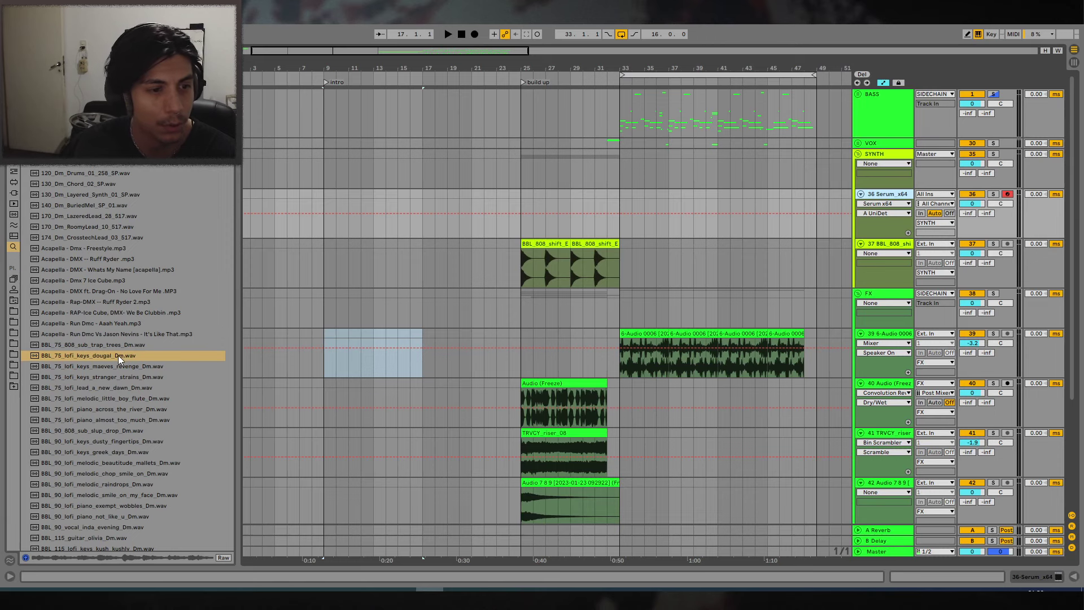
left_click_drag(119, 357, 353, 242)
key("space")
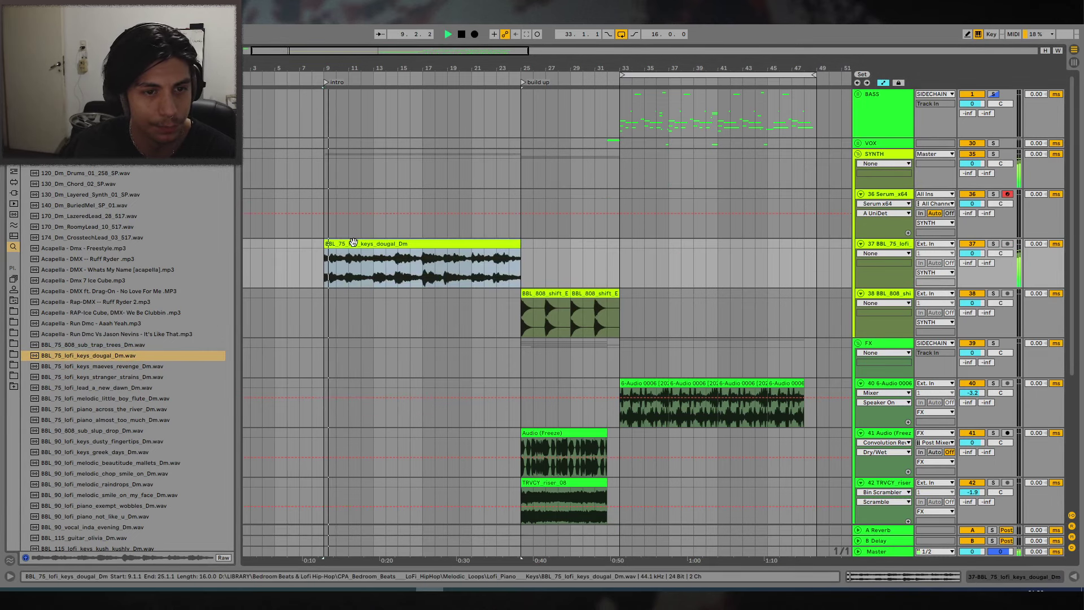
double_click(353, 242)
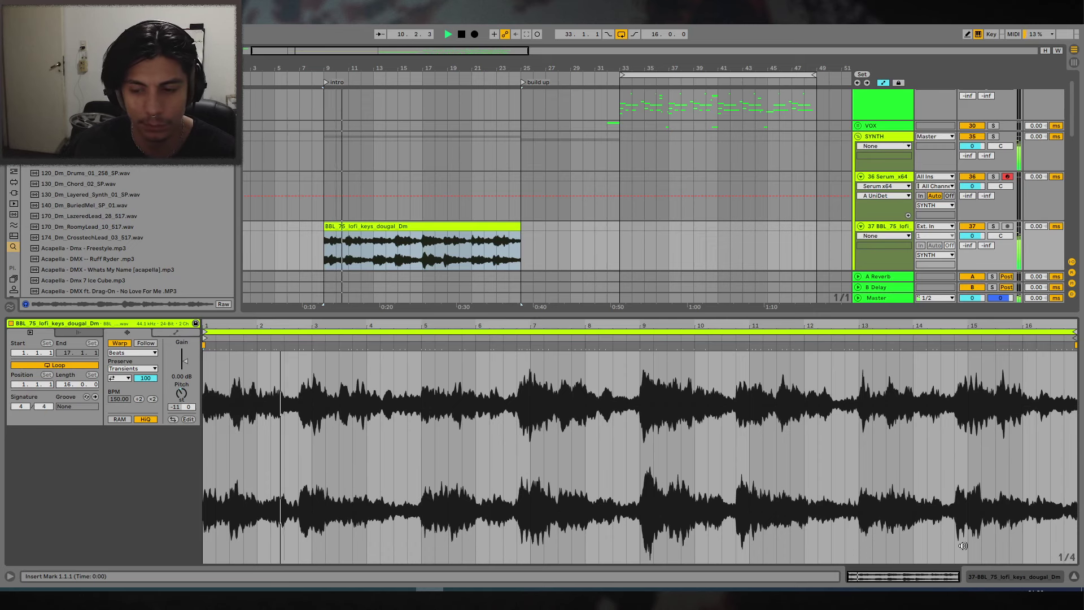
key("ctrl+alt+l")
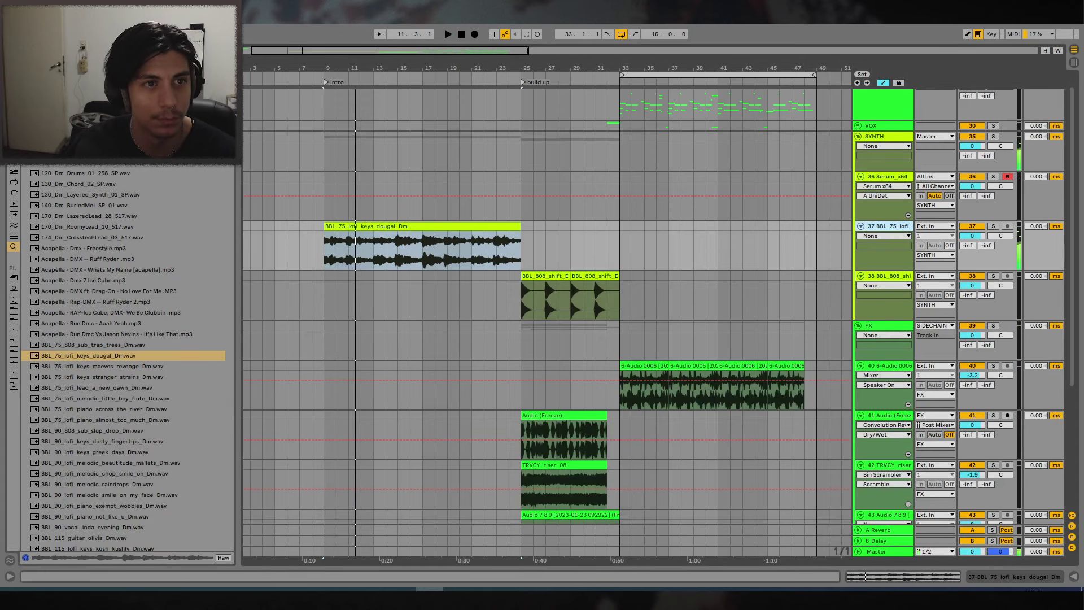
Add the BL-Air VST plug-in to the lofi keys track, solo the track and play it from the intro.
left_click(13, 203)
left_click(13, 193)
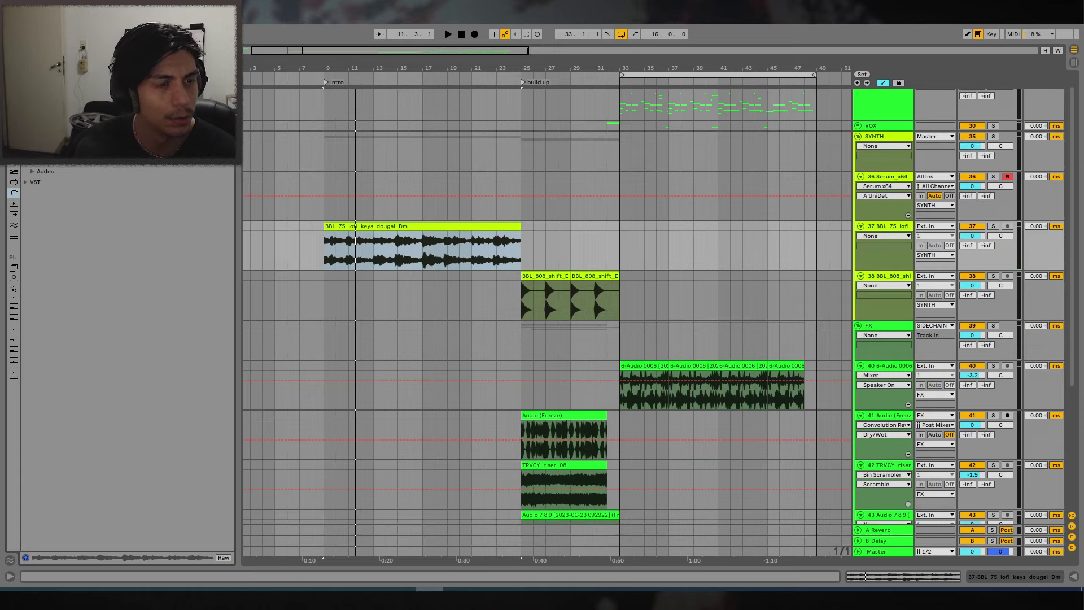
left_click(30, 183)
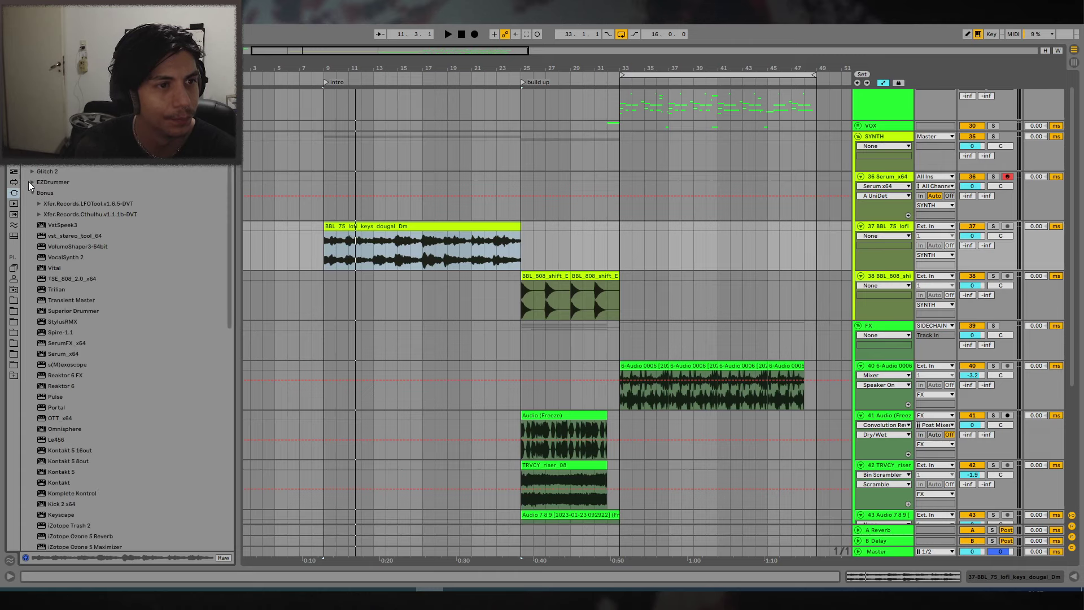
scroll(78, 283, "down", 12)
left_click_drag(56, 533, 397, 255)
left_click(994, 227)
key("space")
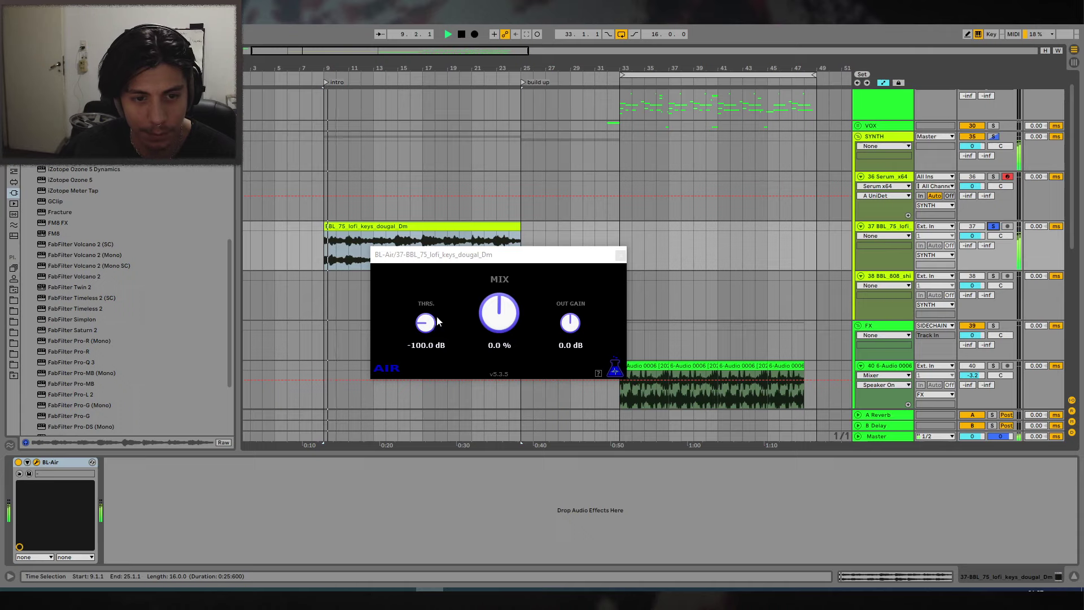
Adjust BL-Air during playback, ending with a threshold of -85.0 dB and a mix of -100.0 %.
left_click_drag(434, 323, 477, 375)
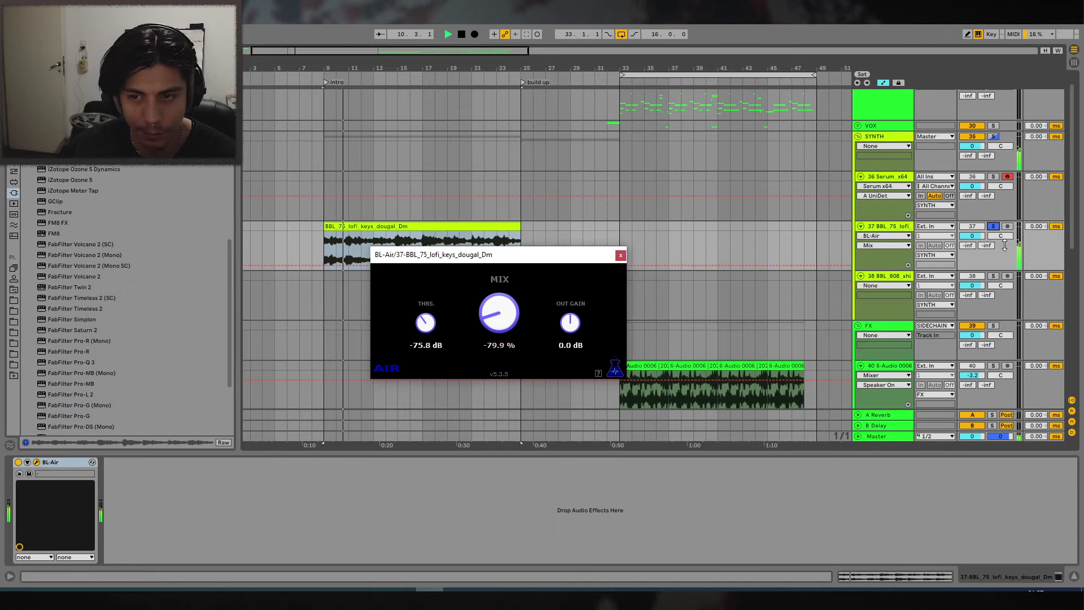
left_click_drag(421, 319, 422, 334)
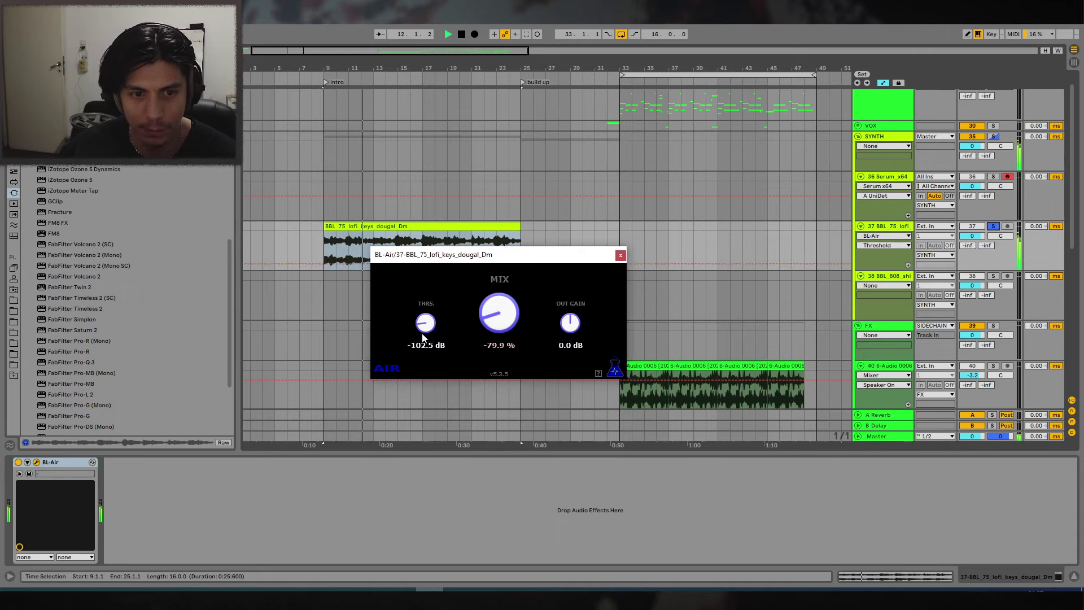
left_click(620, 256)
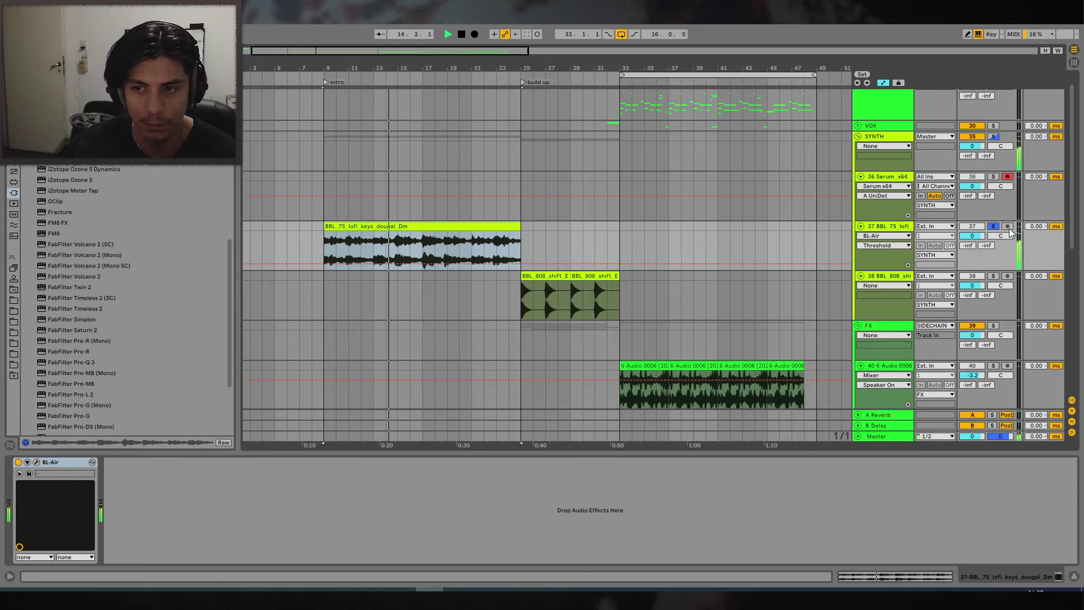
left_click(37, 463)
left_click_drag(497, 316, 496, 346)
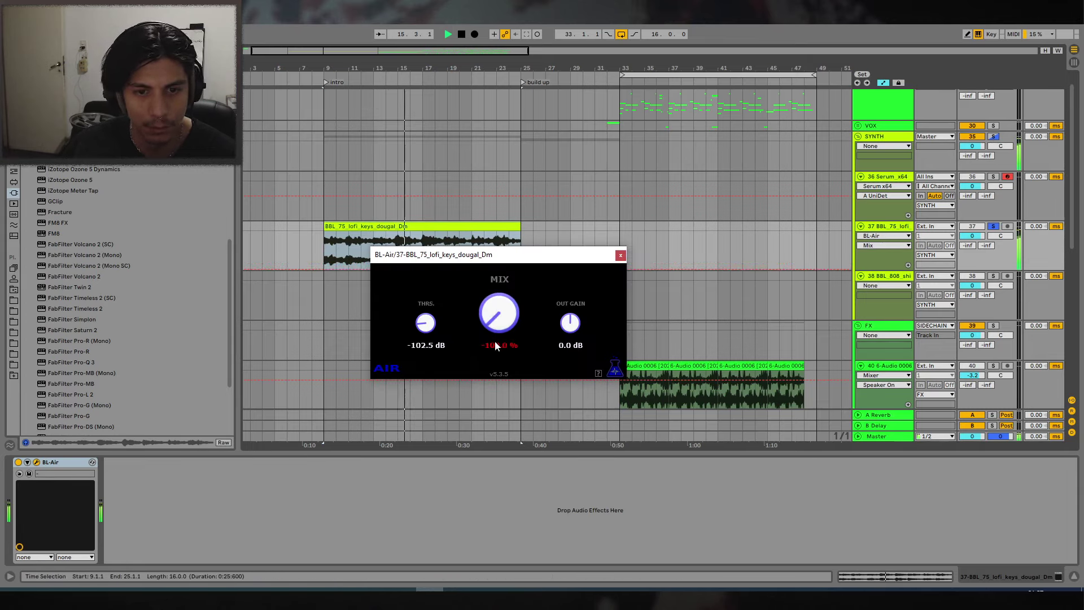
left_click_drag(432, 323, 433, 320)
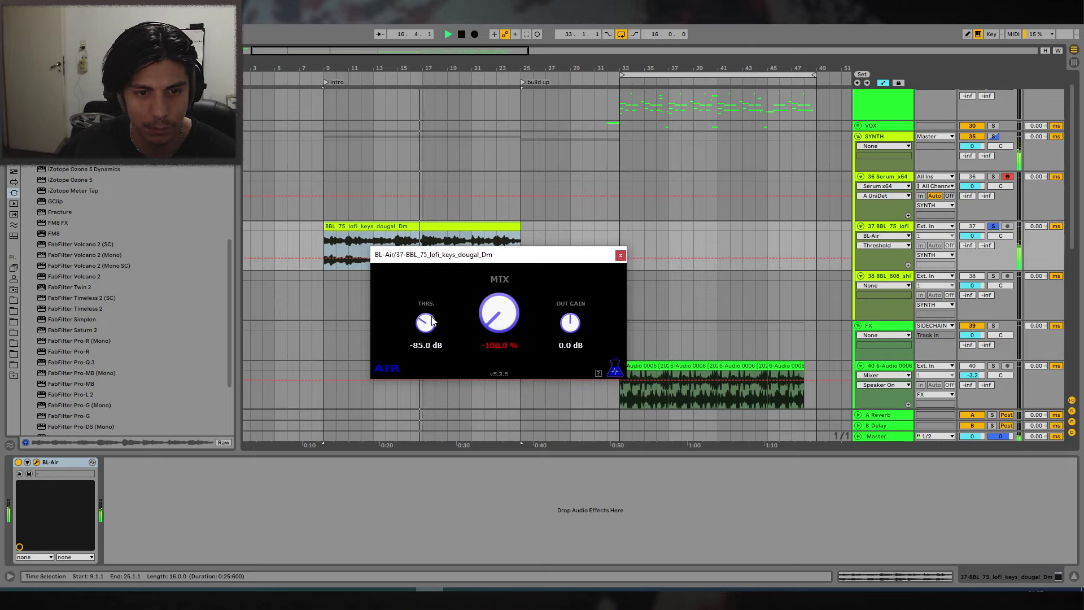
left_click(621, 256)
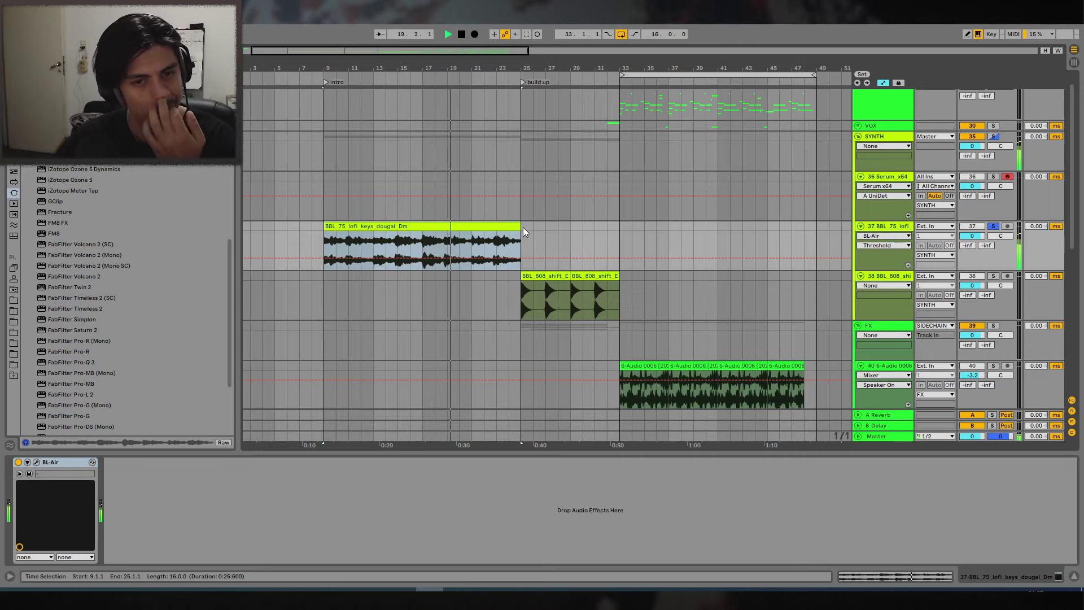
Freeze the lofi keys track with its BL-Air processing.
right_click(887, 230)
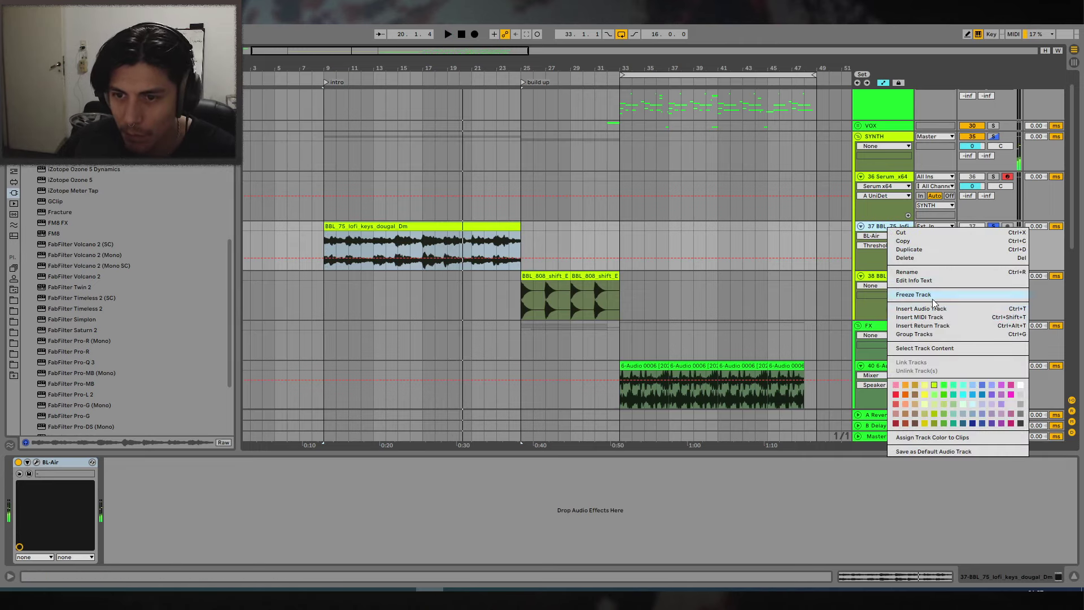
left_click(909, 292)
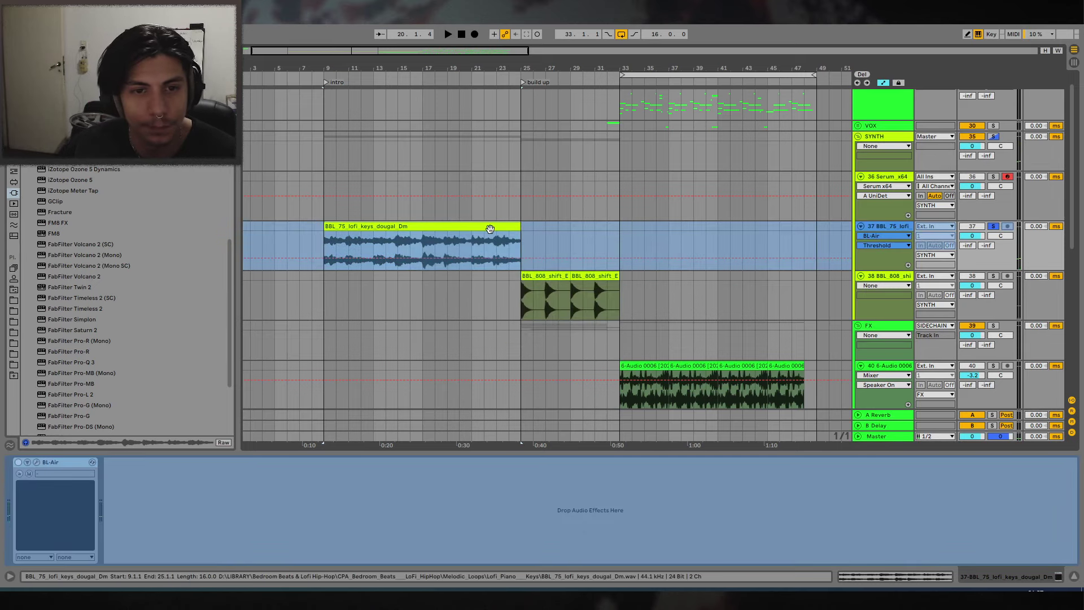
Flatten the frozen lofi keys track, unsolo it and play the resulting audio from the intro.
right_click(492, 231)
left_click(522, 393)
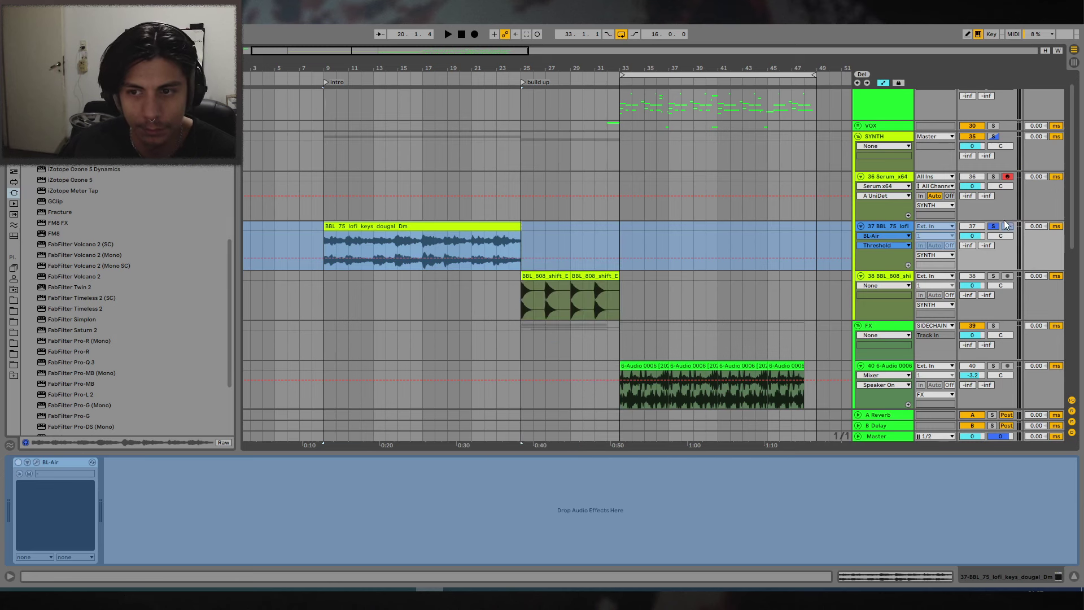
key("space")
double_click(421, 226)
left_click(994, 226)
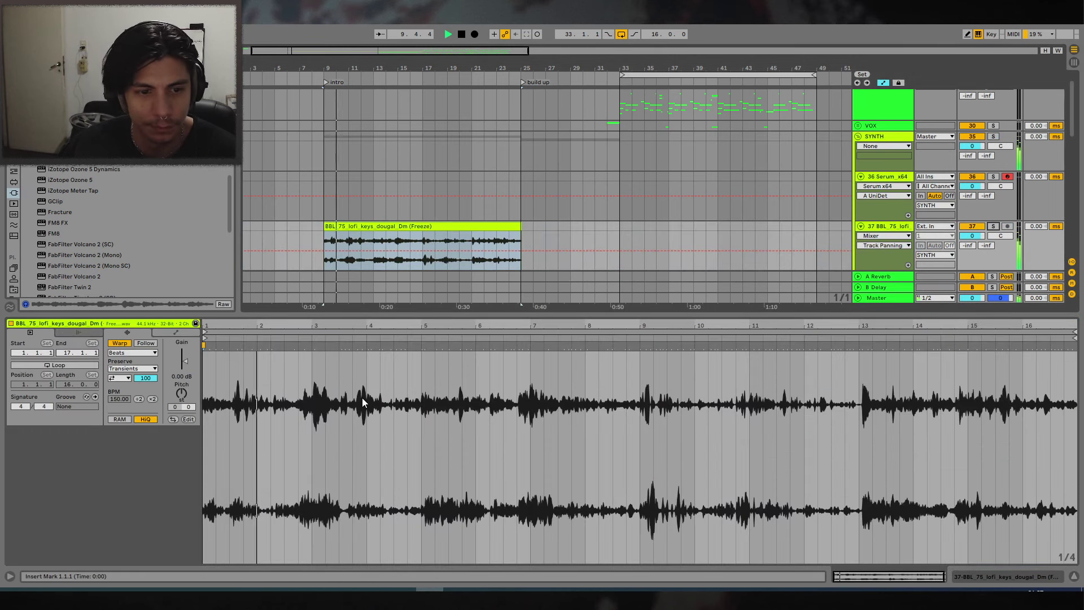
Raise the flattened lofi keys clip's gain to 5.94 dB and hide its clip view.
left_click(449, 247)
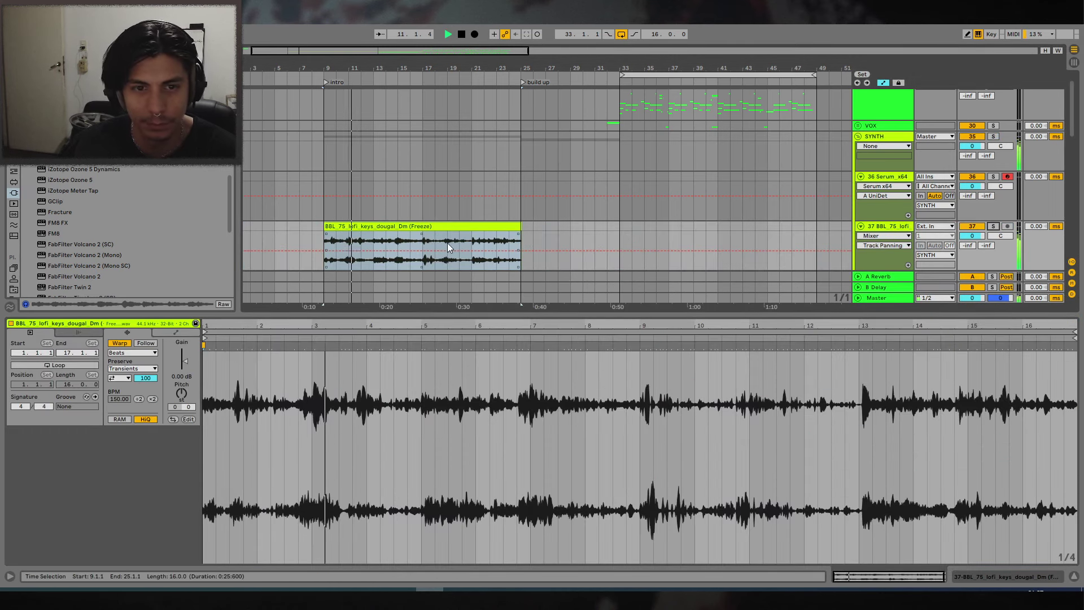
left_click_drag(185, 360, 184, 357)
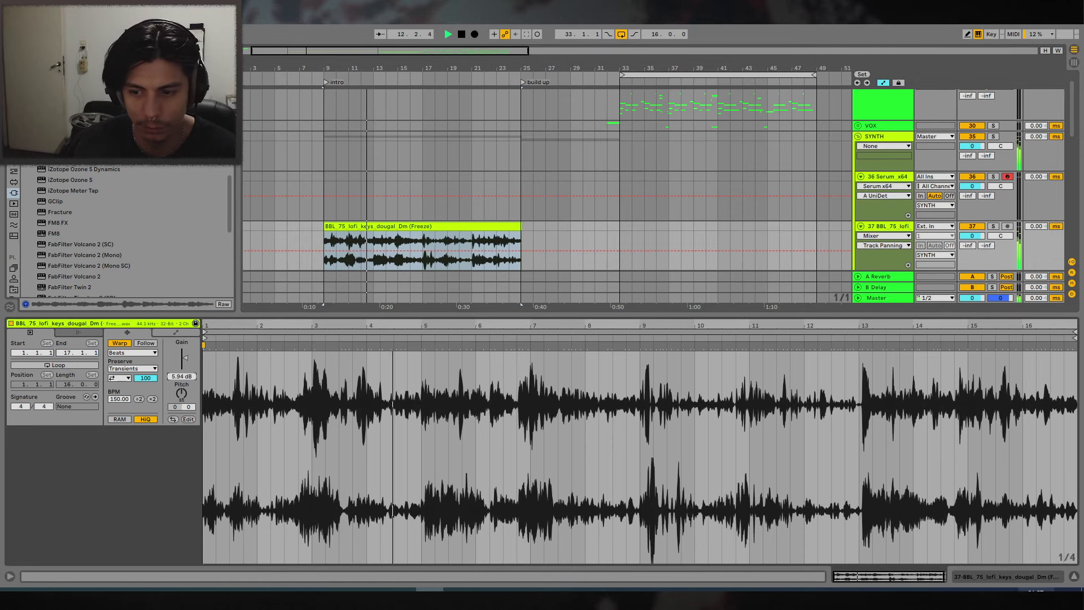
key("ctrl+alt+l")
Add EQ Eight to the lofi keys track and make band 1 a steep low cut at 323 Hz.
left_click(13, 161)
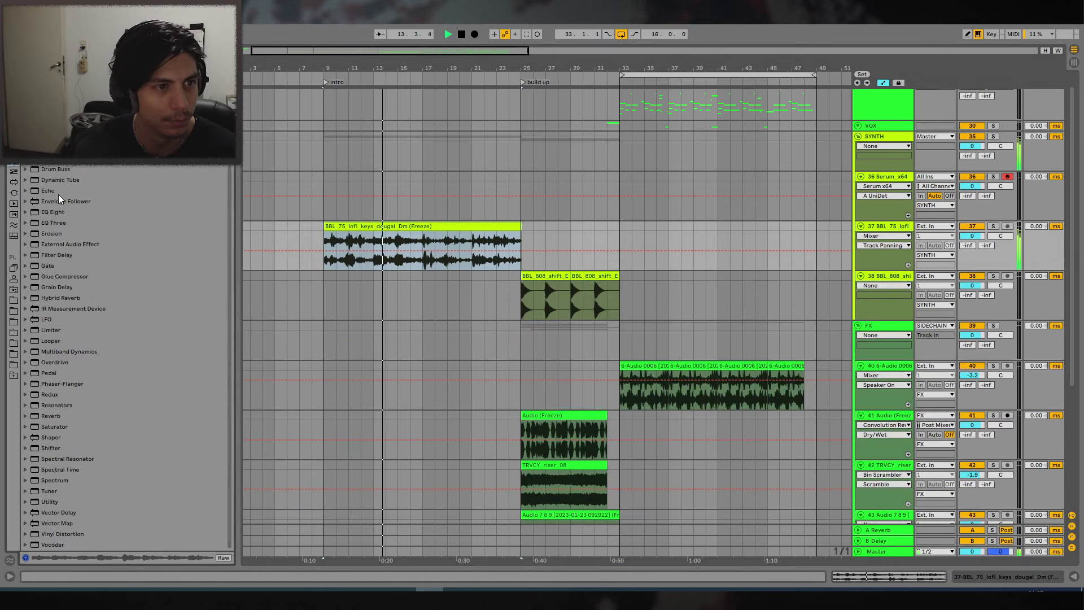
left_click_drag(57, 211, 365, 239)
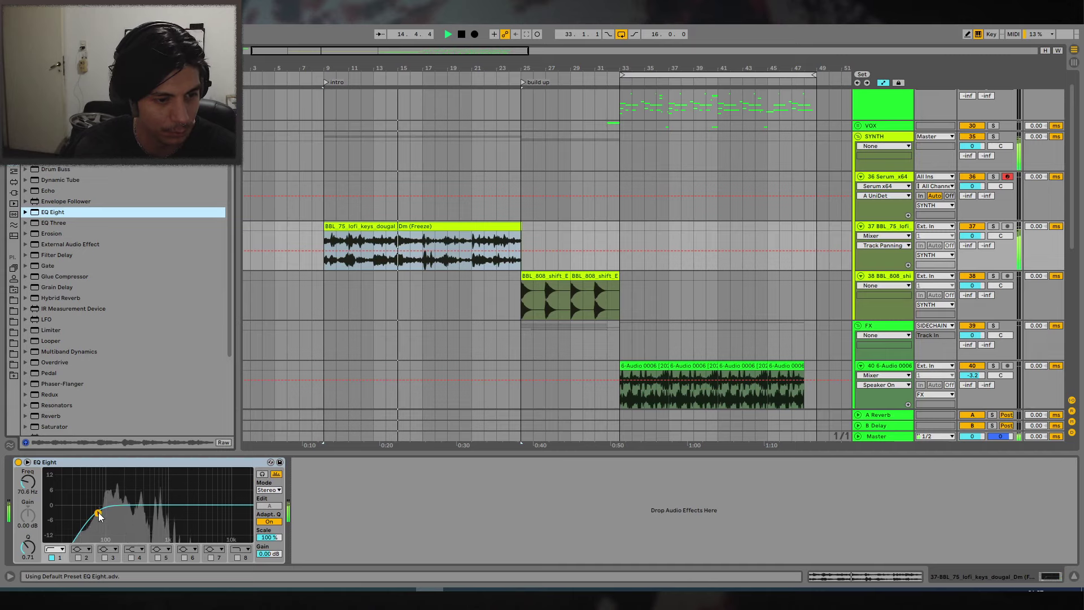
left_click_drag(99, 516, 133, 510)
left_click(55, 548)
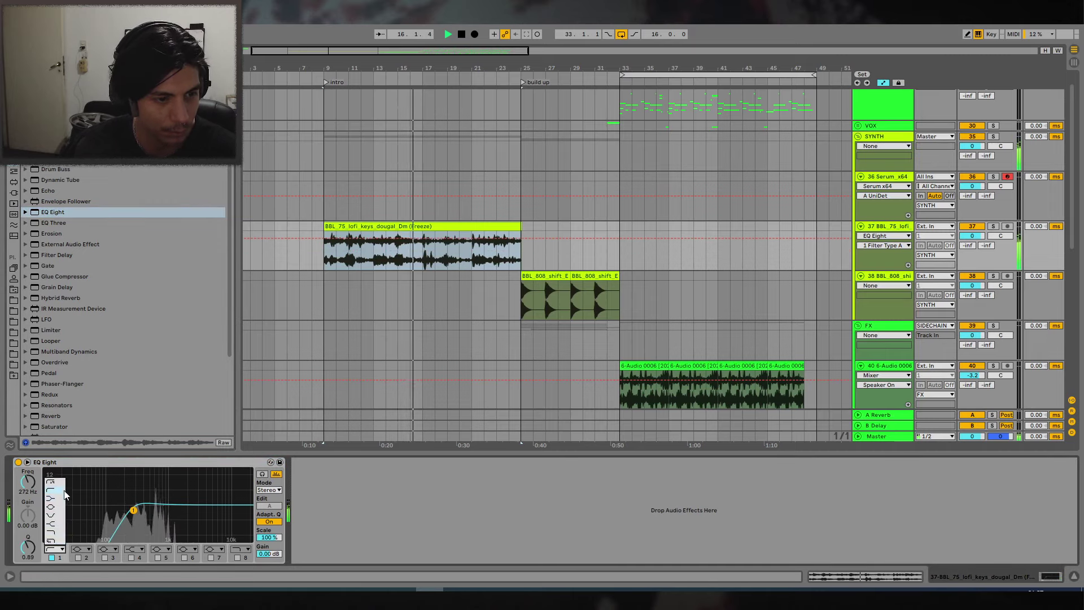
left_click(50, 482)
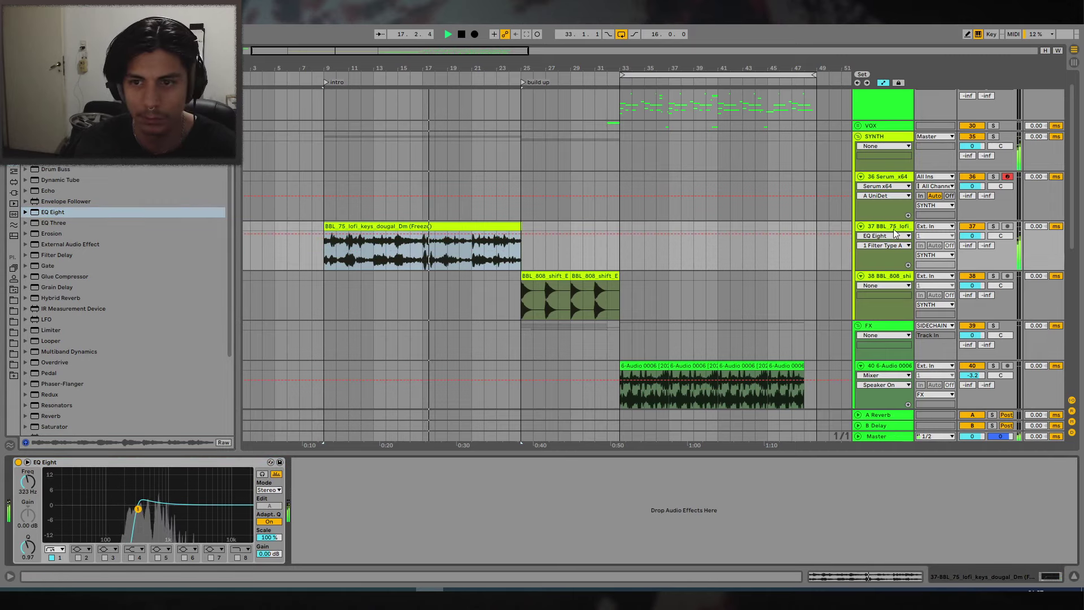
Insert a new MIDI track below the lofi keys in the SYNTH group and load Serum_x64 on it.
right_click(888, 227)
left_click(906, 310)
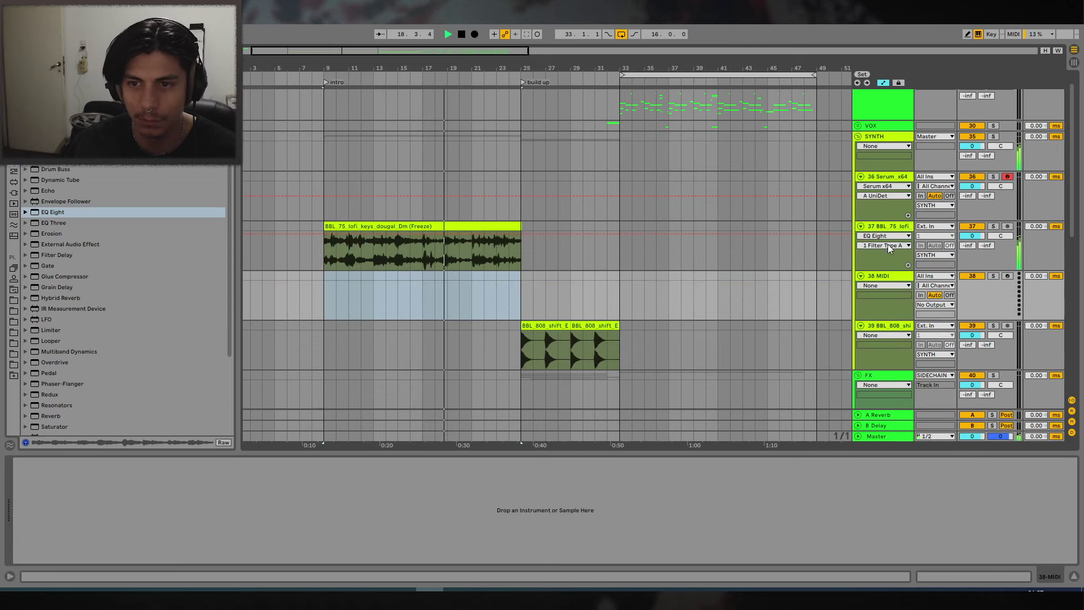
key("space")
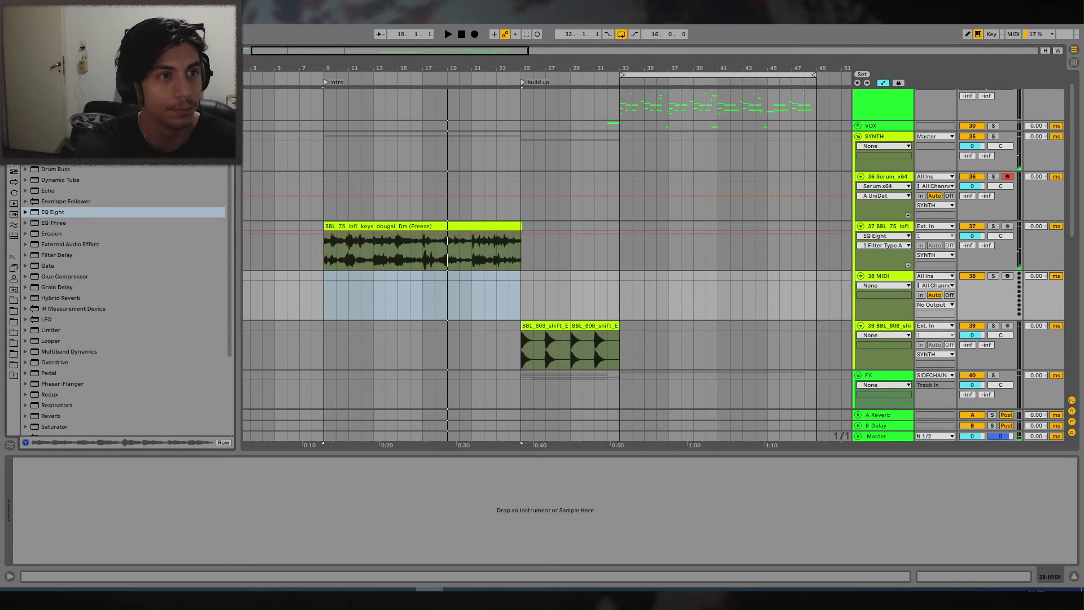
key("ctrl+f")
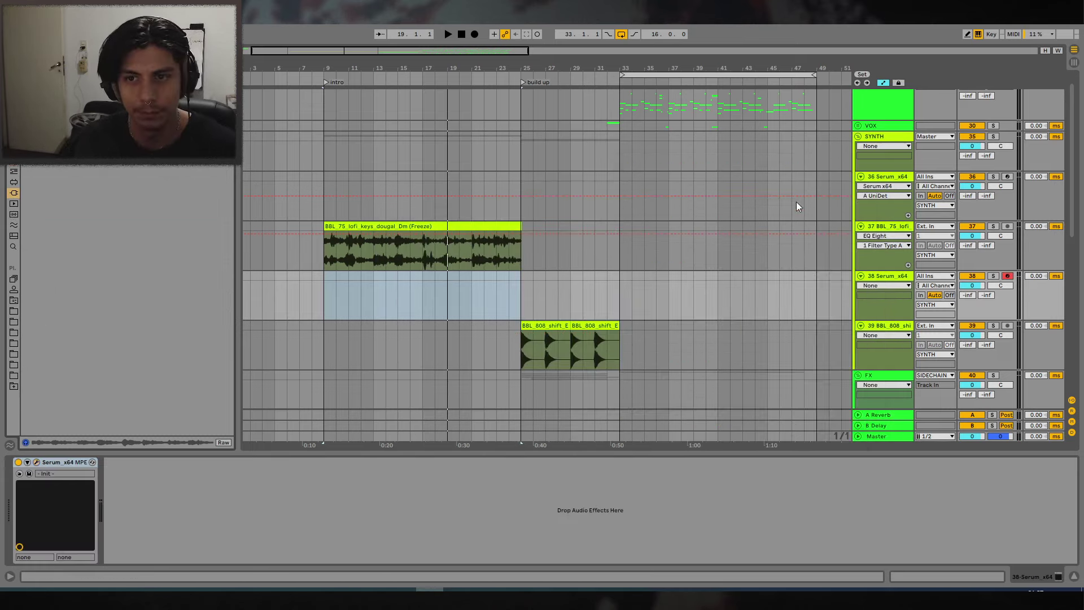
Create an empty MIDI clip from bar 9 to bar 25 on the new Serum track and play the intro.
left_click_drag(518, 282, 320, 278)
key("ctrl+shift+m")
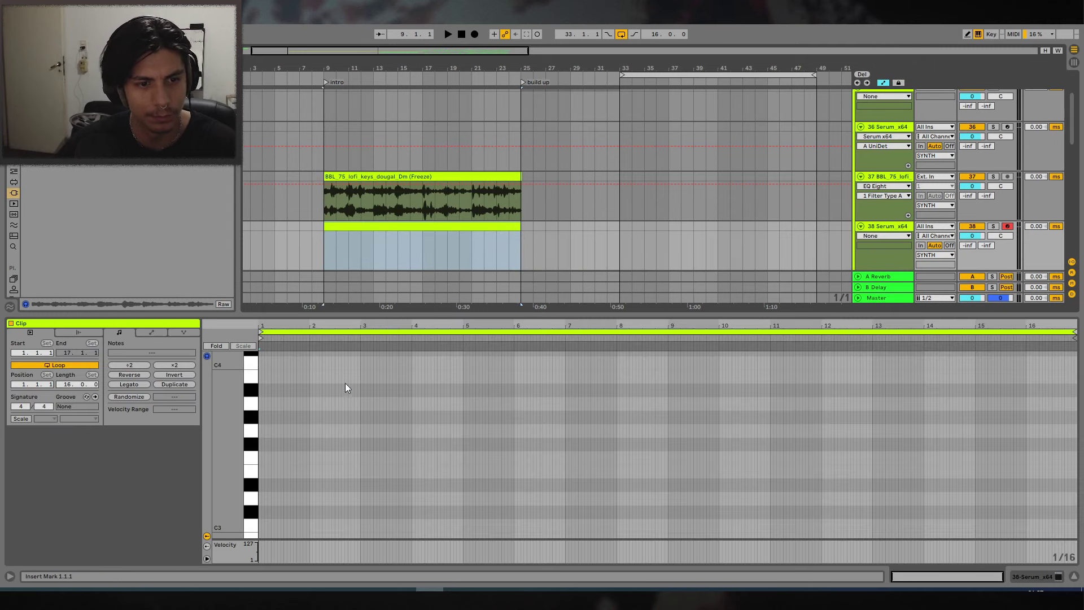
key("space")
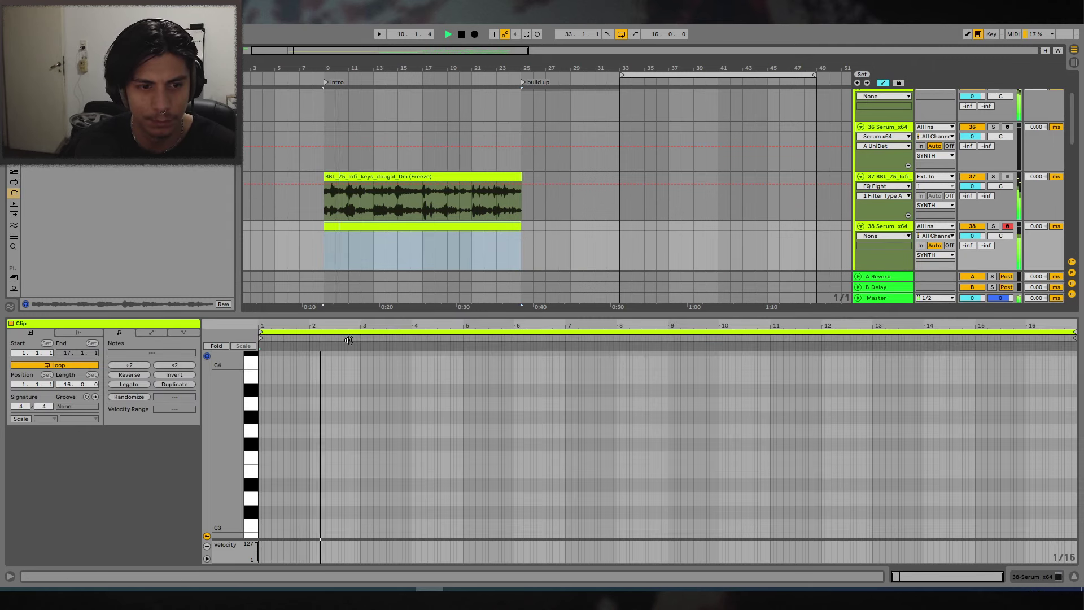
scroll(450, 414, "down", 2)
left_click(1030, 576)
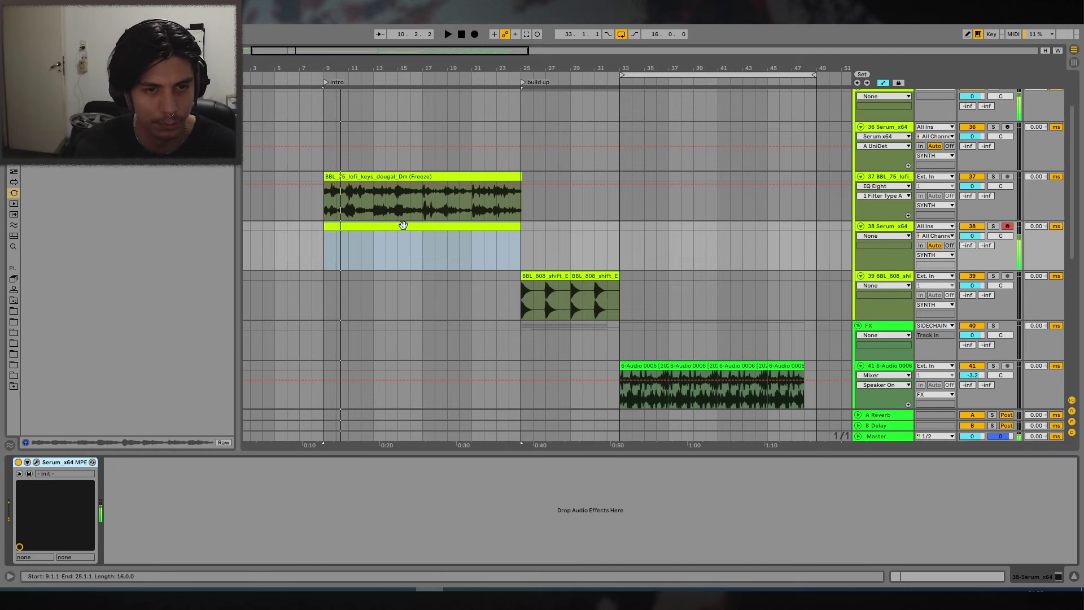
key("space")
double_click(356, 226)
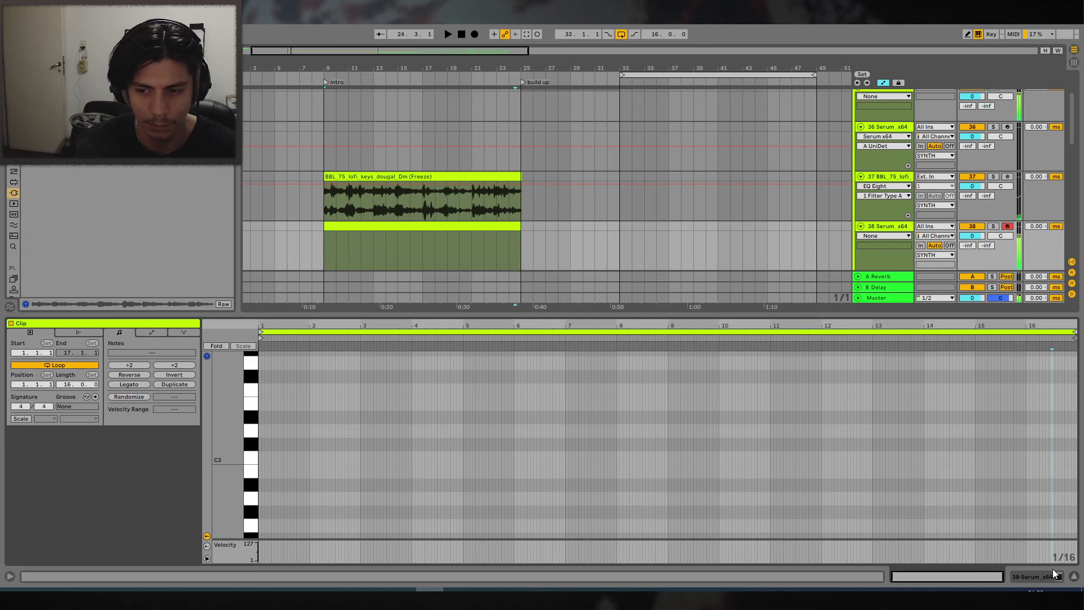
left_click(1049, 576)
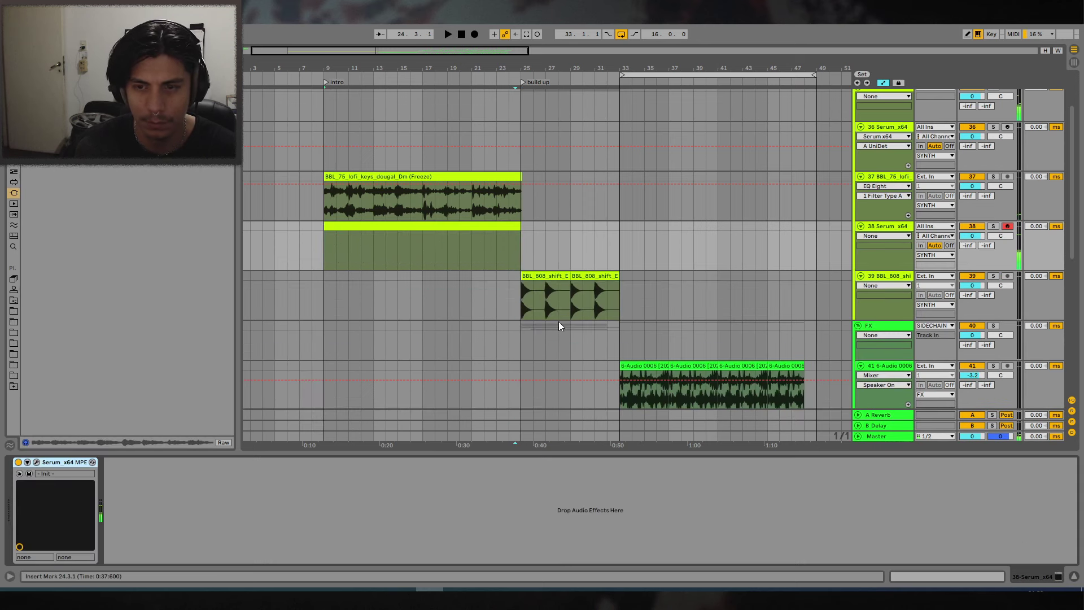
In the new Serum, set oscillator A to 16 unison voices, enable the MG Low 12 filter with a 301 Hz cutoff and check the global settings.
left_click(37, 462)
left_click_drag(482, 337, 506, 314)
left_click(779, 225)
left_click_drag(810, 333, 809, 336)
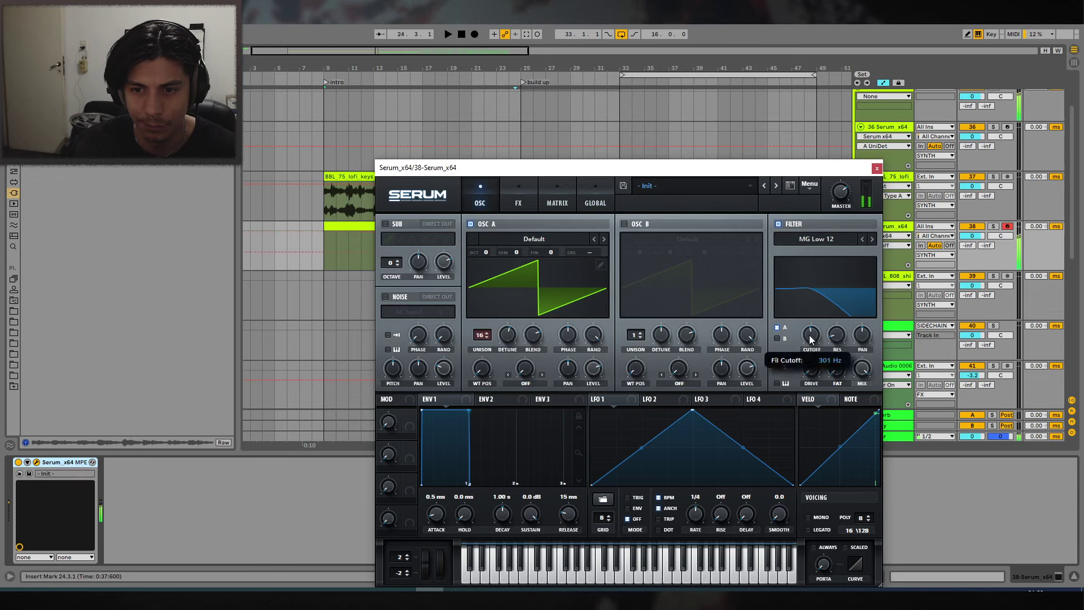
left_click(584, 199)
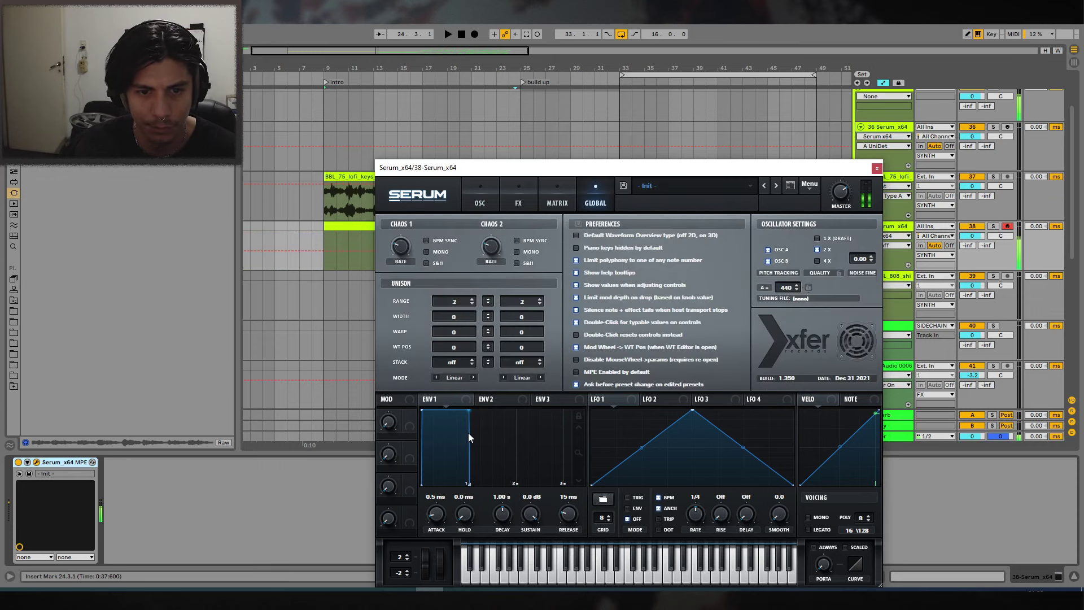
left_click(480, 201)
Enable Serum's compressor effect in multiband mode and close the plug-in window.
left_click(518, 200)
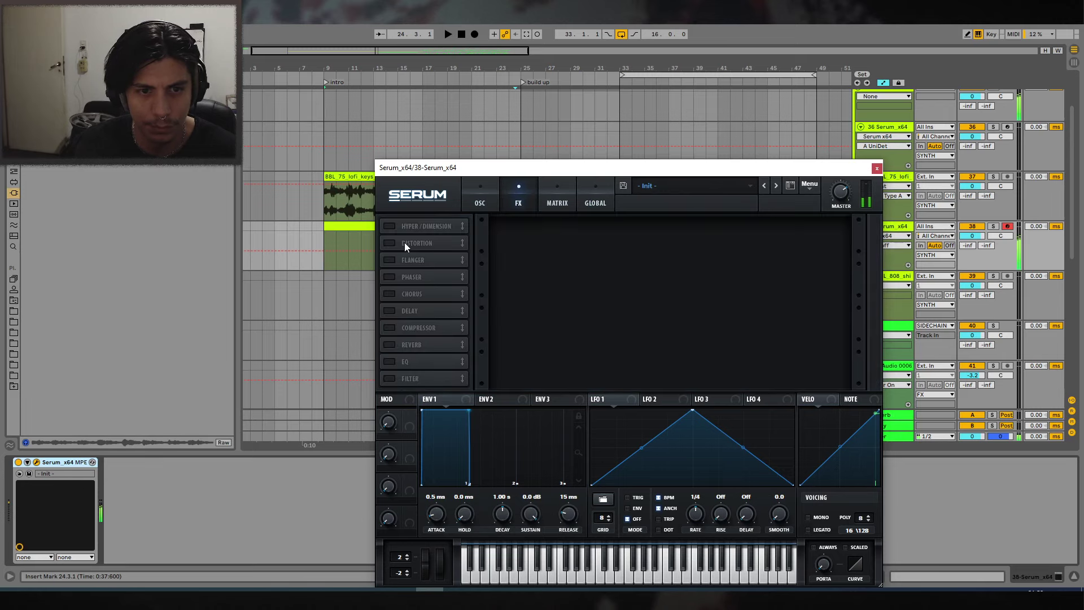
left_click(389, 327)
left_click(519, 235)
left_click(559, 273)
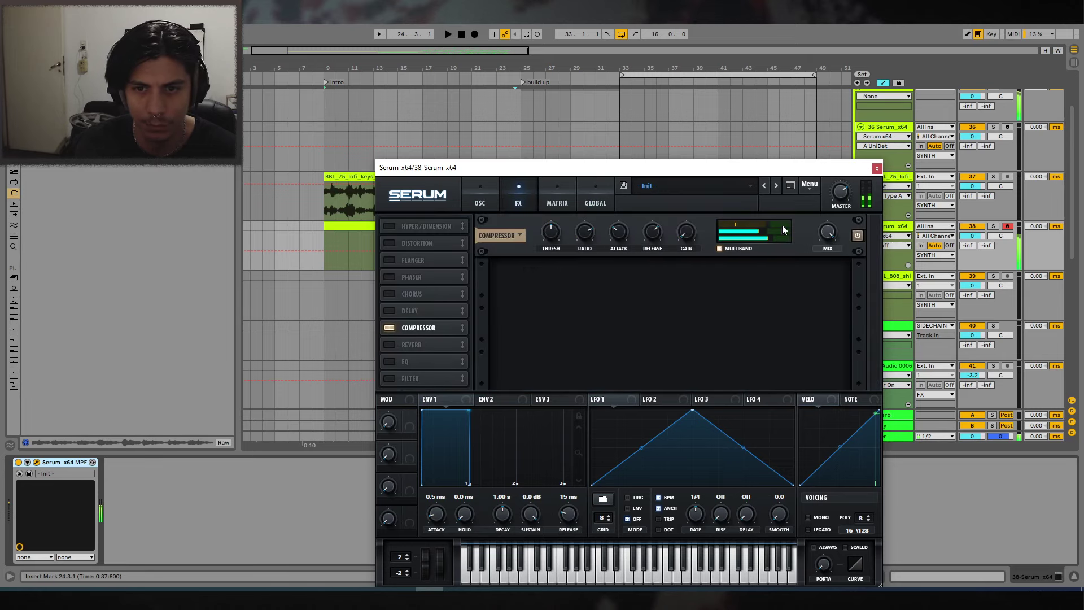
left_click(876, 168)
Add a D#0 note to the Serum clip and extend it with Legato across all 16 bars.
double_click(450, 230)
scroll(265, 493, "down", 3)
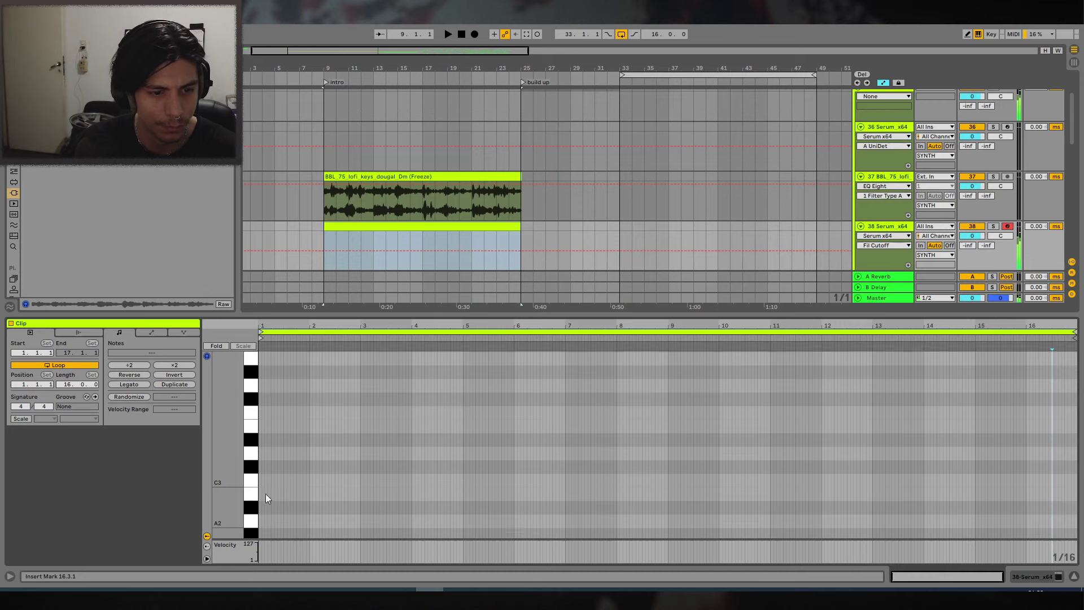
scroll(267, 435, "down", 5)
scroll(283, 448, "down", 5)
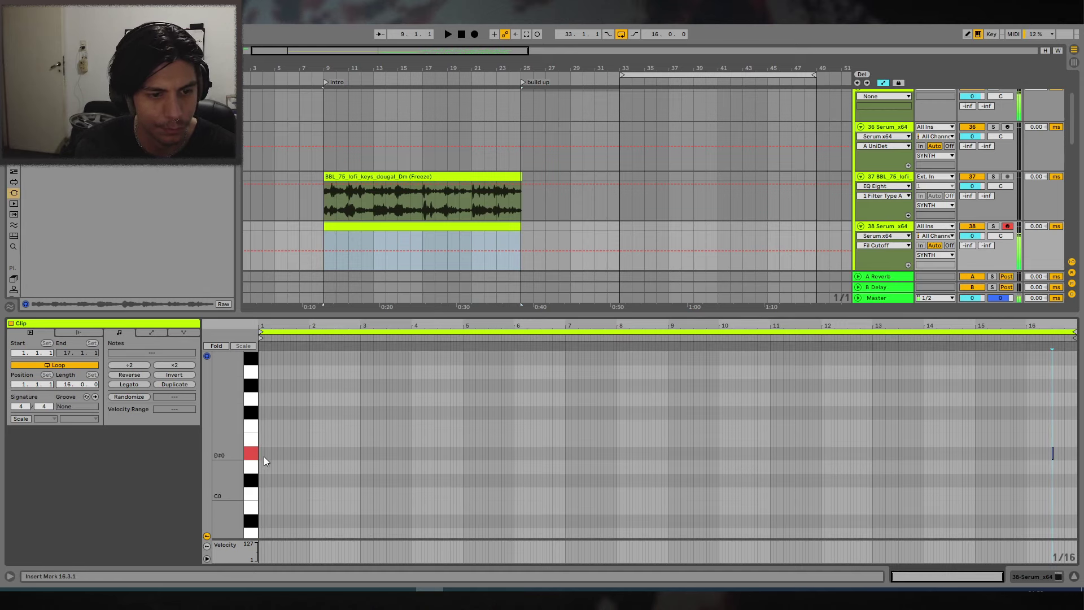
double_click(261, 452)
left_click(143, 386)
right_click(354, 395)
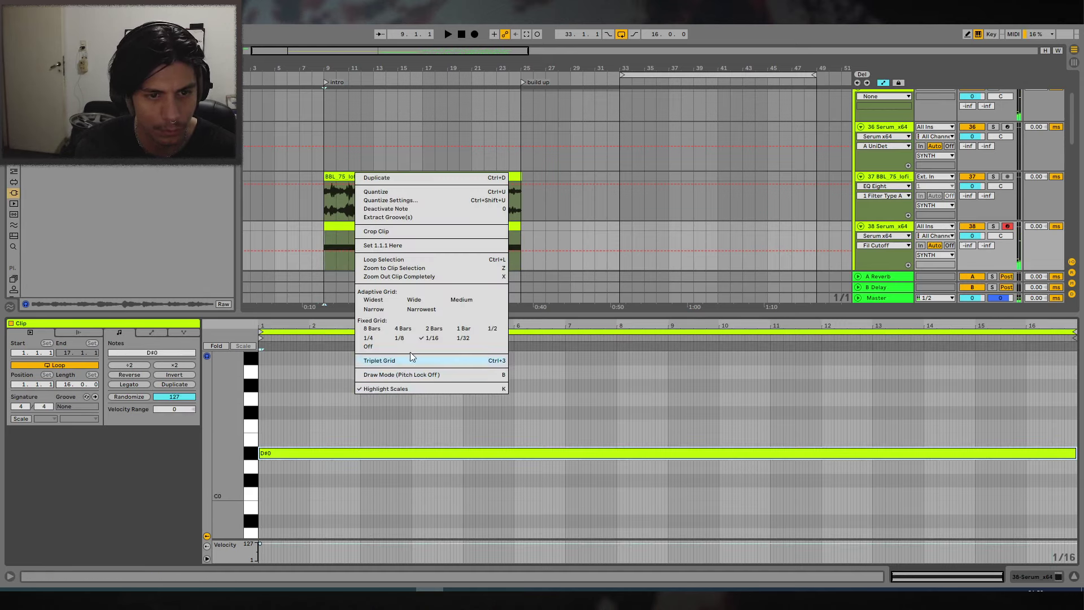
left_click(372, 311)
Play the intro and set Serum's filter resonance to 16% and filter drive to 7%.
key("space")
key("shift+Tab")
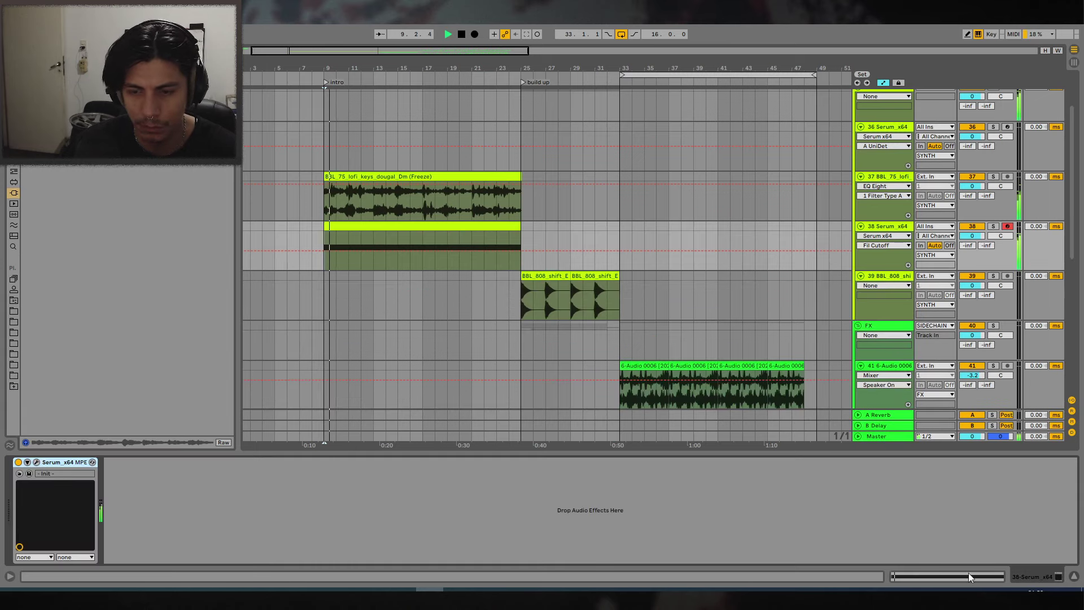
key("plus")
left_click(14, 171)
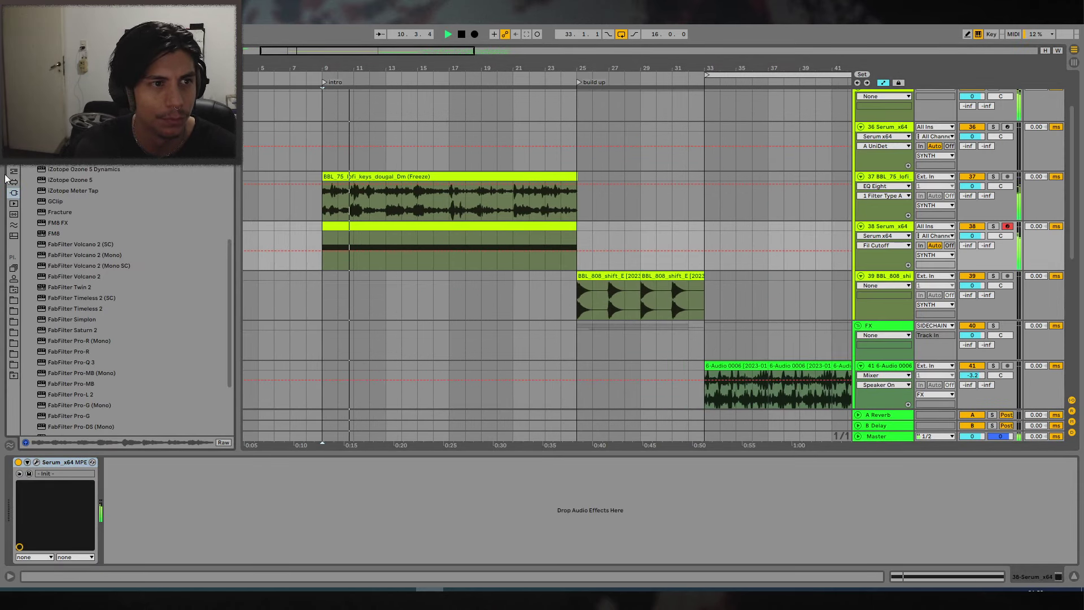
left_click(37, 462)
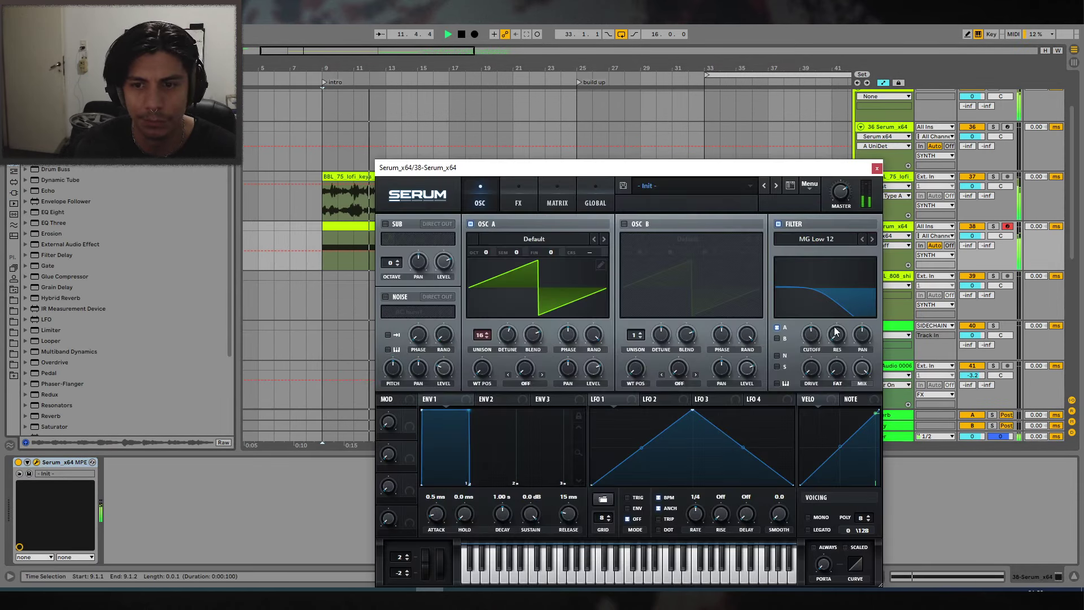
left_click_drag(836, 332, 840, 326)
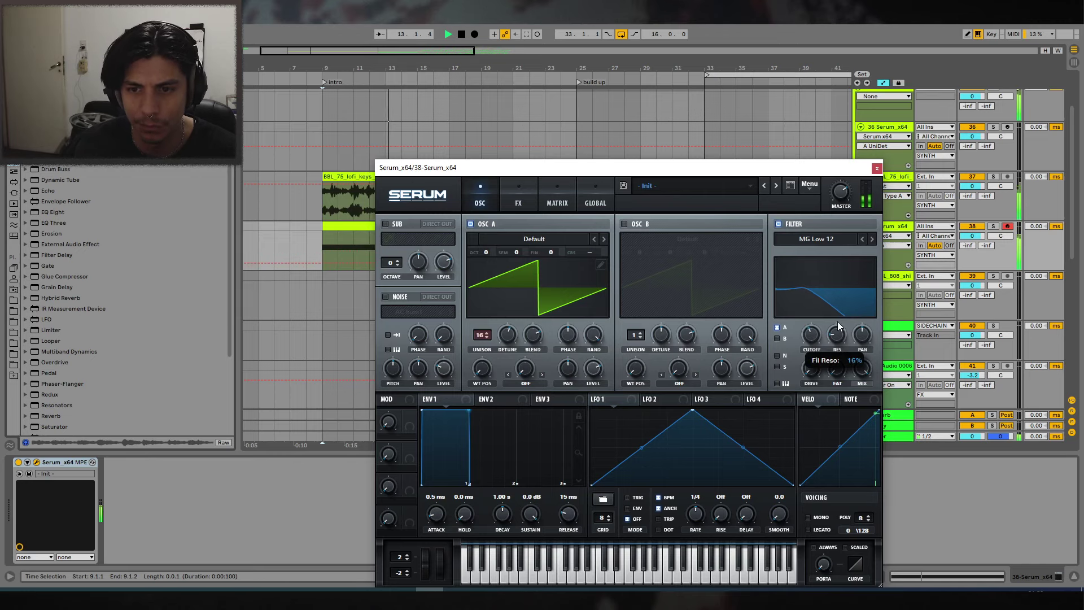
left_click_drag(811, 370, 808, 362)
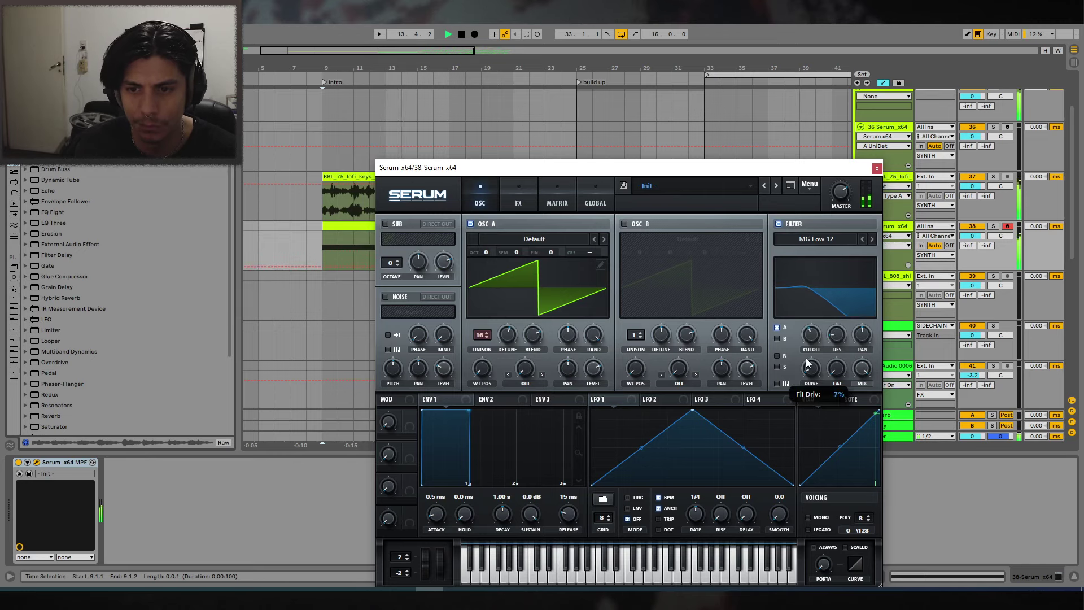
left_click(877, 168)
Lower the EQ Eight low cut on the lofi keys track to 167 Hz during playback, and stop playback.
left_click(885, 185)
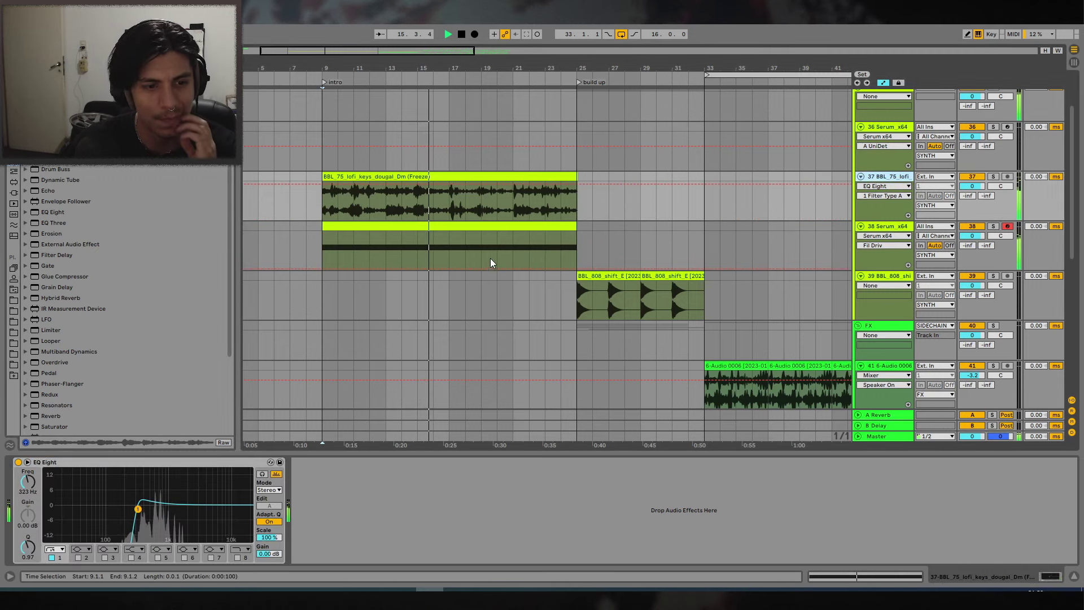
mouse_move(138, 510)
left_mouse_down()
mouse_move(85, 497)
mouse_move(121, 511)
left_mouse_up()
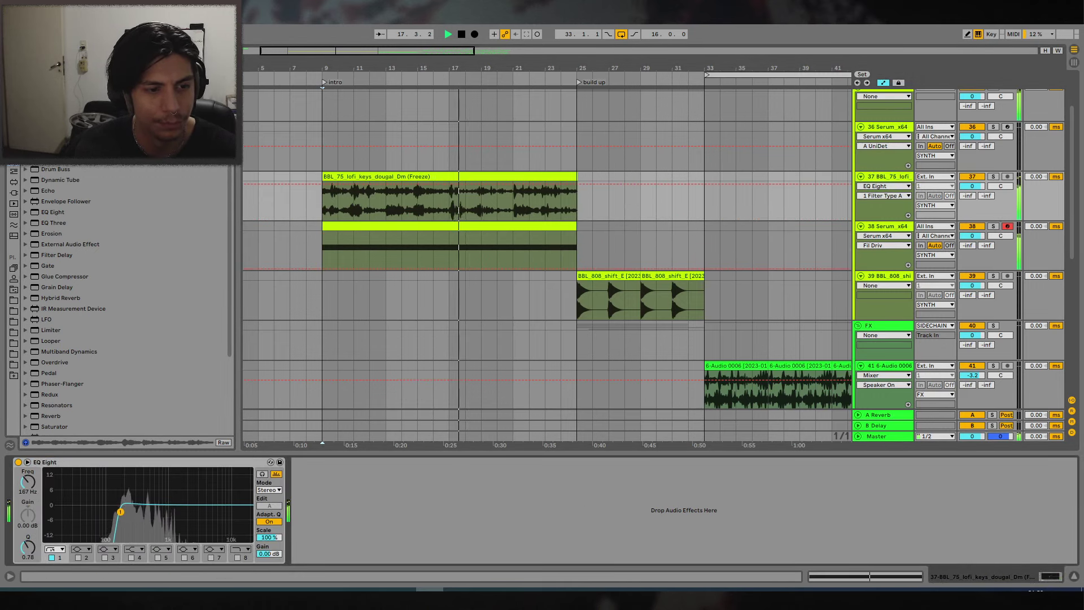
left_click(472, 228)
key("space")
Set oscillator A's unison detune to 0.20 in the new Serum and look over its effects.
left_click(36, 463)
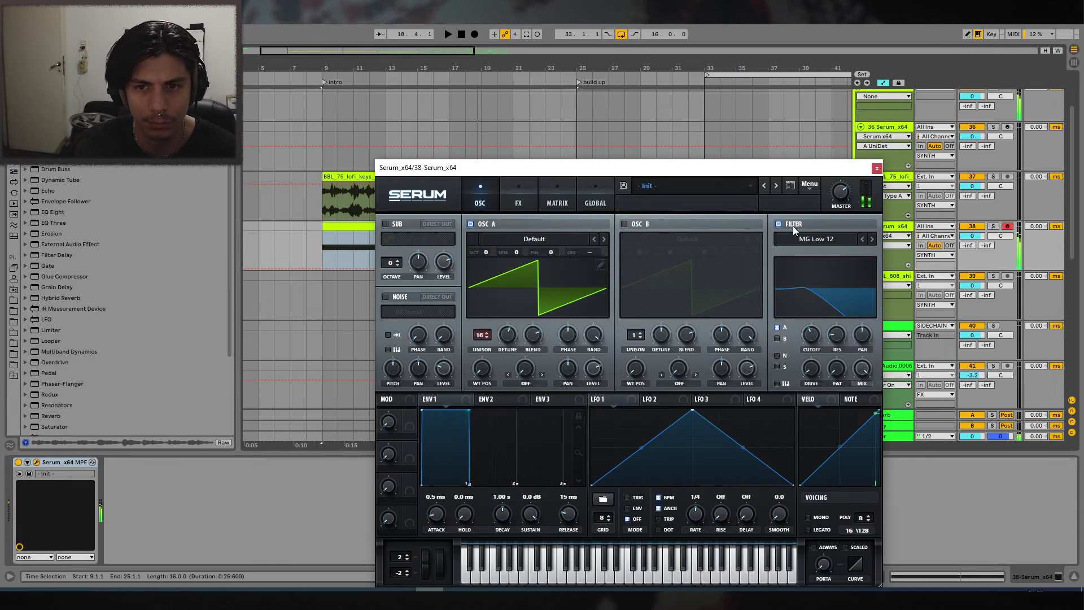
left_click_drag(507, 334, 502, 340)
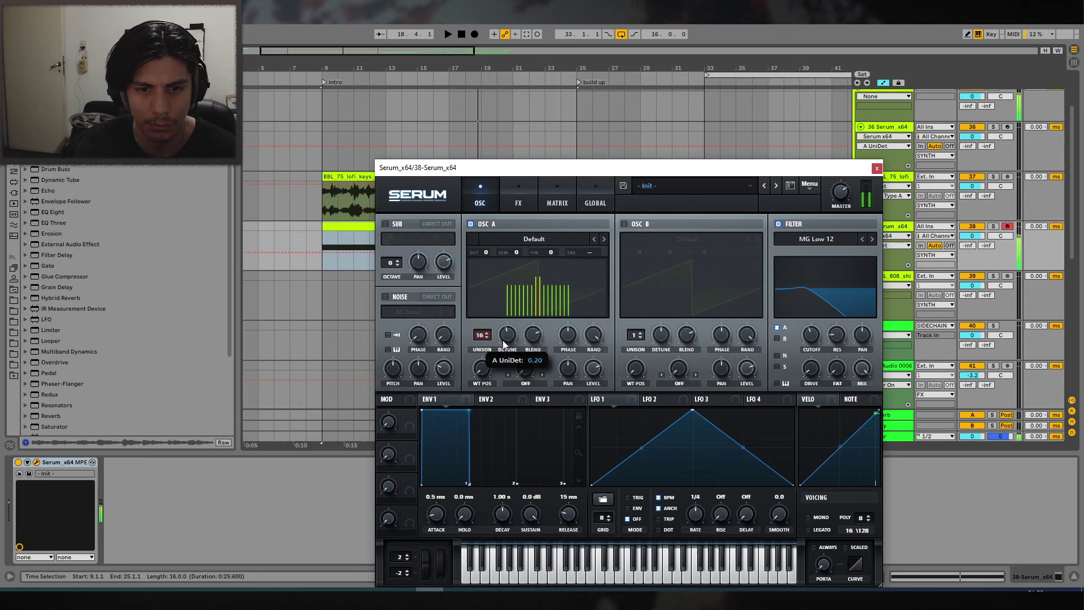
left_click(525, 189)
left_click(876, 168)
Add Amp to the new Serum track with the Lead model and Dual output, and lower the track volume to -4.8 dB.
scroll(198, 194, "up", 3)
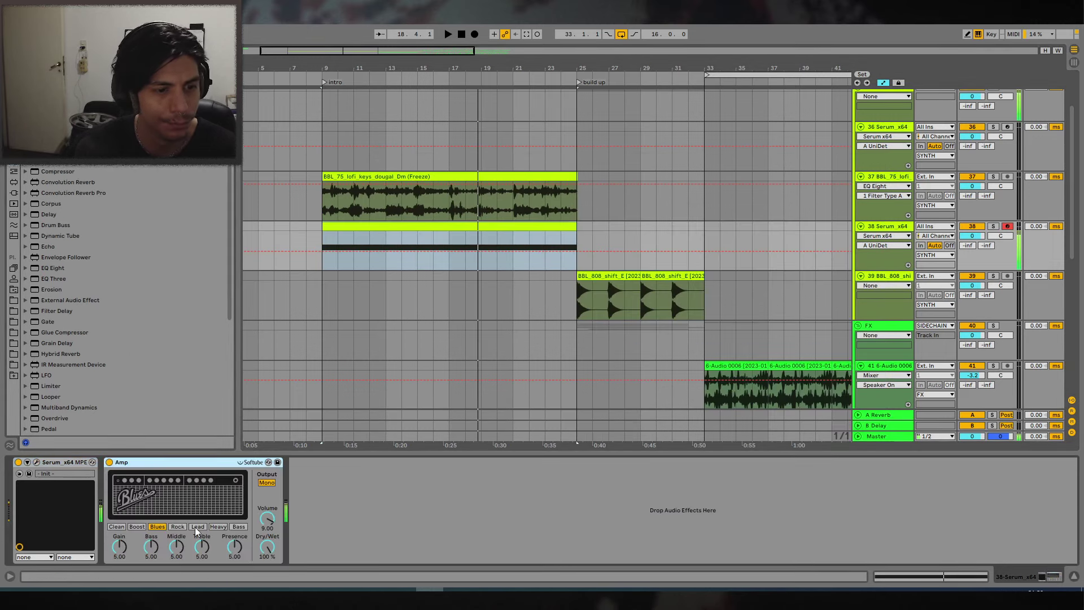
left_click(204, 528)
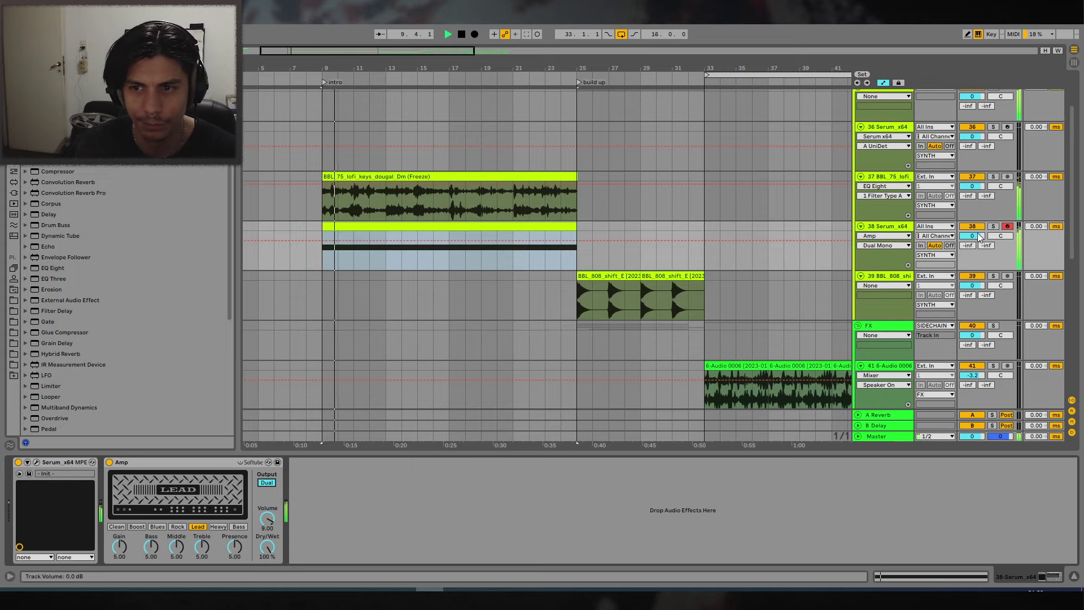
left_click_drag(972, 236, 972, 244)
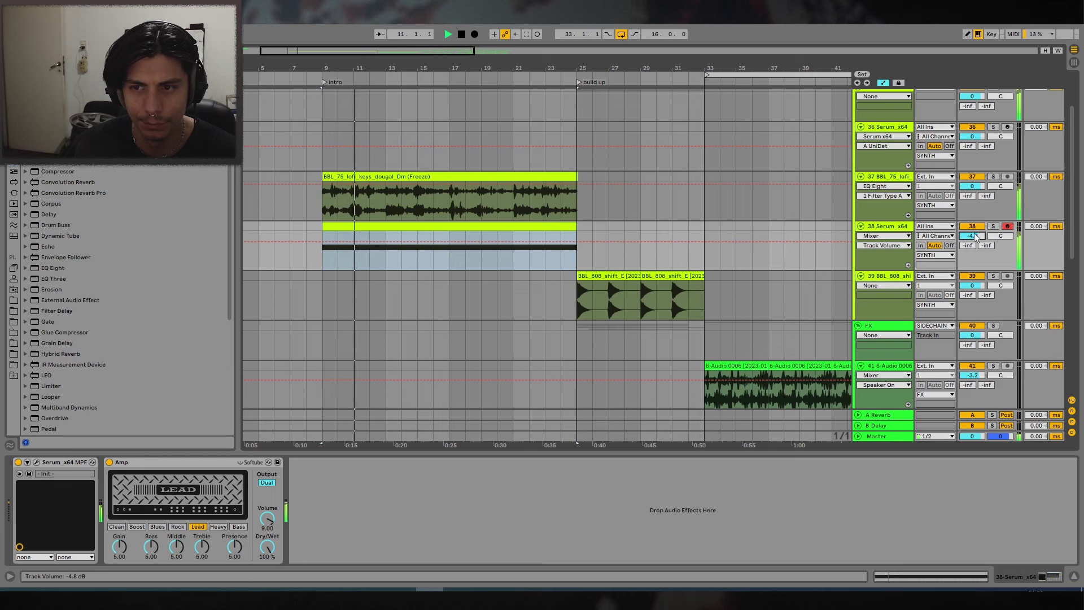
Add Multiband Dynamics with its OTT settings to the lofi keys track and reduce the Amount to 69% while listening to the track soloed.
left_click(503, 186)
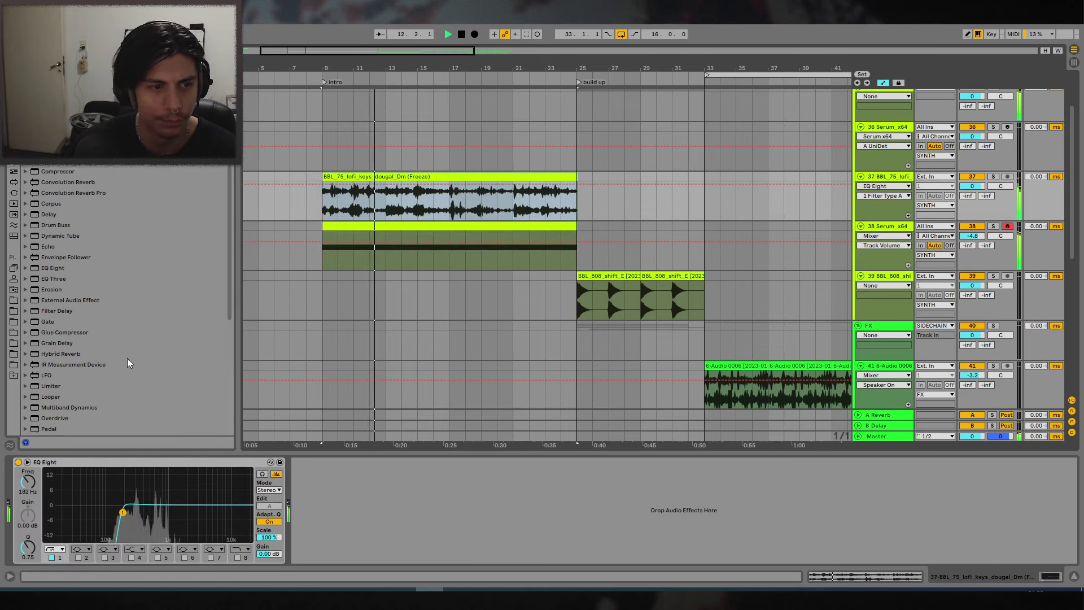
scroll(82, 340, "down", 2)
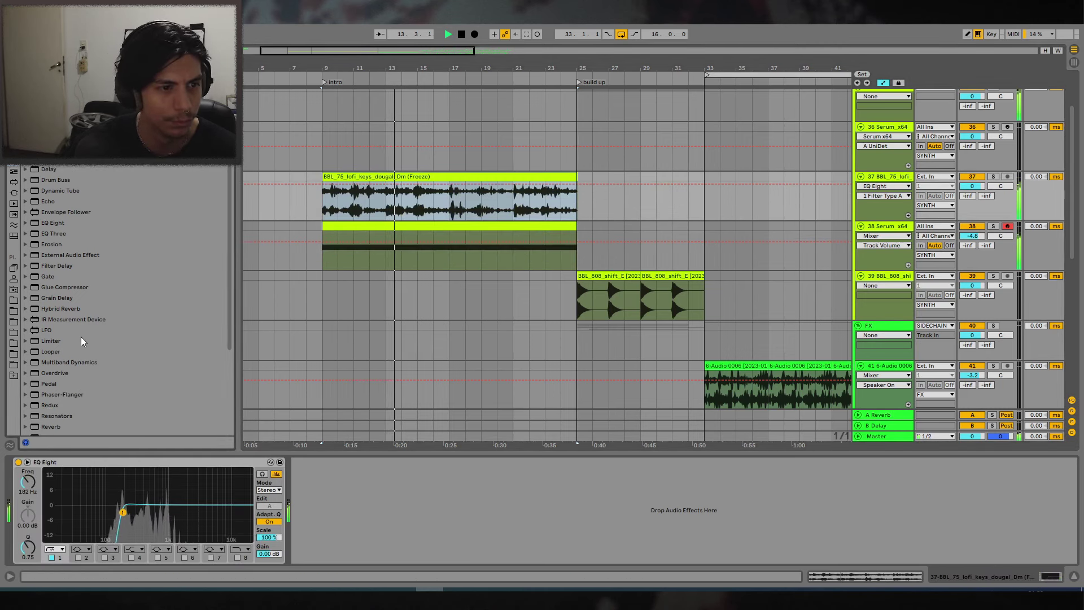
left_click(74, 365)
key("space")
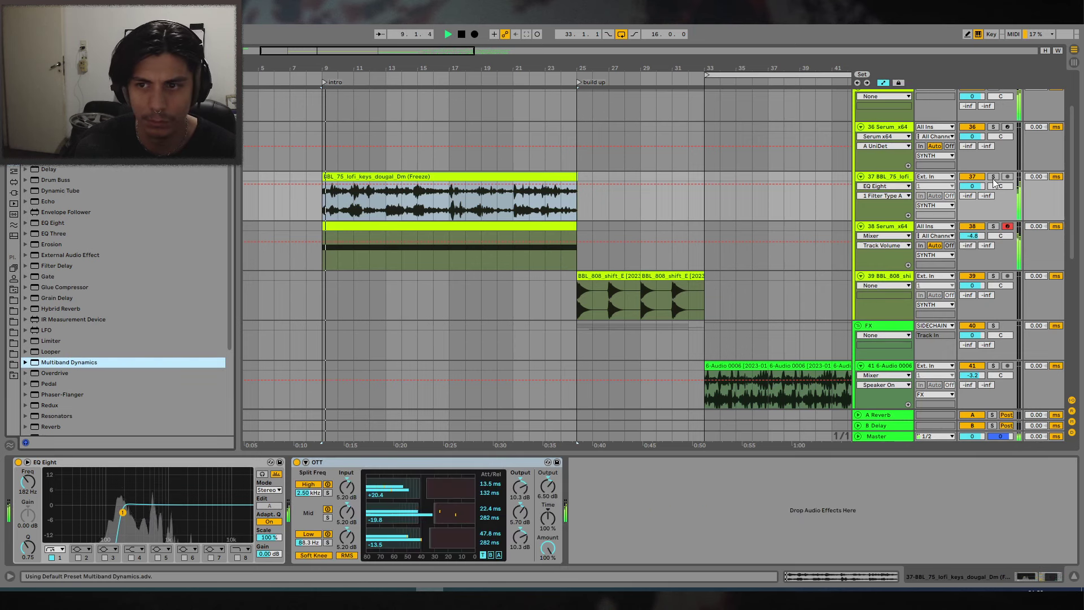
key("shift+s")
left_click_drag(548, 516, 548, 480)
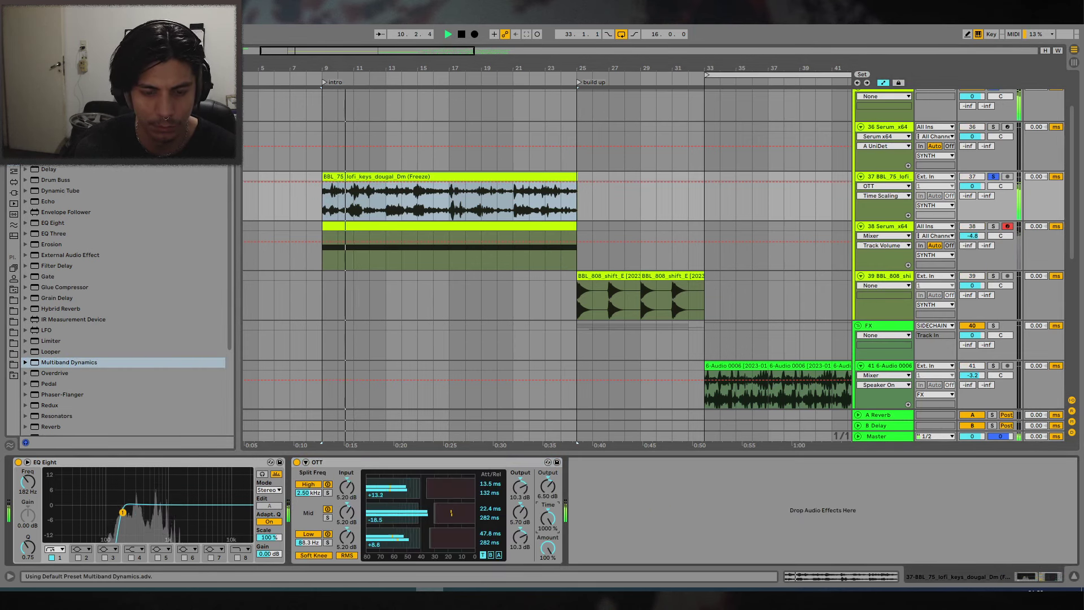
double_click(547, 517)
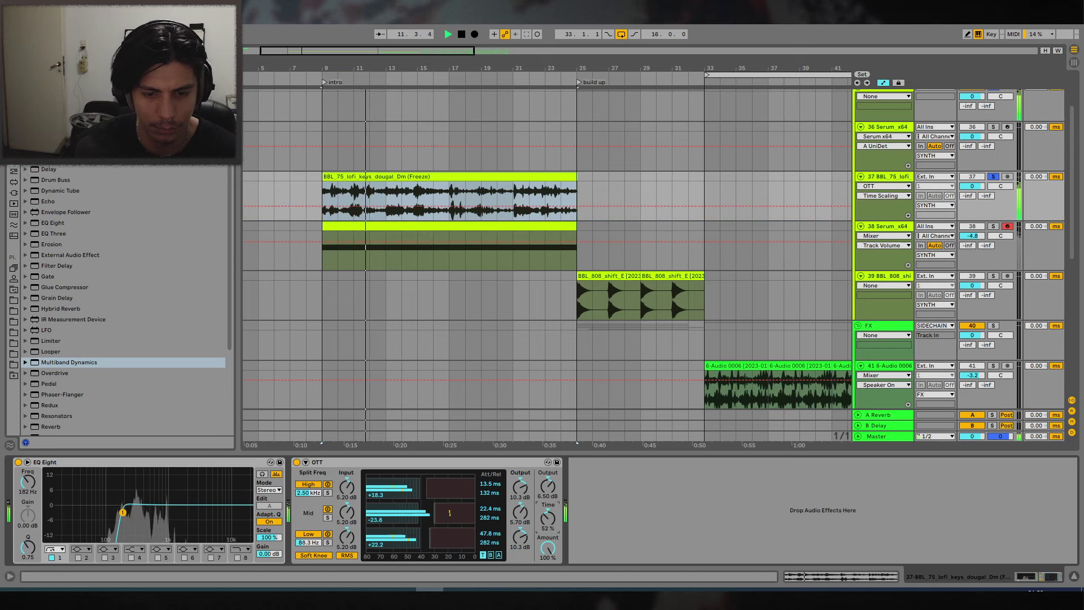
left_click_drag(548, 548, 547, 569)
left_click(993, 176)
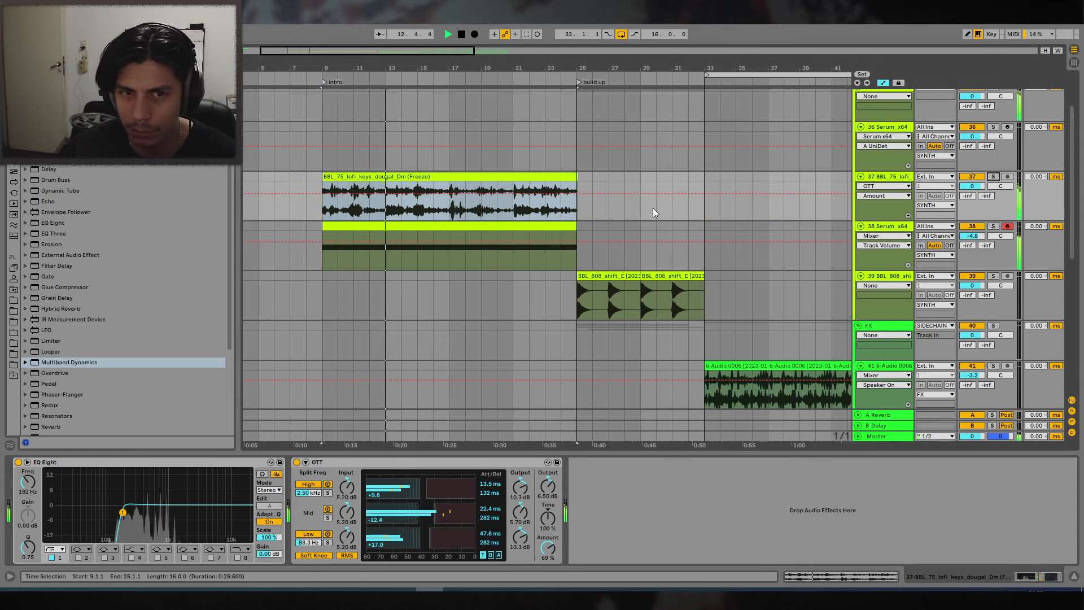
Change the lofi keys clip's warp mode to Texture.
double_click(475, 176)
left_click(133, 352)
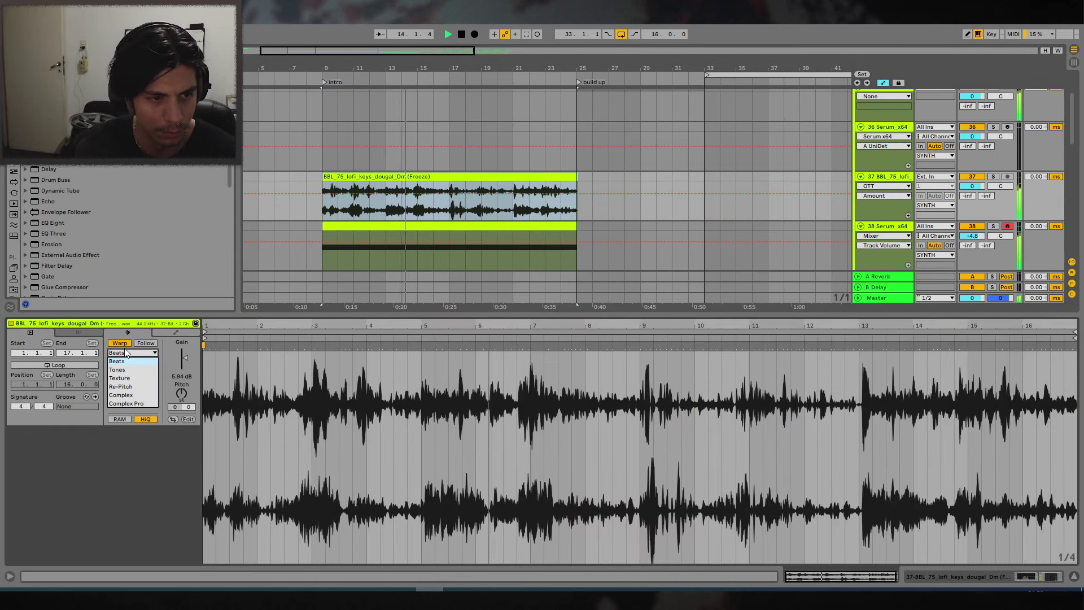
left_click(130, 378)
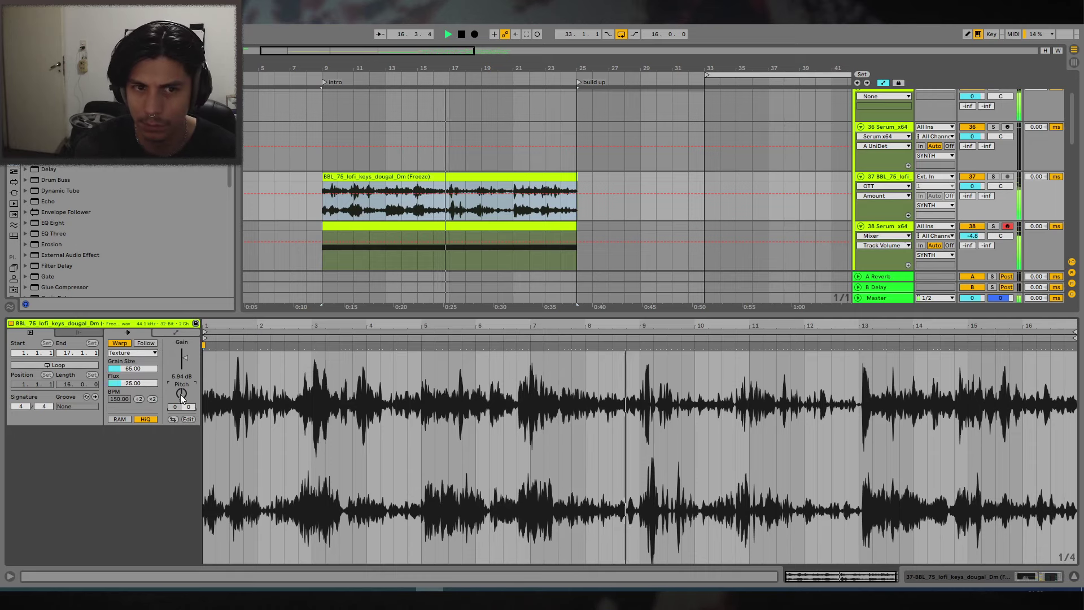
Set OTT's Time to 1000% and Amount to 58% on the lofi keys track, and stop playback.
left_click(1022, 578)
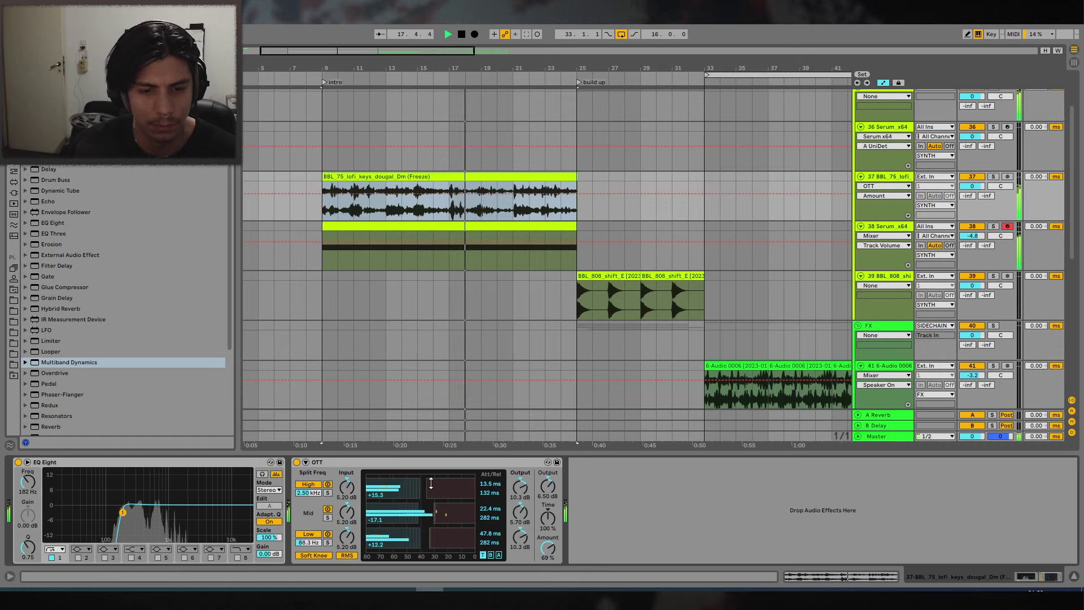
left_click_drag(548, 518, 547, 457)
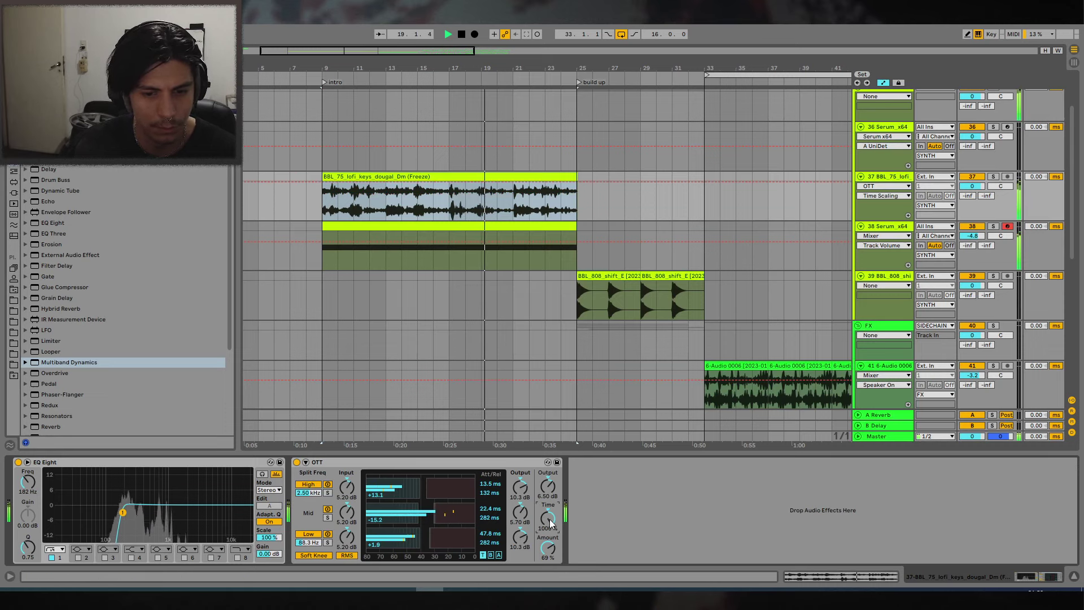
left_click_drag(548, 548, 548, 559)
key("Down")
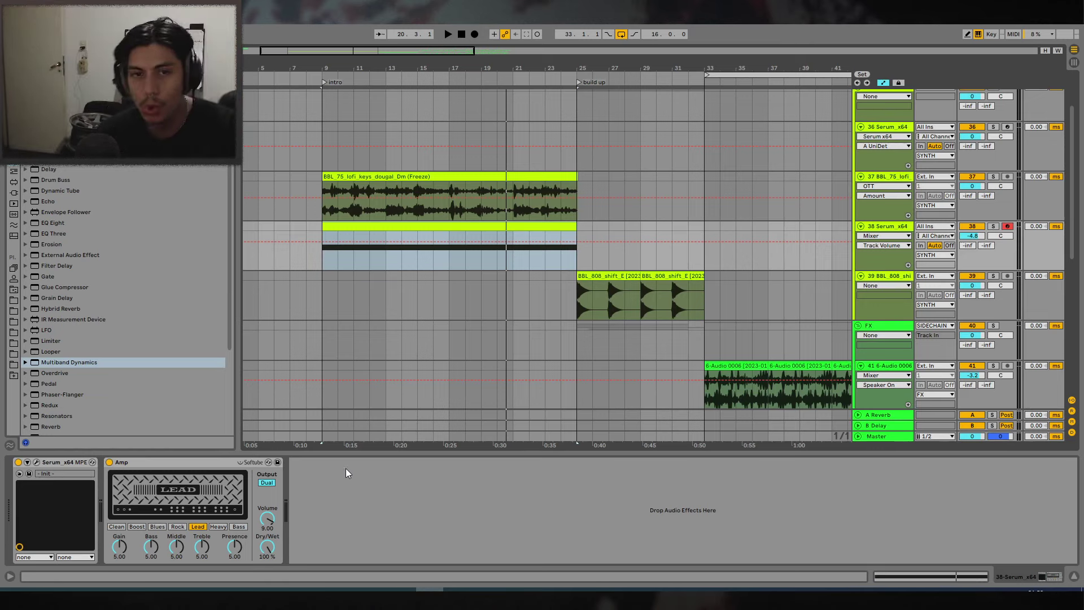
Play the intro and add Auto Filter after Amp on the Serum drone track, lowering its low-pass frequency to 203 Hz.
left_click(386, 176)
key("space")
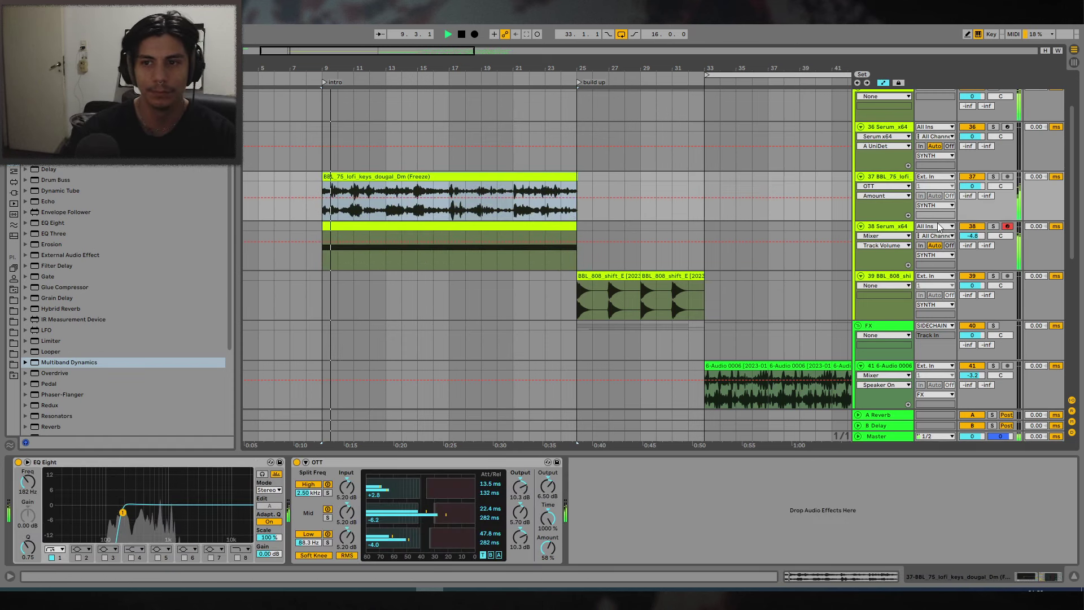
left_click(887, 226)
left_click(113, 51)
scroll(74, 124, "up", 1)
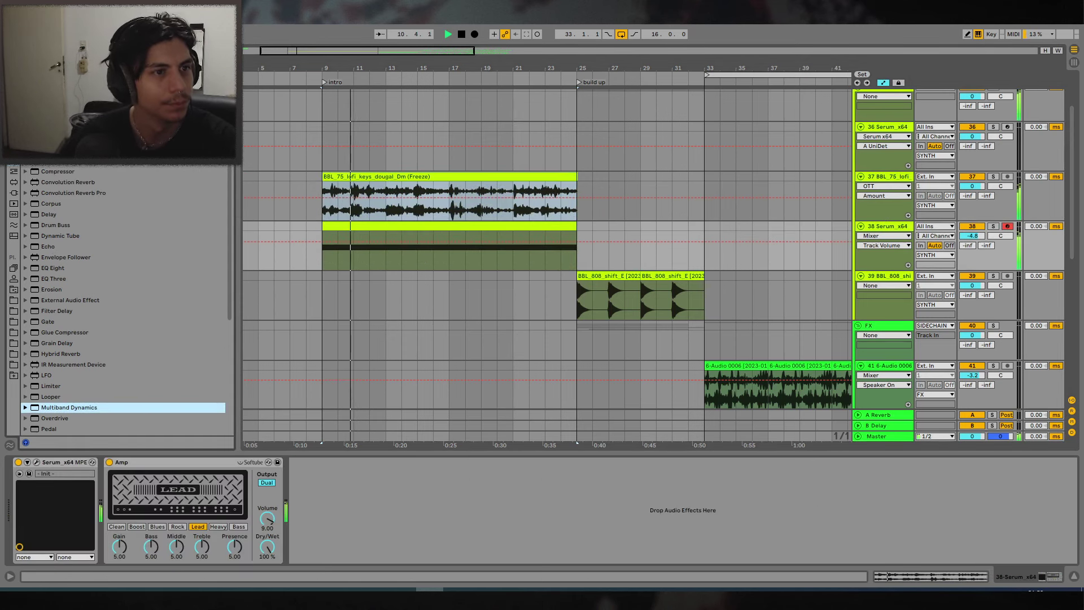
left_click_drag(56, 107, 389, 484)
left_click_drag(426, 519, 356, 520)
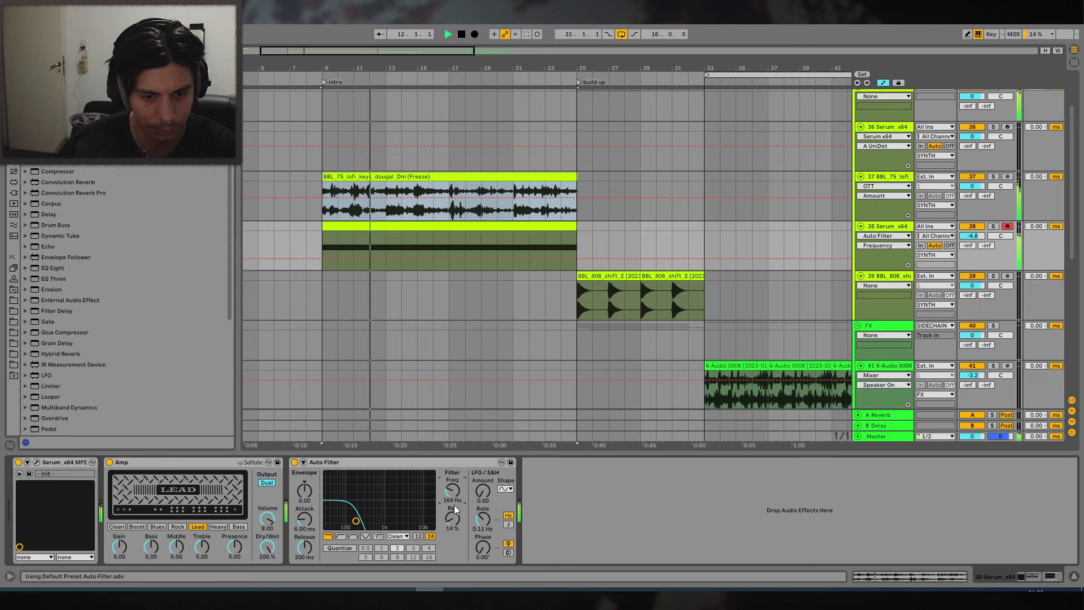
Open the Serum drone's MIDI clip and audition piano-roll keys around D#0 up to B0 for a bass progression.
double_click(423, 229)
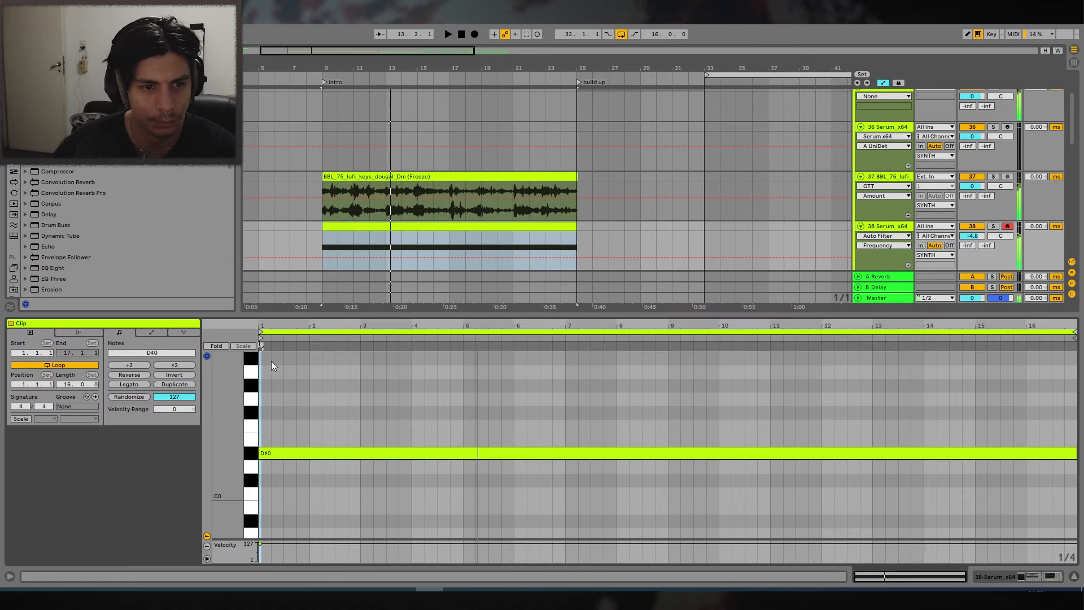
left_click(250, 406)
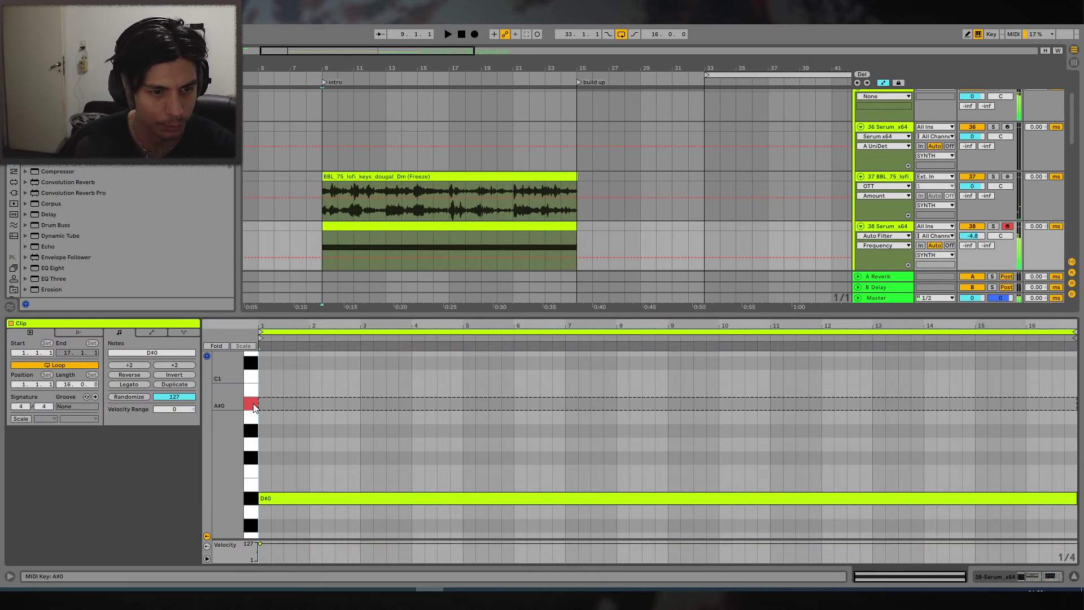
left_click(252, 501)
left_click(255, 445)
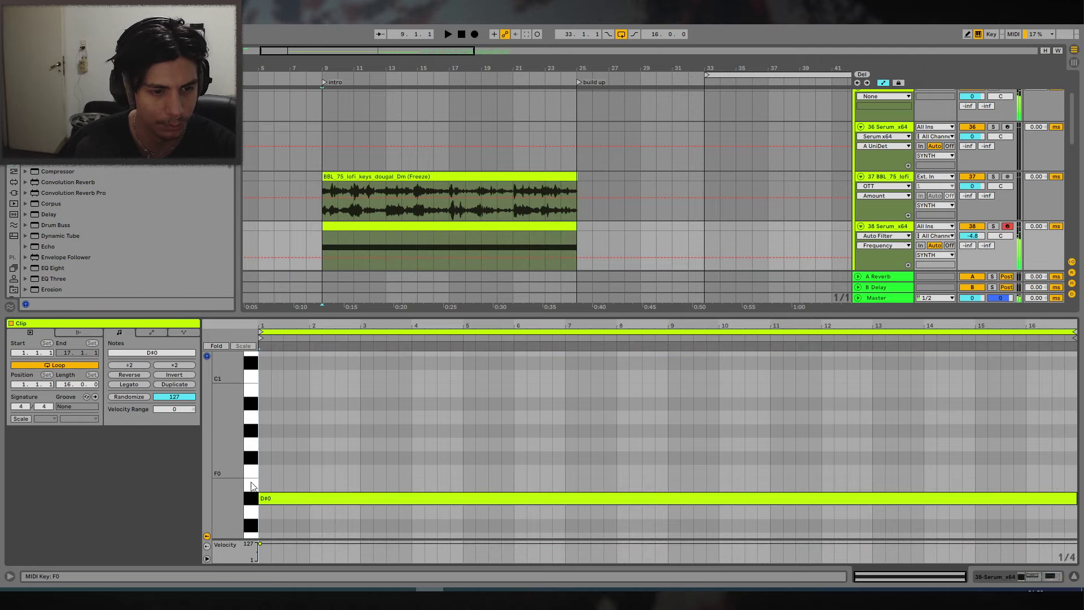
left_click(252, 389)
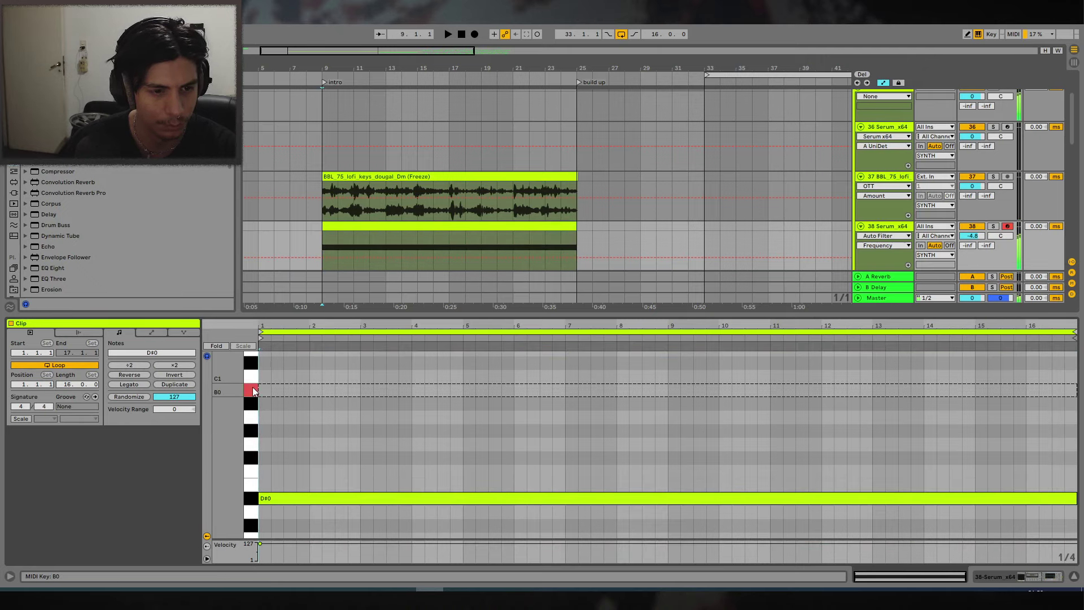
left_click(252, 403)
Shorten the D#0 drone note to four bars and add a two-bar B0 note starting at clip bar 5.
left_click(390, 498)
left_click(127, 364)
key("space")
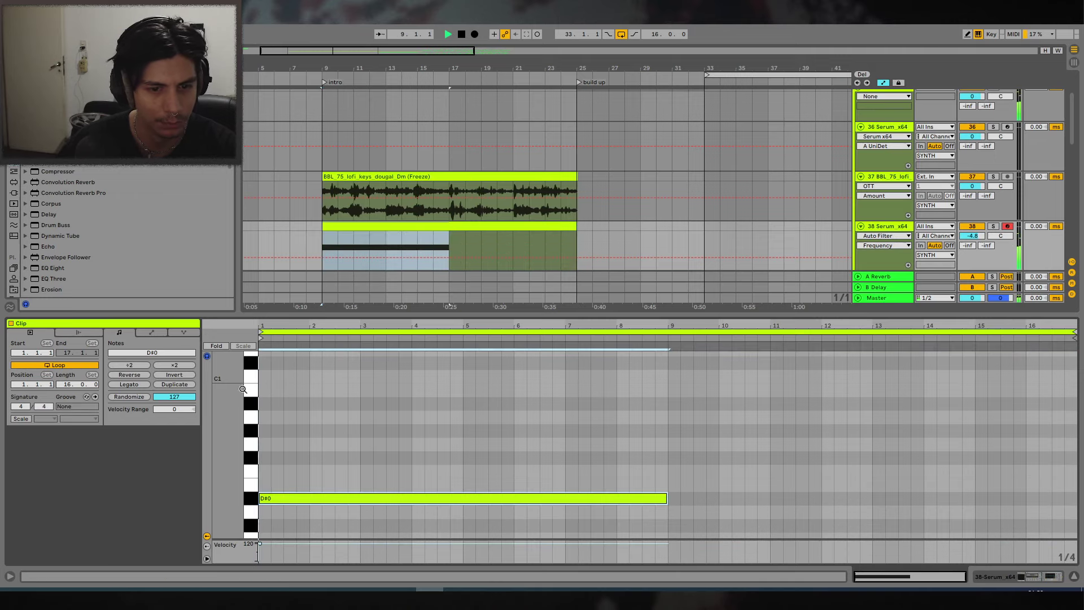
left_click_drag(665, 489, 461, 485)
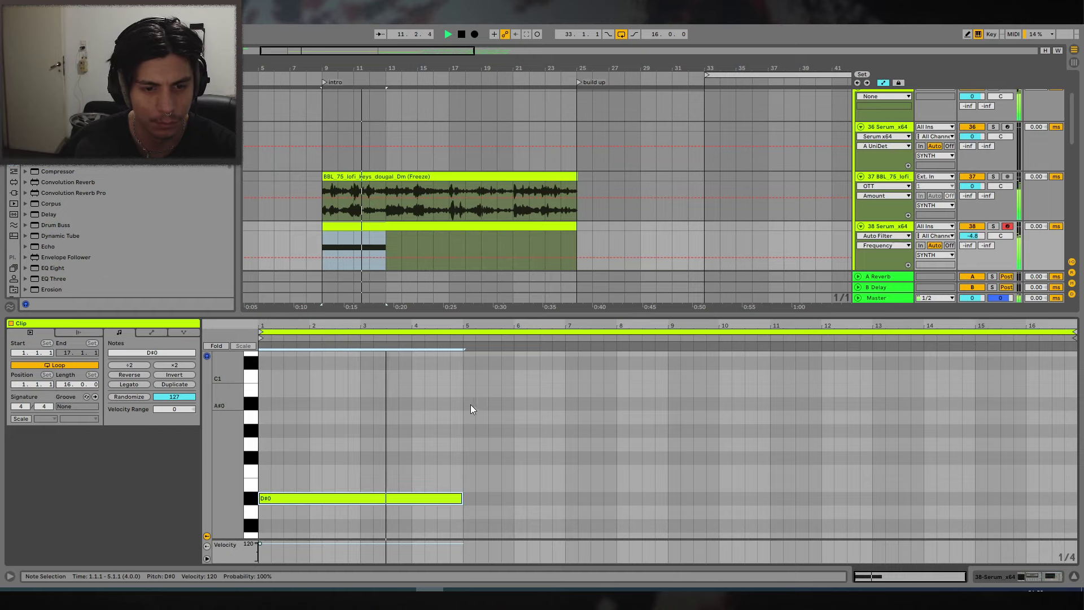
left_click_drag(472, 390, 564, 389)
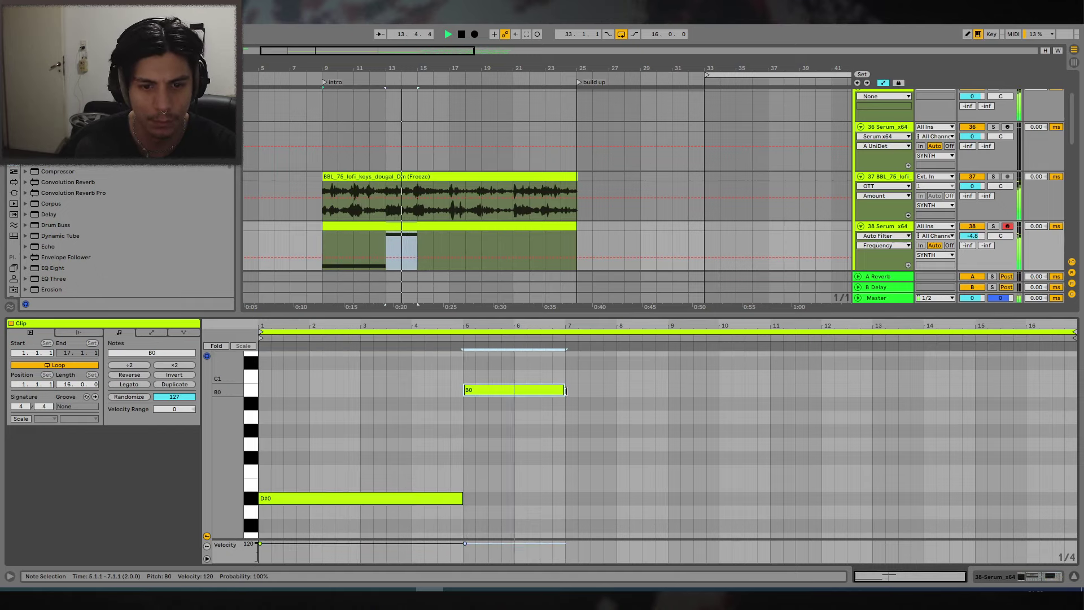
Stop playback, audition lower keys, and add a two-bar G#0 note after the B0 note.
key("space")
left_click(252, 388)
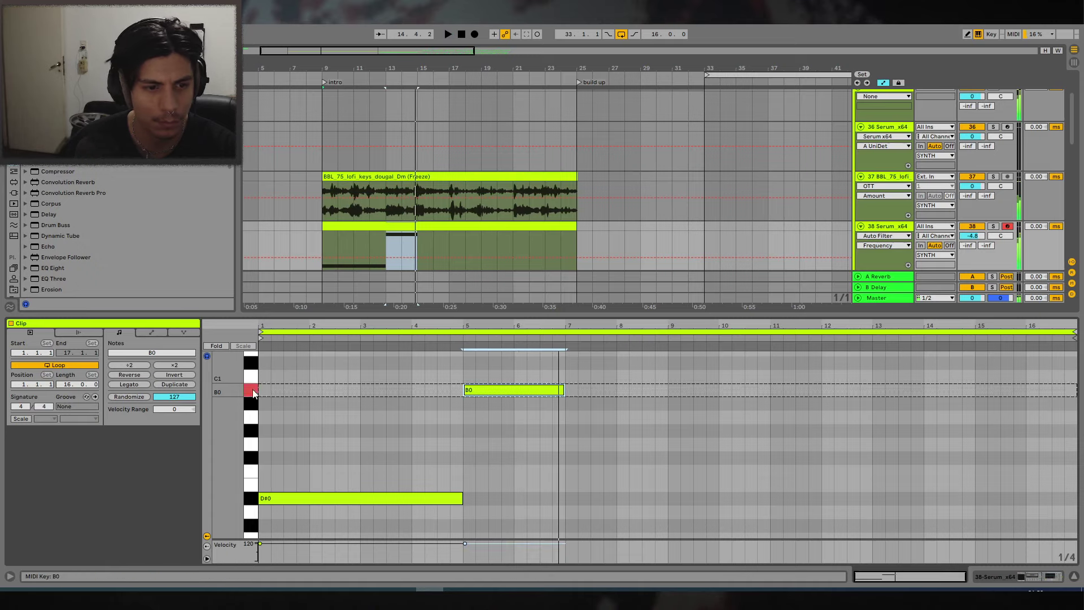
left_click(252, 432)
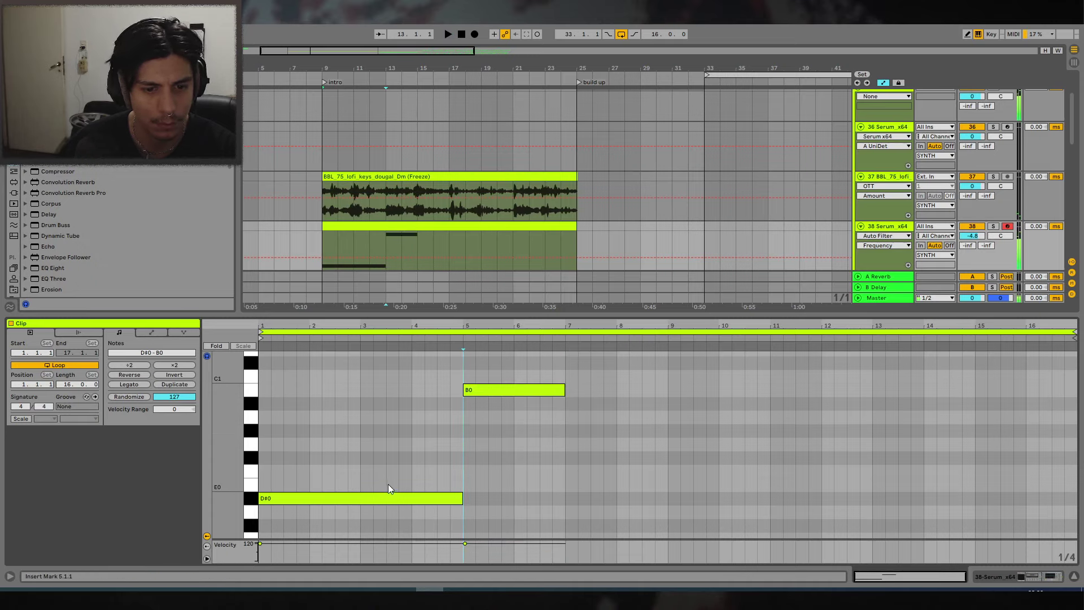
left_click_drag(373, 497, 667, 430)
Split the drone clip at bar 17, duplicate its first eight bars over the second half, and consolidate both into one clip.
left_click(450, 245)
key("ctrl+e")
left_click(393, 227)
key("ctrl+d")
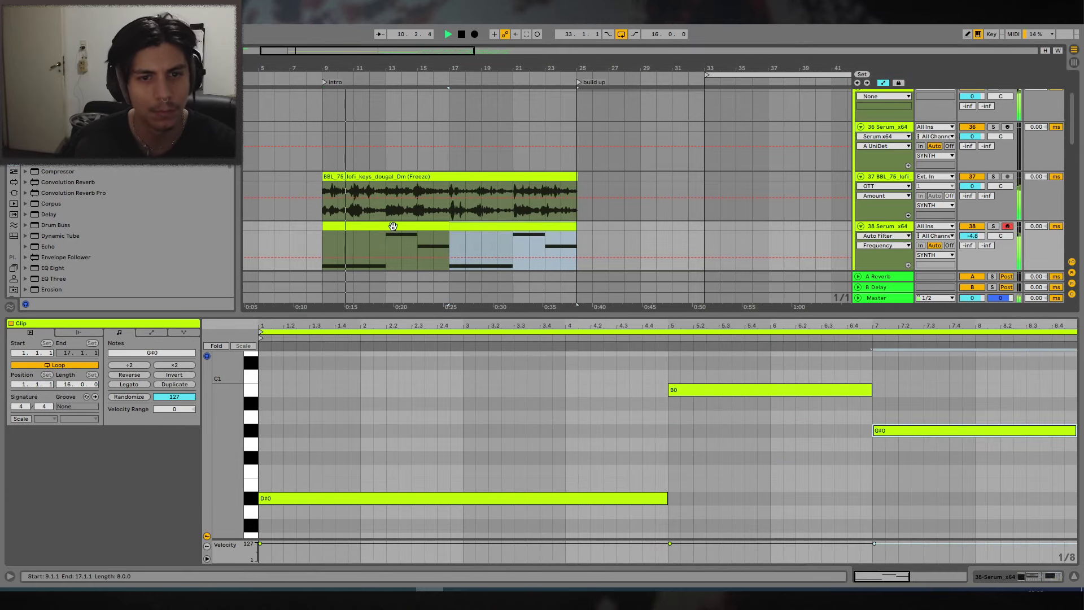
left_click(393, 227, "shift")
key("ctrl+j")
Set the drone Serum's voicing to mono legato with always-on portamento at 69 ms.
left_click(1035, 578)
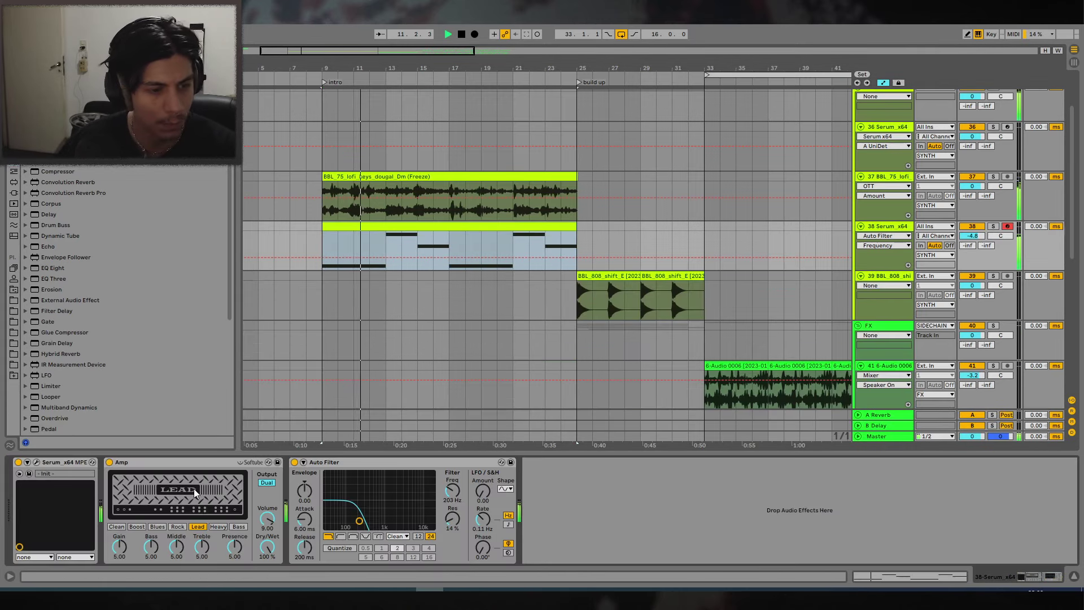
left_click(36, 462)
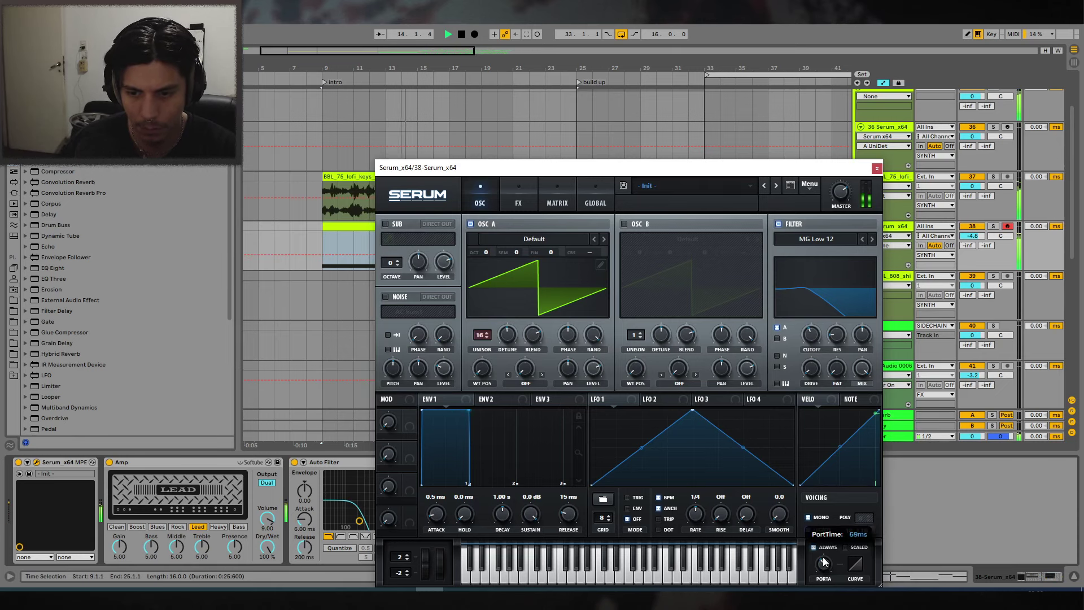
left_click(36, 462)
left_click(36, 462)
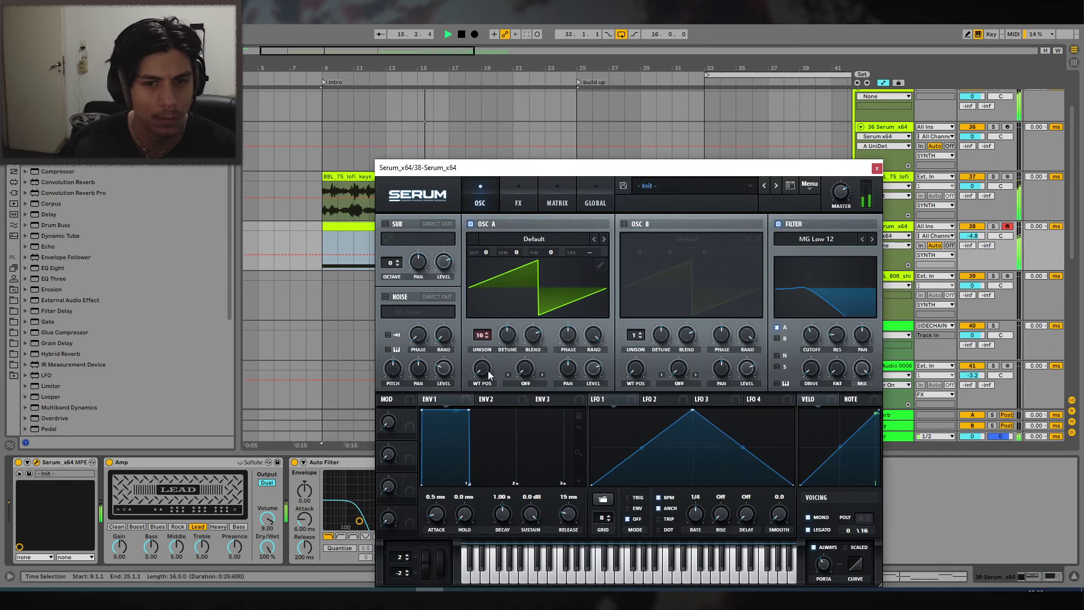
Turn off the drone Serum's filter, raise oscillator A's unison detune to 0.32, and close the plugin window.
left_click(779, 224)
left_click_drag(507, 338, 507, 333)
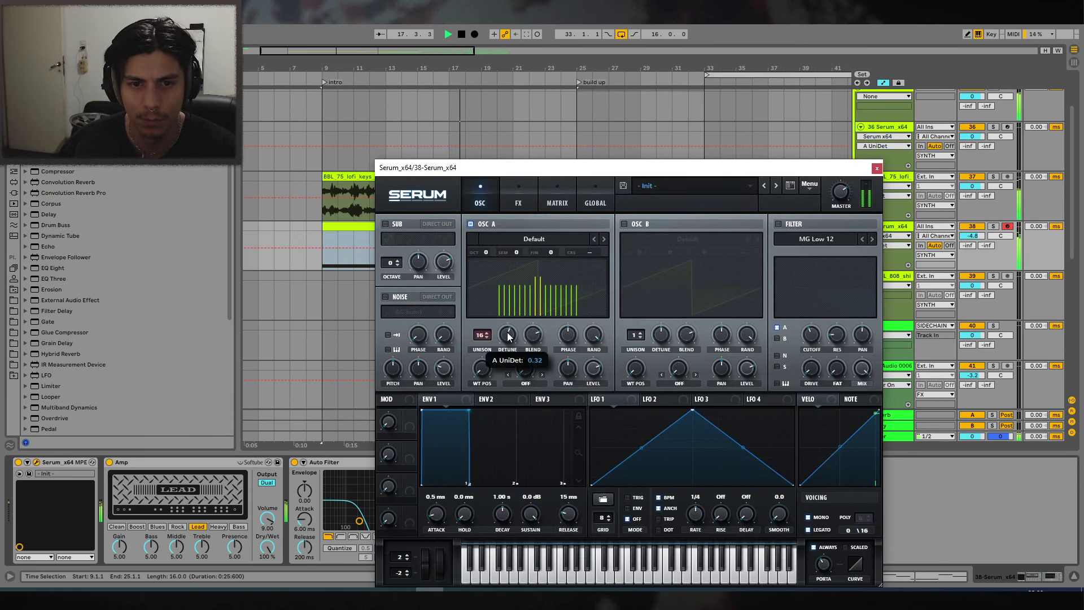
left_click(876, 168)
Try a copy of the Audio 7 8 9 freeze-tail clip at bar 17 on its FX track, and remove it.
left_click(889, 171)
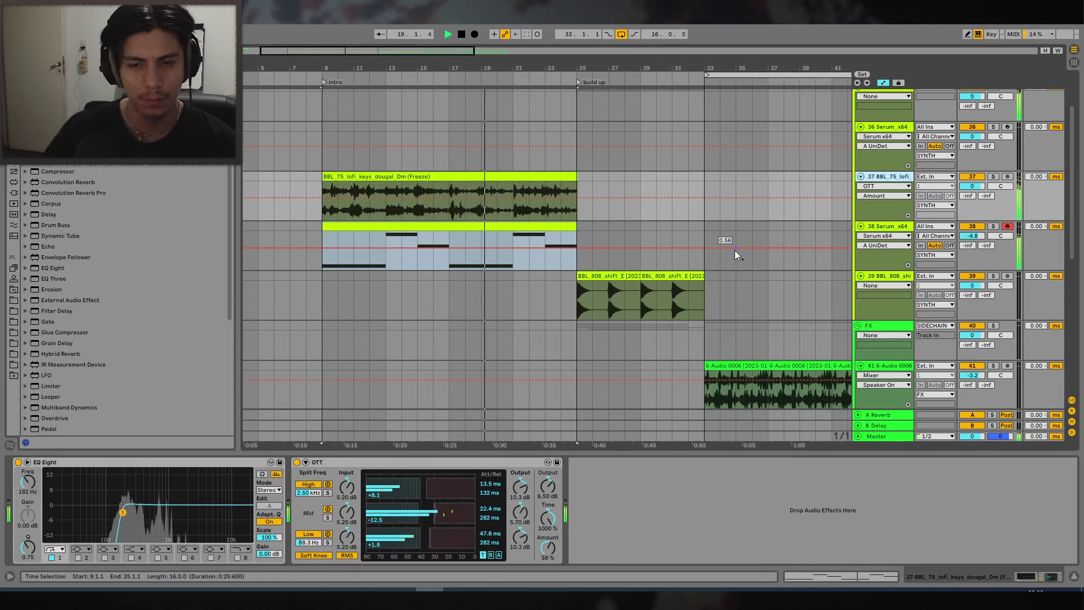
scroll(701, 302, "down", 5)
scroll(660, 293, "down", 1)
key("space")
left_click_drag(597, 326, 463, 325)
key("space")
key("ctrl+alt+l")
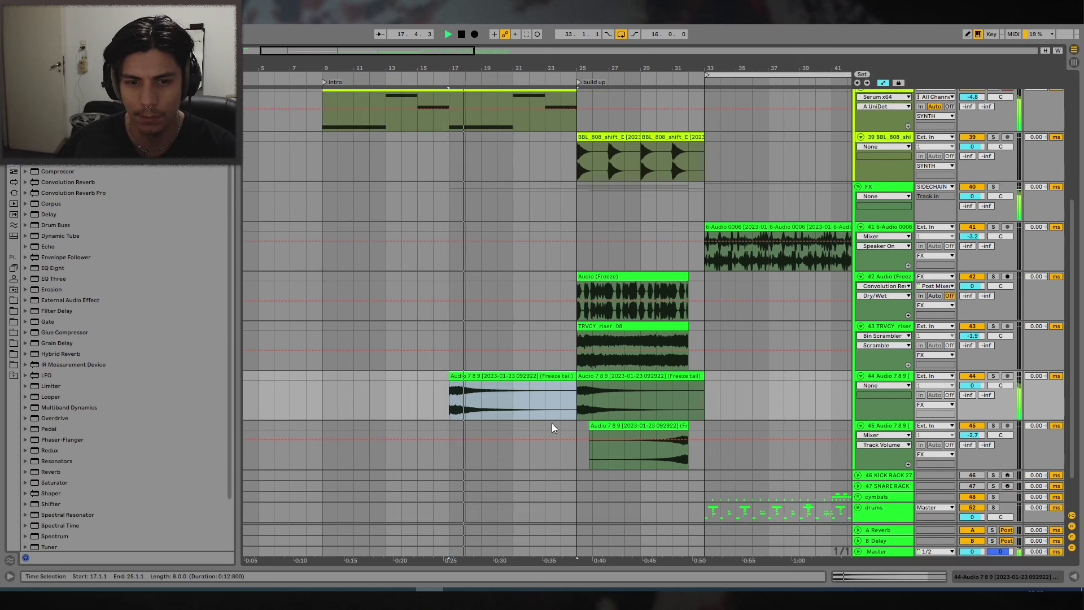
key("Delete")
Play the second half of the intro into the build up, listening to the keys, drone and 808 clips.
left_click(438, 383)
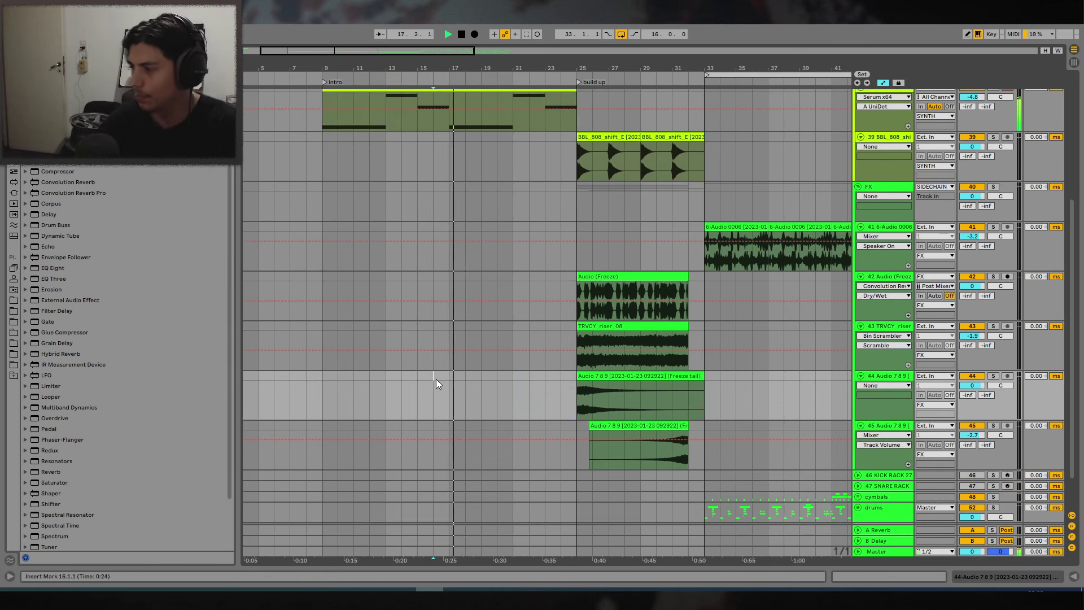
scroll(453, 294, "up", 4)
left_click(506, 173)
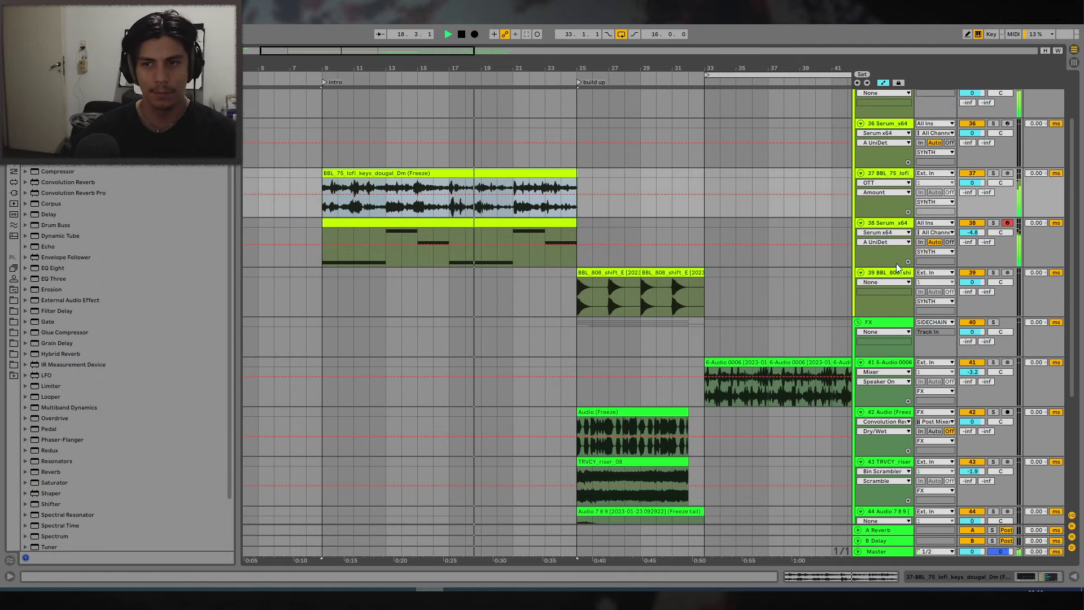
key("ctrl+alt+l")
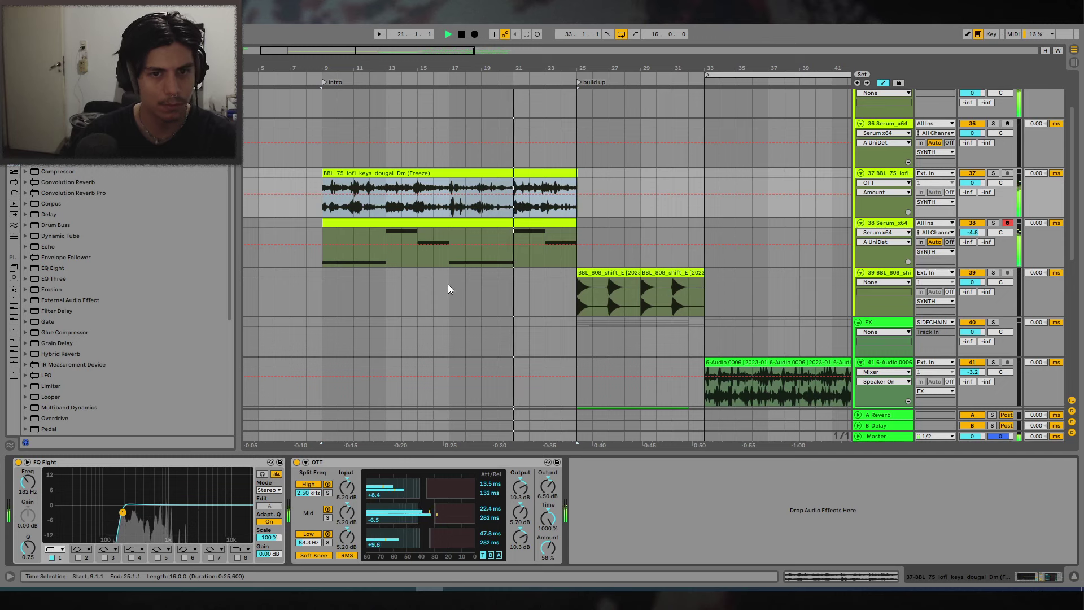
scroll(508, 254, "down", 3)
left_click(568, 203)
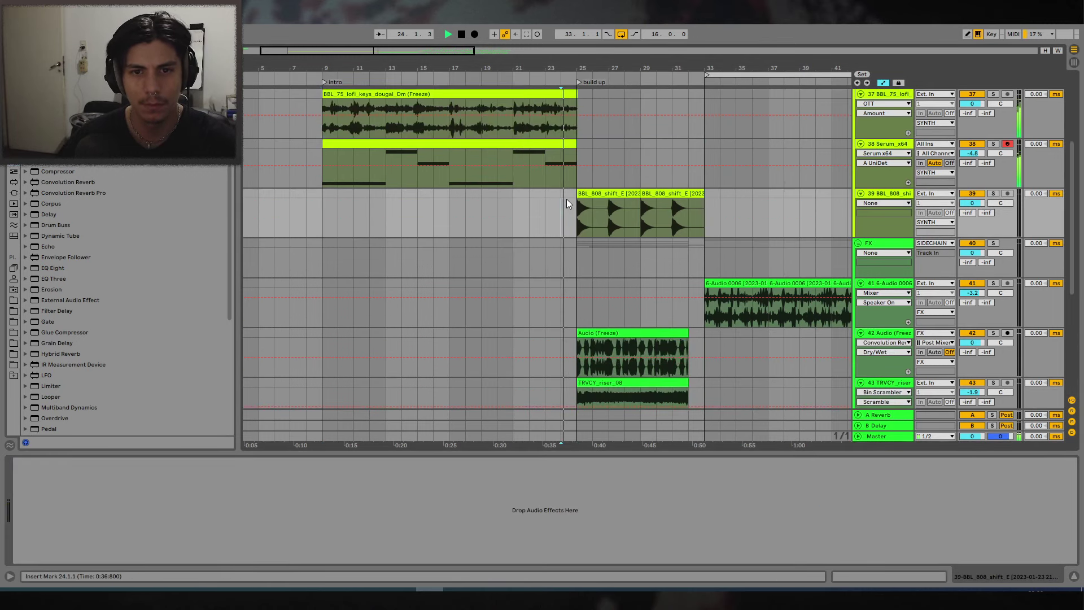
left_click(603, 195)
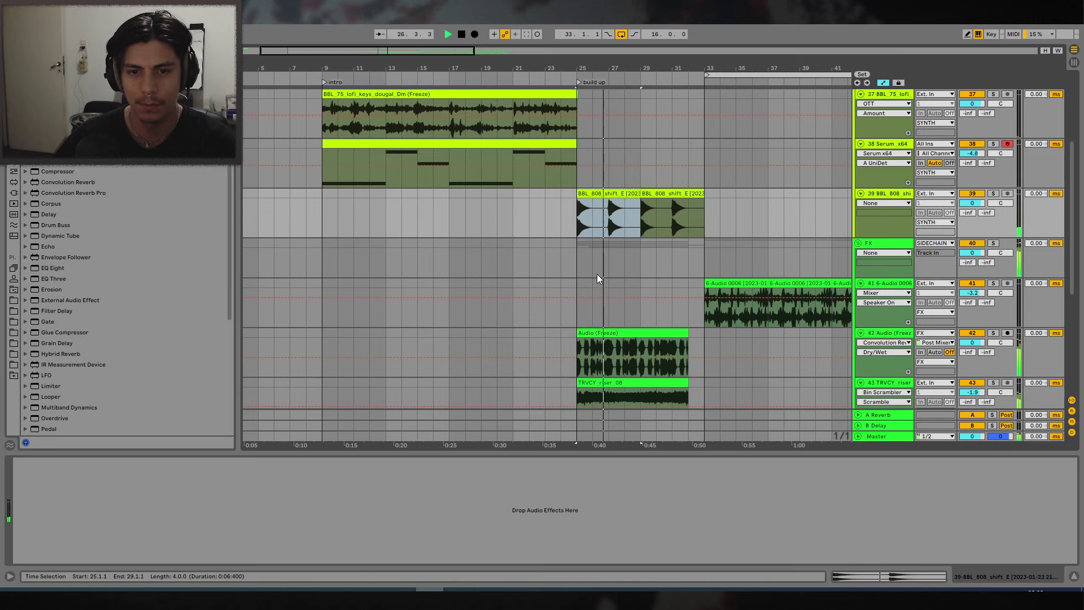
Paste a copy of the Audio (Freeze) clip at bar 17 on its FX track and audition it soloed before unsoloing.
scroll(597, 279, "down", 3)
left_click(460, 271)
key("space")
key("ctrl+v")
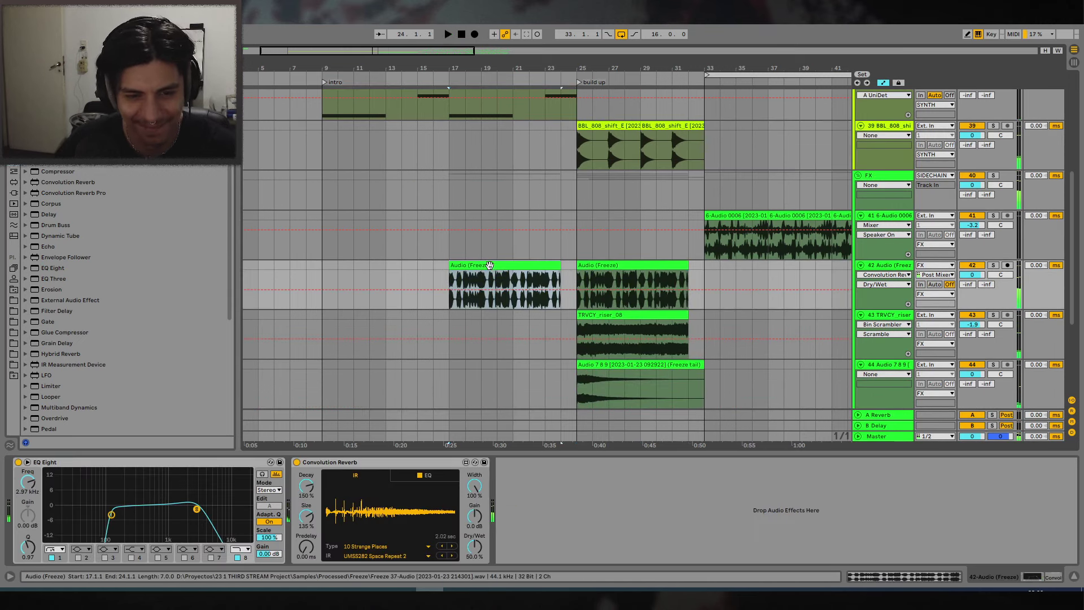
scroll(478, 153, "up", 2)
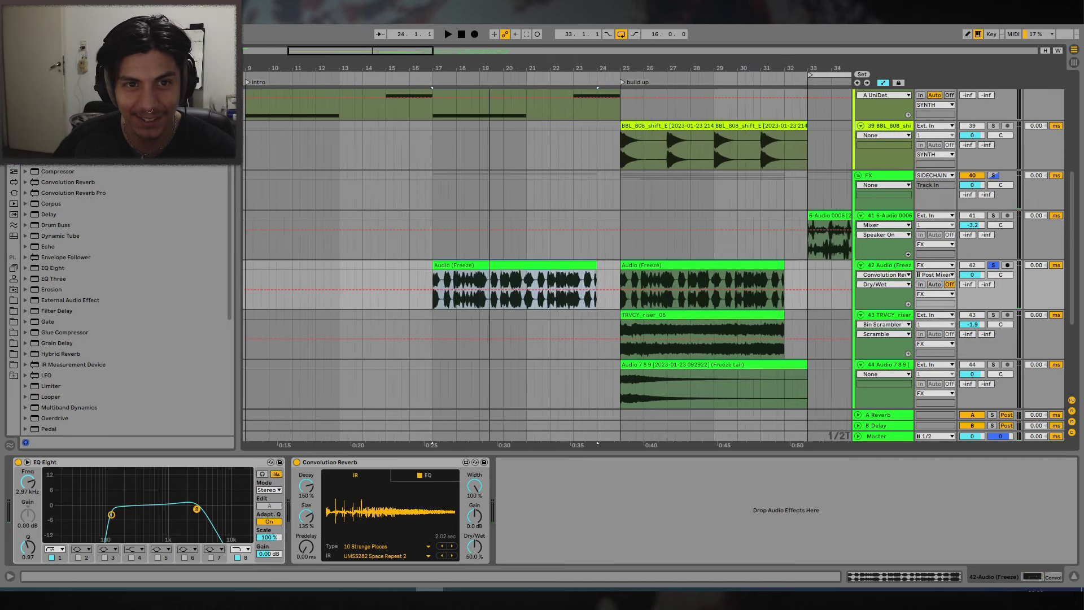
key("space")
left_click(993, 266)
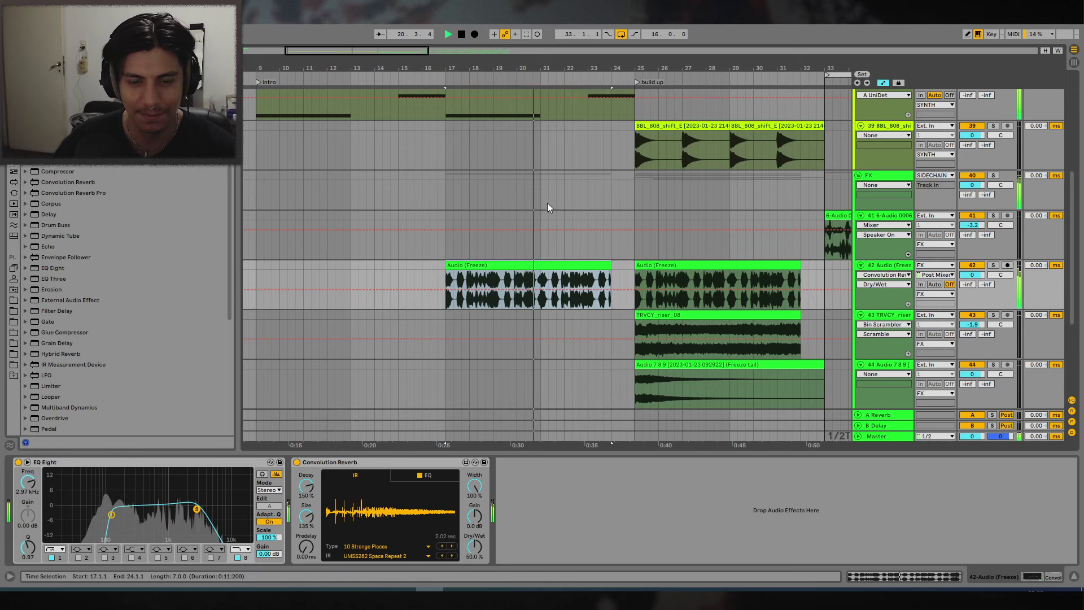
Extend the pasted Audio (Freeze) clip in the intro so it runs to bar 25.
scroll(571, 249, "up", 3)
scroll(573, 243, "down", 1)
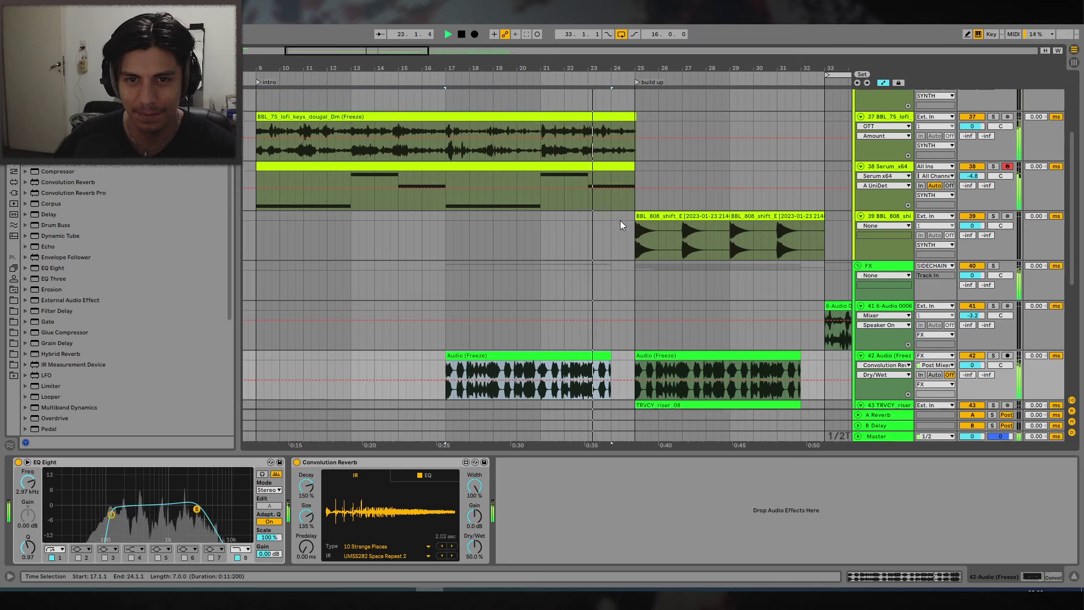
scroll(606, 323, "up", 2)
left_click_drag(609, 358, 633, 361)
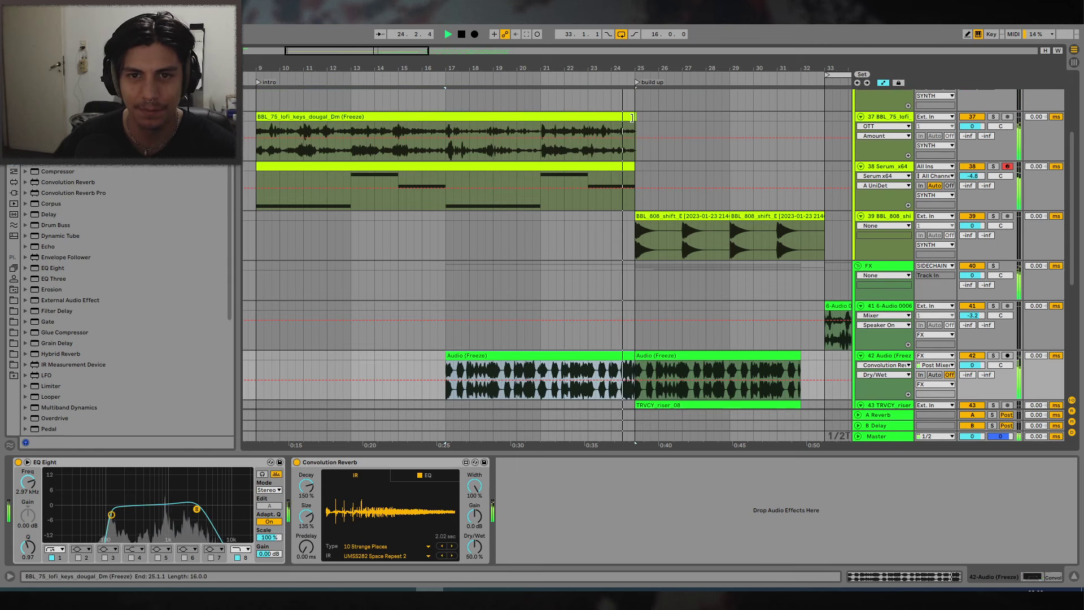
Shorten the drone Serum clip to end at bar 24 and play the transition into the build up.
key("space")
left_click(608, 182)
left_click(597, 213)
key("space")
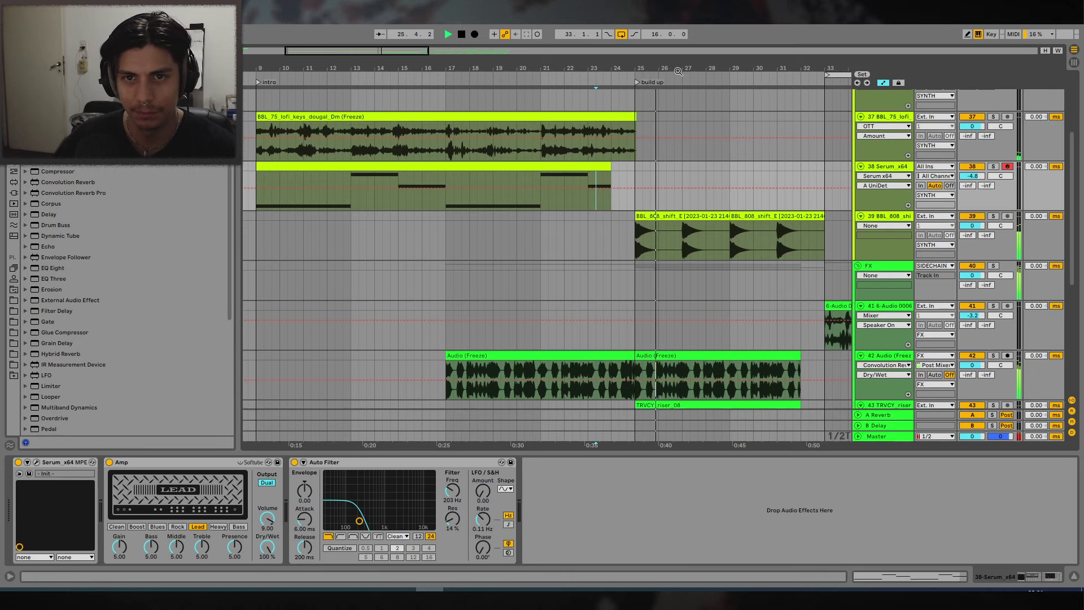
Play through the build up, listening to the freeze, riser and freeze-tail clips.
scroll(649, 187, "down", 2, "ctrl")
scroll(631, 216, "down", 3)
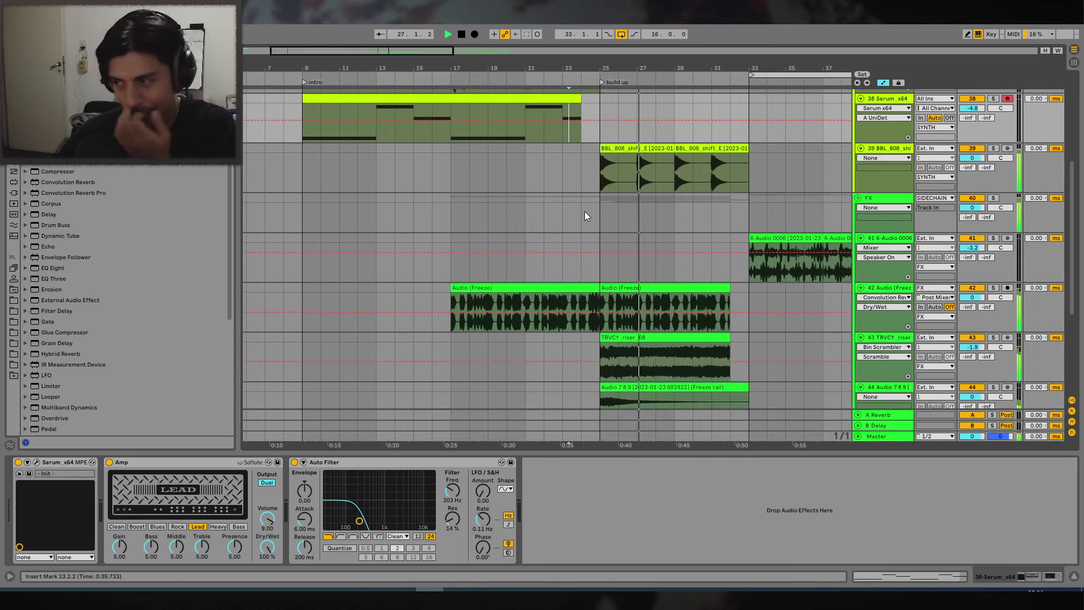
left_click(545, 286)
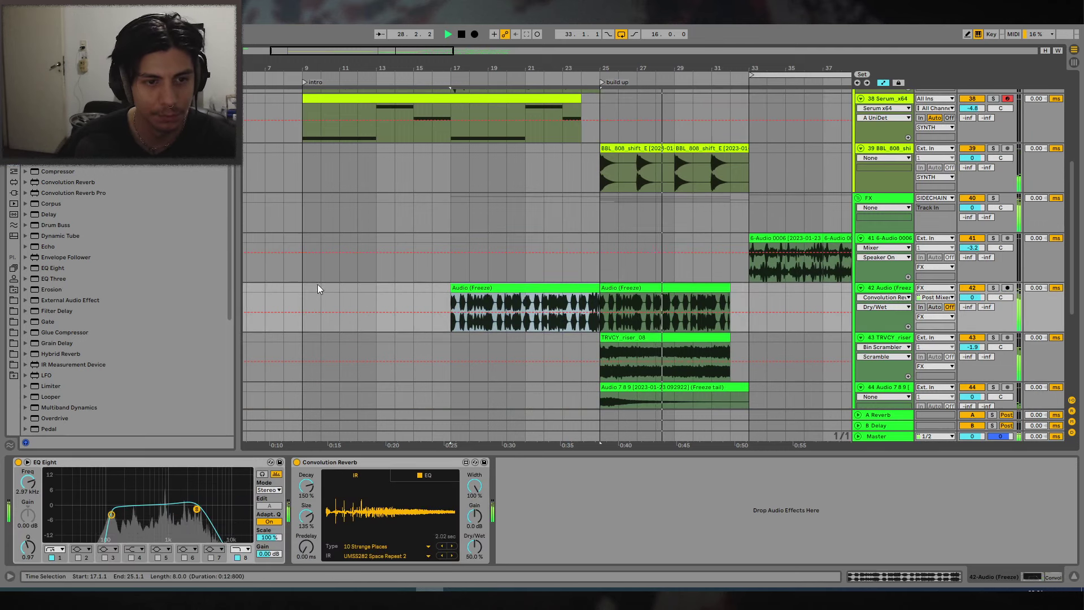
left_click(303, 292)
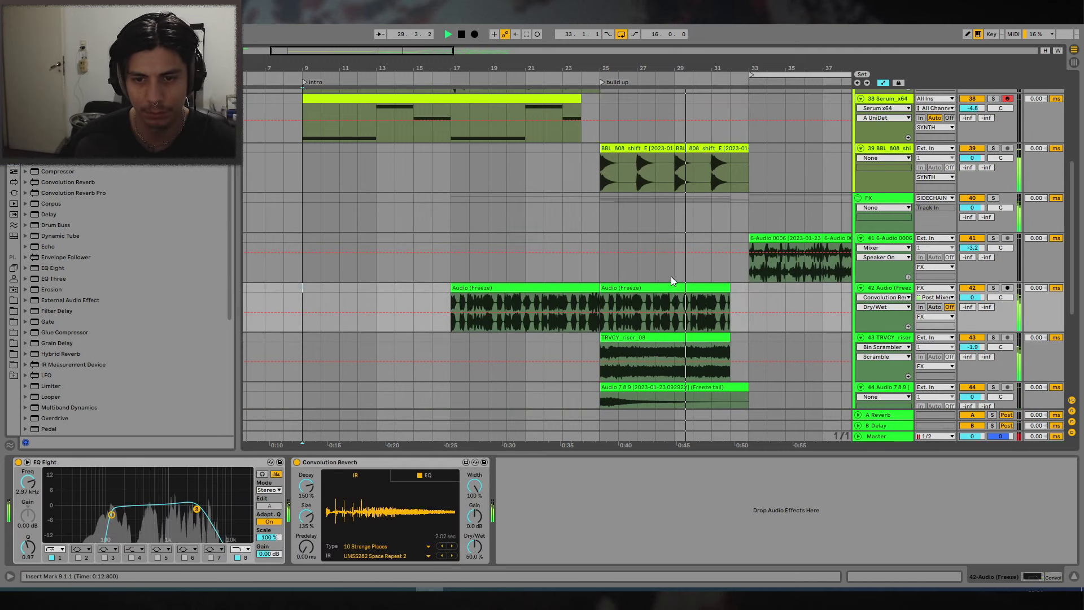
left_click_drag(743, 68, 723, 79)
scroll(552, 167, "down", 1, "ctrl")
scroll(649, 282, "down", 3)
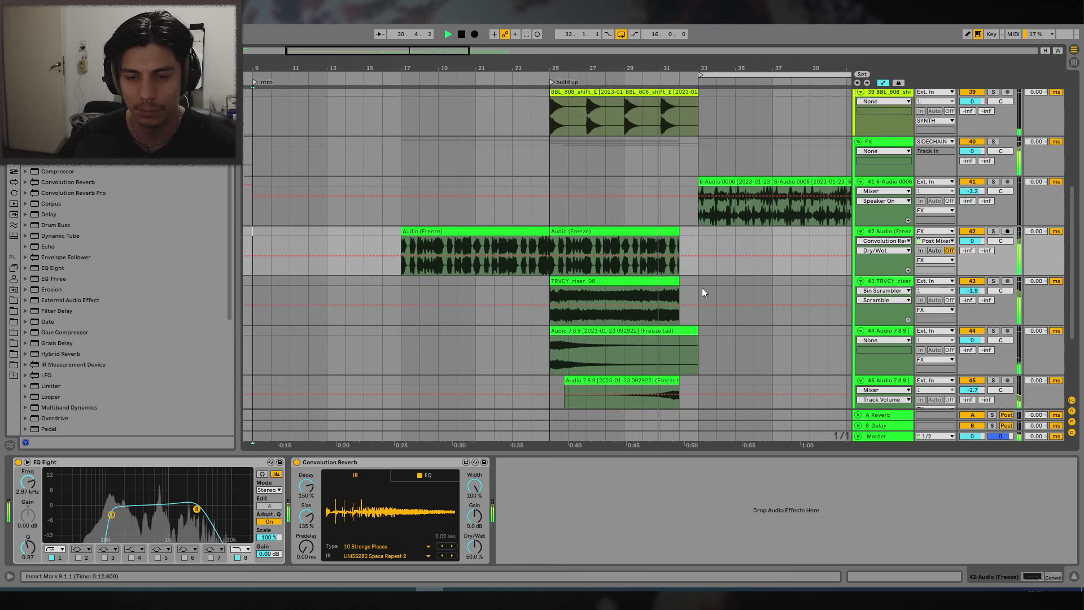
Open the master's Ozone 5 Imager, audition its frequency bands during the drop, and close the plugin window.
left_click(903, 437)
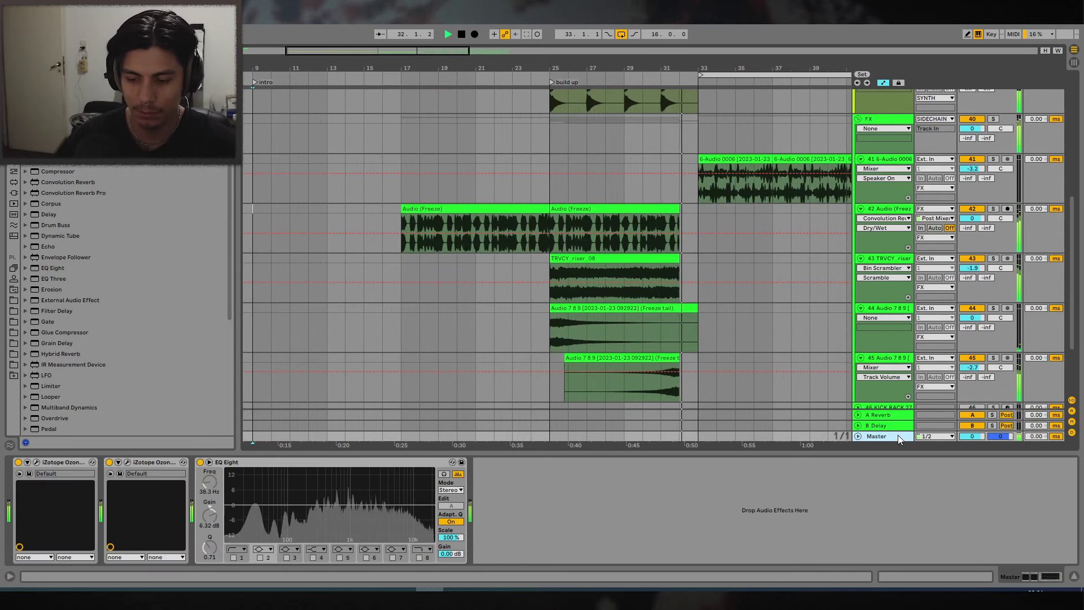
left_click(127, 462)
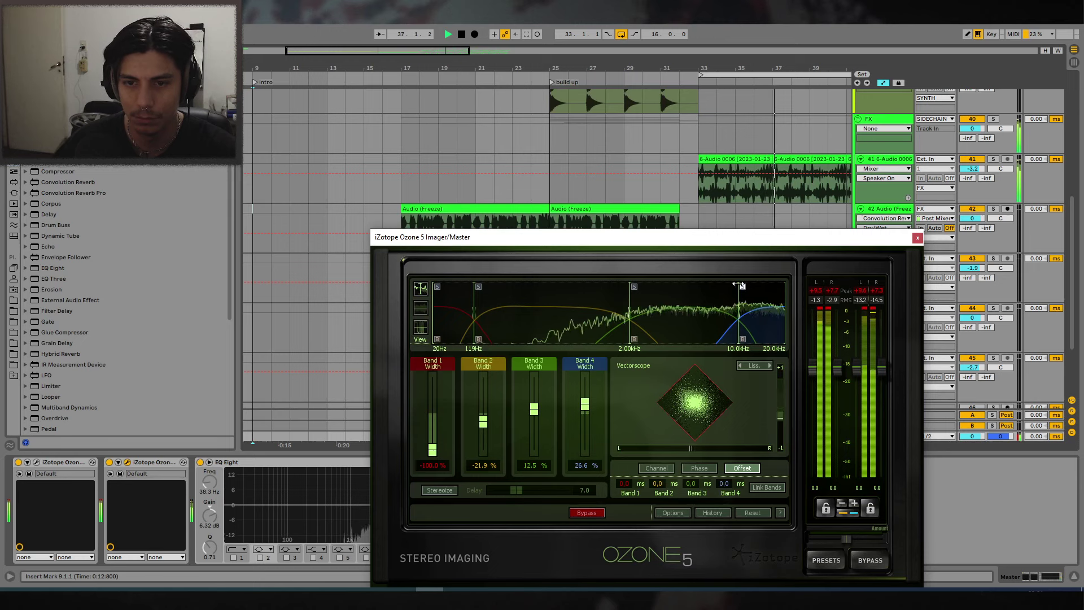
left_click(702, 194)
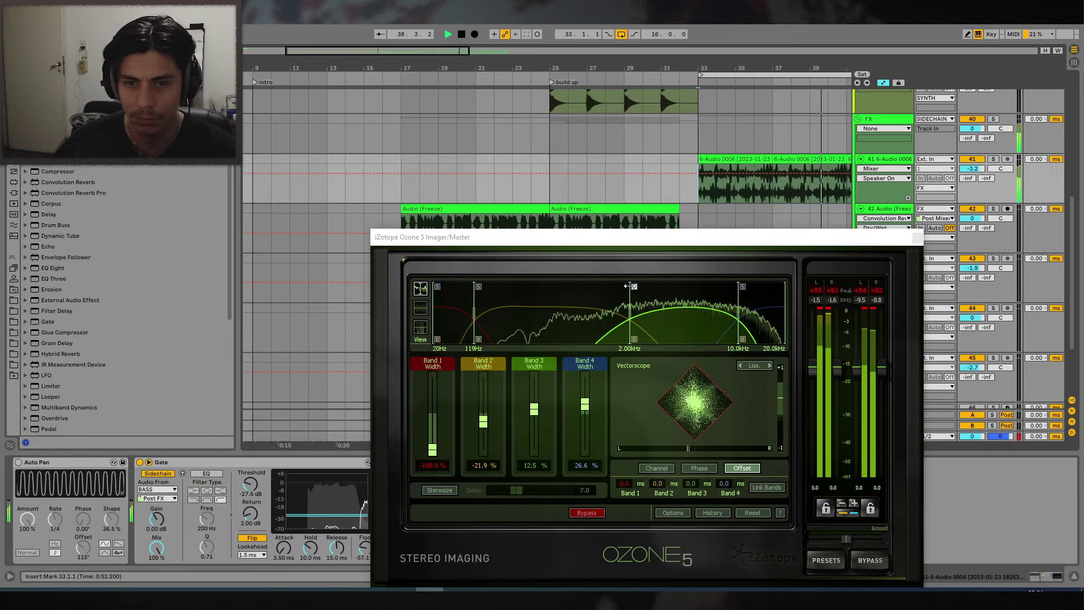
left_click(630, 286)
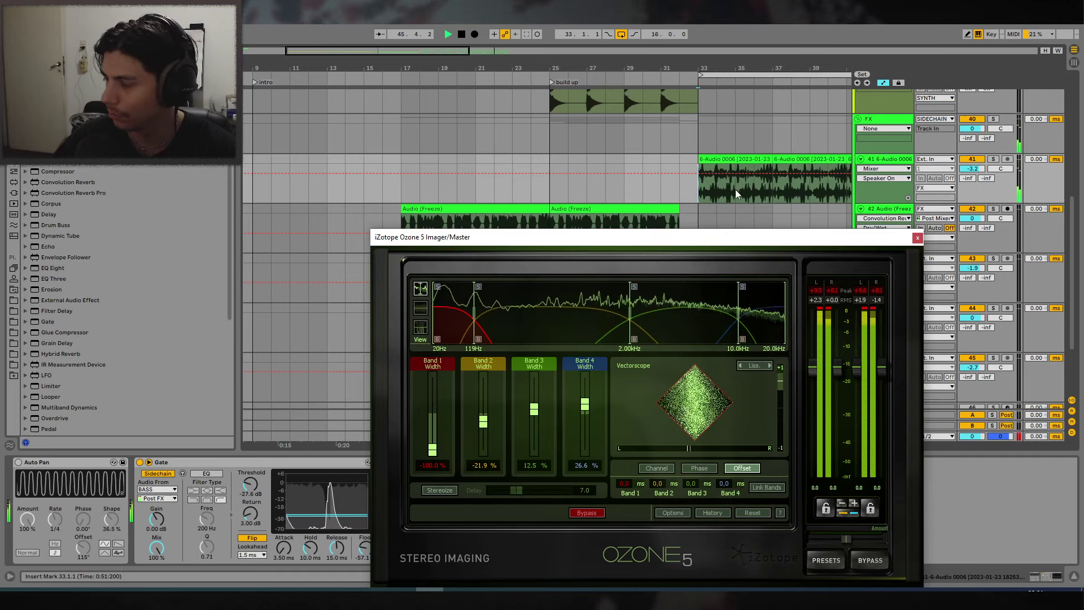
left_click_drag(715, 81, 703, 120)
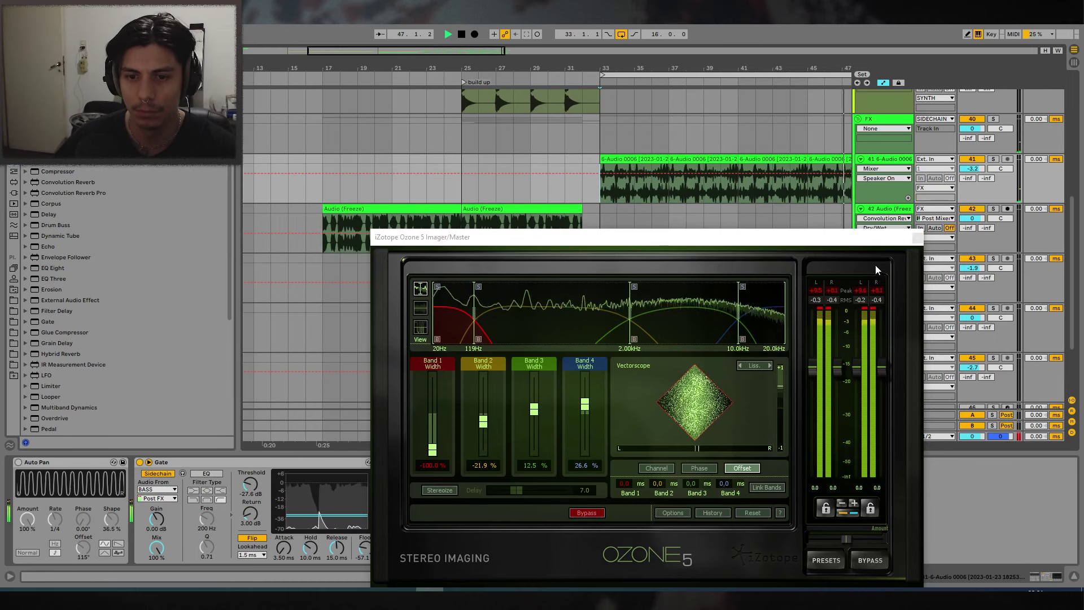
left_click(918, 239)
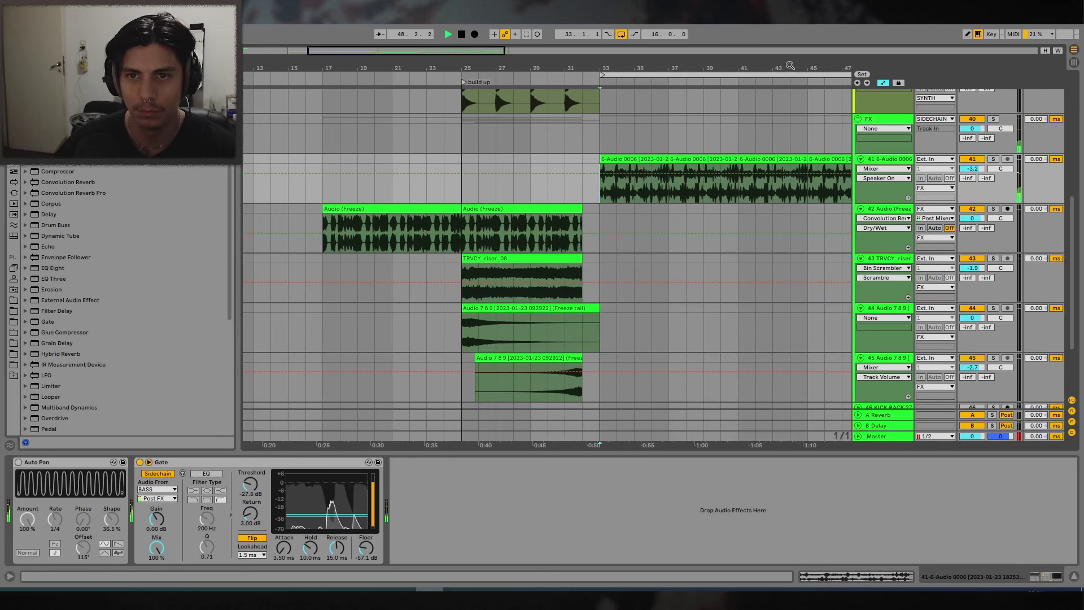
Play the drop from about bar 40 with the BASS group unfolded to inspect its clips.
key("space")
left_click_drag(791, 66, 708, 114)
scroll(554, 173, "up", 3)
scroll(700, 121, "up", 3)
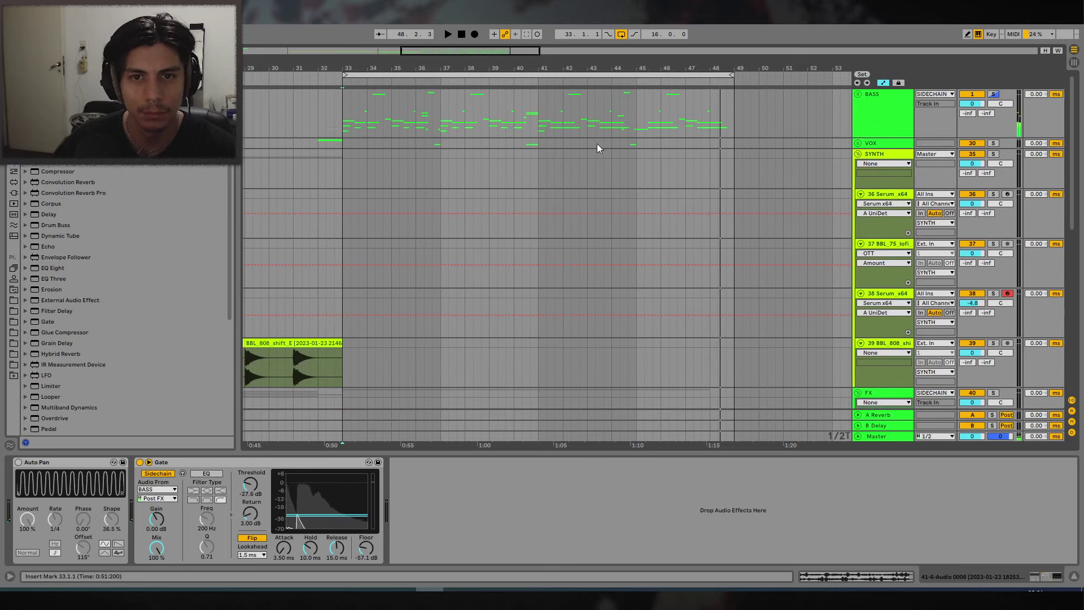
left_click(530, 160)
key("space")
left_click_drag(615, 68, 713, 95)
left_click(858, 94)
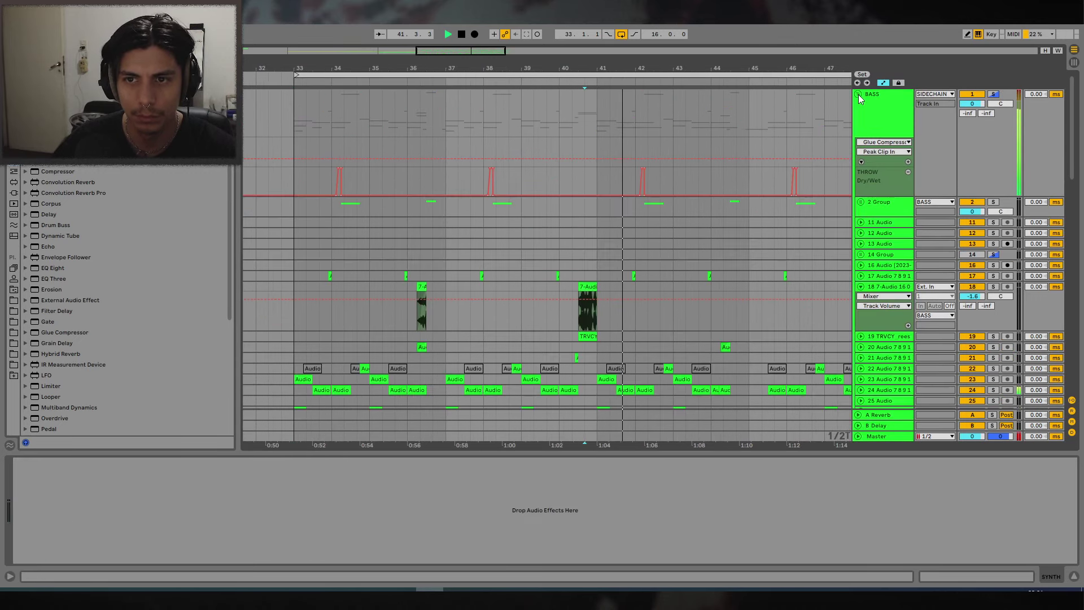
Fold the SYNTH and FX groups and unfold the drums group.
scroll(631, 154, "down", 4)
scroll(743, 181, "down", 5)
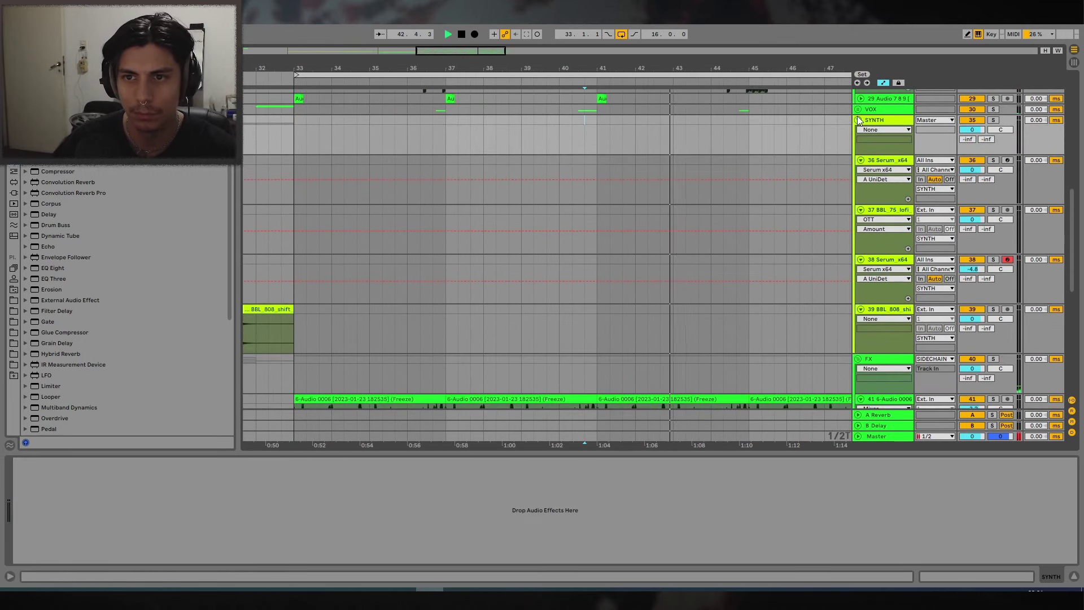
scroll(831, 152, "down", 5)
left_click(858, 93)
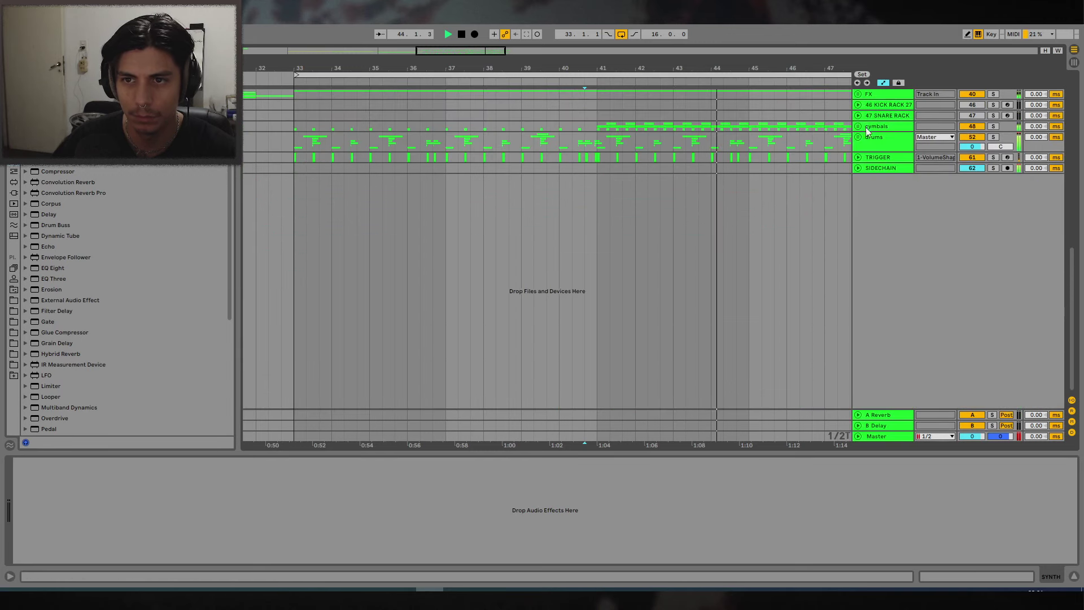
left_click(858, 137)
Play bar 39 repeatedly to check the KSHMR hip hop snare fill in the drums group.
left_click_drag(542, 68, 535, 102)
left_click(495, 199)
key("space")
key("space")
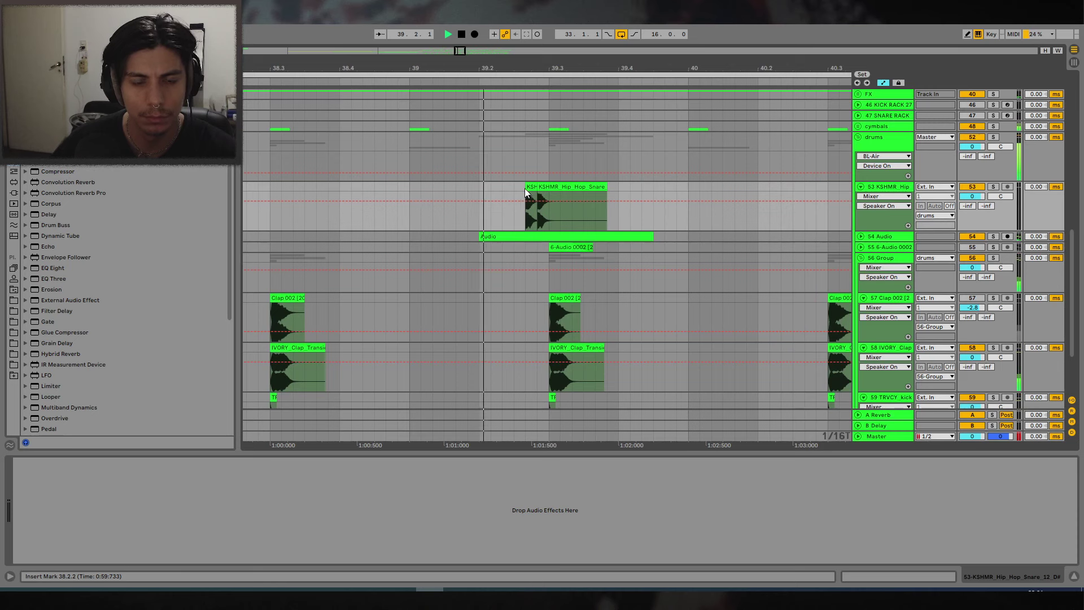
key("space")
left_click_drag(670, 65, 538, 57)
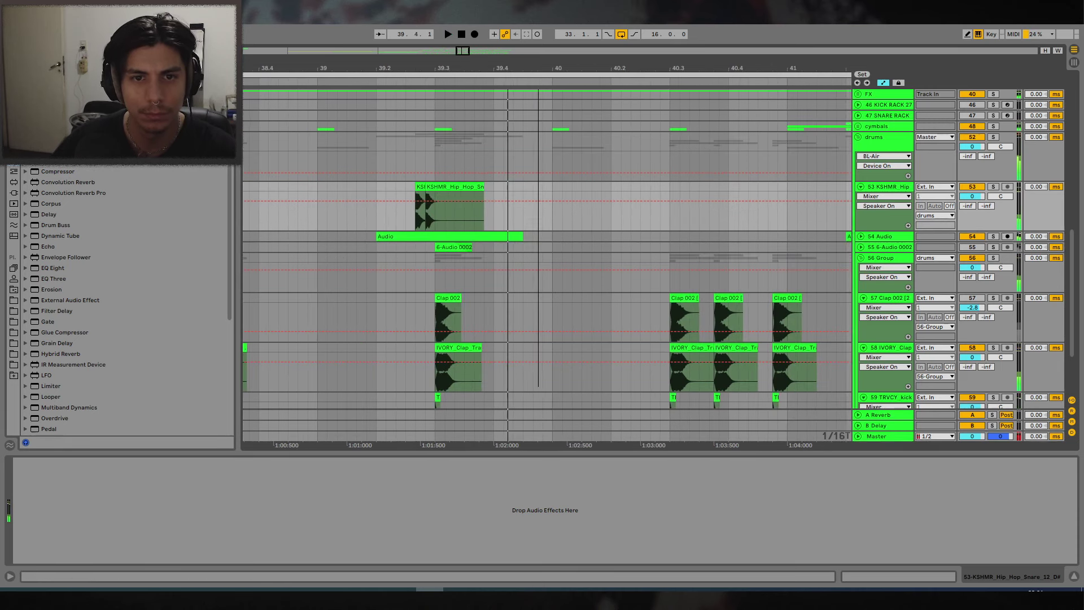
left_click(413, 192)
key("space")
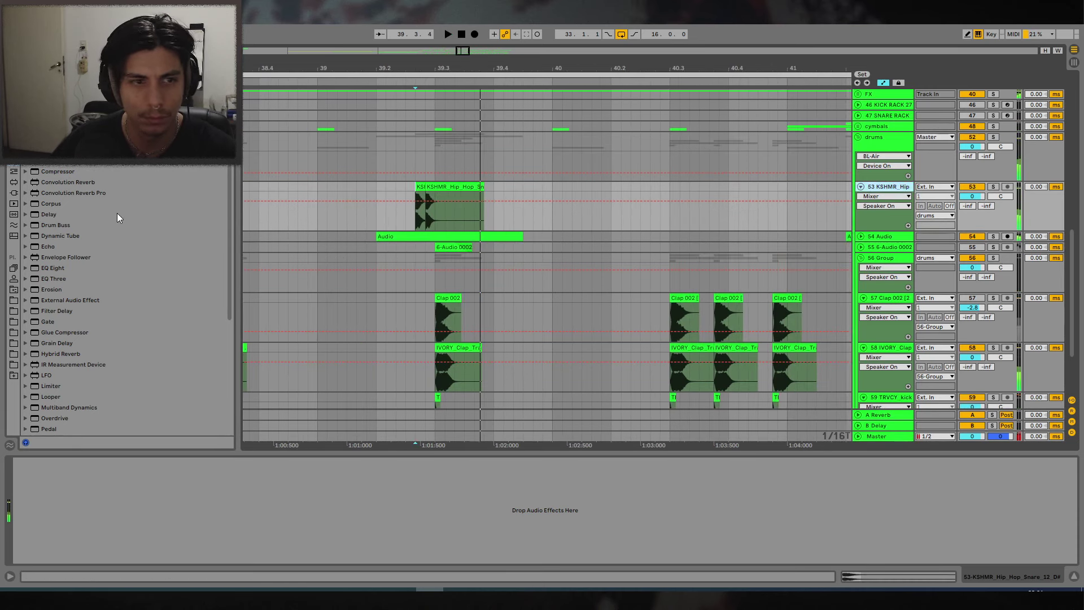
Add a Saturator to the KSHMR snare track, reset its output to 0 dB, and audition the fill.
scroll(84, 333, "down", 5)
left_click(56, 403)
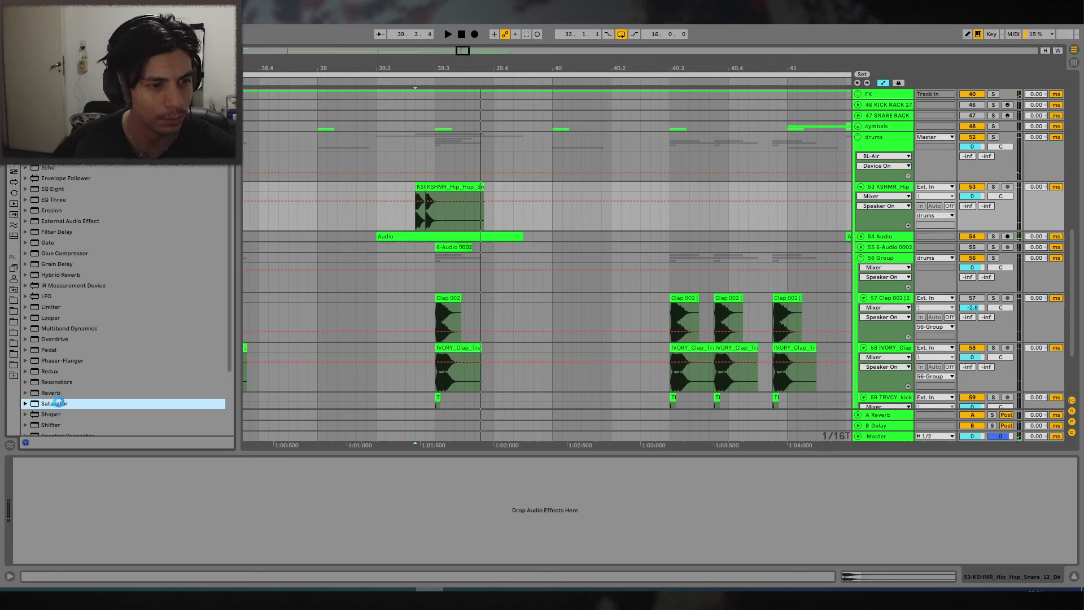
left_click_drag(58, 401, 27, 504)
double_click(195, 518)
key("space")
key("space")
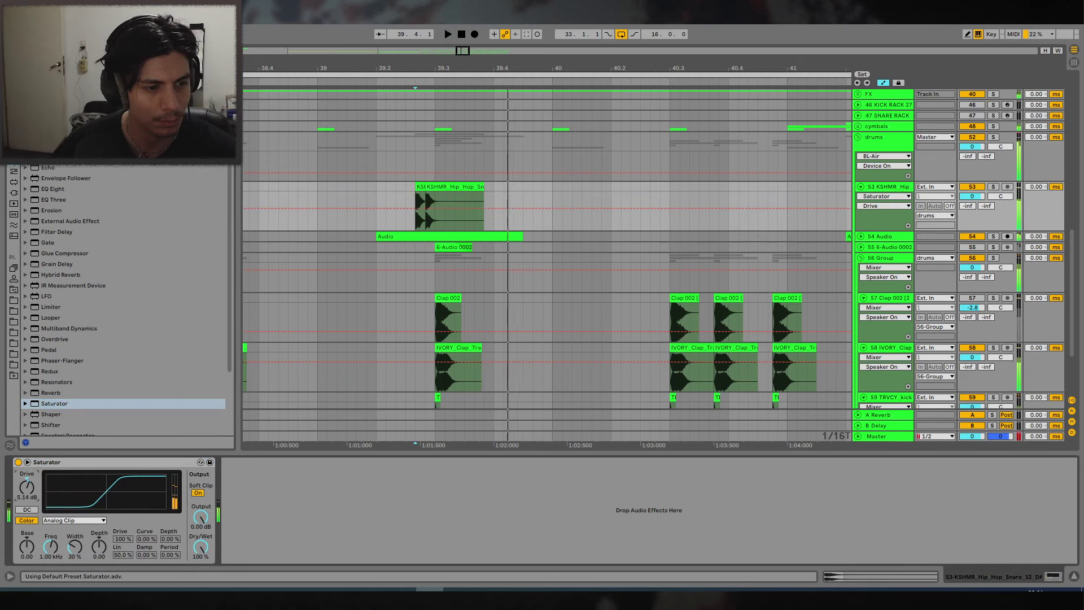
key("space")
key("space")
Try a copy of the snare fill just before bar 40 and play it in context.
left_click_drag(451, 197, 569, 191)
left_click(357, 197)
key("space")
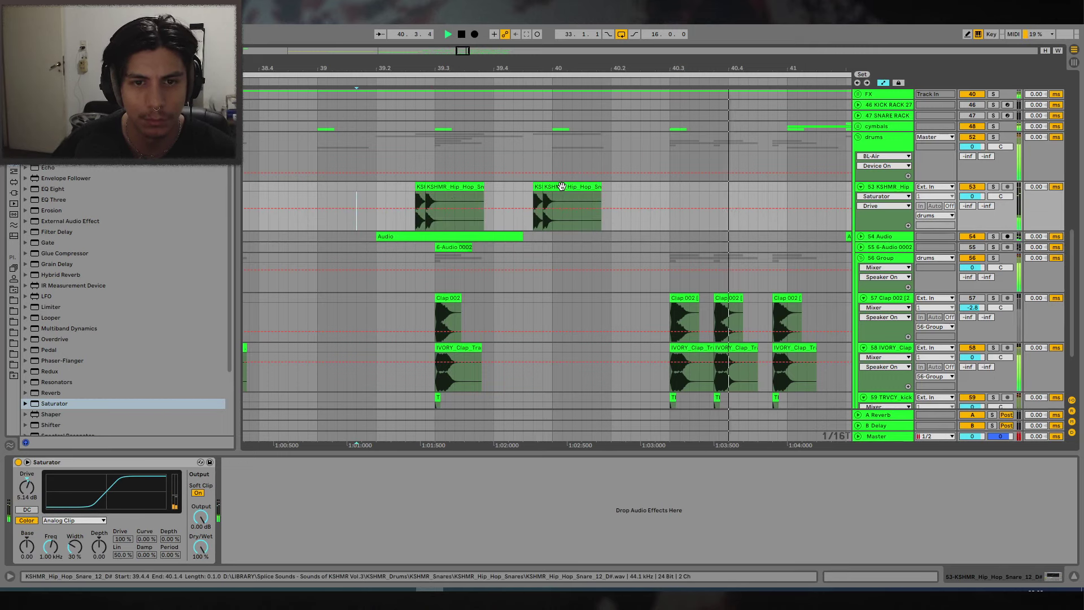
Try a rapid roll of short snare clips between beat 39.4 and bar 40, and delete it.
left_click(572, 186)
left_click_drag(538, 188, 499, 186)
key("space")
key("Delete")
left_click(371, 192)
key("space")
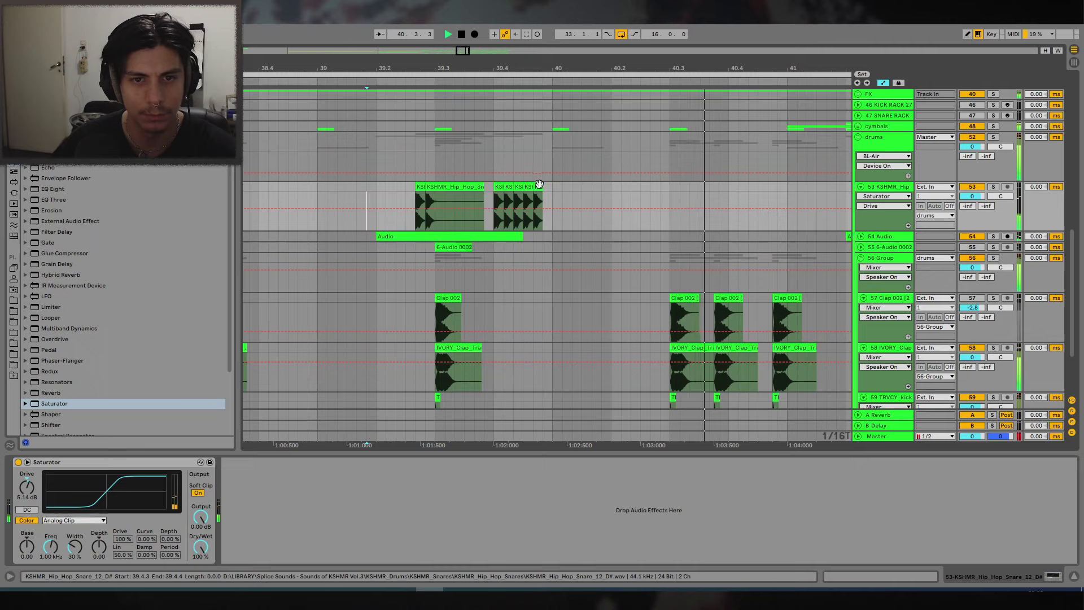
left_click_drag(571, 198, 495, 186)
key("Delete")
Play the second half of the drop, examining the clips in the BASS group.
left_click_drag(573, 68, 571, 23)
left_click_drag(532, 66, 592, 74)
scroll(659, 192, "up", 2)
scroll(659, 190, "up", 10)
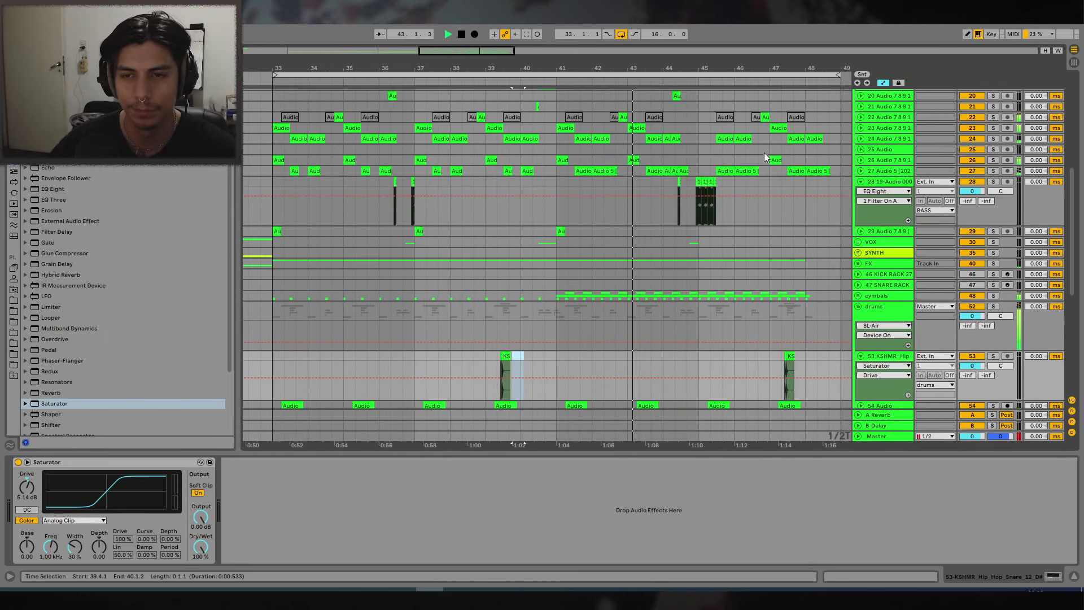
left_click_drag(676, 68, 704, 92)
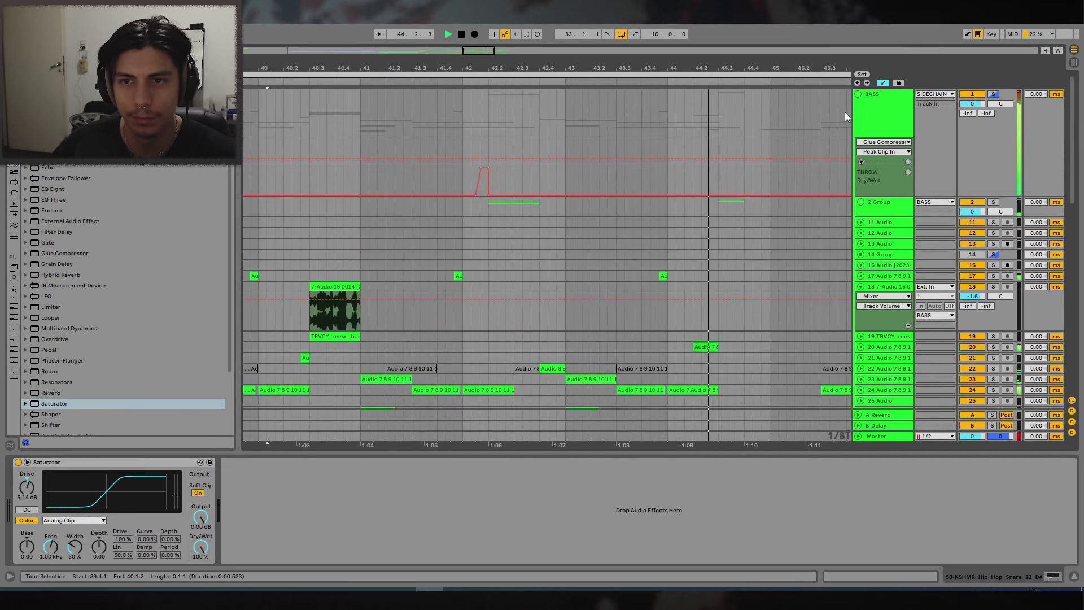
left_click_drag(786, 73, 598, 59)
scroll(739, 181, "down", 3)
scroll(742, 195, "up", 3)
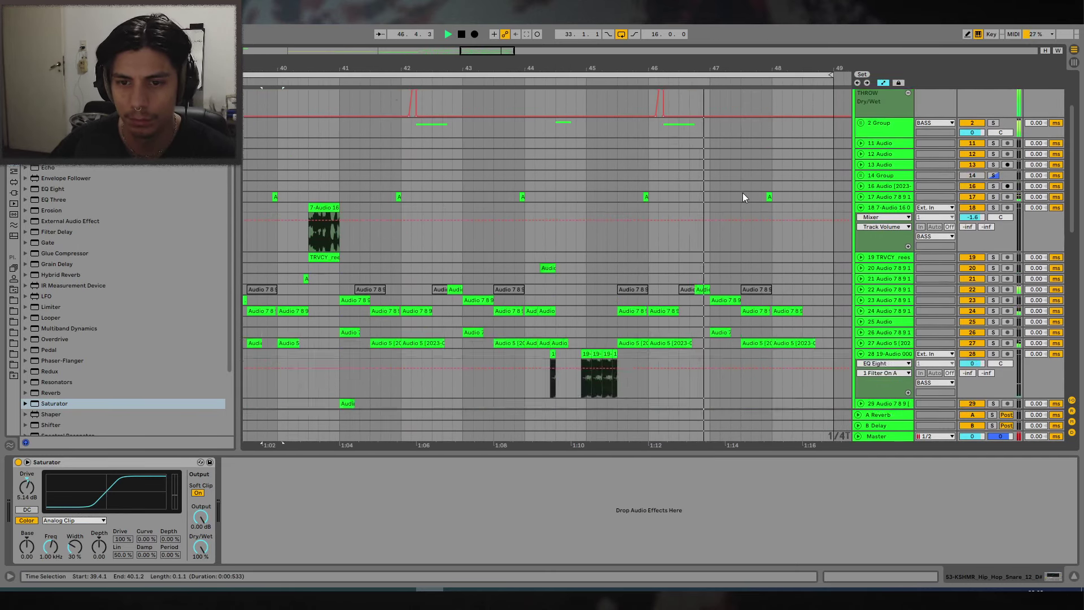
scroll(818, 184, "up", 1)
key("minus")
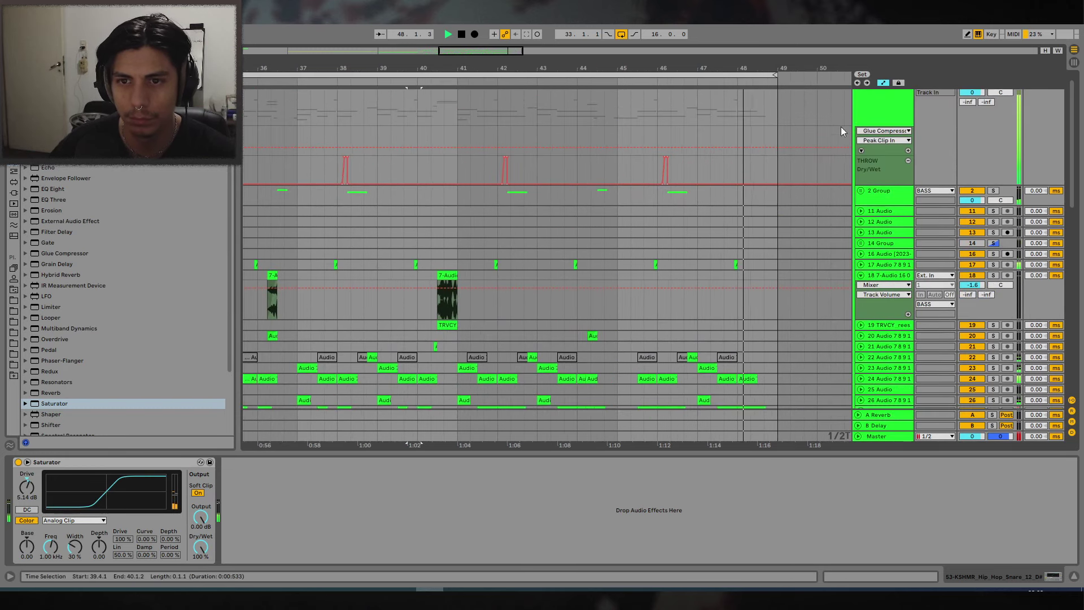
Extend the arrangement loop to bar 53 and hide the device view.
mouse_move(775, 74)
left_mouse_down()
mouse_move(884, 74)
mouse_move(761, 72)
left_mouse_up()
key("space")
left_click(1073, 575)
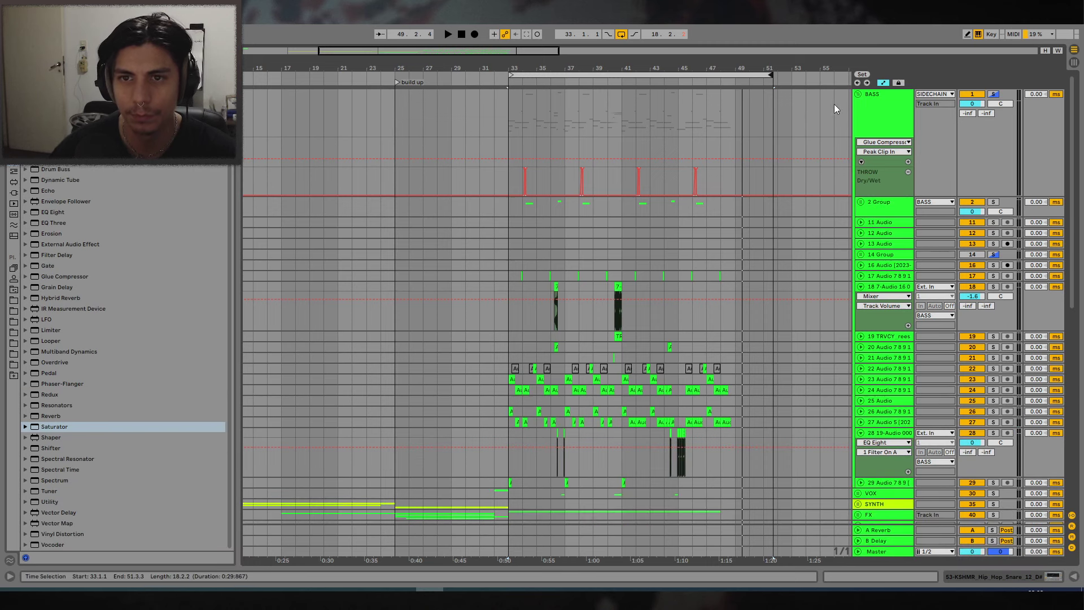
key("alt+u")
left_click_drag(768, 73, 578, 97)
Copy the Audio 7 8 9 freeze-tail clip from bar 25 to bar 49 on its FX track.
left_click(858, 165)
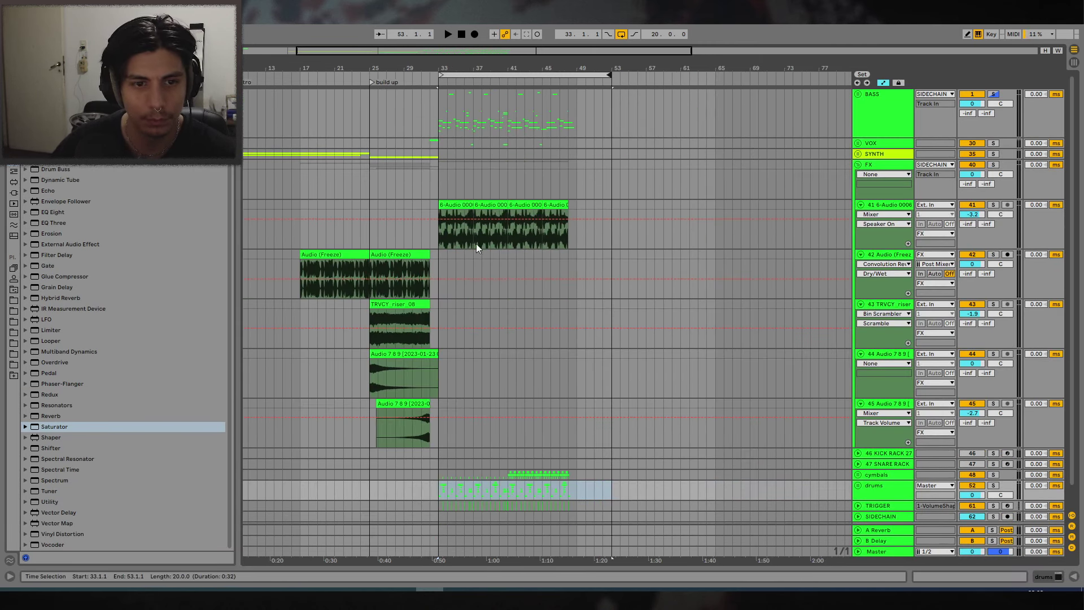
left_click(858, 95)
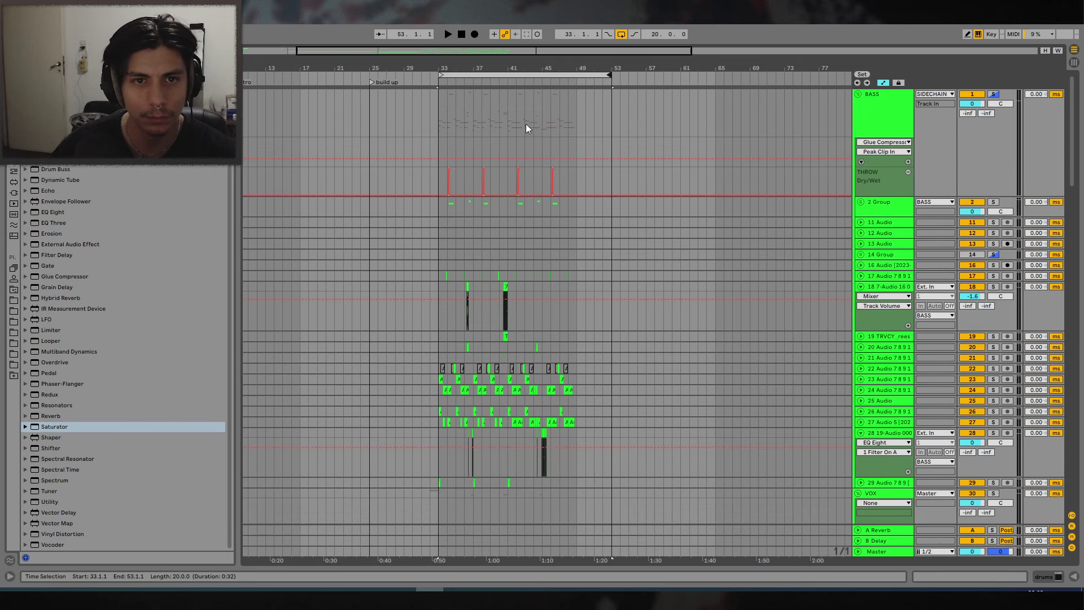
left_click(859, 95)
left_click(371, 165)
left_click(857, 164)
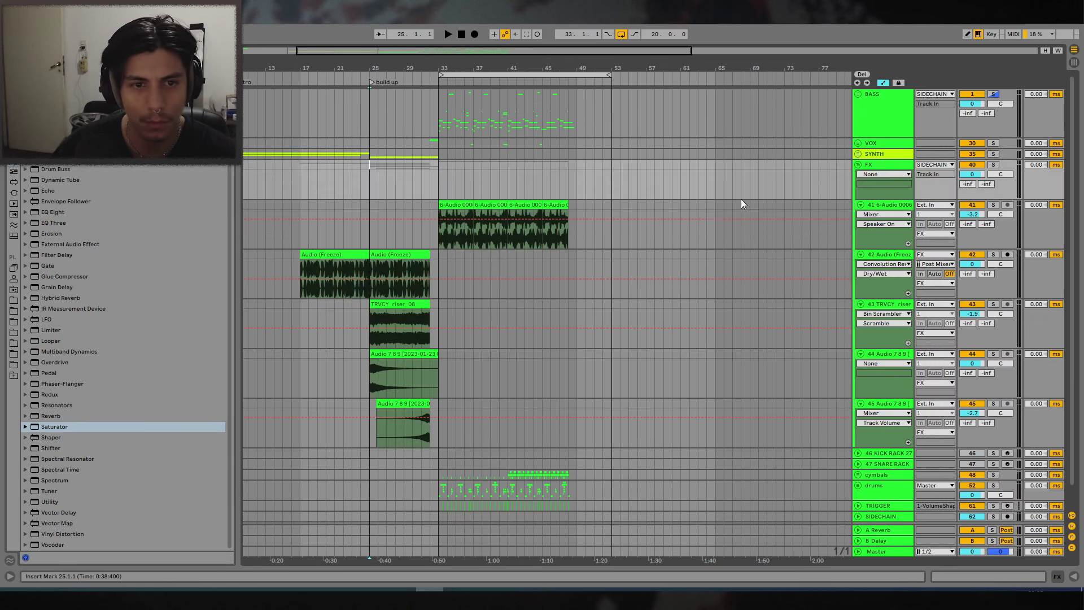
scroll(564, 243, "down", 1)
left_click(388, 330)
left_click(577, 339)
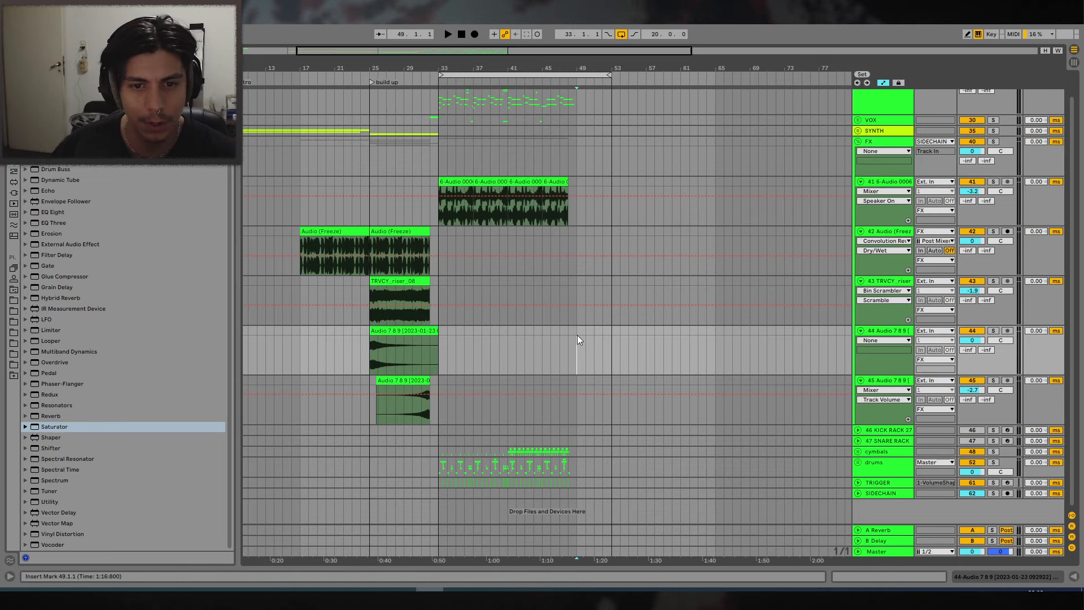
key("ctrl+v")
Copy the SYNTH group's build up section from bars 25–33 to bar 49.
scroll(387, 221, "up", 1)
left_click_drag(368, 155, 437, 155)
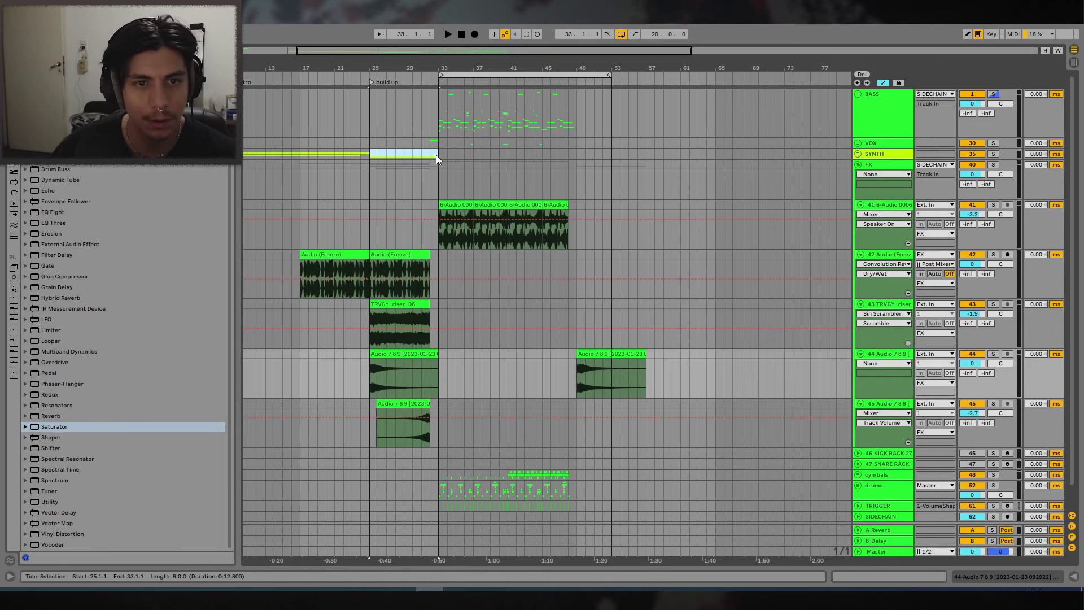
left_click(568, 154)
key("space")
Set the arrangement loop to span bars 9 to 57 and select that range.
left_click_drag(610, 75, 638, 58)
key("space")
left_click_drag(513, 75, 311, 74)
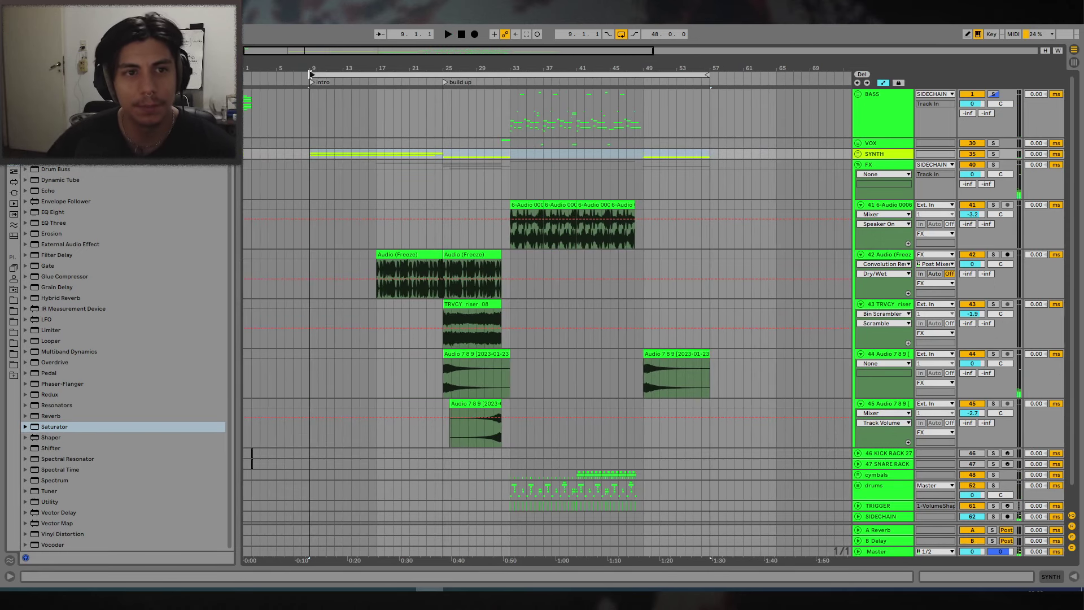
left_click(384, 76)
Save the set and fold the FX group.
key("ctrl+s")
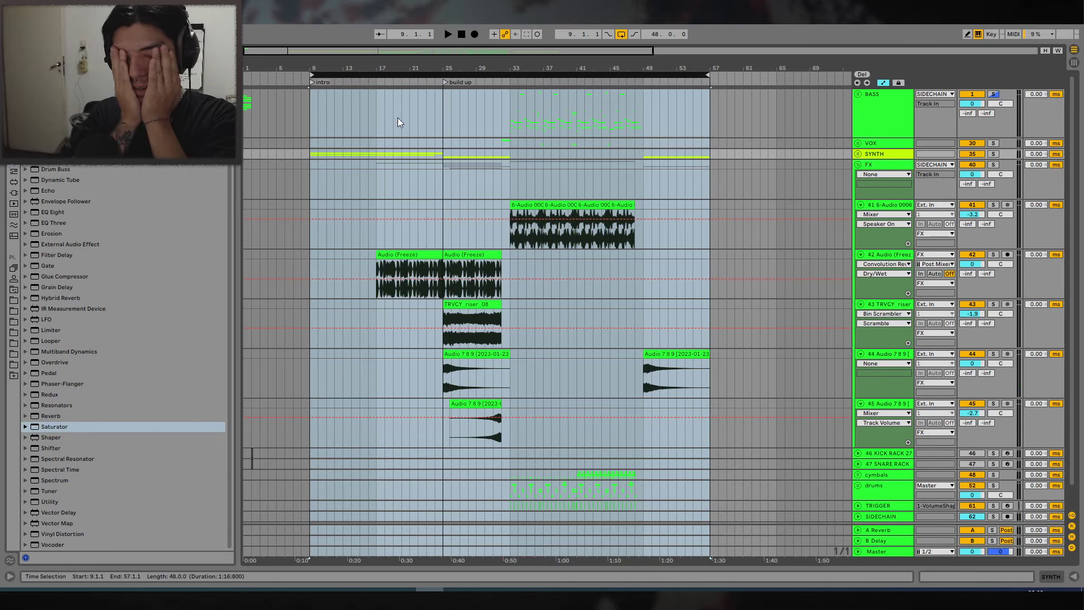
left_click(857, 164)
left_click(579, 77)
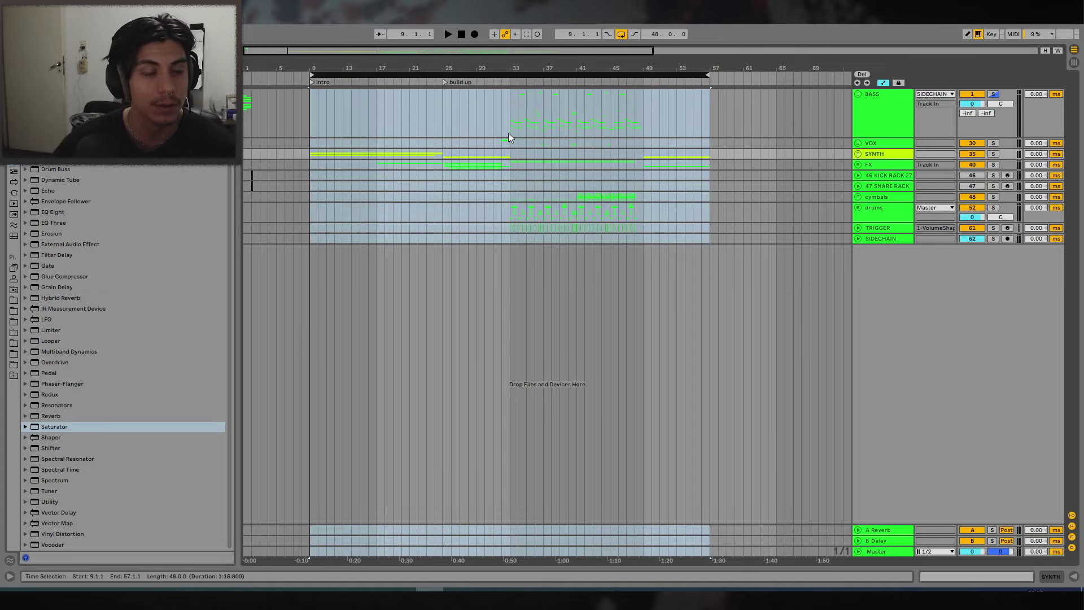